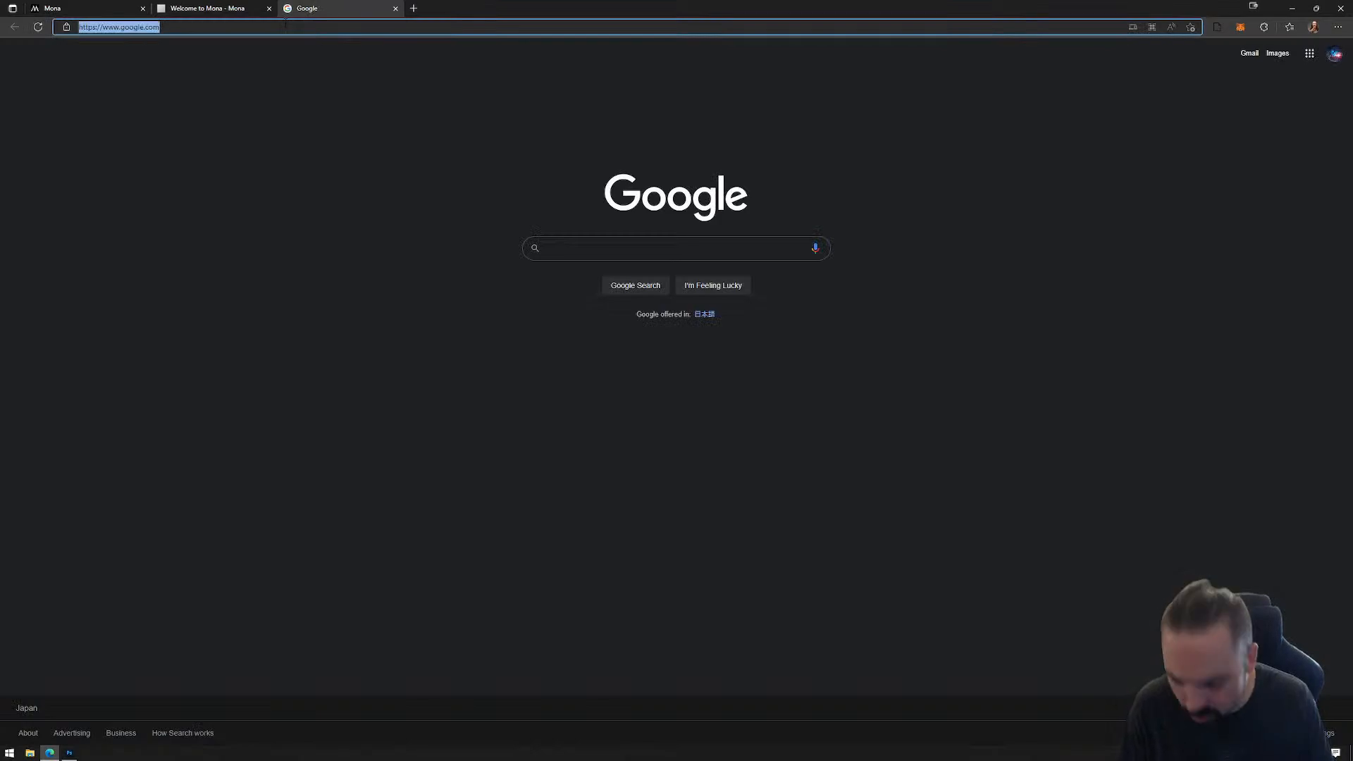
Step: Open the ImmaDegen website at immadegen.com
{"action": "type", "text": "imma"}
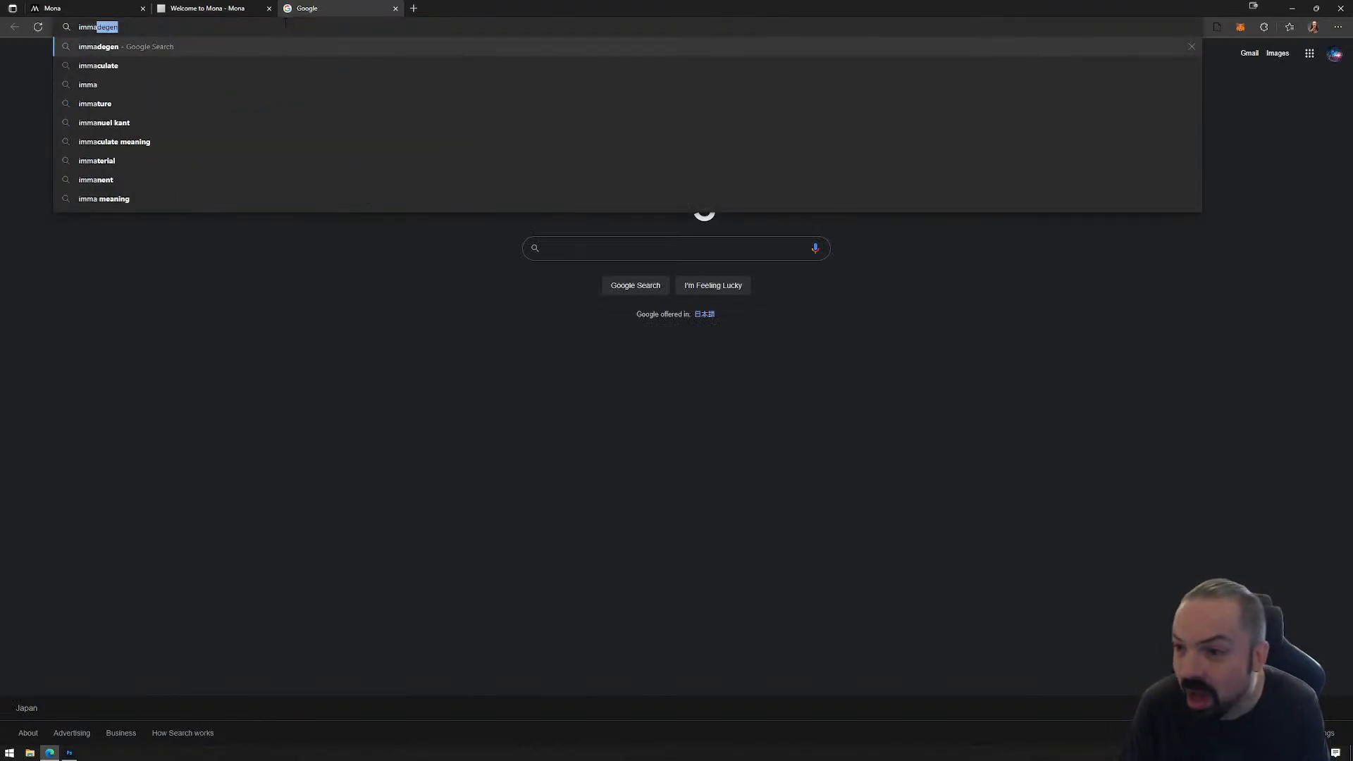
{"action": "type", "text": "degen"}
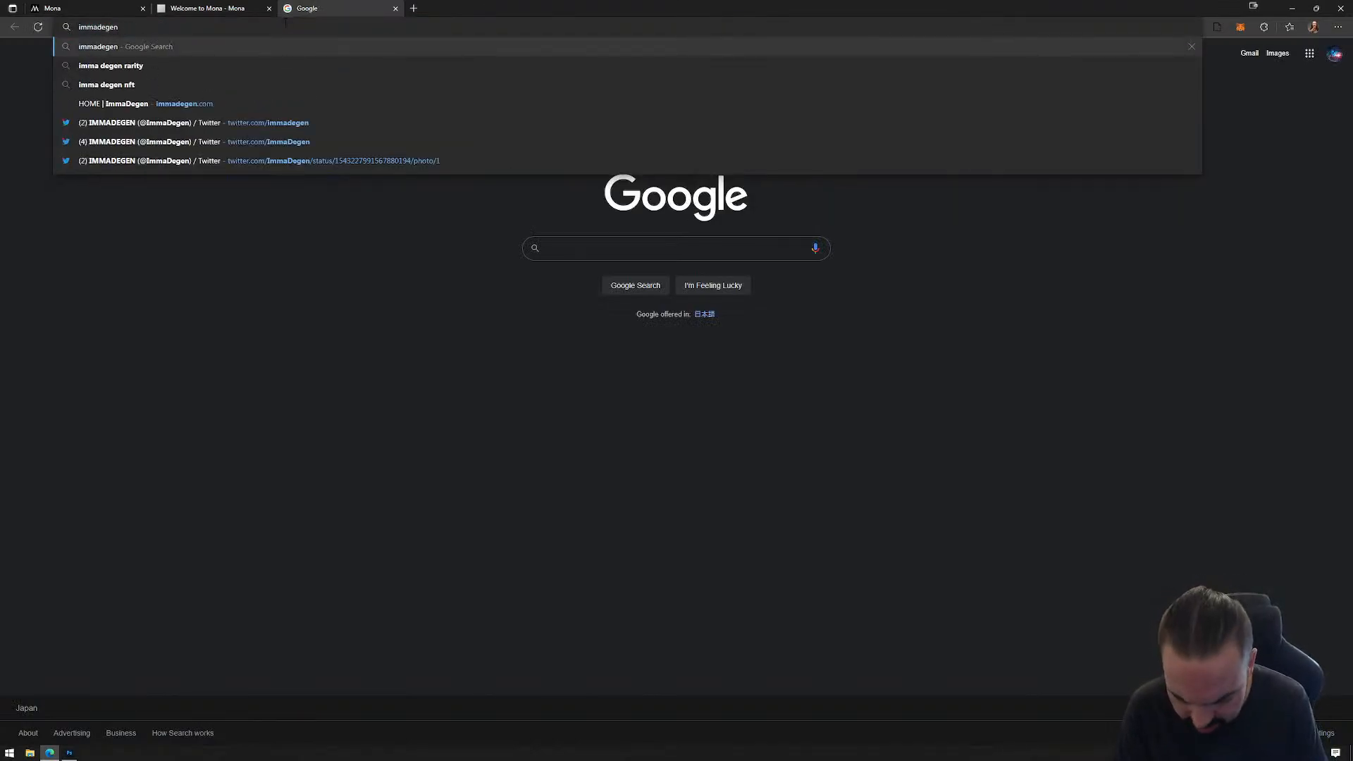
{"action": "type", "text": ".c"}
{"action": "key", "text": "Return"}
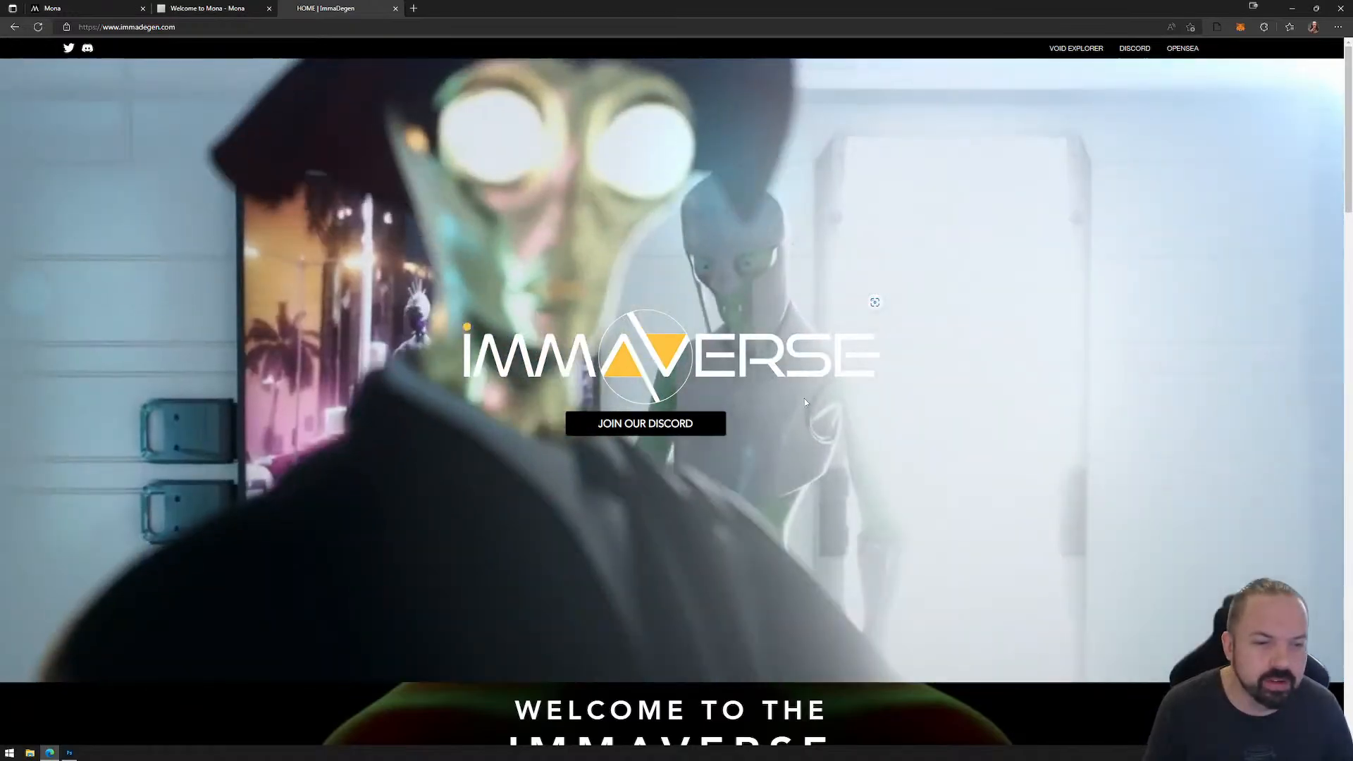
Step: Look through the Immaverse home page, examining the character collections and the sections describing the NFT project's concept and features
{"action": "scroll", "coordinate": [706, 468], "scroll_direction": "down", "scroll_amount": 12}
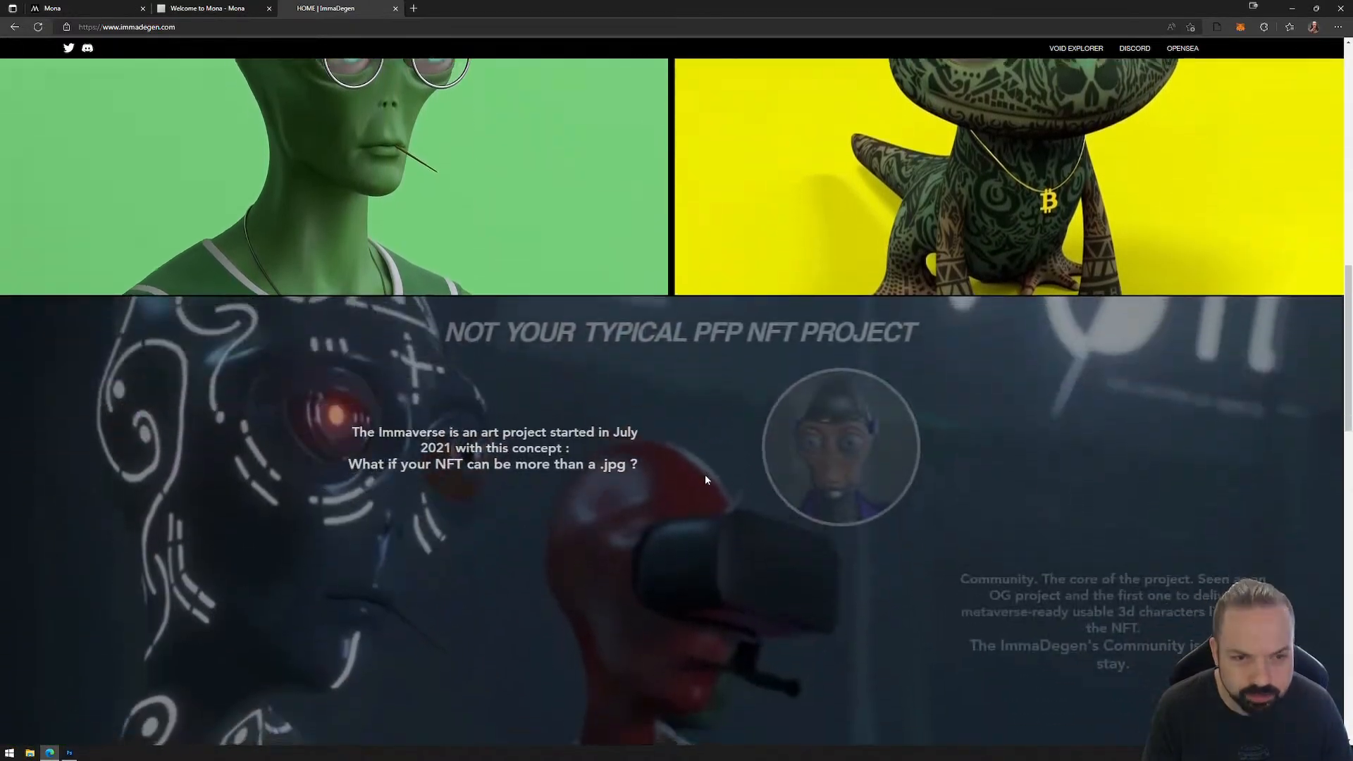
{"action": "scroll", "coordinate": [705, 479], "scroll_direction": "down", "scroll_amount": 7}
{"action": "scroll", "coordinate": [1199, 294], "scroll_direction": "up", "scroll_amount": 12}
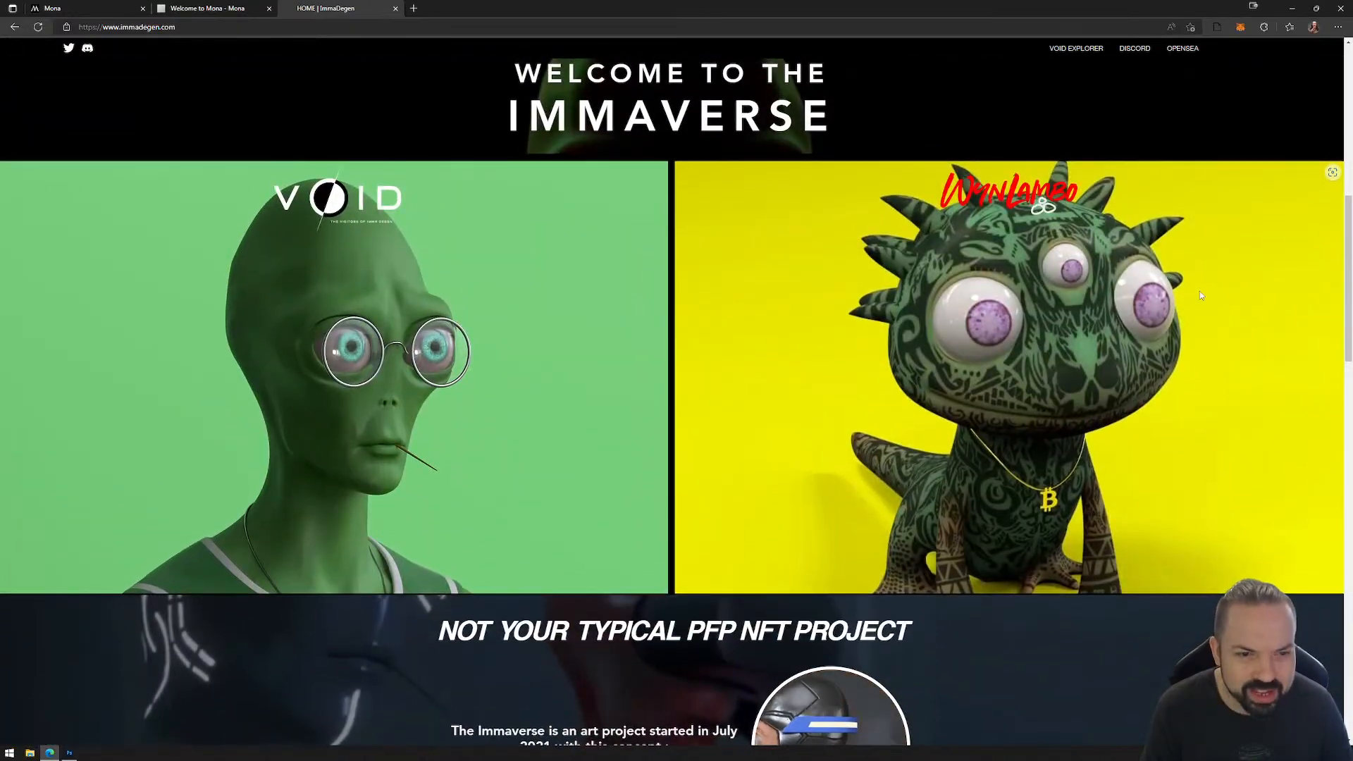
{"action": "scroll", "coordinate": [846, 486], "scroll_direction": "down", "scroll_amount": 5}
{"action": "scroll", "coordinate": [757, 514], "scroll_direction": "down", "scroll_amount": 3}
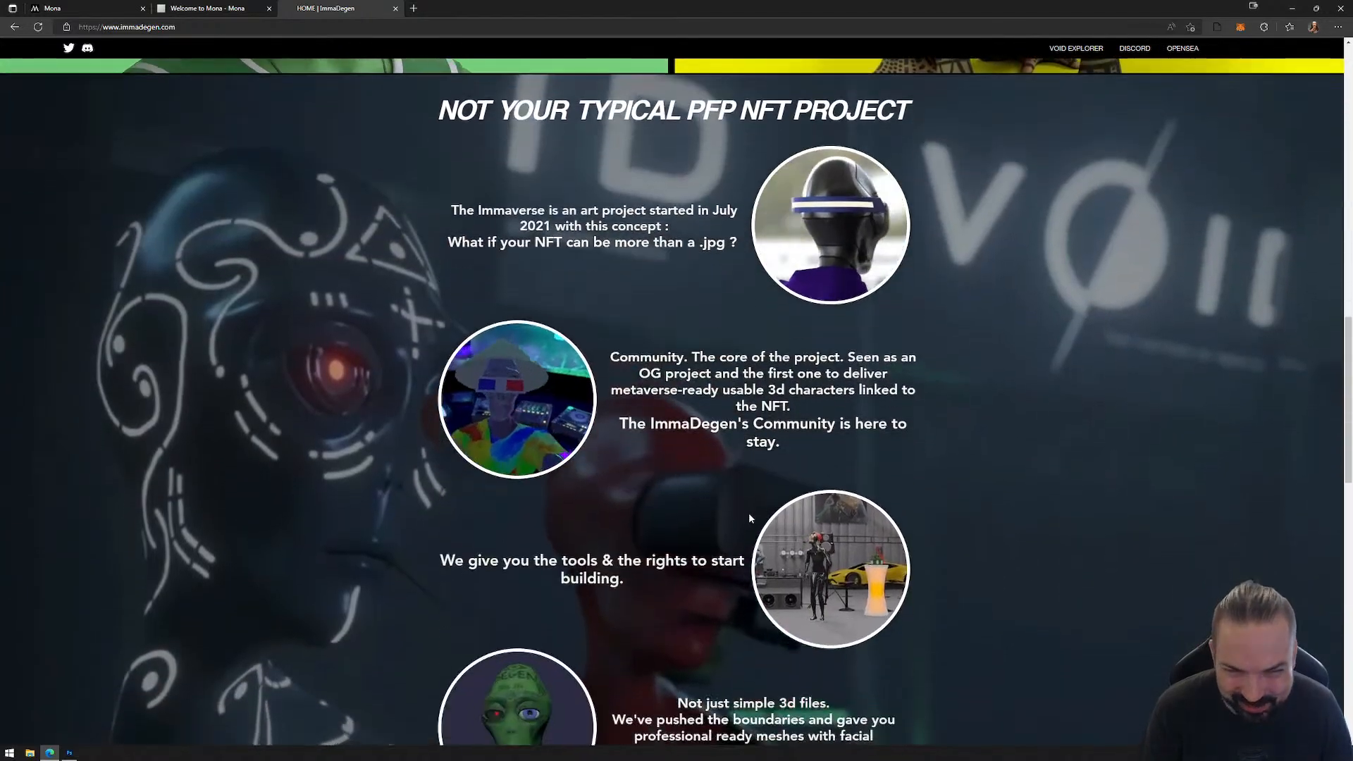
{"action": "scroll", "coordinate": [700, 498], "scroll_direction": "down", "scroll_amount": 10}
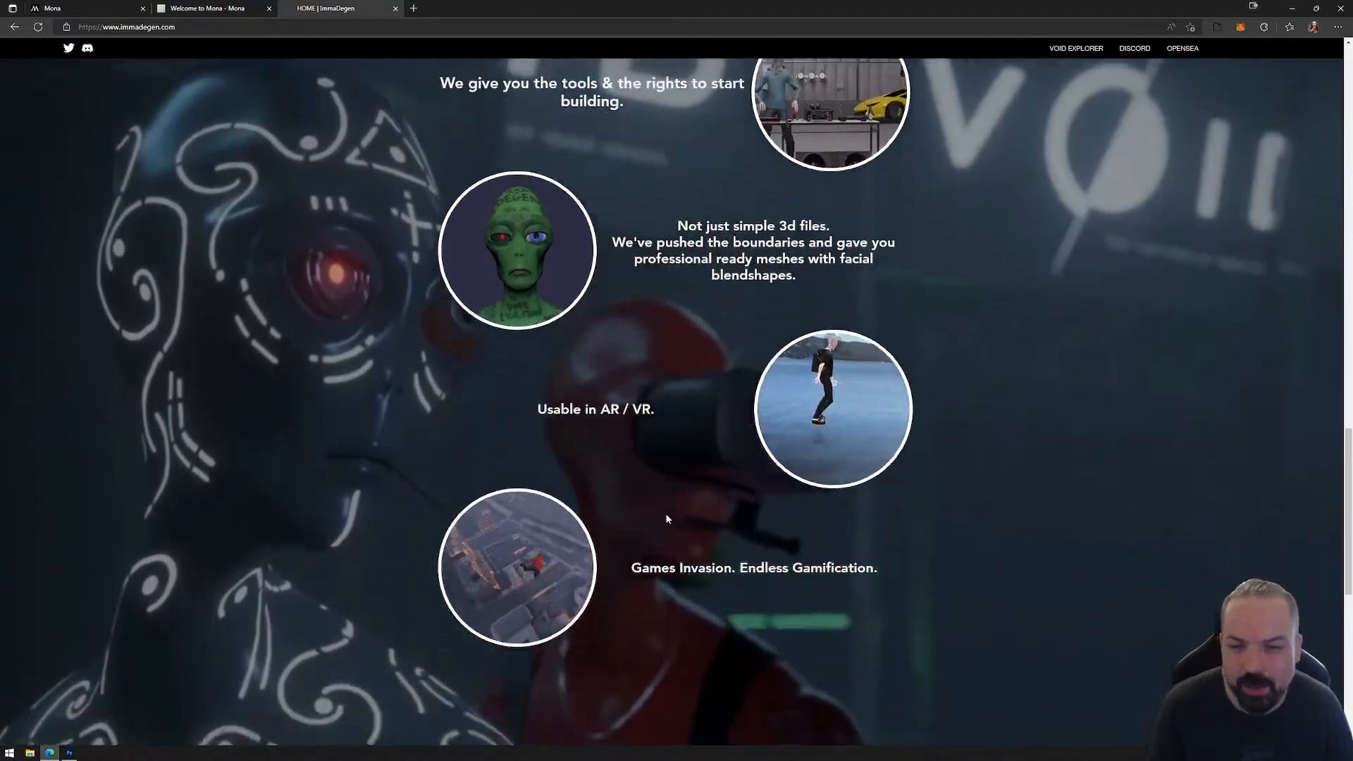
{"action": "scroll", "coordinate": [705, 551], "scroll_direction": "up", "scroll_amount": 15}
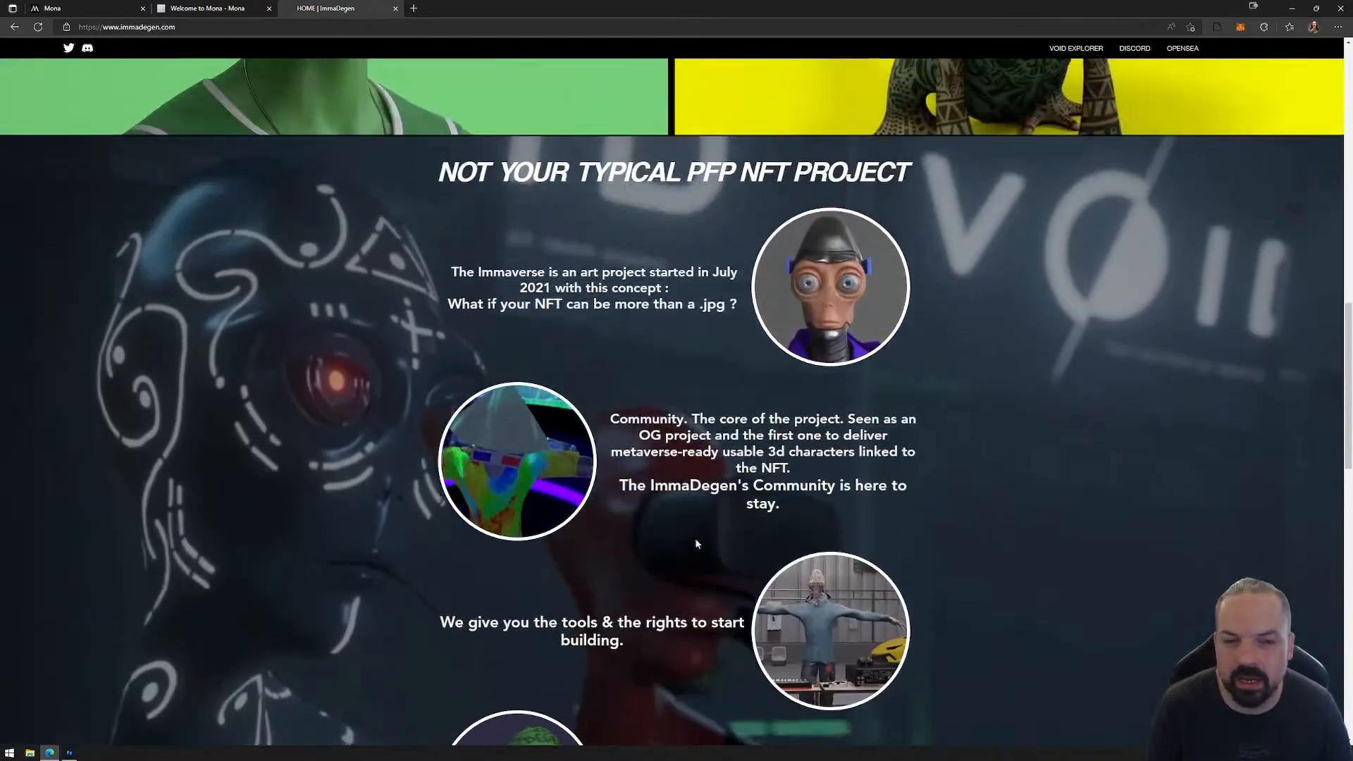
{"action": "scroll", "coordinate": [676, 553], "scroll_direction": "up", "scroll_amount": 7}
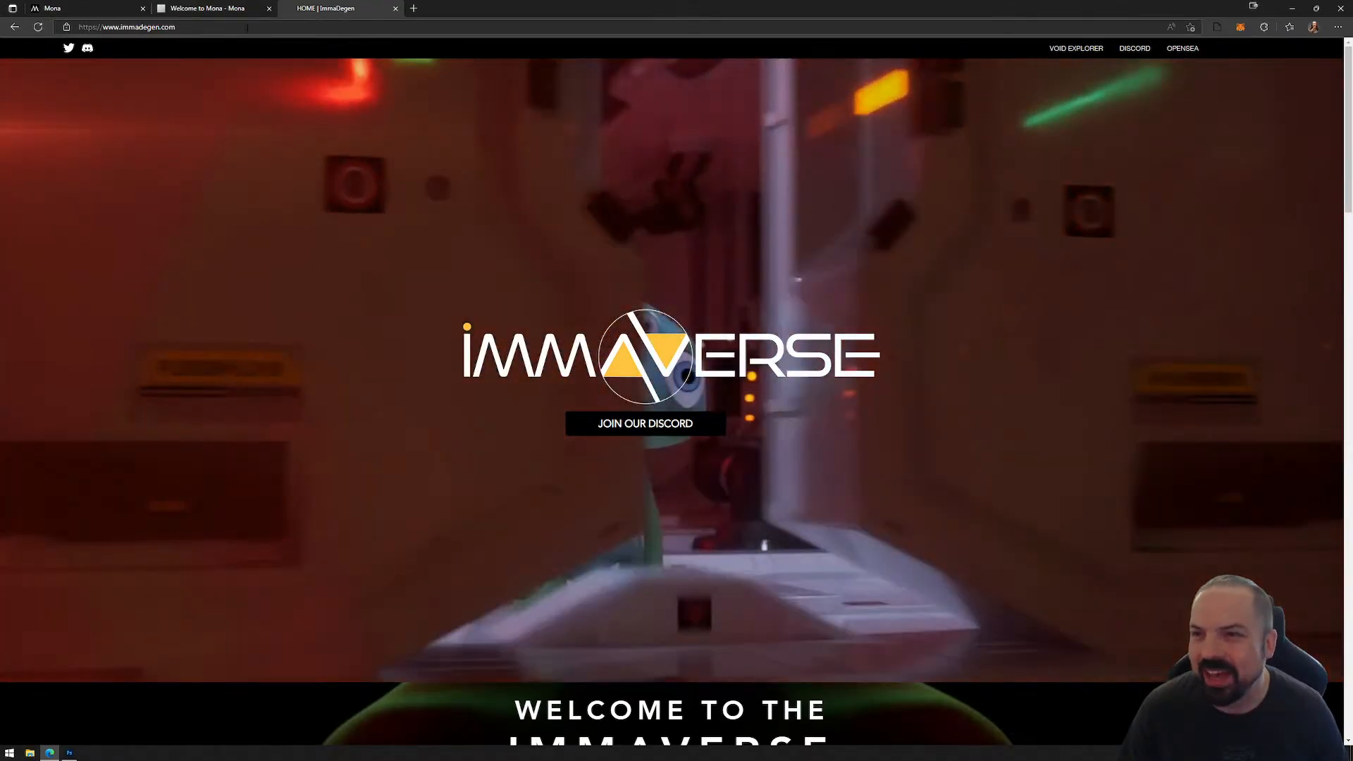
Step: Return to the Mona home page and browse the Enter the Metaverse gallery, loading more of the available spaces
{"action": "left_click", "coordinate": [208, 9]}
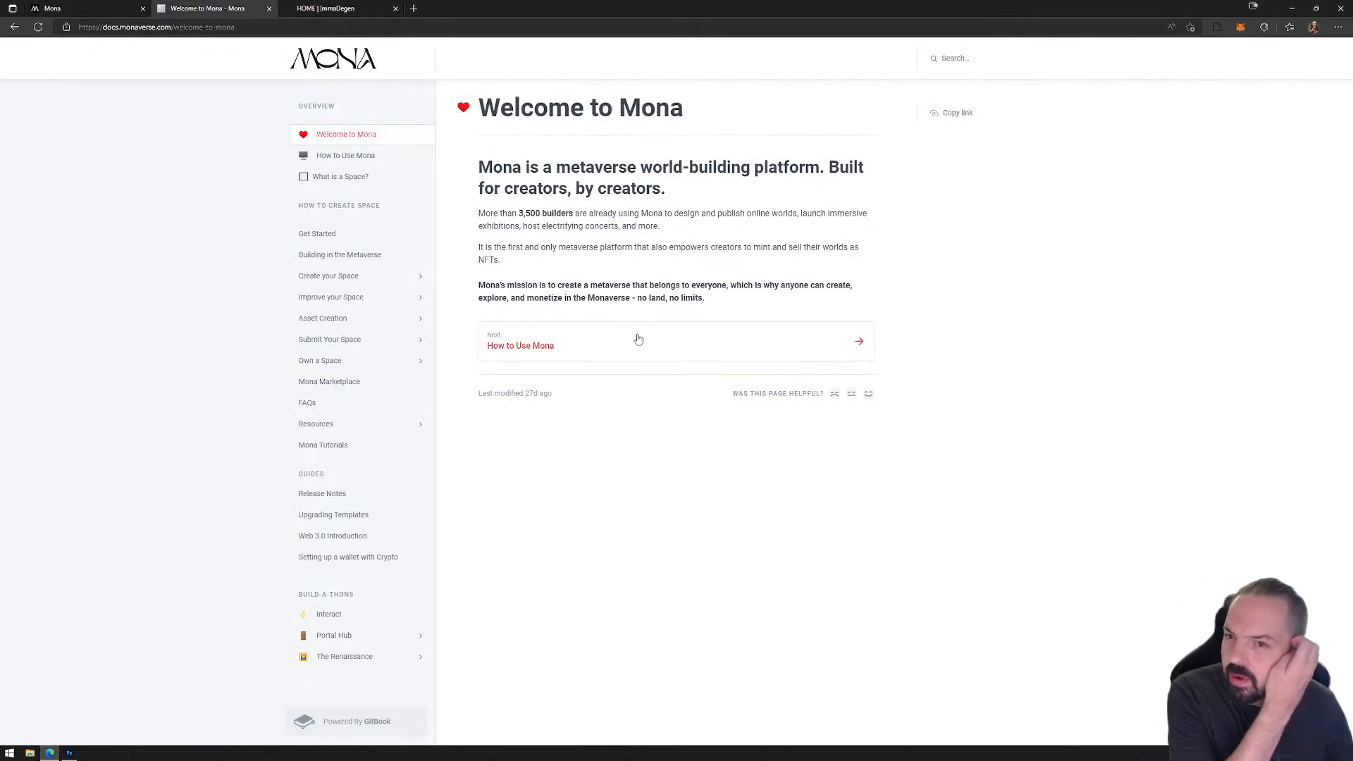
{"action": "left_click", "coordinate": [112, 10]}
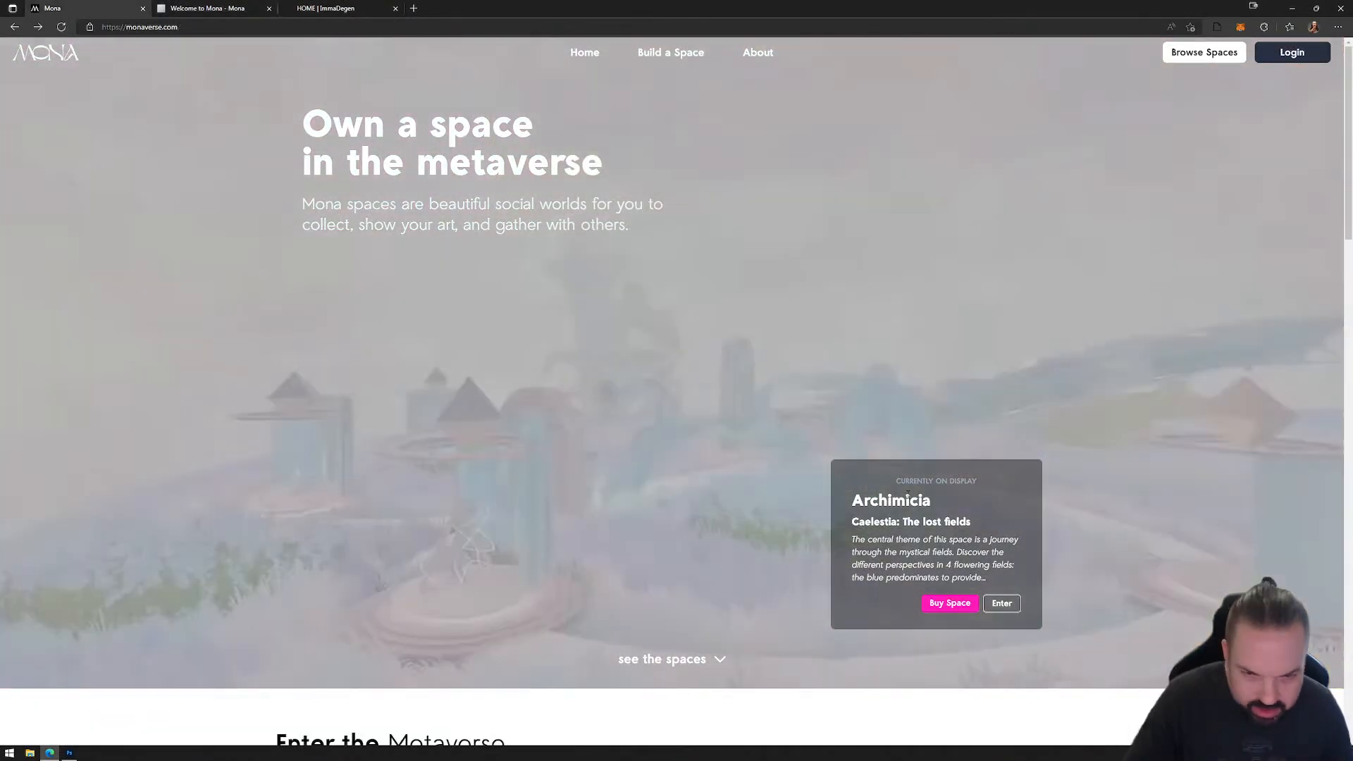
{"action": "scroll", "coordinate": [840, 493], "scroll_direction": "down", "scroll_amount": 7}
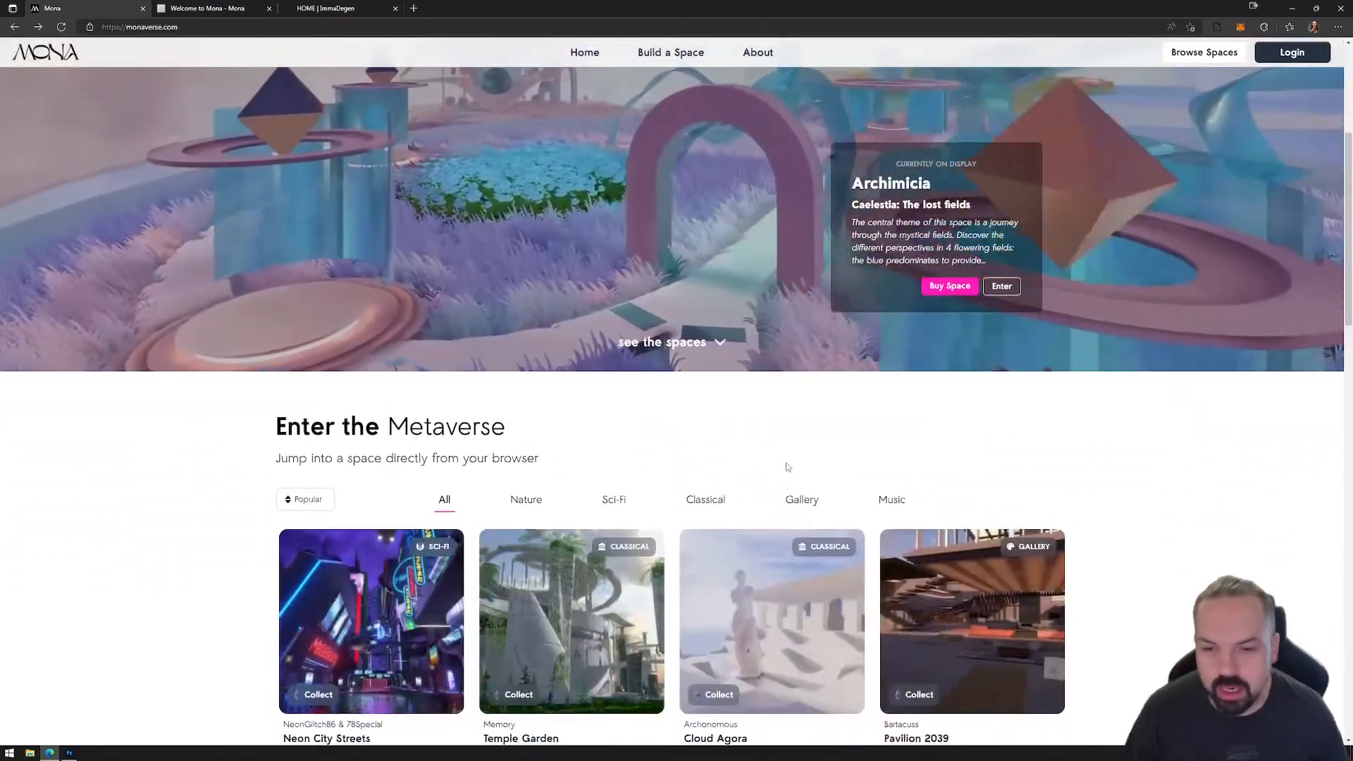
{"action": "scroll", "coordinate": [840, 493], "scroll_direction": "down", "scroll_amount": 3}
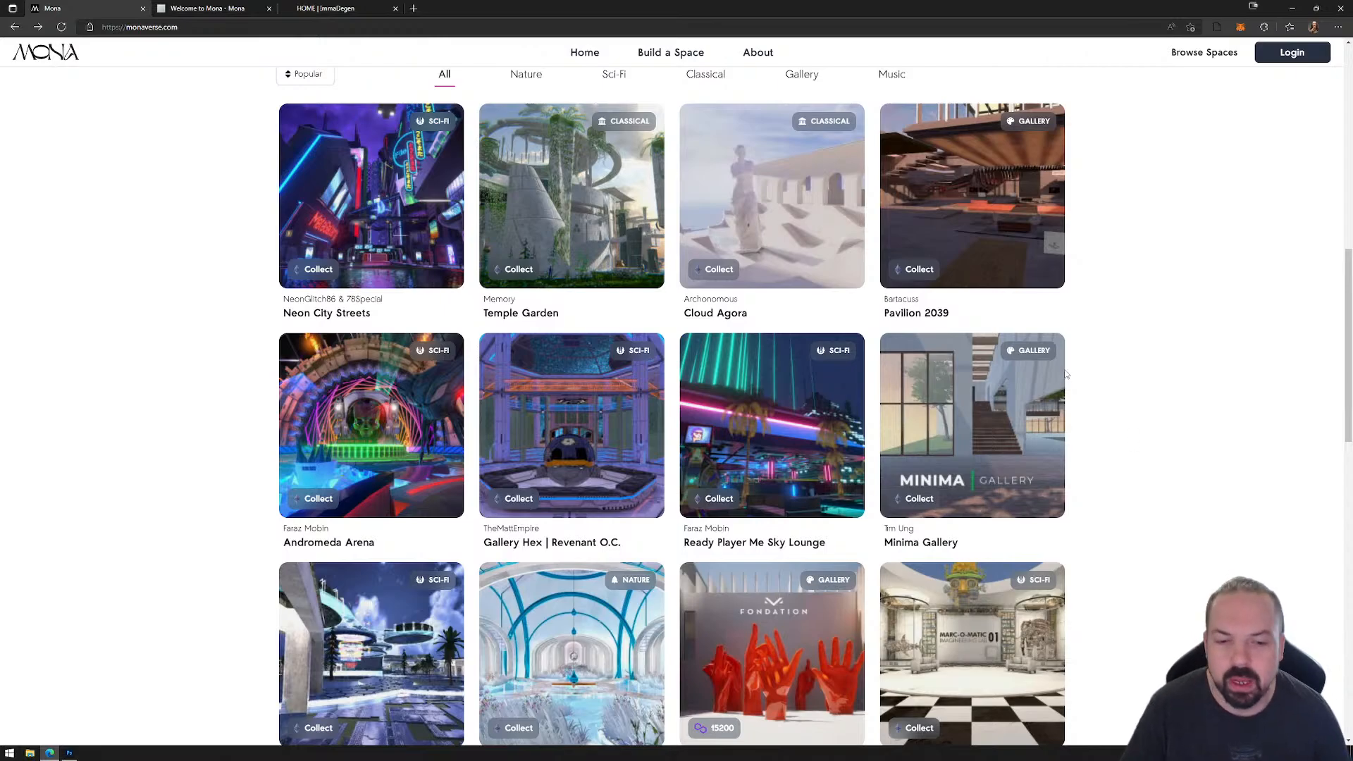
{"action": "scroll", "coordinate": [660, 707], "scroll_direction": "down", "scroll_amount": 10}
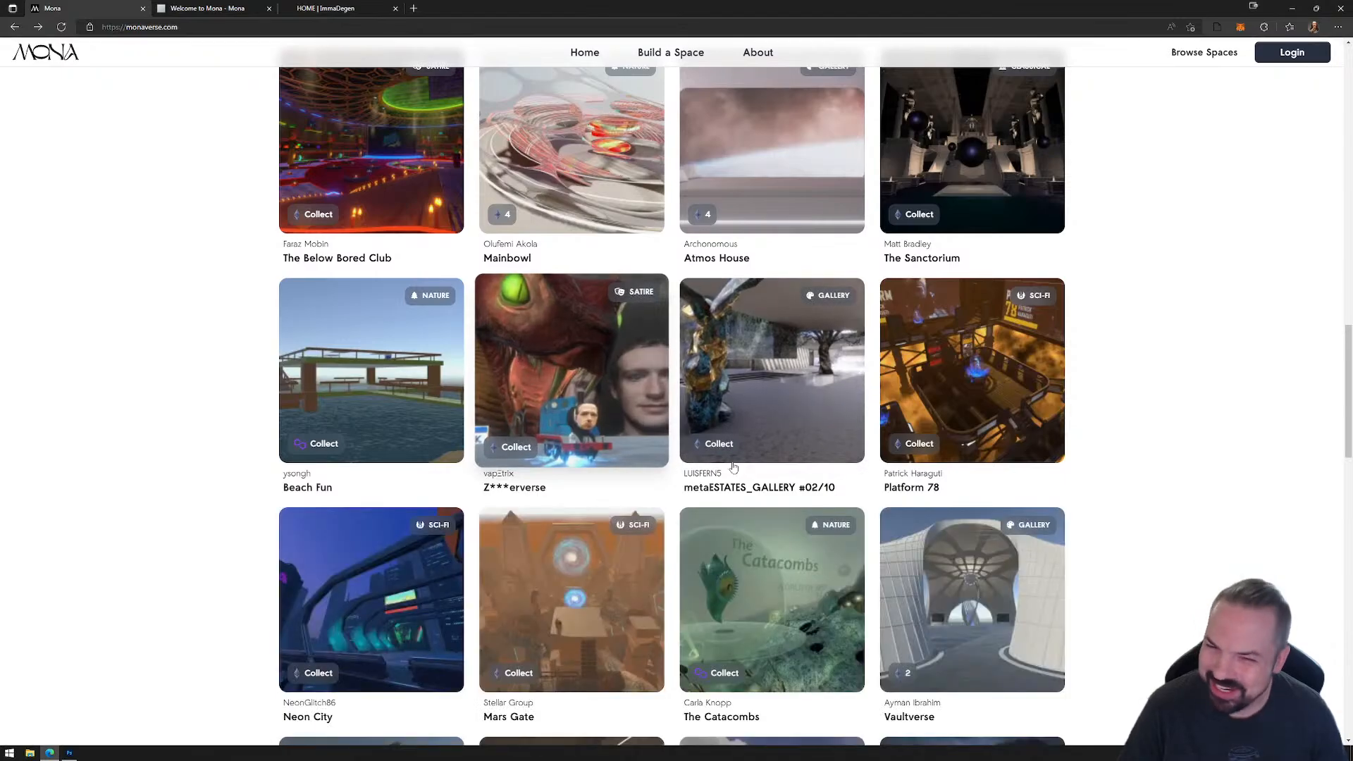
{"action": "scroll", "coordinate": [809, 461], "scroll_direction": "down", "scroll_amount": 8}
{"action": "scroll", "coordinate": [809, 462], "scroll_direction": "down", "scroll_amount": 9}
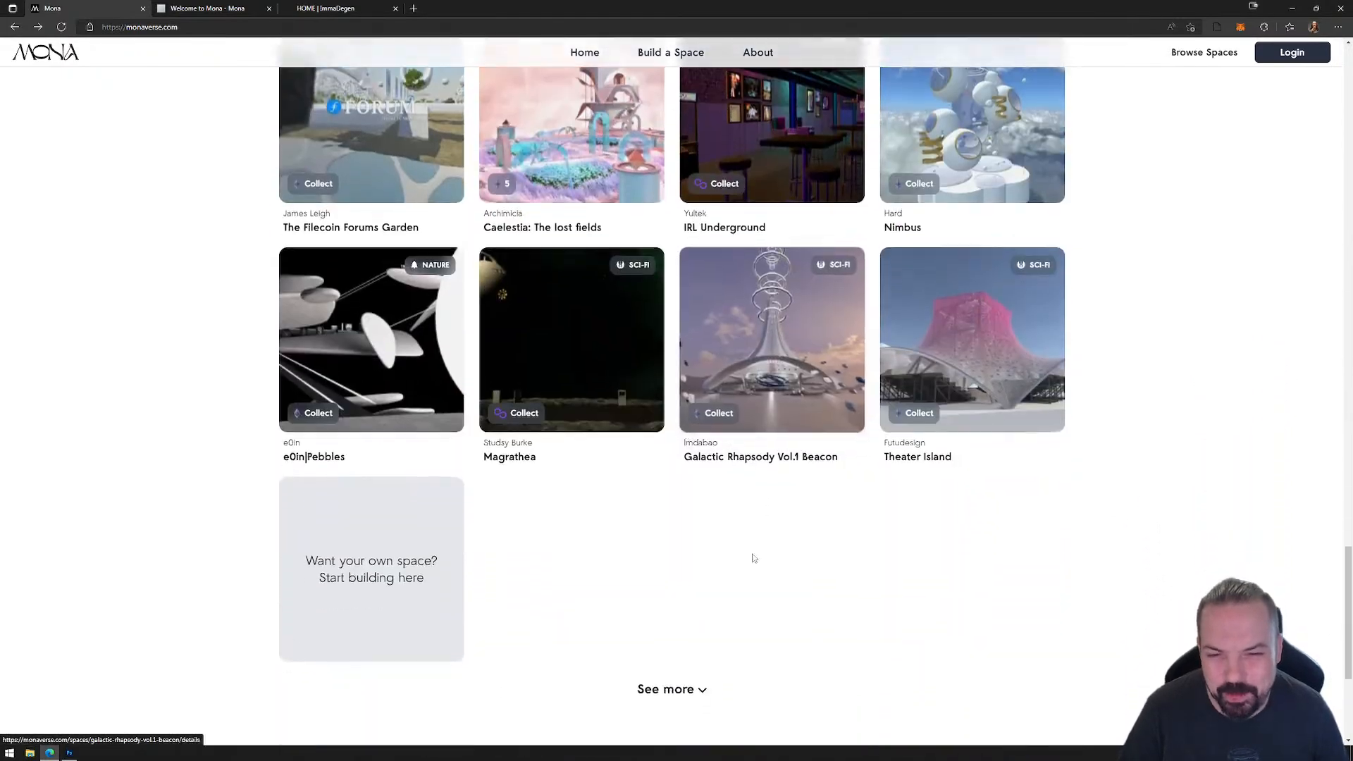
{"action": "scroll", "coordinate": [735, 518], "scroll_direction": "down", "scroll_amount": 11}
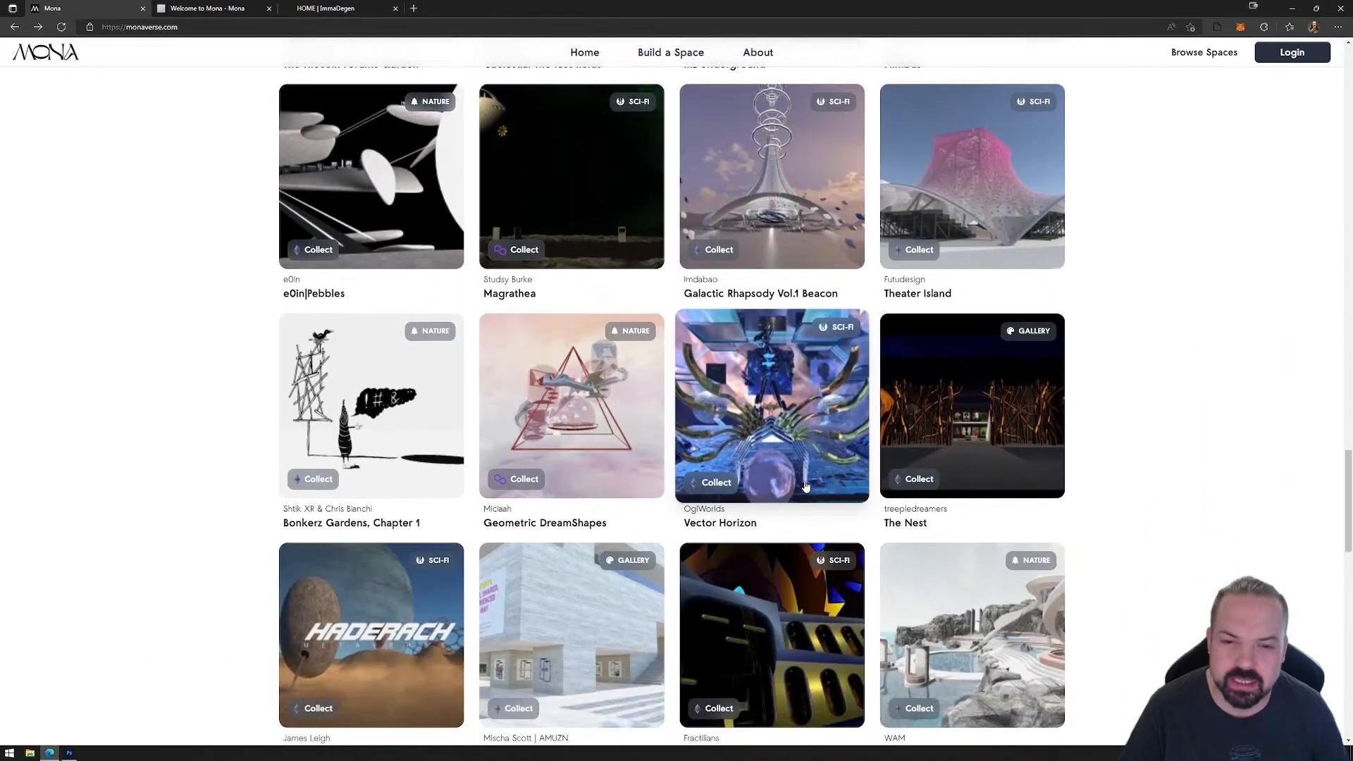
{"action": "scroll", "coordinate": [707, 507], "scroll_direction": "down", "scroll_amount": 4}
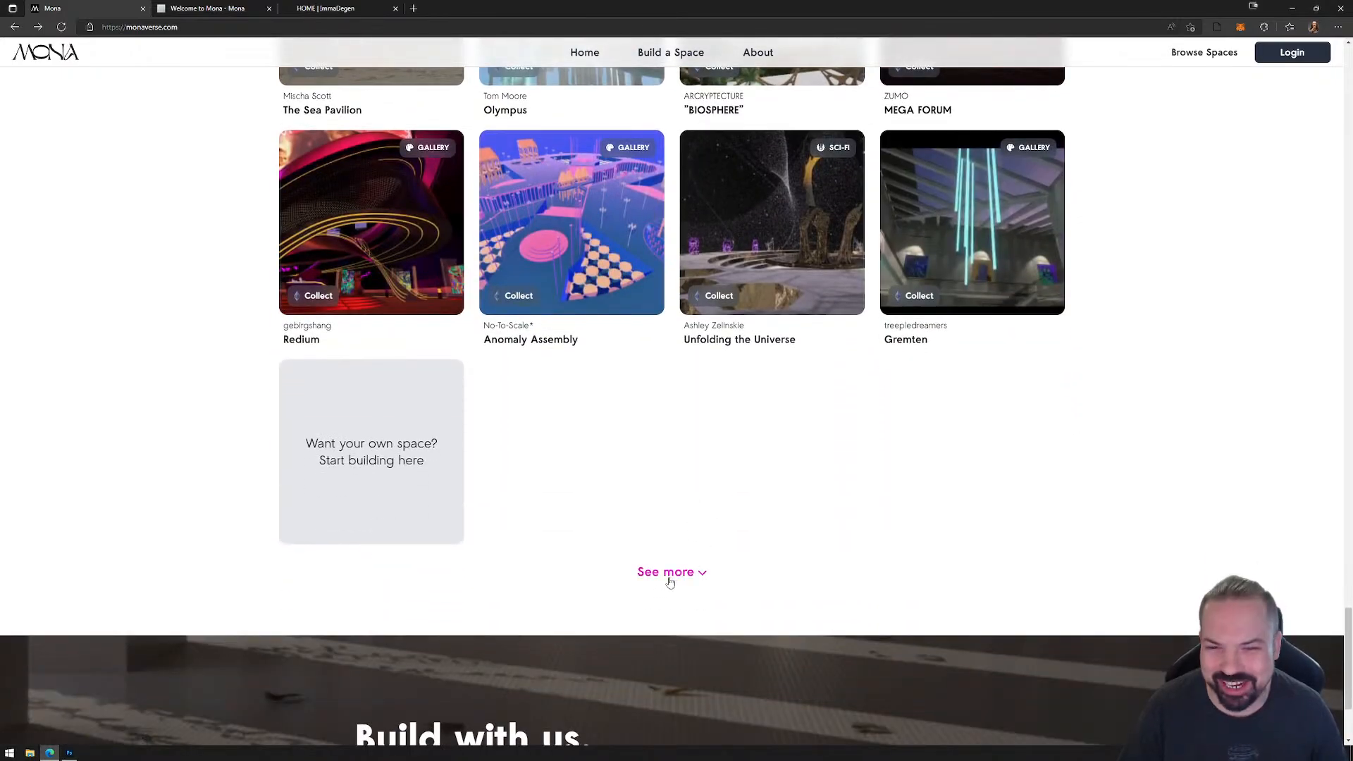
{"action": "scroll", "coordinate": [845, 507], "scroll_direction": "down", "scroll_amount": 12}
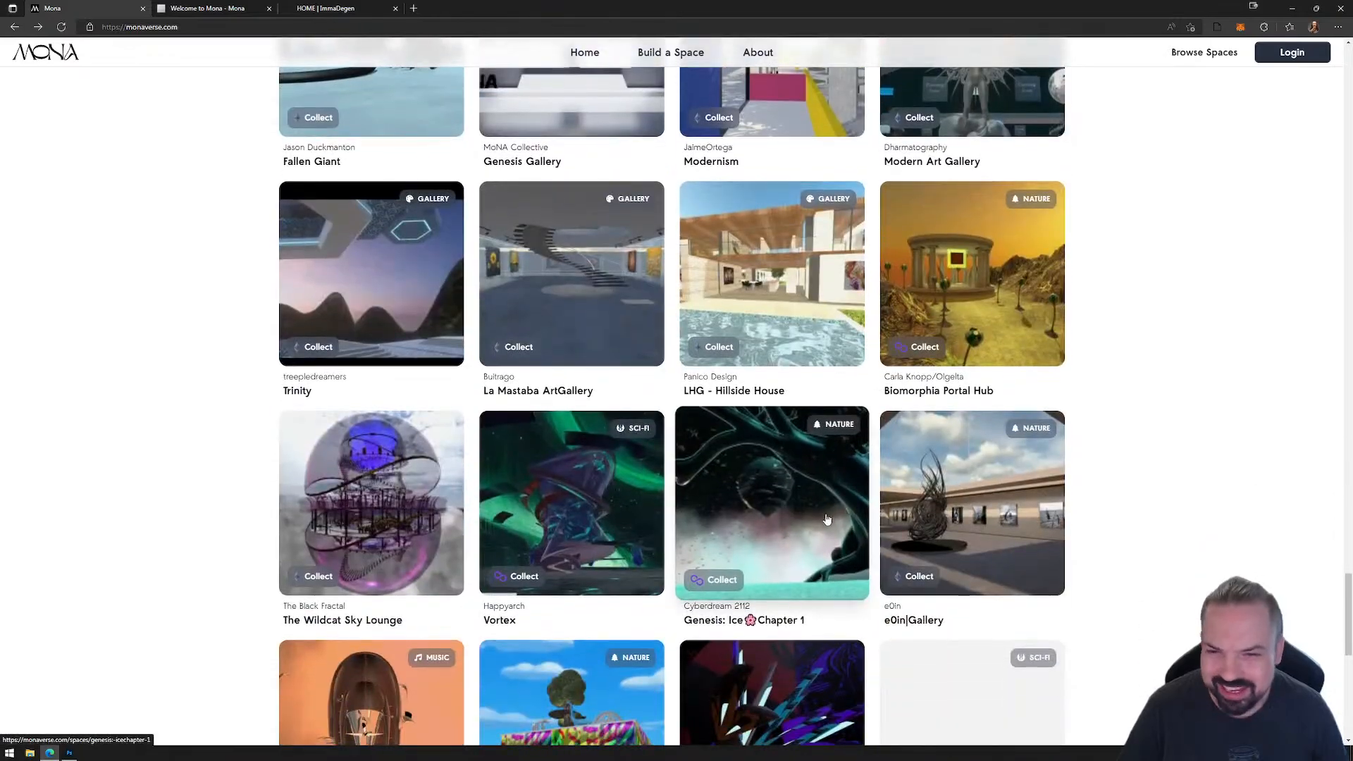
{"action": "scroll", "coordinate": [662, 563], "scroll_direction": "down", "scroll_amount": 4}
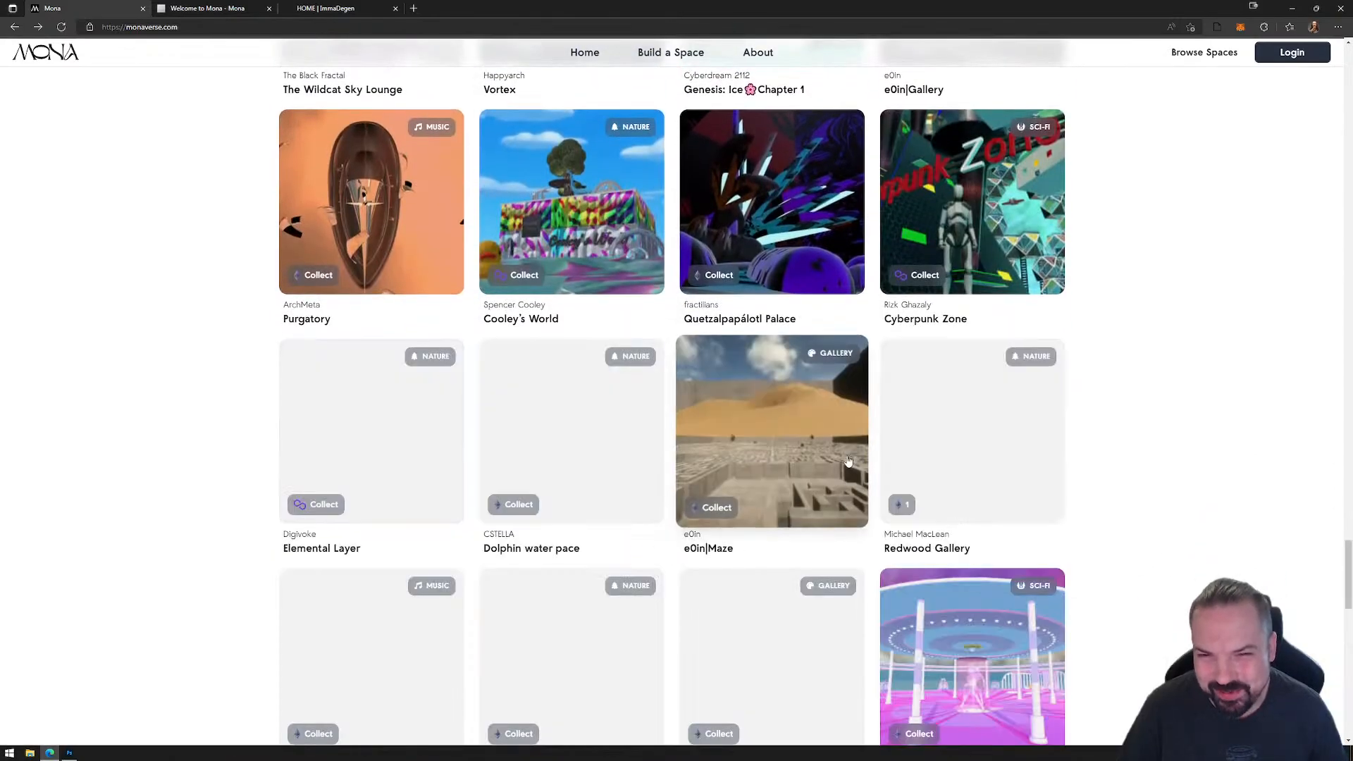
{"action": "scroll", "coordinate": [807, 514], "scroll_direction": "down", "scroll_amount": 7}
{"action": "scroll", "coordinate": [807, 514], "scroll_direction": "down", "scroll_amount": 4}
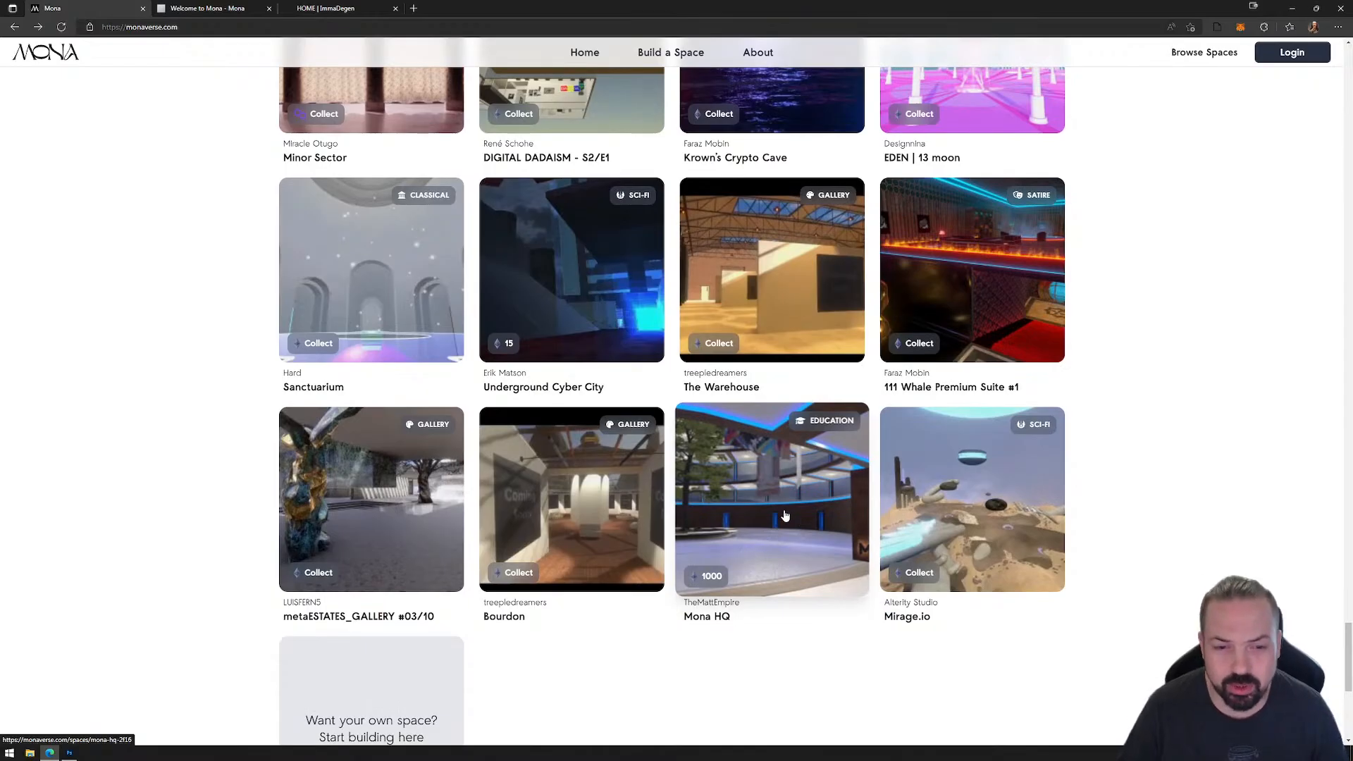
{"action": "scroll", "coordinate": [785, 517], "scroll_direction": "up", "scroll_amount": 20}
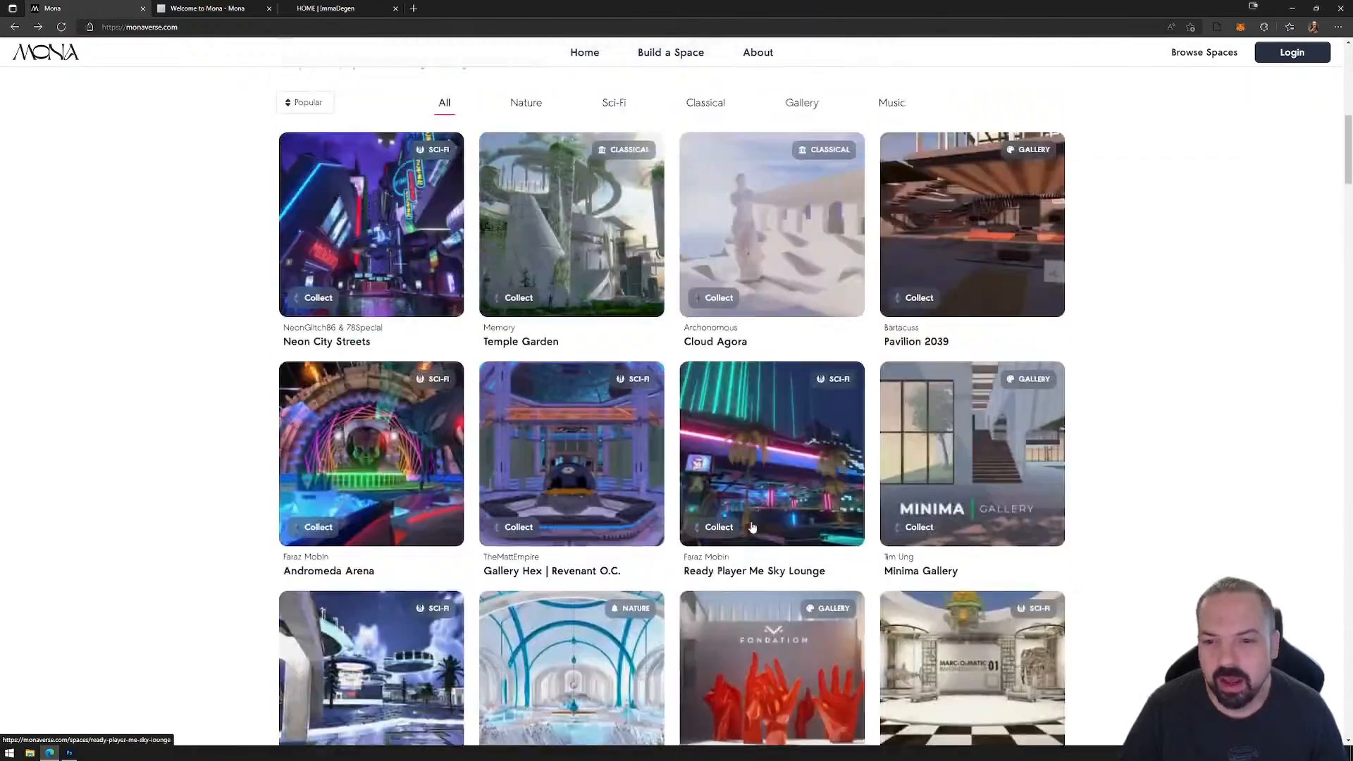
{"action": "scroll", "coordinate": [746, 521], "scroll_direction": "up", "scroll_amount": 6}
{"action": "scroll", "coordinate": [704, 504], "scroll_direction": "down", "scroll_amount": 7}
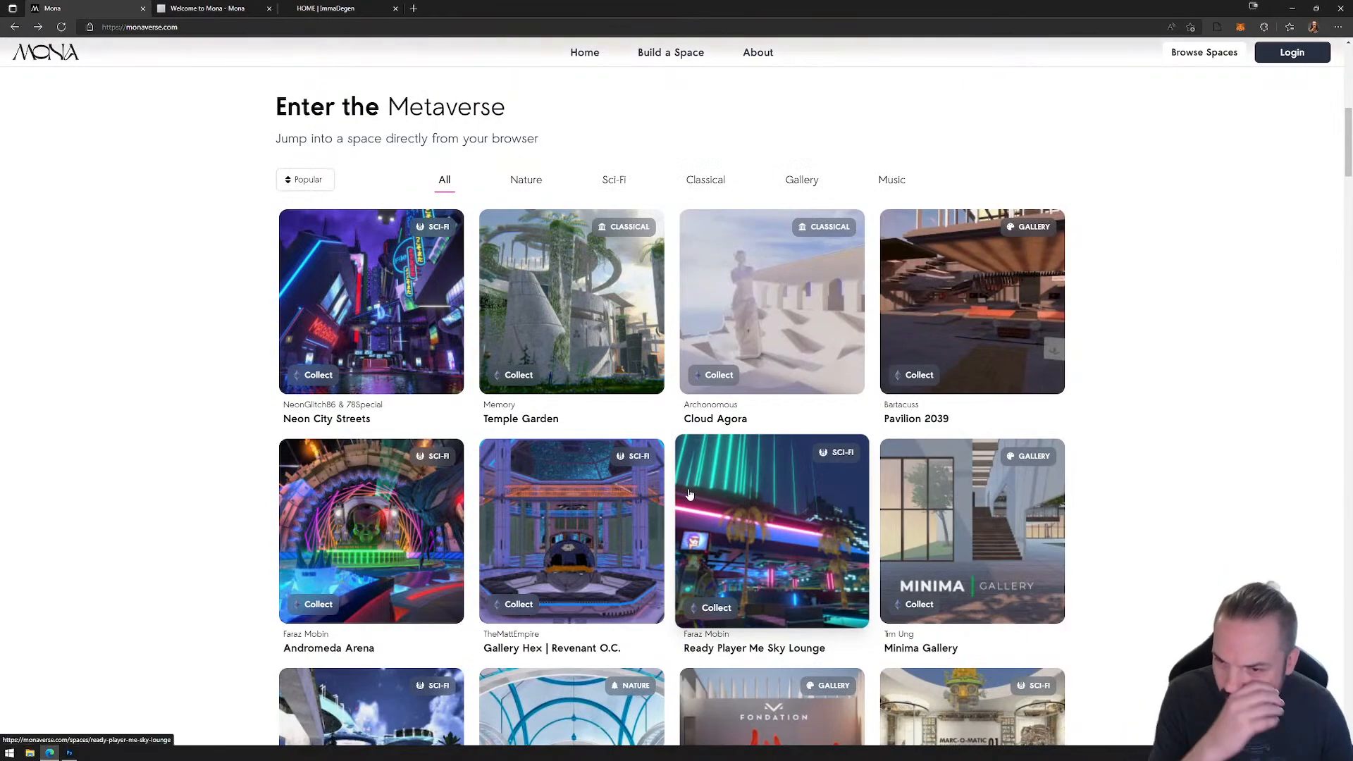
Step: Enter the Neon City Streets space and skip its introductory control hints
{"action": "left_click", "coordinate": [370, 301]}
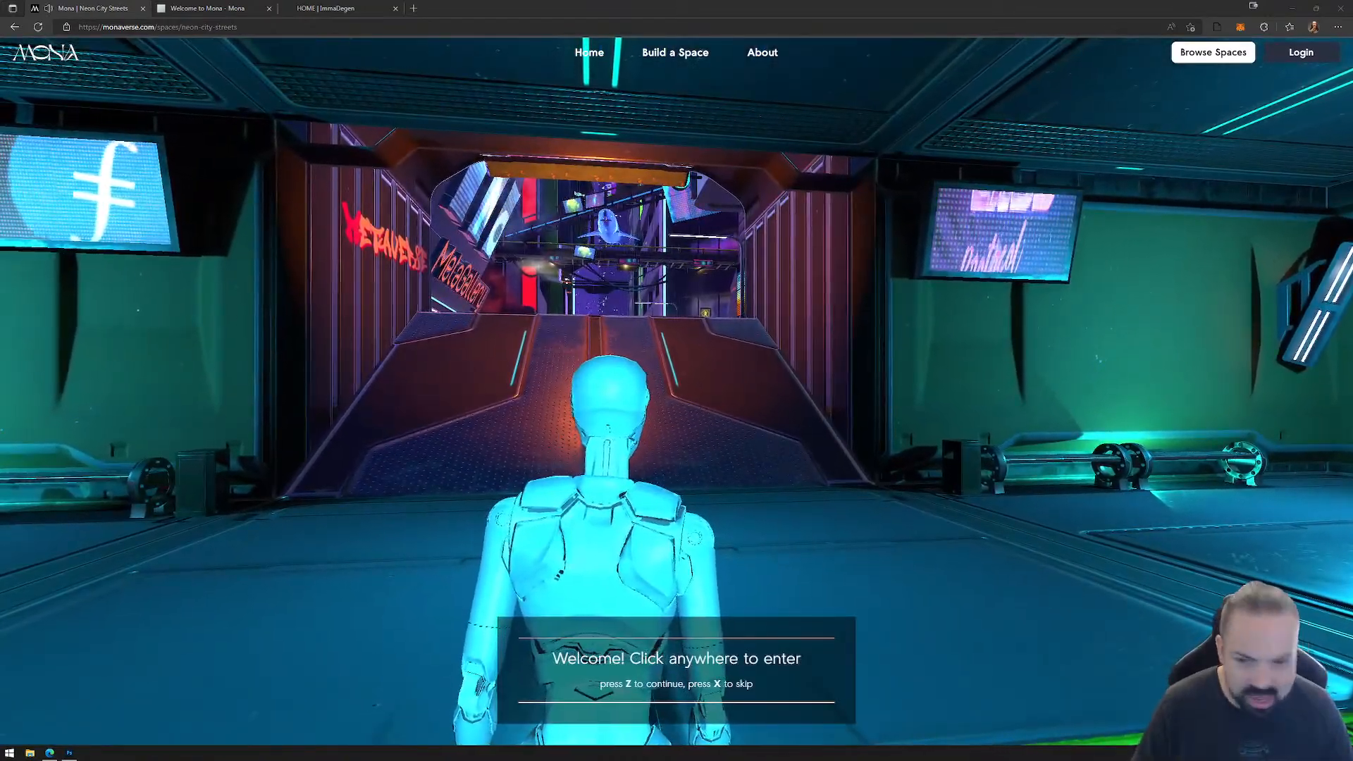
{"action": "left_click", "coordinate": [740, 543]}
{"action": "key", "text": "w"}
{"action": "key", "text": "w"}
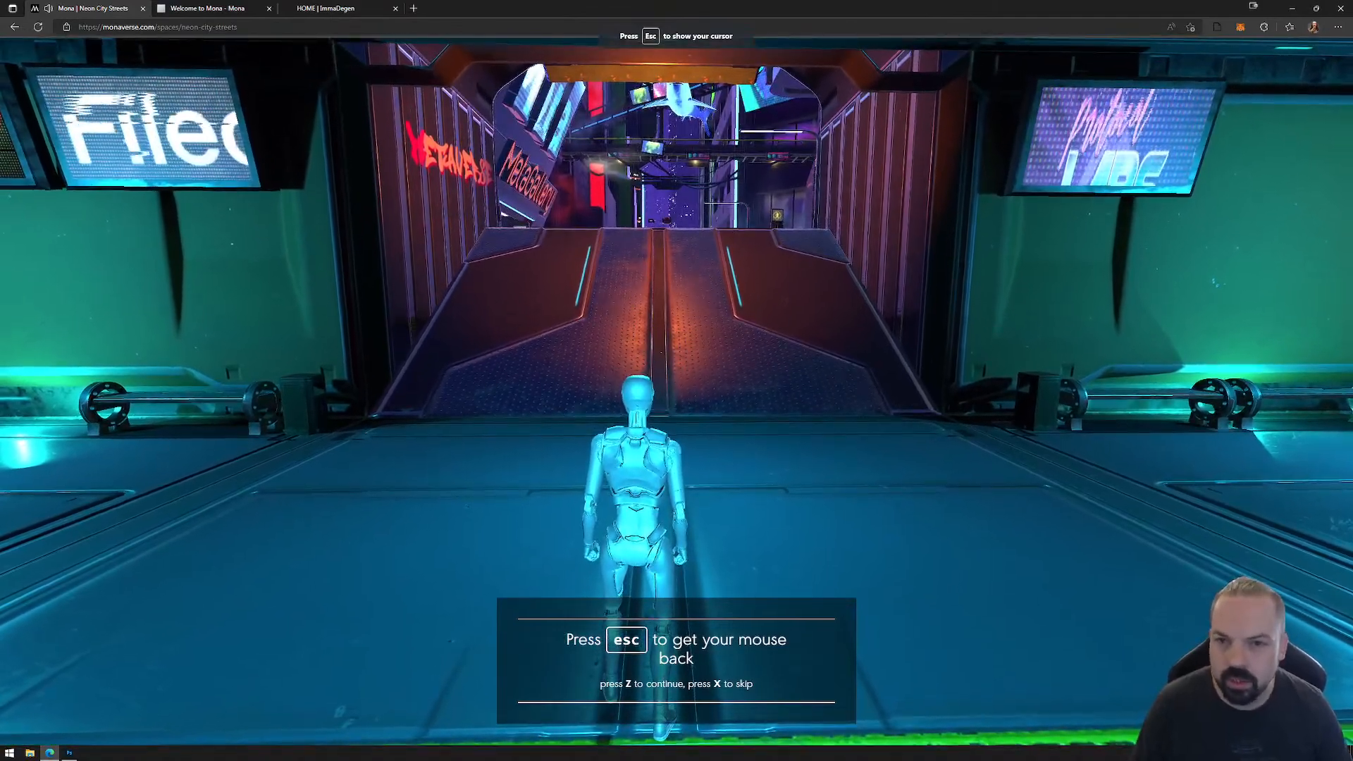
{"action": "key", "text": "Escape"}
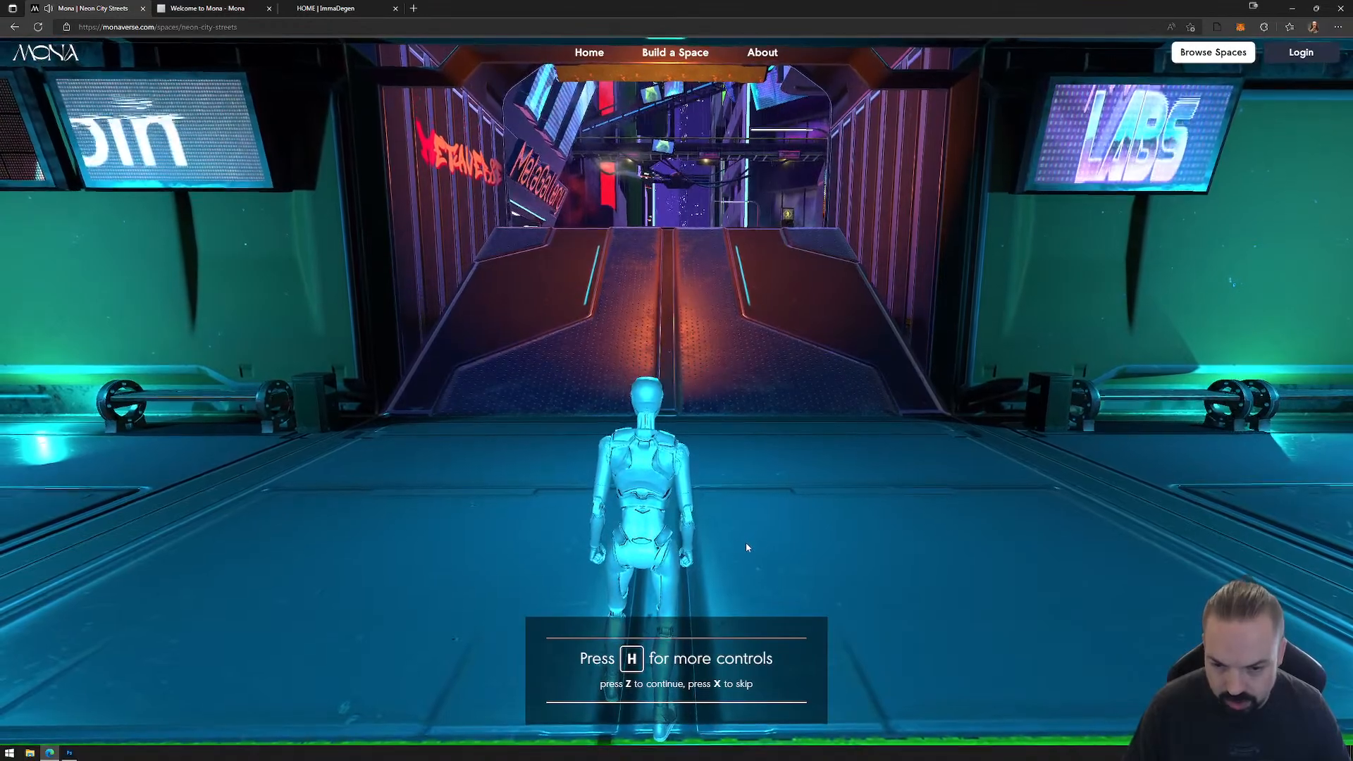
{"action": "key", "text": "x"}
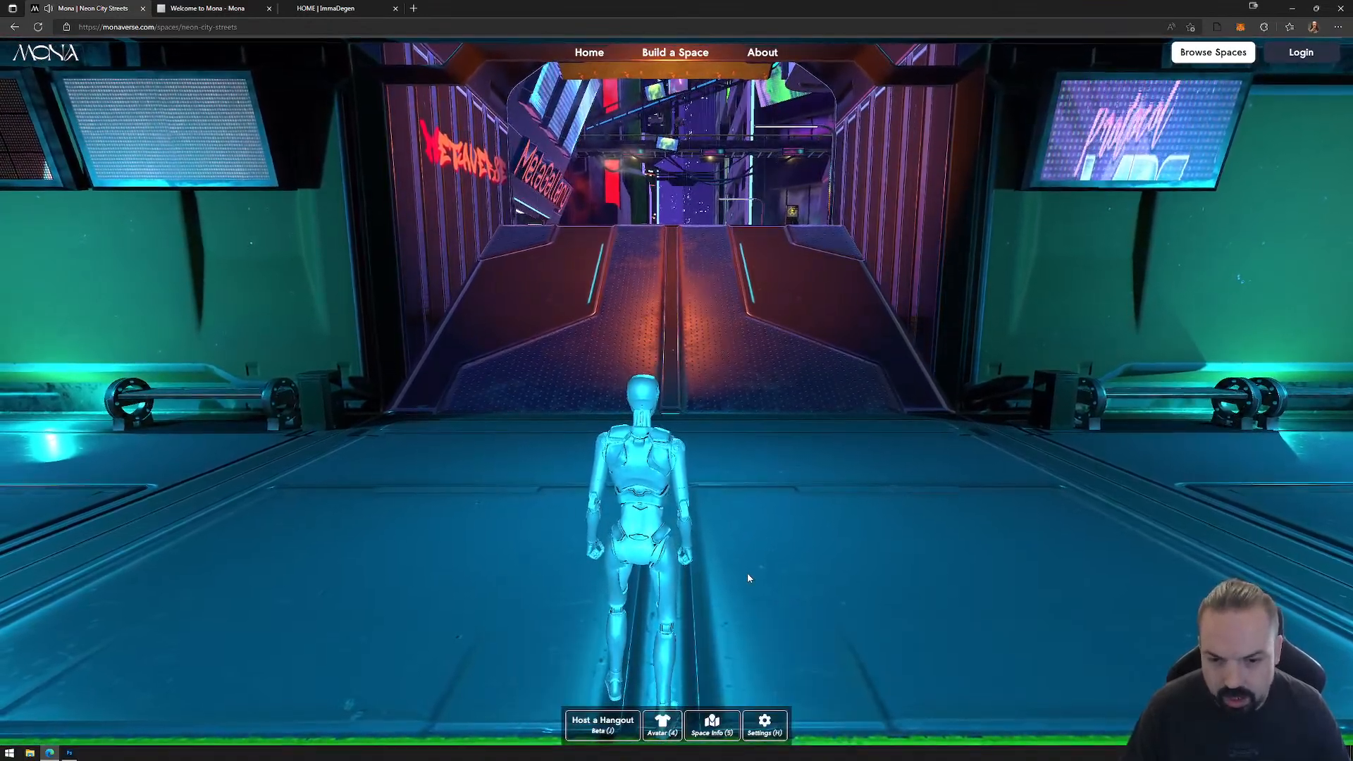
Step: Try walking and jumping with the avatar in the entrance hall, and review the space's basic controls and experience settings
{"action": "left_click", "coordinate": [747, 573]}
{"action": "key", "text": "w"}
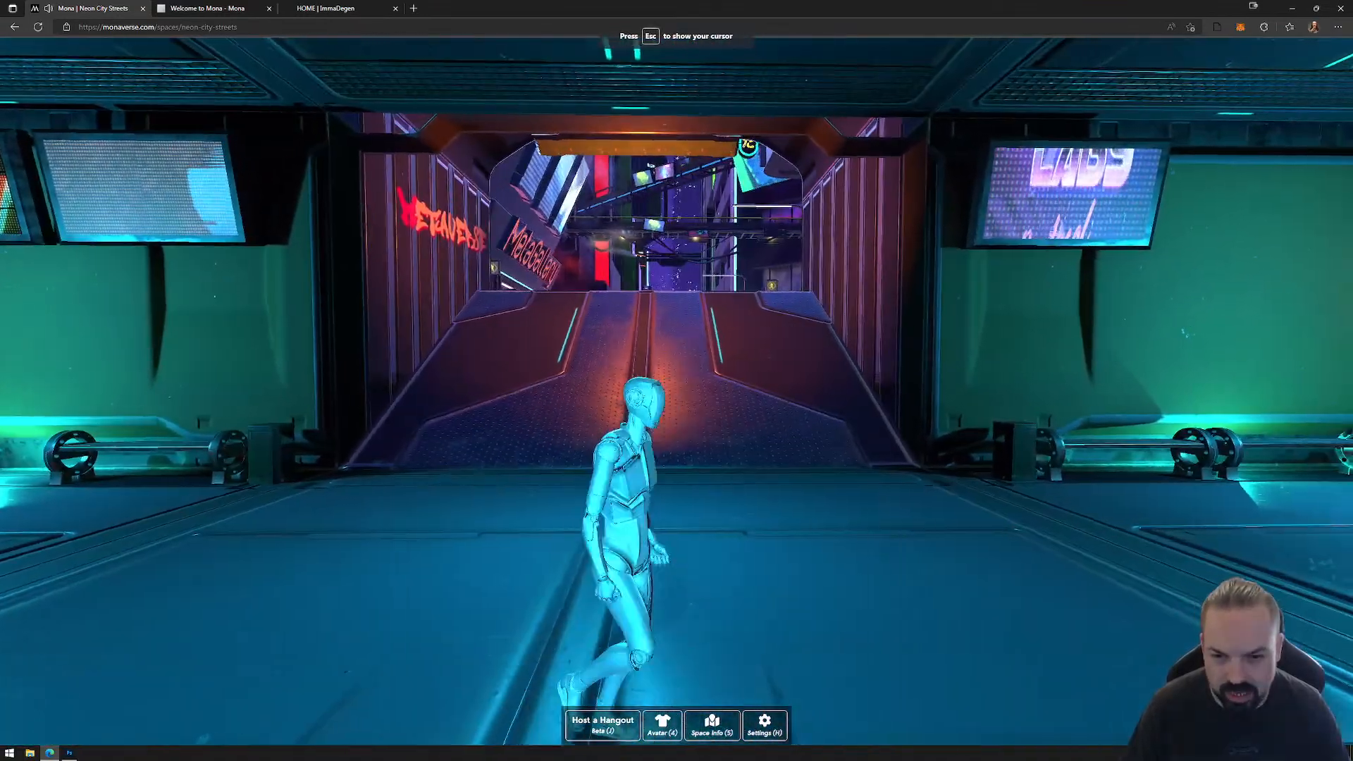
{"action": "key", "text": "space"}
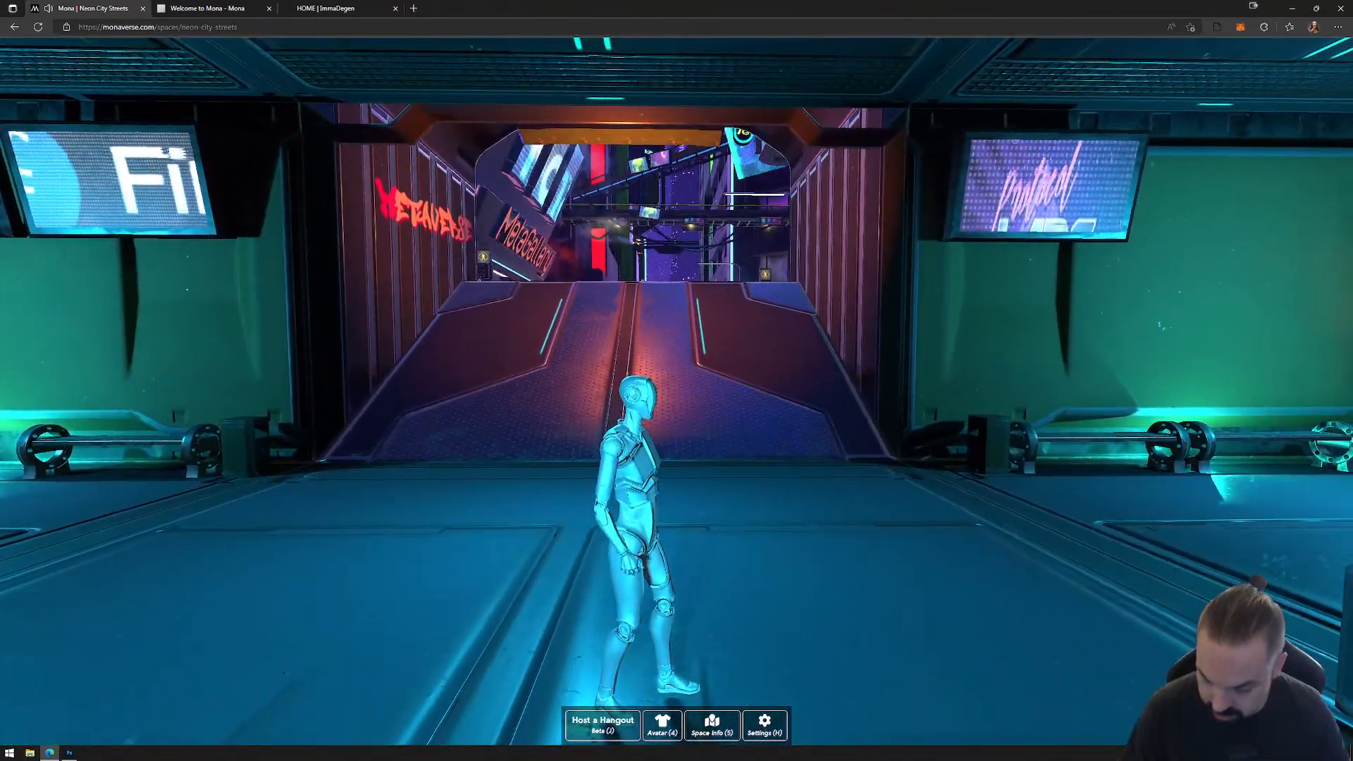
{"action": "key", "text": "w"}
{"action": "key", "text": "s"}
{"action": "key", "text": "d"}
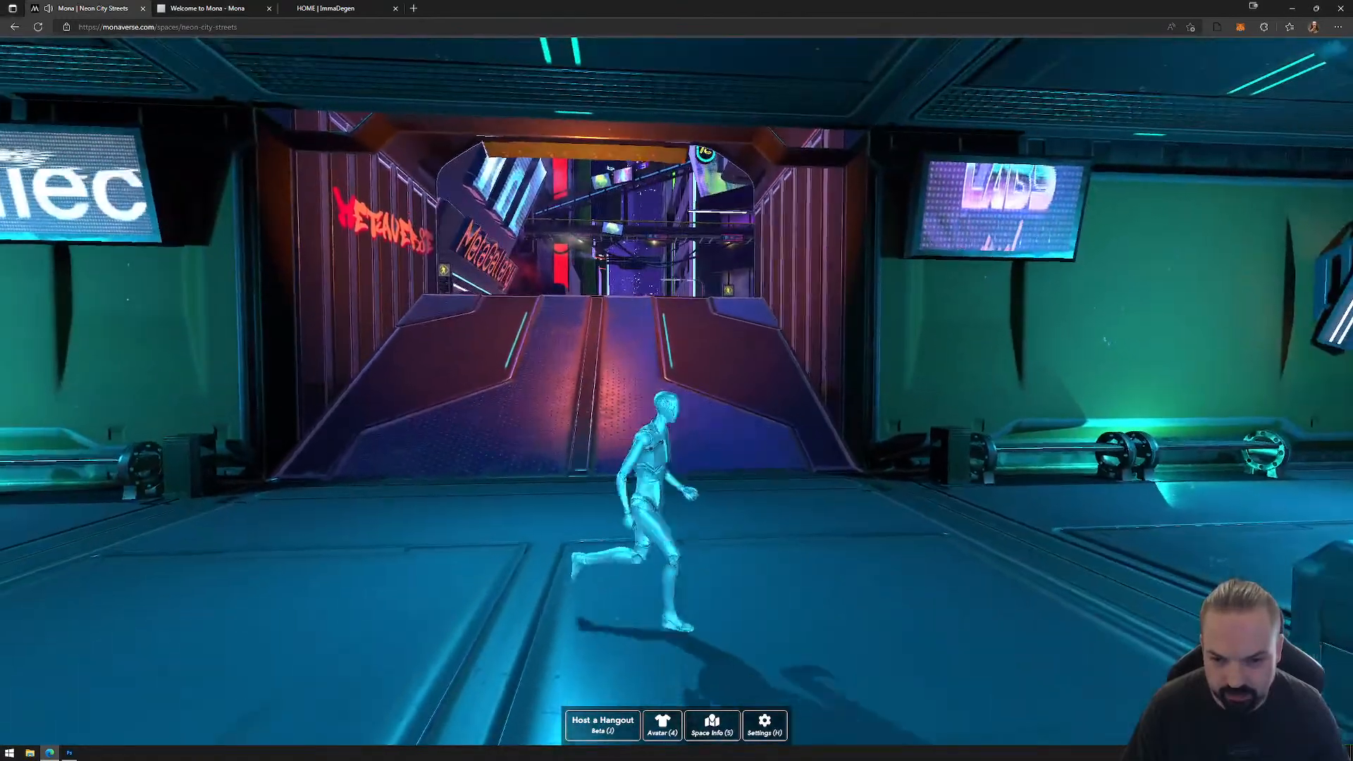
{"action": "key", "text": "w"}
{"action": "key", "text": "s"}
{"action": "key", "text": "a"}
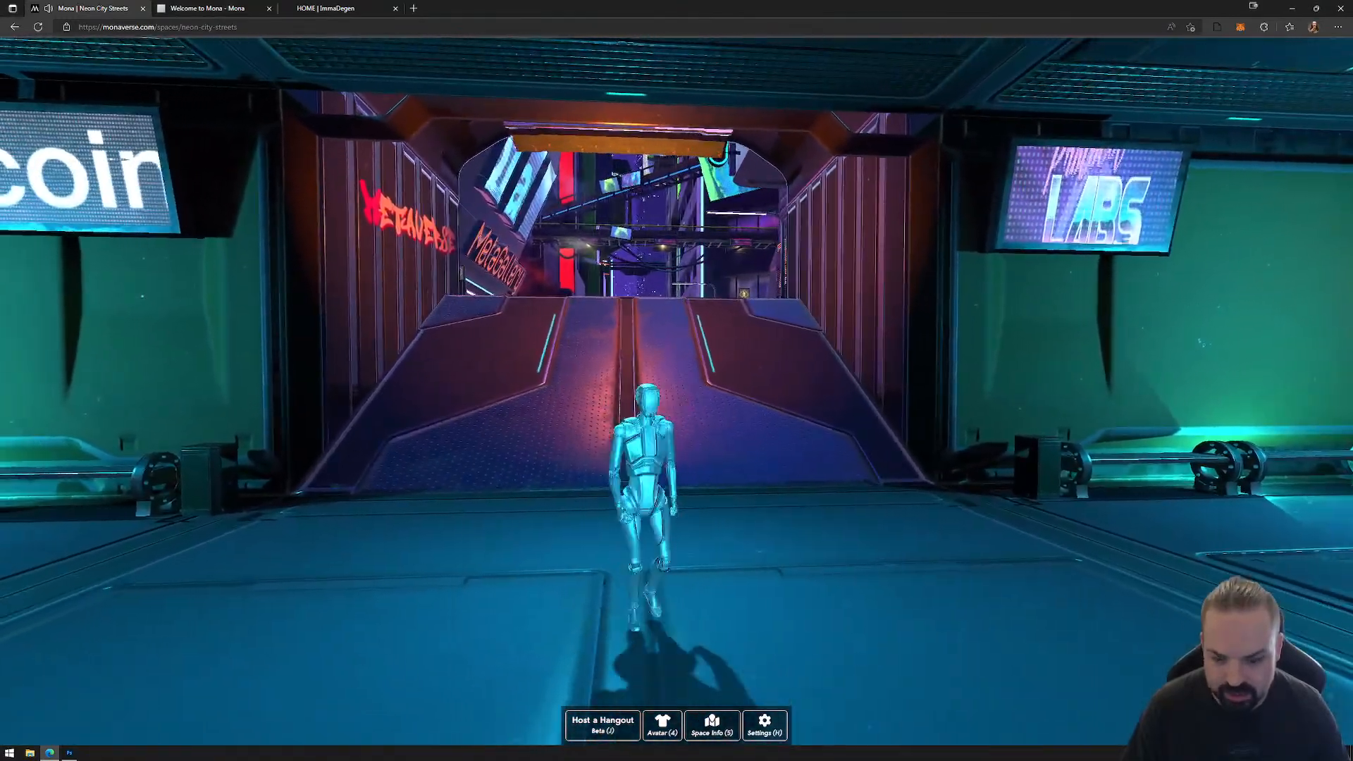
{"action": "key", "text": "Escape"}
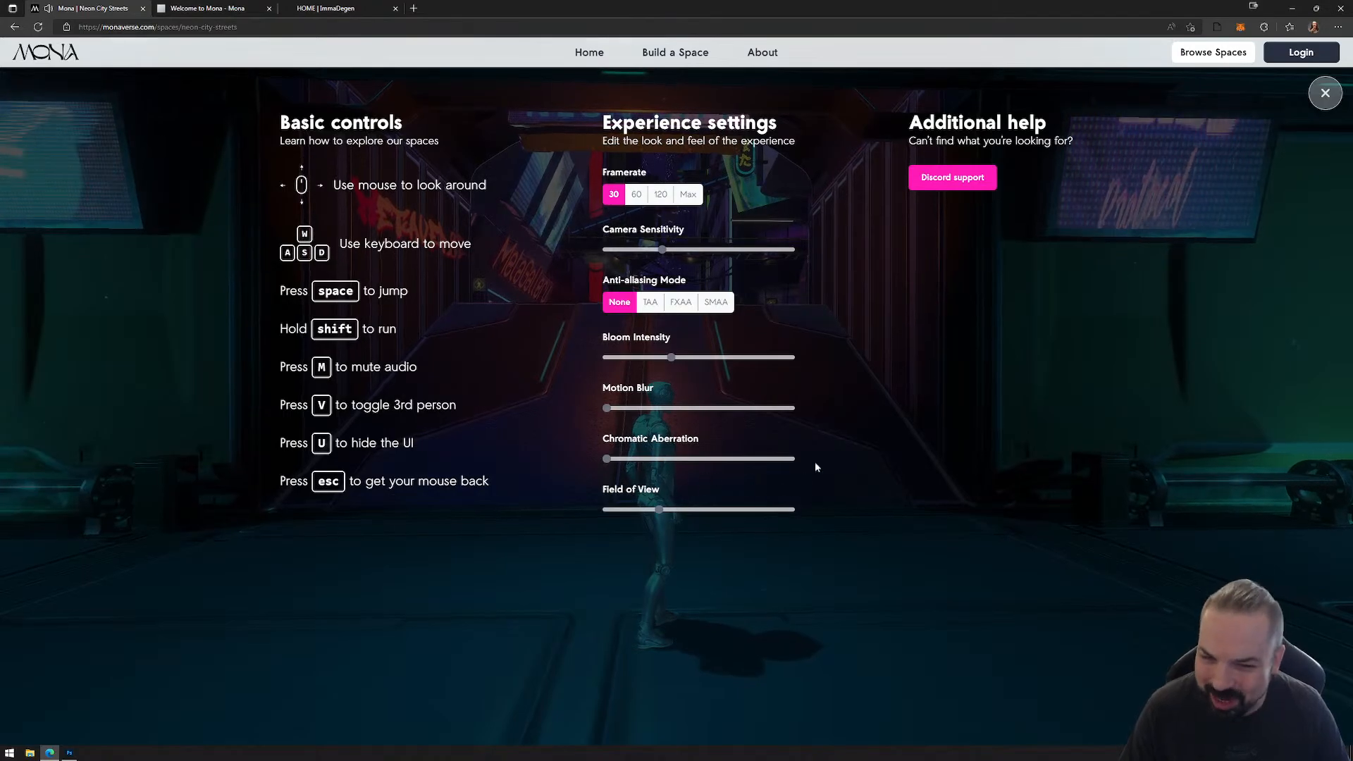
{"action": "left_click", "coordinate": [1324, 105]}
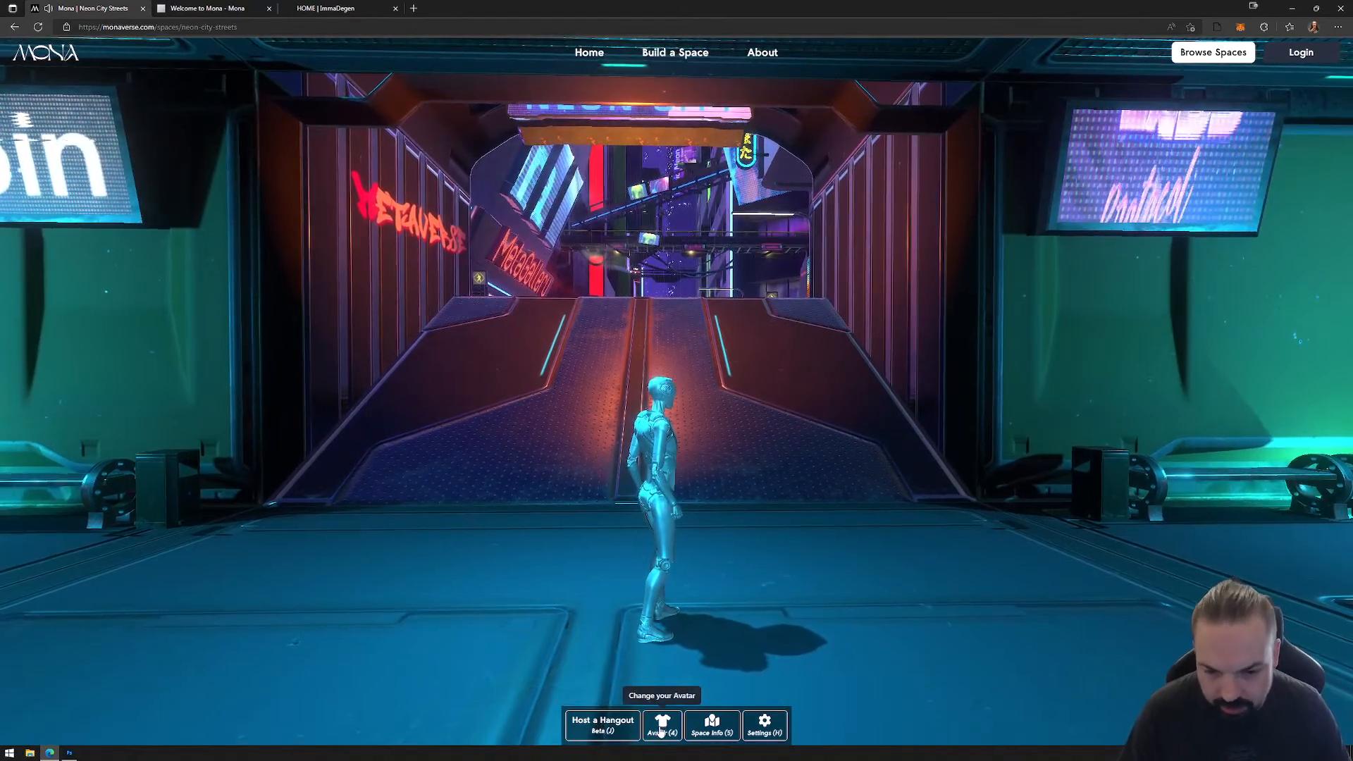
Step: Change the avatar by importing the custom VRM character void_3292.vrm from its URL
{"action": "left_click", "coordinate": [656, 733]}
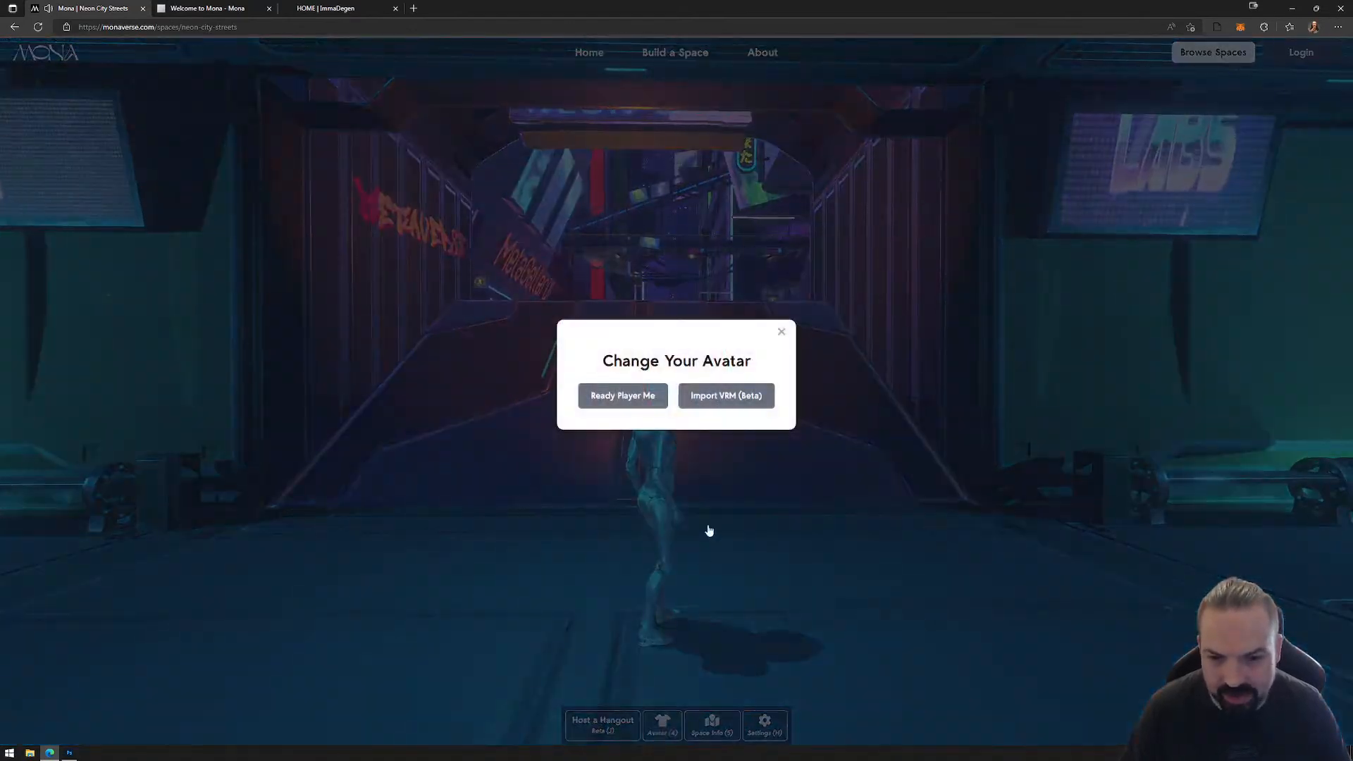
{"action": "left_click", "coordinate": [723, 399]}
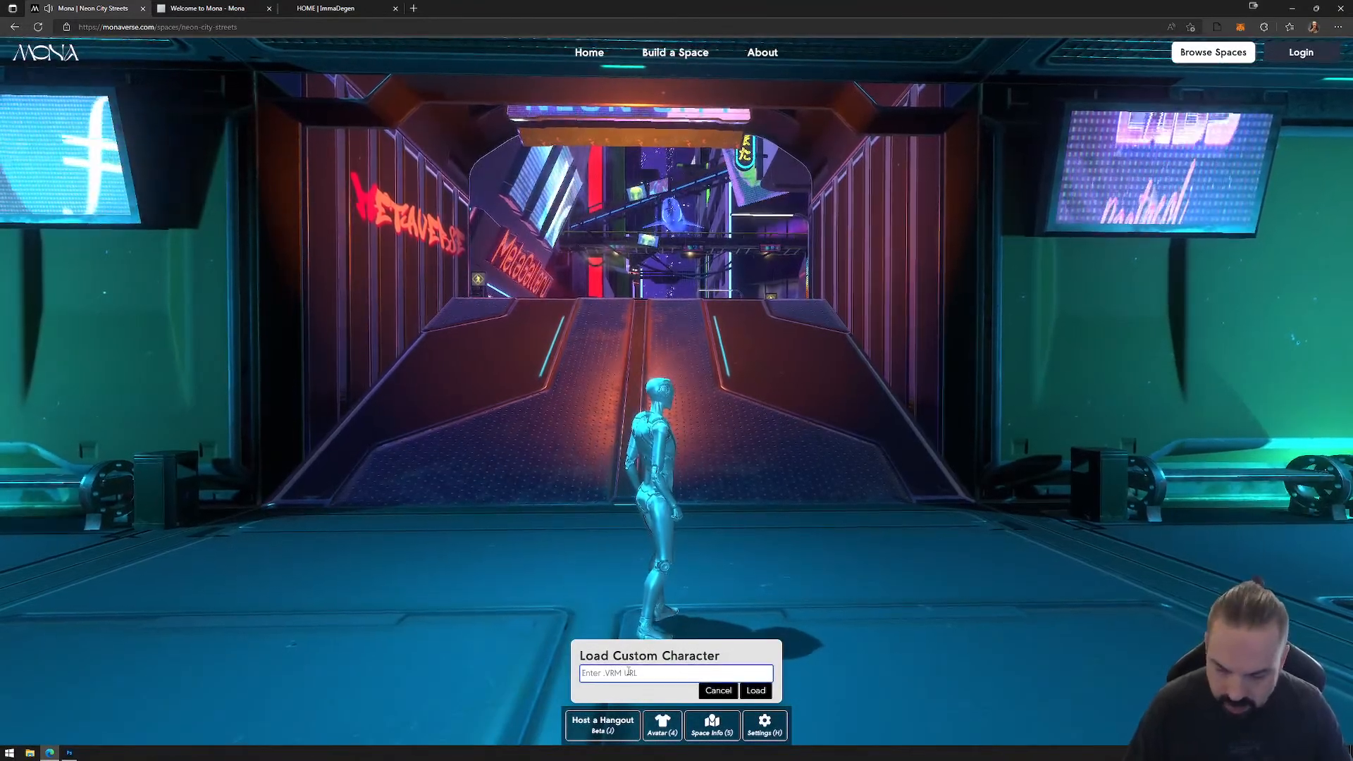
{"action": "left_click", "coordinate": [759, 692]}
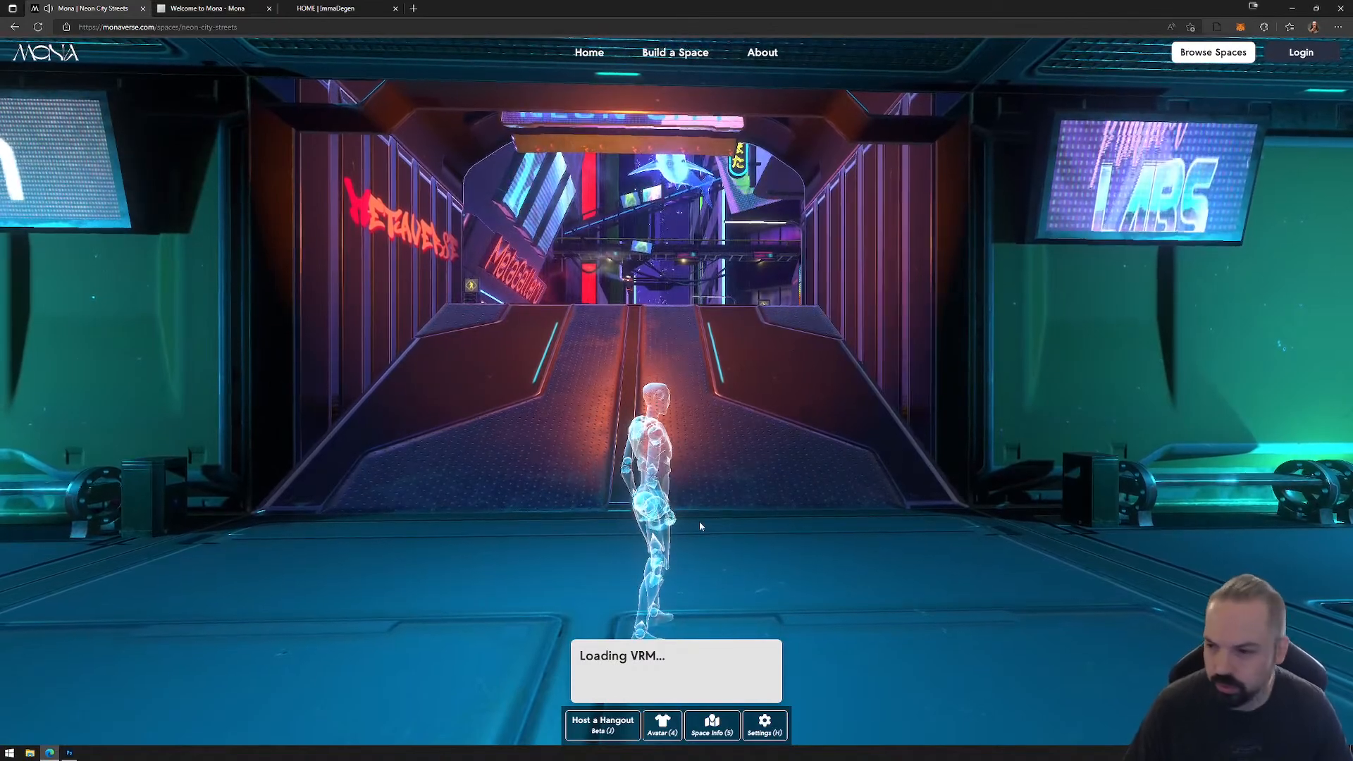
Step: Try the custom avatar's movement in the entrance hall and run it up the ramp out to the street
{"action": "left_click", "coordinate": [751, 540]}
{"action": "key", "text": "w"}
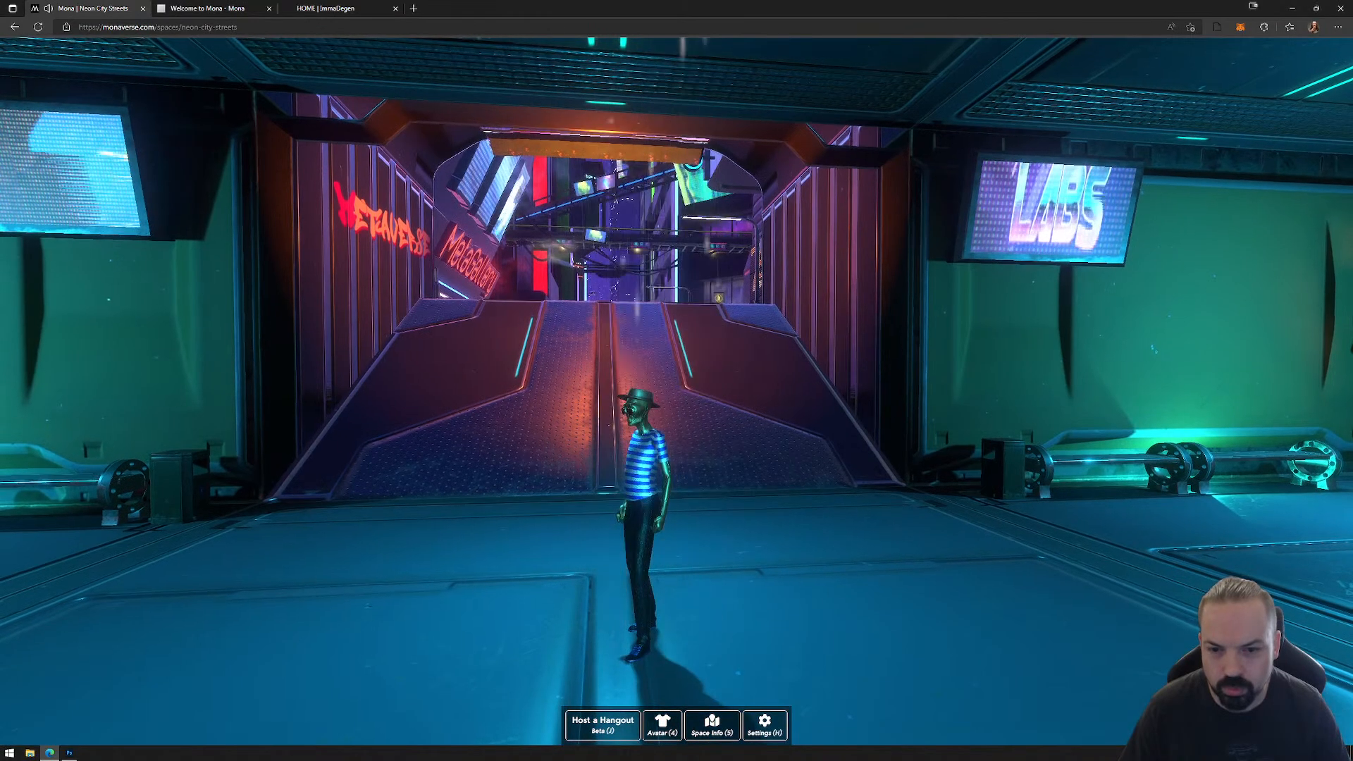
{"action": "key", "text": "w"}
{"action": "key", "text": "a"}
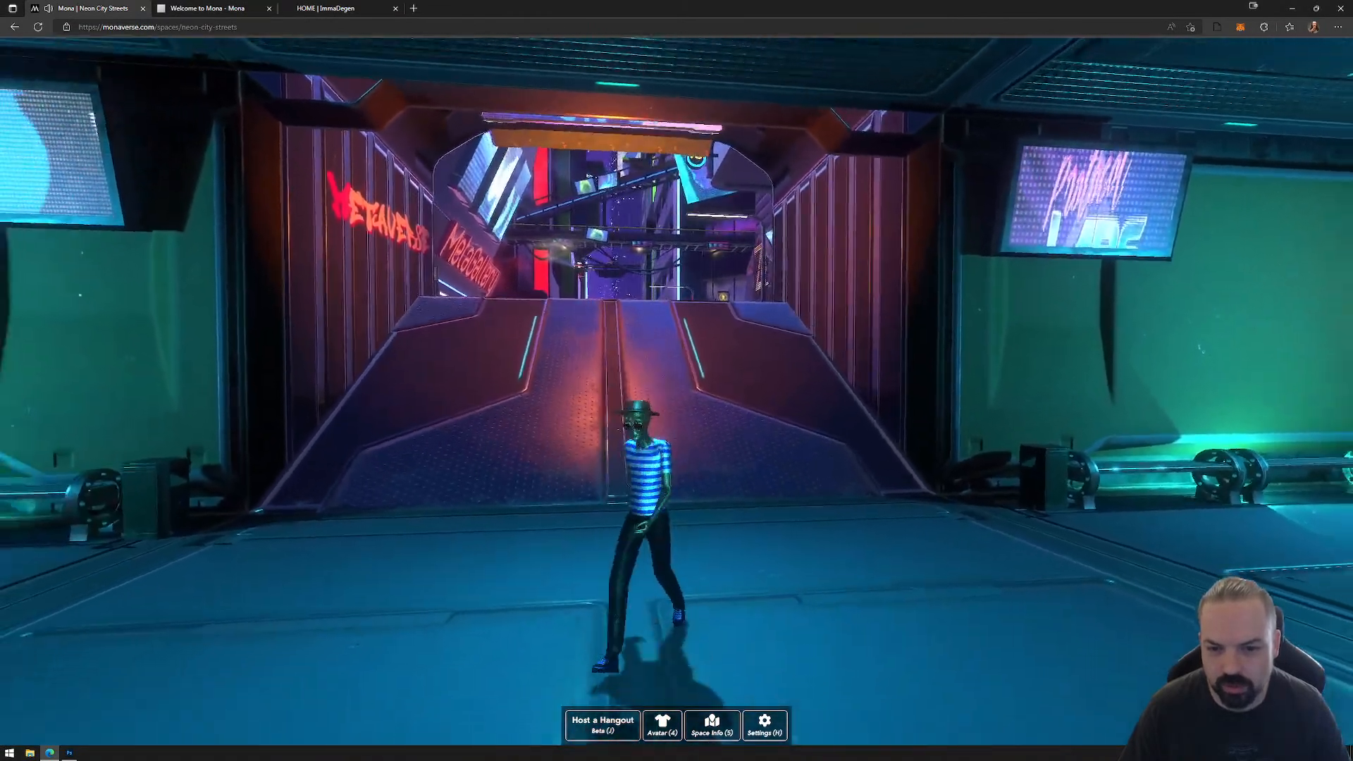
{"action": "key", "text": "d"}
{"action": "key", "text": "w"}
{"action": "key", "text": "w"}
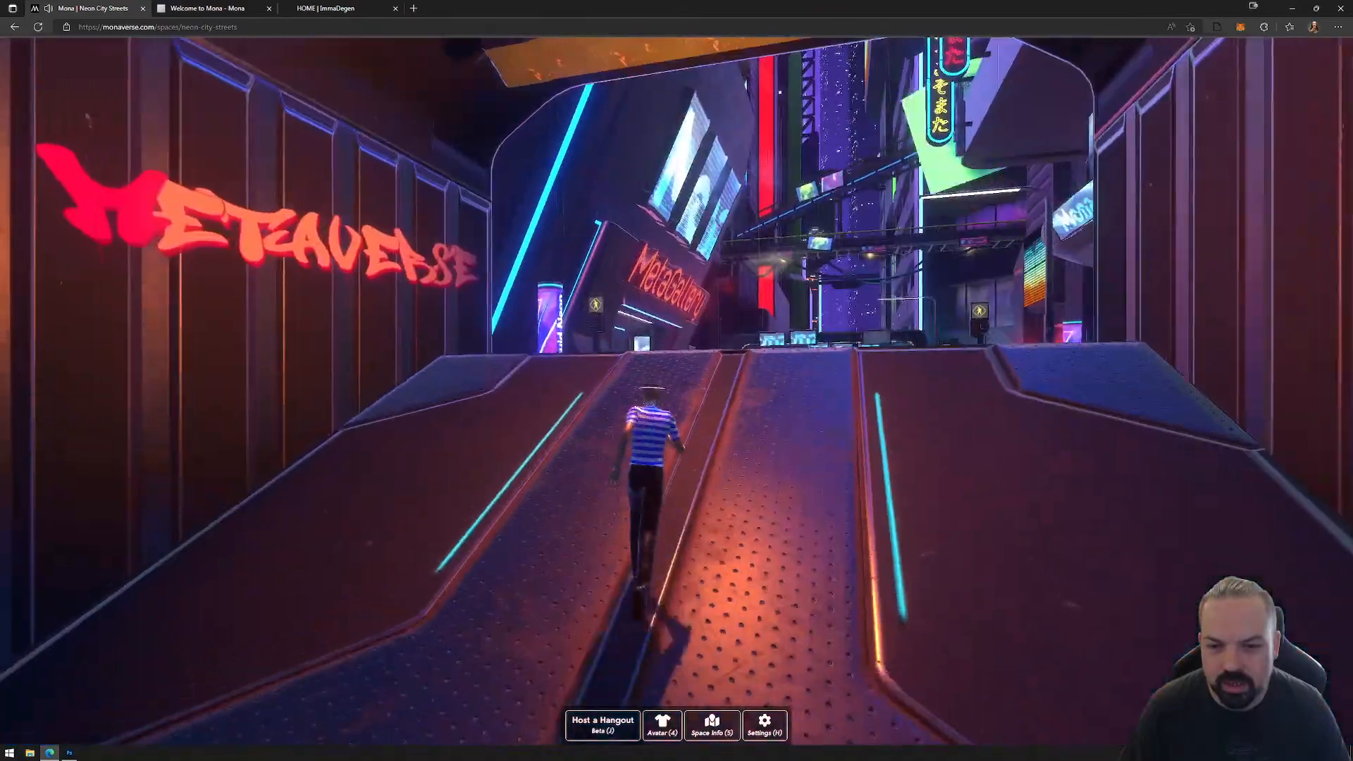
Step: Run the avatar along the neon street to the MetaGallery and go up the steps into the building
{"action": "key", "text": "w"}
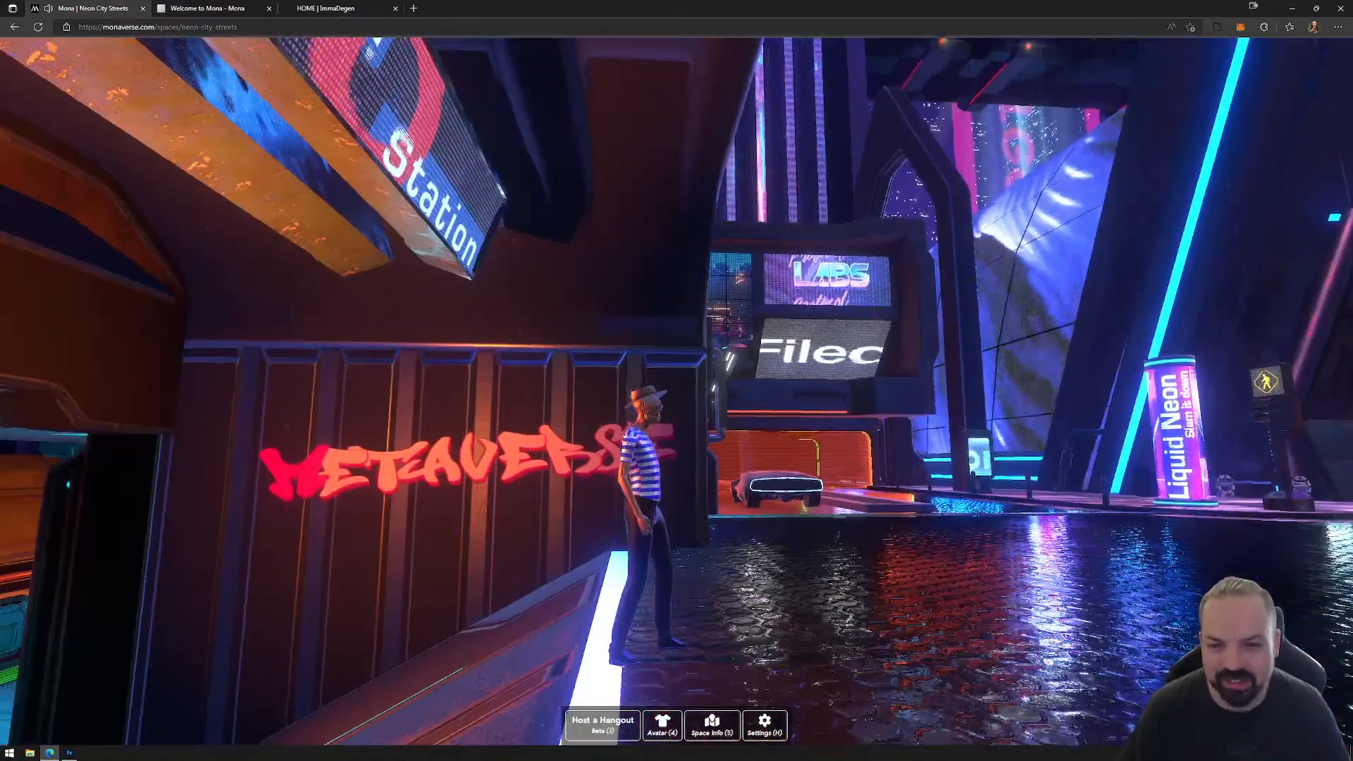
{"action": "key", "text": "w"}
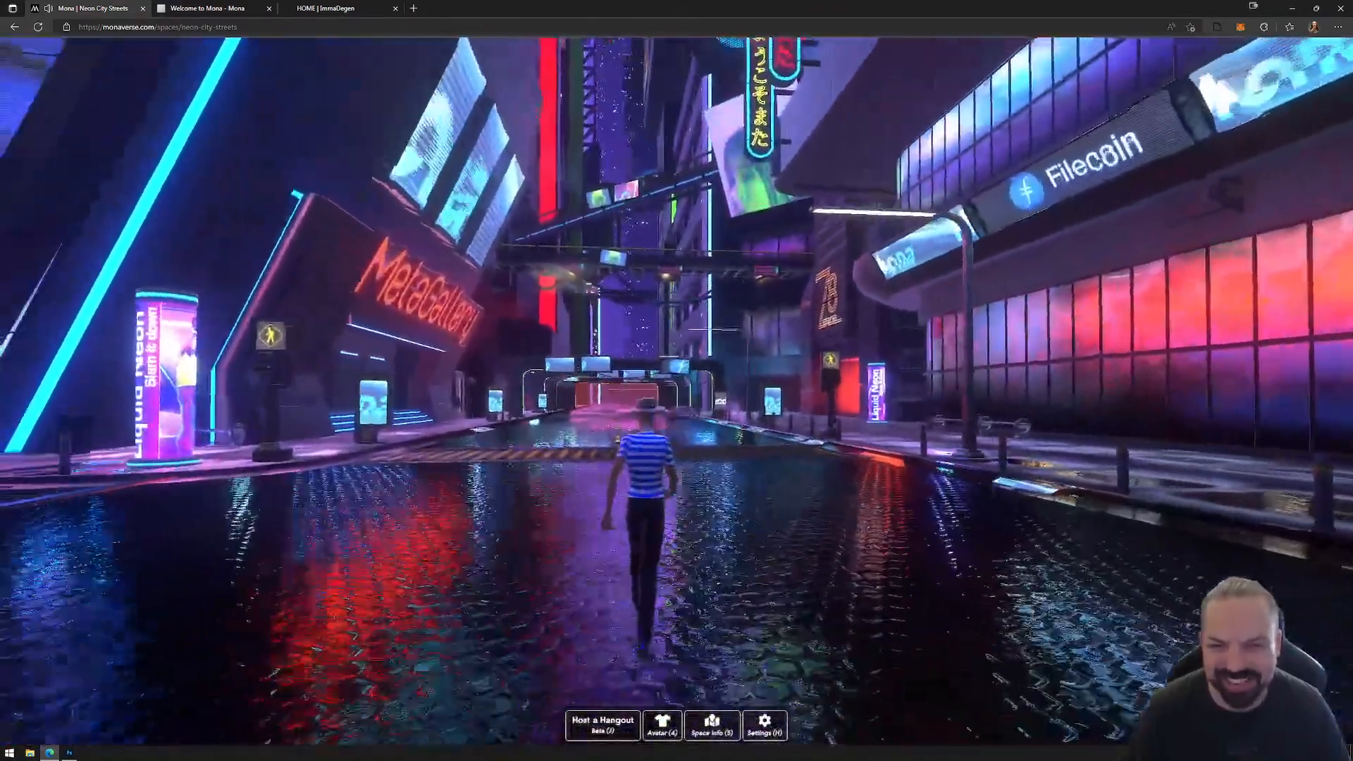
{"action": "key", "text": "w"}
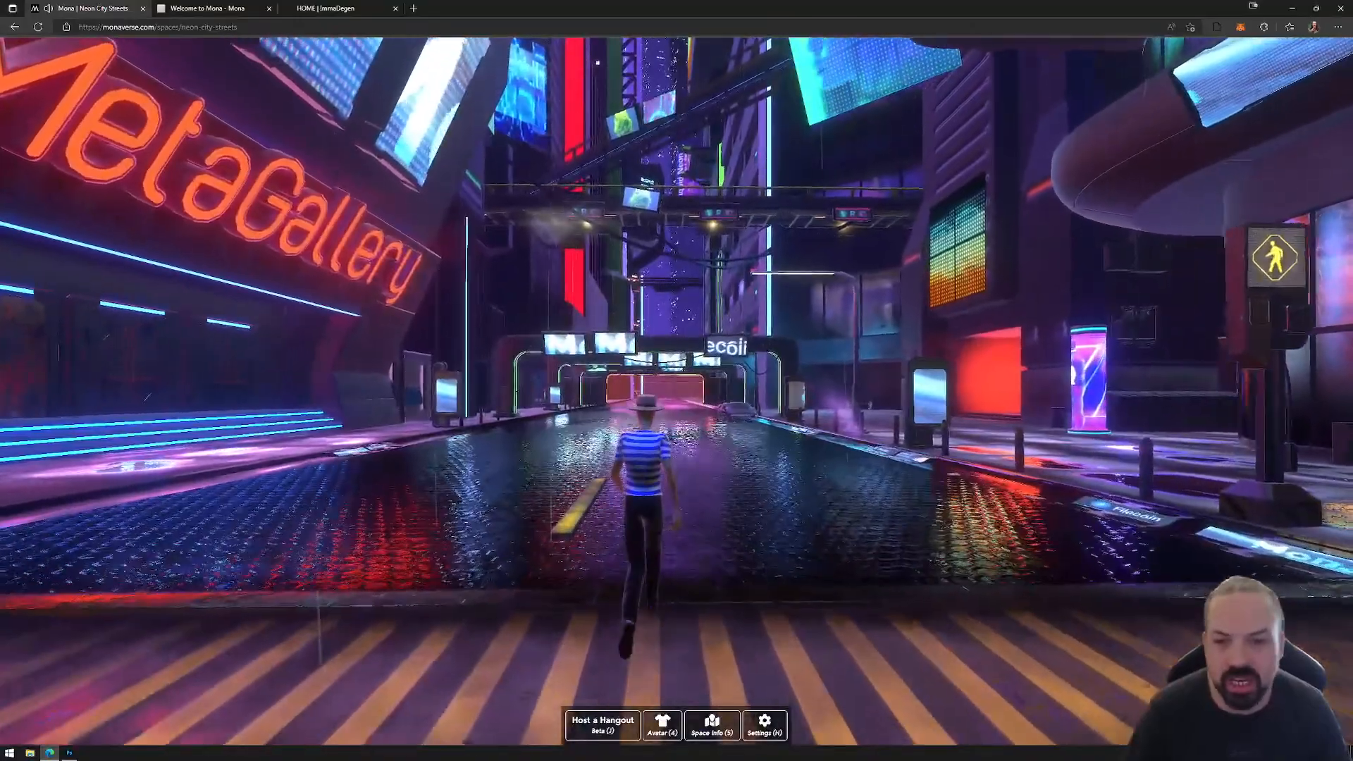
{"action": "key", "text": "w"}
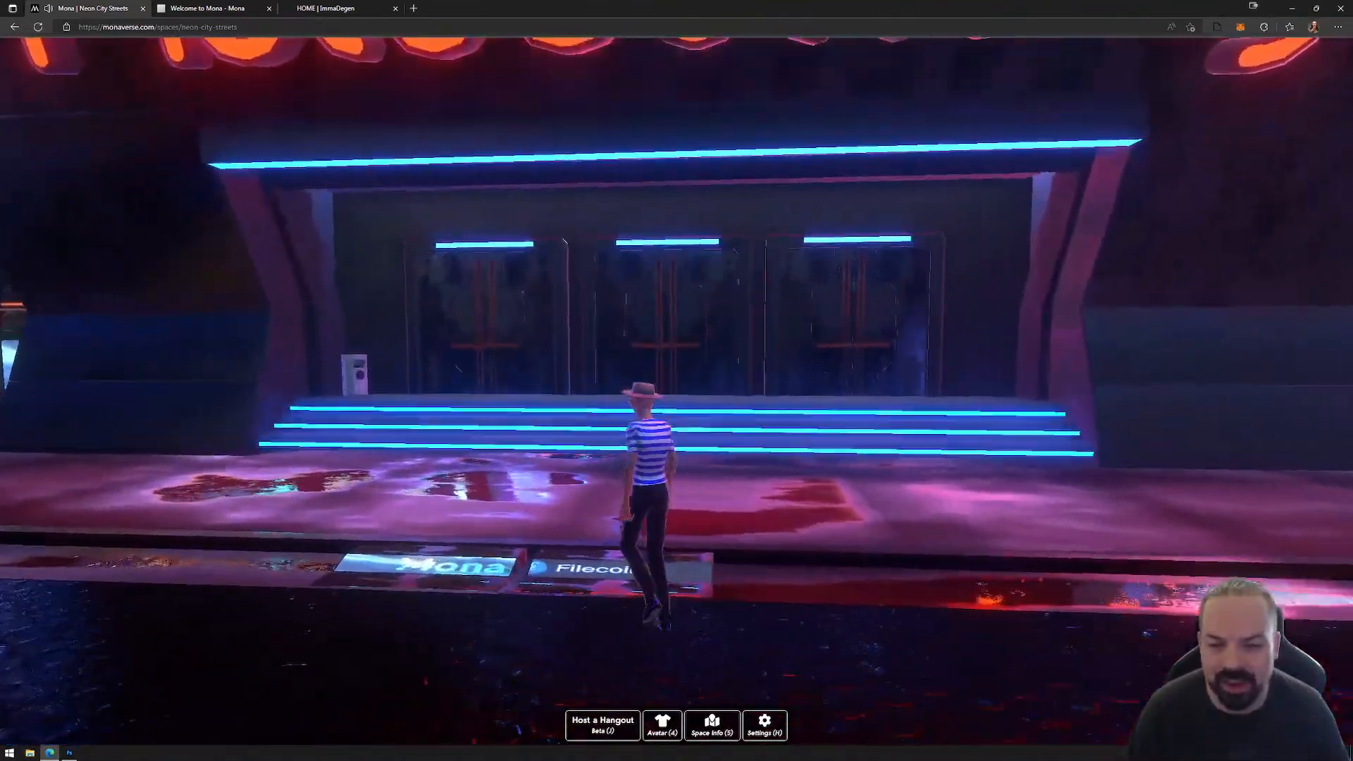
{"action": "key", "text": "w"}
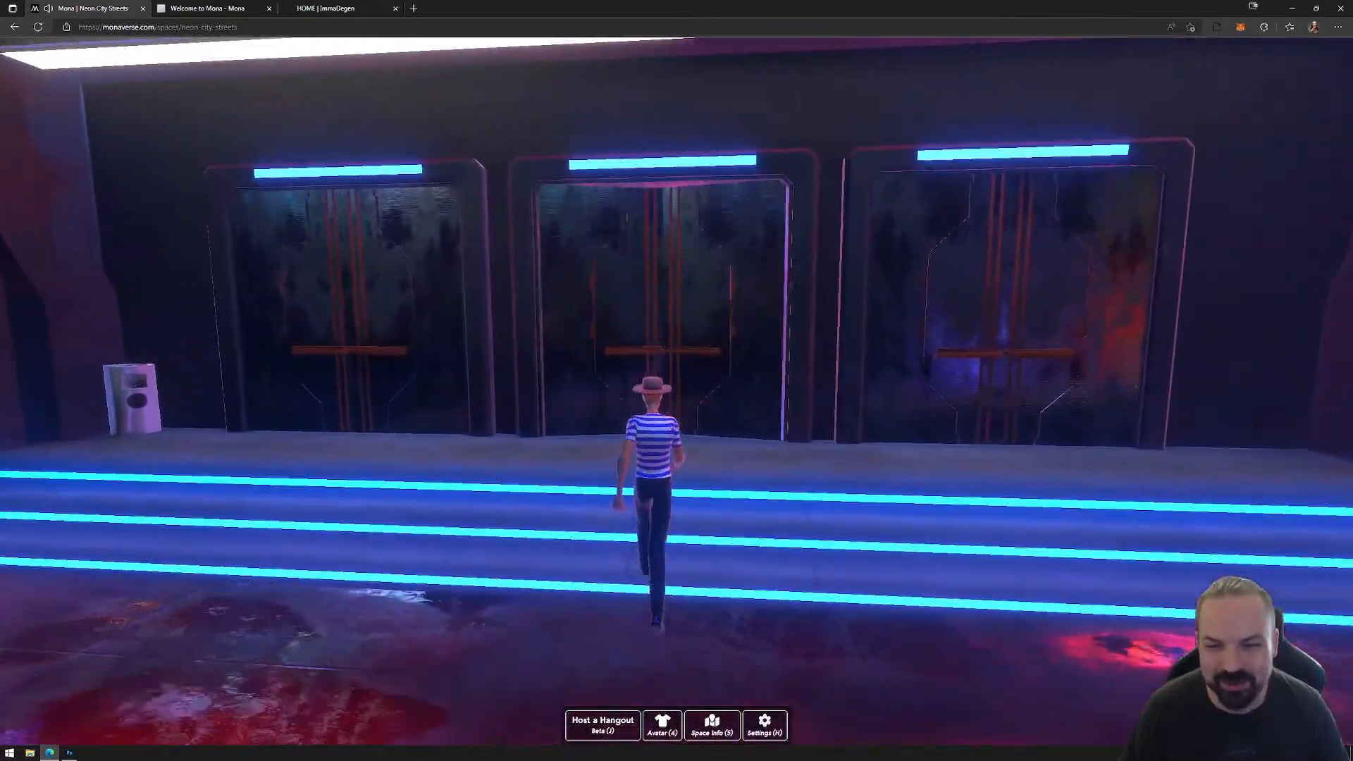
{"action": "key", "text": "w"}
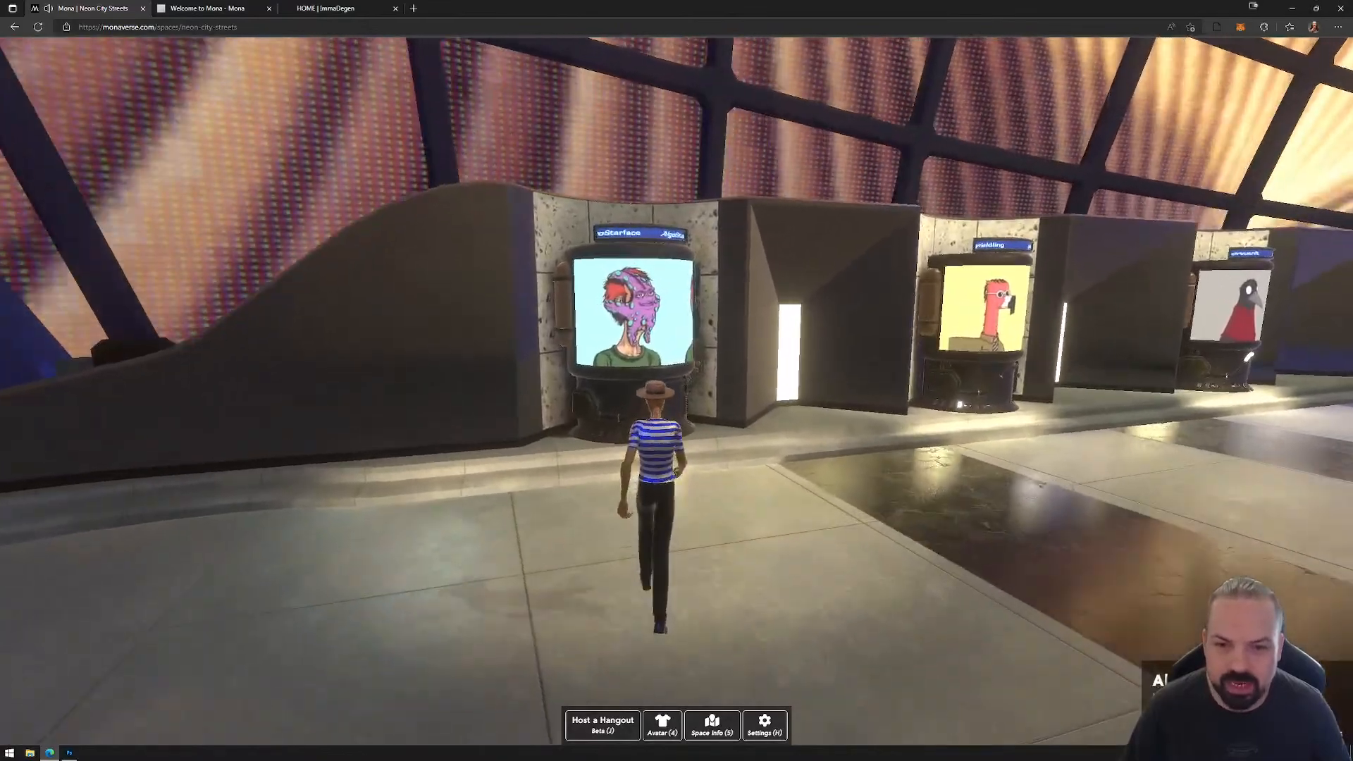
Step: Walk along the gallery's displays to the Corvus artwork, view its artifact details and close them
{"action": "key", "text": "w"}
{"action": "key", "text": "d"}
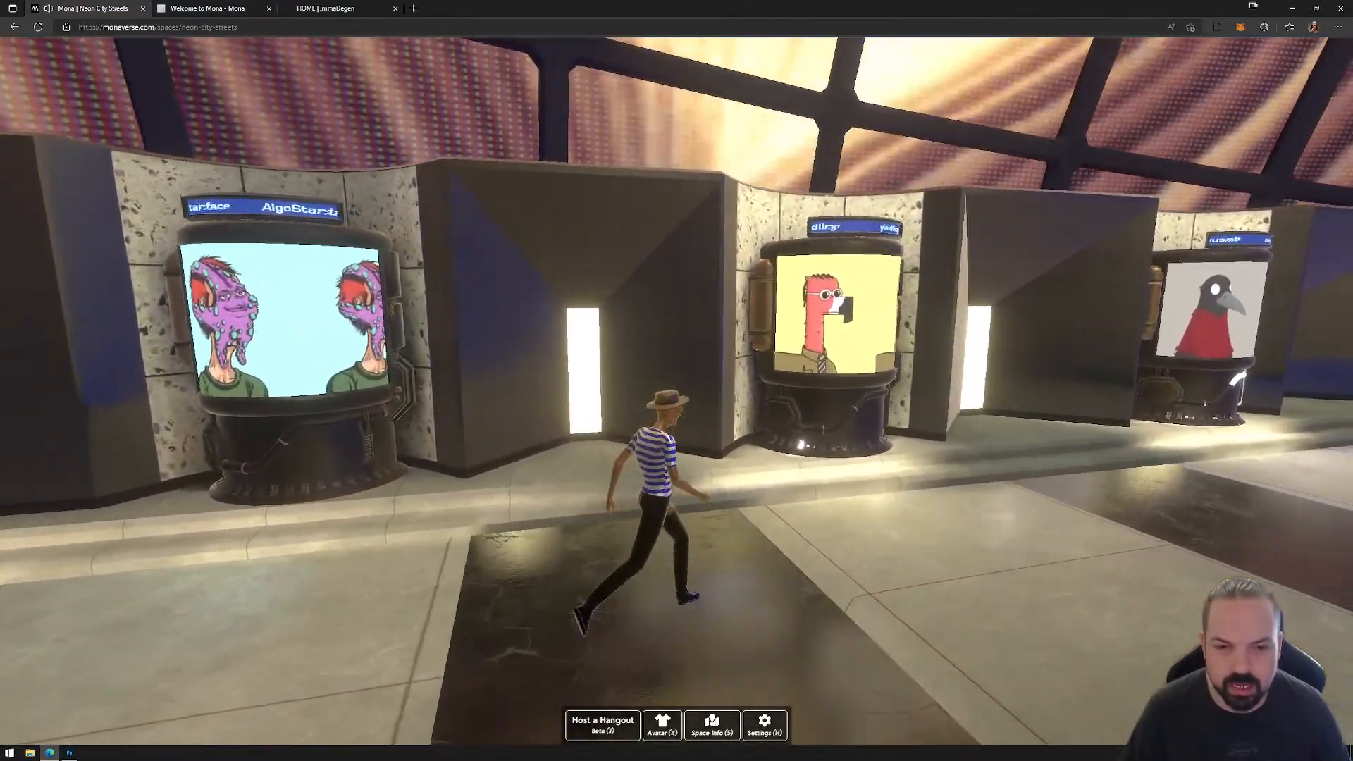
{"action": "key", "text": "d"}
{"action": "key", "text": "w"}
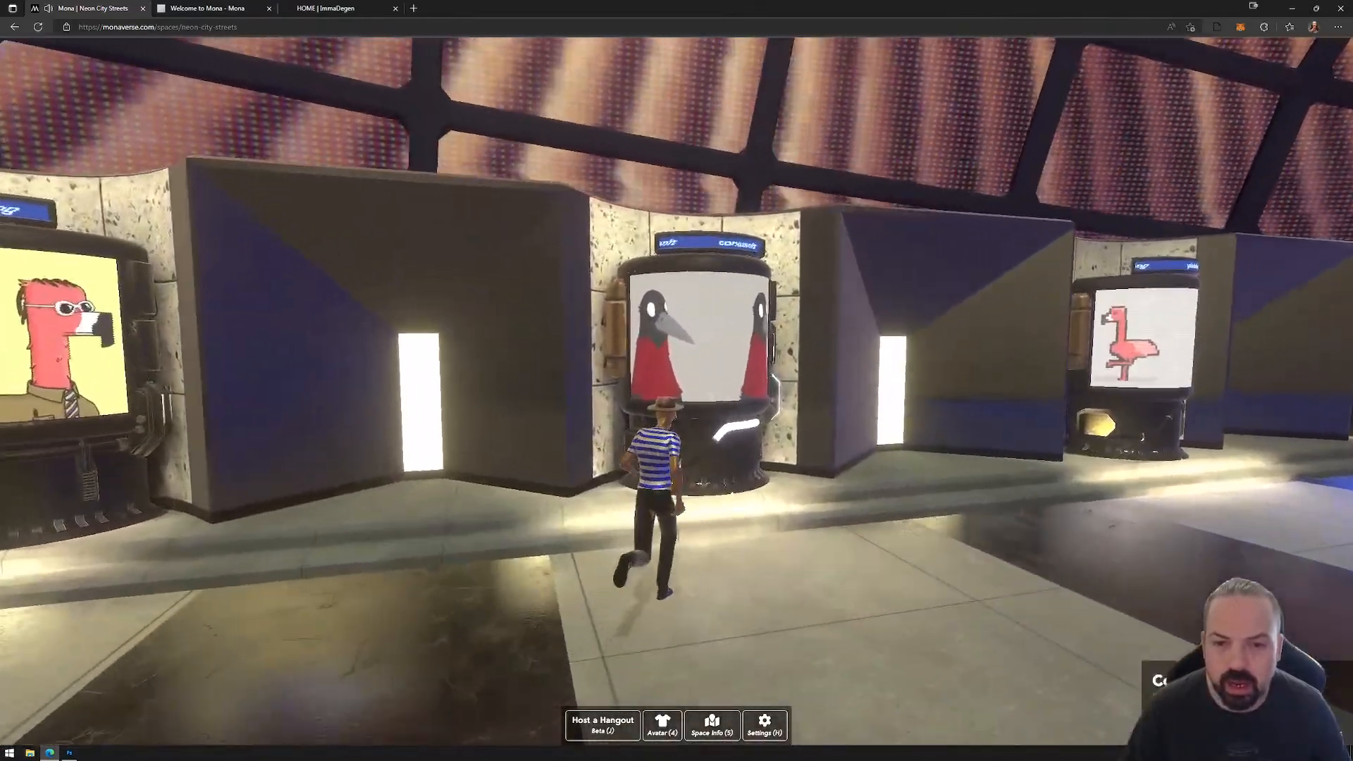
{"action": "key", "text": "f"}
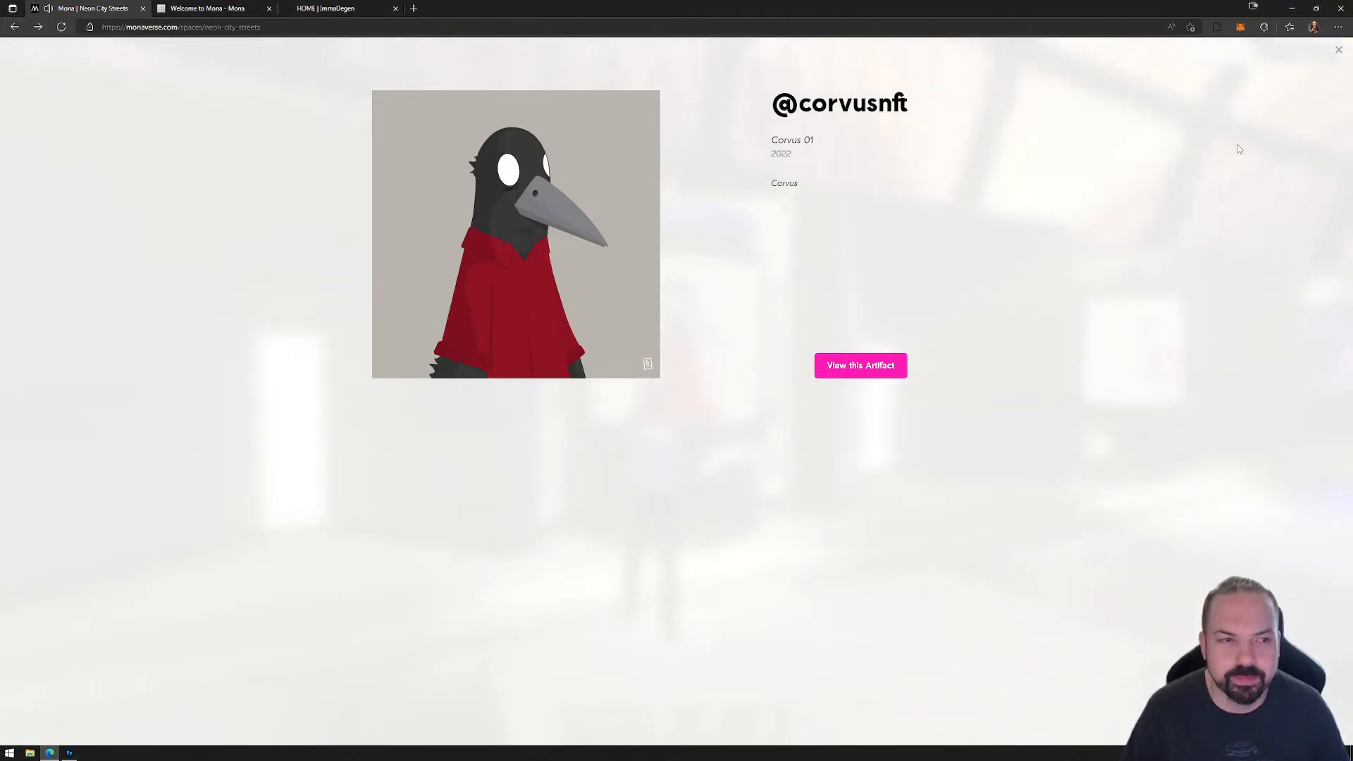
{"action": "left_click", "coordinate": [1337, 54]}
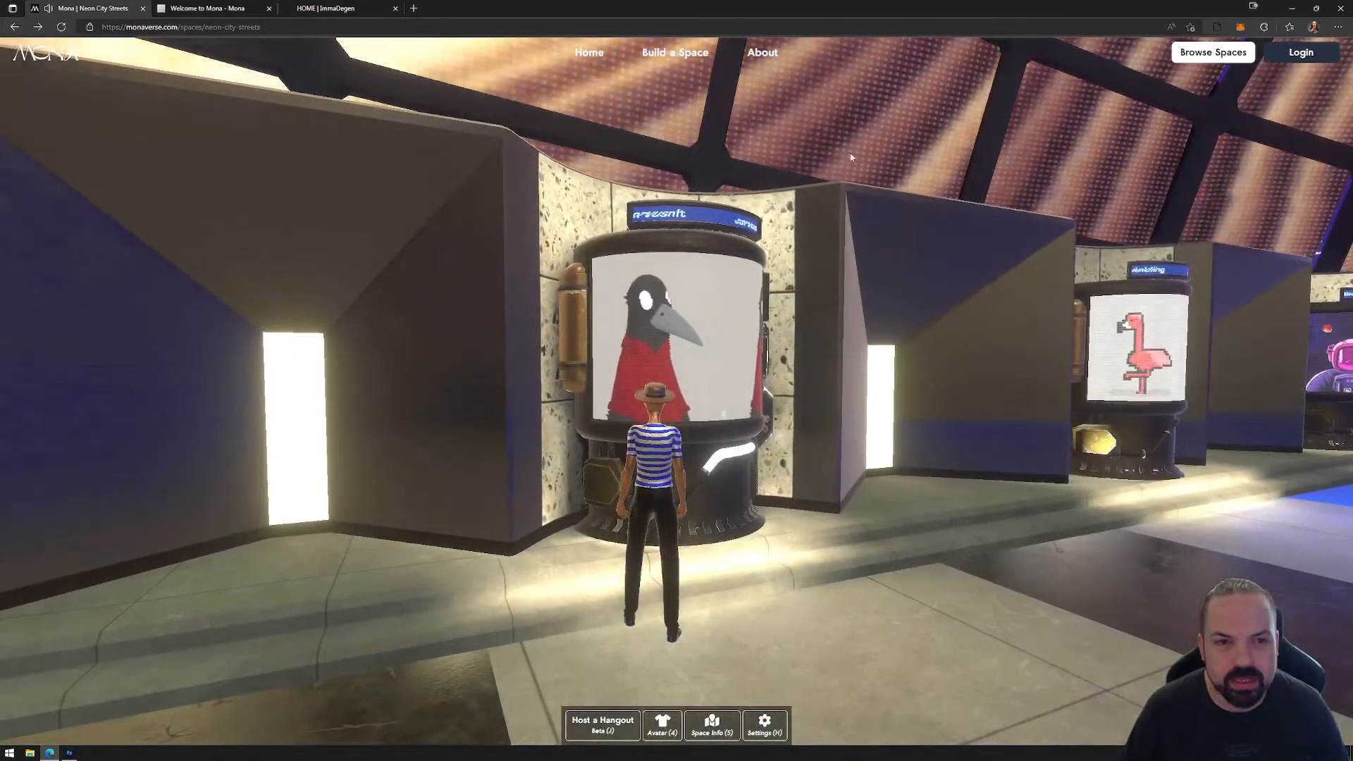
Step: Return to the Mona home page and open the Ready Player Me Sky Lounge from the Enter the Metaverse gallery
{"action": "left_click", "coordinate": [590, 52]}
{"action": "scroll", "coordinate": [741, 549], "scroll_direction": "down", "scroll_amount": 8}
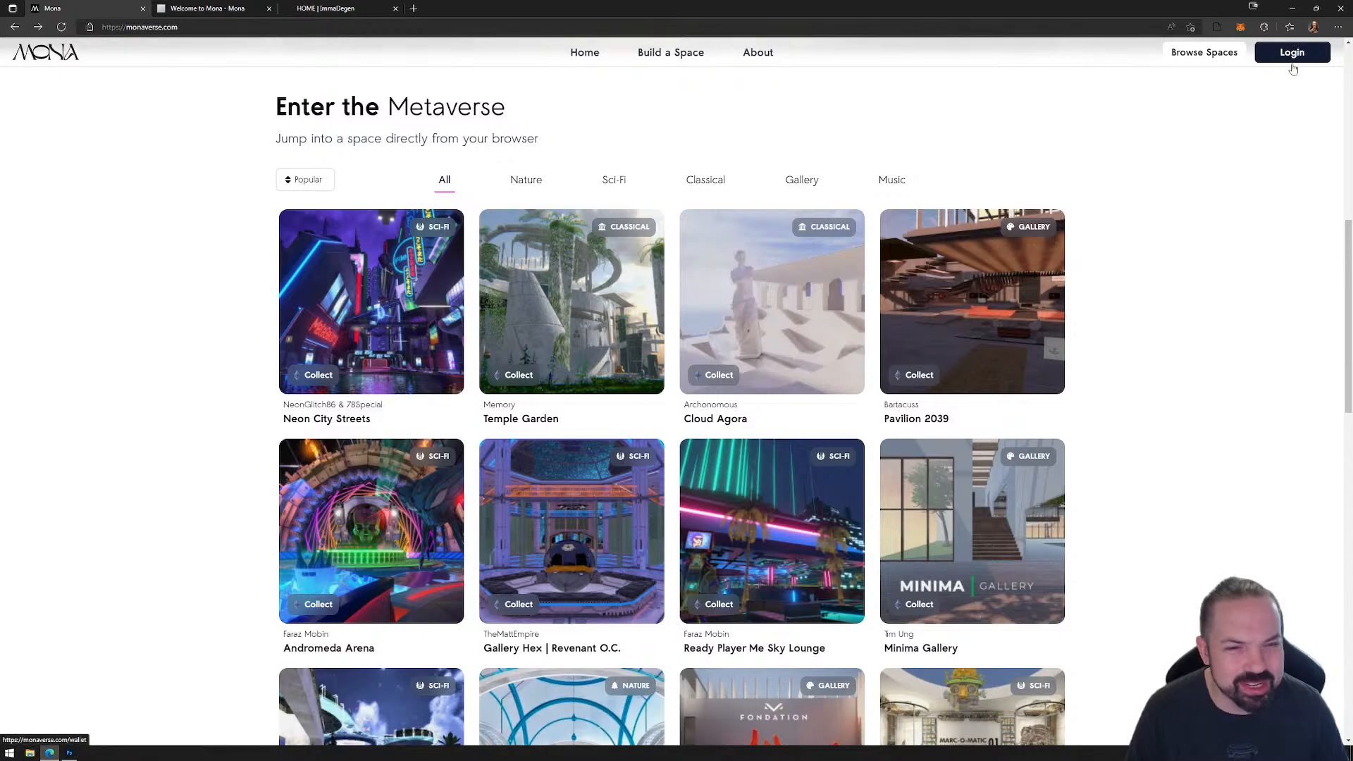
{"action": "scroll", "coordinate": [898, 495], "scroll_direction": "down", "scroll_amount": 1}
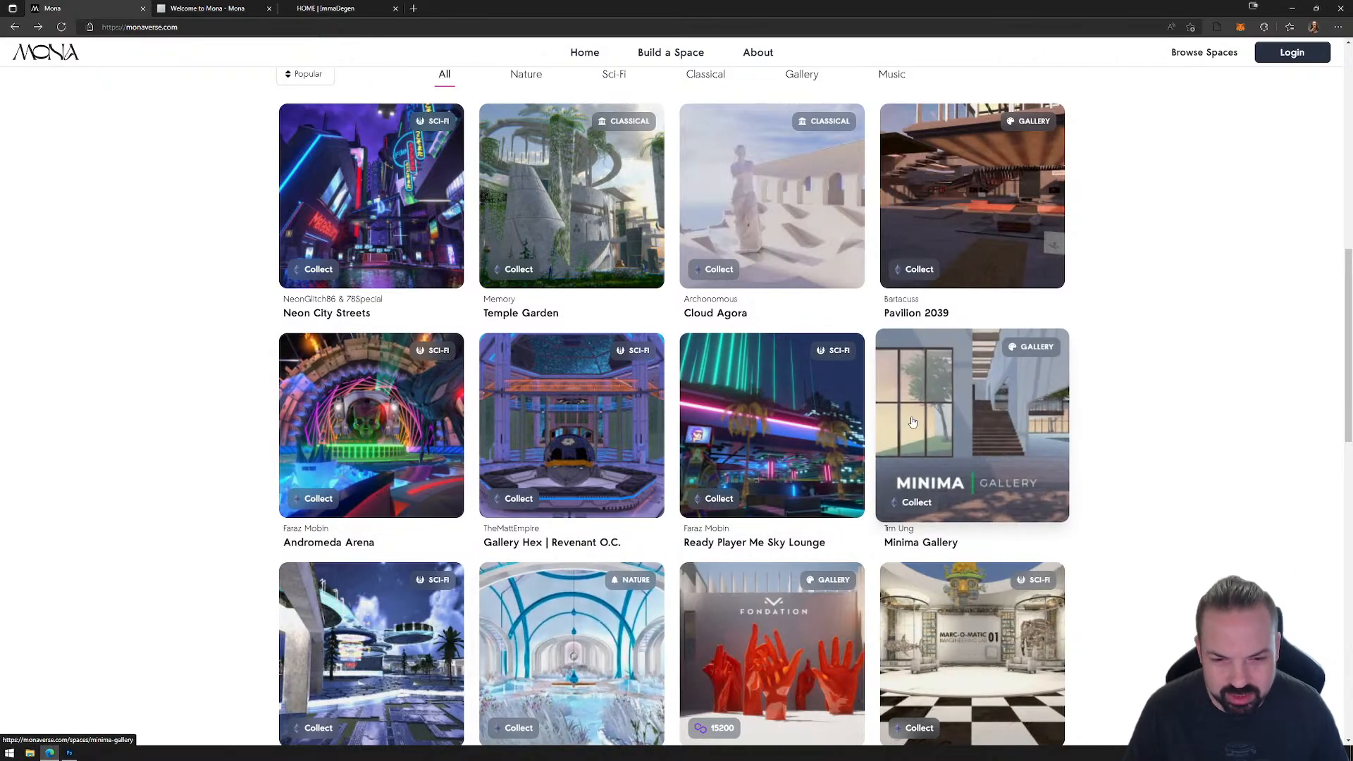
{"action": "left_click", "coordinate": [798, 433]}
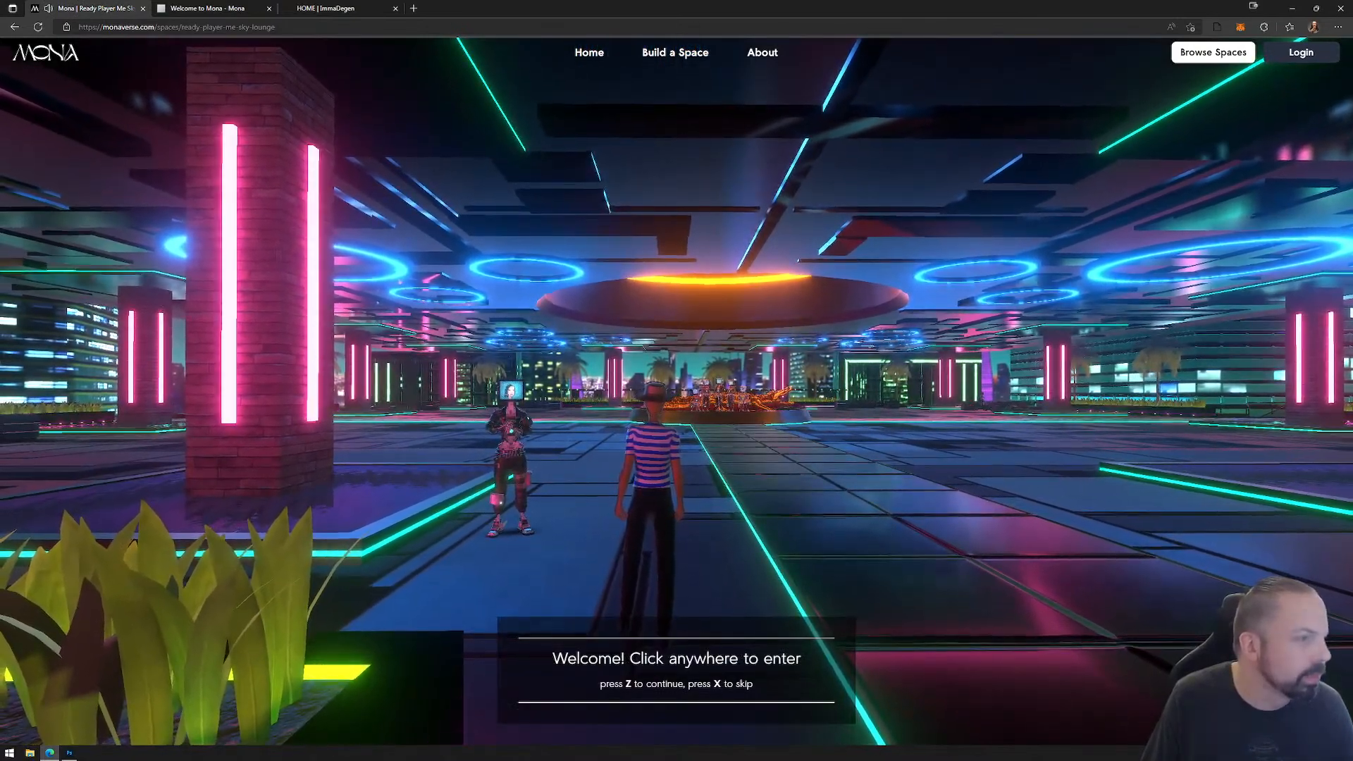
Step: Enter the Sky Lounge and run the avatar across the hall to the outer edge overlooking the city skyline
{"action": "left_click", "coordinate": [1134, 335]}
{"action": "key", "text": "w"}
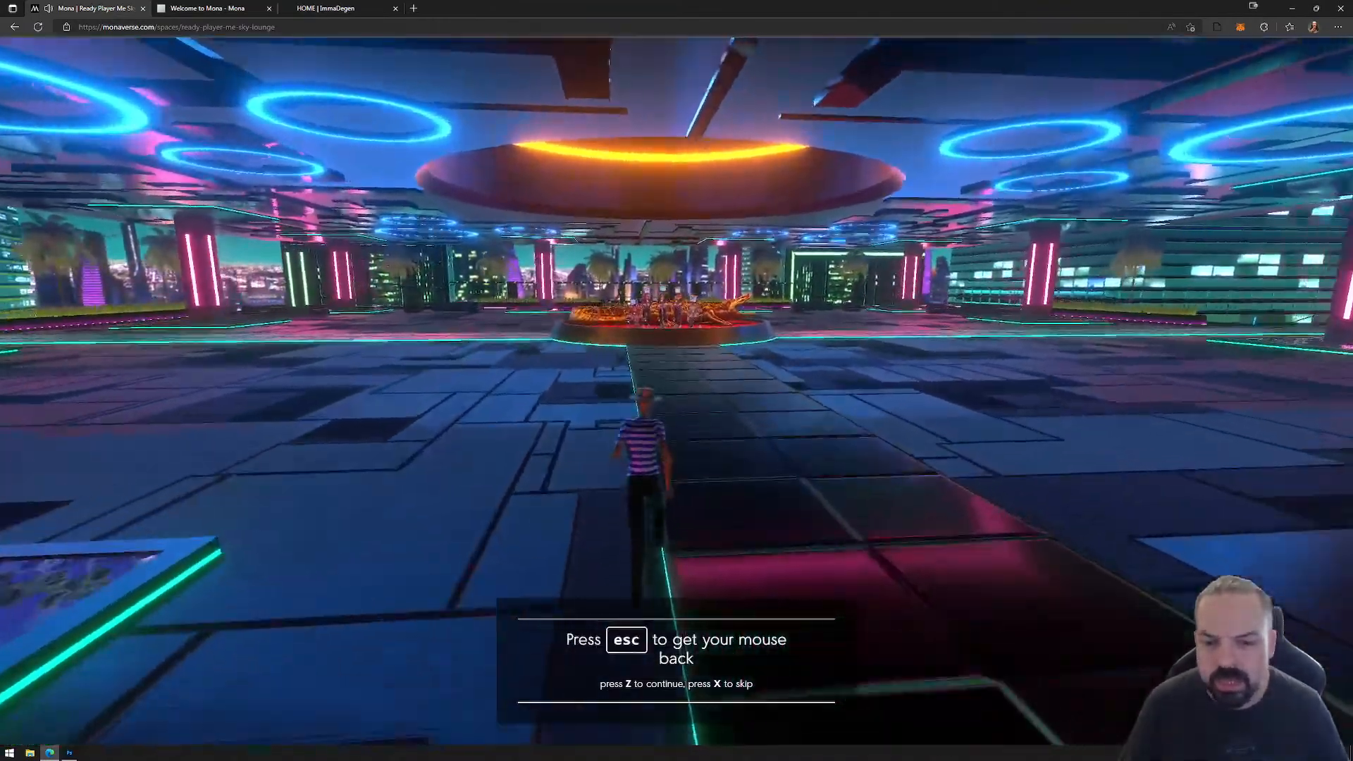
{"action": "key", "text": "w"}
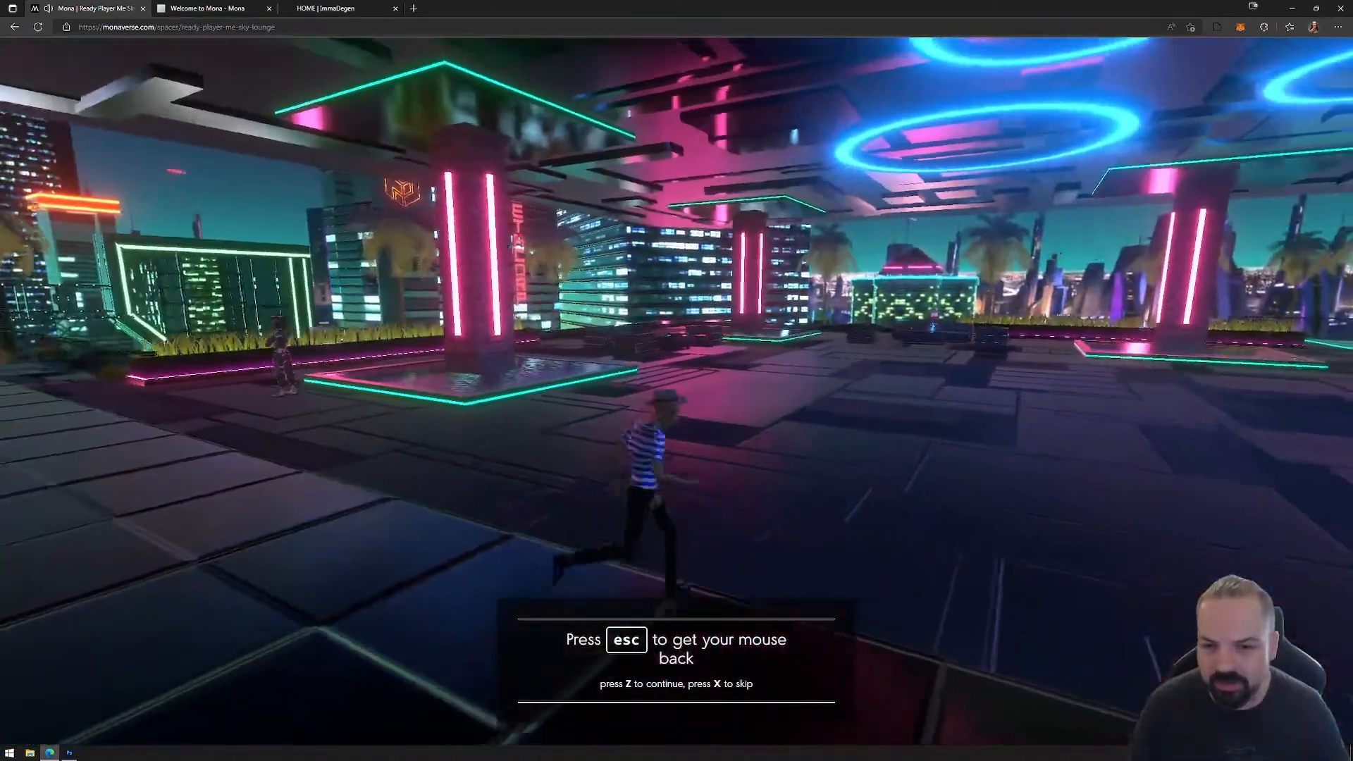
{"action": "key", "text": "w"}
{"action": "key", "text": "w"}
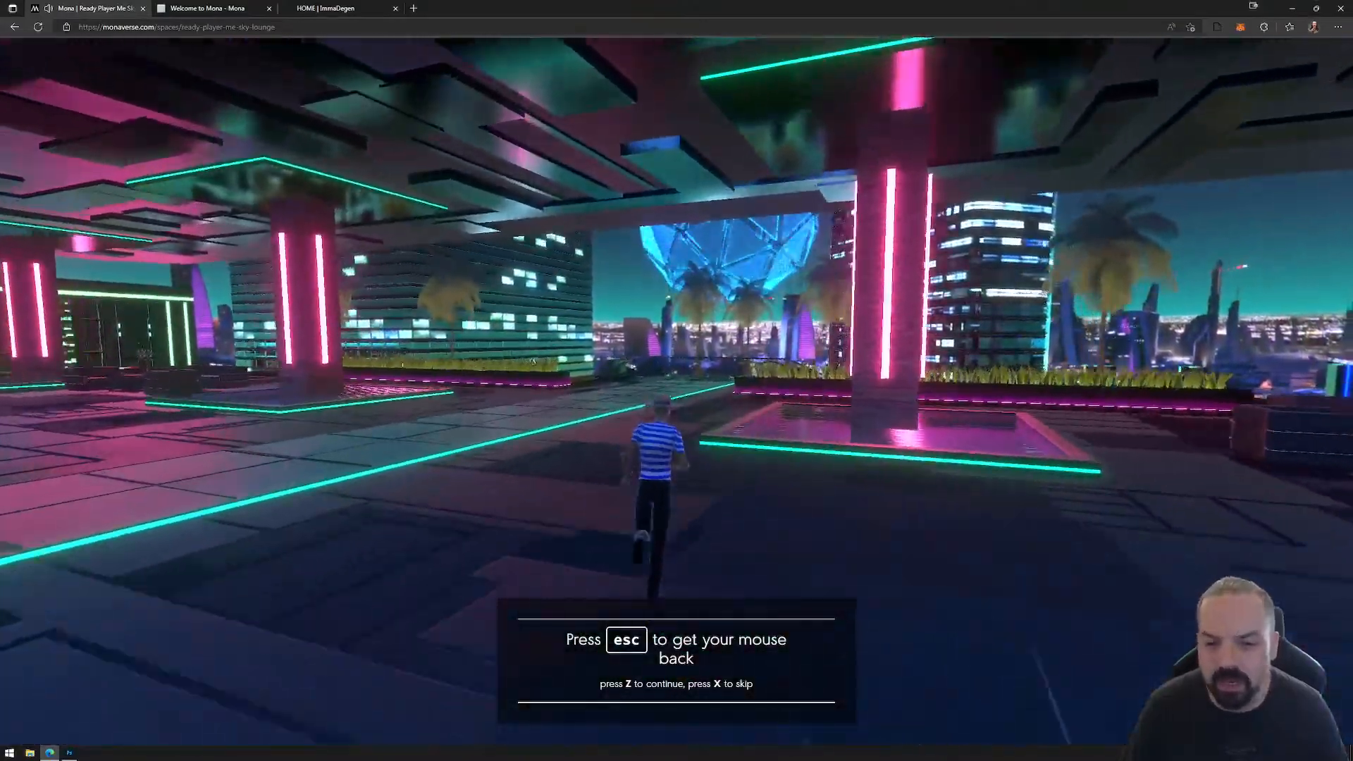
{"action": "key", "text": "w"}
{"action": "key", "text": "w"}
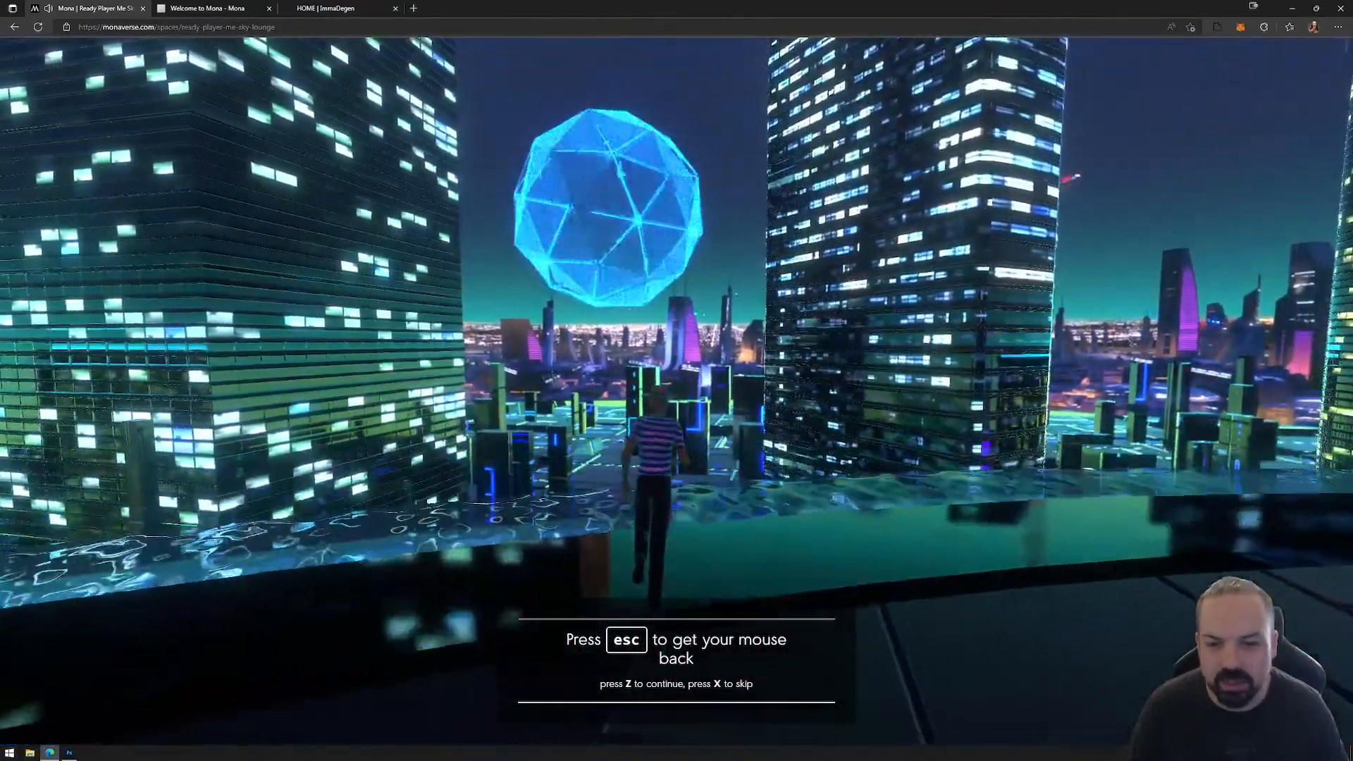
{"action": "key", "text": "w"}
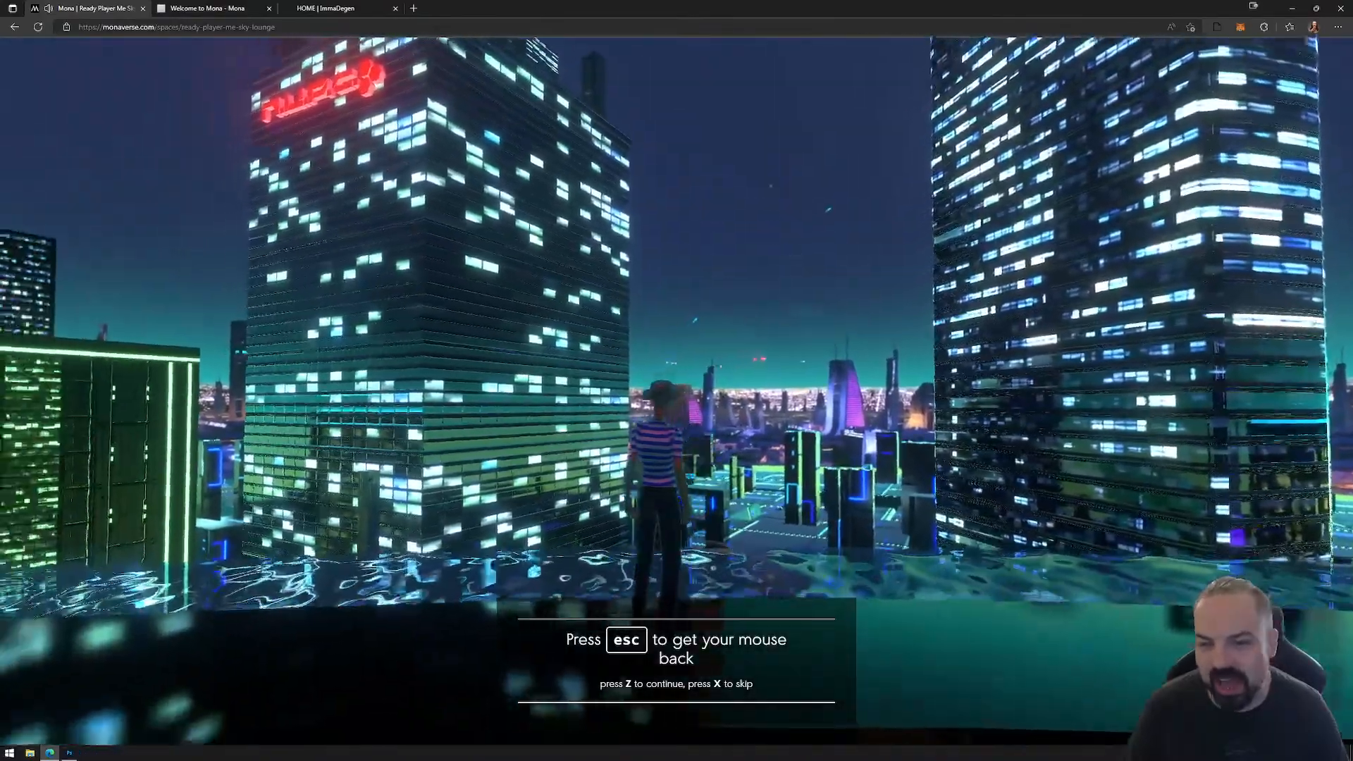
Step: Explore the outdoor terrace by running along the glass-walled pool, through the water and past the palm trees
{"action": "key", "text": "w"}
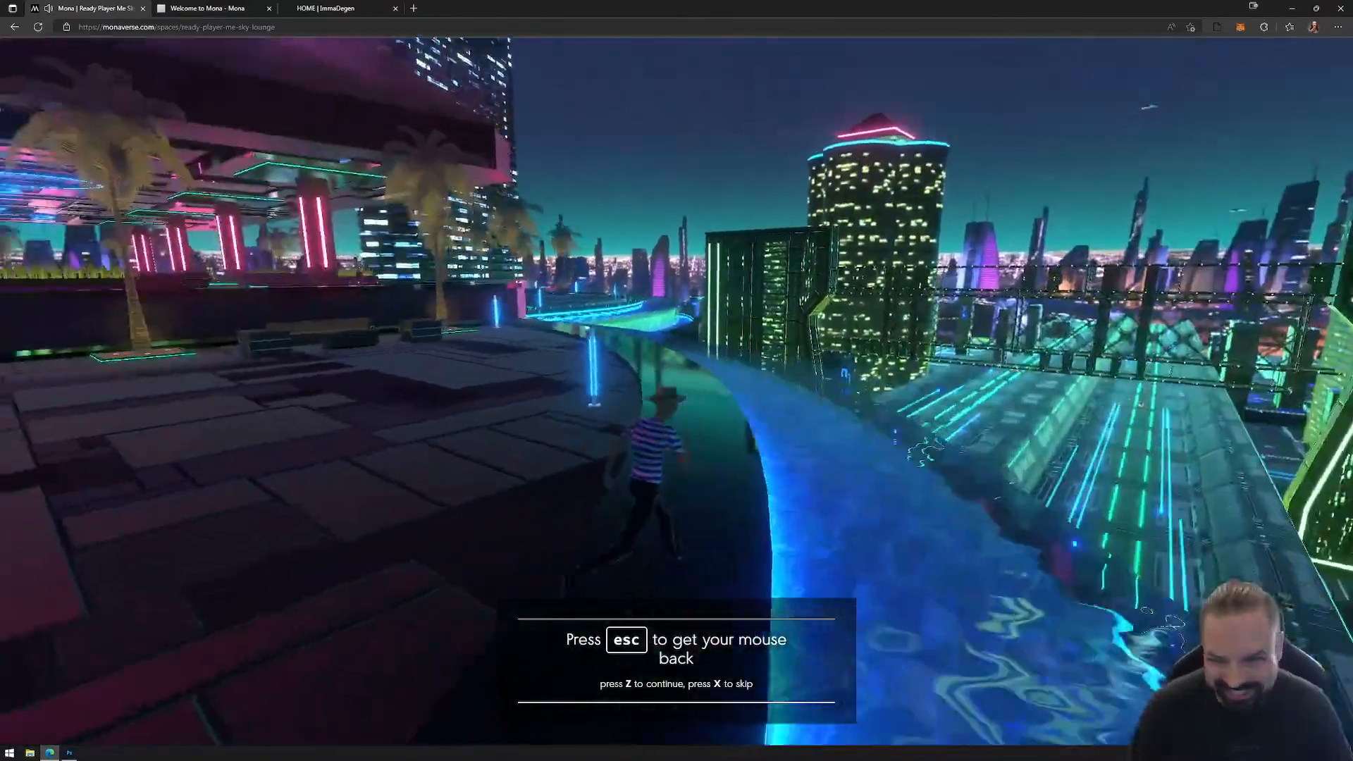
{"action": "key", "text": "w"}
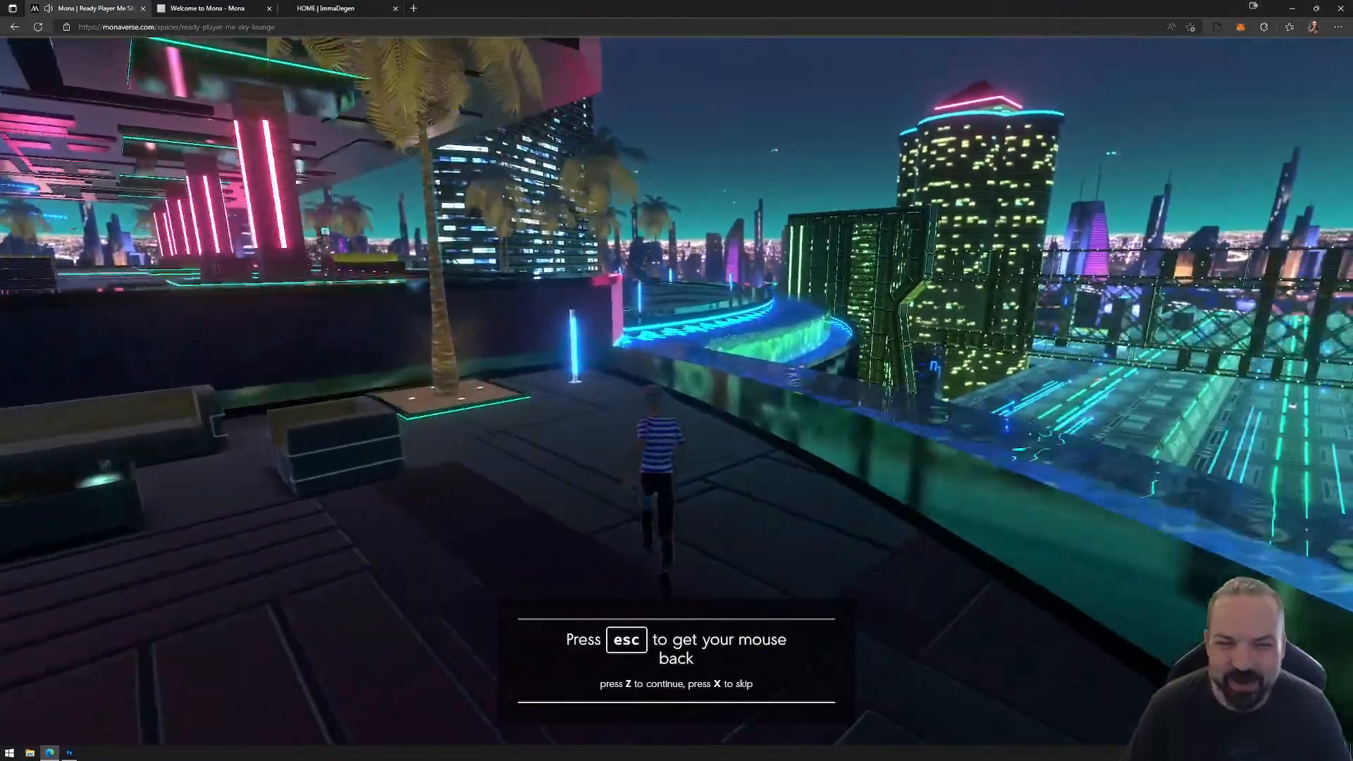
{"action": "key", "text": "w"}
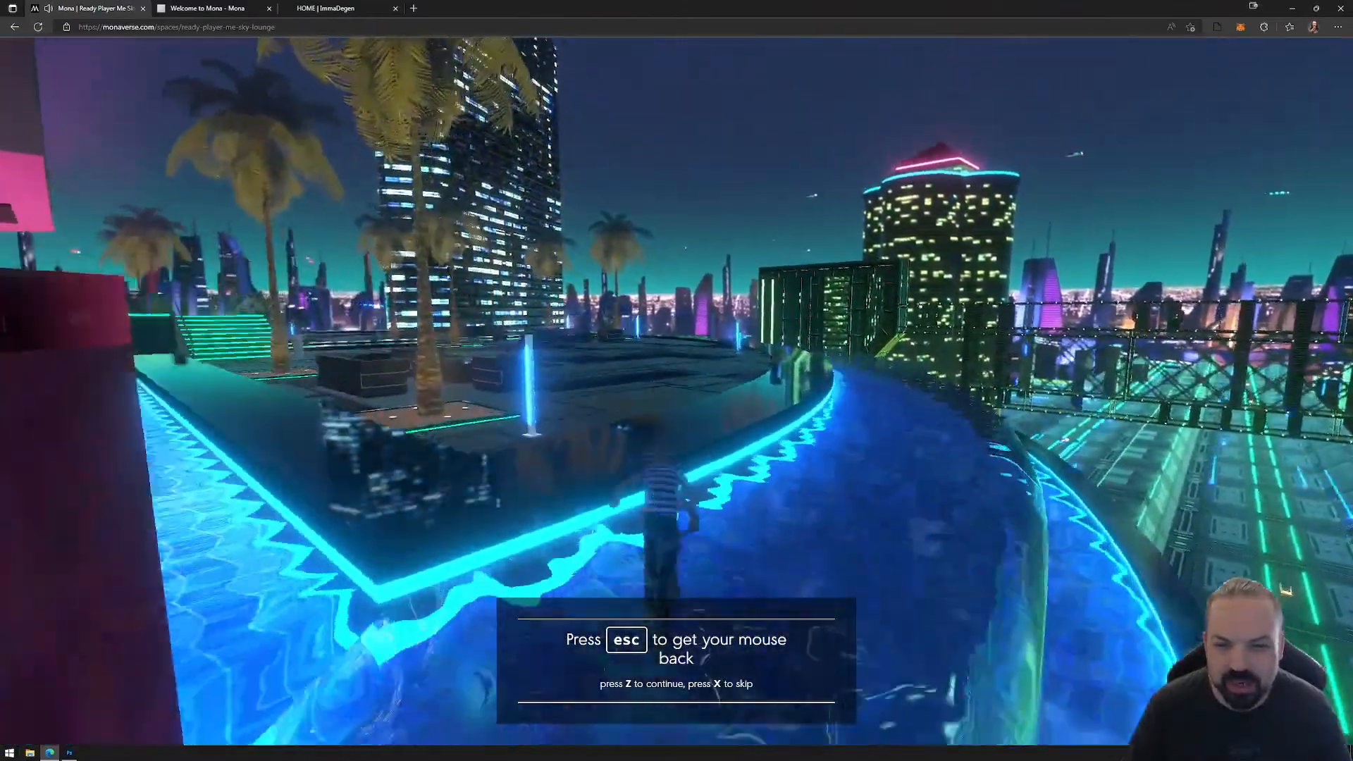
{"action": "key", "text": "w"}
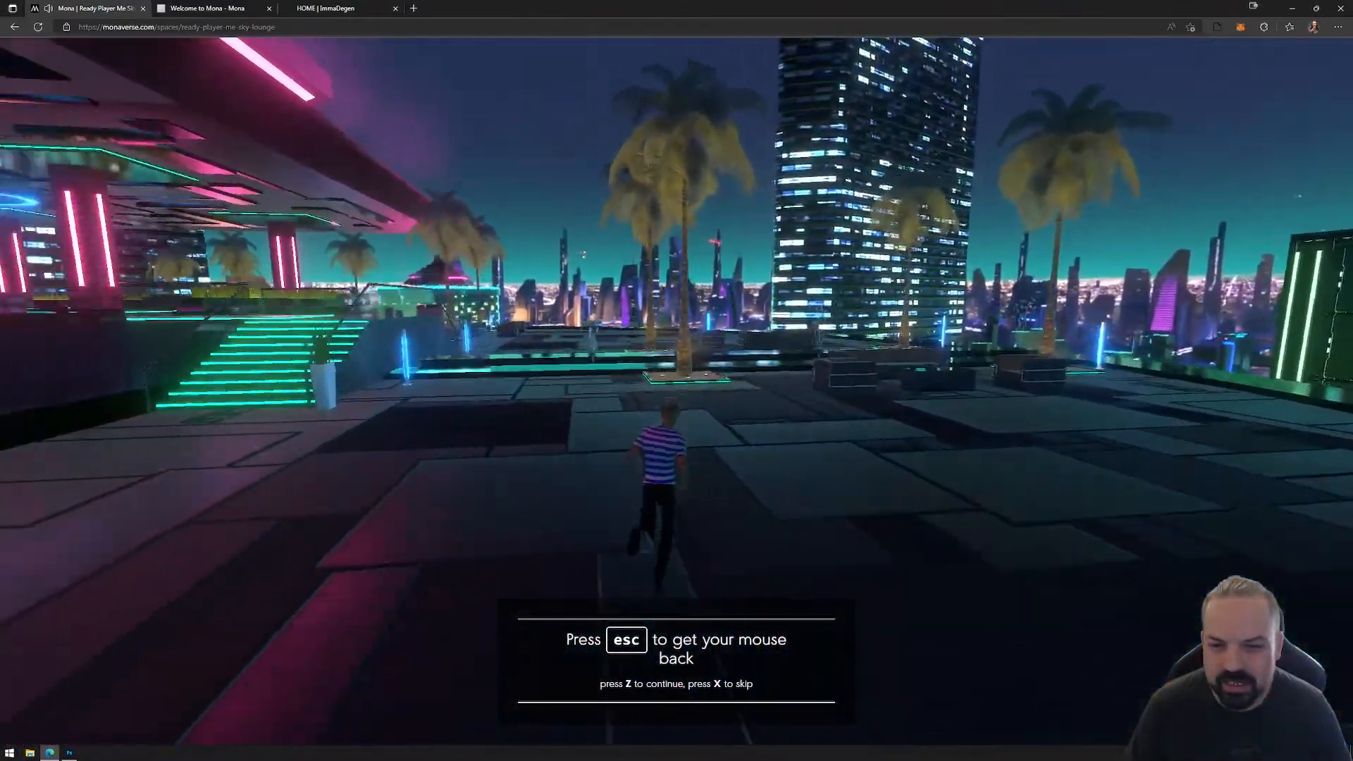
{"action": "key", "text": "w"}
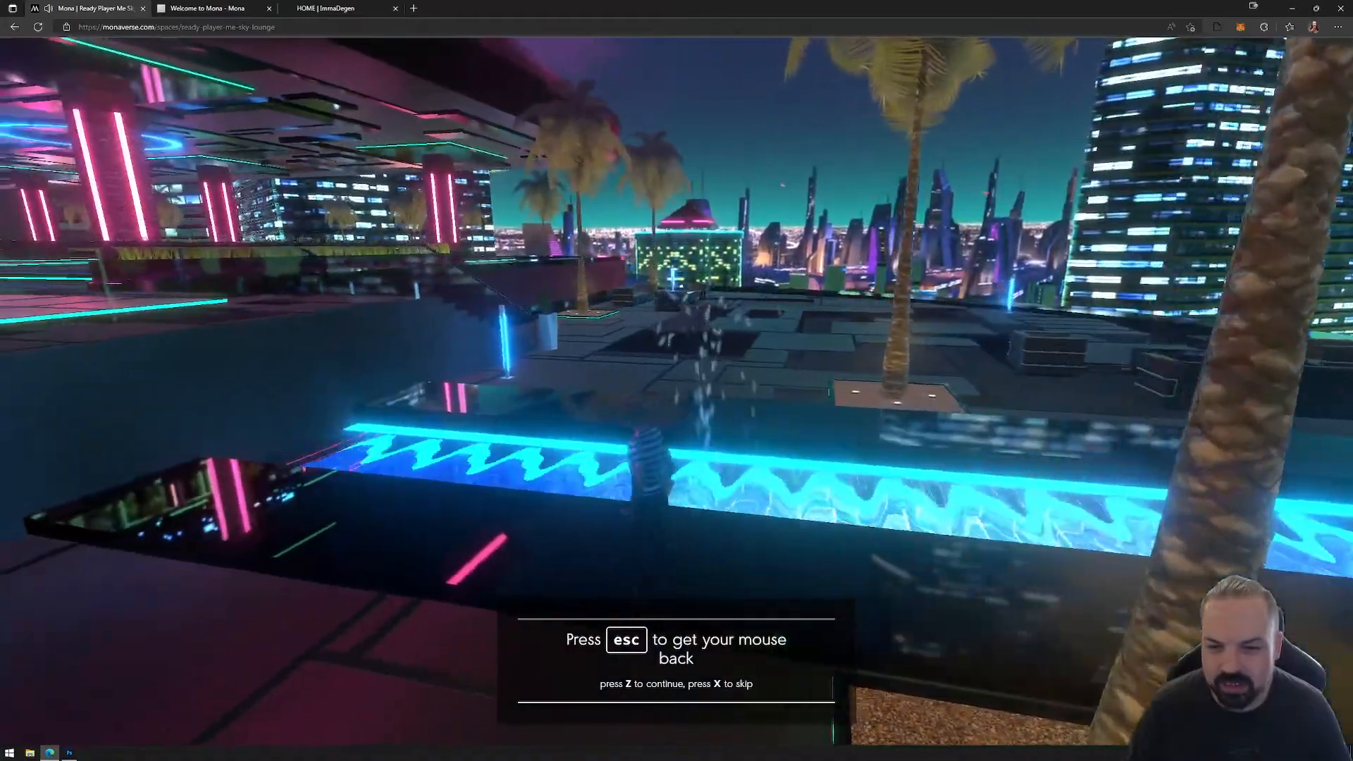
Step: Take the avatar by the green-lit stairs and back into the covered hall facing the glowing orange centrepiece
{"action": "key", "text": "w"}
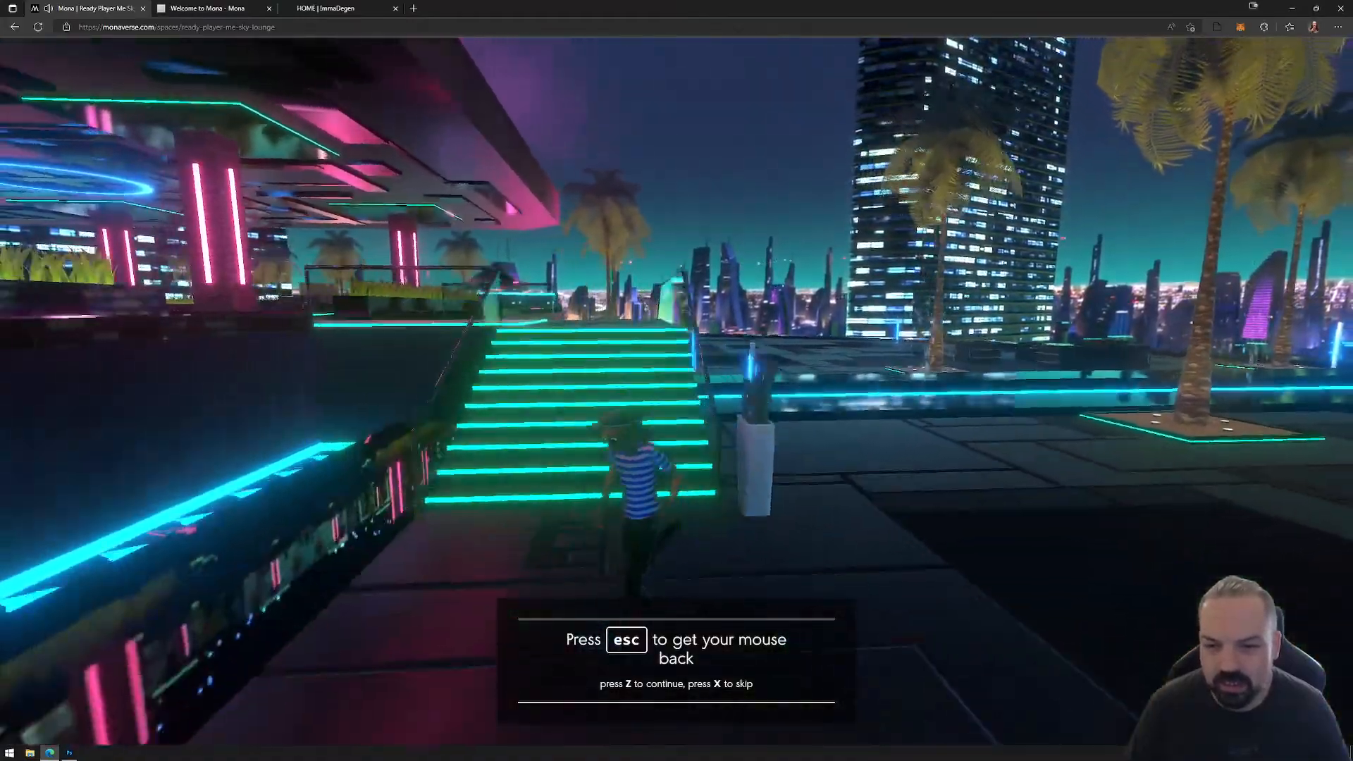
{"action": "key", "text": "w"}
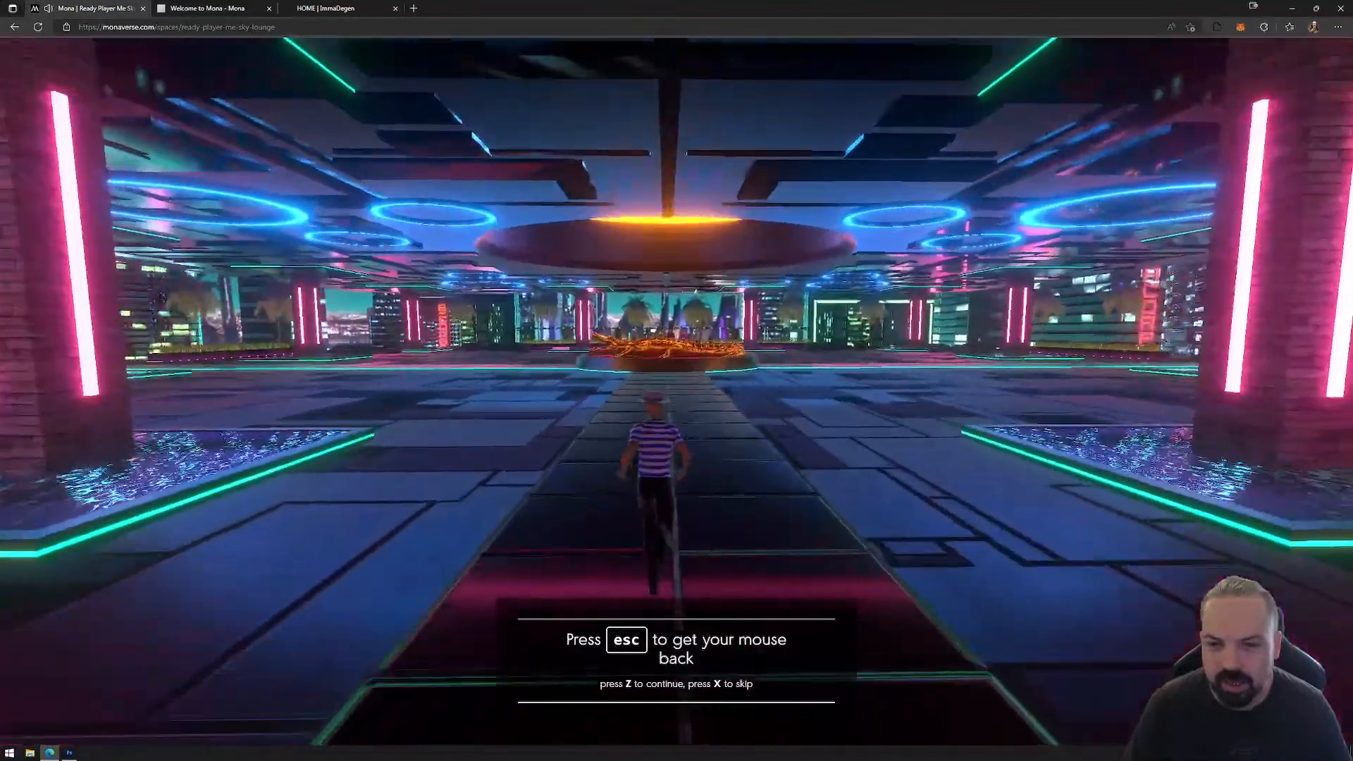
{"action": "key", "text": "w"}
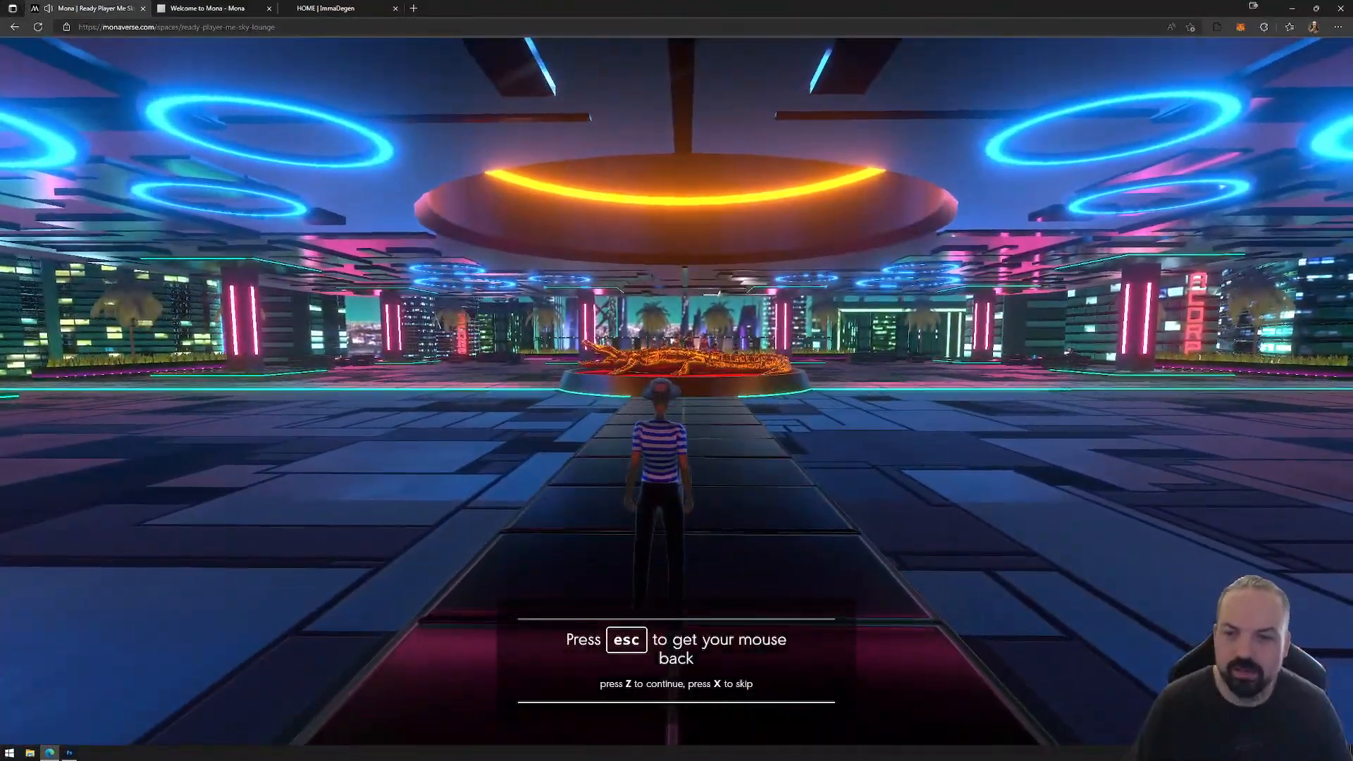
Step: Dismiss the lounge's remaining control hints and turn the avatar around to face the camera
{"action": "key", "text": "Escape"}
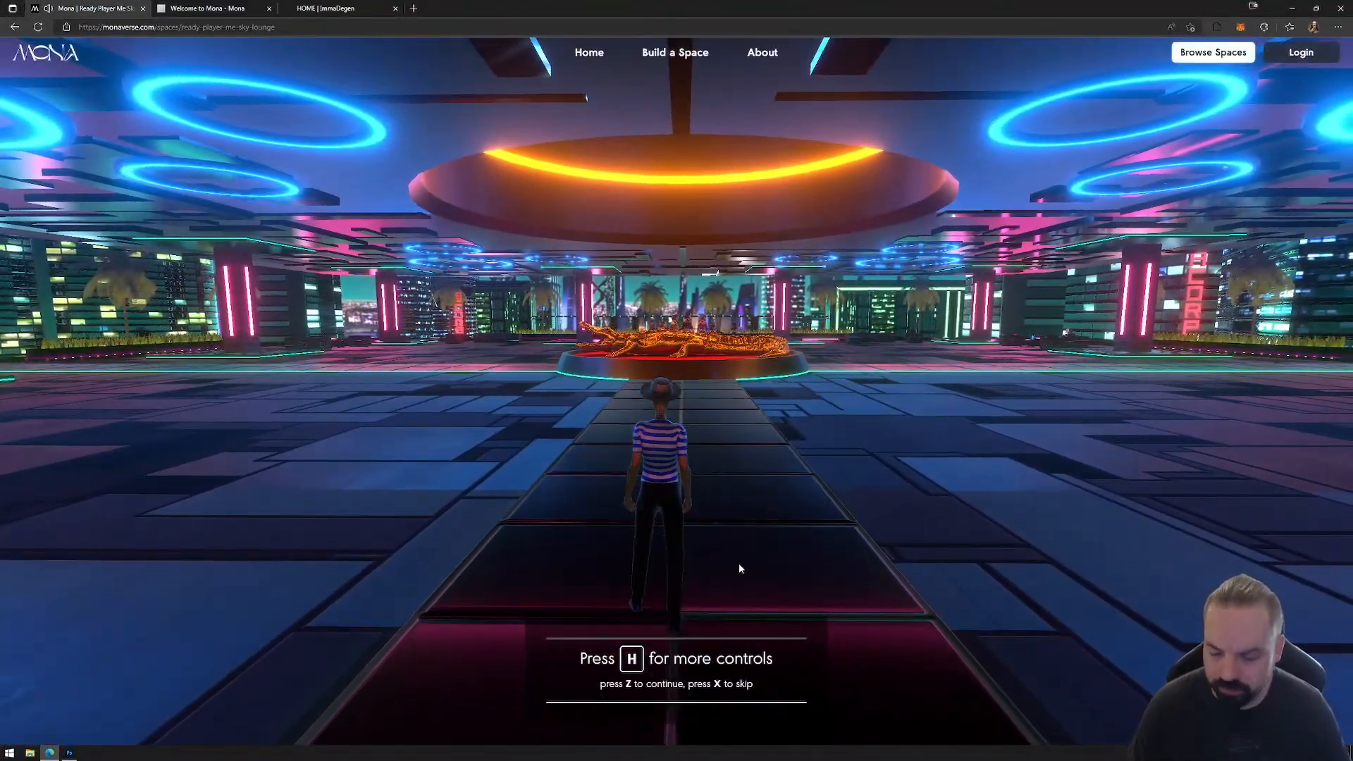
{"action": "left_click", "coordinate": [708, 577]}
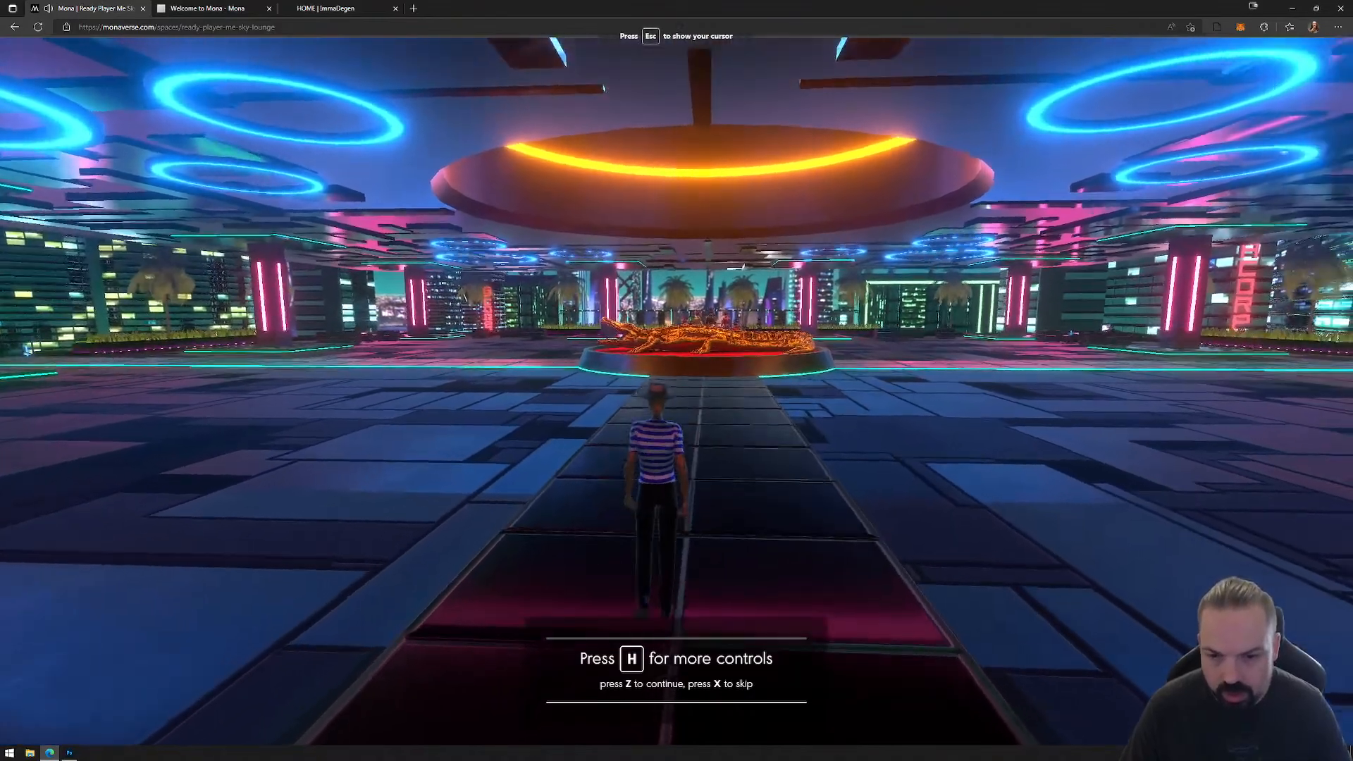
{"action": "key", "text": "a"}
{"action": "key", "text": "w"}
{"action": "key", "text": "s"}
{"action": "key", "text": "z"}
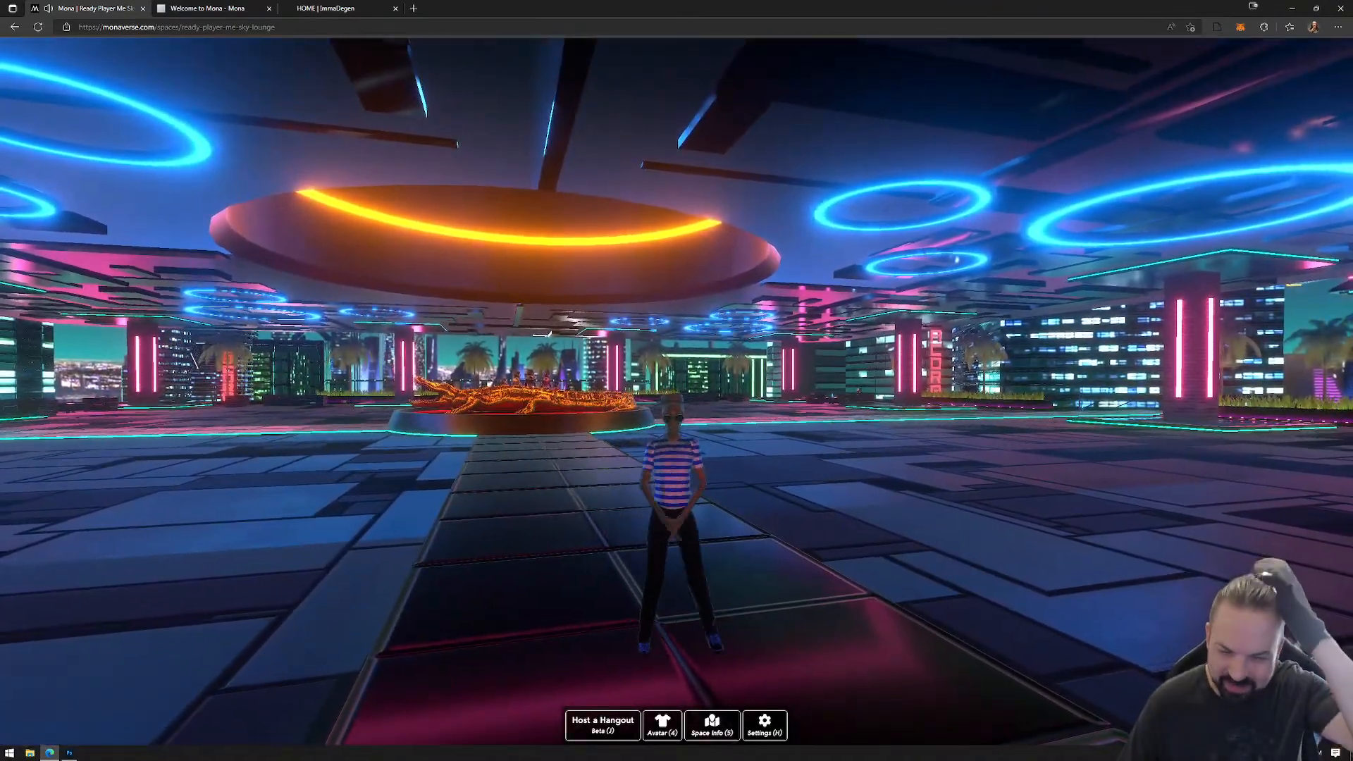
Step: Try an avatar gesture in the hall and walk the avatar further across the floor
{"action": "key", "text": "2"}
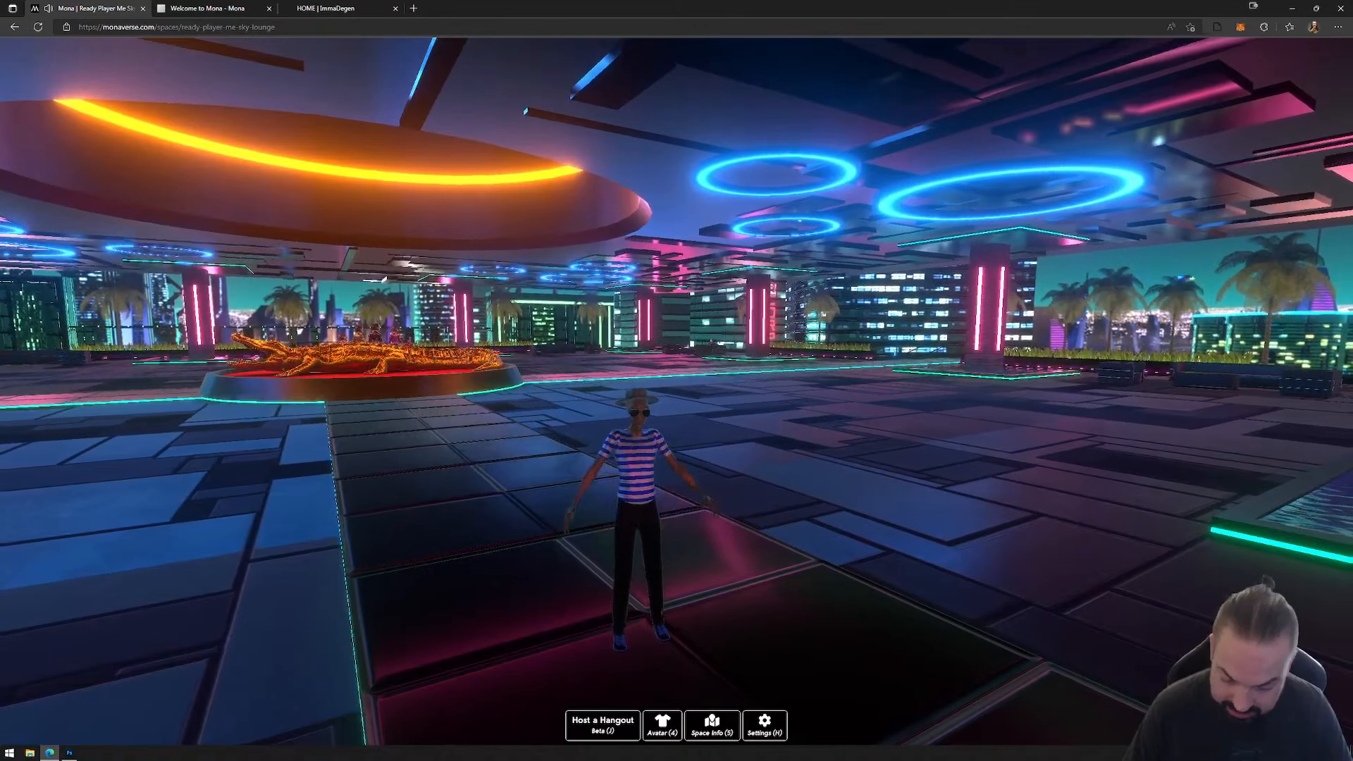
{"action": "key", "text": "w"}
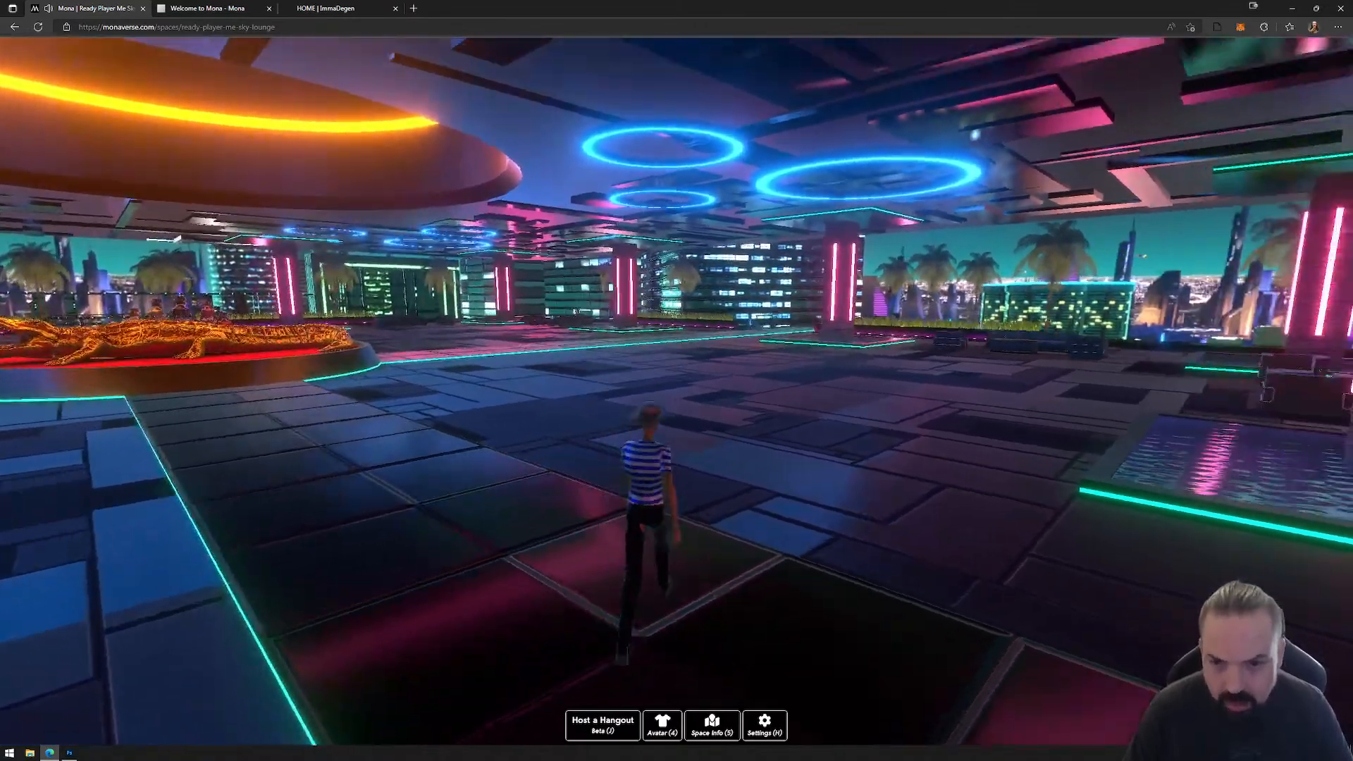
{"action": "key", "text": "w"}
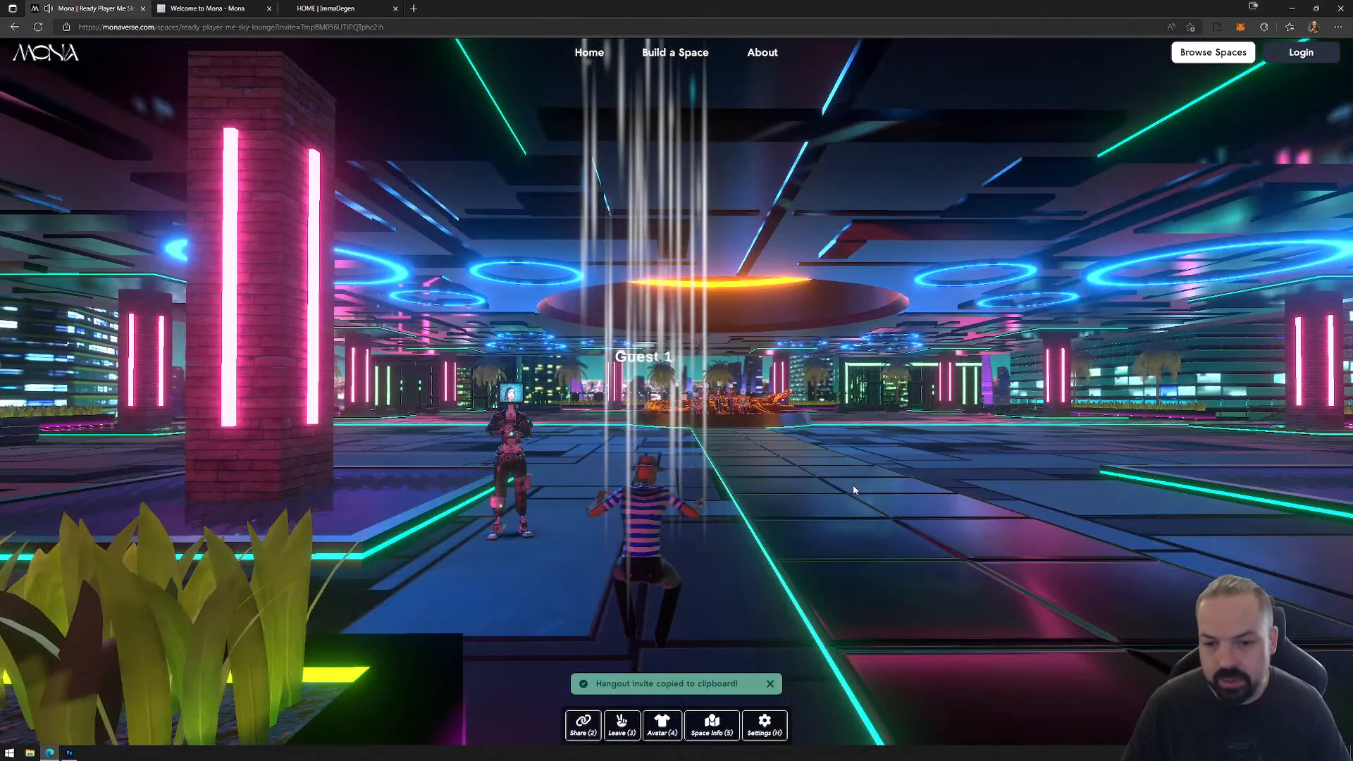
Step: Run the avatar across the lounge's covered hall, past the orange centrepiece and the pink-lit pillars, towards the open edge
{"action": "left_click", "coordinate": [819, 482]}
{"action": "key", "text": "w"}
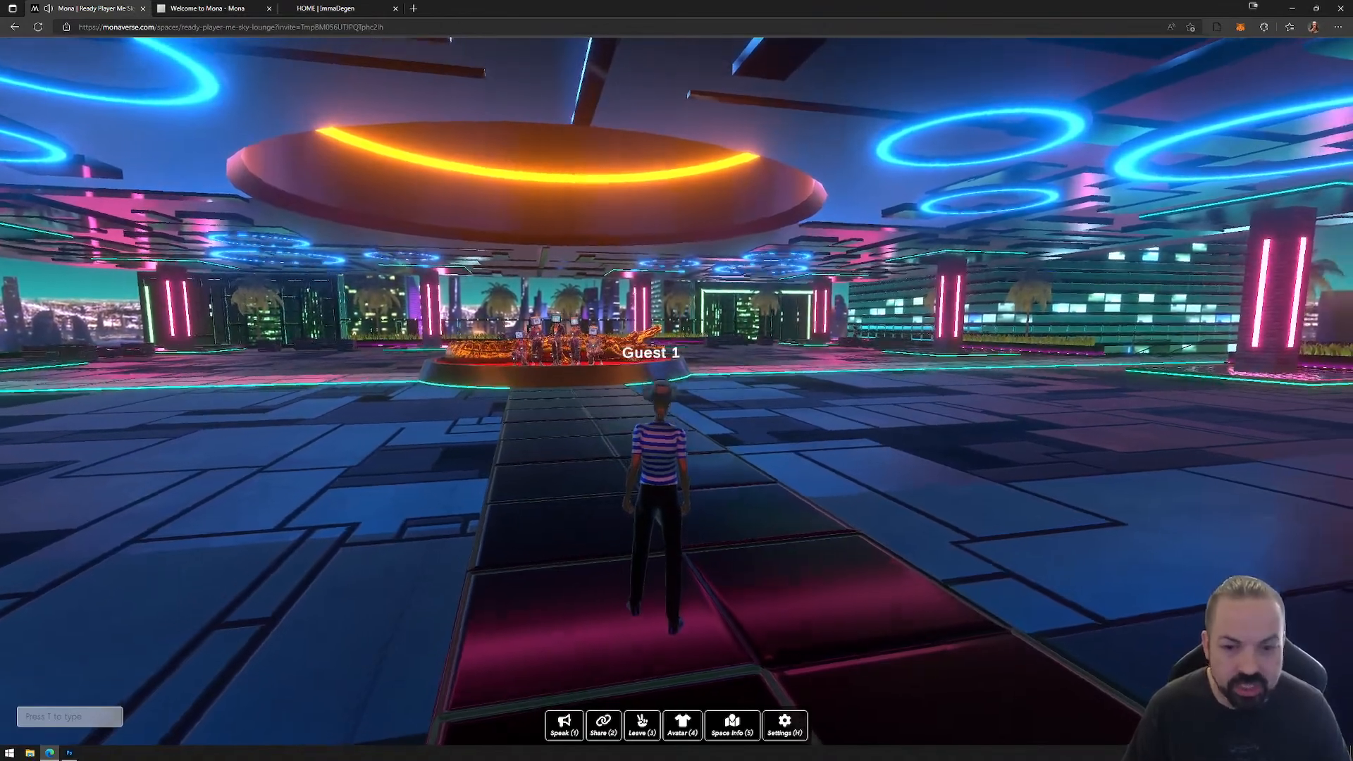
{"action": "key", "text": "w"}
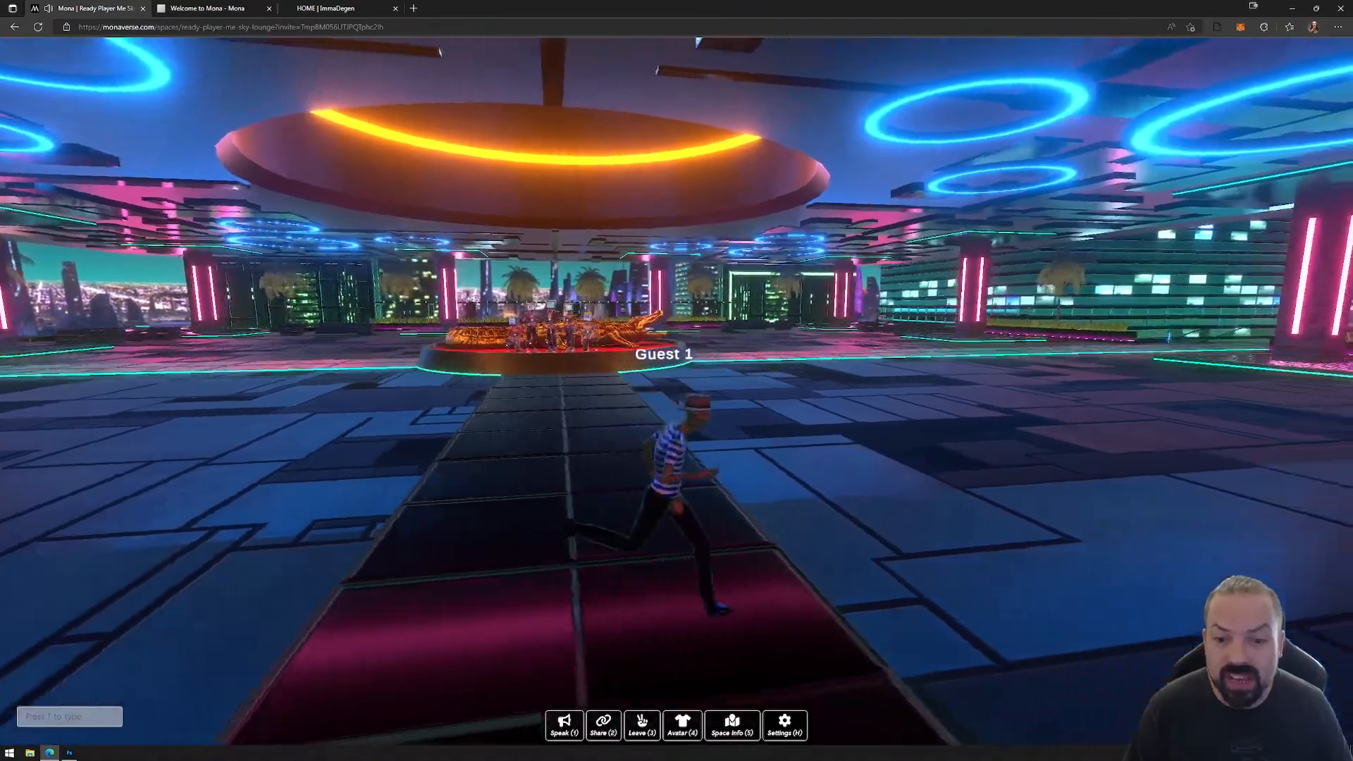
{"action": "key", "text": "w"}
{"action": "key", "text": "w"}
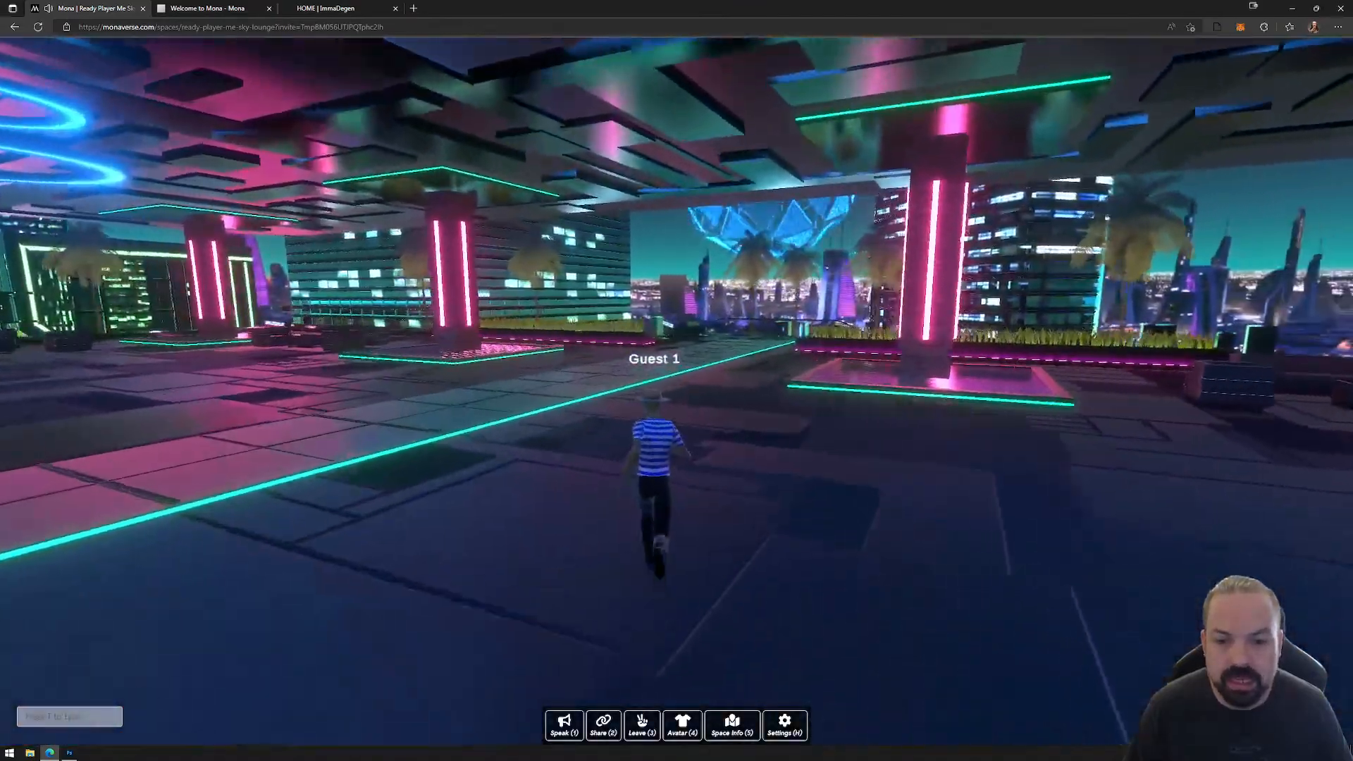
{"action": "key", "text": "w"}
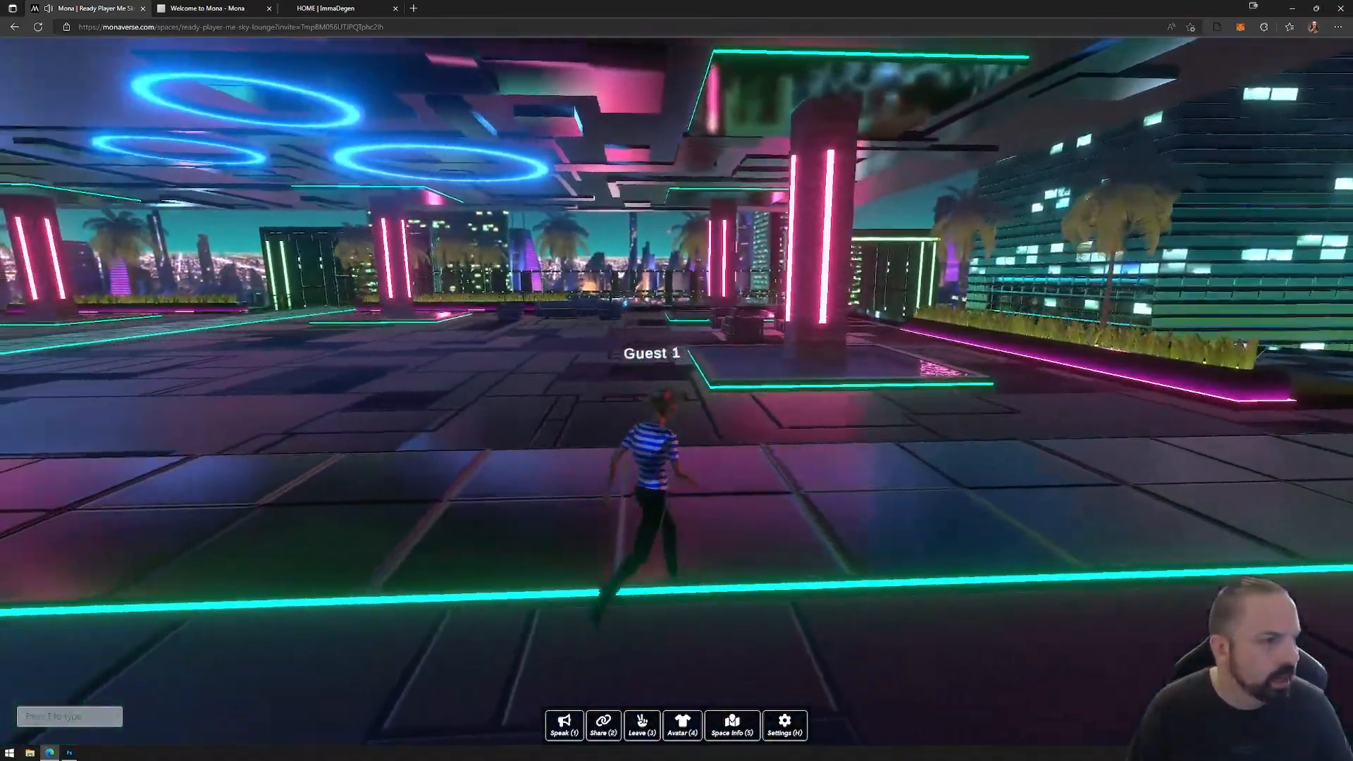
{"action": "key", "text": "w"}
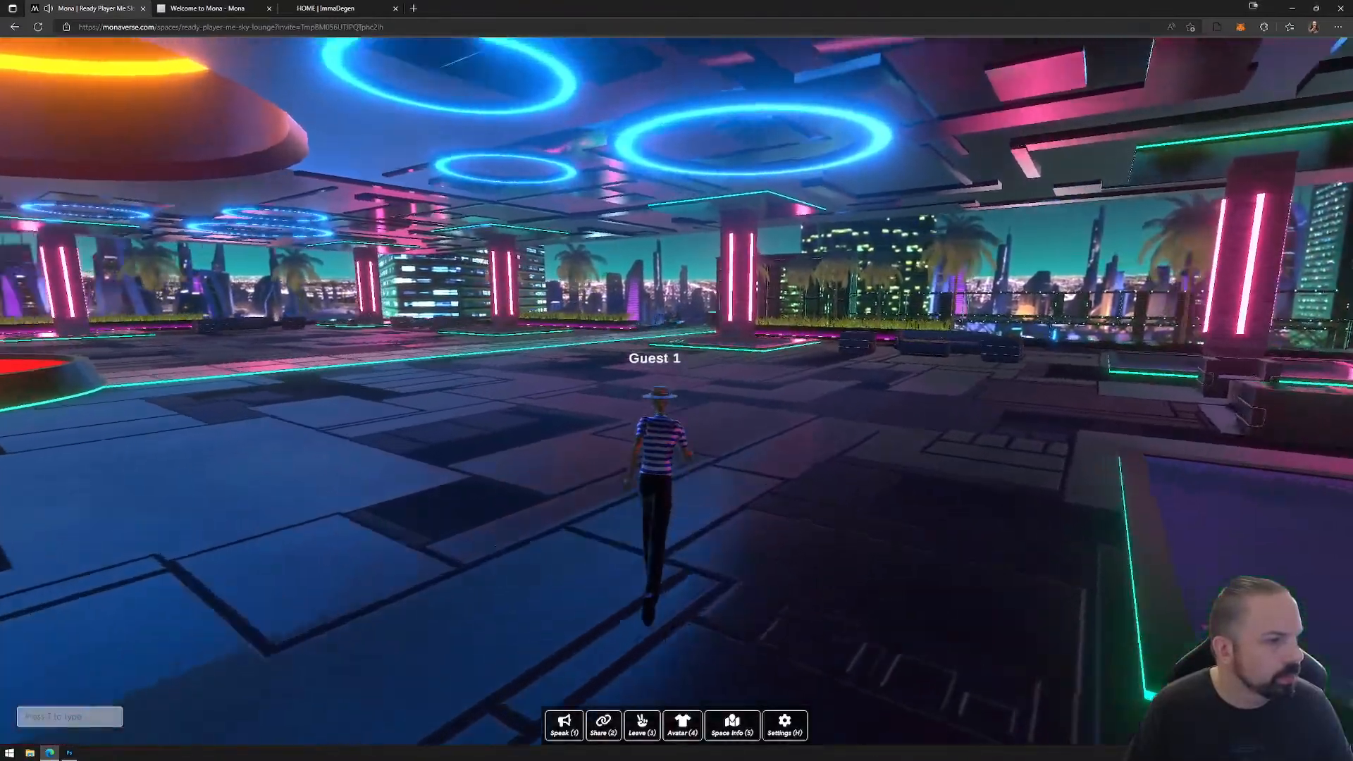
Step: Take the avatar out onto the terrace, stop beside the palm tree at the blue-lit water channel, and release the avatar controls
{"action": "key", "text": "w"}
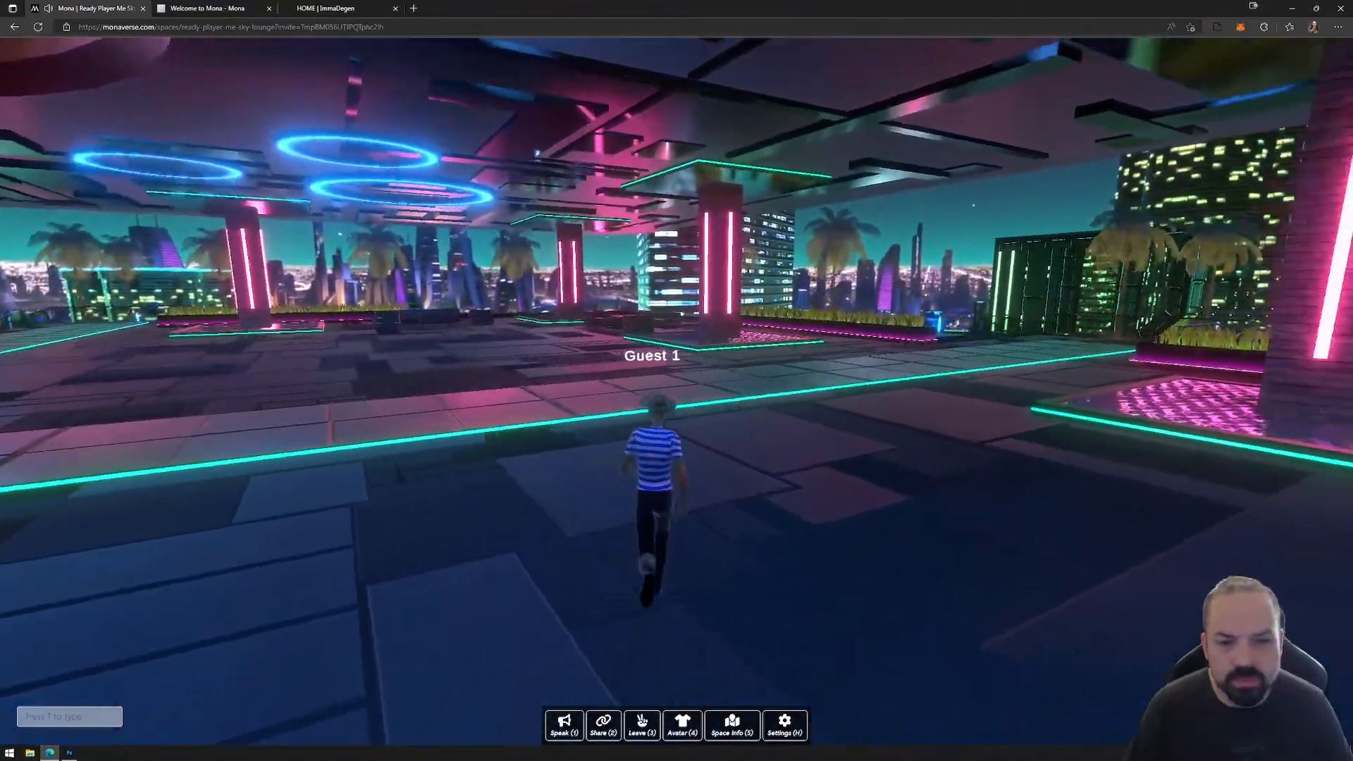
{"action": "key", "text": "w"}
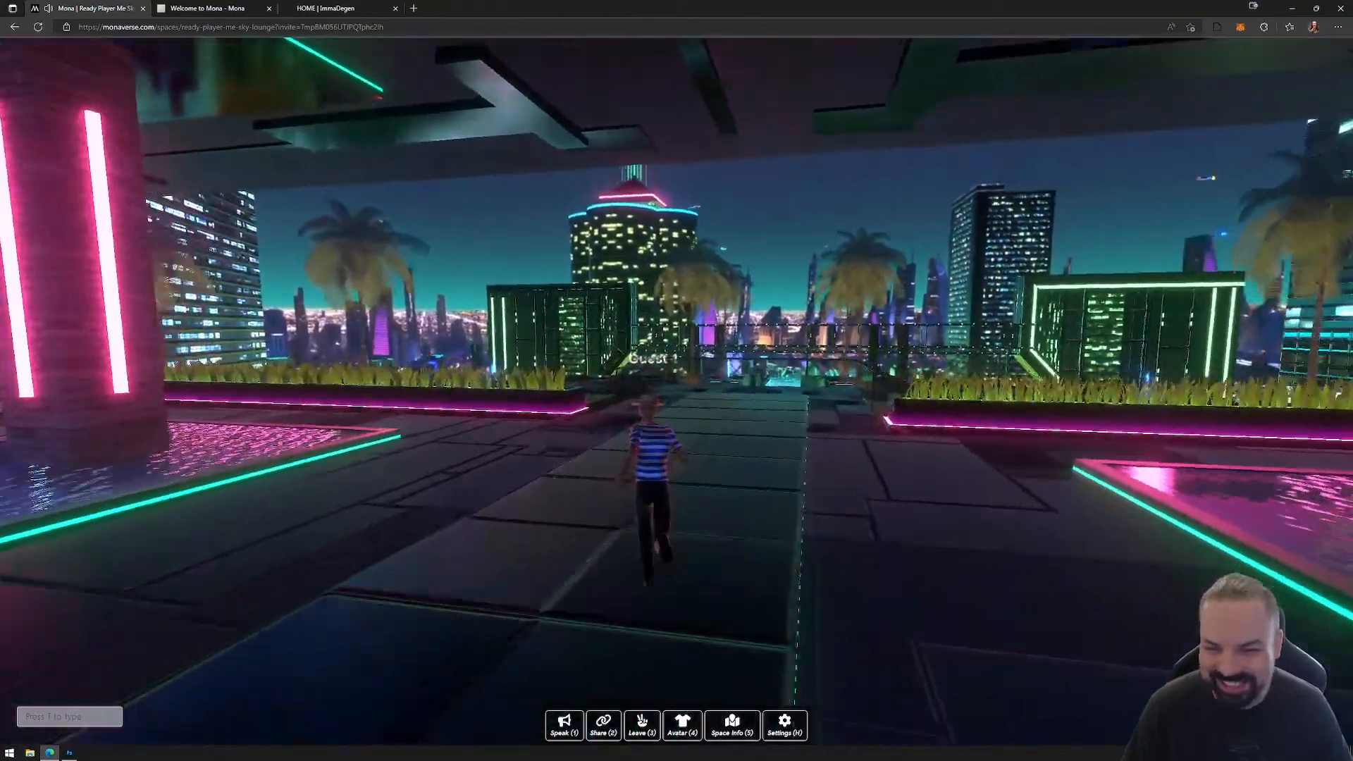
{"action": "key", "text": "w"}
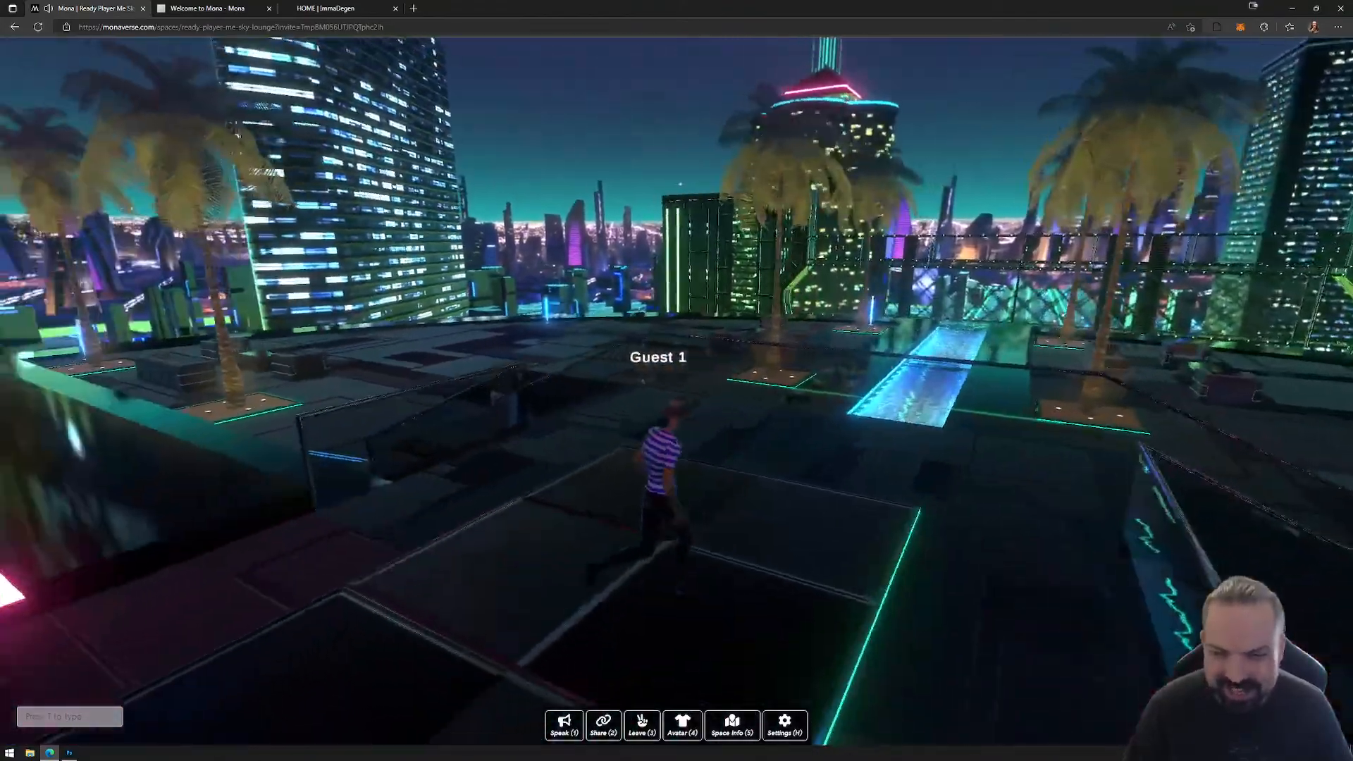
{"action": "key", "text": "w"}
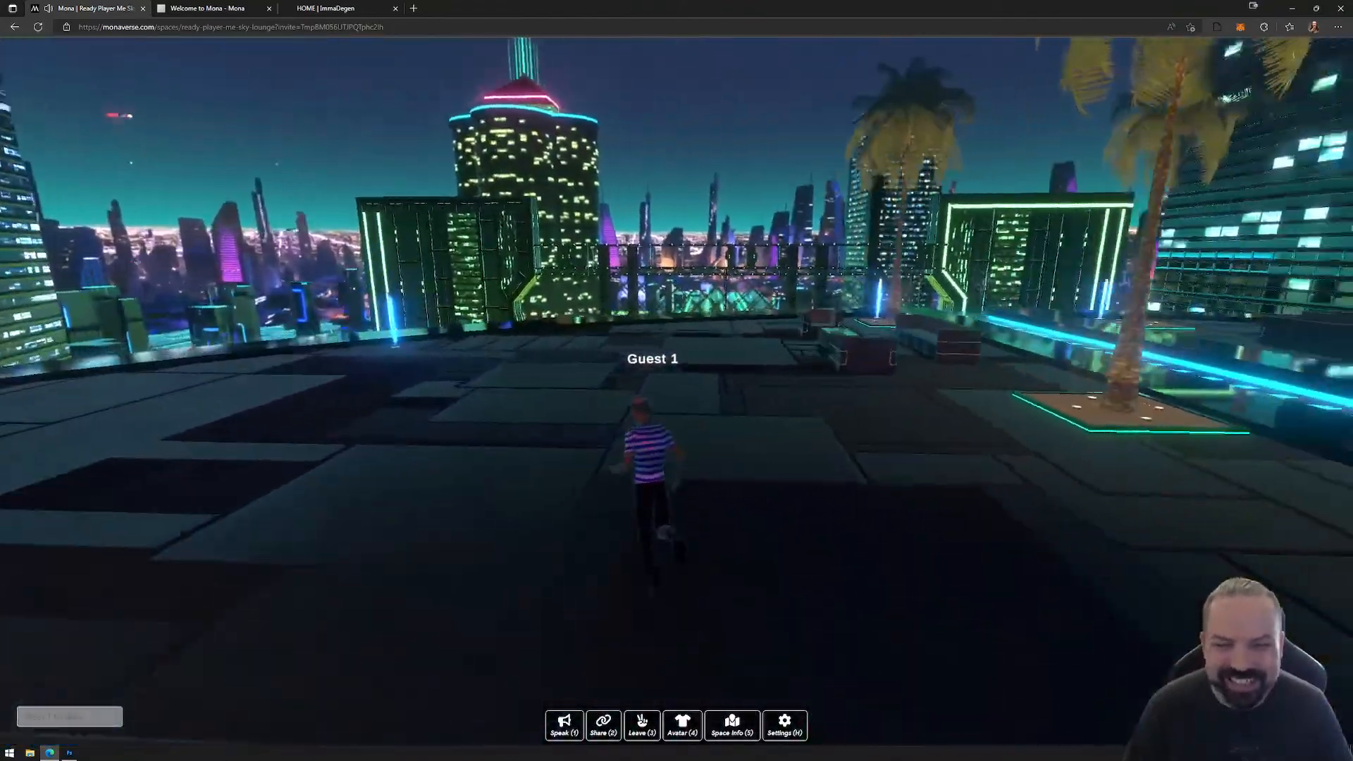
{"action": "key", "text": "w"}
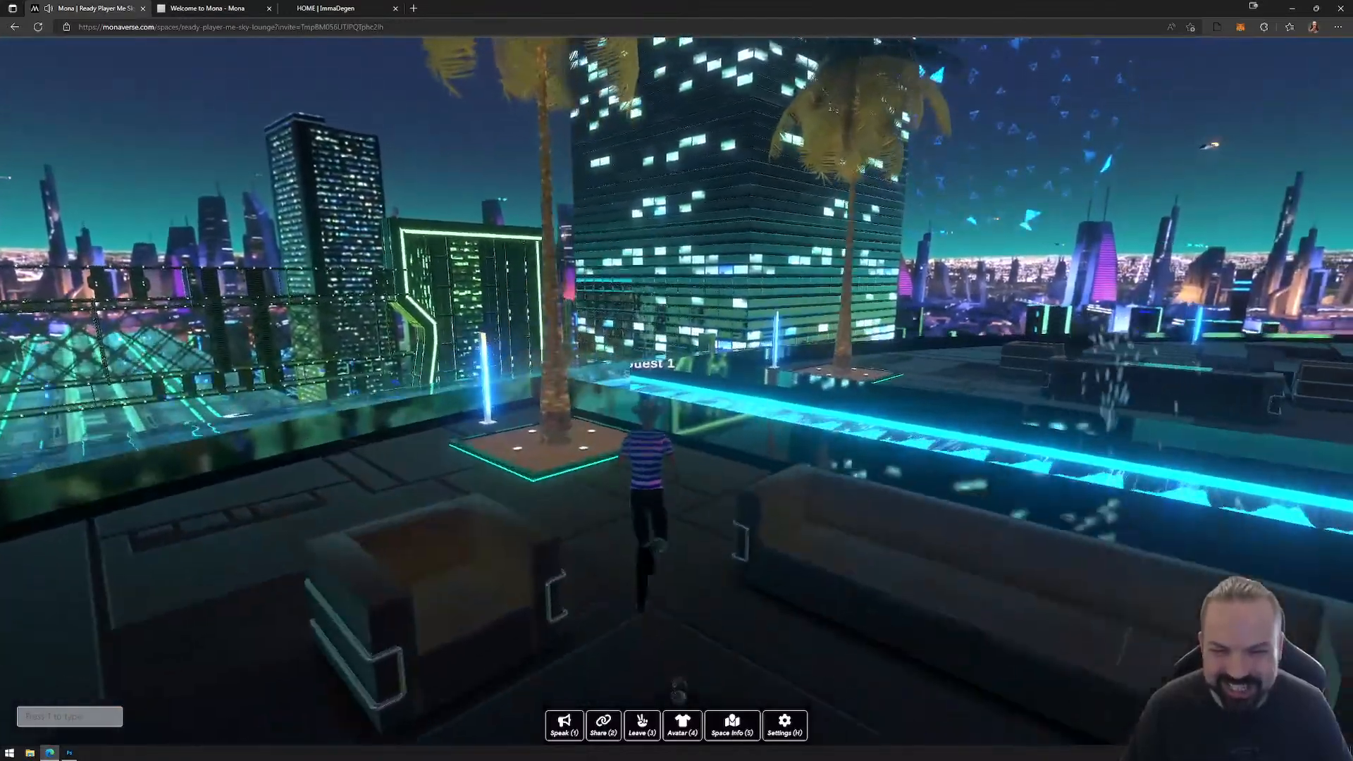
{"action": "key", "text": "Escape"}
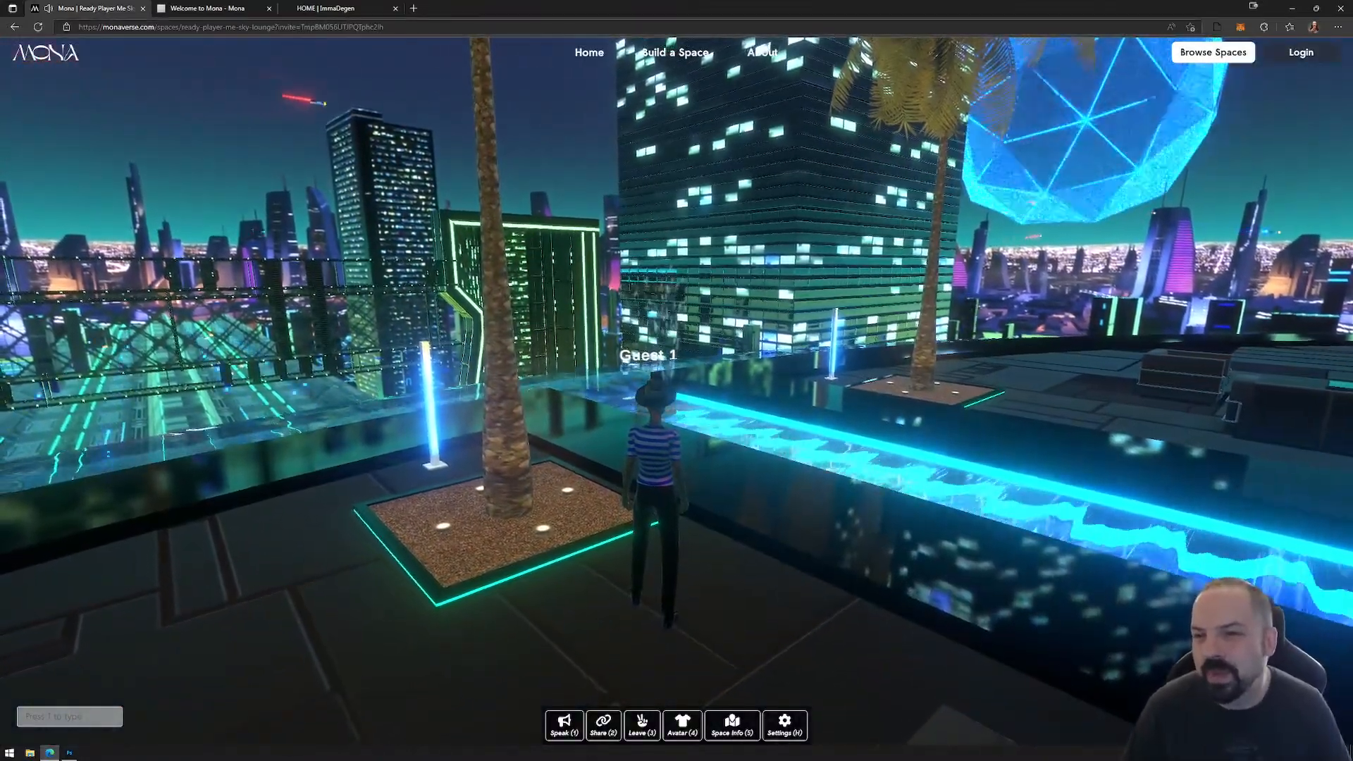
Step: Glance at the Mona welcome documentation, return to the Sky Lounge, and copy the space's share link
{"action": "left_click", "coordinate": [325, 8]}
{"action": "left_click", "coordinate": [111, 8]}
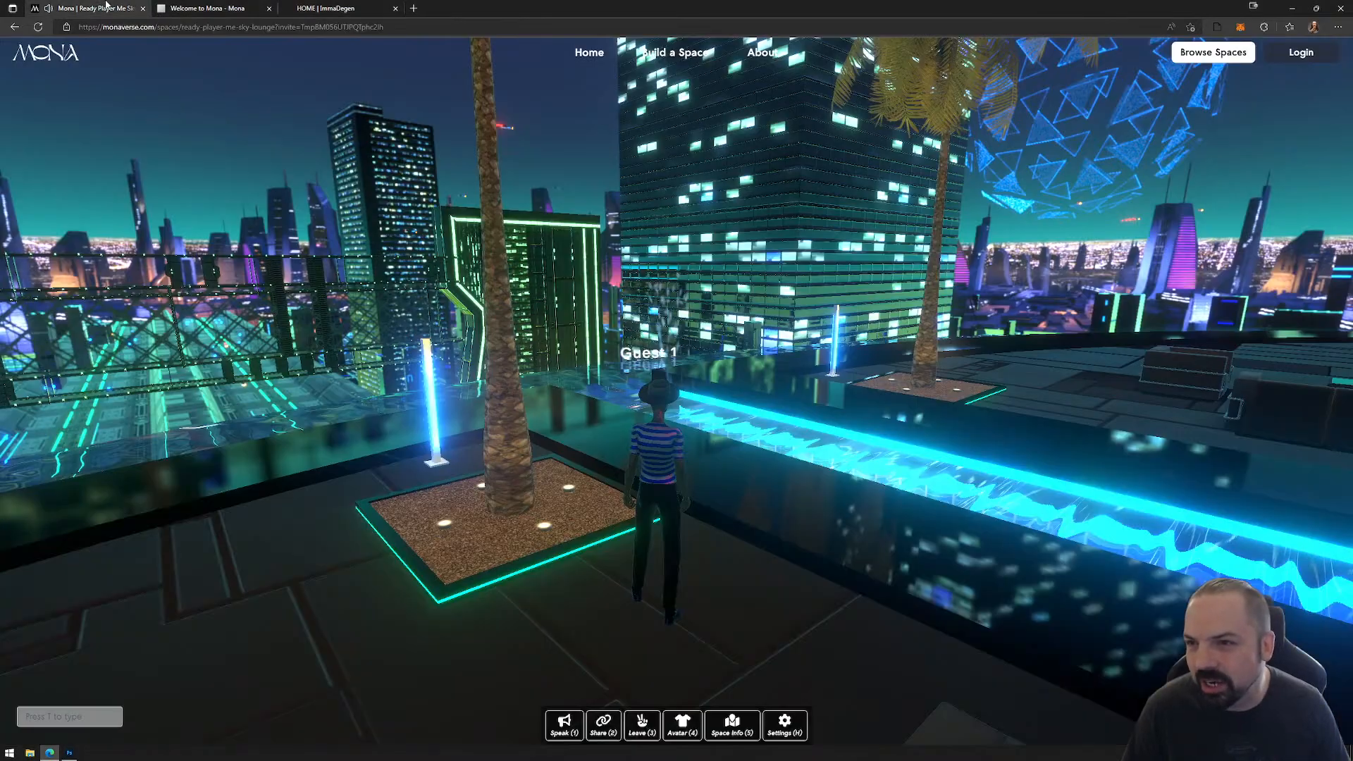
{"action": "left_click", "coordinate": [184, 8]}
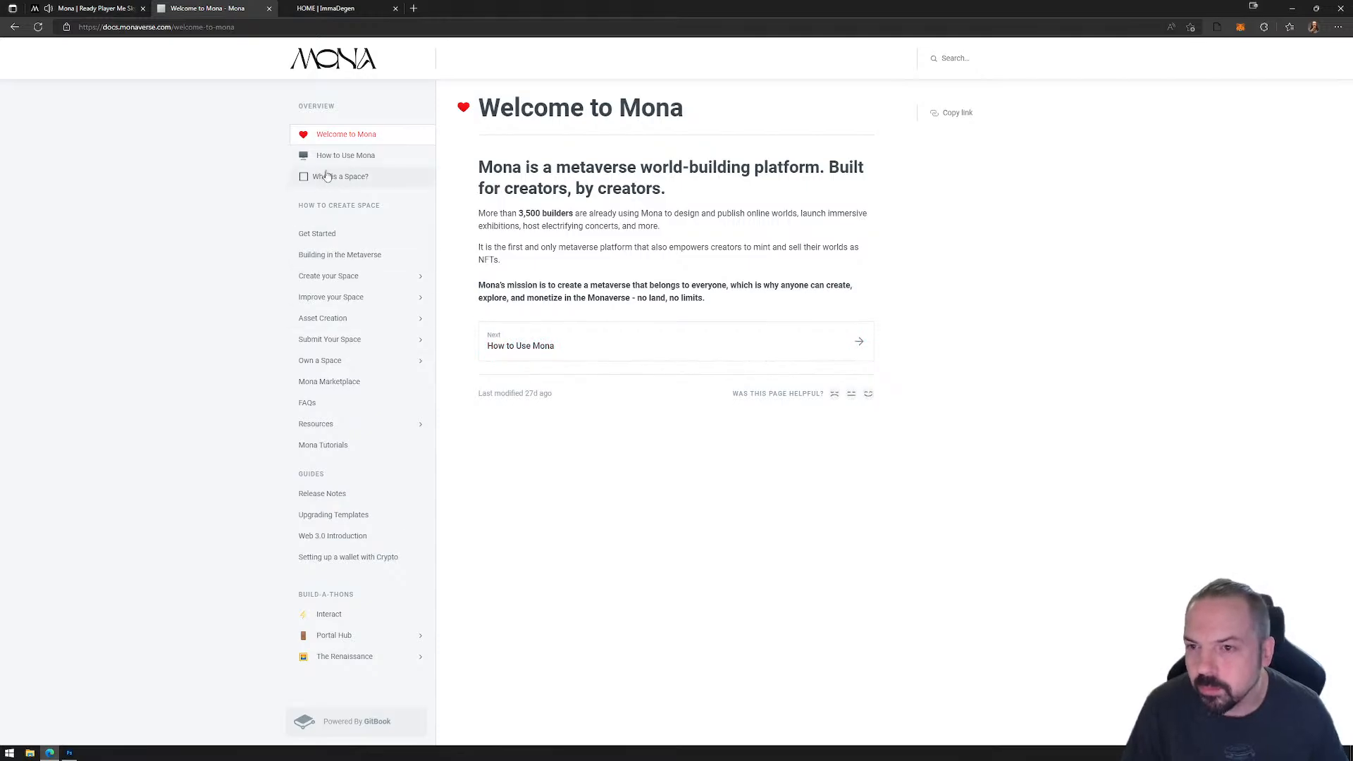
{"action": "left_click", "coordinate": [99, 8]}
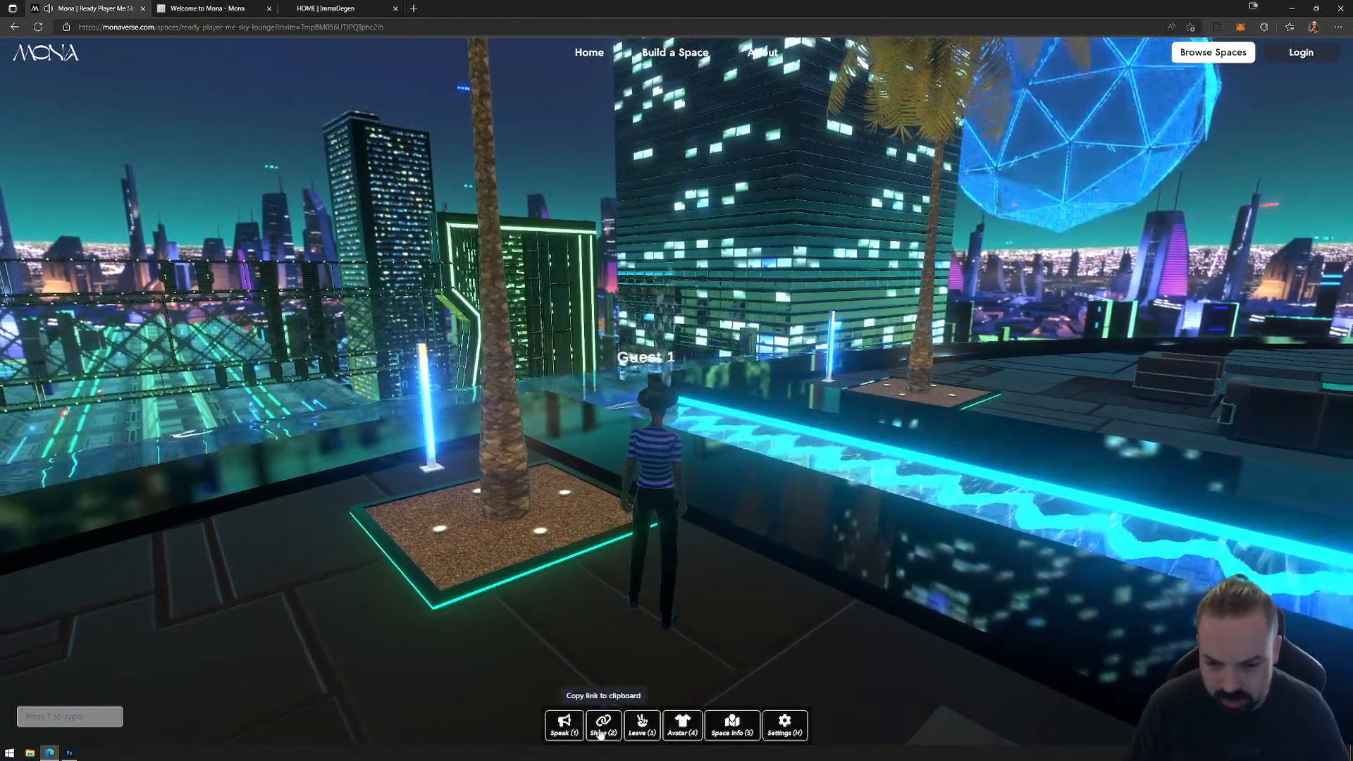
{"action": "left_click", "coordinate": [602, 730]}
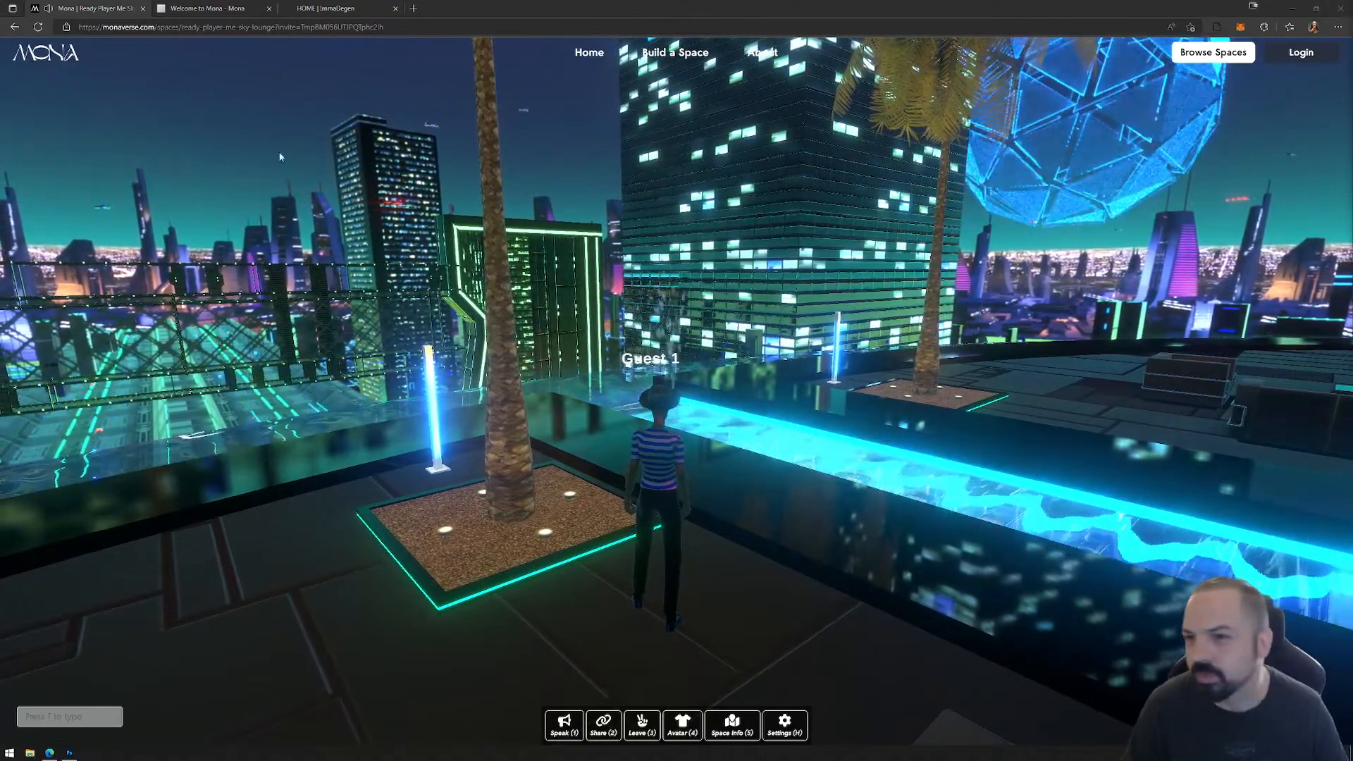
Step: Open Mona's Get Started guide and review its overview and the Unity 2020.3.18f1 installation requirements
{"action": "left_click", "coordinate": [205, 8]}
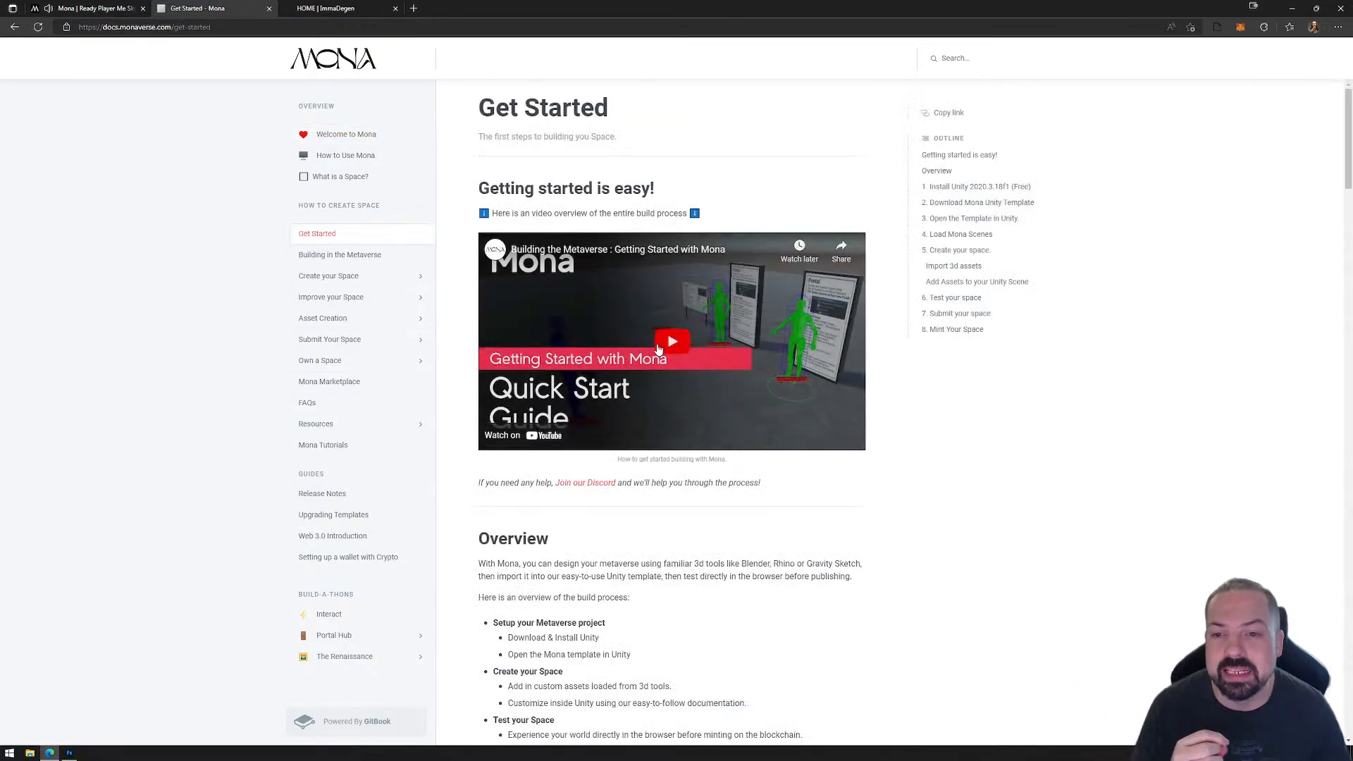
{"action": "scroll", "coordinate": [643, 406], "scroll_direction": "down", "scroll_amount": 1}
{"action": "scroll", "coordinate": [642, 406], "scroll_direction": "down", "scroll_amount": 6}
{"action": "scroll", "coordinate": [662, 373], "scroll_direction": "down", "scroll_amount": 2}
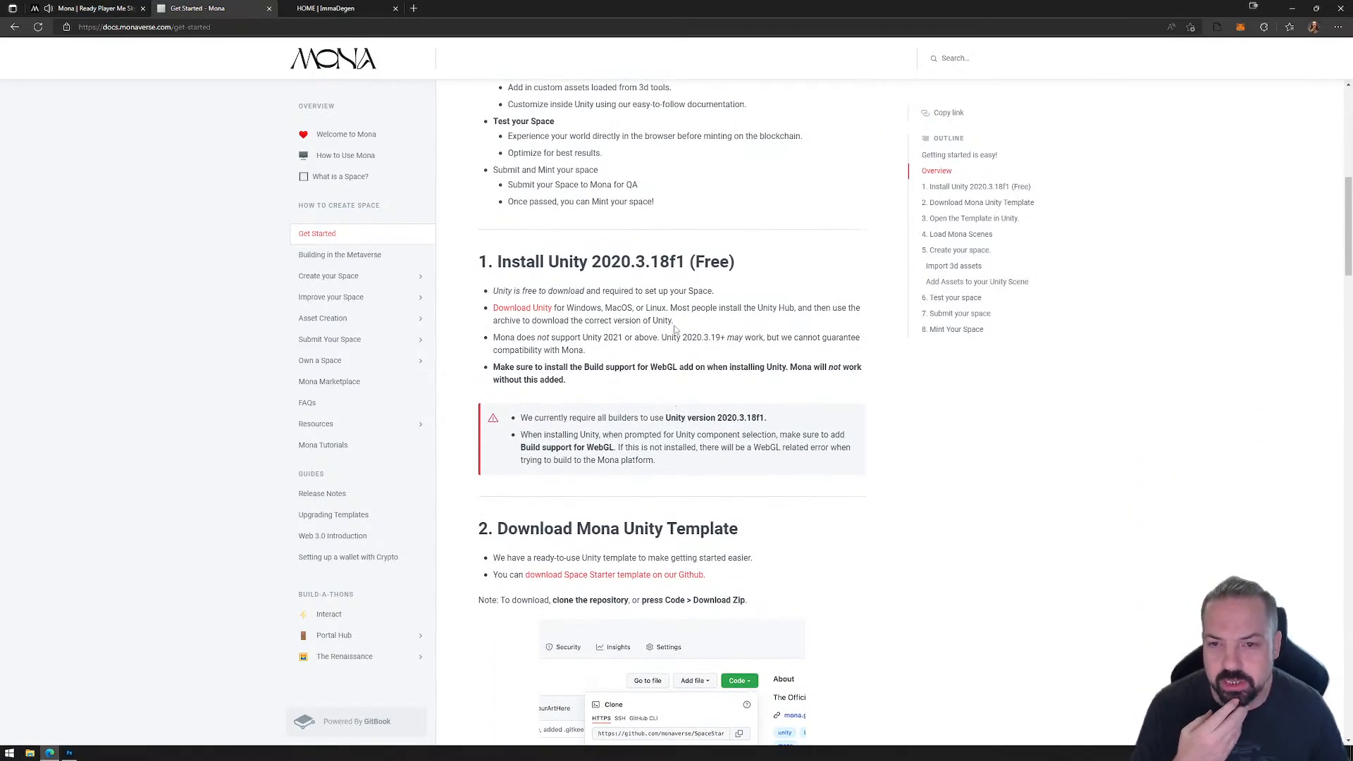
{"action": "scroll", "coordinate": [673, 330], "scroll_direction": "up", "scroll_amount": 4}
{"action": "scroll", "coordinate": [663, 333], "scroll_direction": "down", "scroll_amount": 4}
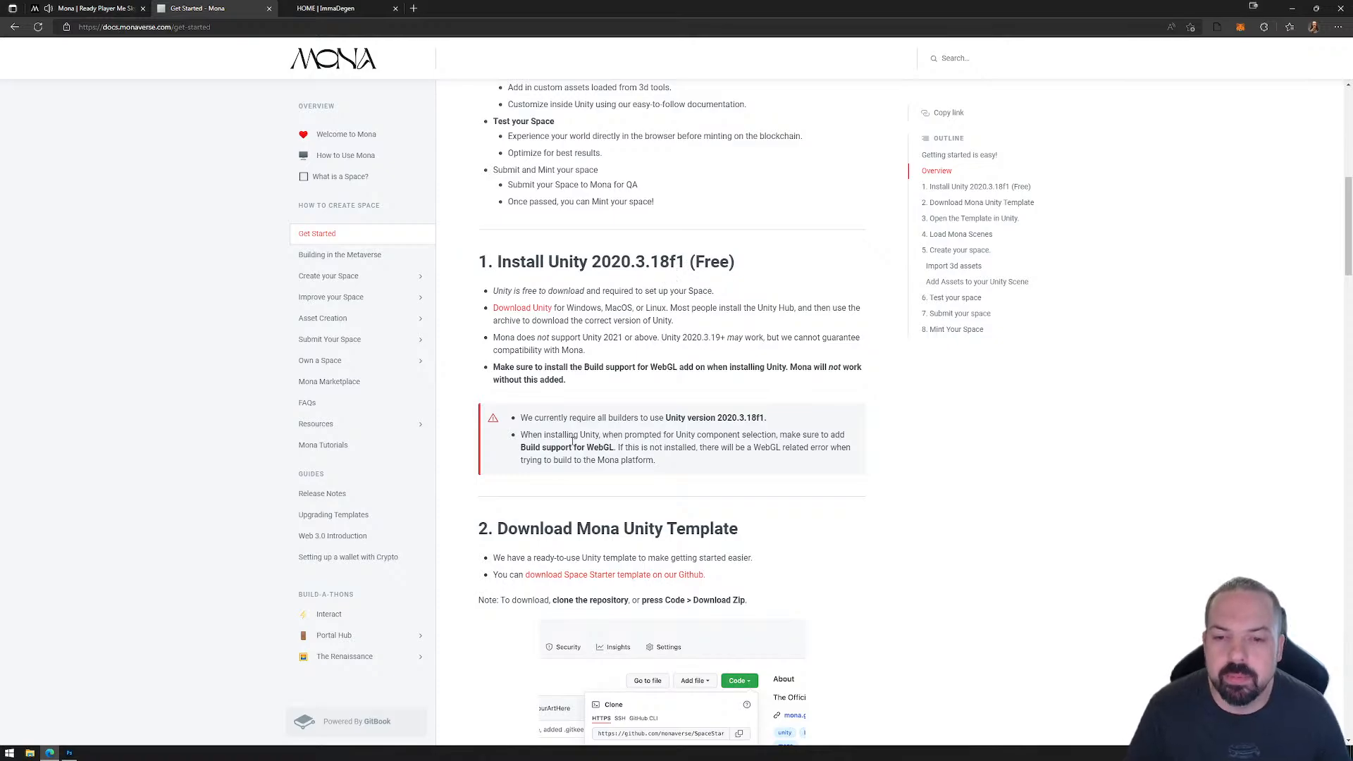
Step: Review the guide's sections on downloading the Mona Unity template, opening it in Unity, and loading the Mona scenes
{"action": "scroll", "coordinate": [741, 488], "scroll_direction": "down", "scroll_amount": 3}
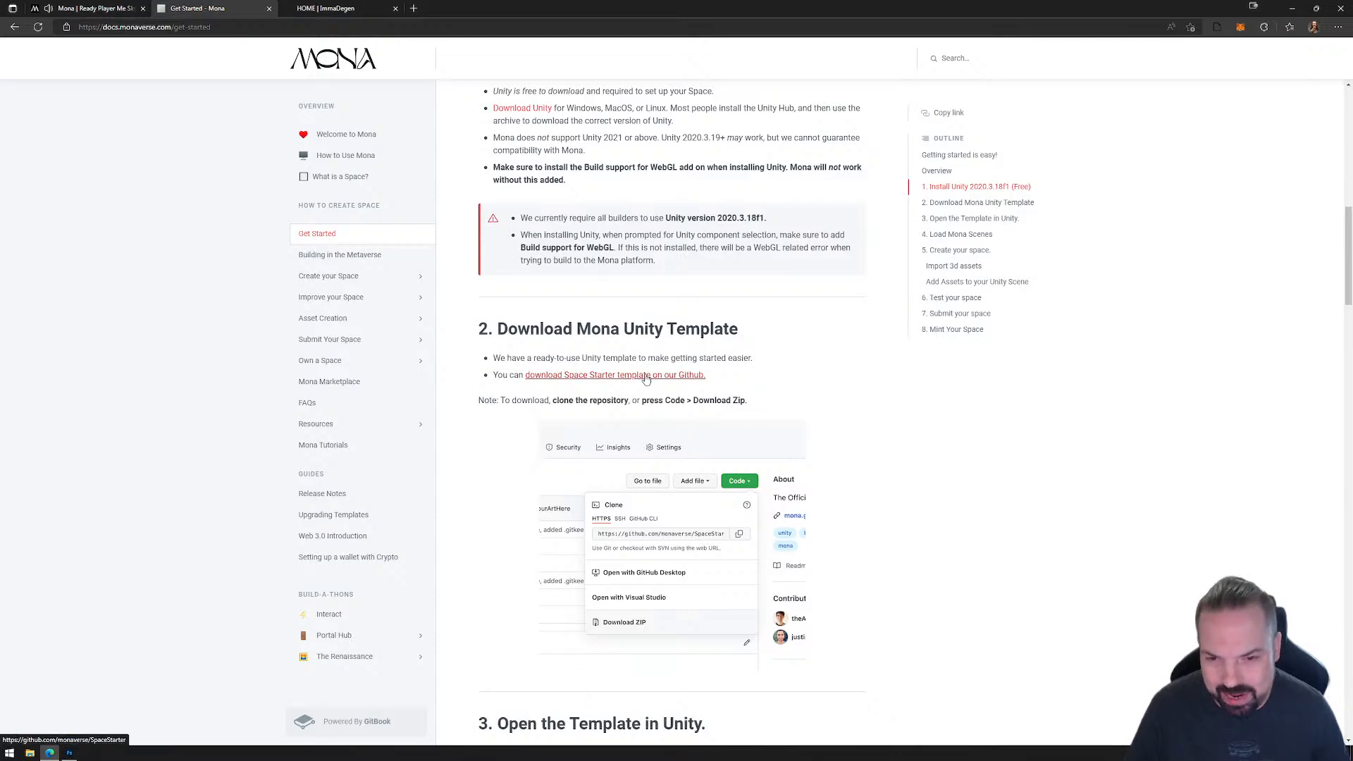
{"action": "scroll", "coordinate": [705, 526], "scroll_direction": "down", "scroll_amount": 5}
{"action": "scroll", "coordinate": [706, 527], "scroll_direction": "down", "scroll_amount": 2}
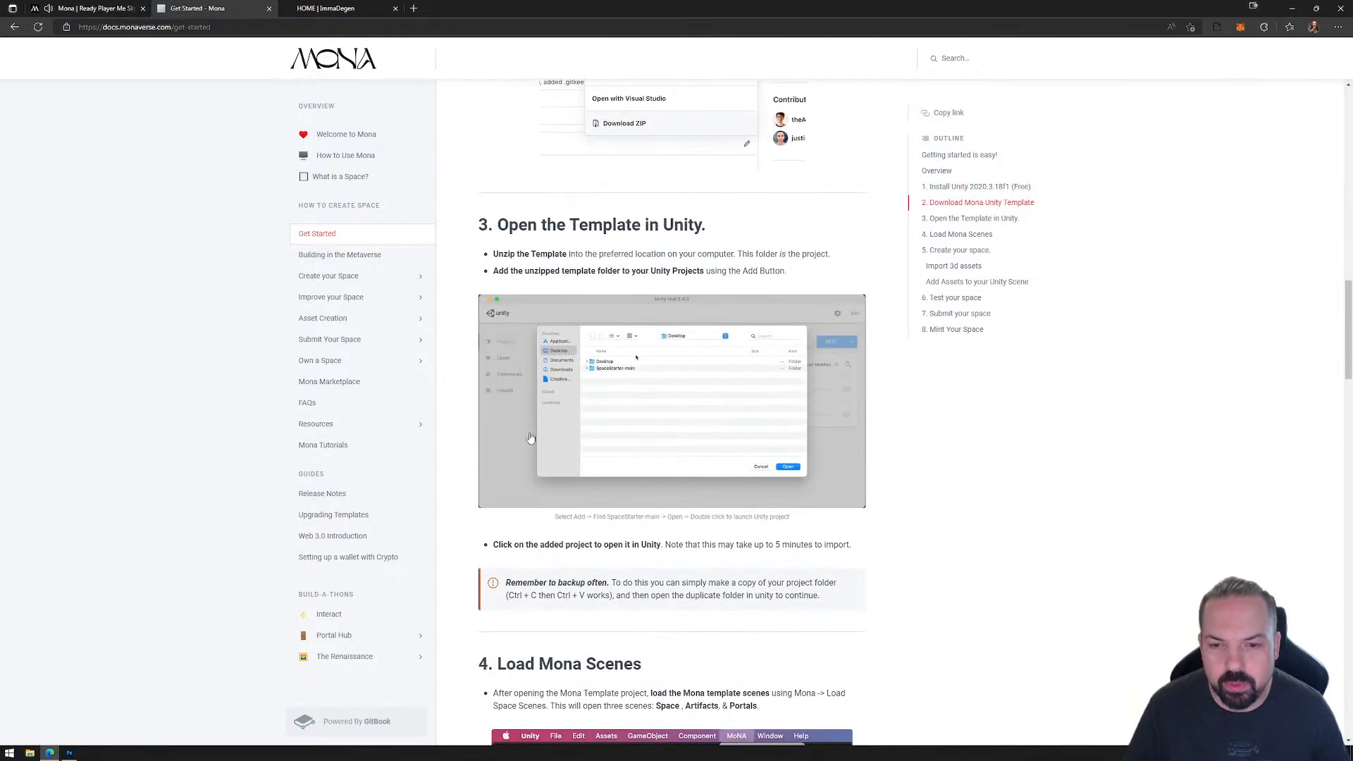
{"action": "scroll", "coordinate": [634, 427], "scroll_direction": "down", "scroll_amount": 4}
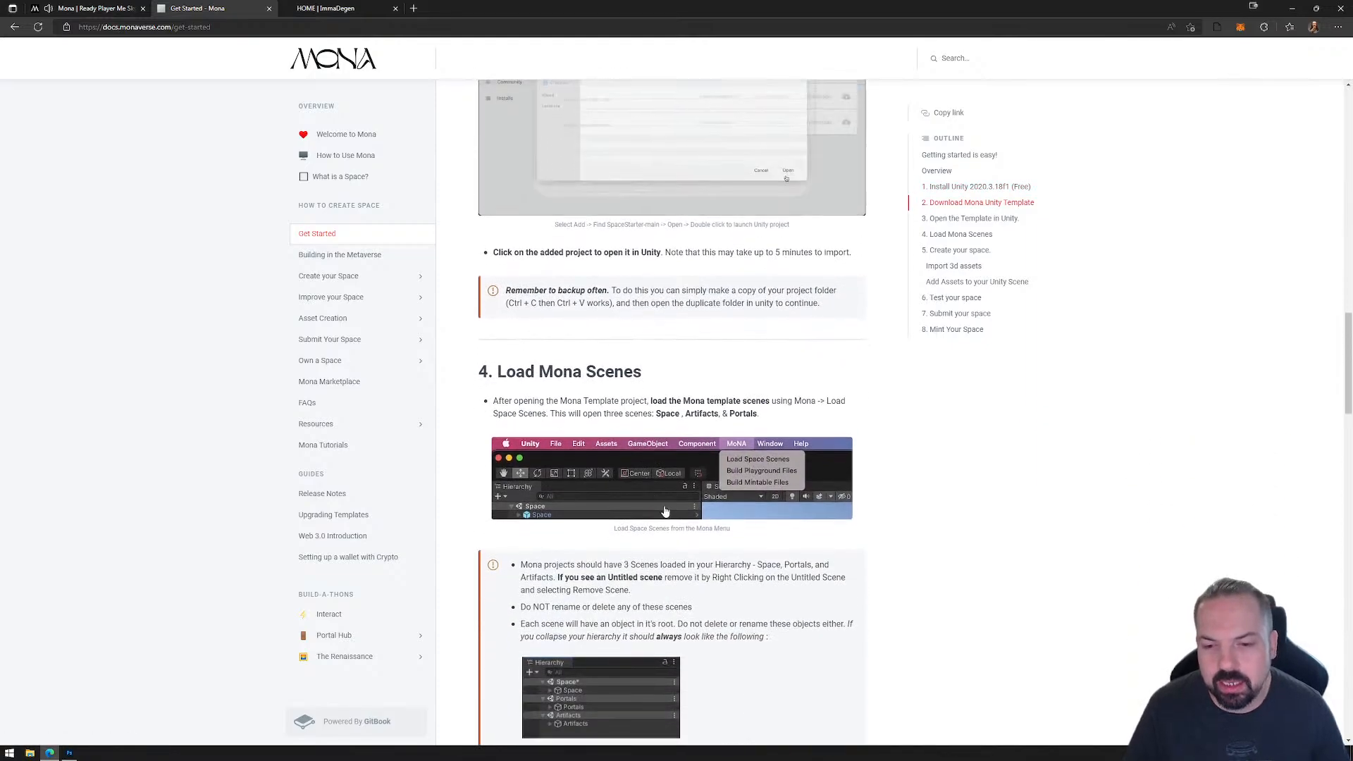
{"action": "scroll", "coordinate": [670, 475], "scroll_direction": "down", "scroll_amount": 7}
Step: Review the guide's sections on creating, testing, submitting and minting a space, including the supported asset formats
{"action": "scroll", "coordinate": [669, 475], "scroll_direction": "down", "scroll_amount": 2}
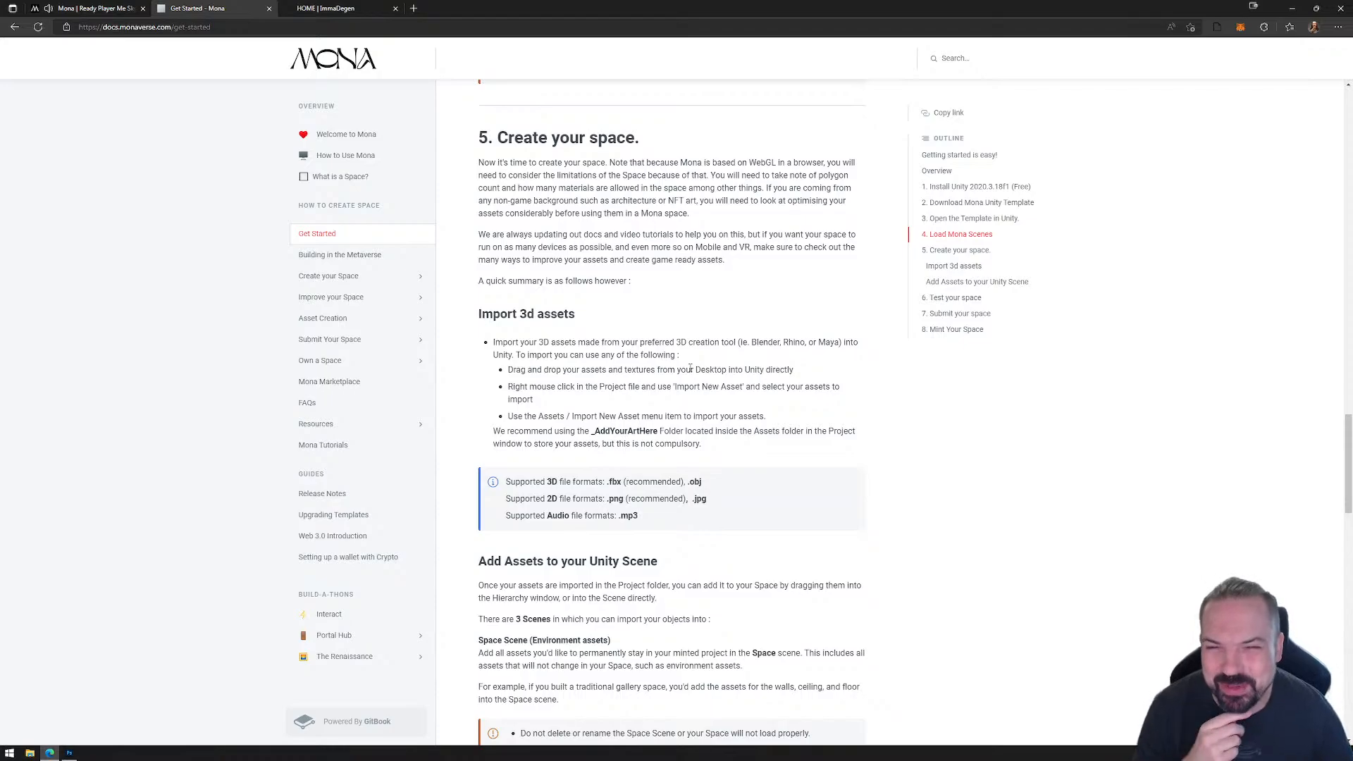
{"action": "scroll", "coordinate": [694, 427], "scroll_direction": "down", "scroll_amount": 9}
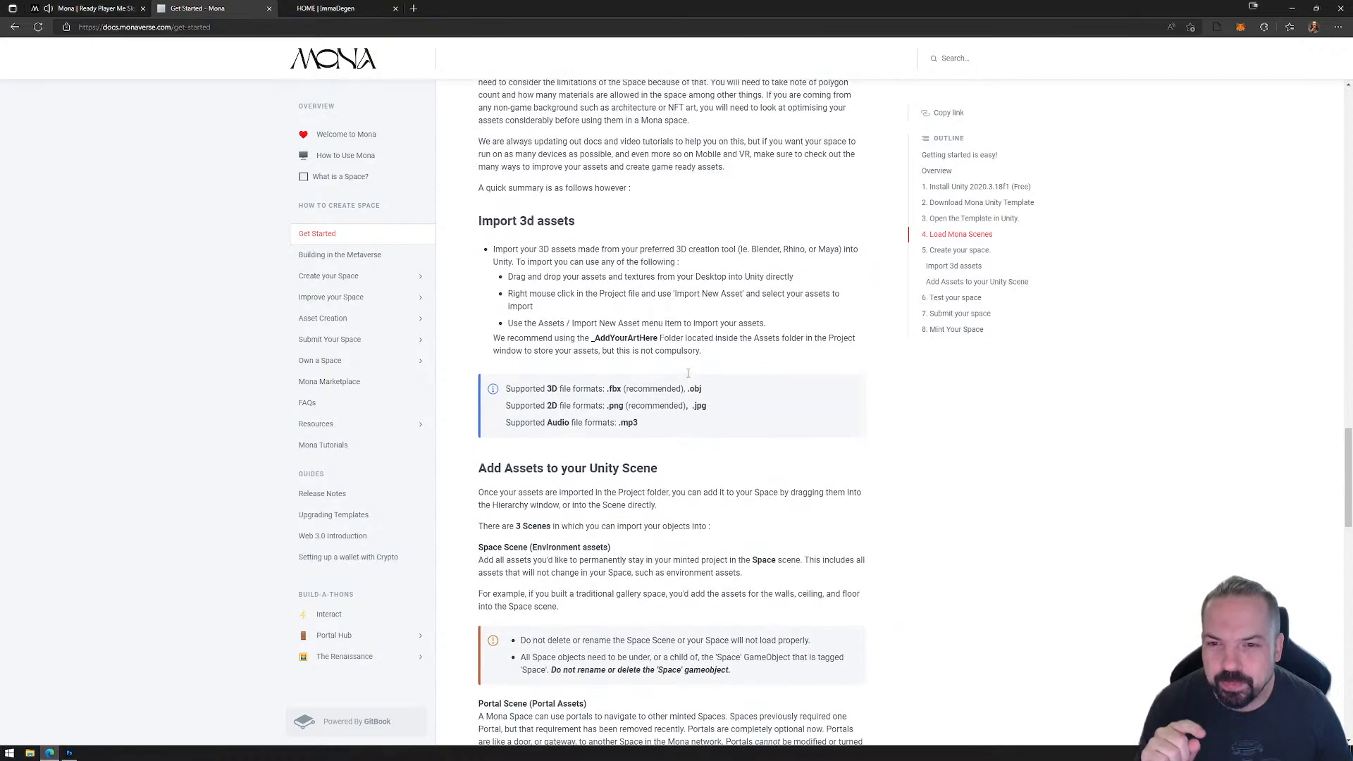
{"action": "scroll", "coordinate": [676, 420], "scroll_direction": "down", "scroll_amount": 12}
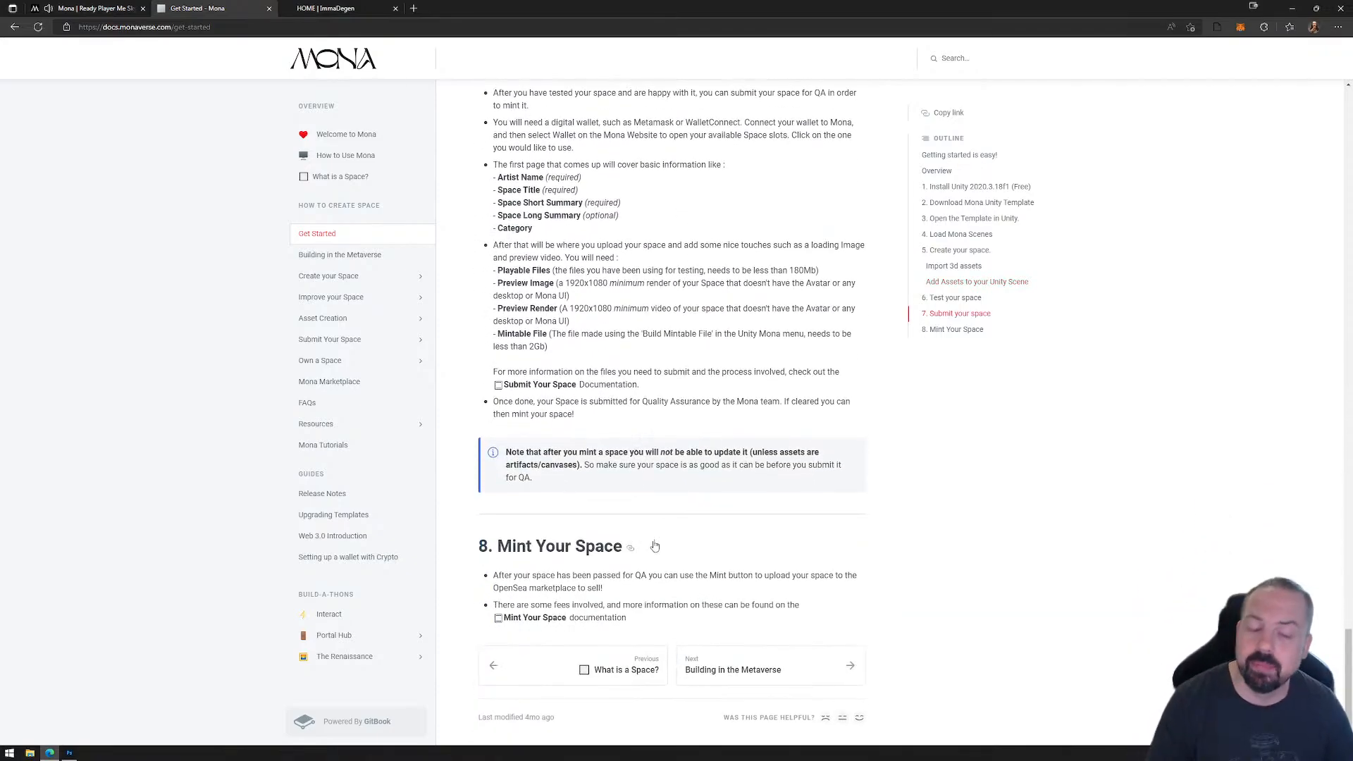
{"action": "scroll", "coordinate": [678, 367], "scroll_direction": "up", "scroll_amount": 8}
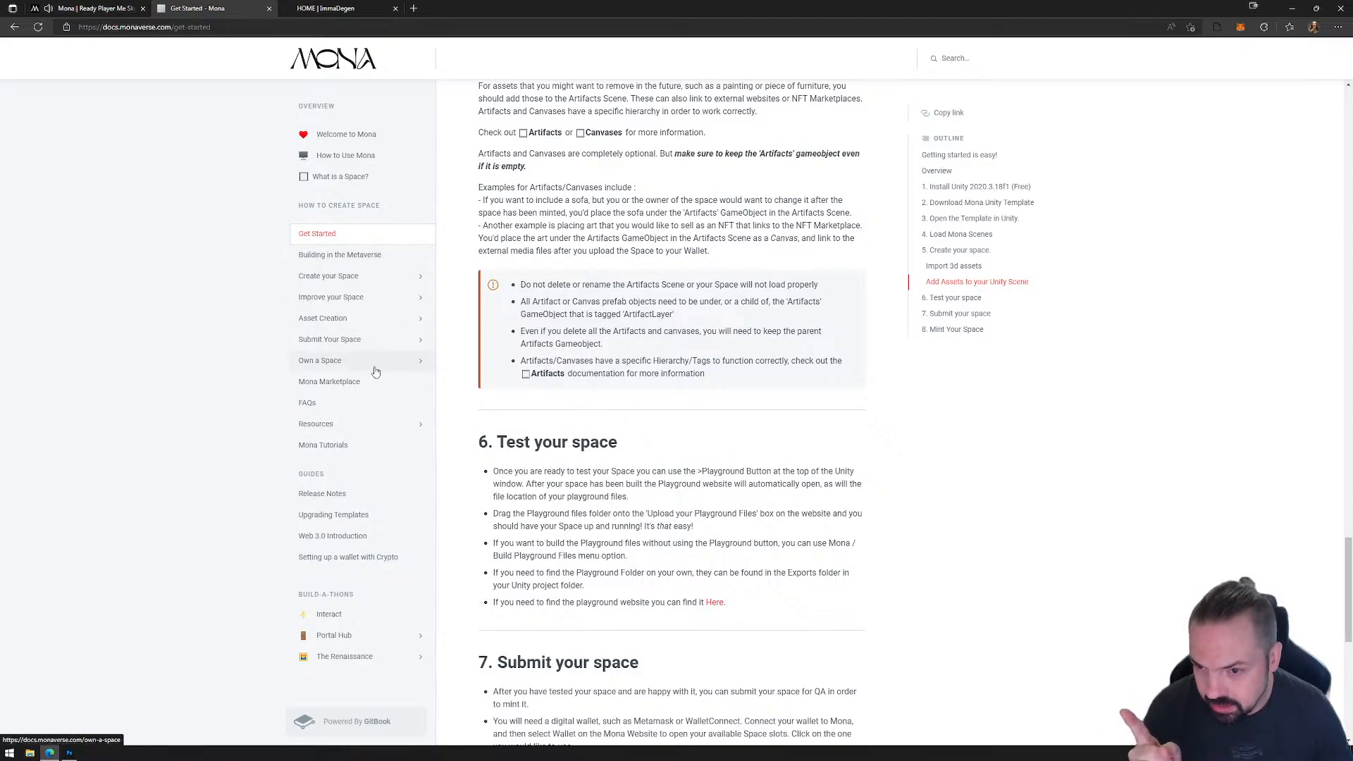
Step: Open the Mona Library page under Resources and browse the free sculpture assets
{"action": "left_click", "coordinate": [363, 424]}
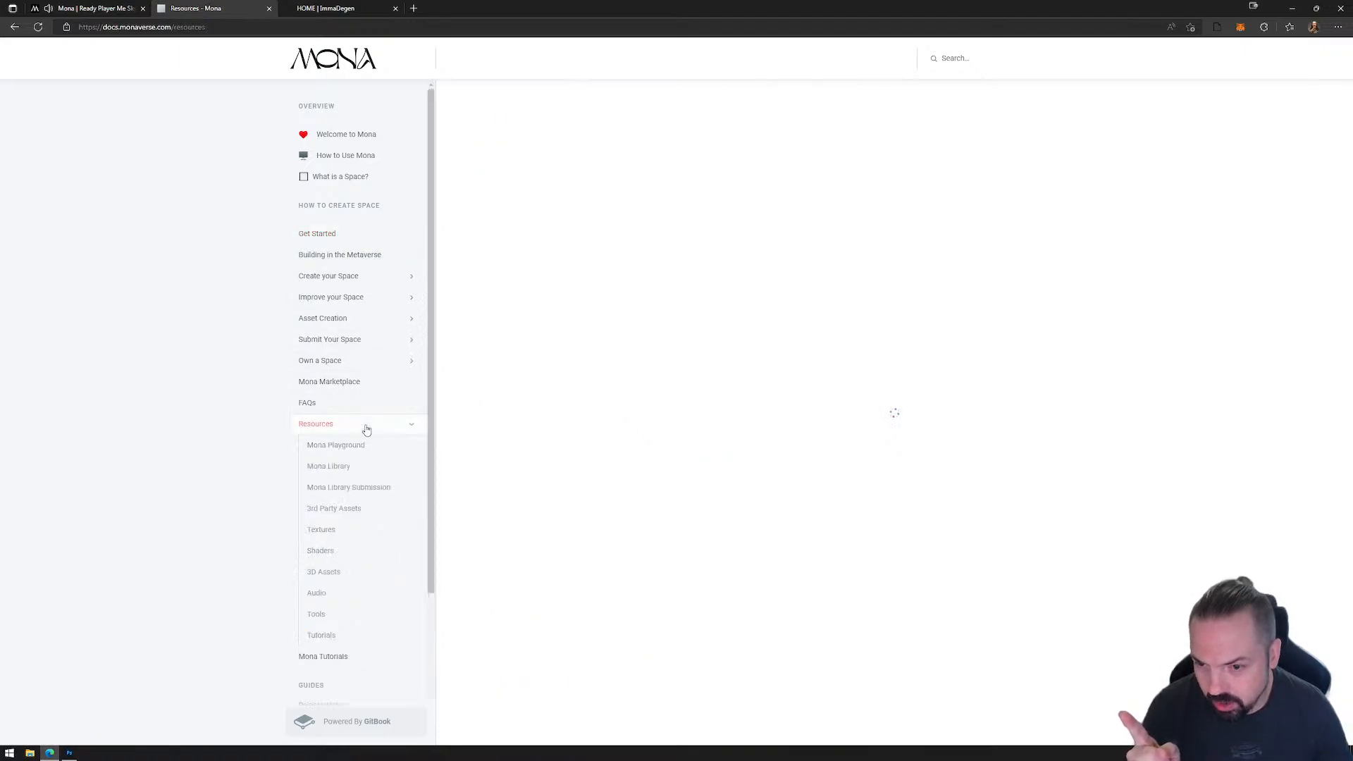
{"action": "left_click", "coordinate": [356, 467]}
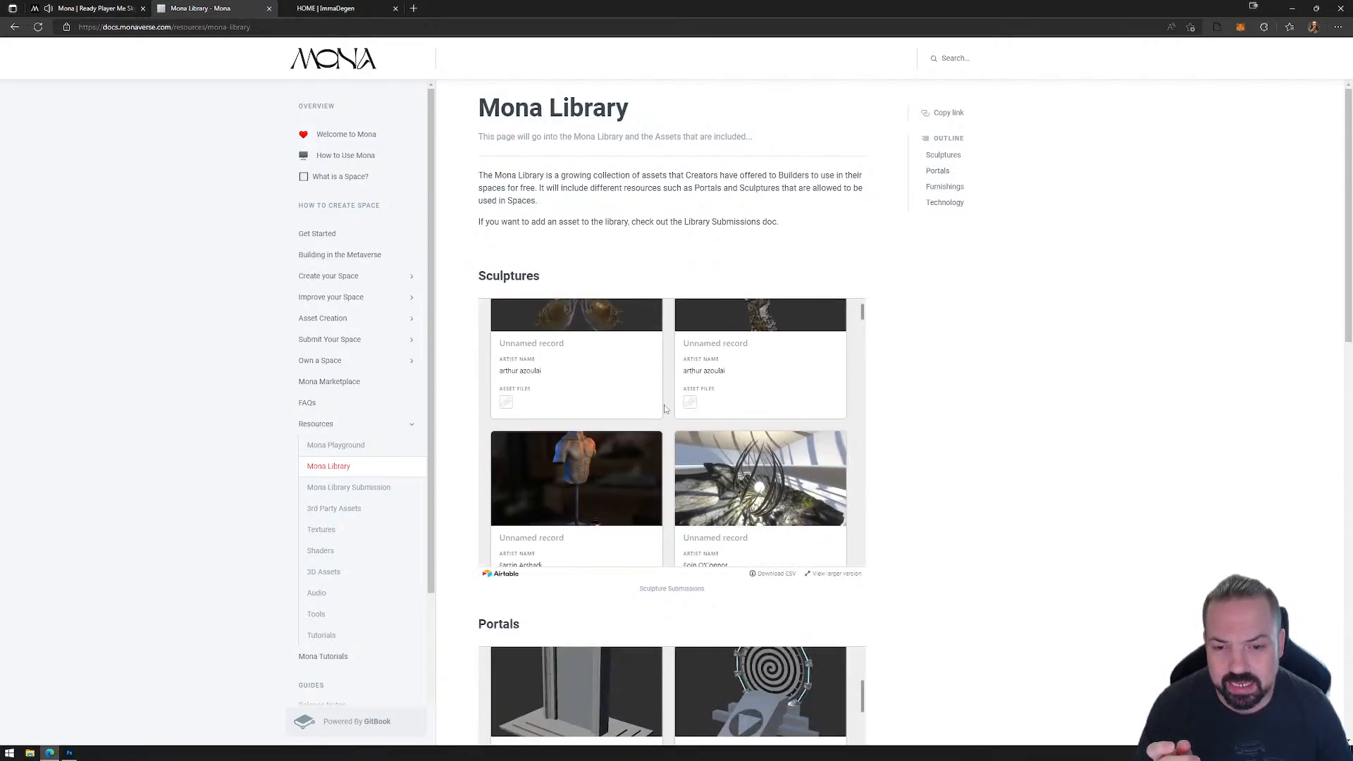
{"action": "scroll", "coordinate": [660, 422], "scroll_direction": "down", "scroll_amount": 5}
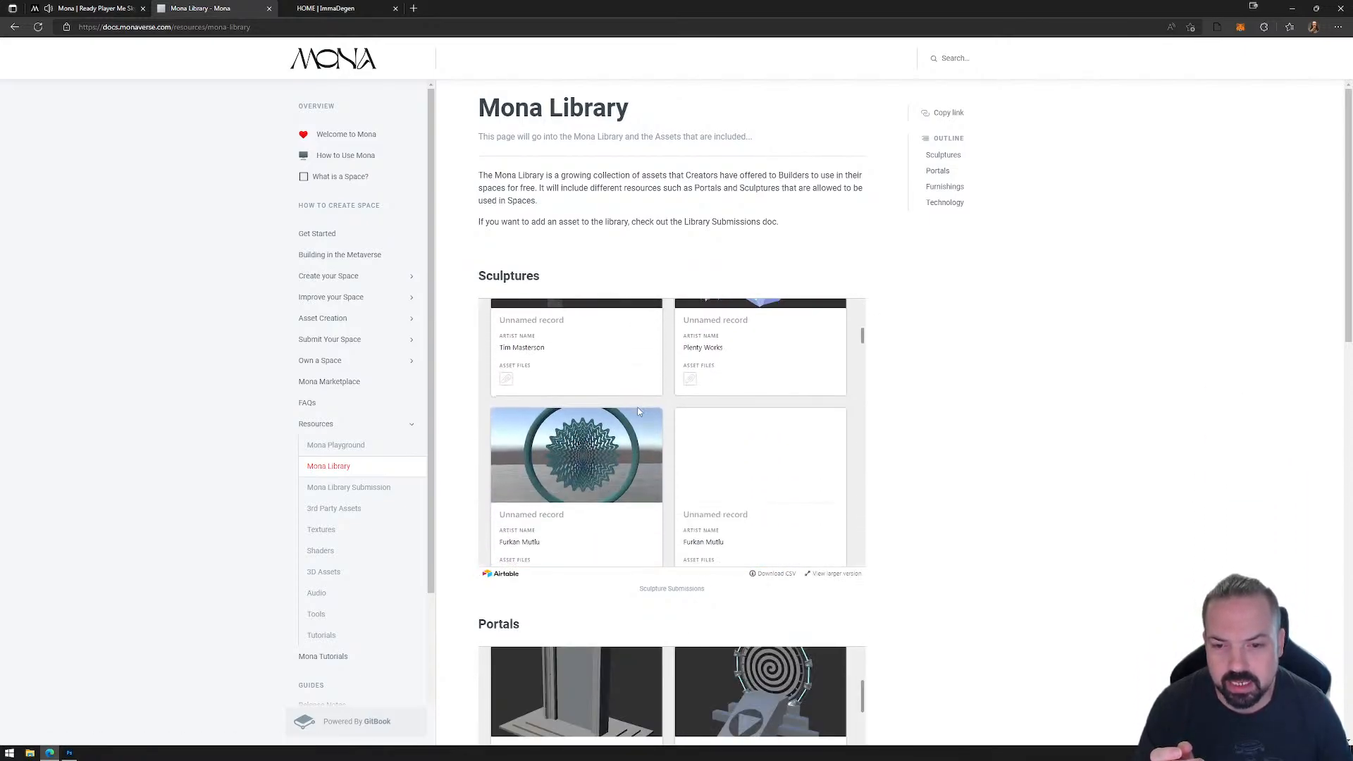
{"action": "scroll", "coordinate": [636, 422], "scroll_direction": "down", "scroll_amount": 8}
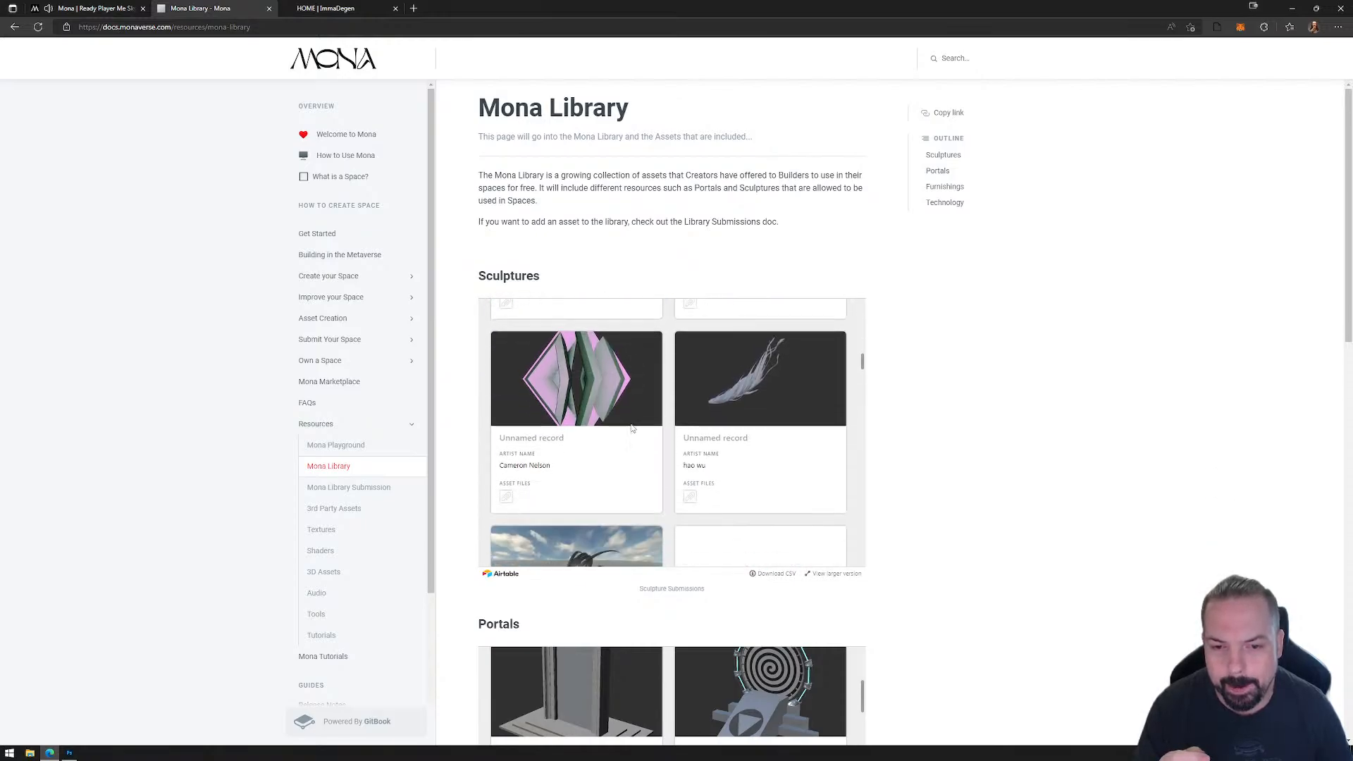
{"action": "scroll", "coordinate": [641, 423], "scroll_direction": "down", "scroll_amount": 8}
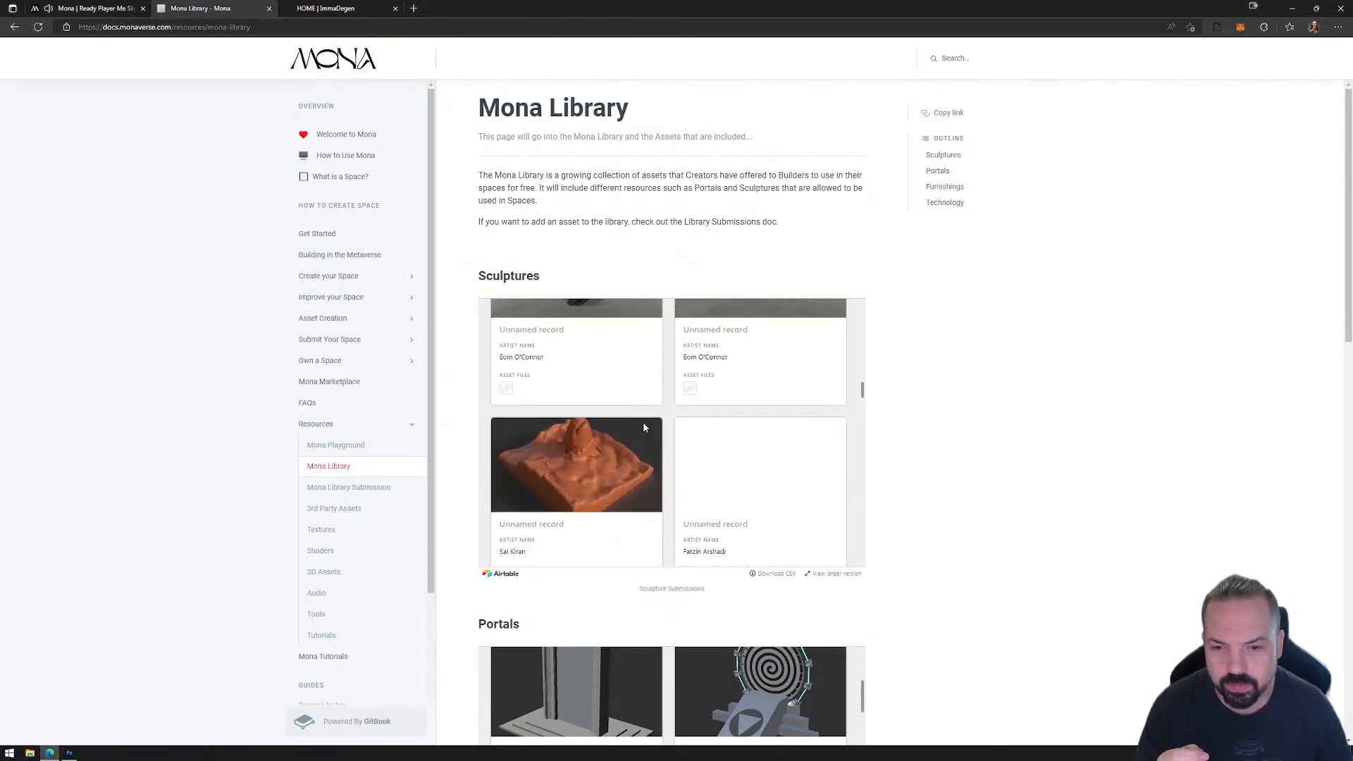
Step: Browse the library's portals, furnishings and technology assets, and return to the beginning of the page
{"action": "scroll", "coordinate": [915, 501], "scroll_direction": "down", "scroll_amount": 5}
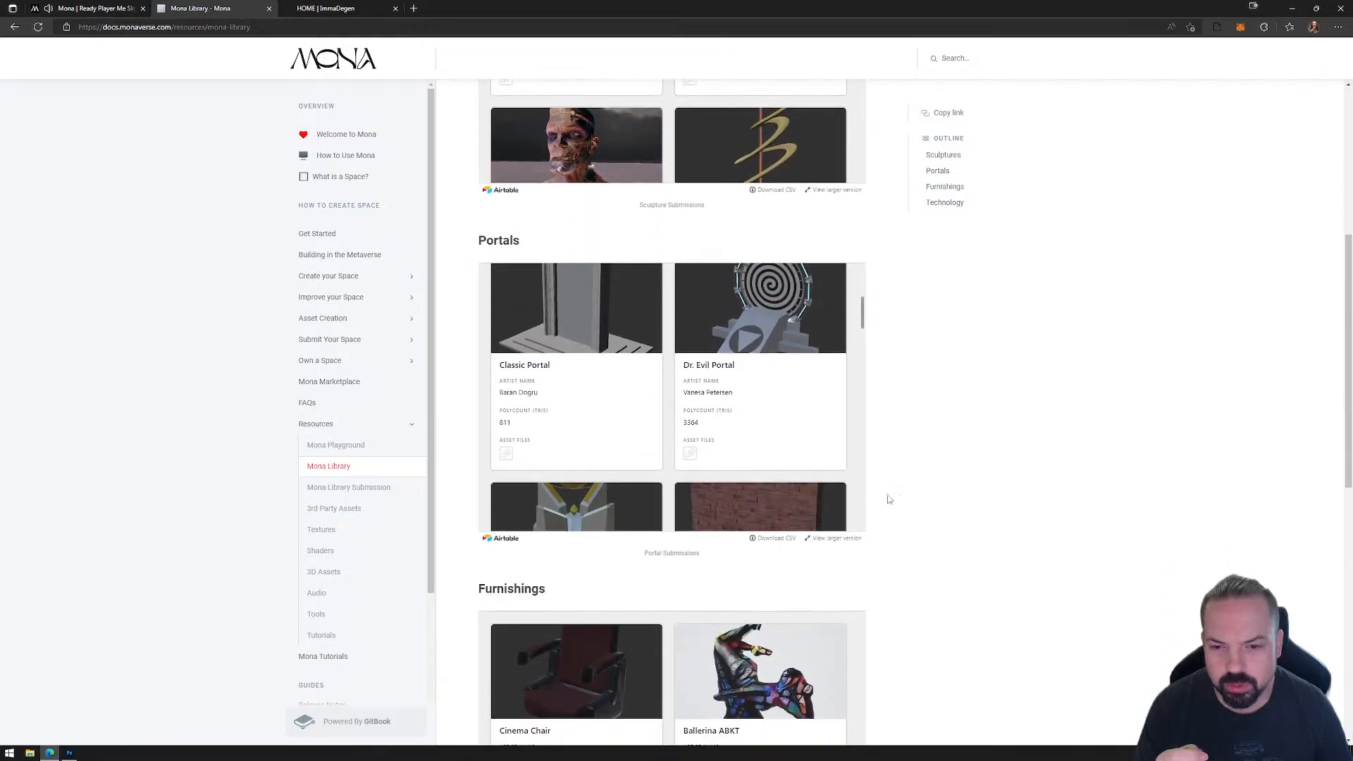
{"action": "scroll", "coordinate": [622, 400], "scroll_direction": "down", "scroll_amount": 3}
{"action": "scroll", "coordinate": [622, 400], "scroll_direction": "down", "scroll_amount": 4}
{"action": "scroll", "coordinate": [627, 318], "scroll_direction": "down", "scroll_amount": 8}
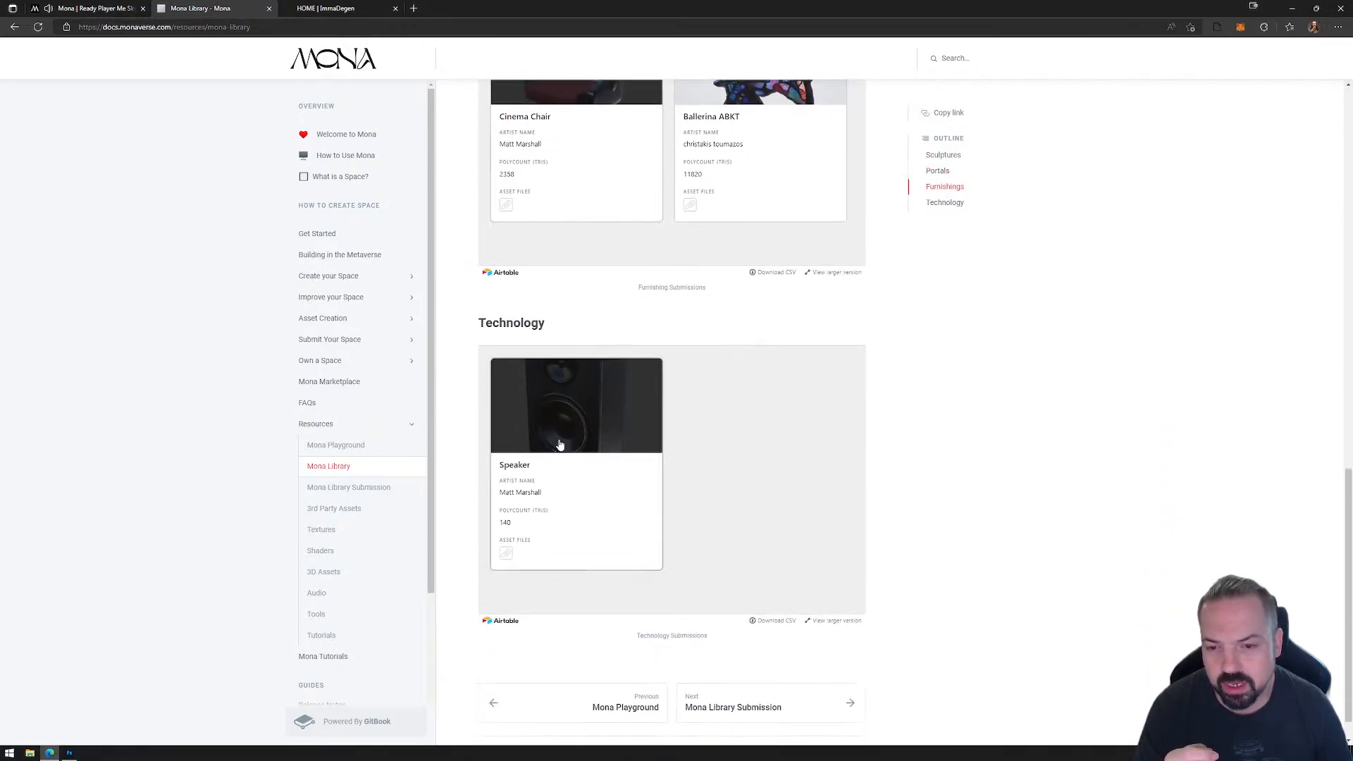
{"action": "scroll", "coordinate": [662, 462], "scroll_direction": "up", "scroll_amount": 15}
{"action": "scroll", "coordinate": [876, 506], "scroll_direction": "down", "scroll_amount": 8}
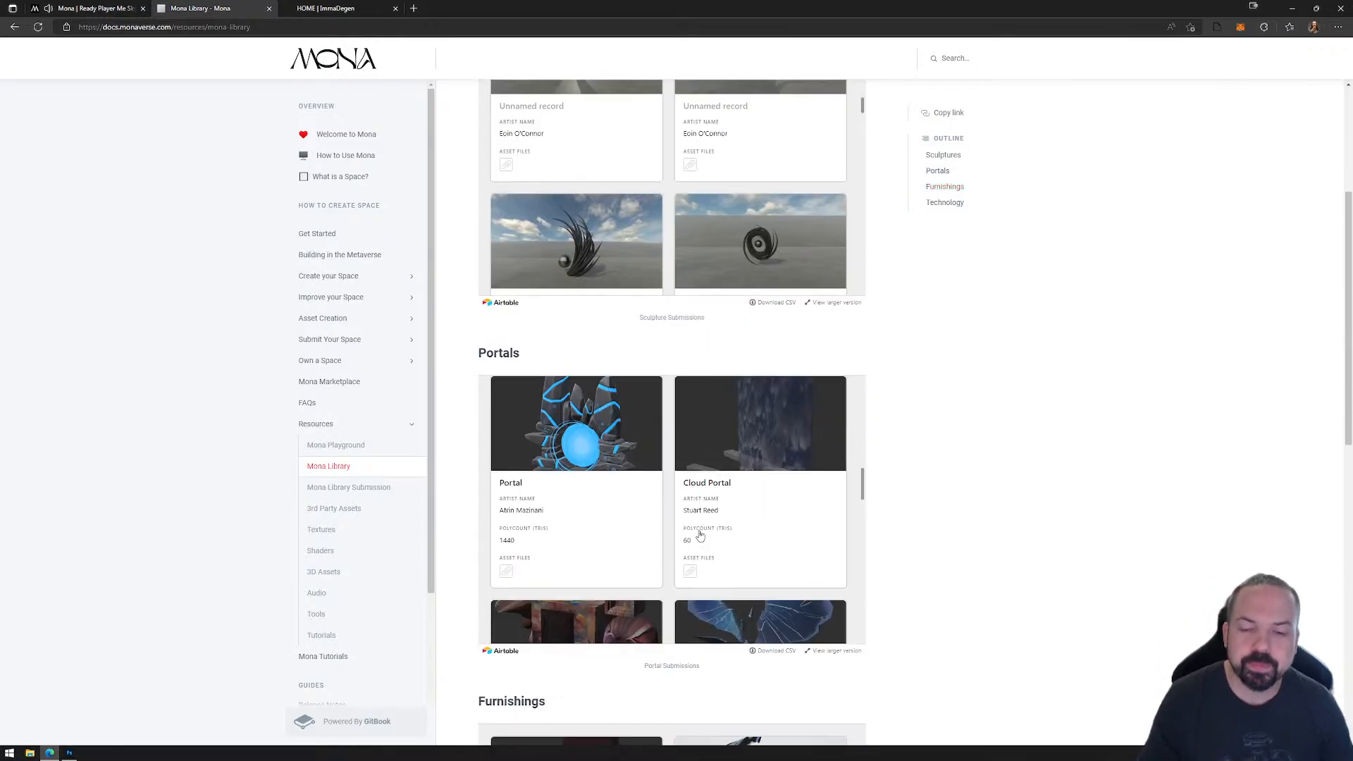
{"action": "scroll", "coordinate": [881, 486], "scroll_direction": "down", "scroll_amount": 5}
{"action": "scroll", "coordinate": [897, 423], "scroll_direction": "up", "scroll_amount": 15}
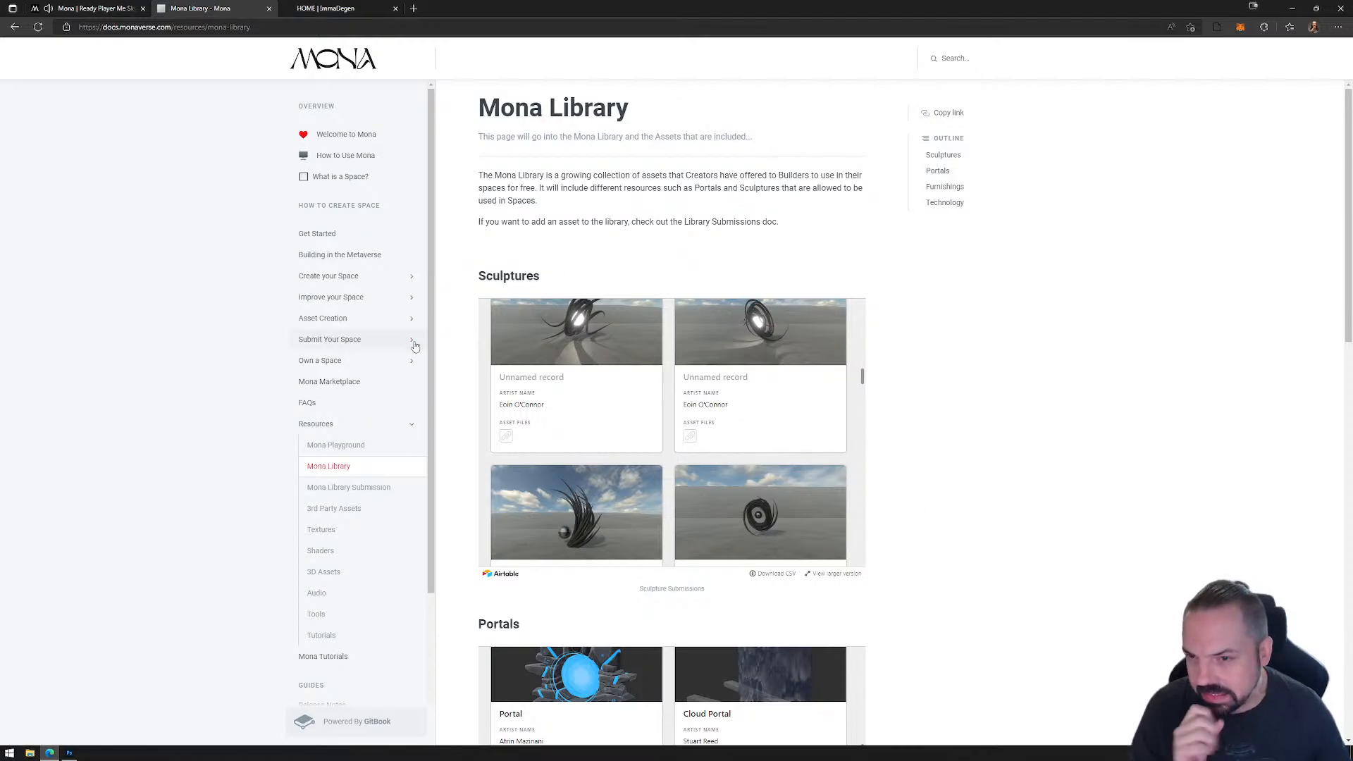
Step: Open the Building in the Metaverse page of the Mona documentation
{"action": "left_click", "coordinate": [349, 259]}
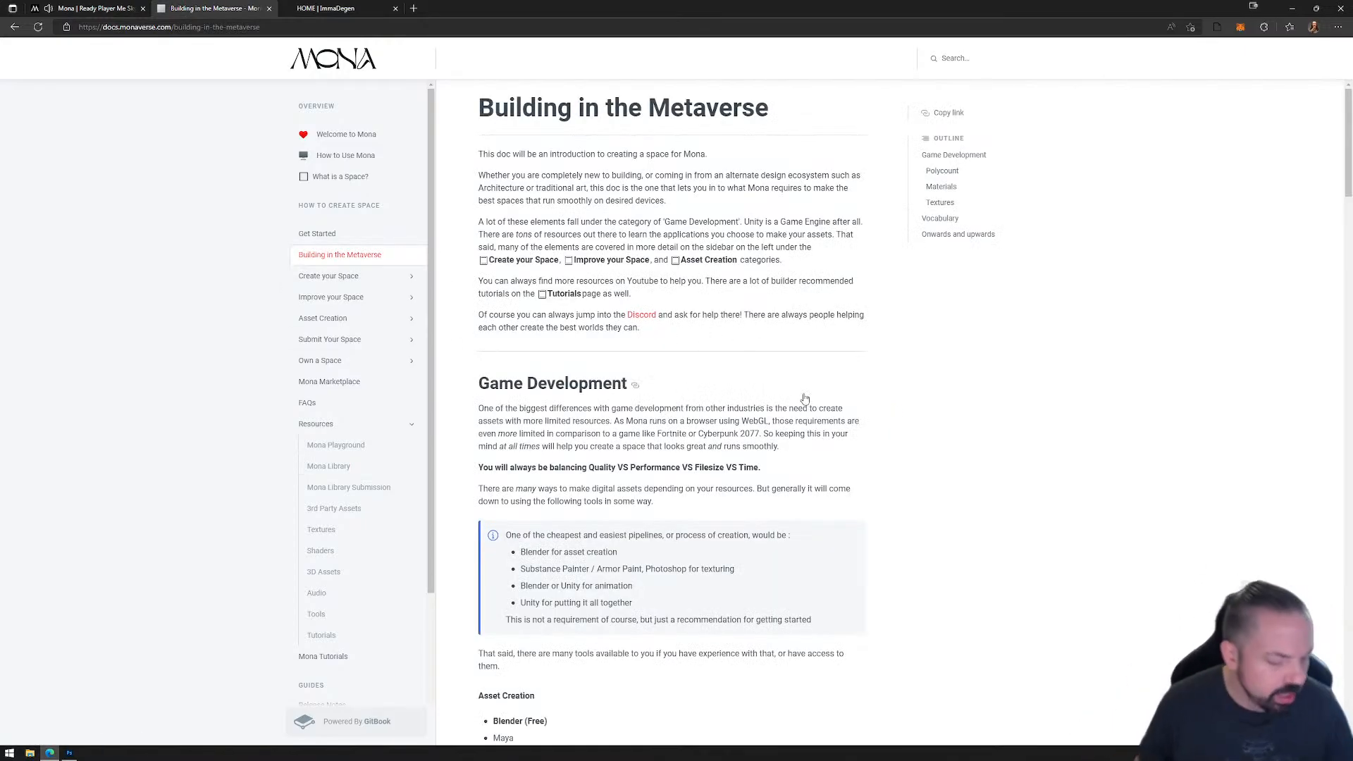
Step: Review the Game Development section of the Building in the Metaverse page, including its recommended asset creation, texturing, animation and engine tools
{"action": "scroll", "coordinate": [779, 383], "scroll_direction": "down", "scroll_amount": 5}
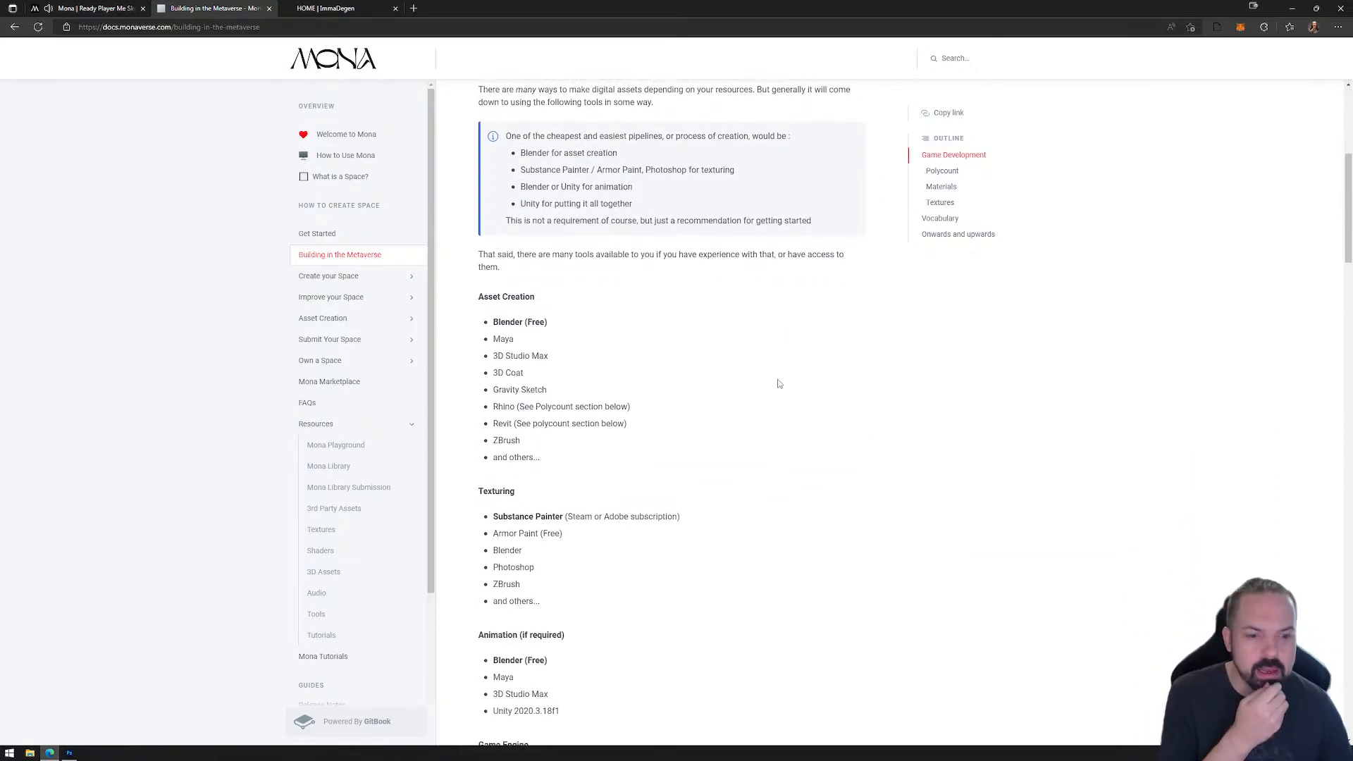
{"action": "scroll", "coordinate": [740, 395], "scroll_direction": "up", "scroll_amount": 3}
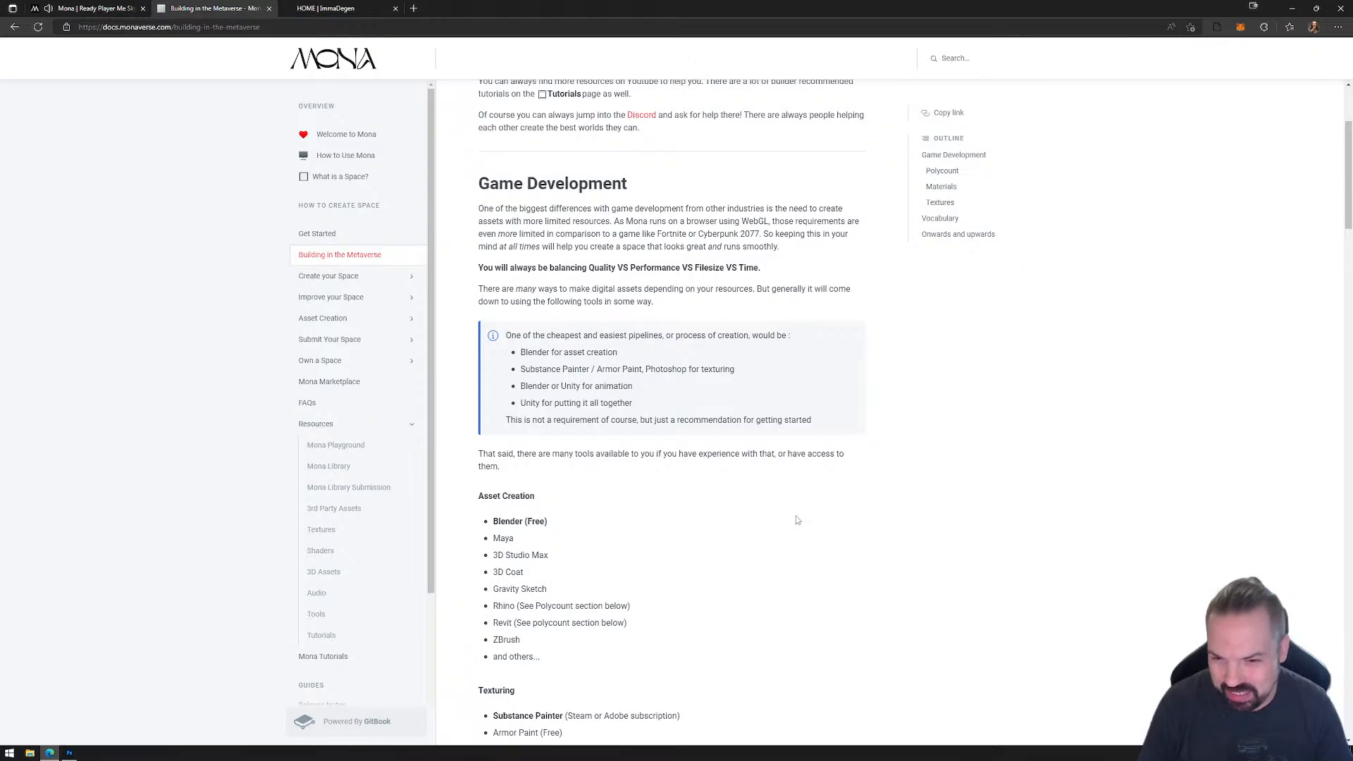
{"action": "scroll", "coordinate": [727, 452], "scroll_direction": "down", "scroll_amount": 2}
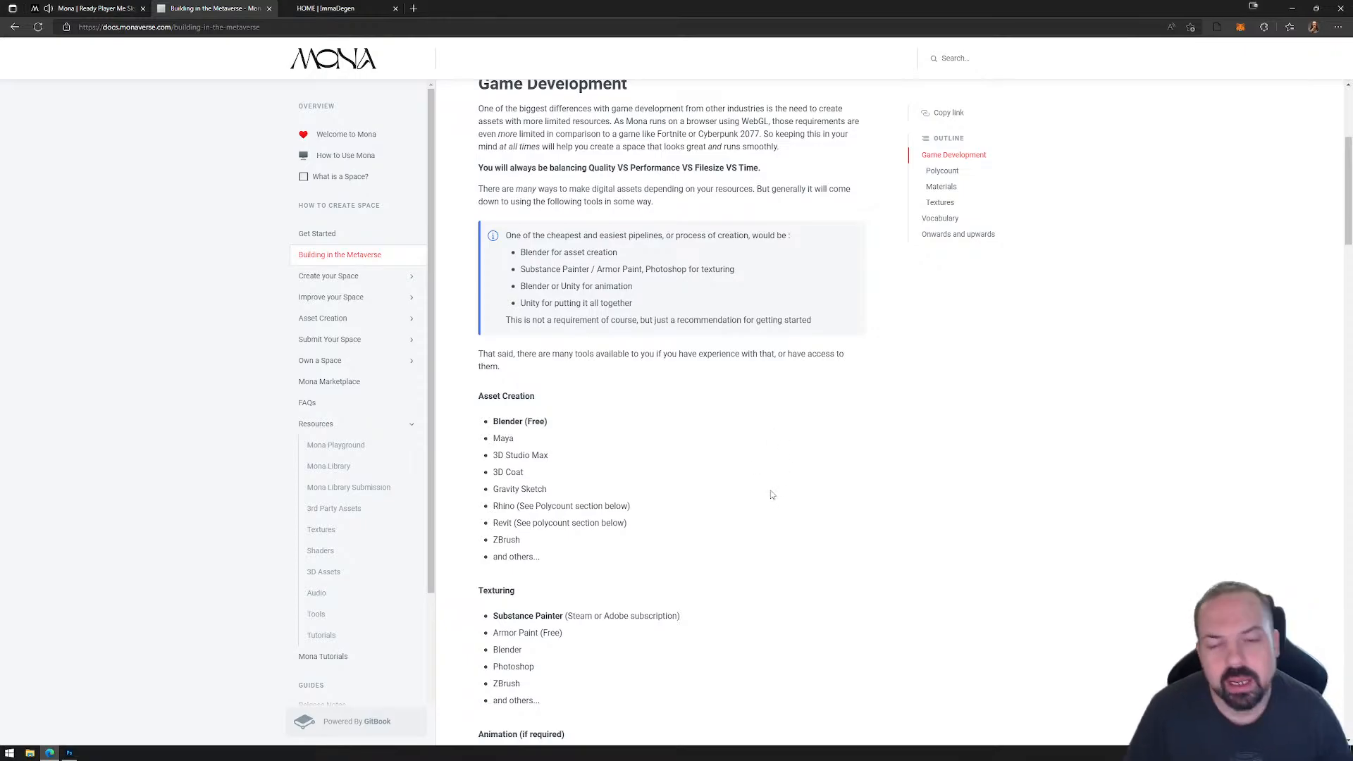
{"action": "scroll", "coordinate": [775, 486], "scroll_direction": "down", "scroll_amount": 5}
{"action": "scroll", "coordinate": [778, 465], "scroll_direction": "down", "scroll_amount": 4}
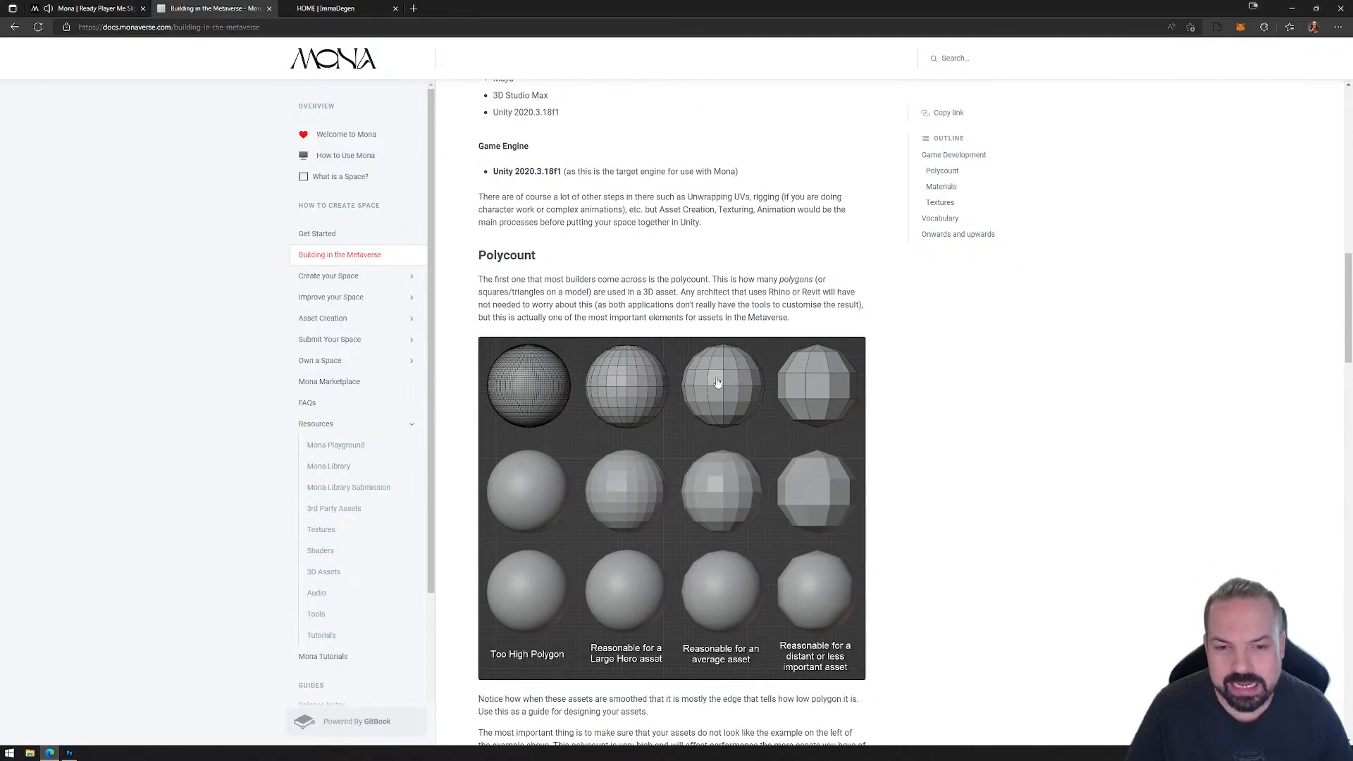
Step: Review the page's Polycount, Materials, Textures and Vocabulary sections, and return to the Materials section
{"action": "scroll", "coordinate": [718, 384], "scroll_direction": "down", "scroll_amount": 3}
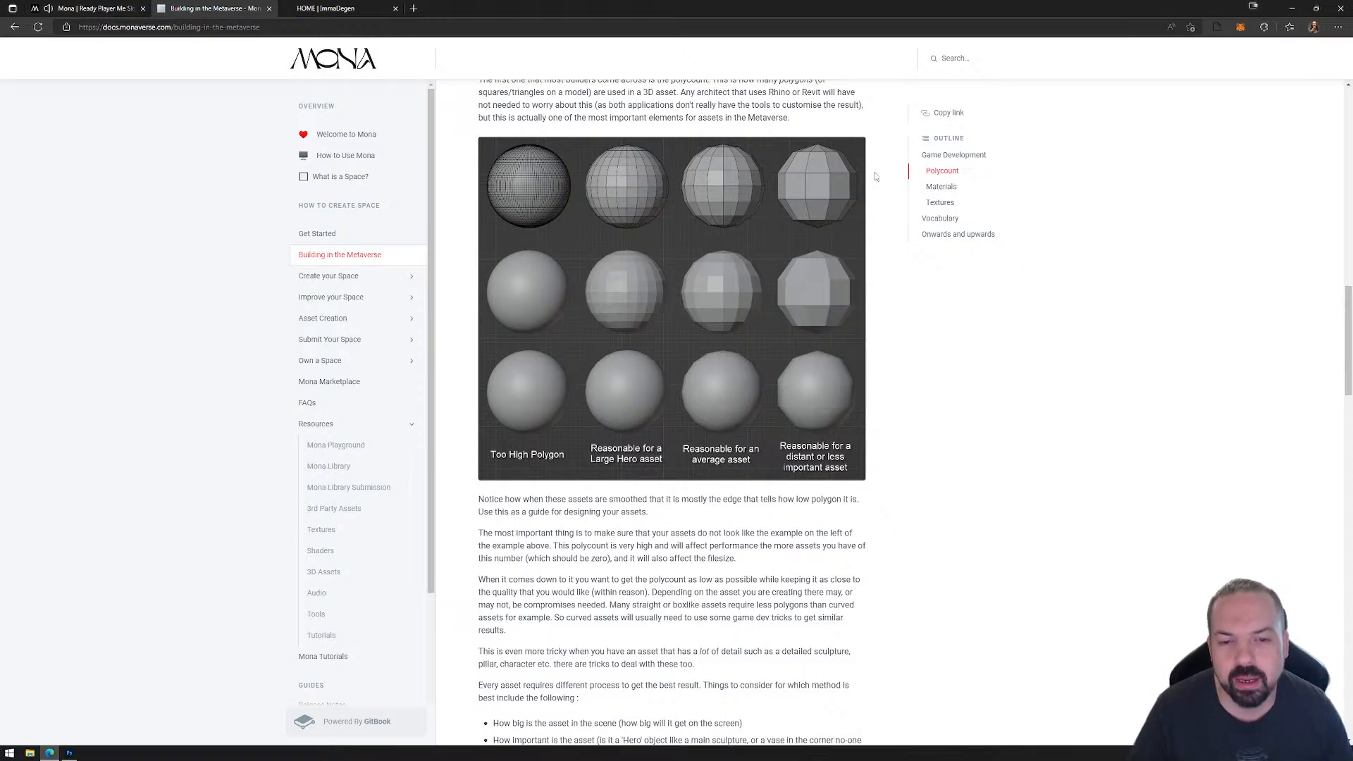
{"action": "scroll", "coordinate": [744, 517], "scroll_direction": "down", "scroll_amount": 2}
{"action": "scroll", "coordinate": [743, 516], "scroll_direction": "down", "scroll_amount": 10}
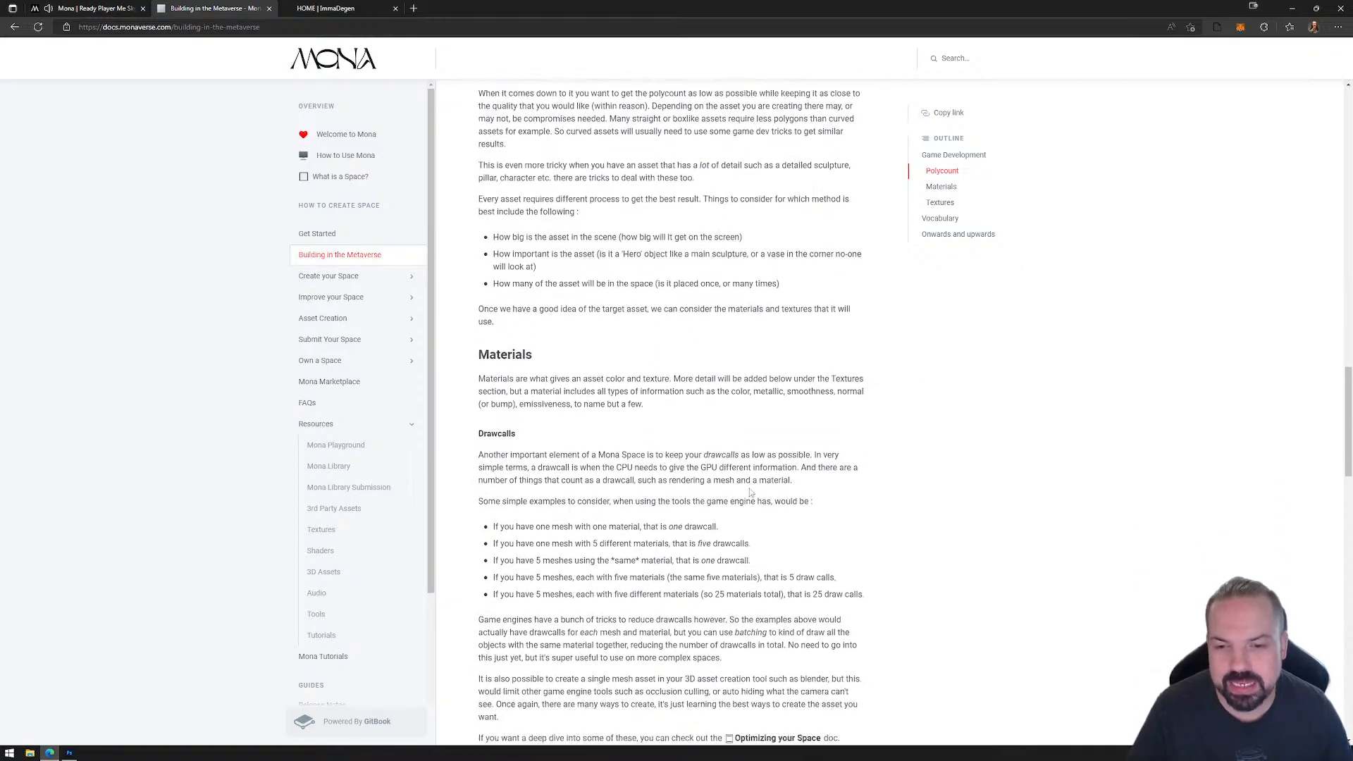
{"action": "scroll", "coordinate": [716, 499], "scroll_direction": "up", "scroll_amount": 3}
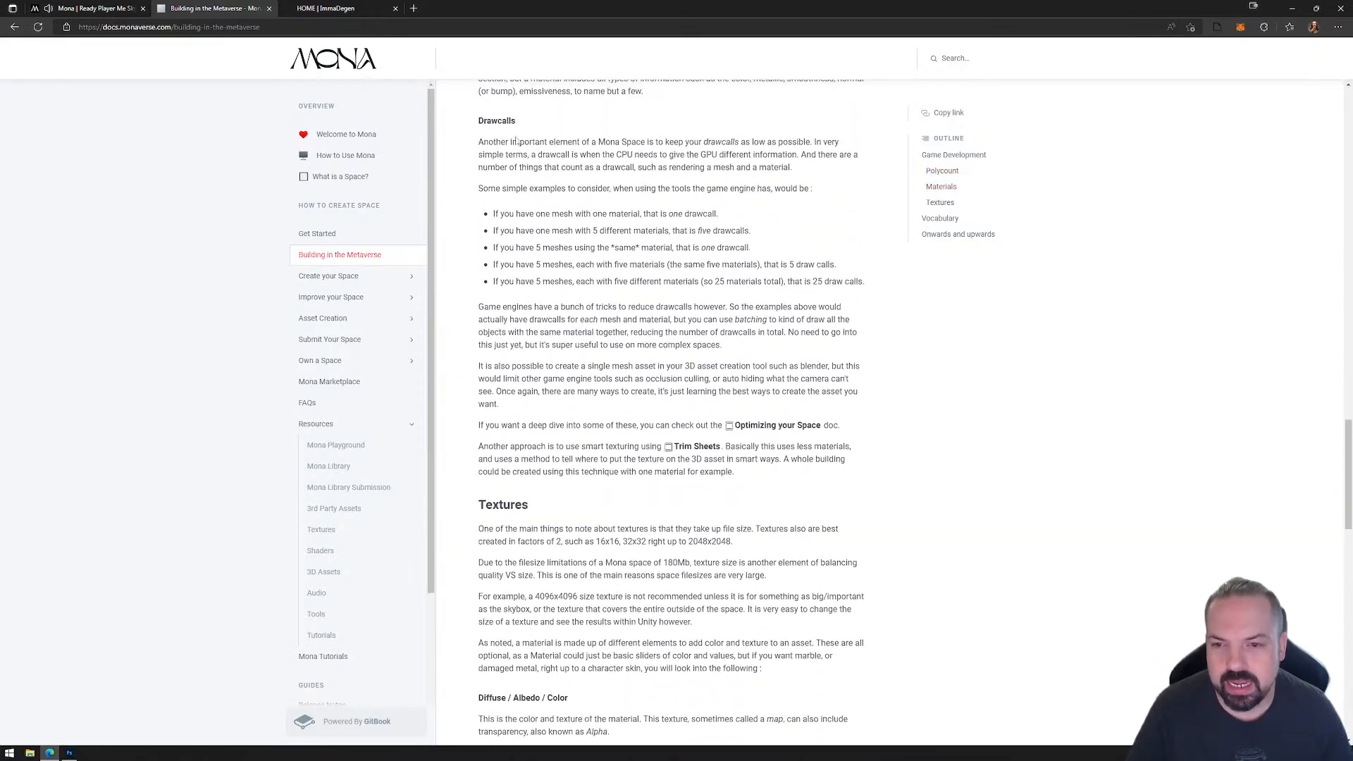
{"action": "scroll", "coordinate": [664, 355], "scroll_direction": "down", "scroll_amount": 3}
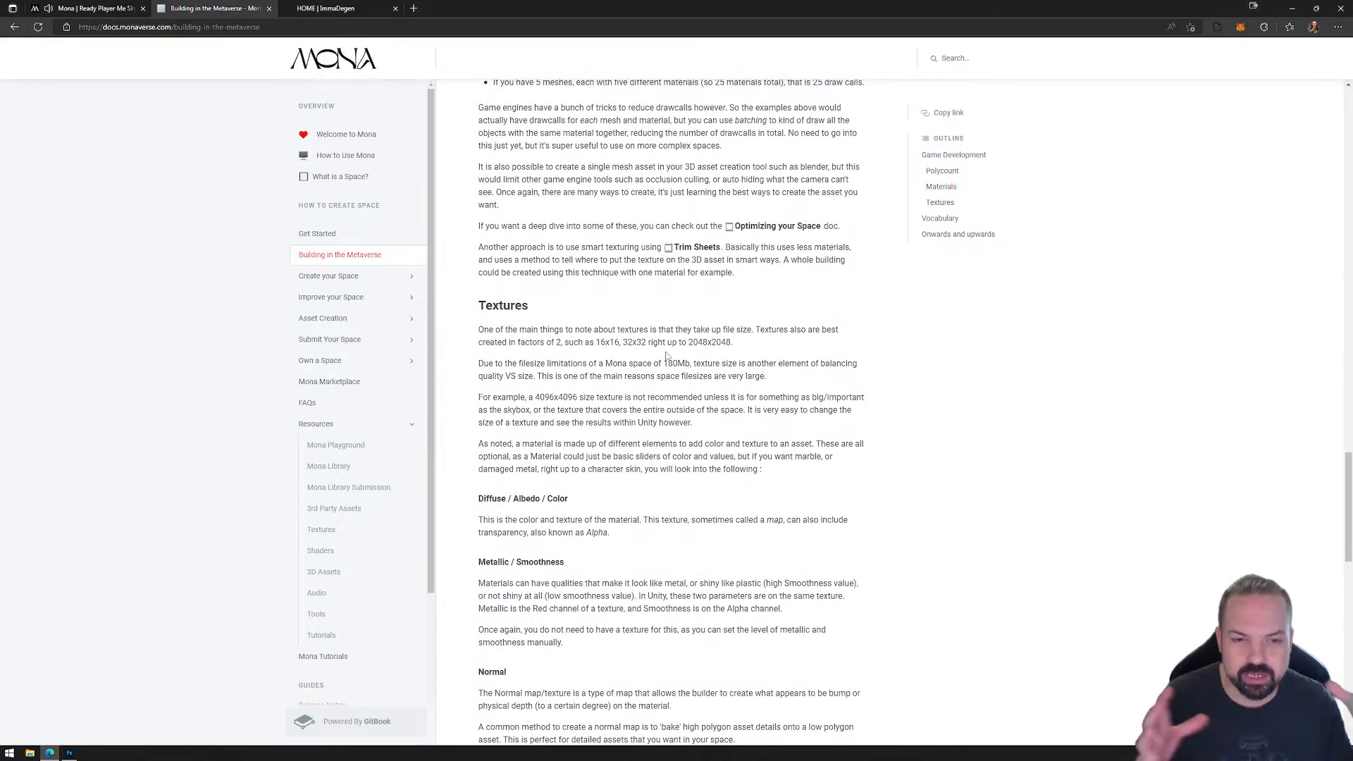
{"action": "scroll", "coordinate": [586, 329], "scroll_direction": "down", "scroll_amount": 13}
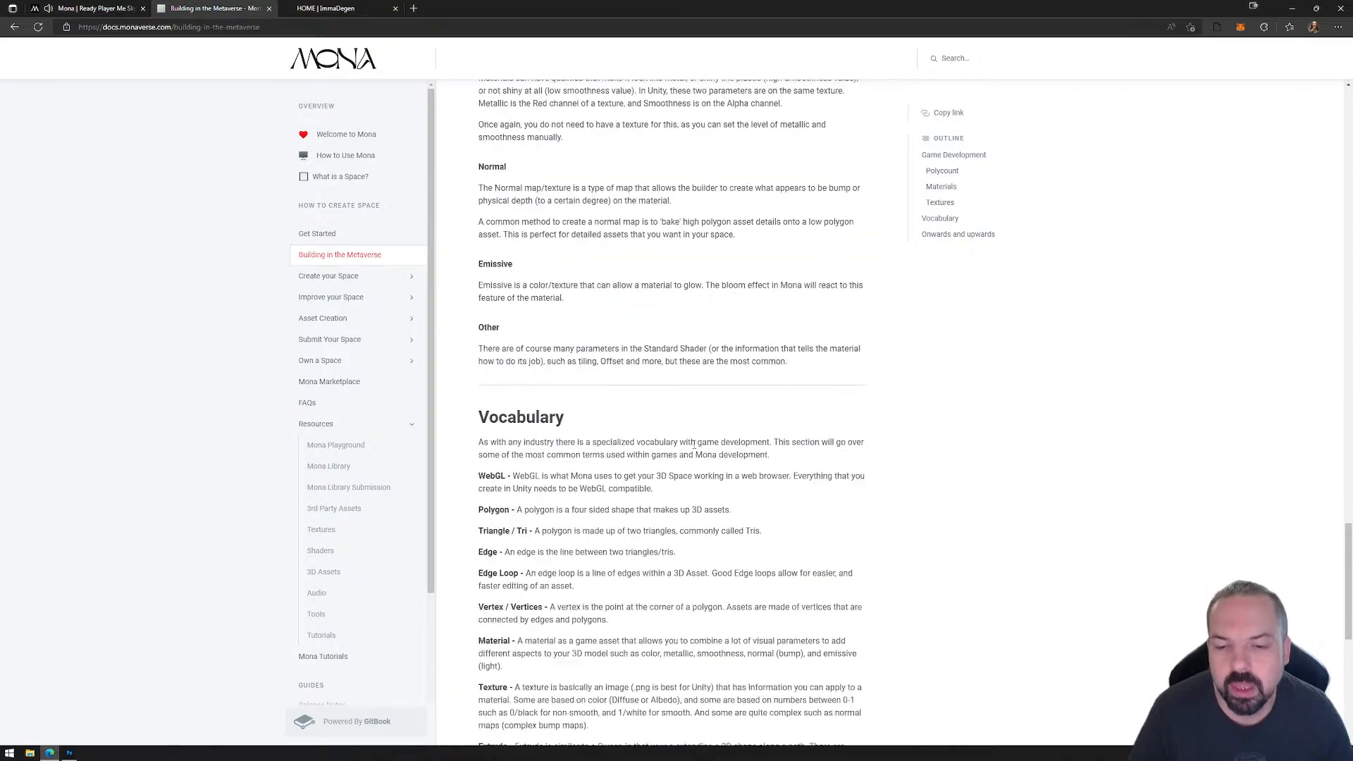
{"action": "scroll", "coordinate": [666, 460], "scroll_direction": "down", "scroll_amount": 3}
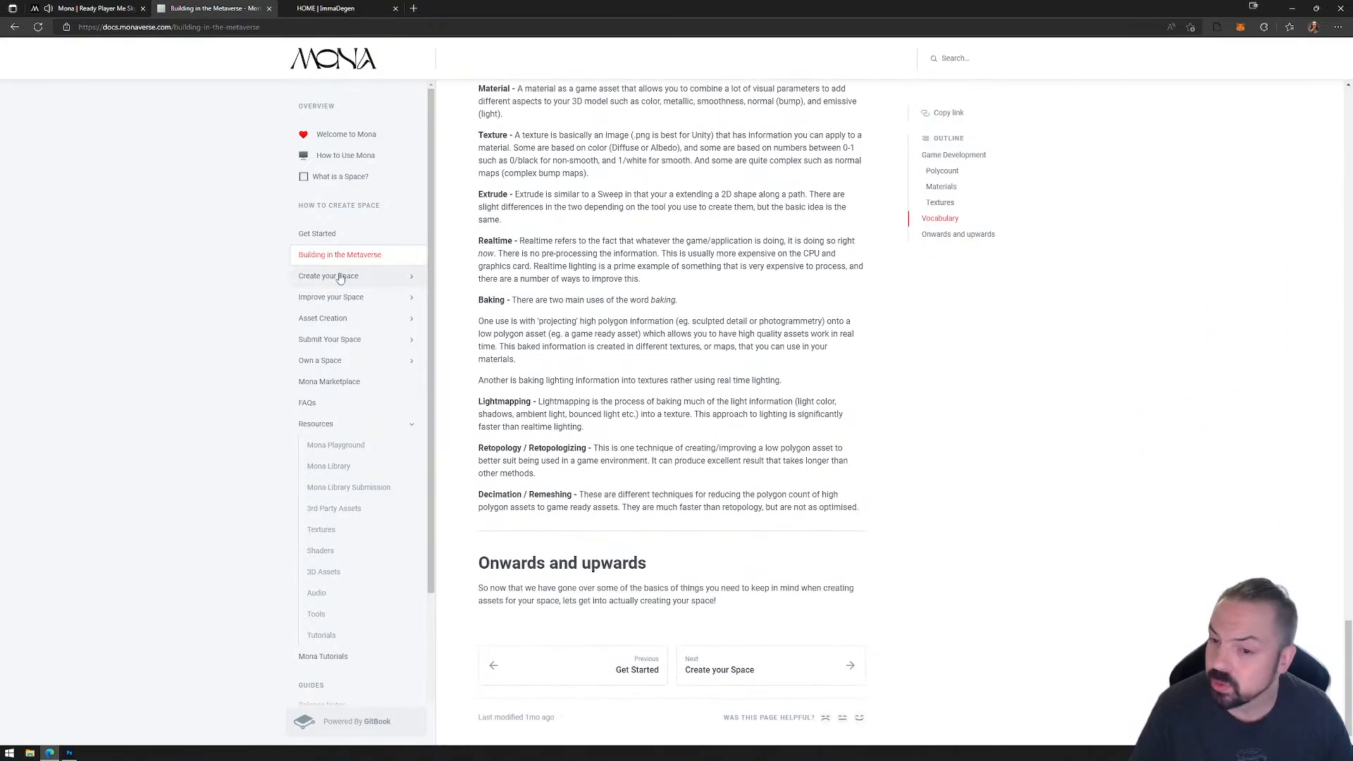
{"action": "scroll", "coordinate": [678, 429], "scroll_direction": "up", "scroll_amount": 20}
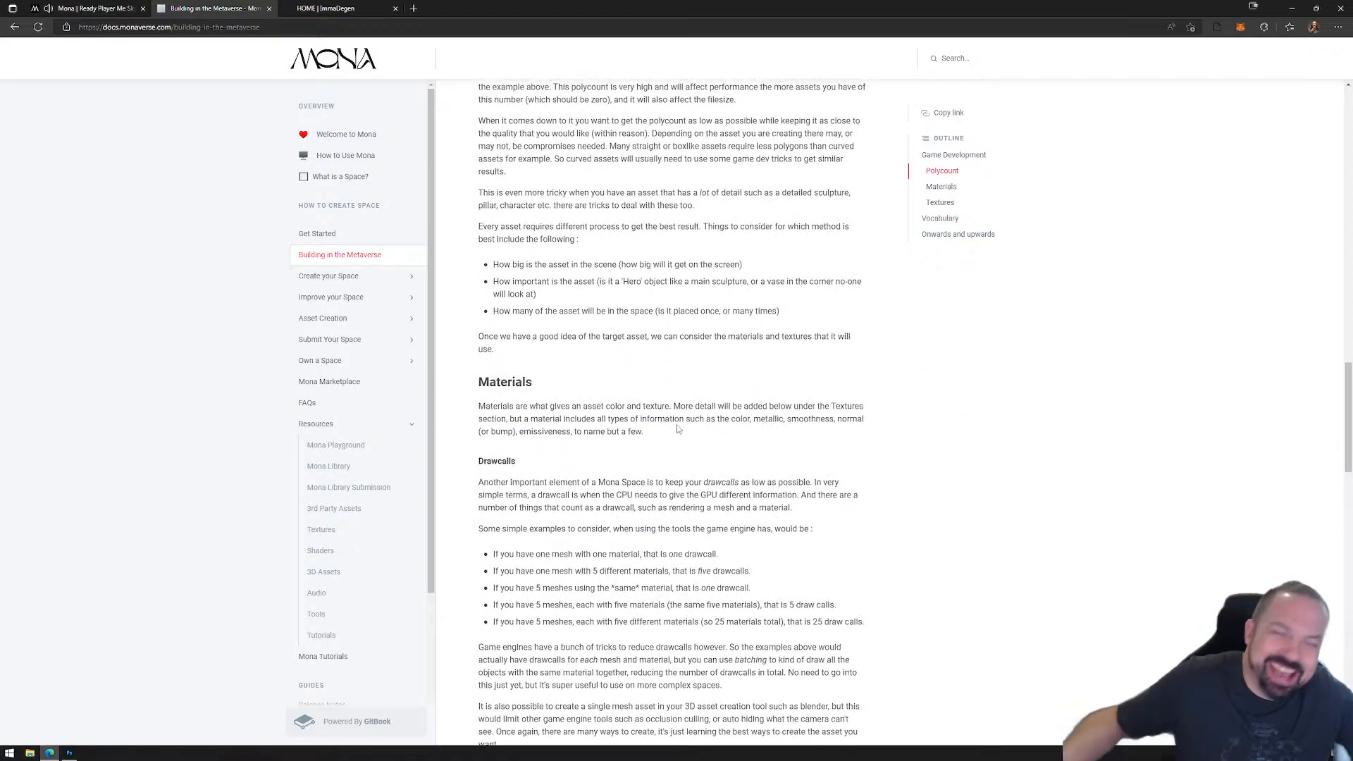
Step: Expand the Create your Space topics, open the WebGL Overview and Space Overview pages, and skim the latter's portals and artifacts sections
{"action": "left_click", "coordinate": [410, 276]}
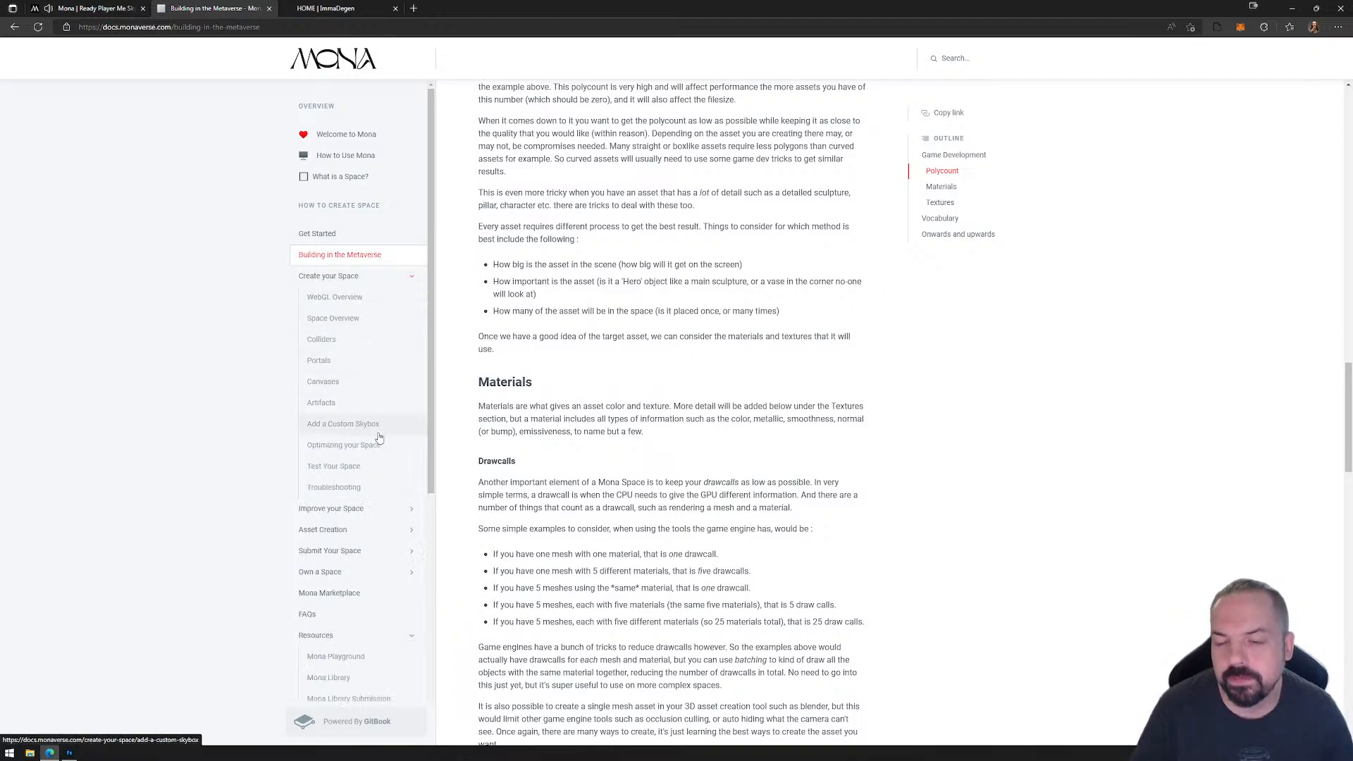
{"action": "left_click", "coordinate": [362, 297]}
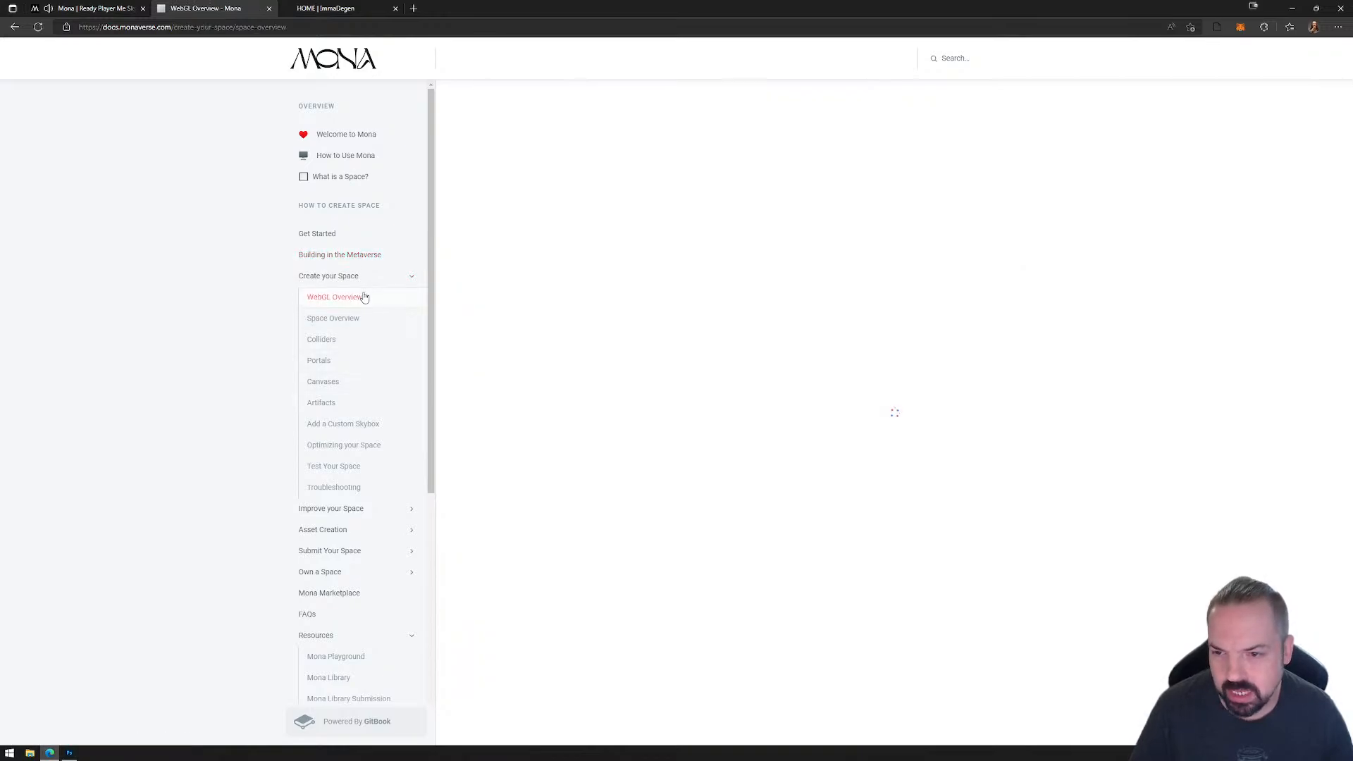
{"action": "left_click", "coordinate": [359, 319]}
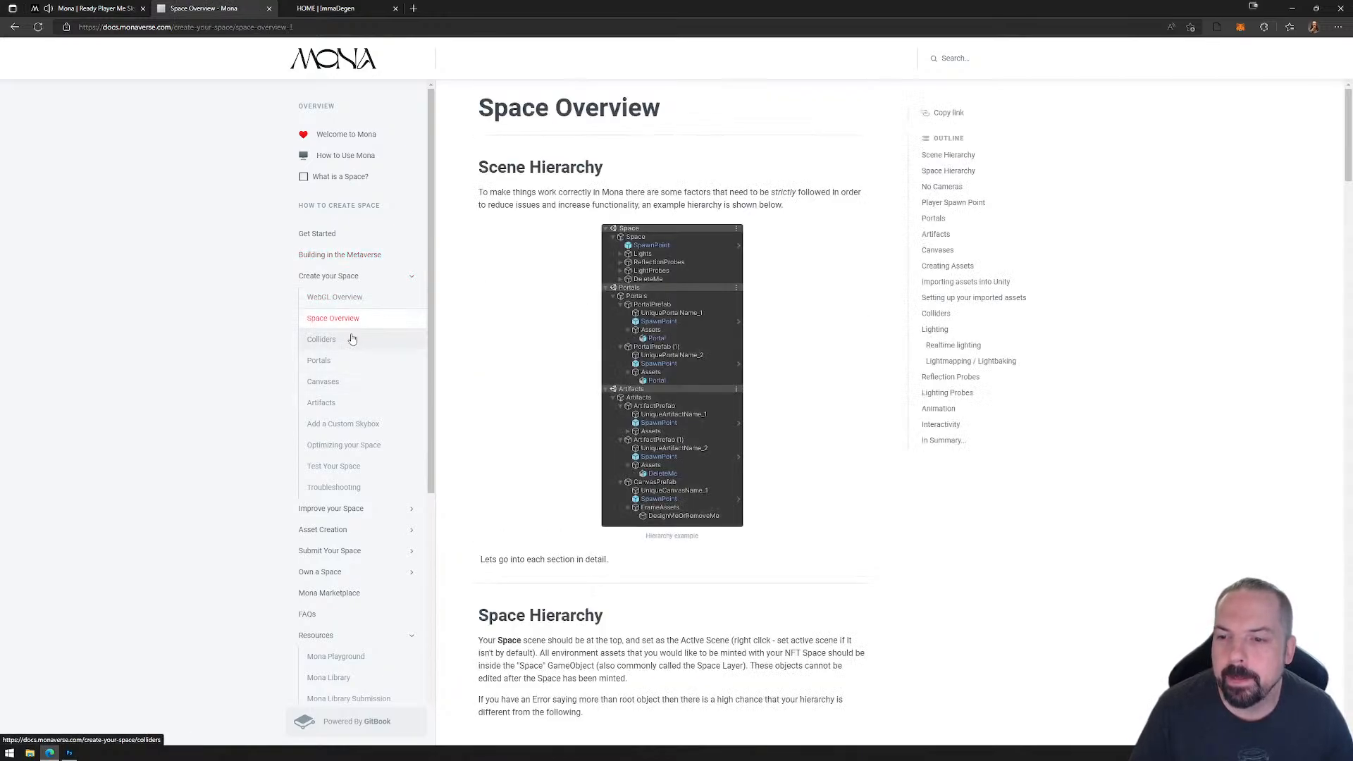
{"action": "scroll", "coordinate": [555, 382], "scroll_direction": "down", "scroll_amount": 5}
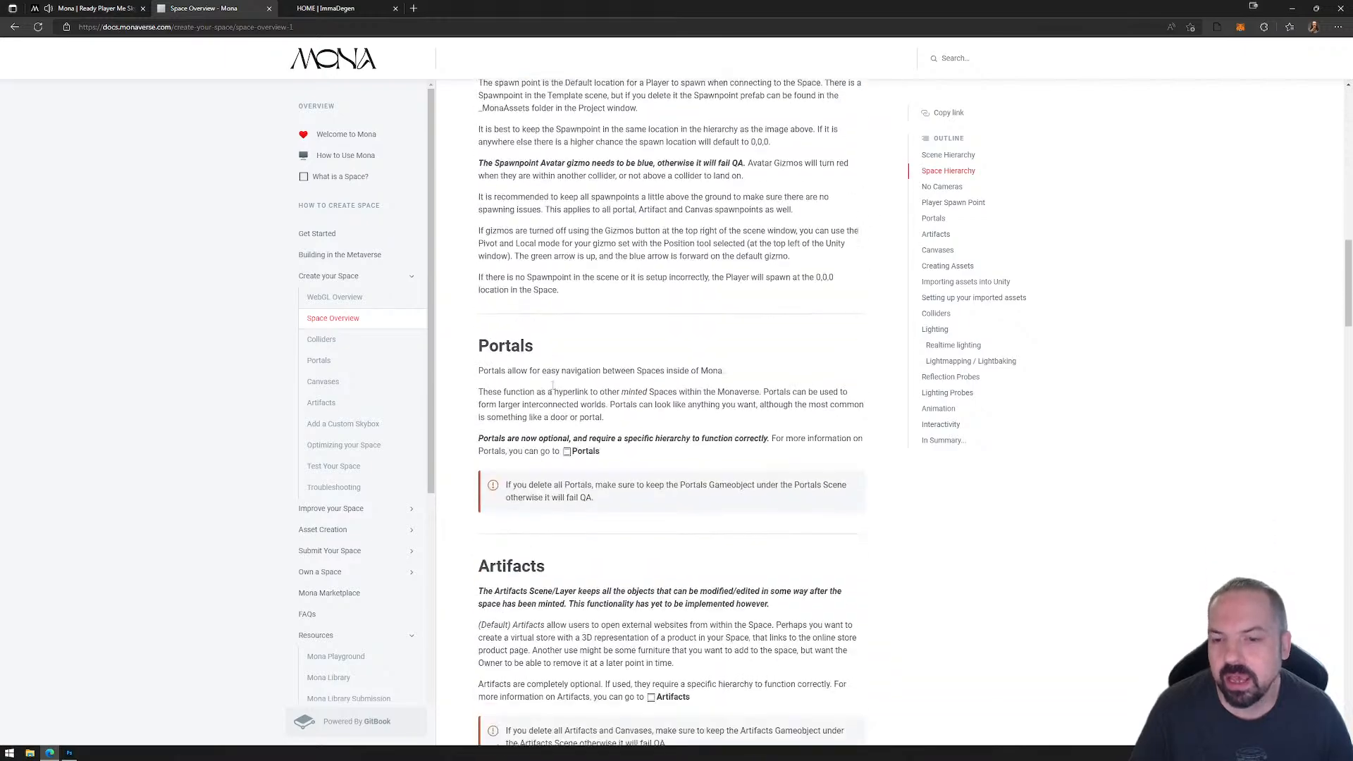
Step: Browse the Colliders, Portals, Canvases, Artifacts, Add a Custom Skybox and Optimizing your Space pages
{"action": "left_click", "coordinate": [321, 339]}
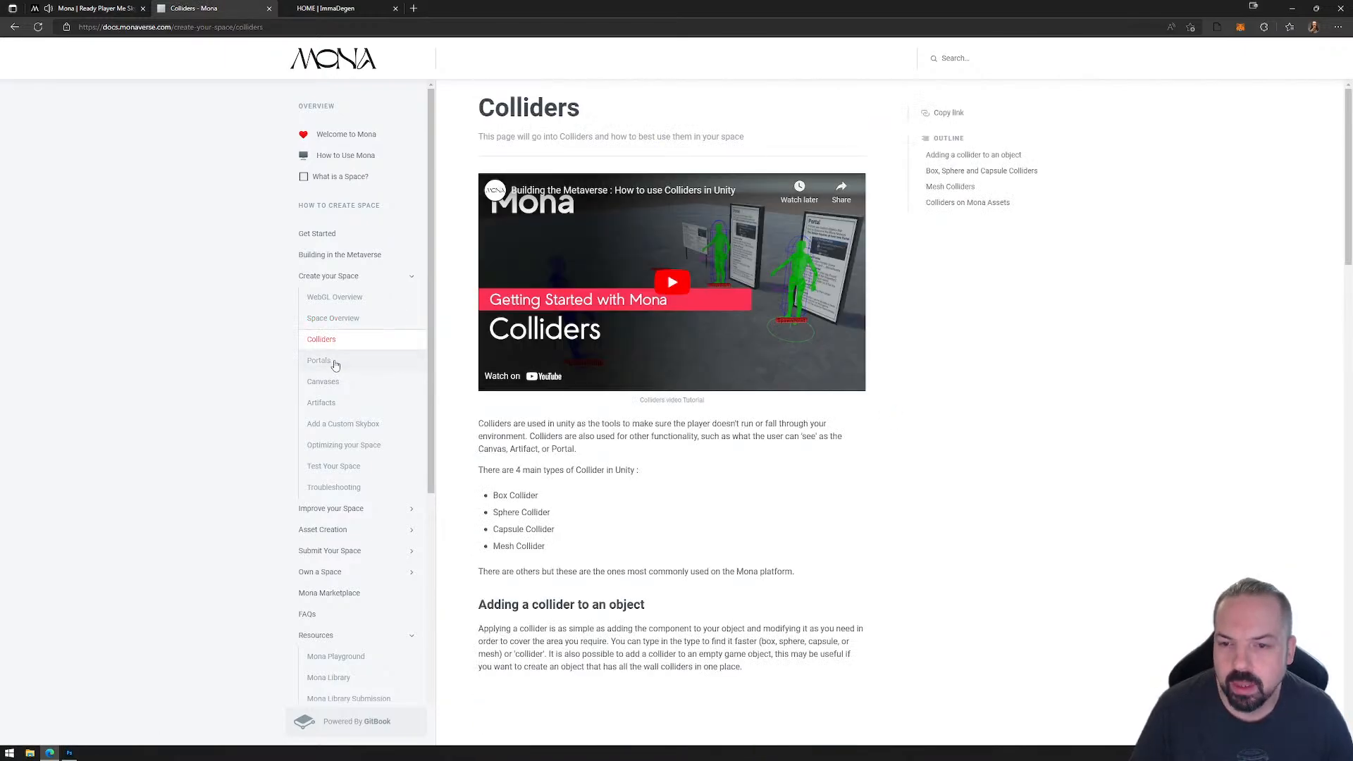
{"action": "left_click", "coordinate": [334, 362]}
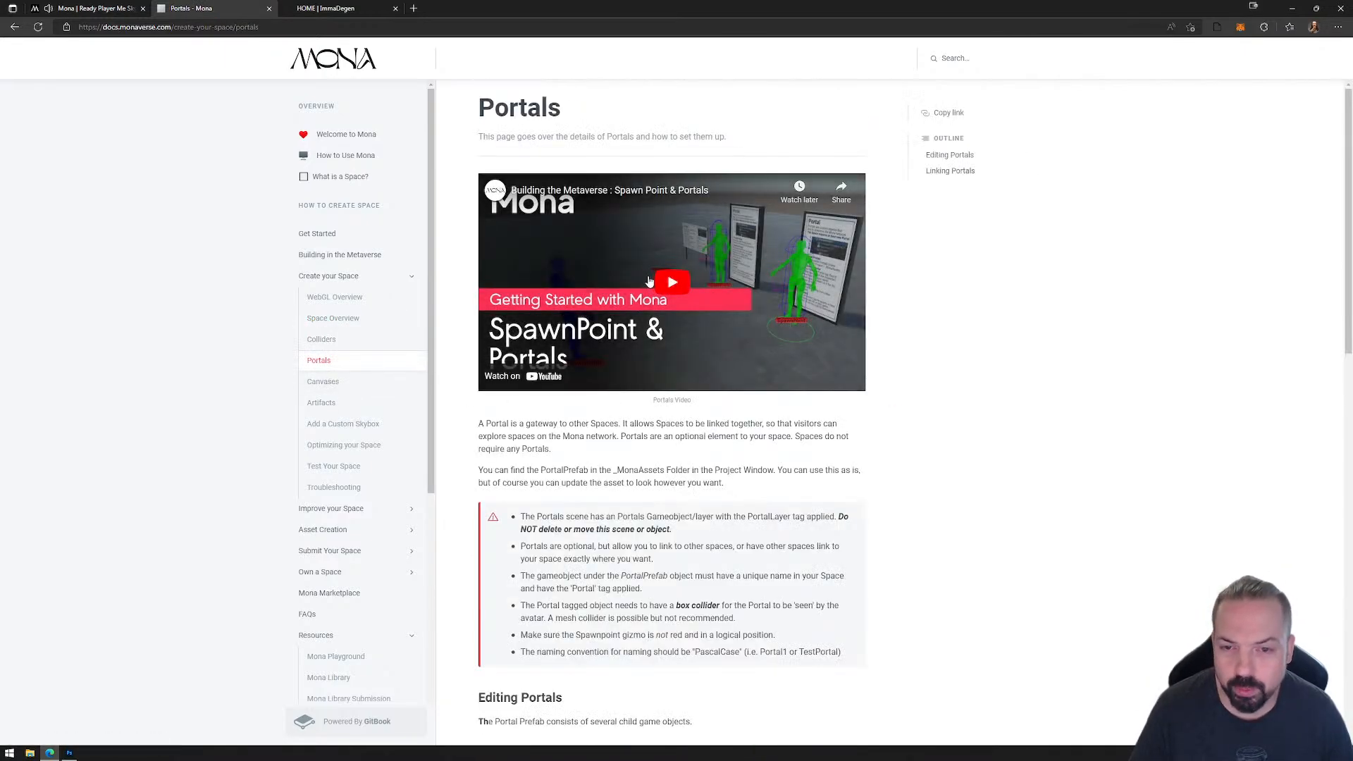
{"action": "left_click", "coordinate": [347, 381]}
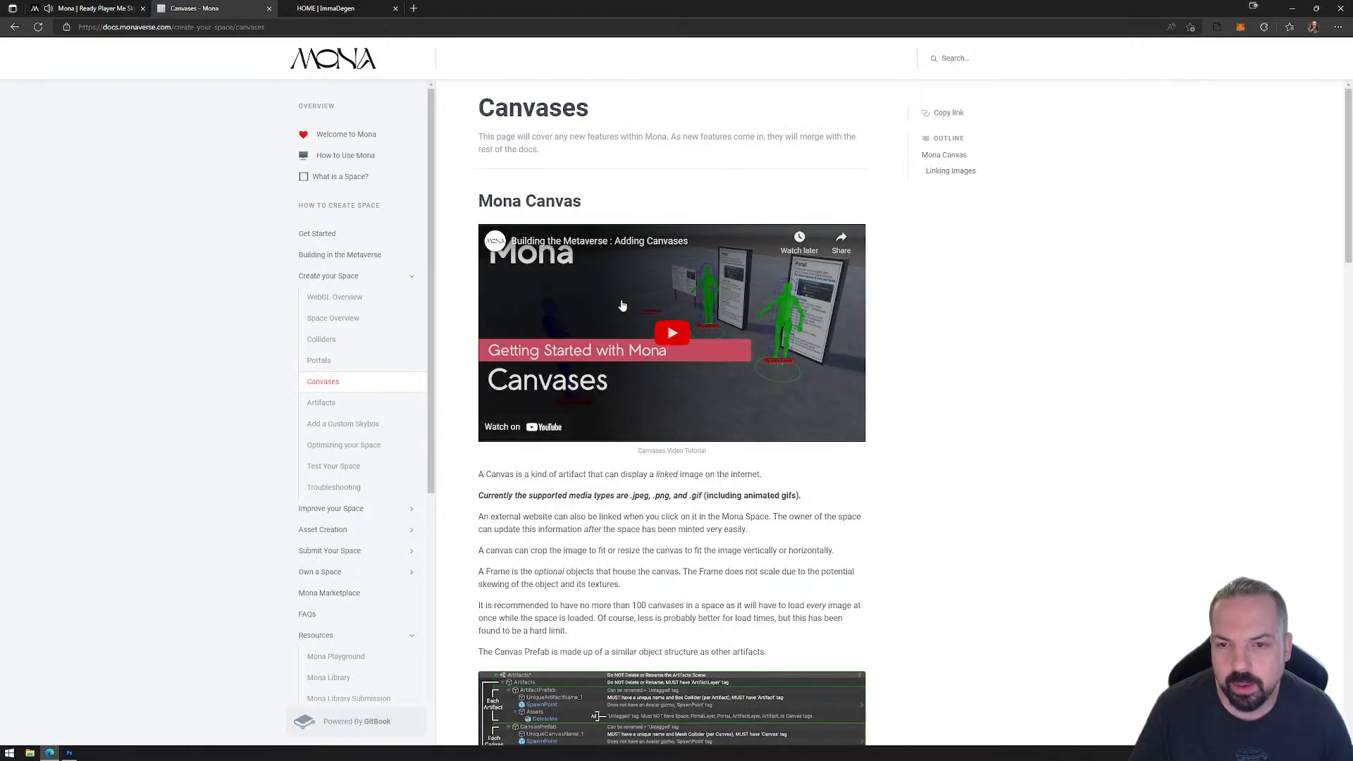
{"action": "left_click", "coordinate": [350, 404]}
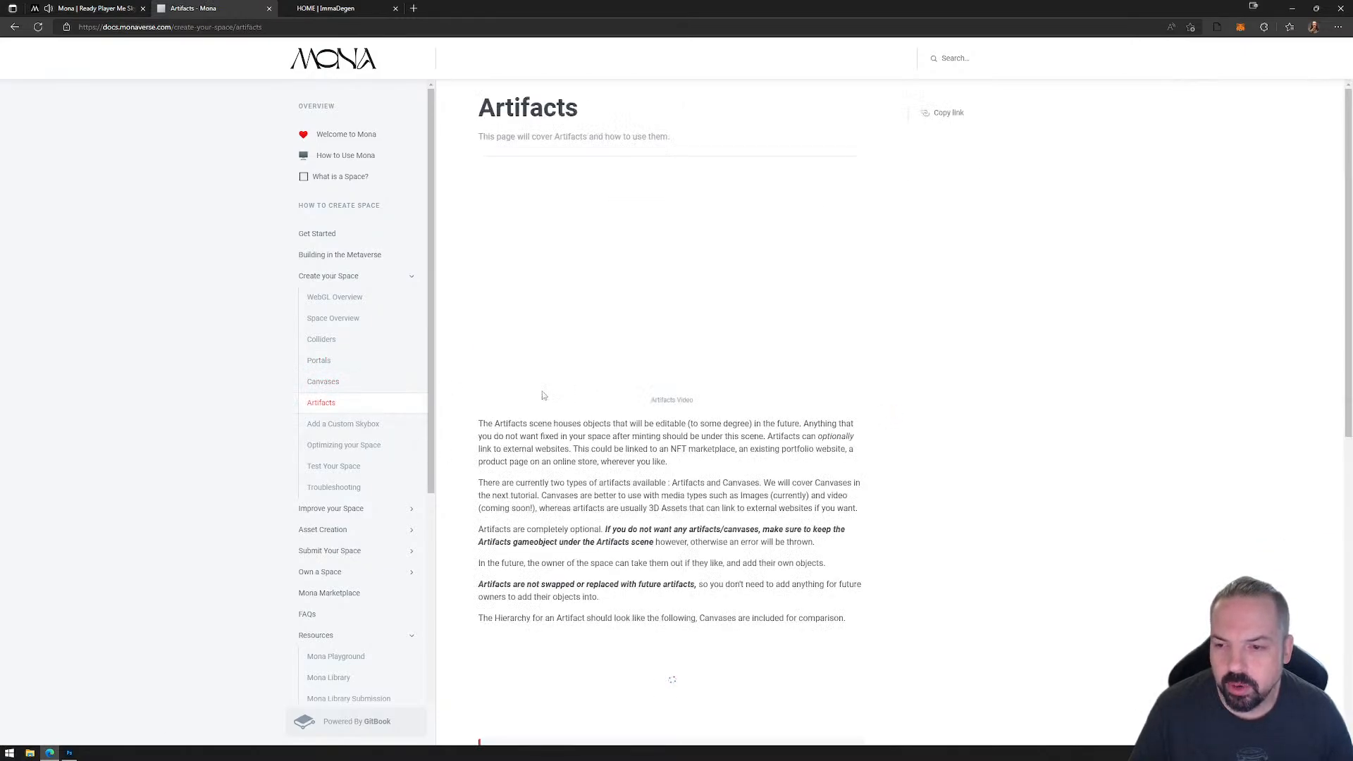
{"action": "scroll", "coordinate": [353, 405], "scroll_direction": "down", "scroll_amount": 3}
{"action": "left_click", "coordinate": [359, 237]}
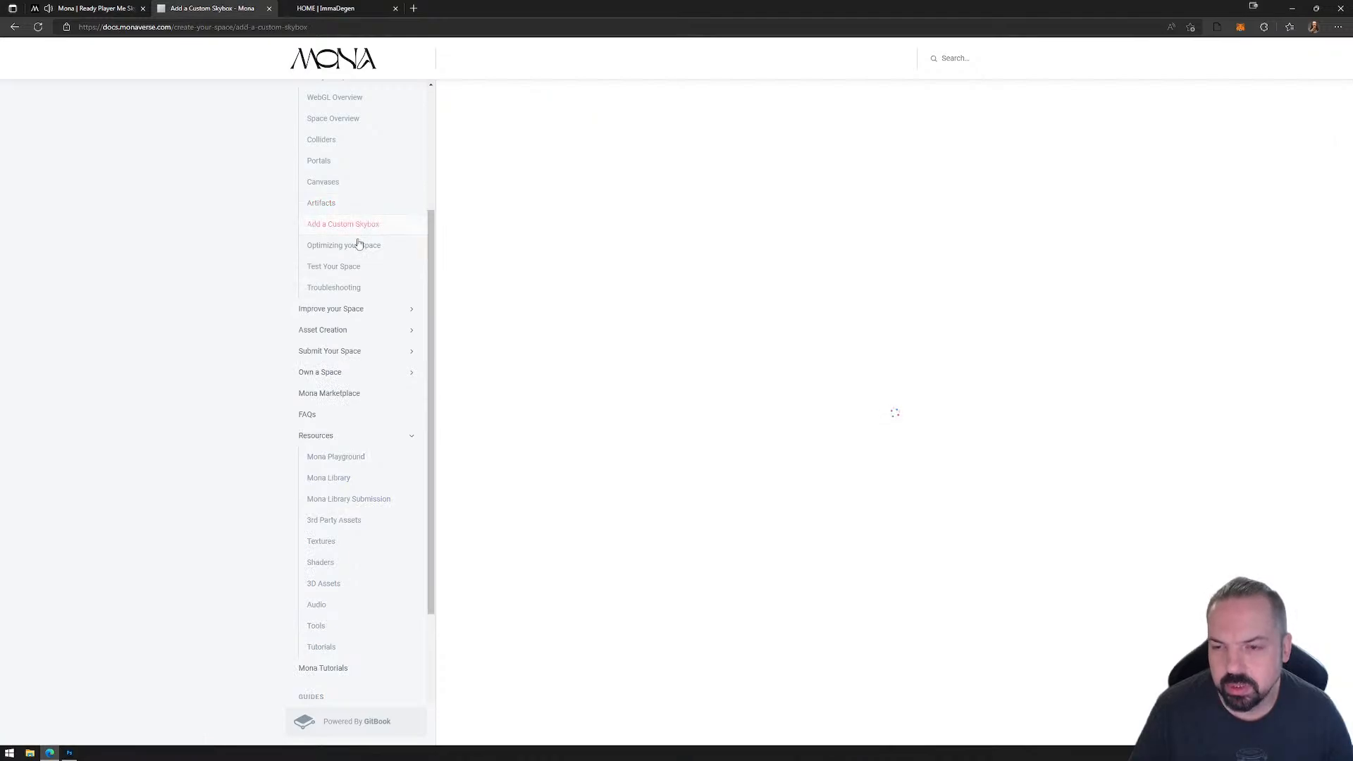
{"action": "left_click", "coordinate": [350, 252]}
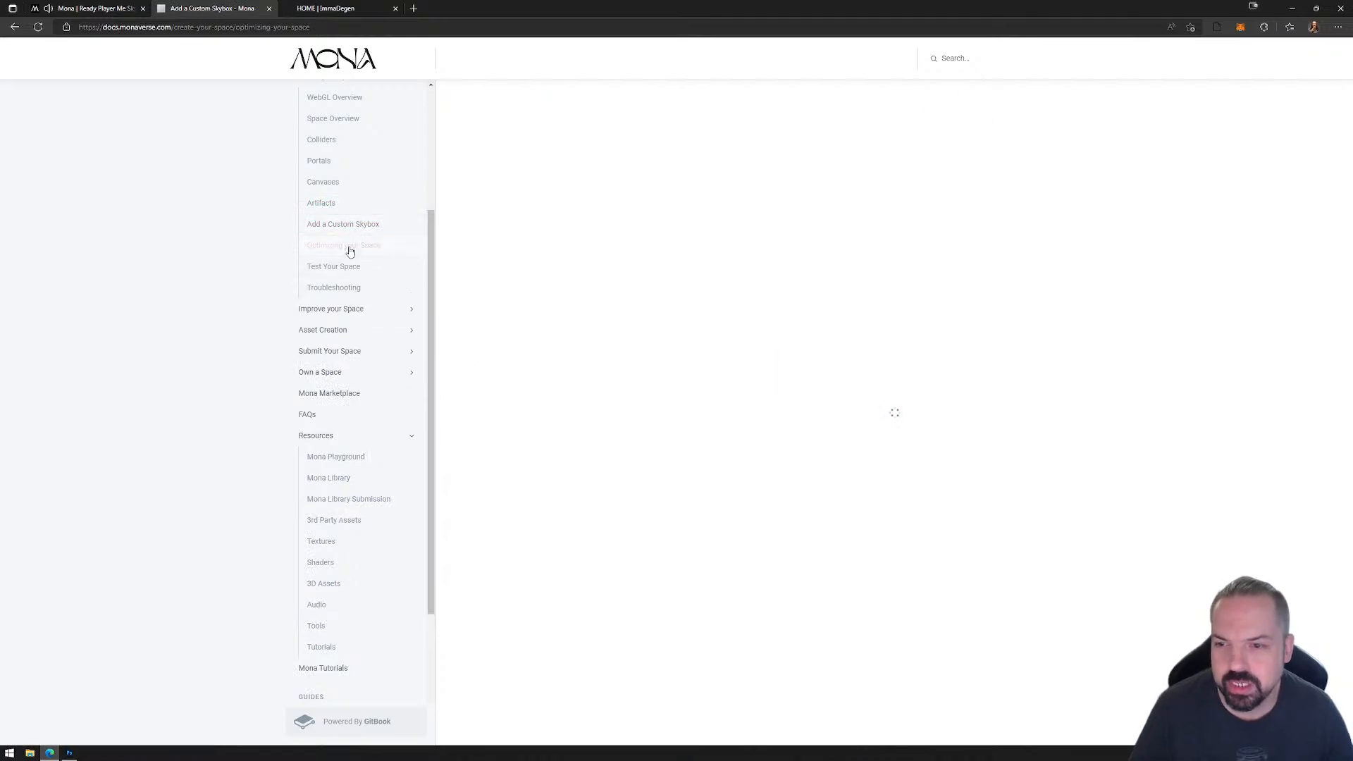
Step: Open the Unity Lightmapper page under Improve your Space, and the Asset Creation page with its subtopics
{"action": "left_click", "coordinate": [341, 309]}
{"action": "left_click", "coordinate": [357, 330]}
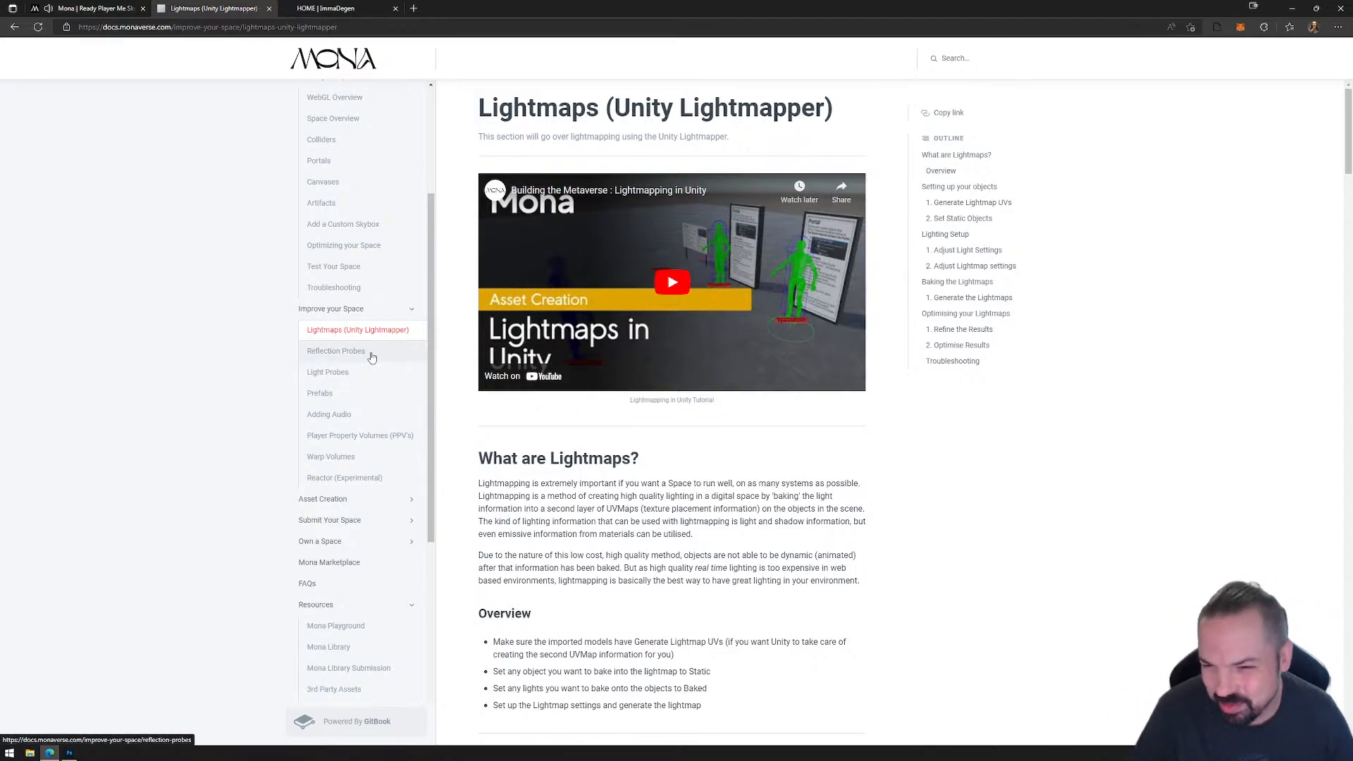
{"action": "left_click", "coordinate": [365, 501]}
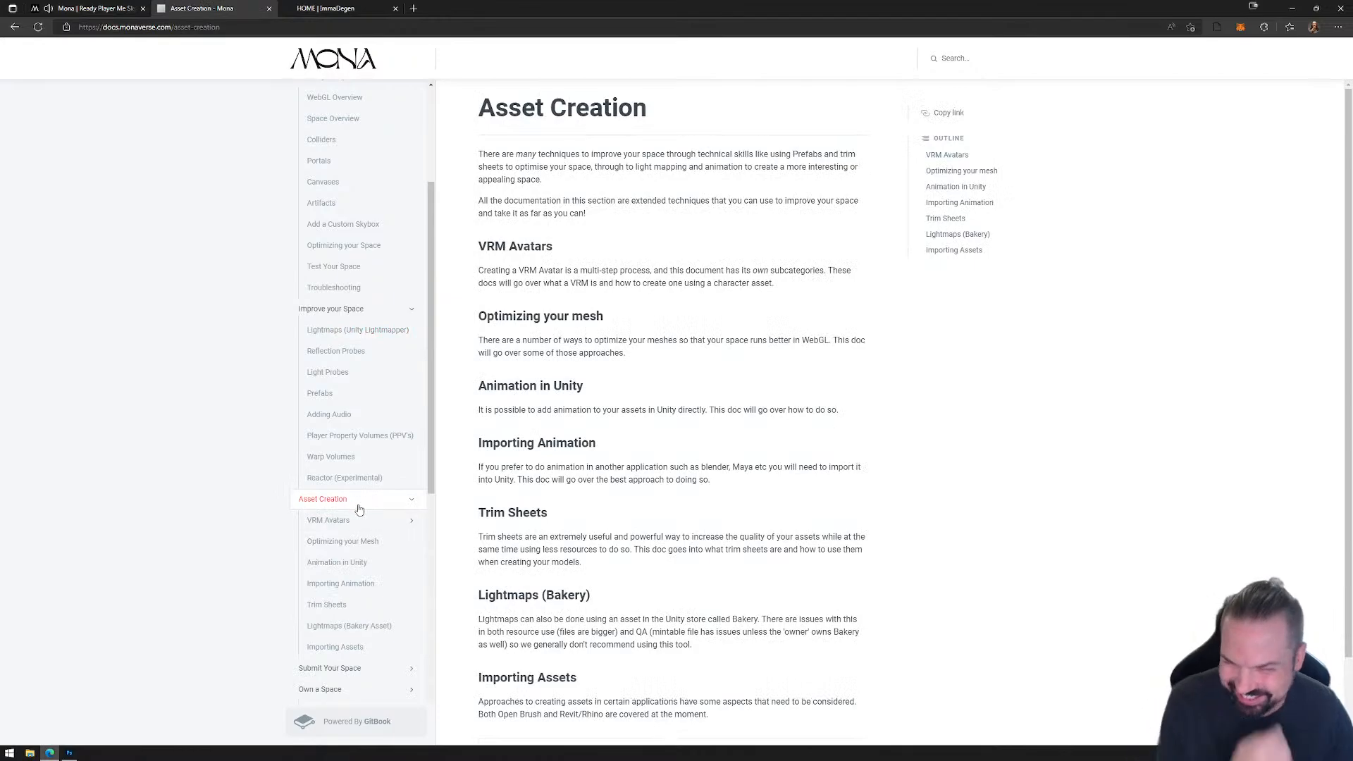
{"action": "scroll", "coordinate": [358, 508], "scroll_direction": "down", "scroll_amount": 3}
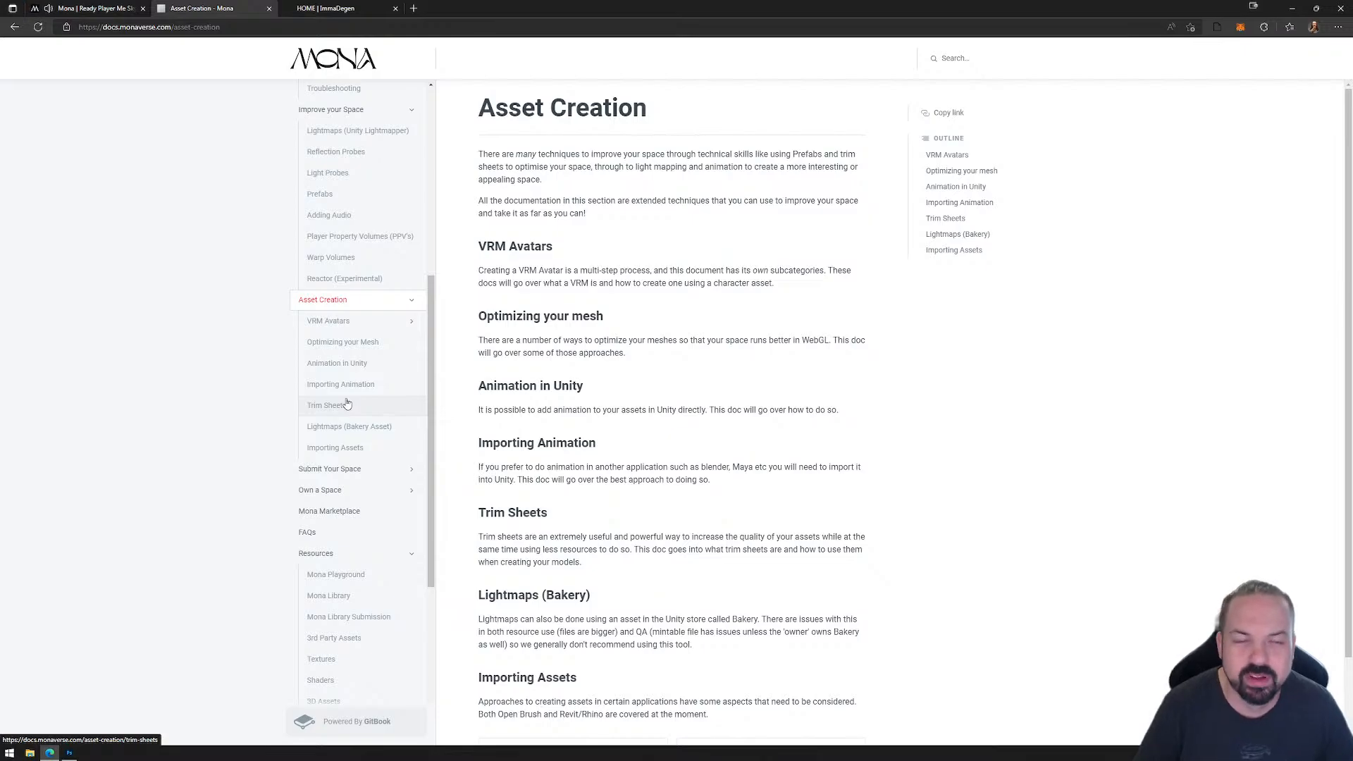
Step: Expand VRM Avatars and browse its pages from the introduction and Avatar Requirements through rigging, UniVRM and VRM creation to Uploading your VRM
{"action": "left_click", "coordinate": [410, 324]}
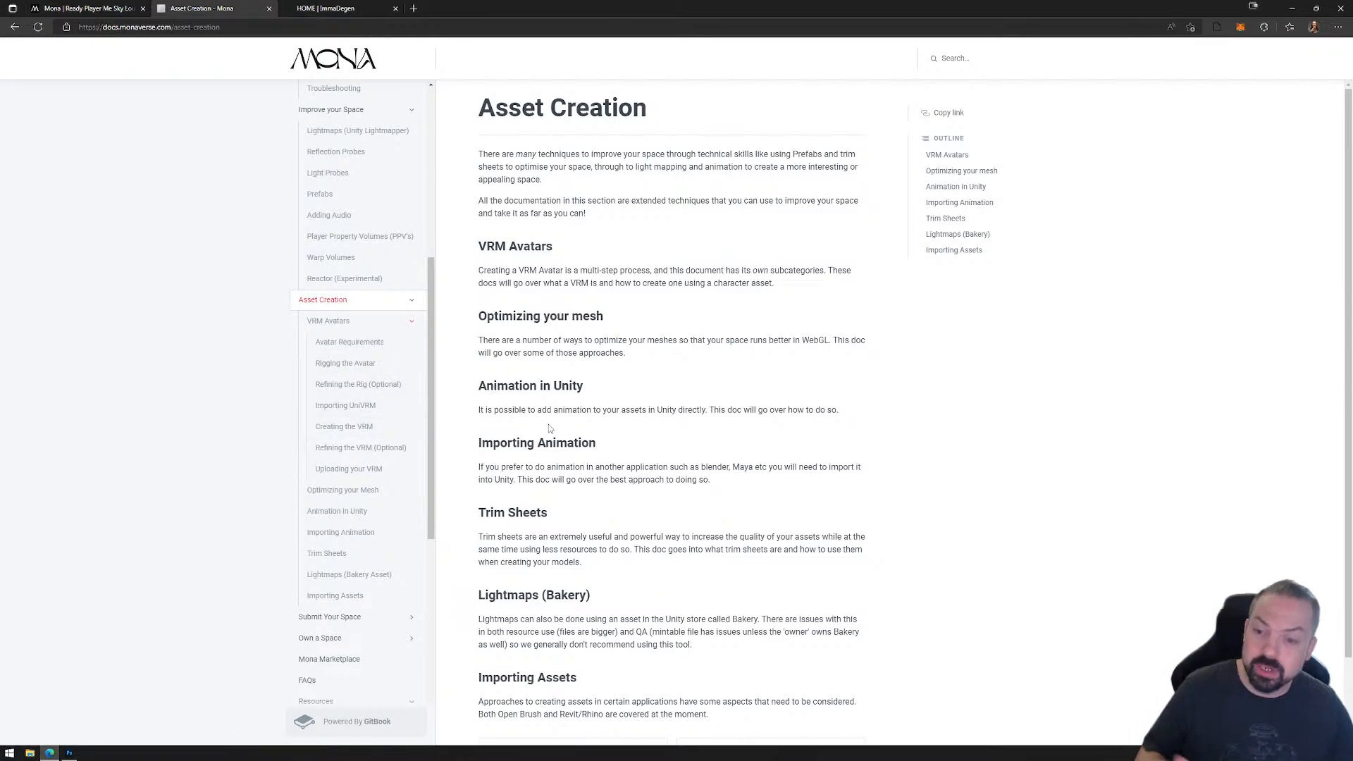
{"action": "left_click", "coordinate": [361, 329]}
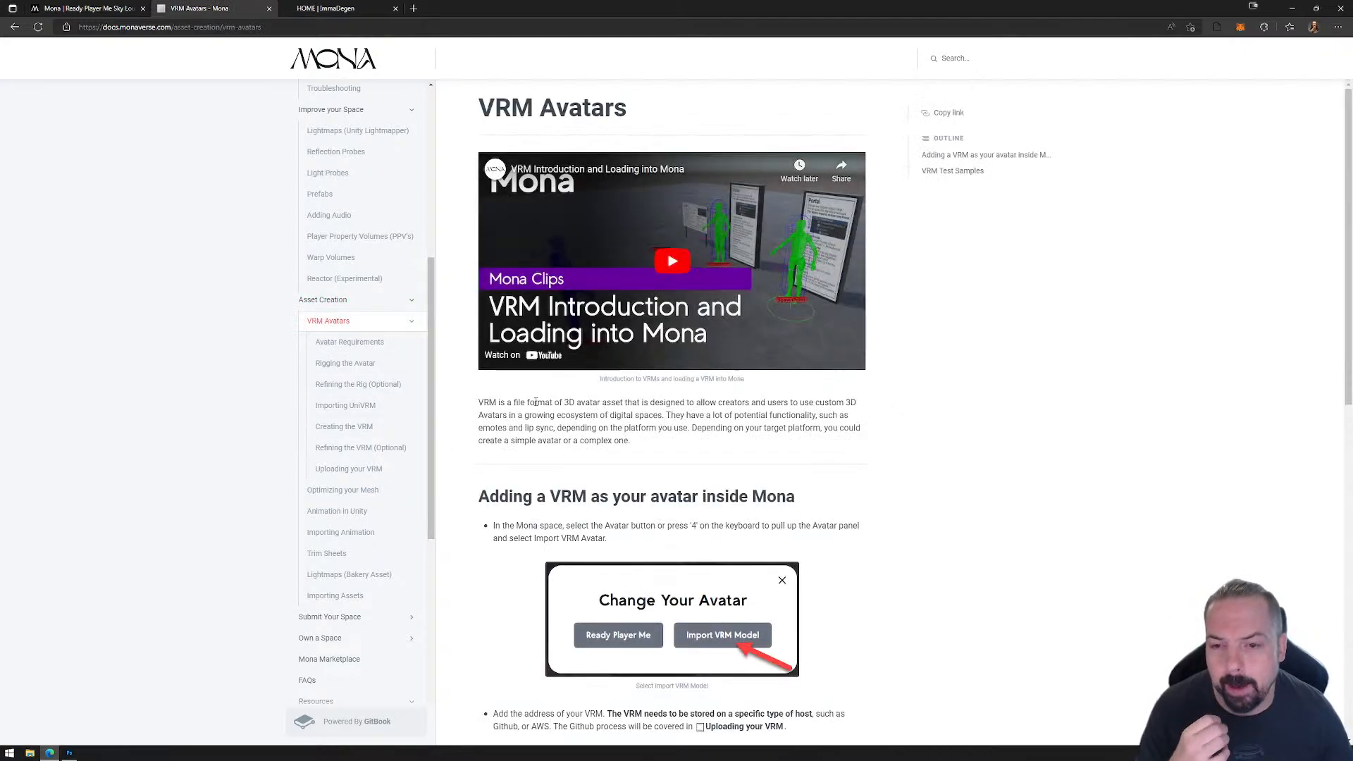
{"action": "left_click", "coordinate": [357, 346]}
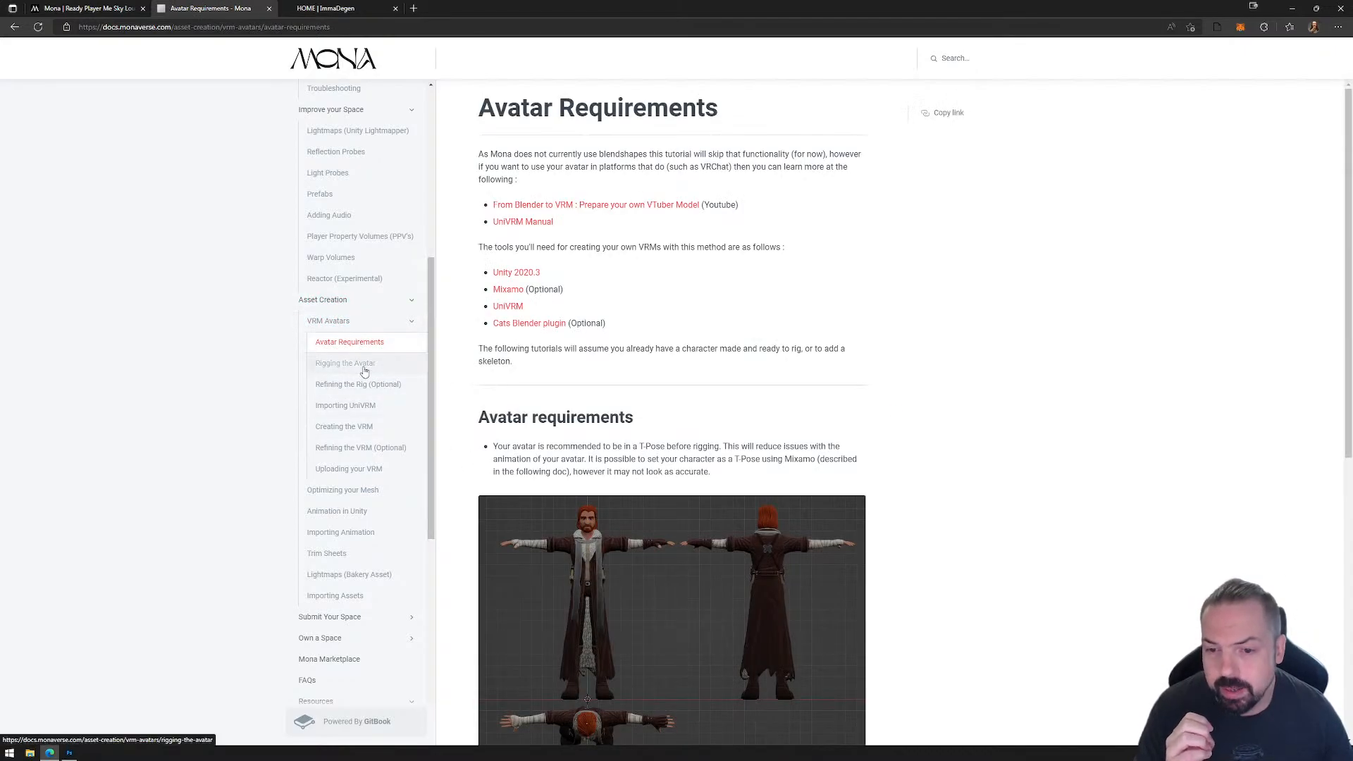
{"action": "left_click", "coordinate": [360, 363]}
{"action": "left_click", "coordinate": [363, 389]}
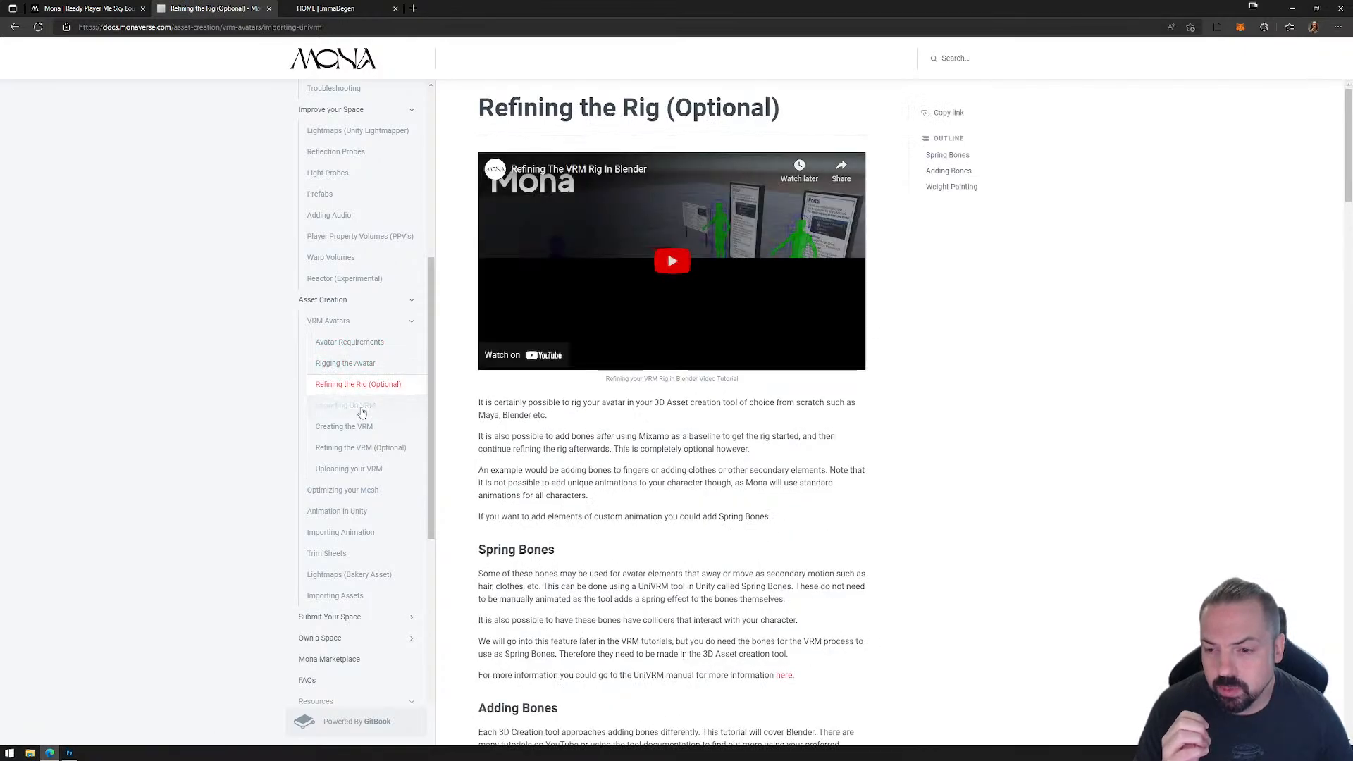
{"action": "left_click", "coordinate": [361, 412]}
{"action": "left_click", "coordinate": [358, 428]}
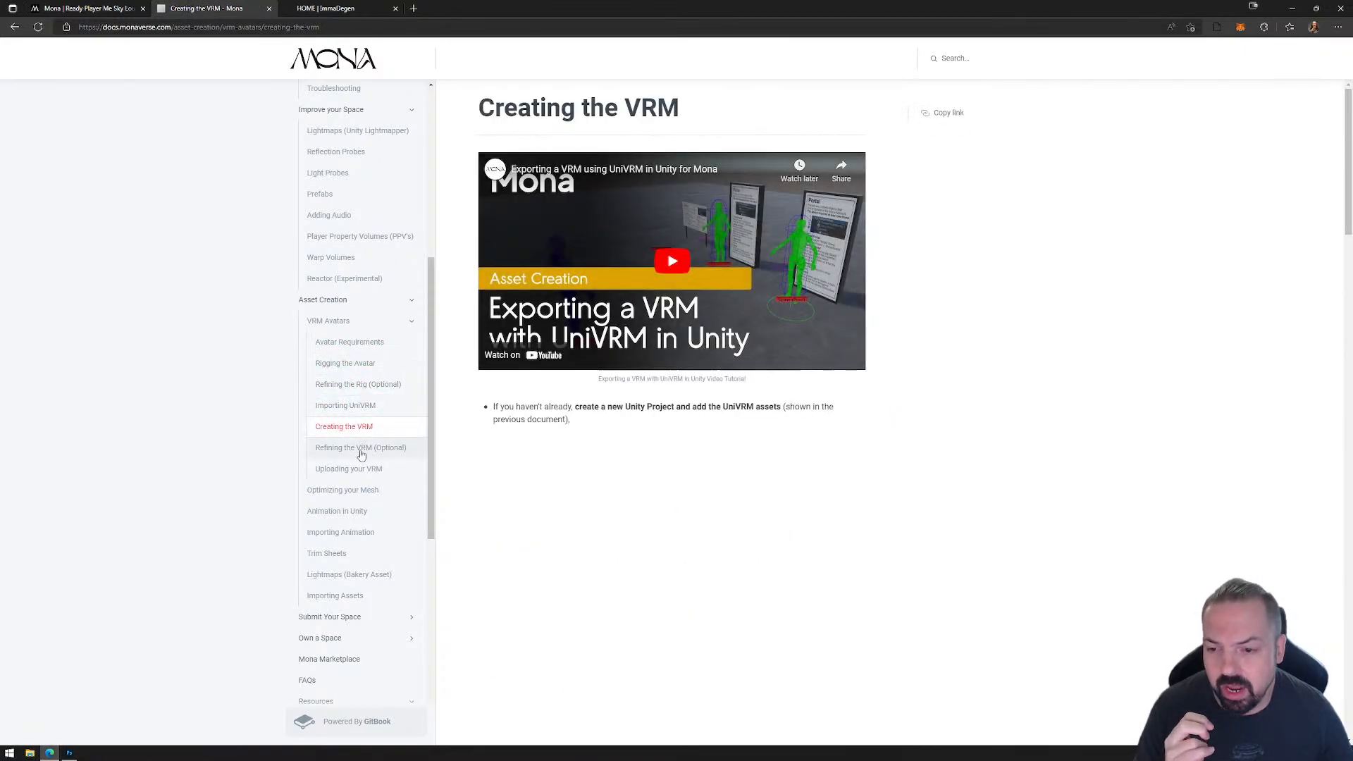
{"action": "left_click", "coordinate": [360, 451]}
{"action": "left_click", "coordinate": [360, 472]}
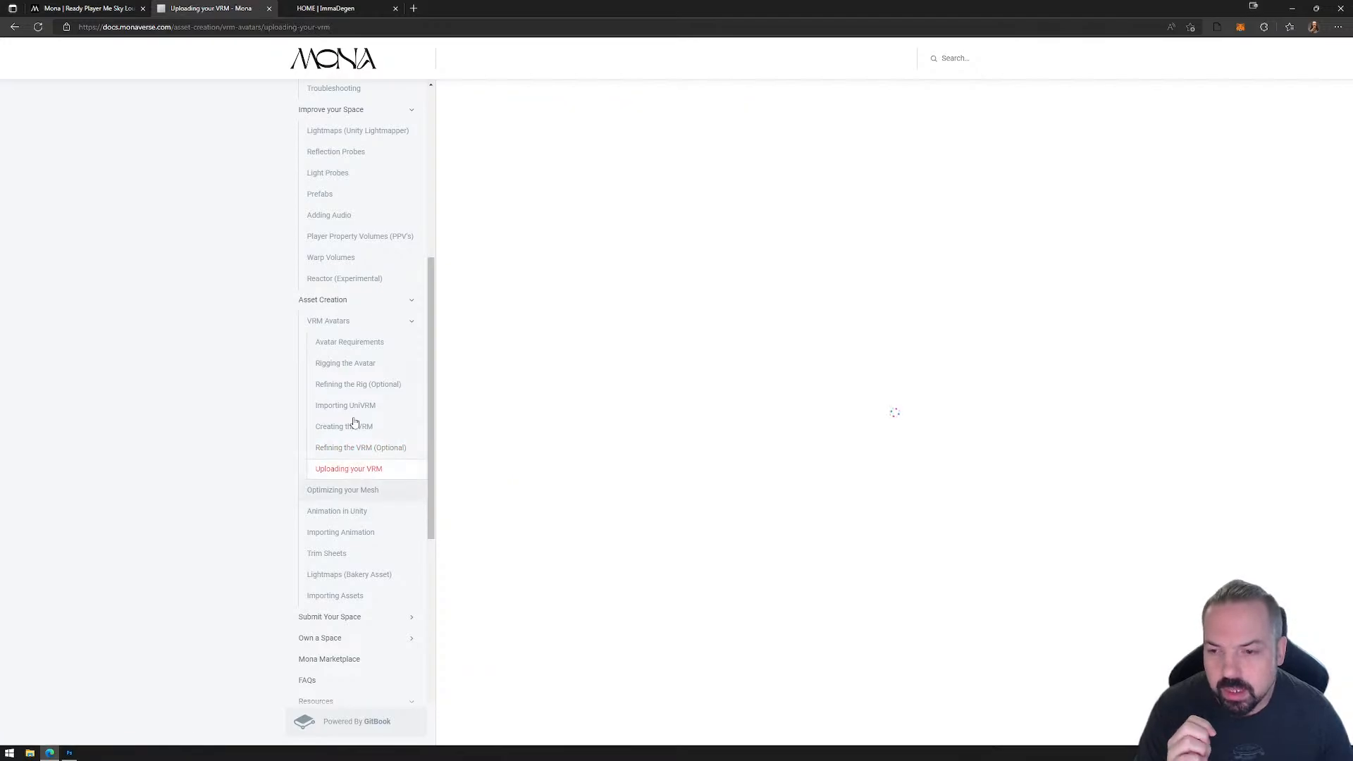
Step: Browse the Optimizing your Mesh, Animation in Unity and Importing Animation pages under Asset Creation
{"action": "left_click", "coordinate": [357, 492]}
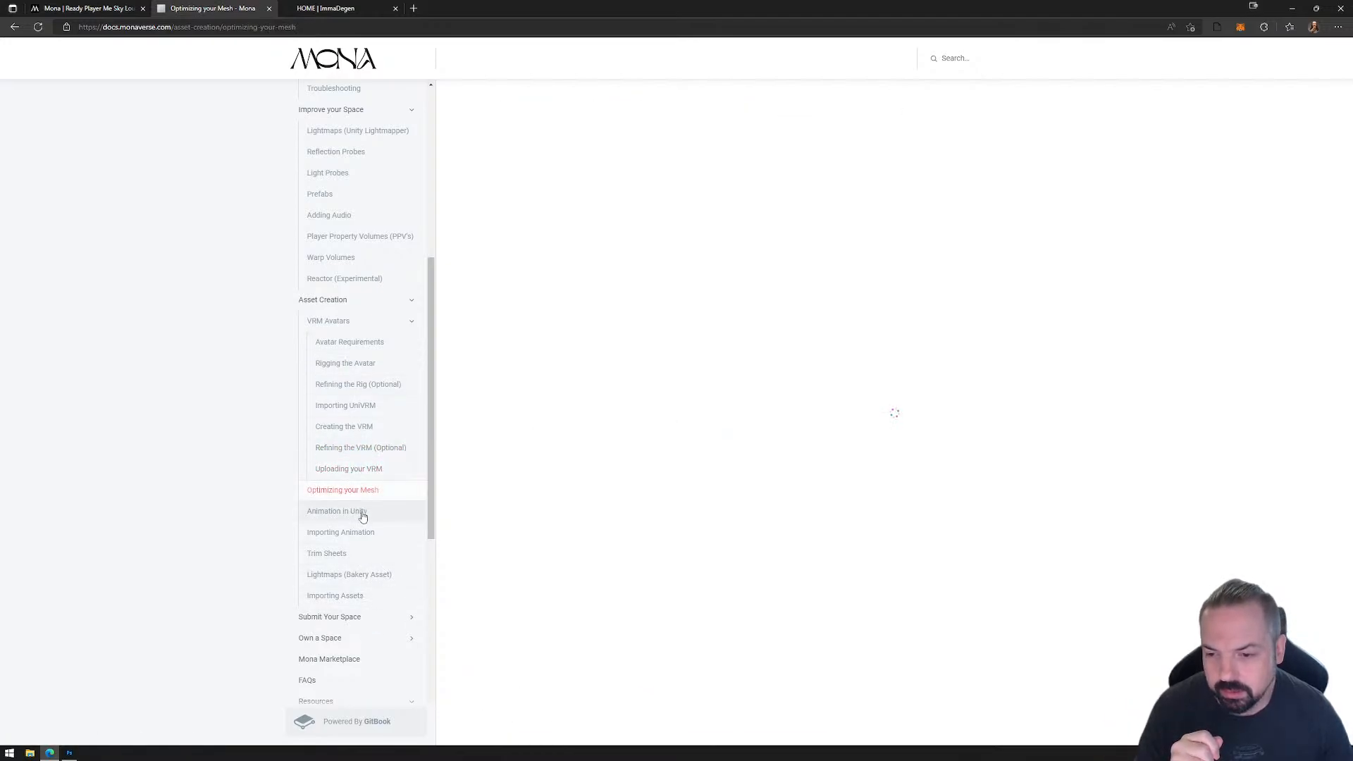
{"action": "left_click", "coordinate": [356, 516]}
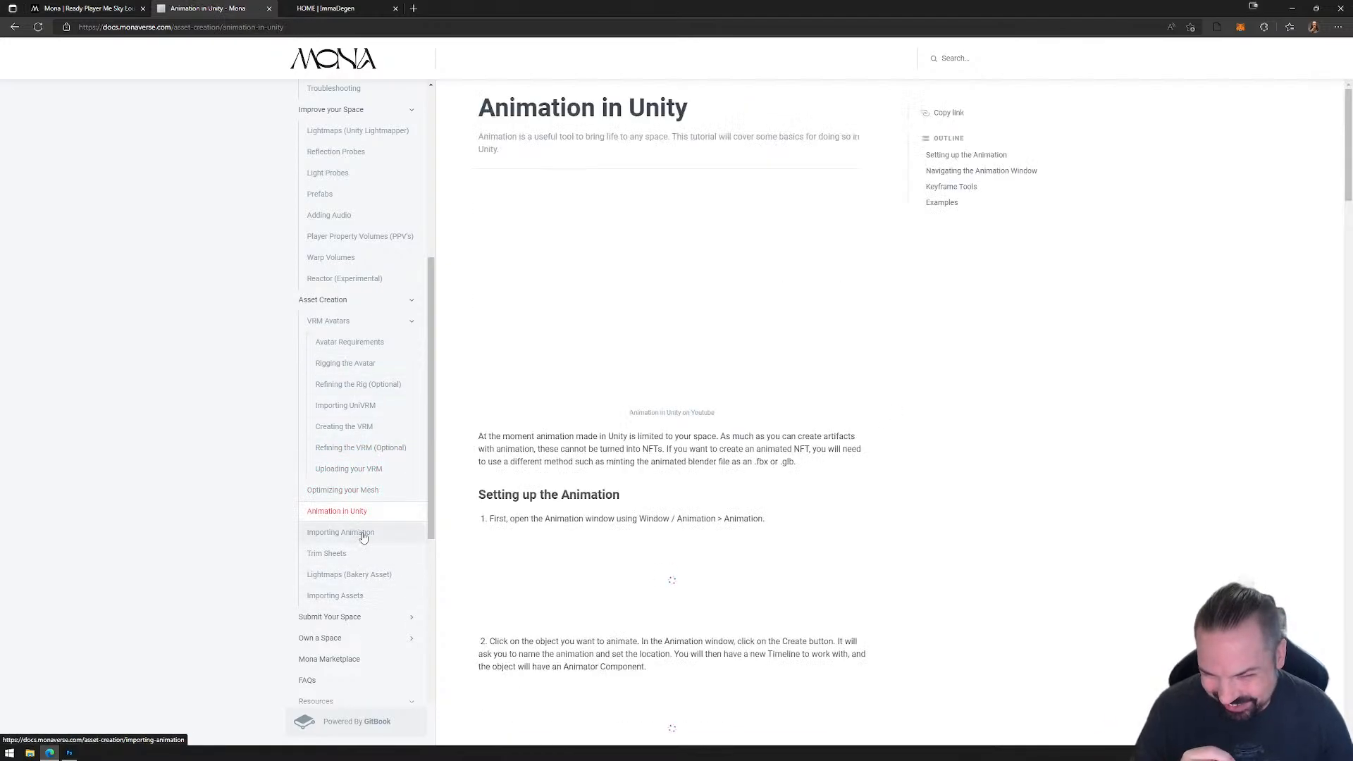
{"action": "left_click", "coordinate": [356, 534]}
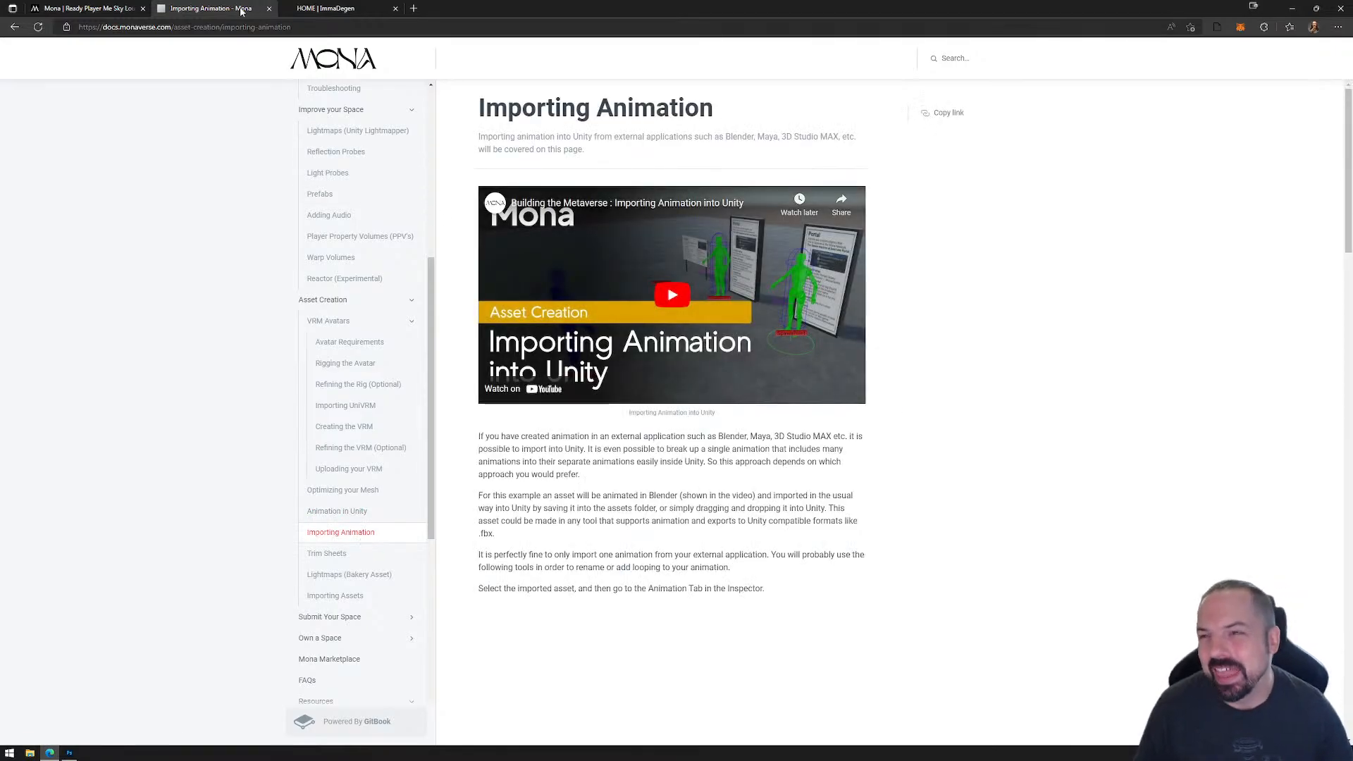
Step: Return to the Ready Player Me Sky Lounge page and minimize the browser to show the Introduction to World Building artwork in Photoshop
{"action": "left_click", "coordinate": [106, 8]}
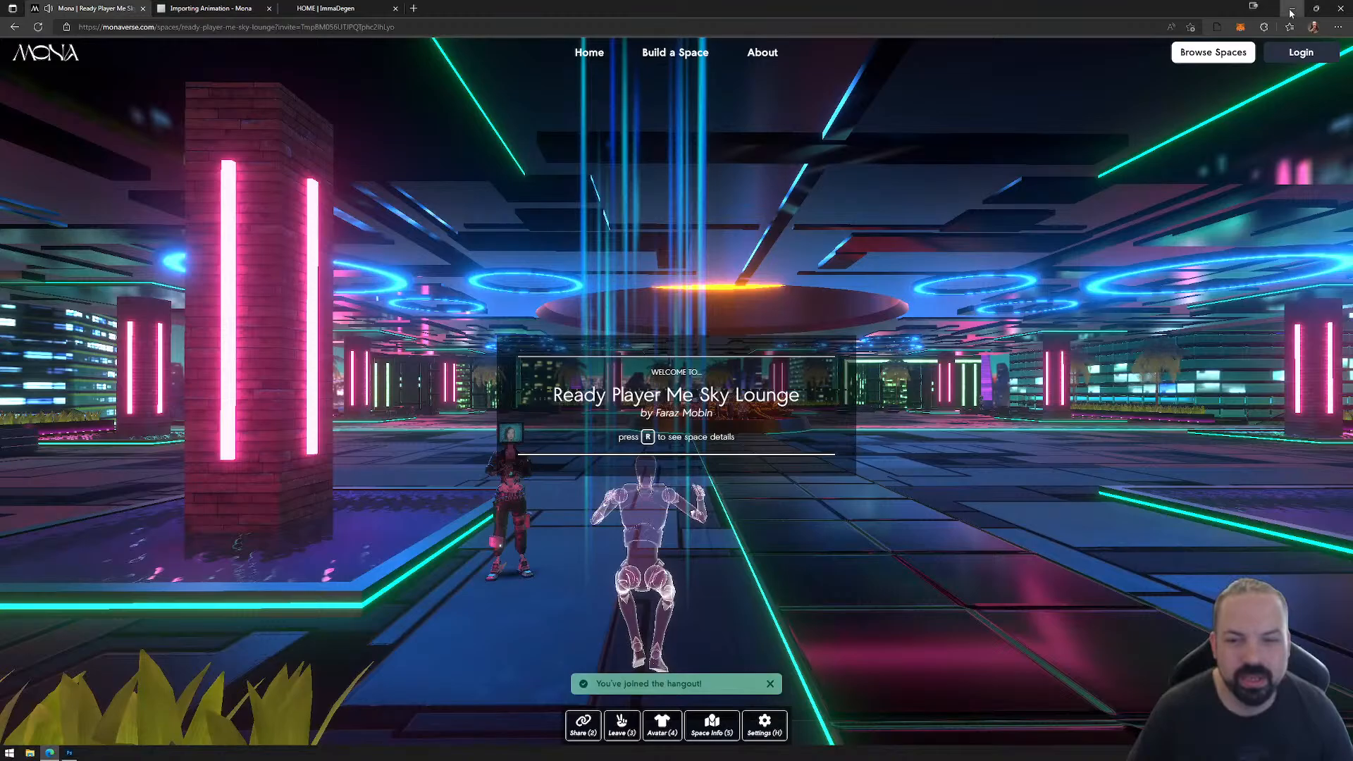
{"action": "left_click", "coordinate": [1291, 8]}
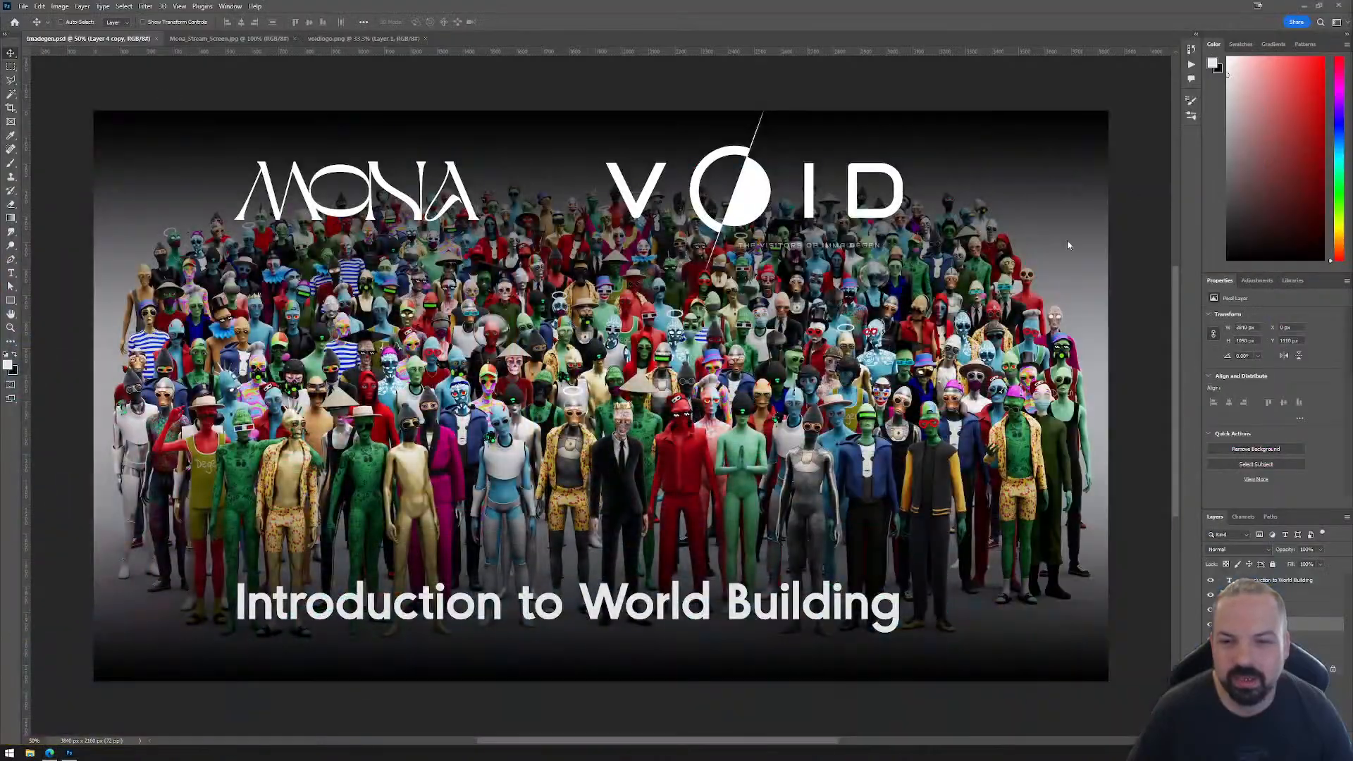
Step: Switch to the browser and close the Ready Player Me Sky Lounge and ImmaDegen pages, keeping the Mona documentation open
{"action": "left_click", "coordinate": [49, 752]}
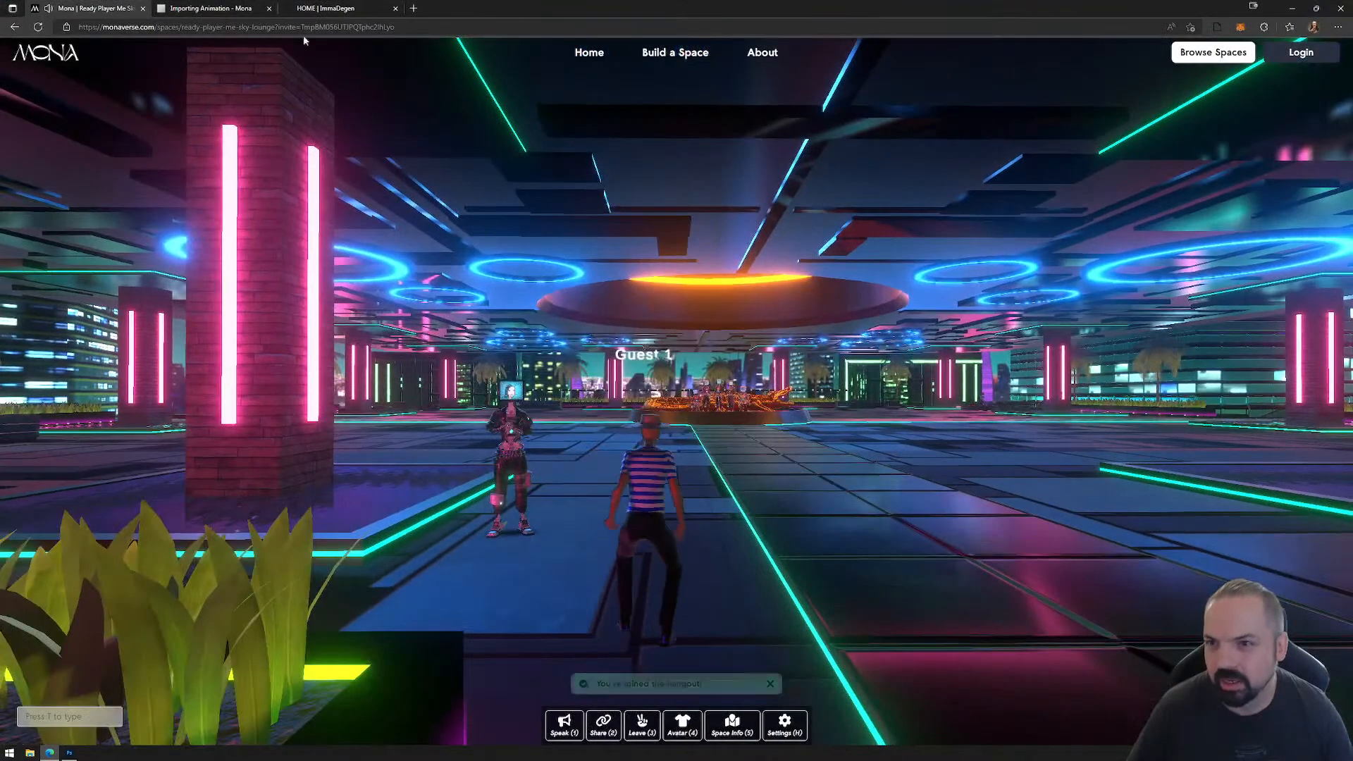
{"action": "left_click", "coordinate": [196, 8]}
{"action": "left_click", "coordinate": [326, 8]}
{"action": "left_click", "coordinate": [120, 9]}
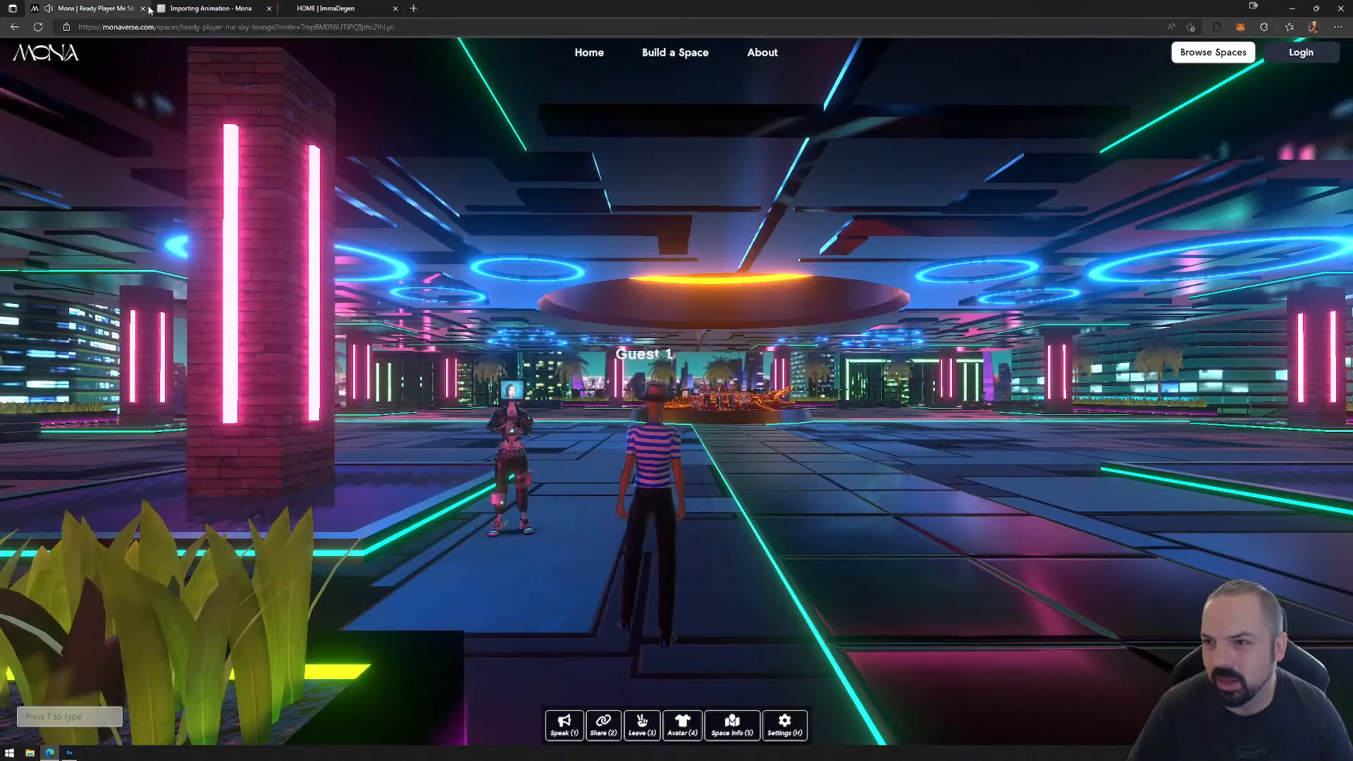
{"action": "left_click", "coordinate": [144, 8]}
{"action": "left_click", "coordinate": [188, 9]}
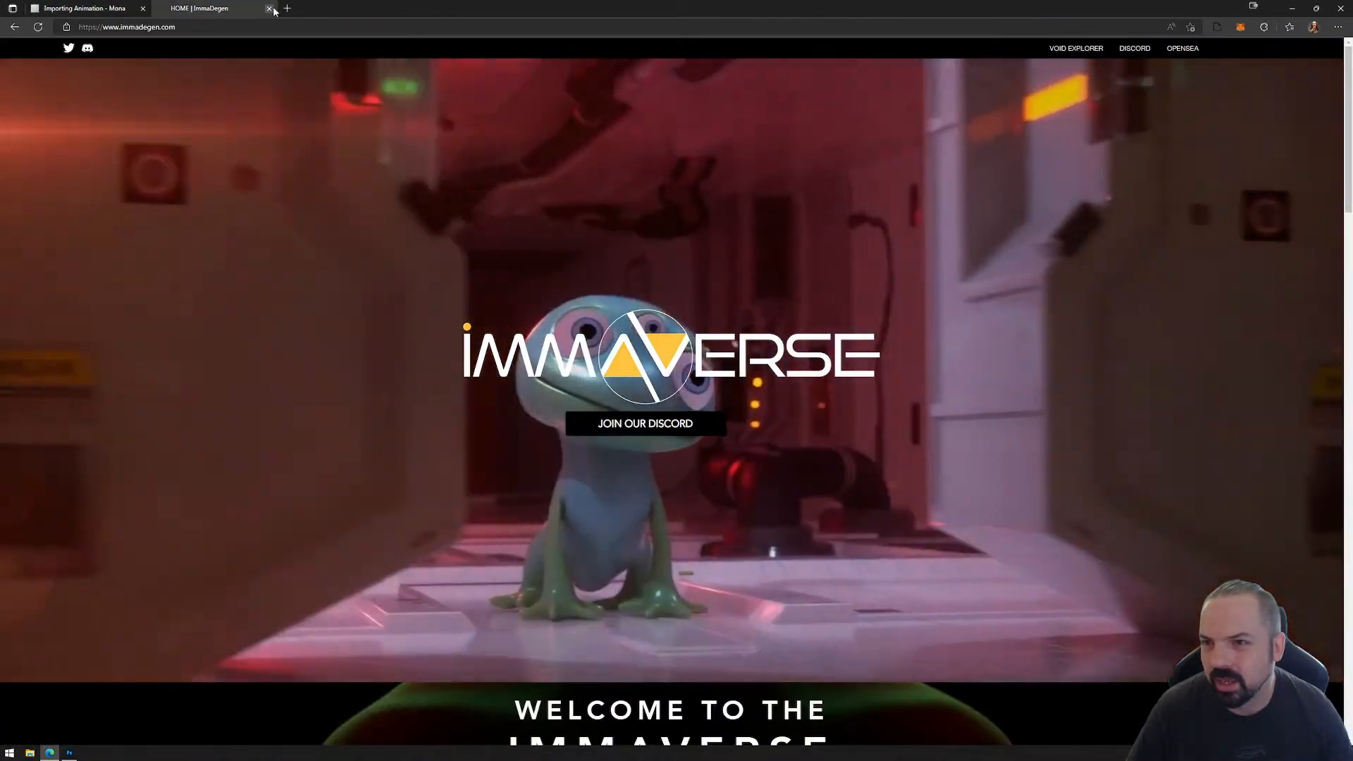
{"action": "left_click", "coordinate": [269, 8]}
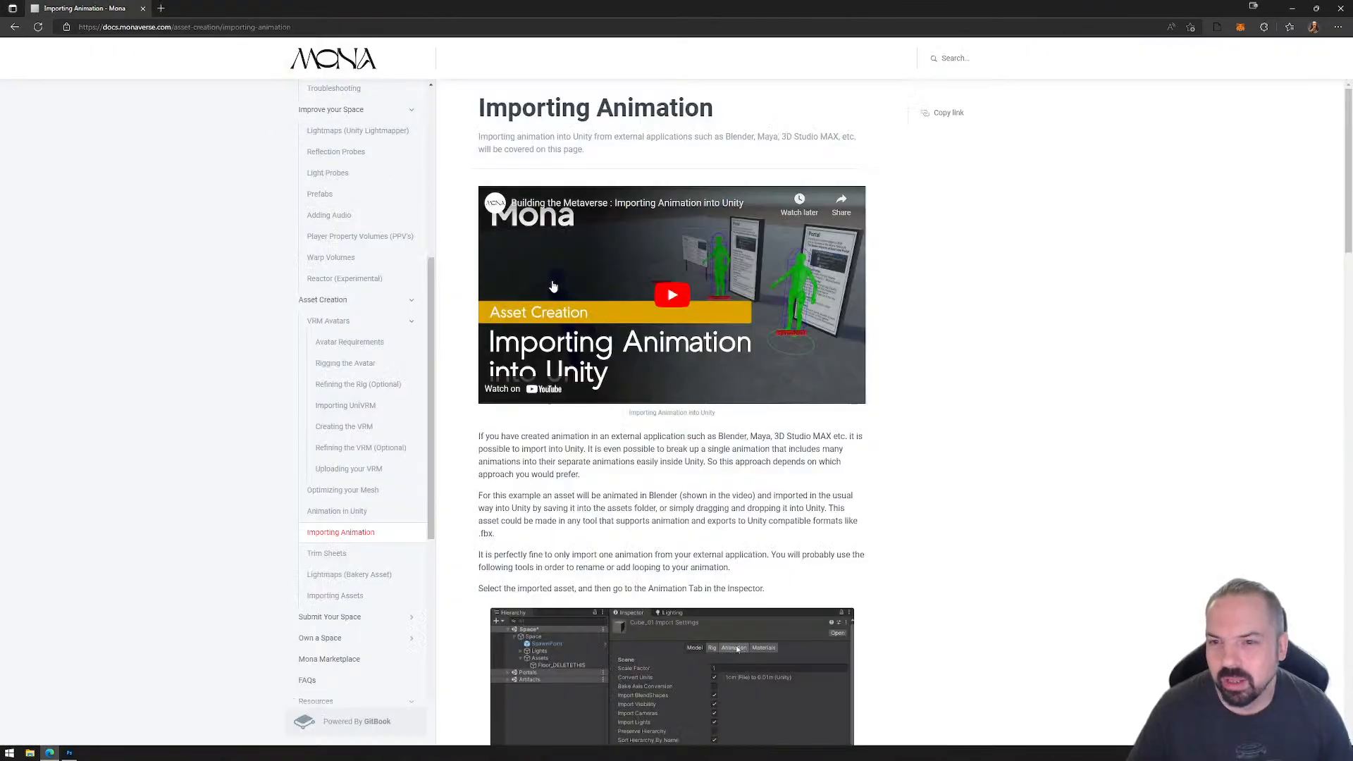
Step: Open the Get Started page of the Mona documentation and minimize the browser
{"action": "scroll", "coordinate": [381, 260], "scroll_direction": "up", "scroll_amount": 6}
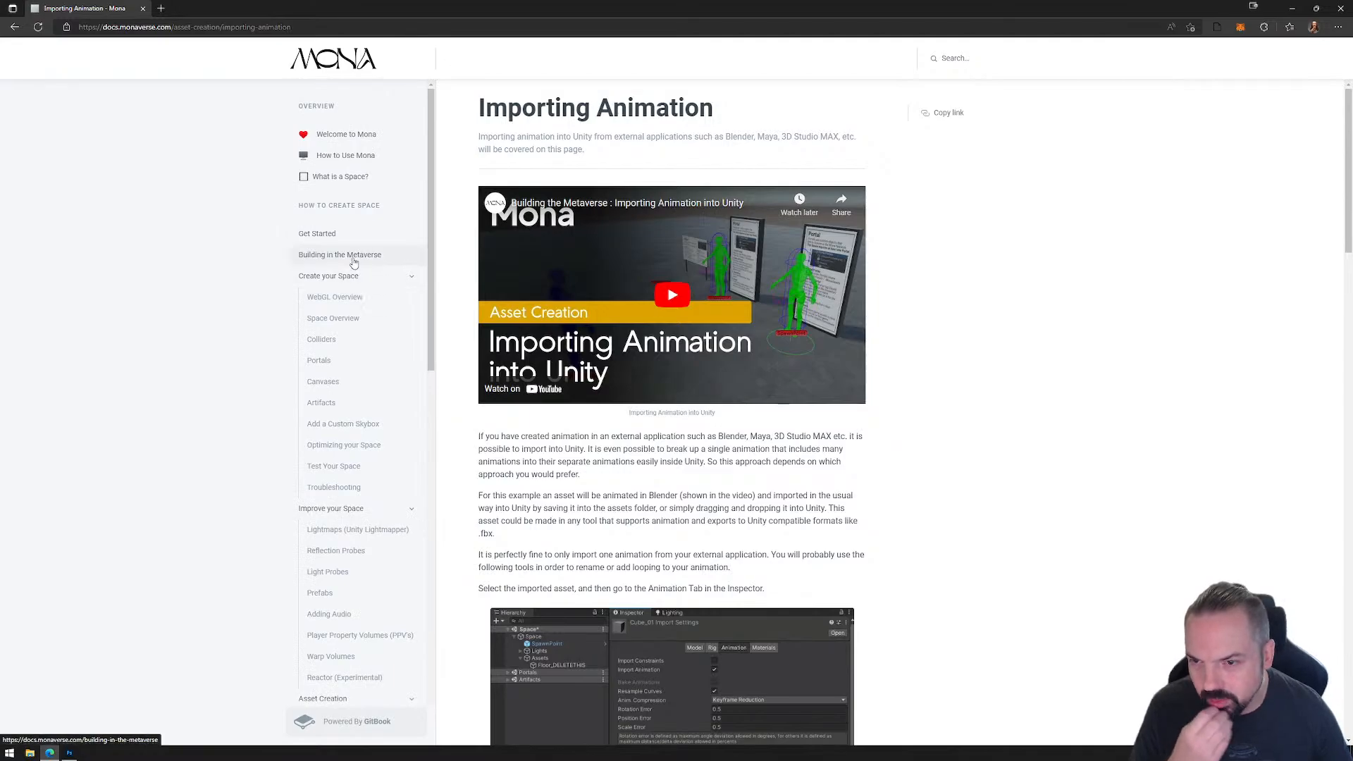
{"action": "left_click", "coordinate": [342, 234]}
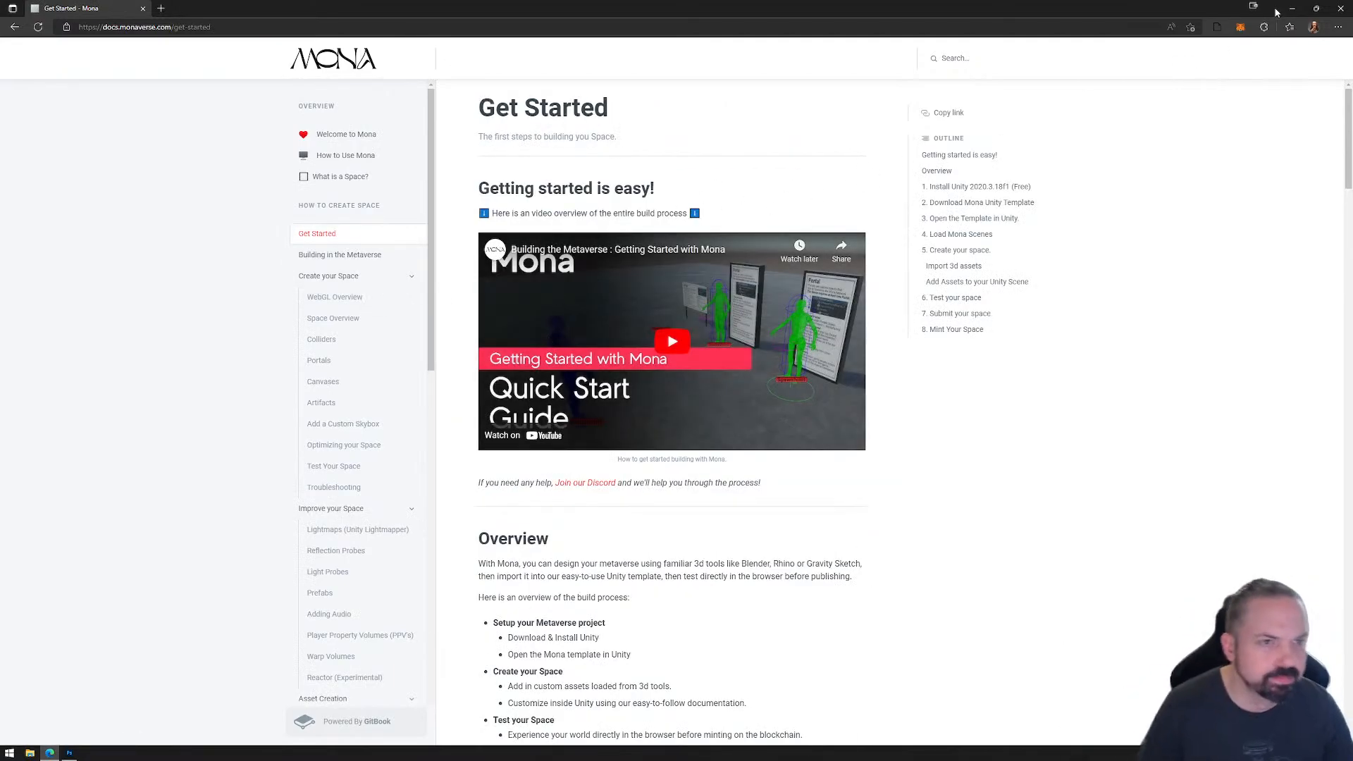
{"action": "left_click", "coordinate": [1294, 9]}
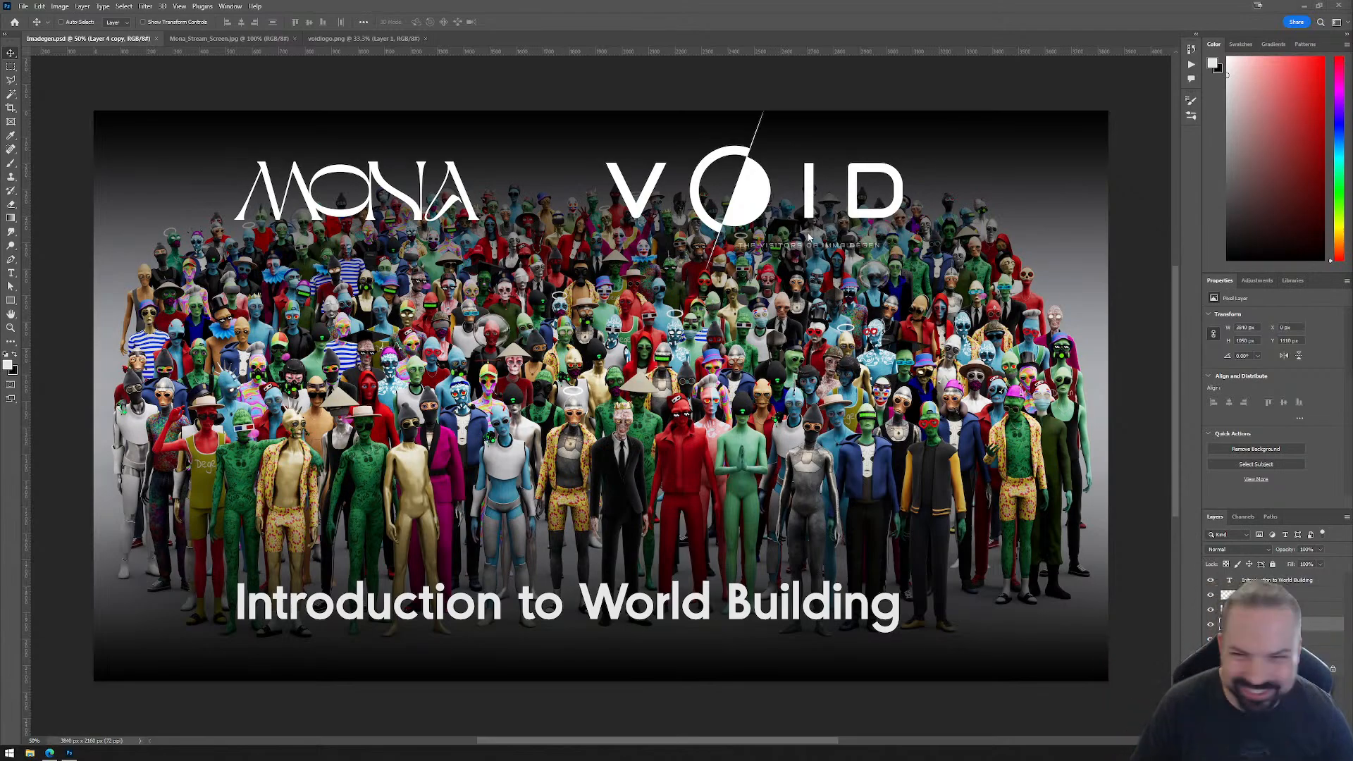
Step: Close the Introduction to World Building artwork, Mona_Stream_Screen.jpg and voidlogo.png in Photoshop, and minimize the program
{"action": "left_click", "coordinate": [1303, 6]}
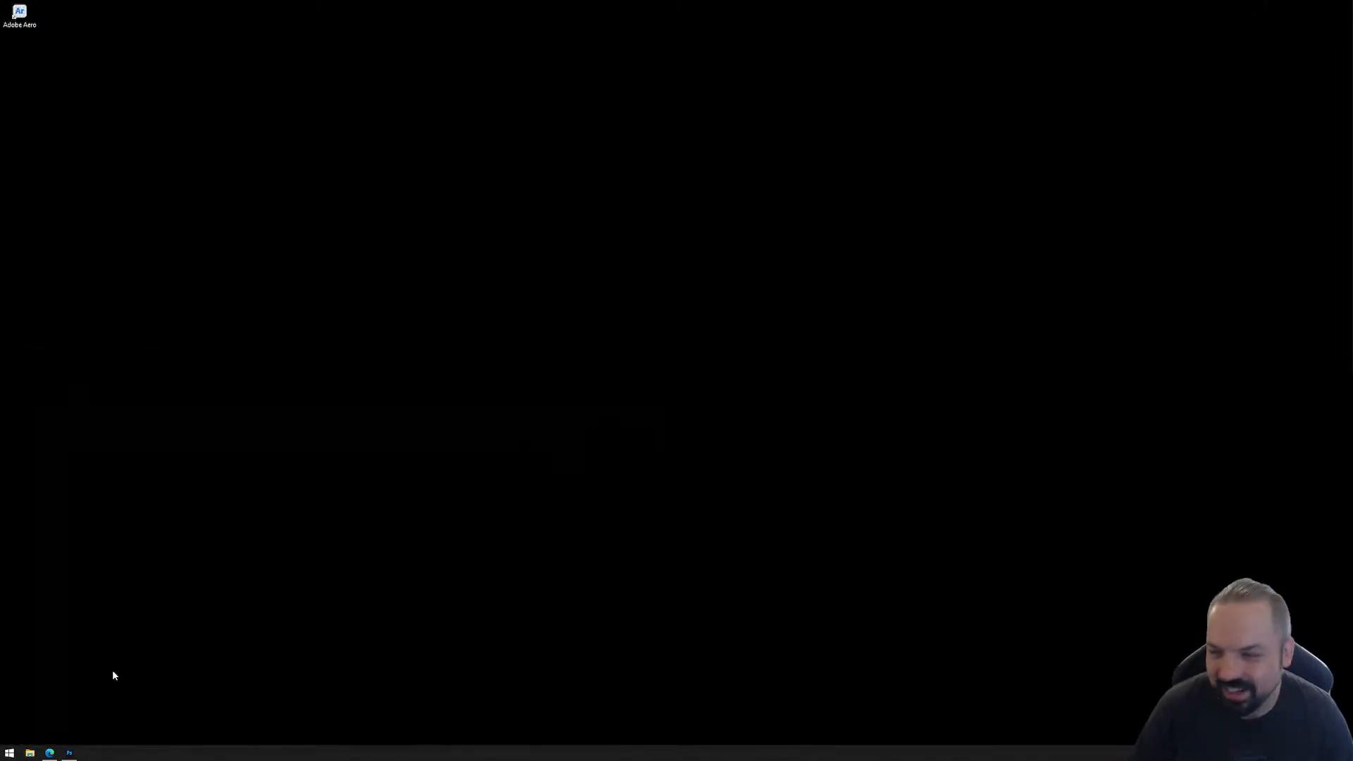
{"action": "right_click", "coordinate": [71, 752]}
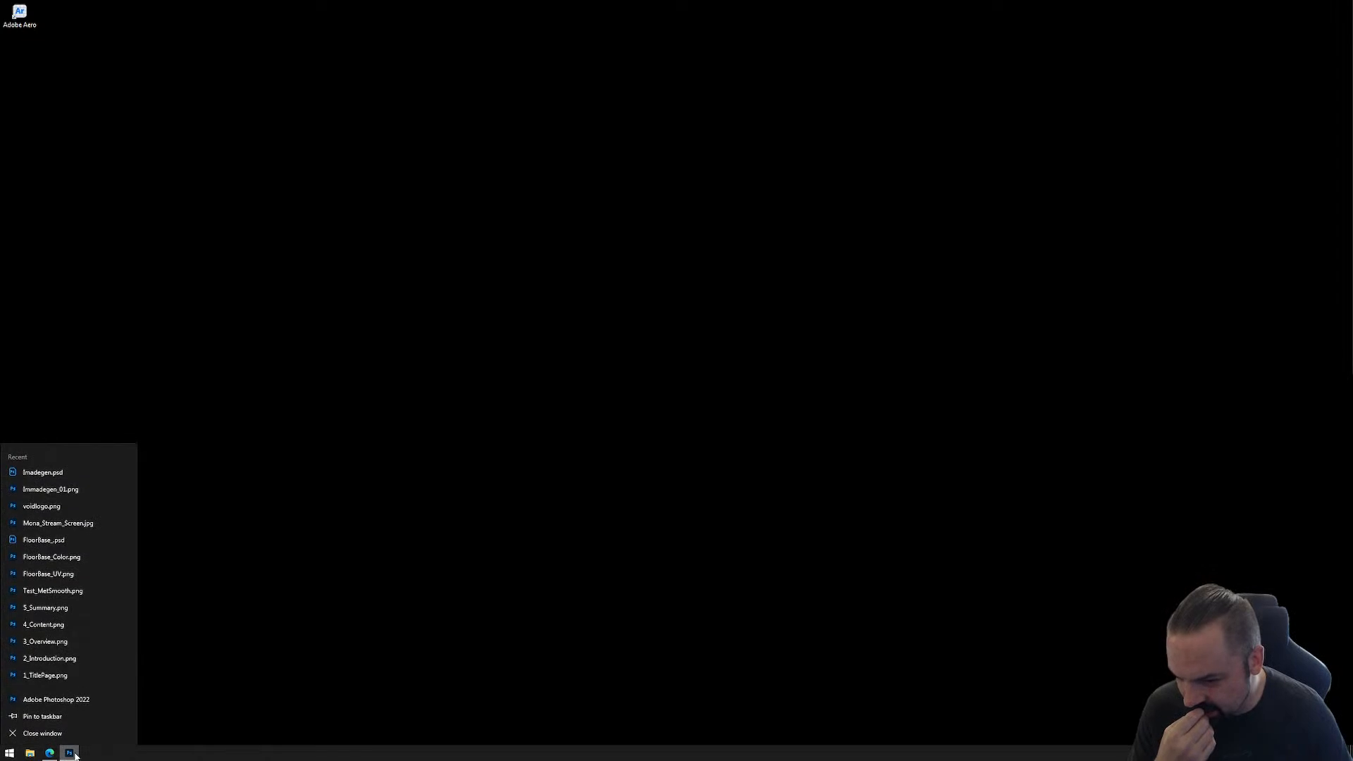
{"action": "left_click", "coordinate": [70, 752]}
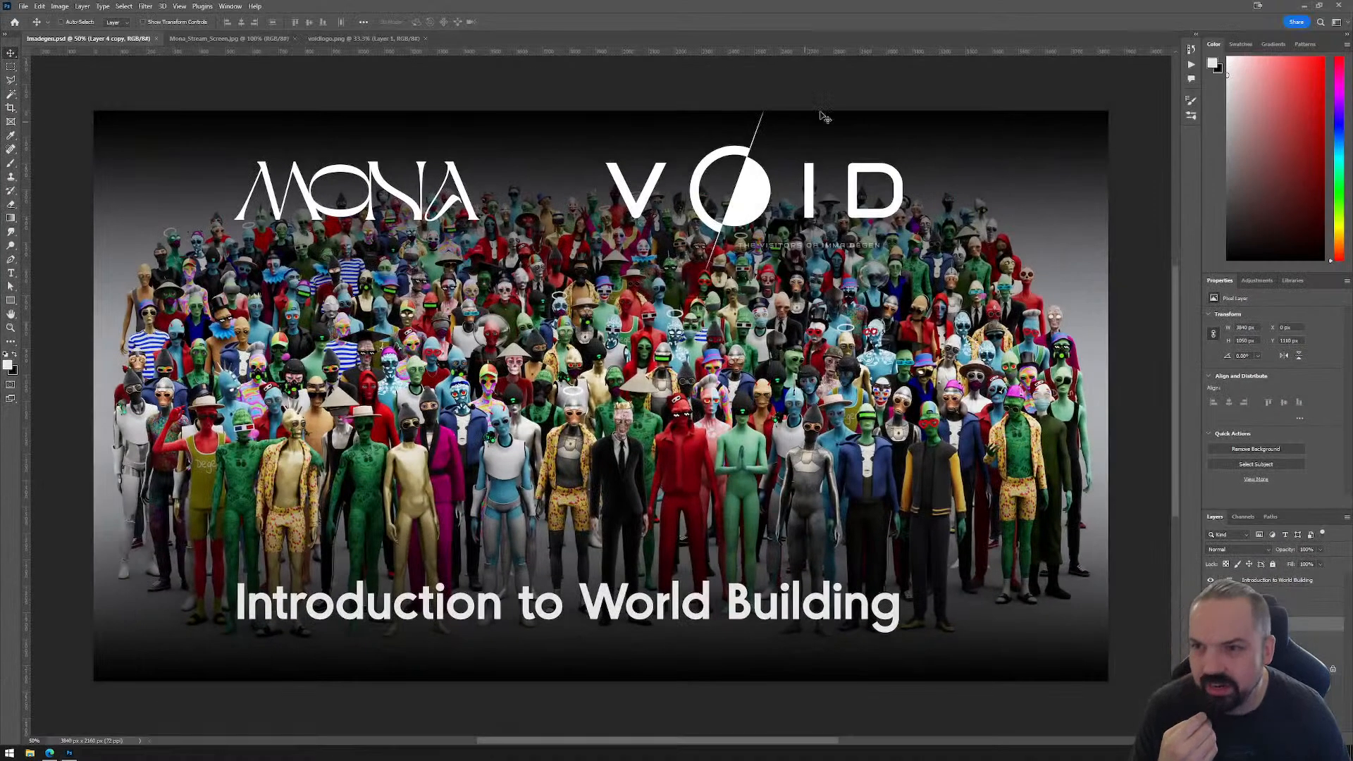
{"action": "left_click", "coordinate": [156, 38]}
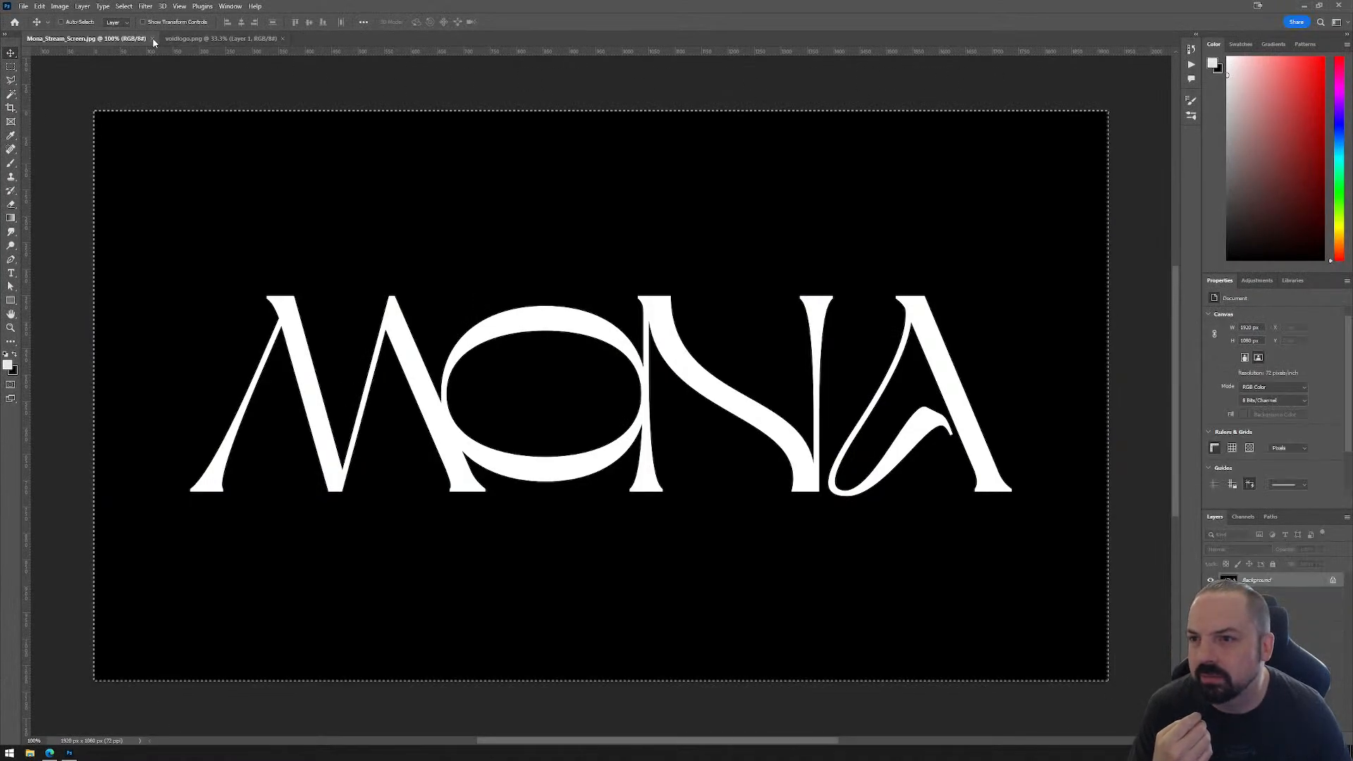
{"action": "left_click", "coordinate": [151, 38]}
{"action": "left_click", "coordinate": [145, 39]}
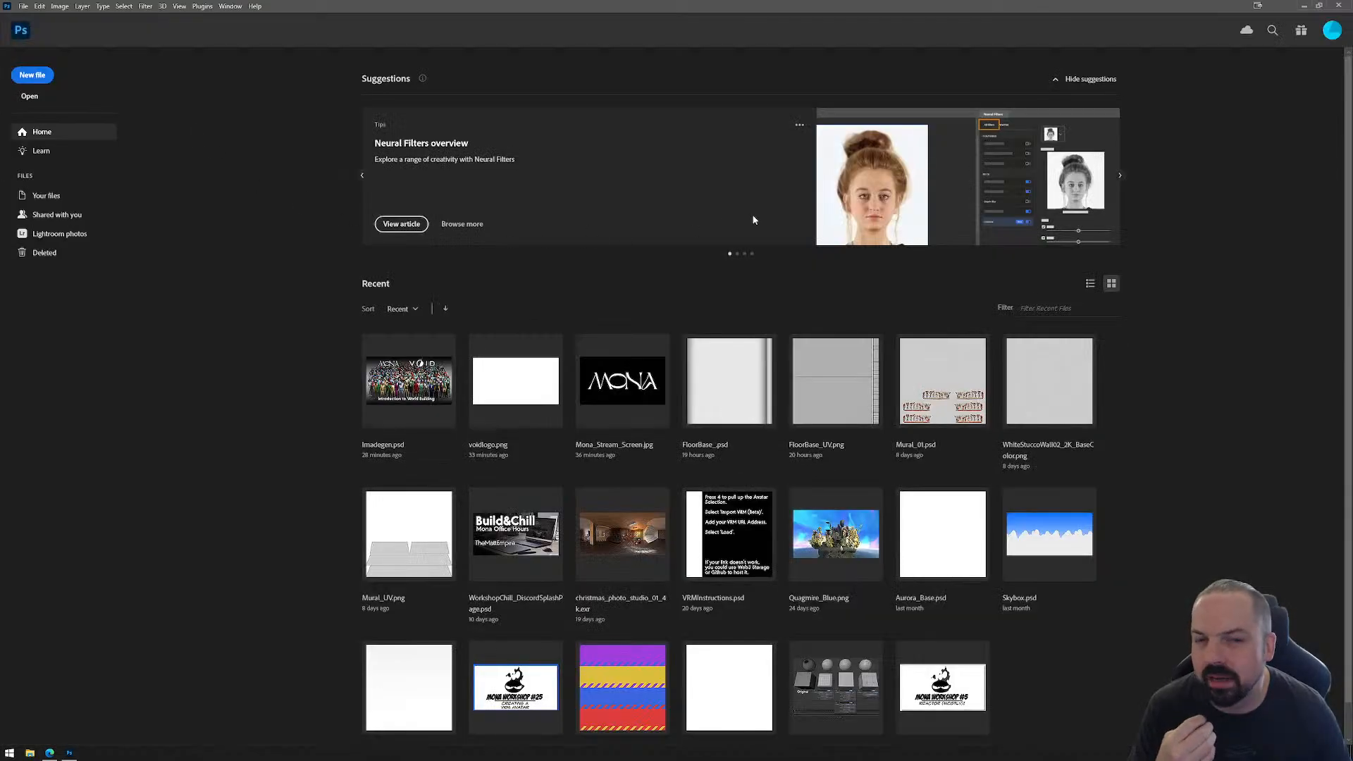
{"action": "left_click", "coordinate": [1304, 6]}
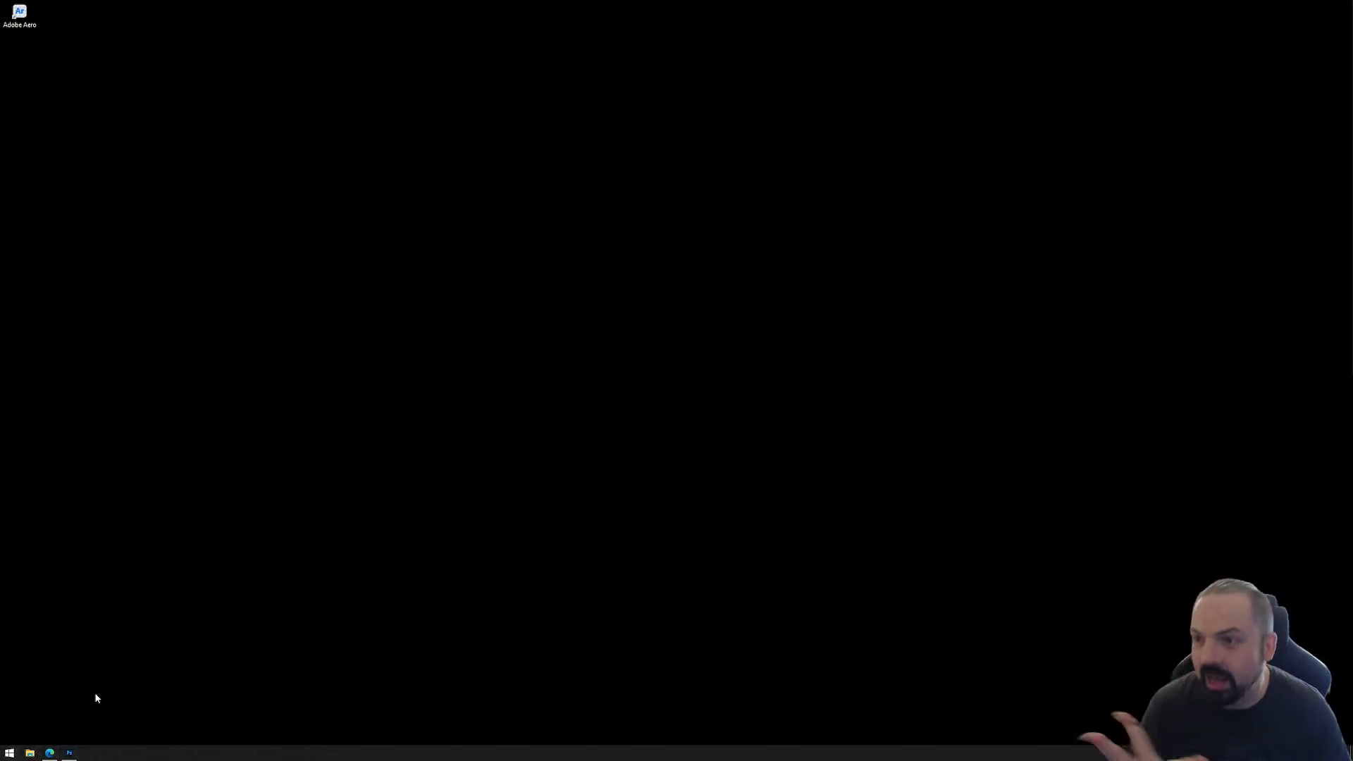
Step: Launch Unity Hub and open the Download Unity link from the Get Started guide in the browser
{"action": "left_click", "coordinate": [9, 754]}
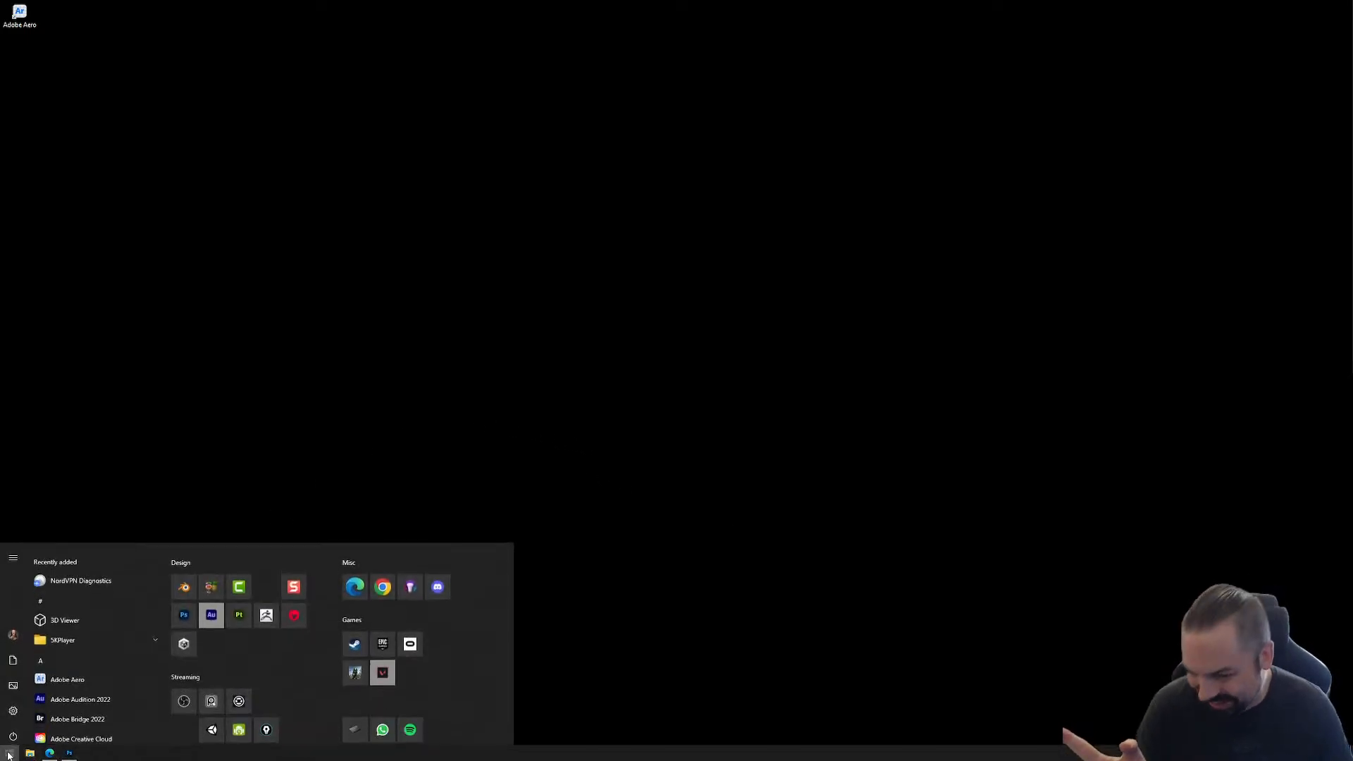
{"action": "left_click", "coordinate": [184, 644]}
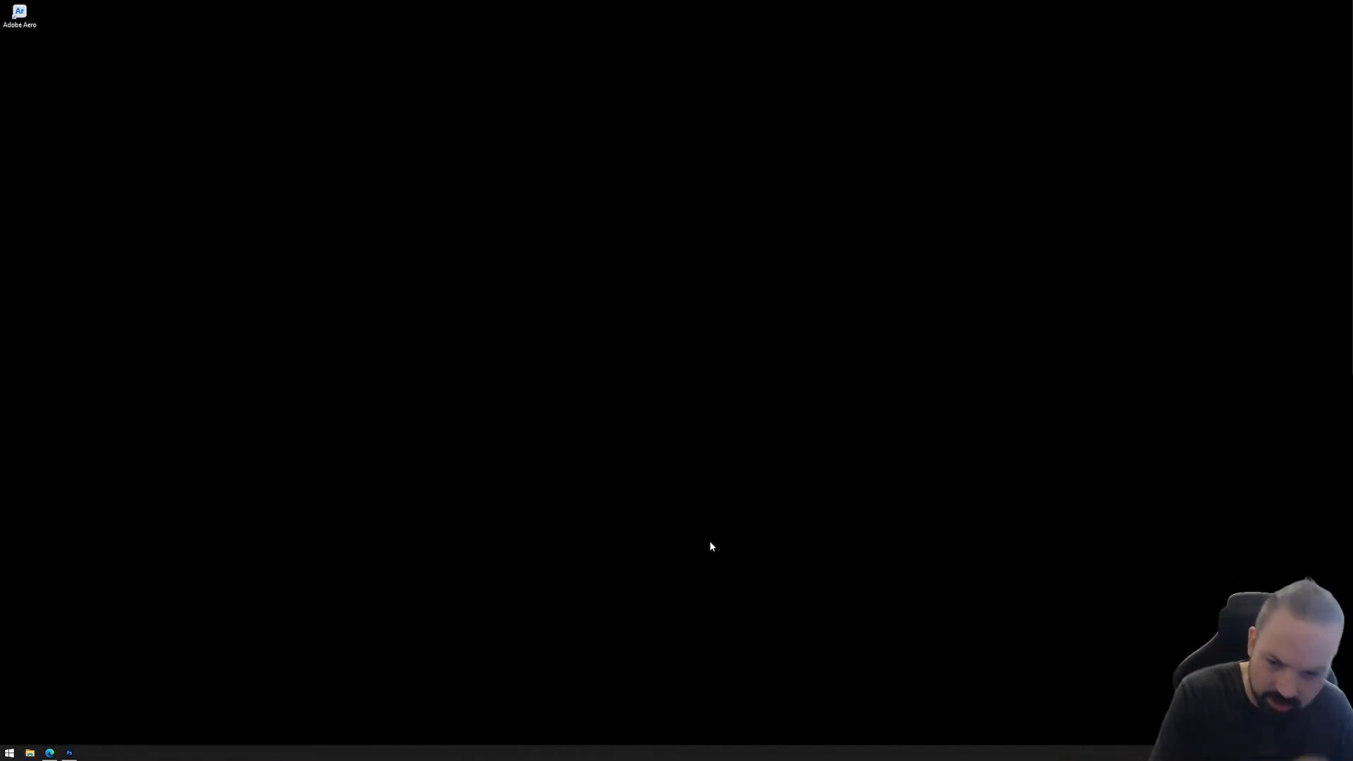
{"action": "left_click", "coordinate": [50, 752]}
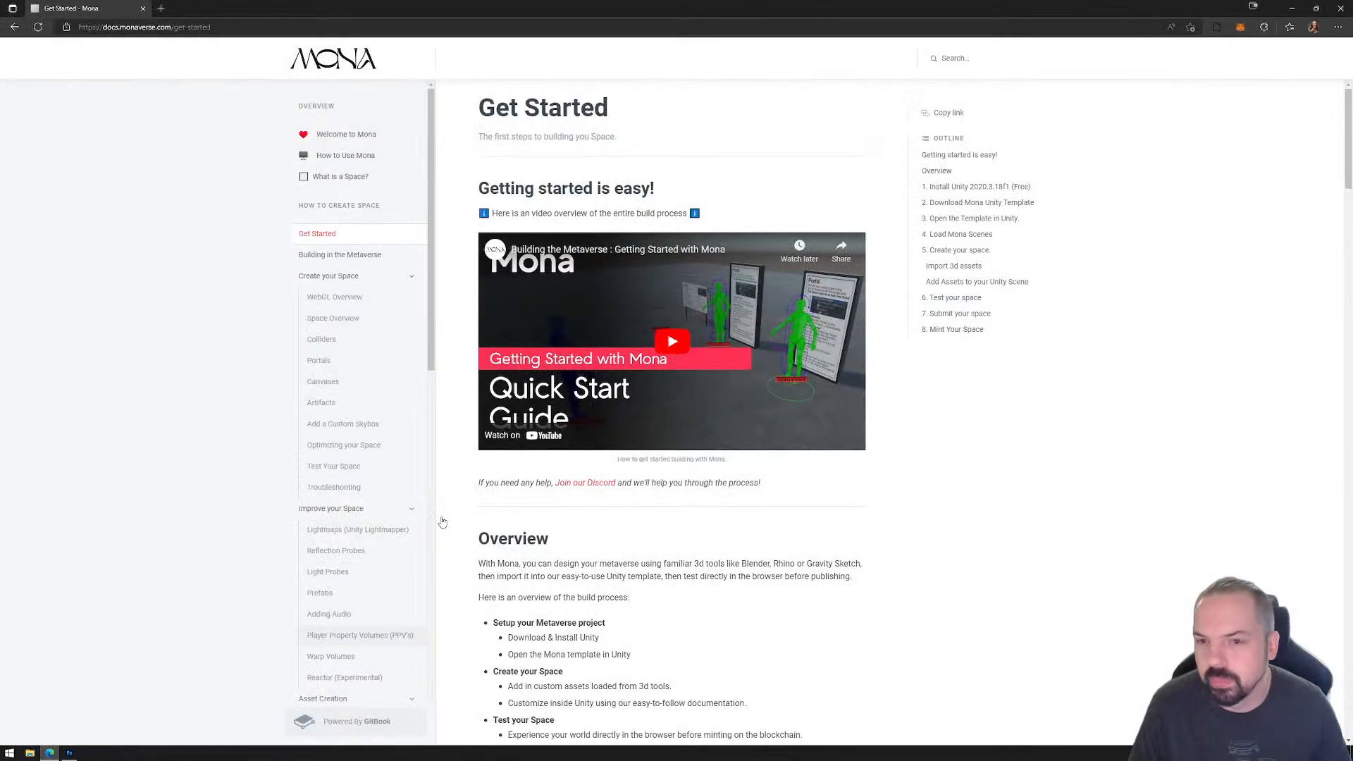
{"action": "scroll", "coordinate": [507, 314], "scroll_direction": "down", "scroll_amount": 8}
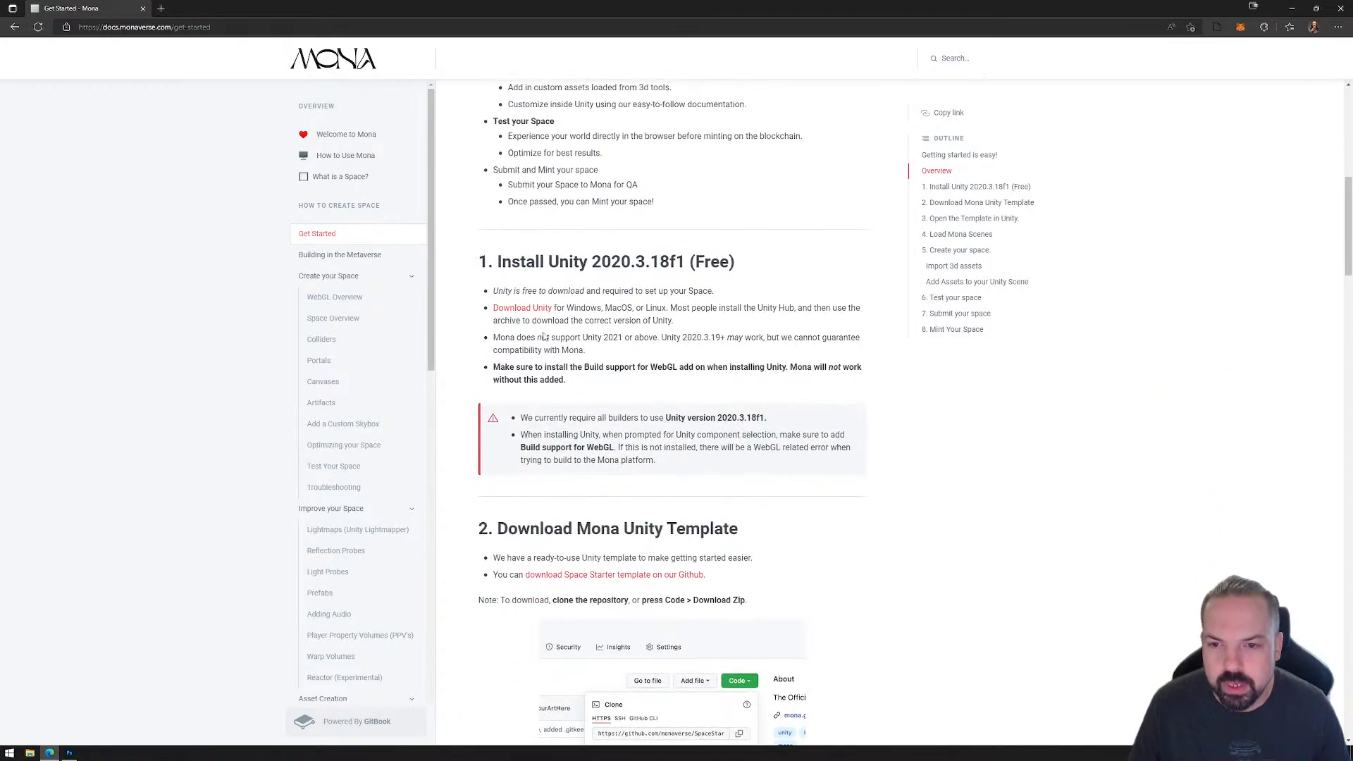
{"action": "left_click", "coordinate": [539, 309]}
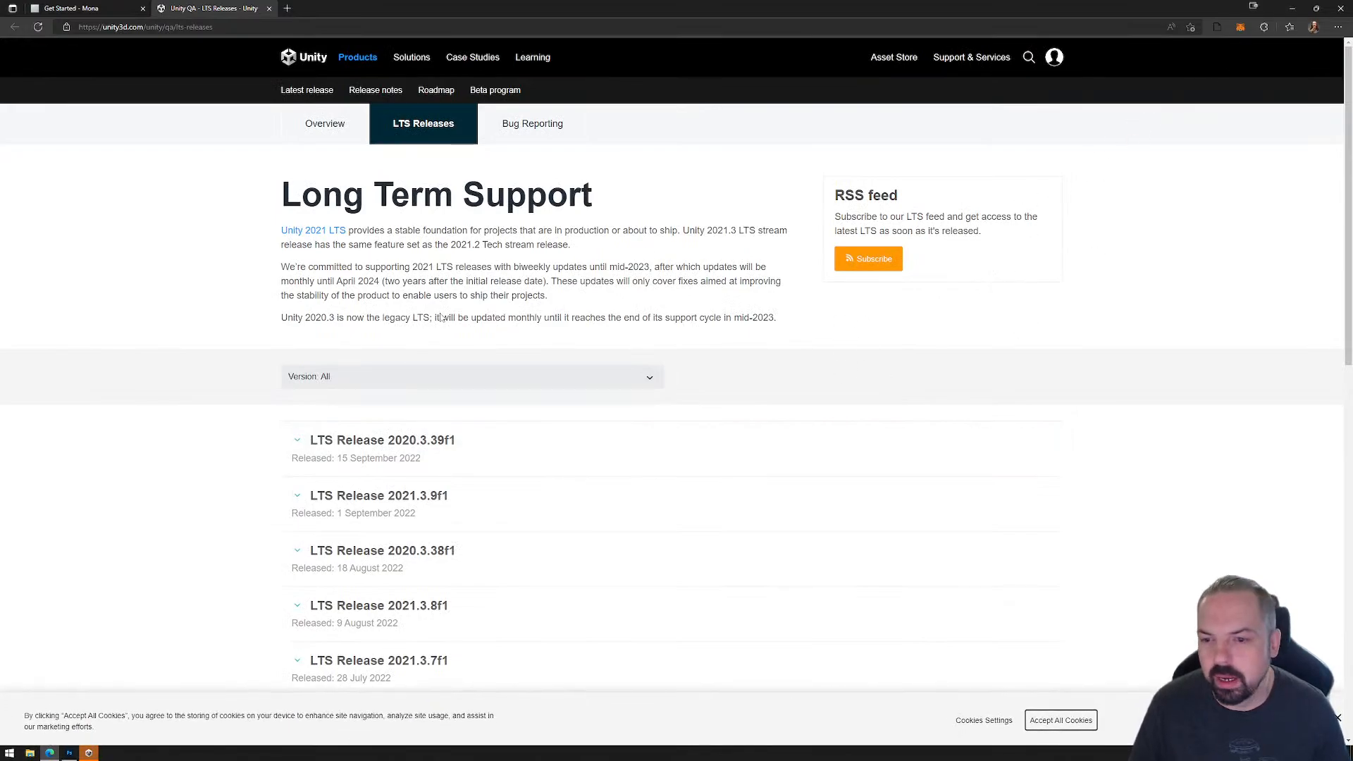
Step: Filter Unity's LTS releases to version 2020.3 and expand the download details of LTS Release 2020.3.18f1 on page 3
{"action": "scroll", "coordinate": [416, 390], "scroll_direction": "down", "scroll_amount": 10}
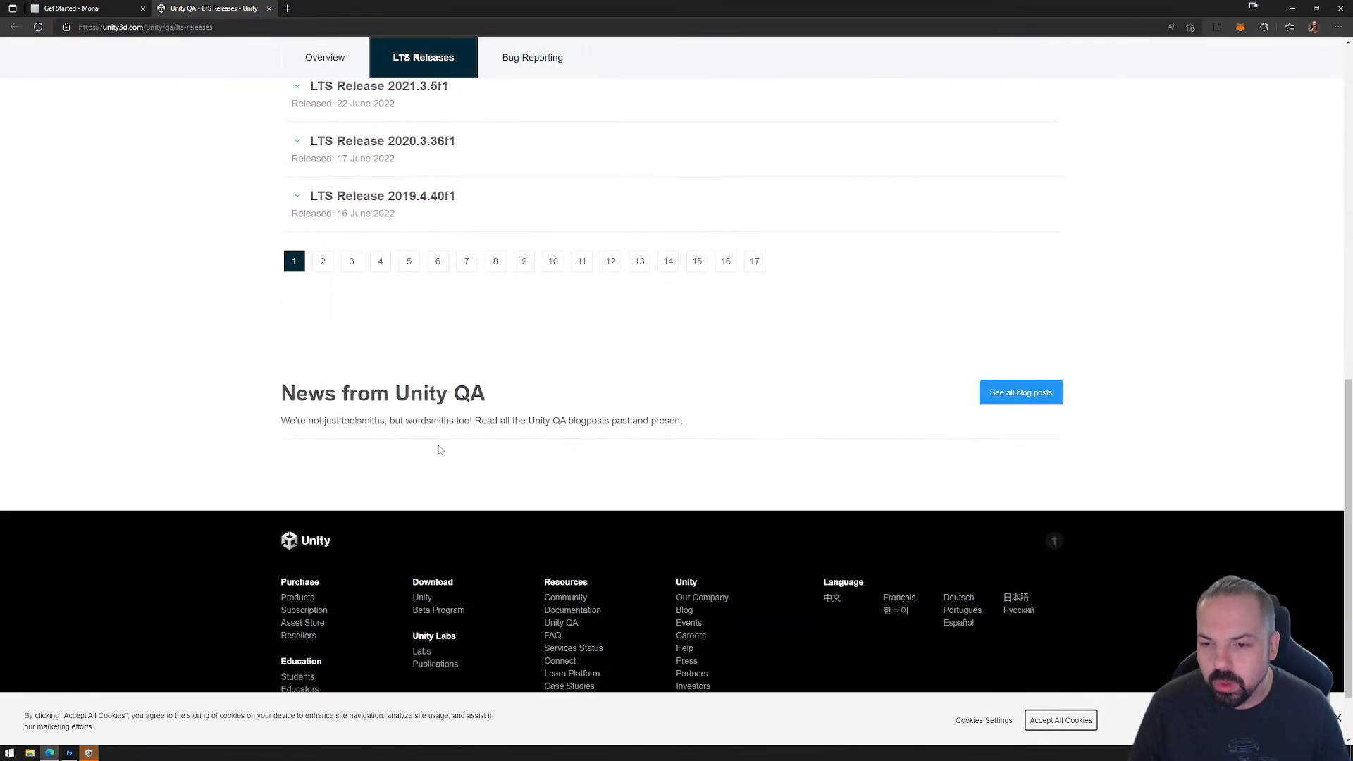
{"action": "left_click", "coordinate": [352, 258]}
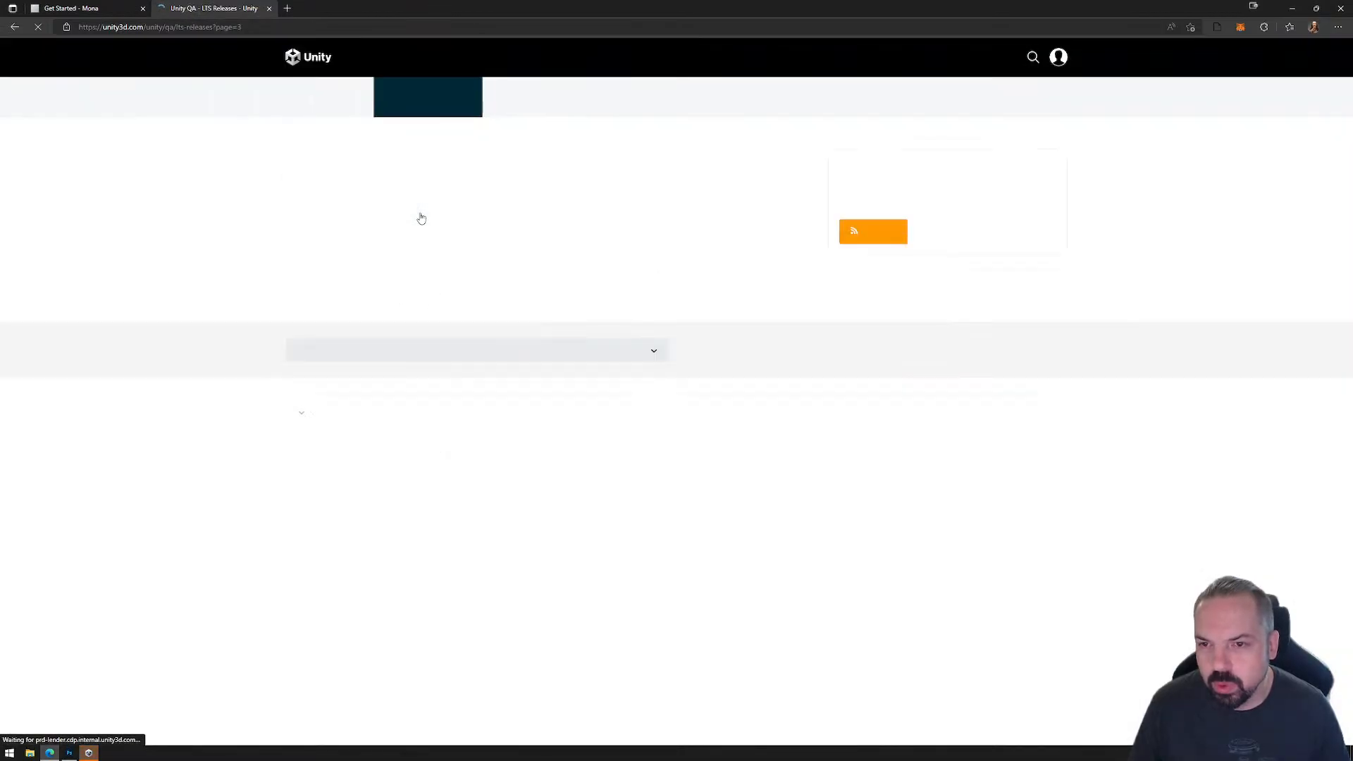
{"action": "left_click", "coordinate": [430, 377]}
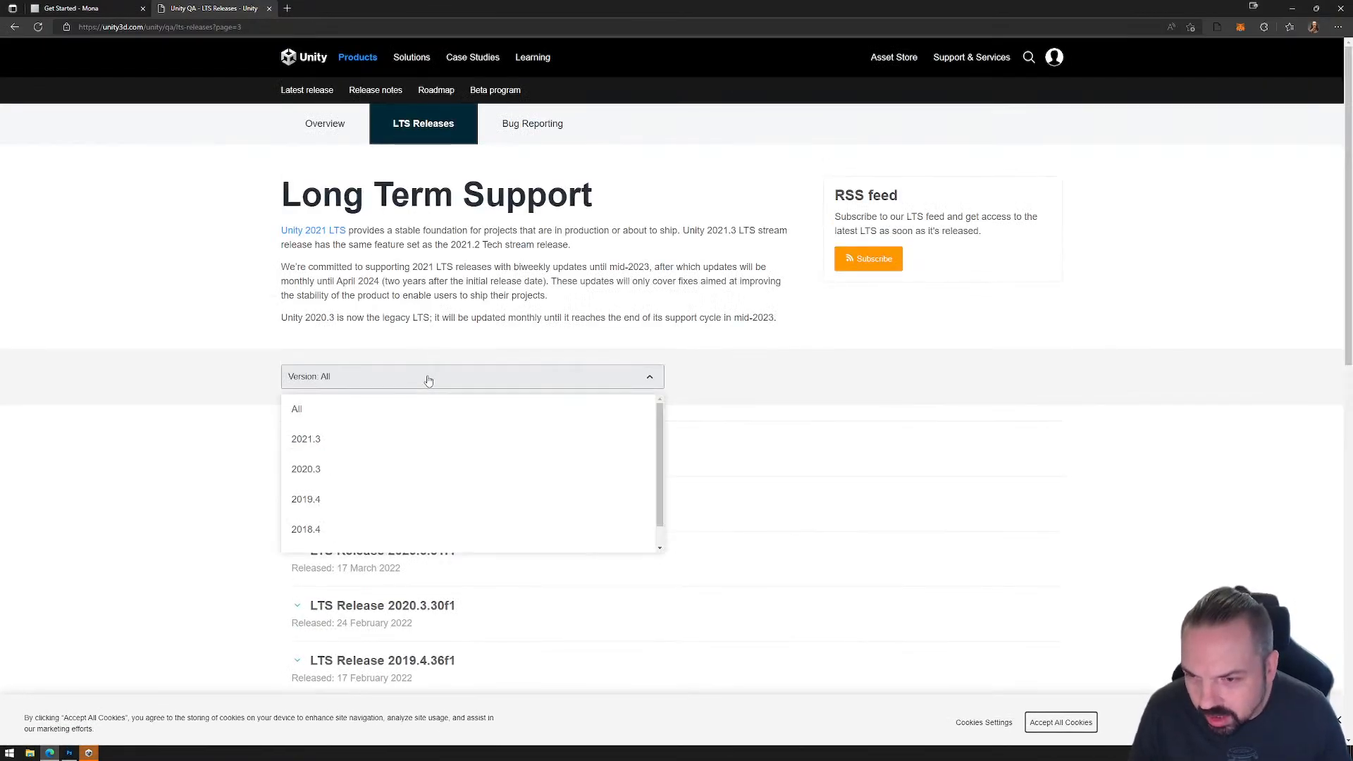
{"action": "left_click", "coordinate": [331, 471]}
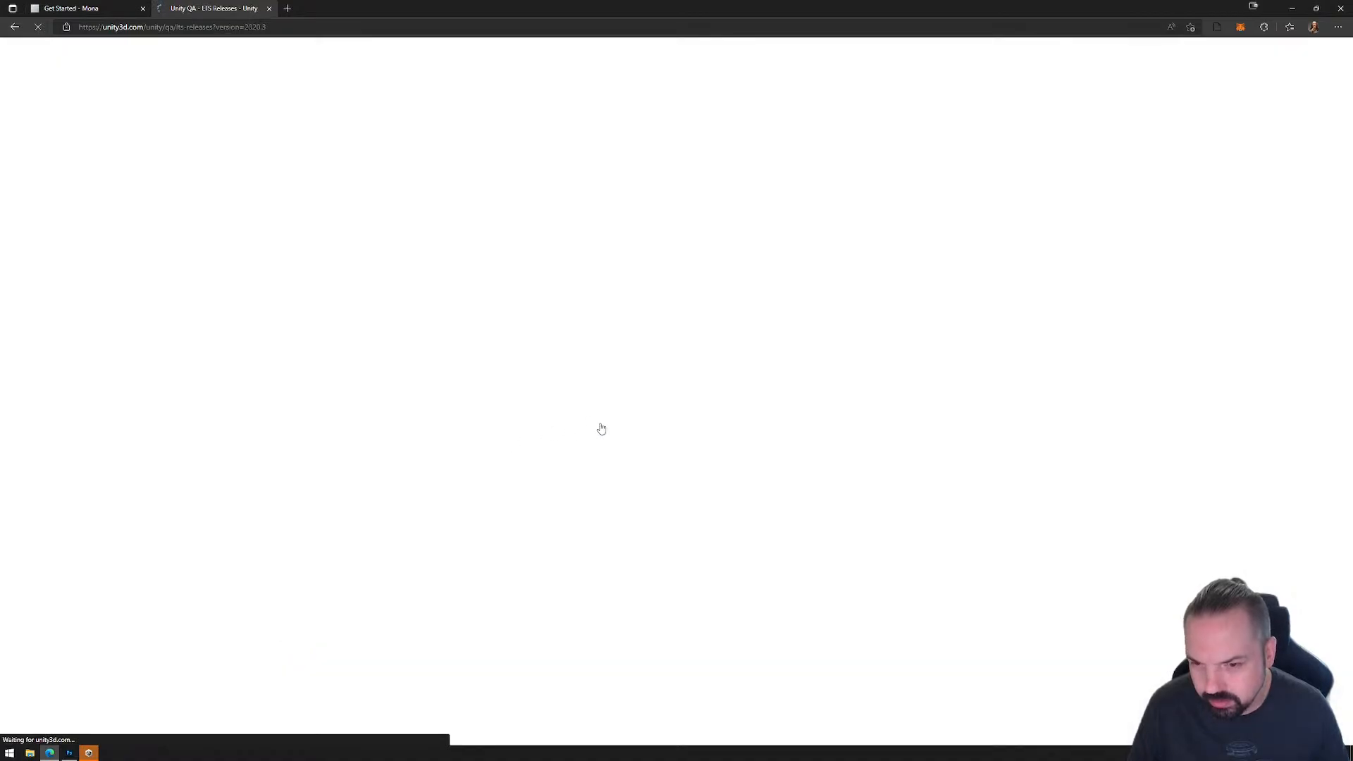
{"action": "scroll", "coordinate": [449, 414], "scroll_direction": "down", "scroll_amount": 10}
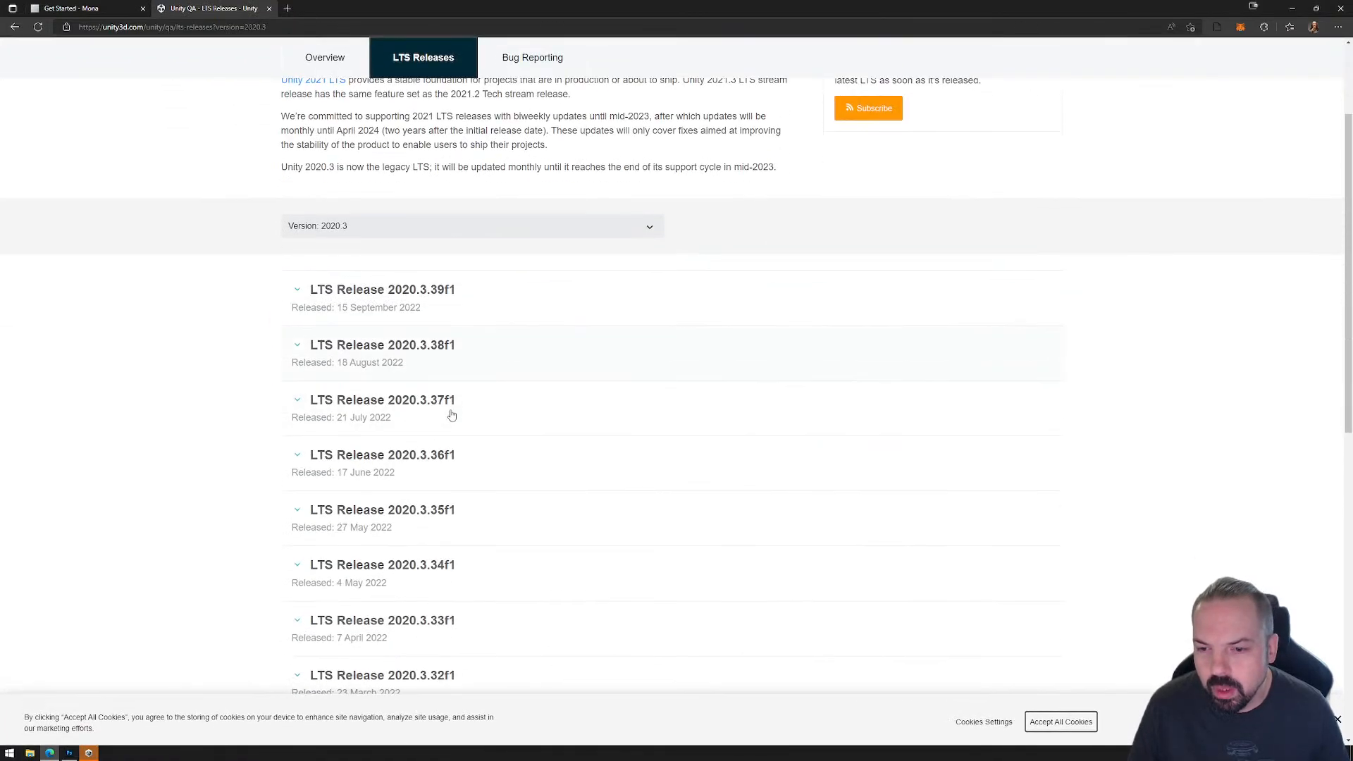
{"action": "left_click", "coordinate": [352, 258]}
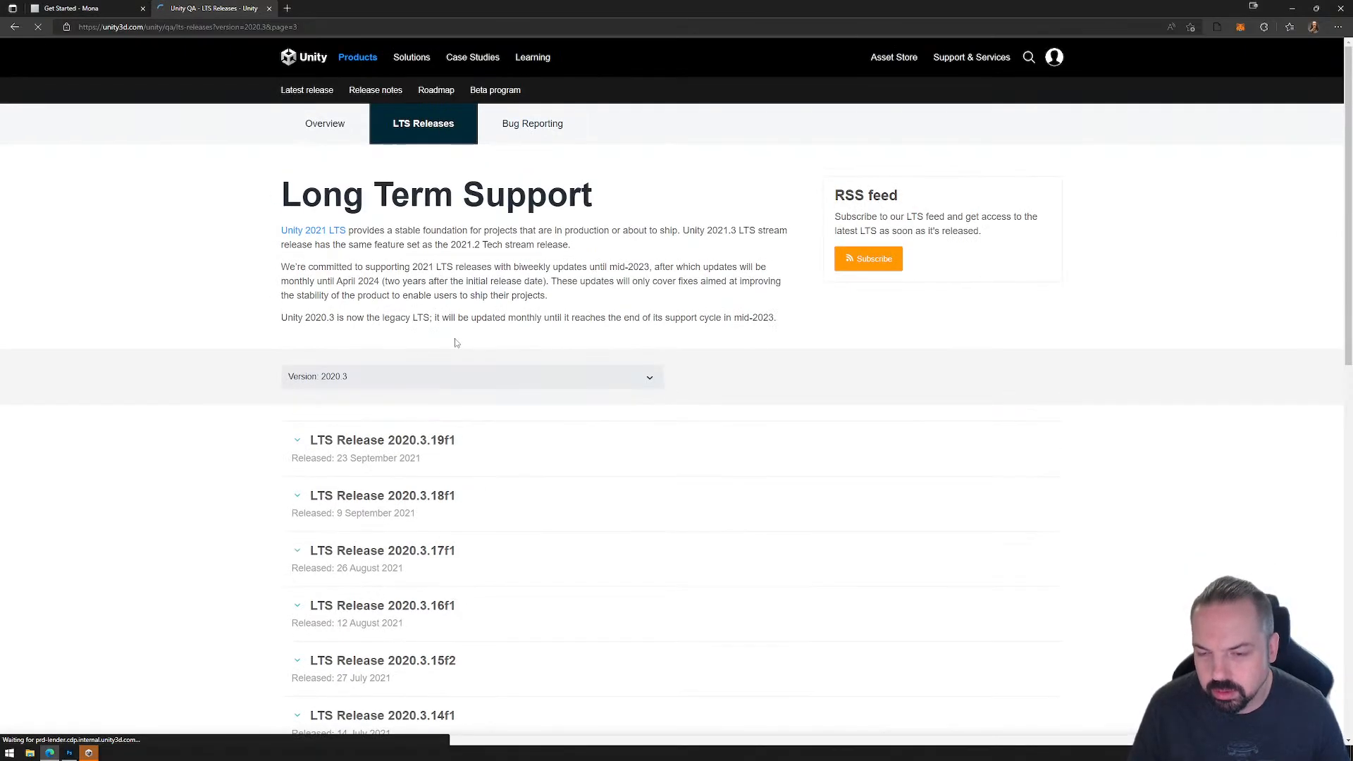
{"action": "scroll", "coordinate": [471, 351], "scroll_direction": "down", "scroll_amount": 3}
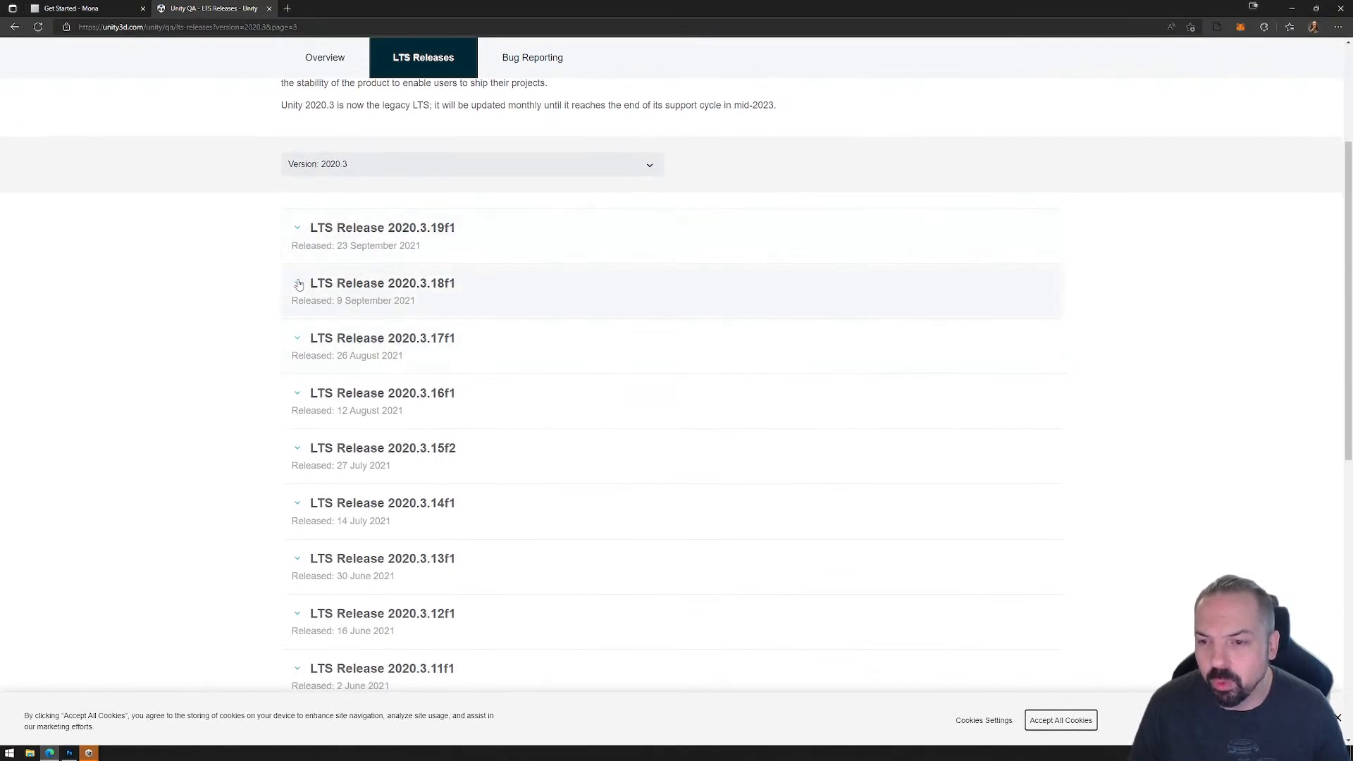
{"action": "left_click", "coordinate": [297, 285]}
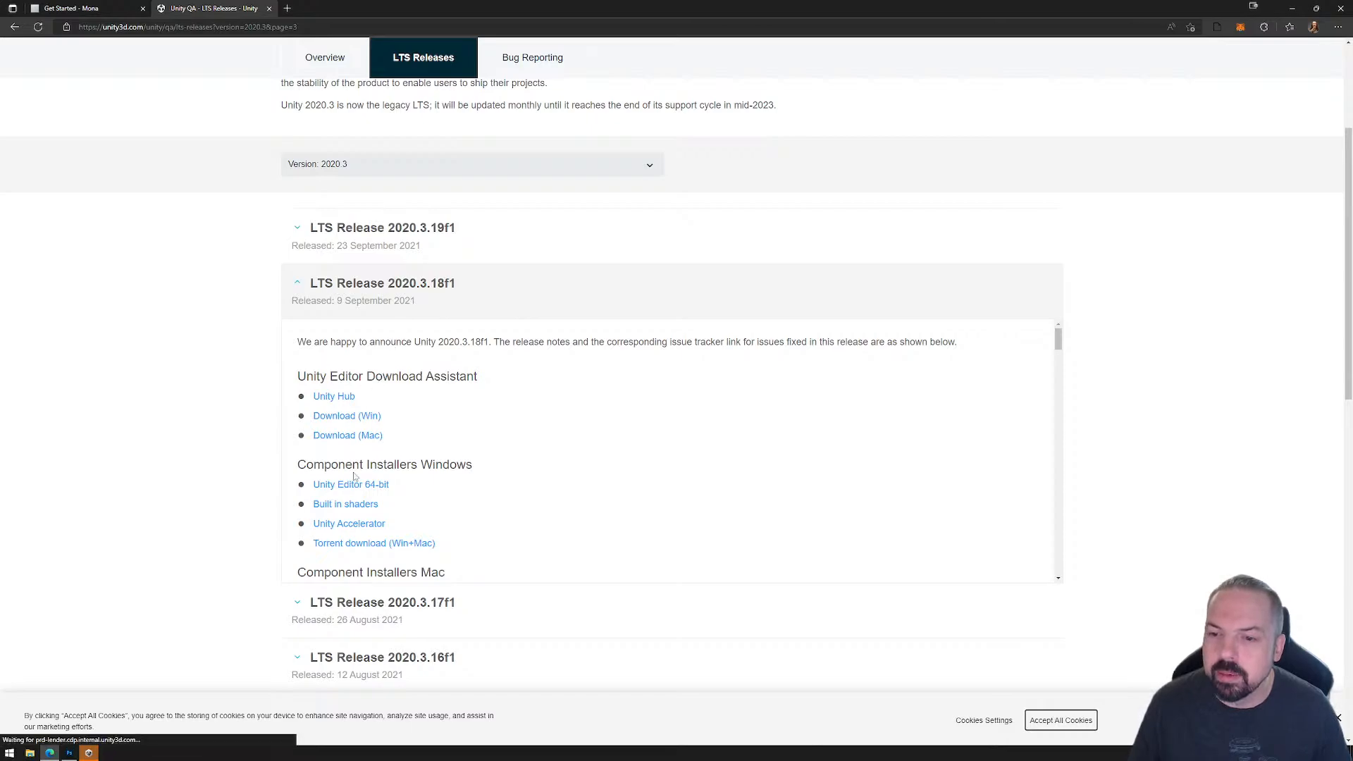
Step: Review the installed editors in Unity Hub and highlight the Build support for WebGL requirement in the Get Started guide
{"action": "left_click", "coordinate": [89, 753]}
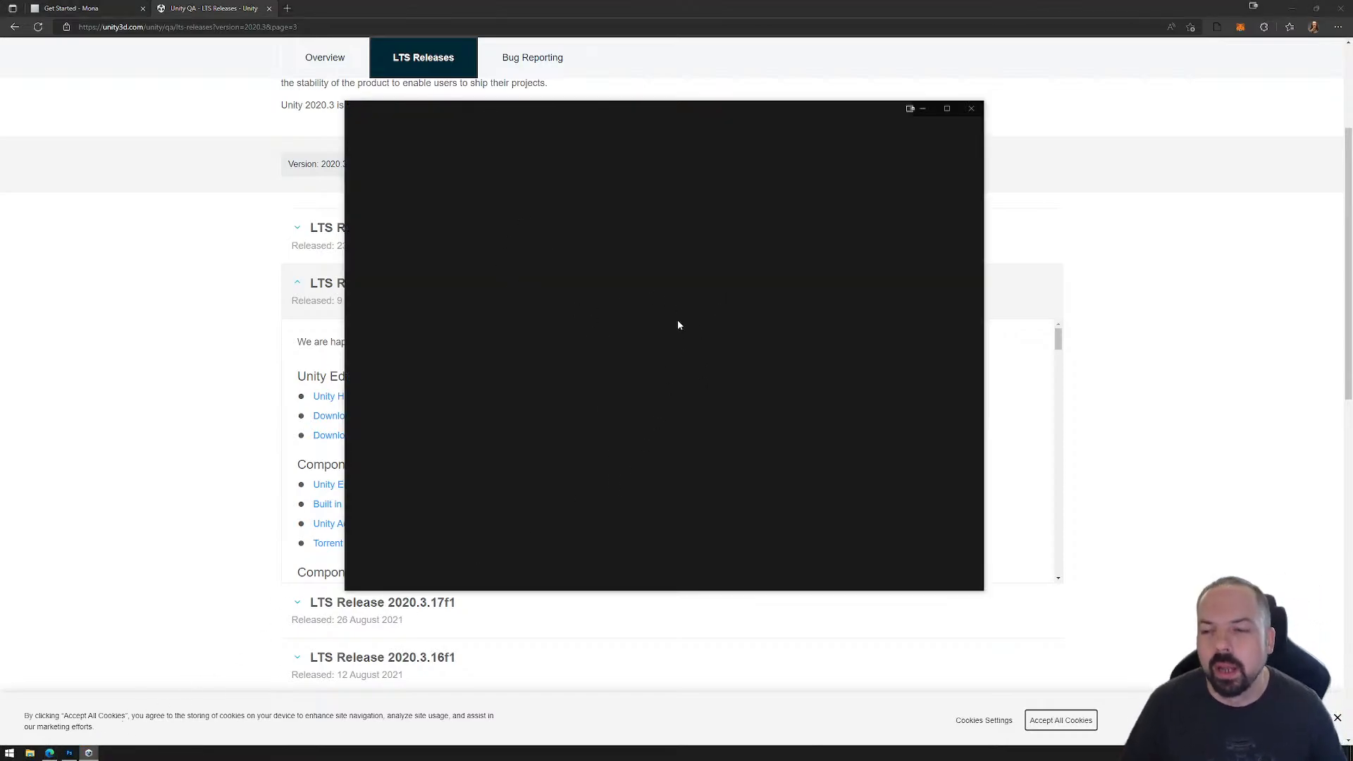
{"action": "left_click_drag", "start_coordinate": [664, 110], "coordinate": [765, 133]}
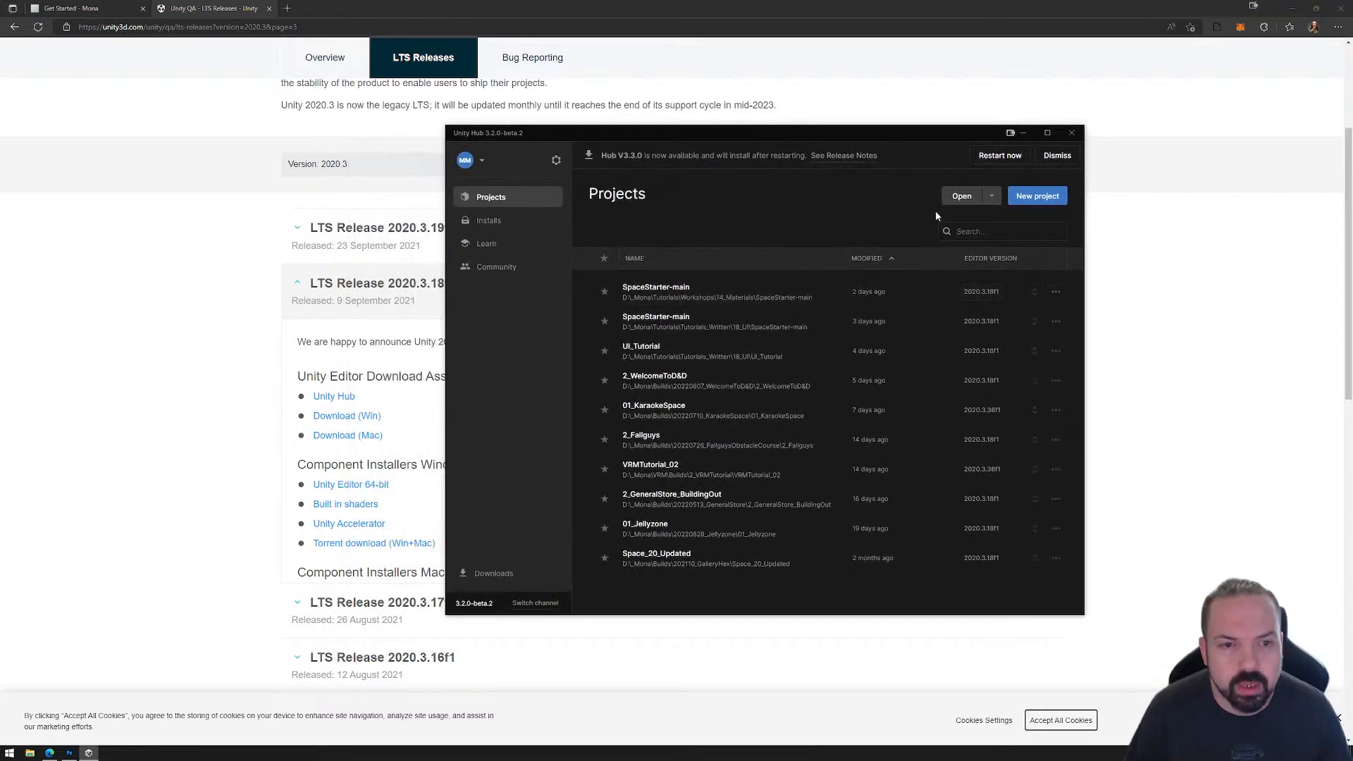
{"action": "left_click", "coordinate": [487, 221]}
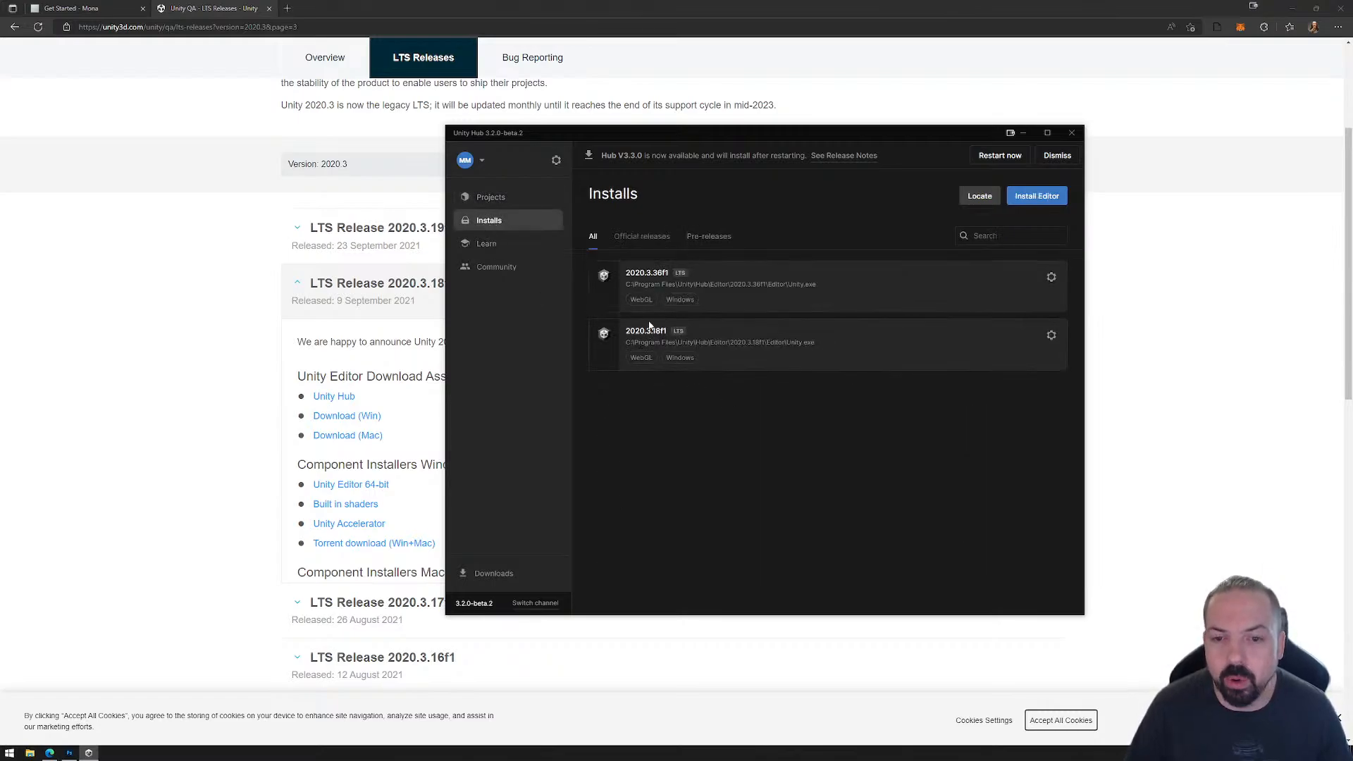
{"action": "left_click", "coordinate": [111, 7]}
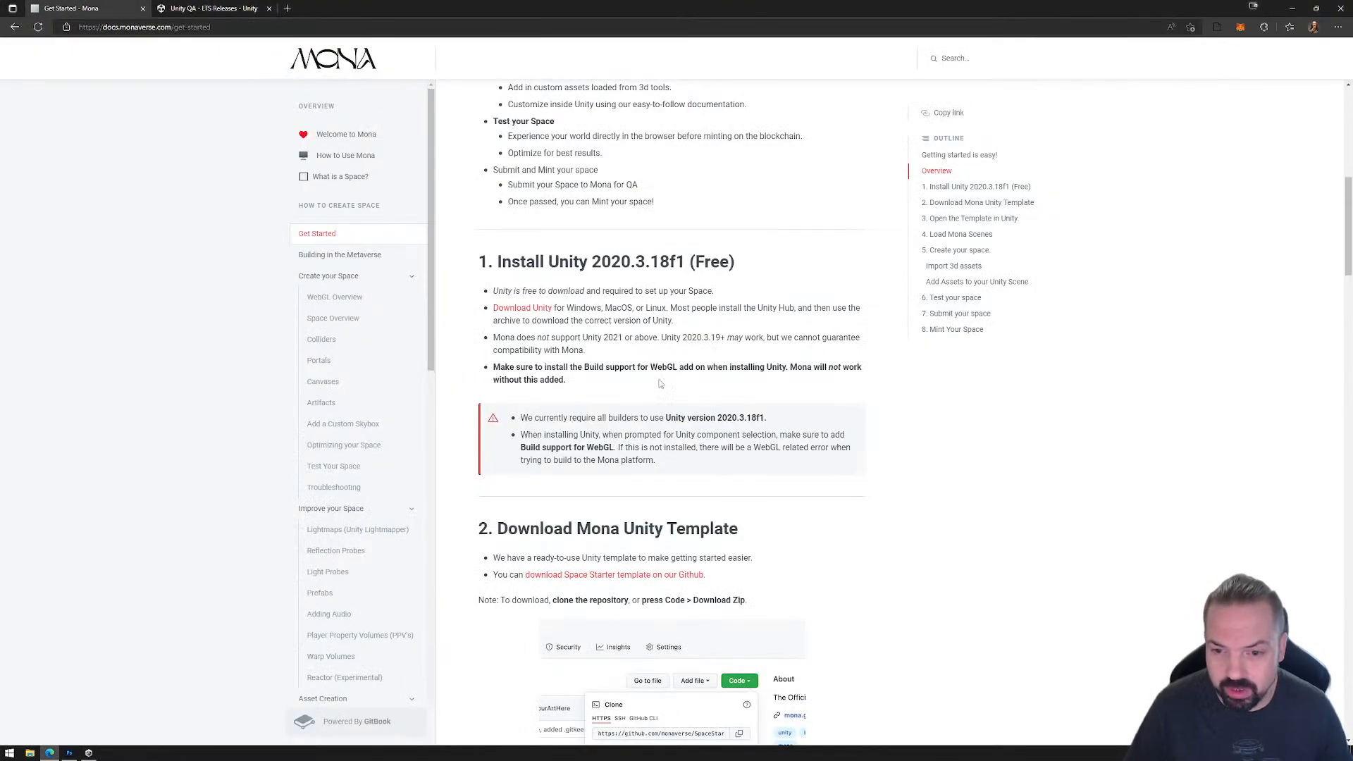
{"action": "left_click_drag", "start_coordinate": [623, 448], "coordinate": [521, 450]}
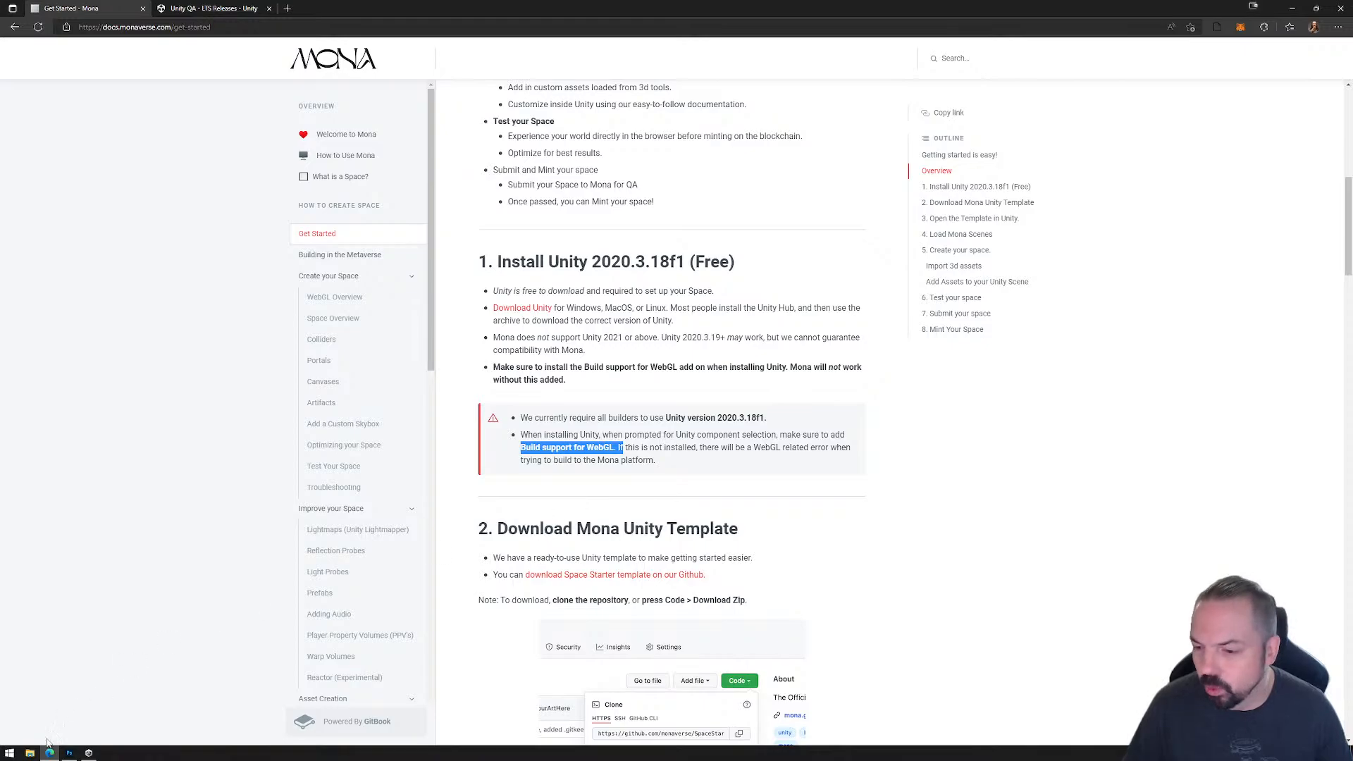
Step: Try selecting WebGL Build Support among the modules for installing Unity 2020.3.39f1 in Unity Hub, and back out without installing
{"action": "left_click", "coordinate": [89, 753]}
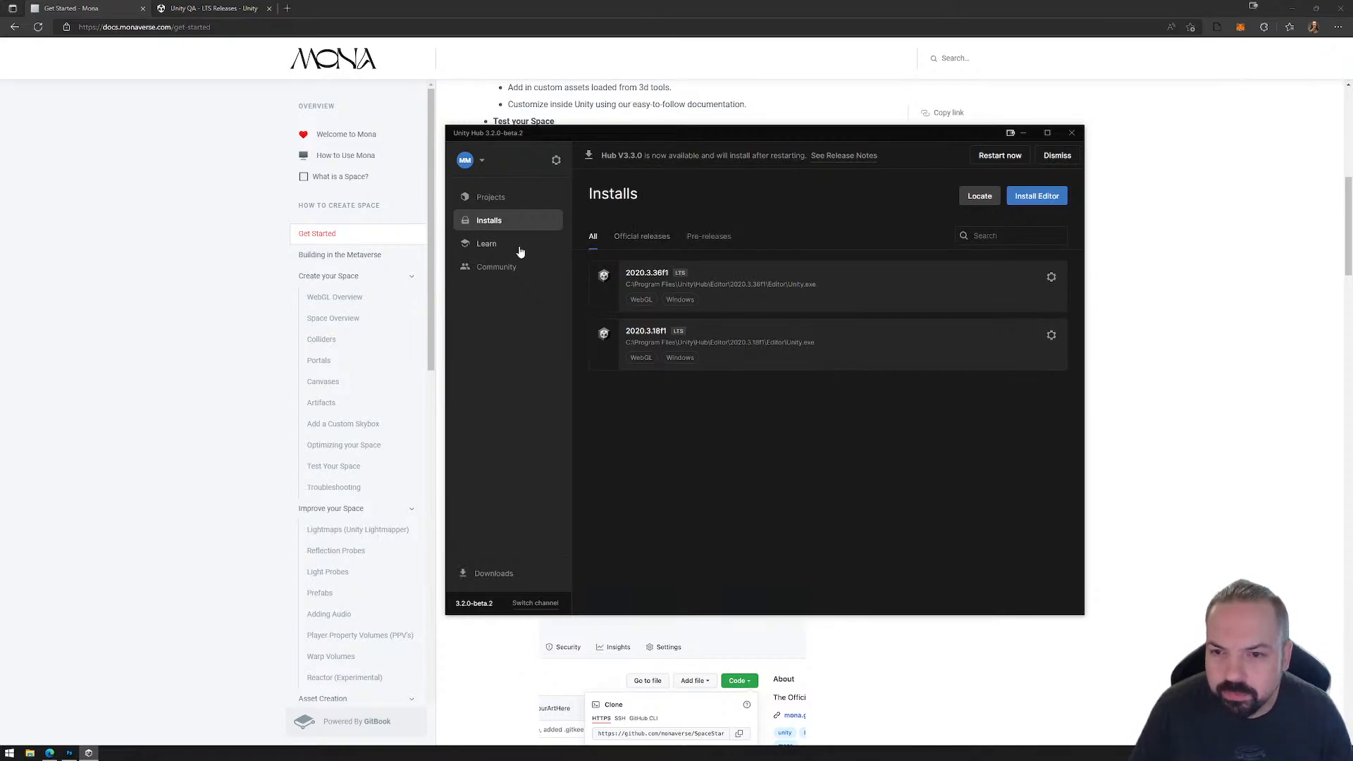
{"action": "left_click", "coordinate": [645, 239]}
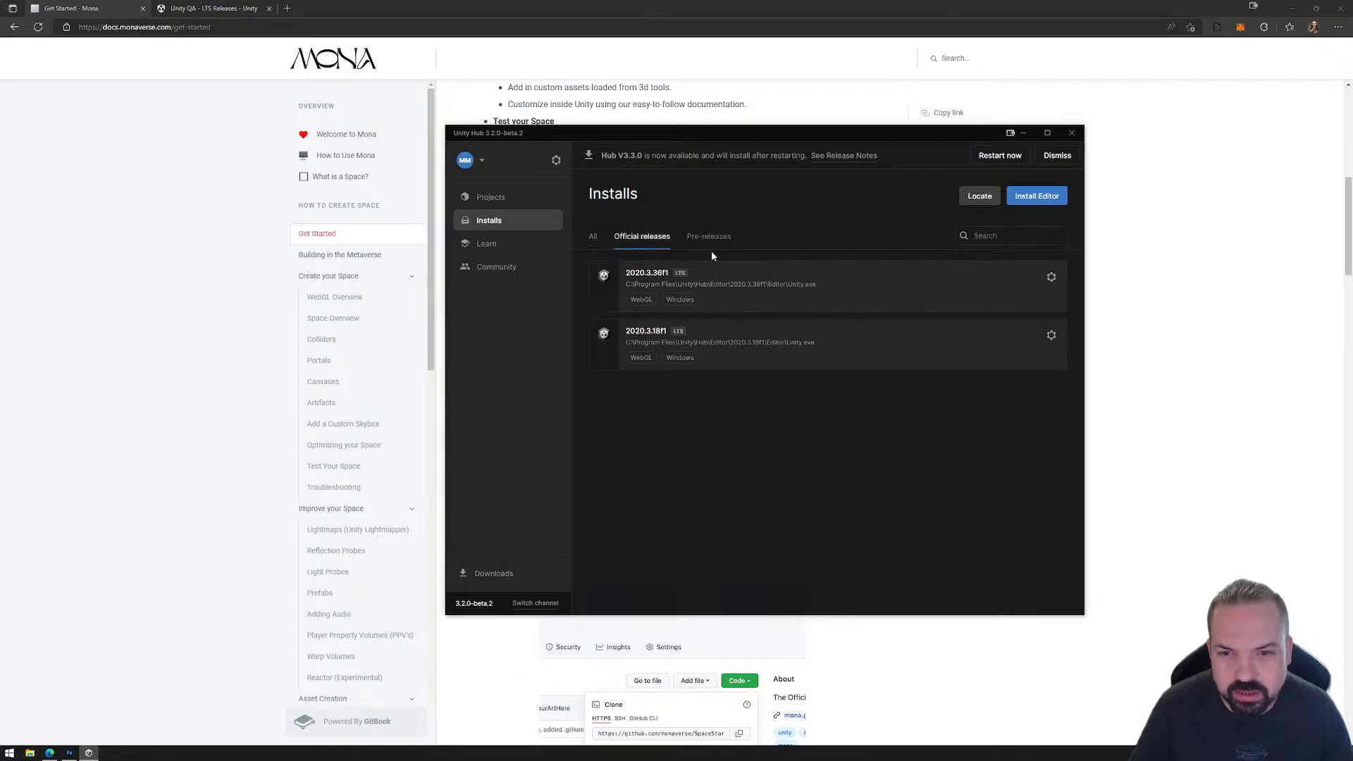
{"action": "left_click", "coordinate": [1032, 200]}
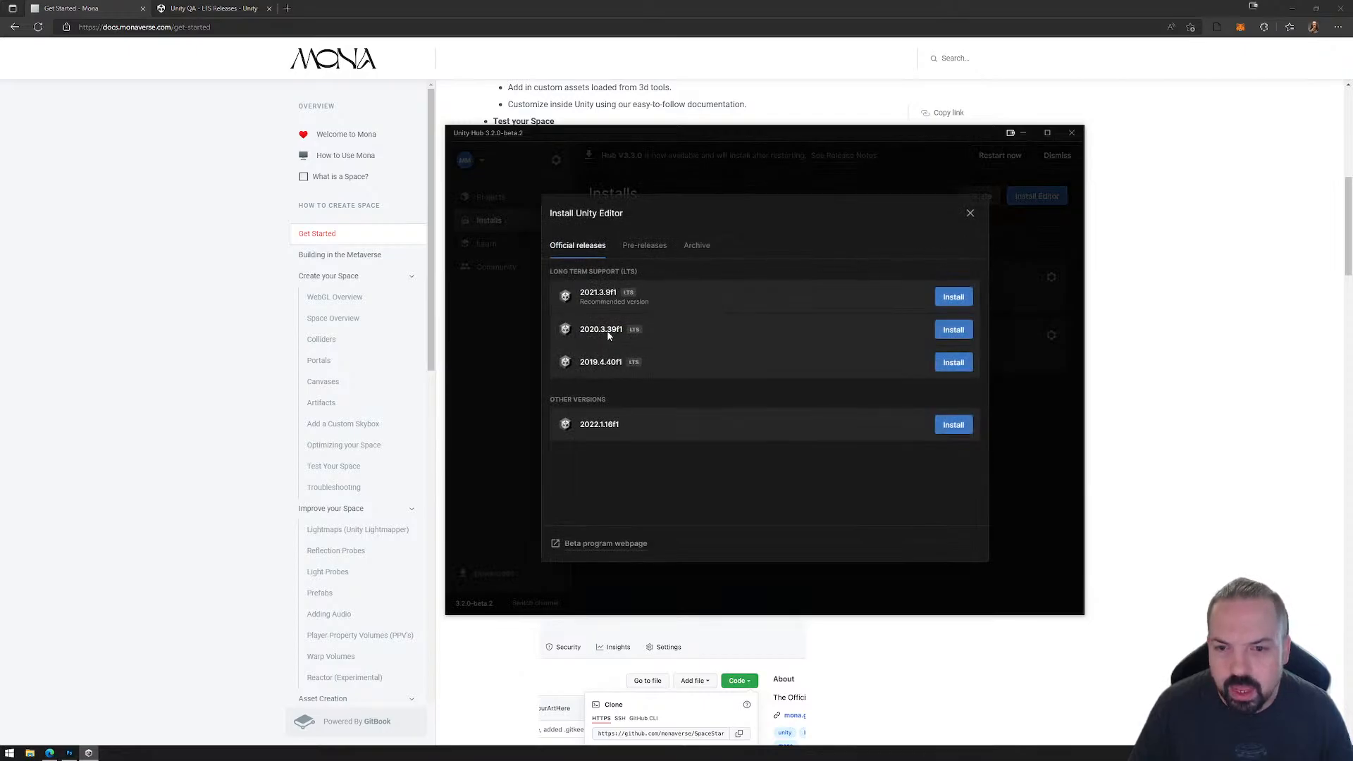
{"action": "left_click", "coordinate": [954, 330]}
{"action": "scroll", "coordinate": [651, 387], "scroll_direction": "down", "scroll_amount": 3}
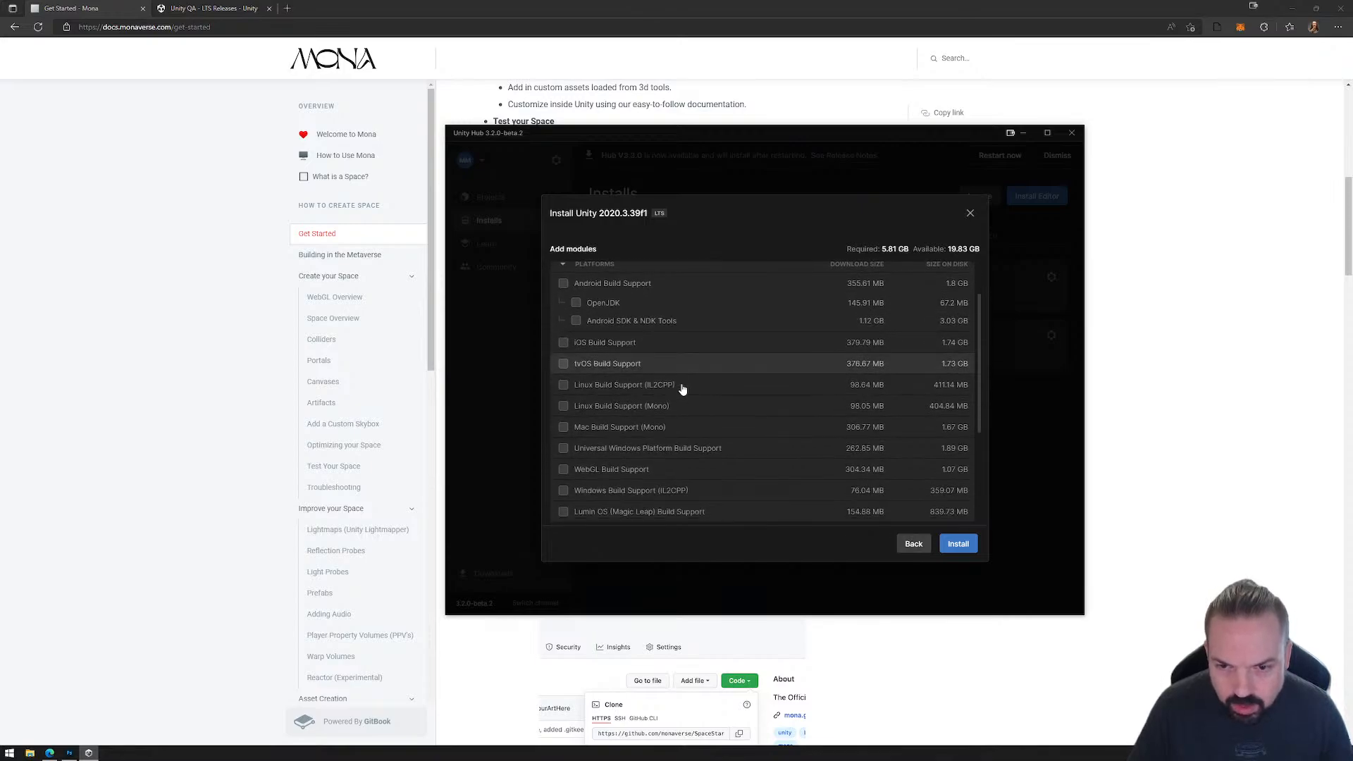
{"action": "scroll", "coordinate": [658, 362], "scroll_direction": "down", "scroll_amount": 3}
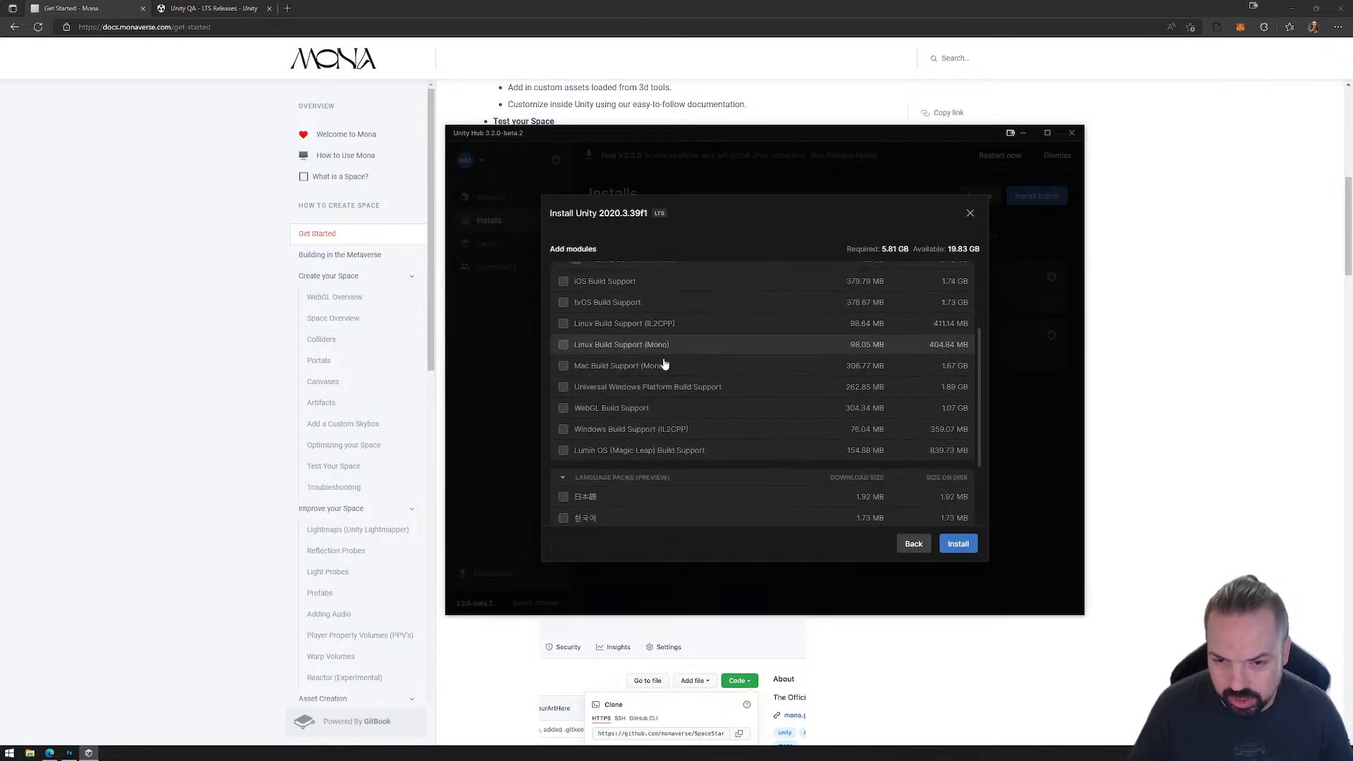
{"action": "scroll", "coordinate": [635, 393], "scroll_direction": "up", "scroll_amount": 3}
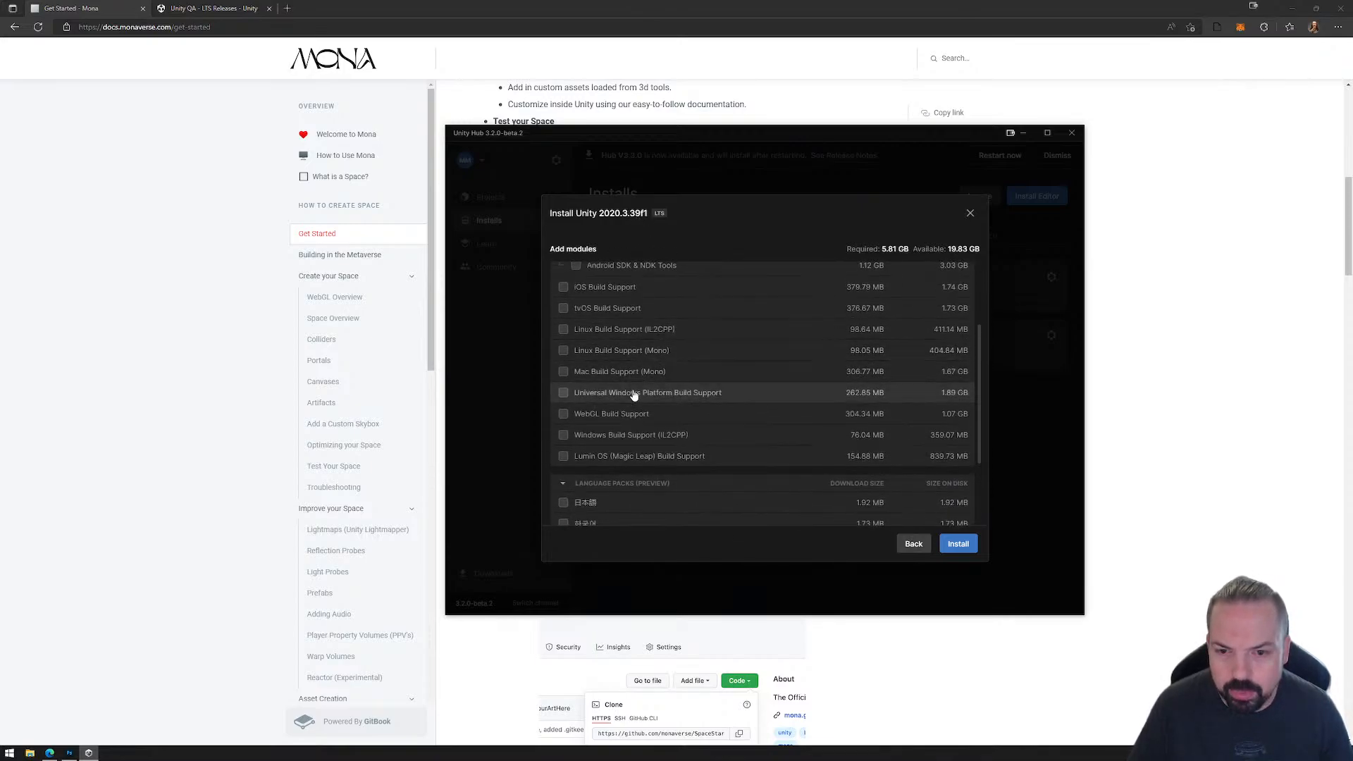
{"action": "left_click", "coordinate": [563, 415]}
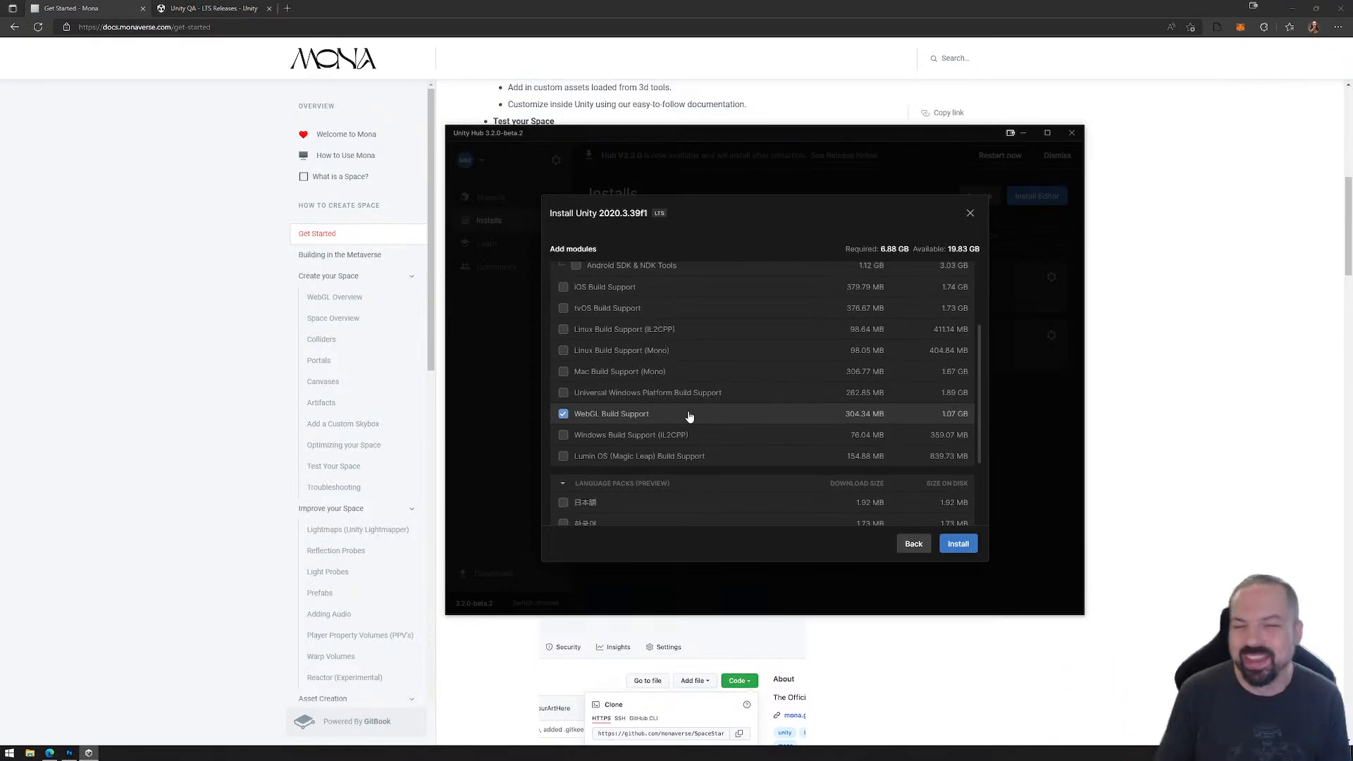
{"action": "left_click", "coordinate": [915, 546]}
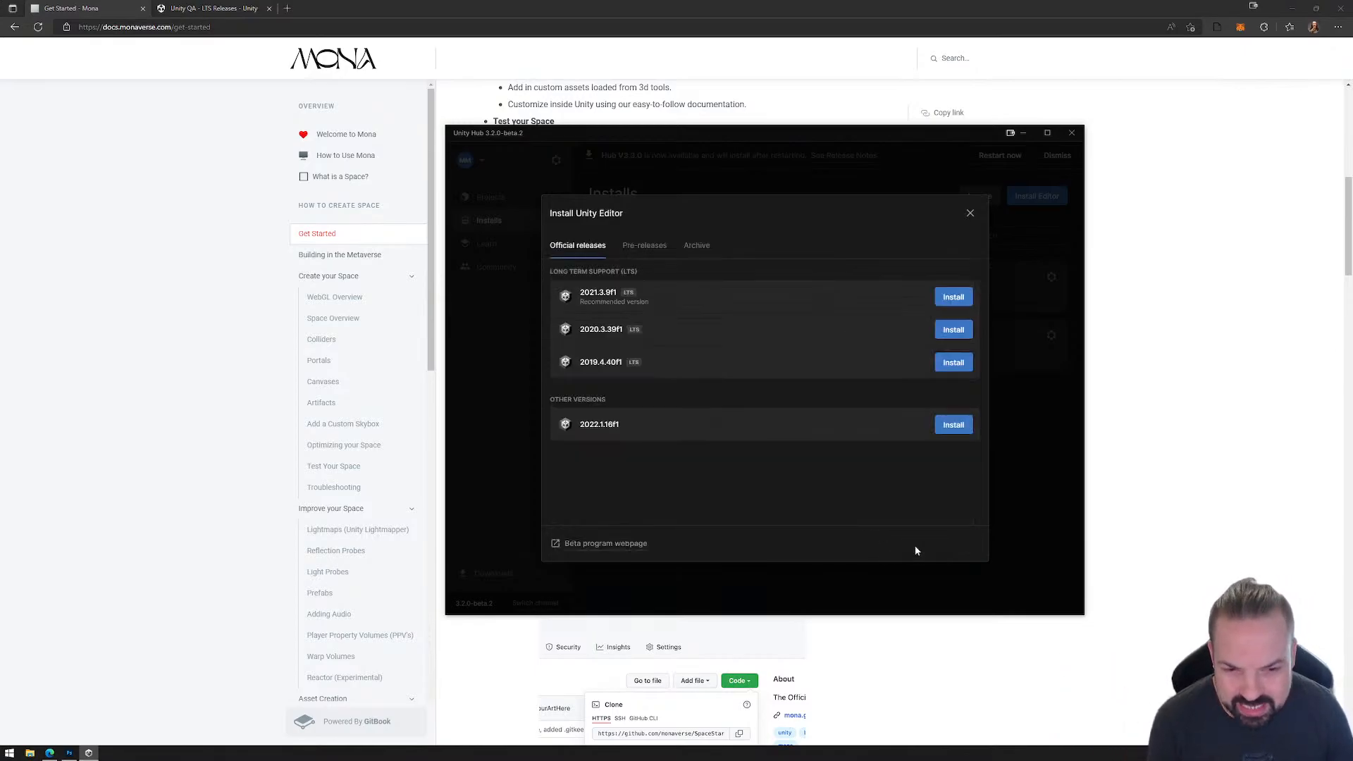
{"action": "left_click", "coordinate": [970, 214]}
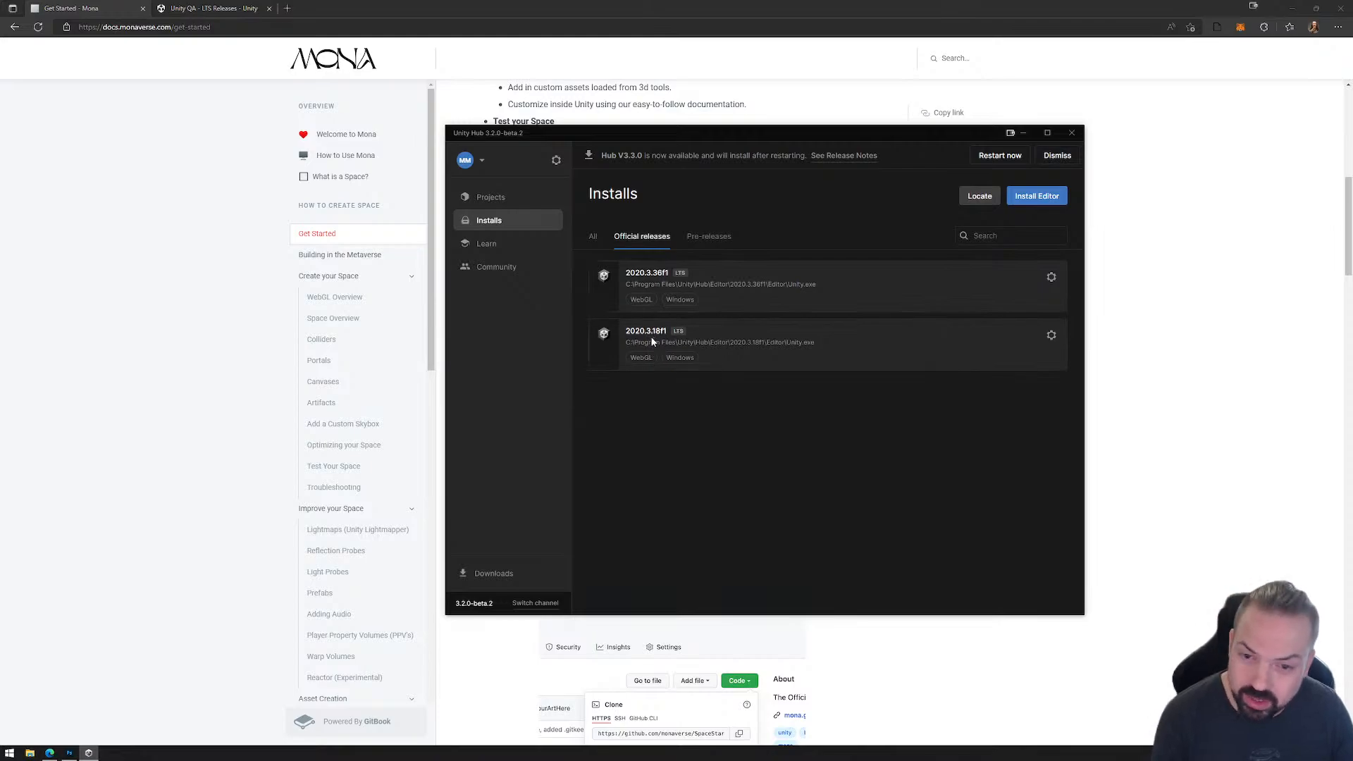
Step: Examine the available modules for the installed Unity 2020.3.18f1, view the project list and minimize Unity Hub
{"action": "left_click", "coordinate": [1051, 335]}
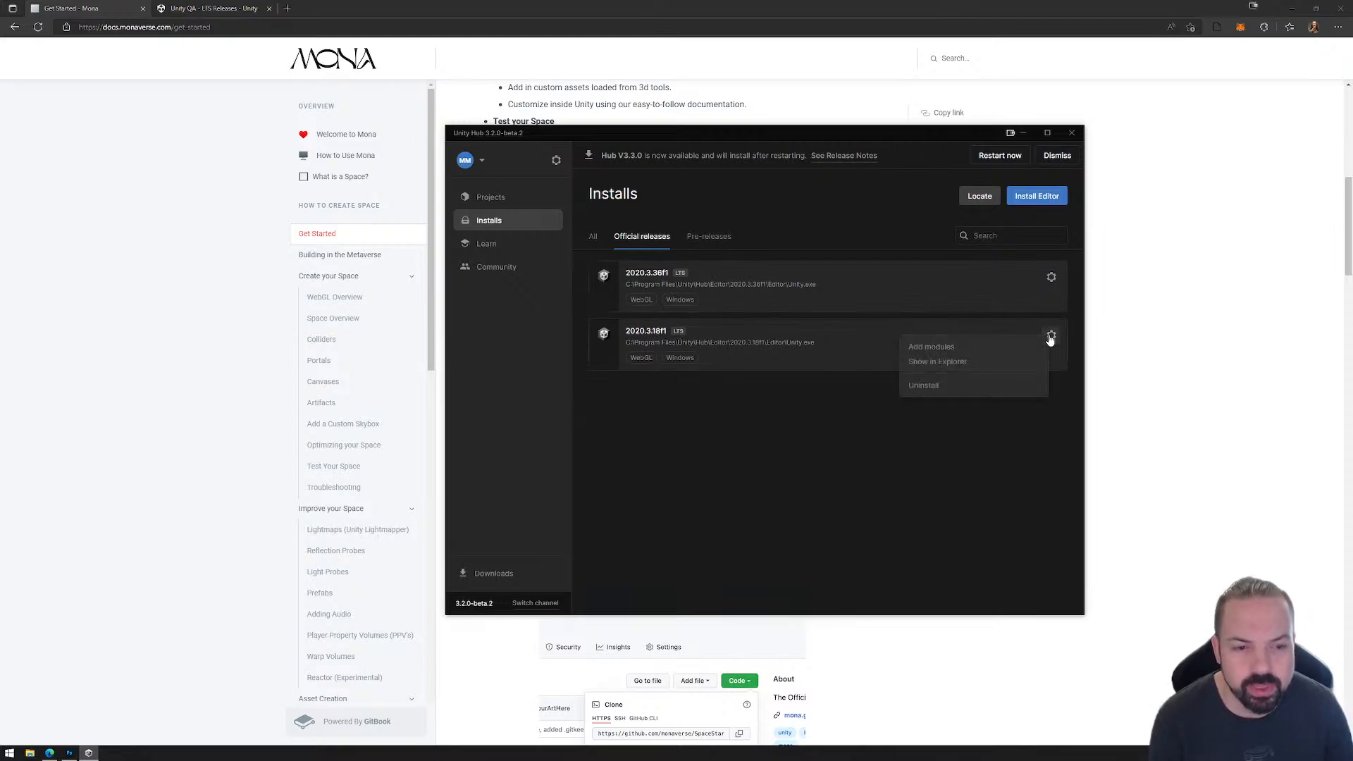
{"action": "left_click", "coordinate": [936, 348]}
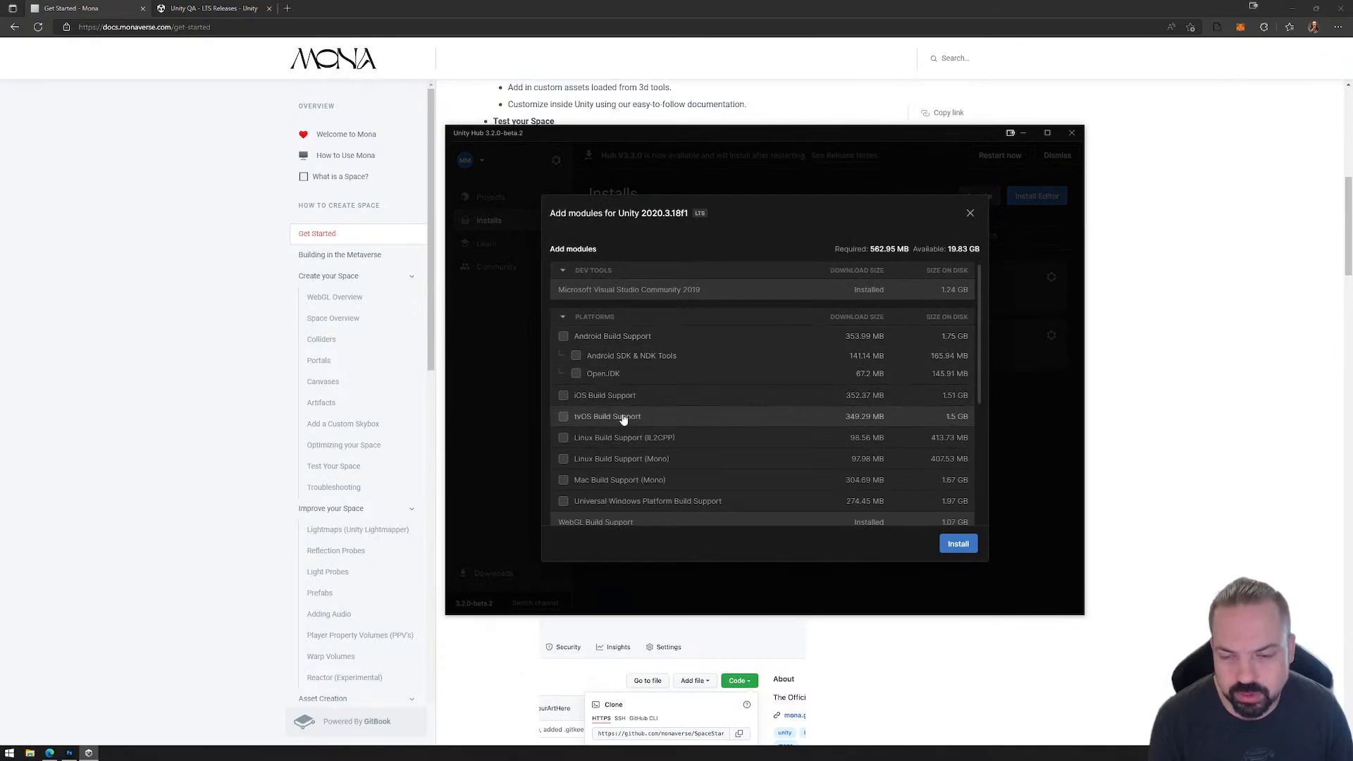
{"action": "scroll", "coordinate": [627, 419], "scroll_direction": "down", "scroll_amount": 5}
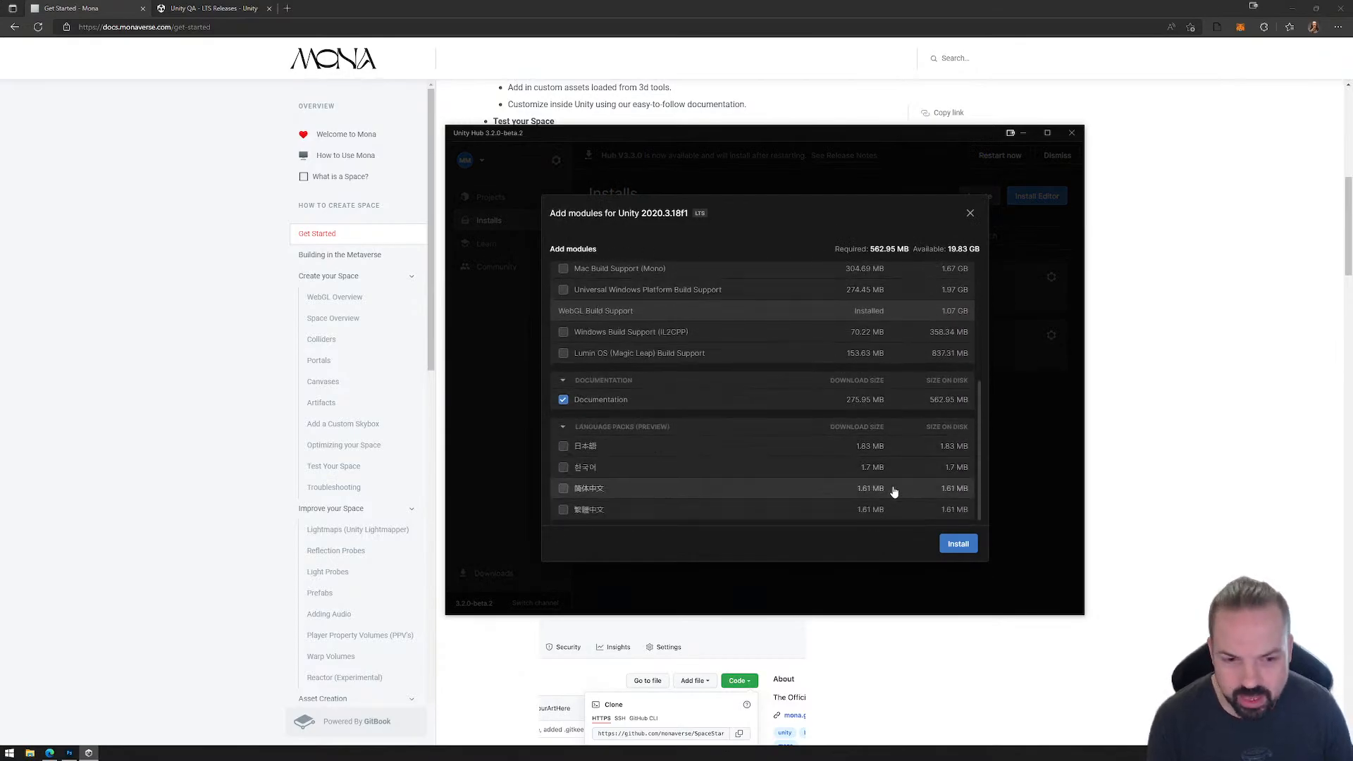
{"action": "left_click", "coordinate": [971, 214]}
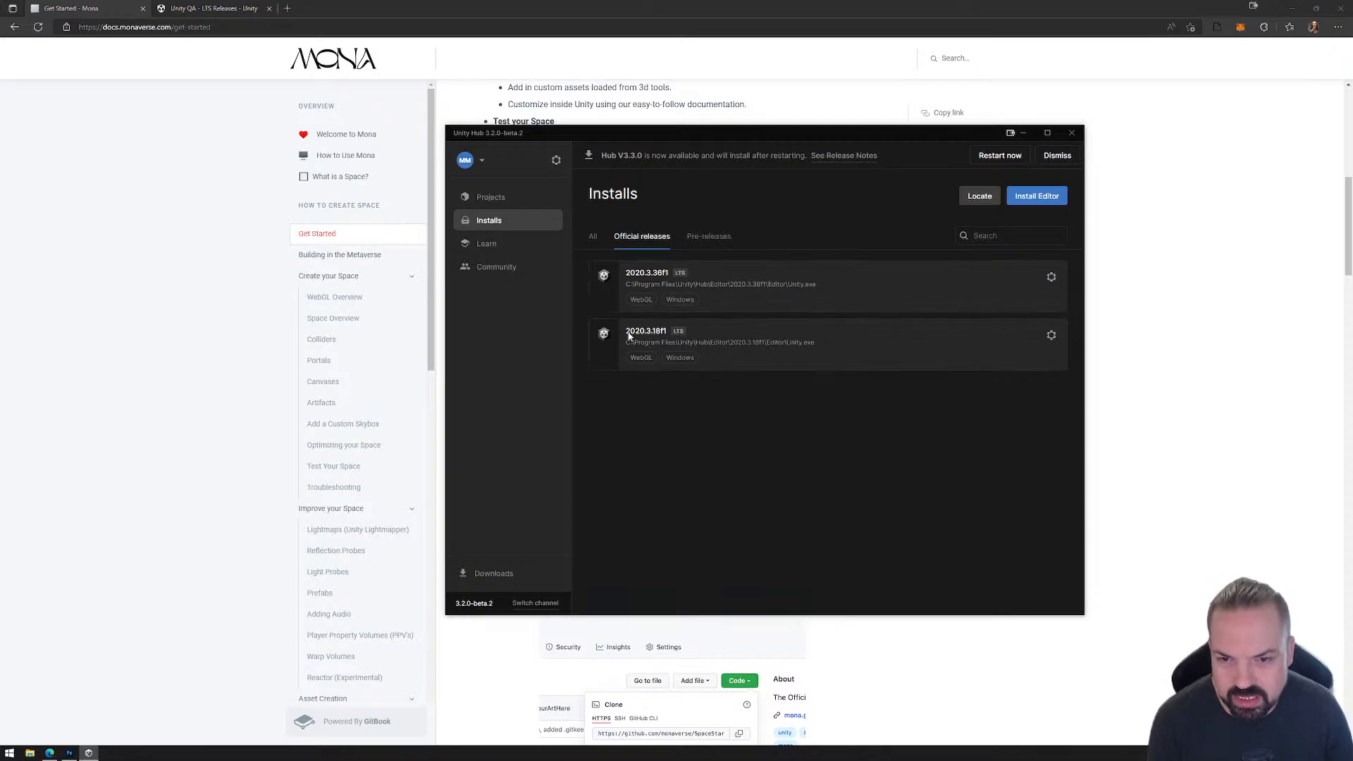
{"action": "left_click", "coordinate": [491, 199]}
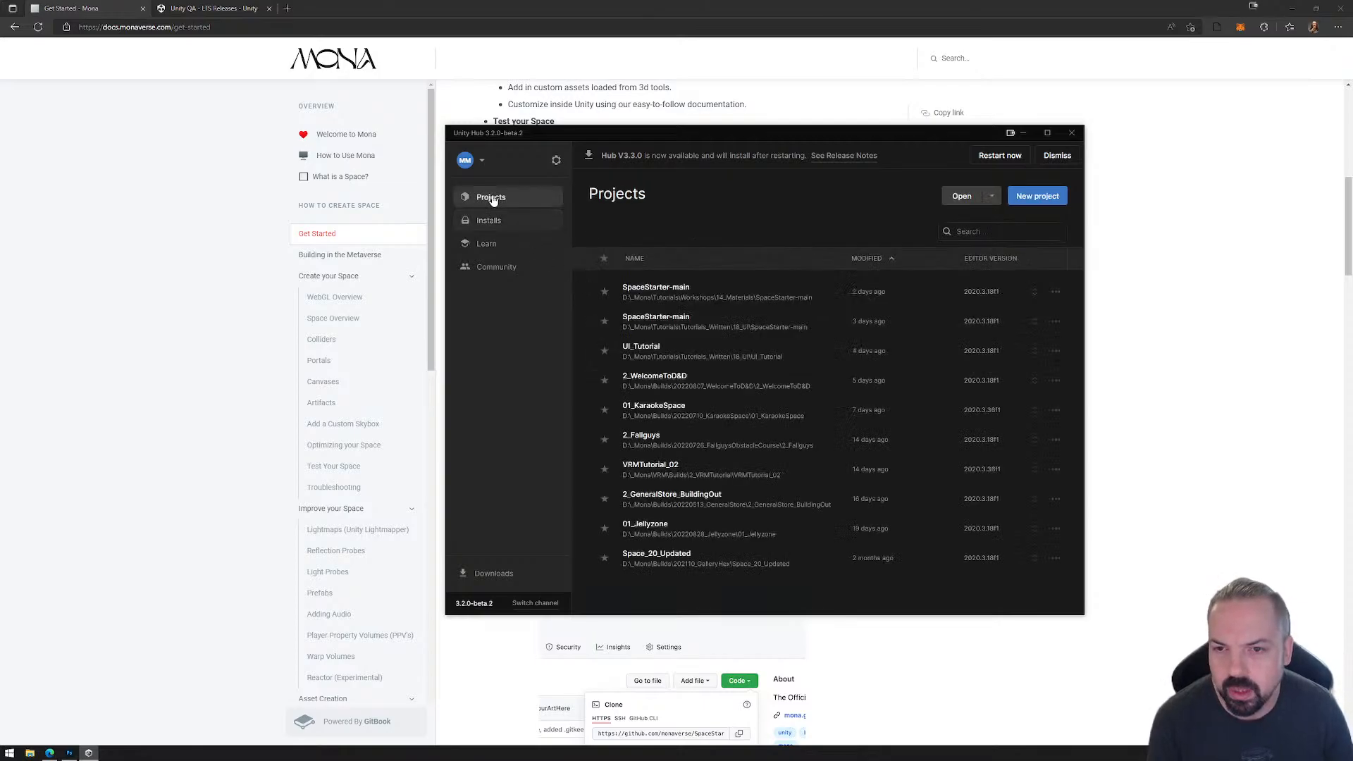
{"action": "left_click", "coordinate": [1023, 134]}
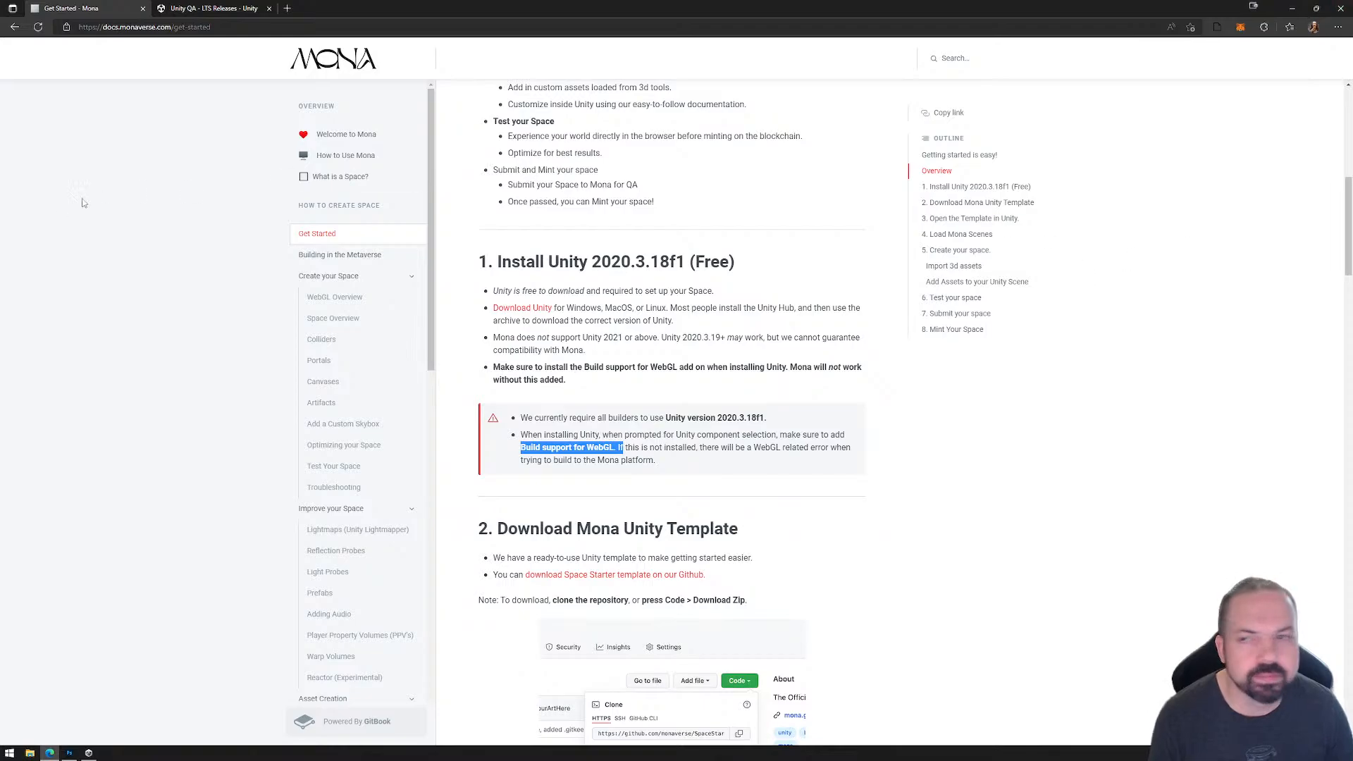
Step: Download the Space Starter template linked in the guide from GitHub as SpaceStarter-main.zip to the Desktop, replacing the existing file
{"action": "scroll", "coordinate": [626, 259], "scroll_direction": "down", "scroll_amount": 3}
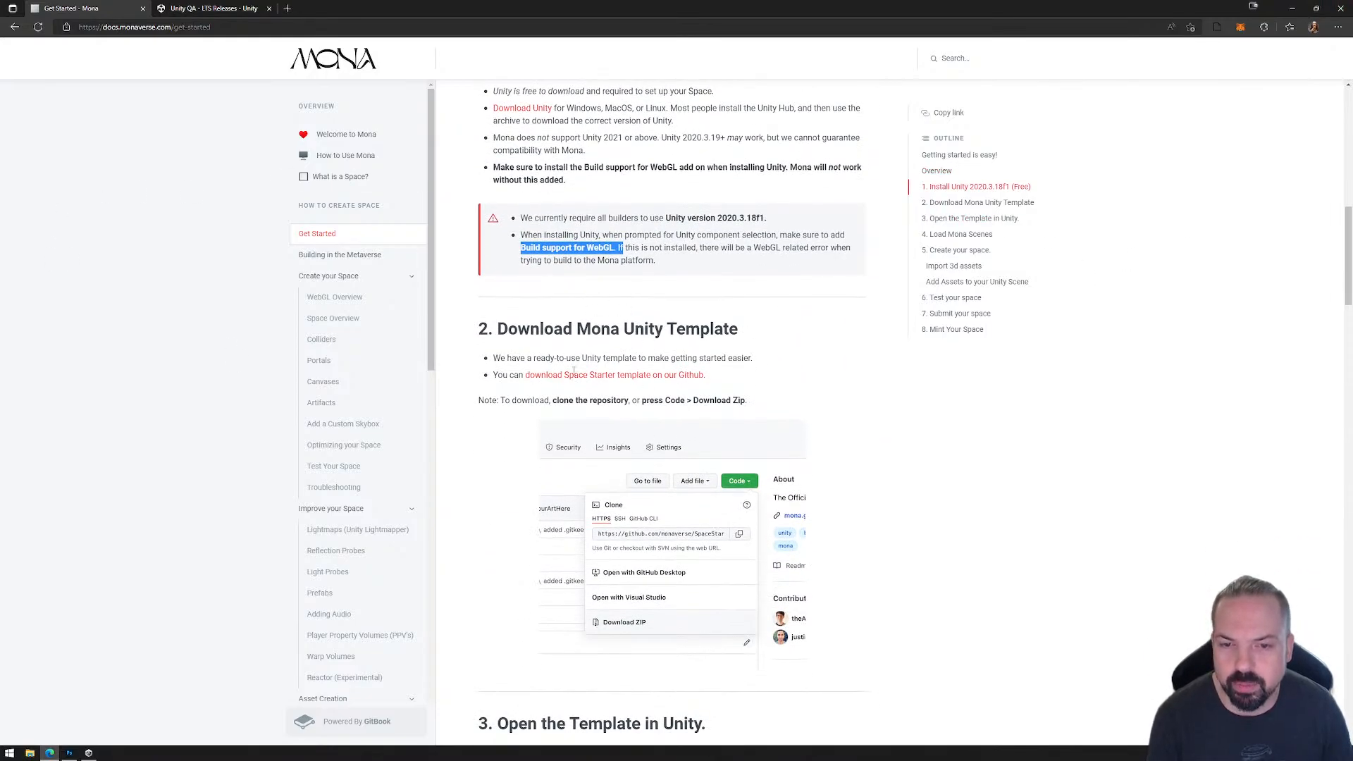
{"action": "left_click", "coordinate": [589, 375]}
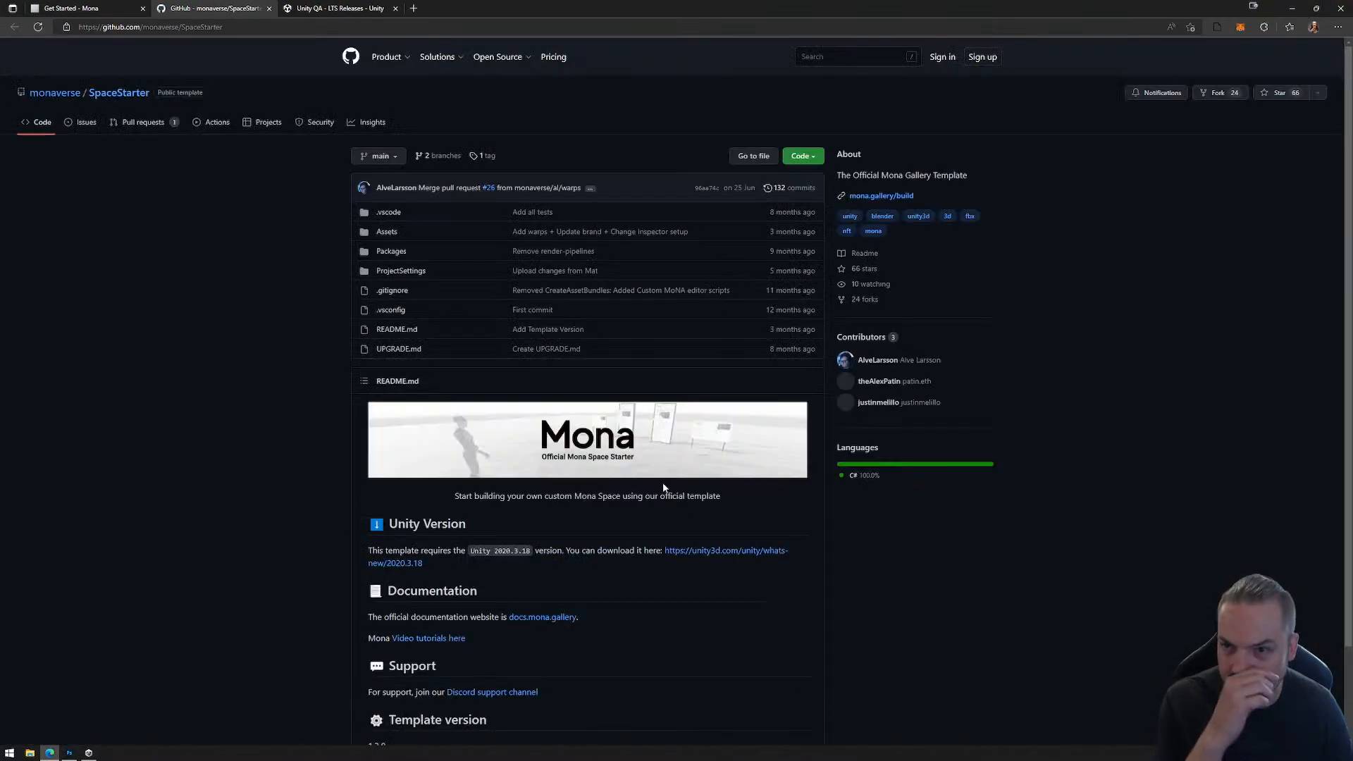
{"action": "left_click", "coordinate": [809, 157]}
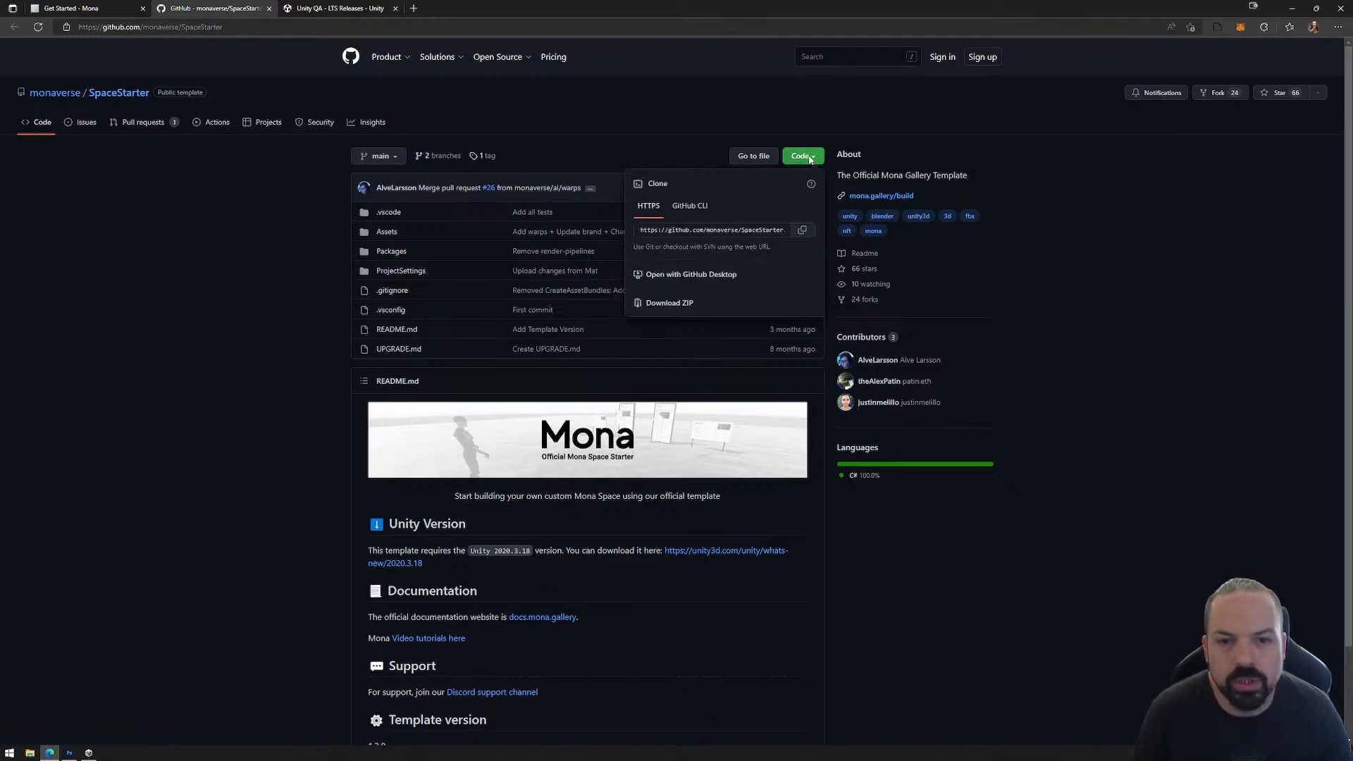
{"action": "left_click", "coordinate": [680, 304]}
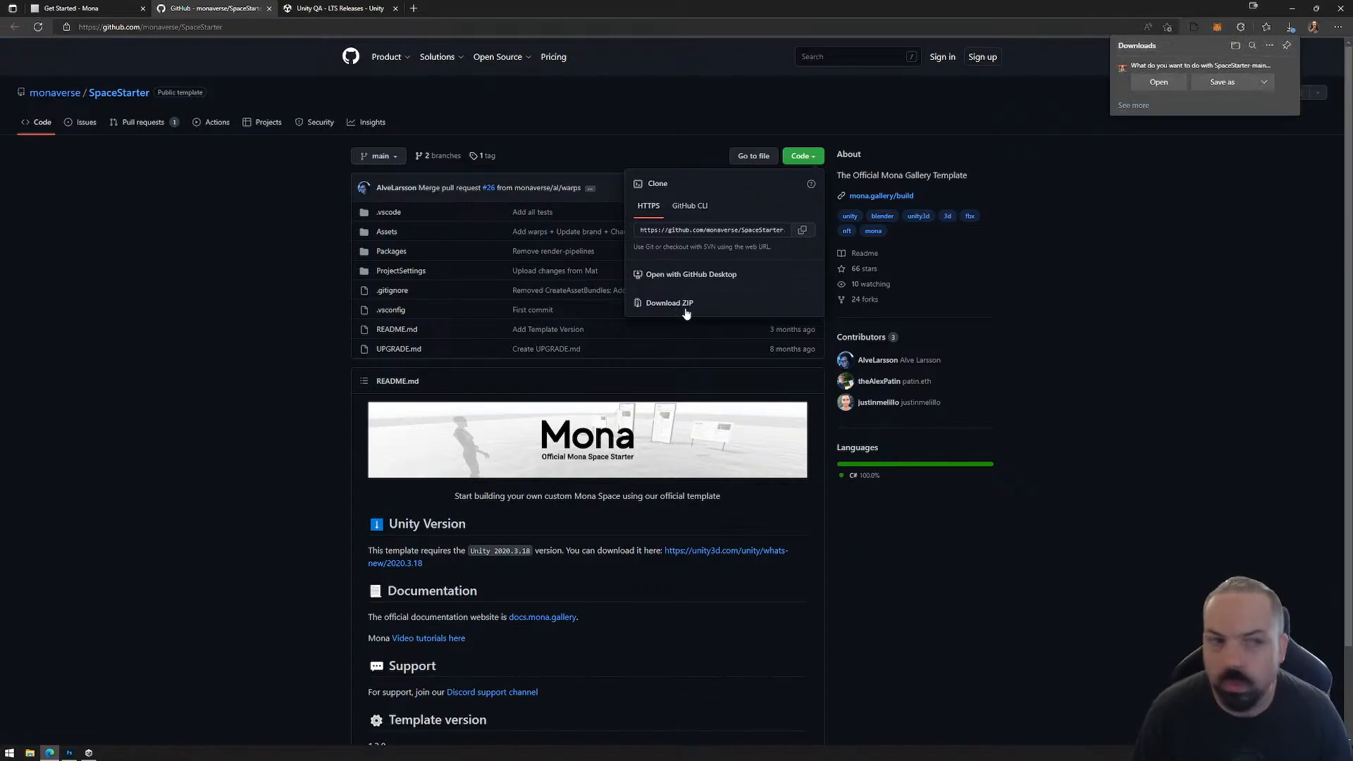
{"action": "left_click", "coordinate": [1222, 82]}
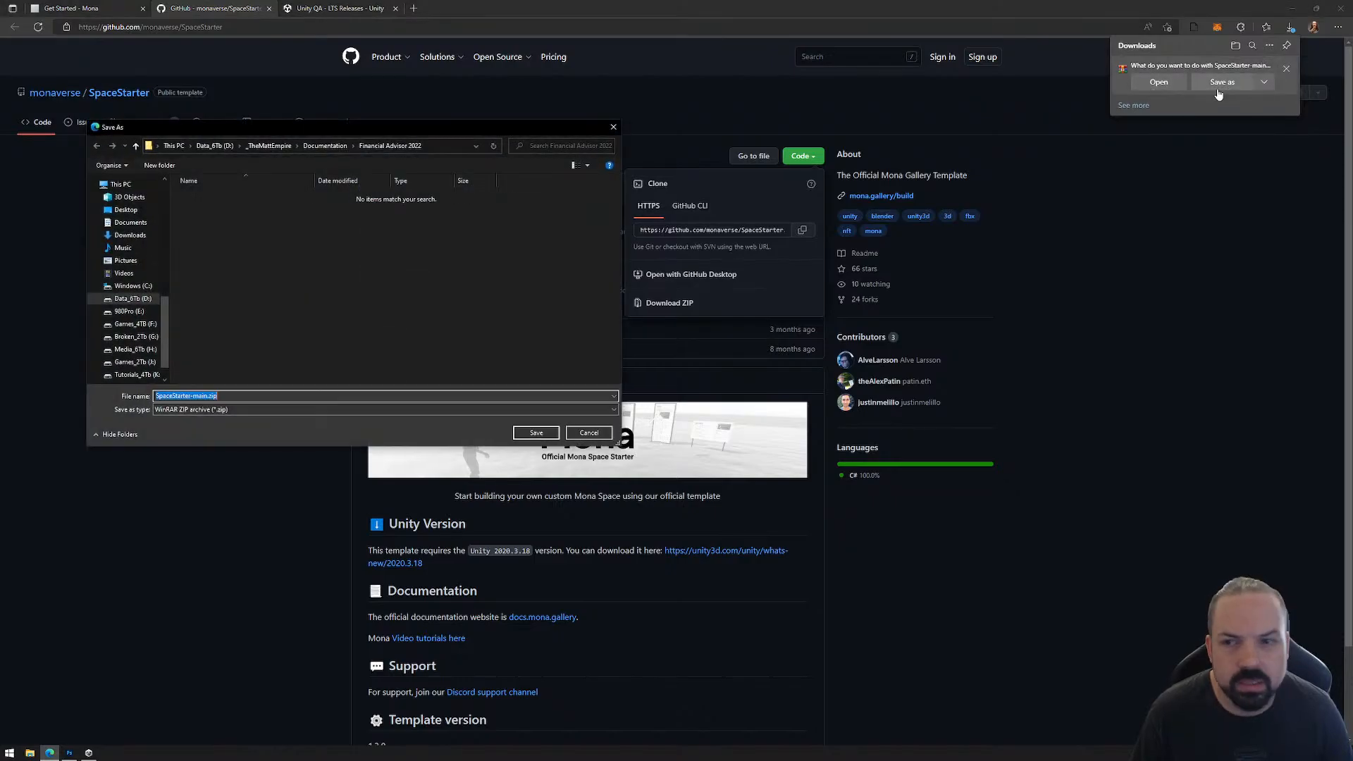
{"action": "left_click", "coordinate": [126, 209]}
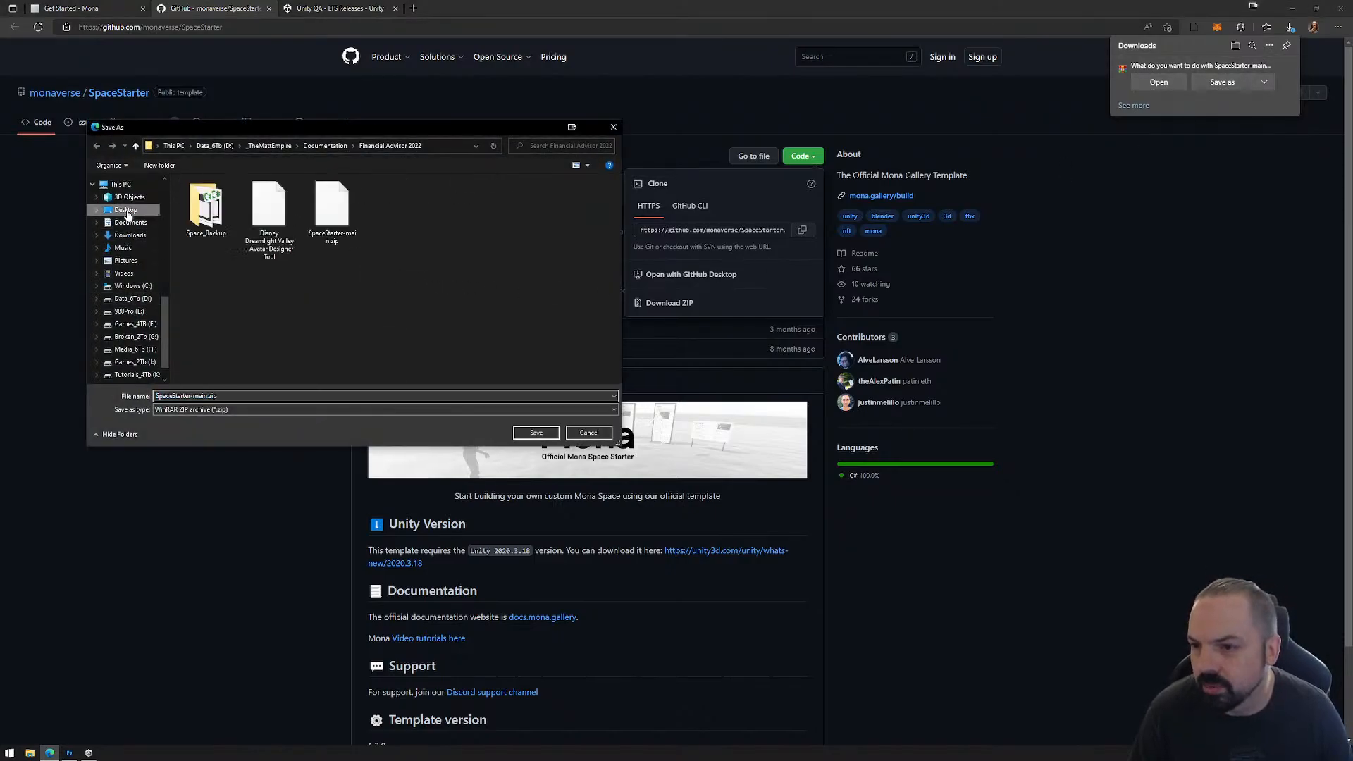
{"action": "left_click", "coordinate": [535, 434]}
{"action": "left_click", "coordinate": [708, 381]}
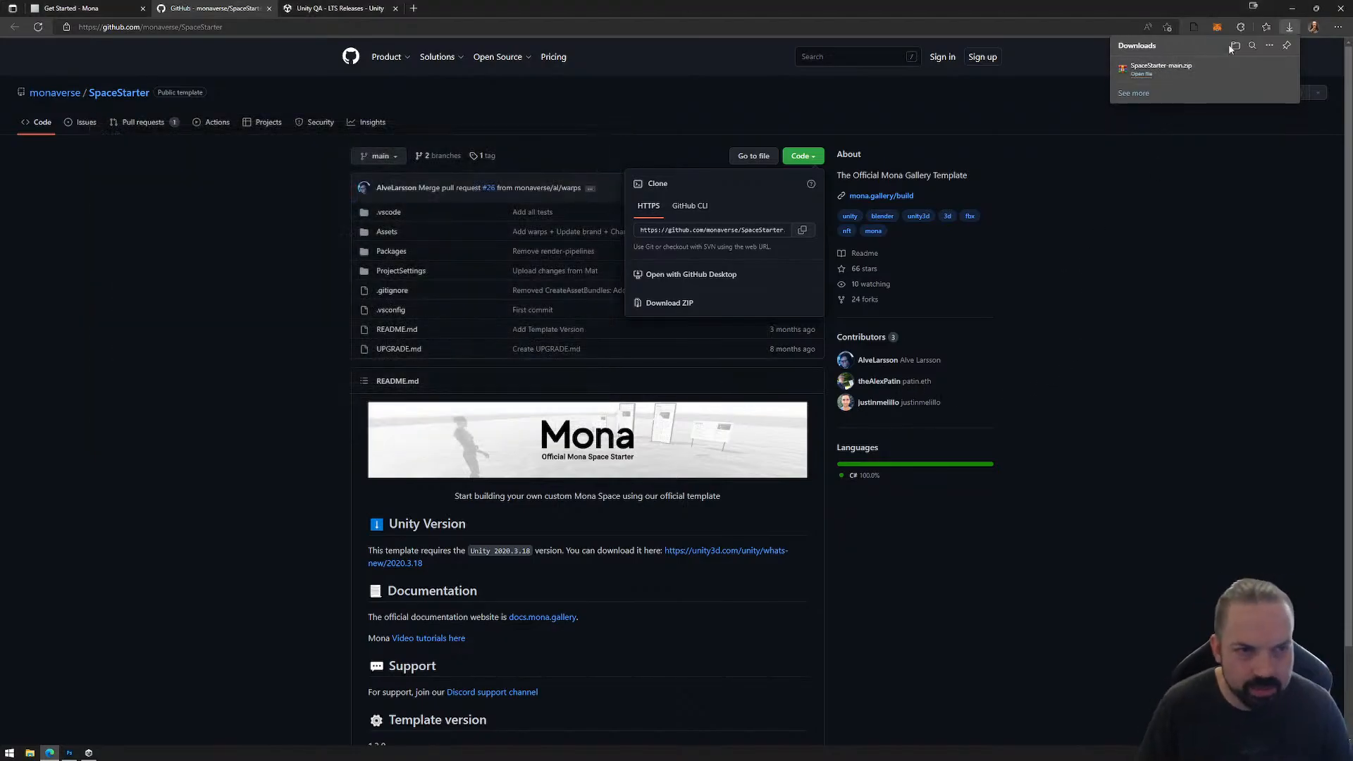
Step: Minimize the browser and move SpaceStarter-main.zip onto this monitor's desktop below the Adobe Aero shortcut
{"action": "left_click", "coordinate": [1293, 8]}
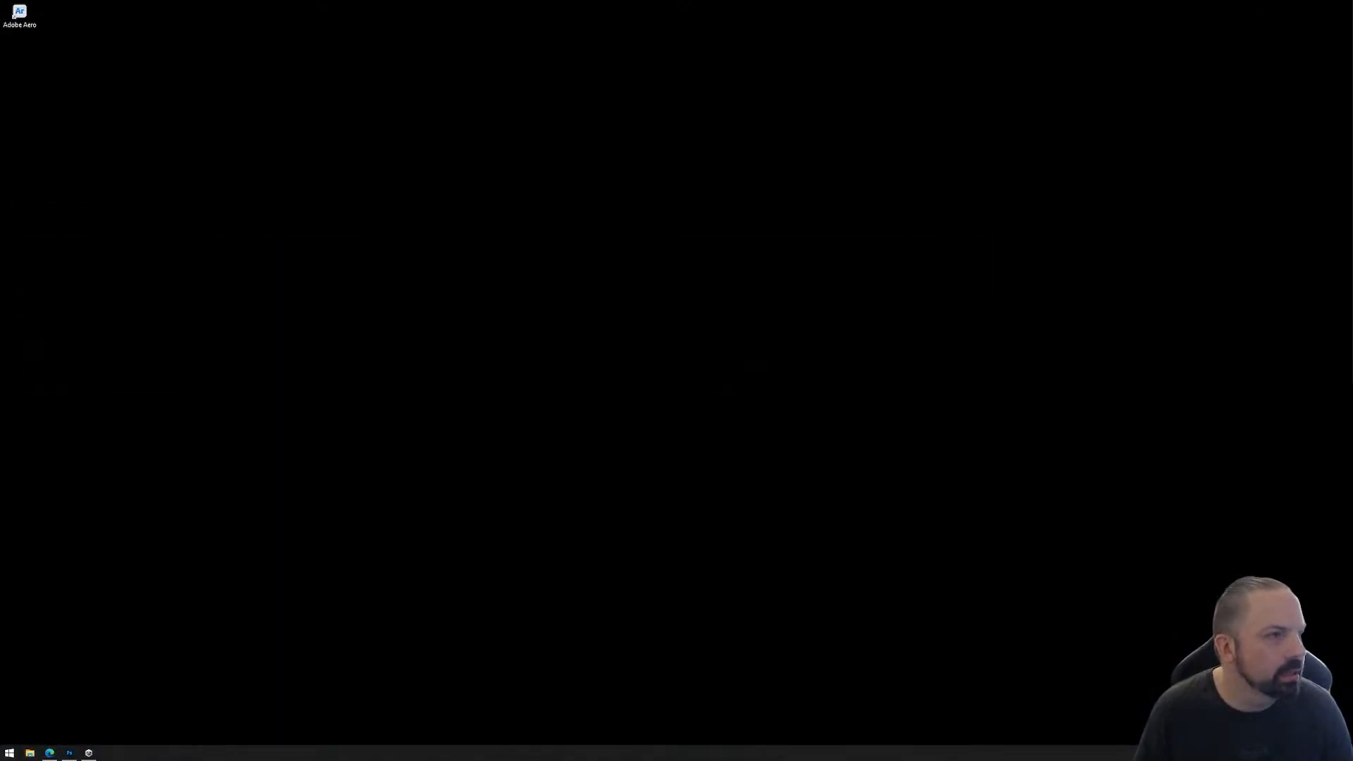
{"action": "left_click_drag", "start_coordinate": [1352, 134], "coordinate": [28, 52]}
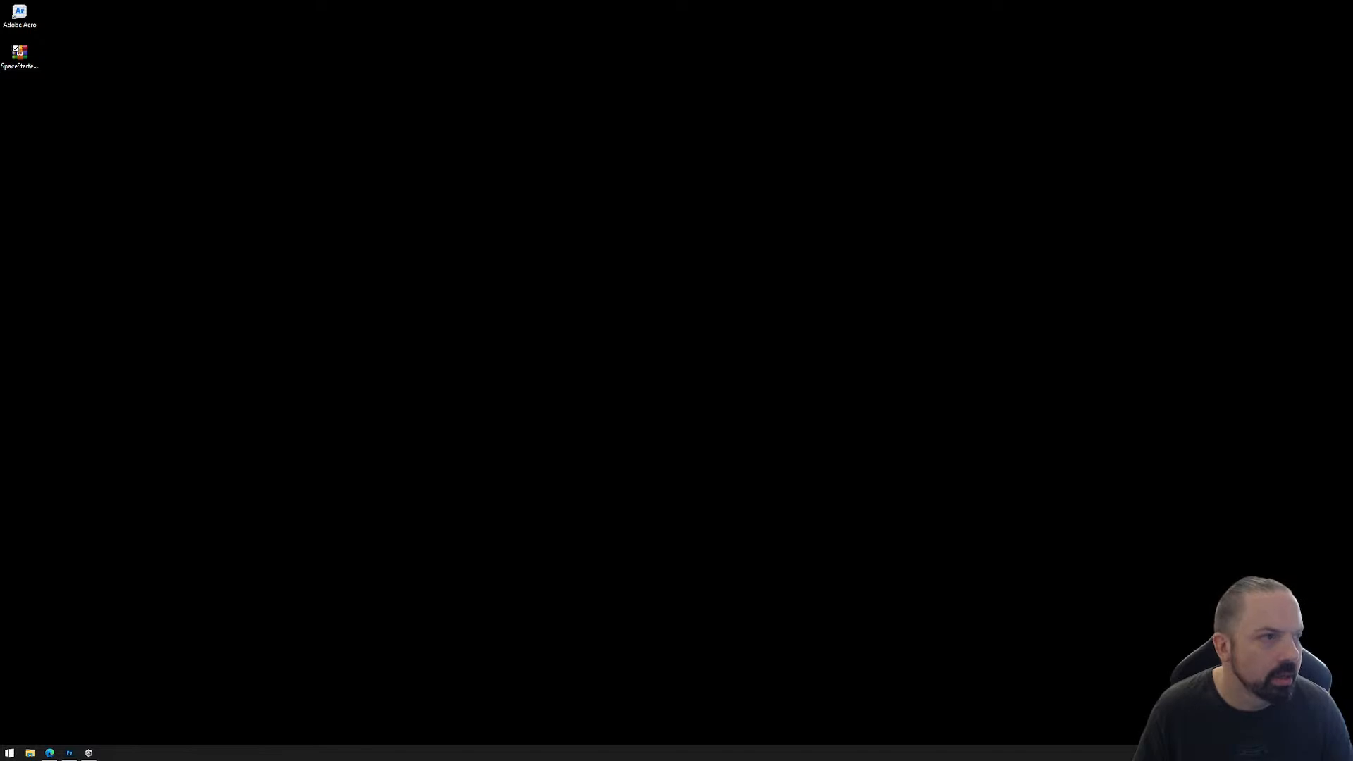
{"action": "right_click_drag", "start_coordinate": [30, 54], "coordinate": [10, 50]}
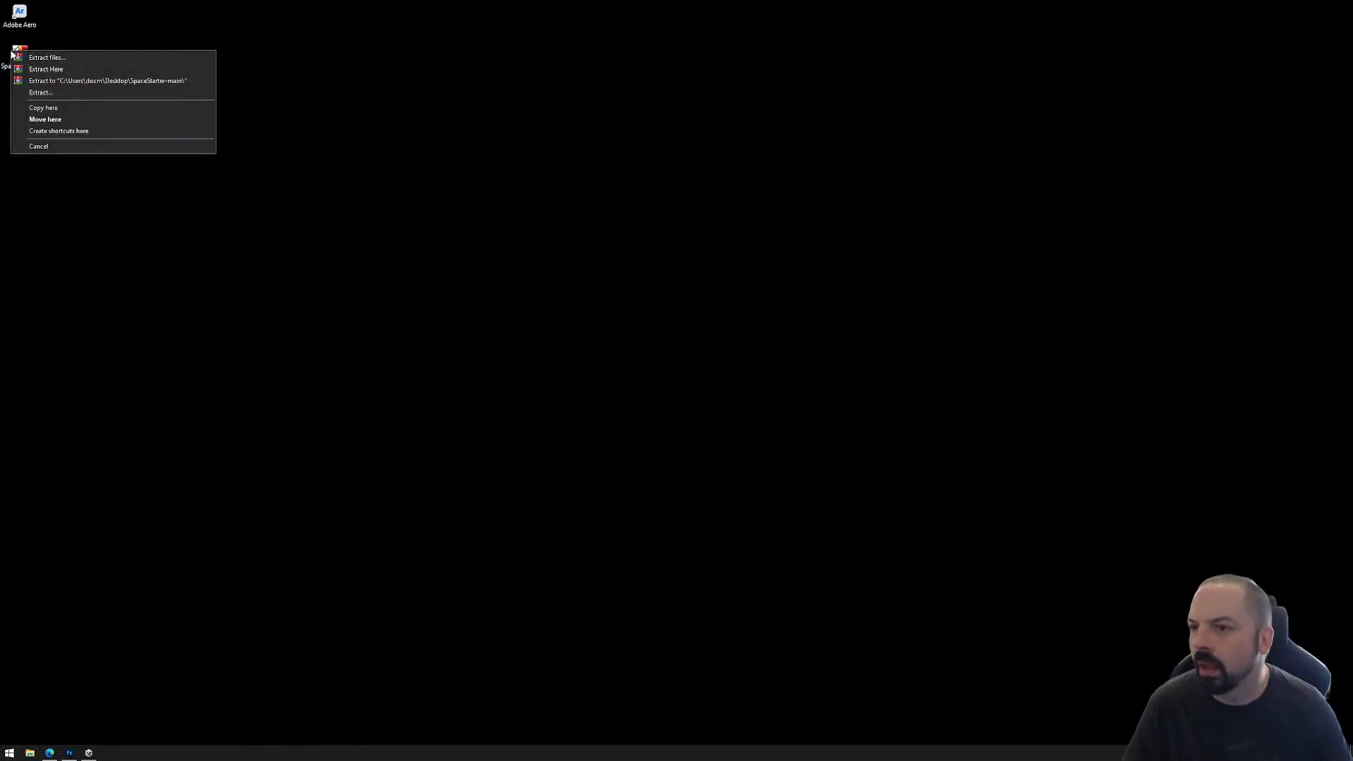
{"action": "left_click", "coordinate": [276, 16]}
Step: Open the Workshops folder at D:\_Mona\Tutorials\Workshops in File Explorer
{"action": "left_click", "coordinate": [29, 752]}
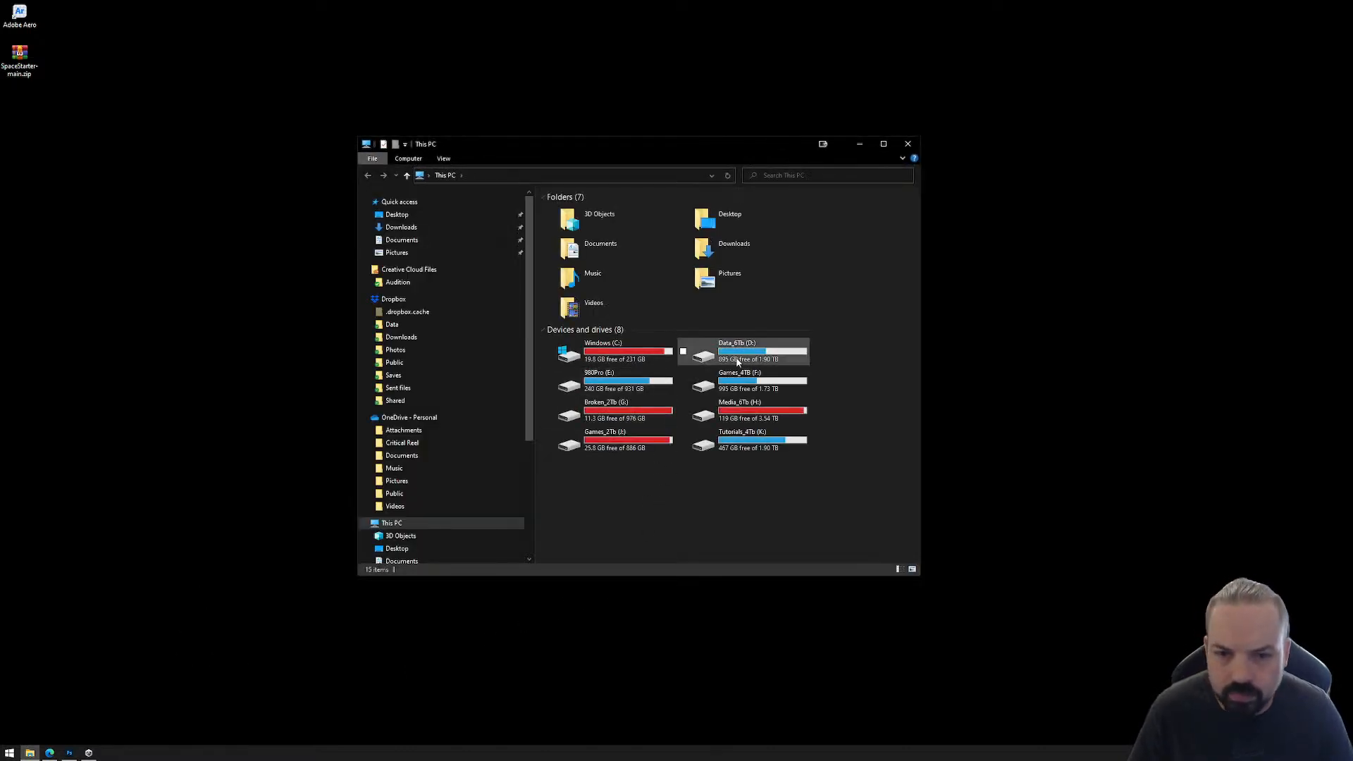
{"action": "double_click", "coordinate": [738, 355]}
{"action": "left_click", "coordinate": [577, 221]}
{"action": "double_click", "coordinate": [576, 221]}
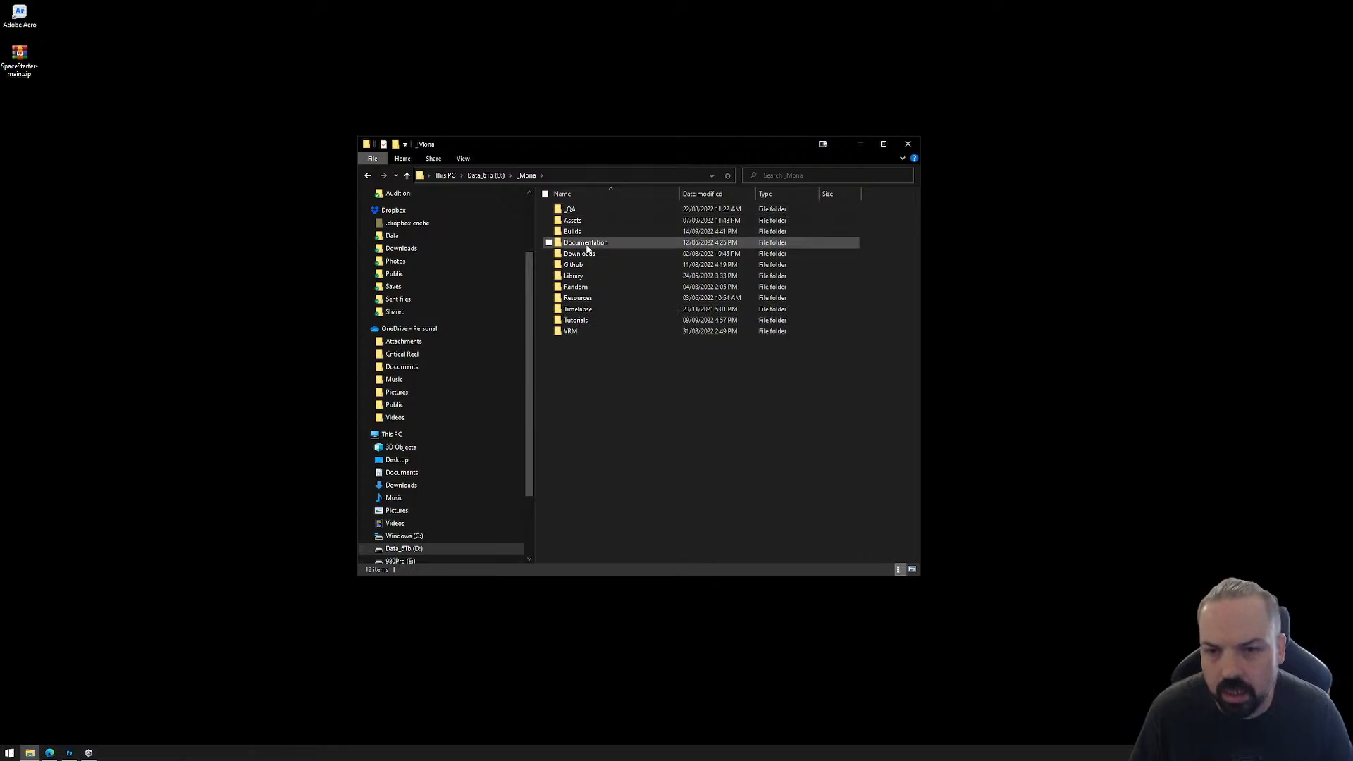
{"action": "double_click", "coordinate": [575, 320]}
{"action": "double_click", "coordinate": [579, 265]}
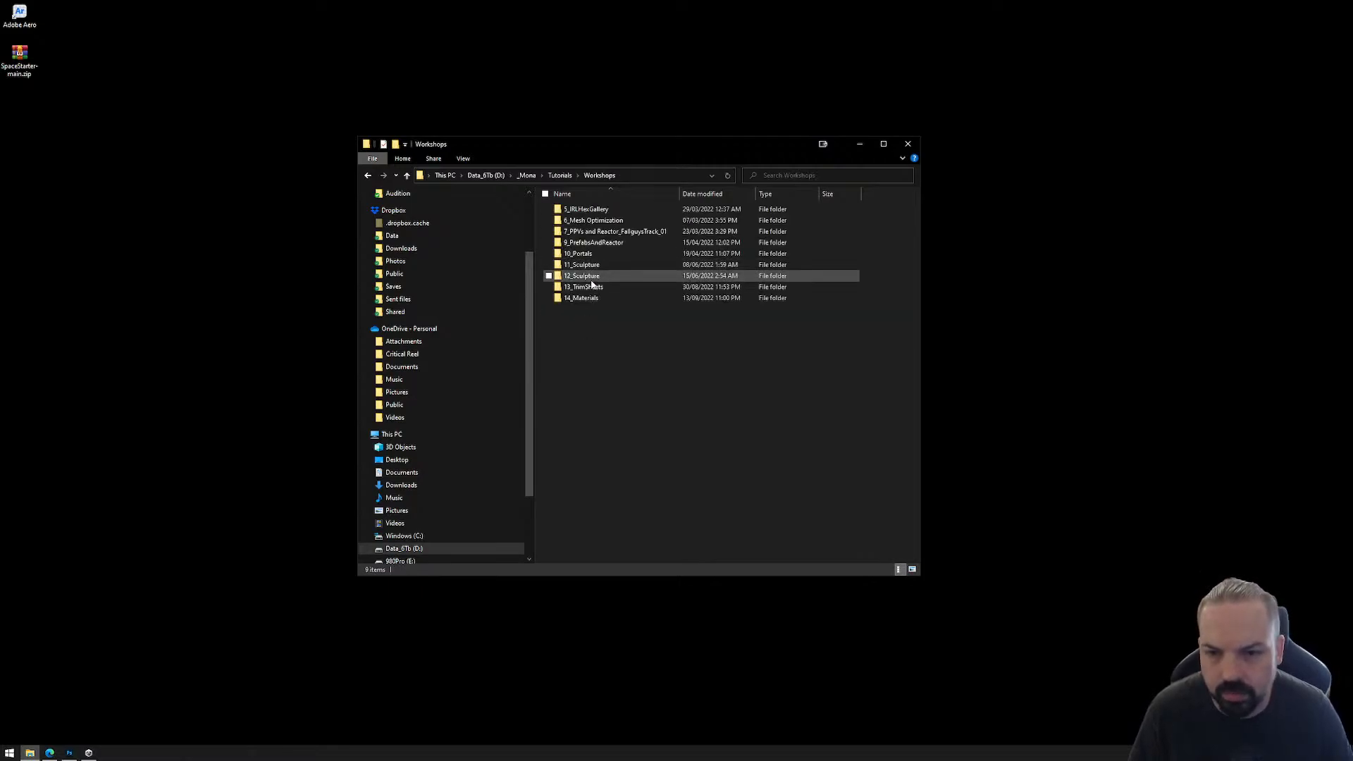
Step: Create a new folder named 15_Immadegen in the Workshops folder
{"action": "right_click", "coordinate": [596, 408]}
{"action": "mouse_move", "coordinate": [638, 598]}
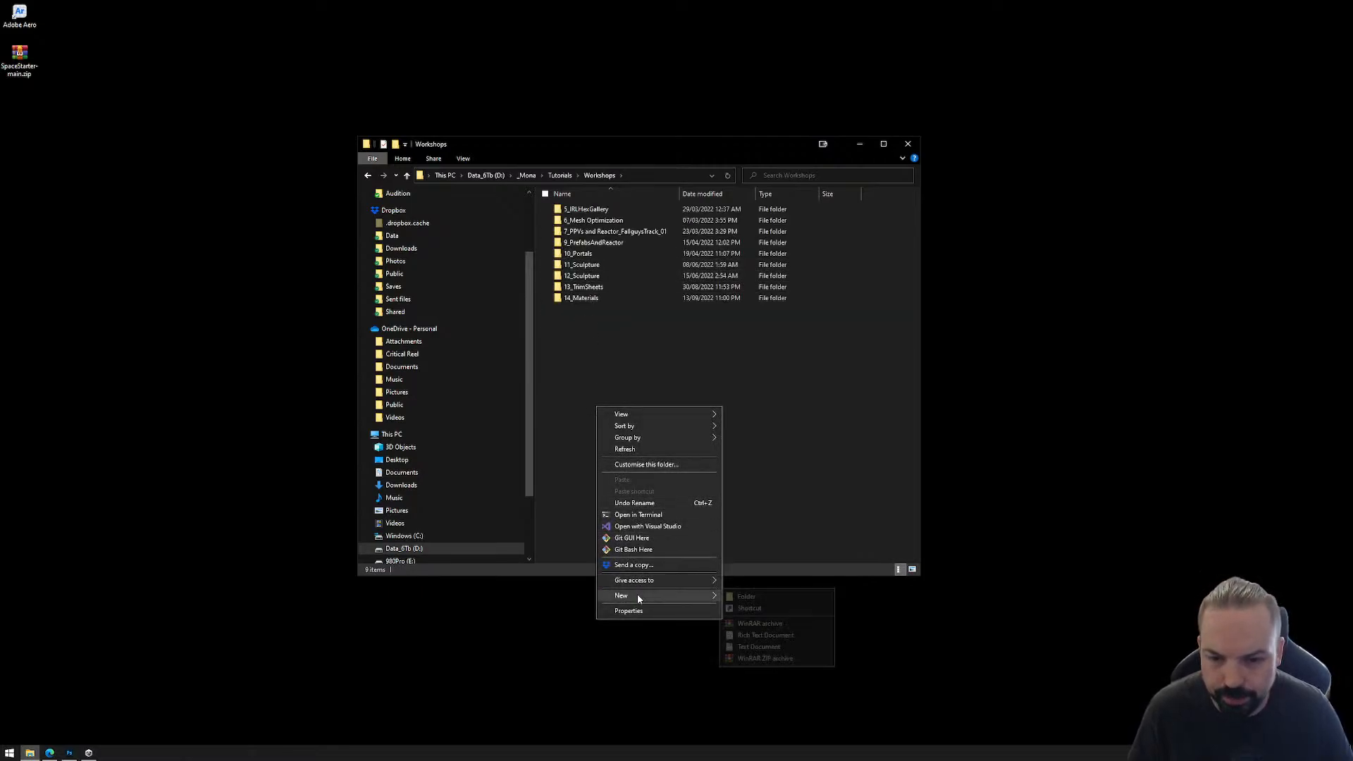
{"action": "left_click", "coordinate": [766, 596]}
{"action": "type", "text": "15"}
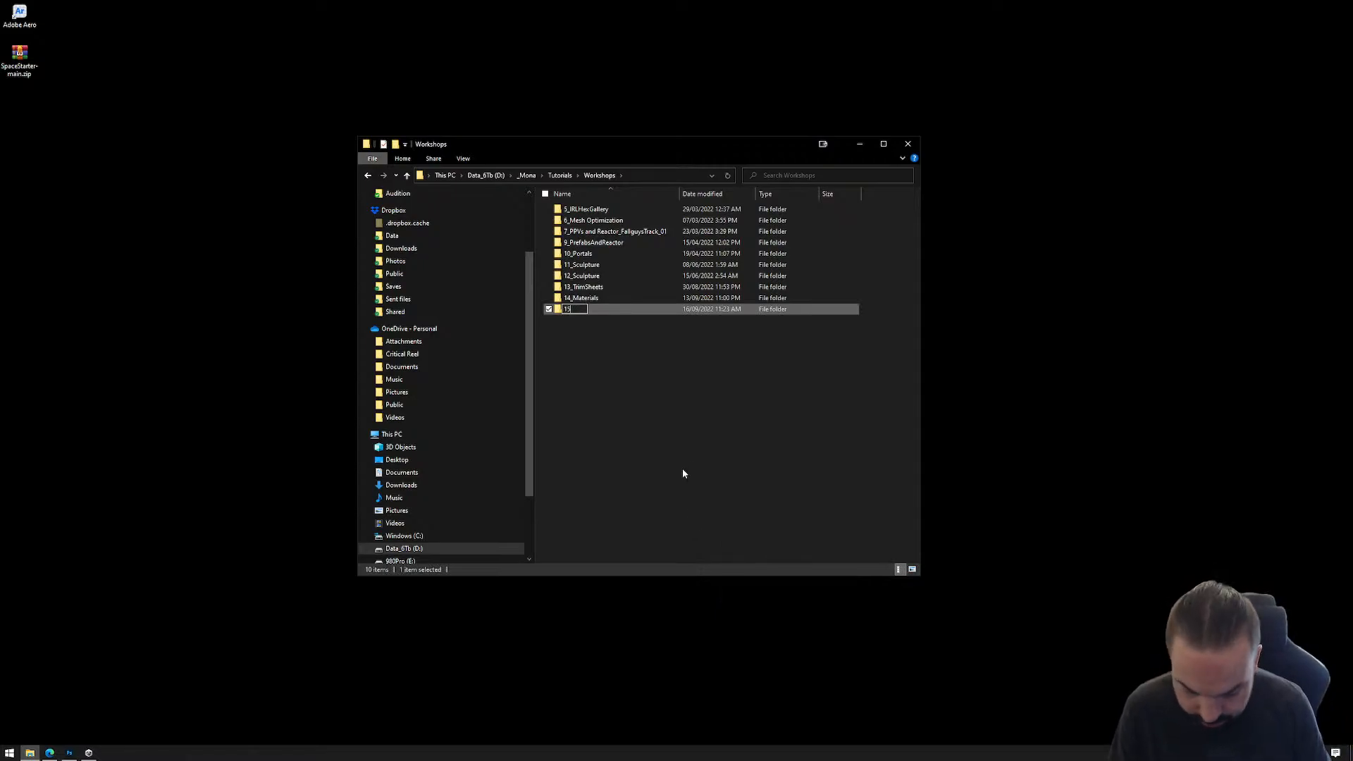
{"action": "type", "text": "_Immadegen"}
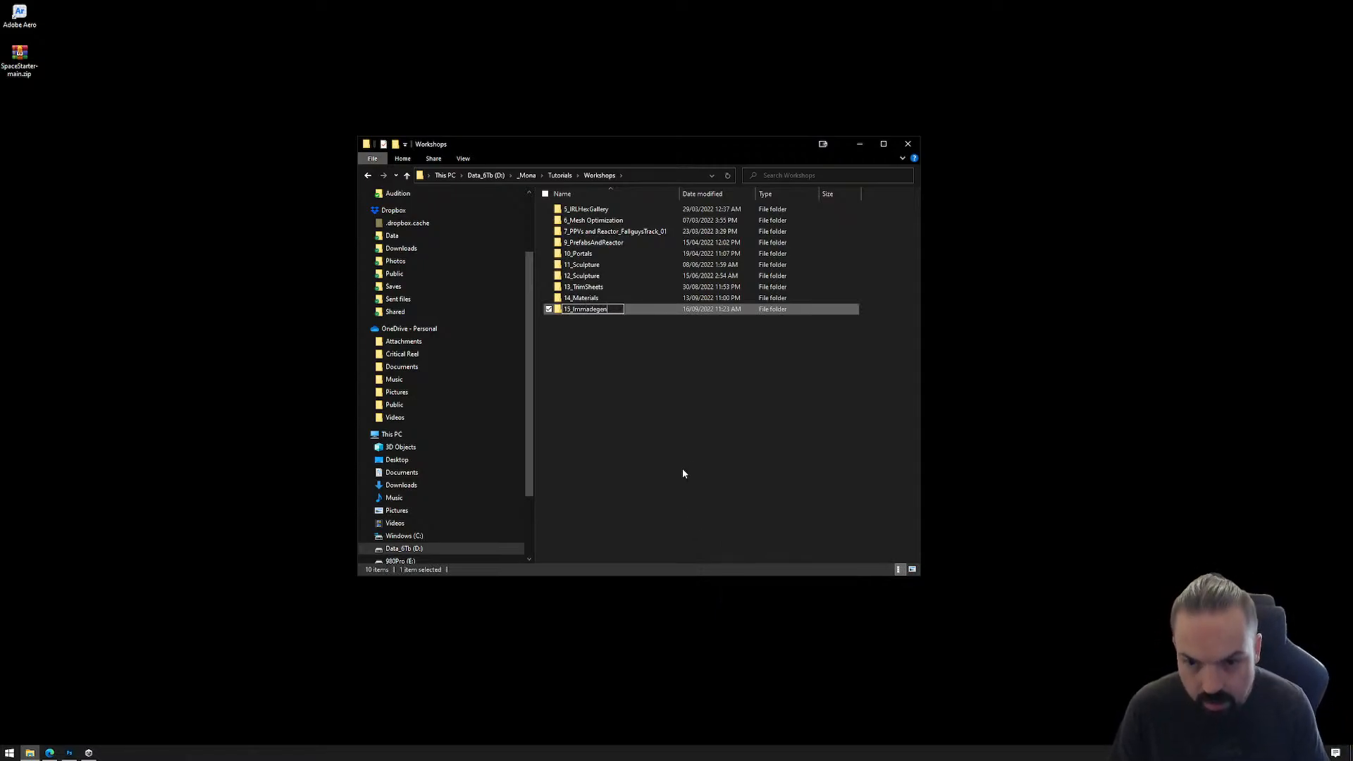
{"action": "key", "text": "Return"}
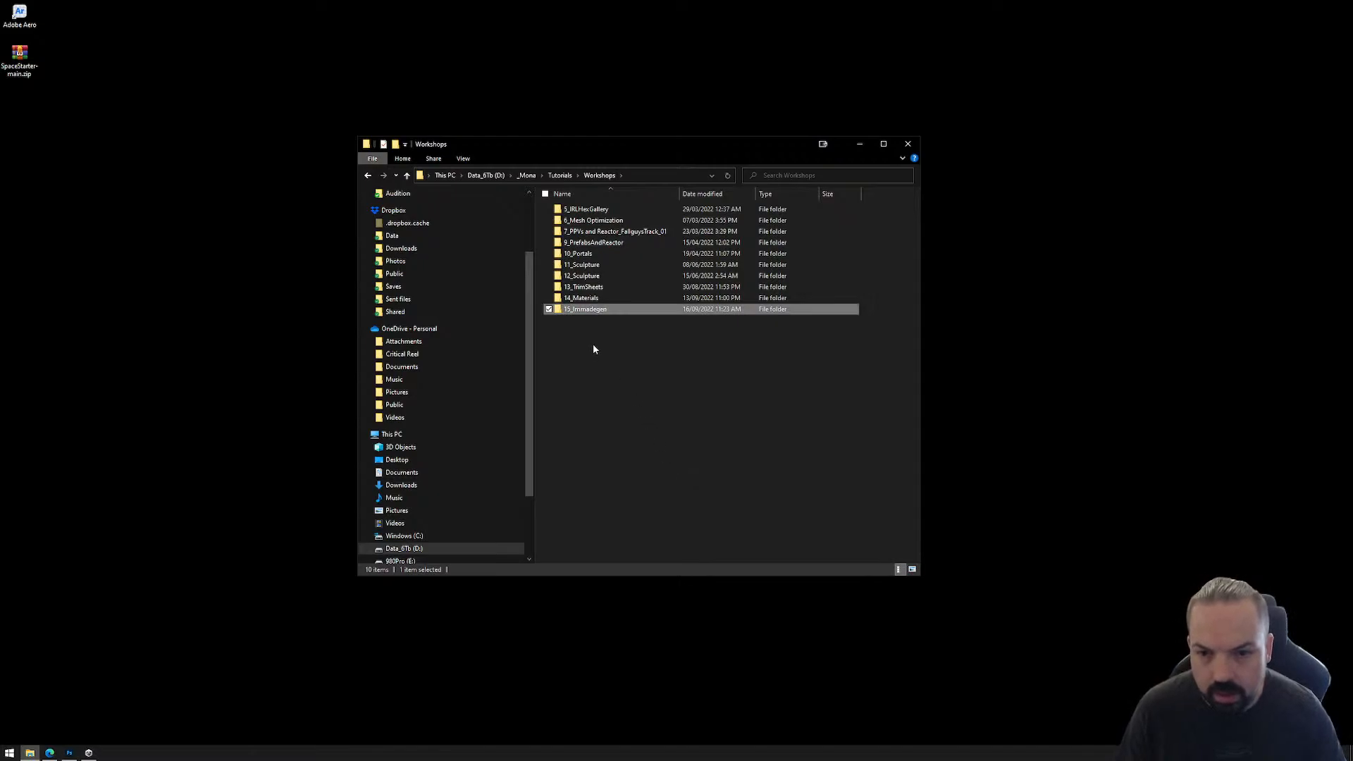
Step: Extract SpaceStarter-main.zip from the desktop directly into the 15_Immadegen folder
{"action": "double_click", "coordinate": [585, 310]}
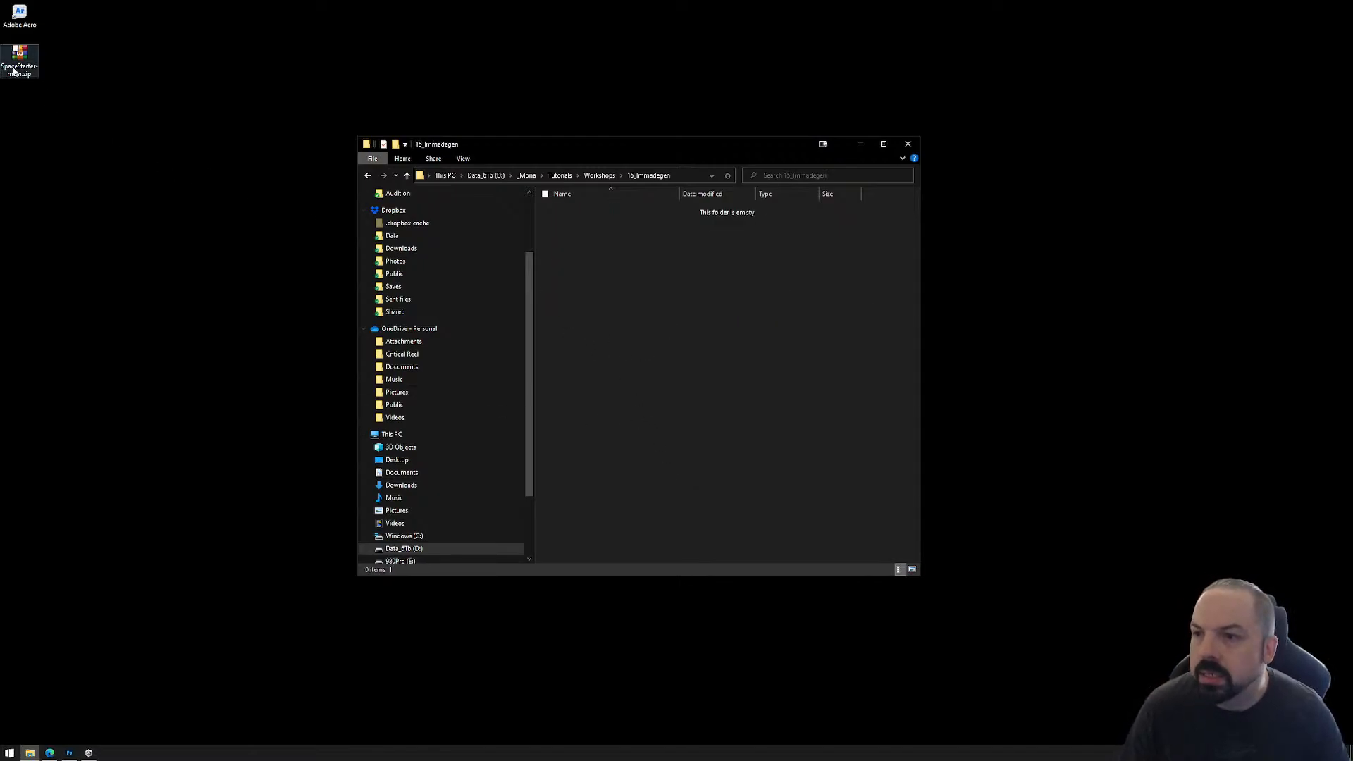
{"action": "right_click_drag", "start_coordinate": [19, 55], "coordinate": [630, 291]}
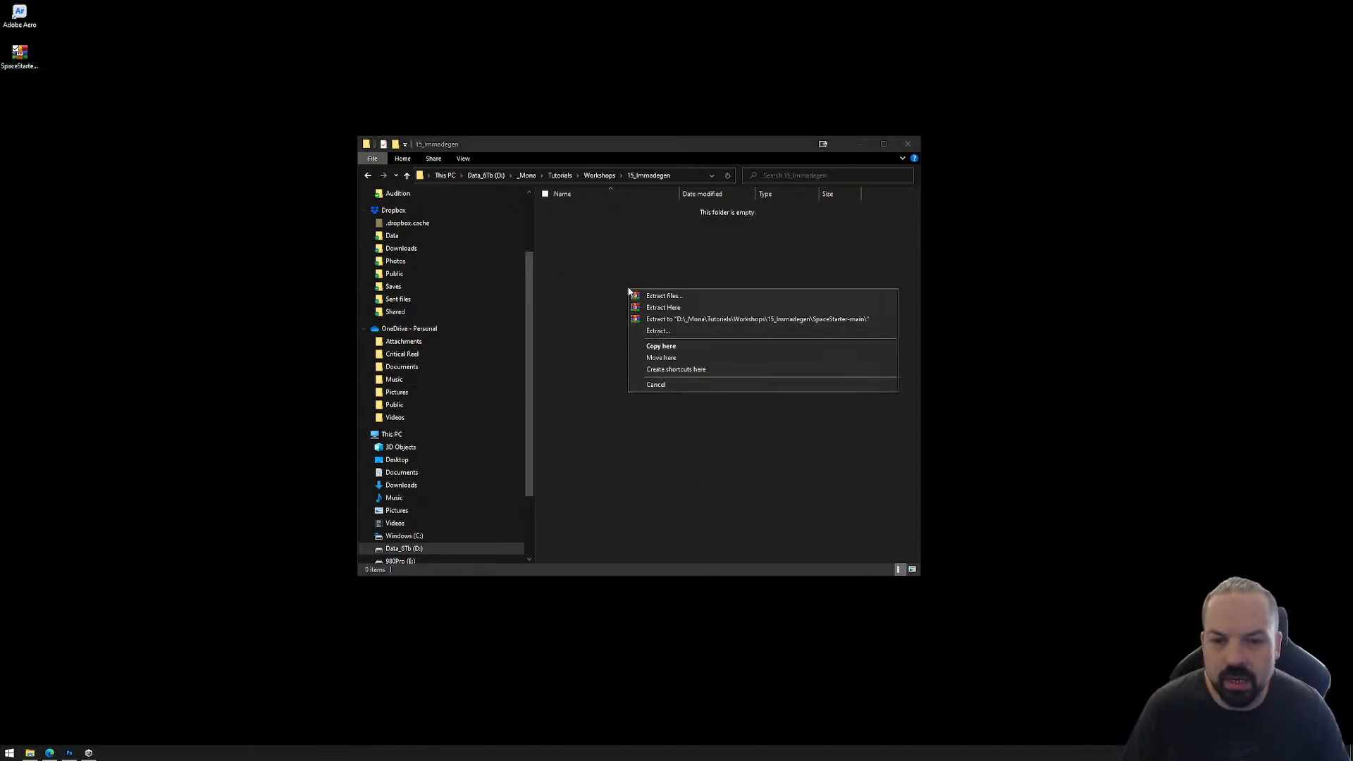
{"action": "left_click", "coordinate": [675, 308]}
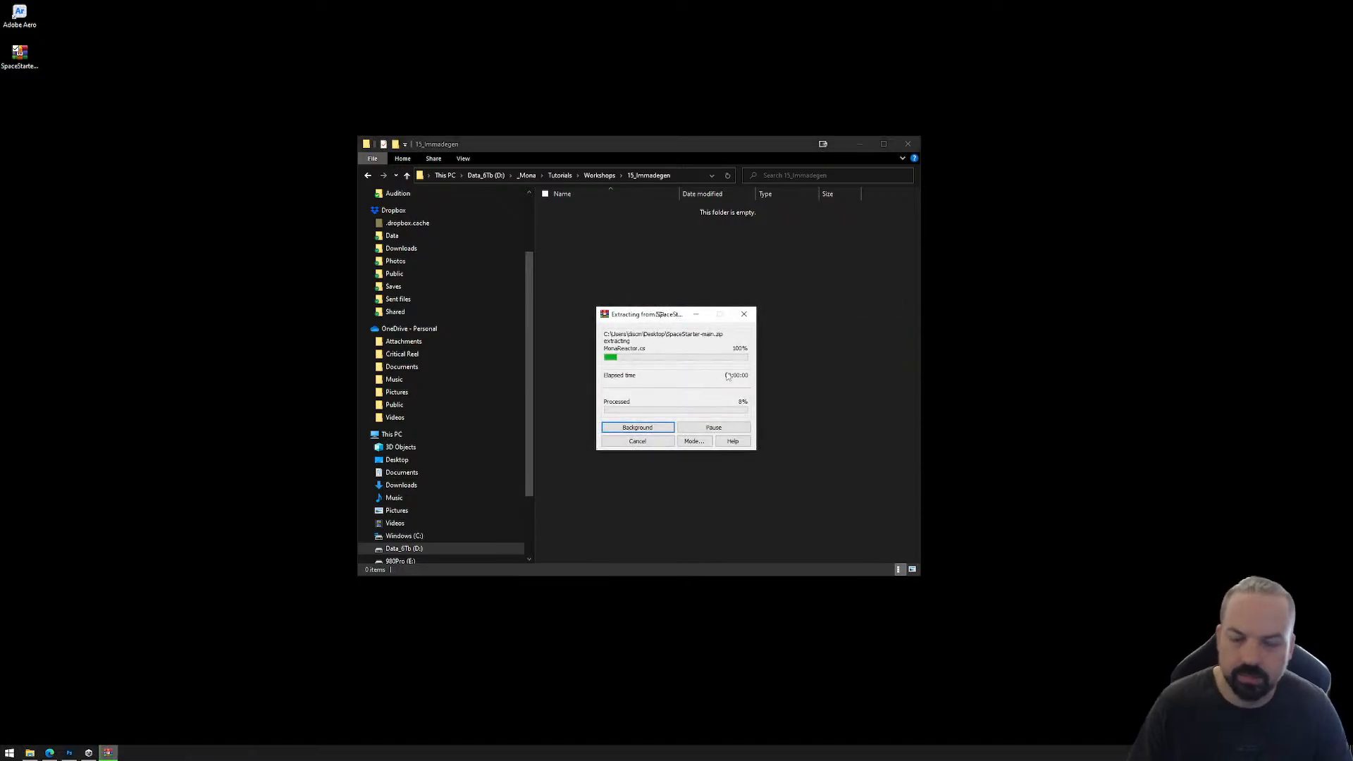
Step: Check the contents of the extracted SpaceStarter-main folder and rename the folder 01_Immadegen
{"action": "left_click", "coordinate": [602, 211]}
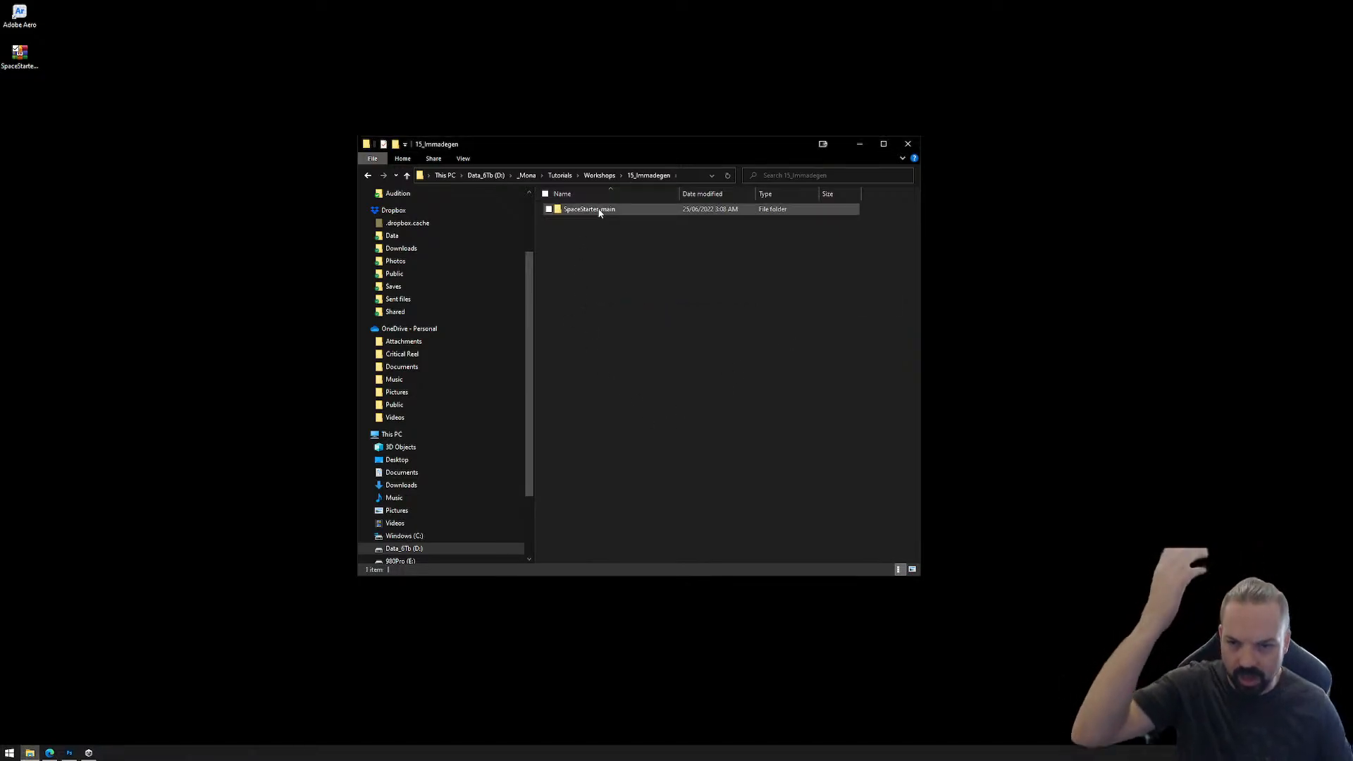
{"action": "double_click", "coordinate": [604, 214]}
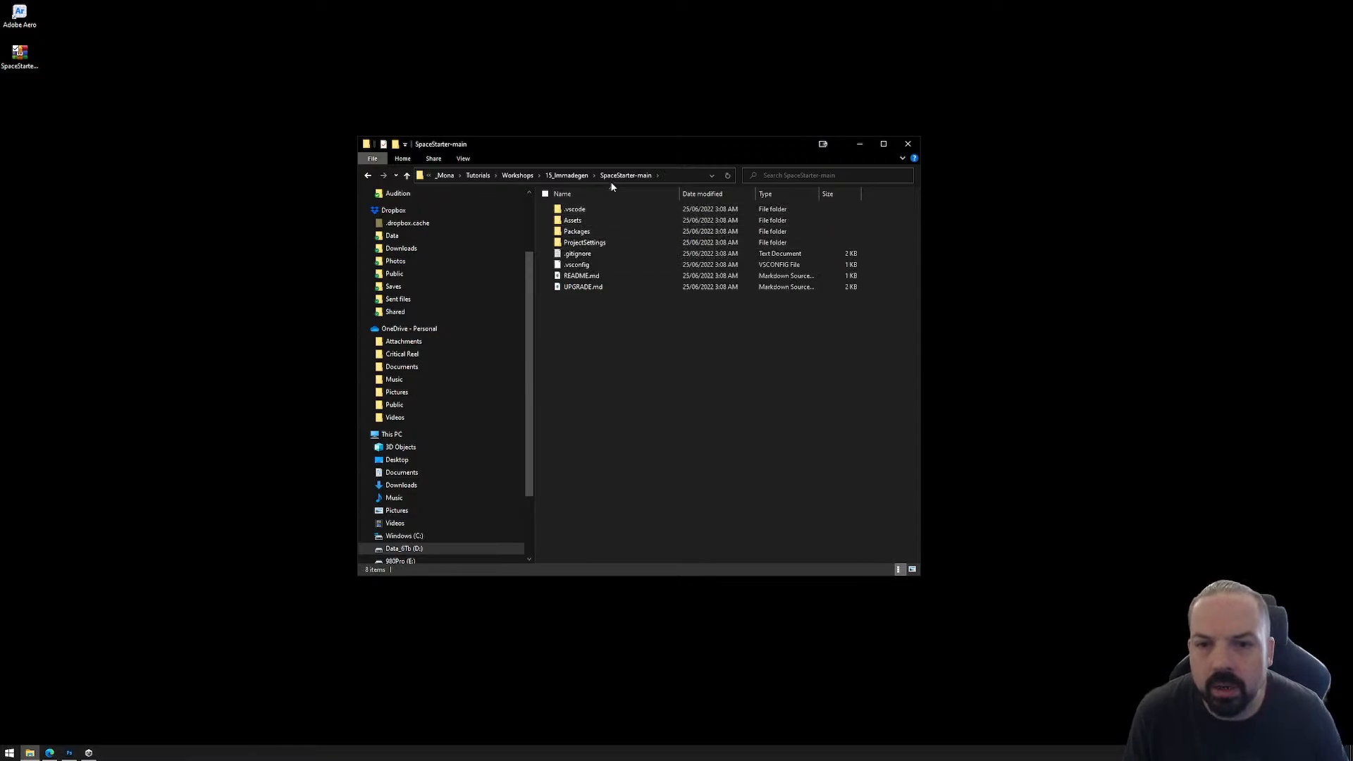
{"action": "left_click", "coordinate": [568, 177]}
{"action": "key", "text": "F2"}
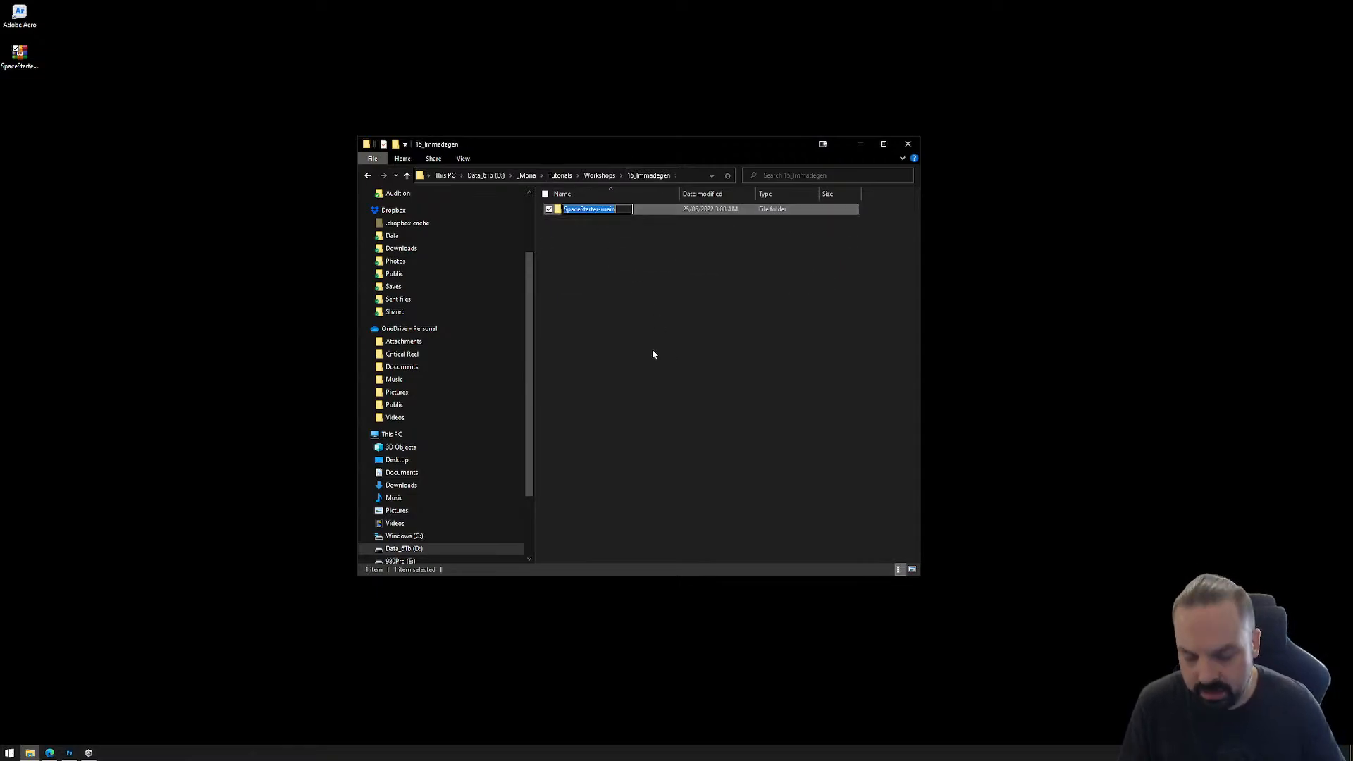
{"action": "type", "text": "01_"}
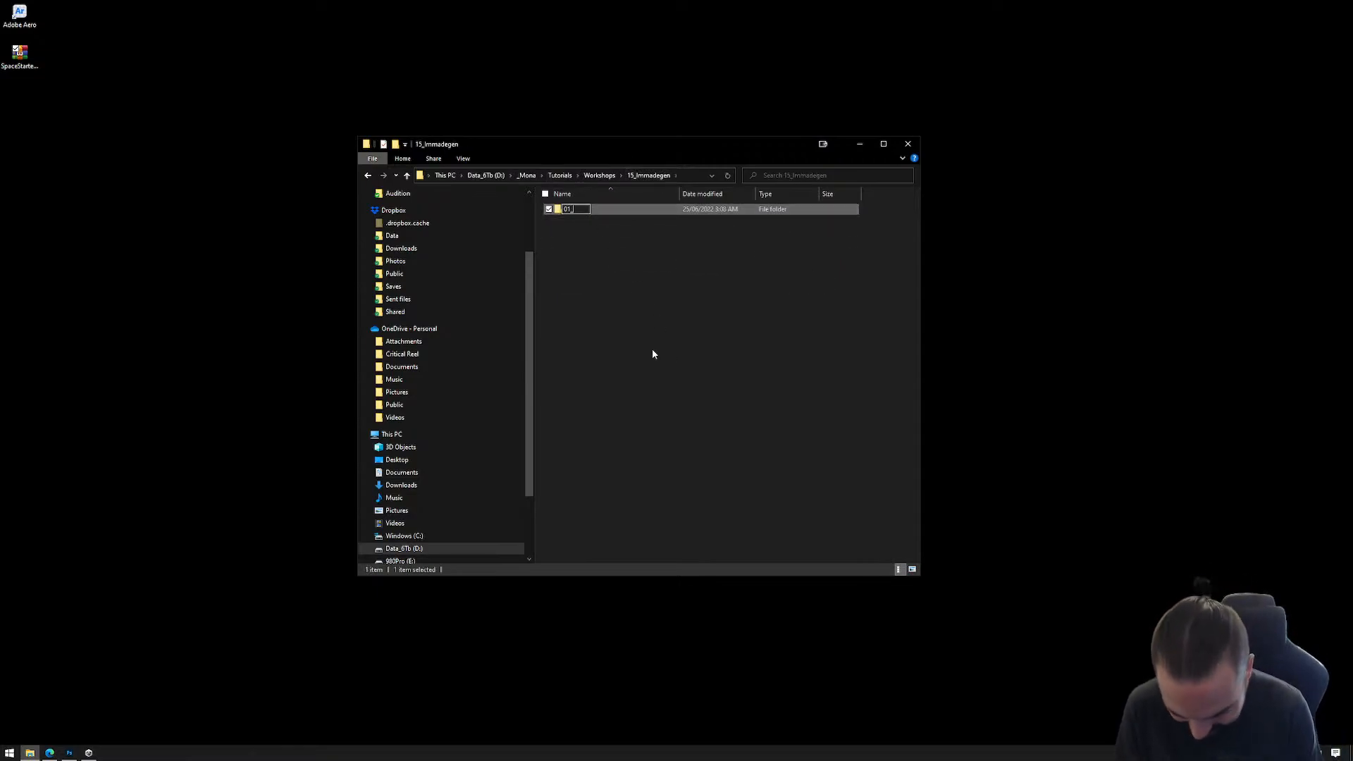
{"action": "type", "text": "Immadegen"}
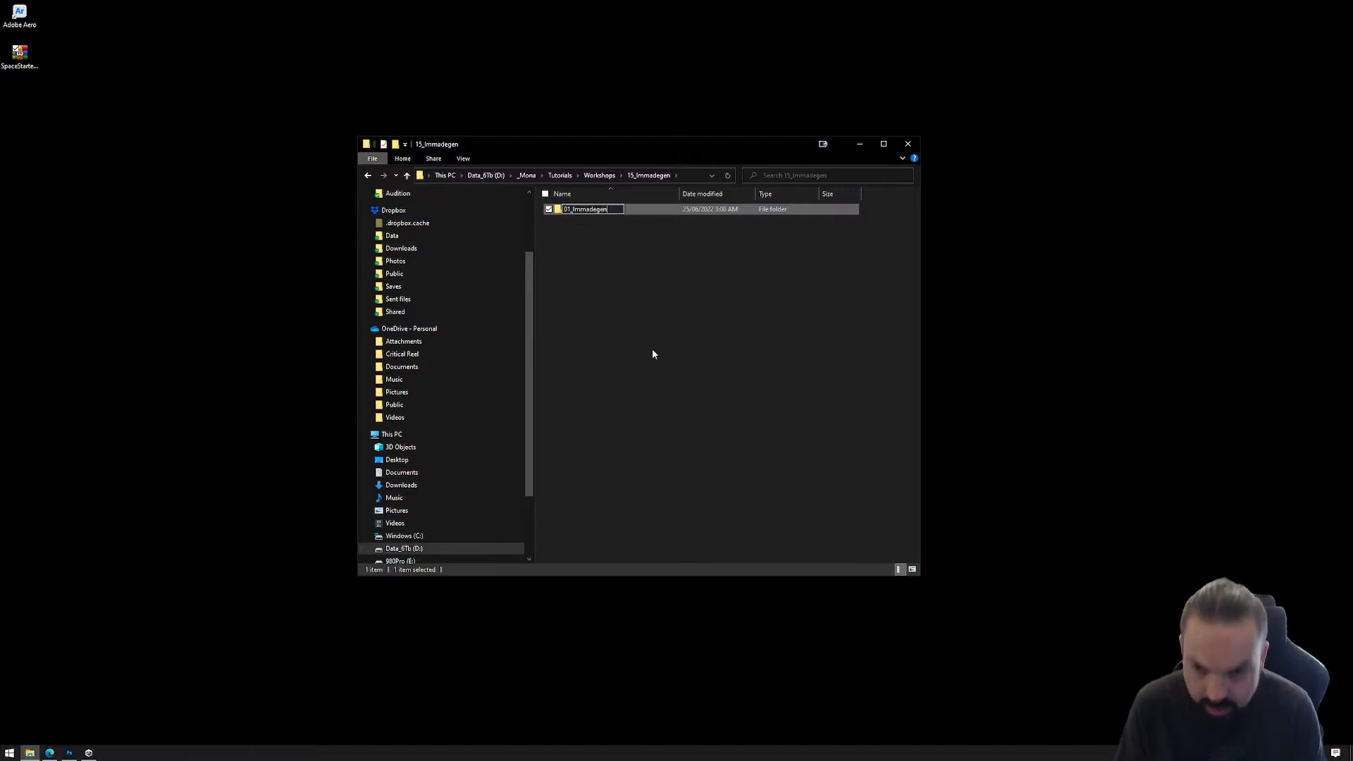
{"action": "key", "text": "Return"}
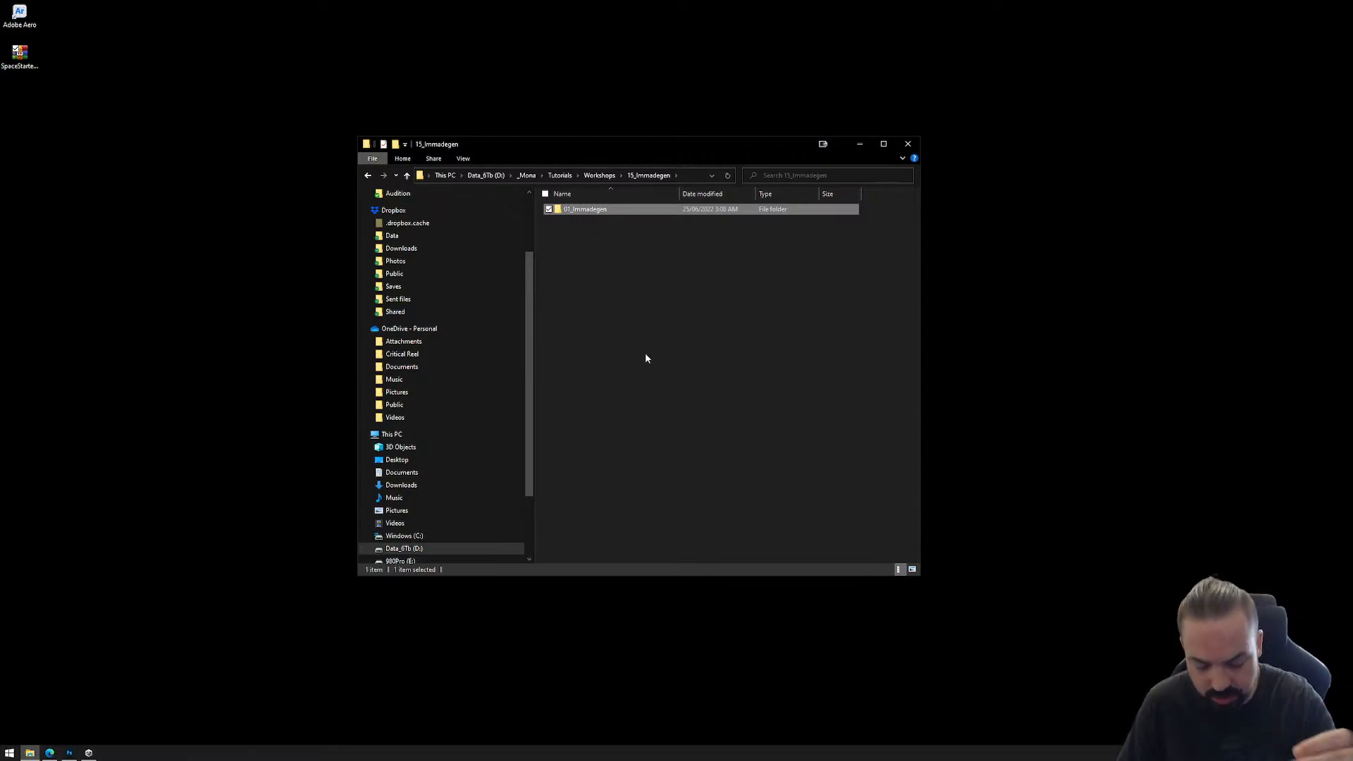
Step: Make a duplicate of the 01_Immadegen folder named 02_Immadegen, and delete that duplicate
{"action": "left_click", "coordinate": [579, 231]}
{"action": "left_click", "coordinate": [579, 210]}
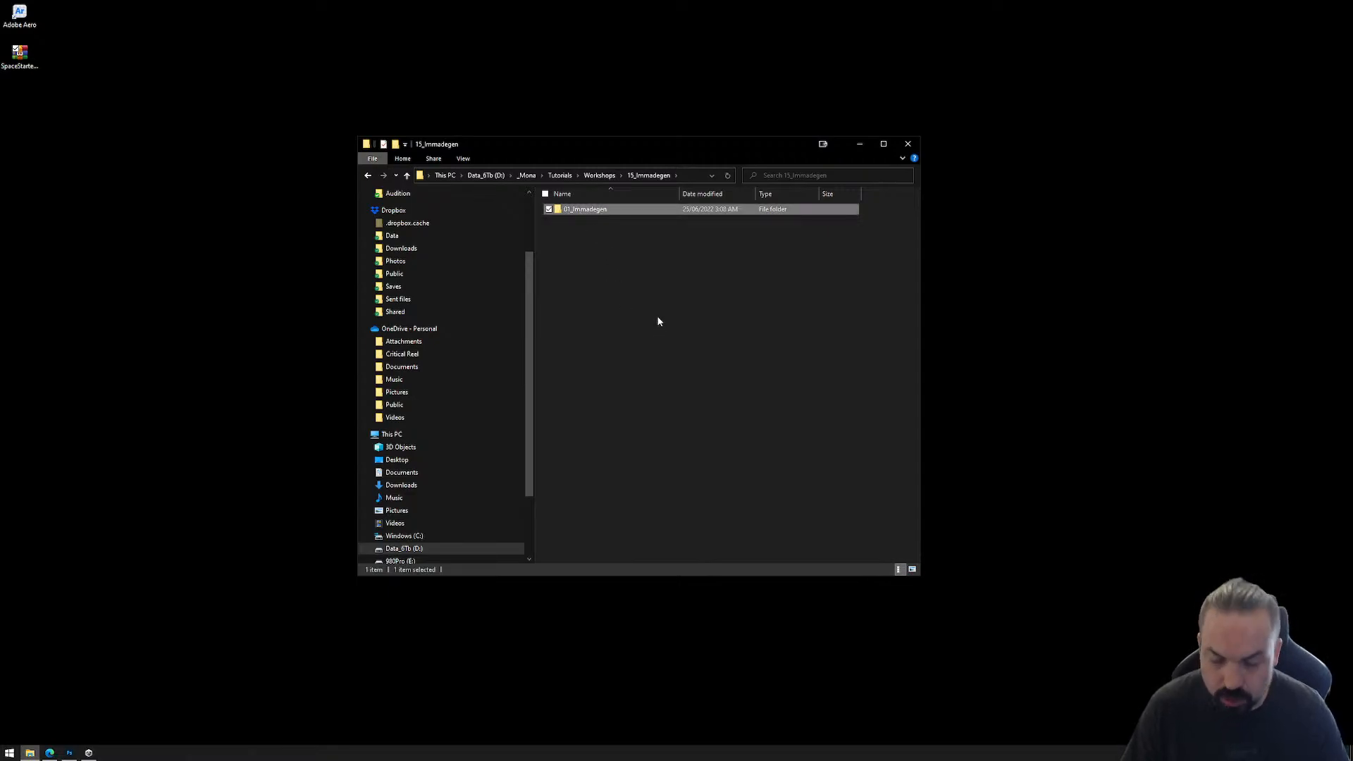
{"action": "key", "text": "Delete"}
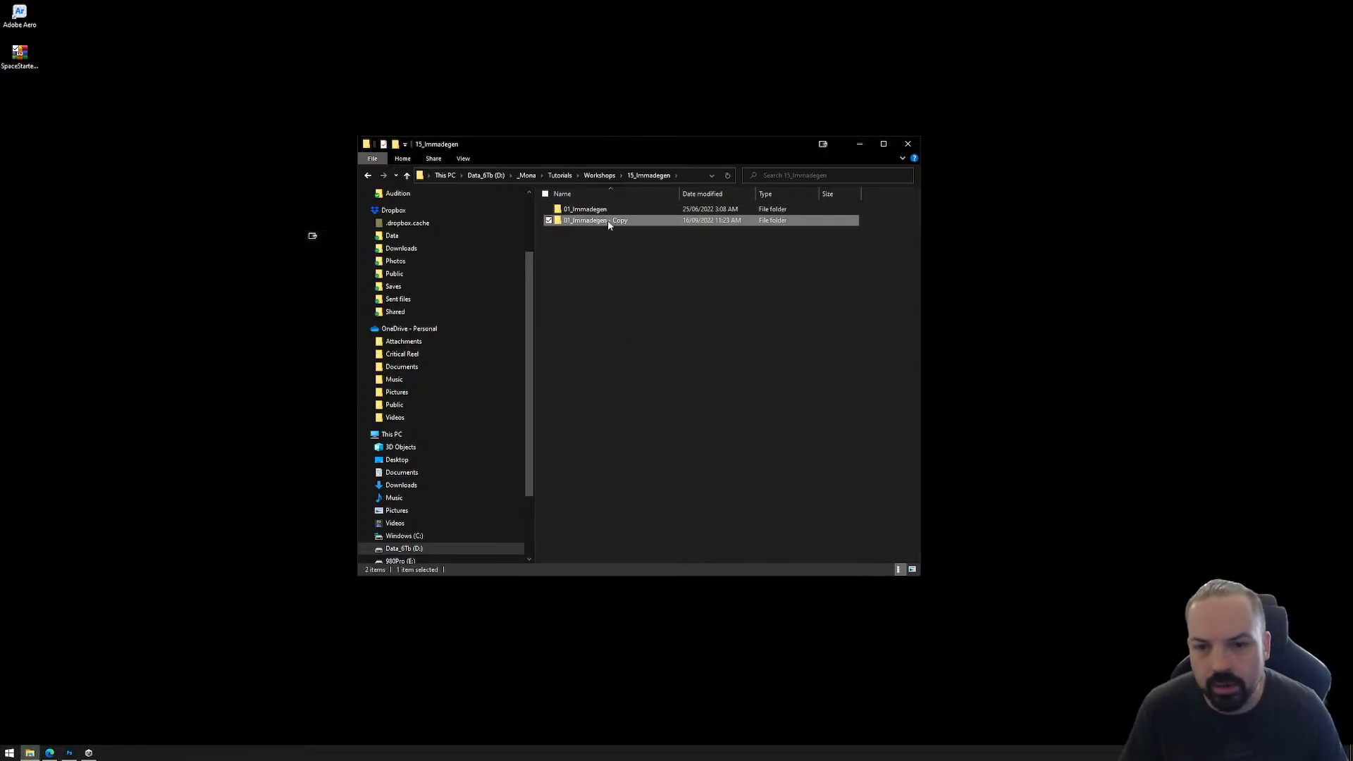
{"action": "left_click", "coordinate": [609, 221]}
{"action": "left_click", "coordinate": [567, 221]}
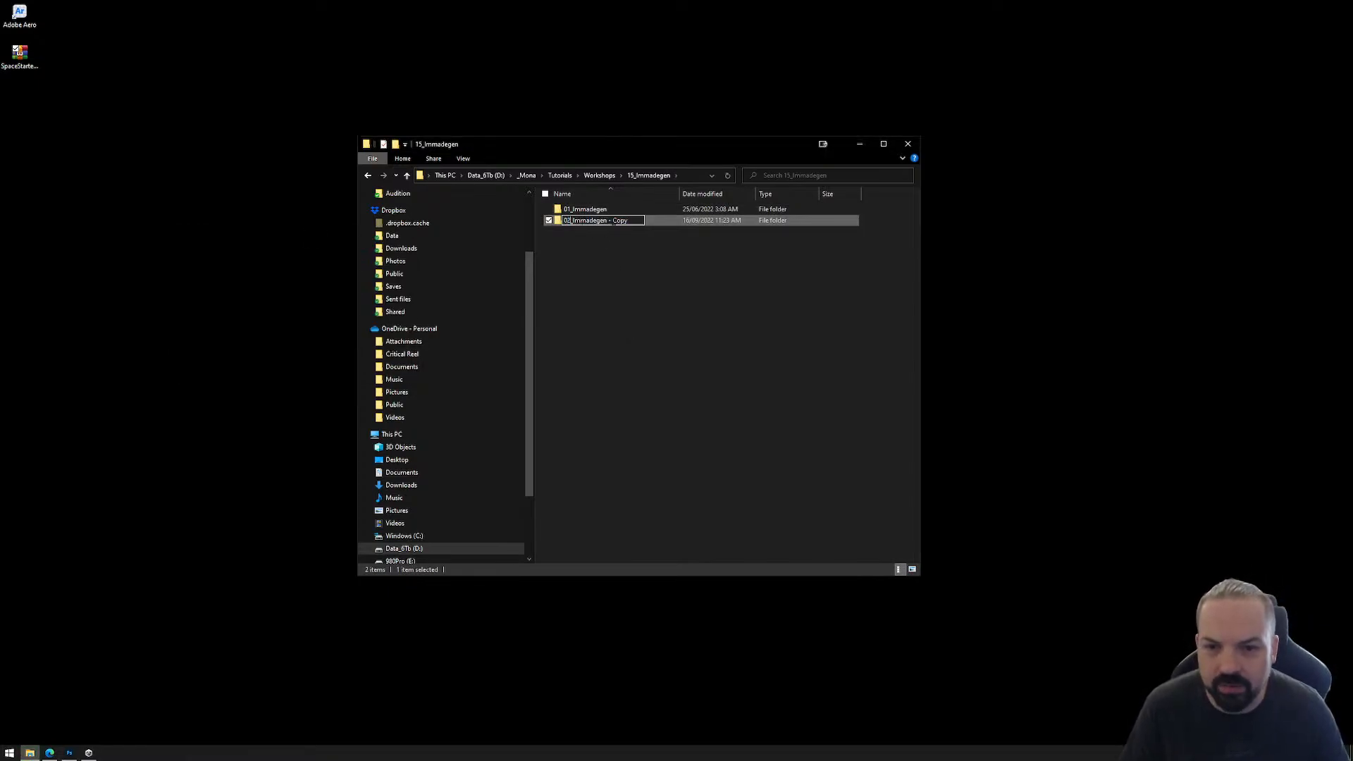
{"action": "key", "text": "Delete"}
{"action": "key", "text": "Delete"}
{"action": "key", "text": "Delete"}
{"action": "key", "text": "Delete"}
{"action": "key", "text": "Delete"}
{"action": "key", "text": "Delete"}
{"action": "key", "text": "Delete"}
{"action": "key", "text": "Return"}
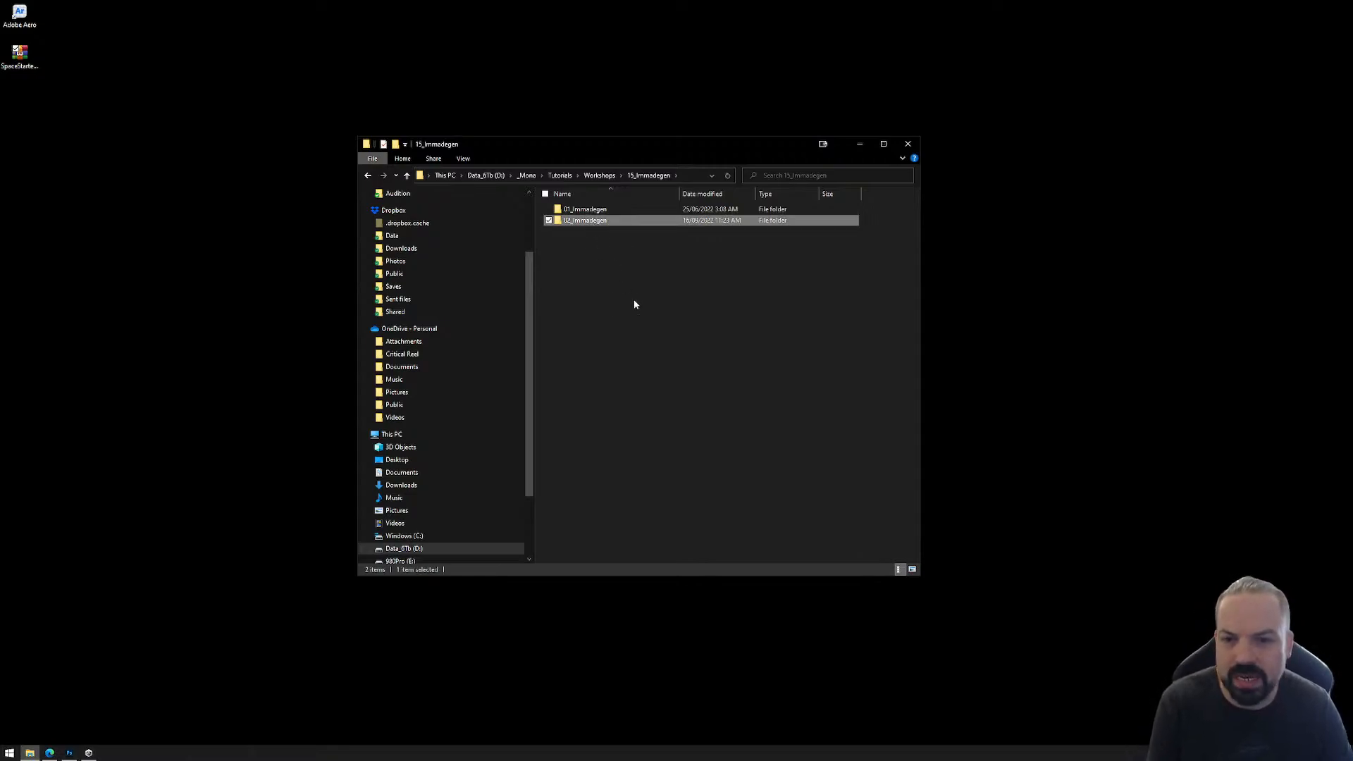
{"action": "key", "text": "shift+Delete"}
{"action": "key", "text": "Return"}
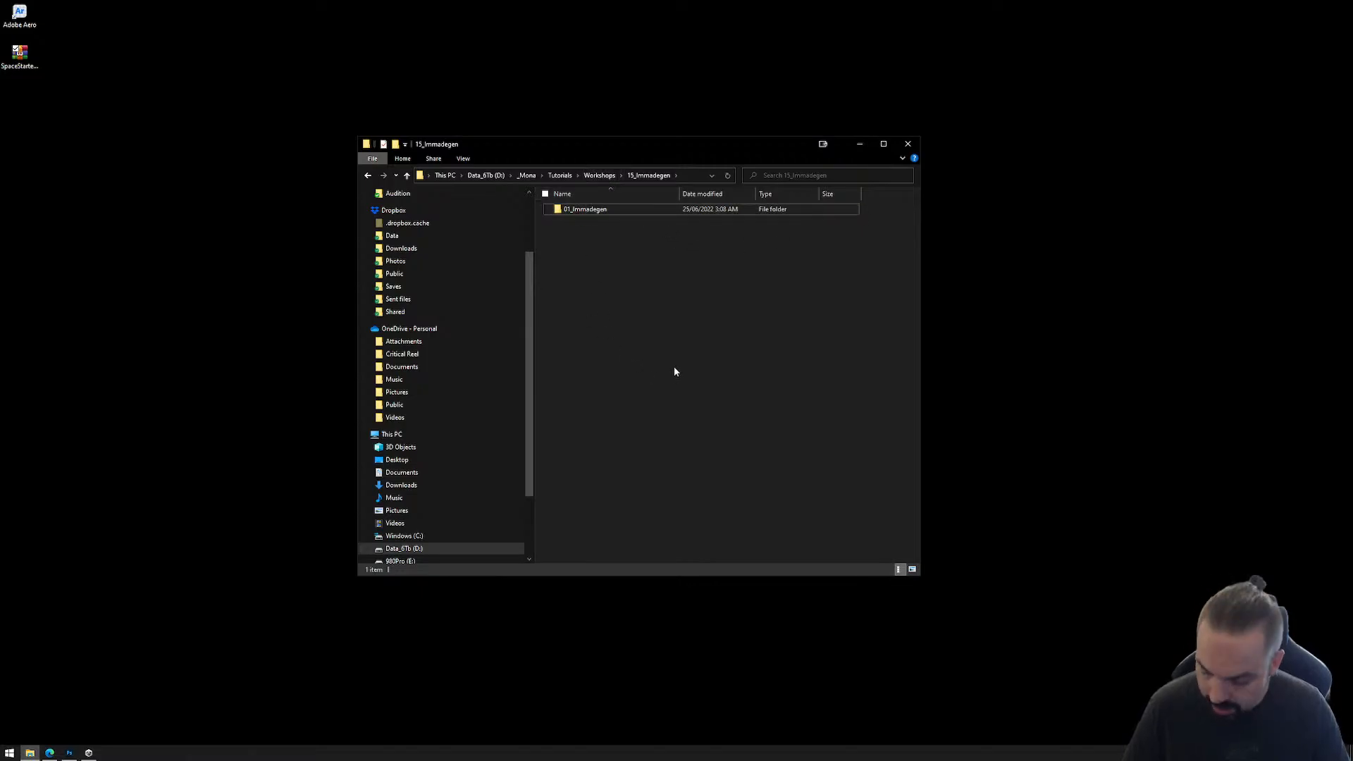
Step: Open a second File Explorer window beside the first and browse to D:\_Mona\Builds\20220914_Immadegen
{"action": "key", "text": "super+e"}
{"action": "left_click_drag", "start_coordinate": [692, 162], "coordinate": [1016, 227]}
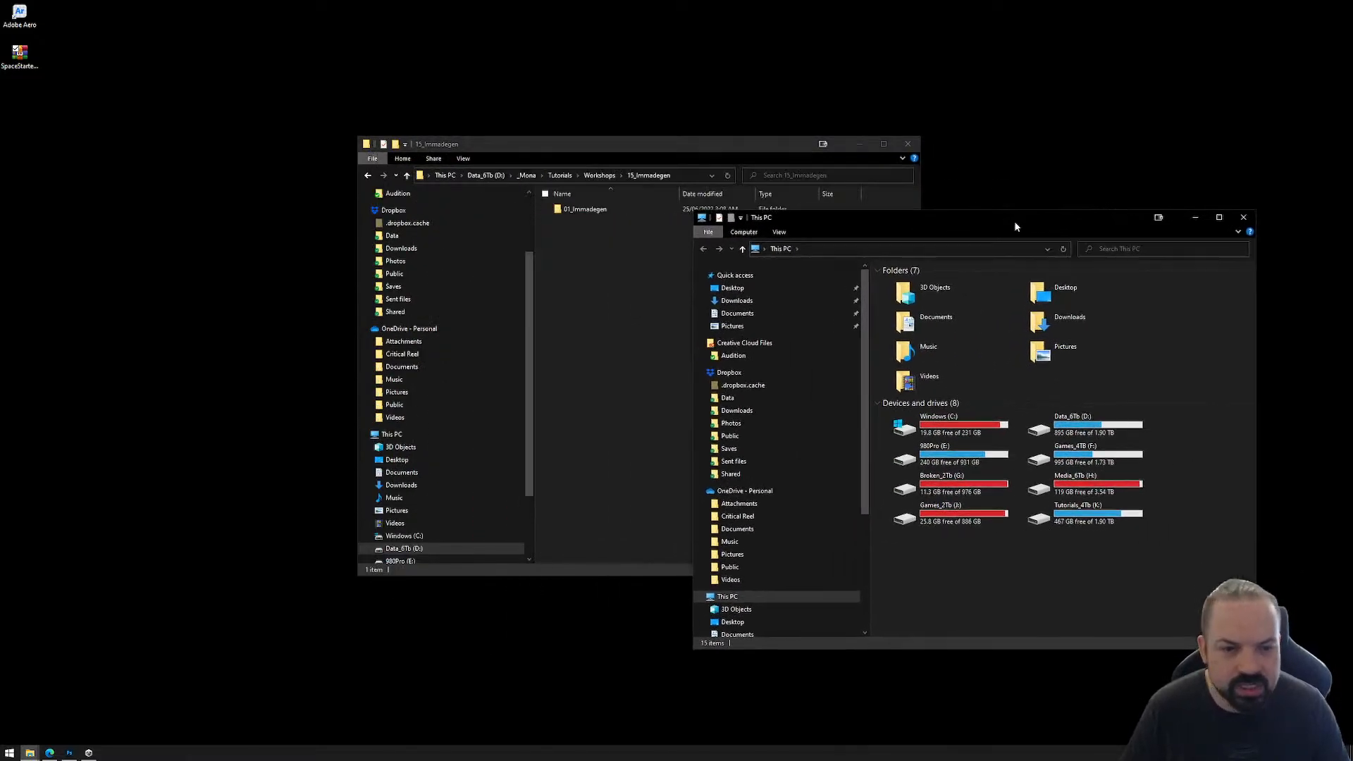
{"action": "double_click", "coordinate": [1078, 424]}
{"action": "left_click", "coordinate": [915, 295]}
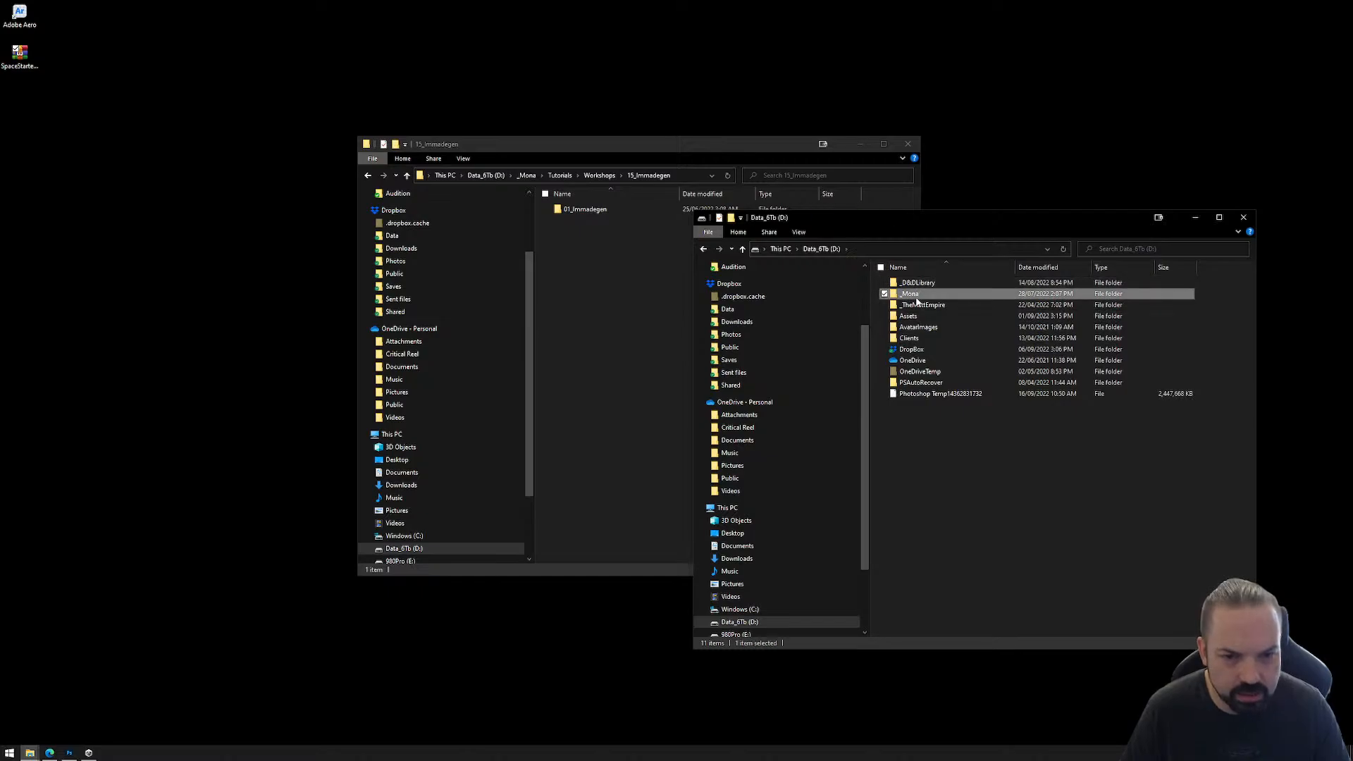
{"action": "double_click", "coordinate": [914, 294]}
{"action": "double_click", "coordinate": [941, 565]}
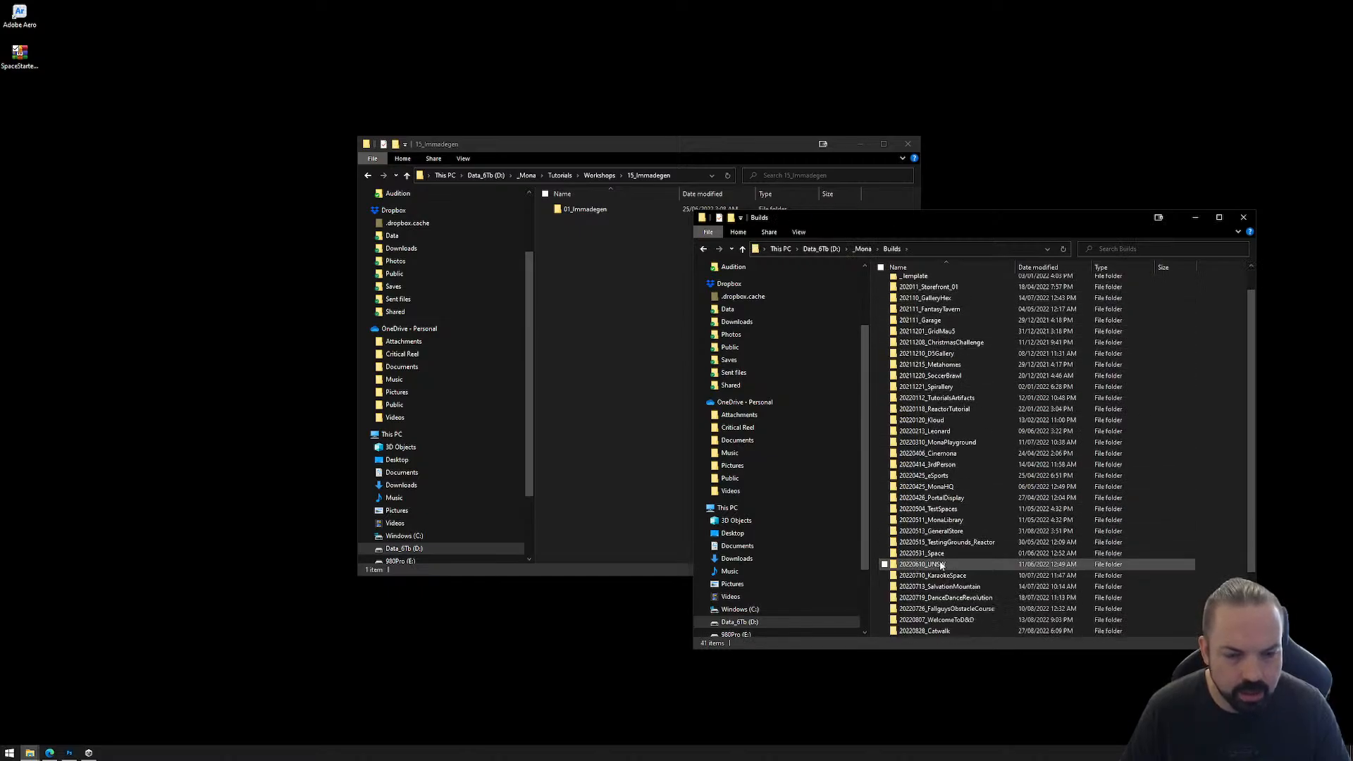
{"action": "scroll", "coordinate": [941, 567], "scroll_direction": "down", "scroll_amount": 2}
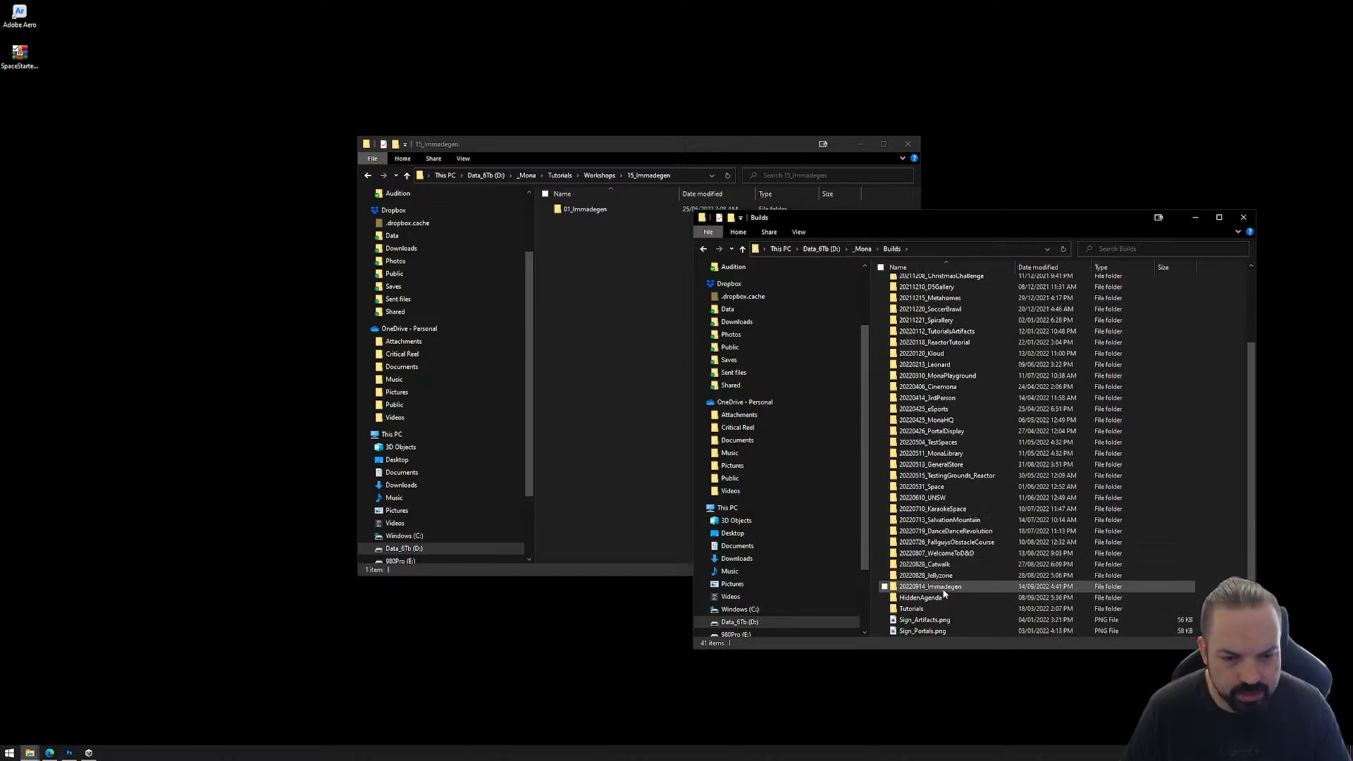
{"action": "double_click", "coordinate": [943, 589]}
Step: Move the Assets folder from 20220914_Immadegen into the 15_Immadegen workshop folder and close both File Explorer windows
{"action": "left_click_drag", "start_coordinate": [908, 286], "coordinate": [877, 298]}
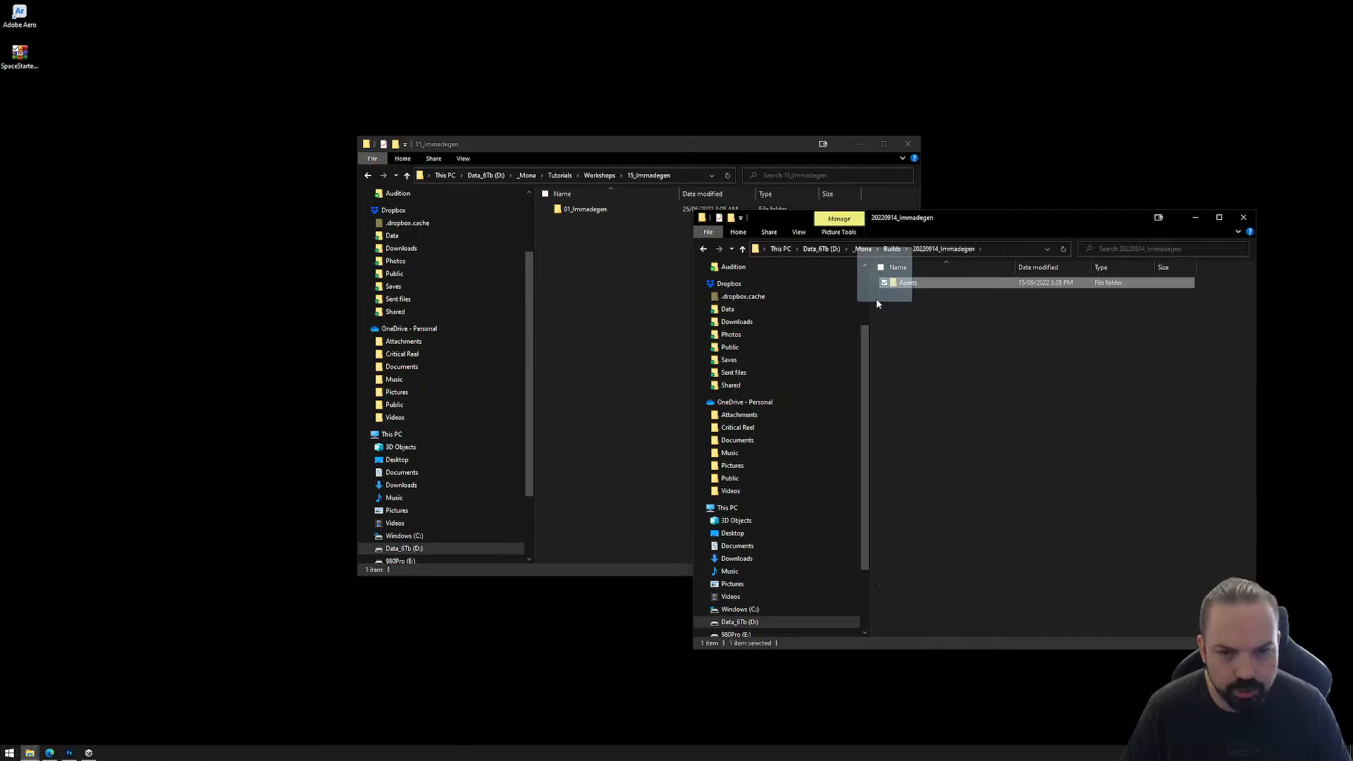
{"action": "right_click_drag", "start_coordinate": [876, 298], "coordinate": [589, 272]}
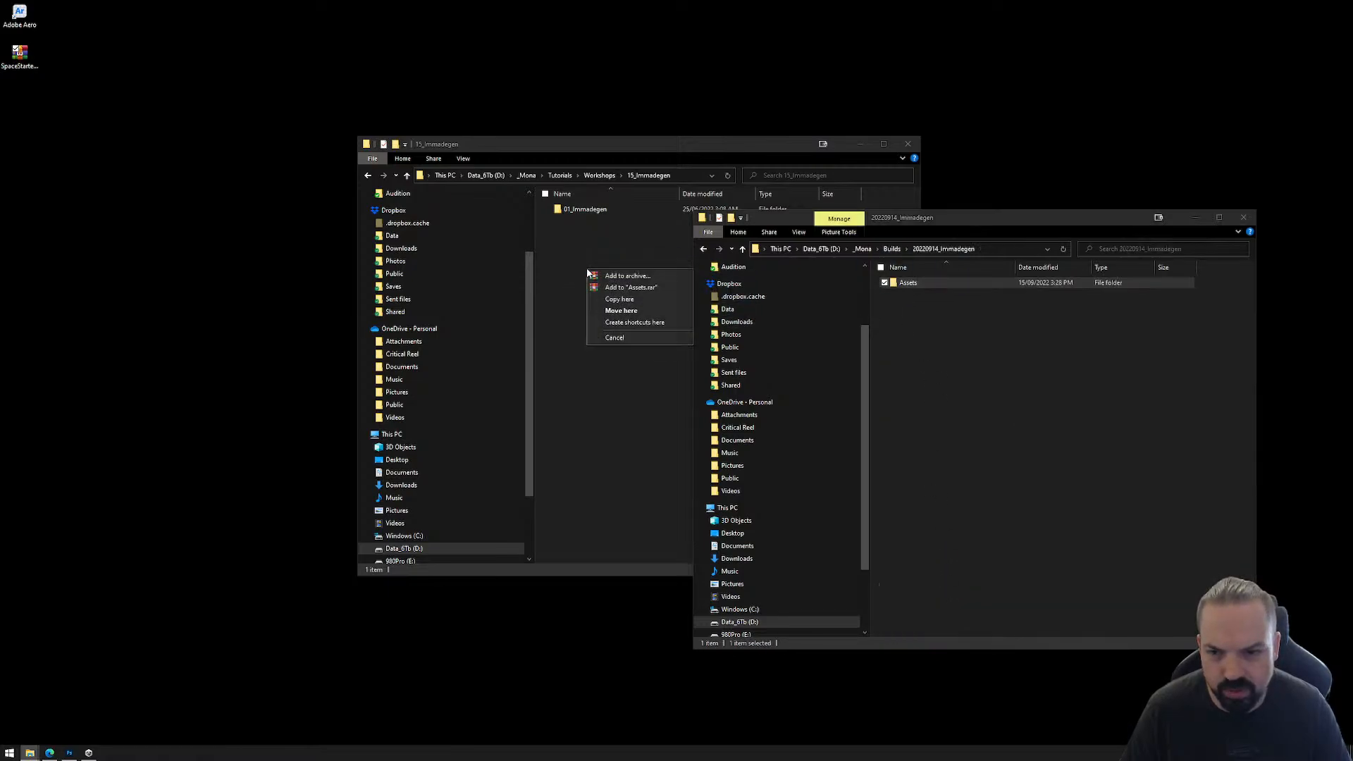
{"action": "left_click", "coordinate": [632, 311]}
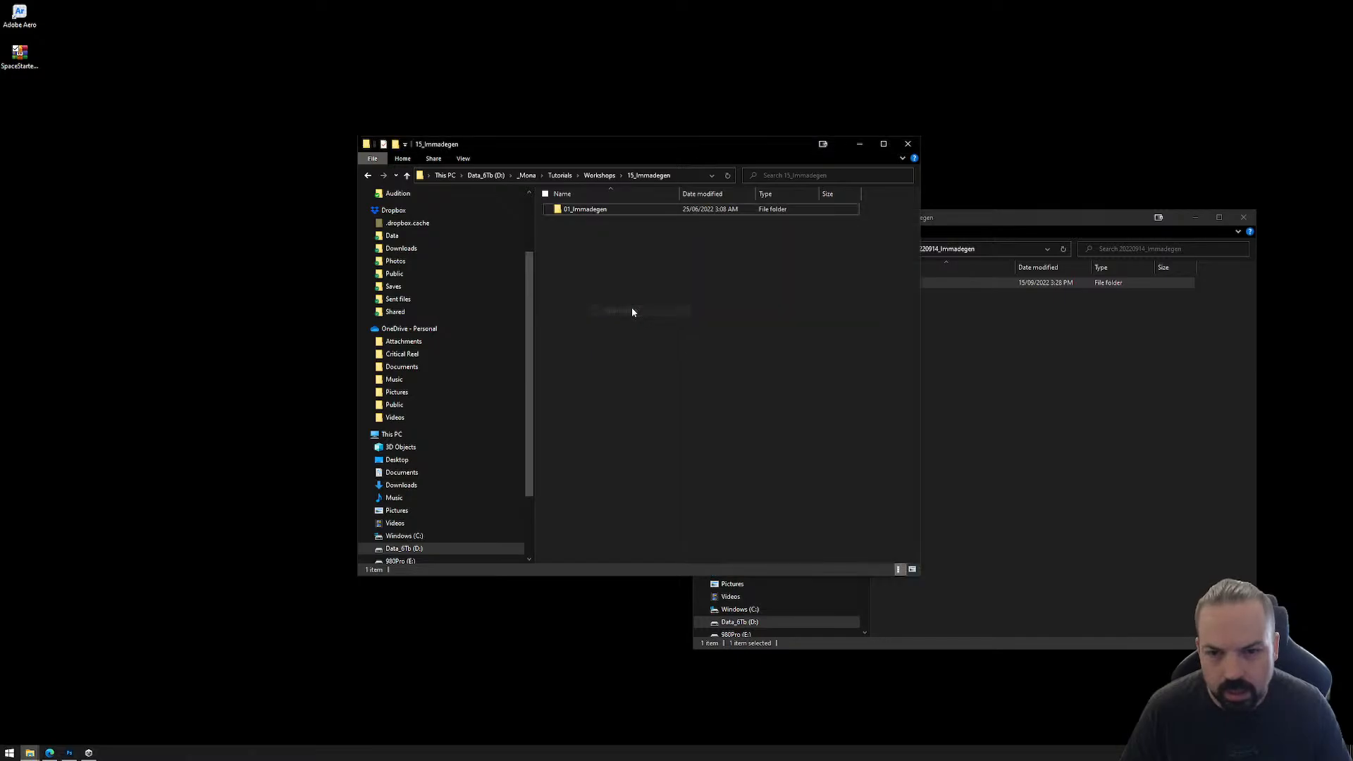
{"action": "left_click", "coordinate": [1243, 217]}
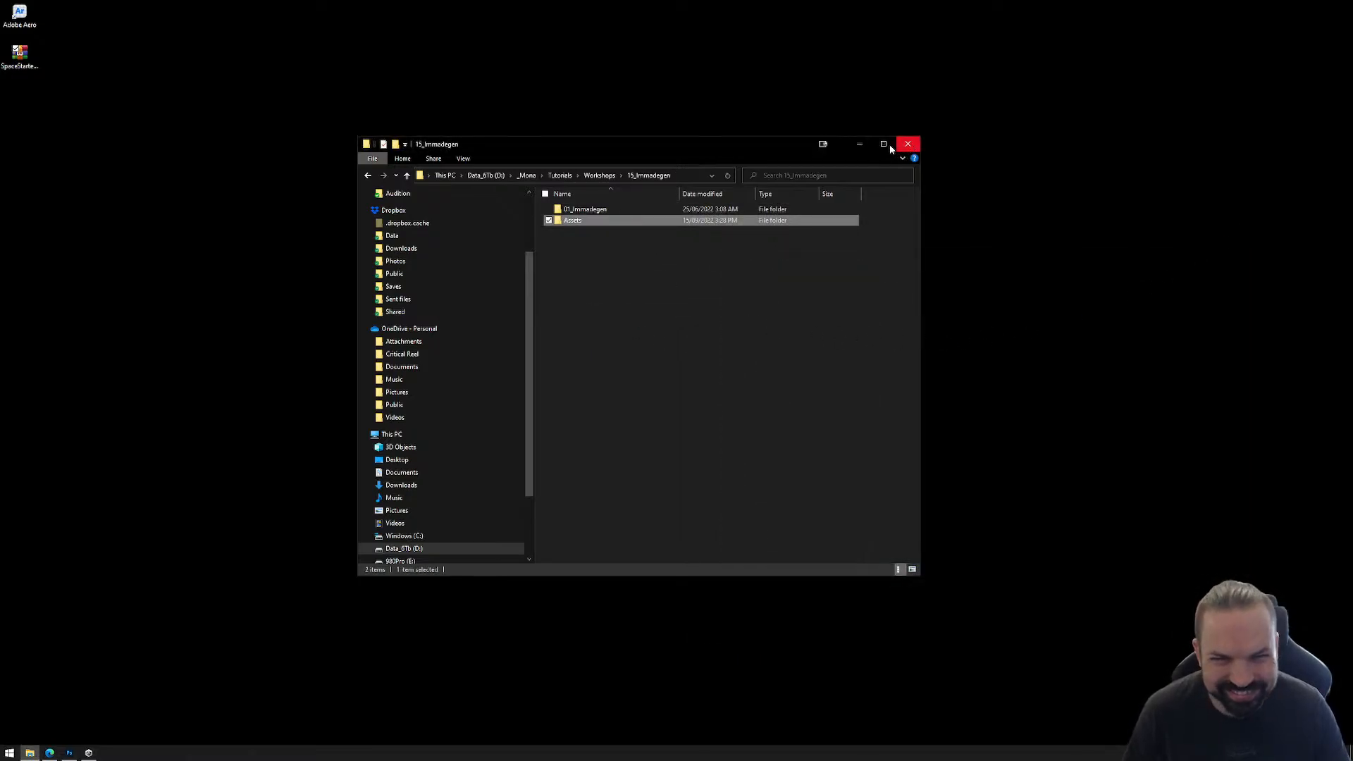
{"action": "left_click", "coordinate": [908, 146]}
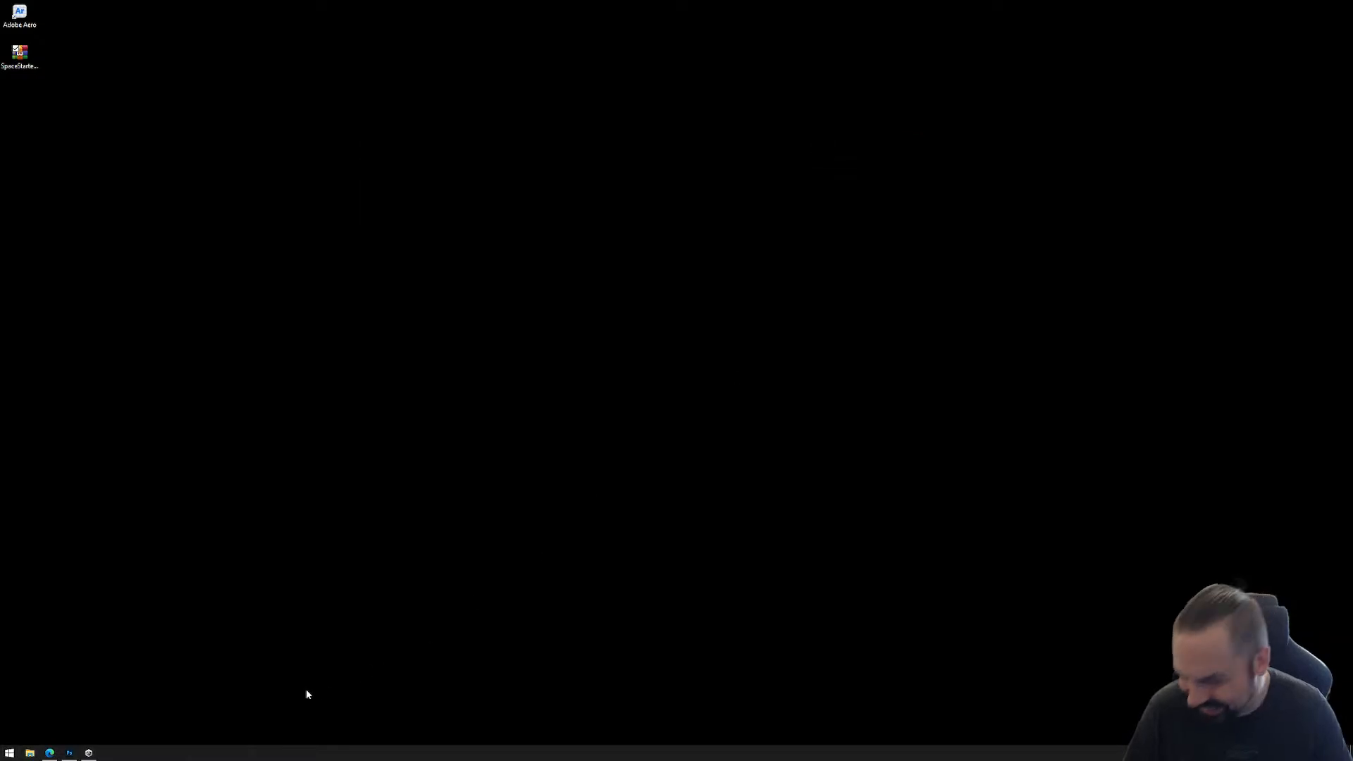
Step: Switch to Unity Hub and open the project folder D:\_Mona\Tutorials\Workshops\15_Immadegen\01_Immadegen
{"action": "left_click", "coordinate": [89, 753]}
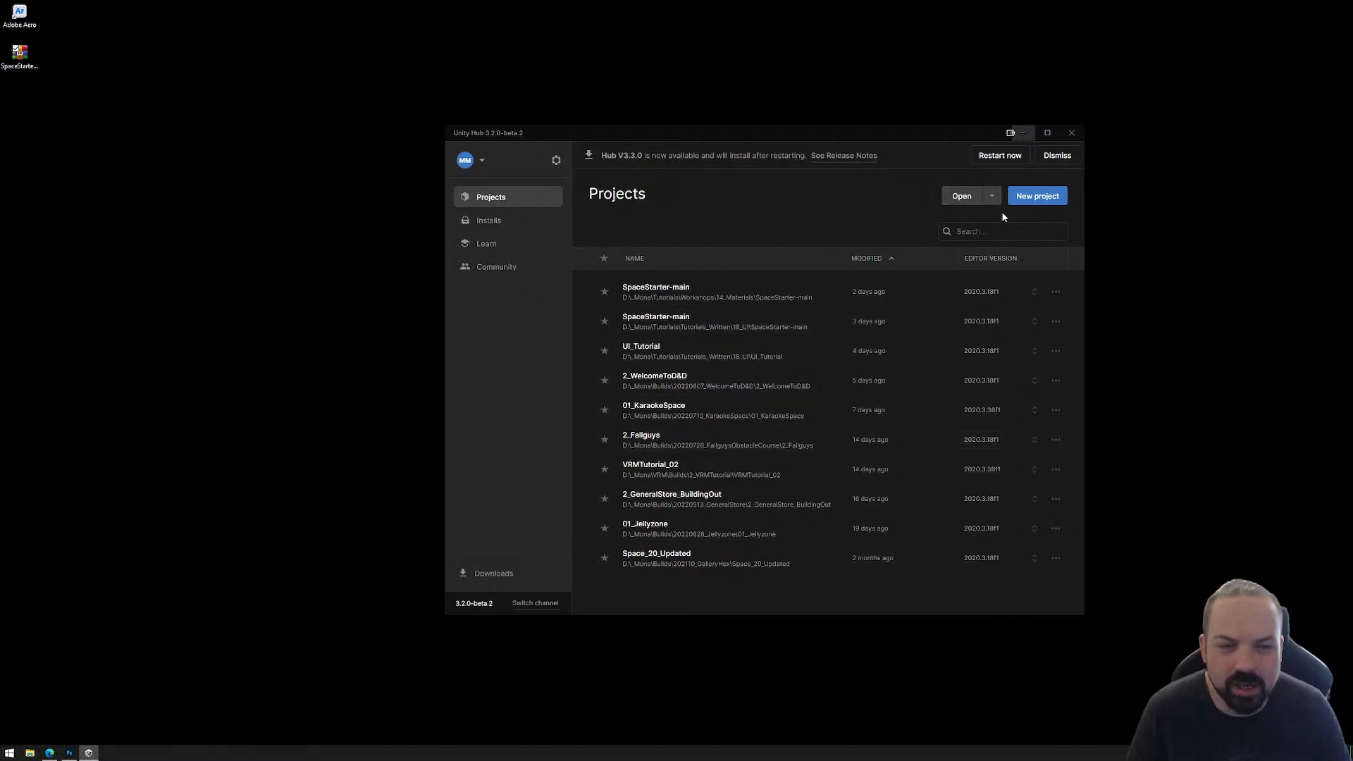
{"action": "left_click", "coordinate": [963, 196]}
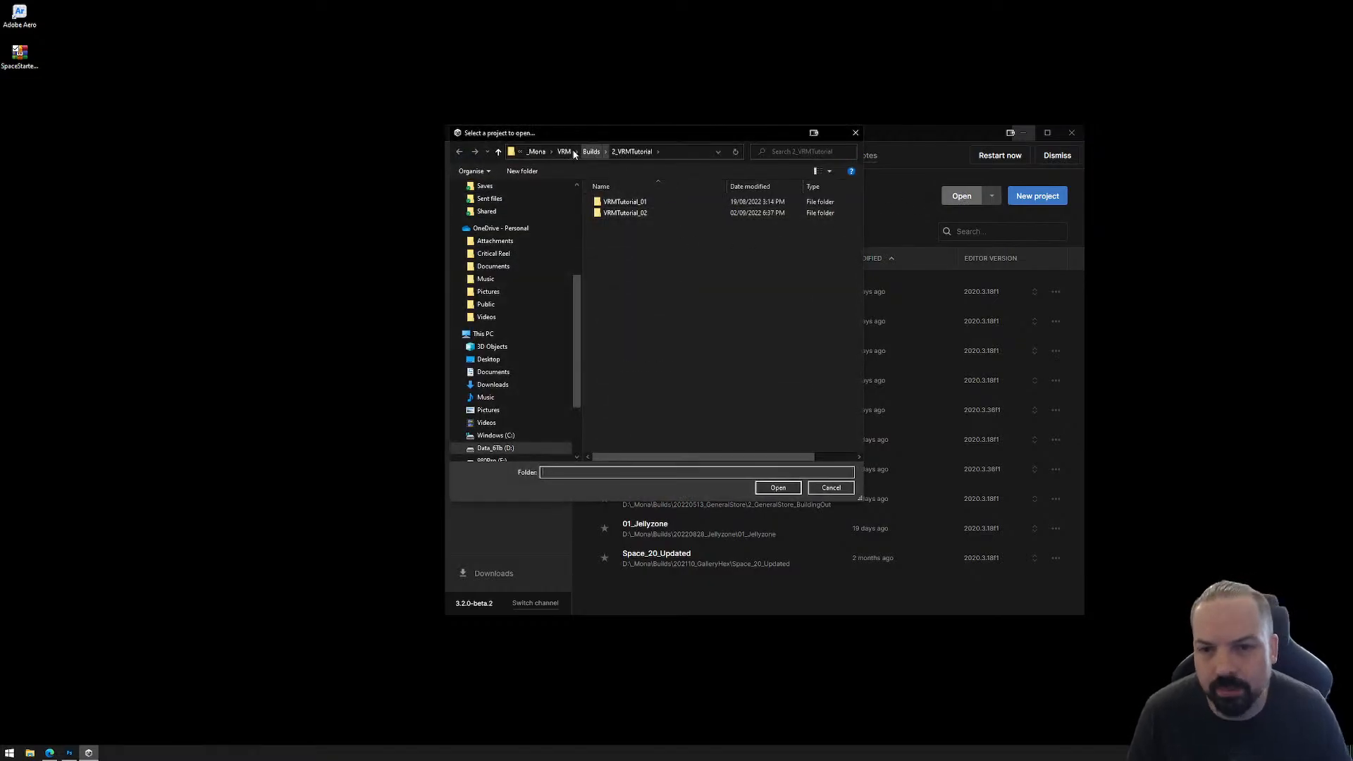
{"action": "left_click", "coordinate": [541, 152]}
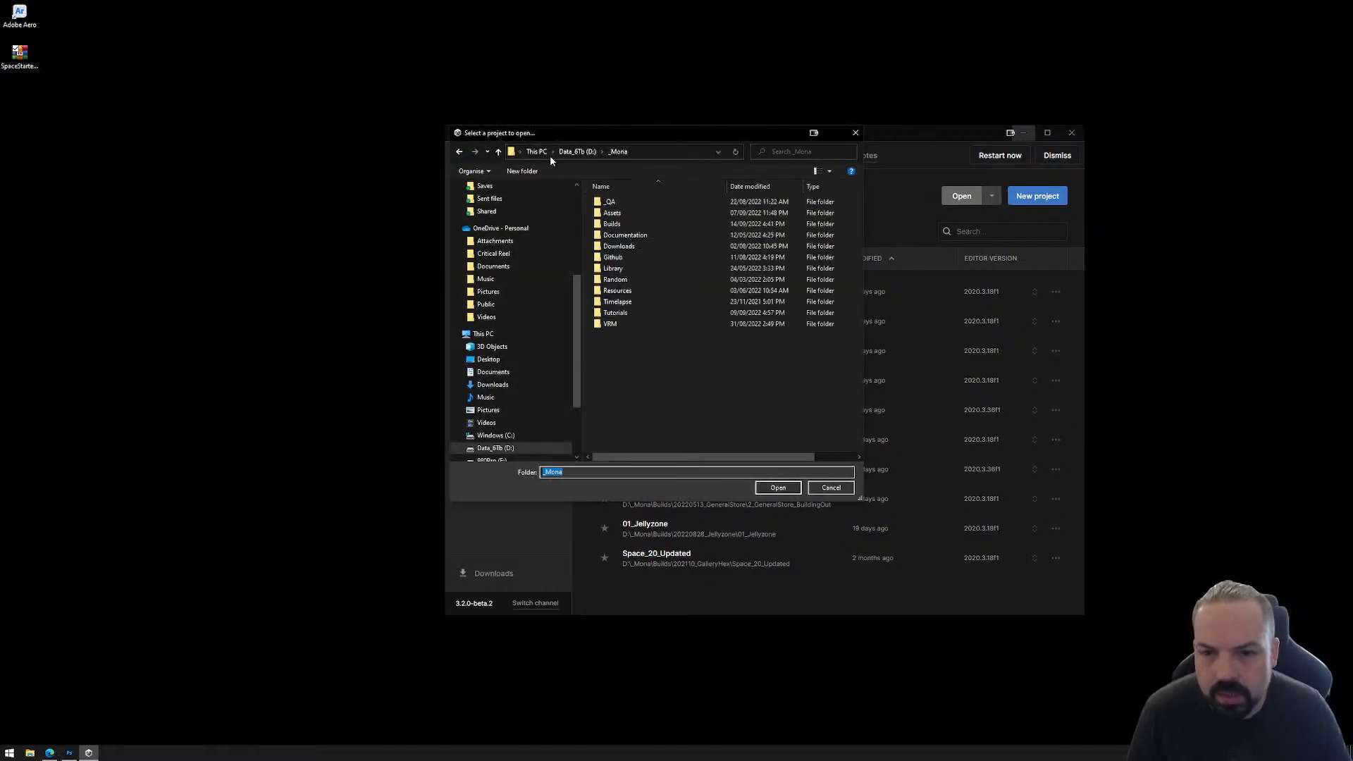
{"action": "double_click", "coordinate": [628, 312]}
{"action": "double_click", "coordinate": [629, 258]}
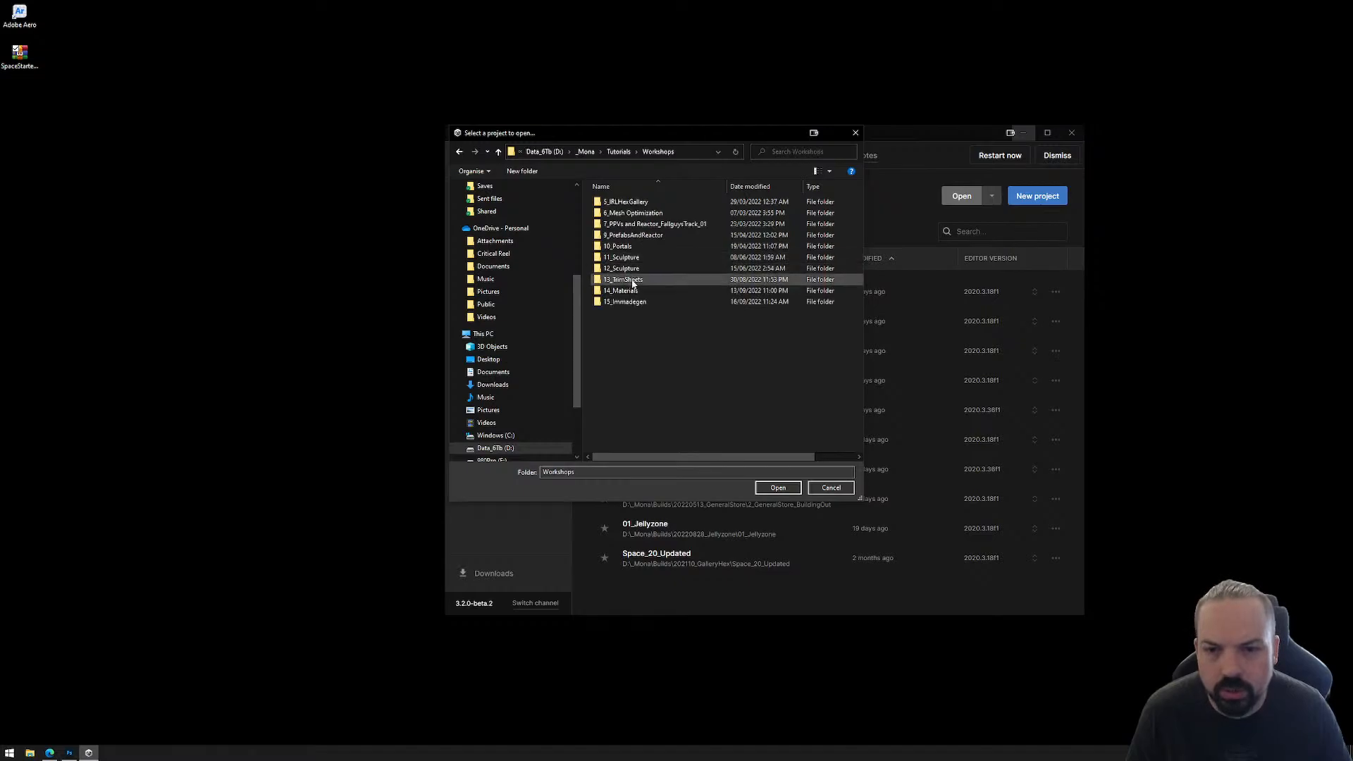
{"action": "double_click", "coordinate": [626, 301]}
{"action": "double_click", "coordinate": [629, 203]}
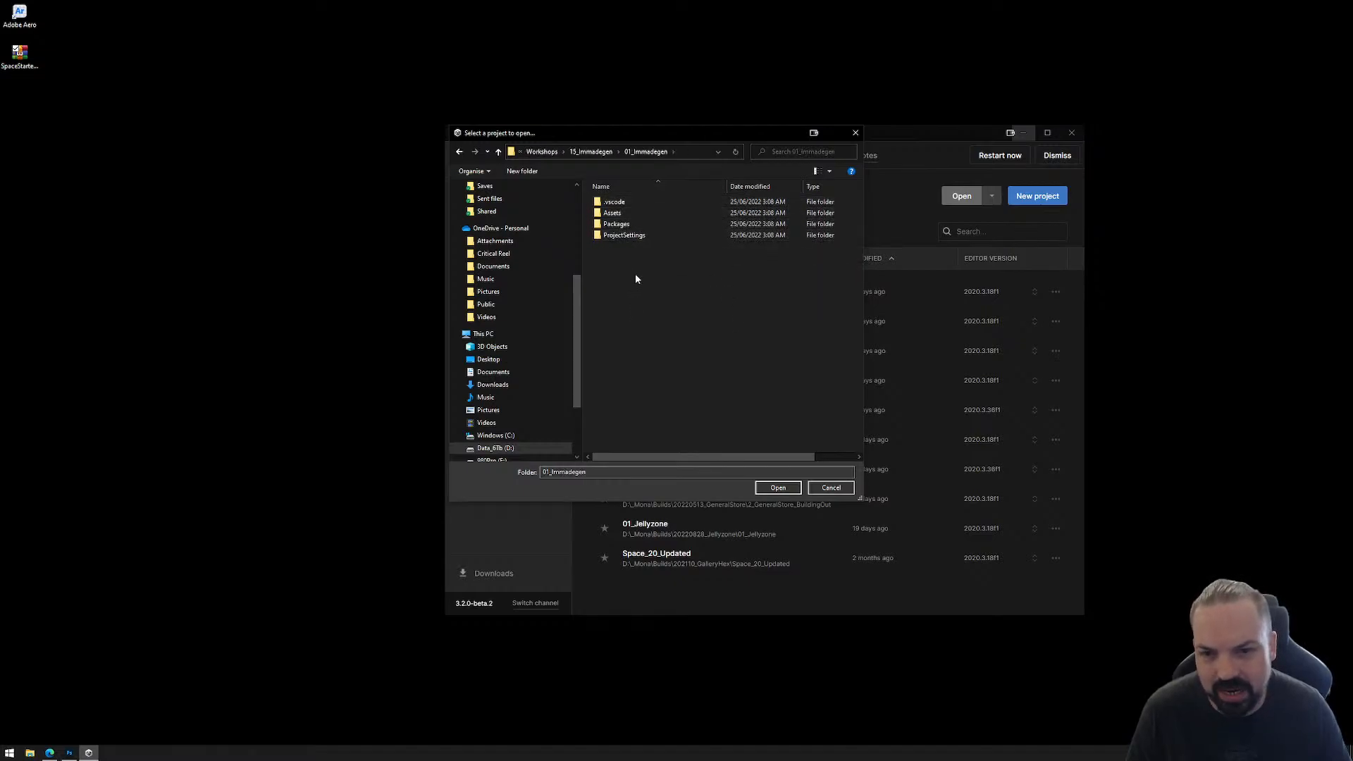
{"action": "left_click", "coordinate": [778, 488]}
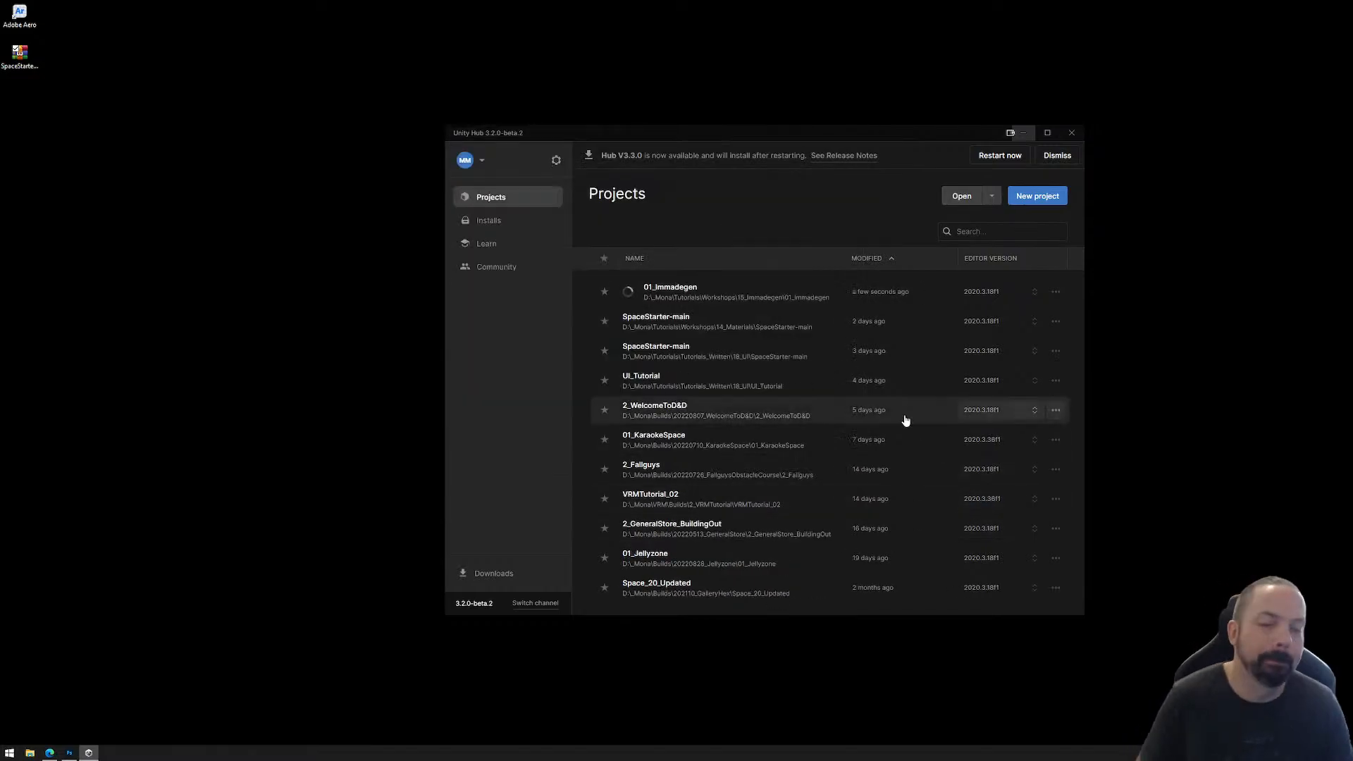
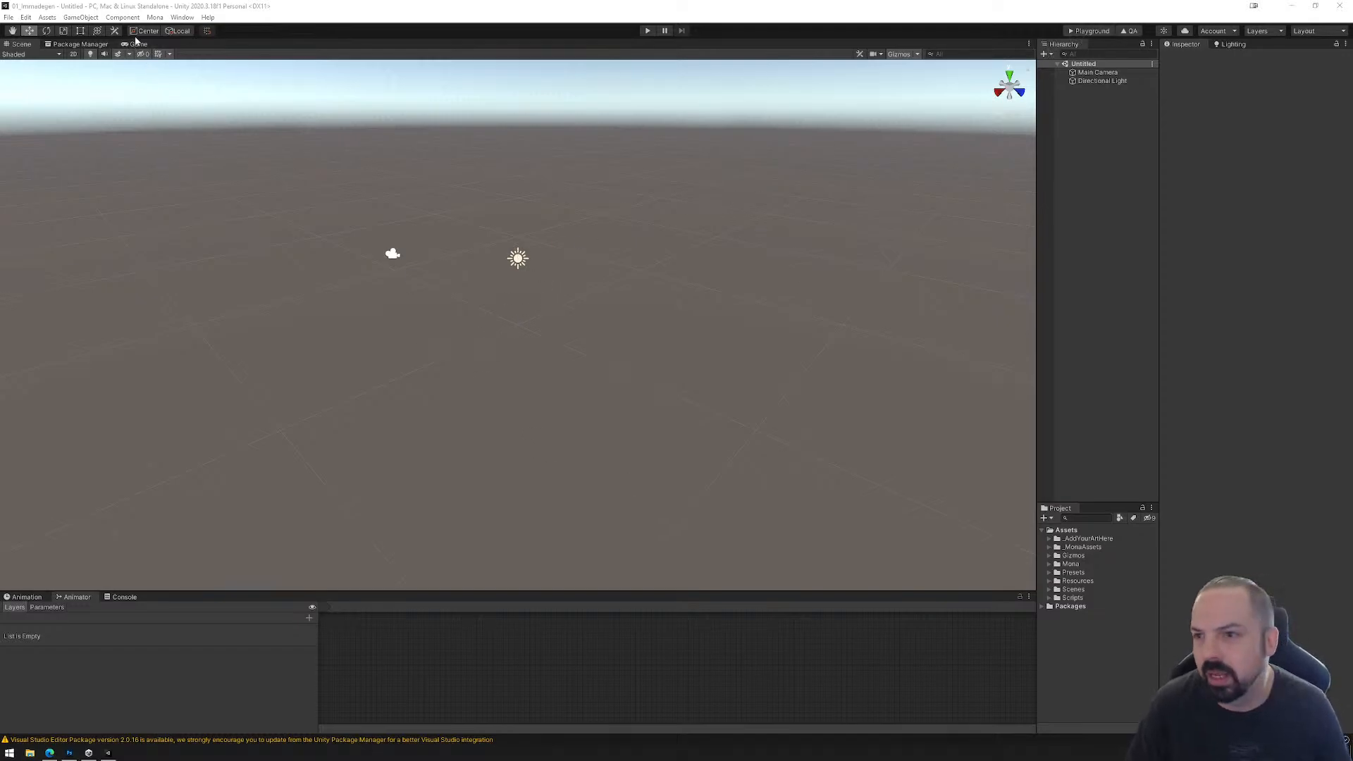
Step: Load the Mona space scenes and remove the Untitled scene from the hierarchy
{"action": "left_click", "coordinate": [155, 18]}
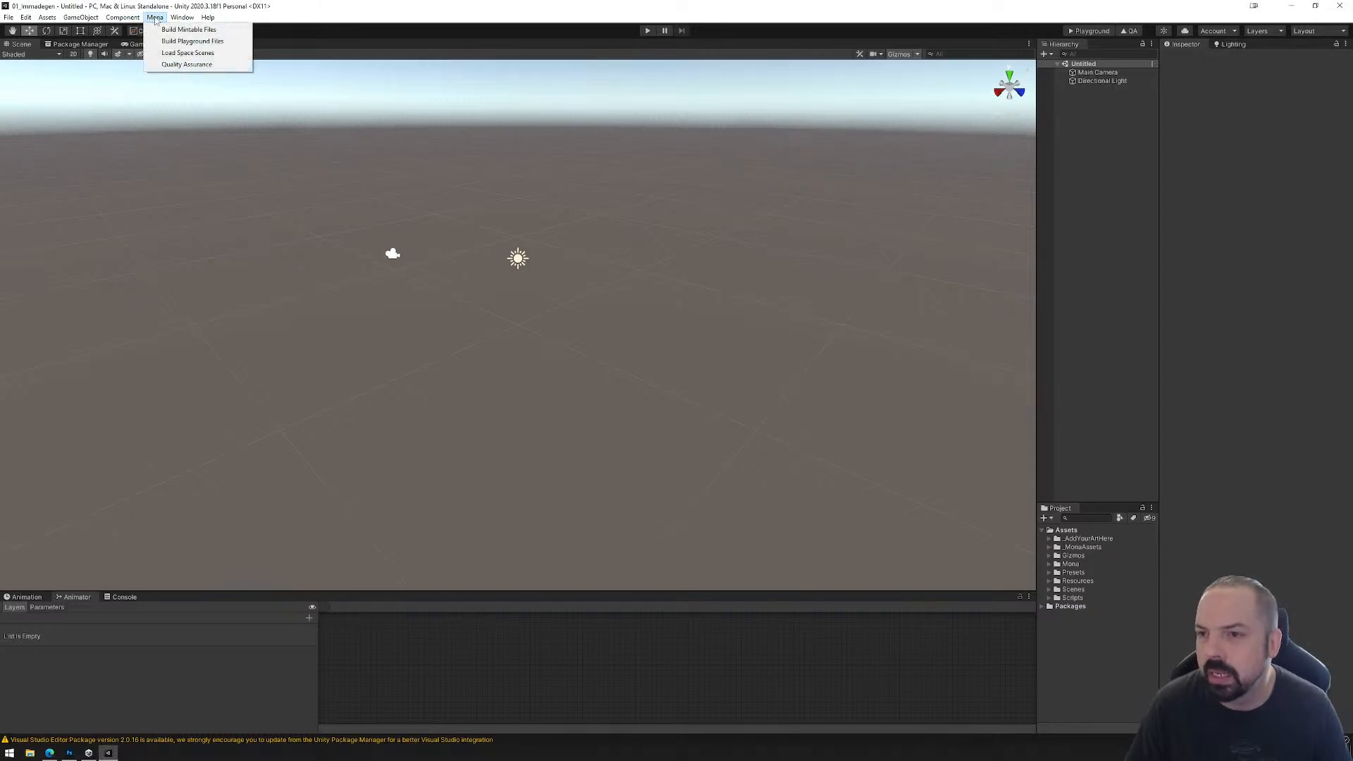
{"action": "left_click", "coordinate": [175, 54]}
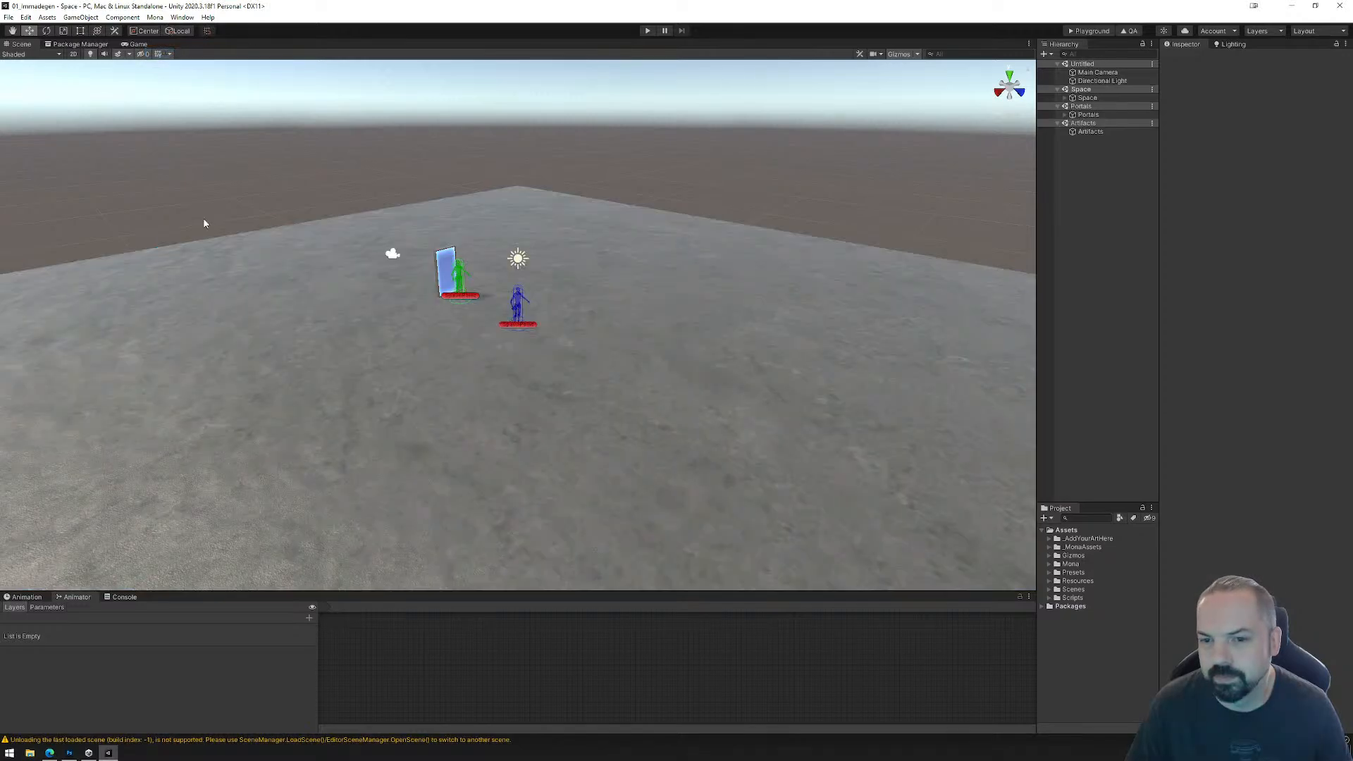
{"action": "left_click", "coordinate": [1089, 64]}
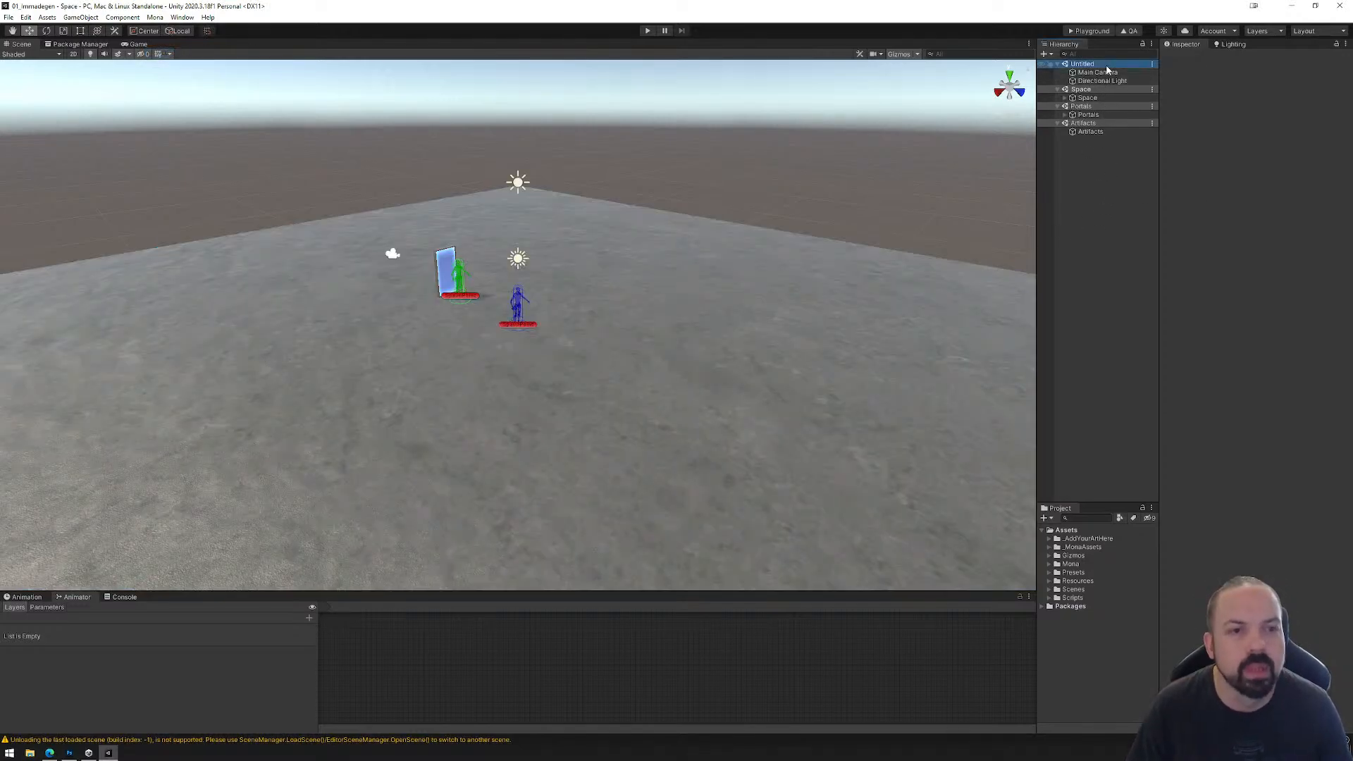
{"action": "right_click", "coordinate": [1108, 69]}
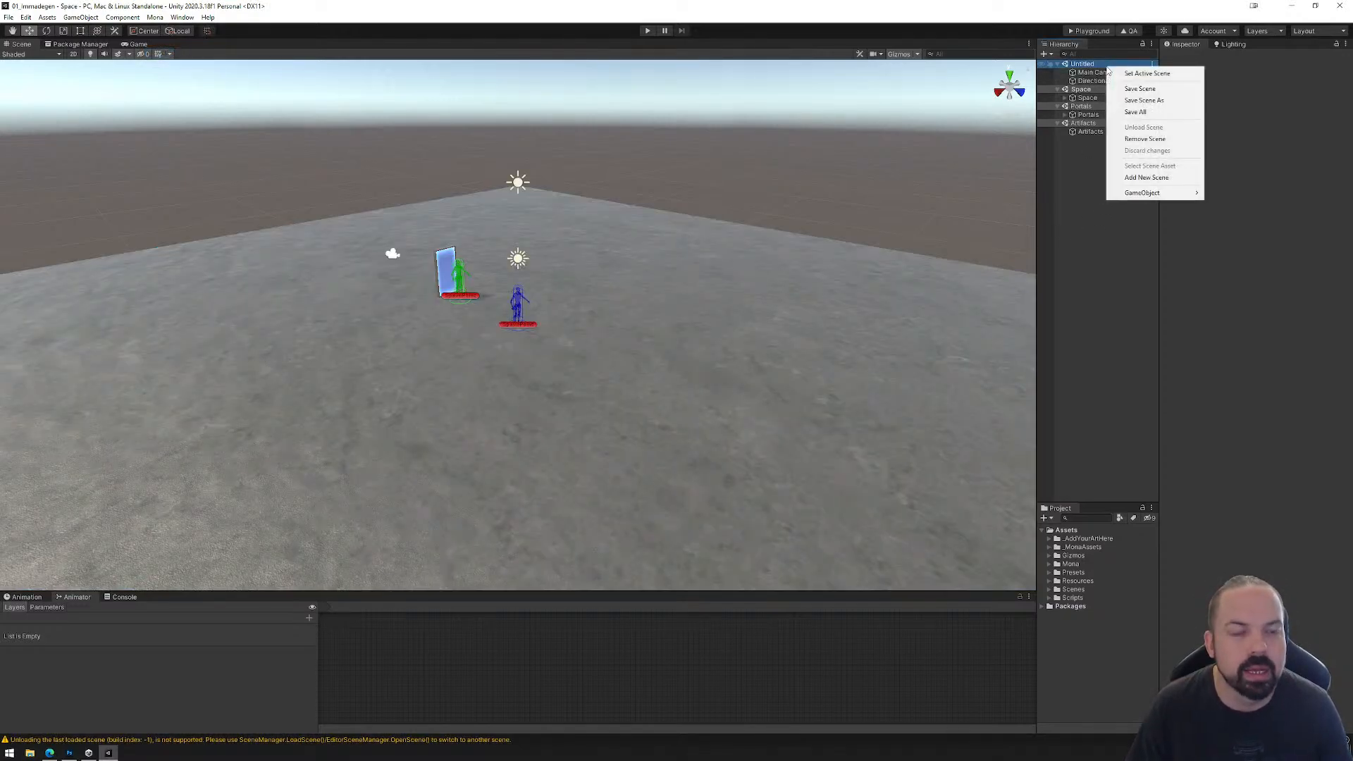
{"action": "left_click", "coordinate": [1136, 140]}
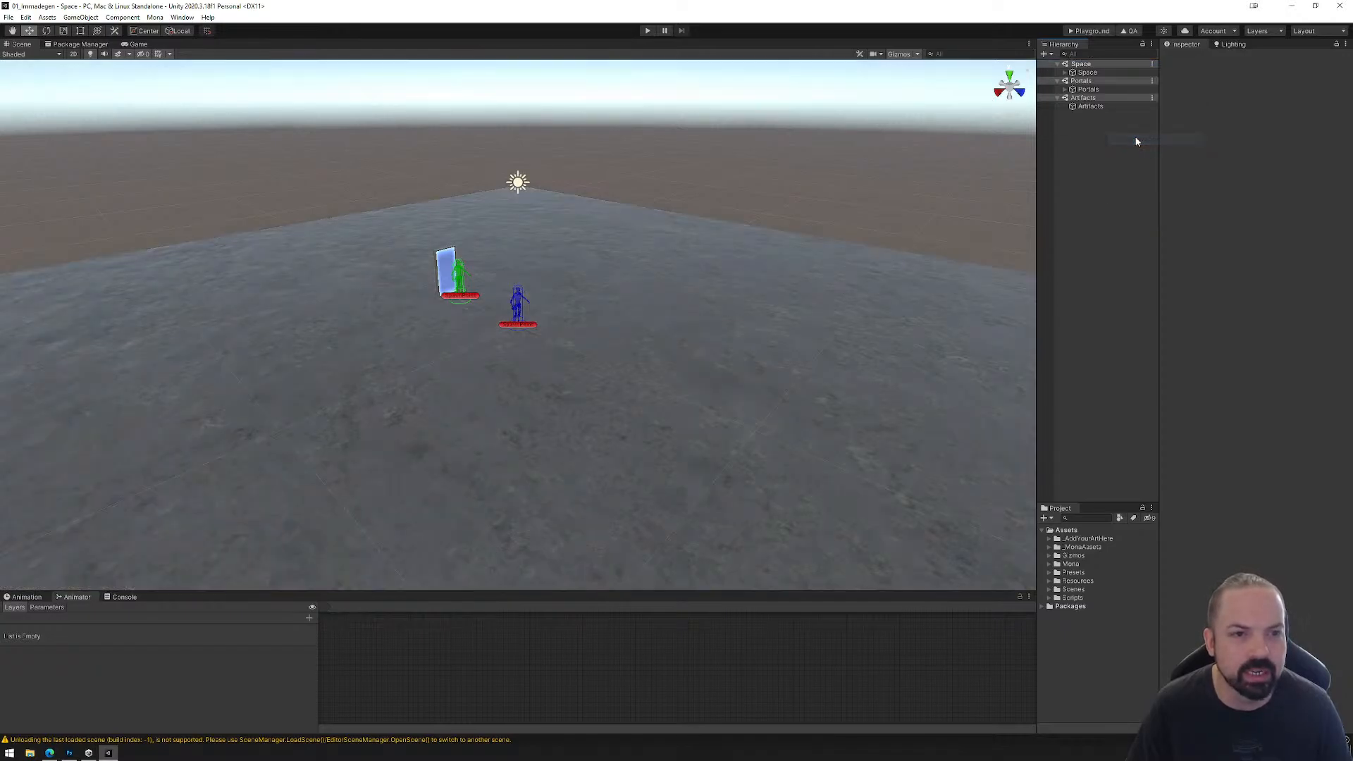
Step: Expand the Space and Portals objects, build the Mona playground files, and upload the PlaygroundFiles folder to the Playground page
{"action": "left_click", "coordinate": [1065, 71]}
{"action": "left_click", "coordinate": [1065, 115]}
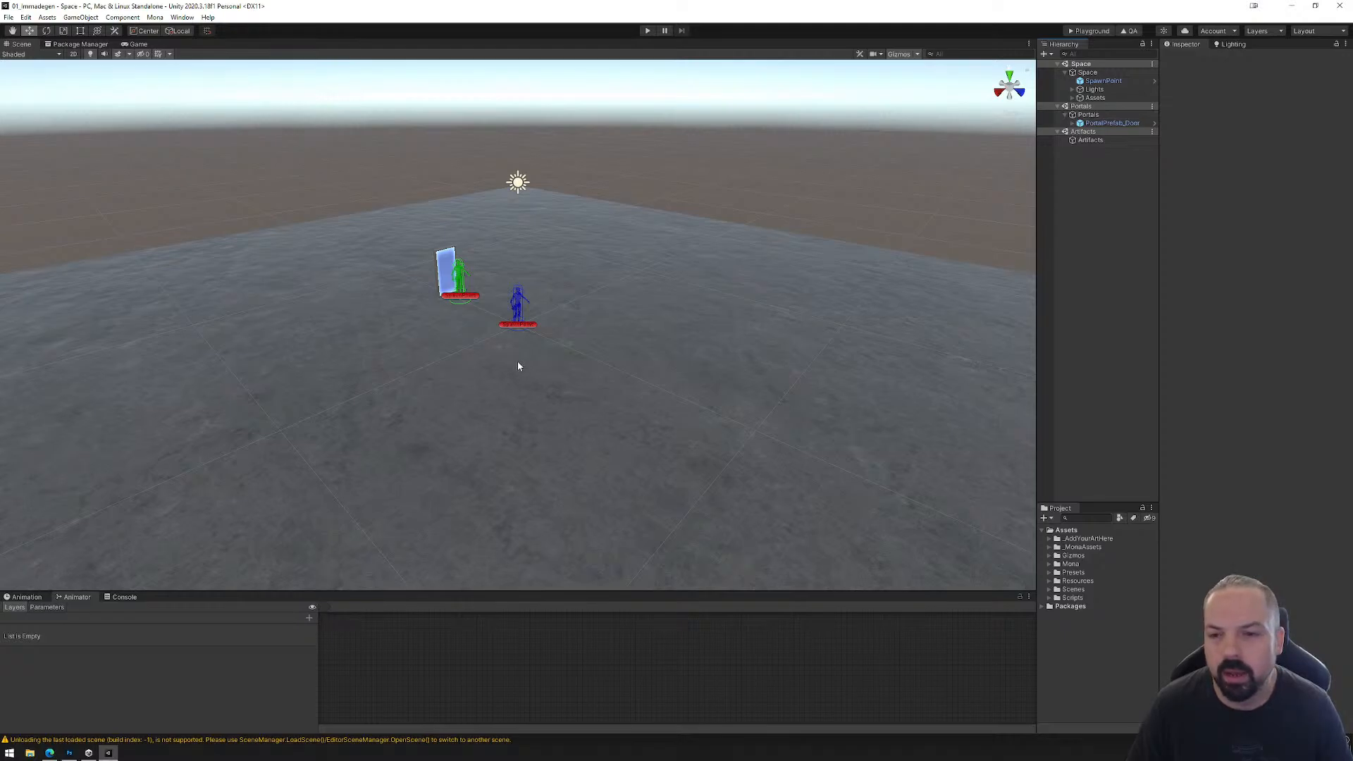
{"action": "left_click", "coordinate": [1087, 31]}
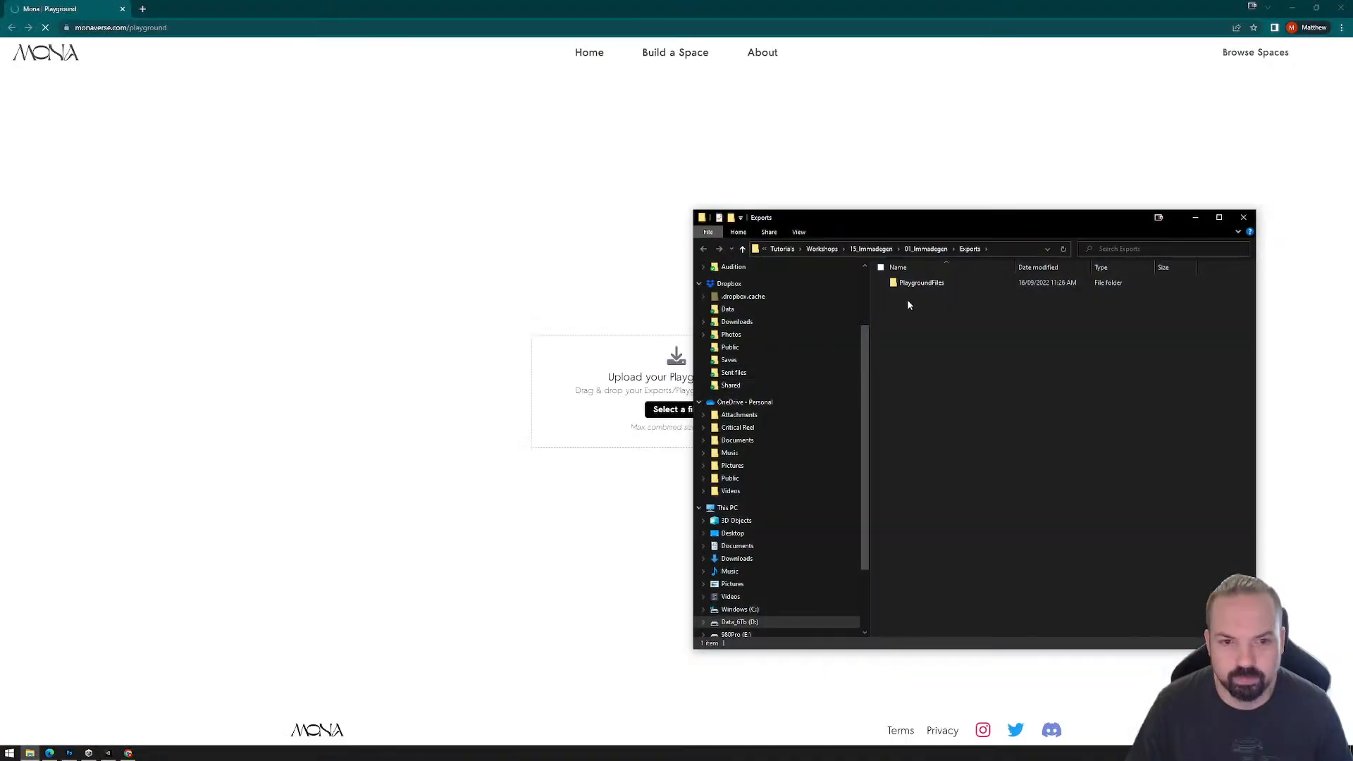
{"action": "left_click_drag", "start_coordinate": [917, 282], "coordinate": [633, 423]}
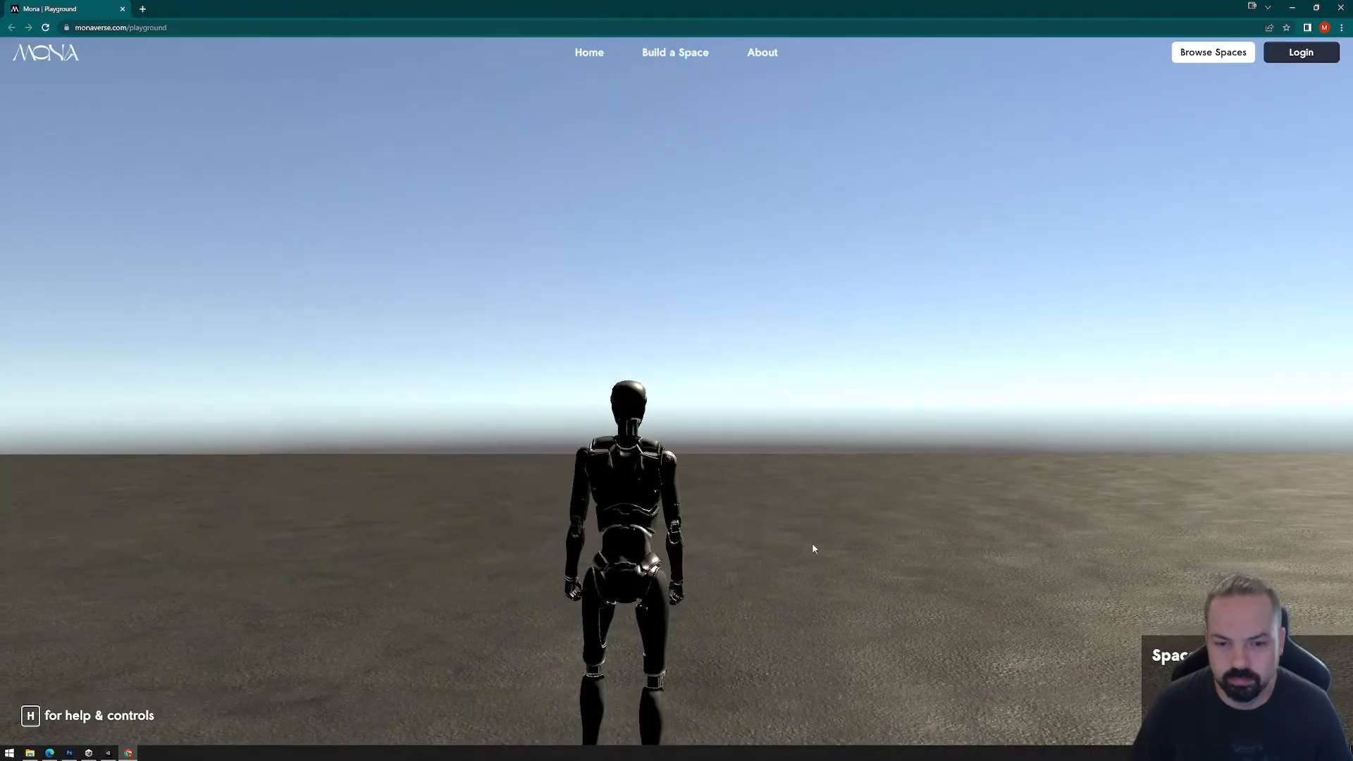
Step: Look around the loaded space, release the cursor, and review the help and controls overlay before closing it
{"action": "left_click", "coordinate": [816, 350]}
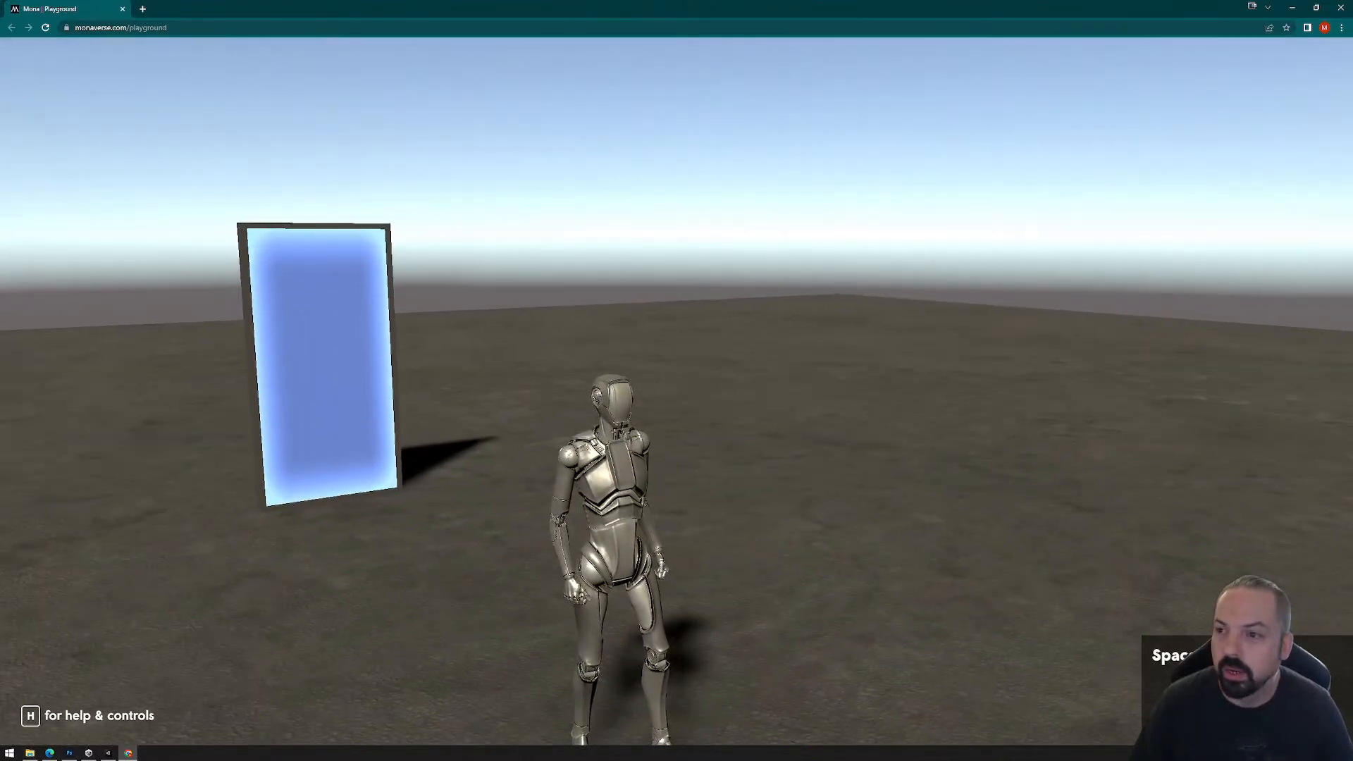
{"action": "key", "text": "Escape"}
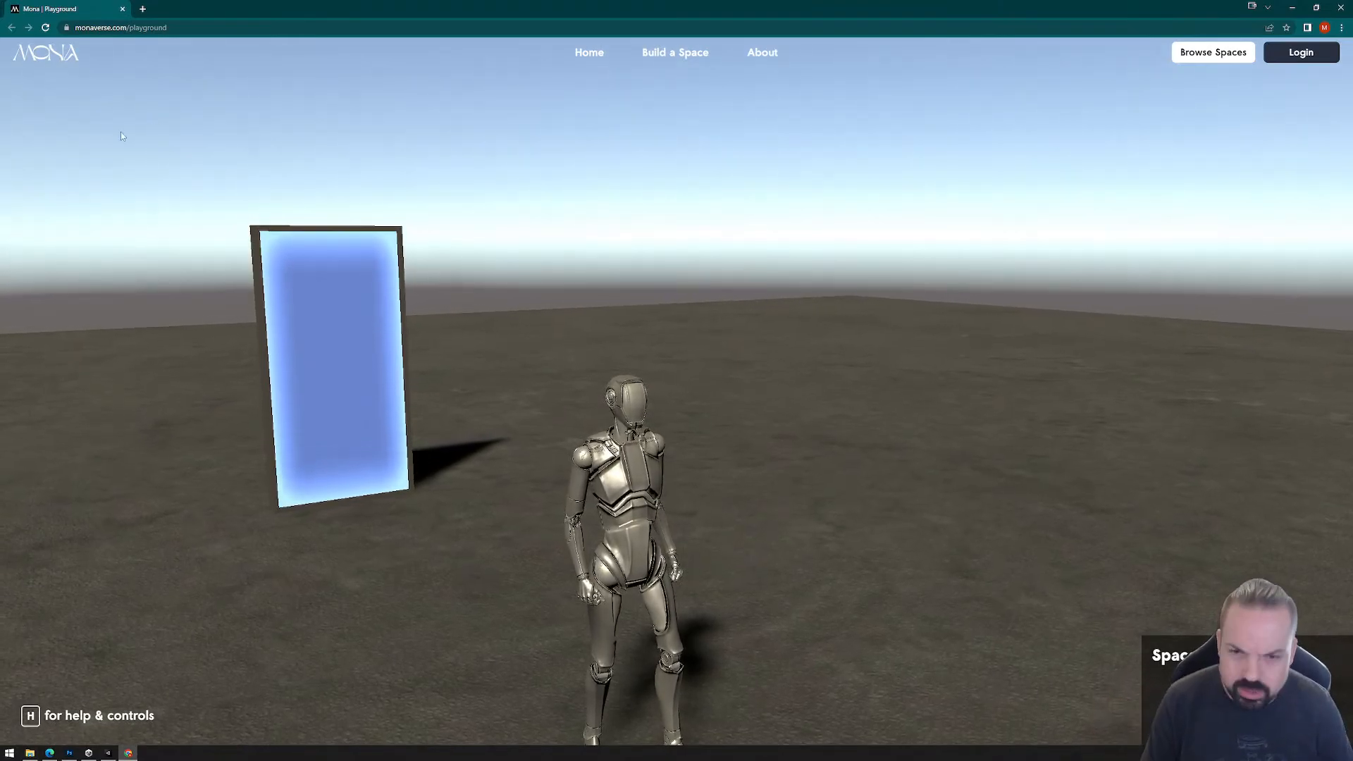
{"action": "key", "text": "h"}
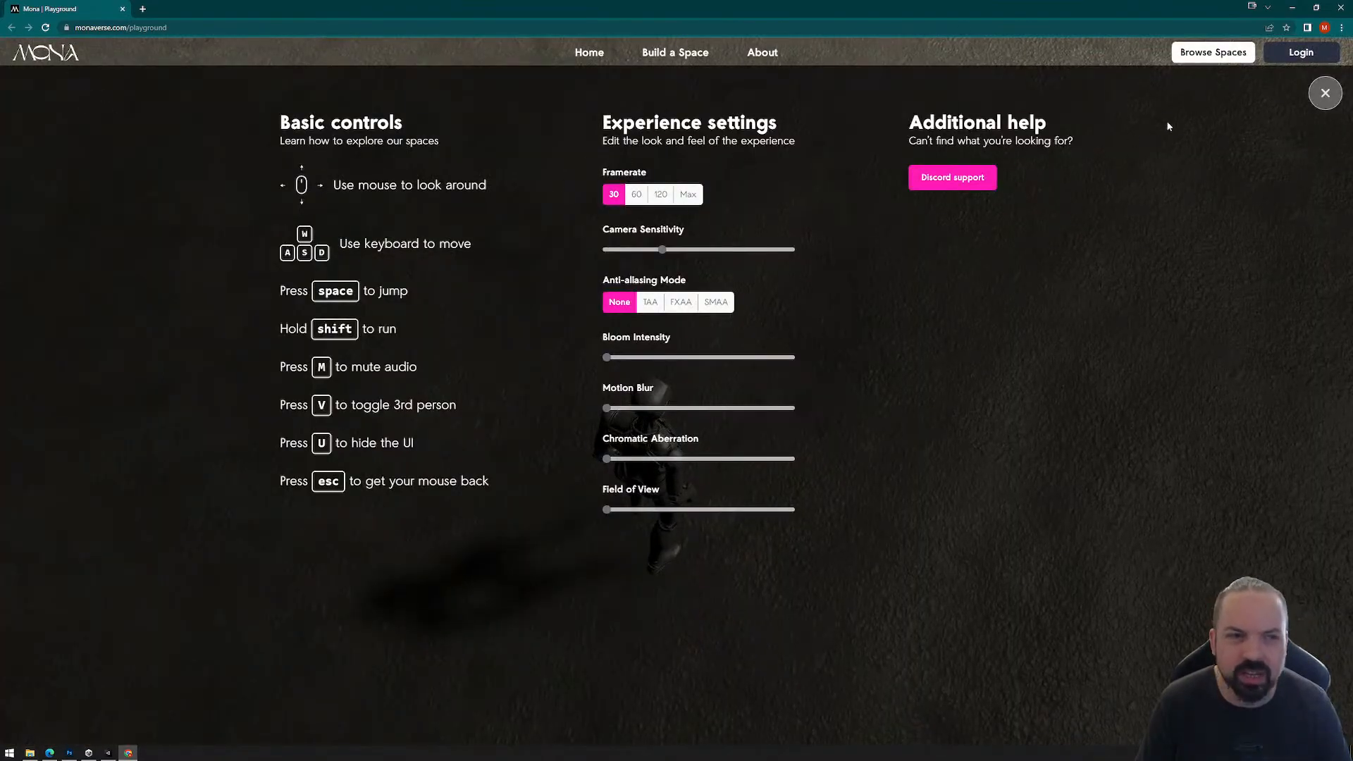
{"action": "left_click", "coordinate": [1323, 97]}
Step: Walk the avatar around the space and inspect the portal from different sides
{"action": "left_click", "coordinate": [982, 368]}
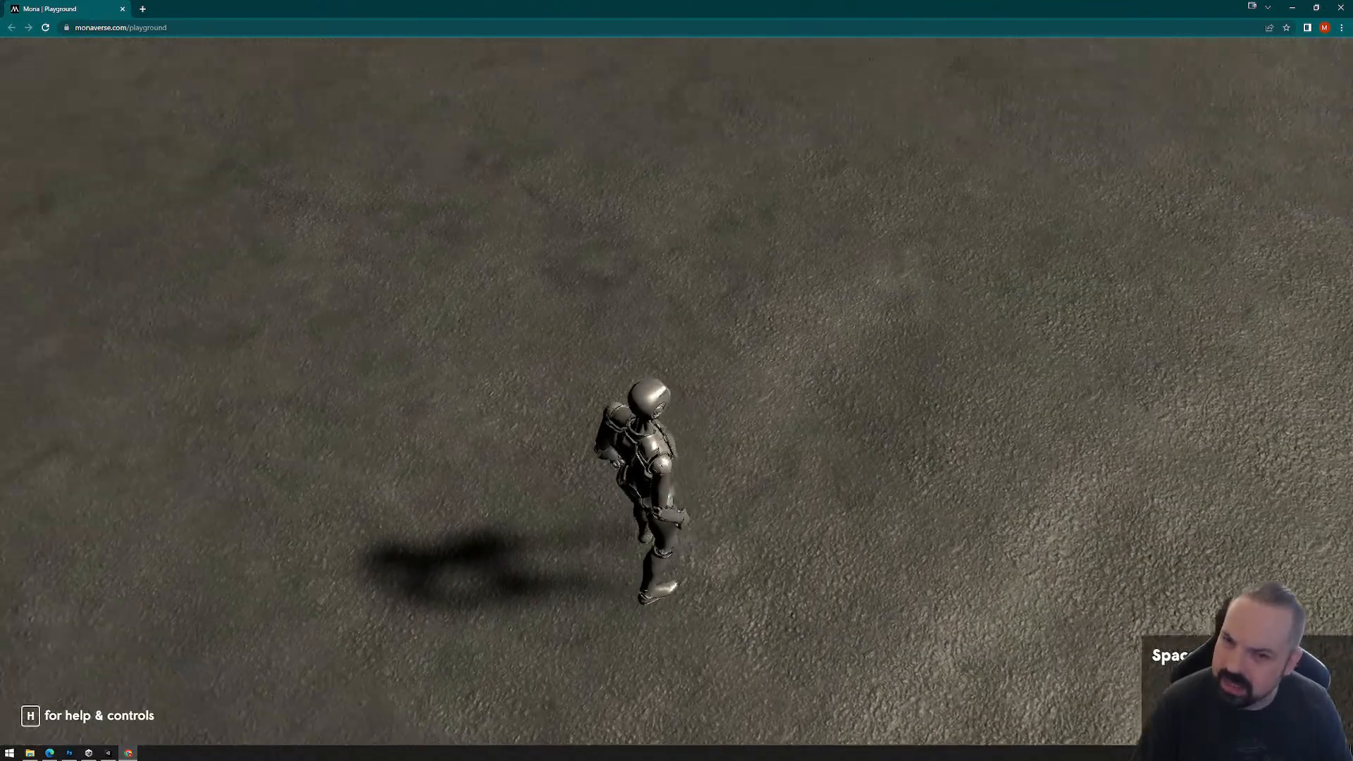
{"action": "key", "text": "w"}
{"action": "key", "text": "a"}
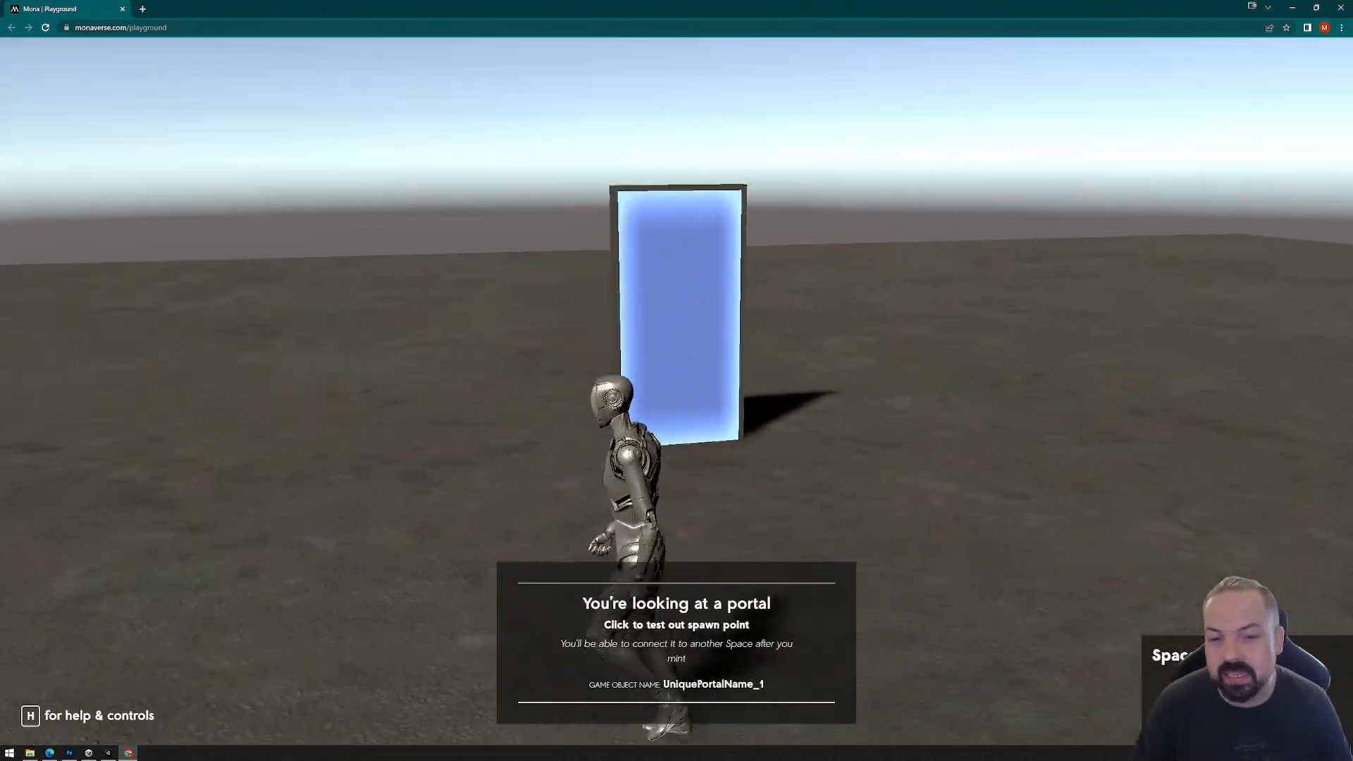
{"action": "key", "text": "w"}
{"action": "key", "text": "s"}
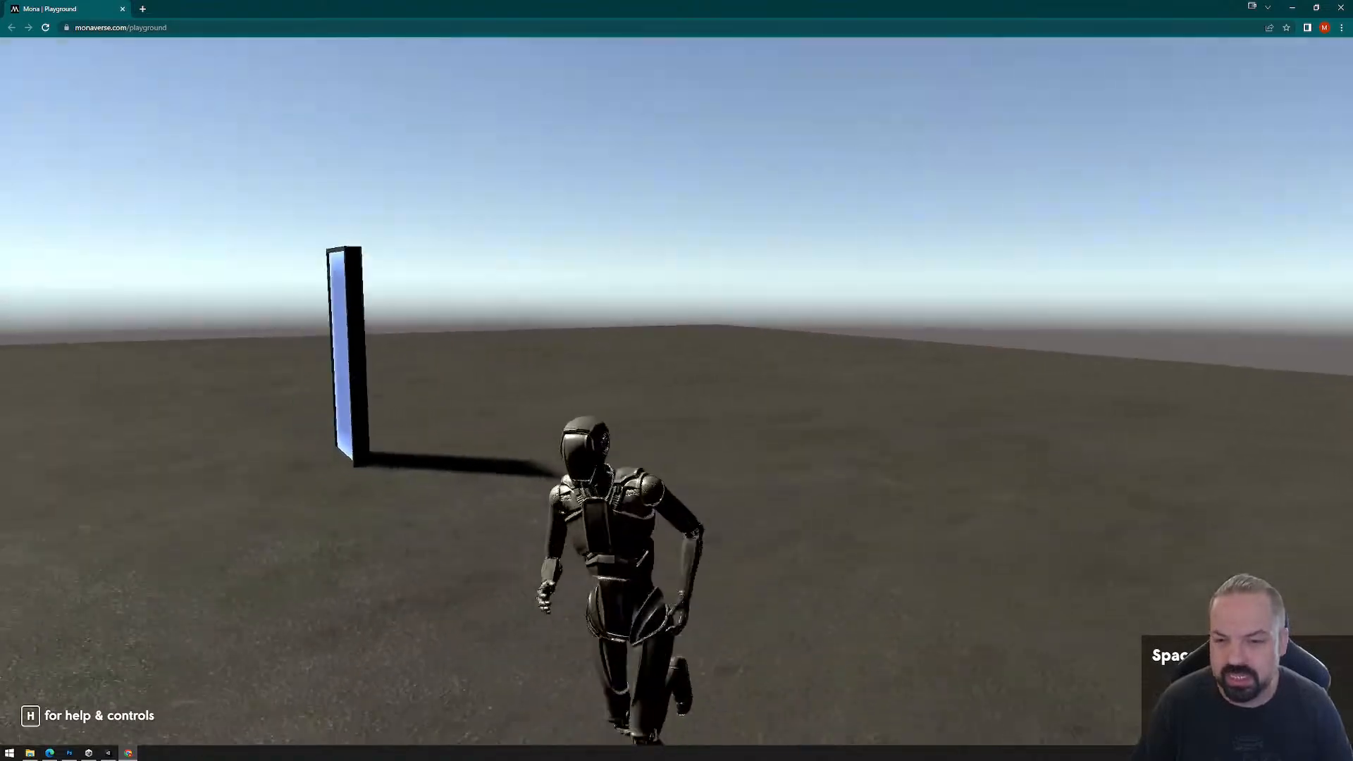
{"action": "key", "text": "a"}
{"action": "key", "text": "w"}
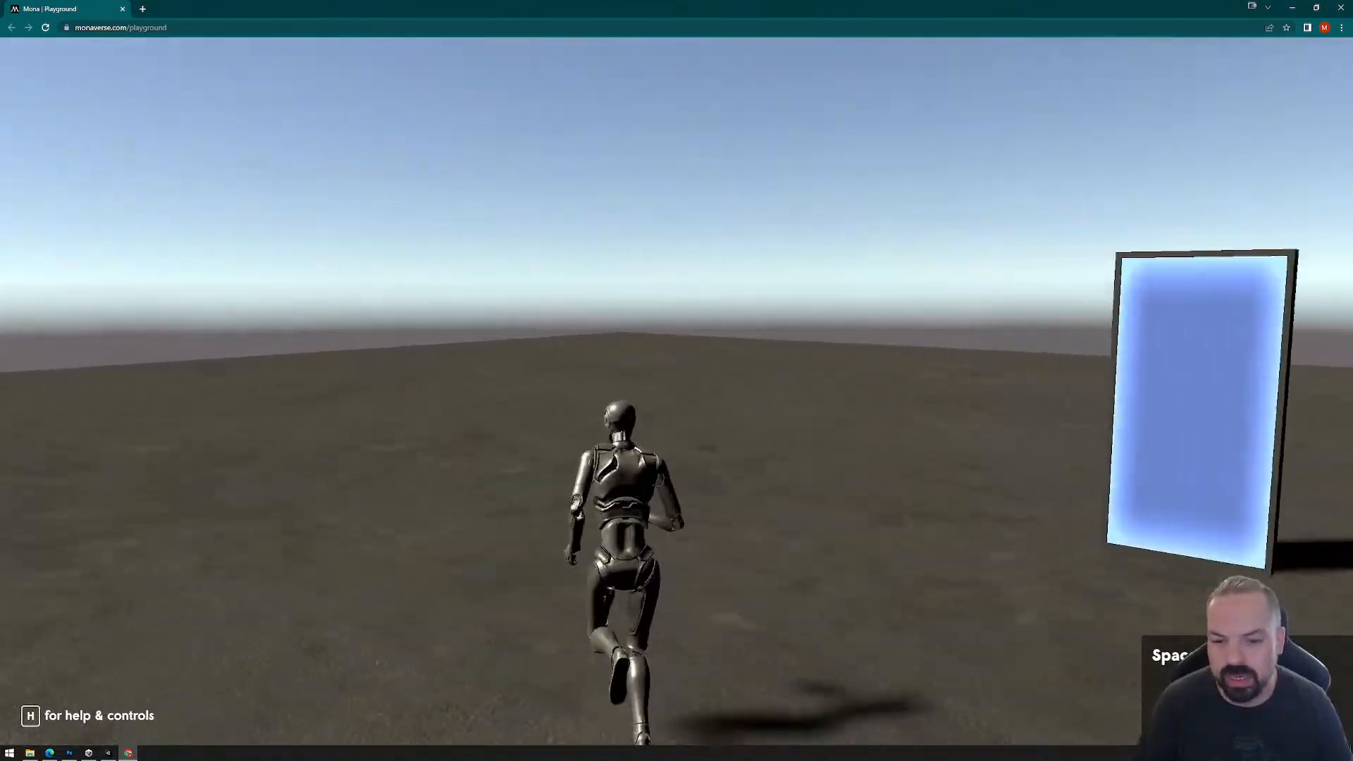
{"action": "key", "text": "d"}
{"action": "key", "text": "w"}
{"action": "key", "text": "s"}
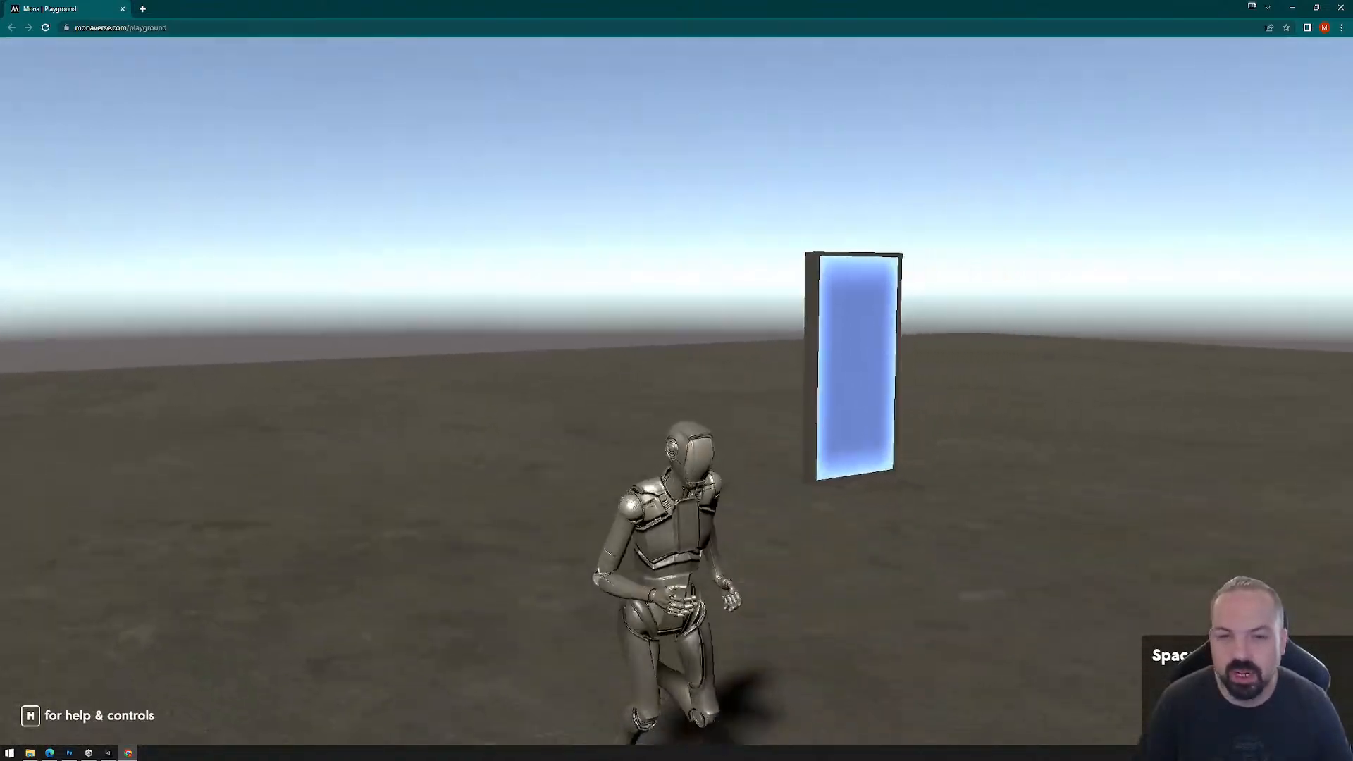
{"action": "key", "text": "d"}
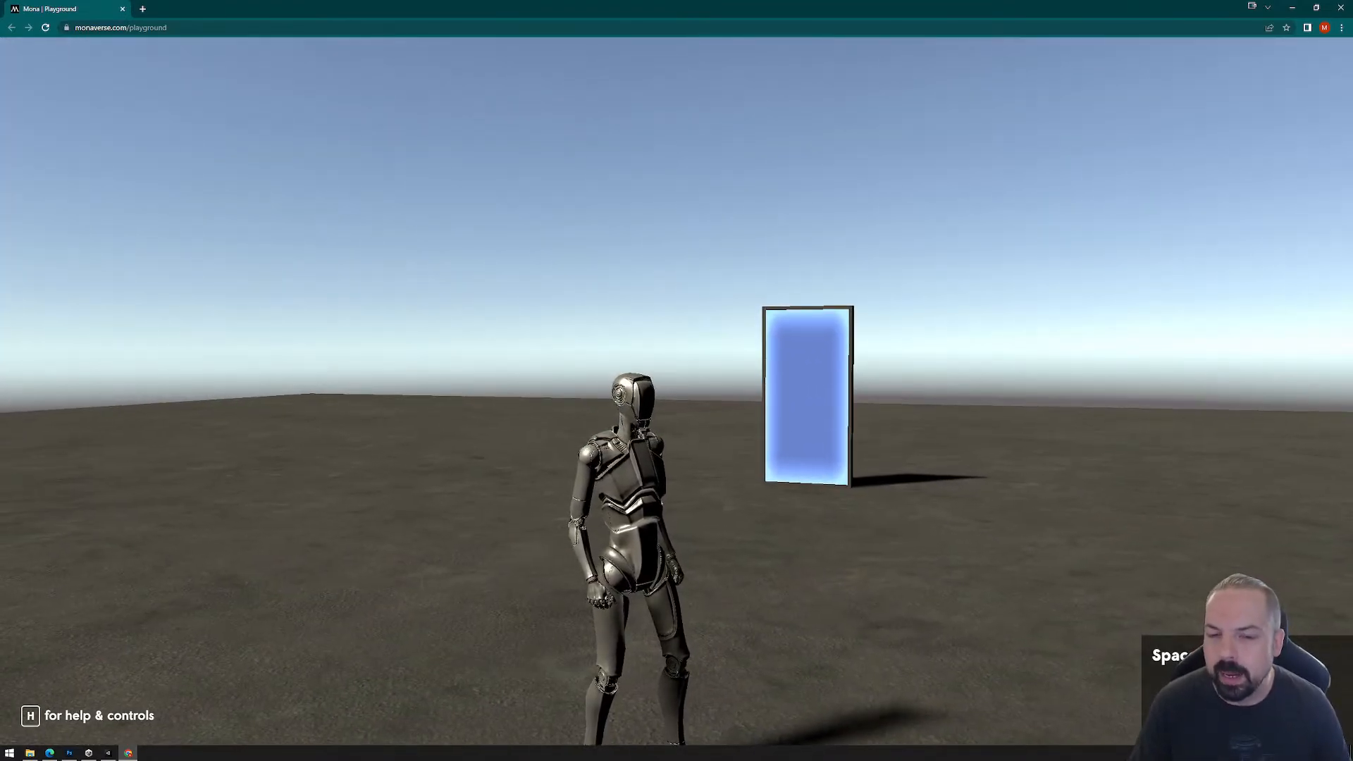
Step: Walk the avatar up to the portal, examine its information prompt, and release the cursor
{"action": "key", "text": "Escape"}
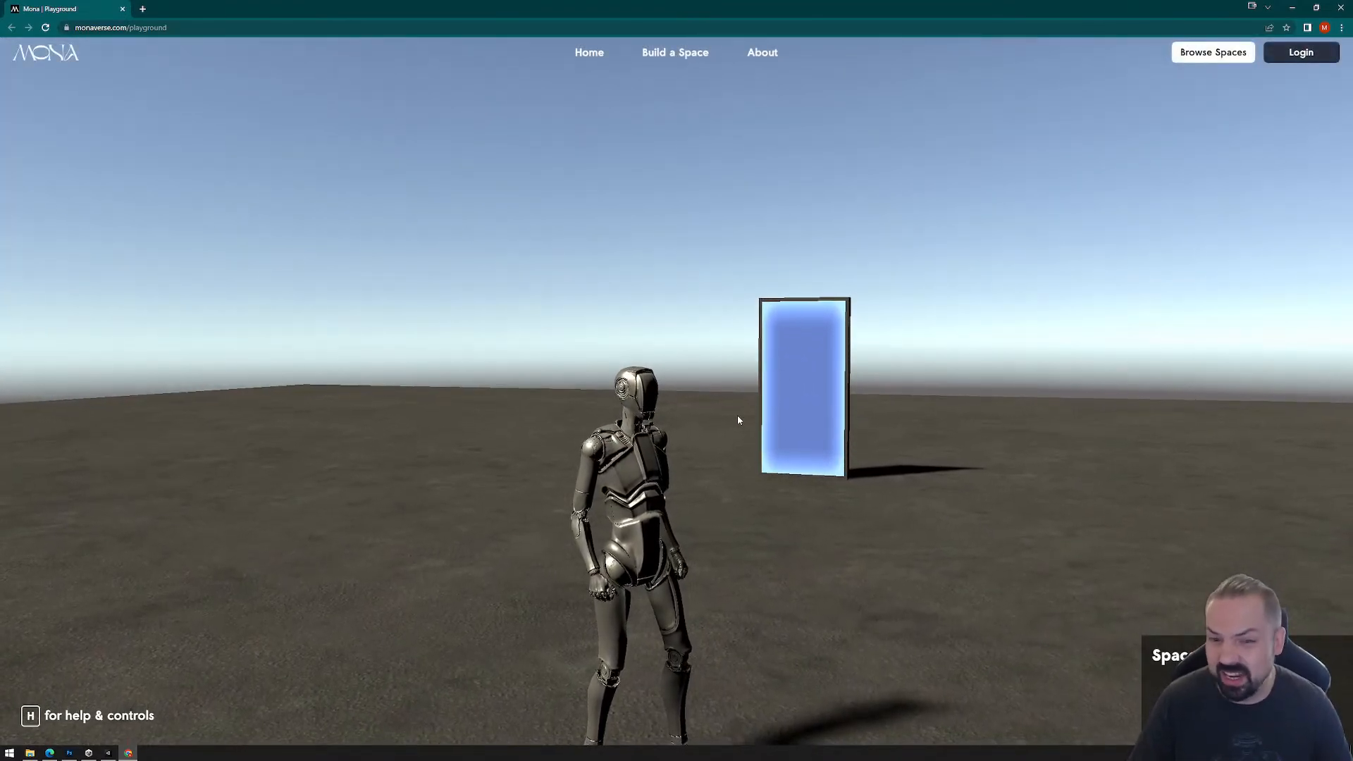
{"action": "left_click", "coordinate": [738, 418]}
{"action": "key", "text": "w"}
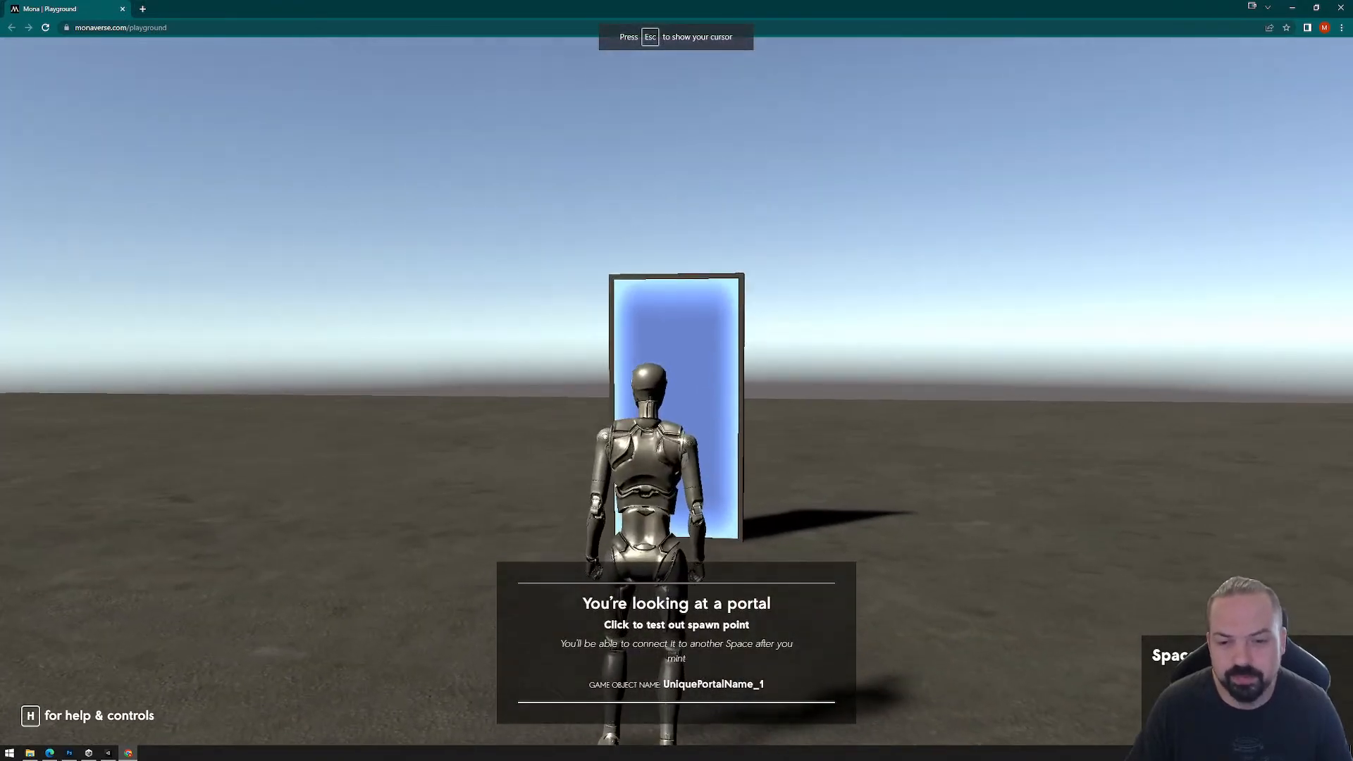
{"action": "key", "text": "w"}
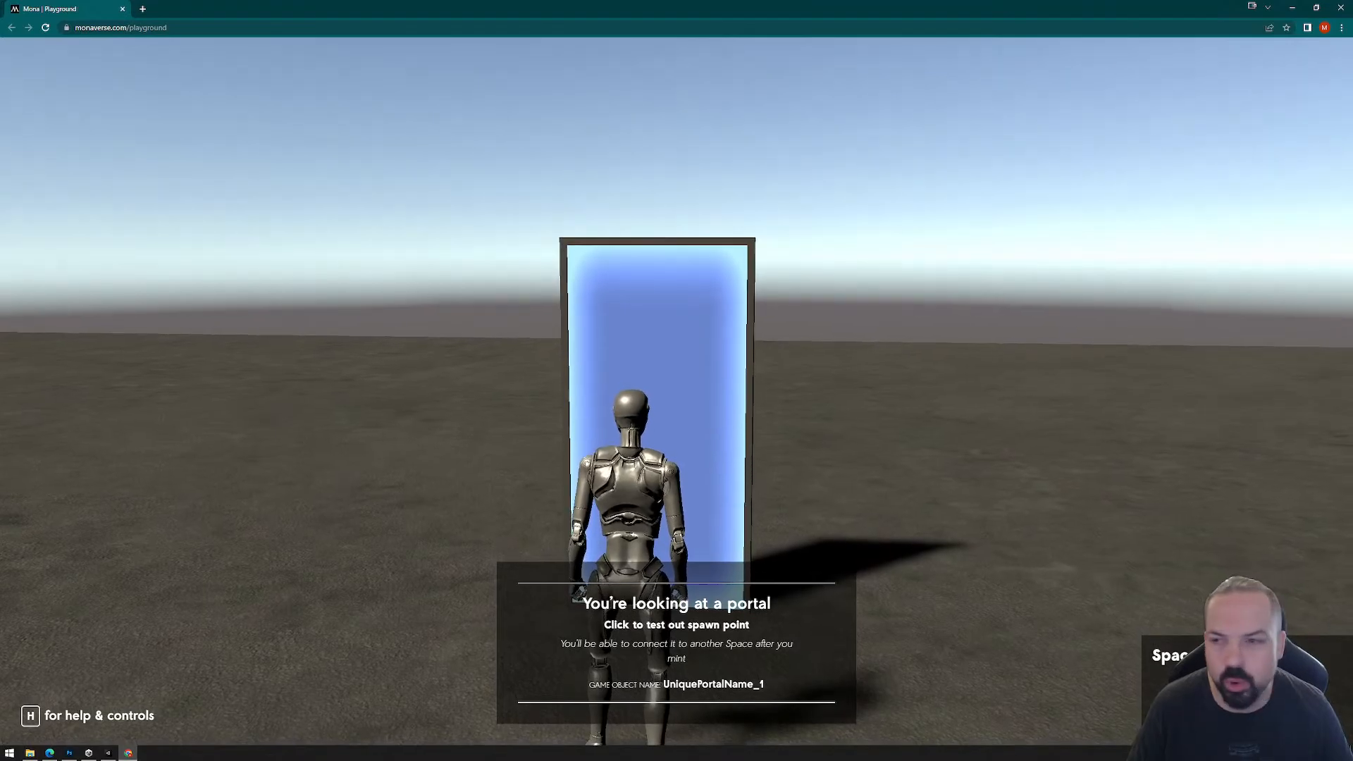
{"action": "key", "text": "Escape"}
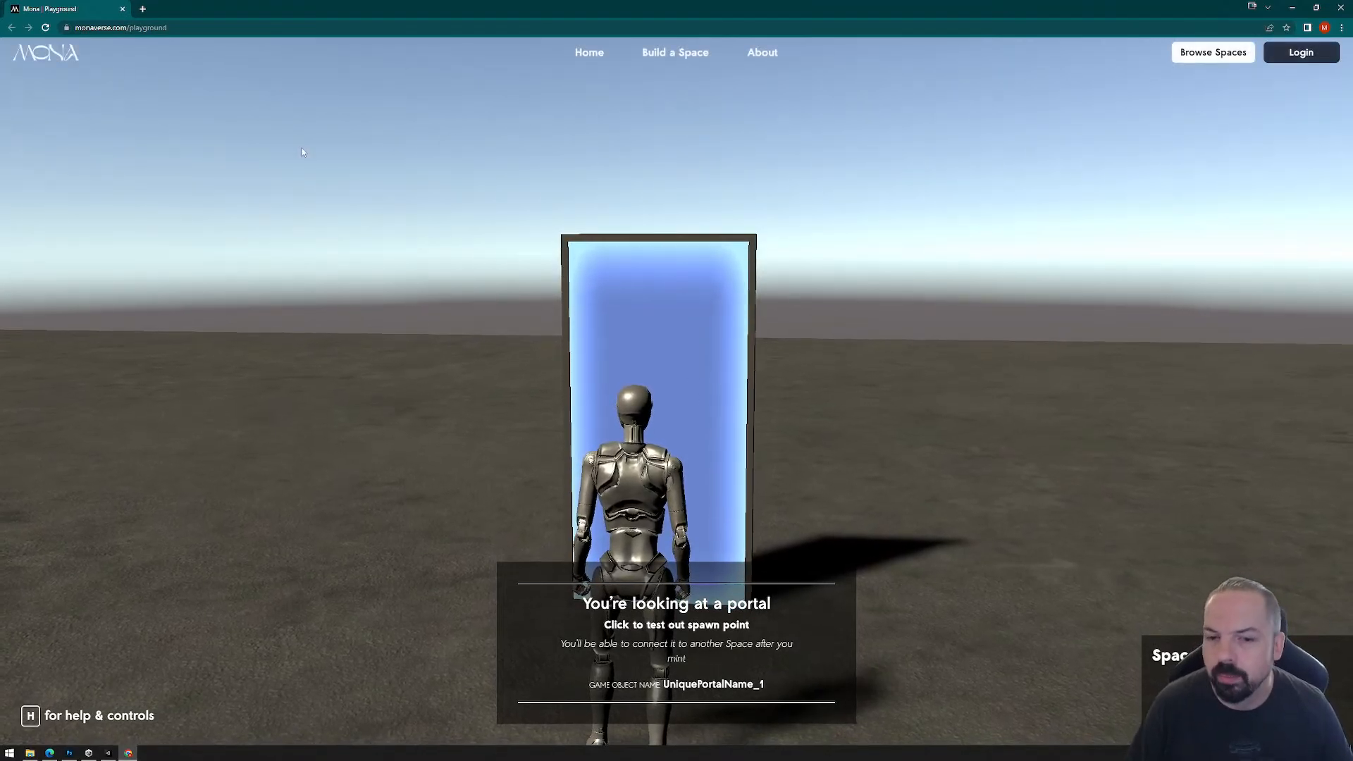
{"action": "left_click", "coordinate": [930, 425]}
{"action": "key", "text": "Escape"}
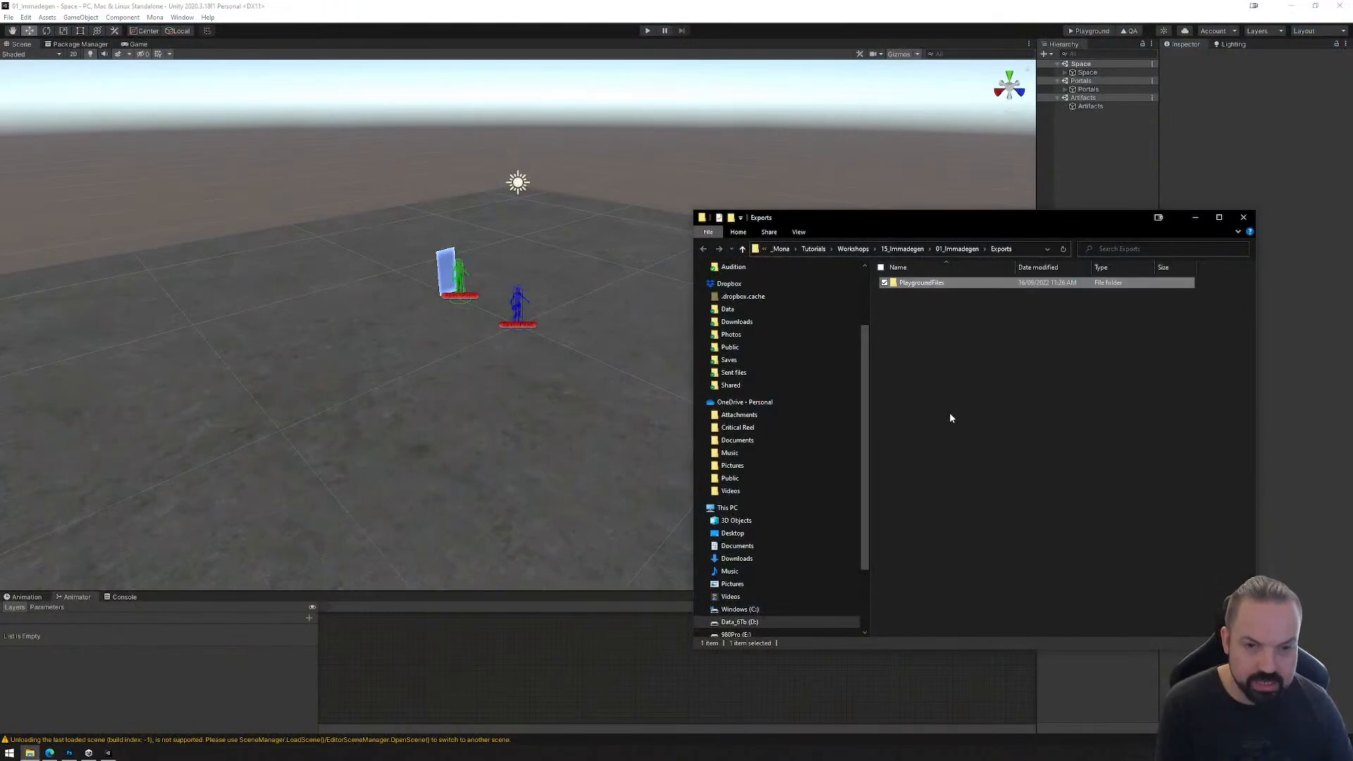
Step: Permanently delete the PlaygroundFiles folder from Exports and close the File Explorer window
{"action": "key", "text": "shift+Delete"}
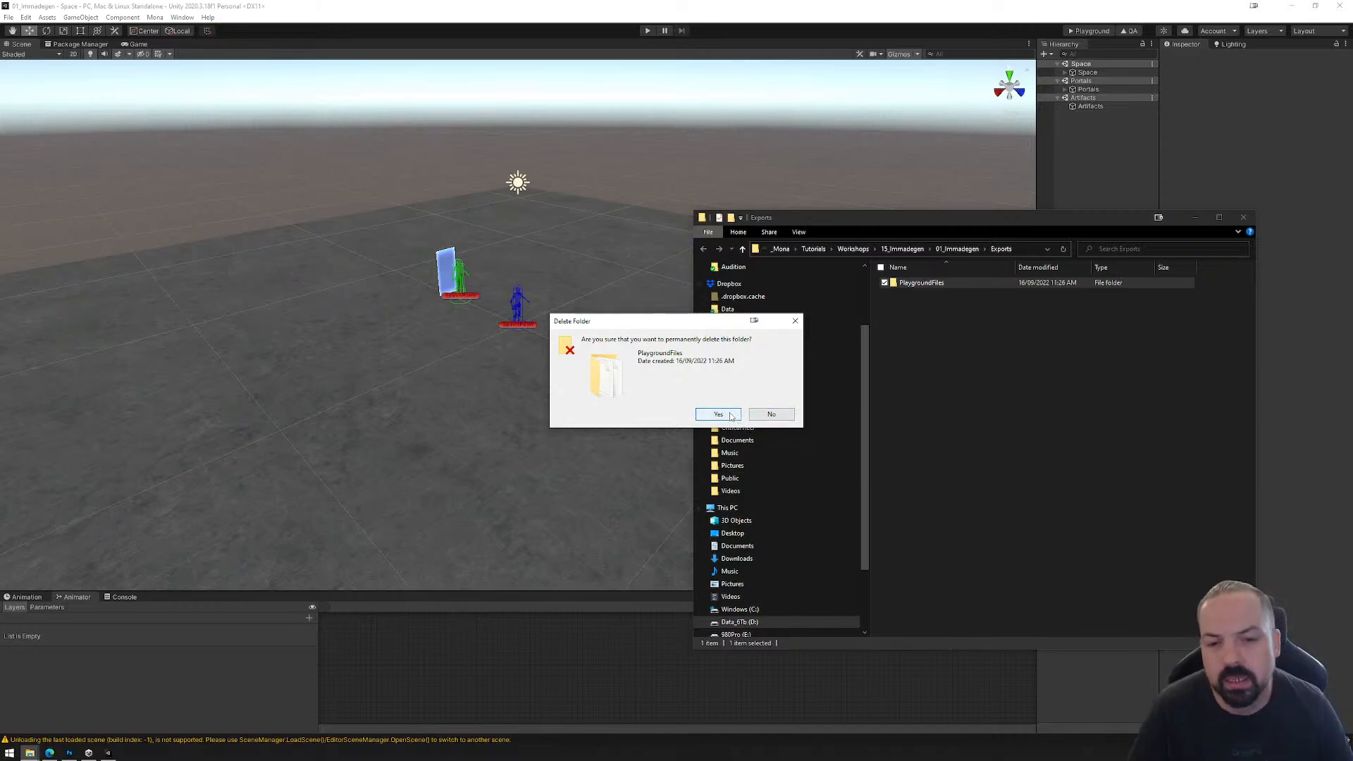
{"action": "left_click", "coordinate": [718, 414]}
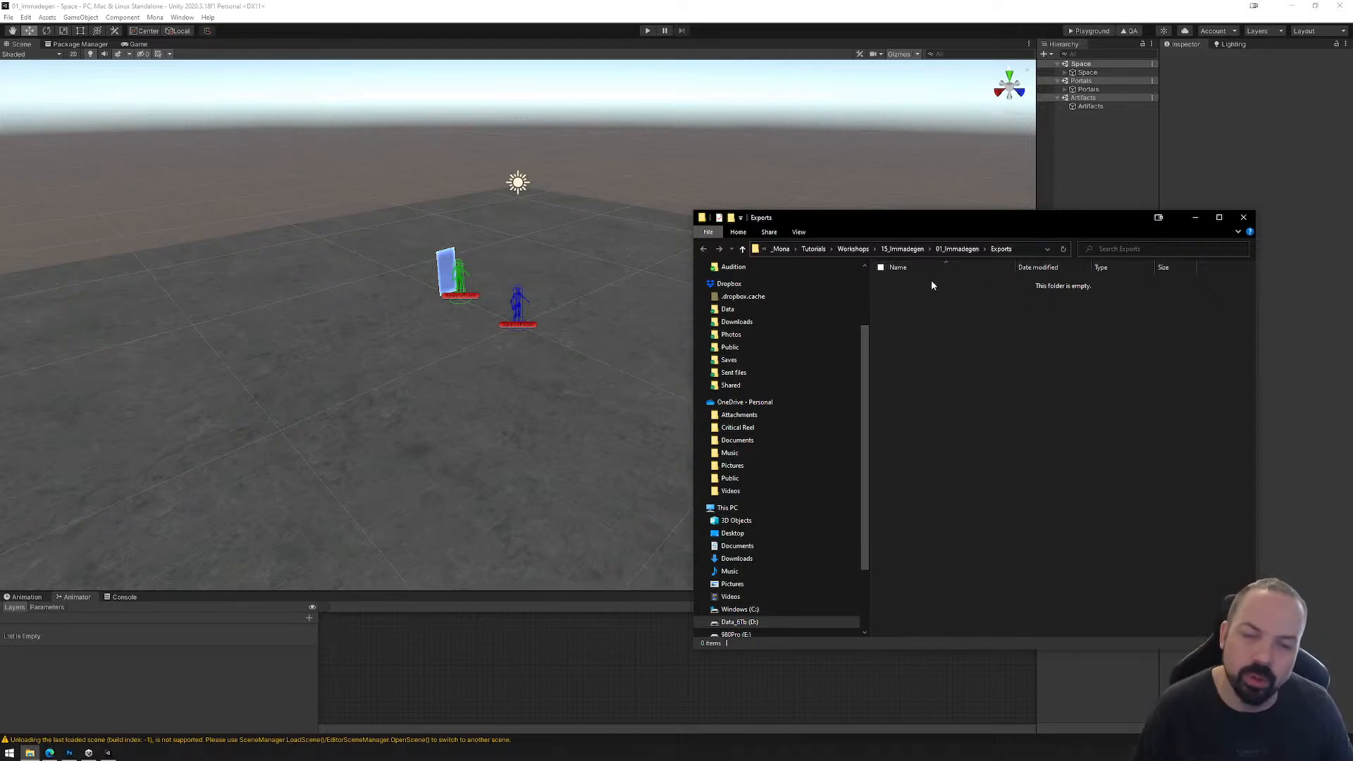
{"action": "left_click", "coordinate": [1243, 217]}
Step: Rotate the Portal_Door mesh inside PortalPrefab_Door's Assets by 90 degrees so the door lies on its side
{"action": "left_click", "coordinate": [1065, 89]}
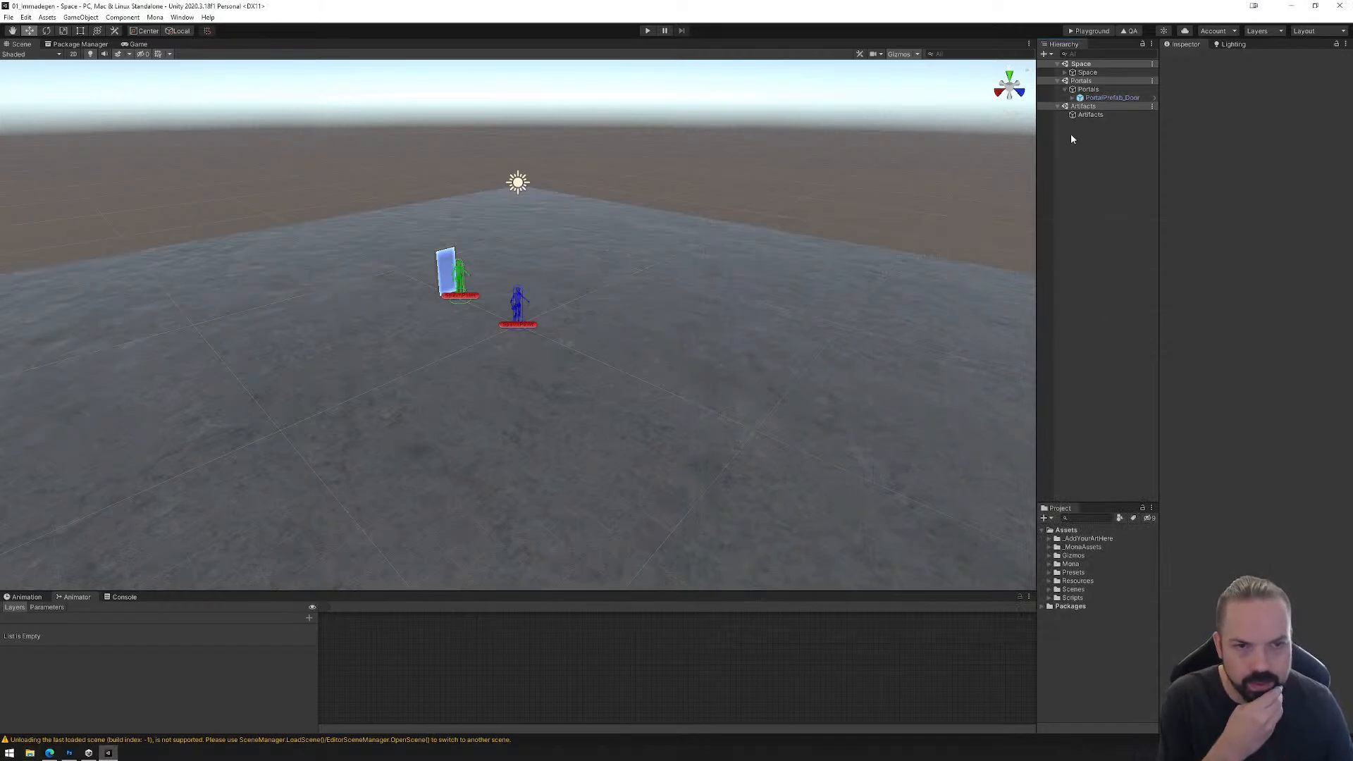
{"action": "left_click", "coordinate": [1099, 98]}
{"action": "right_click_drag", "start_coordinate": [566, 375], "coordinate": [326, 326]}
{"action": "key", "text": "w"}
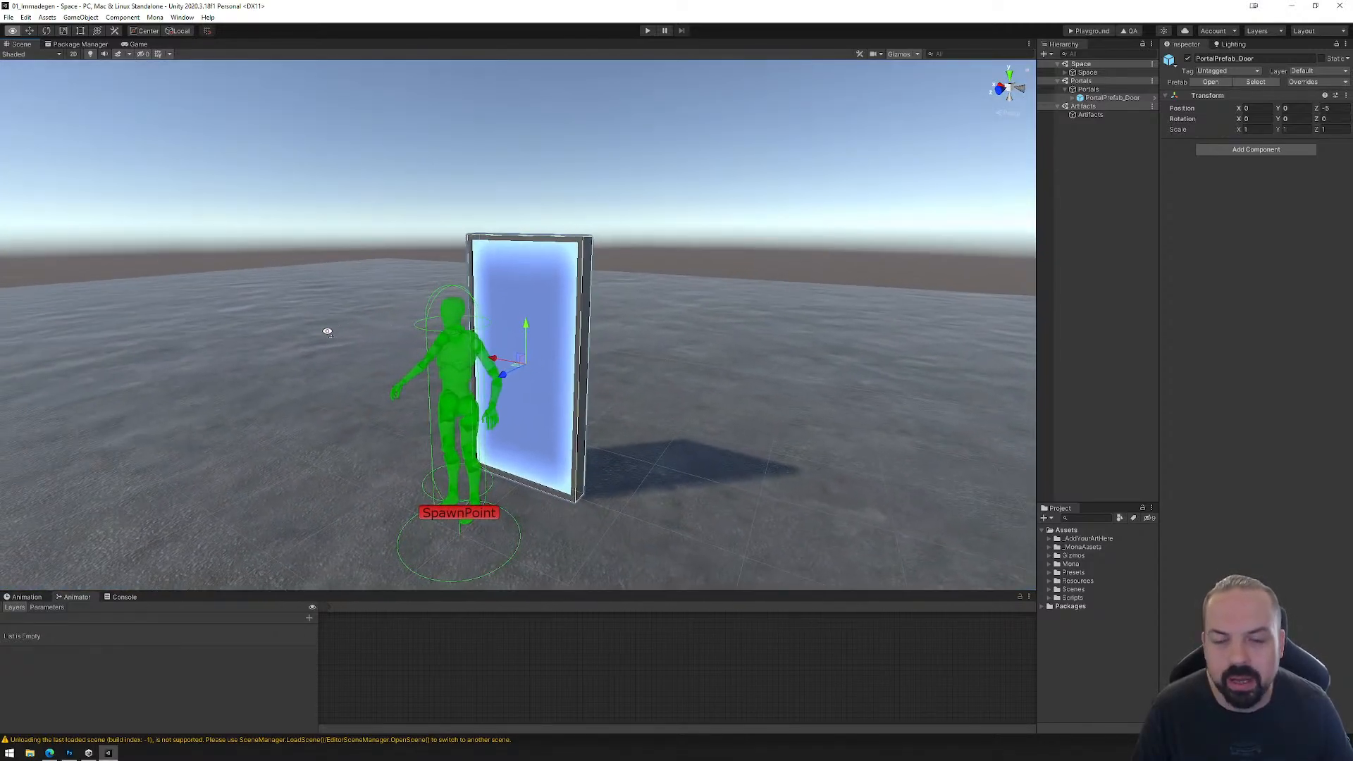
{"action": "left_click", "coordinate": [1071, 97]}
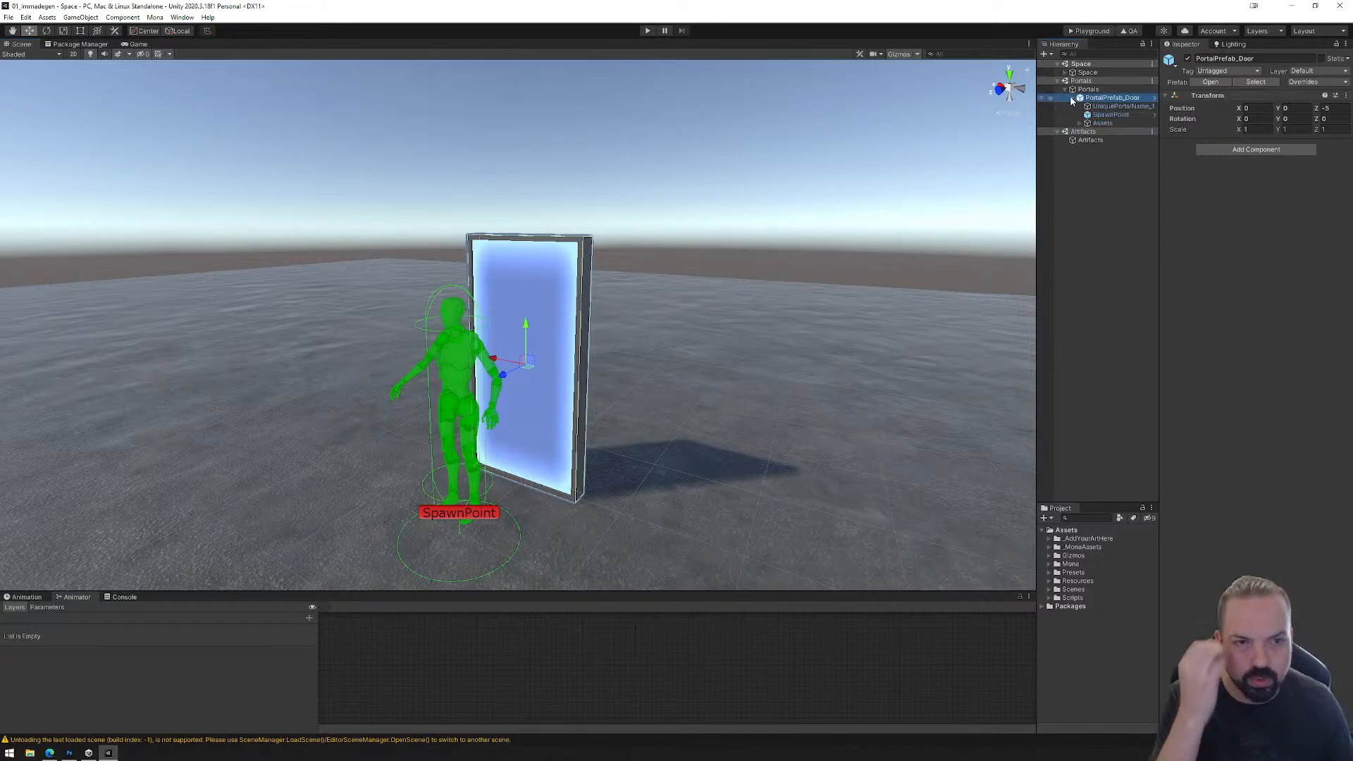
{"action": "left_click", "coordinate": [1080, 124]}
{"action": "left_click", "coordinate": [1105, 132]}
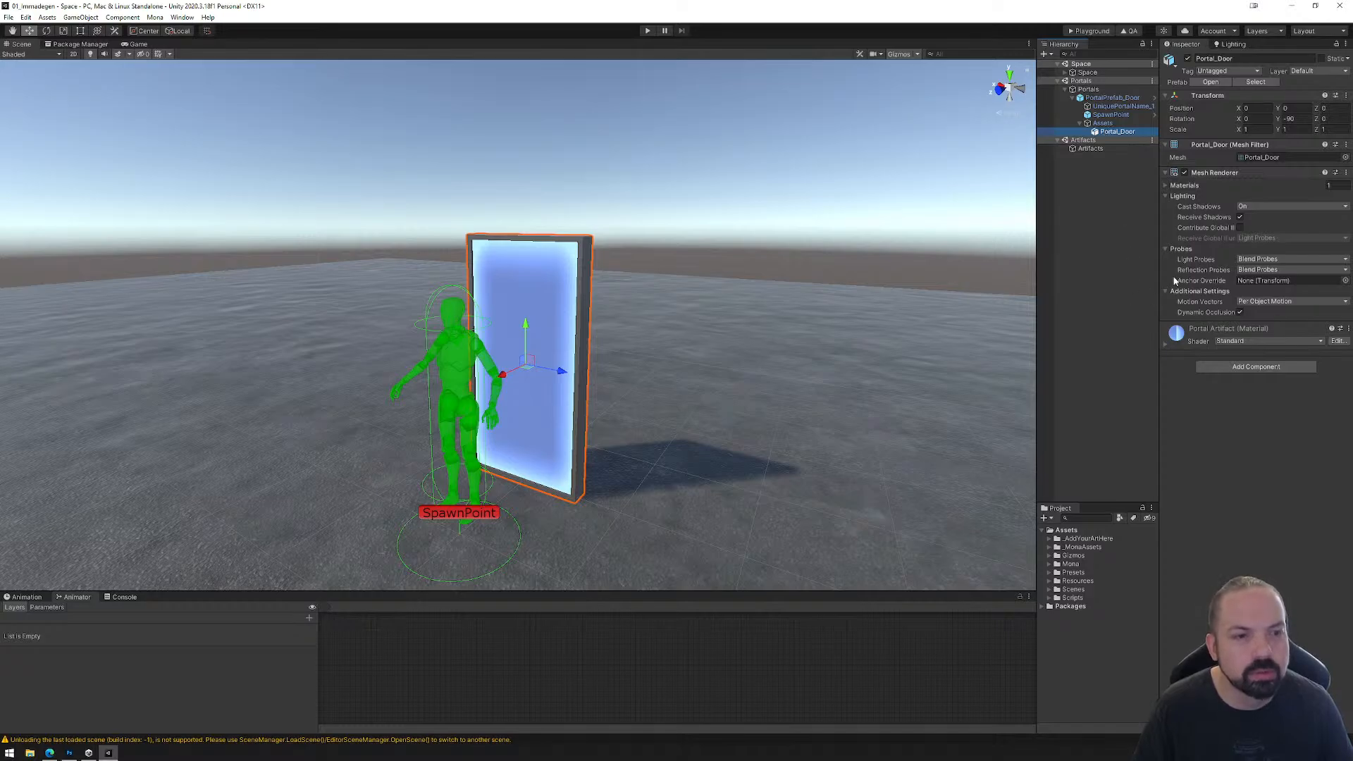
{"action": "key", "text": "e"}
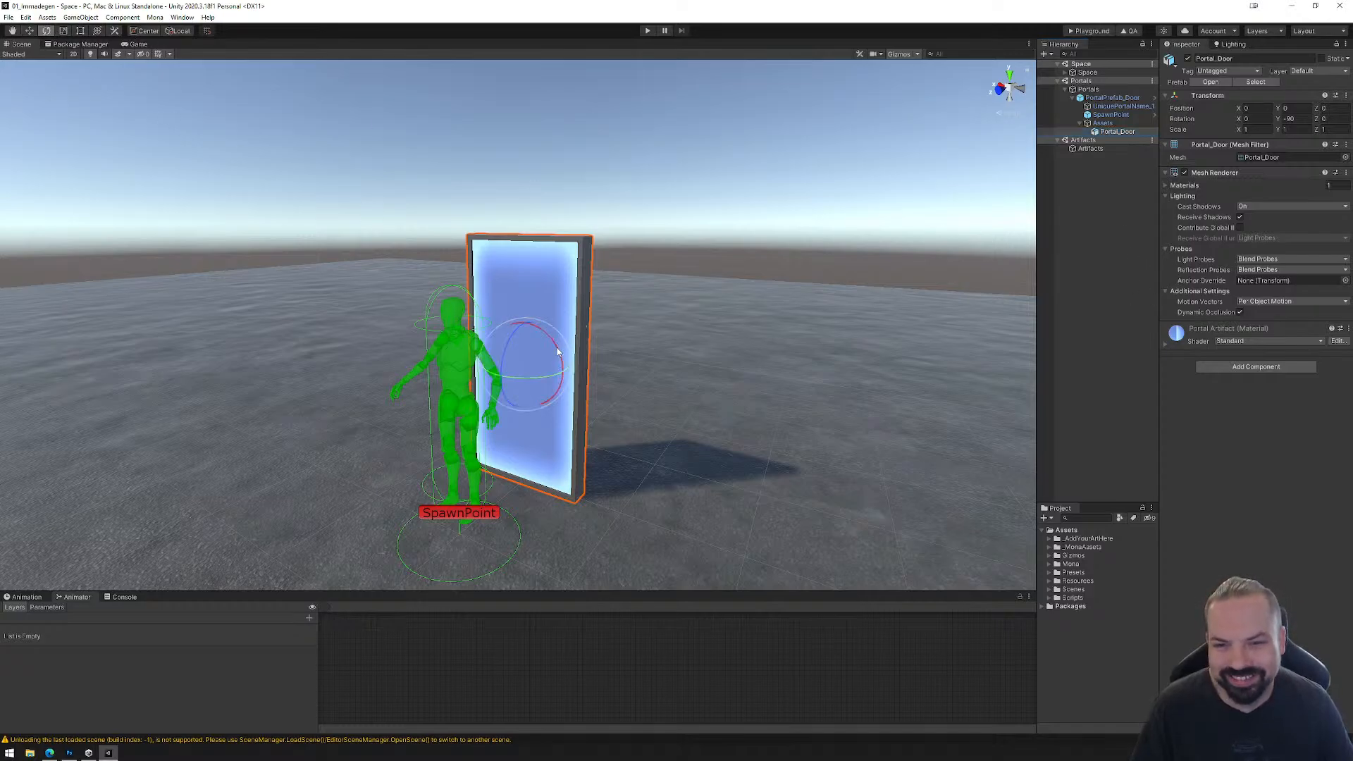
{"action": "left_click_drag", "start_coordinate": [558, 352], "coordinate": [605, 282]}
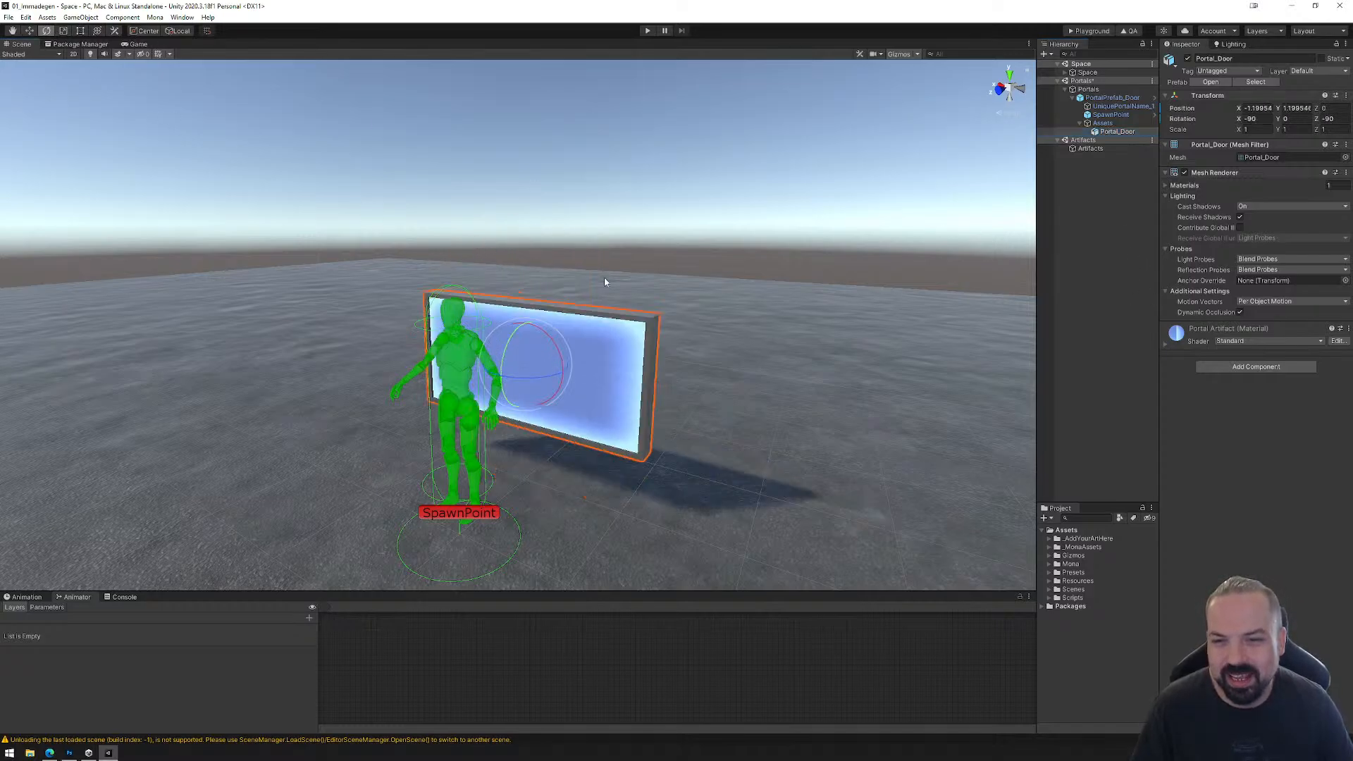
Step: Reshape the box collider of UniquePortalName_1 so its edges fit the sideways door frame, and check the fit from another angle
{"action": "left_click", "coordinate": [1115, 107]}
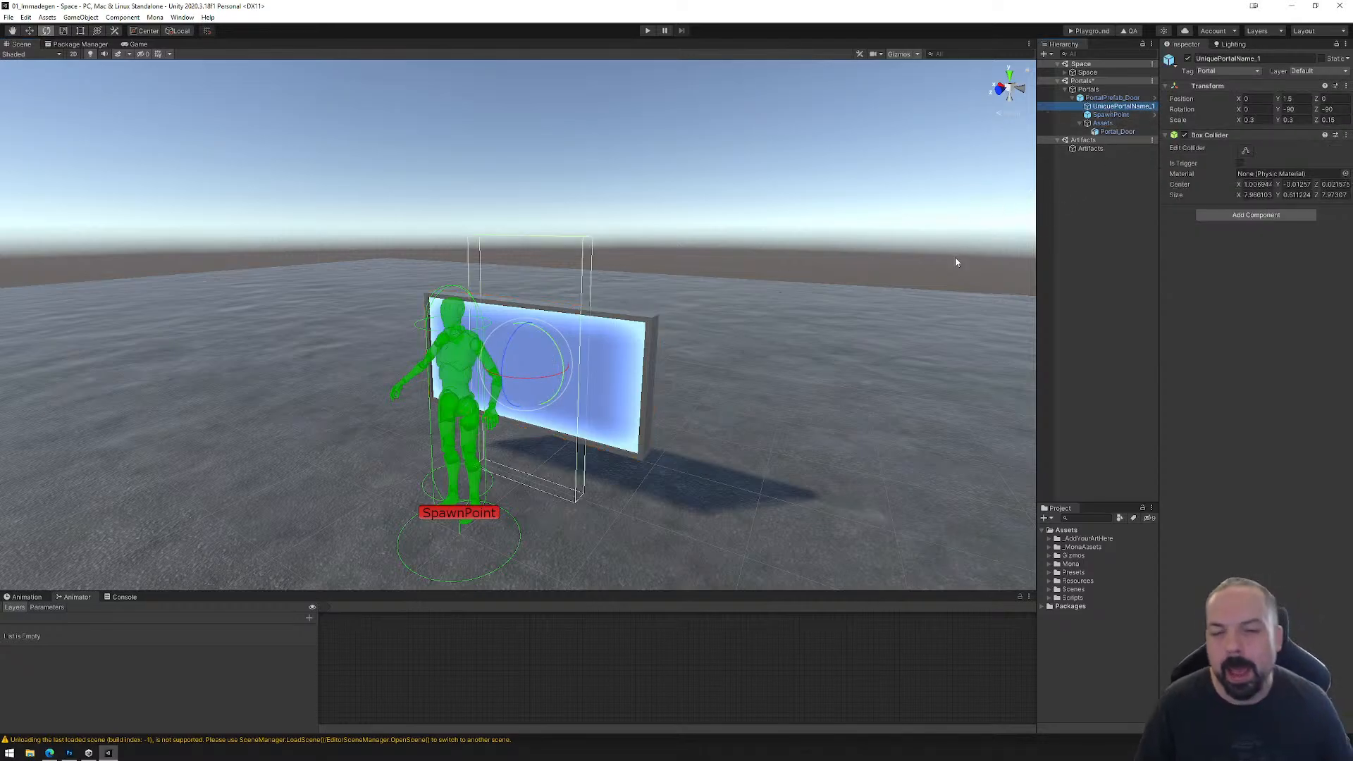
{"action": "left_click", "coordinate": [1245, 153]}
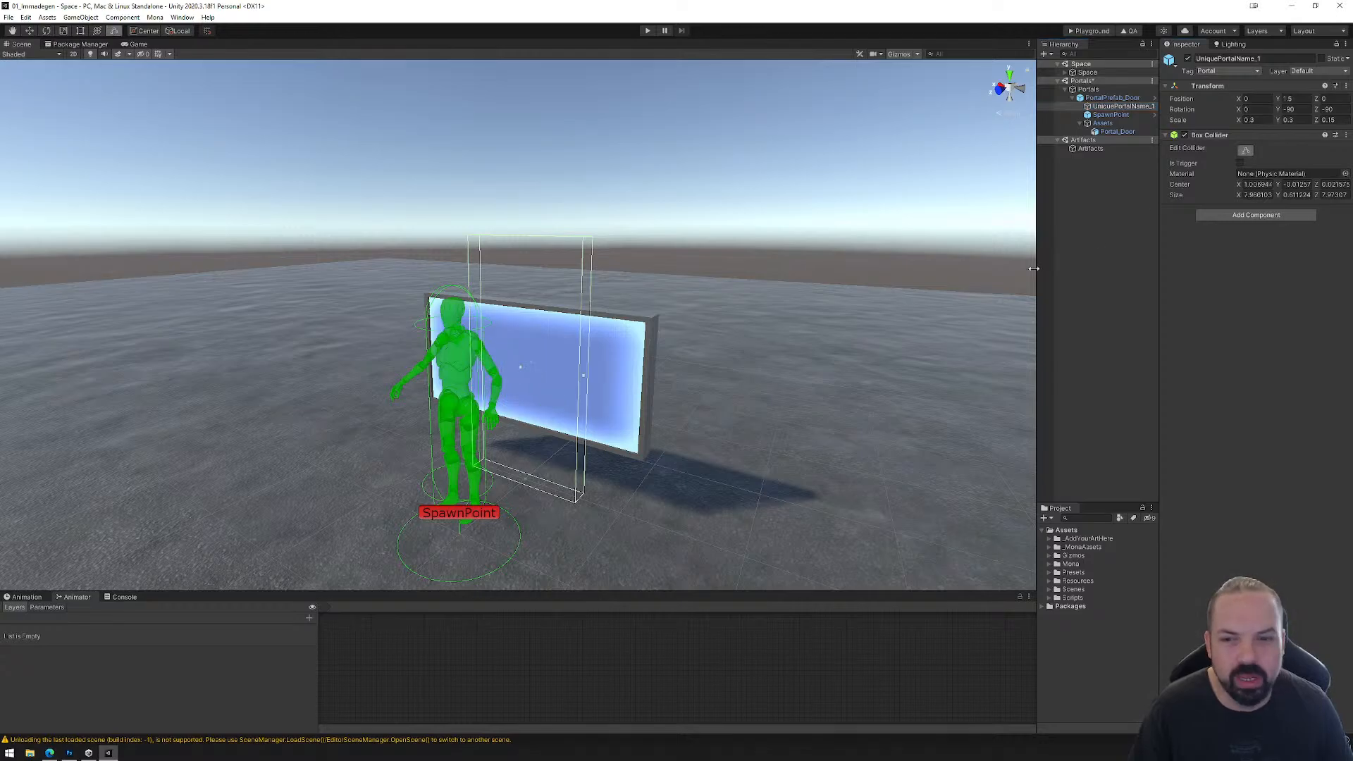
{"action": "left_click_drag", "start_coordinate": [480, 360], "coordinate": [435, 362]}
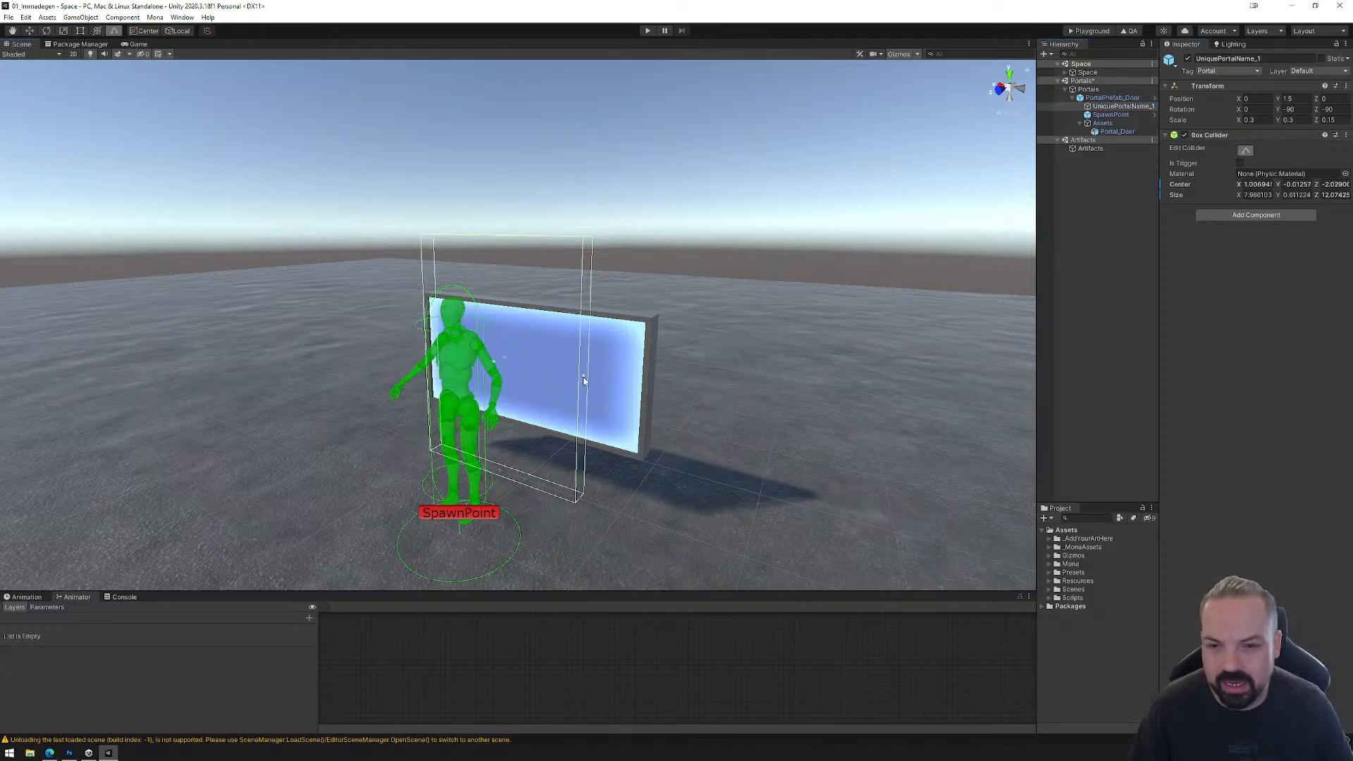
{"action": "left_click_drag", "start_coordinate": [584, 381], "coordinate": [652, 390]}
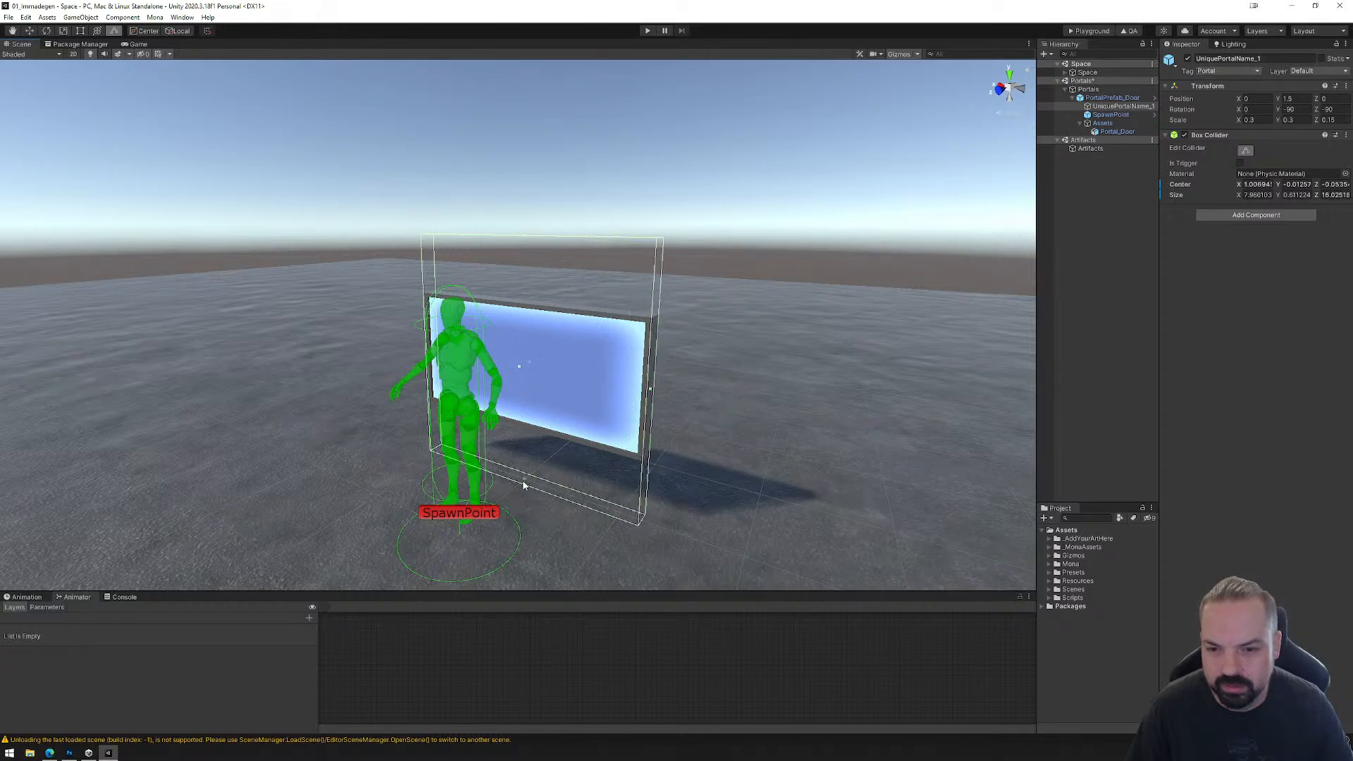
{"action": "left_click_drag", "start_coordinate": [524, 485], "coordinate": [529, 427]}
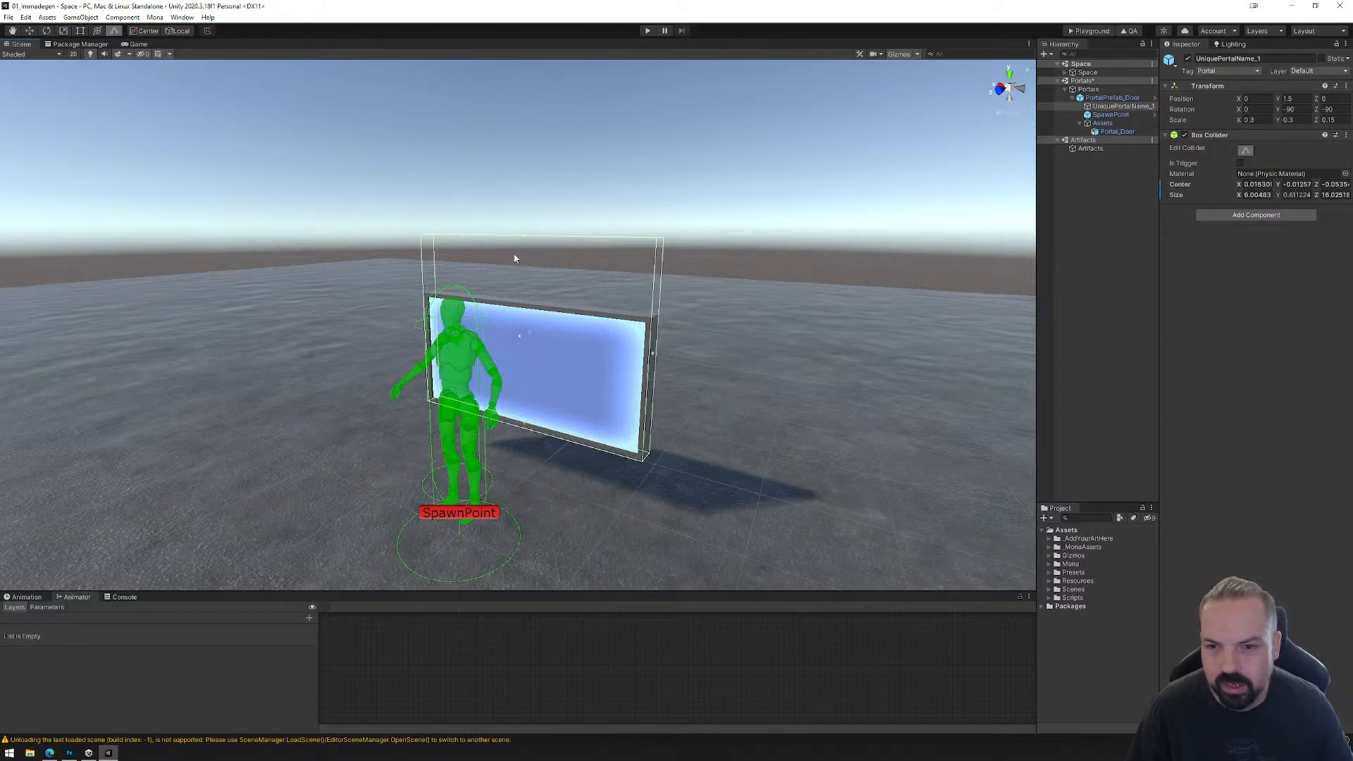
{"action": "left_click_drag", "start_coordinate": [526, 242], "coordinate": [526, 307]}
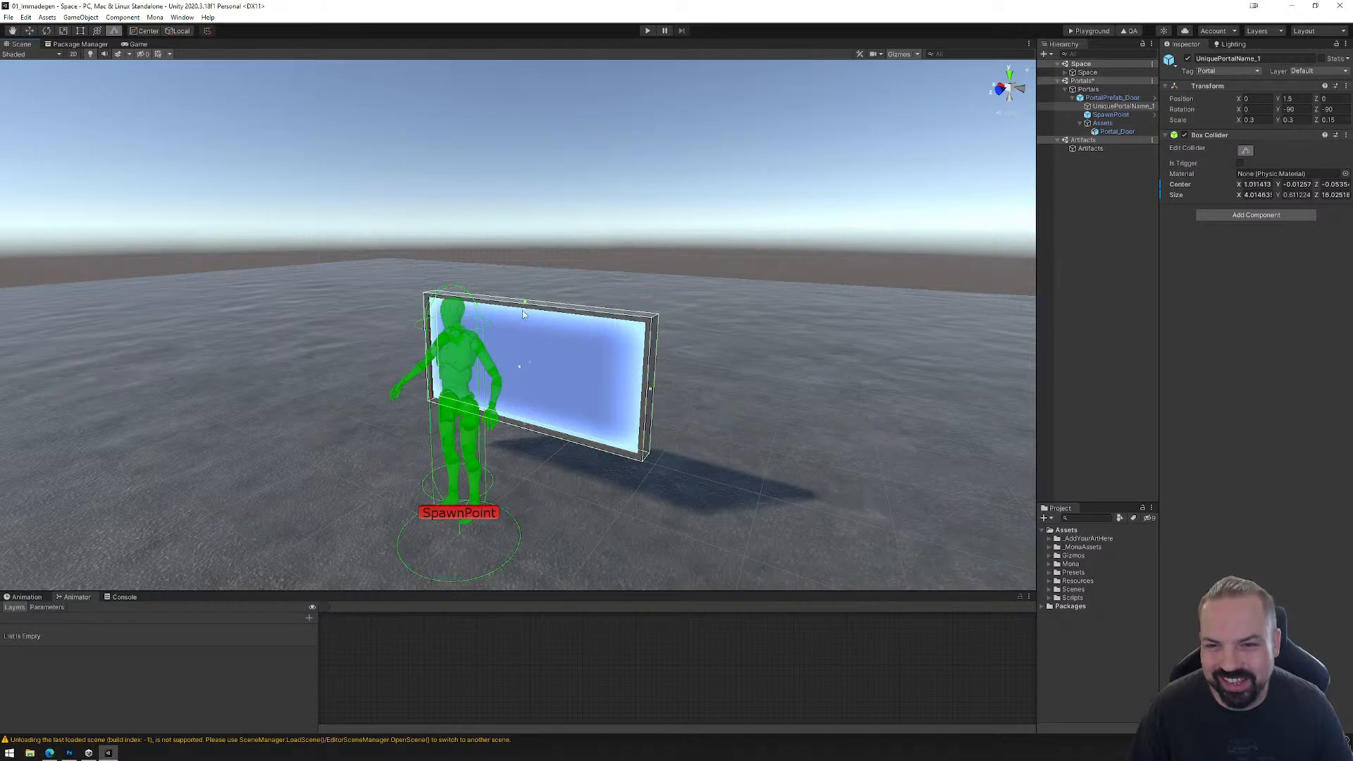
{"action": "right_click_drag", "start_coordinate": [493, 414], "coordinate": [544, 408]}
{"action": "middle_click_drag", "start_coordinate": [486, 420], "coordinate": [562, 408]}
{"action": "right_click_drag", "start_coordinate": [552, 423], "coordinate": [612, 421]}
{"action": "middle_click_drag", "start_coordinate": [619, 421], "coordinate": [831, 435]}
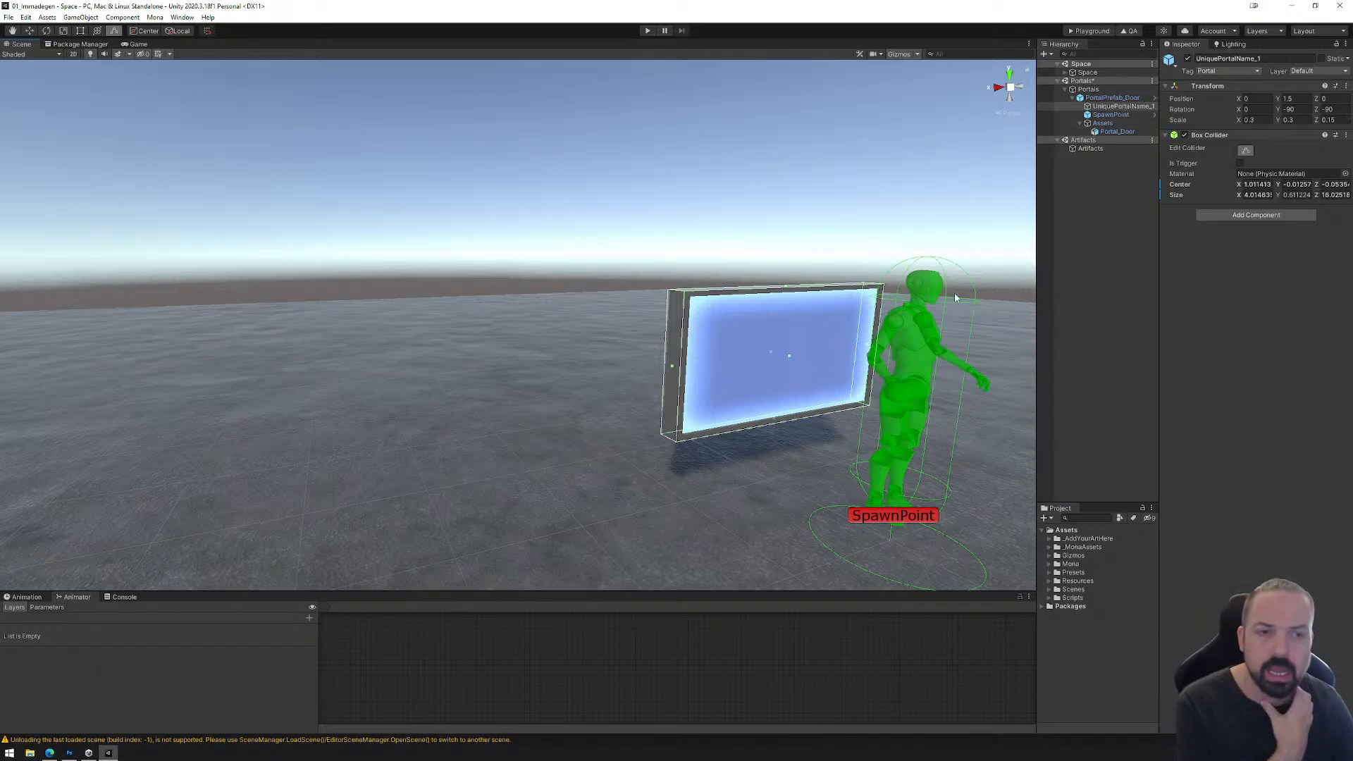
Step: Unpack the PortalPrefab_Door prefab in the Portals scene, without unpacking it completely
{"action": "left_click", "coordinate": [1101, 98]}
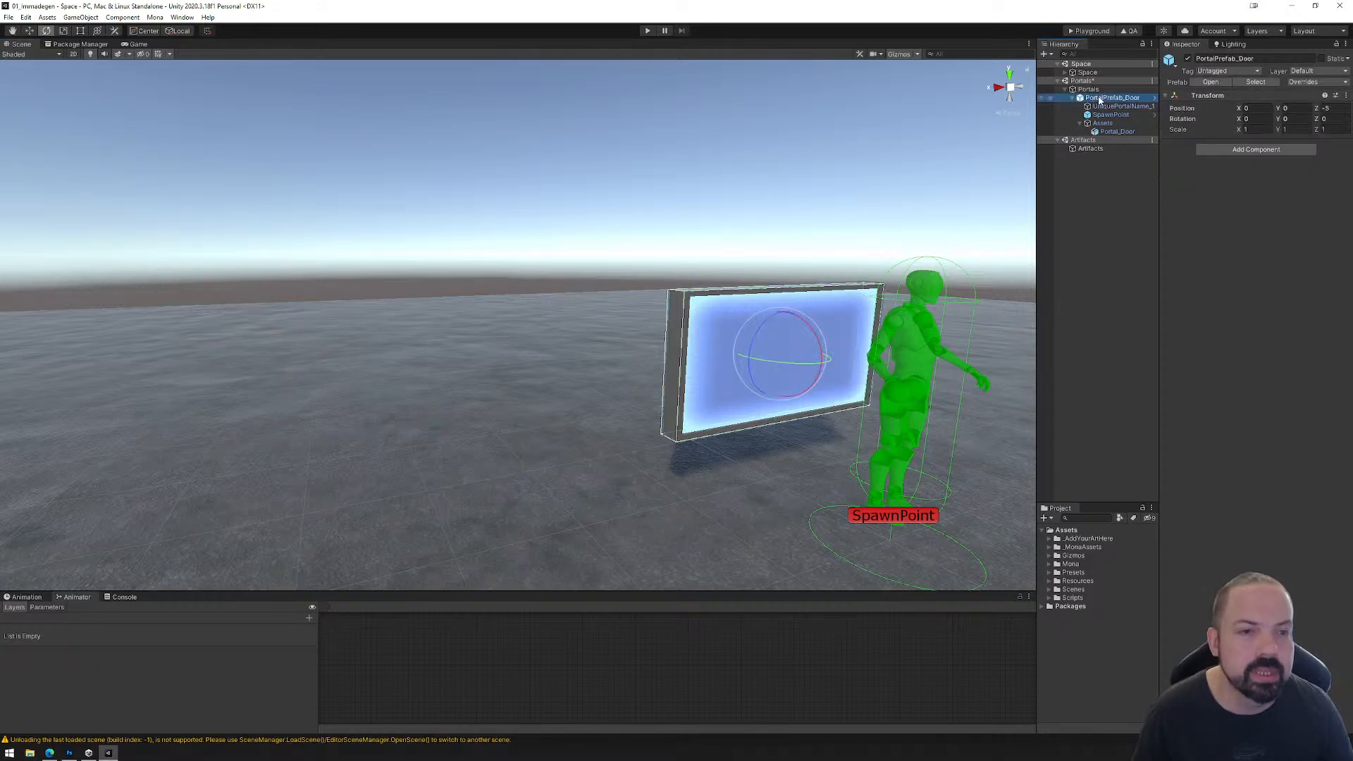
{"action": "right_click", "coordinate": [1100, 100]}
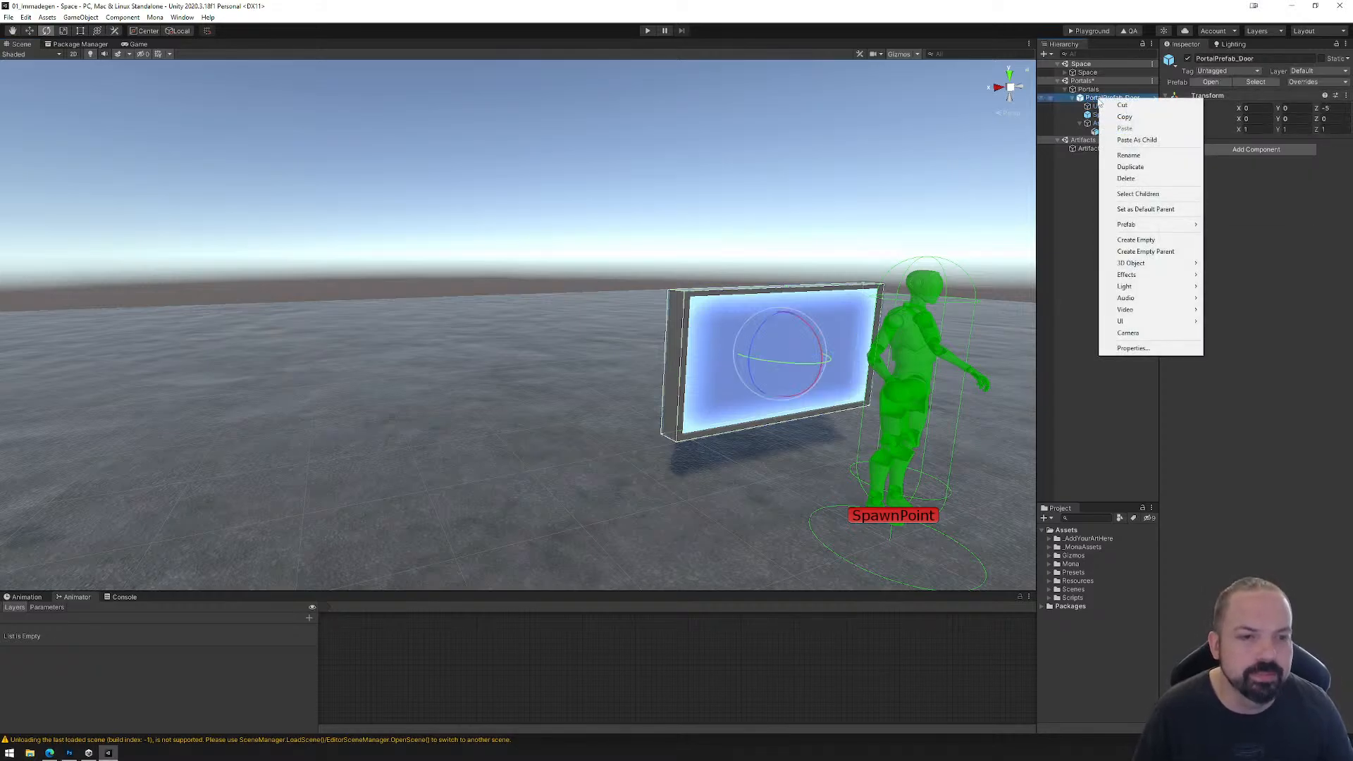
{"action": "mouse_move", "coordinate": [1145, 226]}
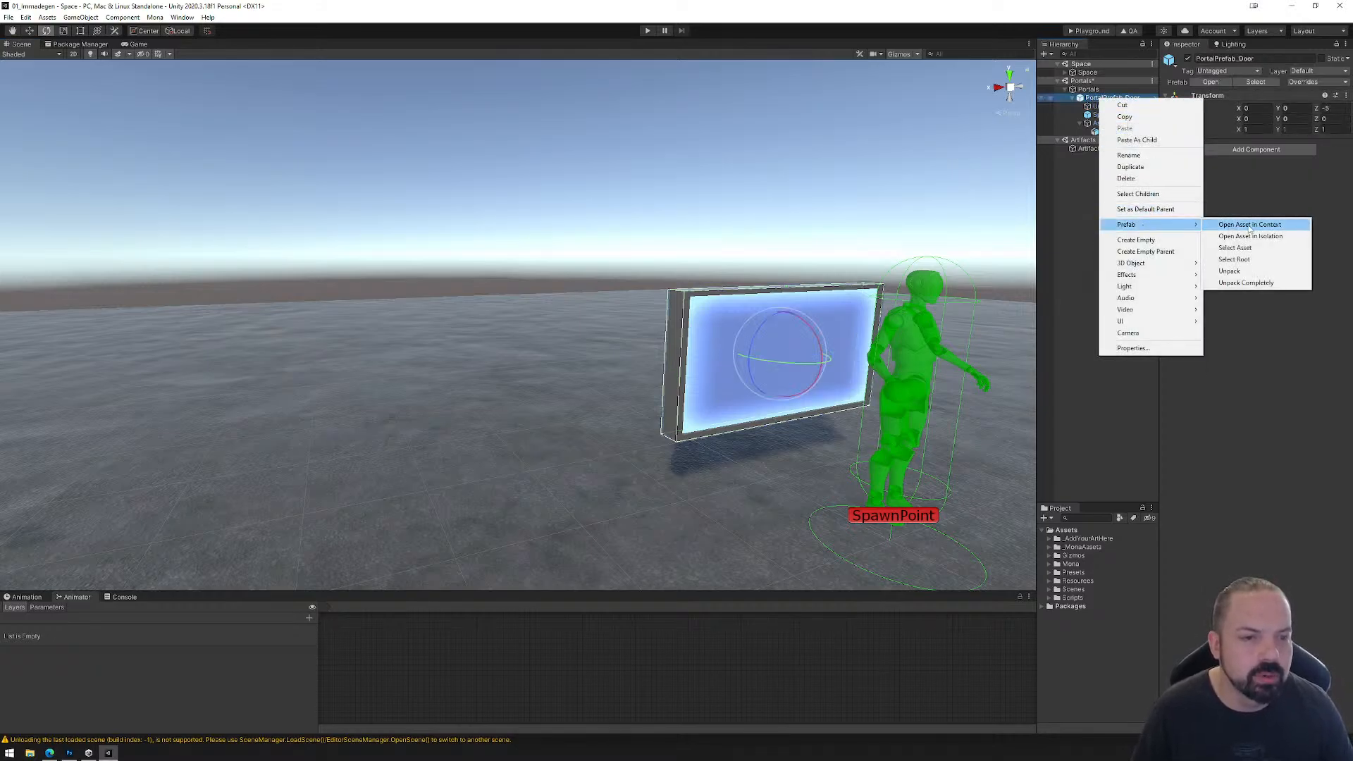
{"action": "left_click", "coordinate": [1249, 272]}
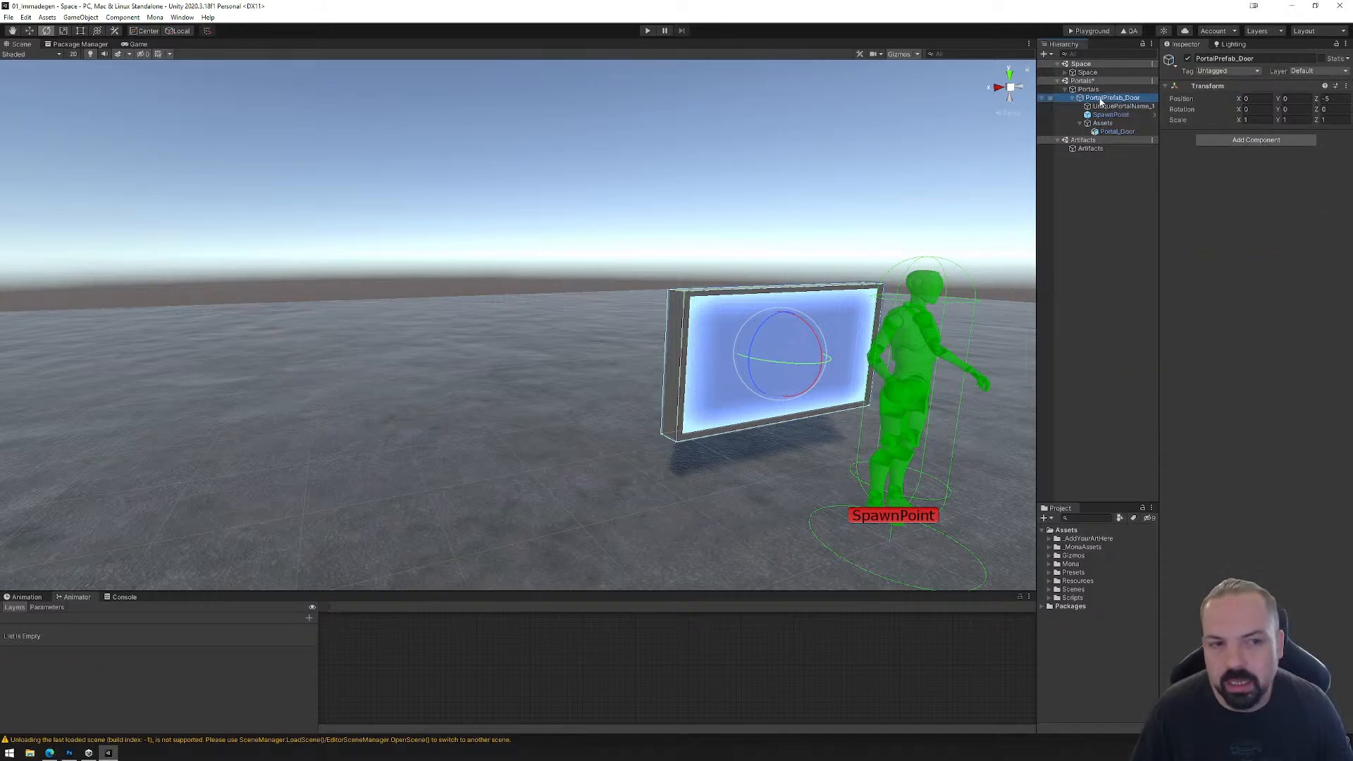
Step: Widen the Hierarchy and examine the components of PortalPrefab_Door's children: UniquePortalName_1, SpawnPoint, Assets and Portal_Door
{"action": "left_click", "coordinate": [1112, 106]}
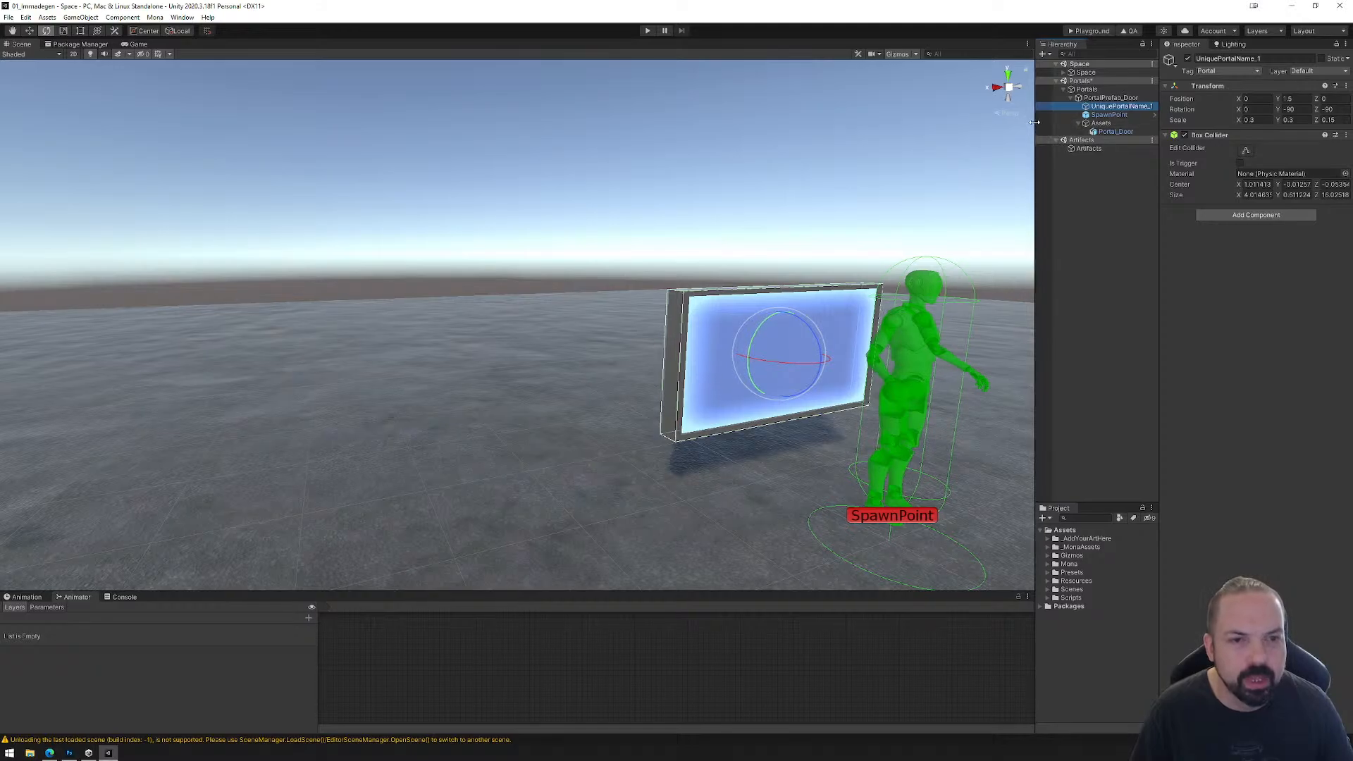
{"action": "left_click_drag", "start_coordinate": [1037, 127], "coordinate": [982, 127]}
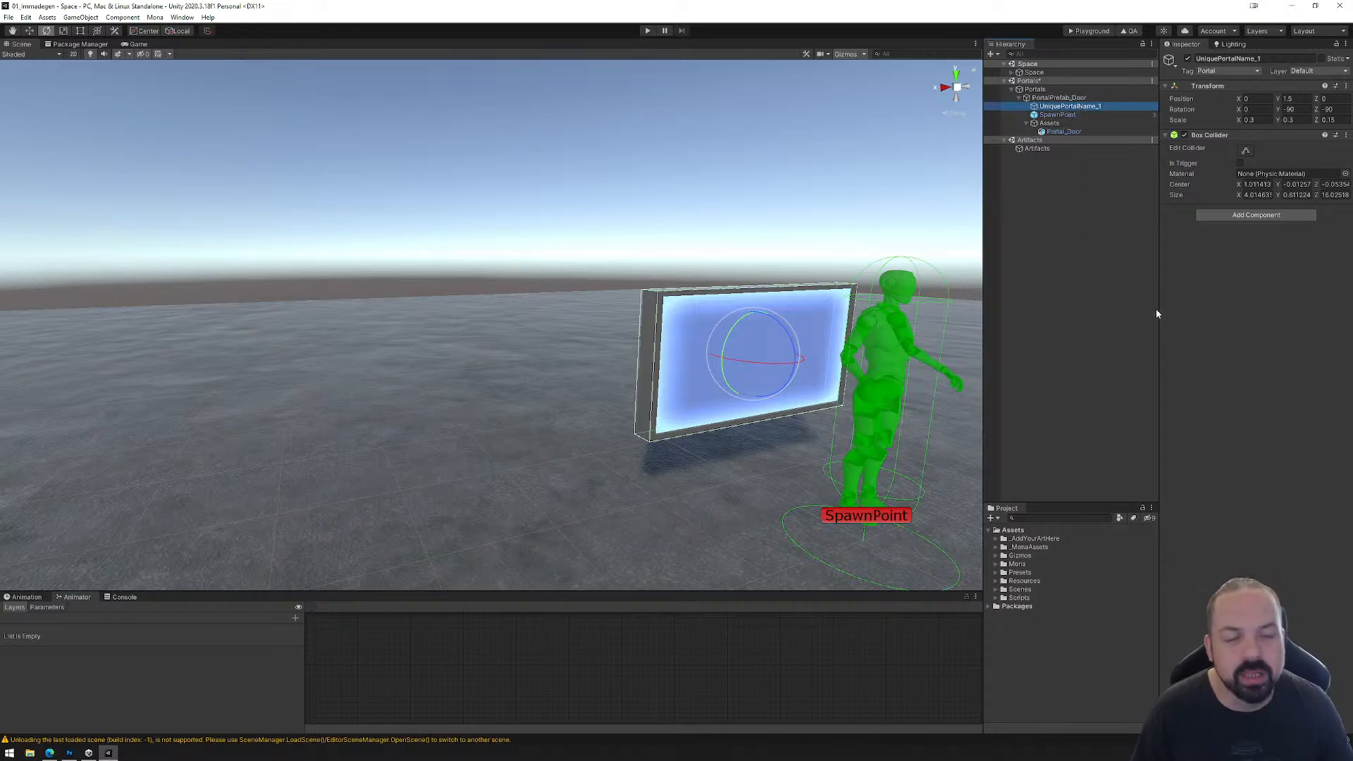
{"action": "left_click", "coordinate": [1061, 115]}
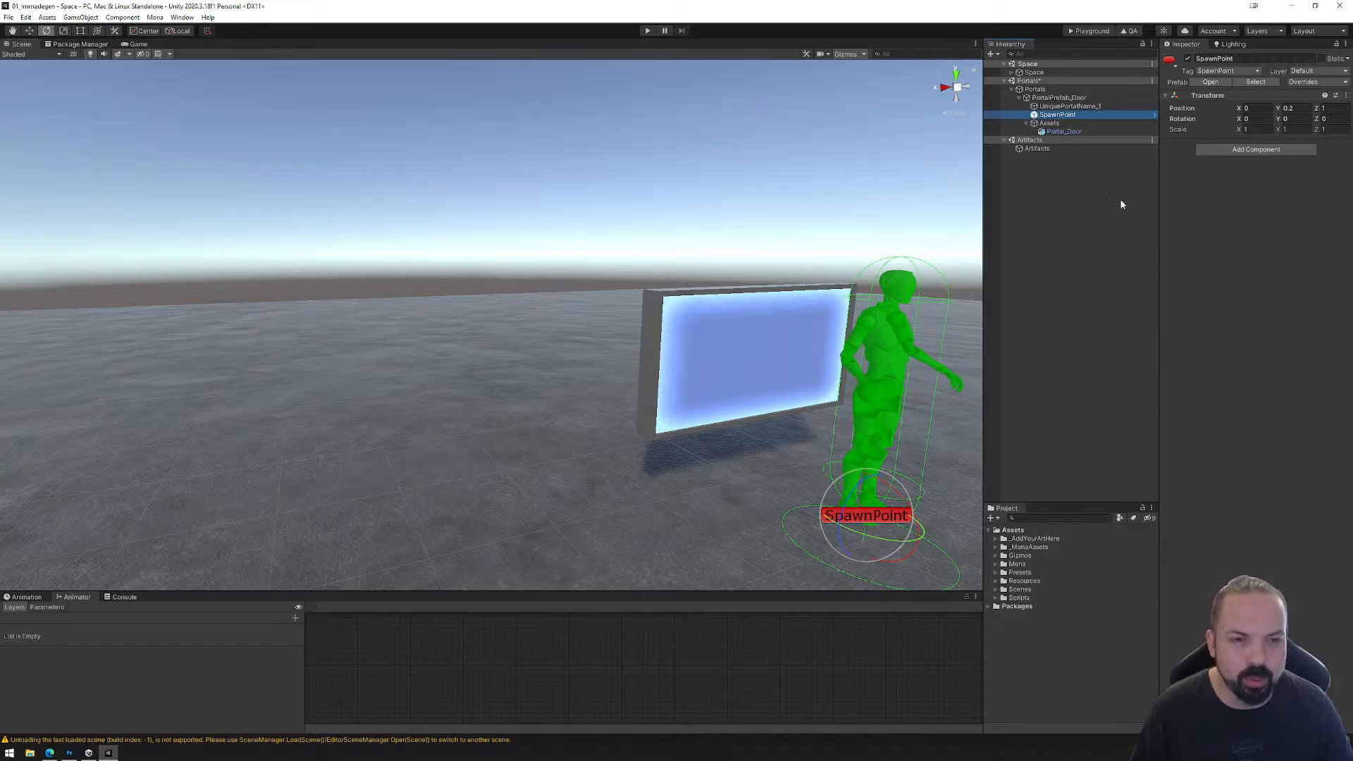
{"action": "key", "text": "Down"}
{"action": "left_click", "coordinate": [1061, 131]}
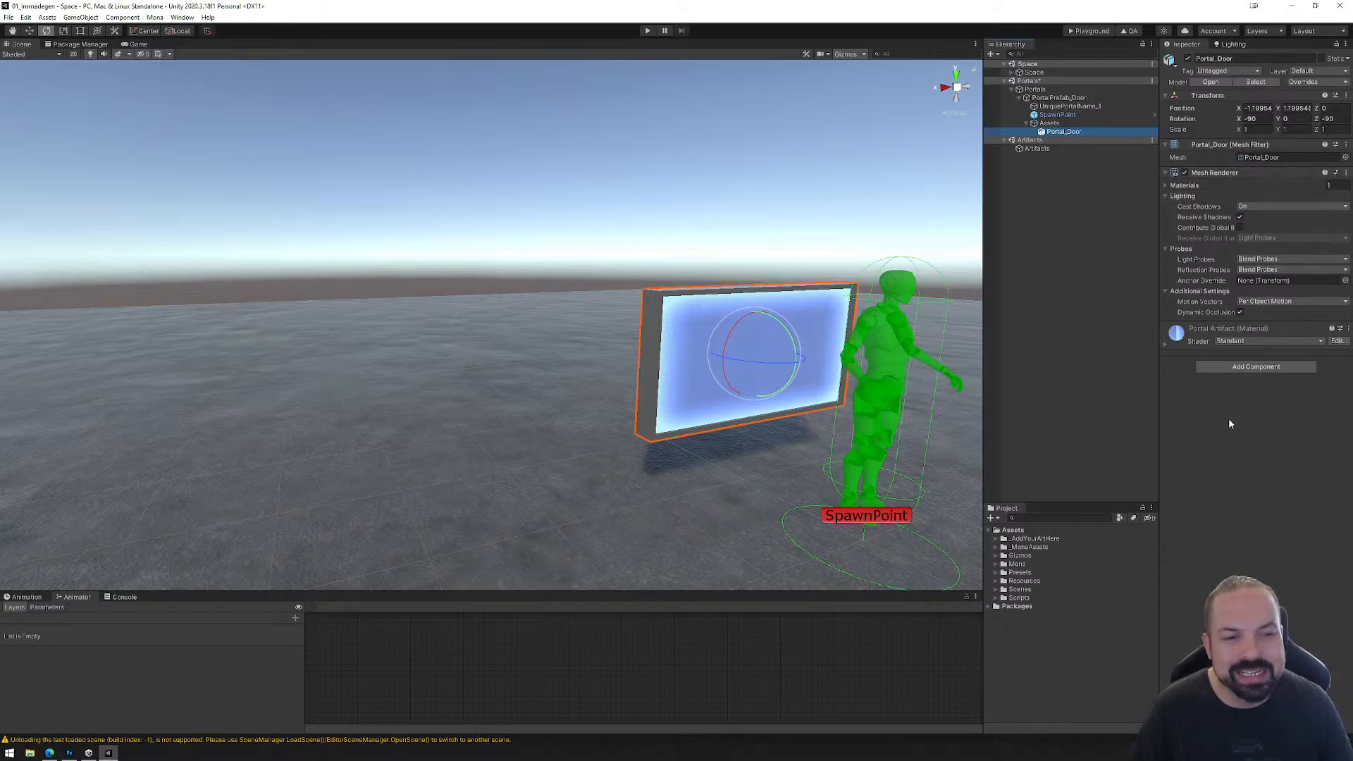
{"action": "left_click", "coordinate": [1057, 106]}
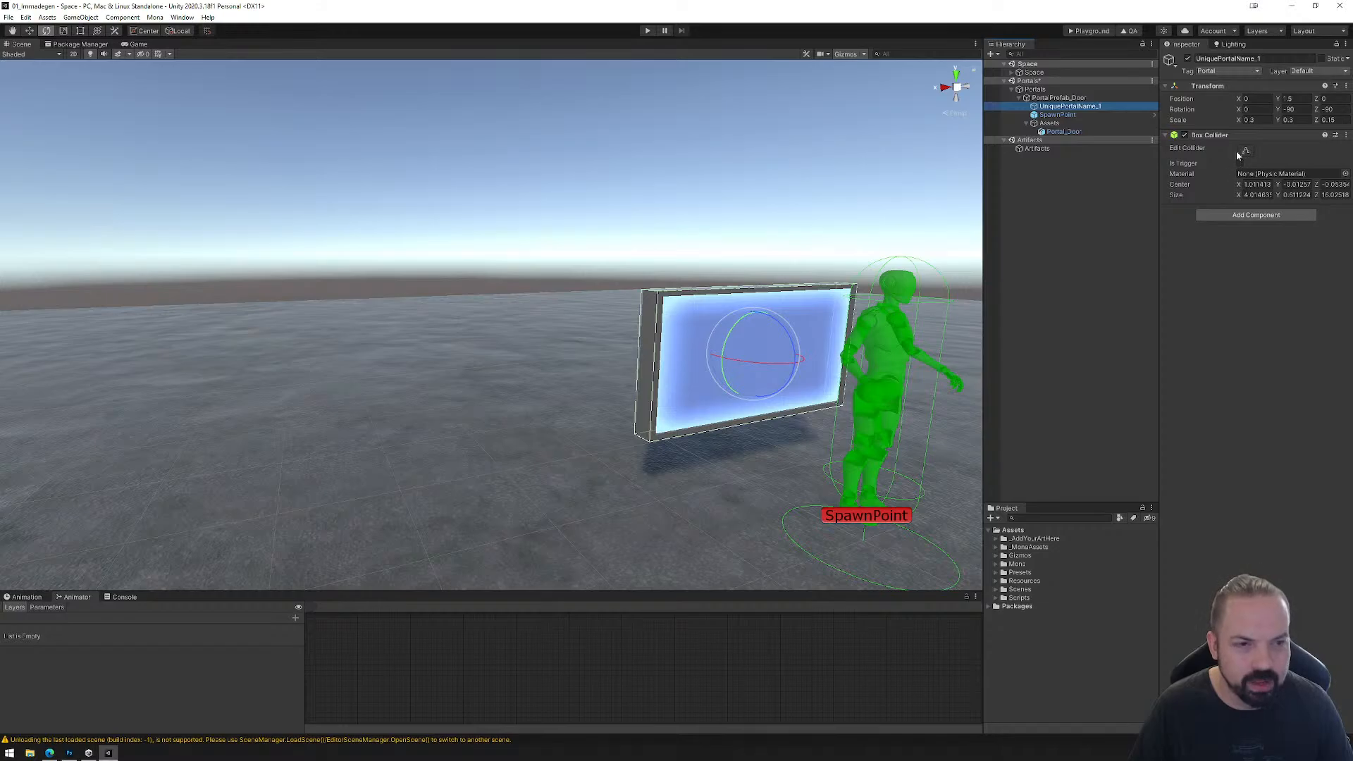
{"action": "left_click", "coordinate": [1065, 132]}
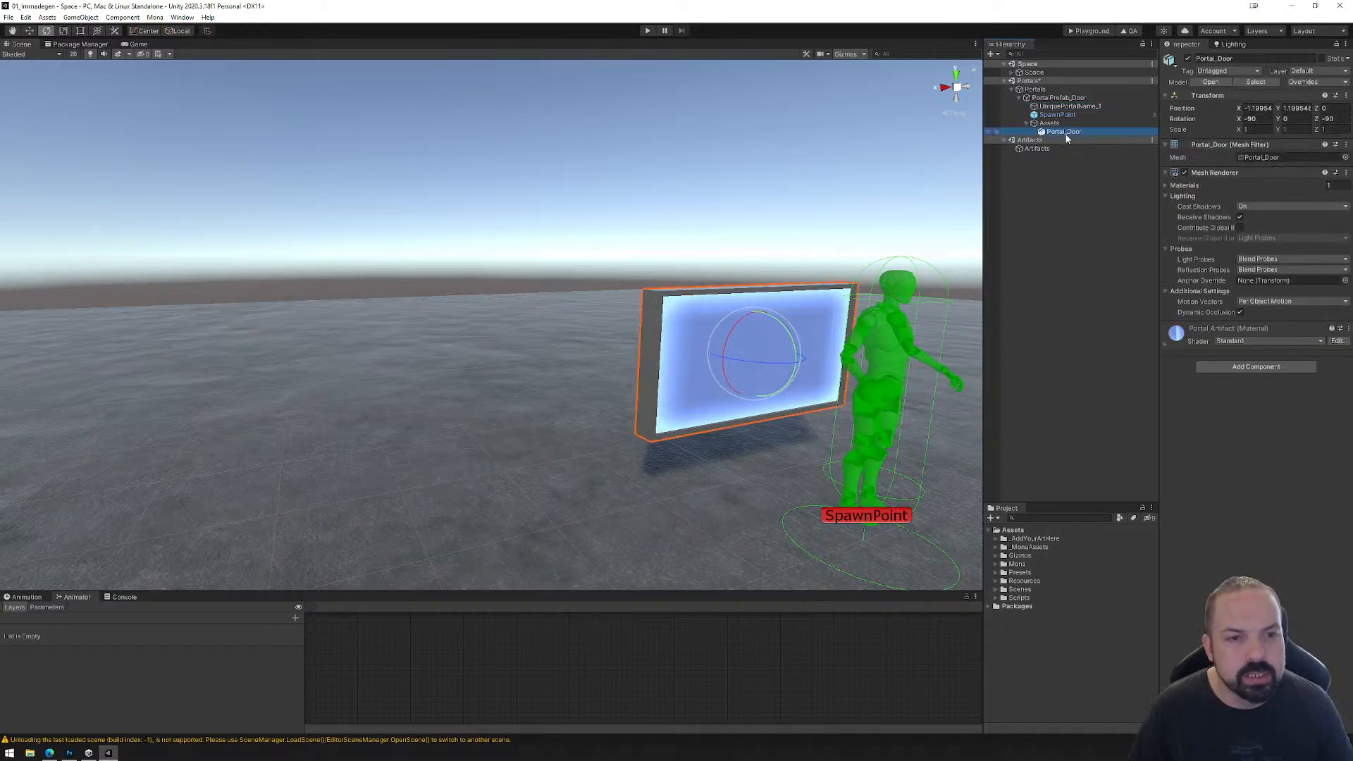
{"action": "left_click", "coordinate": [1070, 106]}
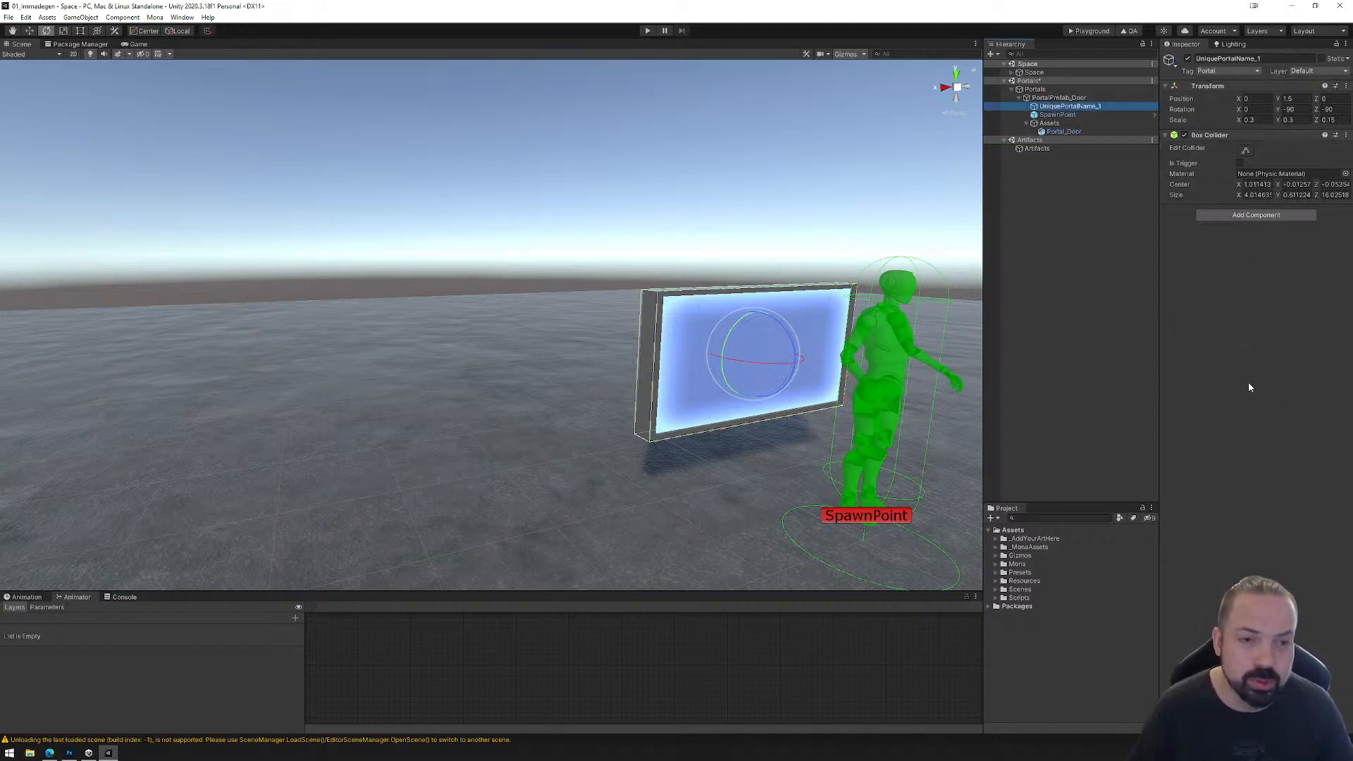
Step: Add a Box Collider to Portal_Door and reshape it into a low strip extending above the door frame's upper edge
{"action": "left_click", "coordinate": [1066, 132]}
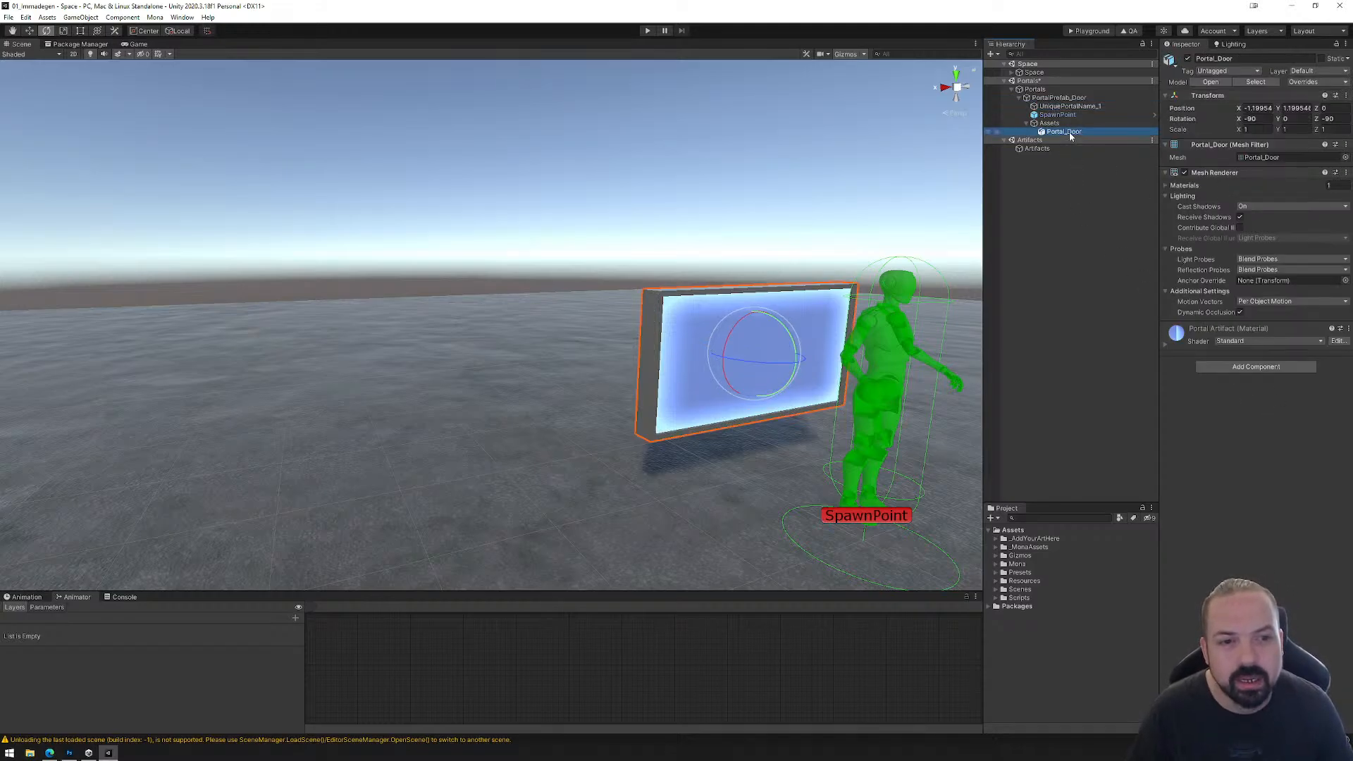
{"action": "left_click", "coordinate": [1250, 370]}
{"action": "left_click", "coordinate": [1244, 405]}
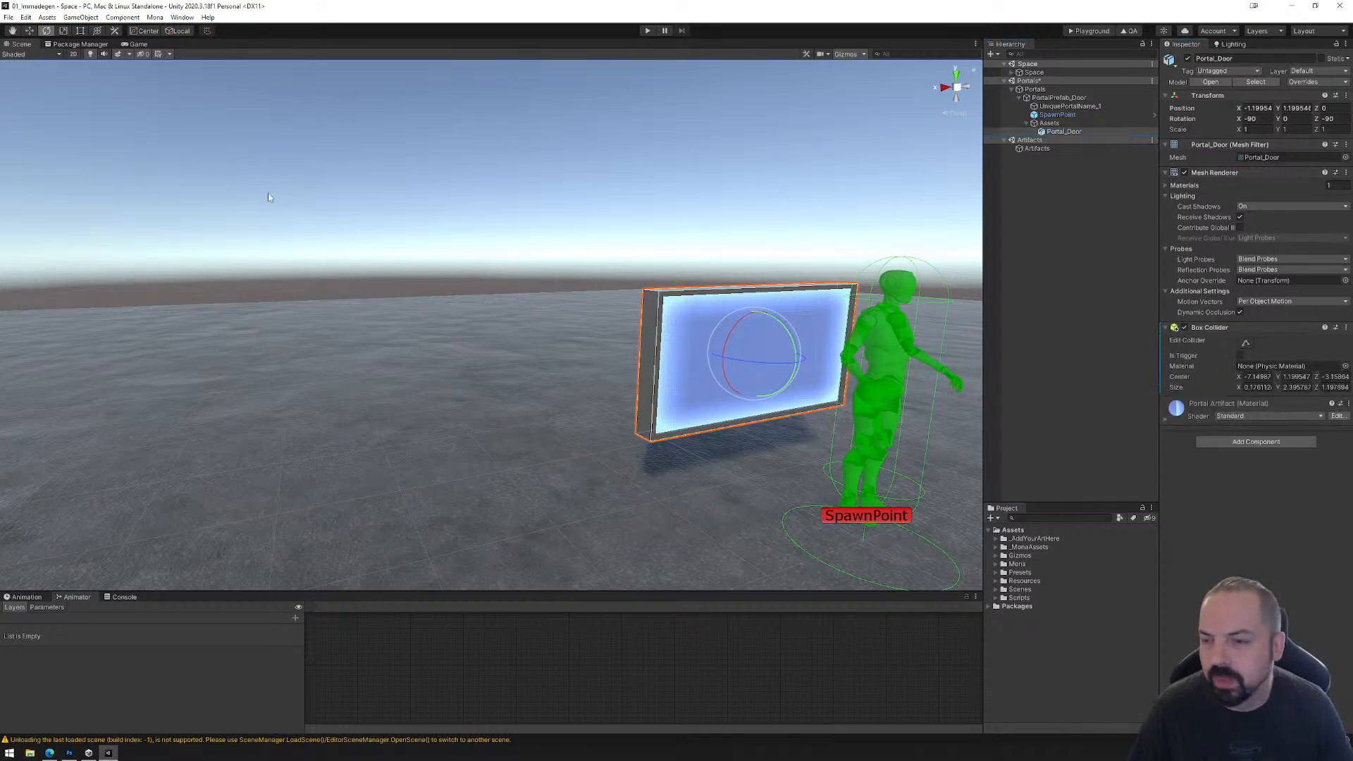
{"action": "left_click", "coordinate": [1245, 343]}
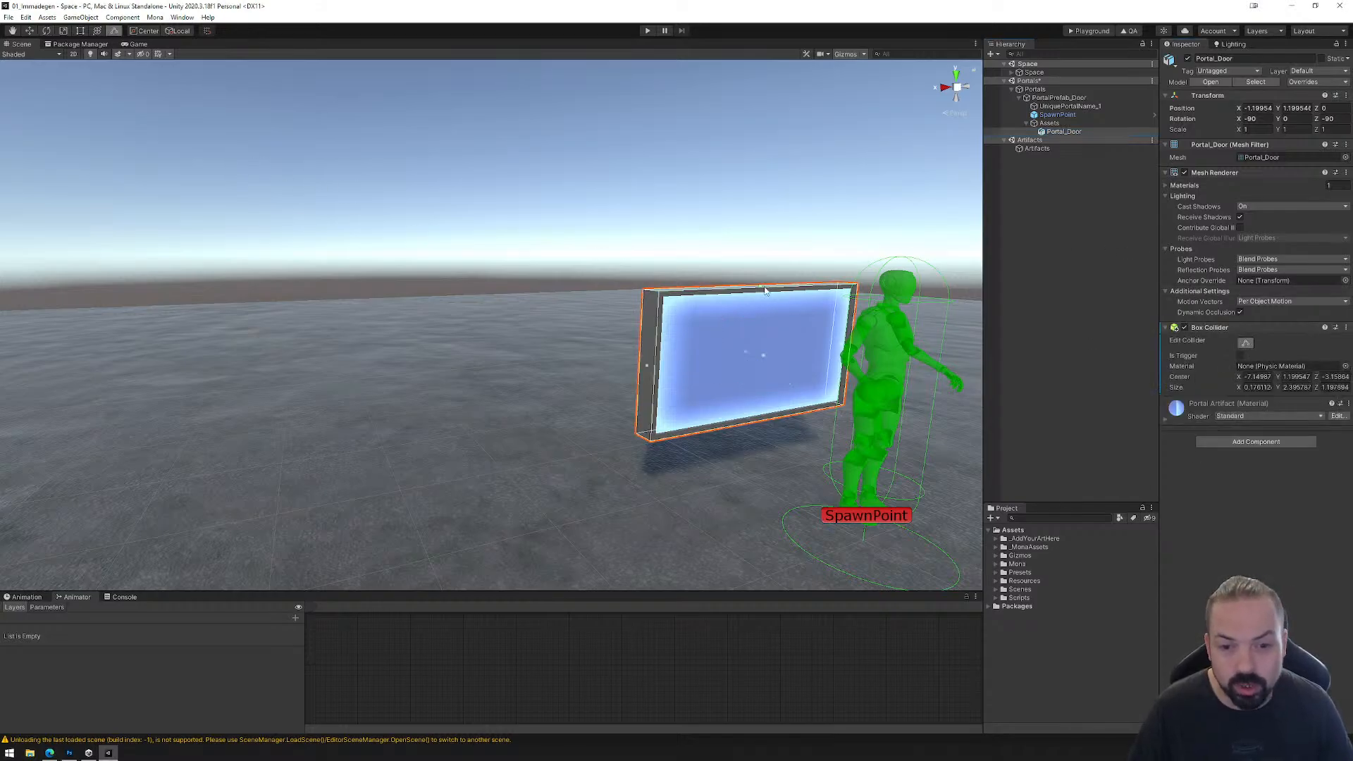
{"action": "left_click_drag", "start_coordinate": [763, 289], "coordinate": [762, 246]}
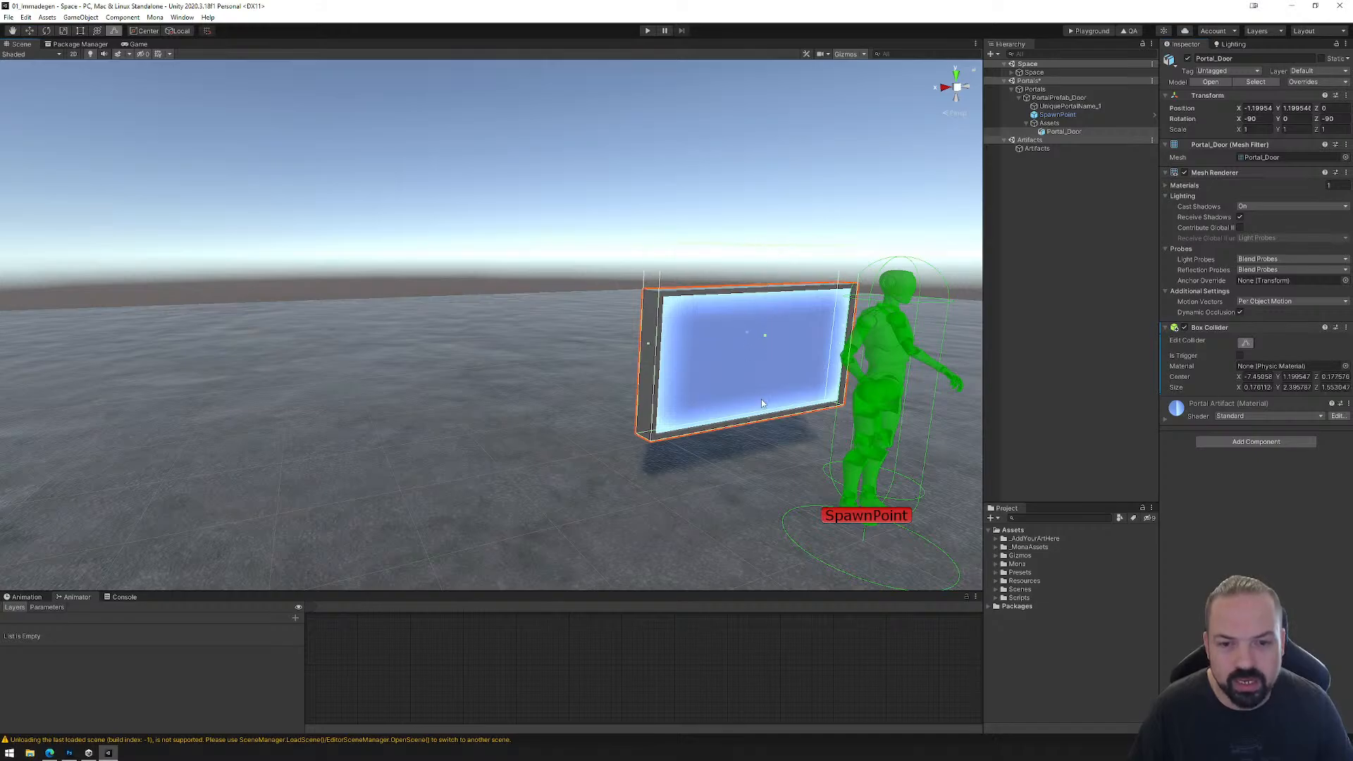
{"action": "left_click_drag", "start_coordinate": [750, 422], "coordinate": [750, 289]}
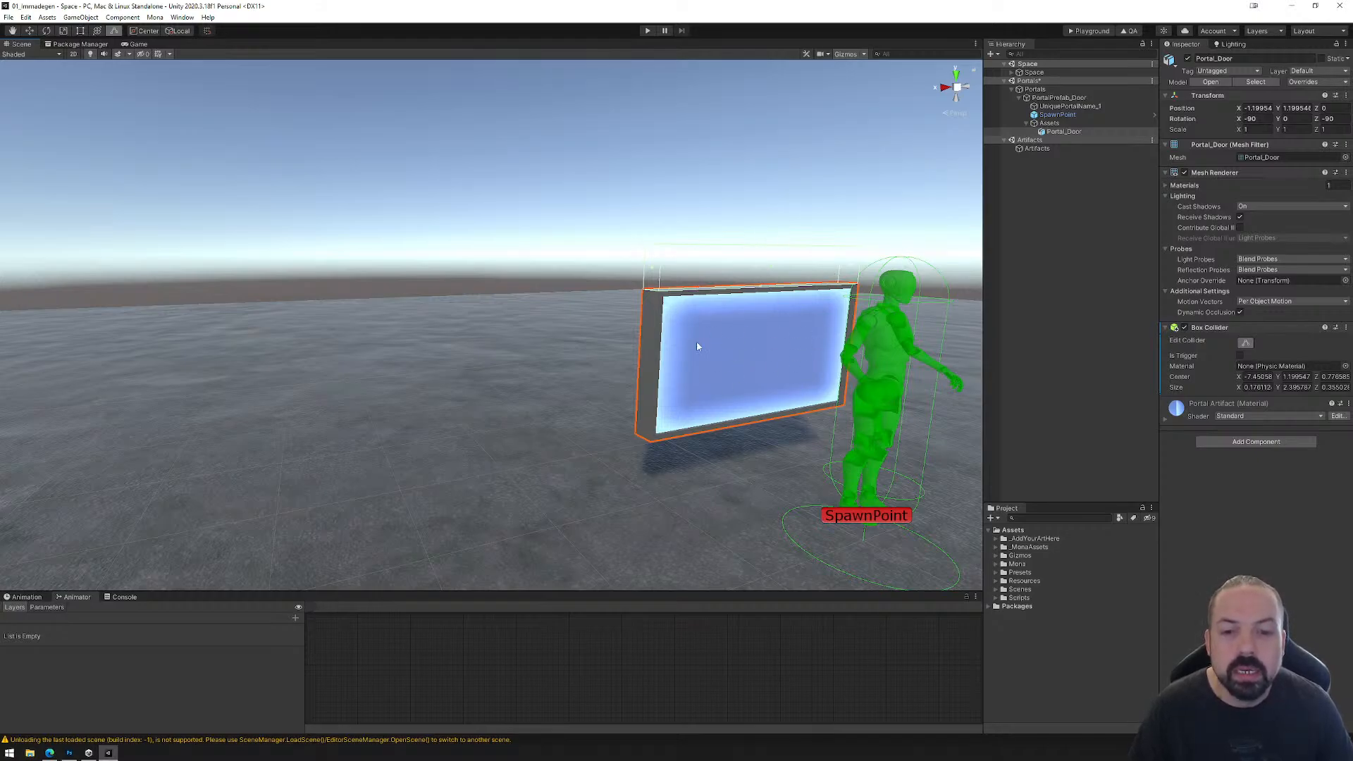
Step: Compare the colliders of UniquePortalName_1 and Portal_Door, and remove the Box Collider component from Portal_Door
{"action": "left_click", "coordinate": [1070, 106]}
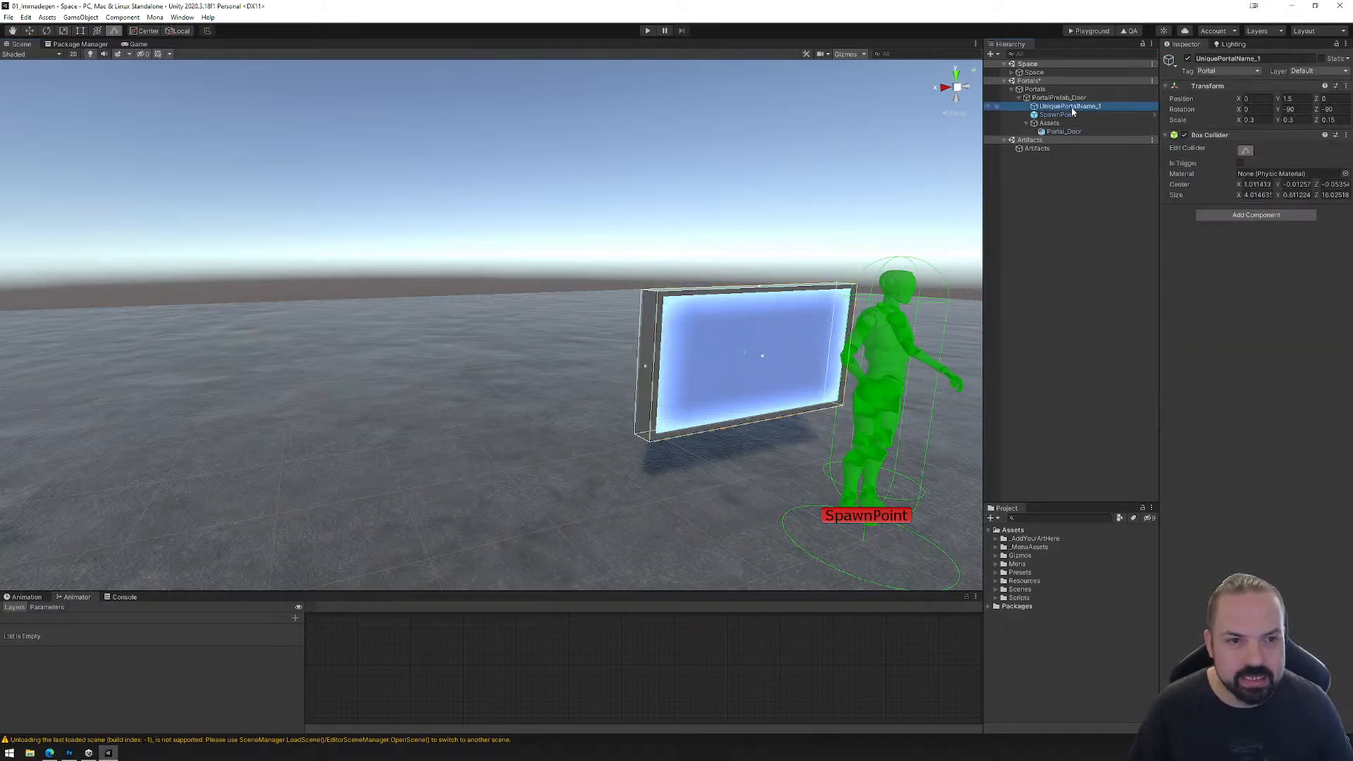
{"action": "left_click", "coordinate": [1061, 132]}
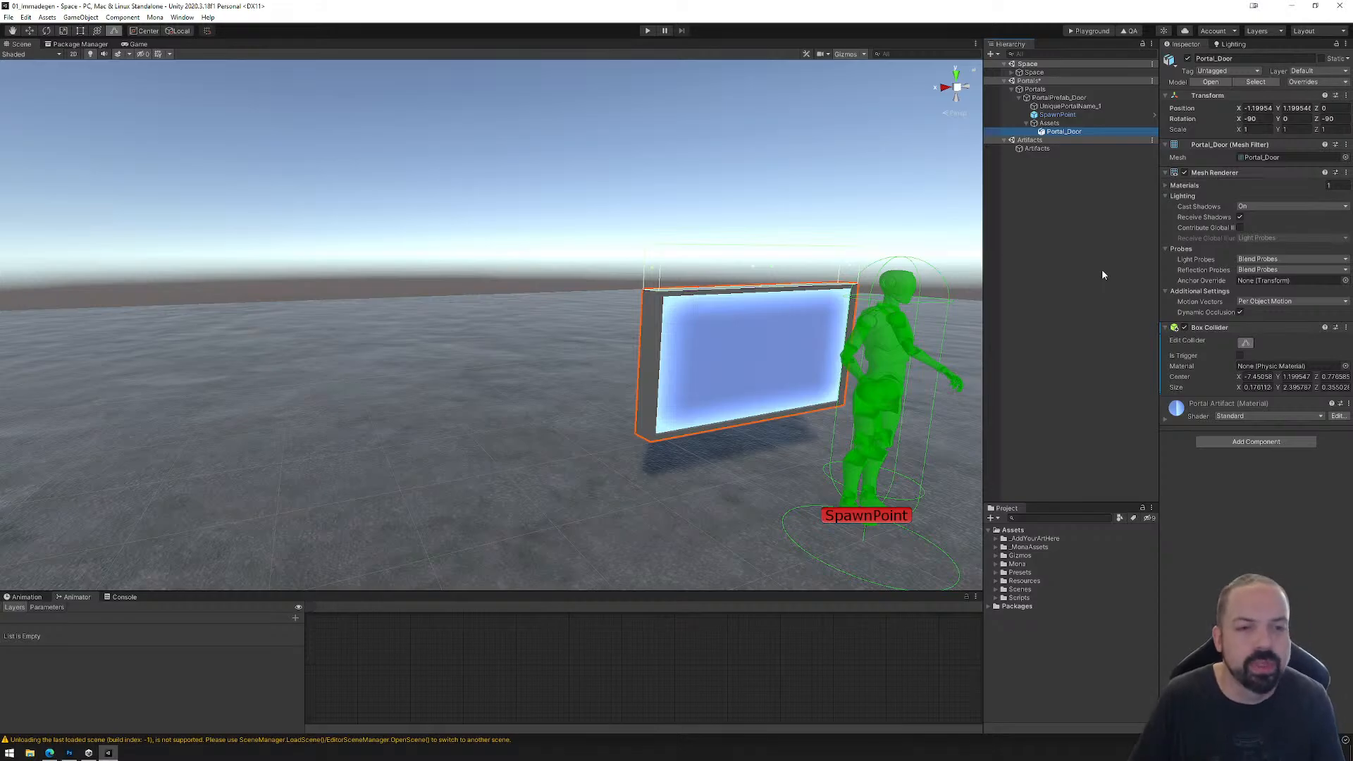
{"action": "left_click", "coordinate": [1068, 105]}
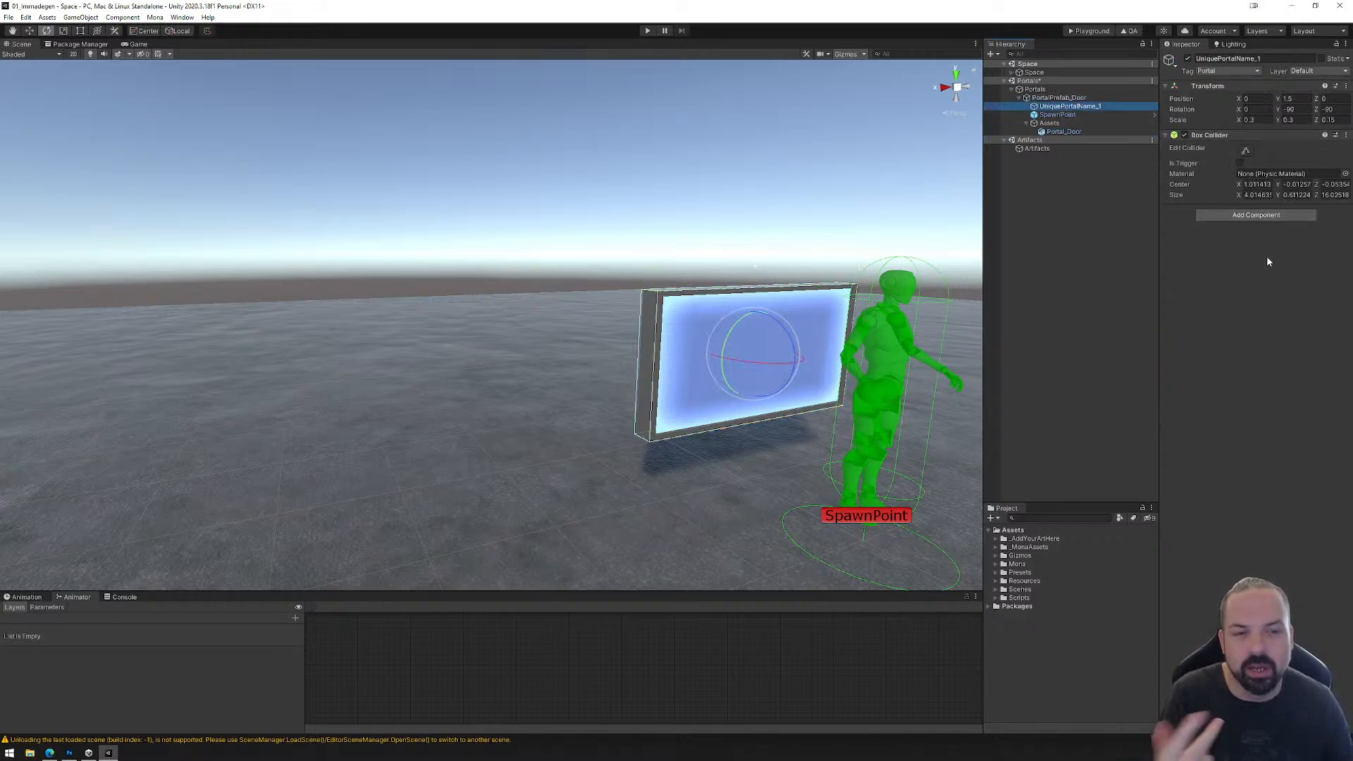
{"action": "left_click", "coordinate": [1064, 133]}
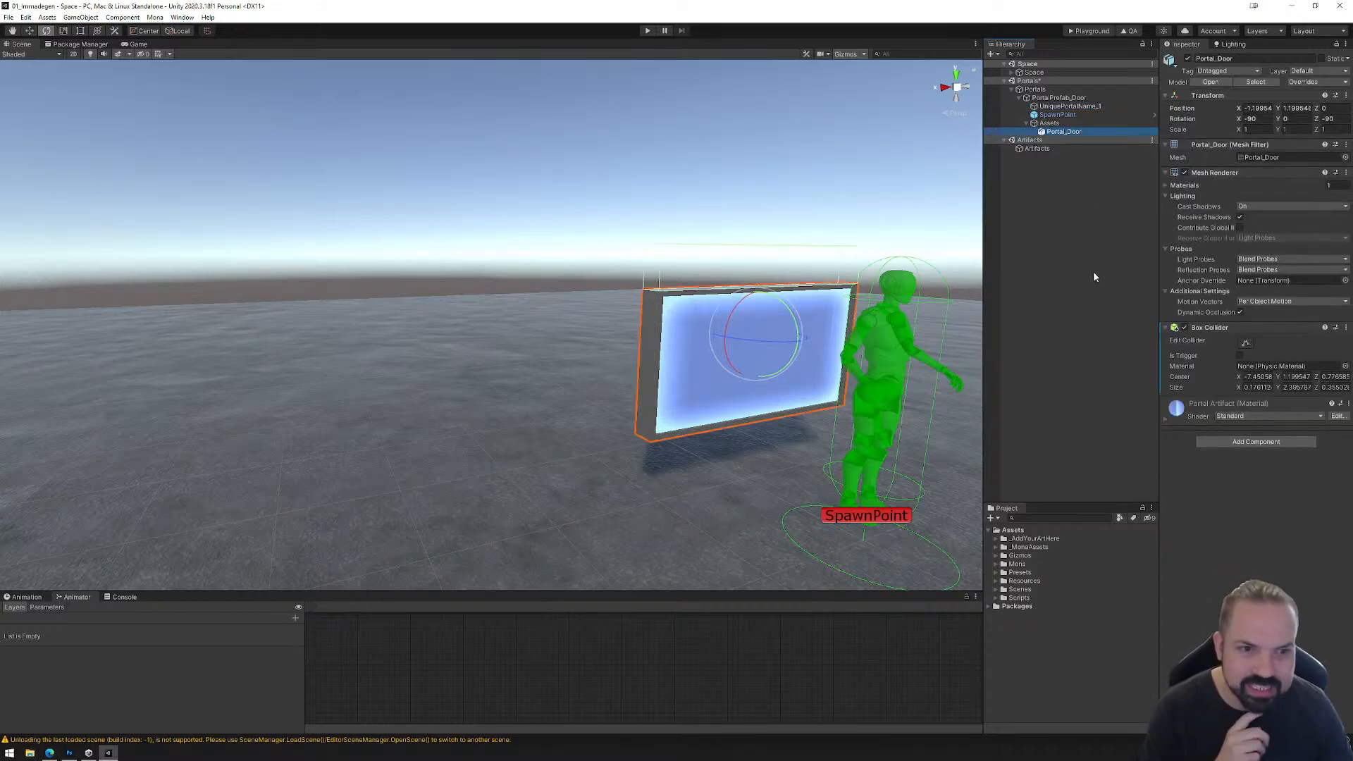
{"action": "right_click", "coordinate": [1231, 327]}
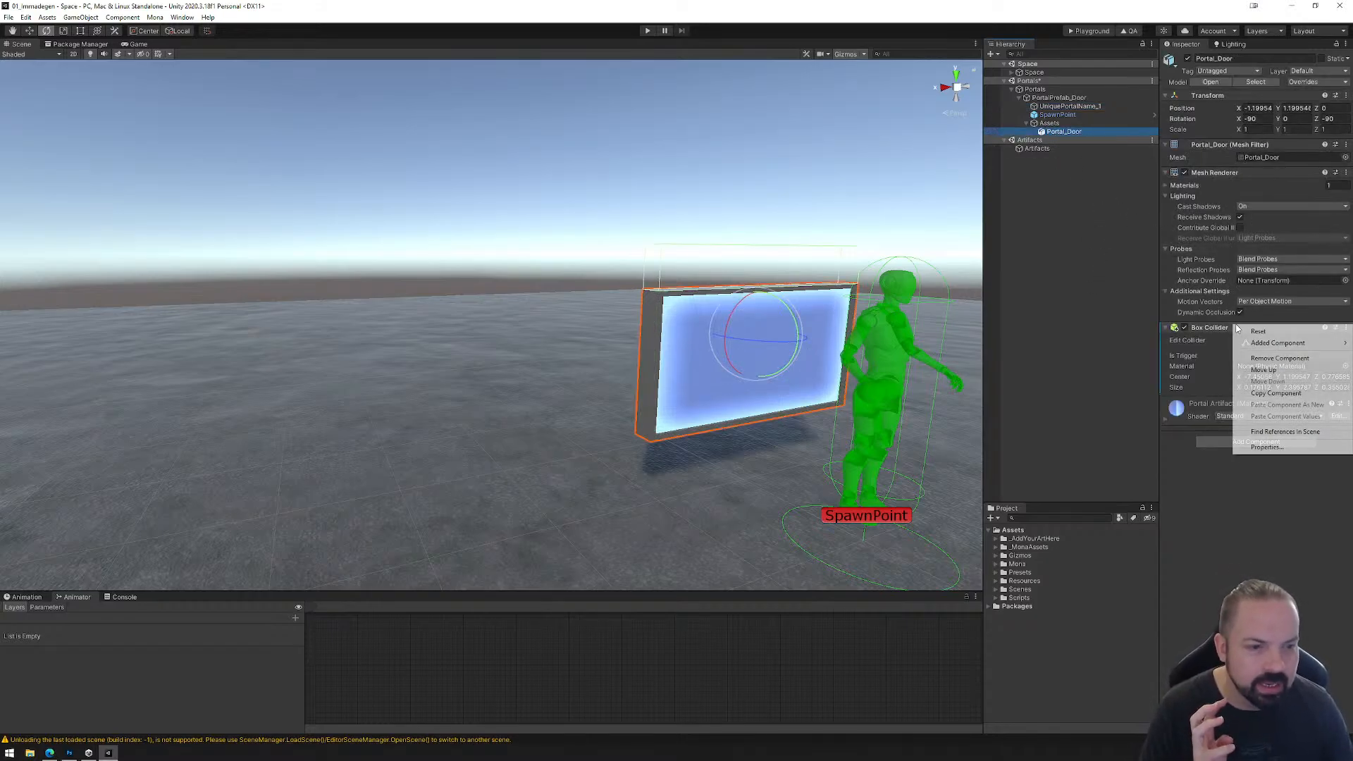
{"action": "left_click", "coordinate": [1263, 358]}
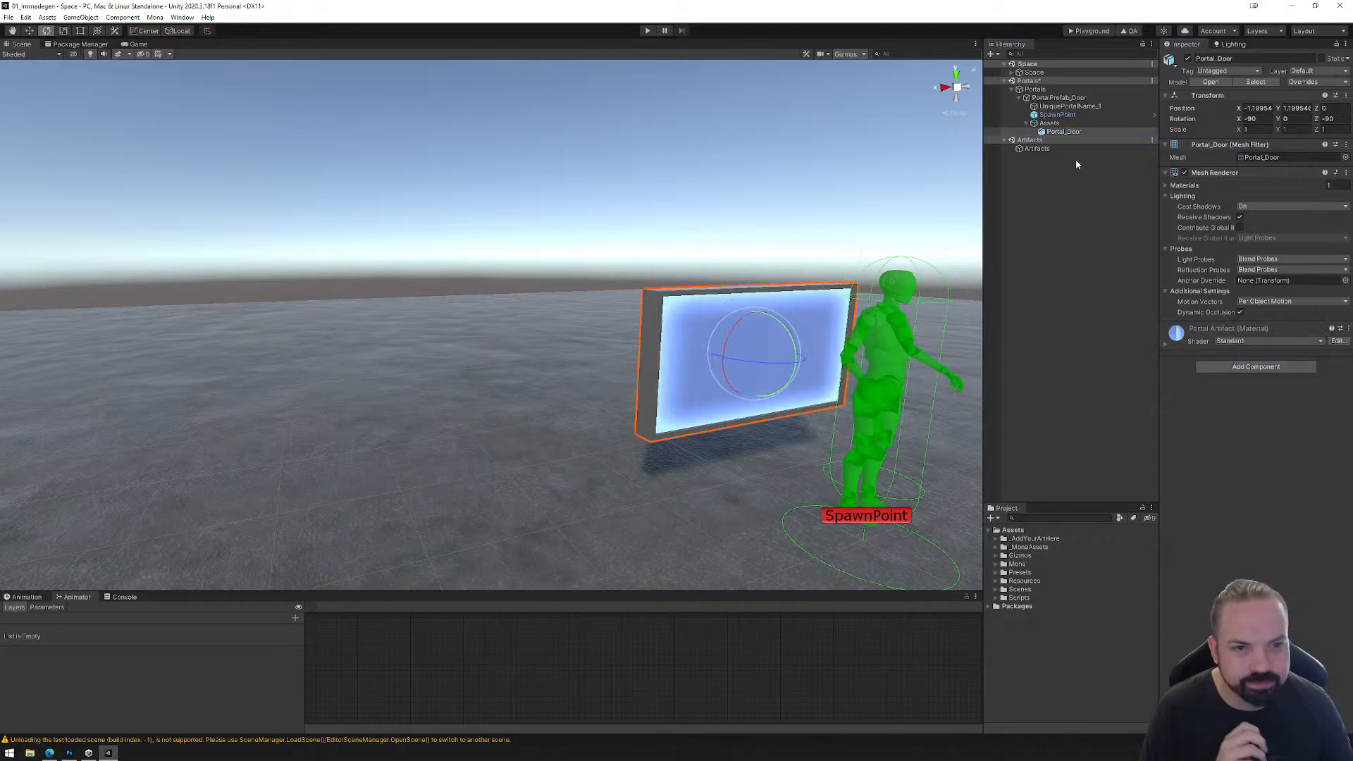
Step: Collapse the Assets group and delete PortalPrefab_Door from the Portals object
{"action": "left_click", "coordinate": [1027, 123]}
{"action": "left_click", "coordinate": [1046, 98]}
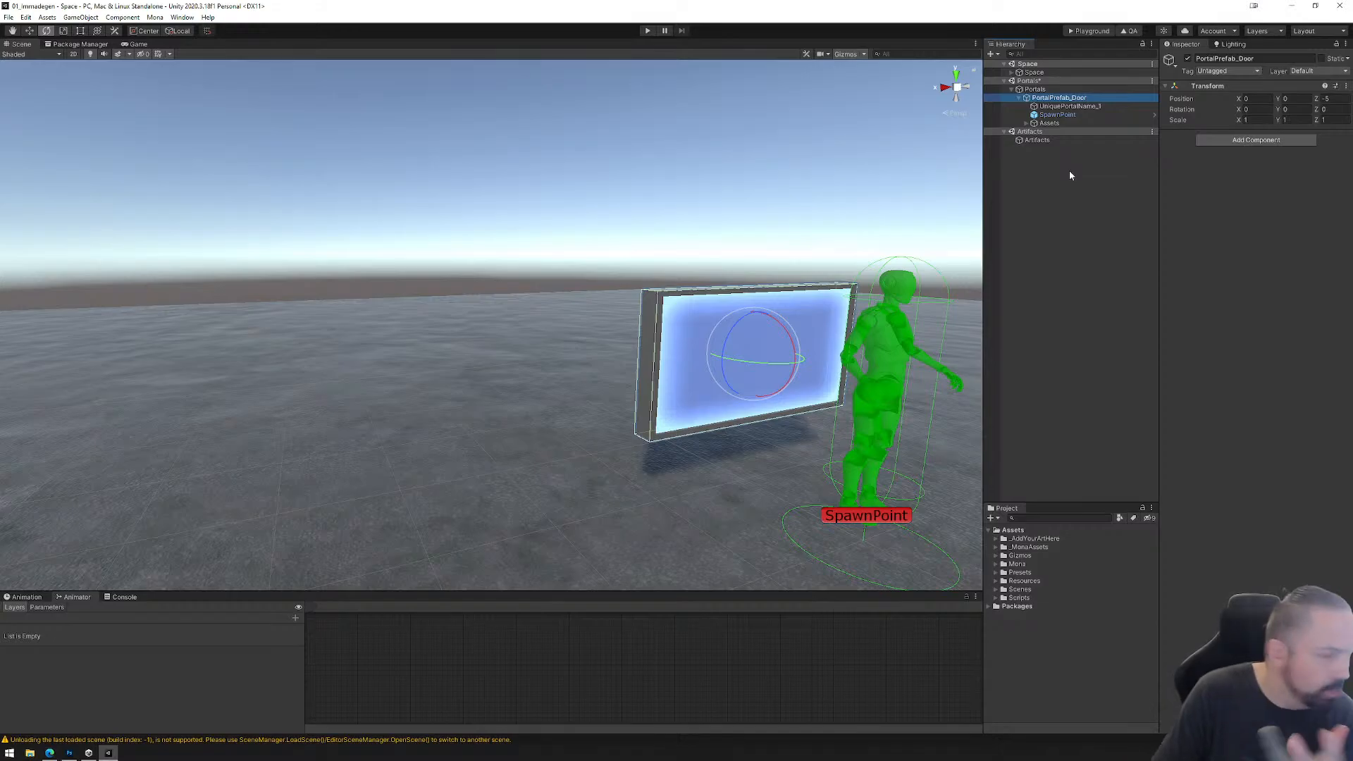
{"action": "left_click", "coordinate": [1043, 91]}
{"action": "left_click", "coordinate": [1046, 100]}
{"action": "key", "text": "Delete"}
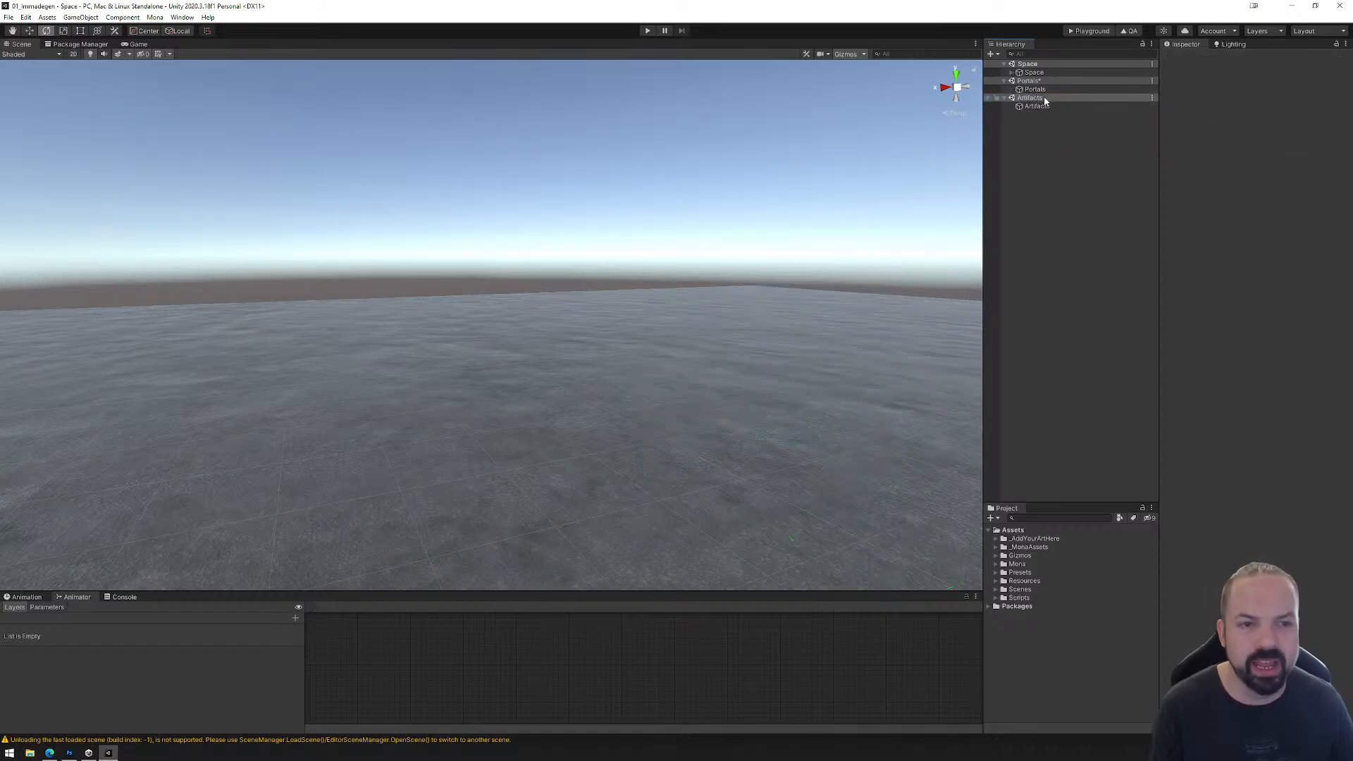
Step: Add PortalPrefab_Disc from the _MonaAssets folder under the Portals object and move it along Z to about -3.82
{"action": "left_click", "coordinate": [995, 548]}
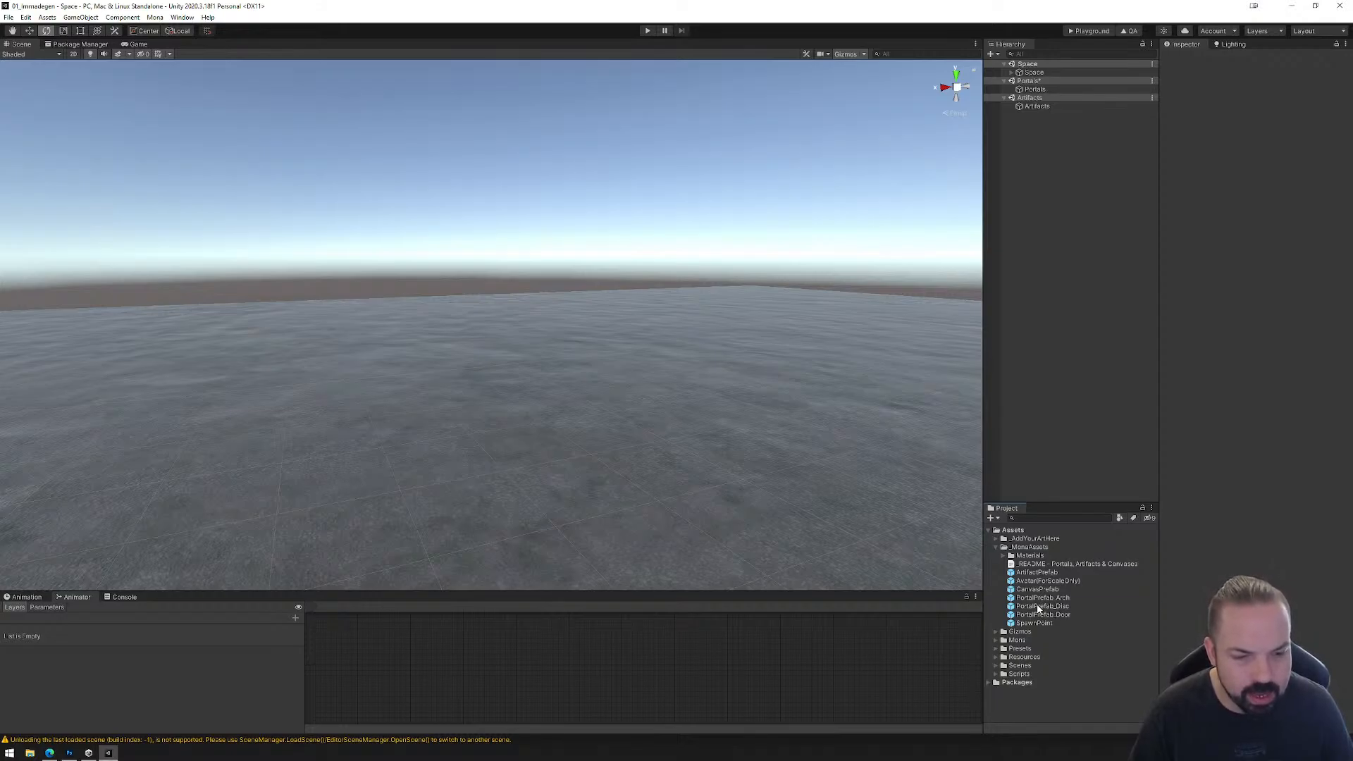
{"action": "left_click_drag", "start_coordinate": [1038, 608], "coordinate": [1037, 91]}
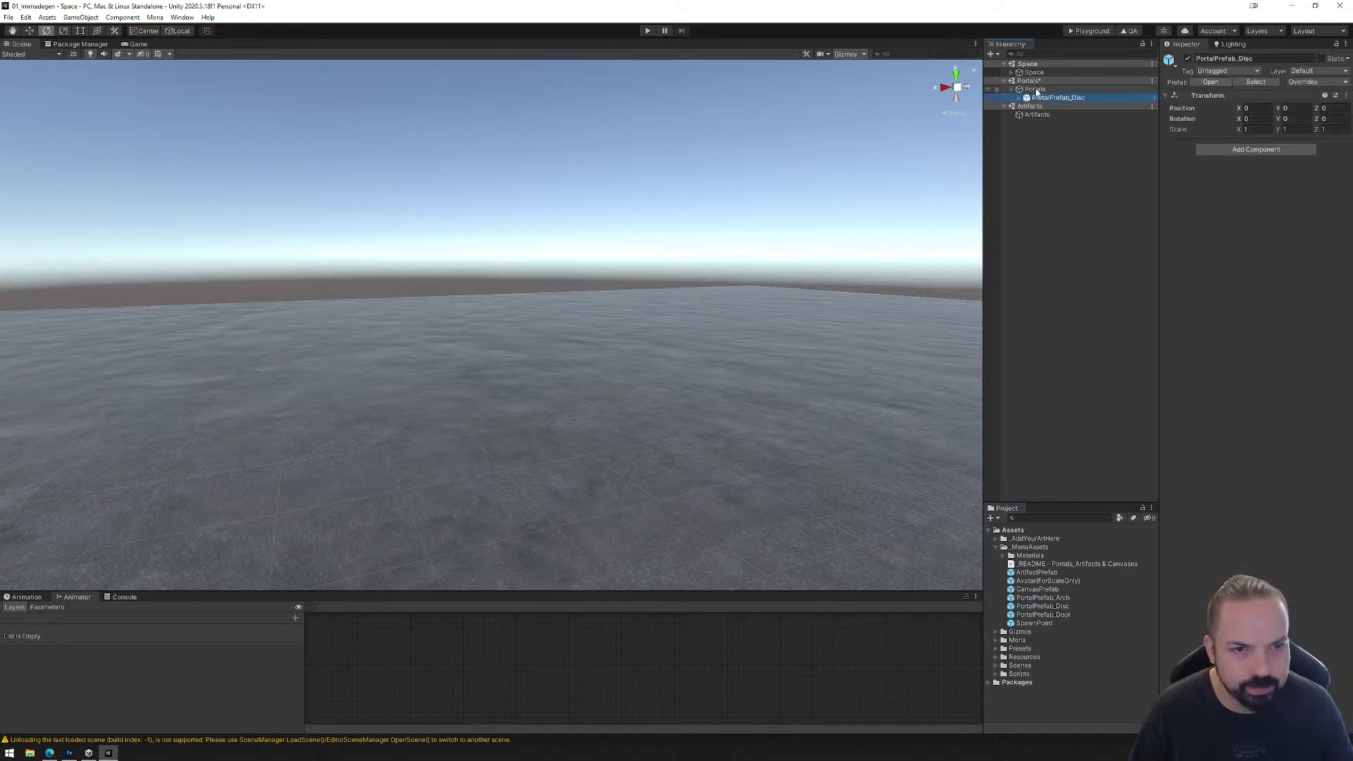
{"action": "double_click", "coordinate": [1047, 99]}
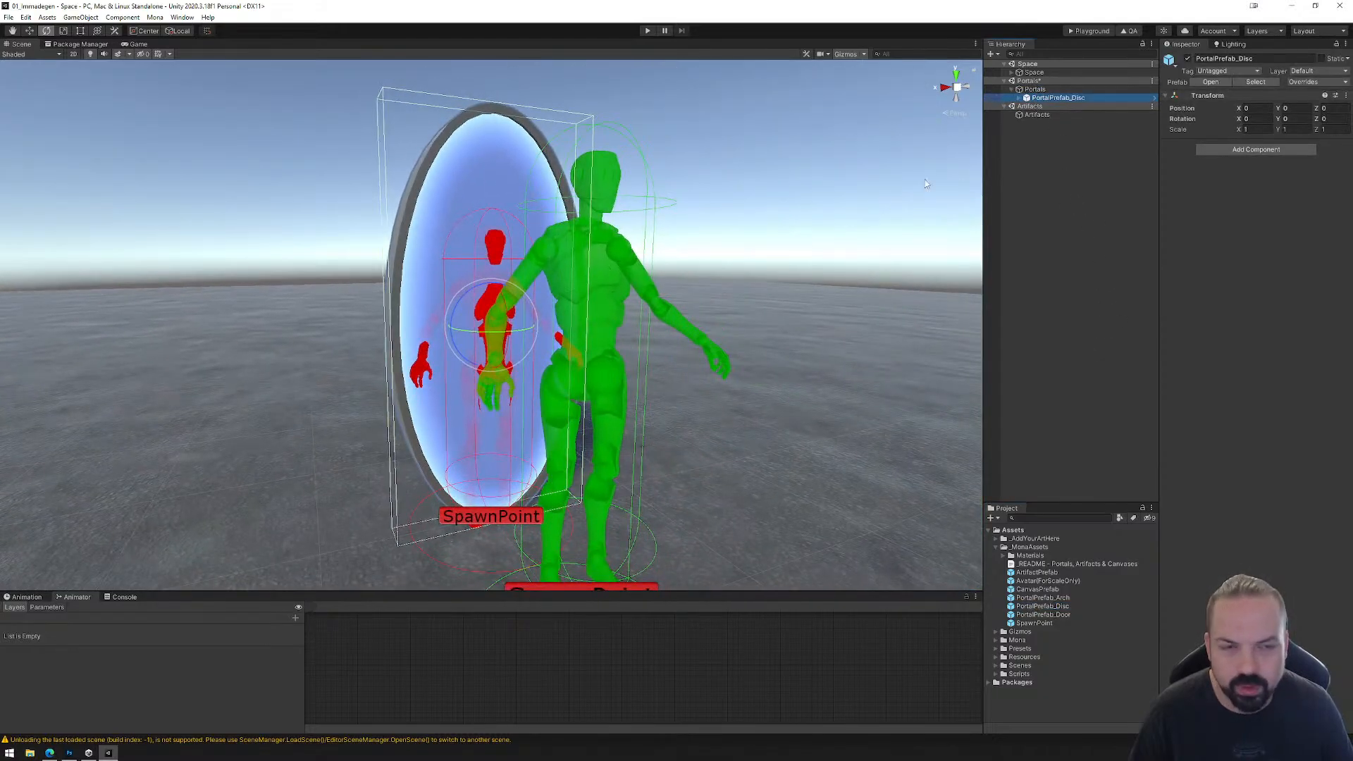
{"action": "left_click", "coordinate": [28, 30]}
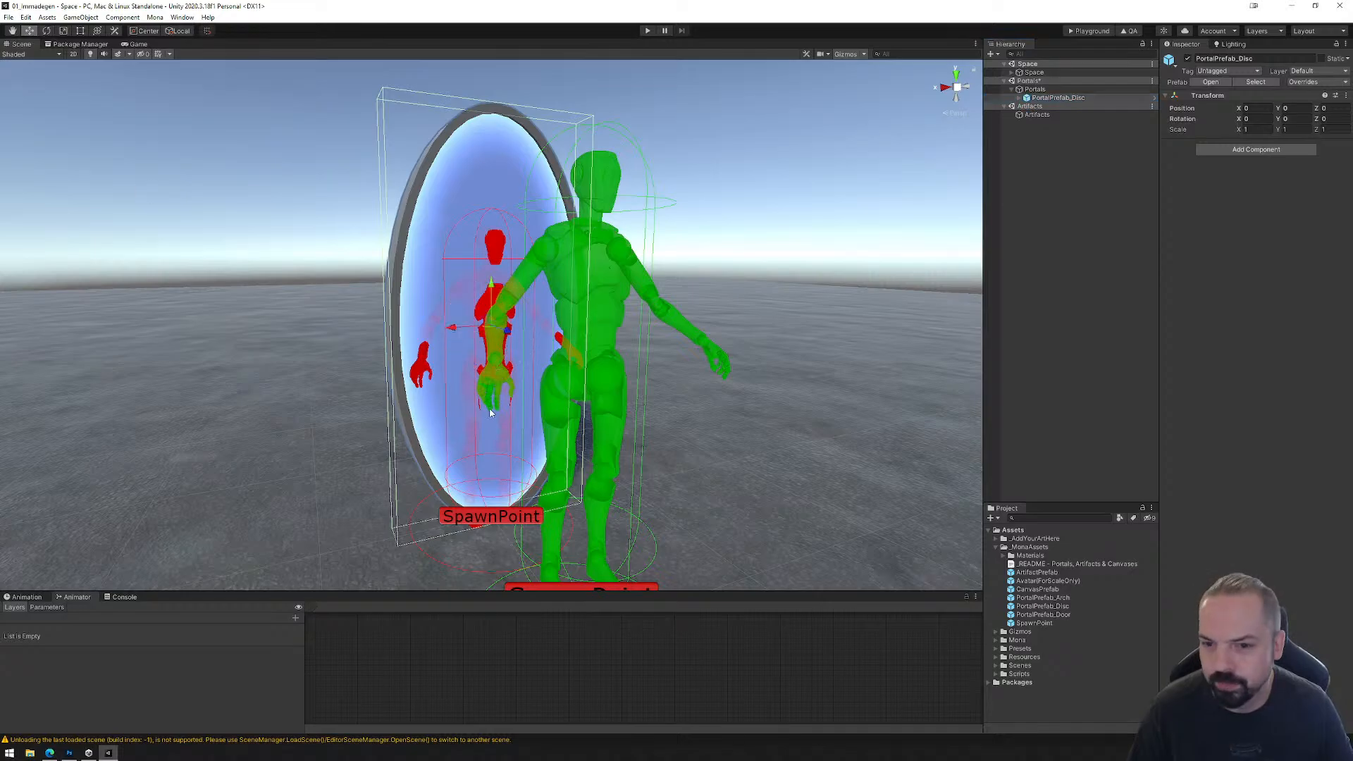
{"action": "left_click_drag", "start_coordinate": [506, 331], "coordinate": [396, 291]}
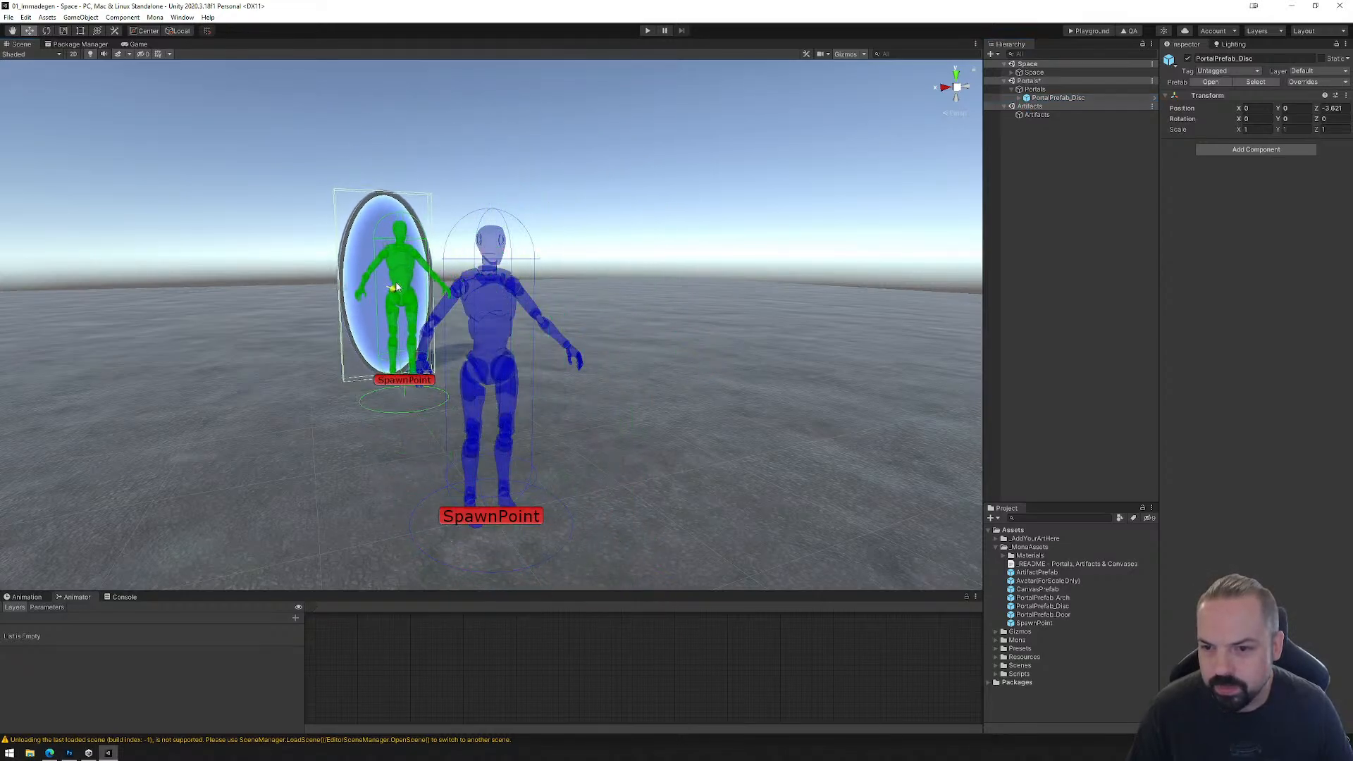
{"action": "mouse_move", "coordinate": [377, 343]}
{"action": "right_mouse_down"}
{"action": "mouse_move", "coordinate": [484, 342]}
{"action": "mouse_move", "coordinate": [408, 432]}
{"action": "mouse_move", "coordinate": [418, 362]}
{"action": "mouse_move", "coordinate": [396, 346]}
{"action": "right_mouse_up"}
{"action": "key", "text": "w"}
{"action": "key", "text": "a"}
{"action": "key", "text": "d"}
Step: Expand PortalPrefab_Disc and the Space object, and compare the tags of the Space, Portals and Artifacts root objects
{"action": "left_click", "coordinate": [1019, 98]}
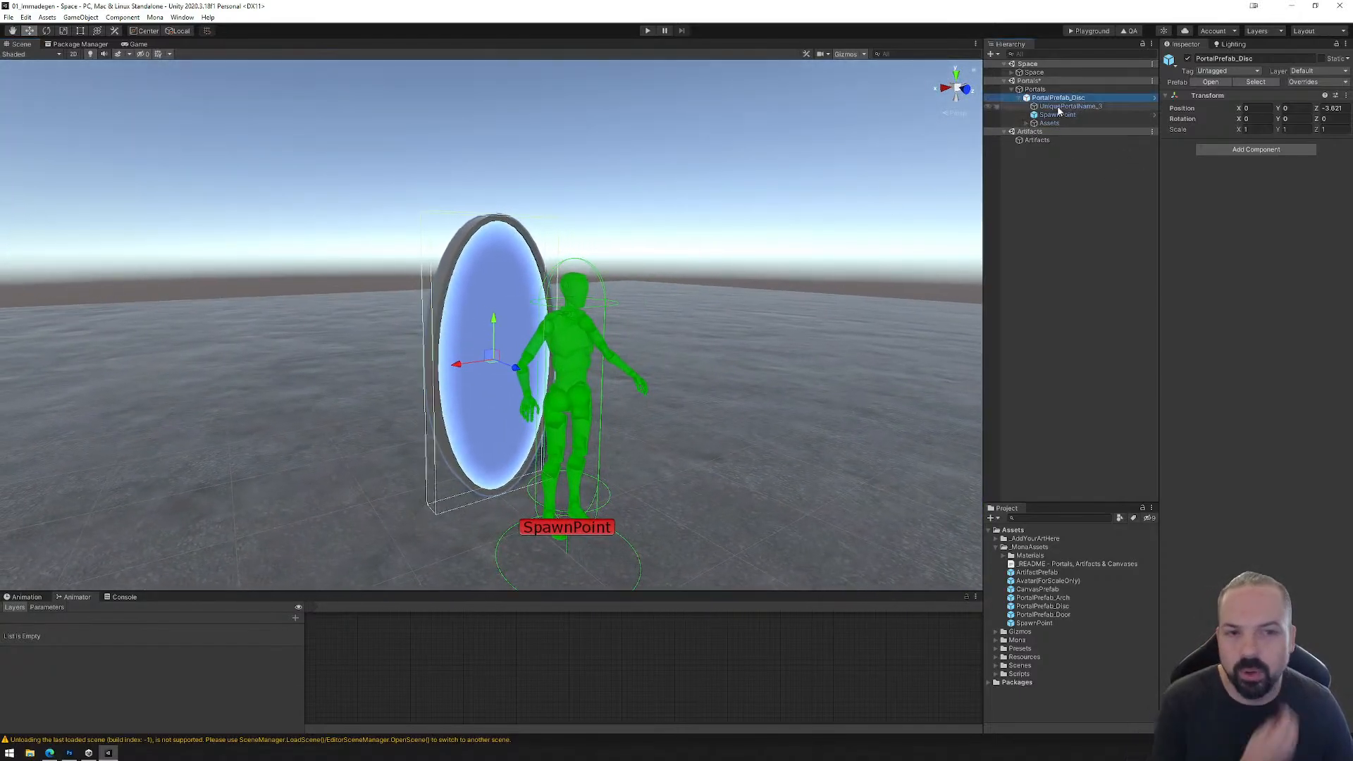
{"action": "left_click", "coordinate": [1036, 90]}
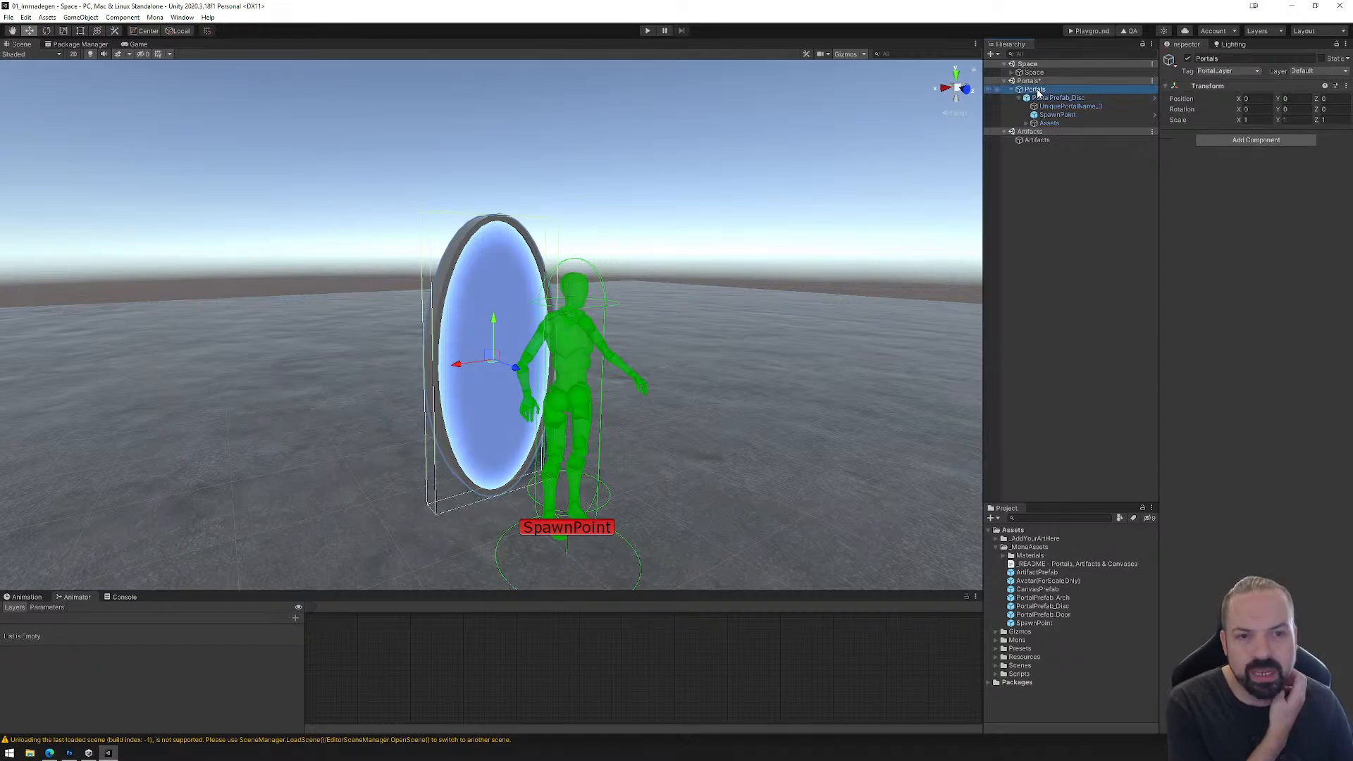
{"action": "left_click", "coordinate": [1012, 73]}
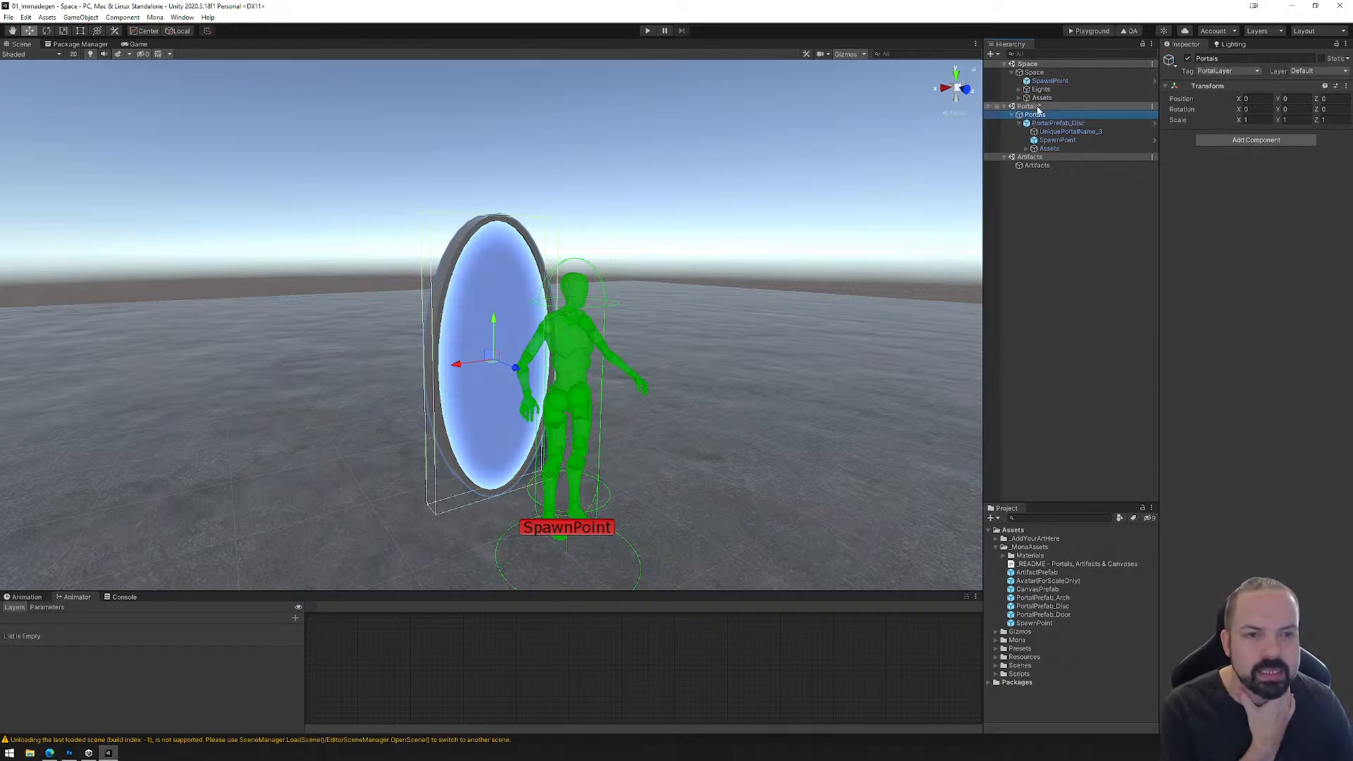
{"action": "left_click", "coordinate": [1034, 81]}
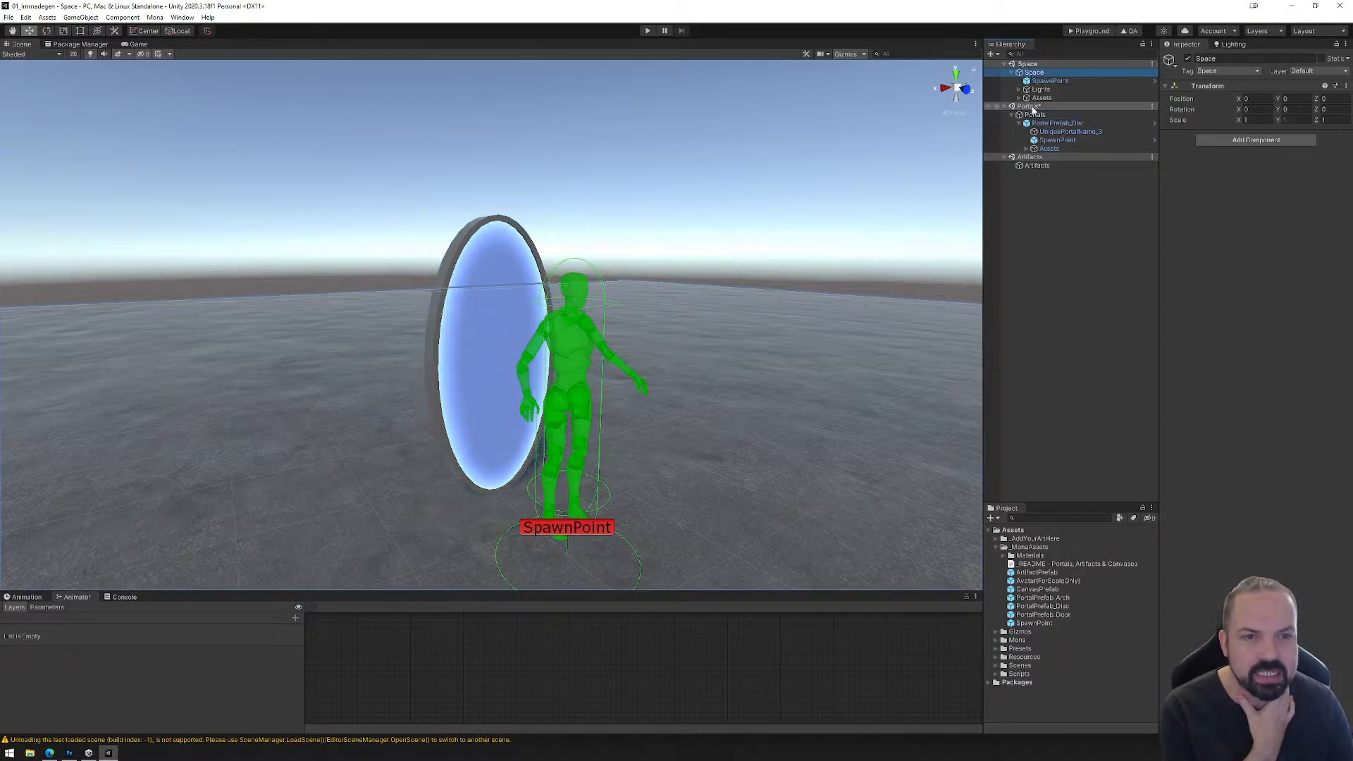
{"action": "left_click", "coordinate": [1034, 115]}
{"action": "left_click", "coordinate": [1035, 166]}
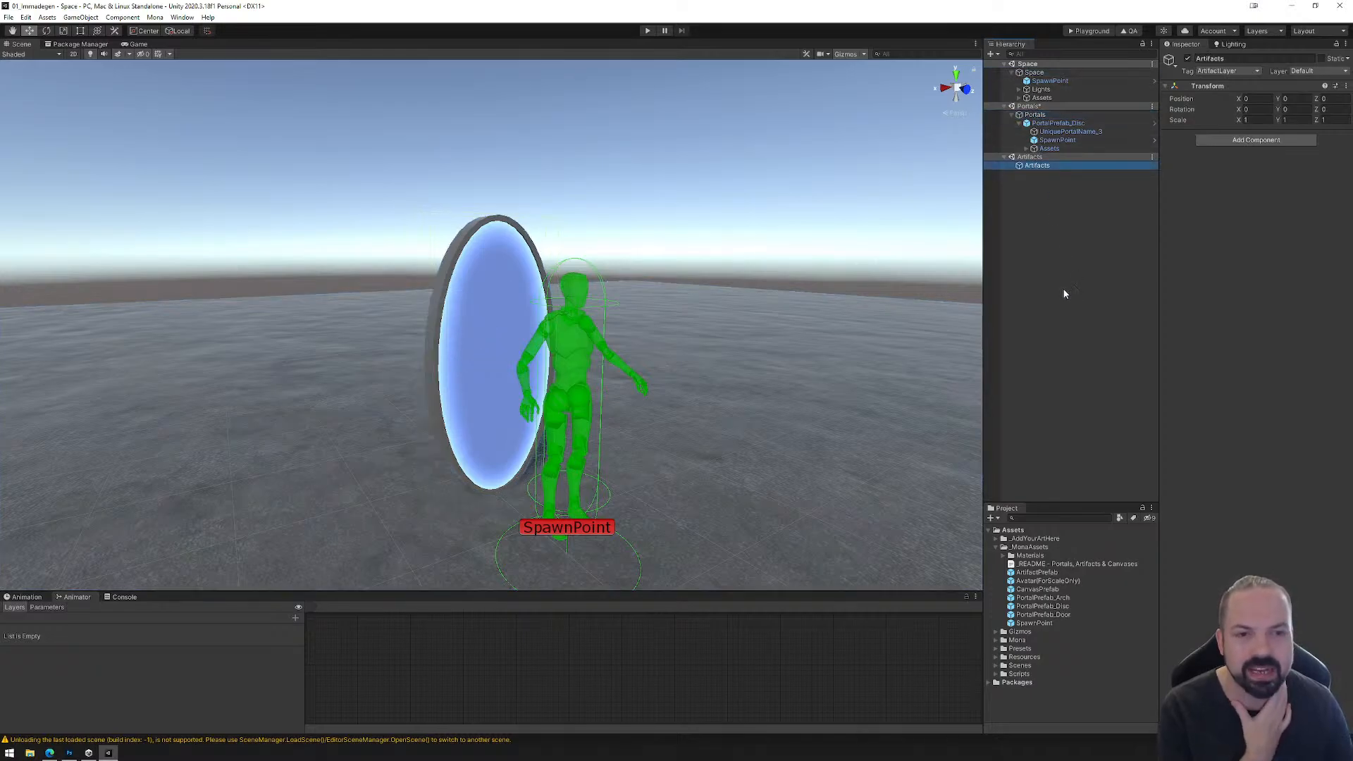
{"action": "left_click", "coordinate": [1034, 72]}
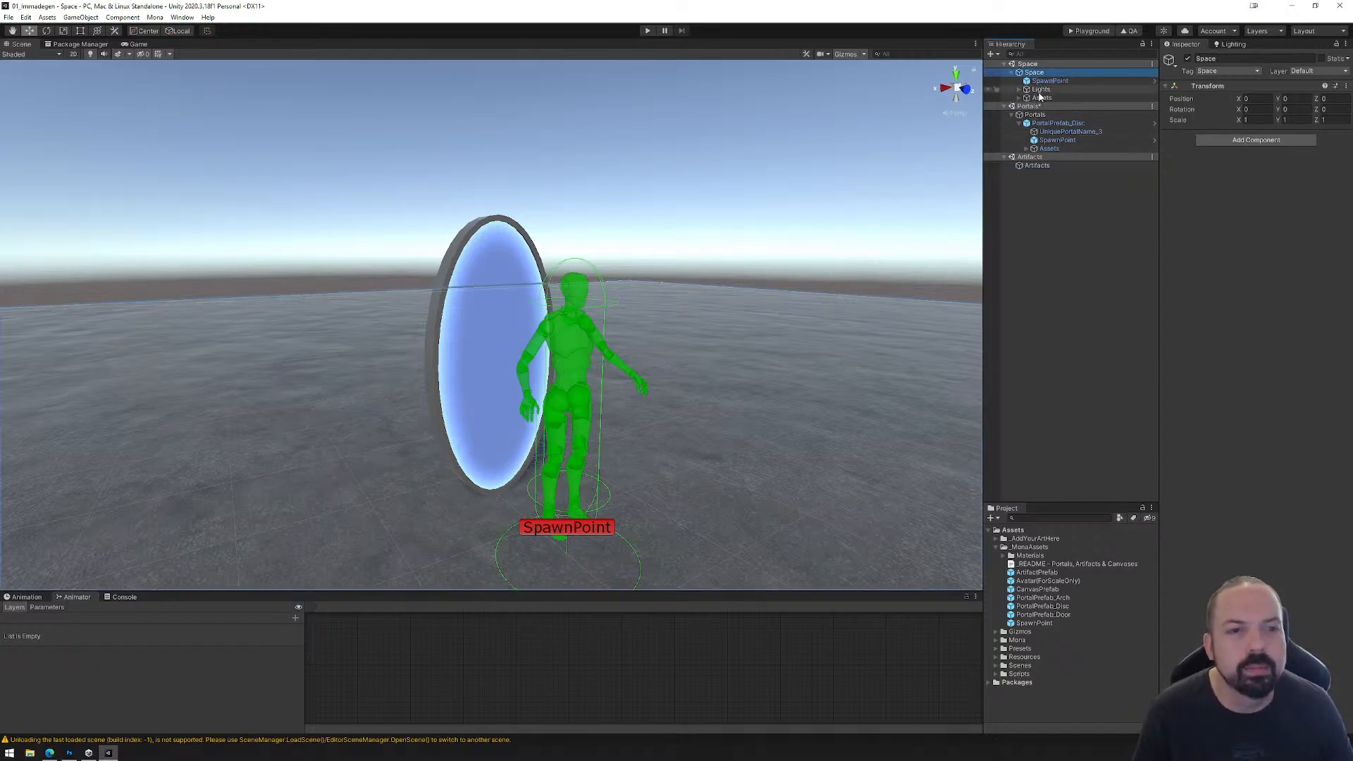
{"action": "left_click", "coordinate": [1036, 115]}
{"action": "left_click", "coordinate": [1037, 165]}
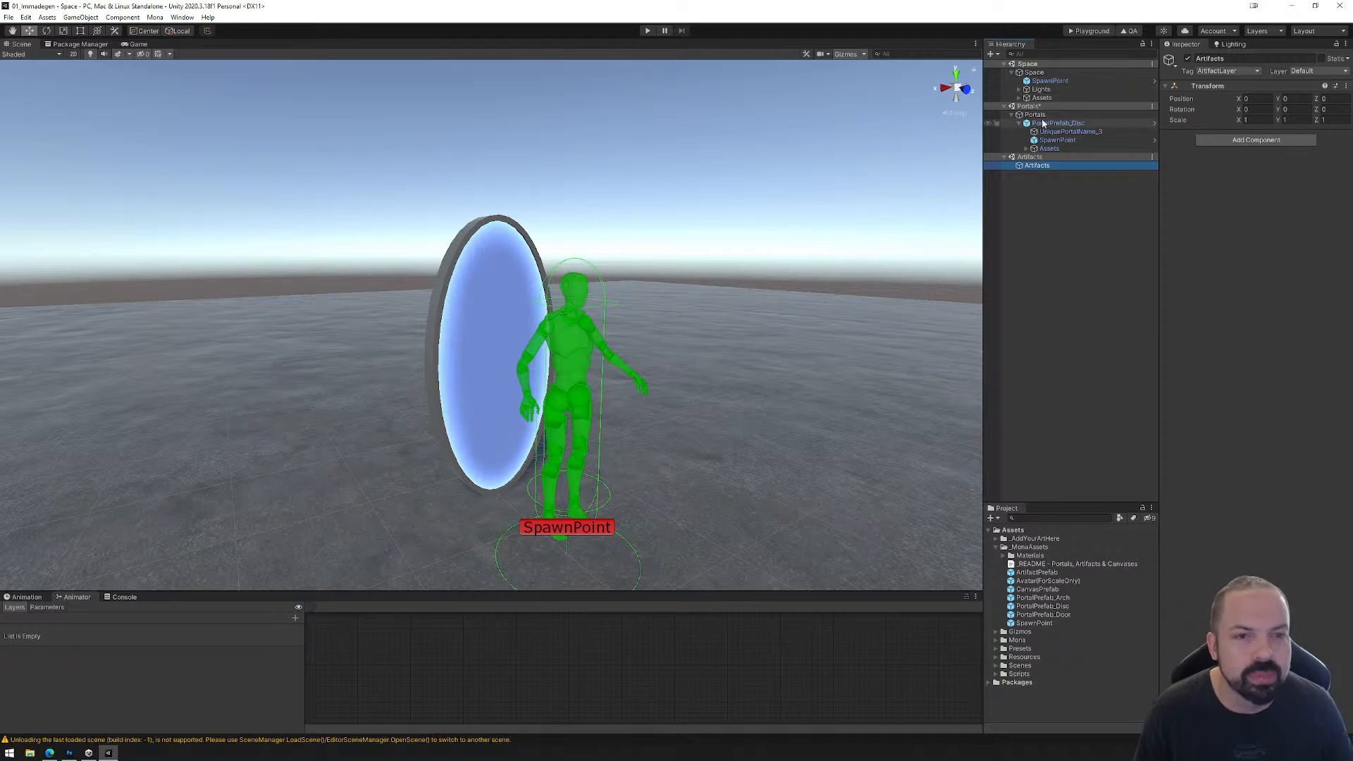
Step: Try PortalPrefab_Disc outside the Portals object, at the root of the Portals scene, and check it with the Quality Assurance test
{"action": "left_click_drag", "start_coordinate": [1043, 123], "coordinate": [1025, 111]}
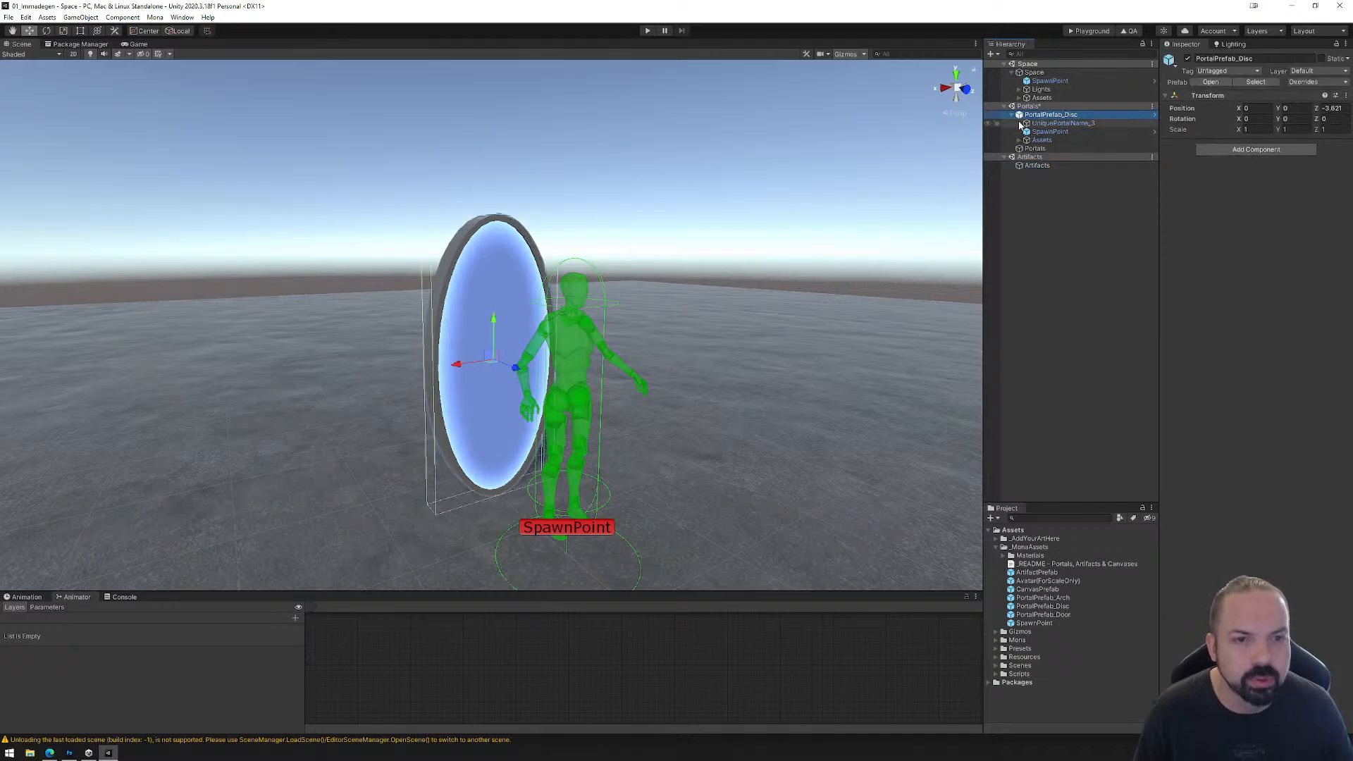
{"action": "left_click", "coordinate": [1013, 115]}
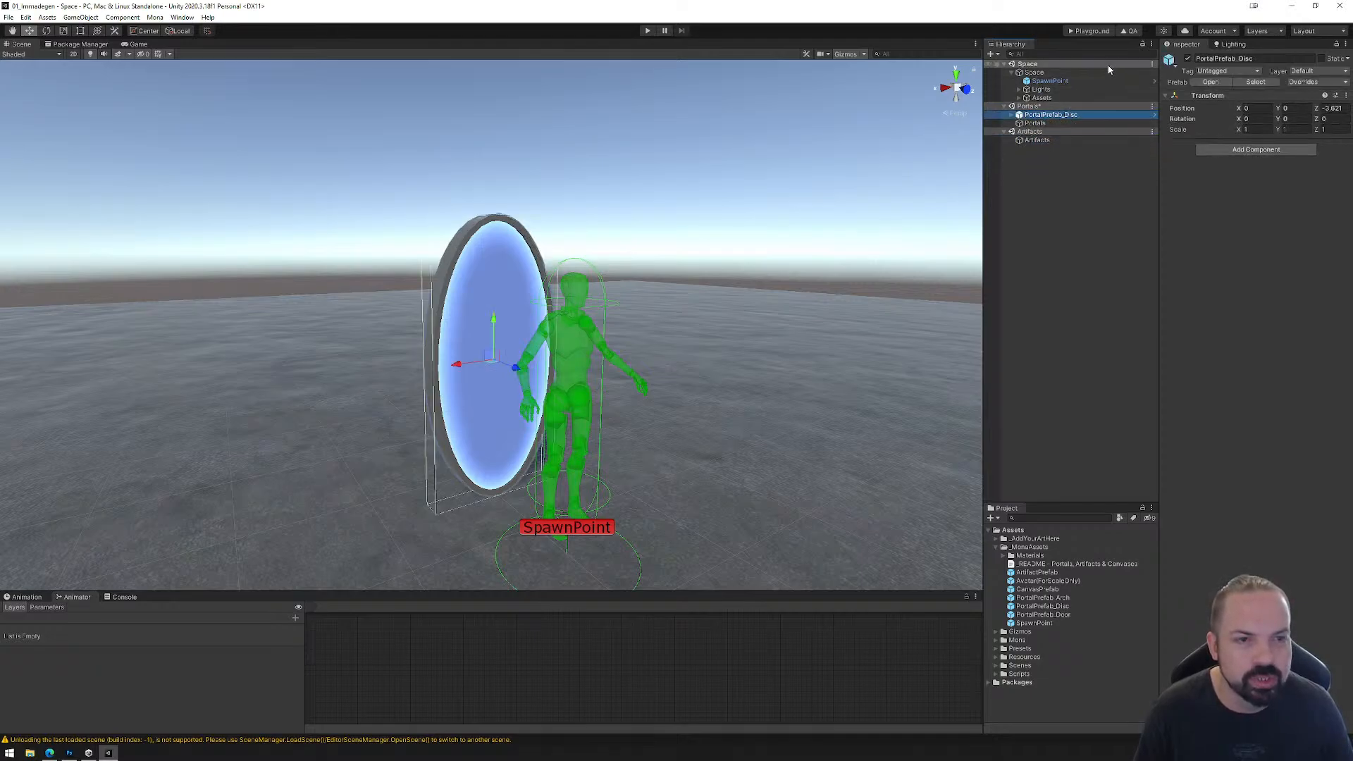
{"action": "left_click", "coordinate": [1128, 31]}
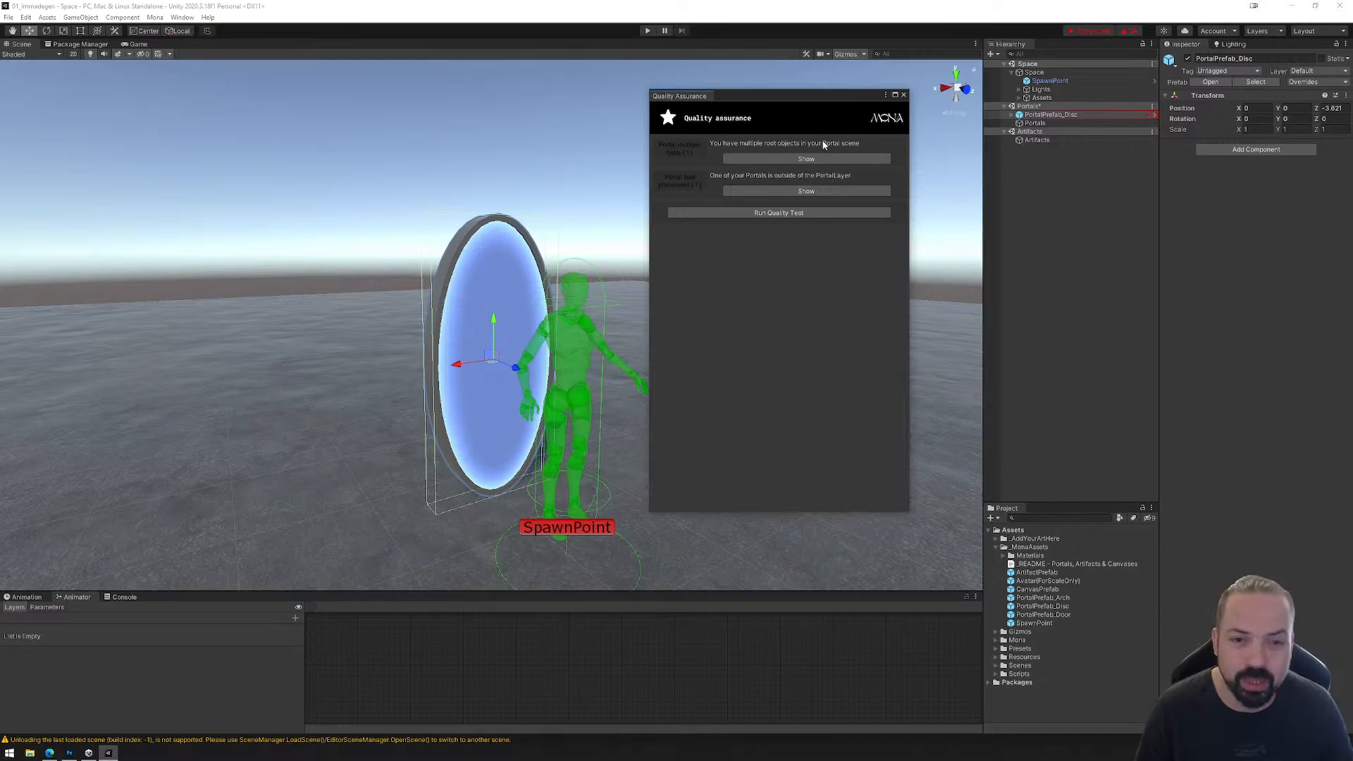
{"action": "left_click", "coordinate": [904, 95]}
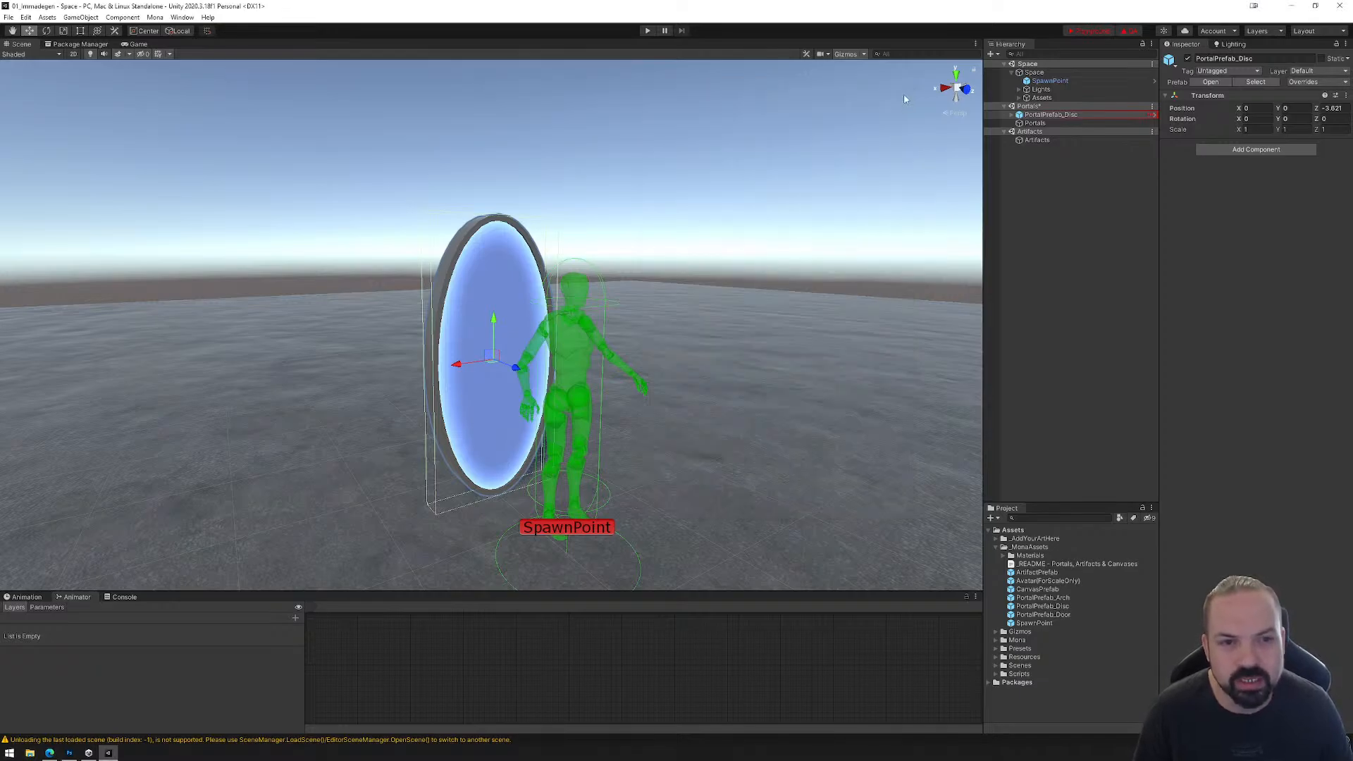
Step: Nest PortalPrefab_Disc back inside the Portals object and recheck the project with the Quality Assurance test
{"action": "left_click", "coordinate": [1036, 122]}
{"action": "left_click_drag", "start_coordinate": [1037, 116], "coordinate": [1035, 123]}
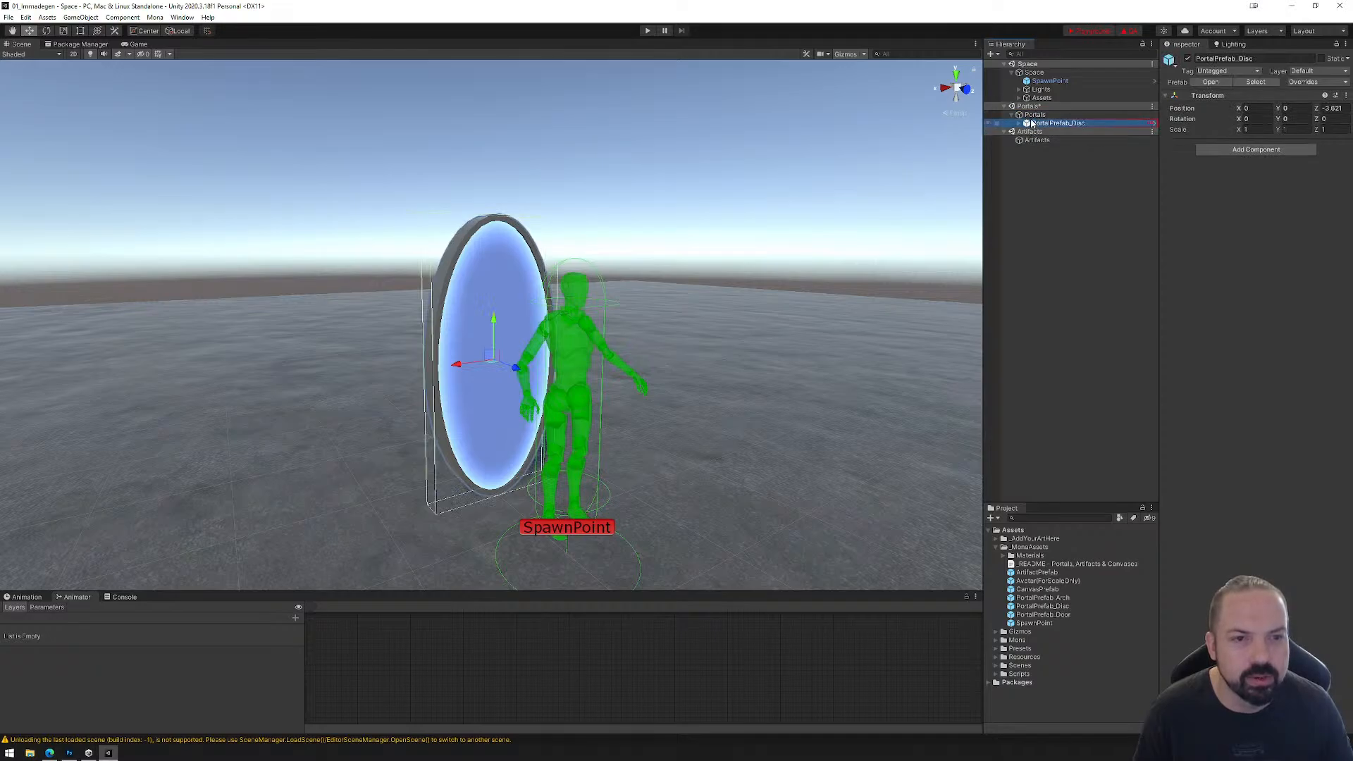
{"action": "left_click", "coordinate": [1012, 72]}
{"action": "left_click", "coordinate": [1012, 90]}
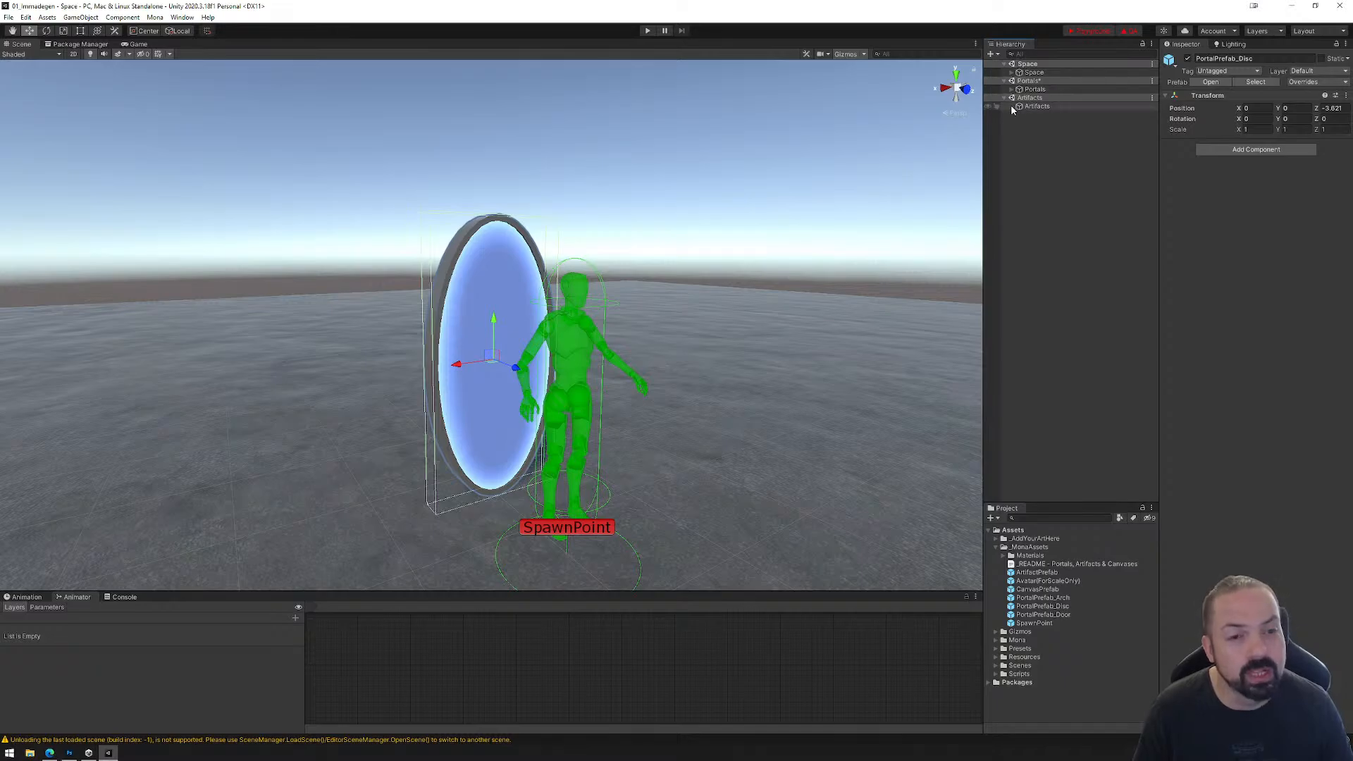
{"action": "left_click", "coordinate": [1126, 31]}
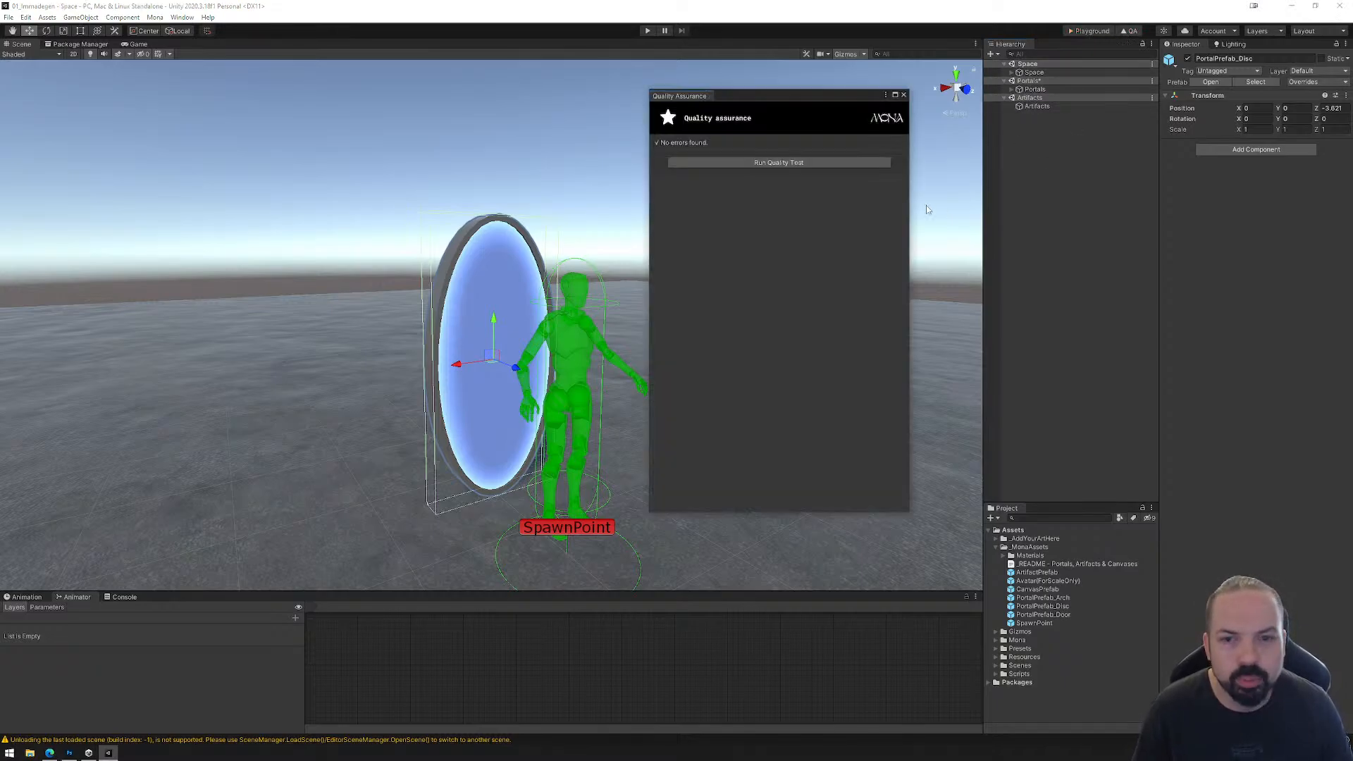
{"action": "left_click", "coordinate": [904, 94]}
Step: Expand Portals, Space and PortalPrefab_Disc in the Hierarchy and view the disc portal together with both spawn points
{"action": "left_click", "coordinate": [1012, 90]}
{"action": "left_click", "coordinate": [1012, 73]}
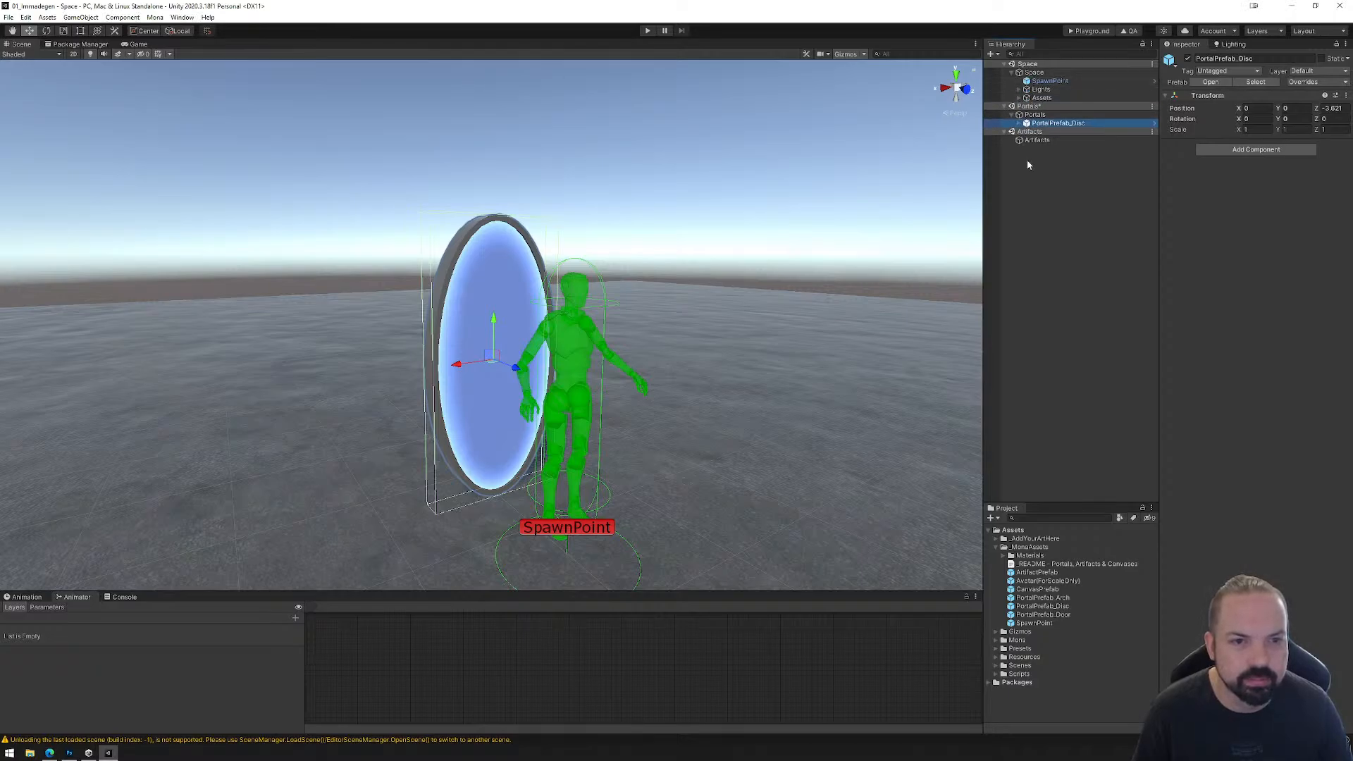
{"action": "left_click", "coordinate": [1020, 124]}
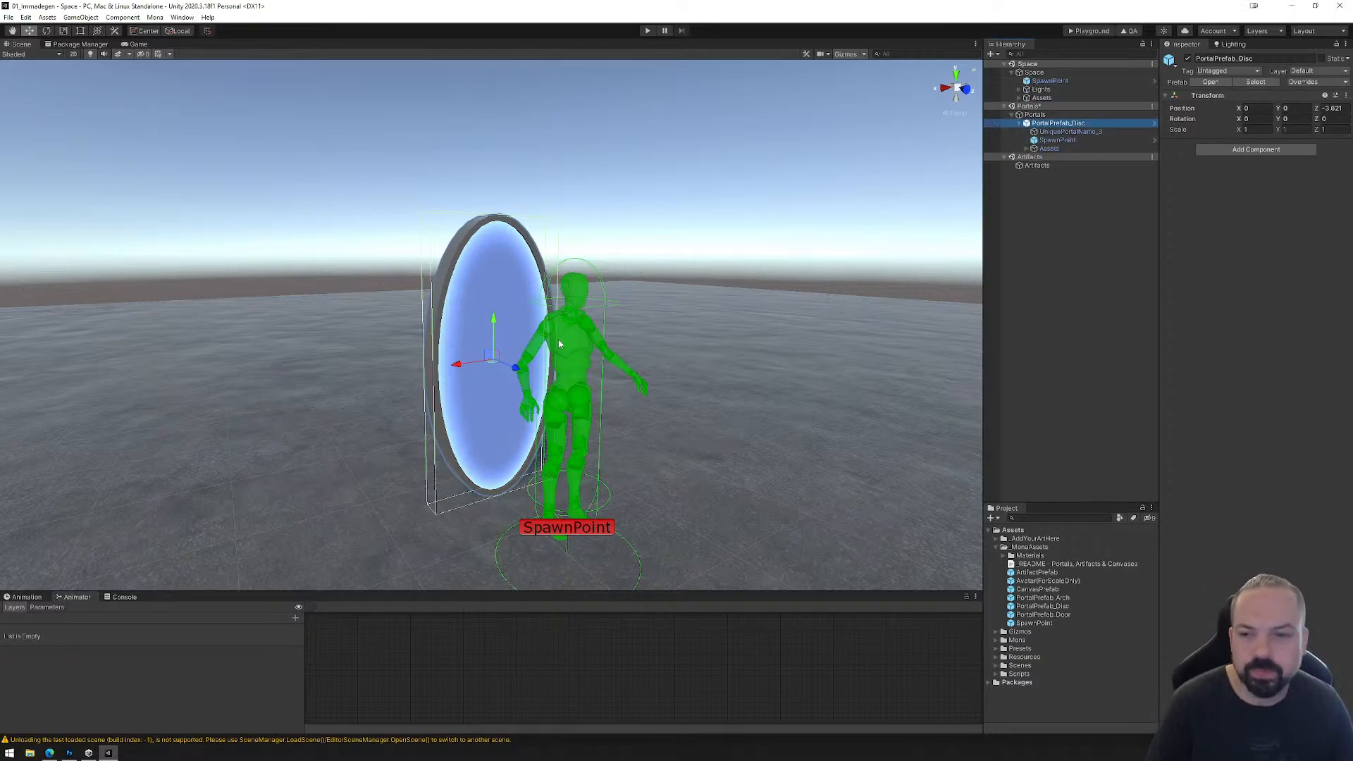
{"action": "scroll", "coordinate": [596, 242], "scroll_direction": "down", "scroll_amount": 3}
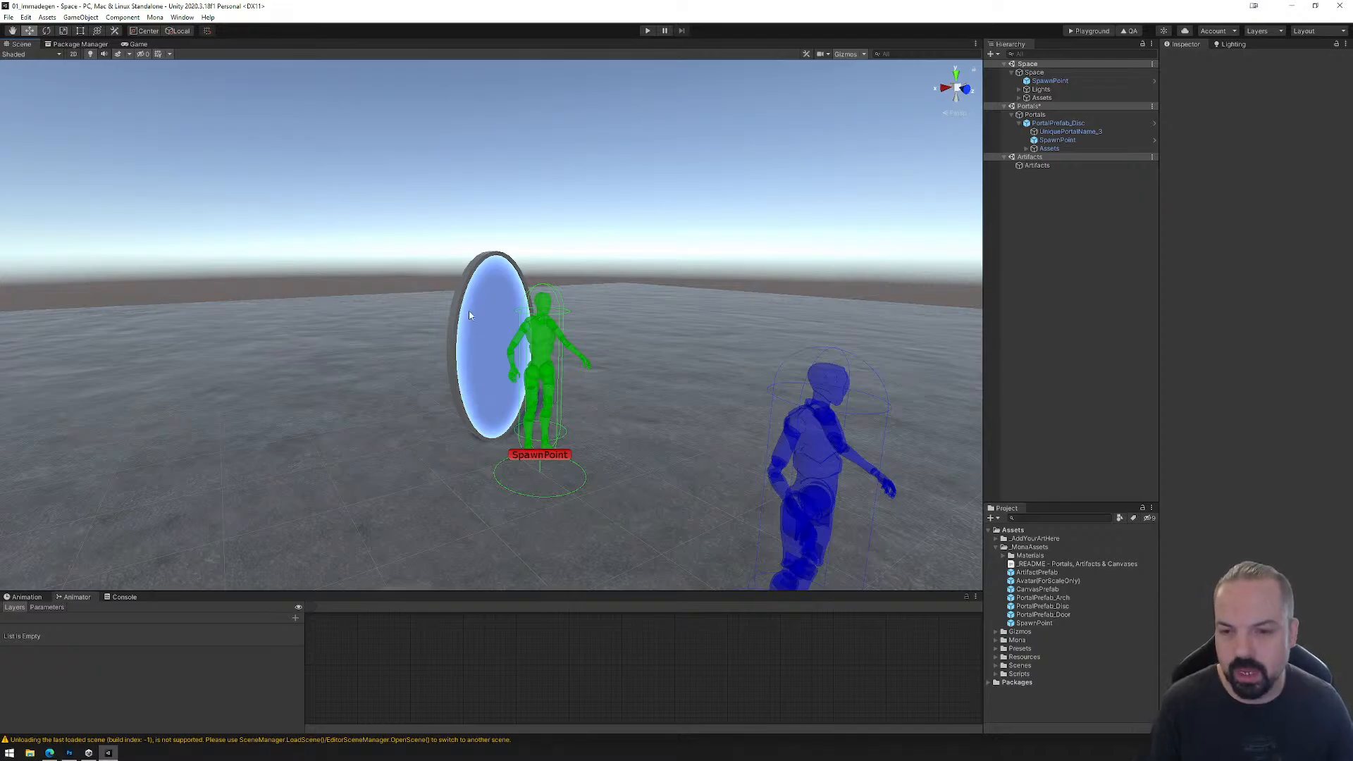
{"action": "scroll", "coordinate": [748, 387], "scroll_direction": "down", "scroll_amount": 3}
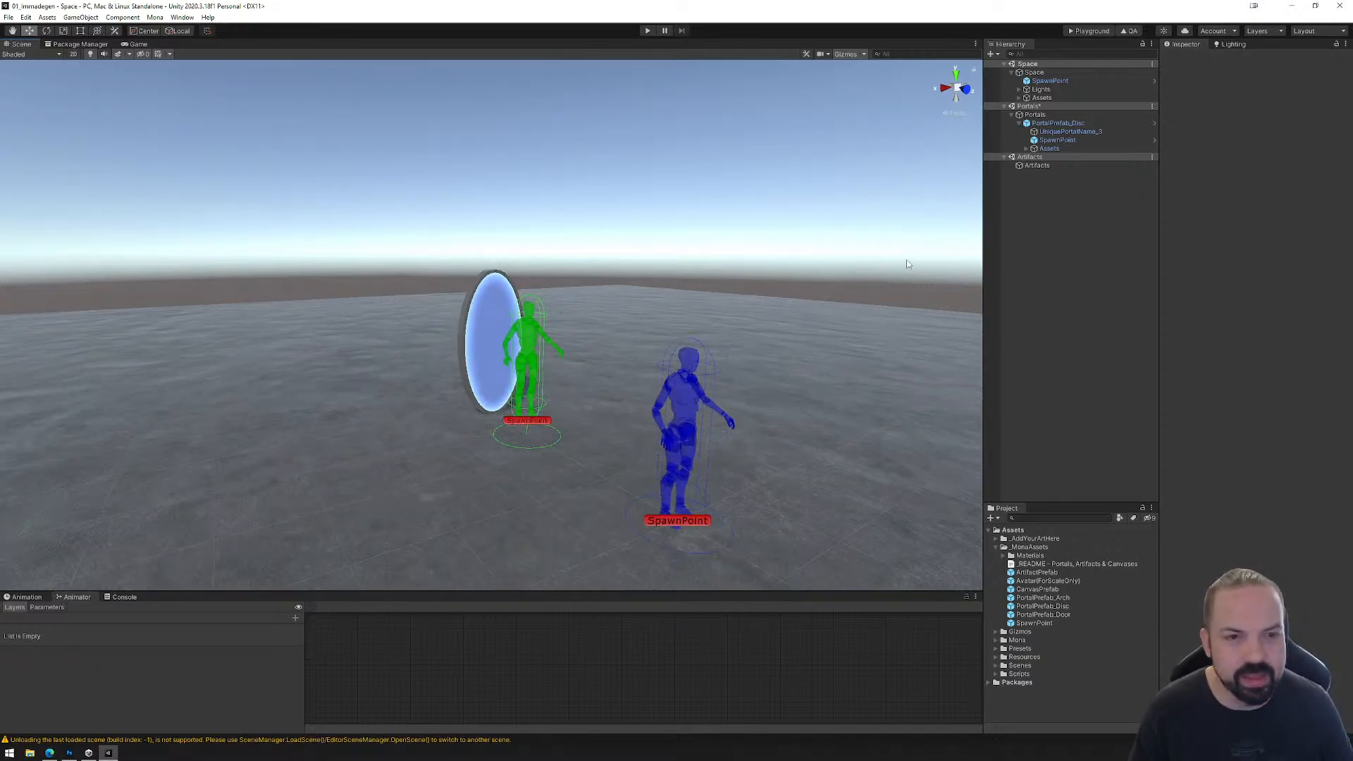
Step: Try lowering the Space object's SpawnPoint into the floor, down to about Y -0.67, and undo each move
{"action": "left_click", "coordinate": [1046, 82]}
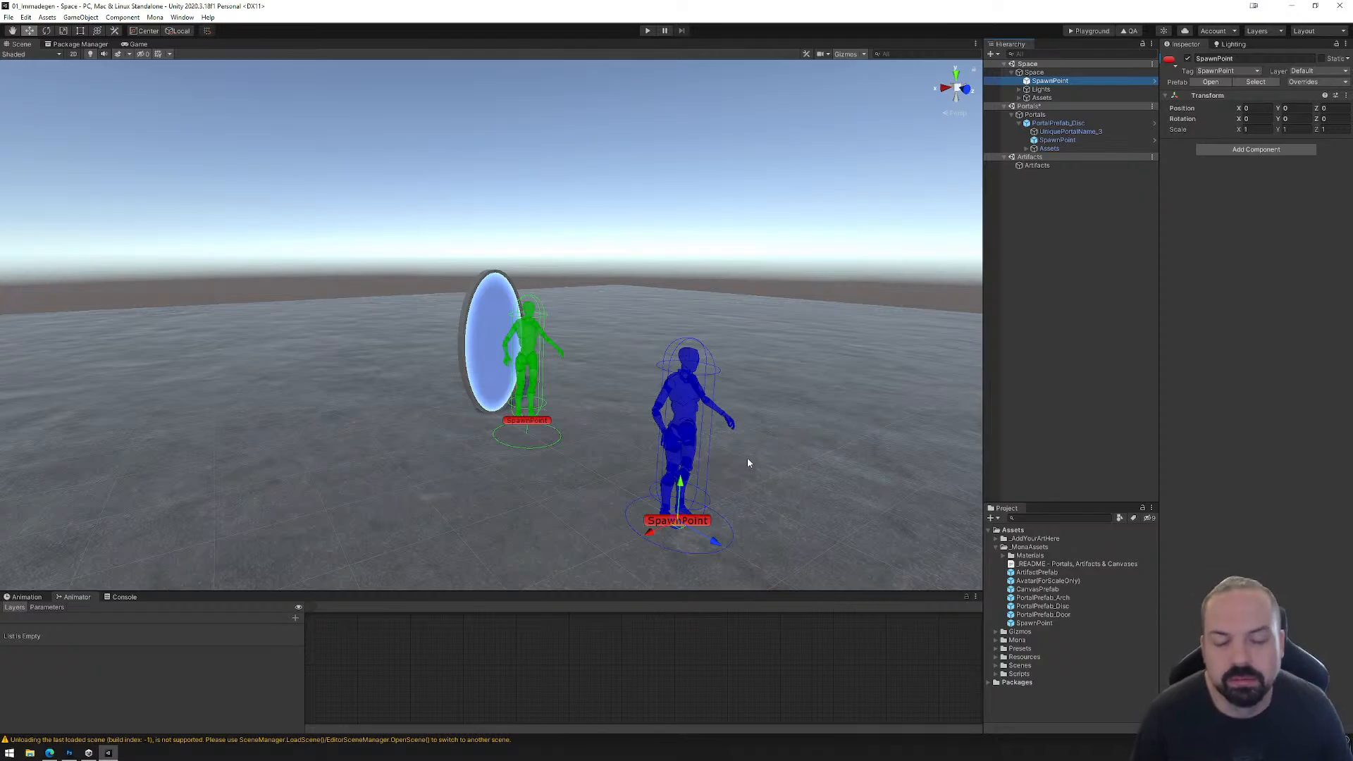
{"action": "middle_click_drag", "start_coordinate": [747, 458], "coordinate": [678, 393]}
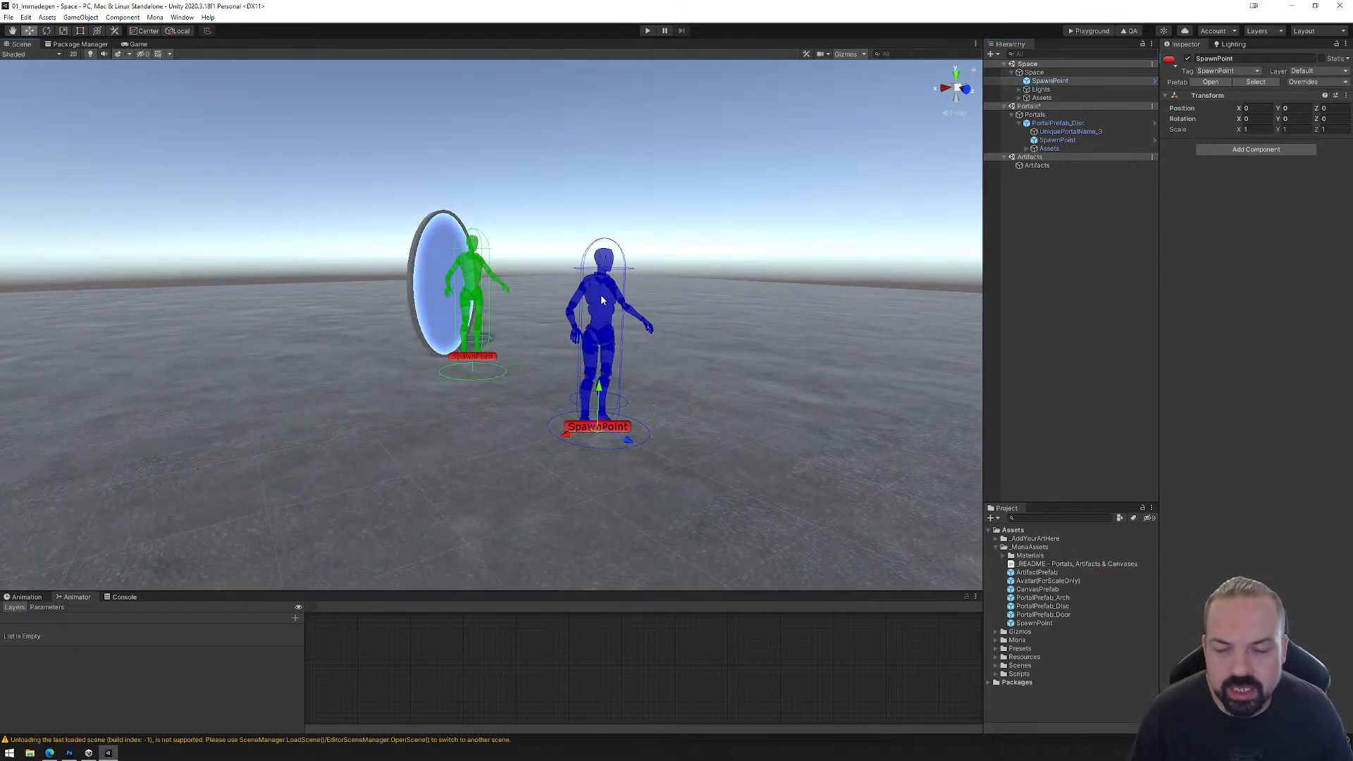
{"action": "left_click_drag", "start_coordinate": [602, 380], "coordinate": [648, 424]}
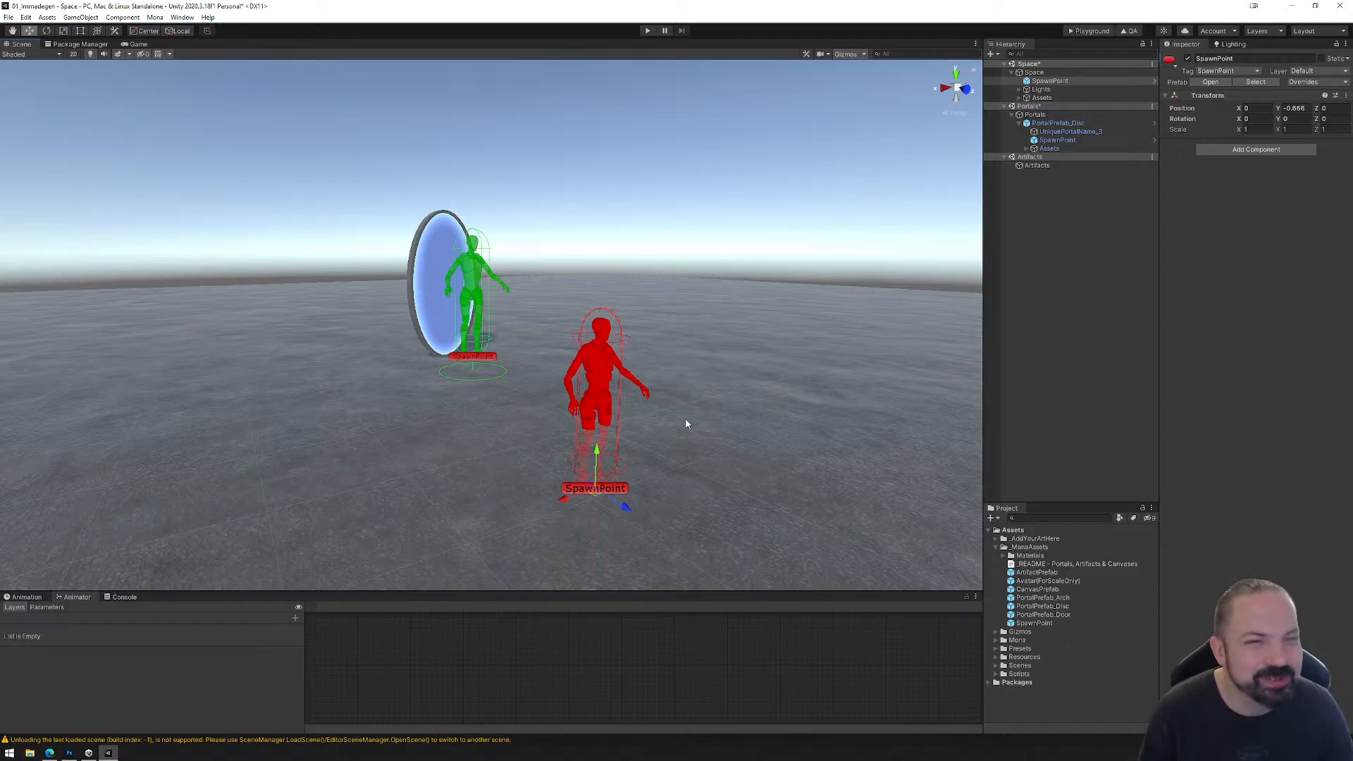
{"action": "key", "text": "ctrl+z"}
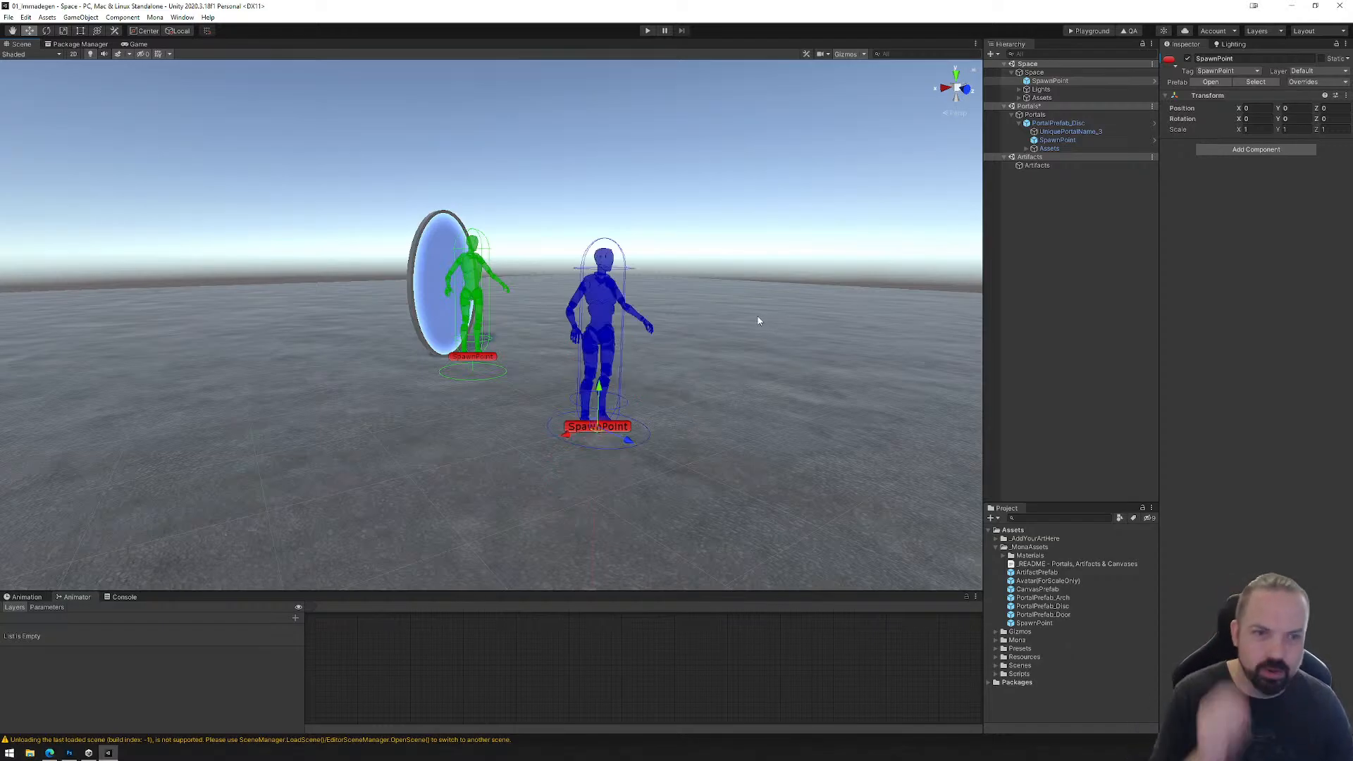
{"action": "left_click_drag", "start_coordinate": [601, 386], "coordinate": [606, 433]}
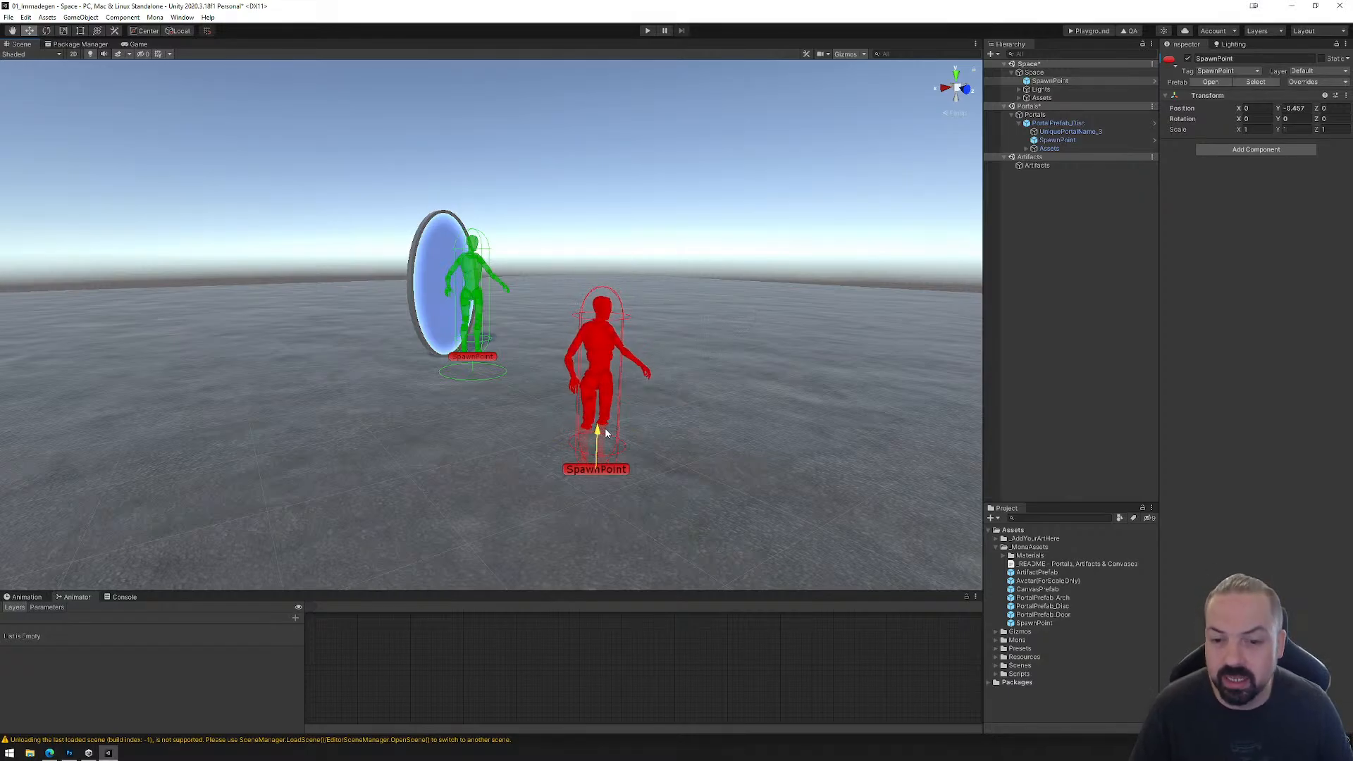
{"action": "key", "text": "ctrl+z"}
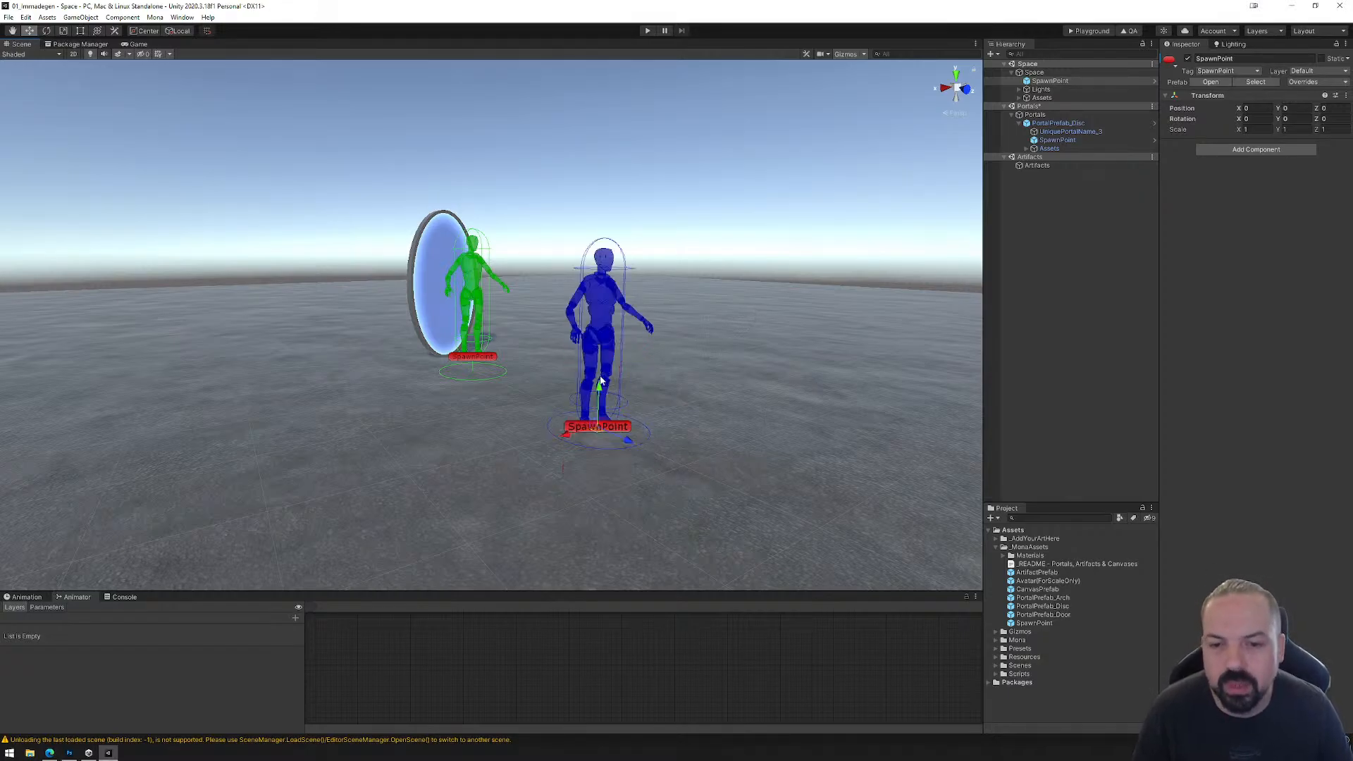
{"action": "mouse_move", "coordinate": [601, 387]}
{"action": "left_mouse_down"}
{"action": "mouse_move", "coordinate": [592, 510]}
{"action": "mouse_move", "coordinate": [602, 399]}
{"action": "left_mouse_up"}
{"action": "key", "text": "ctrl+z"}
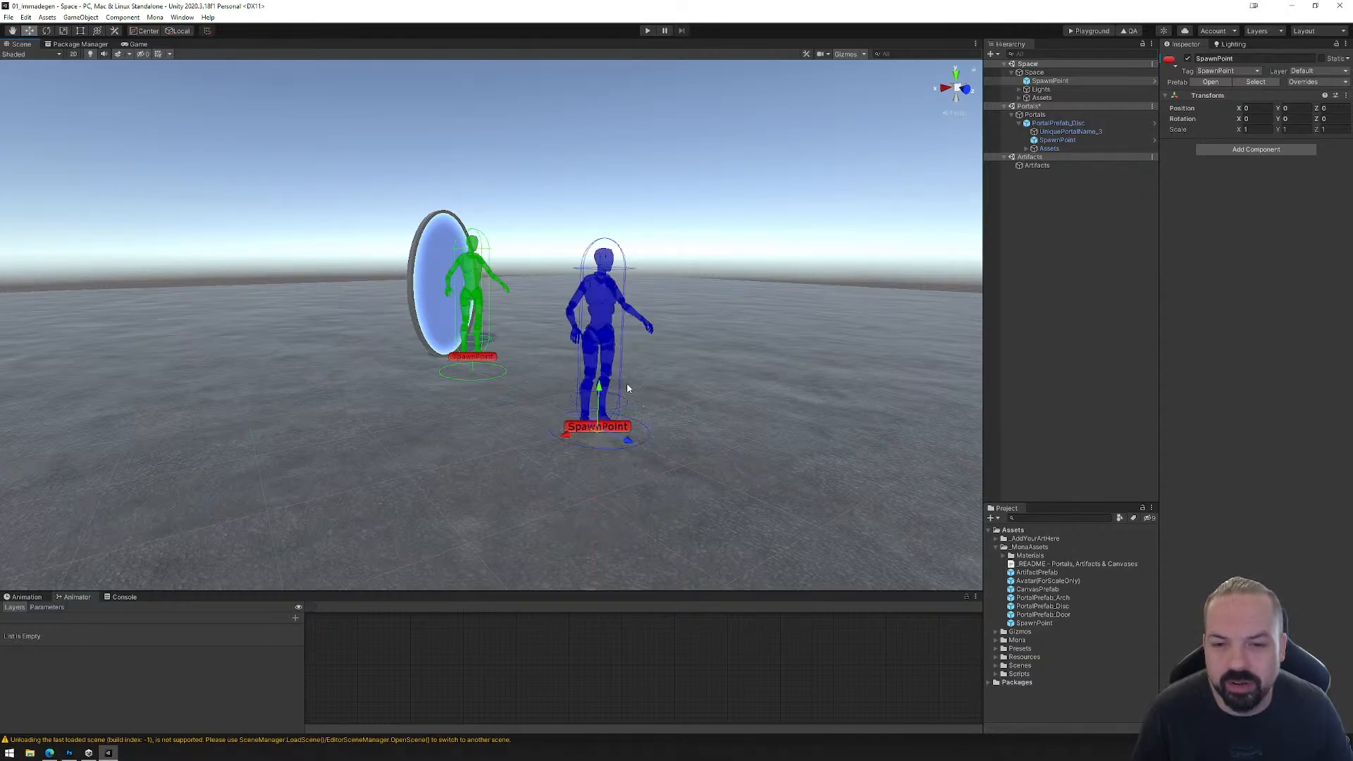
Step: Try moving the Space object's SpawnPoint along X past the floor's edge, to about -26.3, and undo the moves
{"action": "scroll", "coordinate": [745, 363], "scroll_direction": "down", "scroll_amount": 5}
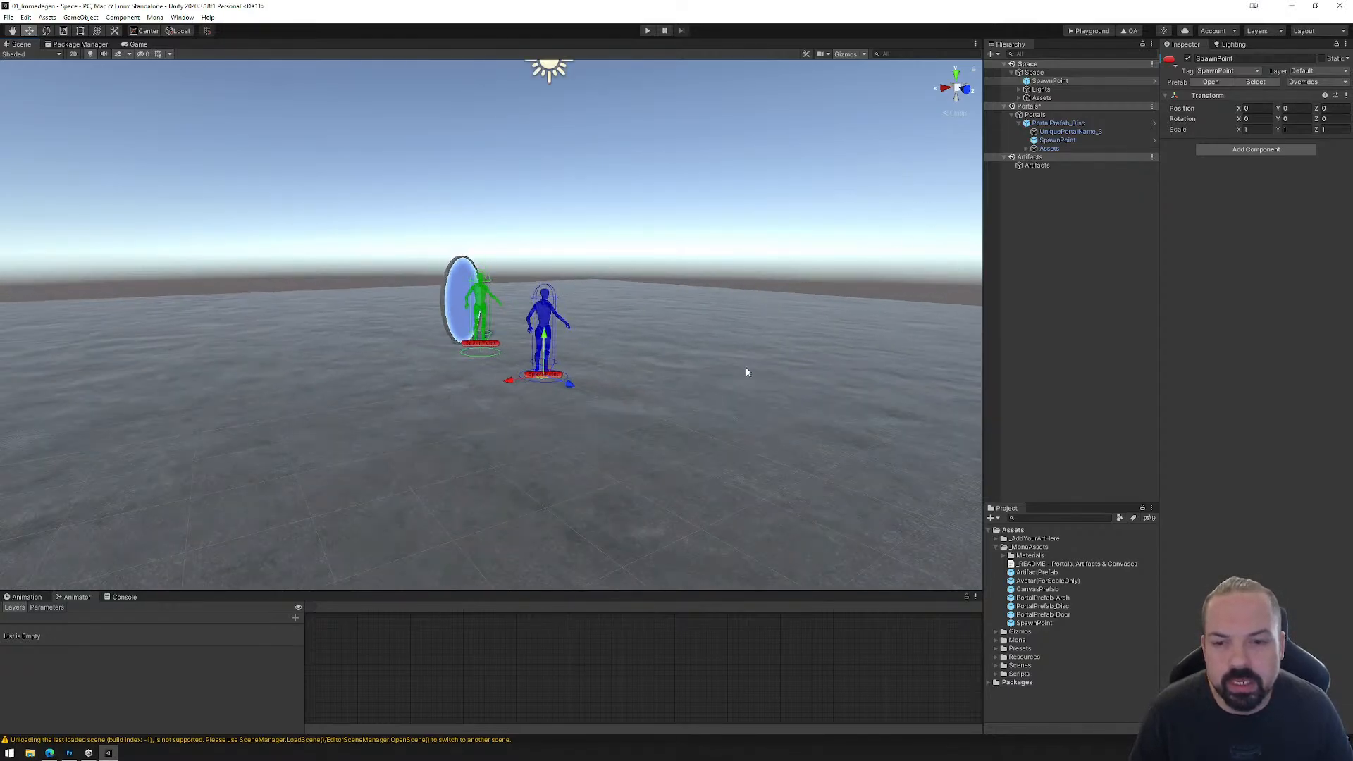
{"action": "right_click_drag", "start_coordinate": [746, 372], "coordinate": [733, 394]}
{"action": "middle_click_drag", "start_coordinate": [733, 394], "coordinate": [652, 388]}
{"action": "scroll", "coordinate": [763, 388], "scroll_direction": "down", "scroll_amount": 4}
{"action": "middle_click_drag", "start_coordinate": [765, 392], "coordinate": [414, 395]}
{"action": "left_click_drag", "start_coordinate": [198, 359], "coordinate": [834, 372]}
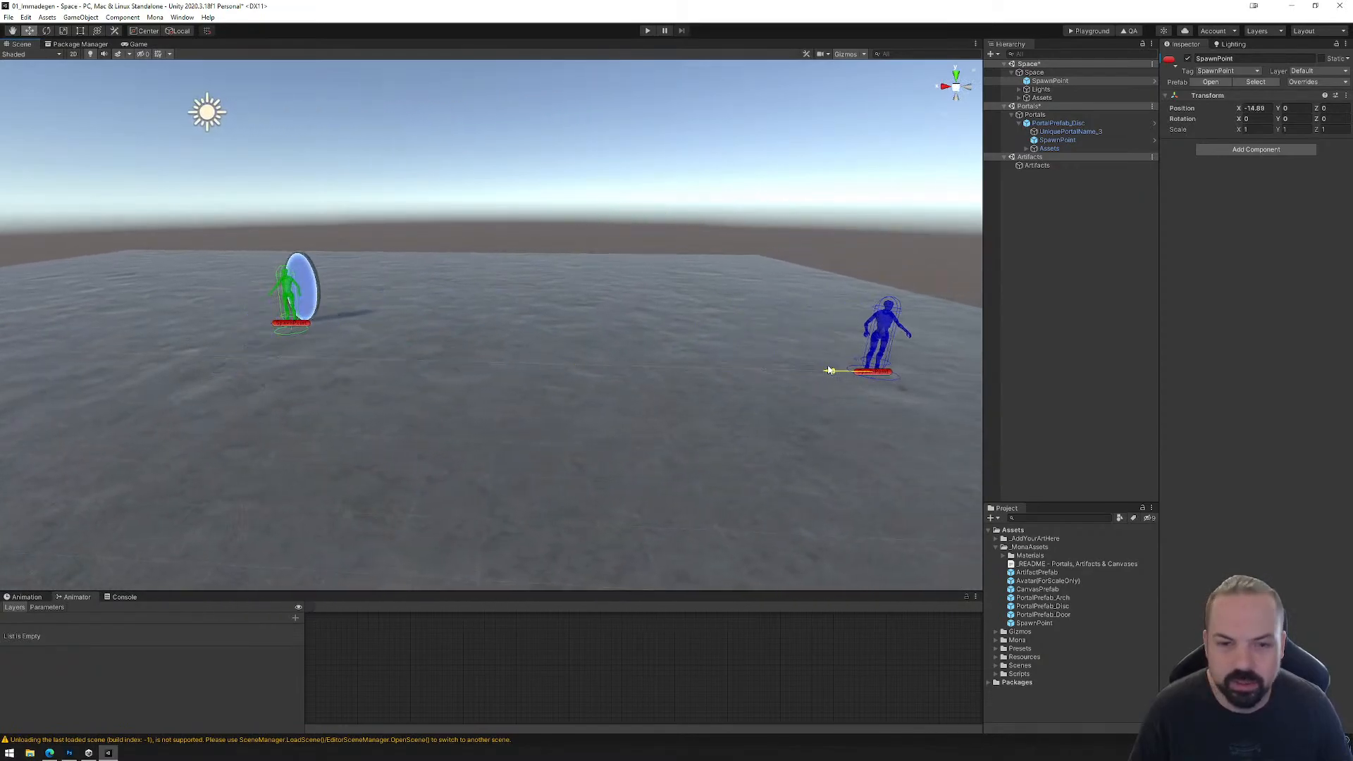
{"action": "middle_click_drag", "start_coordinate": [835, 372], "coordinate": [460, 375]}
{"action": "left_click_drag", "start_coordinate": [459, 374], "coordinate": [871, 384]}
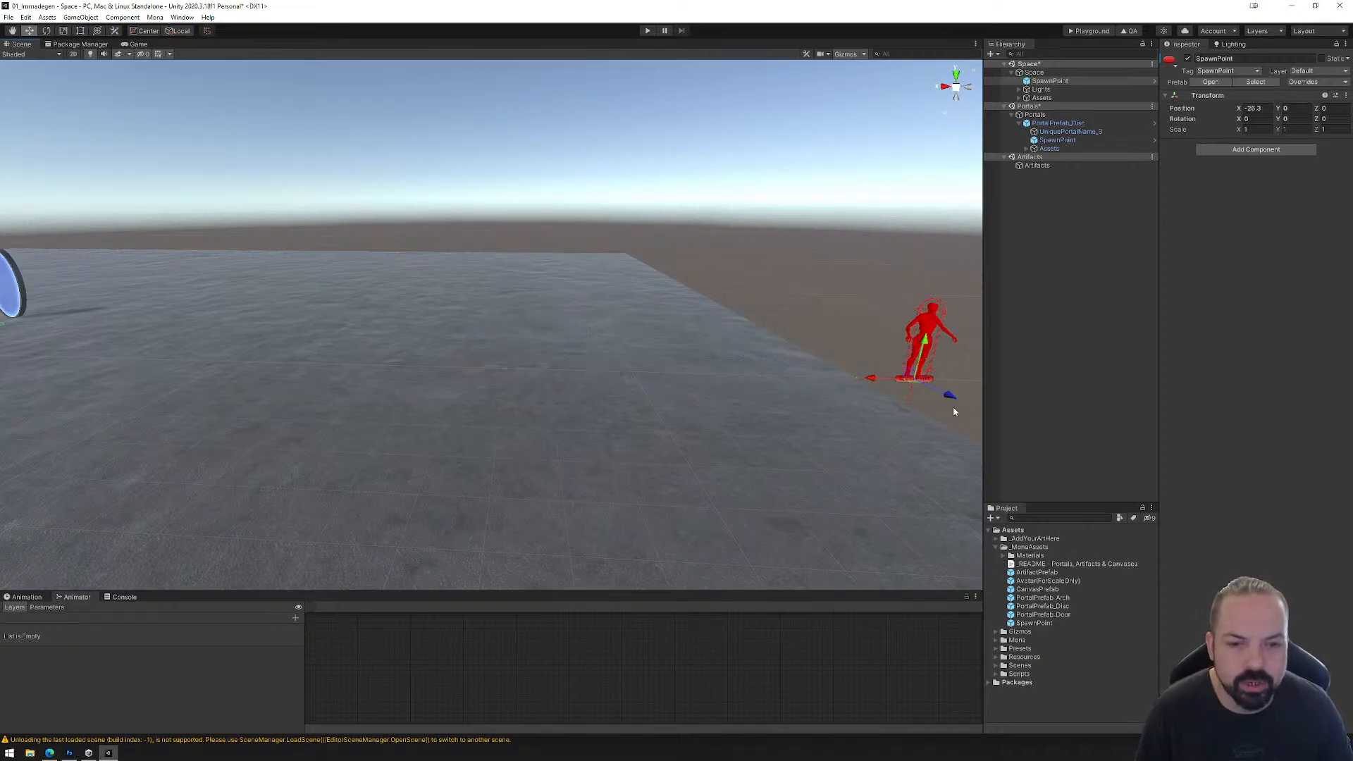
{"action": "key", "text": "ctrl+z"}
{"action": "middle_click_drag", "start_coordinate": [331, 391], "coordinate": [688, 396]}
{"action": "key", "text": "ctrl+z"}
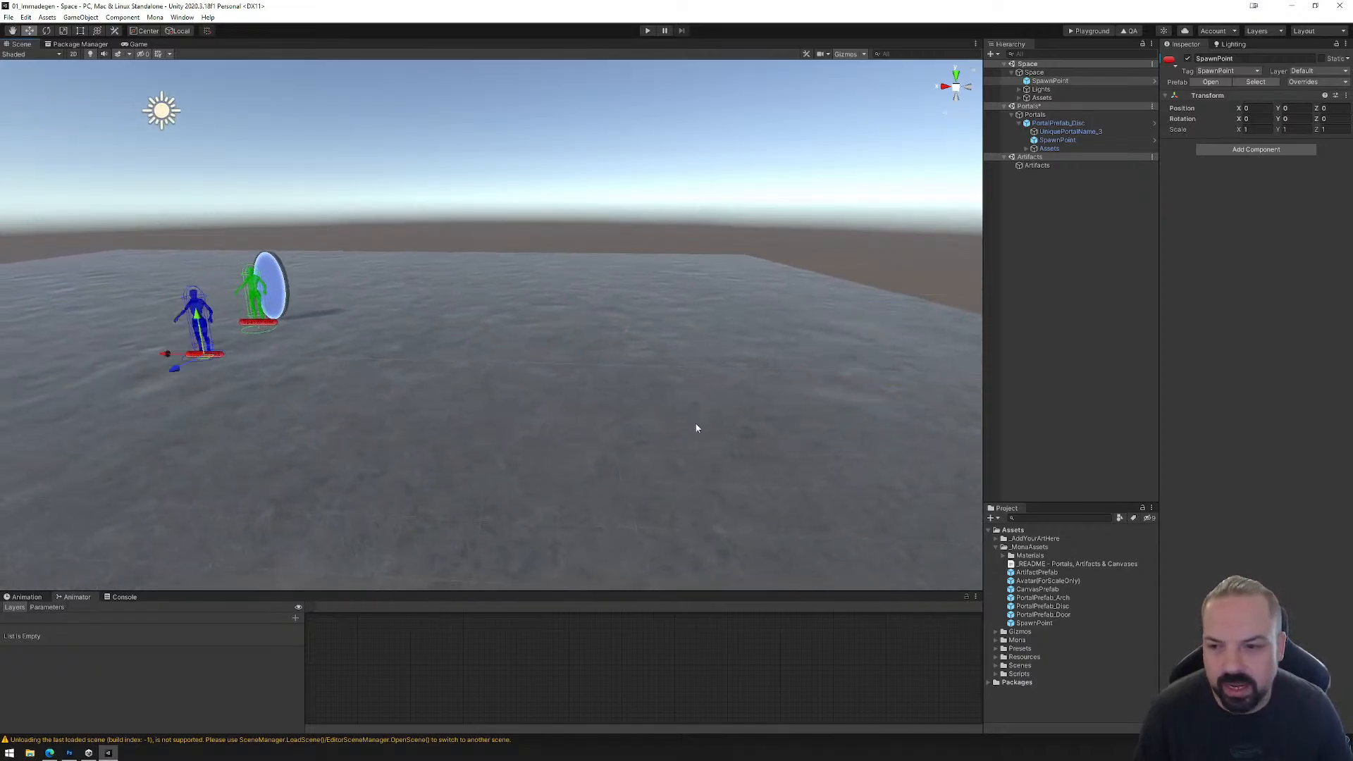
{"action": "middle_click_drag", "start_coordinate": [449, 391], "coordinate": [821, 394]}
{"action": "right_click_drag", "start_coordinate": [522, 426], "coordinate": [663, 403]}
{"action": "middle_click_drag", "start_coordinate": [498, 402], "coordinate": [665, 401]}
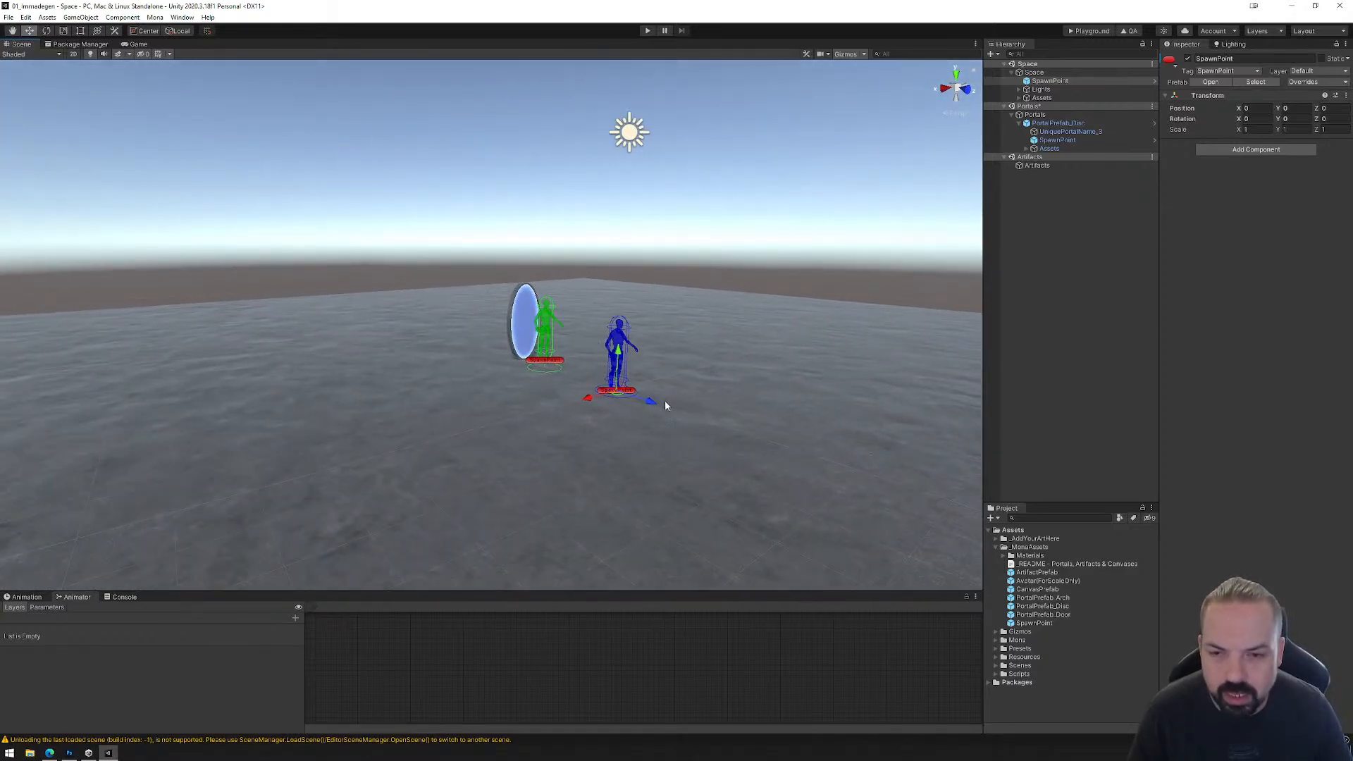
Step: Try moving the disc portal's SpawnPoint along Z into the portal, to about 0.27, restore it and collapse PortalPrefab_Disc
{"action": "scroll", "coordinate": [665, 402], "scroll_direction": "up", "scroll_amount": 6}
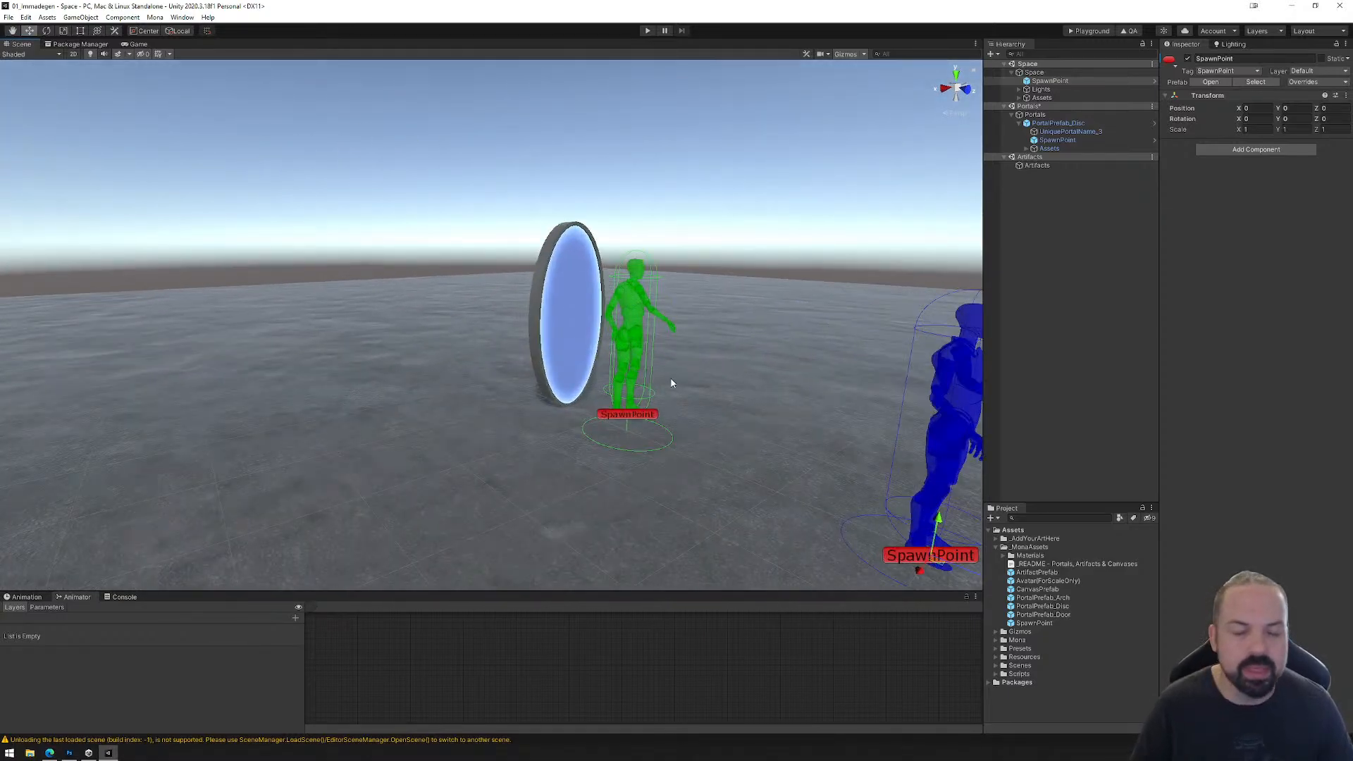
{"action": "left_click", "coordinate": [1057, 139]}
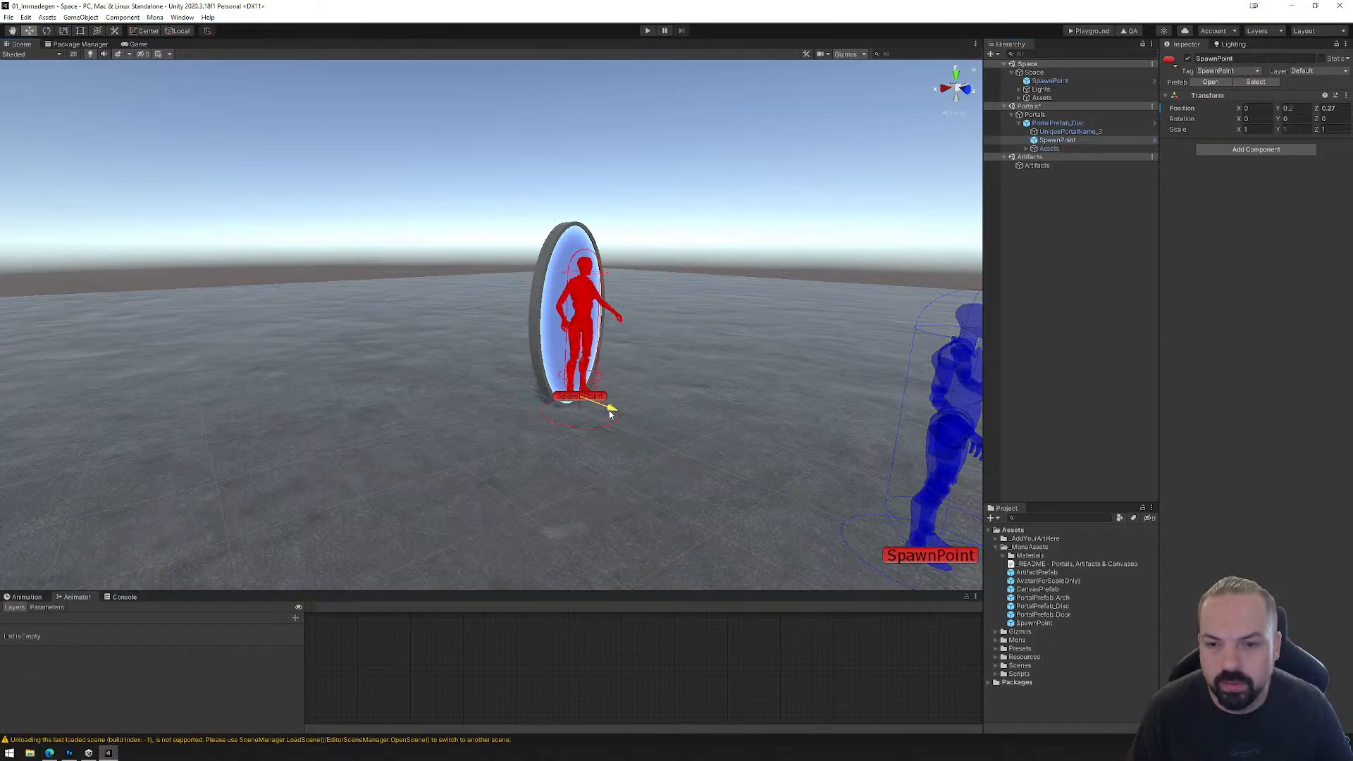
{"action": "left_click_drag", "start_coordinate": [610, 414], "coordinate": [736, 420]}
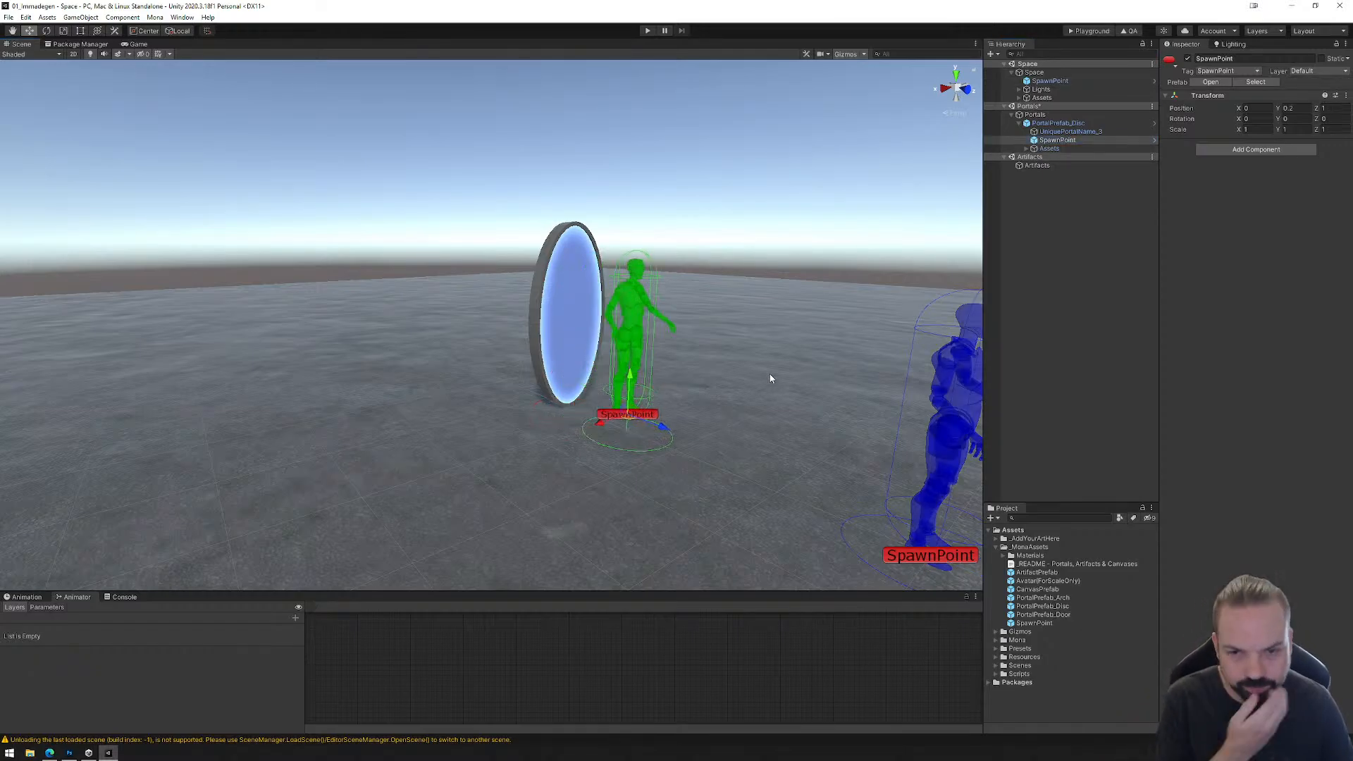
{"action": "left_click", "coordinate": [1020, 123]}
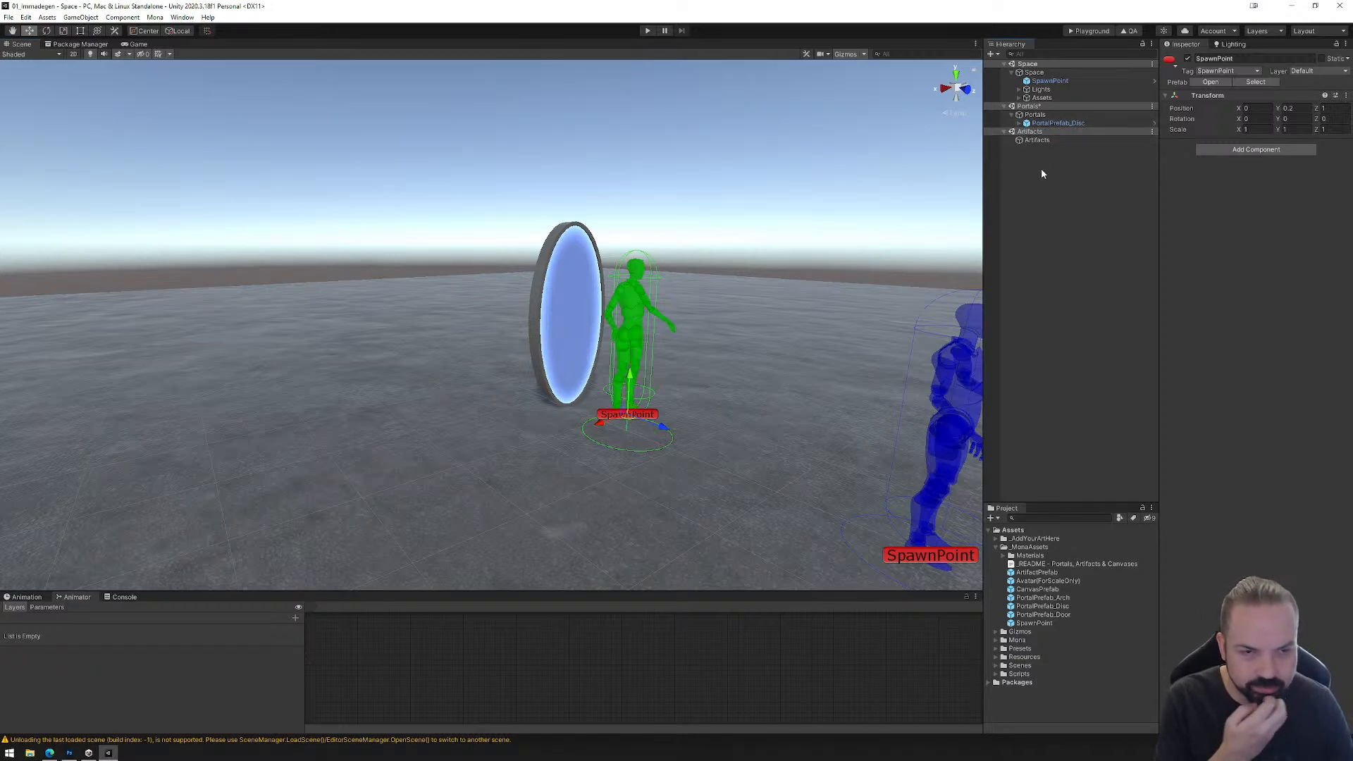
{"action": "scroll", "coordinate": [711, 356], "scroll_direction": "down", "scroll_amount": 3}
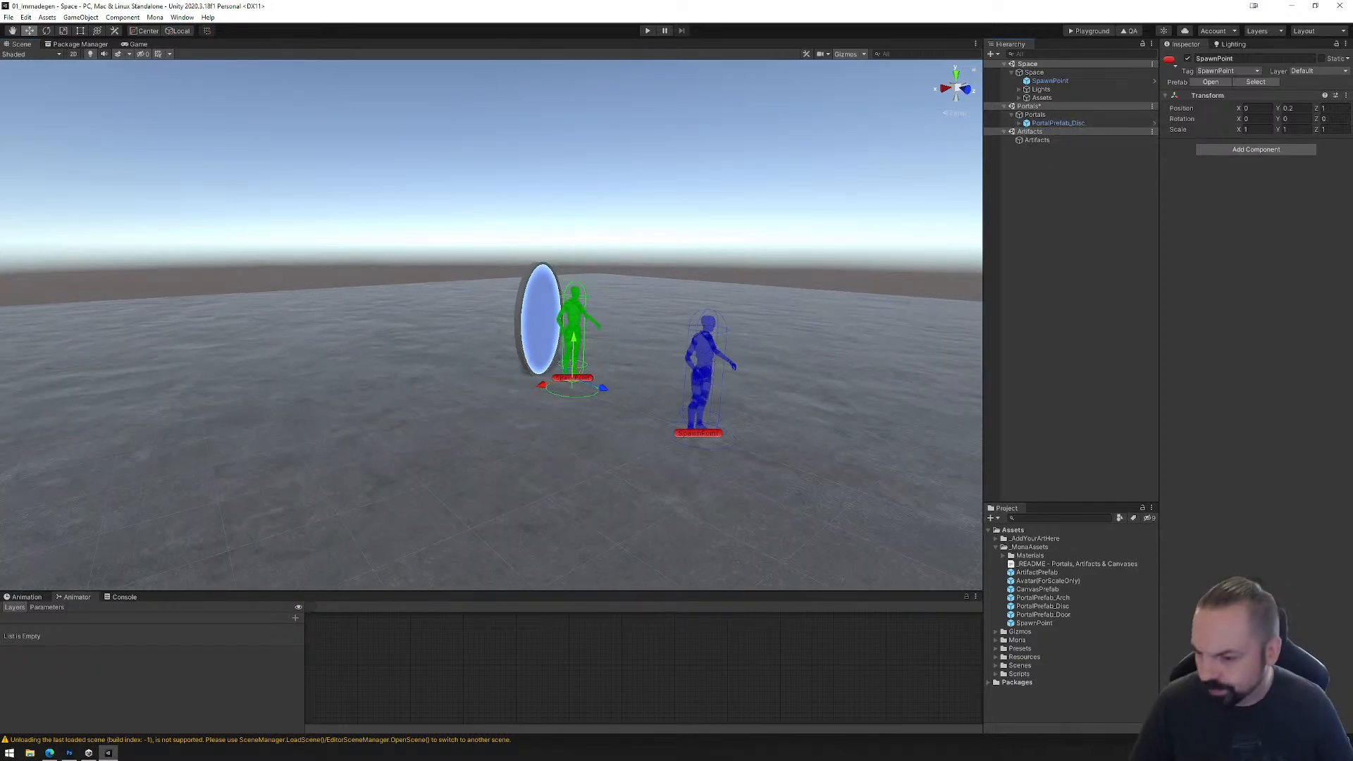
Step: Switch to the browser and look through the Get Started, Portals and Canvases pages of the Mona documentation
{"action": "left_click", "coordinate": [55, 754]}
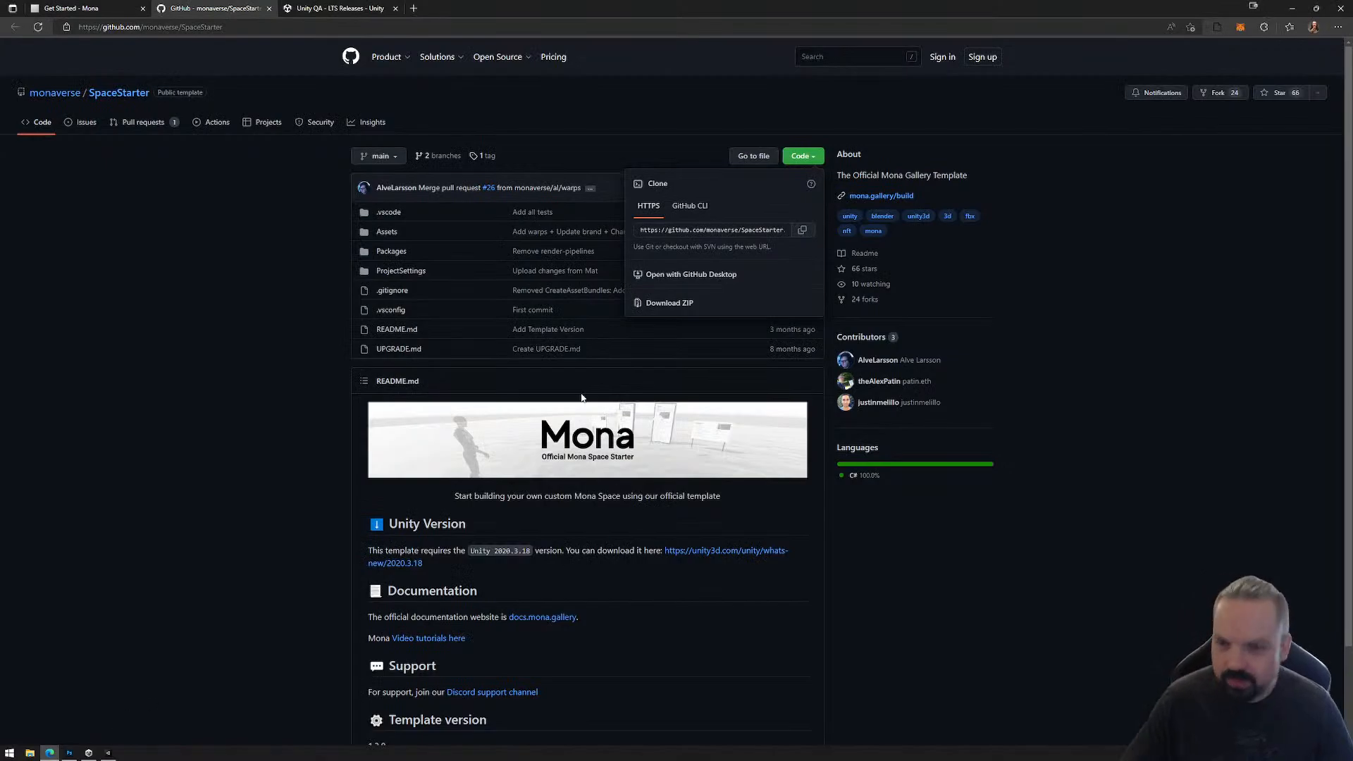
{"action": "key", "text": "ctrl+Tab"}
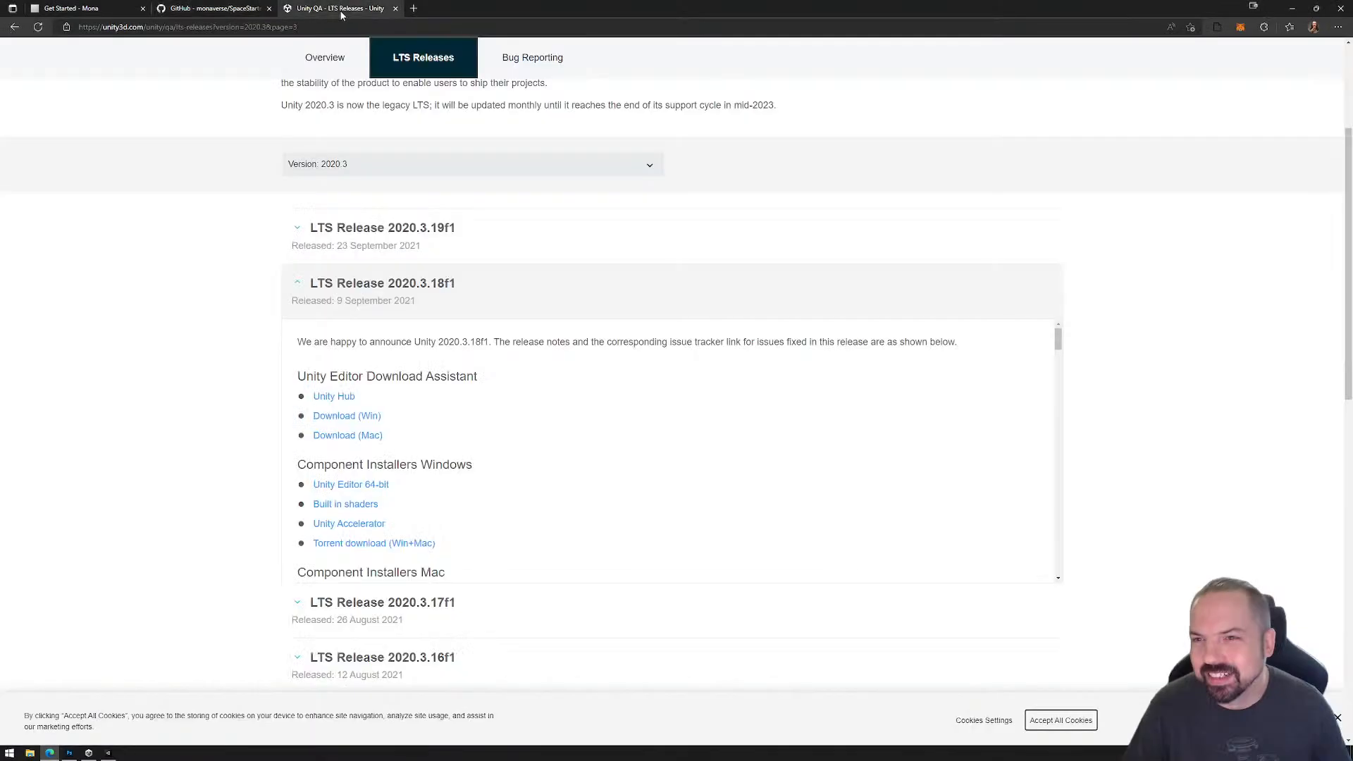
{"action": "left_click", "coordinate": [89, 9]}
{"action": "scroll", "coordinate": [652, 362], "scroll_direction": "down", "scroll_amount": 7}
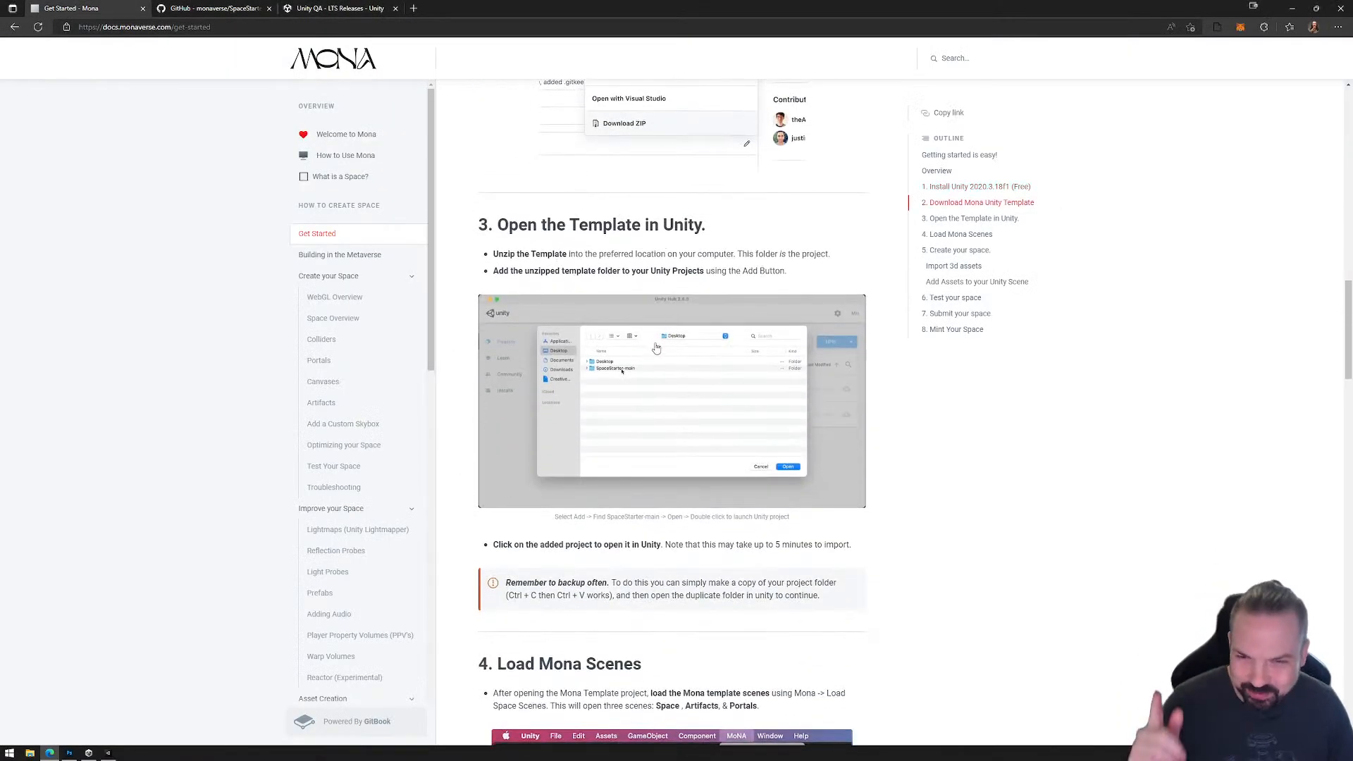
{"action": "scroll", "coordinate": [656, 348], "scroll_direction": "down", "scroll_amount": 8}
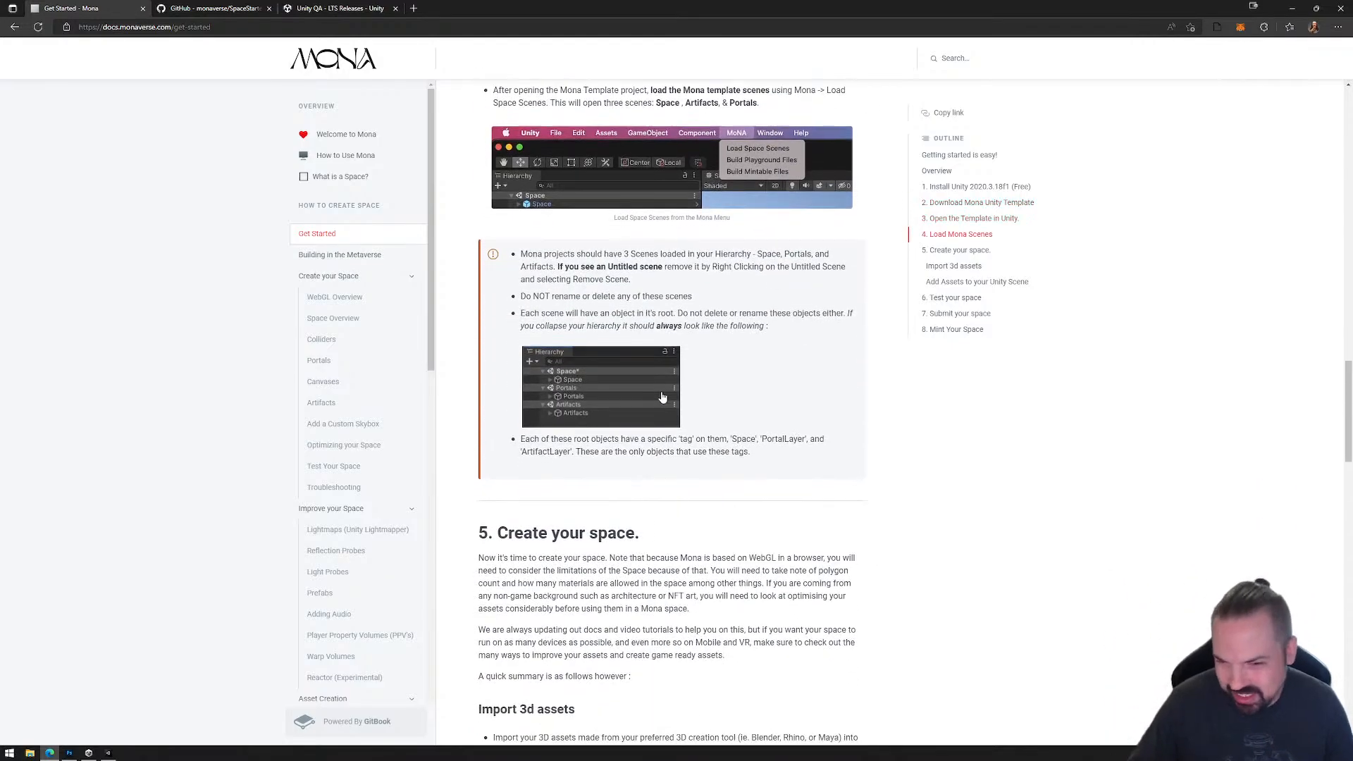
{"action": "scroll", "coordinate": [662, 398], "scroll_direction": "down", "scroll_amount": 5}
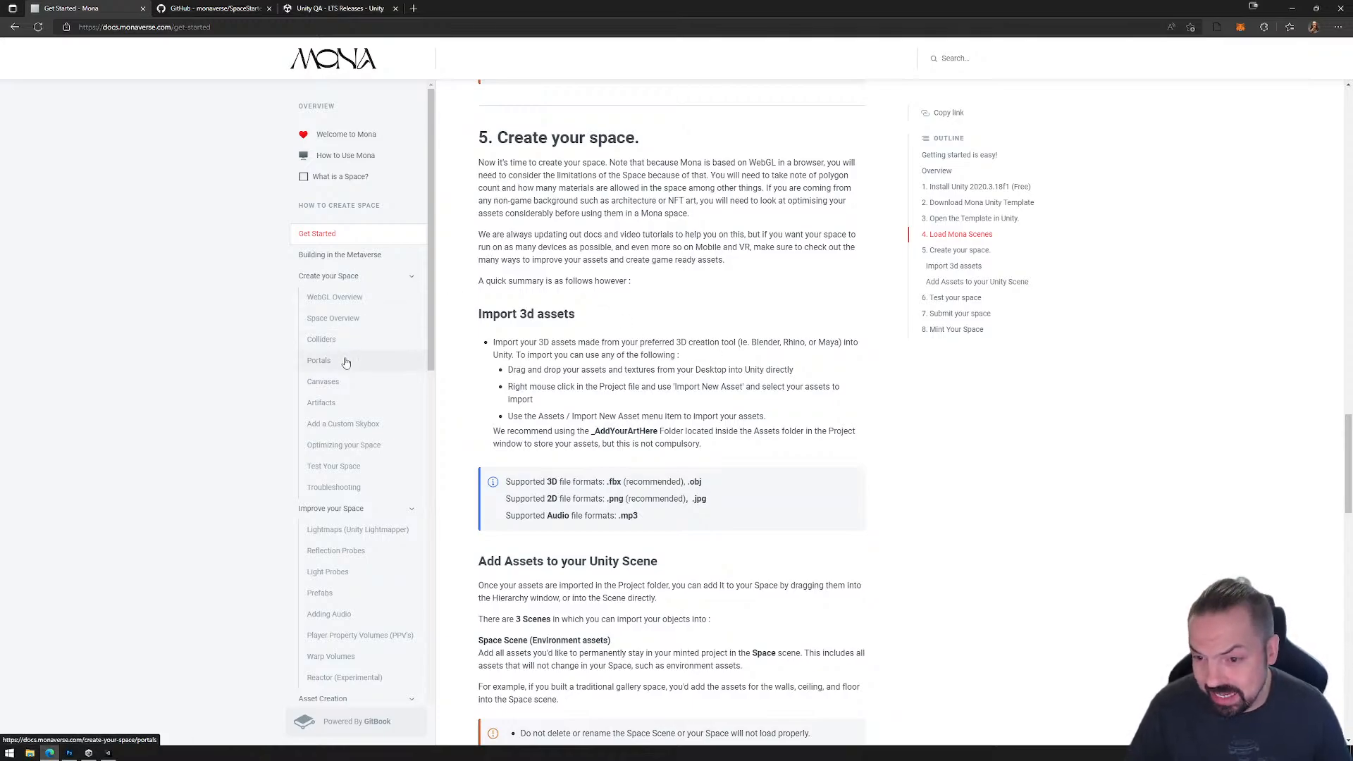
{"action": "left_click", "coordinate": [344, 365]}
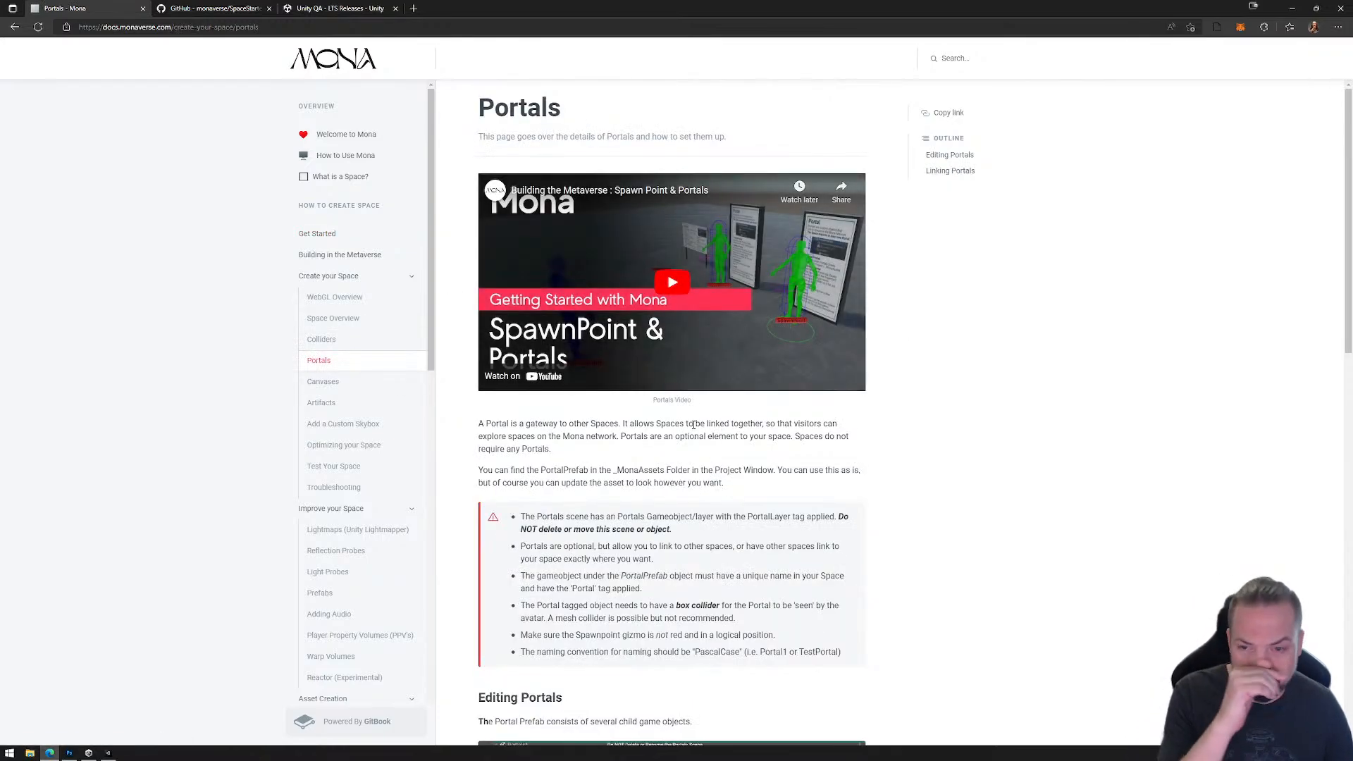
{"action": "left_click", "coordinate": [344, 389]}
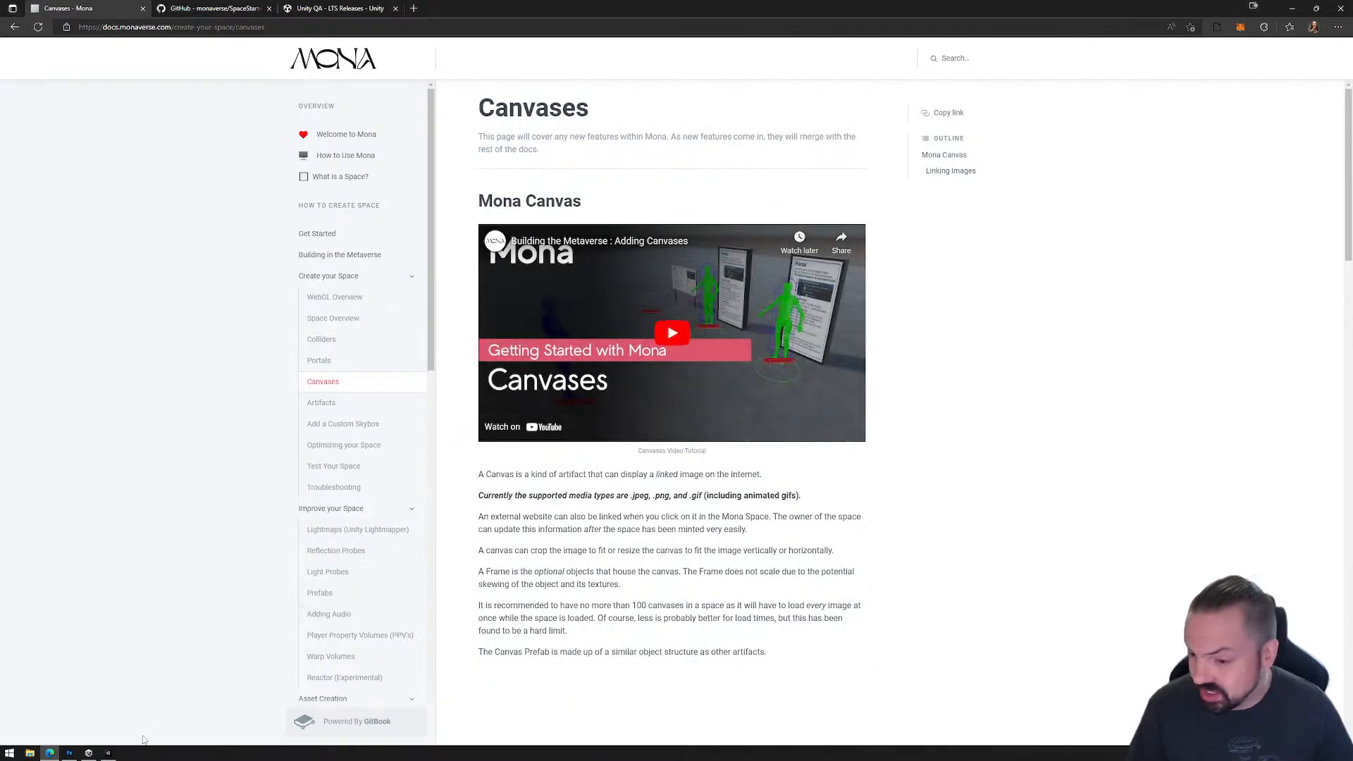
Step: Switch back to Unity and add CanvasPrefab from the _MonaAssets folder as a child of the Artifacts object
{"action": "left_click", "coordinate": [109, 753]}
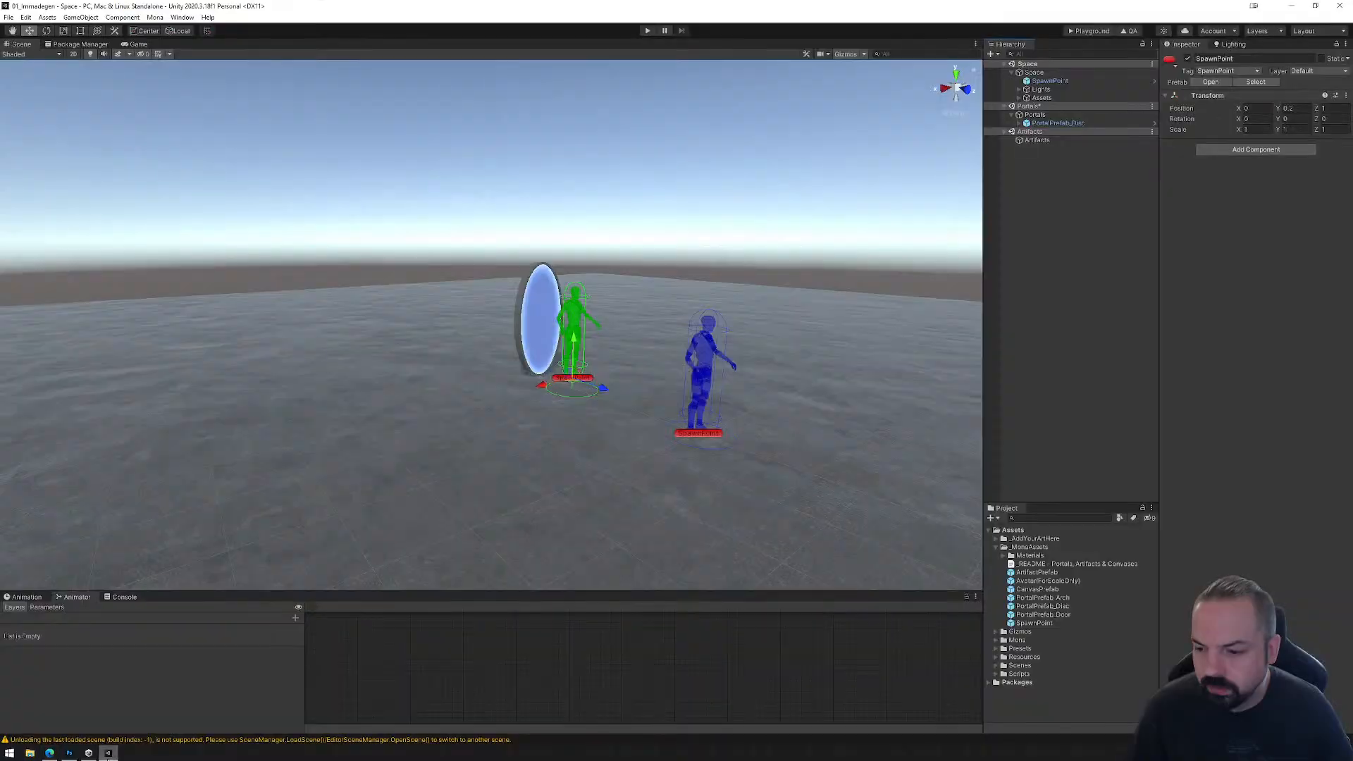
{"action": "left_click", "coordinate": [1032, 141]}
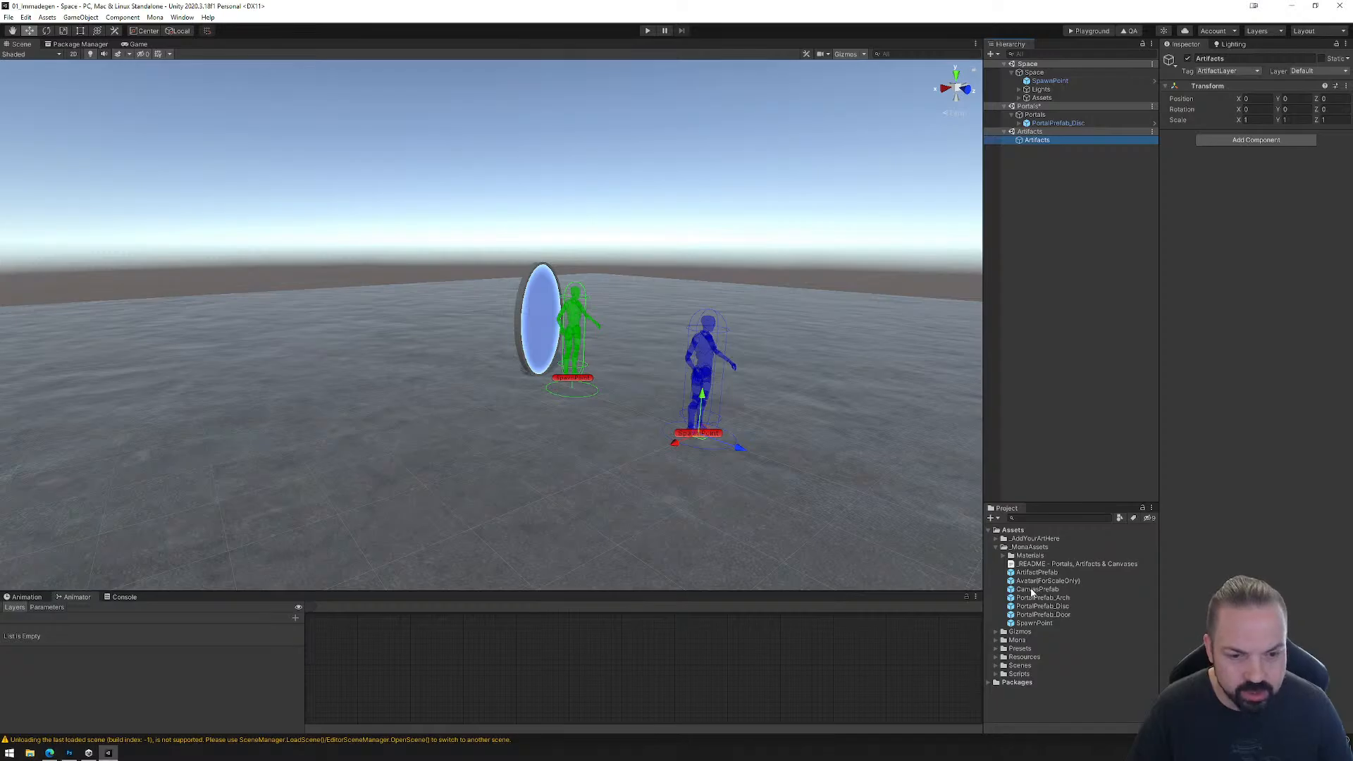
{"action": "left_click_drag", "start_coordinate": [1031, 592], "coordinate": [1033, 143]}
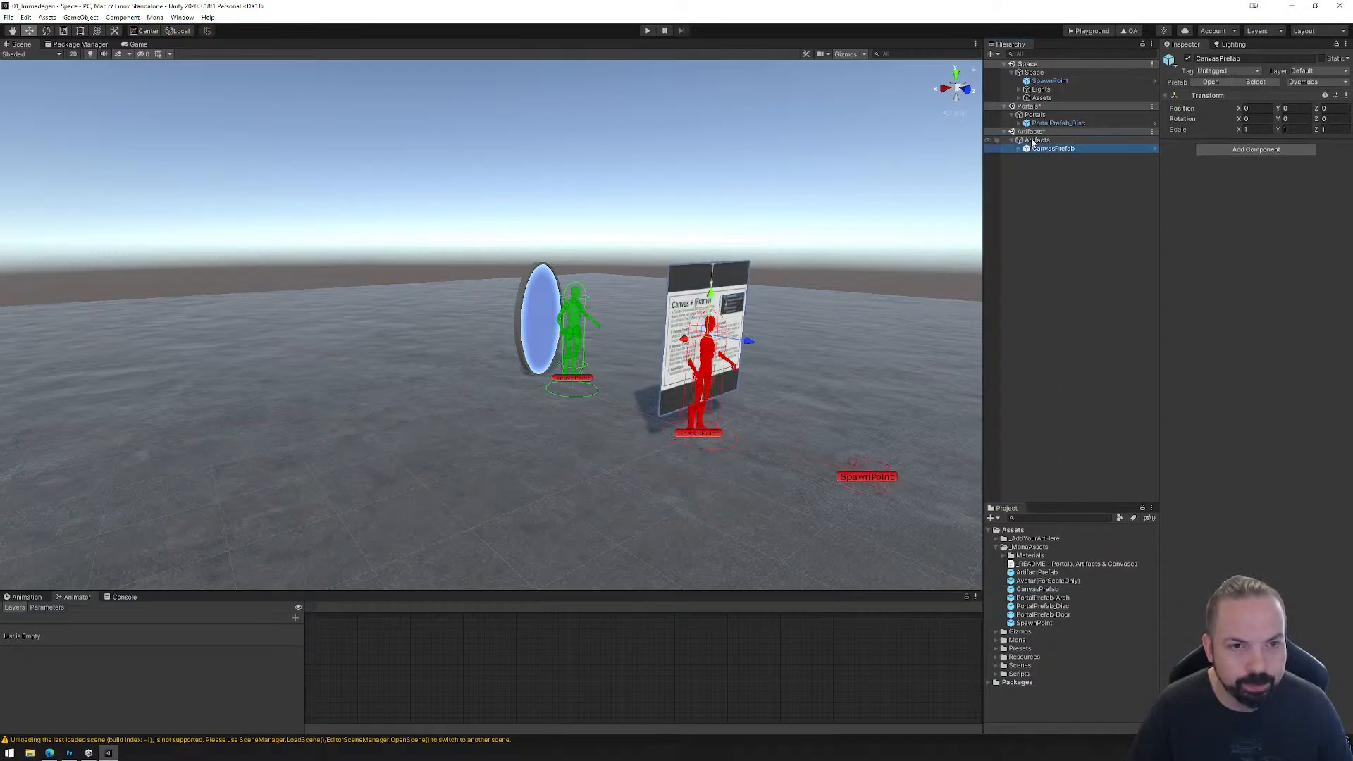
Step: Move CanvasPrefab away from the Space spawn point to about X 2.965, Z -3.317, beside the disc portal
{"action": "right_click_drag", "start_coordinate": [788, 403], "coordinate": [733, 403]}
{"action": "middle_click_drag", "start_coordinate": [809, 402], "coordinate": [659, 395]}
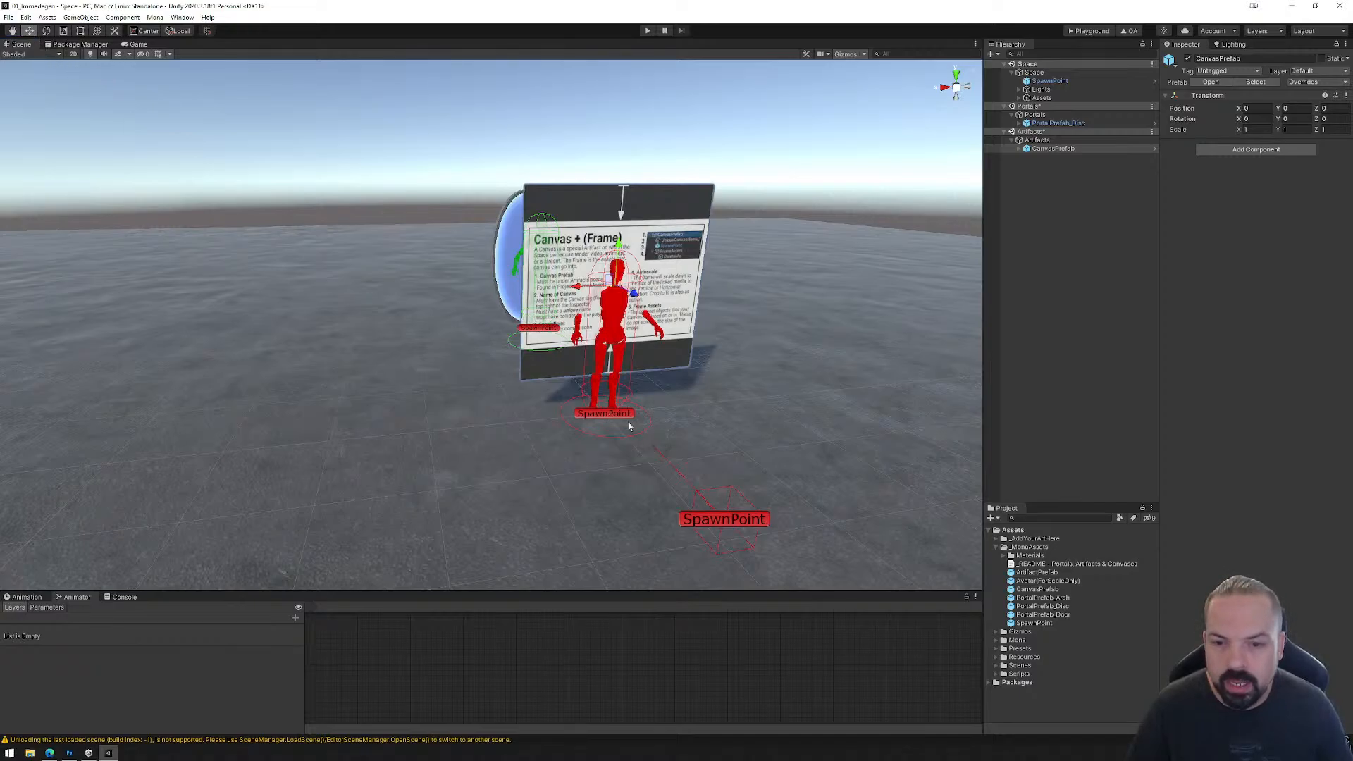
{"action": "left_click_drag", "start_coordinate": [611, 290], "coordinate": [349, 248]}
{"action": "key", "text": "f"}
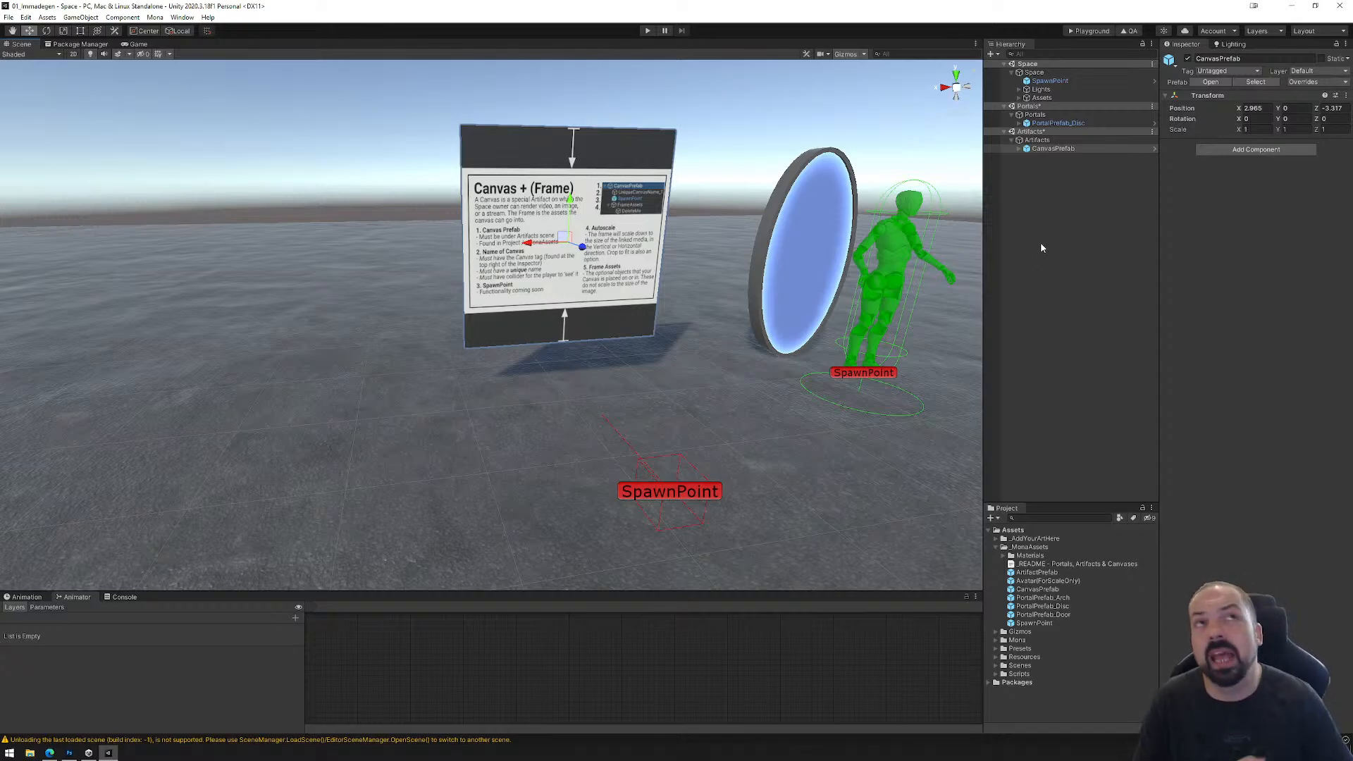
Step: Expand CanvasPrefab in the Hierarchy and unpack the prefab
{"action": "left_click", "coordinate": [1020, 149]}
{"action": "right_click", "coordinate": [1057, 150]}
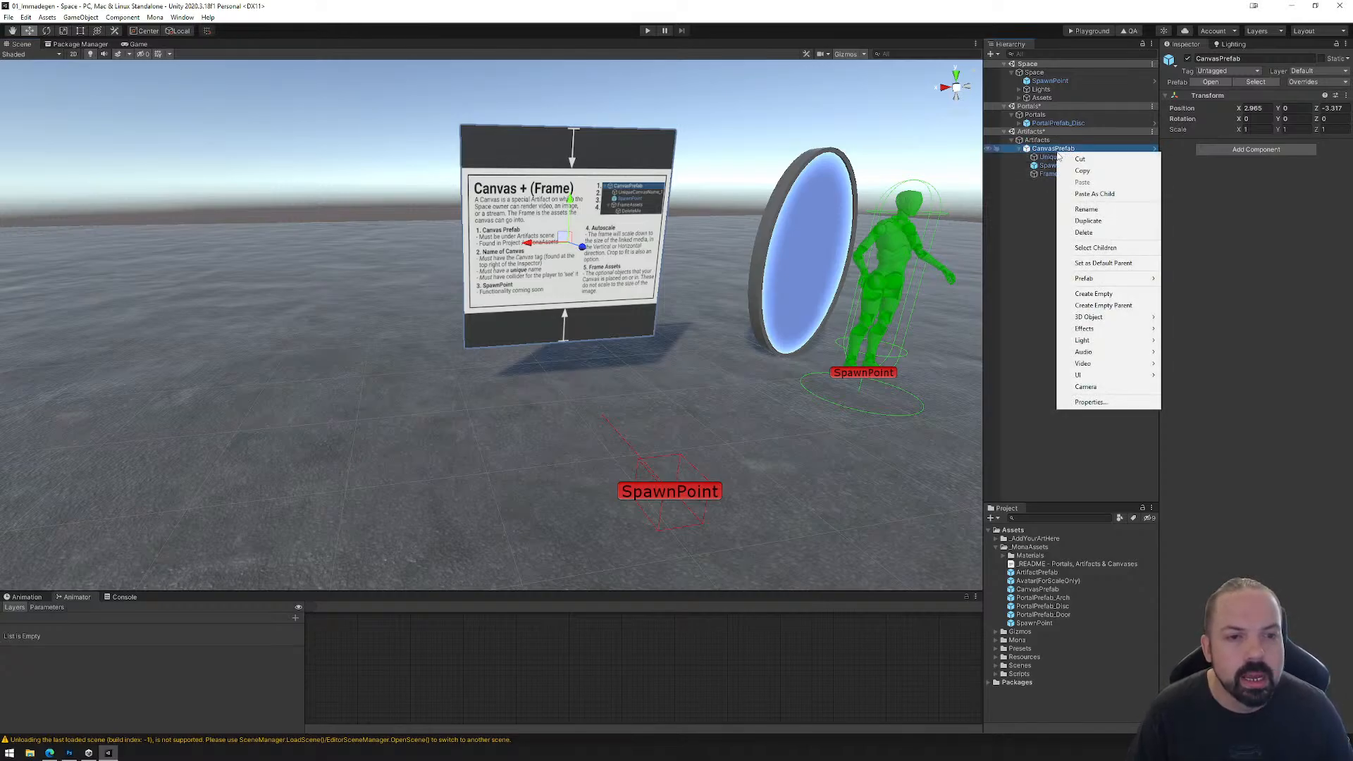
{"action": "mouse_move", "coordinate": [1108, 279]}
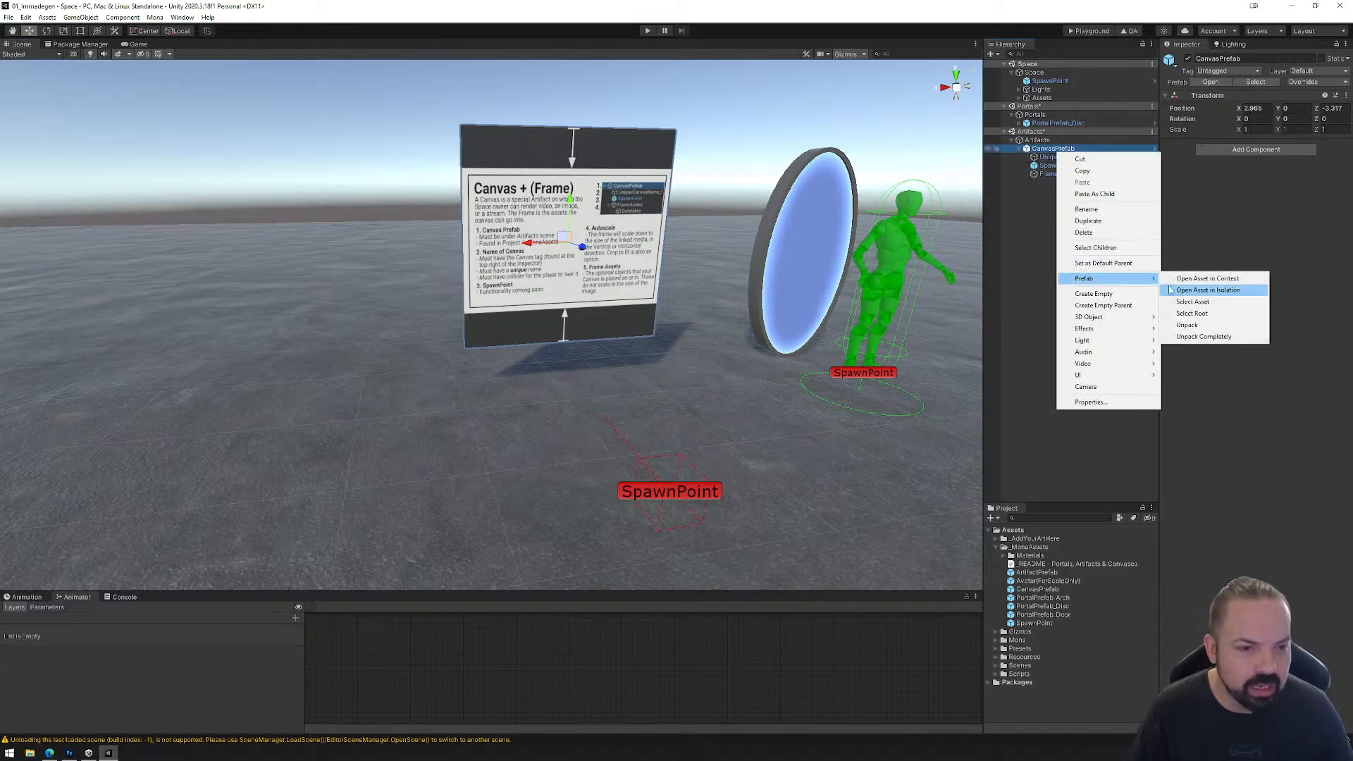
{"action": "left_click", "coordinate": [1187, 325]}
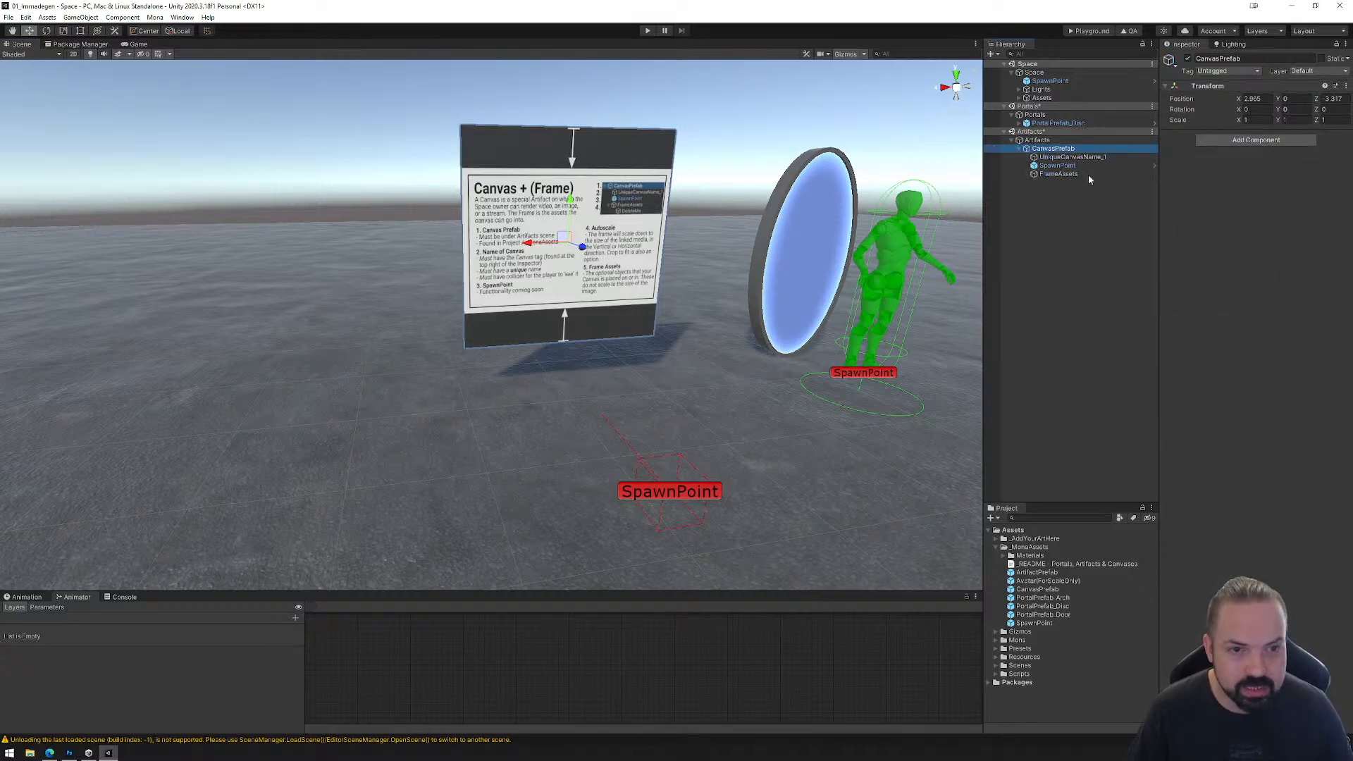
Step: Examine the canvas's UniqueCanvasName_1, SpawnPoint and FrameAssets children and their CanvasPrefab parent in the Inspector
{"action": "left_click", "coordinate": [1057, 156]}
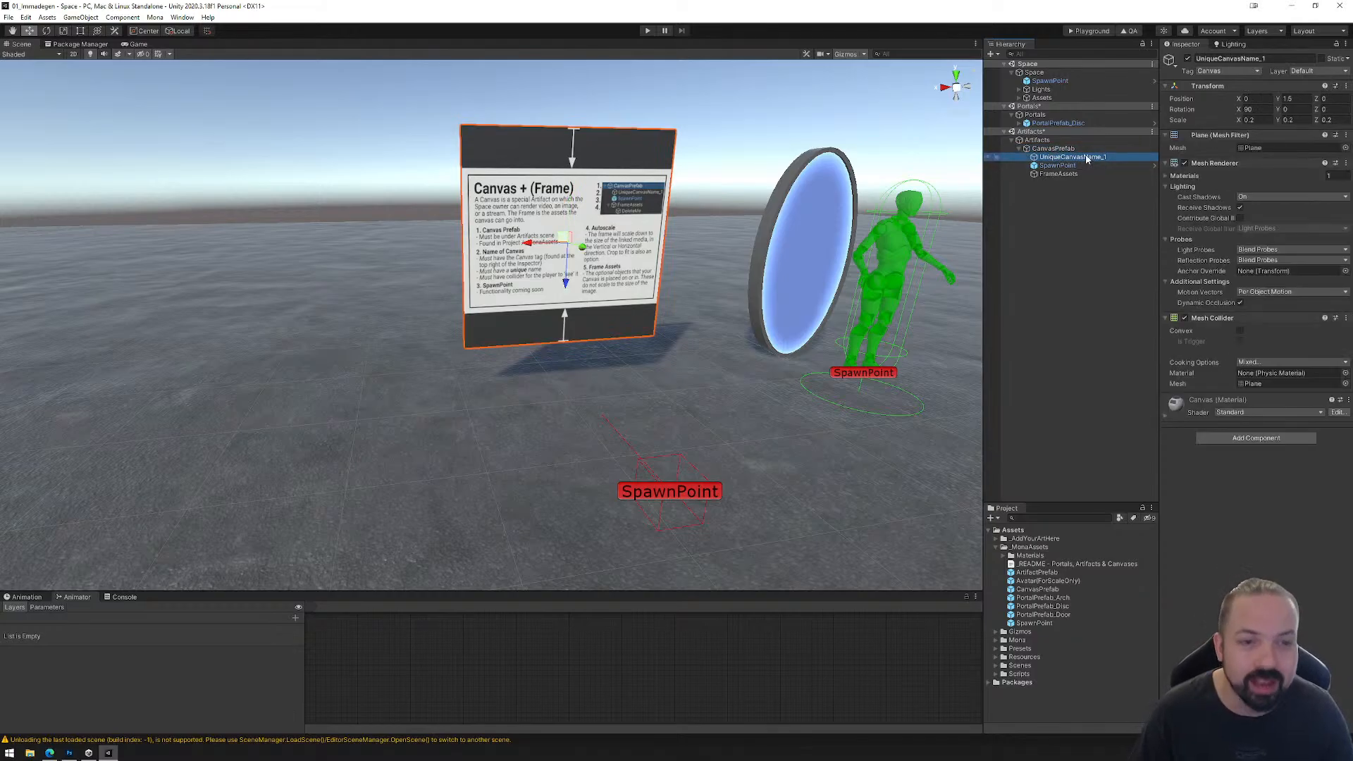
{"action": "left_click", "coordinate": [1061, 166]}
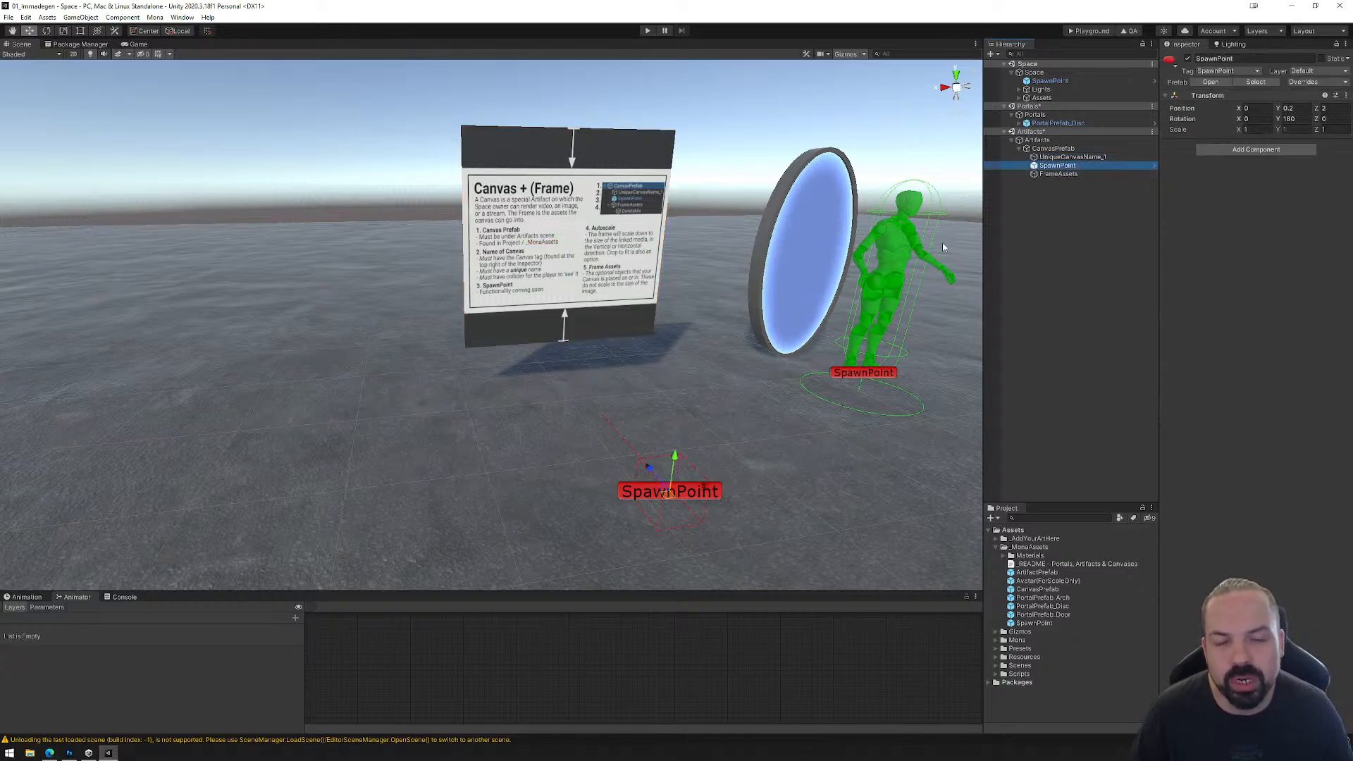
{"action": "left_click", "coordinate": [1058, 176]}
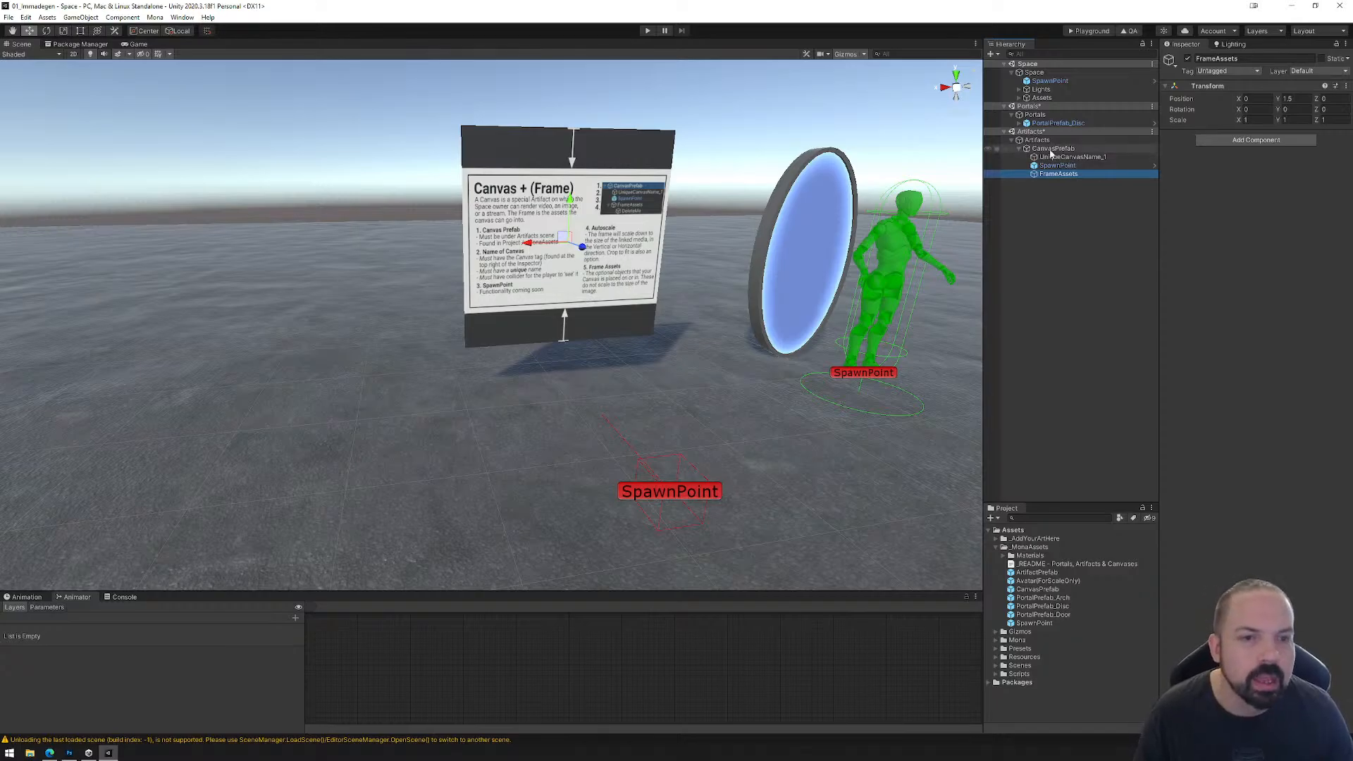
{"action": "left_click", "coordinate": [1052, 157]}
{"action": "left_click", "coordinate": [1055, 149]}
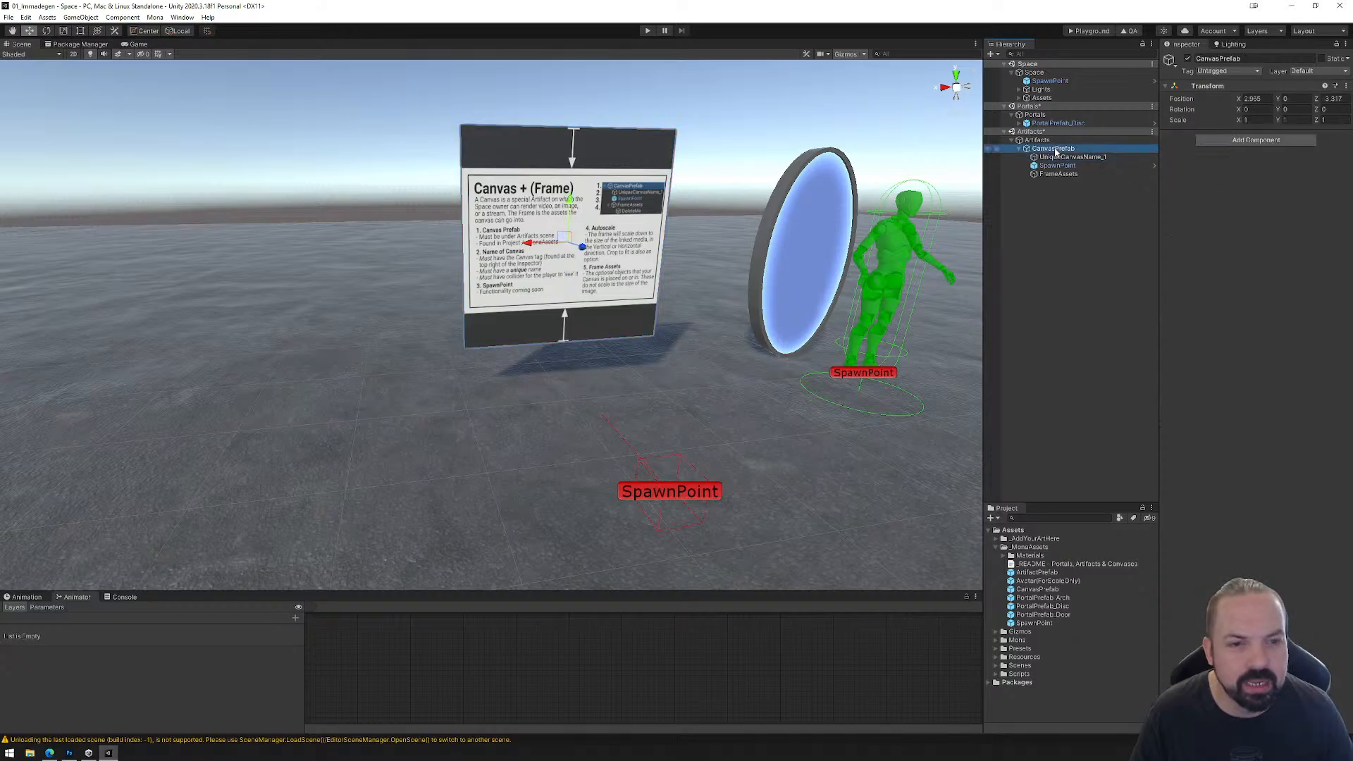
Step: Enlarge UniqueCanvasName_1 uniformly with the Scale tool to about 0.29 and return to the Move tool
{"action": "left_click", "coordinate": [1060, 157]}
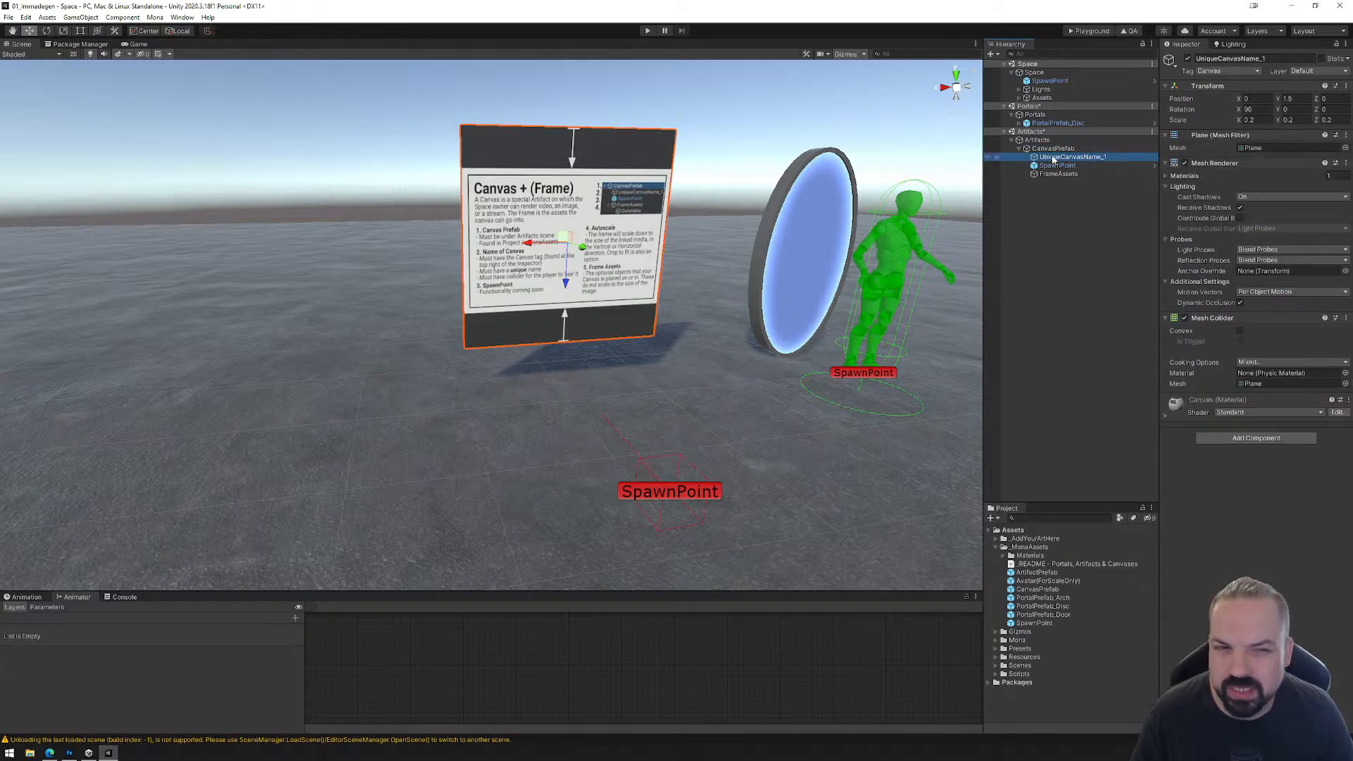
{"action": "left_click", "coordinate": [62, 31]}
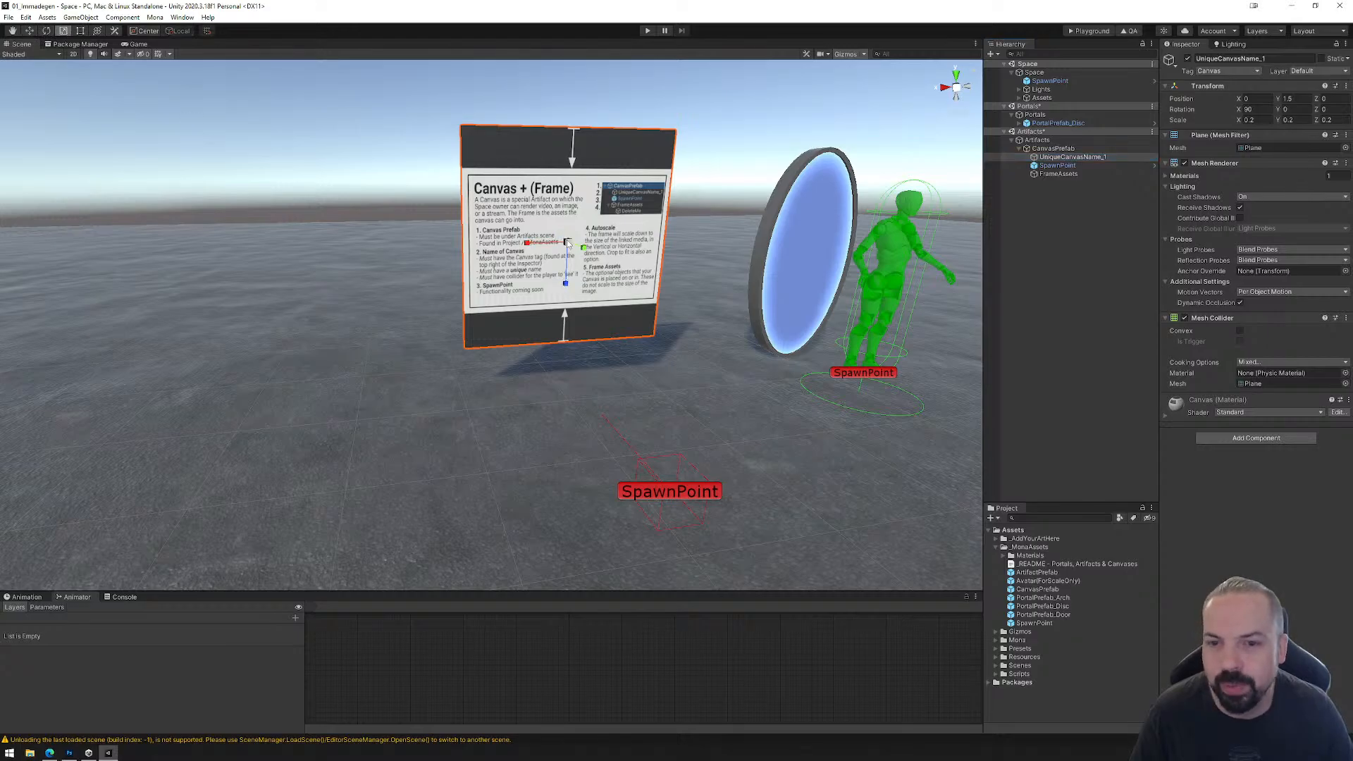
{"action": "mouse_move", "coordinate": [567, 242]}
{"action": "left_mouse_down"}
{"action": "mouse_move", "coordinate": [590, 209]}
{"action": "mouse_move", "coordinate": [573, 220]}
{"action": "left_mouse_up"}
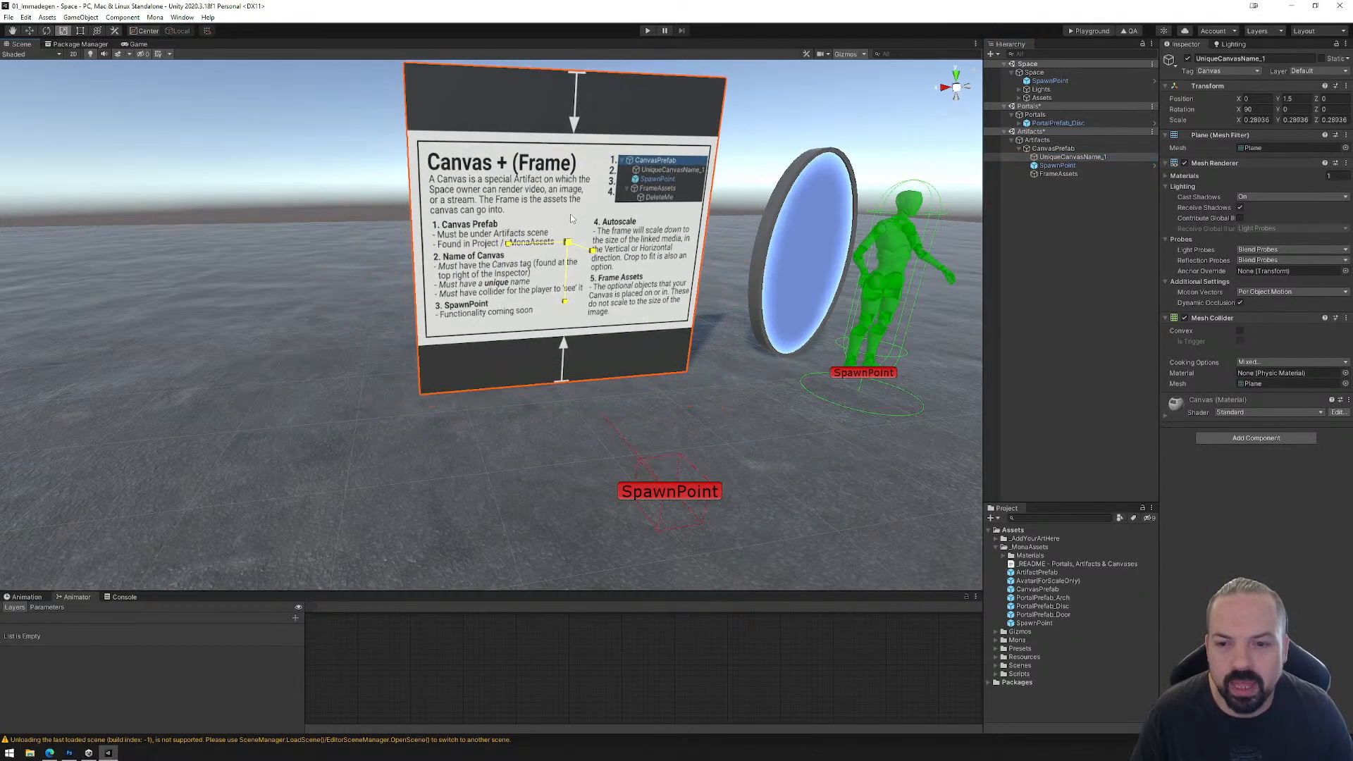
{"action": "left_click", "coordinate": [32, 32]}
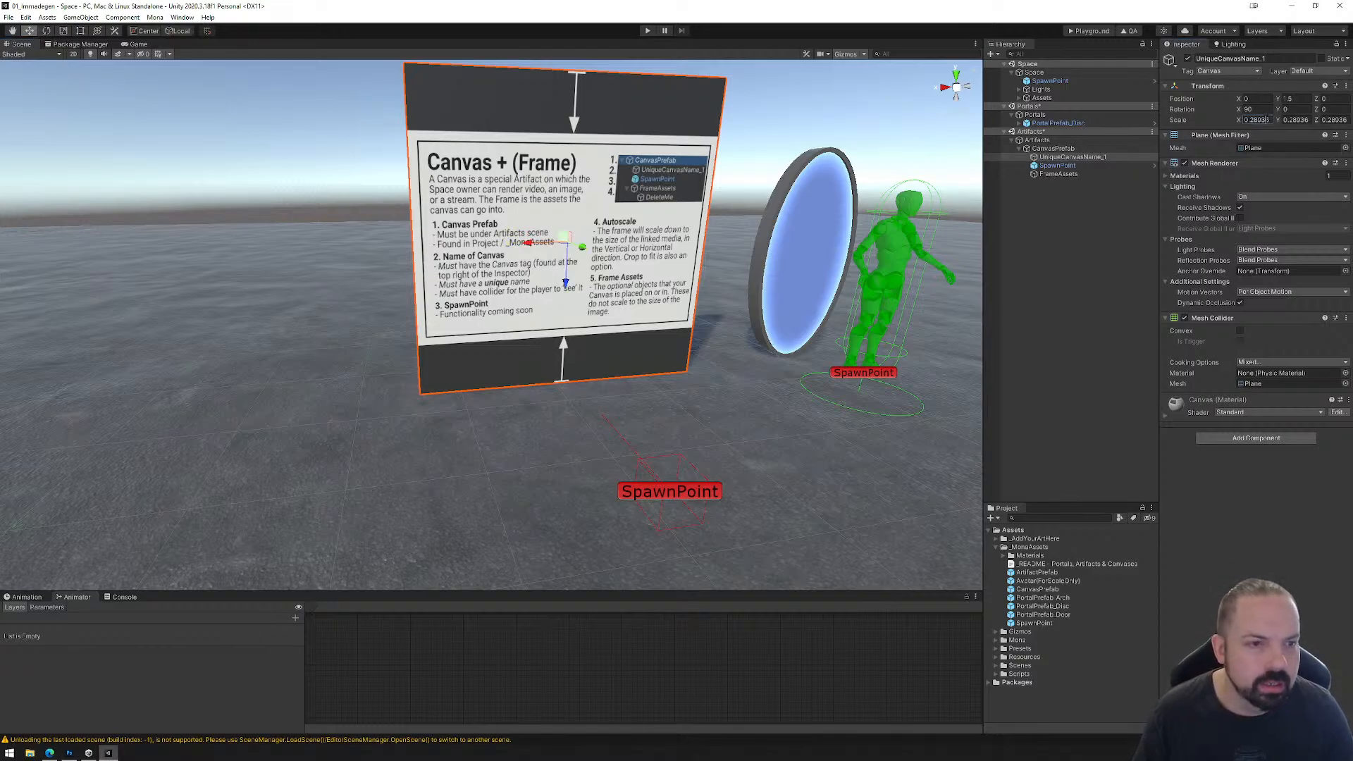
Step: Set the scale of UniqueCanvasName_1 to 0.25 on X, Y and Z, and collapse CanvasPrefab after checking FrameAssets
{"action": "double_click", "coordinate": [1258, 120]}
{"action": "type", "text": "0.25"}
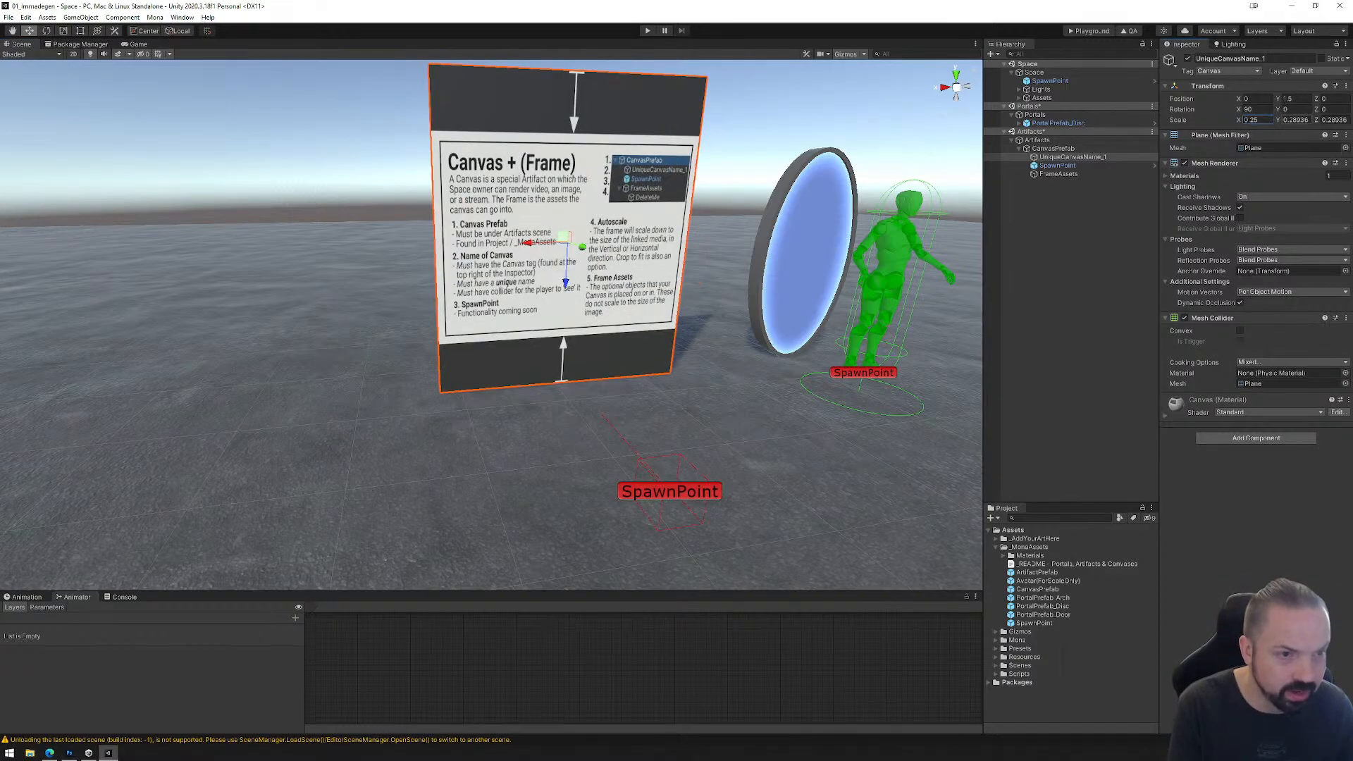
{"action": "key", "text": "Tab"}
{"action": "type", "text": "0.25"}
{"action": "key", "text": "Tab"}
{"action": "type", "text": "0"}
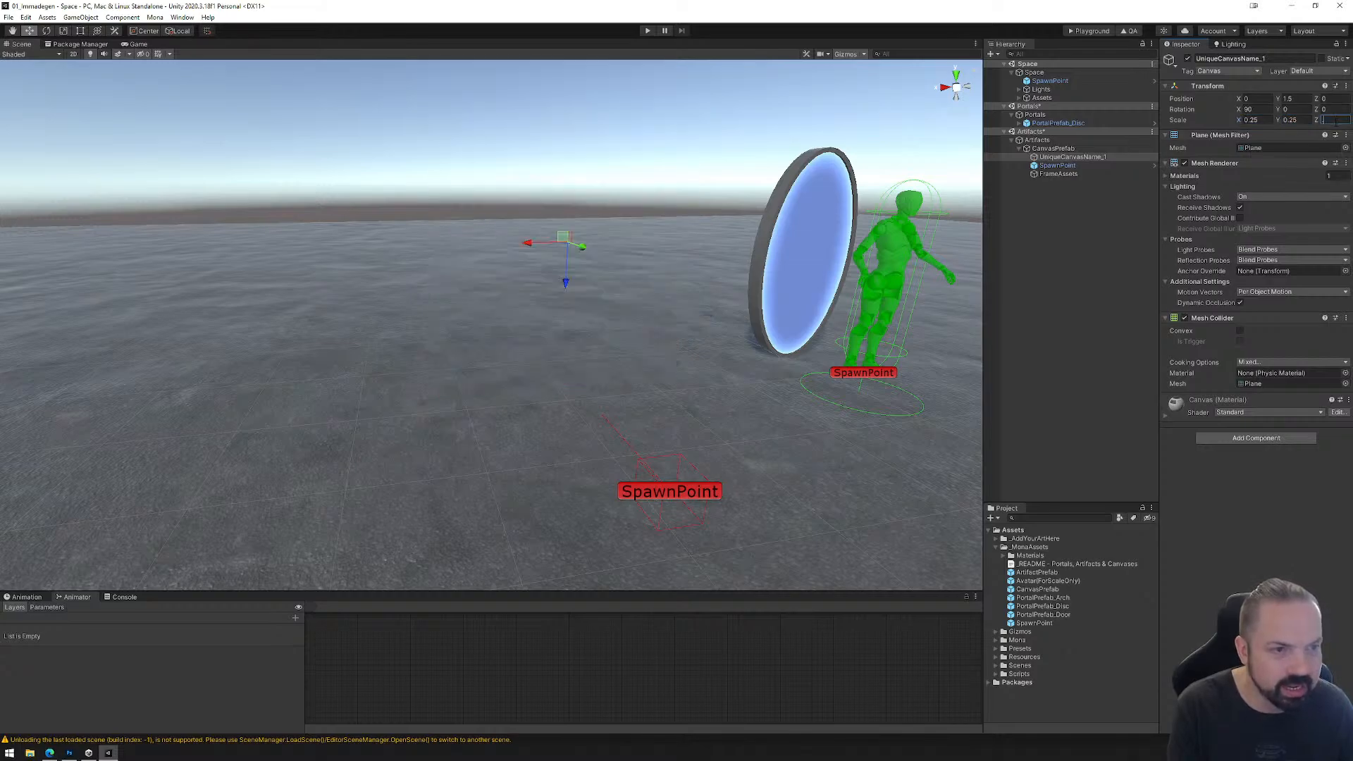
{"action": "type", "text": ".25"}
{"action": "left_click", "coordinate": [1056, 174]}
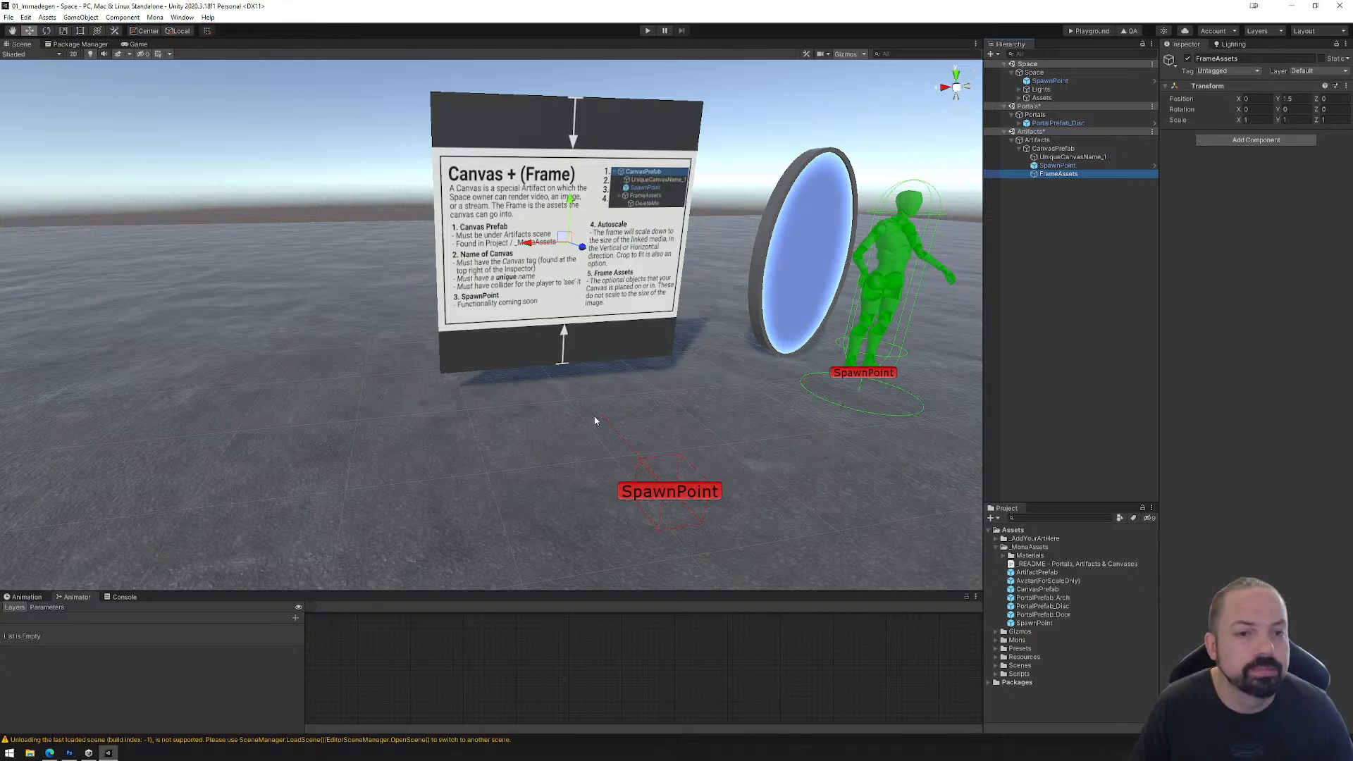
{"action": "left_click", "coordinate": [1019, 149]}
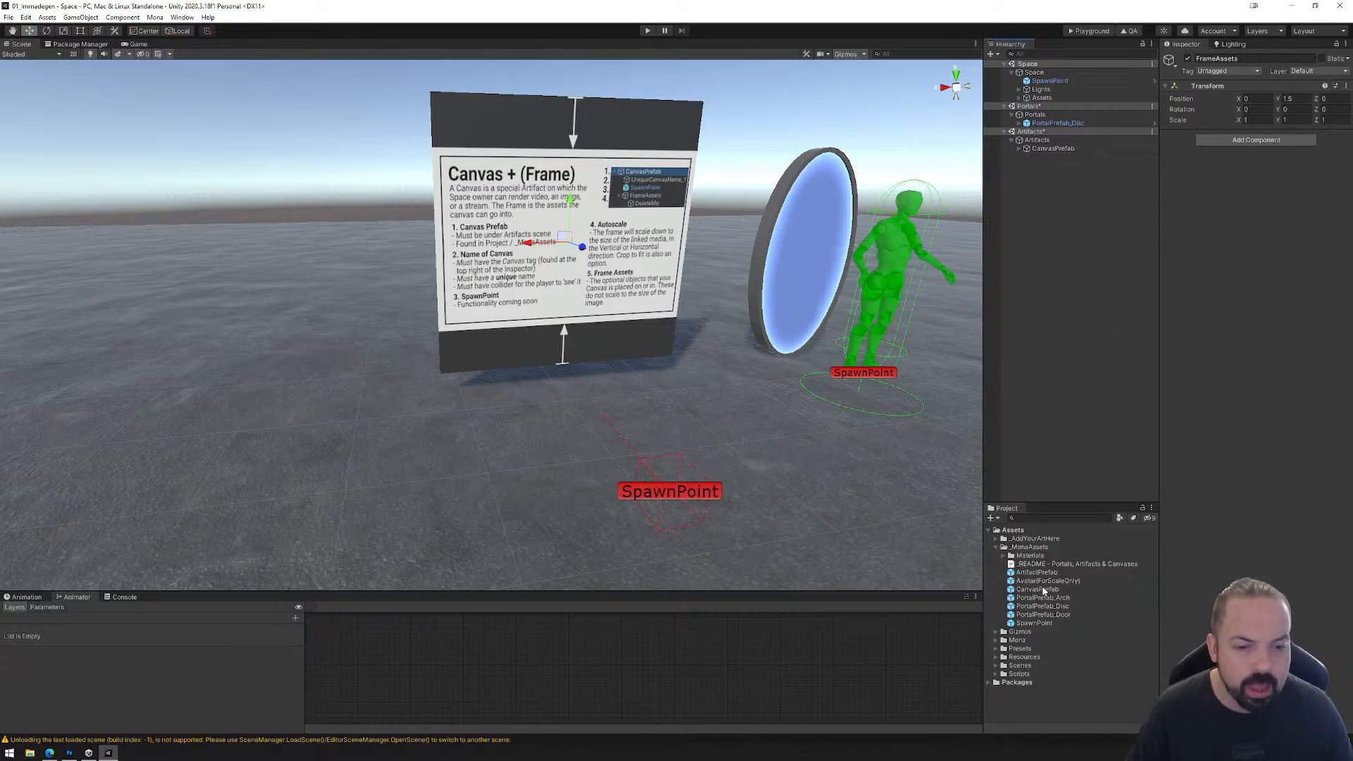
Step: Switch to the browser and read the canvas hierarchy, Canvas Requirements and Linking Images sections of the Canvases page
{"action": "left_click", "coordinate": [50, 753]}
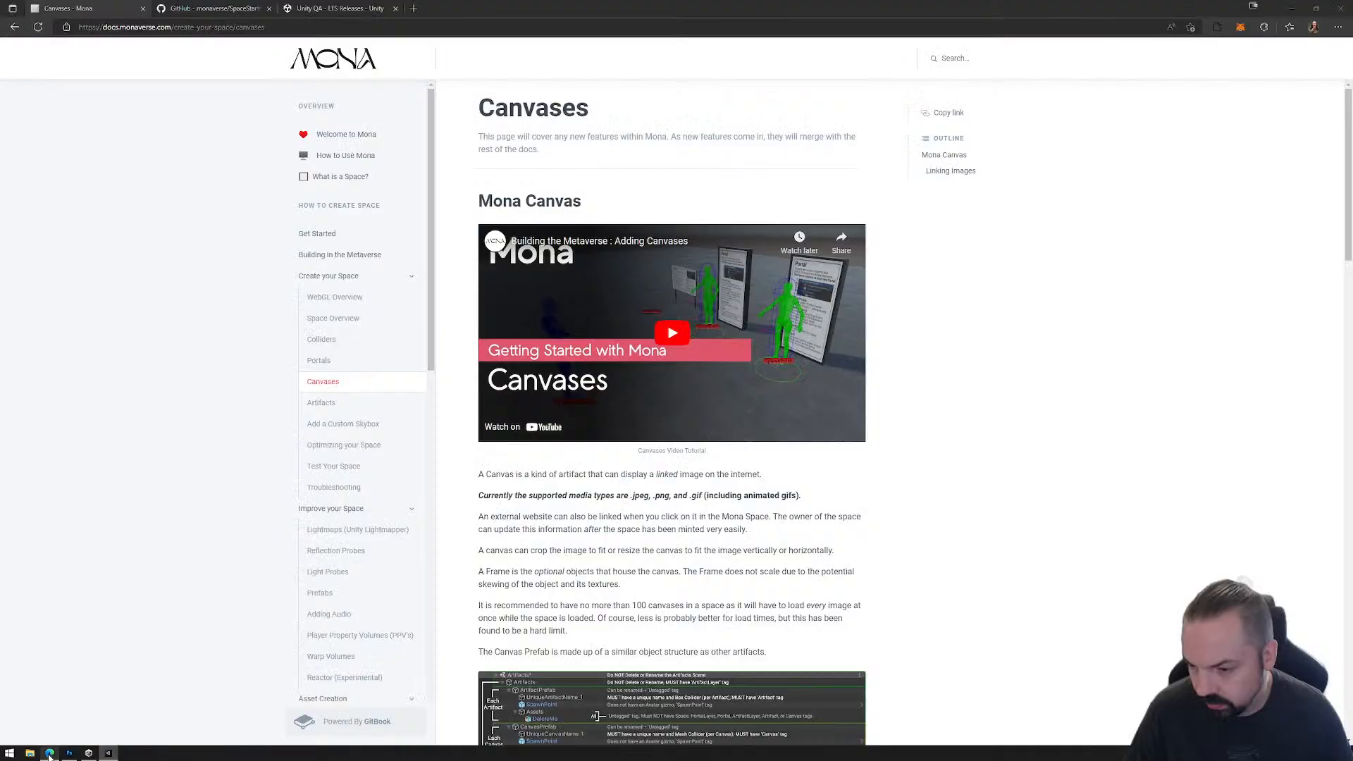
{"action": "scroll", "coordinate": [802, 166], "scroll_direction": "down", "scroll_amount": 8}
{"action": "scroll", "coordinate": [802, 166], "scroll_direction": "up", "scroll_amount": 8}
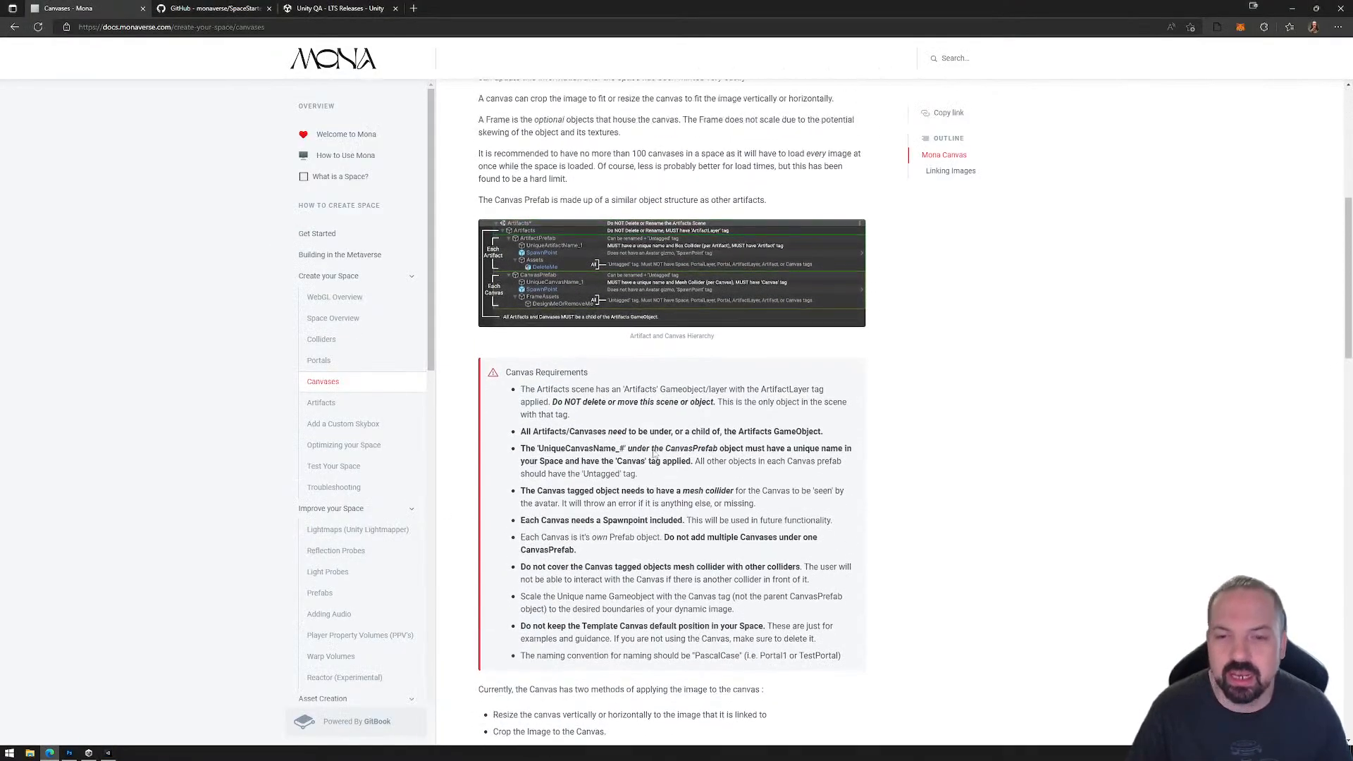
{"action": "scroll", "coordinate": [577, 434], "scroll_direction": "down", "scroll_amount": 10}
{"action": "scroll", "coordinate": [634, 421], "scroll_direction": "down", "scroll_amount": 9}
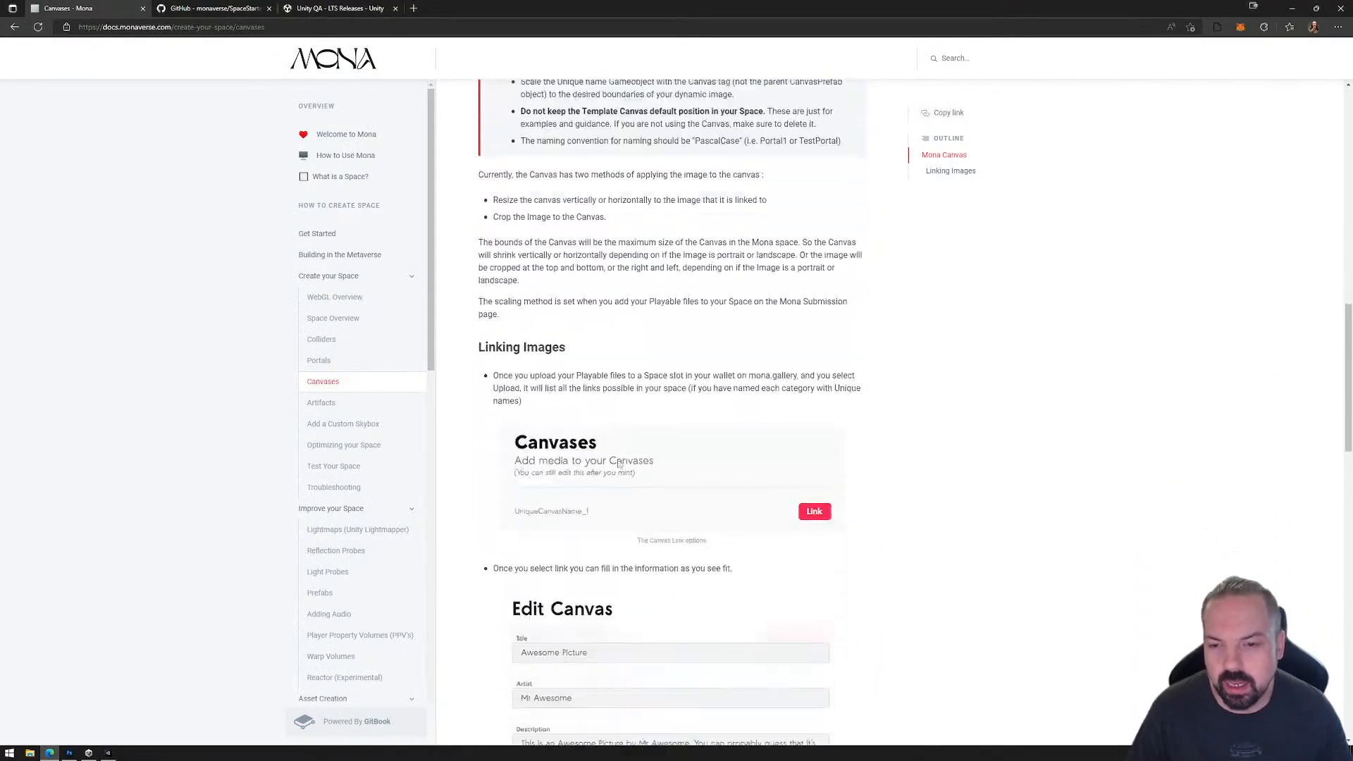
Step: Open the Artifacts documentation page, switch back to Unity and add ArtifactPrefab from _MonaAssets as a child of the Artifacts object
{"action": "left_click", "coordinate": [327, 405]}
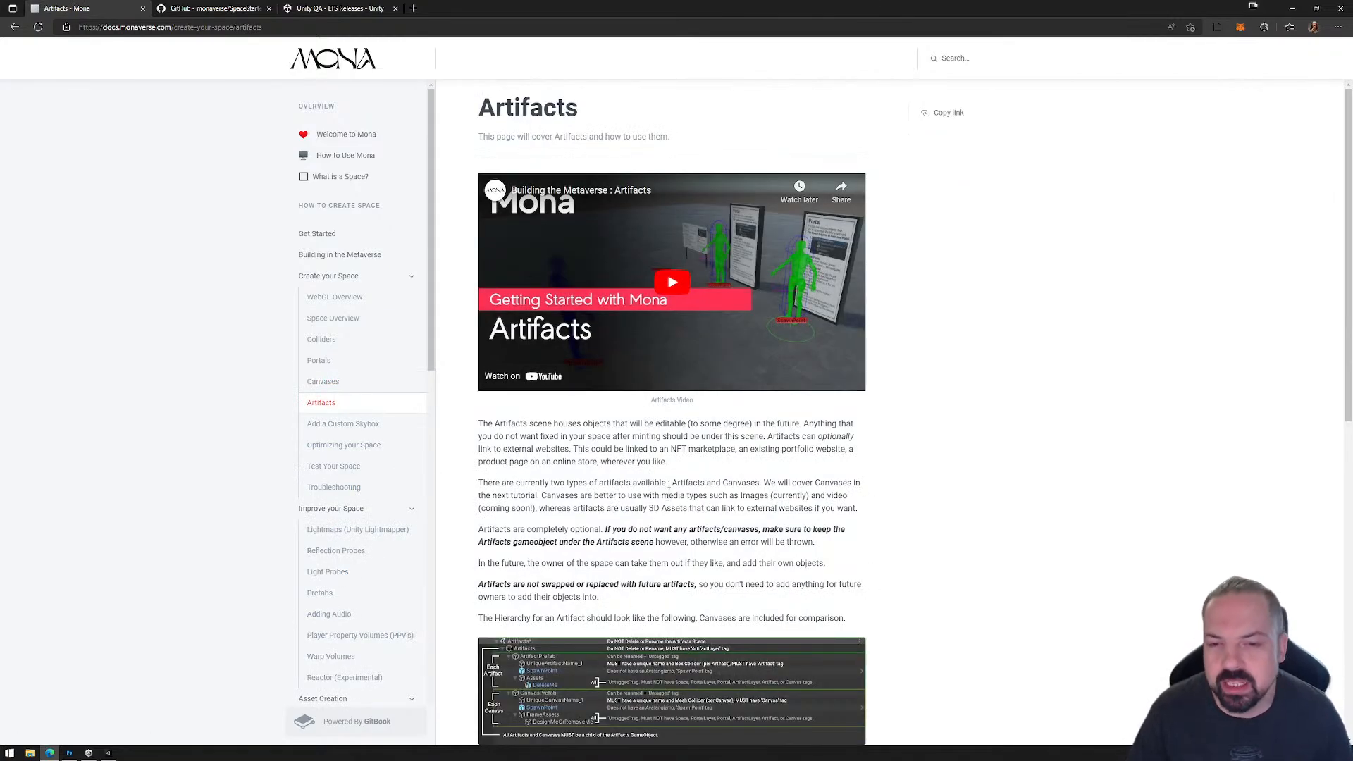
{"action": "left_click", "coordinate": [108, 753]}
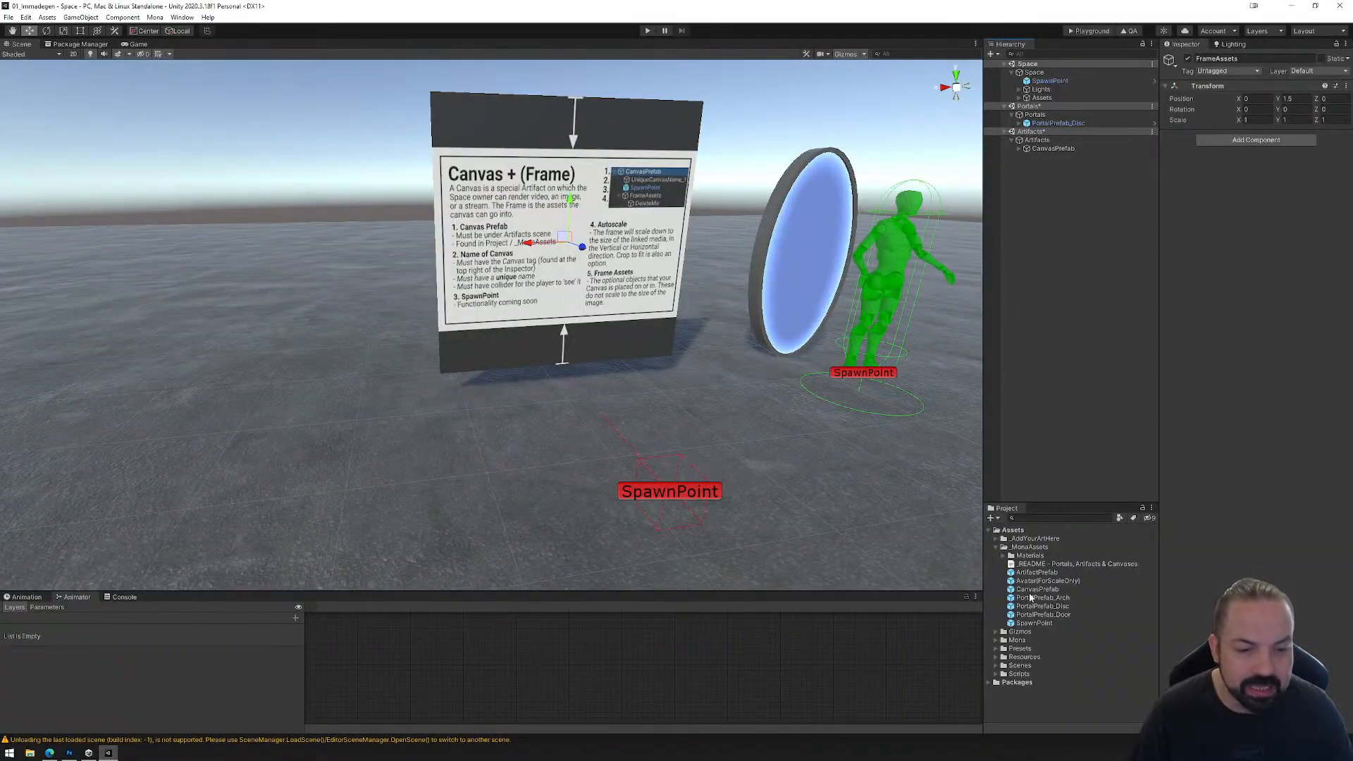
{"action": "left_click_drag", "start_coordinate": [1032, 574], "coordinate": [1036, 144]}
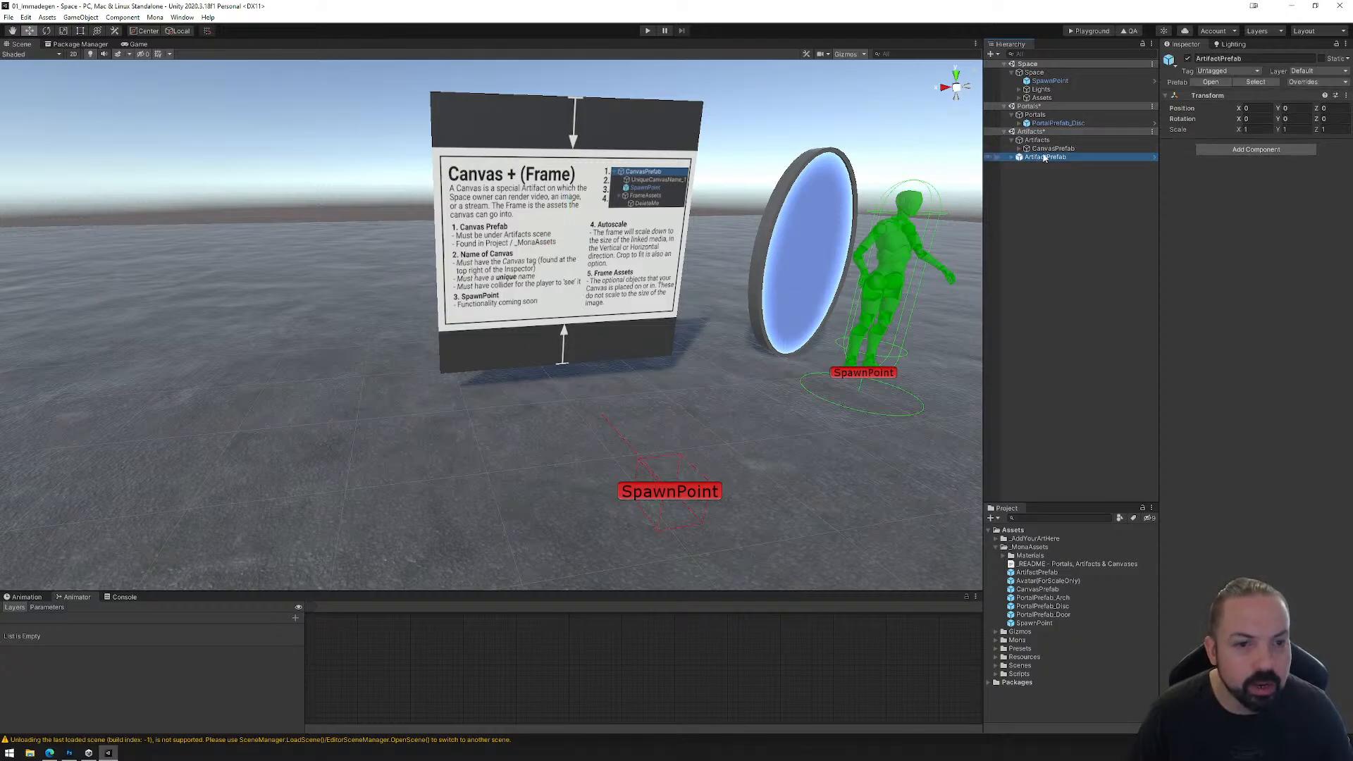
{"action": "mouse_move", "coordinate": [1045, 158]}
{"action": "left_mouse_down"}
{"action": "mouse_move", "coordinate": [1036, 142]}
{"action": "mouse_move", "coordinate": [1045, 162]}
{"action": "left_mouse_up"}
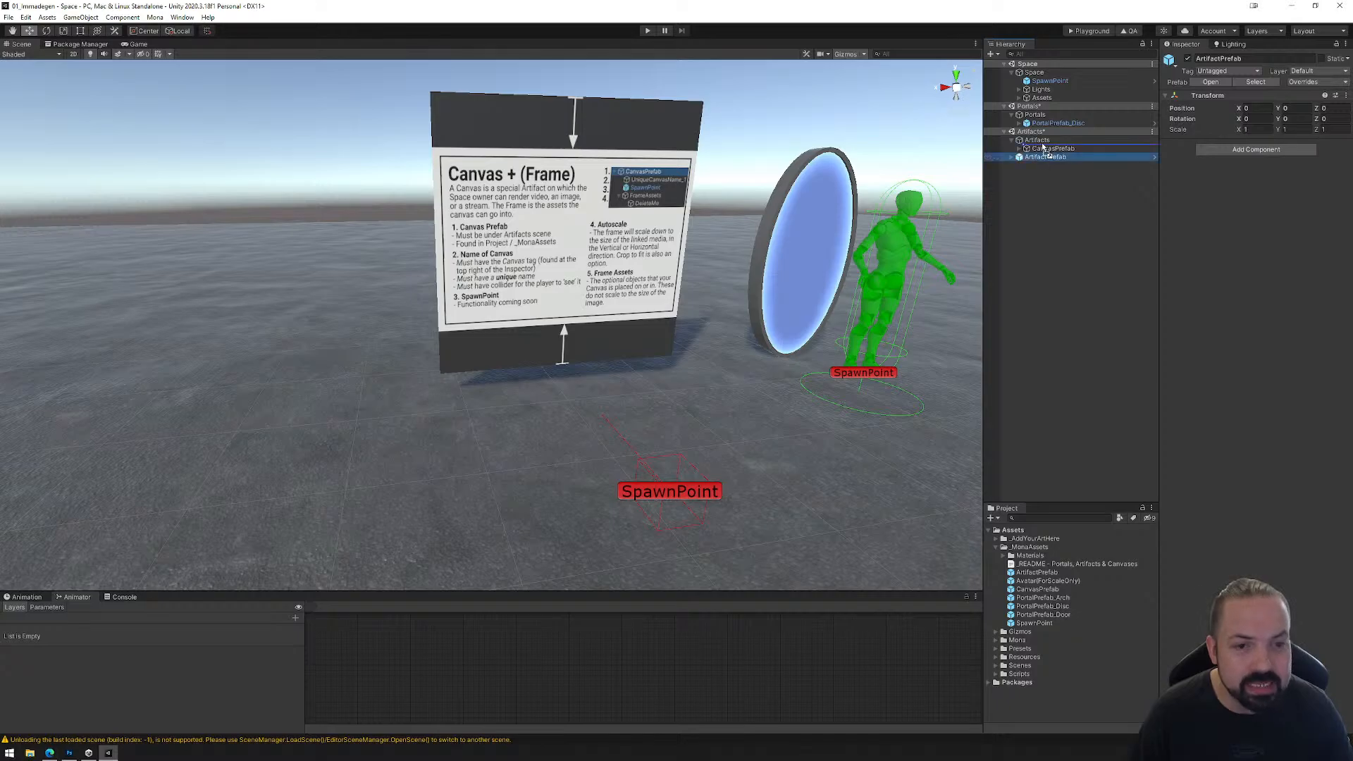
{"action": "left_click_drag", "start_coordinate": [1045, 143], "coordinate": [1043, 146]}
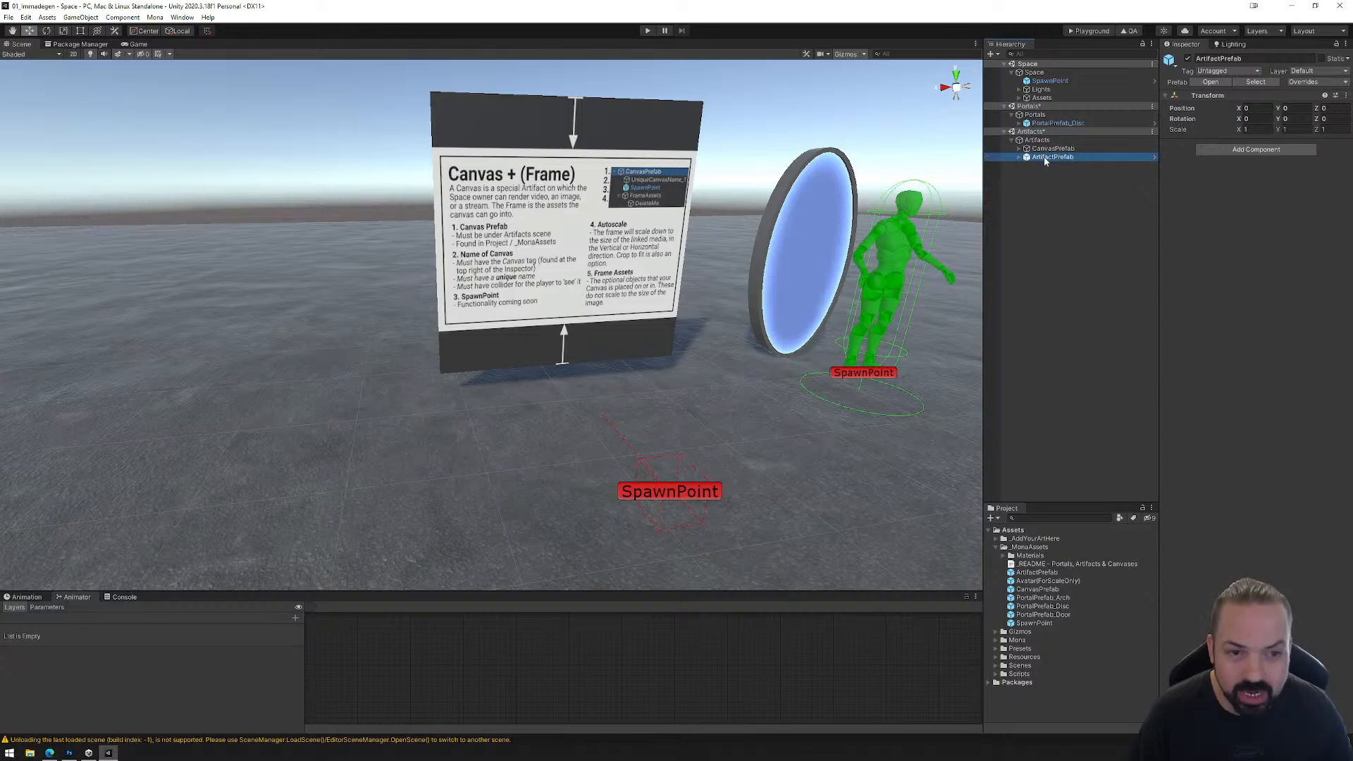
Step: Move ArtifactPrefab out beside the canvas, on the side away from the portal, to about X 5.75 and Z -3.85
{"action": "double_click", "coordinate": [1043, 157]}
{"action": "scroll", "coordinate": [590, 353], "scroll_direction": "down", "scroll_amount": 5}
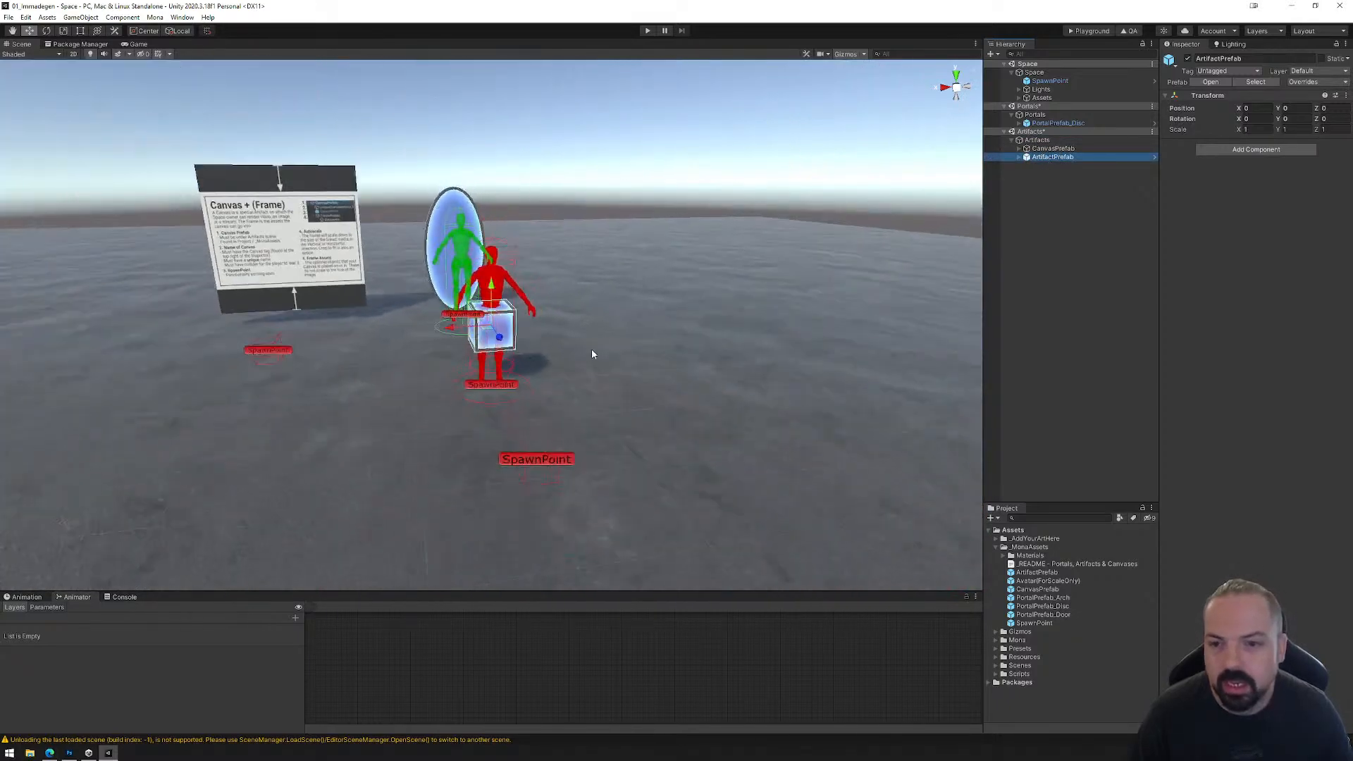
{"action": "left_click", "coordinate": [30, 33]}
{"action": "left_click_drag", "start_coordinate": [484, 338], "coordinate": [138, 289]}
{"action": "middle_click_drag", "start_coordinate": [235, 325], "coordinate": [705, 346]}
{"action": "scroll", "coordinate": [504, 336], "scroll_direction": "up", "scroll_amount": 10}
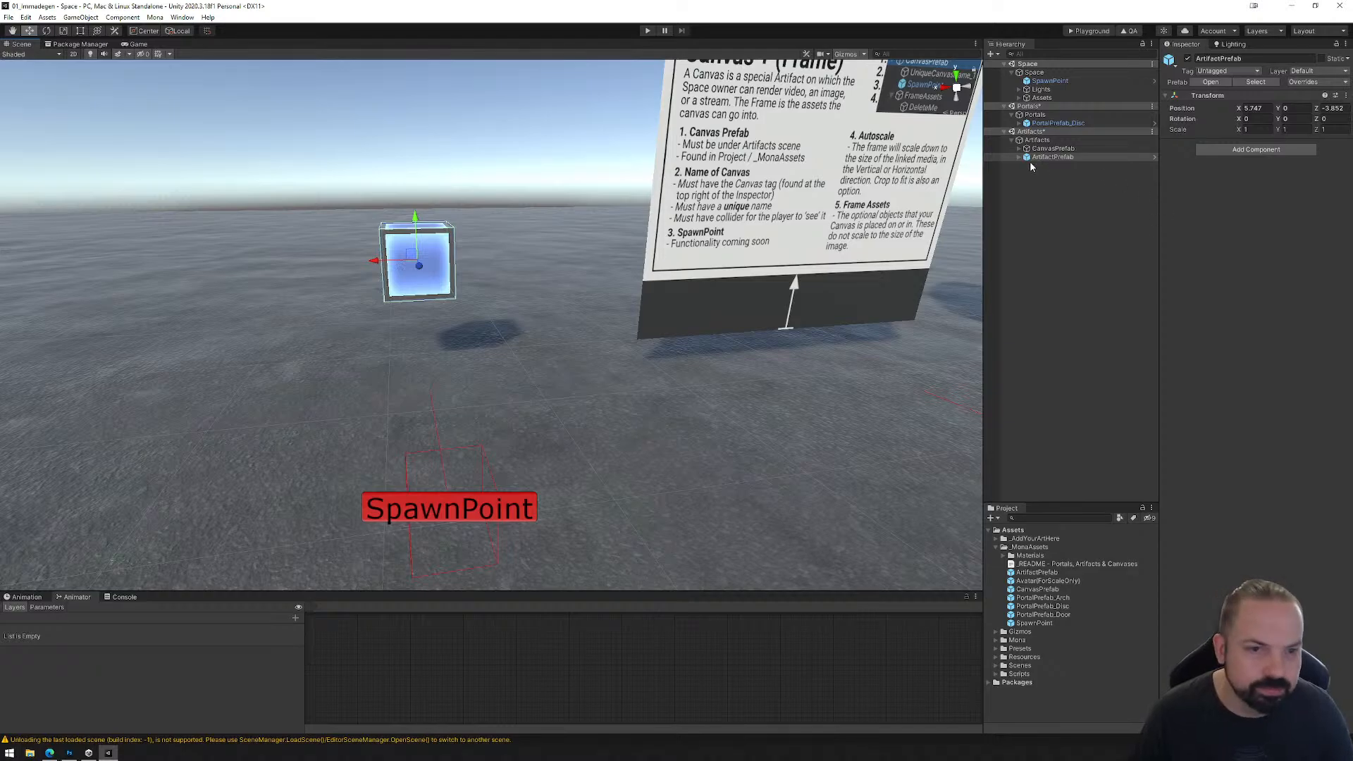
Step: Expand ArtifactPrefab in the Hierarchy and unpack the prefab
{"action": "left_click", "coordinate": [1019, 158]}
{"action": "right_click", "coordinate": [1064, 158]}
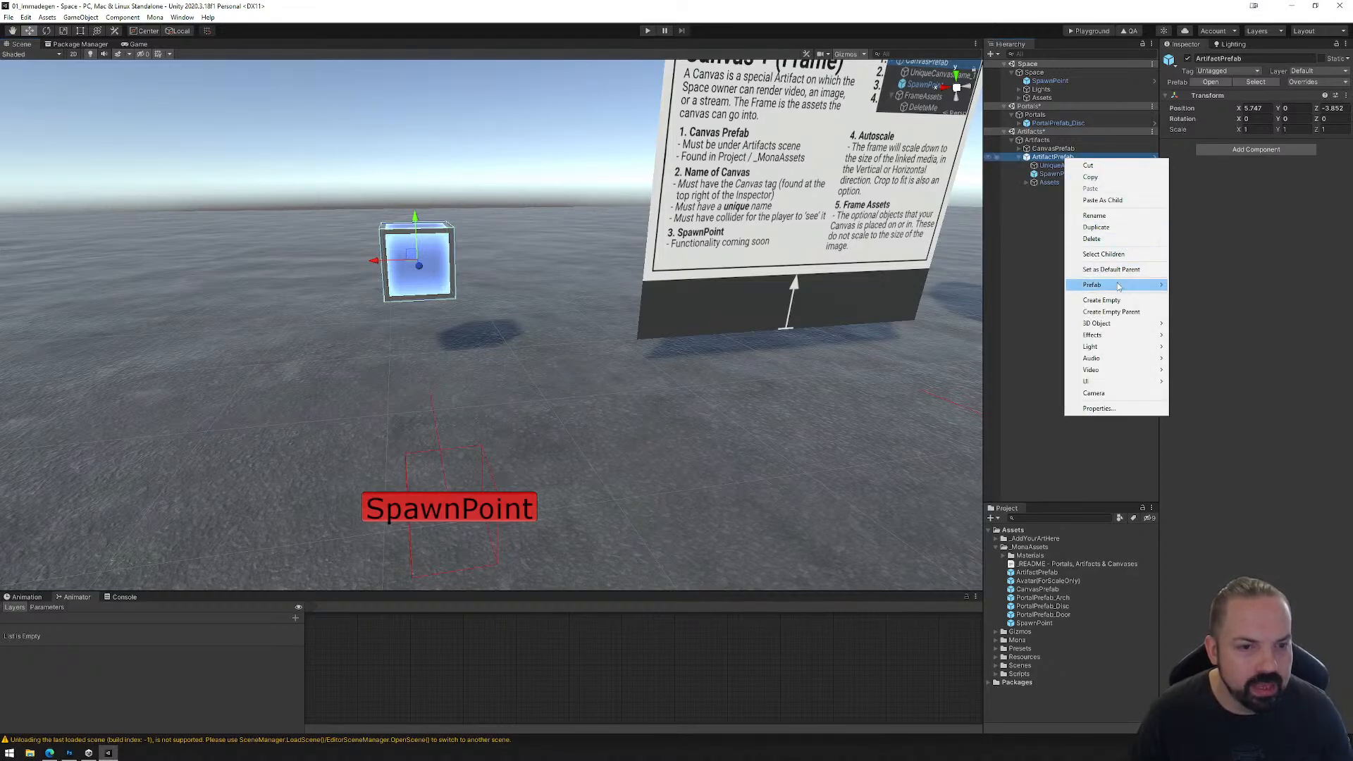
{"action": "mouse_move", "coordinate": [1117, 285]}
{"action": "left_click", "coordinate": [1202, 331]}
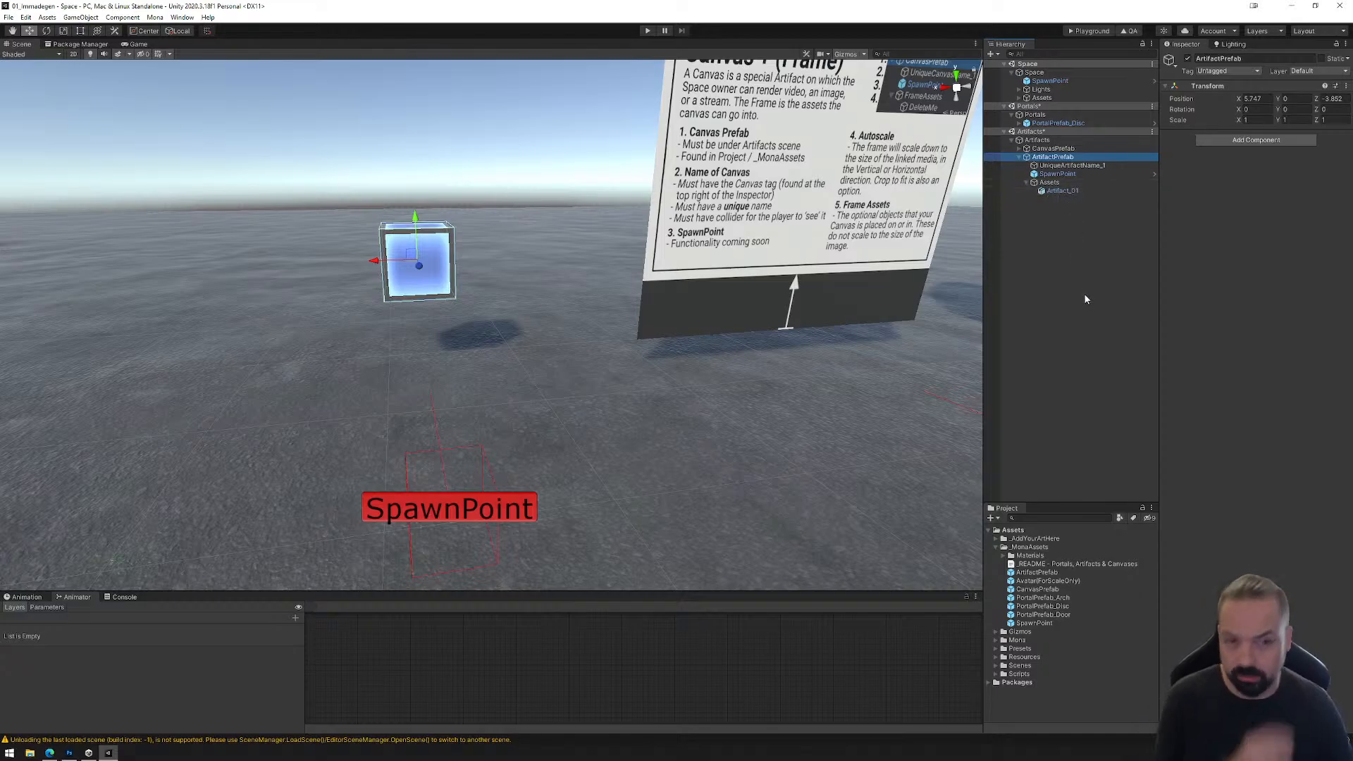
Step: Examine the artifact's UniqueArtifactName_1 collider object and its Artifact_01 mesh in the Inspector, and collapse the artifact's Assets group
{"action": "left_click", "coordinate": [1075, 165]}
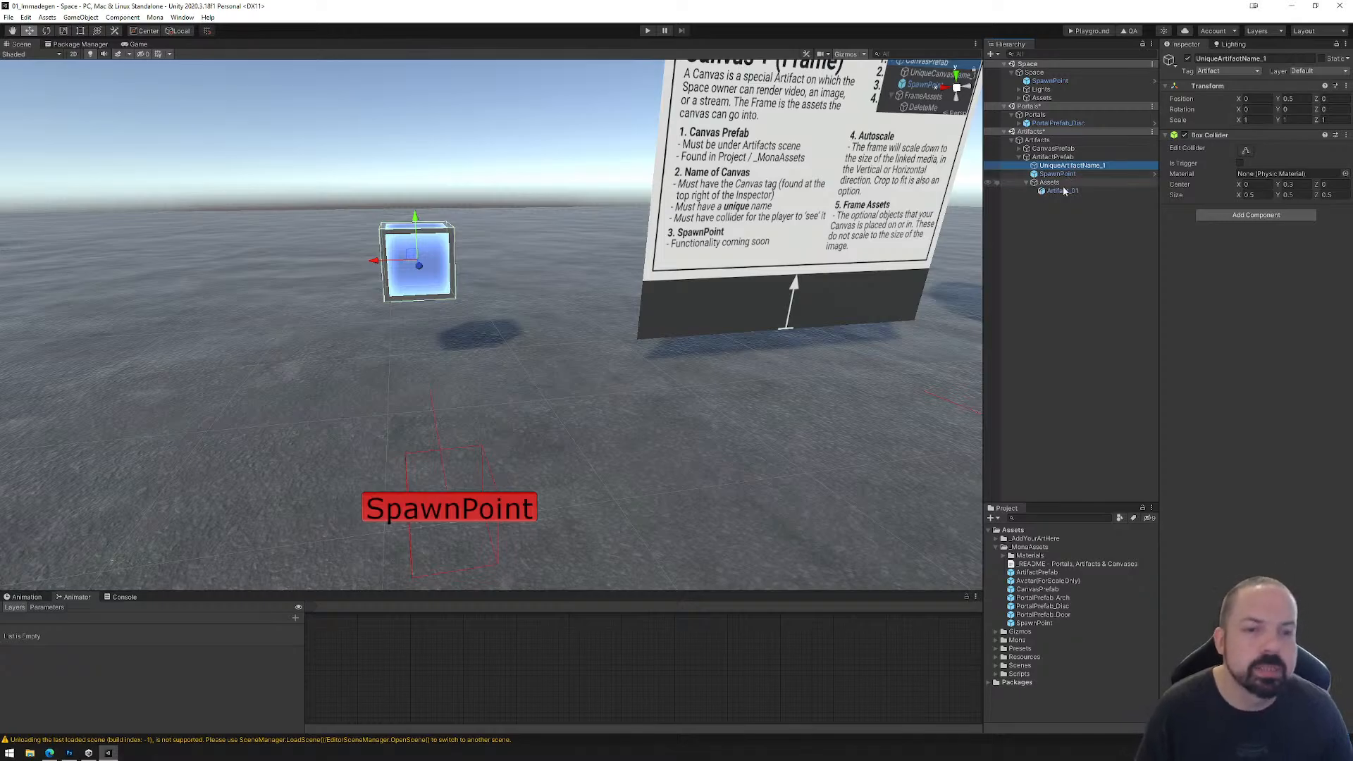
{"action": "left_click", "coordinate": [1062, 191]}
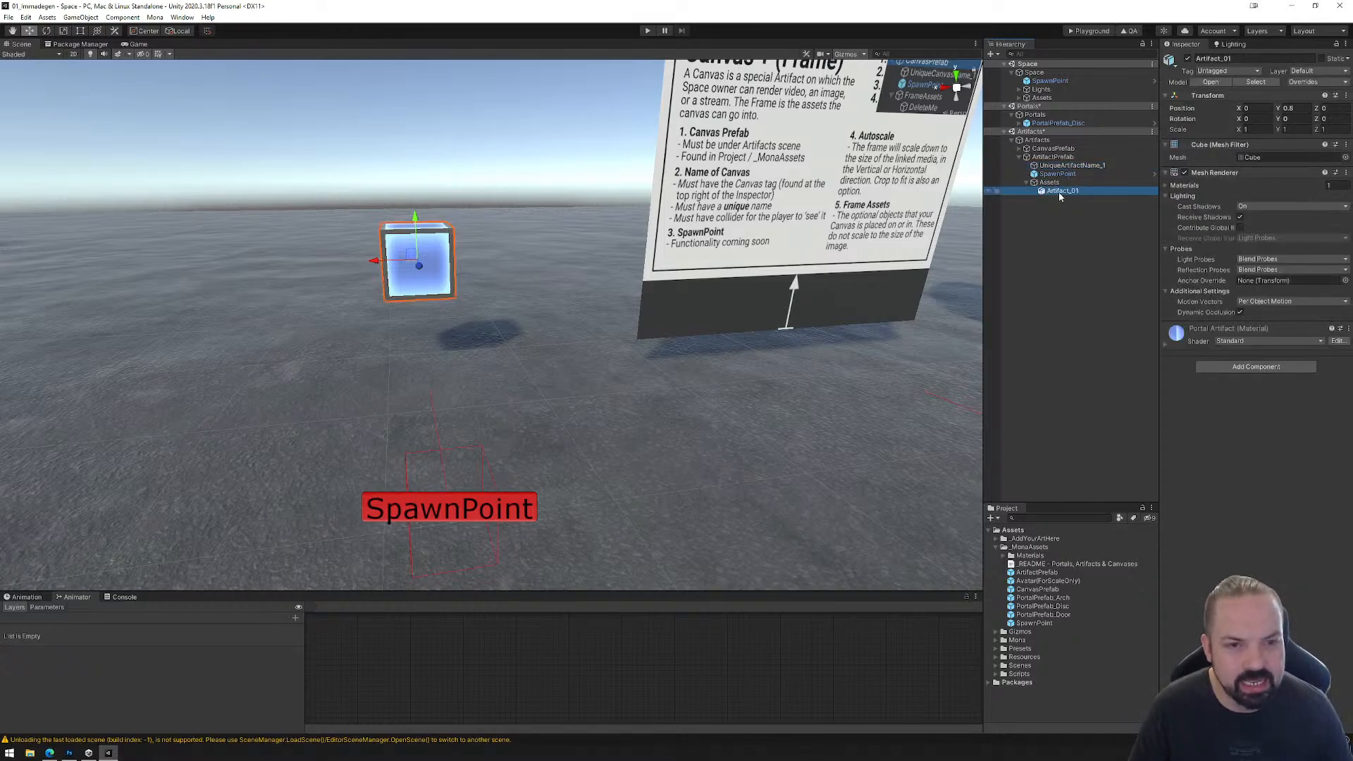
{"action": "left_click", "coordinate": [1086, 166]}
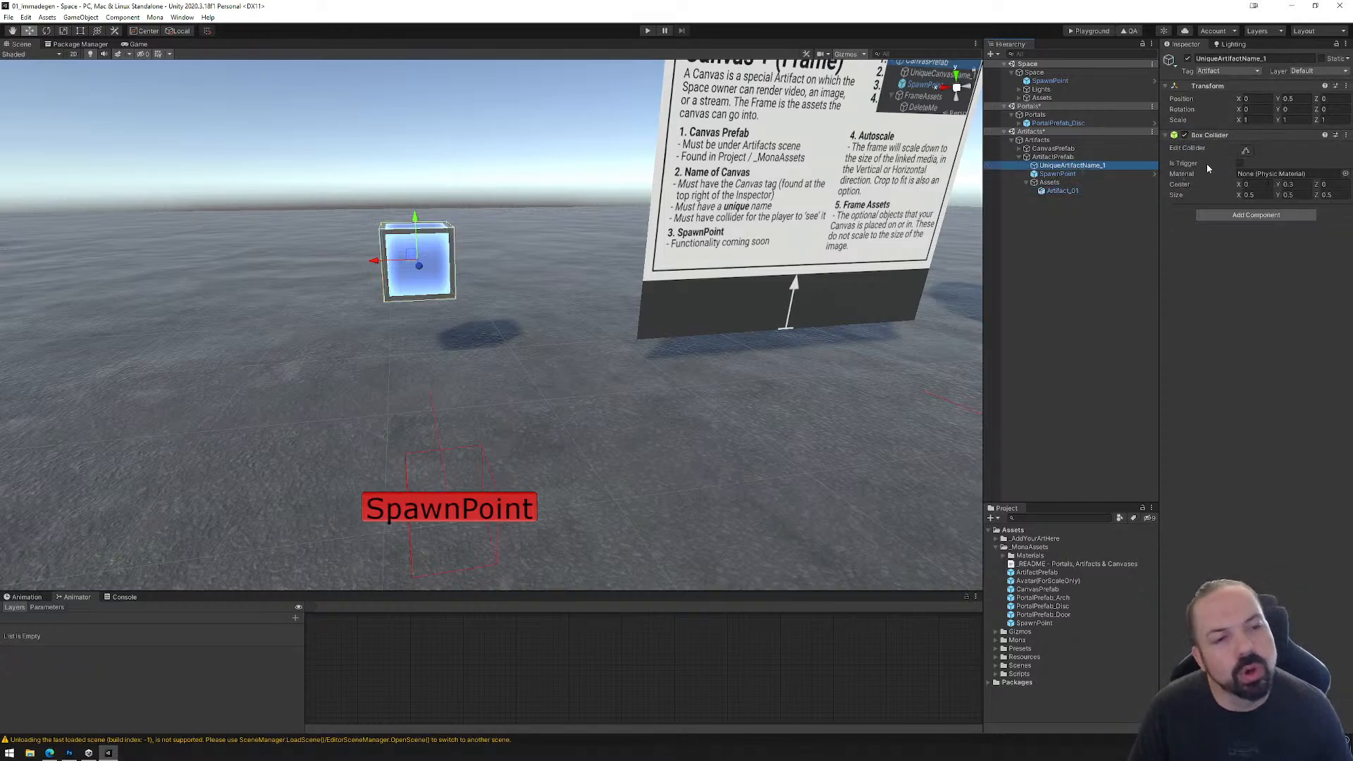
{"action": "left_click", "coordinate": [1061, 191]}
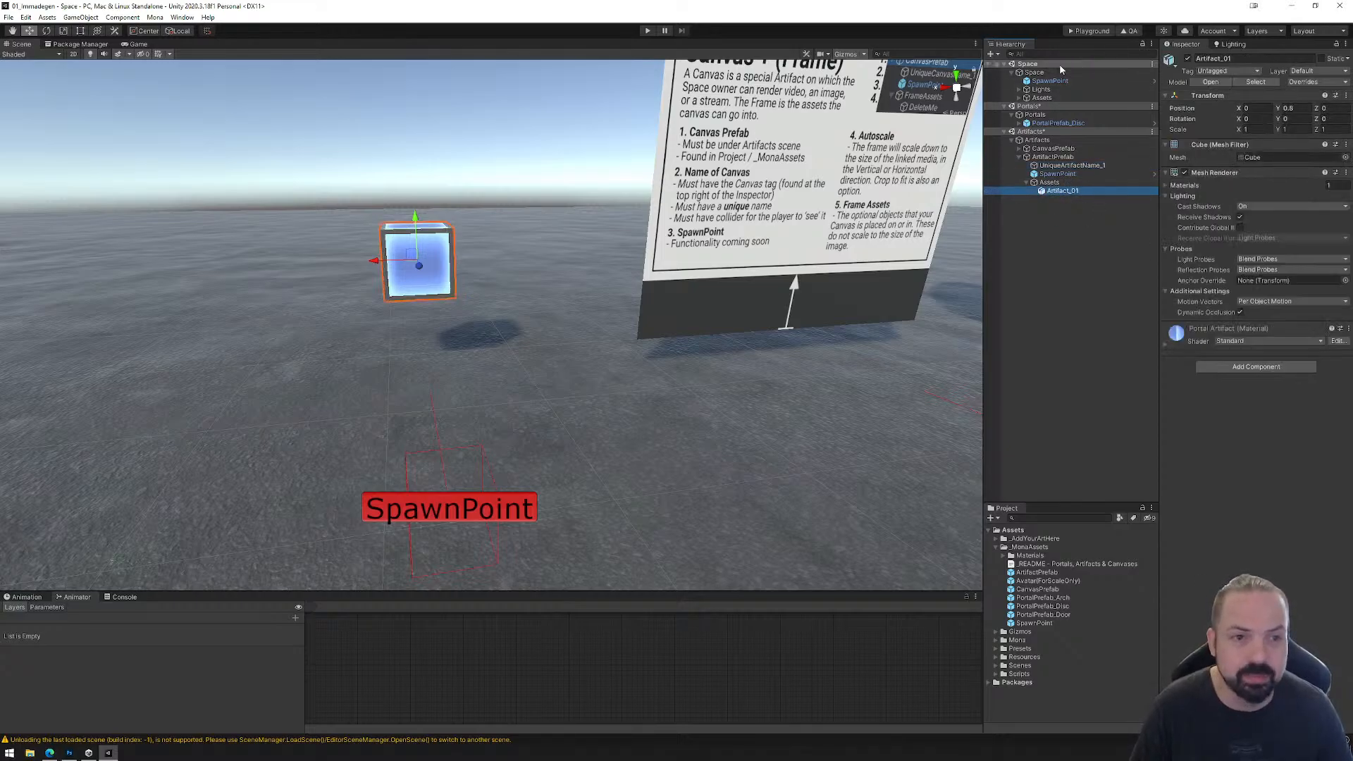
{"action": "left_click", "coordinate": [1065, 166]}
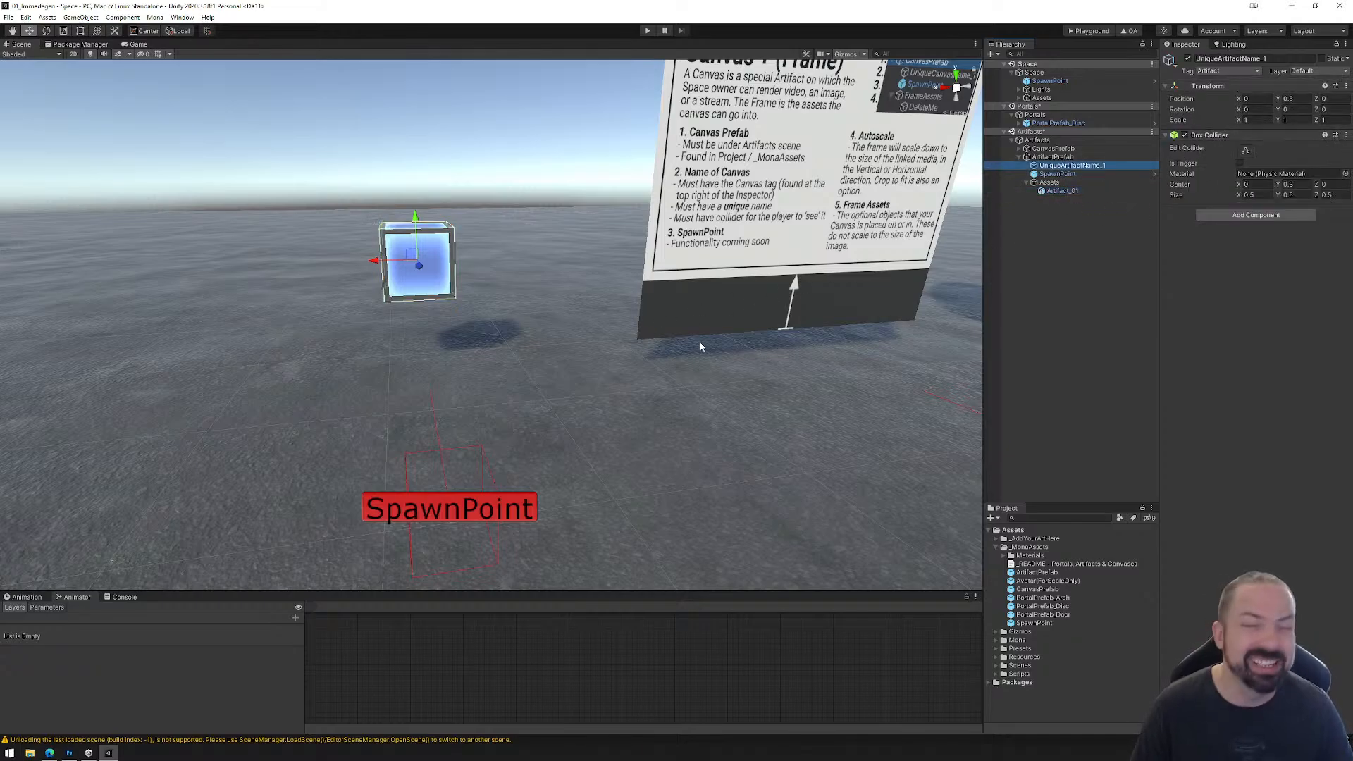
{"action": "left_click", "coordinate": [1063, 191]}
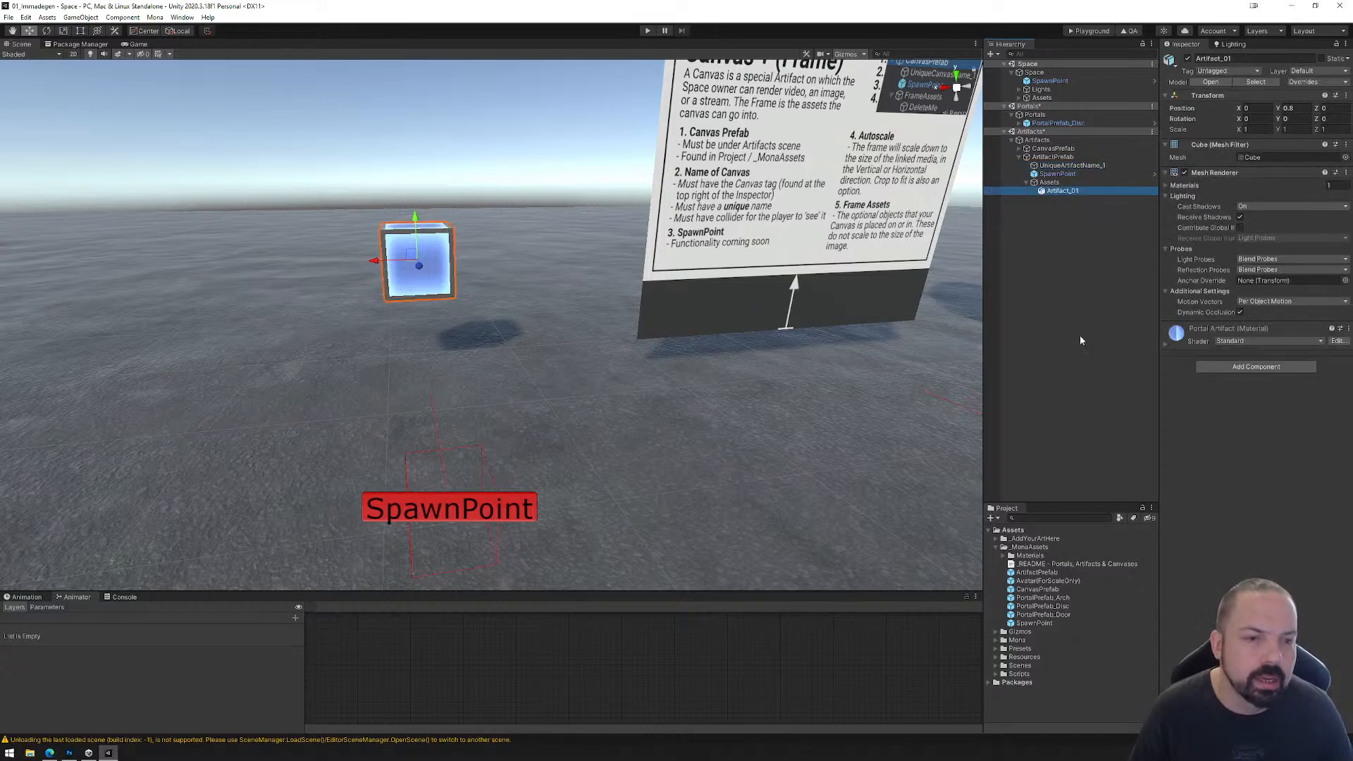
{"action": "left_click", "coordinate": [1026, 183]}
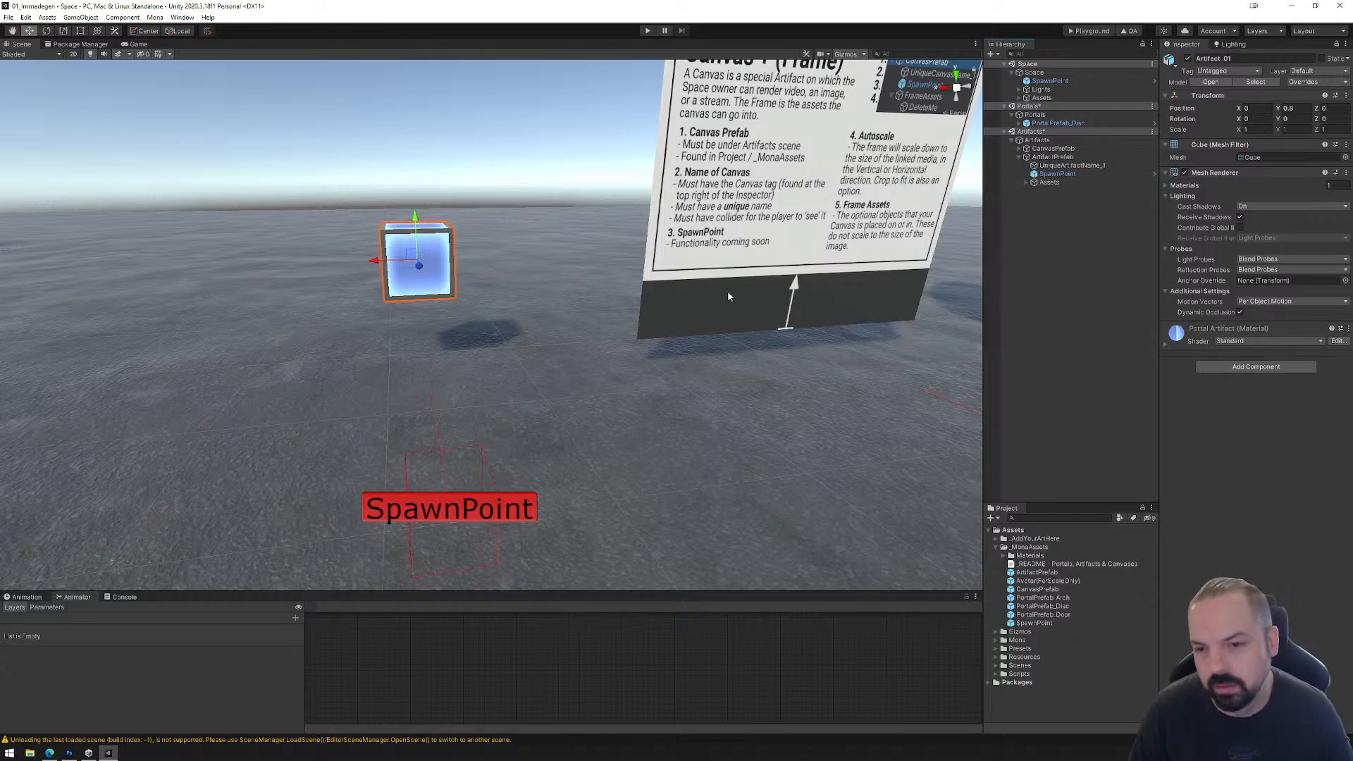
Step: Collapse ArtifactPrefab, check the space for errors with the Mona Quality Assurance tool and close its window
{"action": "scroll", "coordinate": [728, 298], "scroll_direction": "down", "scroll_amount": 6}
{"action": "middle_click_drag", "start_coordinate": [727, 319], "coordinate": [414, 381]}
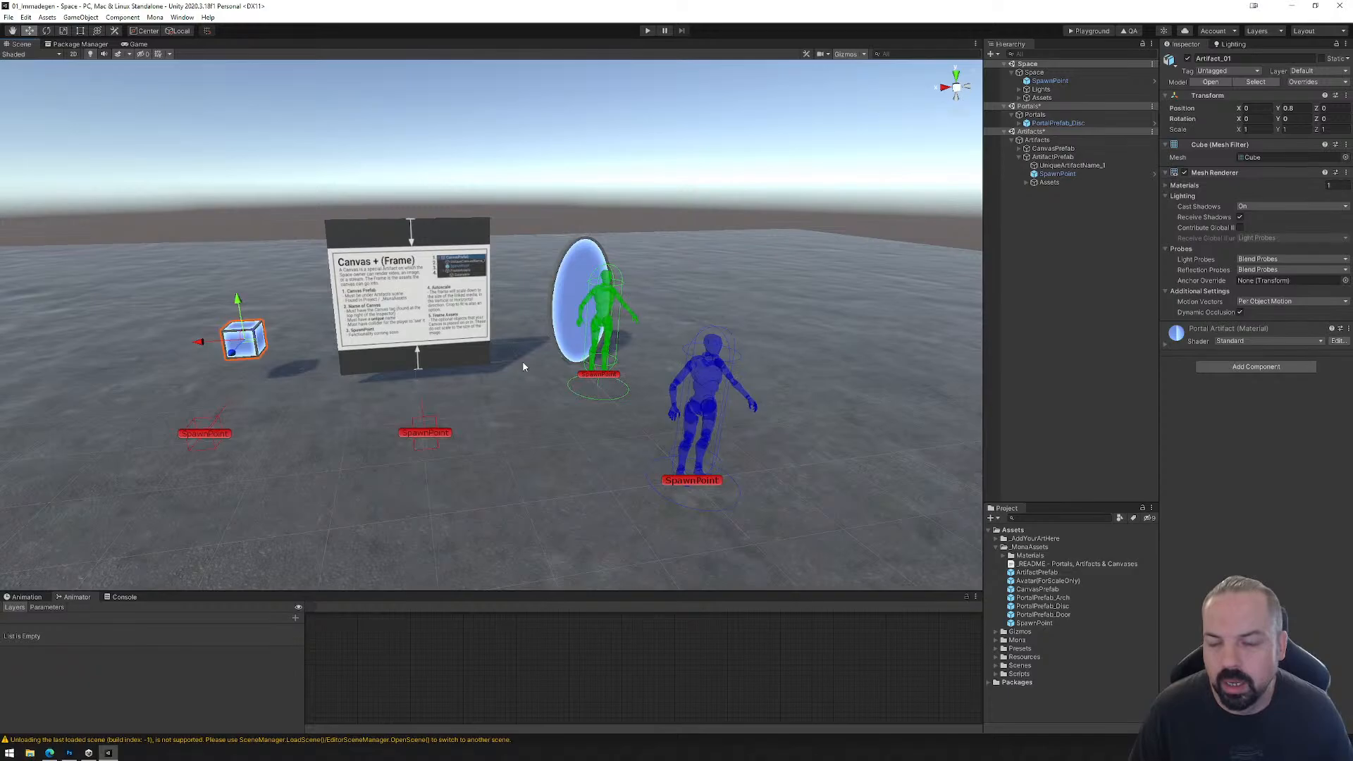
{"action": "left_click", "coordinate": [1019, 156]}
{"action": "left_click", "coordinate": [1131, 31]}
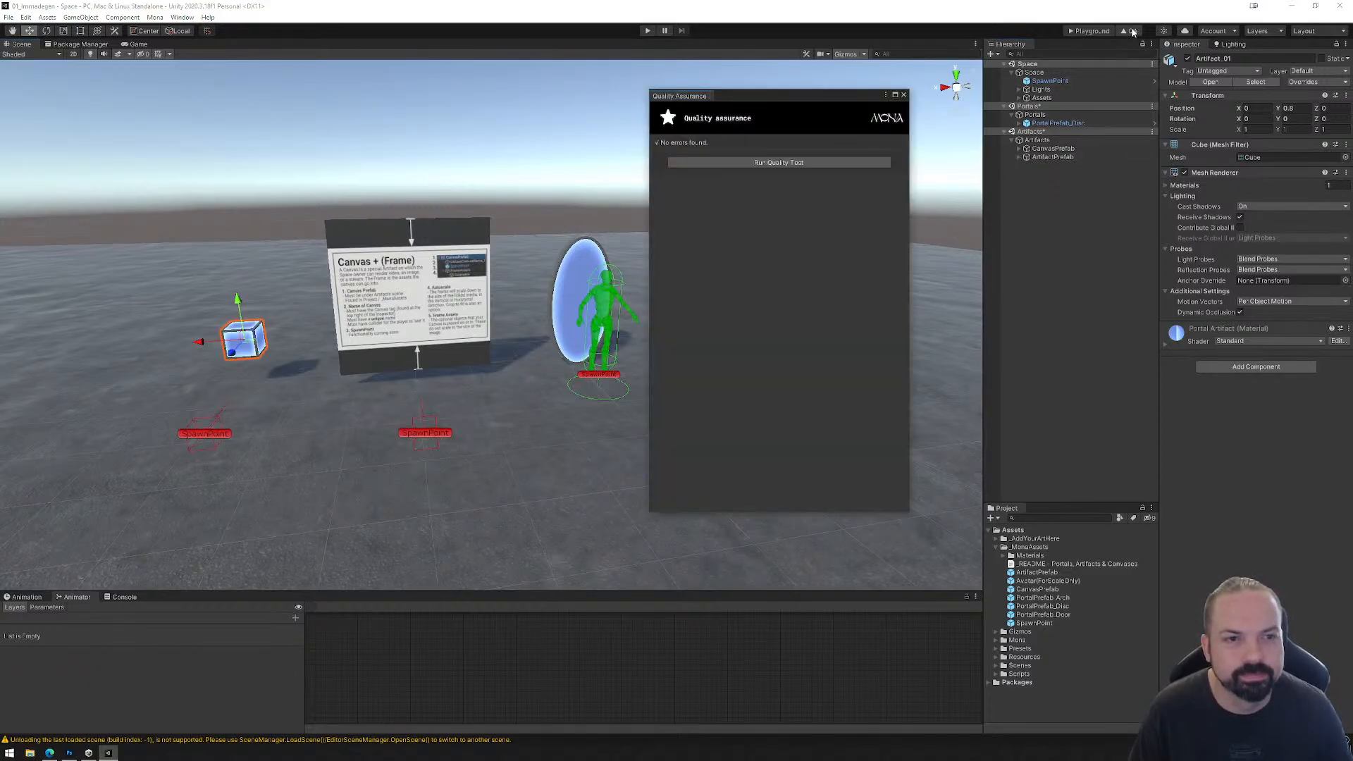
{"action": "left_click", "coordinate": [904, 96]}
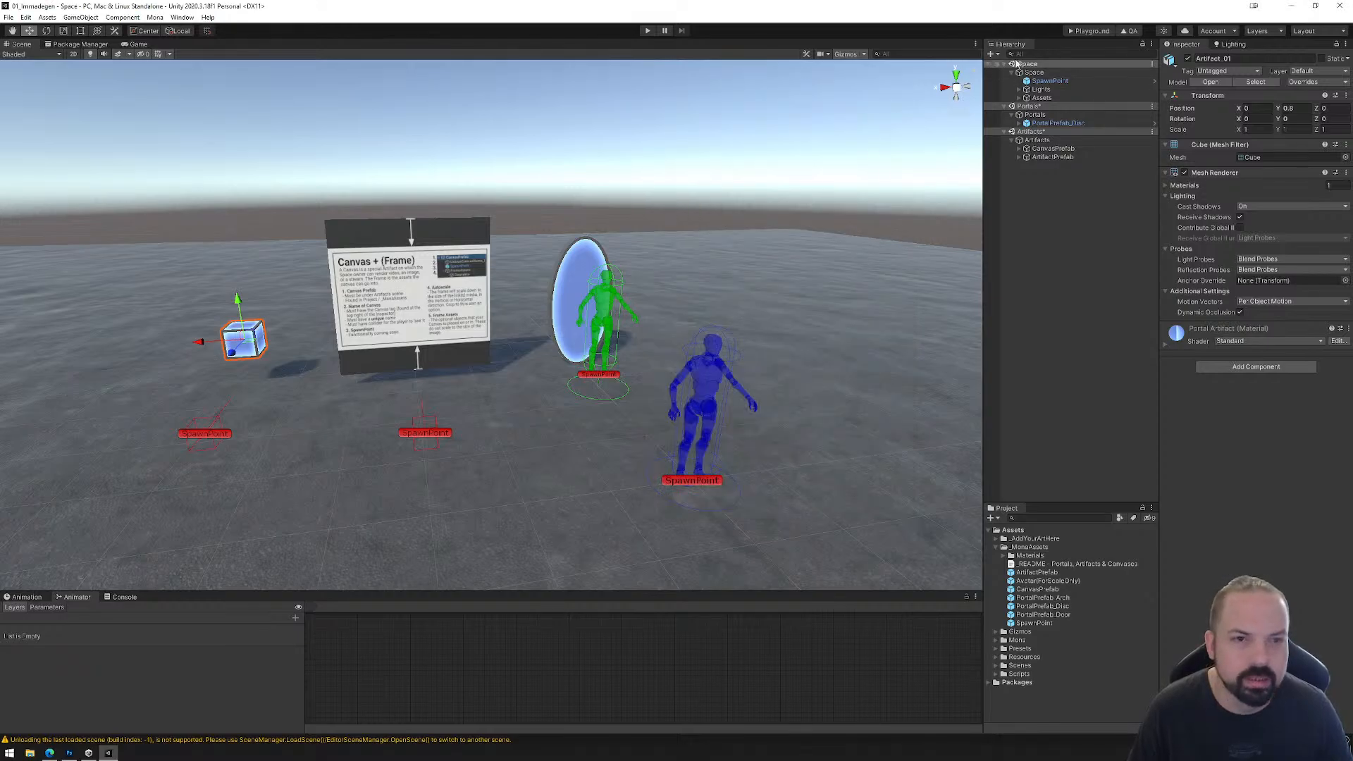
Step: Rotate the Space scene's SpawnPoint to -165 degrees on Y so it faces the objects, and save the scenes
{"action": "left_click", "coordinate": [1064, 82]}
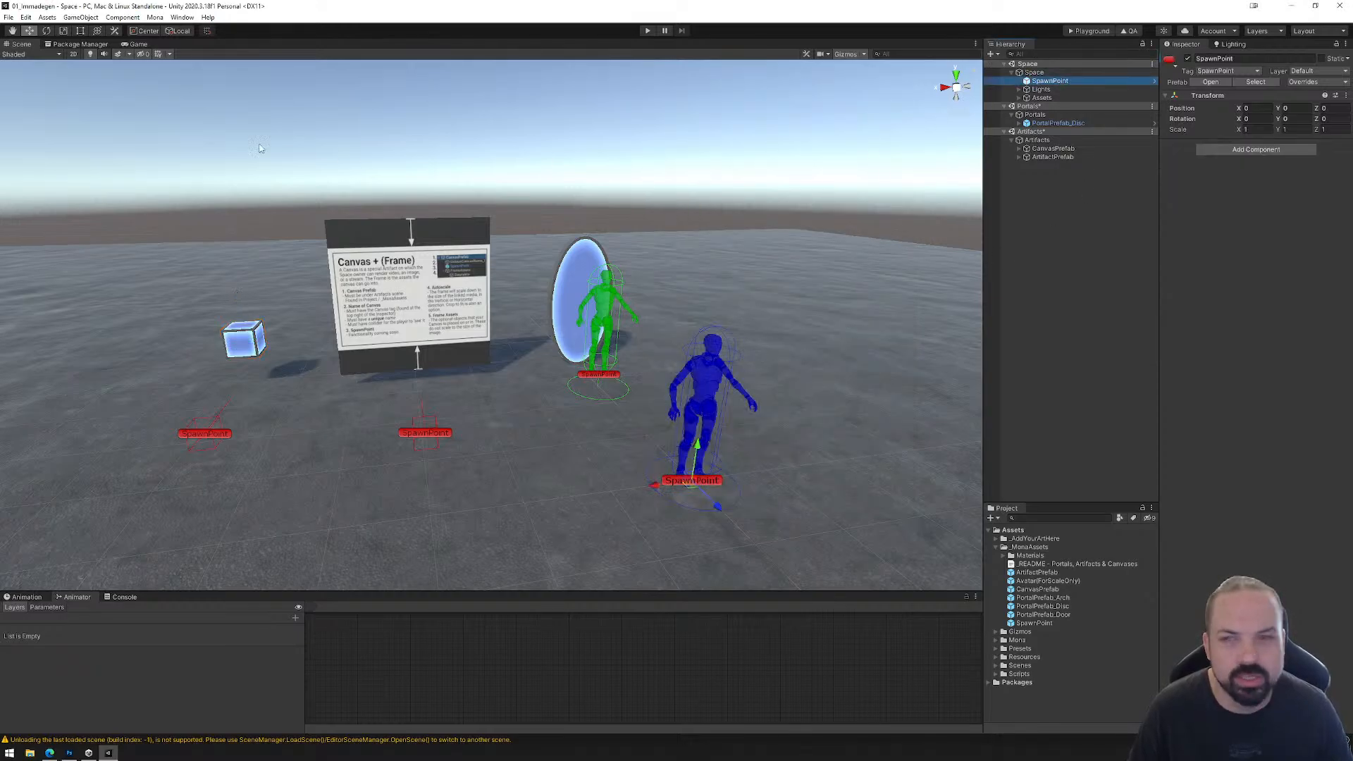
{"action": "left_click", "coordinate": [47, 31]}
{"action": "left_click_drag", "start_coordinate": [680, 508], "coordinate": [943, 506]}
{"action": "left_click", "coordinate": [9, 17]}
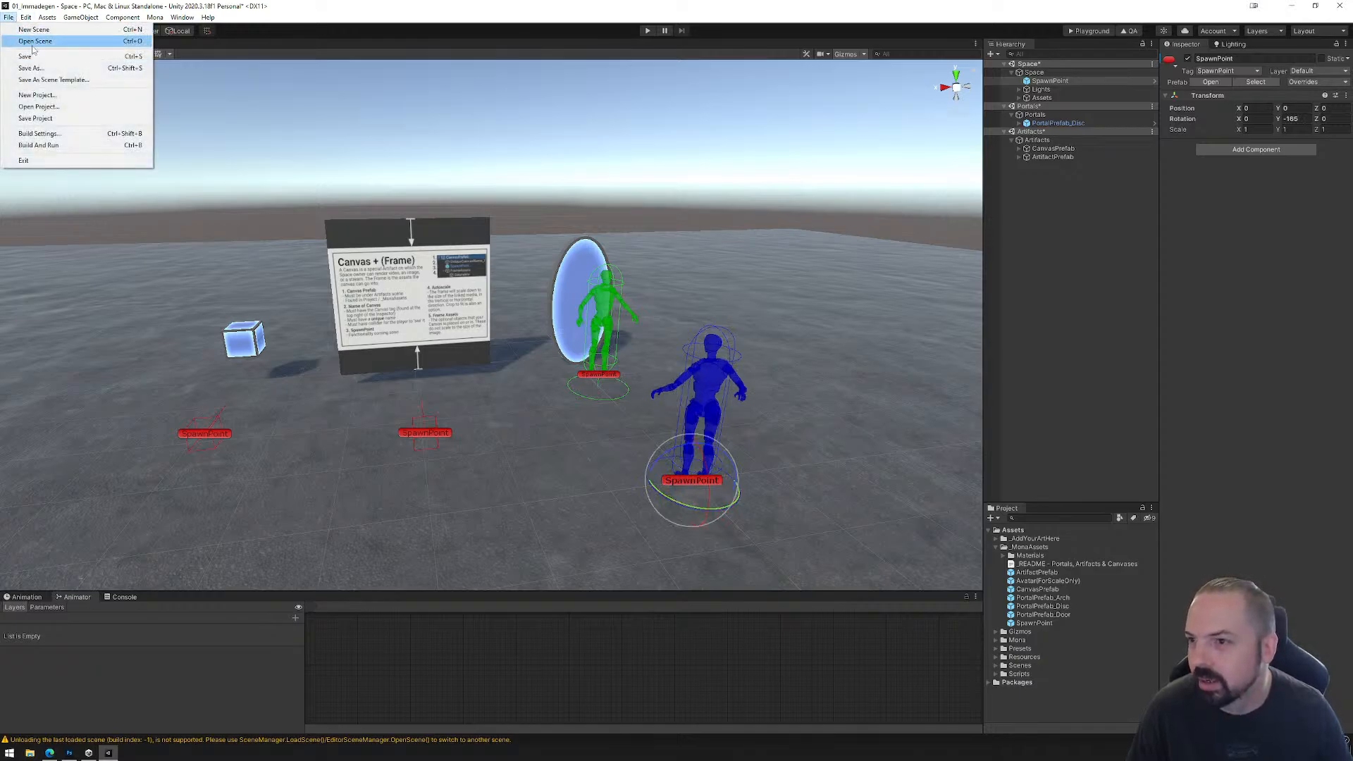
{"action": "left_click", "coordinate": [32, 61]}
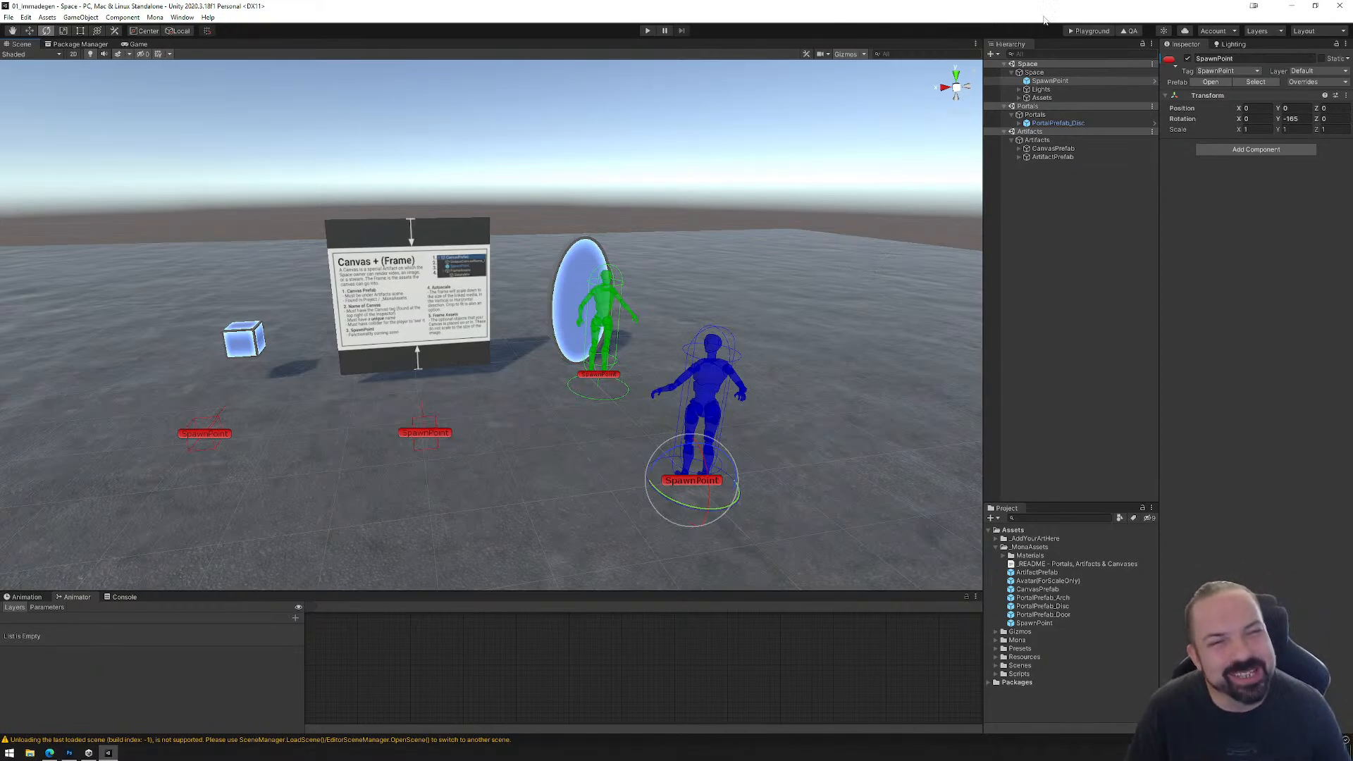
Step: Export the space for the Playground, upload the PlaygroundFiles folder to the Mona Playground page and enter the space
{"action": "left_click", "coordinate": [1085, 32]}
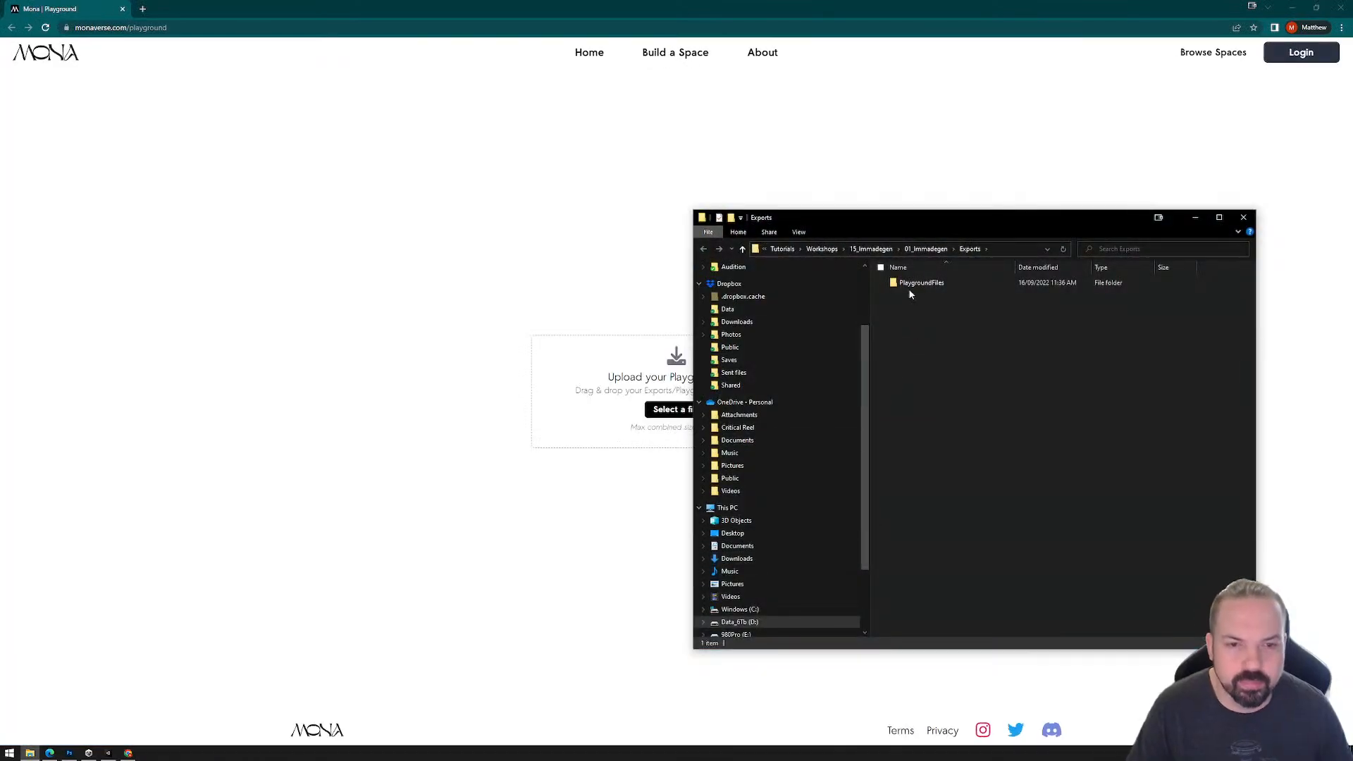
{"action": "left_click_drag", "start_coordinate": [909, 287], "coordinate": [577, 404]}
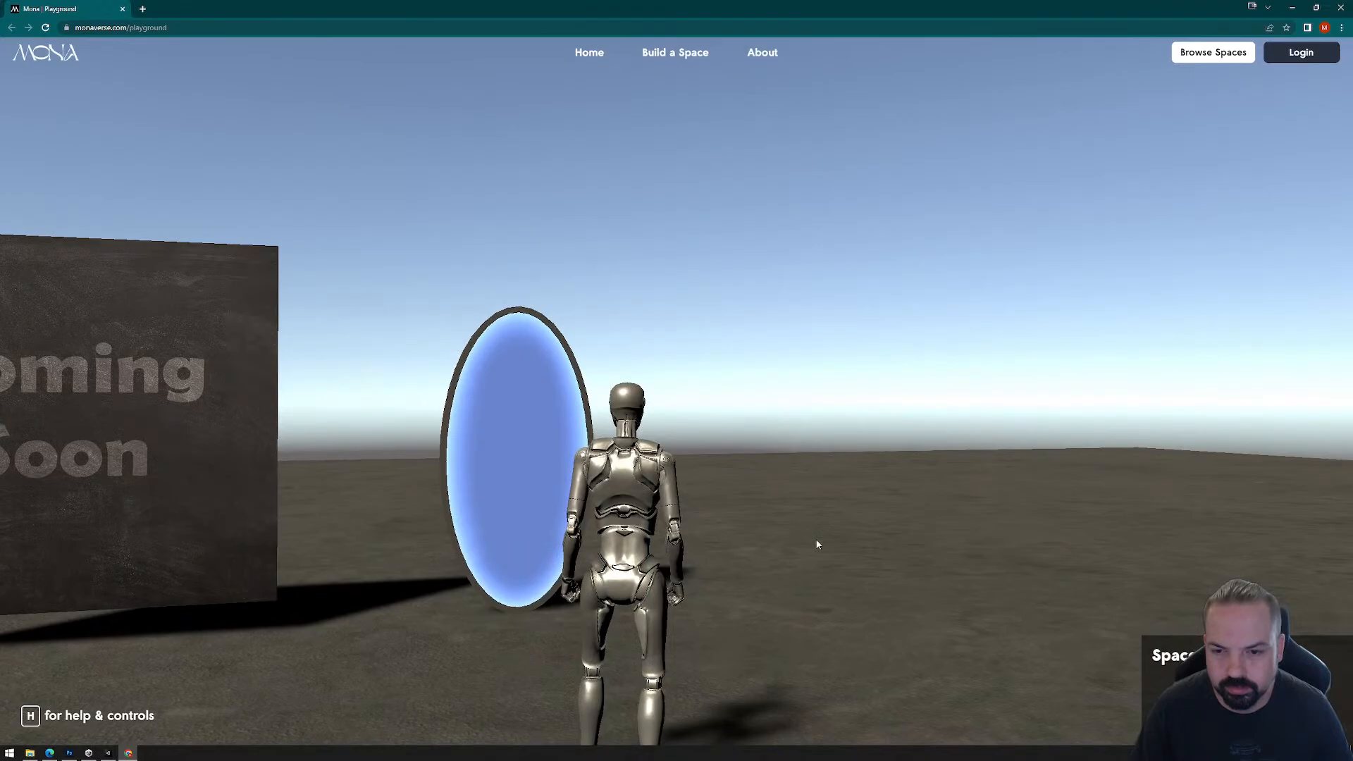
{"action": "left_click", "coordinate": [815, 539]}
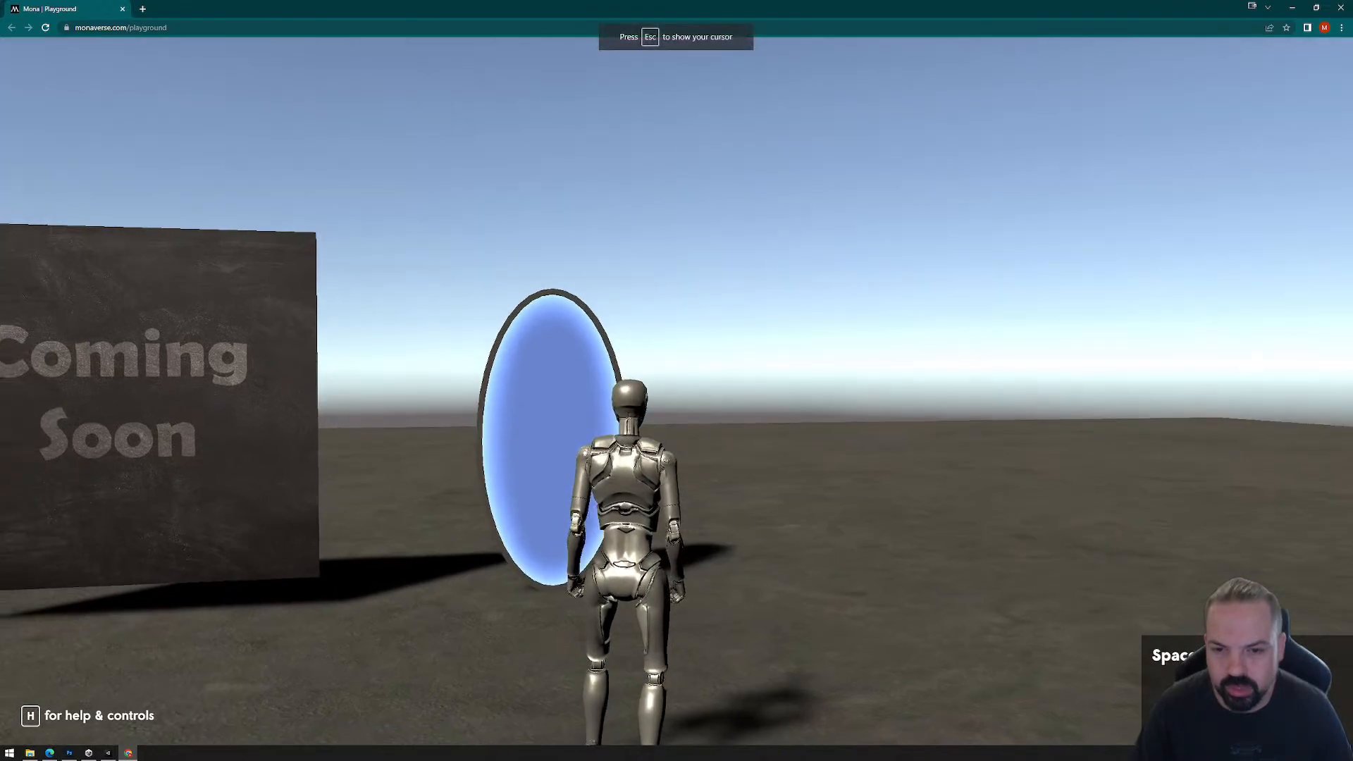
Step: Walk the avatar up to the portal and past the canvas and artifact to inspect them, and release the cursor
{"action": "key", "text": "w"}
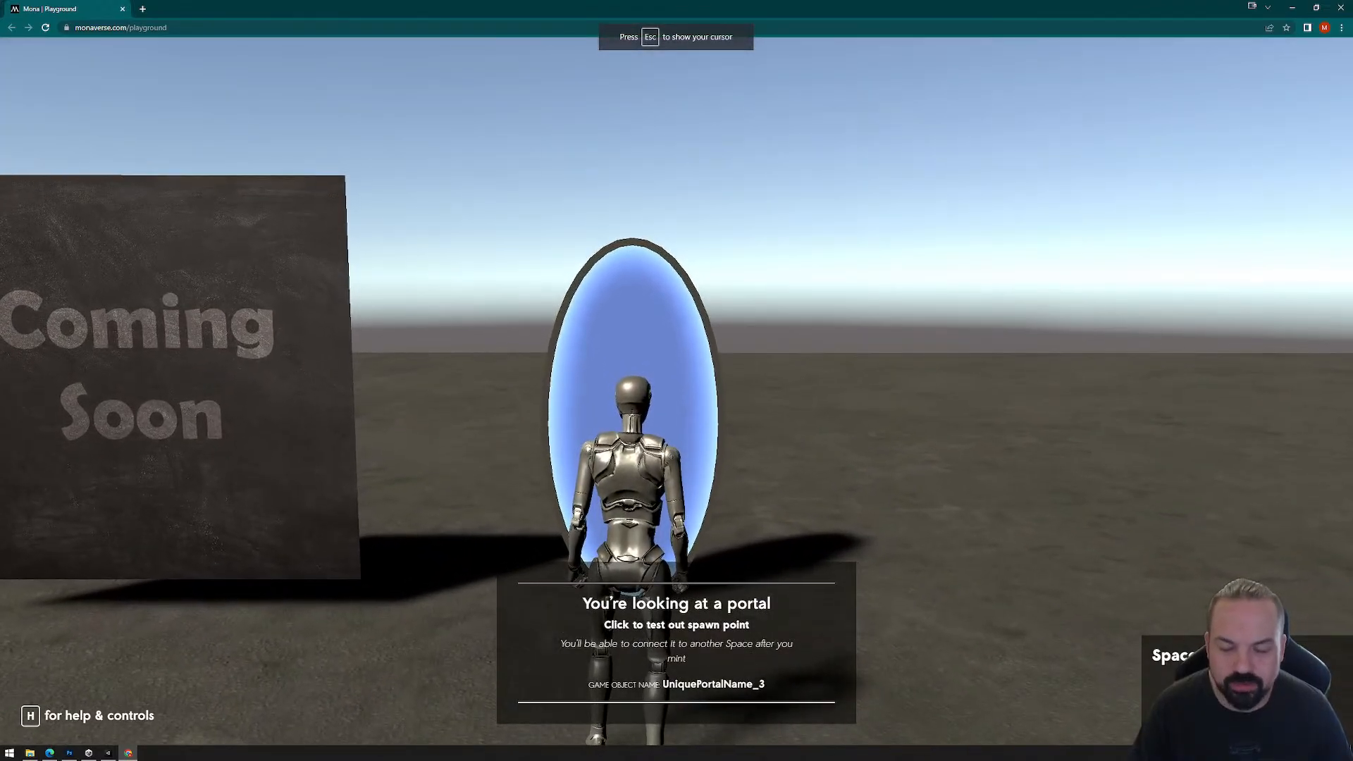
{"action": "key", "text": "w"}
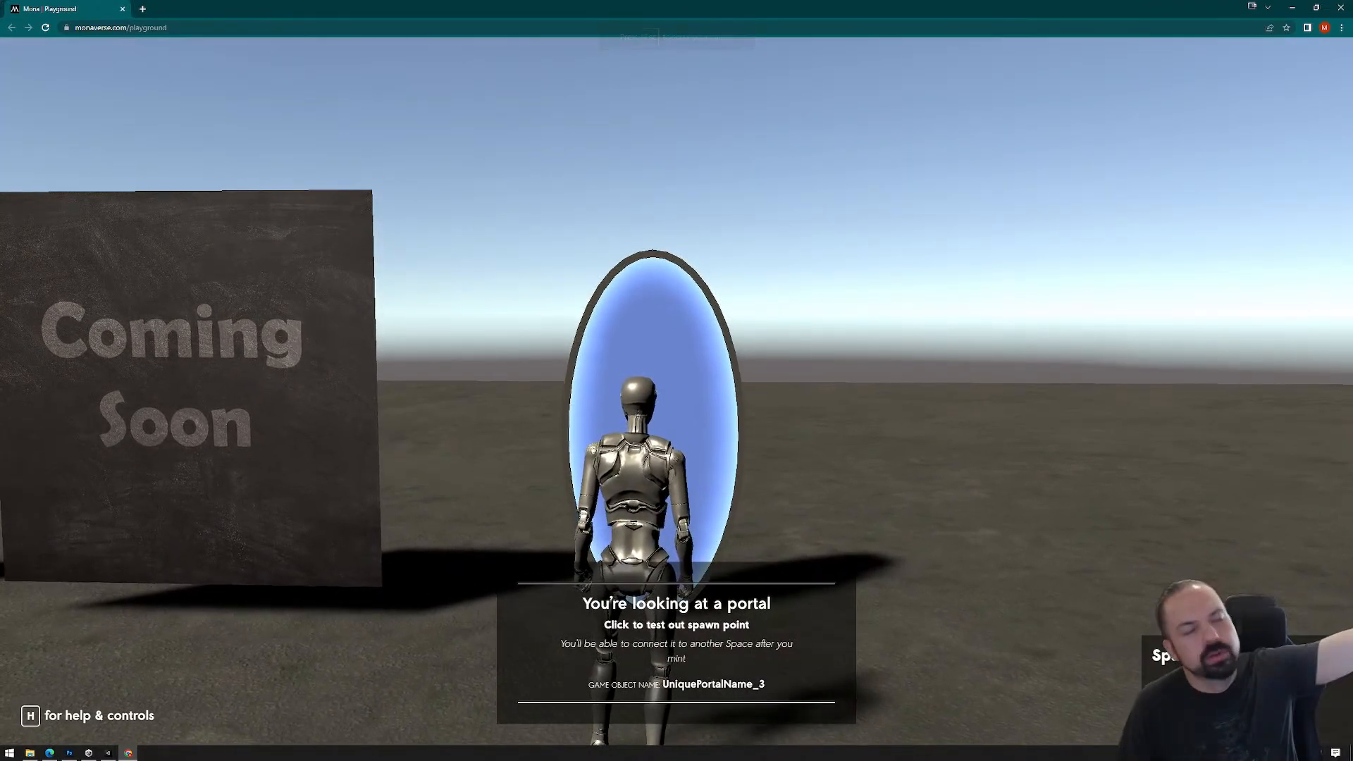
{"action": "key", "text": "a"}
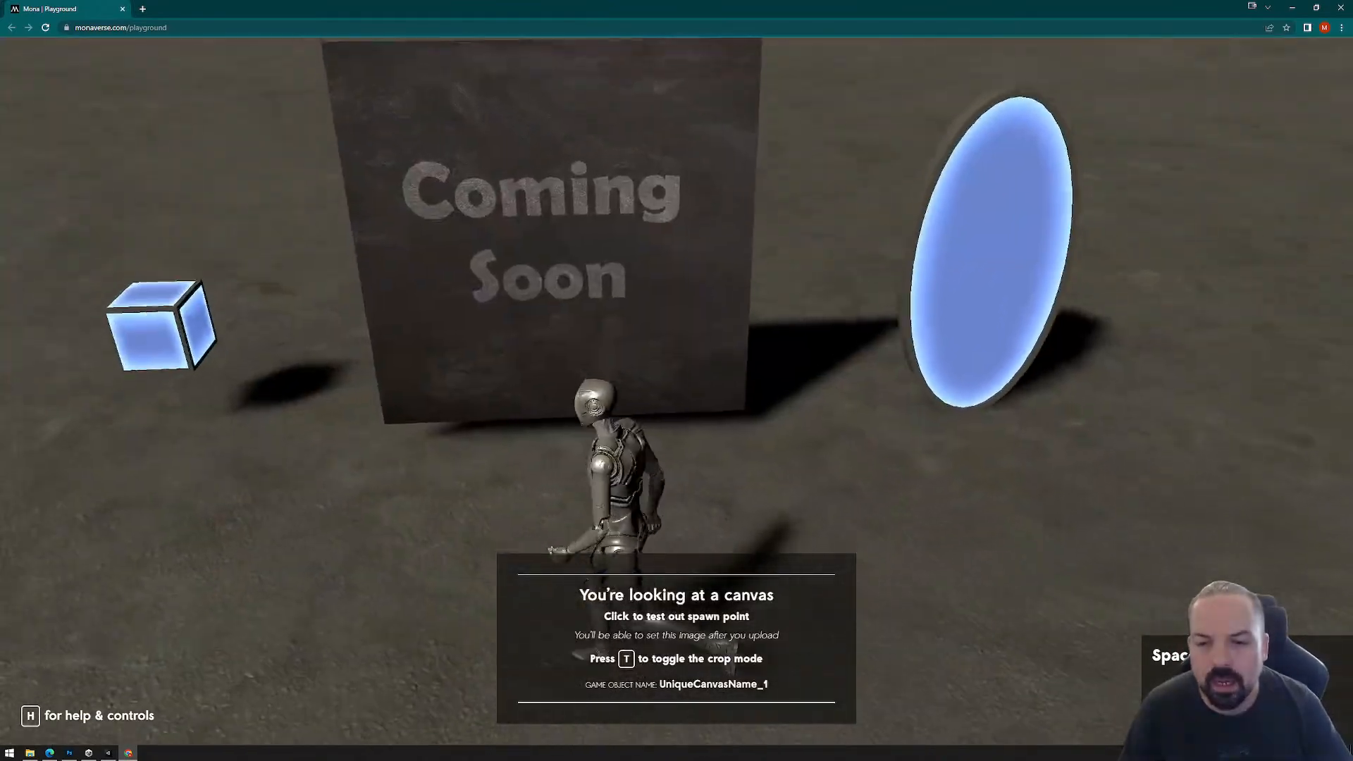
{"action": "key", "text": "a"}
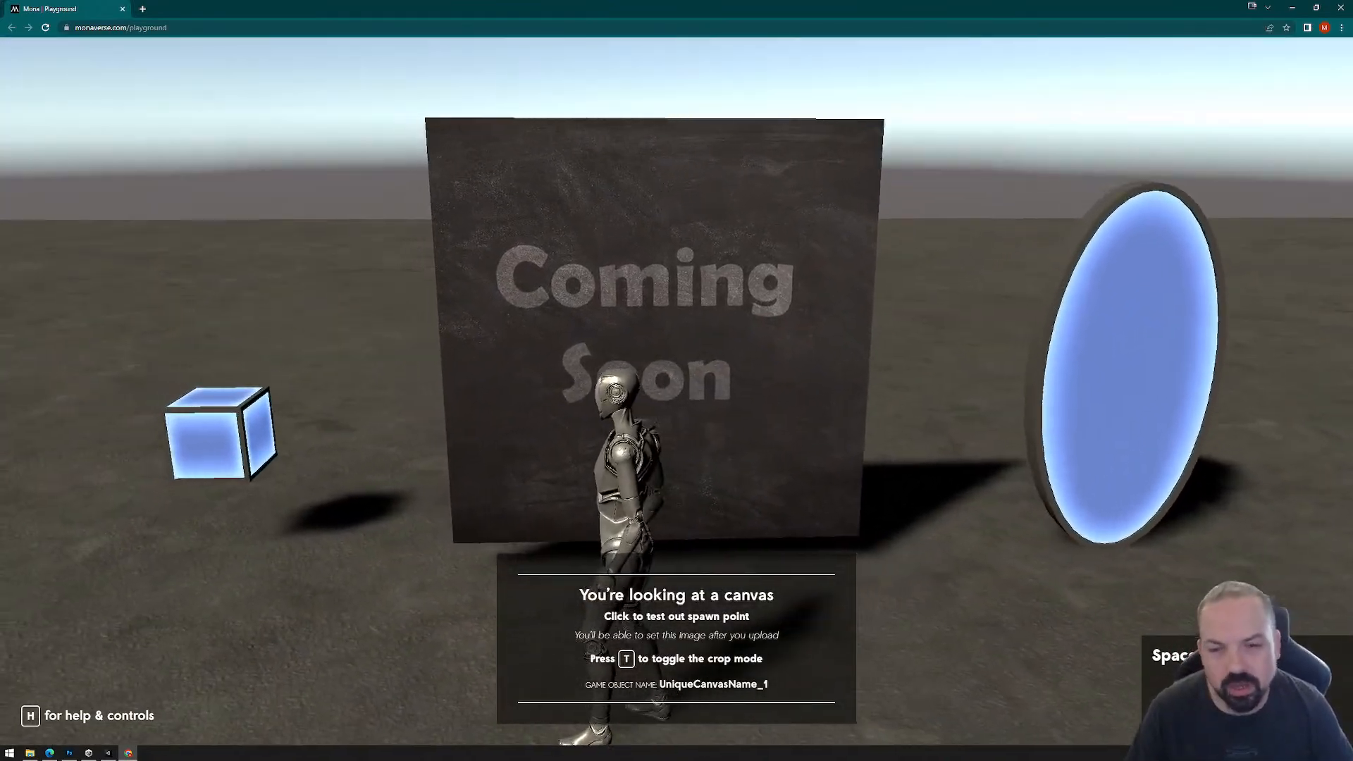
{"action": "key", "text": "a"}
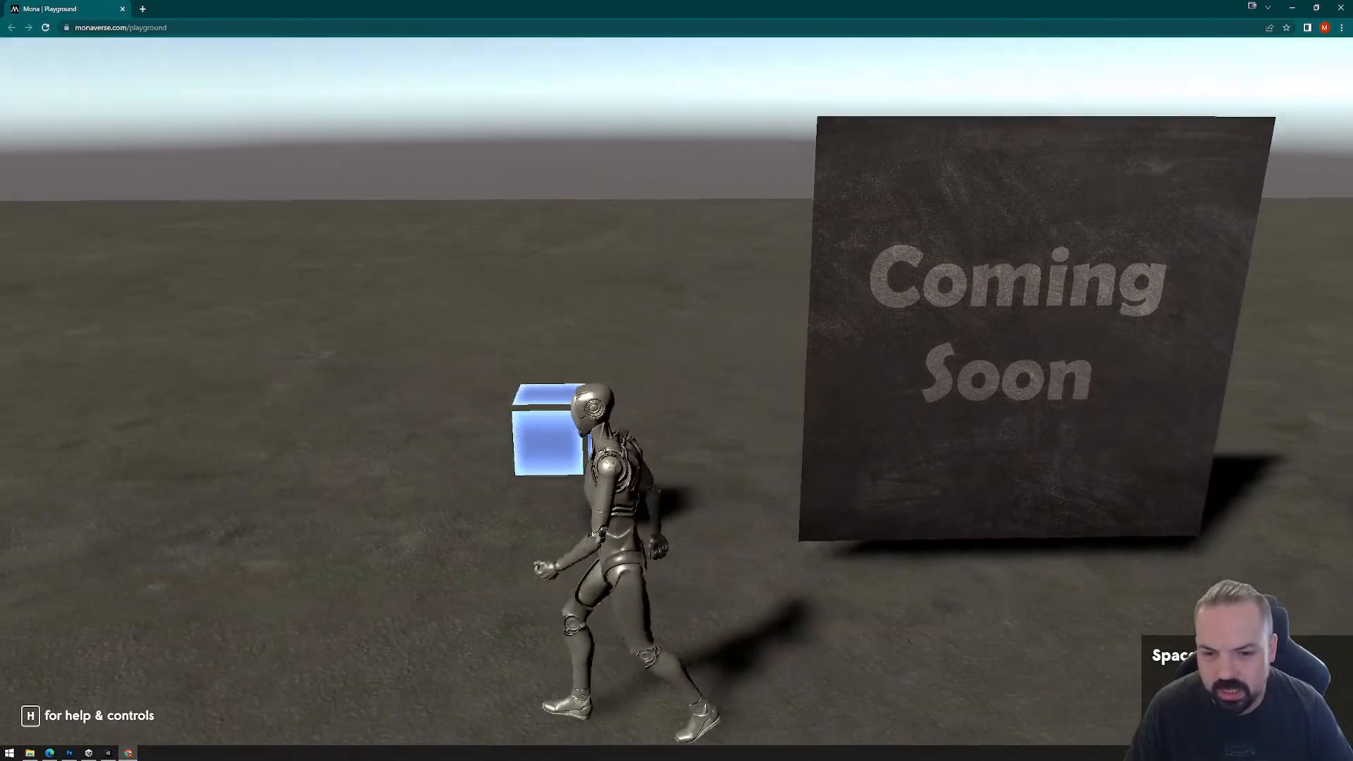
{"action": "key", "text": "d"}
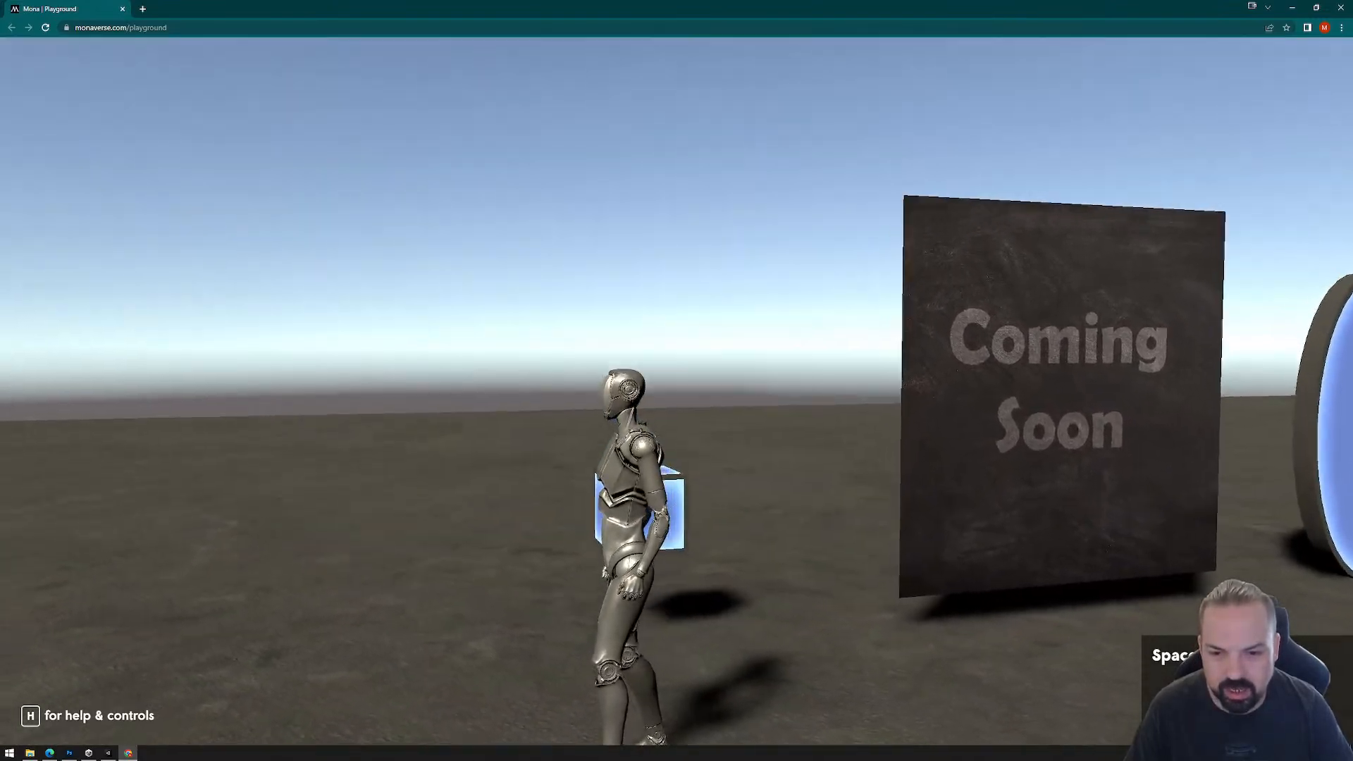
{"action": "key", "text": "a"}
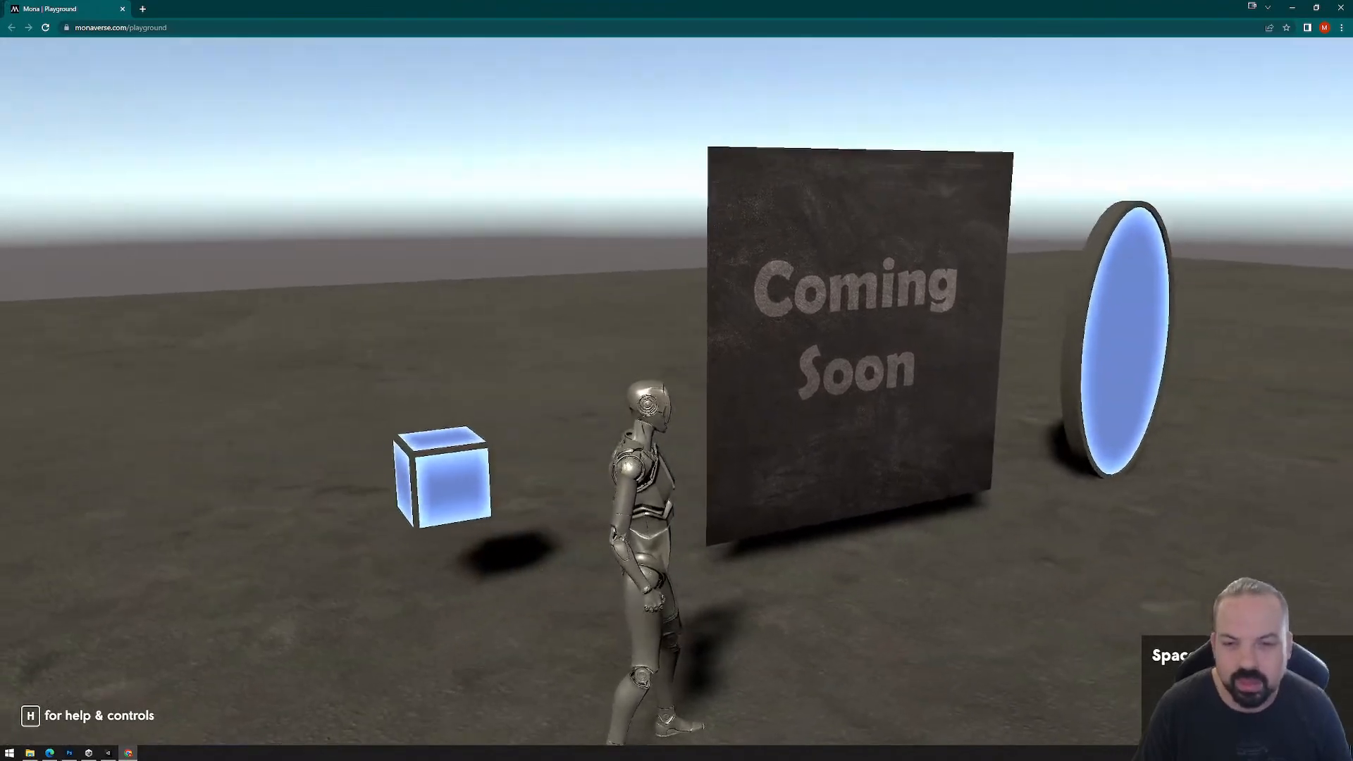
{"action": "key", "text": "Escape"}
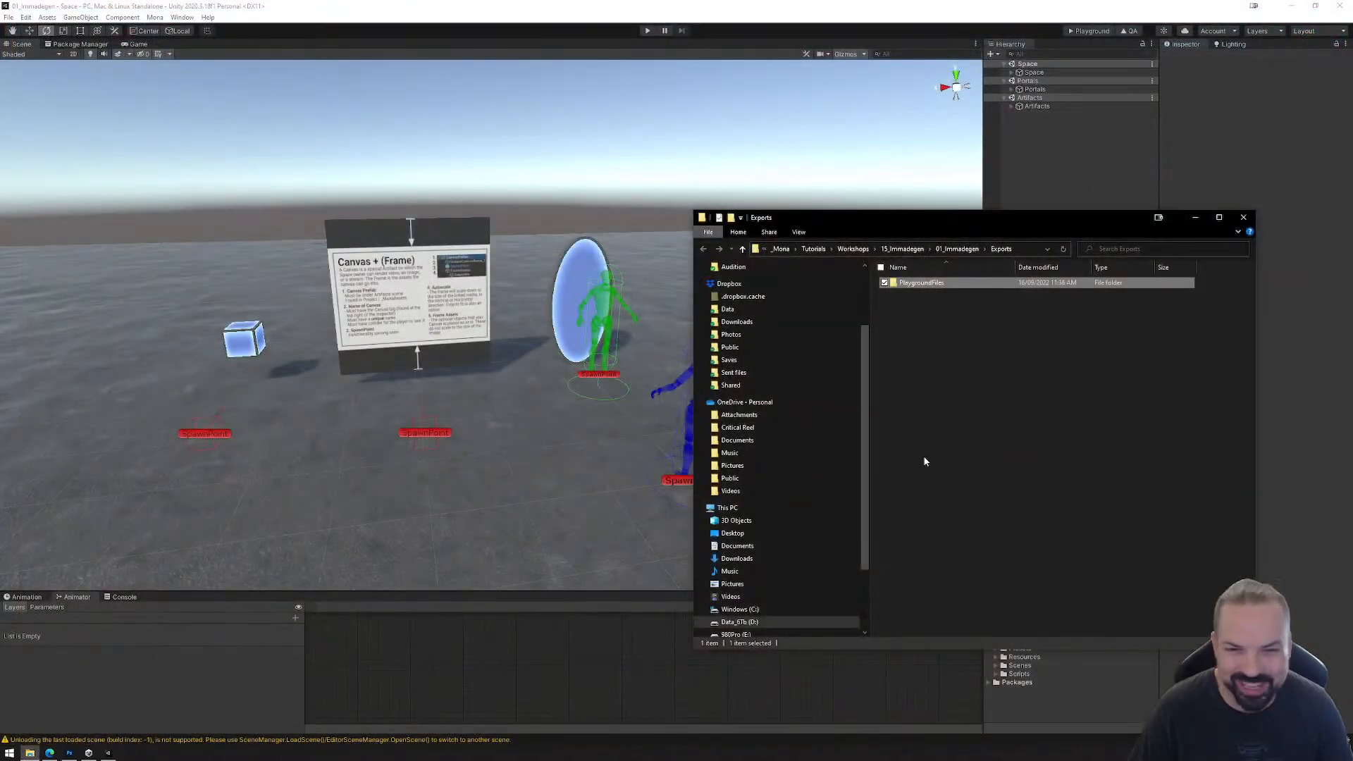
Step: Return to the project's Exports folder and permanently delete the PlaygroundFiles folder
{"action": "left_click", "coordinate": [916, 283]}
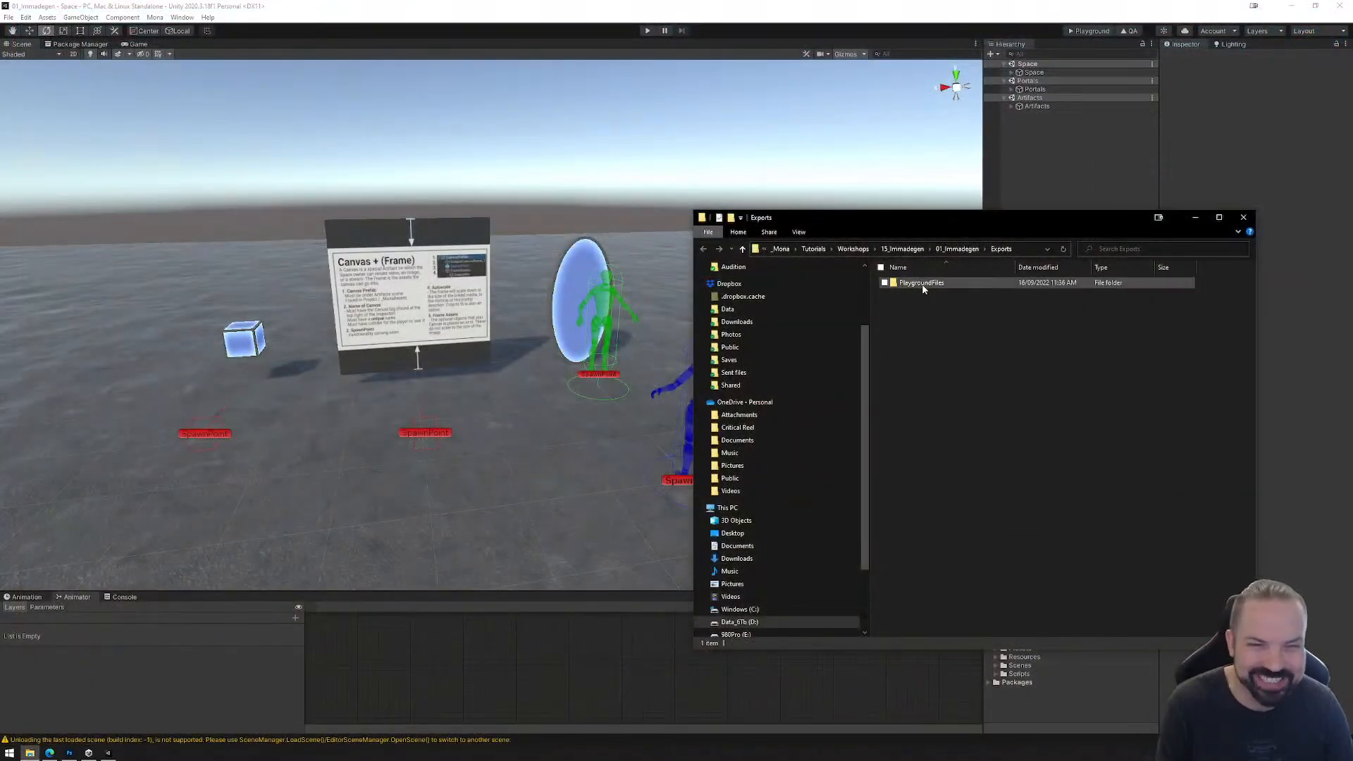
{"action": "key", "text": "shift+Delete"}
{"action": "key", "text": "Return"}
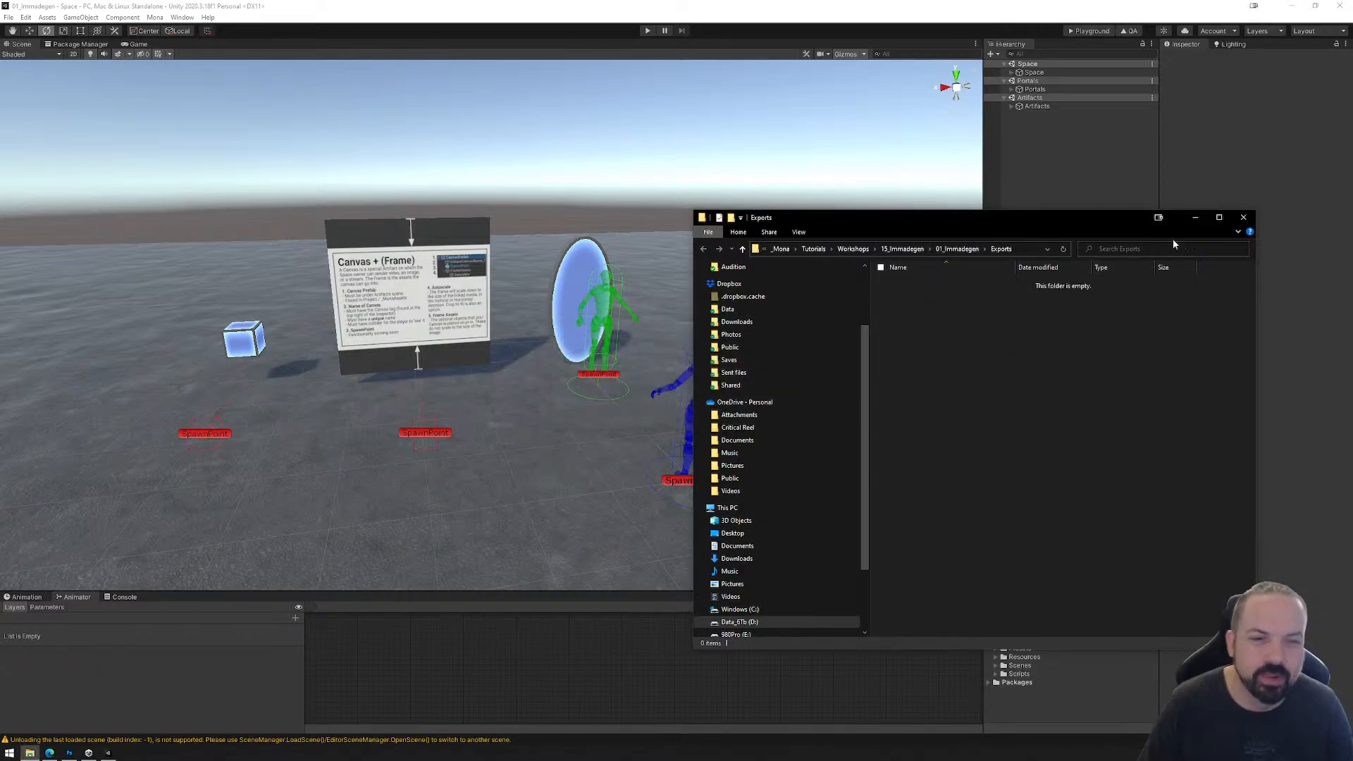
Step: Close the Exports folder window and move the disc portal, canvas and artifact prefabs together along Z, far from the Space scene's SpawnPoint
{"action": "left_click", "coordinate": [1243, 217]}
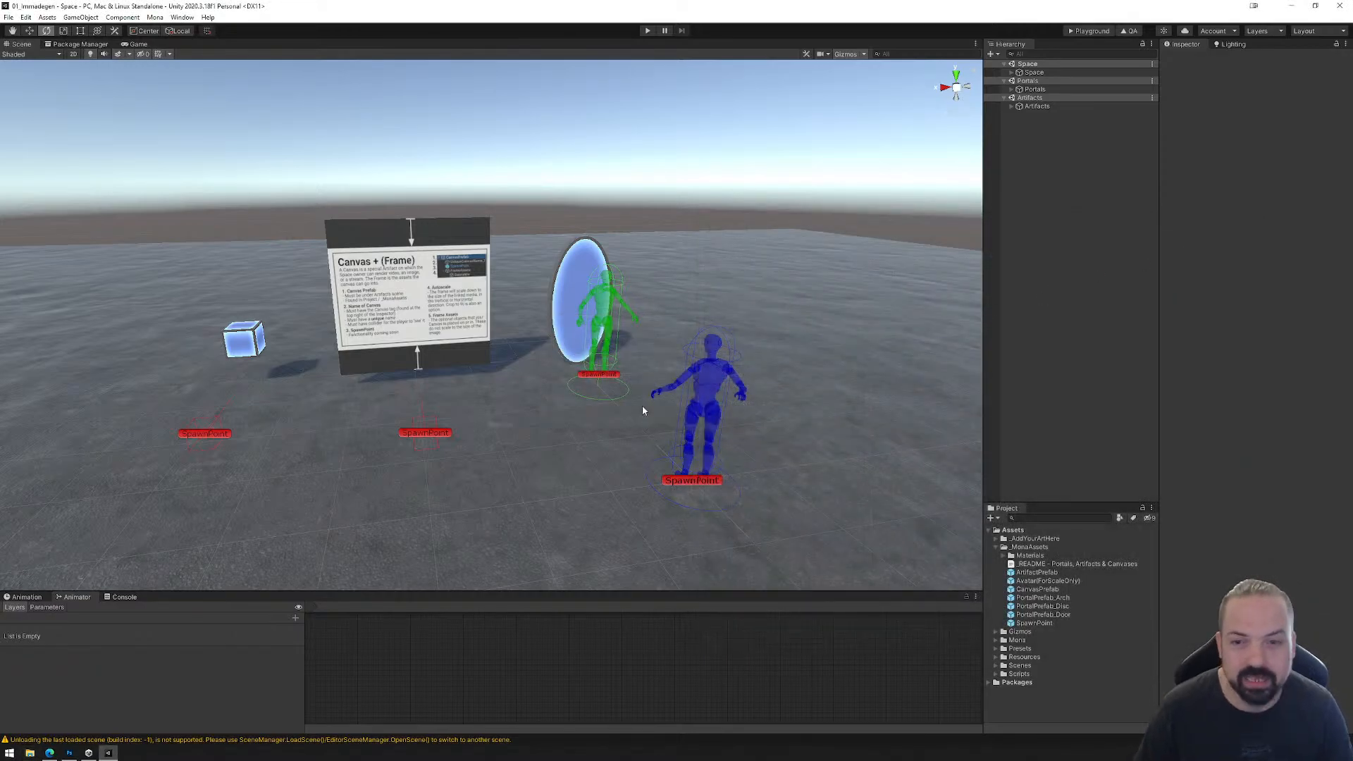
{"action": "left_click", "coordinate": [1012, 89]}
{"action": "scroll", "coordinate": [474, 361], "scroll_direction": "down", "scroll_amount": 3}
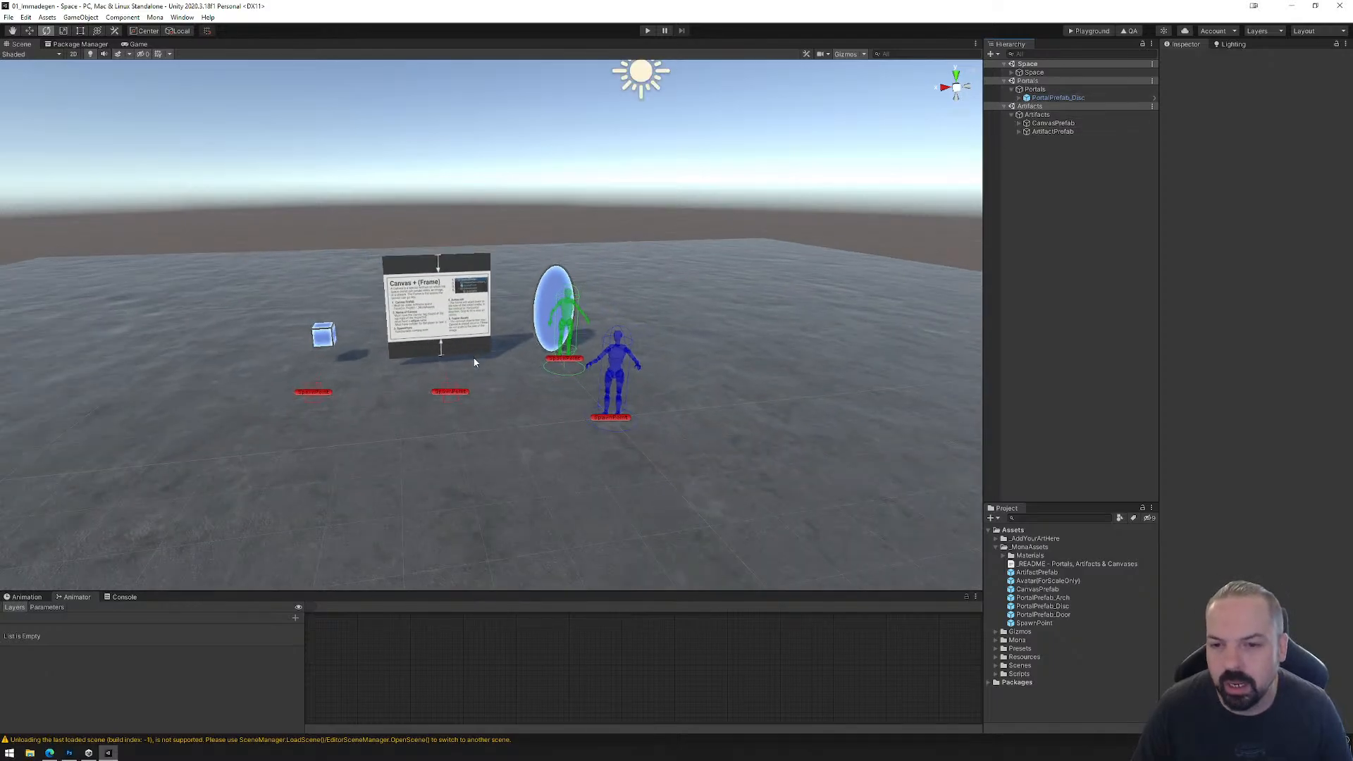
{"action": "left_click", "coordinate": [1012, 73]}
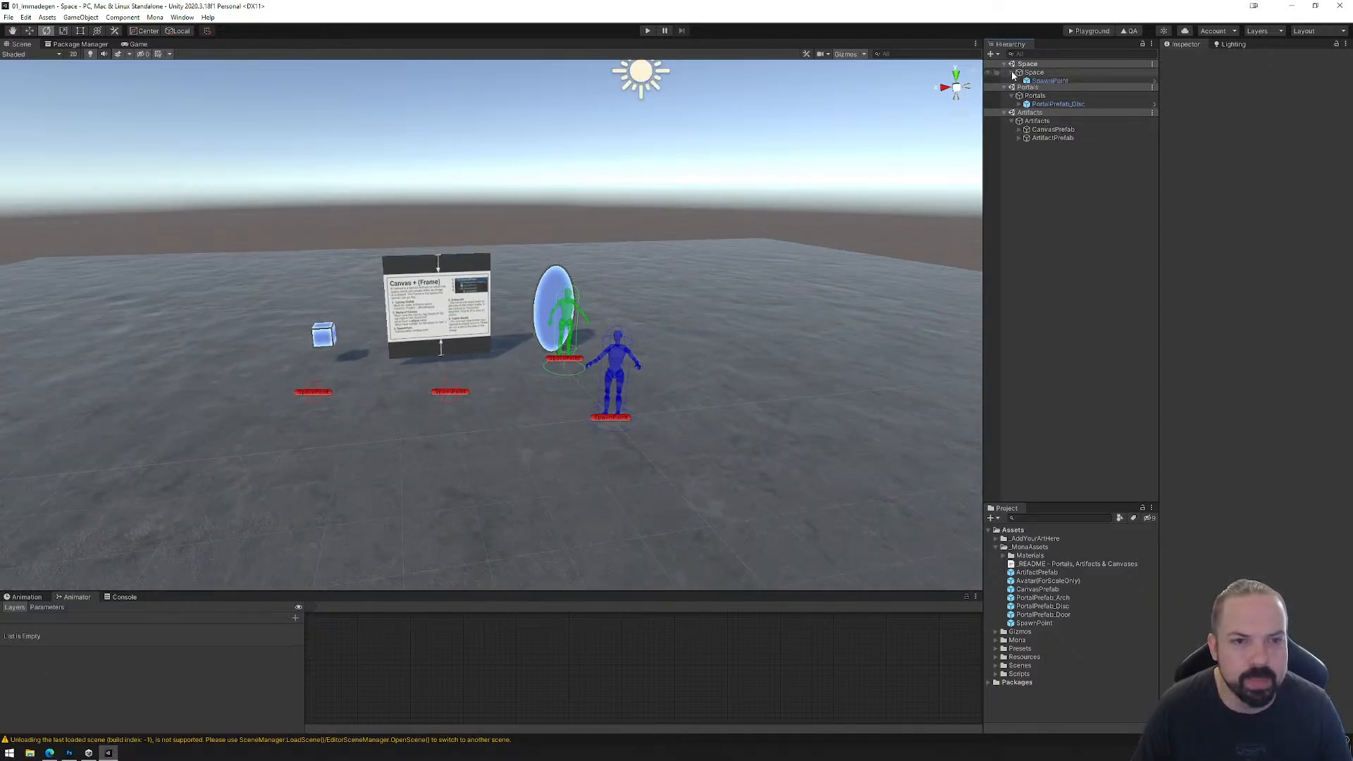
{"action": "left_click", "coordinate": [1046, 124]}
{"action": "left_click", "coordinate": [1050, 149], "text": "ctrl"}
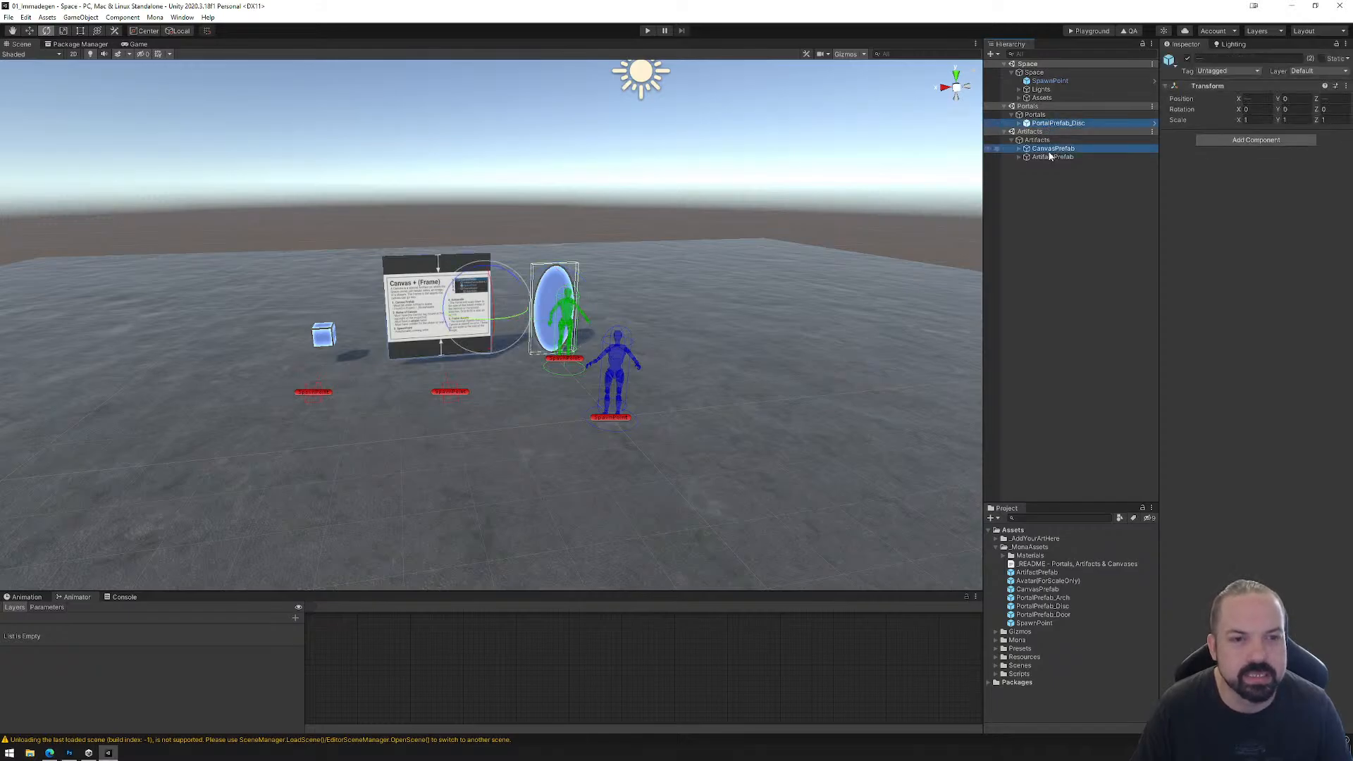
{"action": "left_click", "coordinate": [1051, 157], "text": "ctrl"}
{"action": "right_click_drag", "start_coordinate": [453, 401], "coordinate": [537, 410]}
{"action": "middle_click_drag", "start_coordinate": [537, 409], "coordinate": [861, 440]}
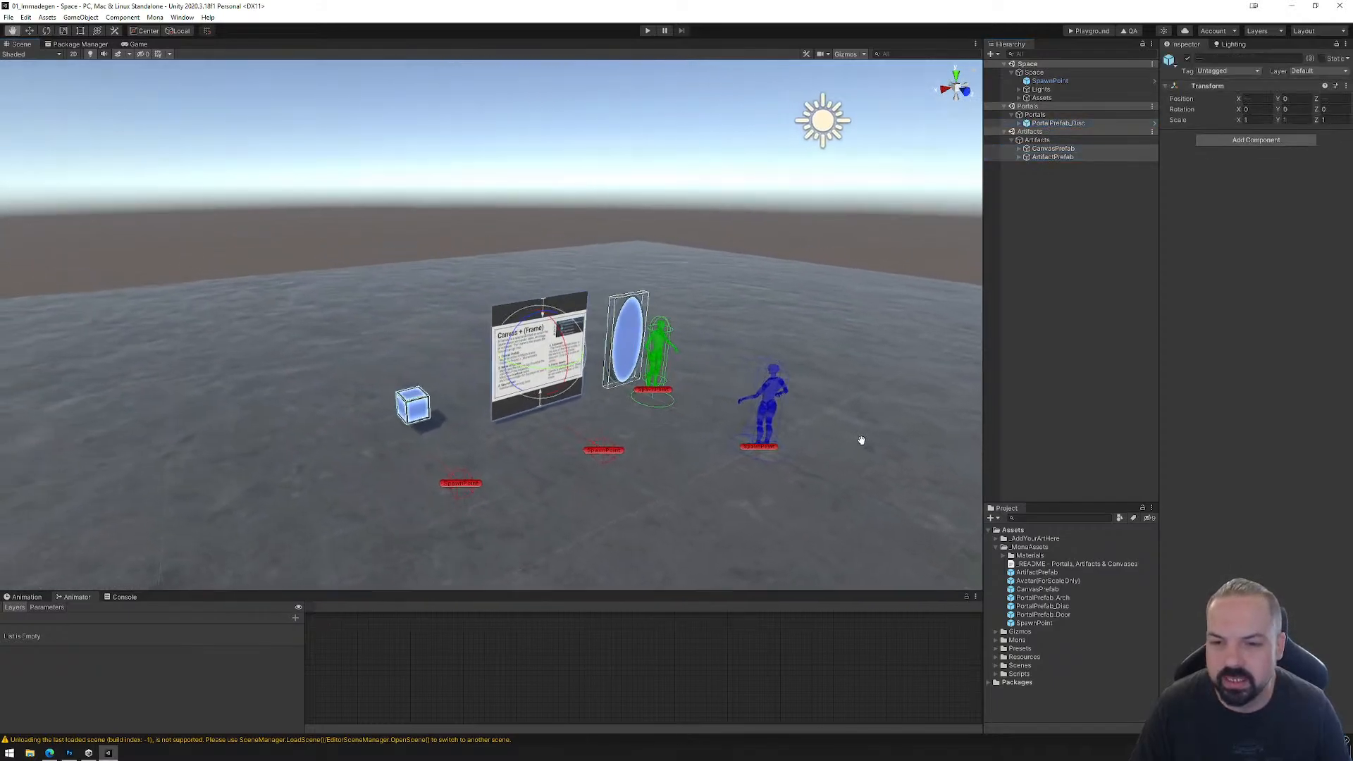
{"action": "left_click", "coordinate": [30, 31]}
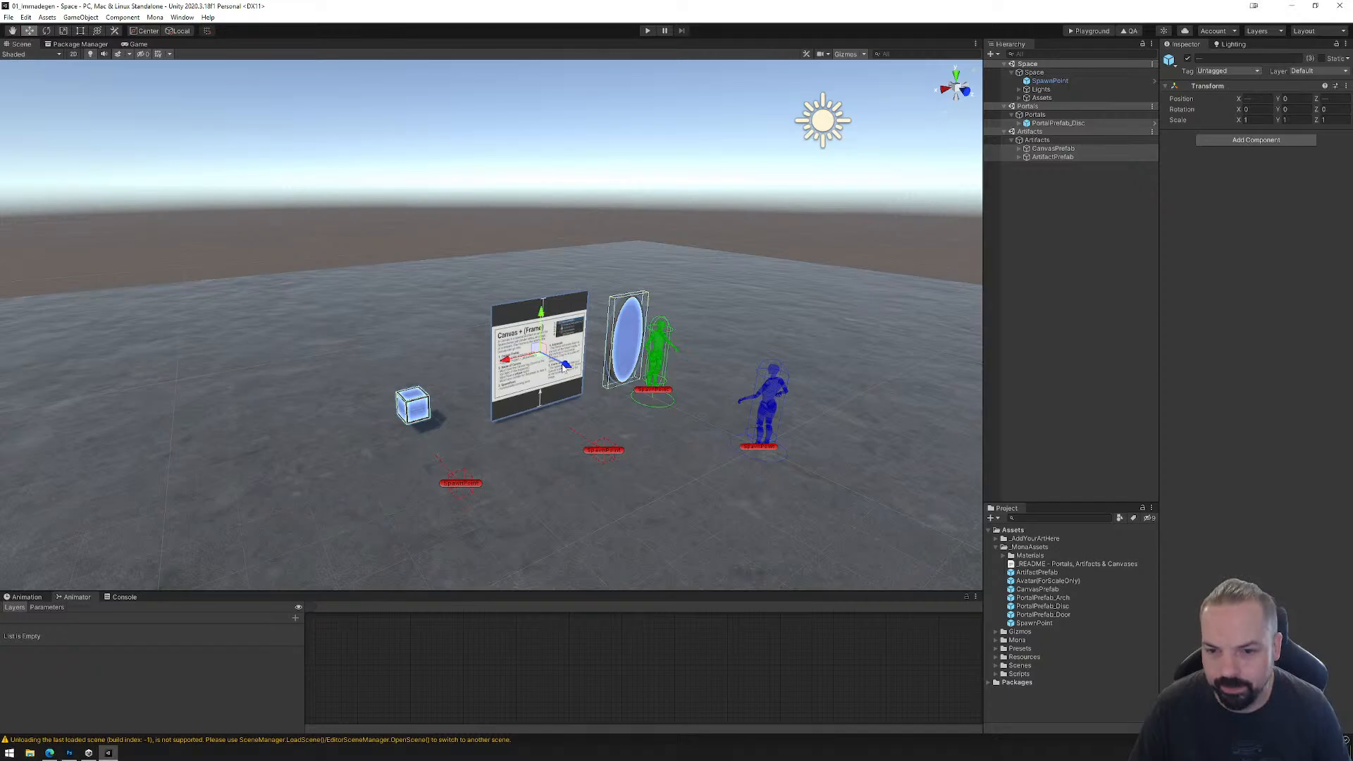
{"action": "left_click_drag", "start_coordinate": [566, 367], "coordinate": [340, 279]}
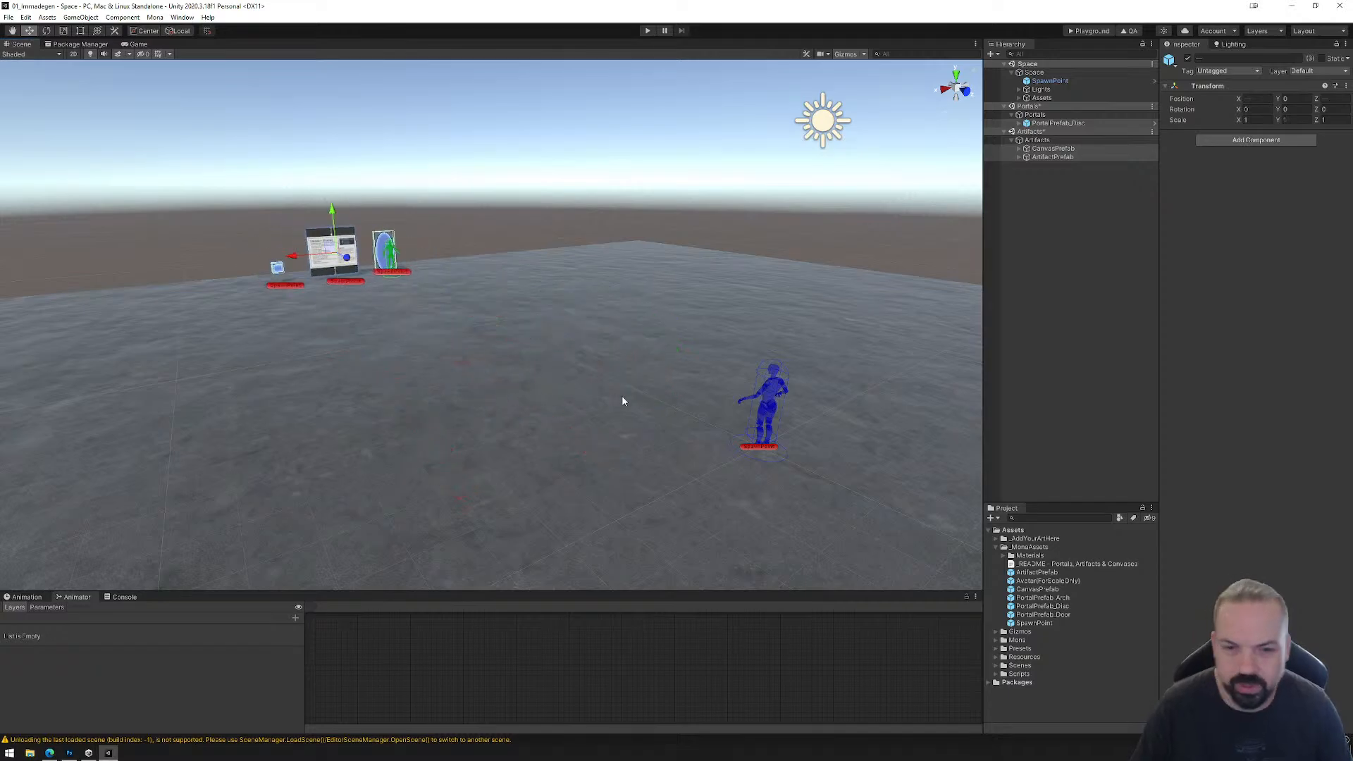
{"action": "middle_click_drag", "start_coordinate": [623, 401], "coordinate": [472, 358]}
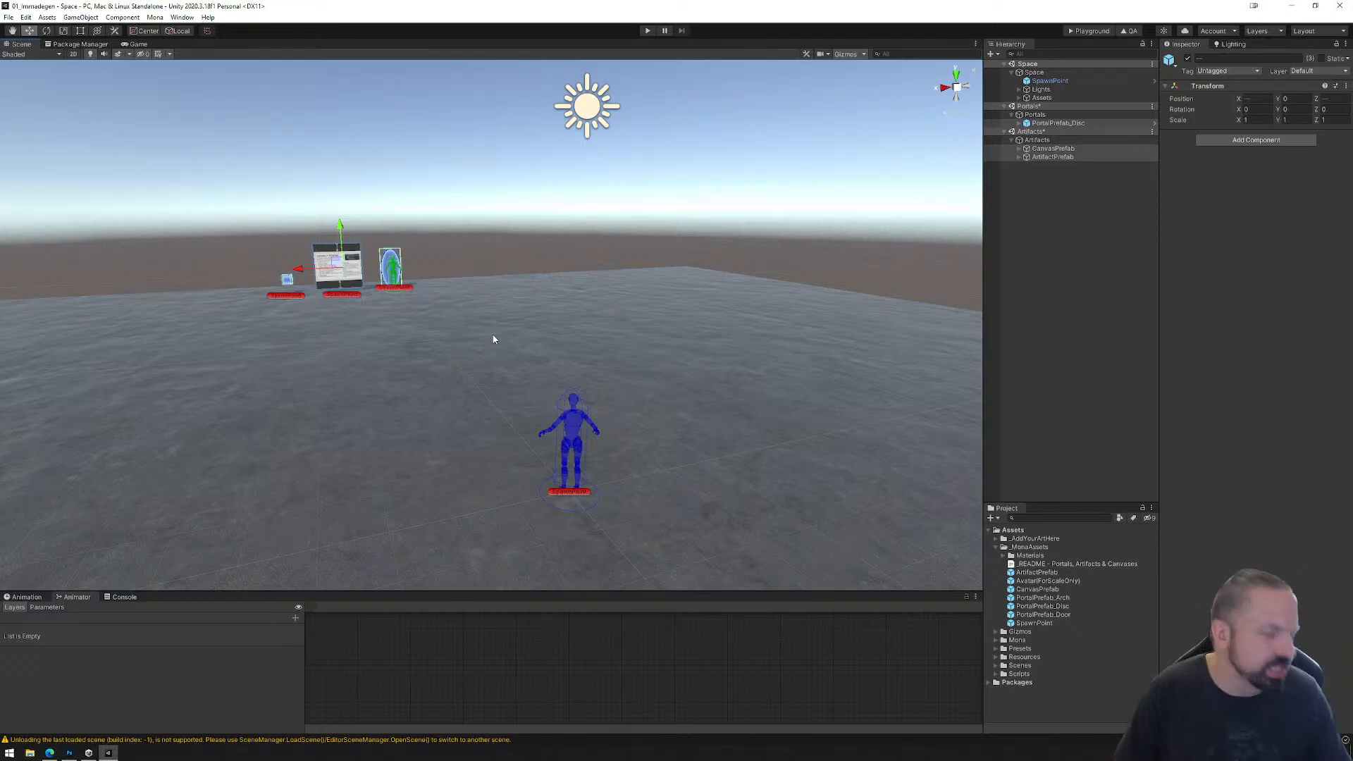
Step: Add a cube under the Space scene's Assets object and place it on the floor ahead of the SpawnPoint, at about Y 0.517, Z -2.85
{"action": "left_click", "coordinate": [9, 754]}
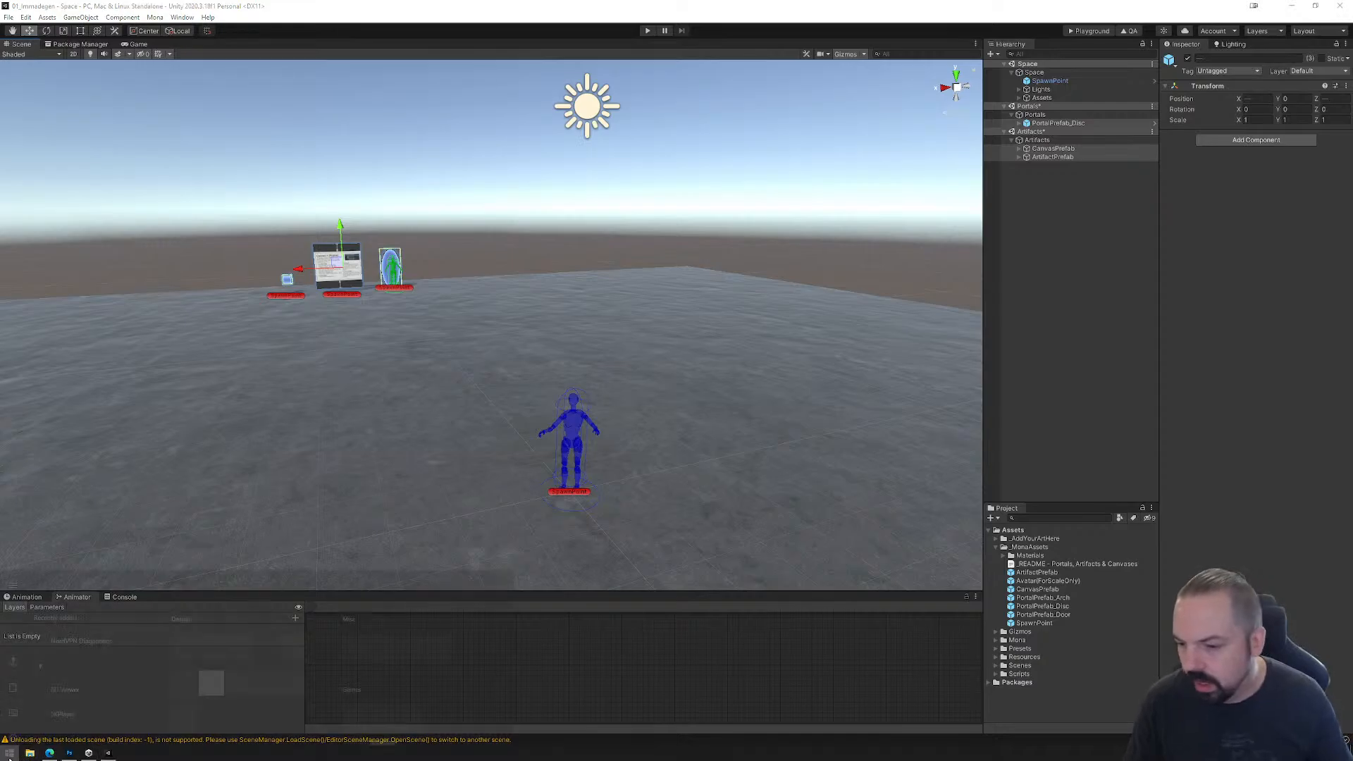
{"action": "left_click", "coordinate": [1020, 98]}
{"action": "right_click", "coordinate": [1039, 91]}
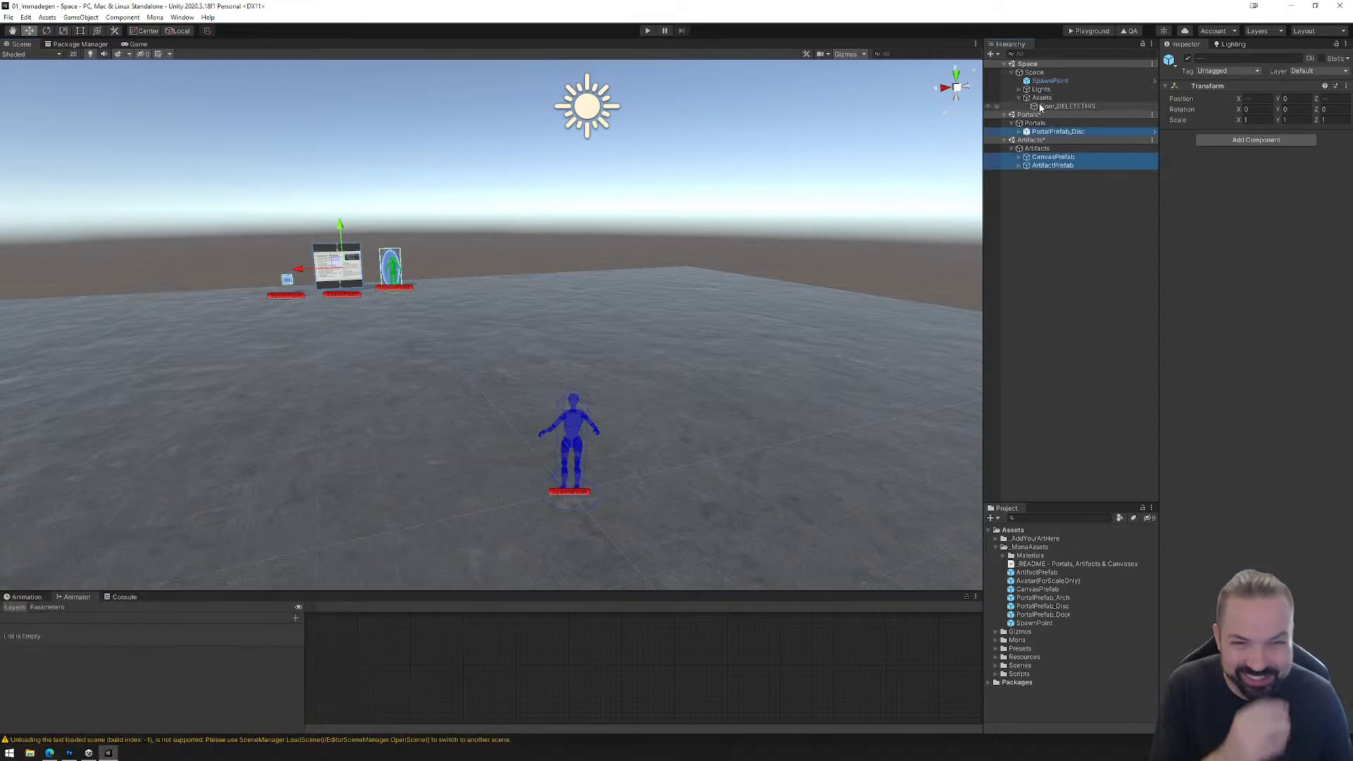
{"action": "right_click", "coordinate": [1028, 98]}
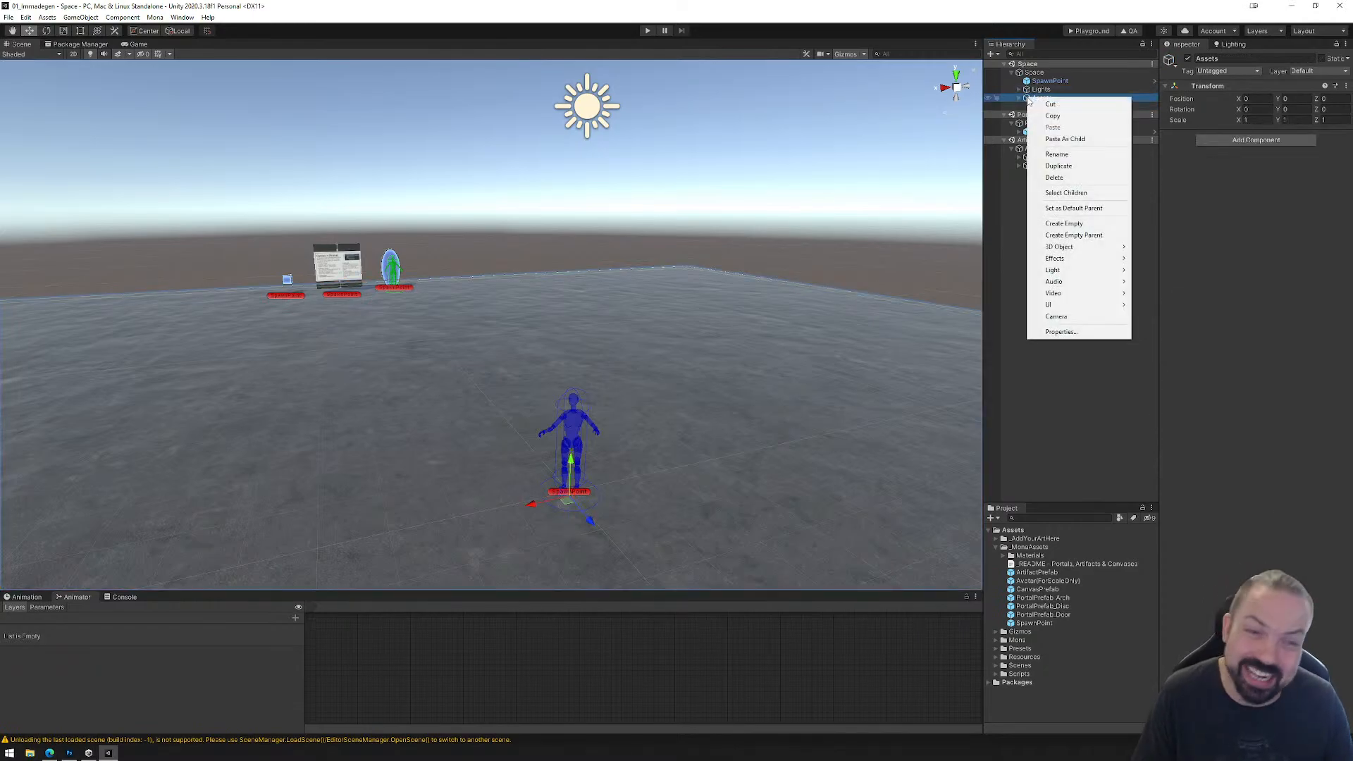
{"action": "mouse_move", "coordinate": [1065, 251]}
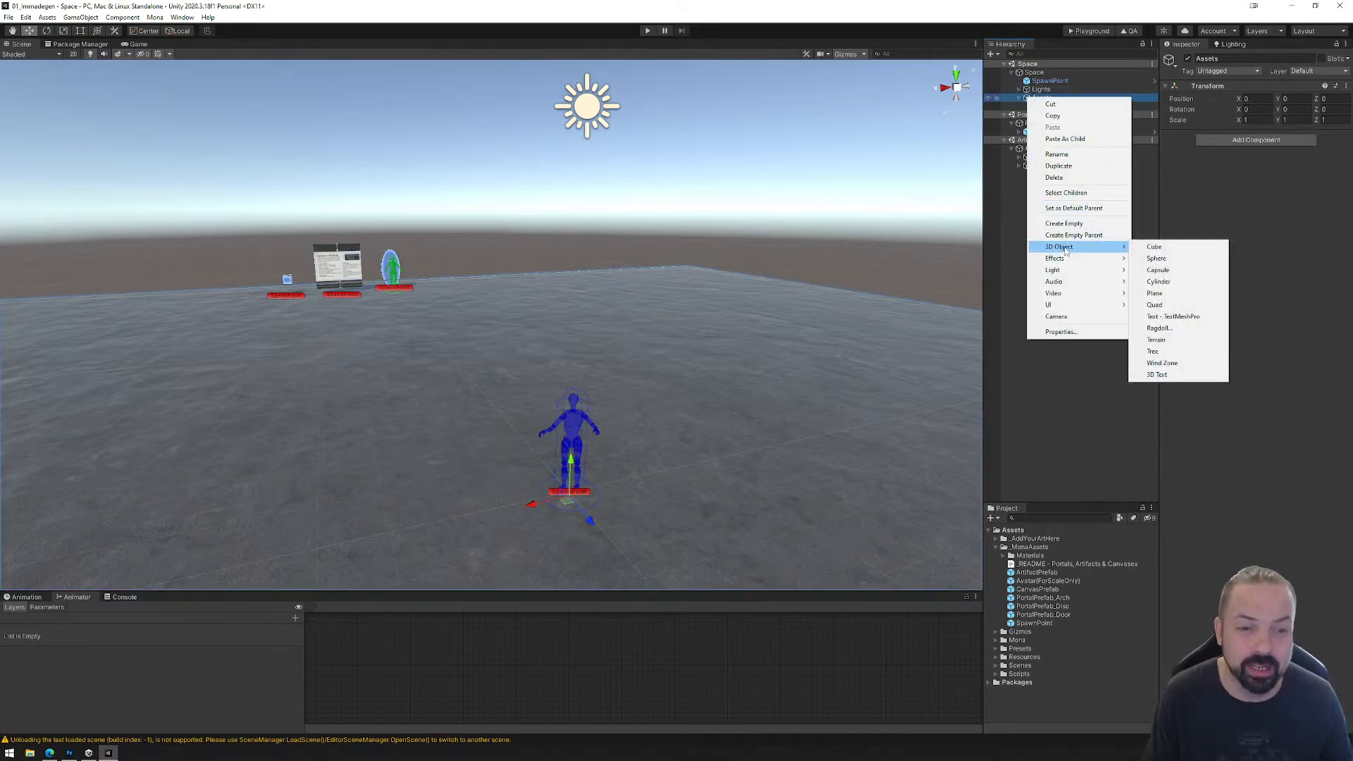
{"action": "left_click", "coordinate": [1152, 246]}
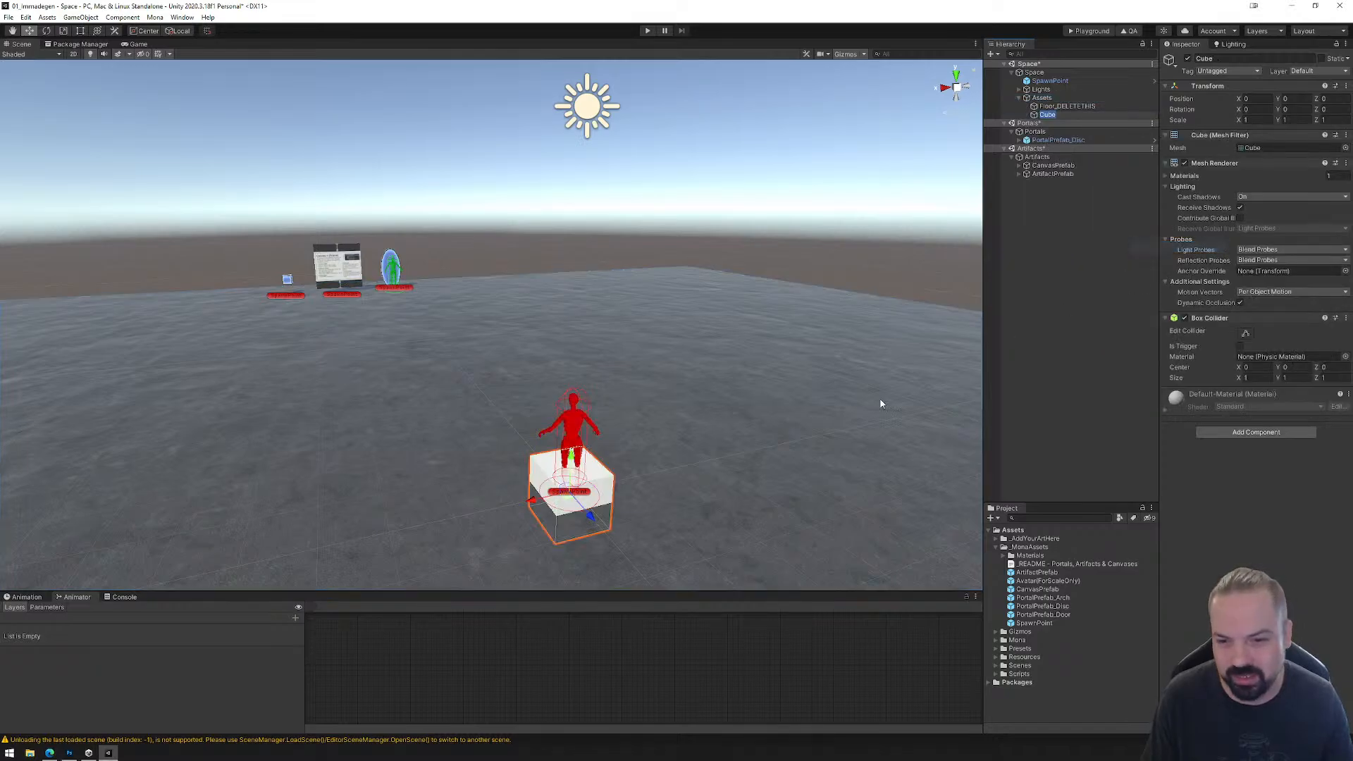
{"action": "left_click_drag", "start_coordinate": [561, 497], "coordinate": [580, 436]}
{"action": "left_click_drag", "start_coordinate": [591, 494], "coordinate": [514, 432]}
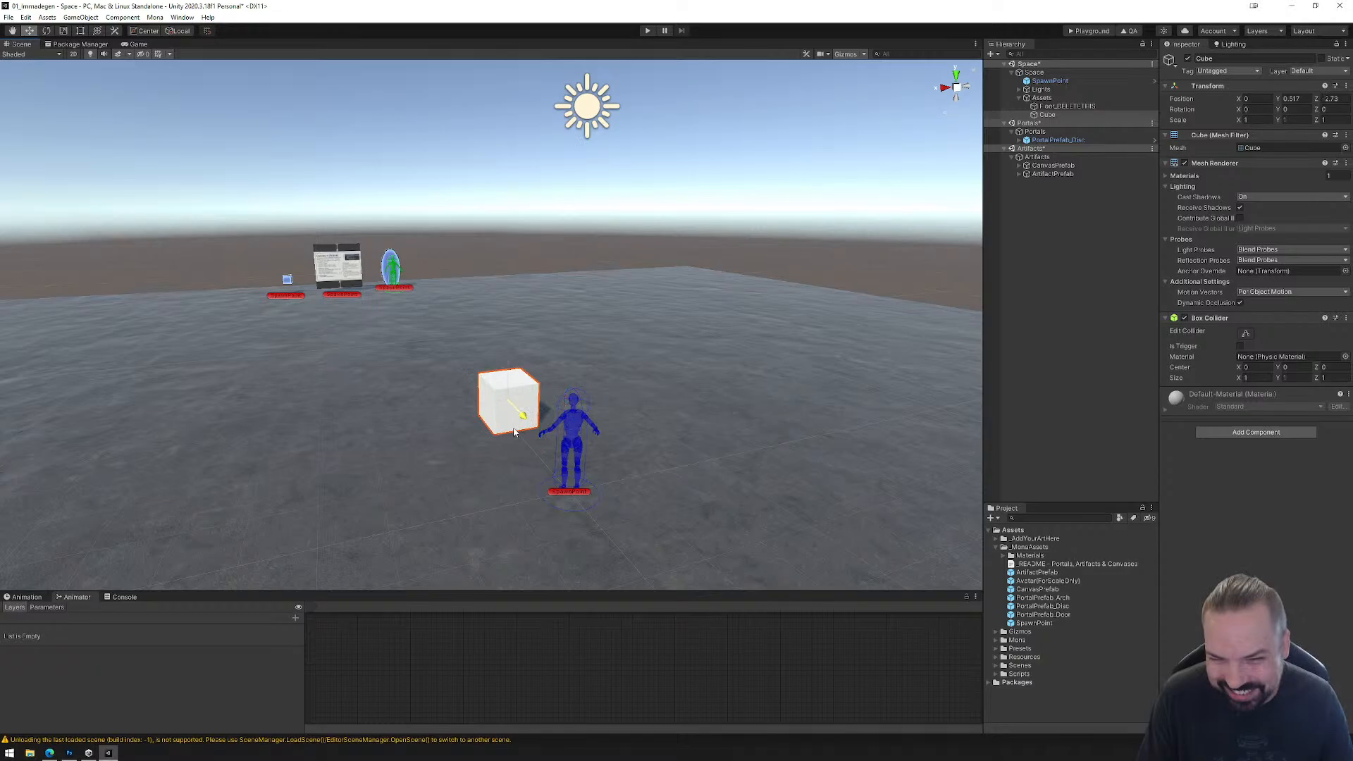
Step: Add a sphere under the Assets object and stack it on the cube, at about Y 1.47, Z -2.88
{"action": "right_click", "coordinate": [1046, 98]}
{"action": "mouse_move", "coordinate": [1088, 251]}
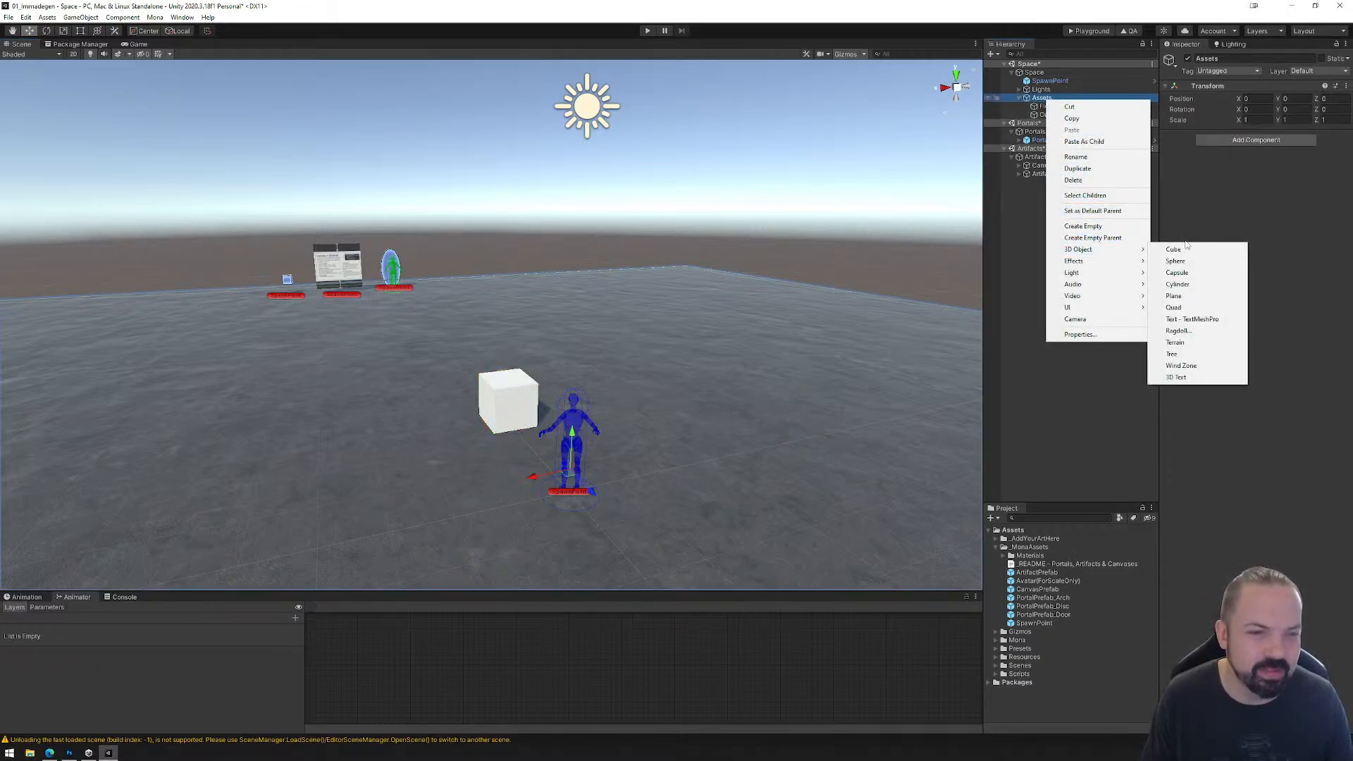
{"action": "left_click", "coordinate": [1175, 262]}
{"action": "left_click_drag", "start_coordinate": [572, 462], "coordinate": [572, 438]}
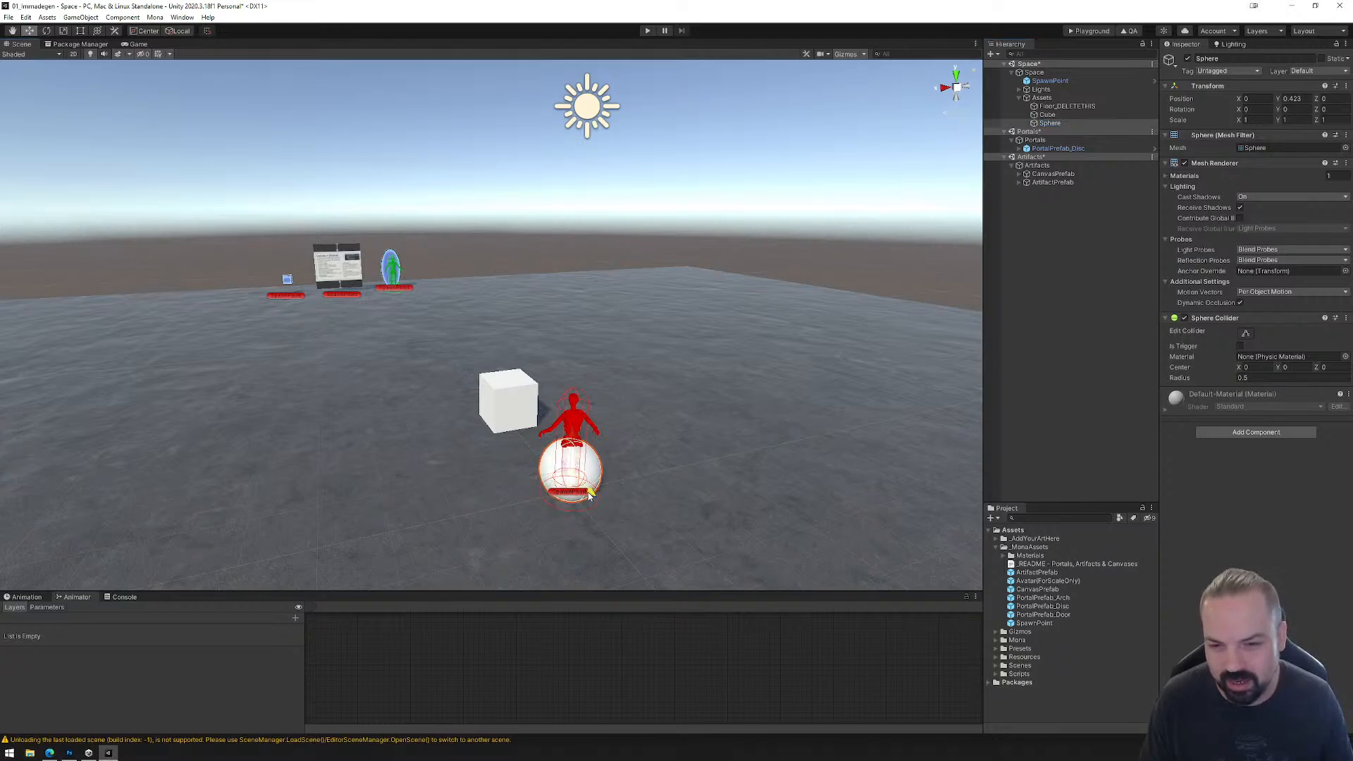
{"action": "left_click_drag", "start_coordinate": [589, 496], "coordinate": [515, 437]}
{"action": "left_click_drag", "start_coordinate": [509, 368], "coordinate": [509, 319]}
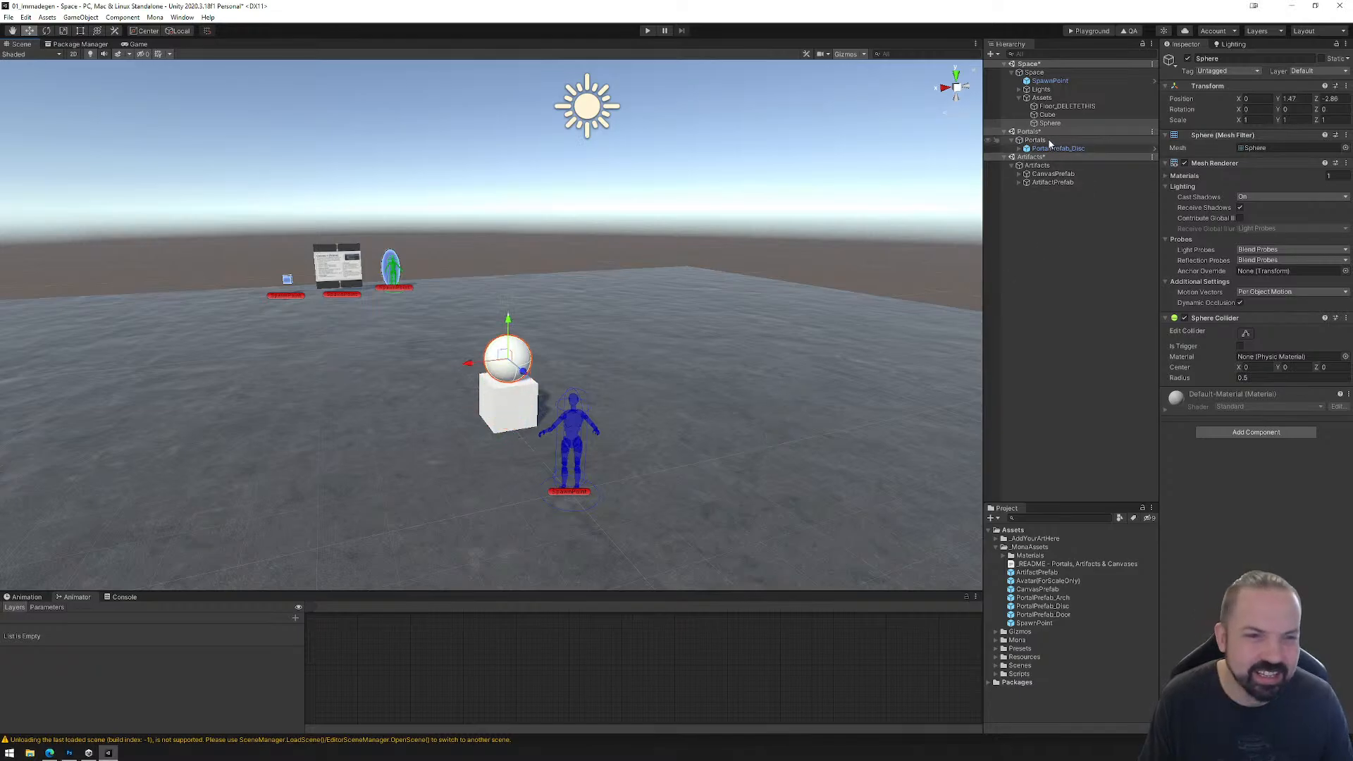
Step: Add a cylinder under the Assets object and stack it on the sphere, at about Y 2.88, Z -2.79
{"action": "right_click", "coordinate": [1047, 98]}
{"action": "mouse_move", "coordinate": [1096, 251]}
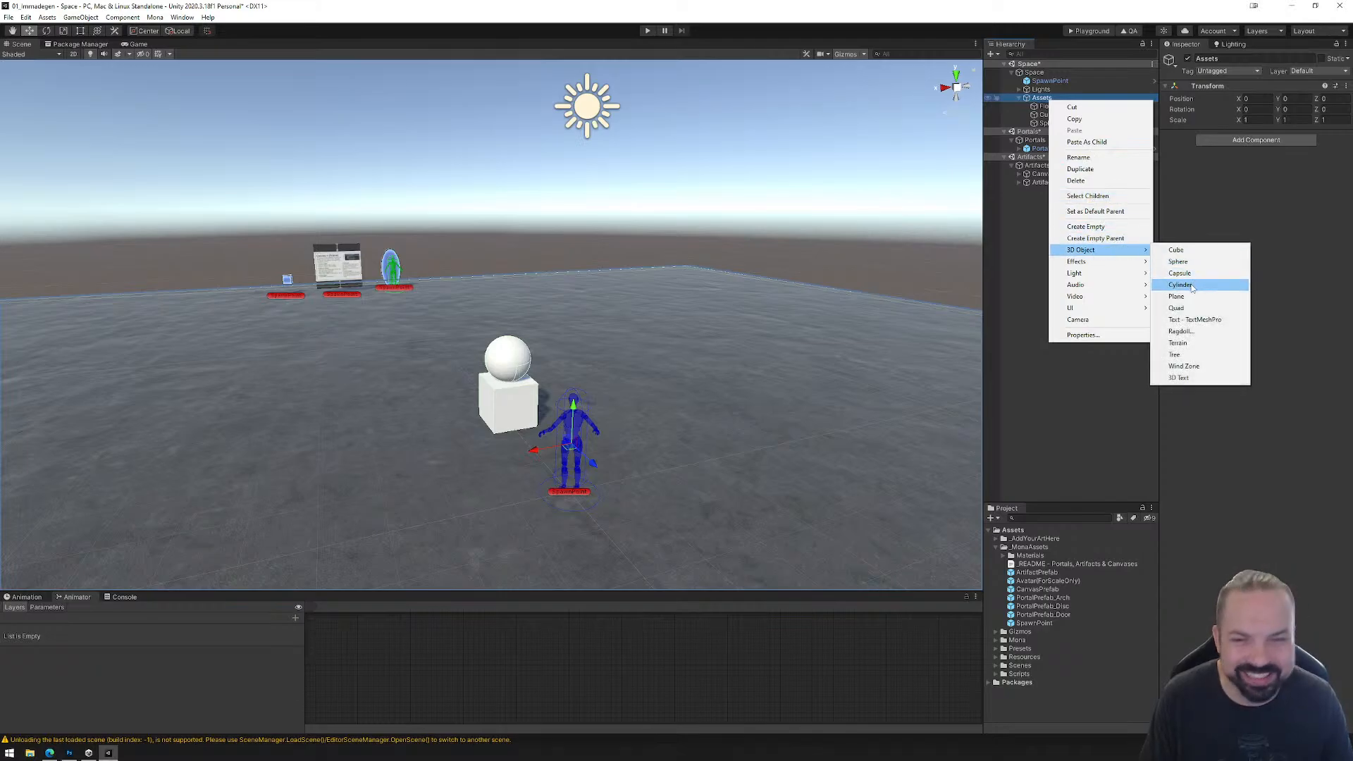
{"action": "left_click", "coordinate": [1191, 285]}
{"action": "left_click_drag", "start_coordinate": [578, 459], "coordinate": [518, 347]}
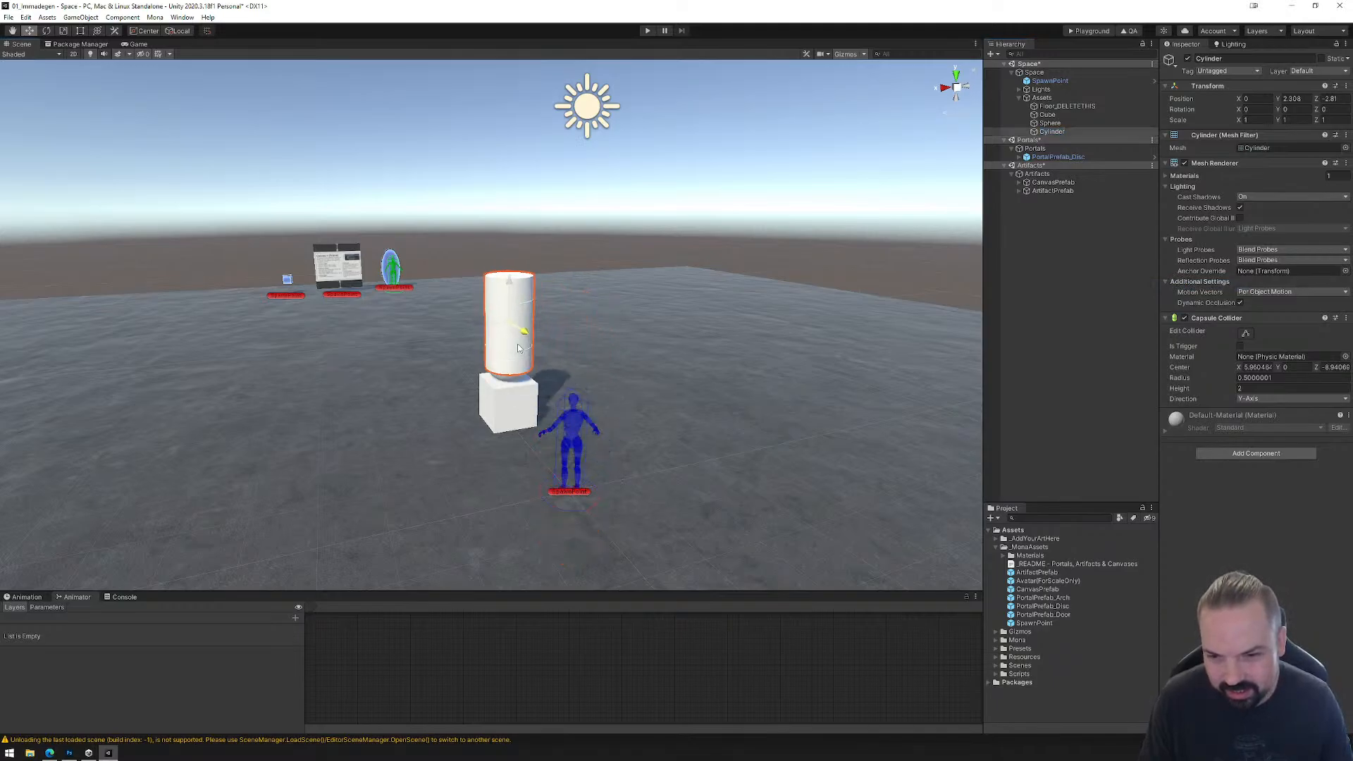
{"action": "left_click_drag", "start_coordinate": [510, 282], "coordinate": [507, 255]}
{"action": "left_click_drag", "start_coordinate": [525, 303], "coordinate": [527, 308]}
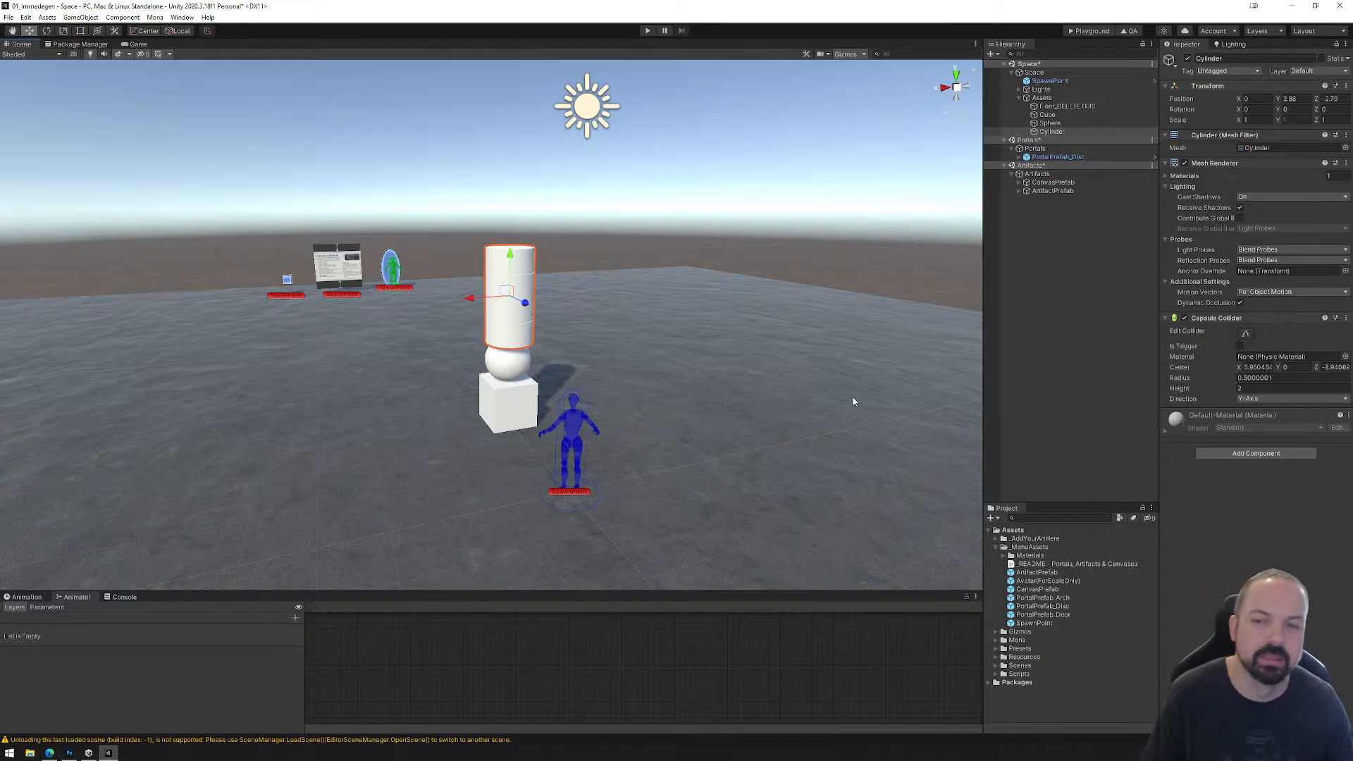
Step: Delete the cube, sphere and cylinder from the Space scene's Assets object
{"action": "left_click", "coordinate": [1047, 114], "text": "shift"}
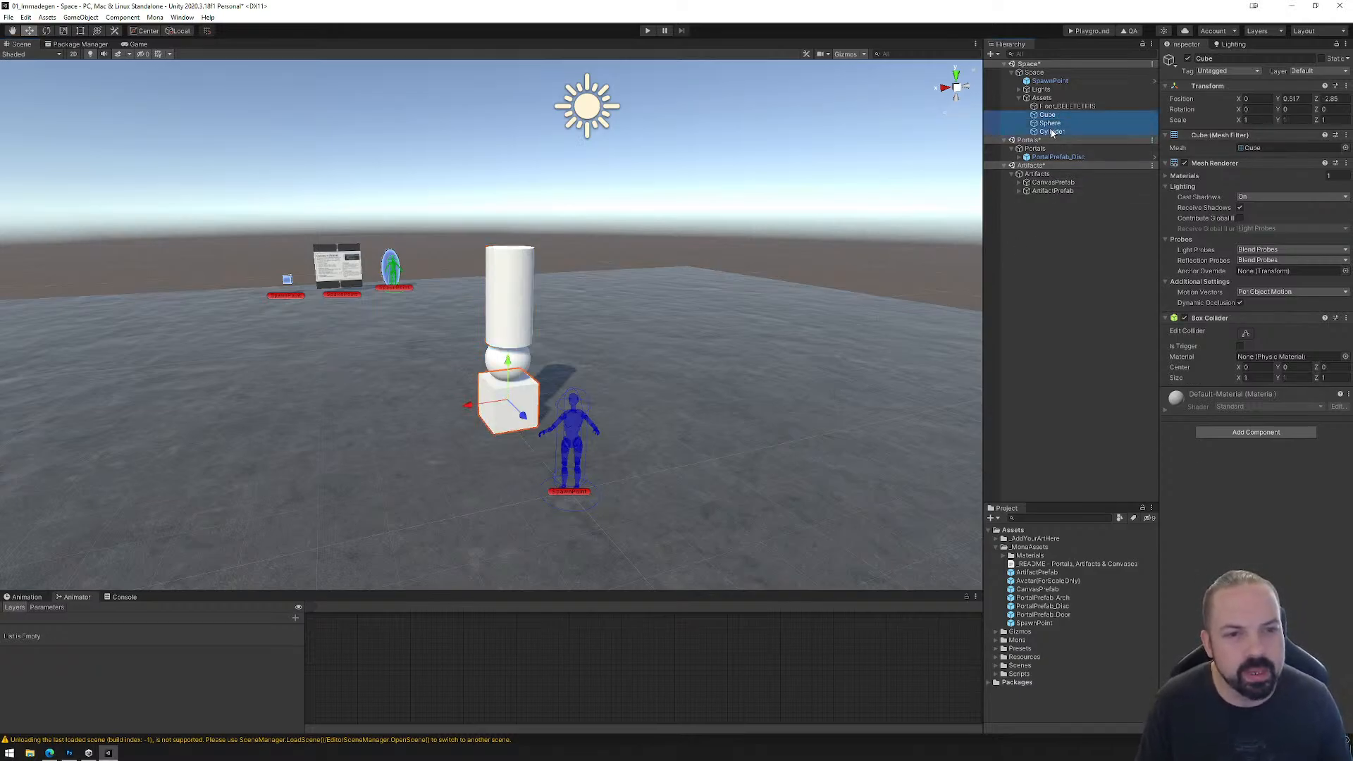
{"action": "key", "text": "Delete"}
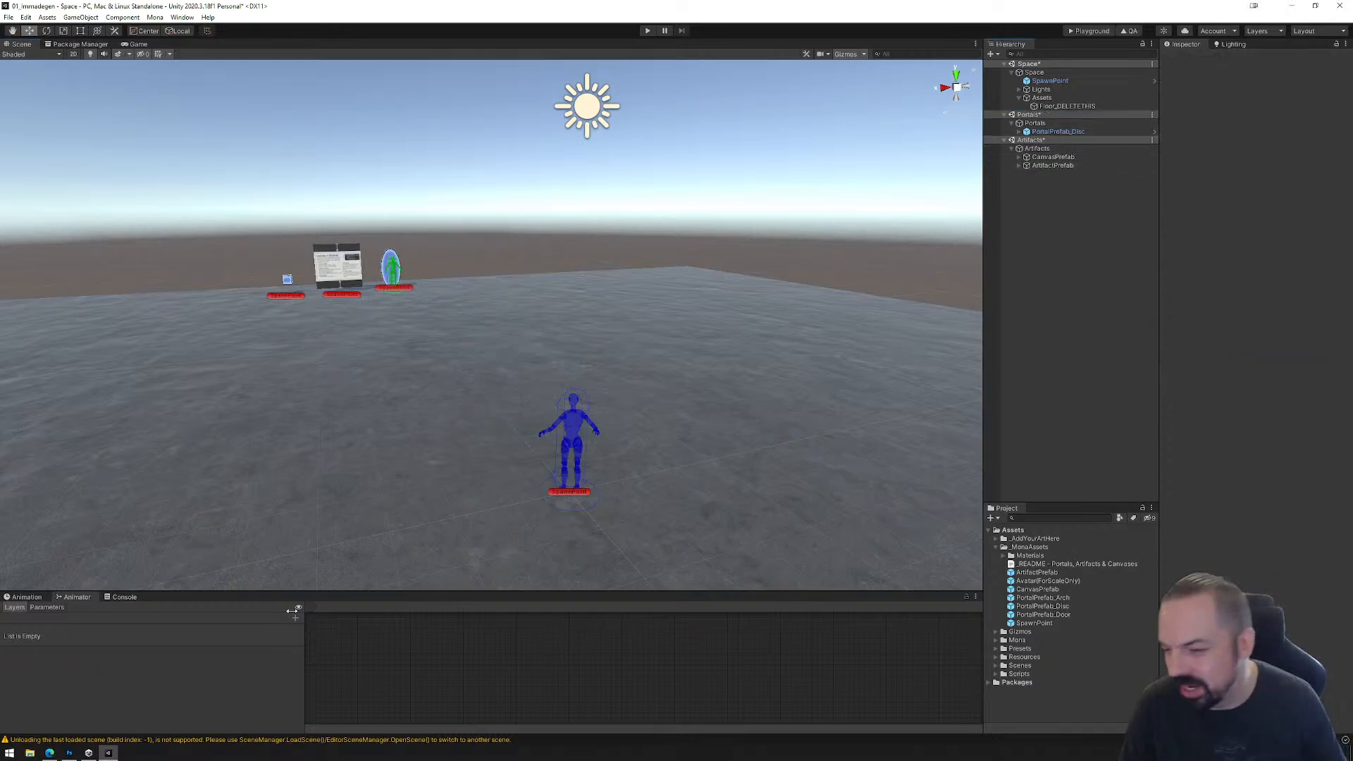
Step: Launch Blender and dismiss its splash screen
{"action": "left_click", "coordinate": [10, 754]}
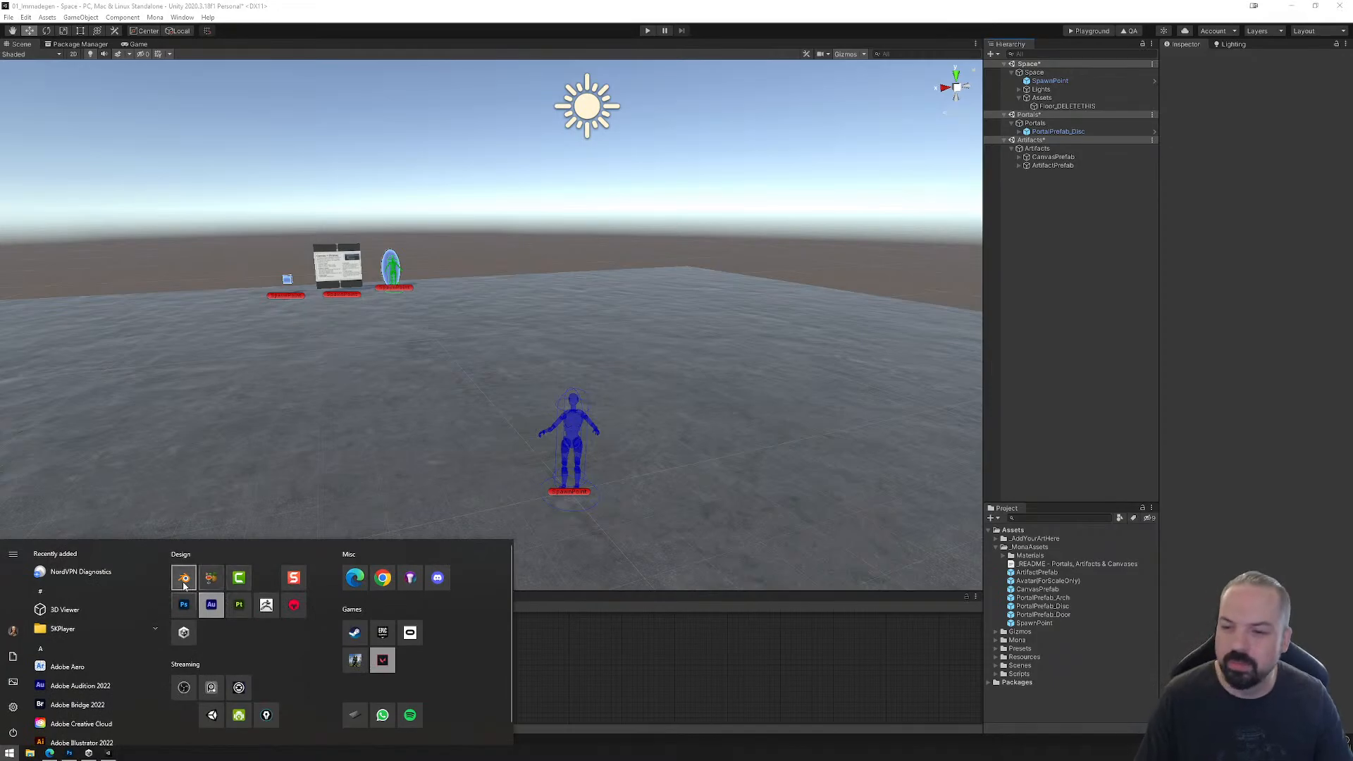
{"action": "left_click", "coordinate": [185, 585]}
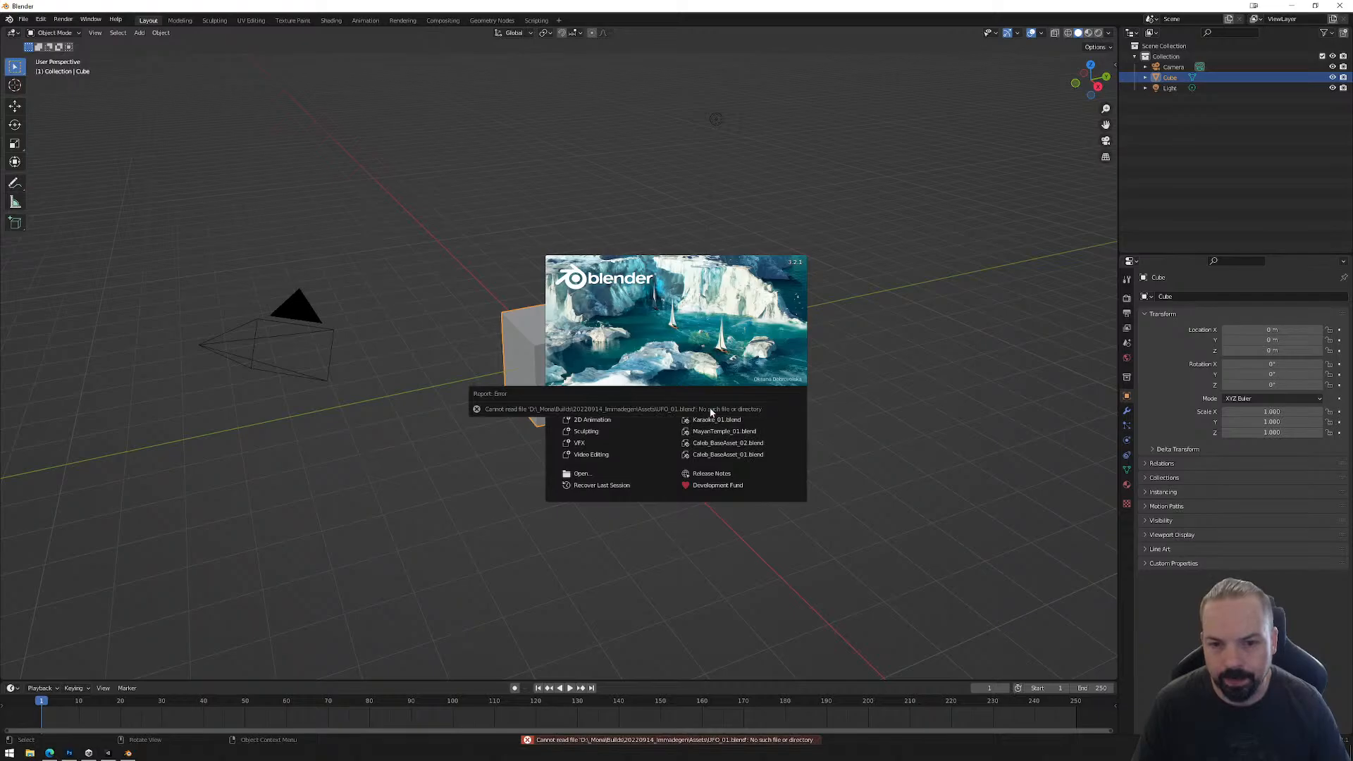
{"action": "left_click", "coordinate": [894, 341]}
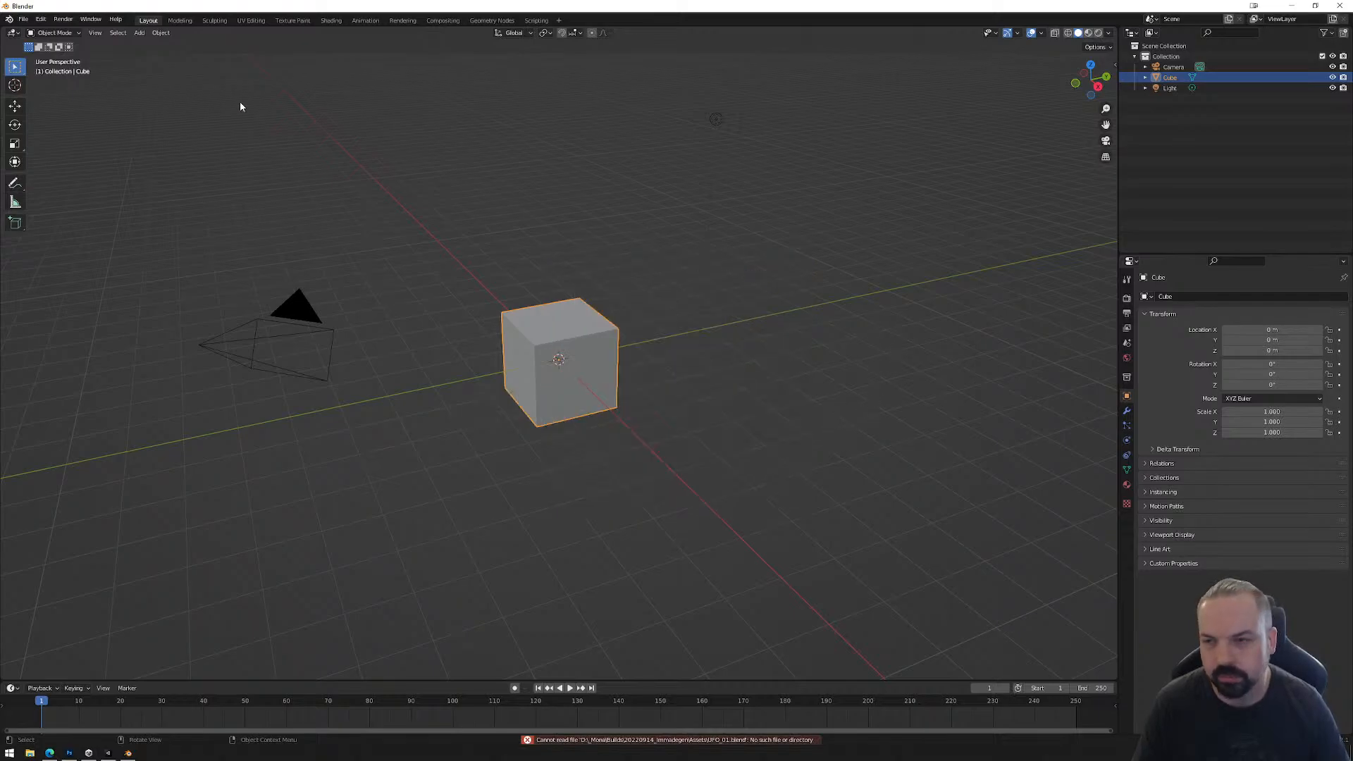
Step: Open UFO_01.blend from the Assets folder in D:\_Mona\Tutorials\Workshops\15_Immadegen
{"action": "left_click", "coordinate": [25, 21]}
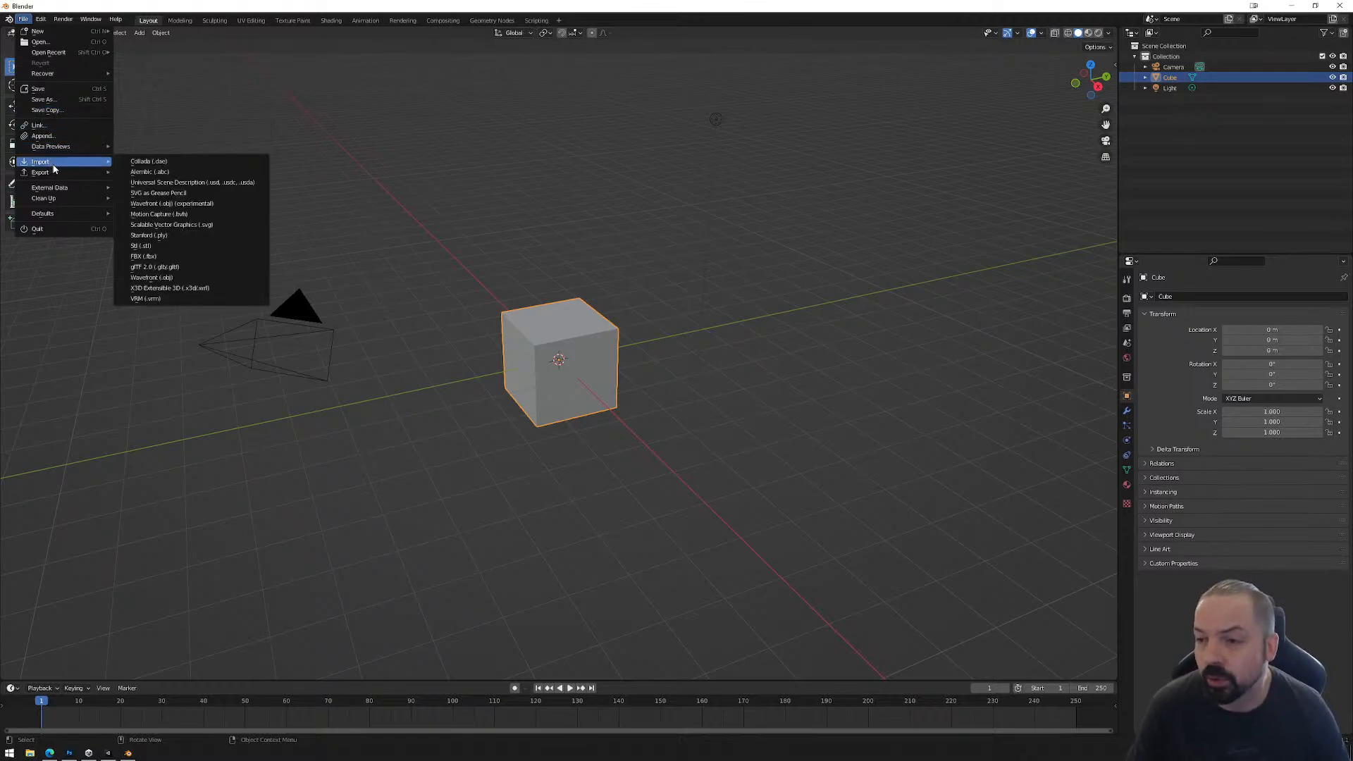
{"action": "left_click", "coordinate": [52, 43]}
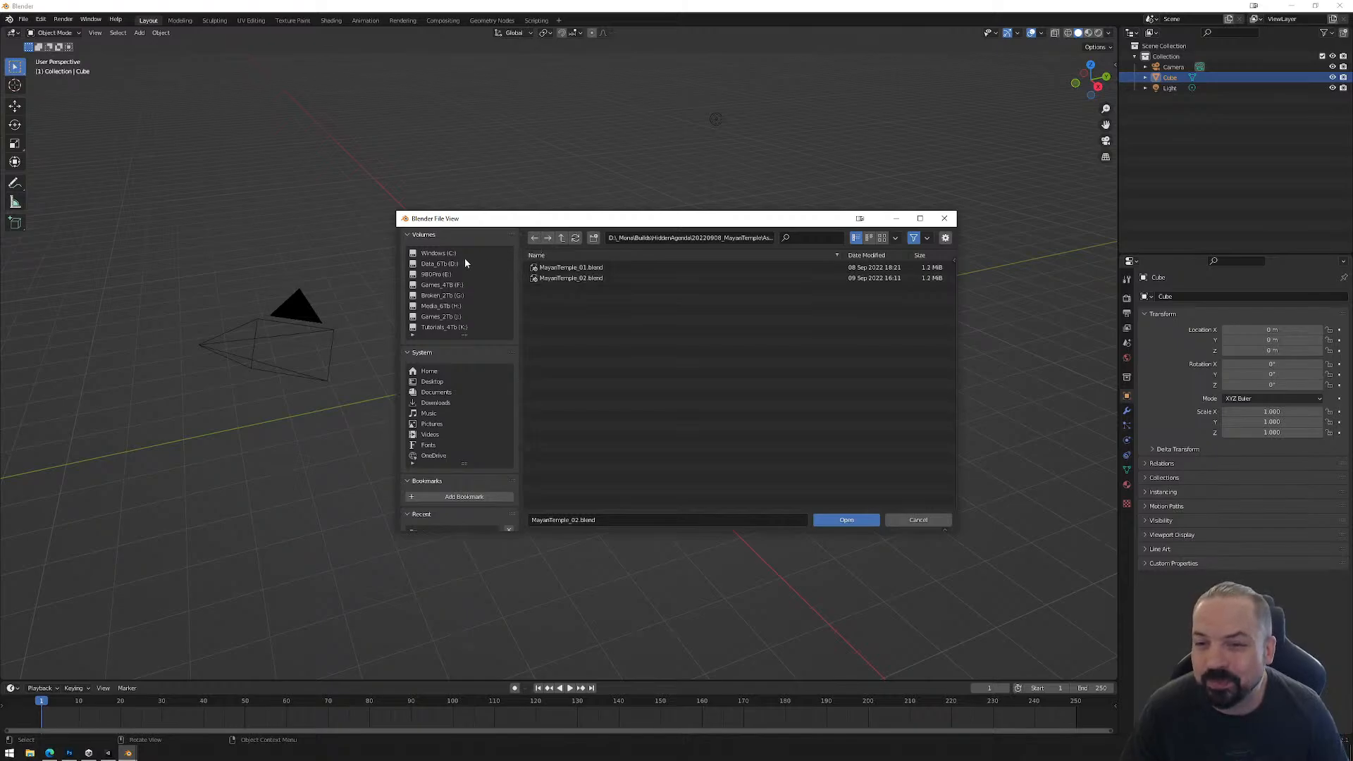
{"action": "left_click", "coordinate": [439, 263]}
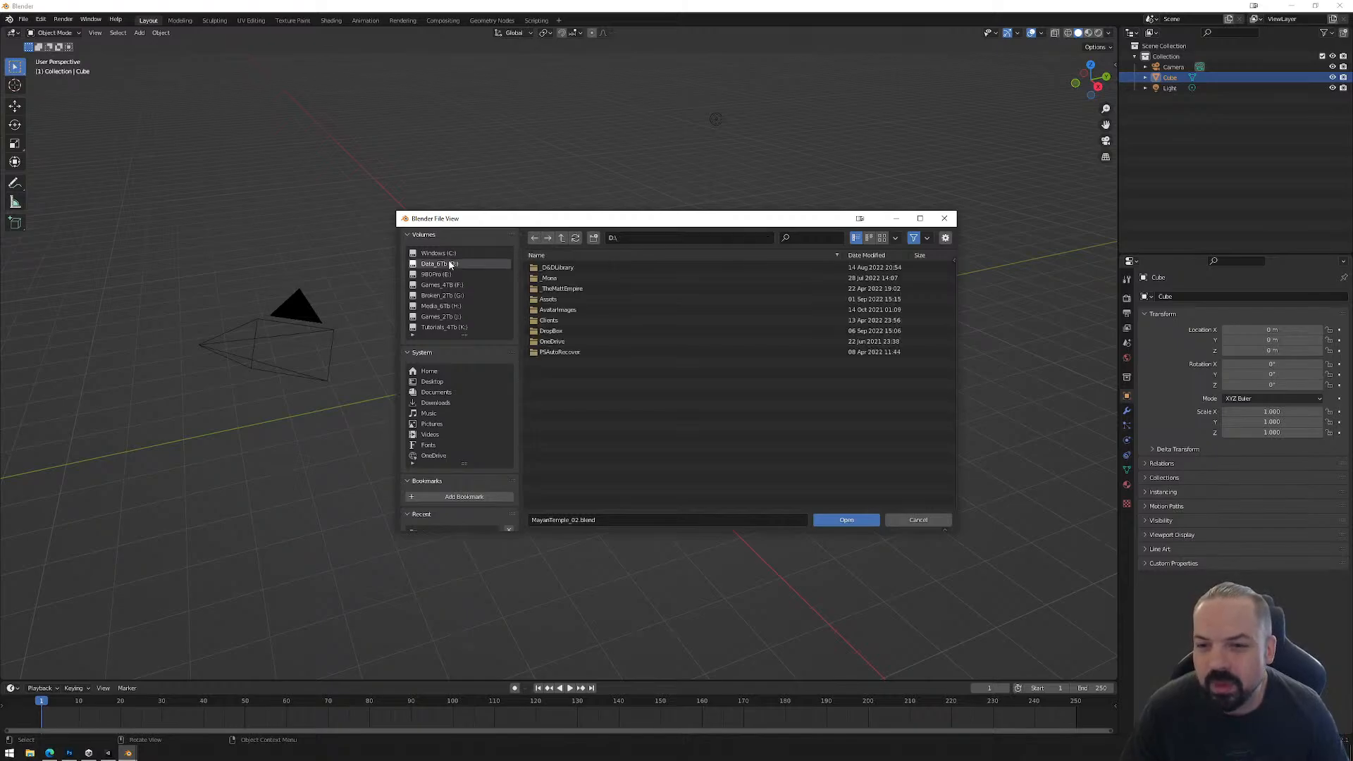
{"action": "double_click", "coordinate": [554, 276]}
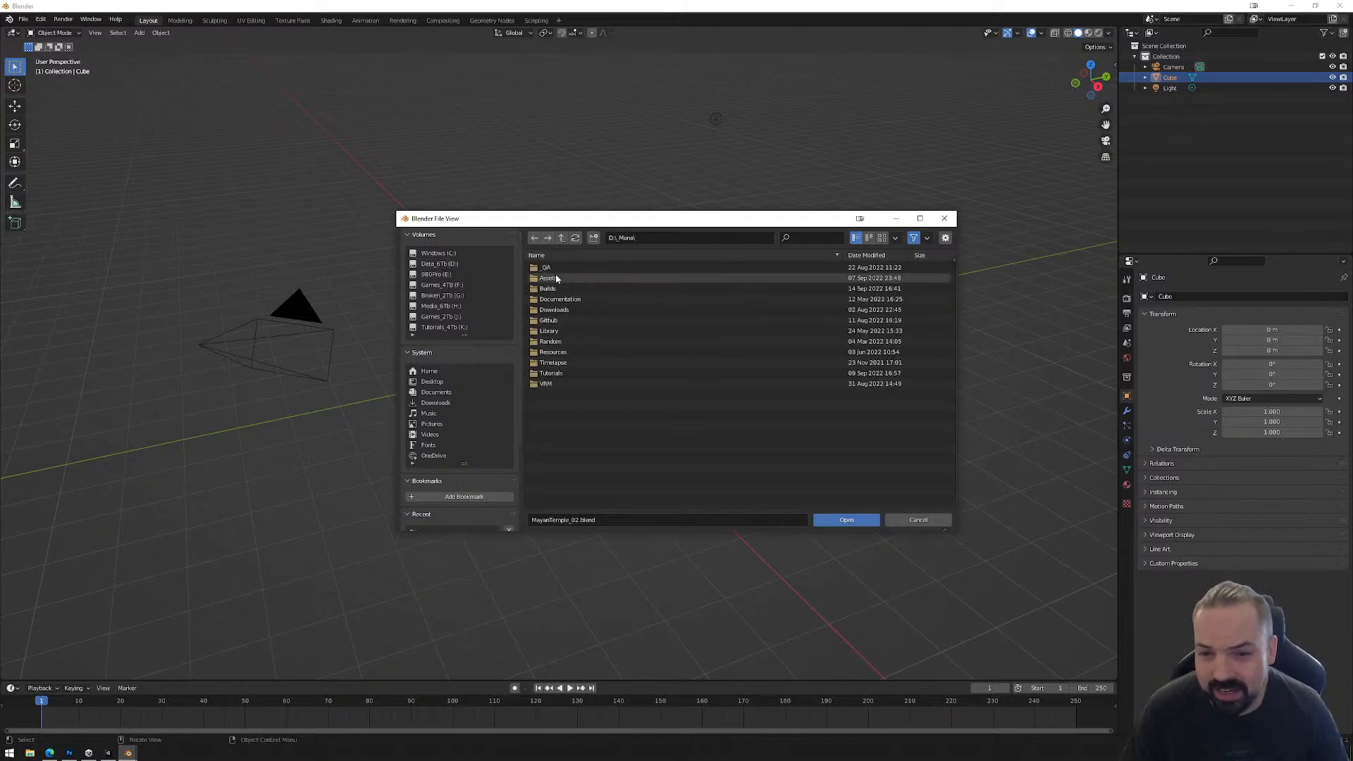
{"action": "double_click", "coordinate": [553, 372]}
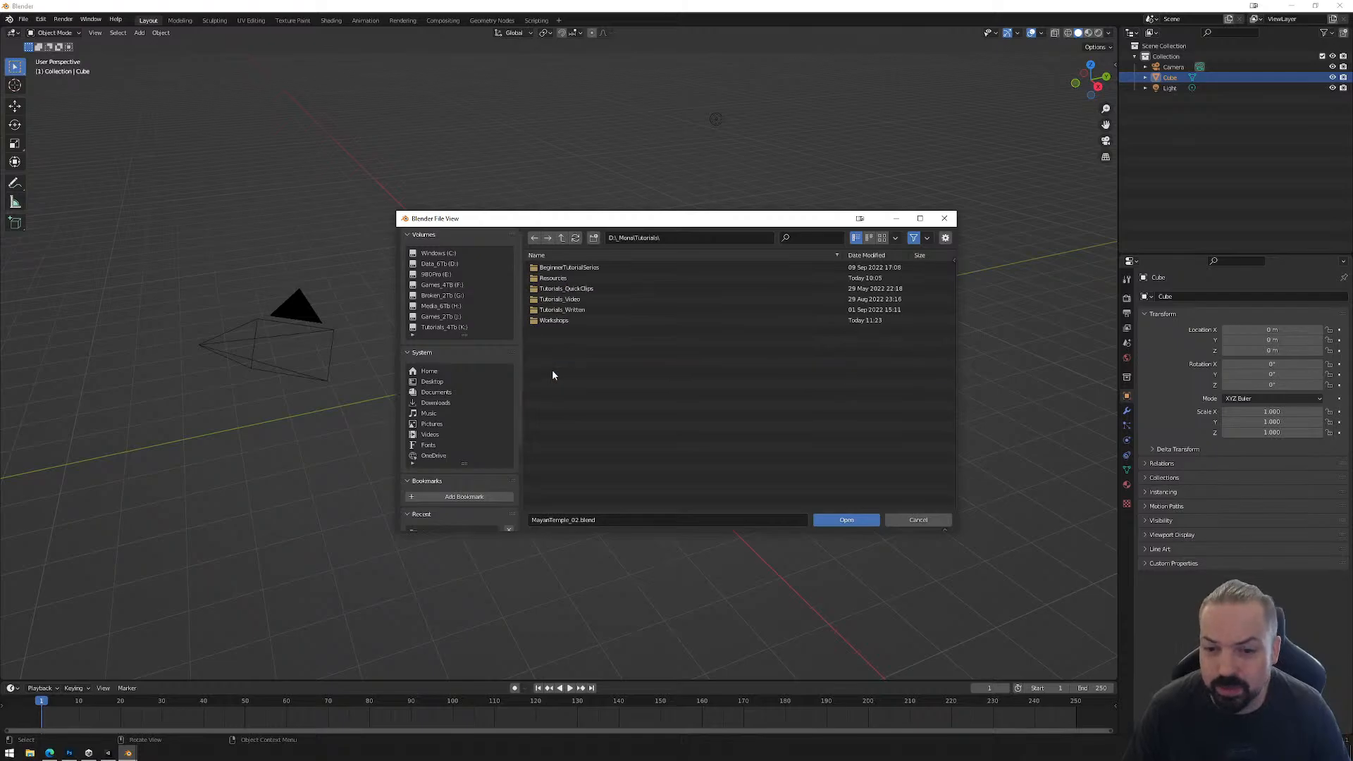
{"action": "double_click", "coordinate": [553, 320]}
{"action": "double_click", "coordinate": [559, 364]}
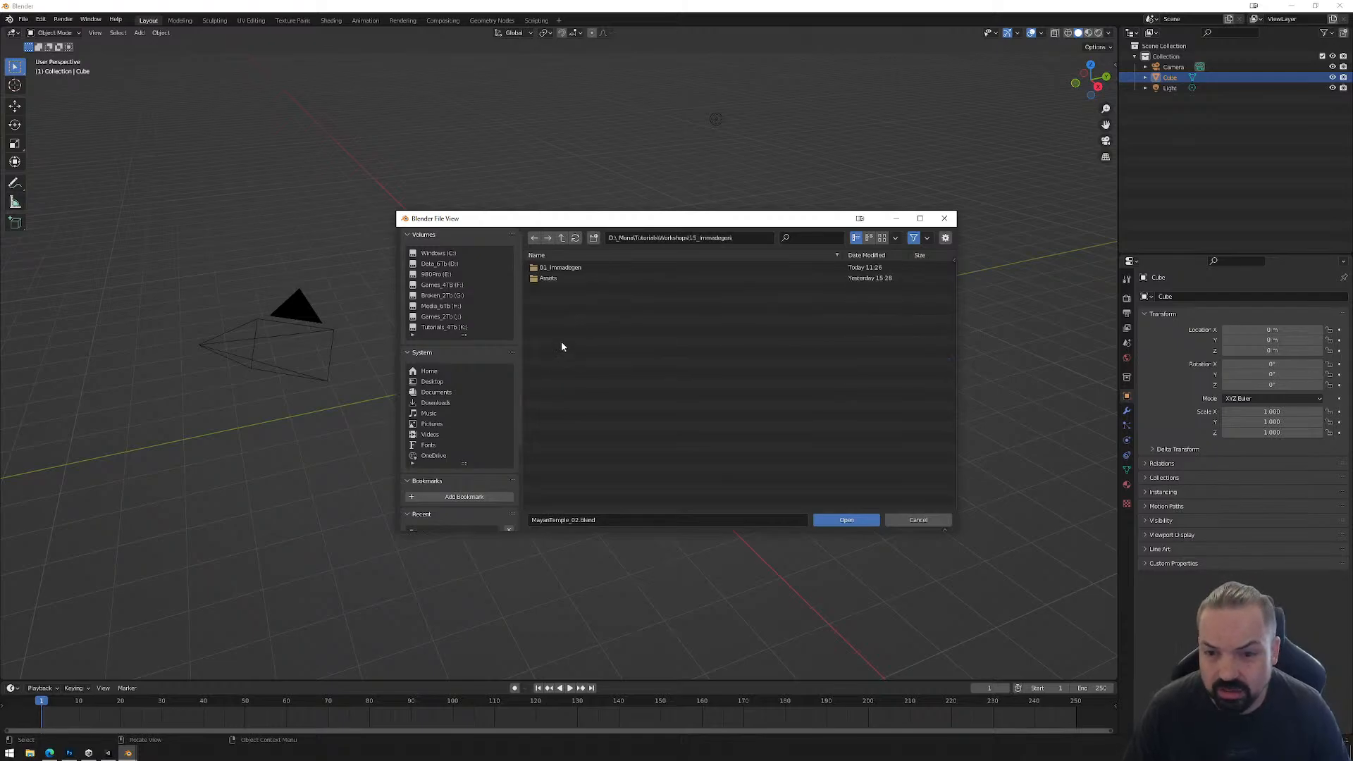
{"action": "double_click", "coordinate": [555, 278]}
{"action": "double_click", "coordinate": [556, 269]}
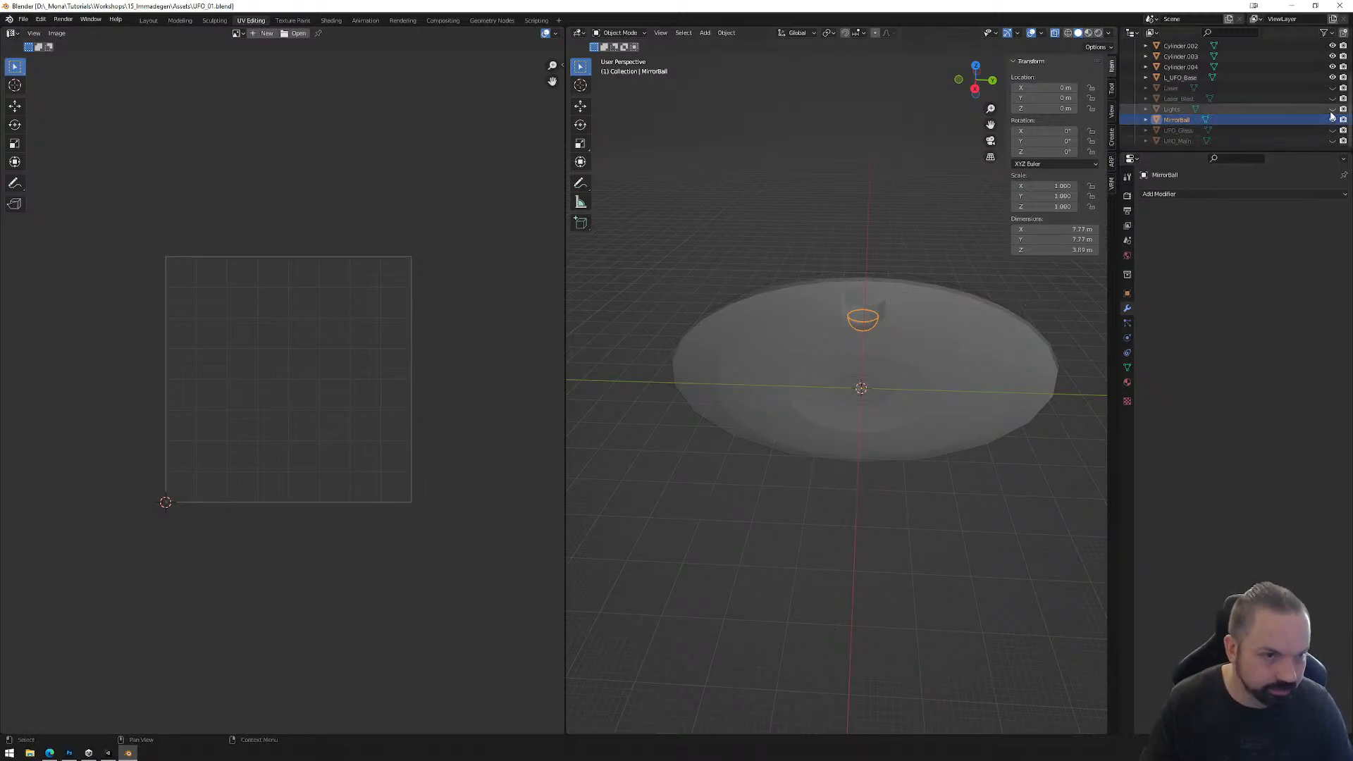
Step: Hide every object in the collection except MirrorBall and bring it into view in the Layout workspace
{"action": "mouse_move", "coordinate": [1332, 77]}
{"action": "left_mouse_down"}
{"action": "mouse_move", "coordinate": [1333, 45]}
{"action": "mouse_move", "coordinate": [1332, 67]}
{"action": "left_mouse_up"}
{"action": "scroll", "coordinate": [1262, 99], "scroll_direction": "up", "scroll_amount": 2}
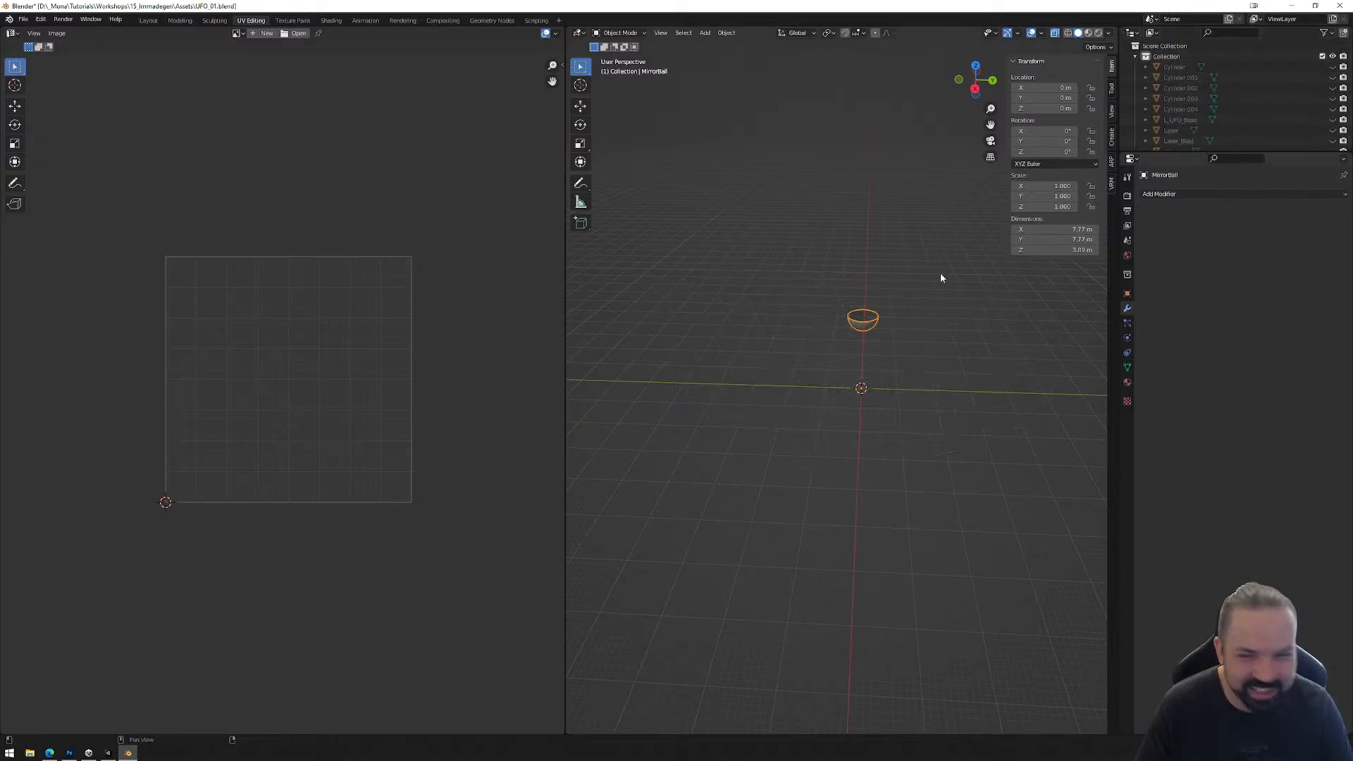
{"action": "left_click", "coordinate": [149, 20]}
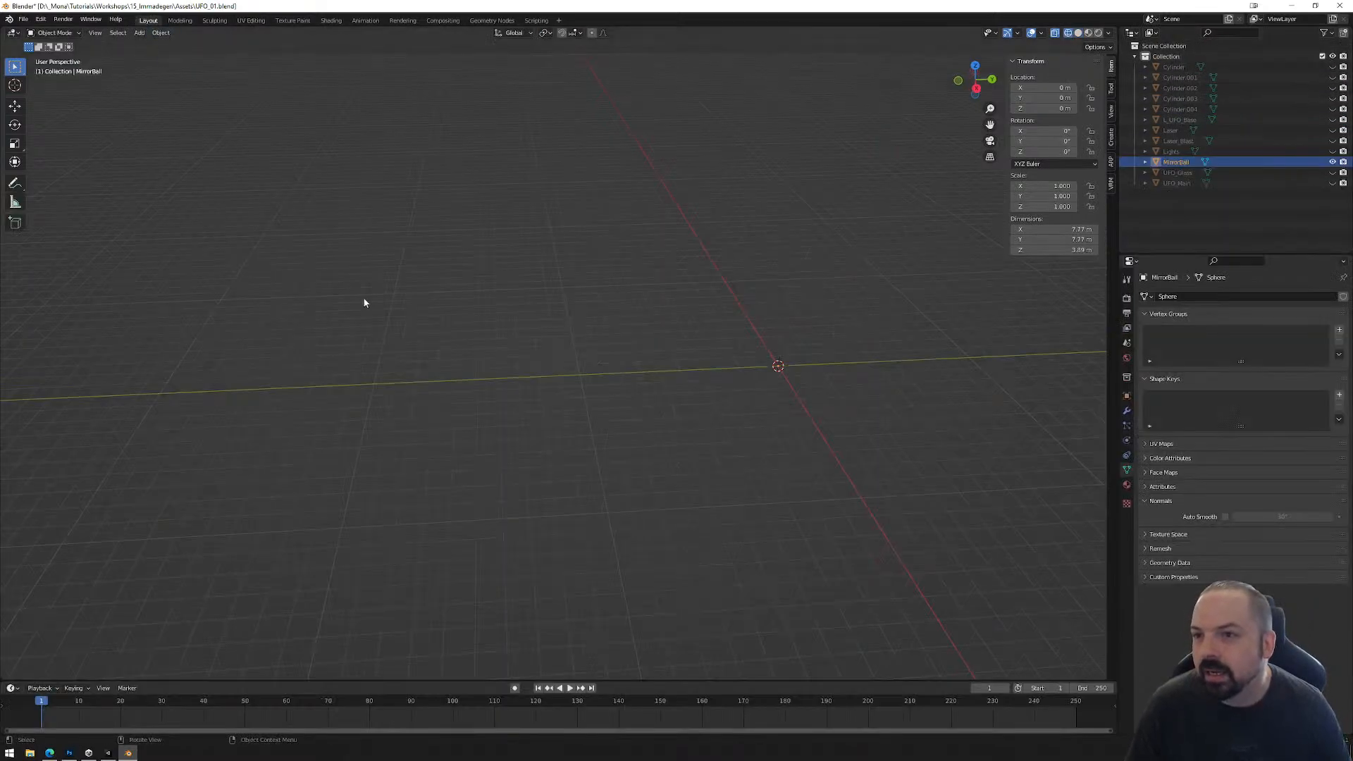
{"action": "middle_click_drag", "start_coordinate": [765, 421], "coordinate": [701, 404]}
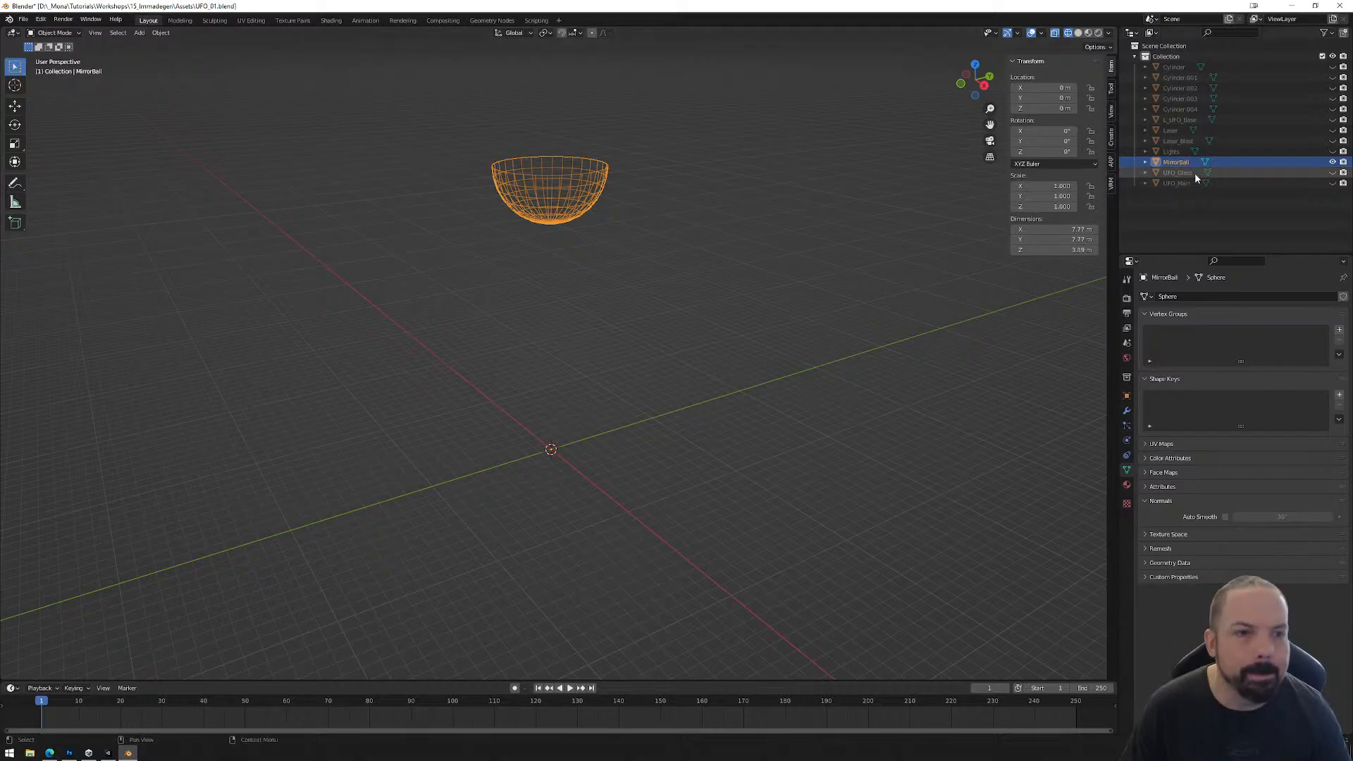
Step: Hide MirrorBall, show Laser, Laser_Blast, Lights, UFO_Glass and UFO_Main, and display the viewport in solid shading
{"action": "left_click", "coordinate": [1332, 162]}
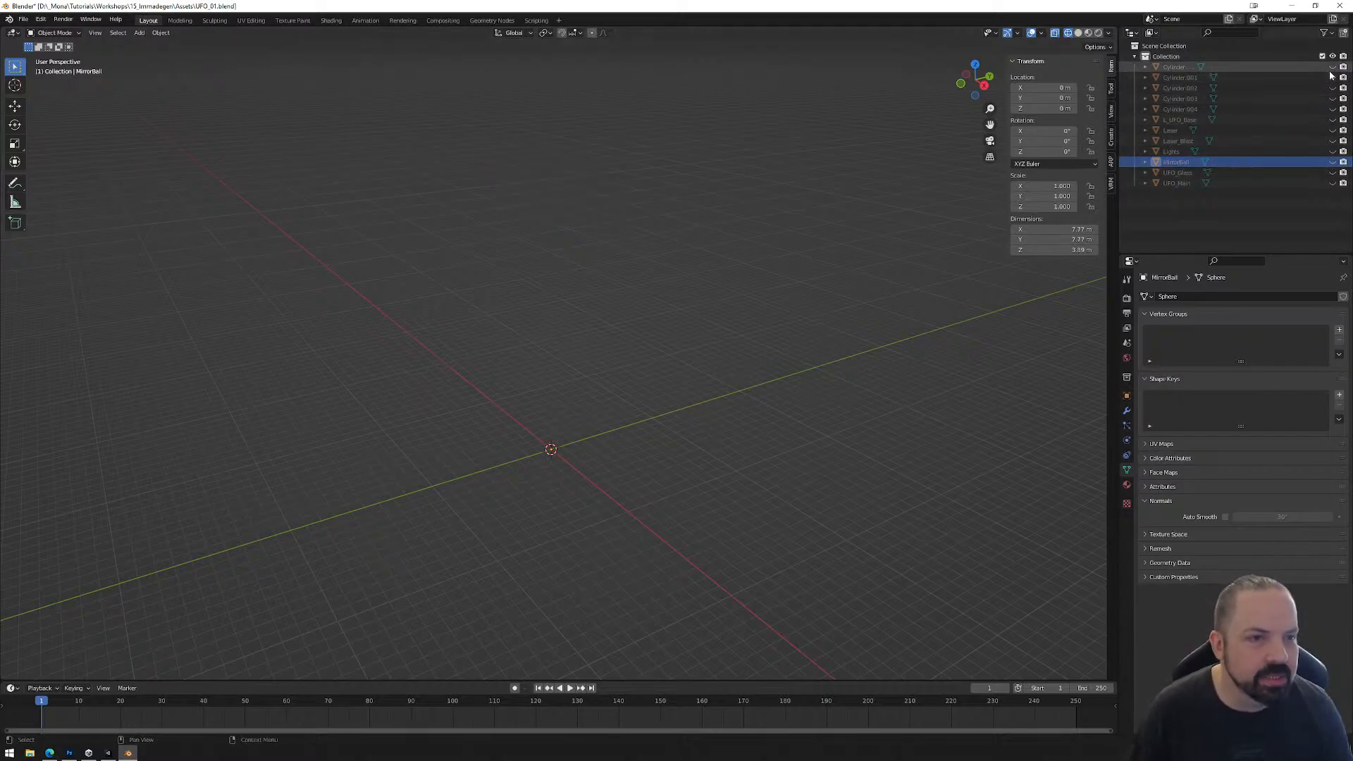
{"action": "left_click_drag", "start_coordinate": [1332, 130], "coordinate": [1329, 185]}
{"action": "middle_click_drag", "start_coordinate": [737, 350], "coordinate": [690, 299]}
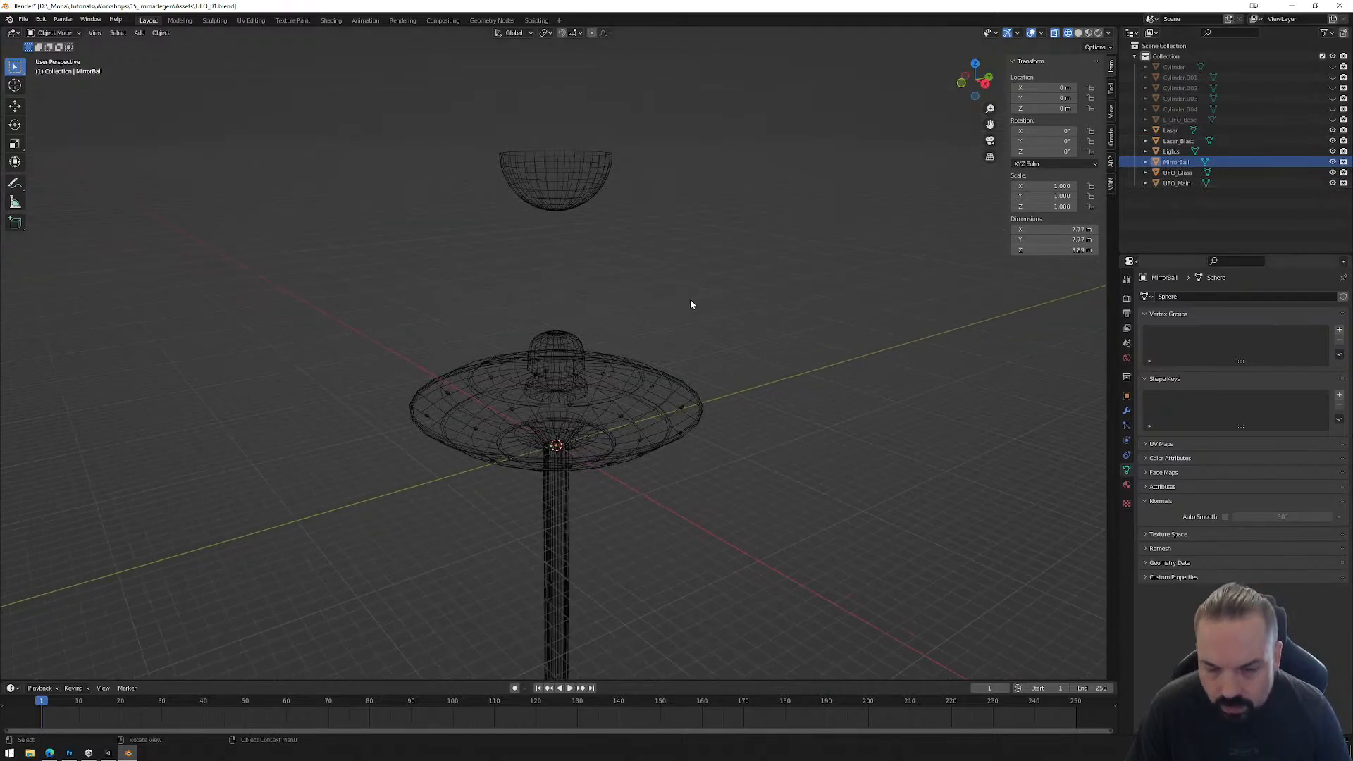
{"action": "left_click", "coordinate": [1332, 162]}
{"action": "left_click", "coordinate": [1079, 32]}
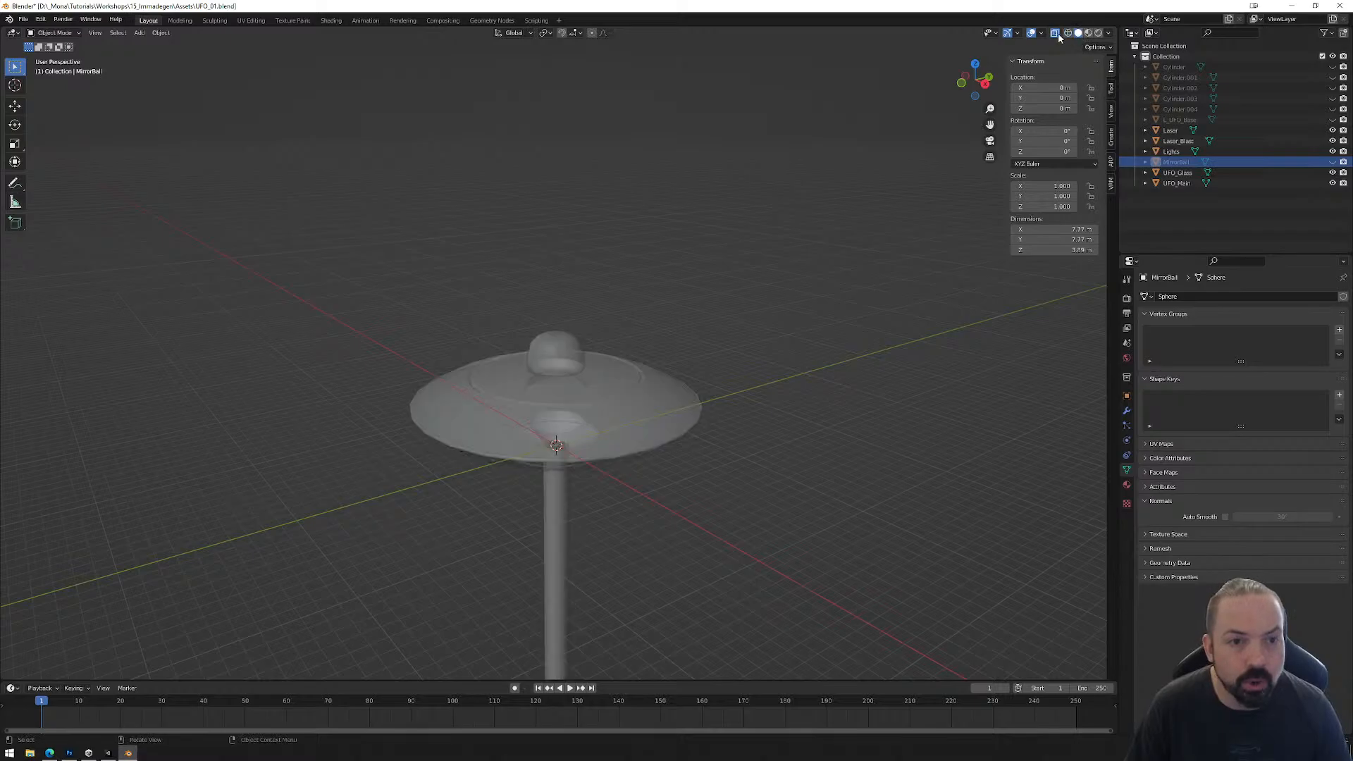
{"action": "scroll", "coordinate": [724, 398], "scroll_direction": "up", "scroll_amount": 5}
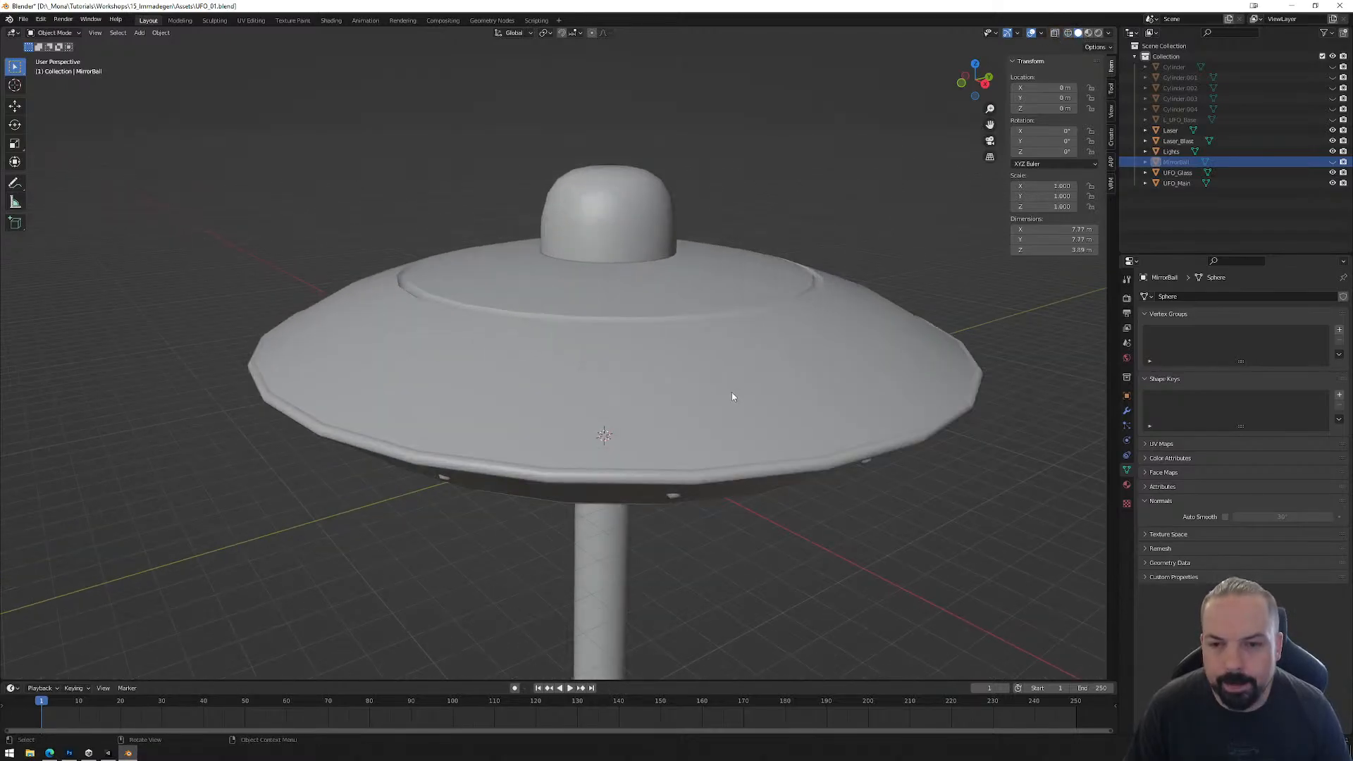
Step: Examine the UFO_Main mesh in Edit Mode and the Laser beam beneath it in Object Mode
{"action": "left_click", "coordinate": [752, 410]}
{"action": "key", "text": "Tab"}
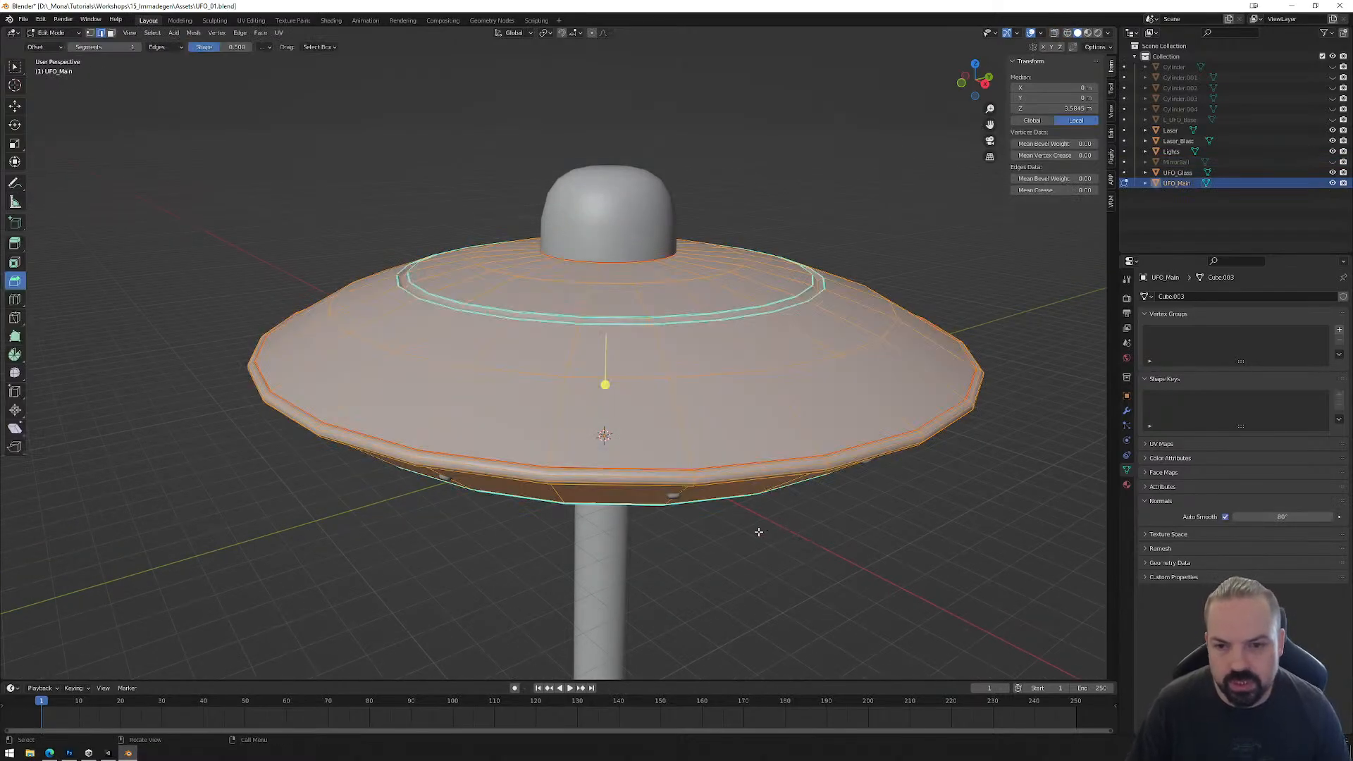
{"action": "key", "text": "Tab"}
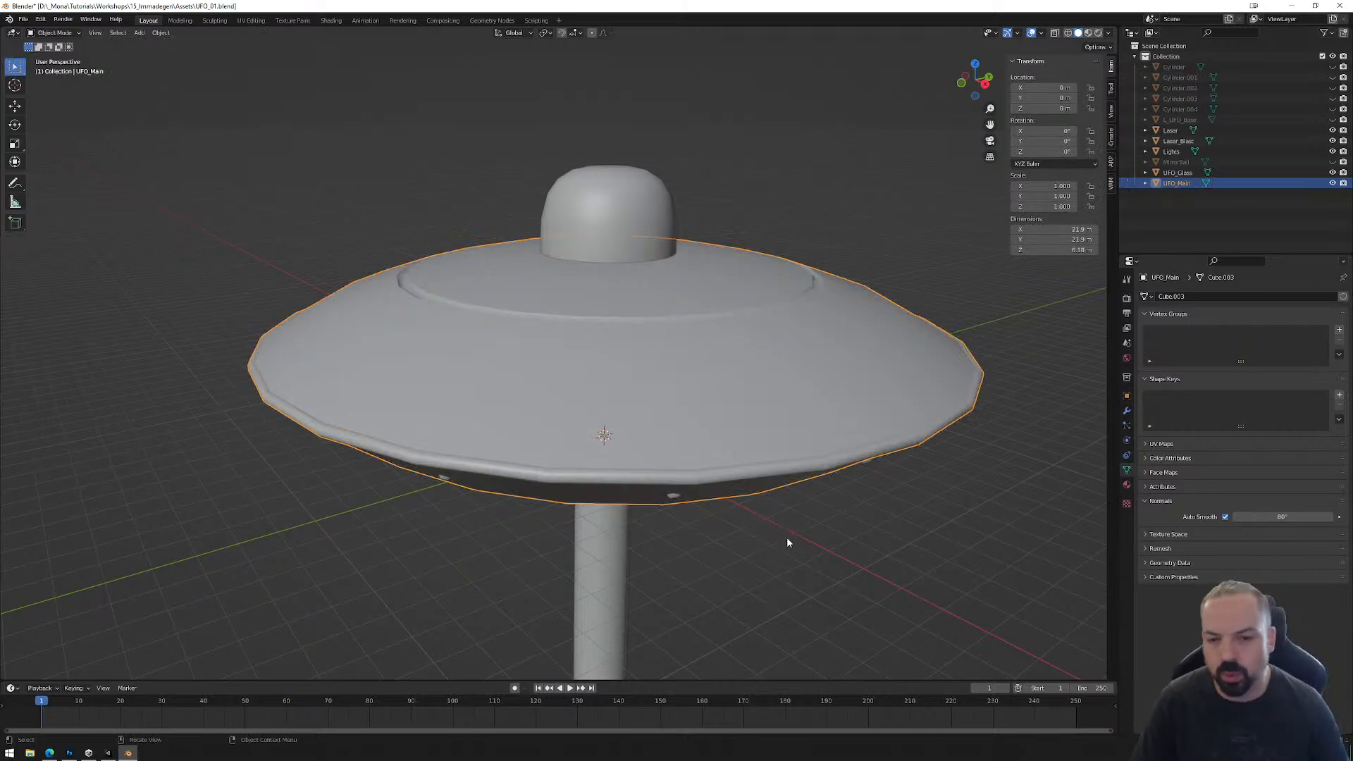
{"action": "middle_click_drag", "start_coordinate": [786, 537], "coordinate": [811, 497]}
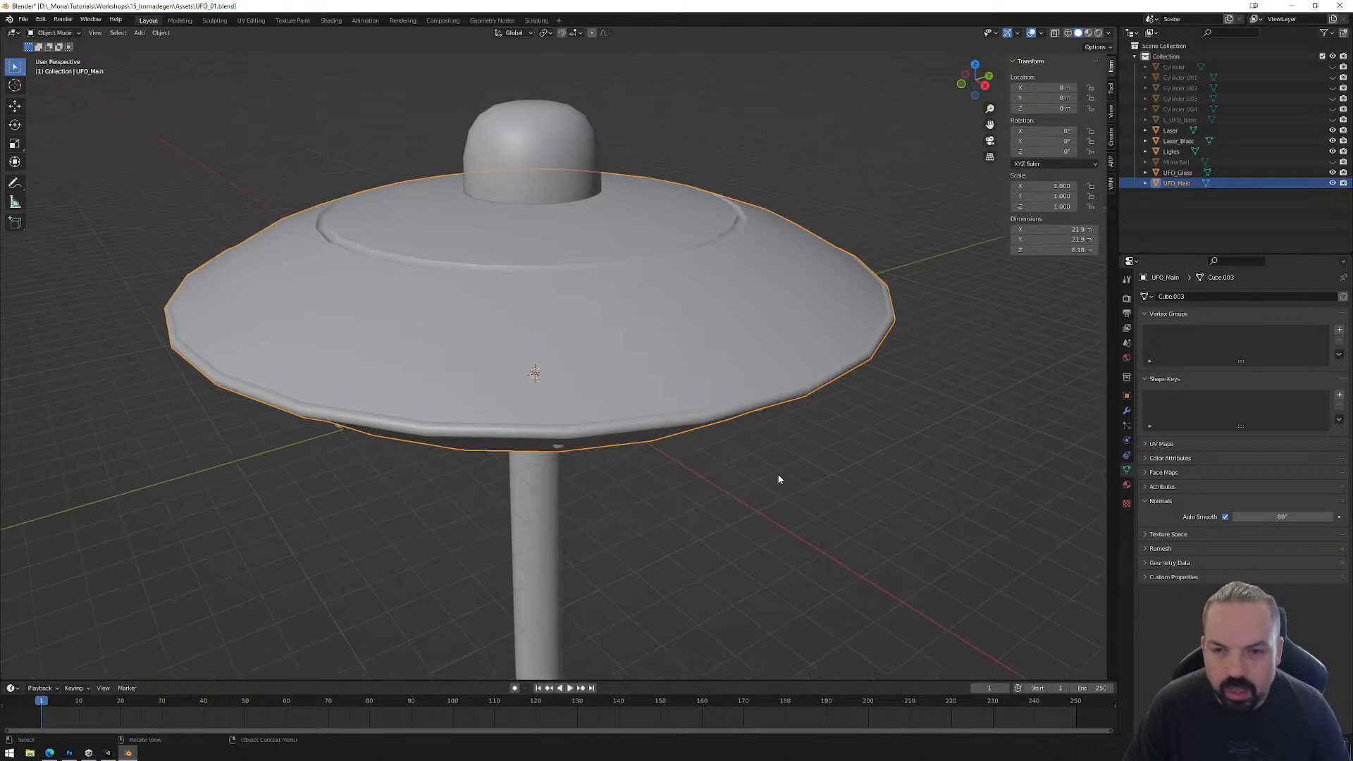
{"action": "scroll", "coordinate": [742, 504], "scroll_direction": "down", "scroll_amount": 5}
{"action": "left_click", "coordinate": [551, 460]}
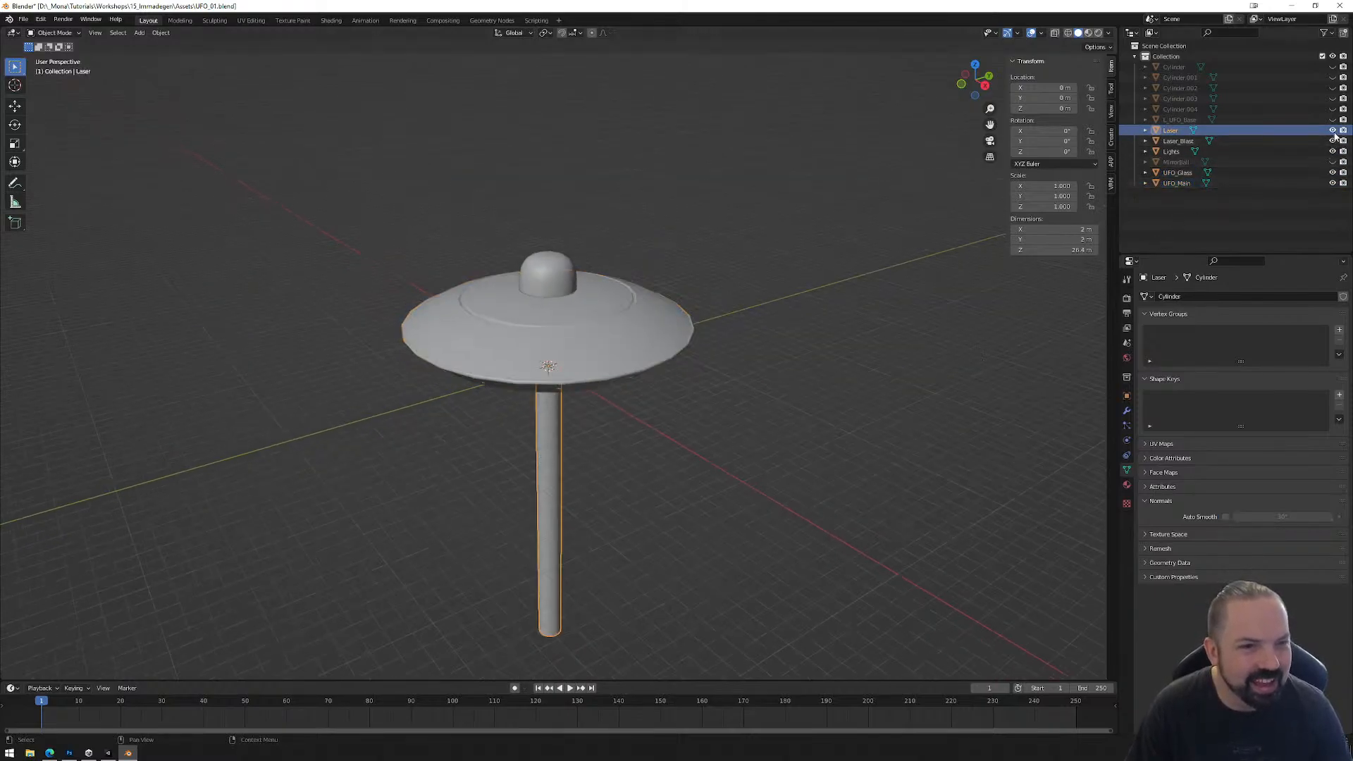
{"action": "left_click_drag", "start_coordinate": [1332, 172], "coordinate": [1333, 185]}
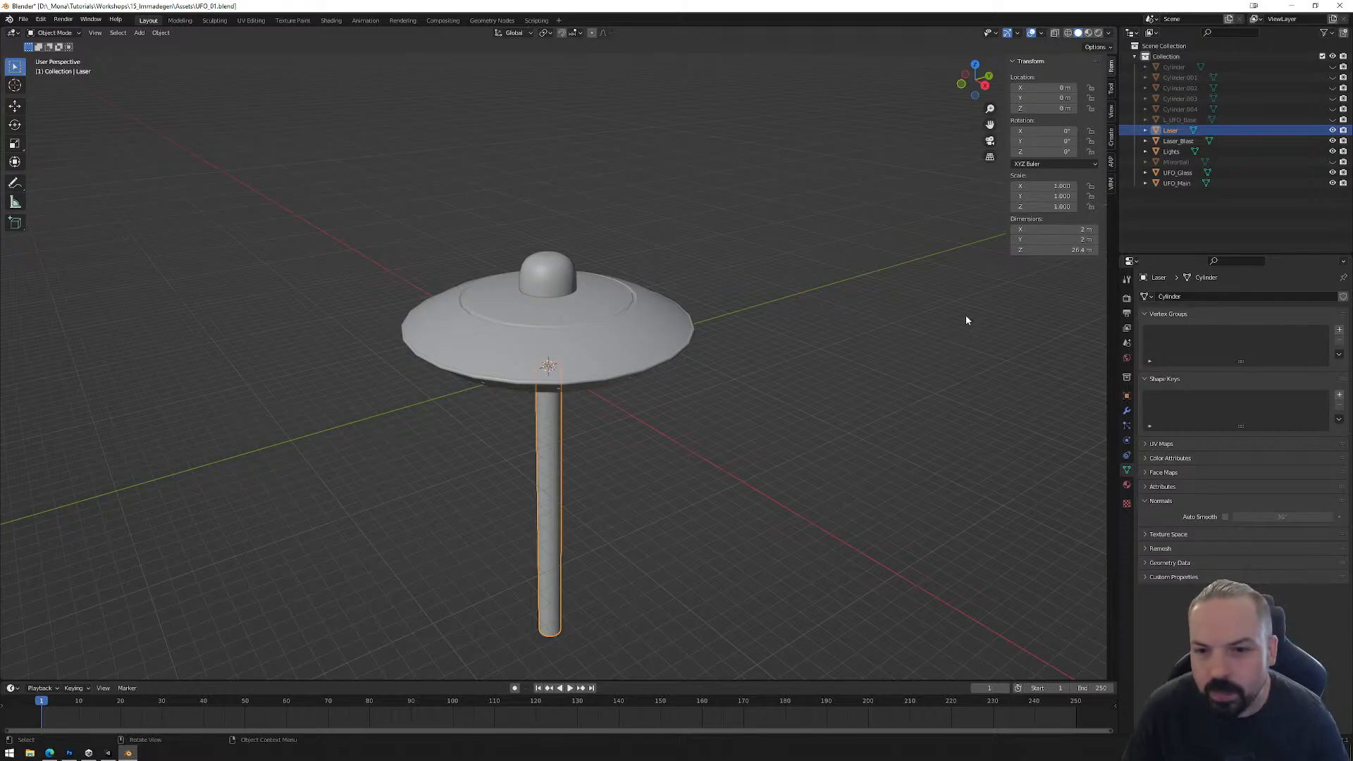
Step: Select UFO_Main and compare its topology in wireframe and solid shading from several angles
{"action": "left_click", "coordinate": [648, 327]}
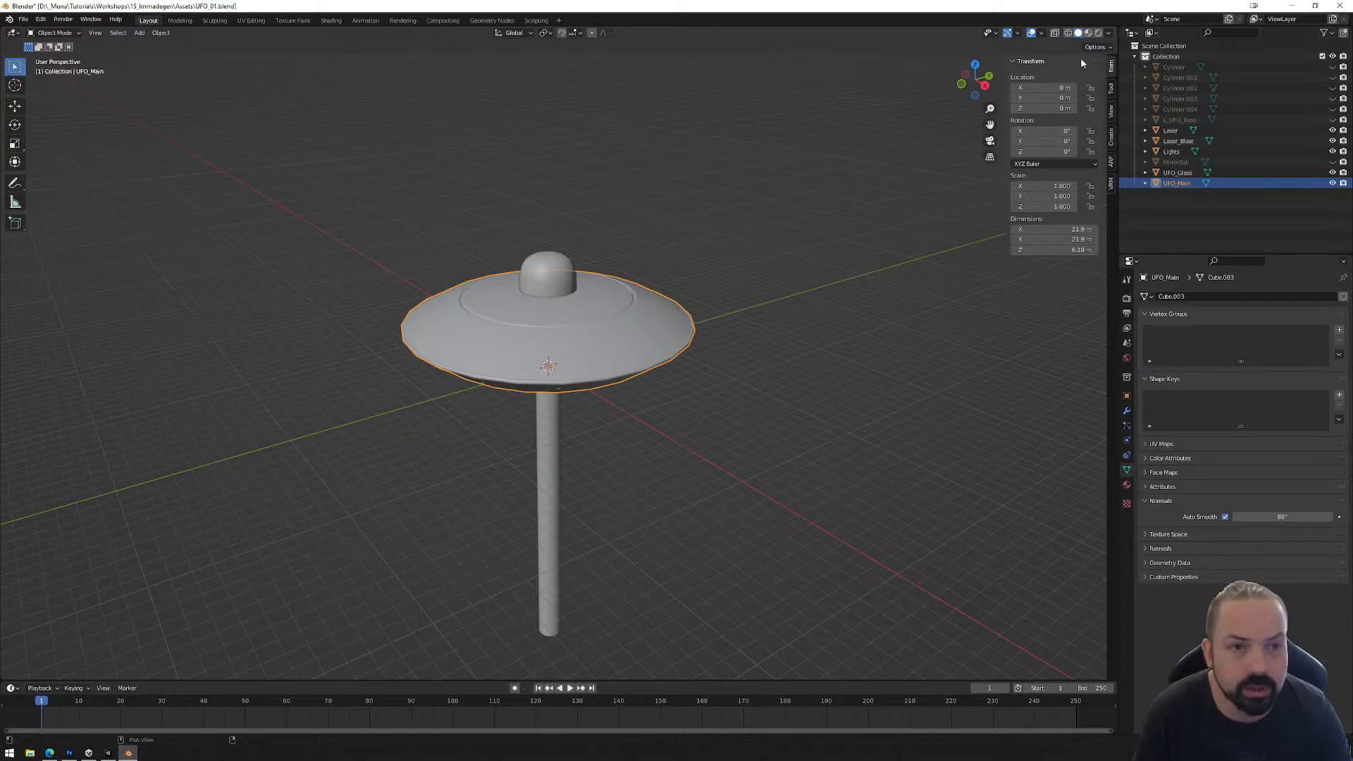
{"action": "left_click", "coordinate": [1068, 32]}
{"action": "scroll", "coordinate": [747, 341], "scroll_direction": "up", "scroll_amount": 5}
{"action": "middle_click_drag", "start_coordinate": [722, 328], "coordinate": [713, 383]}
{"action": "scroll", "coordinate": [726, 383], "scroll_direction": "down", "scroll_amount": 3}
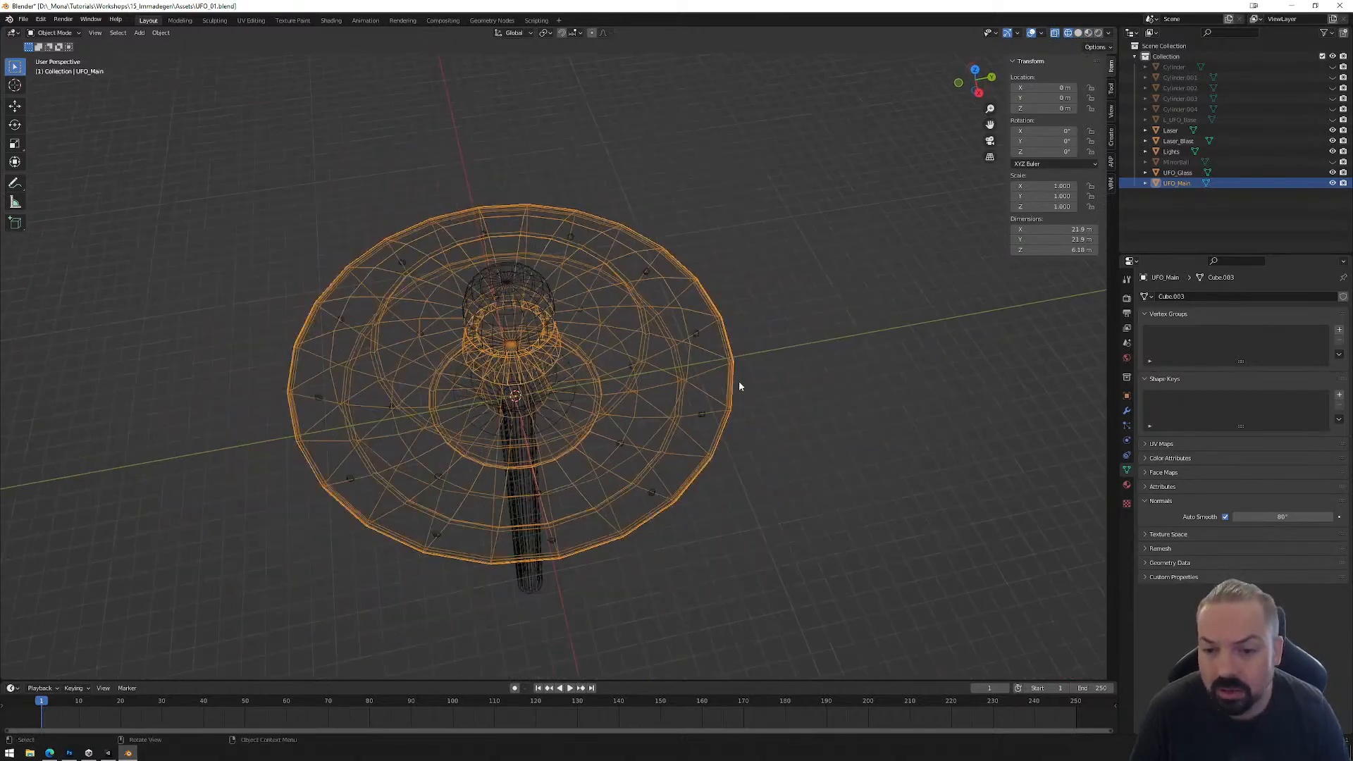
{"action": "left_click", "coordinate": [1077, 33]}
{"action": "middle_click_drag", "start_coordinate": [706, 336], "coordinate": [726, 310]}
{"action": "mouse_move", "coordinate": [519, 338]}
{"action": "middle_mouse_down"}
{"action": "mouse_move", "coordinate": [725, 305]}
{"action": "mouse_move", "coordinate": [726, 331]}
{"action": "middle_mouse_up"}
{"action": "left_click", "coordinate": [1068, 32]}
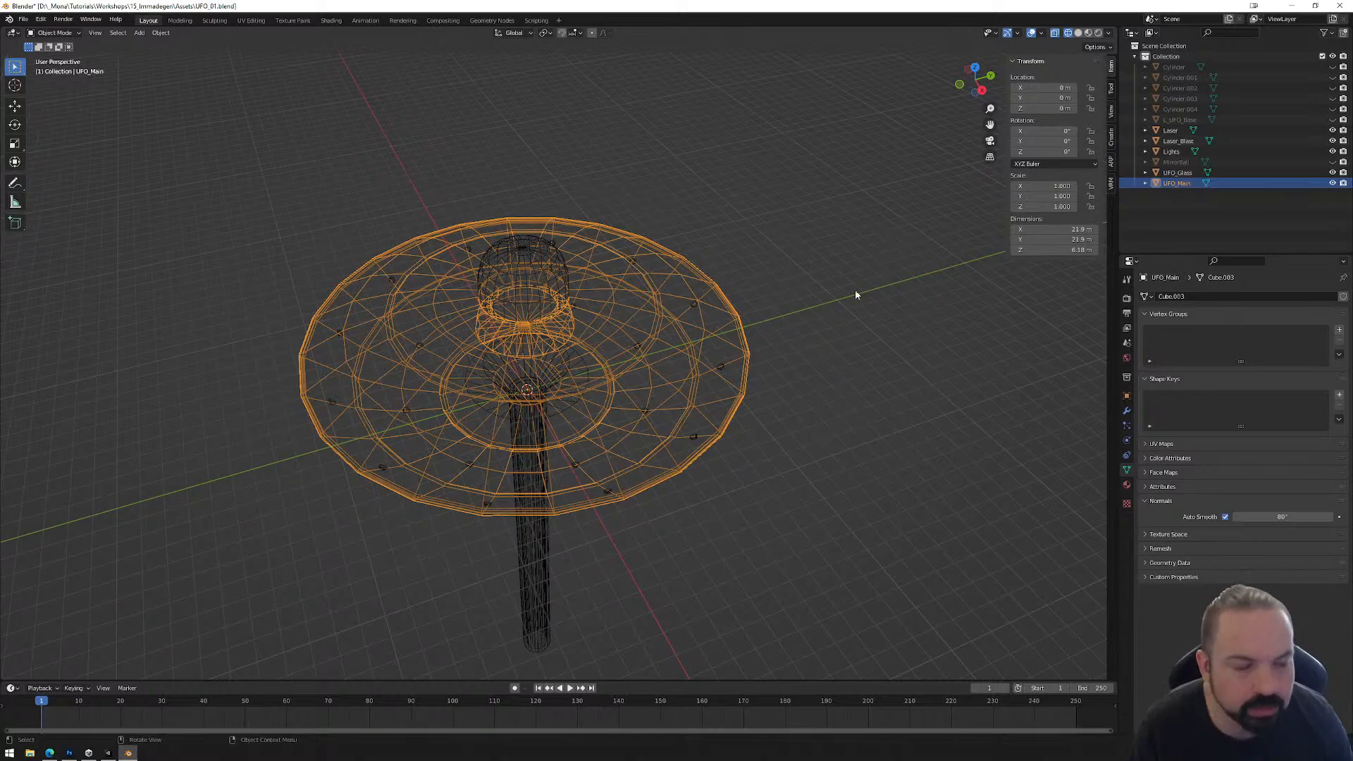
Step: Hide every object except UFO_Main and display it in solid shading with X-ray off
{"action": "left_click_drag", "start_coordinate": [1332, 172], "coordinate": [1333, 133]}
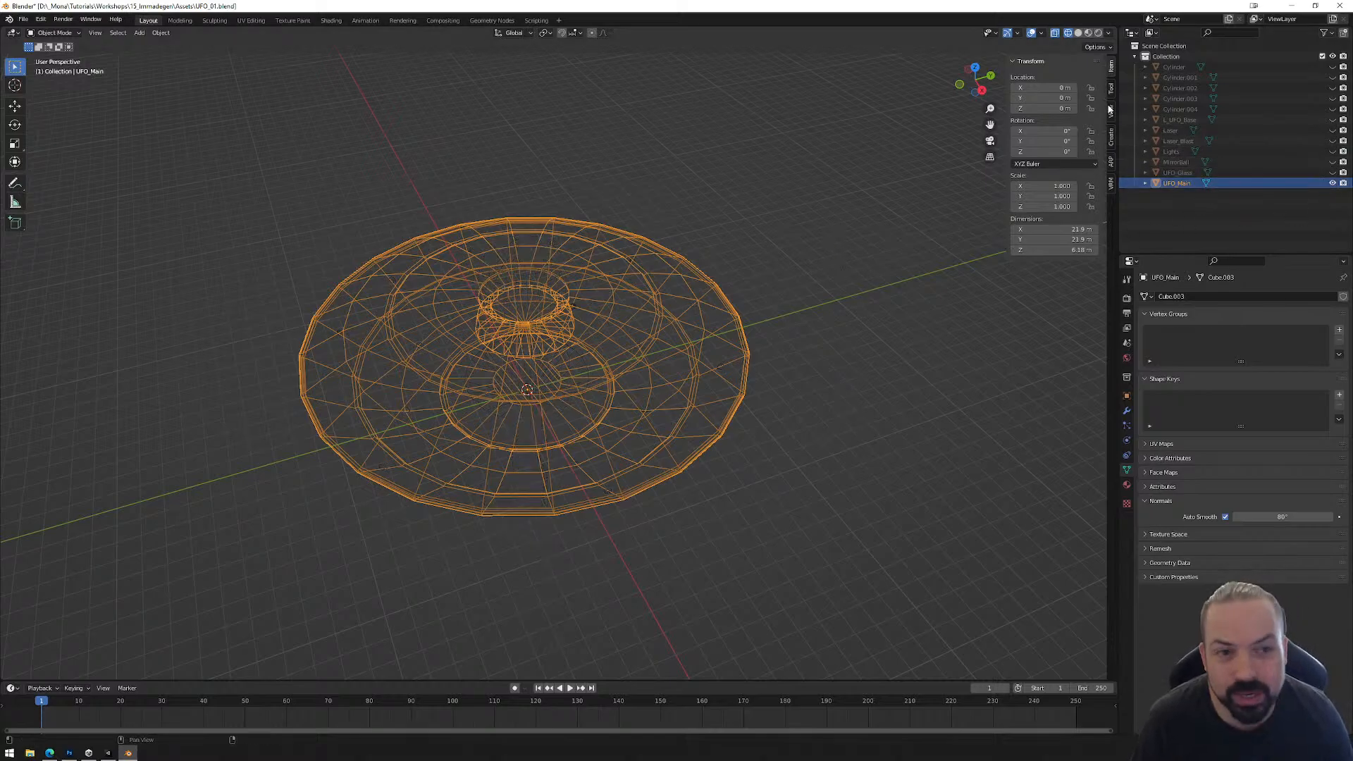
{"action": "left_click", "coordinate": [1078, 33]}
{"action": "left_click", "coordinate": [1055, 32]}
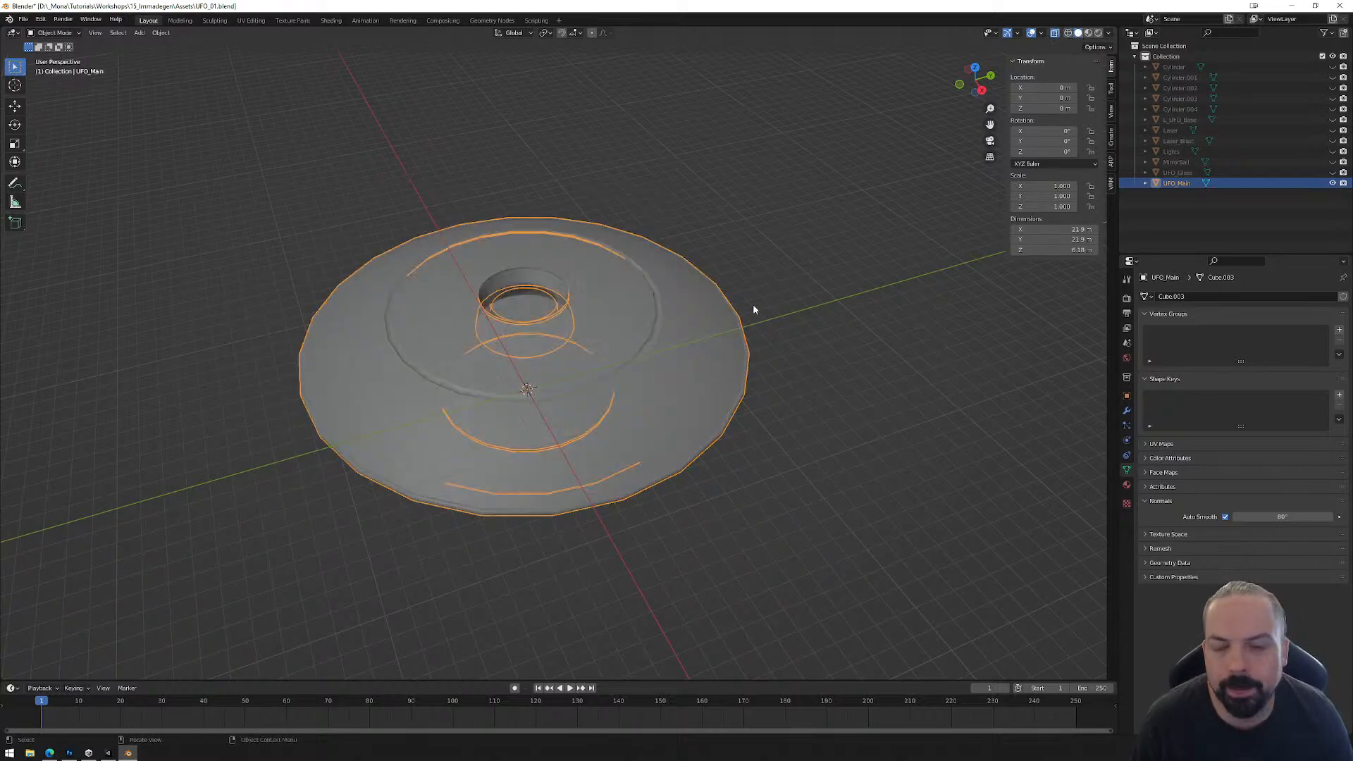
{"action": "left_click", "coordinate": [1055, 34]}
{"action": "middle_click_drag", "start_coordinate": [683, 418], "coordinate": [697, 396]}
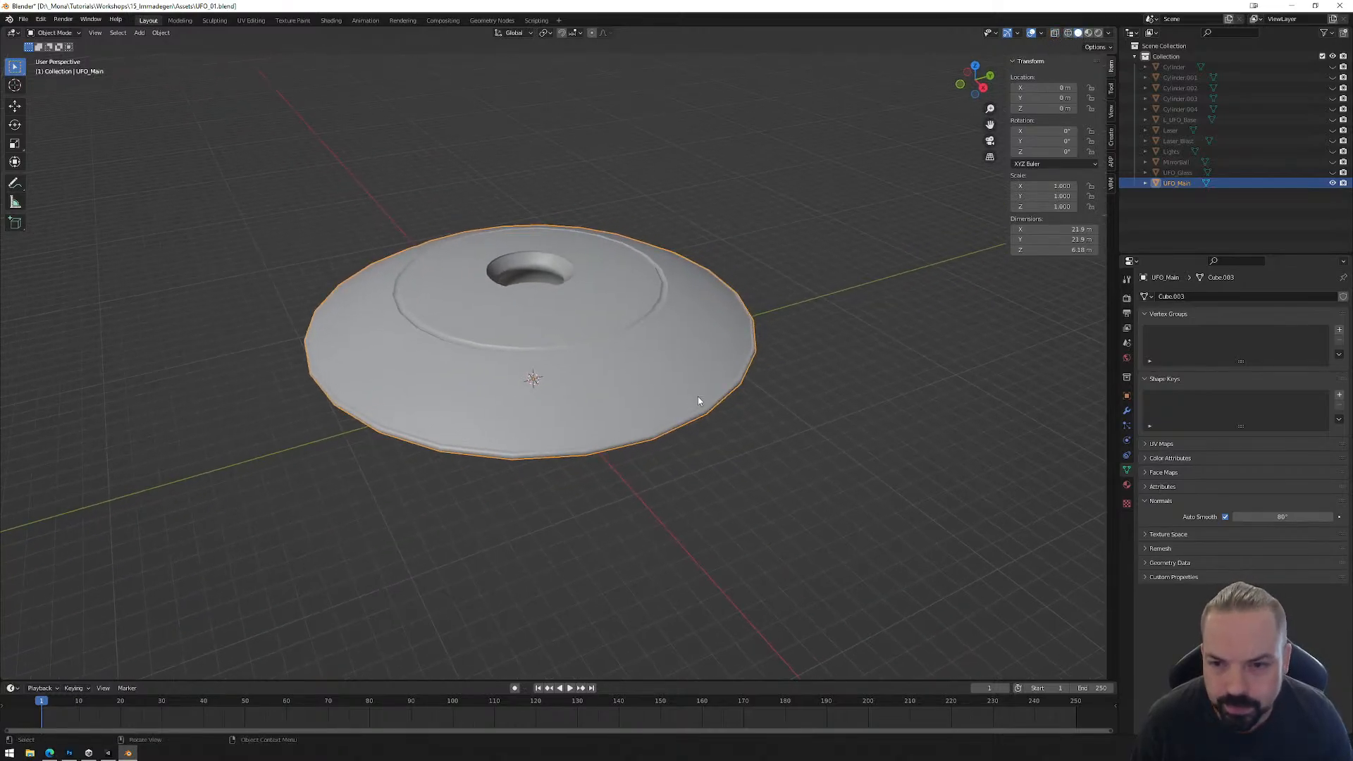
Step: Duplicate UFO_Main in place and hide the original
{"action": "key", "text": "alt+a"}
{"action": "left_click", "coordinate": [672, 343]}
{"action": "middle_click_drag", "start_coordinate": [672, 342], "coordinate": [528, 392]}
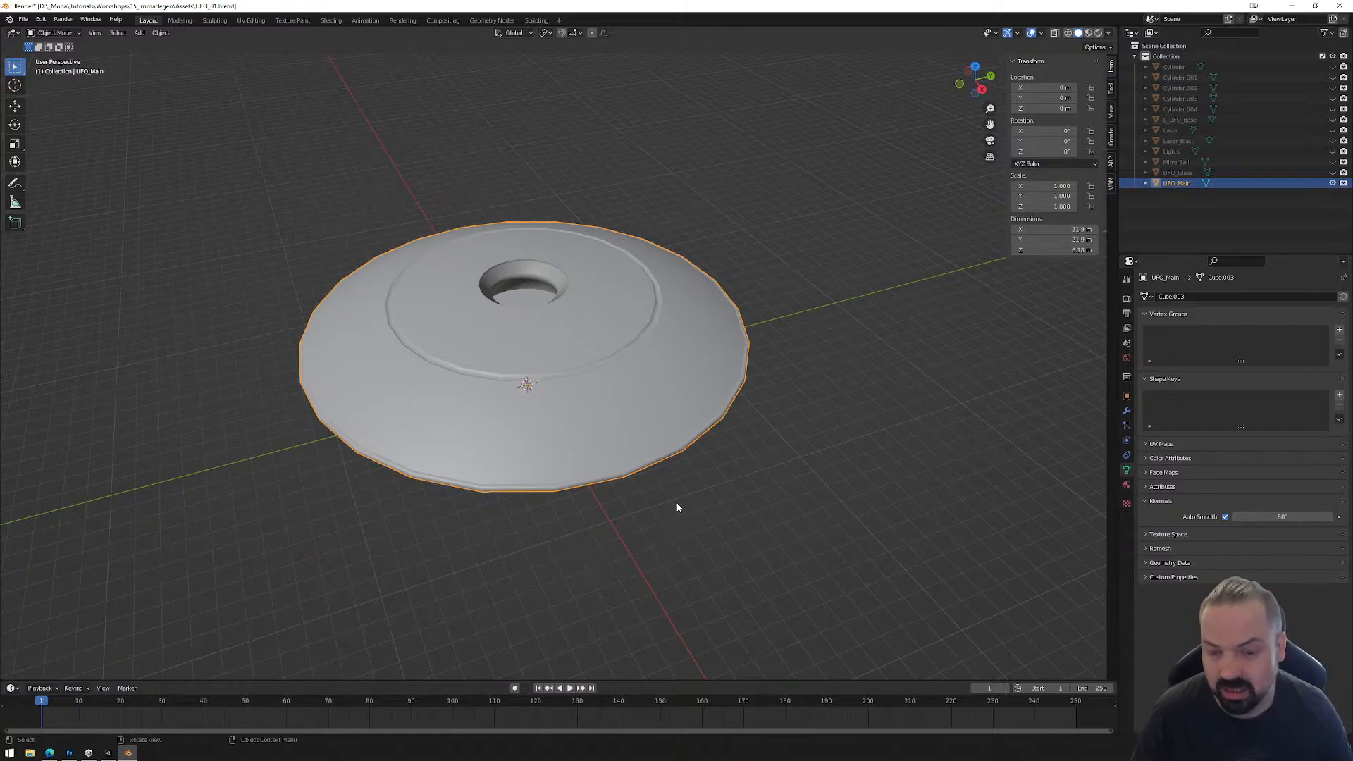
{"action": "key", "text": "shift+d"}
{"action": "key", "text": "Escape"}
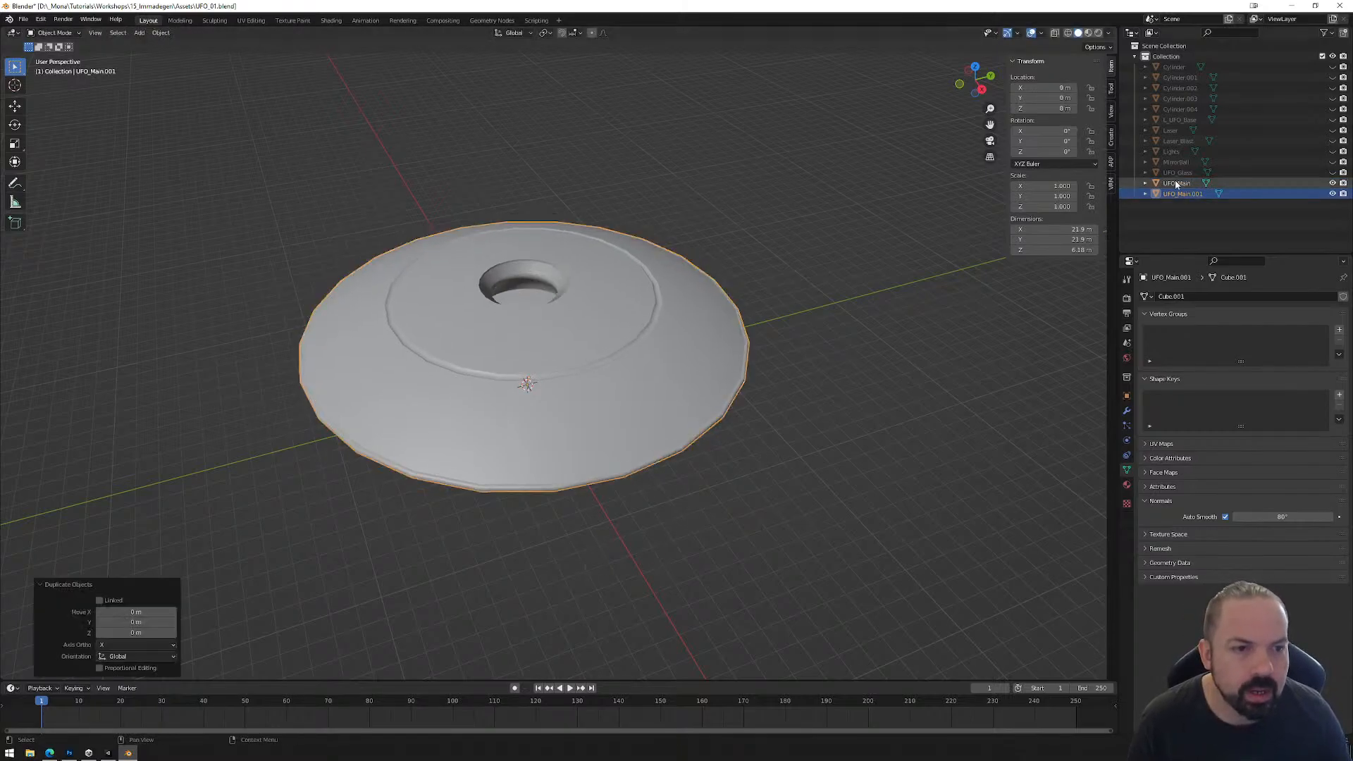
{"action": "left_click", "coordinate": [1332, 182]}
Step: Add a Subdivision Surface modifier to the duplicated UFO body with viewport and render levels of 3
{"action": "left_click", "coordinate": [1127, 410]}
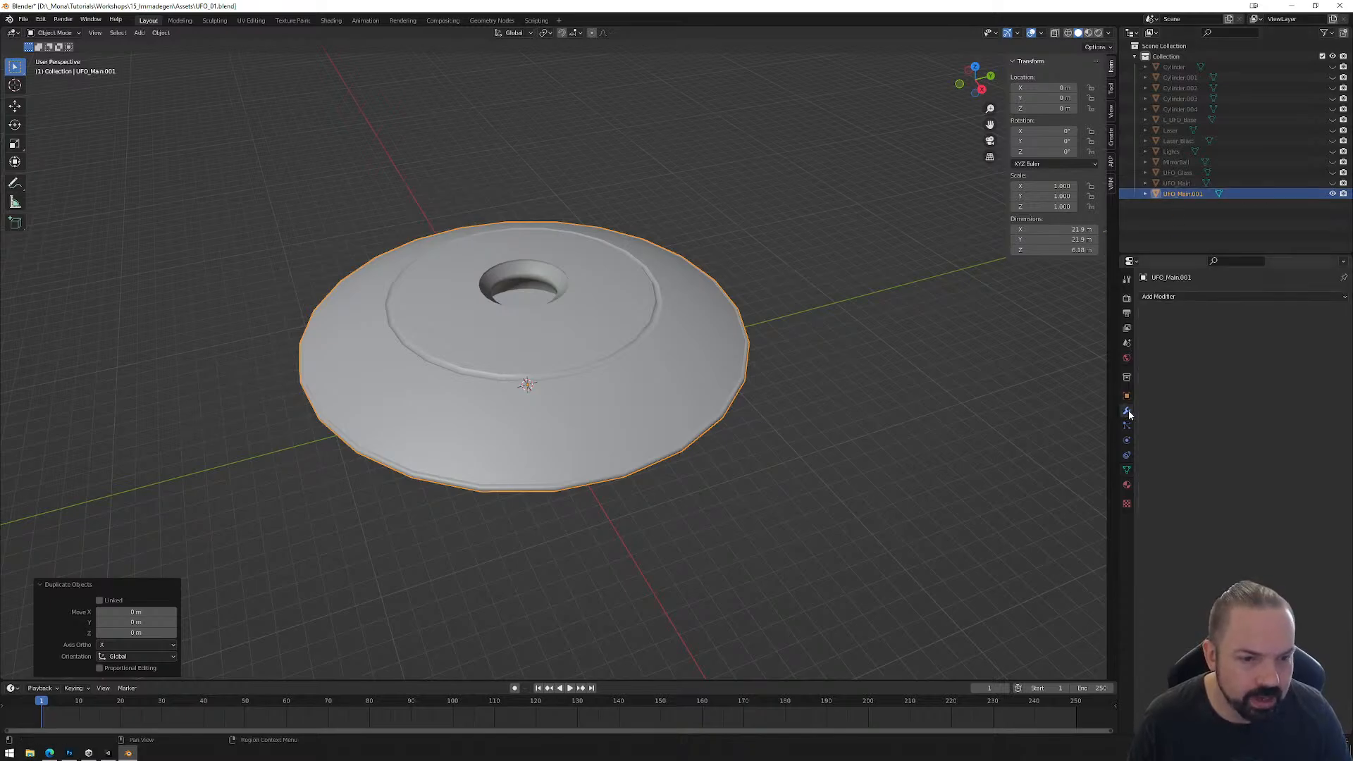
{"action": "left_click", "coordinate": [1166, 297]}
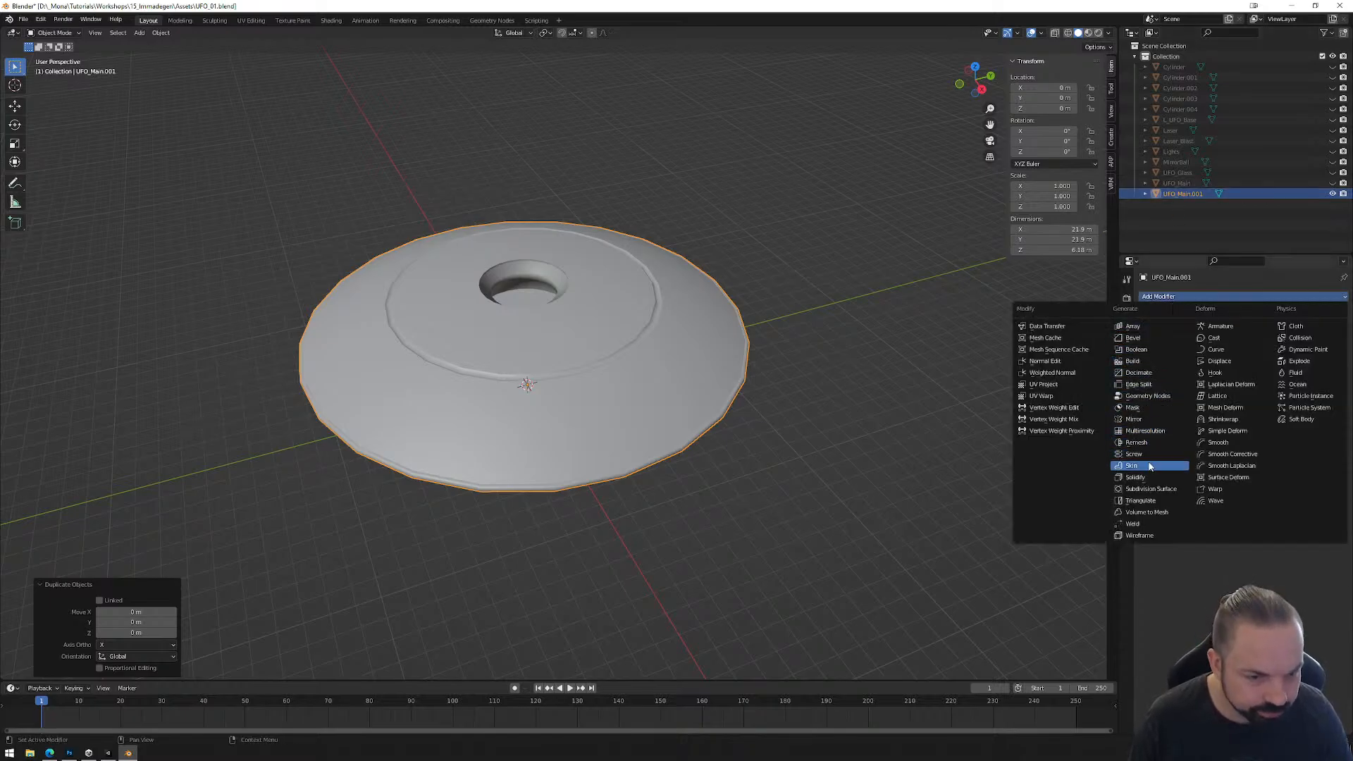
{"action": "left_click", "coordinate": [1153, 488]}
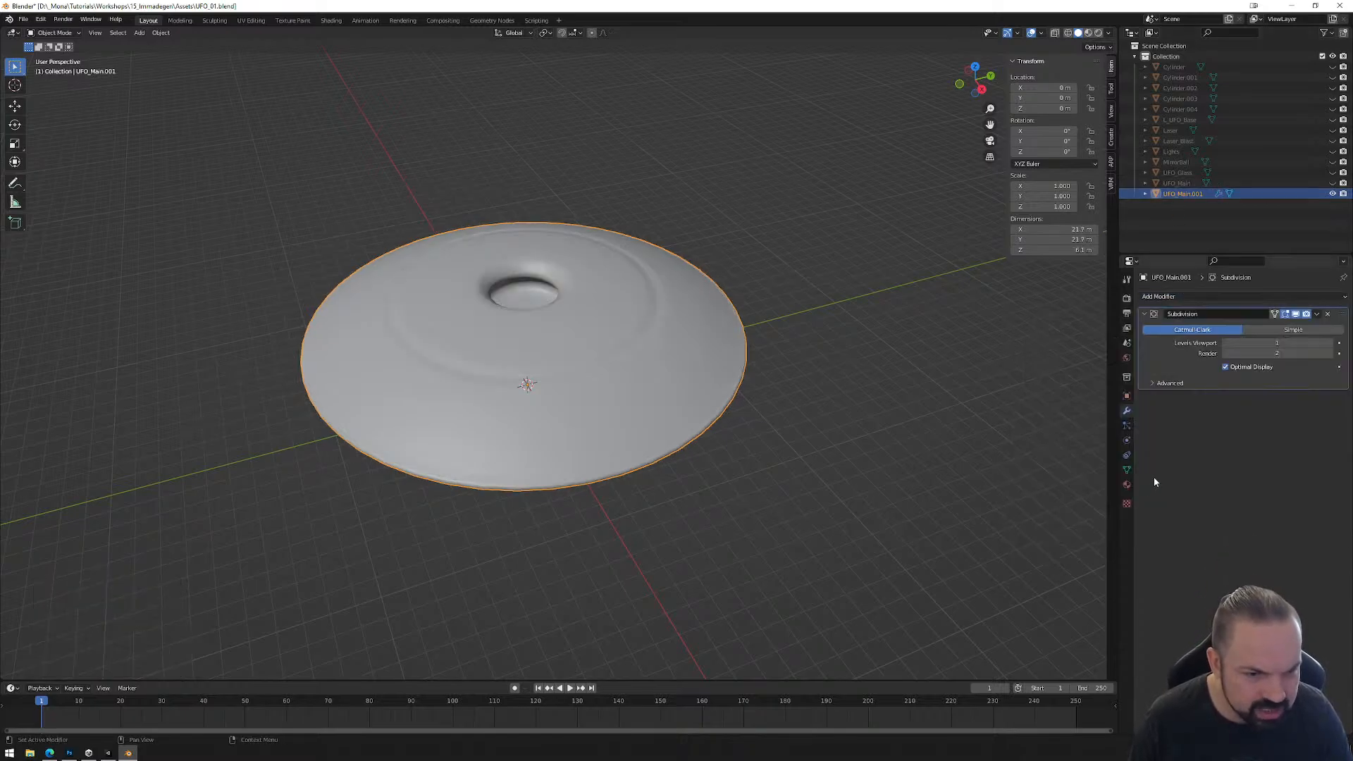
{"action": "left_click", "coordinate": [1330, 344]}
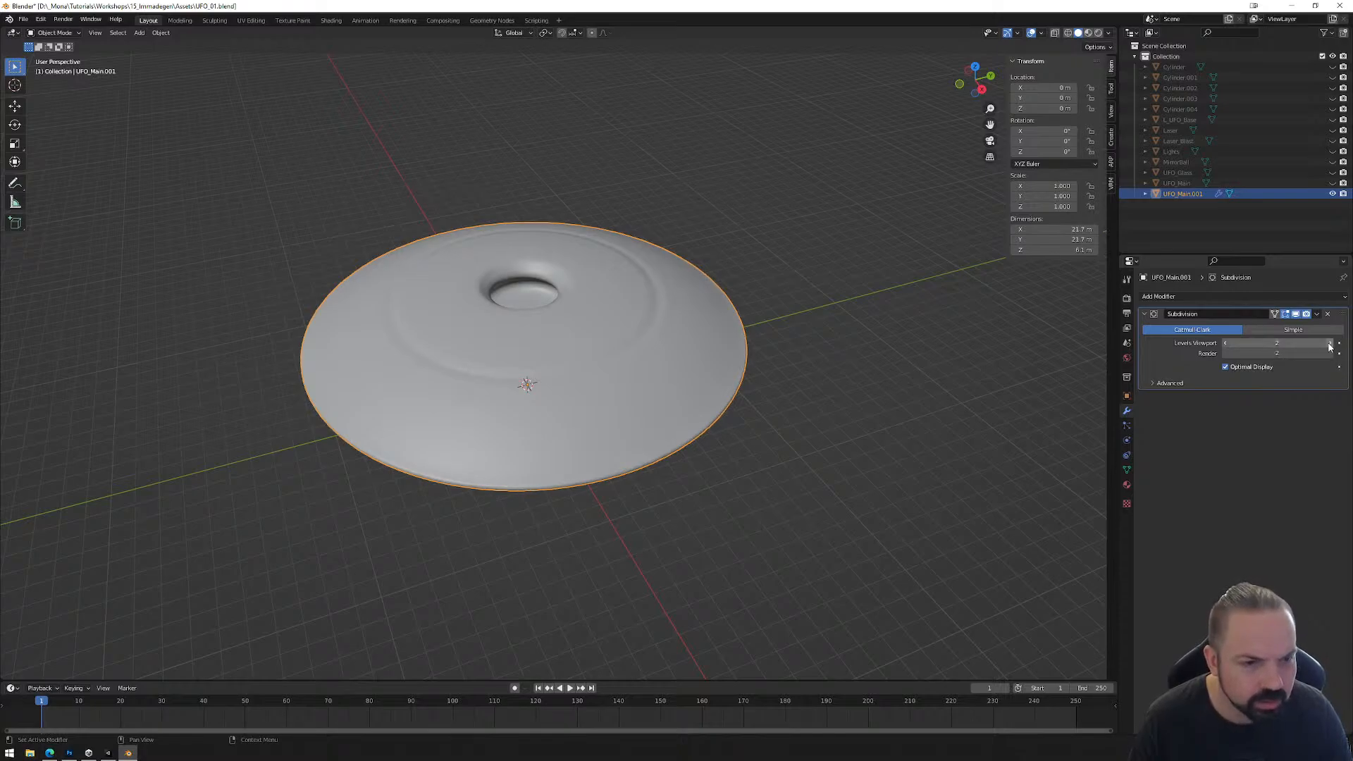
{"action": "left_click", "coordinate": [1330, 343]}
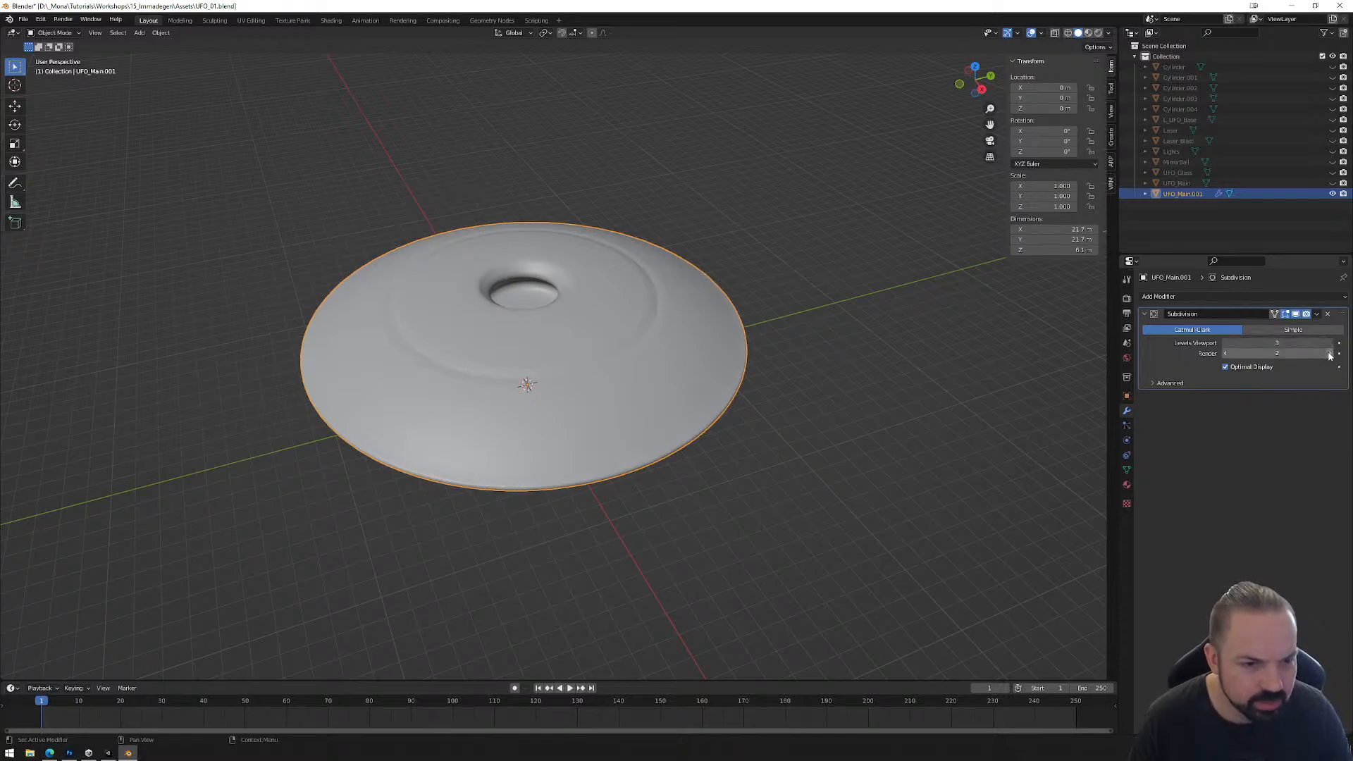
{"action": "left_click", "coordinate": [1330, 354]}
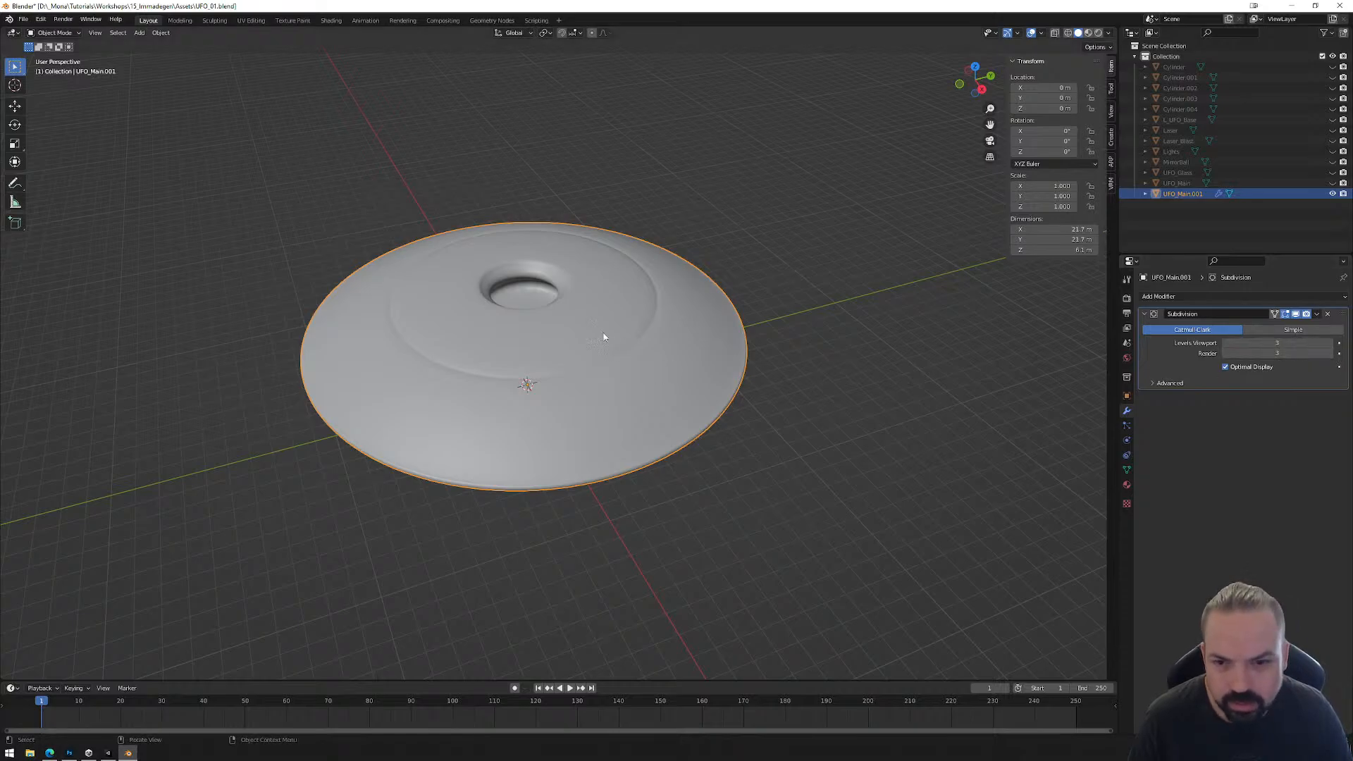
{"action": "scroll", "coordinate": [691, 349], "scroll_direction": "up", "scroll_amount": 3}
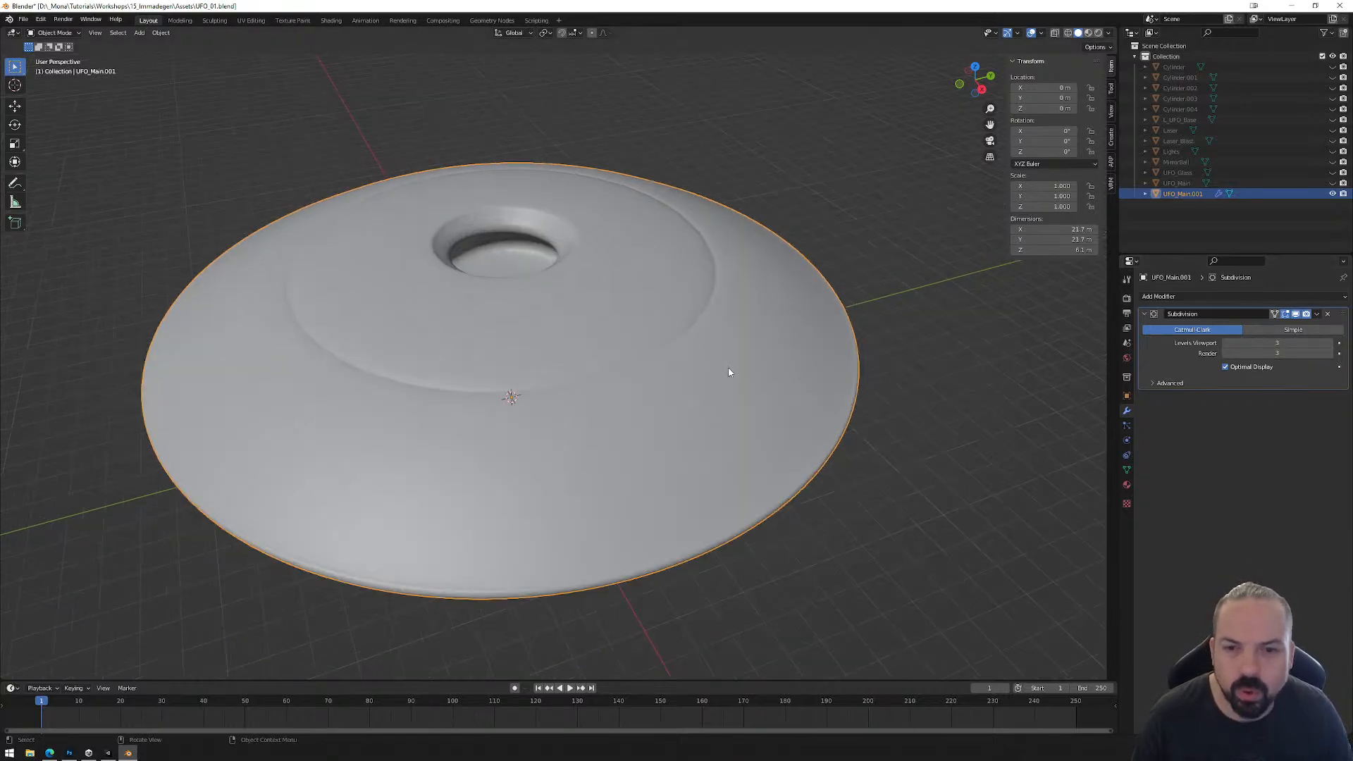
{"action": "middle_click_drag", "start_coordinate": [679, 392], "coordinate": [754, 385]}
{"action": "scroll", "coordinate": [717, 400], "scroll_direction": "down", "scroll_amount": 2}
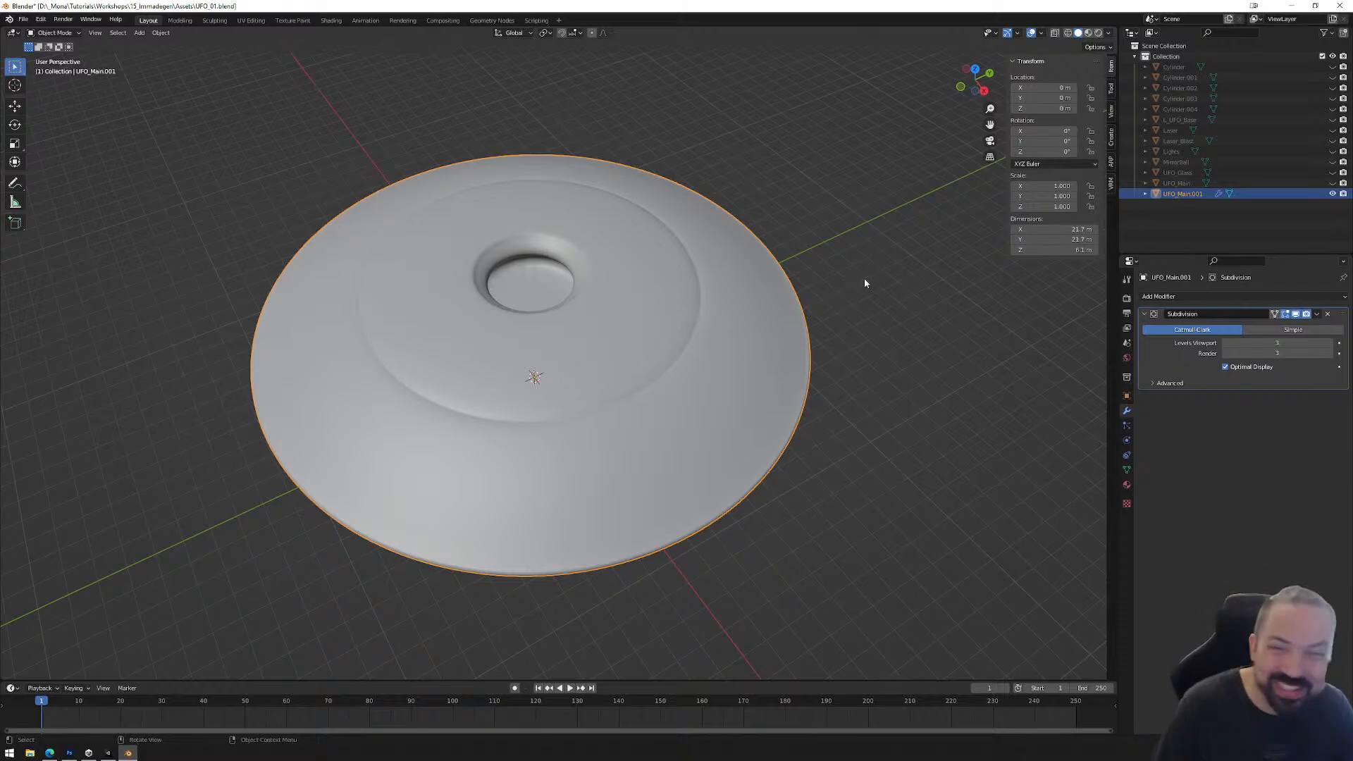
Step: Hide the subdivided copy, then show and select the original UFO_Main
{"action": "left_click", "coordinate": [1332, 194]}
{"action": "left_click", "coordinate": [1332, 184]}
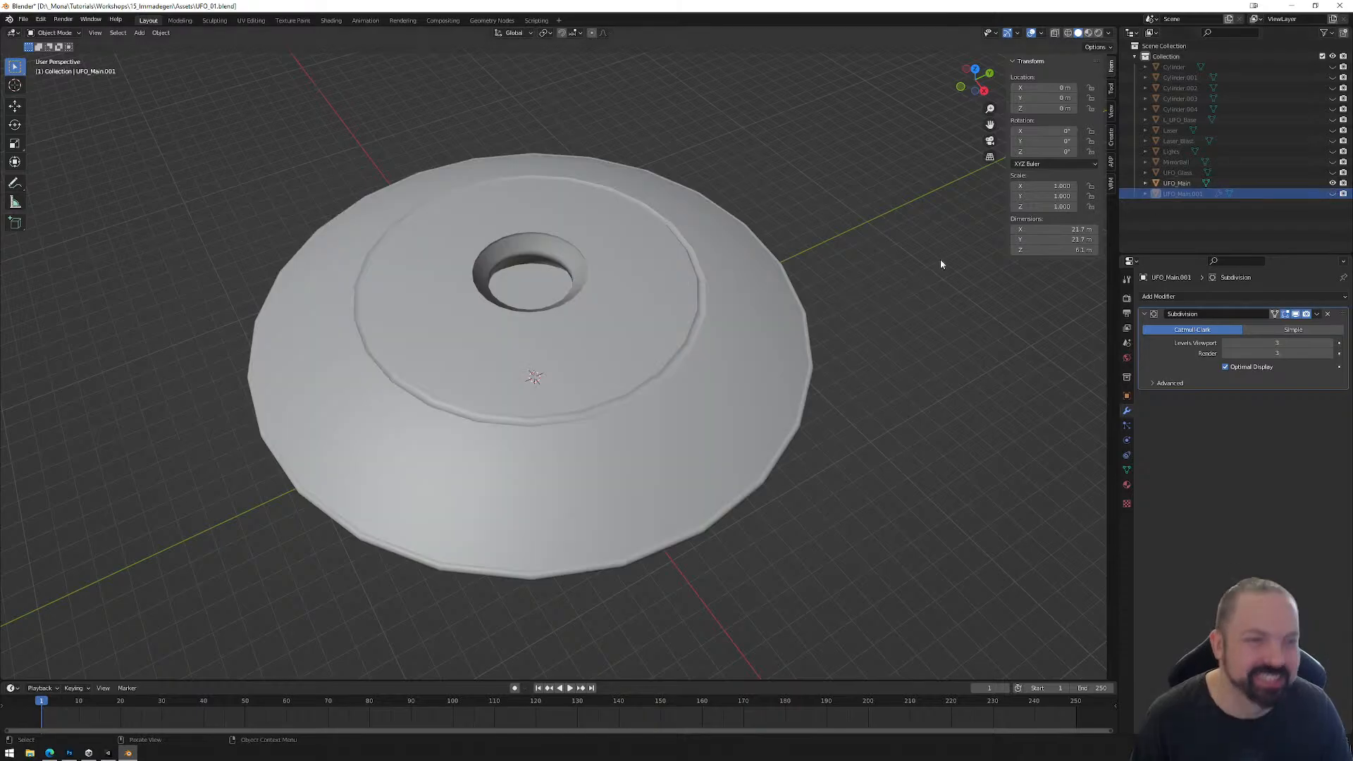
{"action": "left_click", "coordinate": [681, 378]}
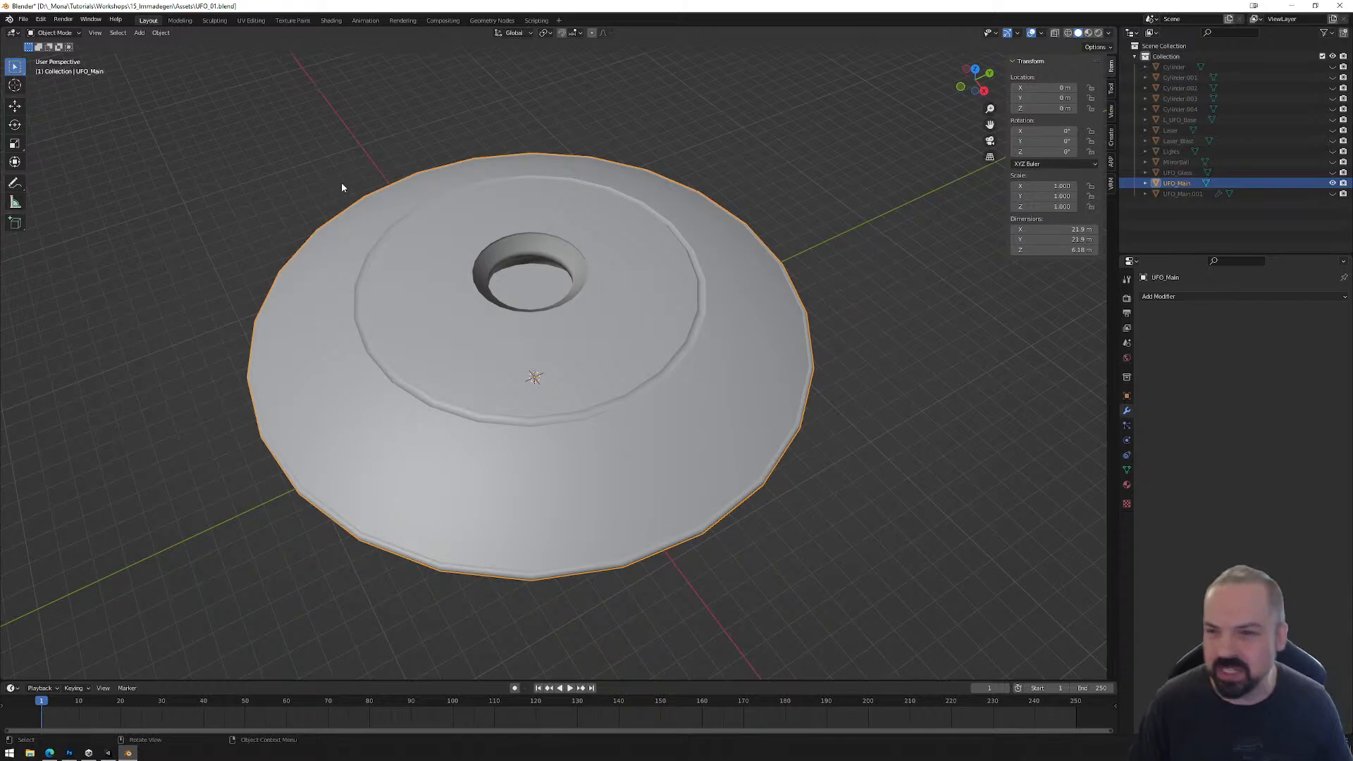
Step: Examine UFO_Main's unwrapped UV layout alongside its mesh in the UV Editing workspace
{"action": "left_click", "coordinate": [252, 20]}
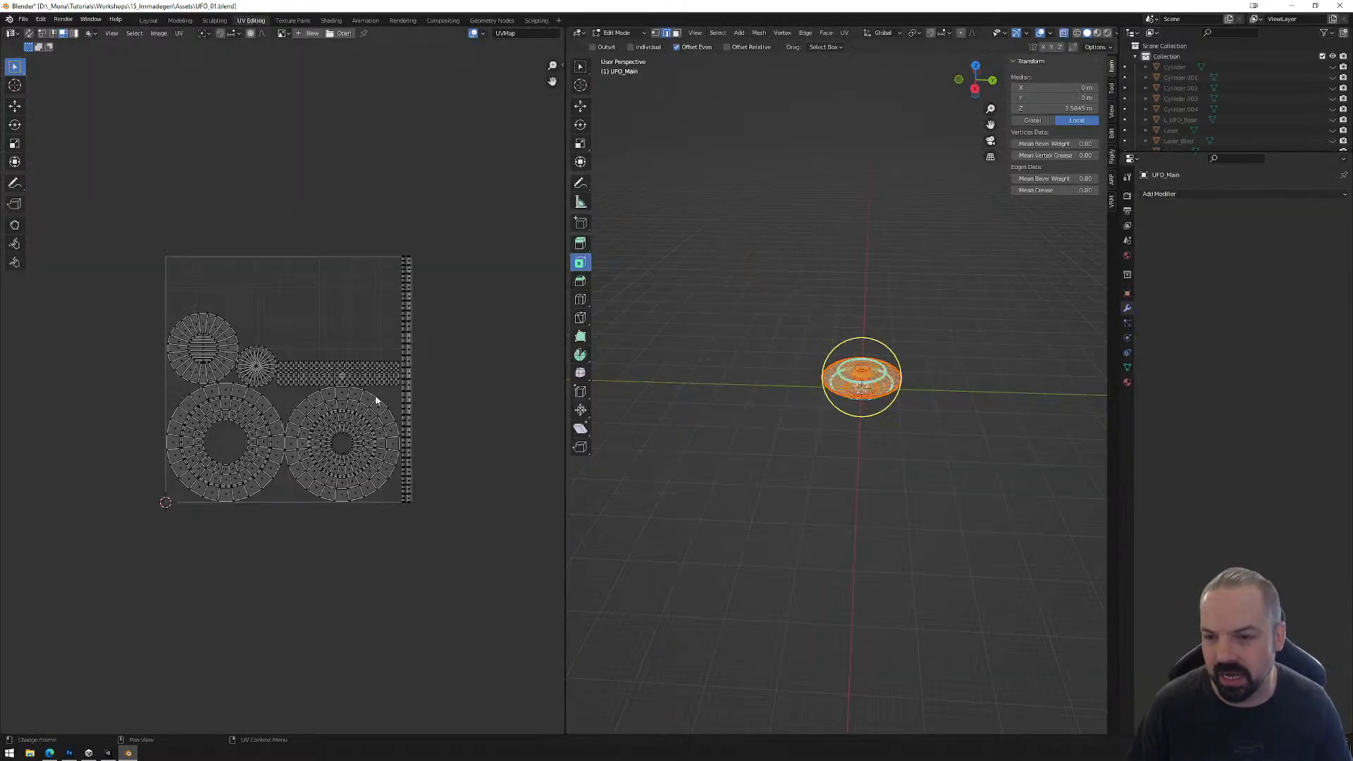
{"action": "scroll", "coordinate": [379, 398], "scroll_direction": "up", "scroll_amount": 4}
{"action": "scroll", "coordinate": [410, 355], "scroll_direction": "down", "scroll_amount": 2}
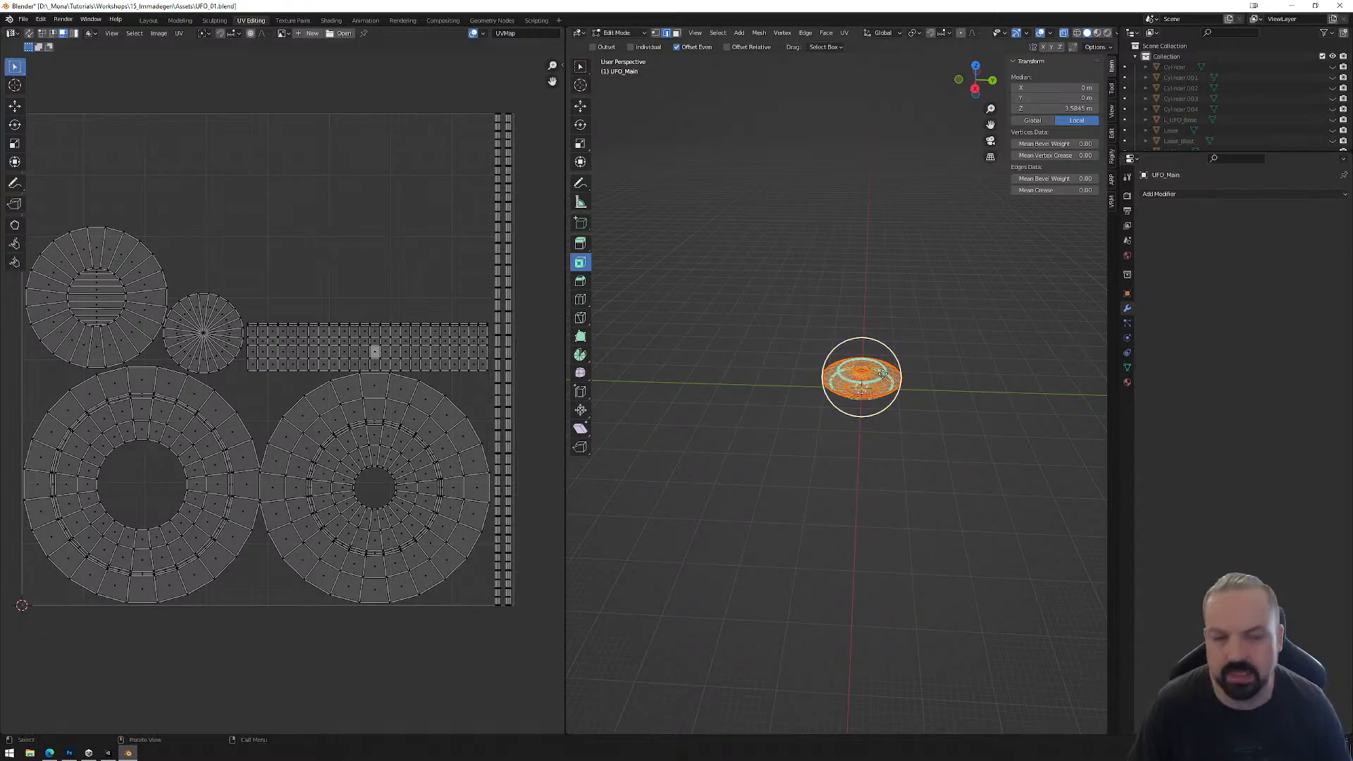
{"action": "scroll", "coordinate": [965, 335], "scroll_direction": "up", "scroll_amount": 10}
{"action": "middle_click_drag", "start_coordinate": [972, 330], "coordinate": [731, 369], "text": "shift"}
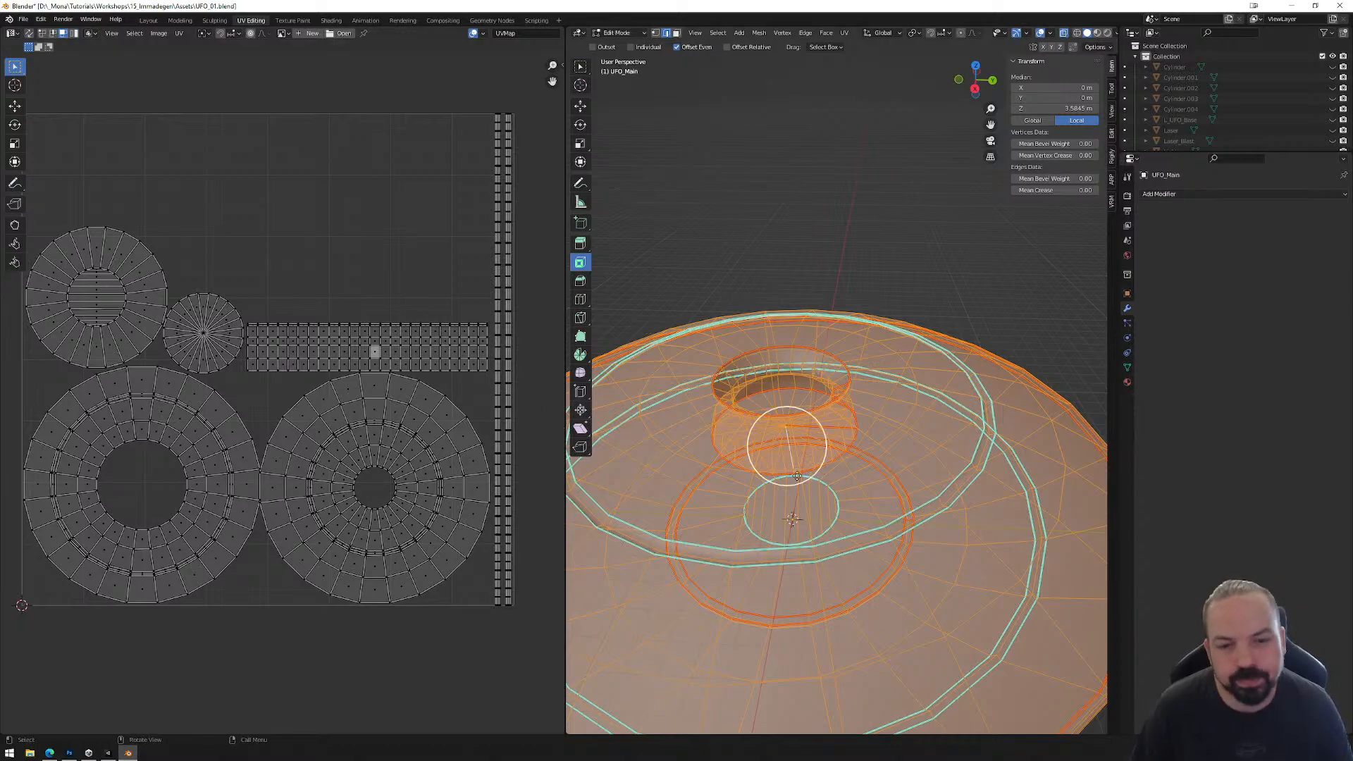
{"action": "scroll", "coordinate": [797, 475], "scroll_direction": "down", "scroll_amount": 3}
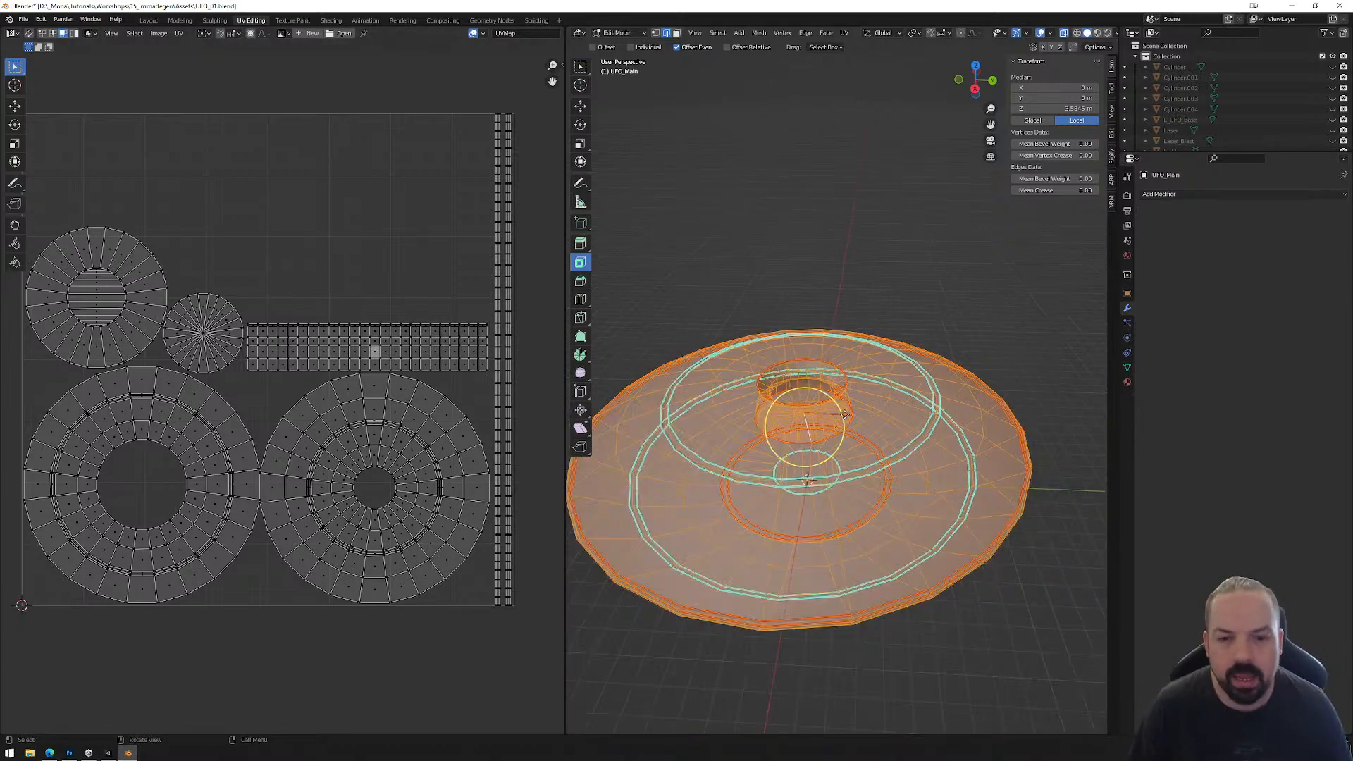
Step: Export only the selected UFO_Main from the Layout workspace as FBX, overwriting UFO_Low.fbx in the Assets folder
{"action": "left_click", "coordinate": [148, 19]}
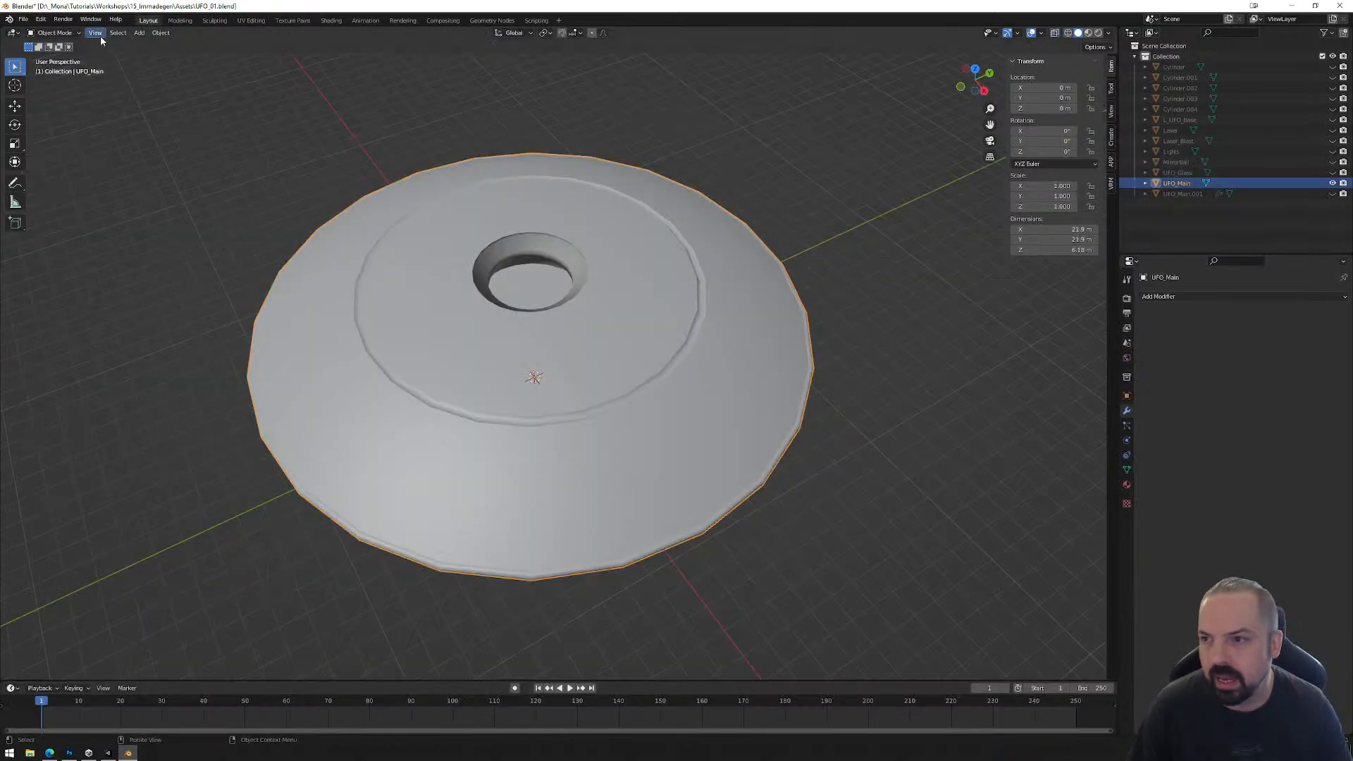
{"action": "left_click", "coordinate": [24, 19]}
{"action": "mouse_move", "coordinate": [39, 173]}
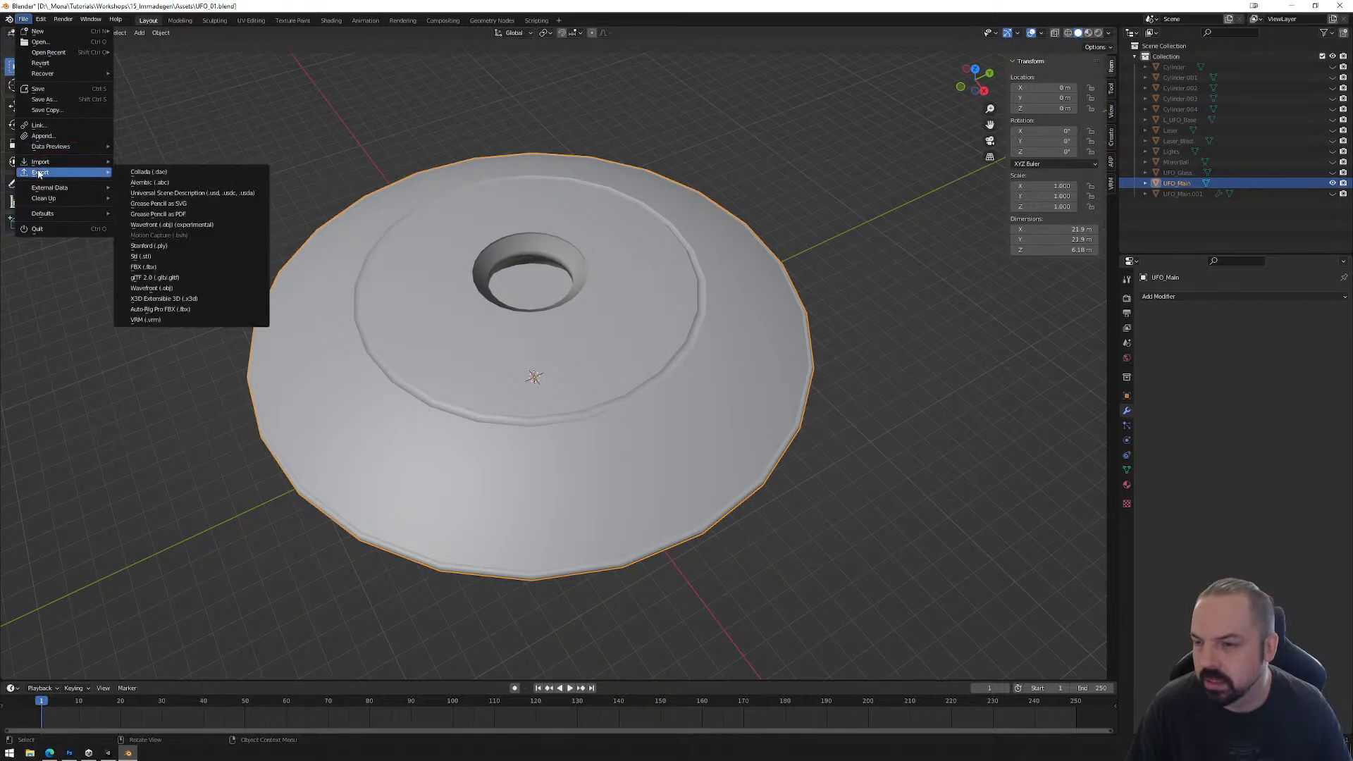
{"action": "left_click", "coordinate": [144, 266]}
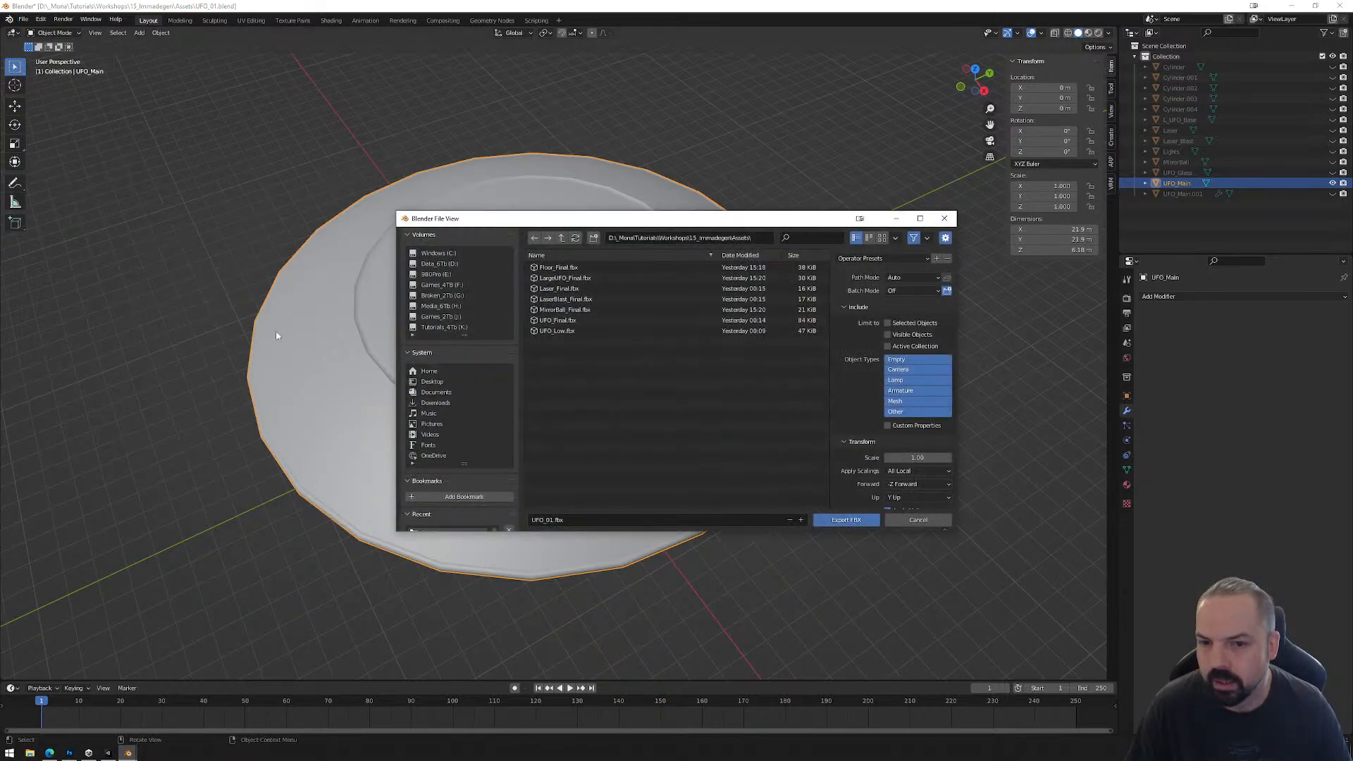
{"action": "left_click", "coordinate": [574, 332]}
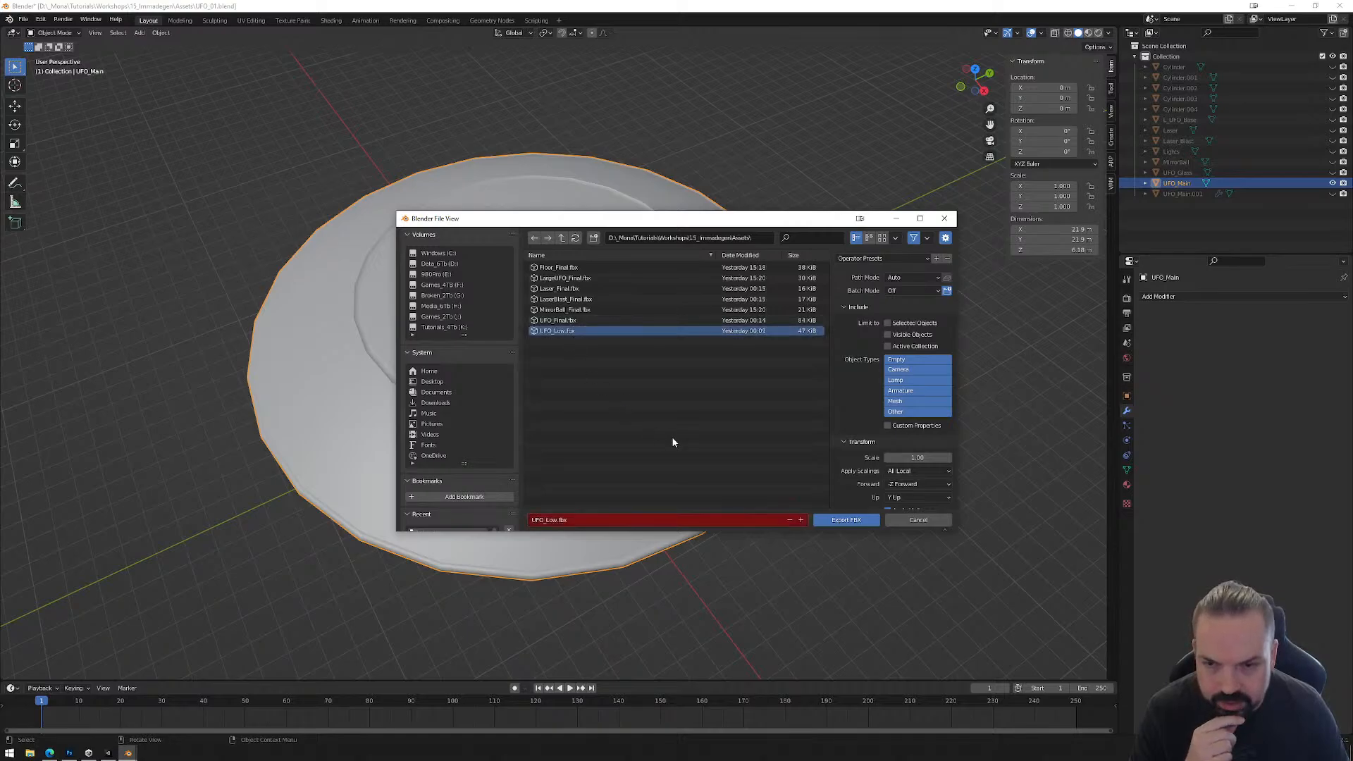
{"action": "left_click", "coordinate": [888, 322]}
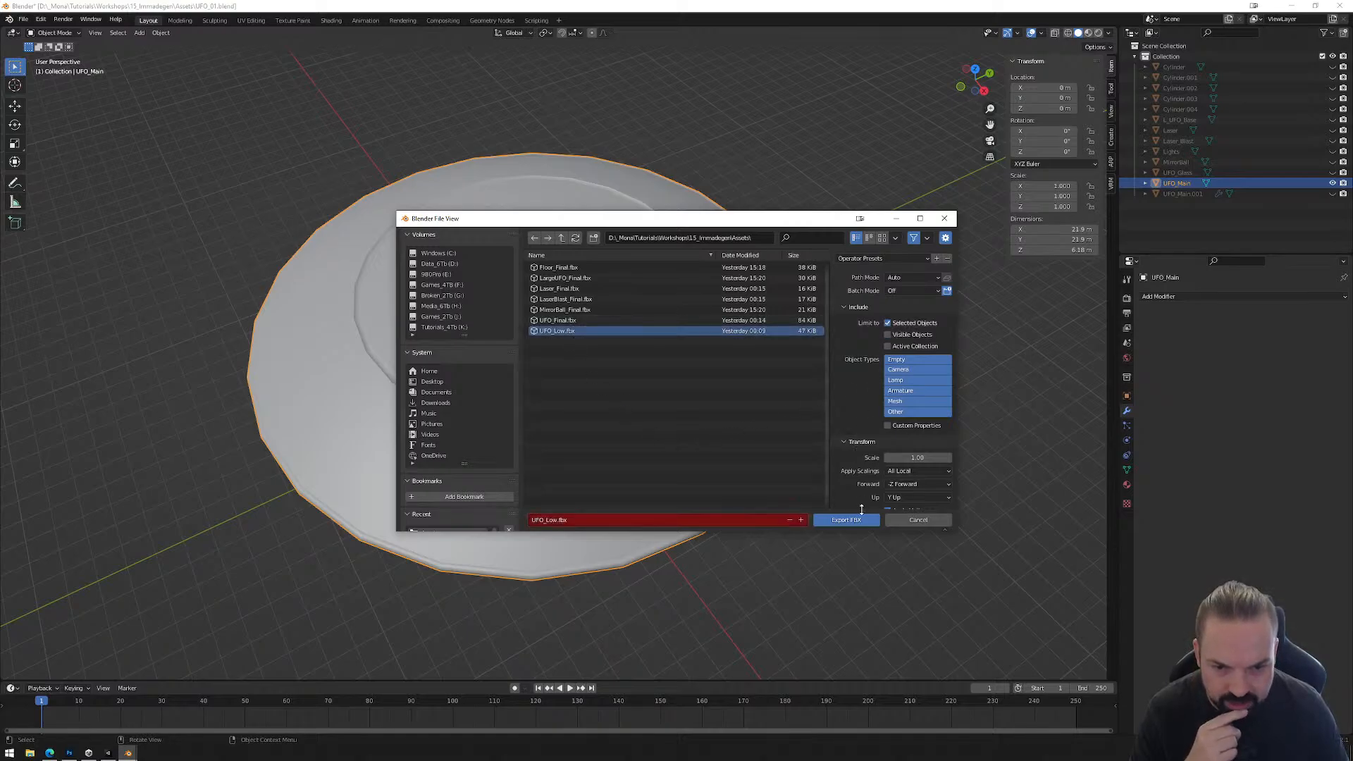
{"action": "scroll", "coordinate": [898, 495], "scroll_direction": "down", "scroll_amount": 2}
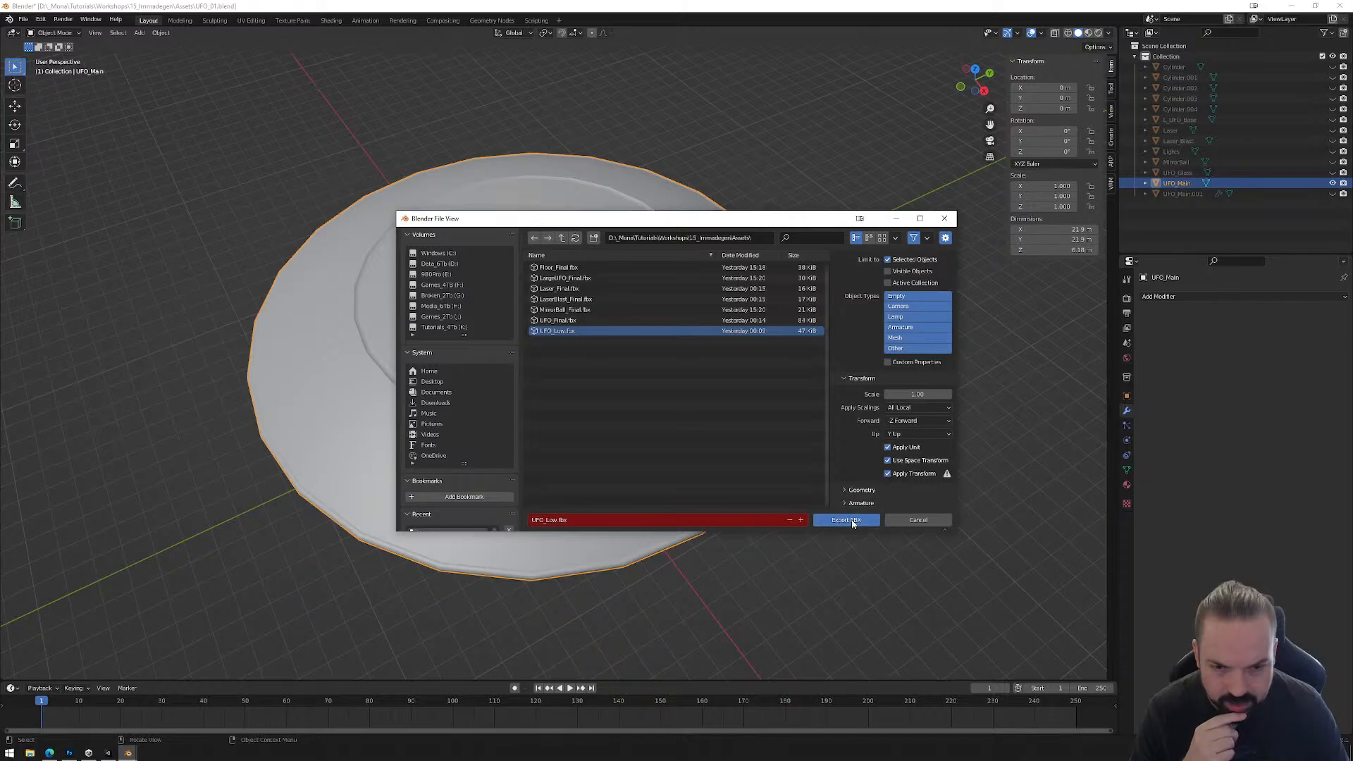
{"action": "left_click", "coordinate": [849, 520]}
Step: Hide the original UFO_Main, then show and select the subdivided copy UFO_Main.001
{"action": "left_click", "coordinate": [1332, 183]}
{"action": "left_click", "coordinate": [1332, 193]}
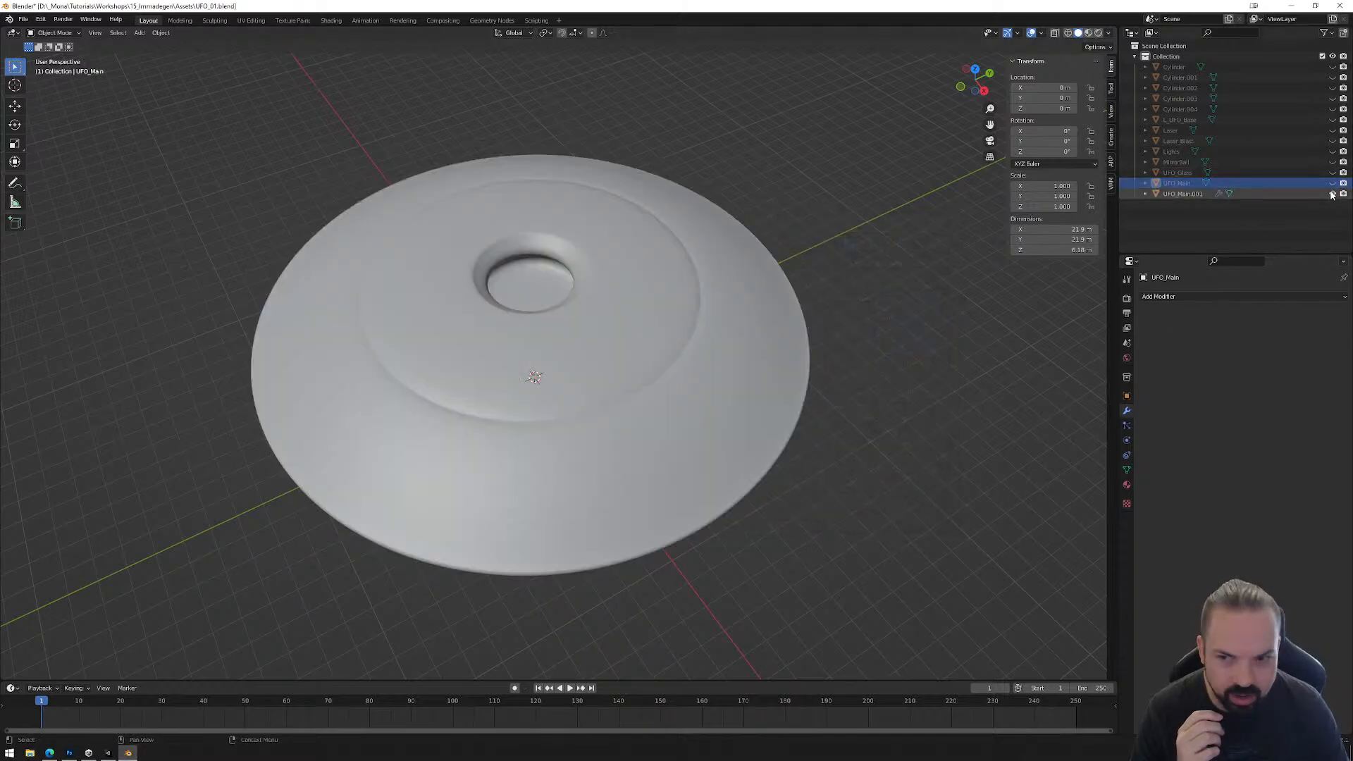
{"action": "left_click", "coordinate": [720, 347]}
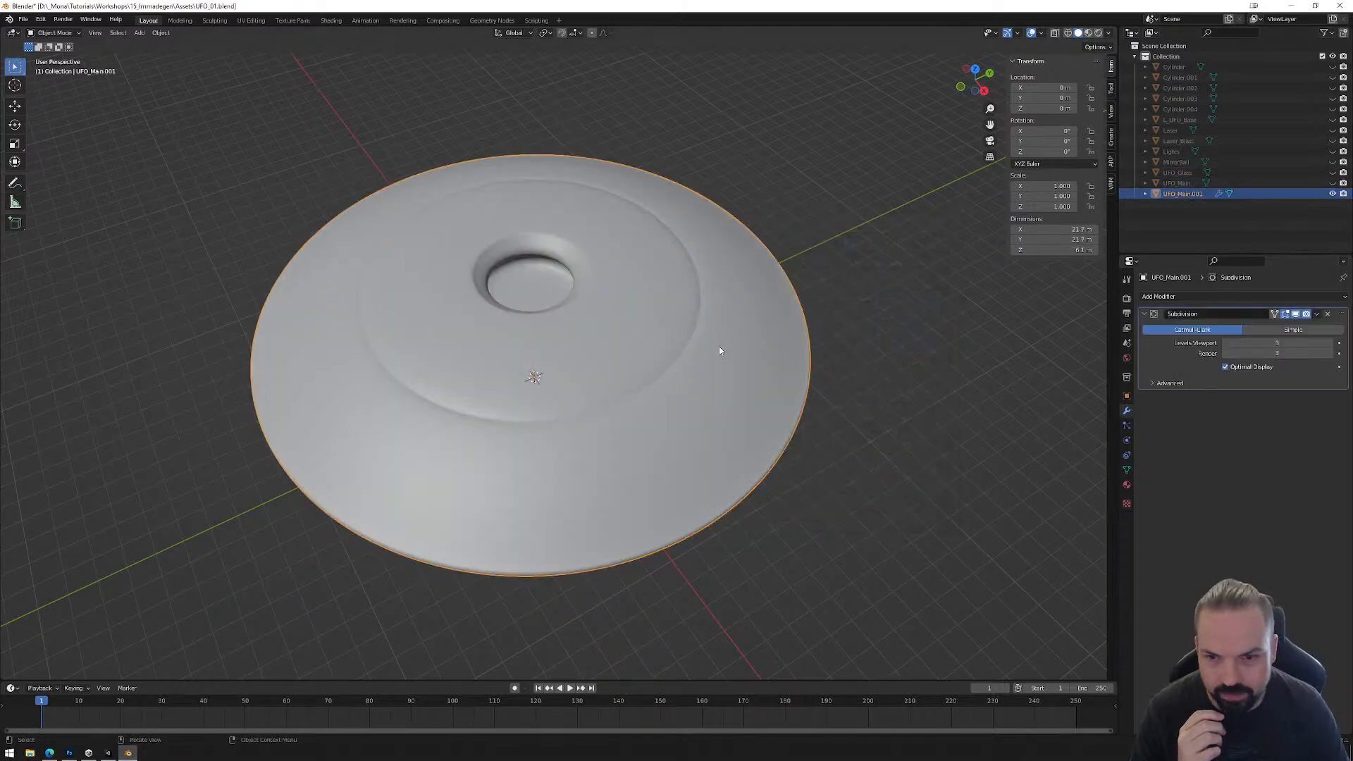
Step: Export the selected subdivided UFO copy as FBX named UFO_High.fbx in the same Assets folder
{"action": "left_click", "coordinate": [24, 19]}
{"action": "mouse_move", "coordinate": [42, 172]}
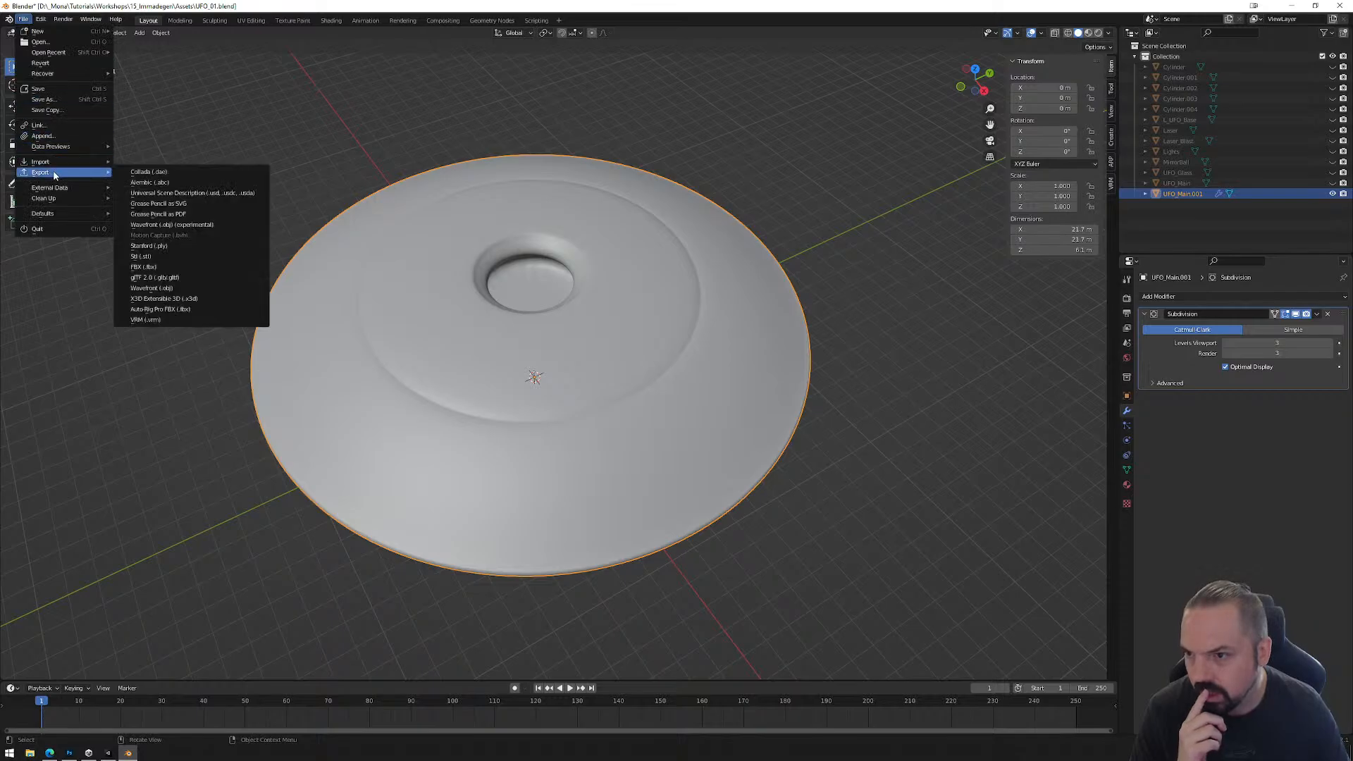
{"action": "left_click", "coordinate": [166, 269]}
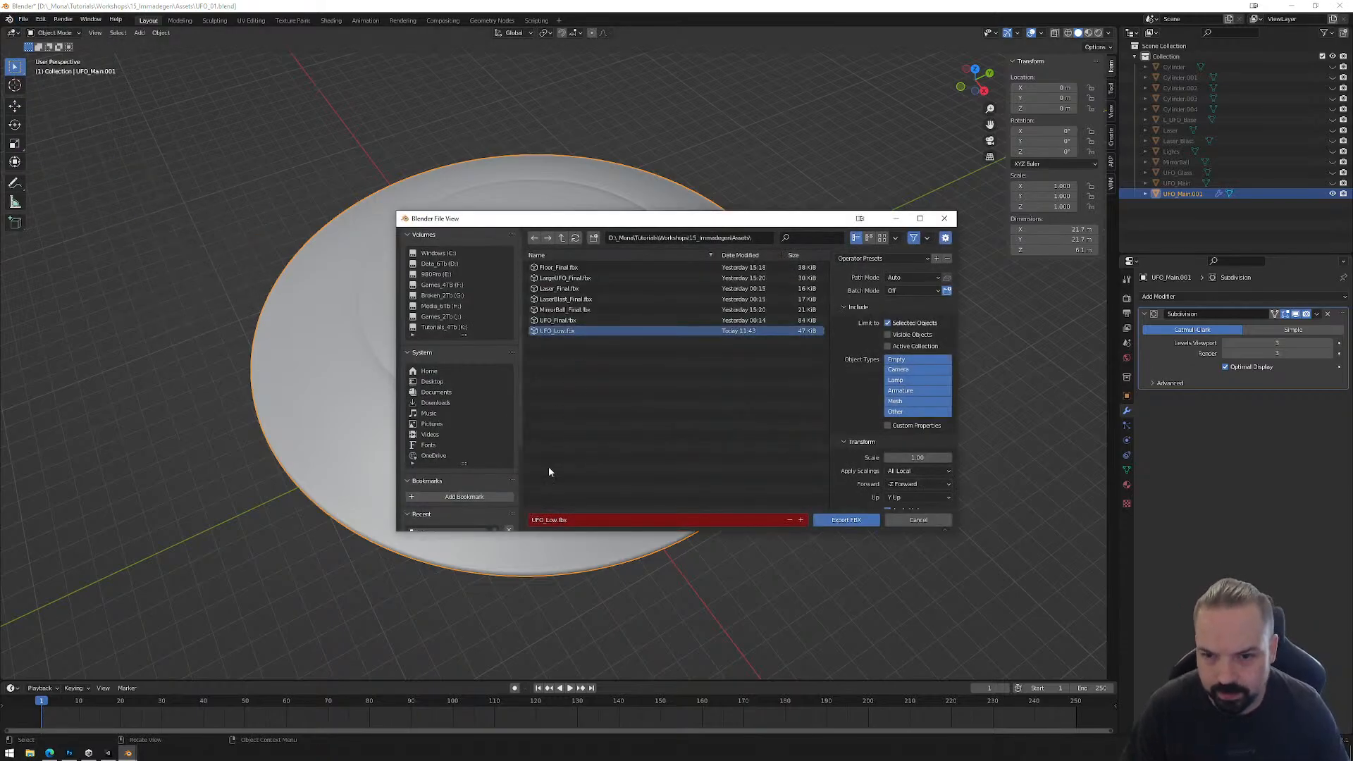
{"action": "left_click", "coordinate": [549, 520]}
{"action": "left_click_drag", "start_coordinate": [545, 521], "coordinate": [557, 521]}
{"action": "type", "text": "High"}
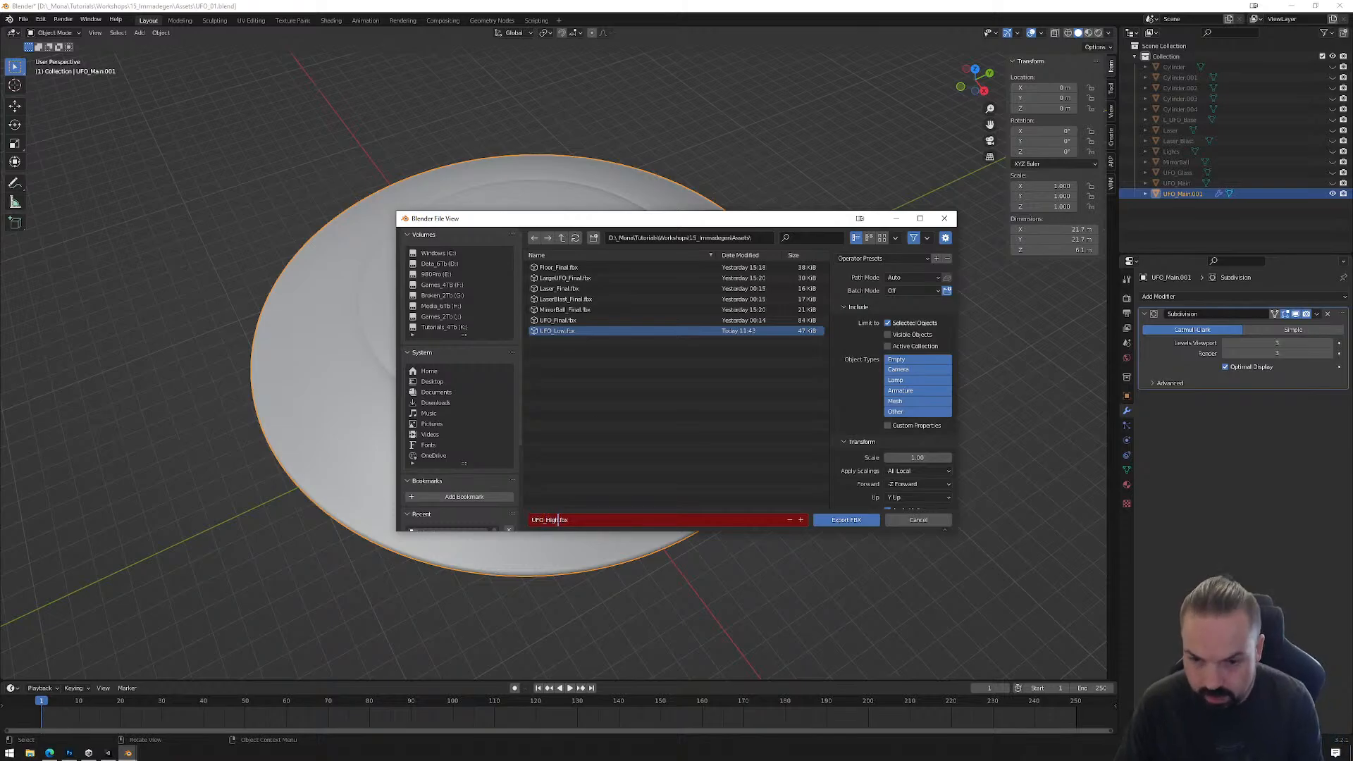
{"action": "left_click", "coordinate": [853, 521]}
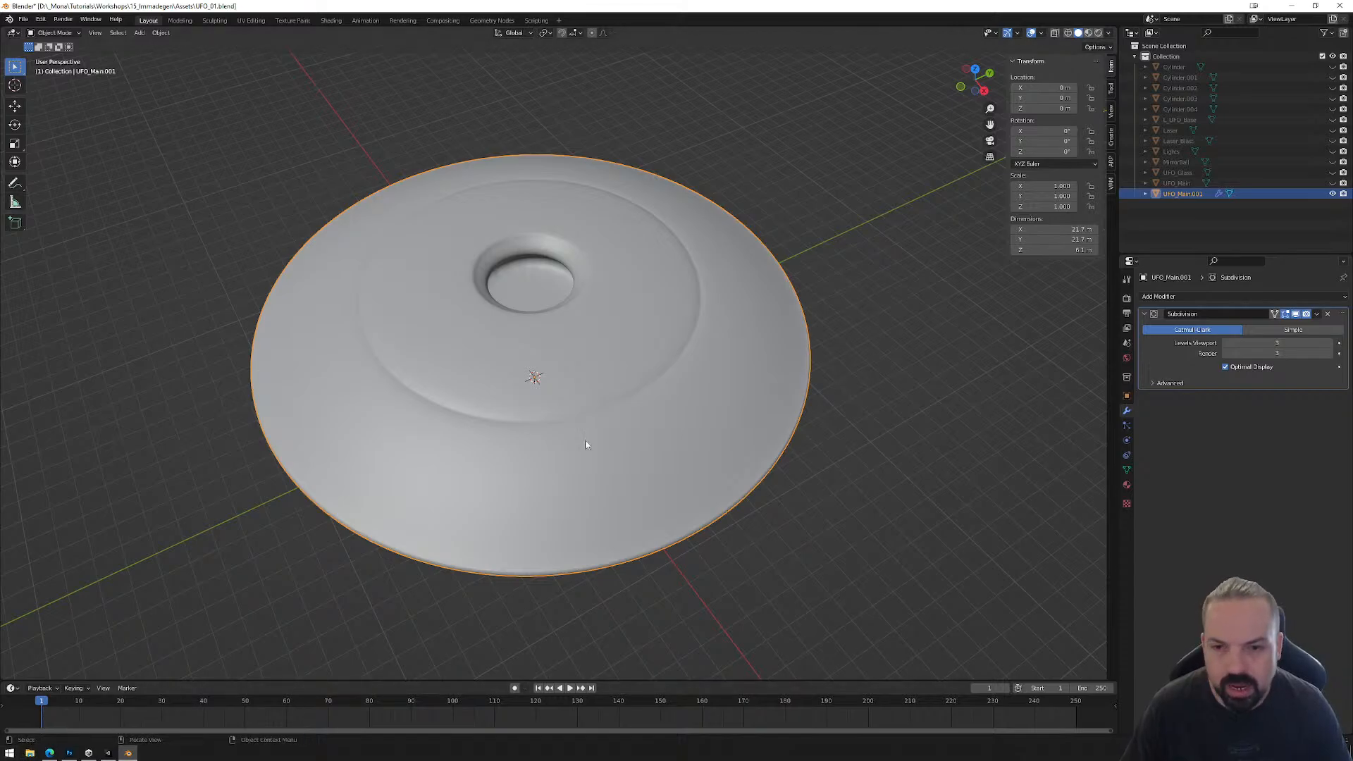
Step: Launch Adobe Substance 3D Painter
{"action": "left_click", "coordinate": [7, 753]}
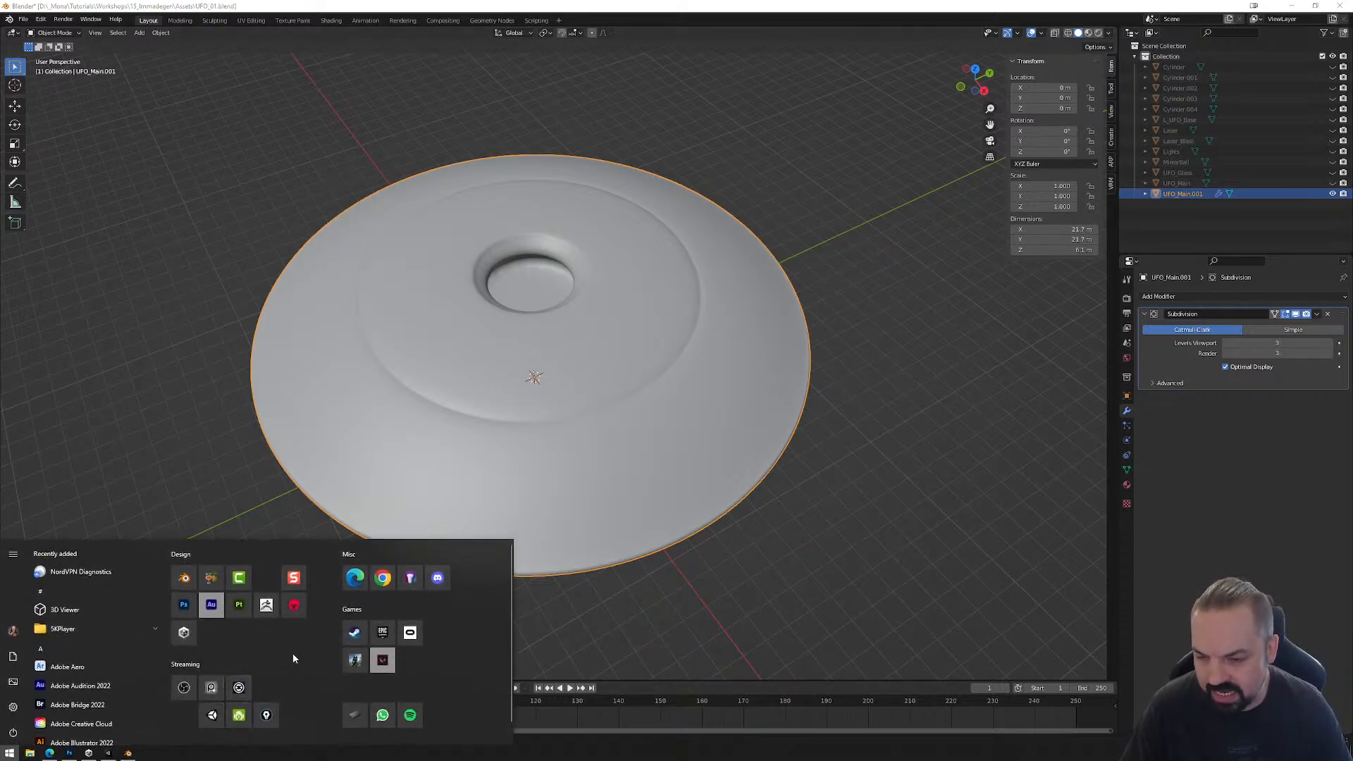
{"action": "left_click", "coordinate": [241, 606]}
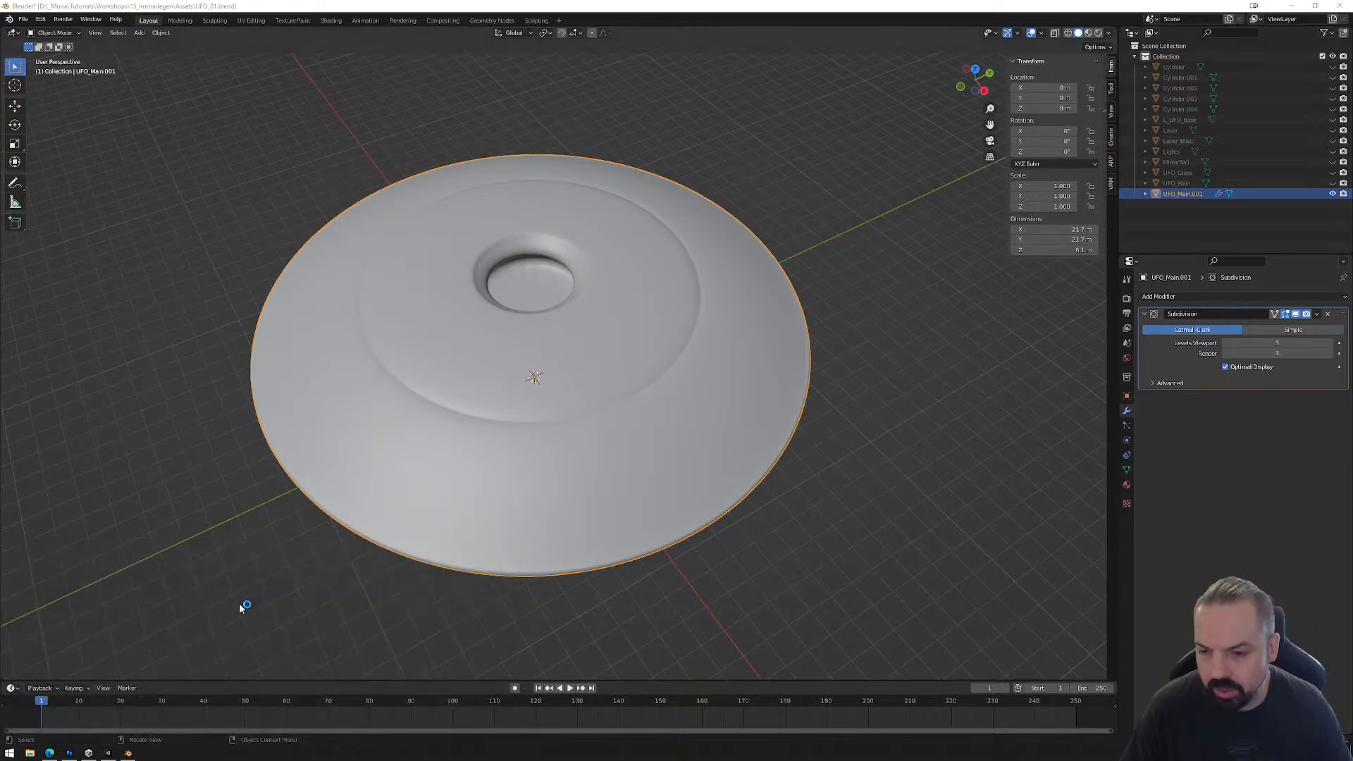
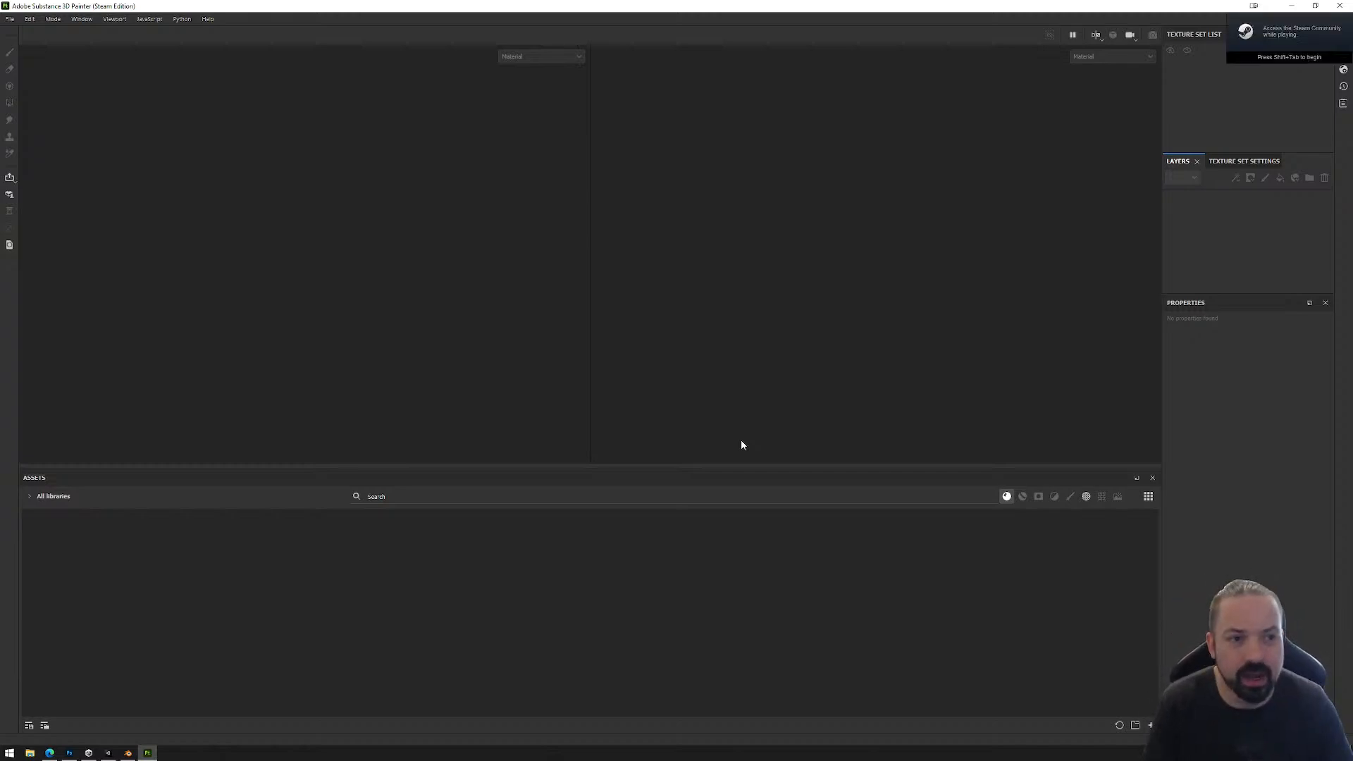
Step: Create a new project from UFO_Low.fbx in the 15_Immadegen Assets folder, using the Unity HD Render Pipeline template
{"action": "left_click", "coordinate": [10, 19]}
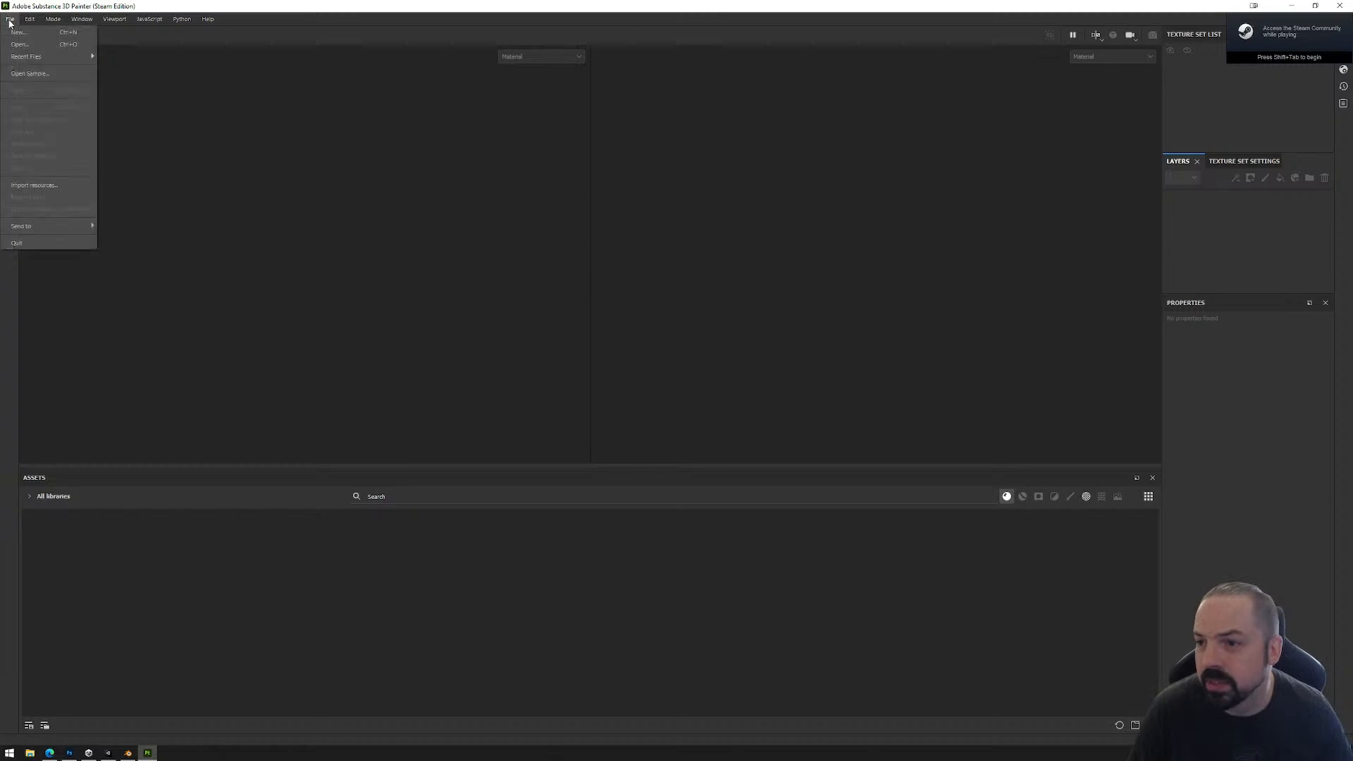
{"action": "mouse_move", "coordinate": [36, 58]}
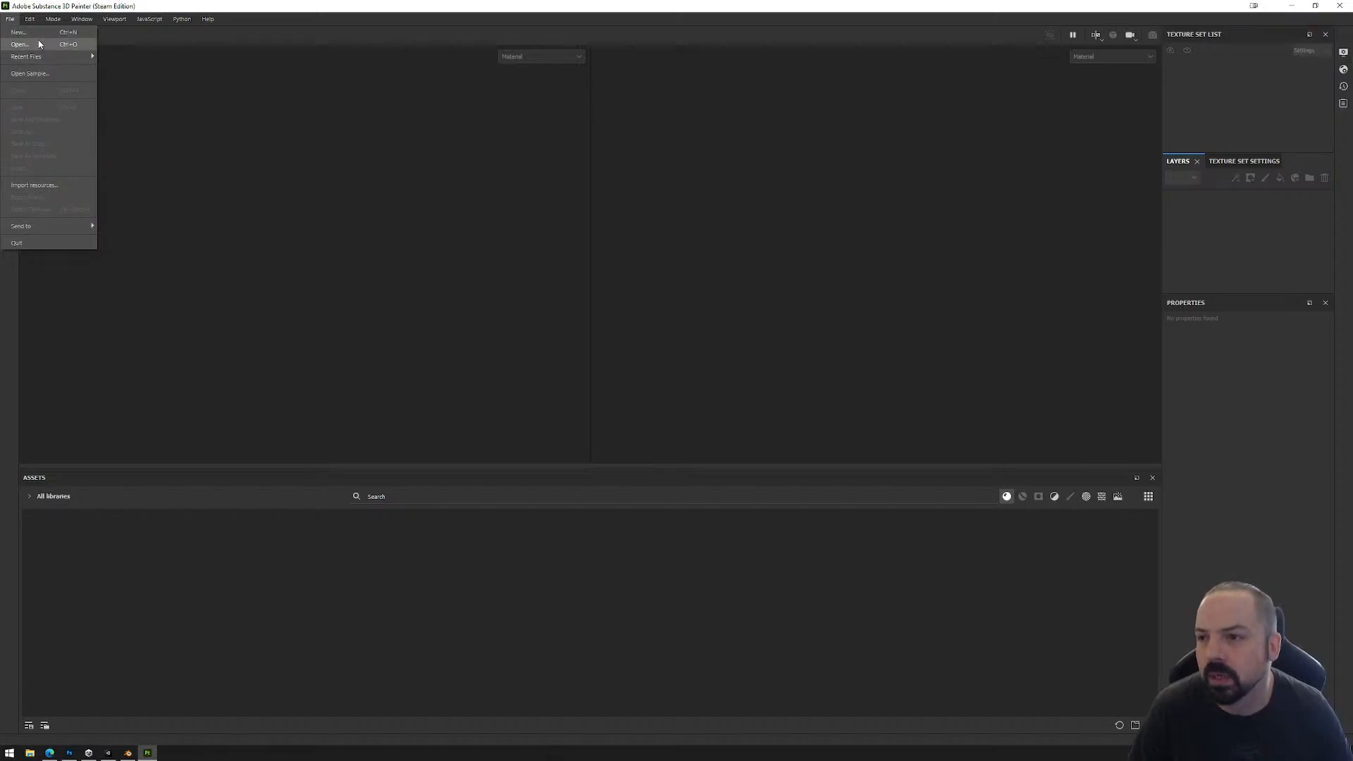
{"action": "left_click", "coordinate": [42, 45]}
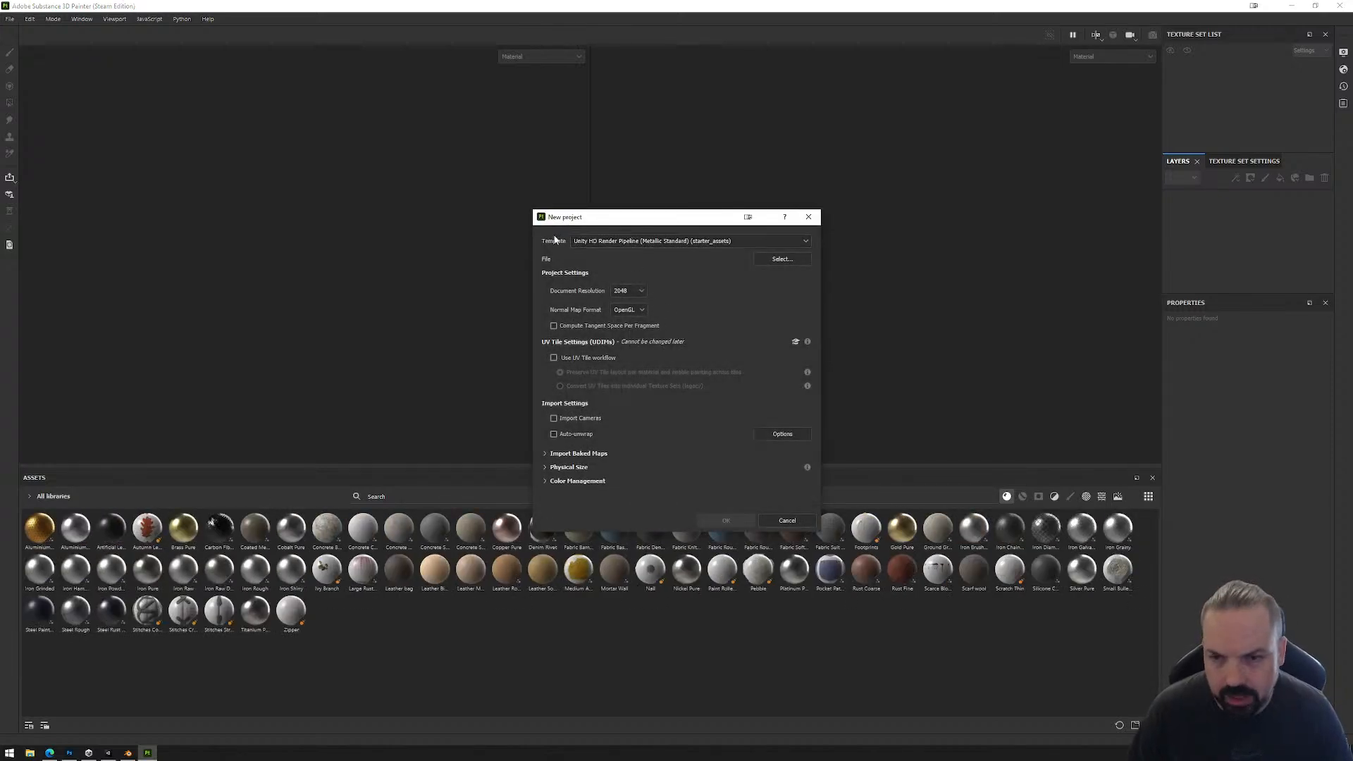
{"action": "left_click", "coordinate": [780, 260]}
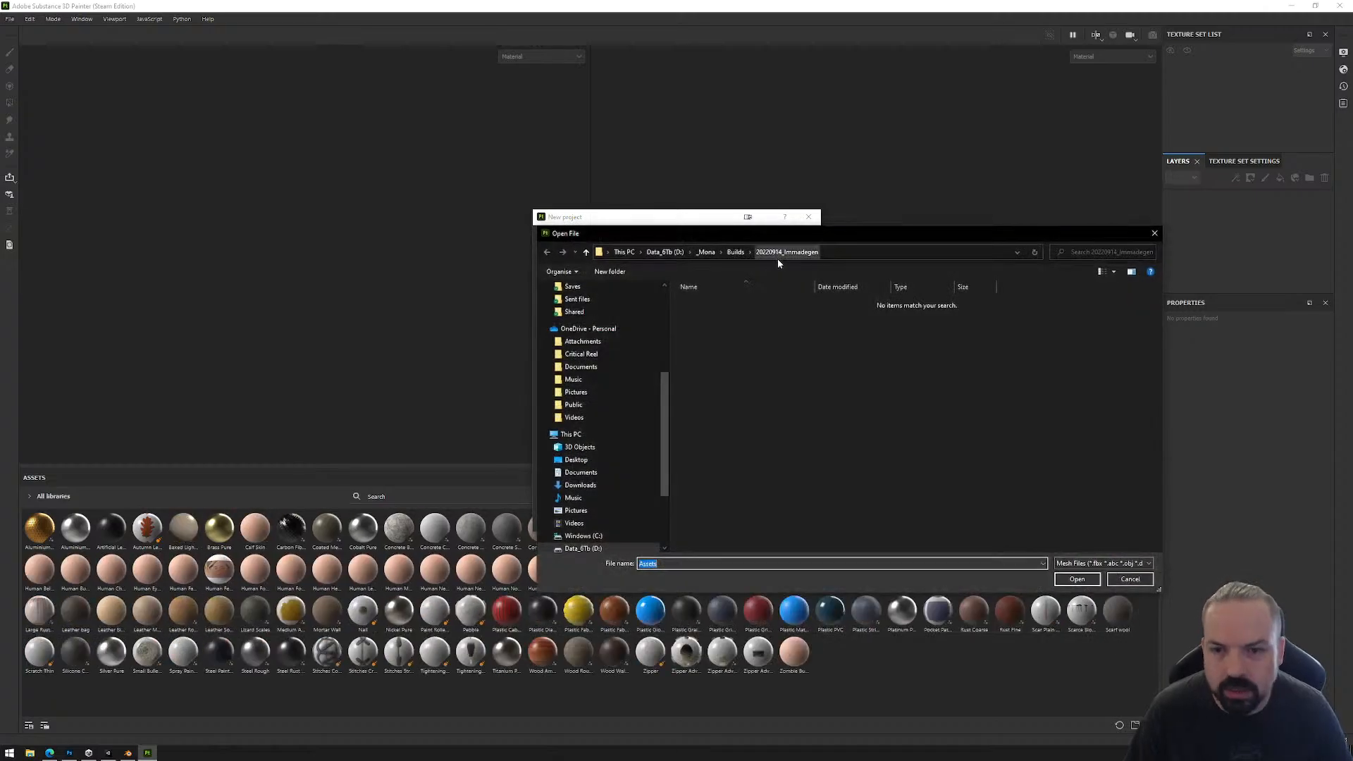
{"action": "left_click", "coordinate": [705, 252]}
{"action": "double_click", "coordinate": [707, 415]}
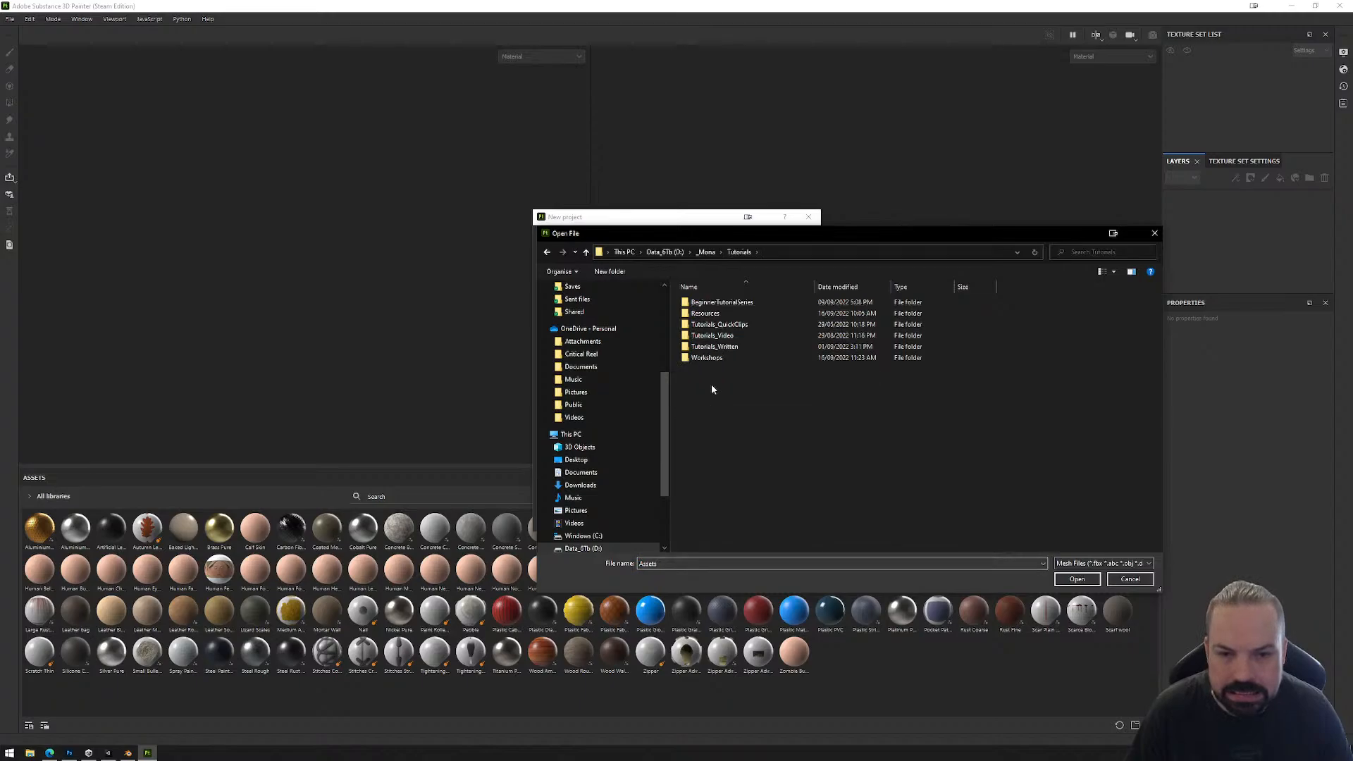
{"action": "double_click", "coordinate": [714, 359]}
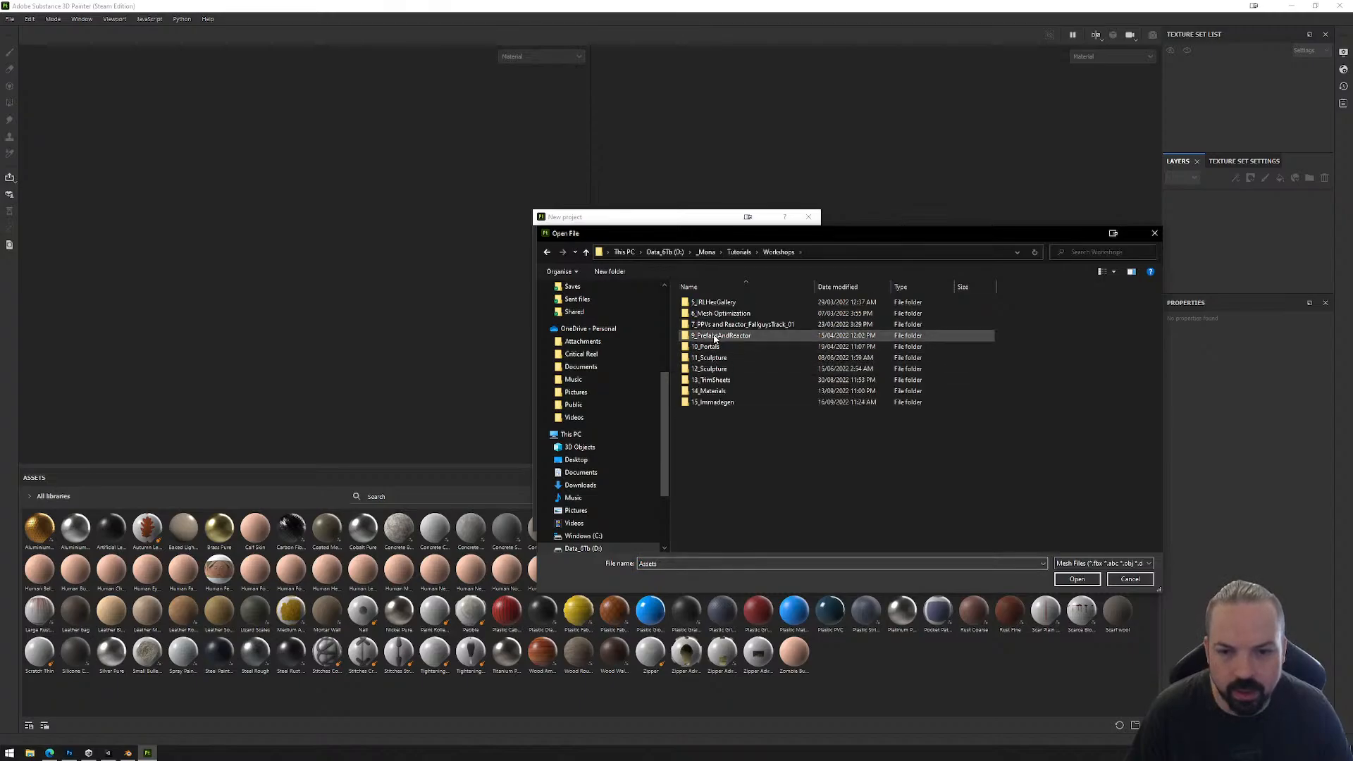
{"action": "double_click", "coordinate": [712, 402]}
{"action": "double_click", "coordinate": [702, 312]}
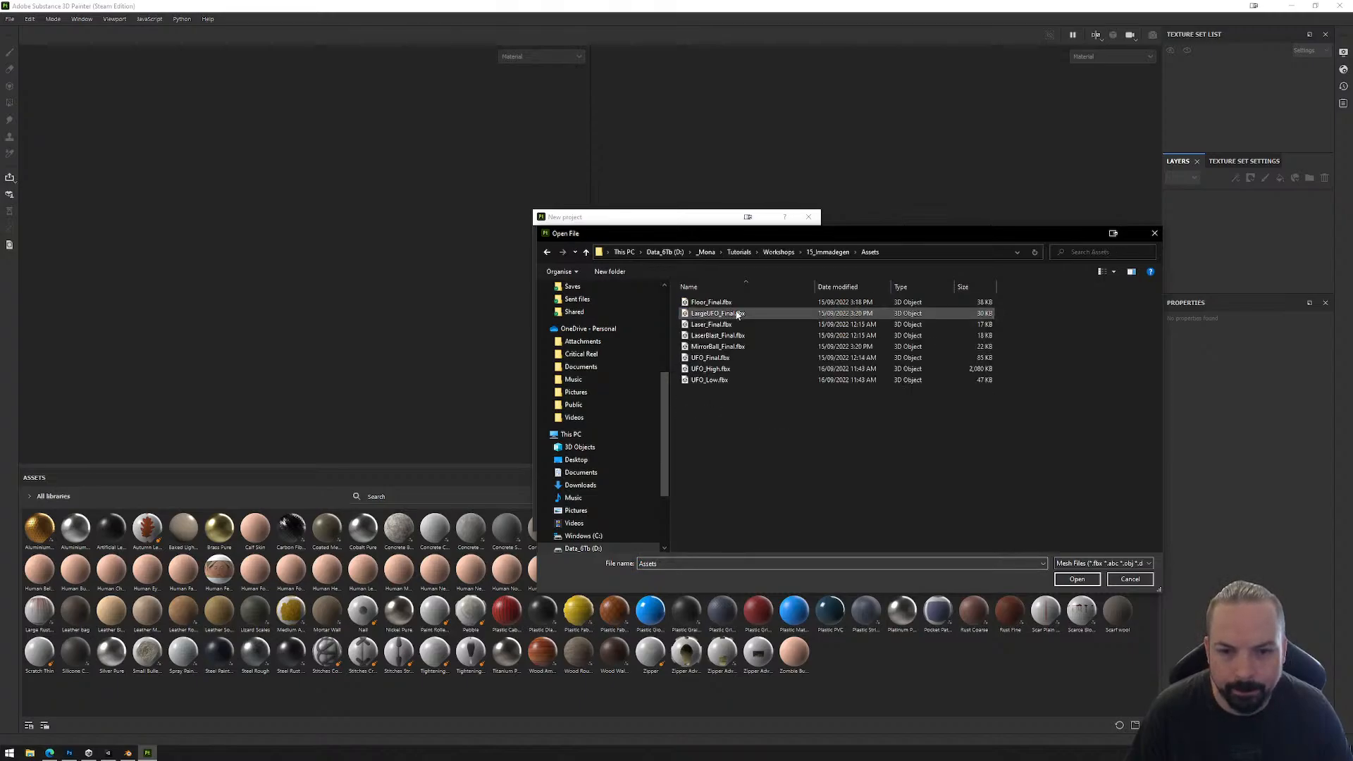
{"action": "left_click", "coordinate": [715, 381]}
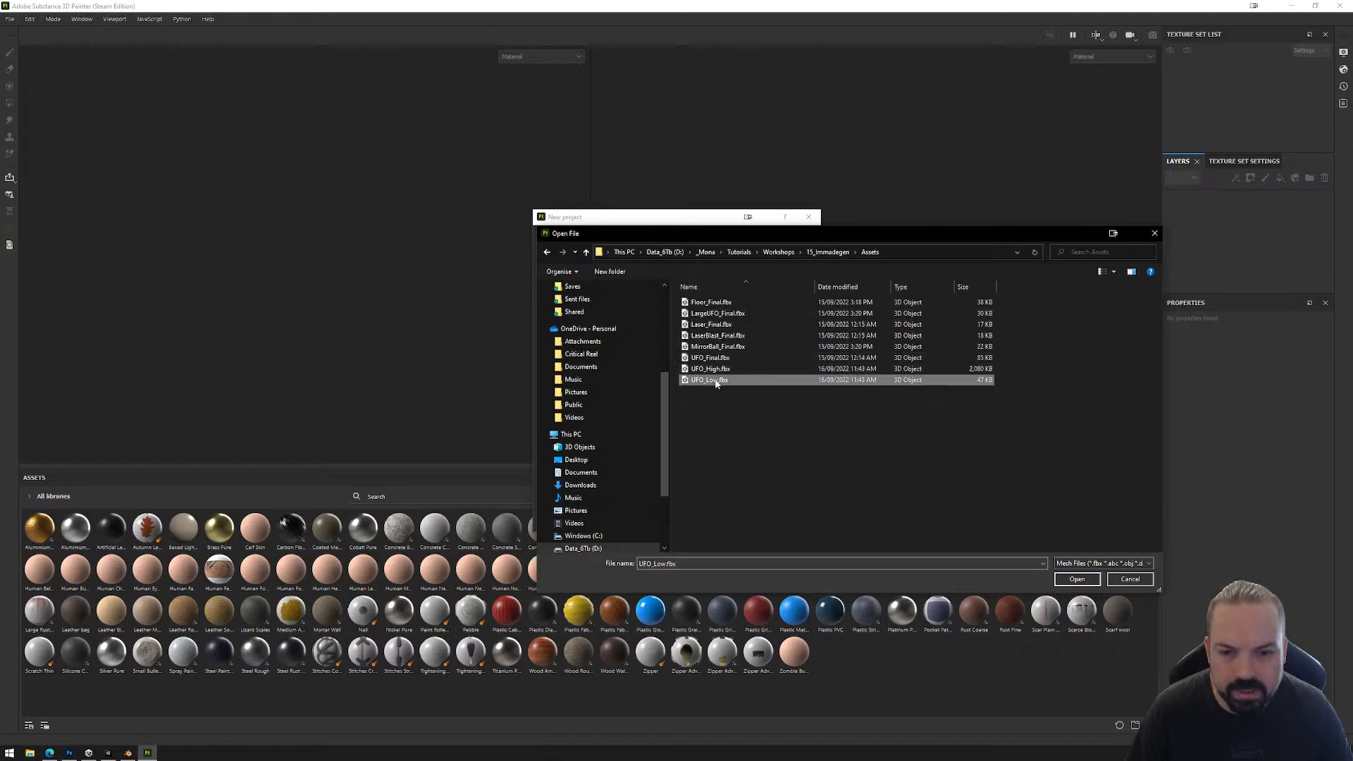
{"action": "left_click", "coordinate": [1077, 578]}
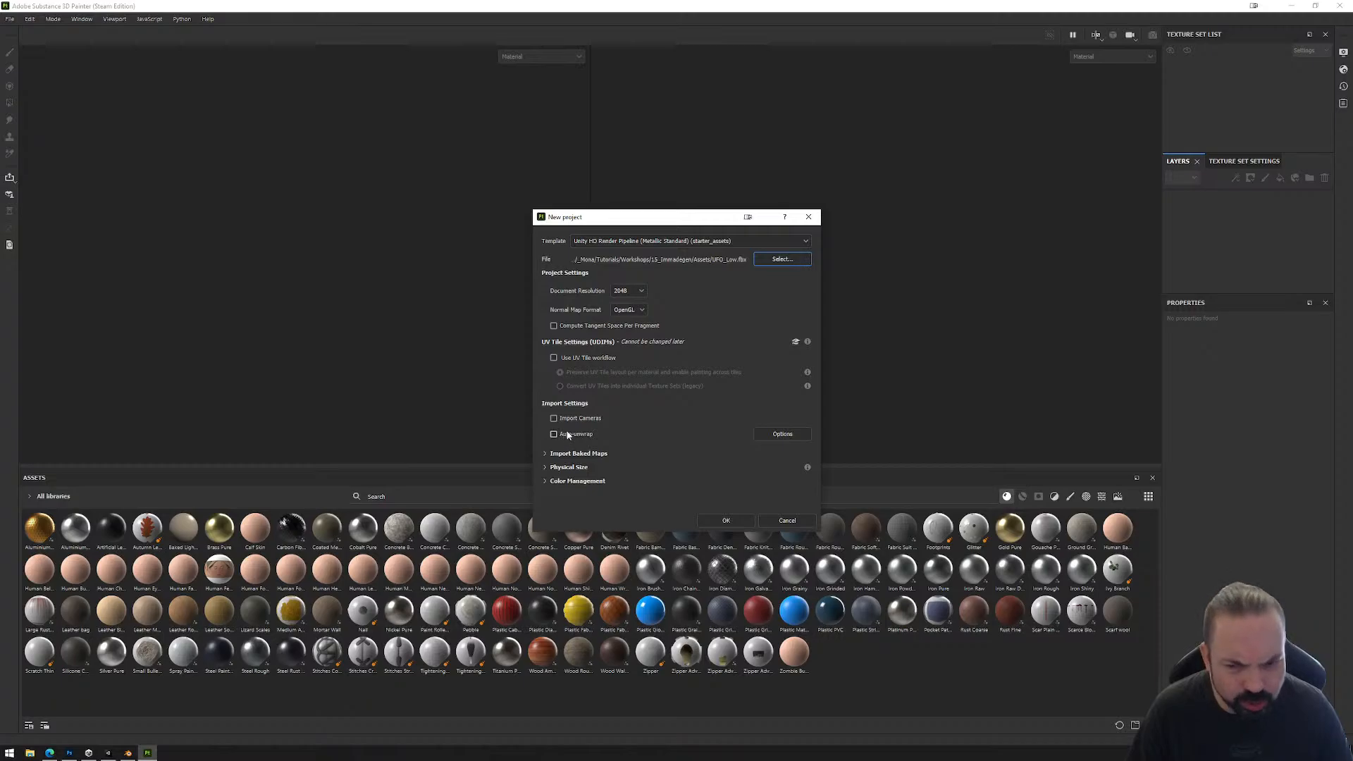
{"action": "left_click", "coordinate": [726, 521]}
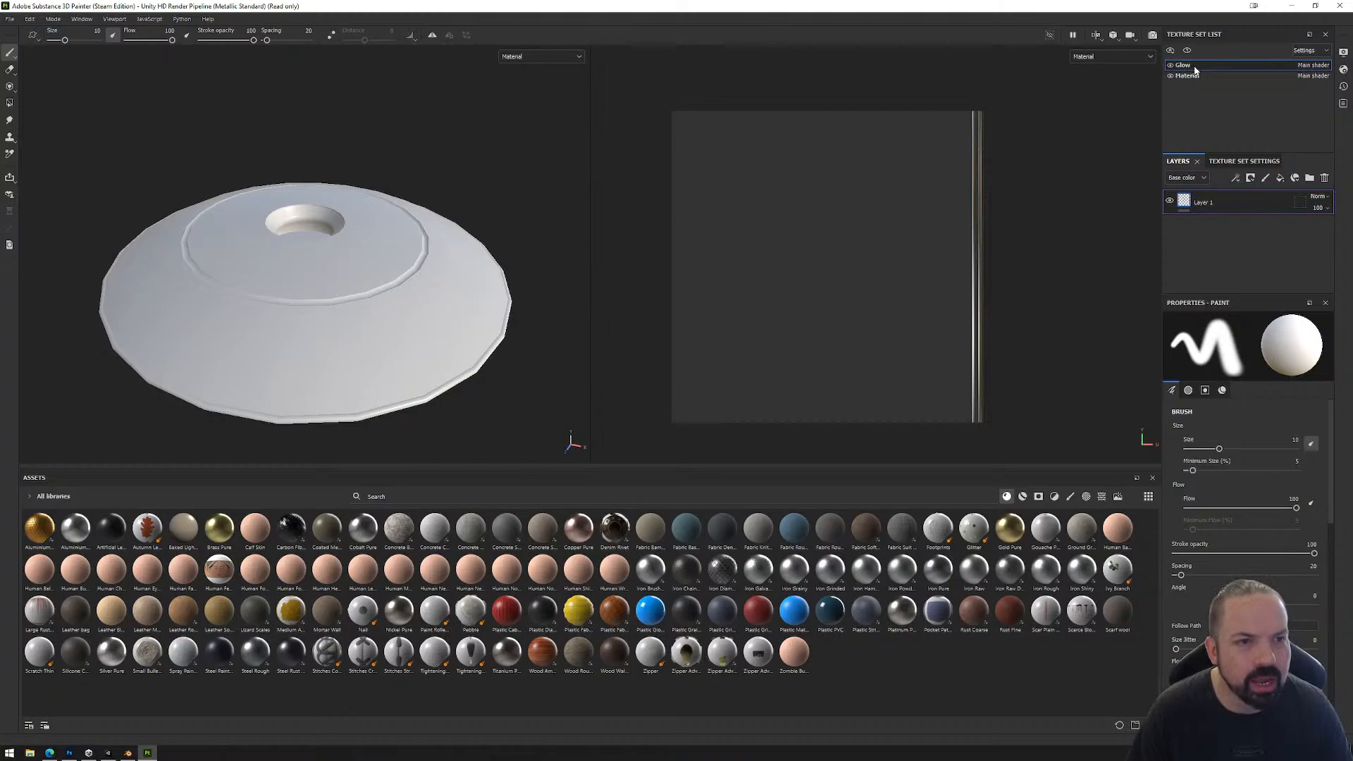
Step: Switch to Blender, show UFO_Main instead of UFO_Main.001, and display its assigned materials in Material Preview shading
{"action": "left_click", "coordinate": [127, 752]}
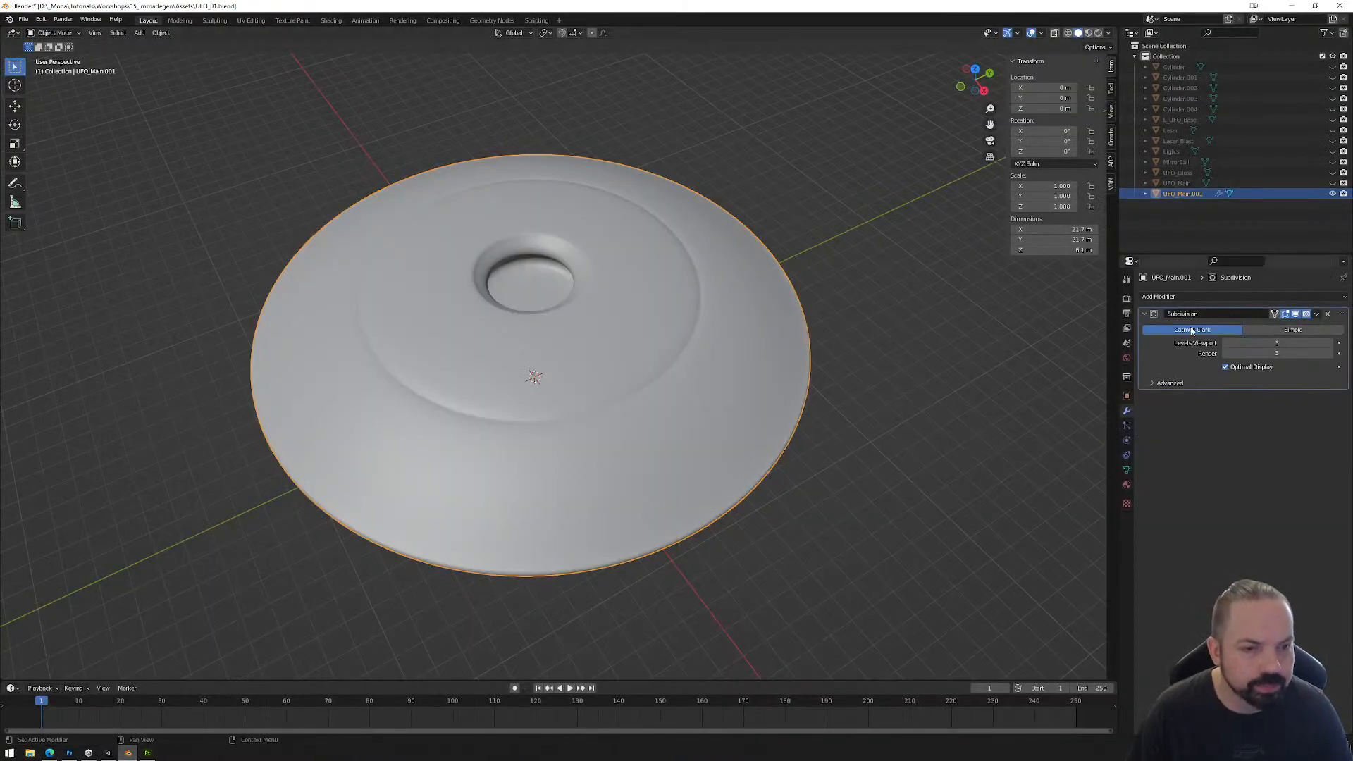
{"action": "left_click", "coordinate": [1126, 484]}
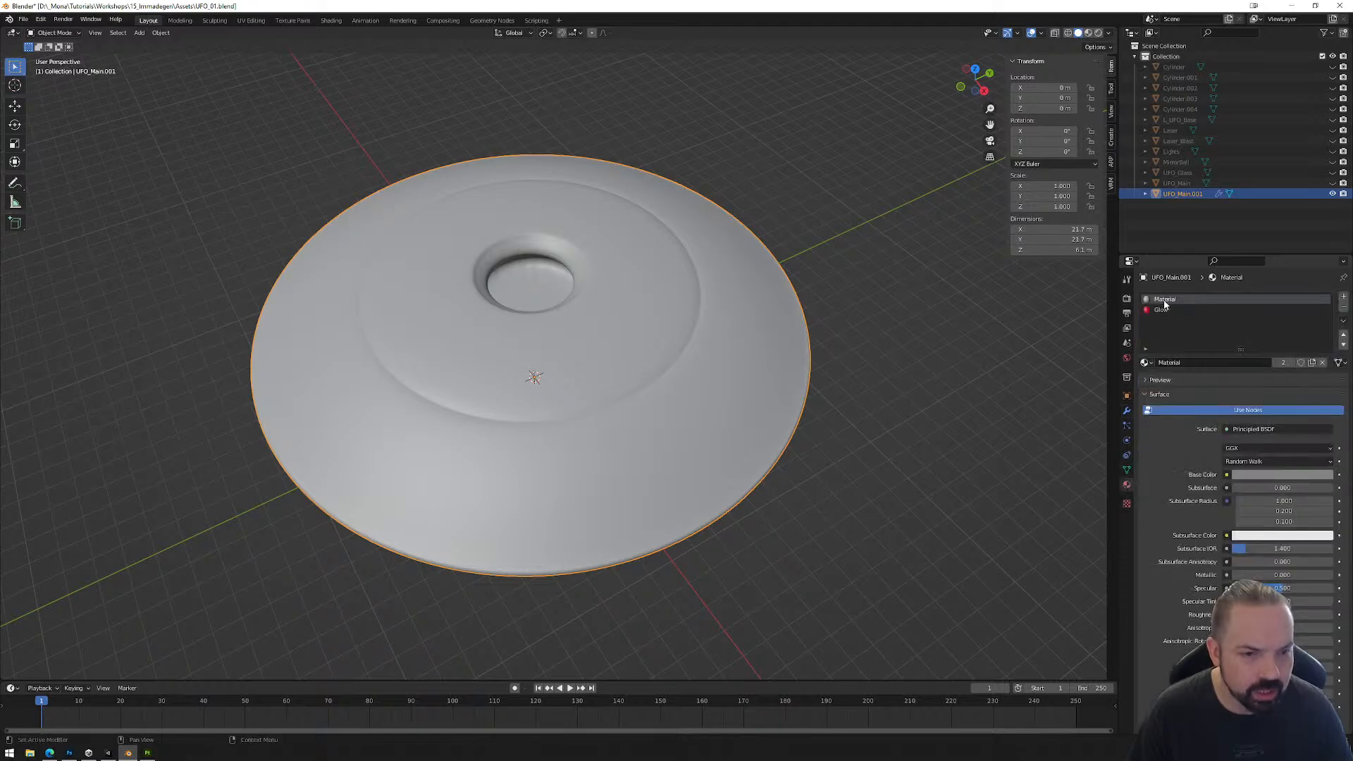
{"action": "left_click", "coordinate": [1332, 193]}
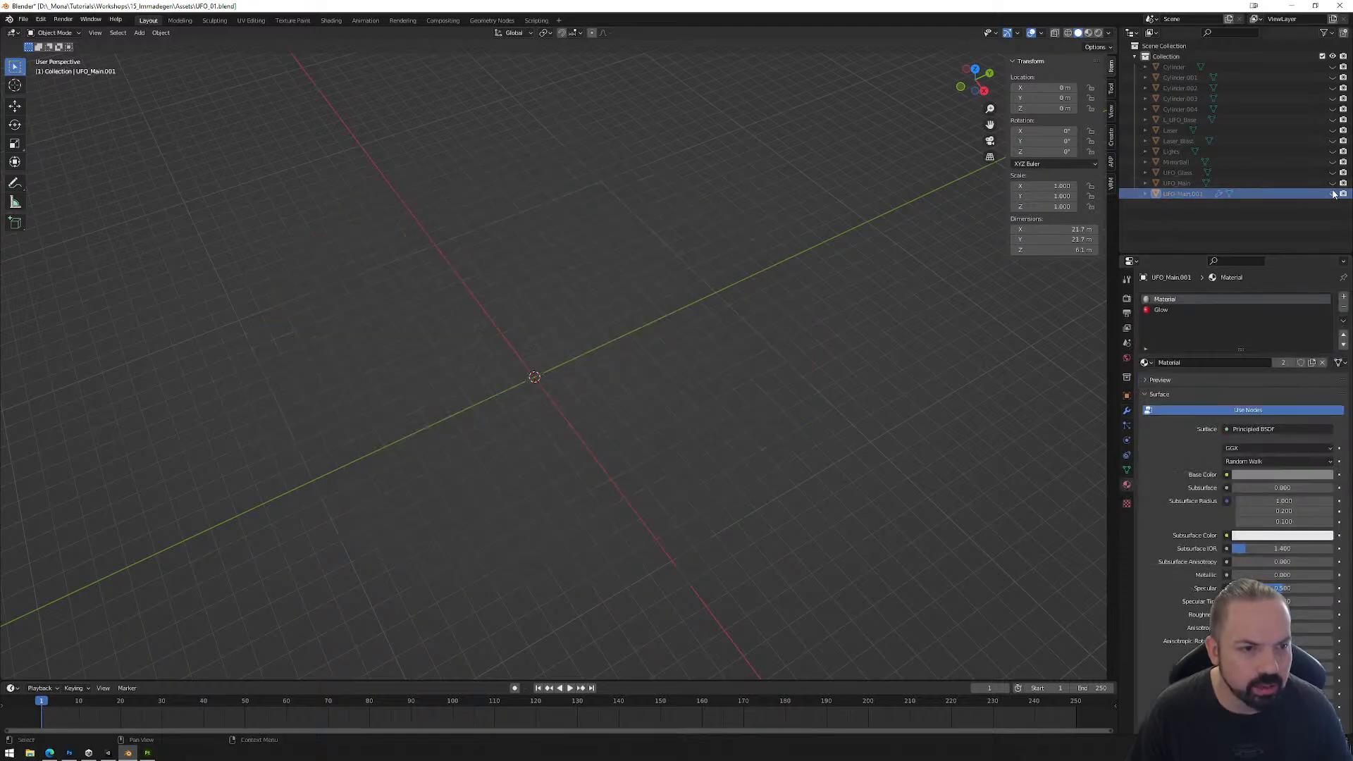
{"action": "left_click", "coordinate": [1332, 182]}
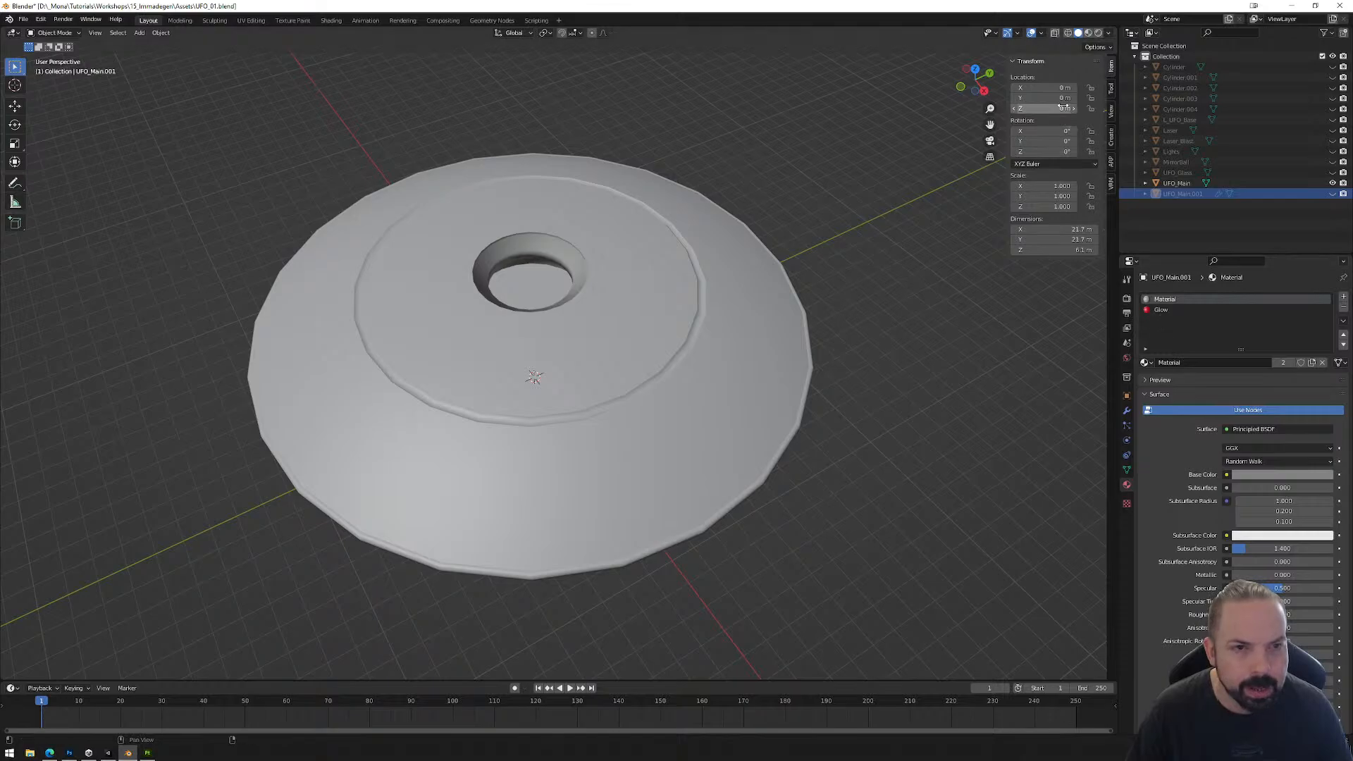
{"action": "left_click", "coordinate": [1088, 33]}
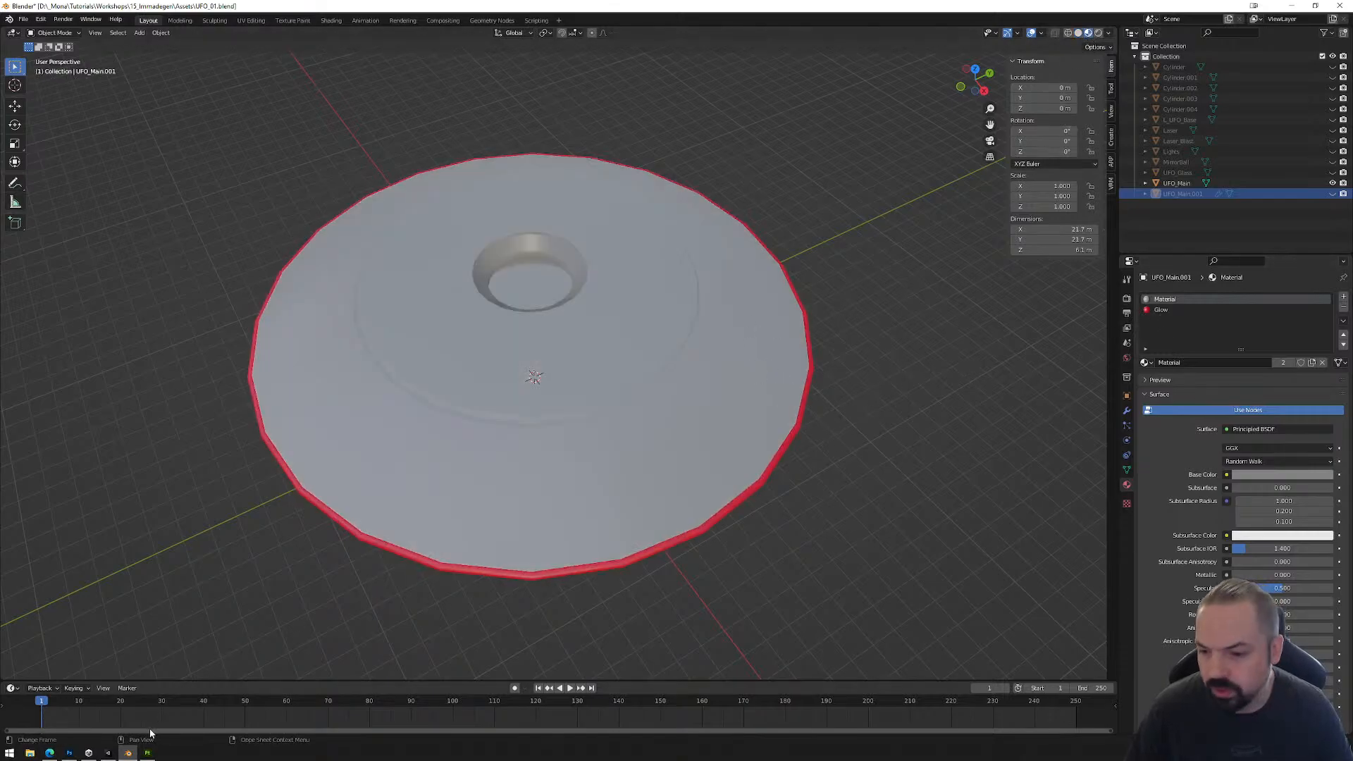
Step: Switch back to Substance 3D Painter and rename the Material texture set as Metal
{"action": "left_click", "coordinate": [147, 752]}
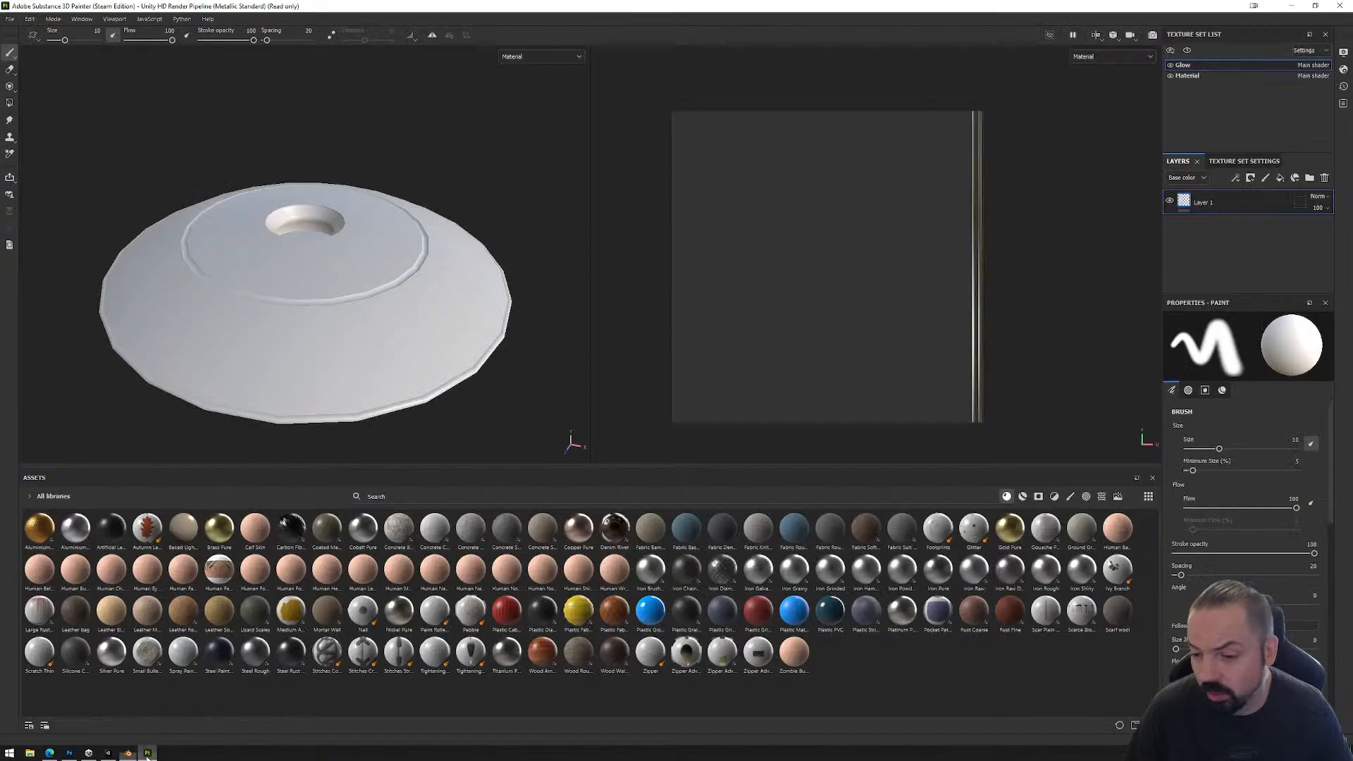
{"action": "double_click", "coordinate": [1198, 76]}
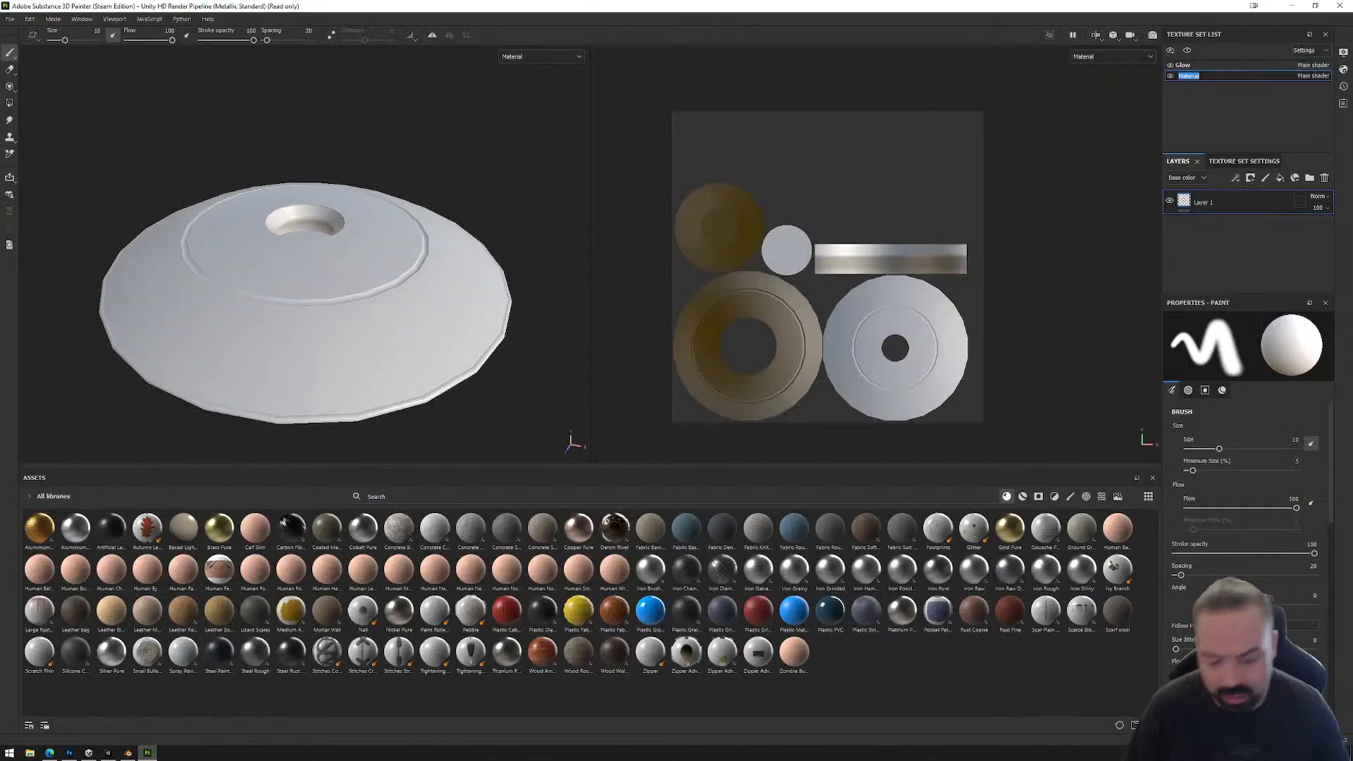
{"action": "type", "text": "Me"}
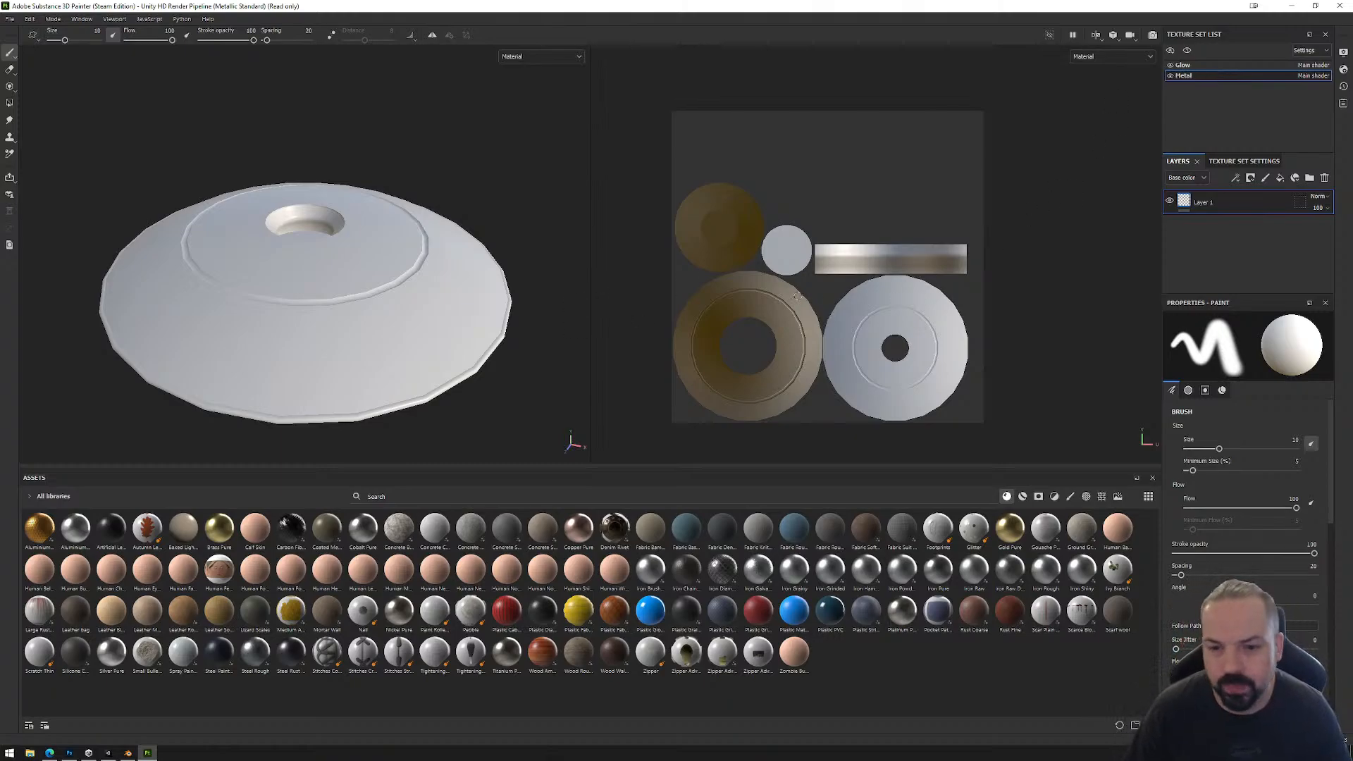
Step: Open the mesh map baking settings for the Metal texture set and set the output size to 2048
{"action": "left_click", "coordinate": [1243, 161]}
{"action": "scroll", "coordinate": [1257, 226], "scroll_direction": "down", "scroll_amount": 2}
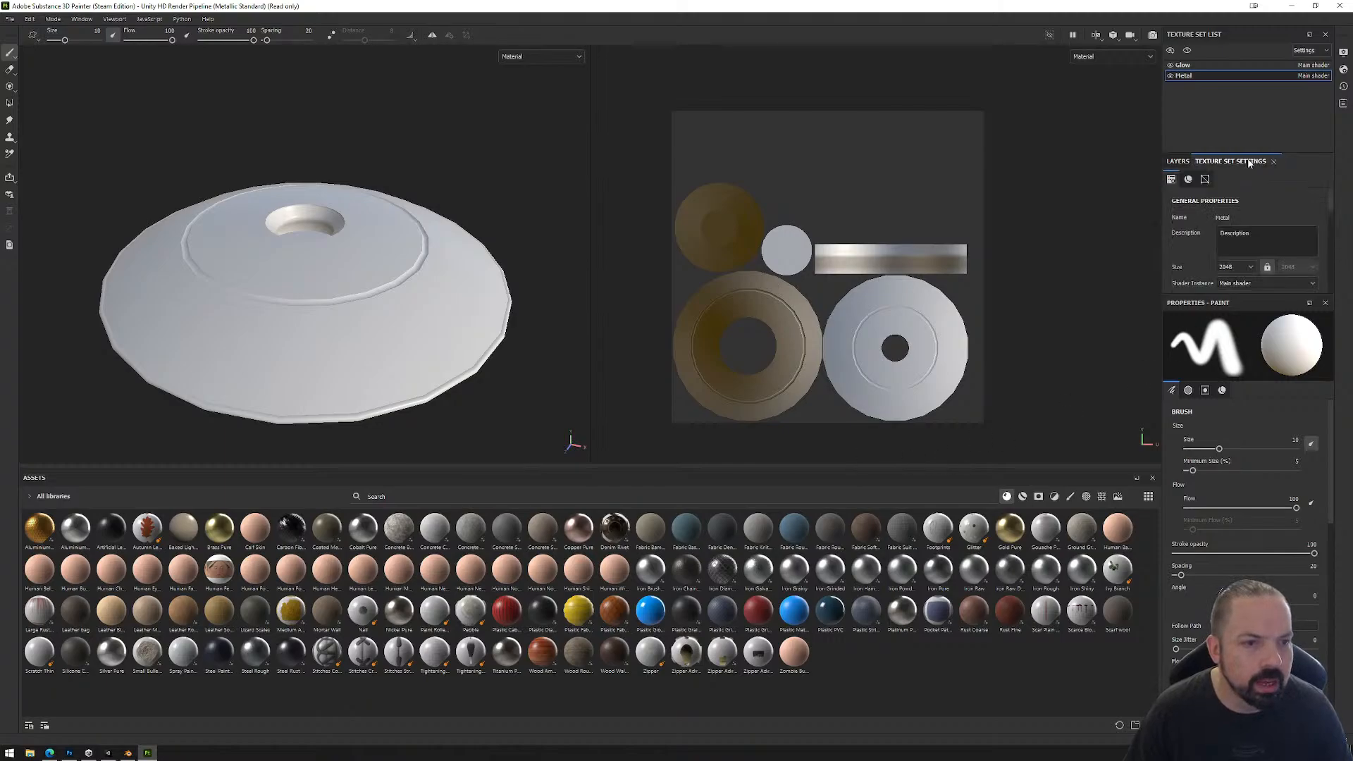
{"action": "scroll", "coordinate": [1257, 224], "scroll_direction": "down", "scroll_amount": 5}
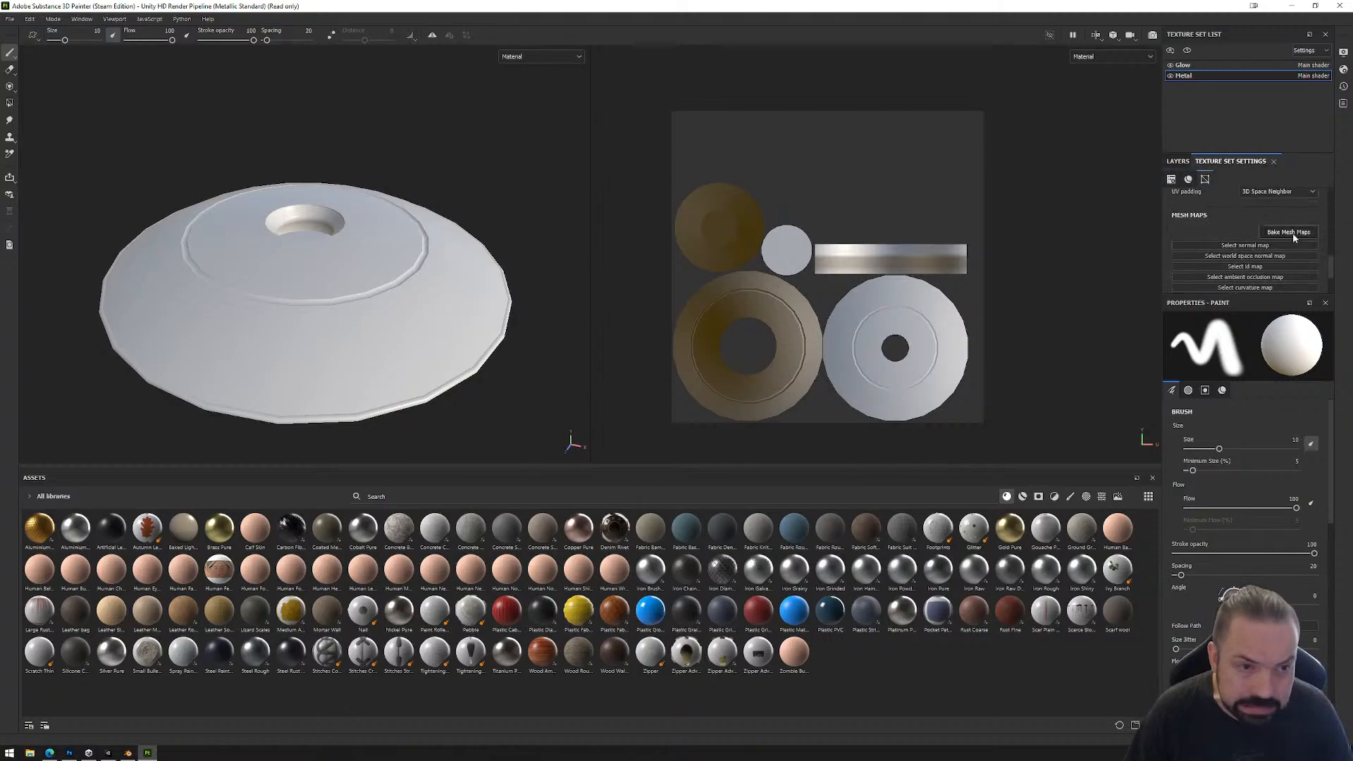
{"action": "left_click", "coordinate": [1289, 232]}
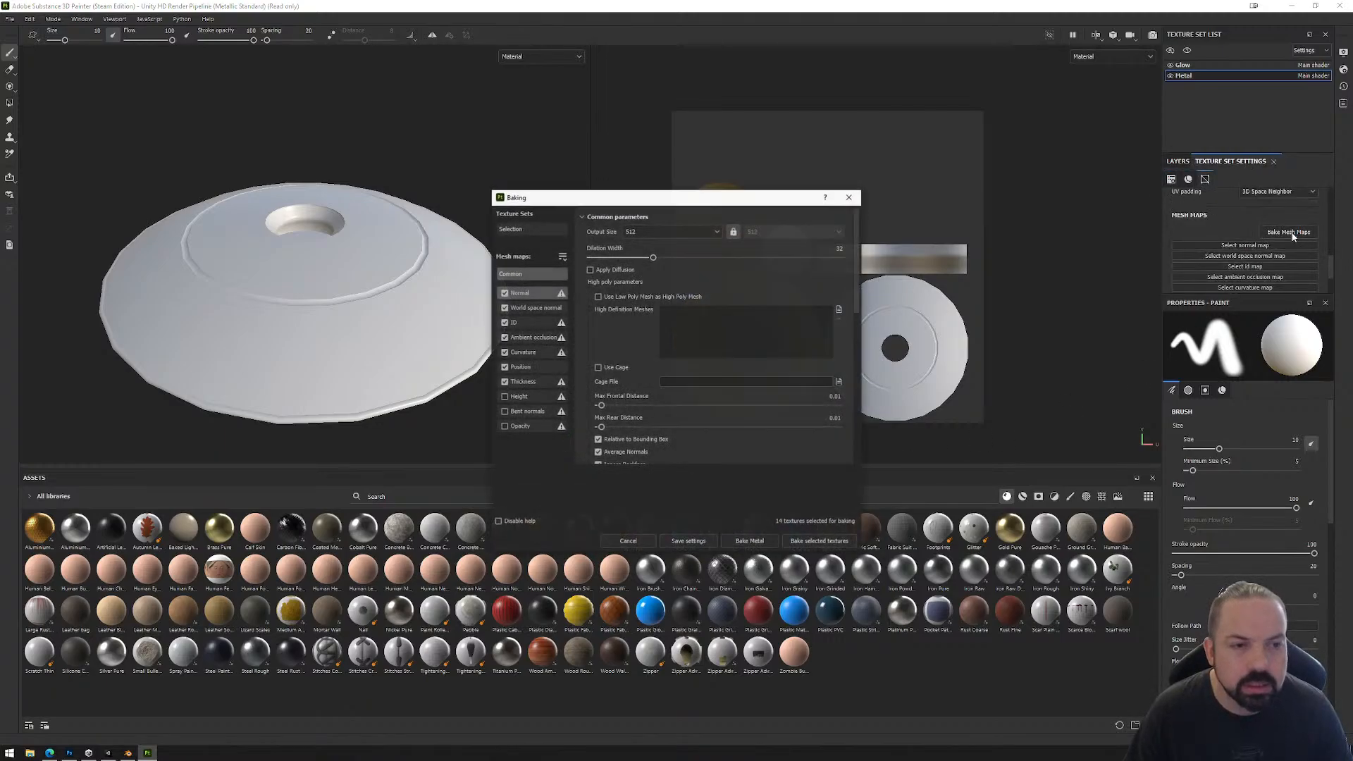
{"action": "left_click", "coordinate": [718, 233]}
{"action": "left_click", "coordinate": [646, 308]}
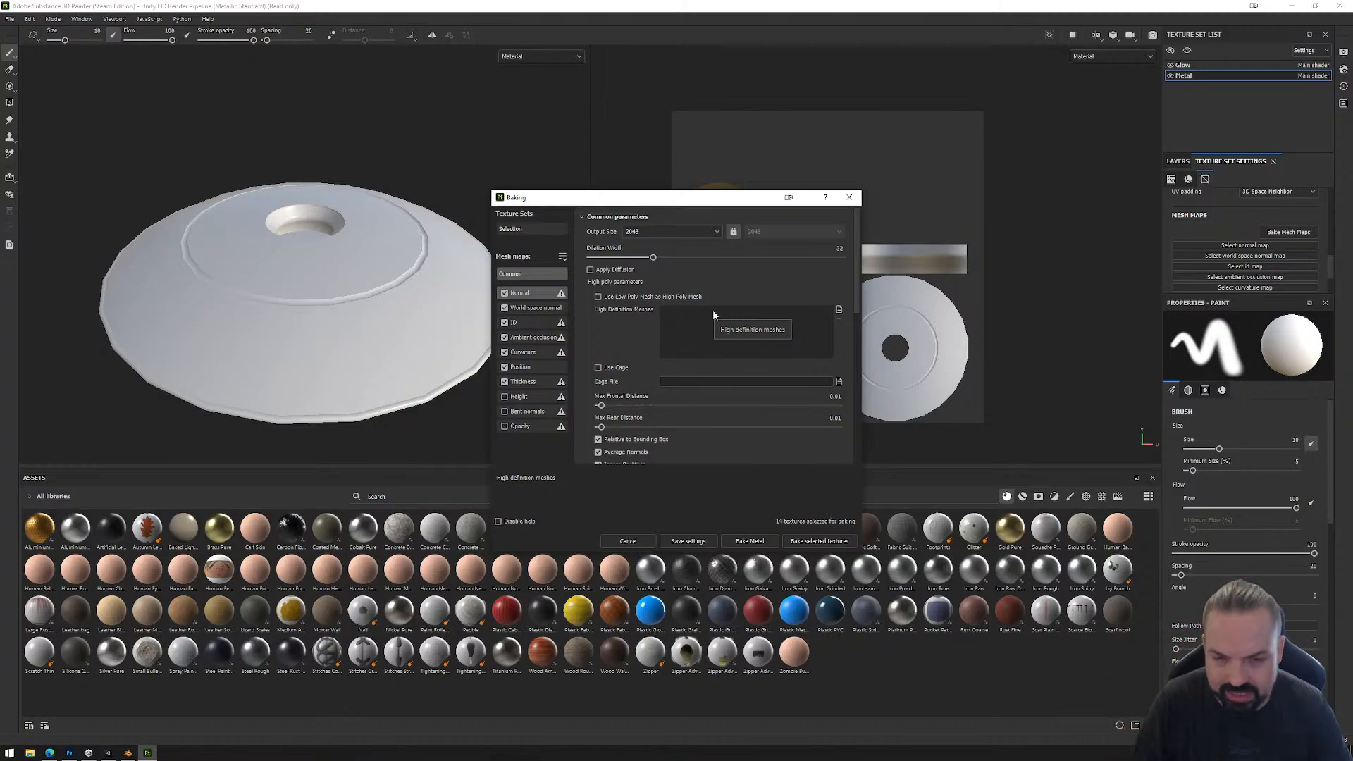
Step: Load UFO_High.fbx from the Assets folder as the high definition mesh for baking
{"action": "left_click", "coordinate": [839, 310]}
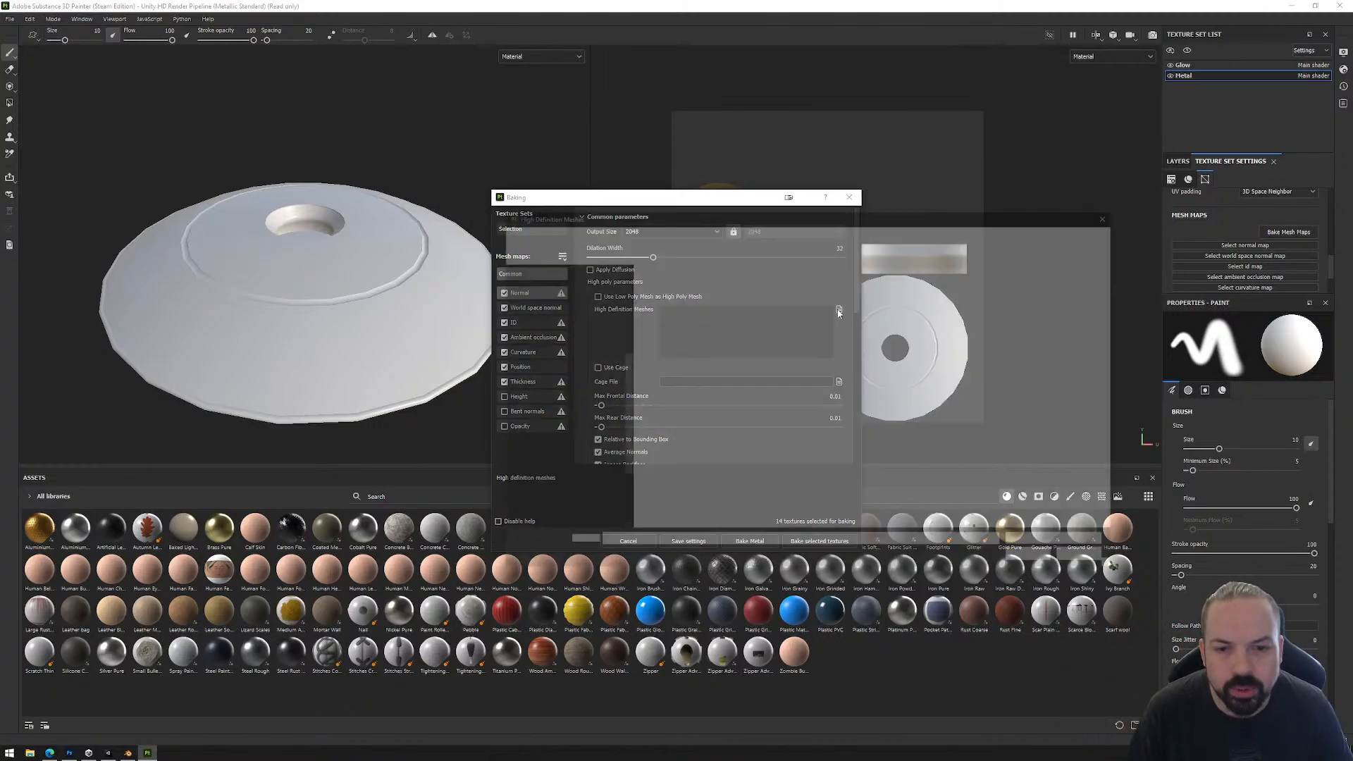
{"action": "left_click", "coordinate": [694, 350]}
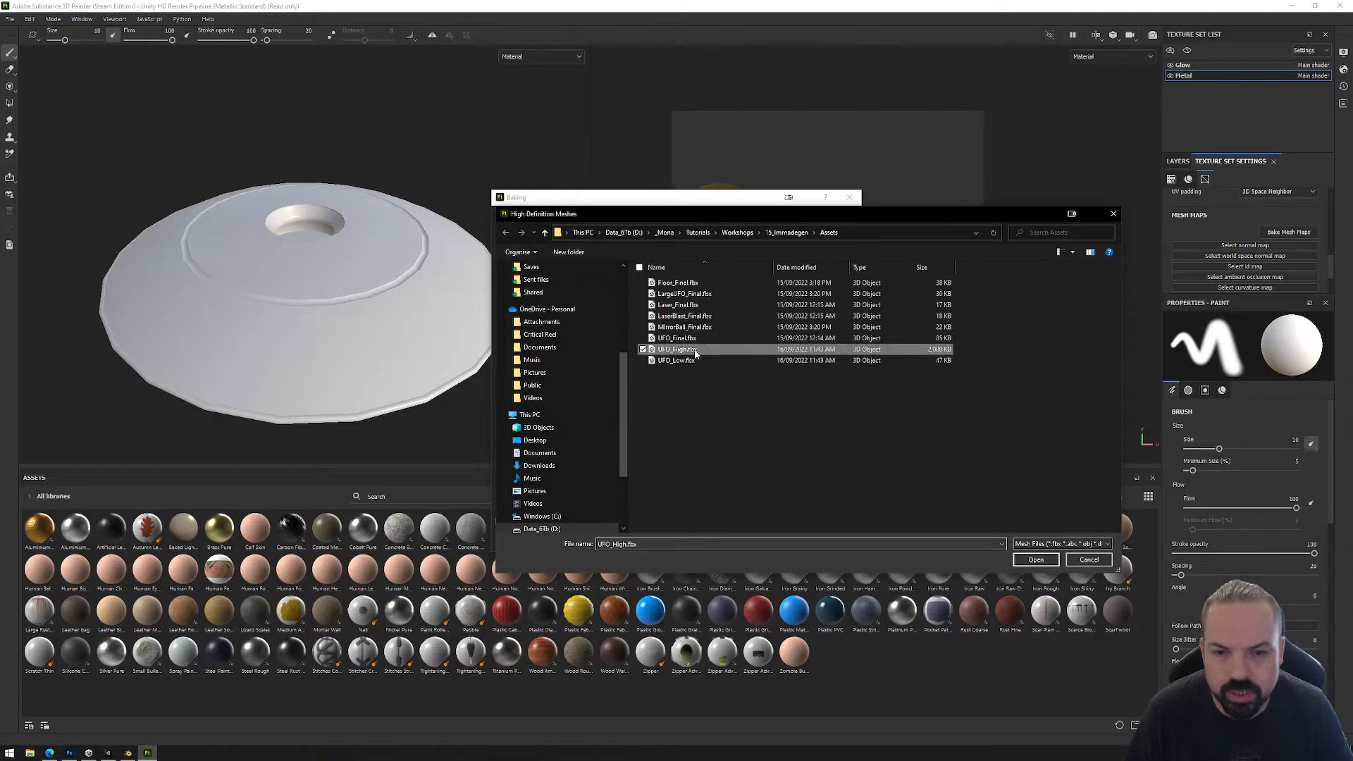
{"action": "left_click", "coordinate": [1035, 559]}
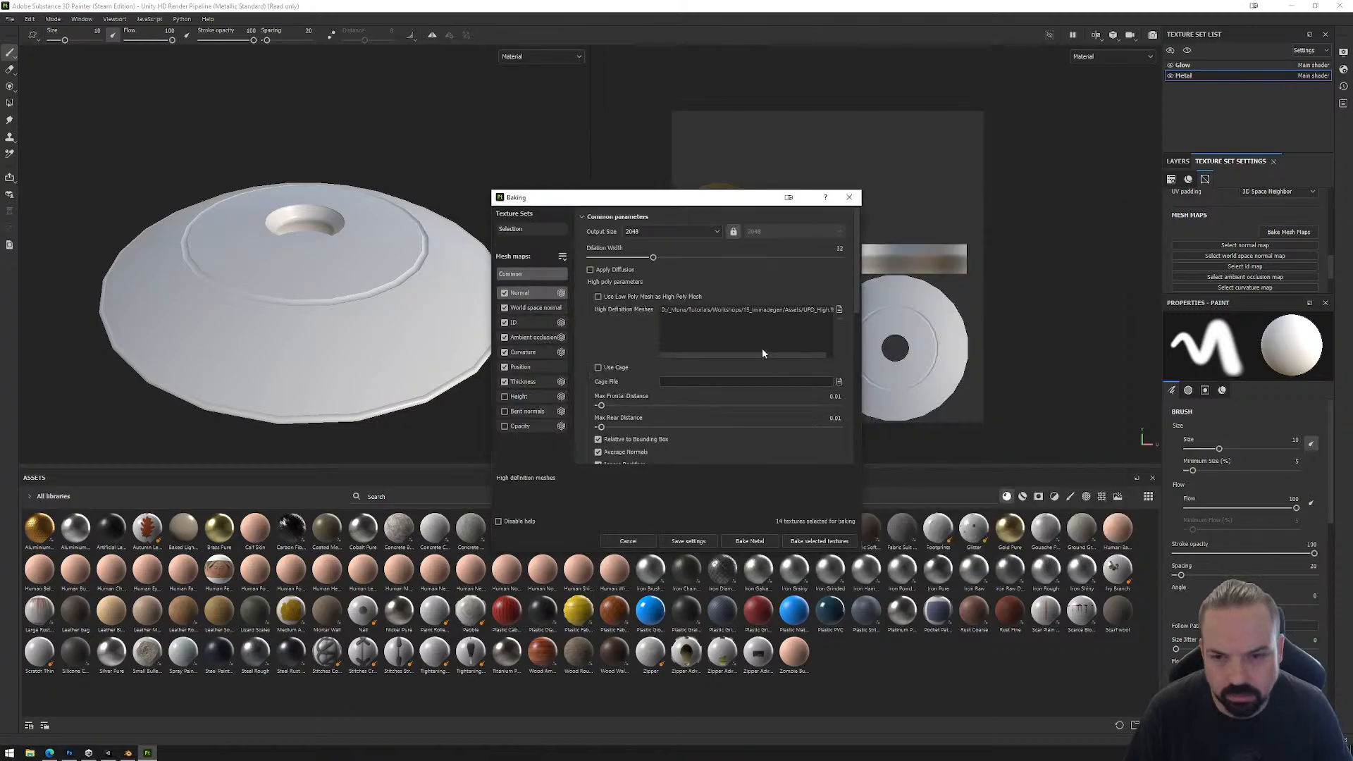
Step: Set both the max frontal distance and the max rear distance for the bake to 0.1
{"action": "double_click", "coordinate": [837, 399]}
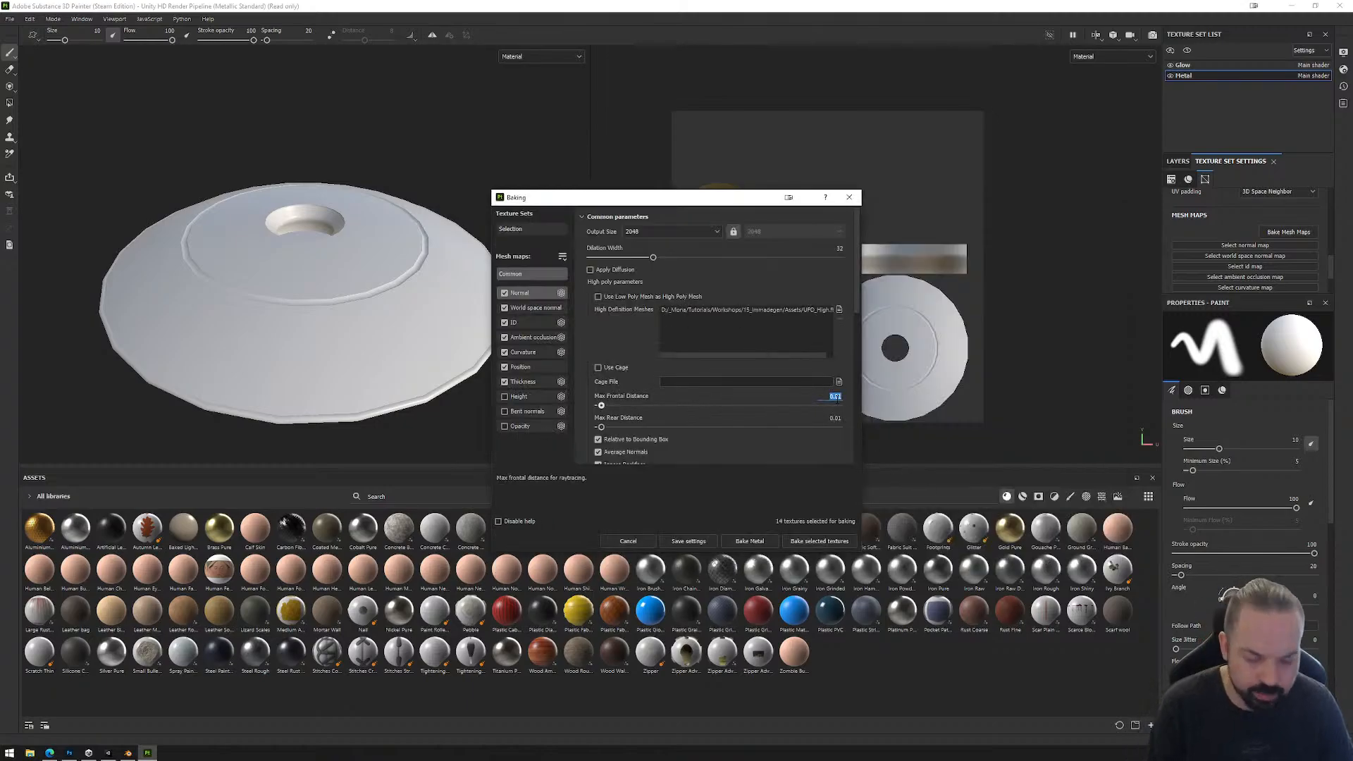
{"action": "type", "text": "0.1"}
{"action": "key", "text": "Return"}
{"action": "double_click", "coordinate": [835, 418]}
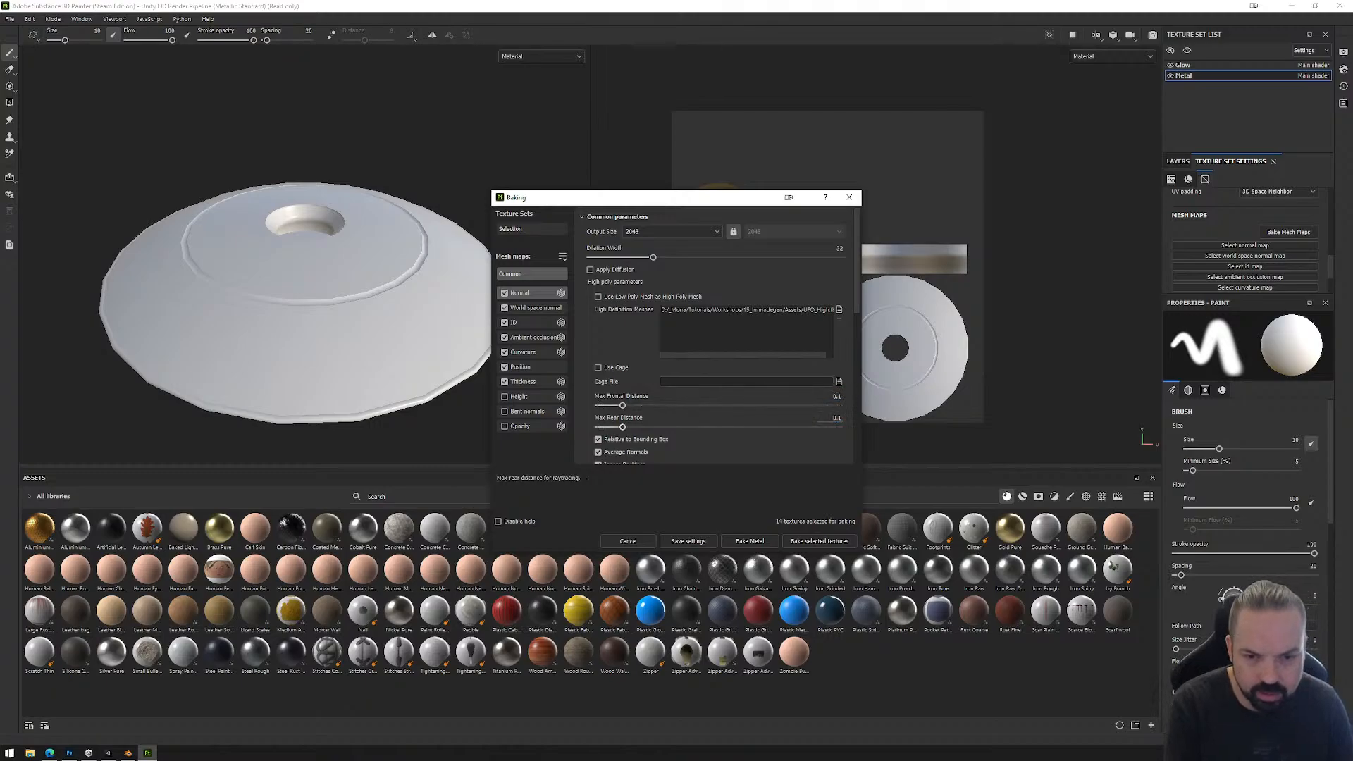
{"action": "type", "text": "0.1"}
{"action": "key", "text": "Return"}
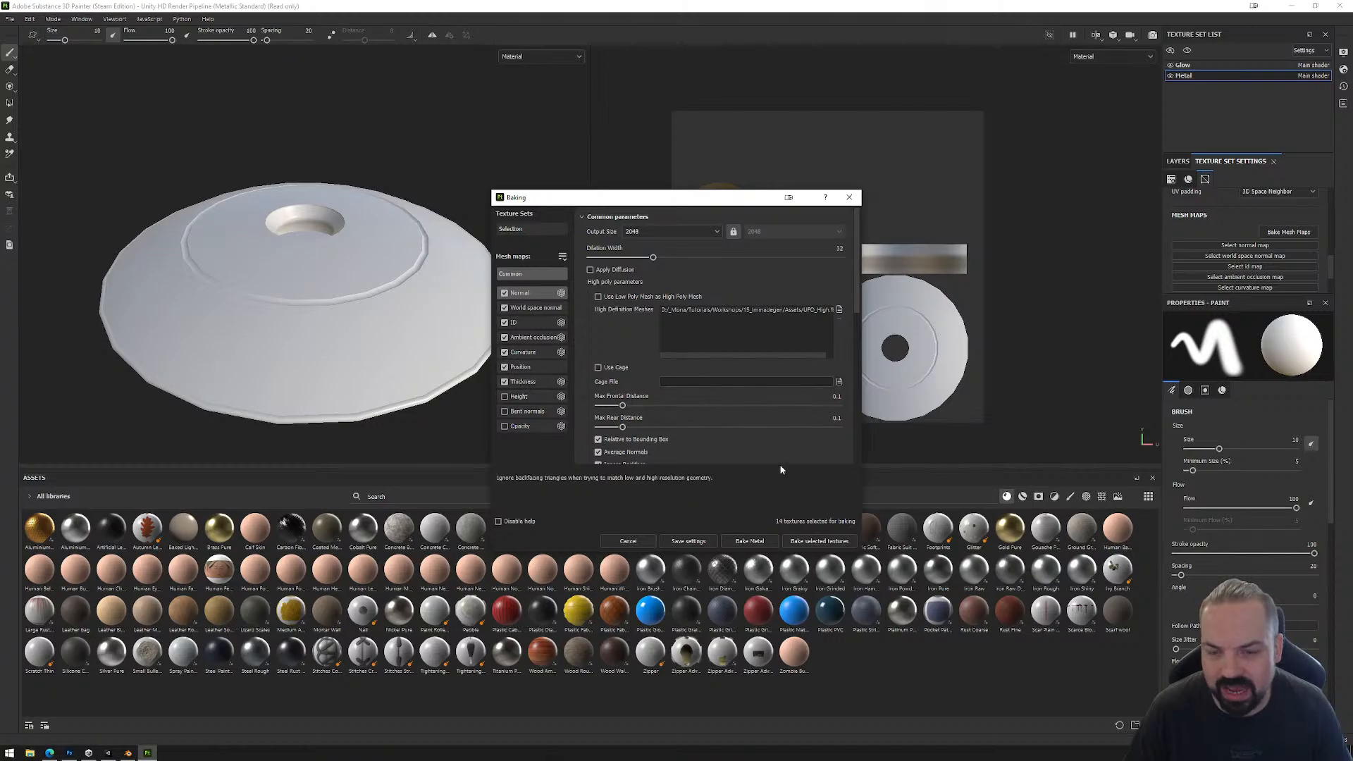
Step: Bake the selected mesh maps for the Glow and Metal texture sets and inspect the underside of the UFO
{"action": "left_click", "coordinate": [820, 542]}
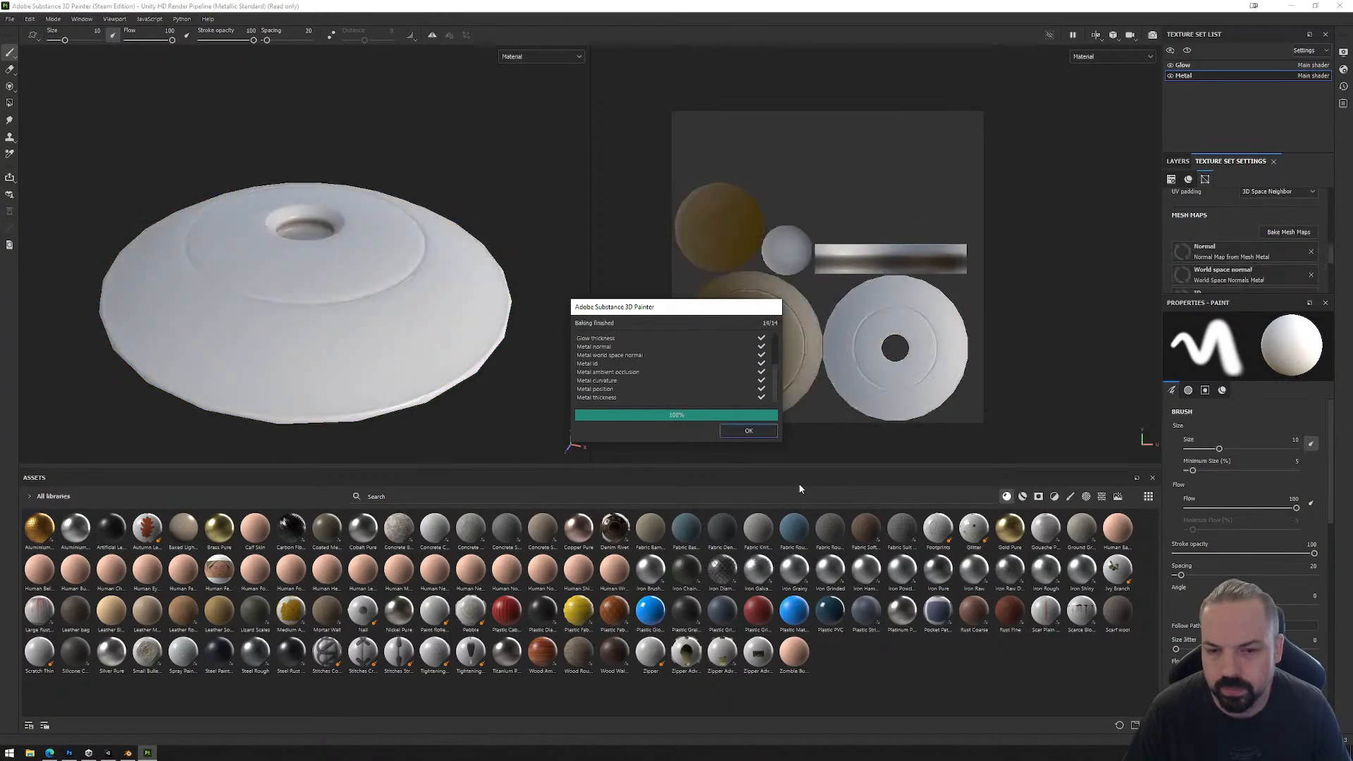
{"action": "left_click", "coordinate": [749, 431]}
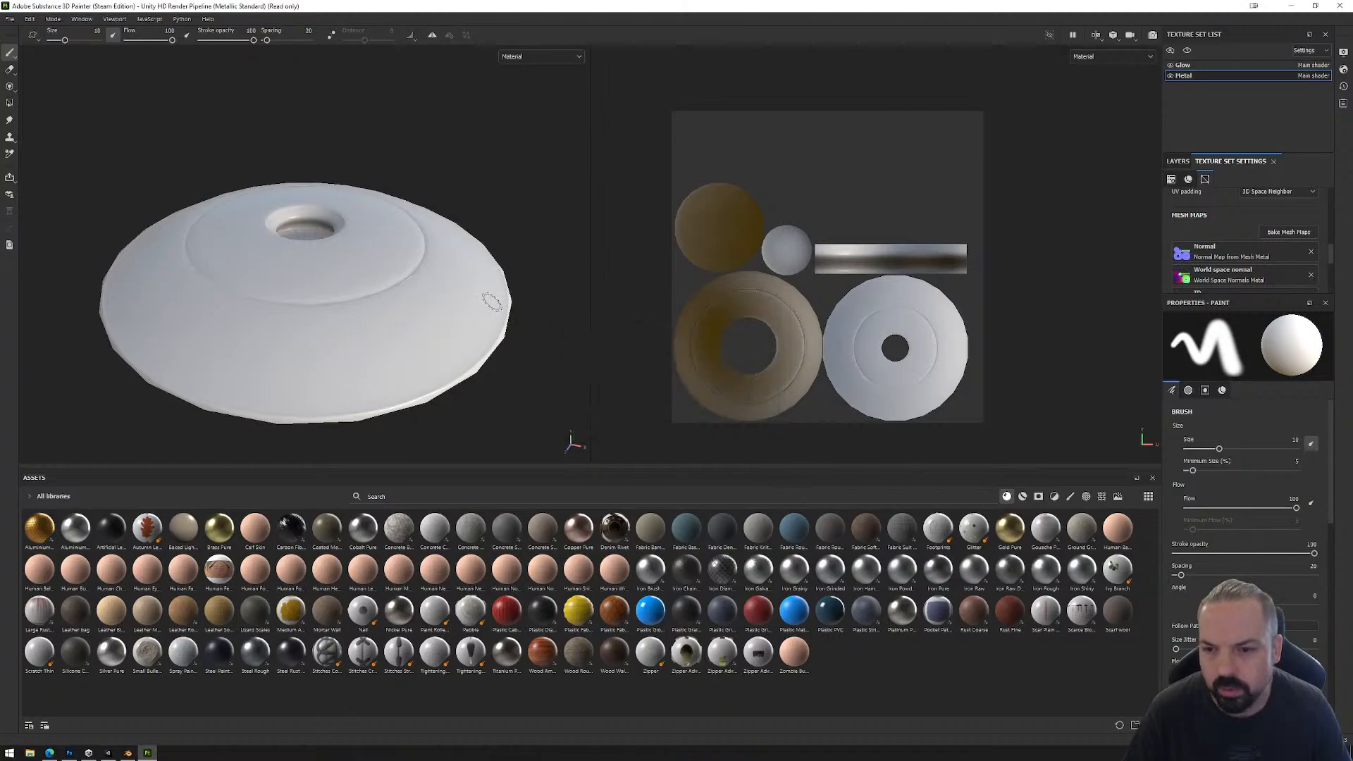
{"action": "mouse_move", "coordinate": [492, 301]}
{"action": "left_mouse_down", "text": "alt"}
{"action": "mouse_move", "coordinate": [532, 378]}
{"action": "mouse_move", "coordinate": [529, 417]}
{"action": "mouse_move", "coordinate": [497, 354]}
{"action": "mouse_move", "coordinate": [484, 93]}
{"action": "mouse_move", "coordinate": [456, 144]}
{"action": "left_mouse_up", "text": "alt"}
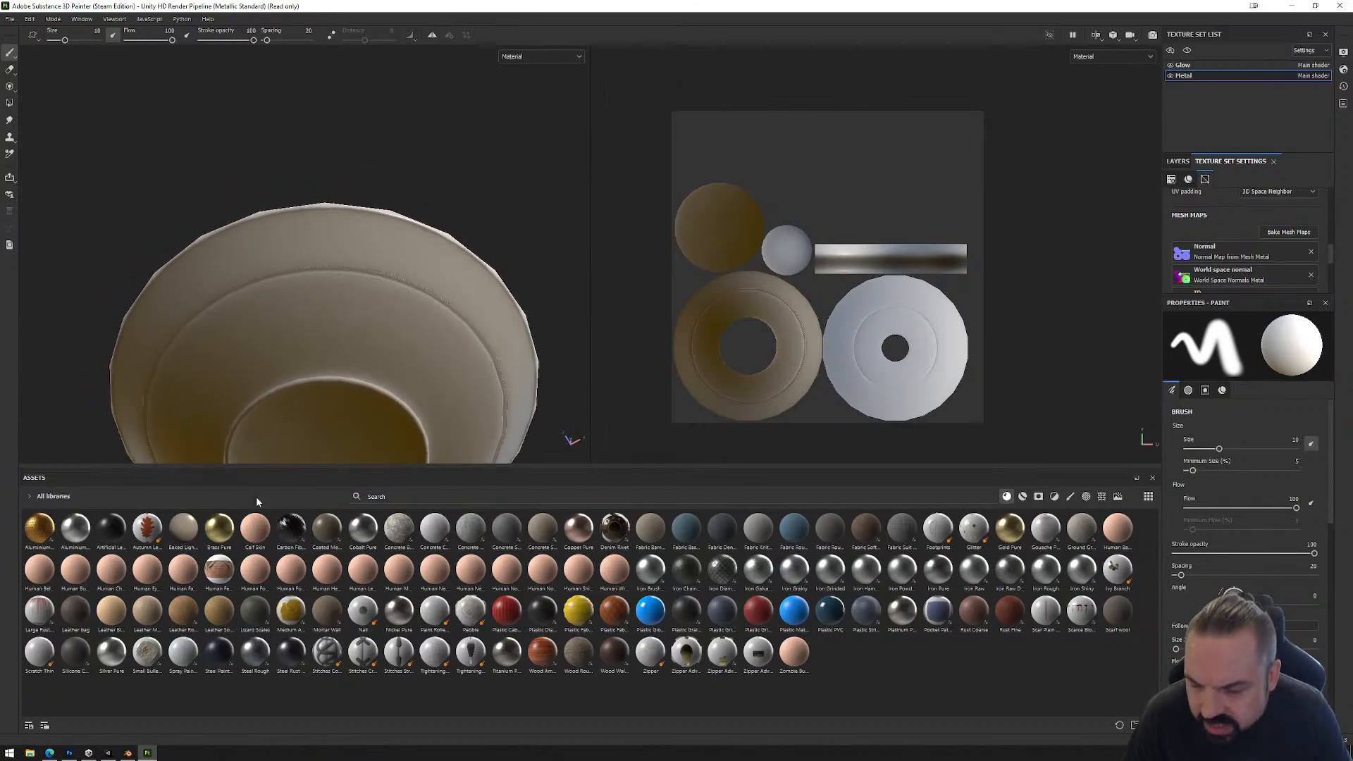
Step: Switch to Blender and clear the sharp marks from all edges of the UFO_Main mesh
{"action": "left_click", "coordinate": [128, 752]}
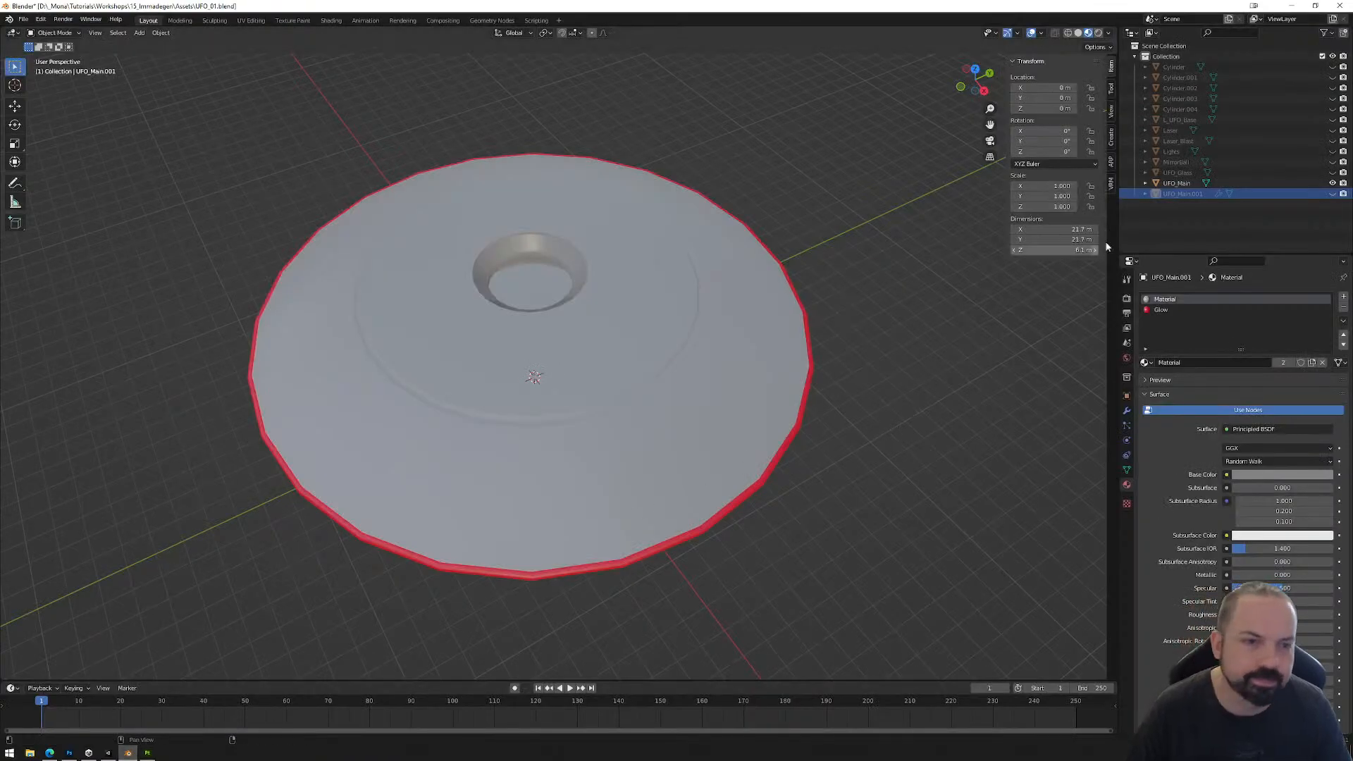
{"action": "left_click", "coordinate": [1251, 184]}
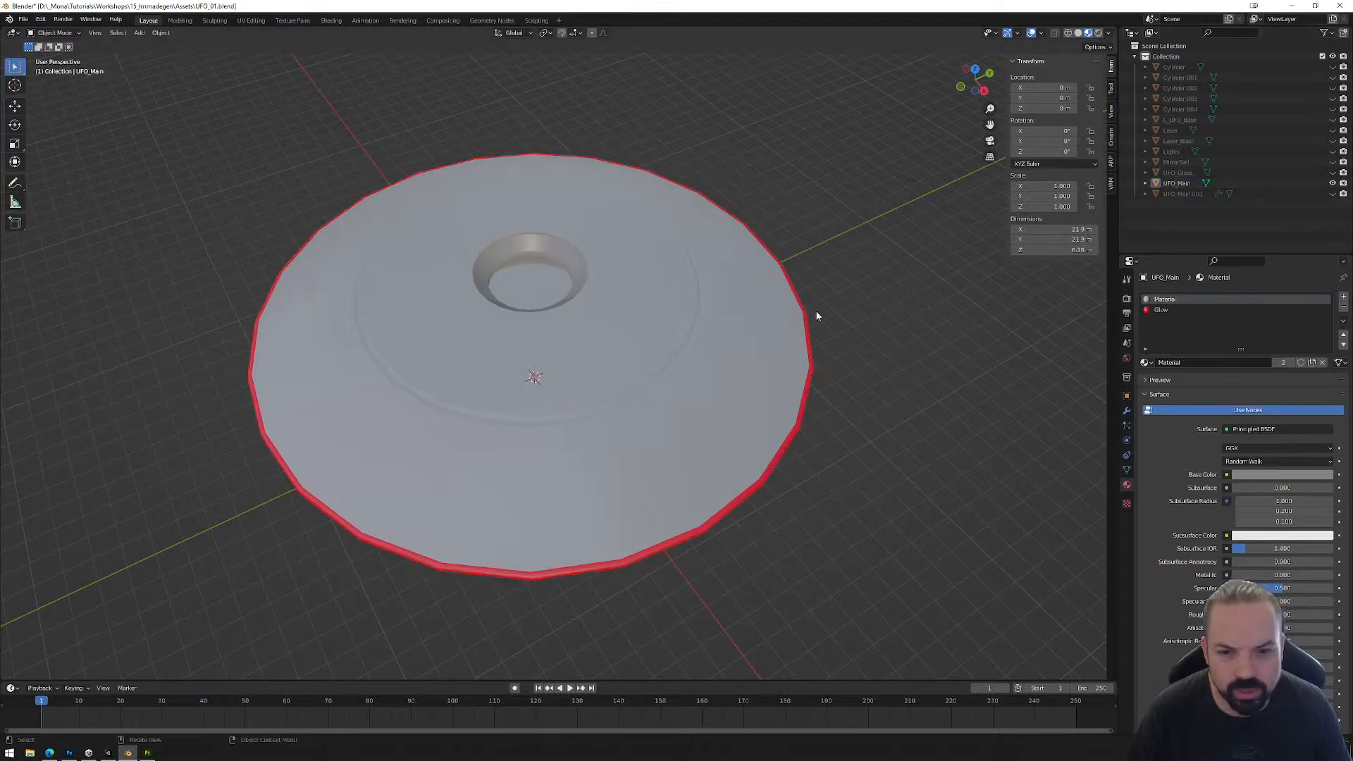
{"action": "key", "text": "Tab"}
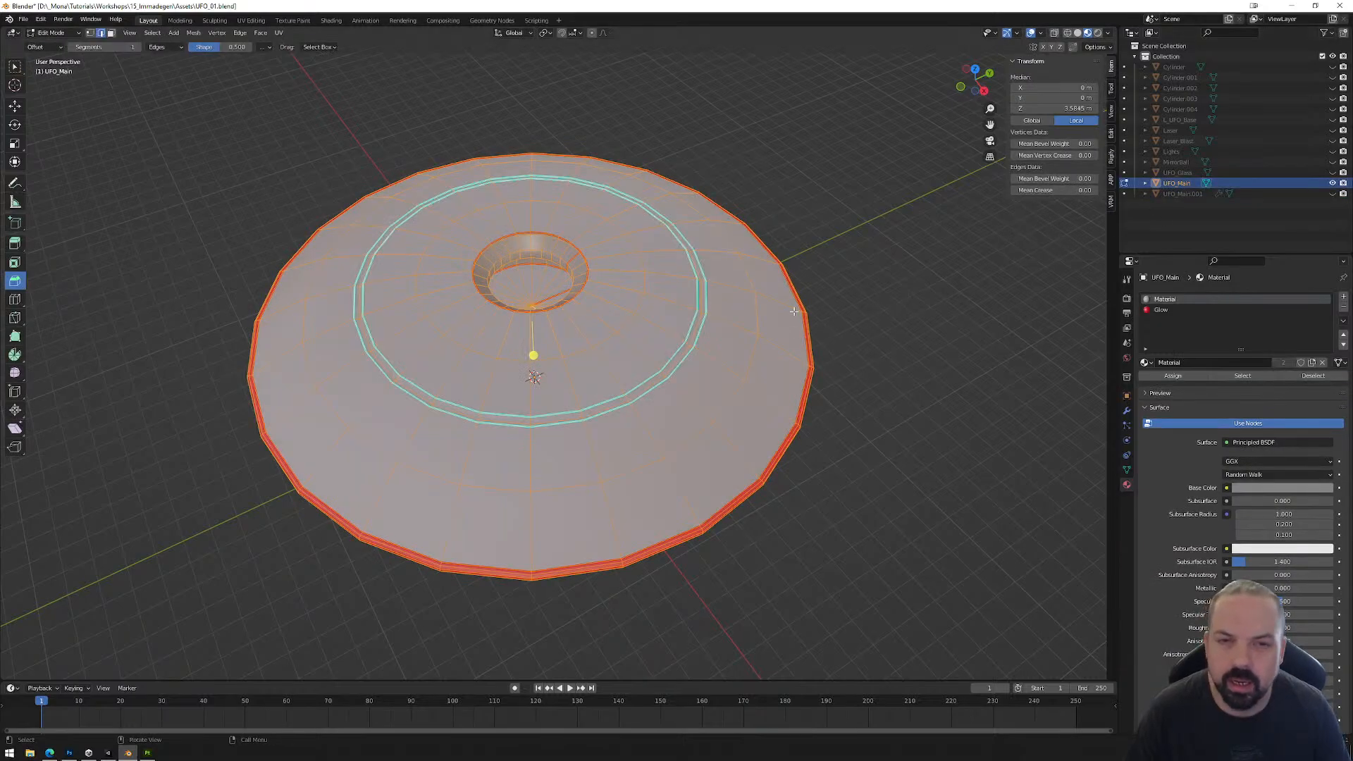
{"action": "right_click", "coordinate": [665, 302]}
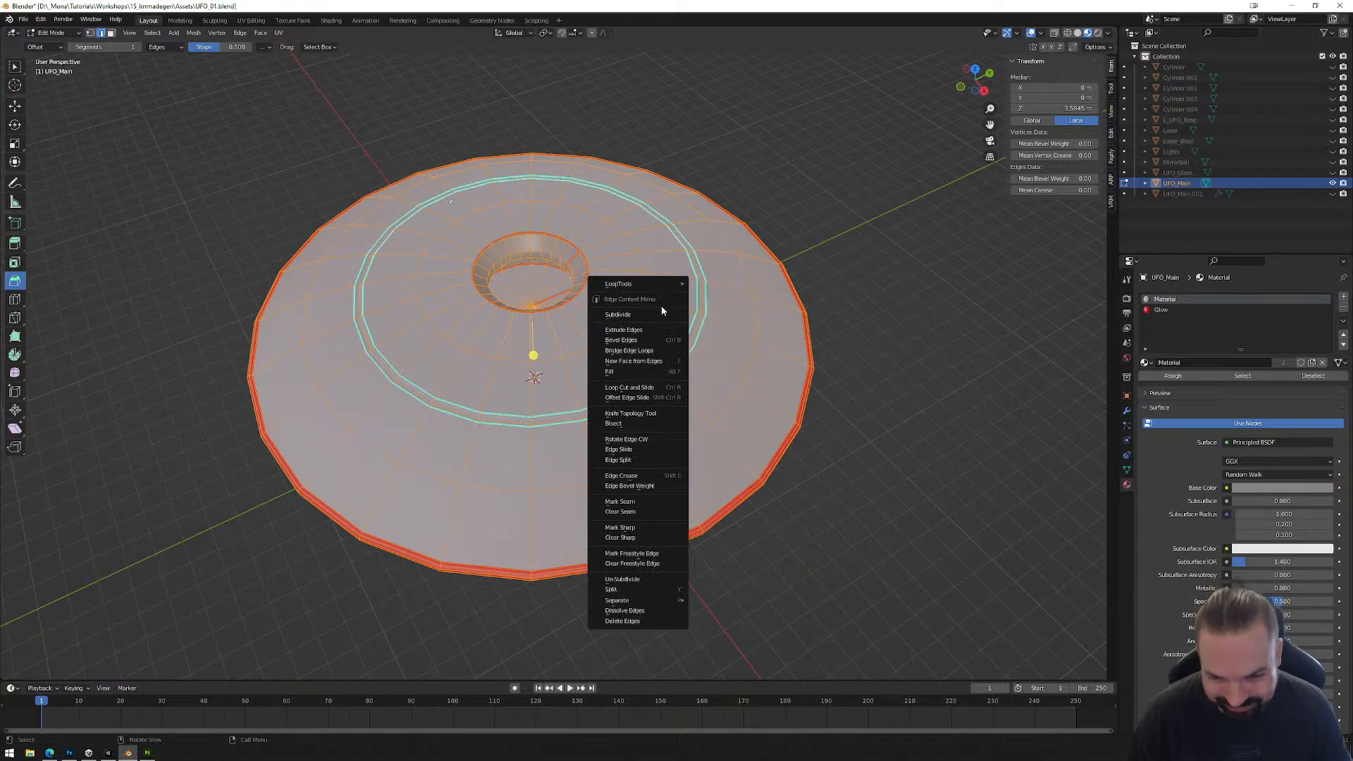
{"action": "right_click", "coordinate": [775, 292]}
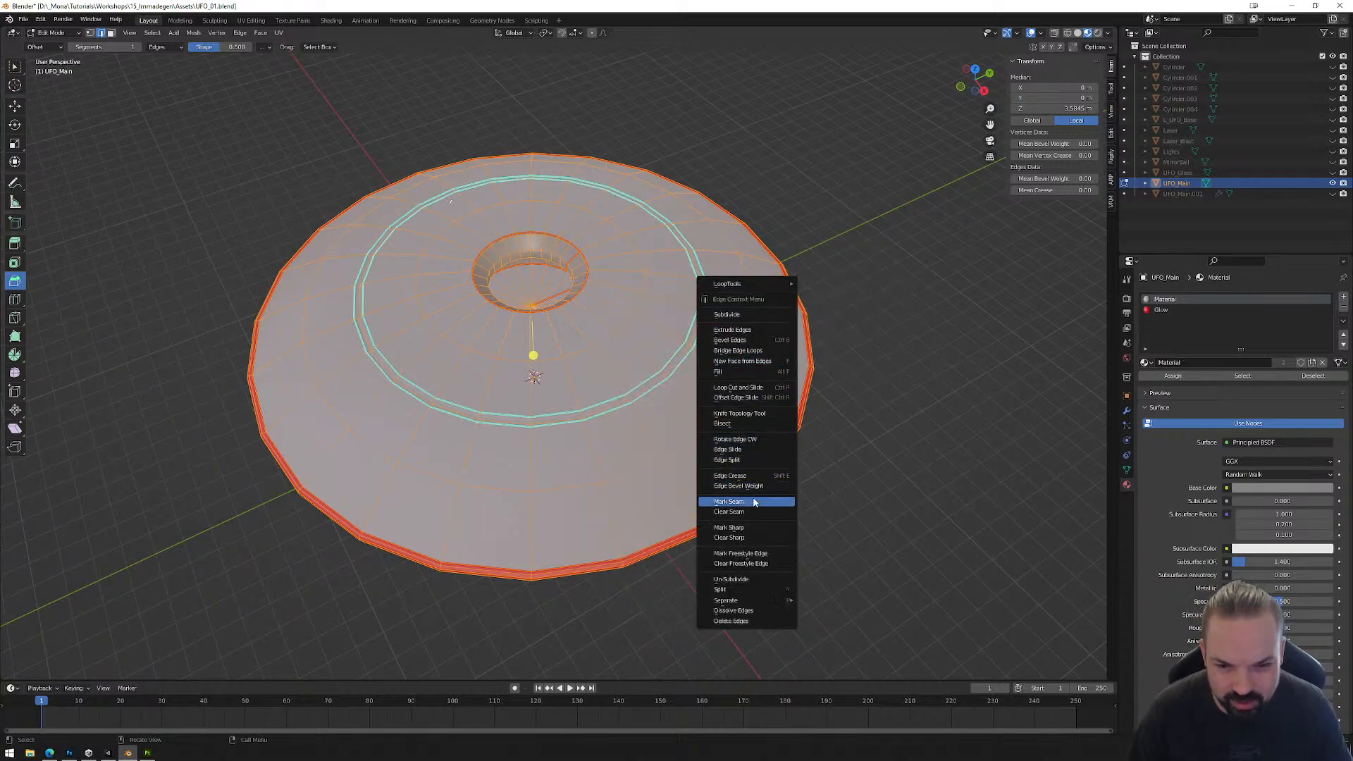
{"action": "left_click", "coordinate": [750, 539]}
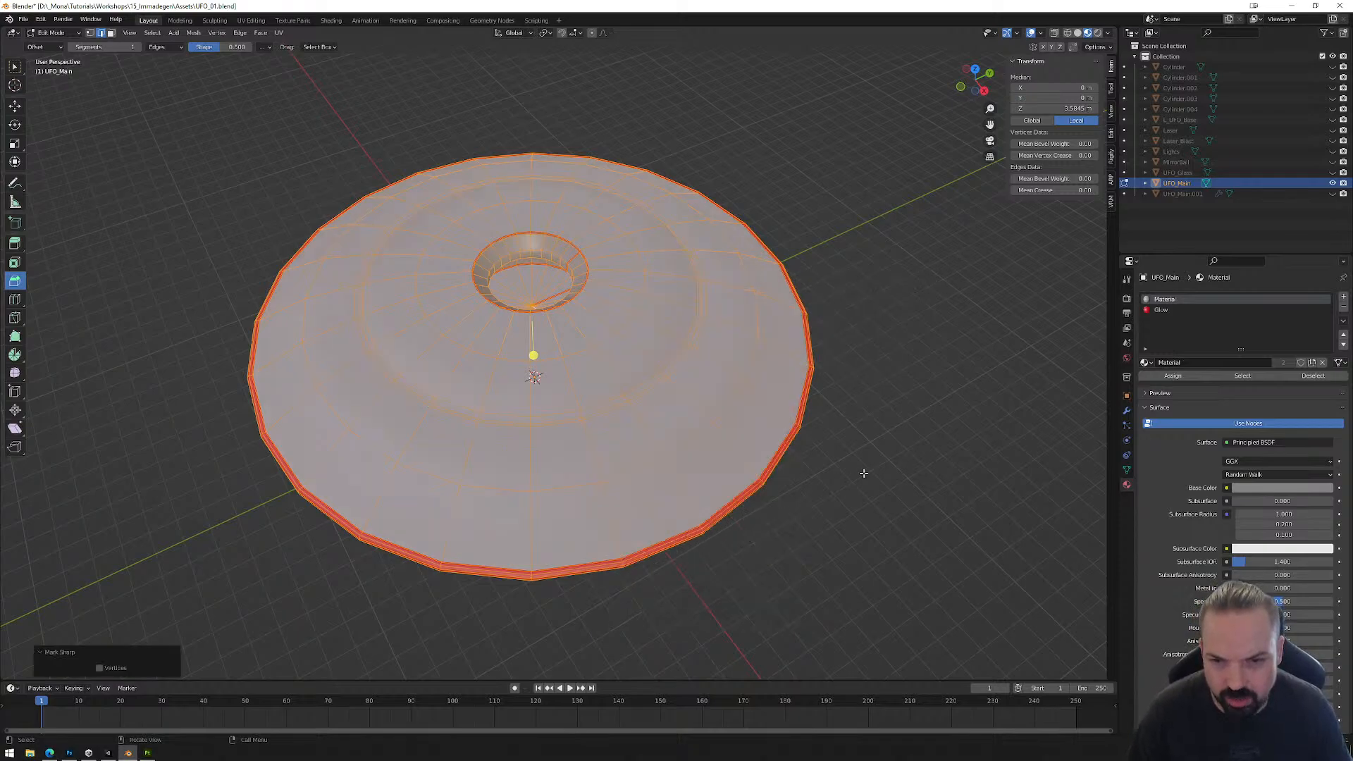
{"action": "middle_click_drag", "start_coordinate": [860, 468], "coordinate": [867, 416]}
{"action": "key", "text": "Tab"}
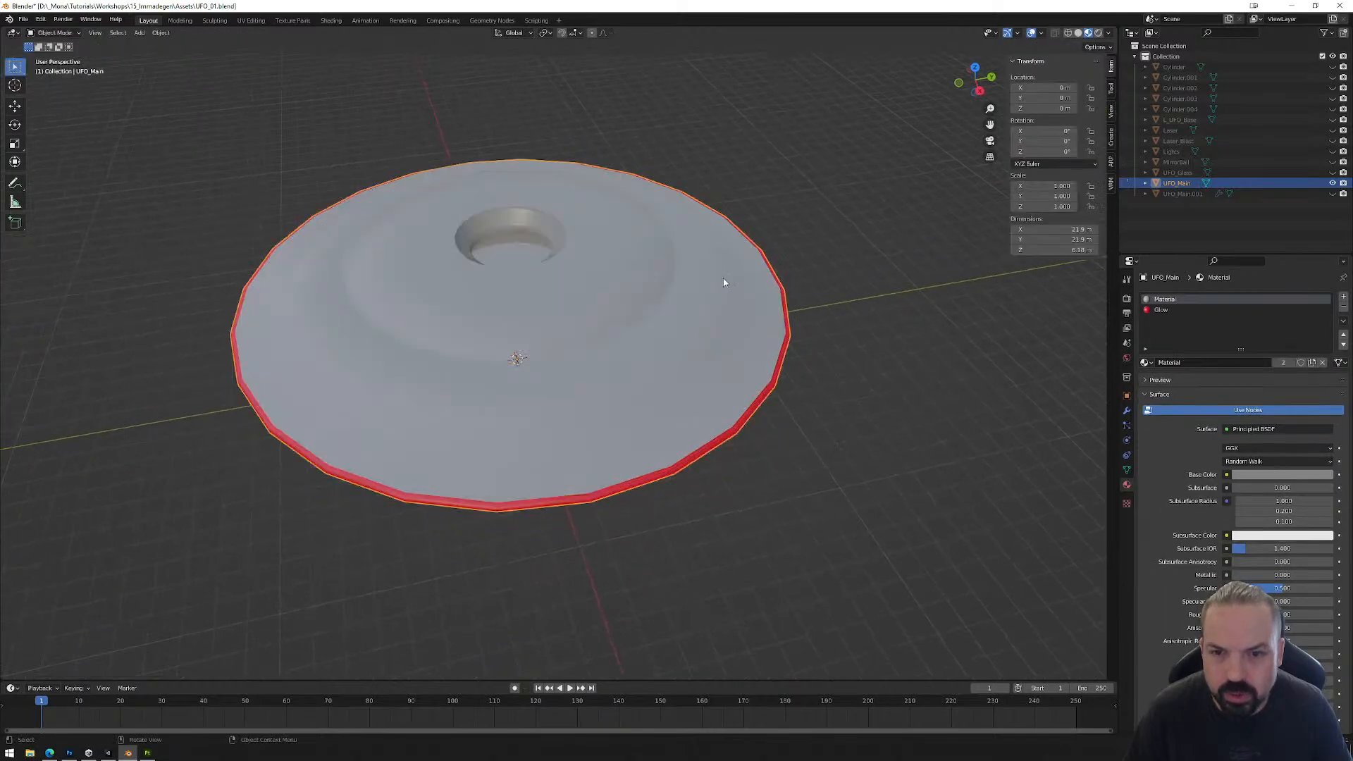
{"action": "middle_click_drag", "start_coordinate": [723, 437], "coordinate": [731, 338]}
{"action": "middle_click_drag", "start_coordinate": [707, 178], "coordinate": [781, 340]}
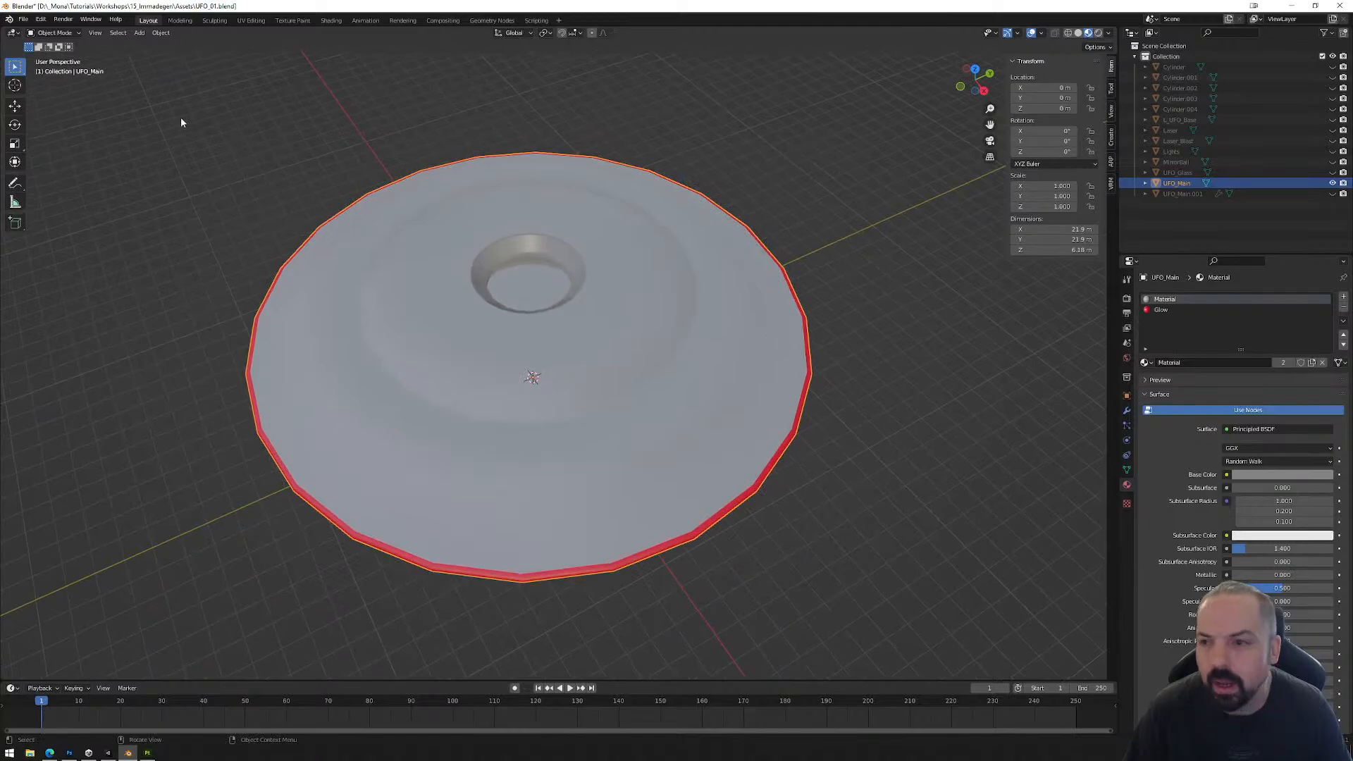
Step: Export the selected UFO_Main mesh as FBX over the existing UFO_Low.fbx in the Assets folder
{"action": "left_click", "coordinate": [24, 19]}
{"action": "mouse_move", "coordinate": [56, 172]}
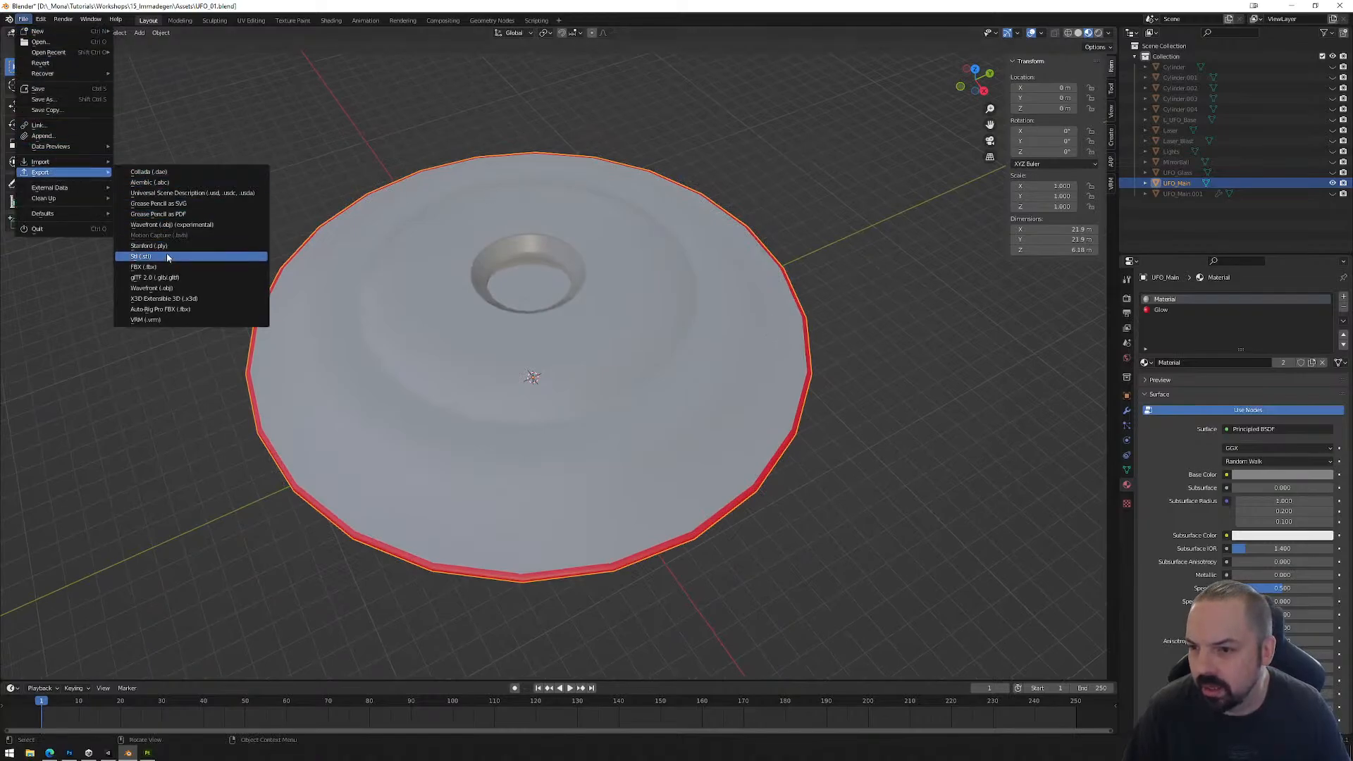
{"action": "left_click", "coordinate": [148, 267]}
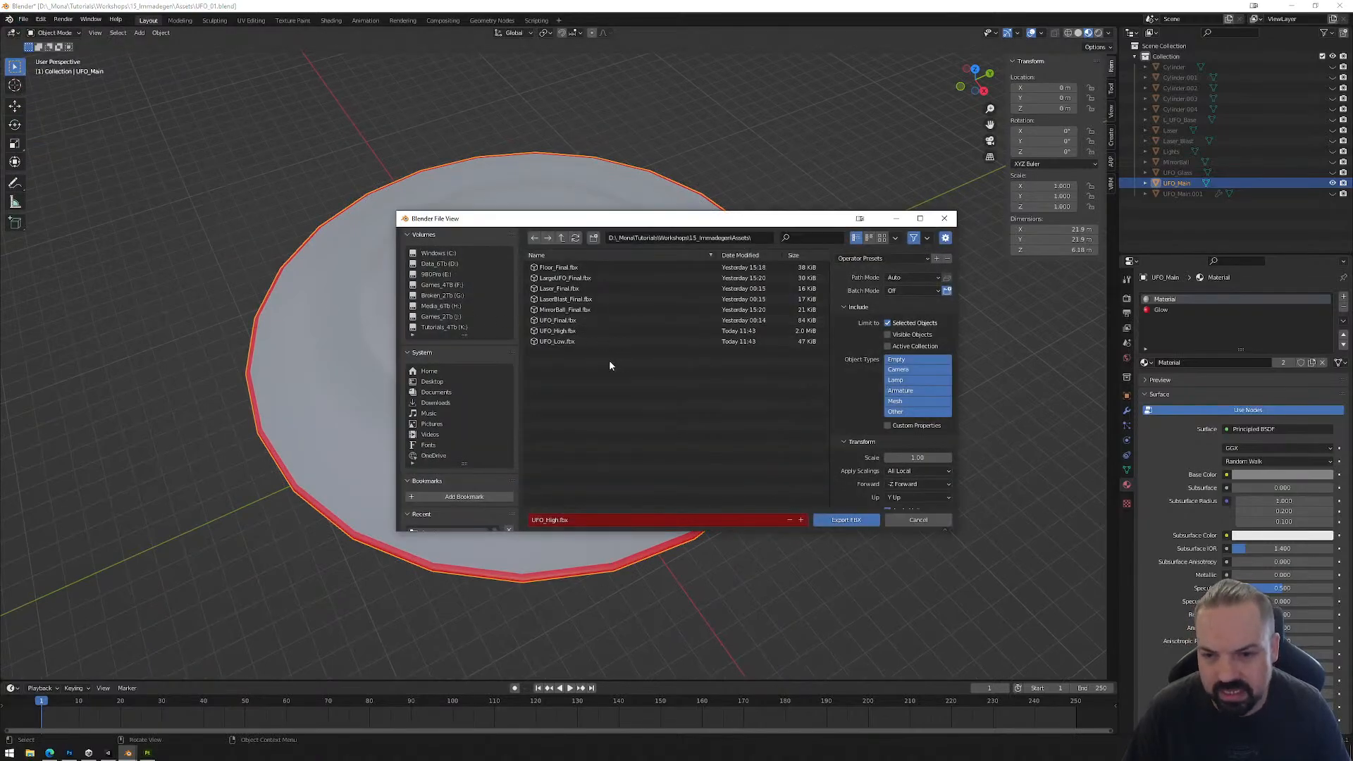
{"action": "left_click", "coordinate": [564, 342]}
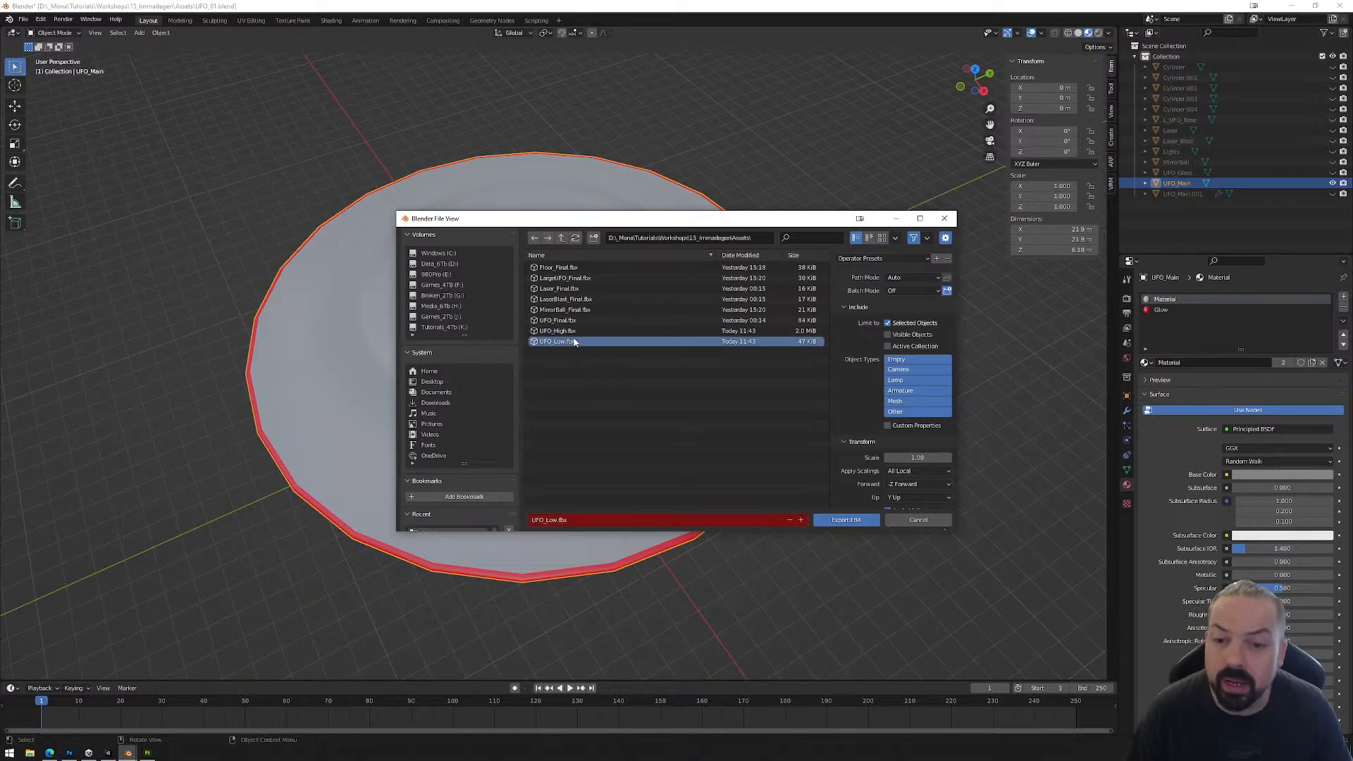
{"action": "left_click", "coordinate": [847, 520]}
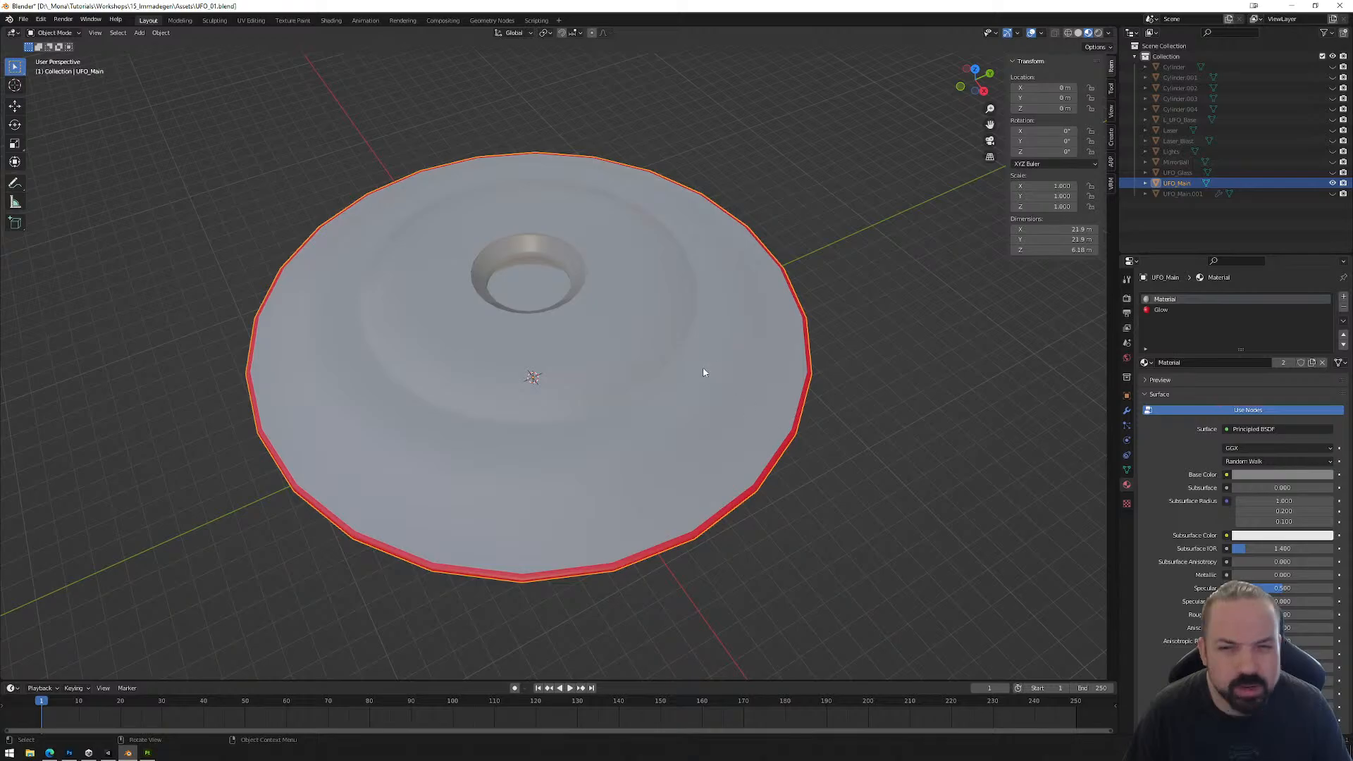
{"action": "left_click", "coordinate": [23, 20]}
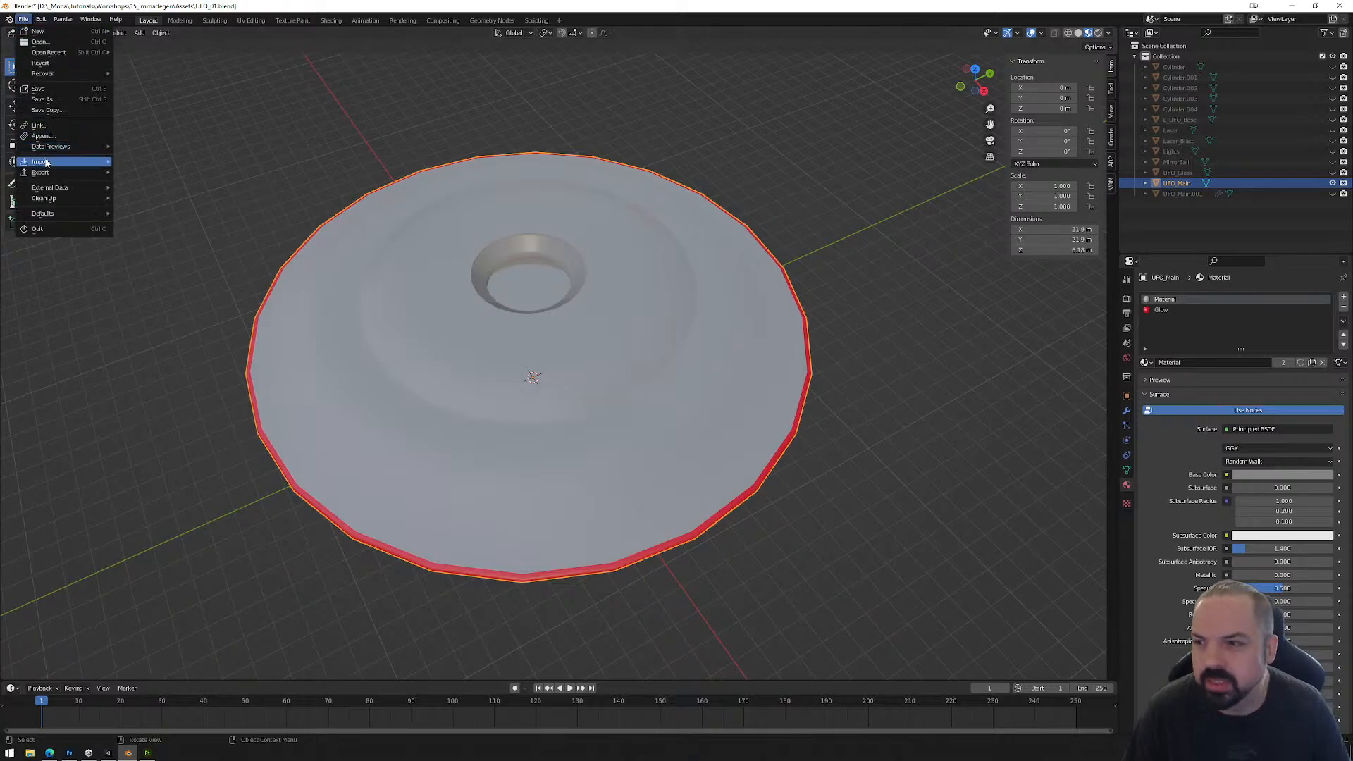
{"action": "mouse_move", "coordinate": [52, 173]}
{"action": "left_click", "coordinate": [144, 266]}
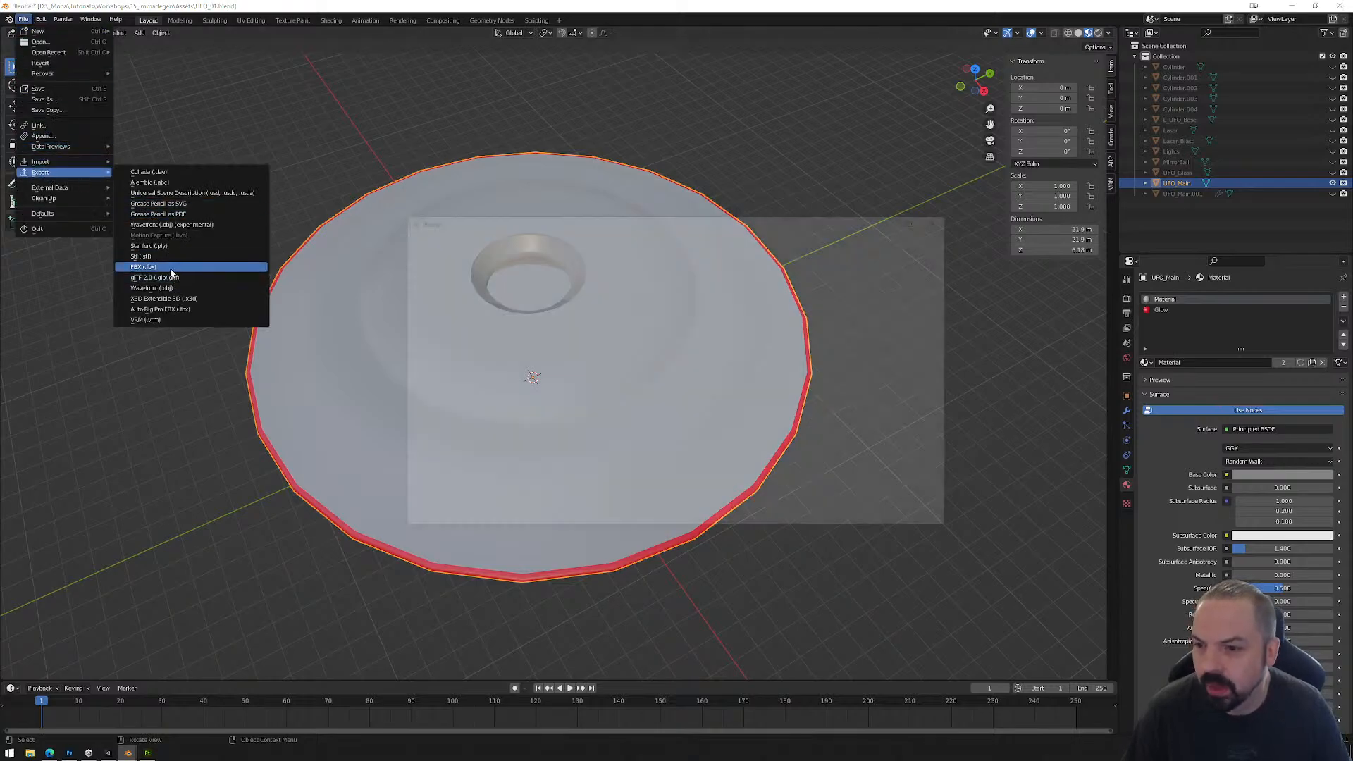
{"action": "left_click", "coordinate": [574, 341]}
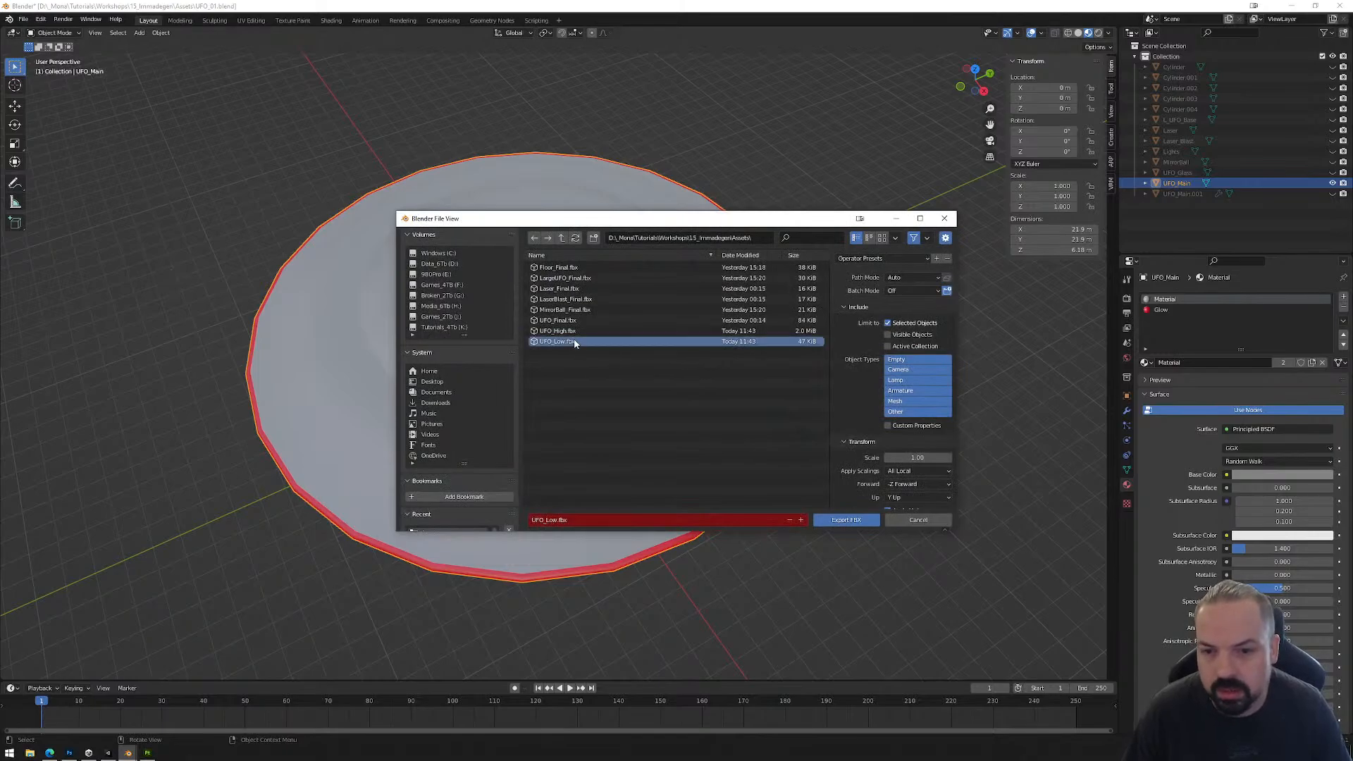
{"action": "left_click", "coordinate": [861, 520]}
Step: Switch to Substance 3D Painter and reload UFO_Low.fbx as the project mesh in the project configuration
{"action": "left_click", "coordinate": [149, 754]}
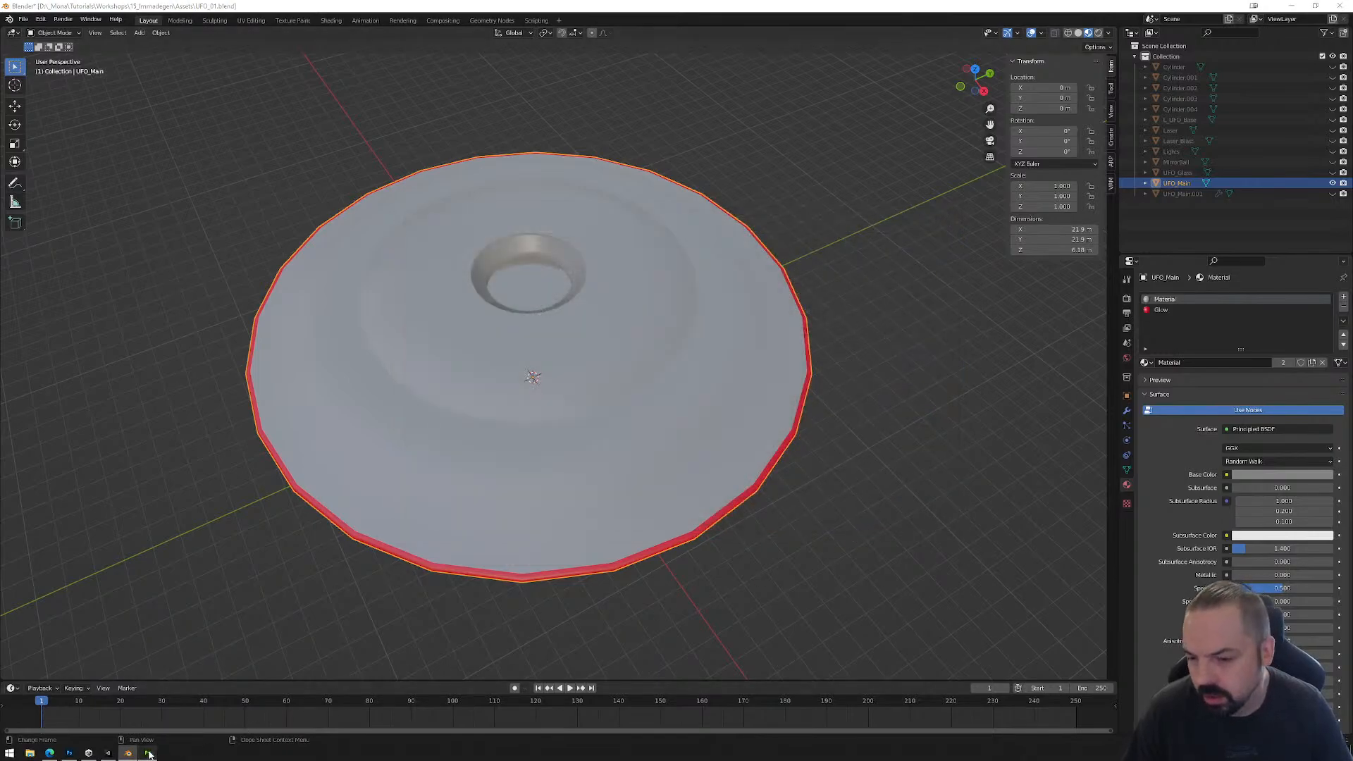
{"action": "left_click", "coordinate": [30, 19]}
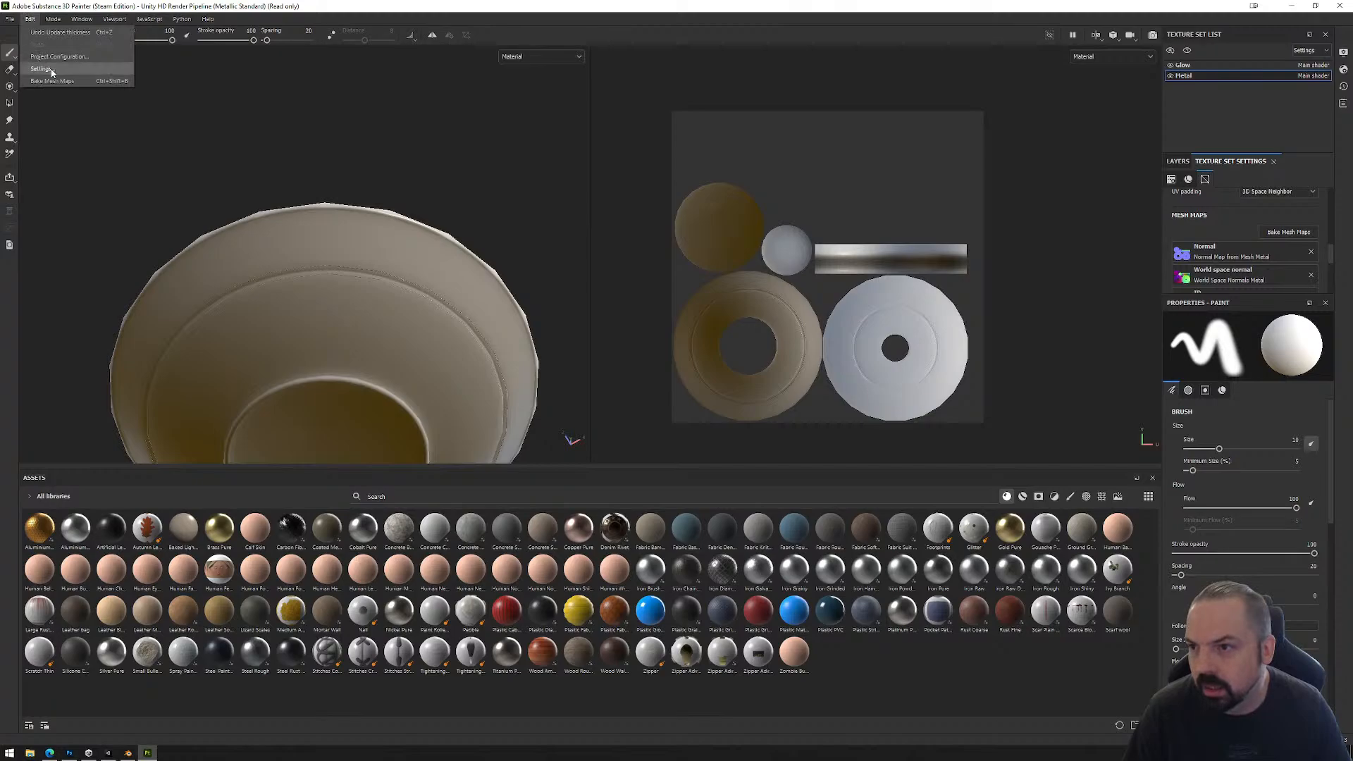
{"action": "left_click", "coordinate": [63, 32]}
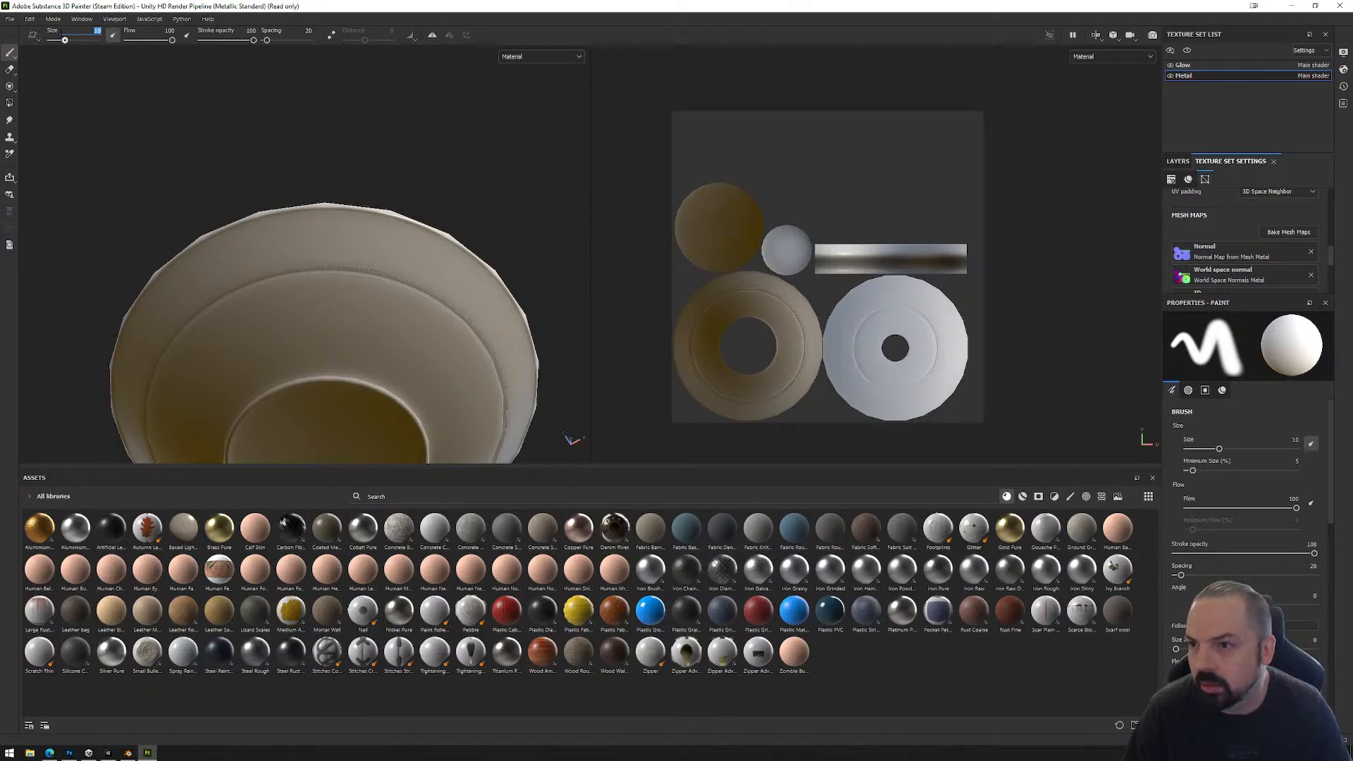
{"action": "left_click", "coordinate": [29, 19]}
{"action": "left_click", "coordinate": [57, 56]}
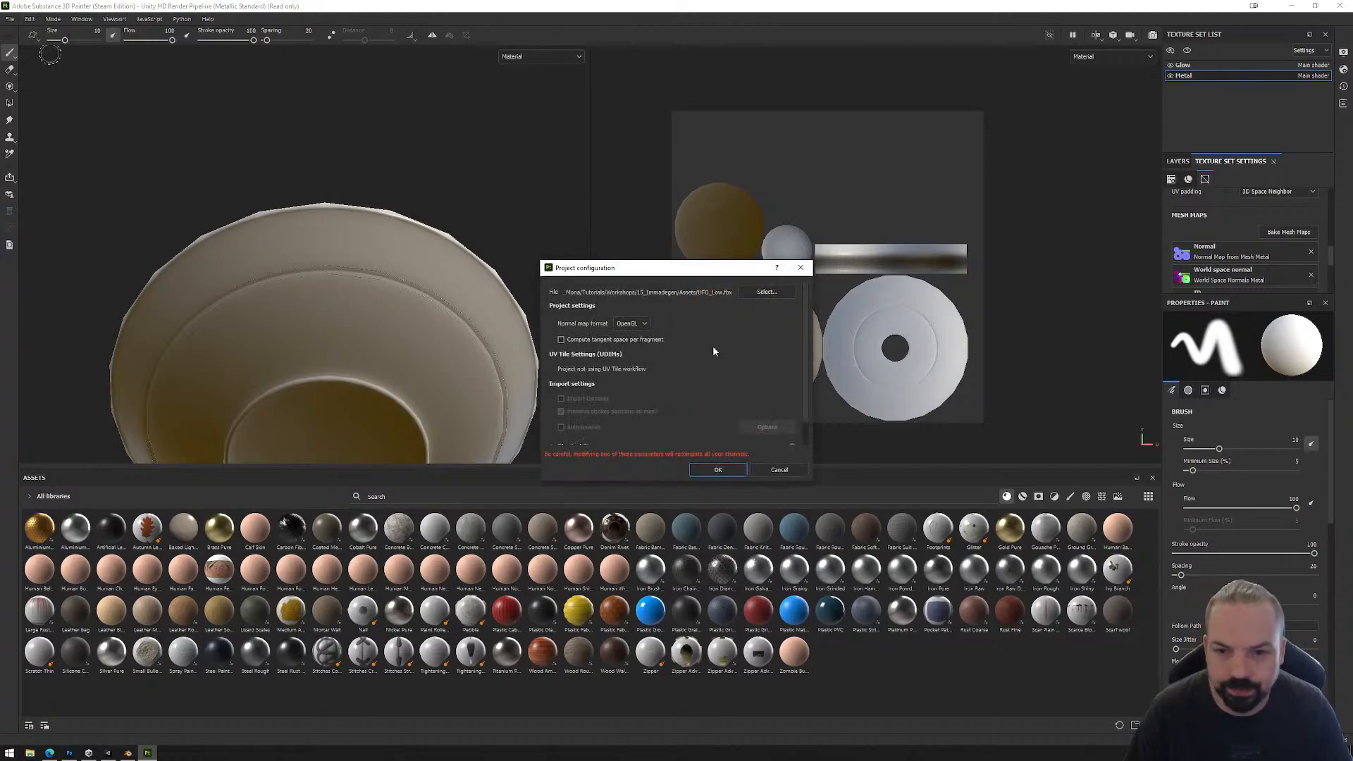
{"action": "left_click", "coordinate": [767, 292]}
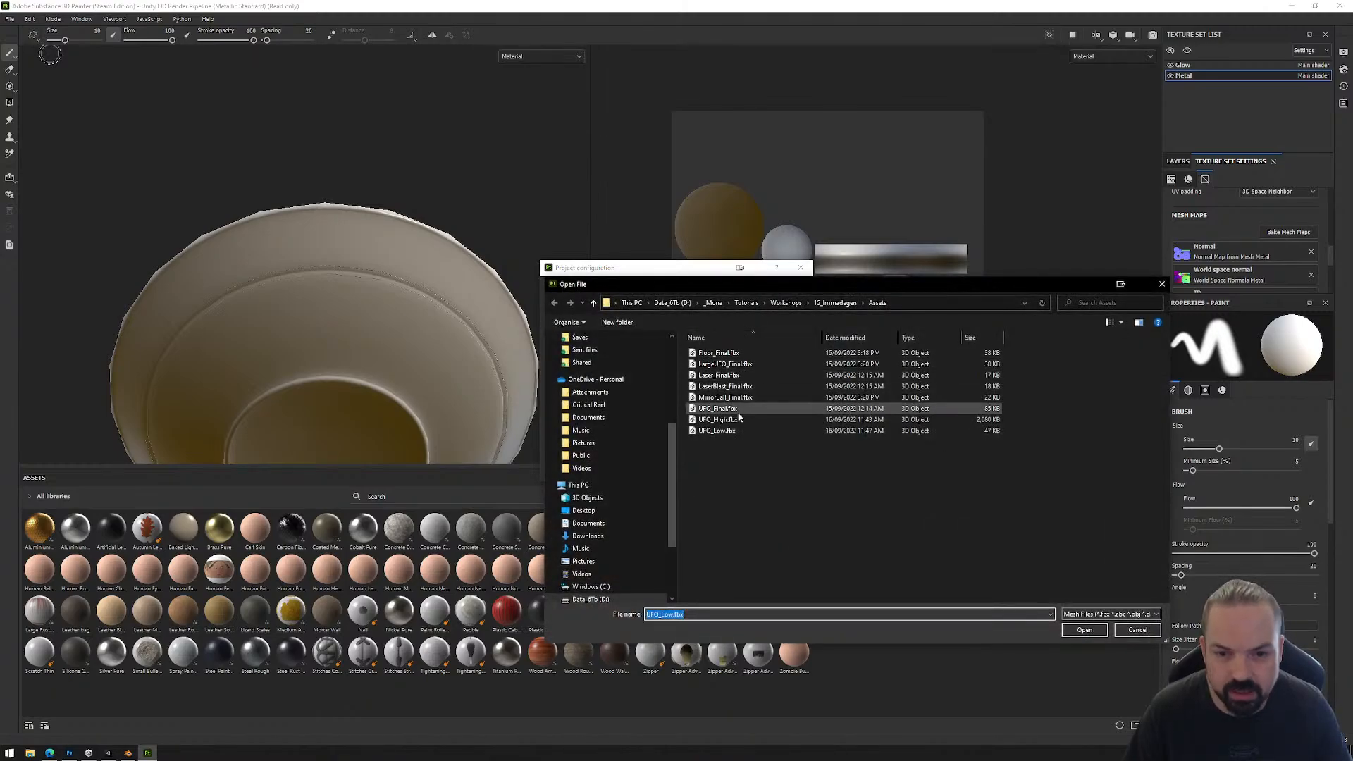
{"action": "double_click", "coordinate": [731, 434]}
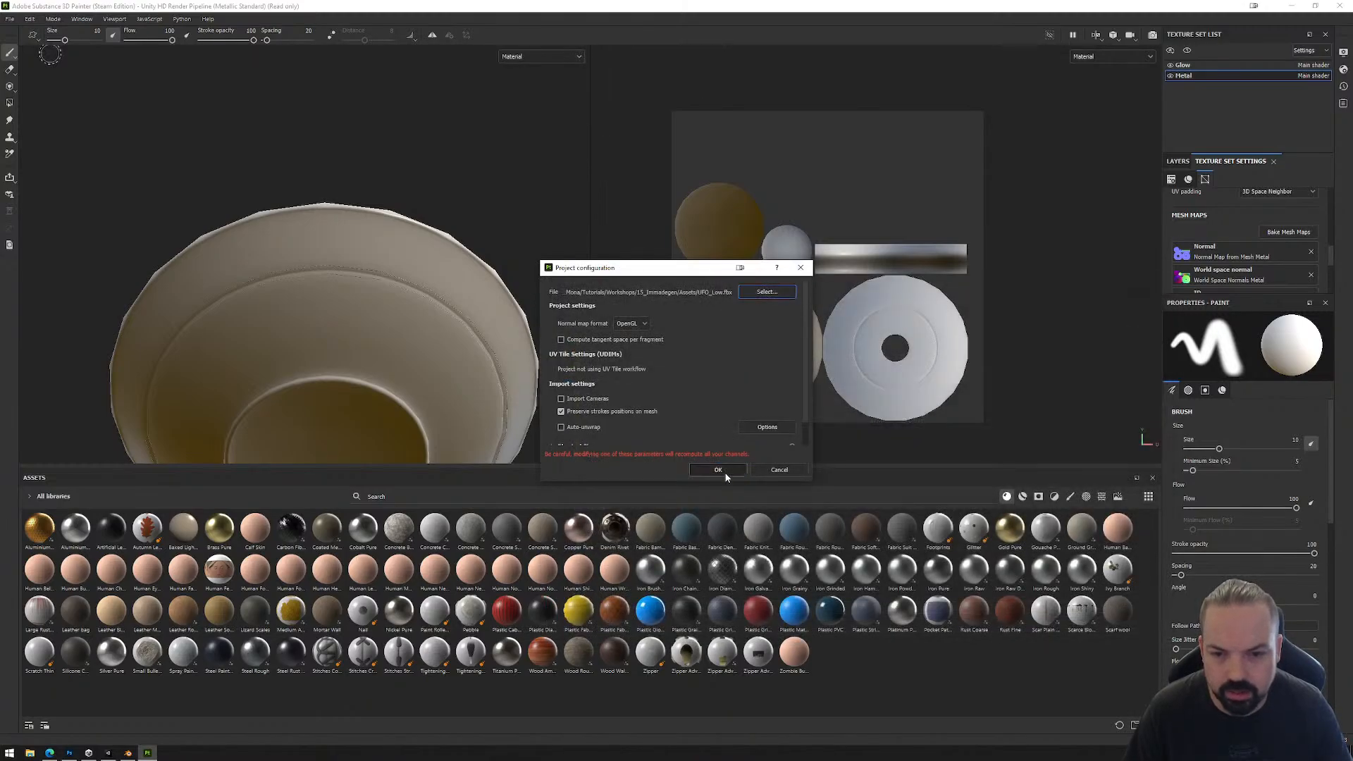
{"action": "left_click", "coordinate": [724, 468]}
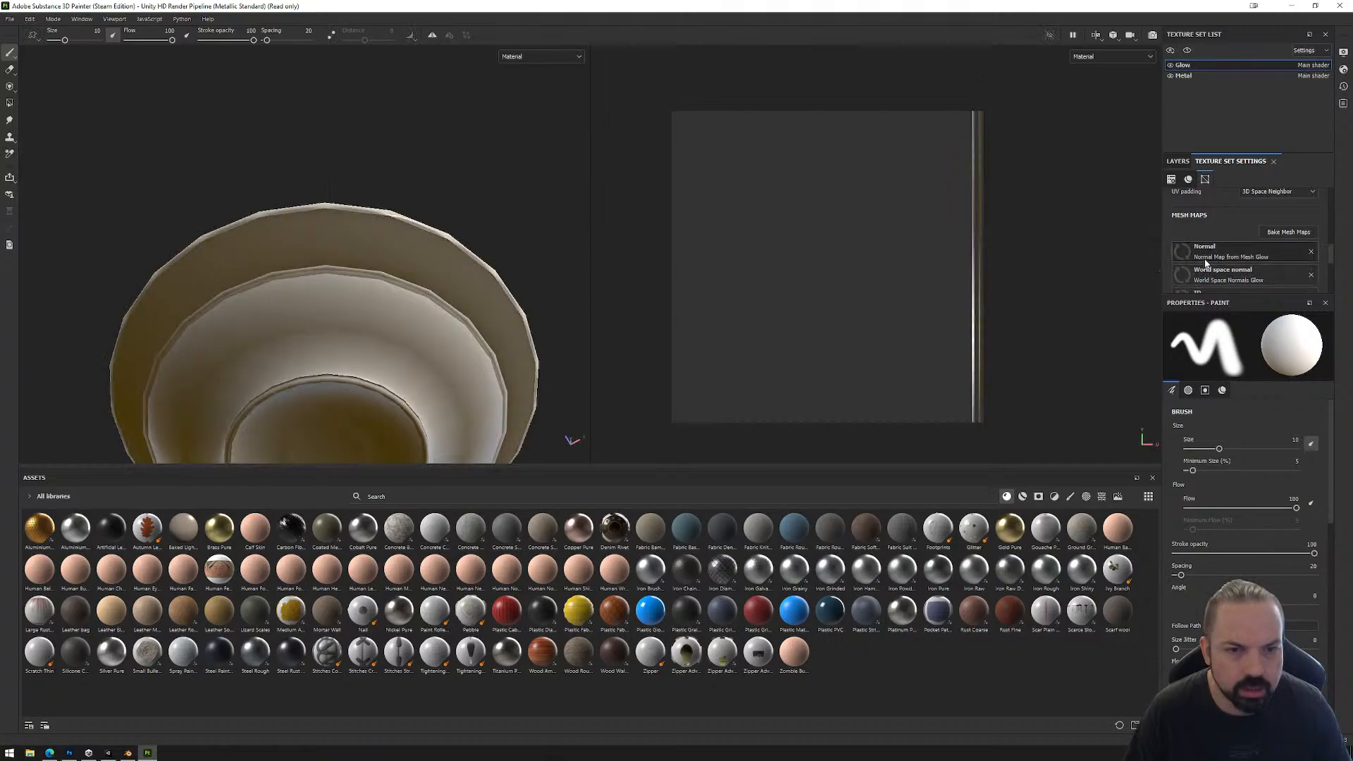
Step: Rebake the selected mesh maps for the Glow and Metal texture sets and inspect the UFO from above and below
{"action": "double_click", "coordinate": [1195, 76]}
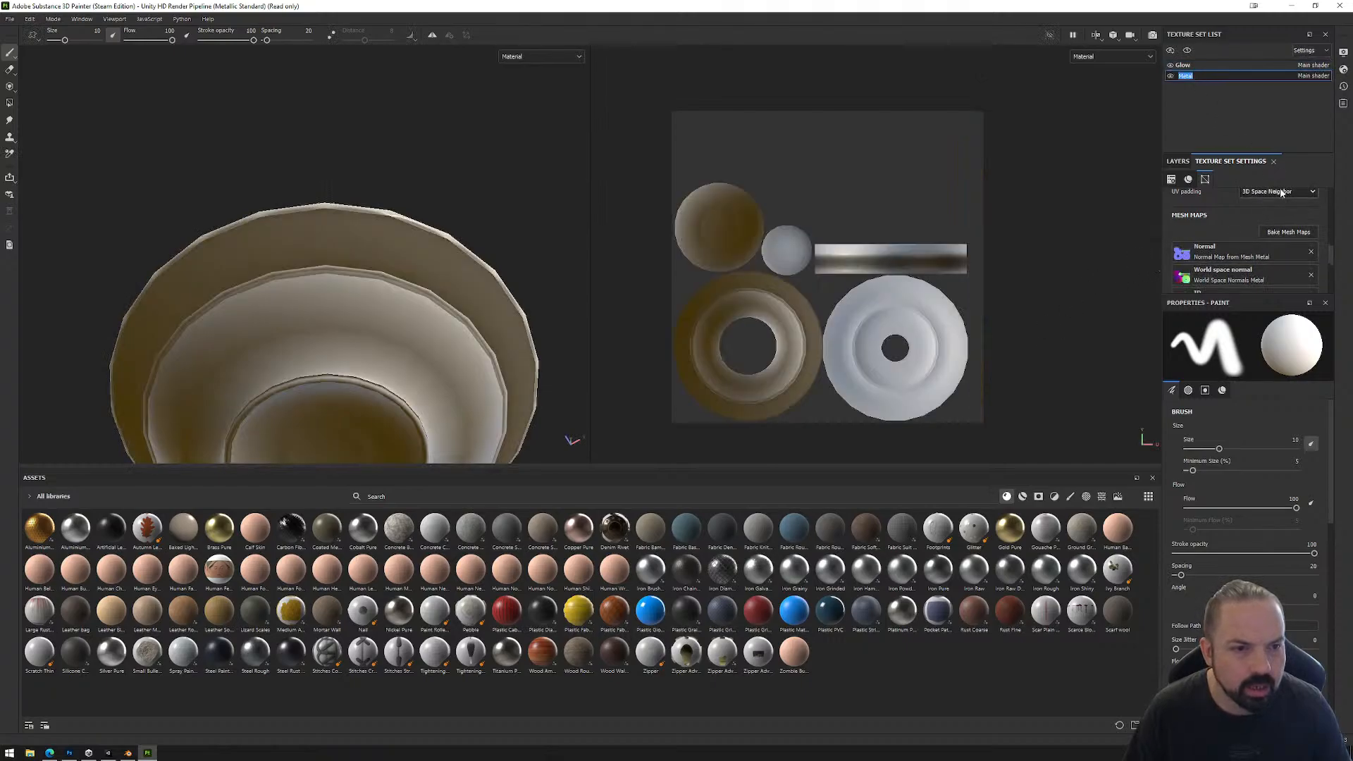
{"action": "left_click", "coordinate": [1289, 233]}
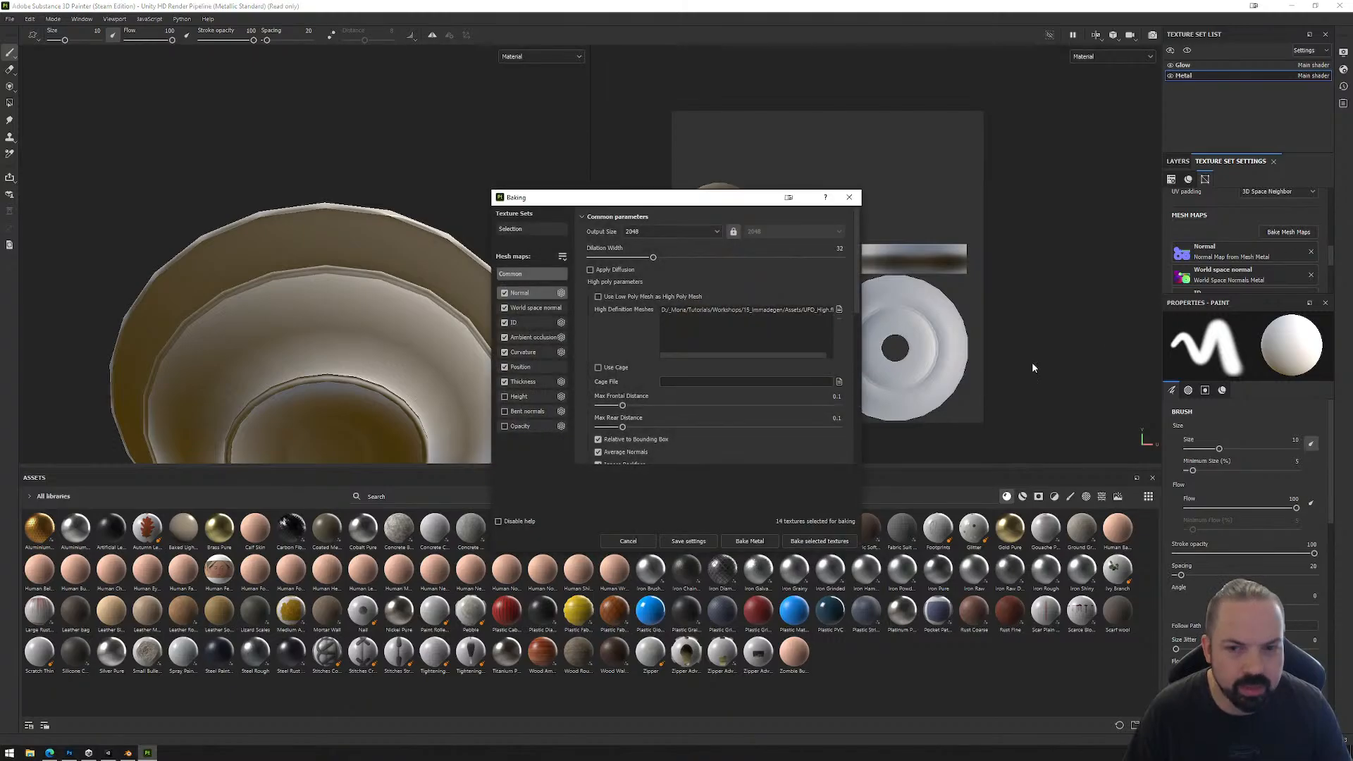
{"action": "left_click", "coordinate": [821, 542]}
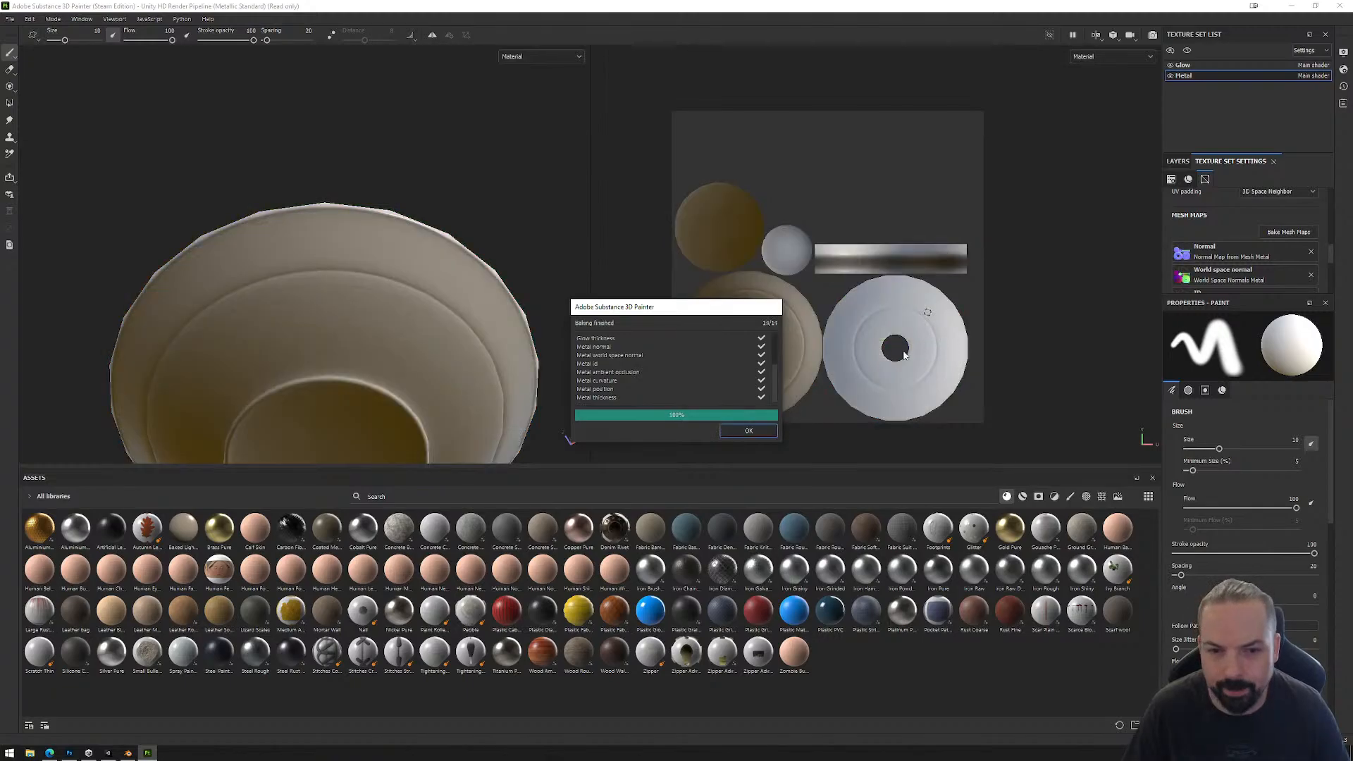
{"action": "left_click", "coordinate": [763, 433]}
{"action": "left_click_drag", "start_coordinate": [420, 223], "coordinate": [458, 367], "text": "alt"}
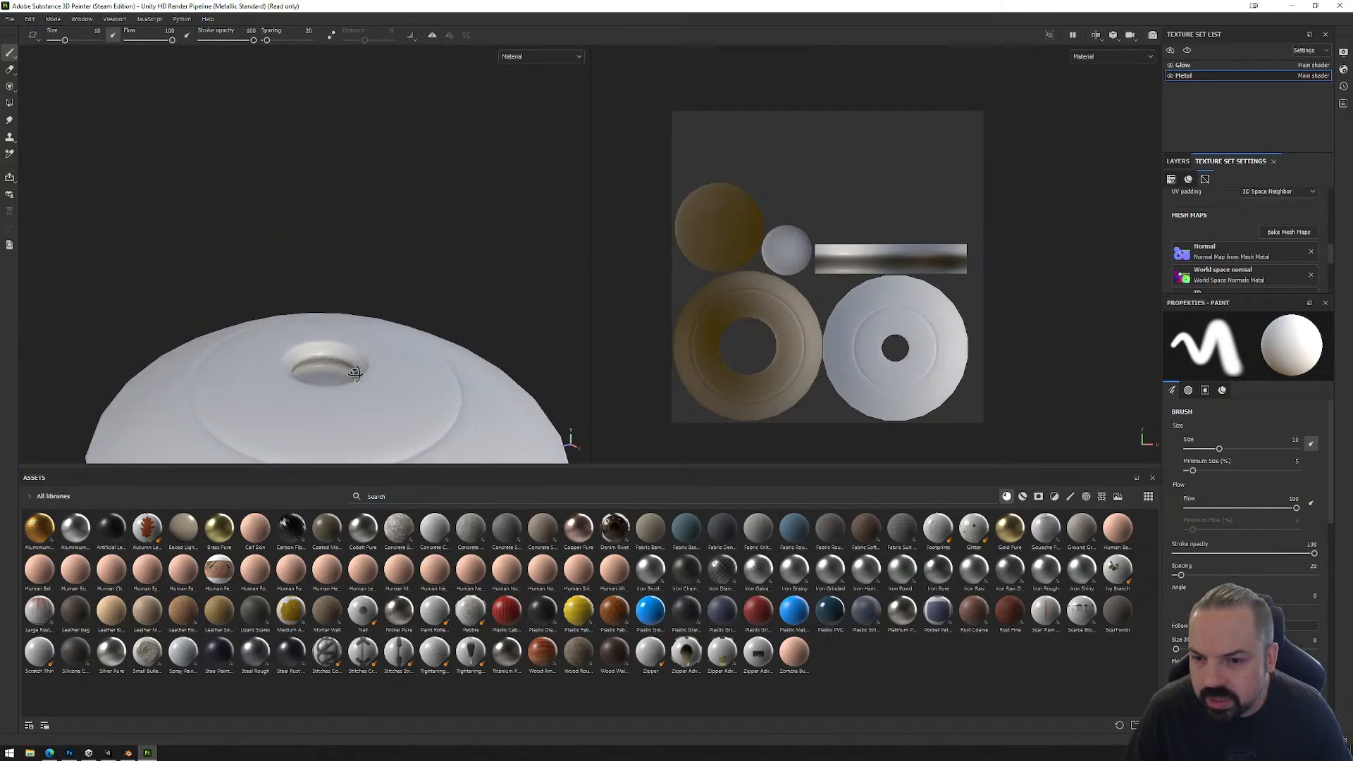
{"action": "middle_click_drag", "start_coordinate": [459, 367], "coordinate": [444, 322], "text": "alt"}
{"action": "left_click_drag", "start_coordinate": [443, 322], "coordinate": [422, 139], "text": "alt"}
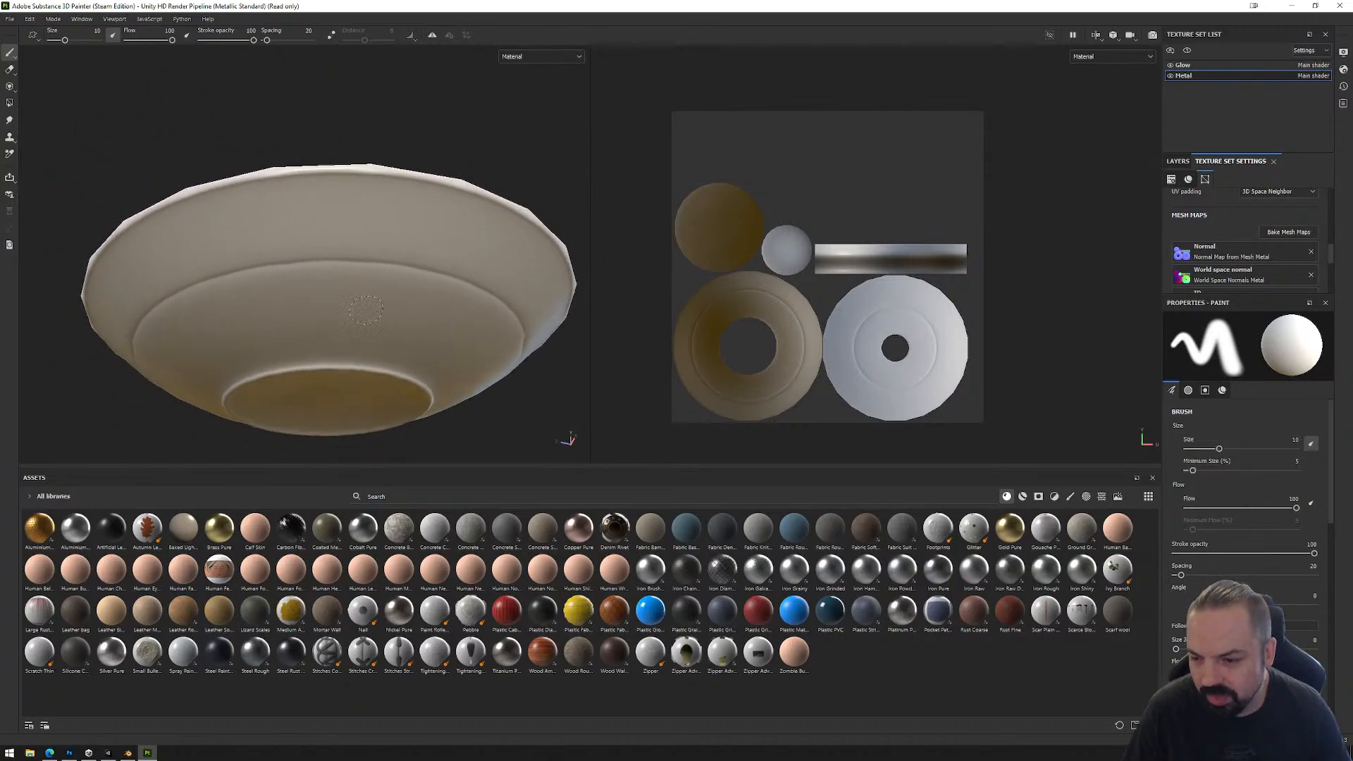
Step: Switch to Blender and dissolve the double ring edge loops on the upper side and underside of UFO_Main
{"action": "left_click", "coordinate": [129, 753]}
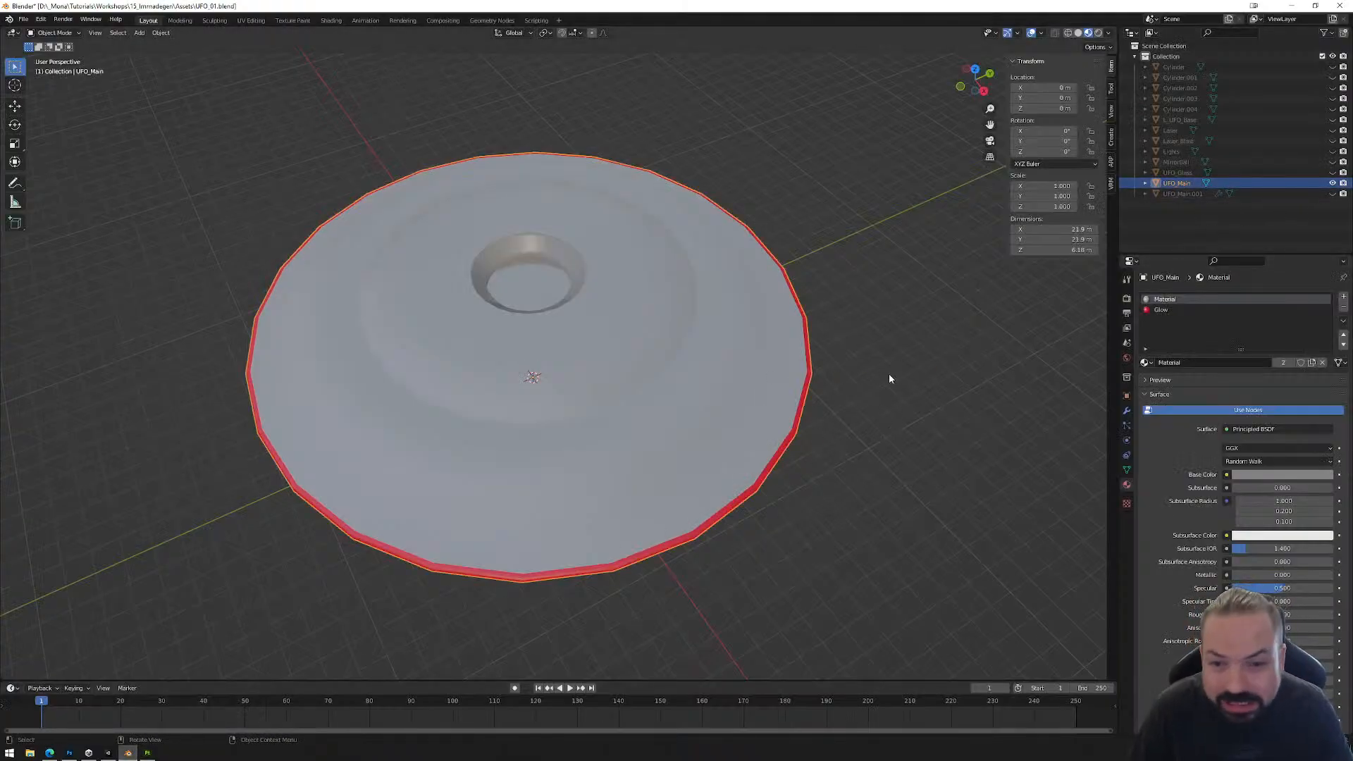
{"action": "key", "text": "Tab"}
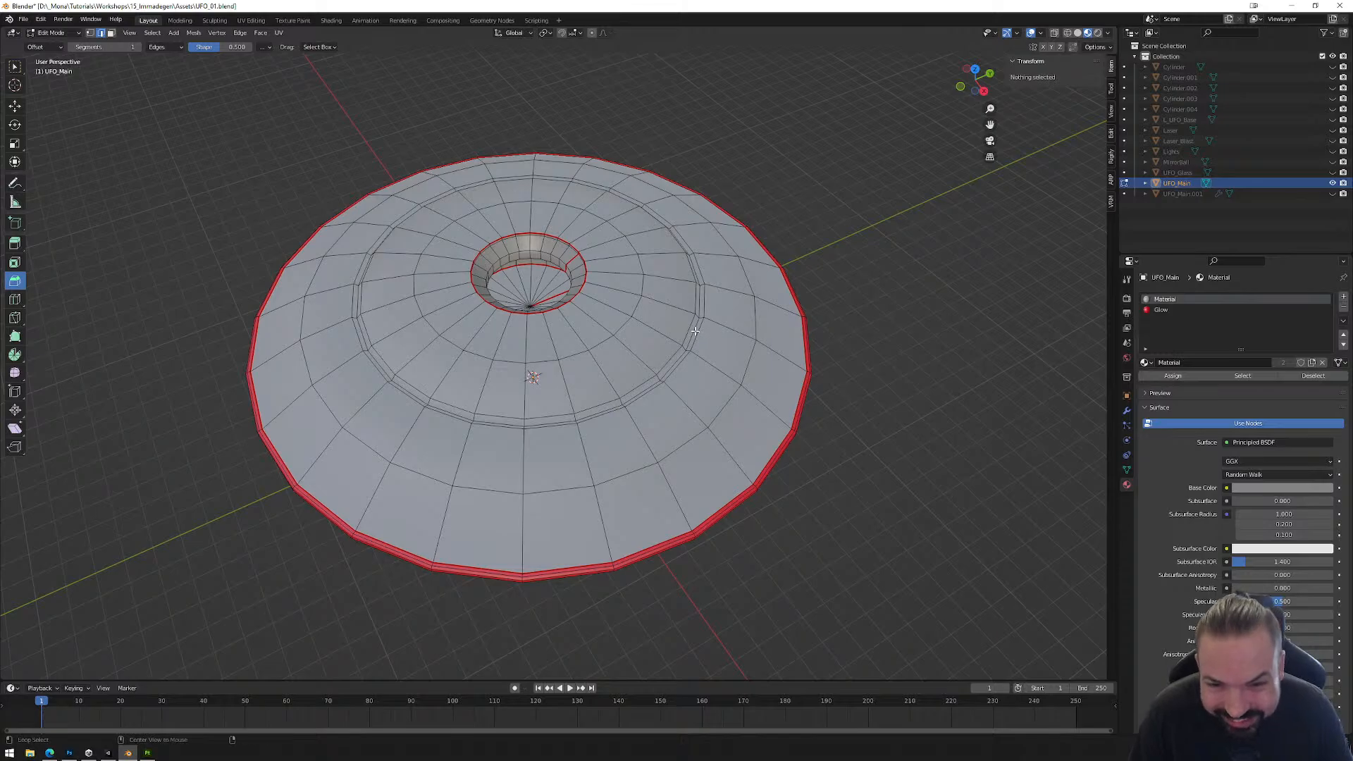
{"action": "left_click", "coordinate": [719, 344], "text": "alt"}
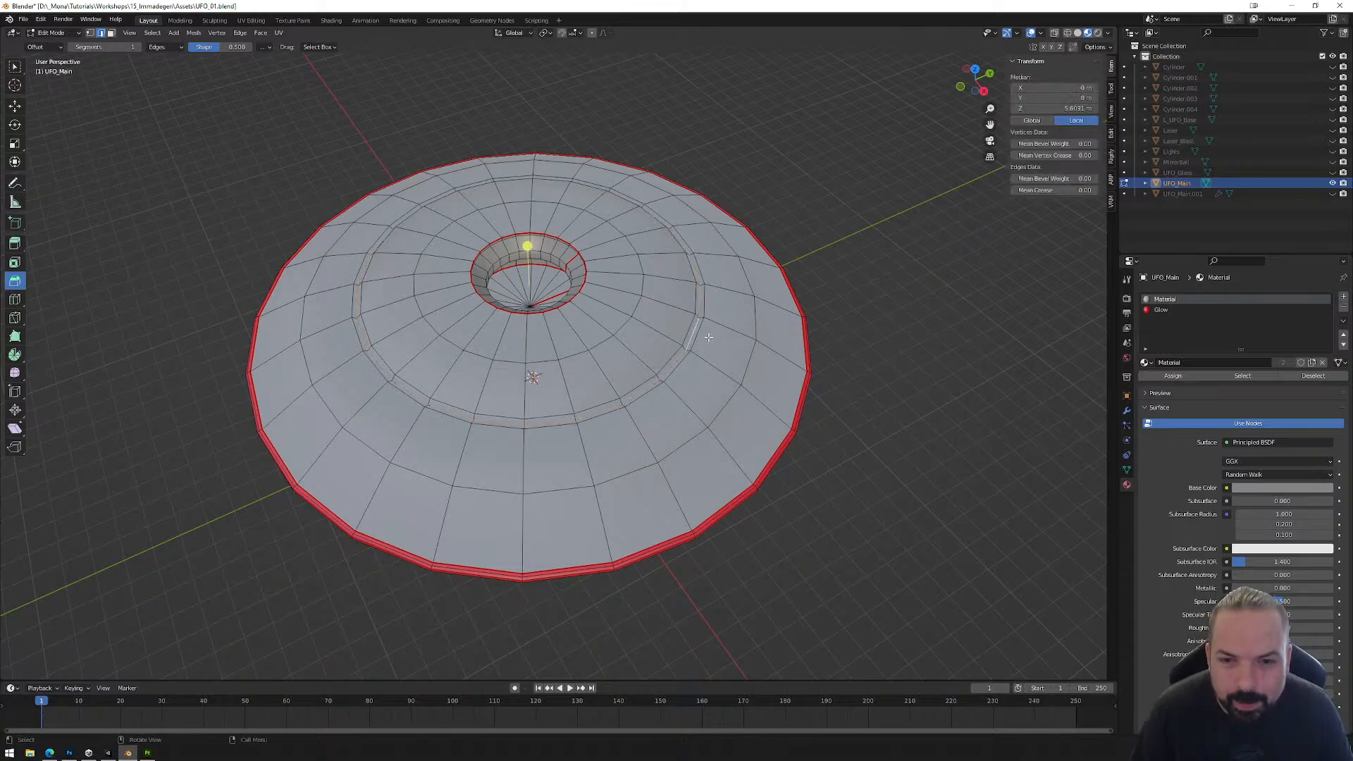
{"action": "middle_click_drag", "start_coordinate": [829, 515], "coordinate": [818, 409]}
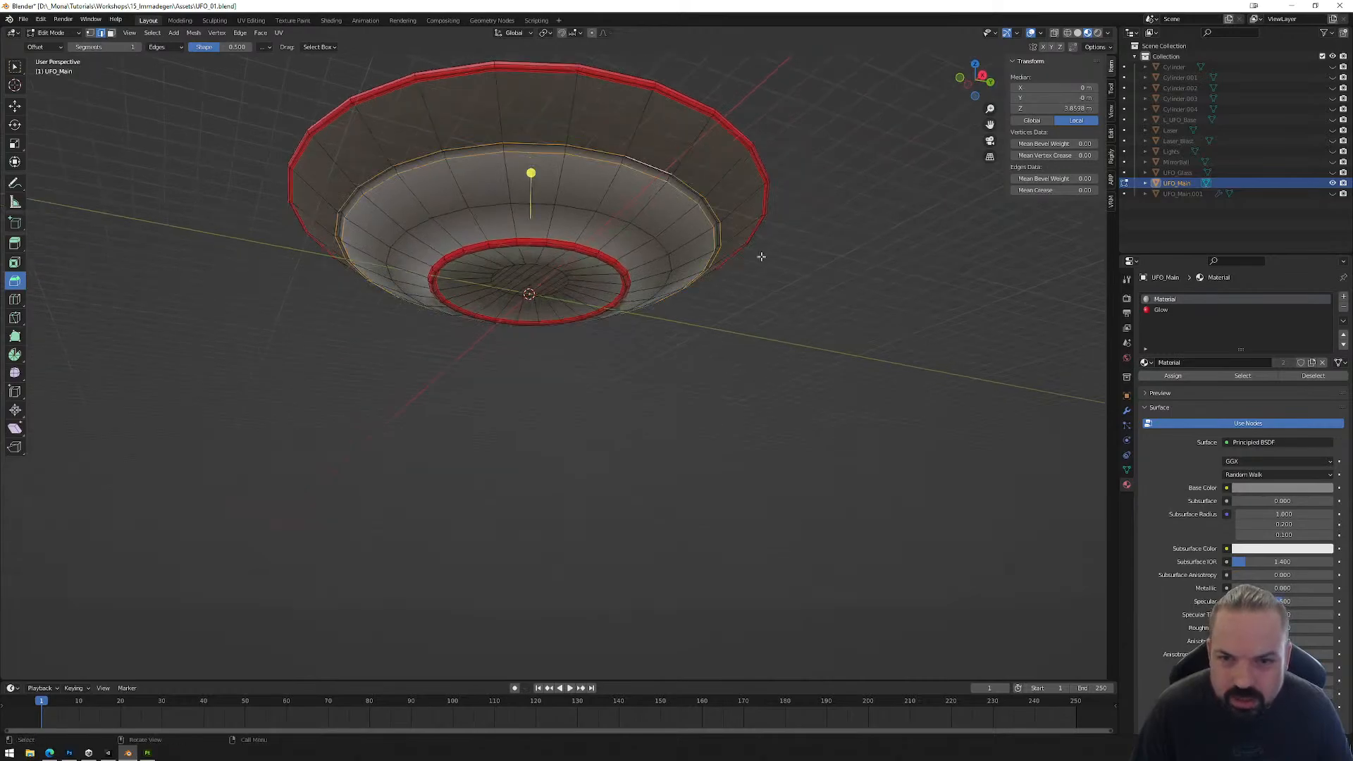
{"action": "key", "text": "x"}
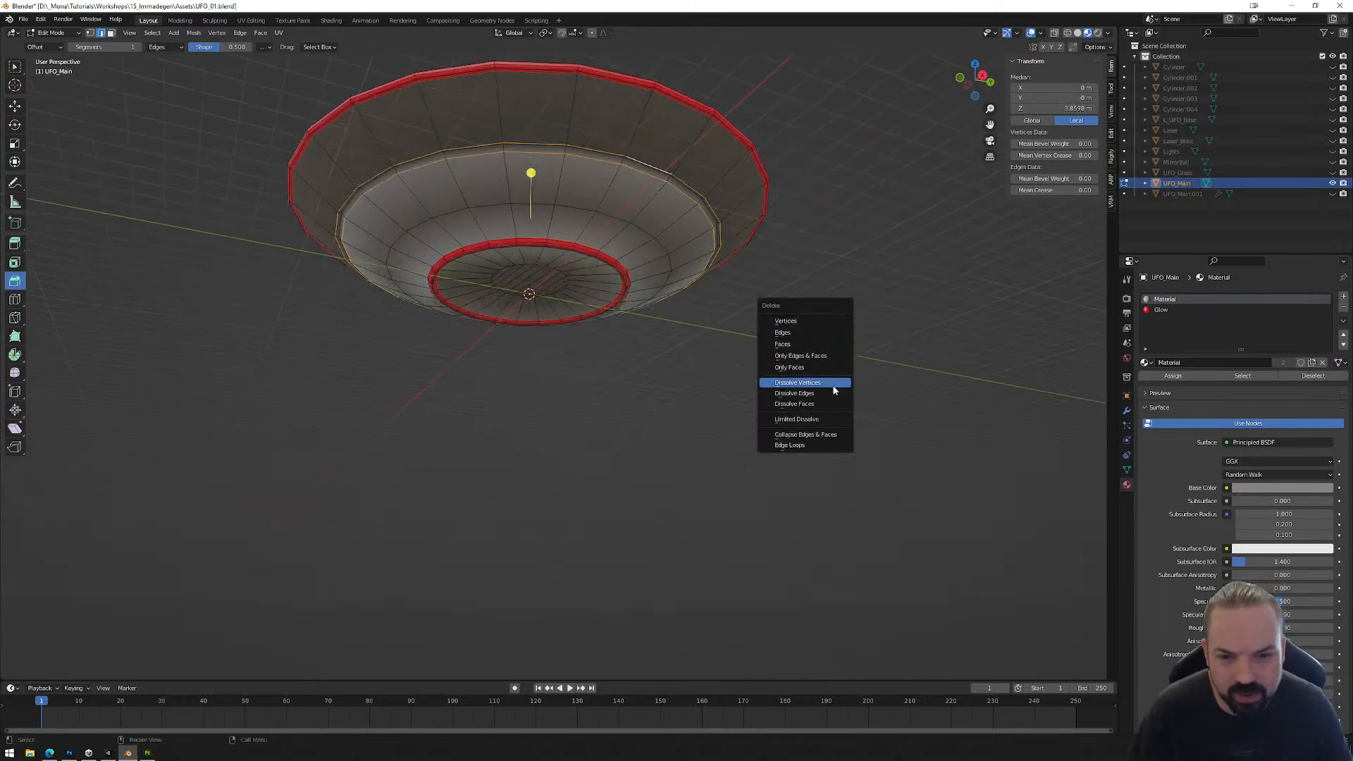
{"action": "left_click", "coordinate": [830, 393]}
{"action": "middle_click_drag", "start_coordinate": [824, 393], "coordinate": [790, 336]}
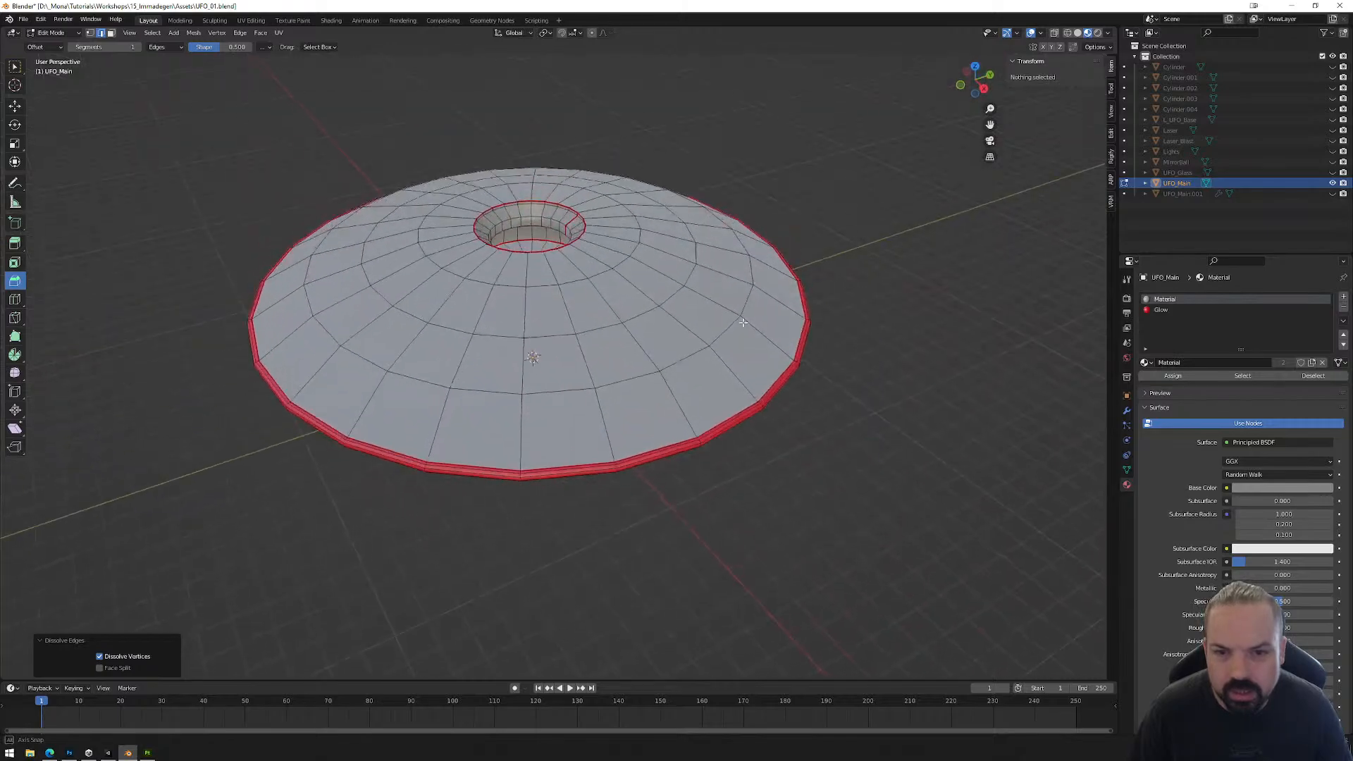
{"action": "key", "text": "Tab"}
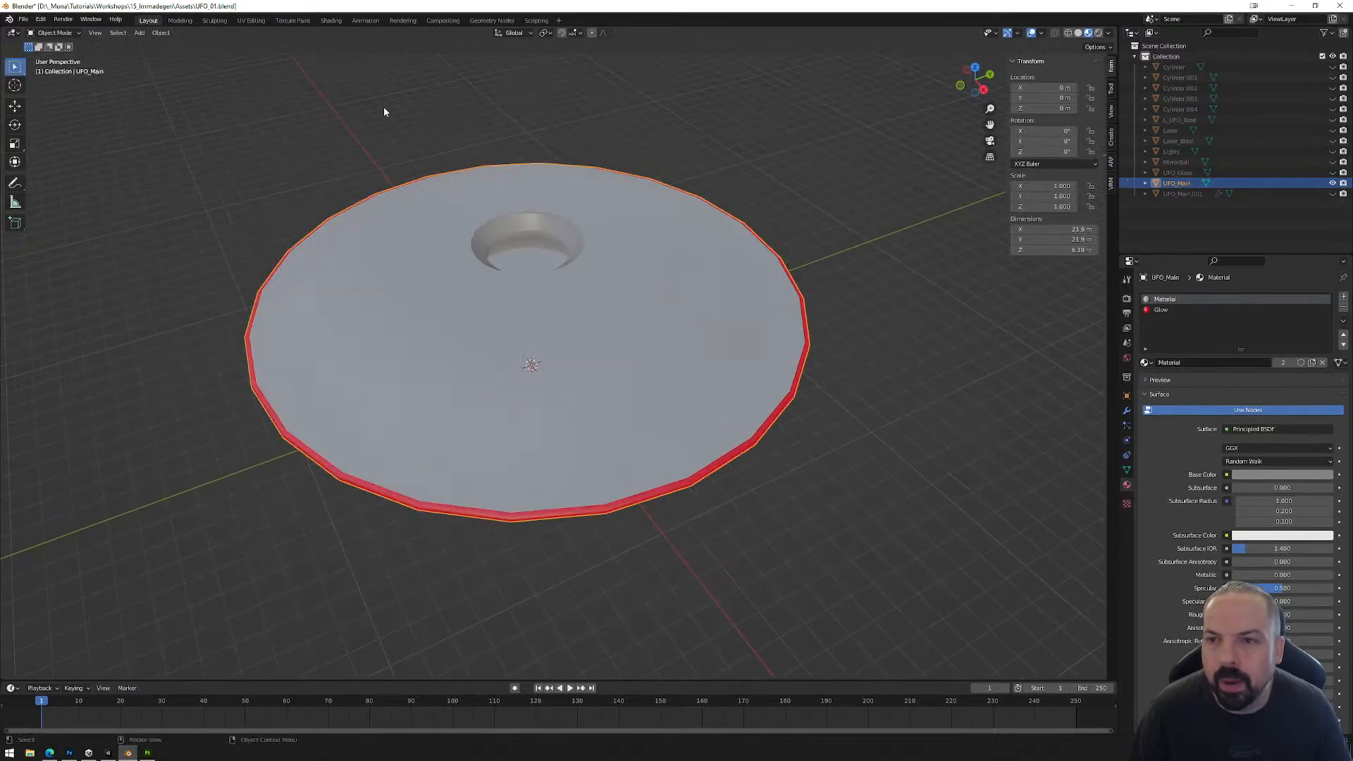
Step: Select the whole UFO_Main mesh in the UV Editing workspace to display its UV layout
{"action": "left_click", "coordinate": [248, 21]}
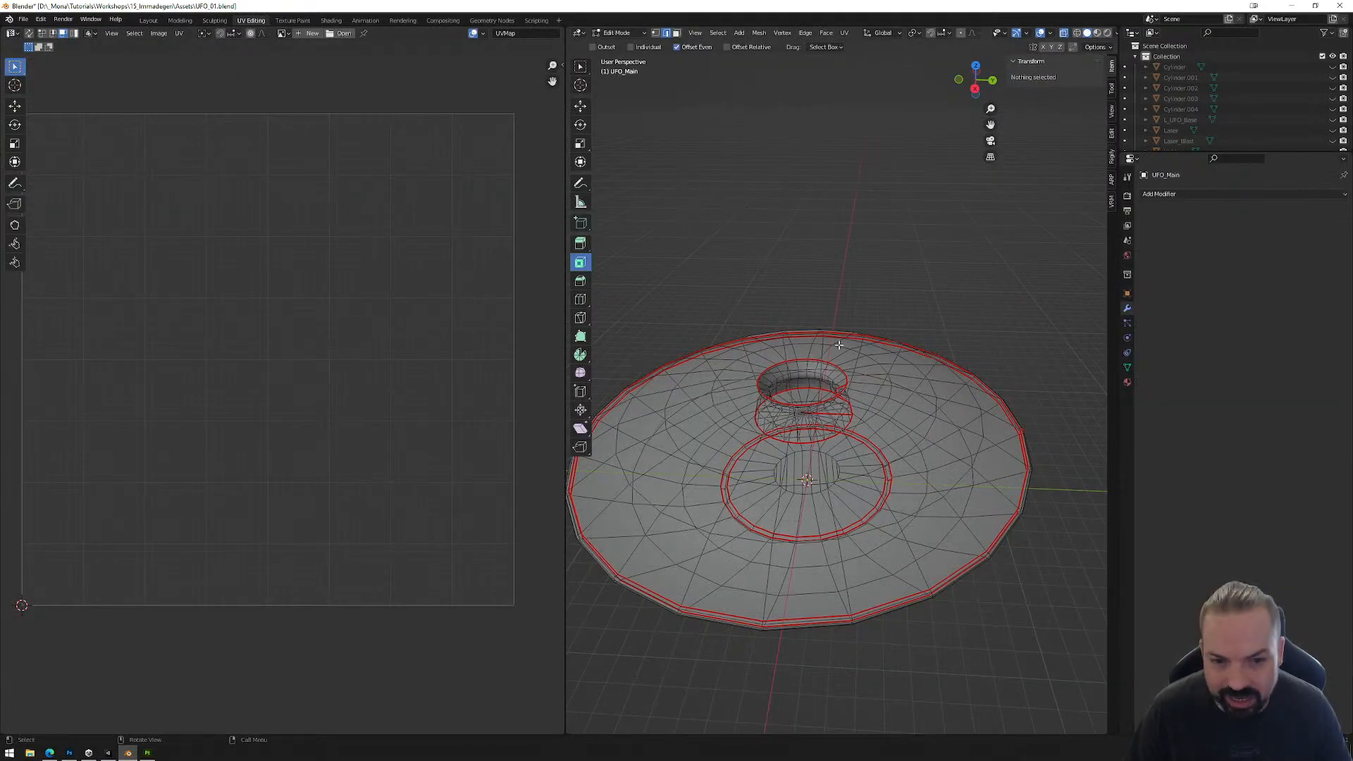
{"action": "scroll", "coordinate": [839, 344], "scroll_direction": "down", "scroll_amount": 2}
{"action": "left_click_drag", "start_coordinate": [618, 272], "coordinate": [1008, 564]}
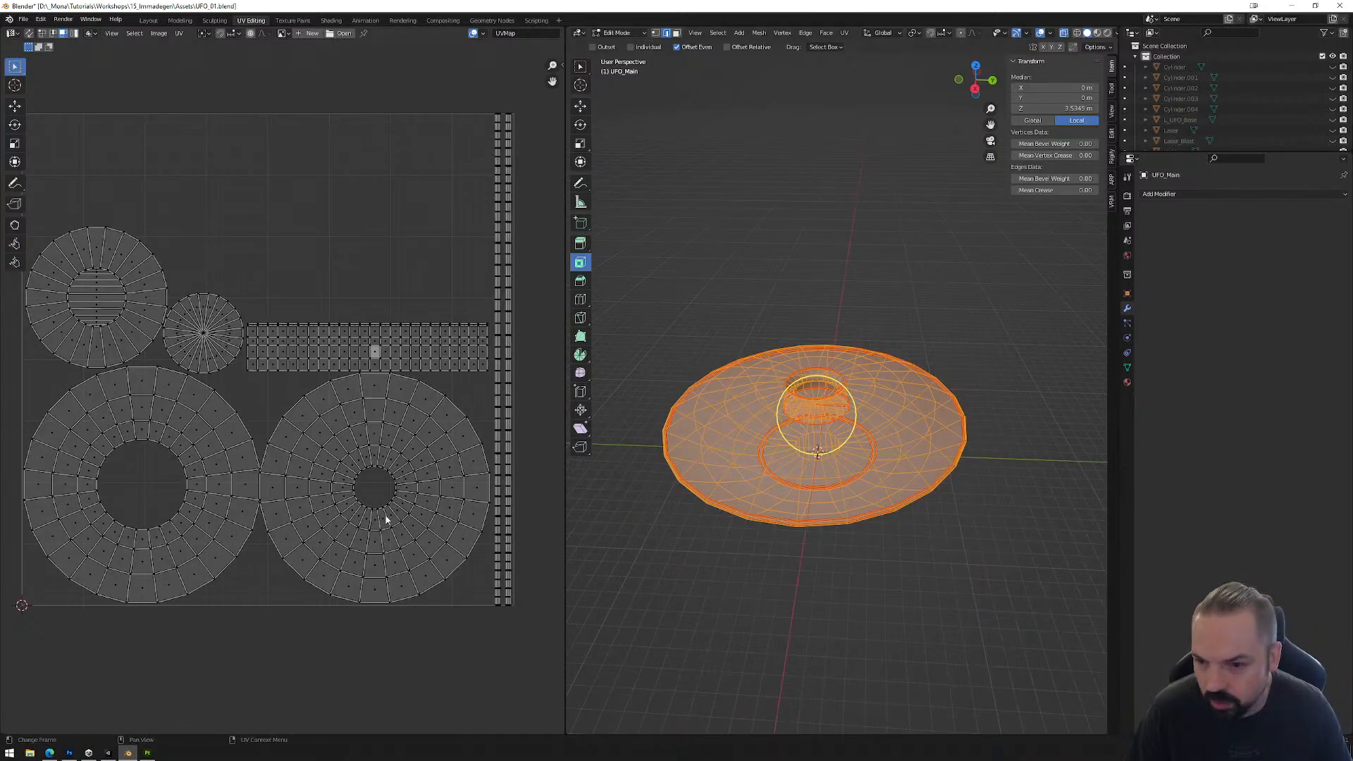
Step: Export the selected UFO_Main object as FBX from object mode, overwriting UFO_Low.fbx in the Assets folder
{"action": "key", "text": "Tab"}
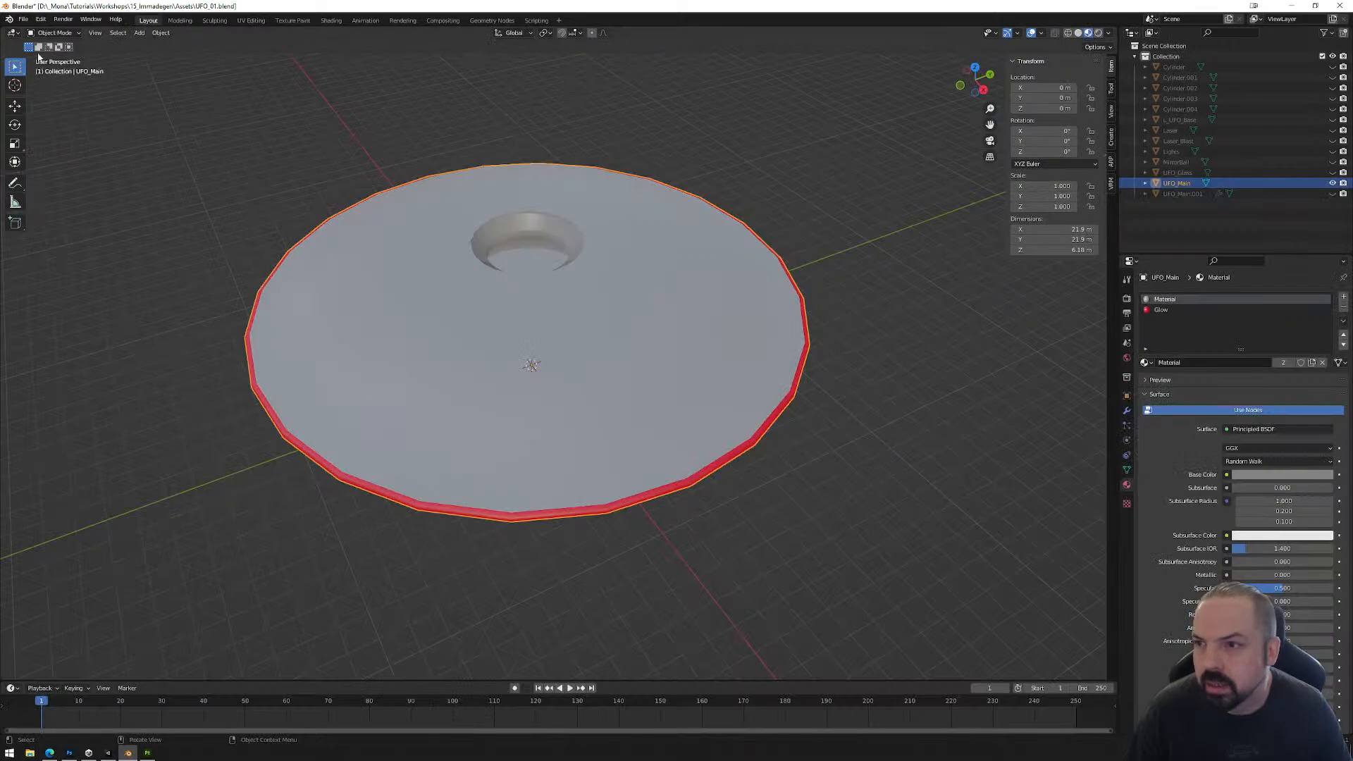
{"action": "left_click", "coordinate": [24, 19]}
{"action": "mouse_move", "coordinate": [43, 172]}
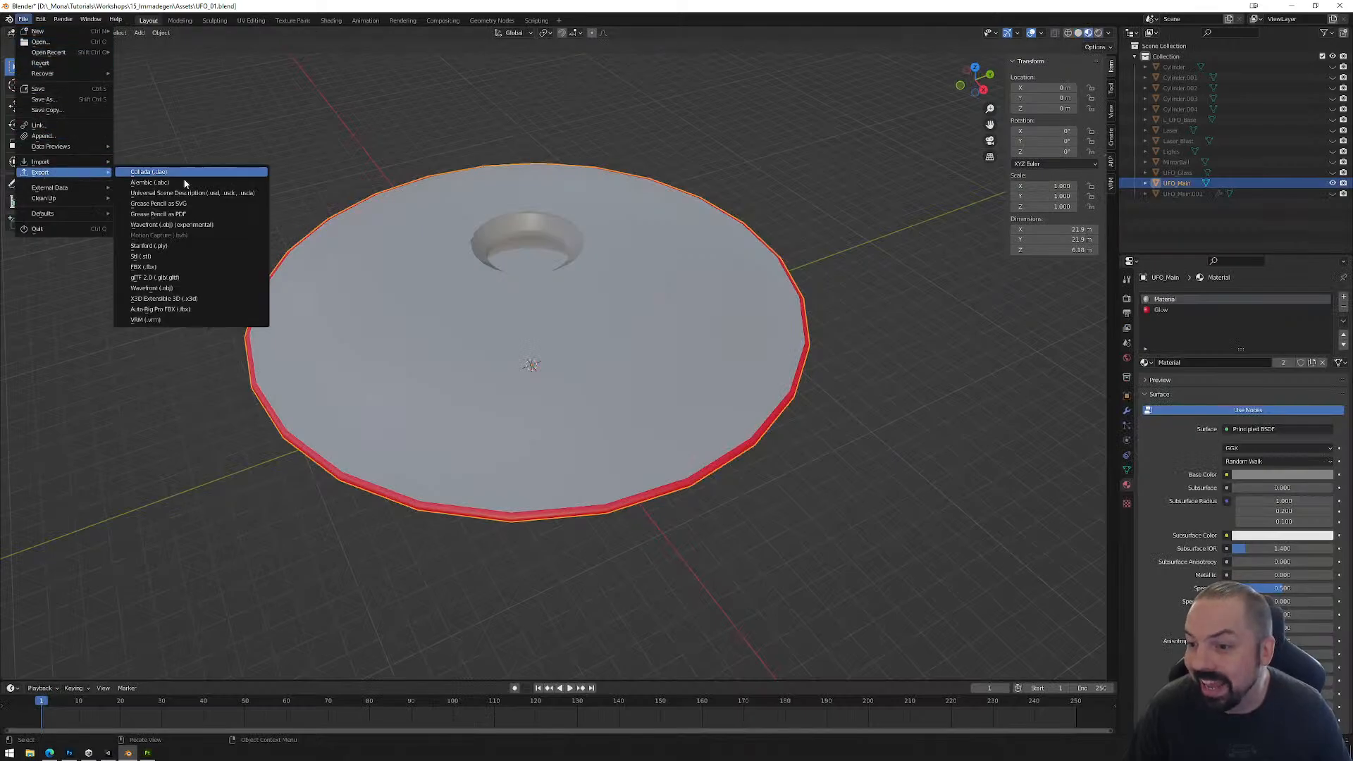
{"action": "left_click", "coordinate": [181, 268]}
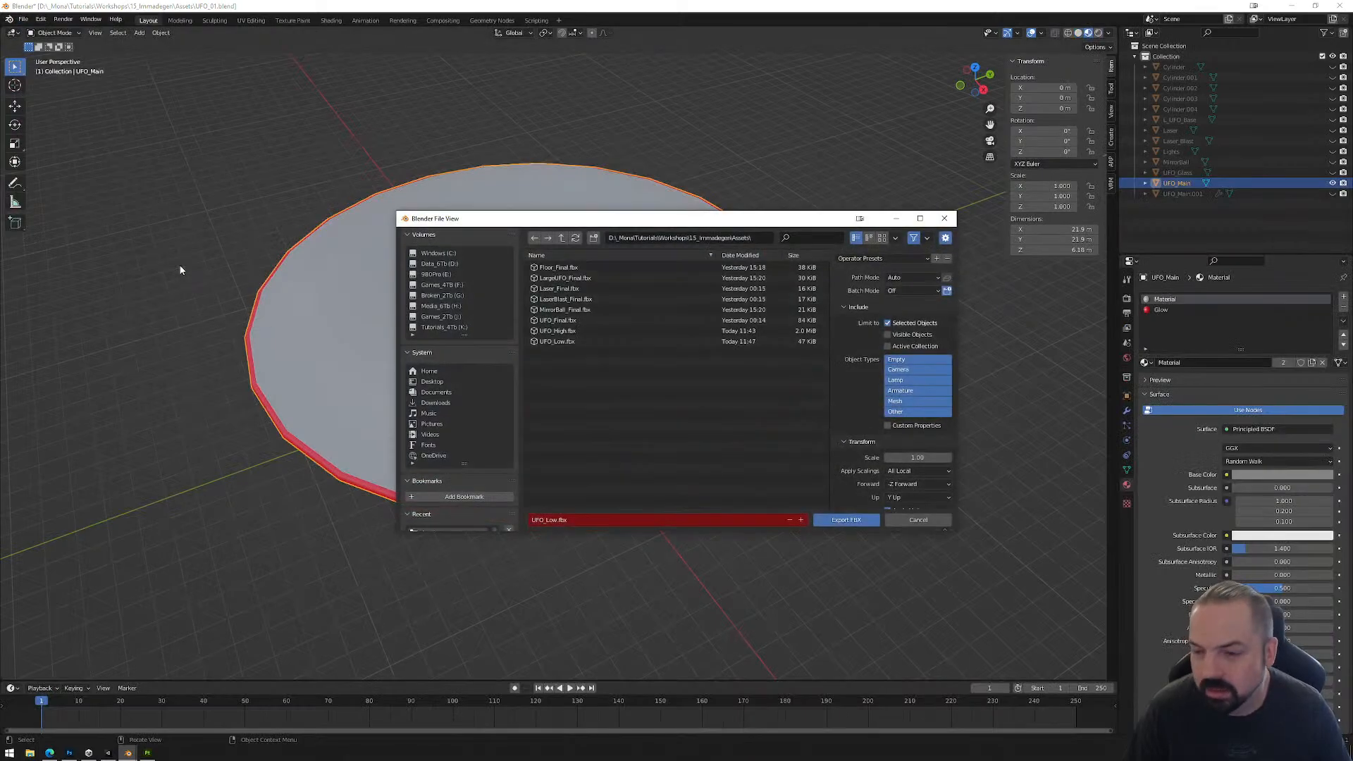
{"action": "double_click", "coordinate": [572, 343]}
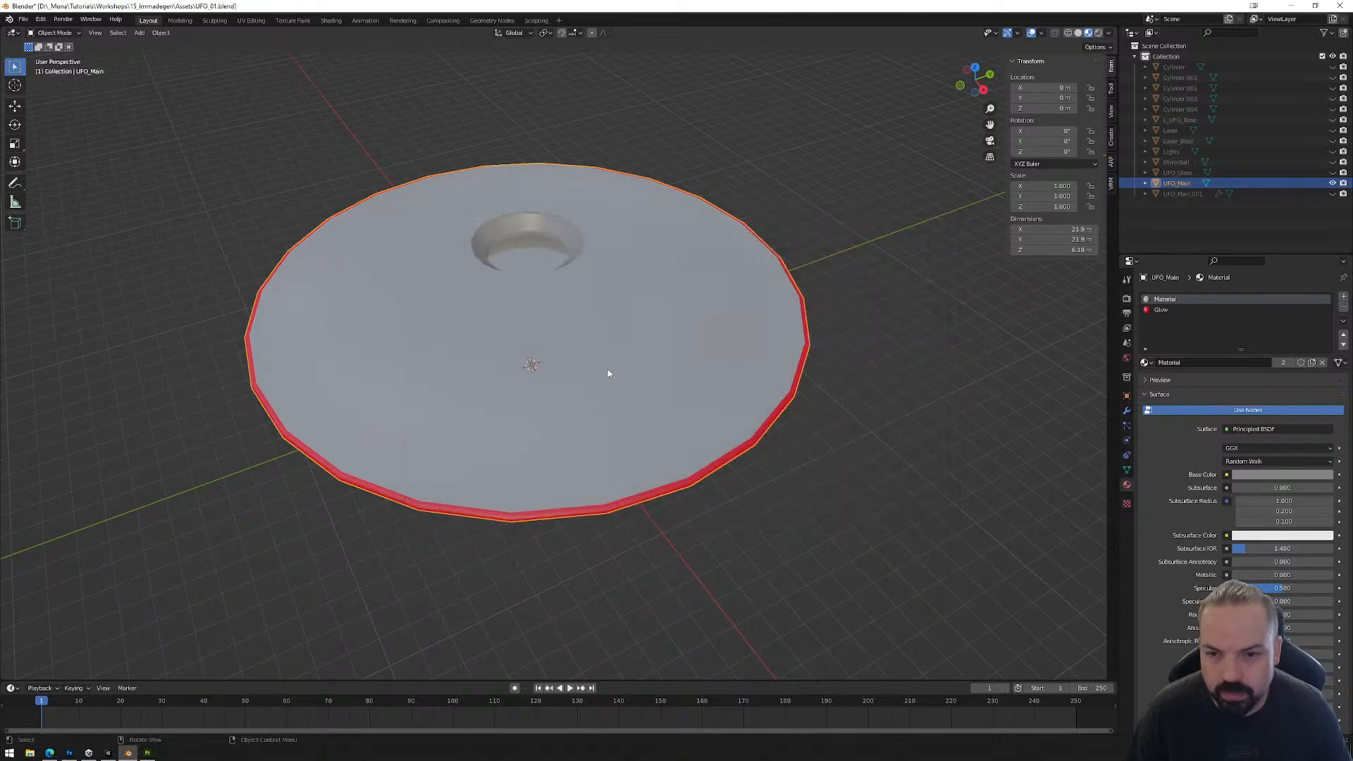
Step: Switch to Substance 3D Painter and reload the updated UFO_Low.fbx as the project mesh in the project configuration
{"action": "left_click", "coordinate": [147, 754]}
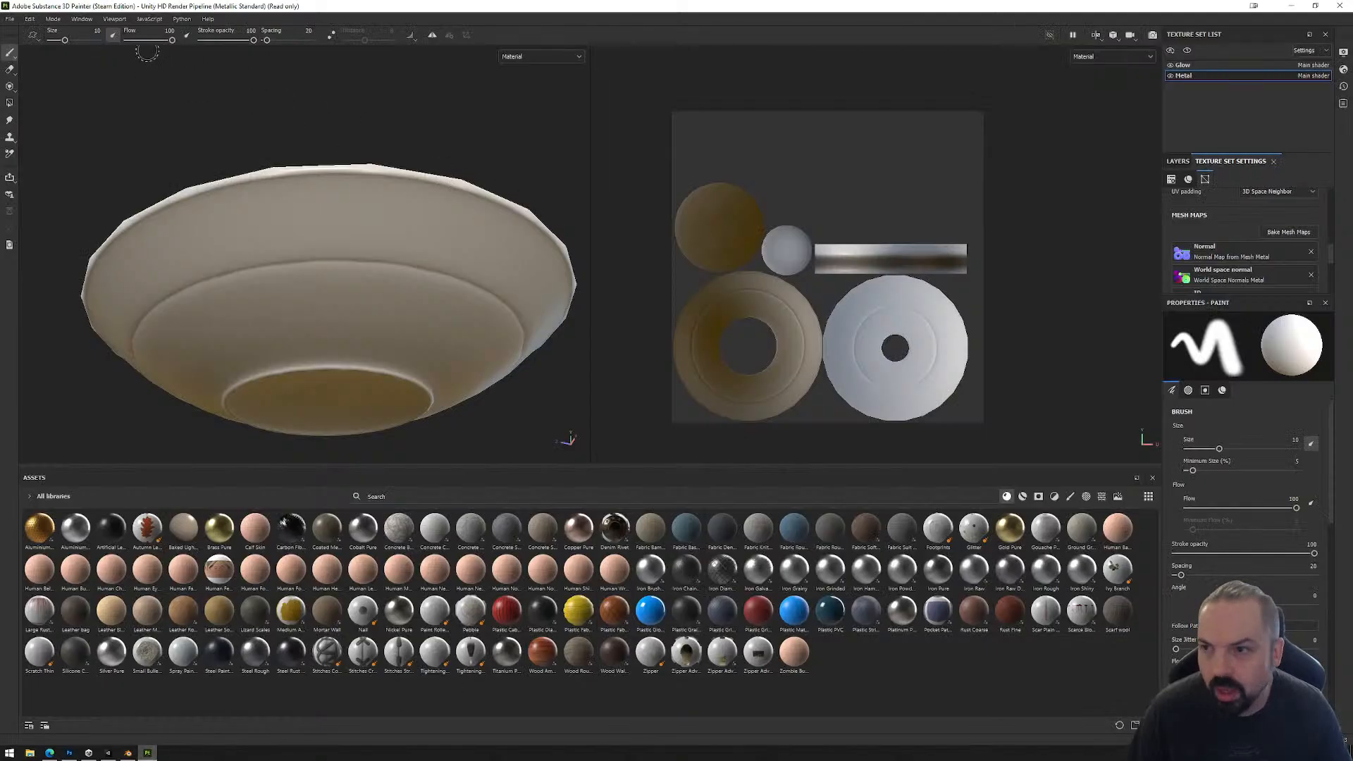
{"action": "left_click", "coordinate": [29, 19]}
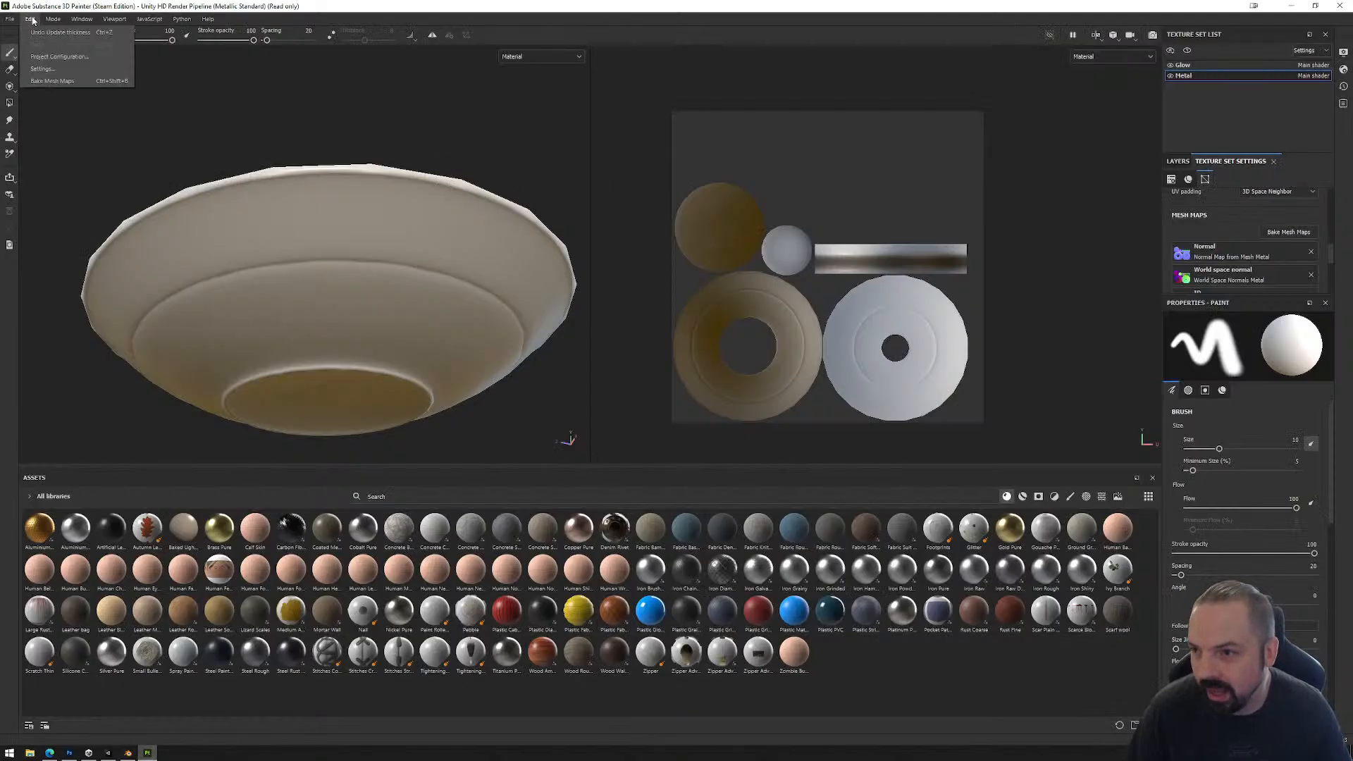
{"action": "left_click", "coordinate": [40, 59]}
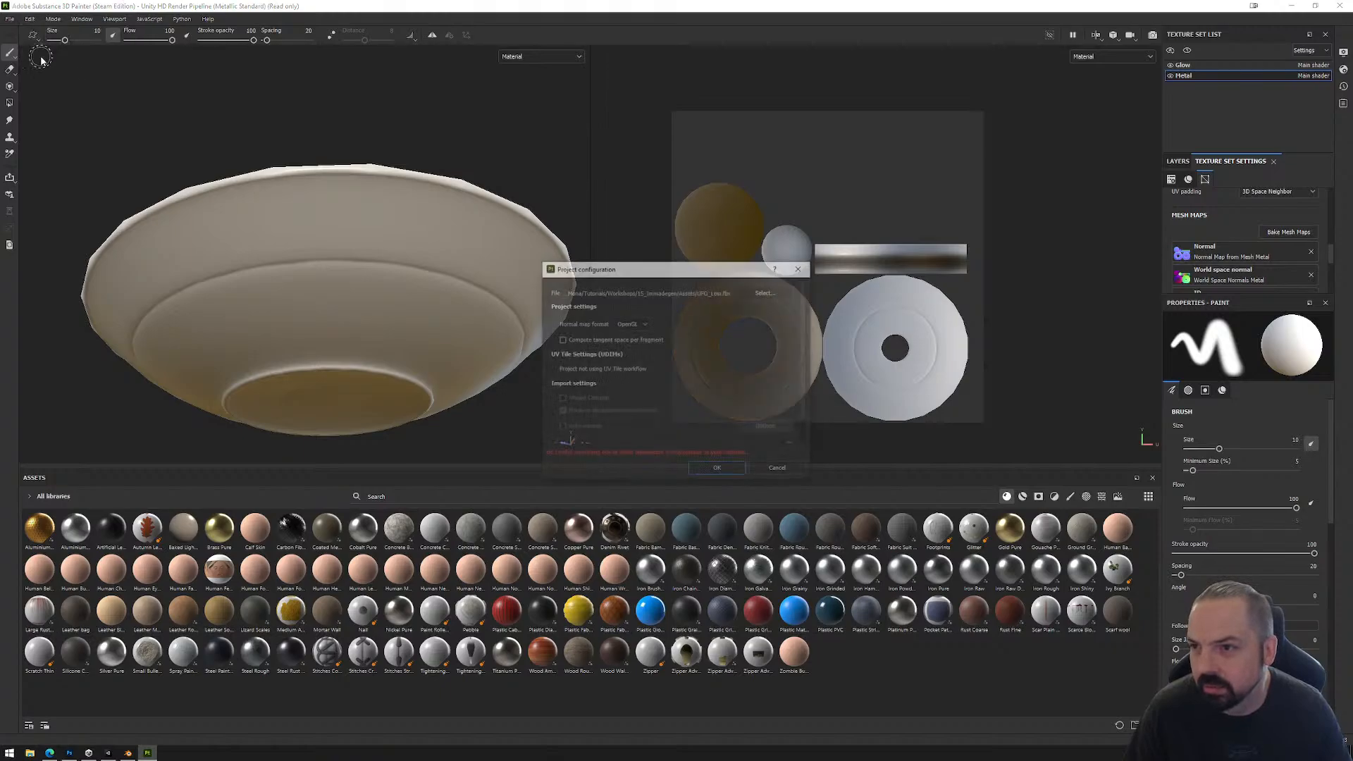
{"action": "left_click", "coordinate": [766, 291]}
{"action": "double_click", "coordinate": [730, 432]}
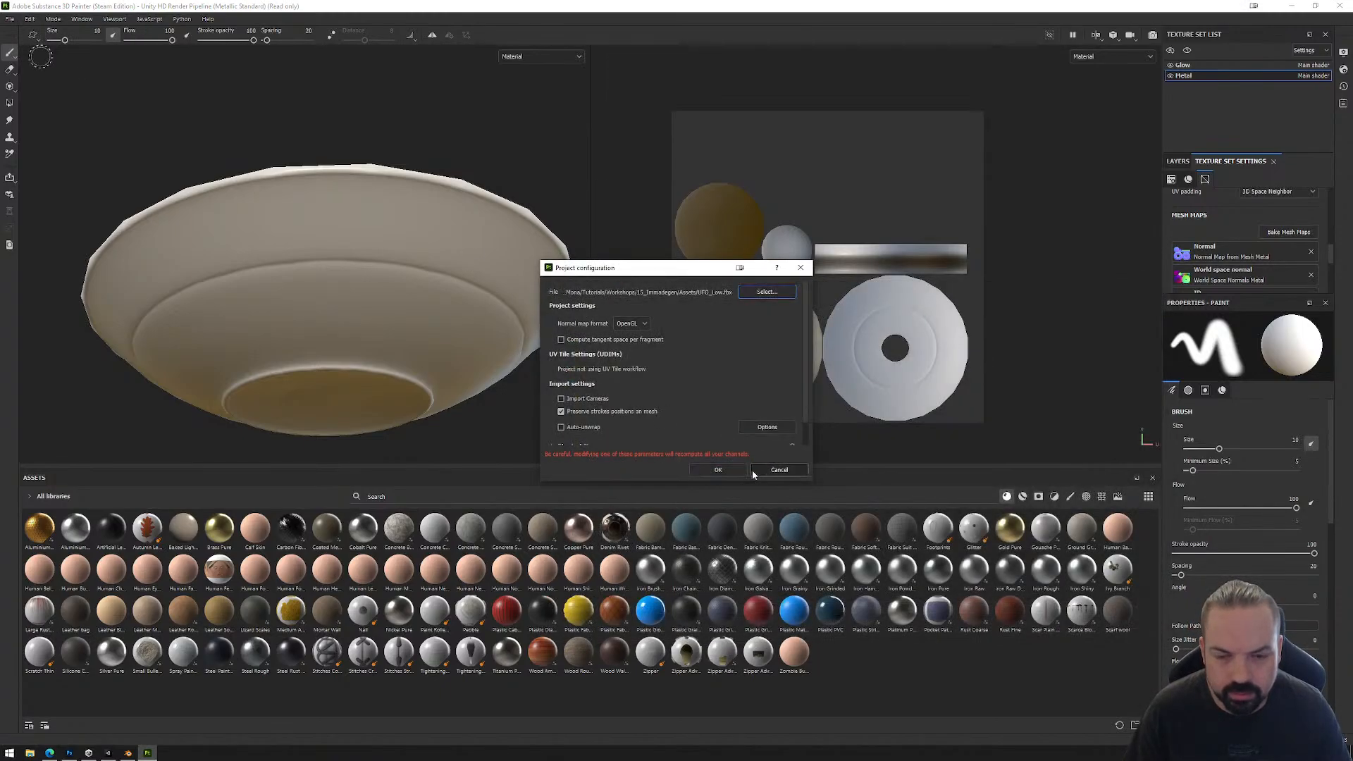
{"action": "left_click", "coordinate": [751, 471]}
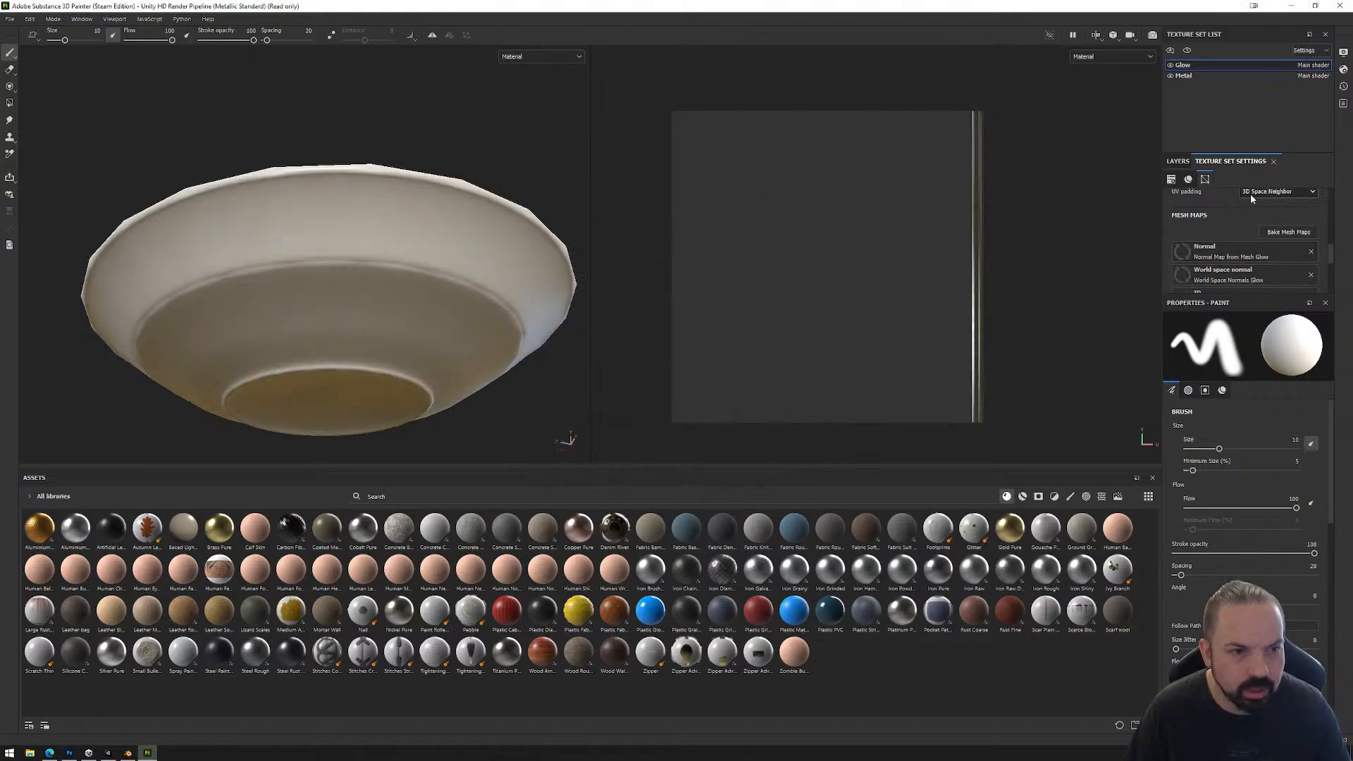
Step: Bake all selected mesh maps again for the Glow and Metal texture sets using the existing high-poly mesh
{"action": "left_click", "coordinate": [1198, 77]}
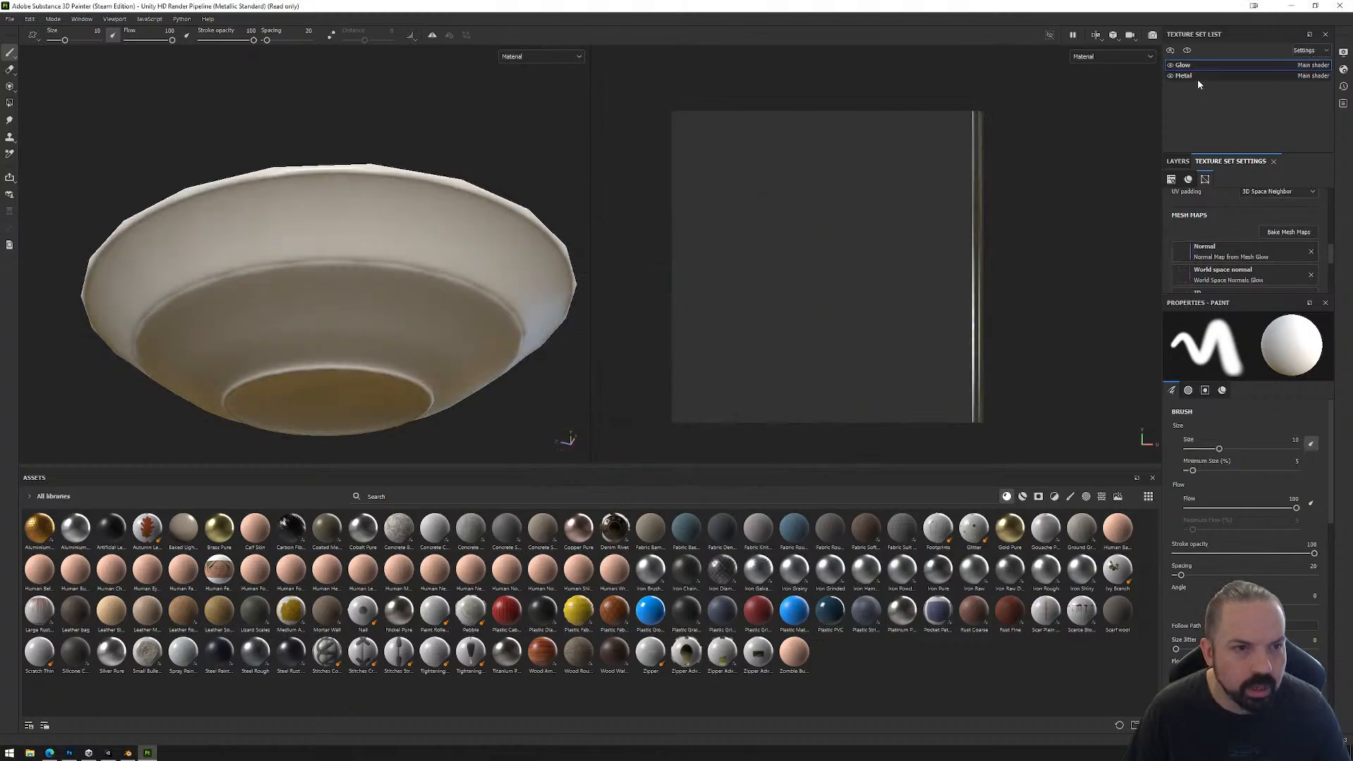
{"action": "left_click", "coordinate": [1288, 233]}
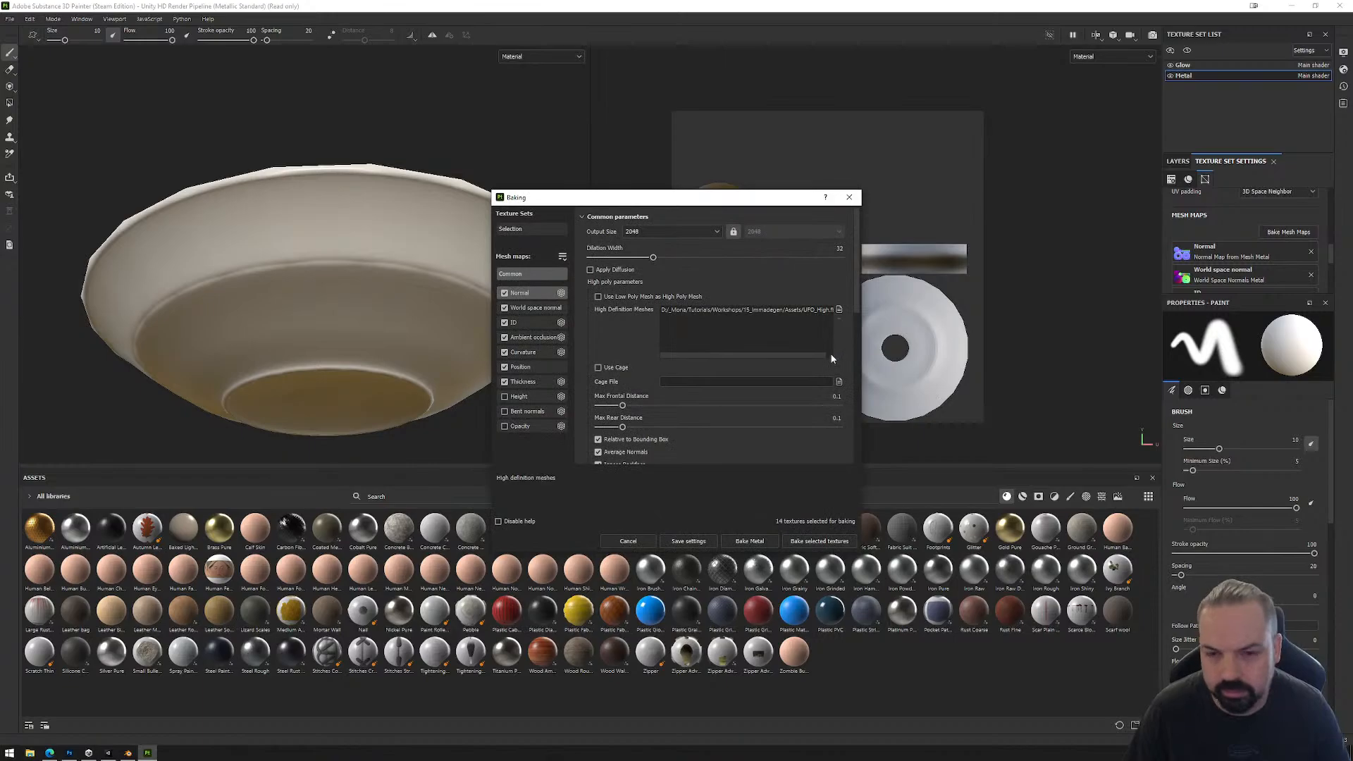
{"action": "left_click", "coordinate": [819, 541]}
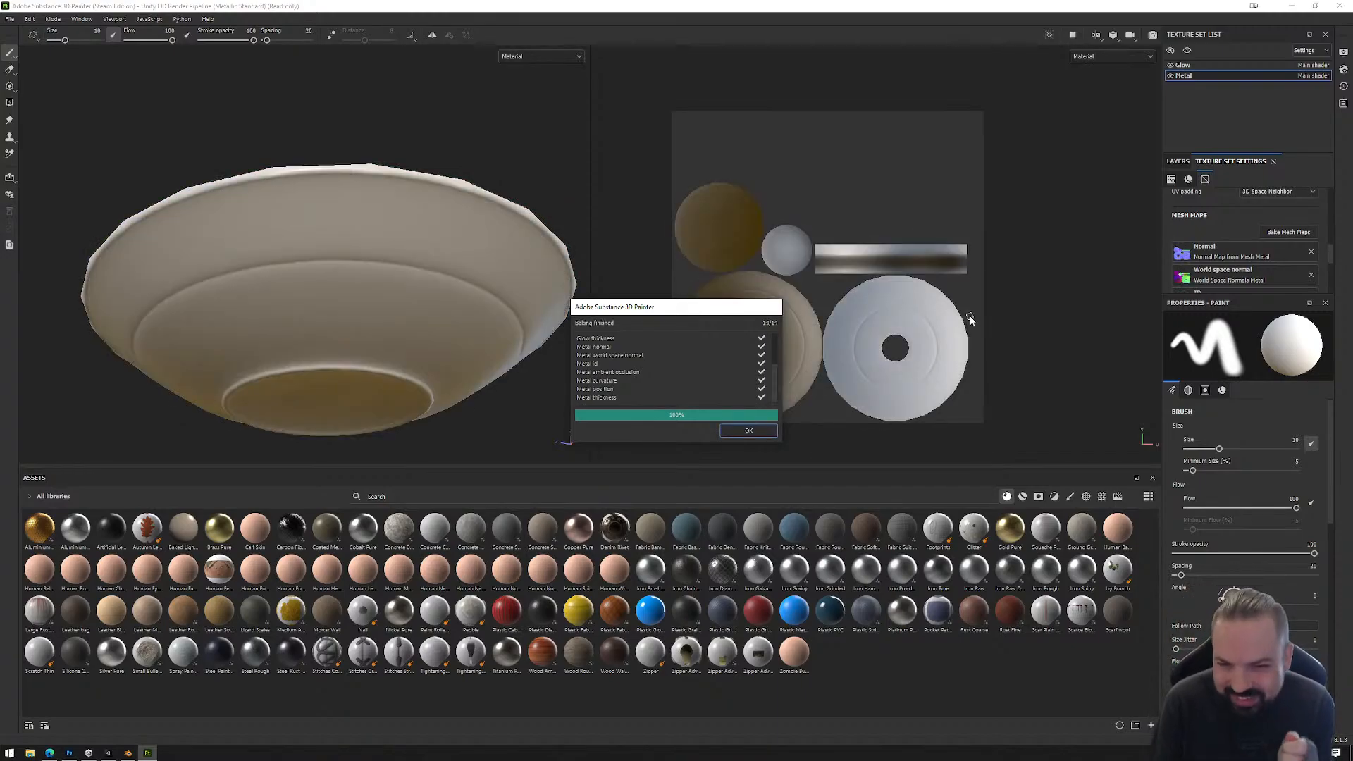
{"action": "left_click", "coordinate": [760, 436]}
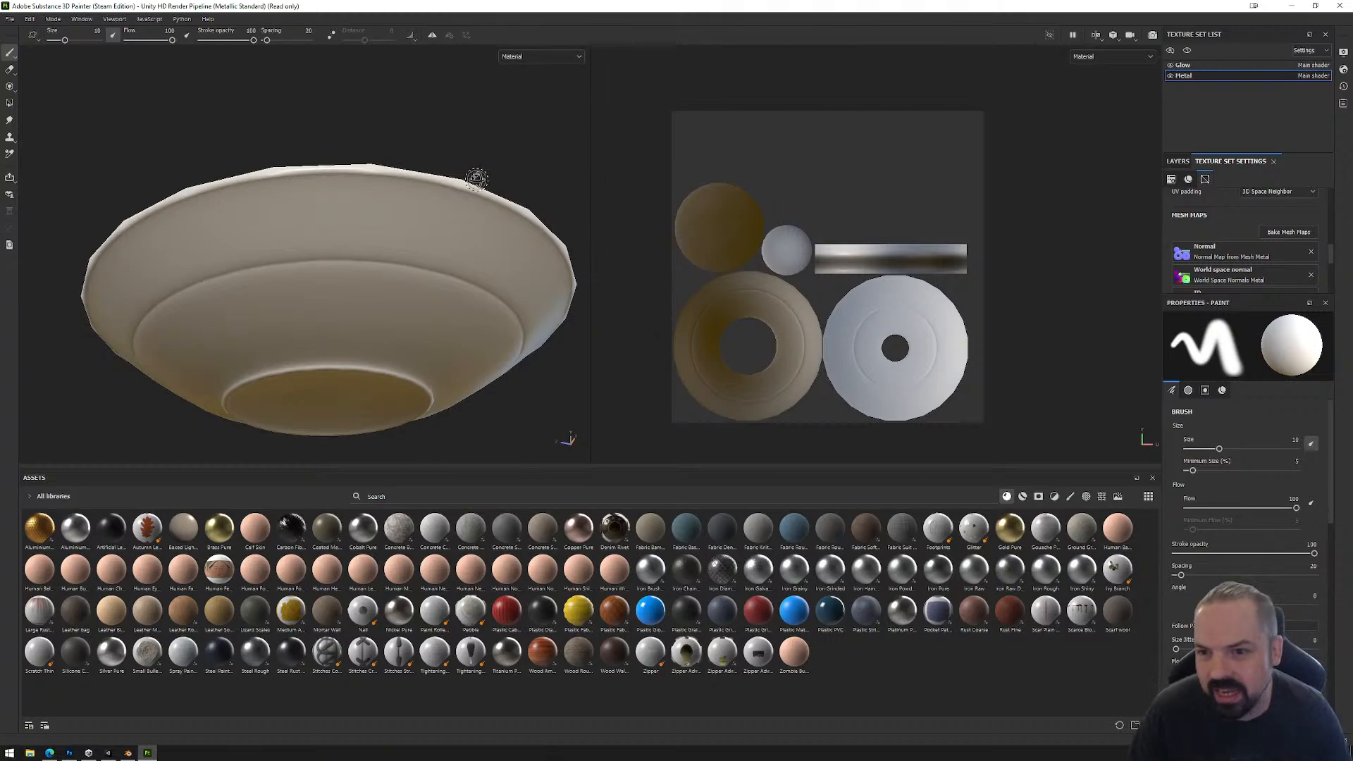
Step: Examine the baked ring details on the UFO's upper side, underside and rim, and on the Metal UV layout
{"action": "left_click_drag", "start_coordinate": [477, 179], "coordinate": [406, 345], "text": "alt"}
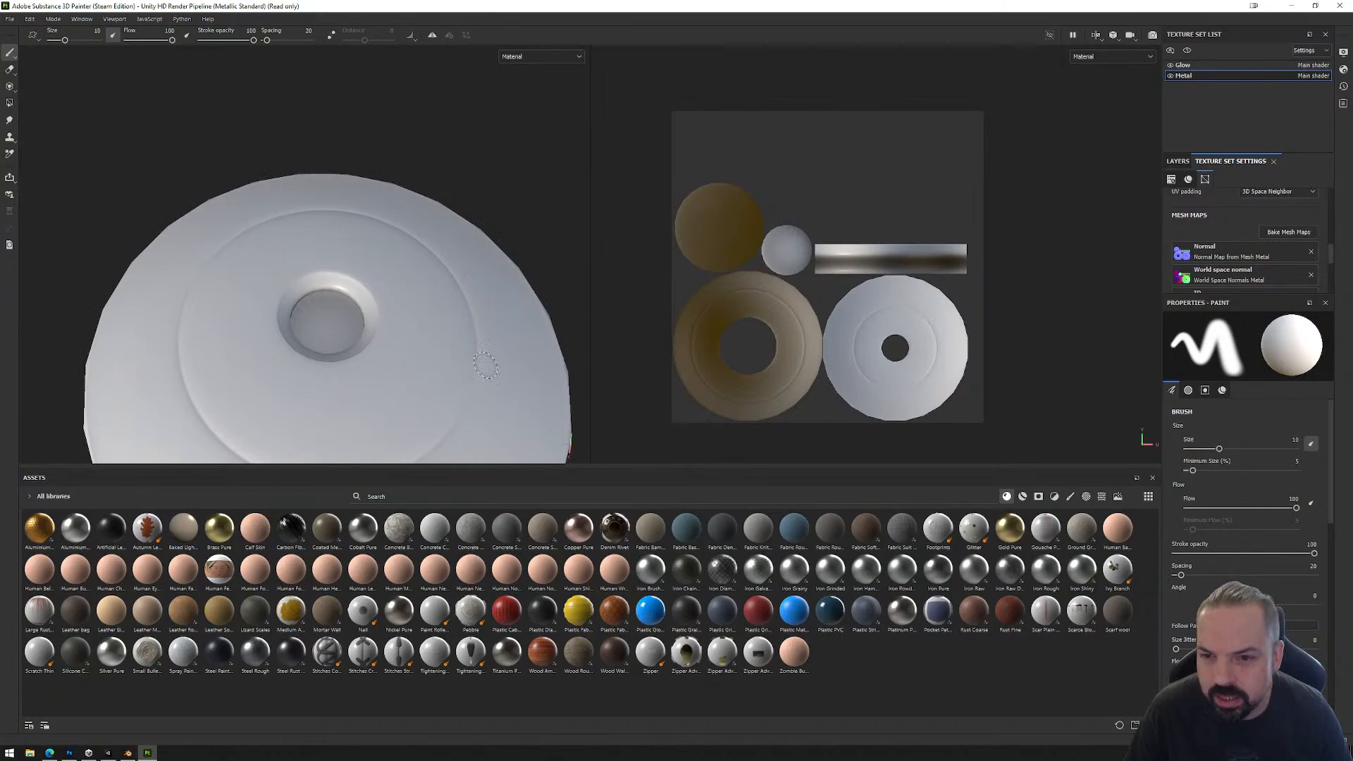
{"action": "mouse_move", "coordinate": [487, 365]}
{"action": "left_mouse_down", "text": "alt"}
{"action": "mouse_move", "coordinate": [492, 296]}
{"action": "mouse_move", "coordinate": [465, 191]}
{"action": "mouse_move", "coordinate": [471, 148]}
{"action": "mouse_move", "coordinate": [429, 181]}
{"action": "mouse_move", "coordinate": [489, 261]}
{"action": "left_mouse_up", "text": "alt"}
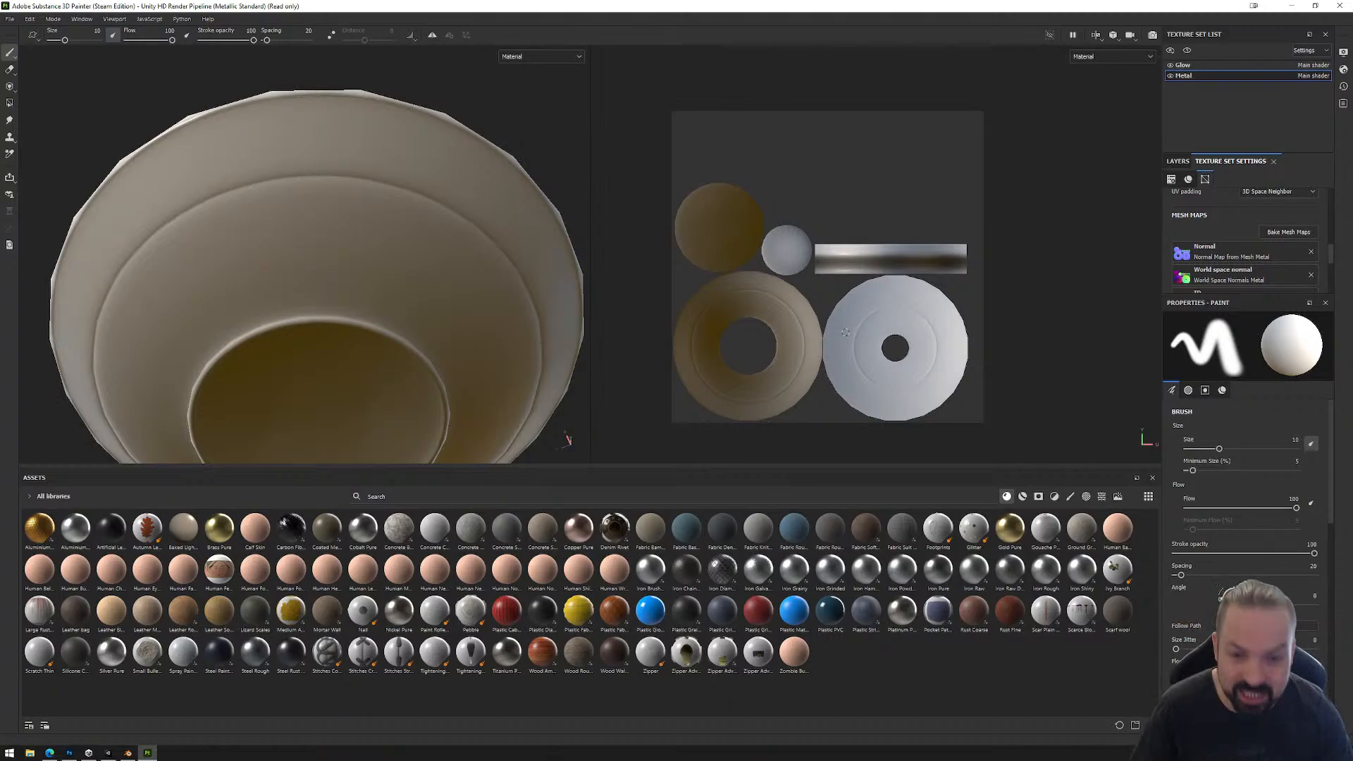
{"action": "mouse_move", "coordinate": [474, 183]}
{"action": "left_mouse_down", "text": "alt"}
{"action": "mouse_move", "coordinate": [451, 353]}
{"action": "mouse_move", "coordinate": [447, 253]}
{"action": "mouse_move", "coordinate": [427, 408]}
{"action": "left_mouse_up", "text": "alt"}
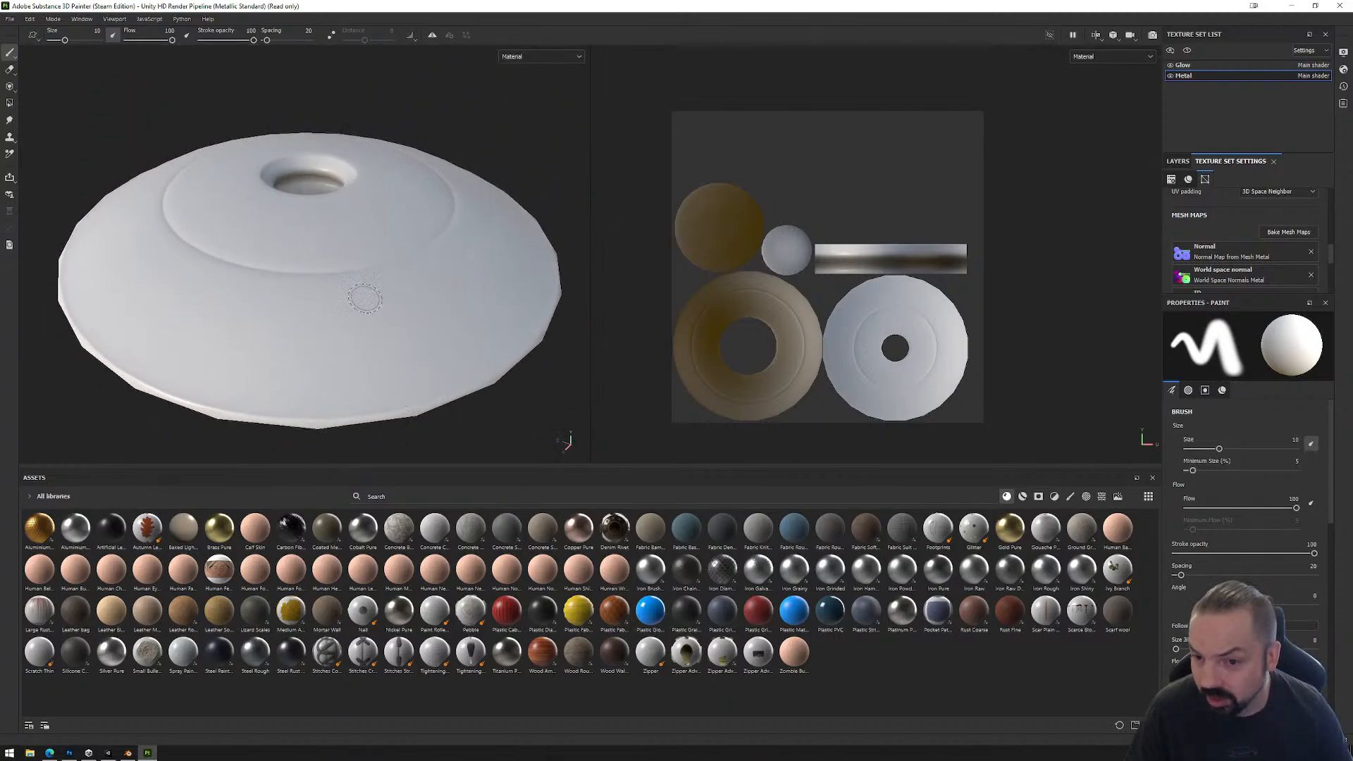
{"action": "scroll", "coordinate": [794, 355], "scroll_direction": "up", "scroll_amount": 5}
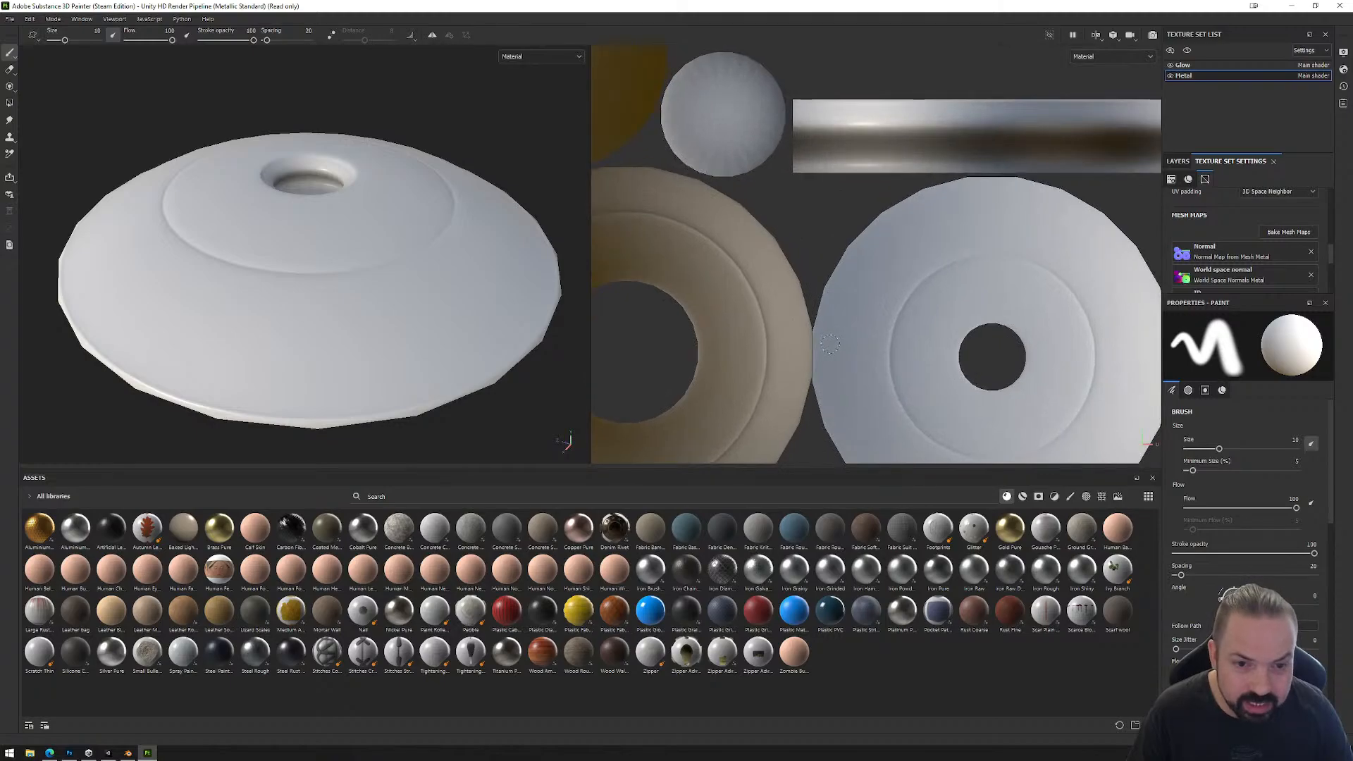
{"action": "left_click", "coordinate": [1182, 255]}
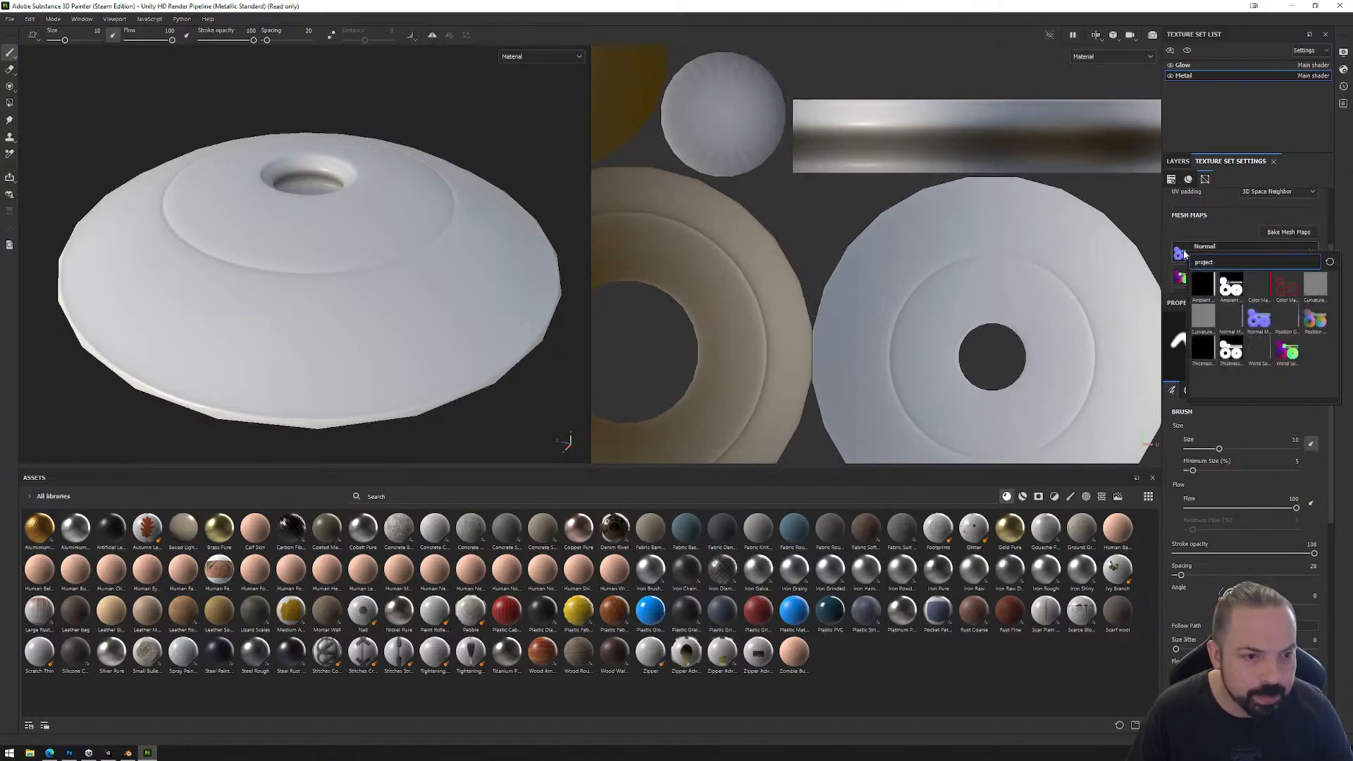
{"action": "left_click", "coordinate": [1187, 231]}
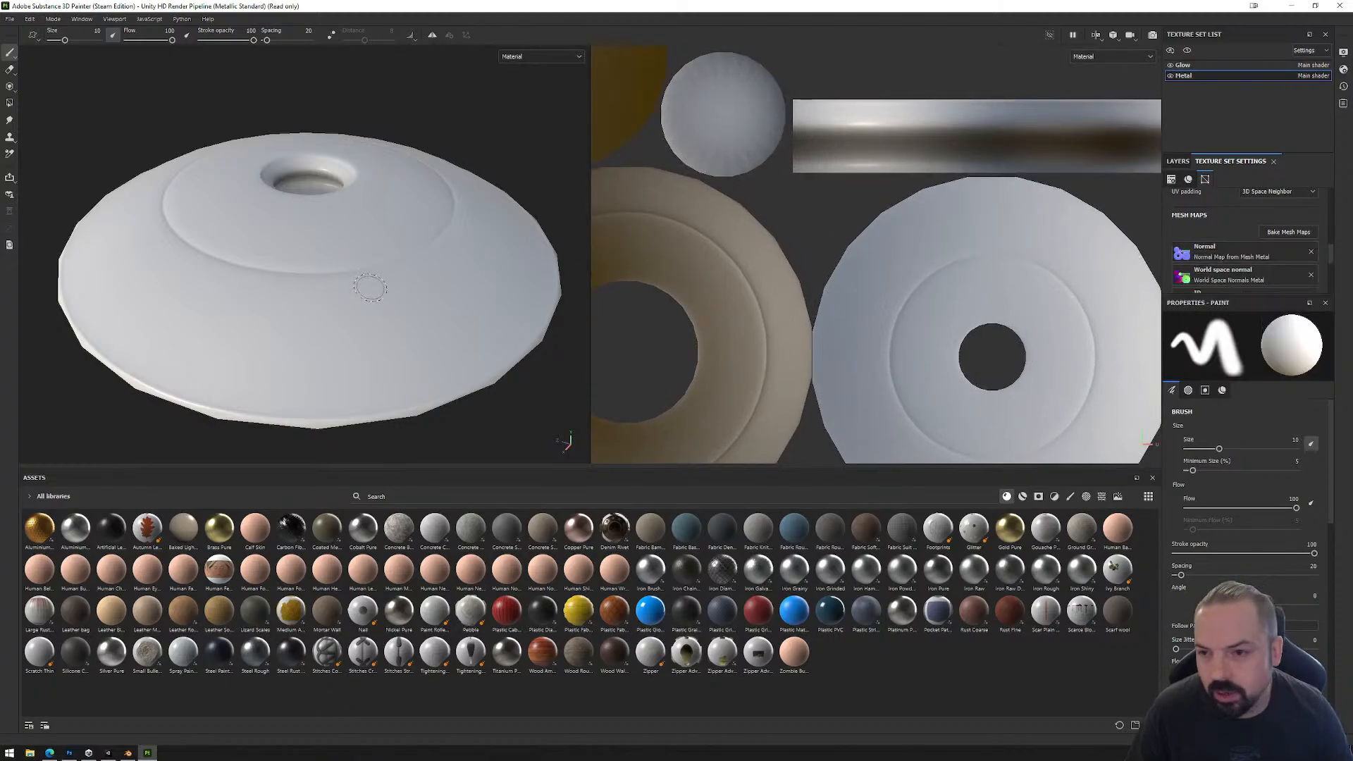
{"action": "mouse_move", "coordinate": [373, 324]}
{"action": "left_mouse_down", "text": "alt"}
{"action": "mouse_move", "coordinate": [333, 339]}
{"action": "mouse_move", "coordinate": [372, 206]}
{"action": "left_mouse_up", "text": "alt"}
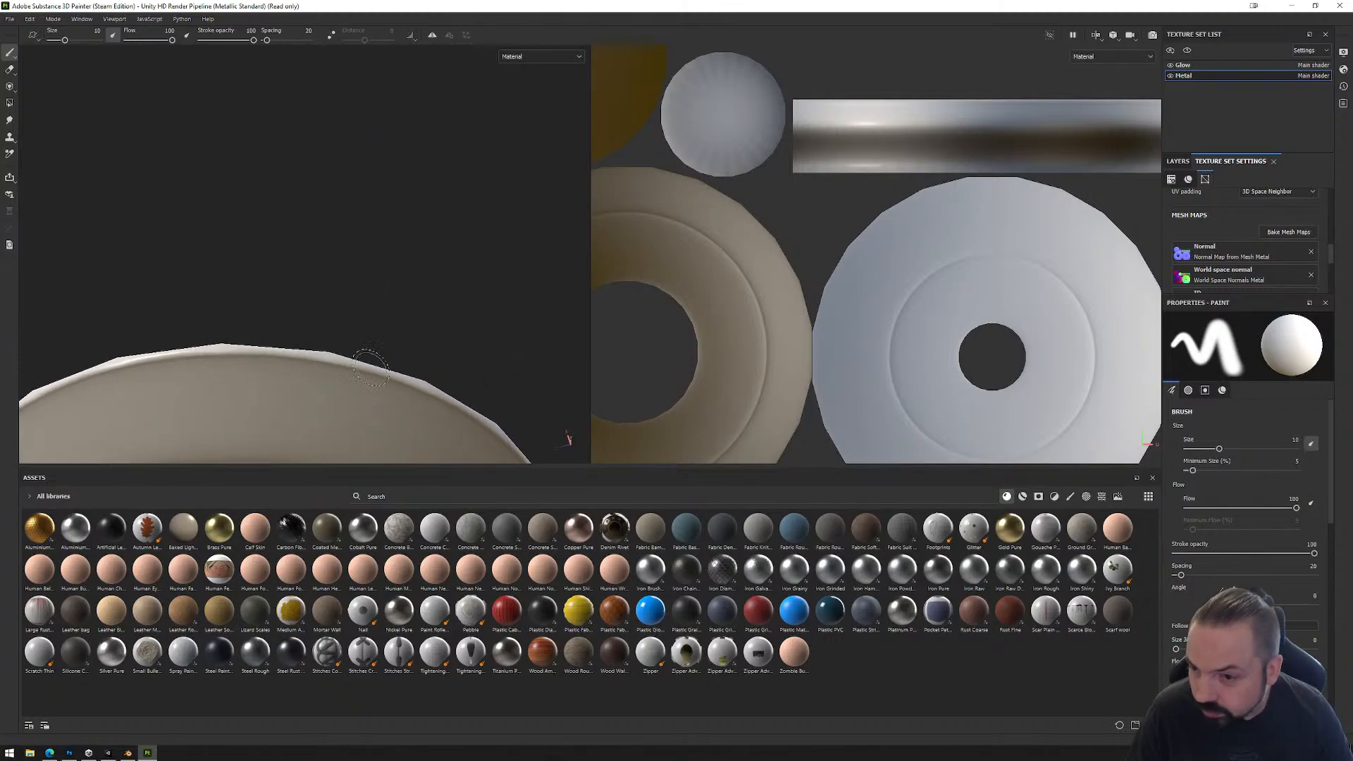
{"action": "left_click_drag", "start_coordinate": [370, 368], "coordinate": [418, 185], "text": "alt"}
{"action": "scroll", "coordinate": [435, 257], "scroll_direction": "down", "scroll_amount": 2}
{"action": "middle_click_drag", "start_coordinate": [435, 257], "coordinate": [391, 177], "text": "alt"}
{"action": "mouse_move", "coordinate": [408, 208]}
{"action": "left_mouse_down", "text": "alt"}
{"action": "mouse_move", "coordinate": [429, 372]}
{"action": "mouse_move", "coordinate": [471, 349]}
{"action": "mouse_move", "coordinate": [453, 126]}
{"action": "left_mouse_up", "text": "alt"}
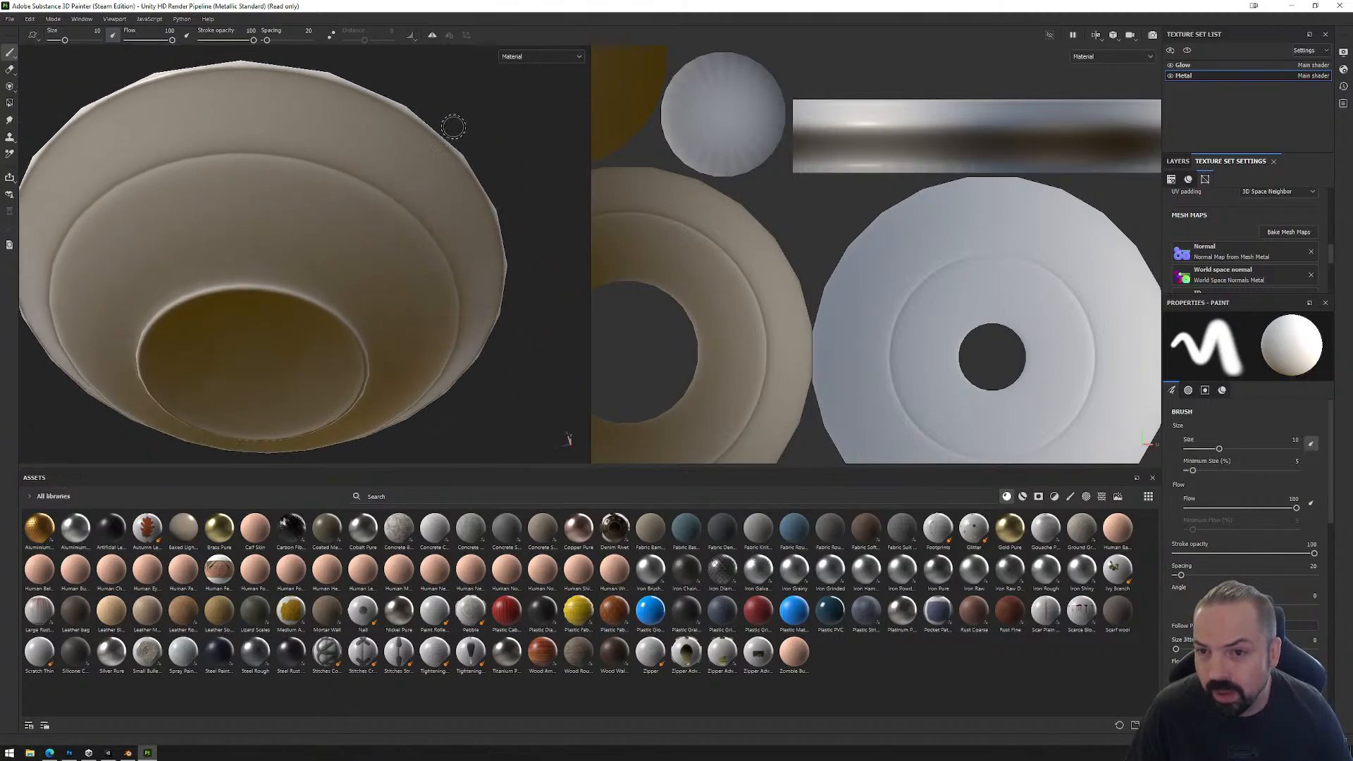
{"action": "left_click_drag", "start_coordinate": [234, 66], "coordinate": [348, 360], "text": "alt"}
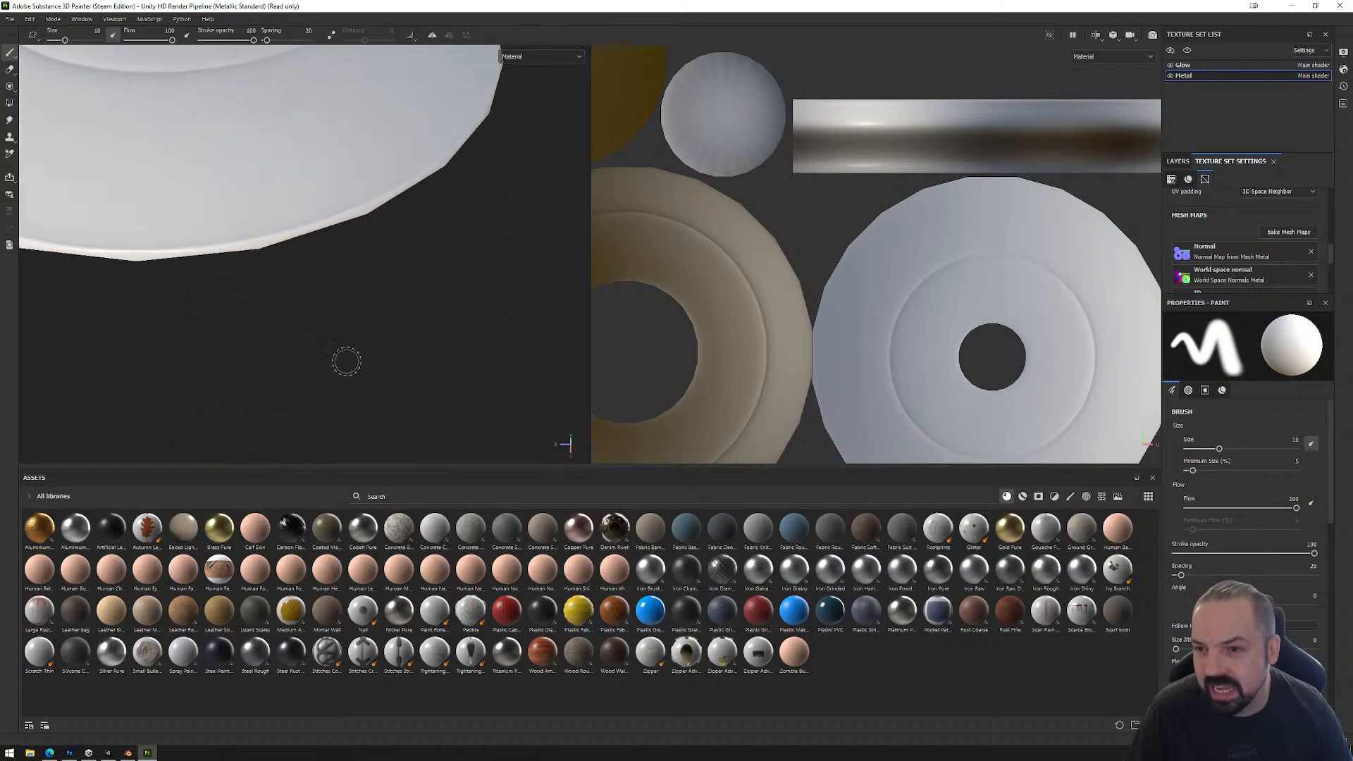
{"action": "middle_click_drag", "start_coordinate": [390, 187], "coordinate": [419, 403], "text": "alt"}
{"action": "left_click_drag", "start_coordinate": [386, 324], "coordinate": [304, 224], "text": "alt"}
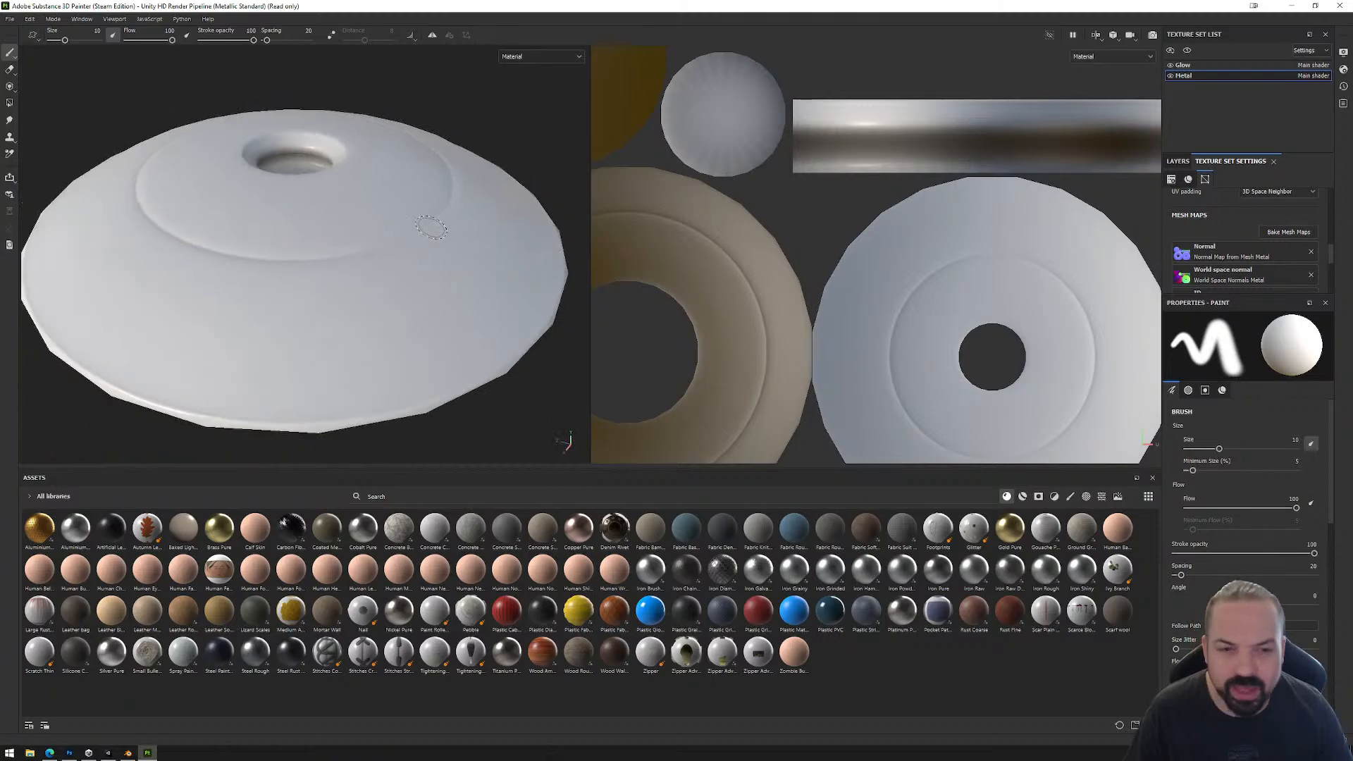
{"action": "scroll", "coordinate": [796, 191], "scroll_direction": "down", "scroll_amount": 3}
{"action": "middle_click_drag", "start_coordinate": [796, 191], "coordinate": [846, 234], "text": "alt"}
{"action": "scroll", "coordinate": [854, 231], "scroll_direction": "up", "scroll_amount": 2}
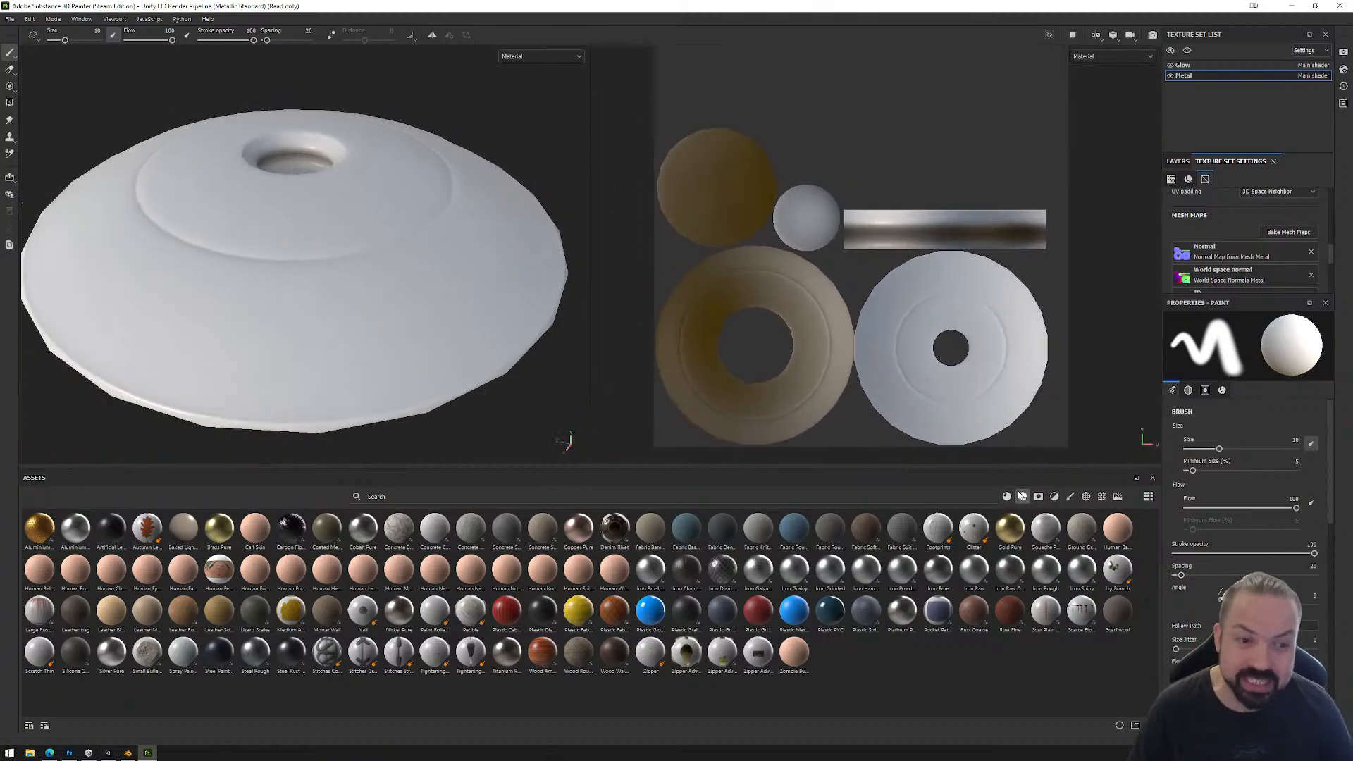
Step: Add the Chrome Blue Tint smart material to the Metal texture set's layers, with Steel Scratched on top of it
{"action": "left_click", "coordinate": [1178, 161]}
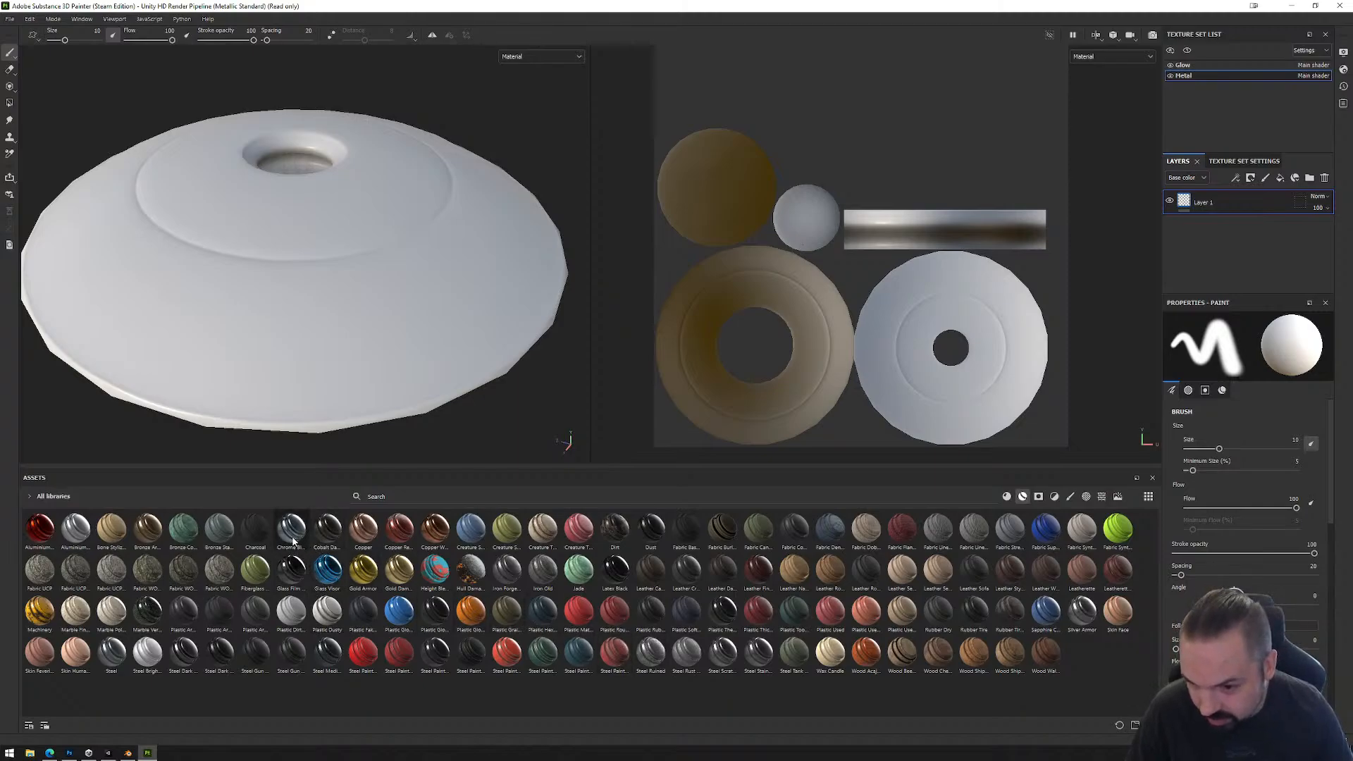
{"action": "mouse_move", "coordinate": [293, 541]}
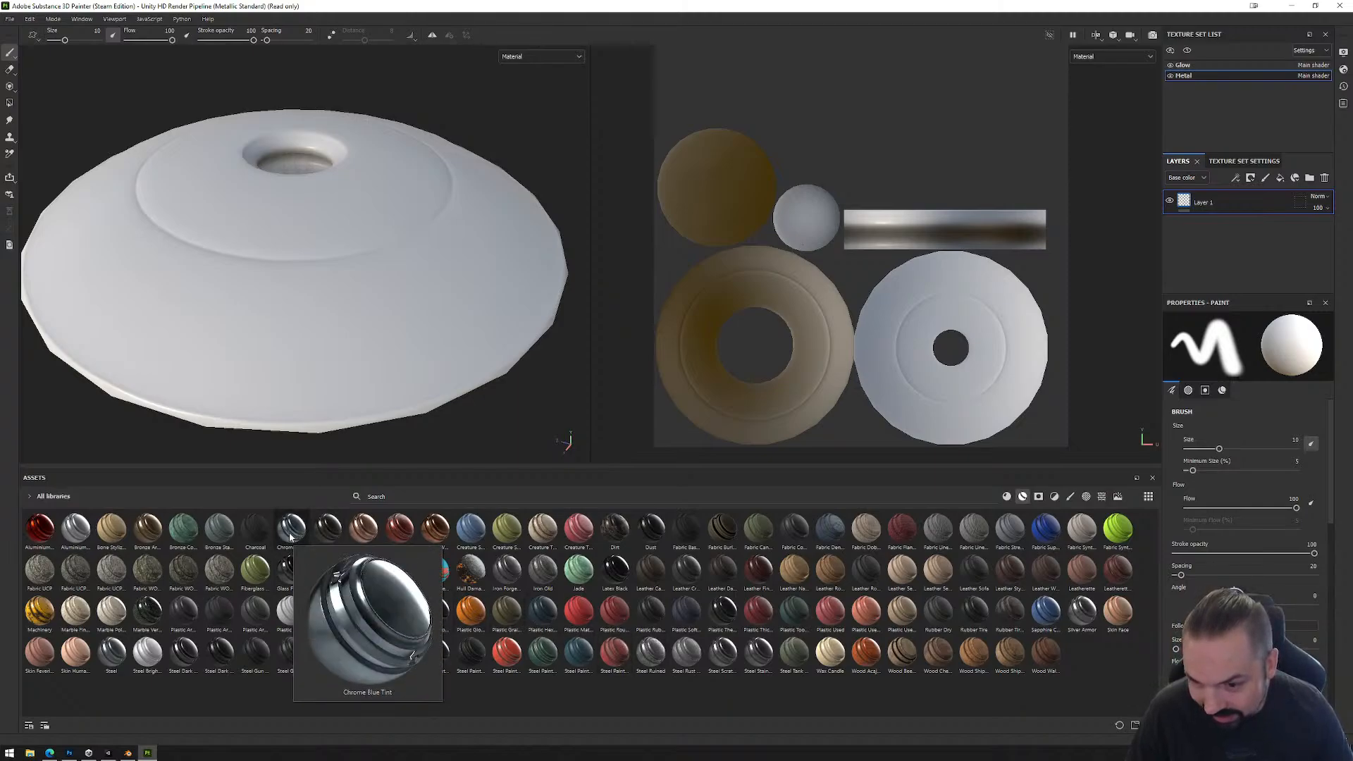
{"action": "left_click_drag", "start_coordinate": [290, 537], "coordinate": [1248, 292]}
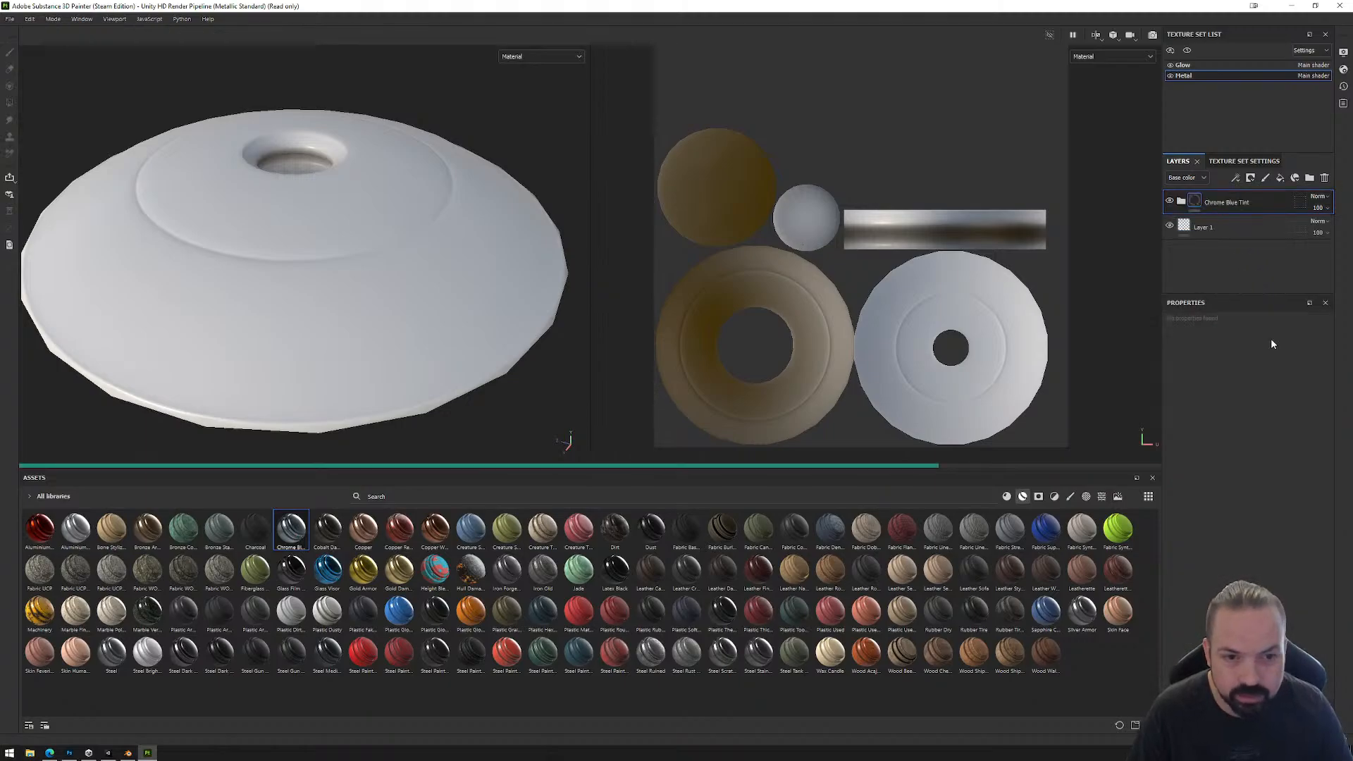
{"action": "mouse_move", "coordinate": [508, 263]}
{"action": "left_mouse_down", "text": "alt"}
{"action": "mouse_move", "coordinate": [447, 293]}
{"action": "mouse_move", "coordinate": [437, 334]}
{"action": "mouse_move", "coordinate": [404, 60]}
{"action": "mouse_move", "coordinate": [386, 182]}
{"action": "mouse_move", "coordinate": [505, 231]}
{"action": "mouse_move", "coordinate": [474, 272]}
{"action": "left_mouse_up", "text": "alt"}
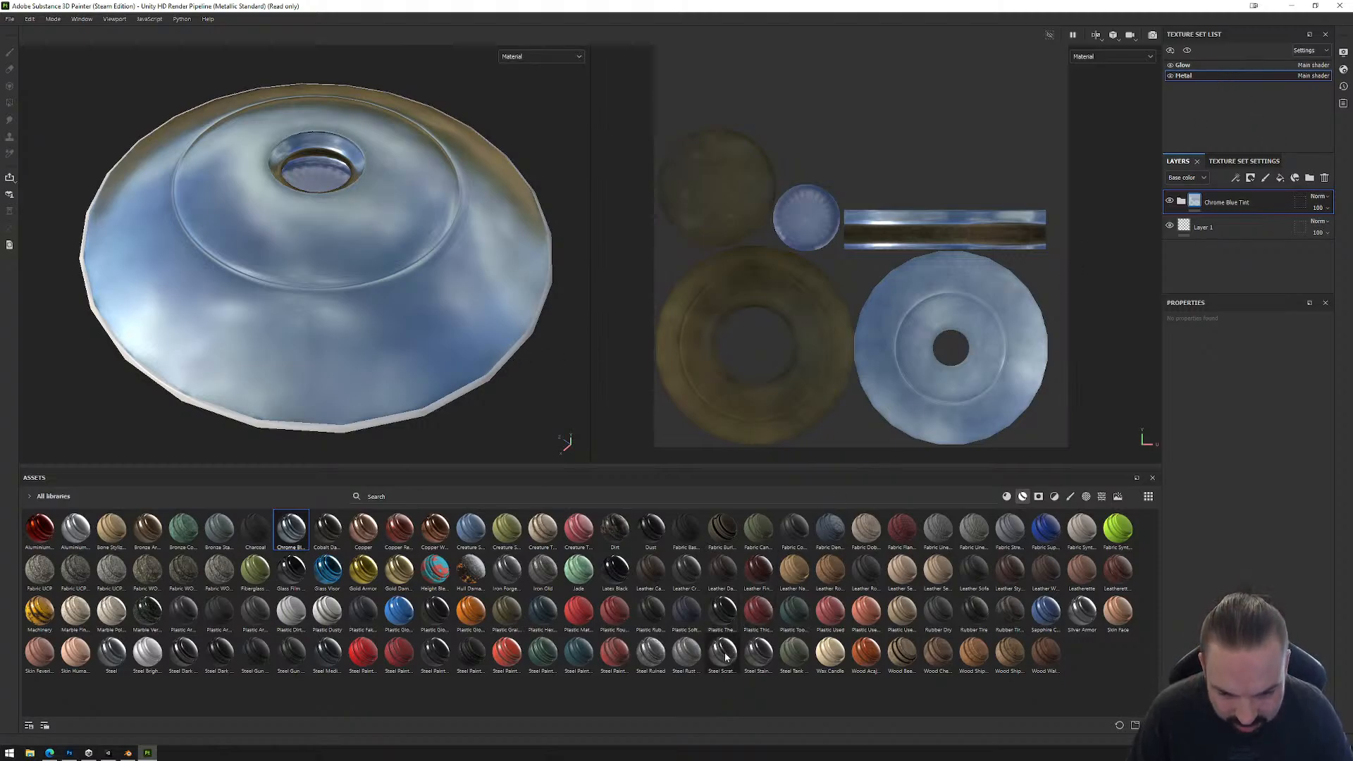
{"action": "left_click_drag", "start_coordinate": [726, 658], "coordinate": [1247, 205]}
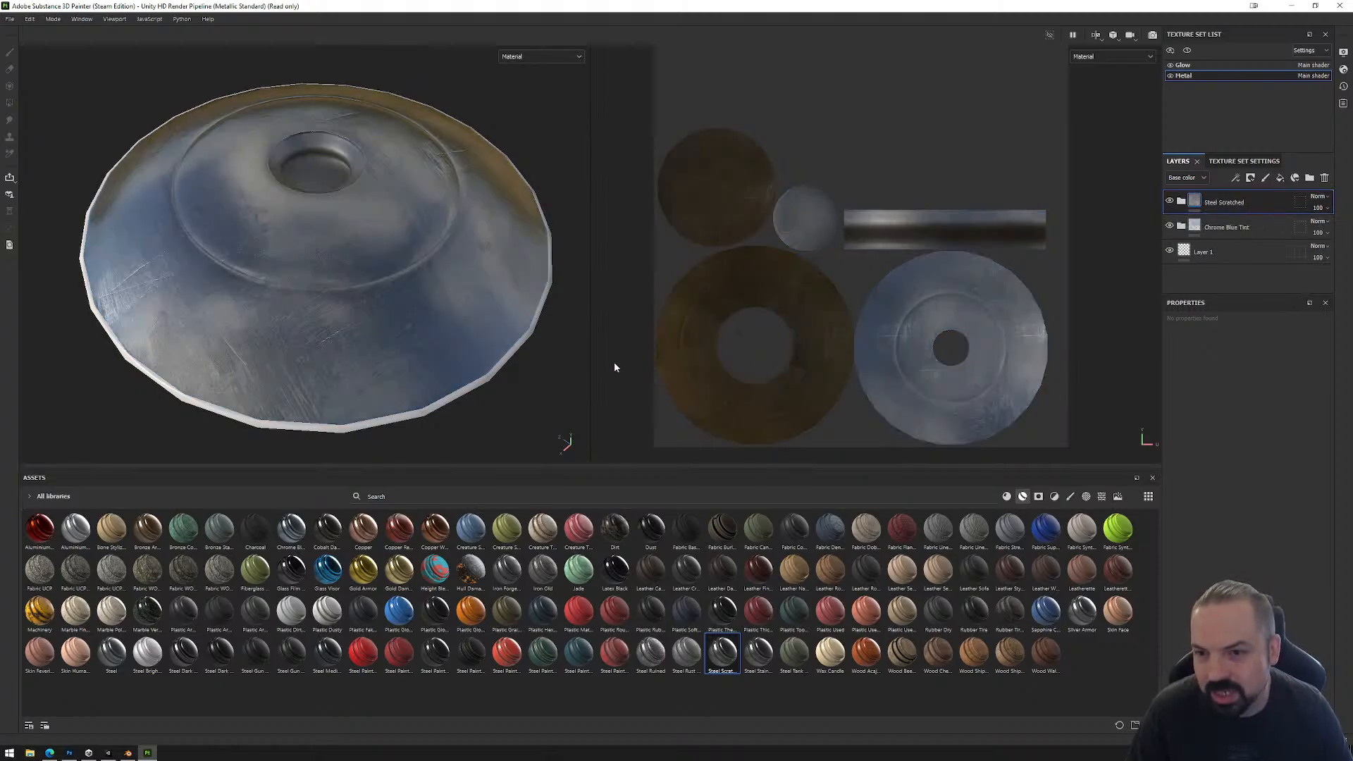
{"action": "mouse_move", "coordinate": [496, 415]}
{"action": "left_mouse_down", "text": "alt"}
{"action": "mouse_move", "coordinate": [475, 188]}
{"action": "mouse_move", "coordinate": [496, 381]}
{"action": "left_mouse_up", "text": "alt"}
Step: Apply the Glass Visor smart material to the Glow texture set and check the glowing rings from above and below
{"action": "left_click", "coordinate": [1201, 65]}
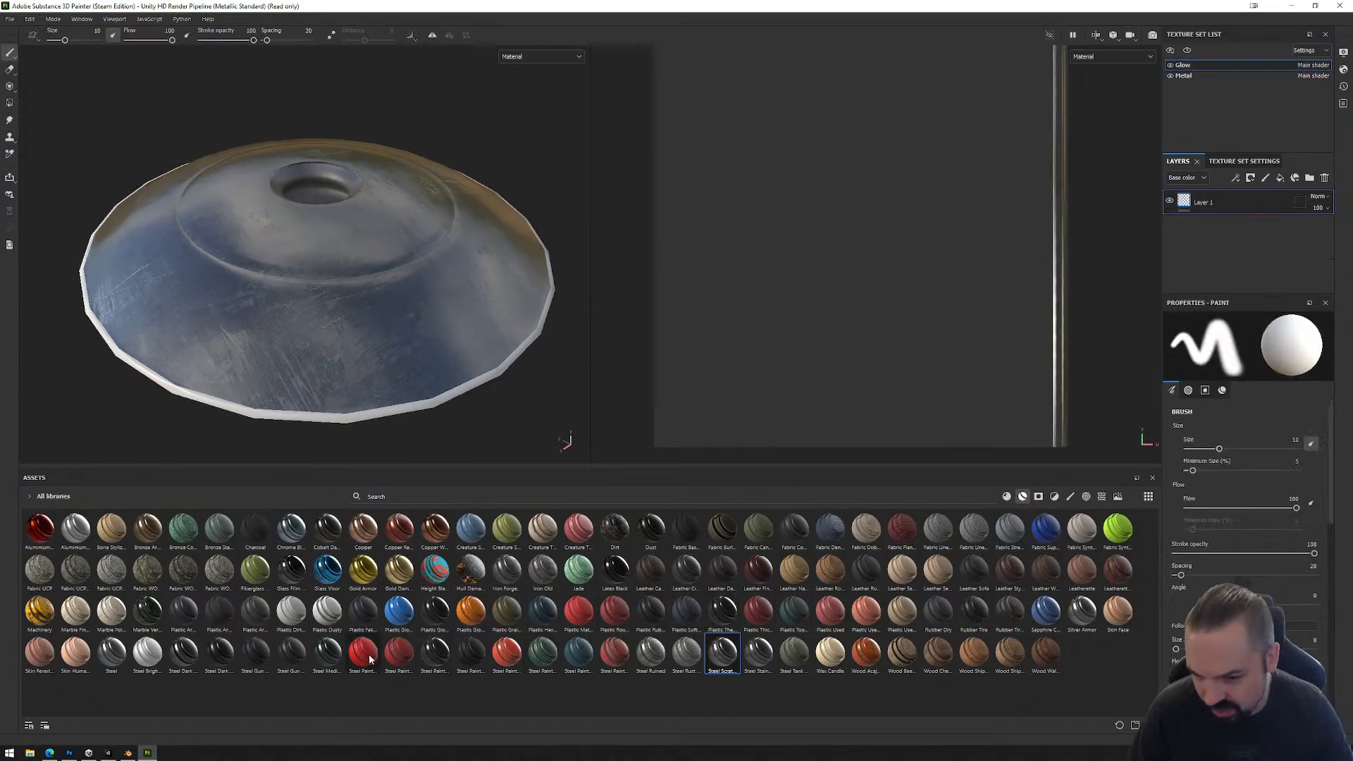
{"action": "left_click_drag", "start_coordinate": [327, 570], "coordinate": [1229, 196]}
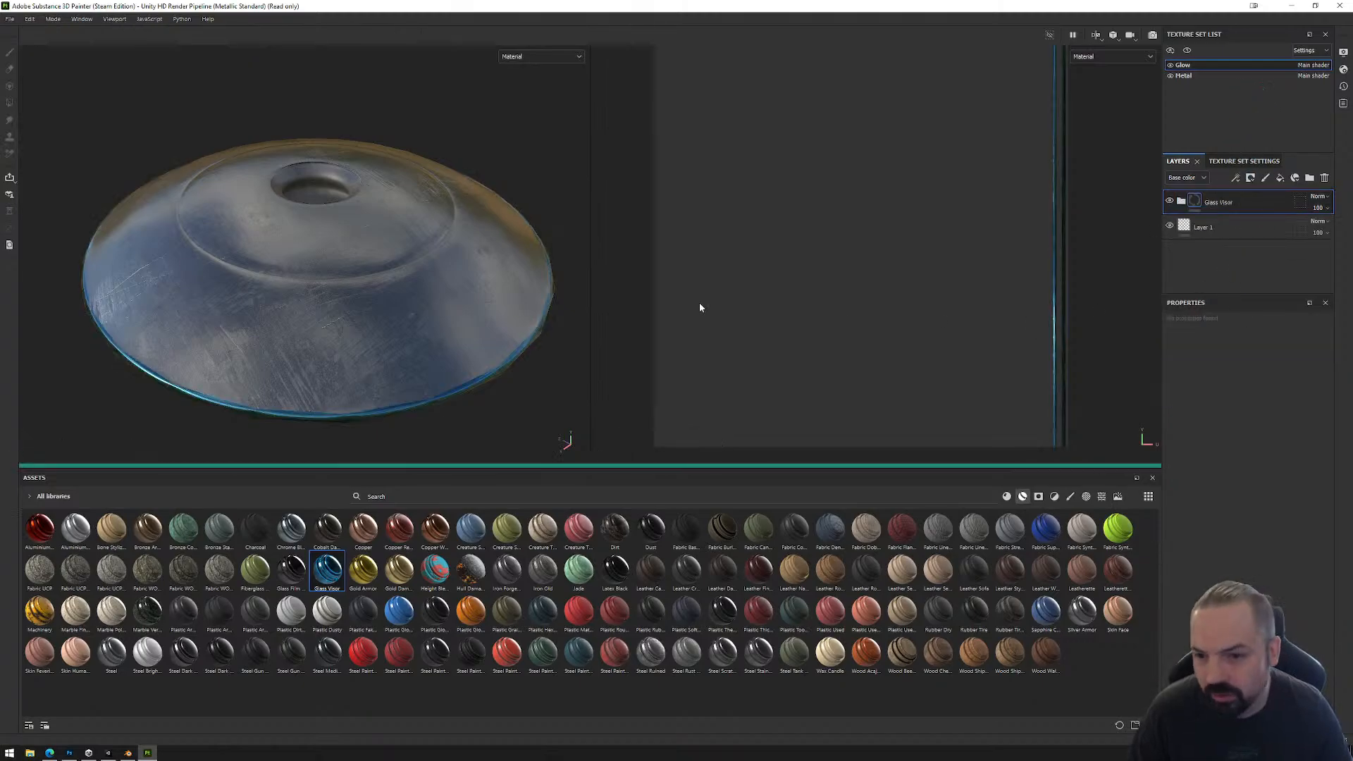
{"action": "left_click_drag", "start_coordinate": [453, 358], "coordinate": [443, 413], "text": "alt"}
{"action": "left_click_drag", "start_coordinate": [459, 227], "coordinate": [406, 135], "text": "alt"}
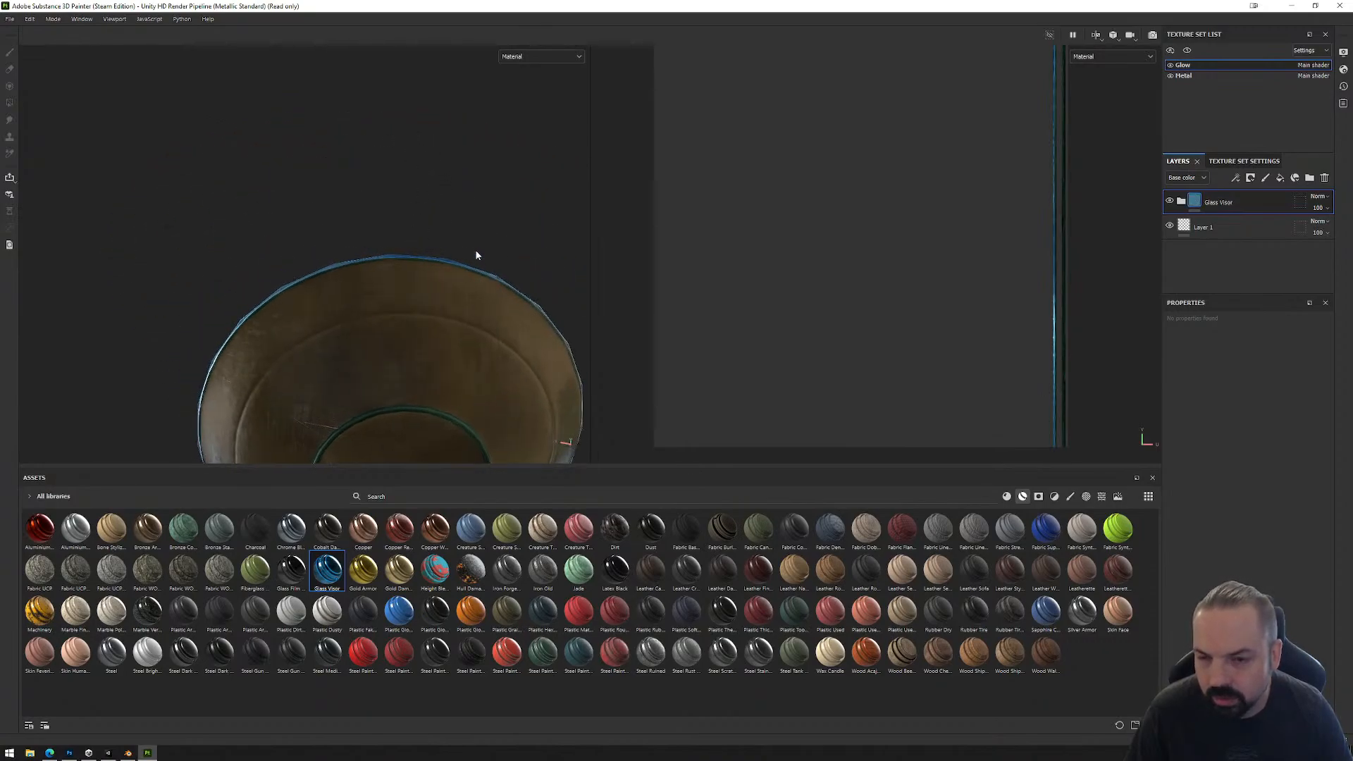
{"action": "left_click_drag", "start_coordinate": [476, 256], "coordinate": [371, 83], "text": "alt"}
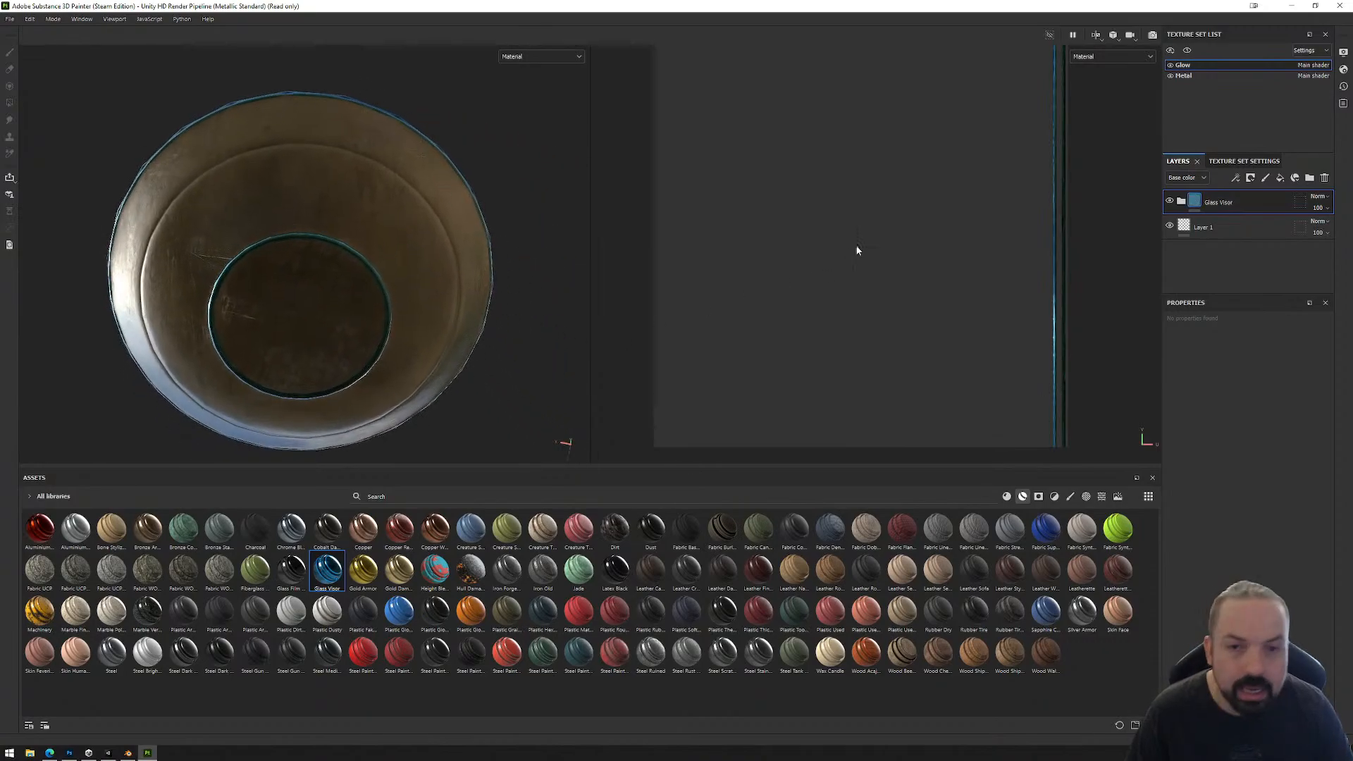
Step: Return to the Metal texture set and collapse the Steel Scratched folder in its layer stack
{"action": "left_click", "coordinate": [1198, 74]}
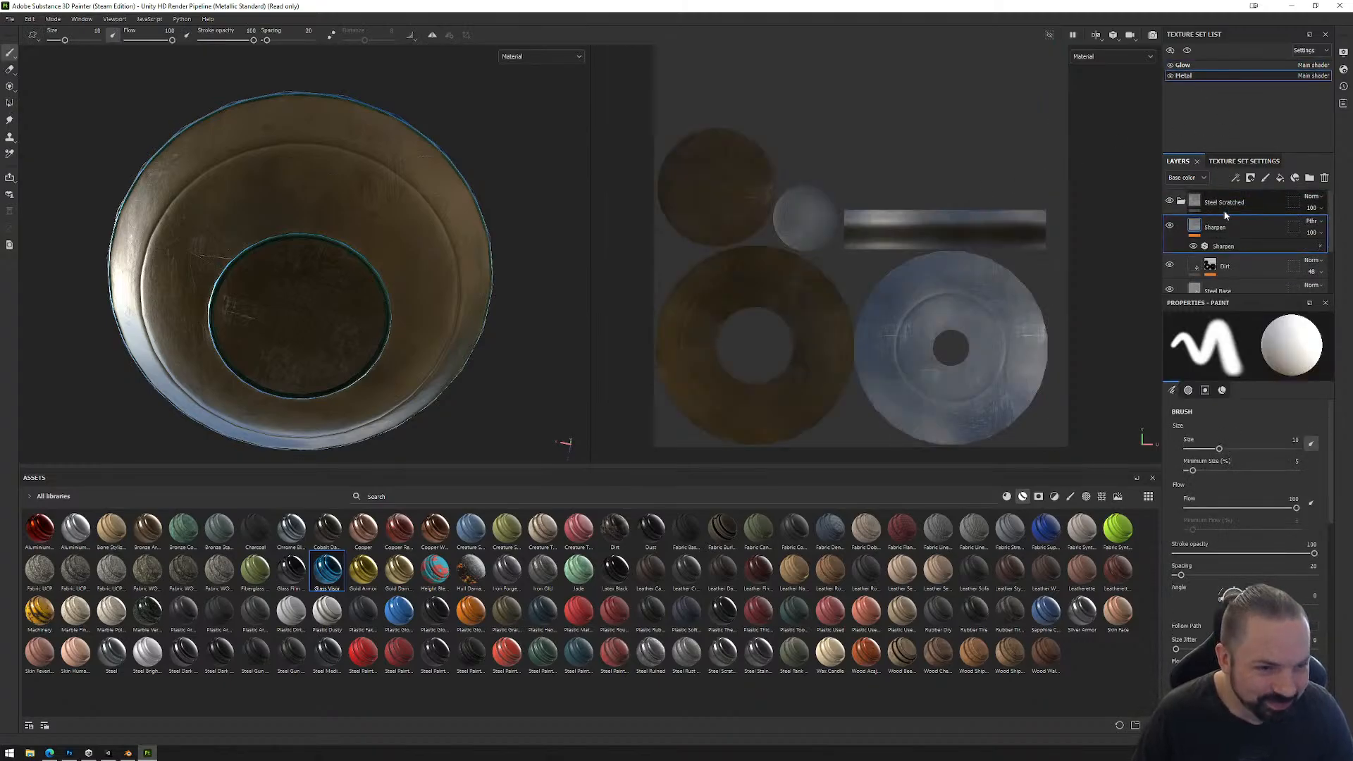
{"action": "left_click", "coordinate": [1182, 202]}
{"action": "left_click", "coordinate": [1229, 199]}
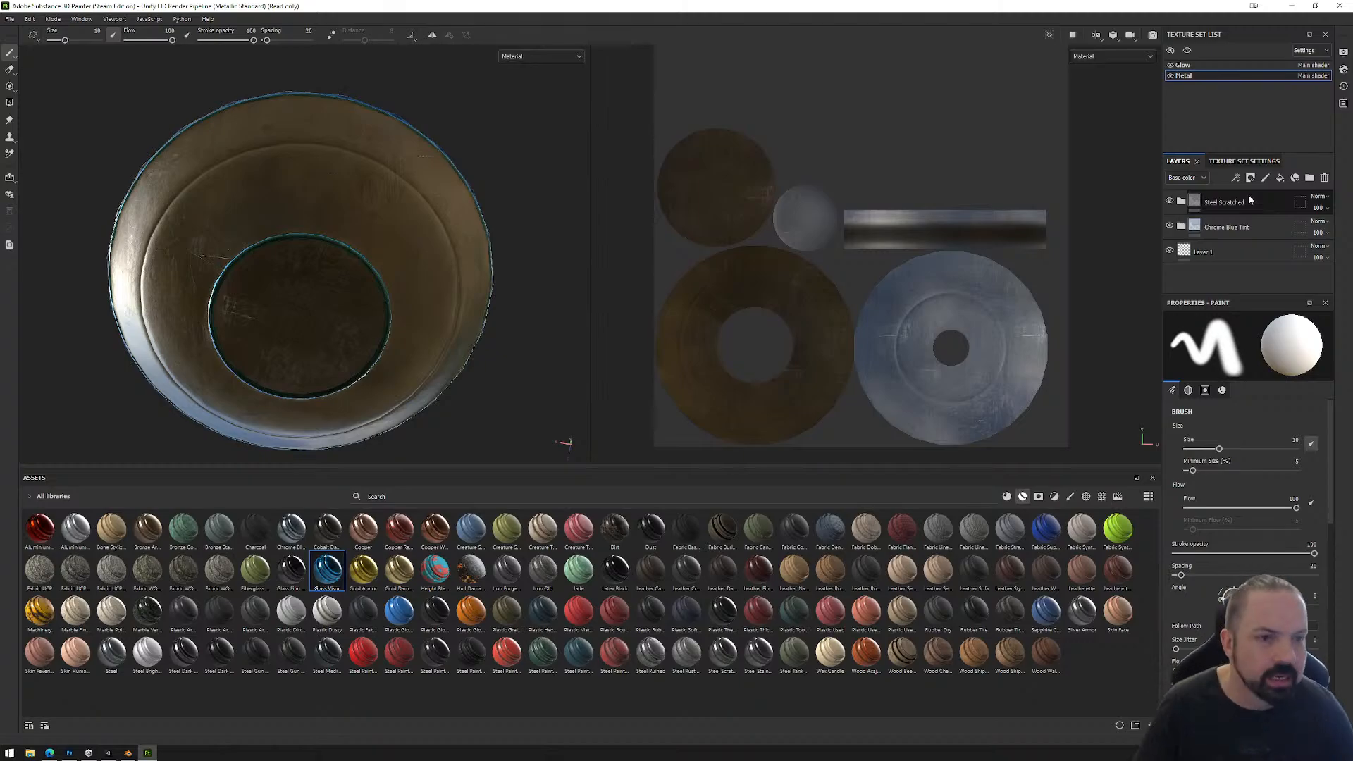
Step: Add a fill layer above Steel Scratched in the Metal texture set, leaving only its height channel active with a raised height
{"action": "left_click", "coordinate": [1279, 178]}
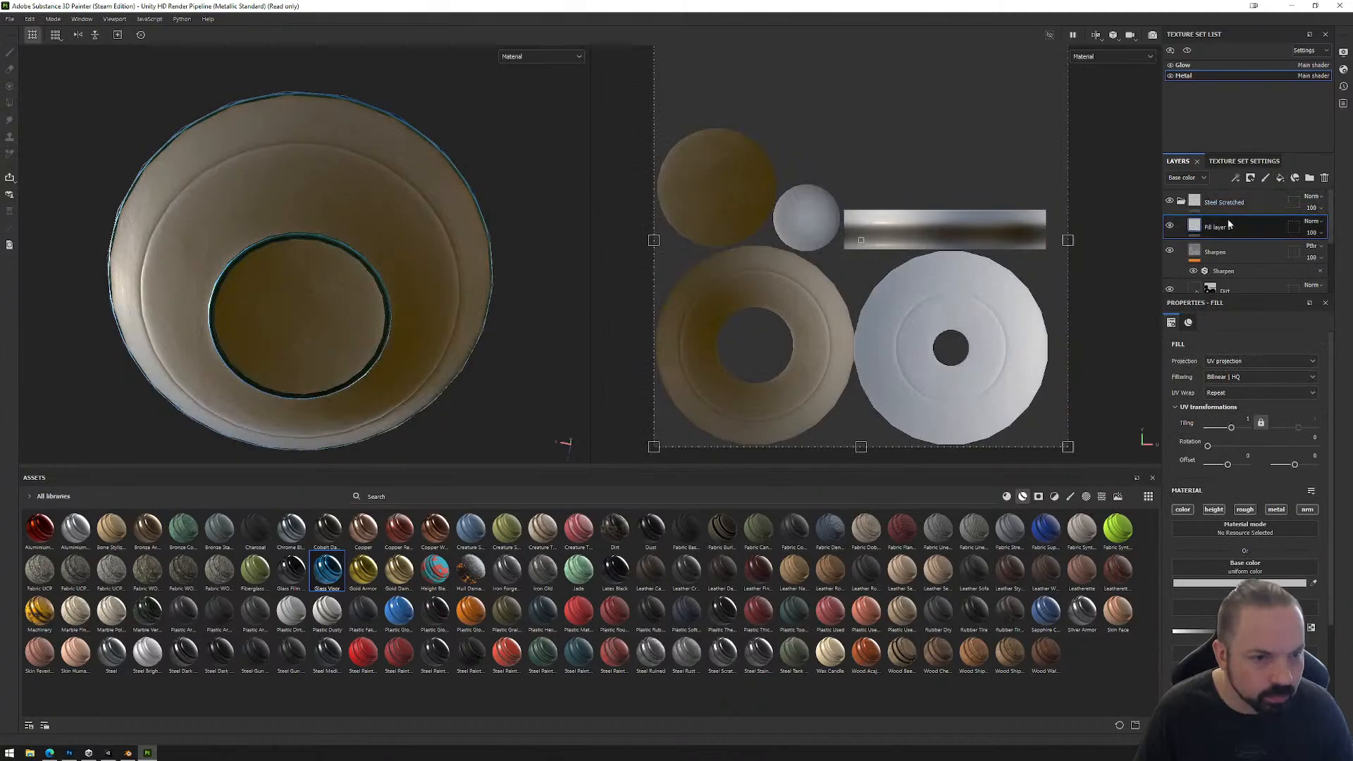
{"action": "left_click_drag", "start_coordinate": [1223, 227], "coordinate": [1191, 203]}
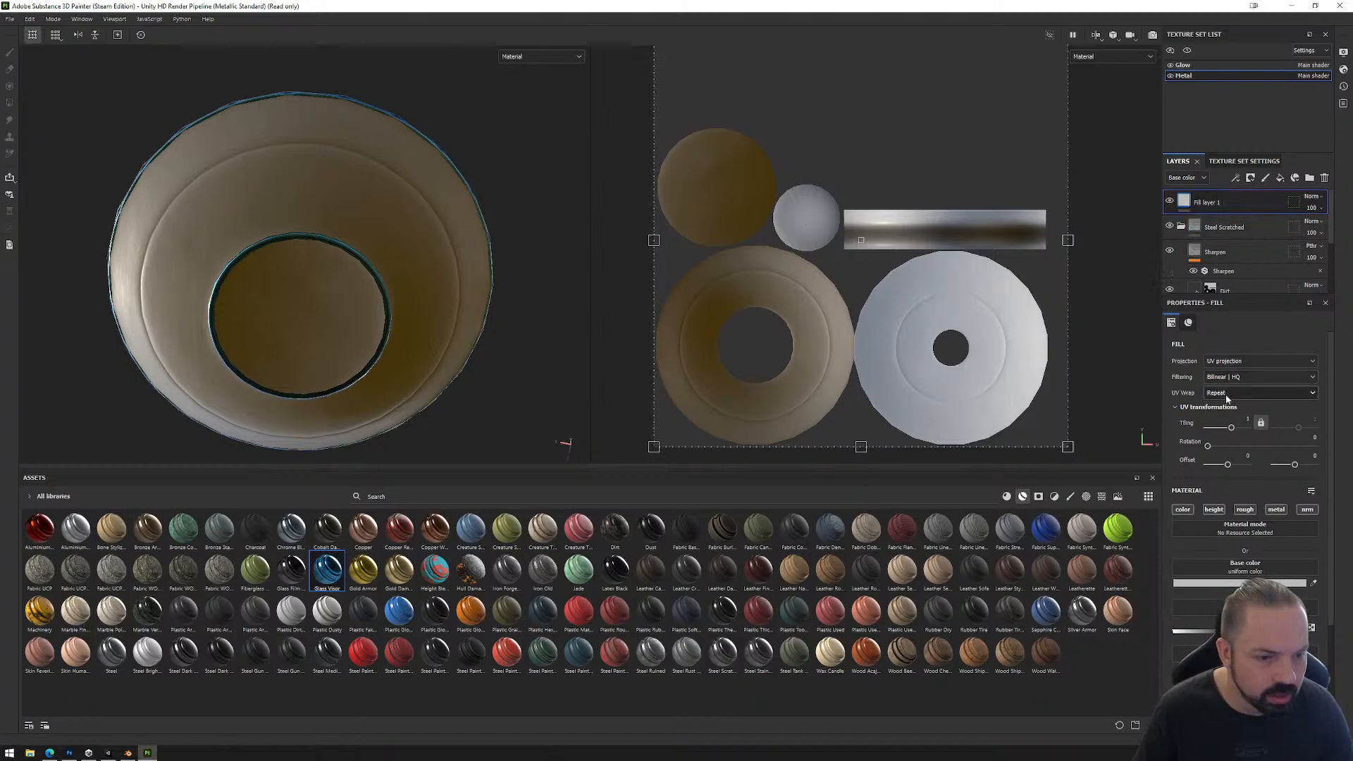
{"action": "left_click", "coordinate": [1188, 514]}
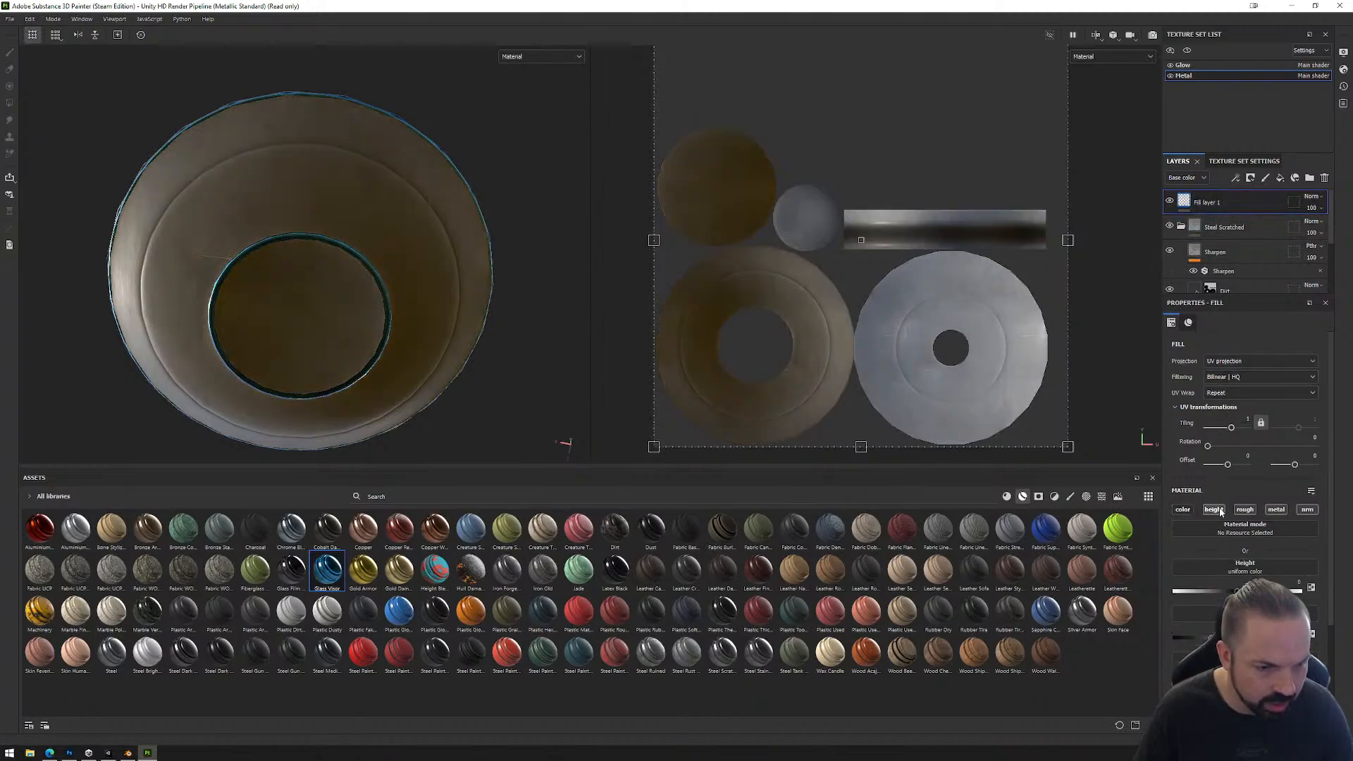
{"action": "left_click", "coordinate": [1252, 513]}
{"action": "left_click", "coordinate": [1277, 514]}
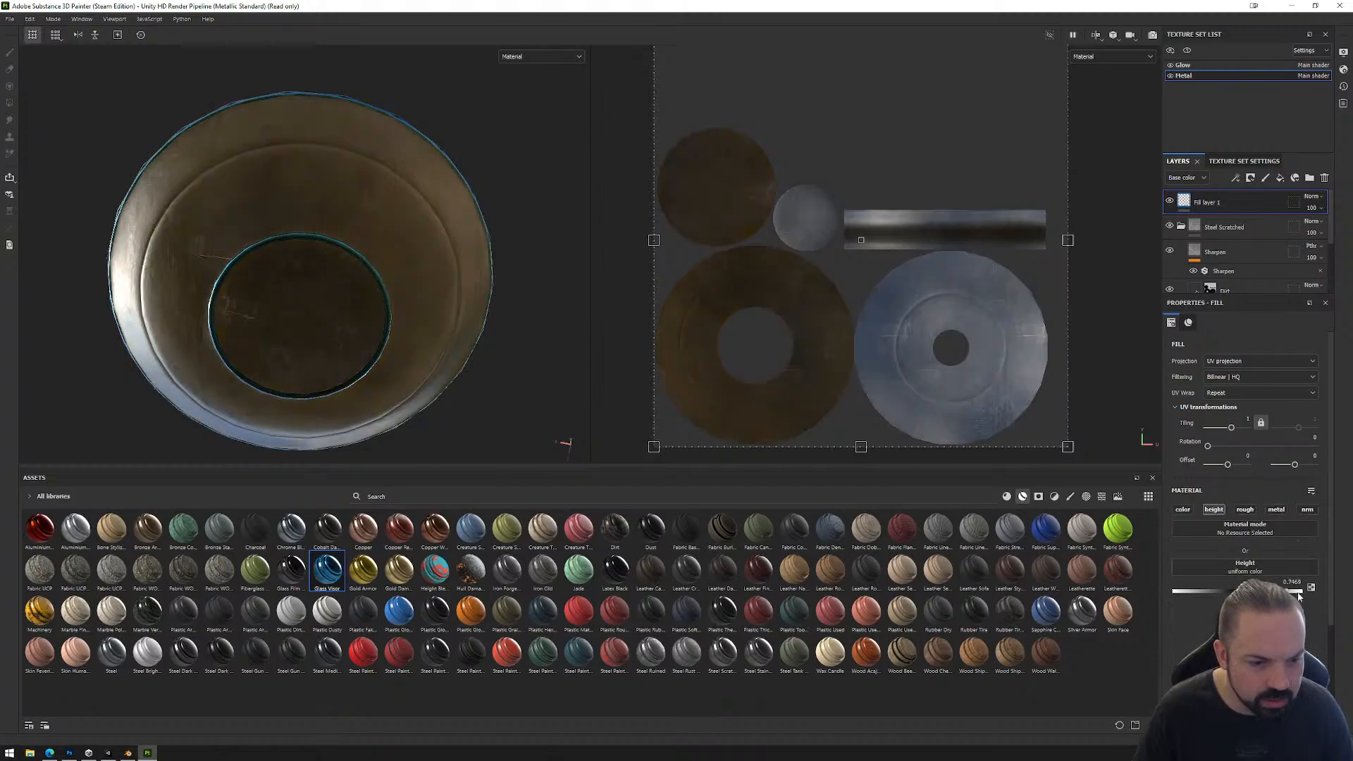
Step: Add a black mask to the new fill layer and select it for painting, undoing the test stroke on the underside
{"action": "right_click", "coordinate": [1201, 202]}
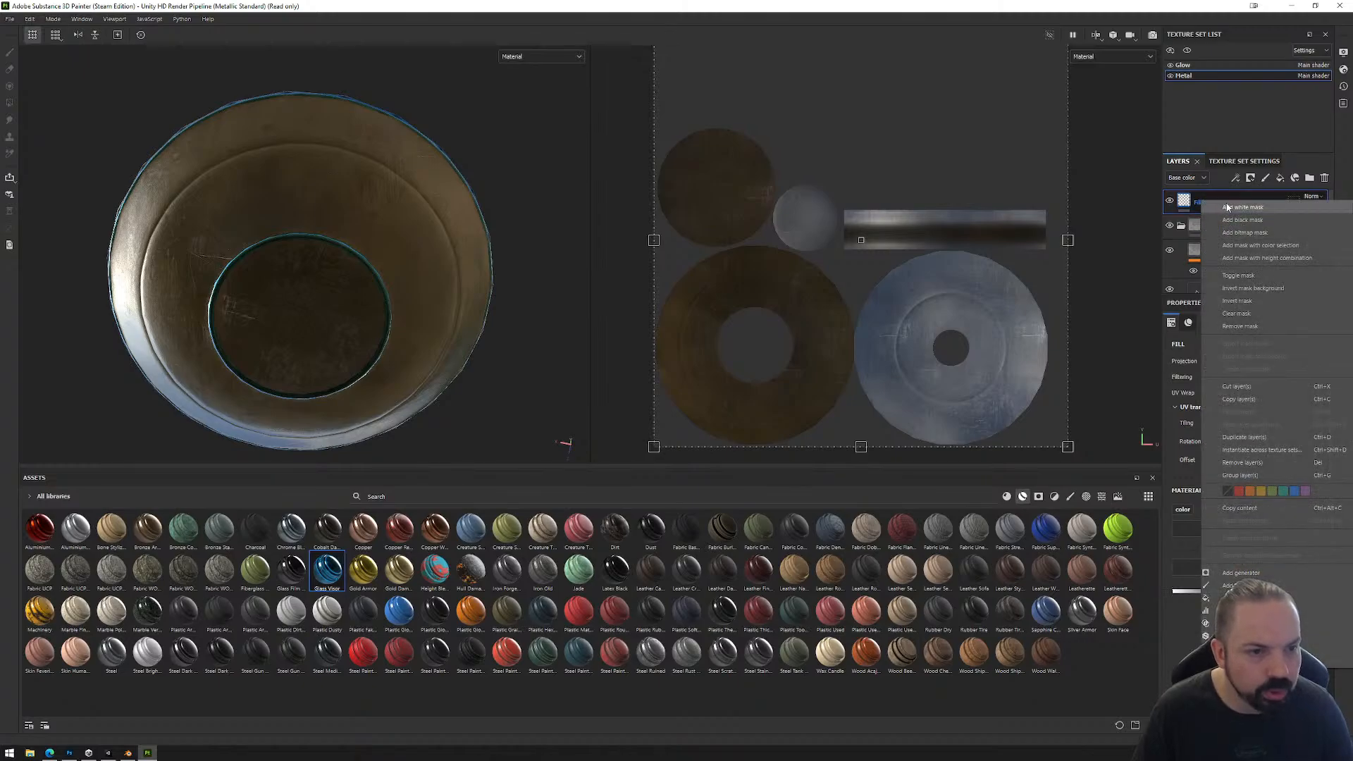
{"action": "left_click", "coordinate": [1246, 220]}
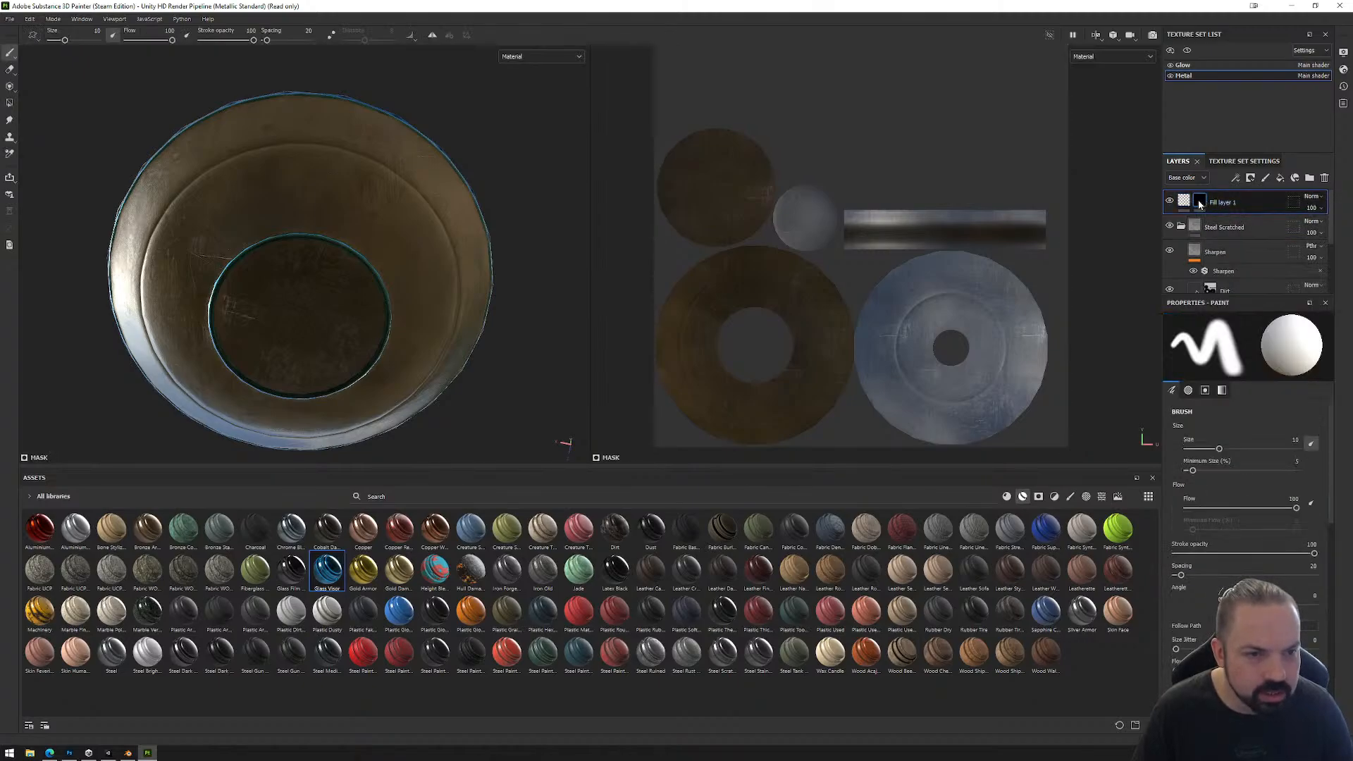
{"action": "left_click", "coordinate": [1198, 200]}
{"action": "mouse_move", "coordinate": [363, 161]}
{"action": "left_mouse_down"}
{"action": "mouse_move", "coordinate": [303, 197]}
{"action": "mouse_move", "coordinate": [267, 184]}
{"action": "left_mouse_up"}
{"action": "key", "text": "ctrl+z"}
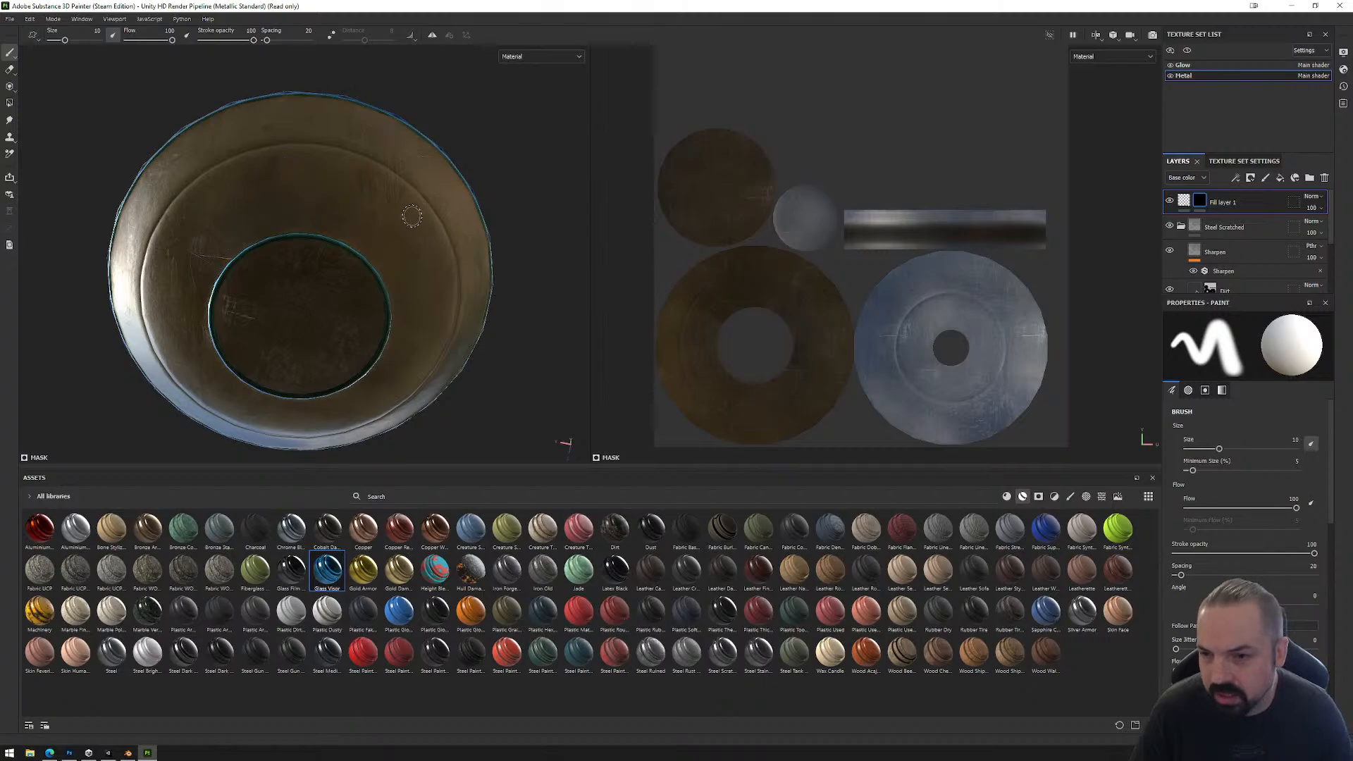
Step: Browse the brush assets to the alphas and choose the segmented hexagon outline as the brush shape
{"action": "left_click", "coordinate": [1056, 498]}
{"action": "left_click", "coordinate": [1069, 498]}
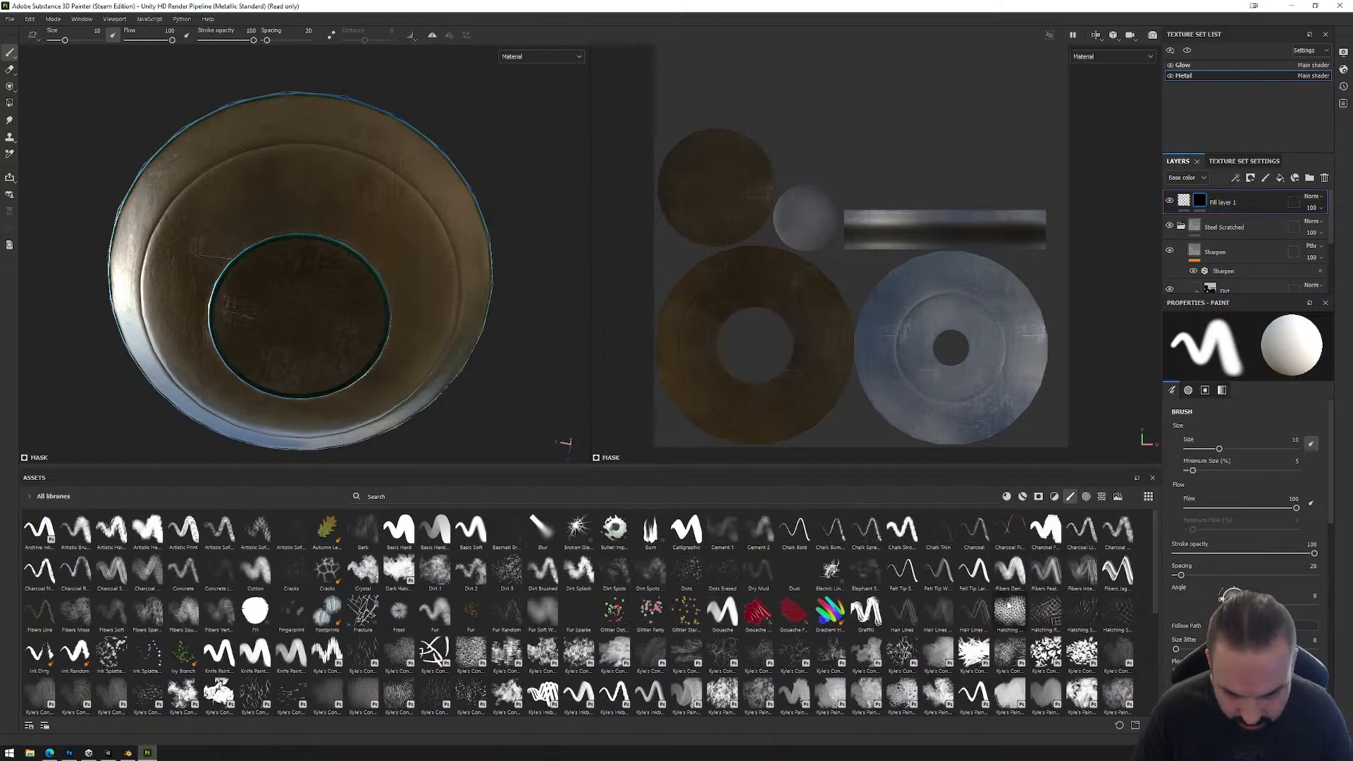
{"action": "left_click", "coordinate": [1086, 497]}
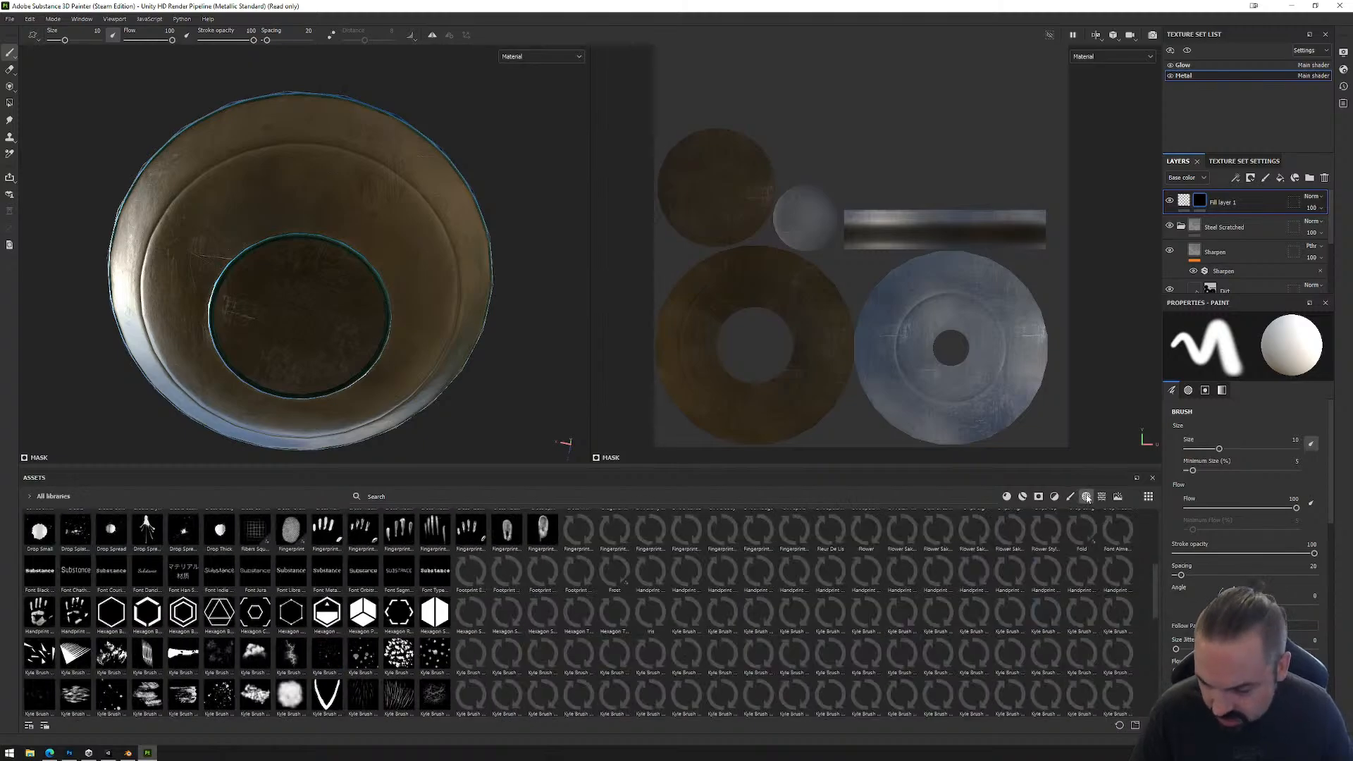
{"action": "left_click", "coordinate": [149, 612]}
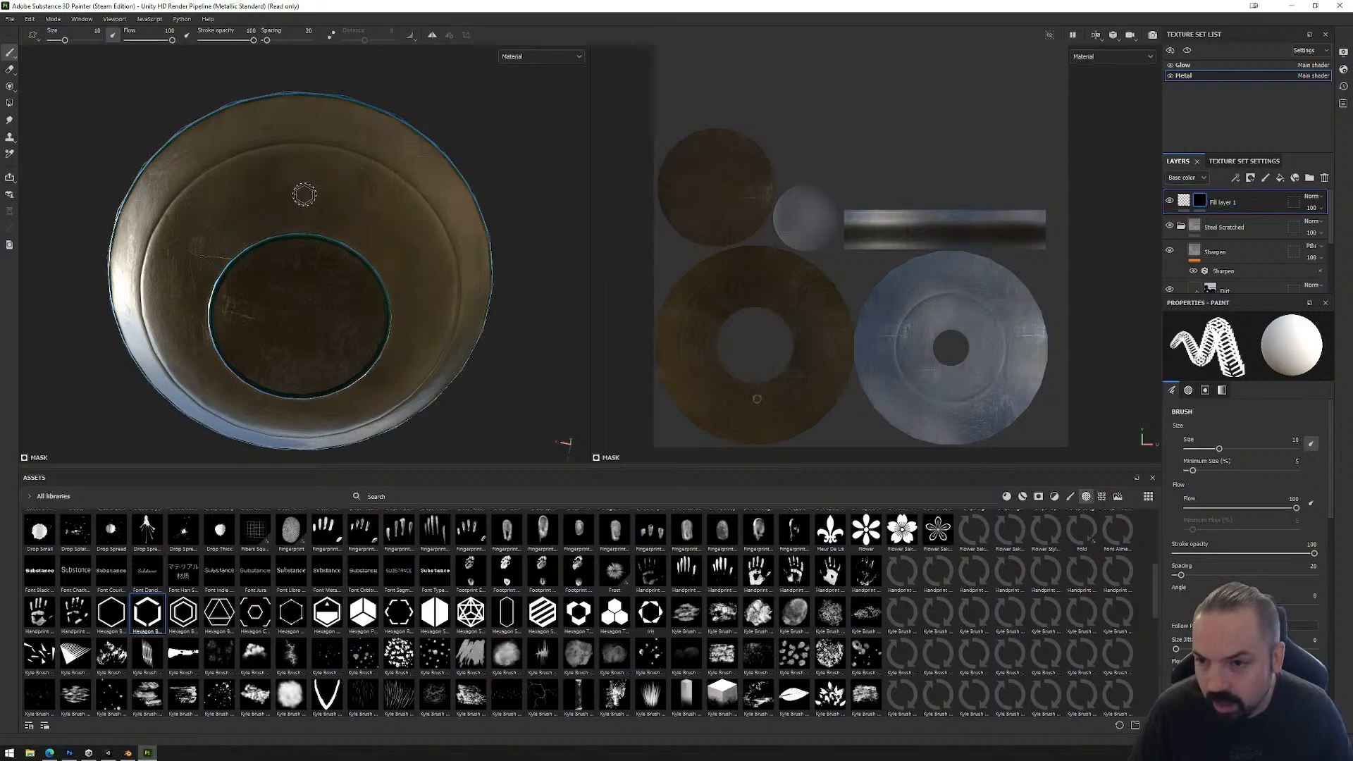
{"action": "left_click", "coordinate": [304, 194]}
{"action": "scroll", "coordinate": [341, 217], "scroll_direction": "up", "scroll_amount": 4}
{"action": "scroll", "coordinate": [349, 222], "scroll_direction": "up", "scroll_amount": 2}
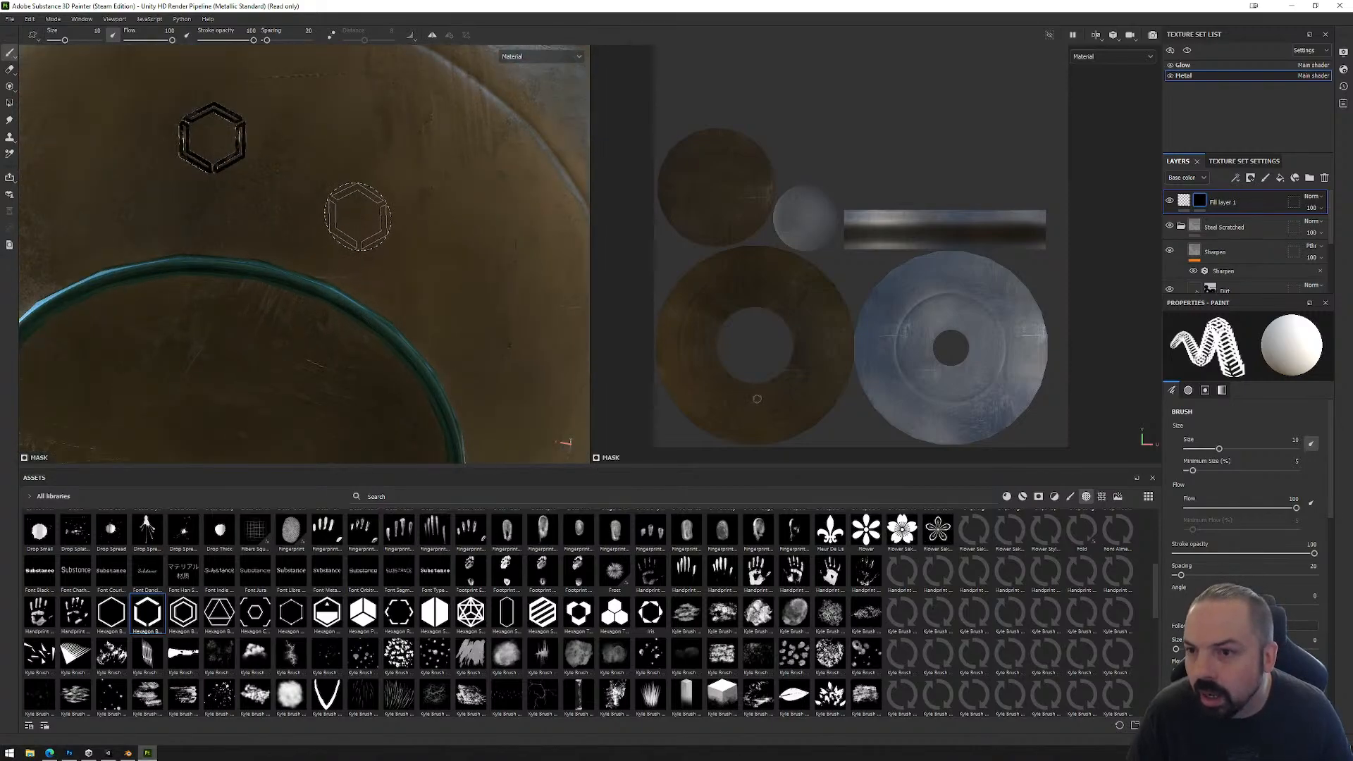
{"action": "key", "text": "ctrl+z"}
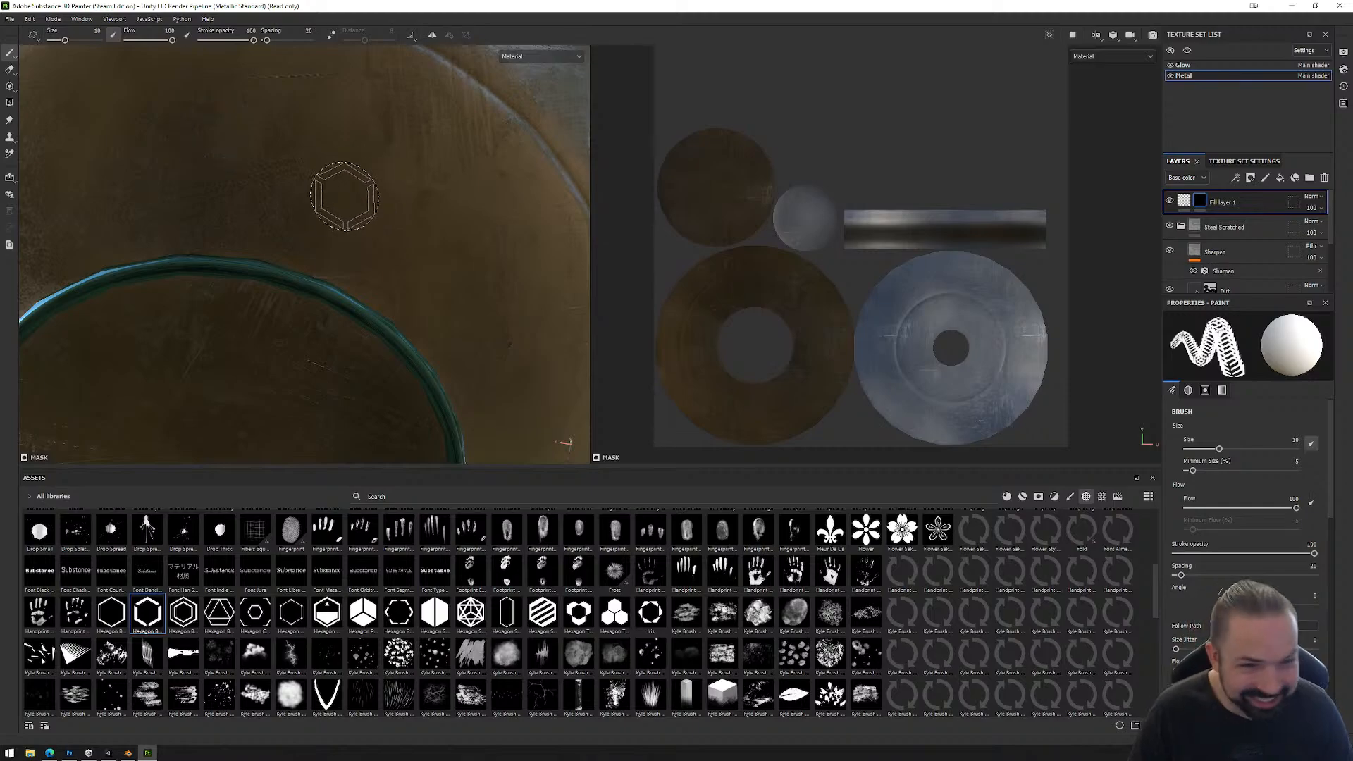
Step: Set the brush size to 24.6 and stamp three segmented hexagons evenly around the underside ring in the UV layout
{"action": "mouse_move", "coordinate": [295, 164]}
{"action": "right_mouse_down", "text": "ctrl"}
{"action": "mouse_move", "coordinate": [261, 164]}
{"action": "mouse_move", "coordinate": [310, 163]}
{"action": "mouse_move", "coordinate": [300, 156]}
{"action": "right_mouse_up", "text": "ctrl"}
{"action": "scroll", "coordinate": [296, 169], "scroll_direction": "down", "scroll_amount": 5}
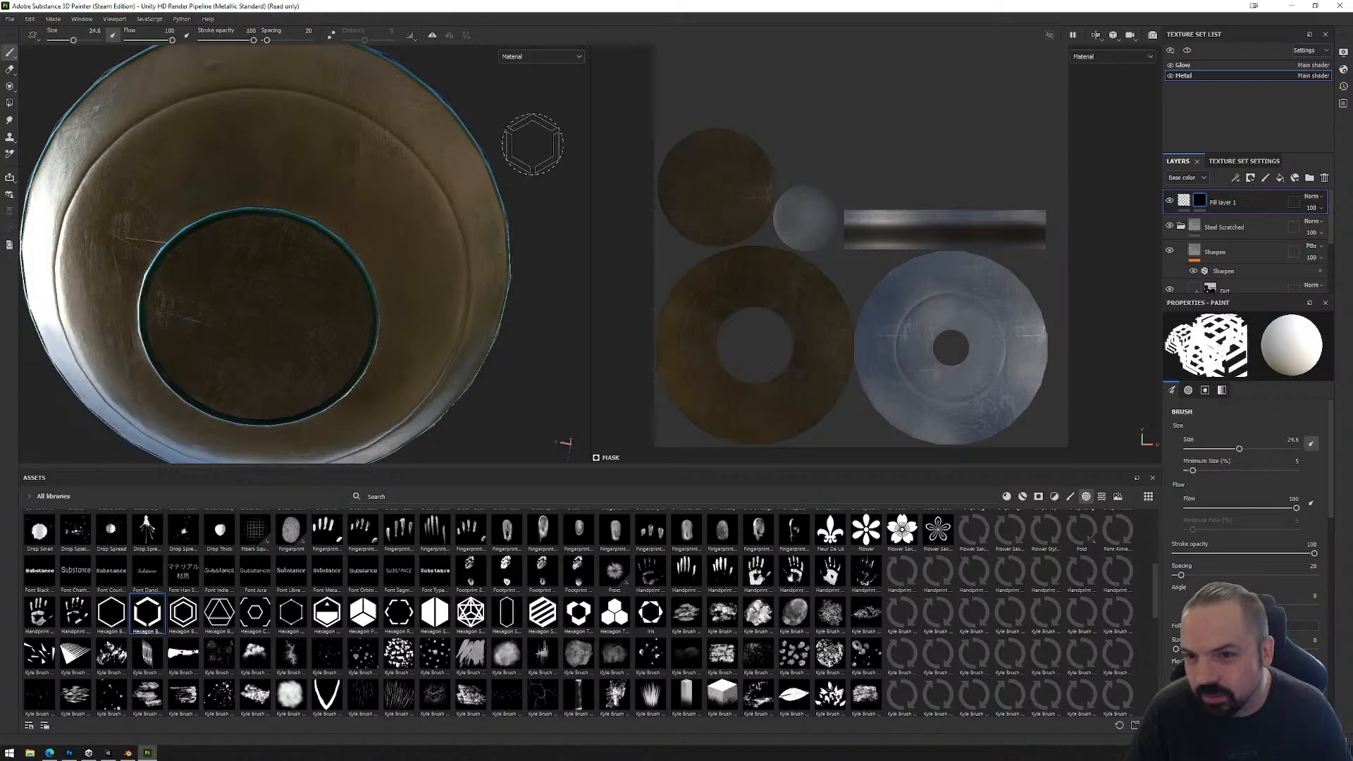
{"action": "scroll", "coordinate": [951, 283], "scroll_direction": "up", "scroll_amount": 2}
{"action": "left_click", "coordinate": [946, 272]}
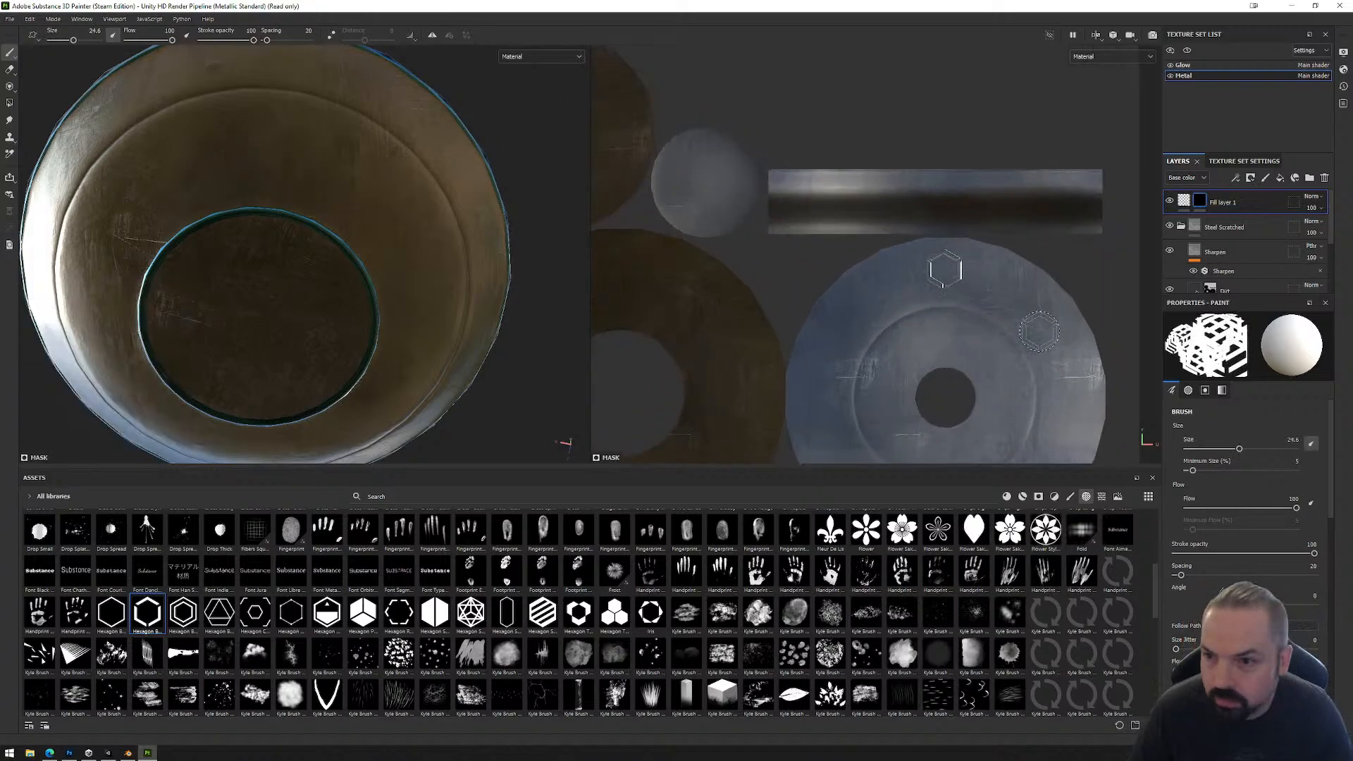
{"action": "middle_click_drag", "start_coordinate": [774, 310], "coordinate": [977, 204]}
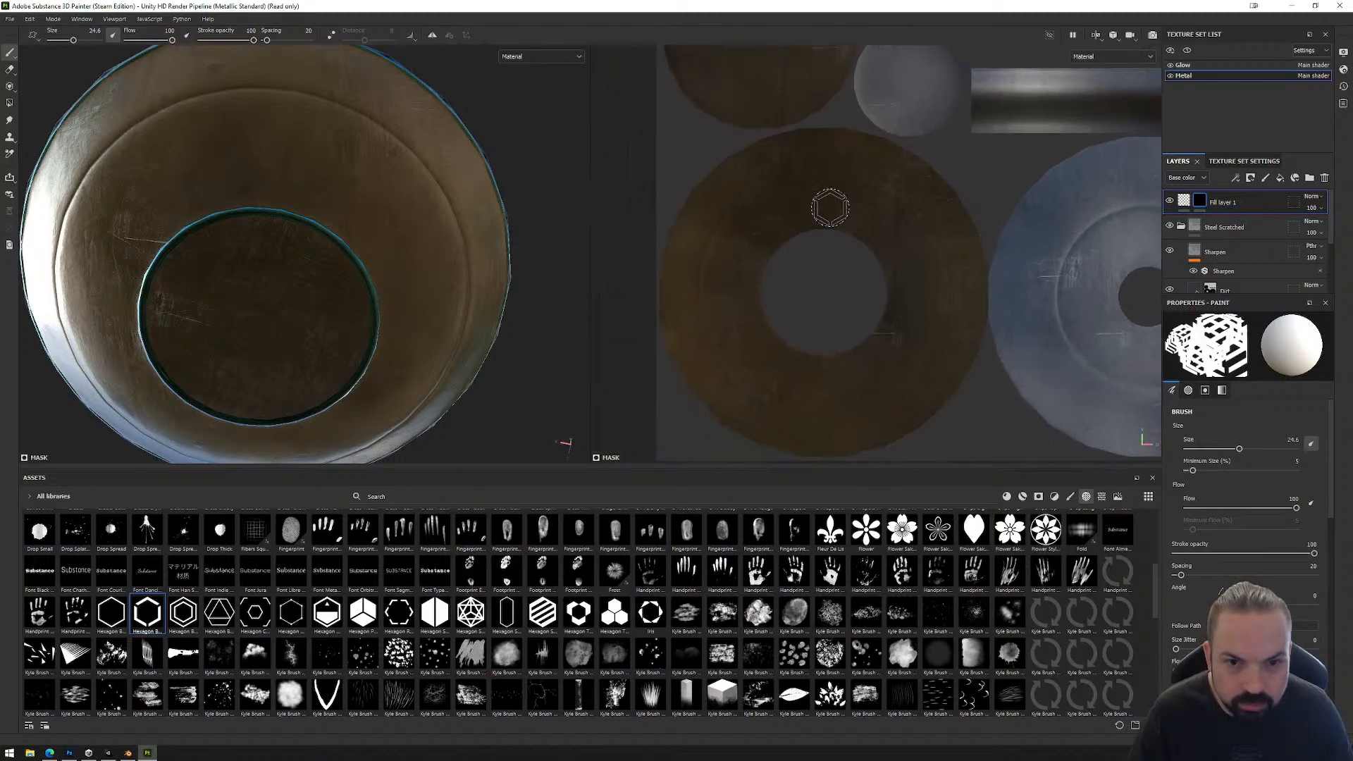
{"action": "left_click", "coordinate": [821, 201]}
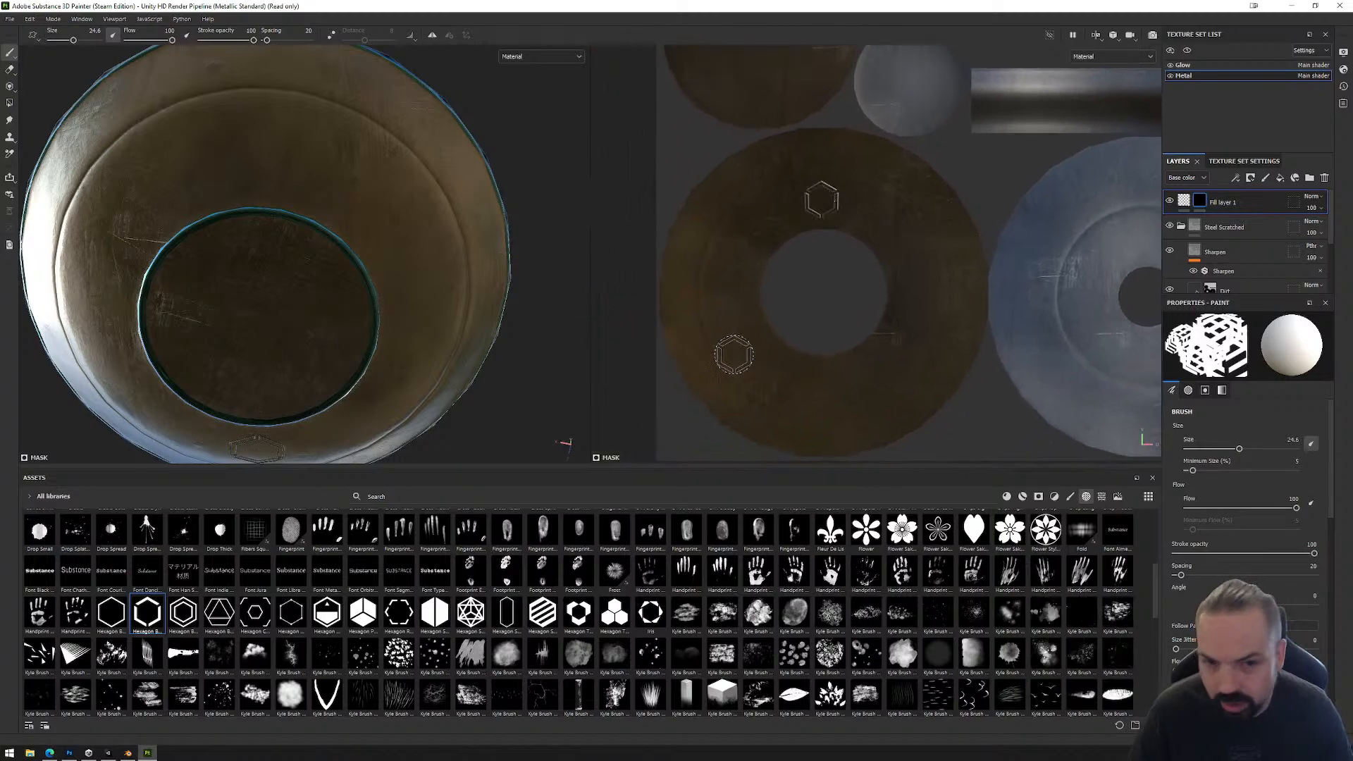
{"action": "left_click", "coordinate": [756, 358]}
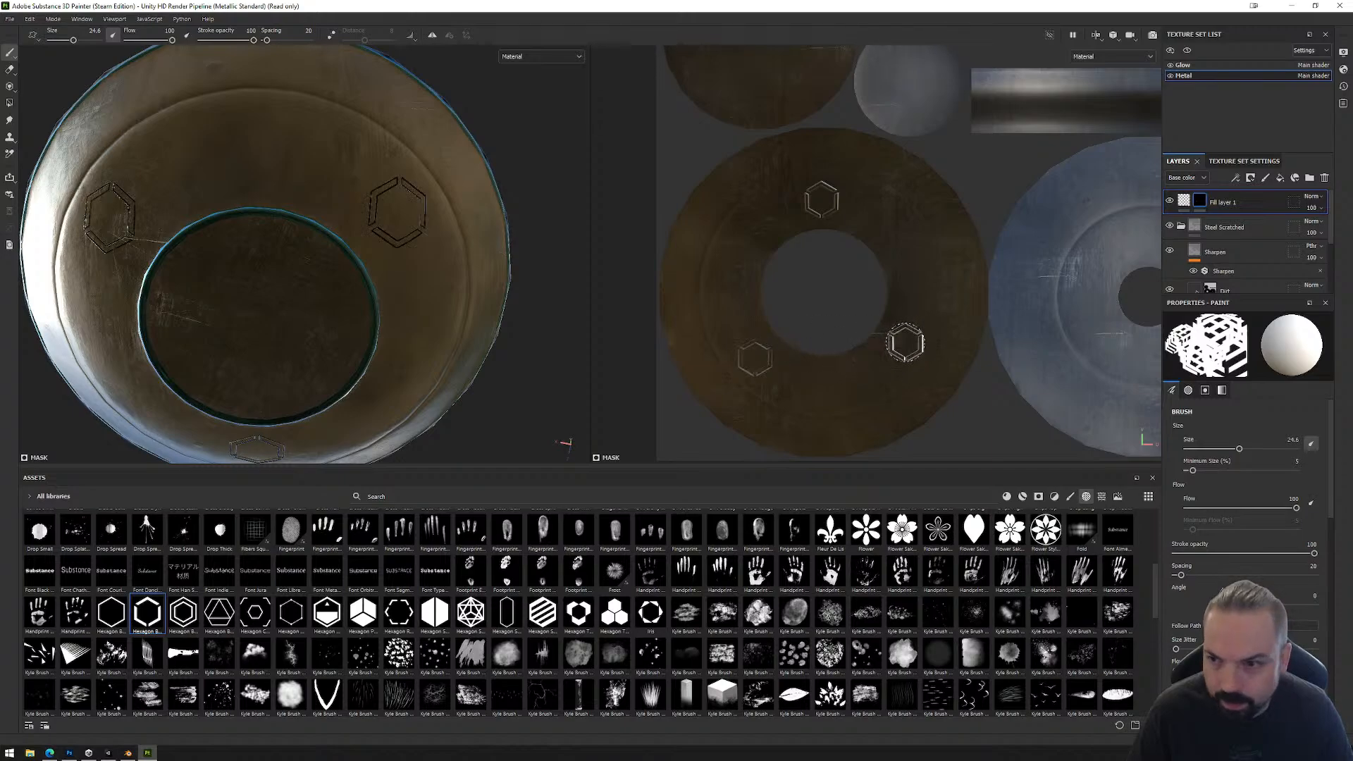
Step: Choose the three-hexagon cluster alpha, set the brush size to 14.14 and stamp it inside one of the lower hexagon outlines
{"action": "mouse_move", "coordinate": [462, 206]}
{"action": "left_mouse_down", "text": "alt"}
{"action": "mouse_move", "coordinate": [485, 91]}
{"action": "mouse_move", "coordinate": [466, 203]}
{"action": "left_mouse_up", "text": "alt"}
{"action": "left_click", "coordinate": [614, 612]}
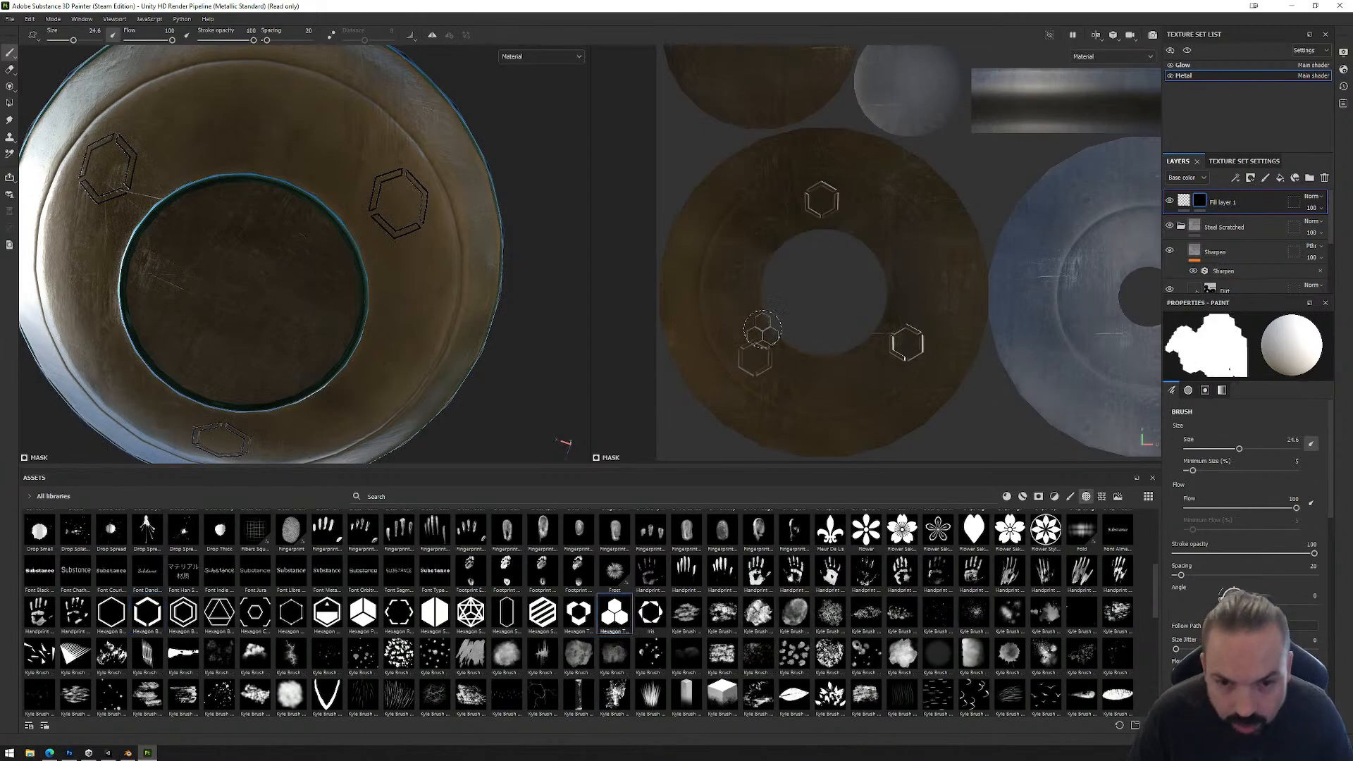
{"action": "right_click_drag", "start_coordinate": [753, 357], "coordinate": [768, 358], "text": "ctrl"}
{"action": "scroll", "coordinate": [754, 359], "scroll_direction": "down", "scroll_amount": 1}
{"action": "scroll", "coordinate": [755, 357], "scroll_direction": "up", "scroll_amount": 5}
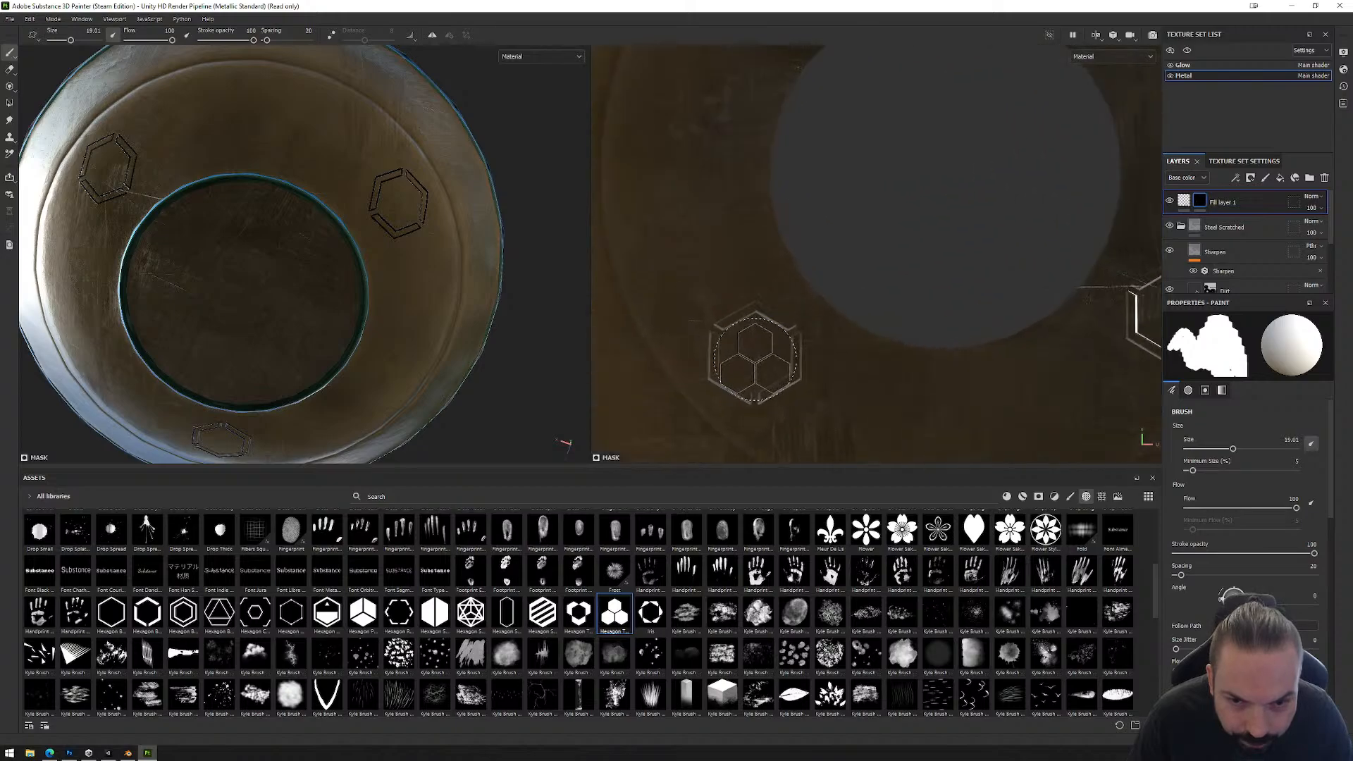
{"action": "mouse_move", "coordinate": [754, 351]}
{"action": "right_mouse_down", "text": "ctrl"}
{"action": "mouse_move", "coordinate": [742, 354]}
{"action": "mouse_move", "coordinate": [765, 356]}
{"action": "right_mouse_up", "text": "ctrl"}
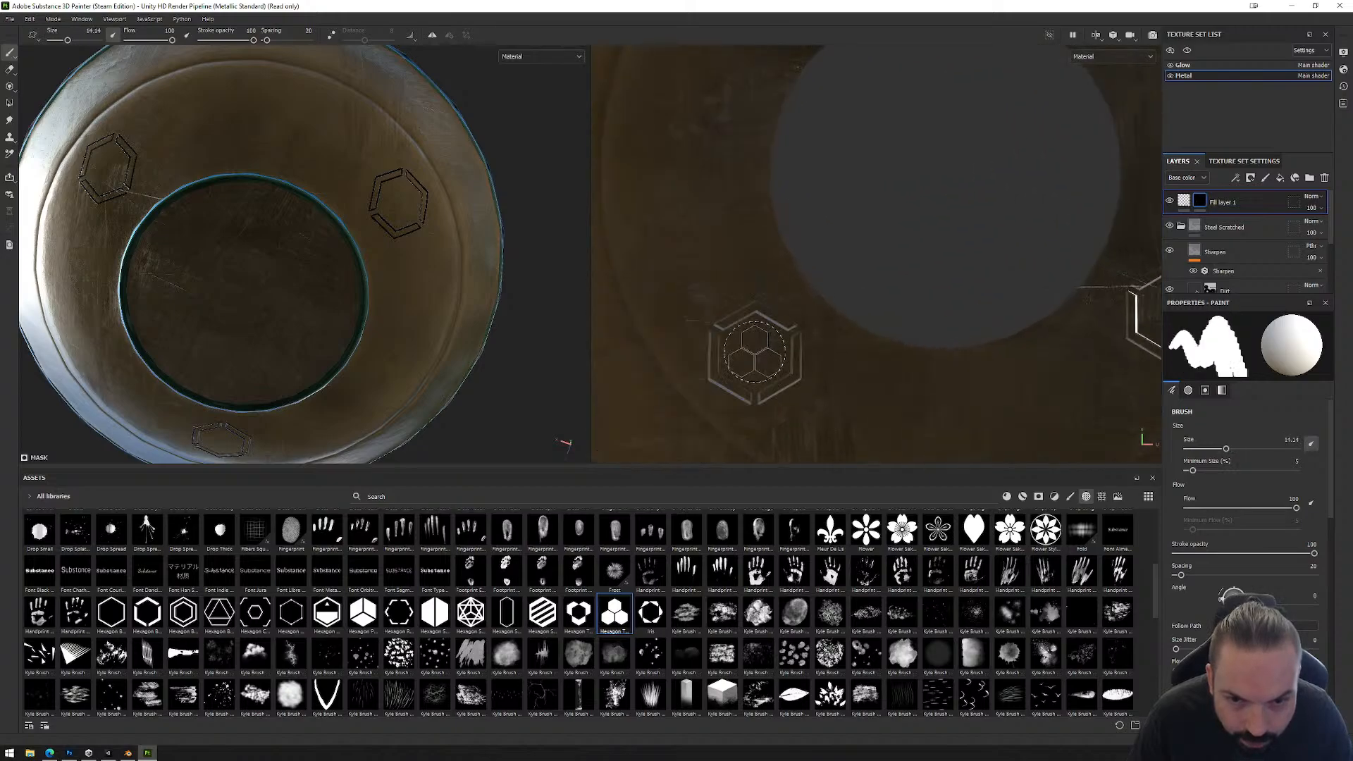
{"action": "left_click", "coordinate": [754, 352]}
Step: Stamp the same three-hexagon cluster inside the two remaining hexagon outlines on the underside ring
{"action": "middle_click_drag", "start_coordinate": [1023, 334], "coordinate": [835, 331], "text": "alt"}
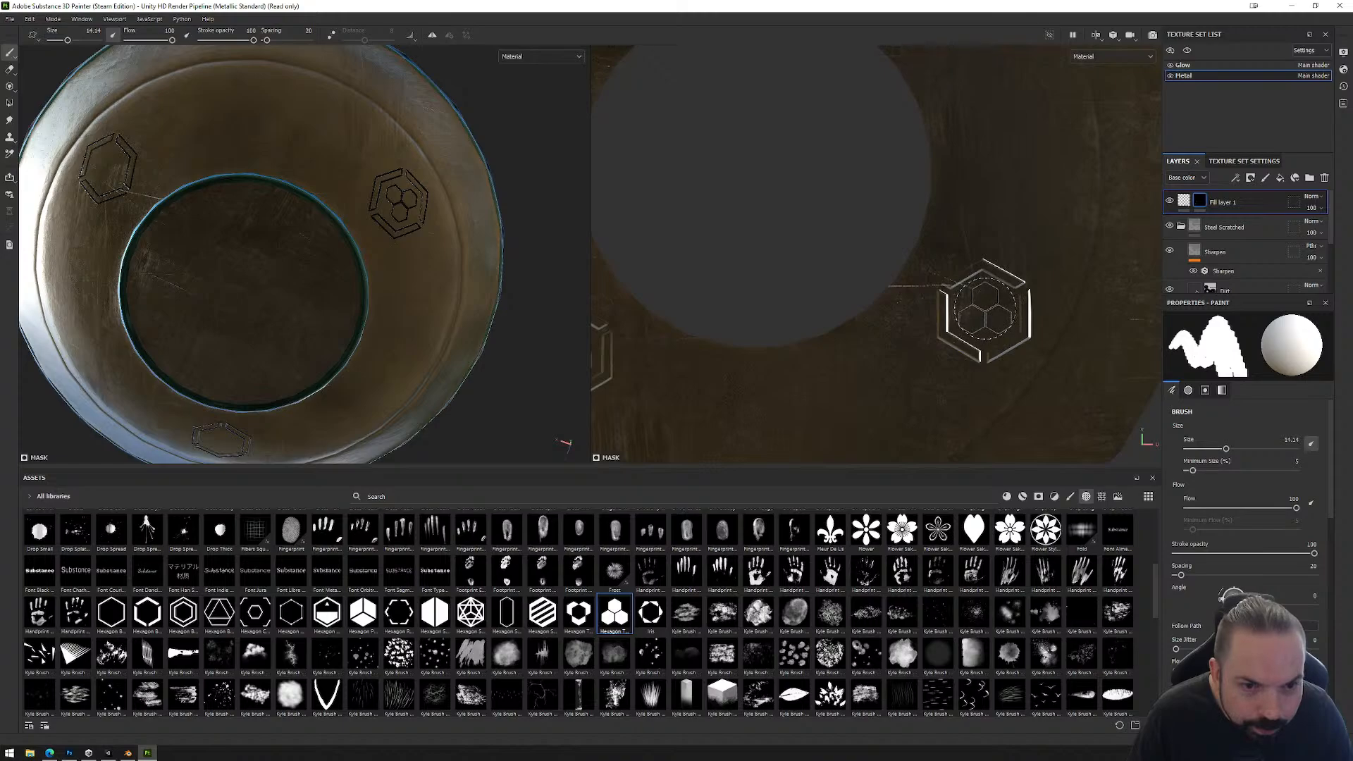
{"action": "left_click", "coordinate": [985, 310]}
{"action": "middle_click_drag", "start_coordinate": [906, 115], "coordinate": [915, 302], "text": "alt"}
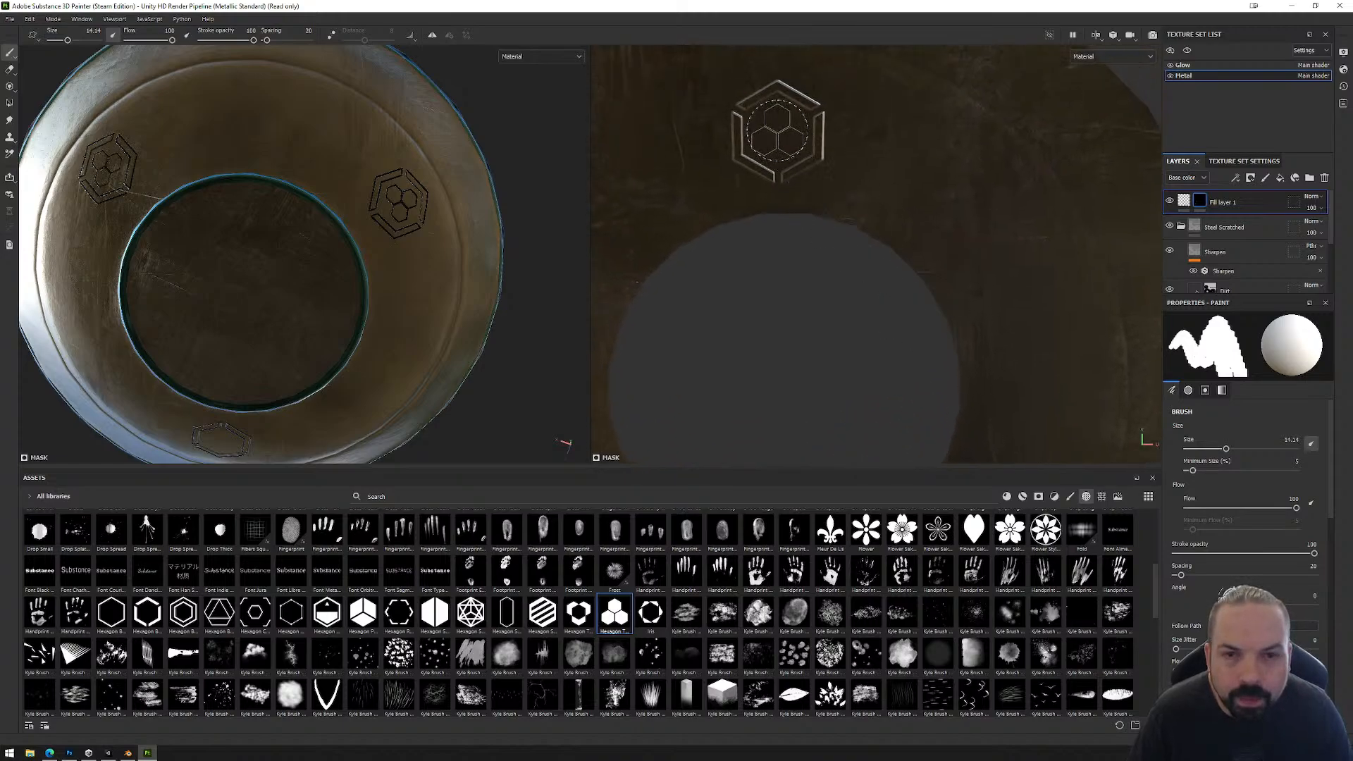
{"action": "left_click", "coordinate": [777, 130]}
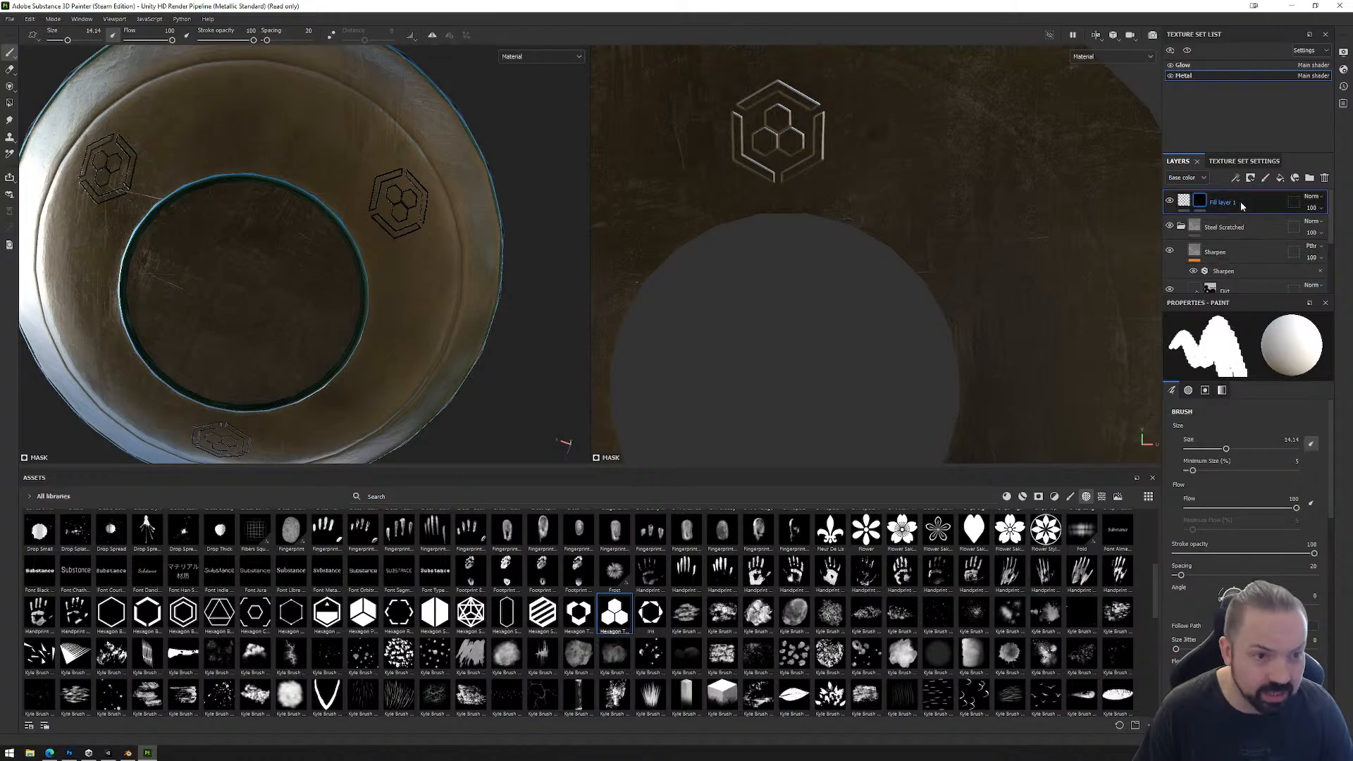
Step: Lower the fill layer's height to about -0.03 so the hexagon emblems are slightly engraved in the underside
{"action": "left_click", "coordinate": [1185, 203]}
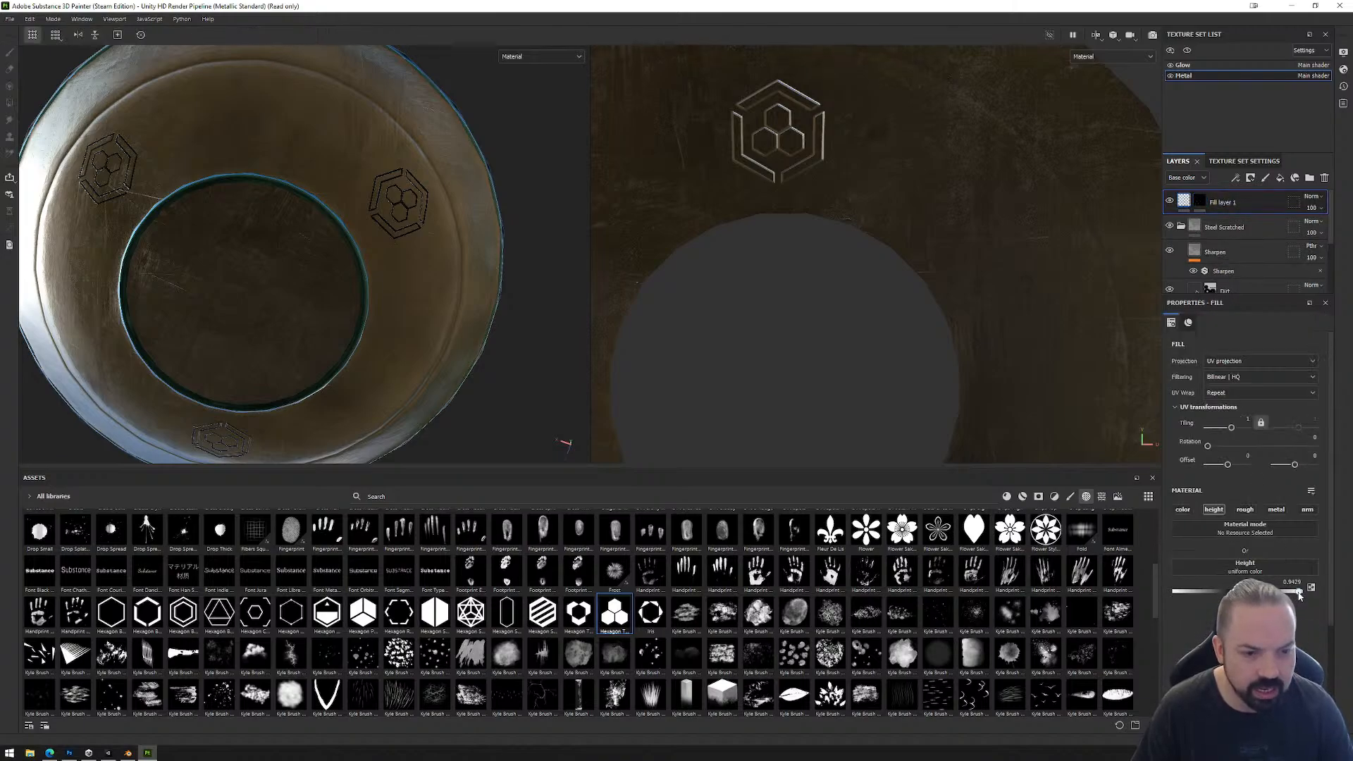
{"action": "mouse_move", "coordinate": [1238, 591]}
{"action": "left_mouse_down"}
{"action": "mouse_move", "coordinate": [1258, 592]}
{"action": "mouse_move", "coordinate": [1196, 593]}
{"action": "mouse_move", "coordinate": [1259, 592]}
{"action": "mouse_move", "coordinate": [1236, 593]}
{"action": "left_mouse_up"}
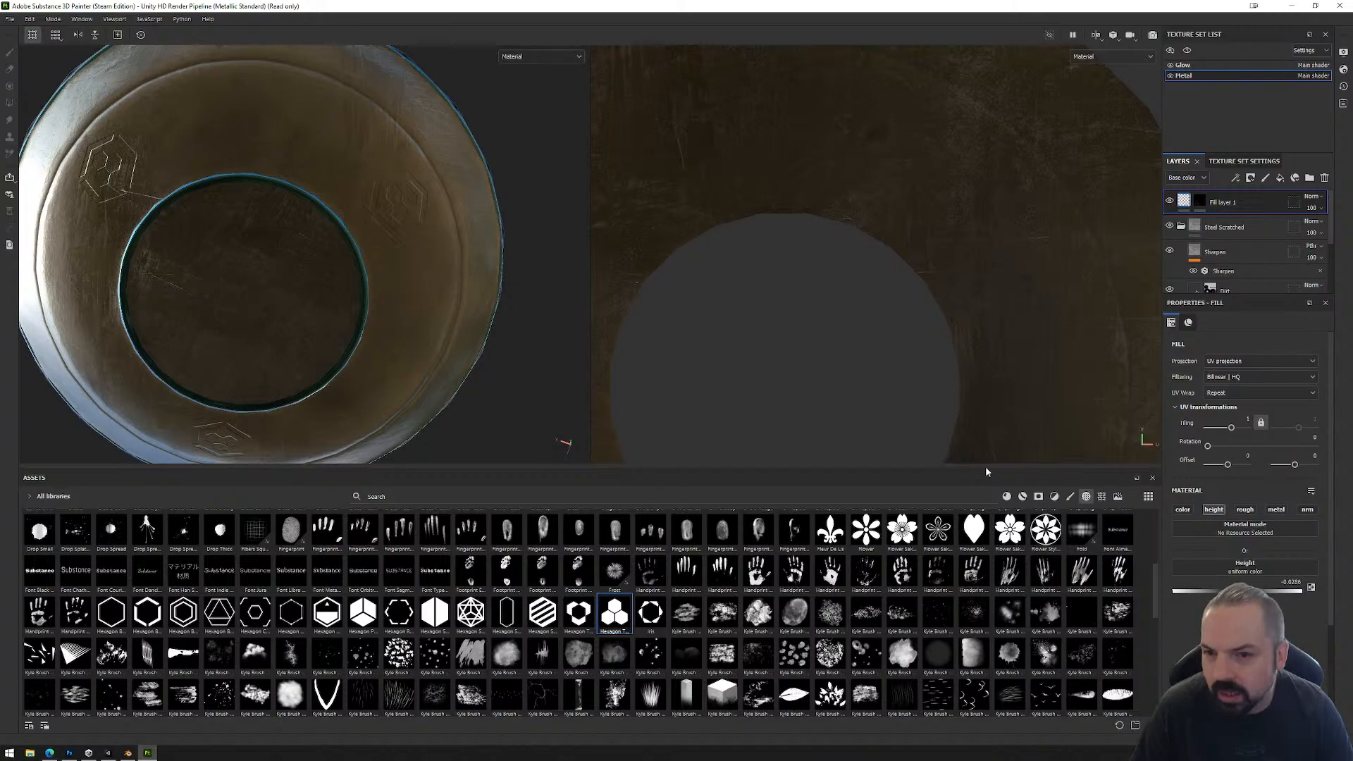
{"action": "left_click_drag", "start_coordinate": [499, 203], "coordinate": [578, 257], "text": "alt"}
Step: Enable the fill layer's color channel and set its base color to a darker grey for the hexagon emblems
{"action": "left_click", "coordinate": [1182, 509]}
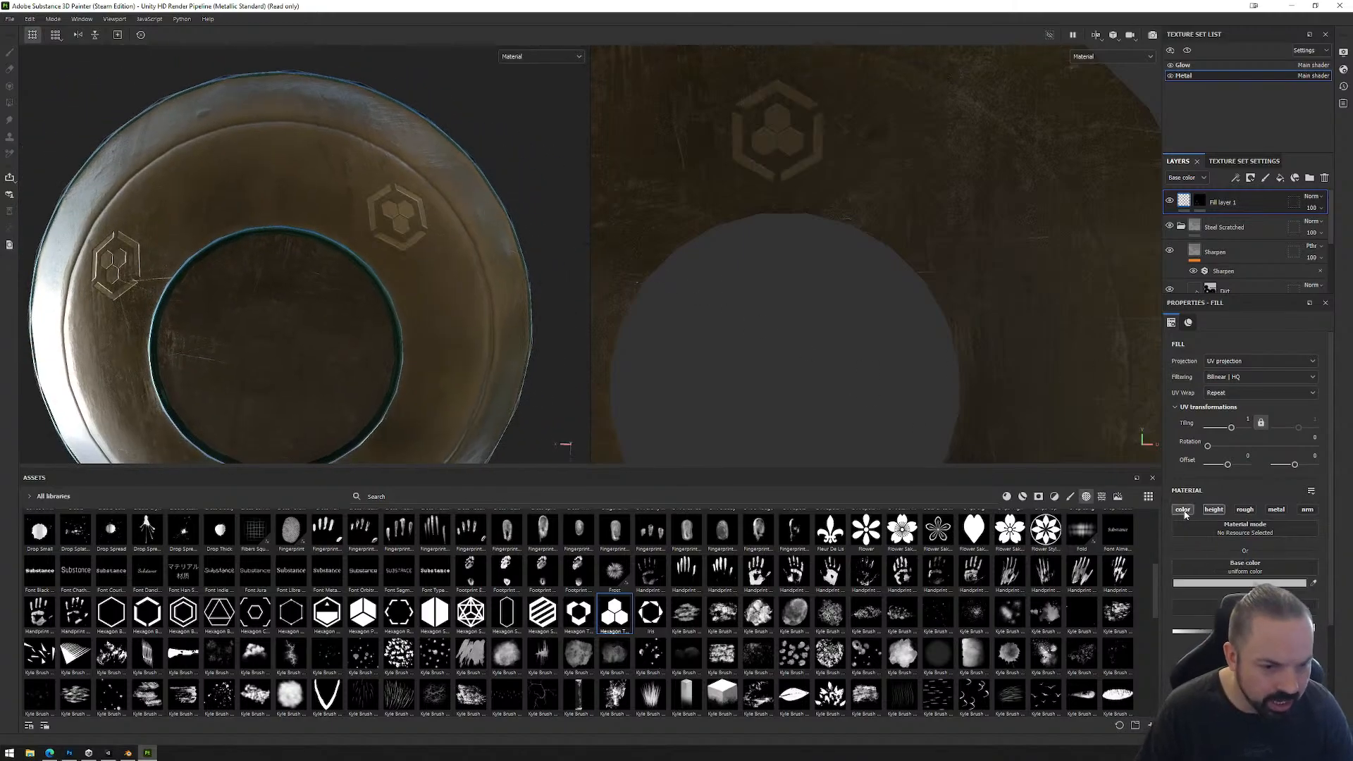
{"action": "left_click", "coordinate": [1246, 591]}
{"action": "mouse_move", "coordinate": [1180, 625]}
{"action": "left_mouse_down"}
{"action": "mouse_move", "coordinate": [1098, 661]}
{"action": "mouse_move", "coordinate": [1083, 661]}
{"action": "mouse_move", "coordinate": [1076, 631]}
{"action": "left_mouse_up"}
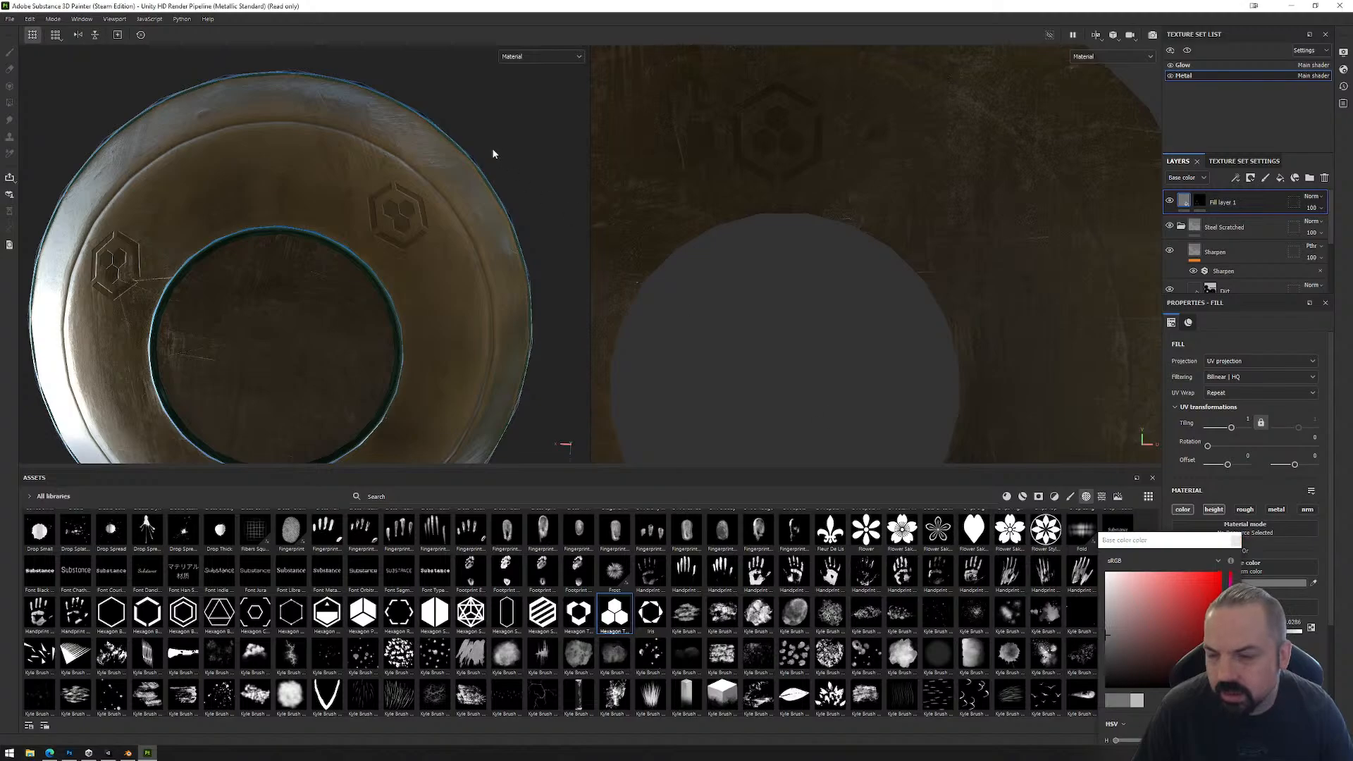
Step: Use Polygon Fill on the fill layer's mask to include the faces around the upper side's central recess, and check the underside
{"action": "left_click_drag", "start_coordinate": [493, 151], "coordinate": [474, 317], "text": "alt"}
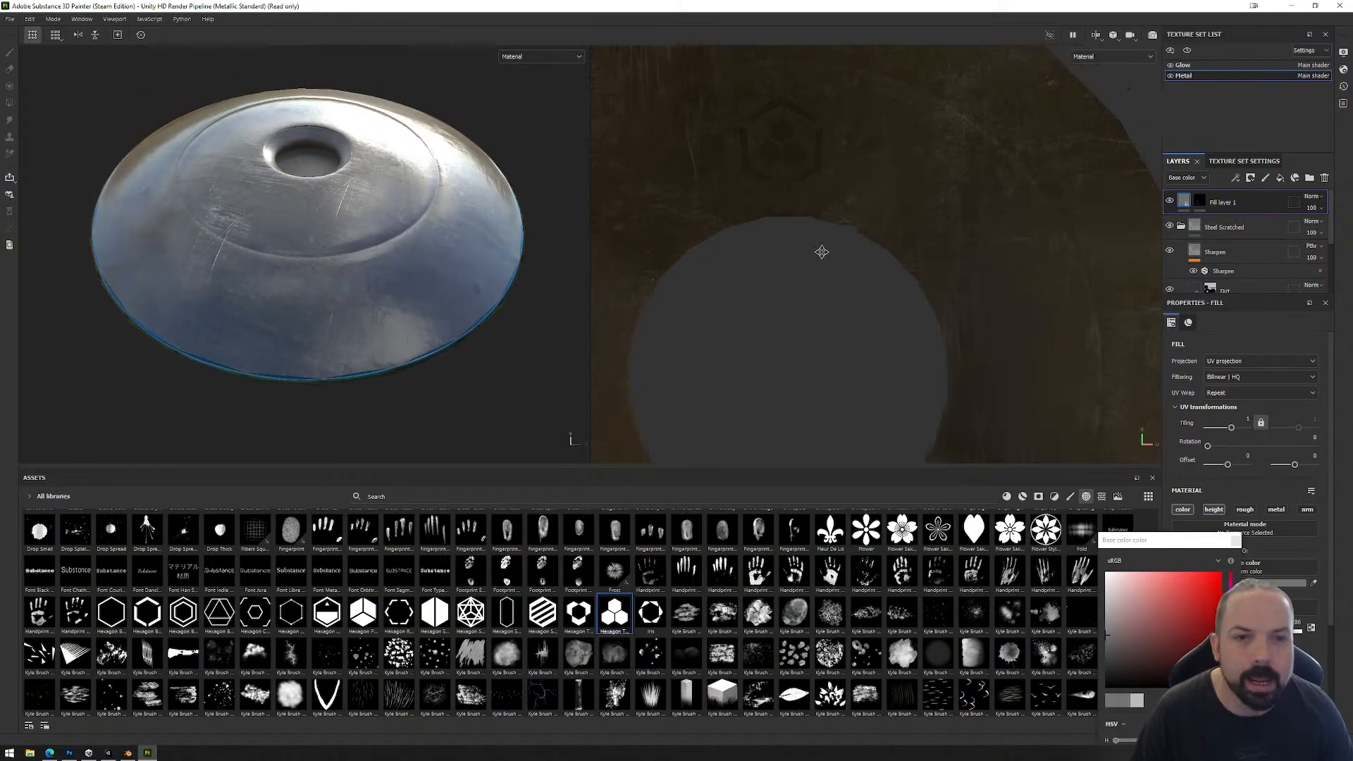
{"action": "scroll", "coordinate": [815, 251], "scroll_direction": "down", "scroll_amount": 3}
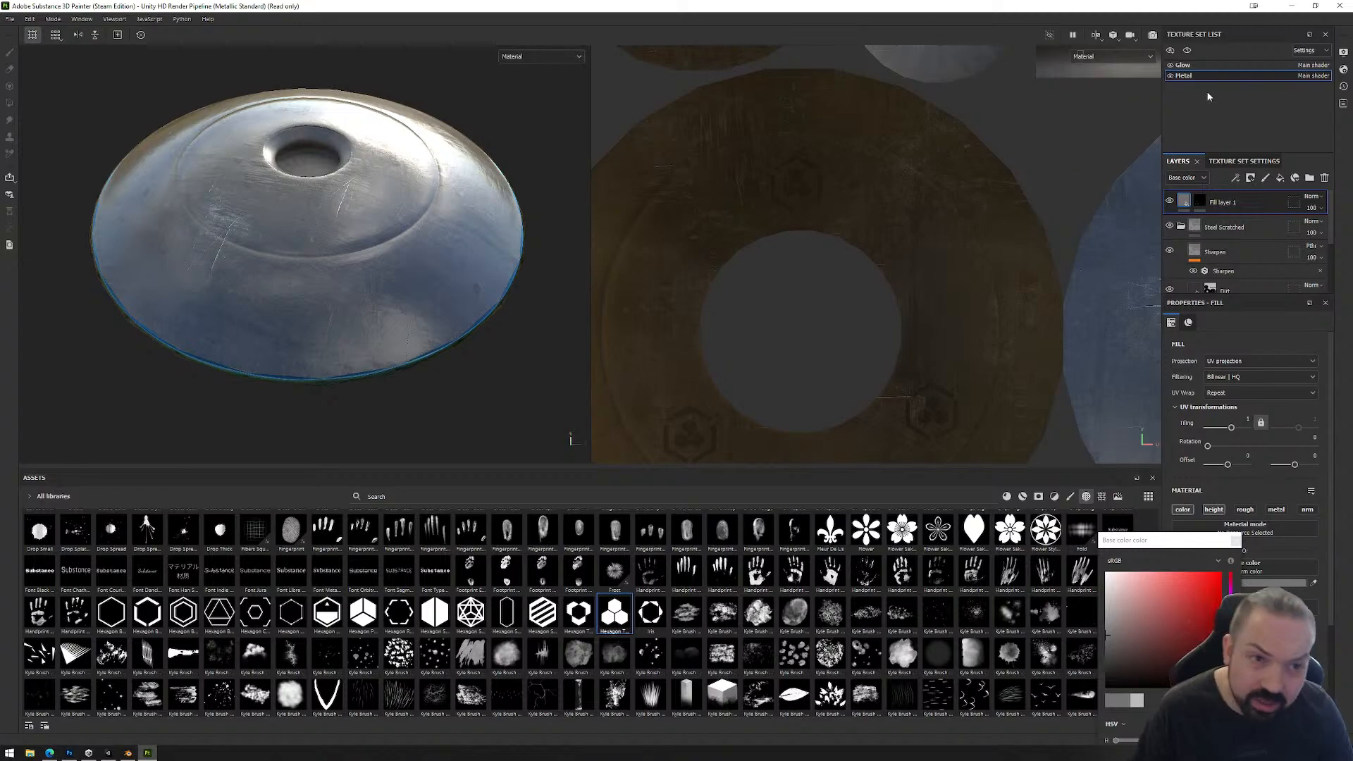
{"action": "left_click", "coordinate": [1199, 201]}
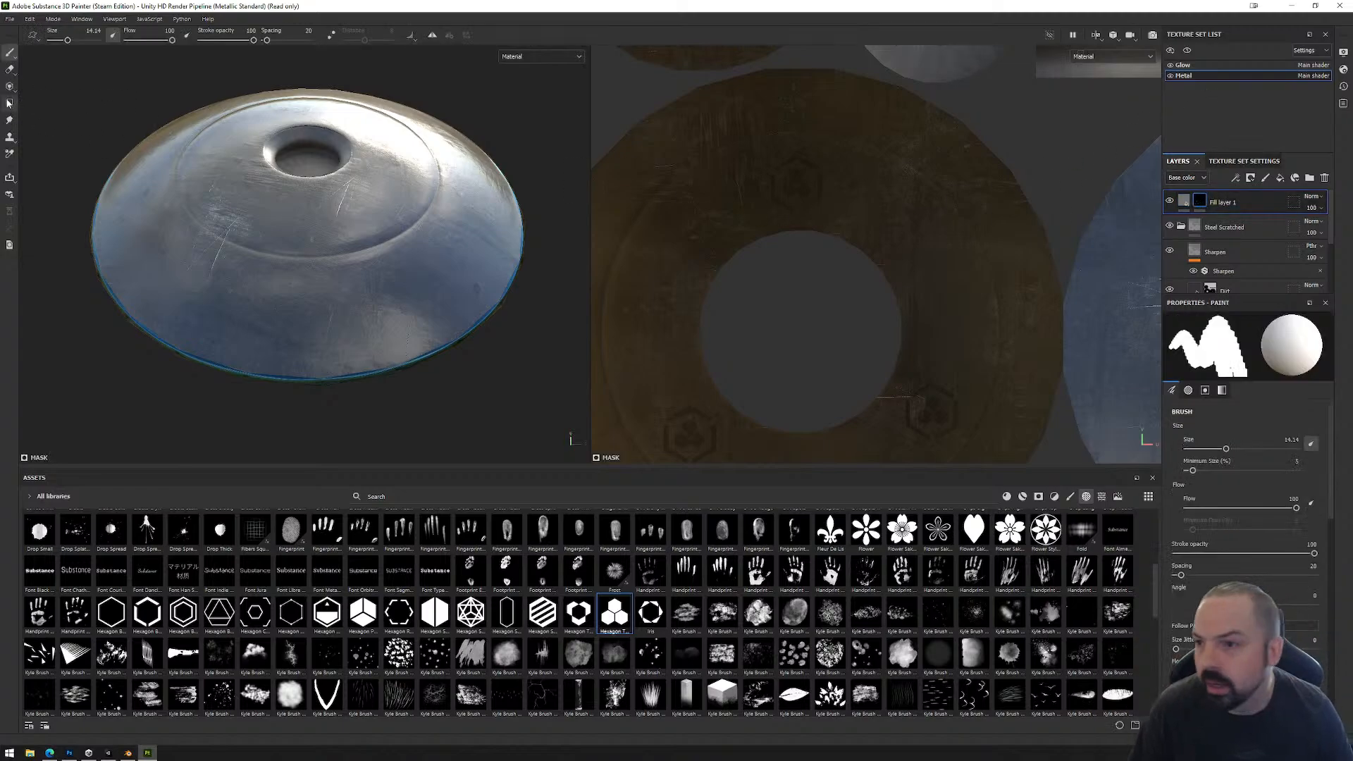
{"action": "left_click", "coordinate": [10, 104]}
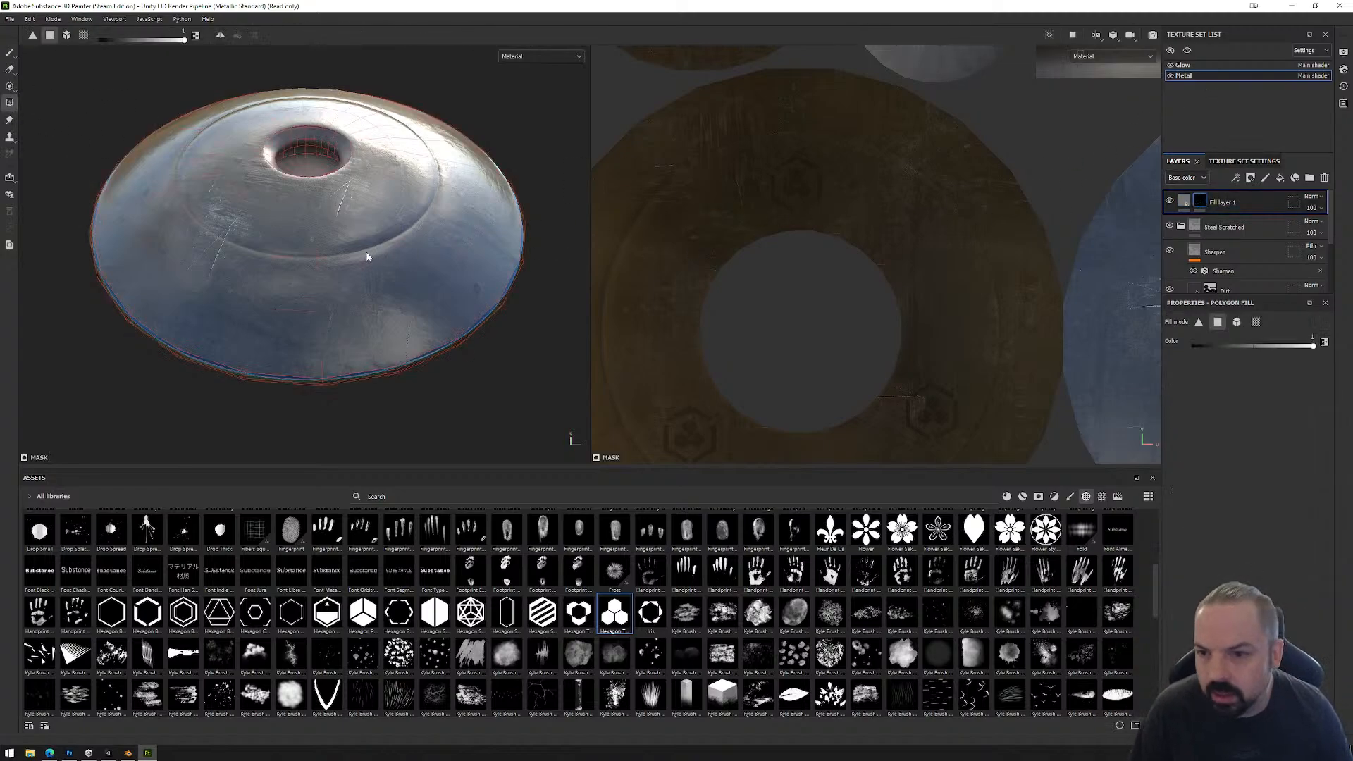
{"action": "mouse_move", "coordinate": [302, 231]}
{"action": "left_mouse_down"}
{"action": "mouse_move", "coordinate": [389, 215]}
{"action": "mouse_move", "coordinate": [446, 234]}
{"action": "mouse_move", "coordinate": [394, 190]}
{"action": "left_mouse_up"}
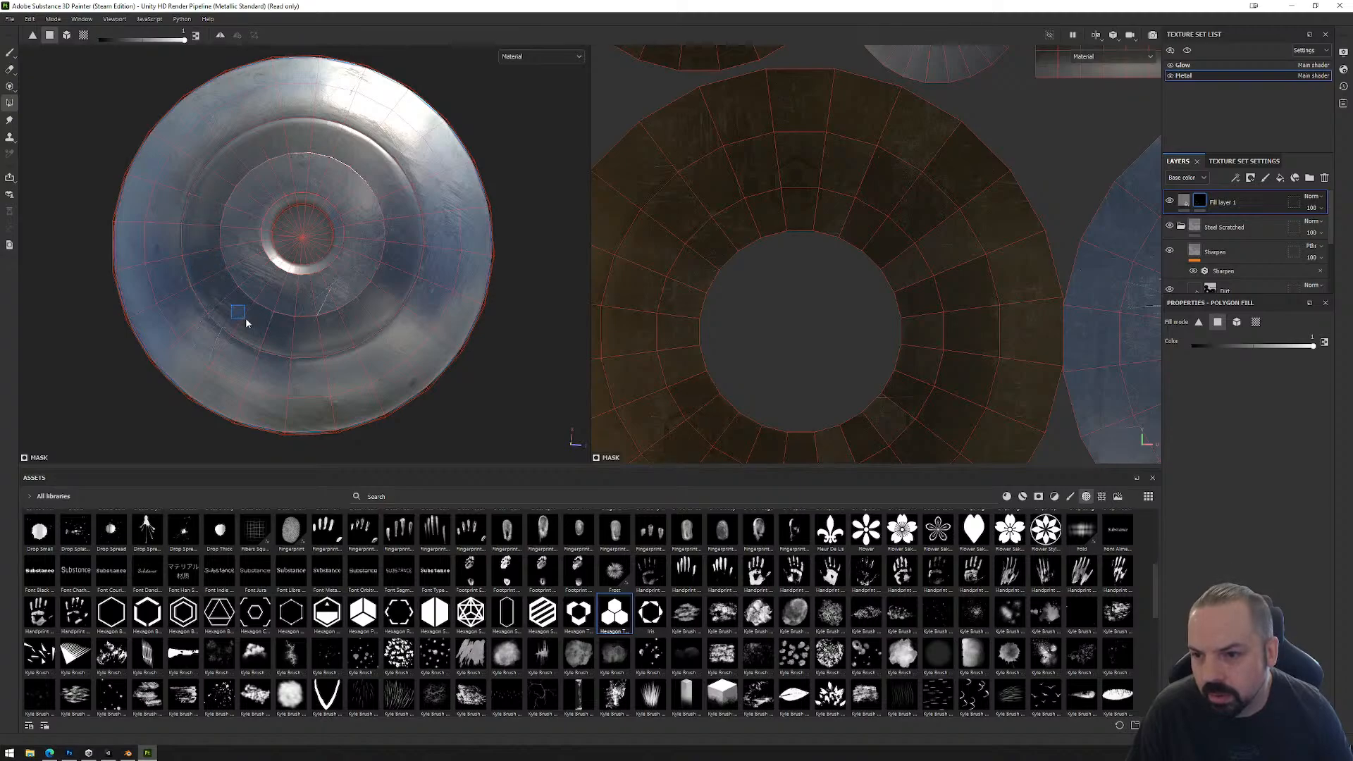
{"action": "left_click_drag", "start_coordinate": [528, 394], "coordinate": [361, 84], "text": "alt"}
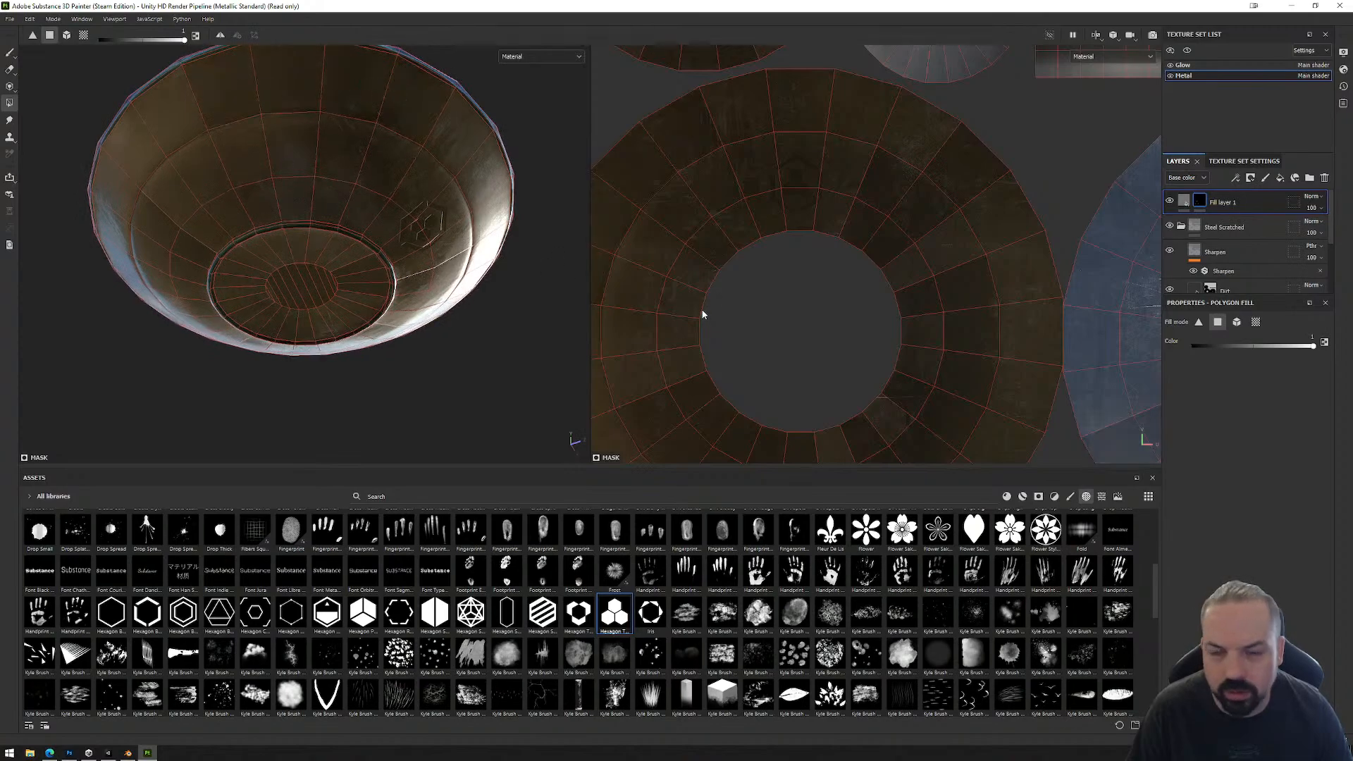
{"action": "scroll", "coordinate": [703, 314], "scroll_direction": "down", "scroll_amount": 3}
{"action": "left_click_drag", "start_coordinate": [363, 99], "coordinate": [341, 235], "text": "alt"}
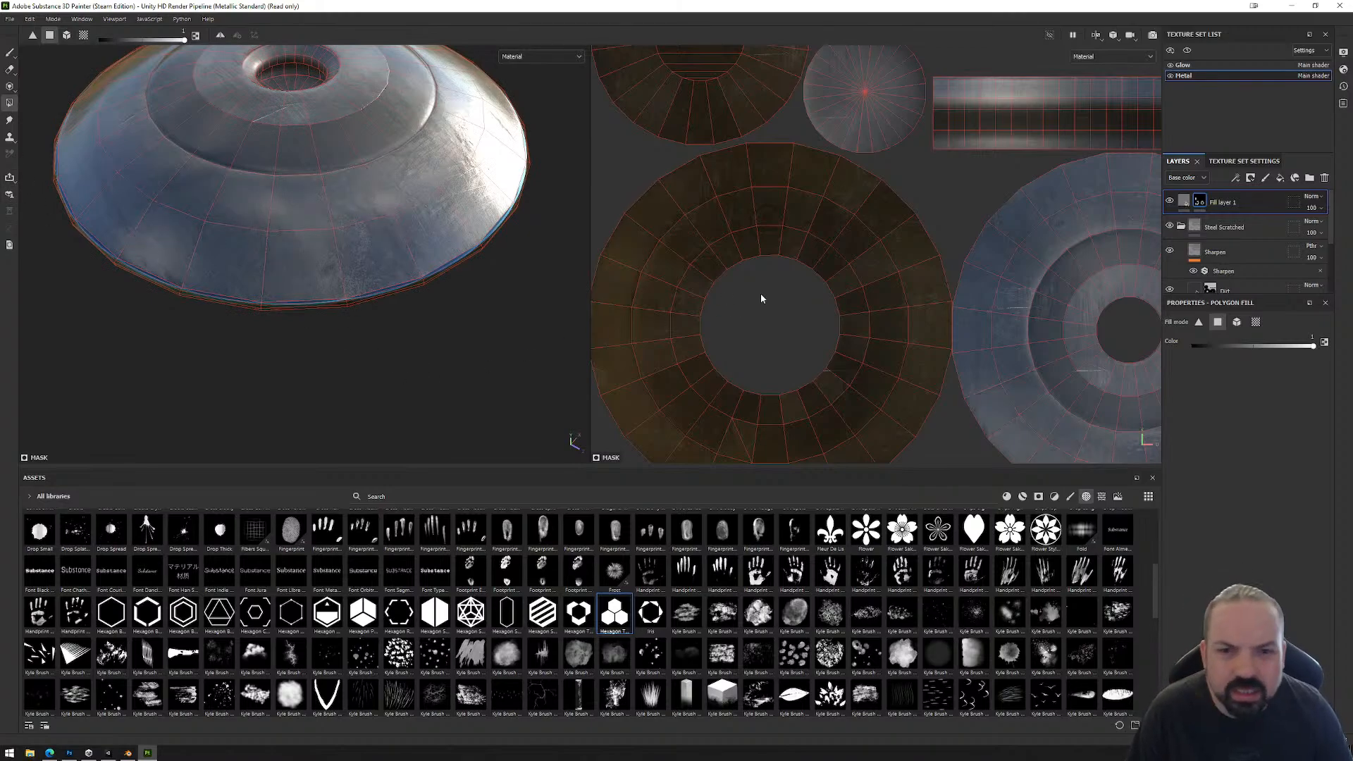
{"action": "left_click_drag", "start_coordinate": [453, 354], "coordinate": [438, 99], "text": "alt"}
{"action": "scroll", "coordinate": [959, 270], "scroll_direction": "down", "scroll_amount": 1}
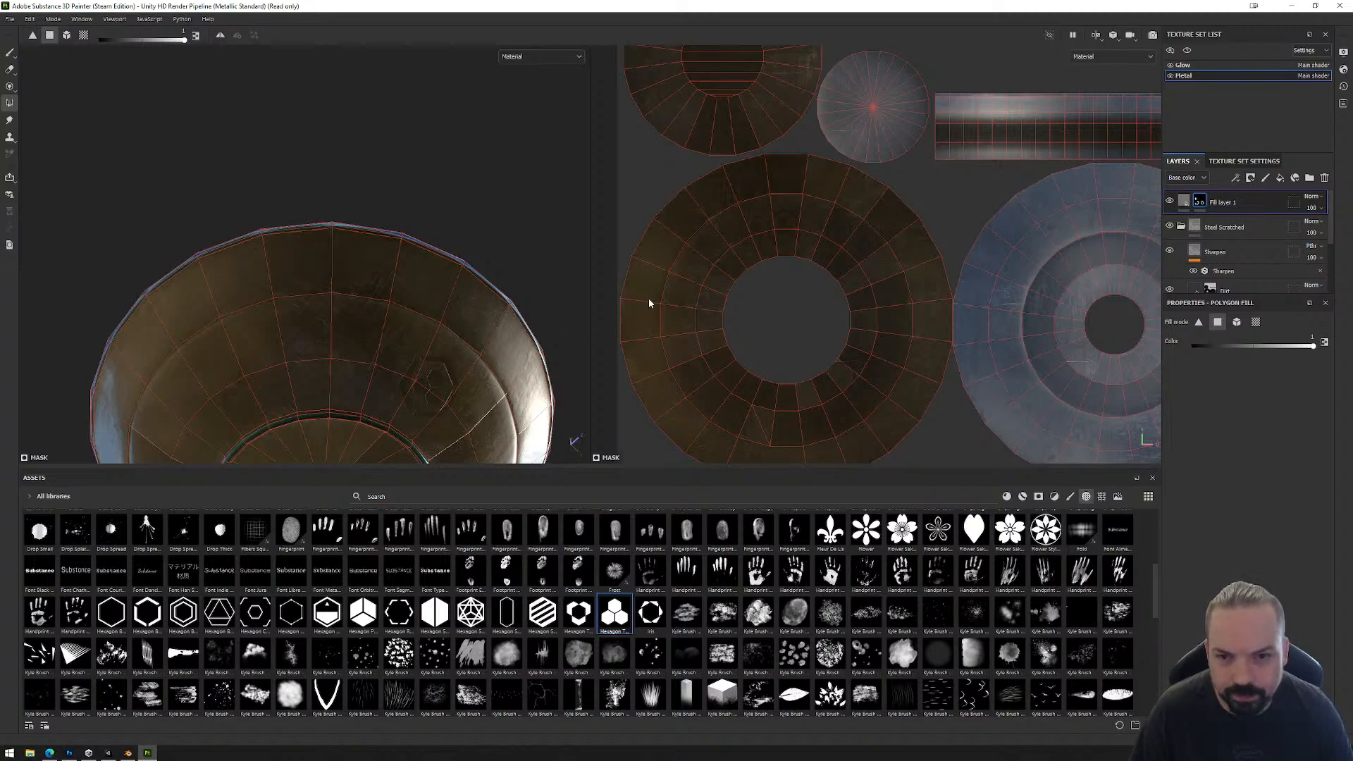
Step: Try to clear unwanted underside ring faces from the fill layer's mask using Polygon Fill set to black, and undo those fills
{"action": "left_click_drag", "start_coordinate": [644, 253], "coordinate": [644, 345]}
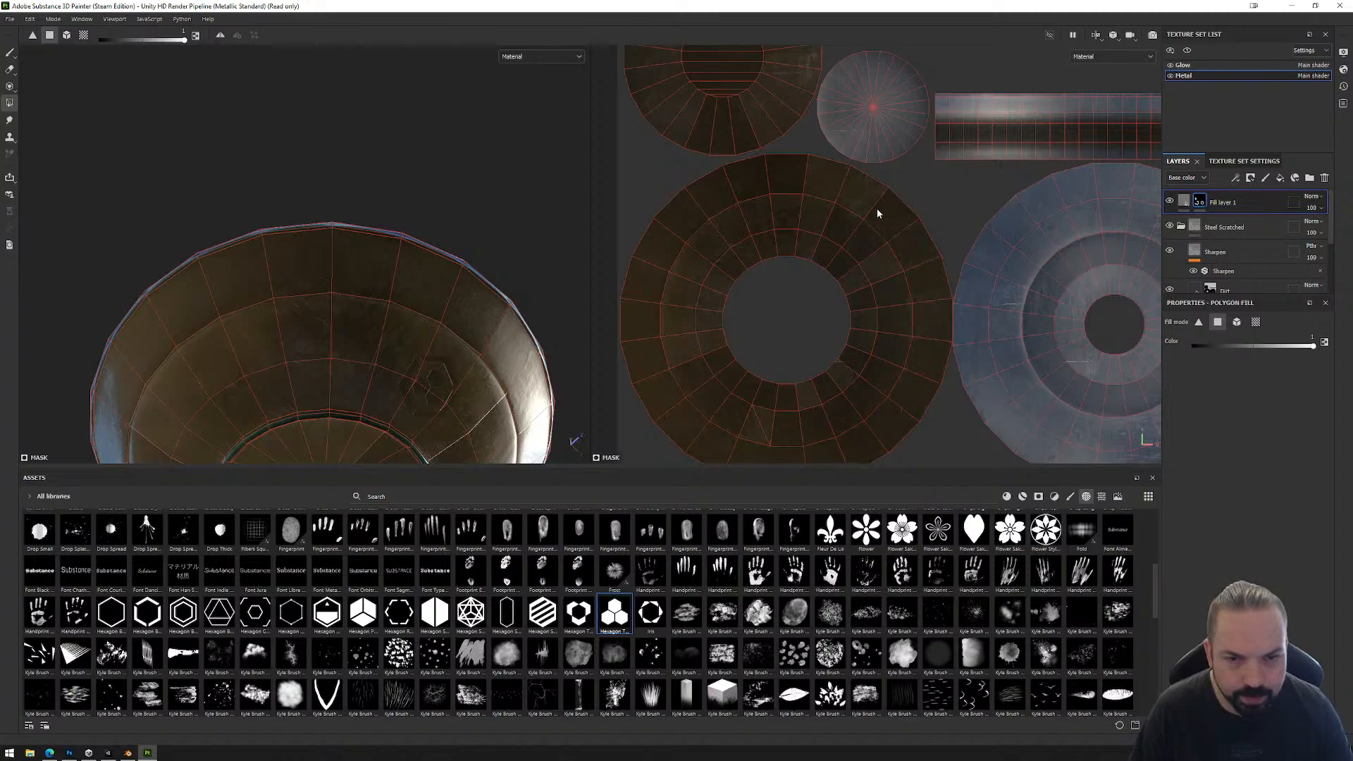
{"action": "left_click_drag", "start_coordinate": [427, 340], "coordinate": [392, 203], "text": "alt"}
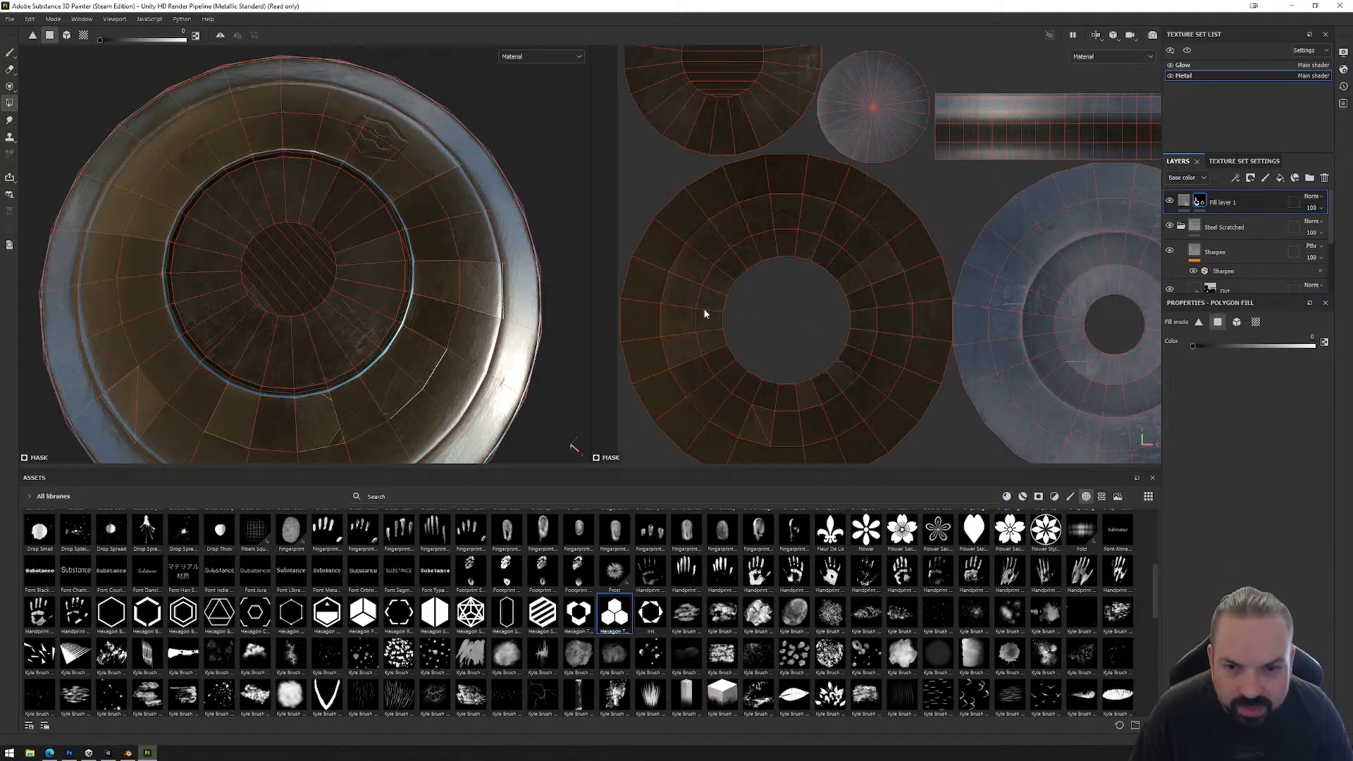
{"action": "left_click_drag", "start_coordinate": [687, 340], "coordinate": [832, 411]}
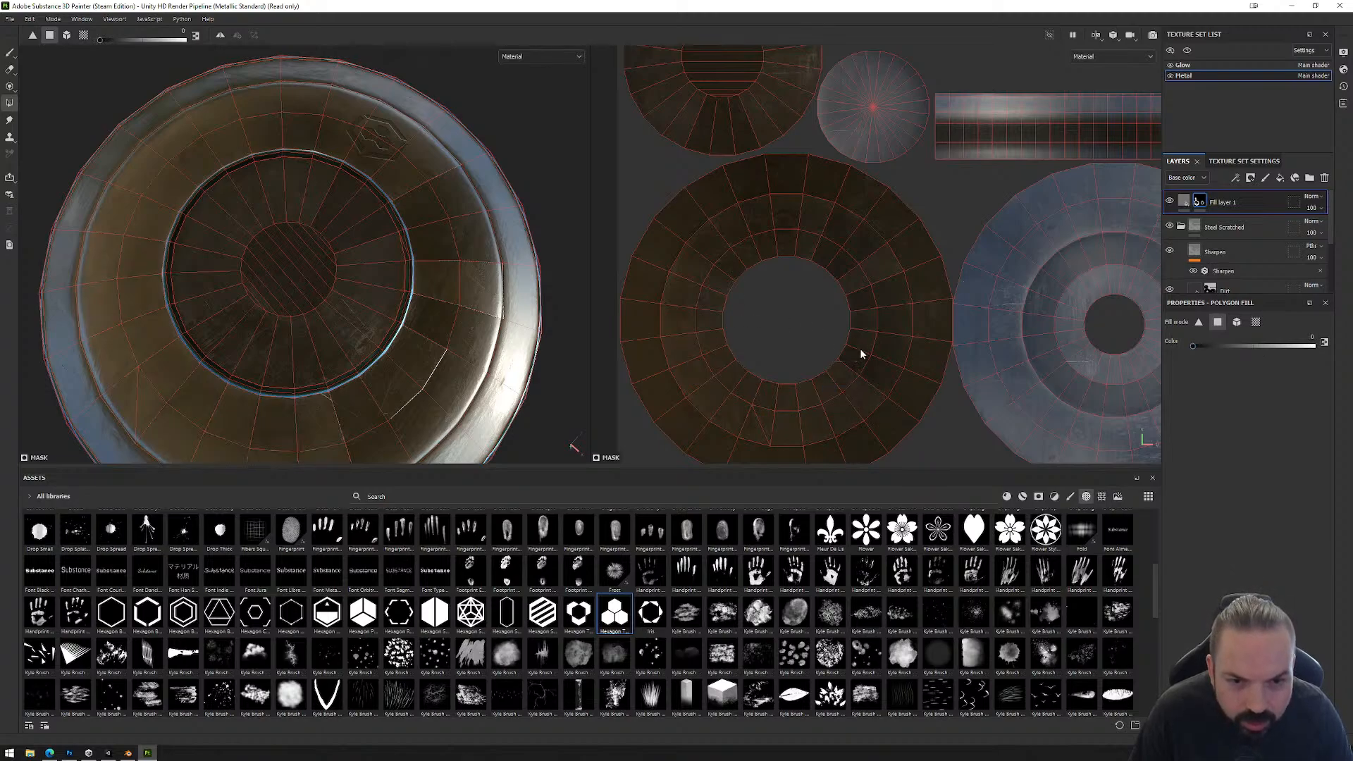
{"action": "left_click_drag", "start_coordinate": [860, 272], "coordinate": [892, 318]}
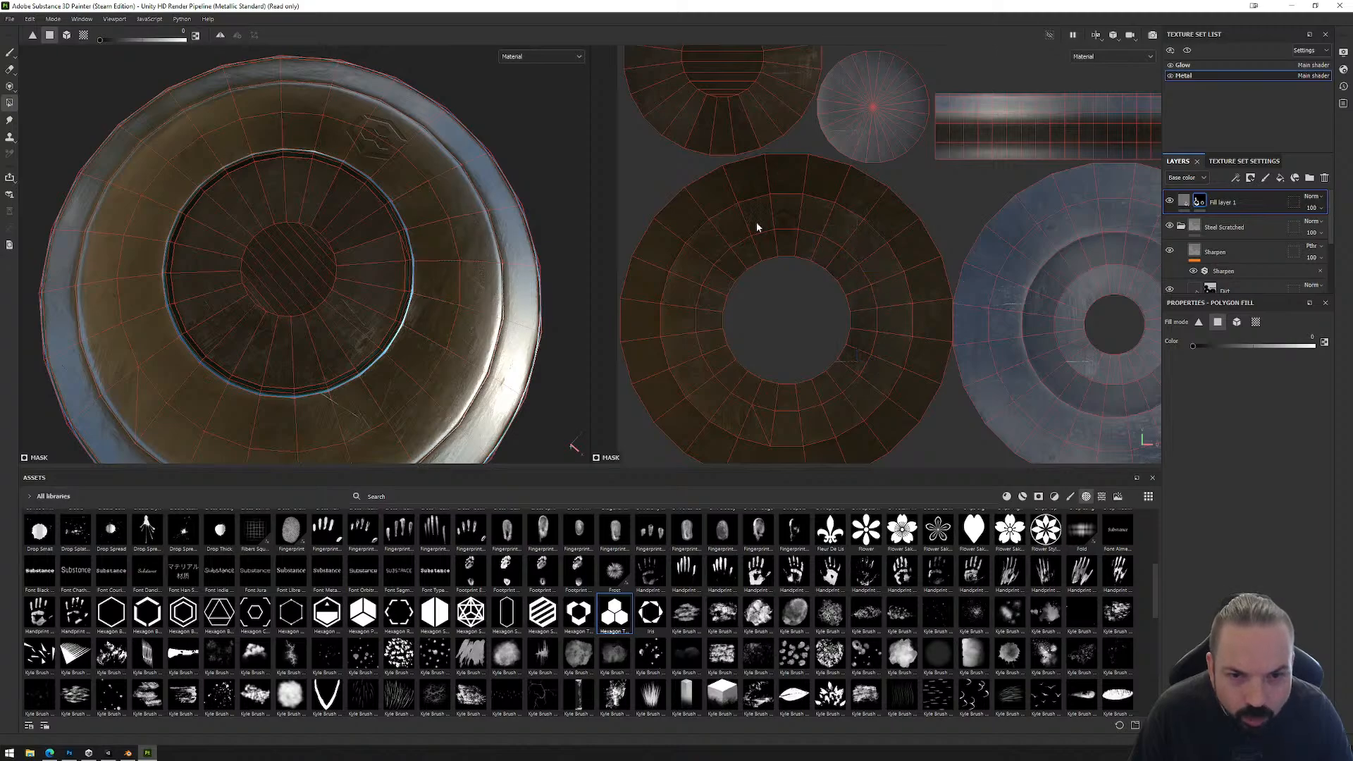
{"action": "left_click_drag", "start_coordinate": [826, 246], "coordinate": [825, 247]}
{"action": "left_click_drag", "start_coordinate": [718, 252], "coordinate": [718, 252]}
{"action": "left_click_drag", "start_coordinate": [447, 227], "coordinate": [451, 294], "text": "alt"}
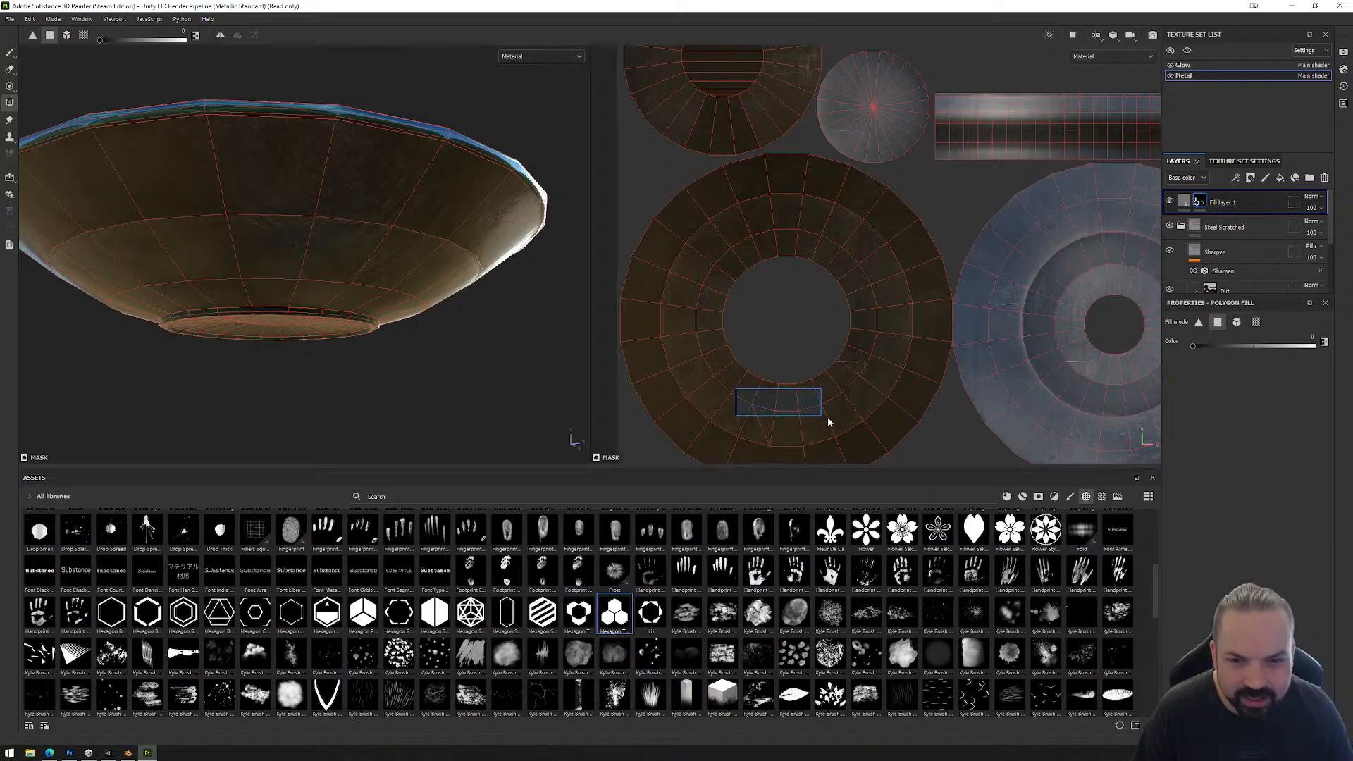
{"action": "left_click_drag", "start_coordinate": [828, 418], "coordinate": [828, 418]}
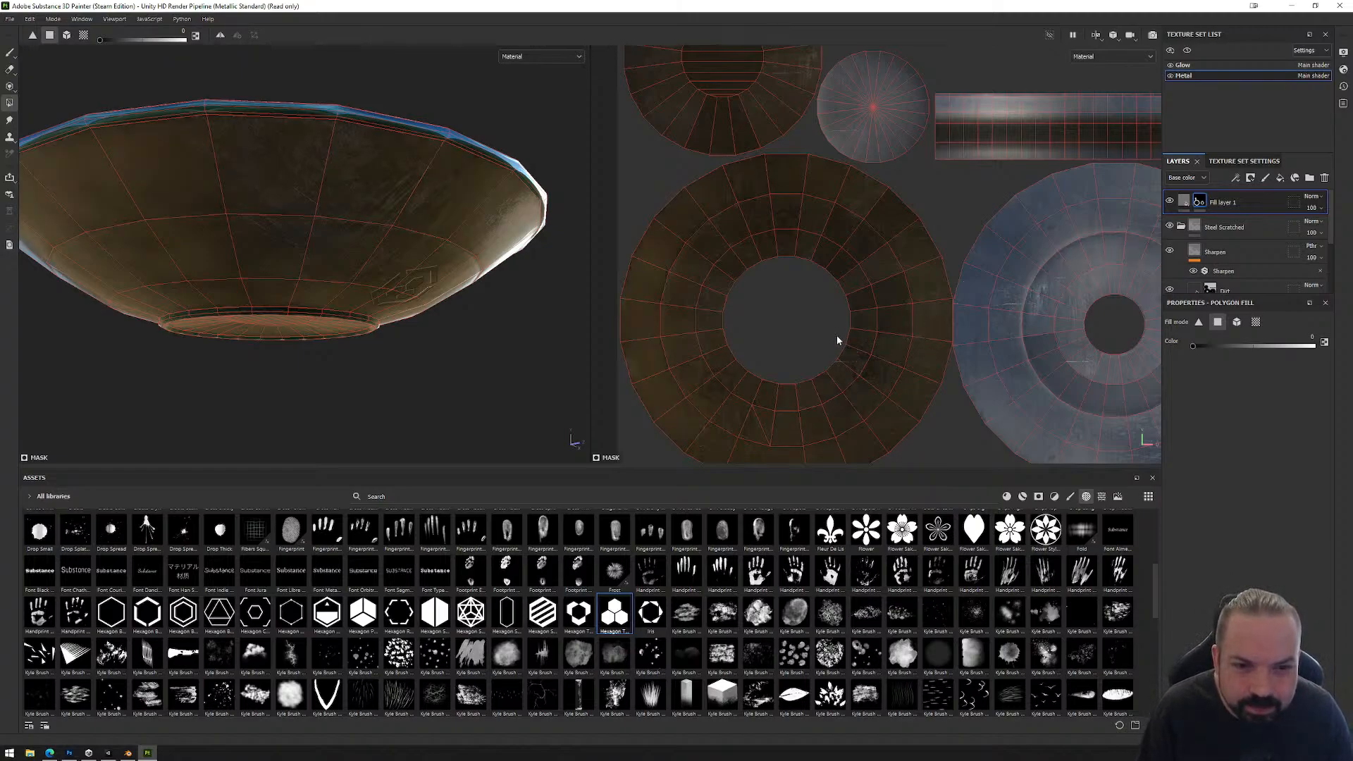
{"action": "key", "text": "ctrl"}
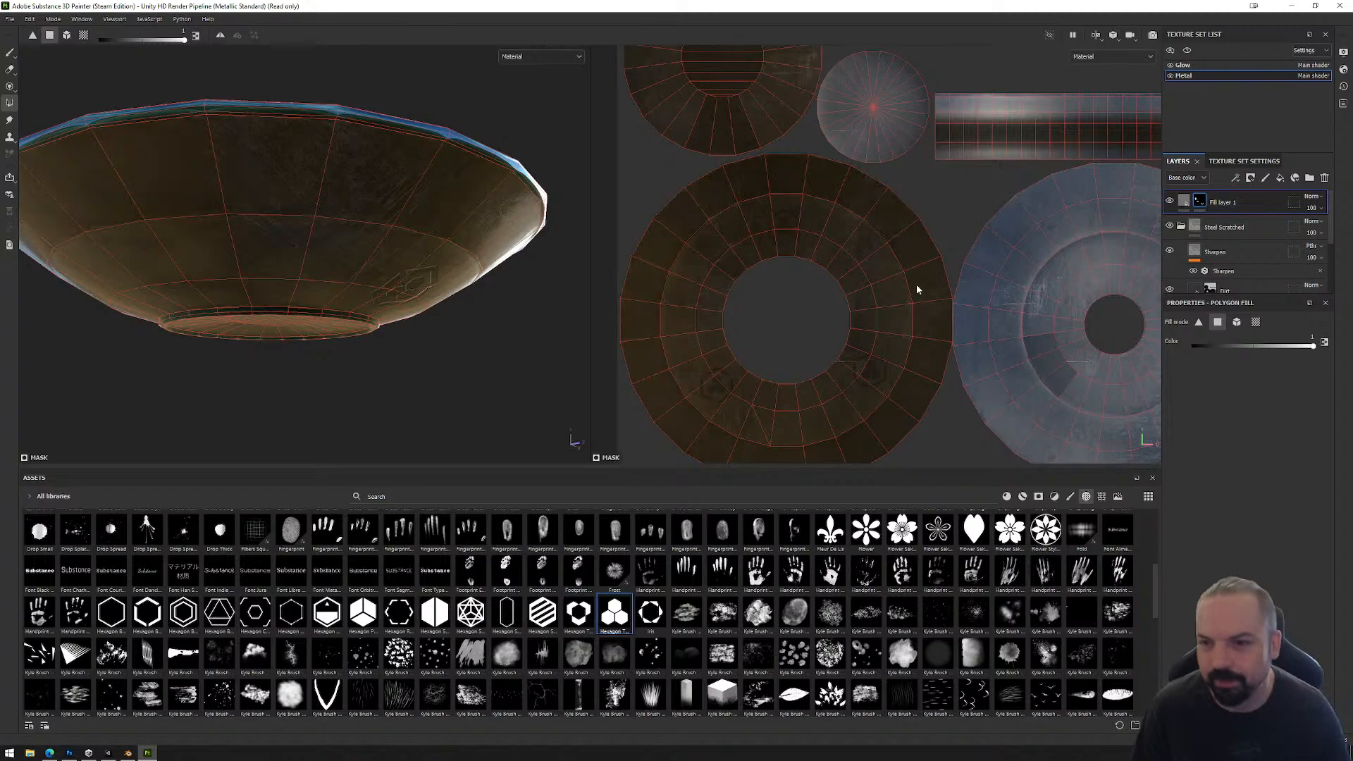
Step: Use Polygon Fill set to white to add the ring of faces around the upper side's central recess to the fill layer's mask
{"action": "scroll", "coordinate": [674, 248], "scroll_direction": "down", "scroll_amount": 4}
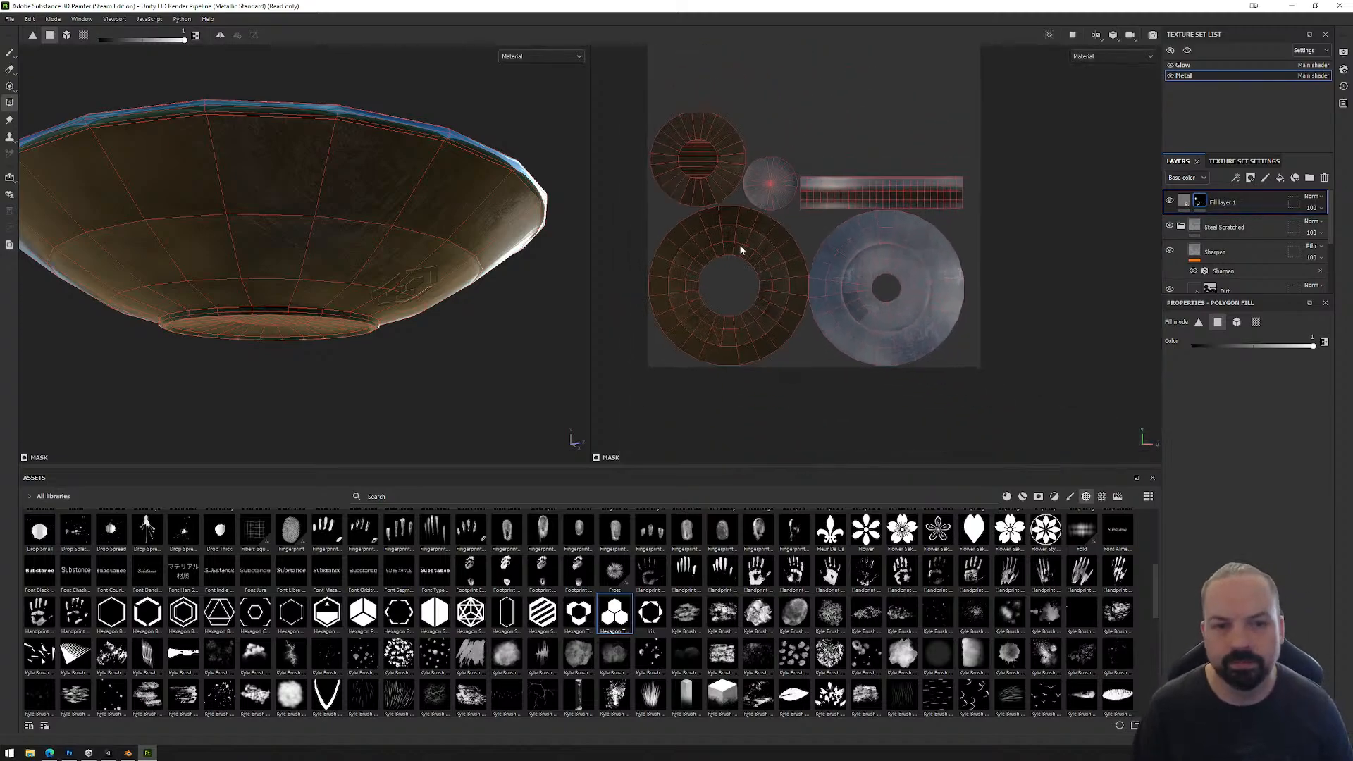
{"action": "left_click_drag", "start_coordinate": [336, 143], "coordinate": [458, 313], "text": "alt"}
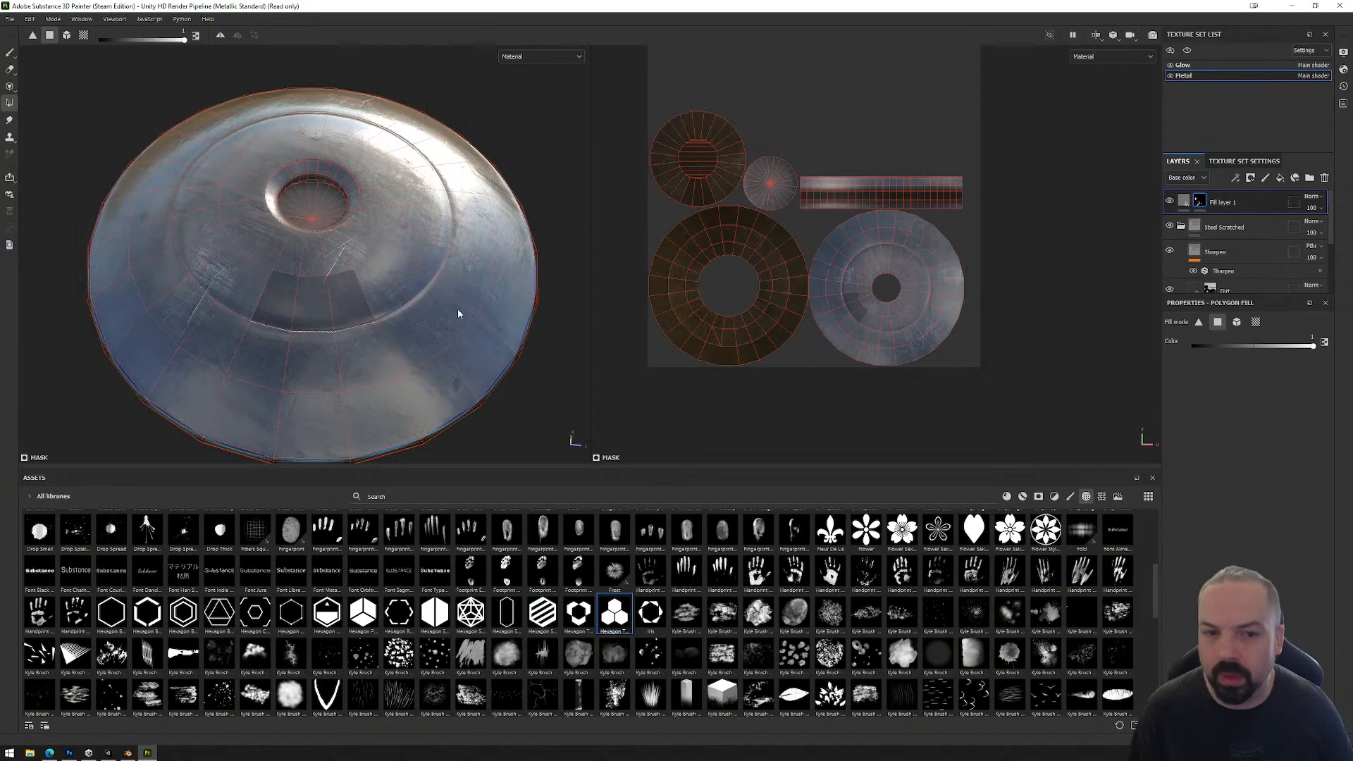
{"action": "left_click", "coordinate": [876, 326]}
{"action": "left_click", "coordinate": [887, 326]}
{"action": "left_click", "coordinate": [879, 323]}
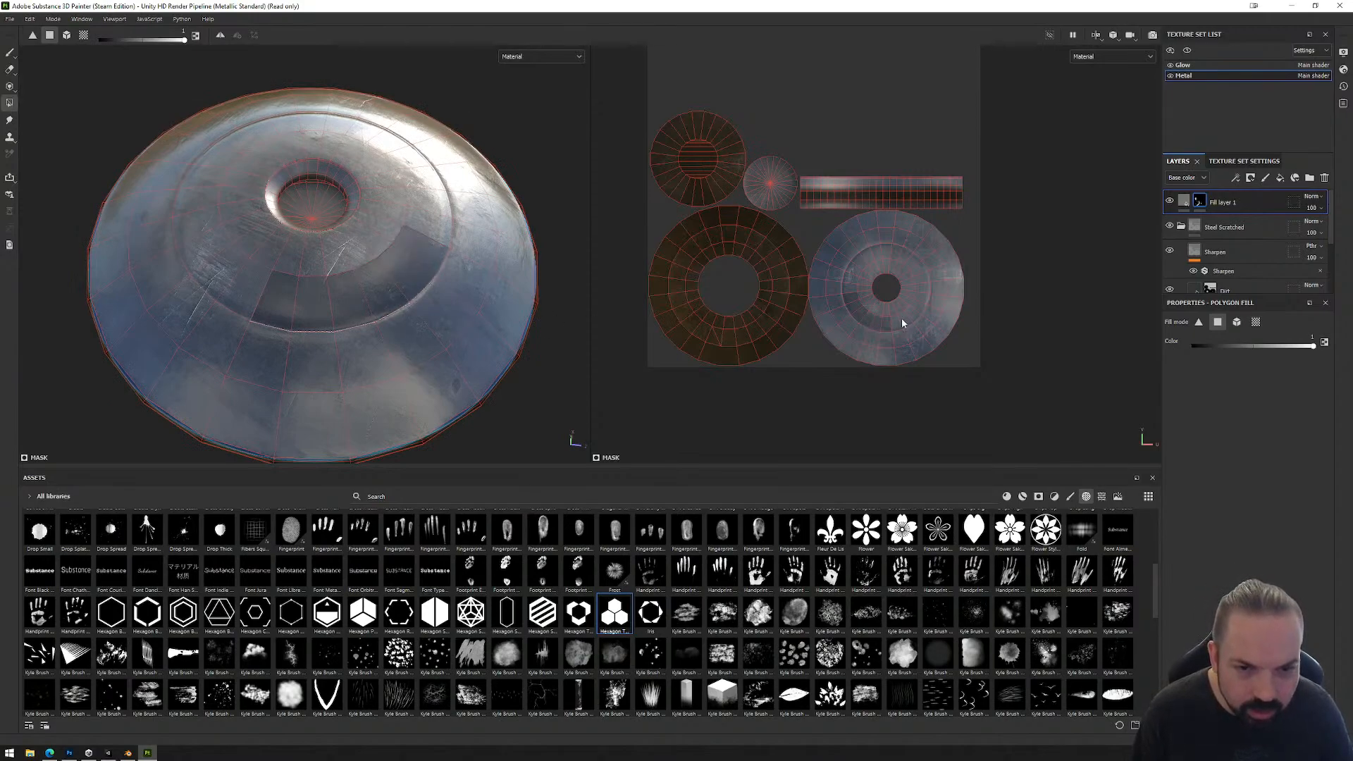
{"action": "left_click", "coordinate": [897, 325]}
{"action": "left_click", "coordinate": [916, 316]}
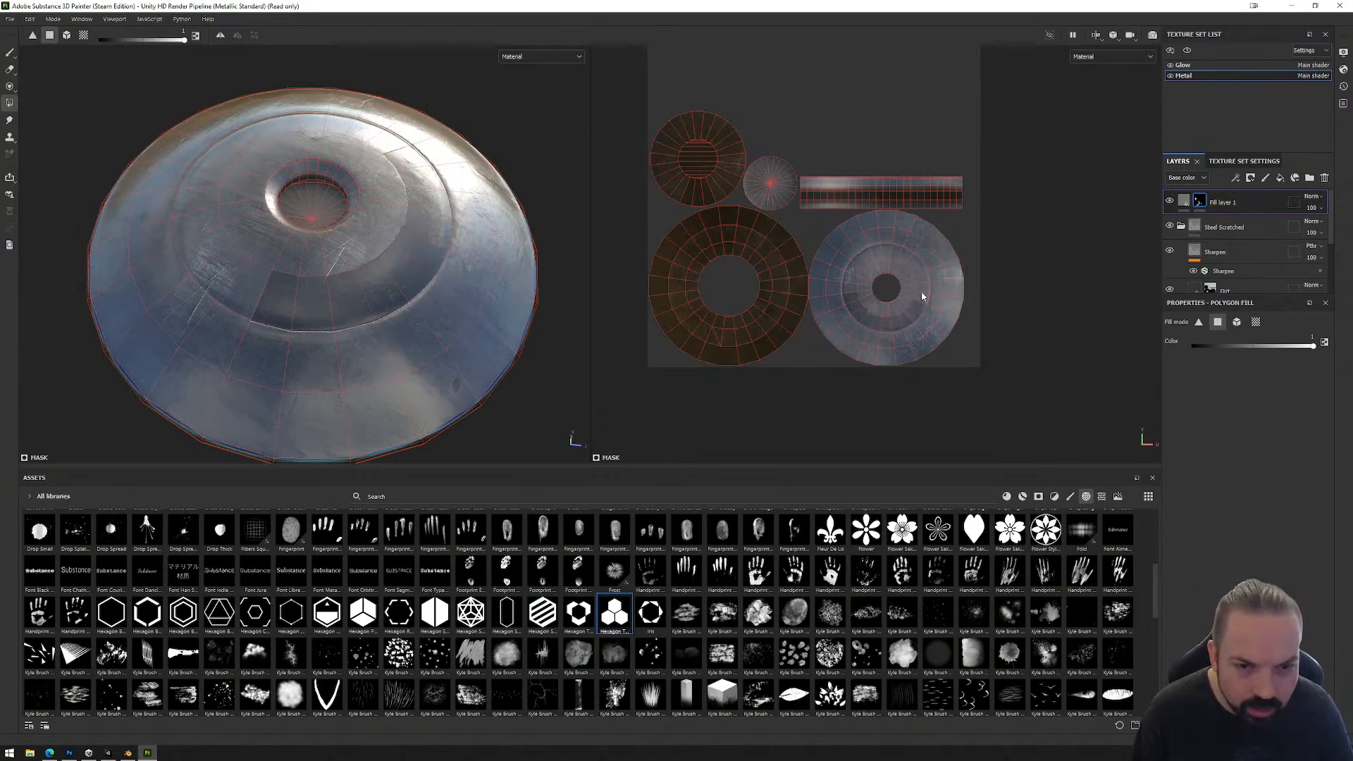
{"action": "left_click", "coordinate": [922, 295]}
{"action": "left_click", "coordinate": [924, 280]}
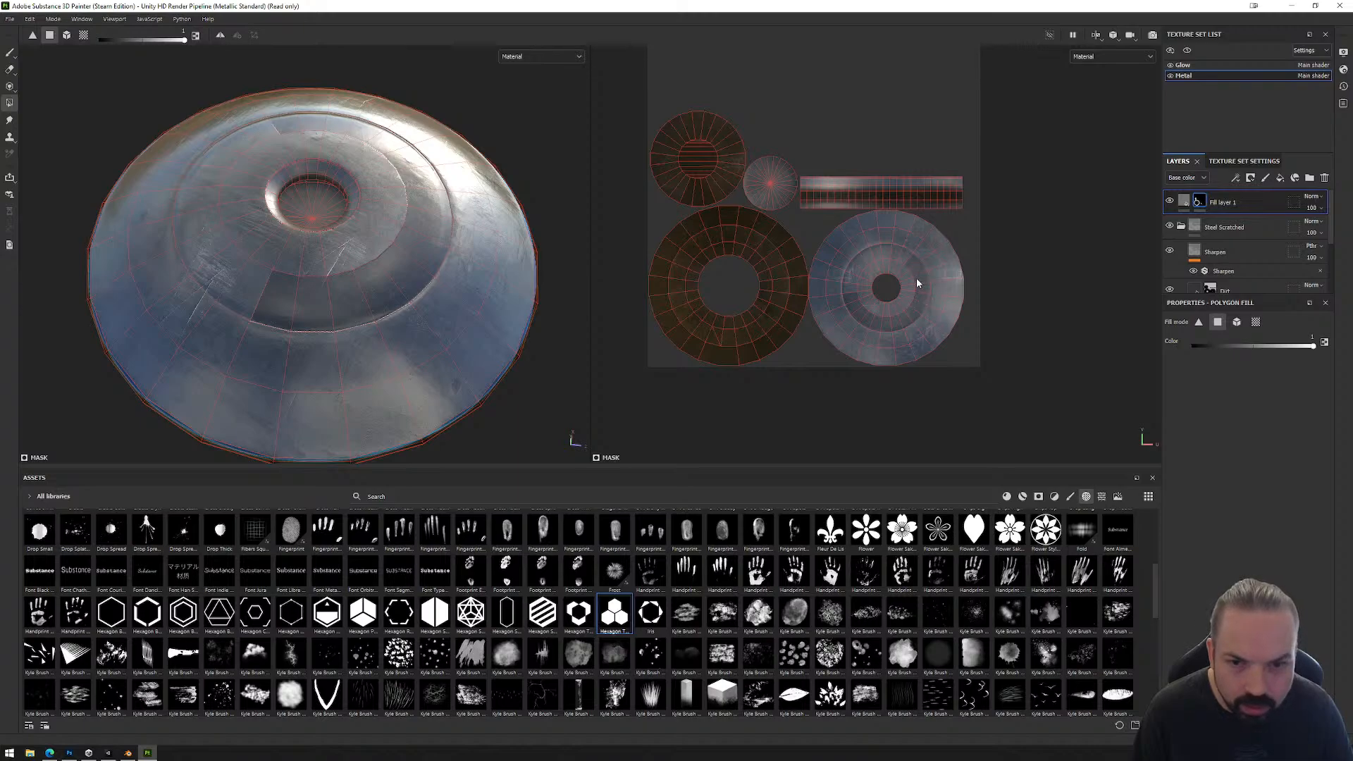
{"action": "left_click", "coordinate": [896, 254]}
{"action": "left_click", "coordinate": [877, 252]}
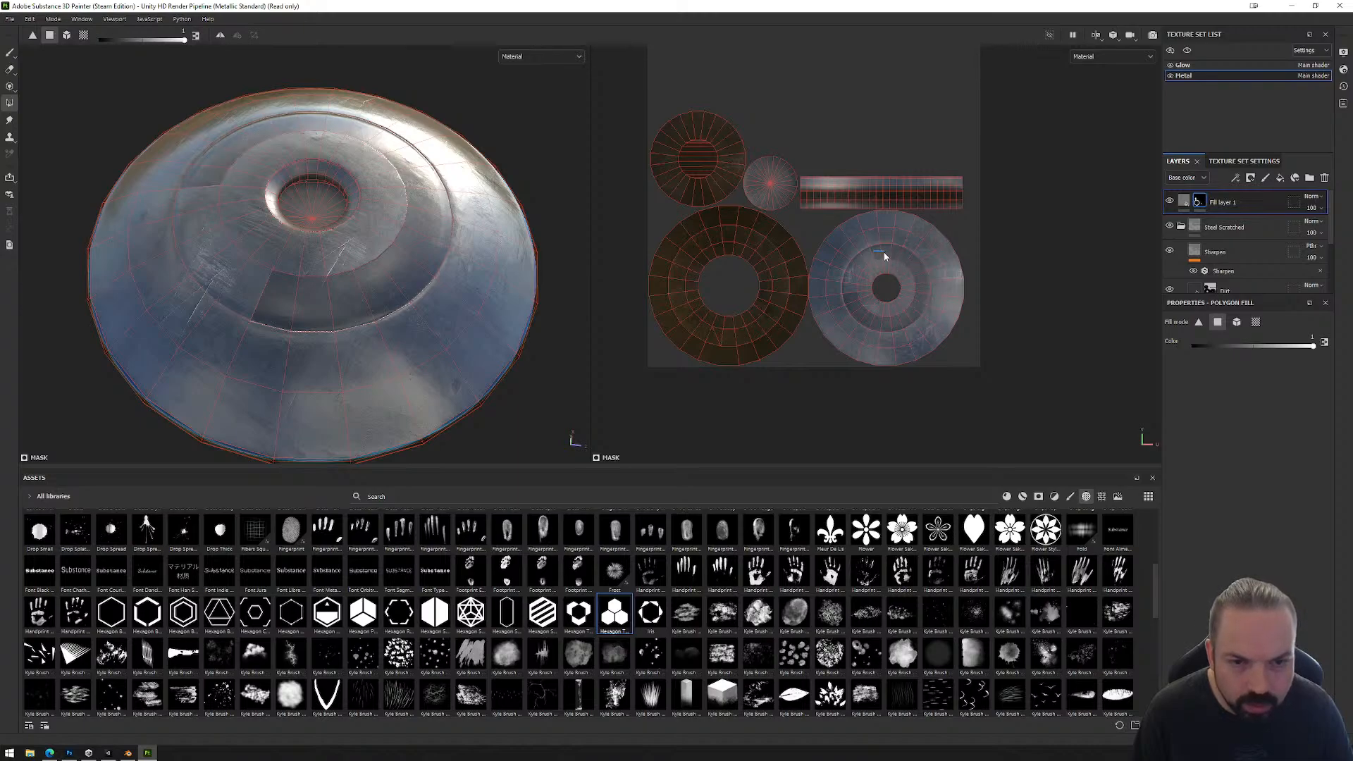
{"action": "left_click", "coordinate": [861, 260]}
{"action": "left_click", "coordinate": [852, 273]}
{"action": "left_click", "coordinate": [850, 291]}
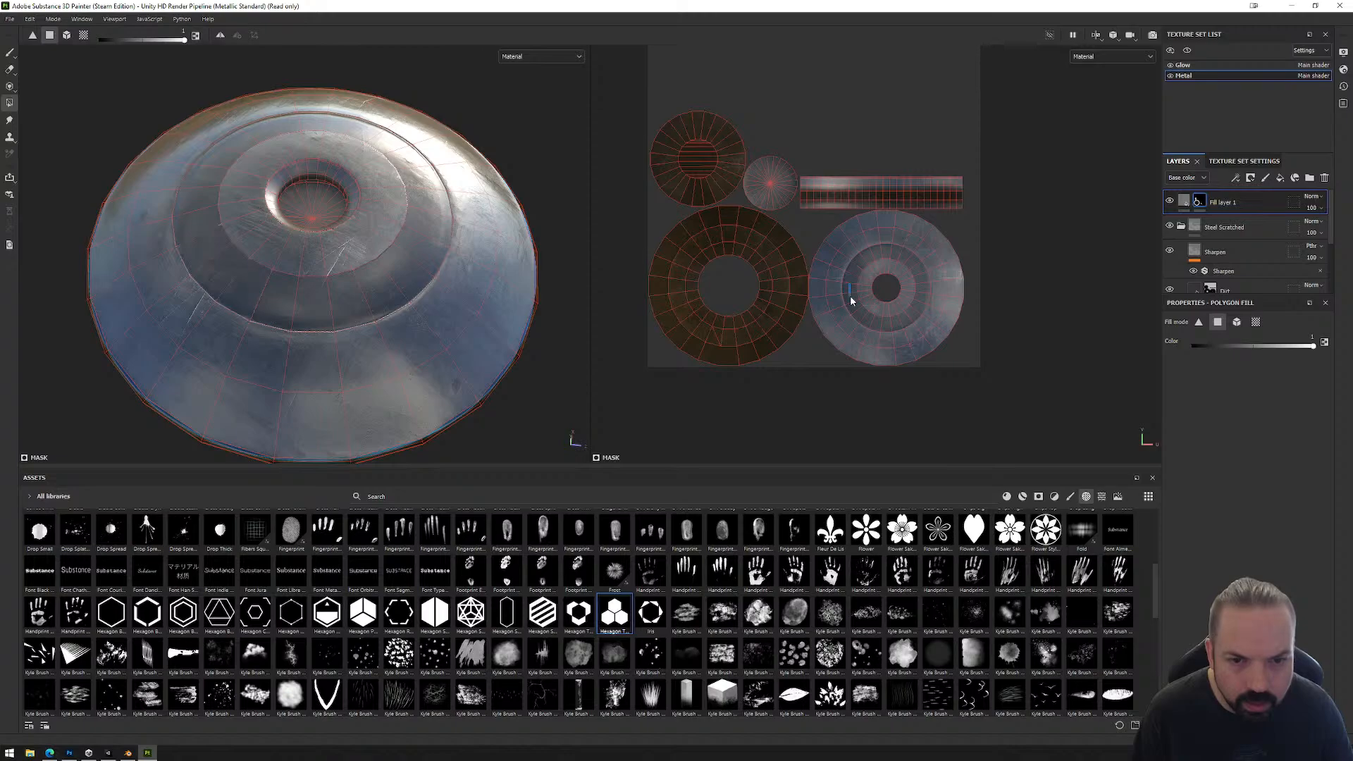
{"action": "left_click_drag", "start_coordinate": [449, 386], "coordinate": [455, 339], "text": "alt"}
{"action": "middle_click_drag", "start_coordinate": [425, 117], "coordinate": [524, 287], "text": "alt"}
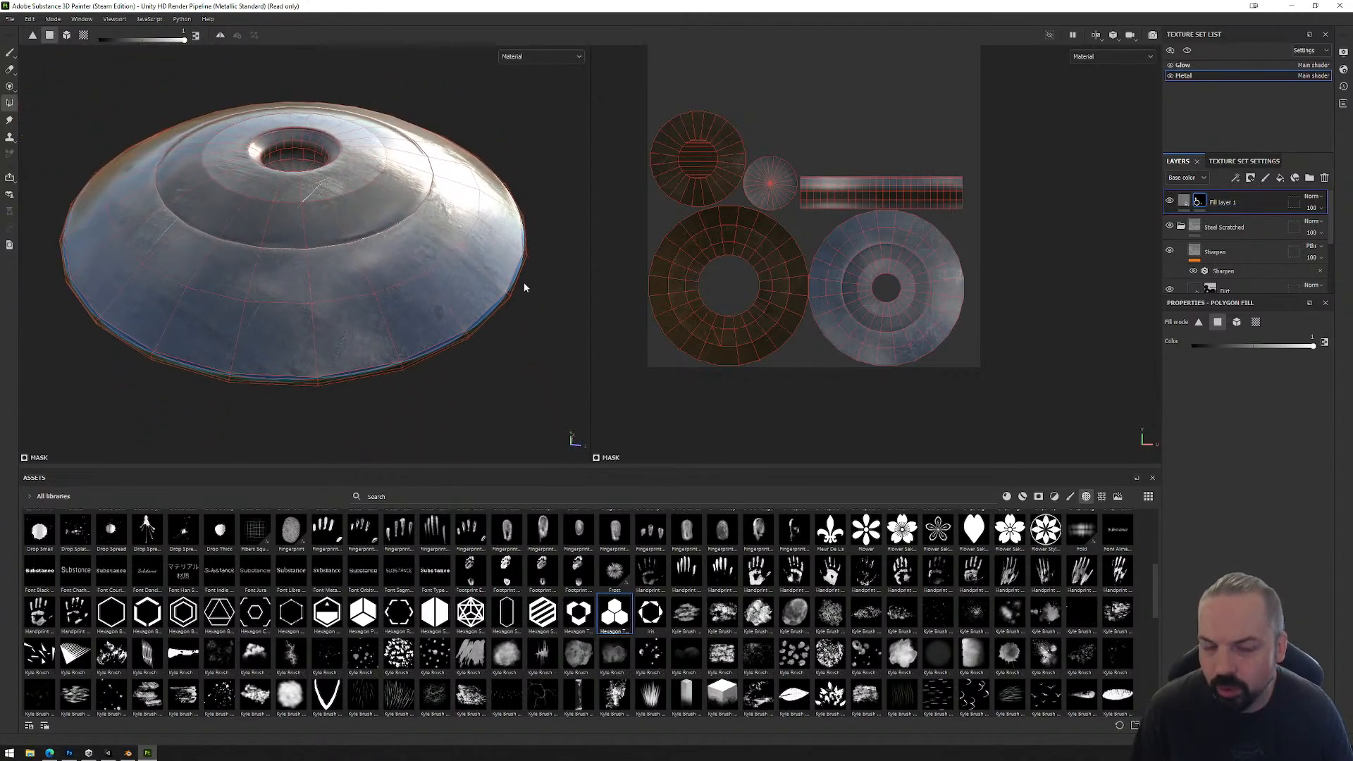
Step: Open the texture export settings and browse for the output directory as far as _Mona/Tutorials/Workshops/15_Immadegen on the D: drive
{"action": "left_click", "coordinate": [10, 19]}
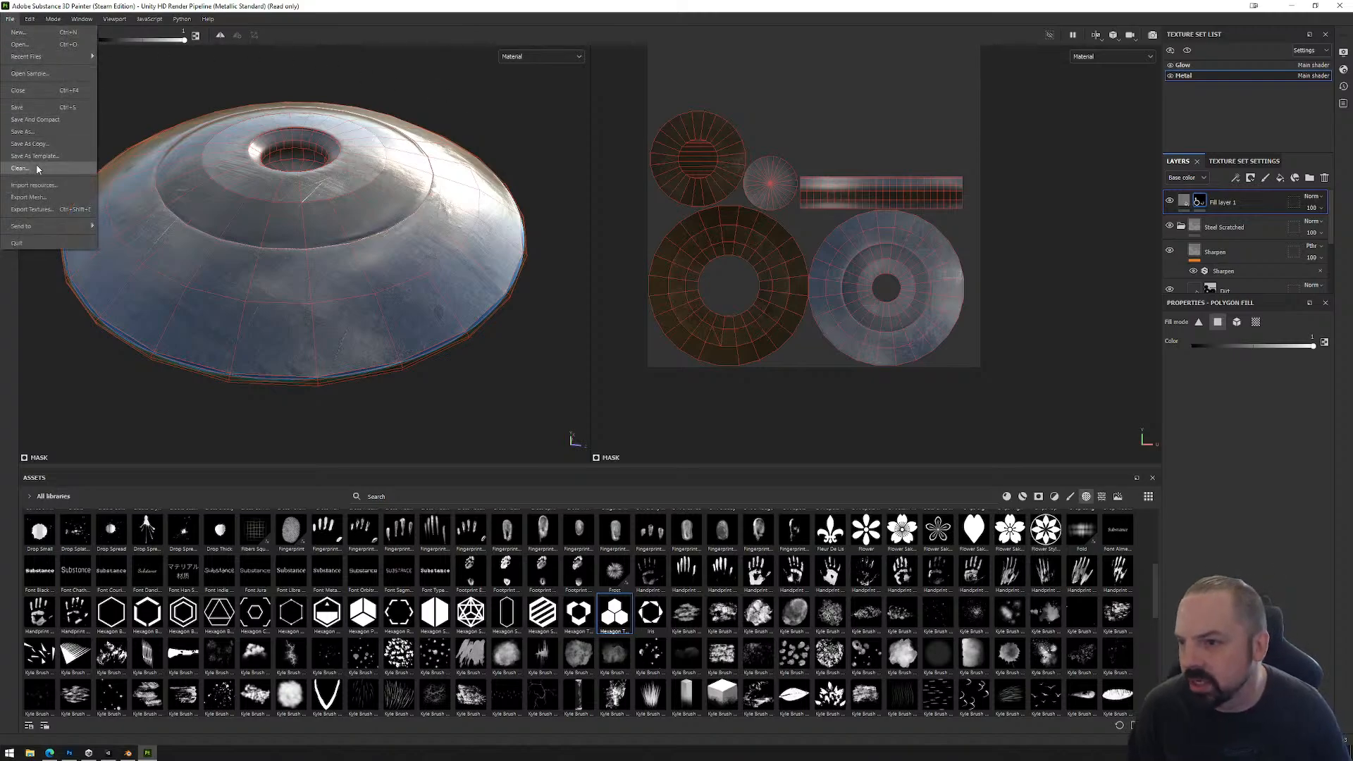
{"action": "left_click", "coordinate": [37, 209]}
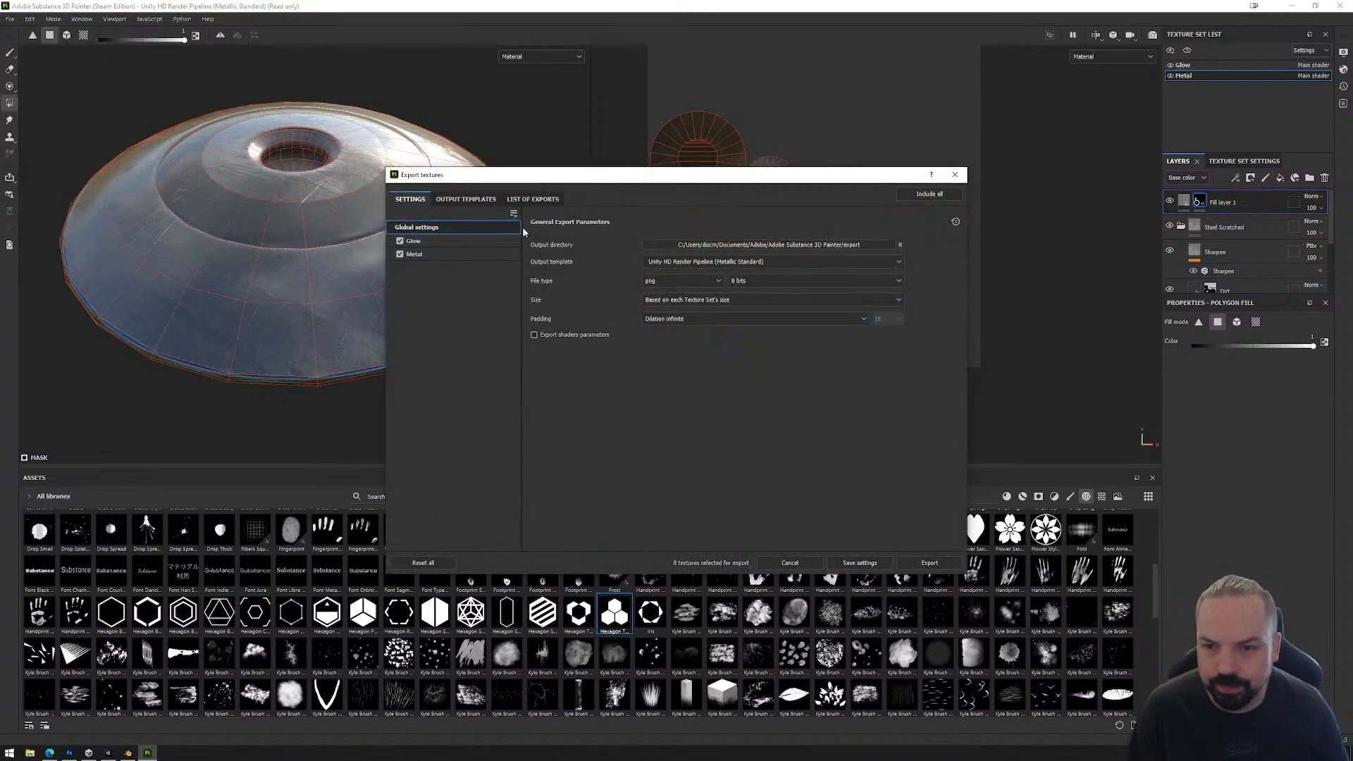
{"action": "left_click", "coordinate": [827, 245]}
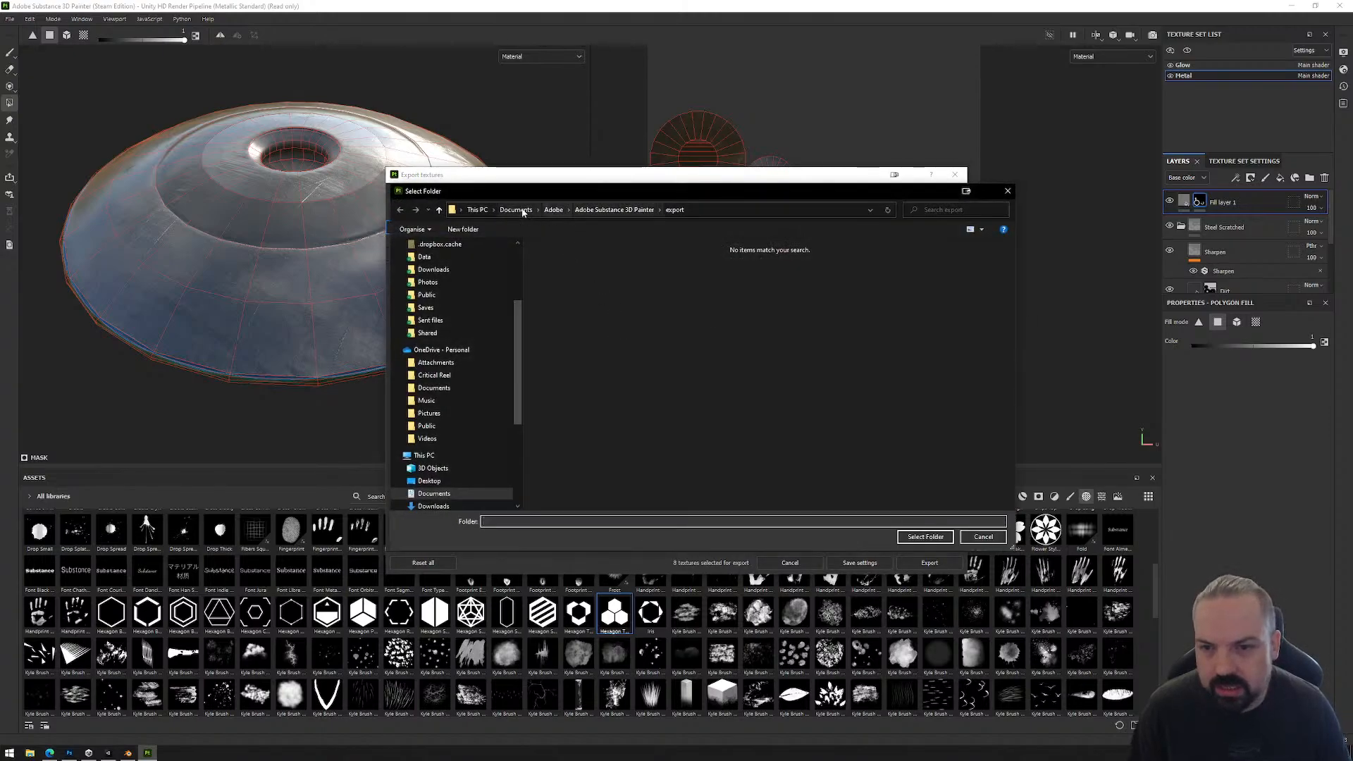
{"action": "scroll", "coordinate": [446, 487], "scroll_direction": "down", "scroll_amount": 3}
{"action": "left_click", "coordinate": [437, 468]}
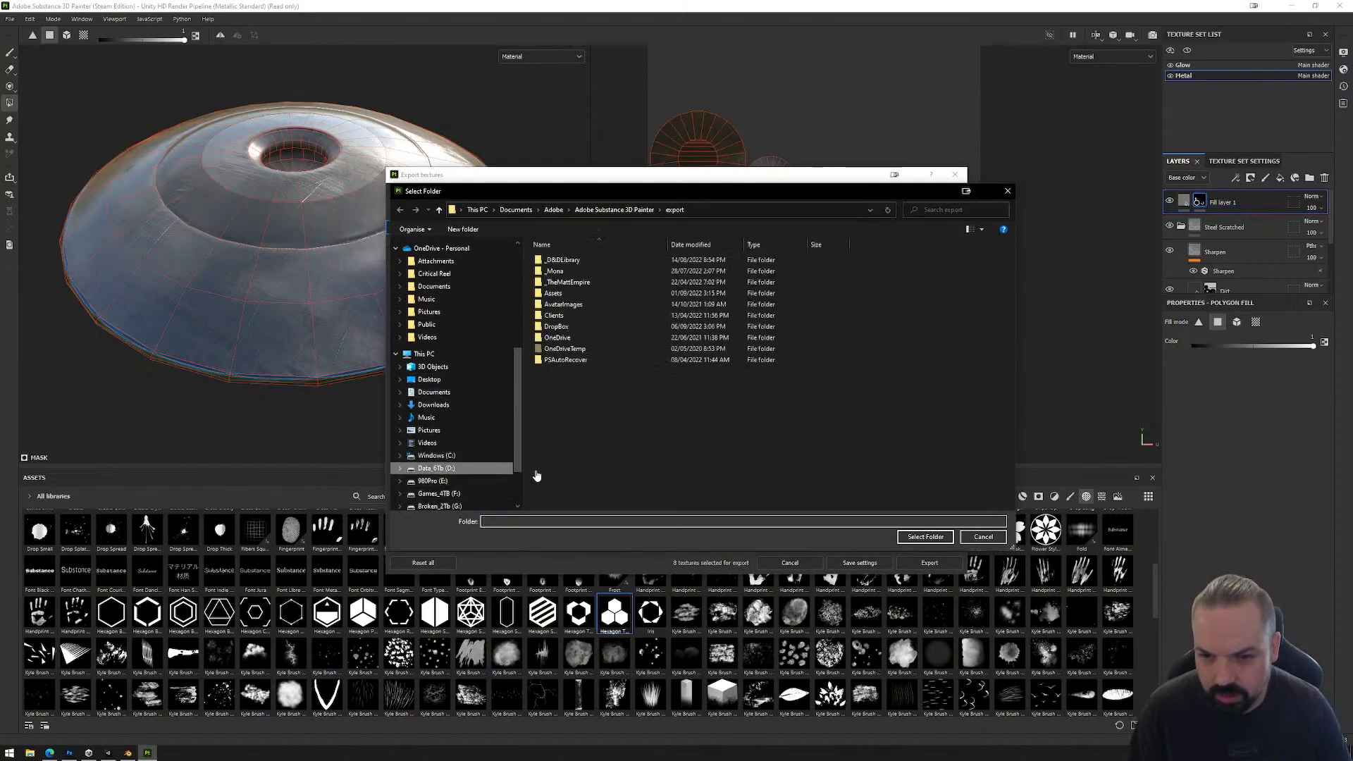
{"action": "left_click", "coordinate": [566, 272]}
{"action": "double_click", "coordinate": [566, 272]}
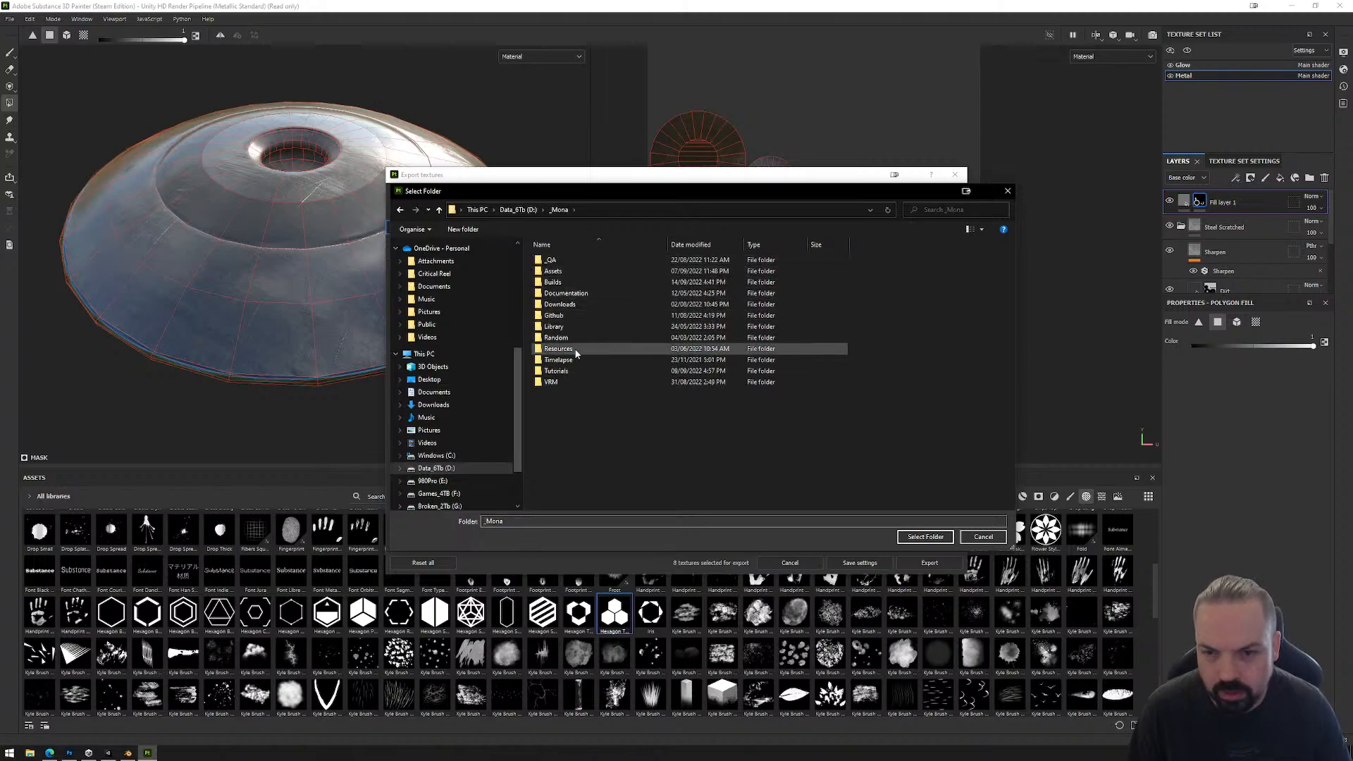
{"action": "left_click", "coordinate": [557, 383]}
{"action": "double_click", "coordinate": [557, 371]}
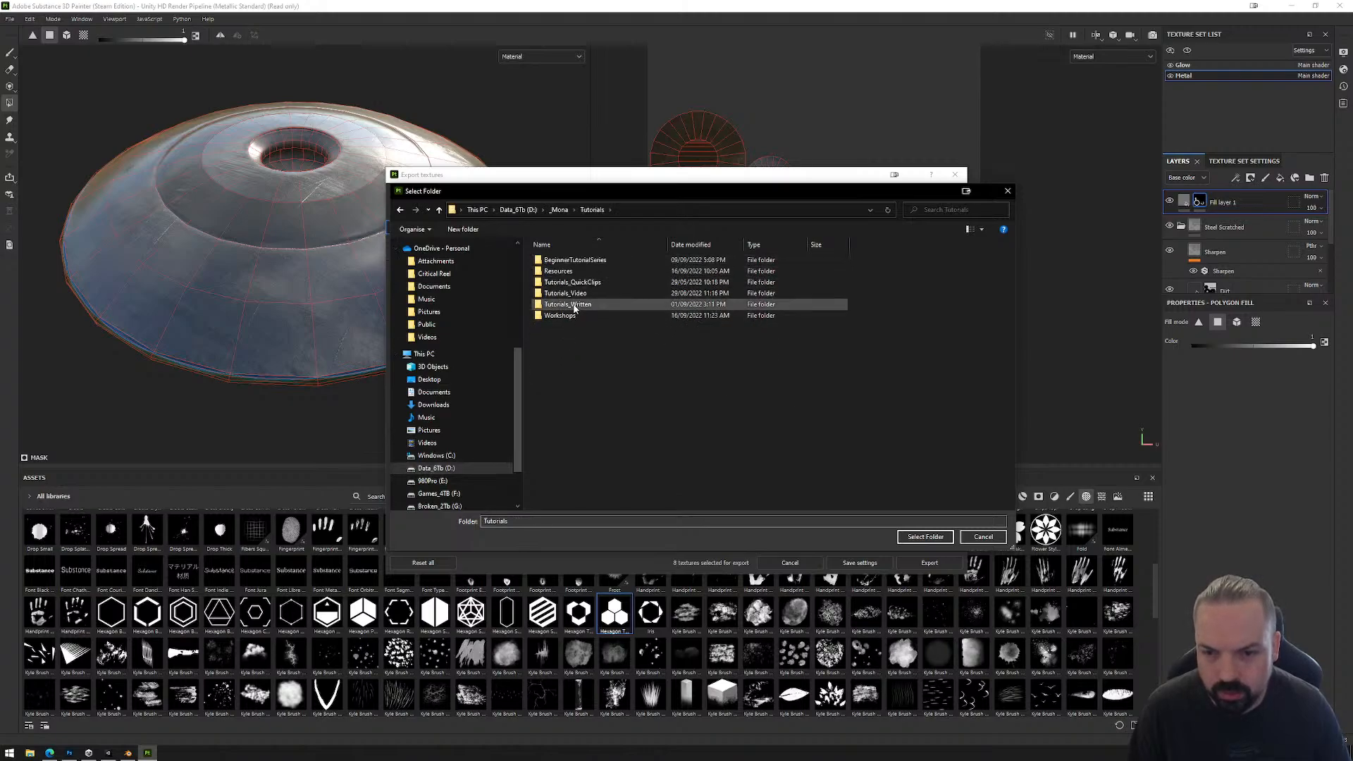
{"action": "double_click", "coordinate": [564, 304]}
{"action": "double_click", "coordinate": [566, 360]}
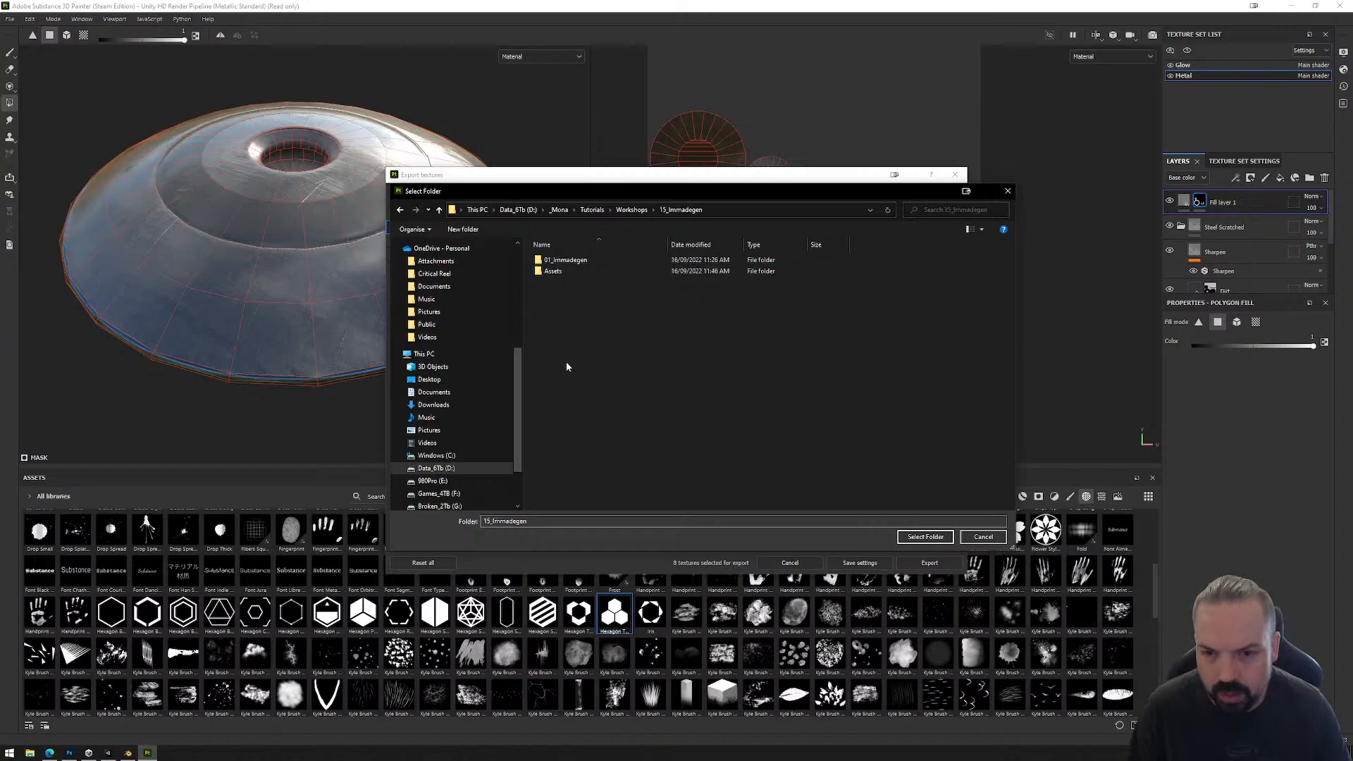
Step: Browse into the Unity project's 01_Immadegen/Assets/_AddYourArtHere folder for the export location
{"action": "double_click", "coordinate": [557, 266]}
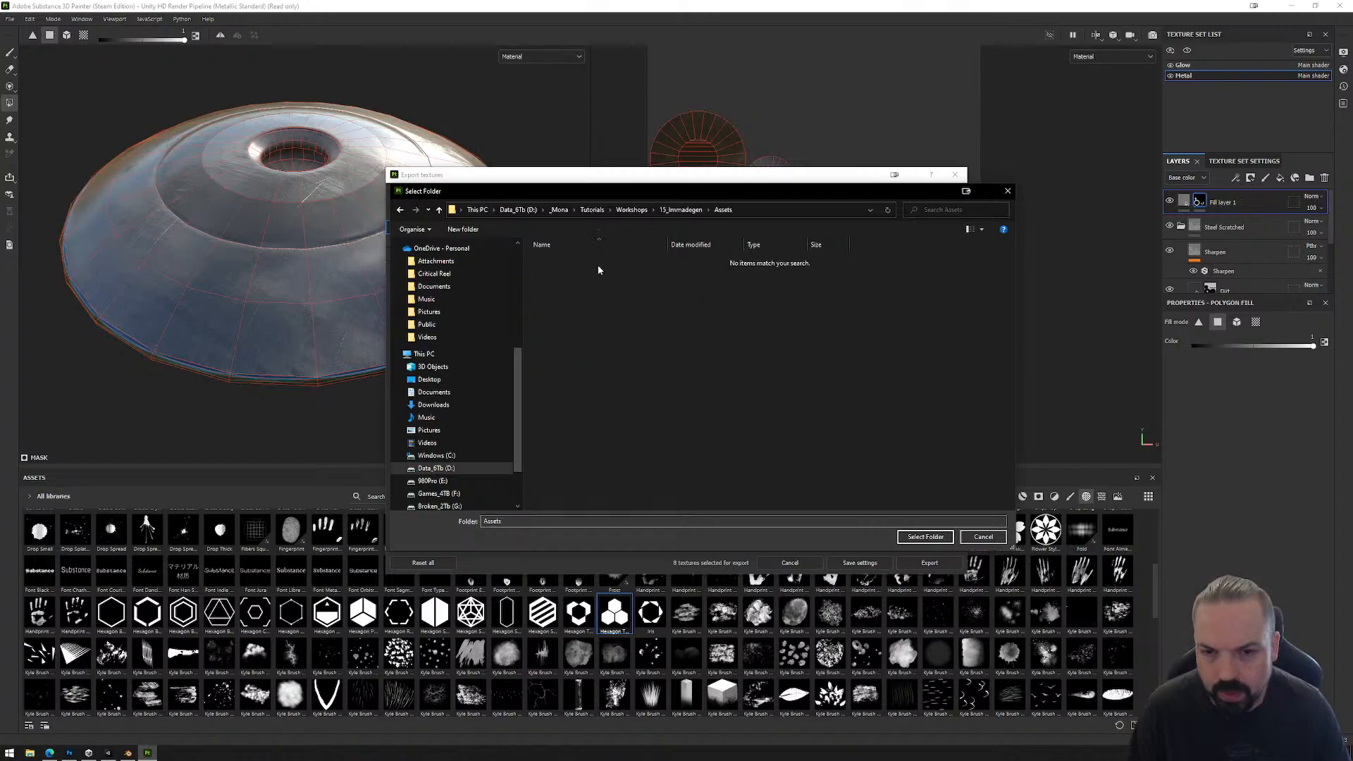
{"action": "left_click", "coordinate": [678, 210]}
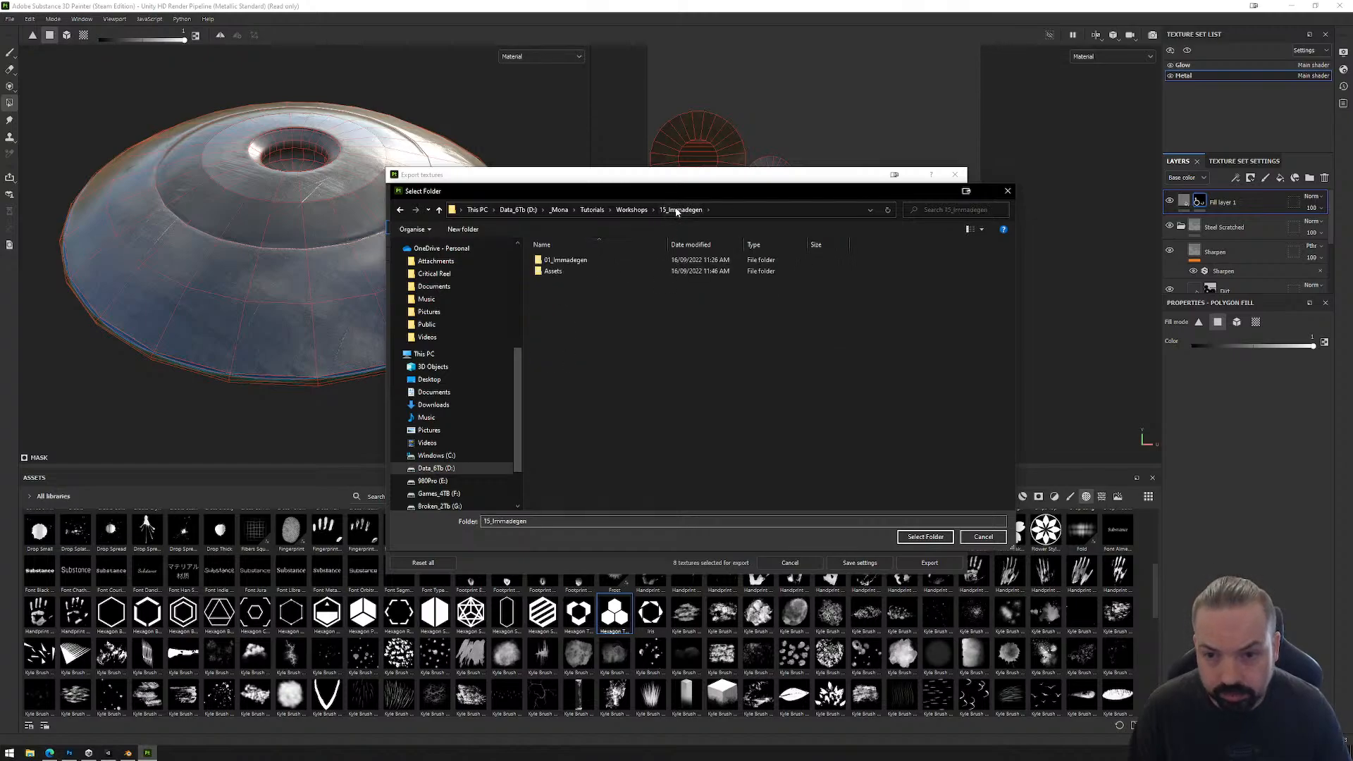
{"action": "double_click", "coordinate": [565, 261]}
{"action": "double_click", "coordinate": [564, 272]}
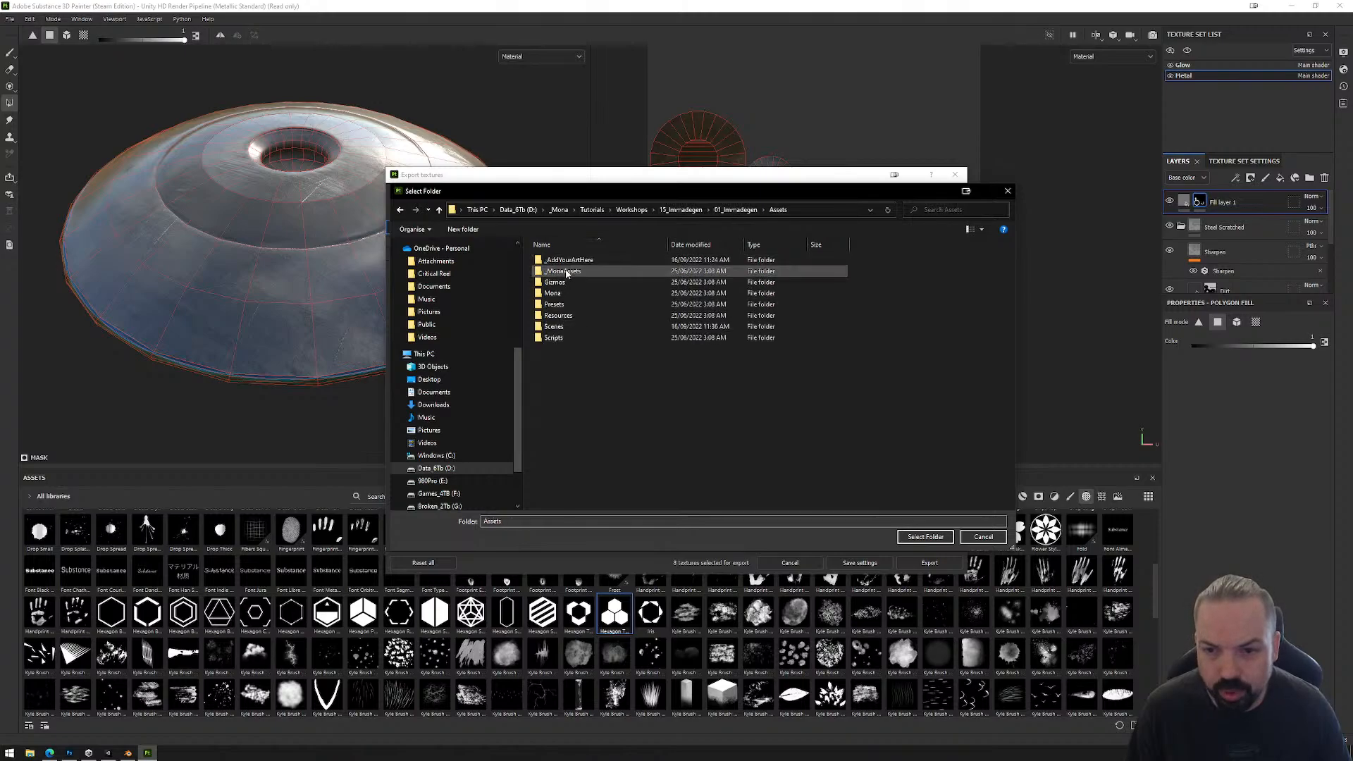
{"action": "double_click", "coordinate": [568, 260]}
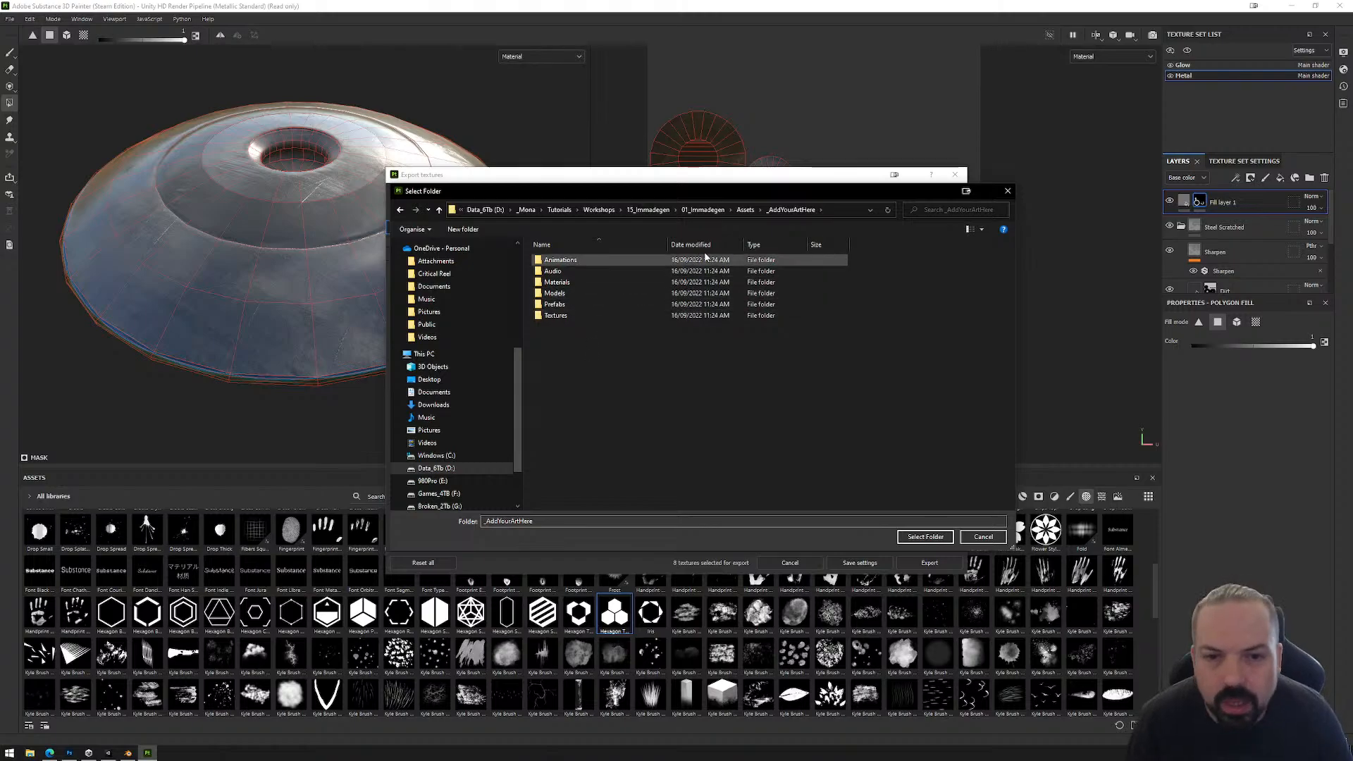
Step: Switch to Unity, collapse the _MonaAssets folder and expand _AddYourArtHere to examine its subfolders
{"action": "left_click", "coordinate": [108, 754]}
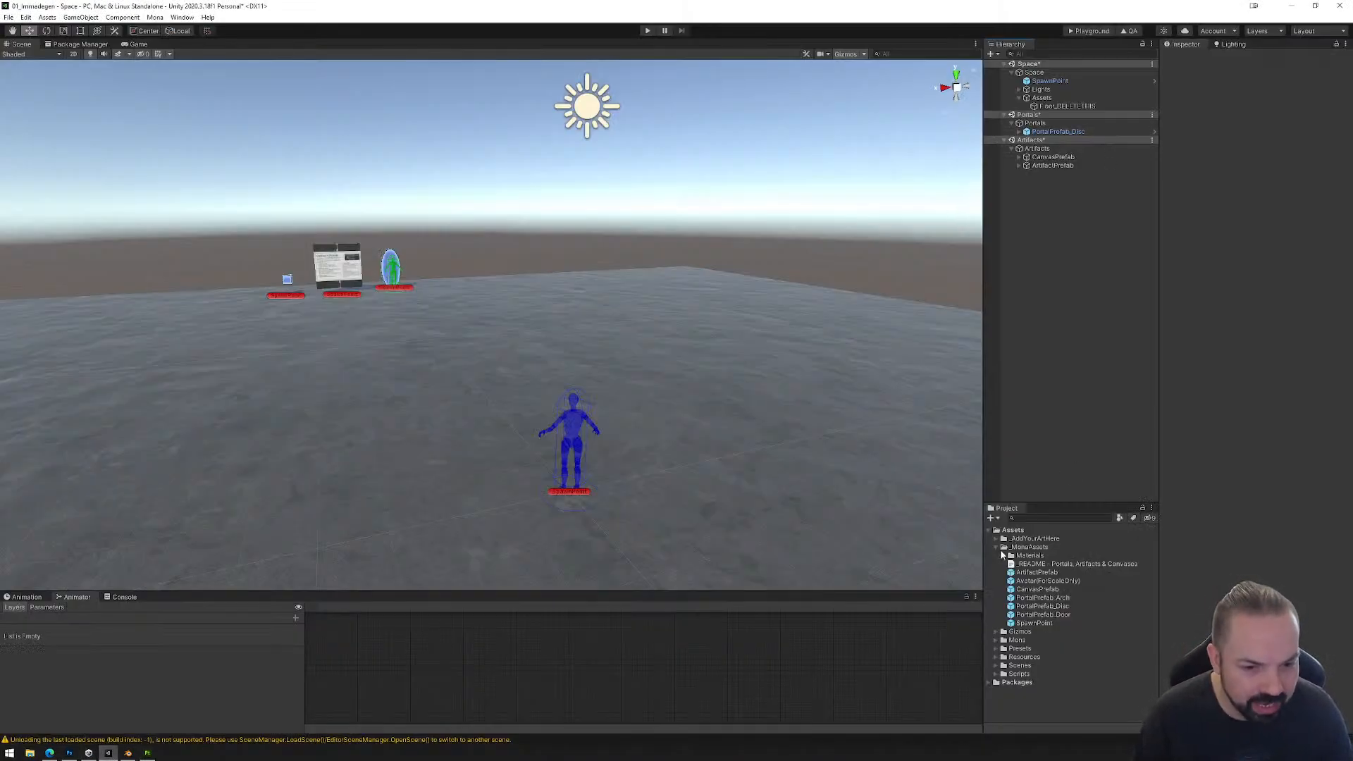
{"action": "left_click", "coordinate": [995, 547]}
{"action": "left_click", "coordinate": [995, 539]}
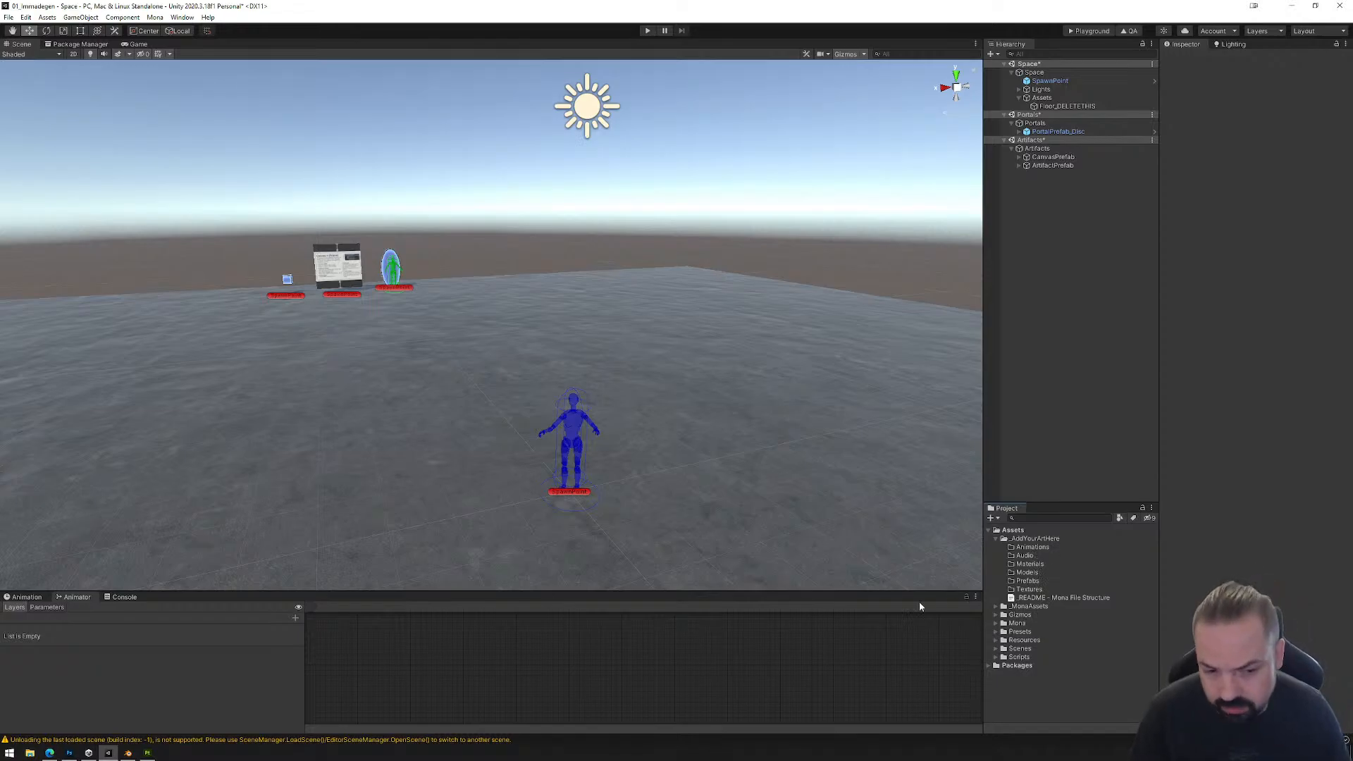
Step: Return to Substance Painter and set the Textures folder inside _AddYourArtHere as the export output directory
{"action": "left_click", "coordinate": [147, 753]}
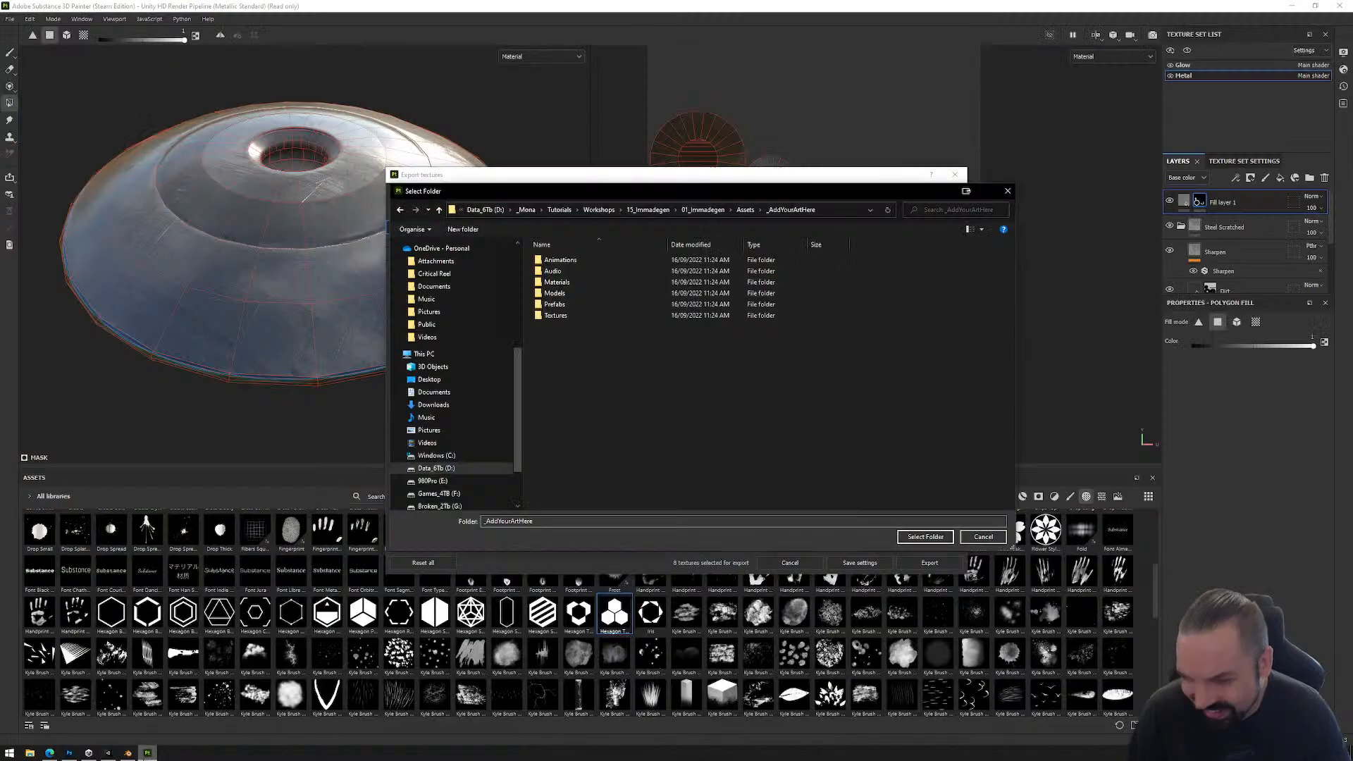
{"action": "double_click", "coordinate": [556, 315]}
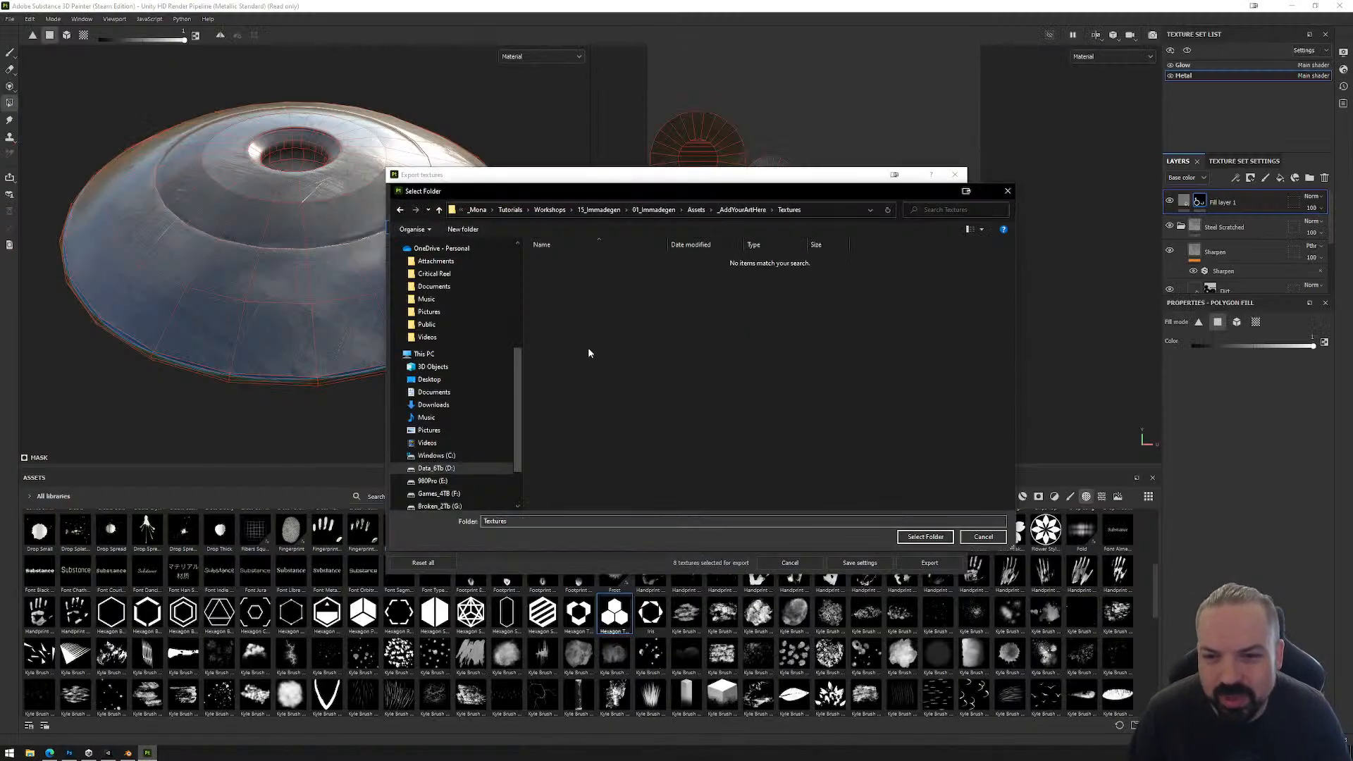
{"action": "left_click", "coordinate": [923, 536]}
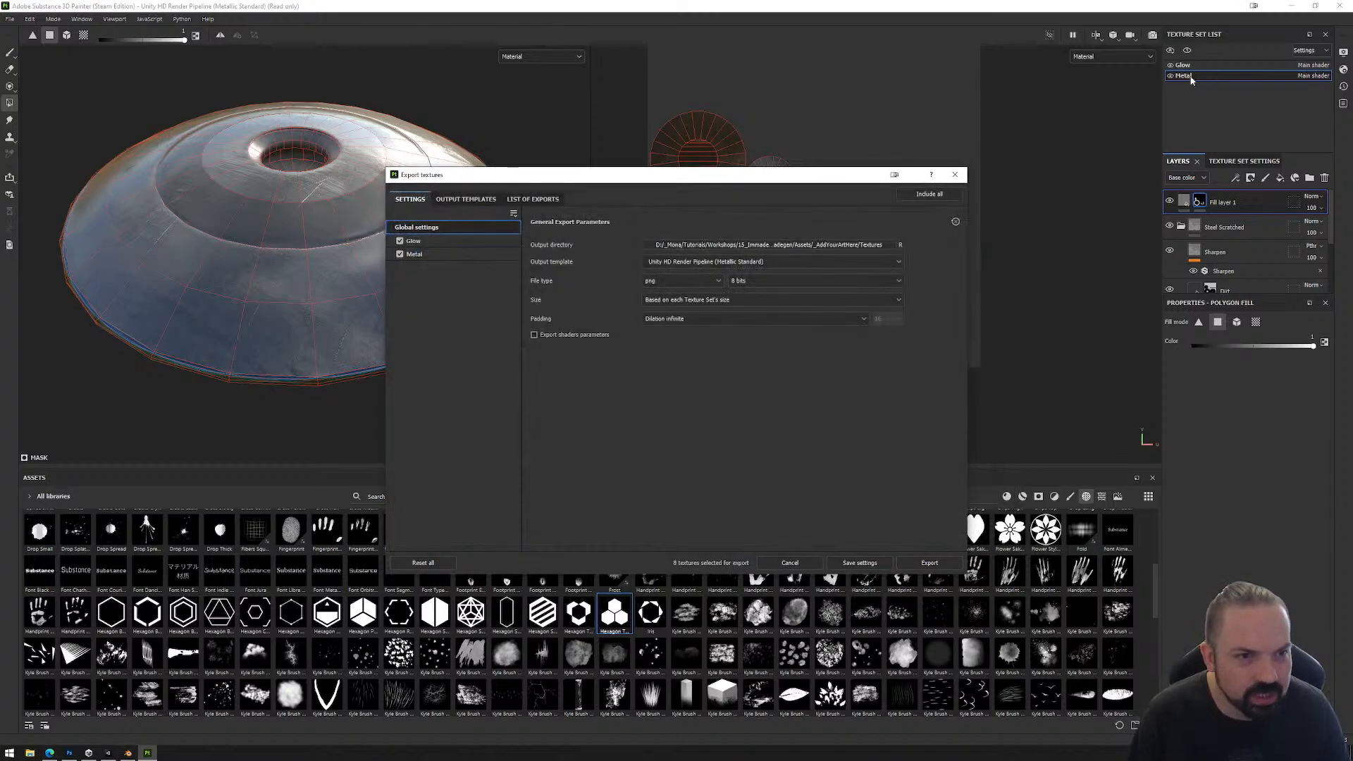
Step: Set the output template to Unity Universal Render Pipeline (Metallic Standard) and export the Glow and Metal textures
{"action": "left_click", "coordinate": [696, 266]}
{"action": "scroll", "coordinate": [698, 317], "scroll_direction": "down", "scroll_amount": 1}
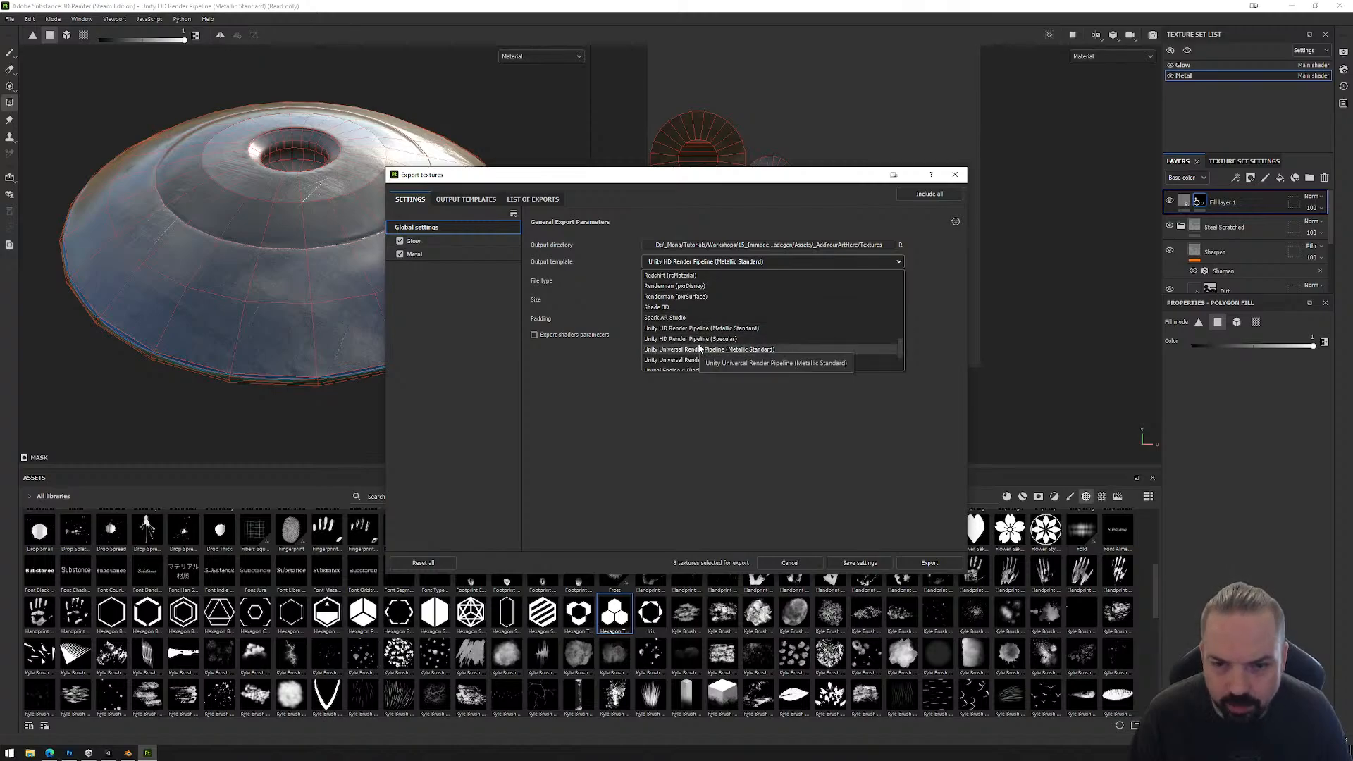
{"action": "left_click", "coordinate": [701, 349]}
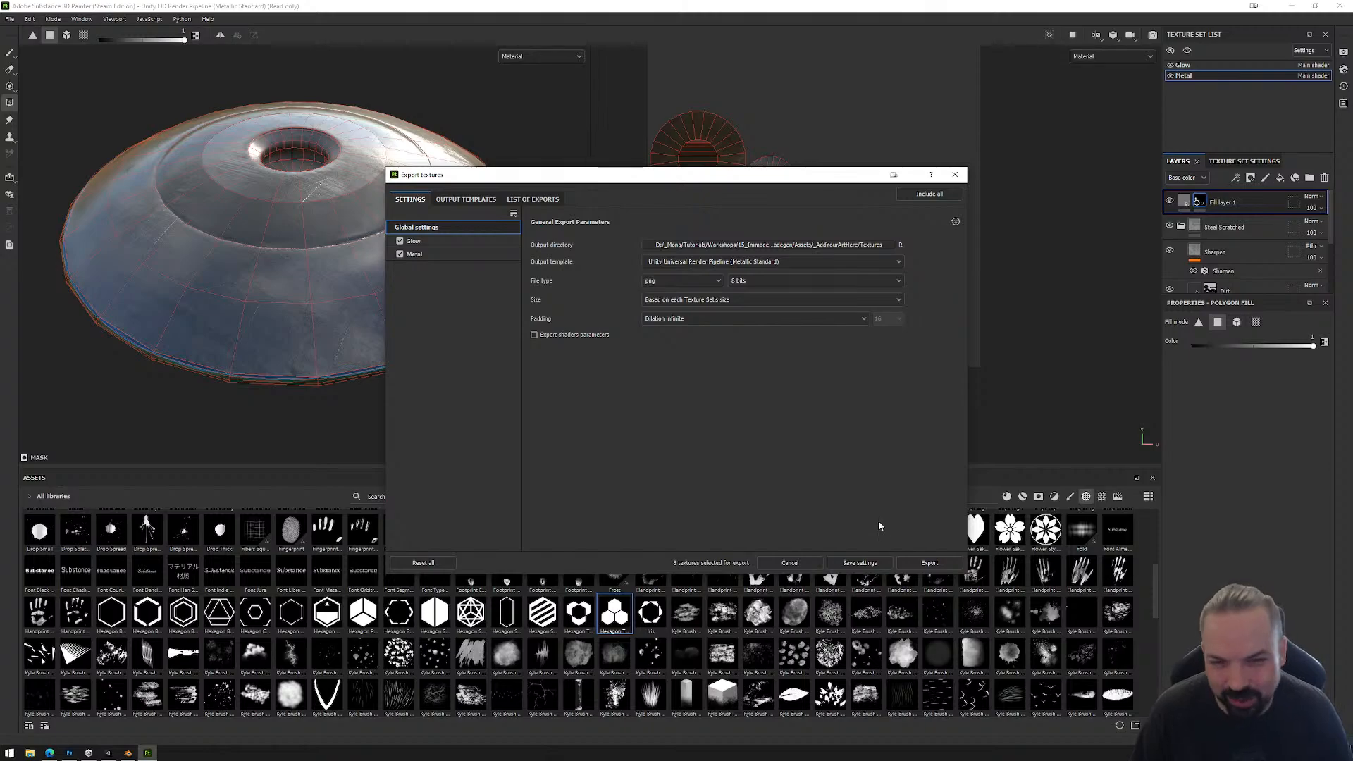
{"action": "left_click", "coordinate": [930, 563]}
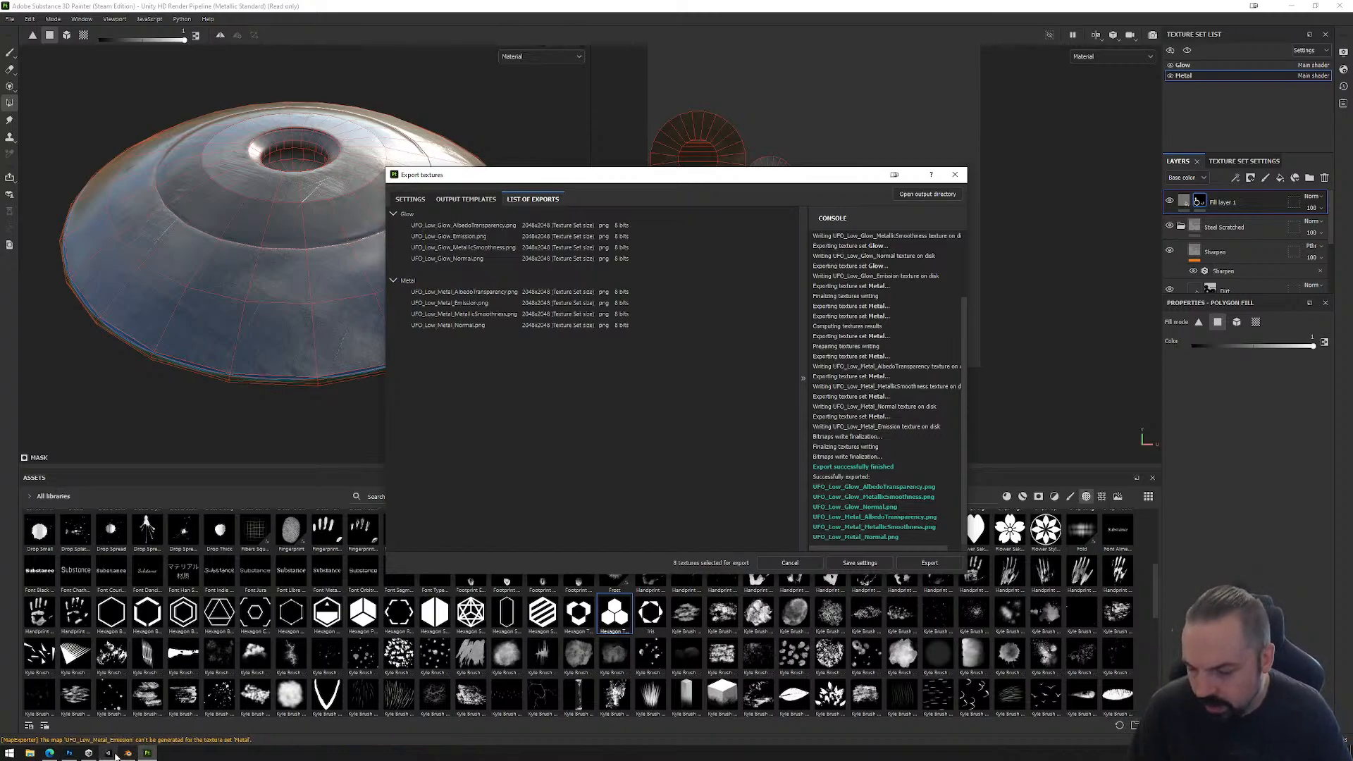
Step: Open File Explorer and browse drive D to the Unity project's 01_Immadegen/Assets/_AddYourArtHere/Models folder
{"action": "left_click", "coordinate": [30, 753]}
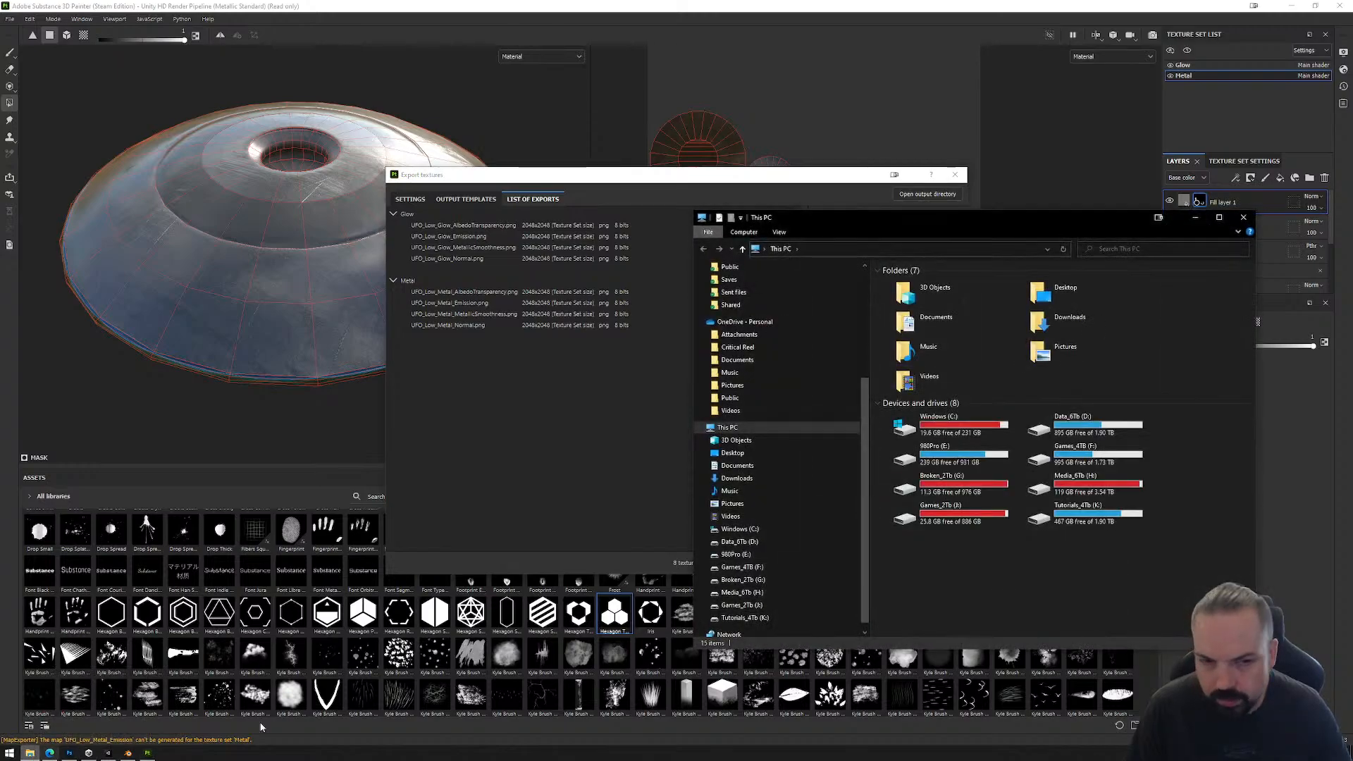
{"action": "double_click", "coordinate": [1083, 433]}
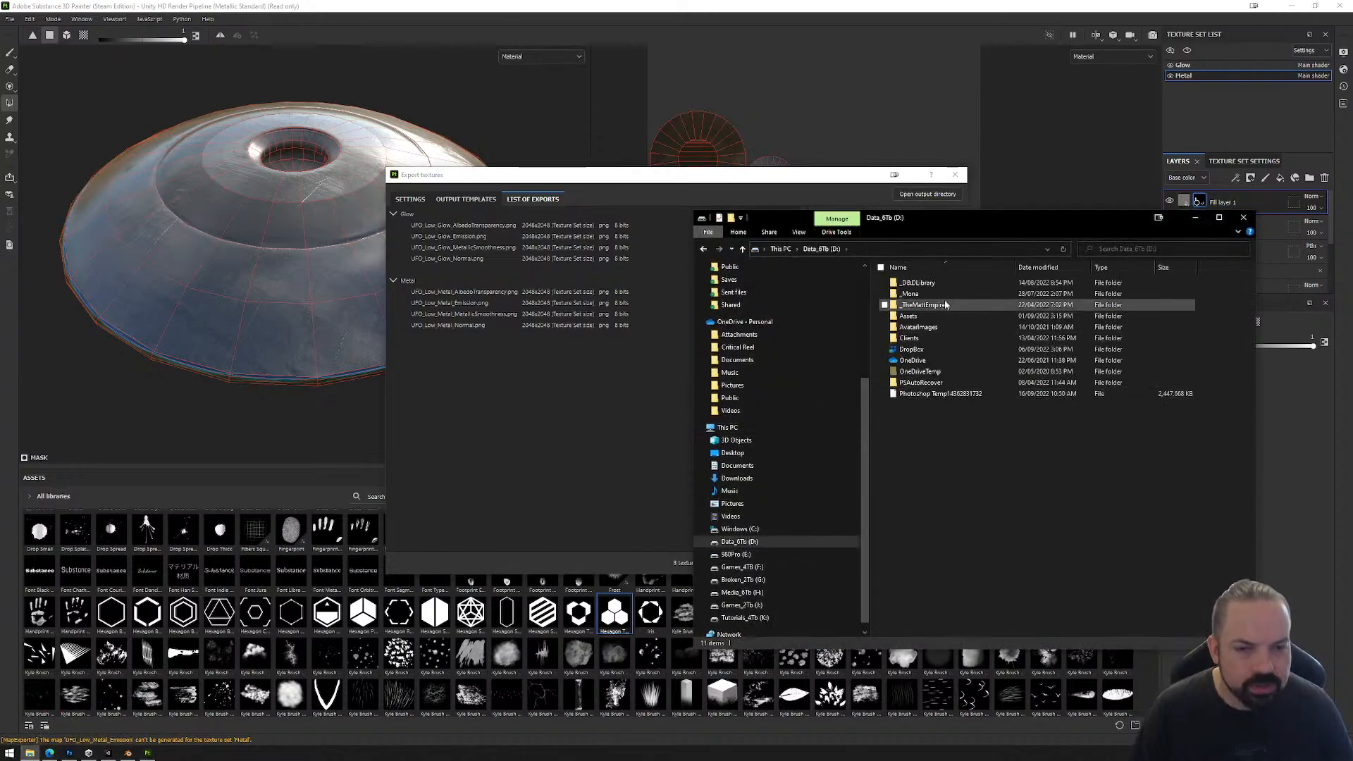
{"action": "left_click", "coordinate": [926, 295]}
{"action": "double_click", "coordinate": [926, 296]}
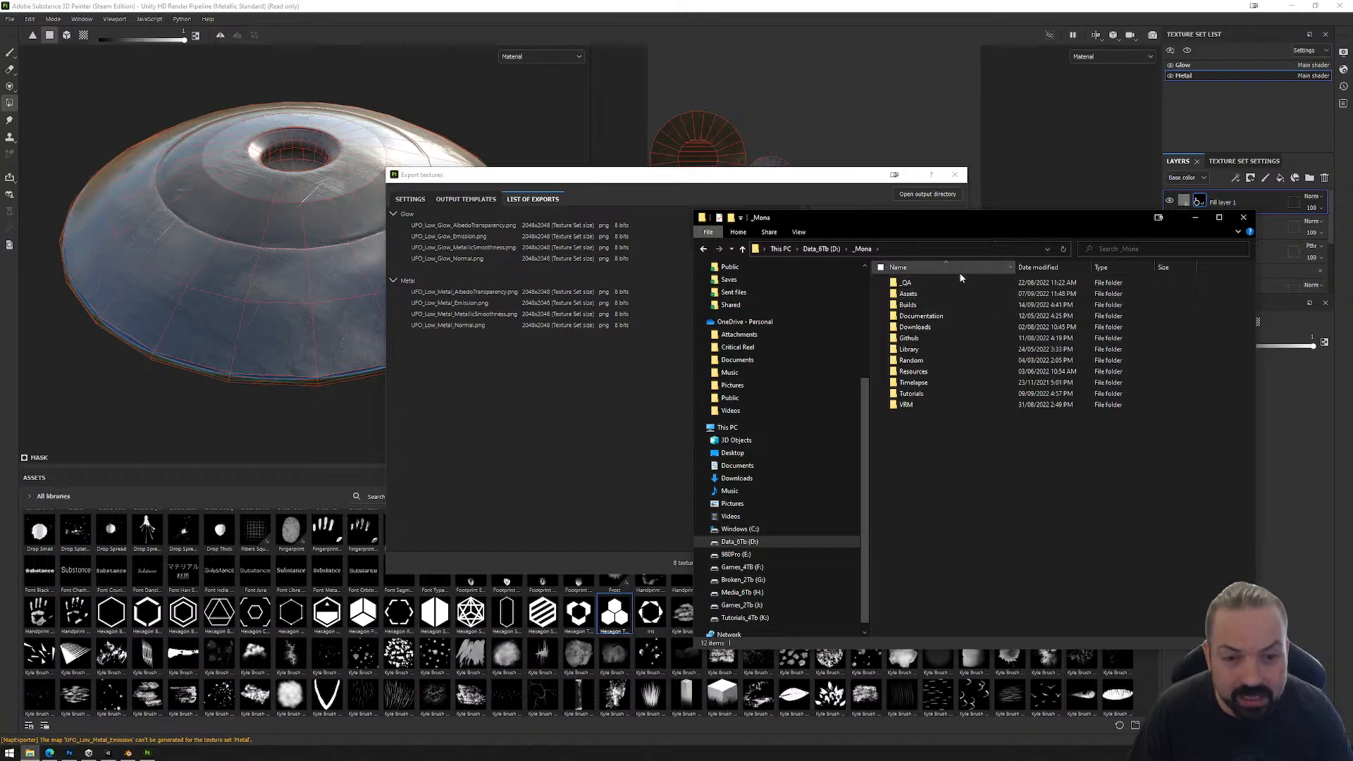
{"action": "double_click", "coordinate": [910, 393]}
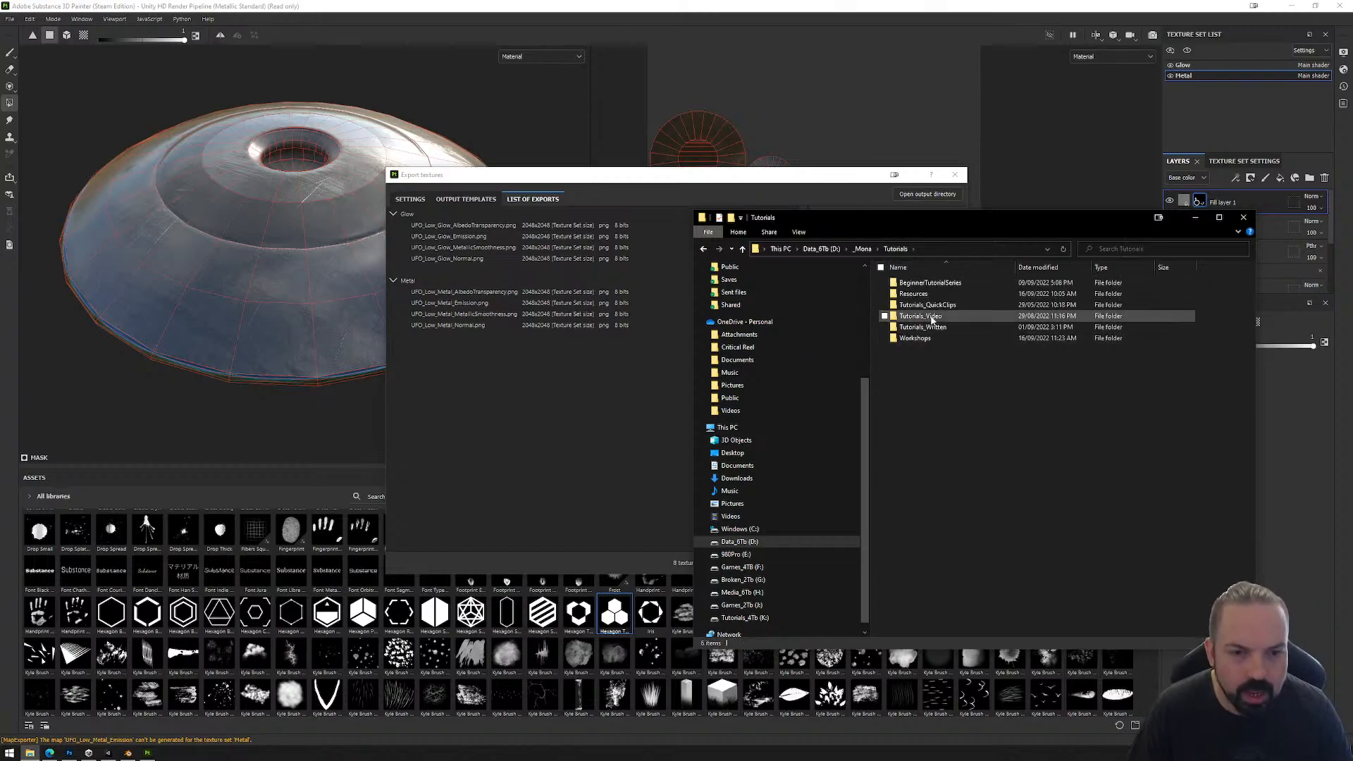
{"action": "left_click", "coordinate": [928, 339]}
{"action": "double_click", "coordinate": [928, 339]}
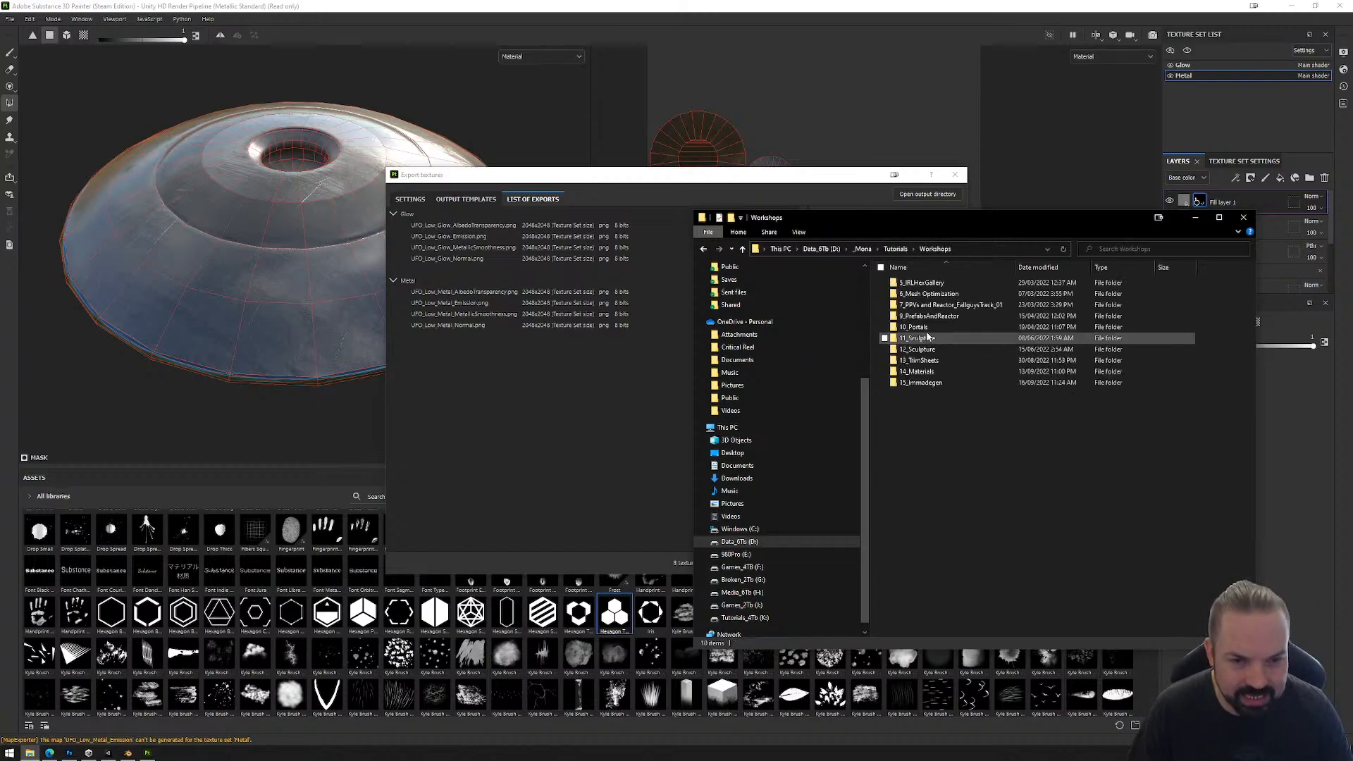
{"action": "double_click", "coordinate": [923, 373]}
{"action": "double_click", "coordinate": [929, 284]}
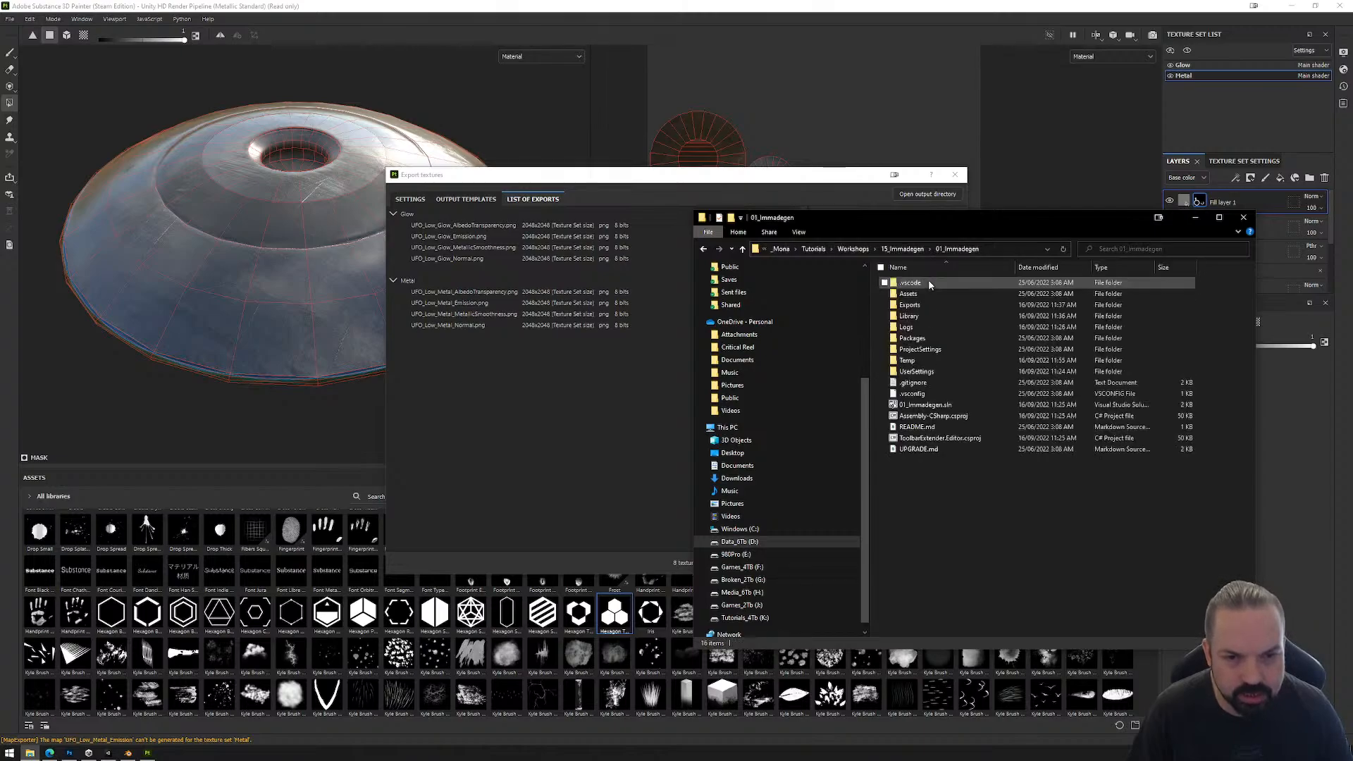
{"action": "double_click", "coordinate": [928, 294]}
{"action": "double_click", "coordinate": [927, 288]}
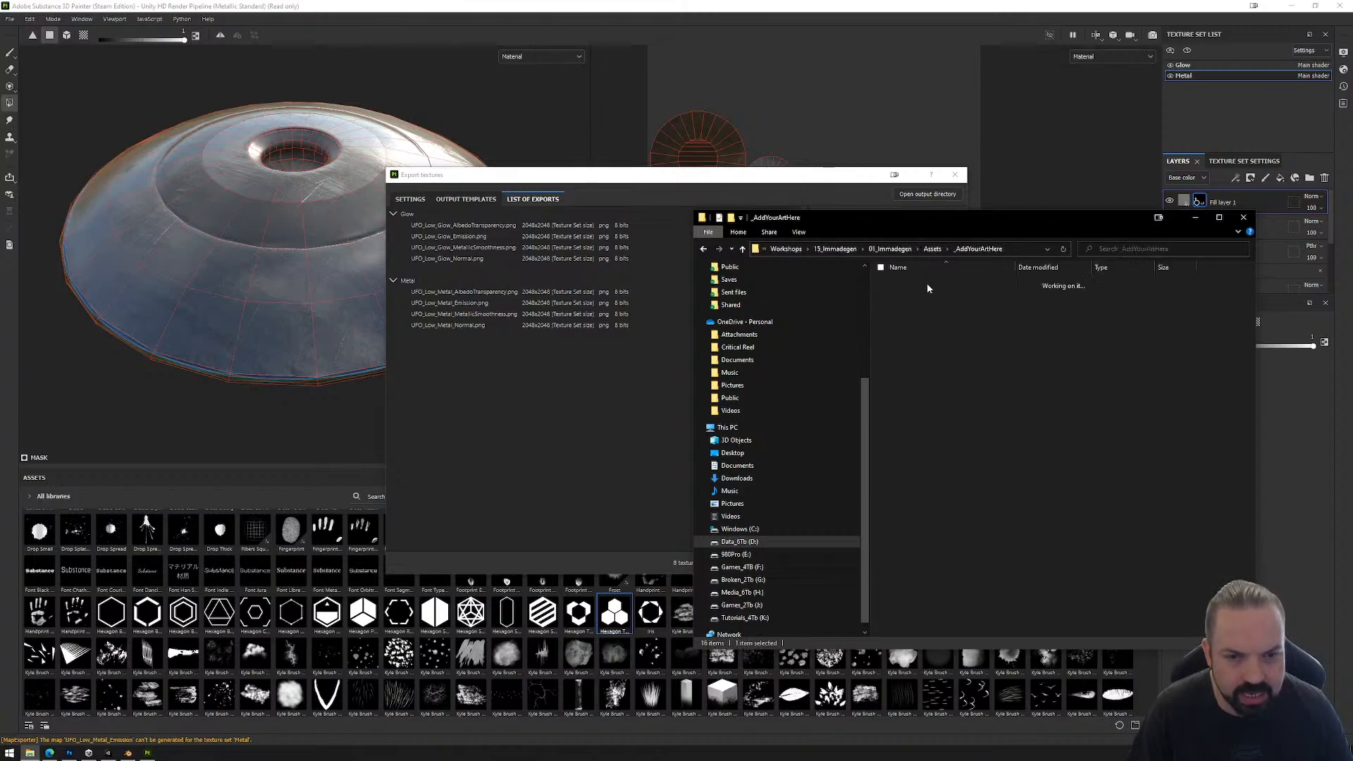
{"action": "double_click", "coordinate": [921, 312]}
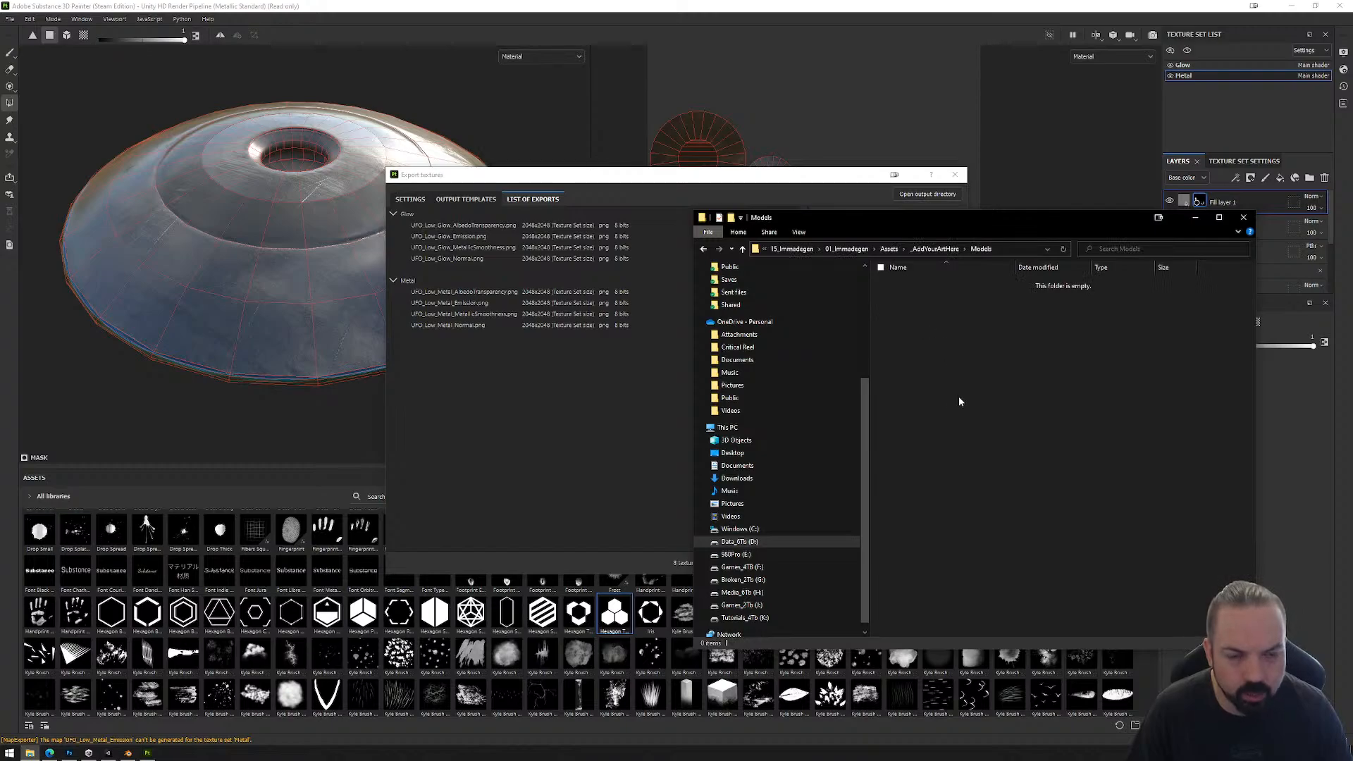
Step: Open a second File Explorer window beside the first and browse to _Mona/Tutorials/Workshops/15_Immadegen/Assets on drive D
{"action": "left_click", "coordinate": [659, 352]}
{"action": "key", "text": "super+e"}
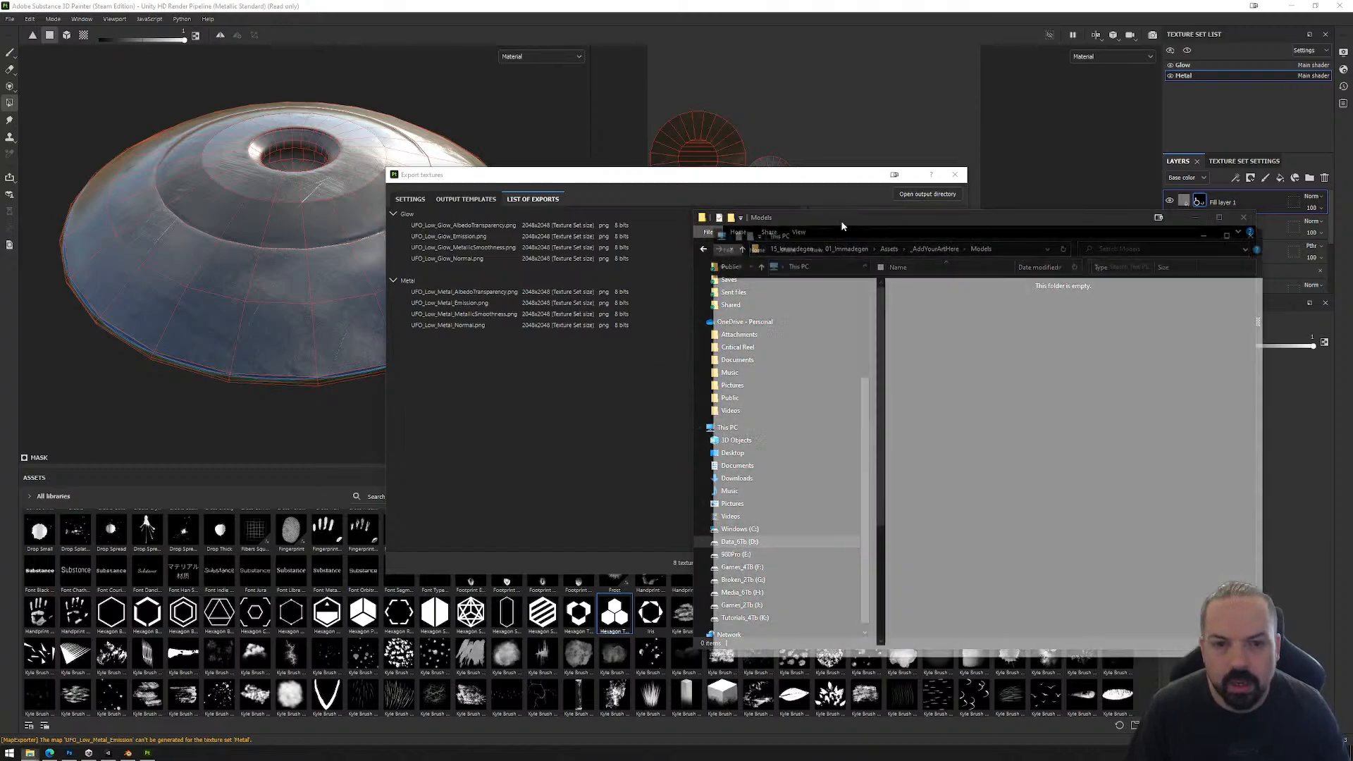
{"action": "left_click_drag", "start_coordinate": [916, 217], "coordinate": [268, 207]}
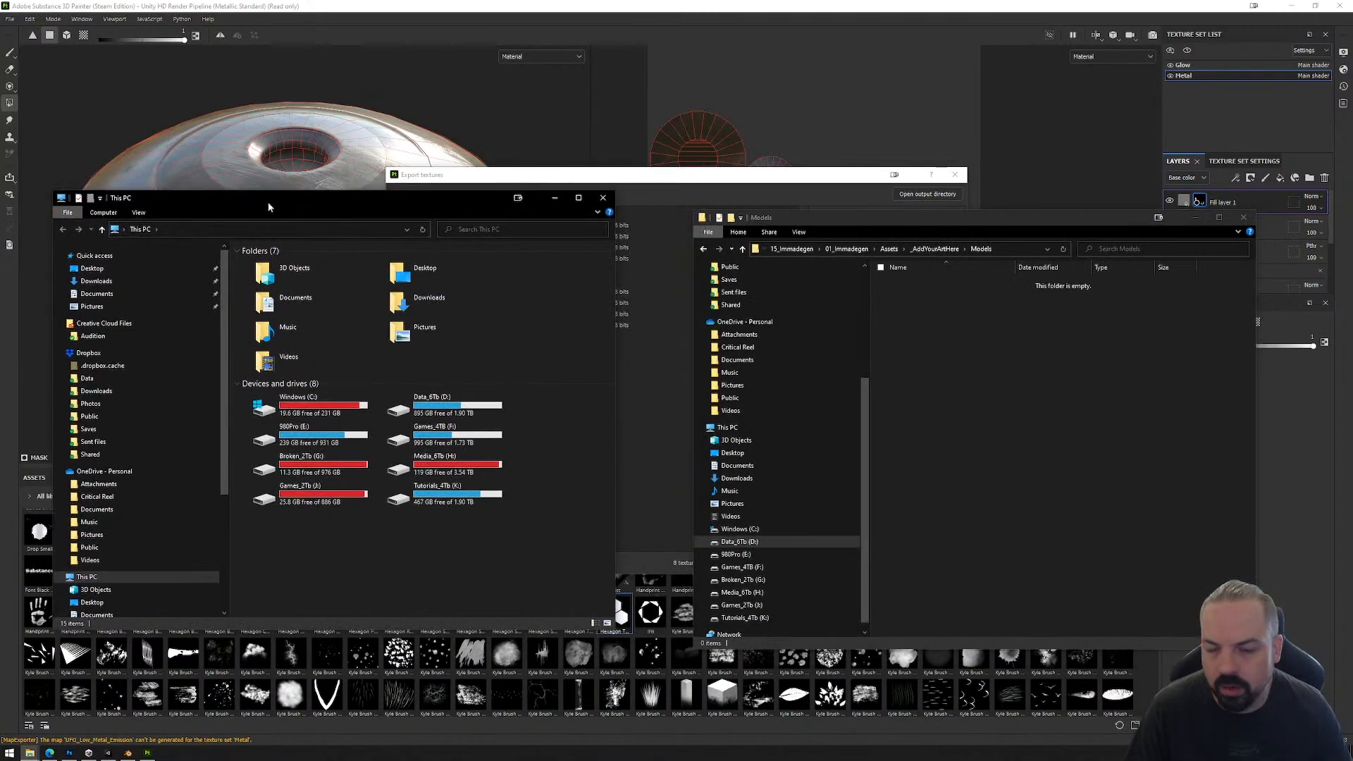
{"action": "double_click", "coordinate": [433, 405]}
{"action": "left_click", "coordinate": [275, 276]}
{"action": "double_click", "coordinate": [276, 276]}
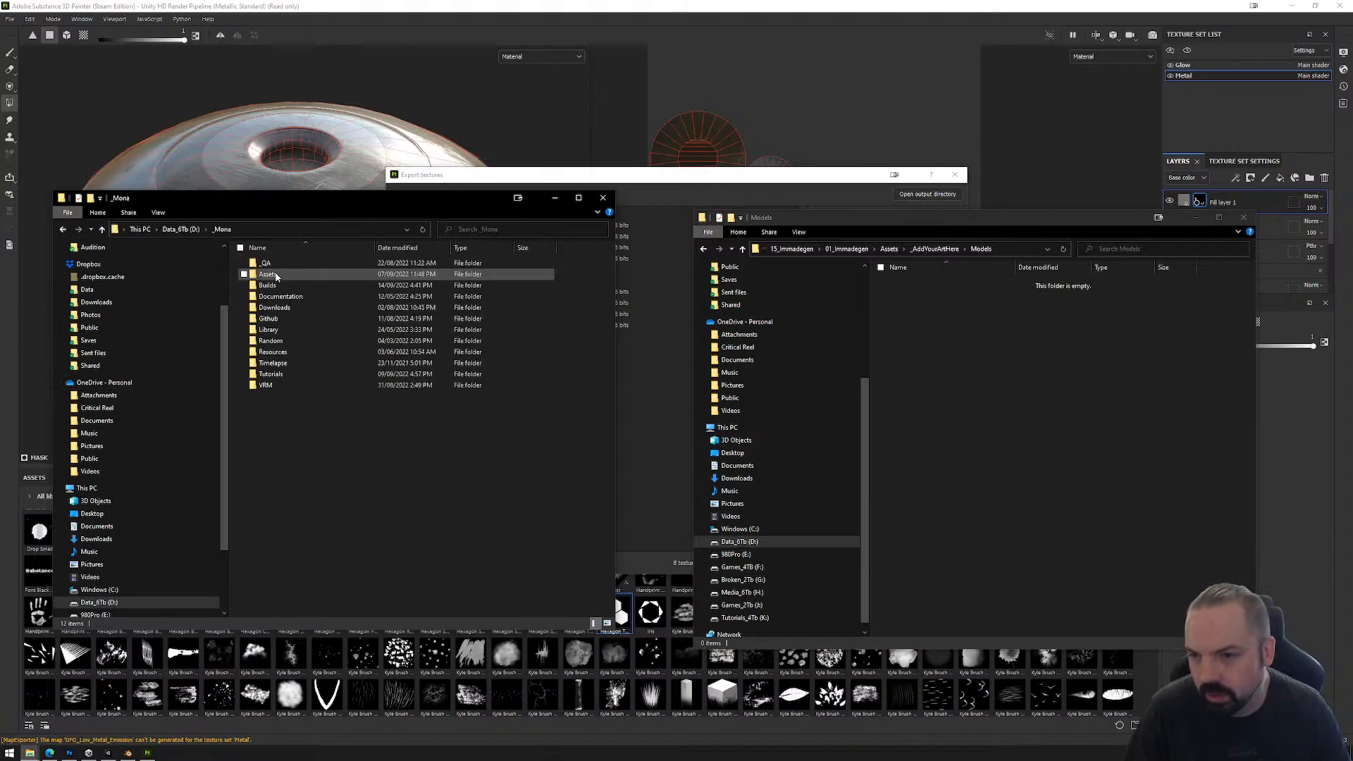
{"action": "double_click", "coordinate": [271, 375]}
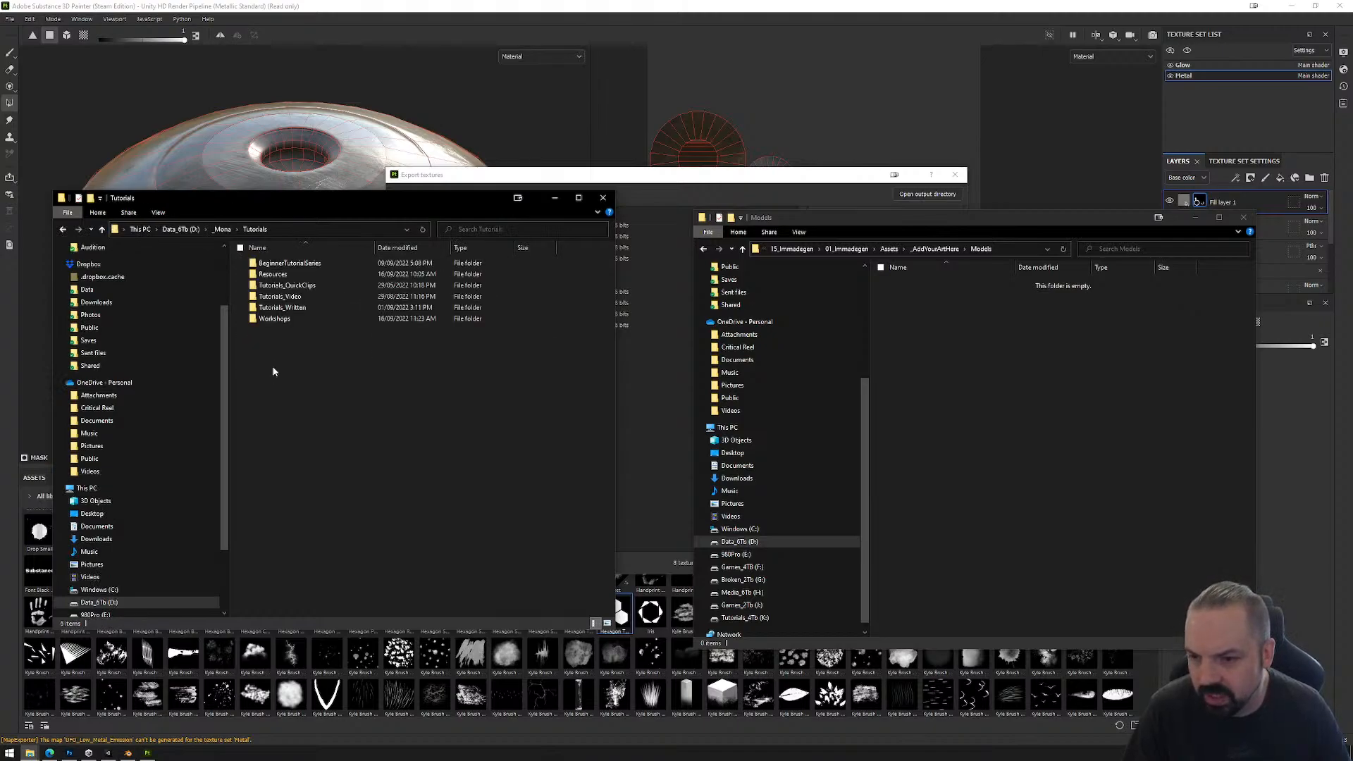
{"action": "double_click", "coordinate": [282, 320]}
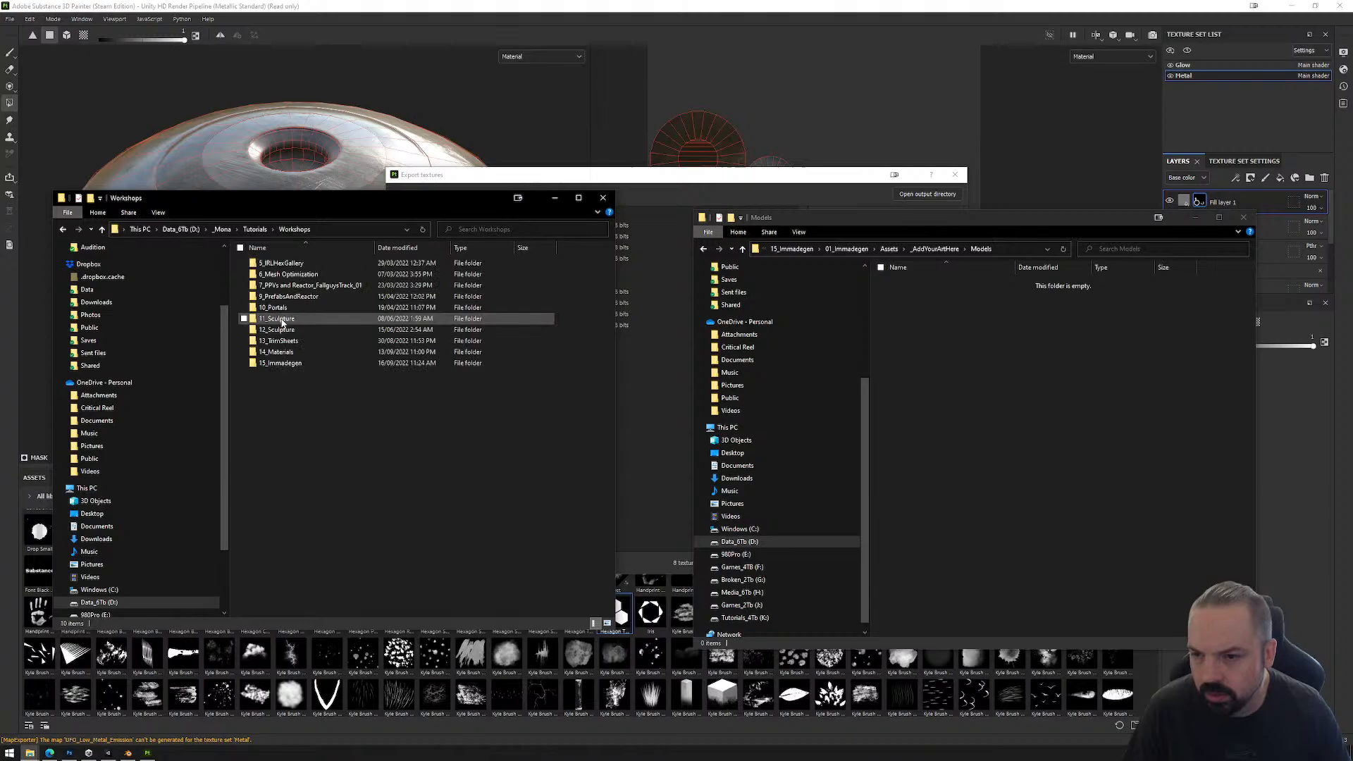
{"action": "double_click", "coordinate": [281, 363]}
{"action": "double_click", "coordinate": [272, 277]}
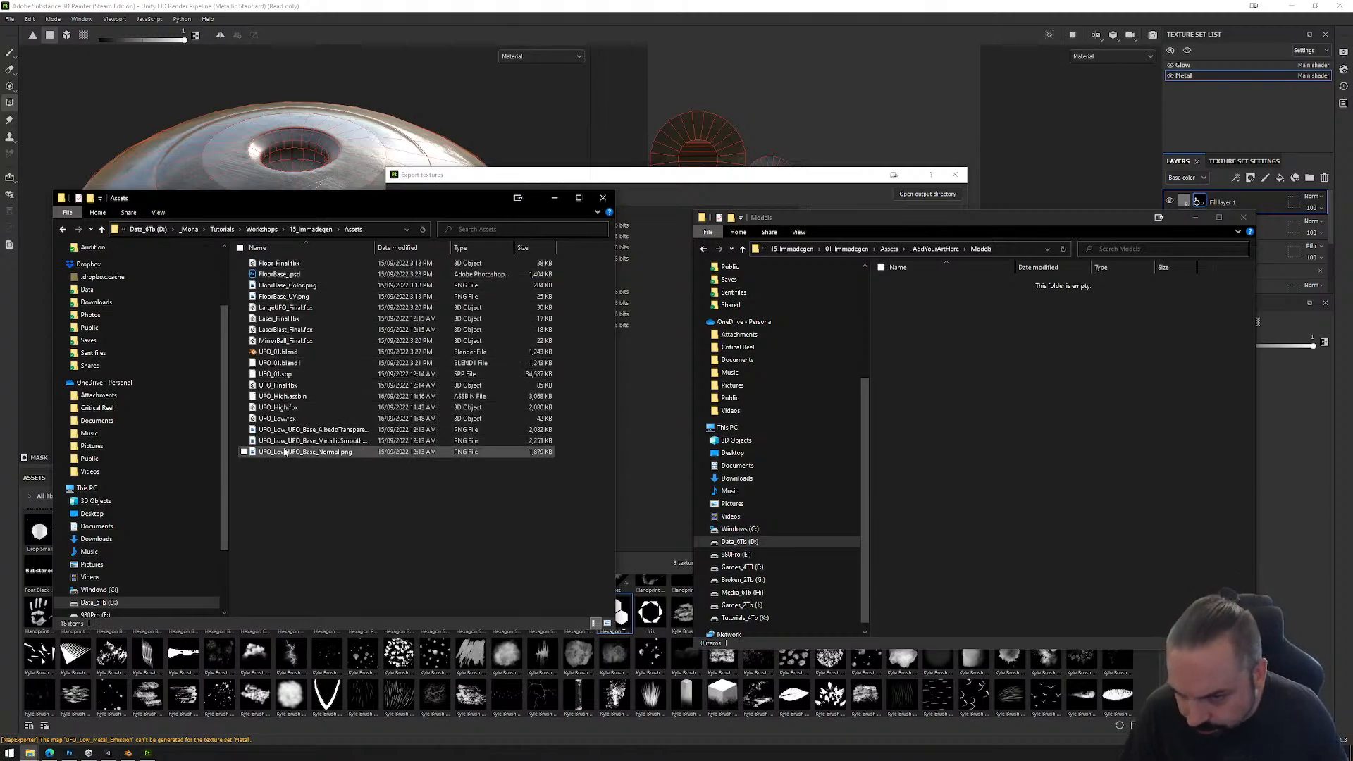
Step: Select the UFO_Low, MirrorBall_Final, LaserBlast_Final, Laser_Final, LargeUFO_Final and Floor_Final FBX files together
{"action": "left_click", "coordinate": [284, 421]}
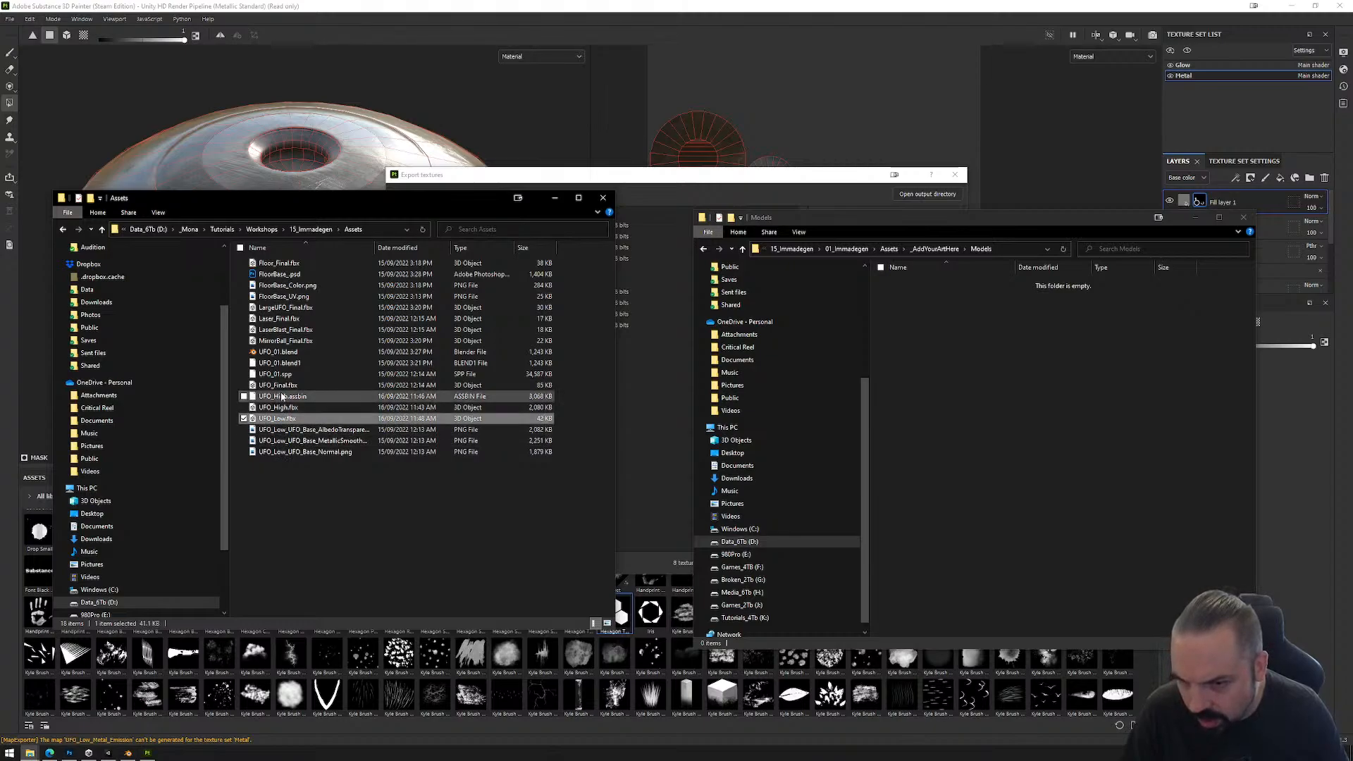
{"action": "left_click", "coordinate": [289, 343], "text": "ctrl"}
{"action": "left_click", "coordinate": [288, 321], "text": "ctrl"}
{"action": "left_click", "coordinate": [290, 309], "text": "ctrl"}
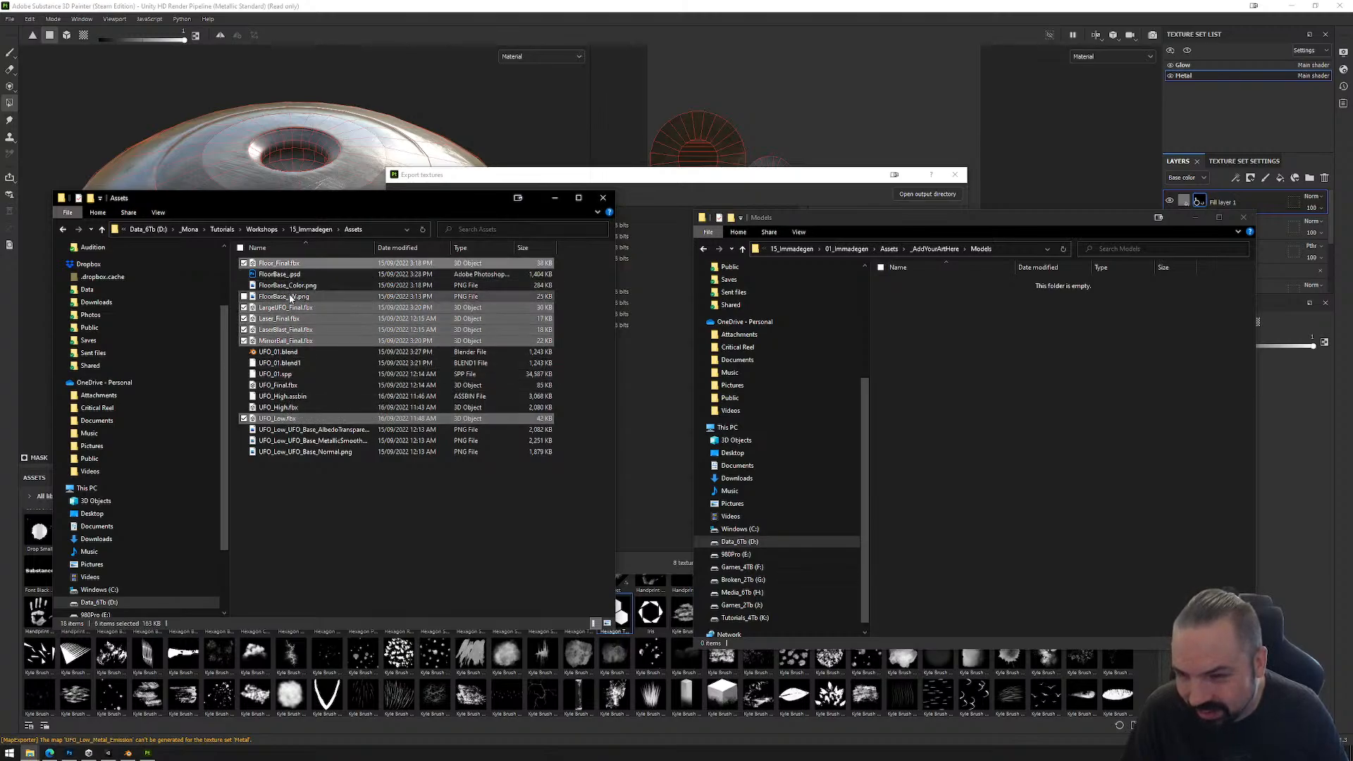
{"action": "left_click", "coordinate": [278, 265], "text": "ctrl"}
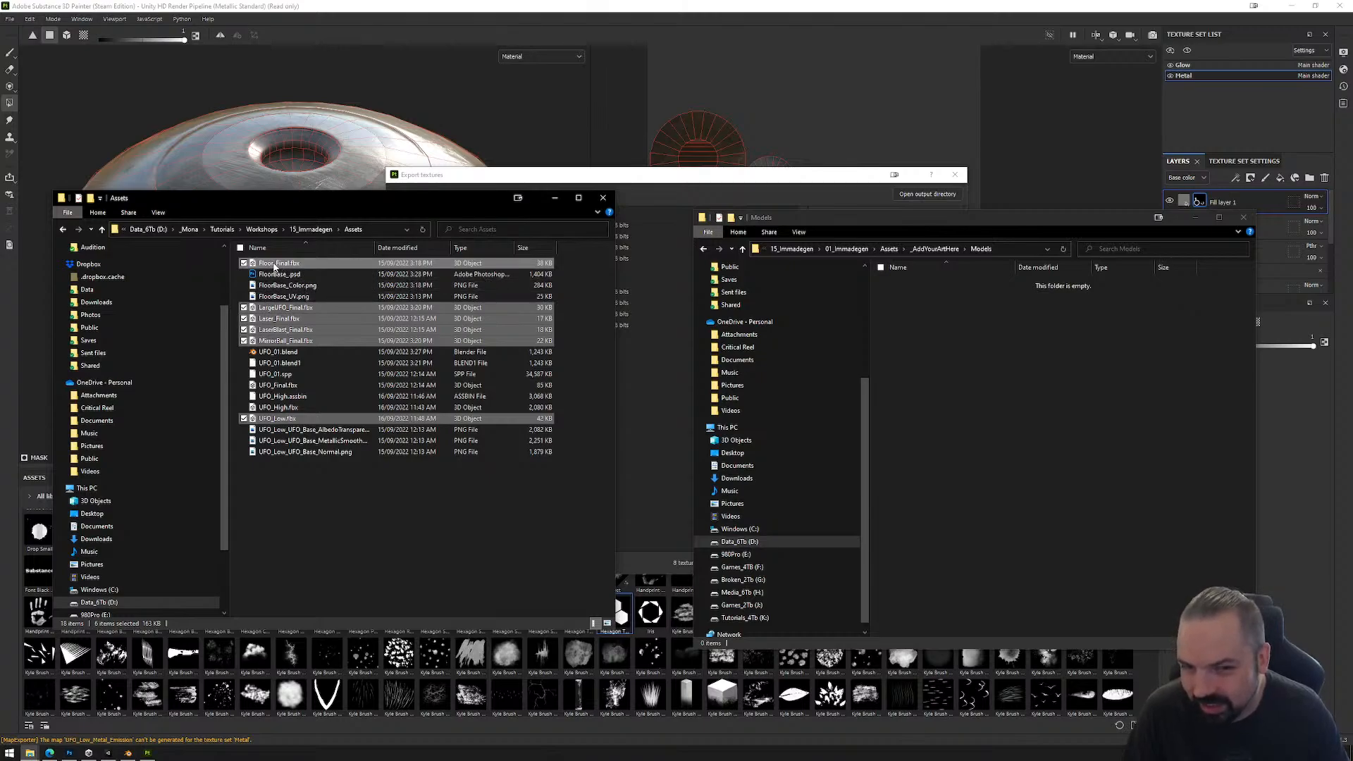
{"action": "left_click_drag", "start_coordinate": [275, 266], "coordinate": [318, 330]}
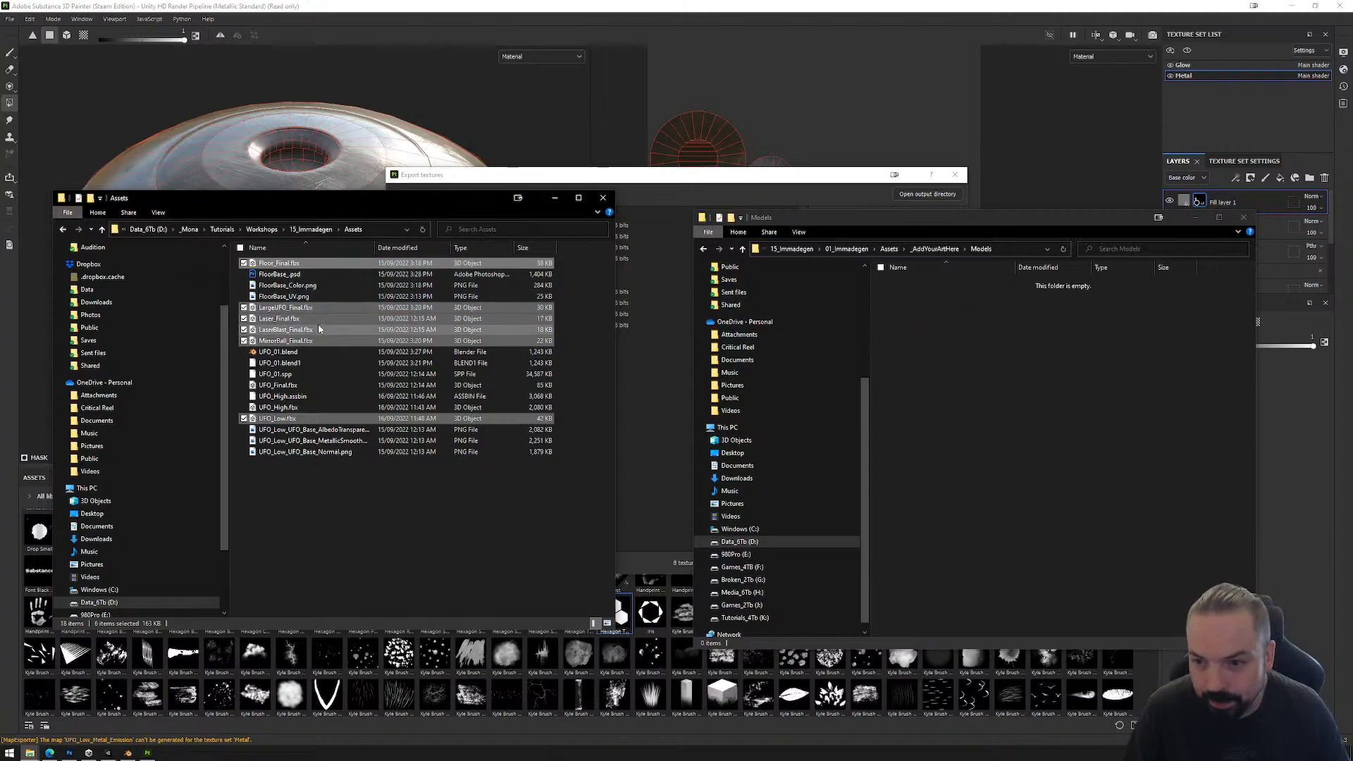
Step: Minimize the Models folder window, switch to Unity and check the exported UFO textures in the Textures folder
{"action": "left_click", "coordinate": [1196, 218]}
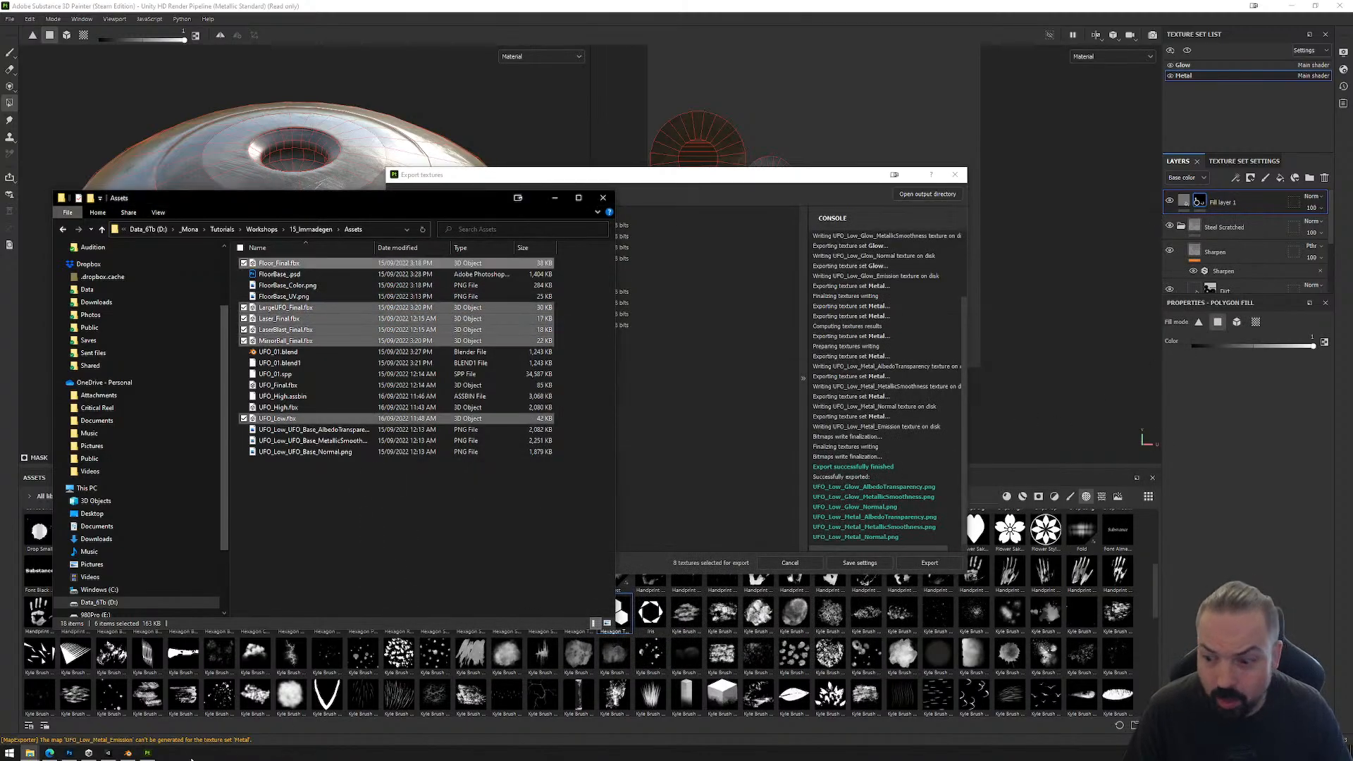
{"action": "left_click", "coordinate": [110, 753]}
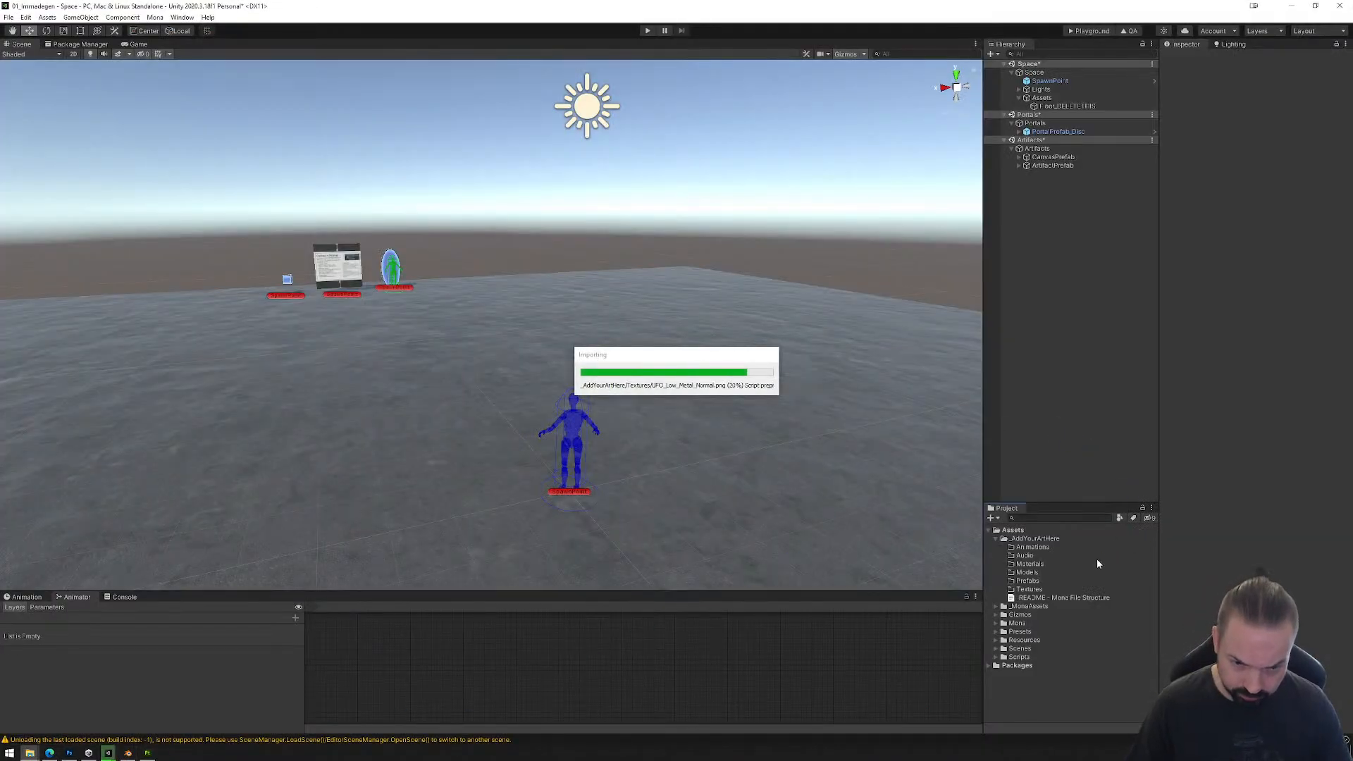
{"action": "left_click", "coordinate": [1002, 589]}
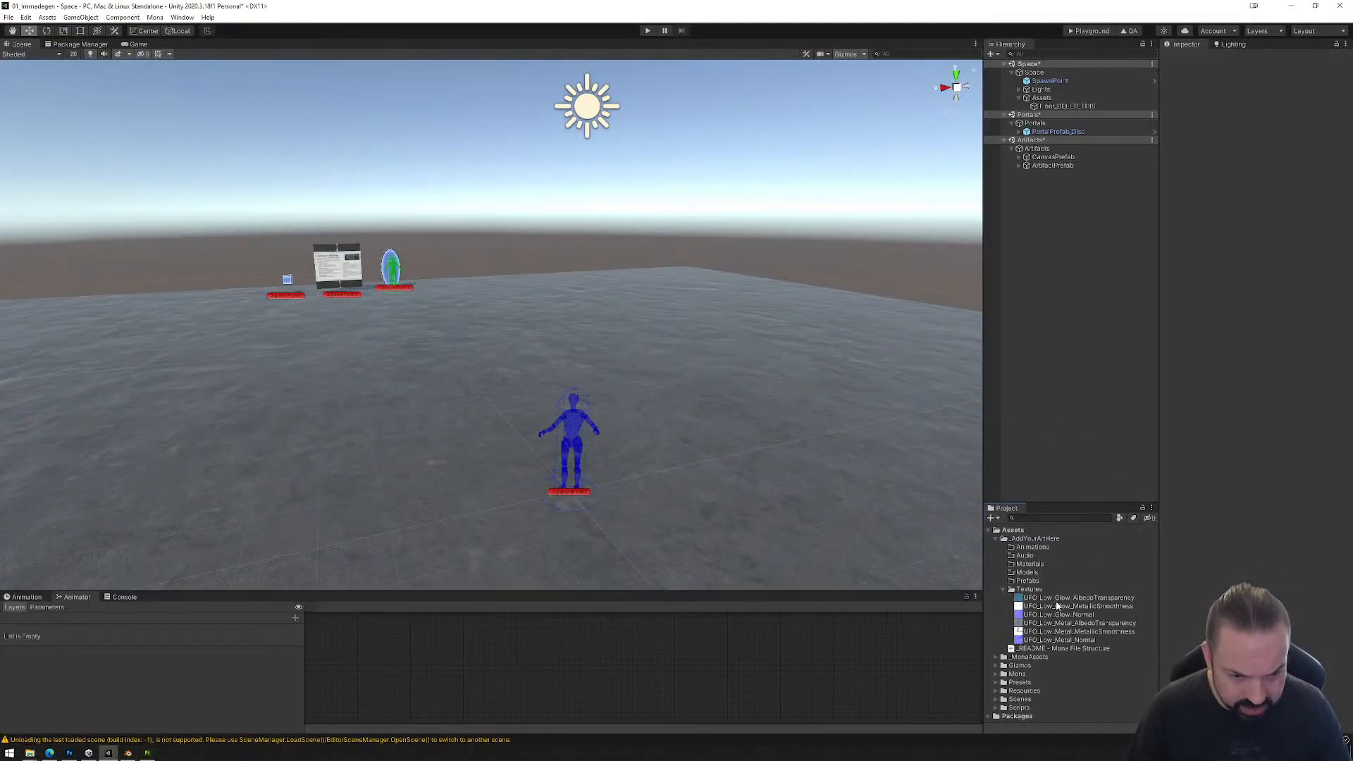
{"action": "left_click", "coordinate": [1004, 589]}
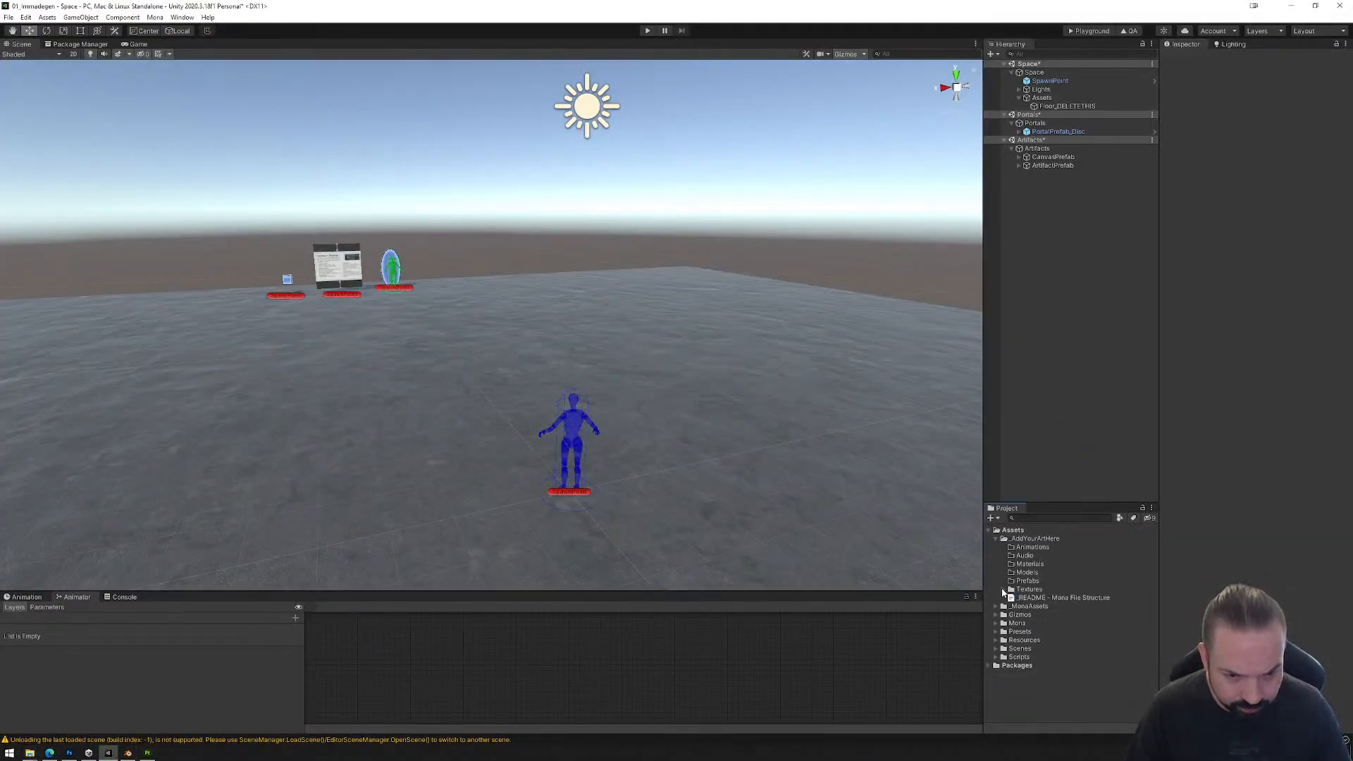
Step: Bring back the Assets folder window, import the selected FBX files into Unity's _AddYourArtHere/Models folder and expand it
{"action": "left_click", "coordinate": [30, 753]}
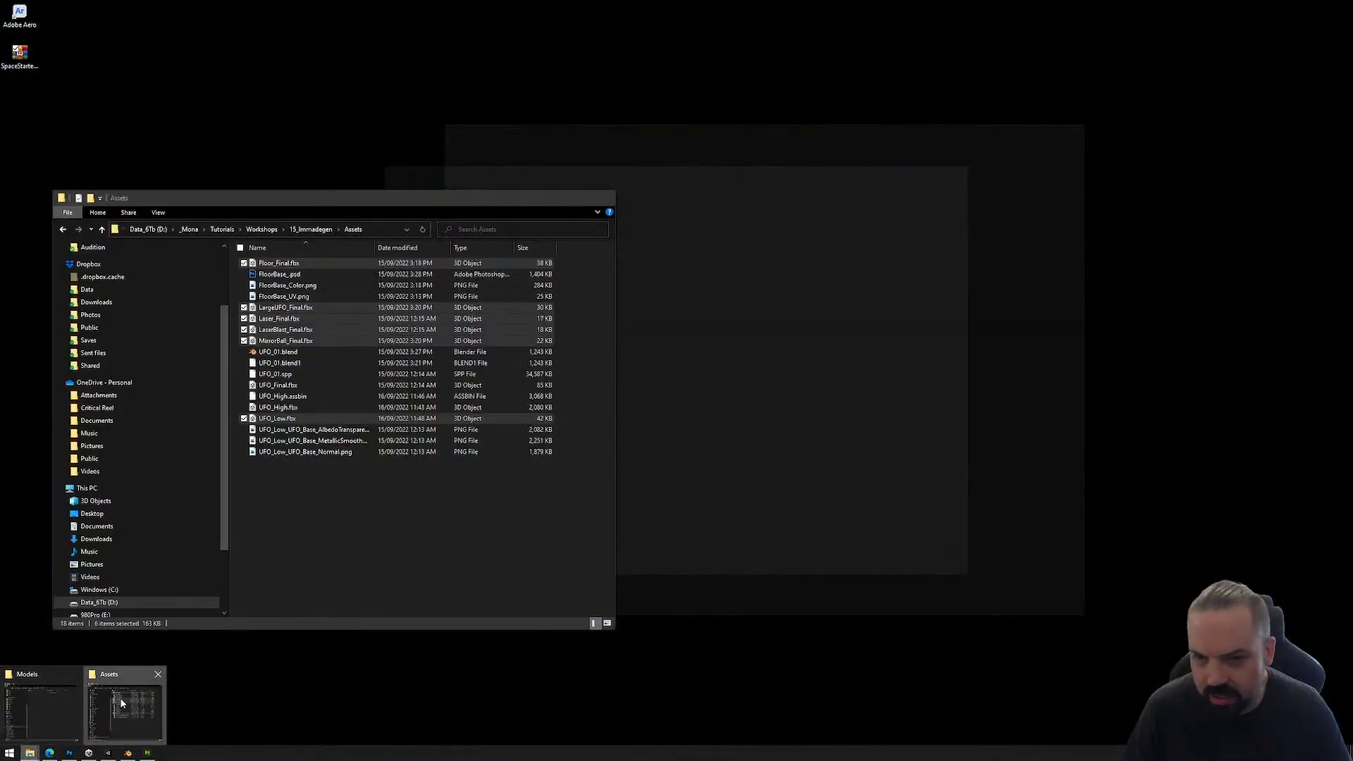
{"action": "left_click", "coordinate": [122, 702]}
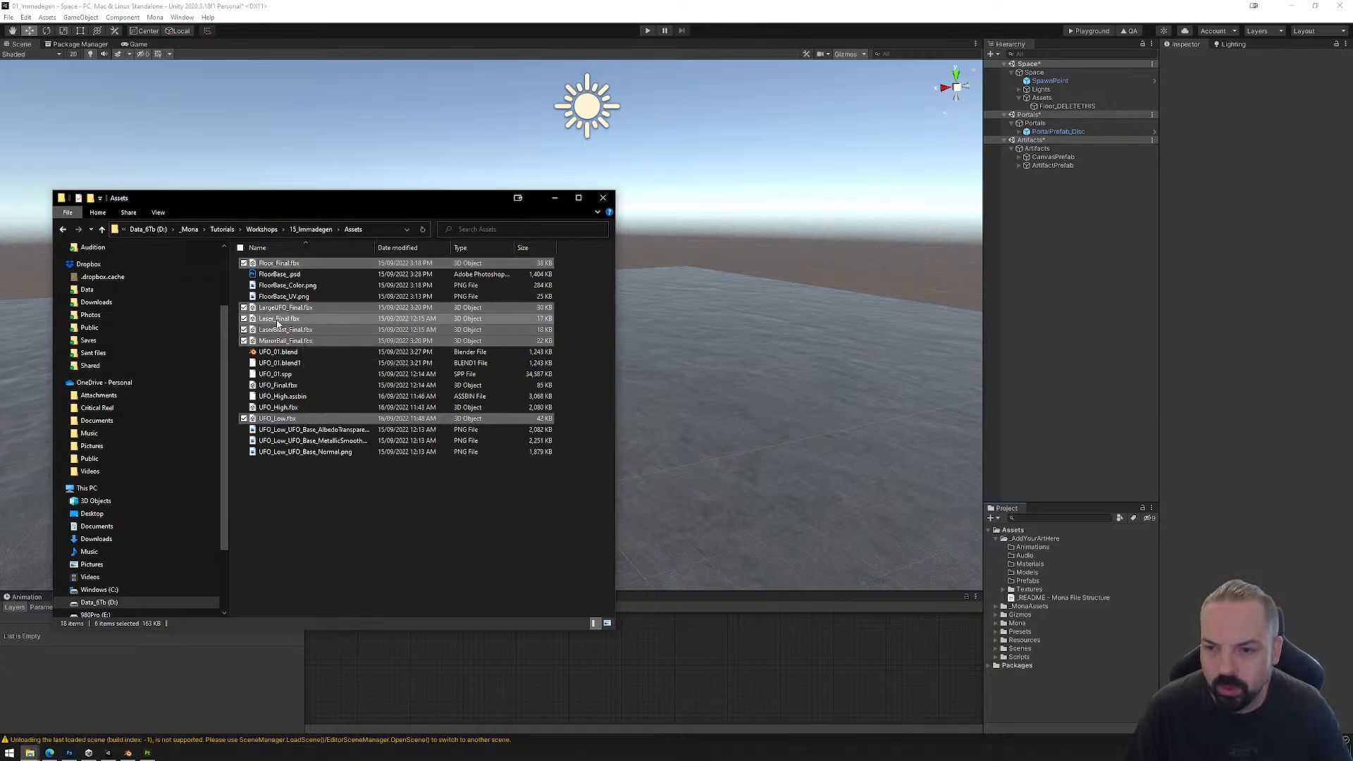
{"action": "left_click_drag", "start_coordinate": [278, 323], "coordinate": [1026, 573]}
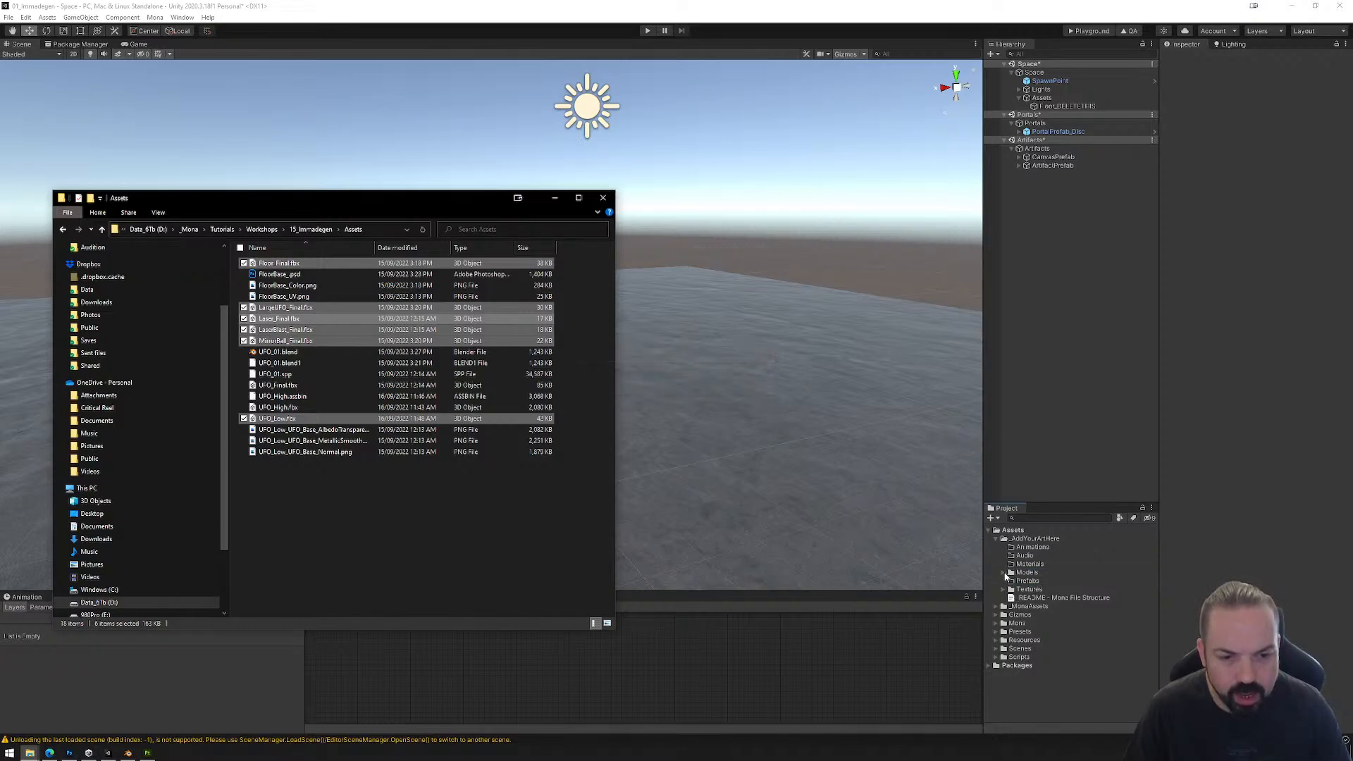
{"action": "left_click", "coordinate": [1004, 572]}
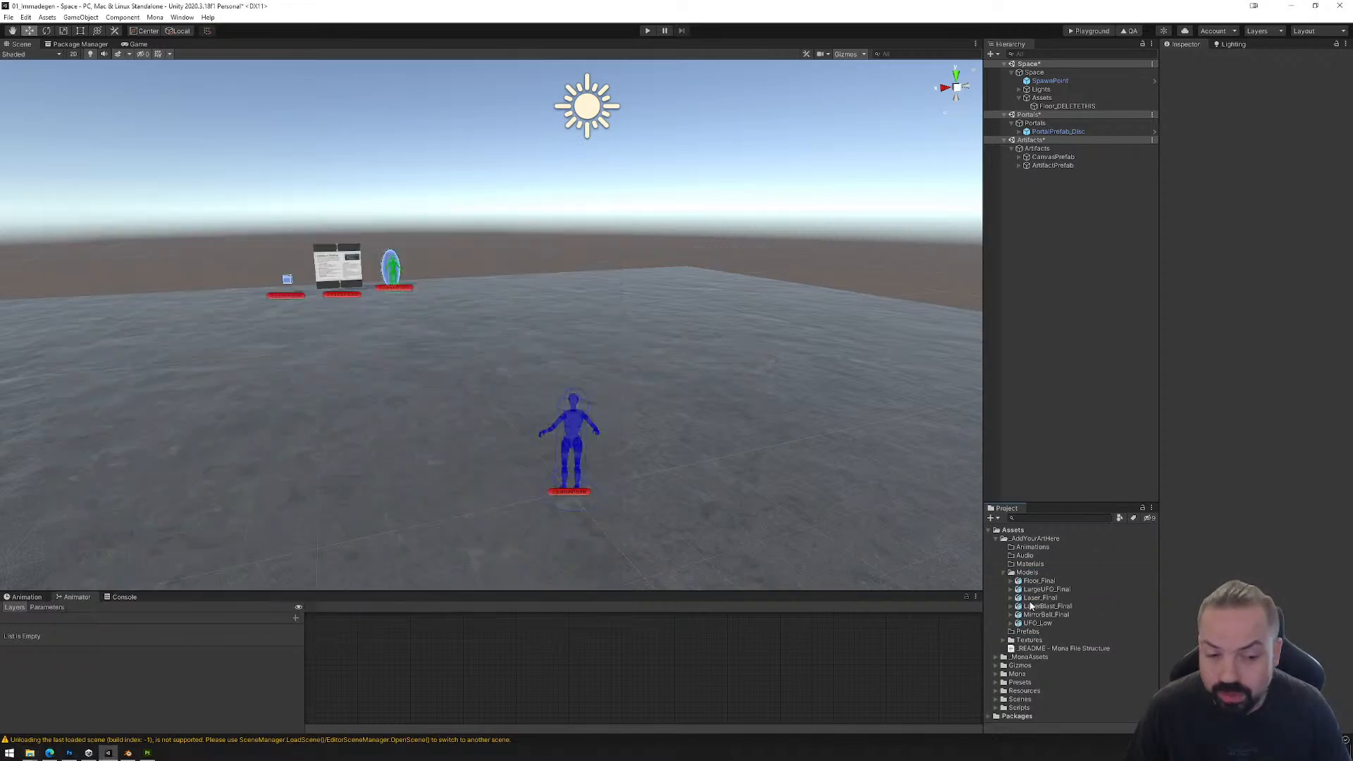
Step: Look through the import settings of each model in the Models folder, from Floor_Final to UFO_Low
{"action": "left_click", "coordinate": [1035, 582]}
{"action": "left_click", "coordinate": [1036, 590]}
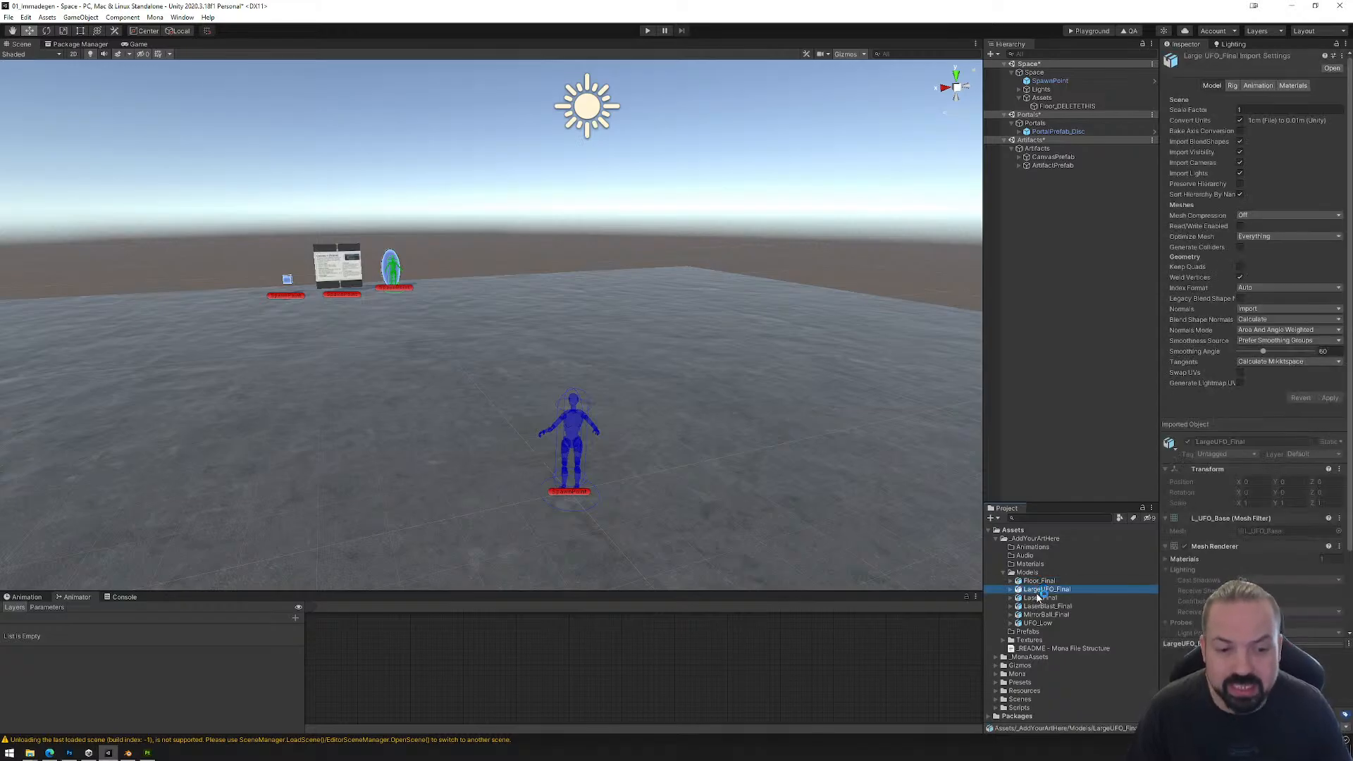
{"action": "left_click", "coordinate": [1036, 598]}
{"action": "left_click", "coordinate": [1036, 607]}
{"action": "left_click", "coordinate": [1037, 615]}
{"action": "left_click", "coordinate": [1036, 623]}
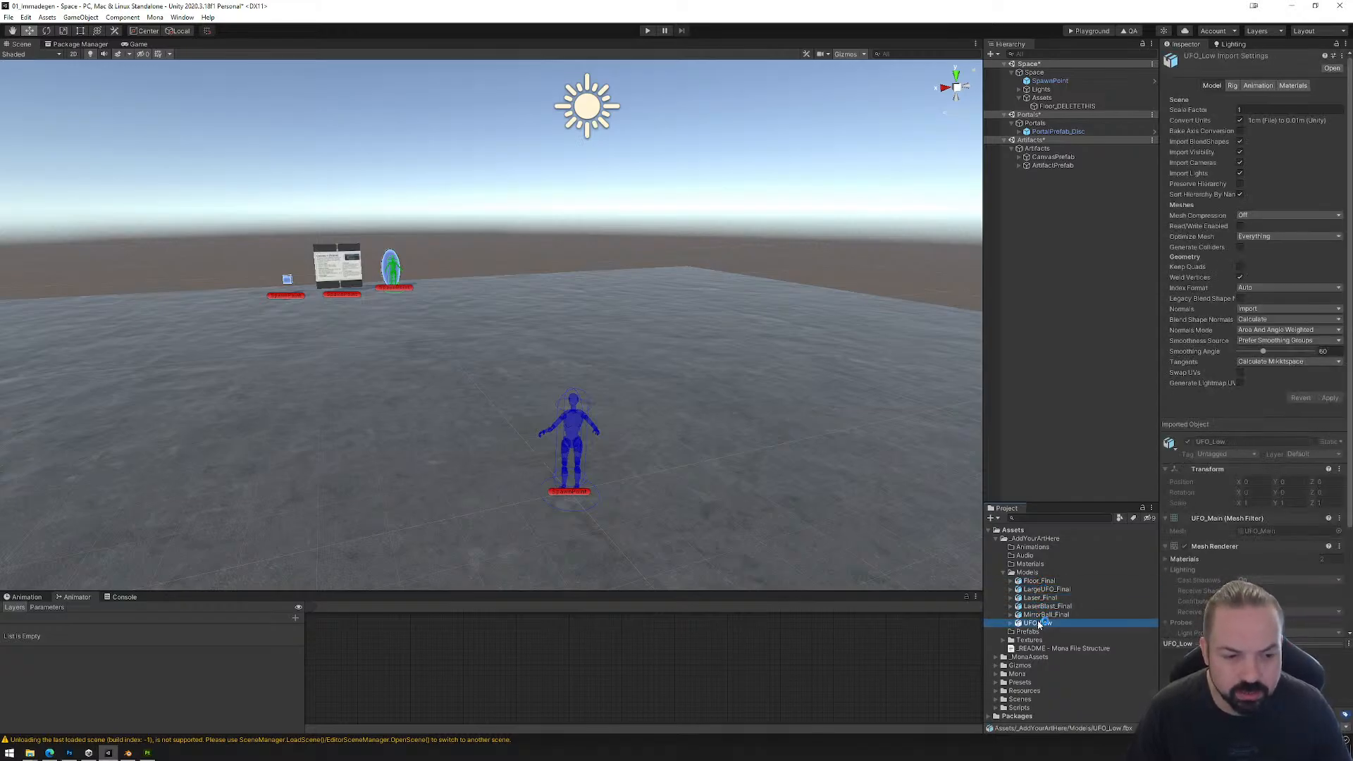
Step: Select all models from Floor_Final to UFO_Low and enable Generate Lightmap UVs in their import settings
{"action": "left_click", "coordinate": [1037, 582]}
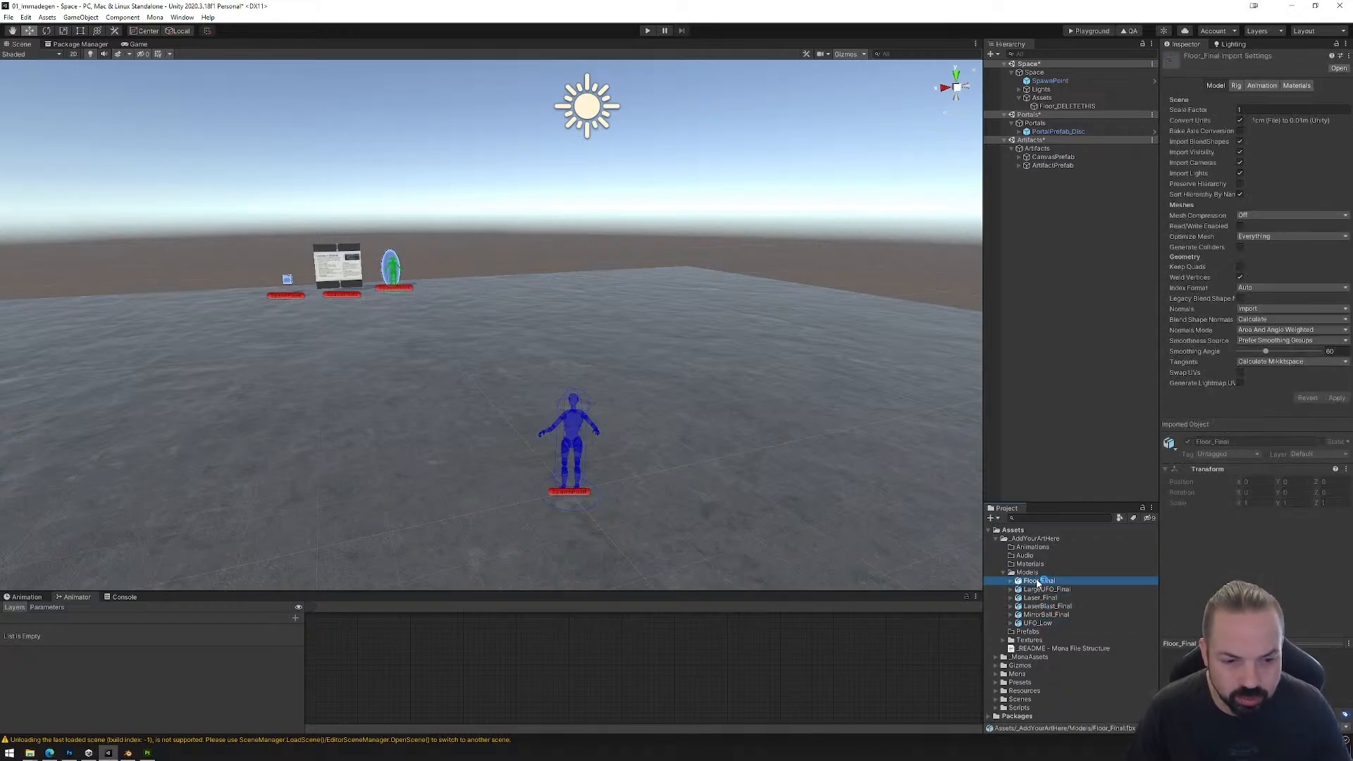
{"action": "left_click", "coordinate": [1038, 623]}
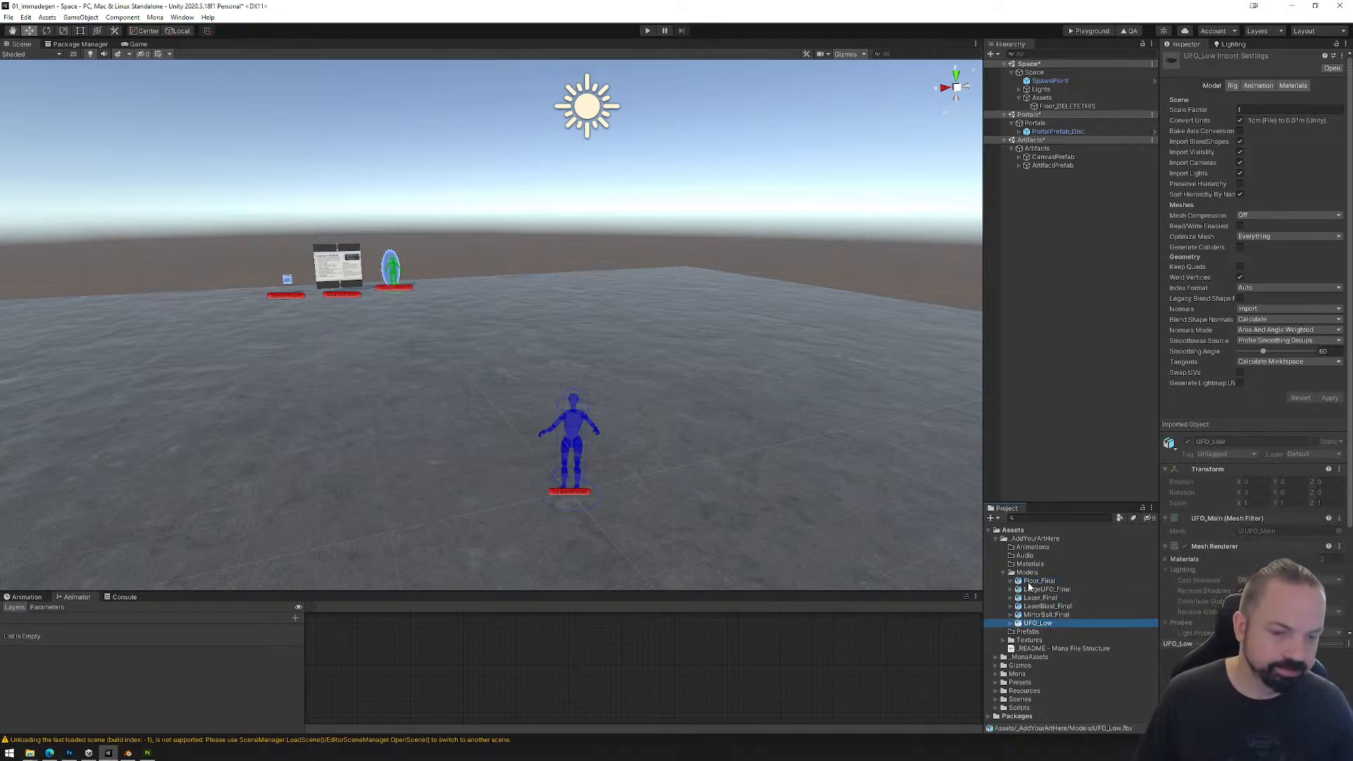
{"action": "left_click", "coordinate": [1034, 581], "text": "shift"}
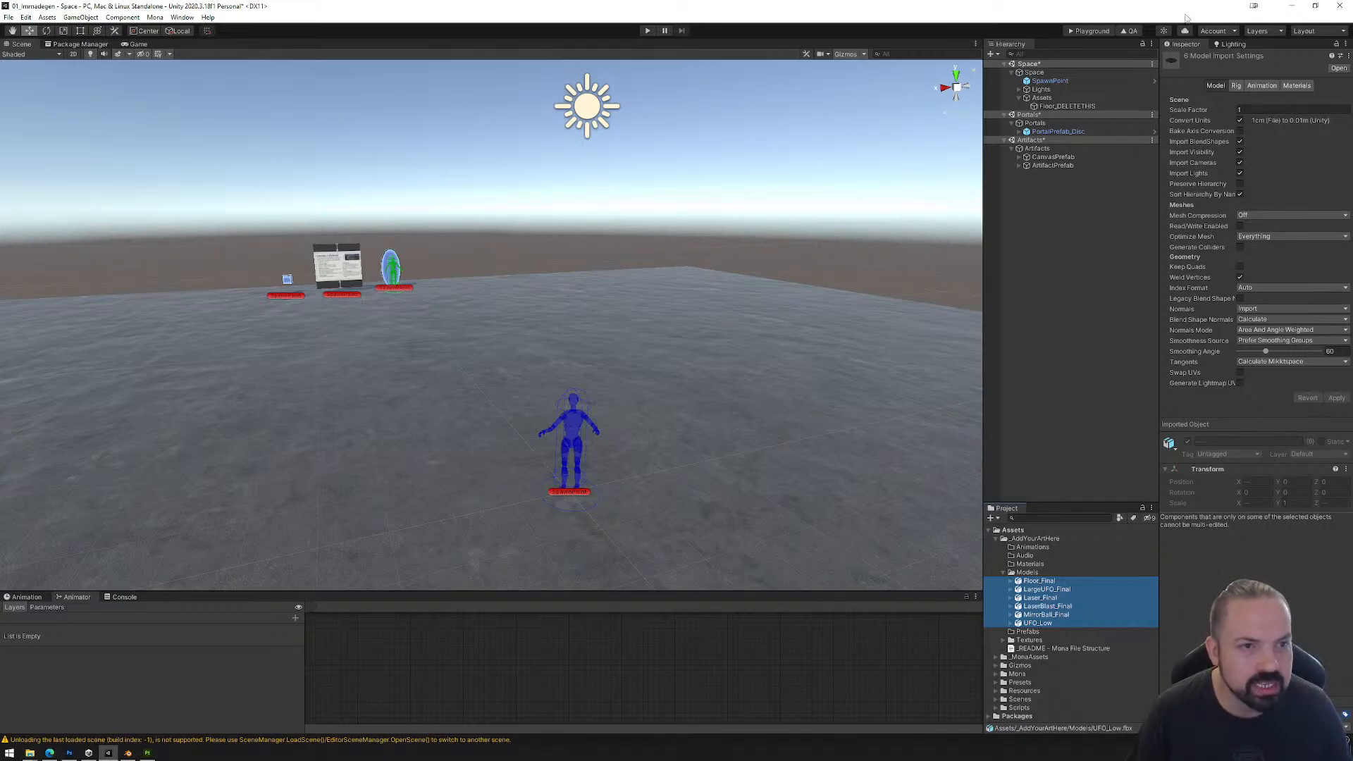
{"action": "left_click", "coordinate": [1240, 382]}
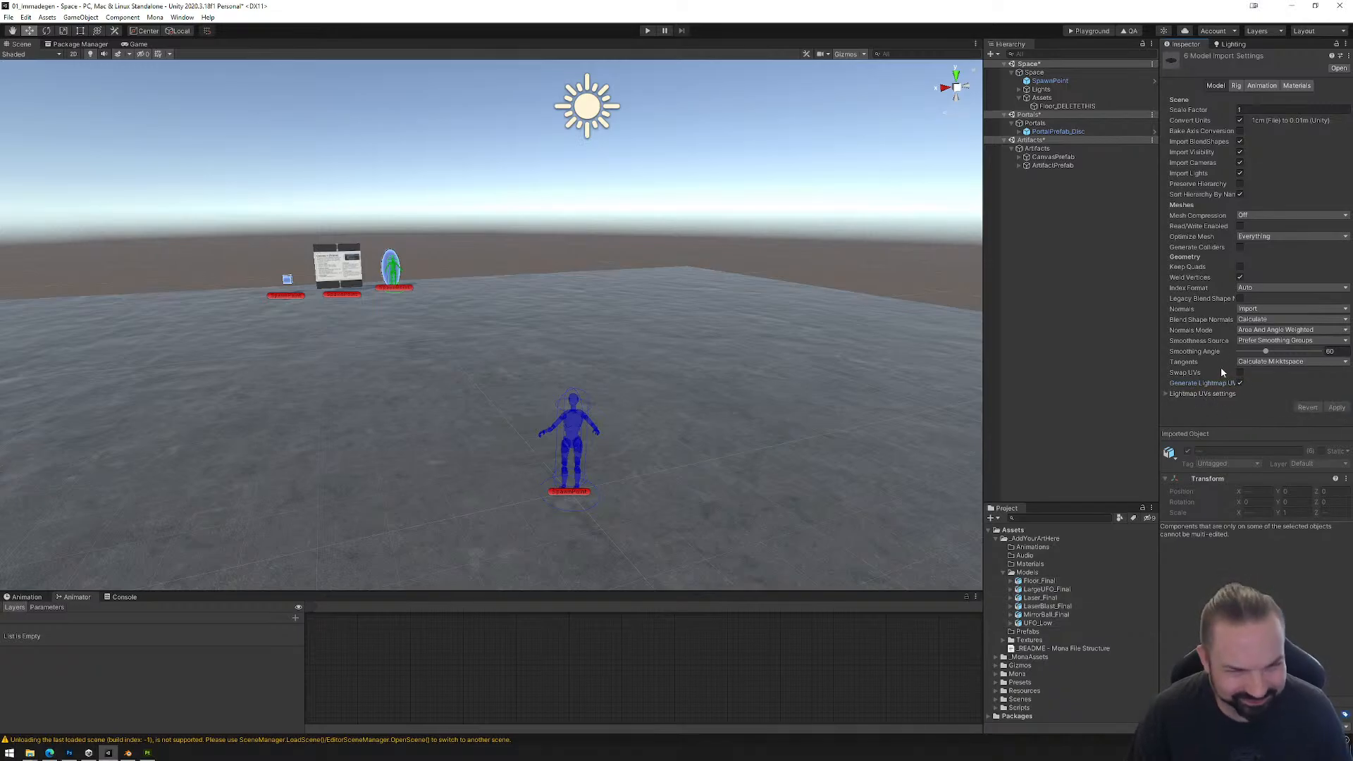
Step: Look at the scene's lighting settings and return to the model import settings to inspect MirrorBall_Final
{"action": "left_click", "coordinate": [1232, 44]}
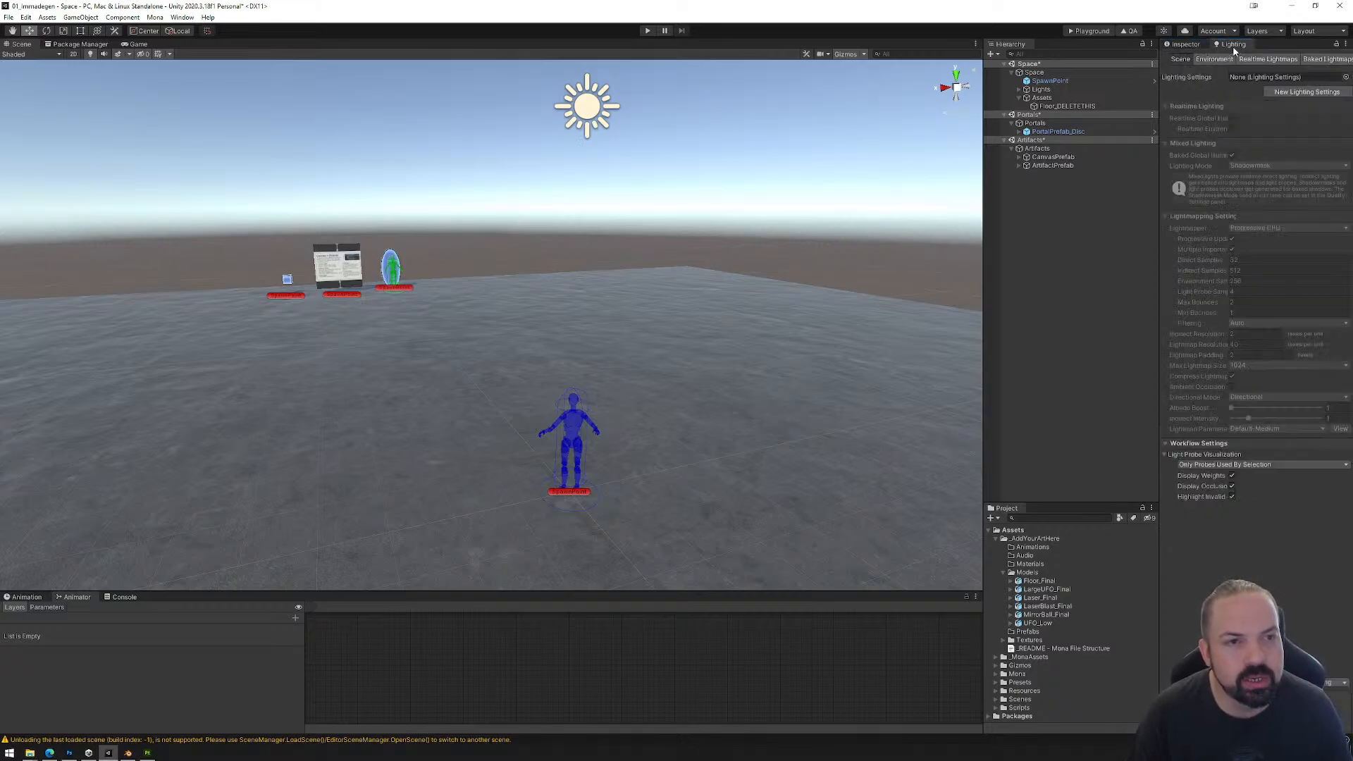
{"action": "left_click", "coordinate": [1186, 44]}
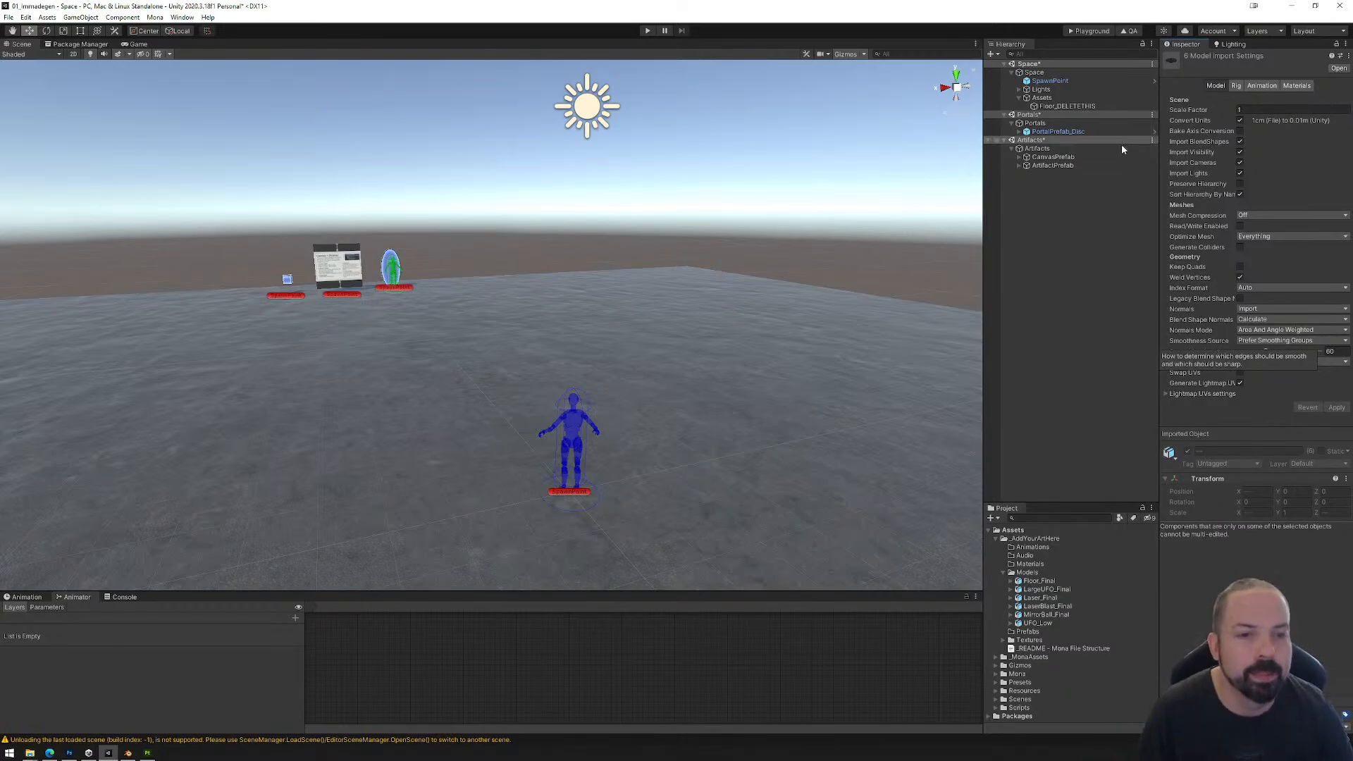
{"action": "left_click", "coordinate": [1046, 614]}
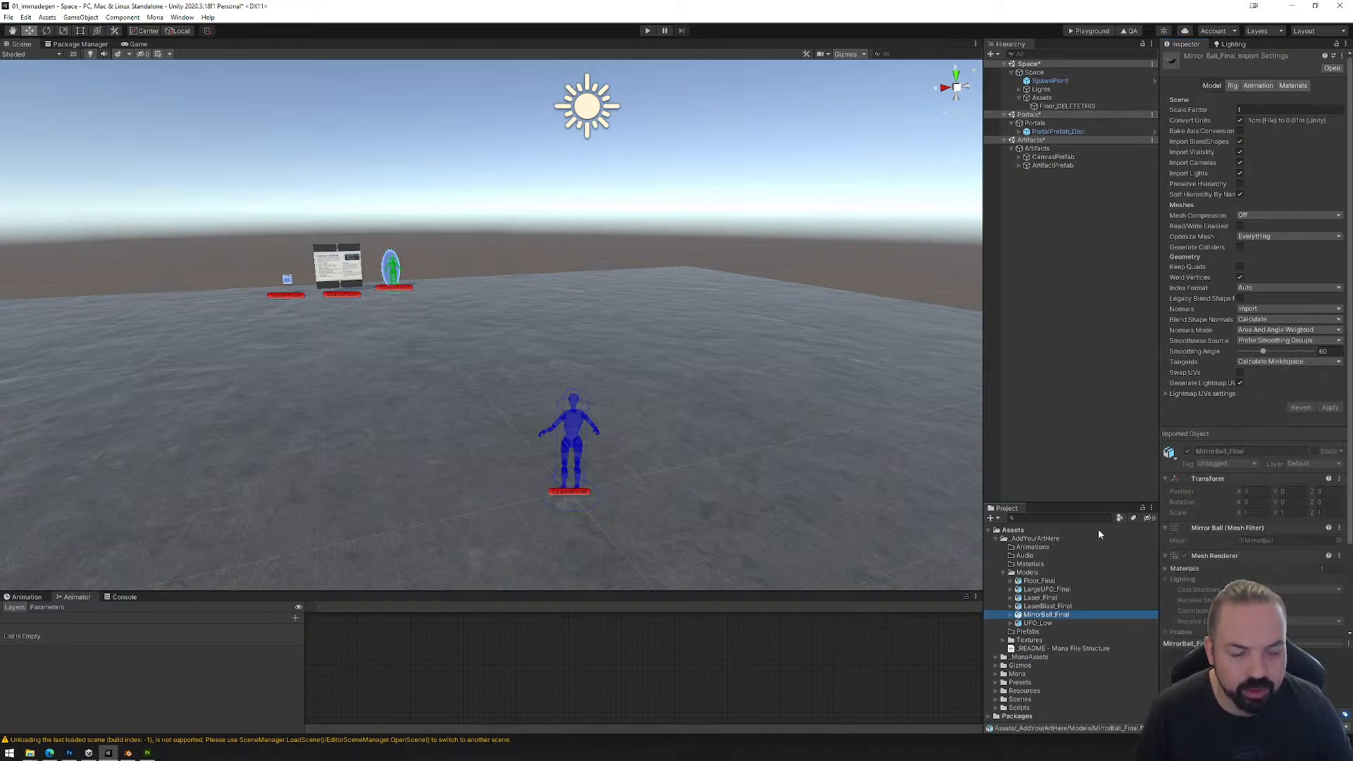
Step: Select all six models from Floor_Final to UFO_Low and check their shared import settings
{"action": "left_click", "coordinate": [1041, 623]}
{"action": "left_click", "coordinate": [1045, 574], "text": "shift"}
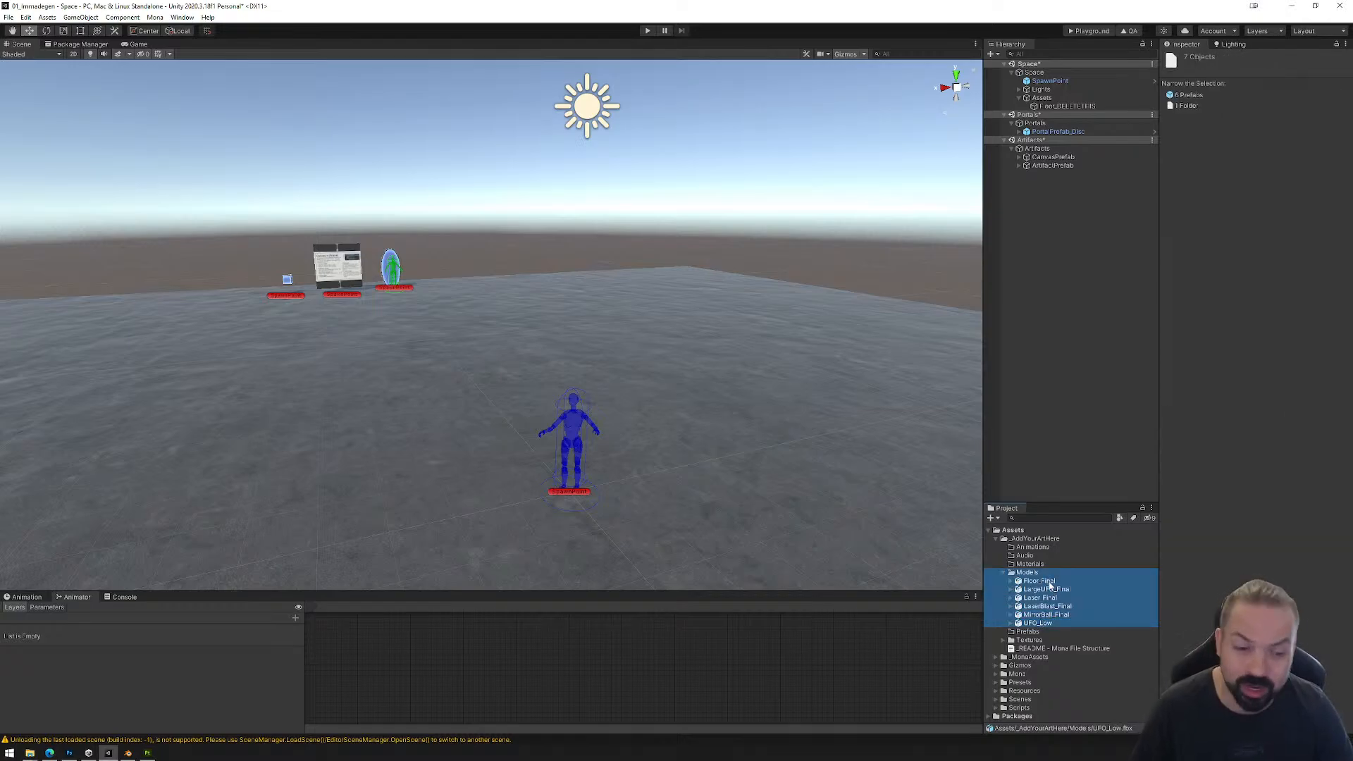
{"action": "left_click", "coordinate": [1049, 583]}
{"action": "left_click", "coordinate": [1037, 624], "text": "shift"}
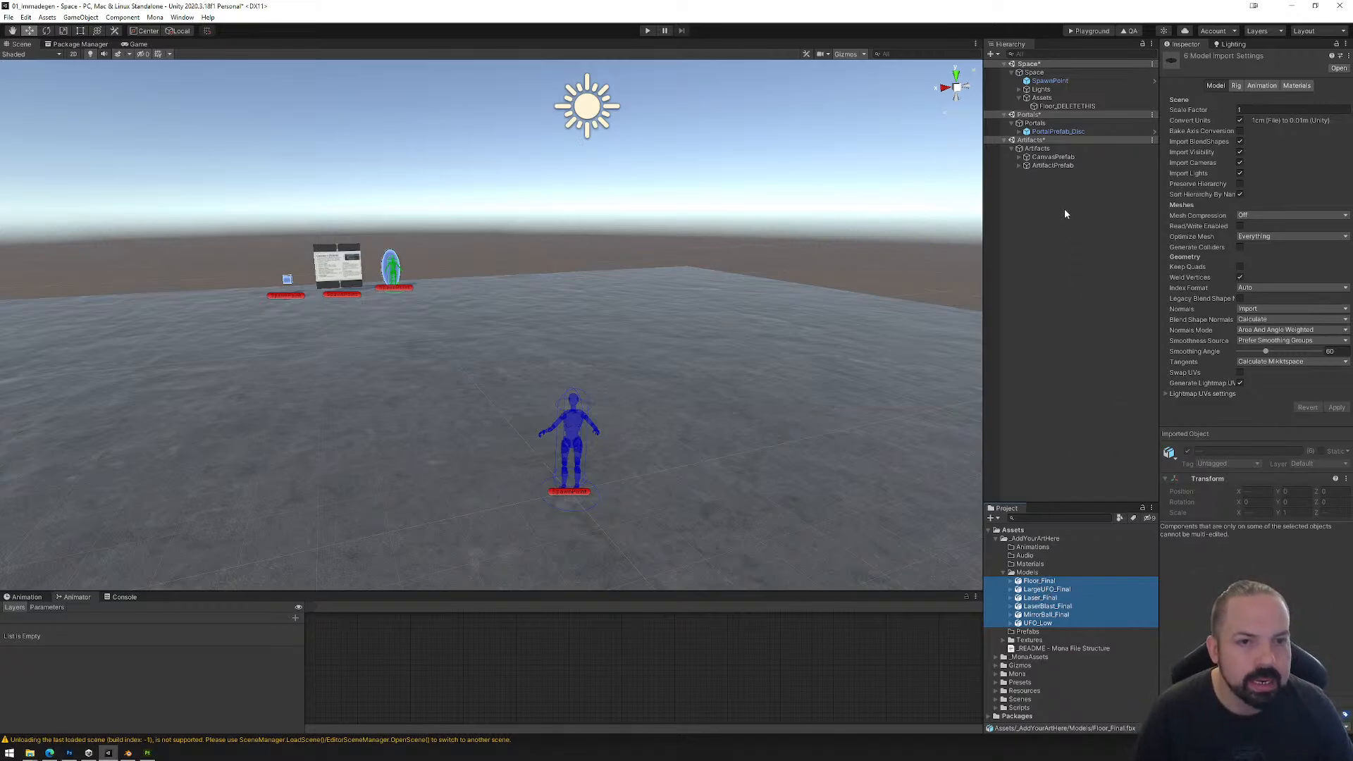
Step: Create a new material named UFO_Main in the Materials folder
{"action": "left_click", "coordinate": [1030, 565]}
{"action": "right_click", "coordinate": [1036, 565]}
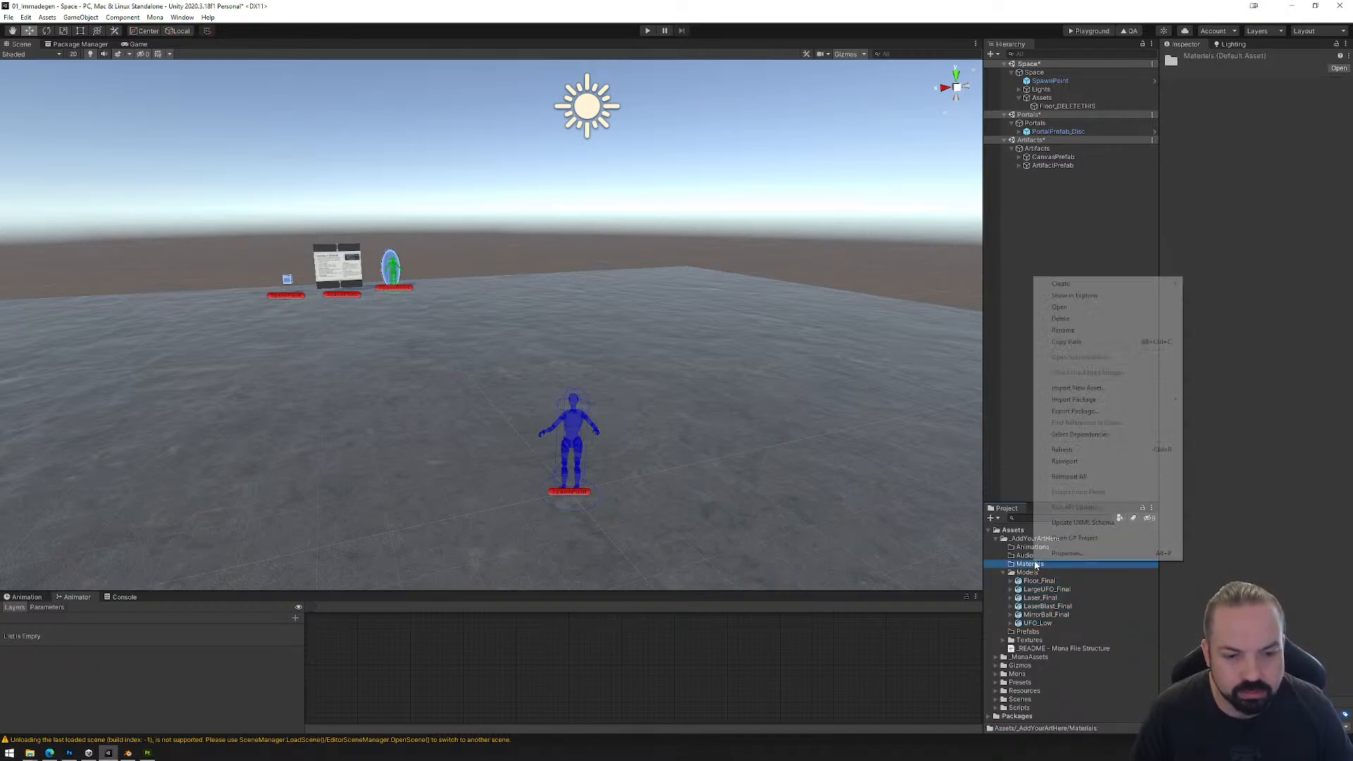
{"action": "mouse_move", "coordinate": [1064, 284]}
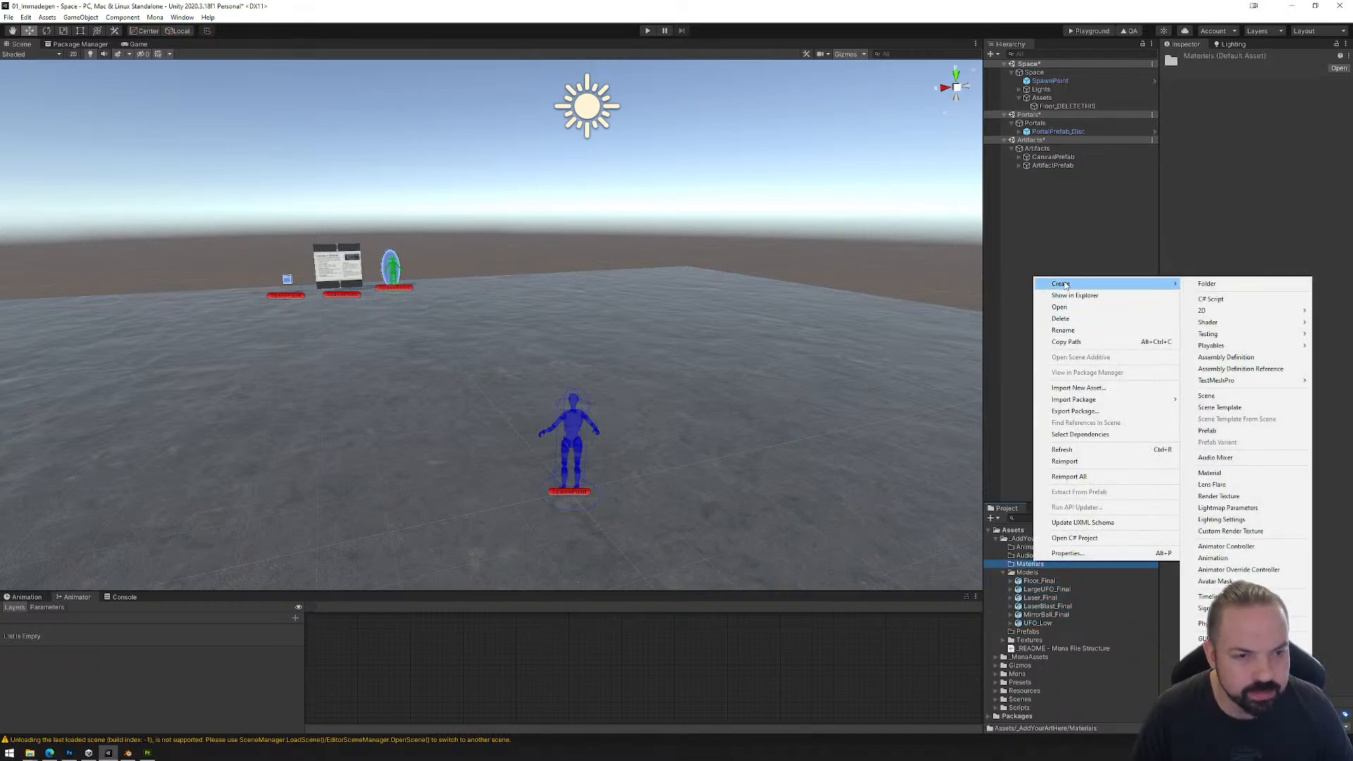
{"action": "left_click", "coordinate": [1210, 473]}
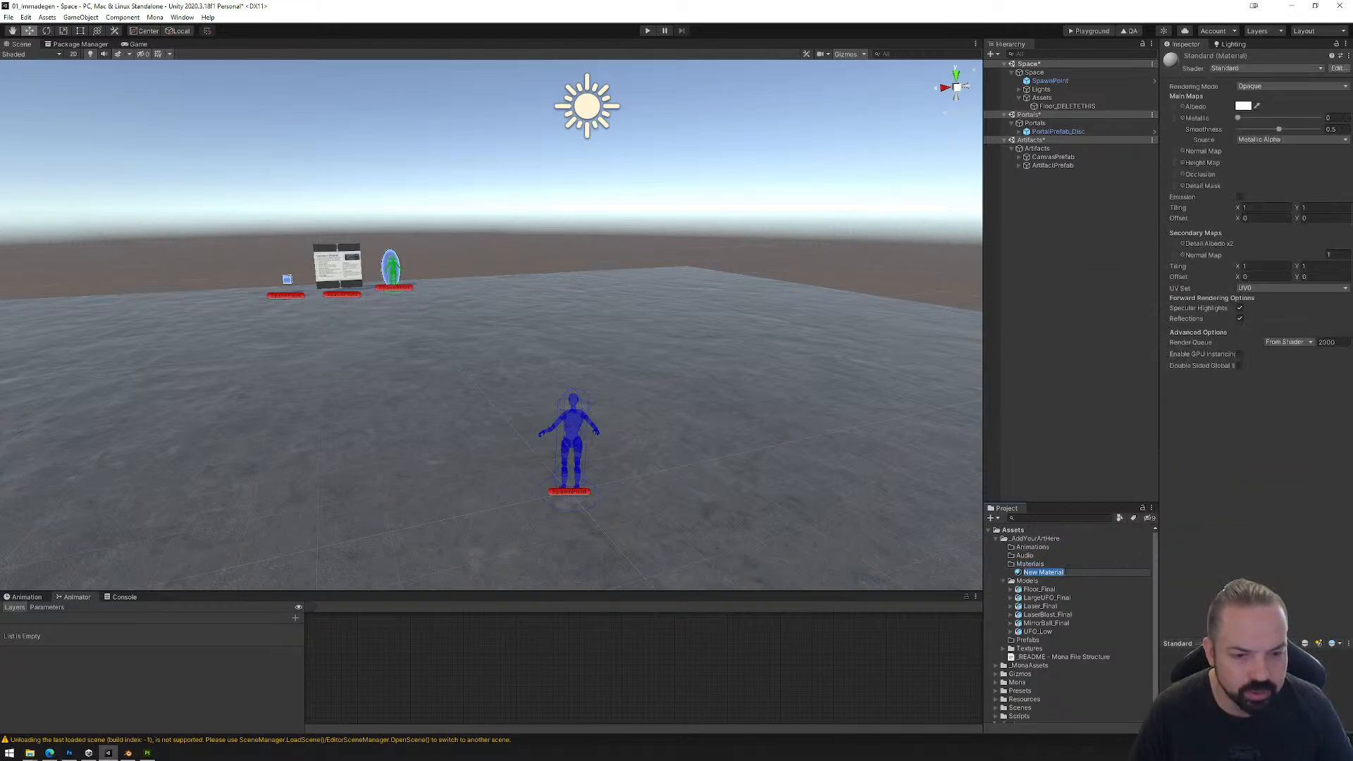
{"action": "type", "text": "UFO"}
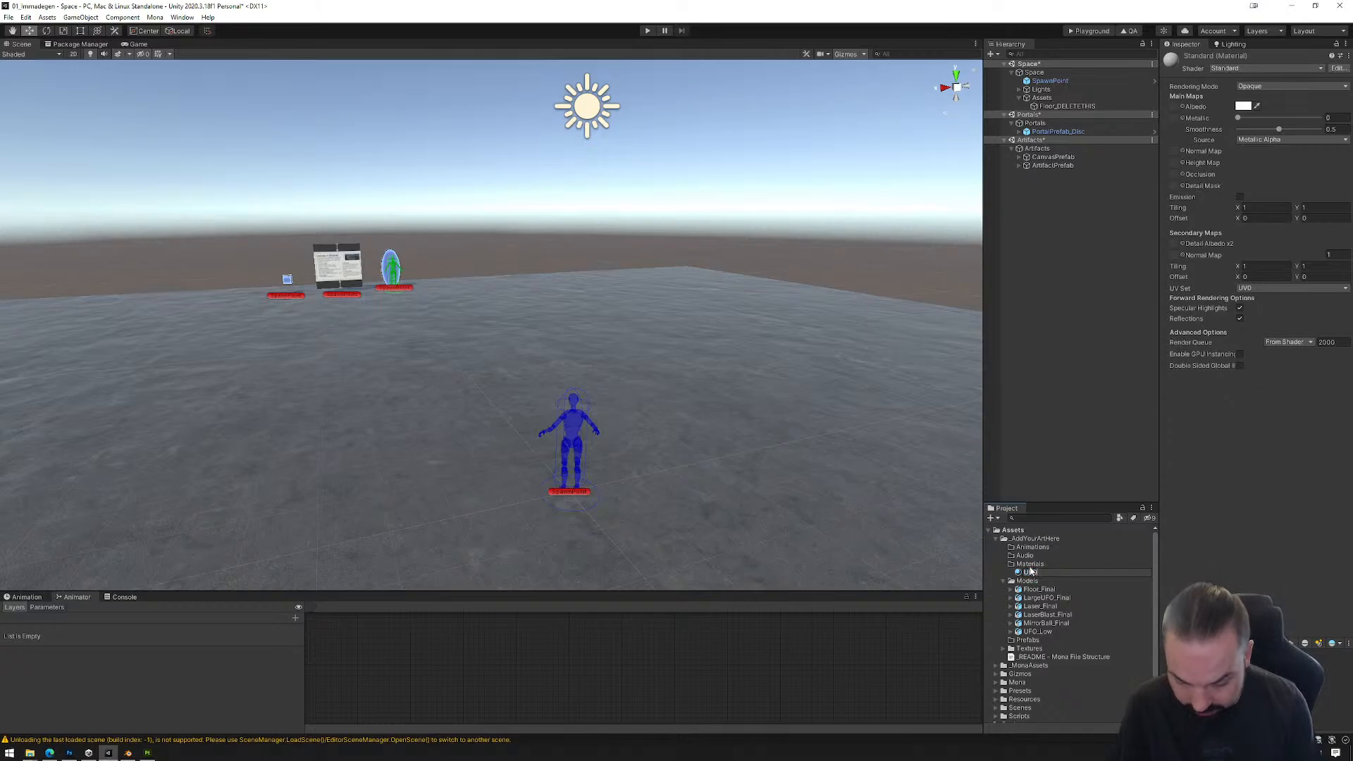
{"action": "type", "text": "_Main"}
{"action": "key", "text": "Return"}
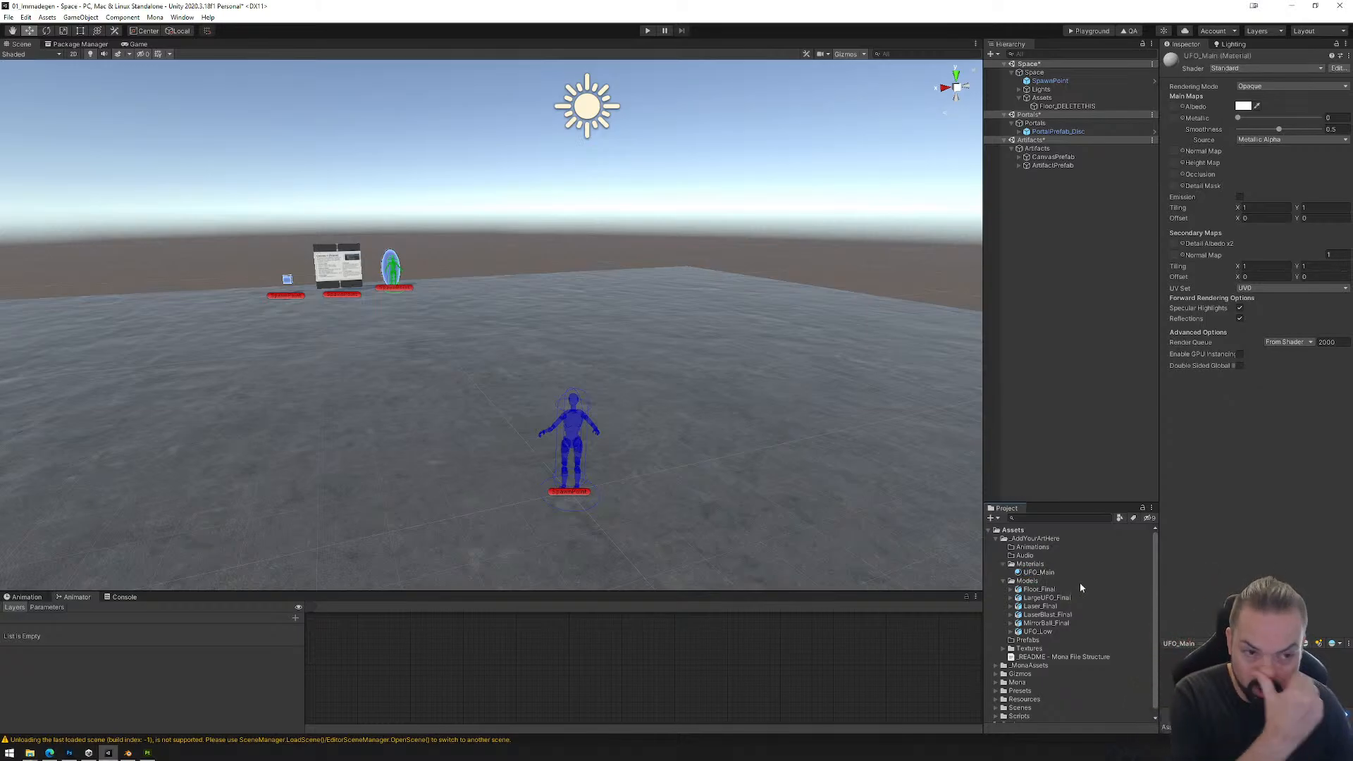
Step: Expand the Textures folder and assign UFO_Low_Metal_AlbedoTransparency as UFO_Main's albedo and UFO_Low_Metal_MetallicSmoothness as its metallic map
{"action": "left_click", "coordinate": [1004, 647]}
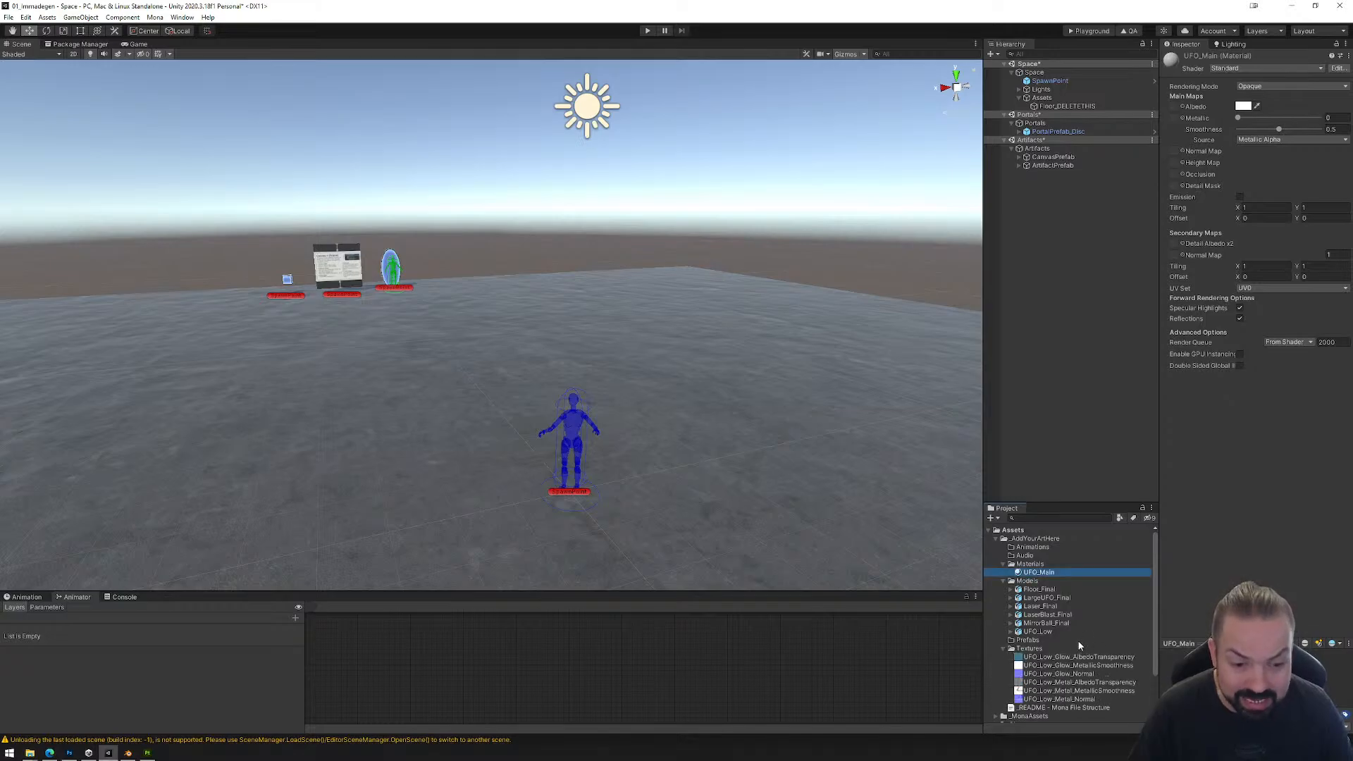
{"action": "scroll", "coordinate": [1088, 627], "scroll_direction": "down", "scroll_amount": 2}
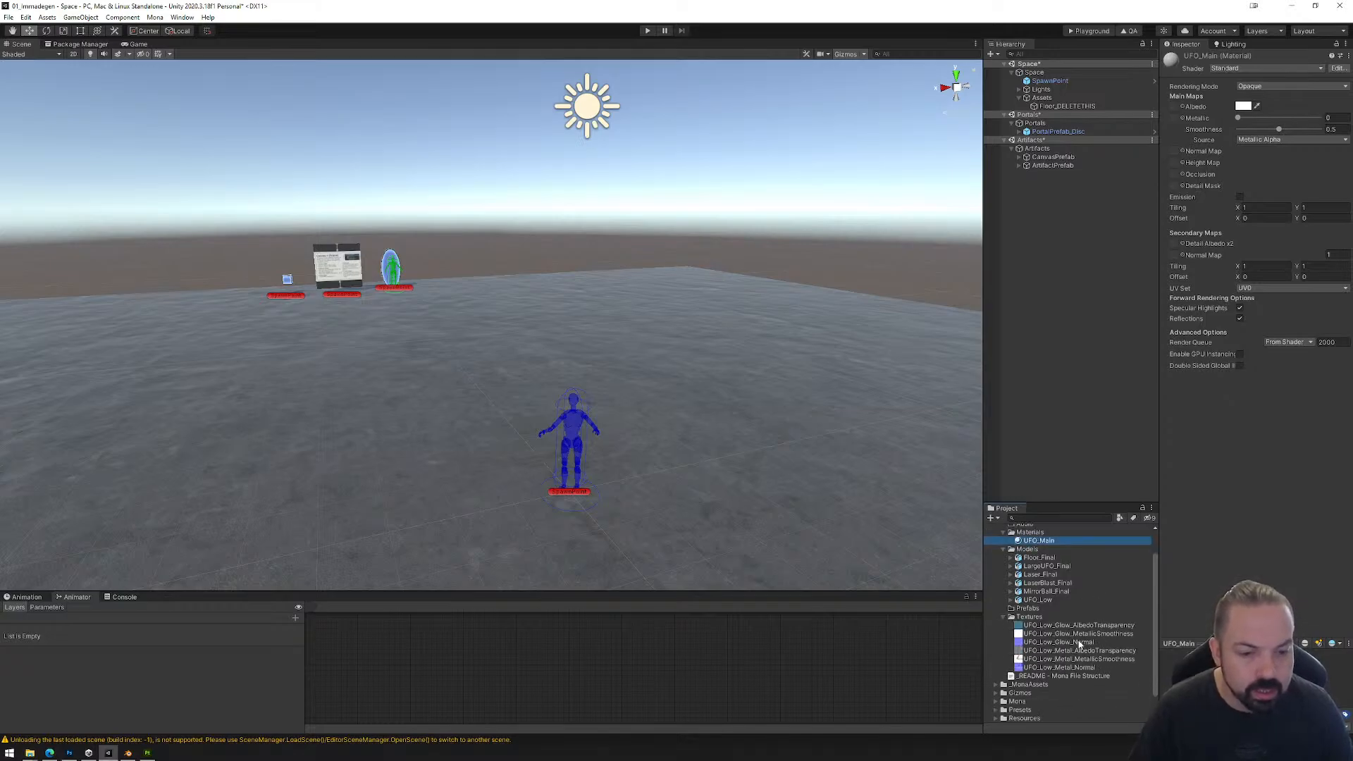
{"action": "left_click", "coordinate": [1038, 652]}
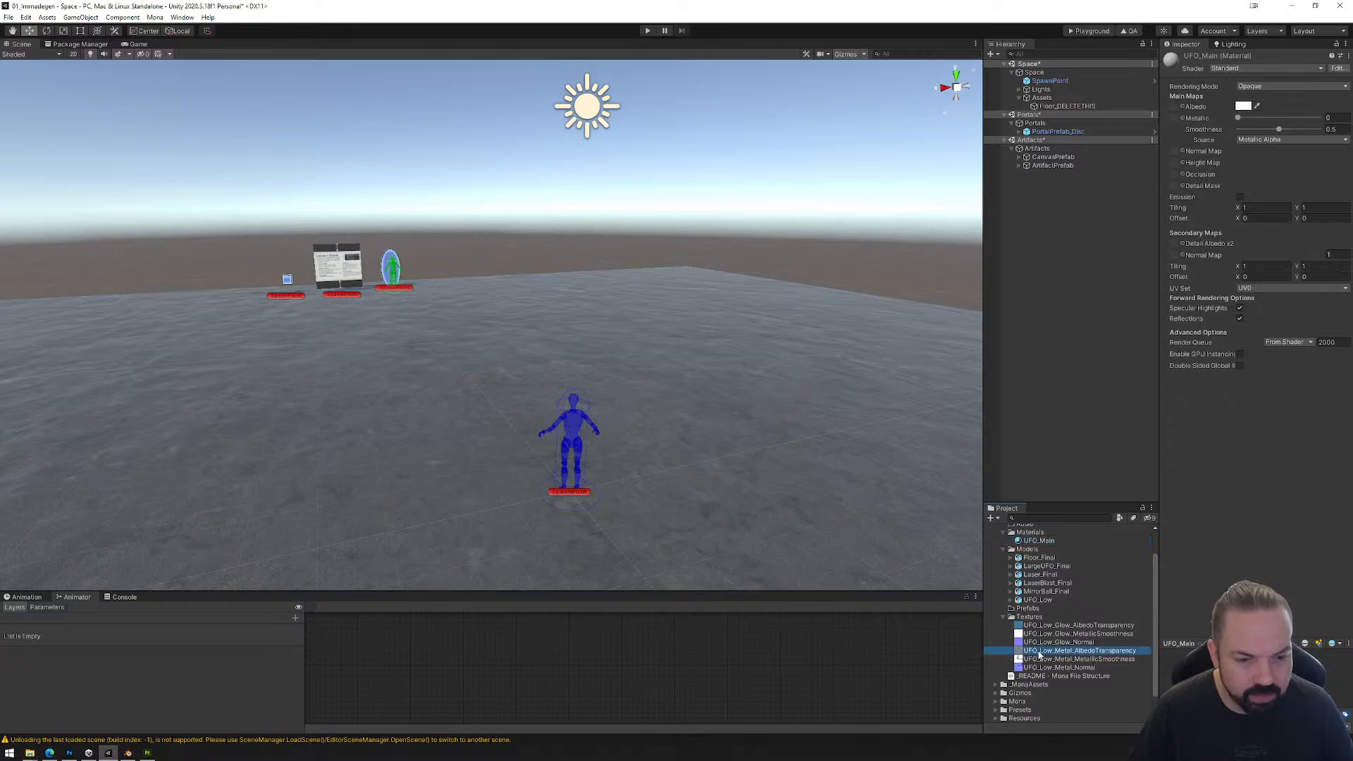
{"action": "left_click_drag", "start_coordinate": [1042, 655], "coordinate": [1177, 110]}
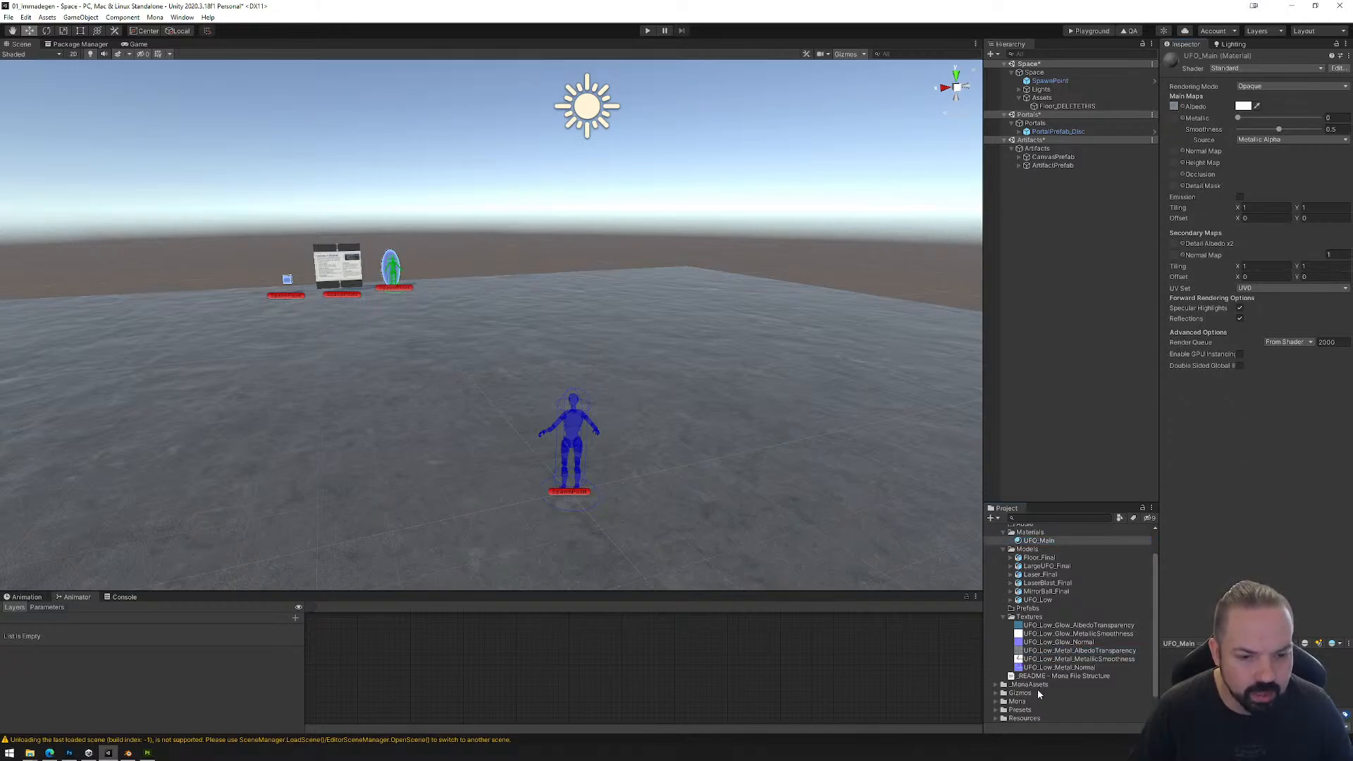
{"action": "left_click_drag", "start_coordinate": [1038, 660], "coordinate": [1208, 324]}
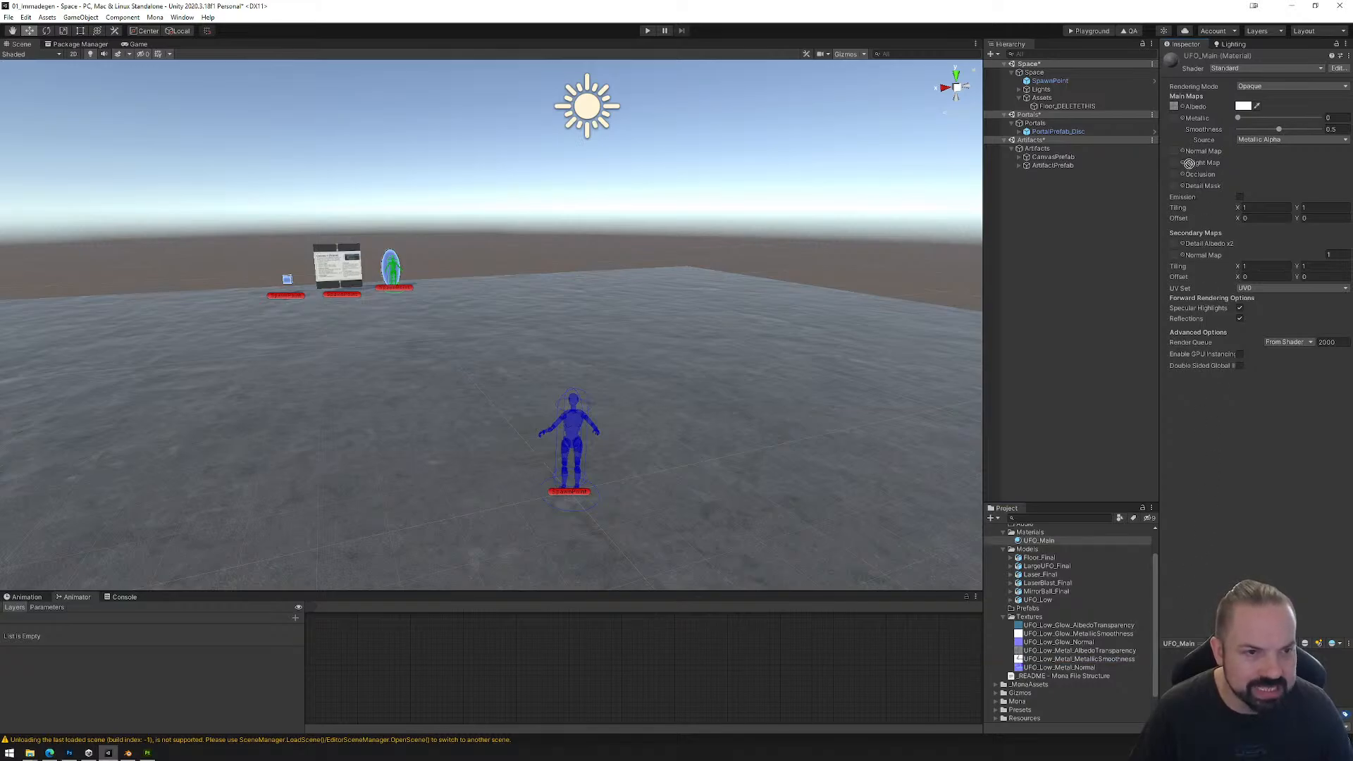
{"action": "left_click_drag", "start_coordinate": [1176, 121], "coordinate": [1175, 119]}
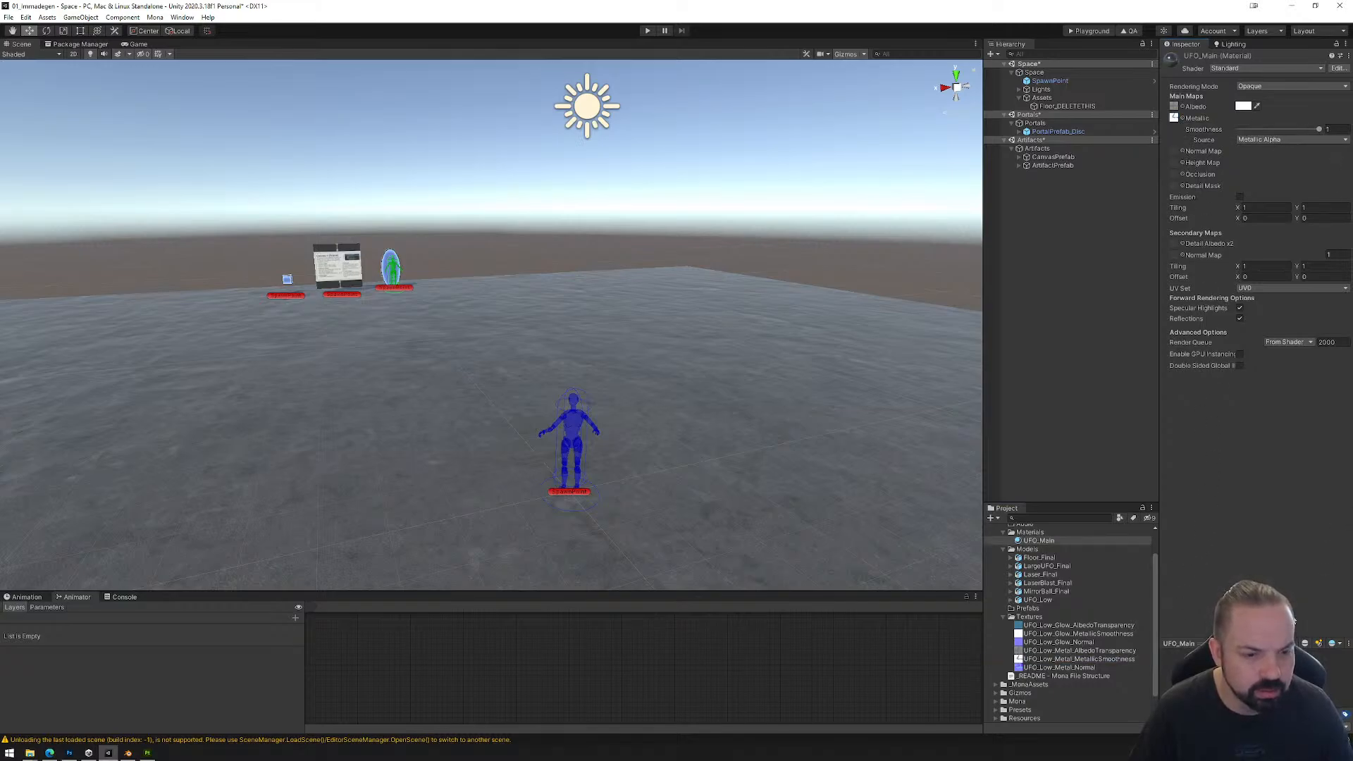
Step: Assign UFO_Low_Metal_Normal as UFO_Main's normal map and fix the texture so it is marked as a normal map
{"action": "left_click_drag", "start_coordinate": [1037, 669], "coordinate": [1190, 566]}
{"action": "left_click_drag", "start_coordinate": [1224, 218], "coordinate": [1174, 158]}
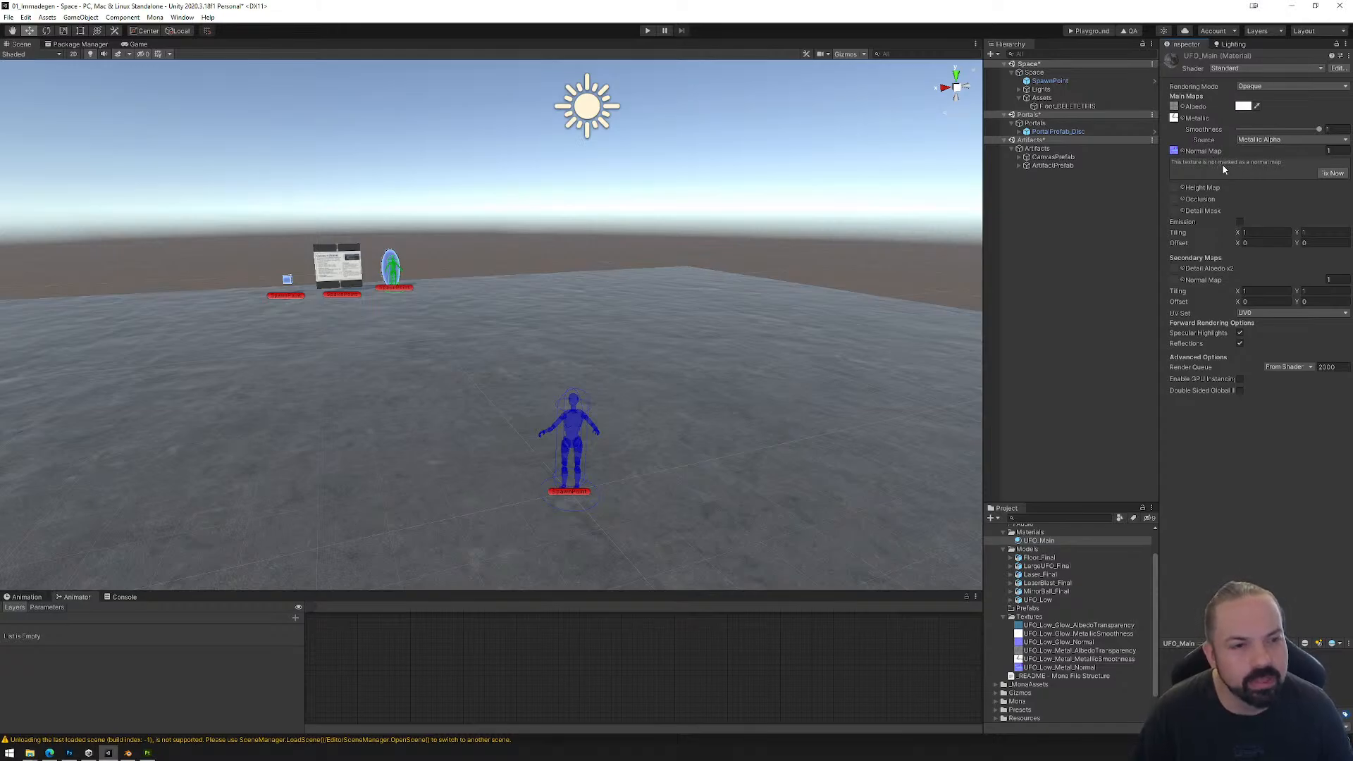
{"action": "left_click", "coordinate": [1330, 174]}
{"action": "left_click", "coordinate": [1106, 541]}
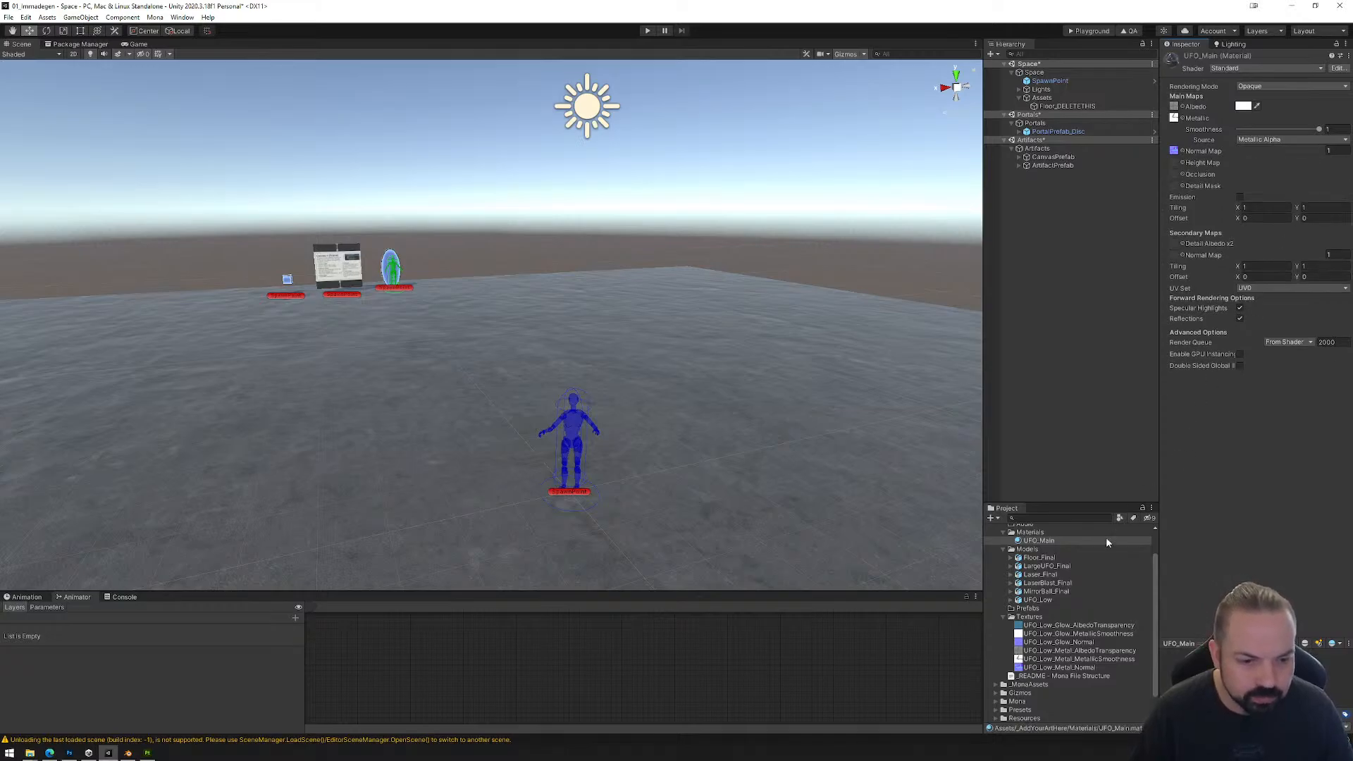
Step: Compare the texture type settings of UFO_Low_Metal_Normal, UFO_Low_Metal_AlbedoTransparency and UFO_Low_Glow_AlbedoTransparency
{"action": "left_click", "coordinate": [1057, 666]}
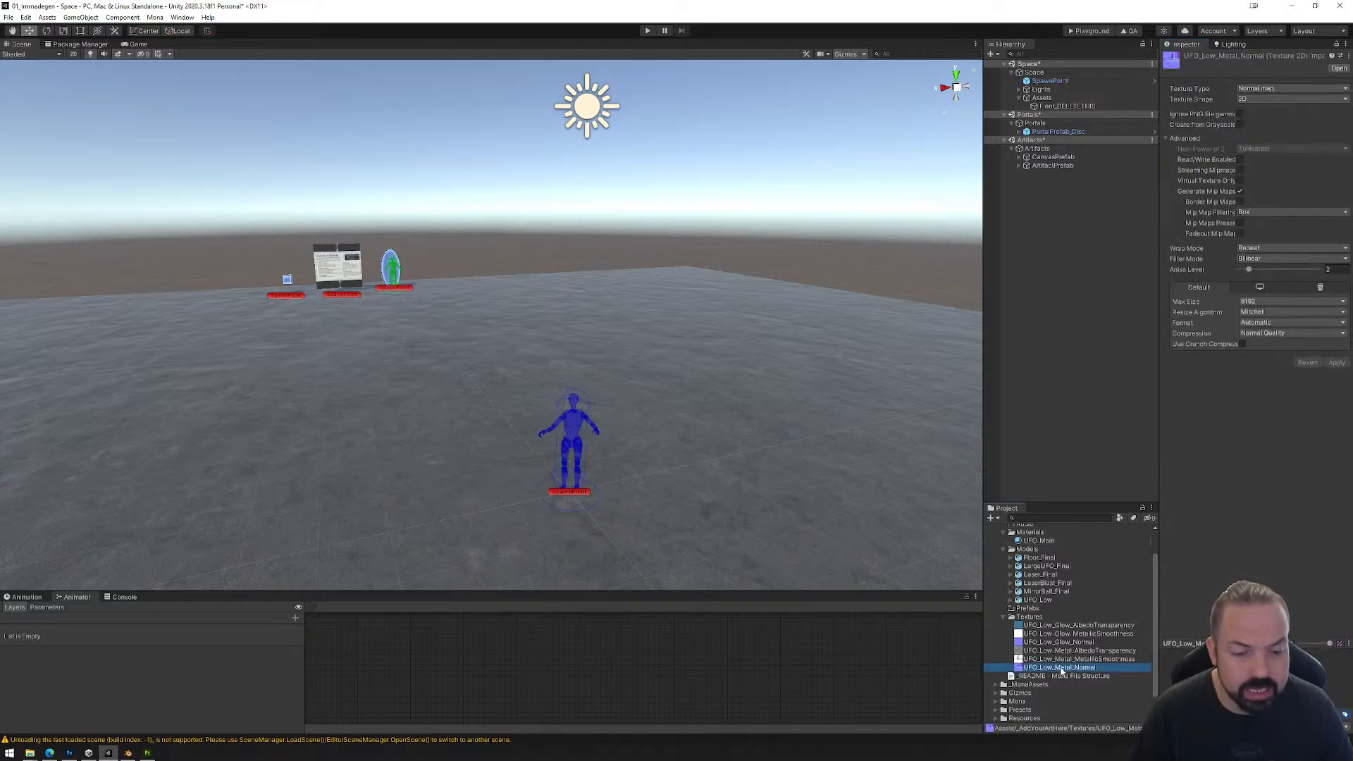
{"action": "left_click", "coordinate": [1251, 92]}
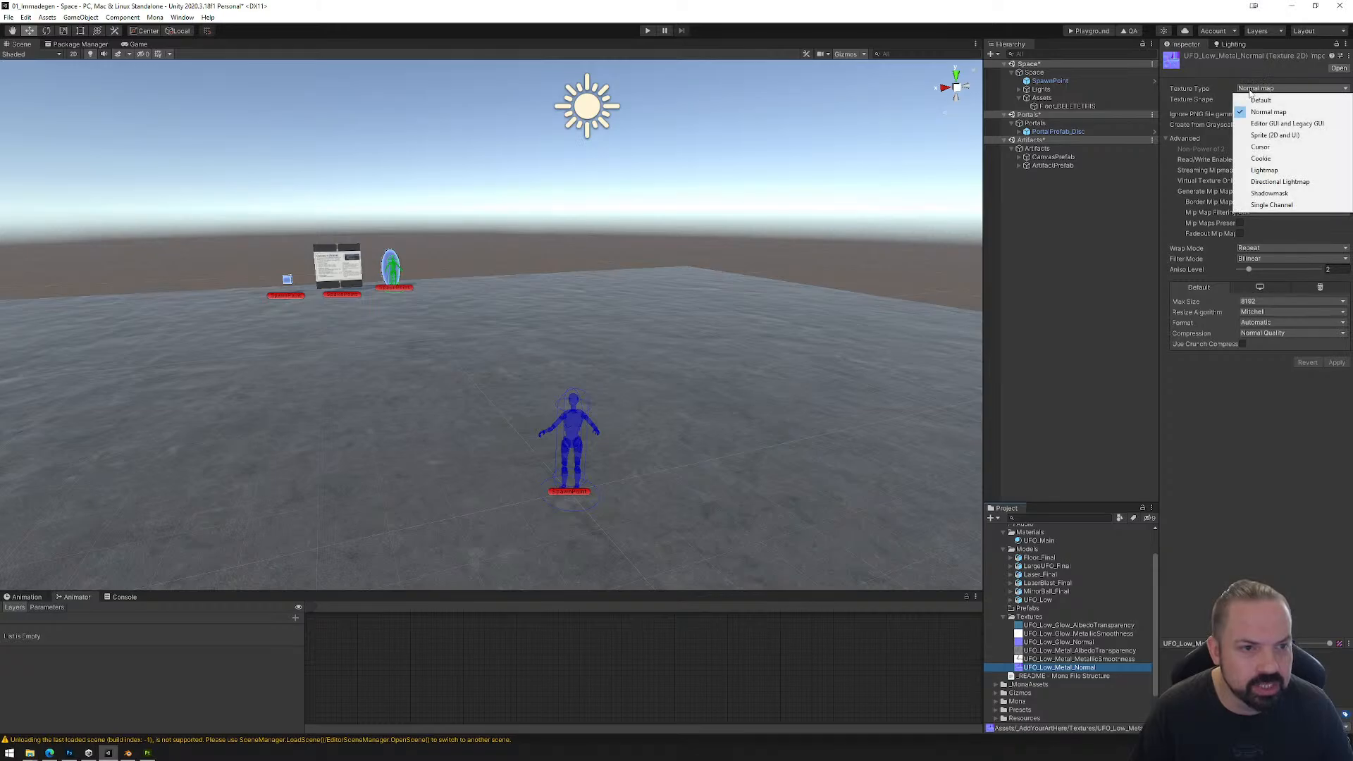
{"action": "left_click", "coordinate": [1261, 108]}
{"action": "left_click", "coordinate": [1062, 651]}
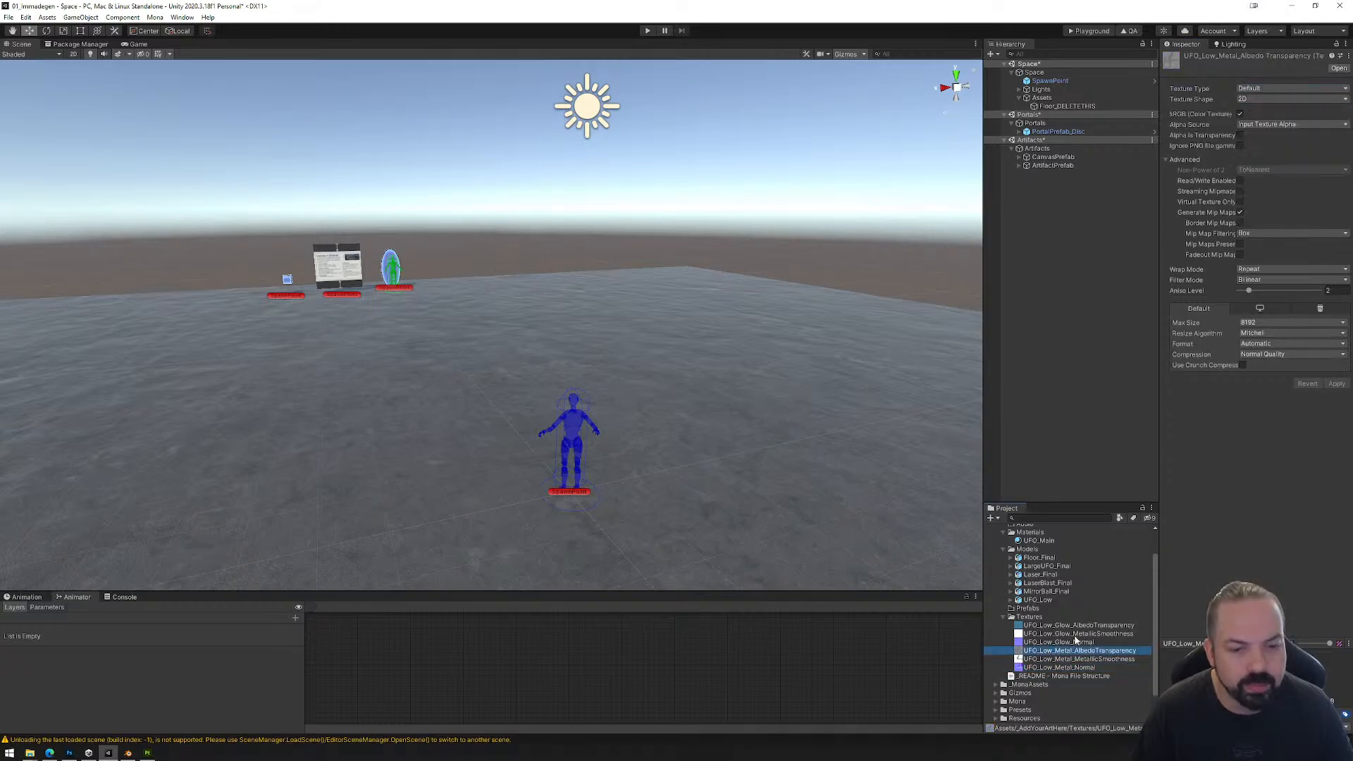
{"action": "left_click", "coordinate": [1260, 89]}
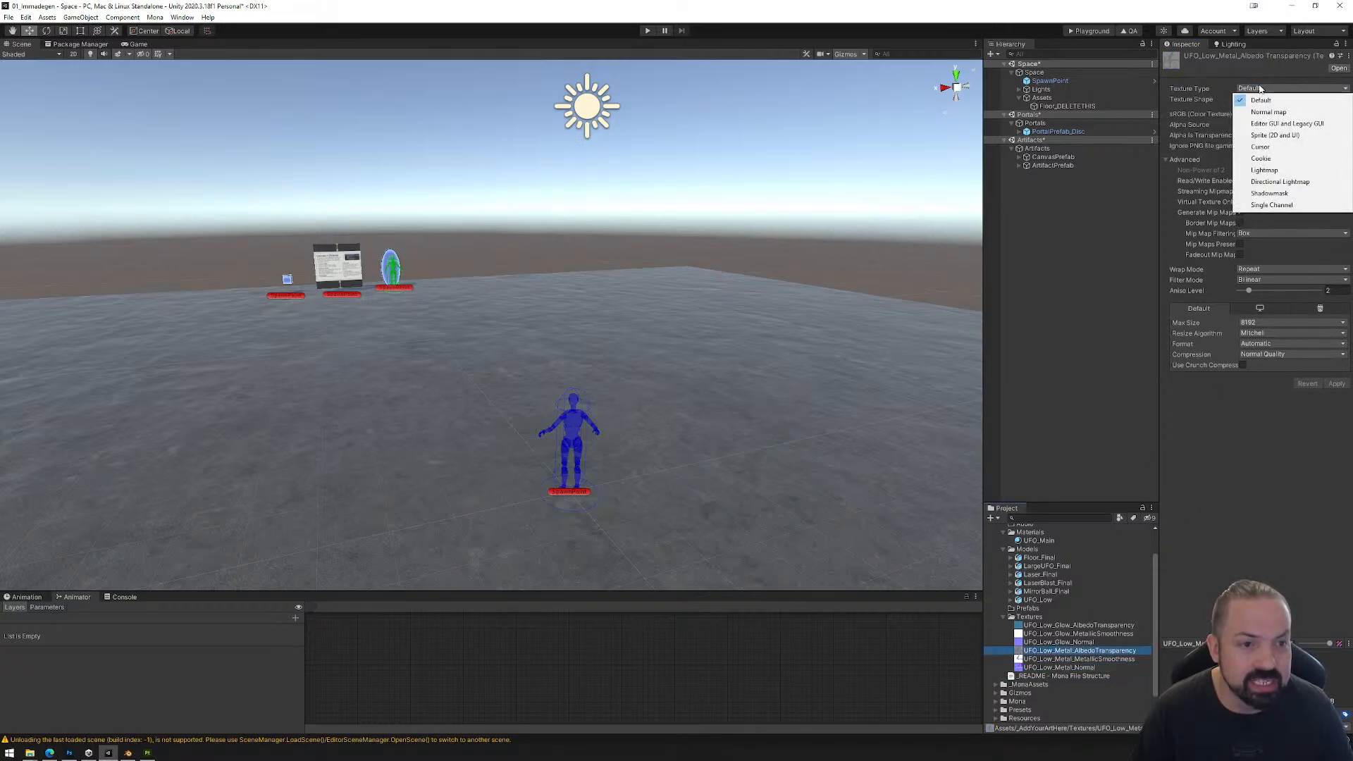
{"action": "left_click", "coordinate": [1260, 88]}
{"action": "left_click", "coordinate": [1207, 79]}
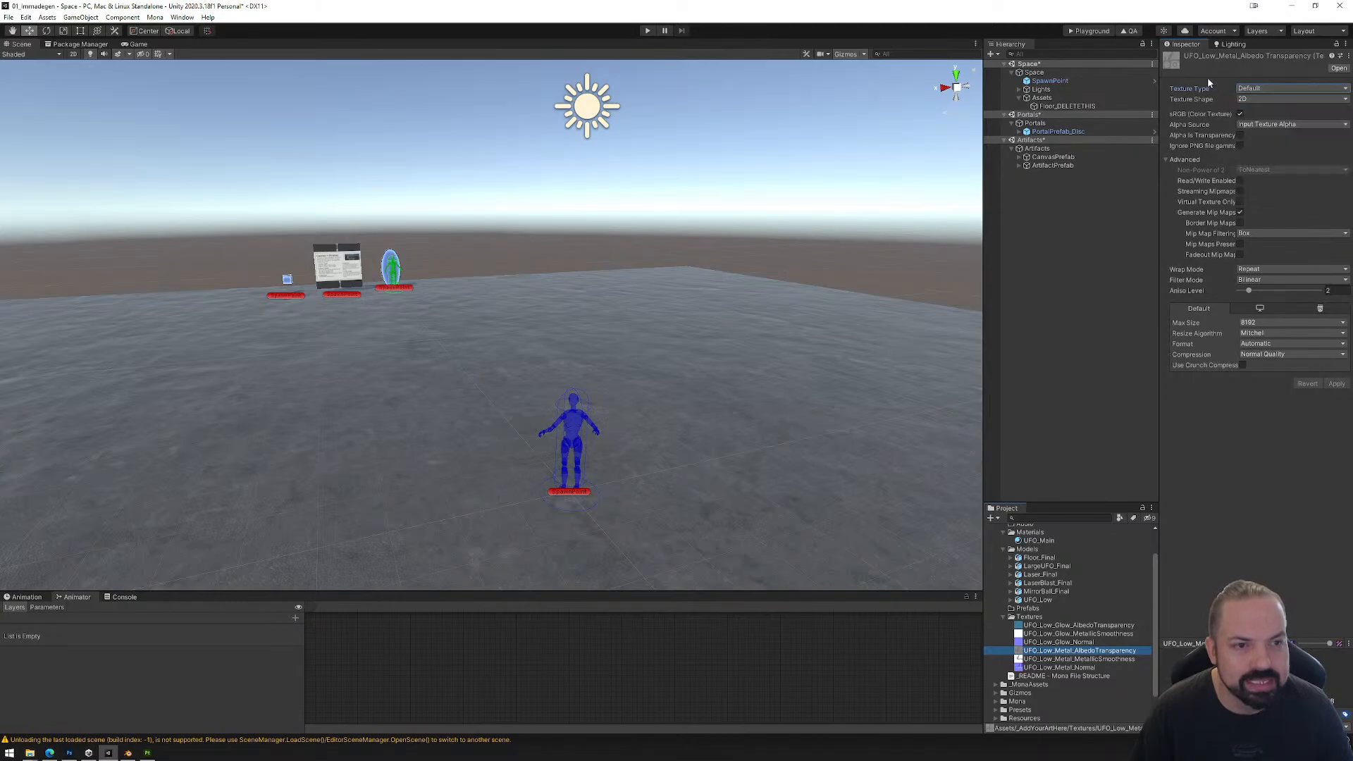
{"action": "left_click", "coordinate": [1045, 628]}
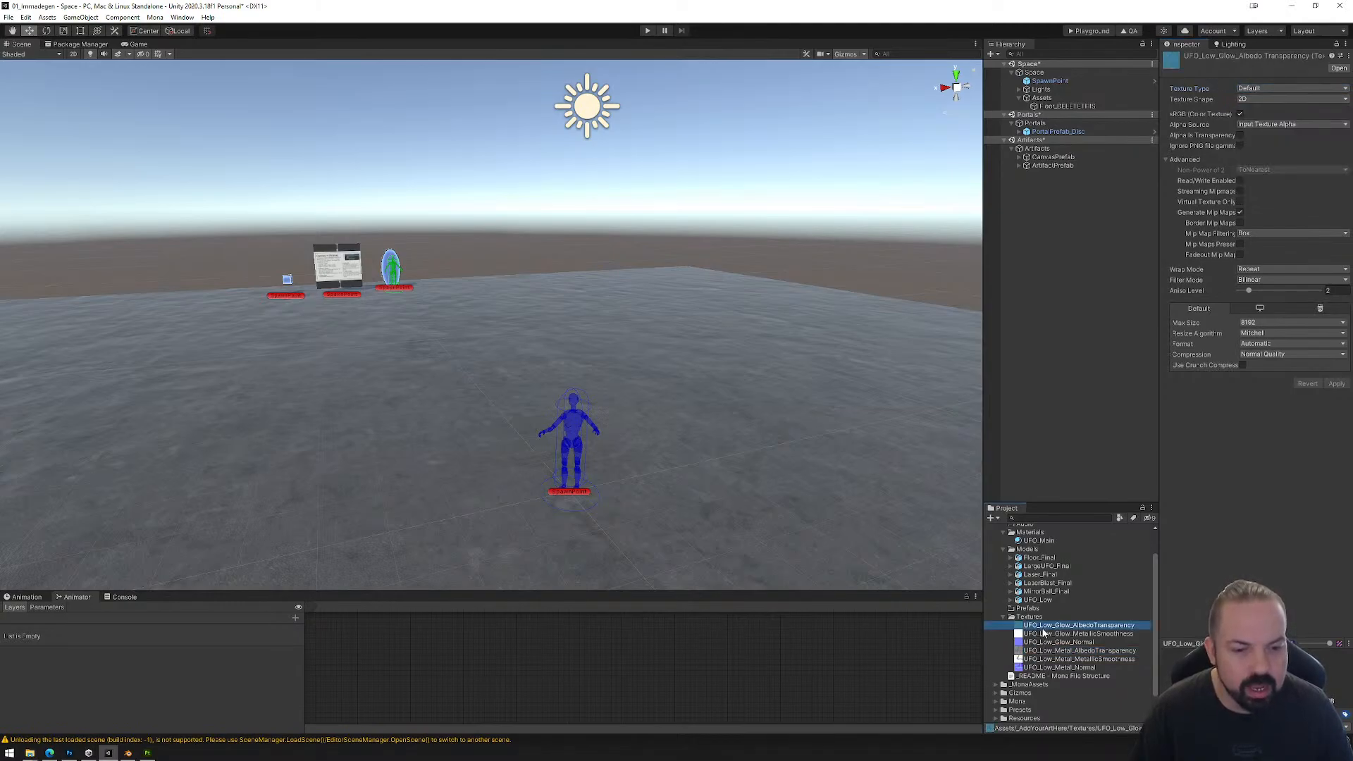
Step: Duplicate the UFO_Main material and rename the copy UFO_Rim
{"action": "left_click", "coordinate": [1037, 541]}
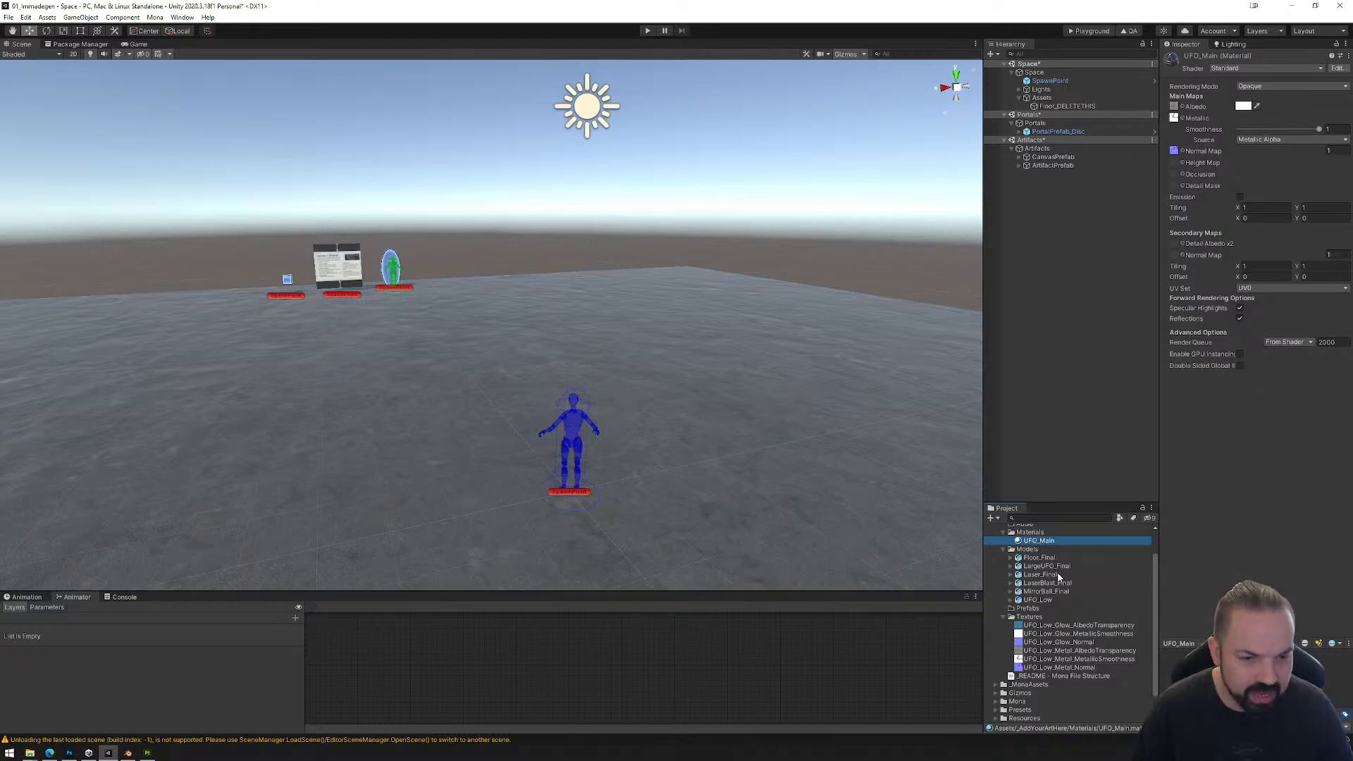
{"action": "key", "text": "ctrl+d"}
{"action": "left_click", "coordinate": [1043, 541]}
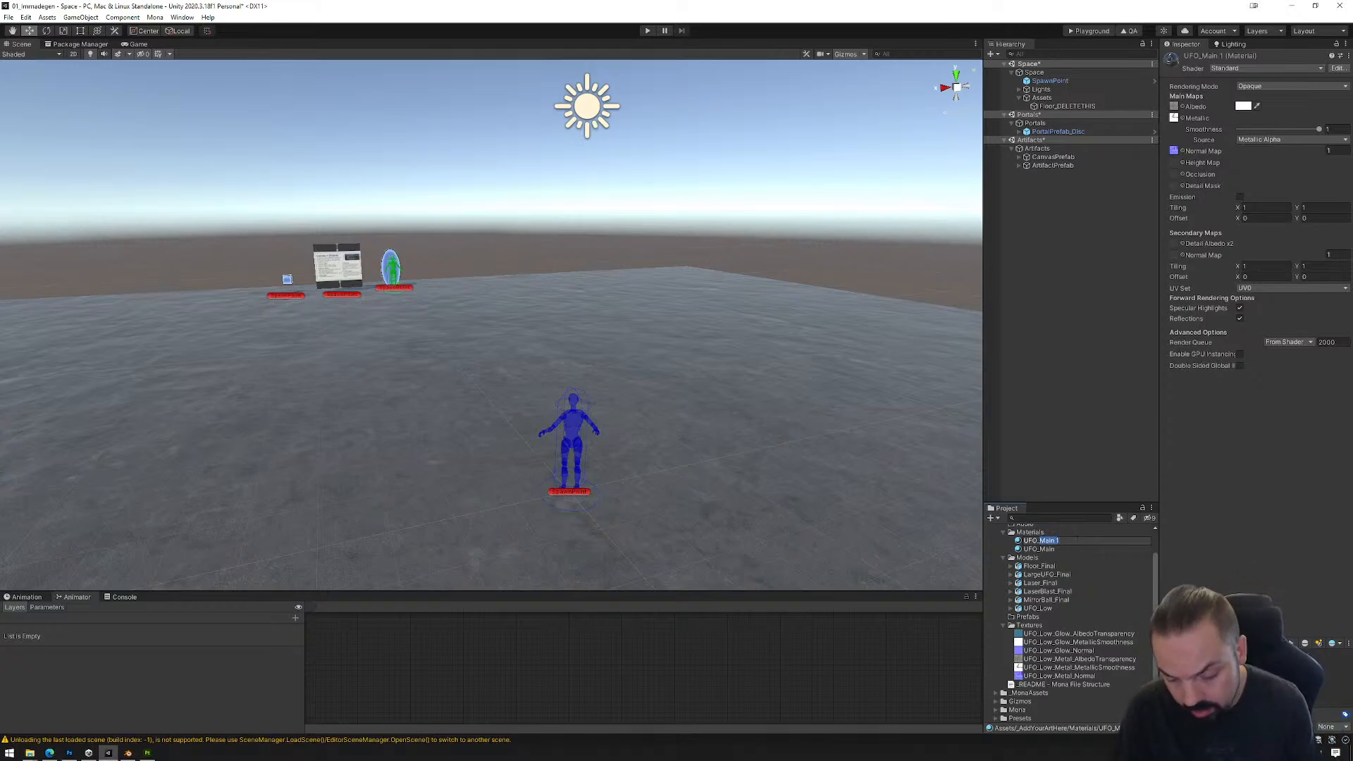
{"action": "type", "text": "Rim"}
{"action": "key", "text": "Return"}
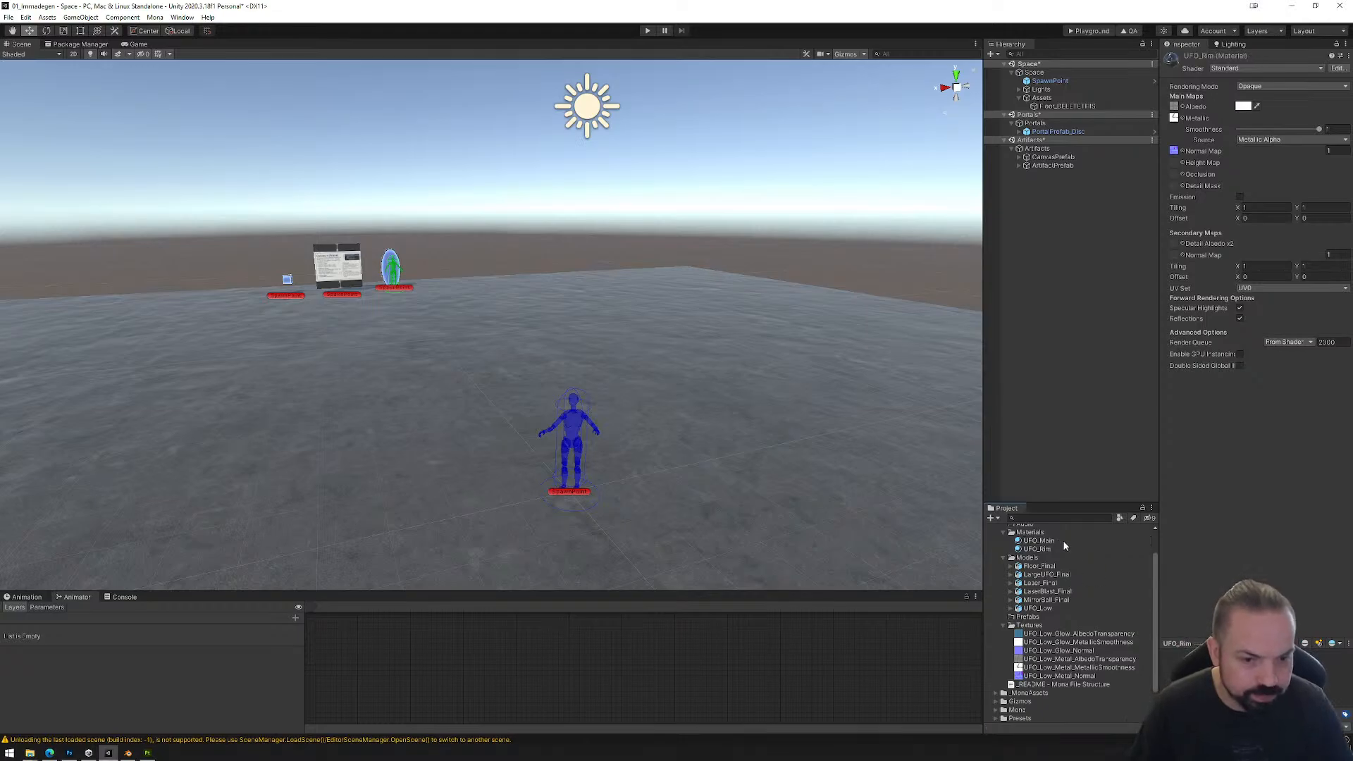
Step: Assign UFO_Low_Glow_AlbedoTransparency as UFO_Rim's albedo and UFO_Low_Glow_MetallicSmoothness as its metallic map
{"action": "left_click", "coordinate": [1053, 552]}
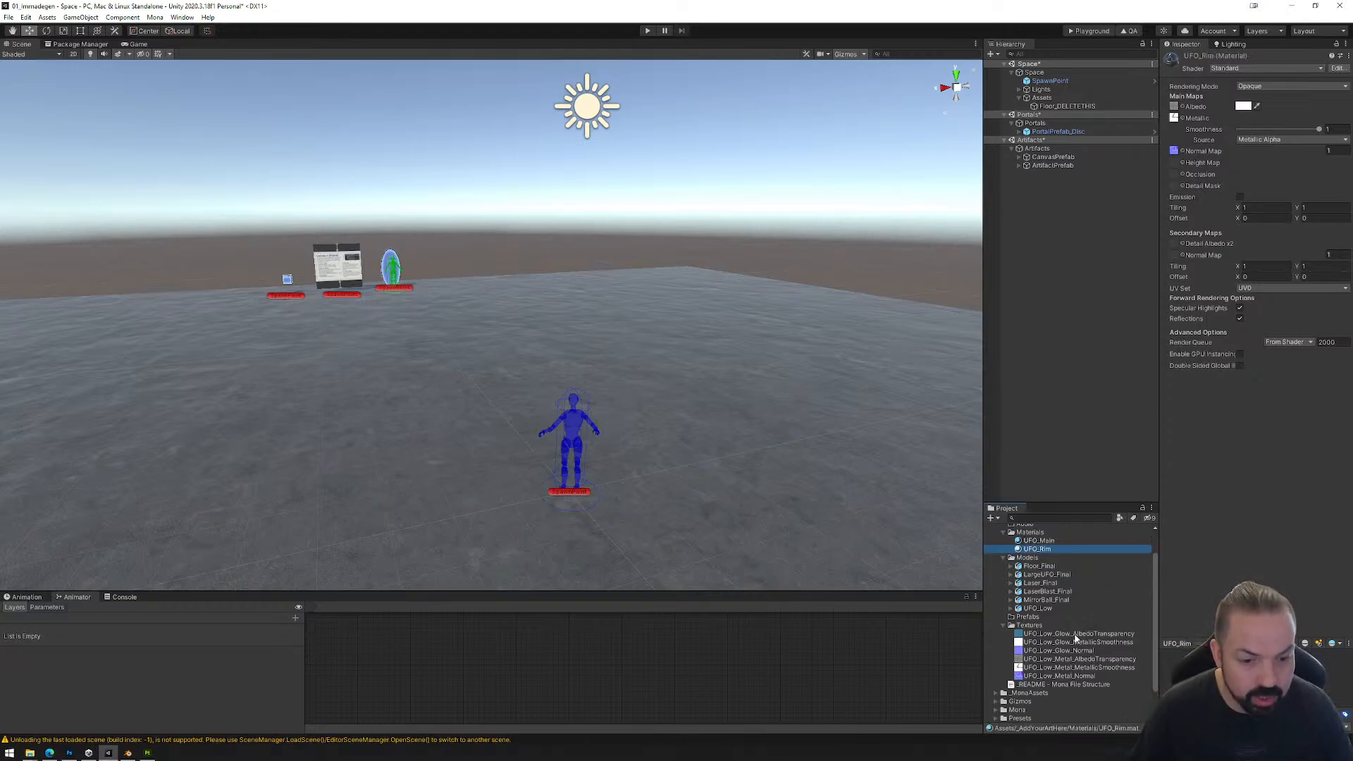
{"action": "left_click_drag", "start_coordinate": [1050, 636], "coordinate": [1174, 107]}
{"action": "left_click_drag", "start_coordinate": [1041, 643], "coordinate": [1205, 150]}
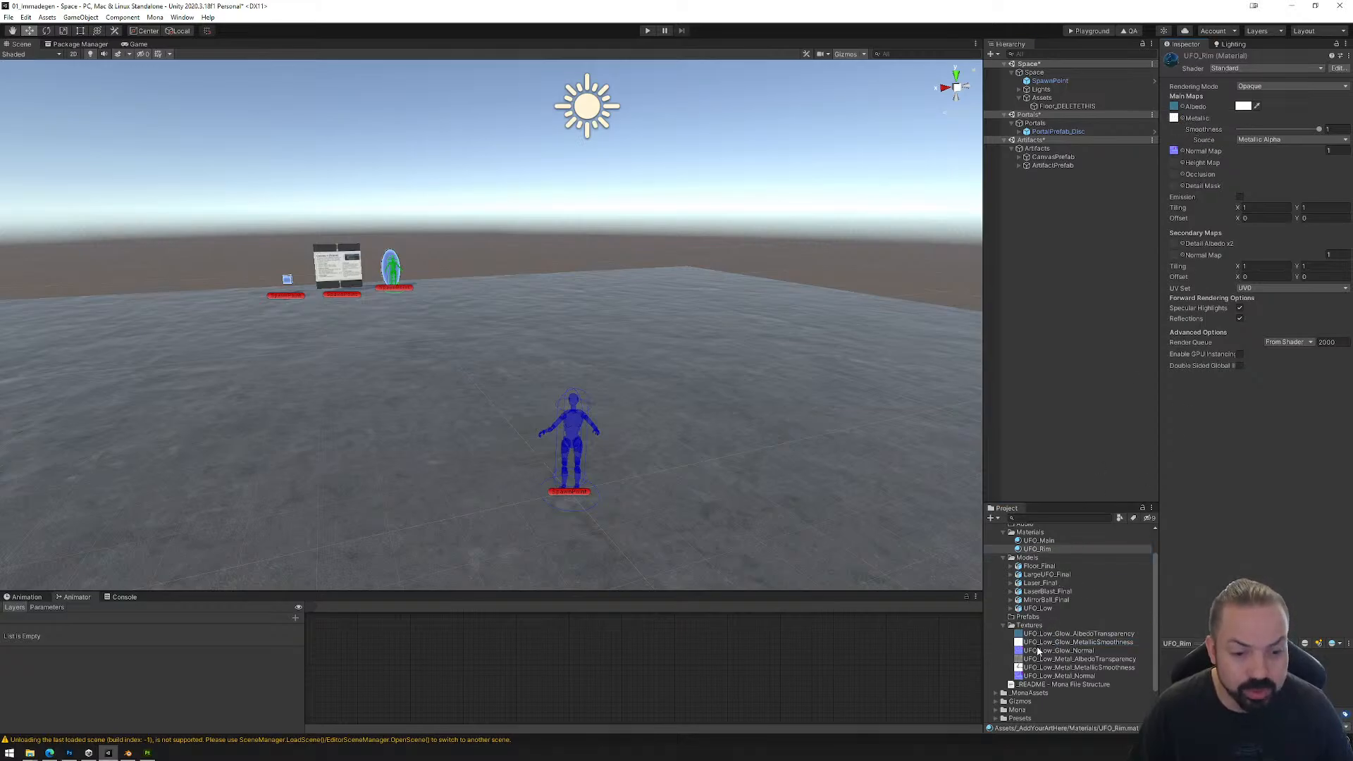
Step: Assign UFO_Low_Glow_Normal as UFO_Rim's normal map and fix the texture so it is marked as a normal map
{"action": "left_click_drag", "start_coordinate": [1038, 652], "coordinate": [1187, 475]}
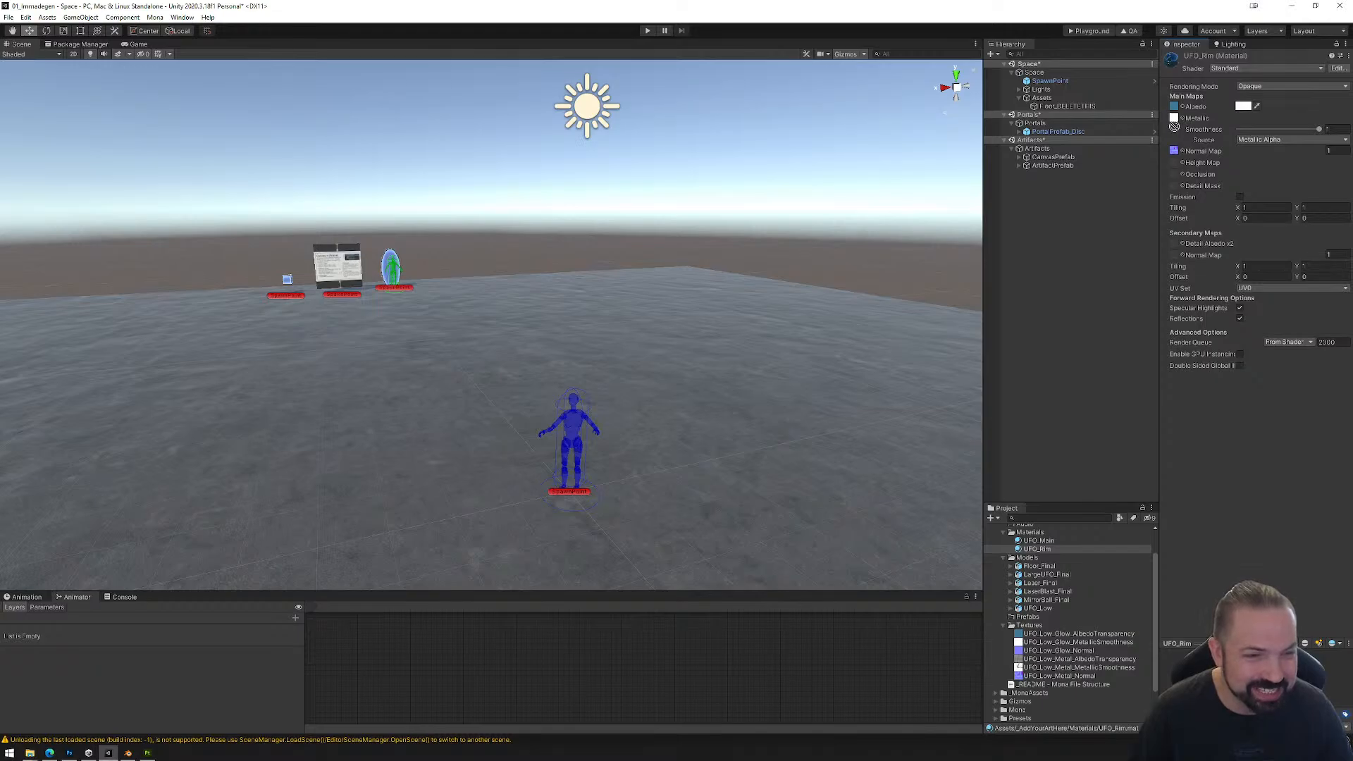
{"action": "left_click_drag", "start_coordinate": [1174, 145], "coordinate": [1174, 150]}
{"action": "left_click", "coordinate": [1332, 176]}
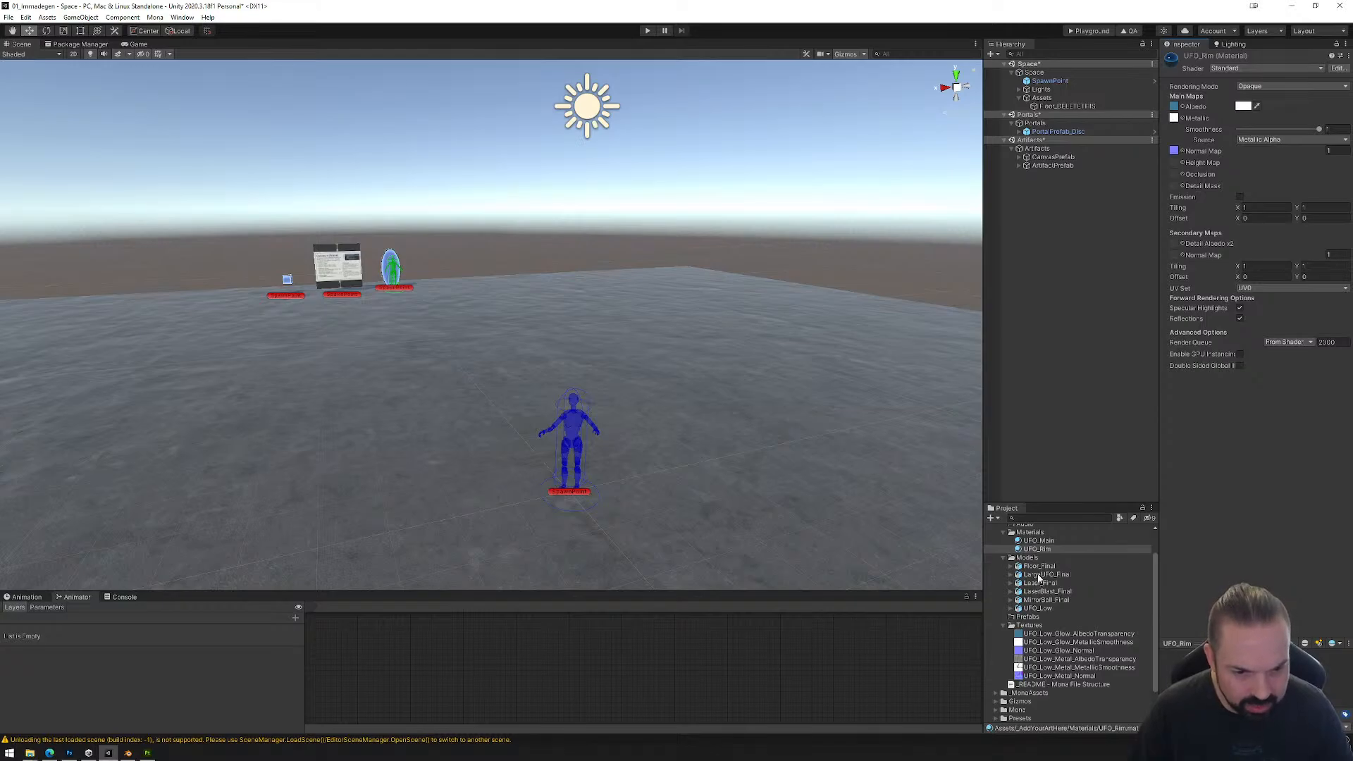
Step: Open the import settings of the UFO_Low model
{"action": "left_click", "coordinate": [1036, 608]}
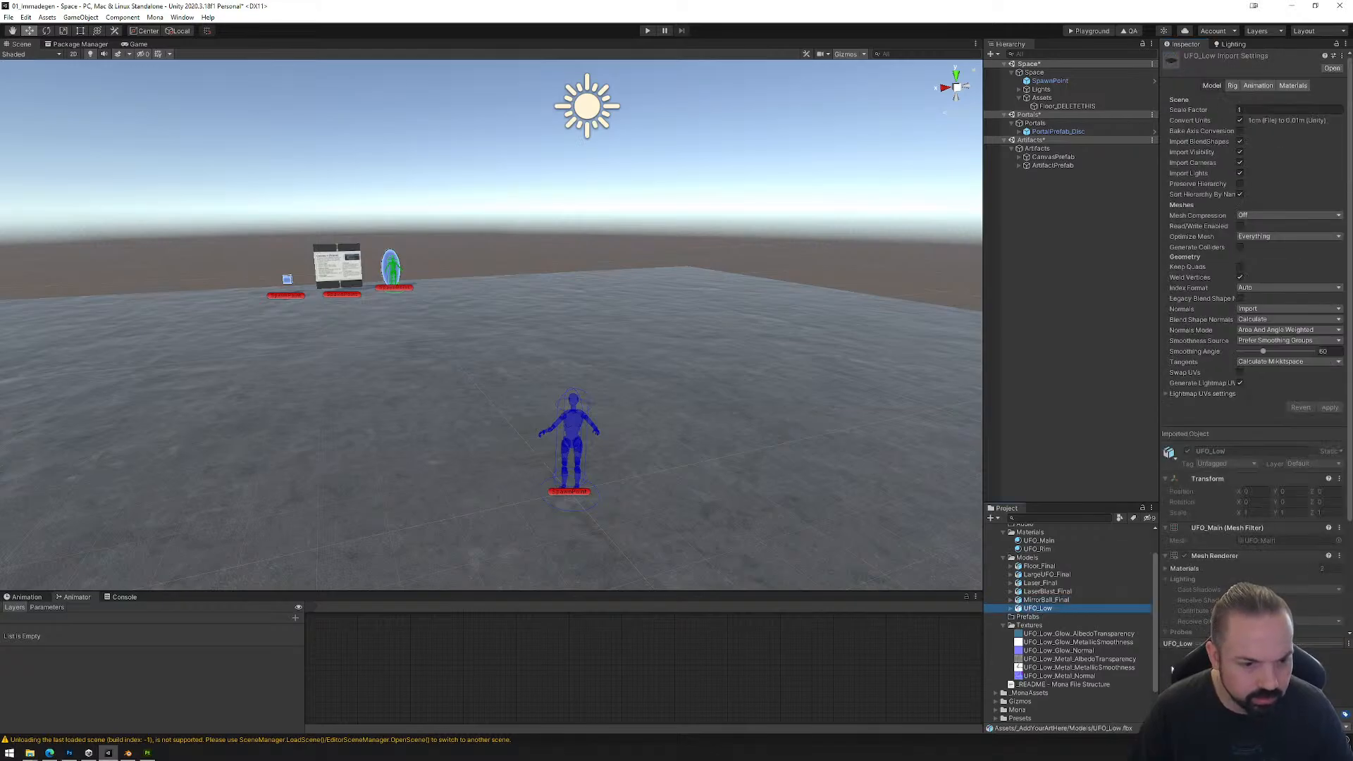
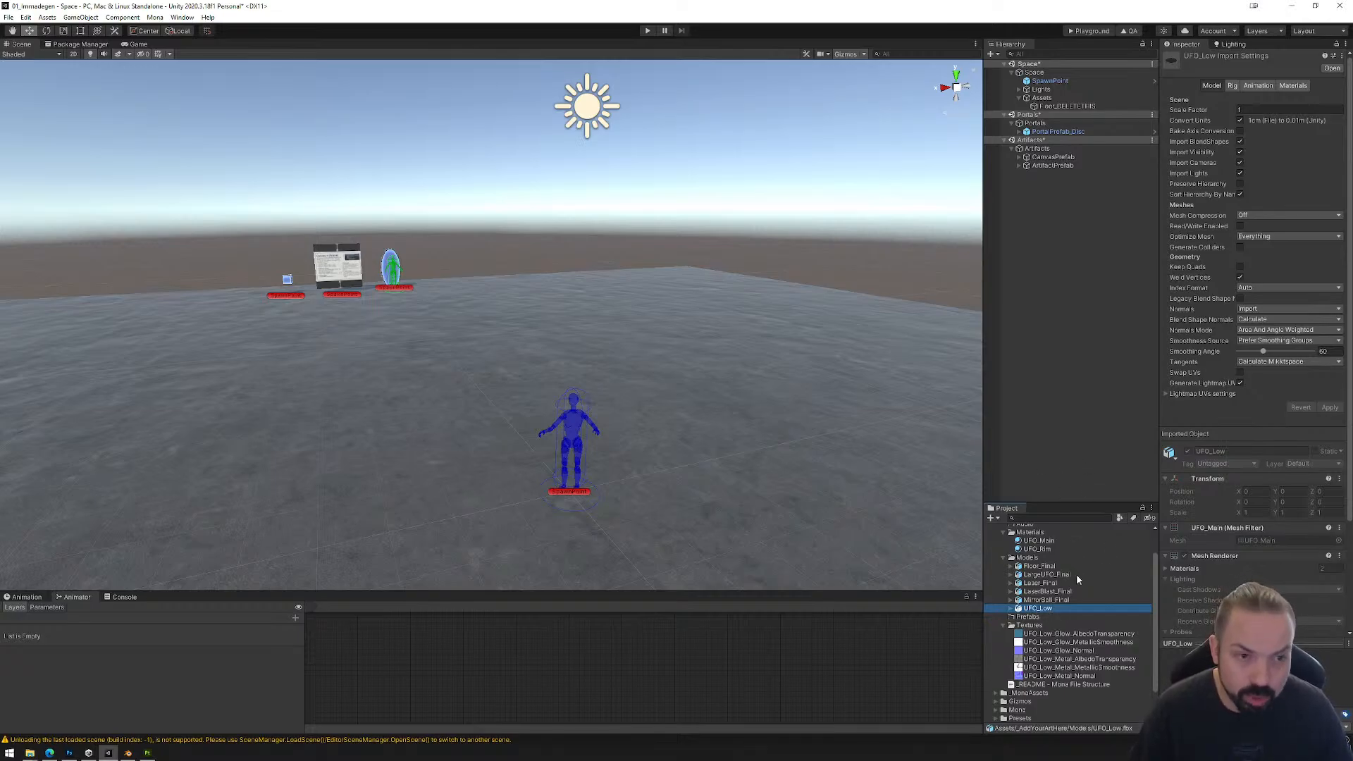
Step: Remap UFO_Low's Material slot to UFO_Main and its Glow slot to UFO_Rim, apply the import settings and inspect the model preview
{"action": "left_click", "coordinate": [1294, 85]}
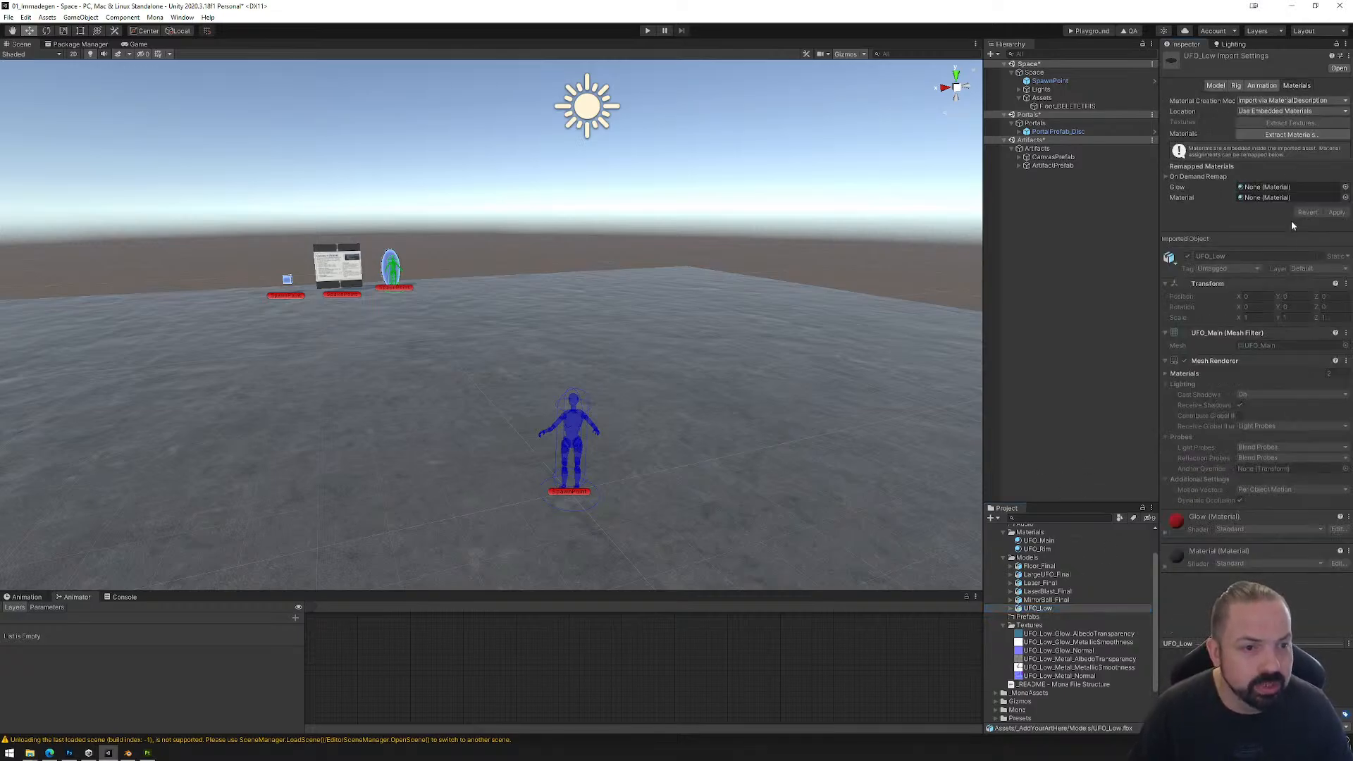
{"action": "left_click", "coordinate": [1041, 541]}
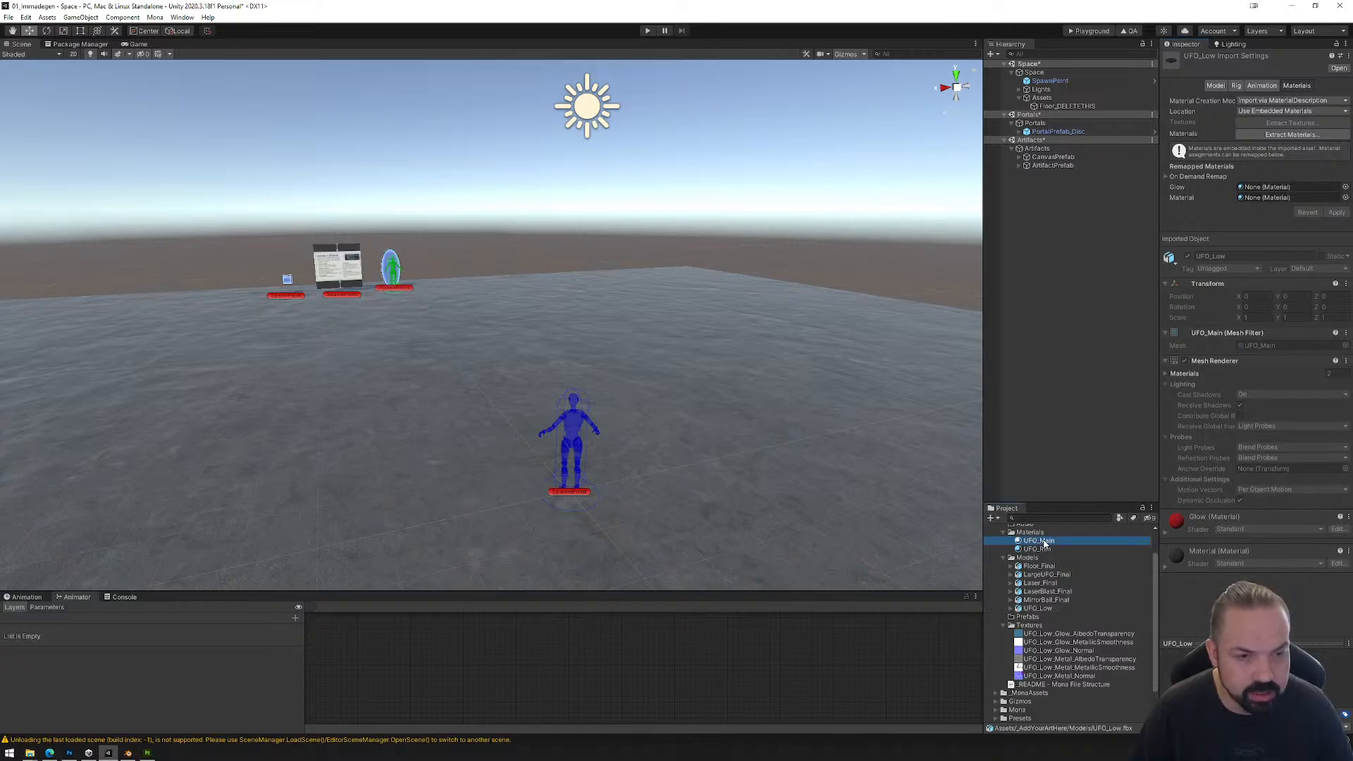
{"action": "left_click_drag", "start_coordinate": [1045, 545], "coordinate": [1264, 198]}
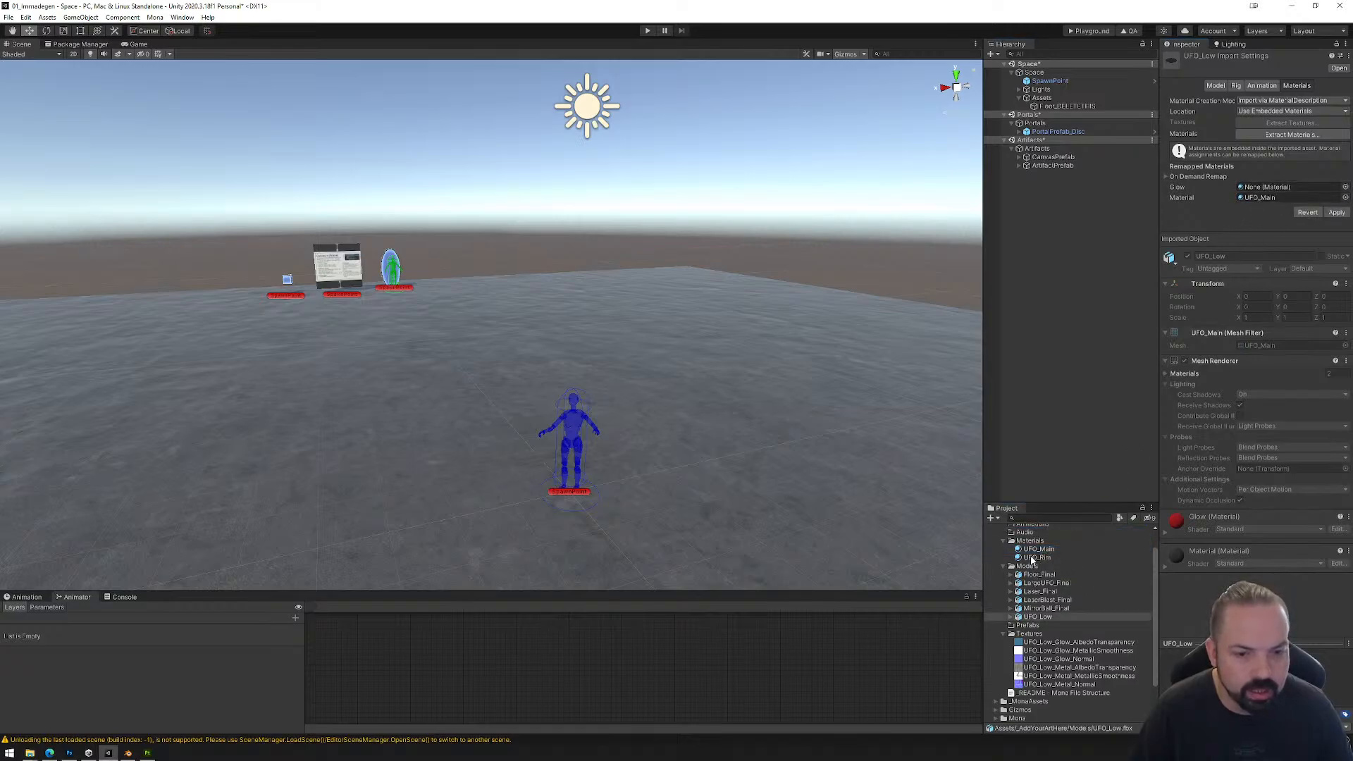
{"action": "left_click_drag", "start_coordinate": [1036, 558], "coordinate": [1261, 187]}
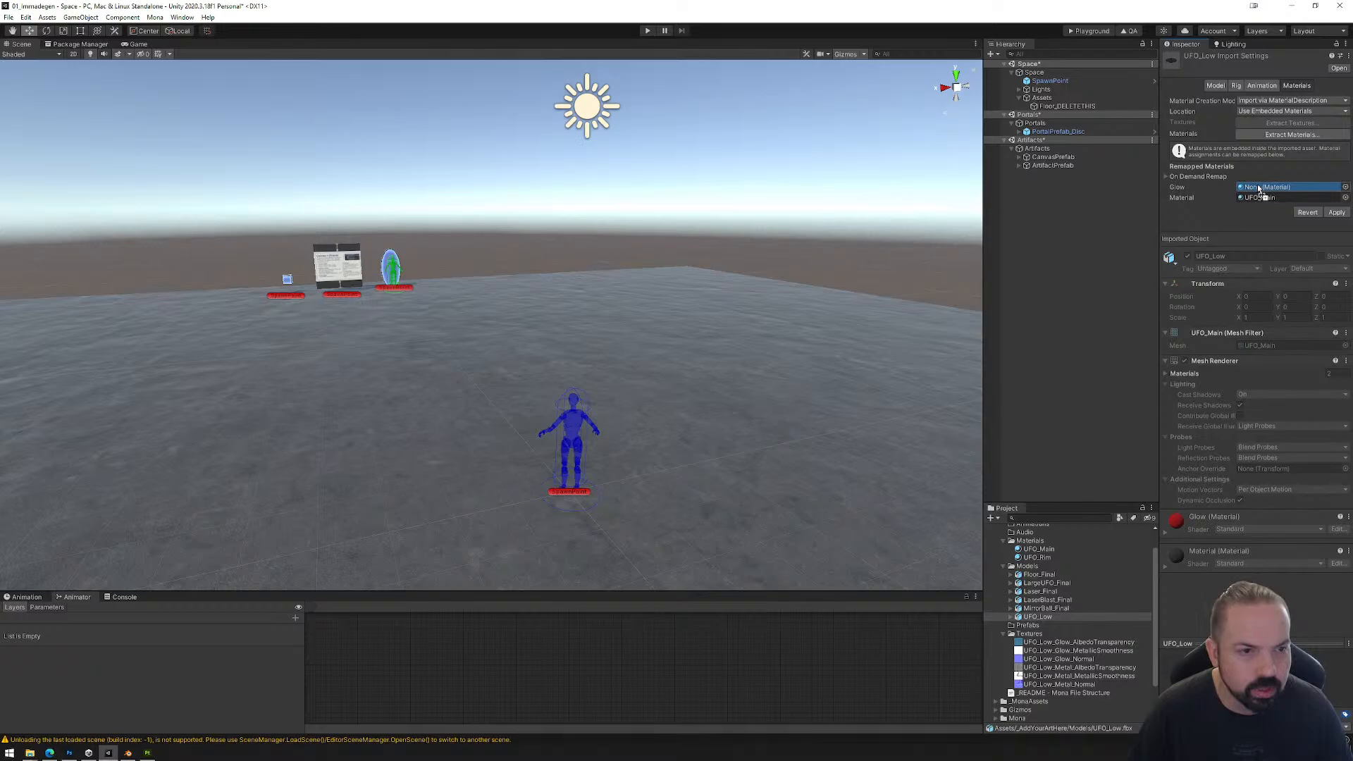
{"action": "left_click", "coordinate": [1336, 212]}
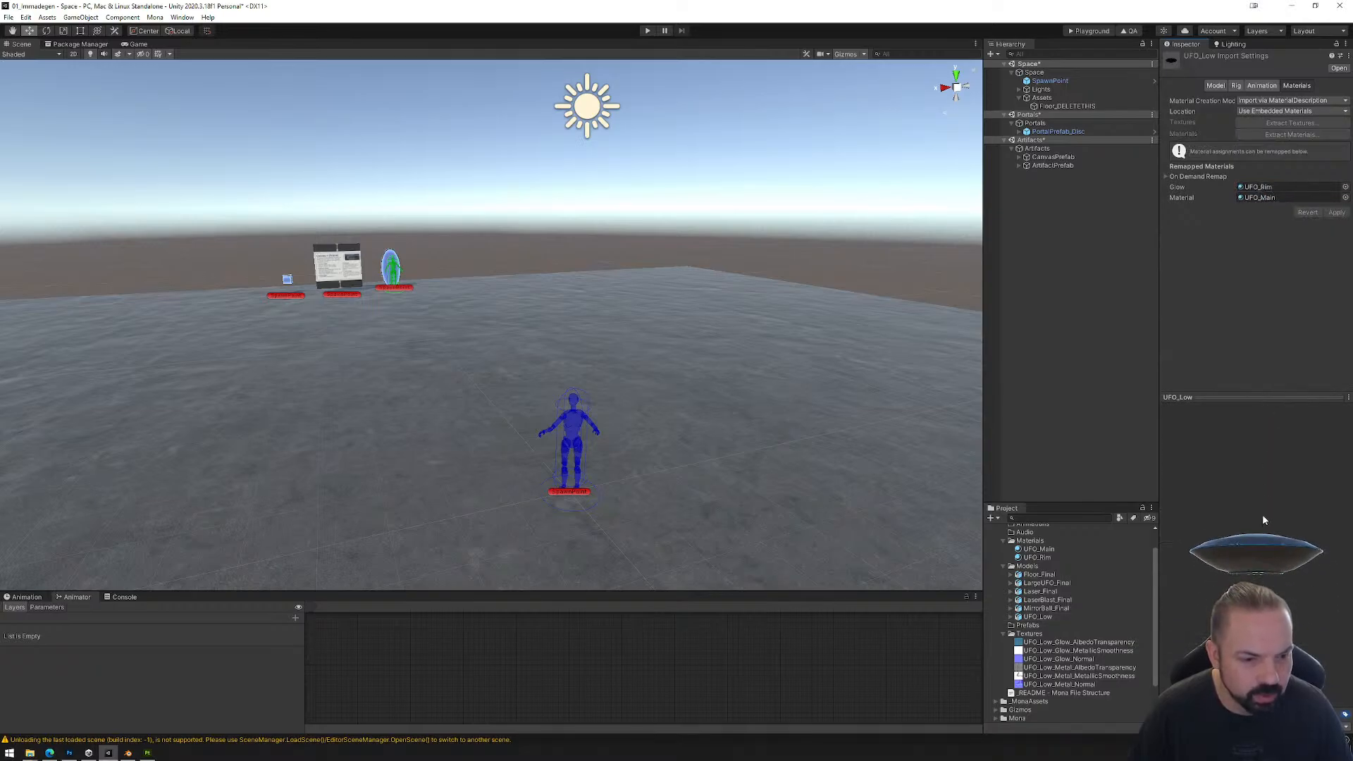
{"action": "left_click_drag", "start_coordinate": [1262, 520], "coordinate": [1281, 590]}
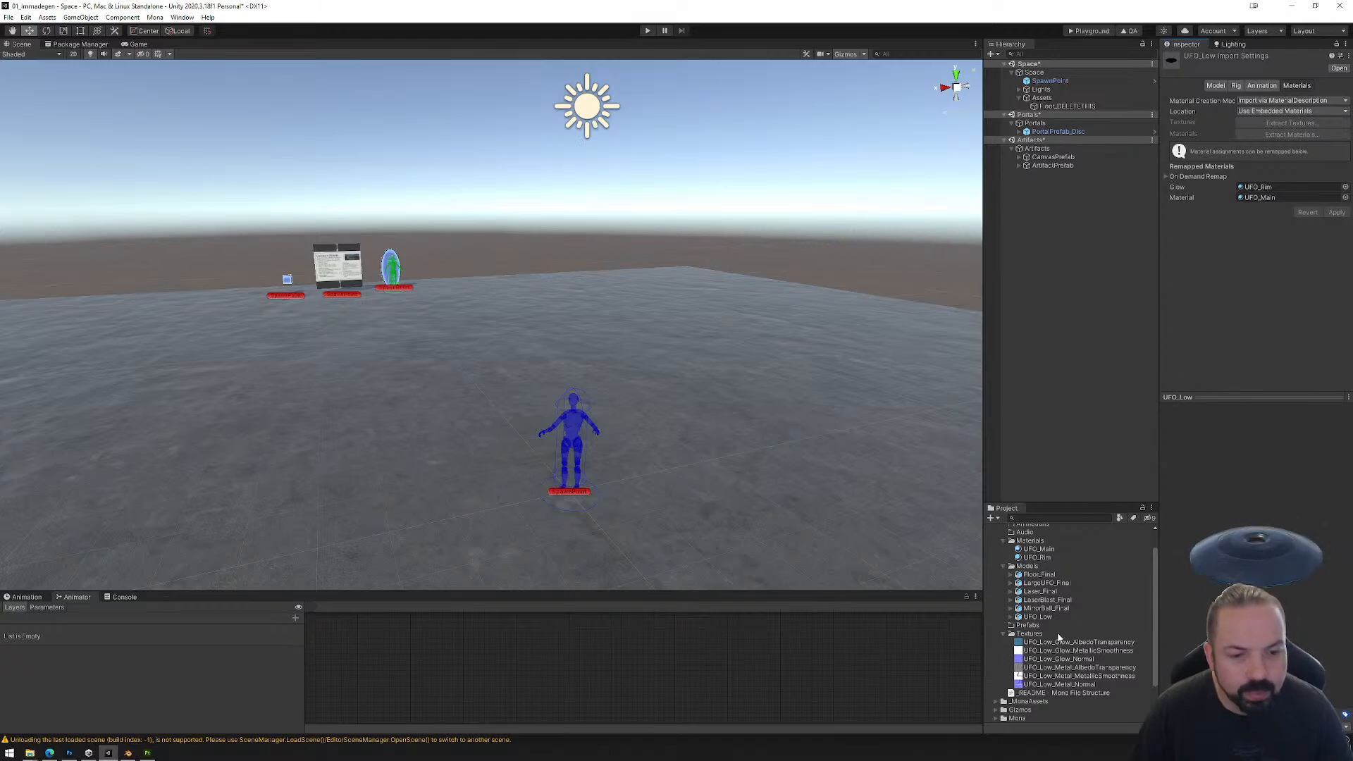
Step: Place the UFO_Low model in the scene and raise it above the floor to a Y position of about 11.65
{"action": "left_click_drag", "start_coordinate": [1038, 617], "coordinate": [451, 335]}
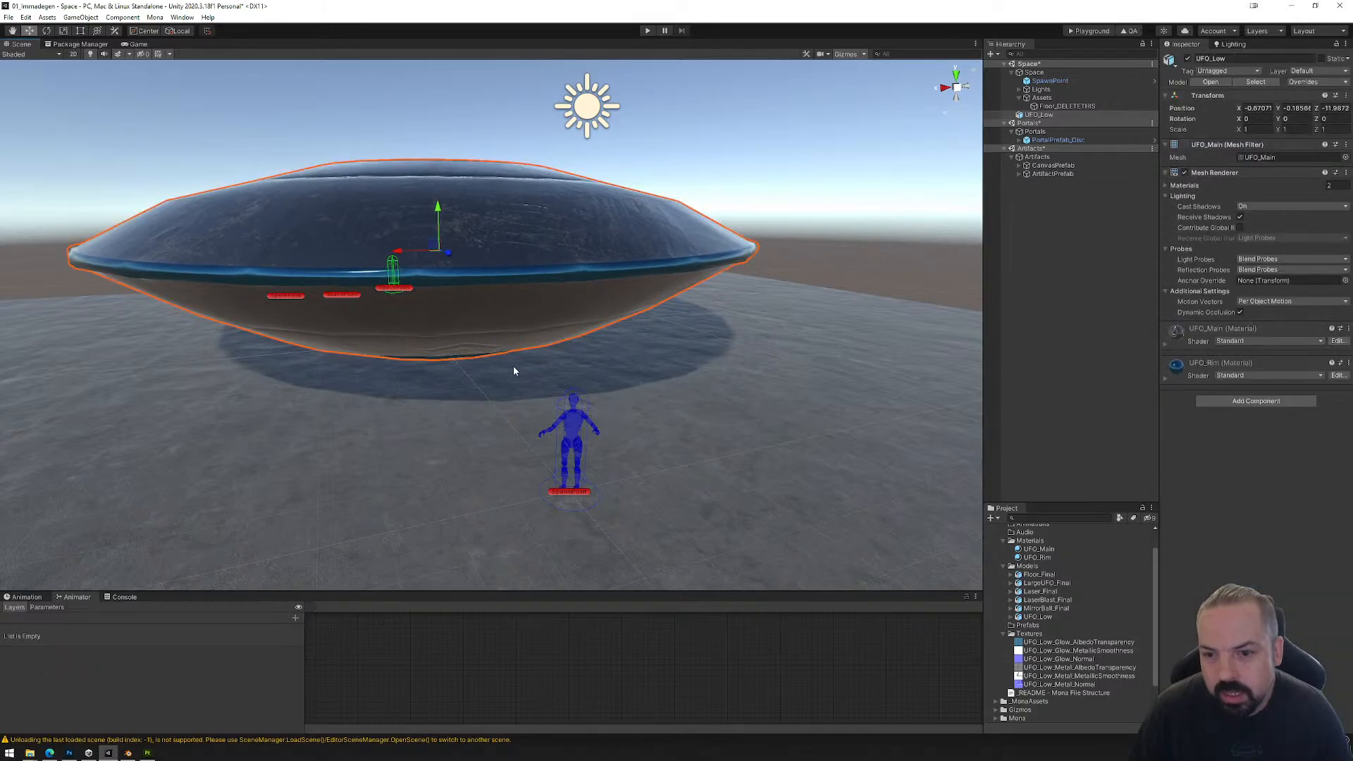
{"action": "scroll", "coordinate": [513, 371], "scroll_direction": "down", "scroll_amount": 3}
{"action": "left_click_drag", "start_coordinate": [445, 227], "coordinate": [450, 32]}
{"action": "scroll", "coordinate": [586, 235], "scroll_direction": "down", "scroll_amount": 3}
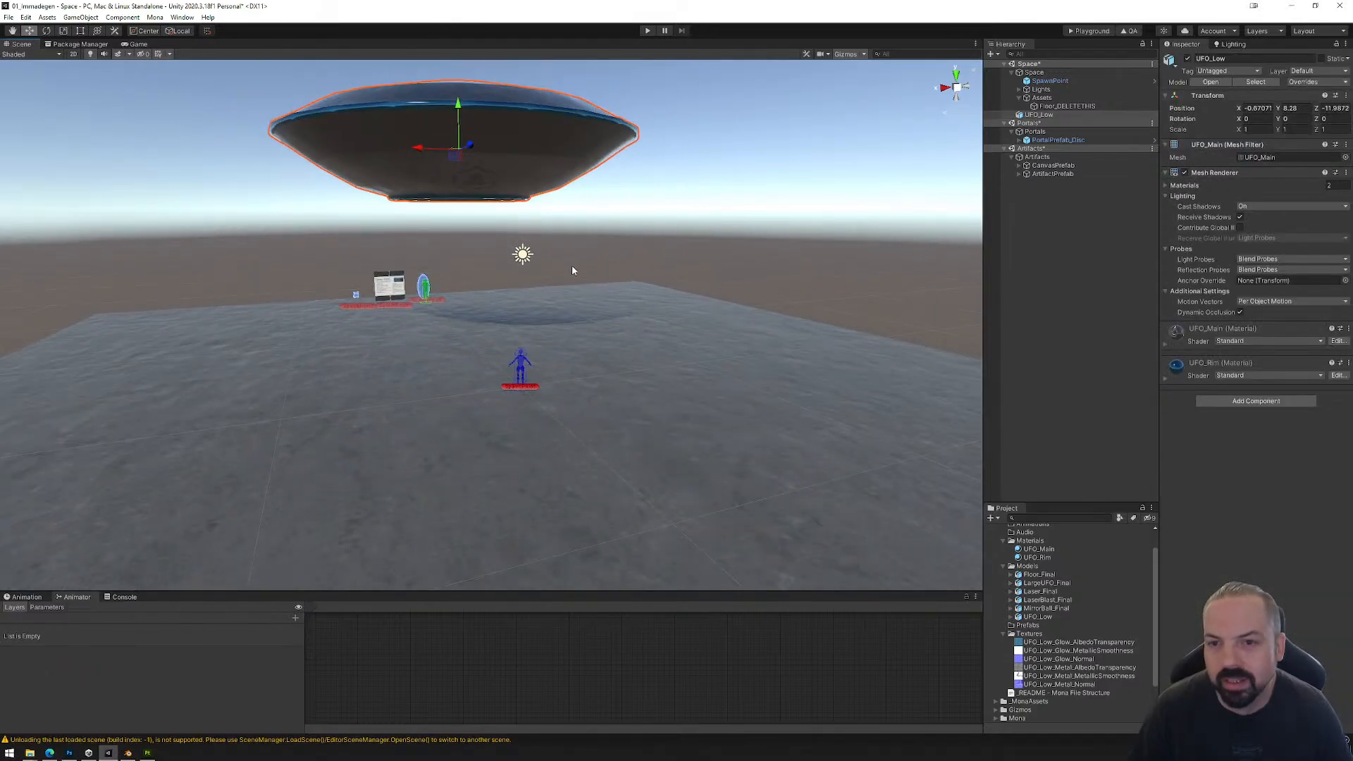
{"action": "scroll", "coordinate": [572, 271], "scroll_direction": "down", "scroll_amount": 2}
{"action": "left_click_drag", "start_coordinate": [460, 119], "coordinate": [461, 51]}
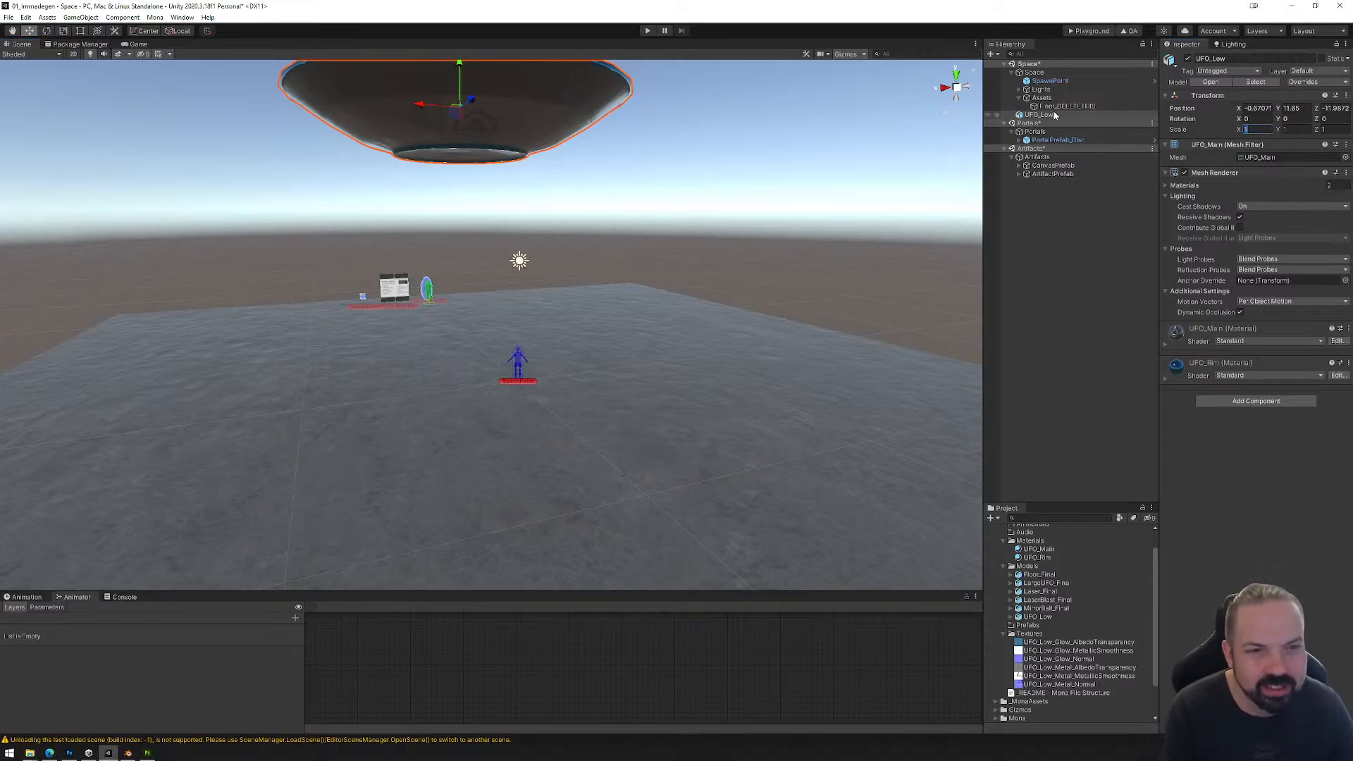
Step: Move UFO_Low into the Space object's hierarchy and delete this instance from the scene
{"action": "left_click", "coordinate": [1012, 71]}
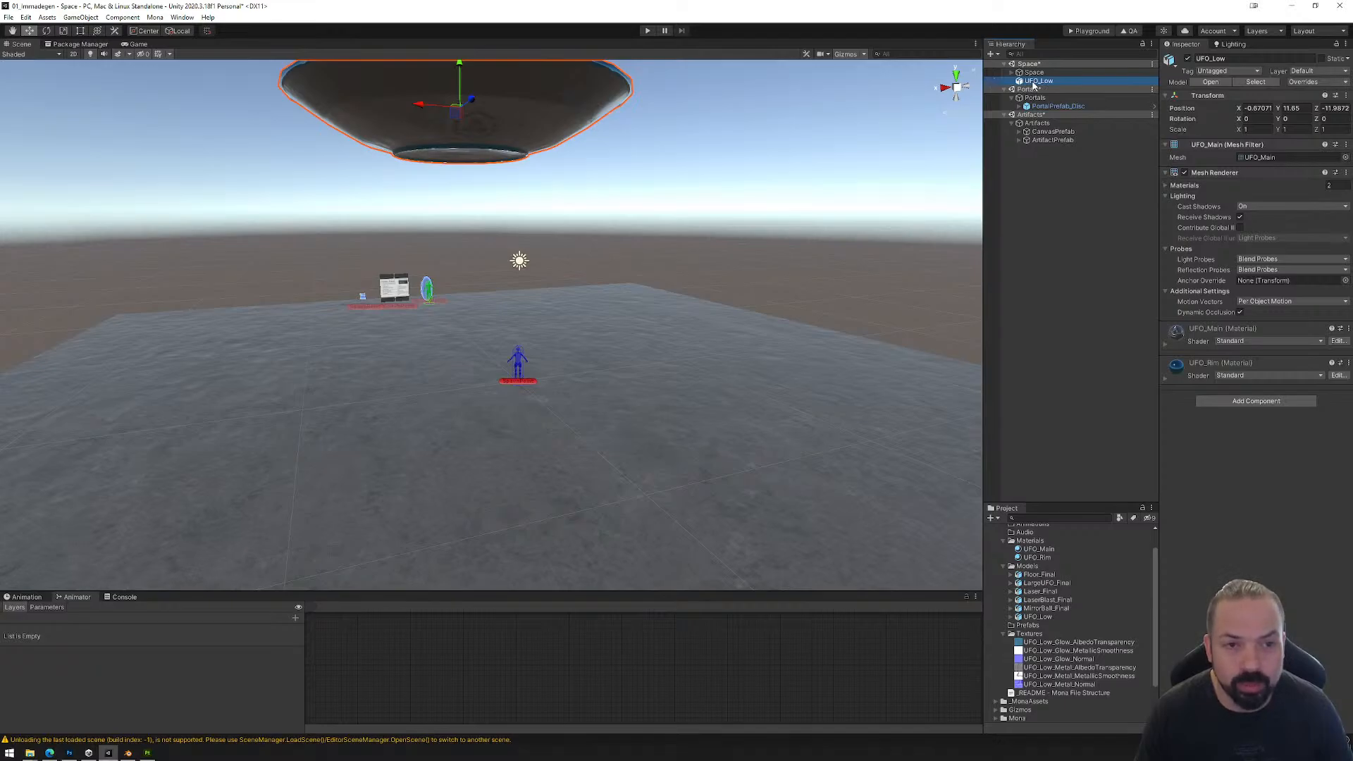
{"action": "left_click_drag", "start_coordinate": [1033, 84], "coordinate": [1034, 76]}
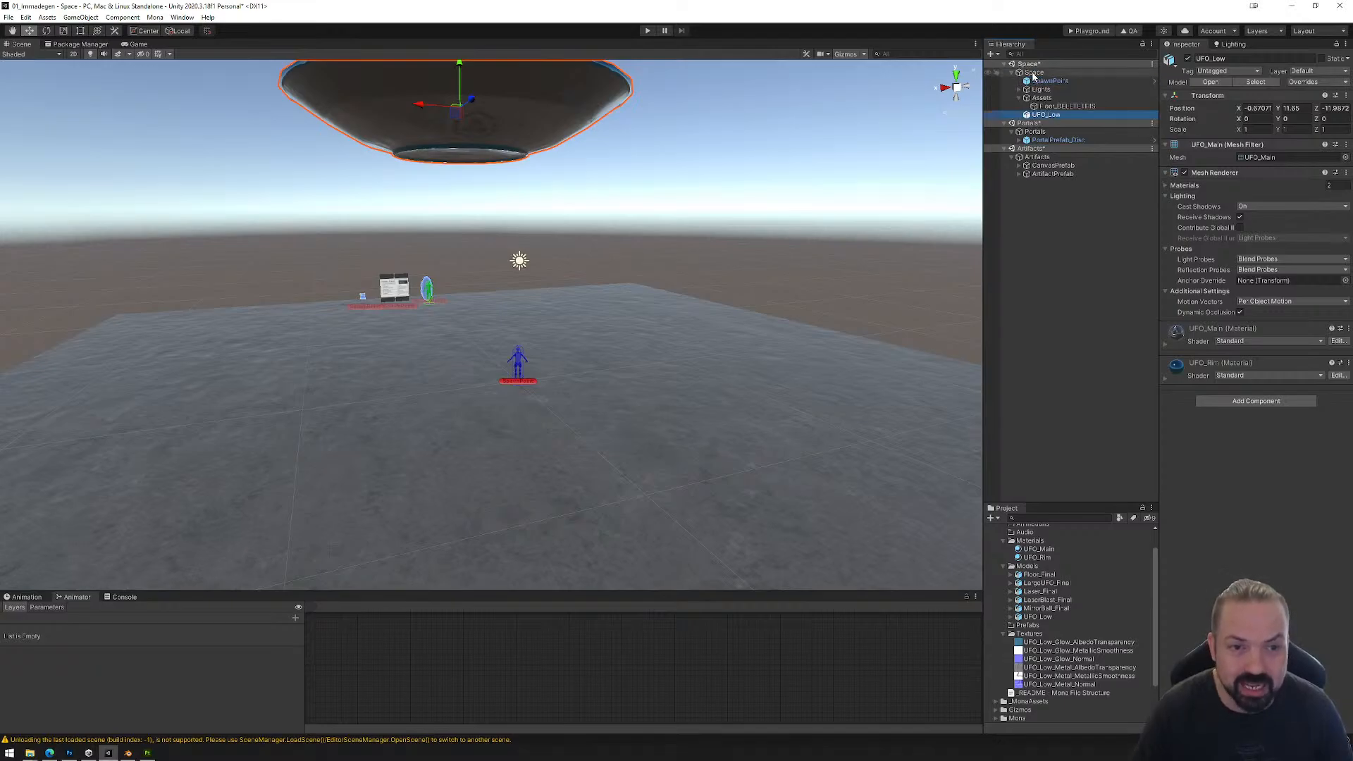
{"action": "left_click", "coordinate": [1053, 107]}
{"action": "left_click", "coordinate": [1053, 115]}
{"action": "key", "text": "Delete"}
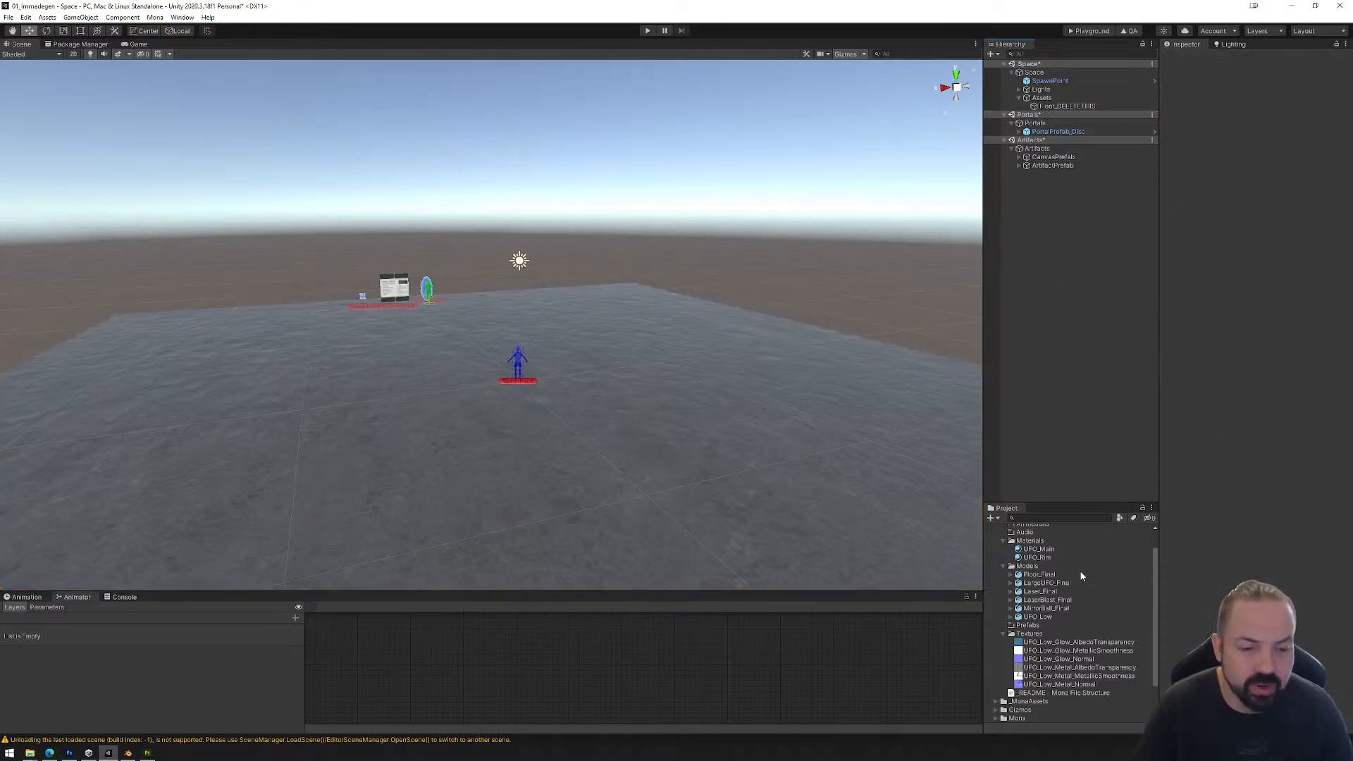
Step: Add the UFO_Low model under the Assets object and move it above the floor to about Y 7.58, Z -9.98
{"action": "left_click_drag", "start_coordinate": [1036, 618], "coordinate": [1048, 108]}
{"action": "left_click_drag", "start_coordinate": [527, 283], "coordinate": [578, 109]}
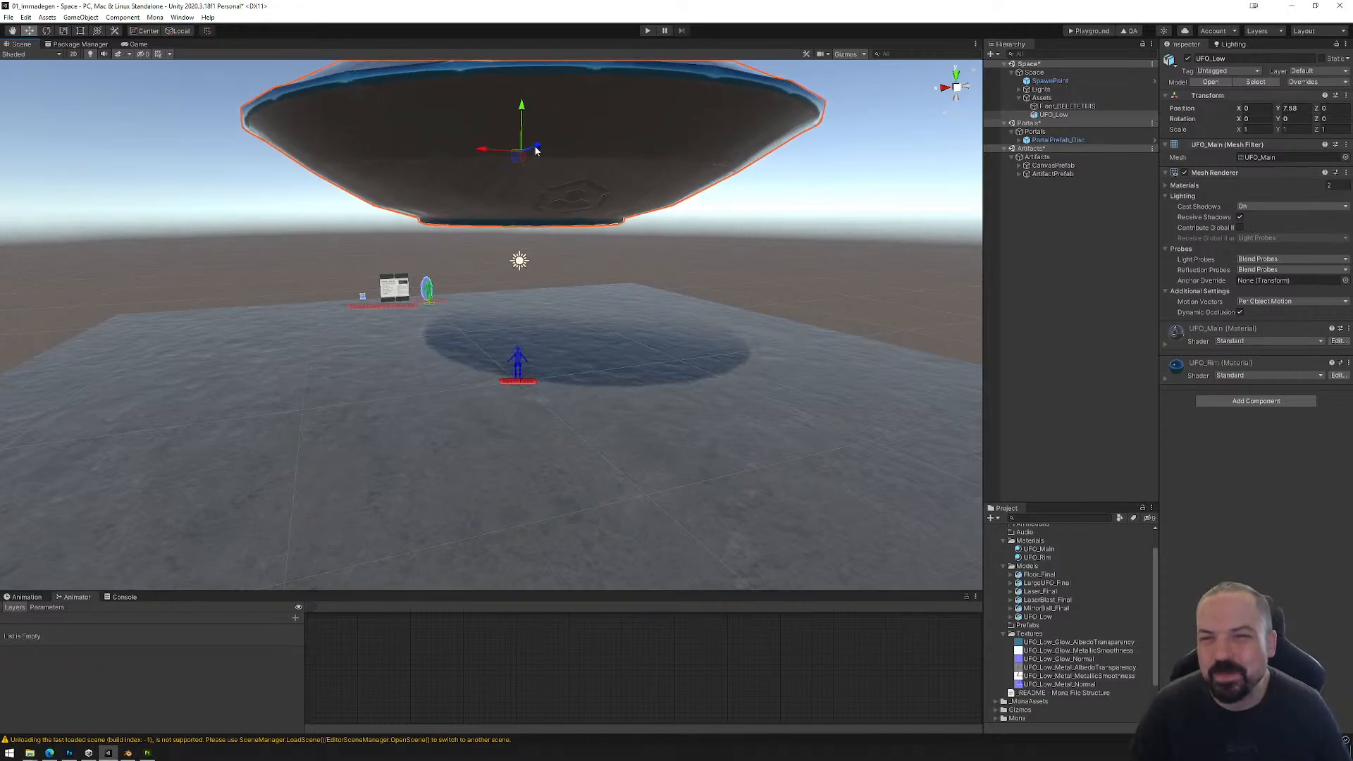
{"action": "left_click_drag", "start_coordinate": [535, 153], "coordinate": [494, 249]}
{"action": "right_click_drag", "start_coordinate": [512, 334], "coordinate": [507, 254]}
{"action": "key", "text": "w"}
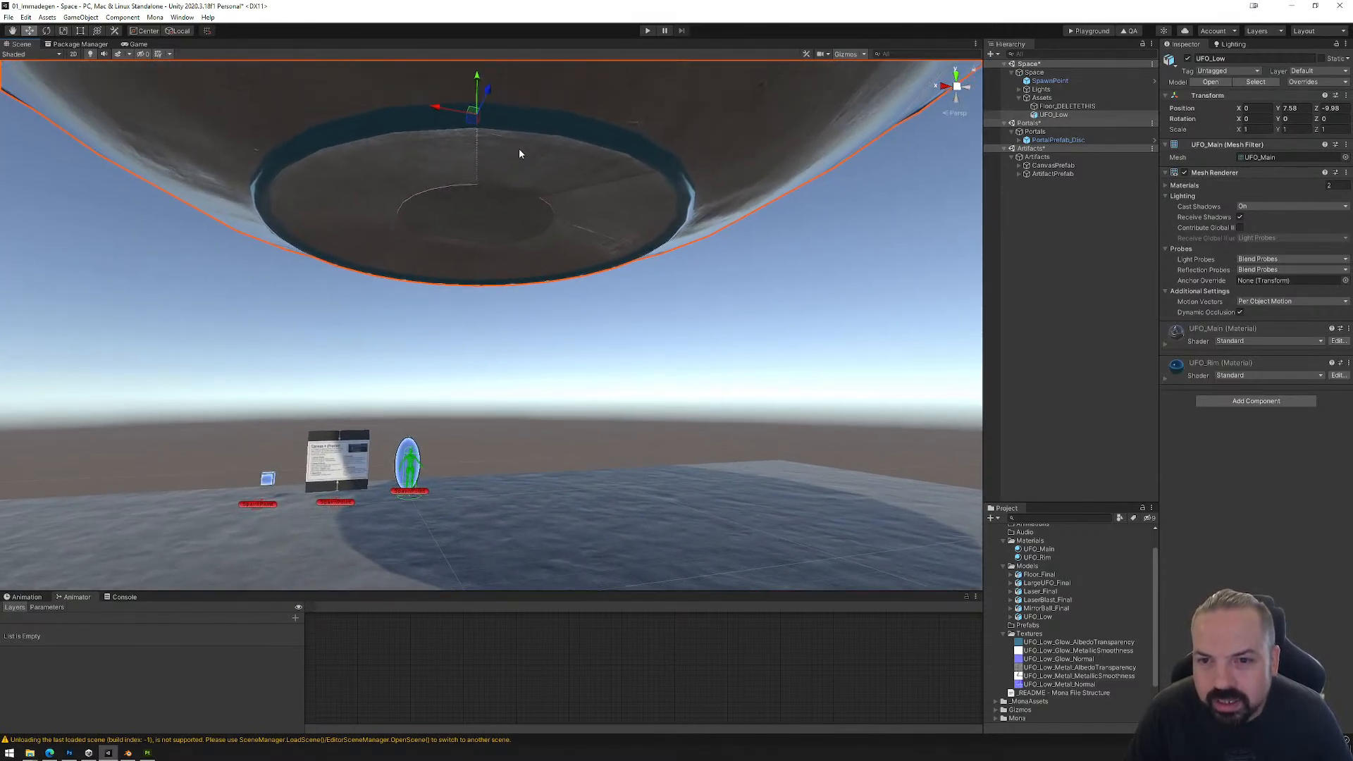
{"action": "right_click_drag", "start_coordinate": [542, 170], "coordinate": [525, 427]}
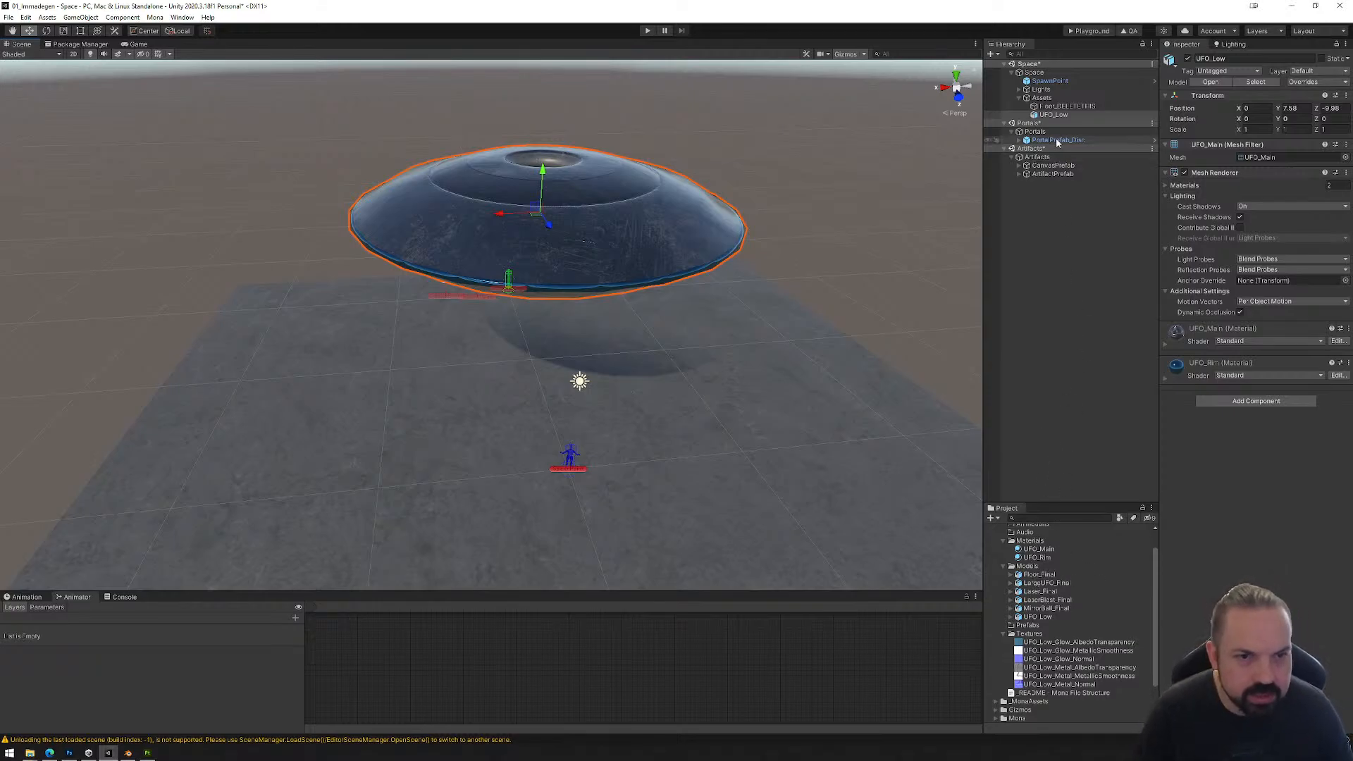
Step: Set UFO_Low's Y and Z position to 0
{"action": "left_click", "coordinate": [1053, 114]}
{"action": "left_click", "coordinate": [1290, 108]}
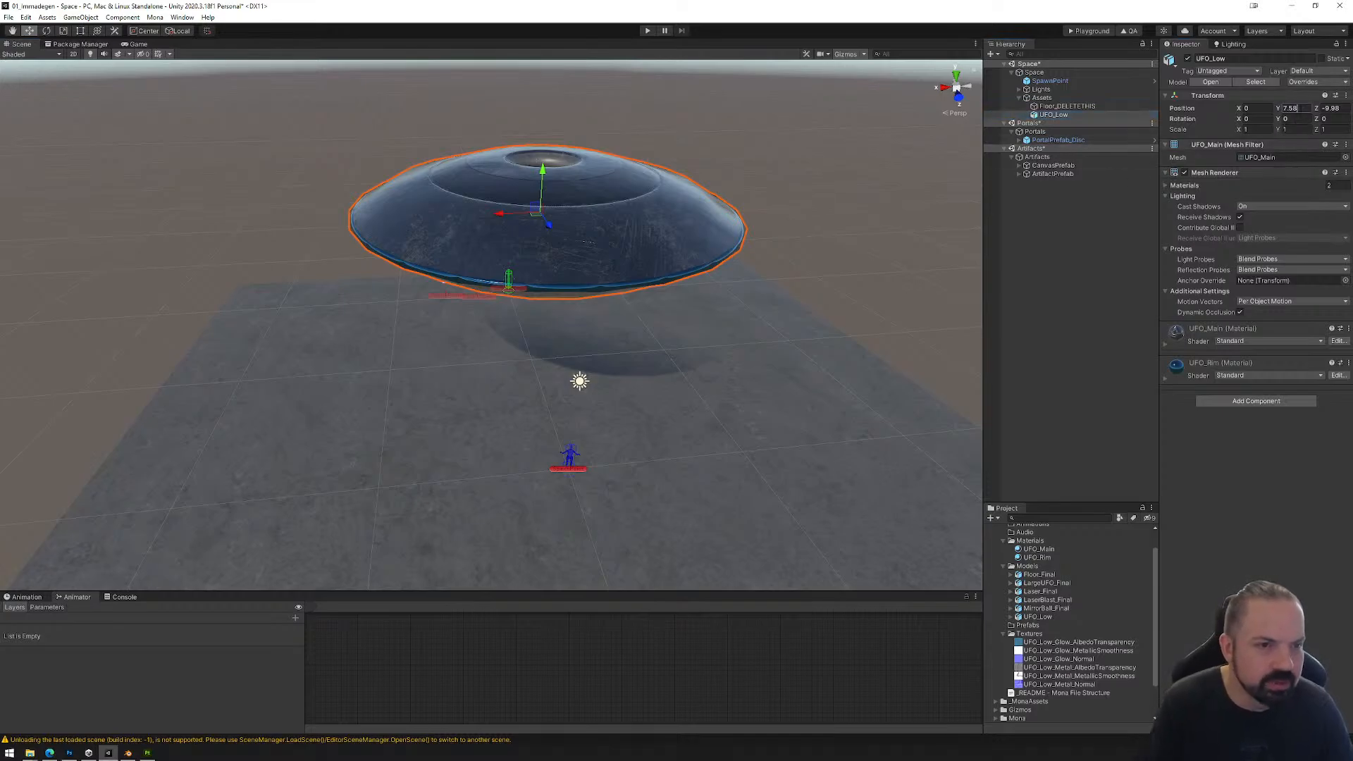
{"action": "type", "text": "00"}
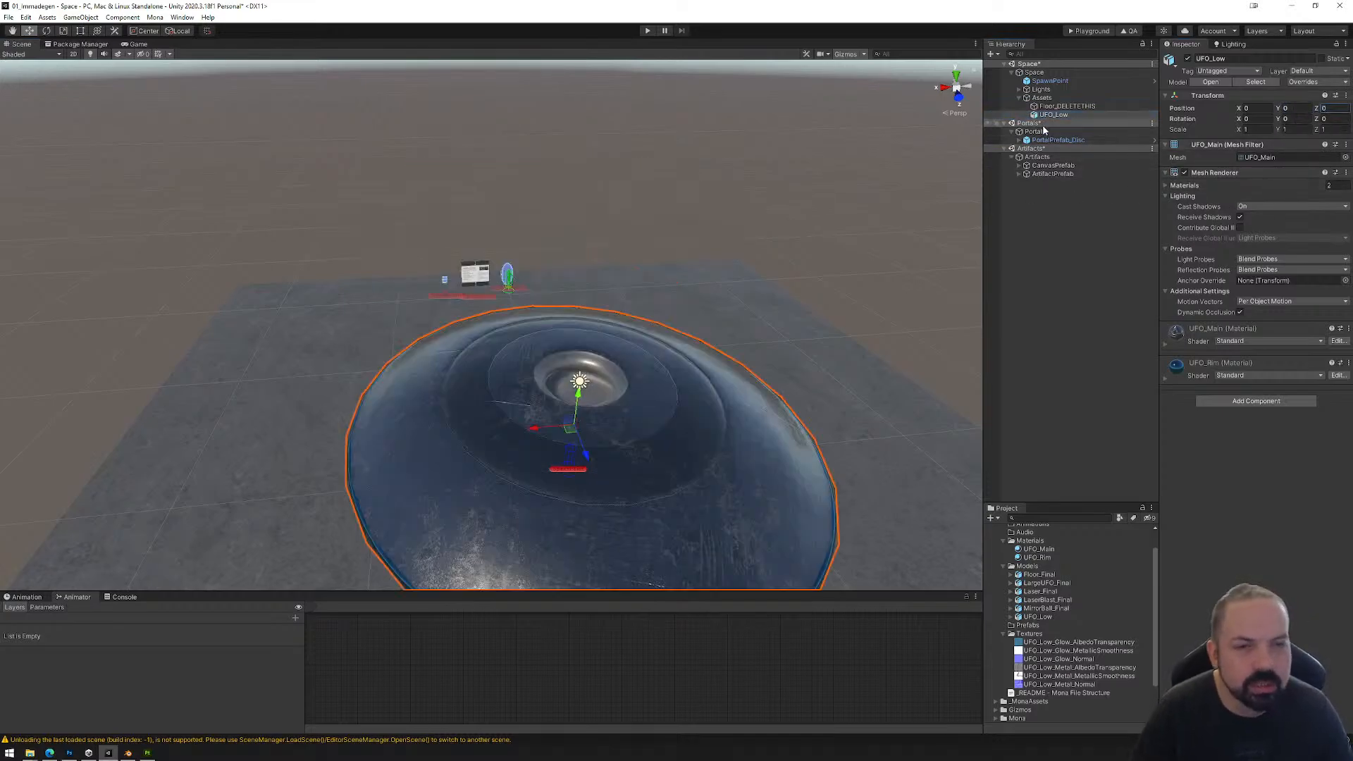
Step: Create an empty child object named UFO under Assets and parent UFO_Low to it
{"action": "left_click", "coordinate": [1042, 97]}
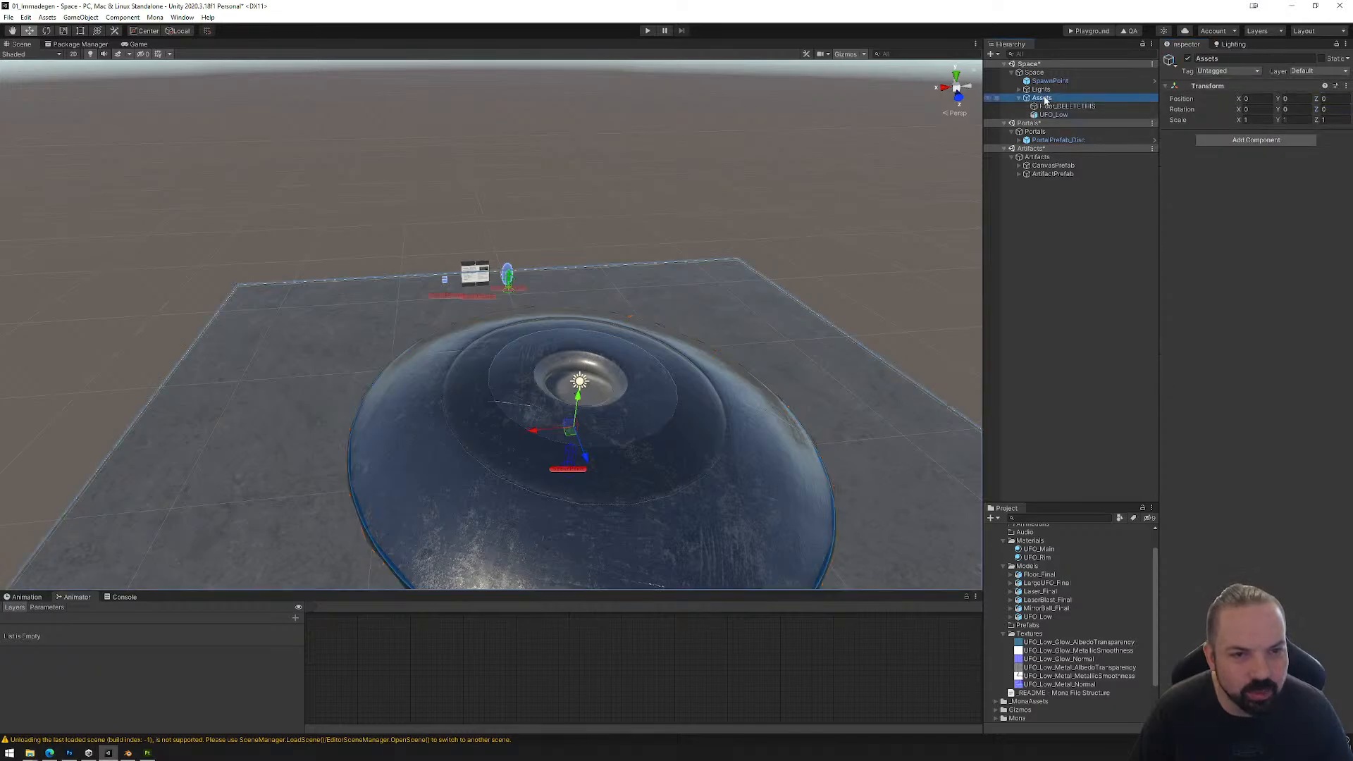
{"action": "right_click", "coordinate": [1043, 98]}
{"action": "left_click", "coordinate": [1112, 224]}
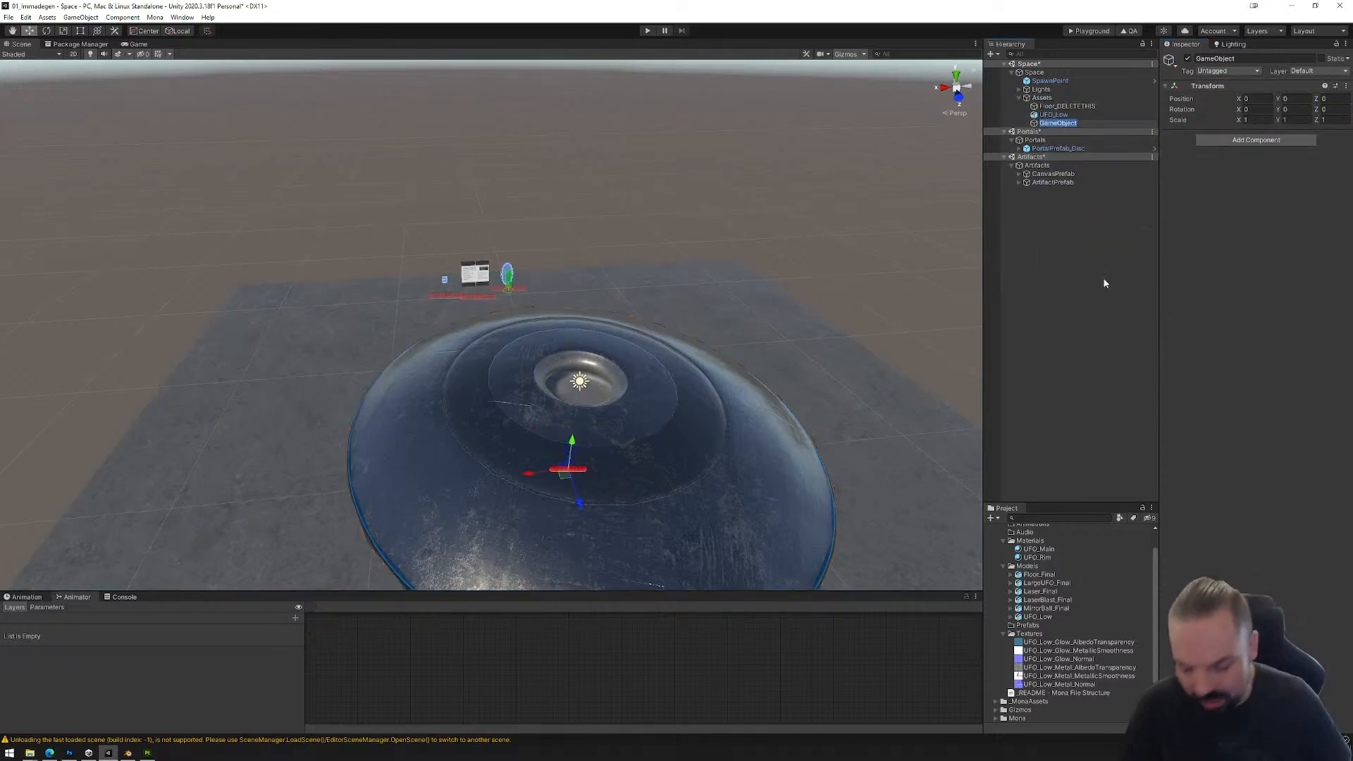
{"action": "type", "text": "UFO"}
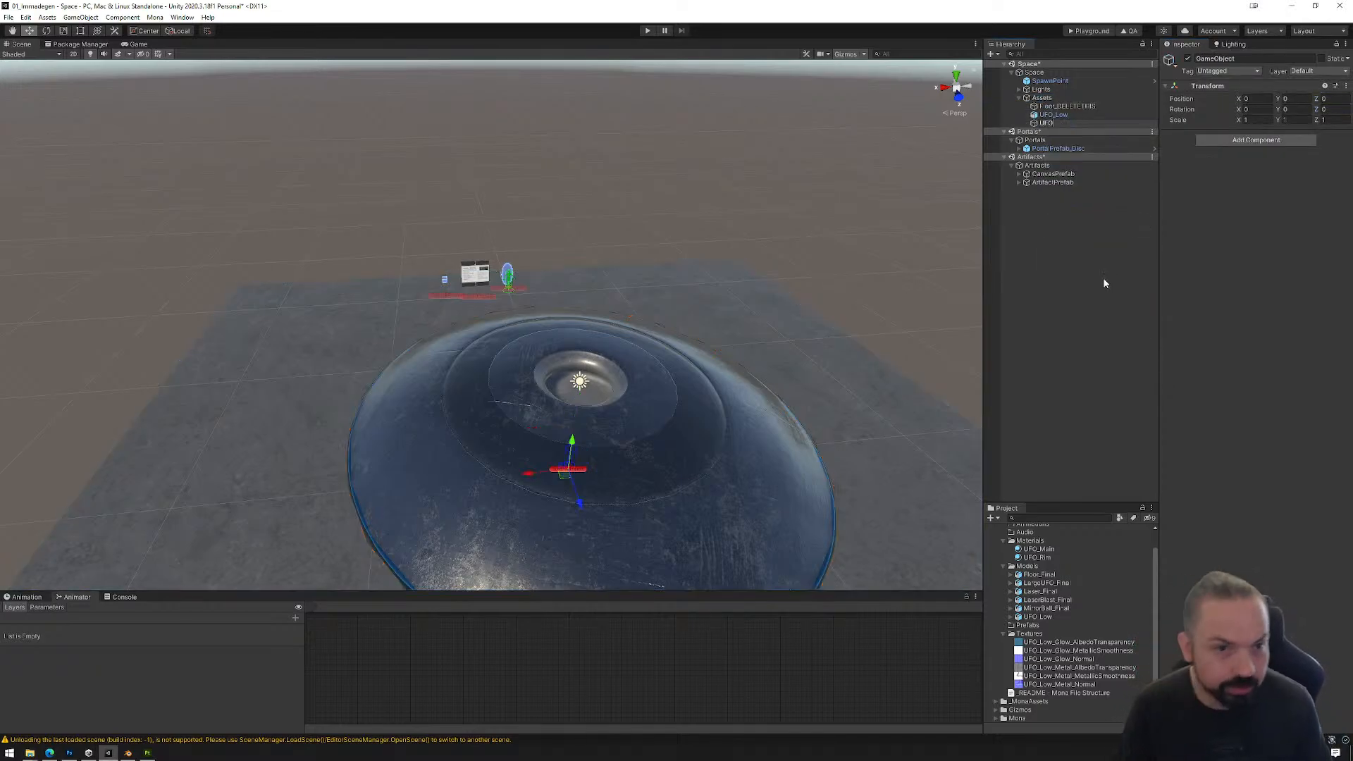
{"action": "key", "text": "Return"}
{"action": "left_click_drag", "start_coordinate": [1053, 115], "coordinate": [1057, 124]}
{"action": "left_click", "coordinate": [1049, 114]}
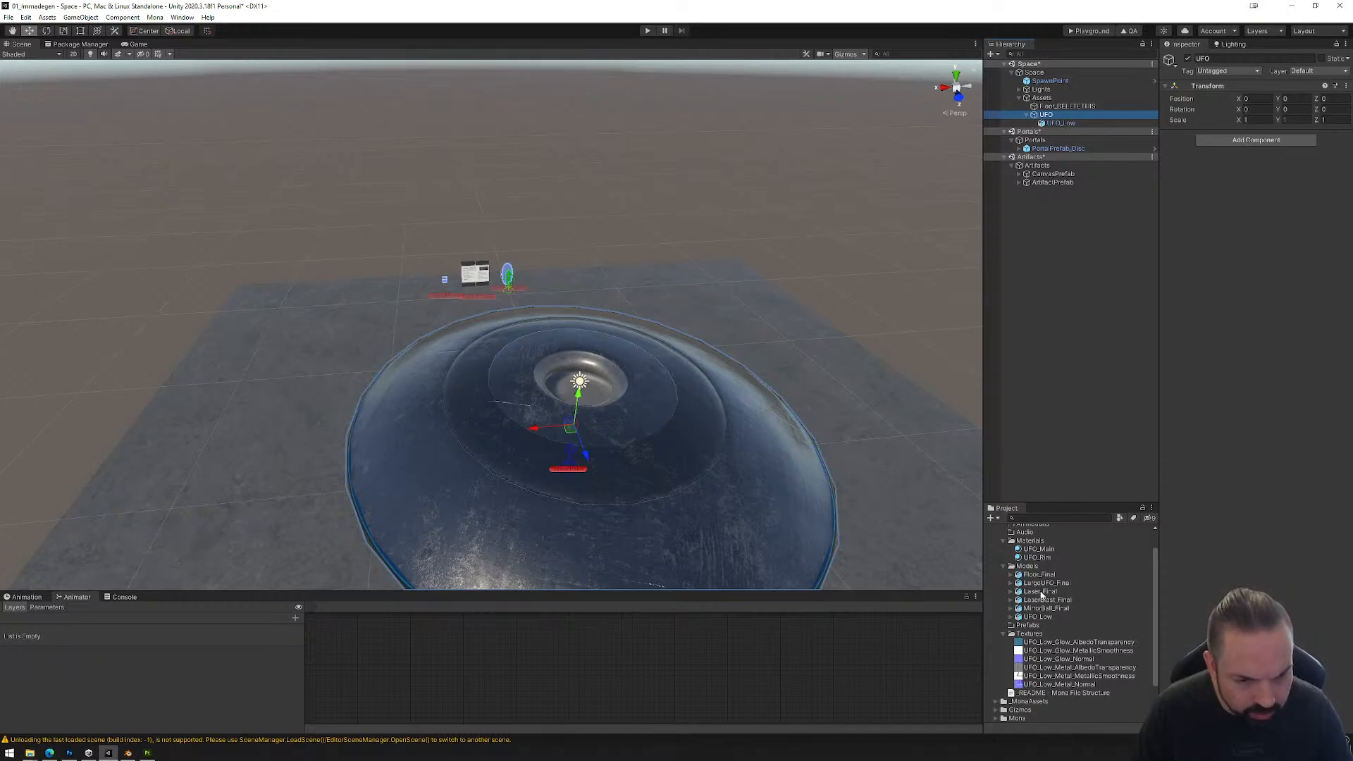
Step: Switch to Blender, show the UFO_Glass object, hide UFO_Main and select the glass dome
{"action": "left_click", "coordinate": [128, 752]}
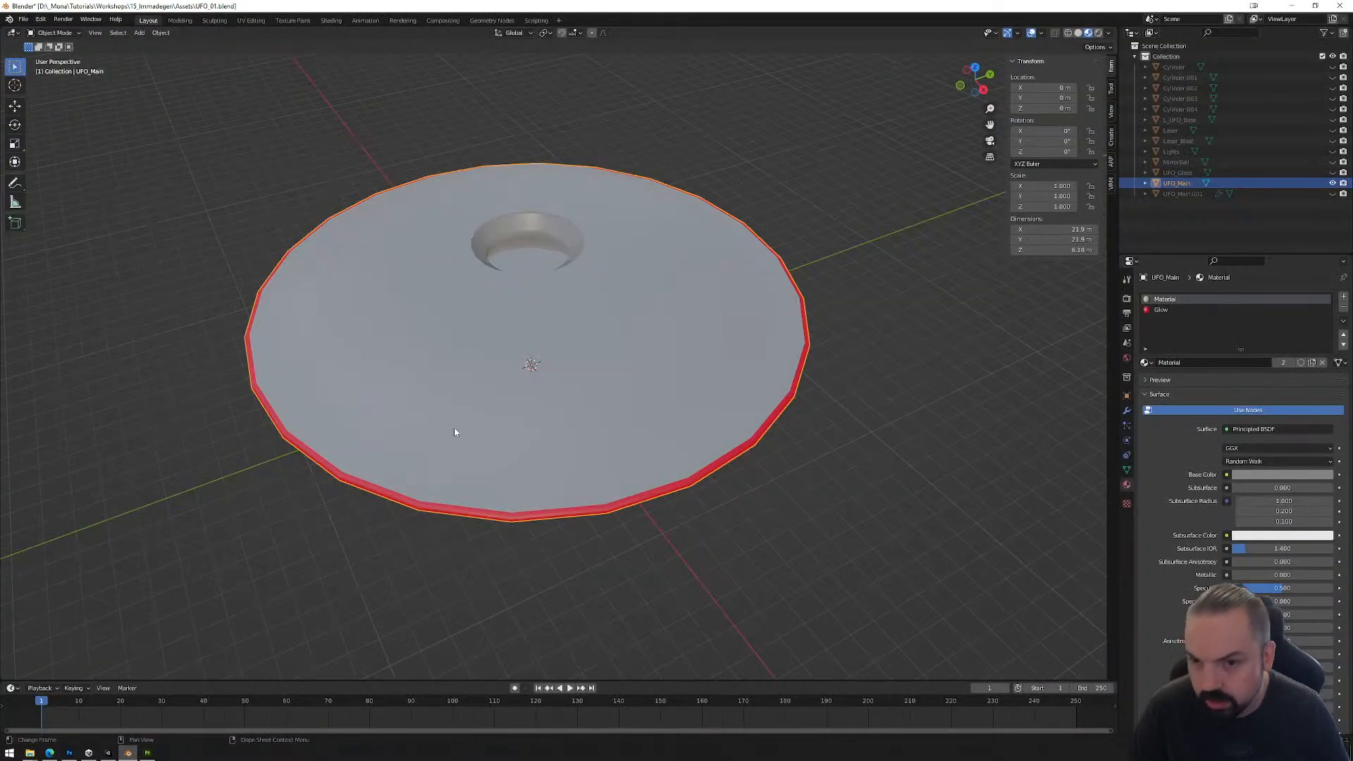
{"action": "left_click", "coordinate": [1332, 172]}
{"action": "left_click", "coordinate": [1332, 183]}
{"action": "left_click", "coordinate": [579, 214]}
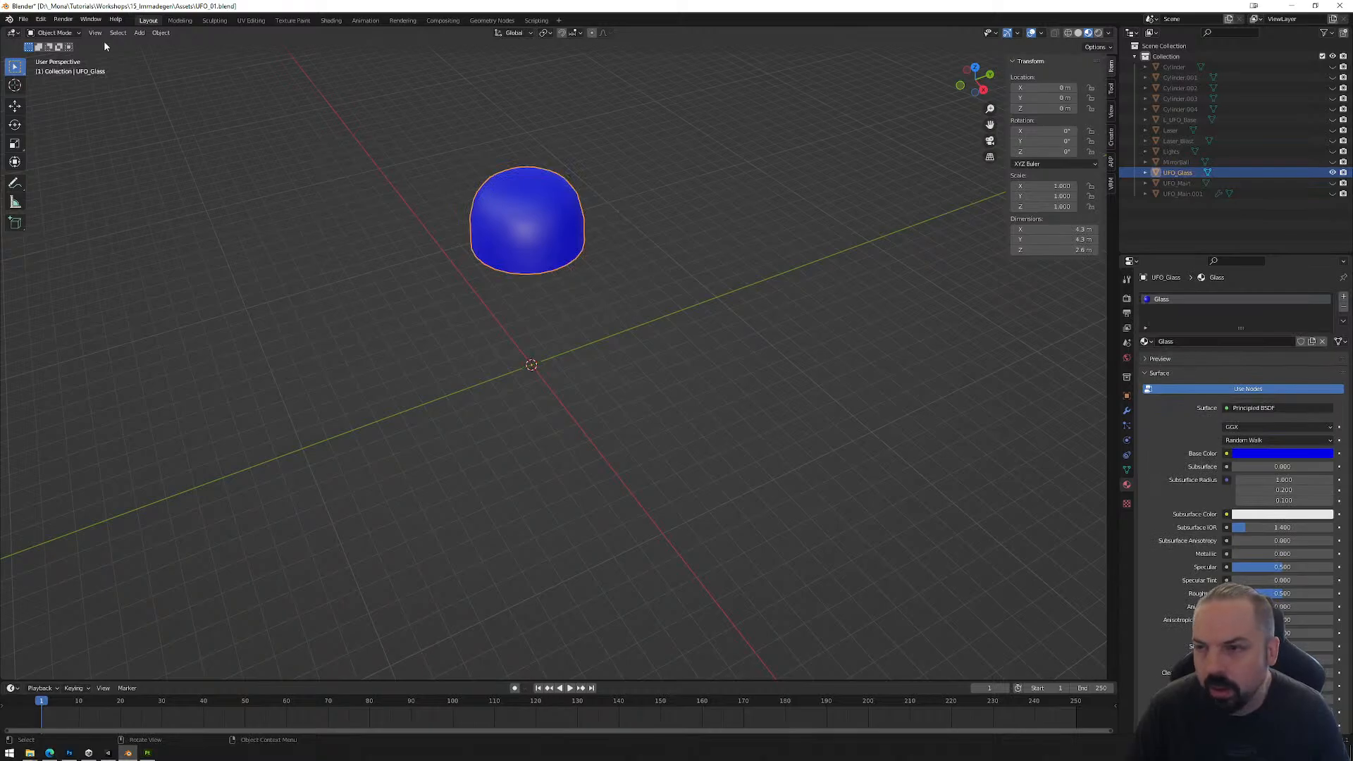
Step: Export the selected UFO_Glass object as an FBX named UFO_Glass_Final.fbx in the 15_Immadegen Assets folder
{"action": "left_click", "coordinate": [24, 20]}
{"action": "mouse_move", "coordinate": [70, 172]}
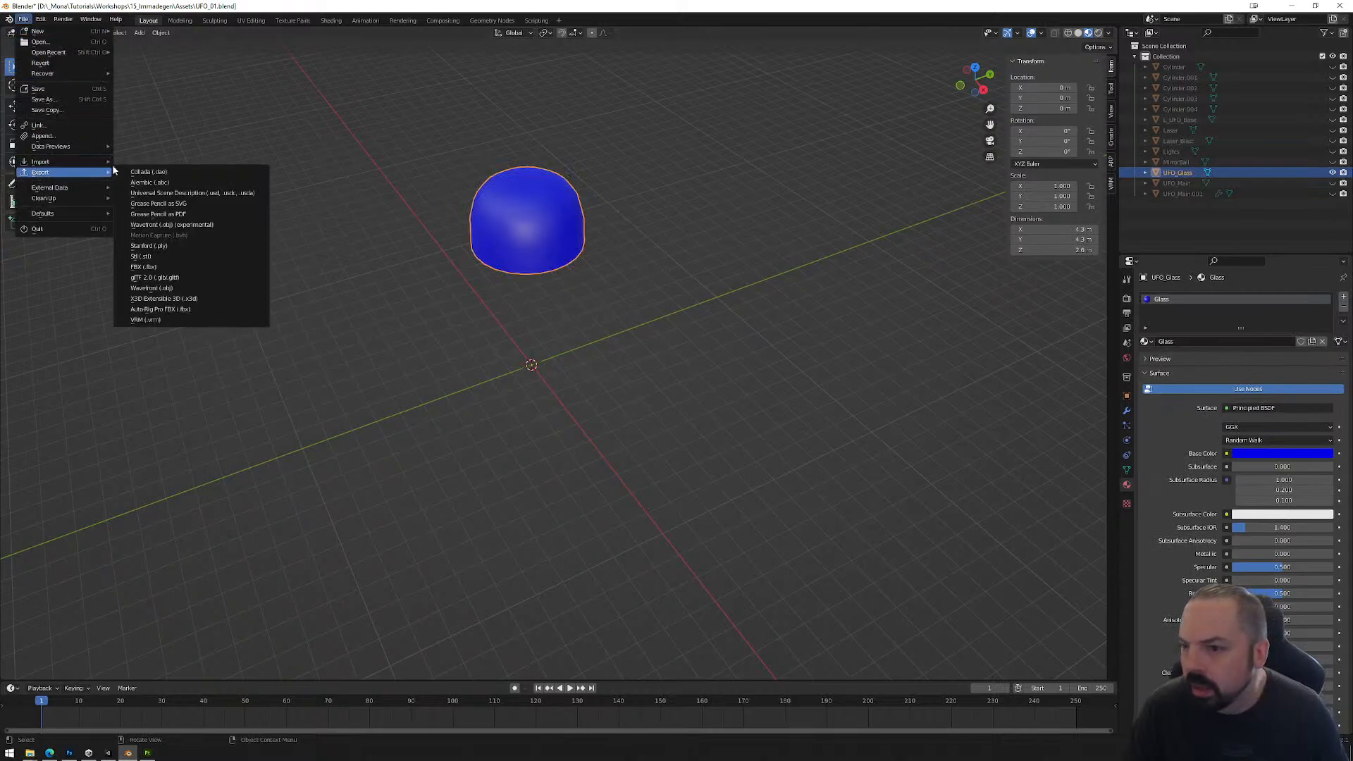
{"action": "left_click", "coordinate": [179, 269]}
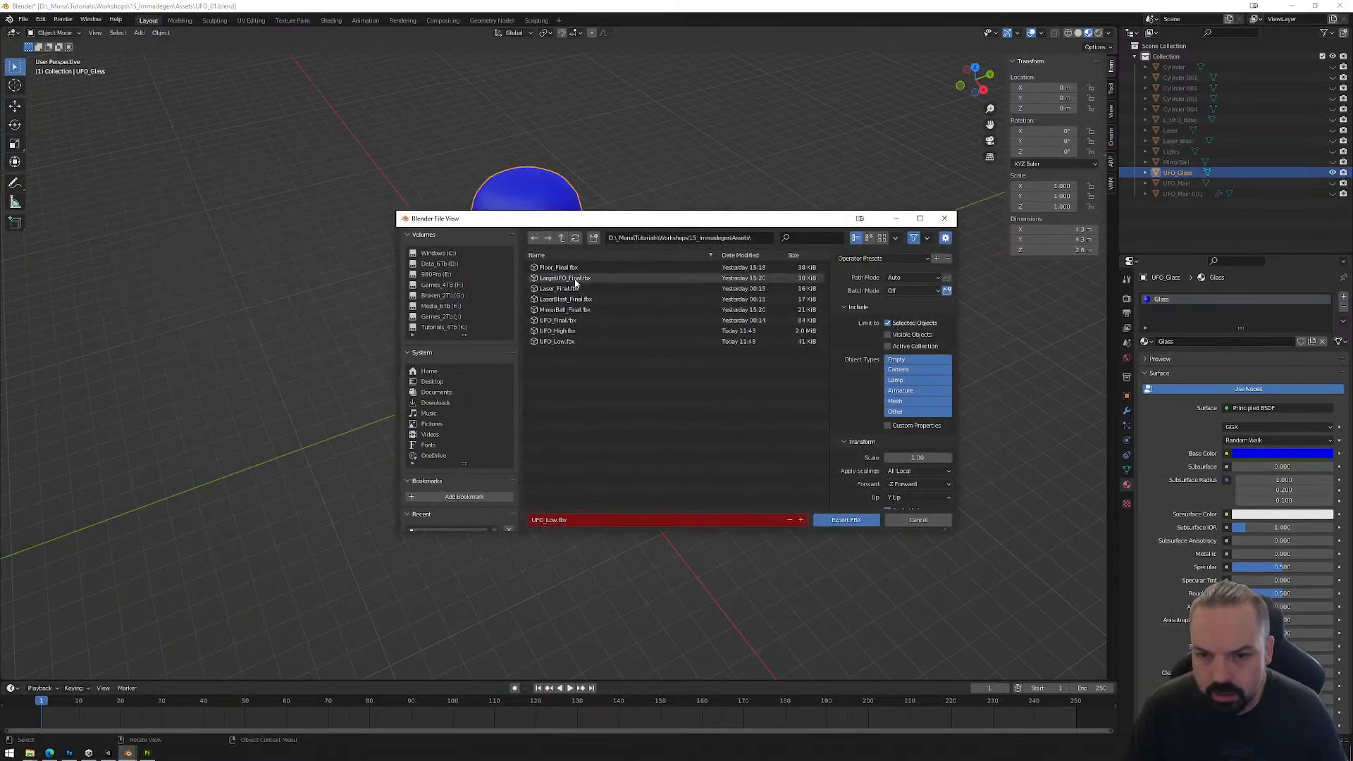
{"action": "left_click", "coordinate": [565, 342]}
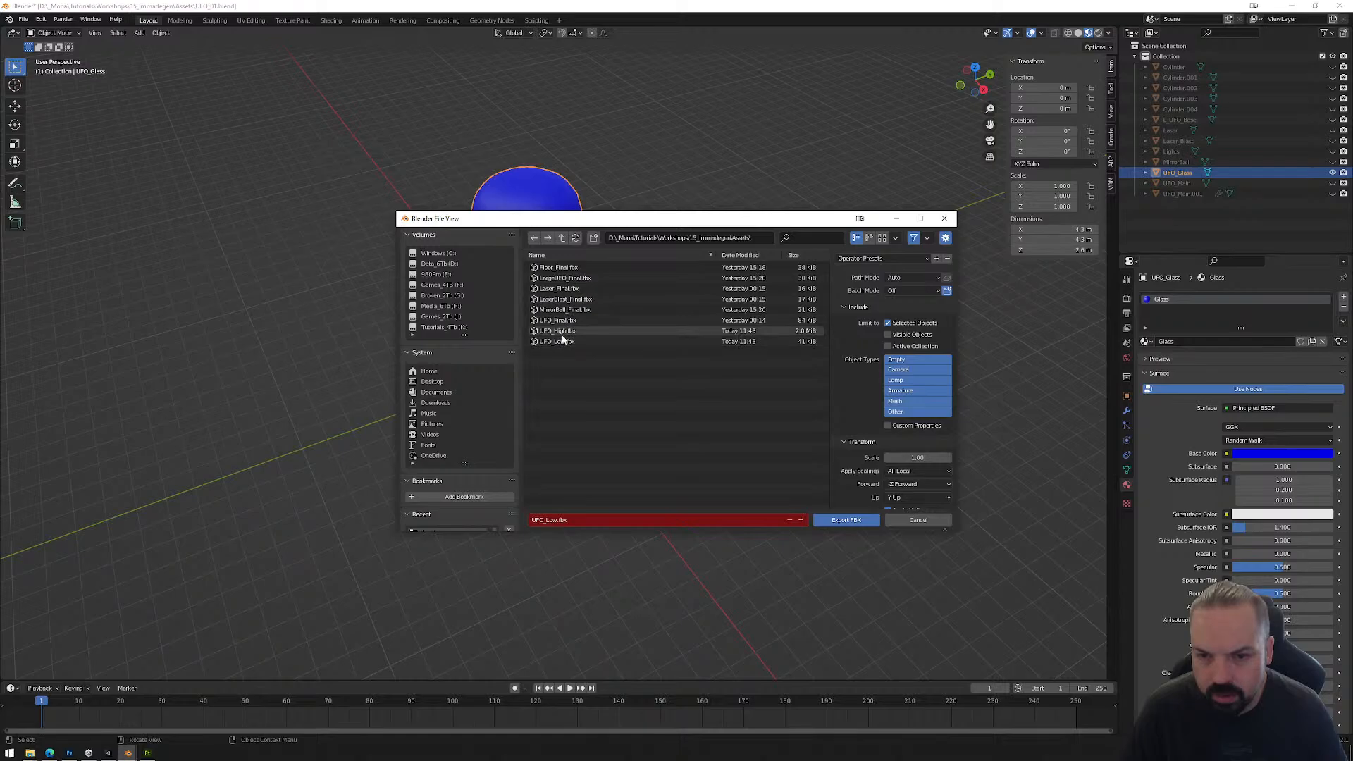
{"action": "left_click", "coordinate": [561, 520]}
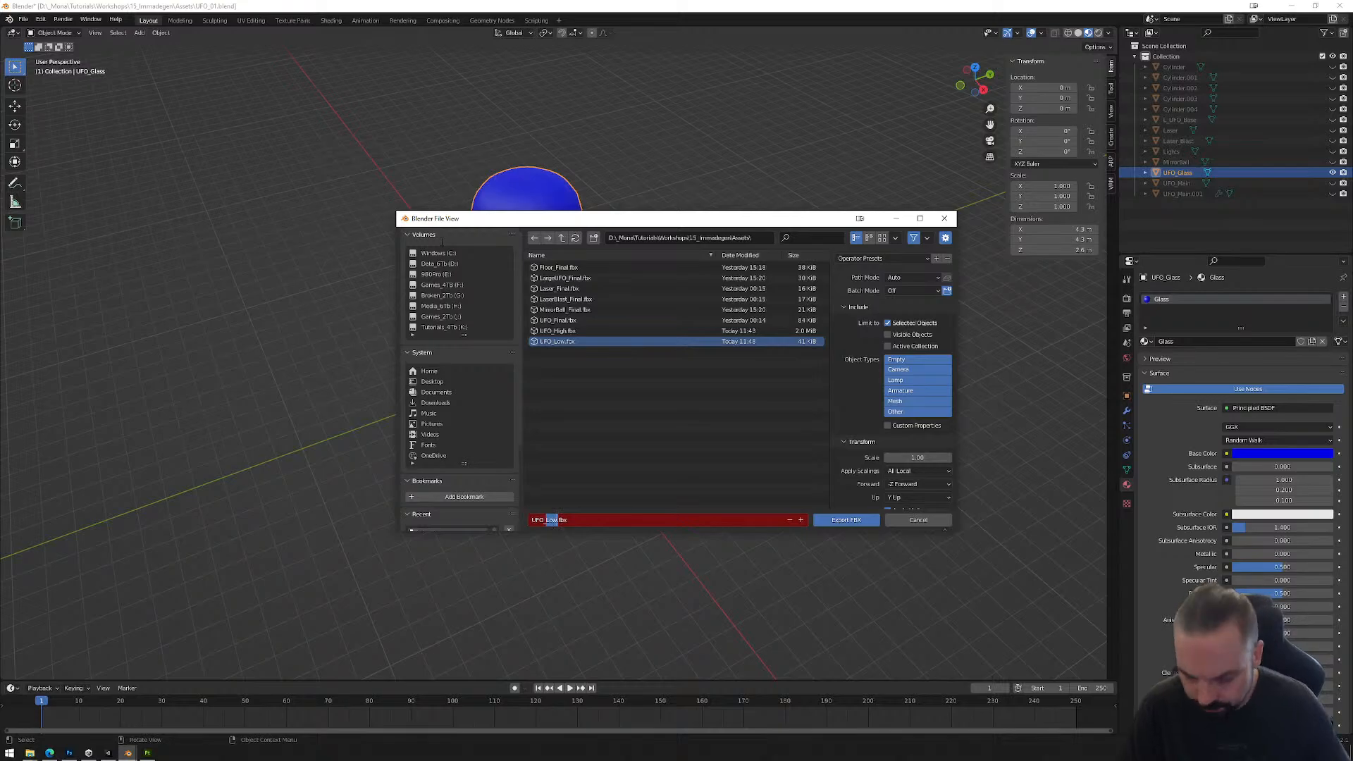
{"action": "type", "text": "Glass_Final"}
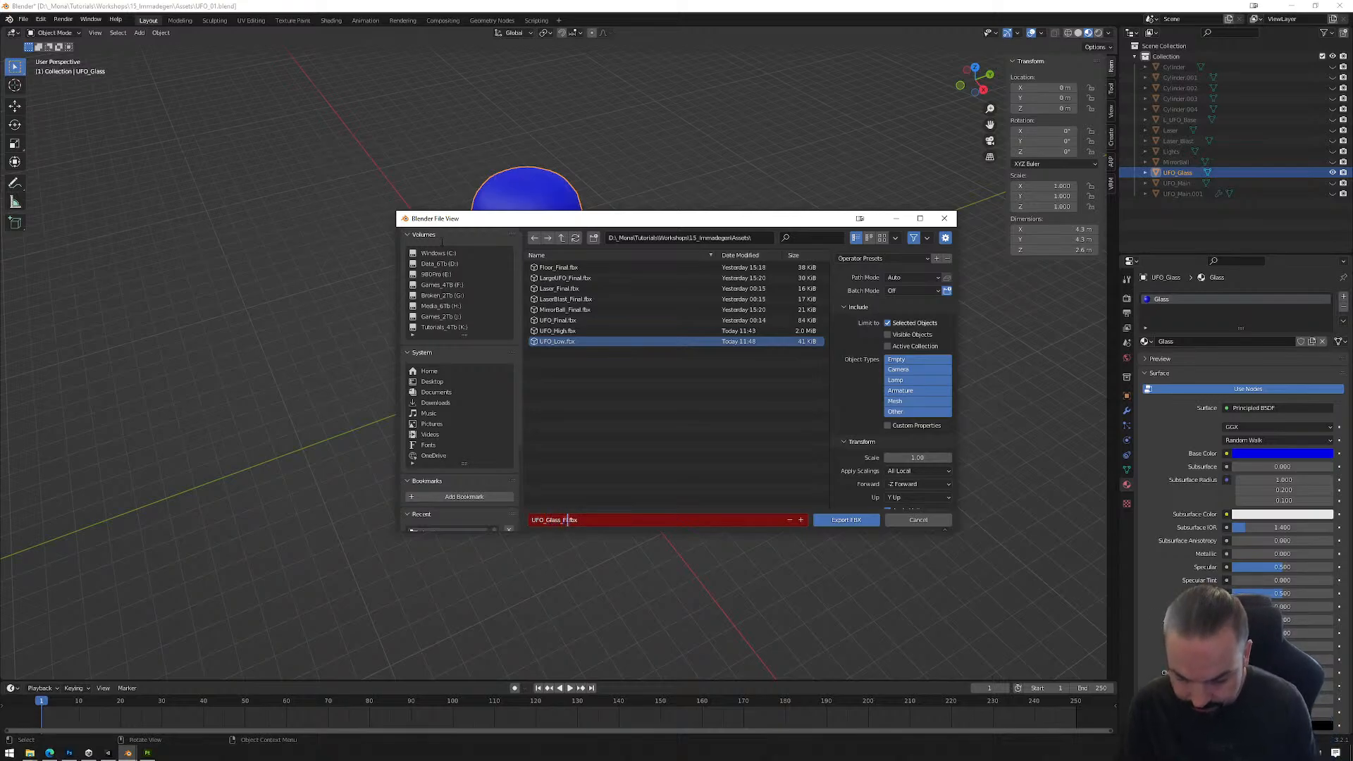
{"action": "left_click", "coordinate": [846, 520]}
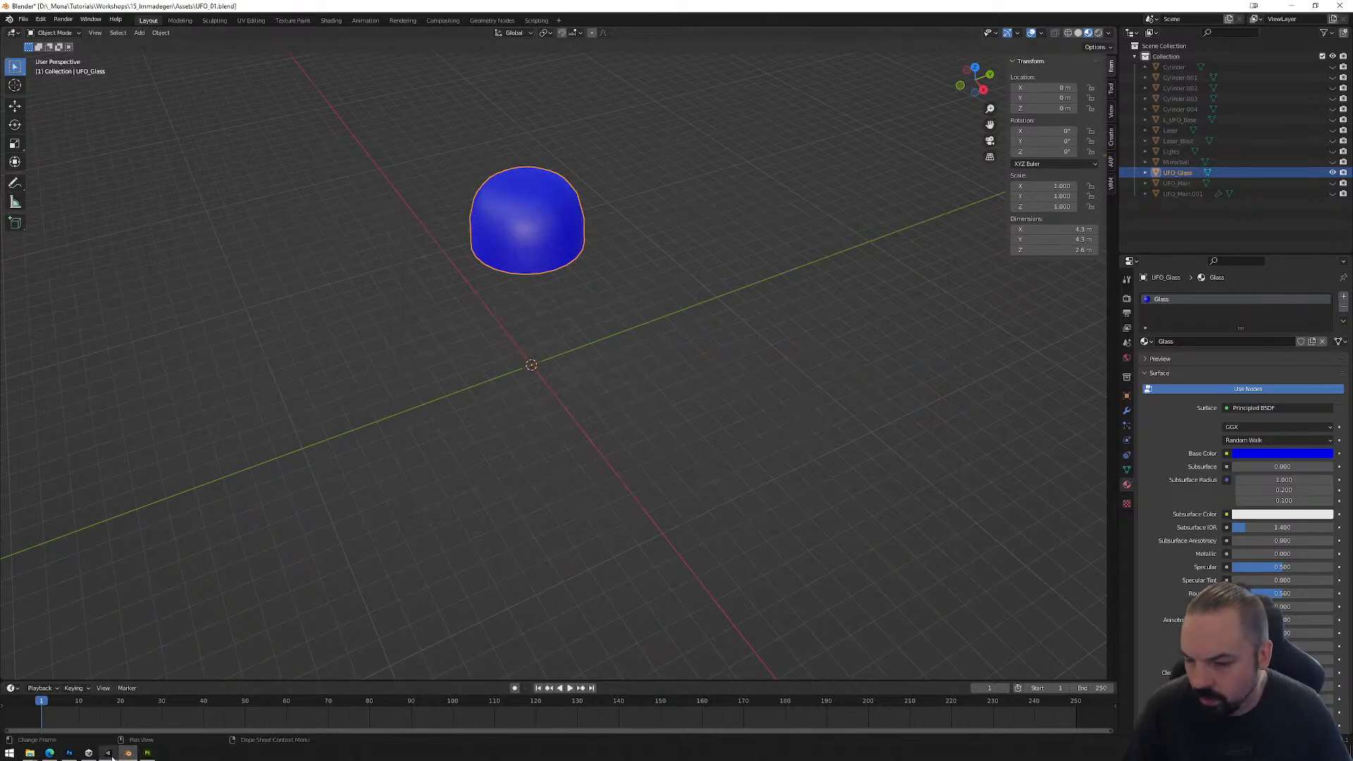
{"action": "mouse_move", "coordinate": [111, 757]}
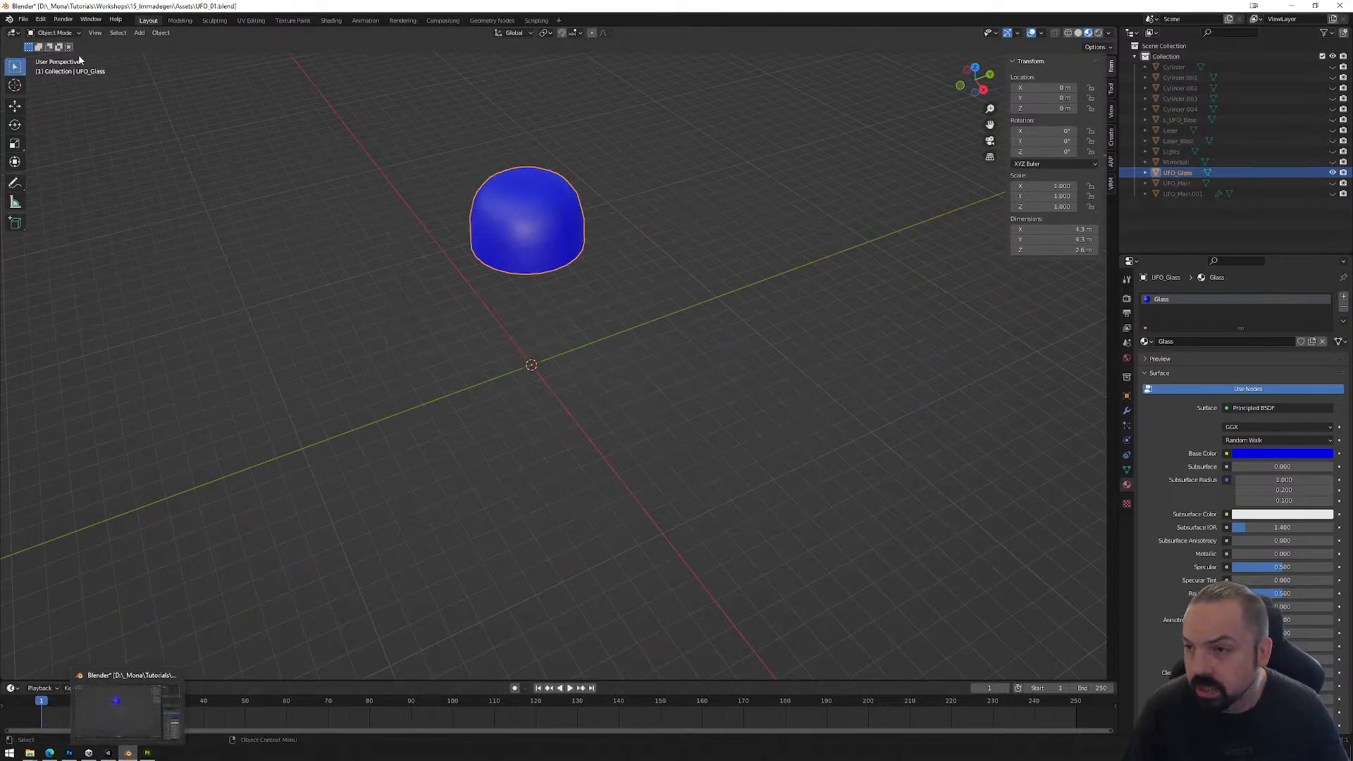
Step: Export the selected UFO_Glass object as UFO_Glass_Final.fbx into the Models folder inside the Unity project's _AddYourArtHere folder
{"action": "left_click", "coordinate": [23, 19]}
{"action": "mouse_move", "coordinate": [54, 172]}
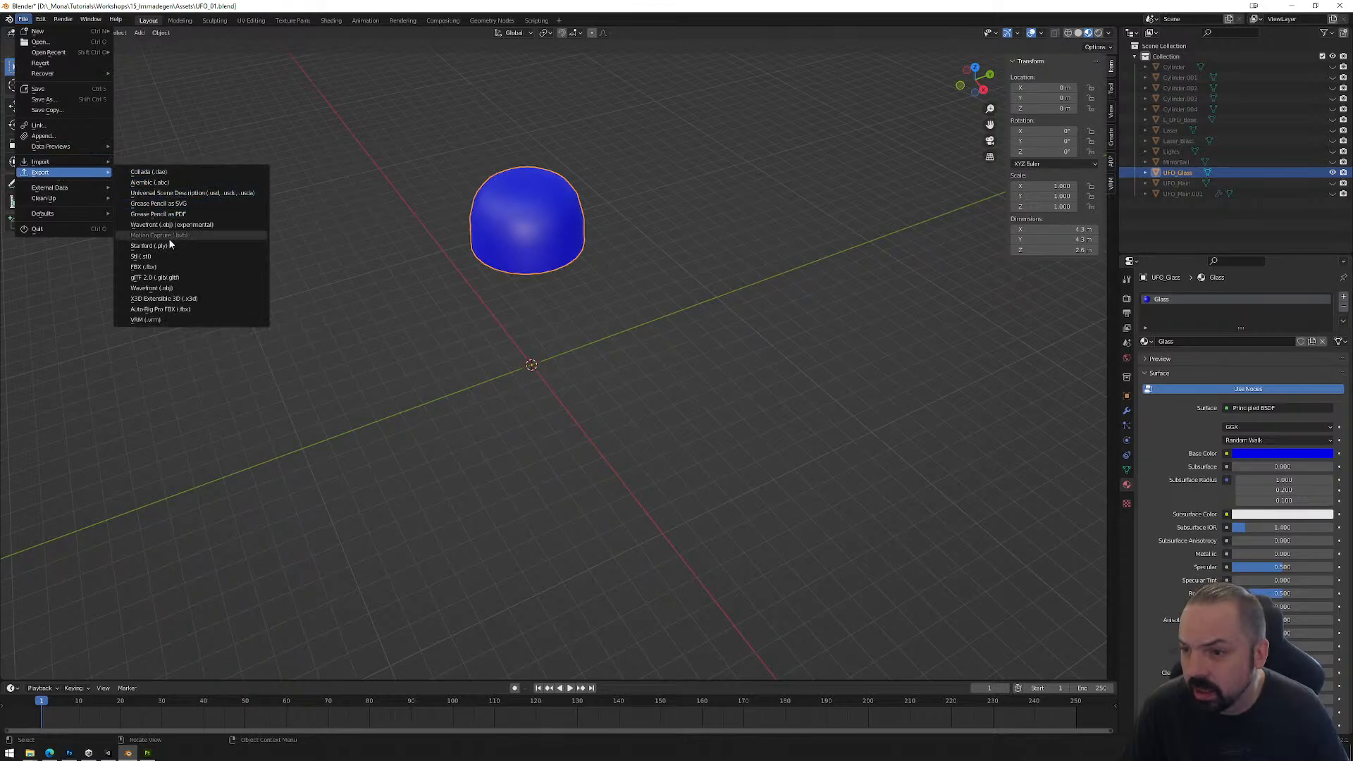
{"action": "left_click", "coordinate": [163, 267]}
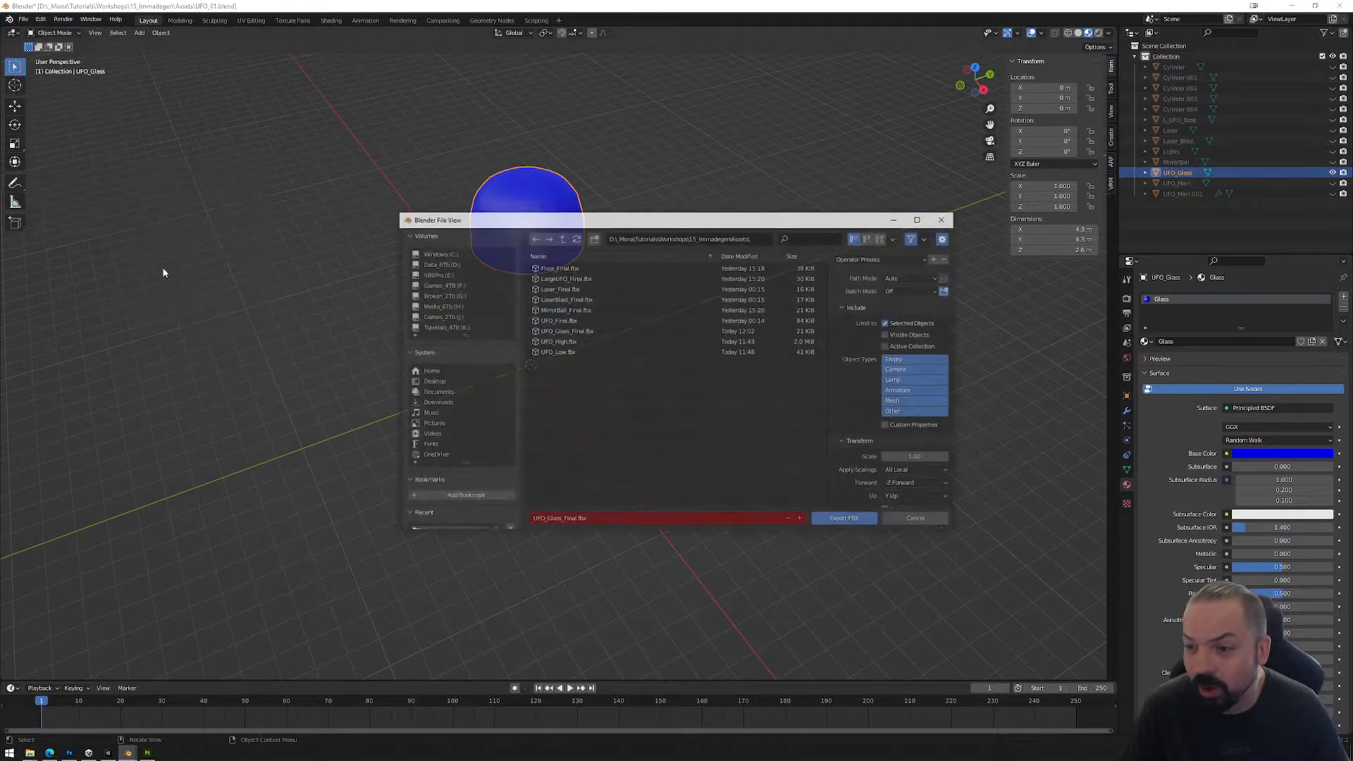
{"action": "left_click", "coordinate": [563, 238]}
{"action": "double_click", "coordinate": [560, 268]}
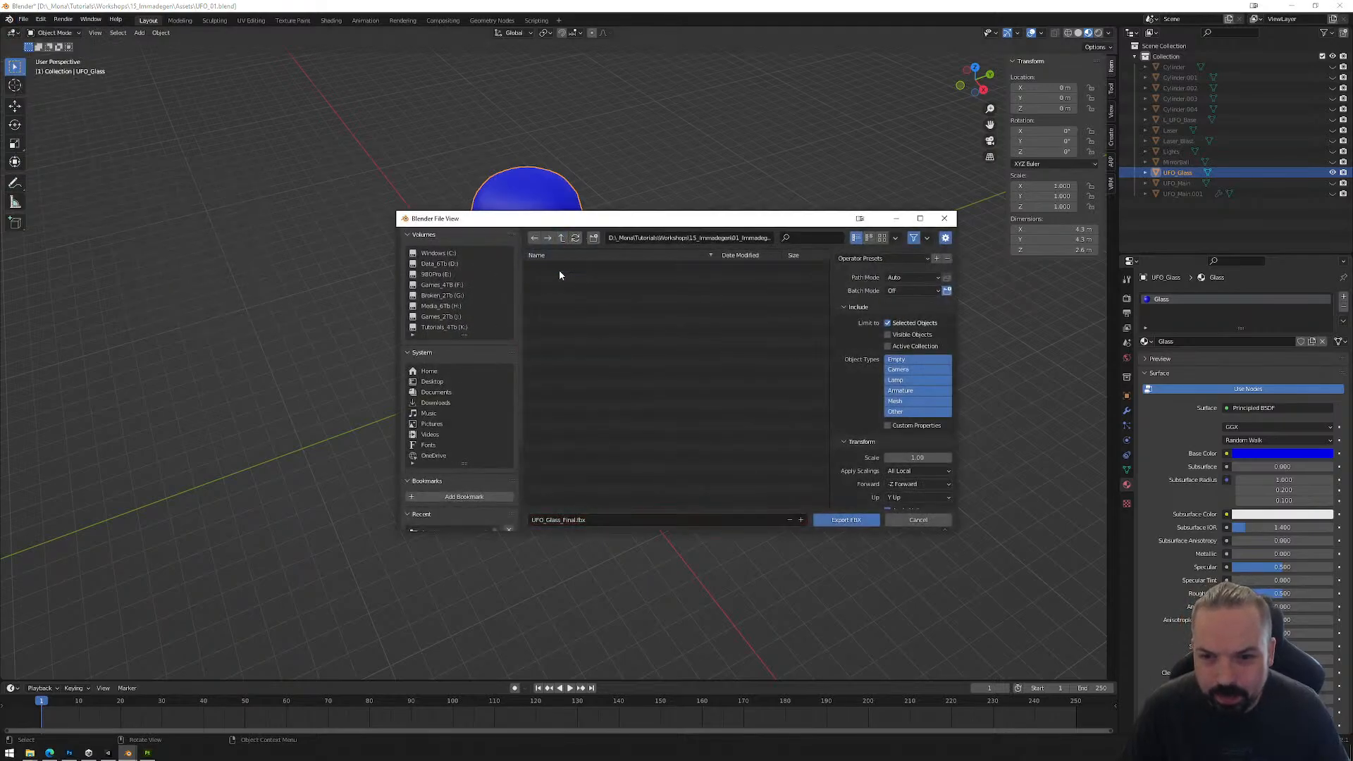
{"action": "double_click", "coordinate": [557, 283]}
{"action": "double_click", "coordinate": [555, 270]}
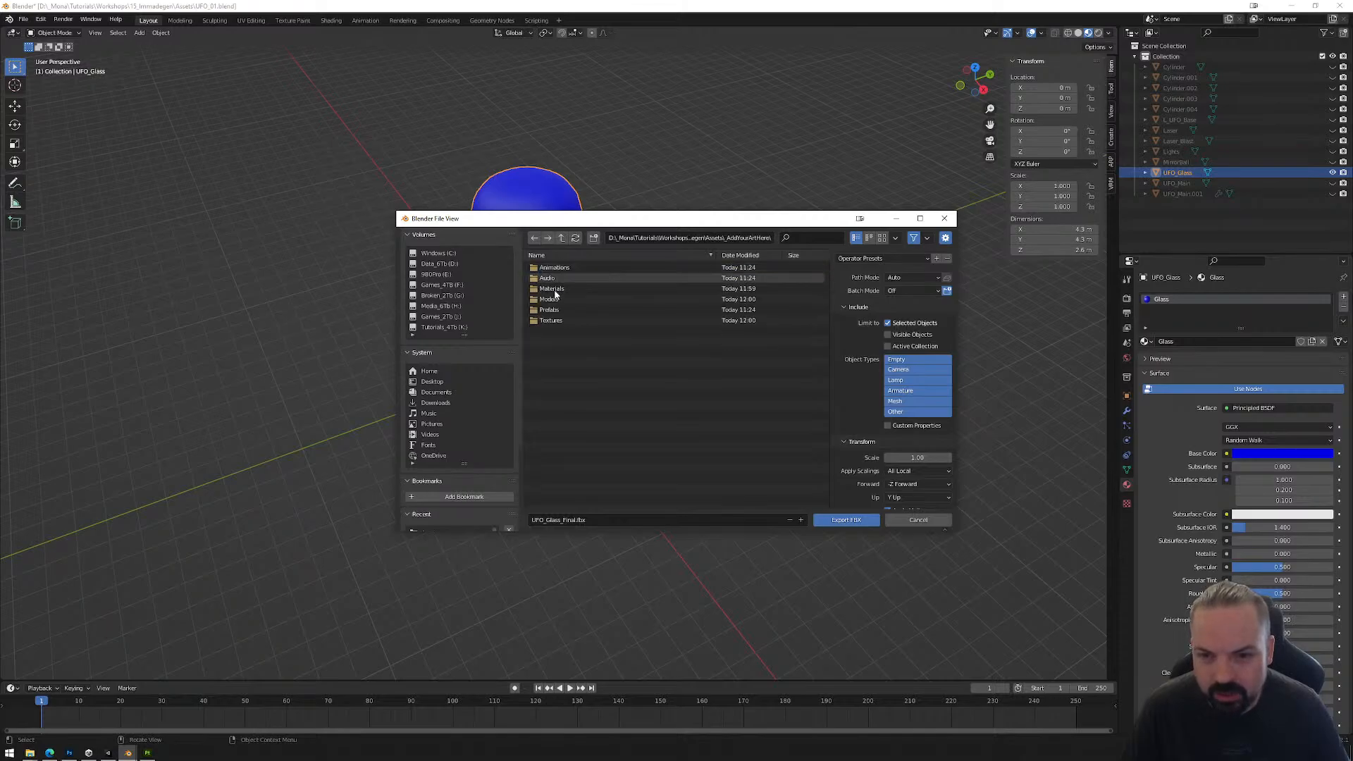
{"action": "double_click", "coordinate": [554, 304]}
{"action": "left_click", "coordinate": [561, 520]}
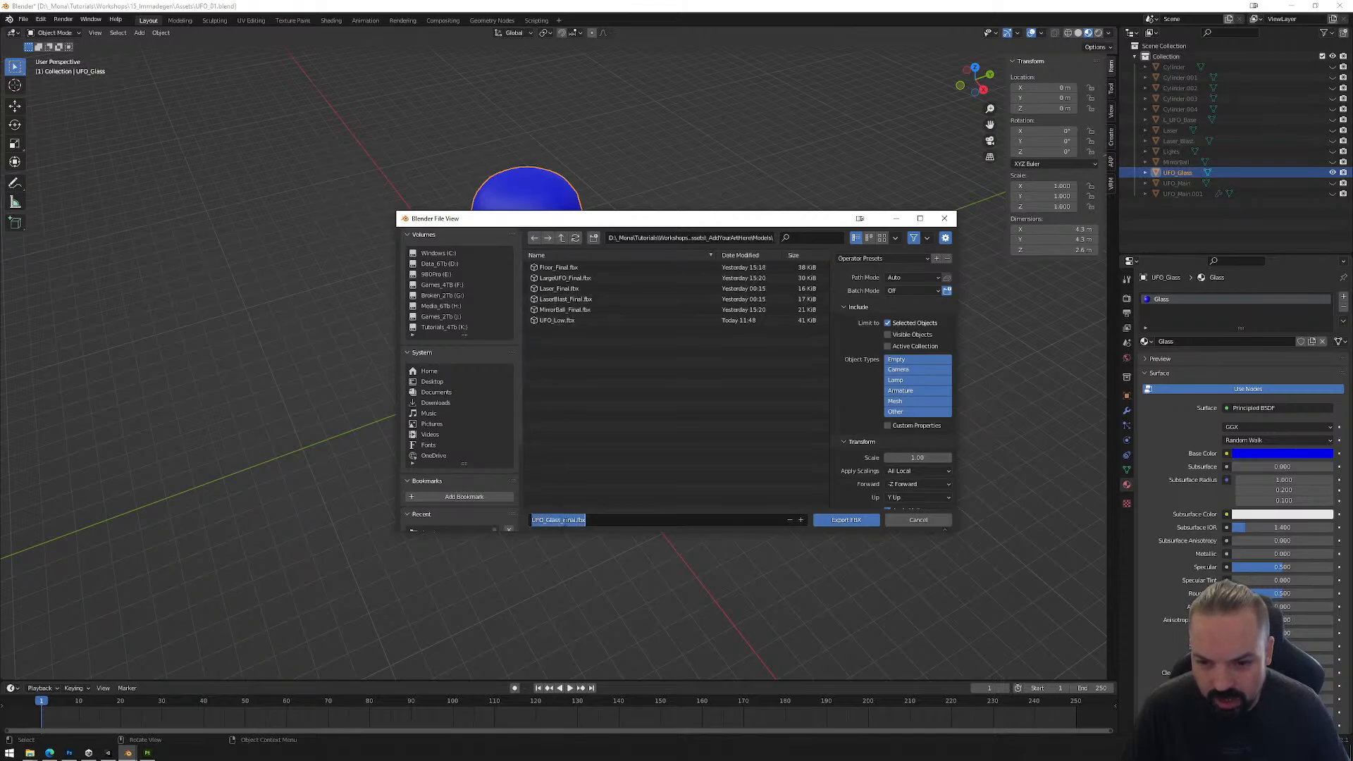
{"action": "left_click", "coordinate": [848, 520]}
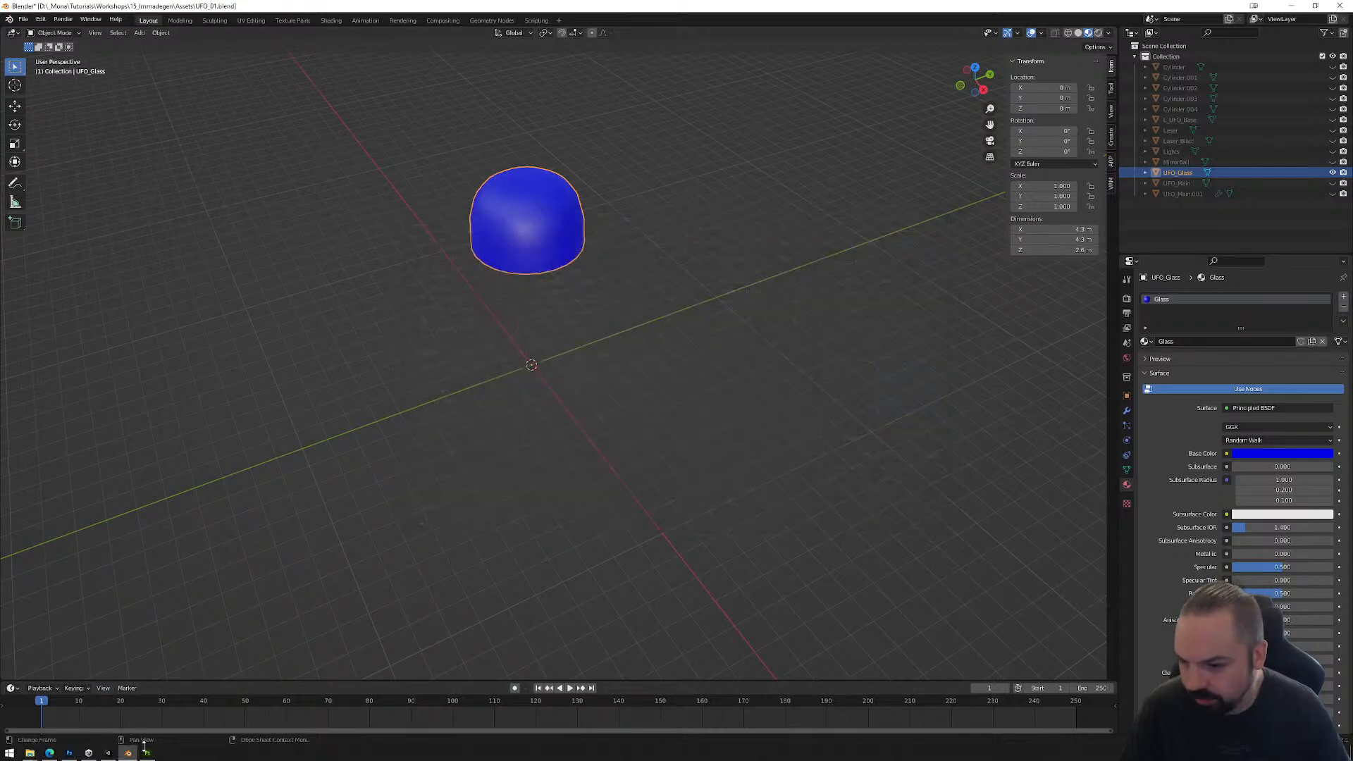
Step: Switch to Unity and place the UFO_Glass_Final model under the UFO object in the scene hierarchy
{"action": "left_click", "coordinate": [108, 753]}
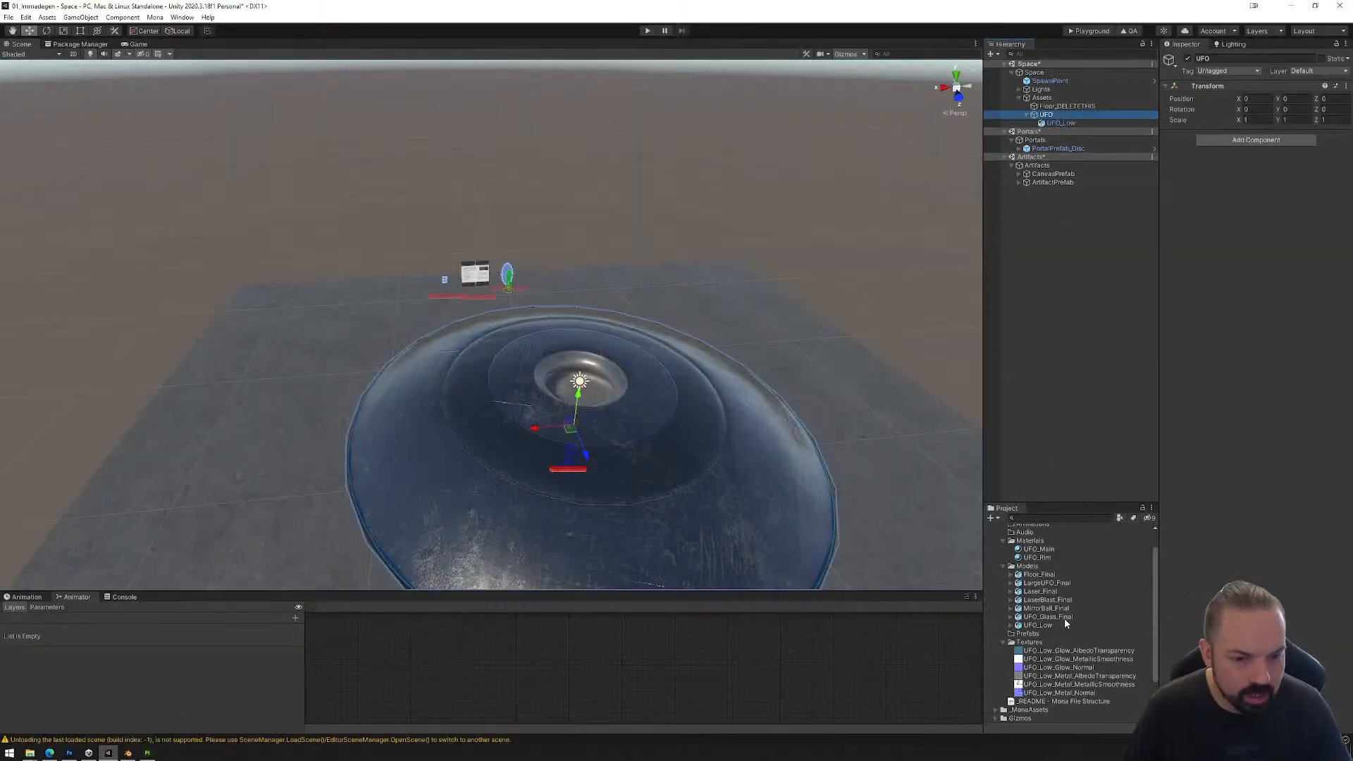
{"action": "left_click", "coordinate": [1060, 617]}
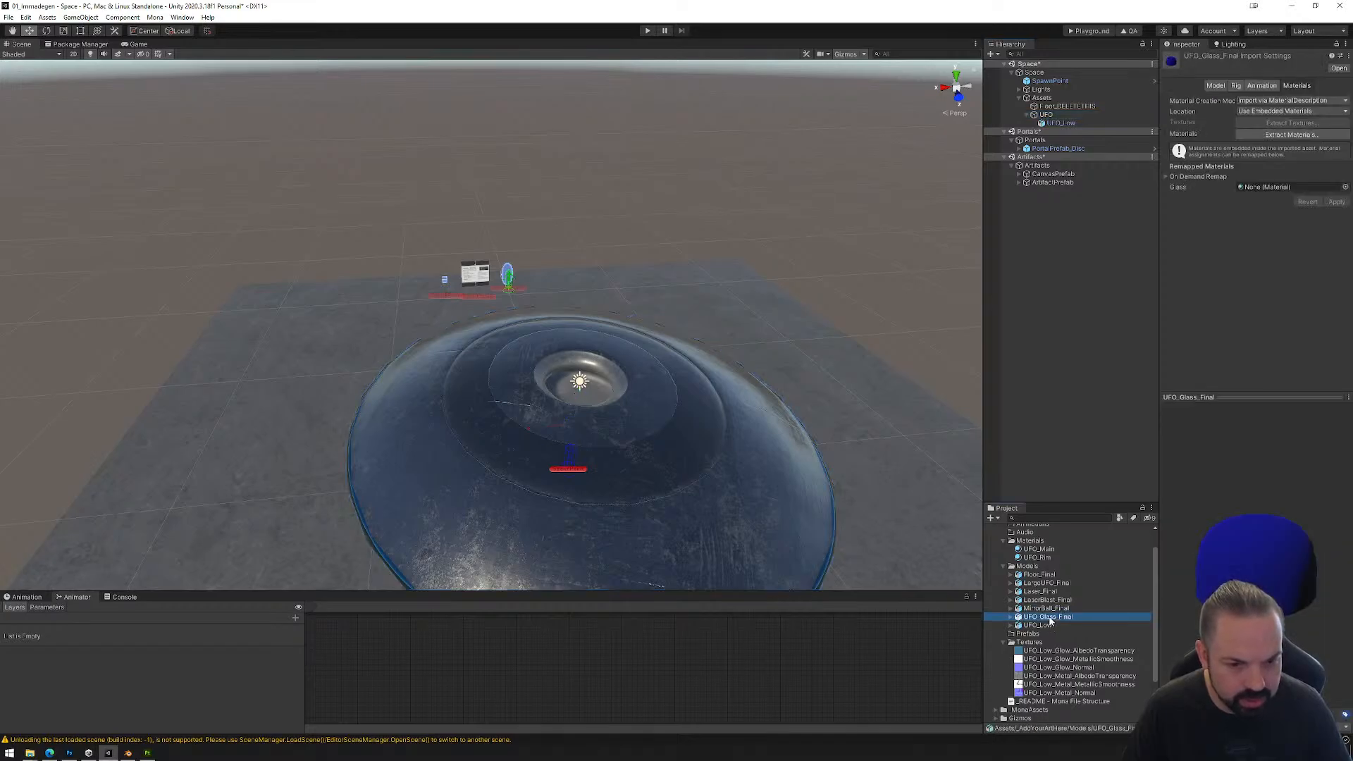
{"action": "left_click_drag", "start_coordinate": [1050, 620], "coordinate": [1054, 116]}
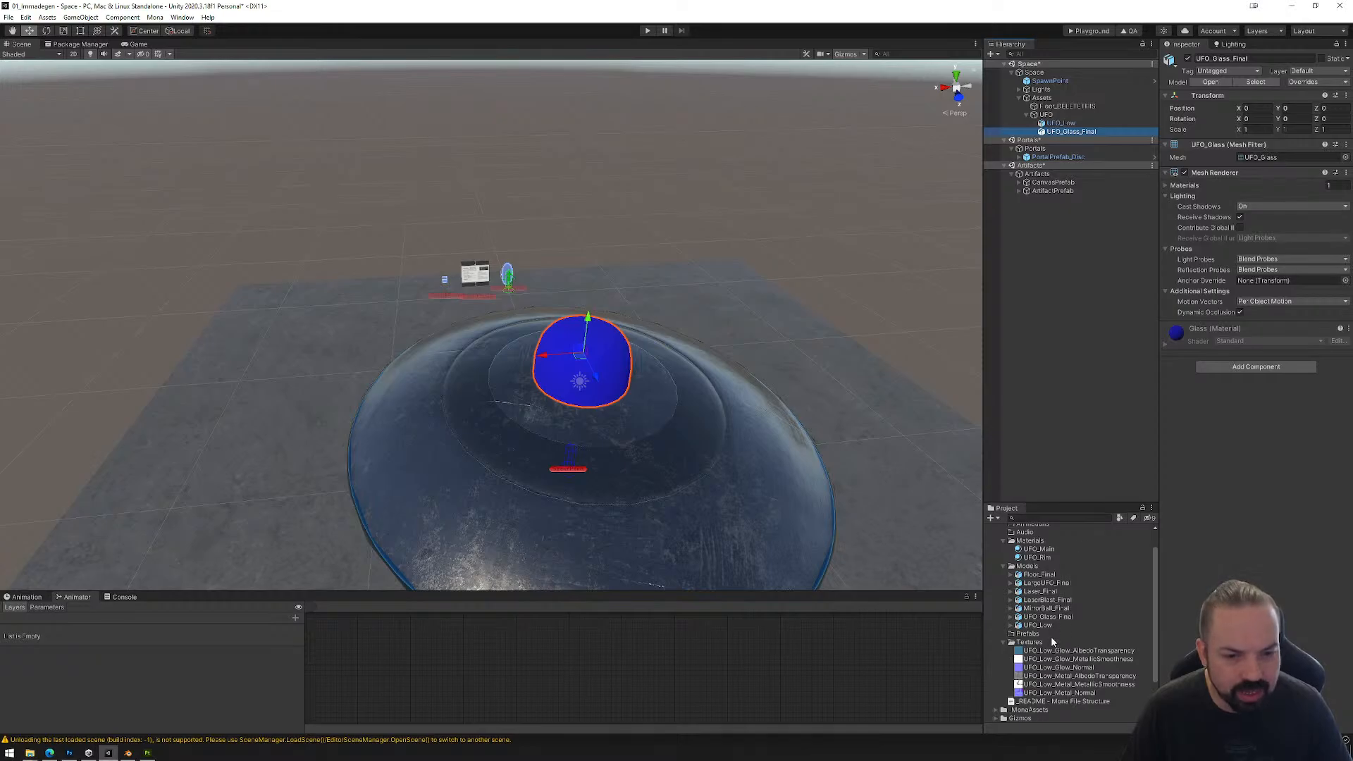
Step: Create a new material named Glass in the Materials folder
{"action": "left_click", "coordinate": [1036, 549]}
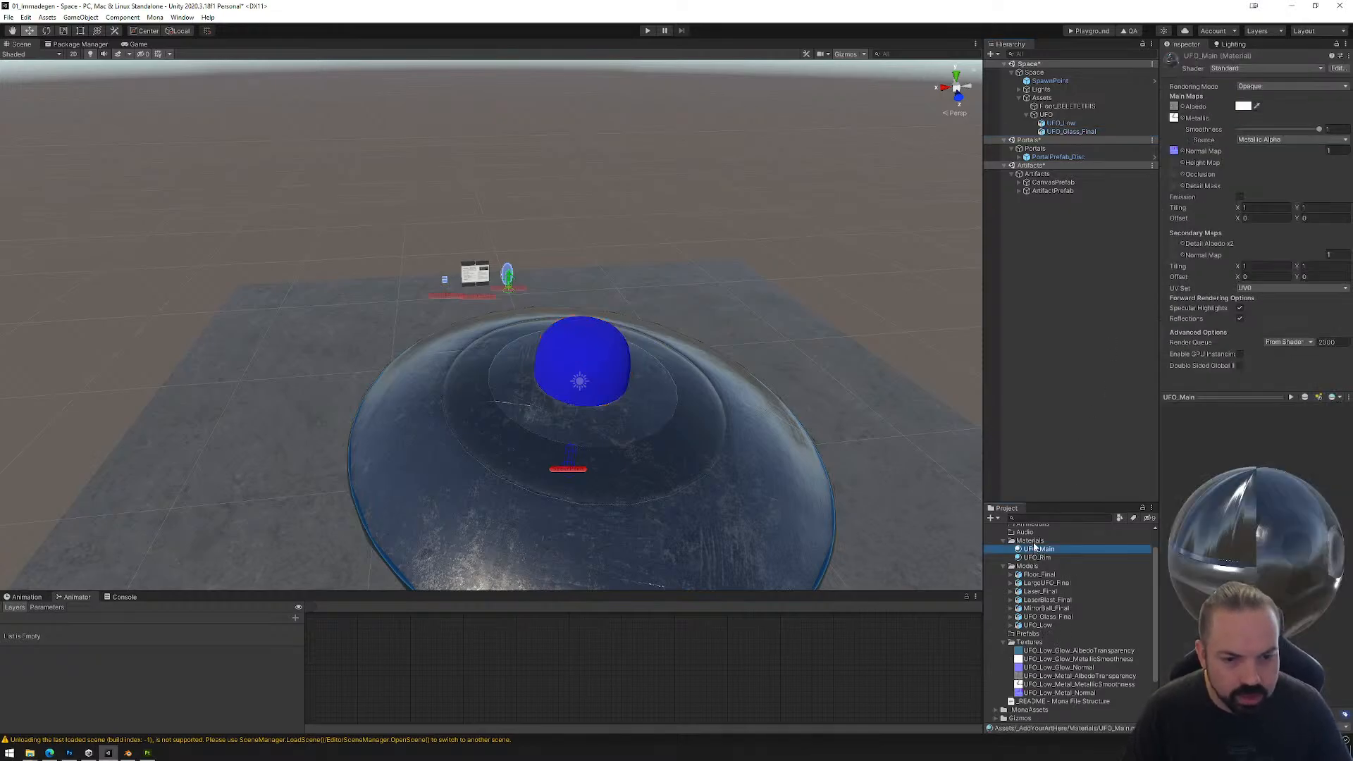
{"action": "left_click", "coordinate": [1029, 540]}
{"action": "right_click", "coordinate": [1030, 541]}
{"action": "mouse_move", "coordinate": [1090, 265]}
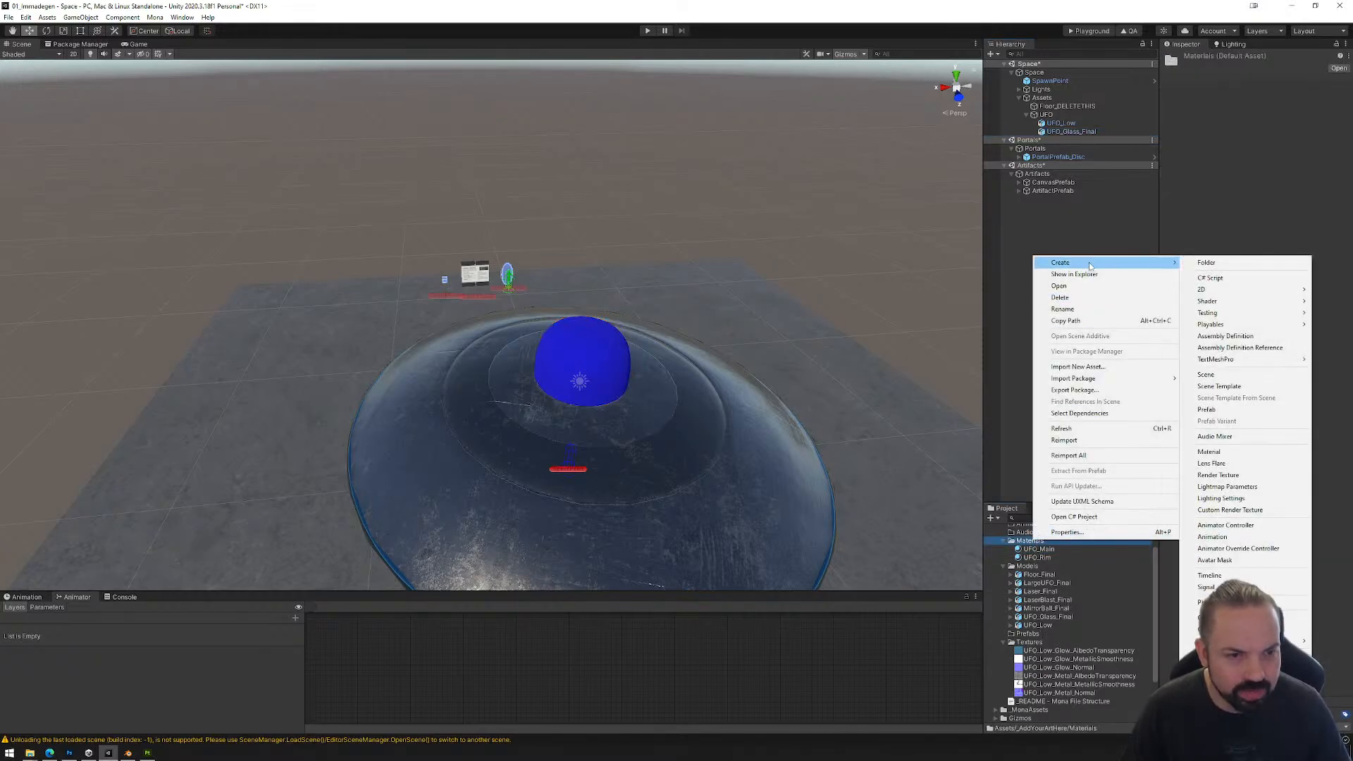
{"action": "left_click", "coordinate": [1209, 452]}
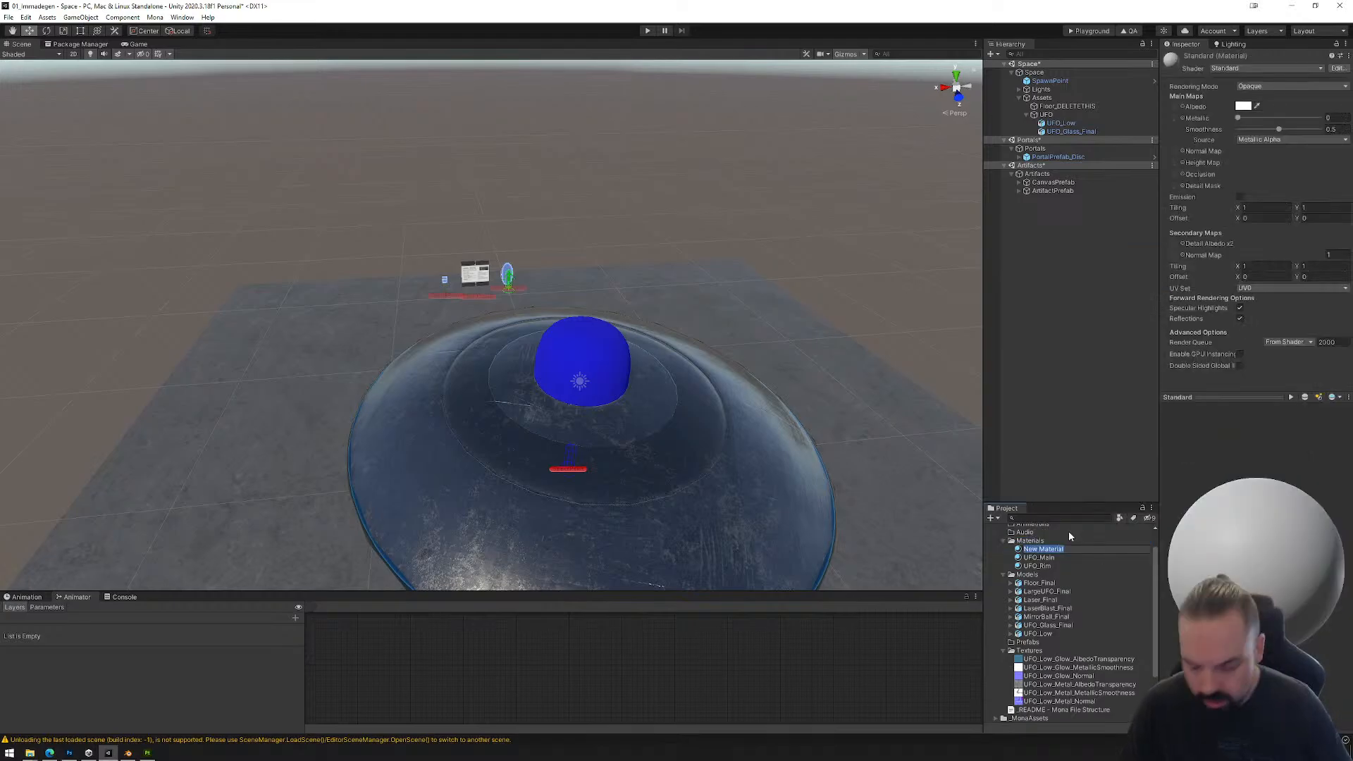
{"action": "type", "text": "Glass"}
{"action": "key", "text": "Return"}
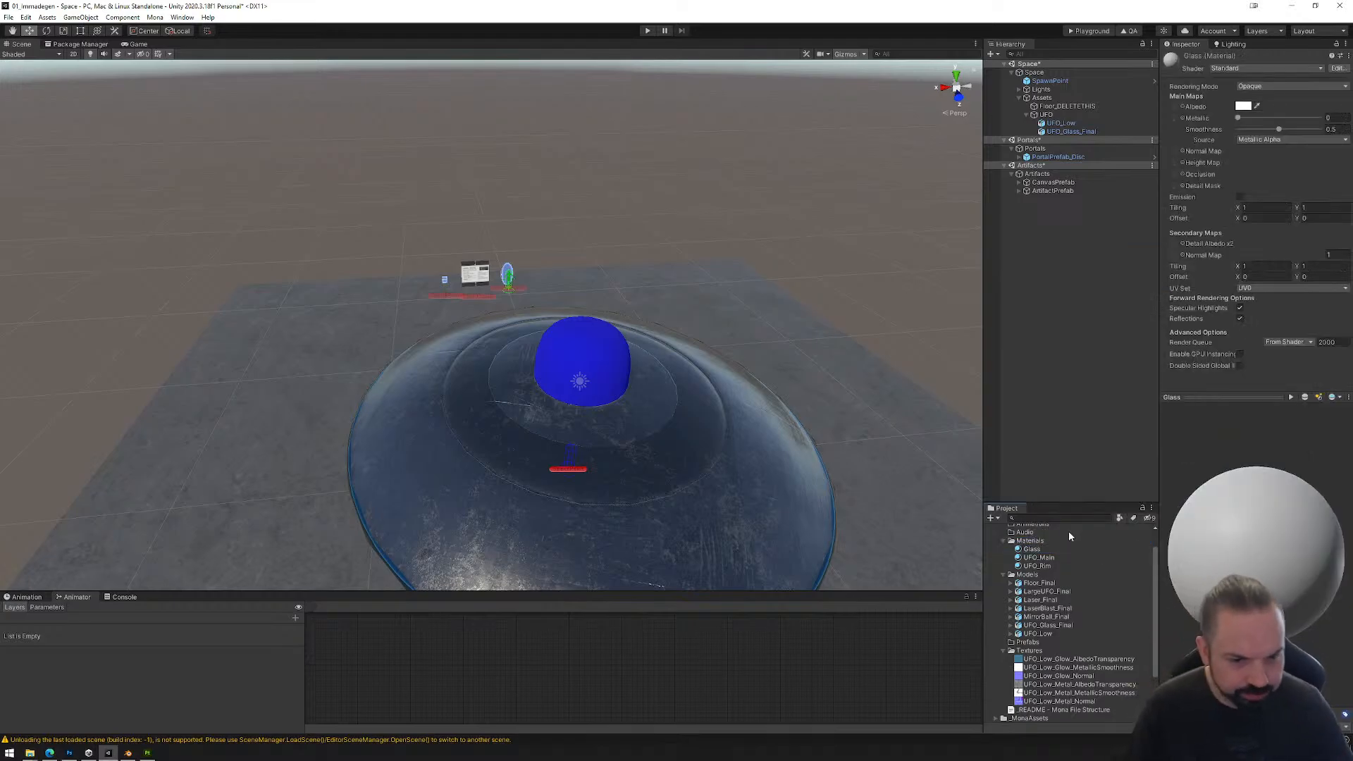
Step: Set the Glass material's rendering mode to Fade and its albedo to dark blue, RGB 0, 55, 106
{"action": "left_click", "coordinate": [1259, 87]}
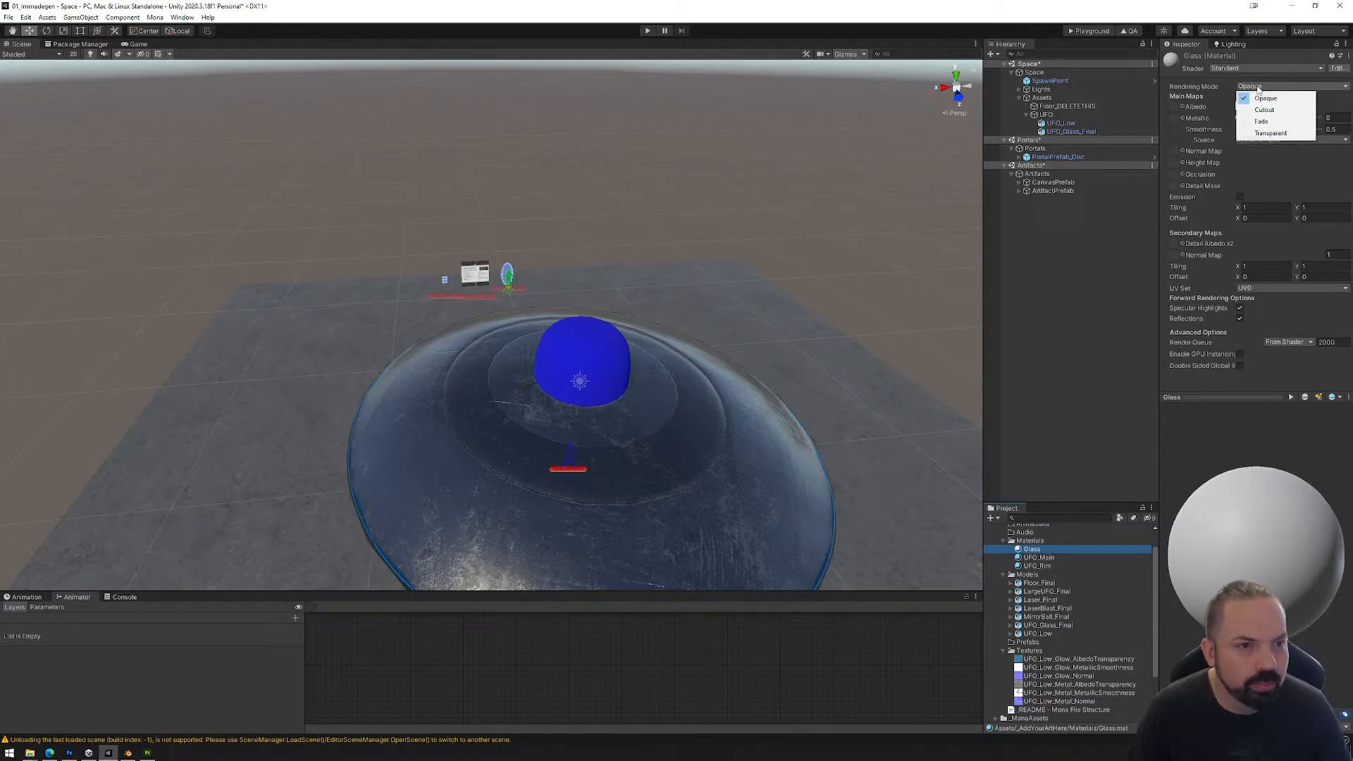
{"action": "left_click", "coordinate": [1274, 123]}
{"action": "left_click", "coordinate": [1246, 109]}
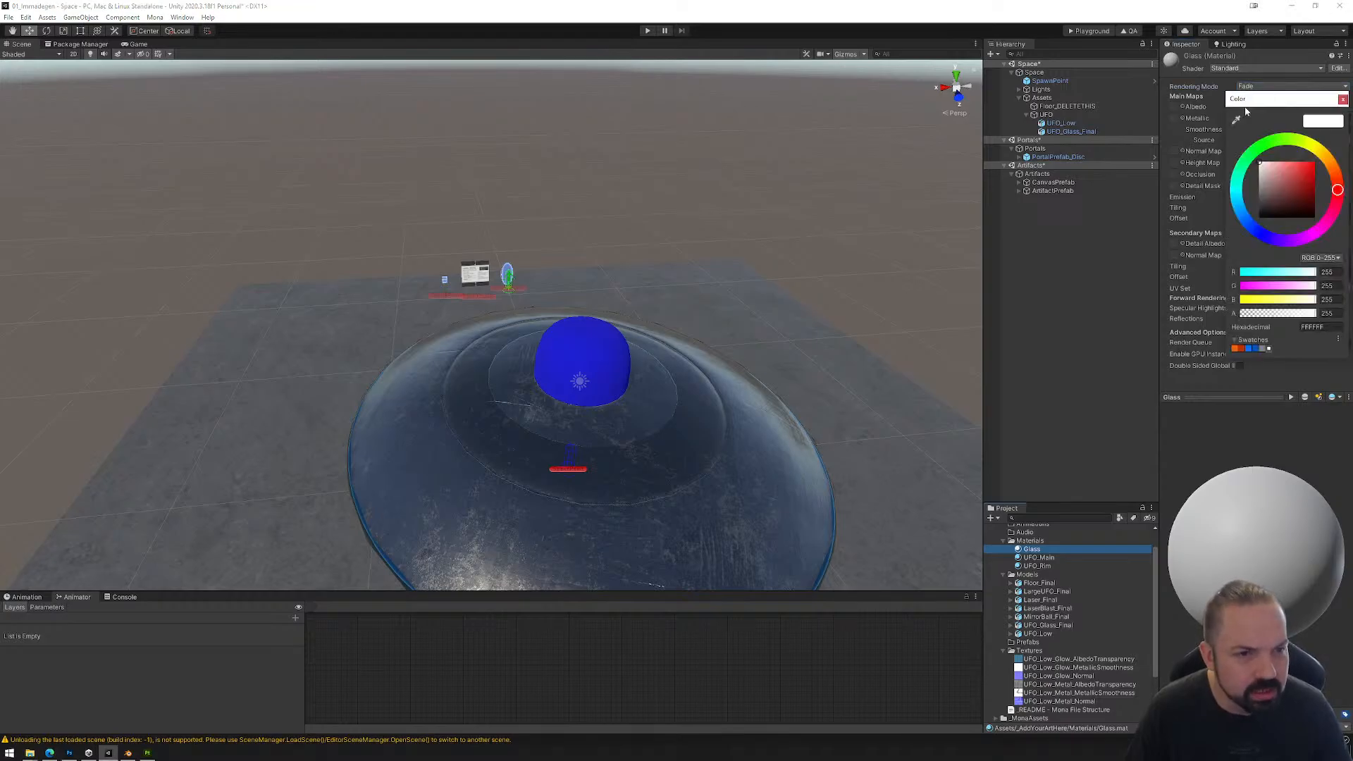
{"action": "left_click", "coordinate": [1243, 216]}
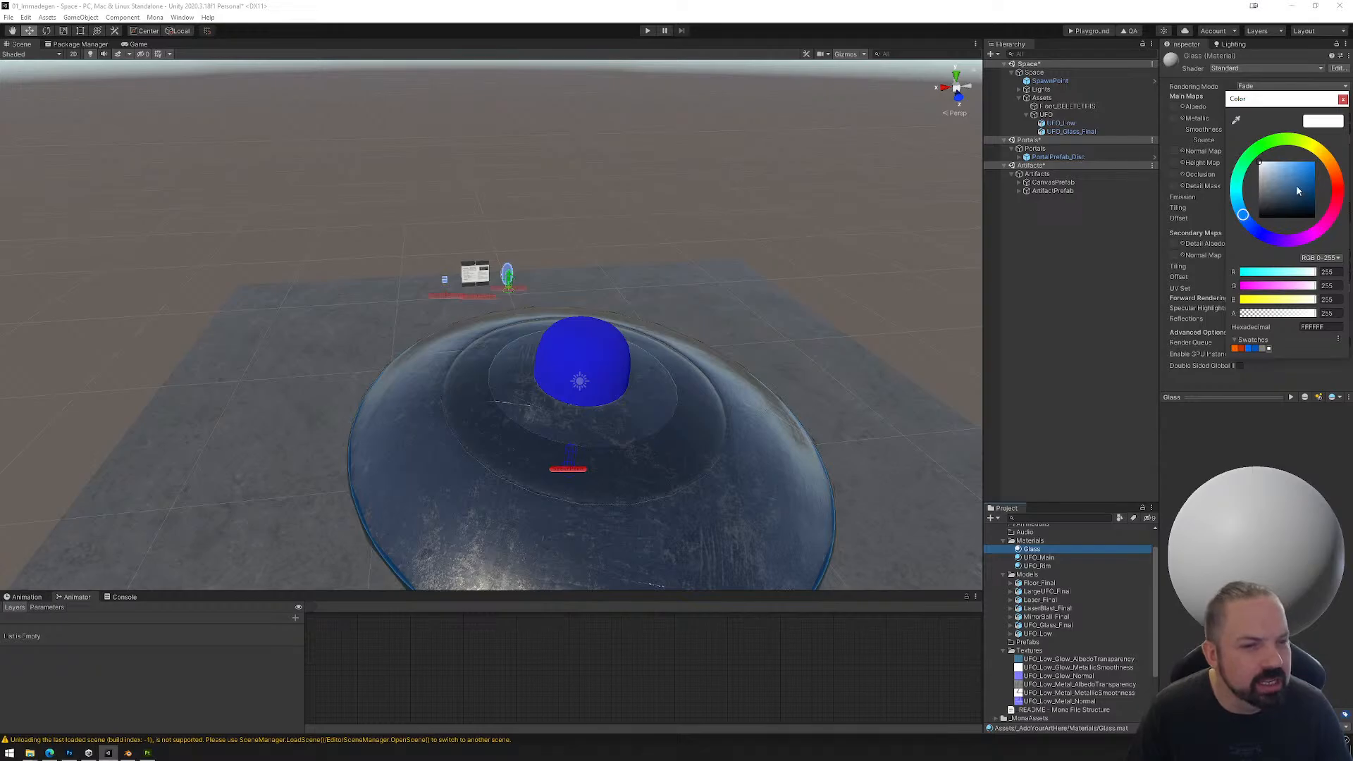
{"action": "left_click_drag", "start_coordinate": [1299, 191], "coordinate": [1322, 193]}
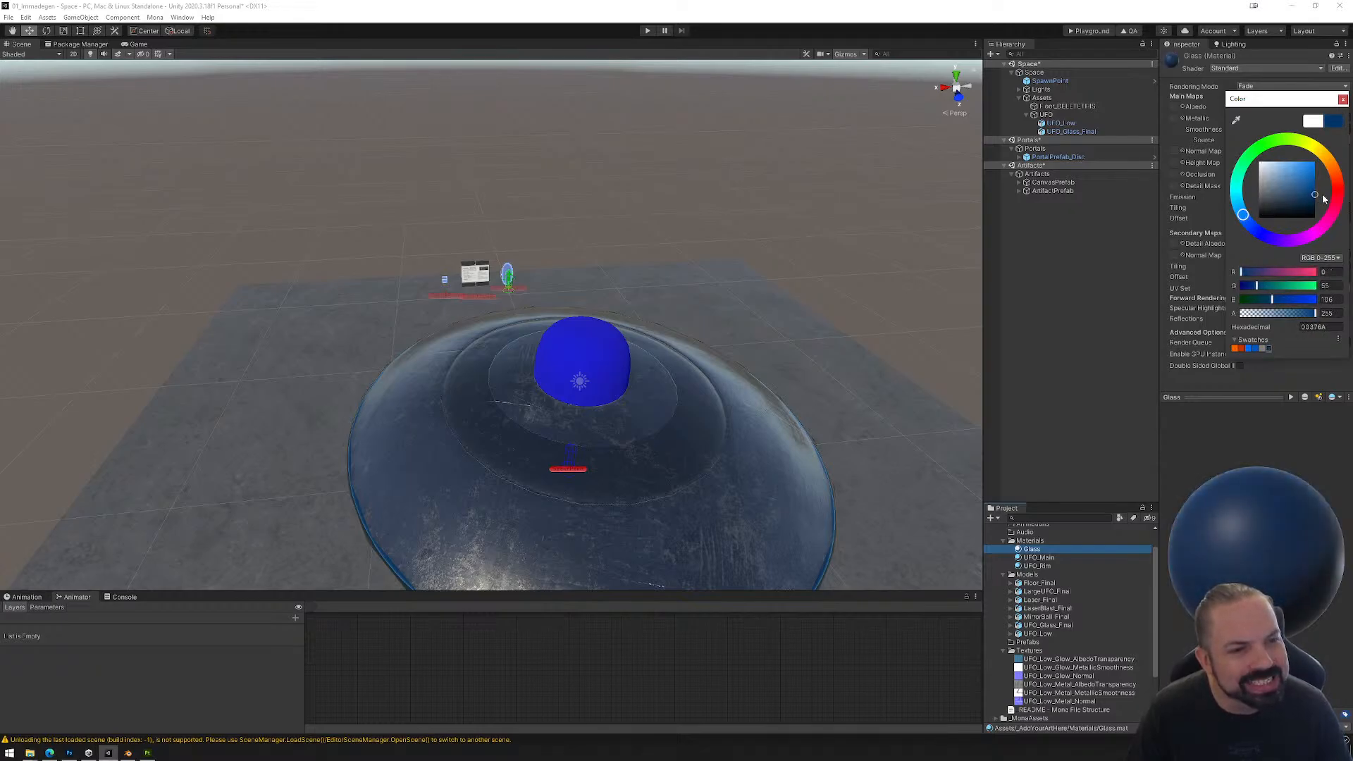
{"action": "left_click", "coordinate": [1343, 99]}
Step: Lower the Glass material's albedo alpha to 90 and raise its Metallic and Smoothness to 1
{"action": "left_click", "coordinate": [1245, 108]}
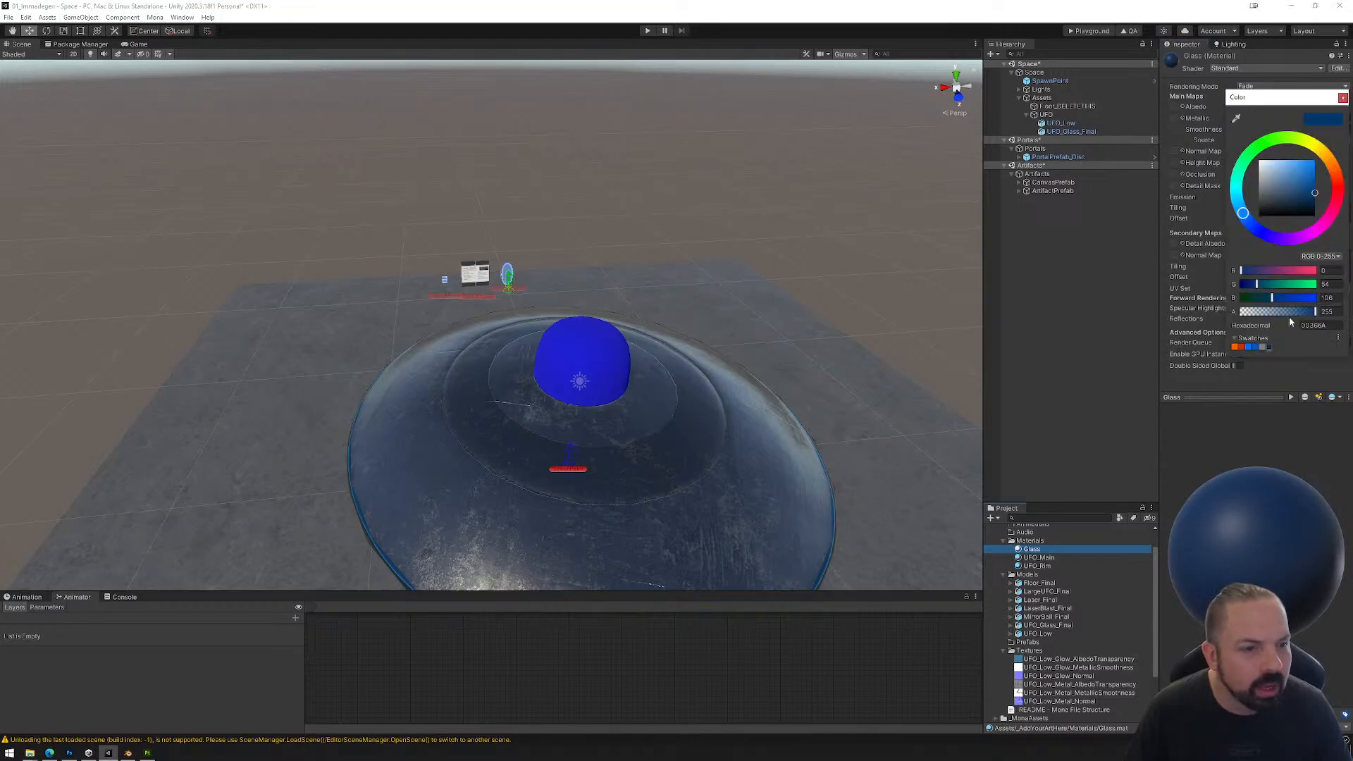
{"action": "left_click_drag", "start_coordinate": [1290, 313], "coordinate": [1268, 316]}
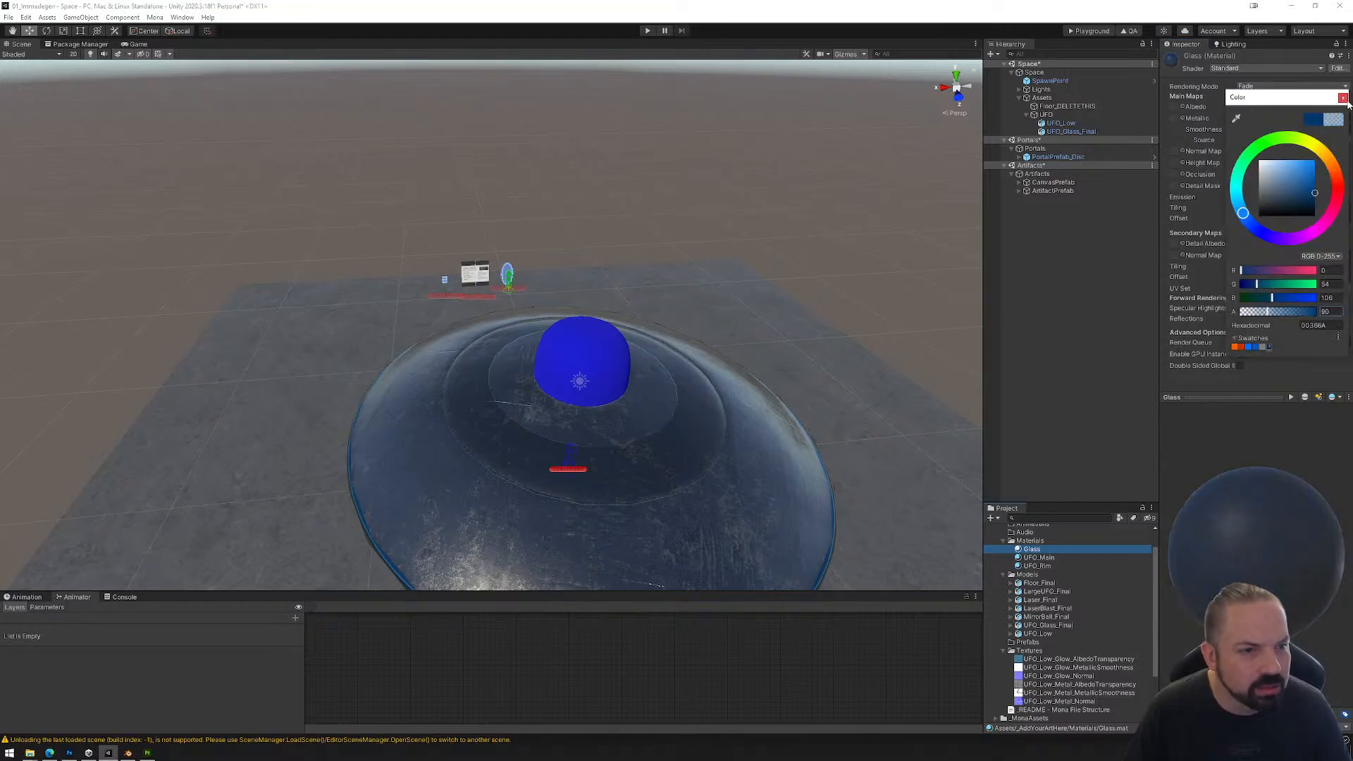
{"action": "left_click", "coordinate": [1344, 99]}
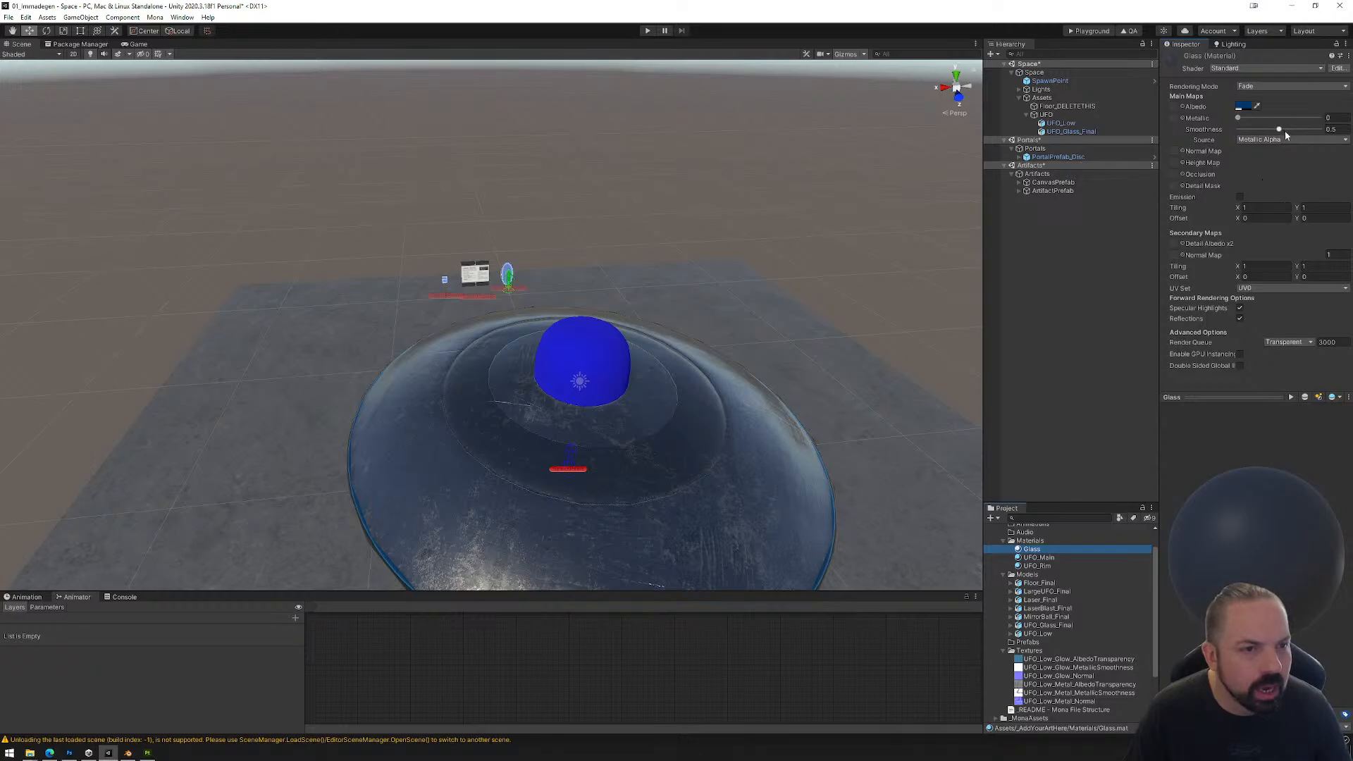
{"action": "left_click_drag", "start_coordinate": [1284, 130], "coordinate": [1315, 133]}
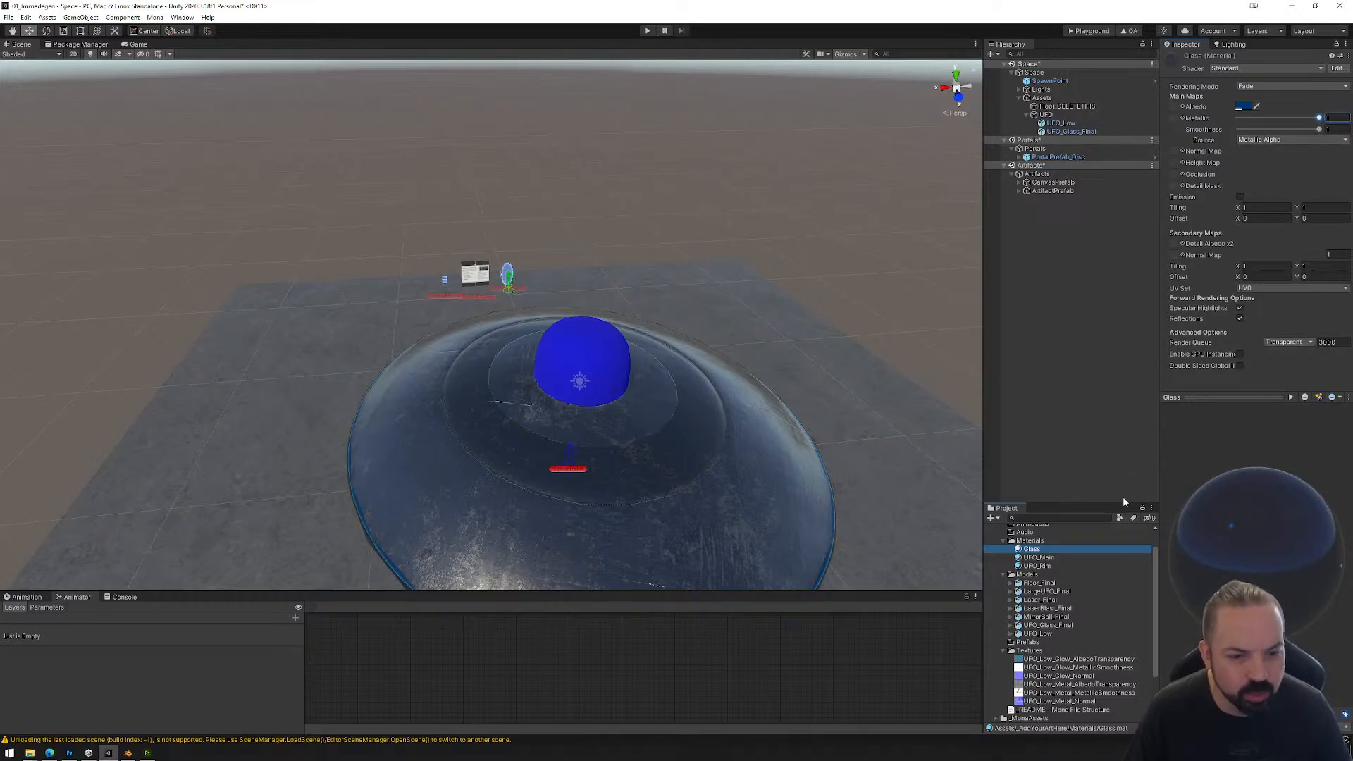
{"action": "left_click", "coordinate": [1077, 521]}
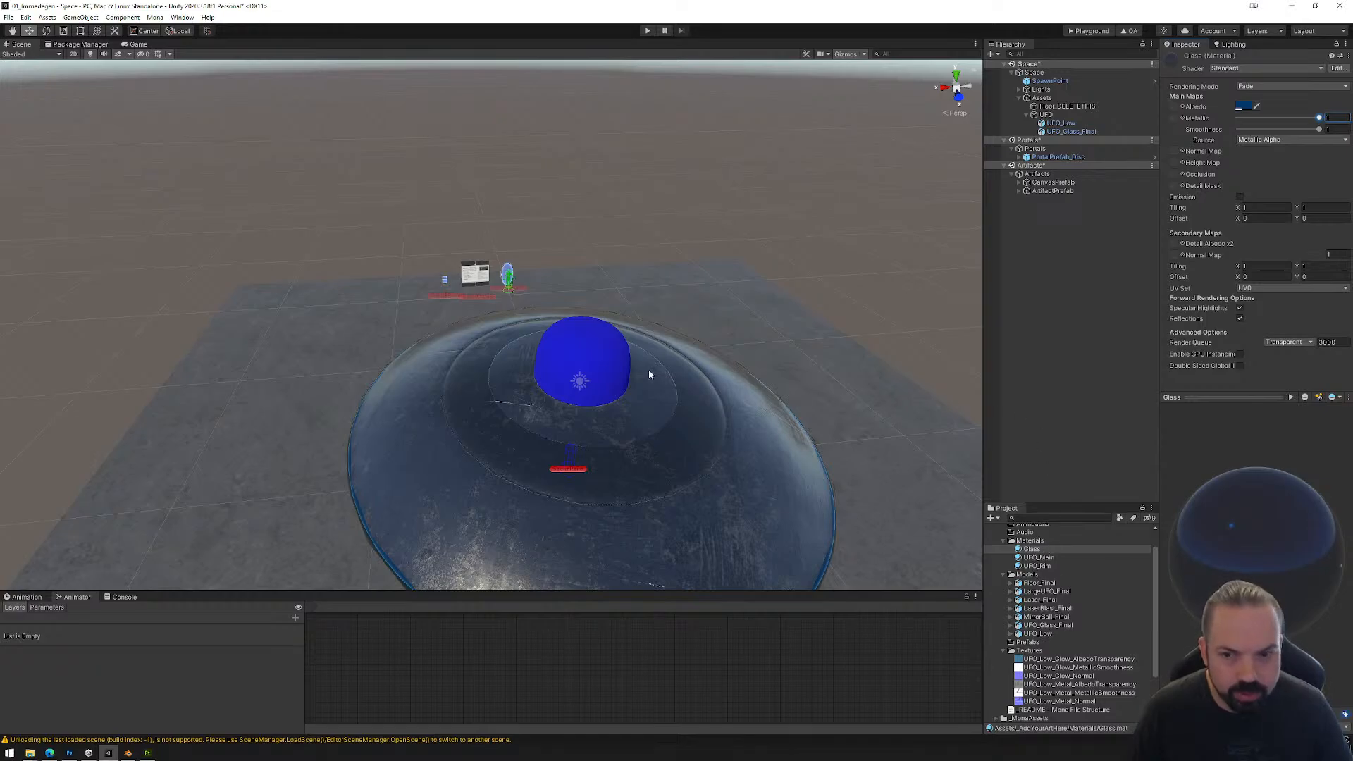
Step: Apply the Glass material directly to the dome on top of the UFO in the scene
{"action": "left_click", "coordinate": [568, 337]}
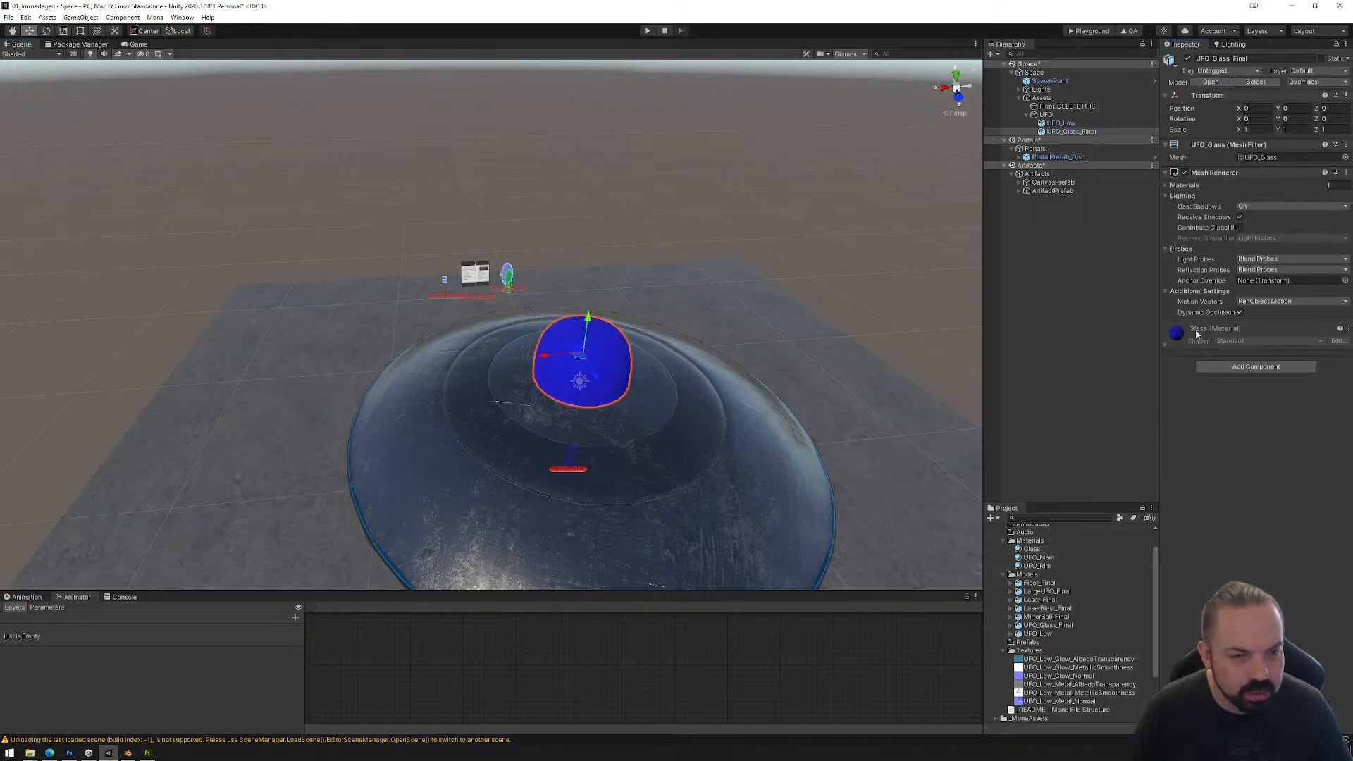
{"action": "left_click_drag", "start_coordinate": [1034, 568], "coordinate": [608, 368]}
{"action": "right_click_drag", "start_coordinate": [668, 427], "coordinate": [729, 353]}
{"action": "middle_click_drag", "start_coordinate": [717, 413], "coordinate": [715, 300]}
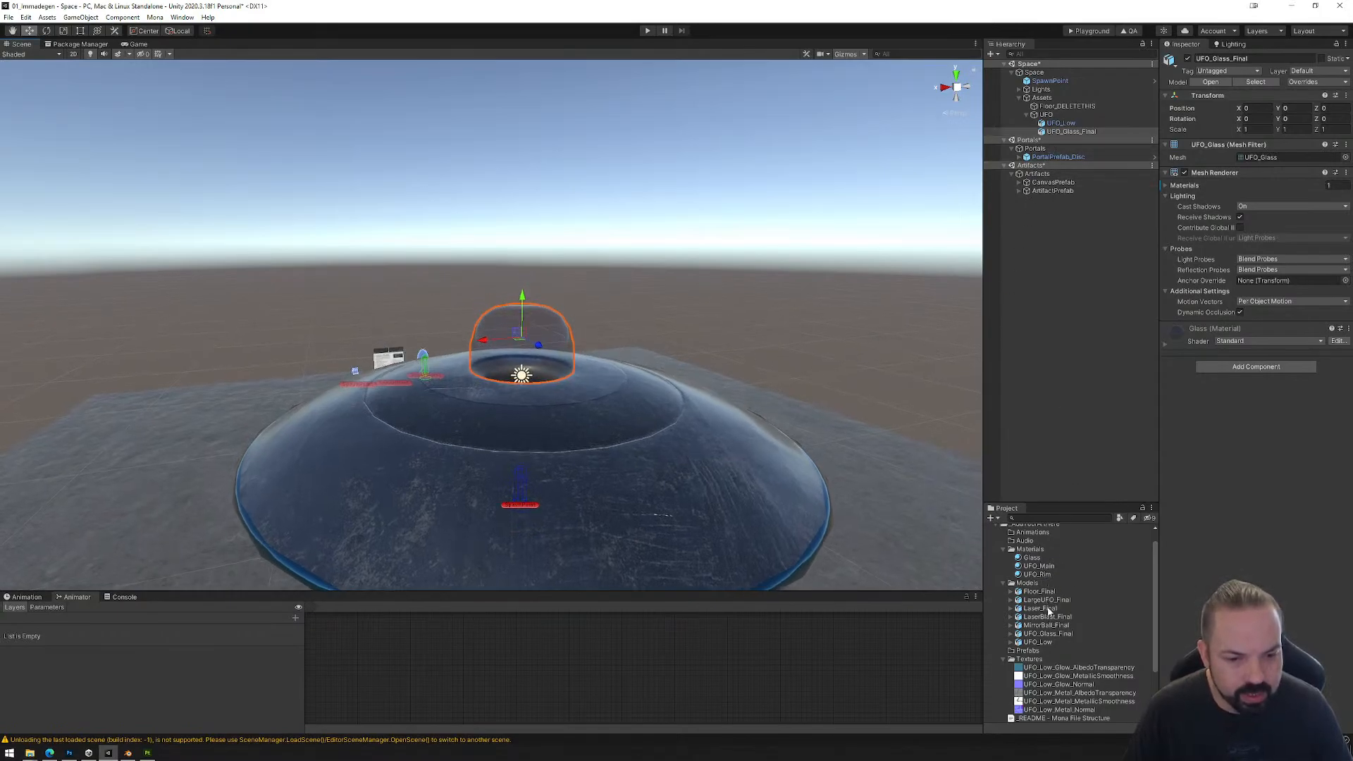
Step: Place a second copy of UFO_Glass_Final under UFO and delete both dome copies from the hierarchy
{"action": "left_click_drag", "start_coordinate": [1046, 636], "coordinate": [1050, 118]}
{"action": "key", "text": "Delete"}
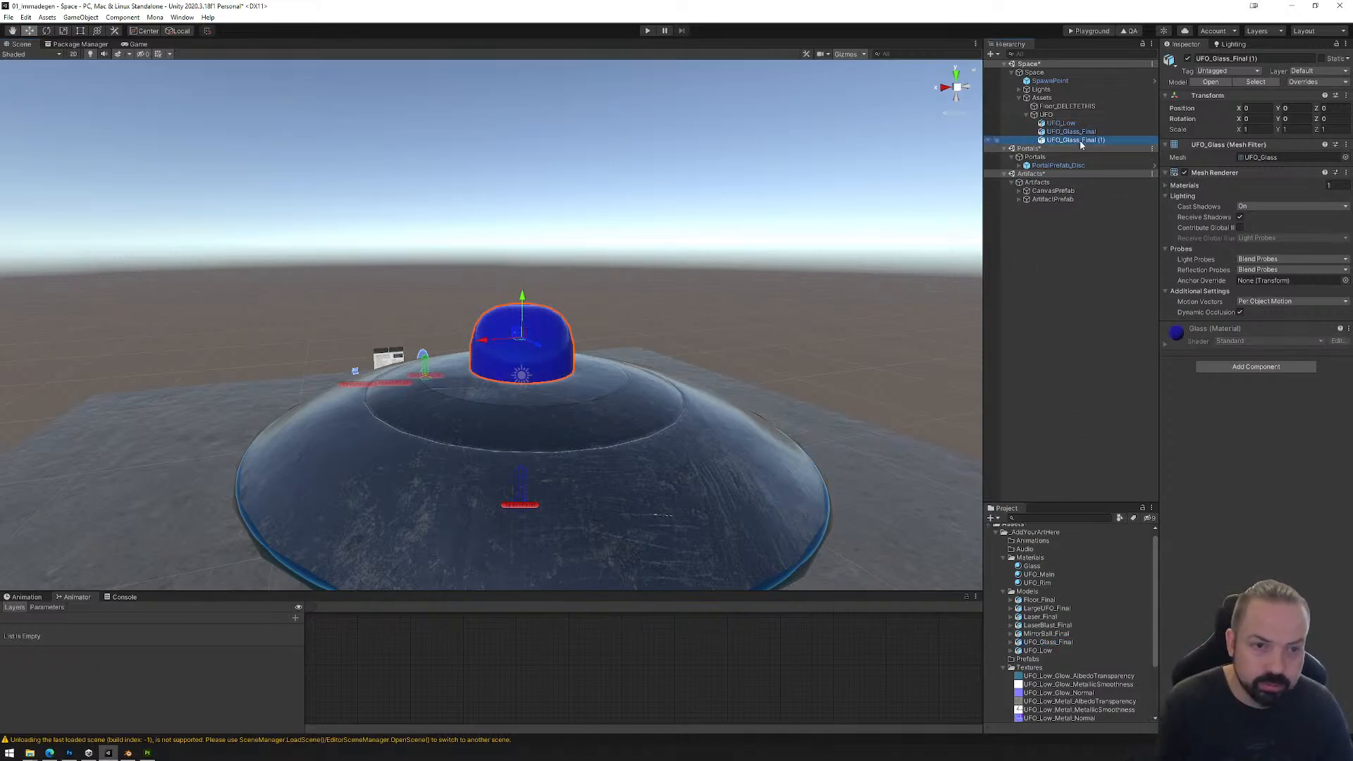
{"action": "left_click", "coordinate": [1073, 132]}
{"action": "key", "text": "Delete"}
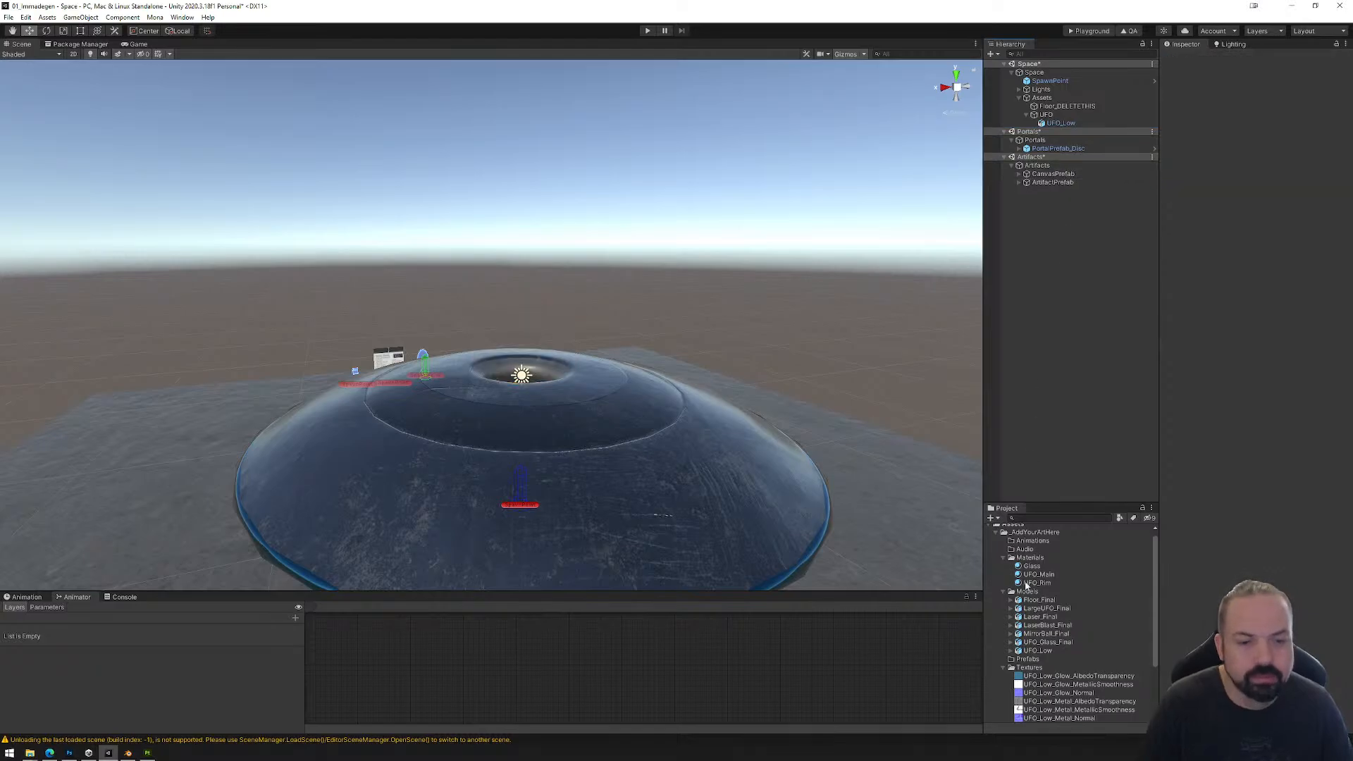
Step: Remap UFO_Glass_Final's Glass slot to the project's Glass material in its import settings, apply it, and place the model under UFO
{"action": "left_click", "coordinate": [1048, 609]}
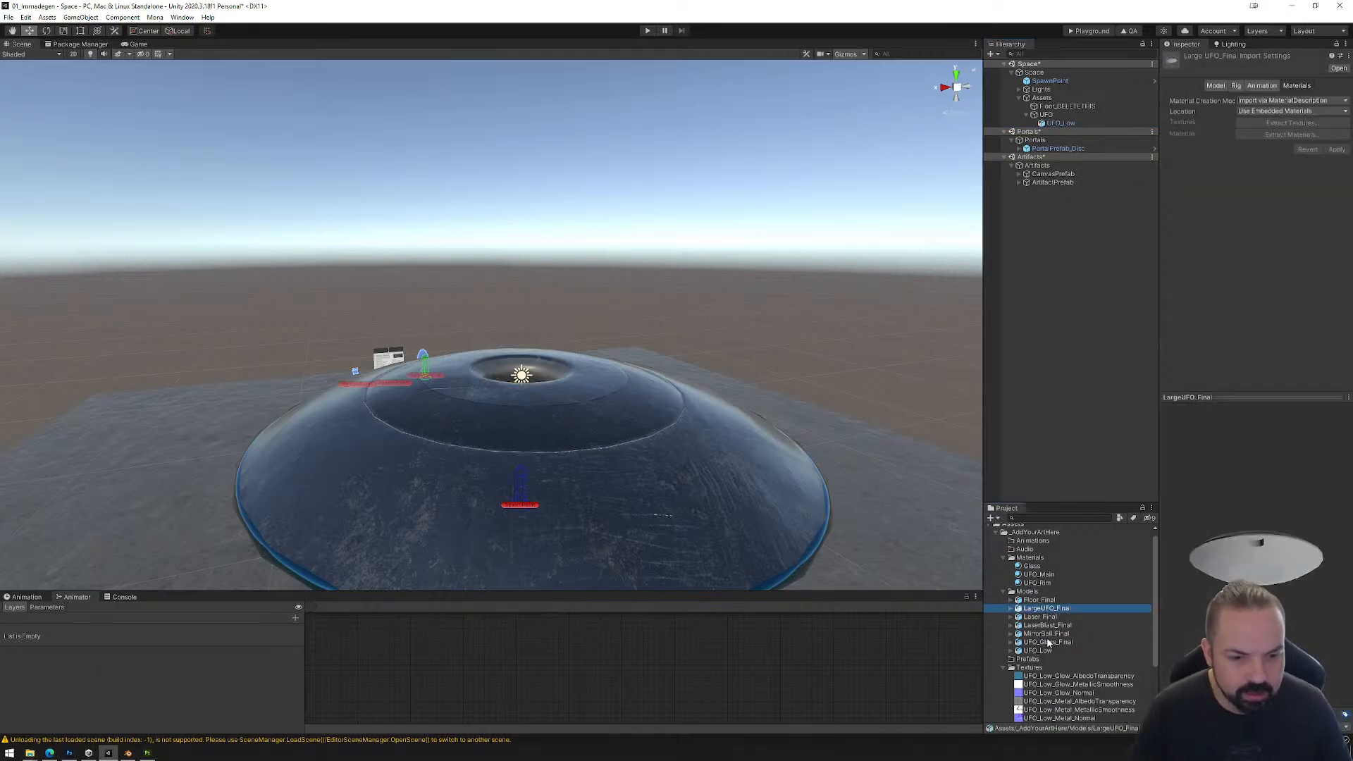
{"action": "left_click", "coordinate": [1048, 642]}
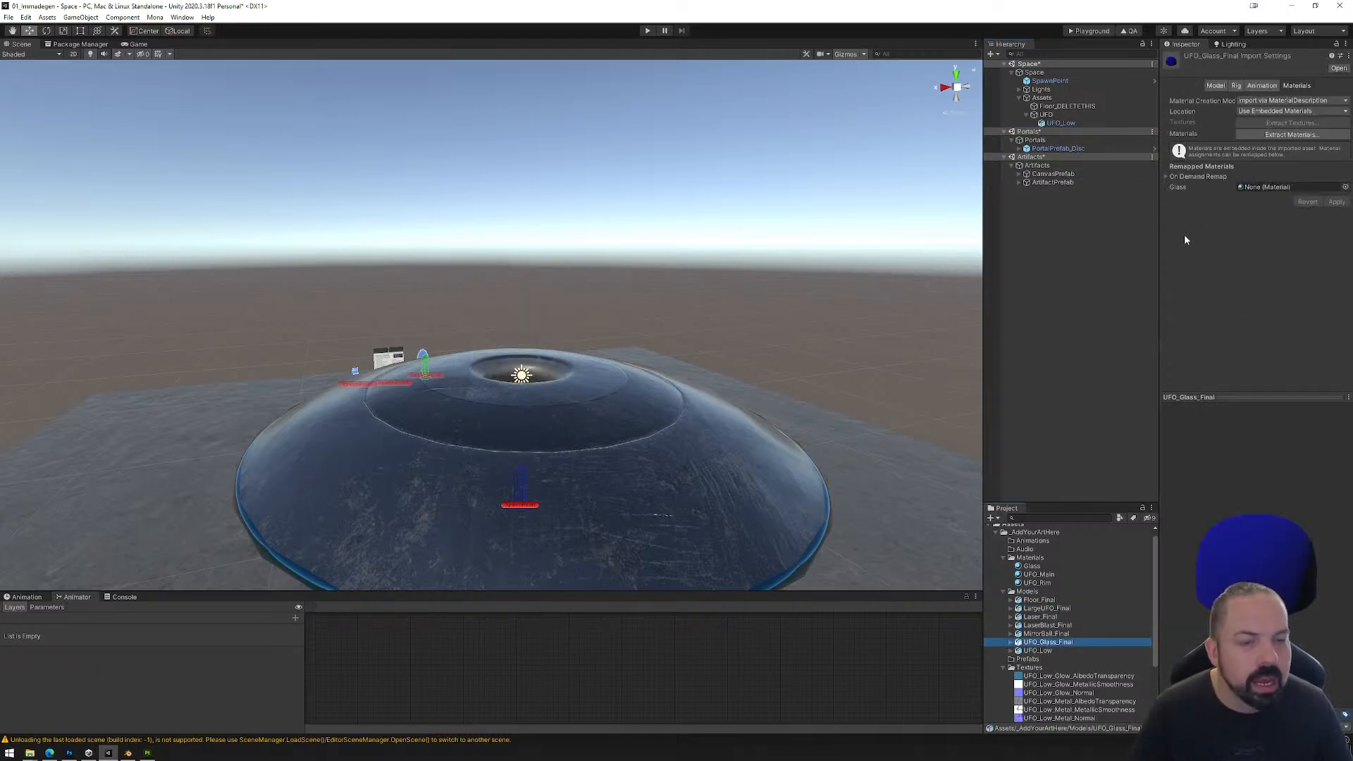
{"action": "left_click", "coordinate": [1030, 559]}
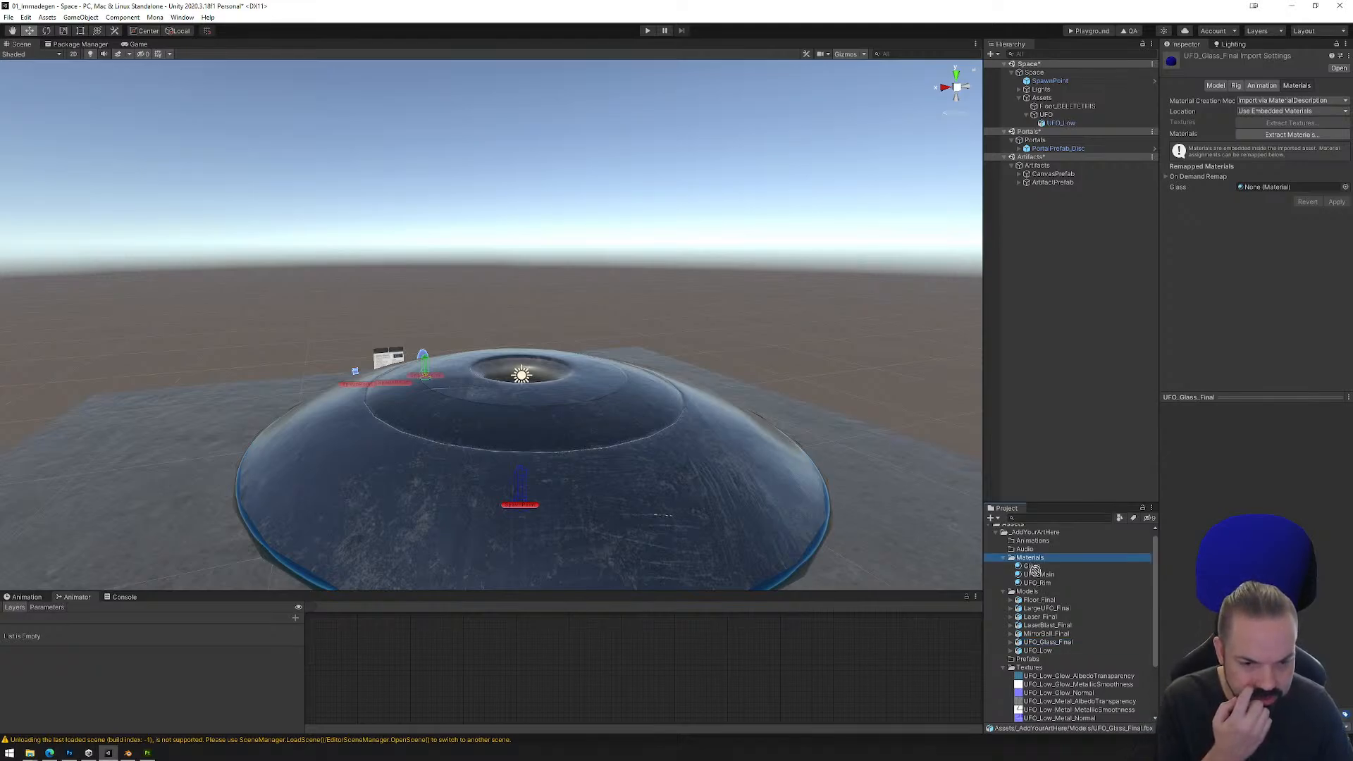
{"action": "left_click_drag", "start_coordinate": [1033, 568], "coordinate": [1289, 188]}
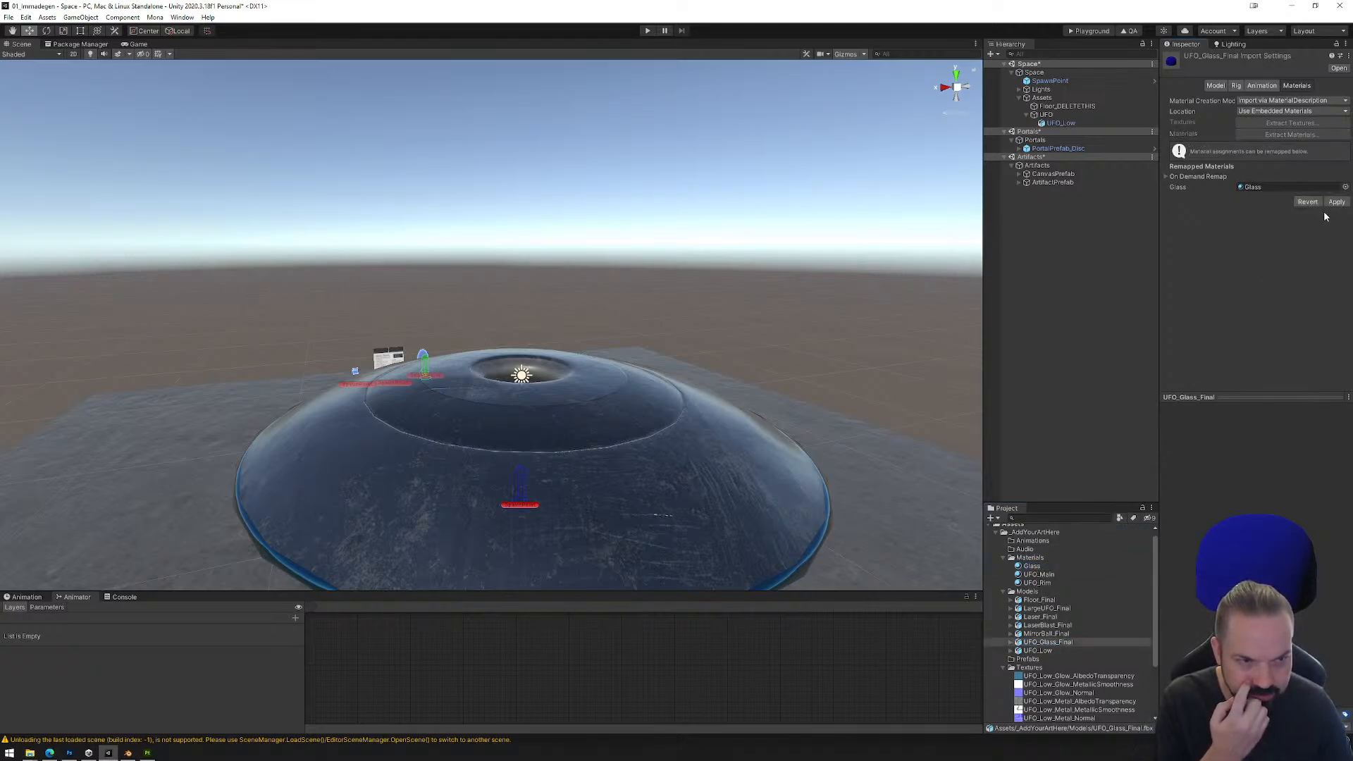
{"action": "left_click", "coordinate": [1336, 203]}
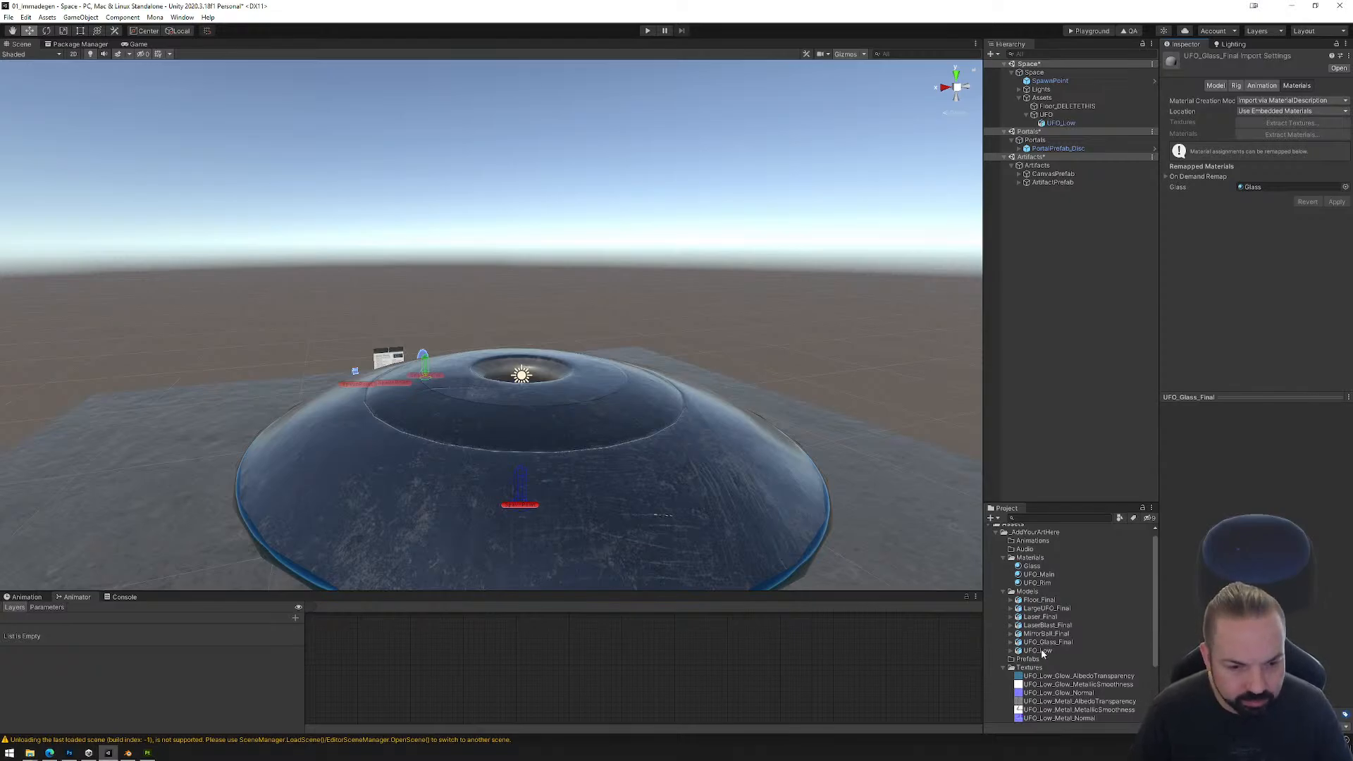
{"action": "left_click_drag", "start_coordinate": [1047, 642], "coordinate": [1047, 115]}
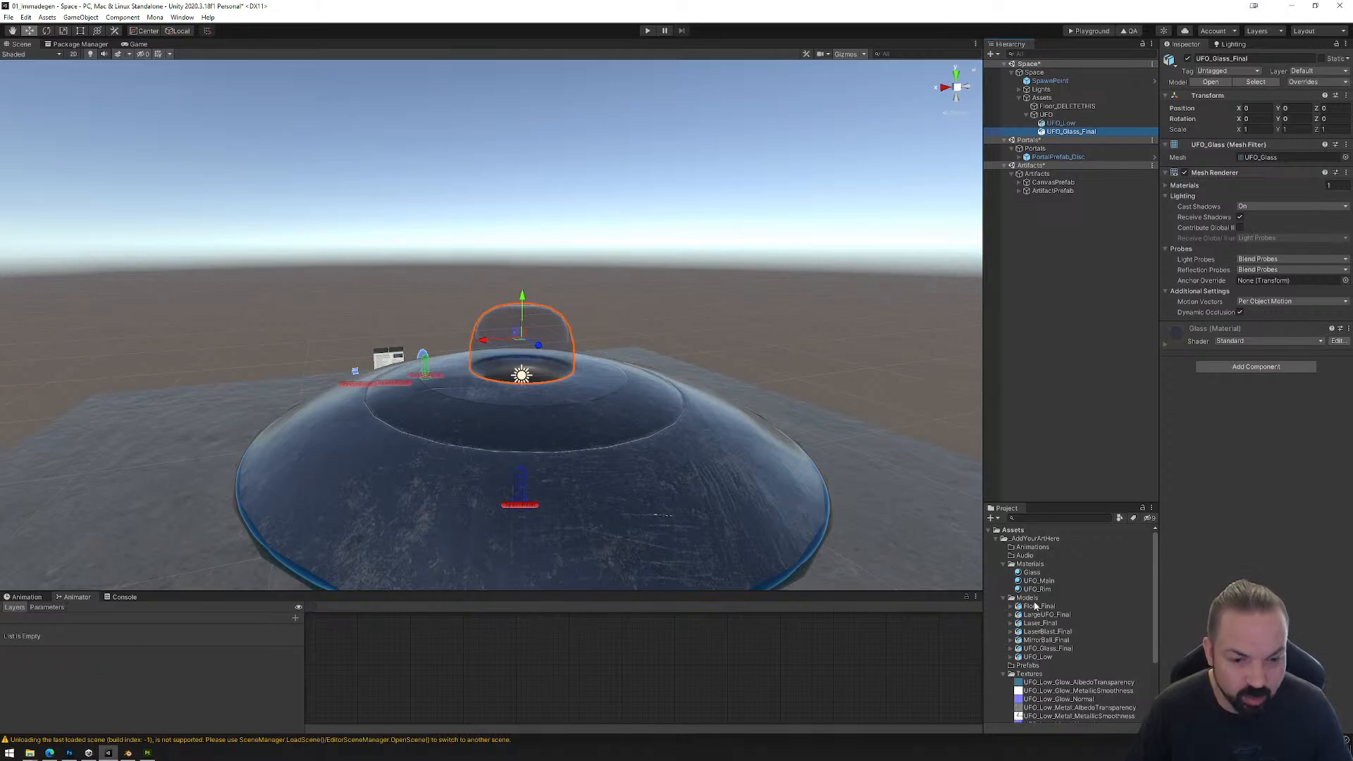
Step: Raise the Glass material's albedo alpha to 166
{"action": "left_click", "coordinate": [1033, 573]}
{"action": "left_click", "coordinate": [1250, 107]}
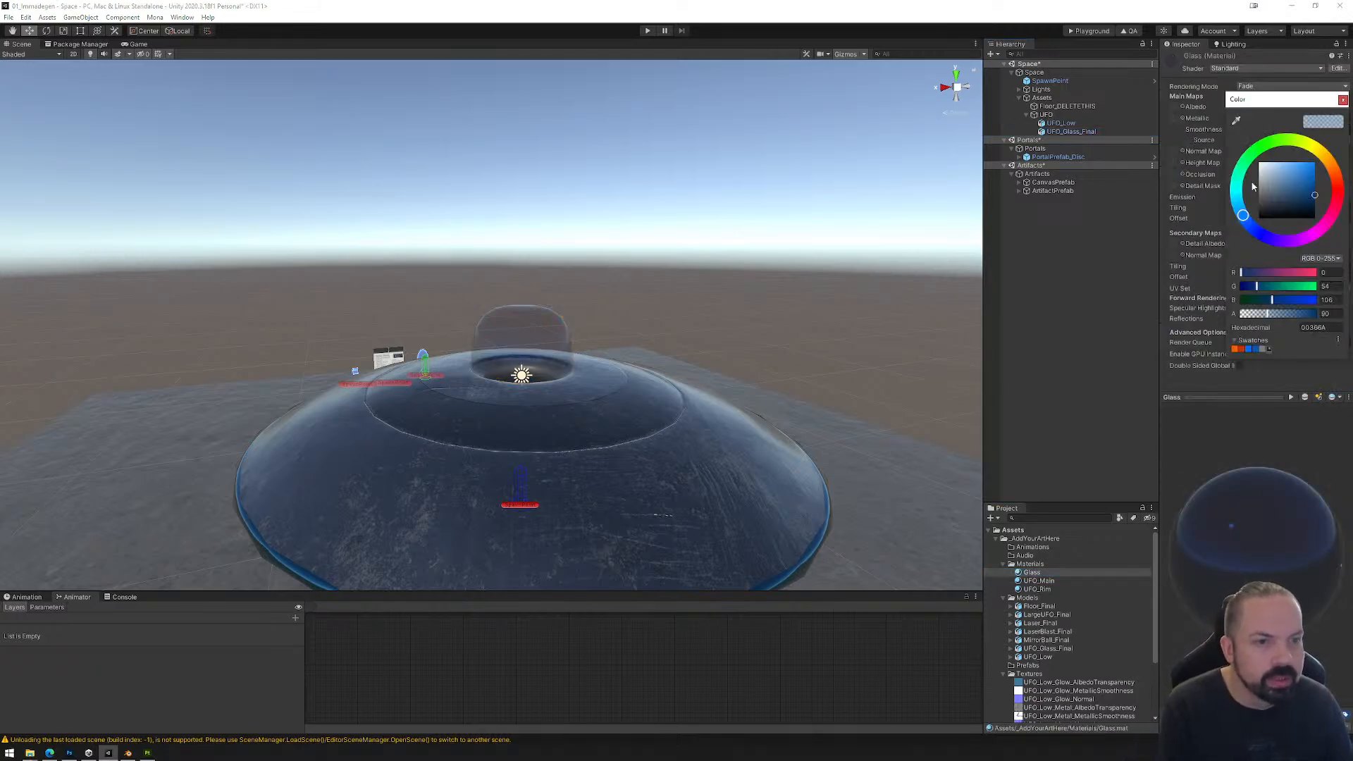
{"action": "left_click_drag", "start_coordinate": [1281, 319], "coordinate": [1294, 319]}
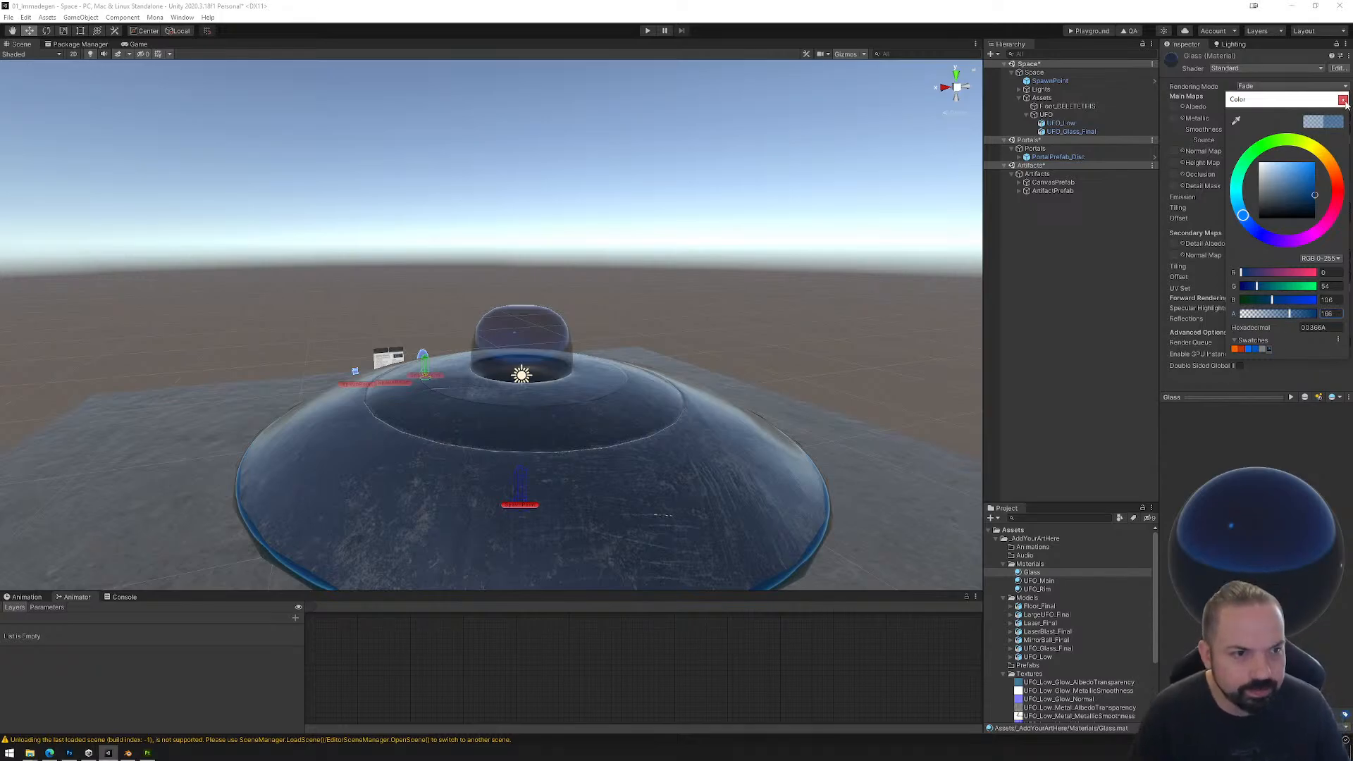
{"action": "left_click", "coordinate": [1343, 100]}
{"action": "middle_click_drag", "start_coordinate": [620, 463], "coordinate": [630, 380]}
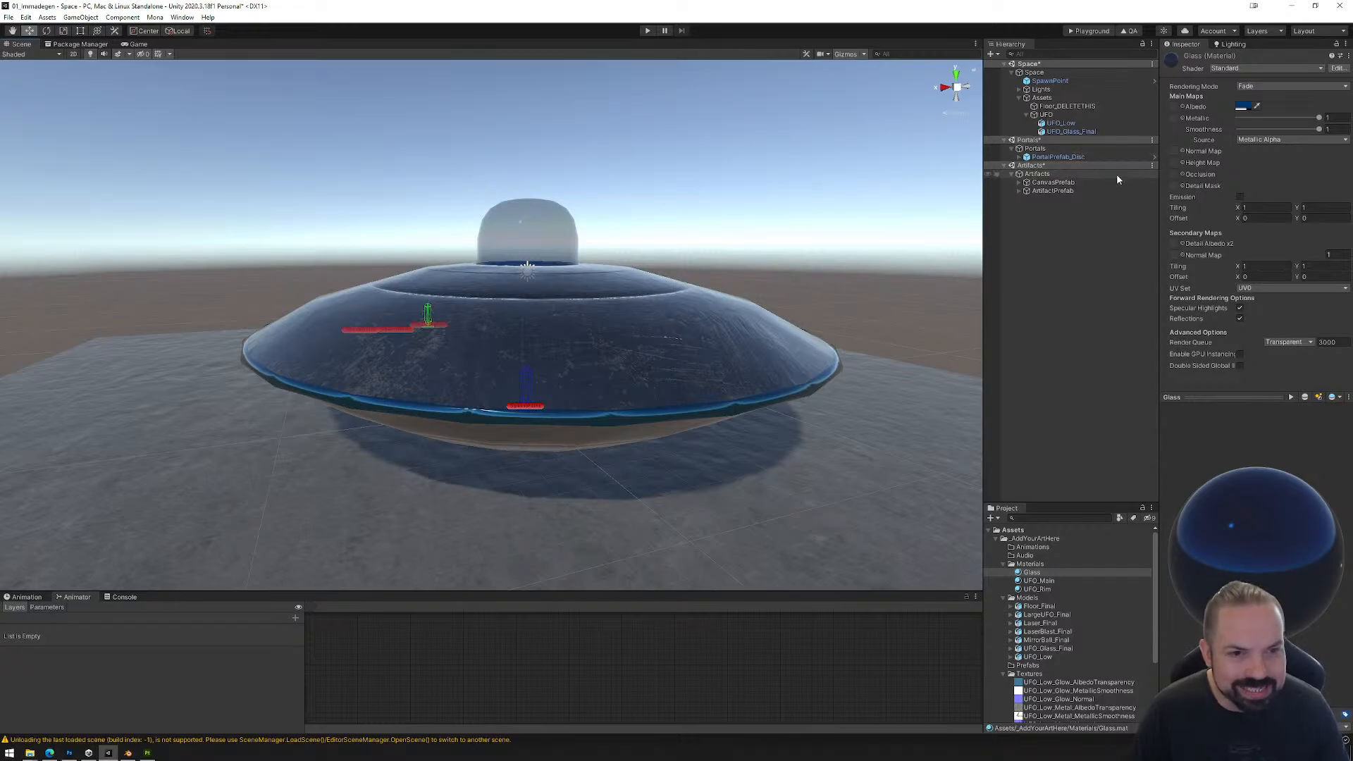
Step: Place the Laser_Final model under the UFO object in the hierarchy
{"action": "left_click", "coordinate": [1046, 115]}
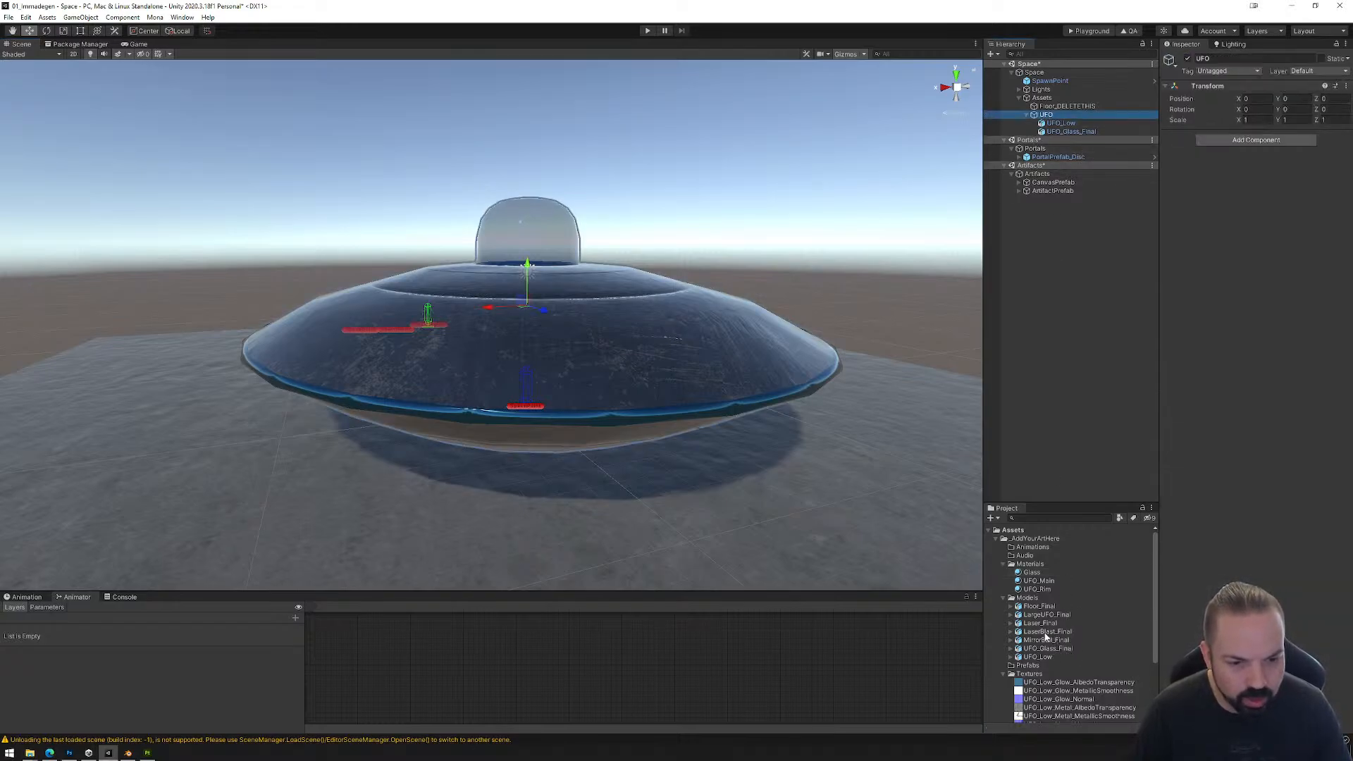
{"action": "left_click", "coordinate": [1042, 624]}
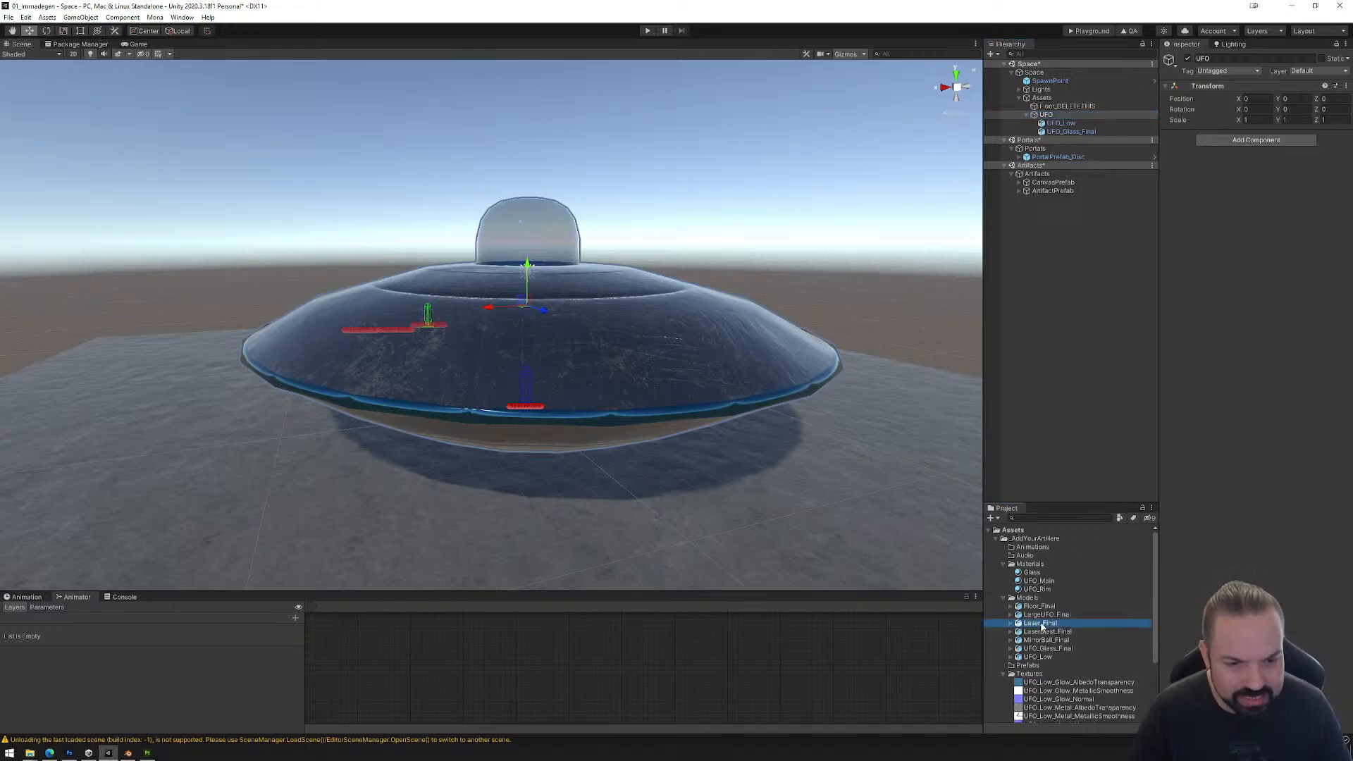
{"action": "left_click_drag", "start_coordinate": [1041, 624], "coordinate": [1053, 122]}
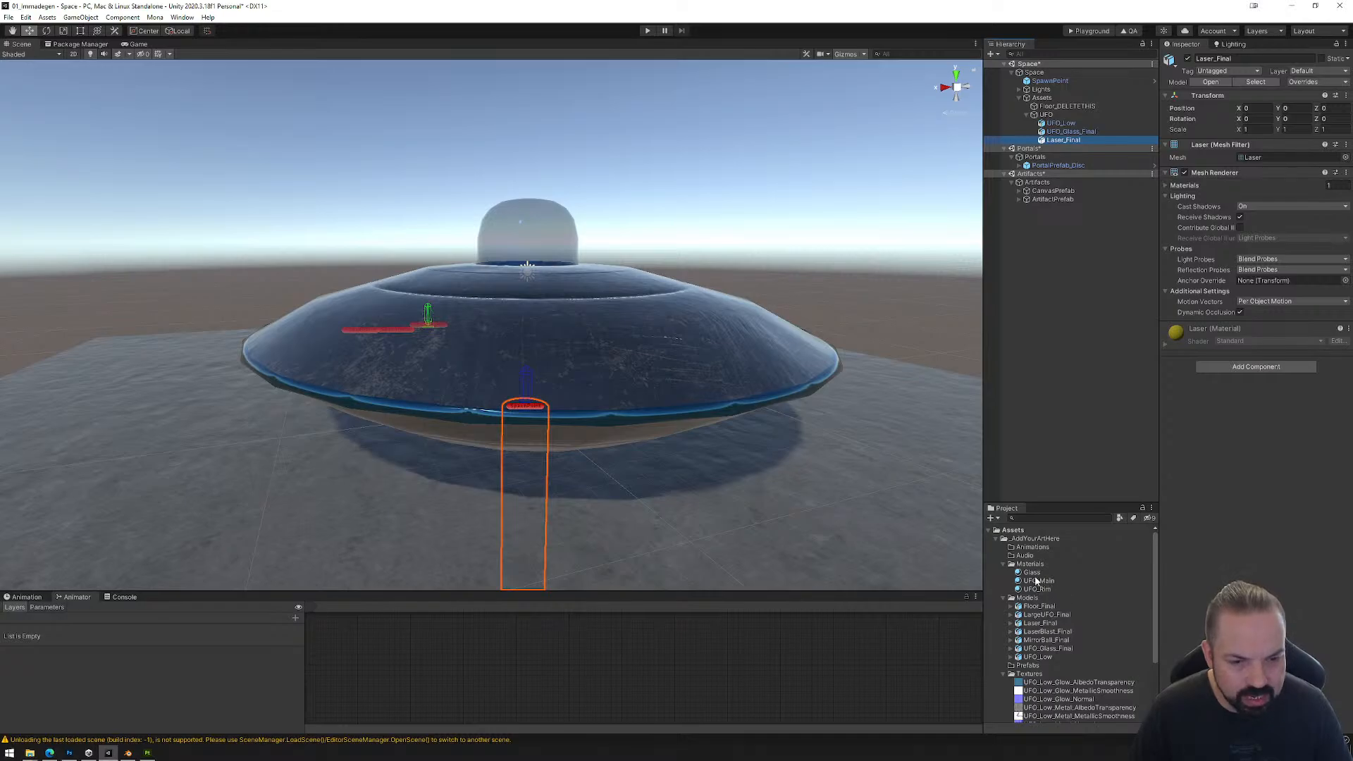
Step: Create a new material named Laser_Green in the Materials folder
{"action": "right_click", "coordinate": [1029, 564]}
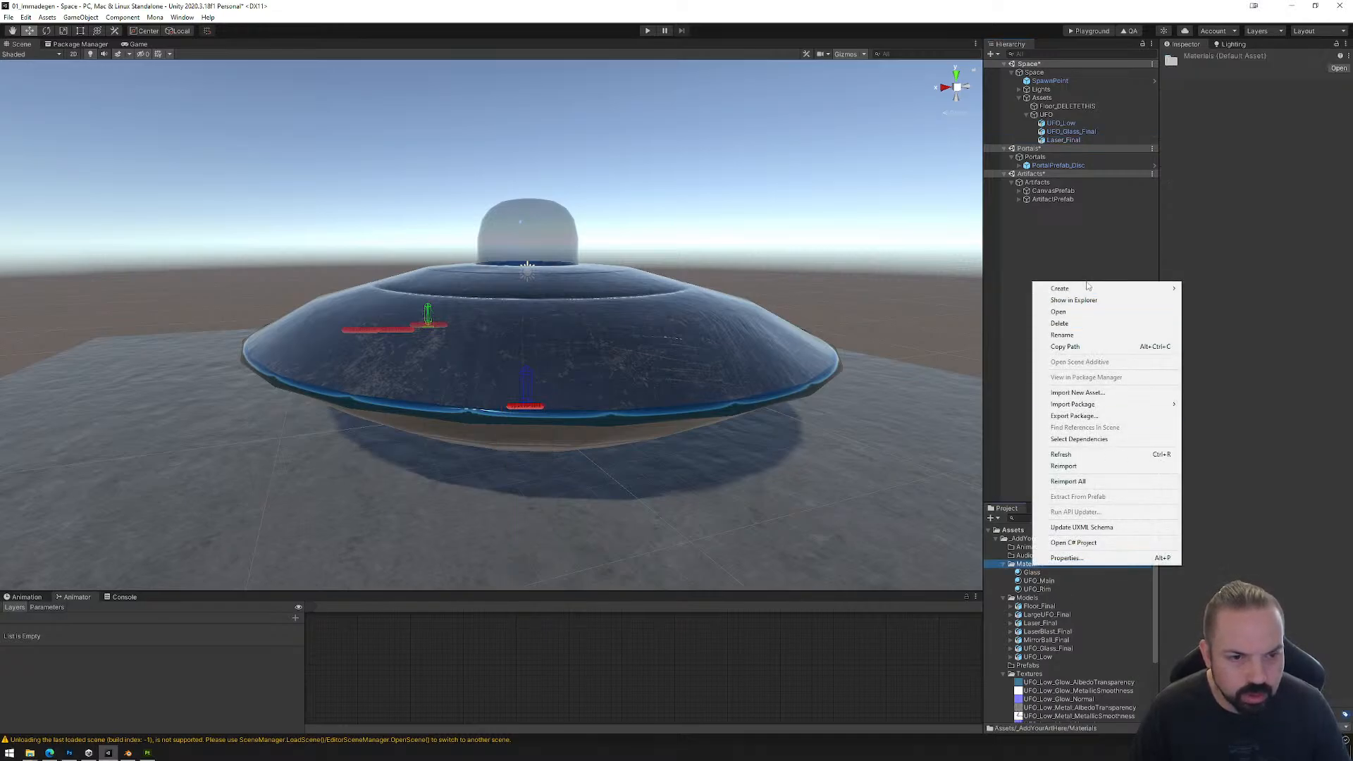
{"action": "mouse_move", "coordinate": [1088, 287]}
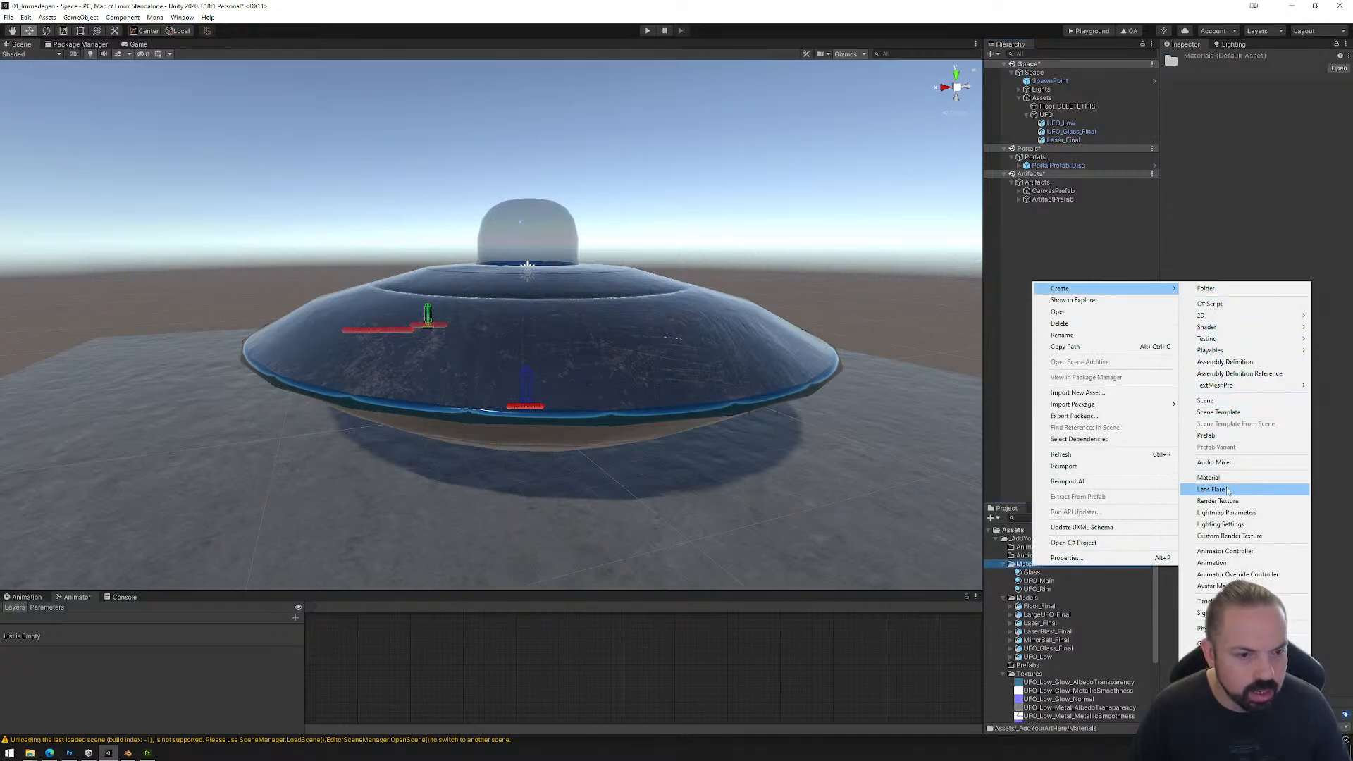
{"action": "left_click", "coordinate": [1208, 477]}
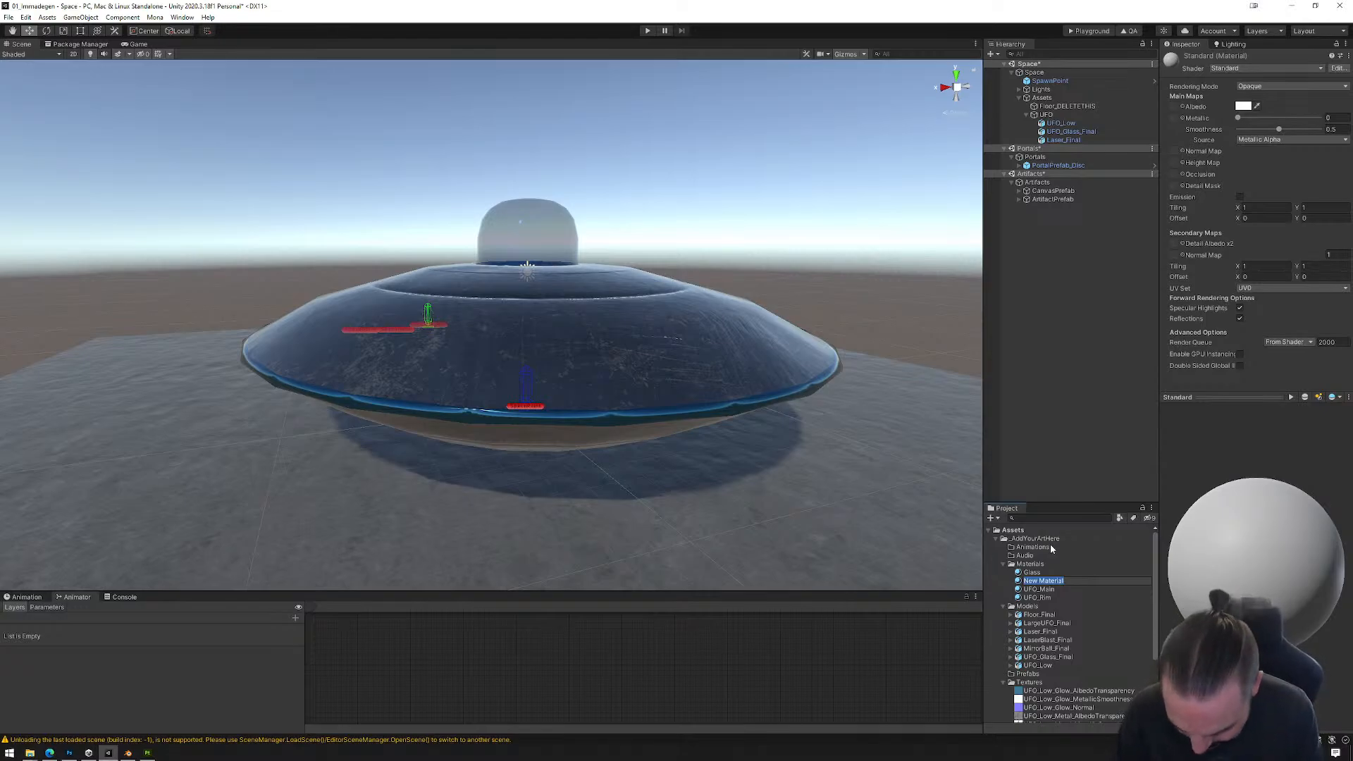
{"action": "type", "text": "Green"}
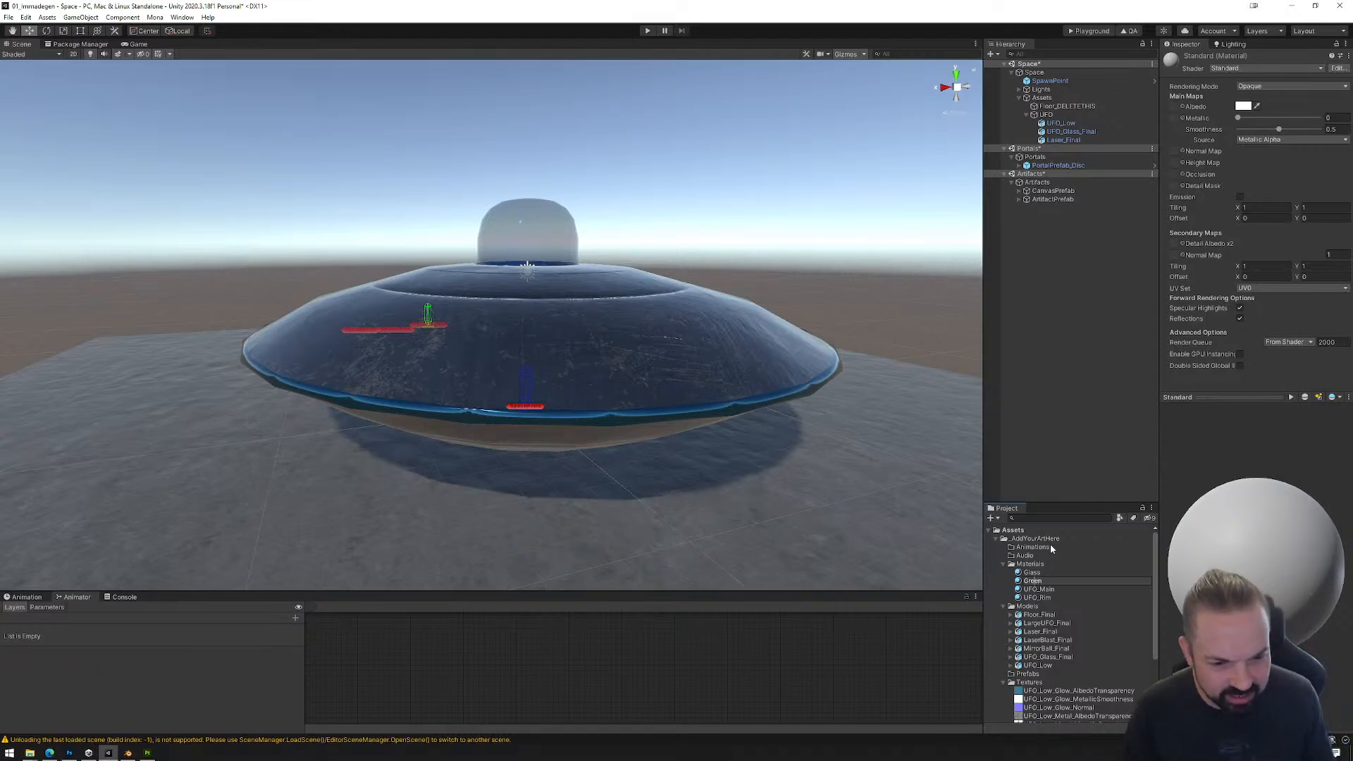
{"action": "key", "text": "Home"}
{"action": "type", "text": "Laser_"}
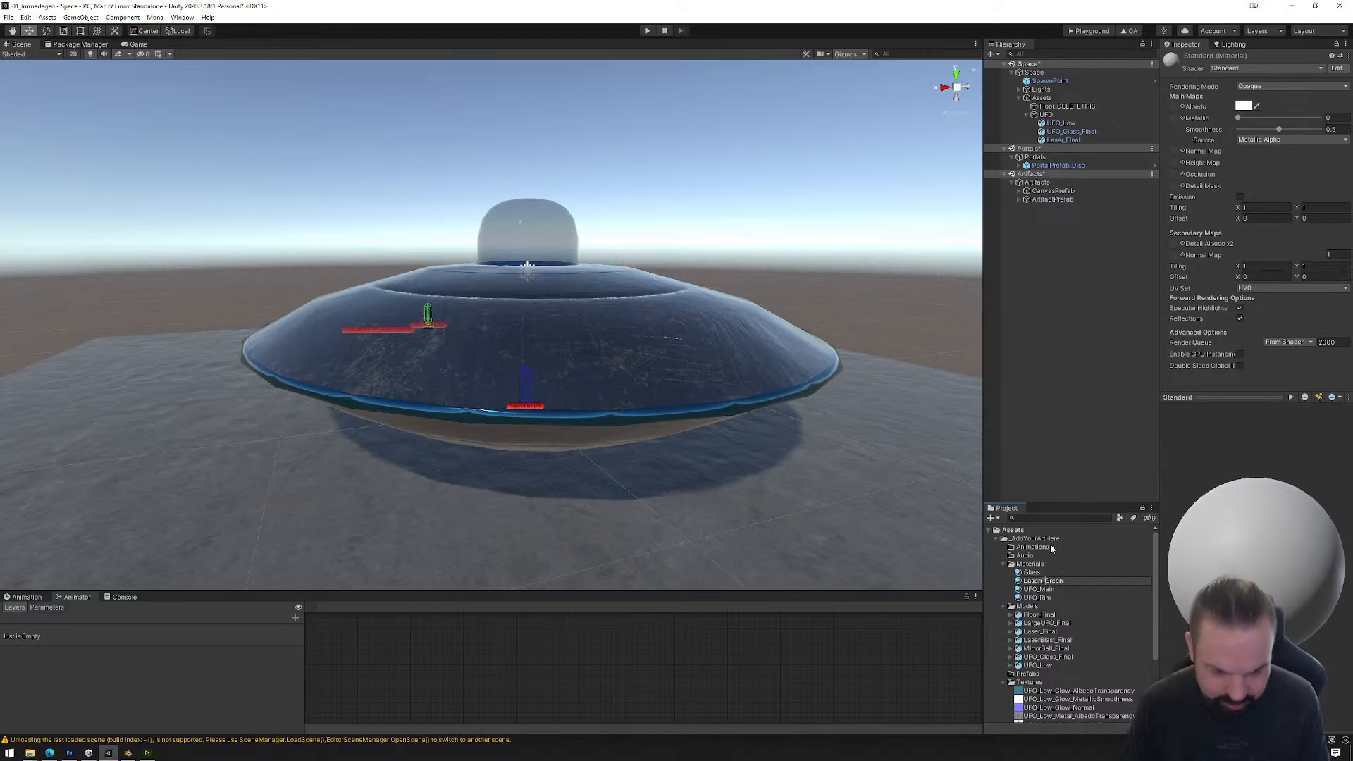
{"action": "key", "text": "Return"}
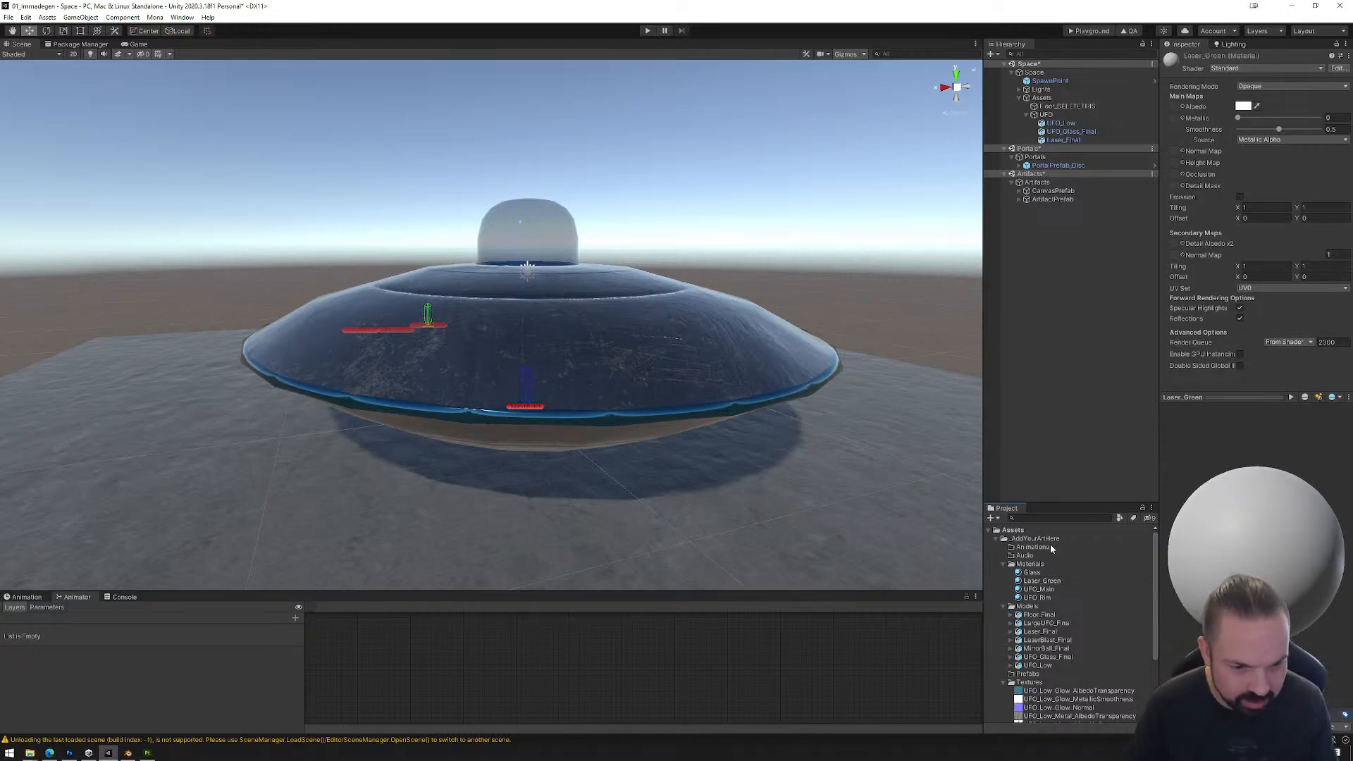
Step: Set the Laser_Green material's albedo to bright green, hexadecimal 14FF00
{"action": "left_click", "coordinate": [1050, 581]}
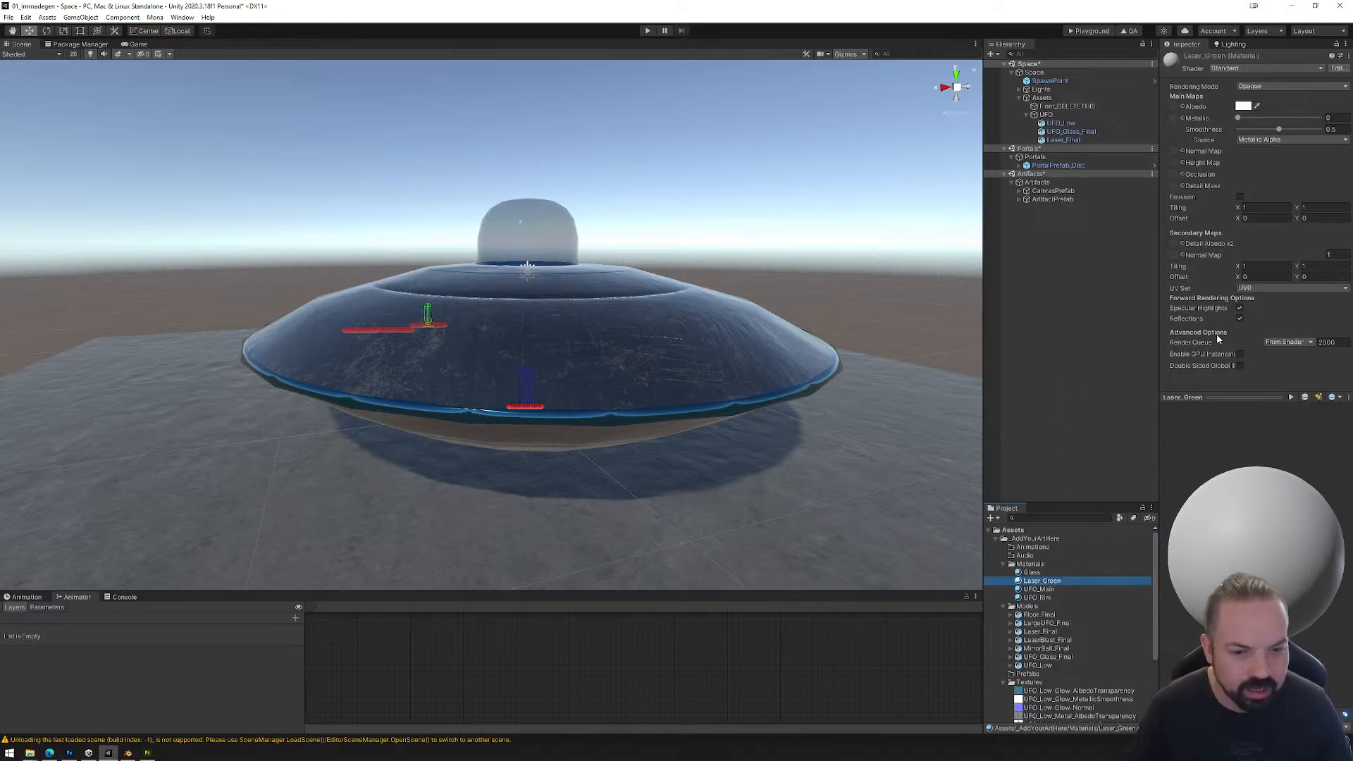
{"action": "left_click", "coordinate": [1244, 107]}
{"action": "left_click", "coordinate": [1265, 147]}
{"action": "left_click_drag", "start_coordinate": [1276, 164], "coordinate": [1346, 146]}
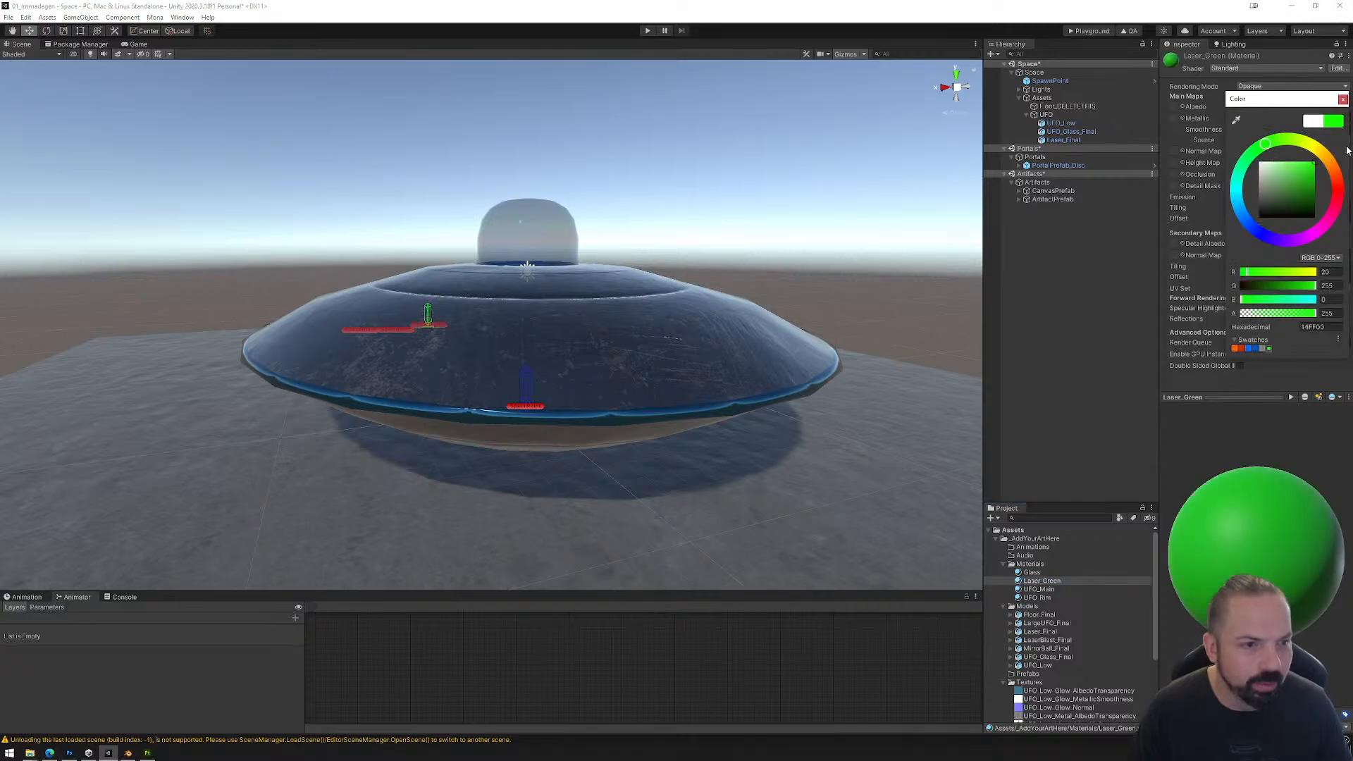
{"action": "left_click", "coordinate": [1342, 99]}
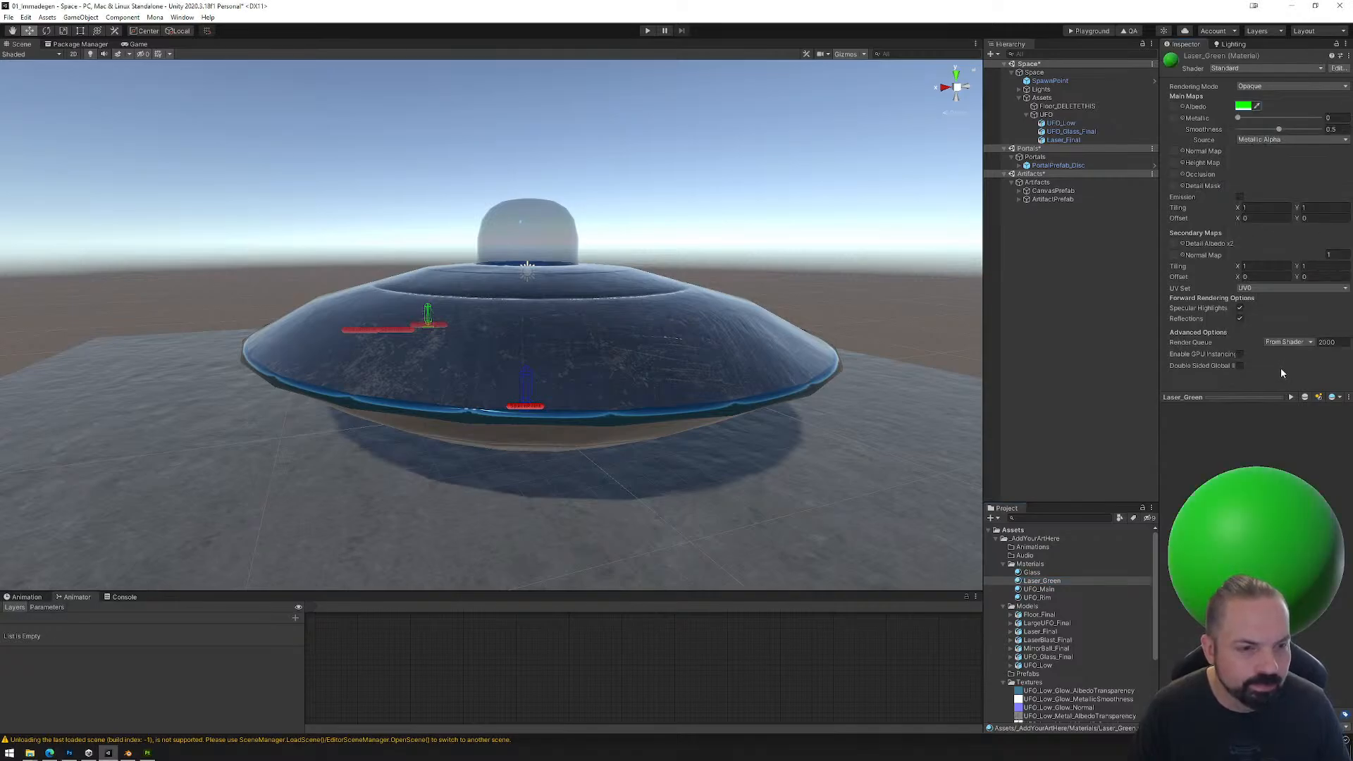
Step: Enable emission on Laser_Green and set its emission color to bright green, RGB 22, 255, 0
{"action": "left_click", "coordinate": [1241, 198]}
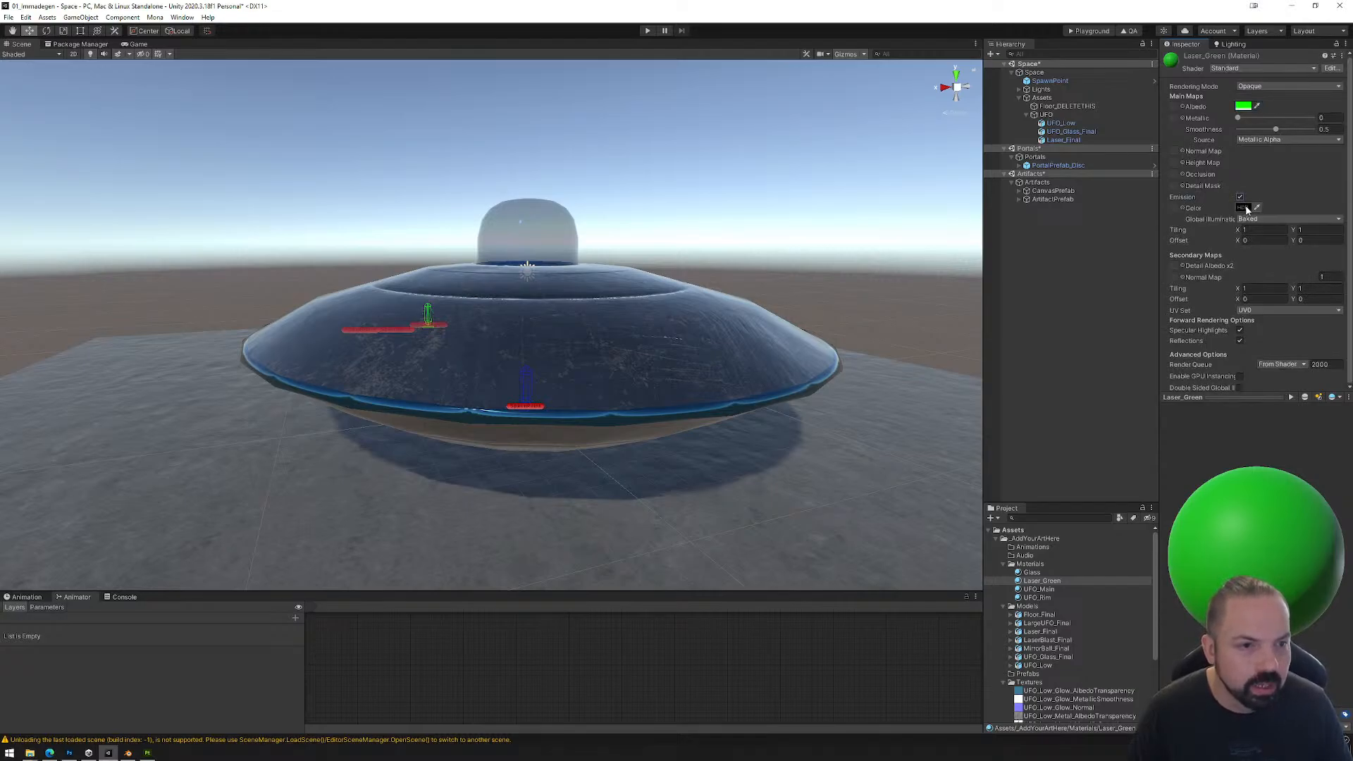
{"action": "left_click", "coordinate": [1243, 208]}
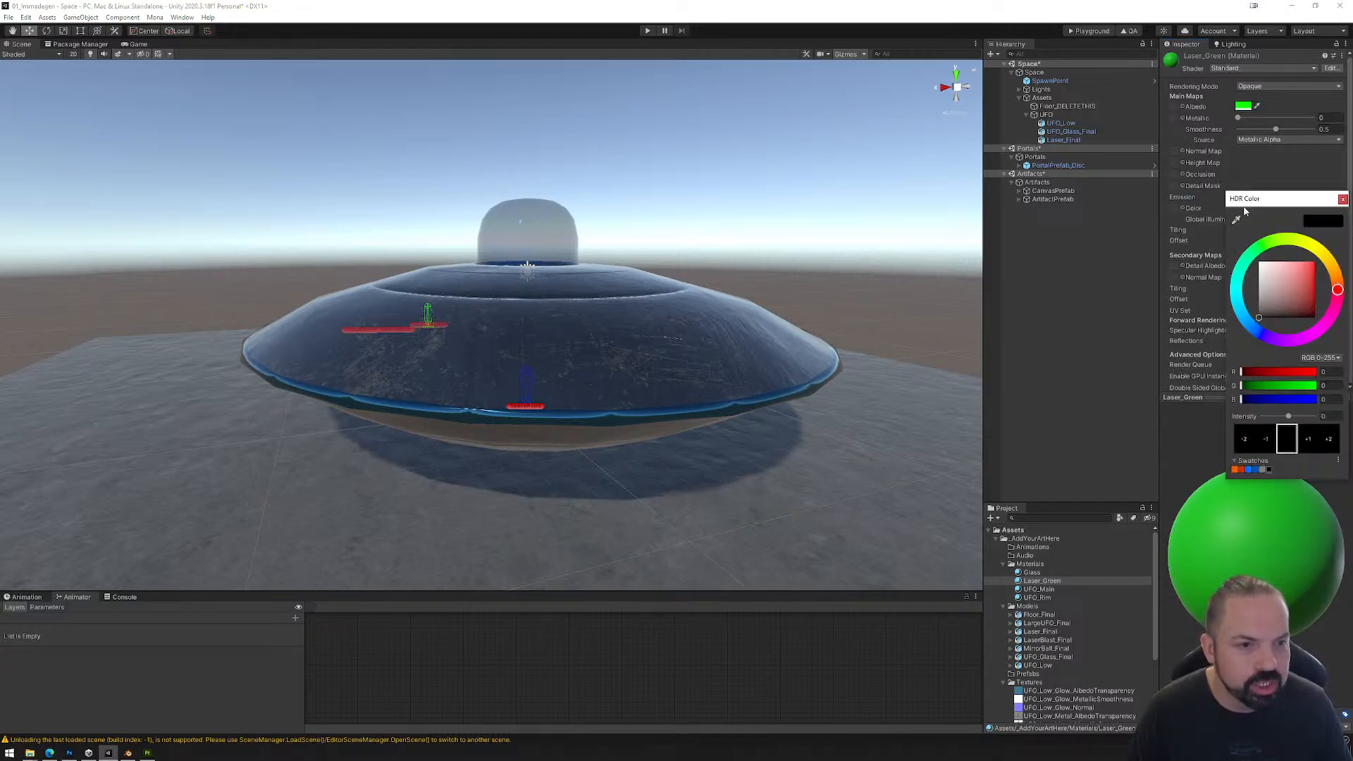
{"action": "left_click", "coordinate": [1268, 248]}
{"action": "left_click_drag", "start_coordinate": [1311, 267], "coordinate": [1338, 254]}
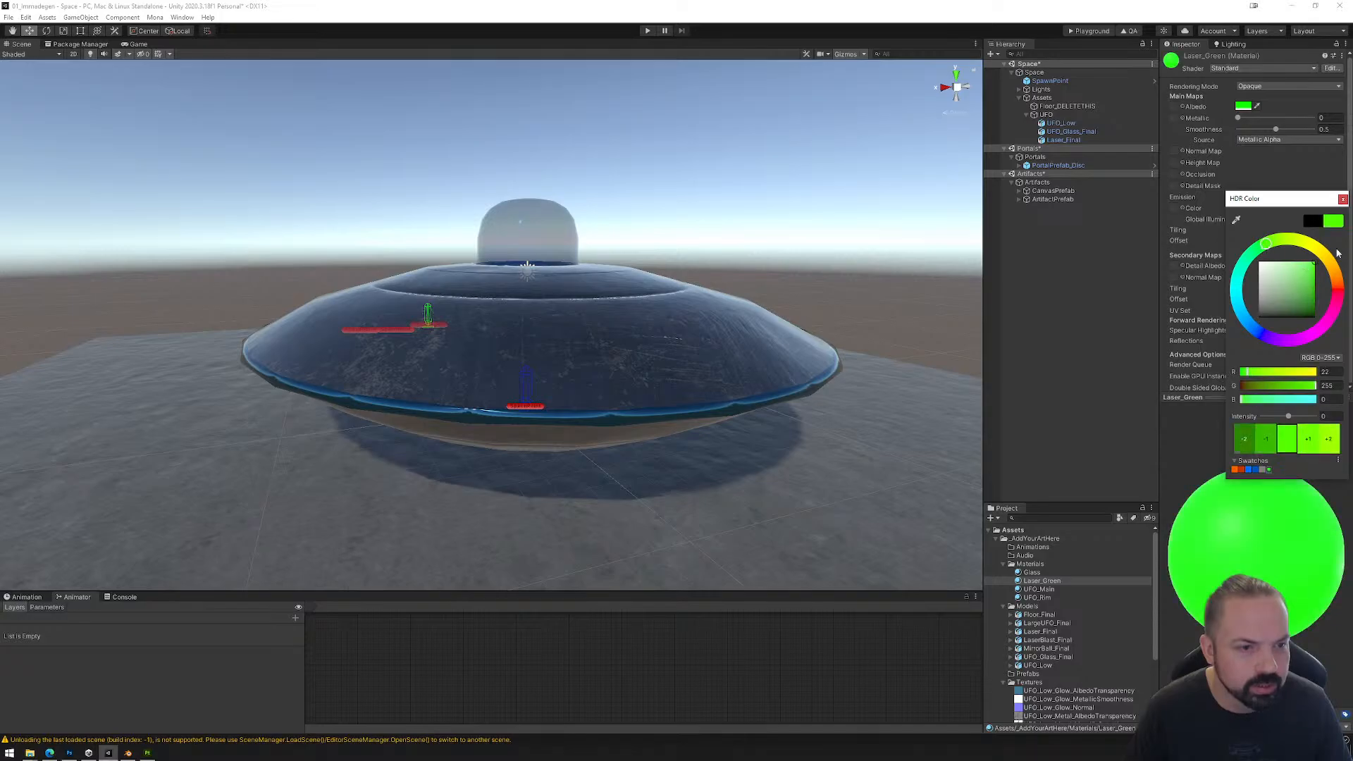
{"action": "left_click", "coordinate": [1342, 199]}
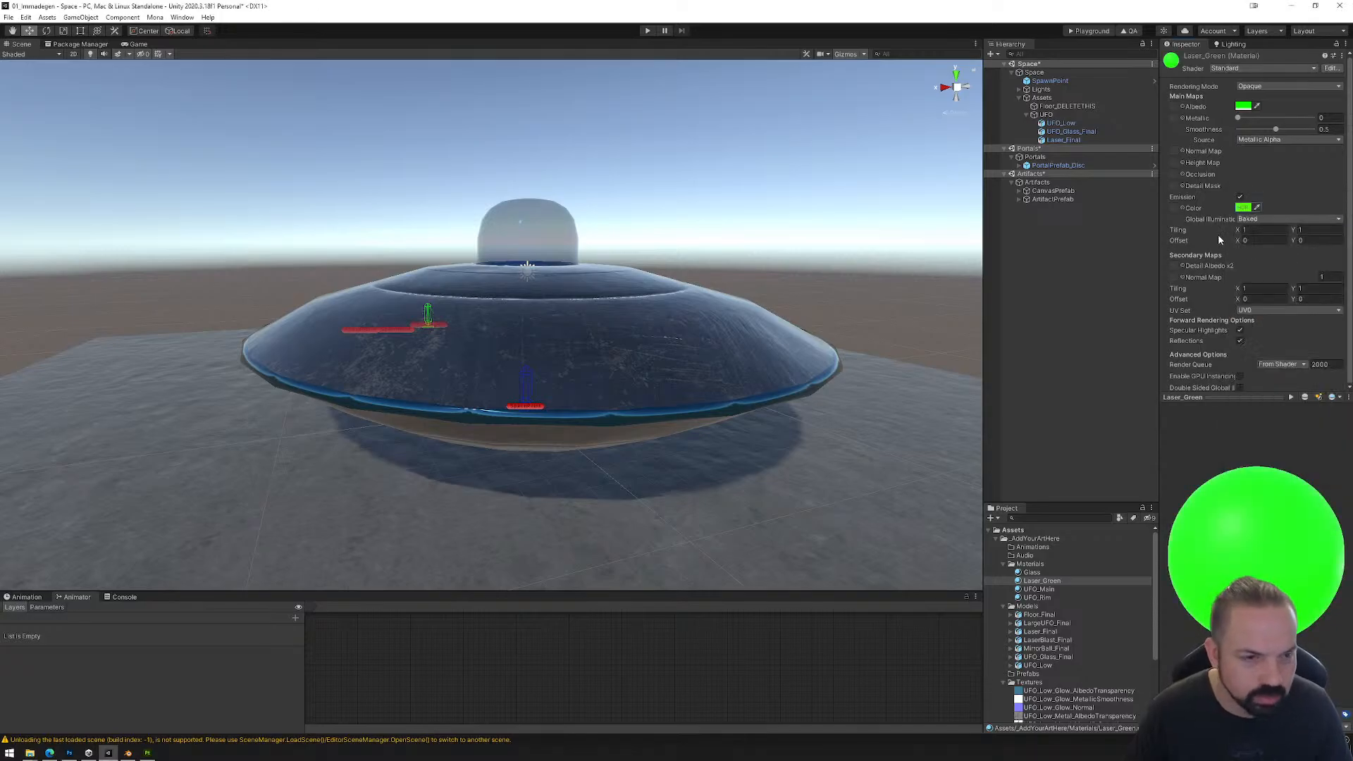
Step: Set the intensity of Laser_Green's emission color to 2
{"action": "left_click", "coordinate": [1243, 208]}
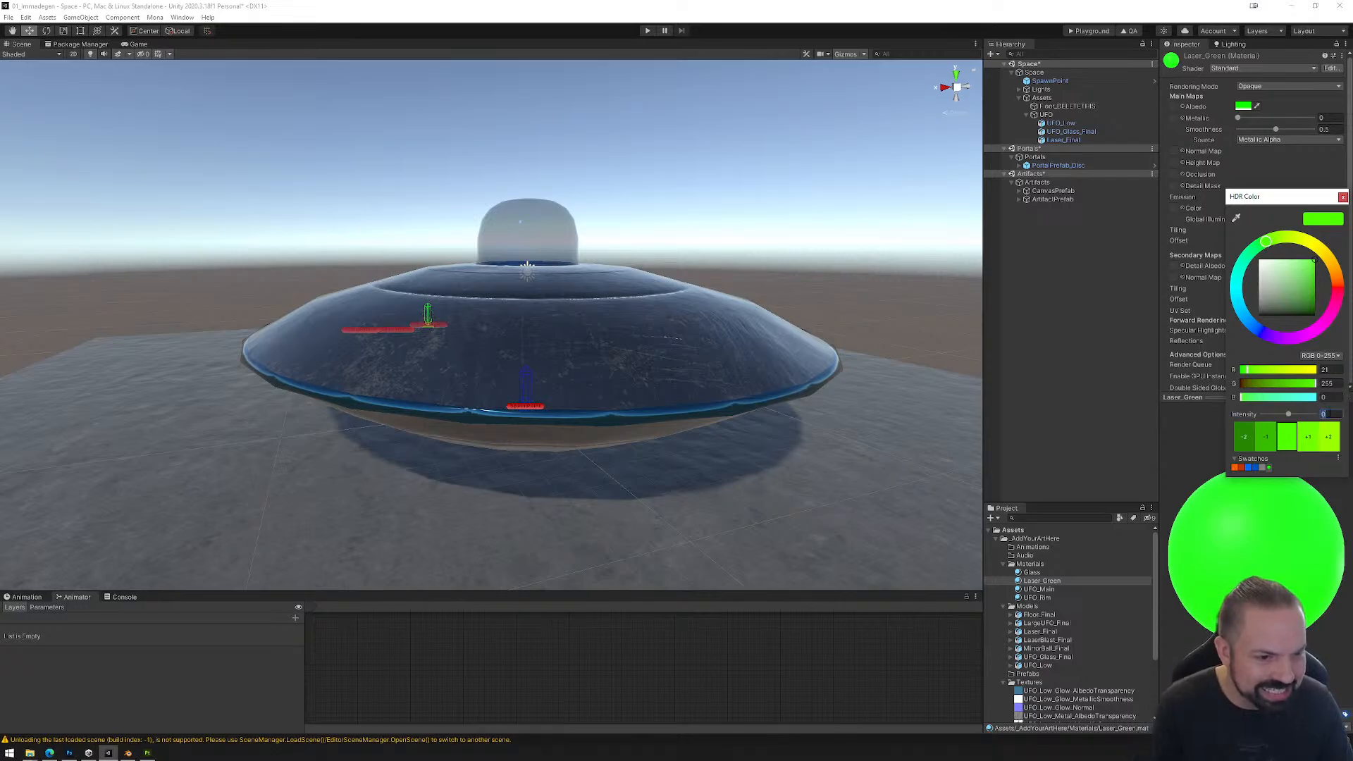
{"action": "type", "text": "2"}
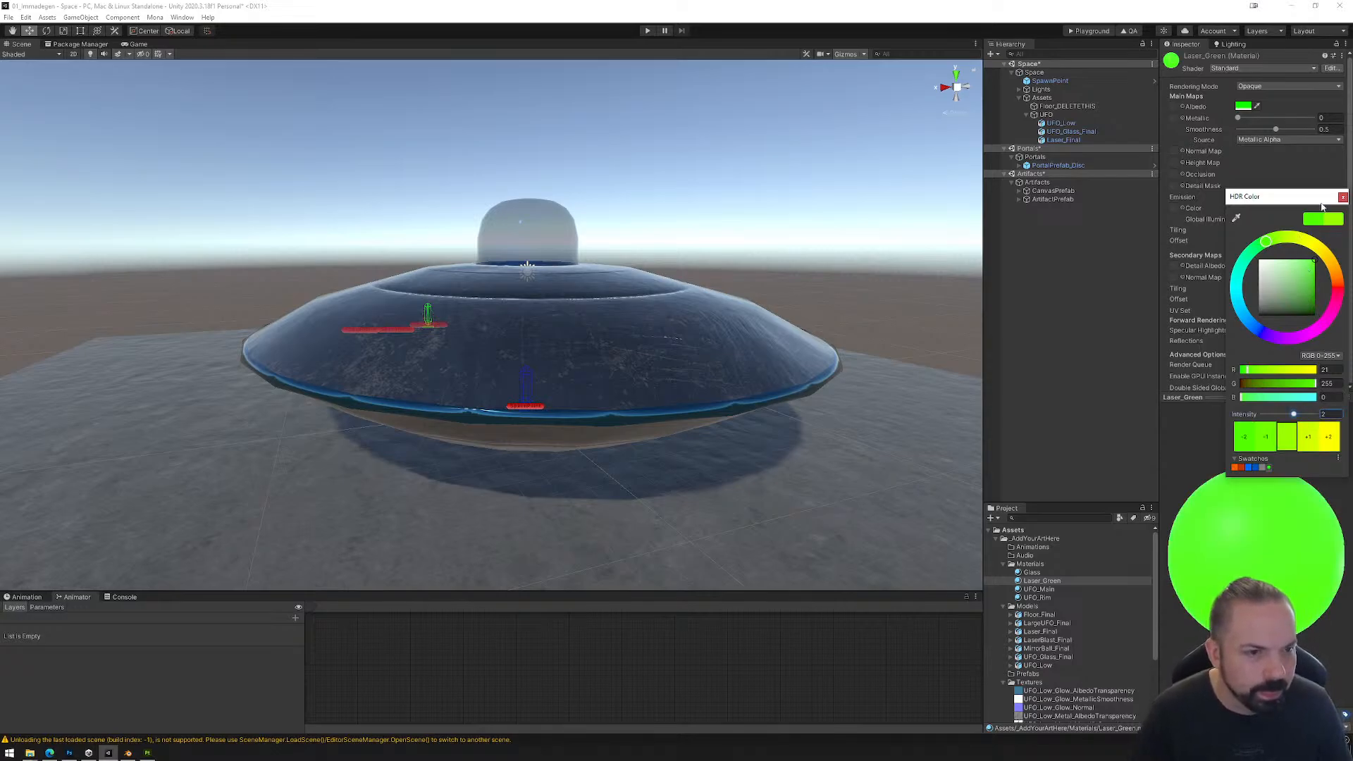
{"action": "left_click", "coordinate": [1343, 198]}
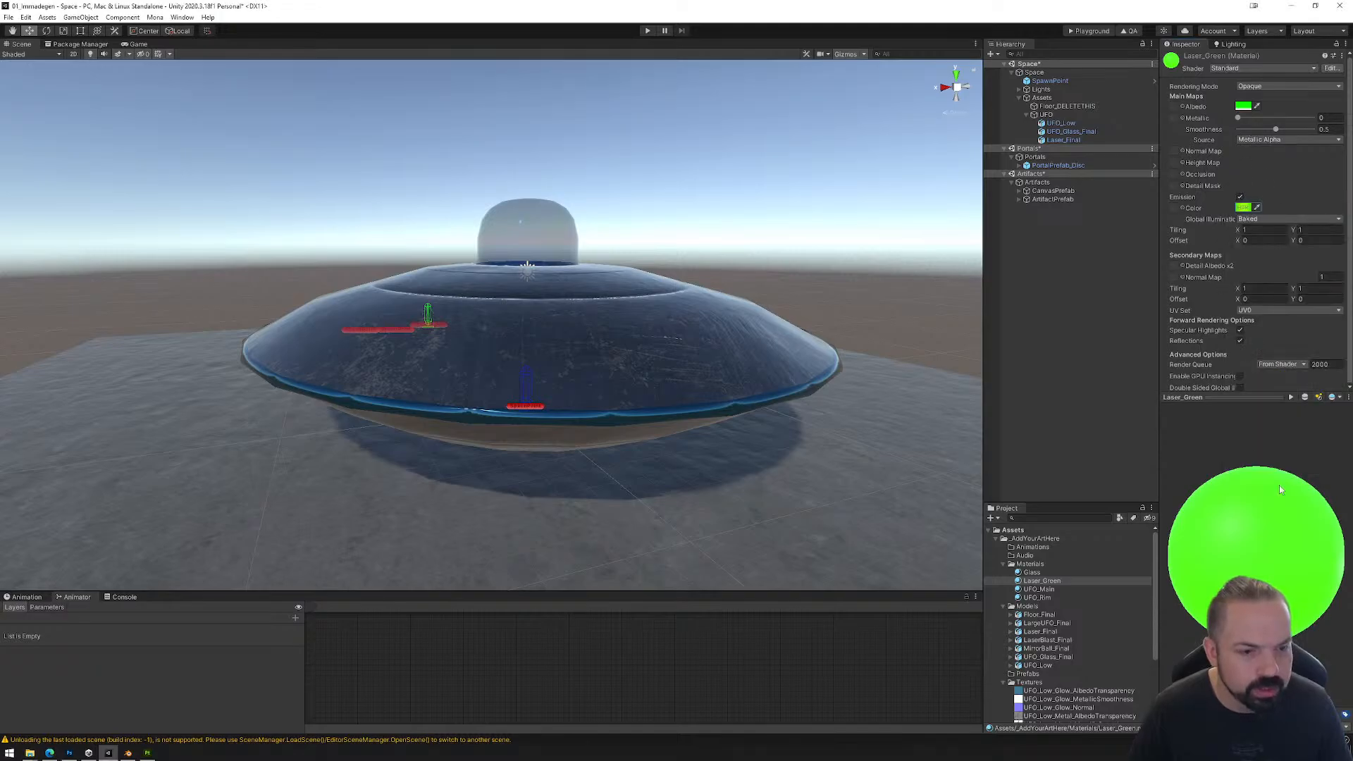
Step: Delete Laser_Final from the hierarchy, then remap the model's Laser slot to Laser_Green in its import settings and apply it
{"action": "left_click", "coordinate": [1064, 140]}
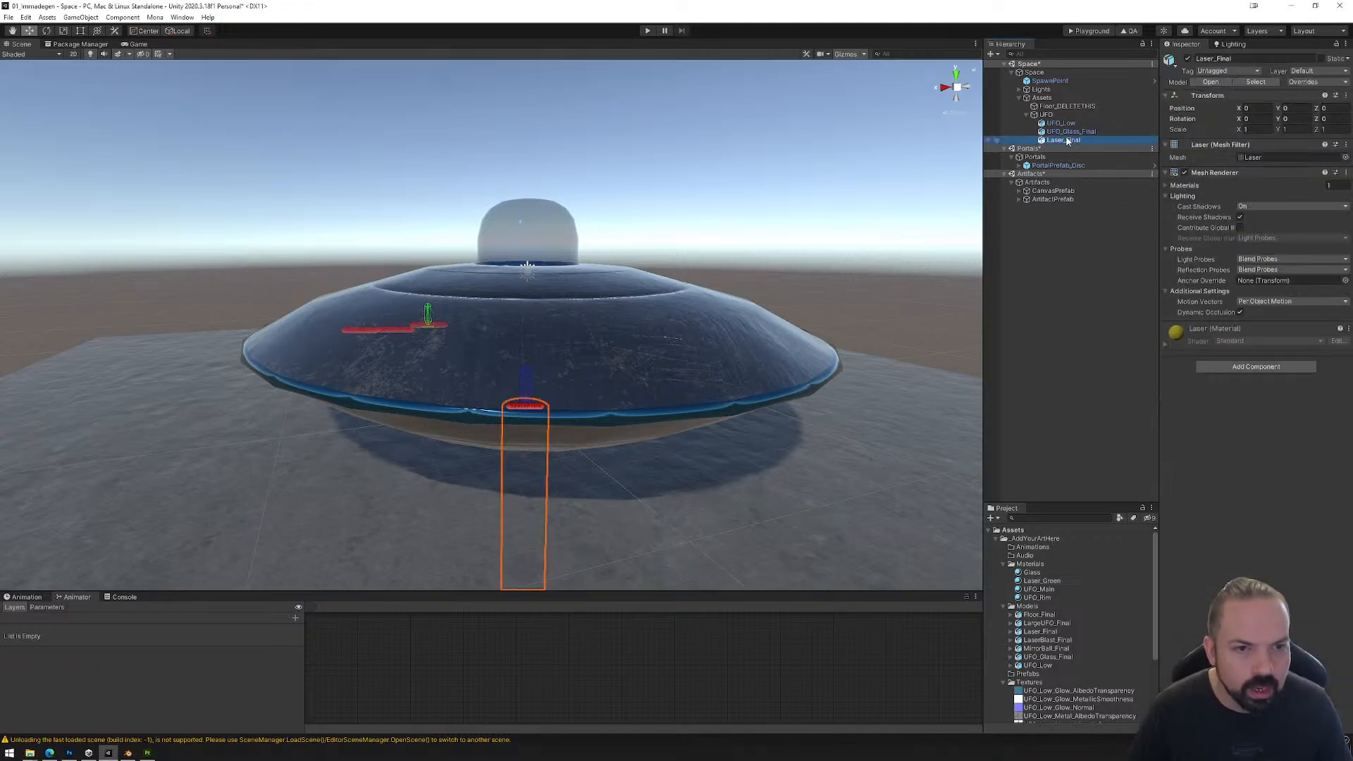
{"action": "key", "text": "Delete"}
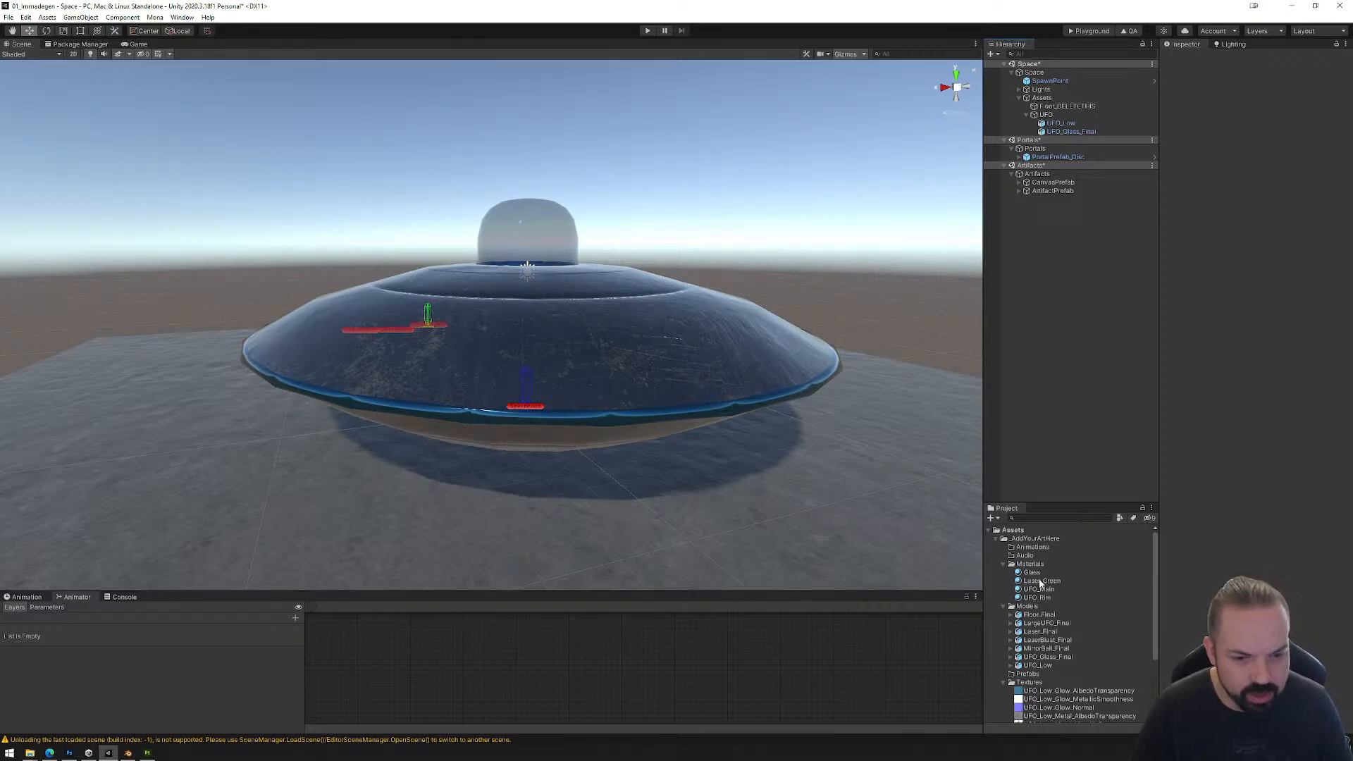
{"action": "left_click", "coordinate": [1040, 632]}
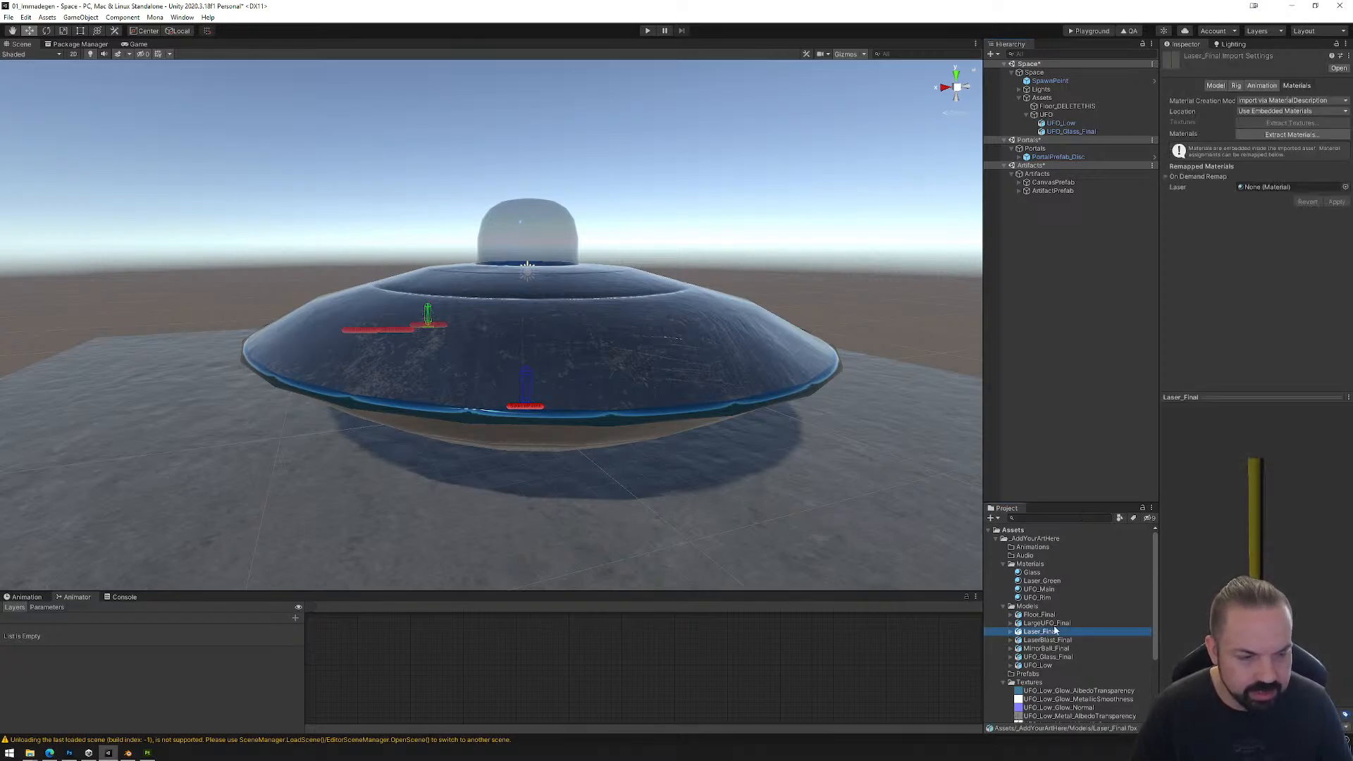
{"action": "left_click_drag", "start_coordinate": [1042, 581], "coordinate": [1280, 189]}
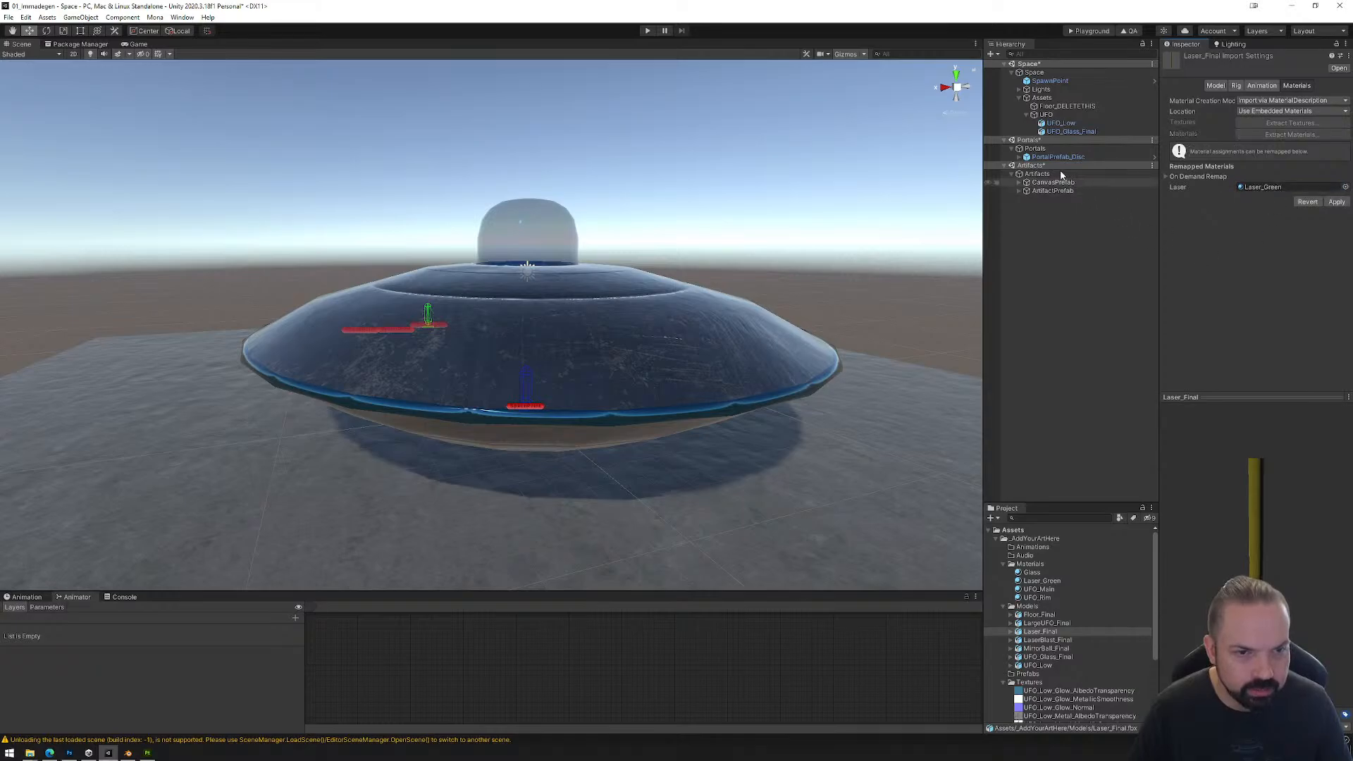
{"action": "left_click", "coordinate": [1047, 640]}
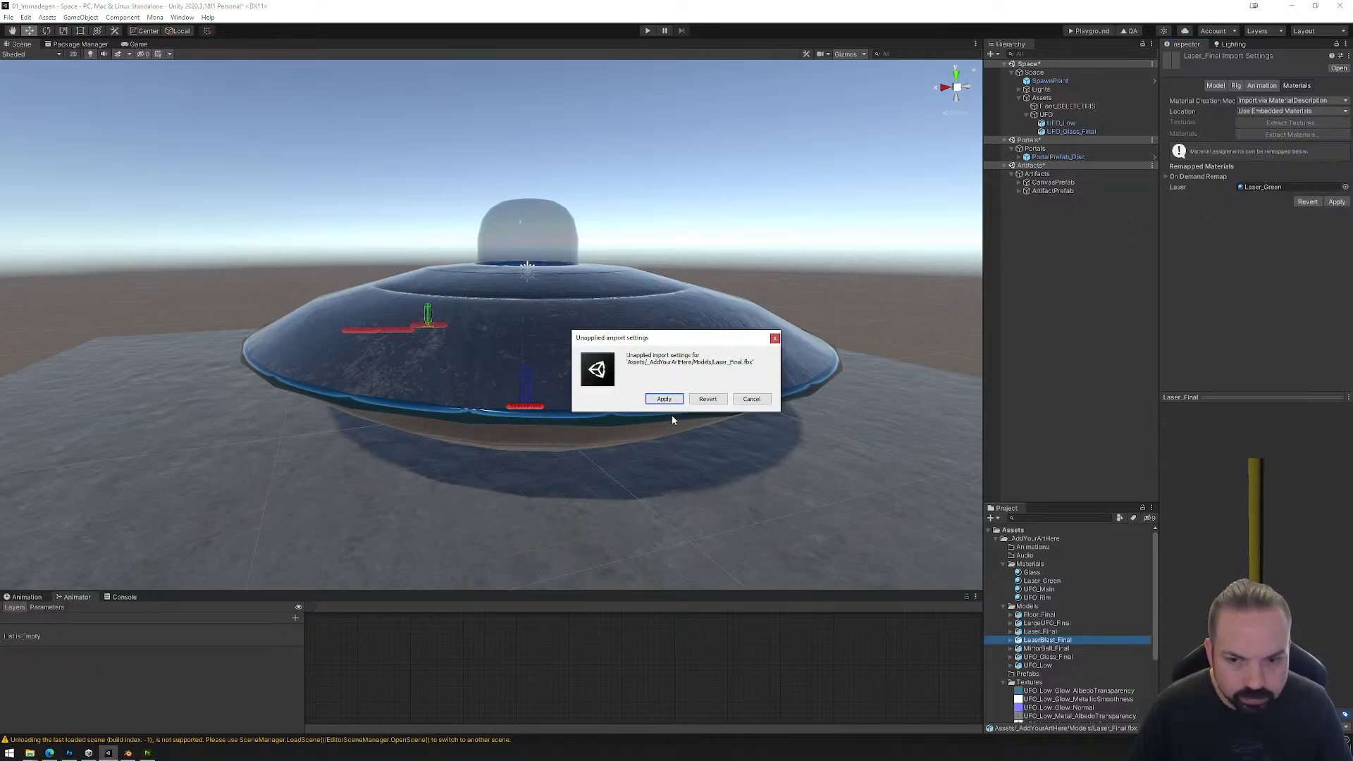
{"action": "left_click", "coordinate": [662, 399]}
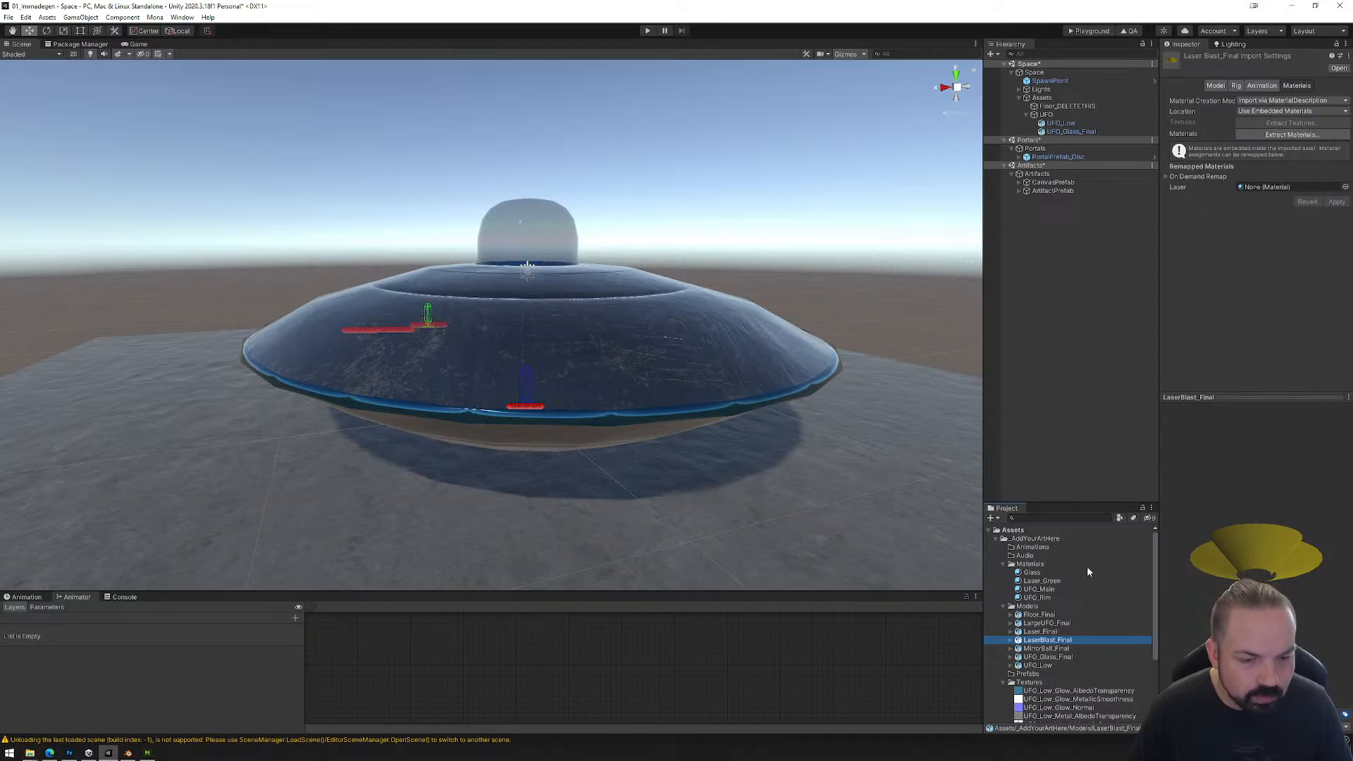
Step: Remap LaserBlast_Final's Laser slot to Laser_Green, apply it, and place both Laser_Final and LaserBlast_Final under UFO
{"action": "left_click_drag", "start_coordinate": [1040, 581], "coordinate": [1272, 187]}
{"action": "left_click", "coordinate": [1337, 202]}
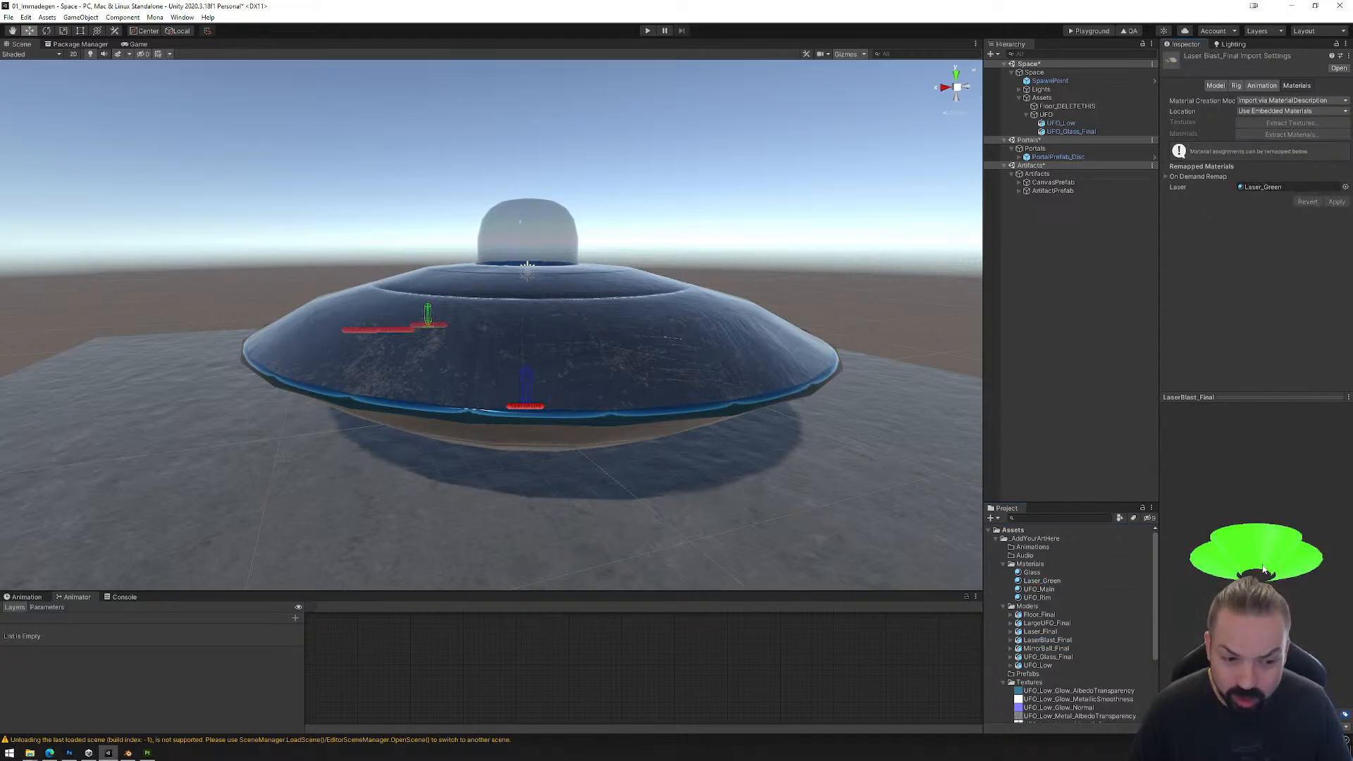
{"action": "left_click", "coordinate": [1043, 631], "text": "ctrl"}
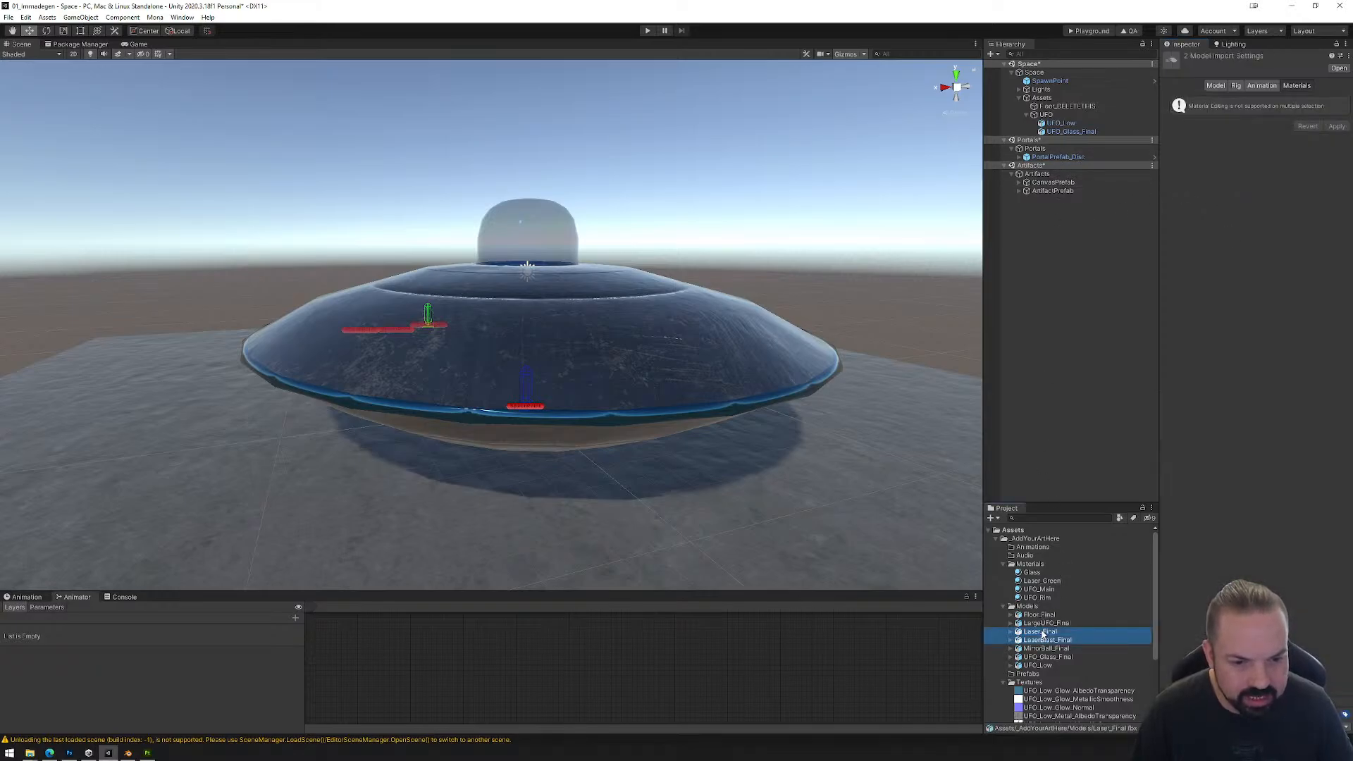
{"action": "left_click_drag", "start_coordinate": [1043, 632], "coordinate": [1048, 140]}
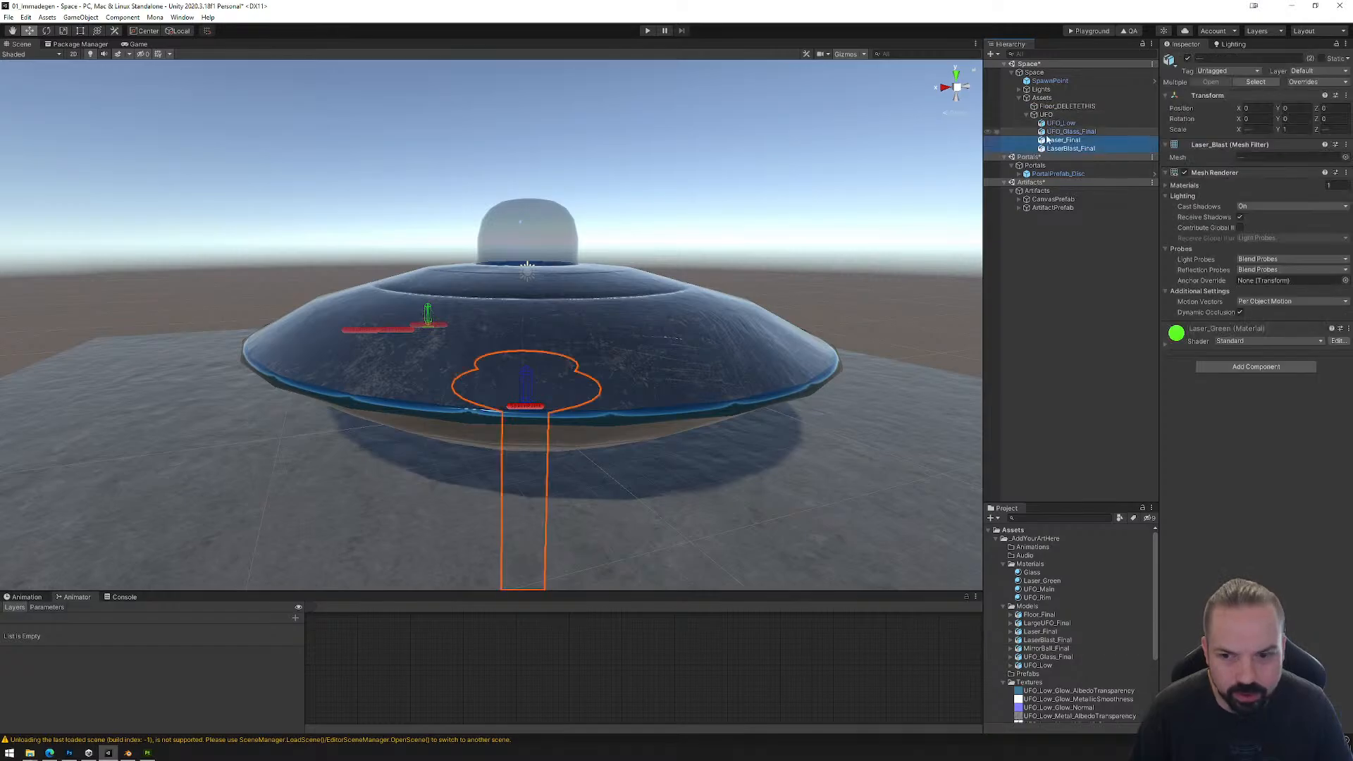
Step: Raise UFO_Low, UFO_Glass_Final and Laser_Final together to a Y position of about 26.32, leaving LaserBlast_Final on the floor
{"action": "scroll", "coordinate": [671, 423], "scroll_direction": "down", "scroll_amount": 6}
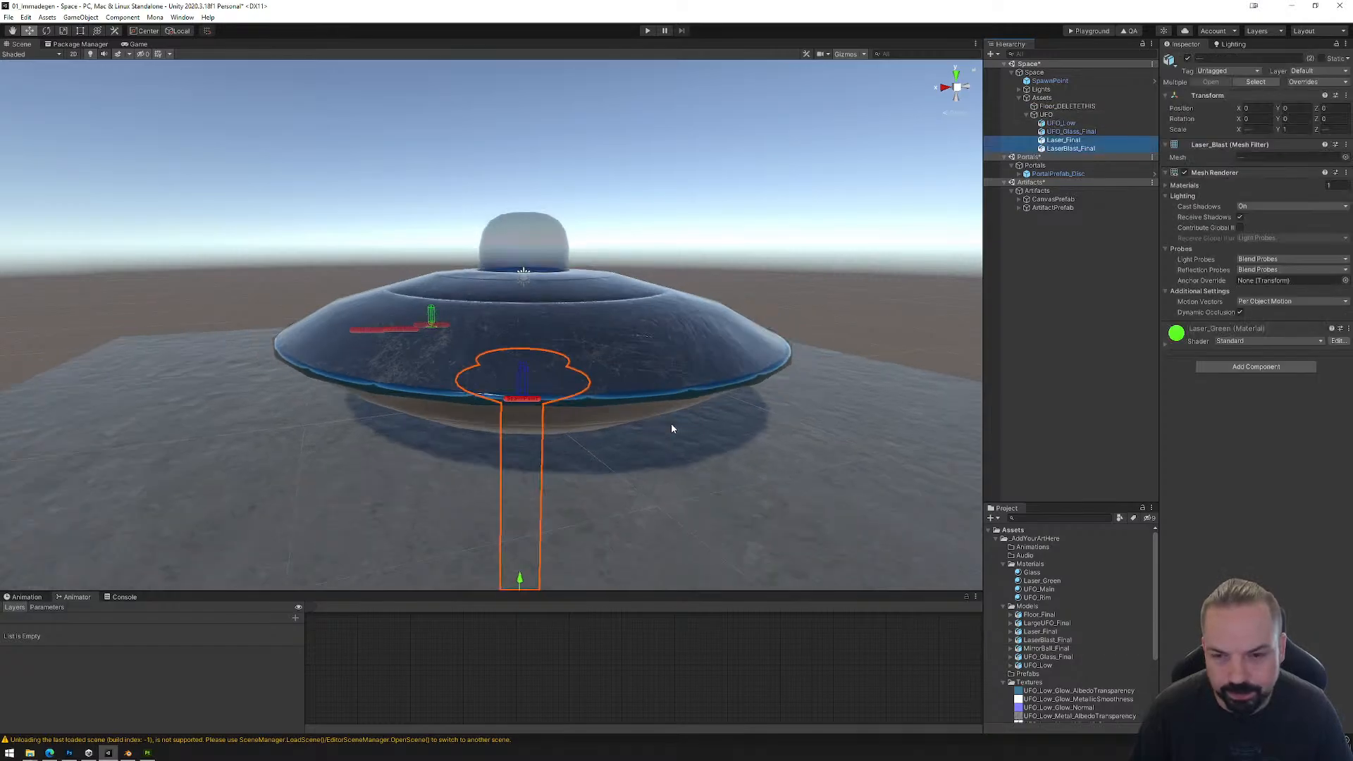
{"action": "left_click", "coordinate": [1063, 141]}
{"action": "left_click", "coordinate": [1060, 123], "text": "shift"}
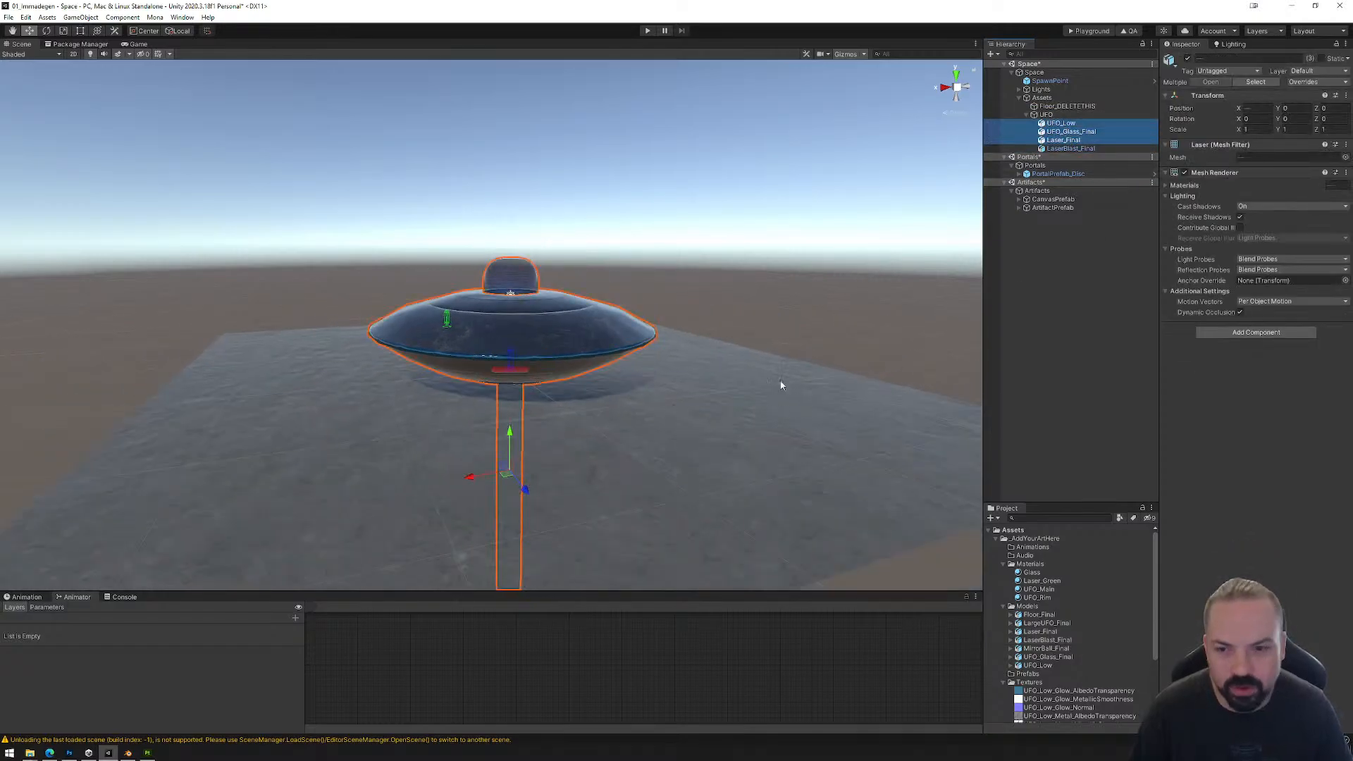
{"action": "left_click_drag", "start_coordinate": [510, 435], "coordinate": [513, 97]}
{"action": "scroll", "coordinate": [533, 259], "scroll_direction": "down", "scroll_amount": 6}
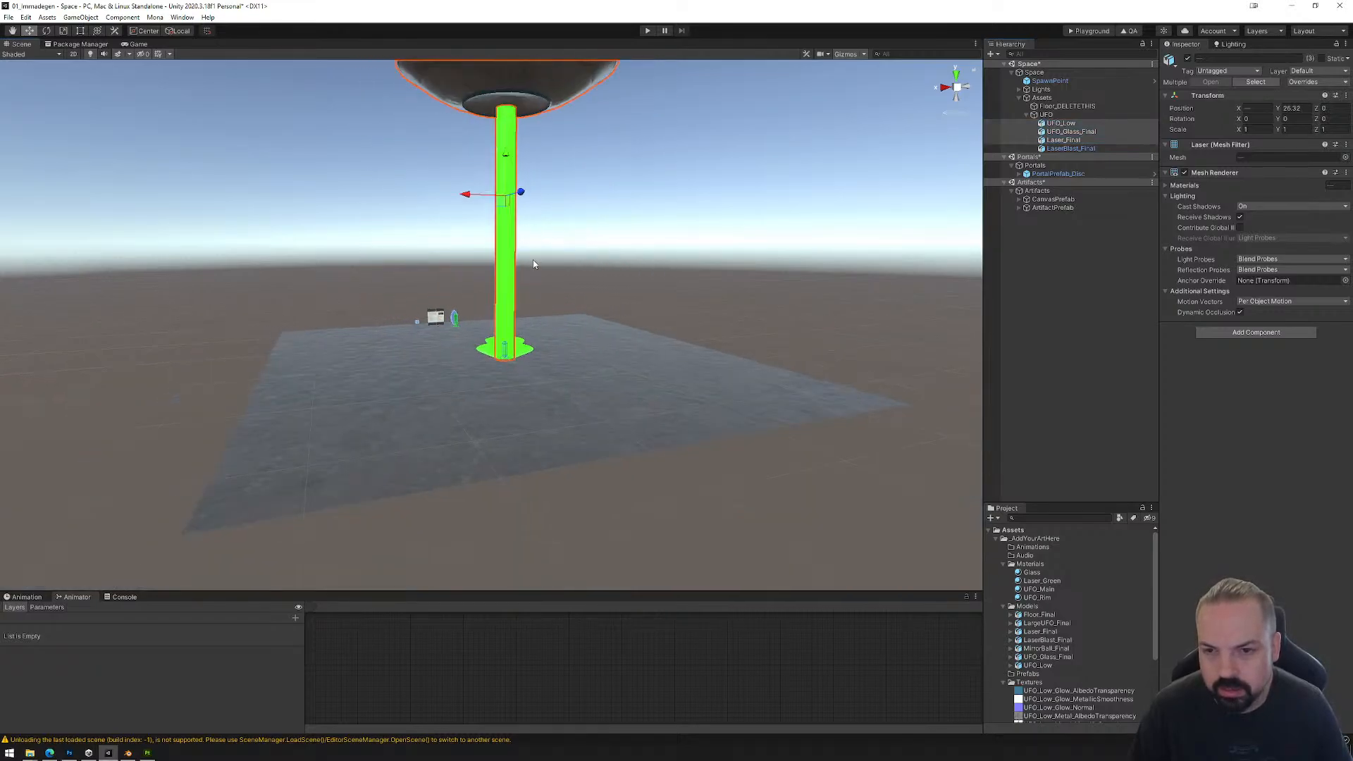
{"action": "middle_click_drag", "start_coordinate": [493, 241], "coordinate": [574, 287]}
{"action": "right_click_drag", "start_coordinate": [574, 288], "coordinate": [701, 381]}
{"action": "key", "text": "f"}
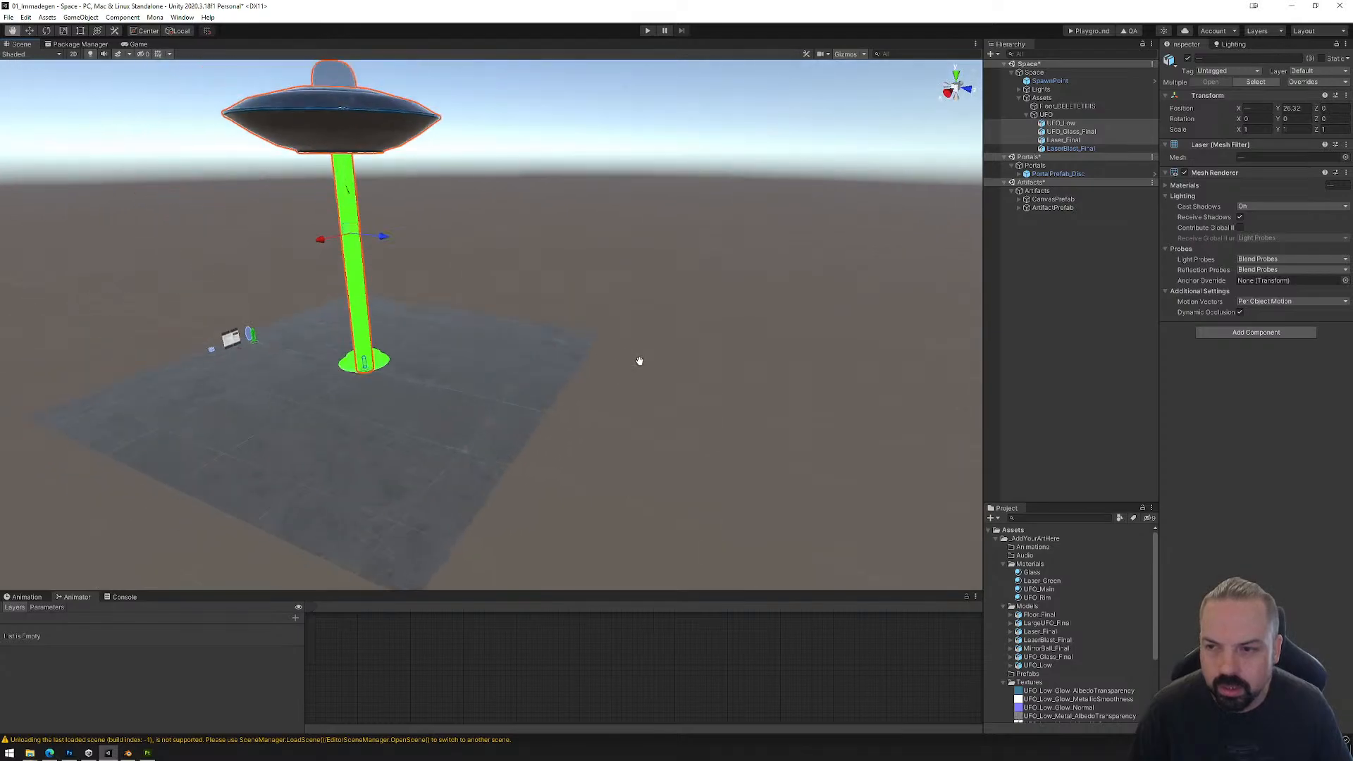
Step: Move the whole UFO object along the Z axis to a position of about 21.3, beyond the floor's edge
{"action": "left_click", "coordinate": [1054, 107]}
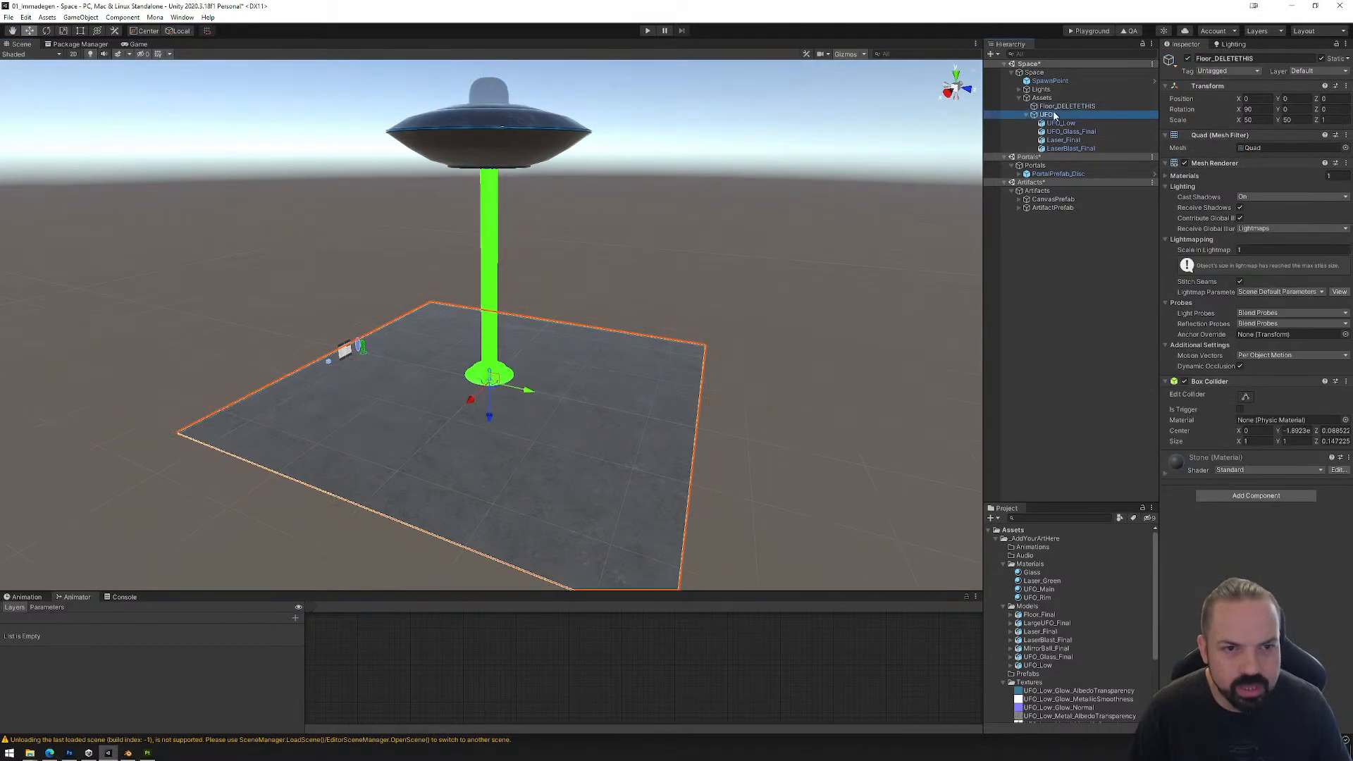
{"action": "left_click", "coordinate": [1049, 114]}
{"action": "left_click_drag", "start_coordinate": [525, 254], "coordinate": [719, 299]}
{"action": "middle_click_drag", "start_coordinate": [718, 298], "coordinate": [588, 266]}
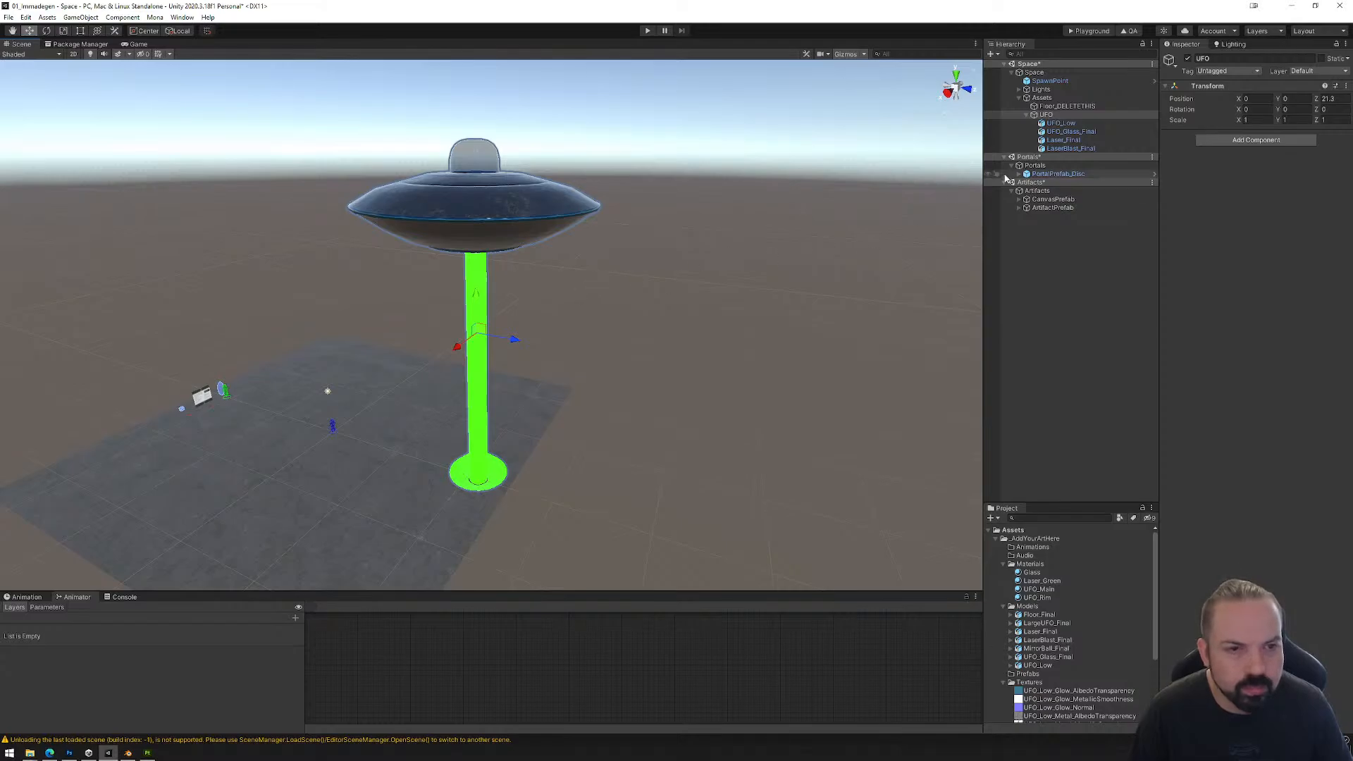
Step: Set the Laser_Green material's rendering mode to Fade and lower its albedo alpha to about 61
{"action": "left_click", "coordinate": [1061, 141]}
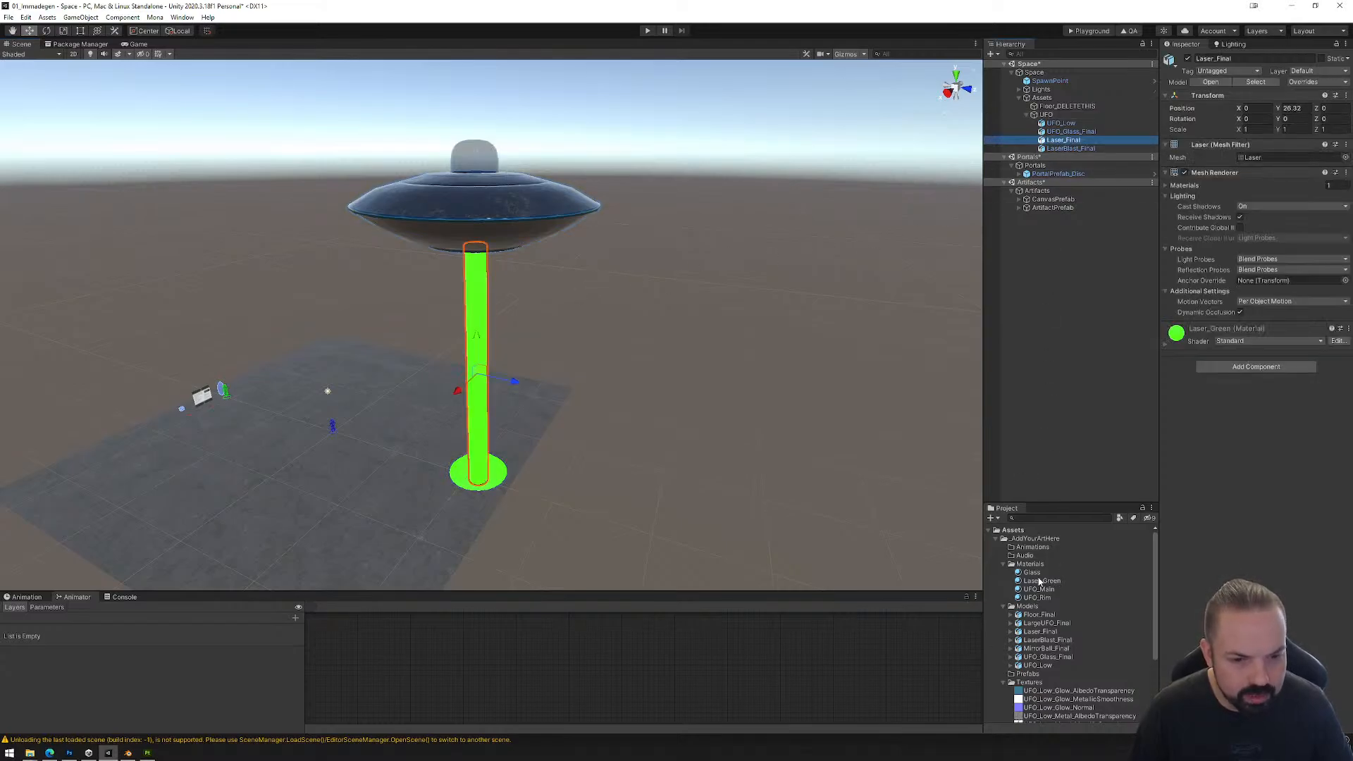
{"action": "left_click", "coordinate": [1040, 581]}
{"action": "left_click", "coordinate": [1250, 86]}
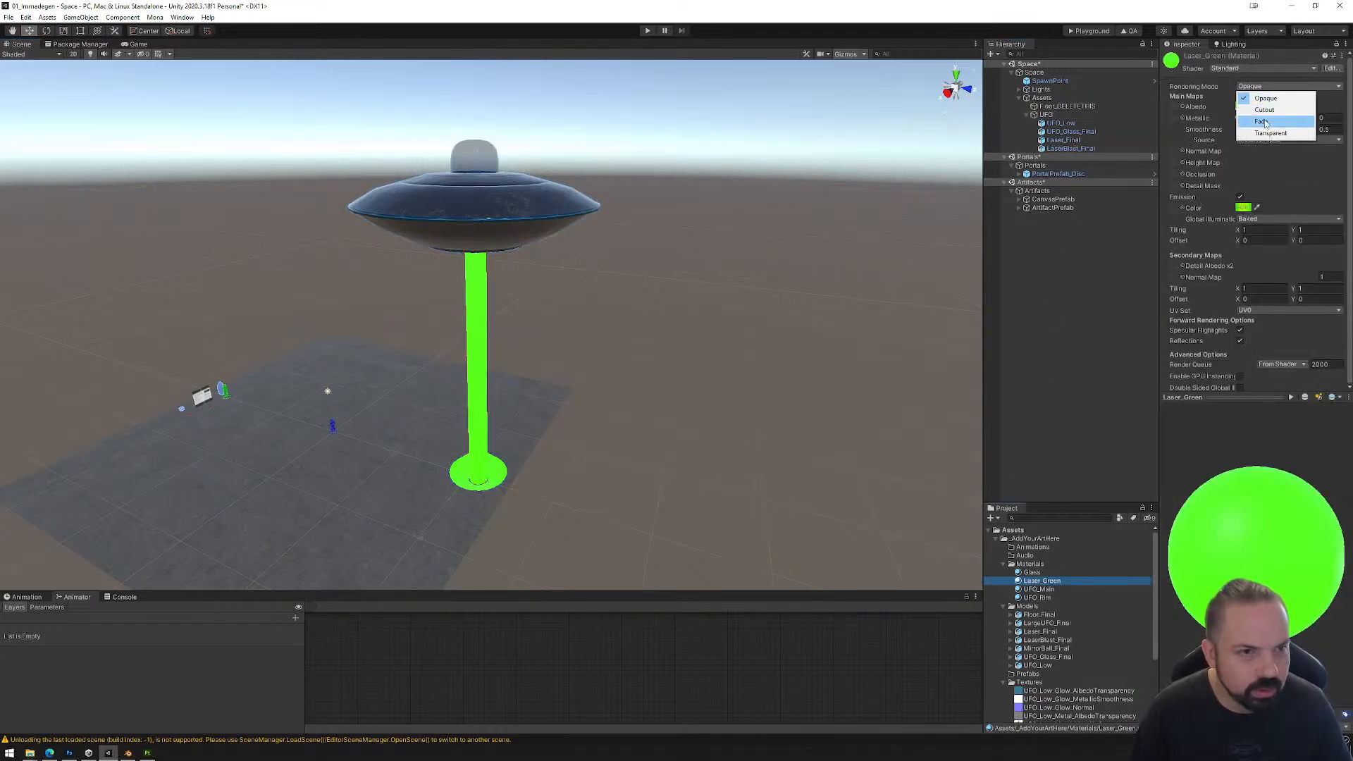
{"action": "left_click", "coordinate": [1249, 111]}
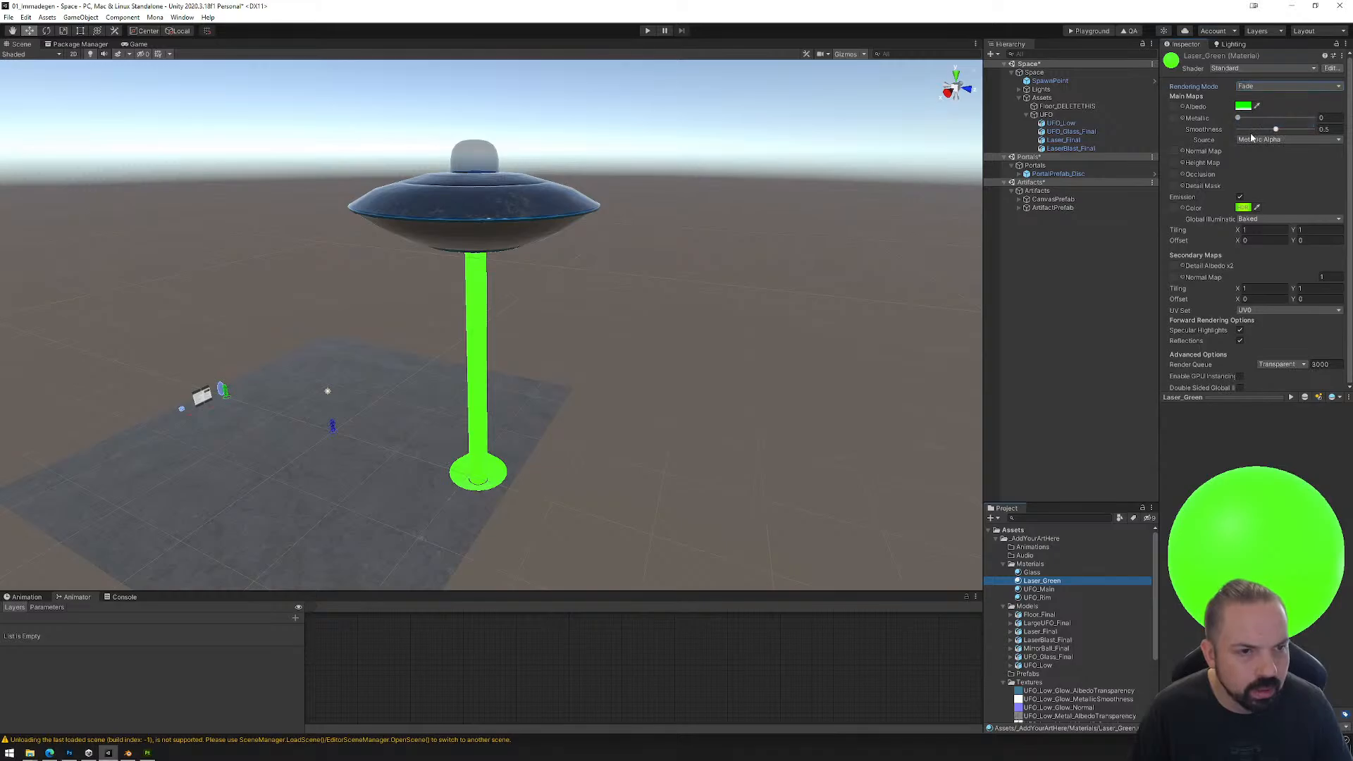
{"action": "left_click", "coordinate": [1243, 107]}
{"action": "left_click_drag", "start_coordinate": [1304, 313], "coordinate": [1258, 315]}
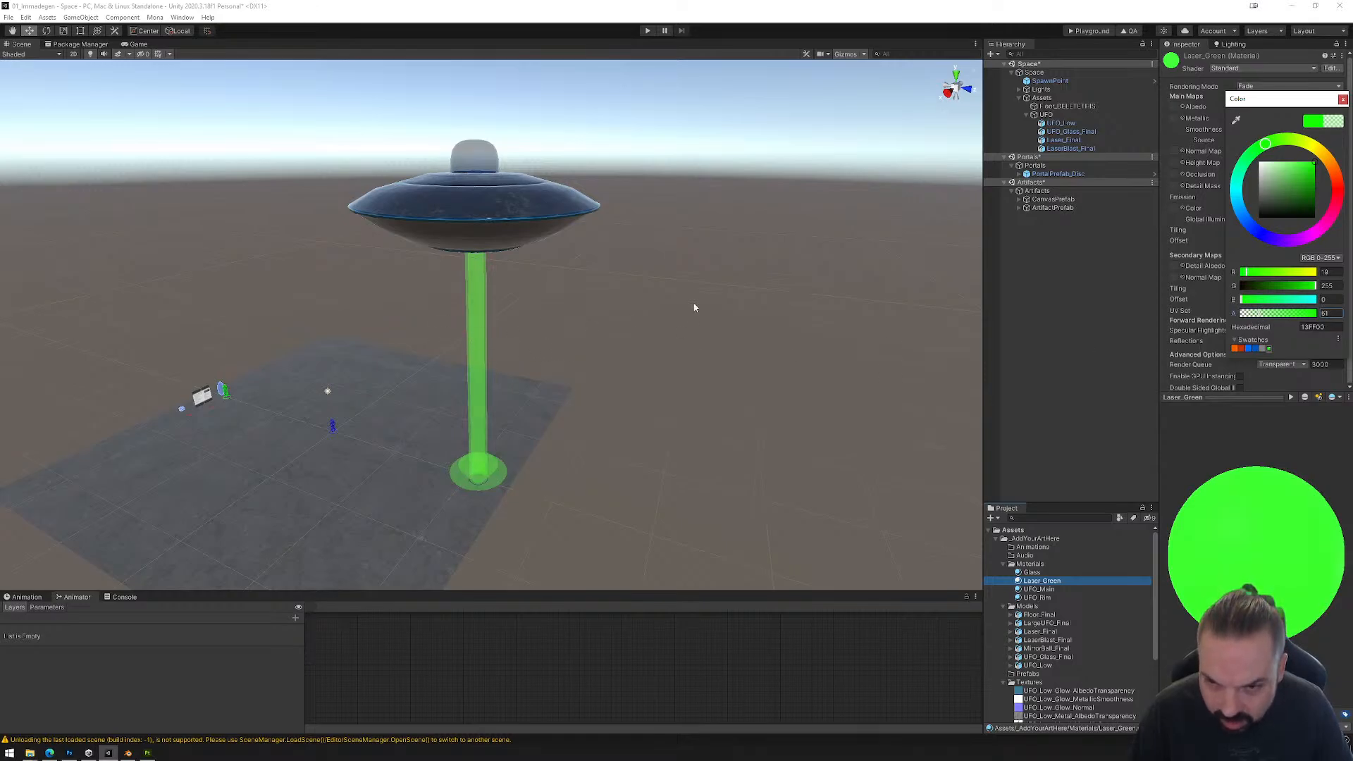
{"action": "left_click", "coordinate": [1342, 100]}
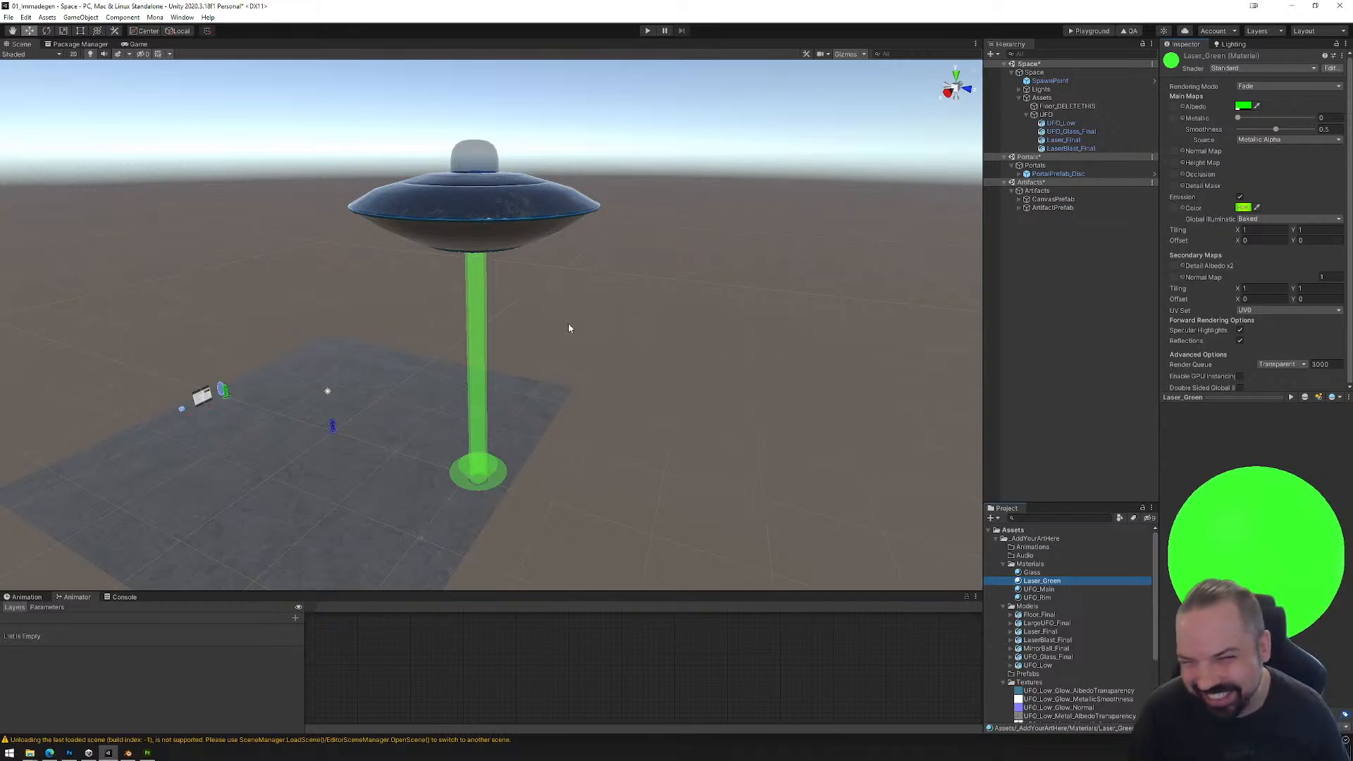
Step: Save the scenes and build the space for the Mona Playground
{"action": "middle_click_drag", "start_coordinate": [505, 379], "coordinate": [576, 339]}
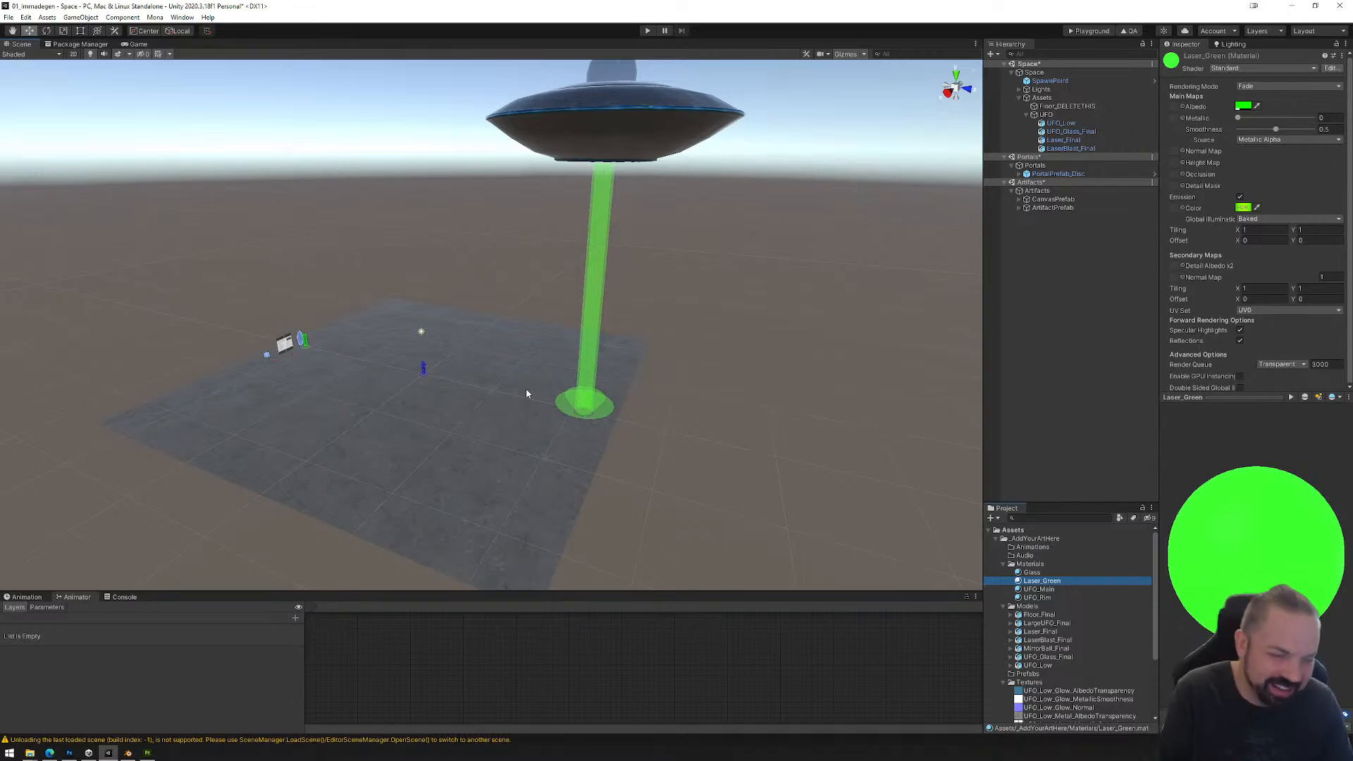
{"action": "middle_click_drag", "start_coordinate": [565, 388], "coordinate": [586, 402]}
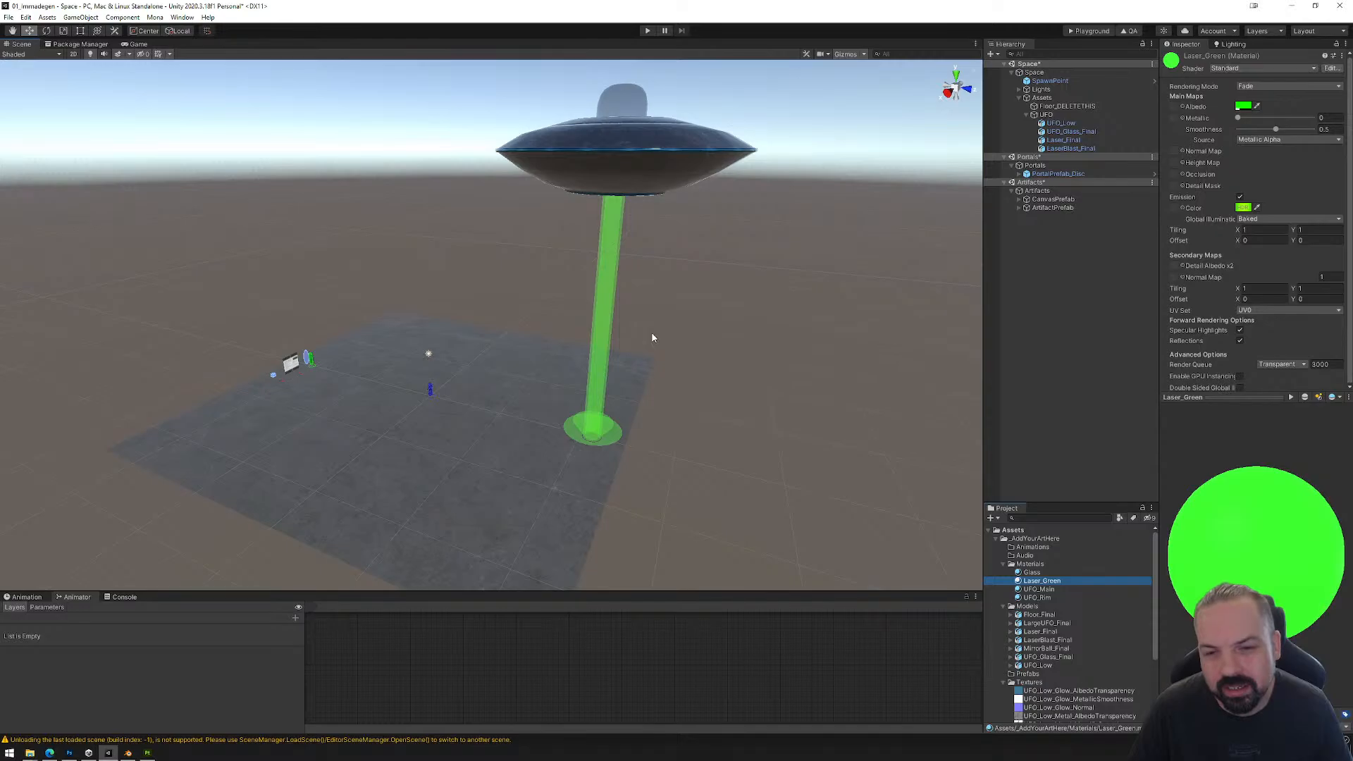
{"action": "left_click", "coordinate": [7, 17]}
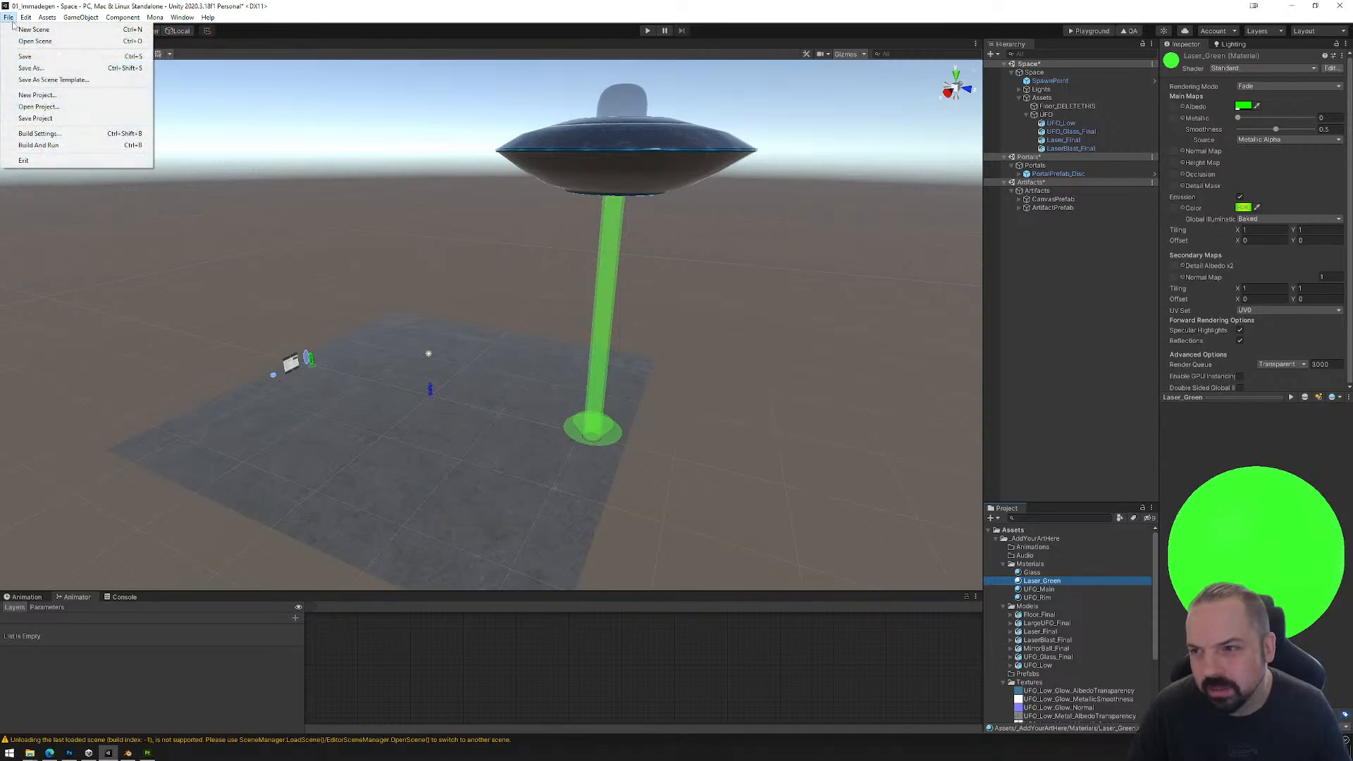
{"action": "left_click", "coordinate": [21, 54]}
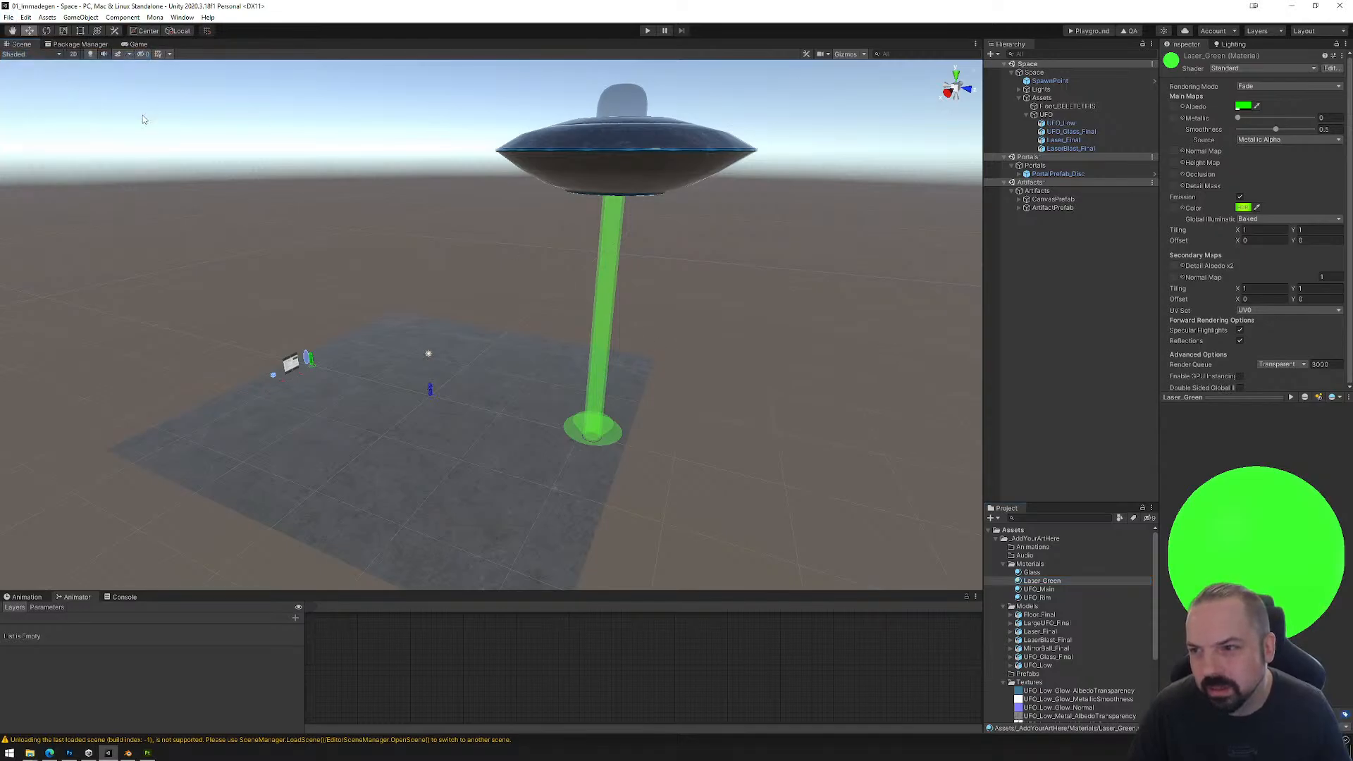
{"action": "left_click", "coordinate": [1088, 31]}
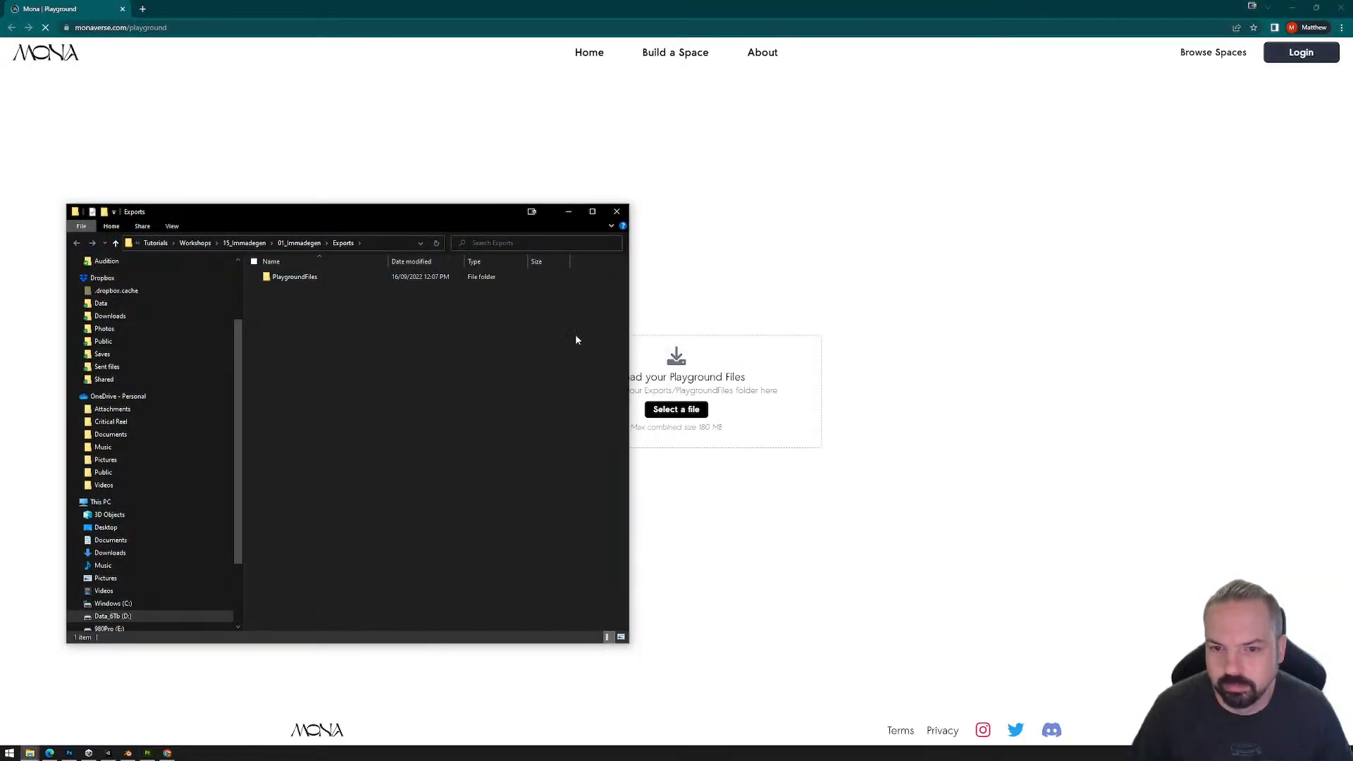
Step: Load the exported PlaygroundFiles folder into the Mona Playground and walk around to examine the UFO, laser beam and floor
{"action": "left_click_drag", "start_coordinate": [296, 278], "coordinate": [761, 420]}
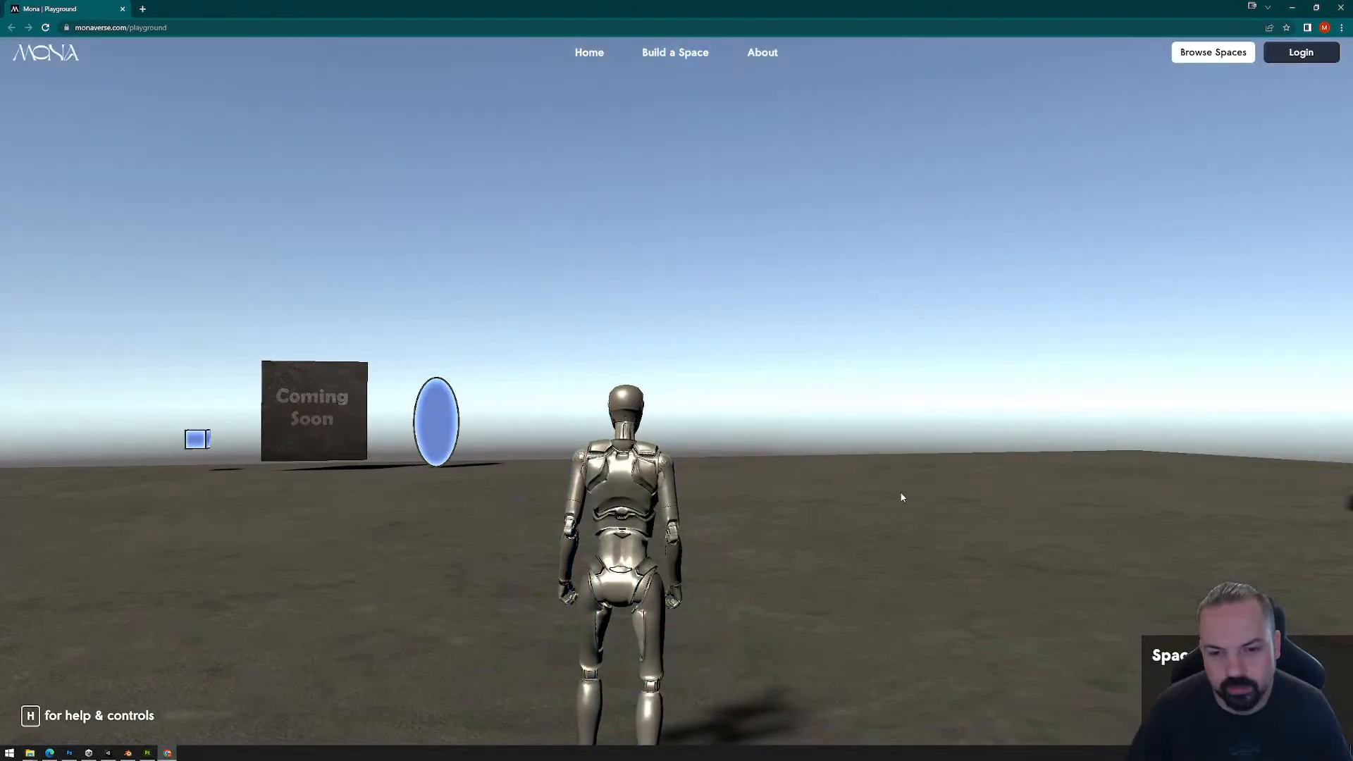
{"action": "left_click", "coordinate": [900, 493]}
{"action": "key", "text": "w"}
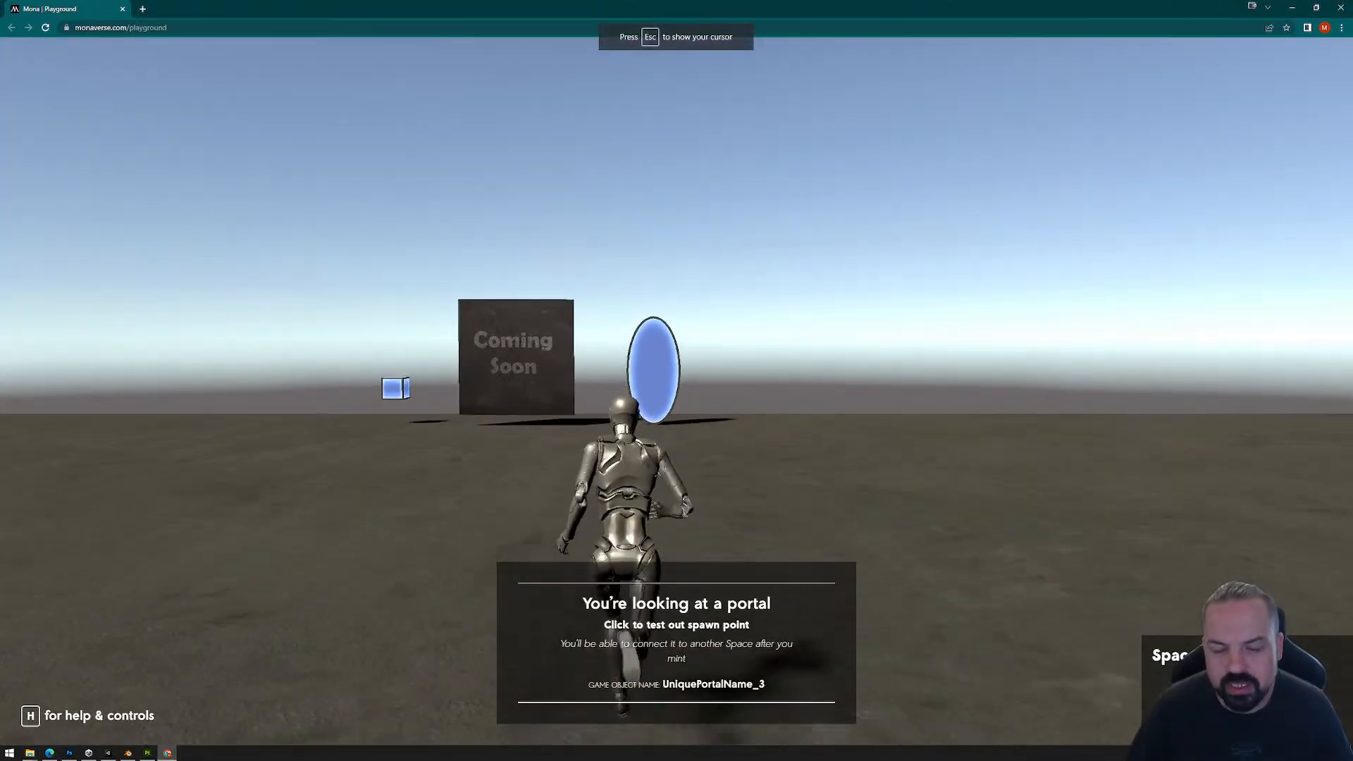
{"action": "key", "text": "a"}
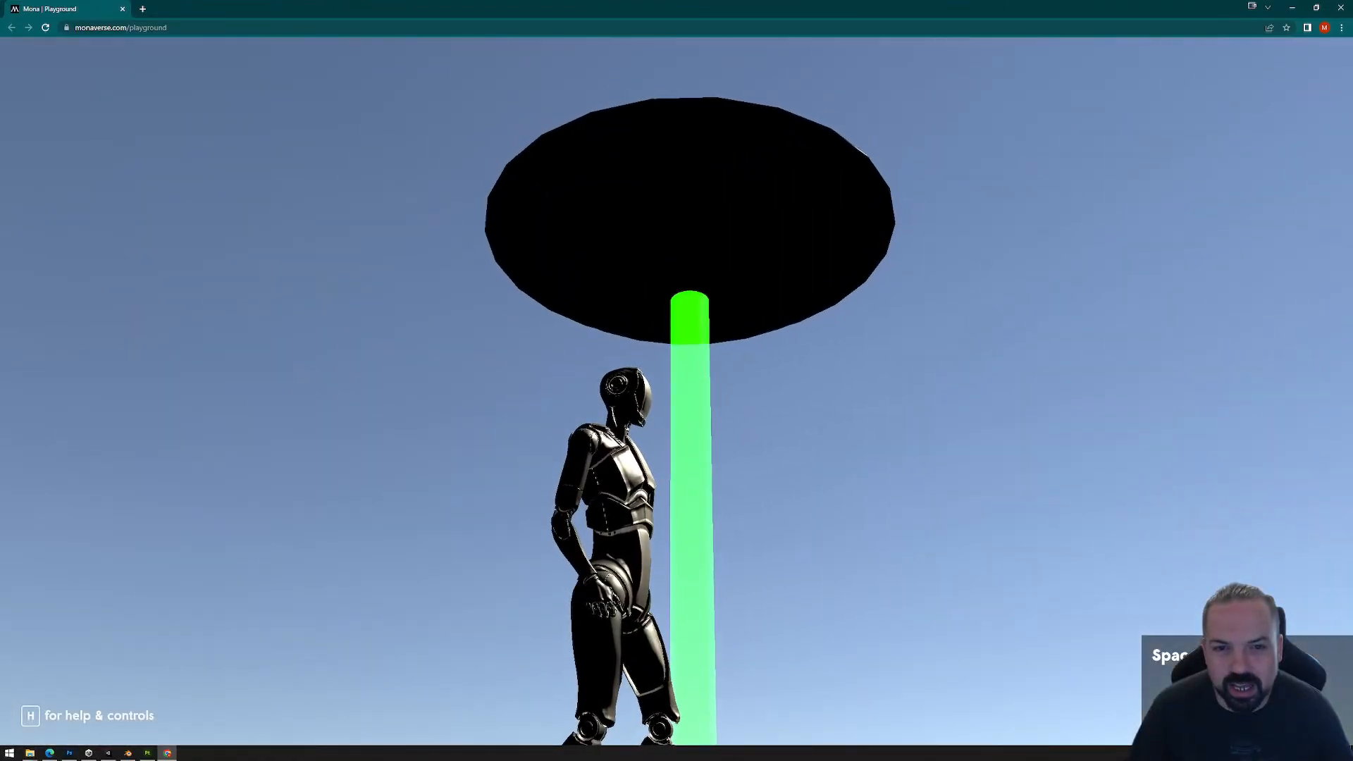
{"action": "key", "text": "w"}
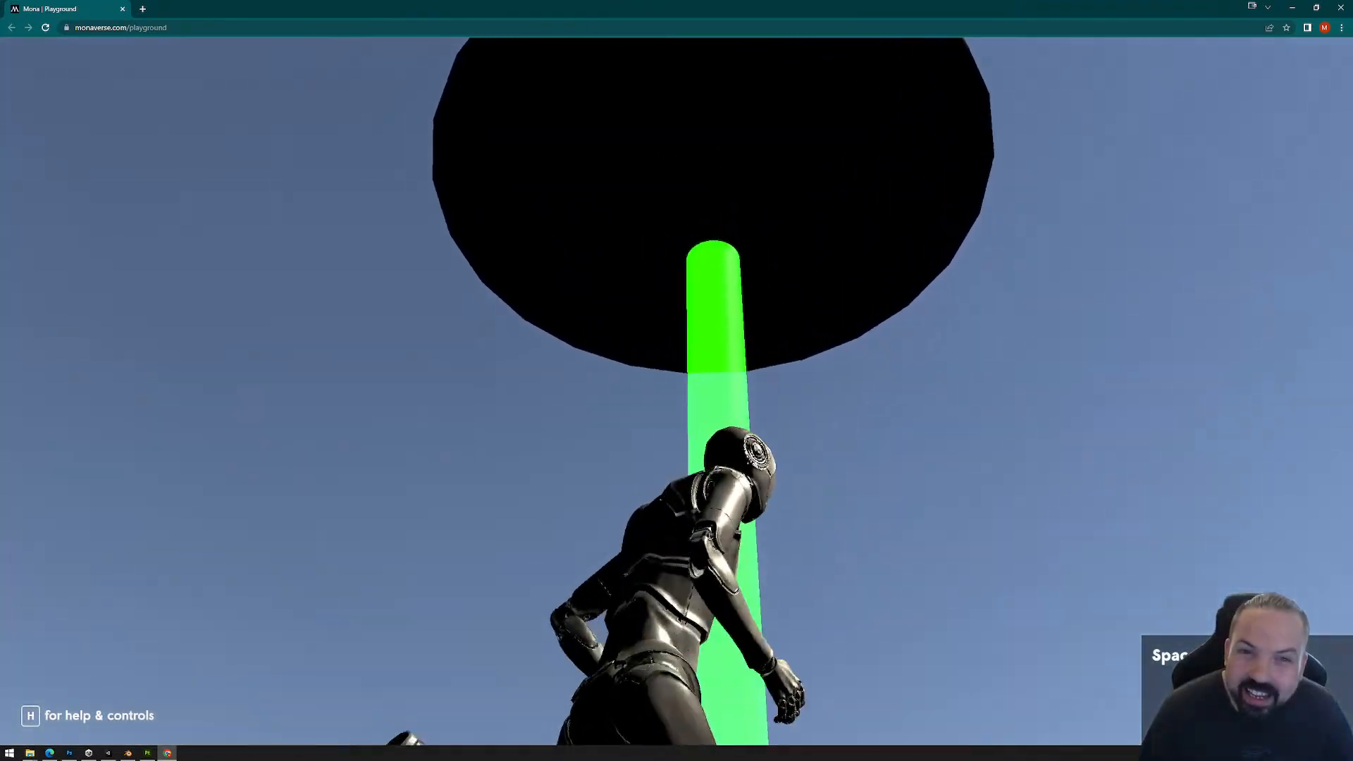
{"action": "key", "text": "a"}
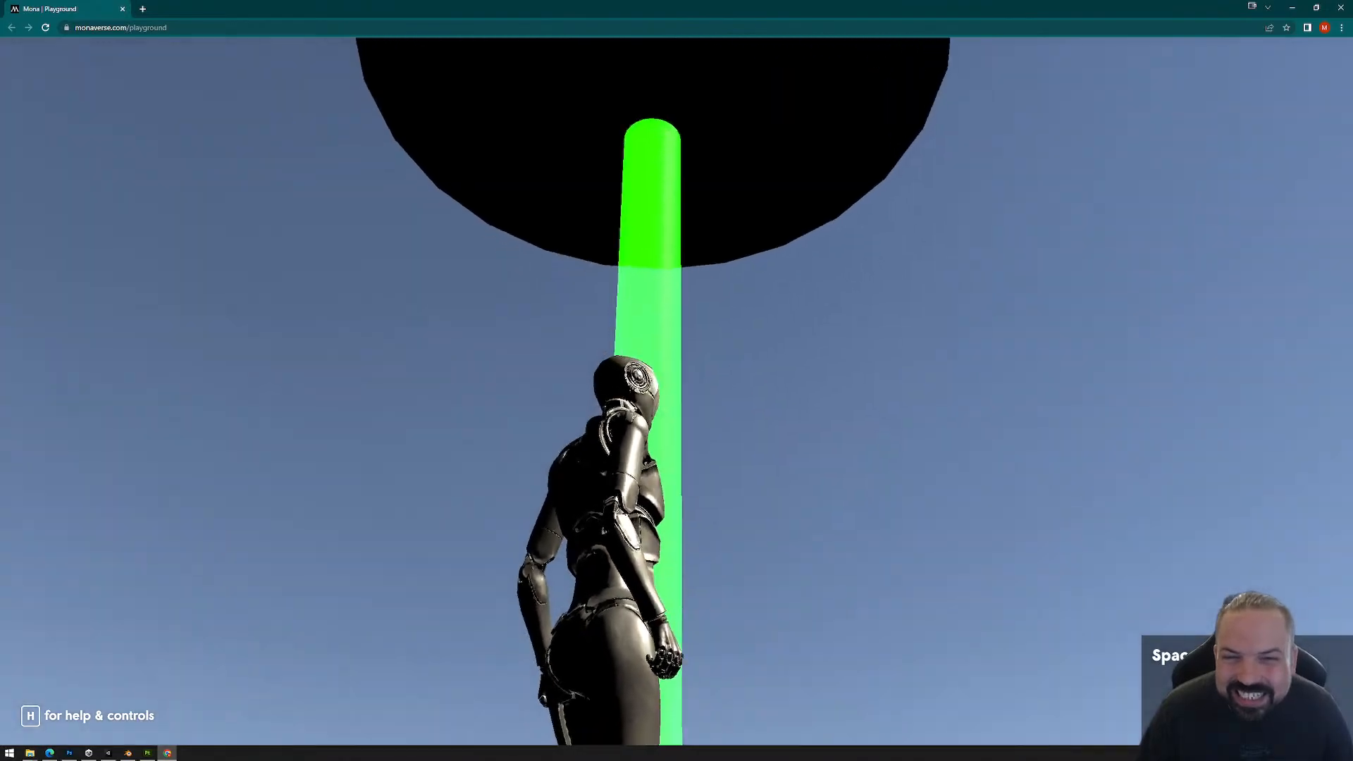
{"action": "key", "text": "w"}
{"action": "key", "text": "w"}
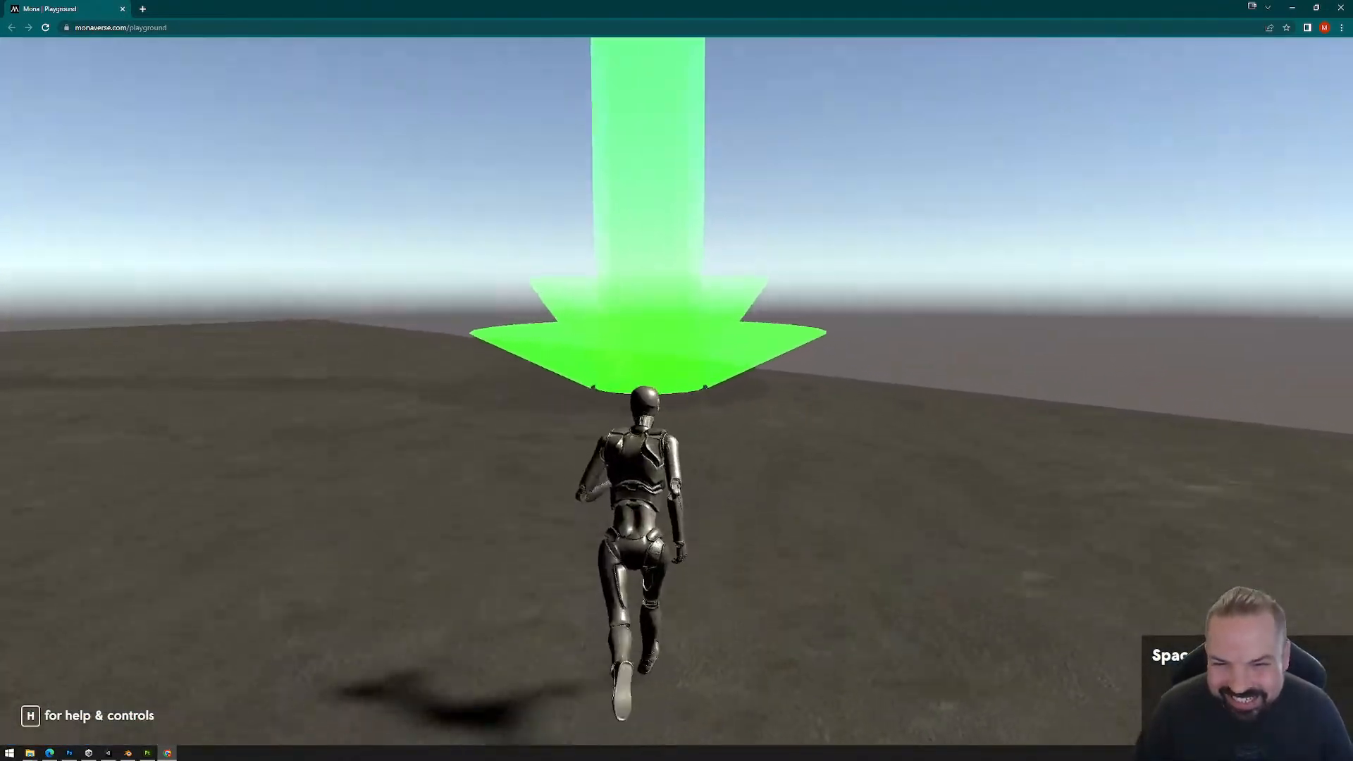
{"action": "key", "text": "w"}
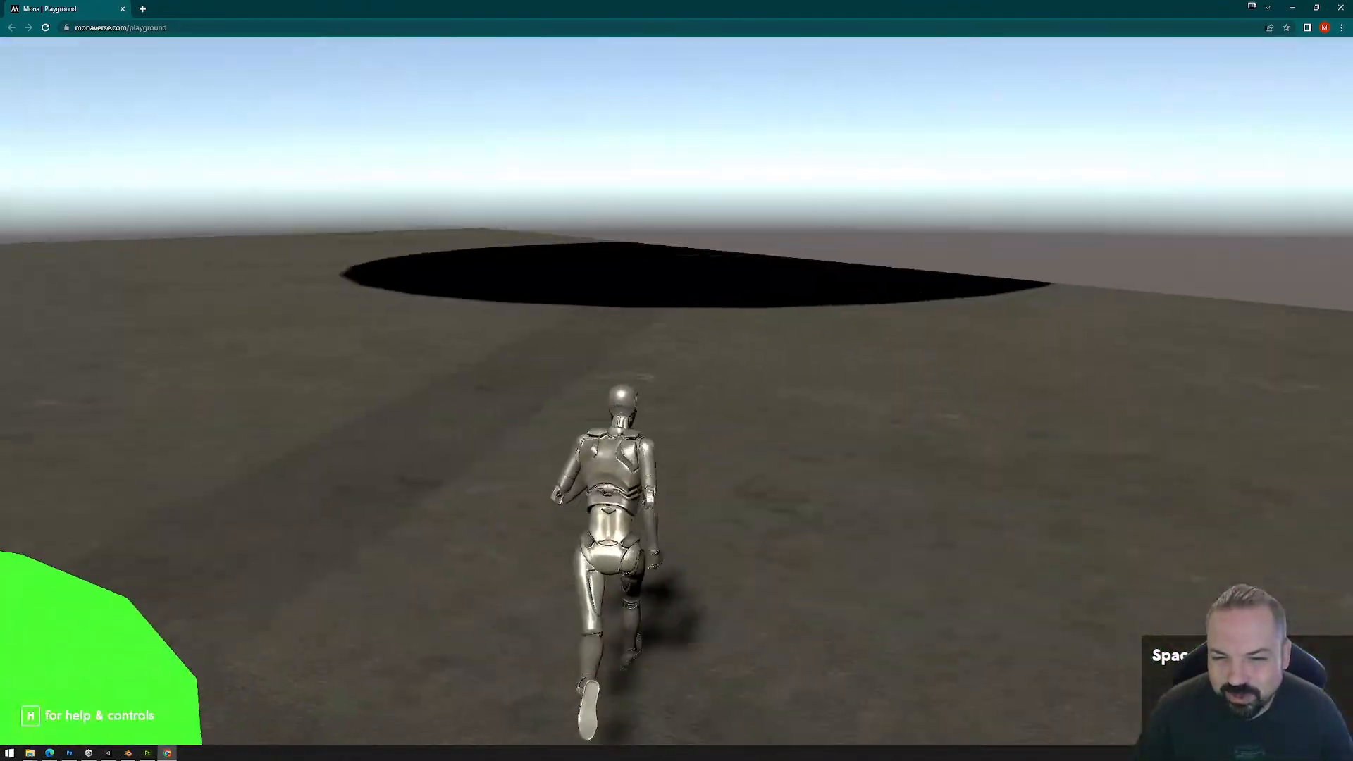
{"action": "key", "text": "d"}
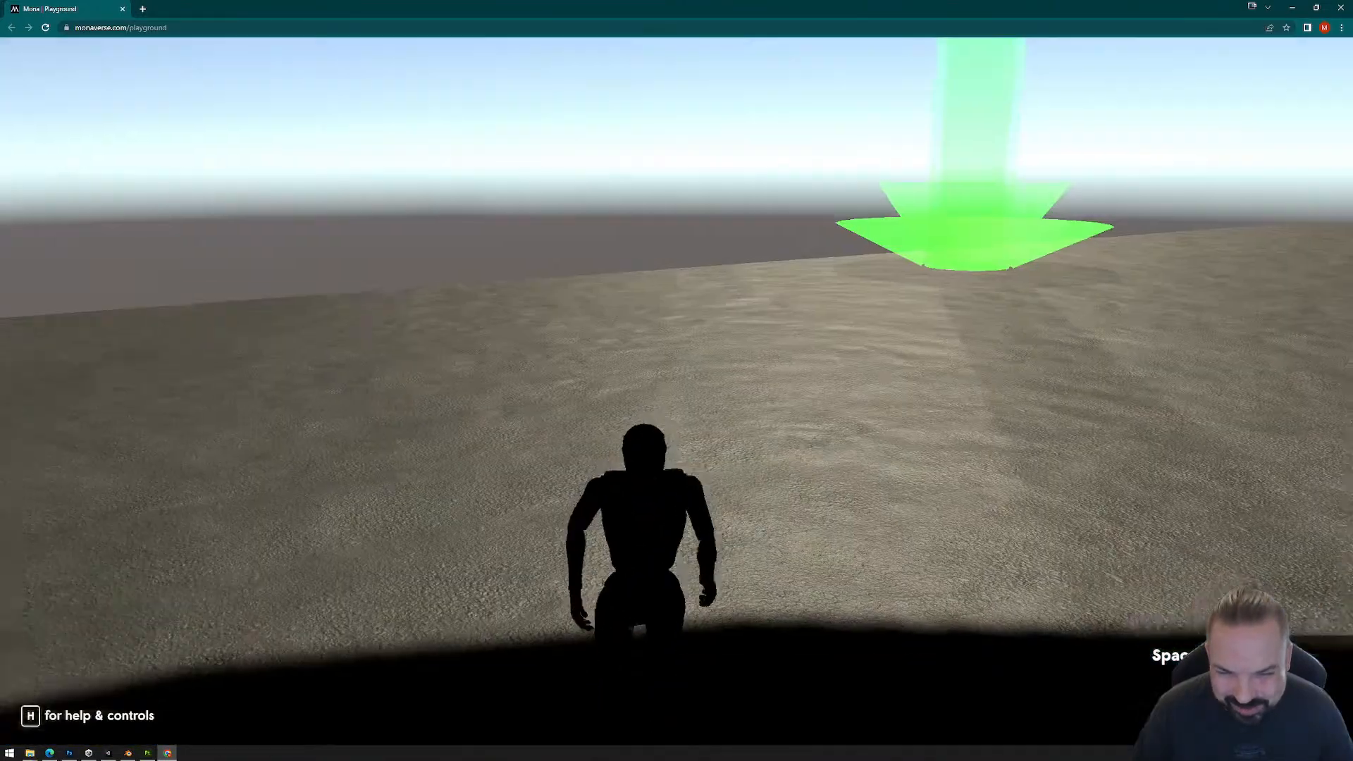
Step: Close the Playground and delete the PlaygroundFiles folder from the project's Exports folder
{"action": "key", "text": "Escape"}
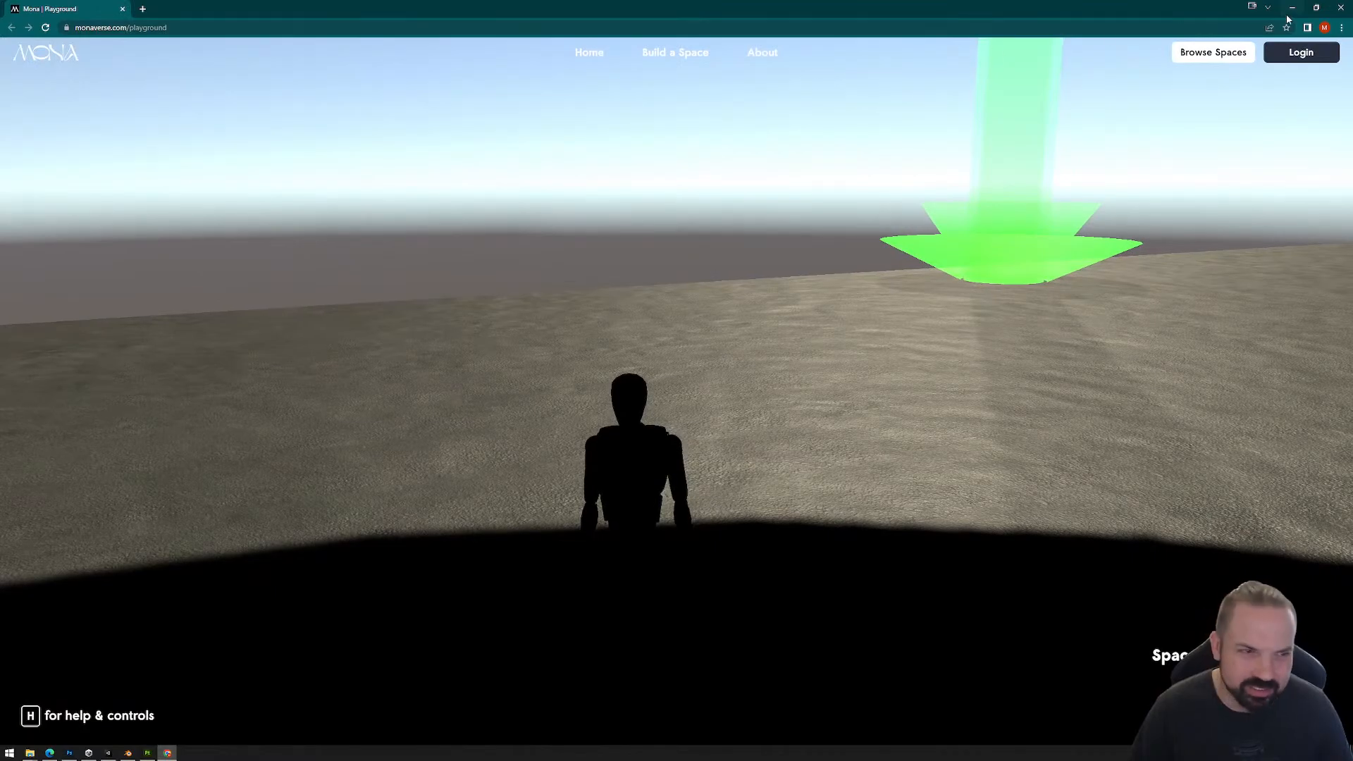
{"action": "left_click", "coordinate": [1341, 7]}
{"action": "left_click", "coordinate": [384, 333]}
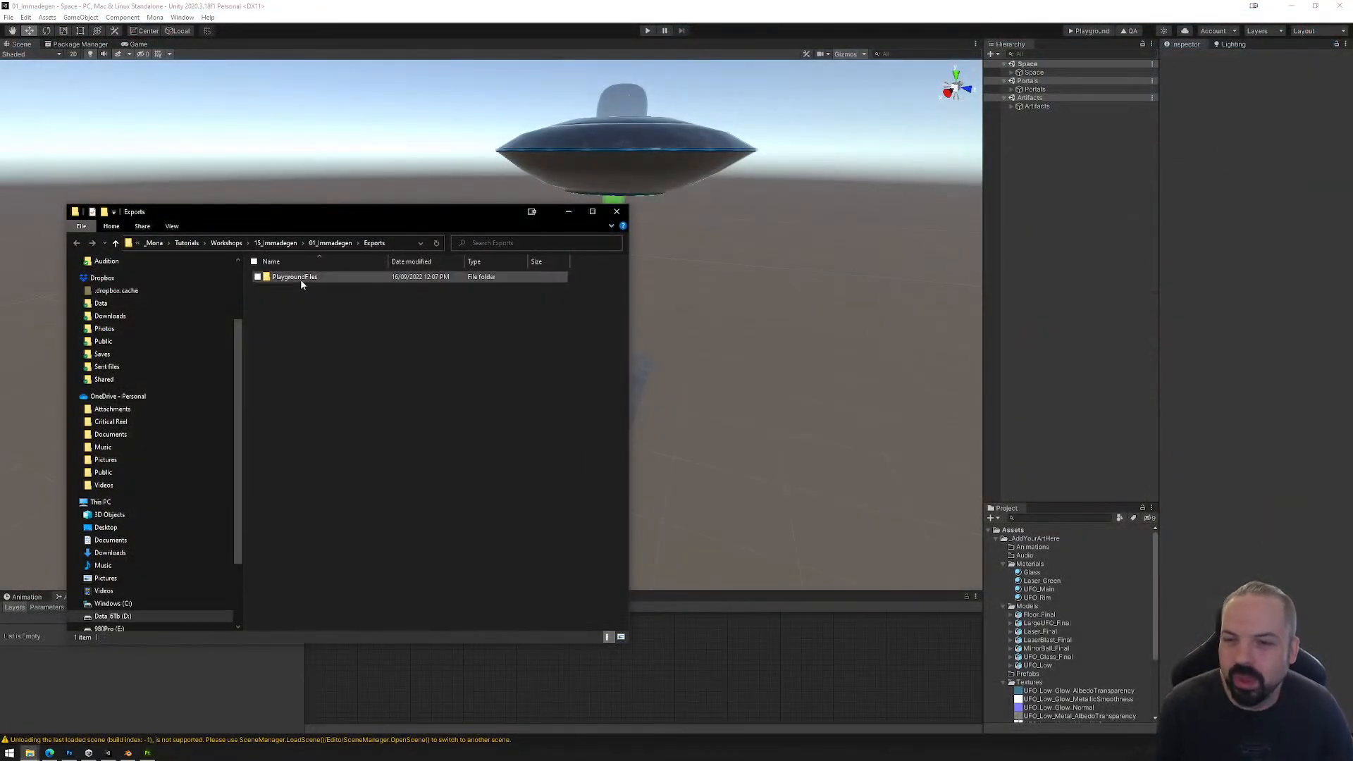
{"action": "left_click", "coordinate": [301, 280]}
{"action": "key", "text": "Delete"}
{"action": "key", "text": "Return"}
{"action": "left_click", "coordinate": [617, 212]}
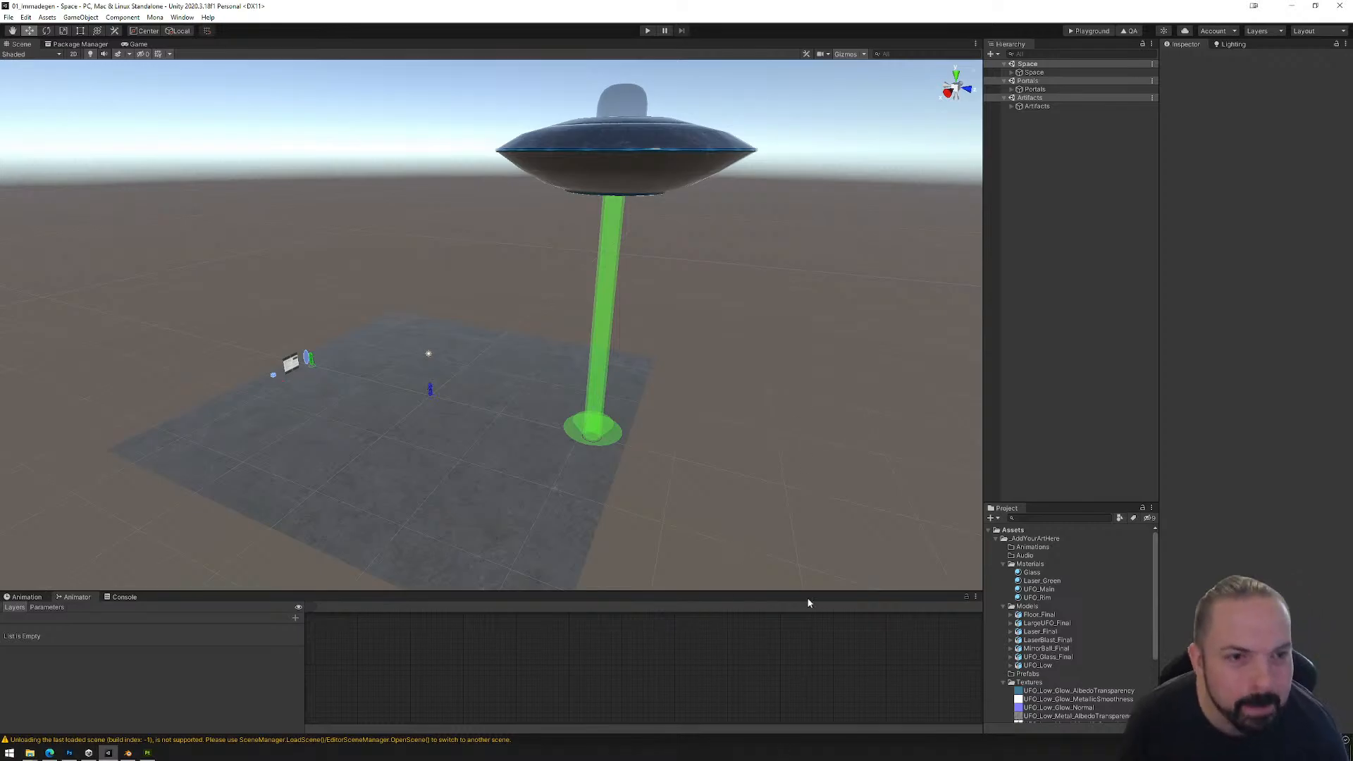
Step: Rotate the Directional Light under Lights to X 90, Y -180, Z -45 so it points straight down
{"action": "left_click", "coordinate": [1012, 72]}
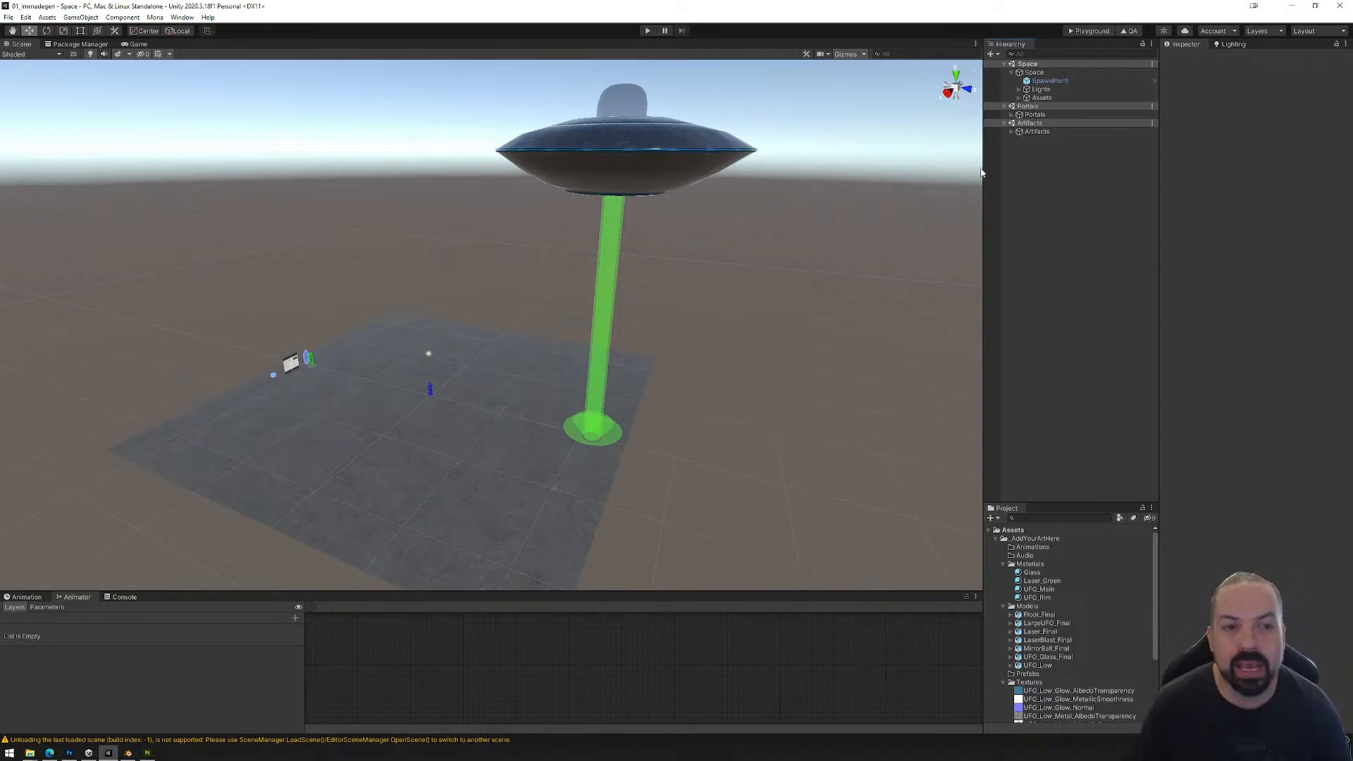
{"action": "left_click", "coordinate": [1018, 89]}
{"action": "left_click", "coordinate": [1050, 99]}
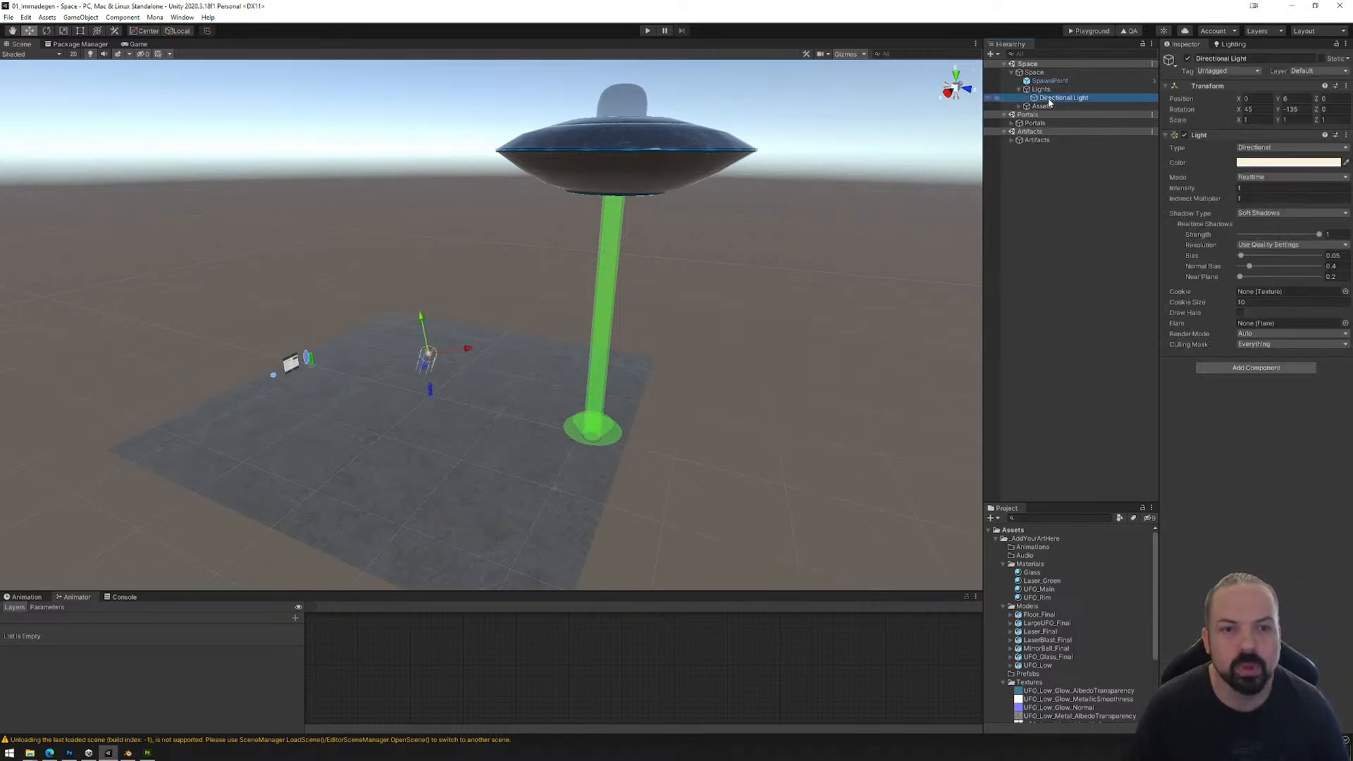
{"action": "middle_click_drag", "start_coordinate": [480, 427], "coordinate": [563, 381]}
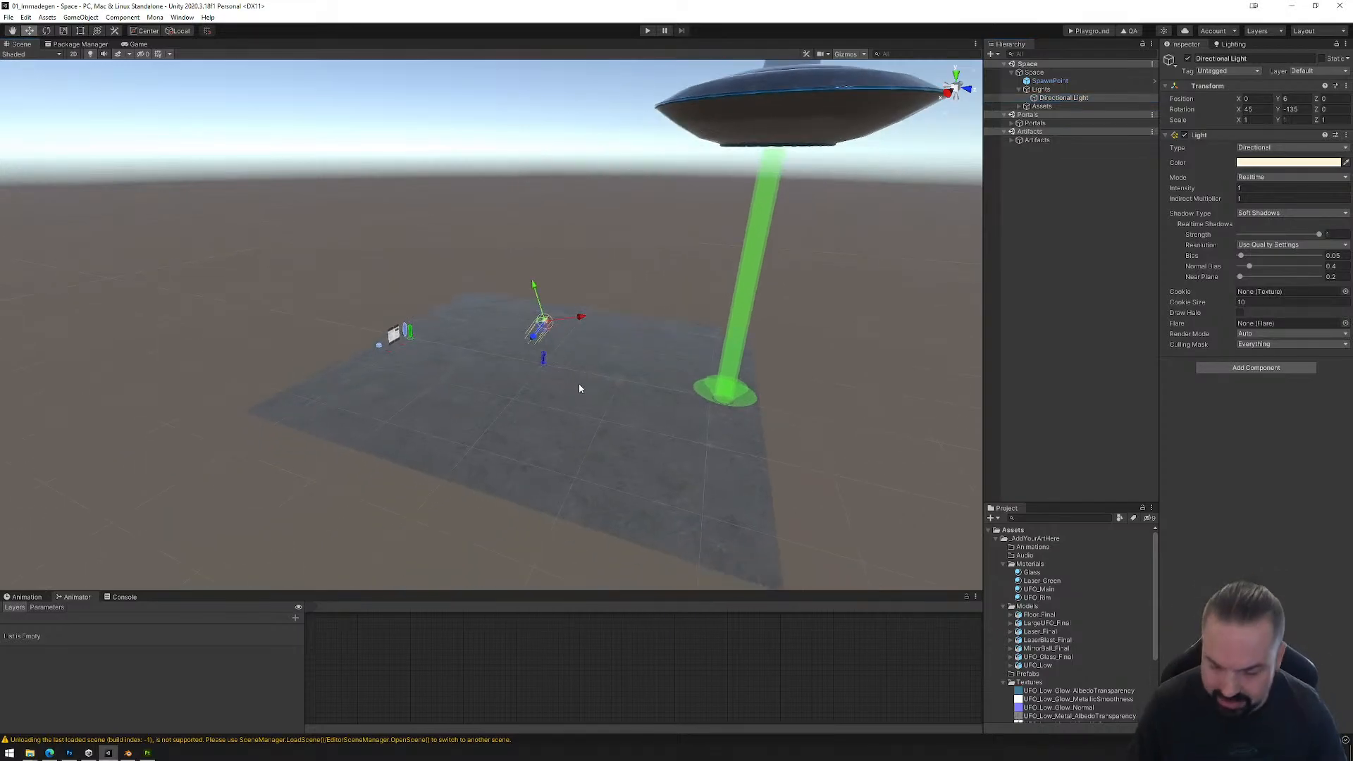
{"action": "key", "text": "f"}
{"action": "right_click_drag", "start_coordinate": [423, 462], "coordinate": [505, 456]}
{"action": "middle_click_drag", "start_coordinate": [505, 456], "coordinate": [741, 362]}
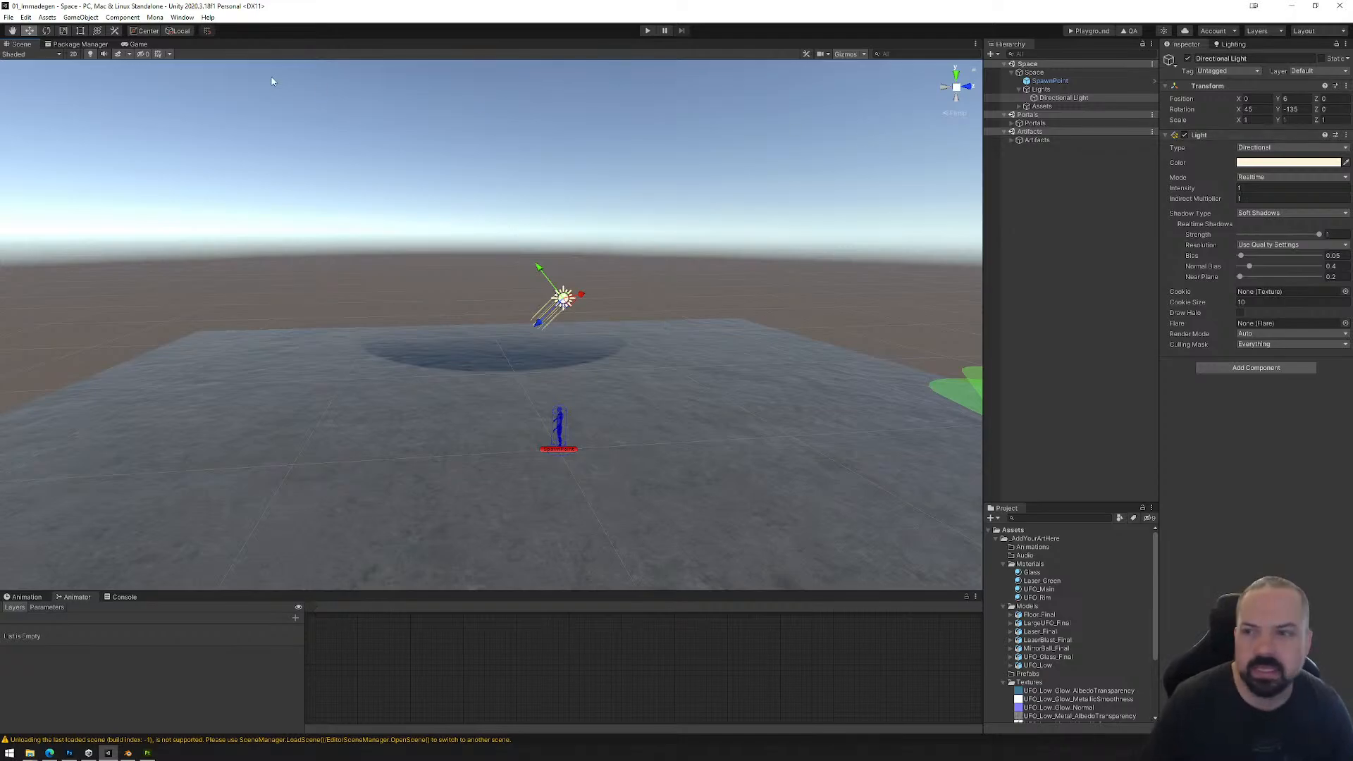
{"action": "left_click", "coordinate": [48, 31]}
{"action": "left_click_drag", "start_coordinate": [610, 297], "coordinate": [581, 238]}
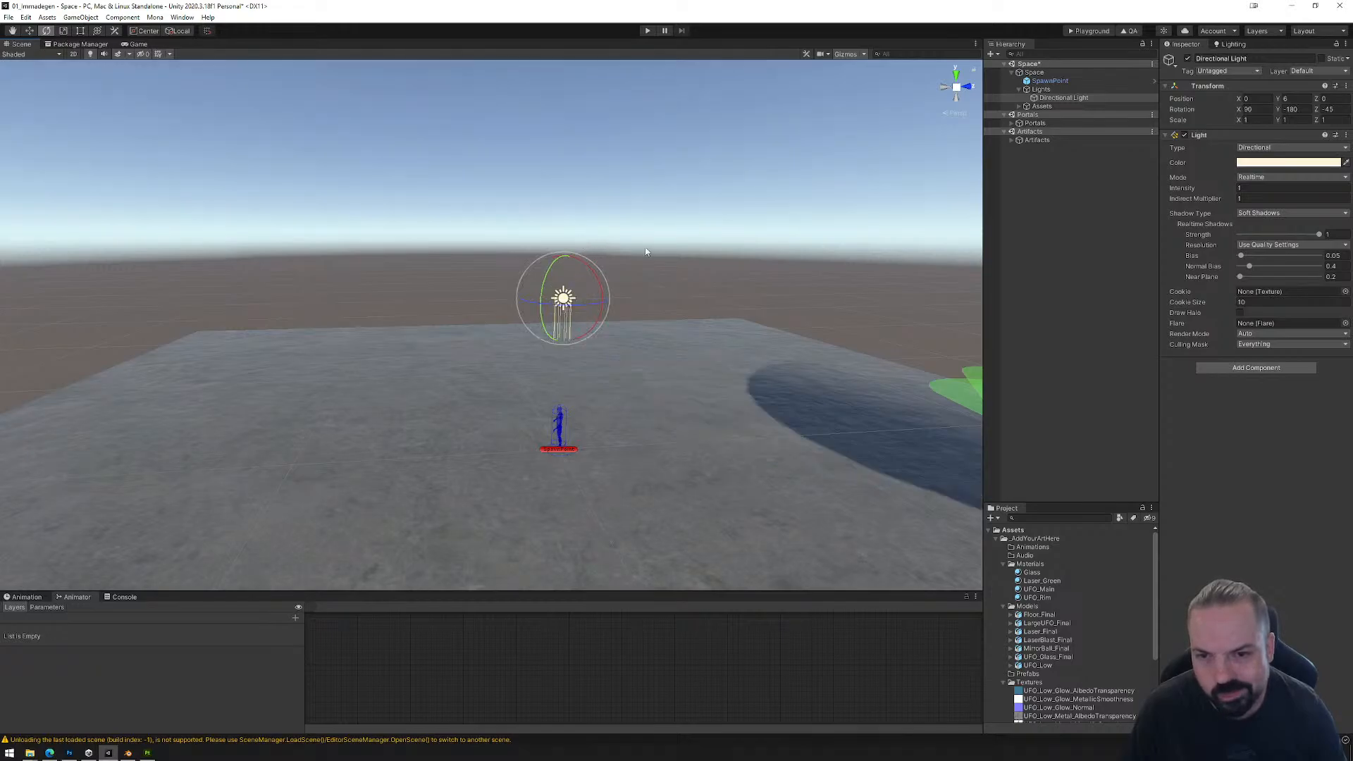
Step: Rotate the Directional Light to Z 0 and tilt it to X 60, casting the UFO's shadow near the spawn point
{"action": "left_click", "coordinate": [943, 91]}
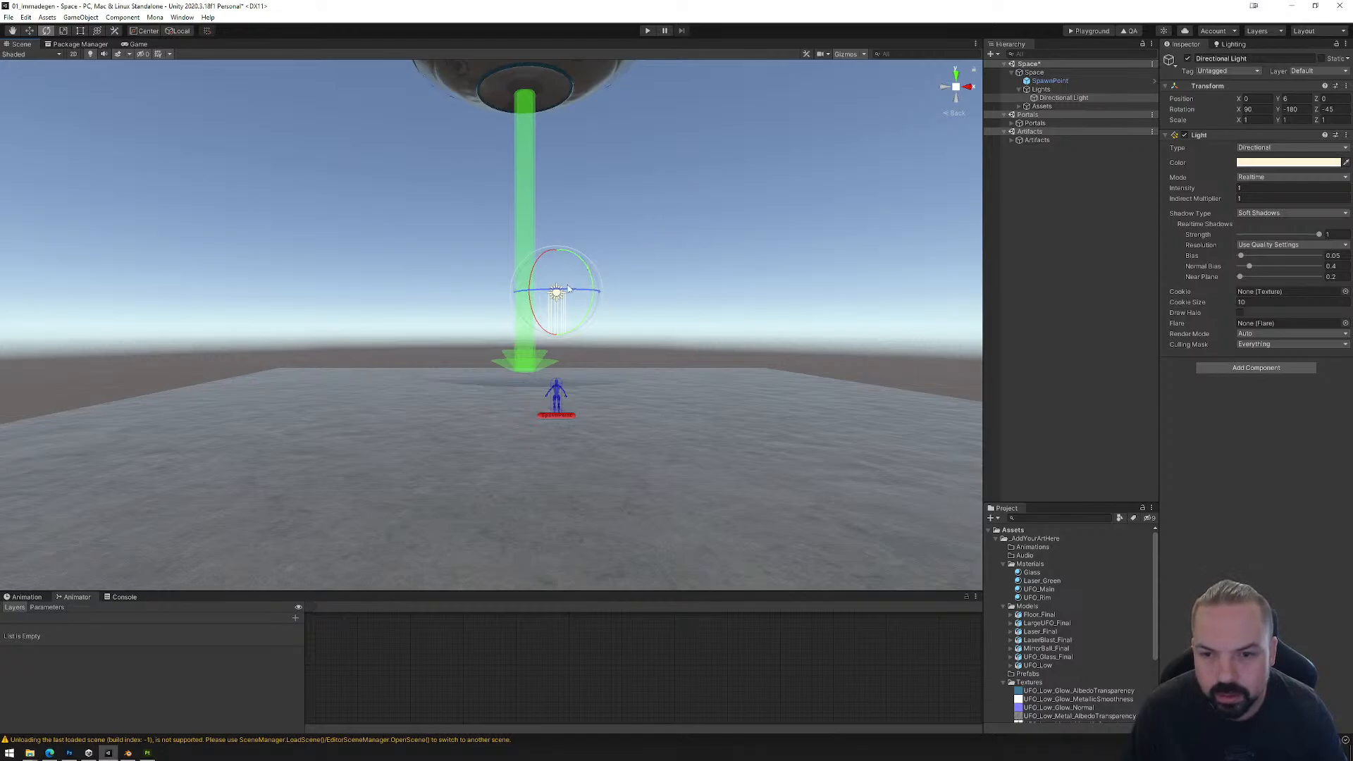
{"action": "left_click_drag", "start_coordinate": [568, 288], "coordinate": [626, 292]}
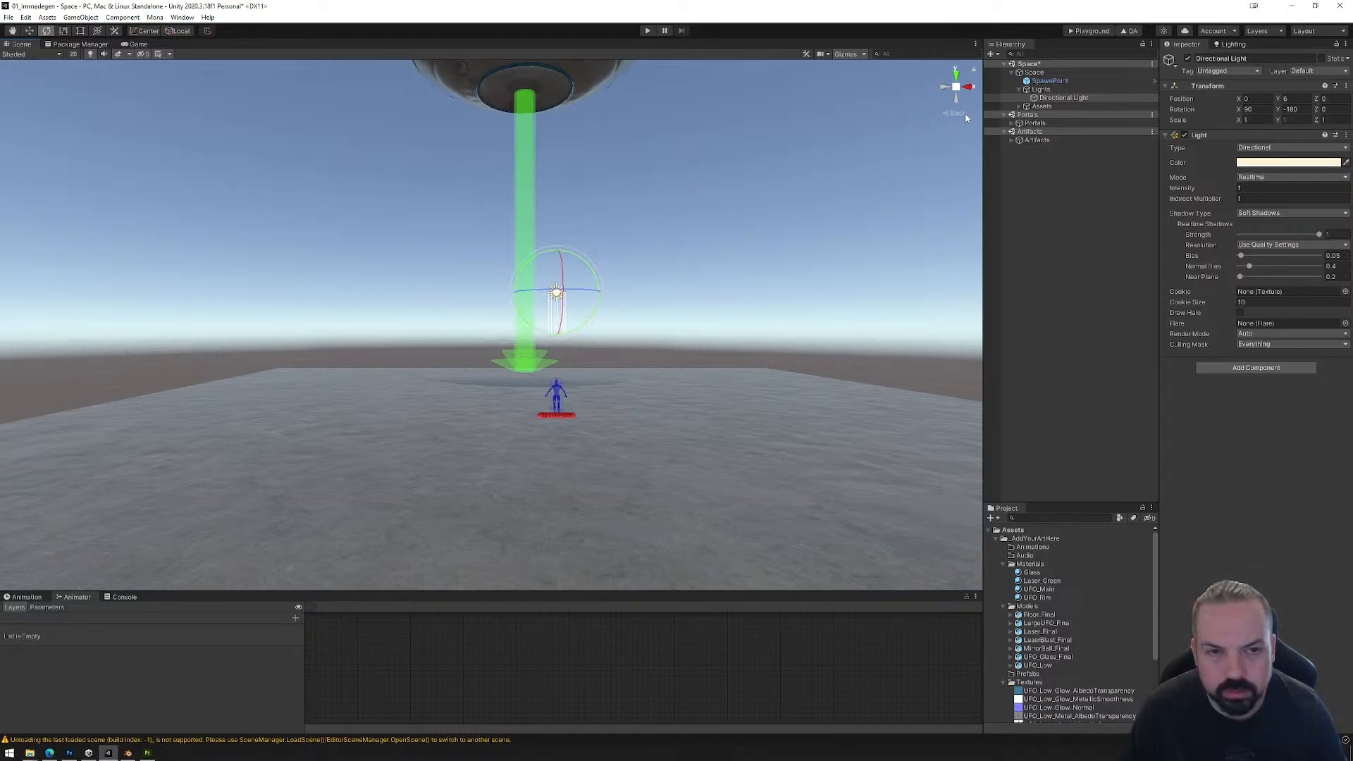
{"action": "left_click", "coordinate": [943, 88]}
{"action": "left_click_drag", "start_coordinate": [477, 280], "coordinate": [482, 236]}
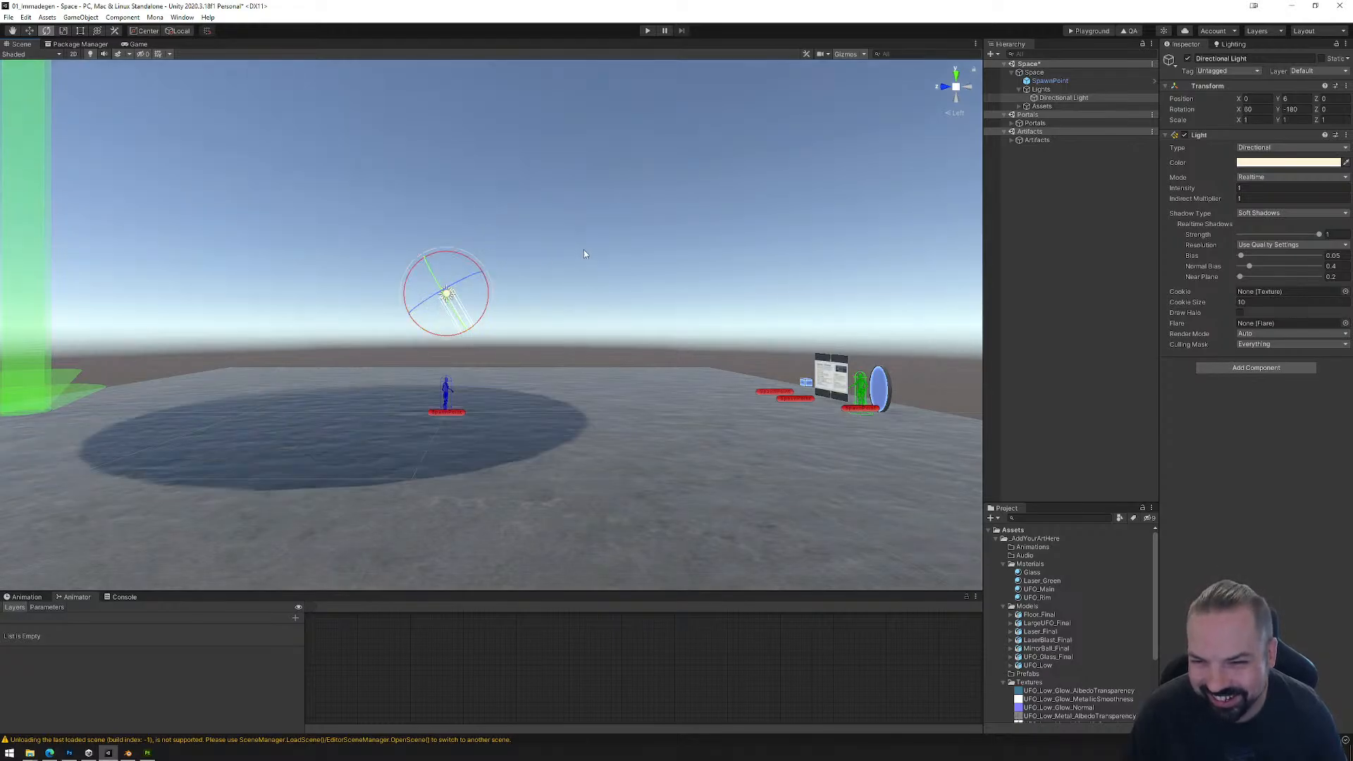
Step: Examine the UFO's shadow on the floor around the spawn point from several angles
{"action": "scroll", "coordinate": [584, 249], "scroll_direction": "down", "scroll_amount": 3}
{"action": "right_click_drag", "start_coordinate": [632, 231], "coordinate": [607, 248]}
{"action": "middle_click_drag", "start_coordinate": [491, 426], "coordinate": [481, 445]}
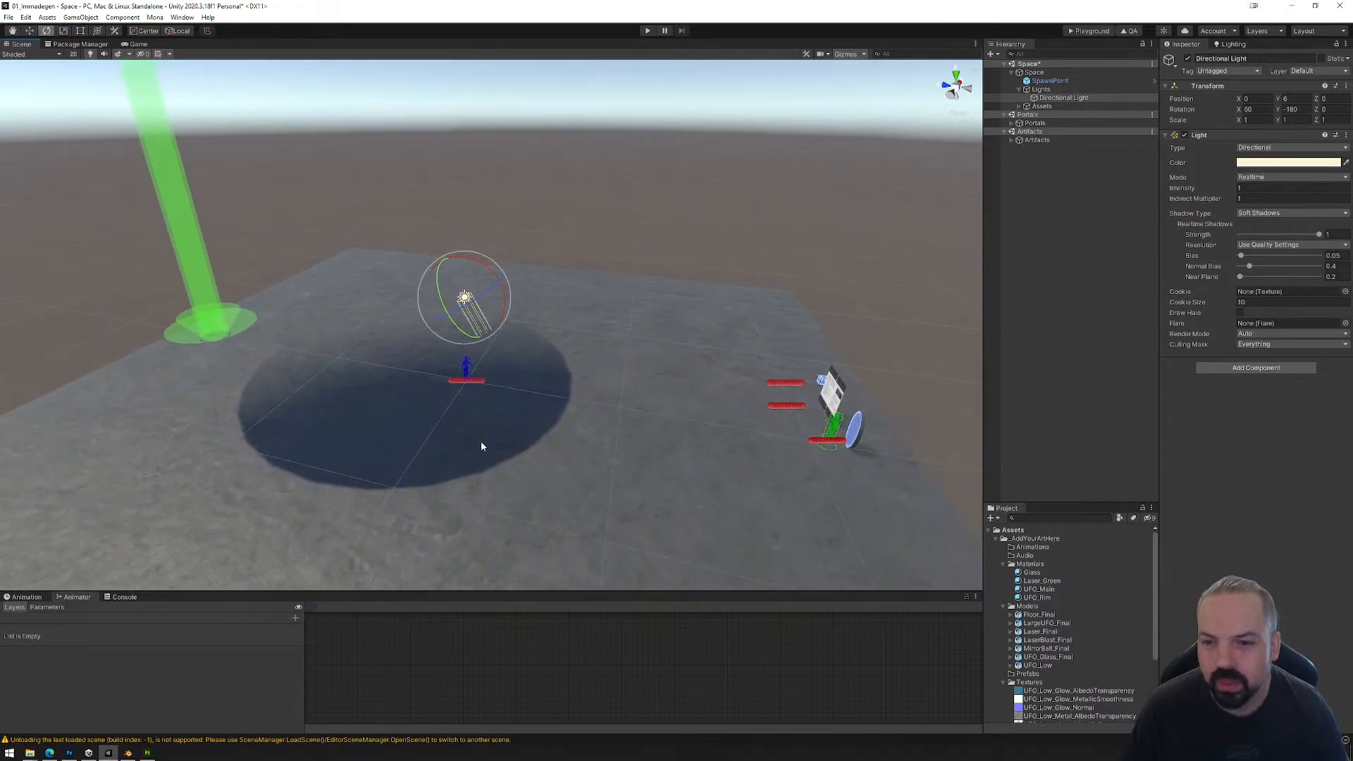
{"action": "scroll", "coordinate": [704, 275], "scroll_direction": "down", "scroll_amount": 3}
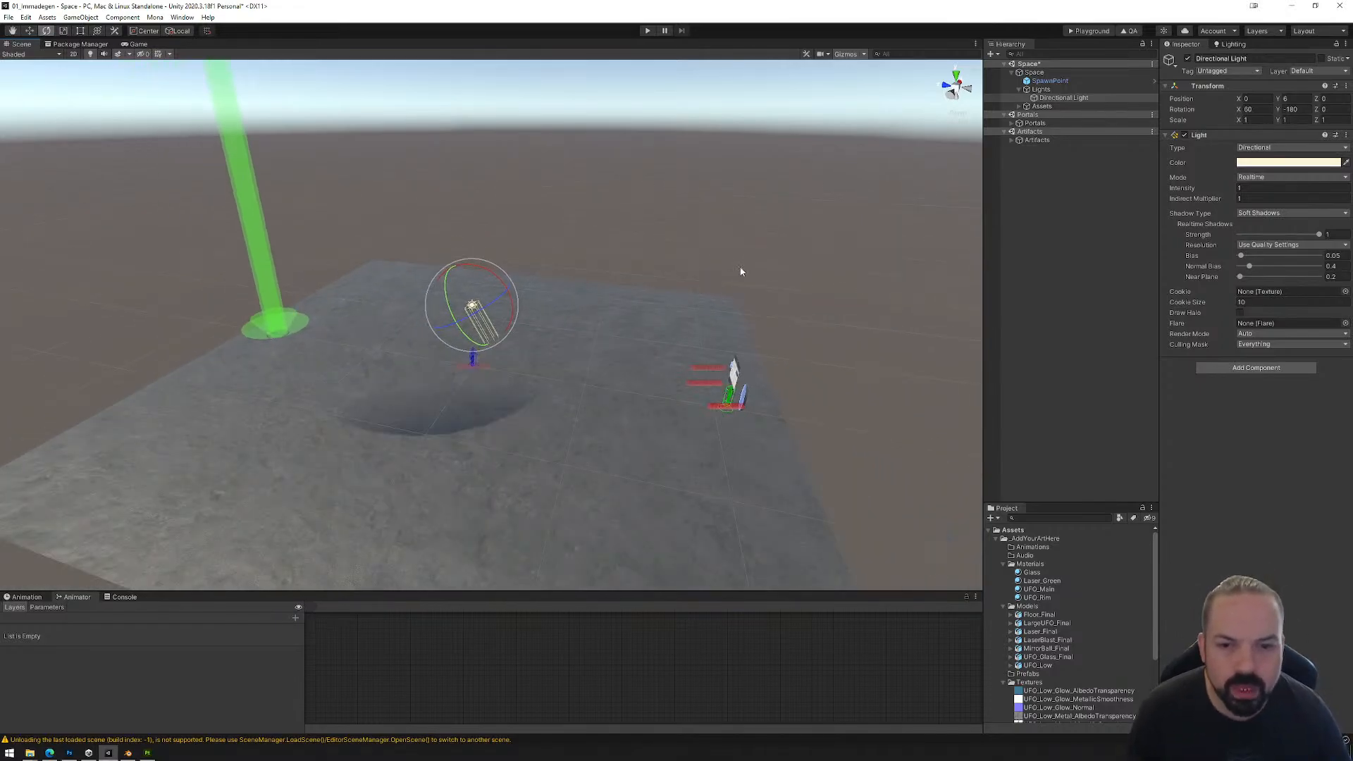
{"action": "scroll", "coordinate": [676, 277], "scroll_direction": "up", "scroll_amount": 5}
{"action": "middle_click_drag", "start_coordinate": [637, 329], "coordinate": [710, 321]}
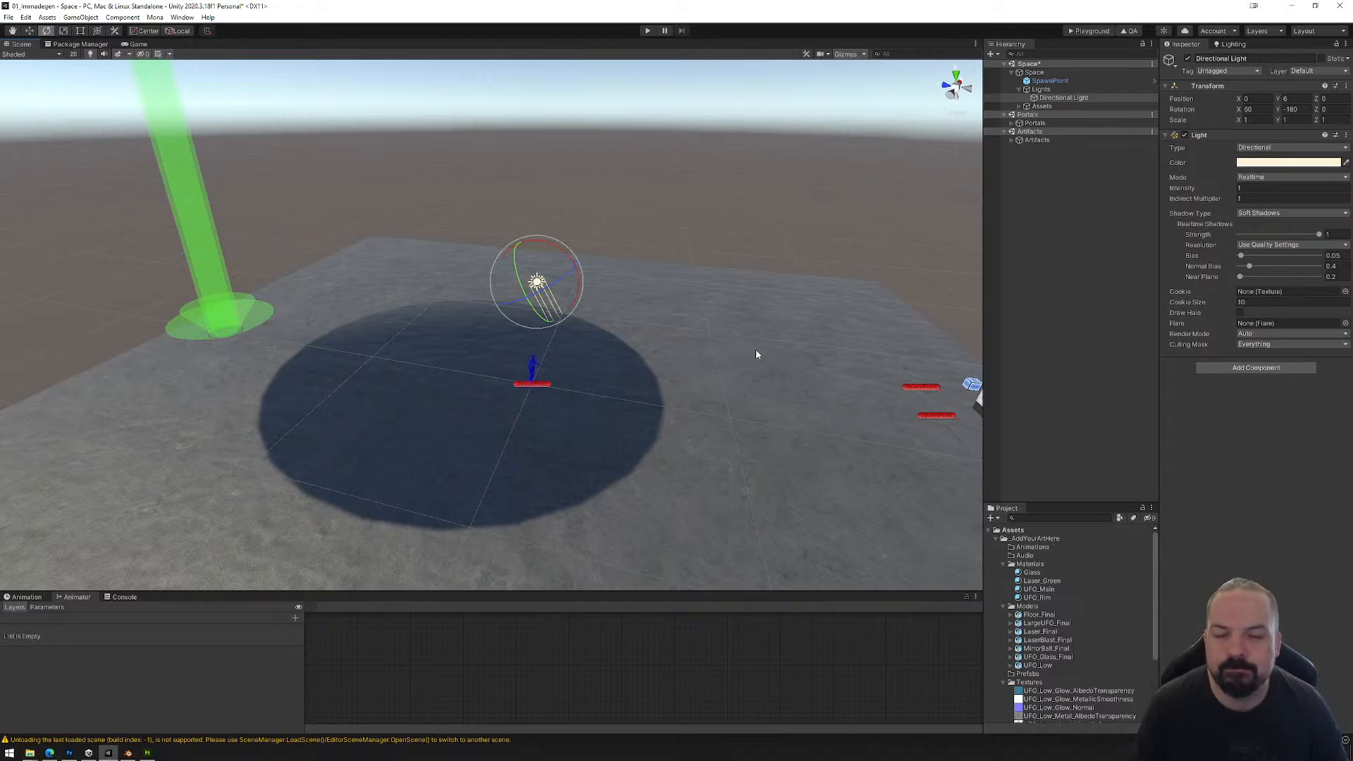
{"action": "right_click_drag", "start_coordinate": [736, 385], "coordinate": [752, 322]}
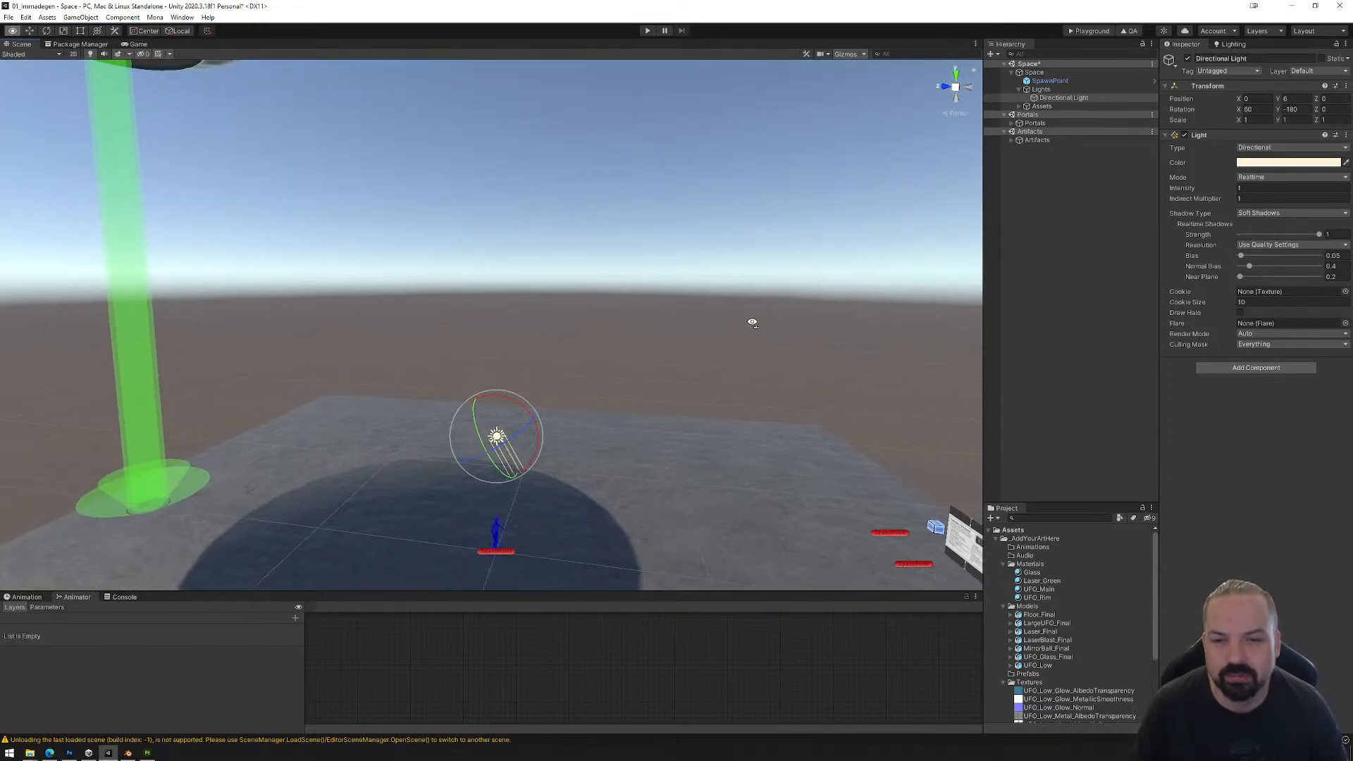
{"action": "key", "text": "e"}
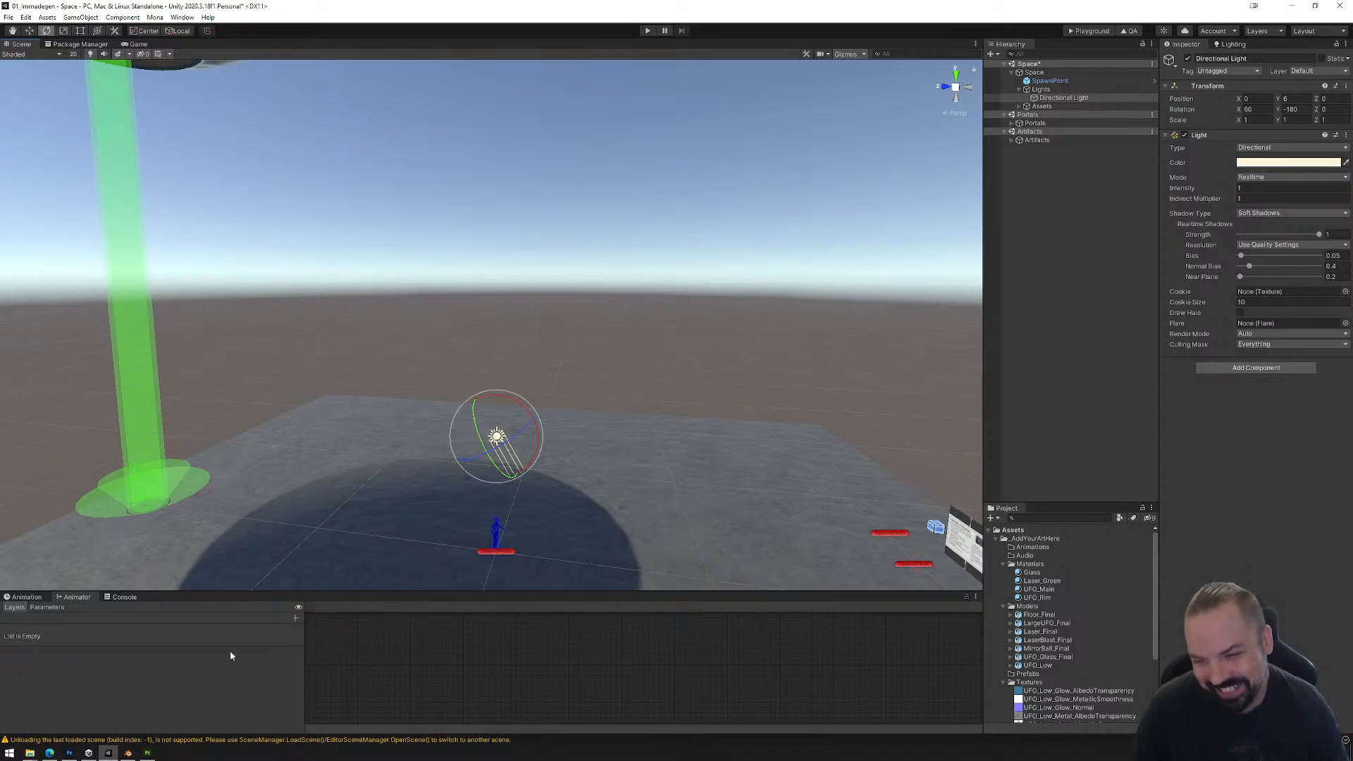
Step: Switch to the web browser and open the HDRIs library on polyhaven.com in the Unity LTS releases tab
{"action": "left_click", "coordinate": [49, 753]}
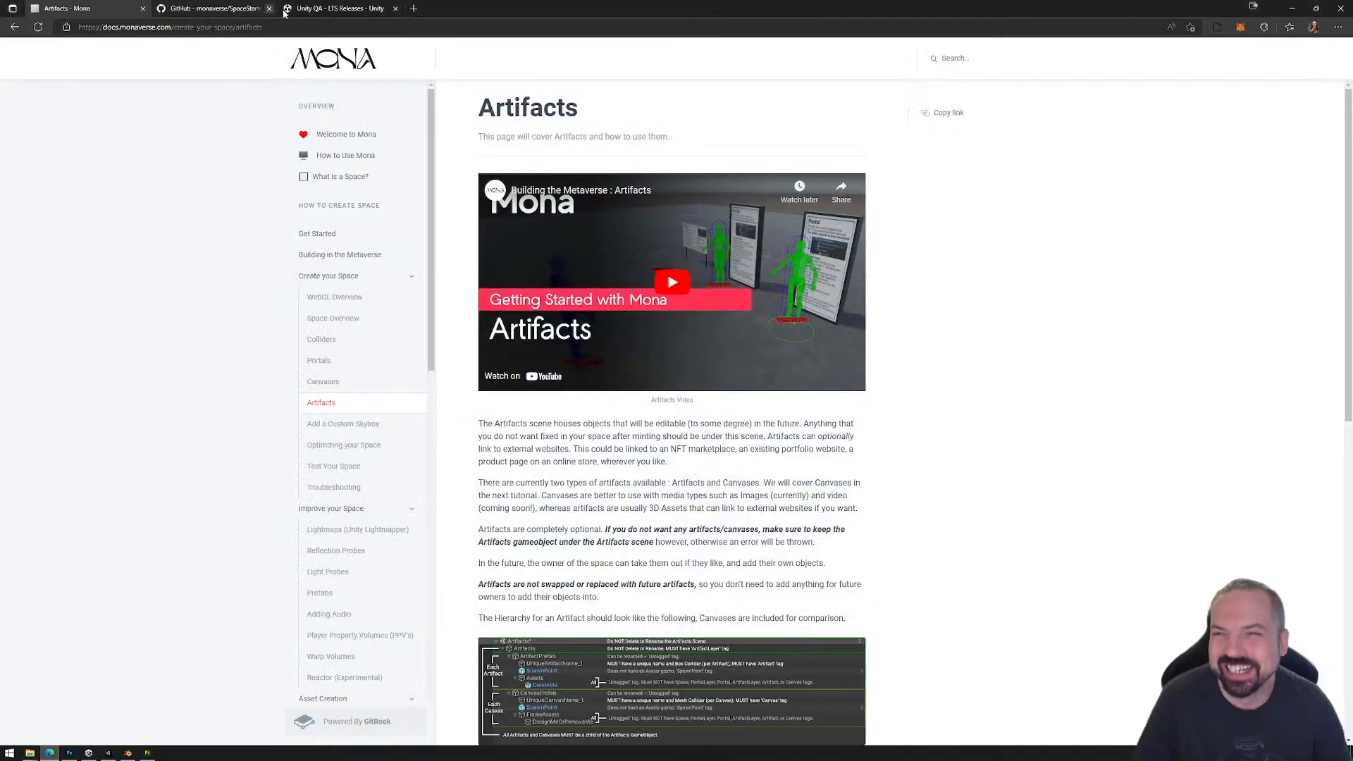
{"action": "left_click", "coordinate": [331, 9]}
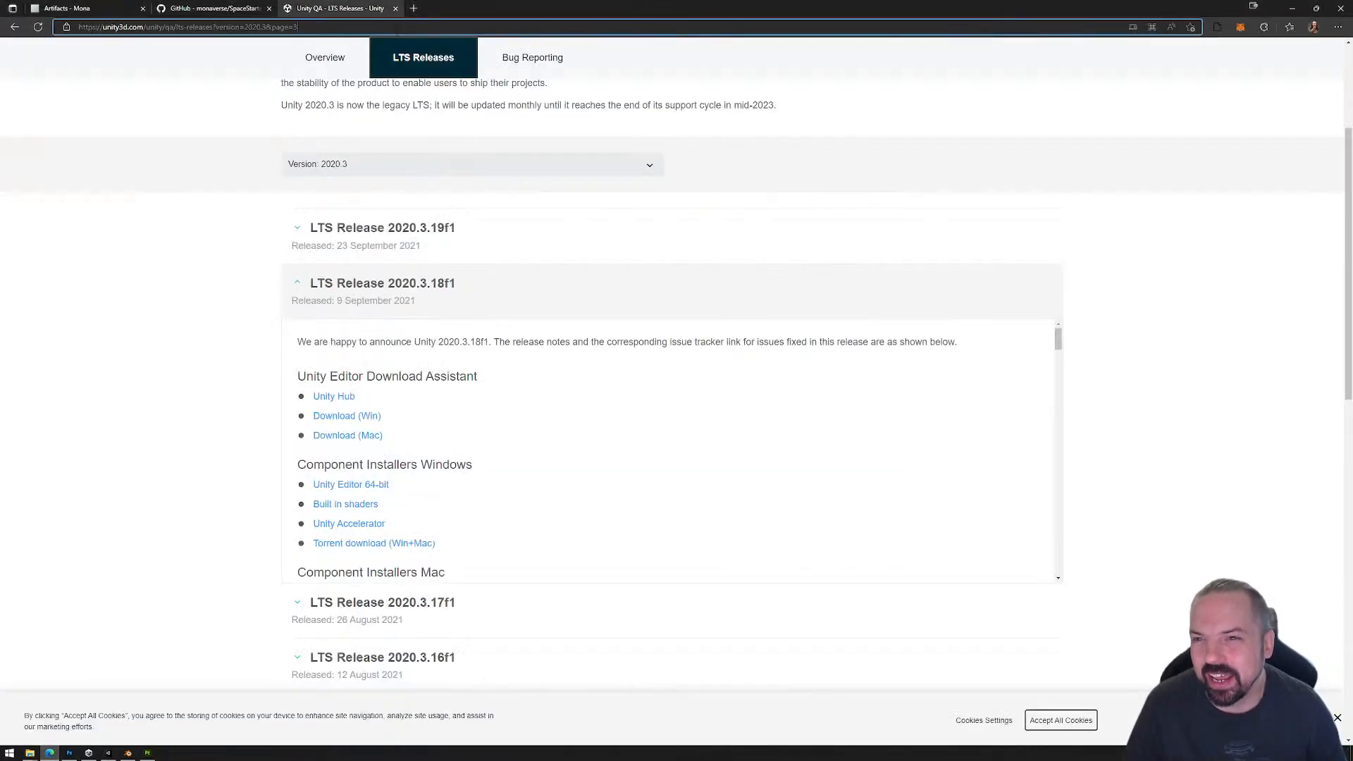
{"action": "left_click", "coordinate": [398, 26]}
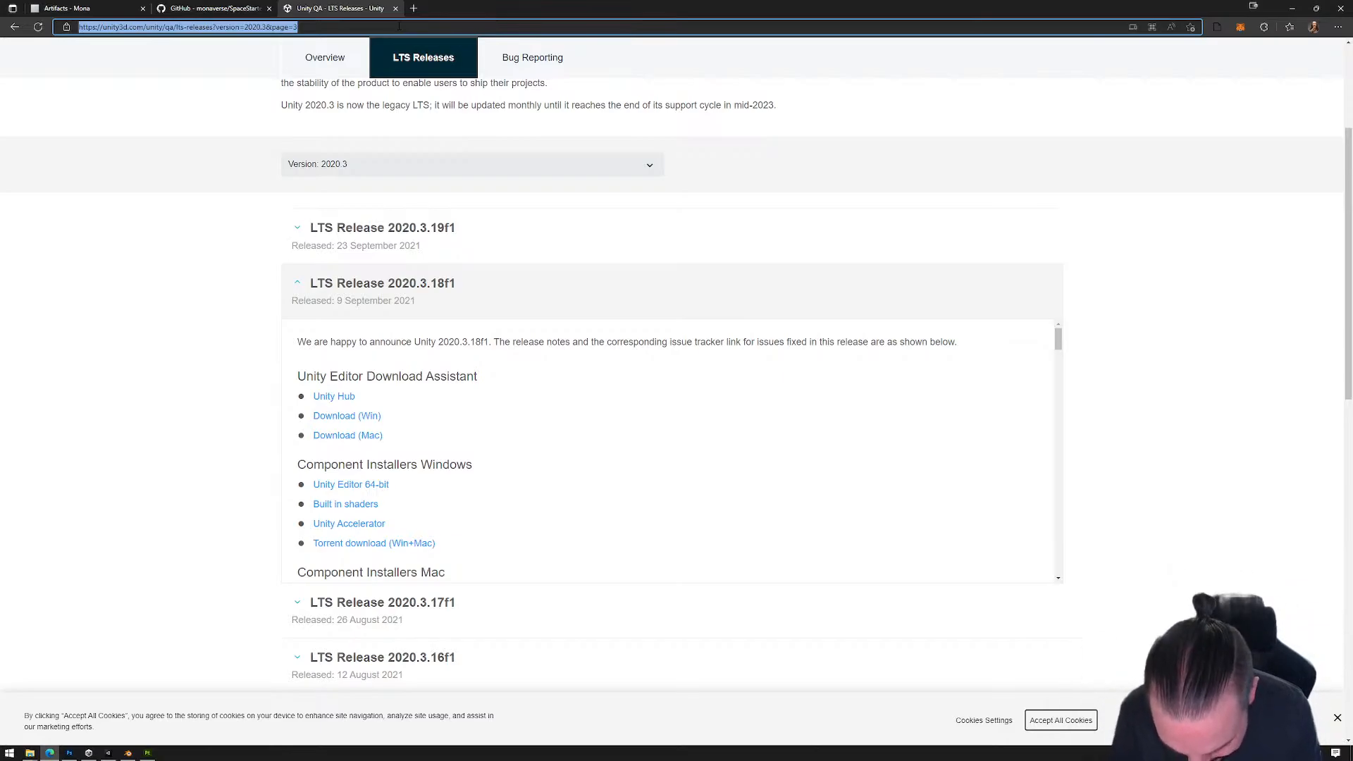
{"action": "type", "text": "polyhaven.com"}
{"action": "key", "text": "Return"}
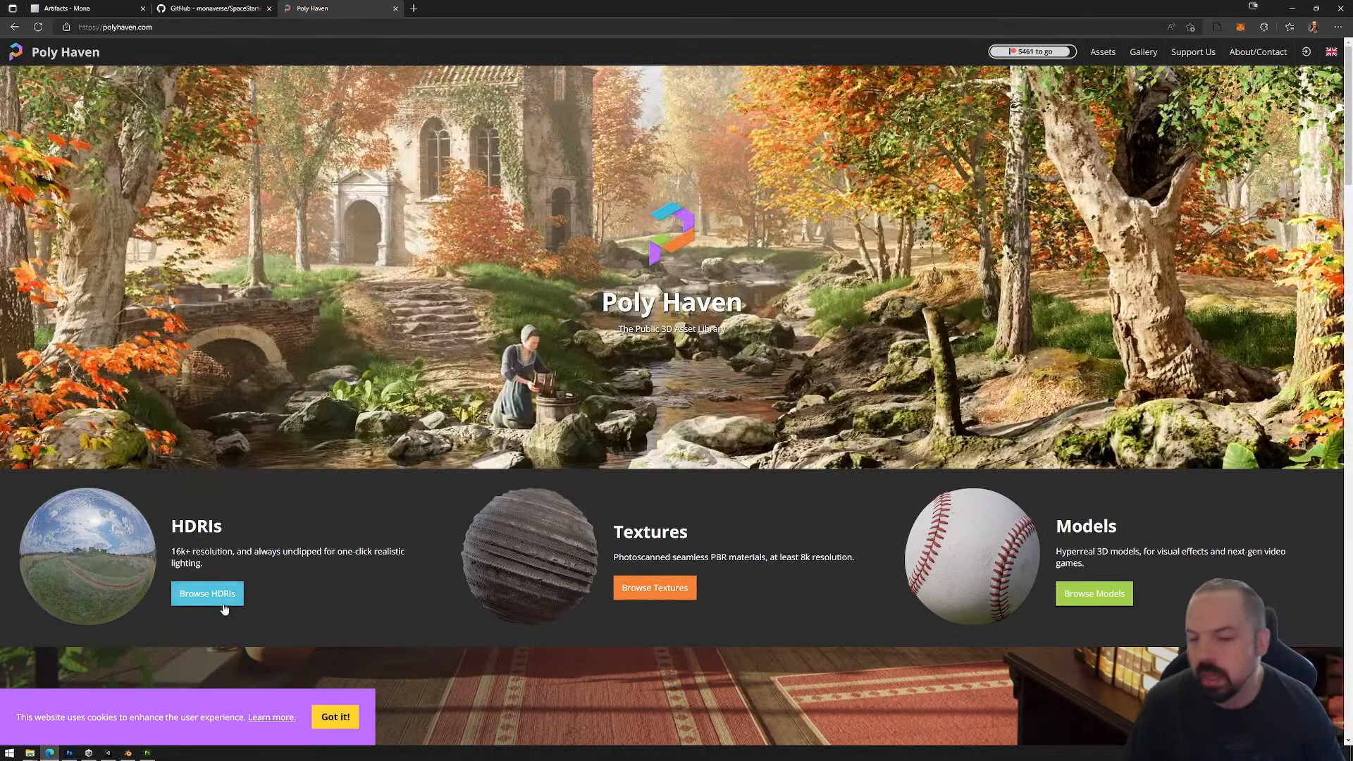
{"action": "left_click", "coordinate": [215, 594]}
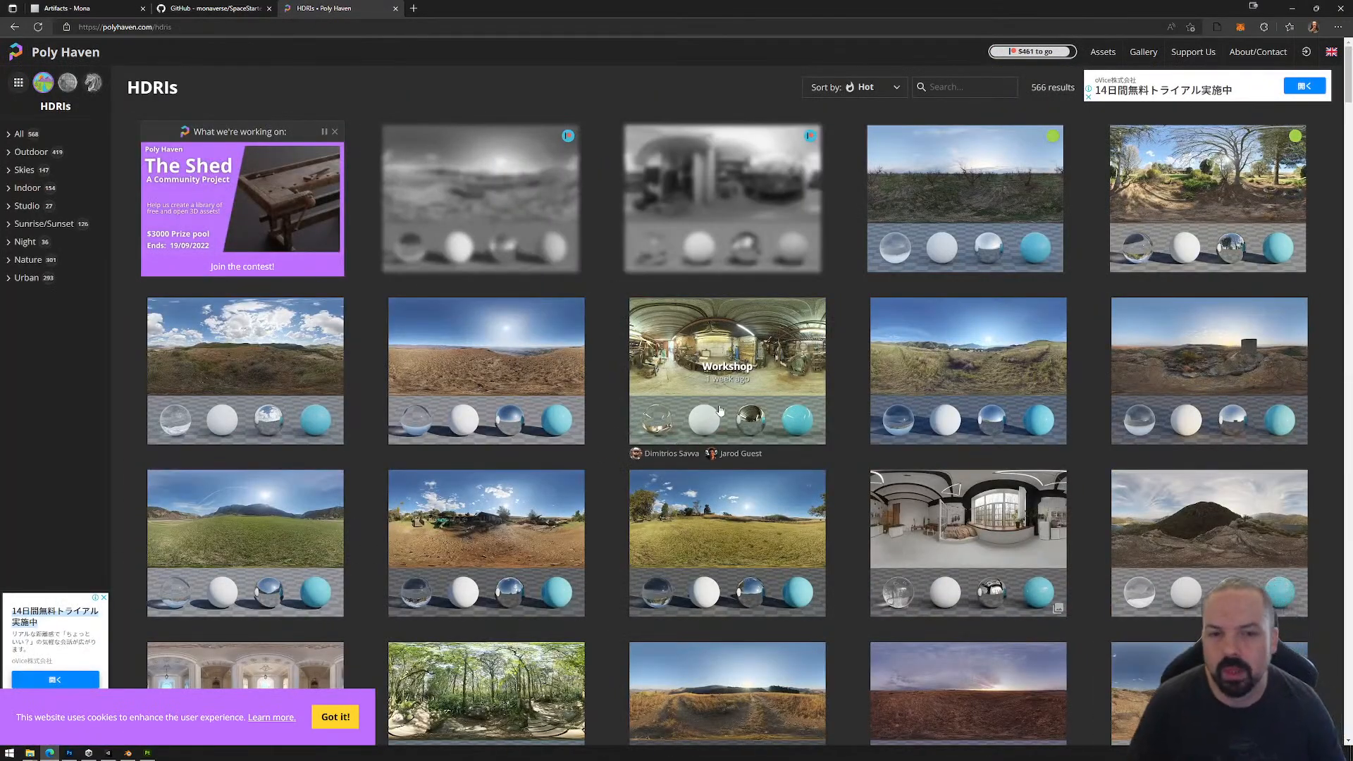
Step: Browse the HDRI library, search it for "night" and look through the resulting environments
{"action": "scroll", "coordinate": [776, 360], "scroll_direction": "down", "scroll_amount": 10}
{"action": "scroll", "coordinate": [771, 361], "scroll_direction": "down", "scroll_amount": 15}
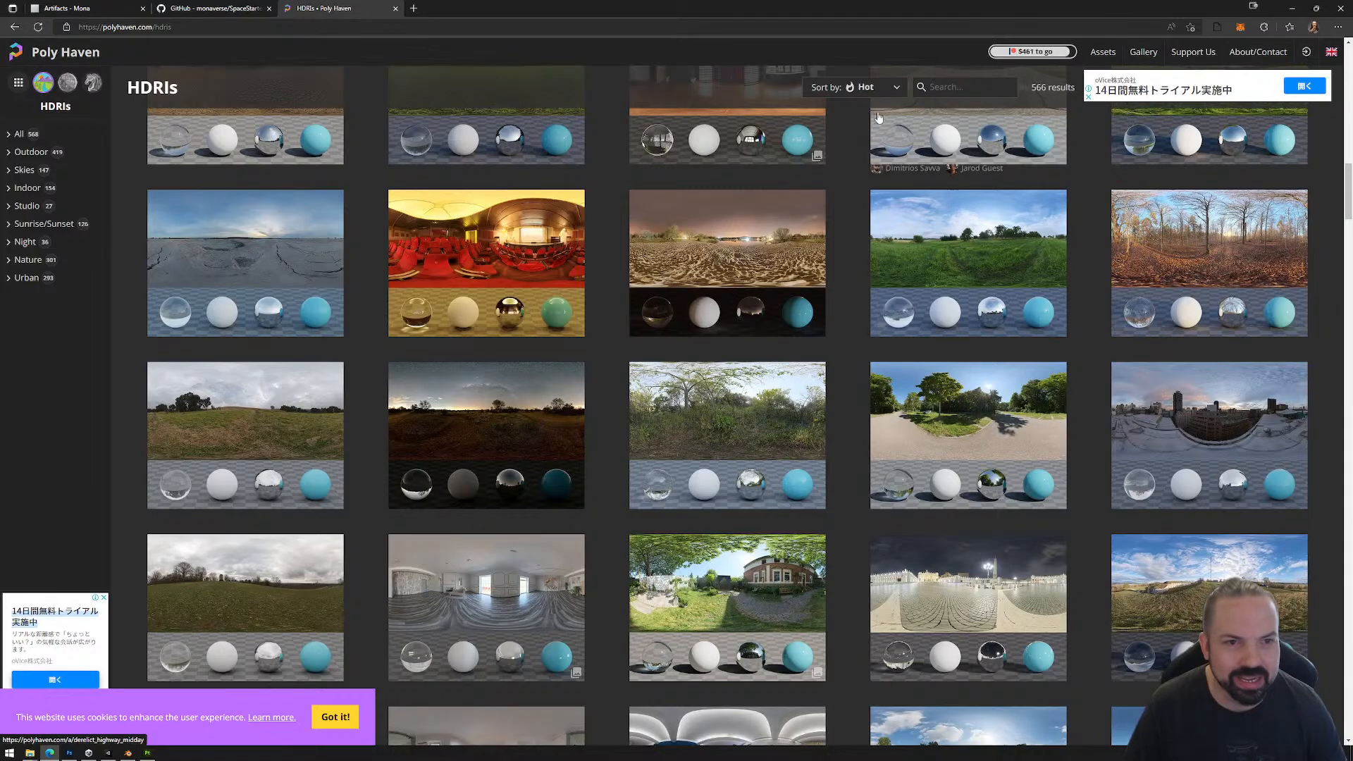
{"action": "scroll", "coordinate": [466, 195], "scroll_direction": "down", "scroll_amount": 5}
{"action": "scroll", "coordinate": [466, 195], "scroll_direction": "up", "scroll_amount": 20}
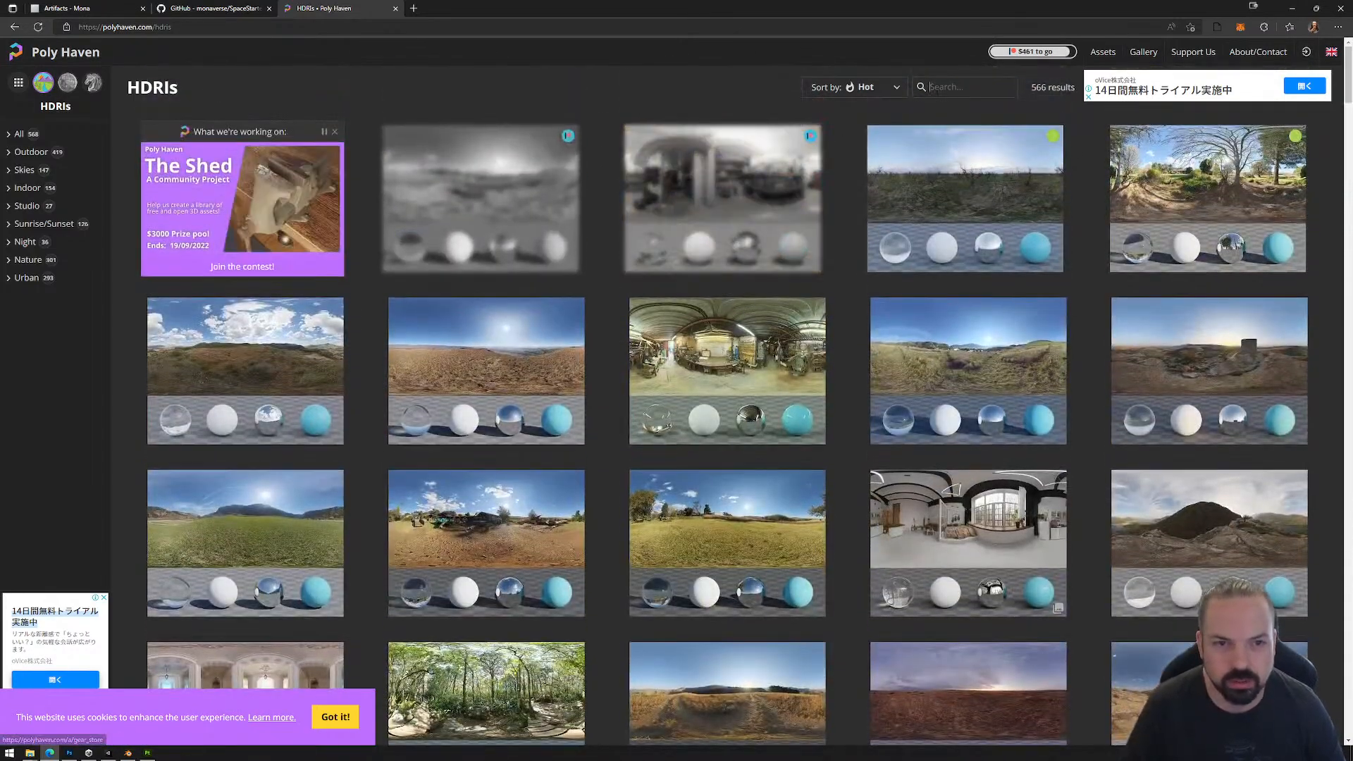
{"action": "left_click", "coordinate": [924, 90]}
{"action": "type", "text": "night"}
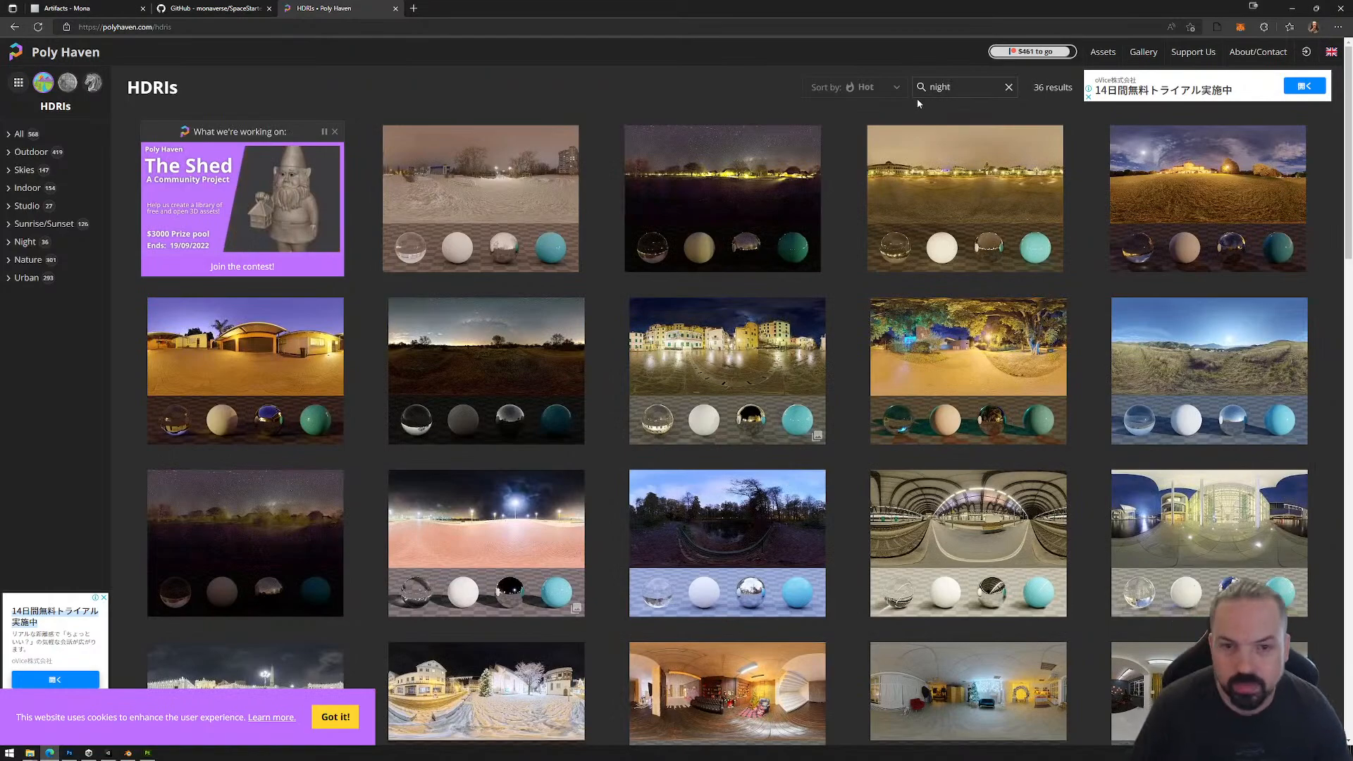
{"action": "scroll", "coordinate": [874, 352], "scroll_direction": "down", "scroll_amount": 3}
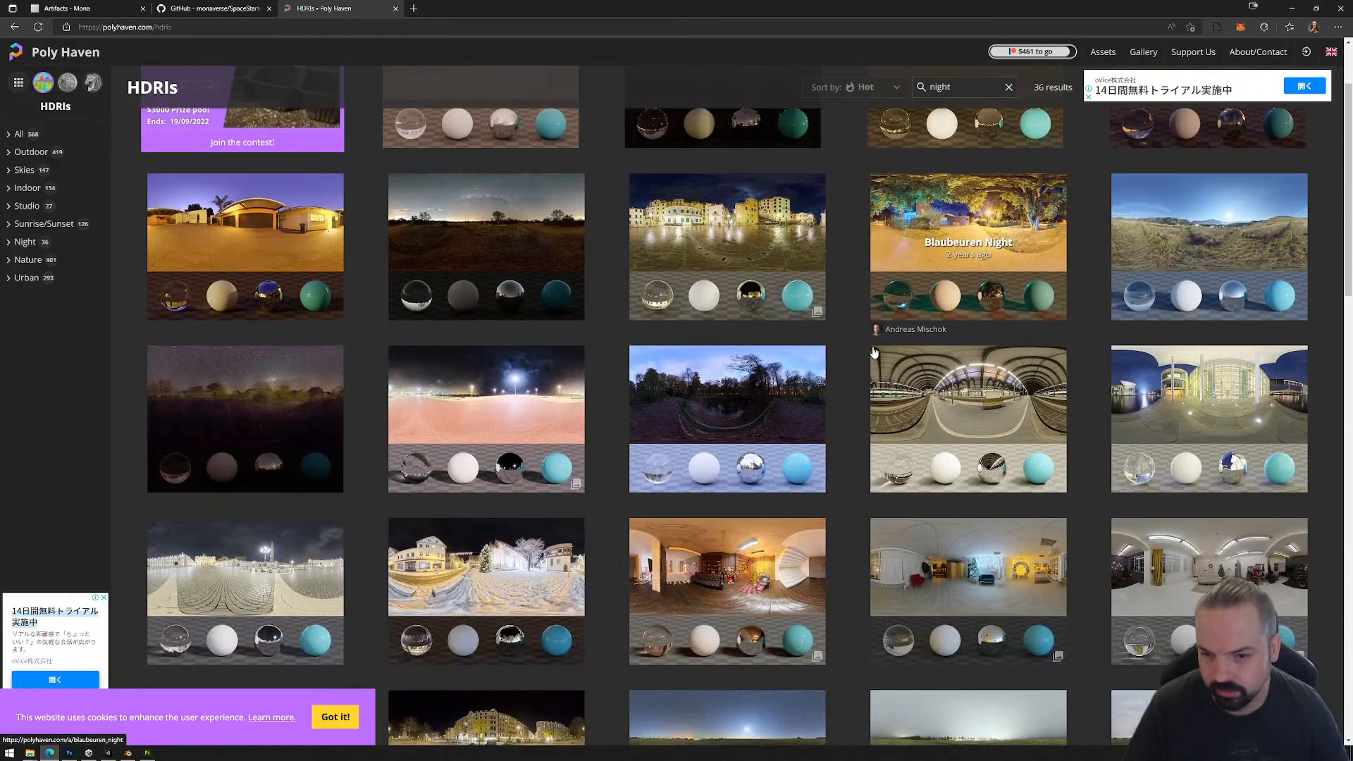
{"action": "scroll", "coordinate": [856, 356], "scroll_direction": "down", "scroll_amount": 5}
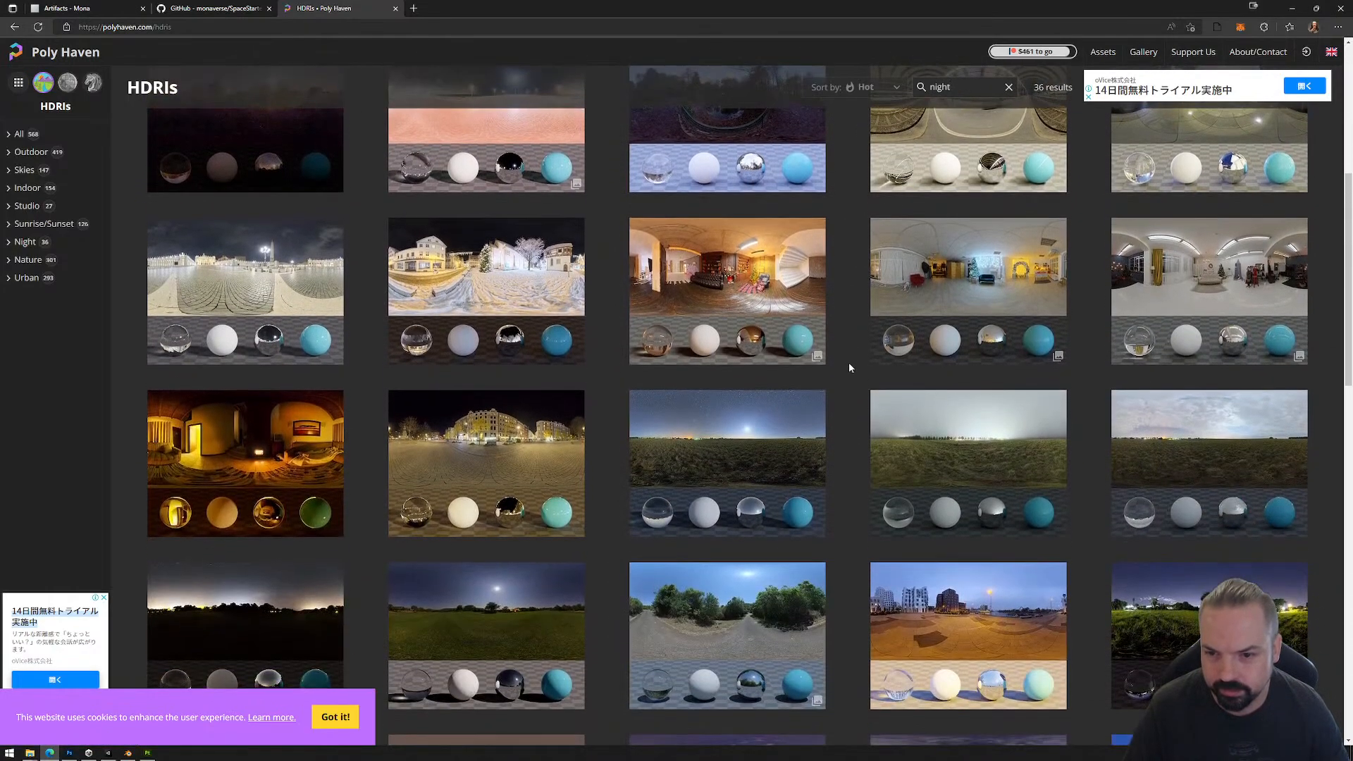
{"action": "scroll", "coordinate": [848, 367], "scroll_direction": "down", "scroll_amount": 4}
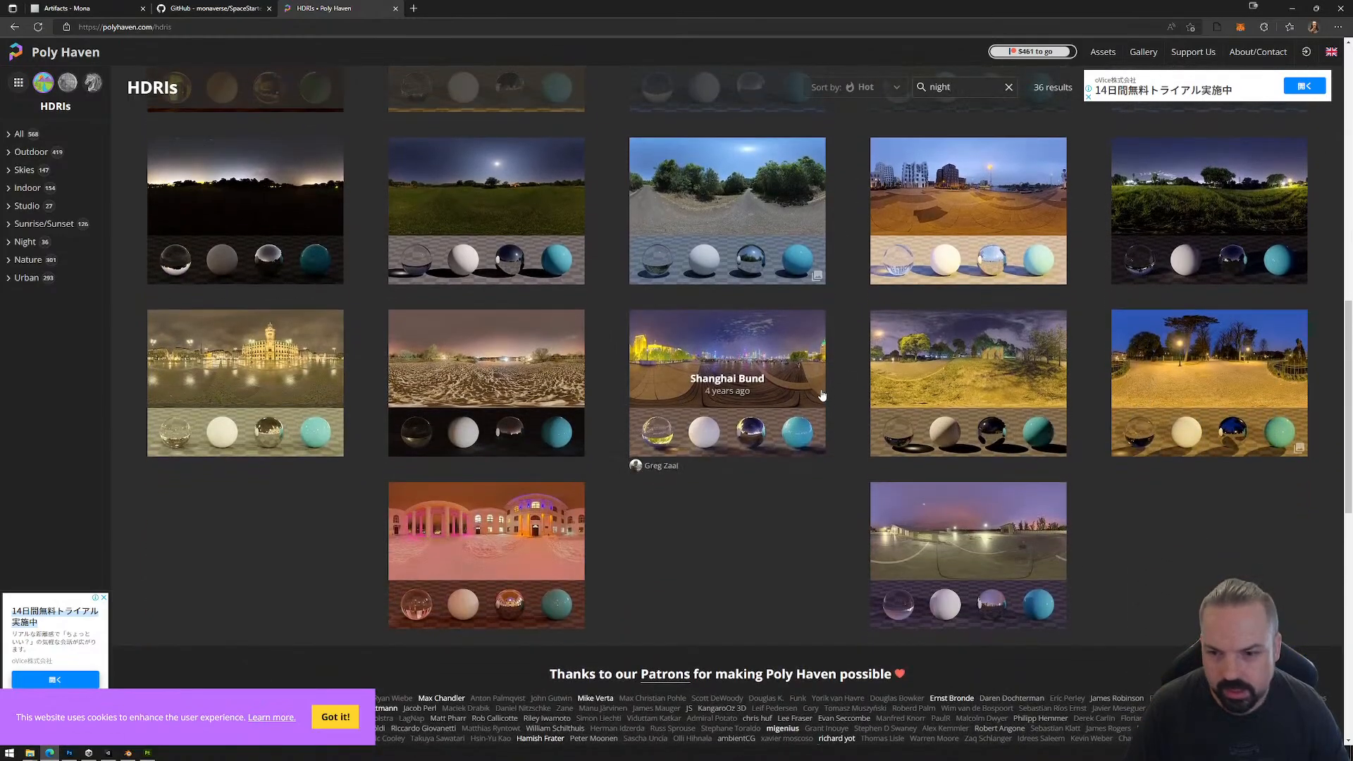
{"action": "scroll", "coordinate": [822, 395], "scroll_direction": "up", "scroll_amount": 1}
{"action": "scroll", "coordinate": [821, 394], "scroll_direction": "up", "scroll_amount": 10}
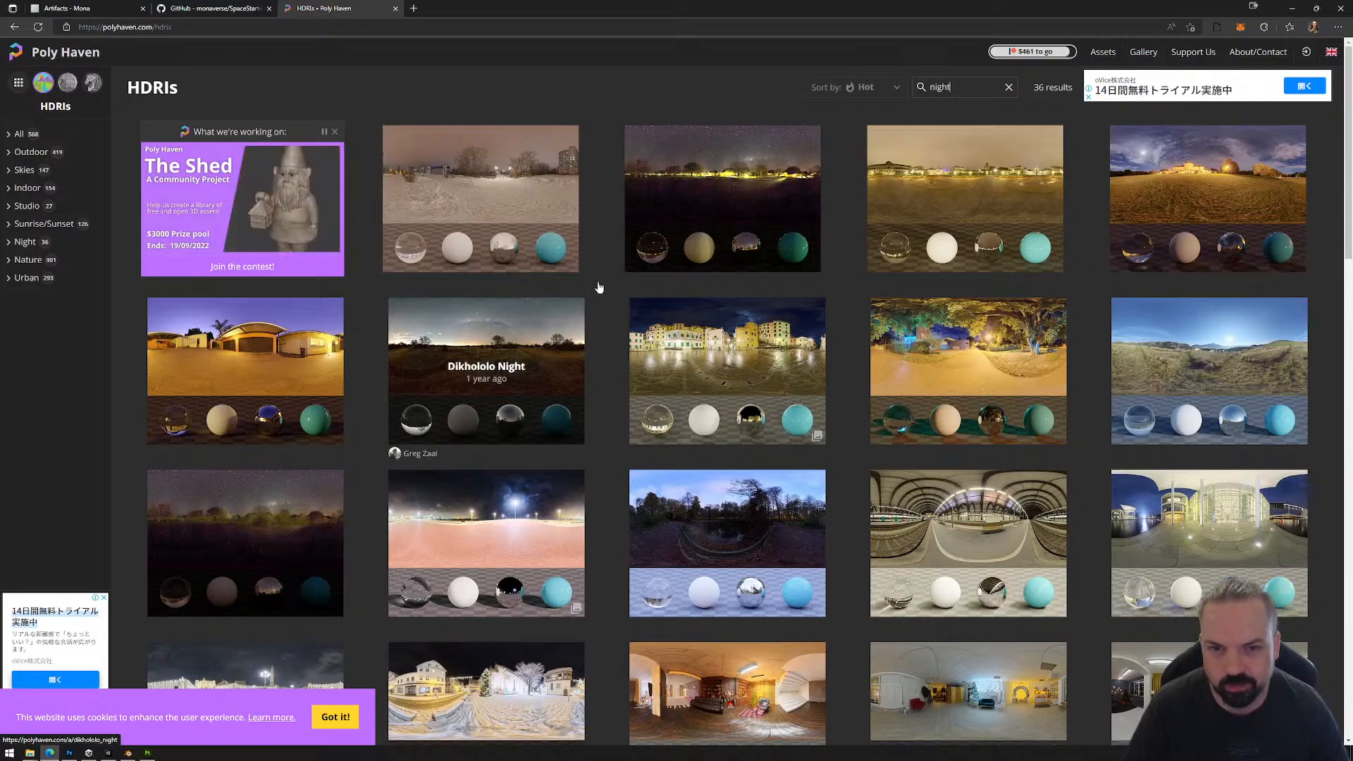
Step: Preview the Dikhololo Night, Satara Night and Satara Night (No Lamps) HDRIs, repeating the "night" search between them
{"action": "left_click", "coordinate": [485, 365]}
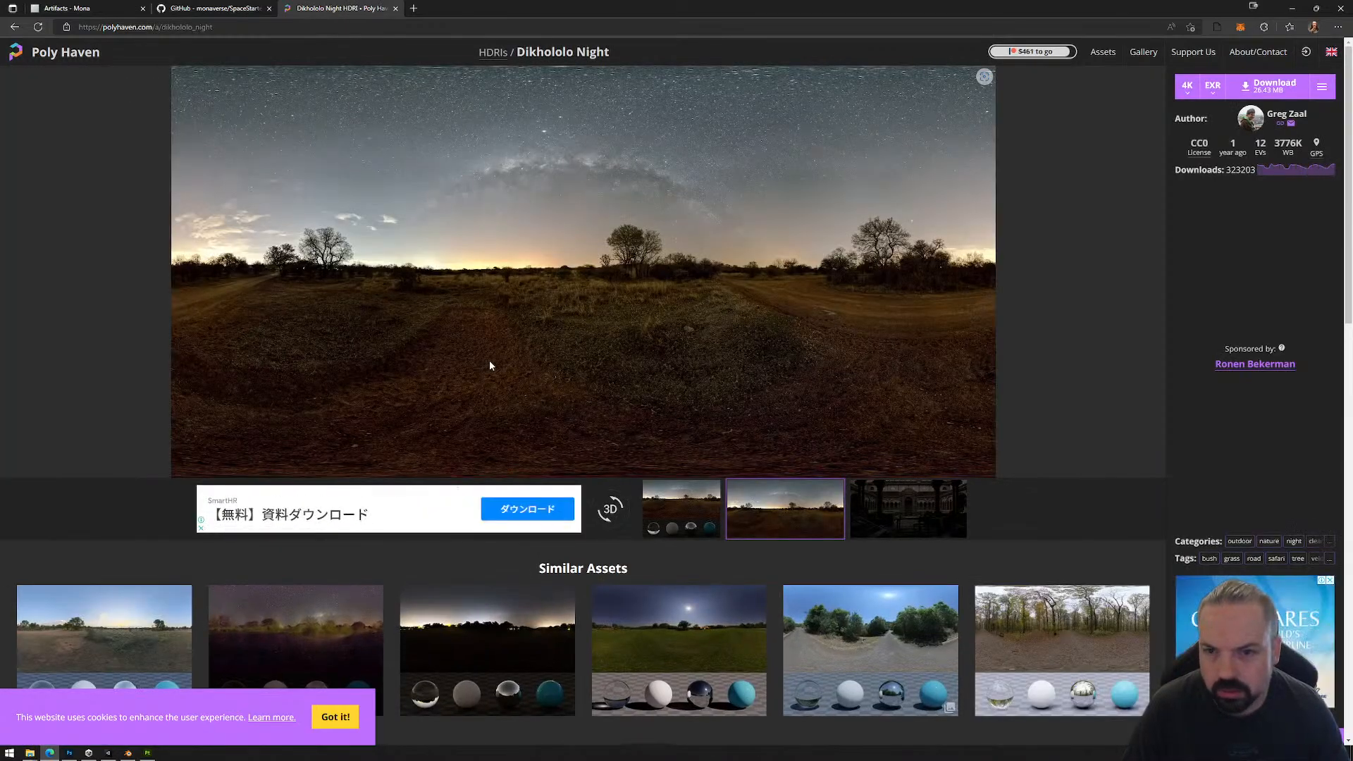
{"action": "key", "text": "alt+Left"}
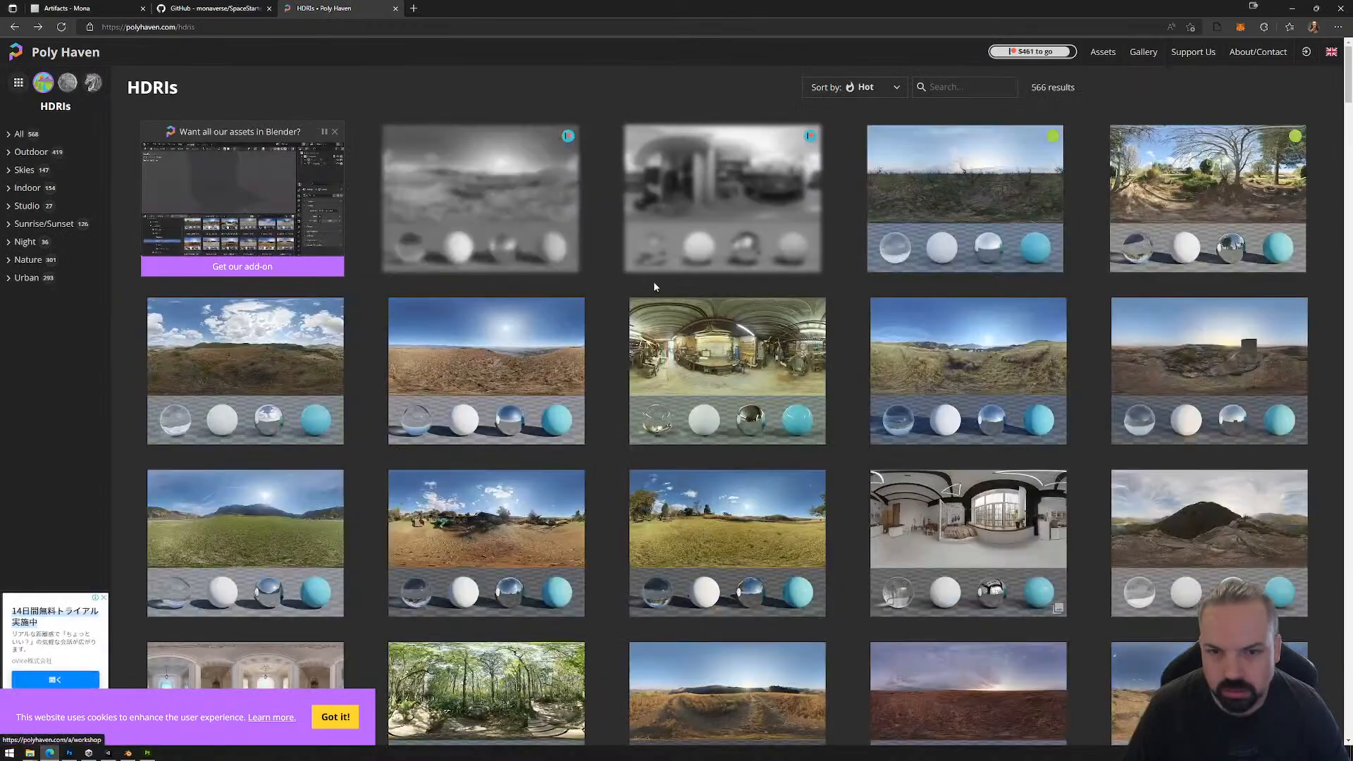
{"action": "left_click", "coordinate": [937, 87]}
{"action": "type", "text": "night"}
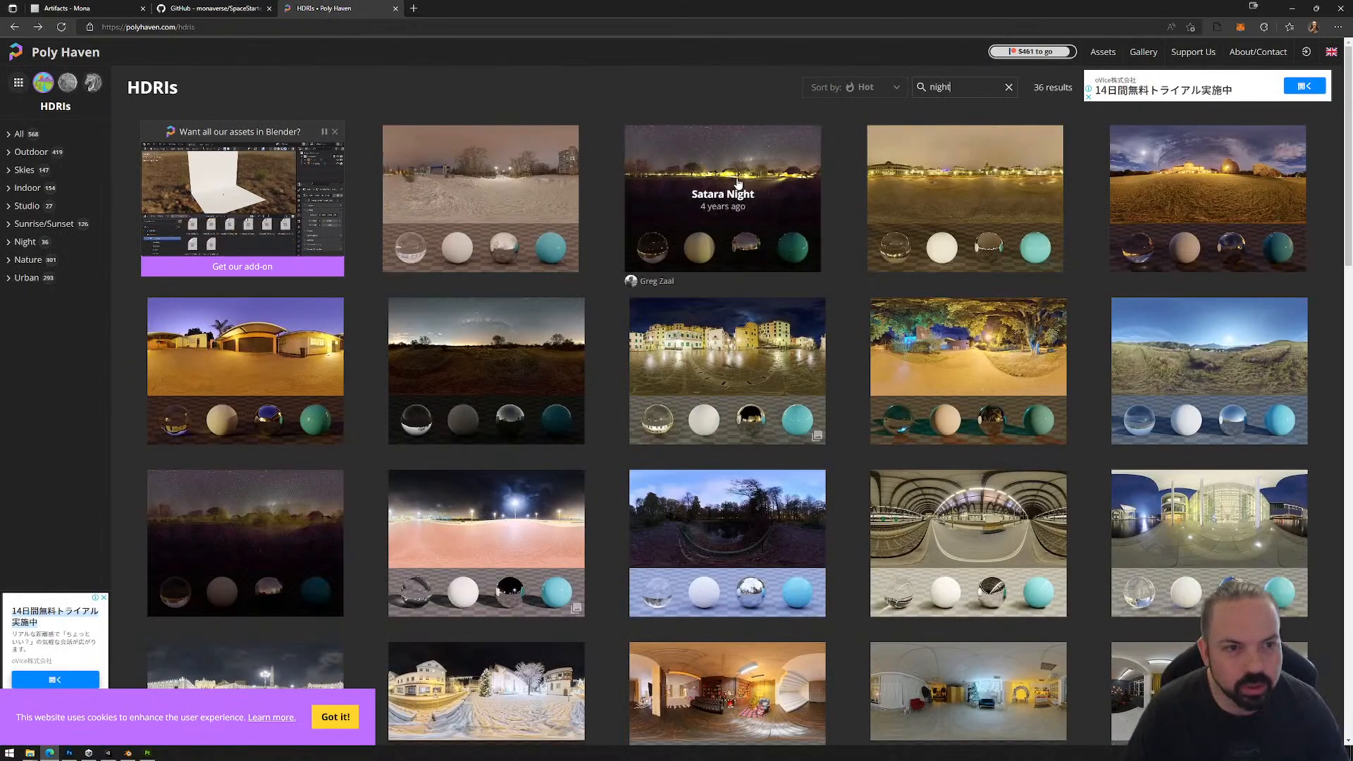
{"action": "left_click", "coordinate": [737, 184]}
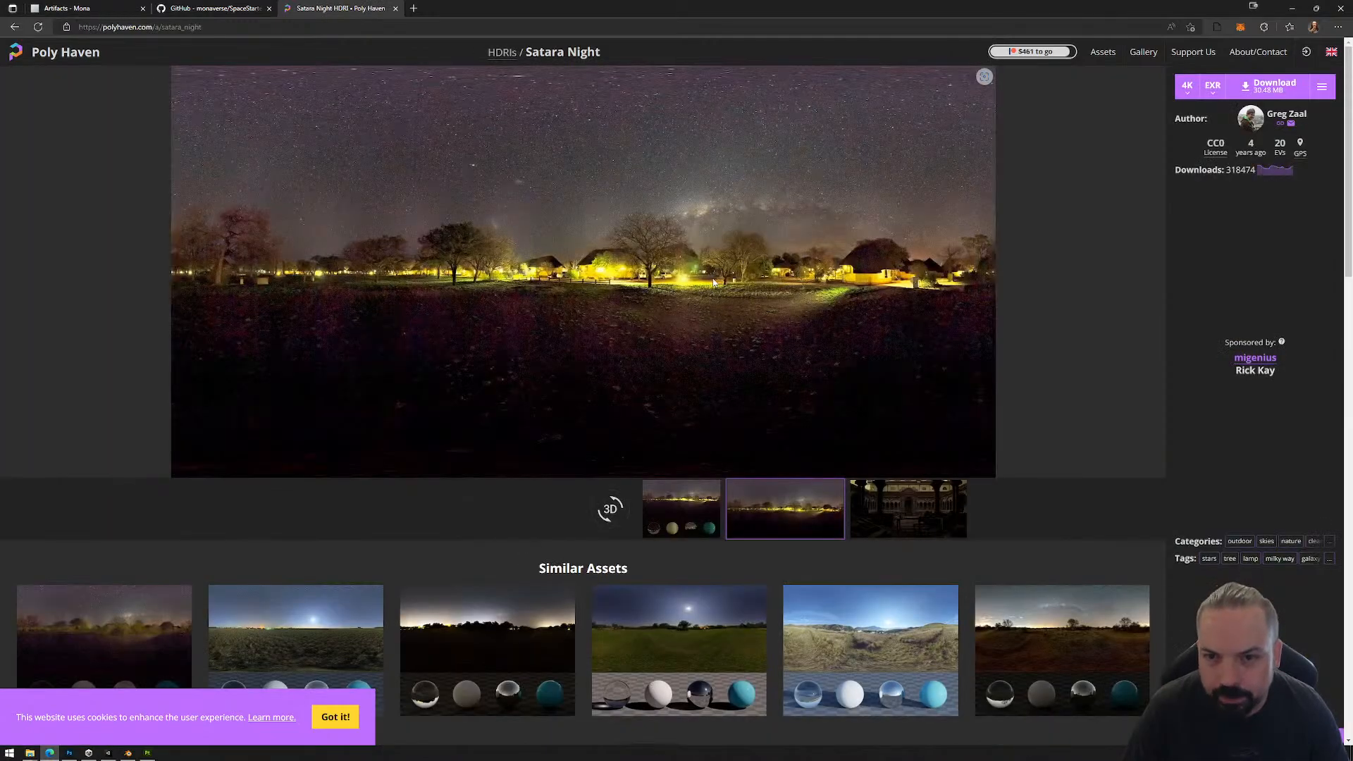
{"action": "key", "text": "alt+Left"}
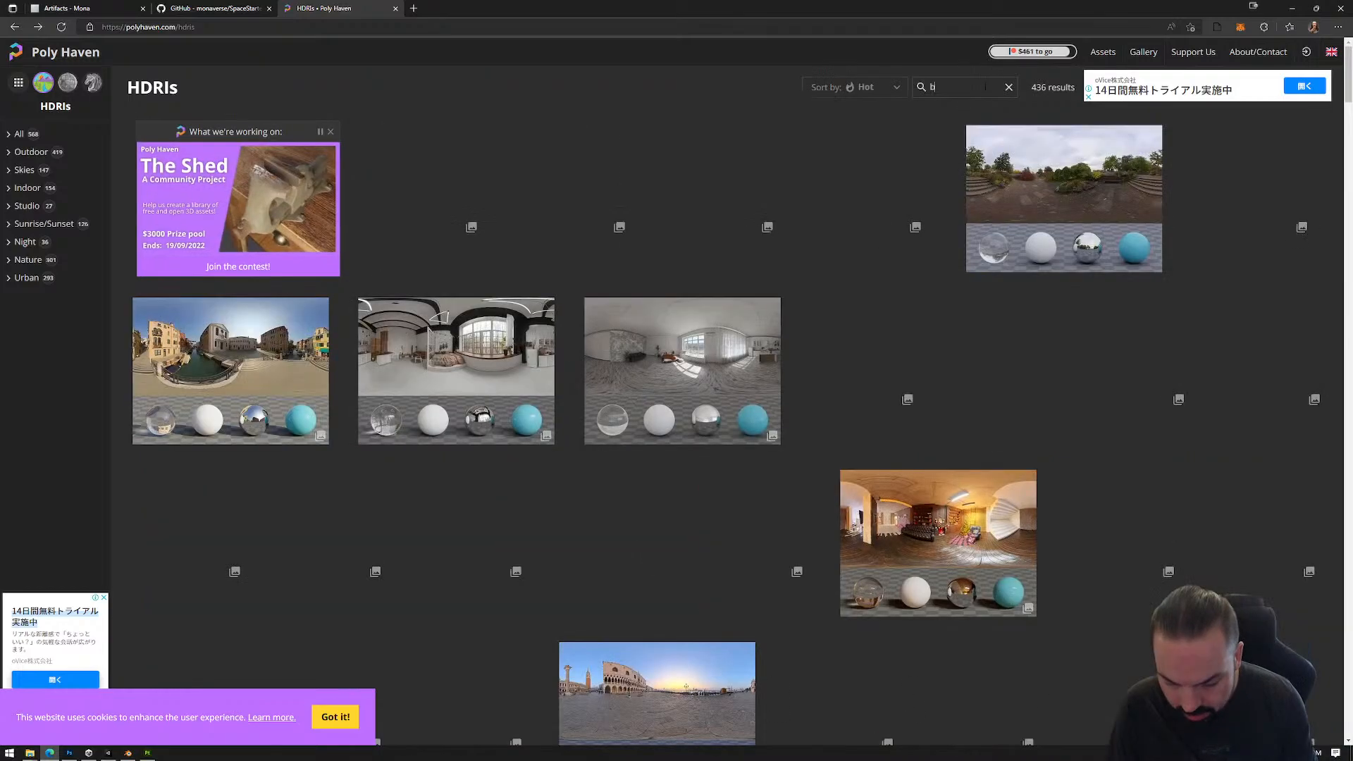
{"action": "left_click", "coordinate": [986, 88]}
{"action": "type", "text": "night"}
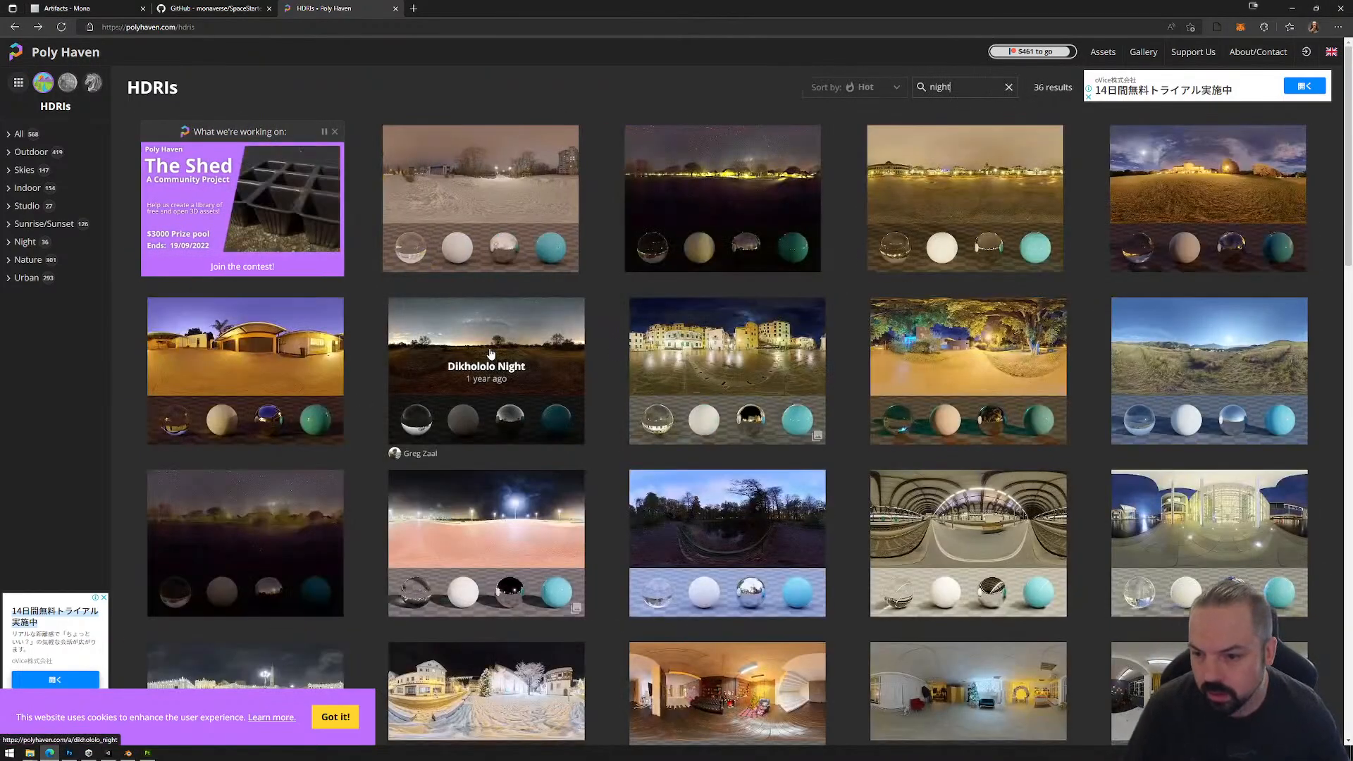
{"action": "left_click", "coordinate": [266, 516]}
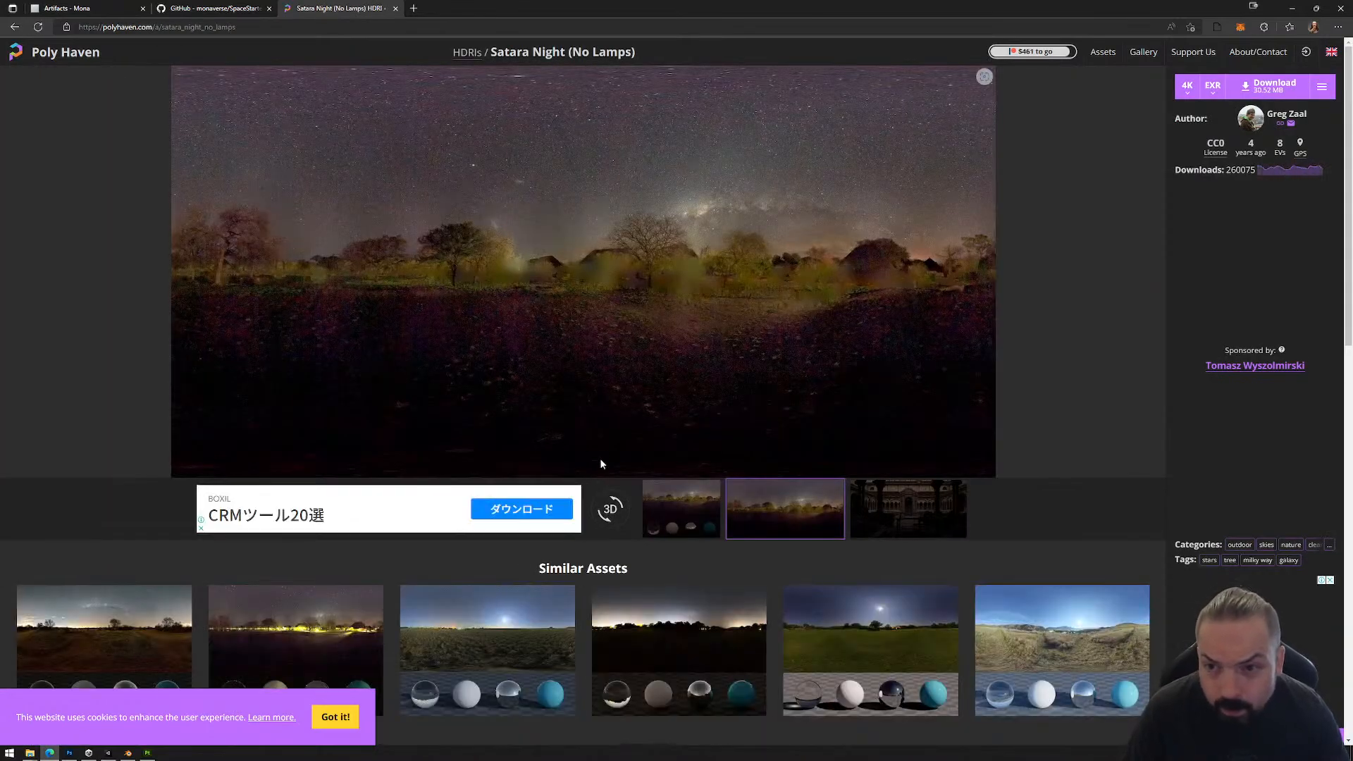
{"action": "key", "text": "alt+Left"}
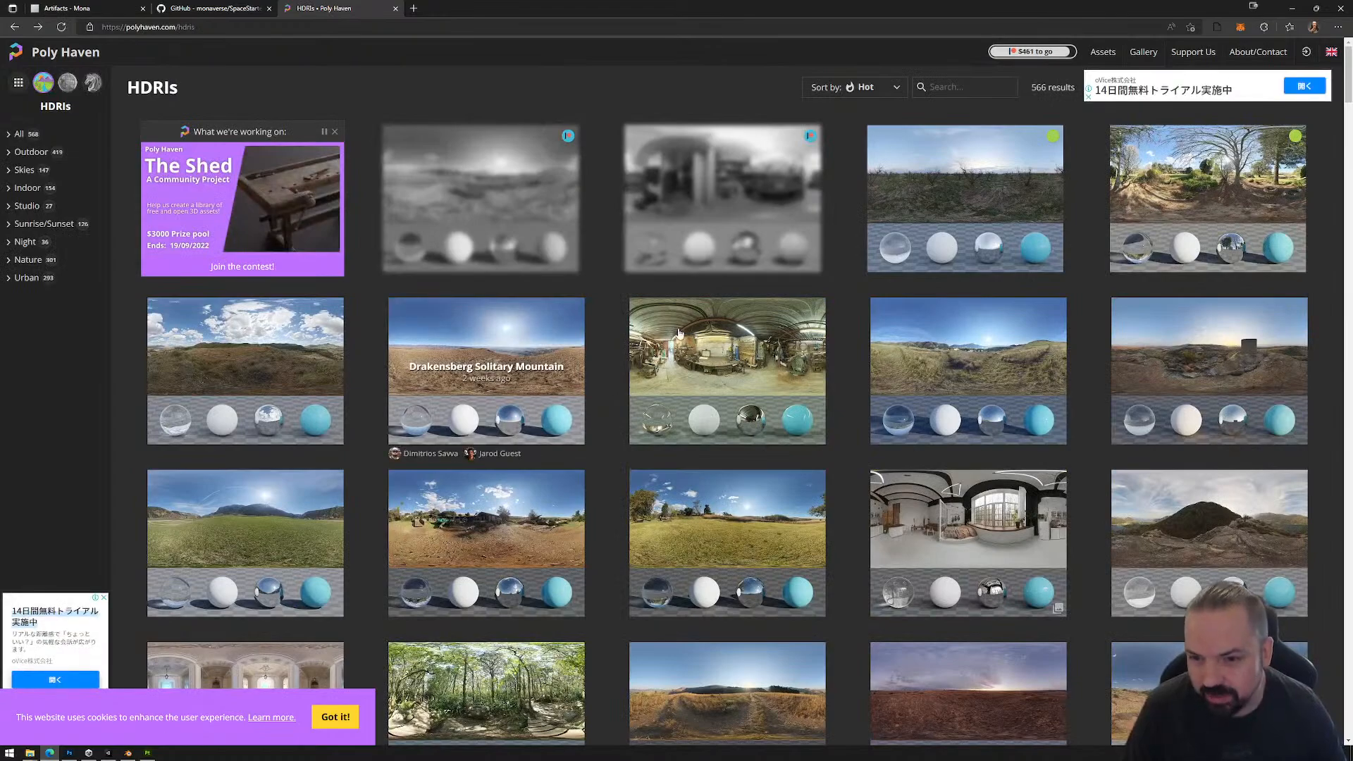
Step: Search for "night" again and start downloading the Dikhololo Night HDRI as a 4K EXR
{"action": "left_click", "coordinate": [938, 91]}
{"action": "type", "text": "nigh"}
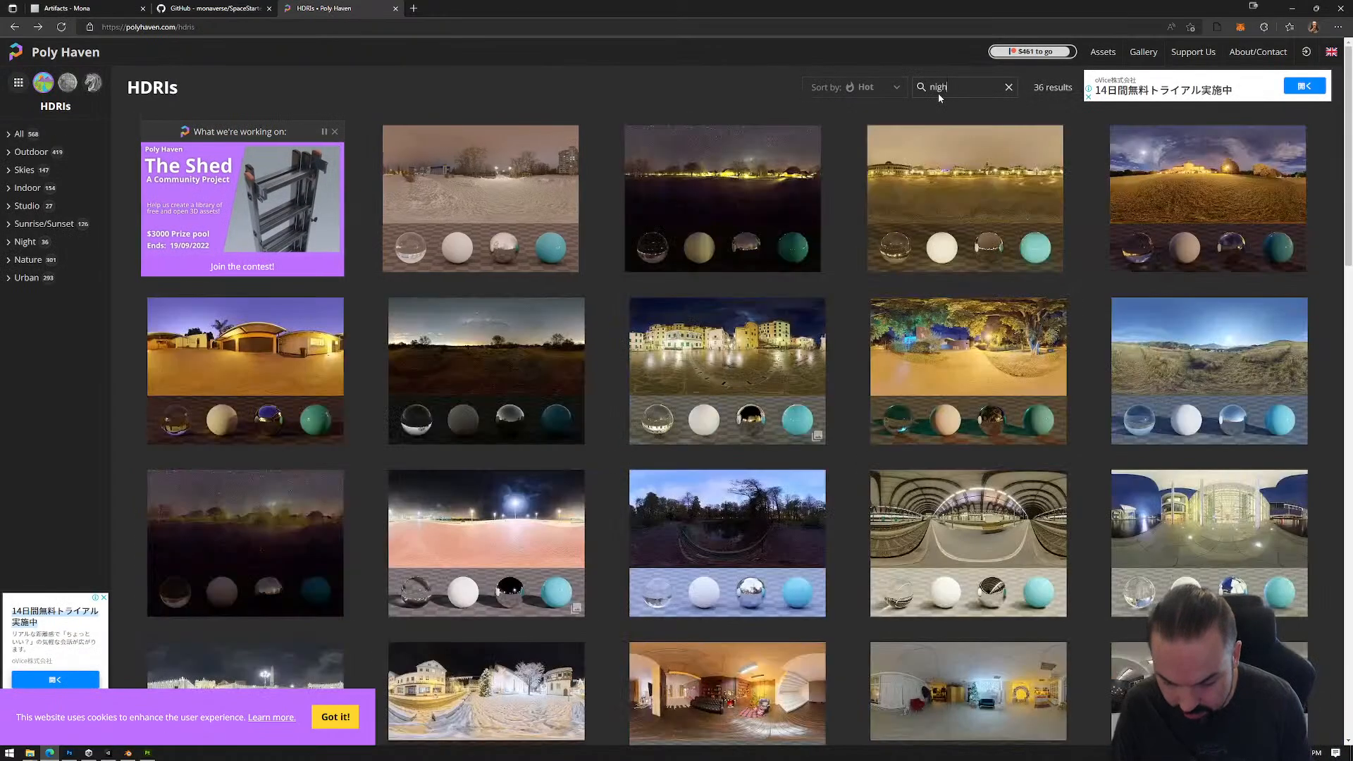
{"action": "type", "text": "t"}
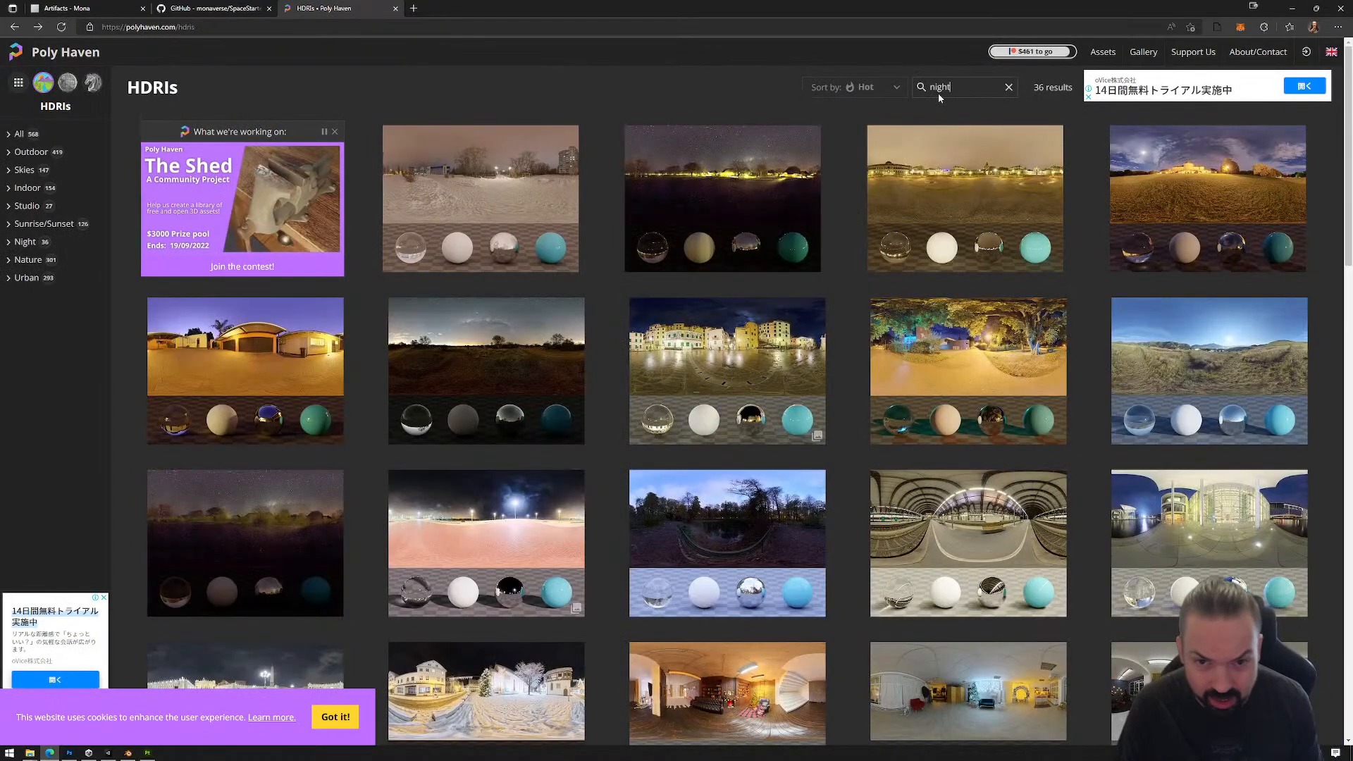
{"action": "left_click", "coordinate": [508, 347]}
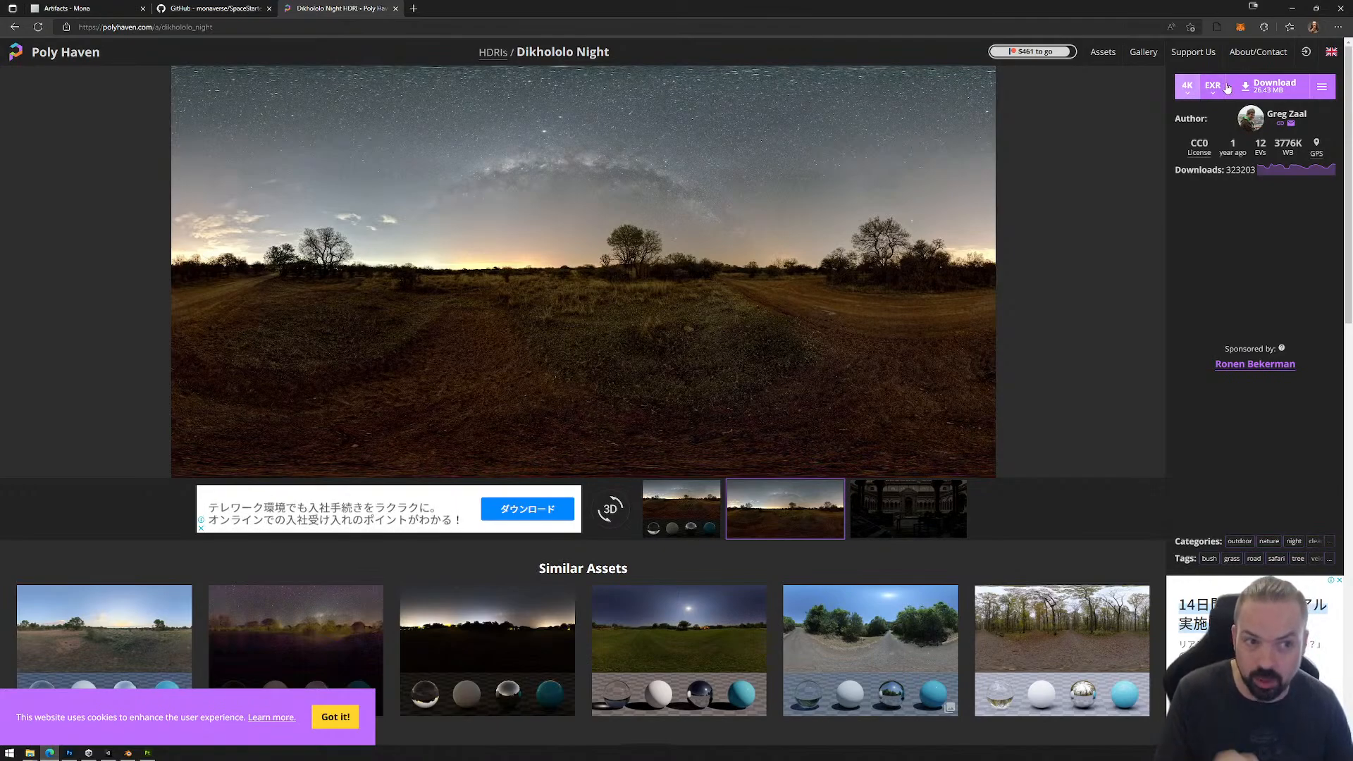
{"action": "left_click", "coordinate": [1271, 87]}
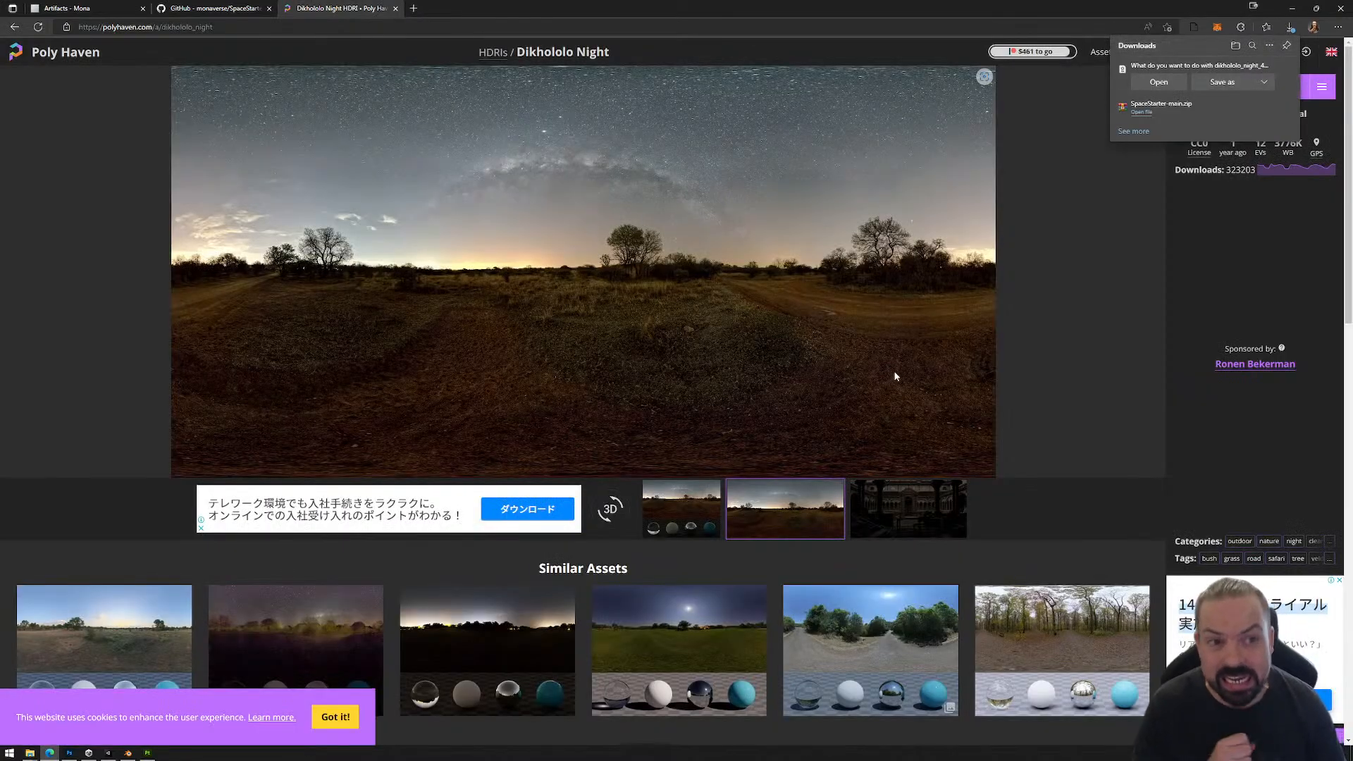
Step: Save dikhololo_night_4k.exr to D:\_Mona\Tutorials\Workshops\15_Immadegen\01_Immadegen\Assets\_AddYourArtHere\Textures
{"action": "left_click", "coordinate": [1222, 82]}
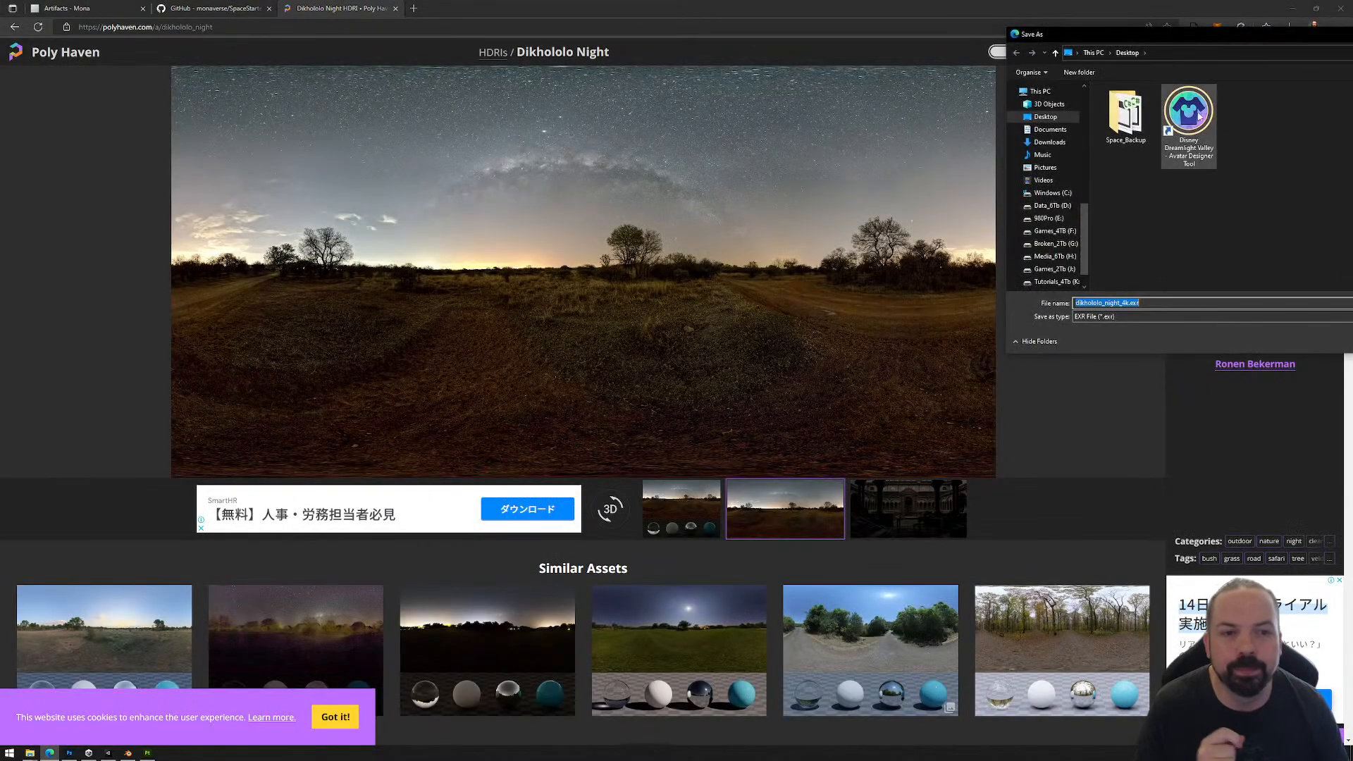
{"action": "left_click_drag", "start_coordinate": [1166, 35], "coordinate": [920, 98]}
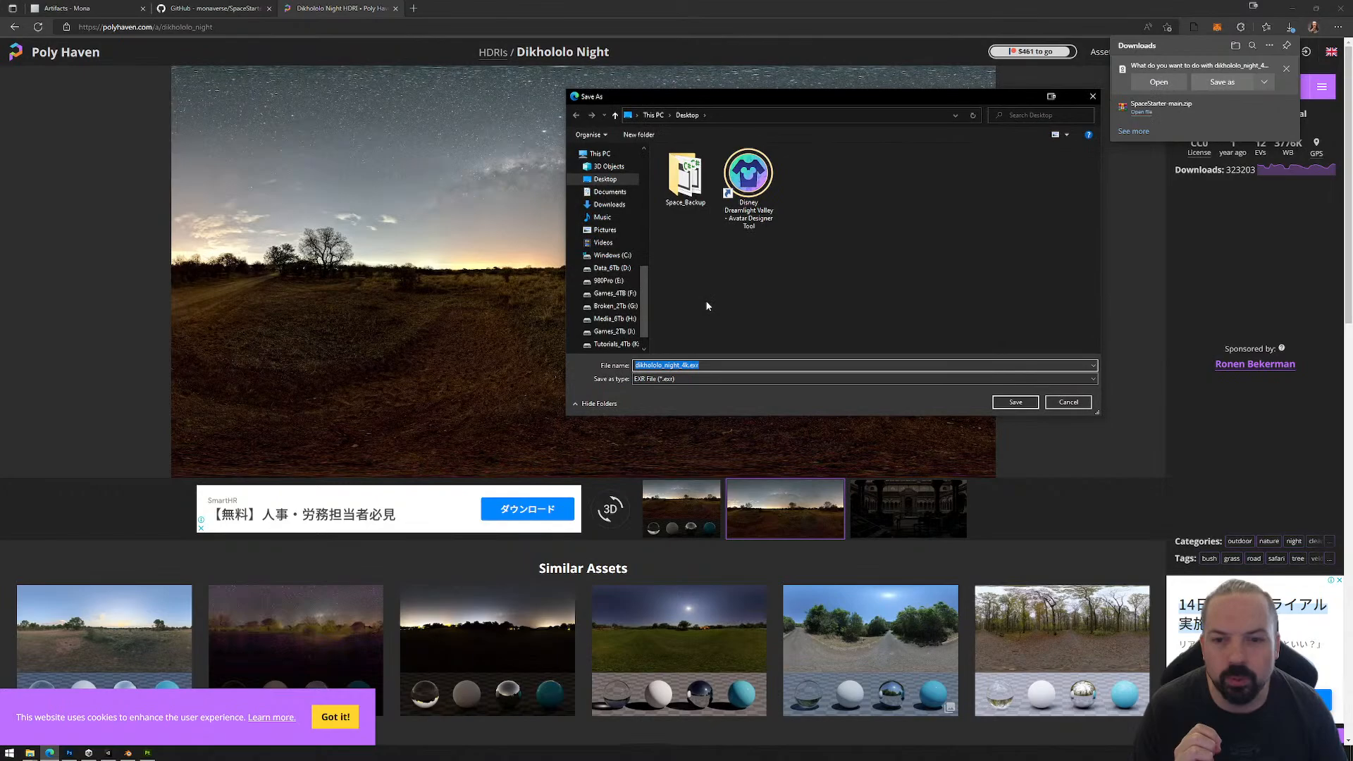
{"action": "left_click", "coordinate": [605, 271]}
{"action": "double_click", "coordinate": [695, 181]}
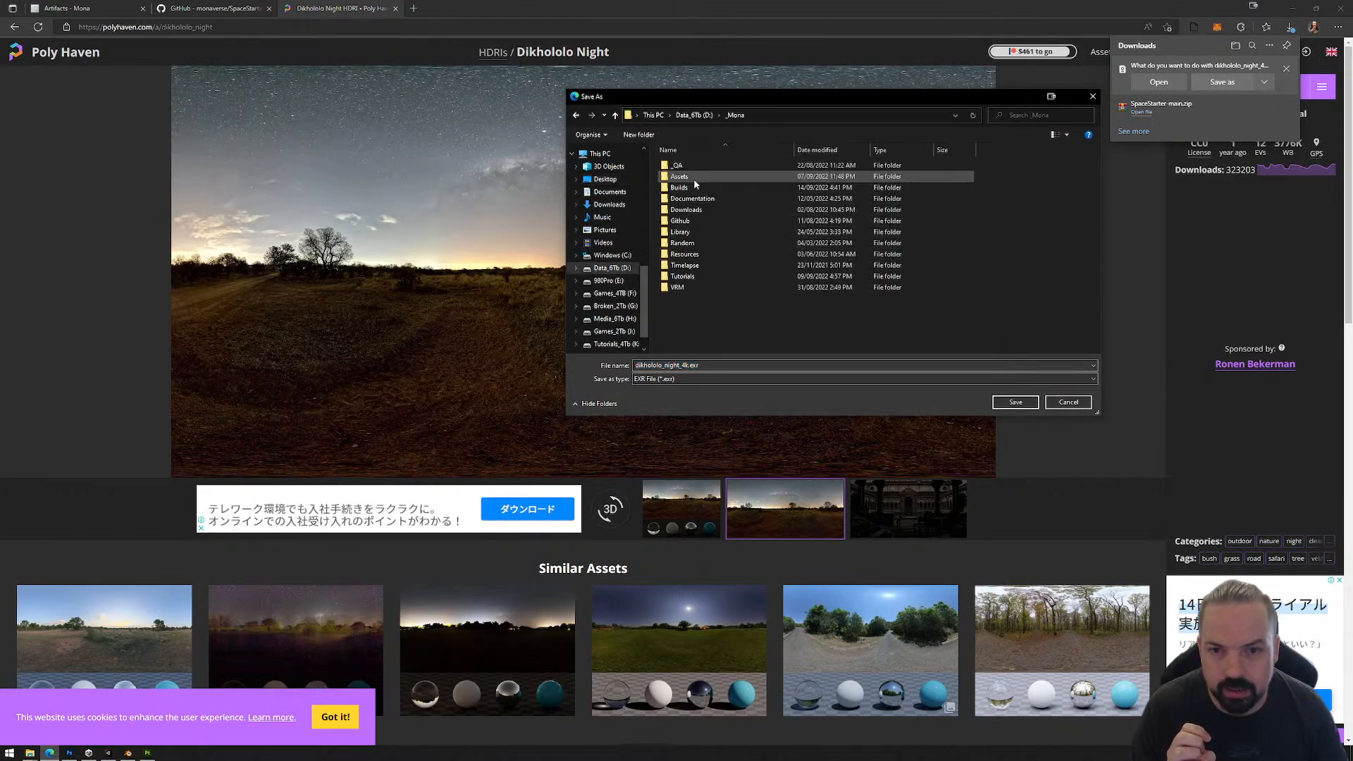
{"action": "double_click", "coordinate": [682, 276]}
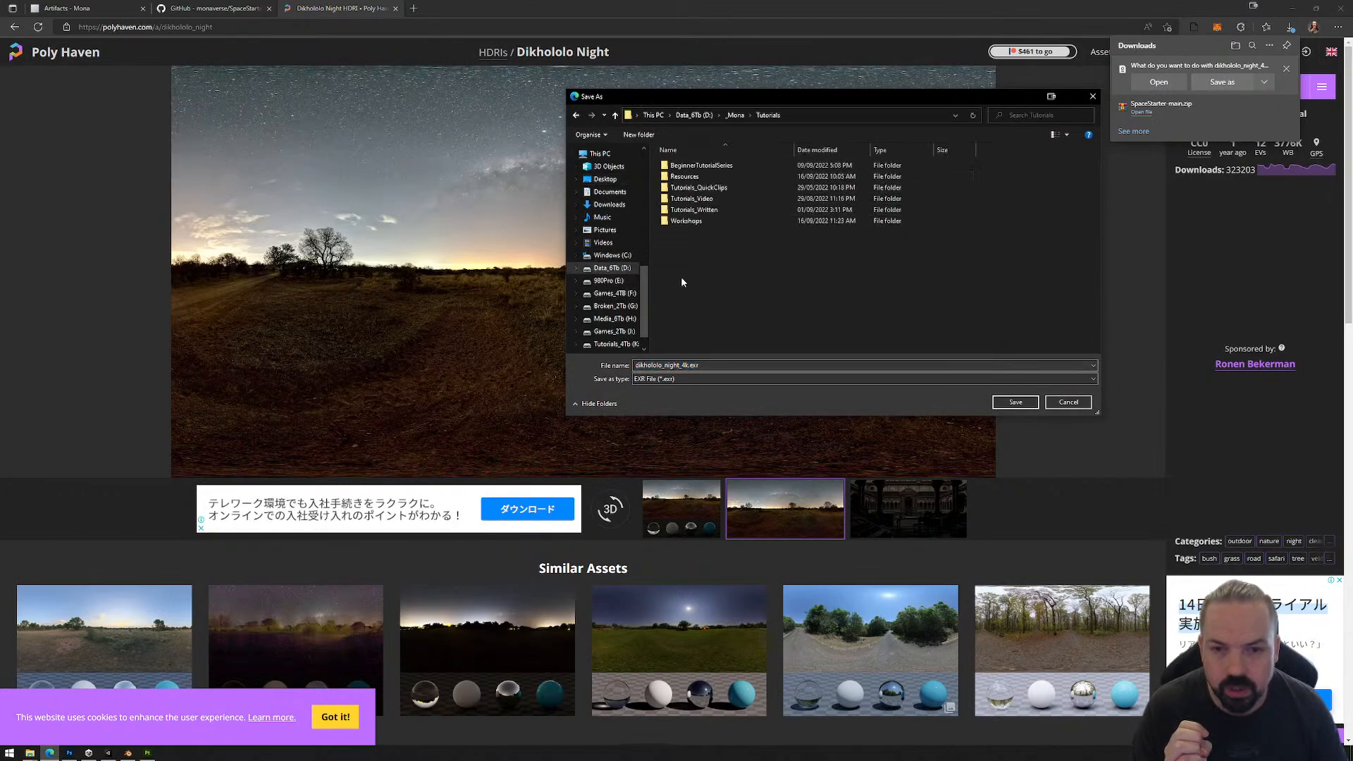
{"action": "double_click", "coordinate": [693, 222]}
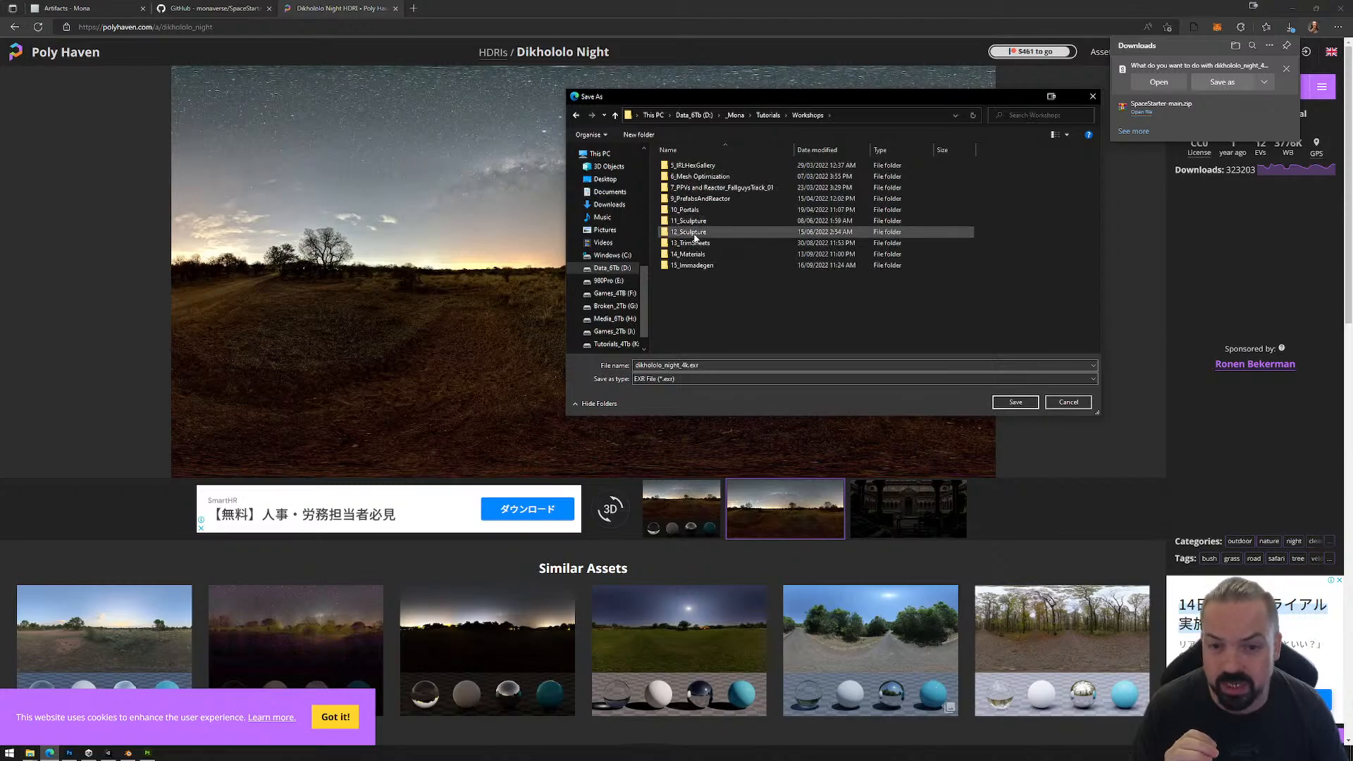
{"action": "double_click", "coordinate": [691, 265]}
{"action": "double_click", "coordinate": [691, 166]}
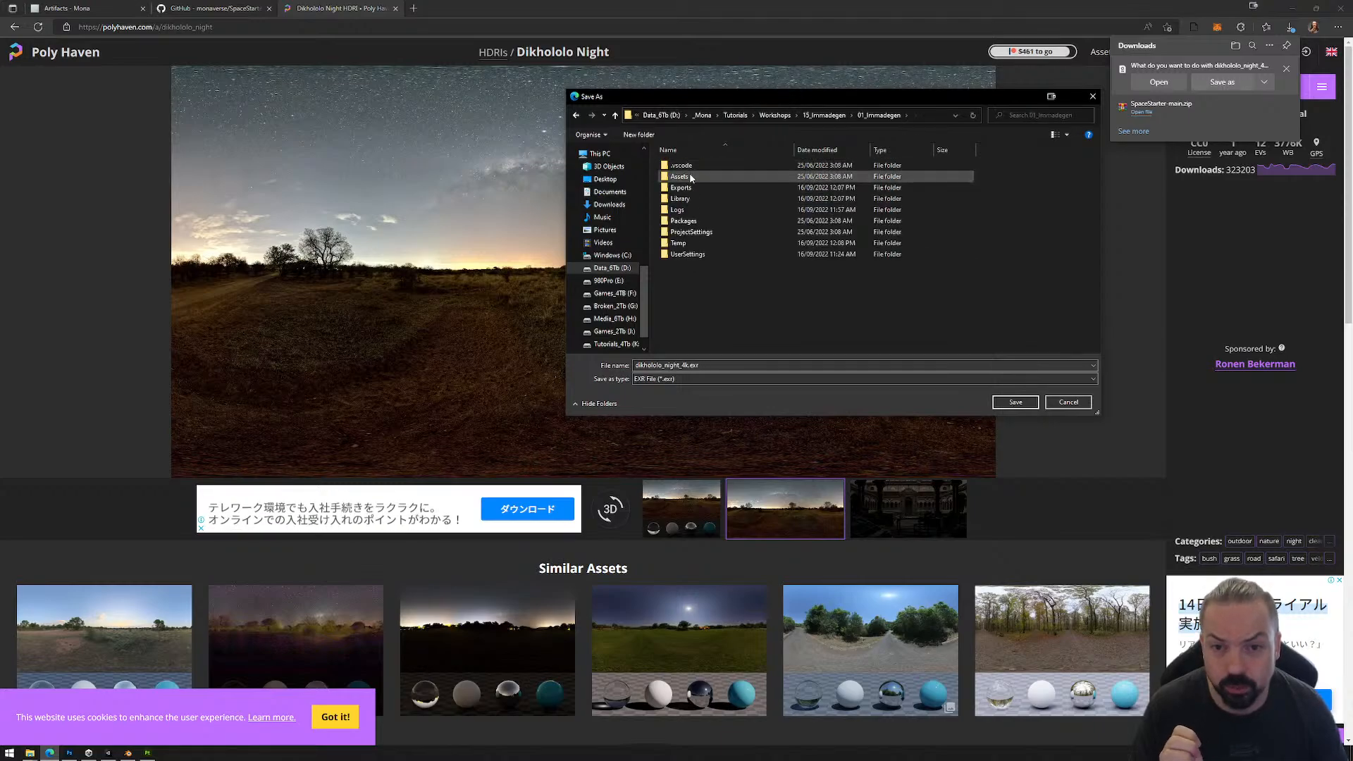
{"action": "double_click", "coordinate": [690, 176]}
{"action": "double_click", "coordinate": [690, 168]}
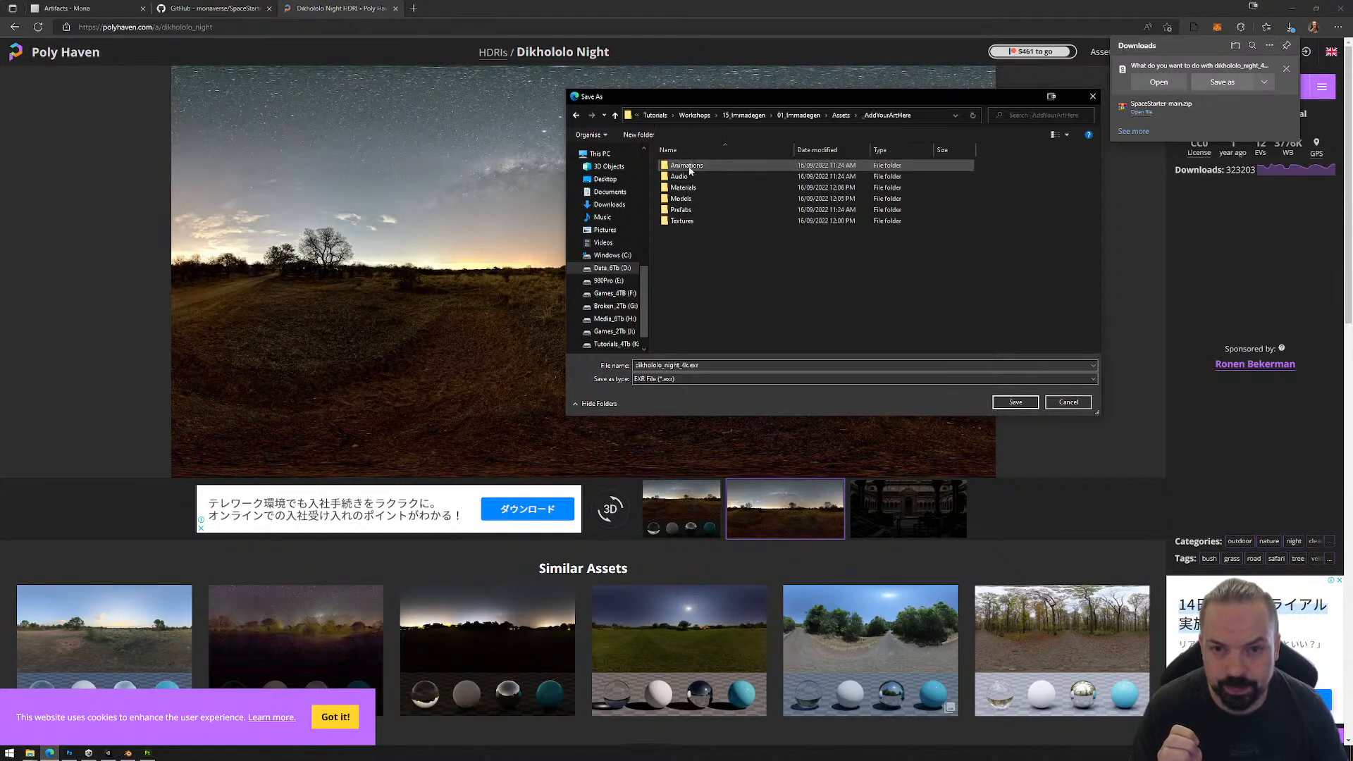
{"action": "double_click", "coordinate": [686, 220]}
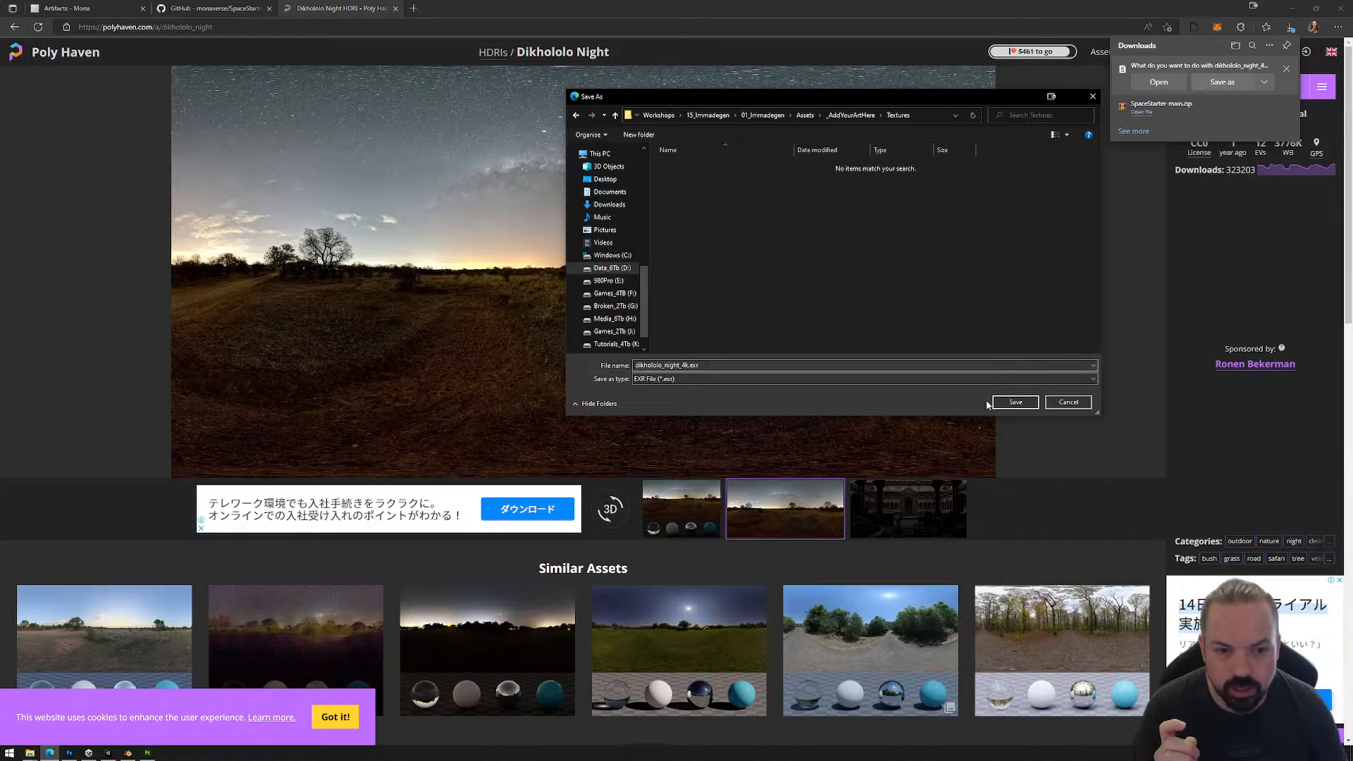
{"action": "left_click", "coordinate": [1015, 402]}
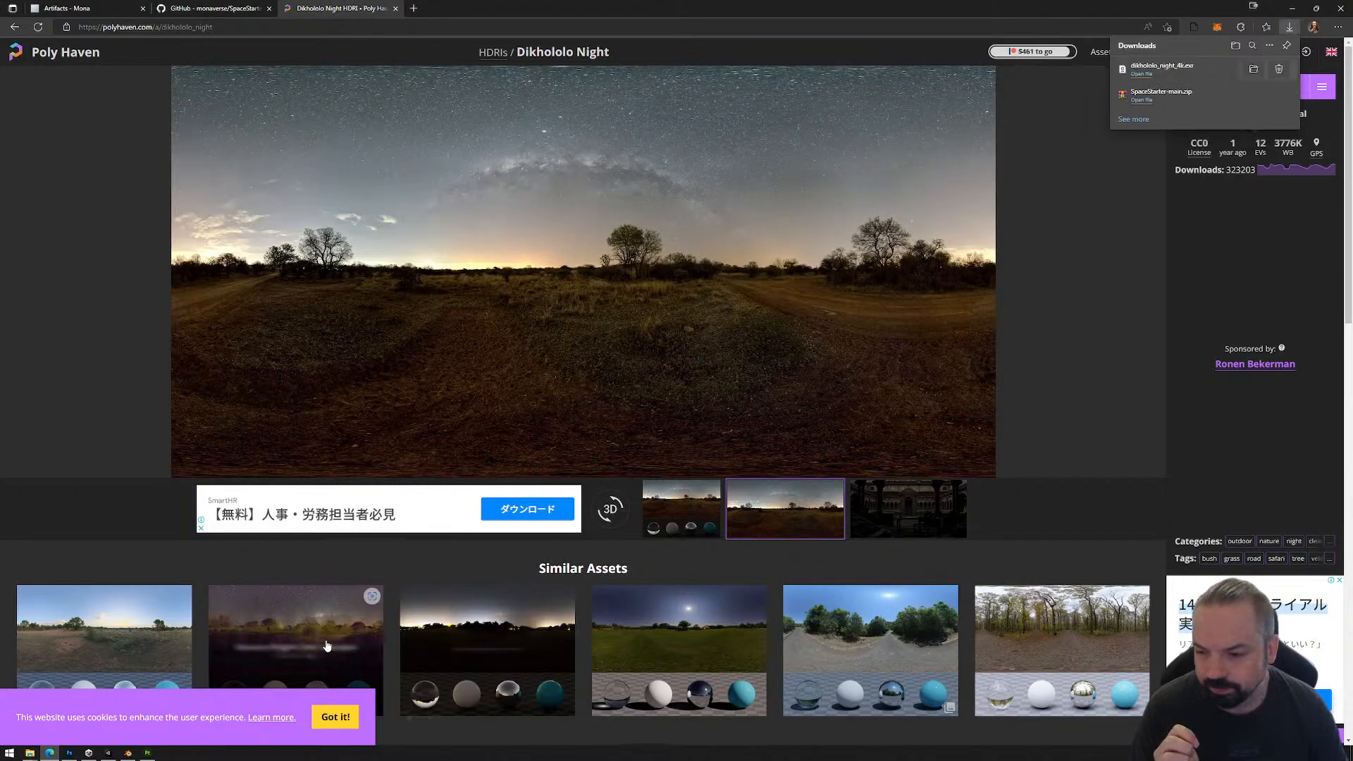
Step: Switch to Unity and change the dikhololo_night_4k texture's shape to Cube, applying the import settings
{"action": "left_click", "coordinate": [109, 752]}
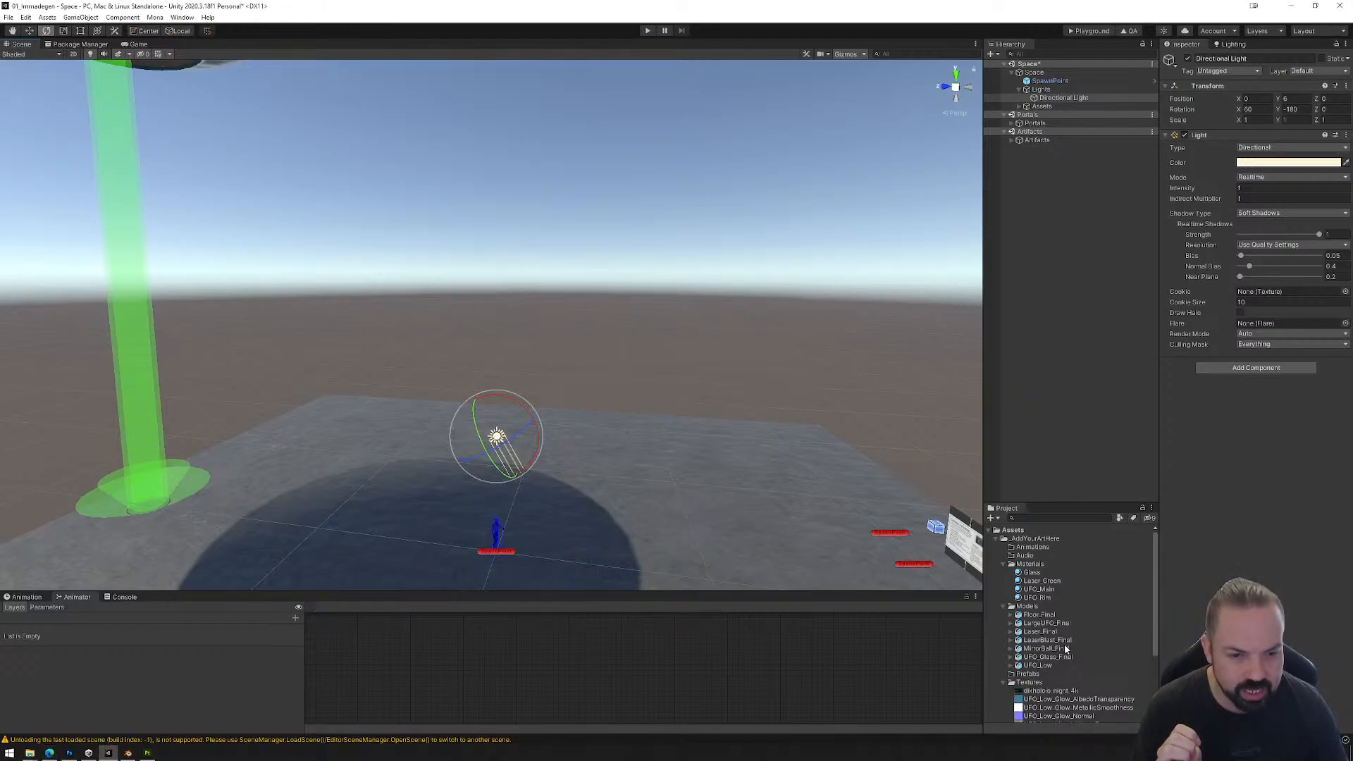
{"action": "scroll", "coordinate": [1071, 656], "scroll_direction": "down", "scroll_amount": 3}
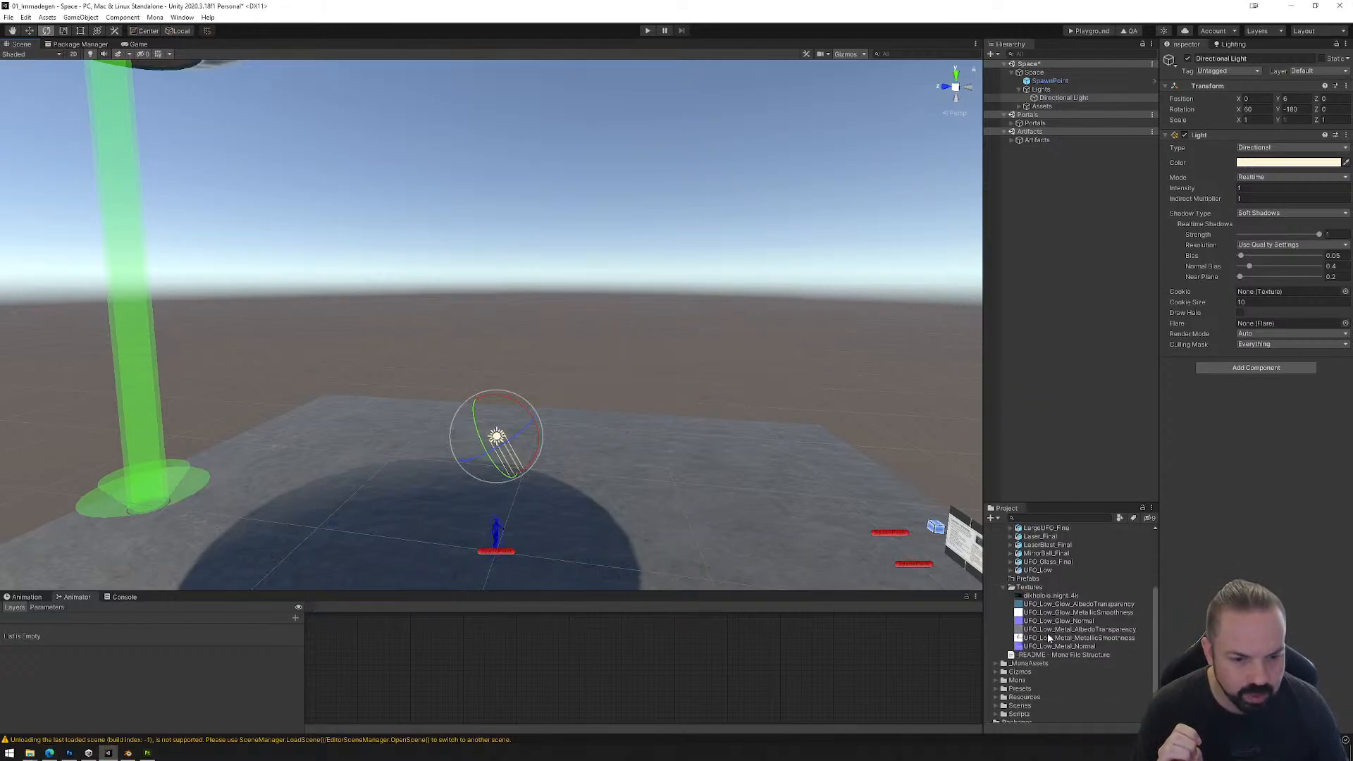
{"action": "left_click", "coordinate": [1045, 596]}
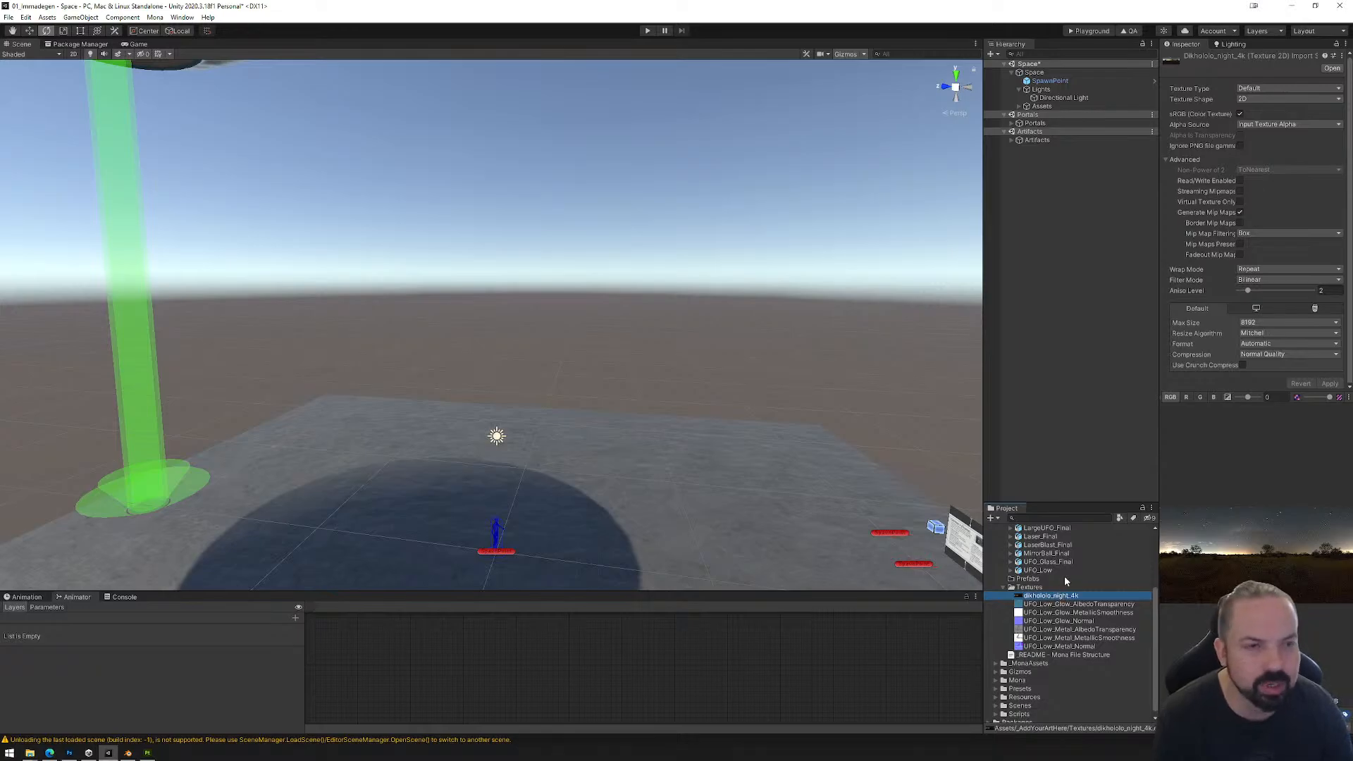
{"action": "left_click", "coordinate": [1261, 100]}
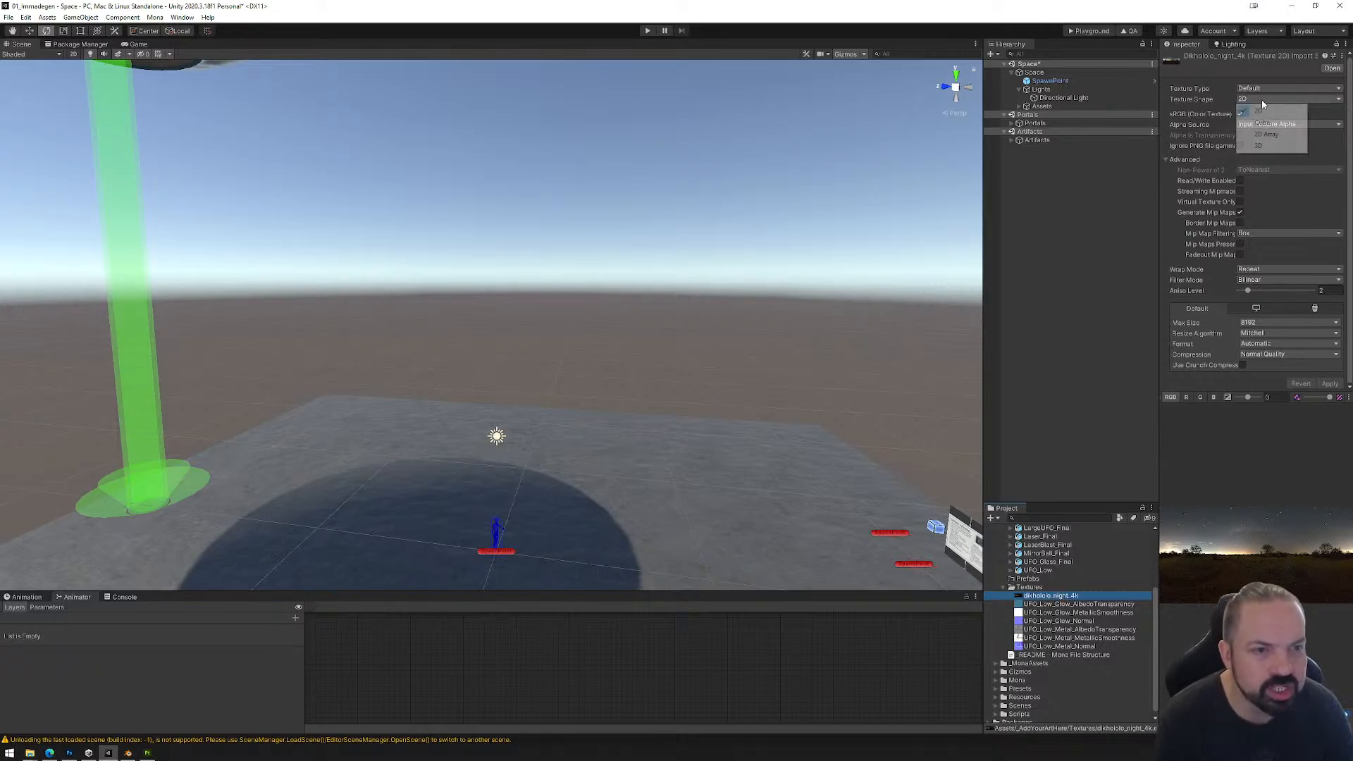
{"action": "left_click", "coordinate": [1269, 123]}
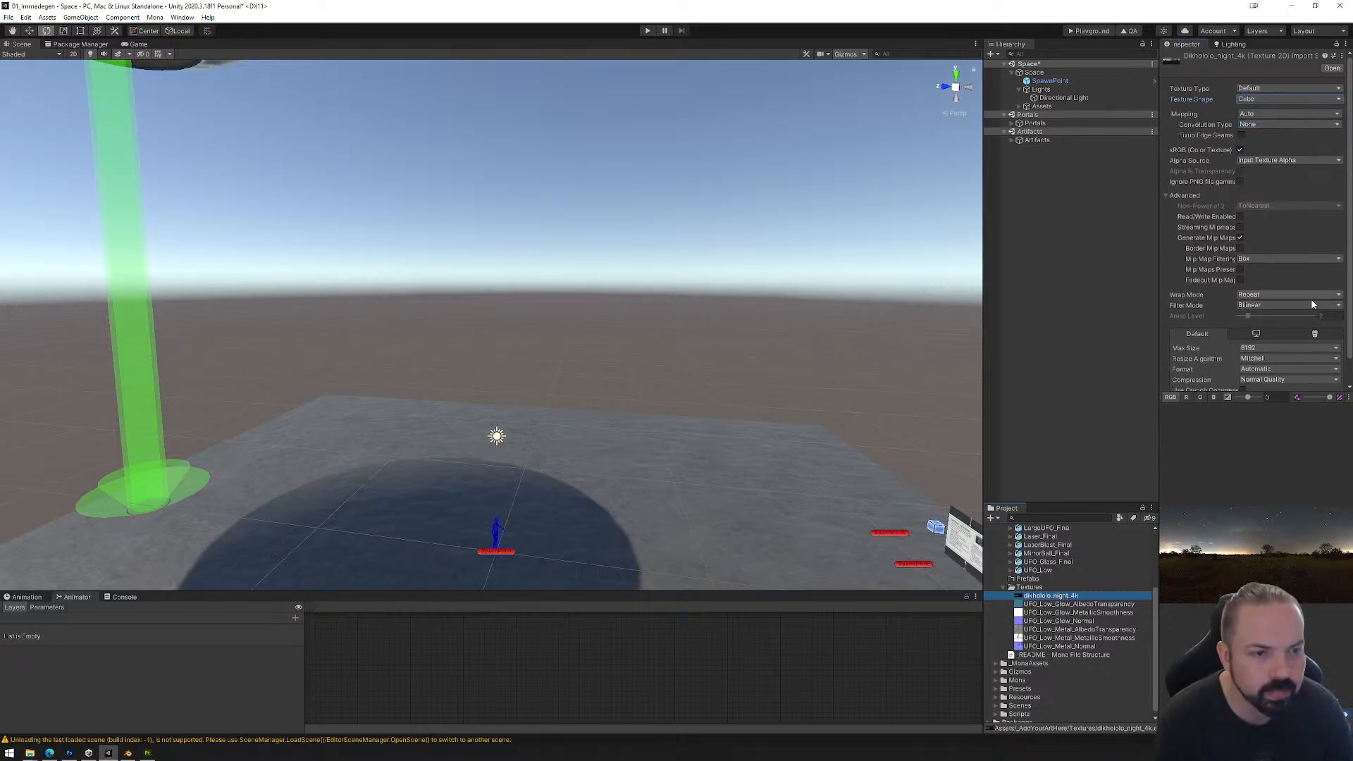
{"action": "scroll", "coordinate": [1292, 269], "scroll_direction": "down", "scroll_amount": 2}
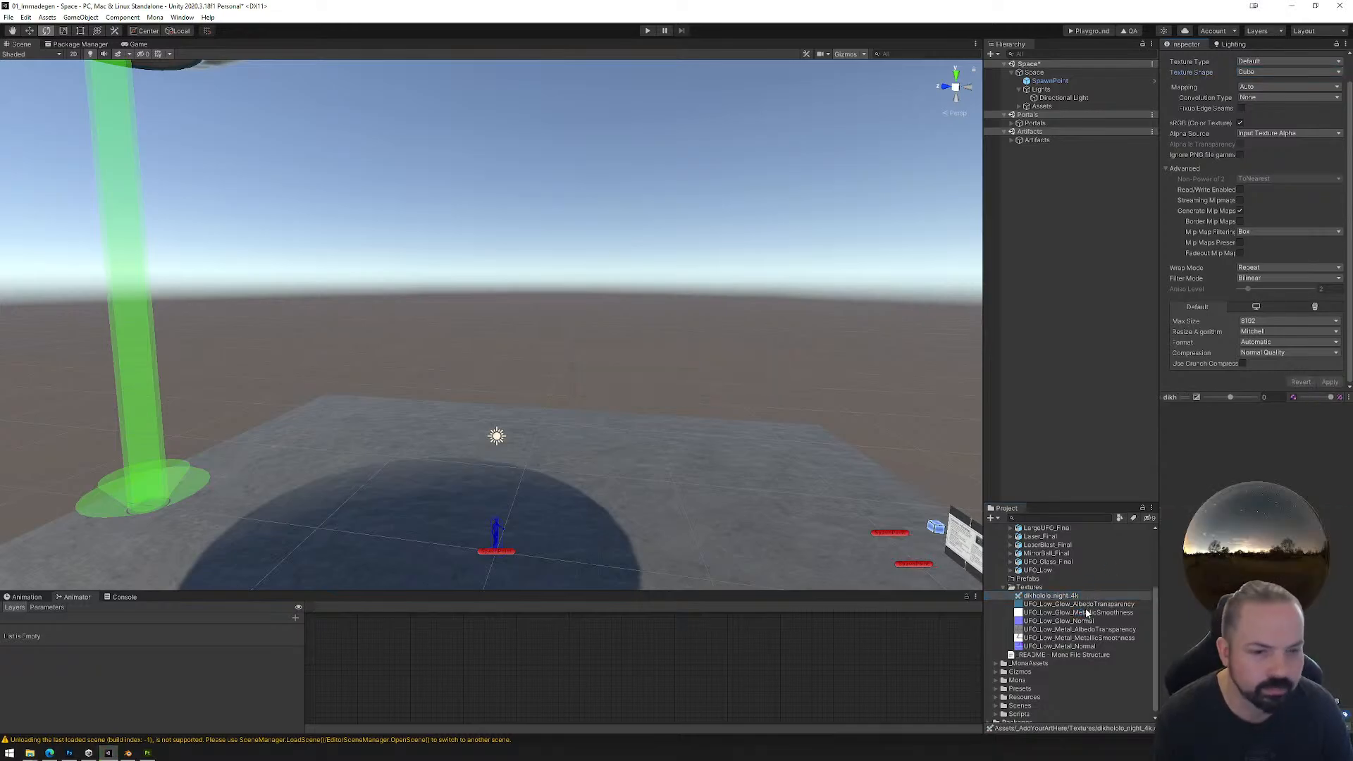
Step: Create a new material named Skybox in the Materials folder of _AddYourArtHere
{"action": "scroll", "coordinate": [1075, 607], "scroll_direction": "up", "scroll_amount": 4}
{"action": "right_click", "coordinate": [1031, 563]}
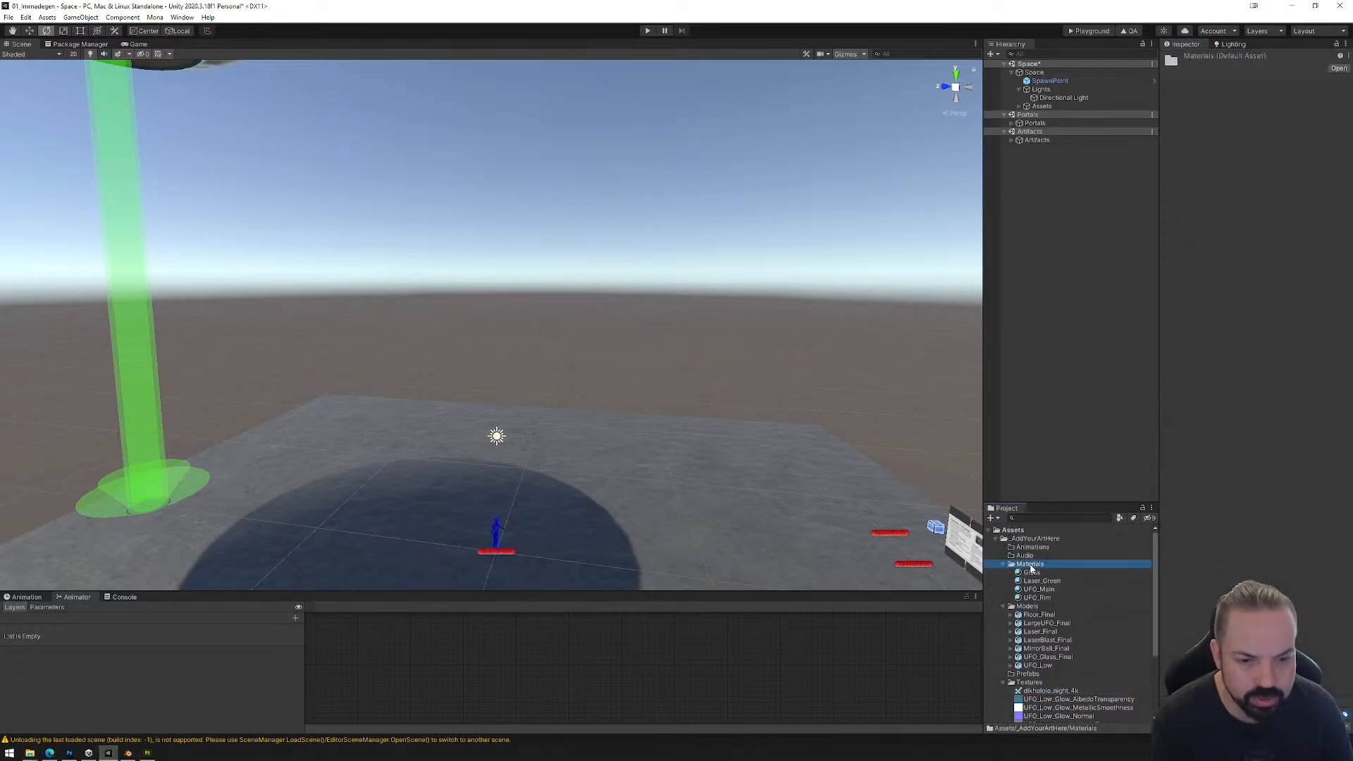
{"action": "mouse_move", "coordinate": [1086, 288]}
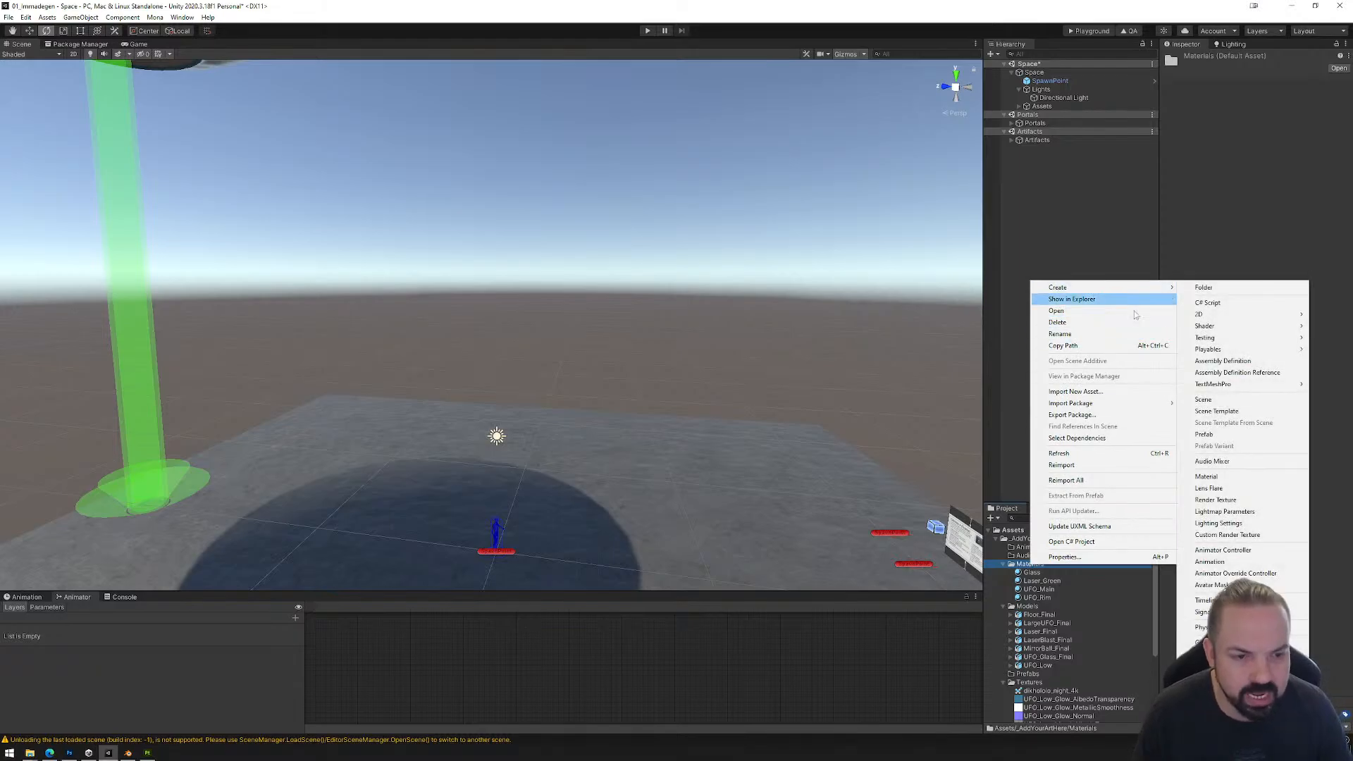
{"action": "left_click", "coordinate": [1244, 476]}
{"action": "type", "text": "Sky"}
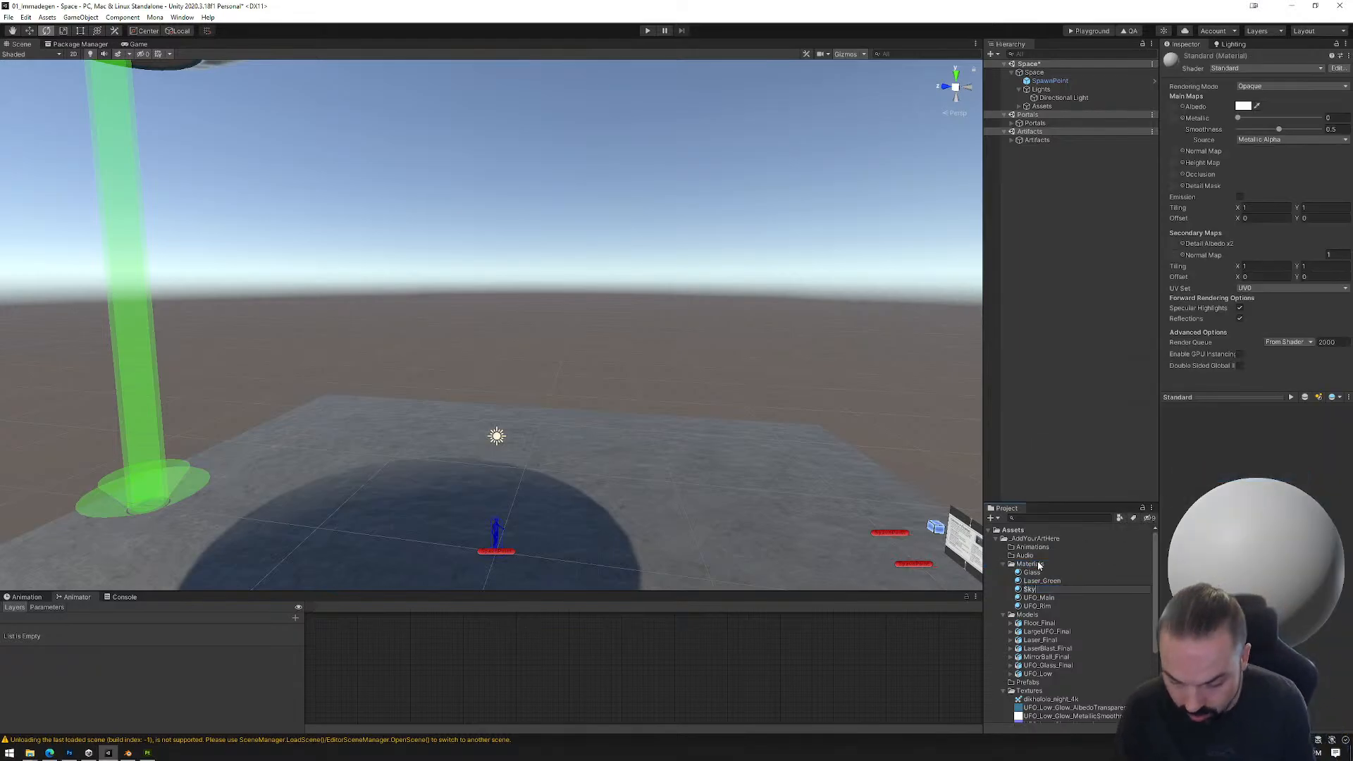
{"action": "type", "text": "box"}
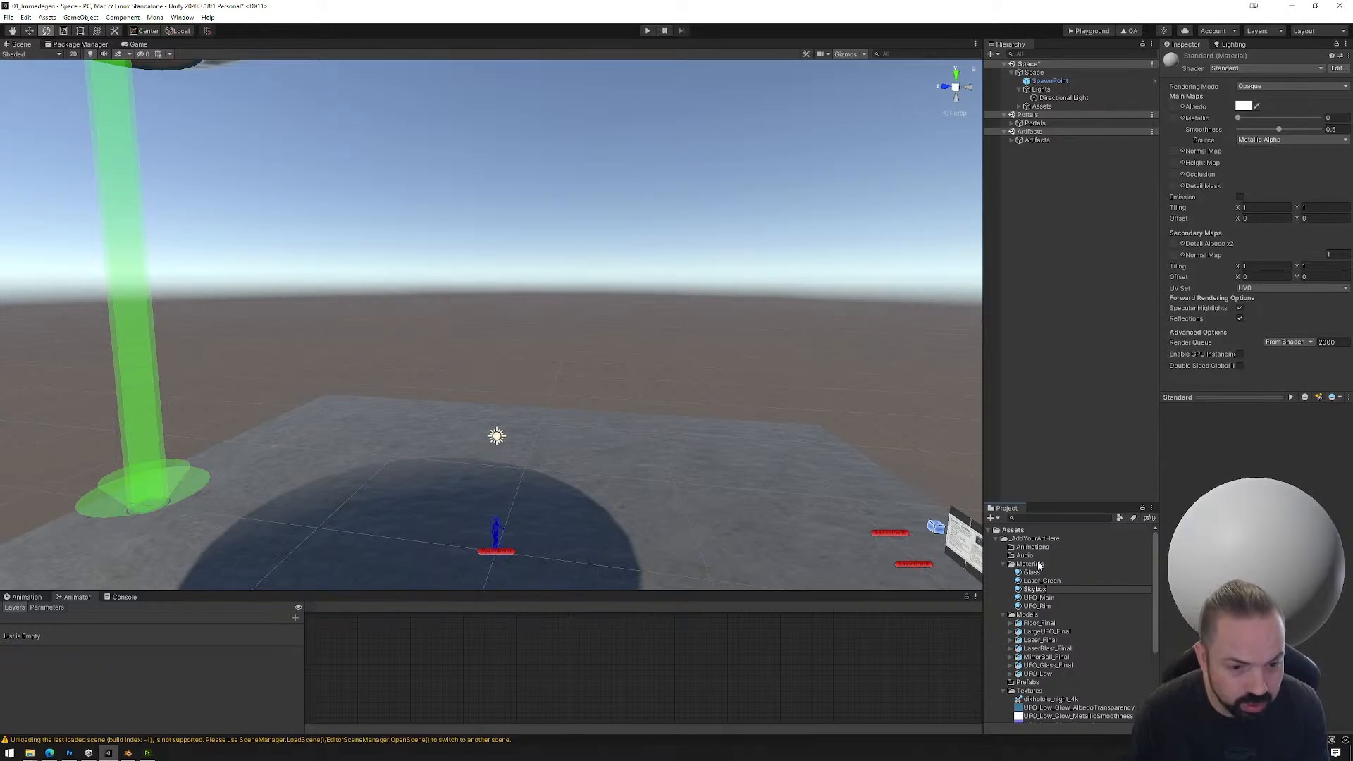
{"action": "key", "text": "Return"}
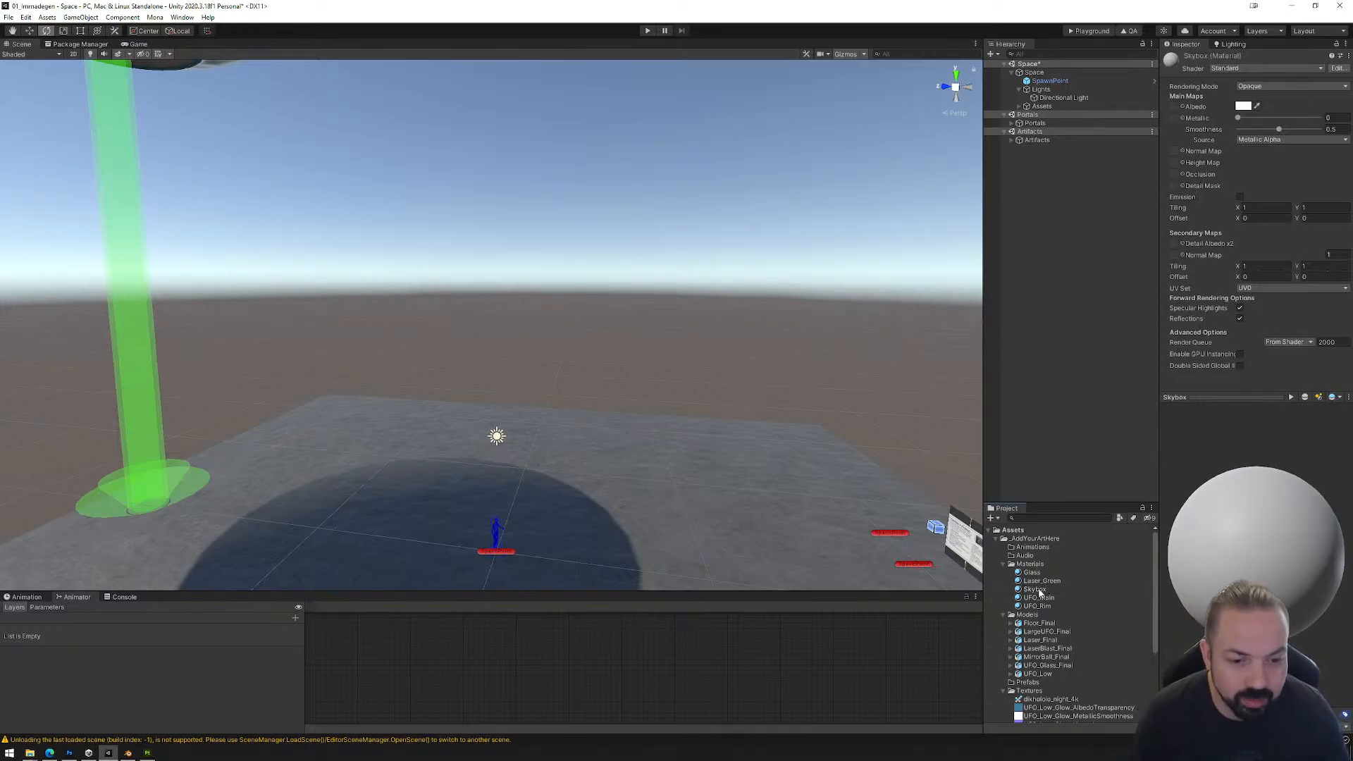
Step: Set the Skybox material's shader to Skybox/Cubemap and assign dikhololo_night_4k as its HDR cubemap
{"action": "left_click", "coordinate": [1036, 591]}
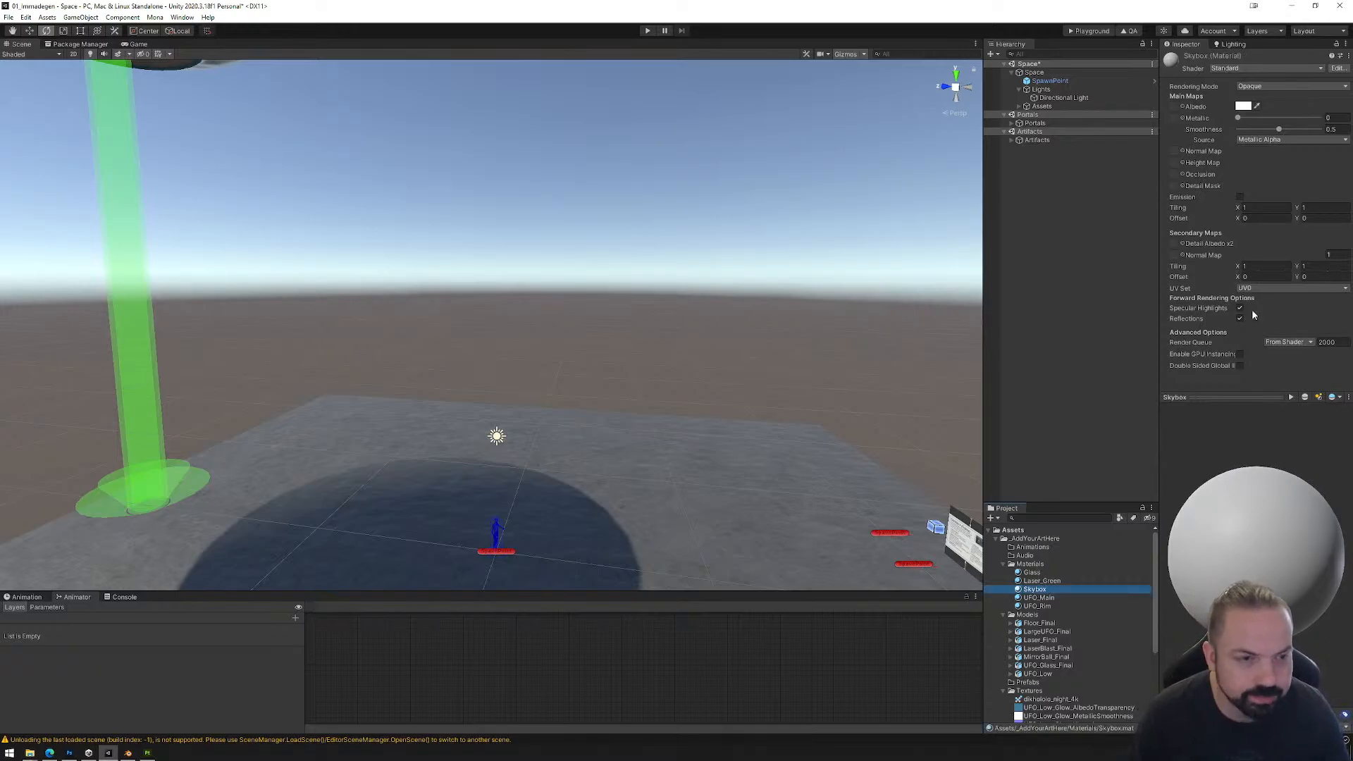
{"action": "left_click", "coordinate": [1242, 68]}
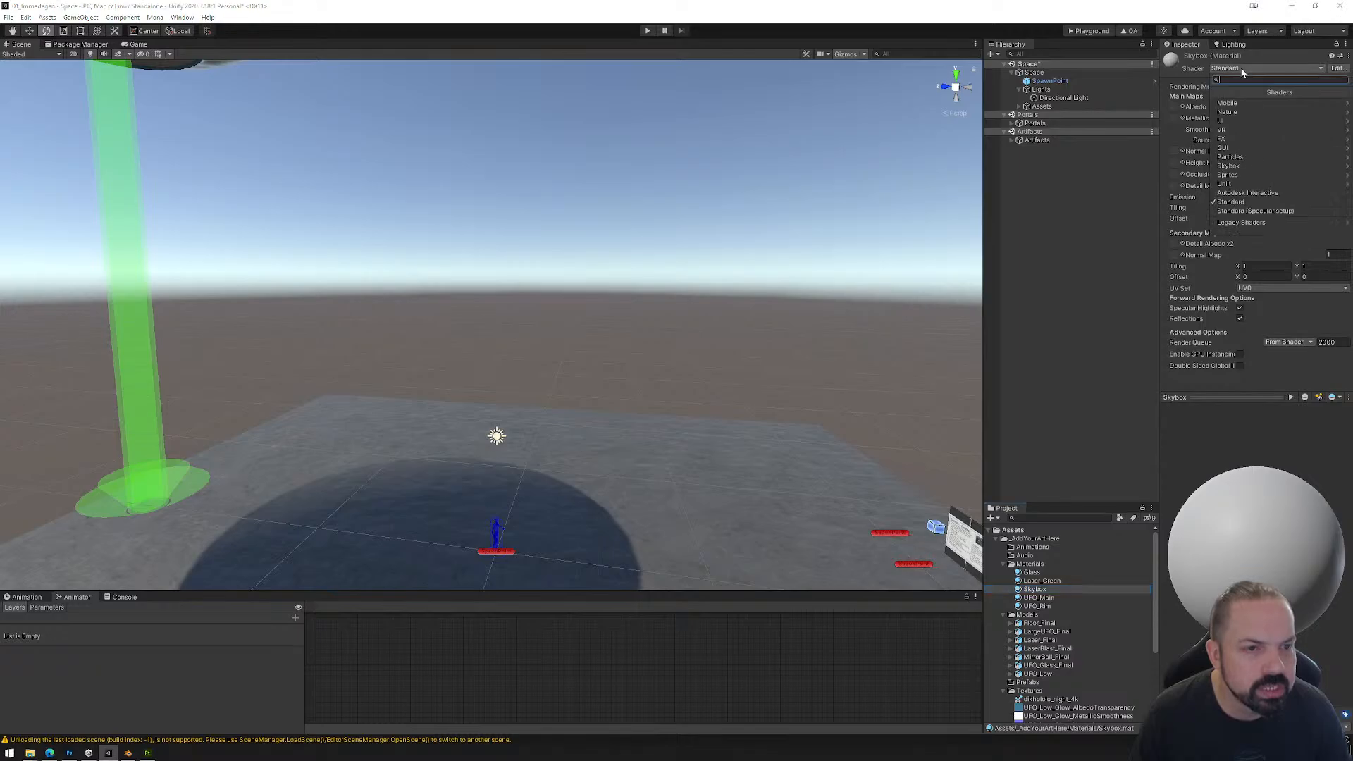
{"action": "left_click", "coordinate": [1239, 169]}
{"action": "left_click", "coordinate": [1240, 112]}
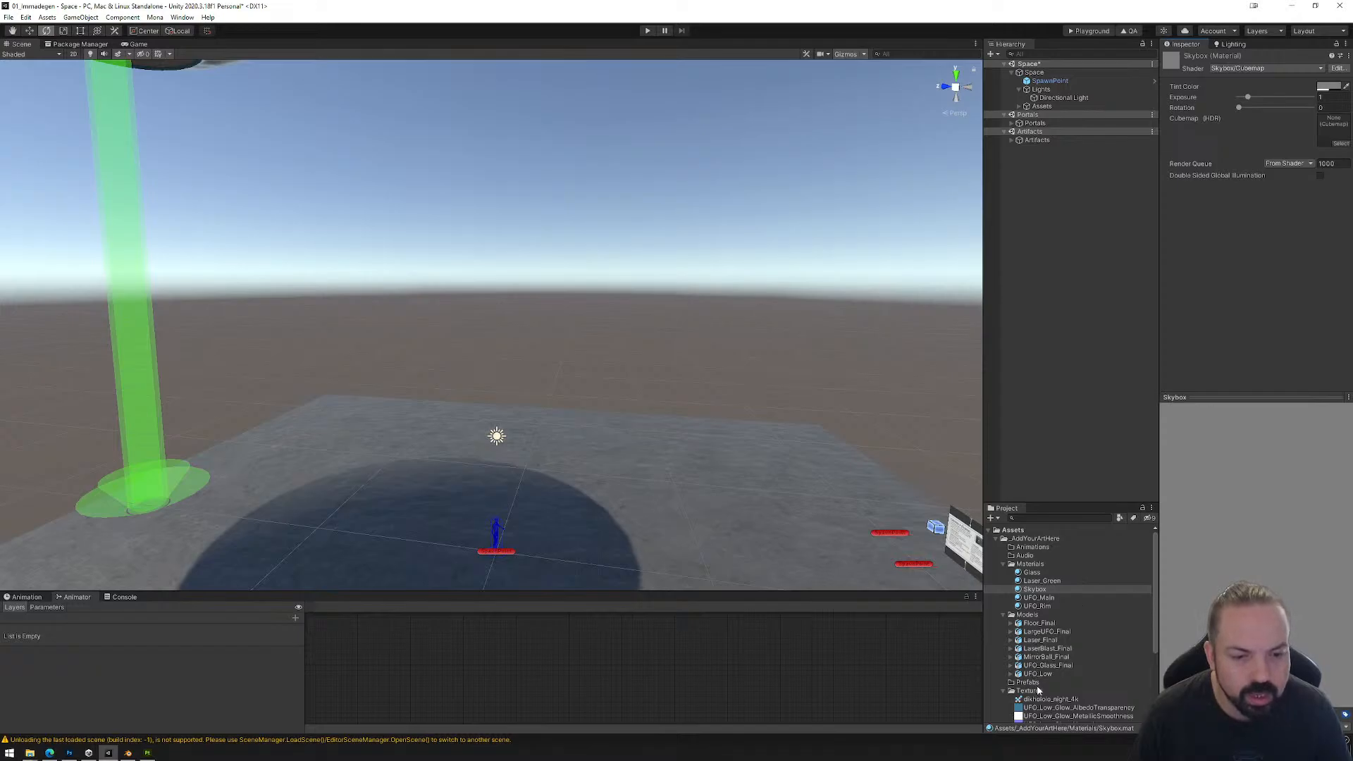
{"action": "left_click_drag", "start_coordinate": [1043, 701], "coordinate": [1326, 141]}
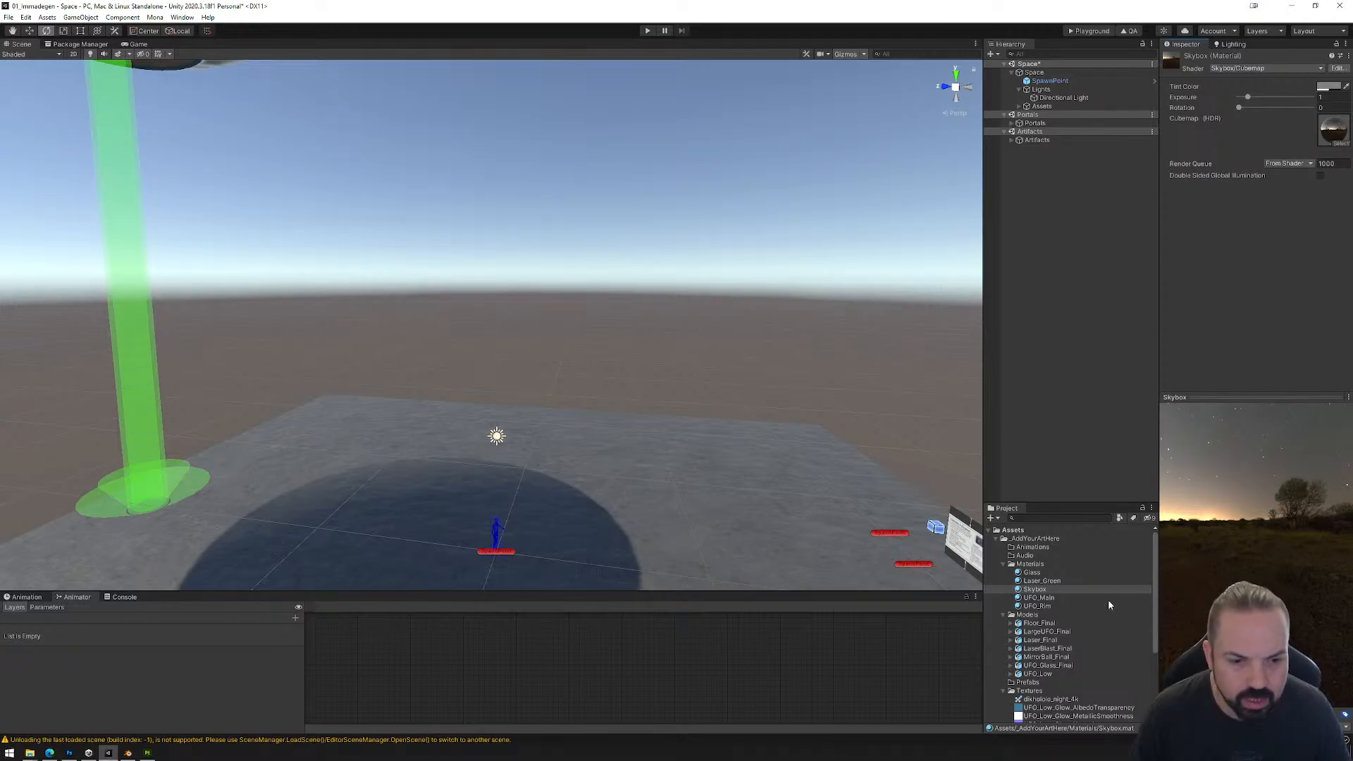
Step: Apply the Skybox material to the sky background of the scene
{"action": "left_click", "coordinate": [1034, 590]}
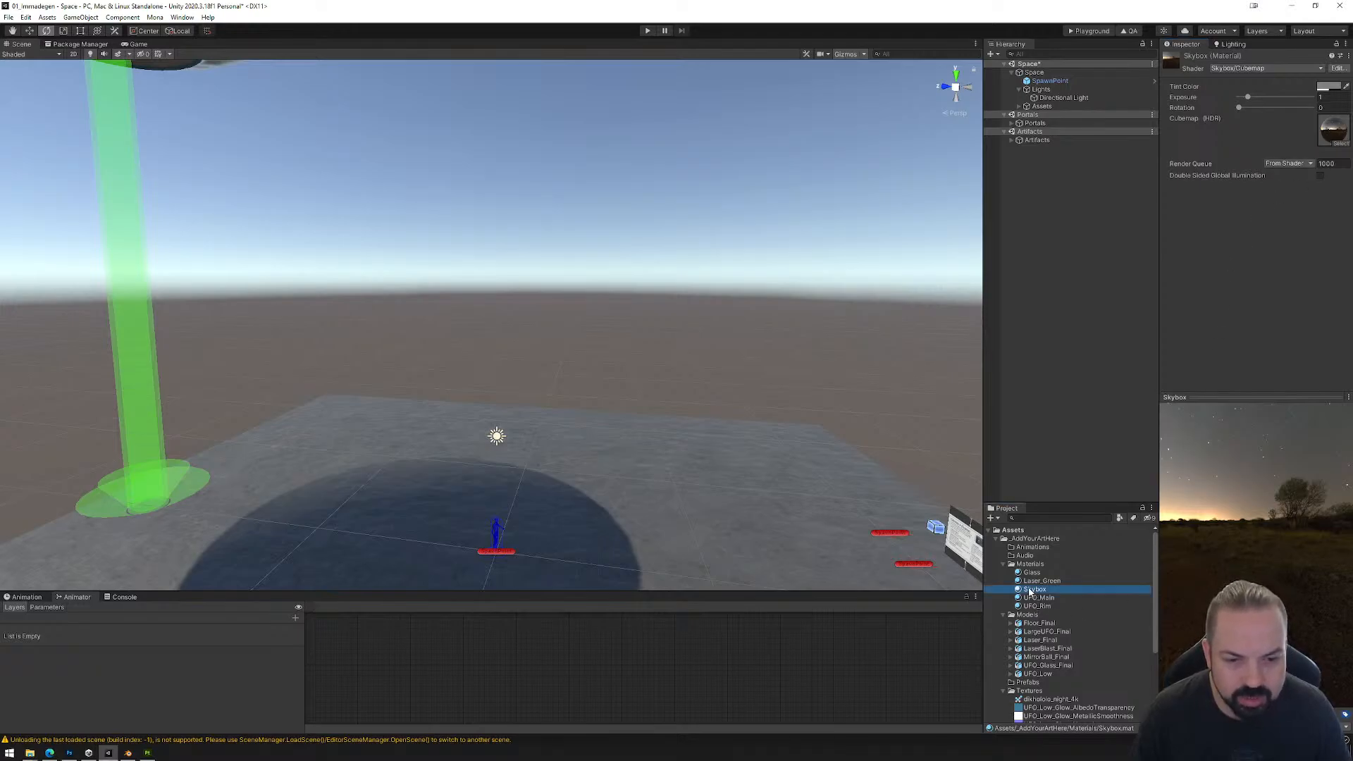
{"action": "left_click_drag", "start_coordinate": [1030, 592], "coordinate": [648, 334]}
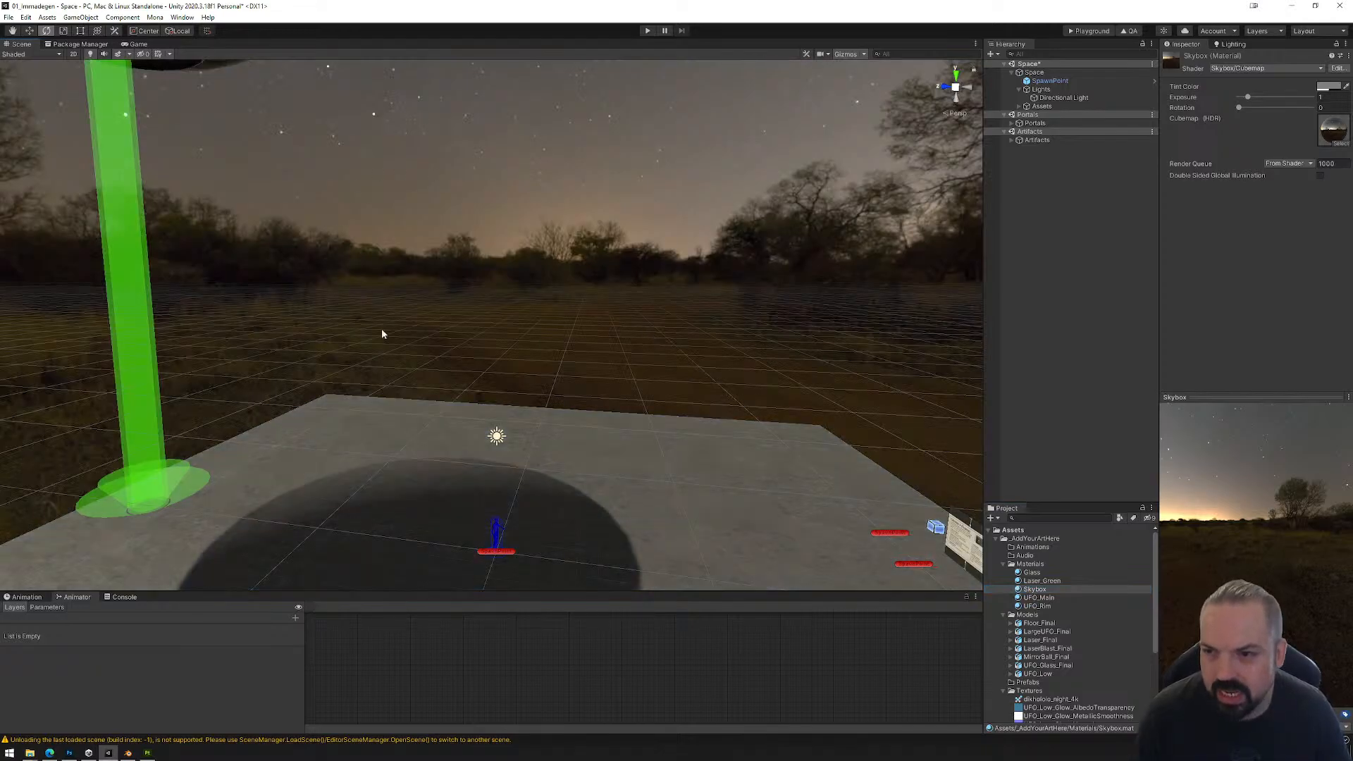
{"action": "right_click_drag", "start_coordinate": [383, 334], "coordinate": [655, 407]}
Step: Tint the albedo of the floor's Stone material a medium brown
{"action": "left_click", "coordinate": [656, 407]}
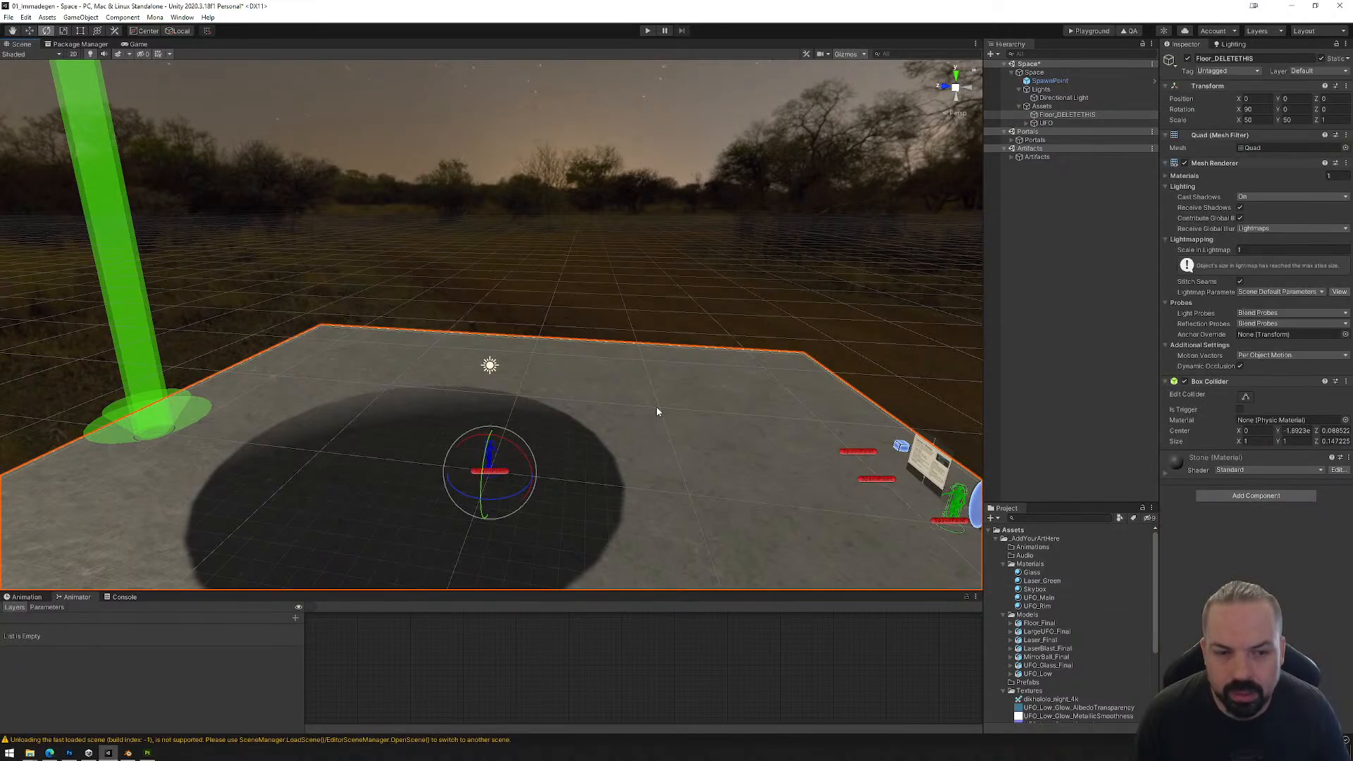
{"action": "left_click", "coordinate": [1164, 471]}
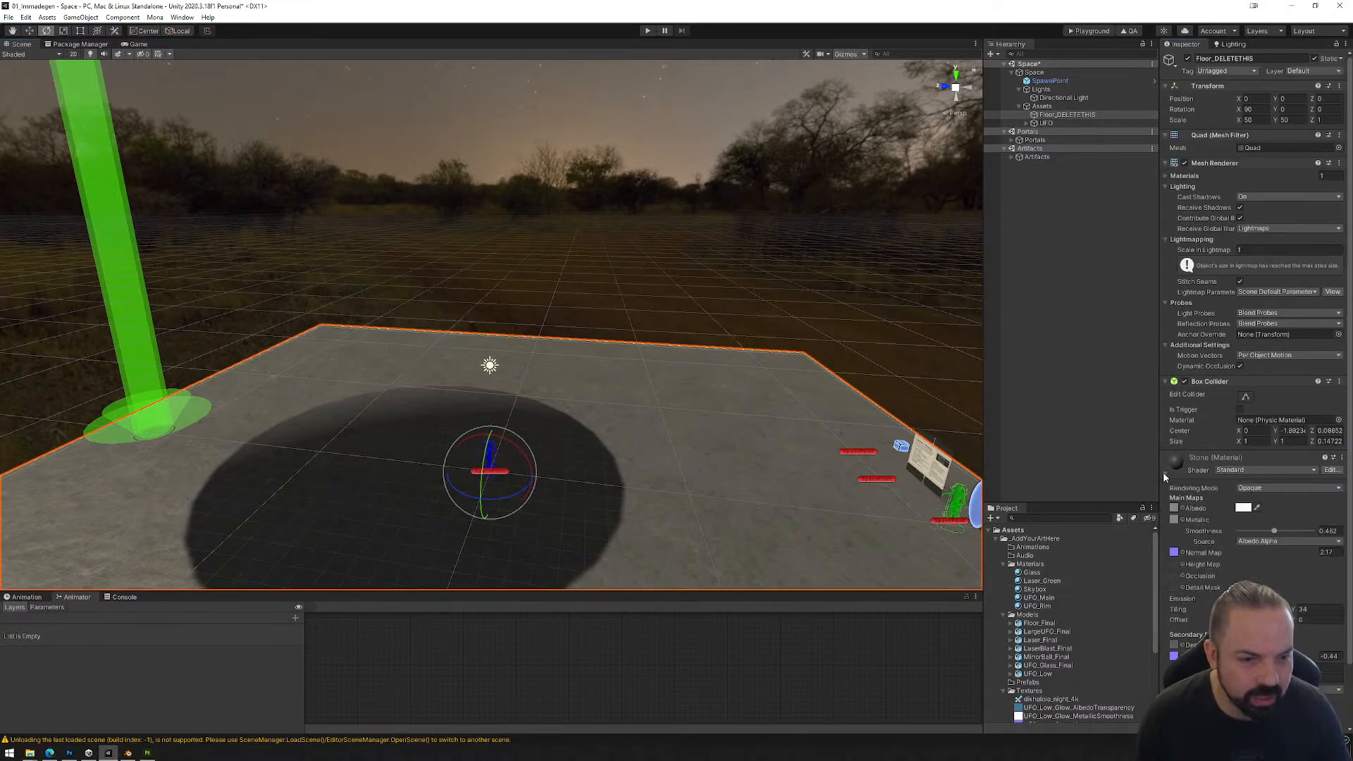
{"action": "left_click", "coordinate": [1243, 508]}
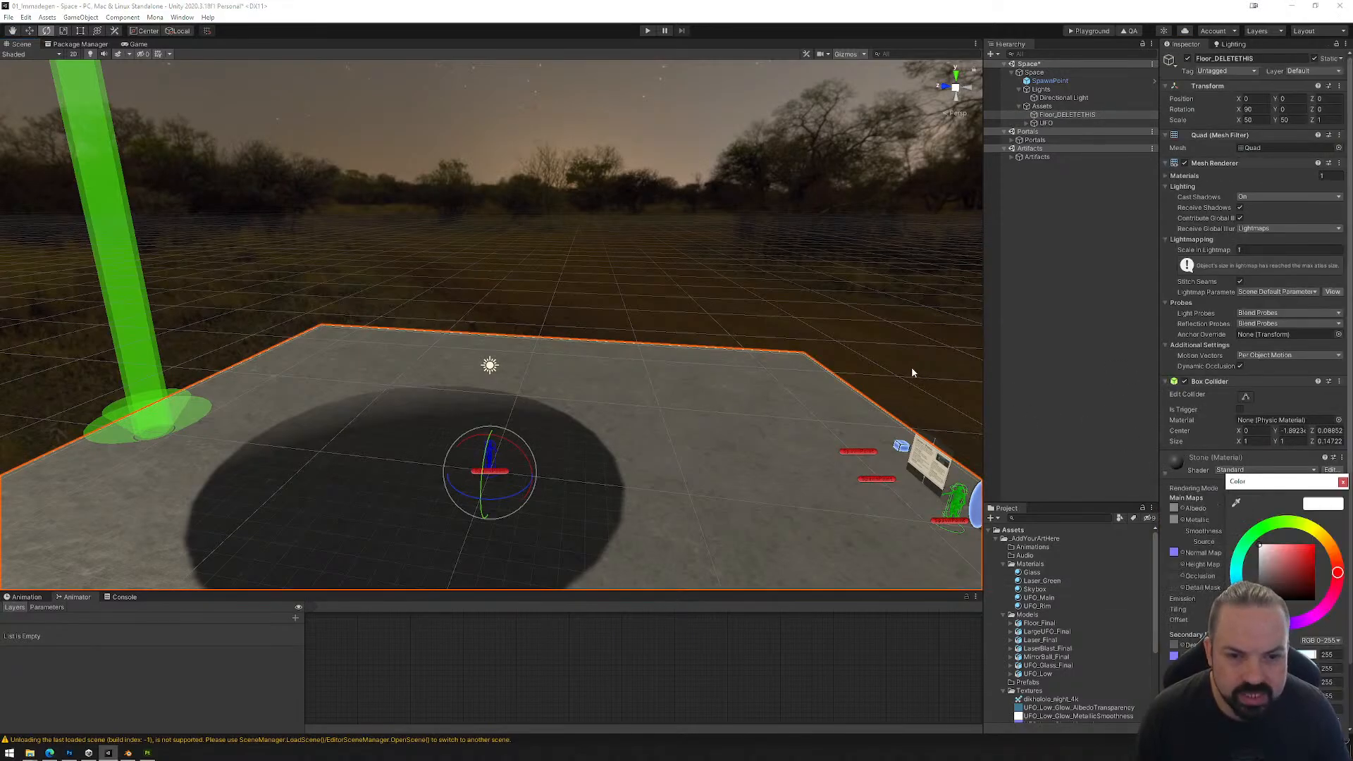
{"action": "left_click", "coordinate": [1303, 573]}
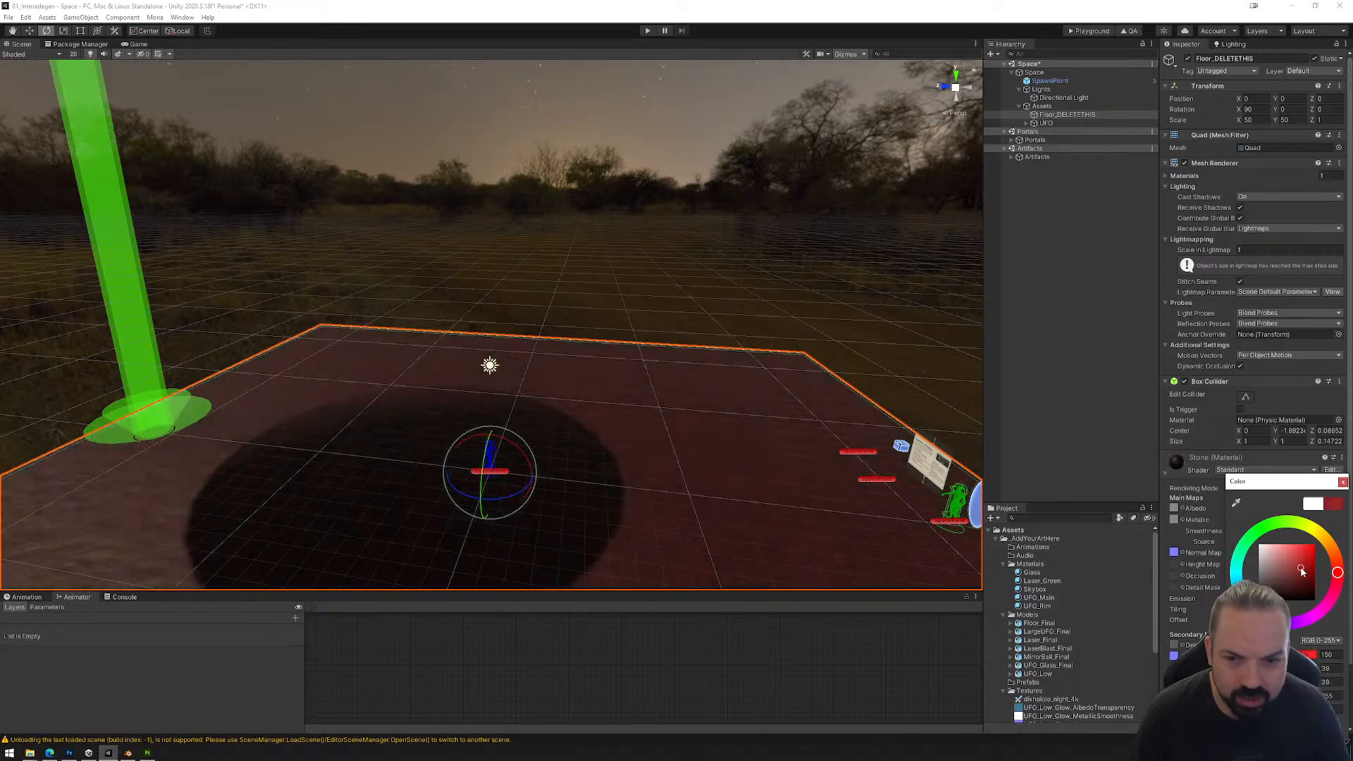
{"action": "left_click_drag", "start_coordinate": [1301, 569], "coordinate": [1332, 548]}
{"action": "left_click", "coordinate": [1290, 569]}
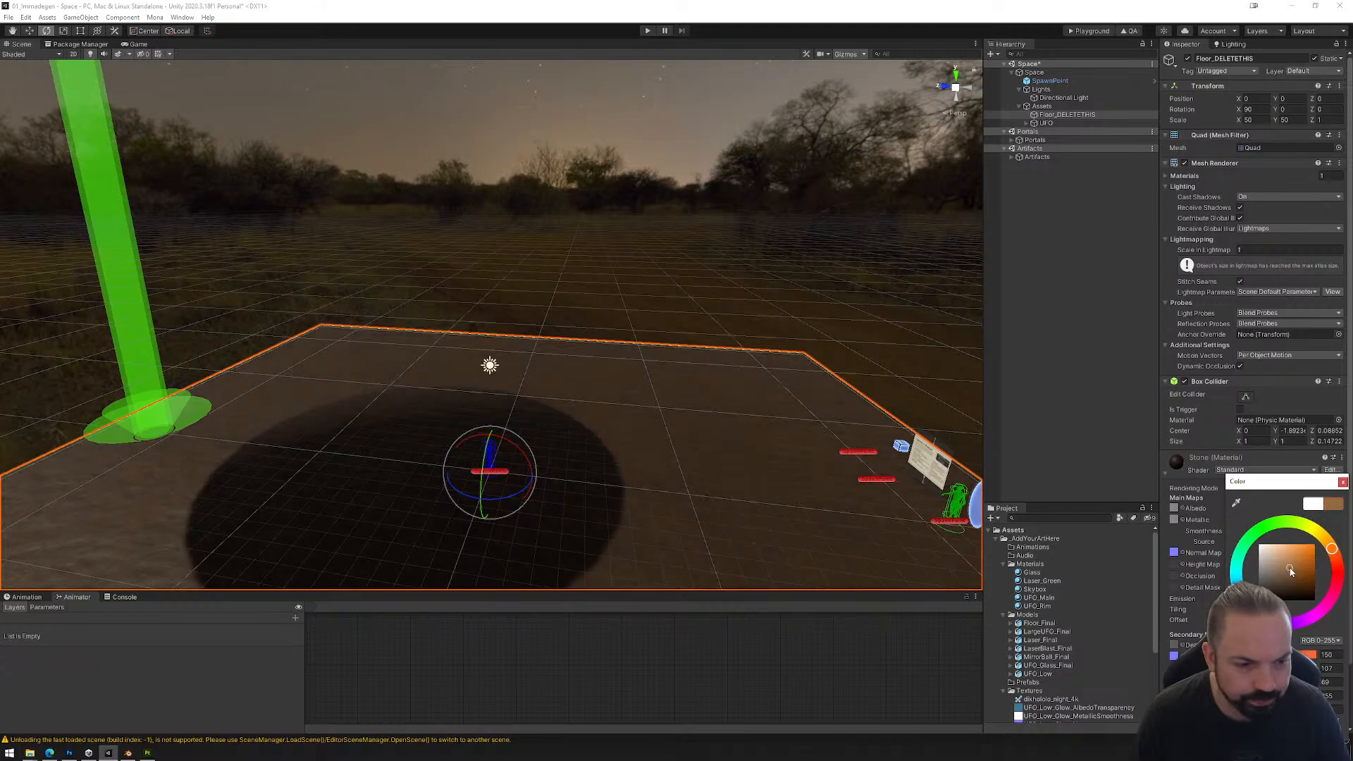
{"action": "left_click", "coordinate": [1290, 567]}
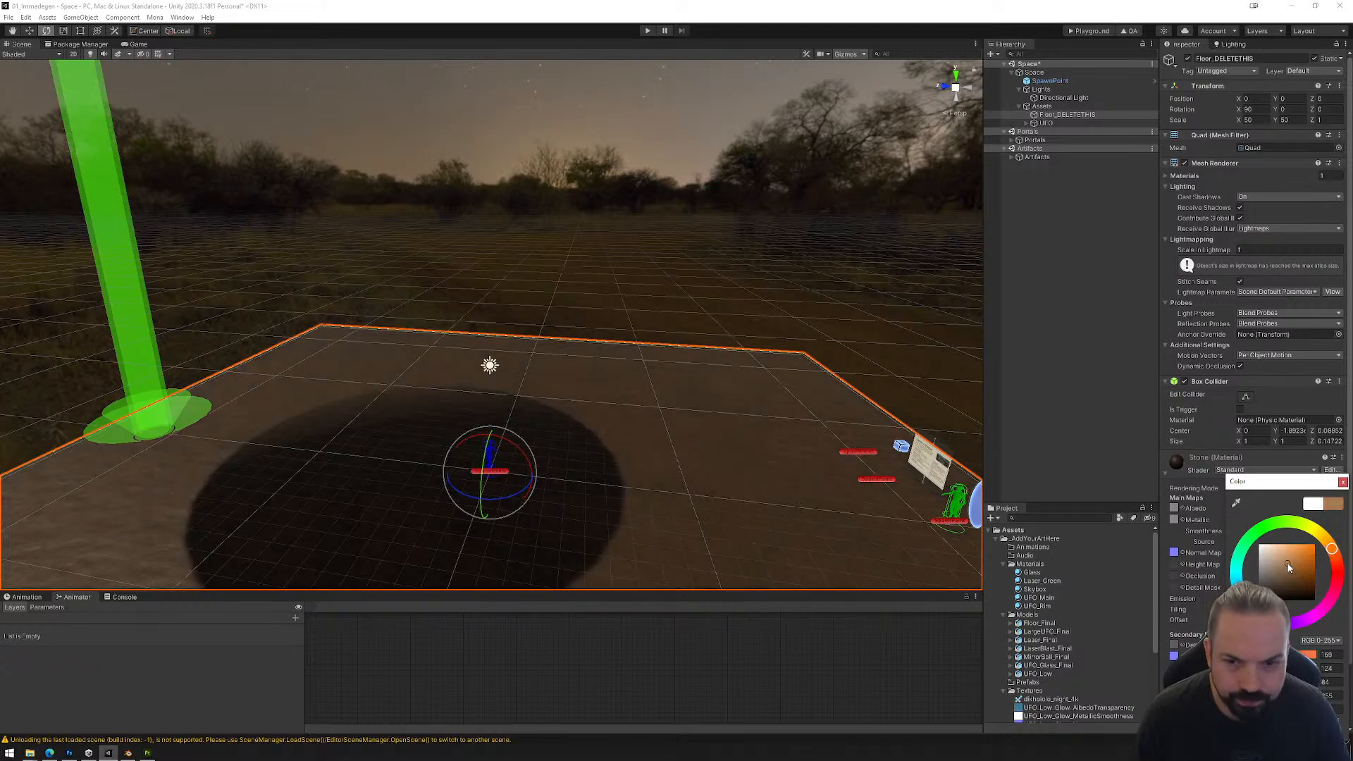
Step: Sample the skybox's ground colour for the floor's albedo and lighten it slightly to a dark brown
{"action": "left_click", "coordinate": [1236, 502]}
{"action": "left_click", "coordinate": [944, 389]}
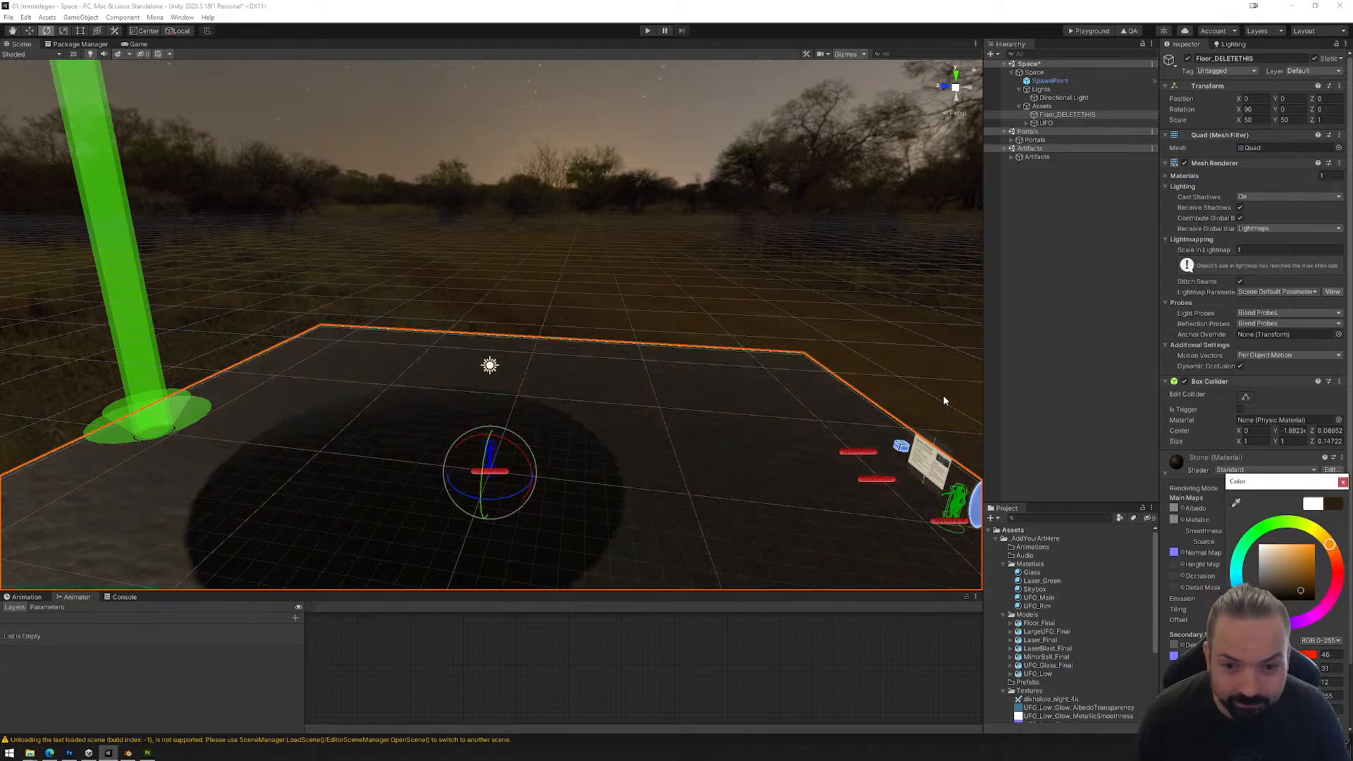
{"action": "left_click", "coordinate": [1299, 584]}
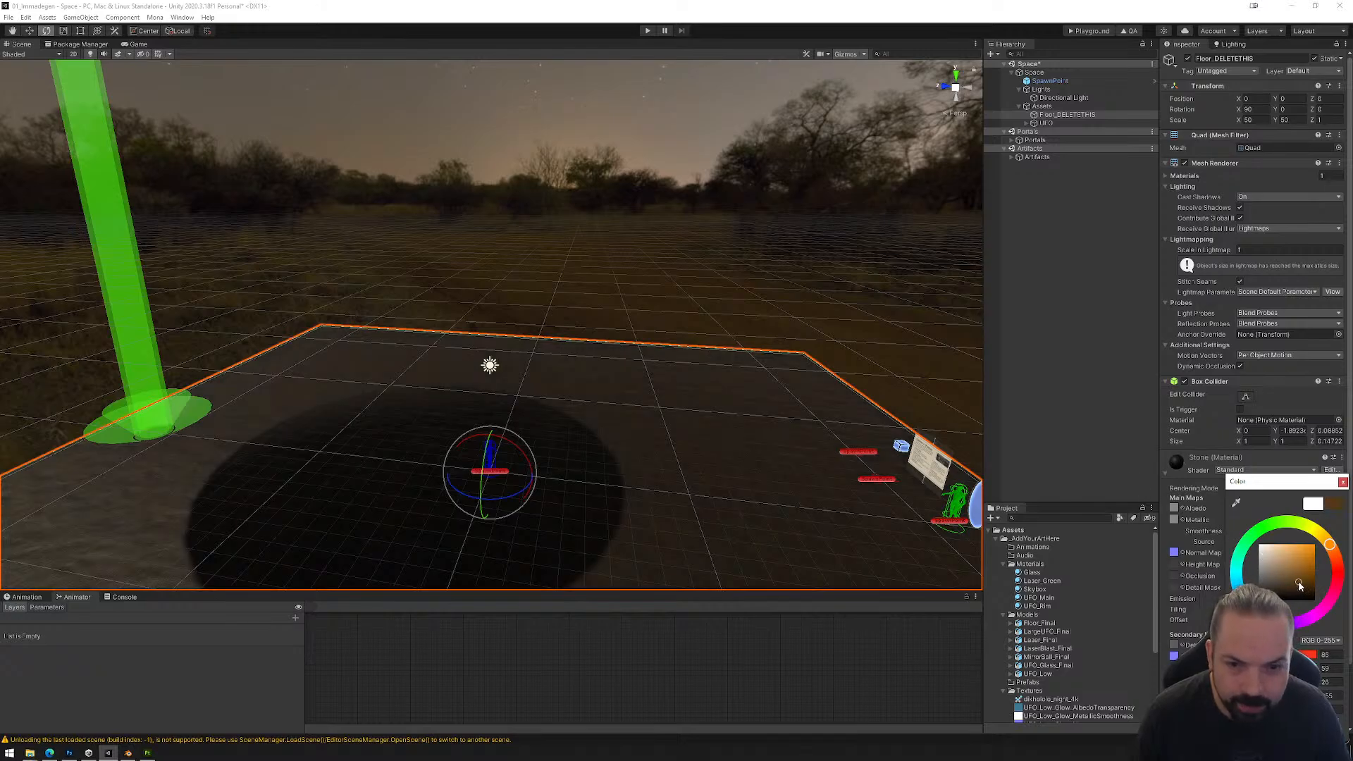
{"action": "left_click", "coordinate": [1297, 578]}
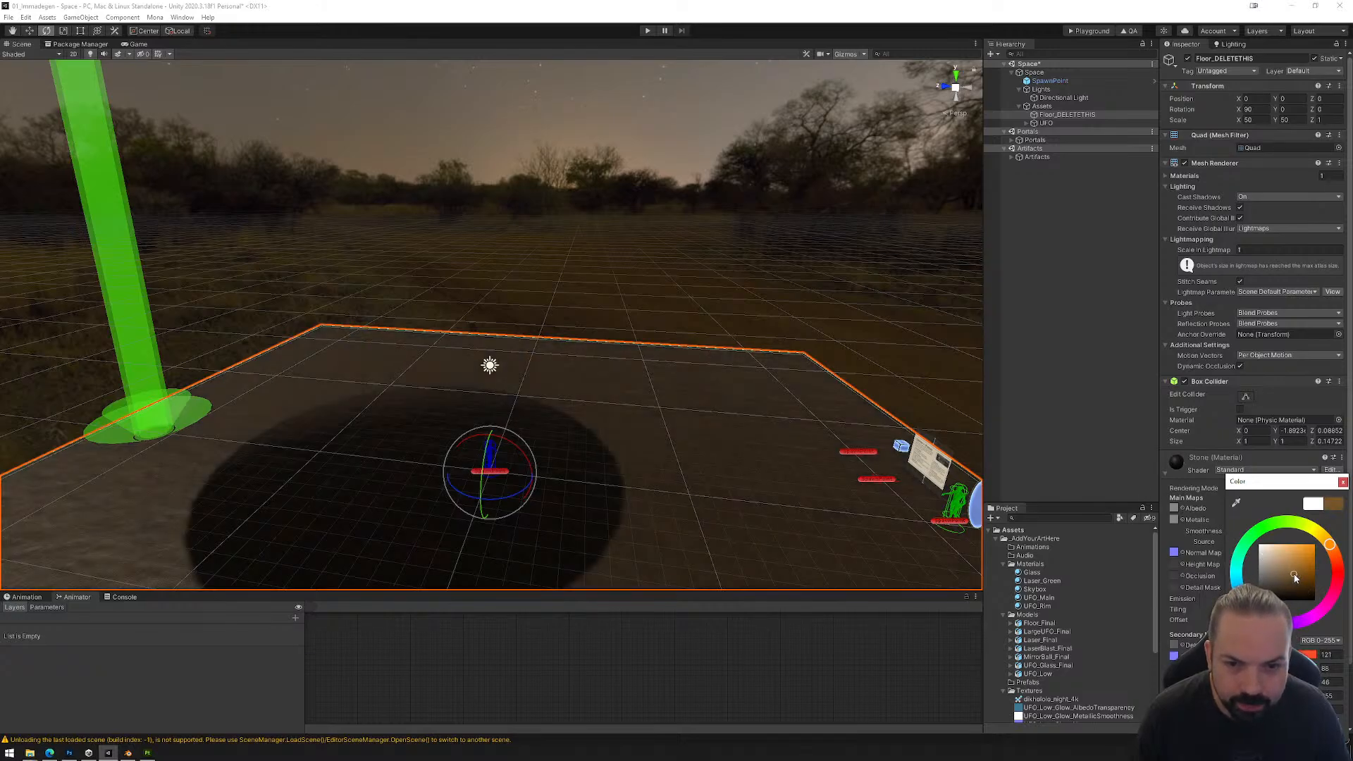
{"action": "left_click", "coordinate": [1304, 583]}
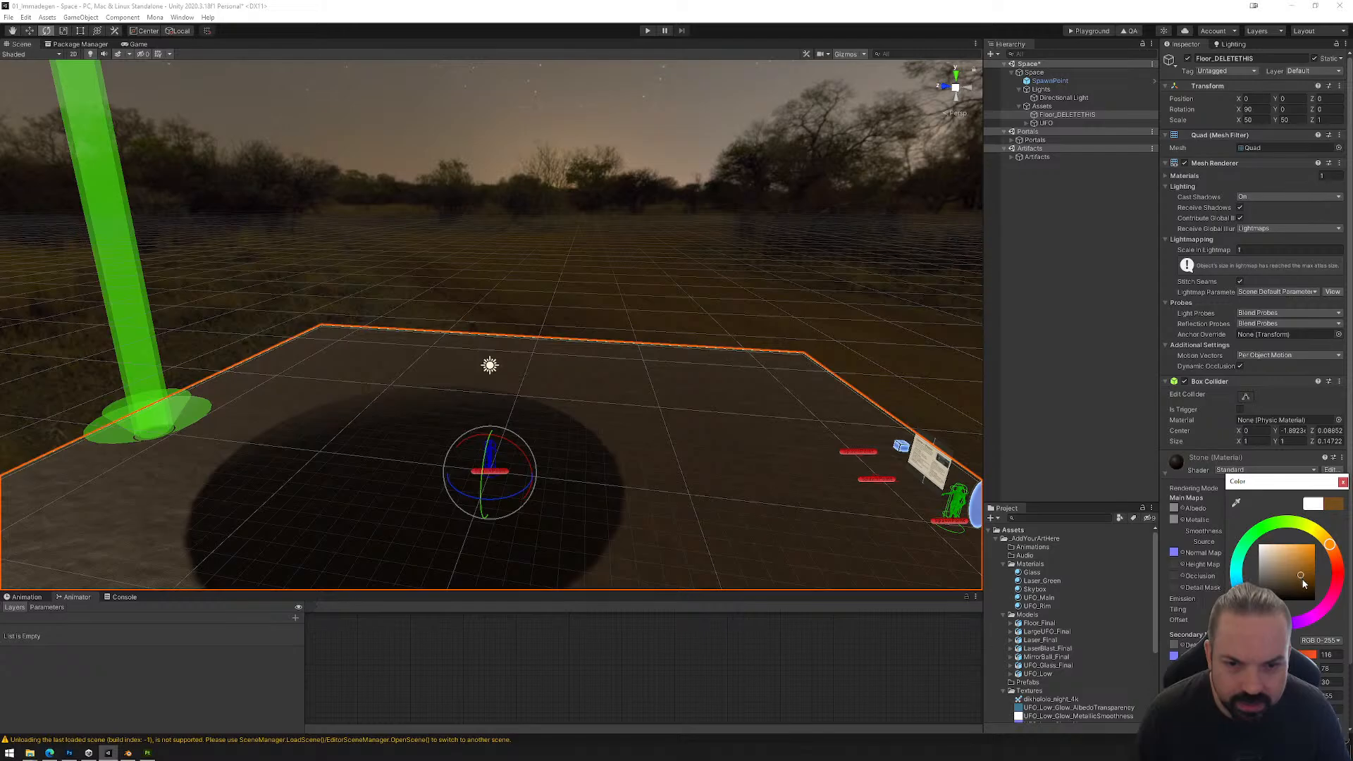
{"action": "left_click", "coordinate": [1342, 482]}
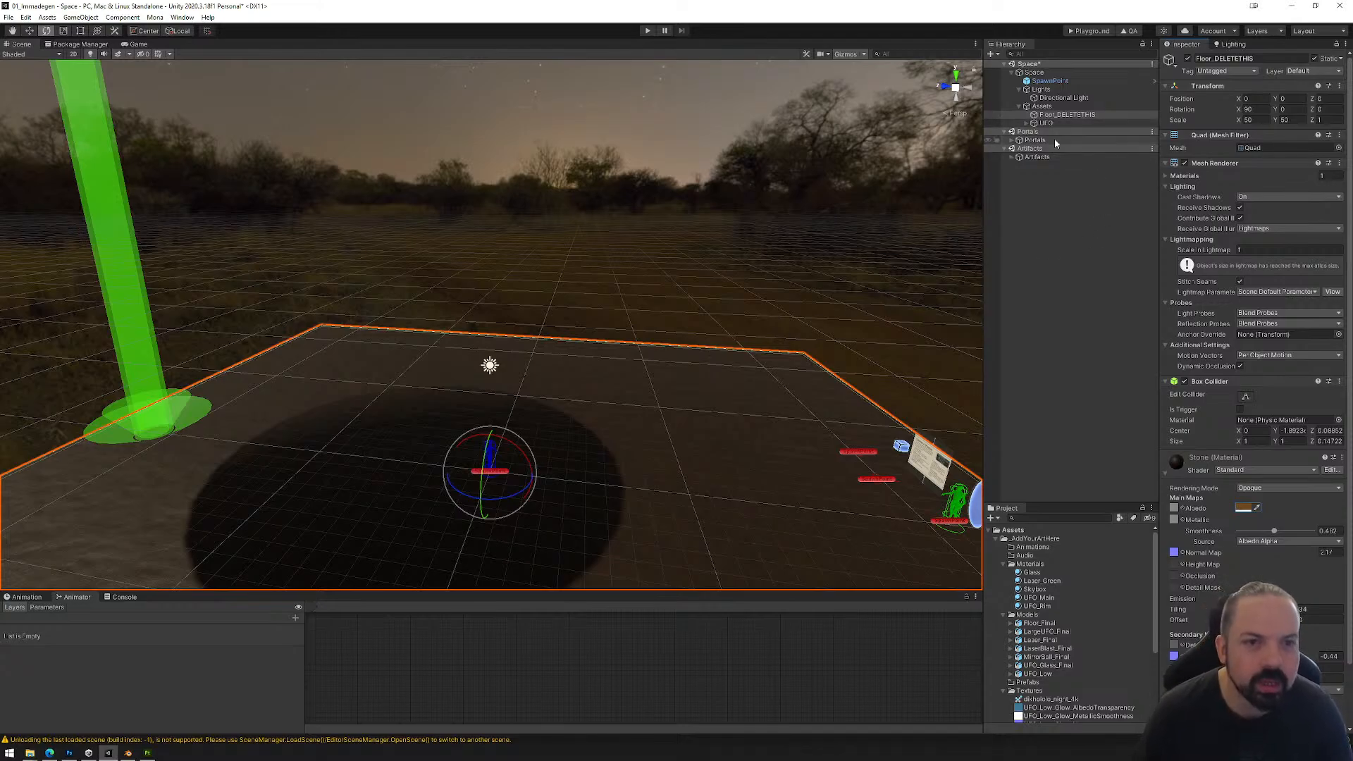
Step: Move the whole UFO group, including its laser, along the Z axis closer to the spawn point
{"action": "right_click_drag", "start_coordinate": [556, 395], "coordinate": [492, 294]}
{"action": "right_click_drag", "start_coordinate": [423, 214], "coordinate": [578, 413]}
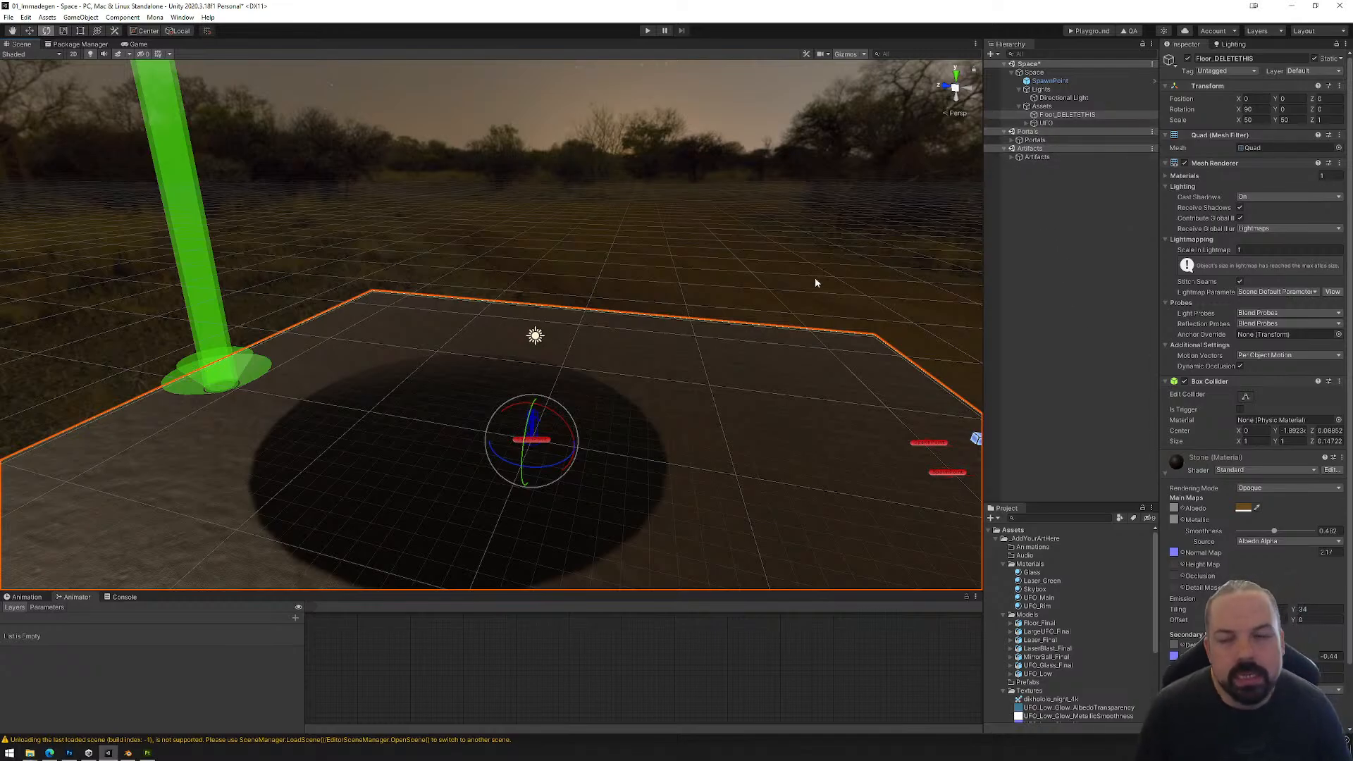
{"action": "left_click", "coordinate": [189, 192]}
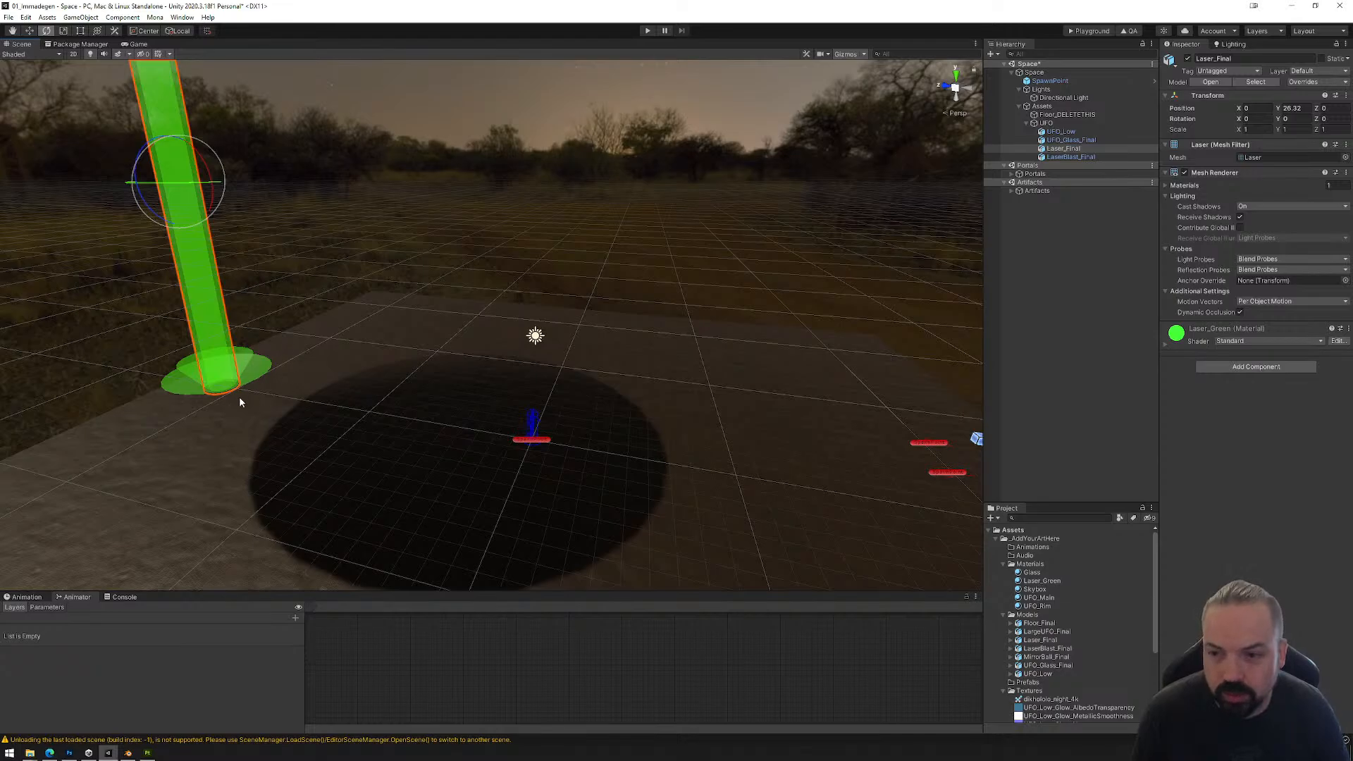
{"action": "left_click", "coordinate": [1044, 124]}
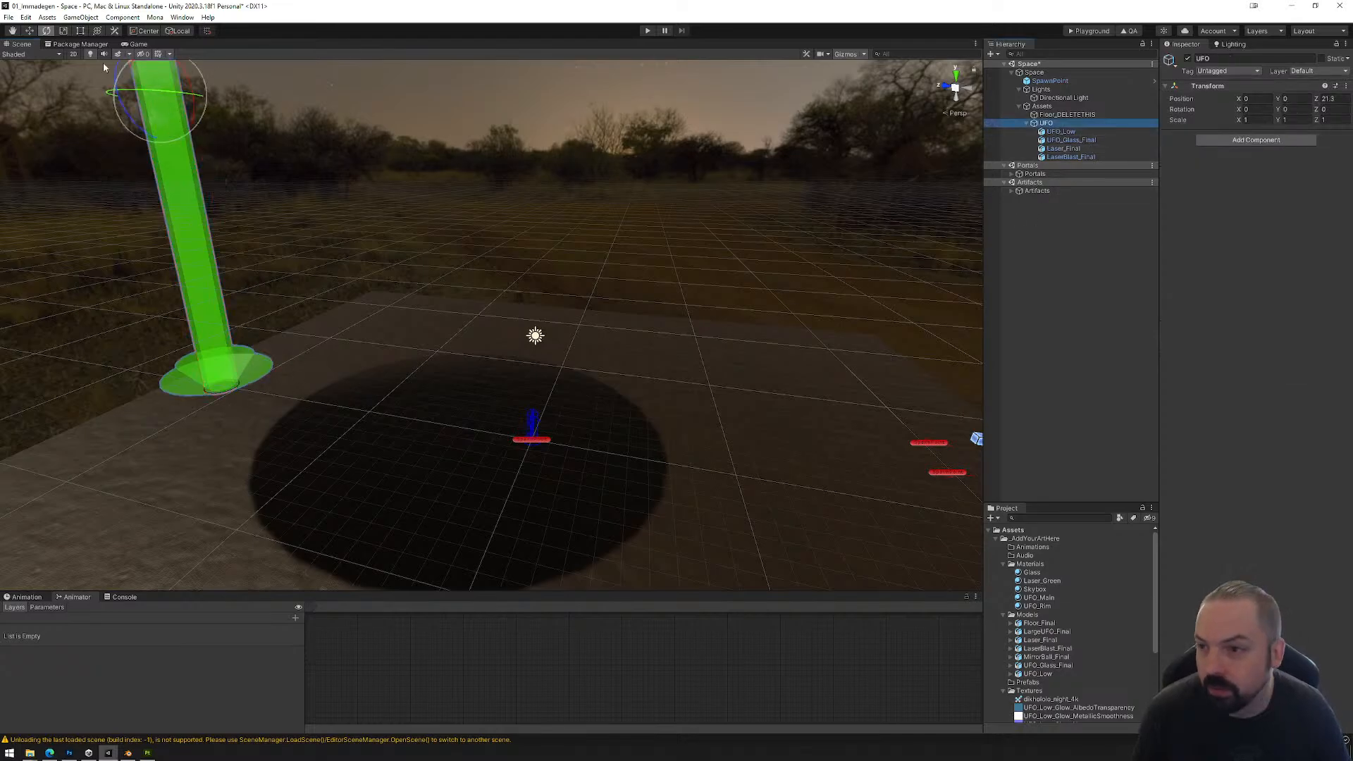
{"action": "left_click", "coordinate": [30, 31]}
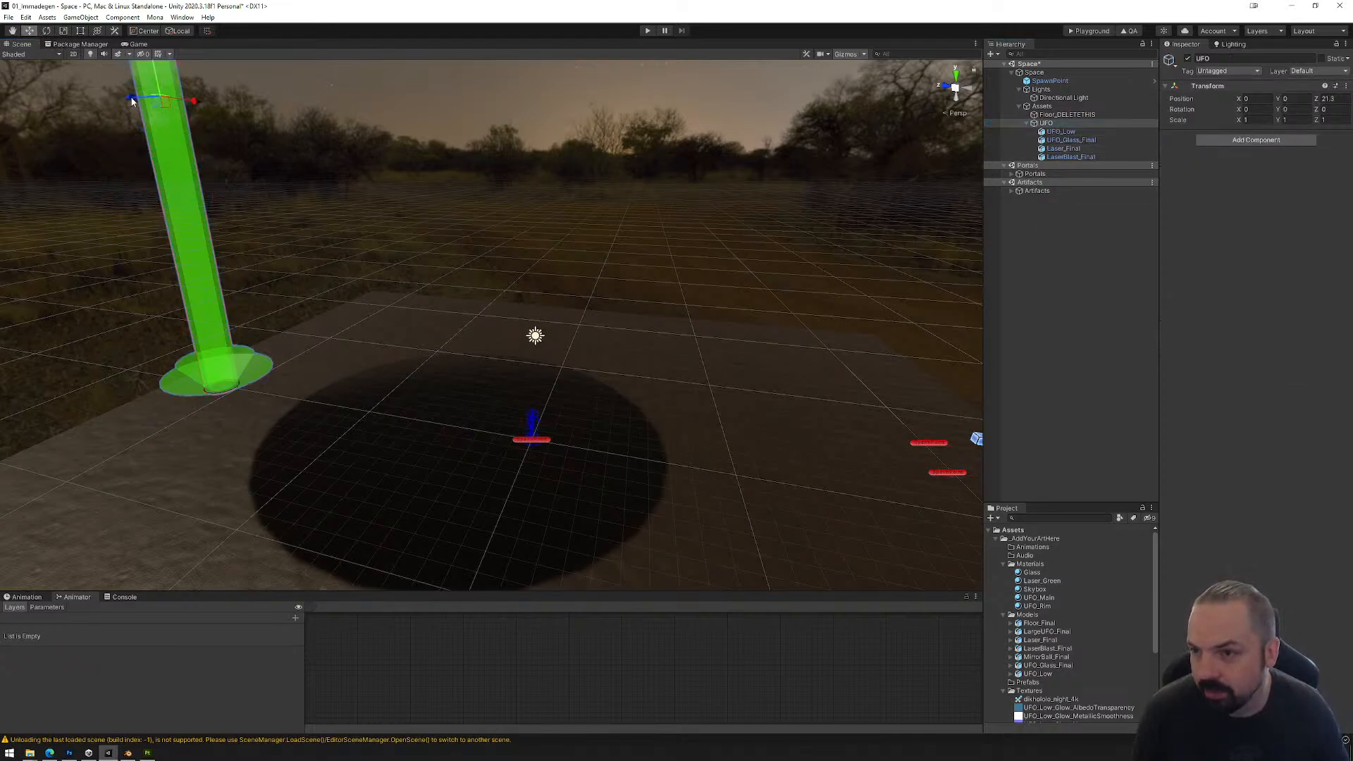
{"action": "left_click_drag", "start_coordinate": [132, 101], "coordinate": [202, 115]}
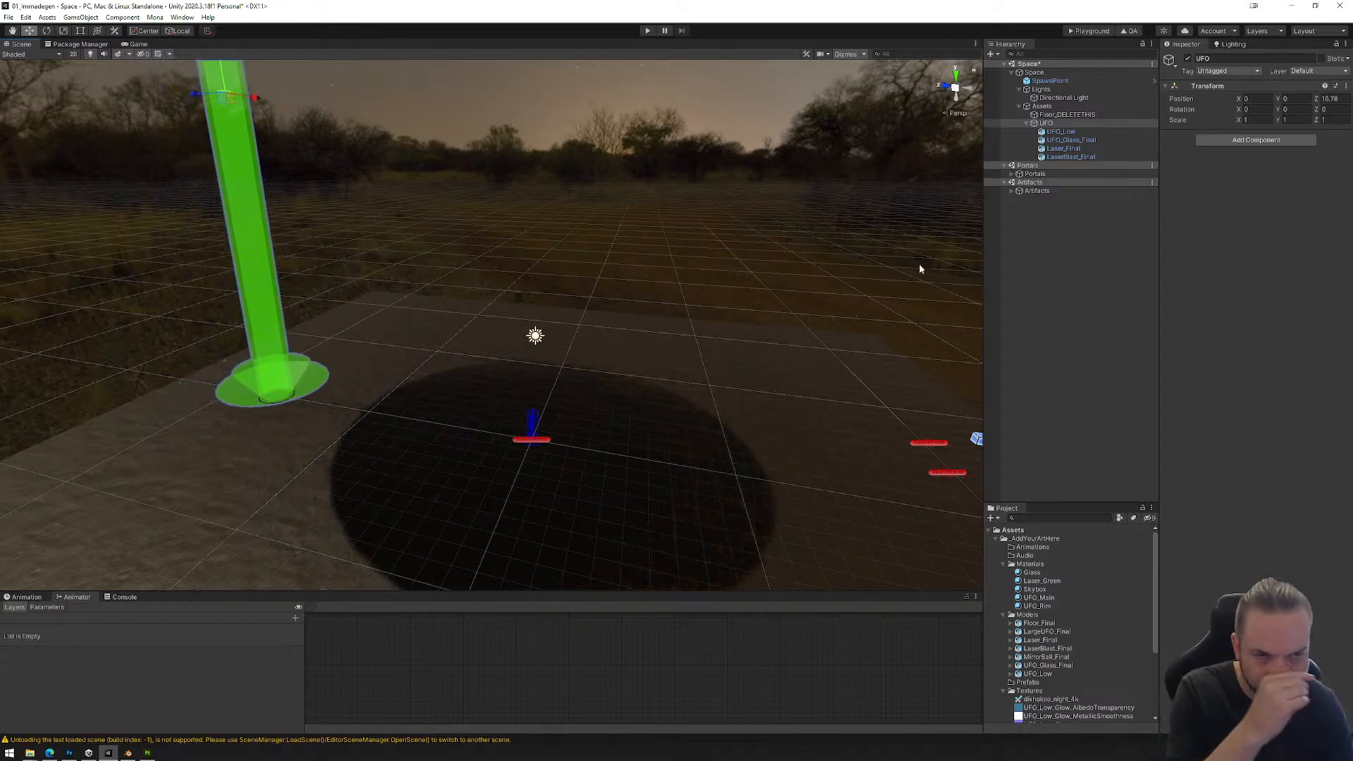
Step: Duplicate the Directional Light in the Lights group
{"action": "left_click", "coordinate": [1062, 98]}
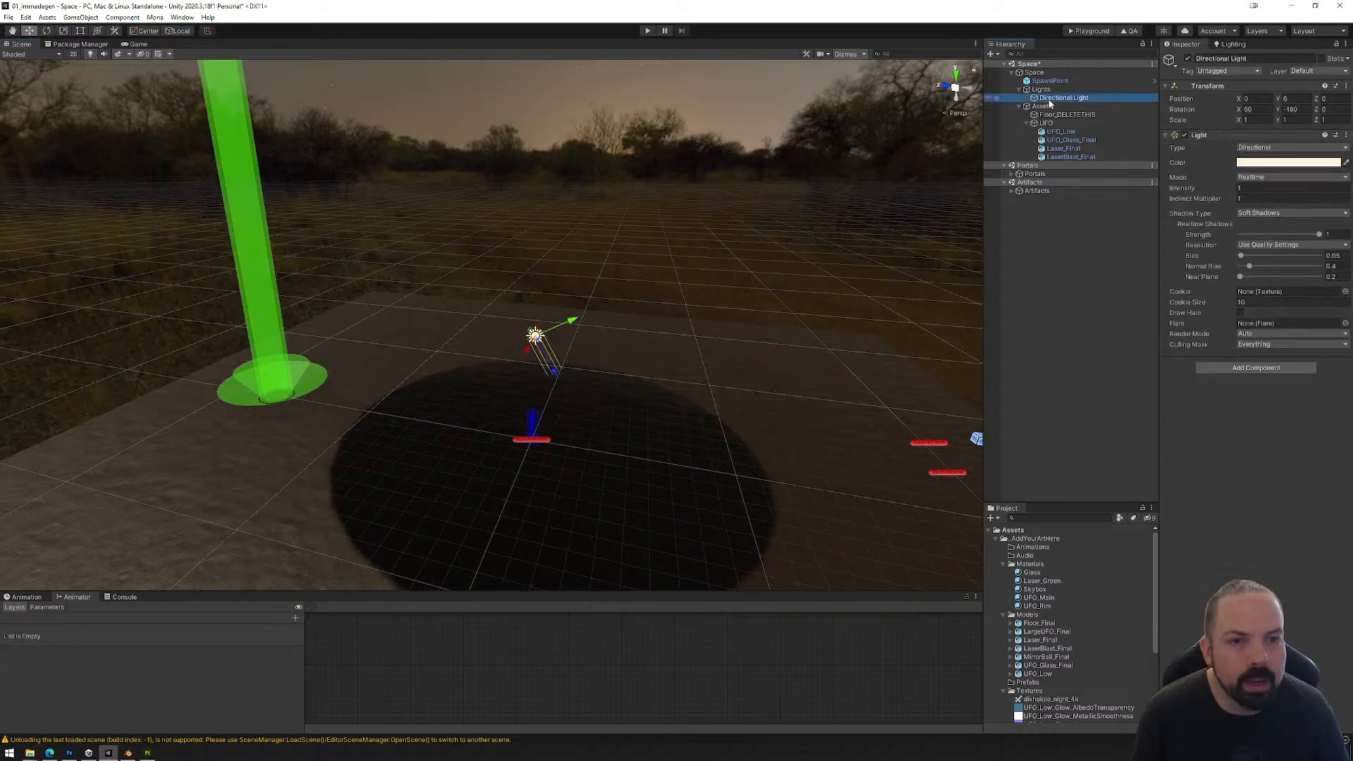
{"action": "key", "text": "ctrl+d"}
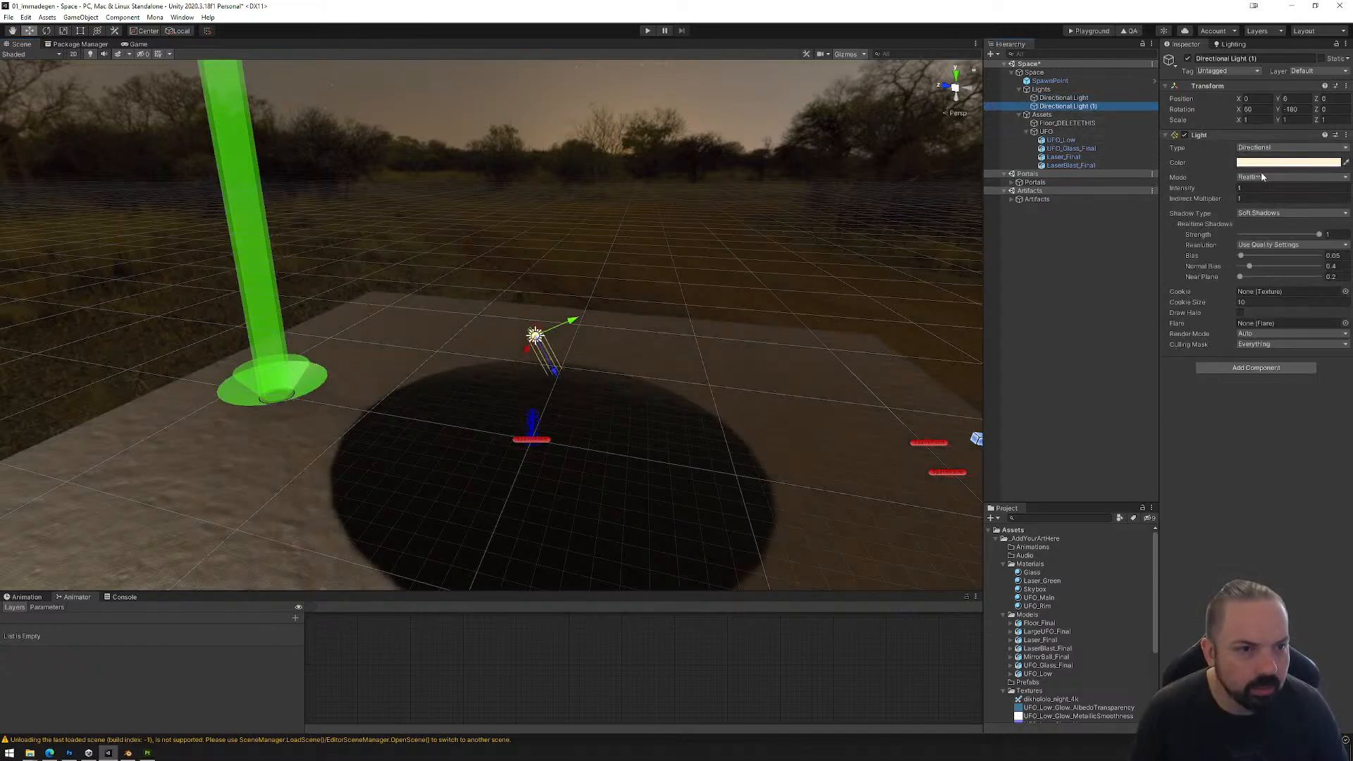
Step: Set the duplicated Directional Light (1) to Baked mode
{"action": "left_click", "coordinate": [1288, 177]}
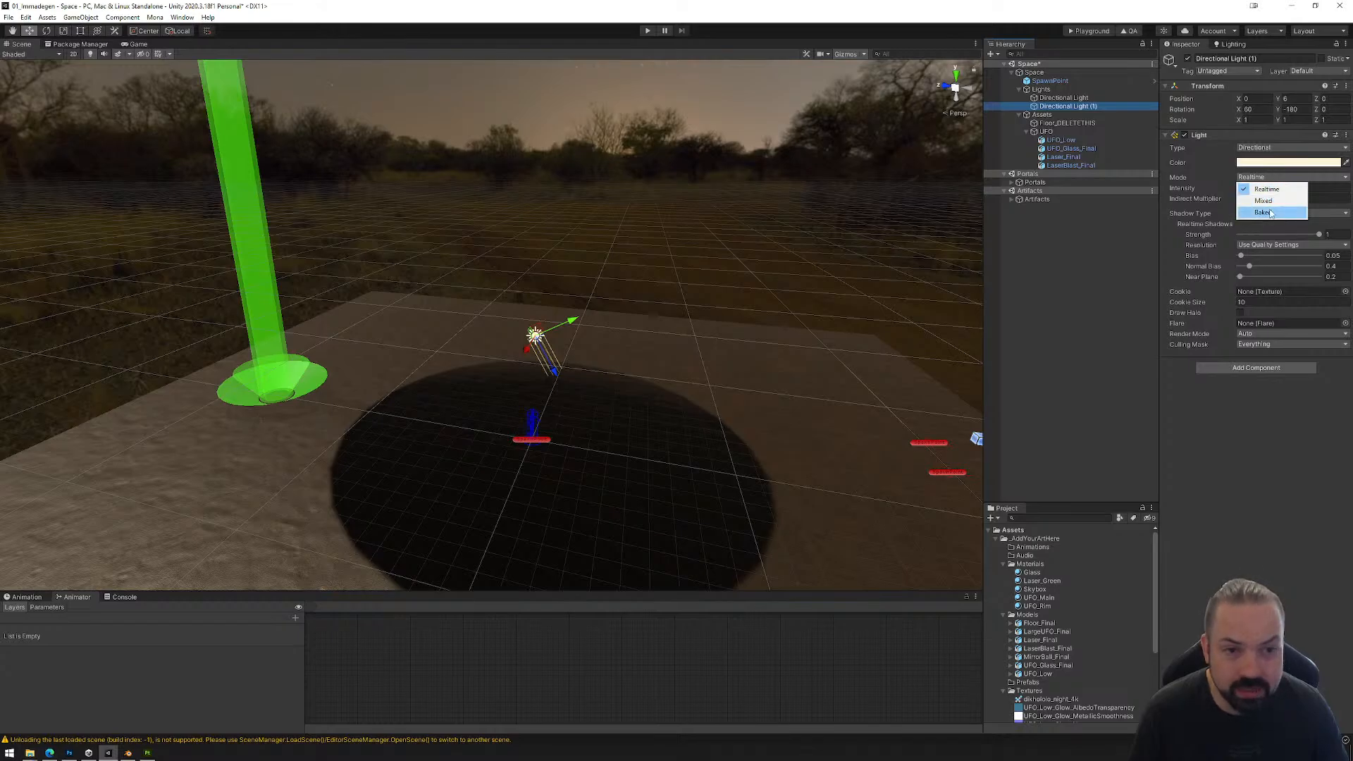
{"action": "left_click", "coordinate": [1263, 212]}
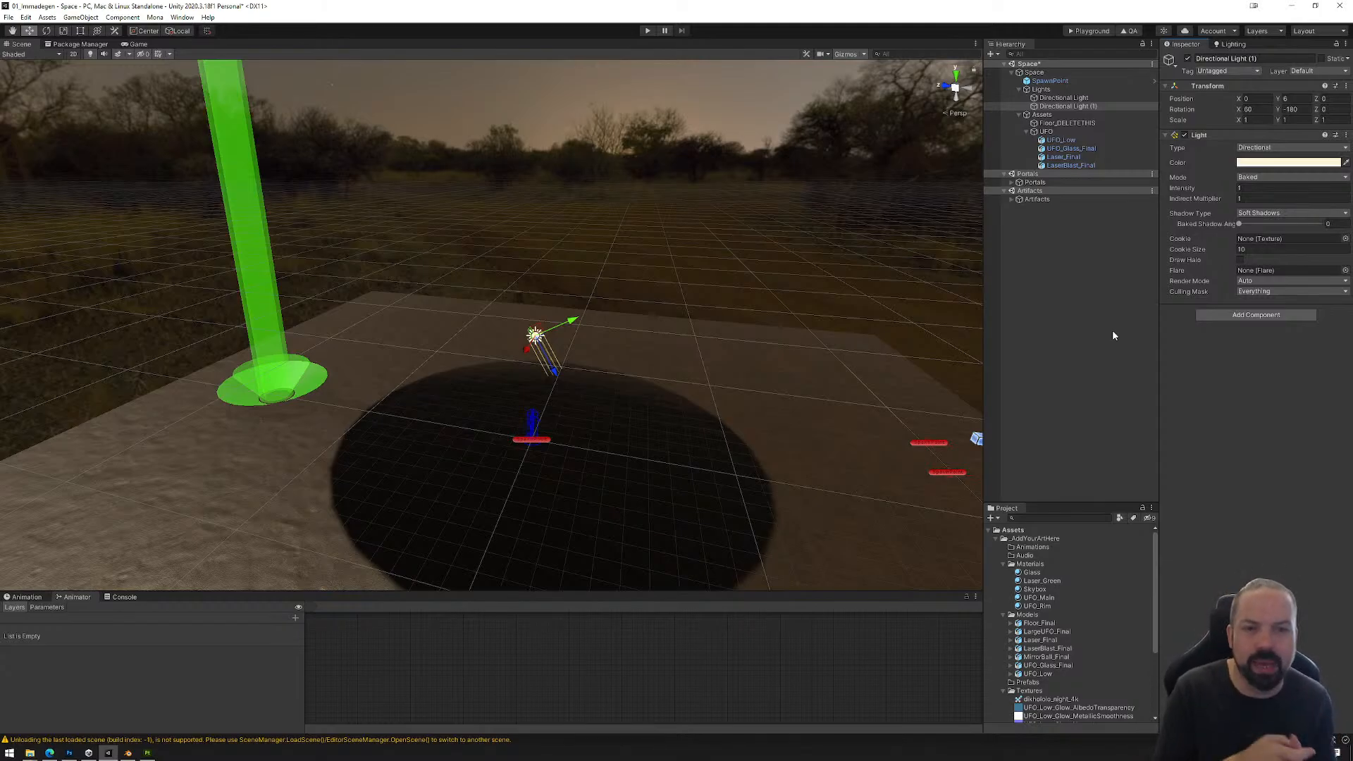
{"action": "left_click", "coordinate": [1261, 178]}
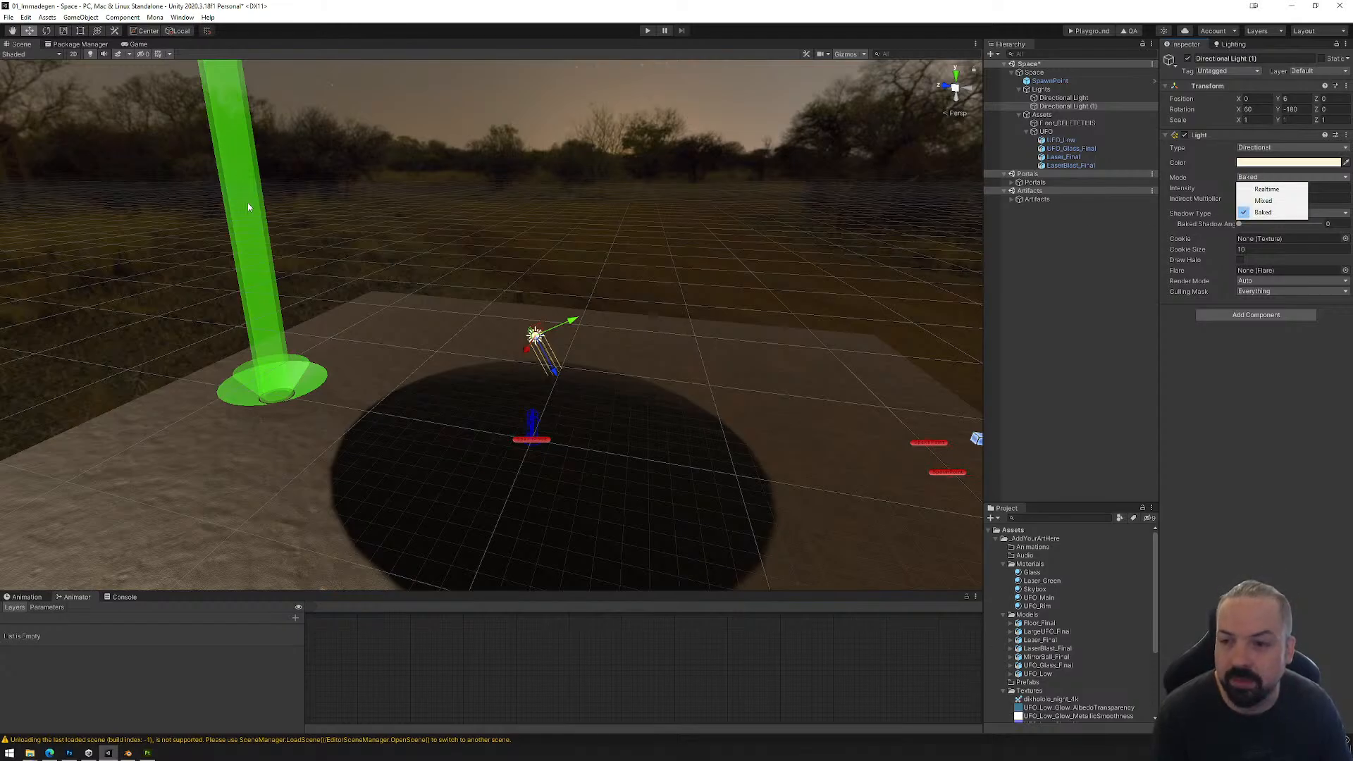
{"action": "left_click", "coordinate": [1273, 405]}
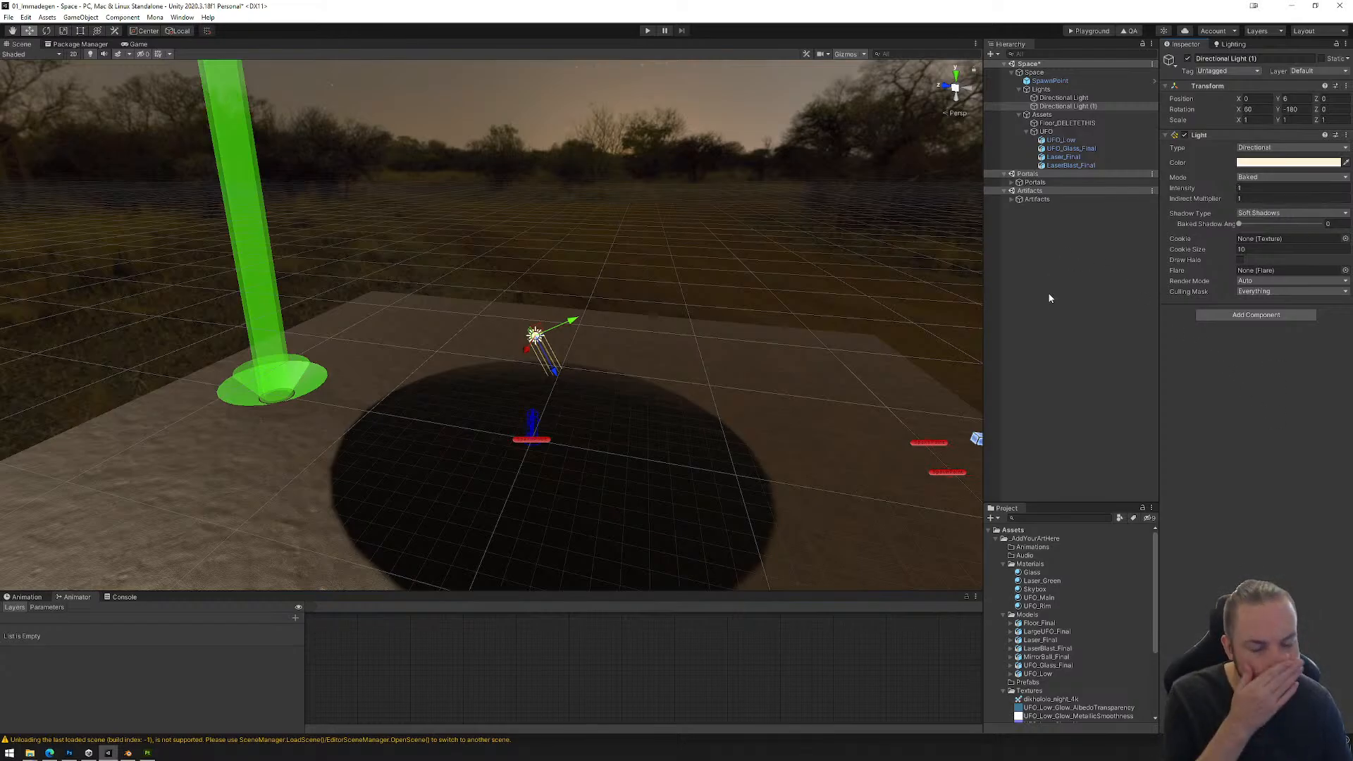
Step: Try a different intensity on the original realtime Directional Light
{"action": "left_click", "coordinate": [1064, 98]}
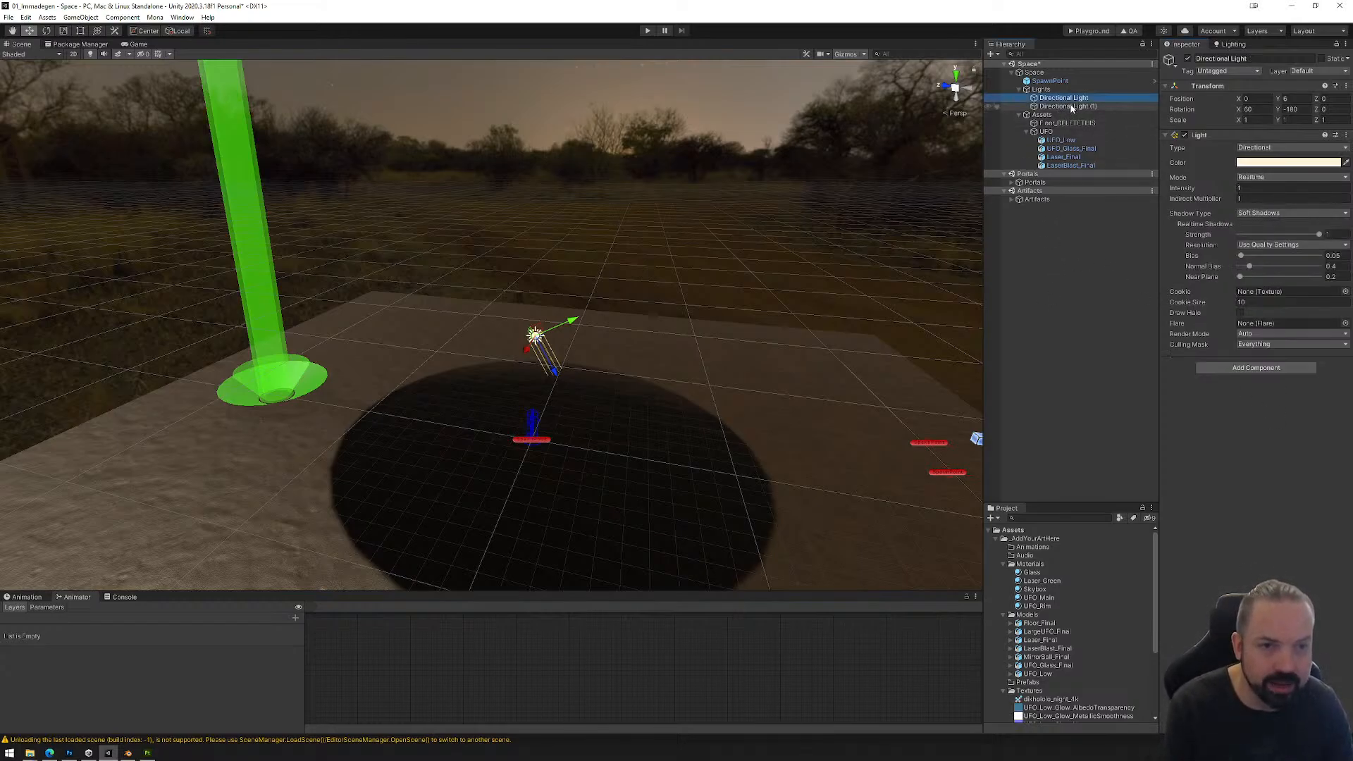
{"action": "left_click", "coordinate": [1271, 188]}
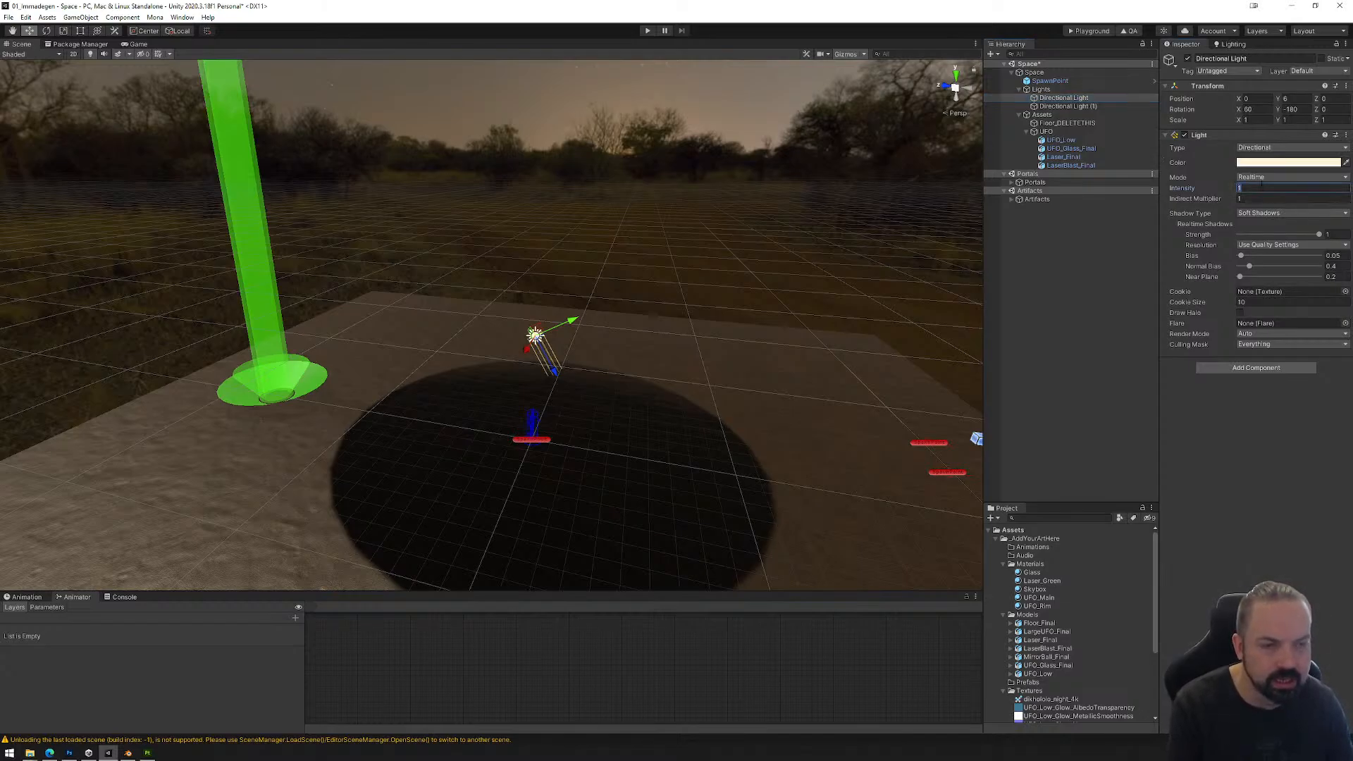
{"action": "key", "text": "BackSpace"}
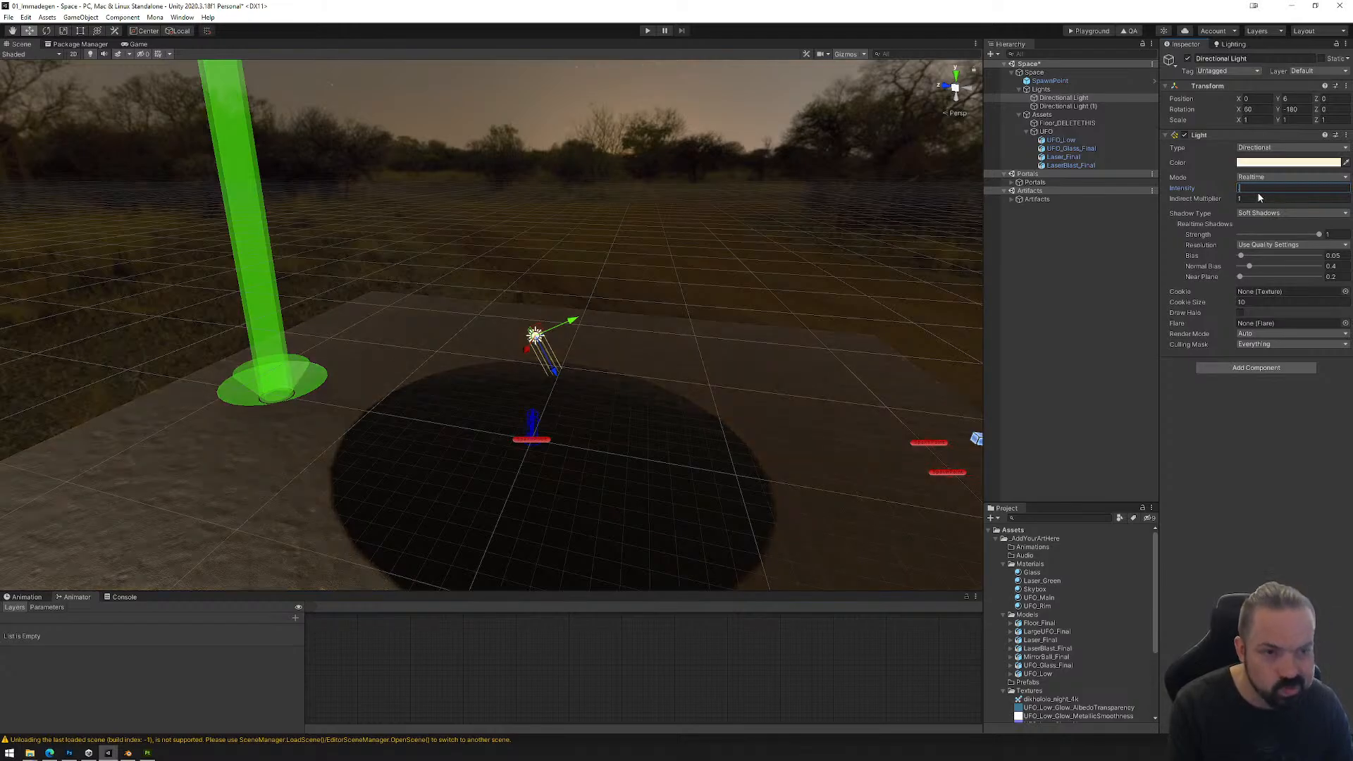
Step: Set the baked Directional Light (1) to No Shadows, trying an intensity of 0.4 and settling on 0.2
{"action": "left_click", "coordinate": [1087, 107]}
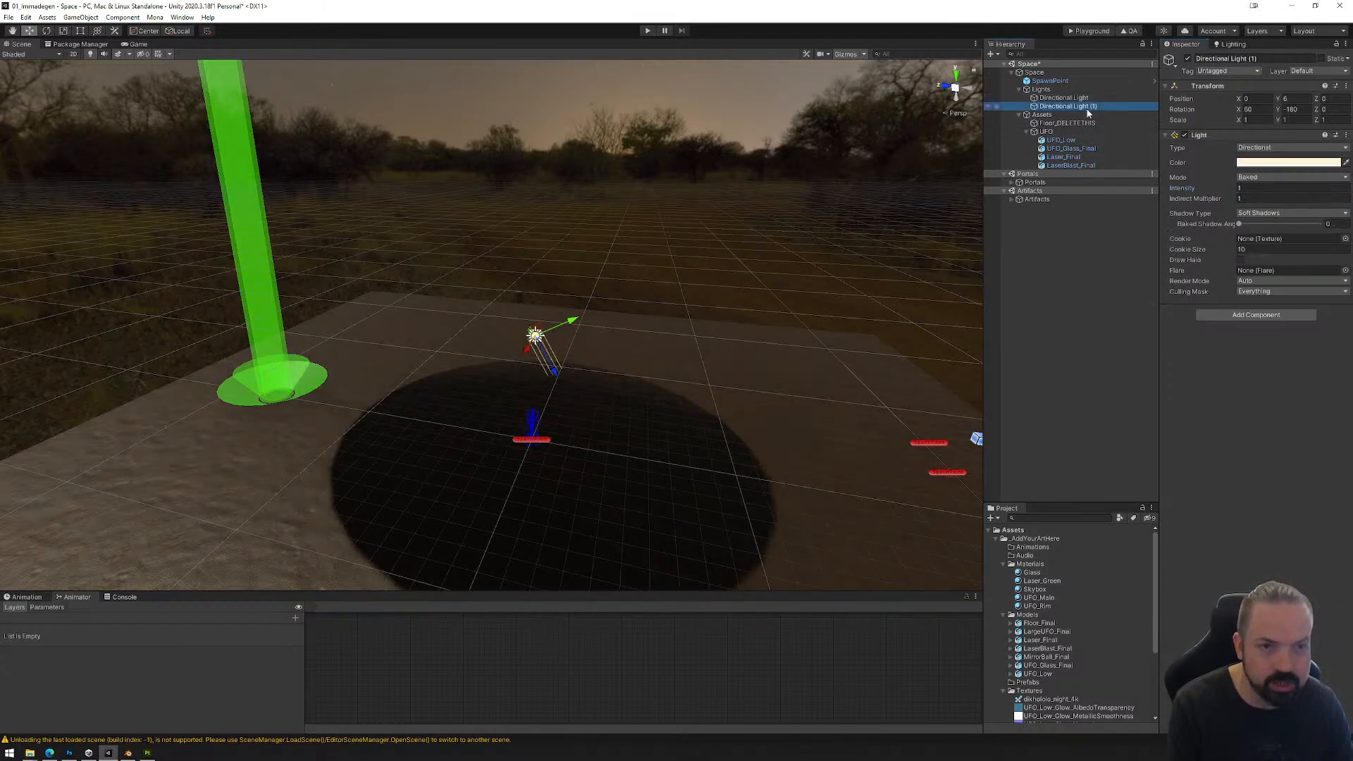
{"action": "left_click", "coordinate": [1269, 188]}
{"action": "key", "text": "BackSpace"}
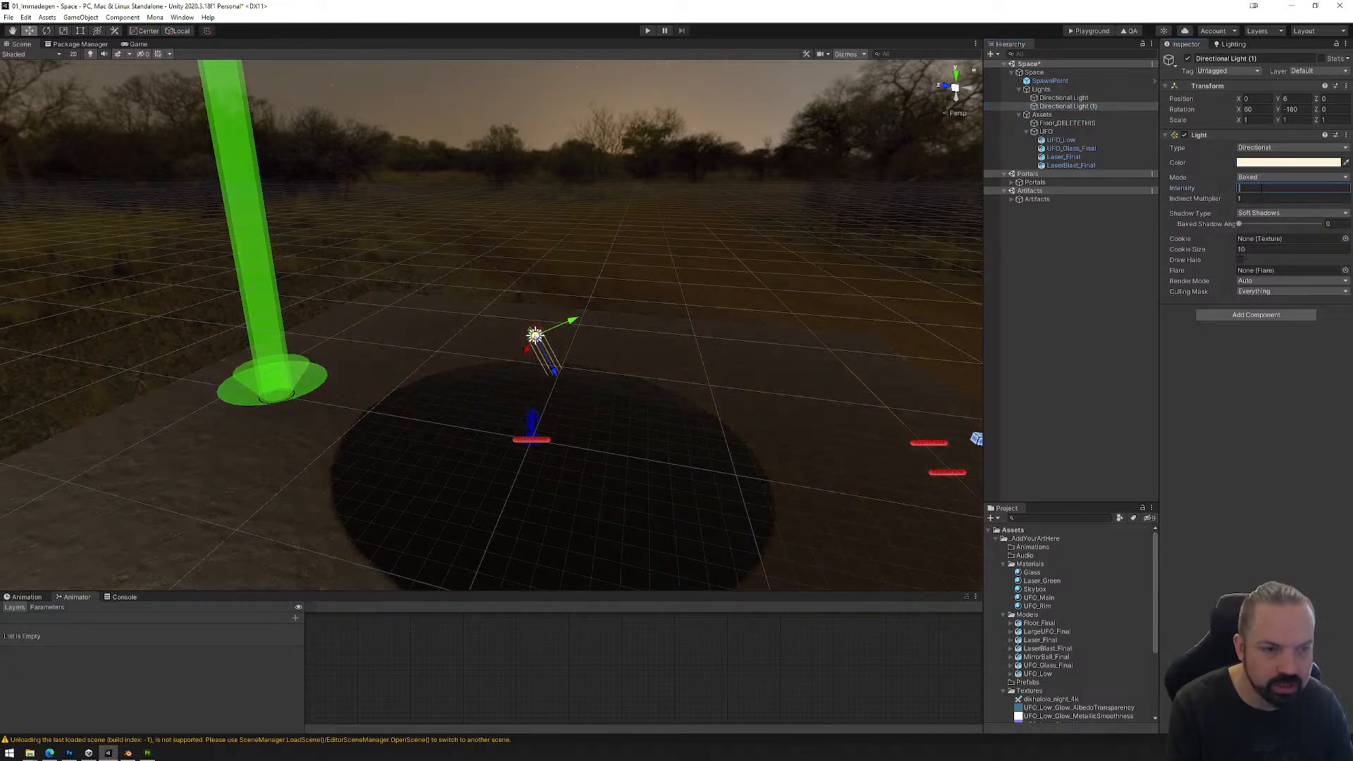
{"action": "type", "text": "4"}
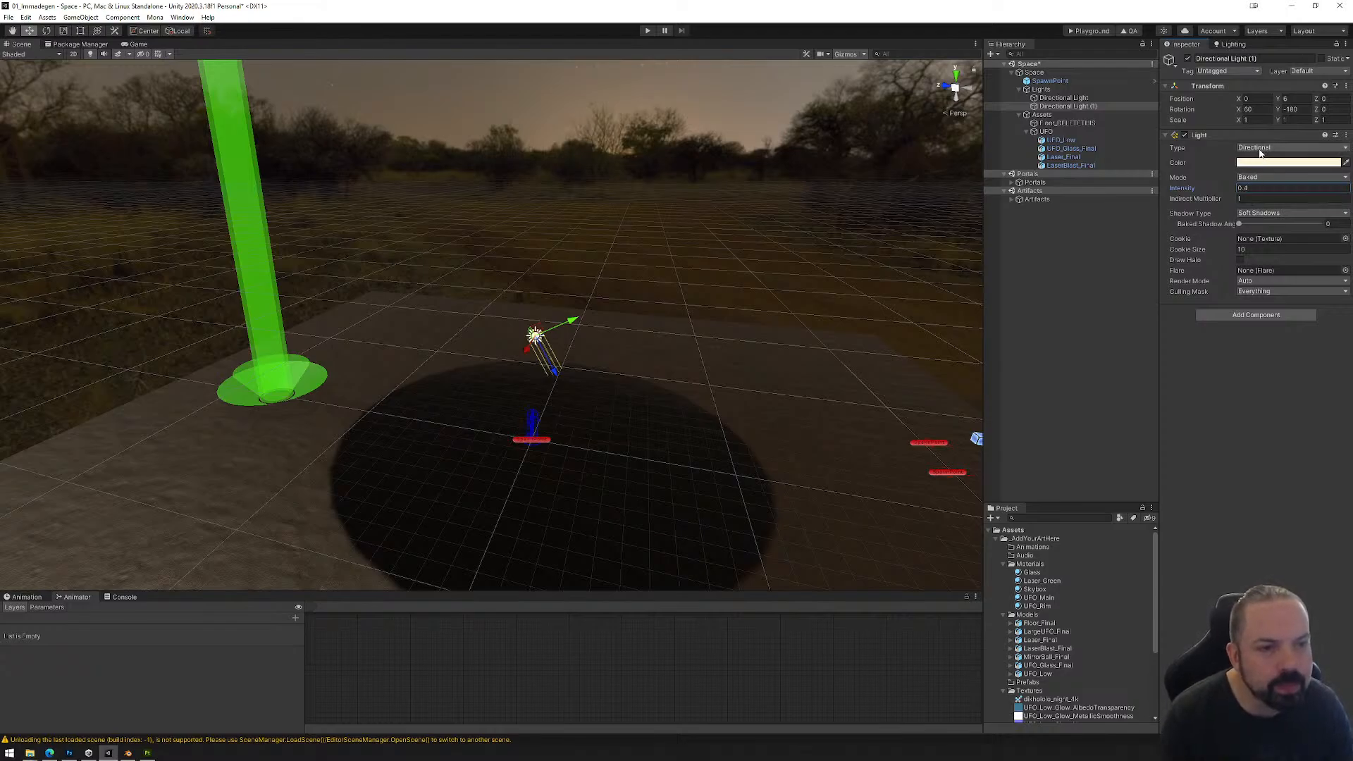
{"action": "left_click", "coordinate": [1265, 213]}
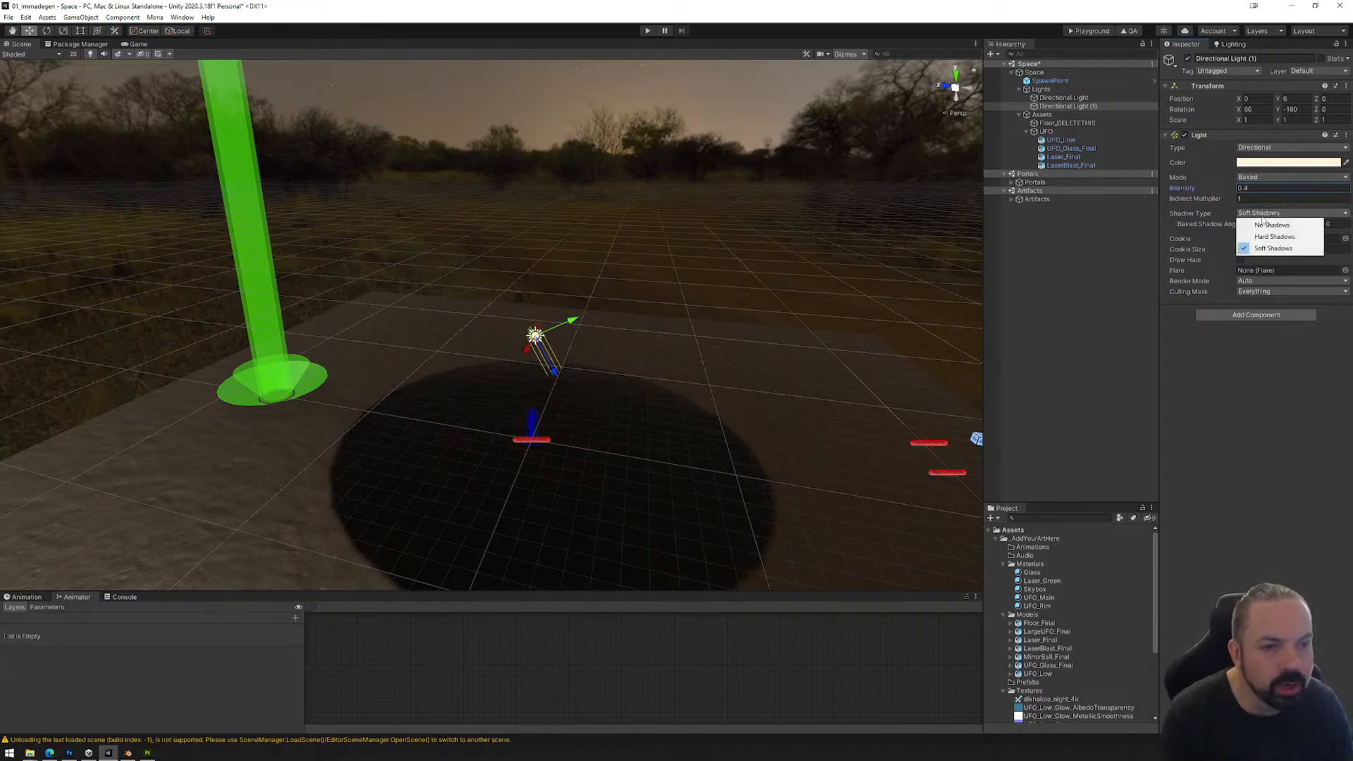
{"action": "left_click", "coordinate": [1266, 225]}
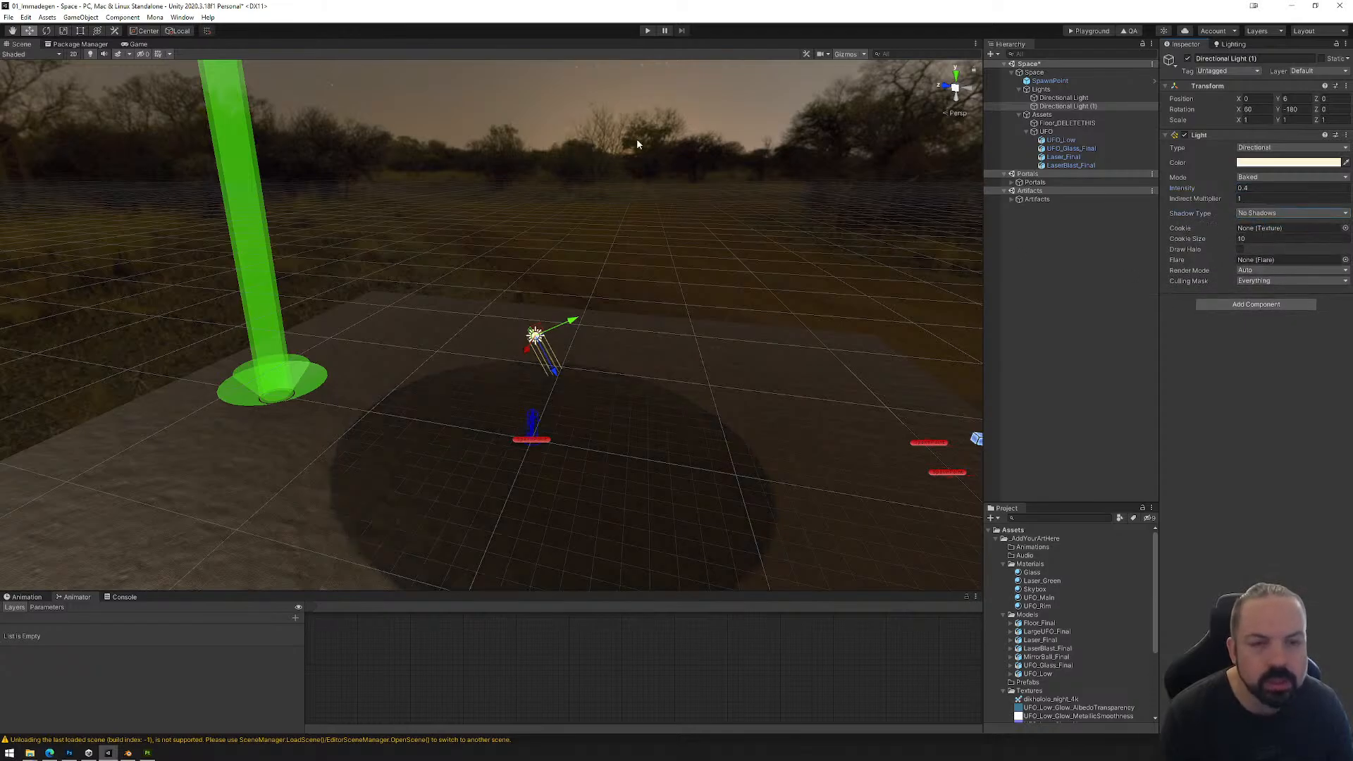
{"action": "left_click", "coordinate": [1264, 189]}
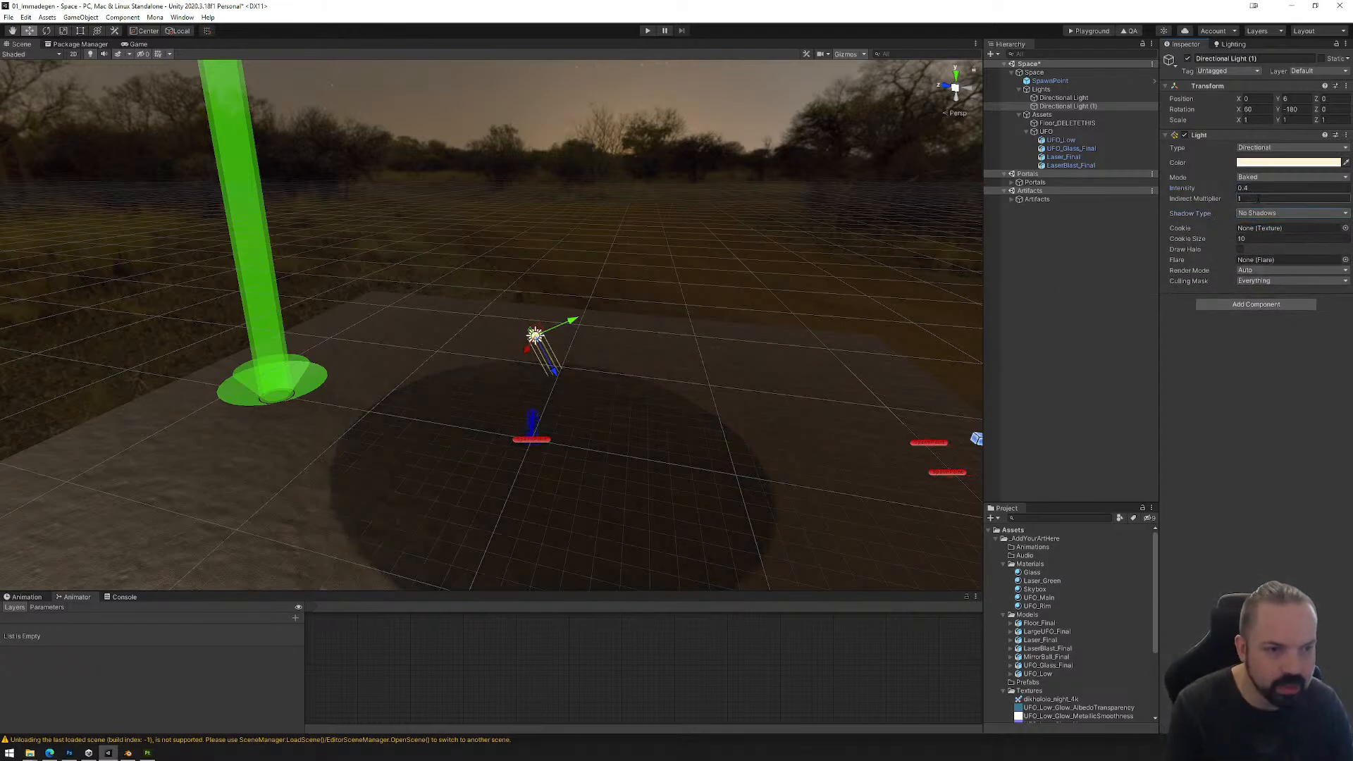
Step: Set the original realtime Directional Light's intensity to 0.6 after trying 0.8
{"action": "left_click", "coordinate": [1064, 97]}
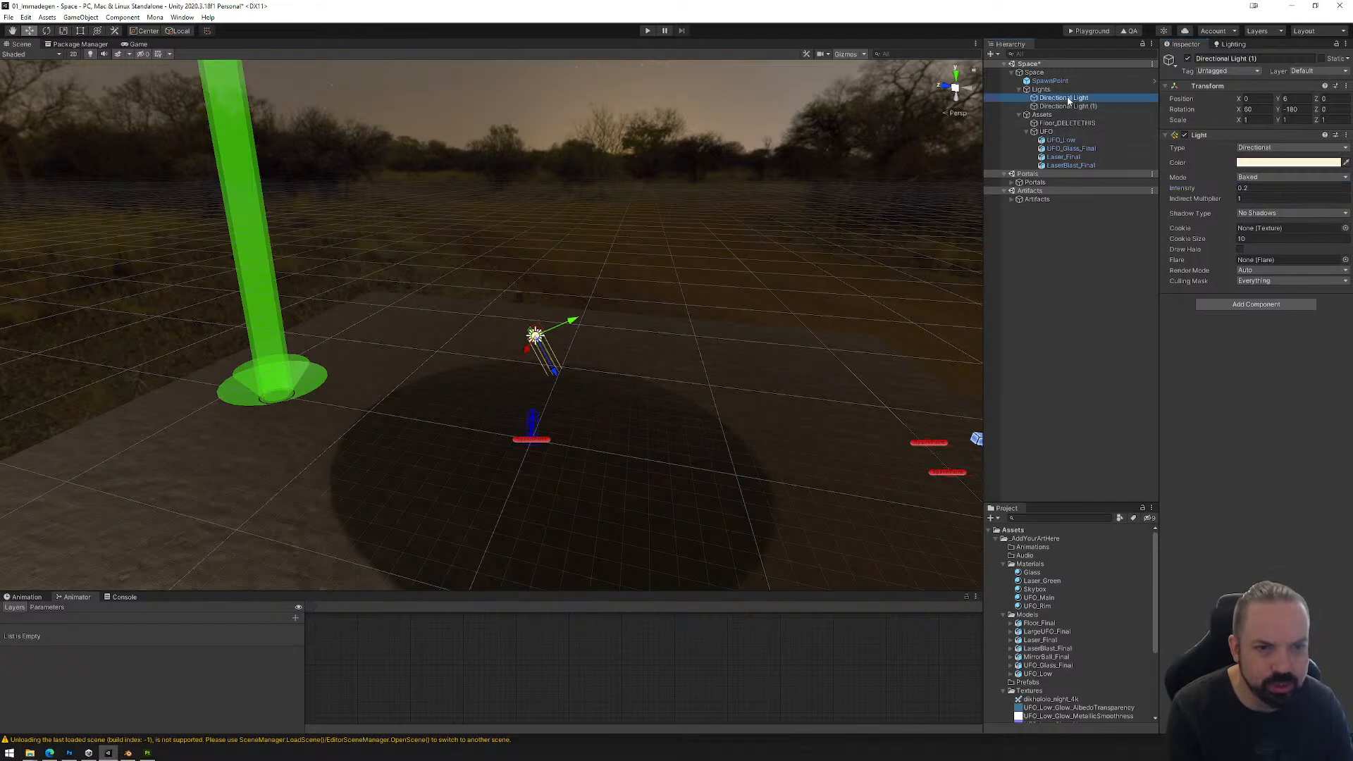
{"action": "left_click", "coordinate": [1269, 188]}
{"action": "type", "text": ".8"}
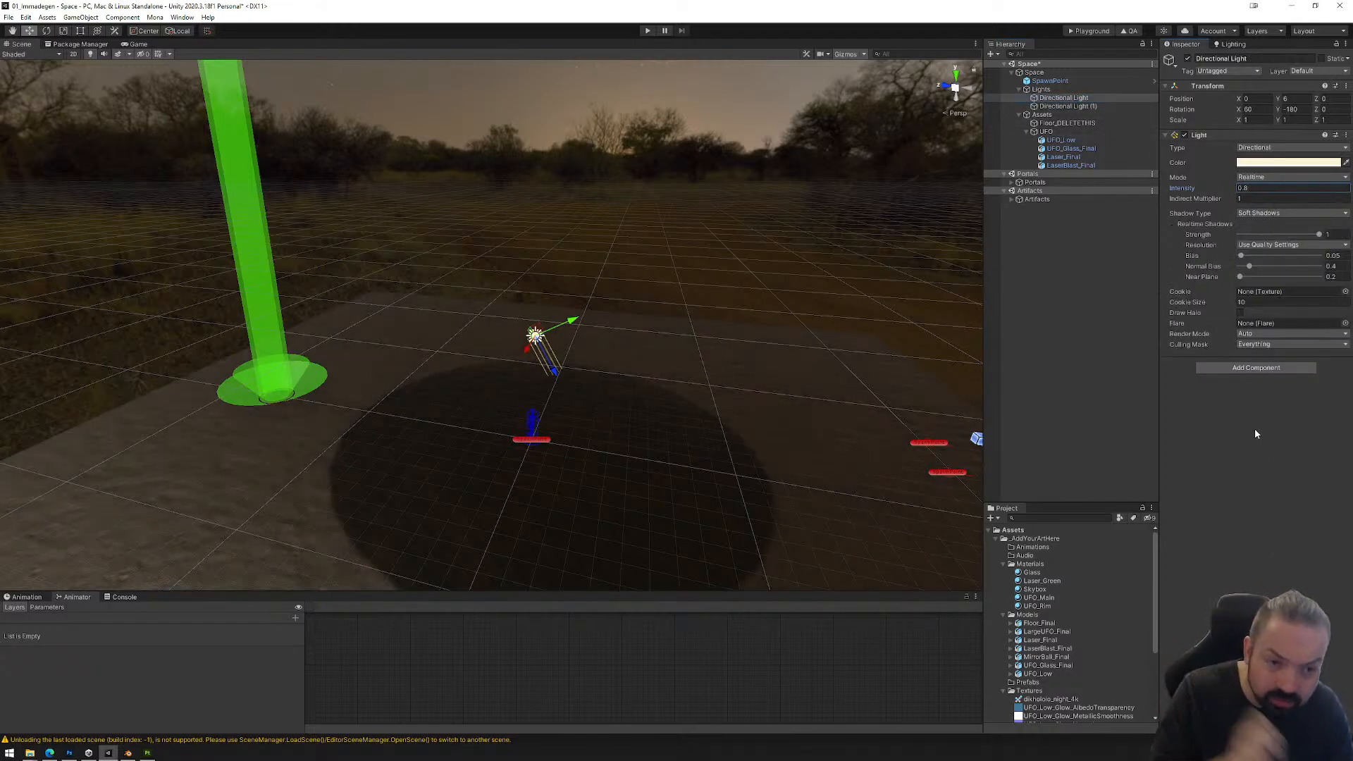
{"action": "left_click", "coordinate": [1262, 188]}
{"action": "type", "text": ".6"}
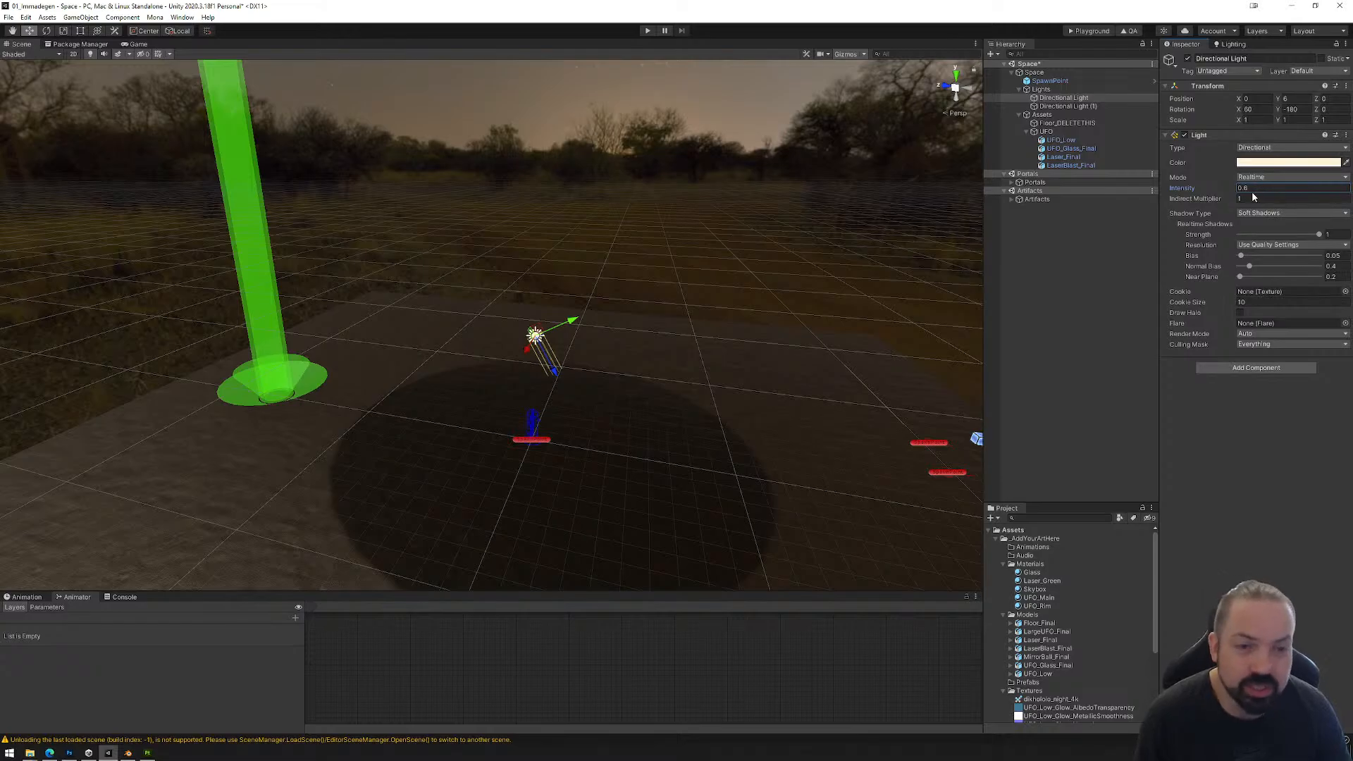
Step: Rename the original realtime light to Directional_RShadow
{"action": "left_click", "coordinate": [1082, 99]}
{"action": "left_click", "coordinate": [1085, 99]}
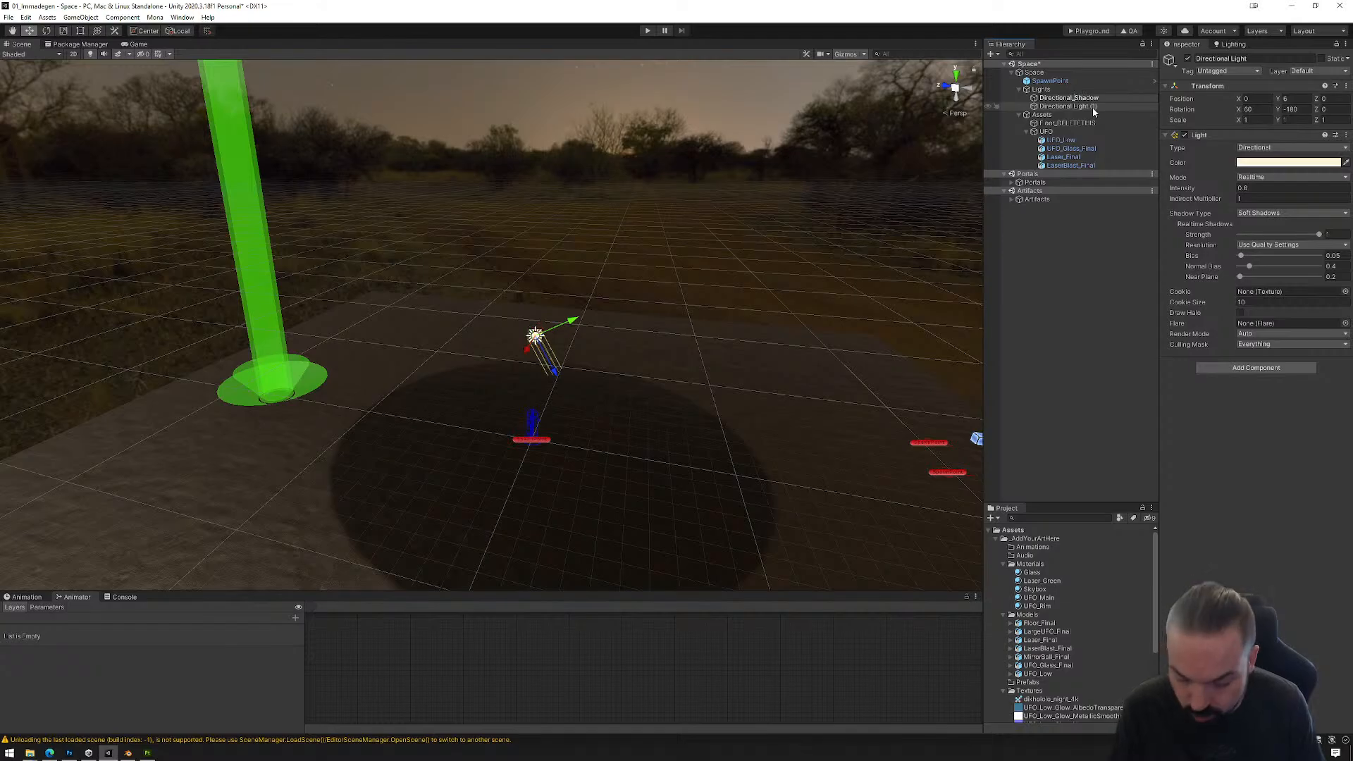
{"action": "key", "text": "Return"}
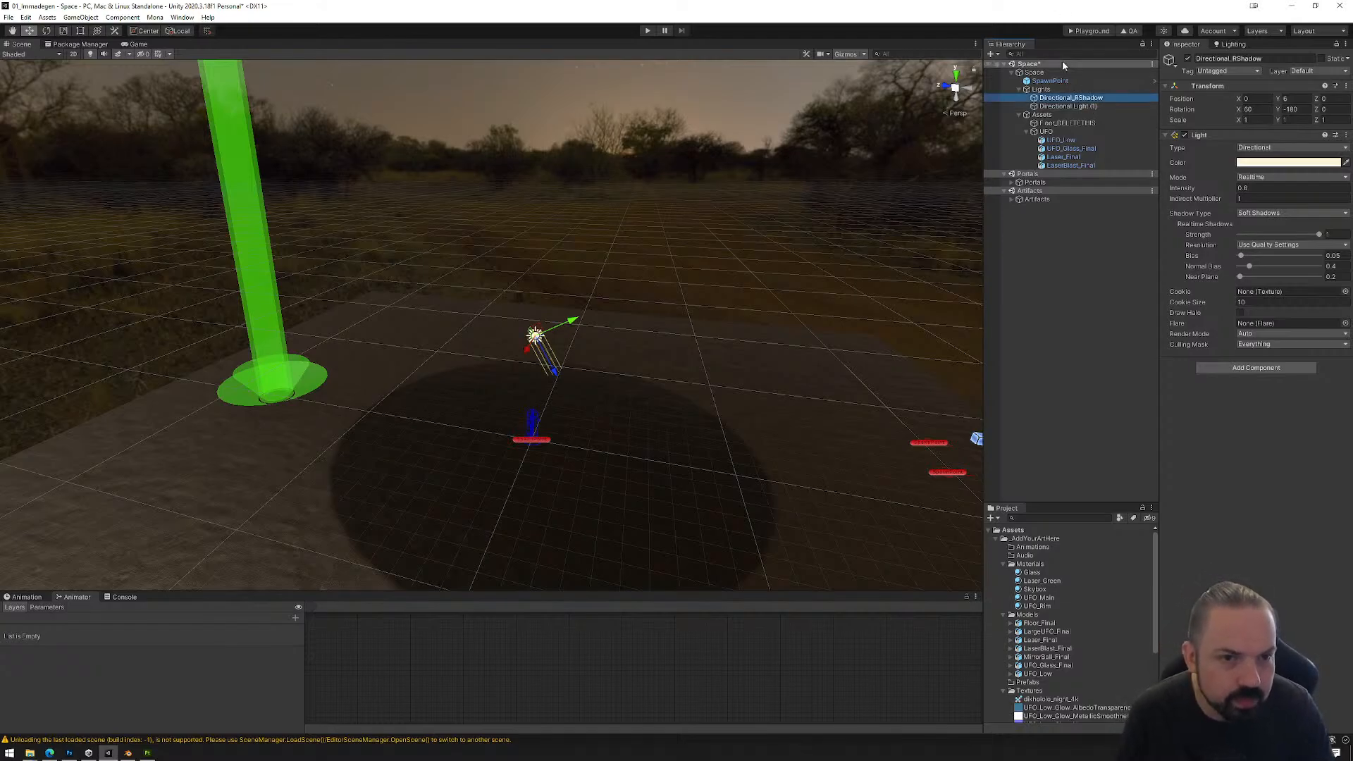
Step: Rename the baked, shadowless light copy to Directional_BNoShadow
{"action": "left_click", "coordinate": [1073, 106]}
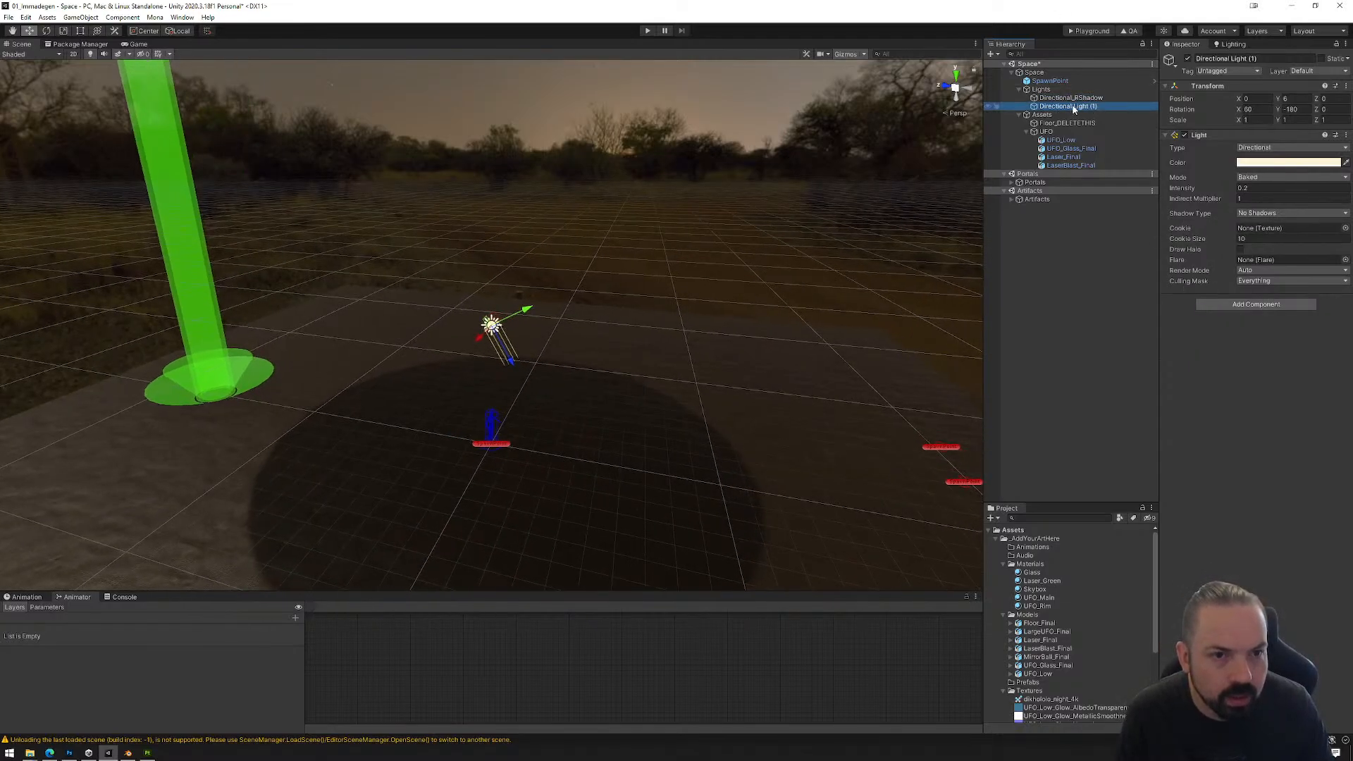
{"action": "left_click", "coordinate": [1074, 107]}
{"action": "left_click_drag", "start_coordinate": [1073, 107], "coordinate": [1127, 111]}
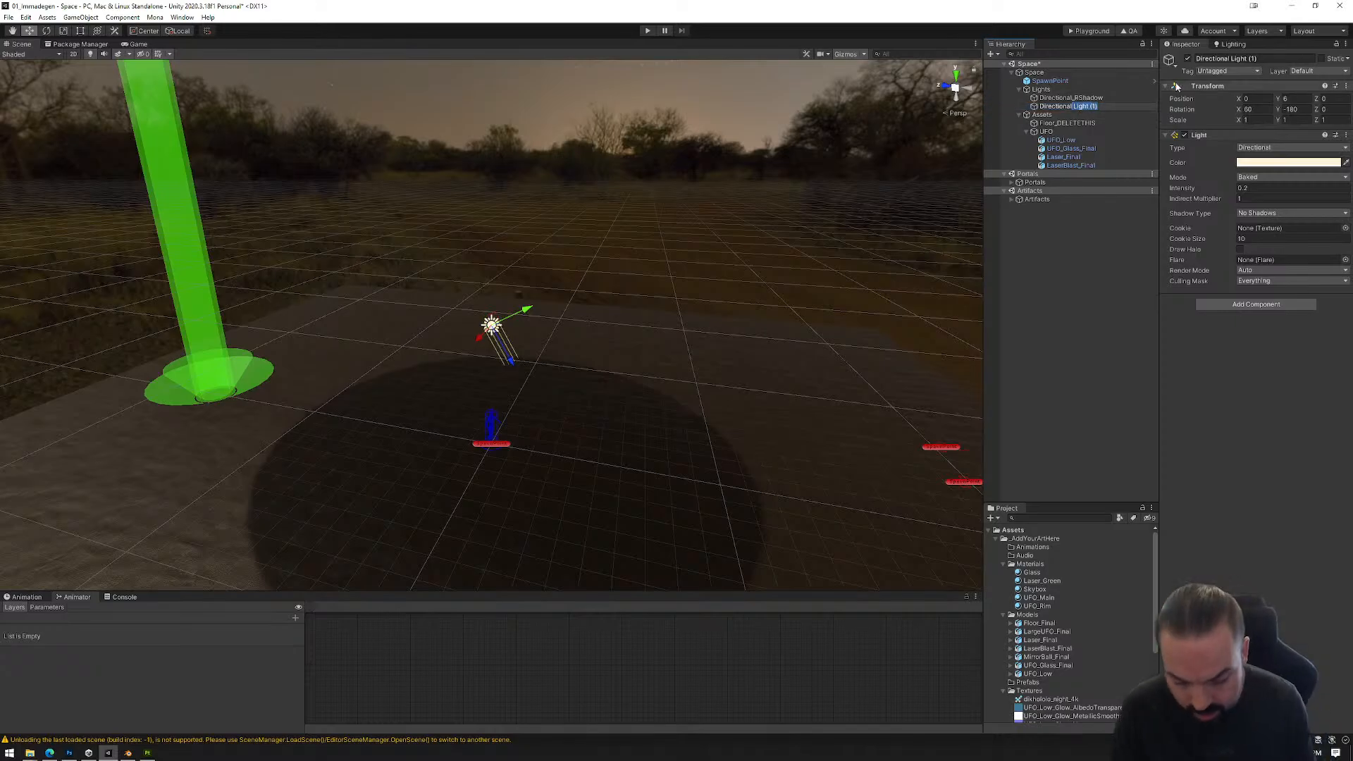
{"action": "type", "text": "_BNoShadow"}
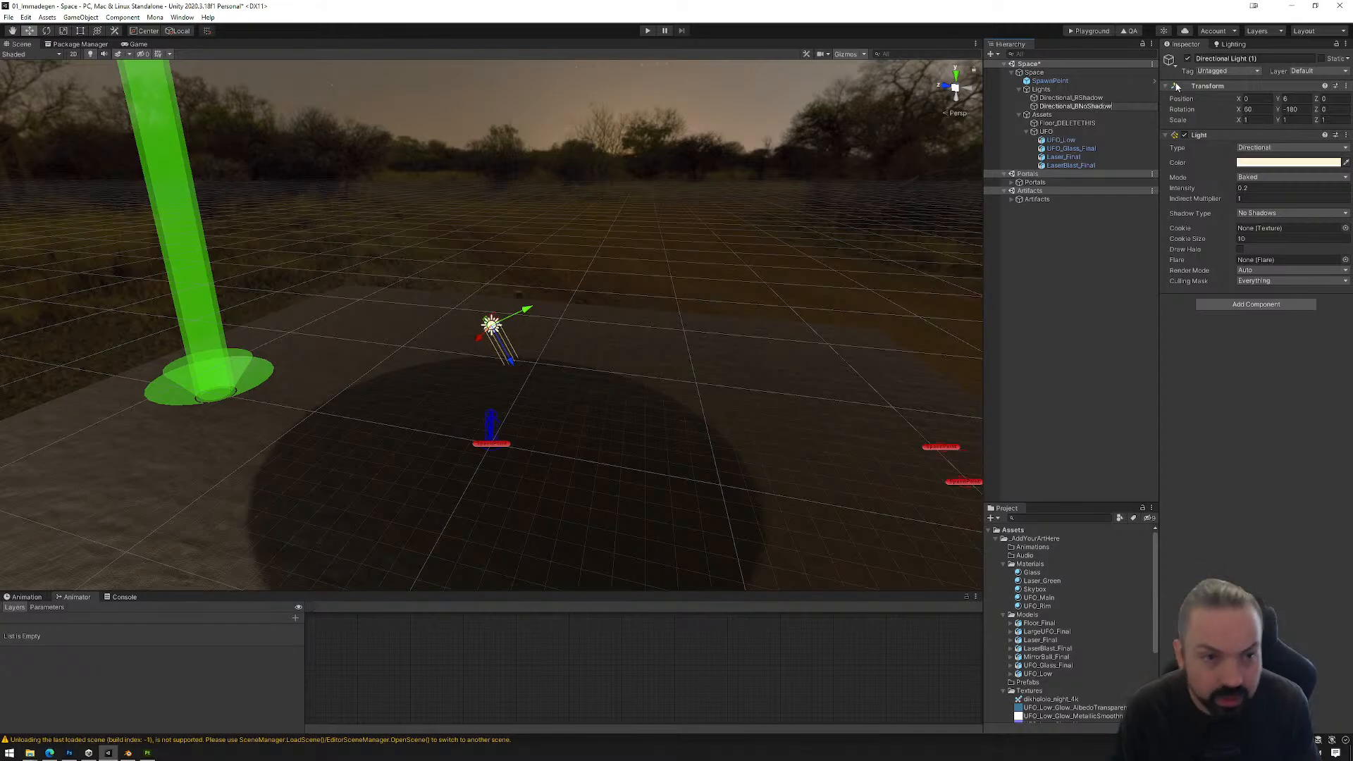
{"action": "key", "text": "Return"}
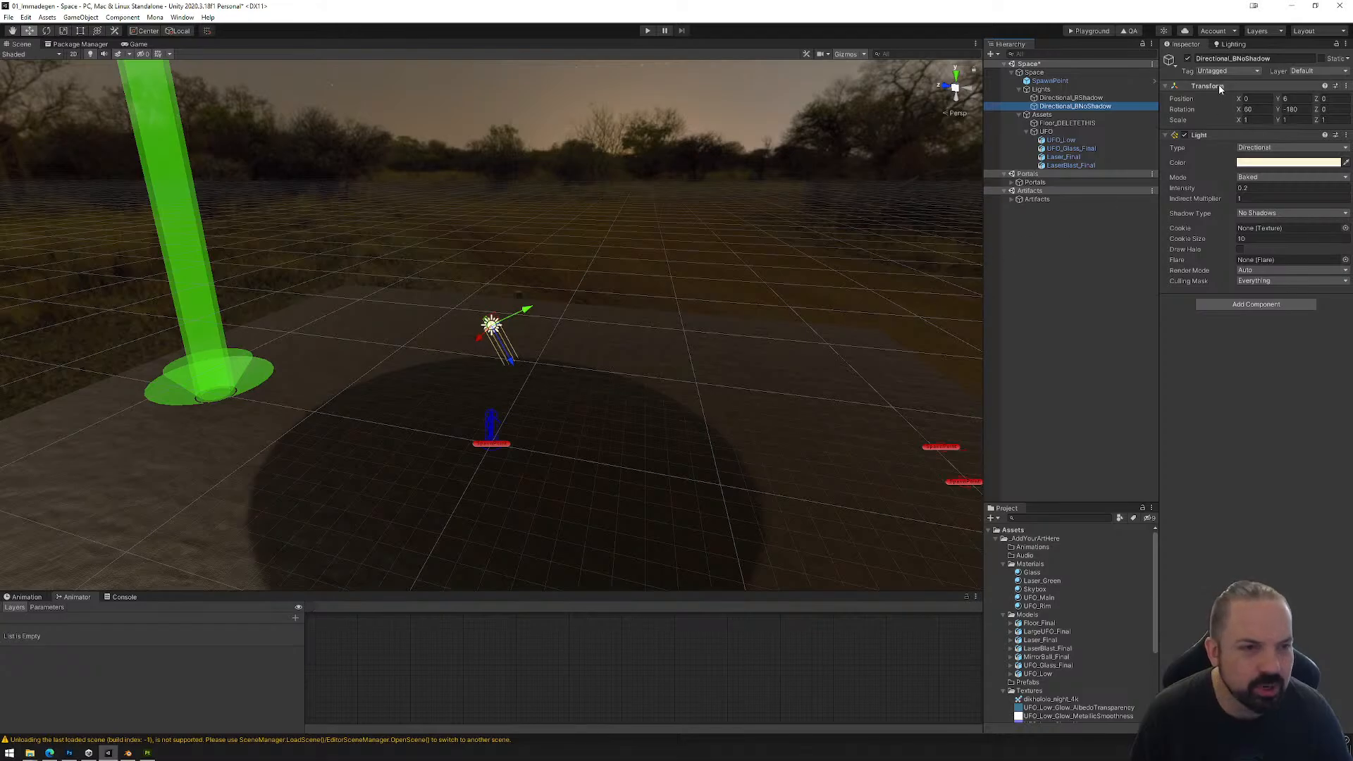
Step: Select every model in the Models folder, from Floor_Final to UFO_Low, and view their import settings
{"action": "scroll", "coordinate": [564, 333], "scroll_direction": "down", "scroll_amount": 6}
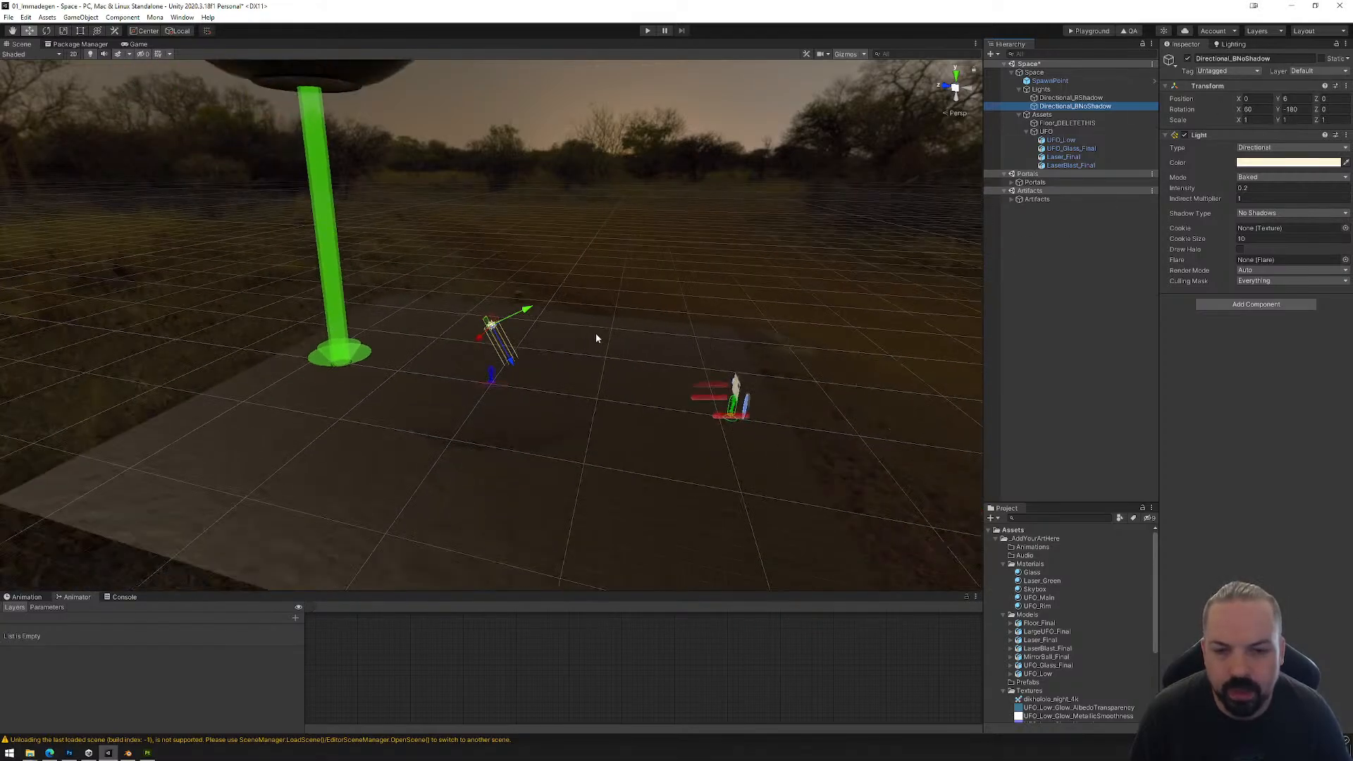
{"action": "left_click", "coordinate": [1037, 630]}
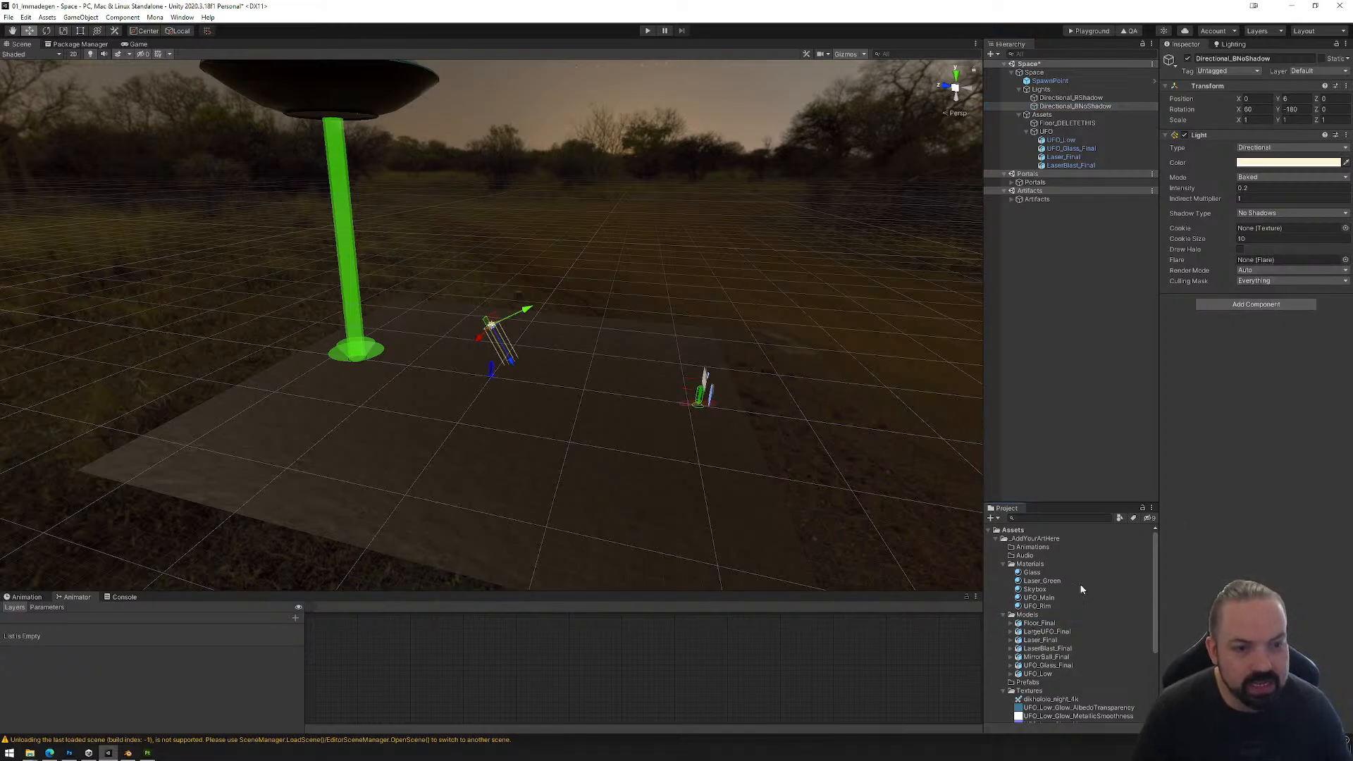
{"action": "left_click", "coordinate": [1040, 623]}
{"action": "left_click", "coordinate": [1038, 674], "text": "shift"}
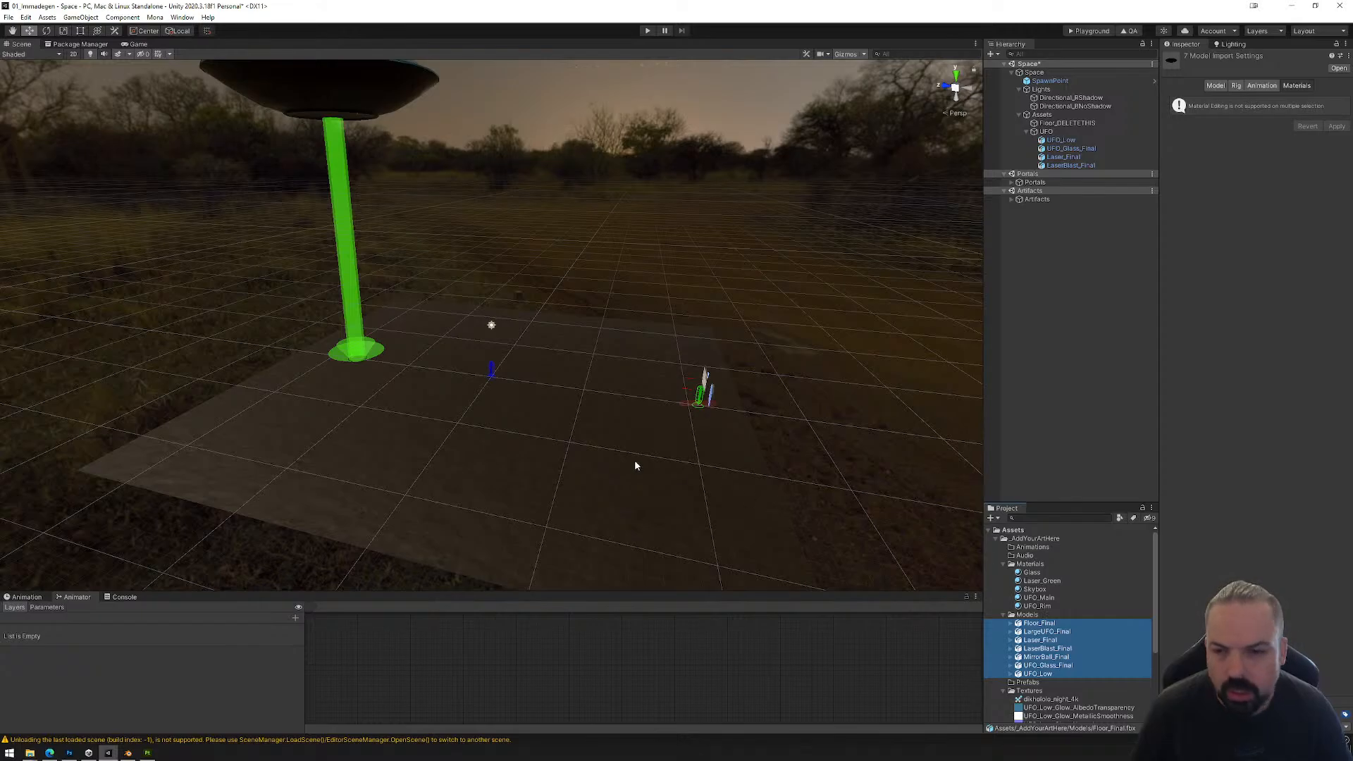
Step: Enable all static flags (Everything) for UFO_Low, UFO_Glass_Final, Laser_Final and LaserBlast_Final in the scene
{"action": "left_click", "coordinate": [353, 259]}
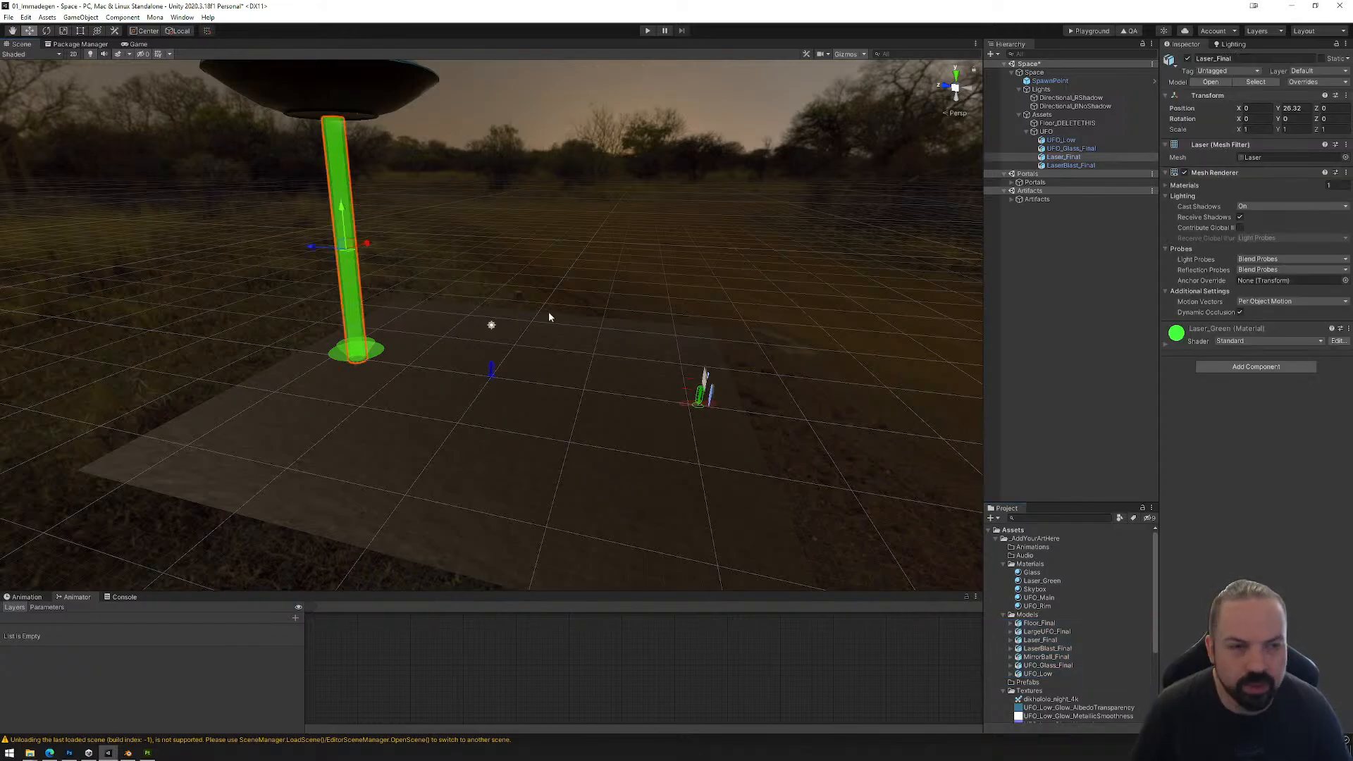
{"action": "left_click", "coordinate": [383, 339], "text": "shift"}
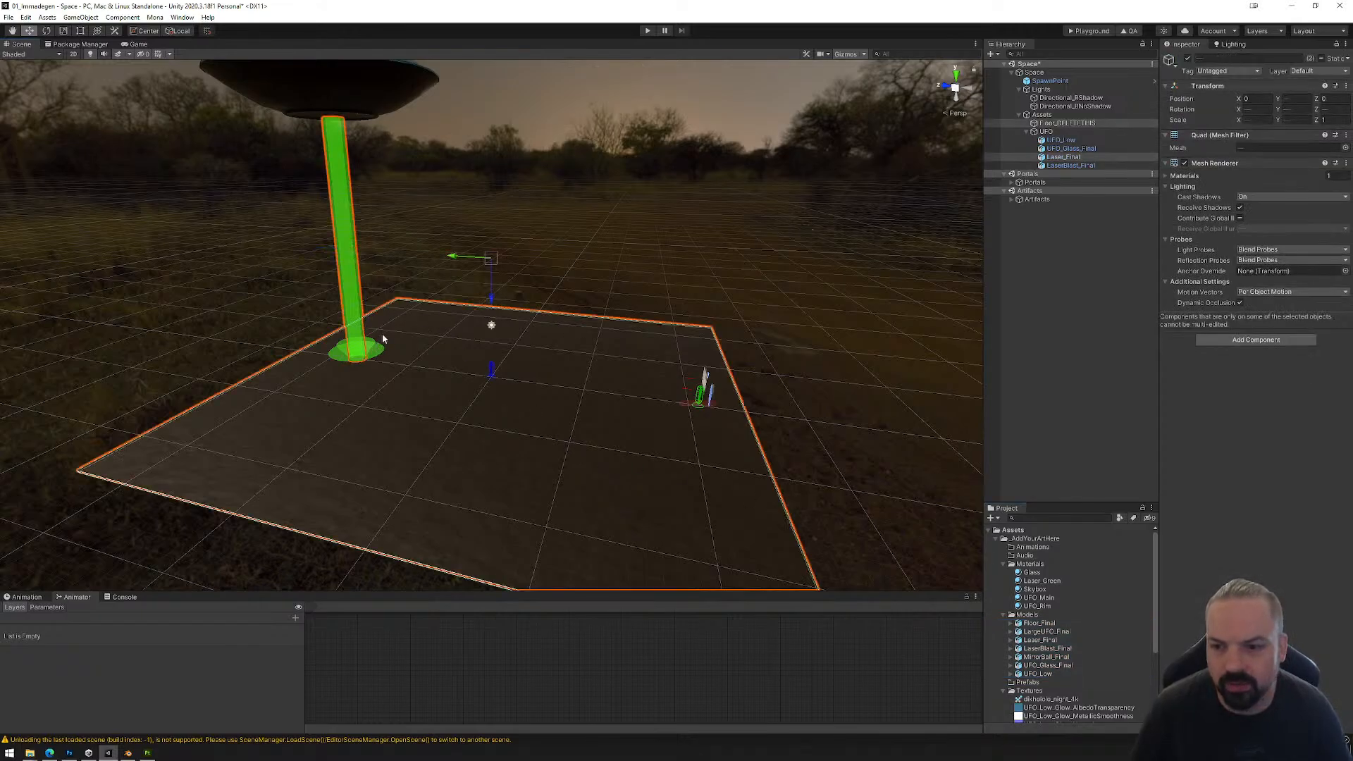
{"action": "left_click", "coordinate": [1071, 165]}
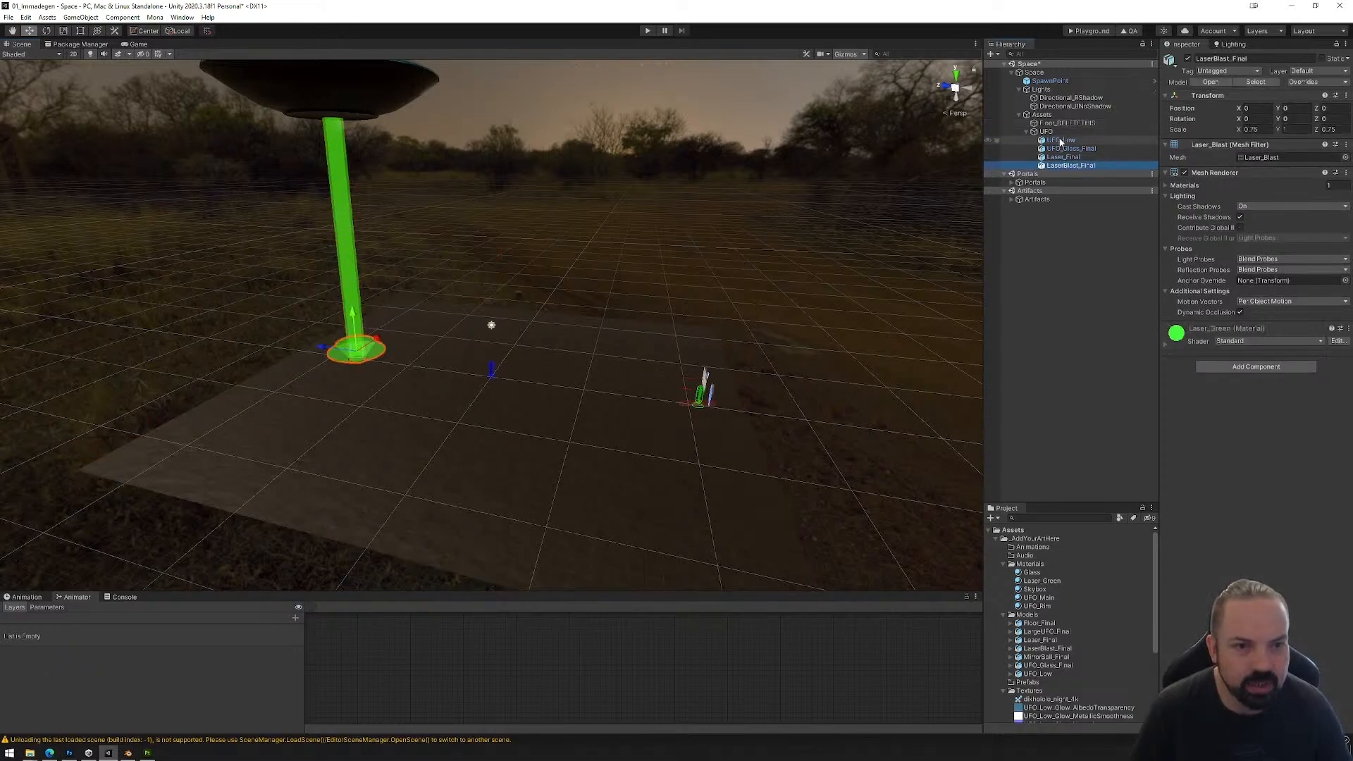
{"action": "left_click", "coordinate": [1061, 139], "text": "shift"}
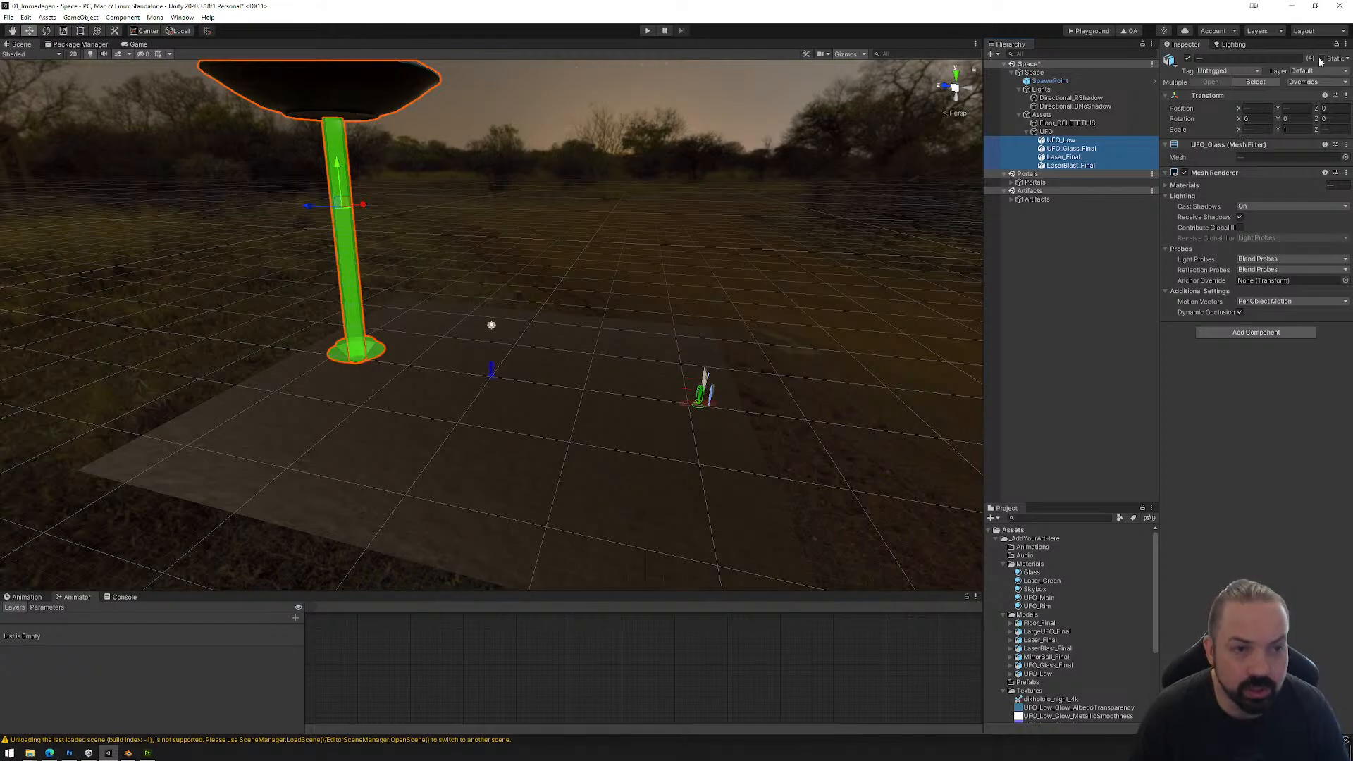
{"action": "left_click", "coordinate": [1347, 59]}
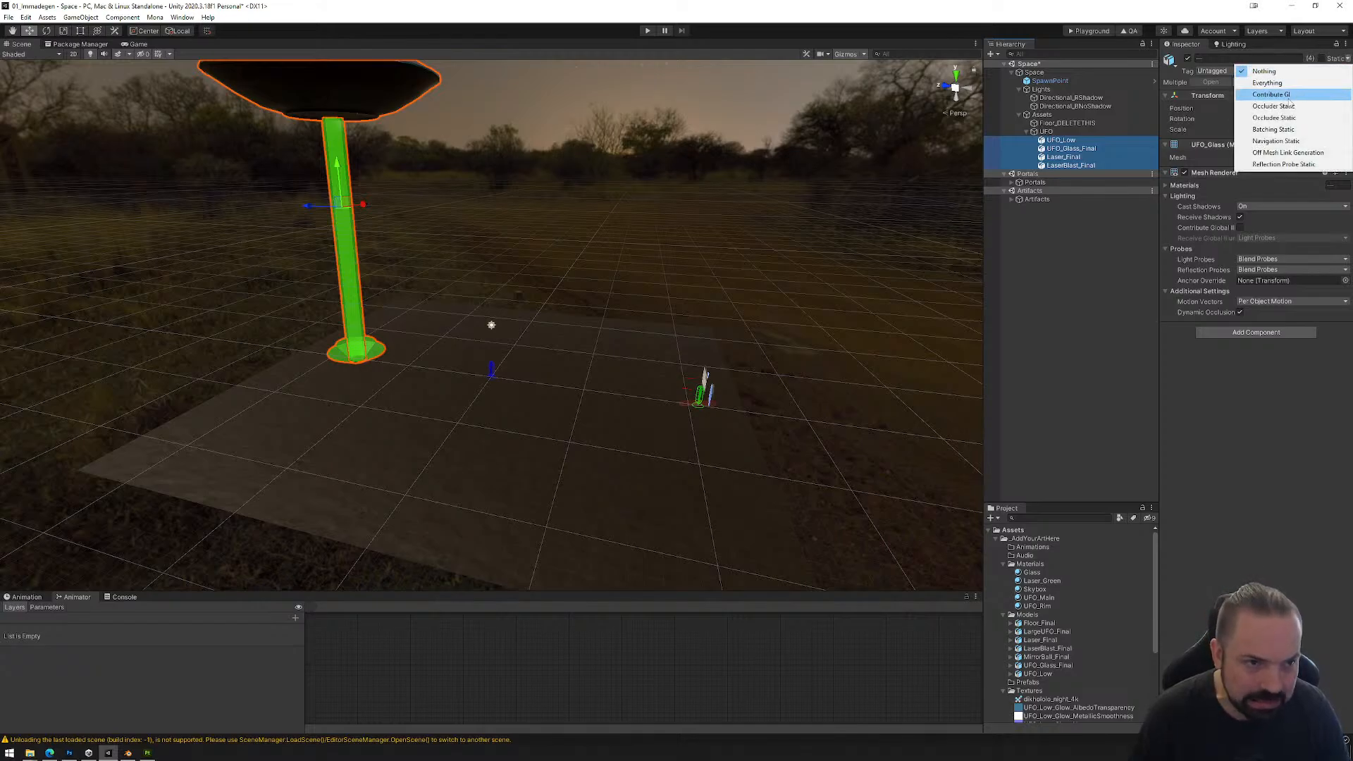
{"action": "left_click", "coordinate": [1278, 97]}
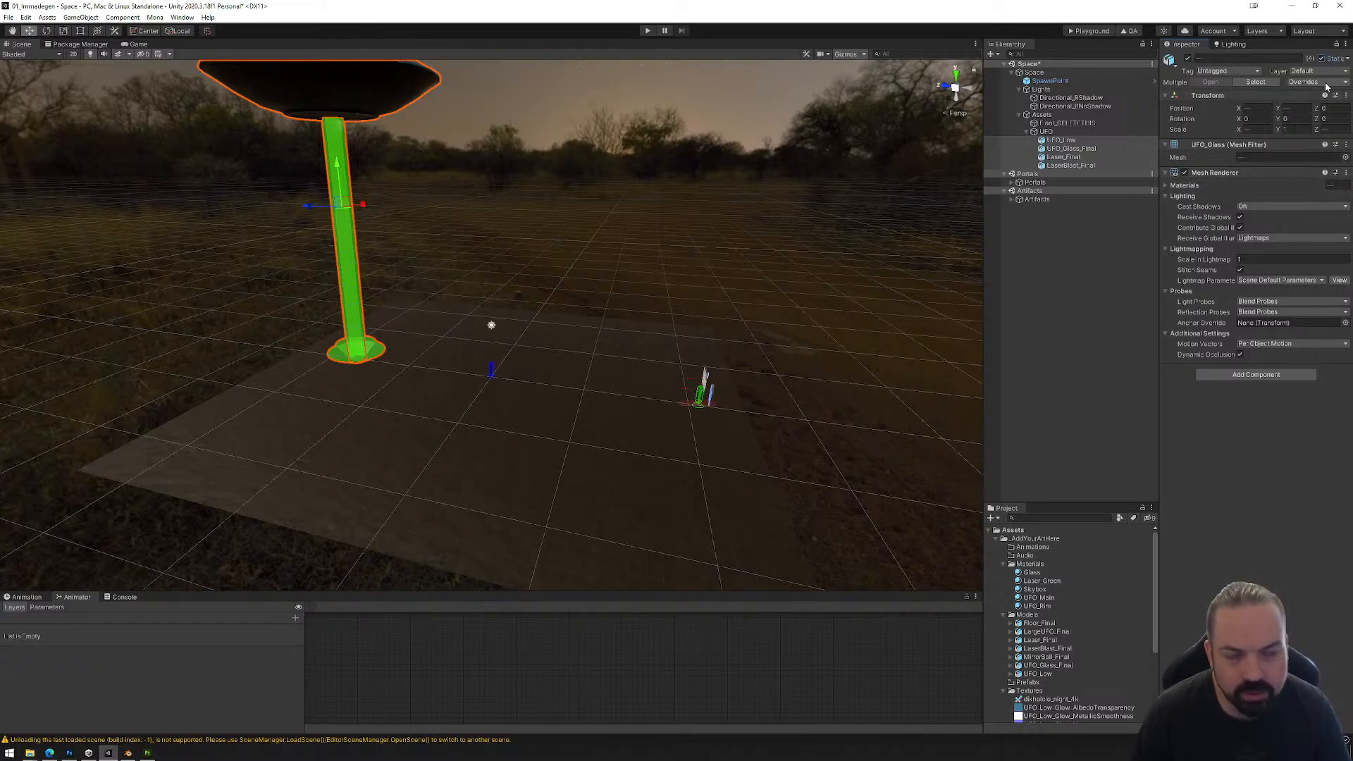
{"action": "left_click", "coordinate": [1348, 58]}
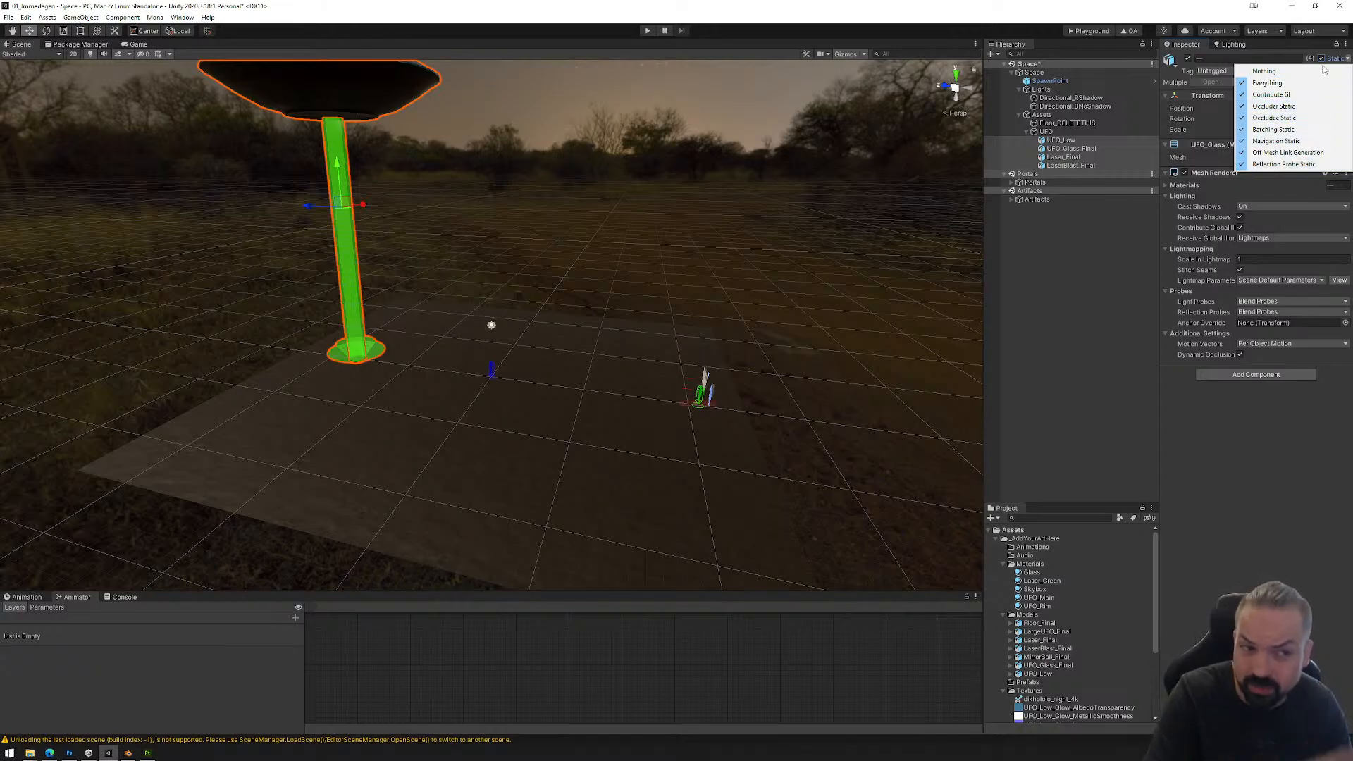
{"action": "left_click", "coordinate": [1302, 42]}
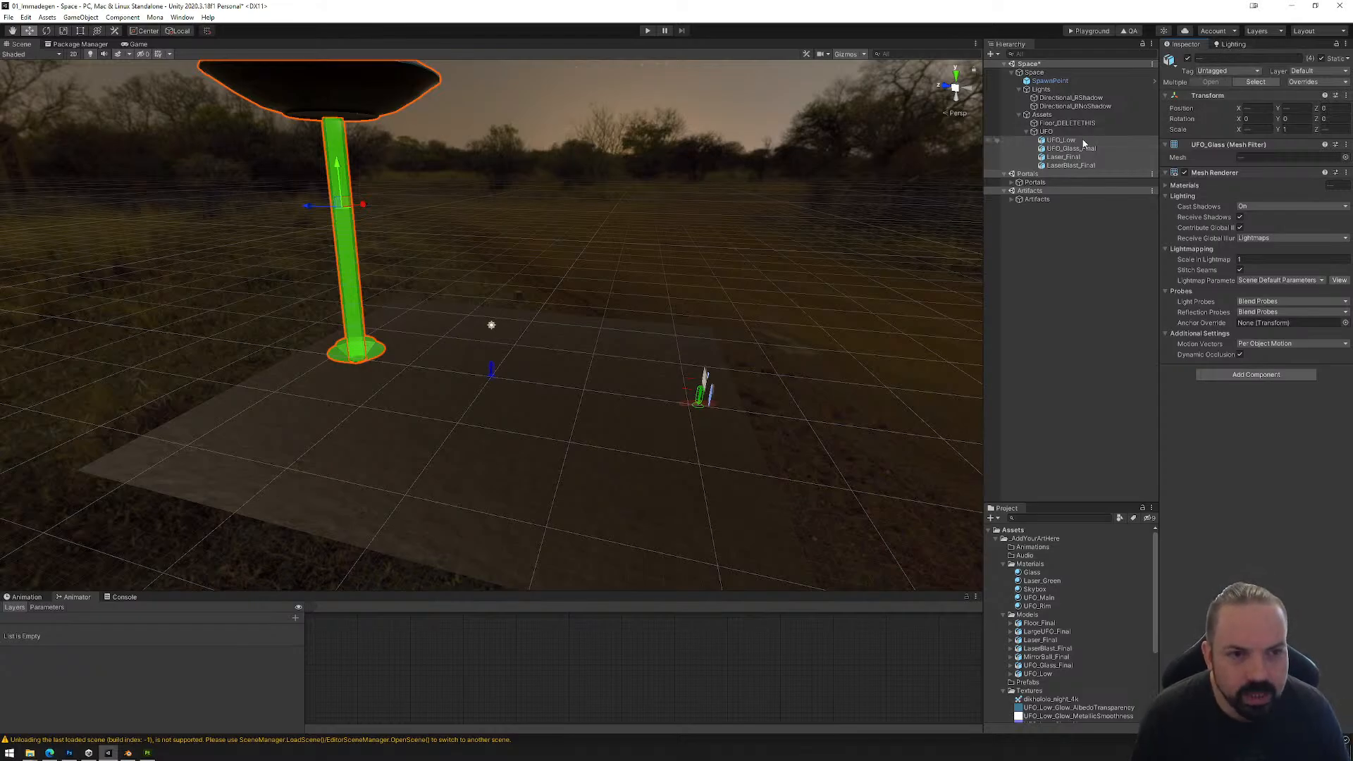
Step: Check the static and lightmapping settings of each of the four UFO parts in turn
{"action": "left_click", "coordinate": [1063, 140]}
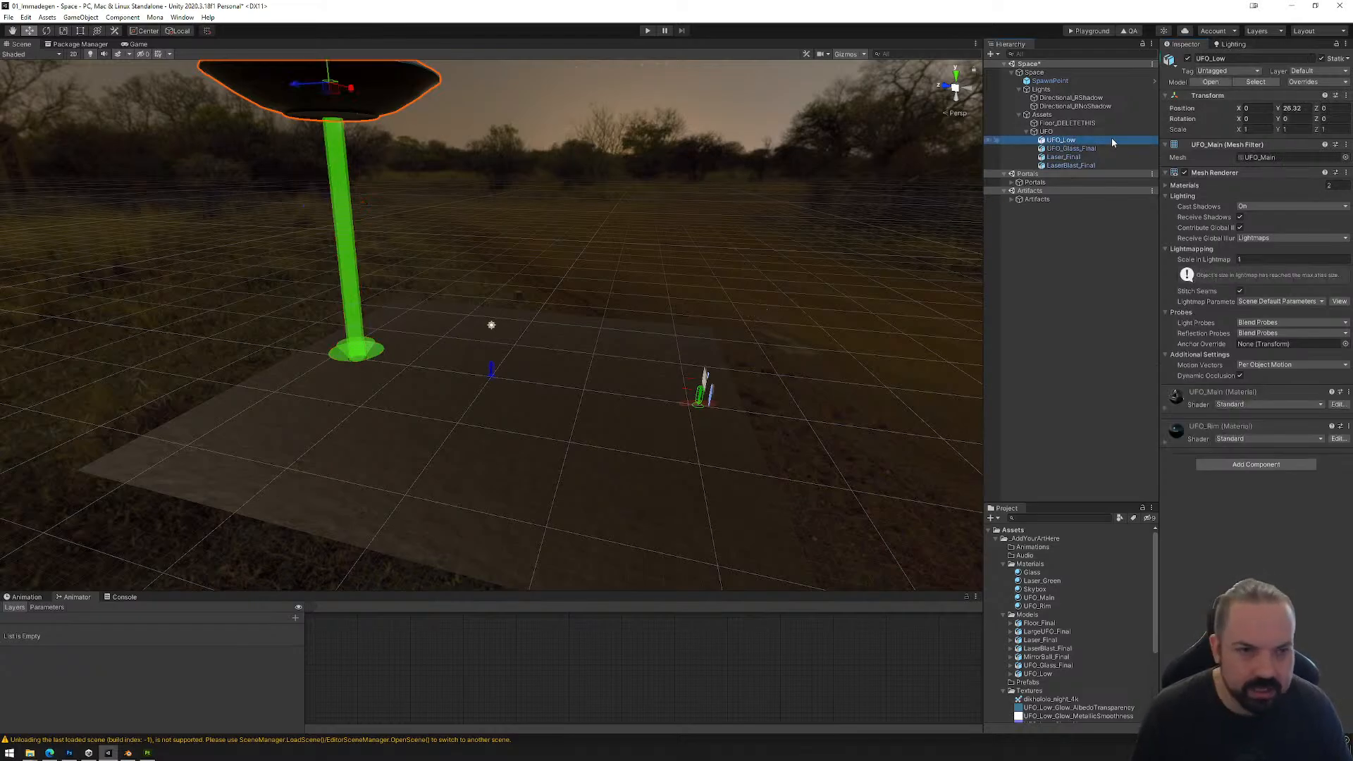
{"action": "left_click", "coordinate": [1072, 149]}
{"action": "left_click", "coordinate": [1069, 157]}
{"action": "left_click", "coordinate": [1070, 165]}
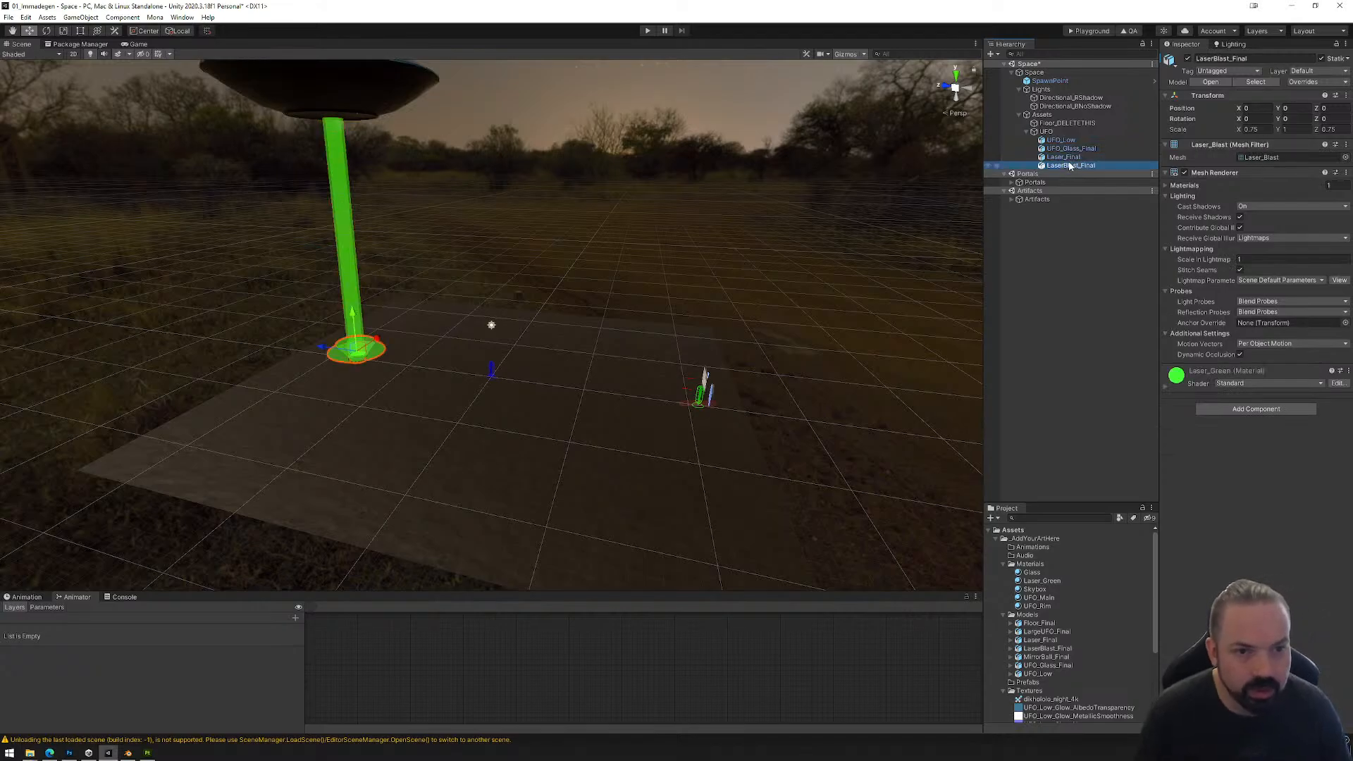
Step: Mark the UFO parent object as static and save the Space scene
{"action": "left_click", "coordinate": [1046, 132]}
{"action": "left_click", "coordinate": [1322, 58]}
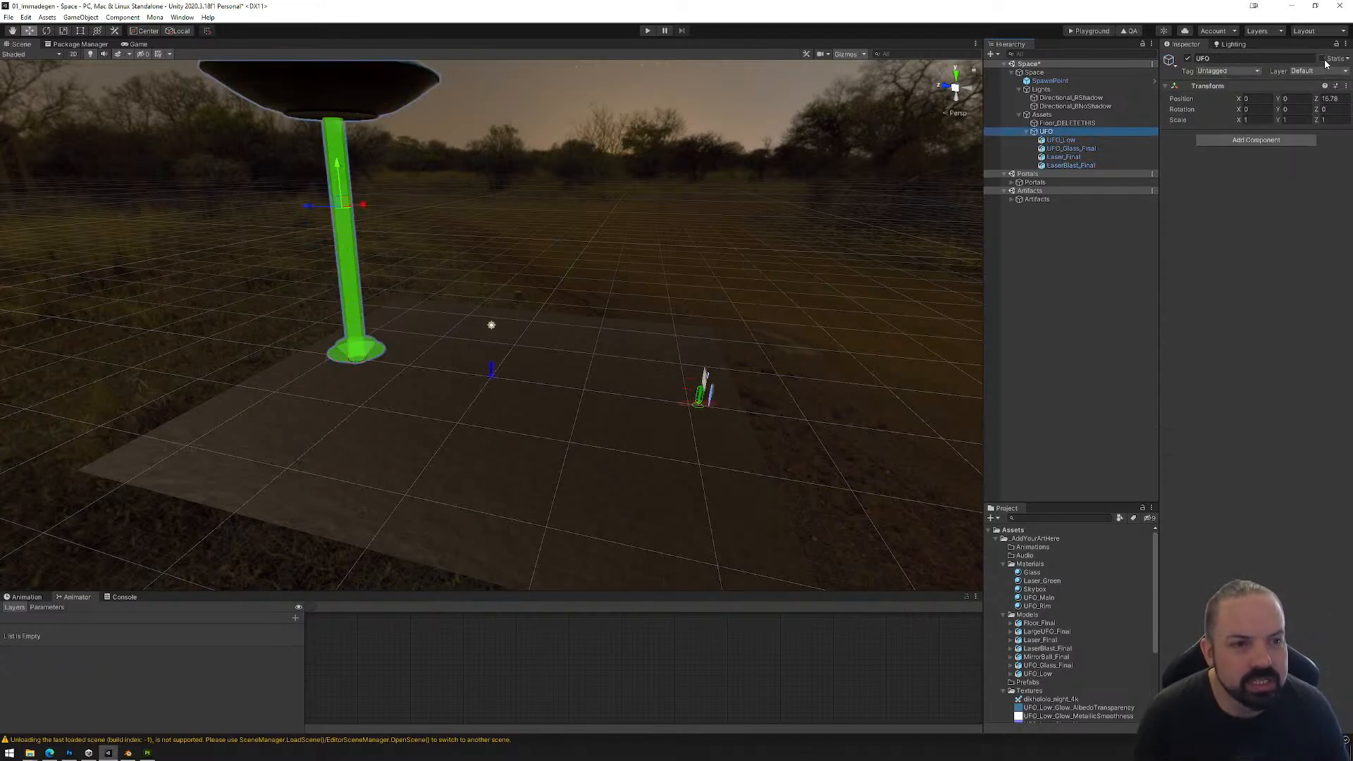
{"action": "left_click", "coordinate": [635, 399]}
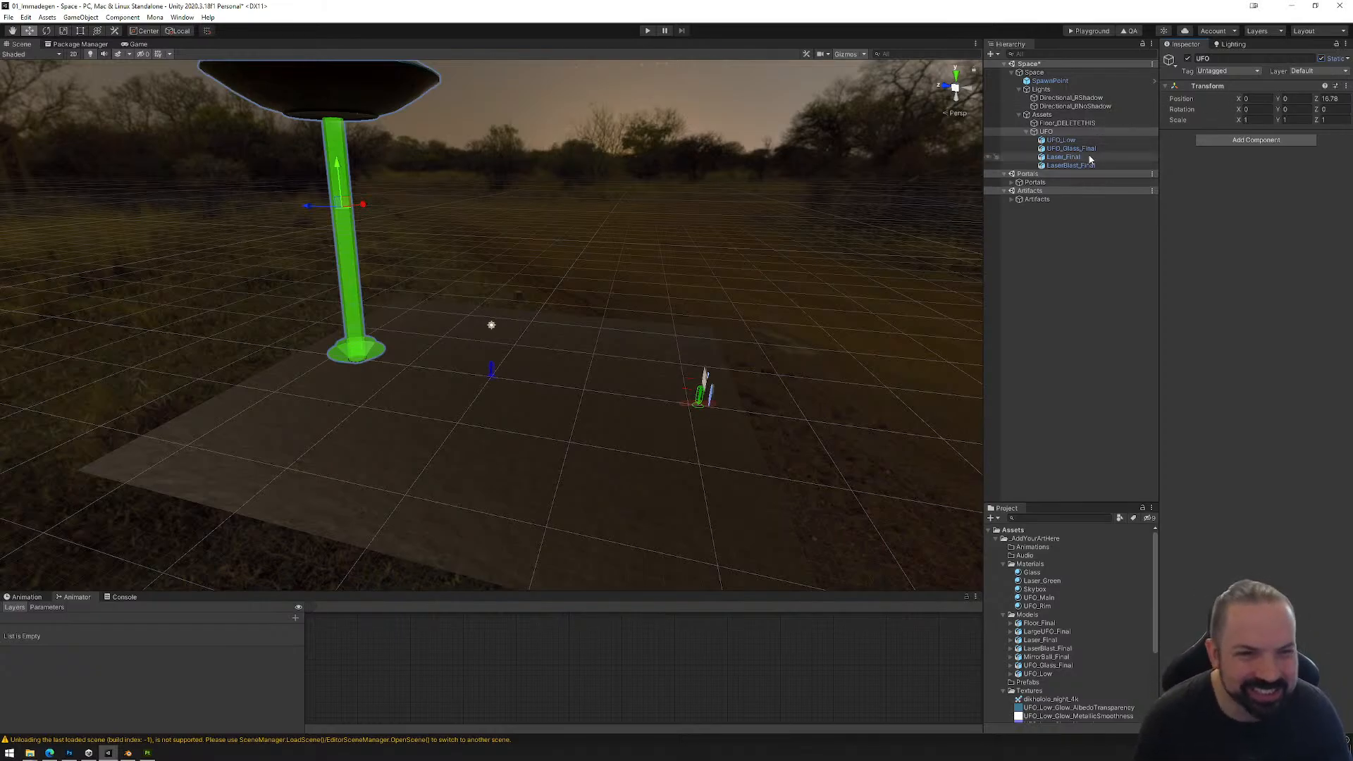
{"action": "left_click", "coordinate": [1060, 141]}
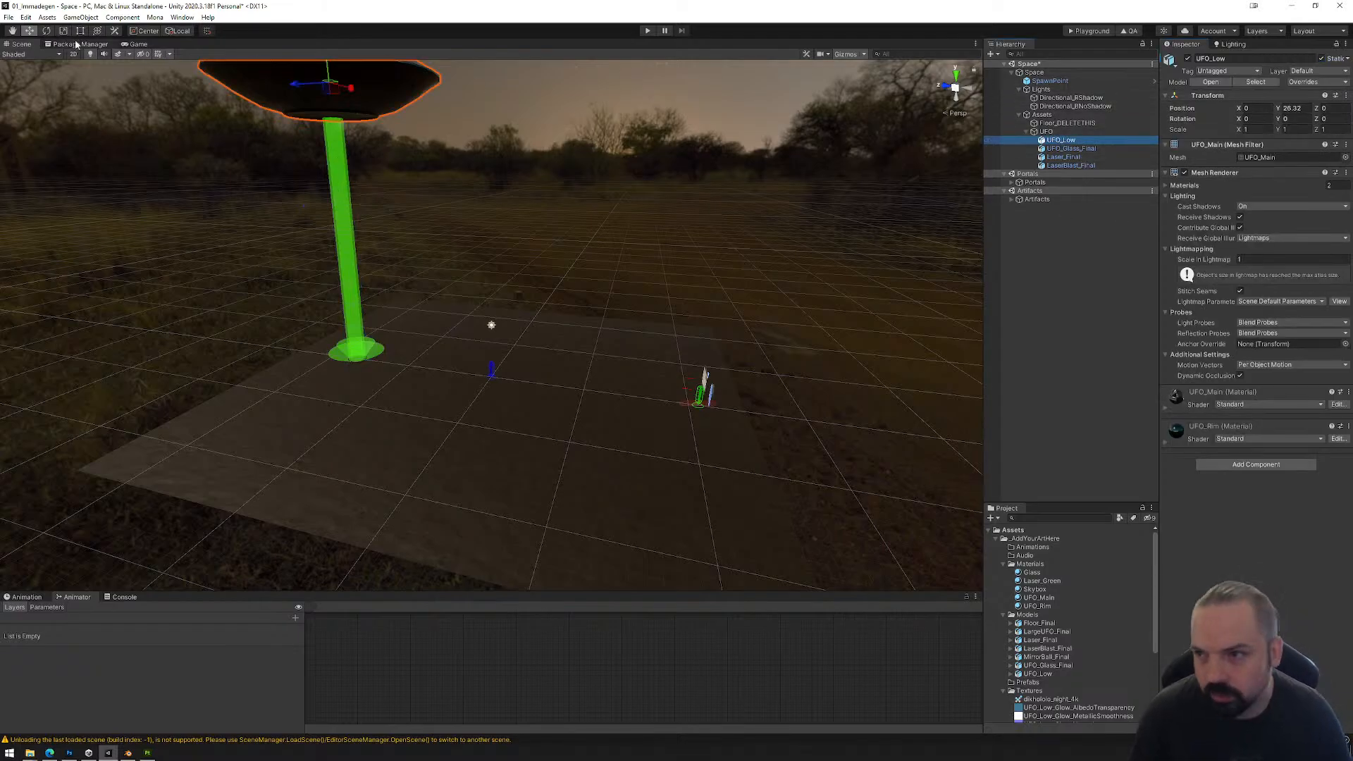
{"action": "left_click", "coordinate": [8, 17]}
{"action": "left_click", "coordinate": [25, 55]}
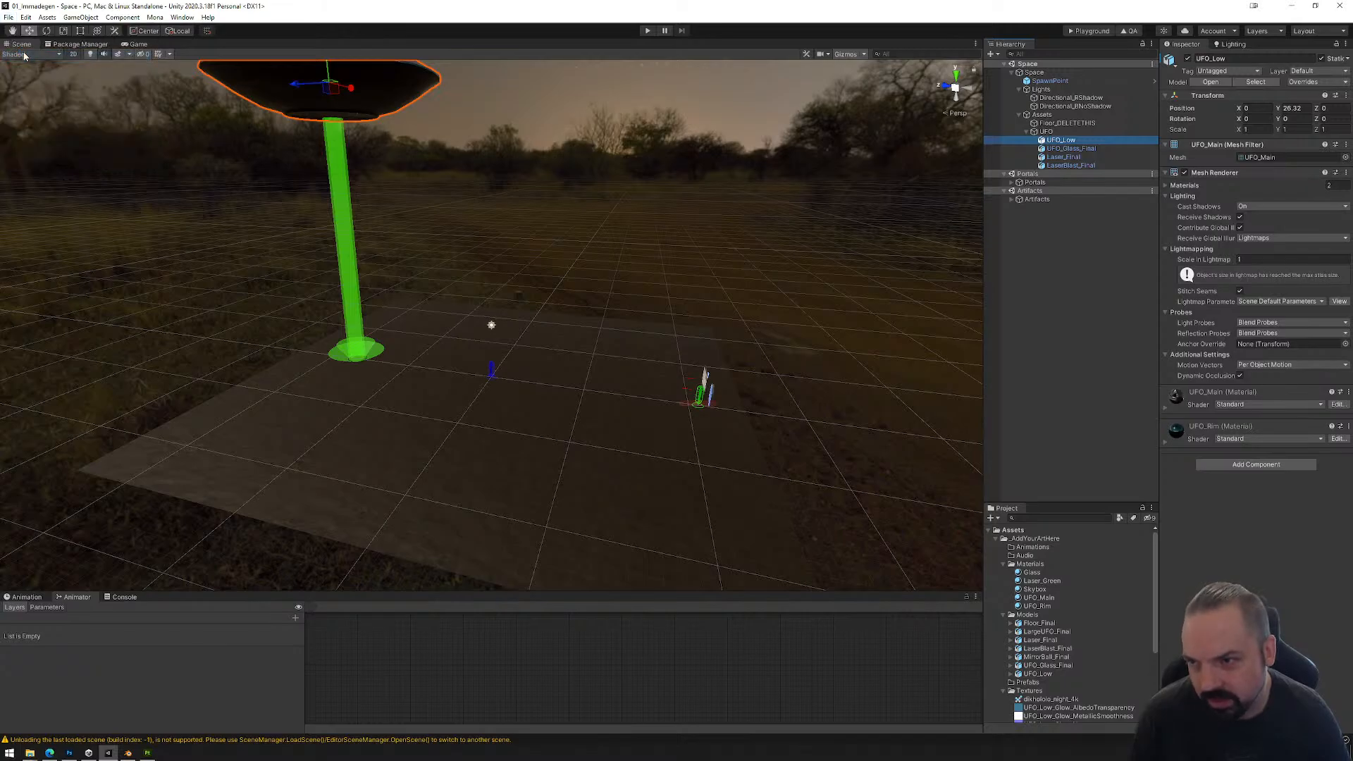
Step: Enable emission on the UFO_Rim material with a bright cyan HDR color at intensity 1
{"action": "middle_click_drag", "start_coordinate": [634, 181], "coordinate": [711, 464]}
{"action": "scroll", "coordinate": [632, 451], "scroll_direction": "up", "scroll_amount": 8}
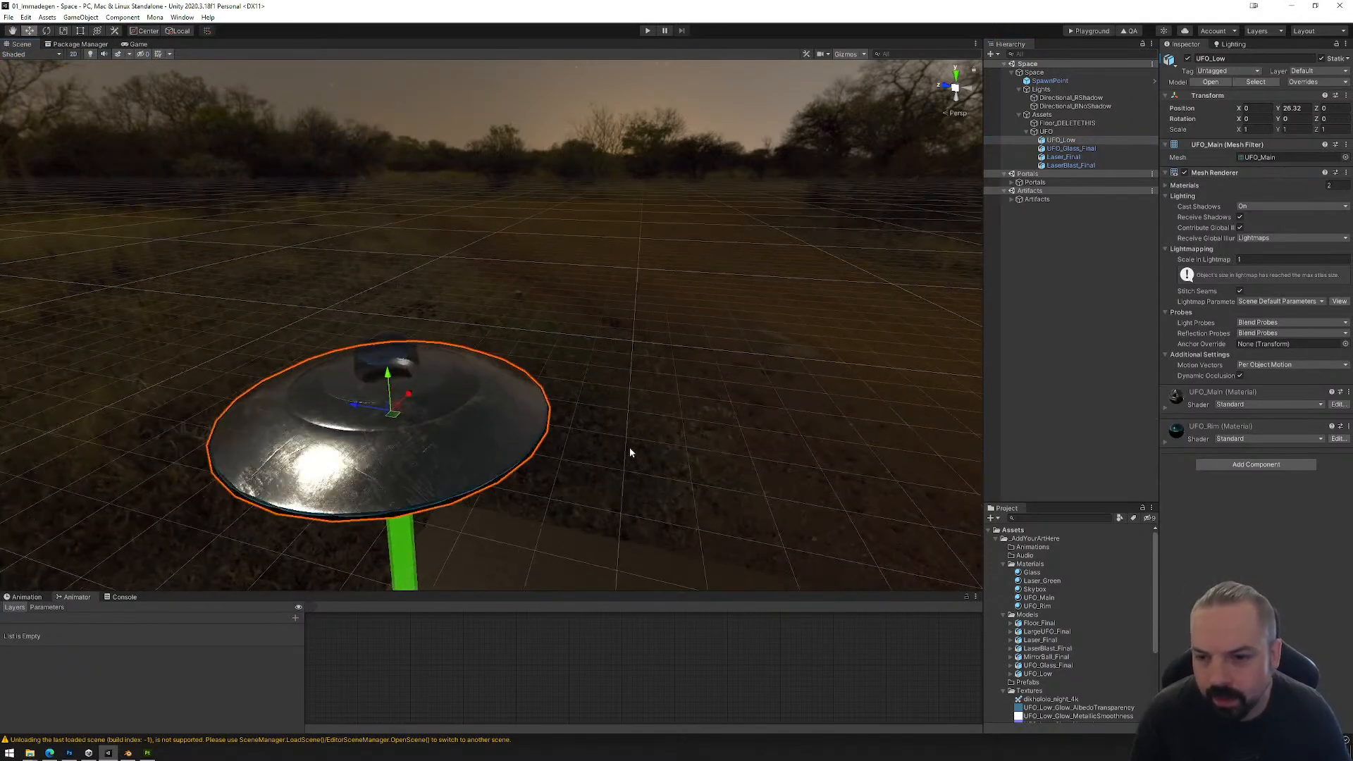
{"action": "middle_click_drag", "start_coordinate": [625, 483], "coordinate": [613, 255]}
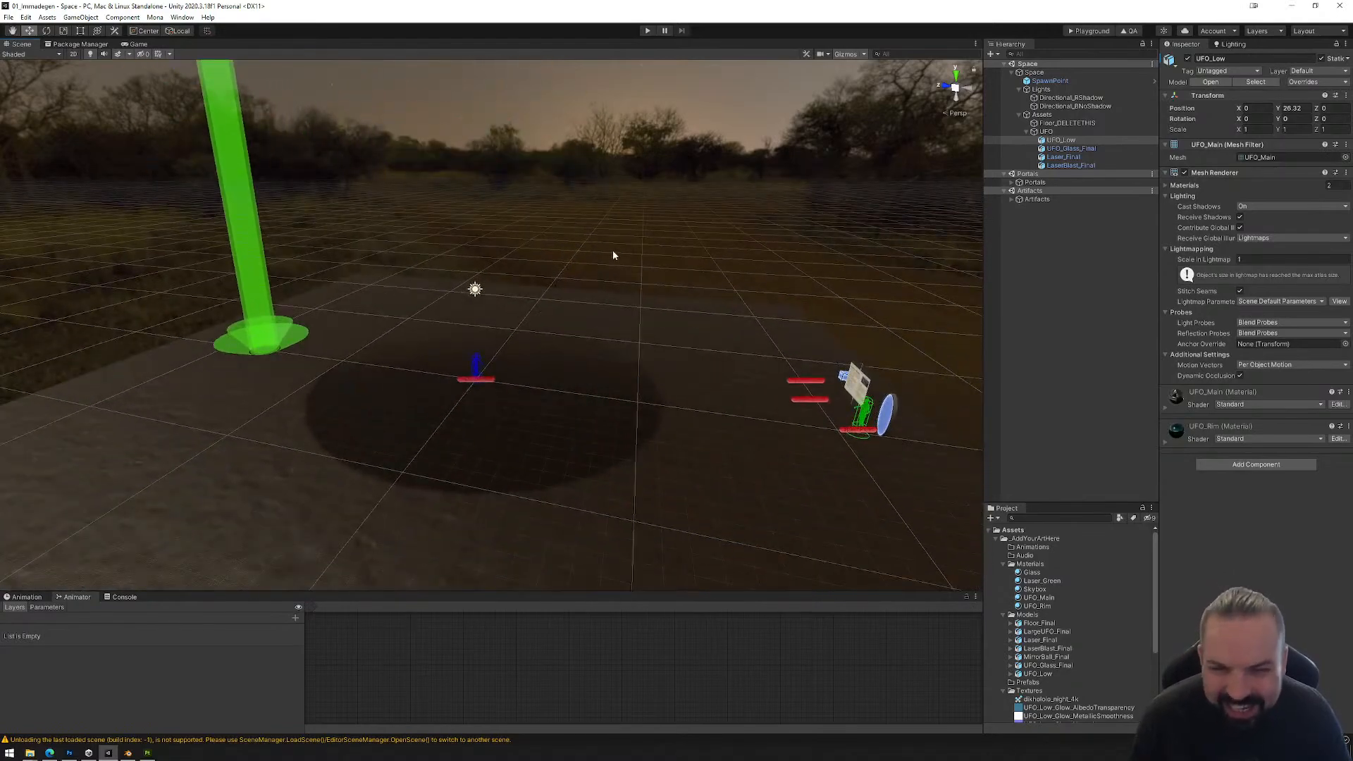
{"action": "left_click", "coordinate": [1039, 607]}
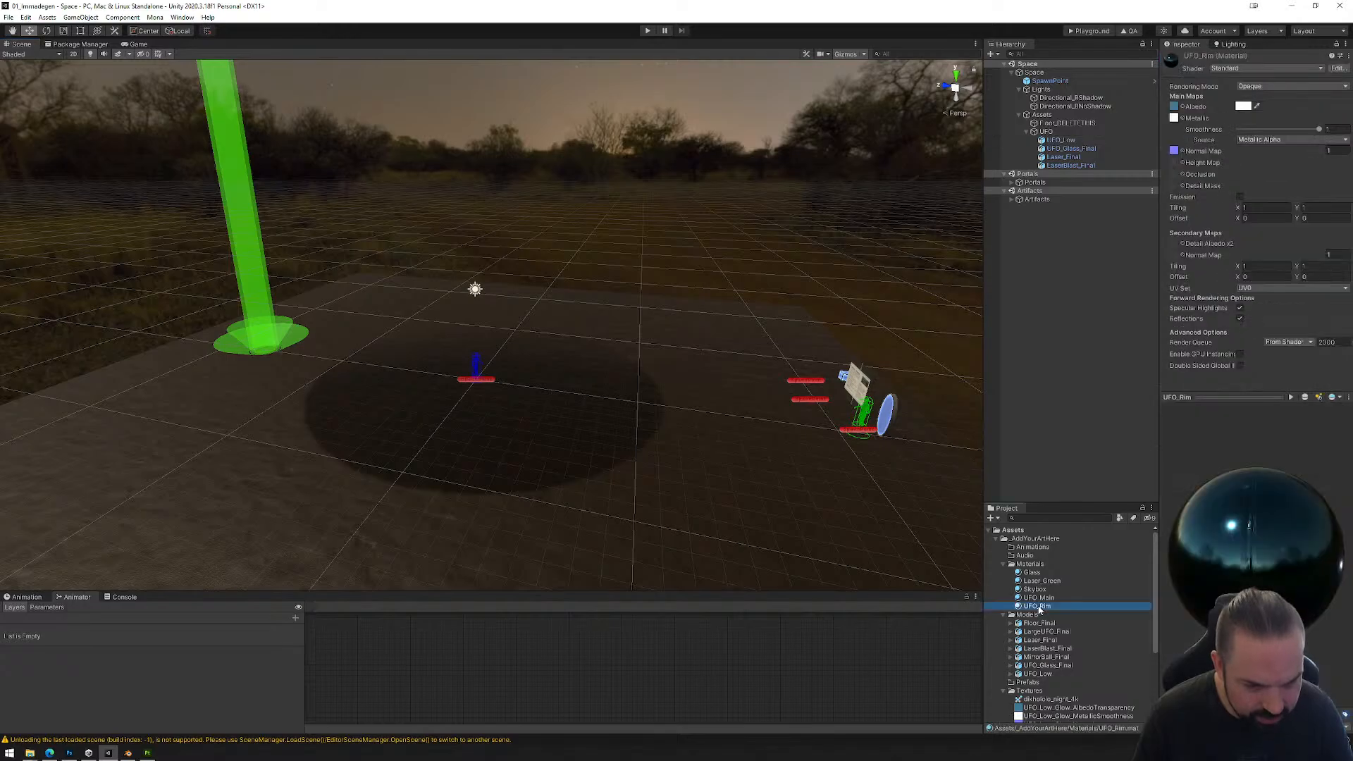
{"action": "left_click", "coordinate": [1239, 198]}
{"action": "left_click", "coordinate": [1243, 210]}
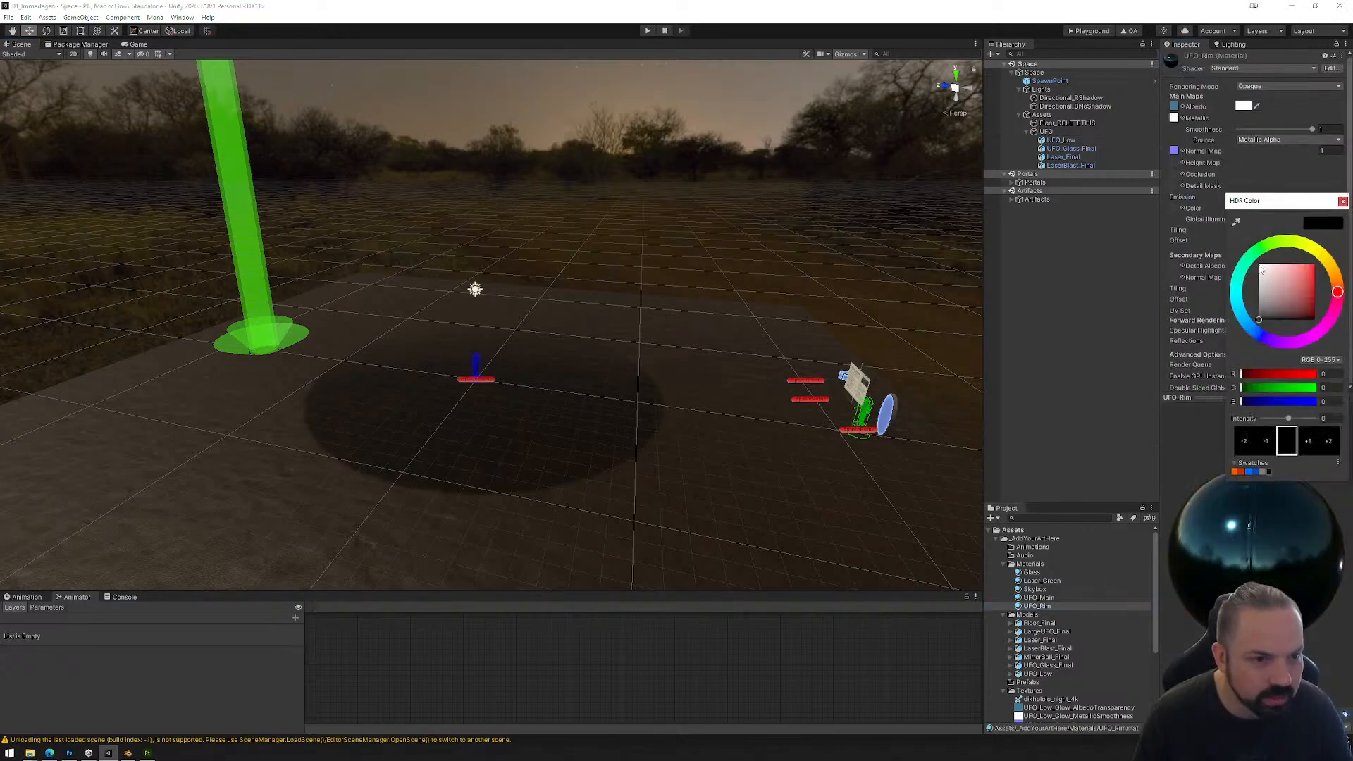
{"action": "left_click", "coordinate": [1239, 278]}
{"action": "mouse_move", "coordinate": [1300, 275]}
{"action": "left_mouse_down"}
{"action": "mouse_move", "coordinate": [1330, 263]}
{"action": "mouse_move", "coordinate": [1312, 275]}
{"action": "mouse_move", "coordinate": [1224, 259]}
{"action": "mouse_move", "coordinate": [1322, 255]}
{"action": "left_mouse_up"}
{"action": "left_click", "coordinate": [1313, 442]}
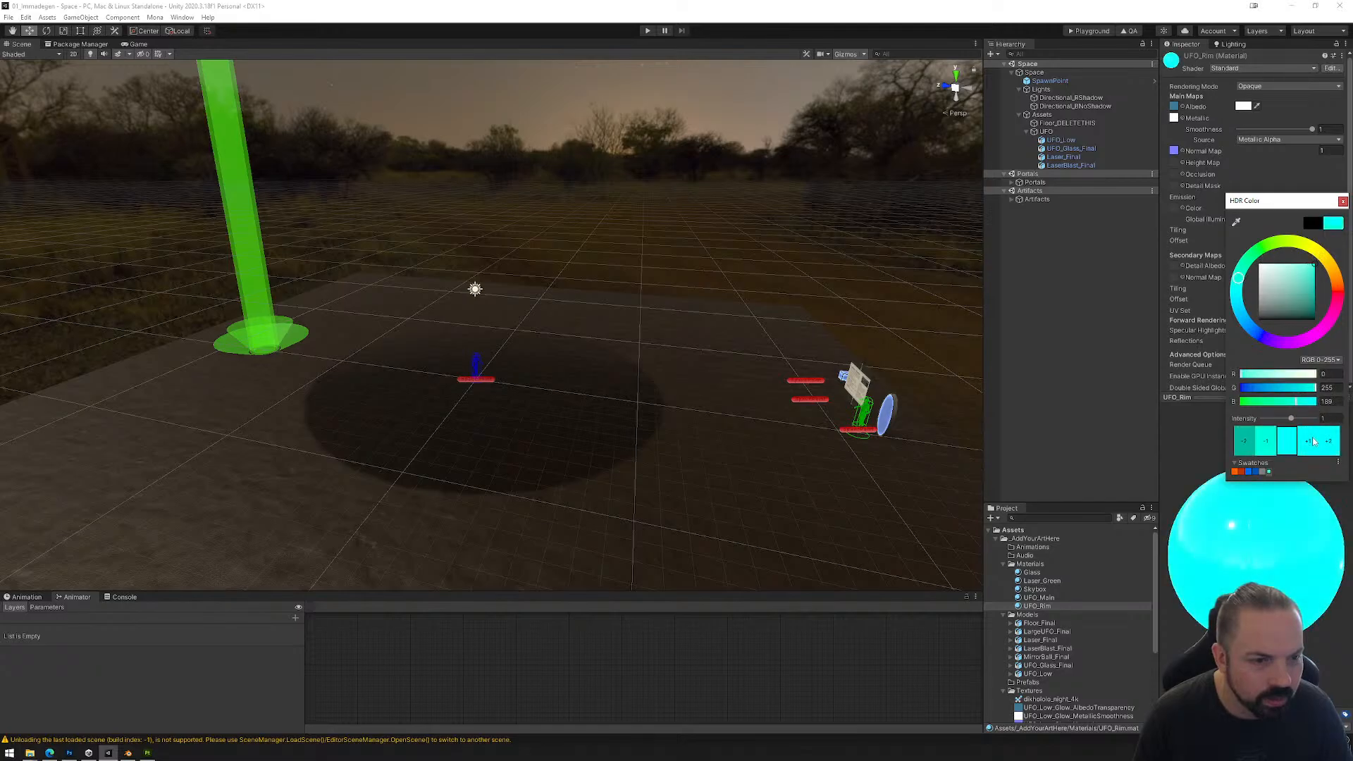
{"action": "left_click", "coordinate": [1342, 202]}
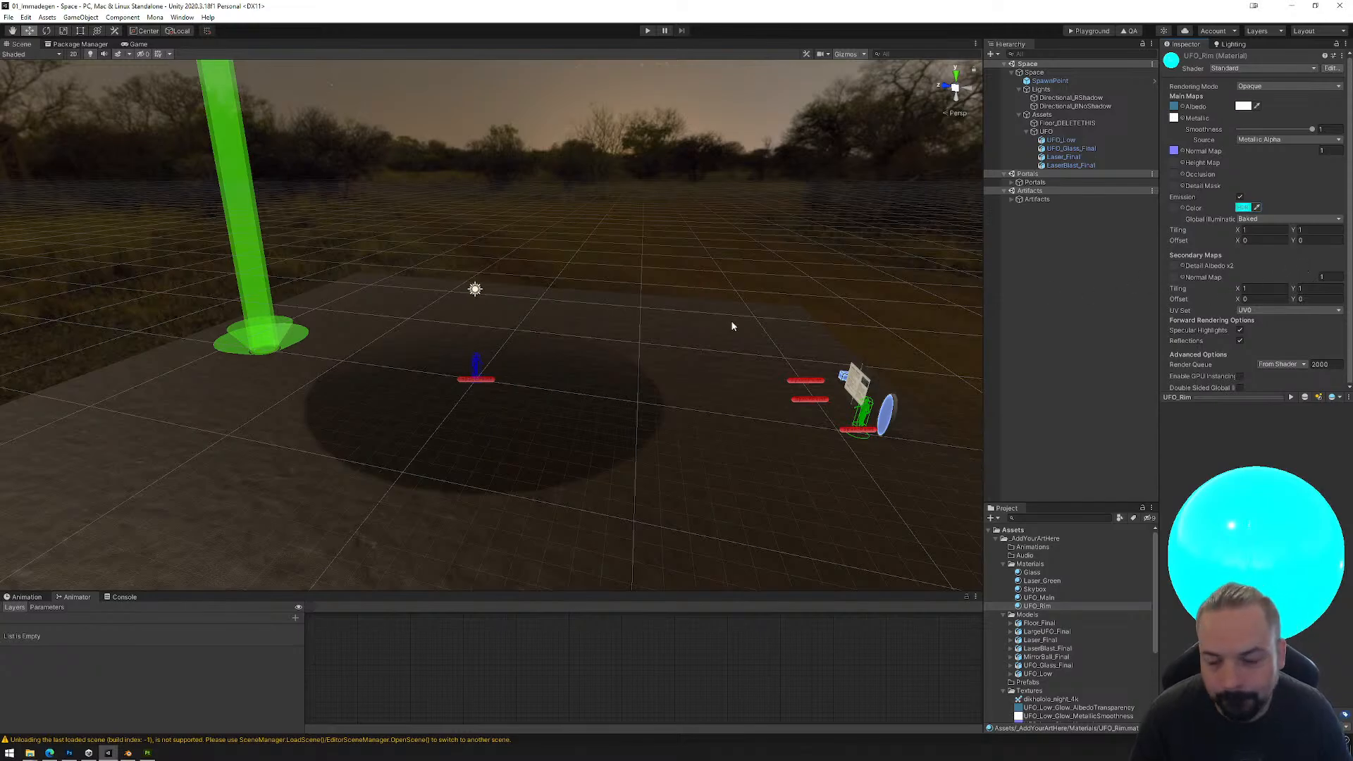
Step: Open the scene's Lighting settings
{"action": "scroll", "coordinate": [553, 299], "scroll_direction": "down", "scroll_amount": 5}
{"action": "middle_click_drag", "start_coordinate": [521, 233], "coordinate": [539, 260]}
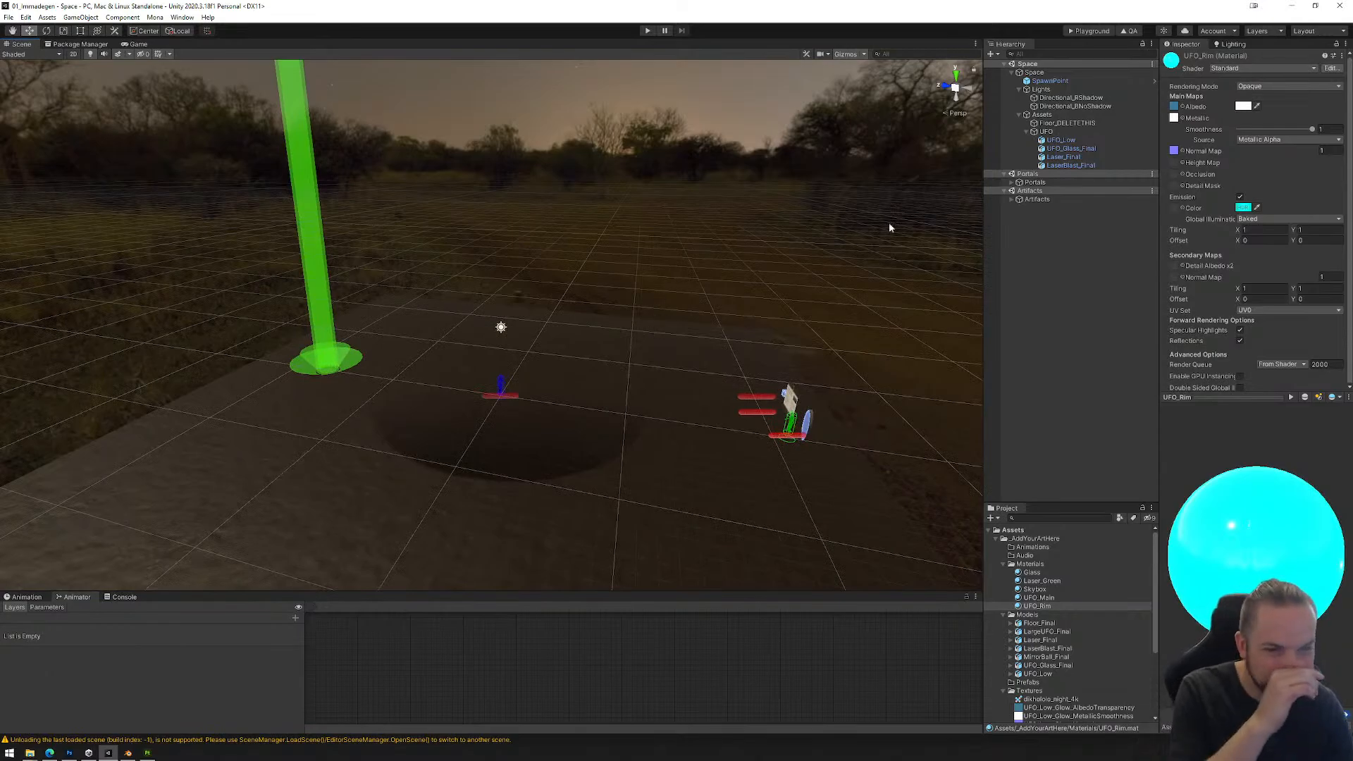
{"action": "left_click", "coordinate": [1231, 45]}
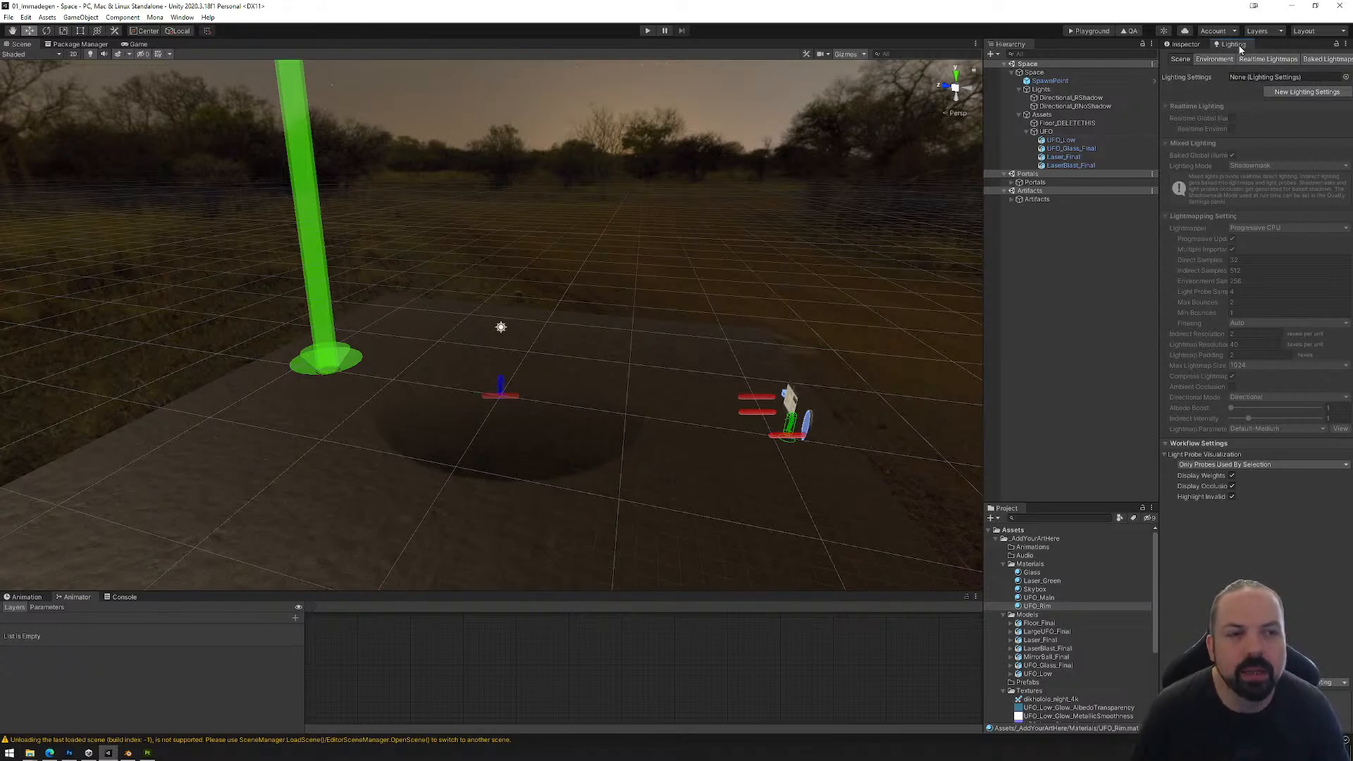
{"action": "left_click", "coordinate": [184, 17]}
{"action": "mouse_move", "coordinate": [215, 185]}
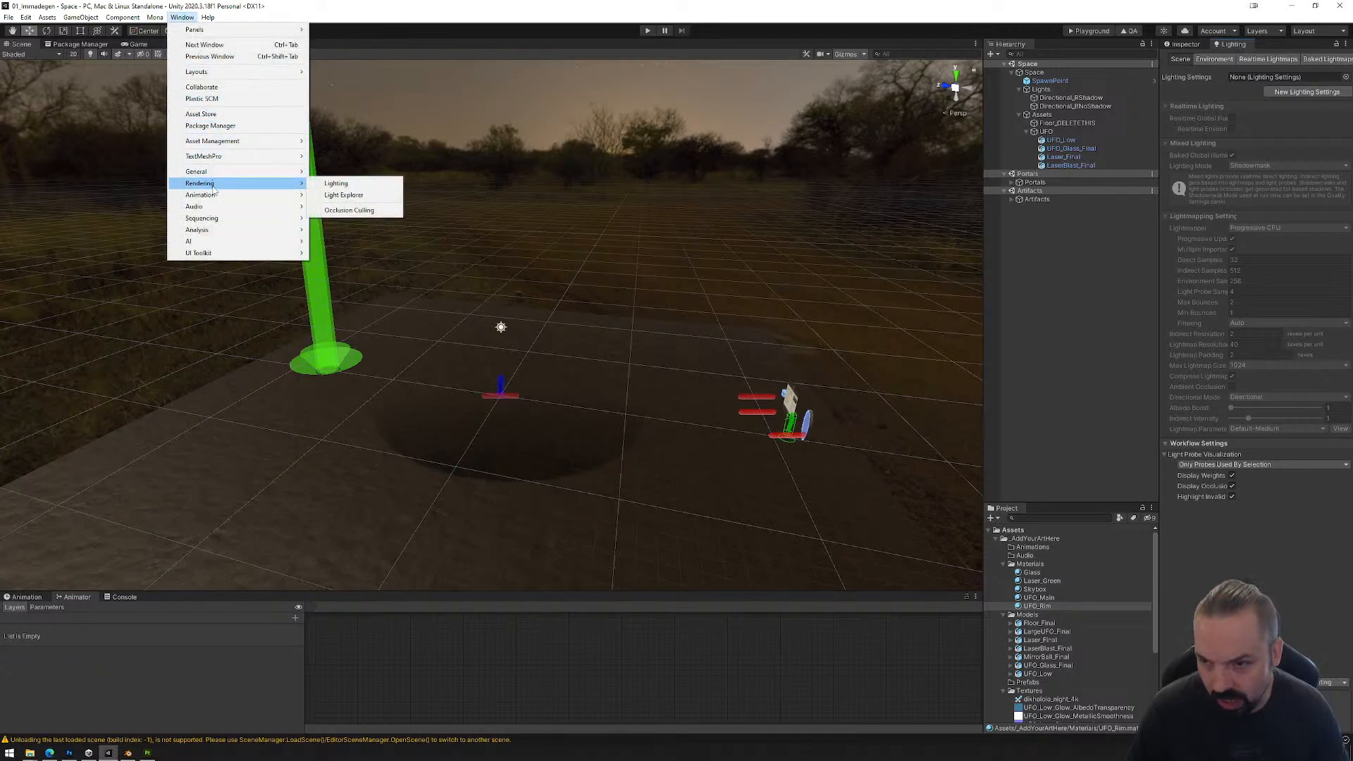
{"action": "left_click", "coordinate": [357, 187]}
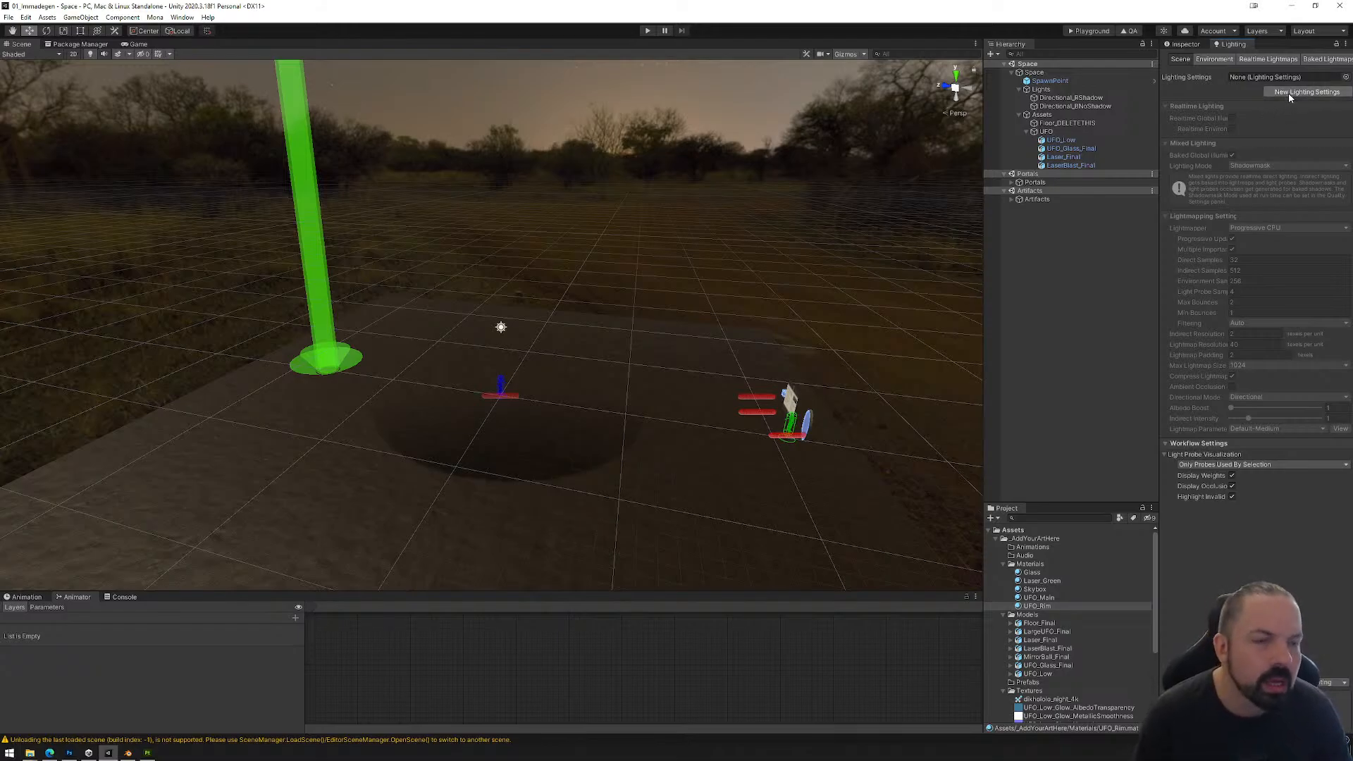
Step: Check the static setting of Floor_DELETETHIS and create a new Lighting Settings asset for the scene
{"action": "left_click", "coordinate": [1067, 106]}
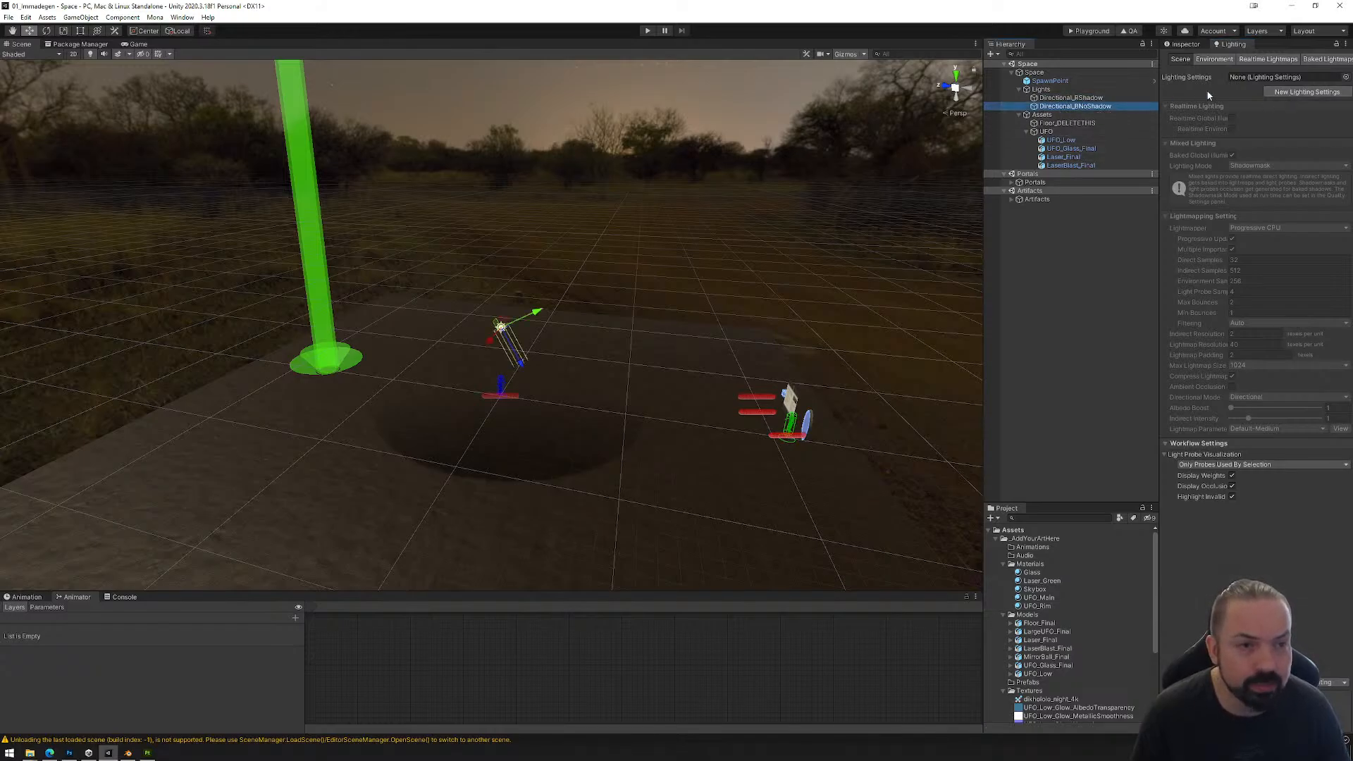
{"action": "left_click", "coordinate": [711, 396]}
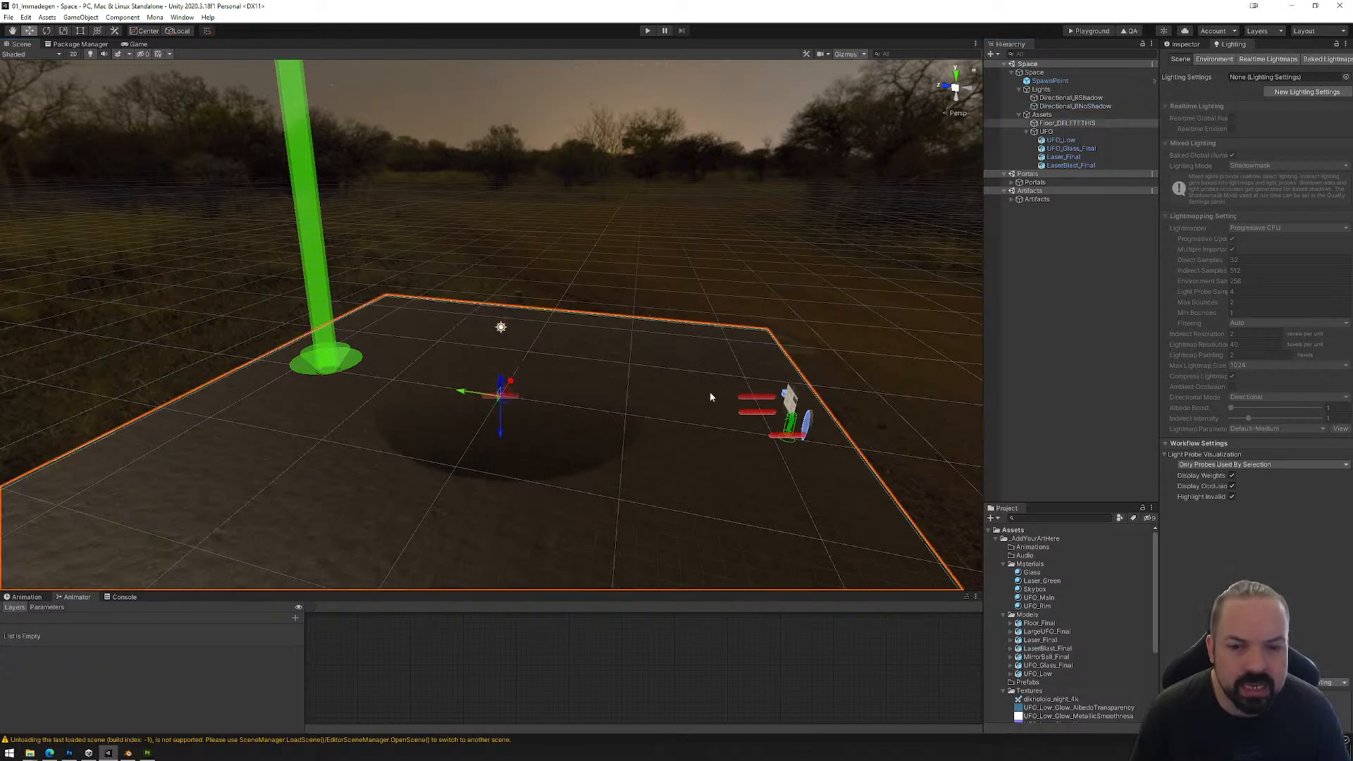
{"action": "left_click", "coordinate": [1186, 44]}
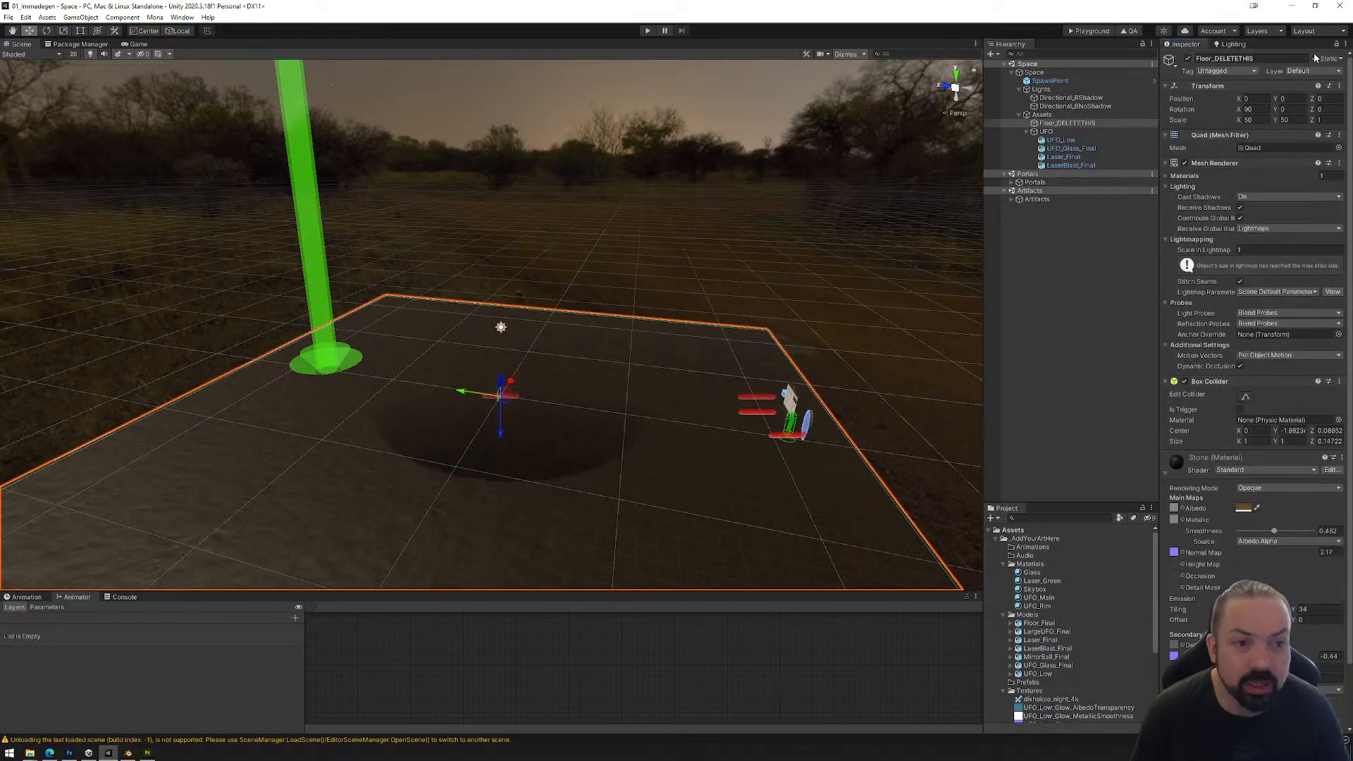
{"action": "left_click", "coordinate": [1234, 44]}
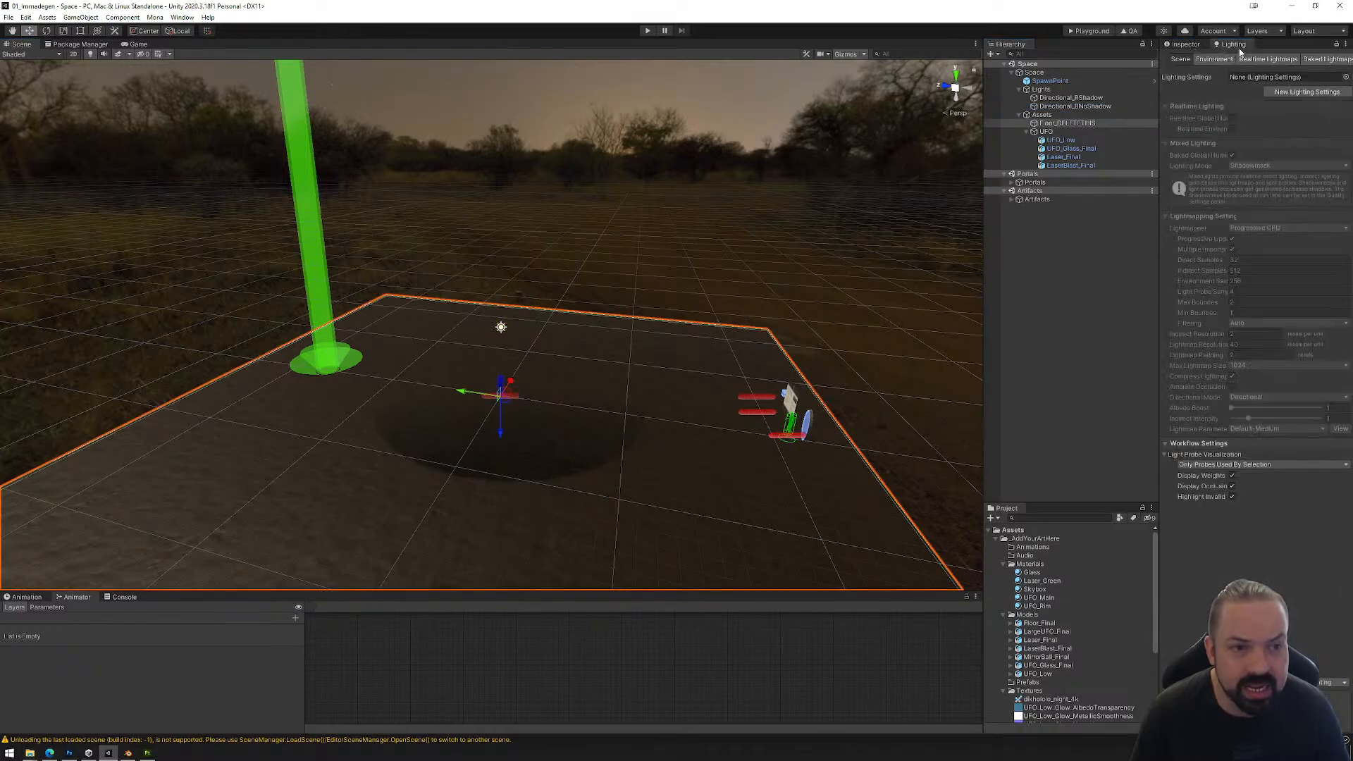
{"action": "left_click", "coordinate": [1306, 92]}
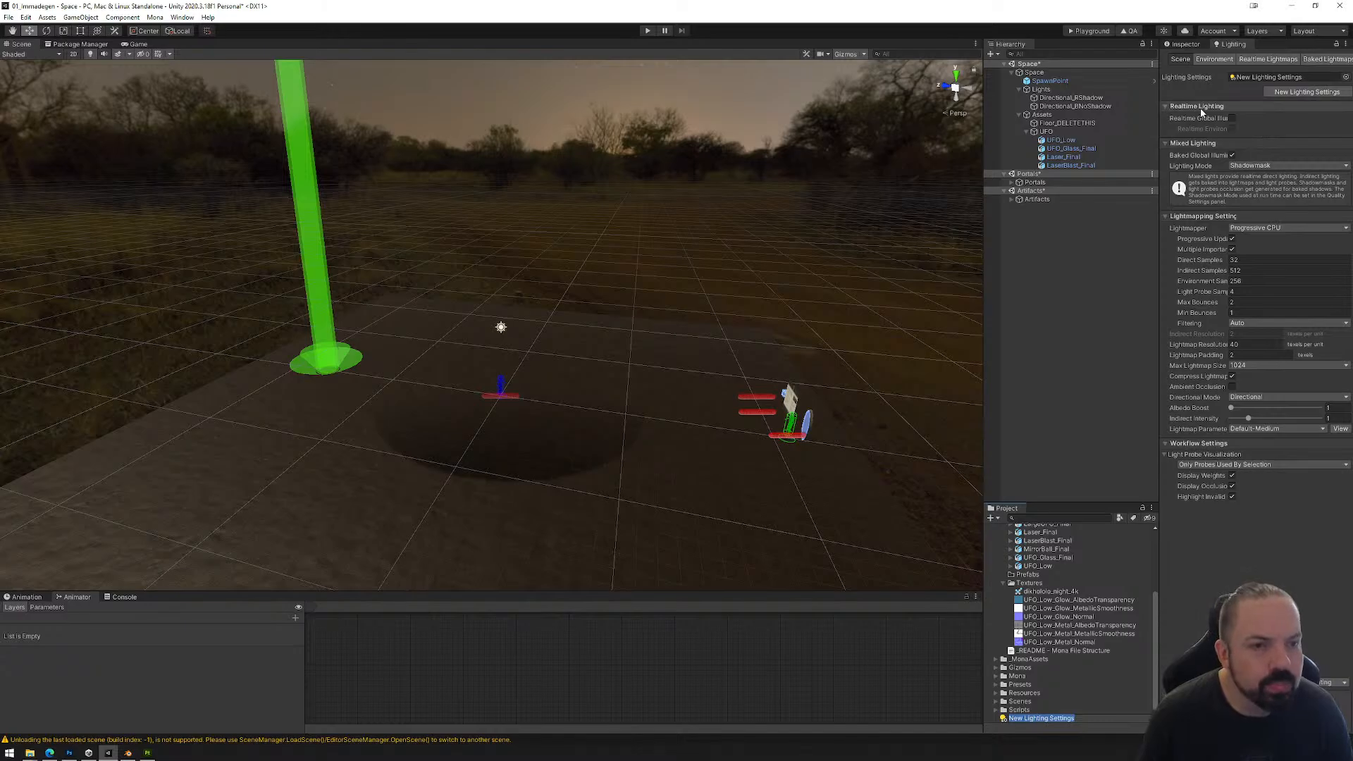
Step: Set both the indirect samples and the environment samples of the lightmapper to 128
{"action": "left_click", "coordinate": [1252, 271]}
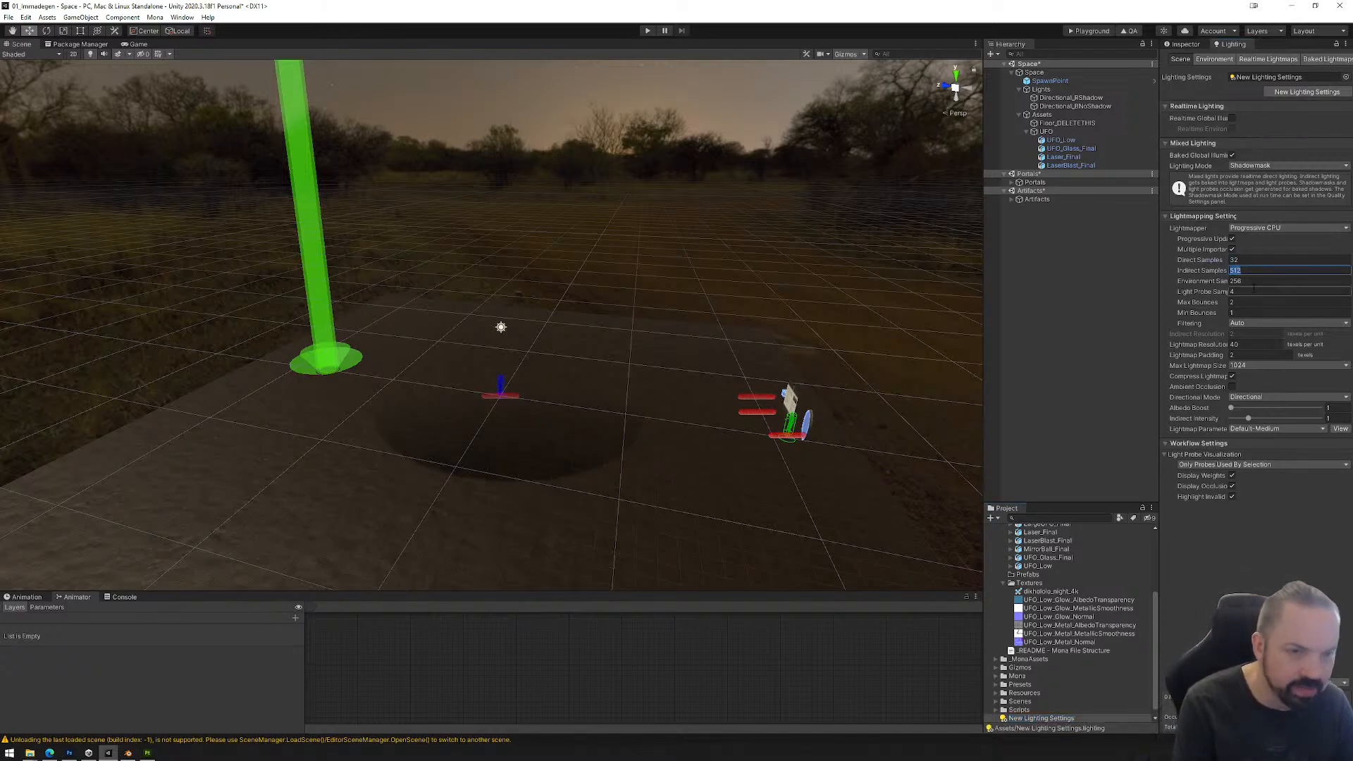
{"action": "type", "text": "128"}
{"action": "left_click", "coordinate": [1281, 280]}
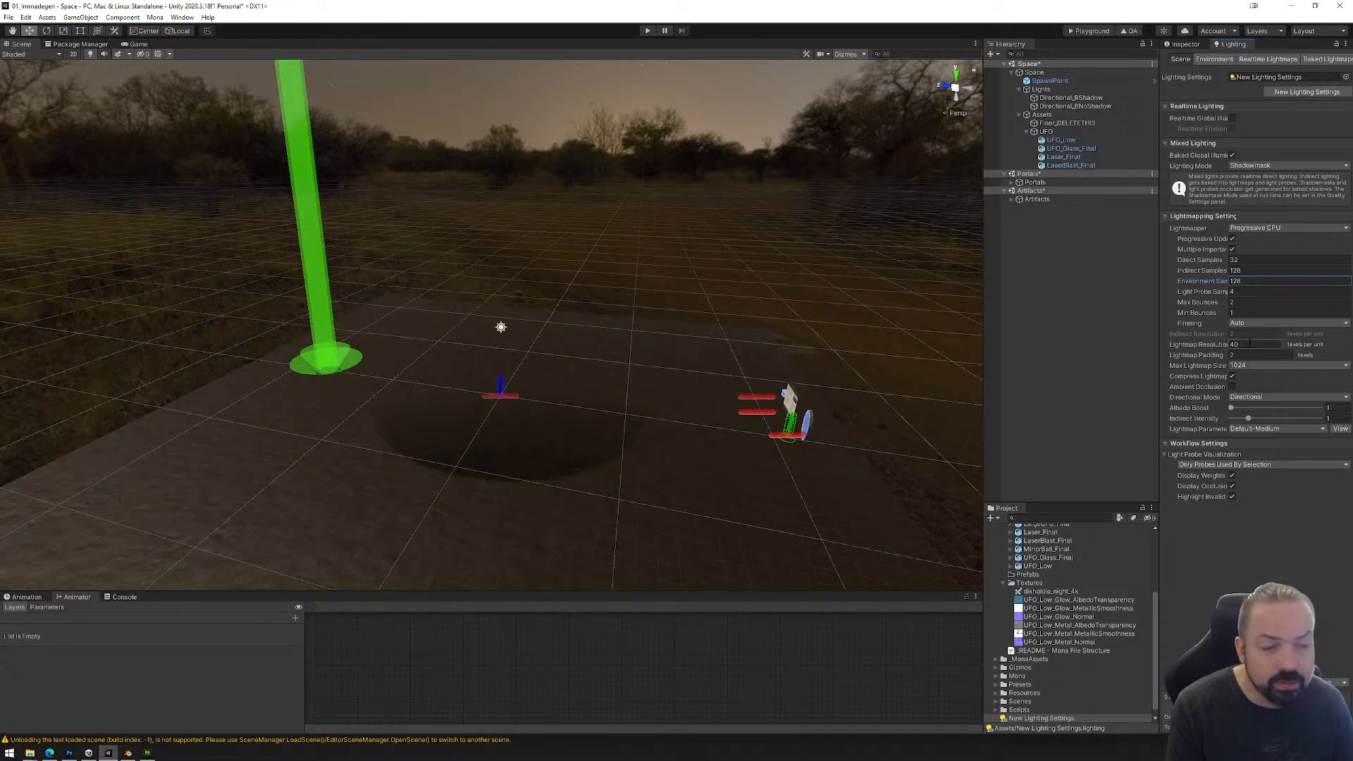
Step: Raise the lightmap resolution and set the maximum lightmap size to 2048
{"action": "left_click", "coordinate": [1251, 345]}
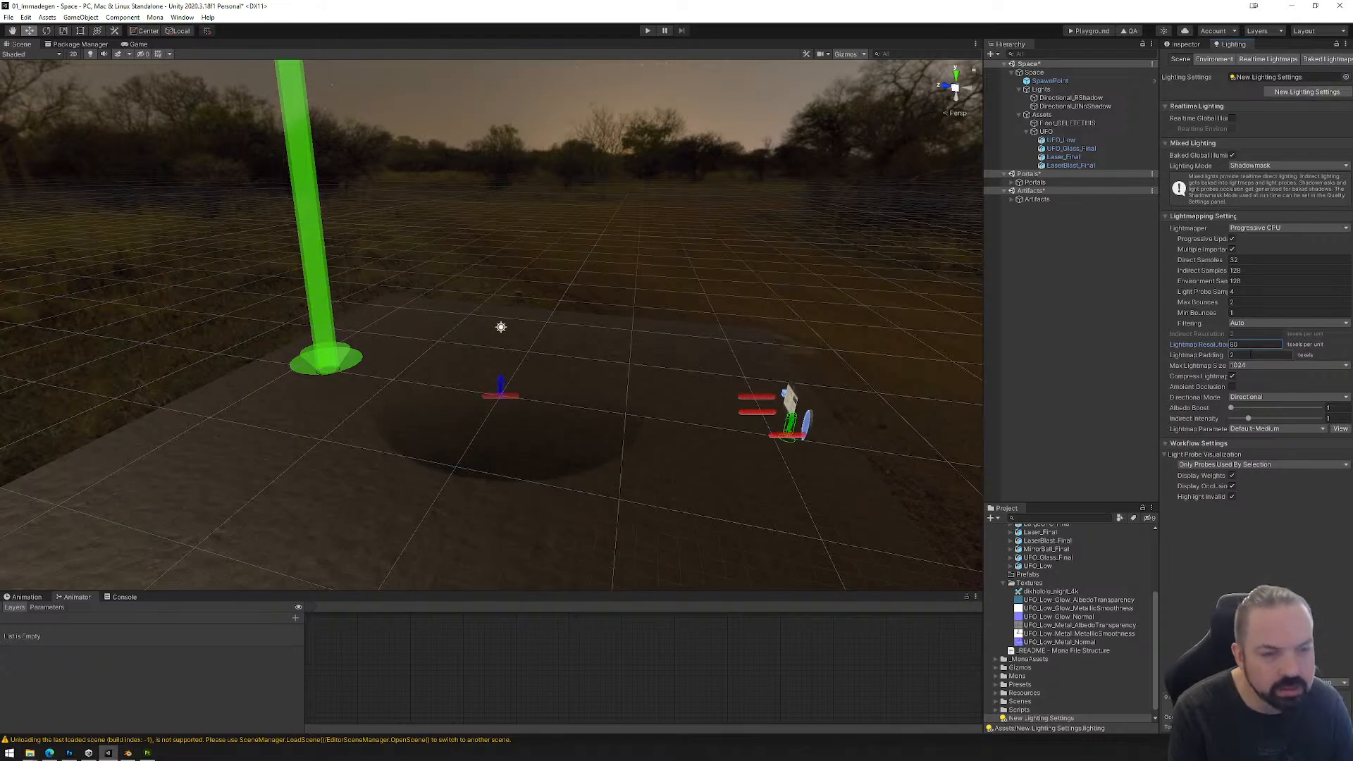
{"action": "left_click", "coordinate": [1258, 366]}
{"action": "left_click", "coordinate": [1259, 447]}
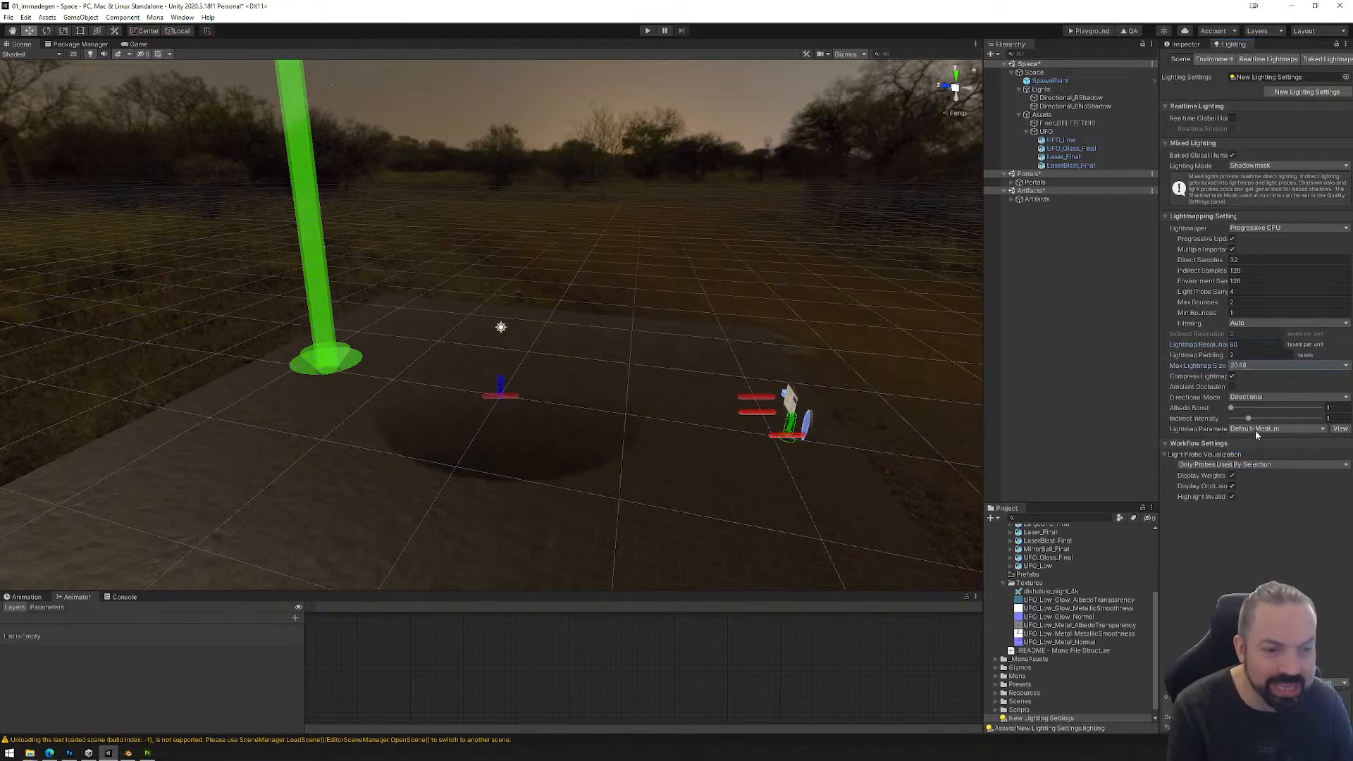
Step: Enable ambient occlusion and switch the lightmapper to Progressive GPU (Preview)
{"action": "left_click", "coordinate": [1233, 388]}
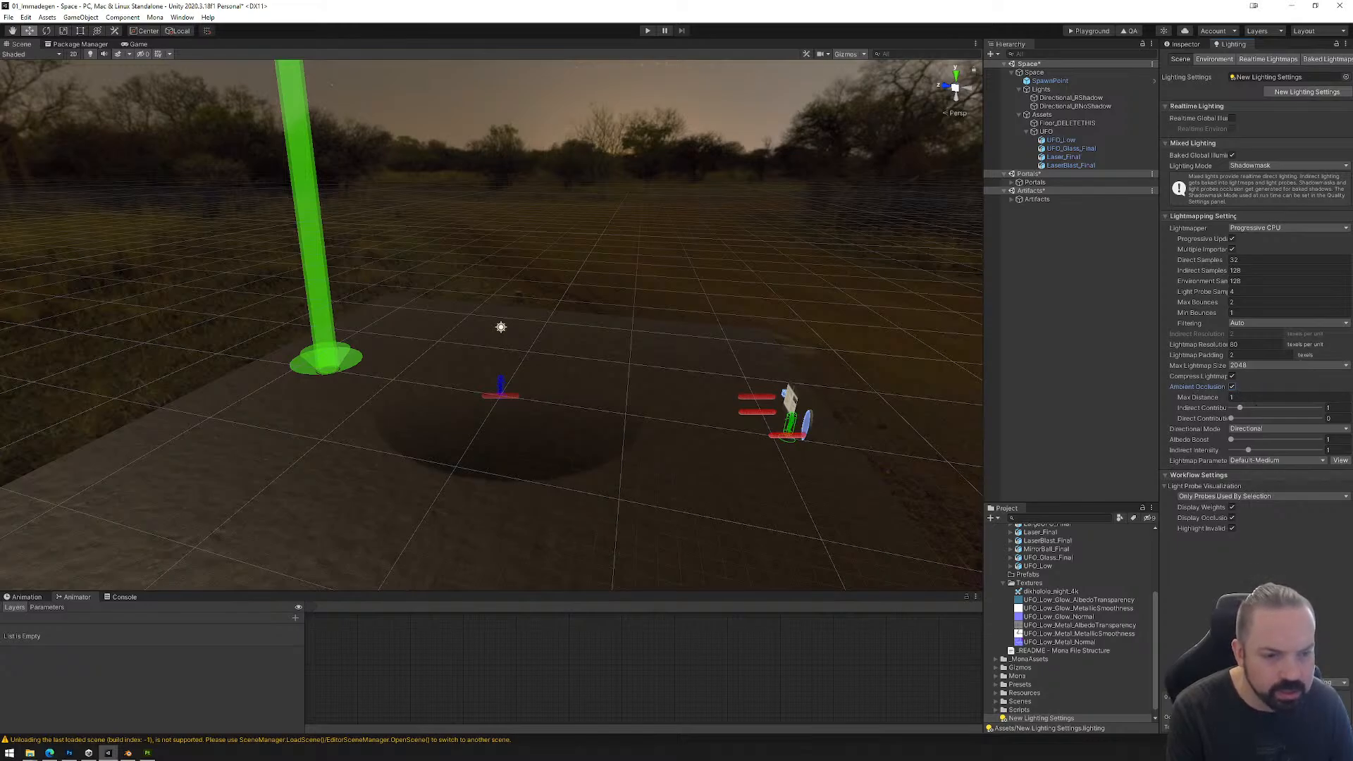
{"action": "left_click", "coordinate": [1265, 229]}
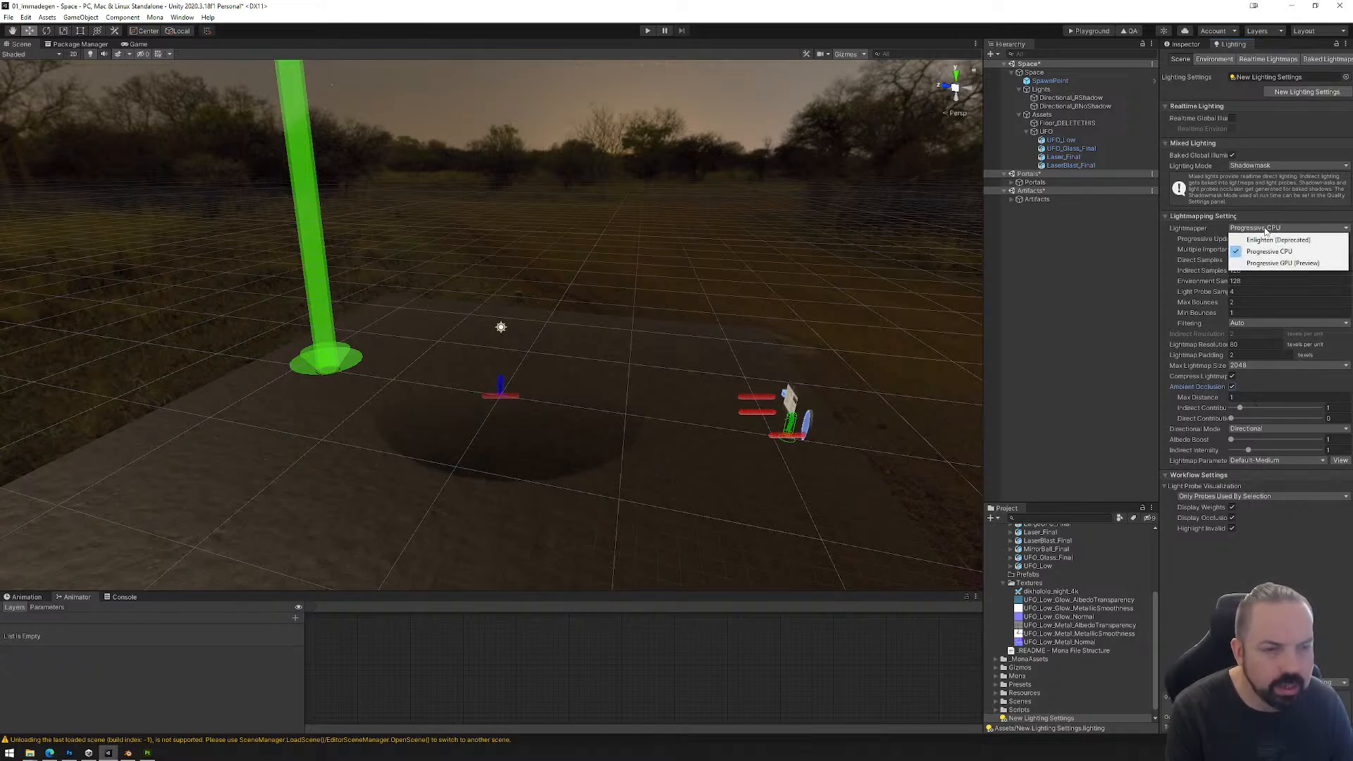
{"action": "left_click", "coordinate": [1274, 263]}
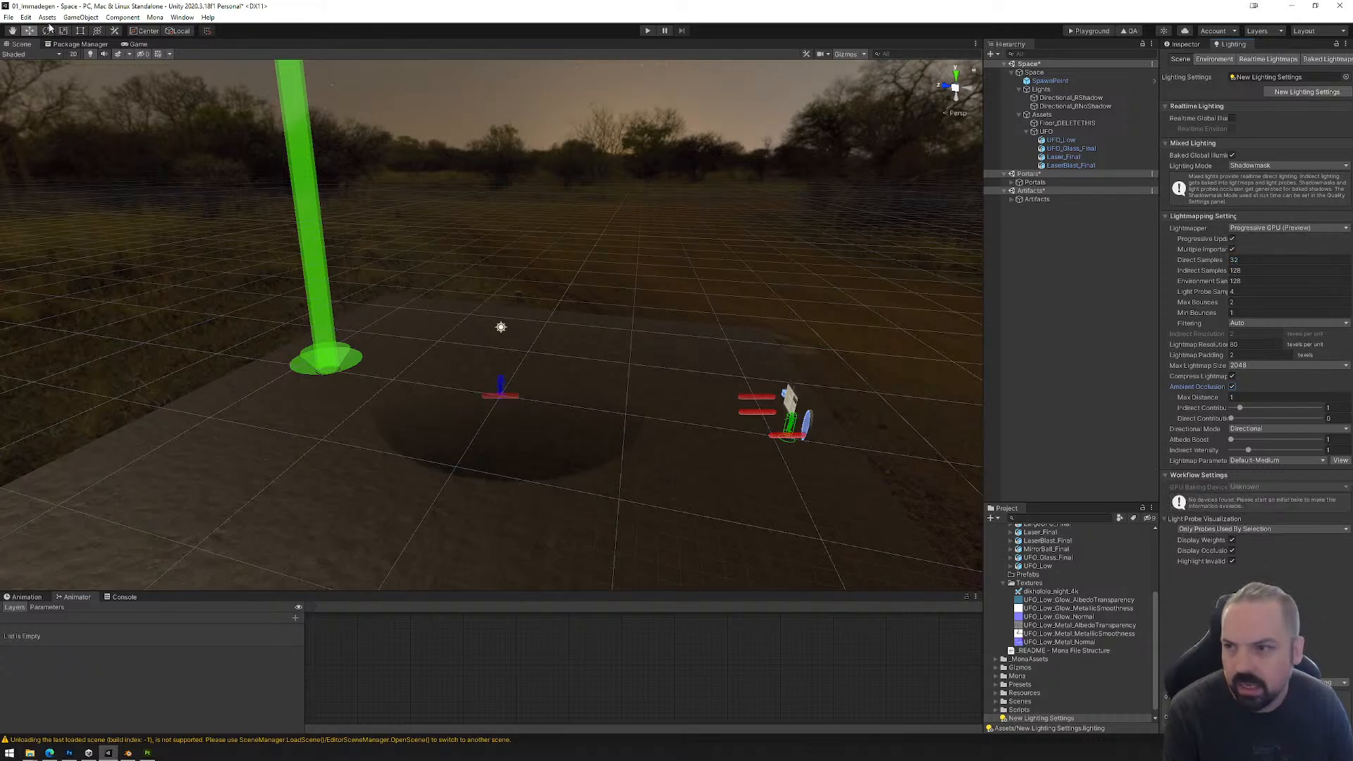
Step: Save the Space scene and start generating the baked lighting
{"action": "left_click", "coordinate": [9, 17]}
{"action": "left_click", "coordinate": [21, 55]}
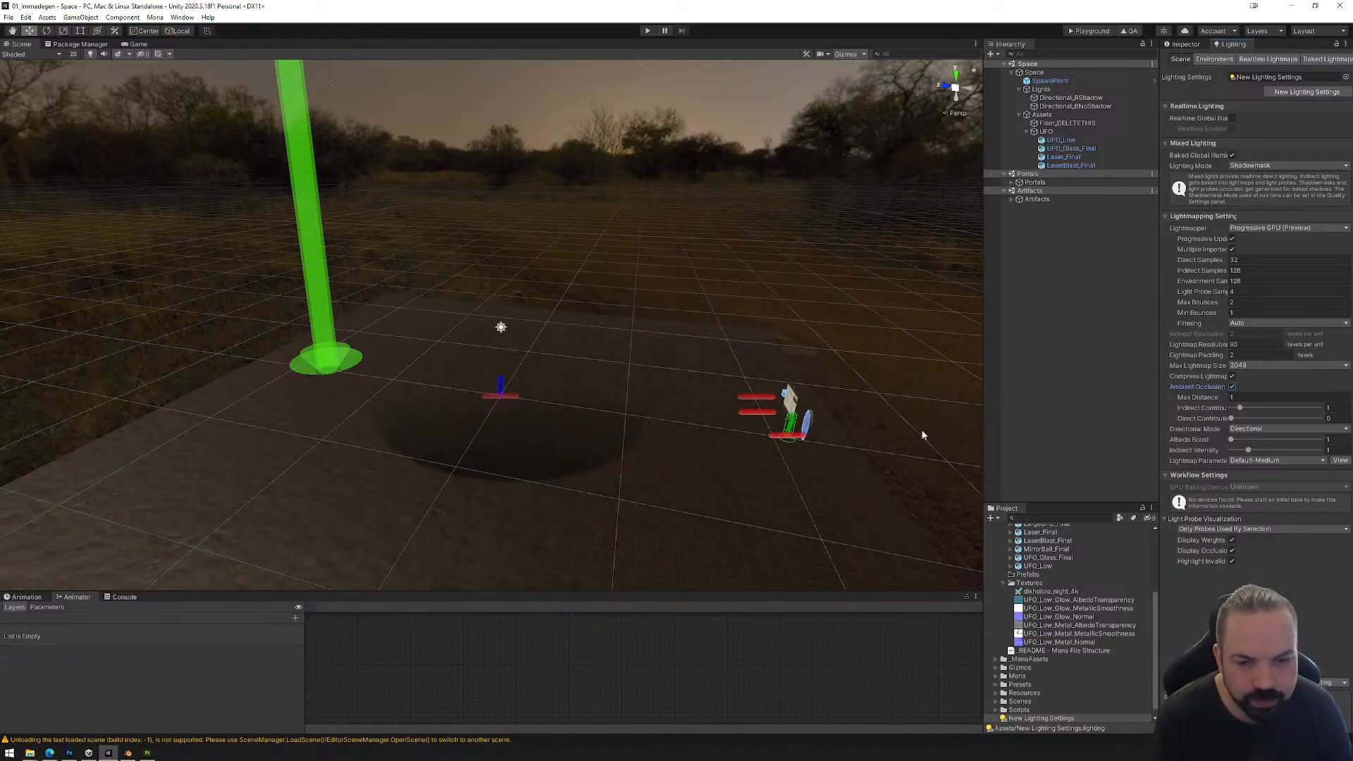
{"action": "left_click", "coordinate": [9, 17]}
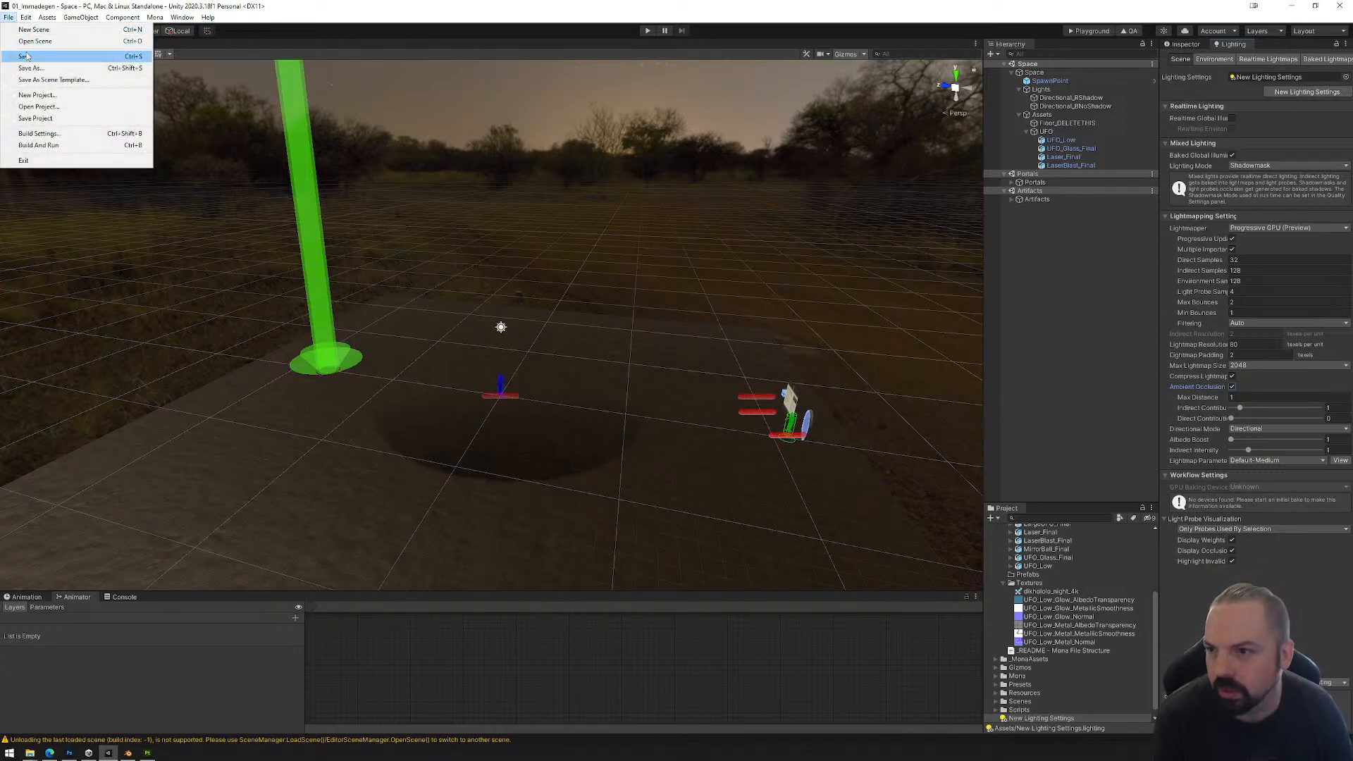
{"action": "left_click", "coordinate": [27, 58]}
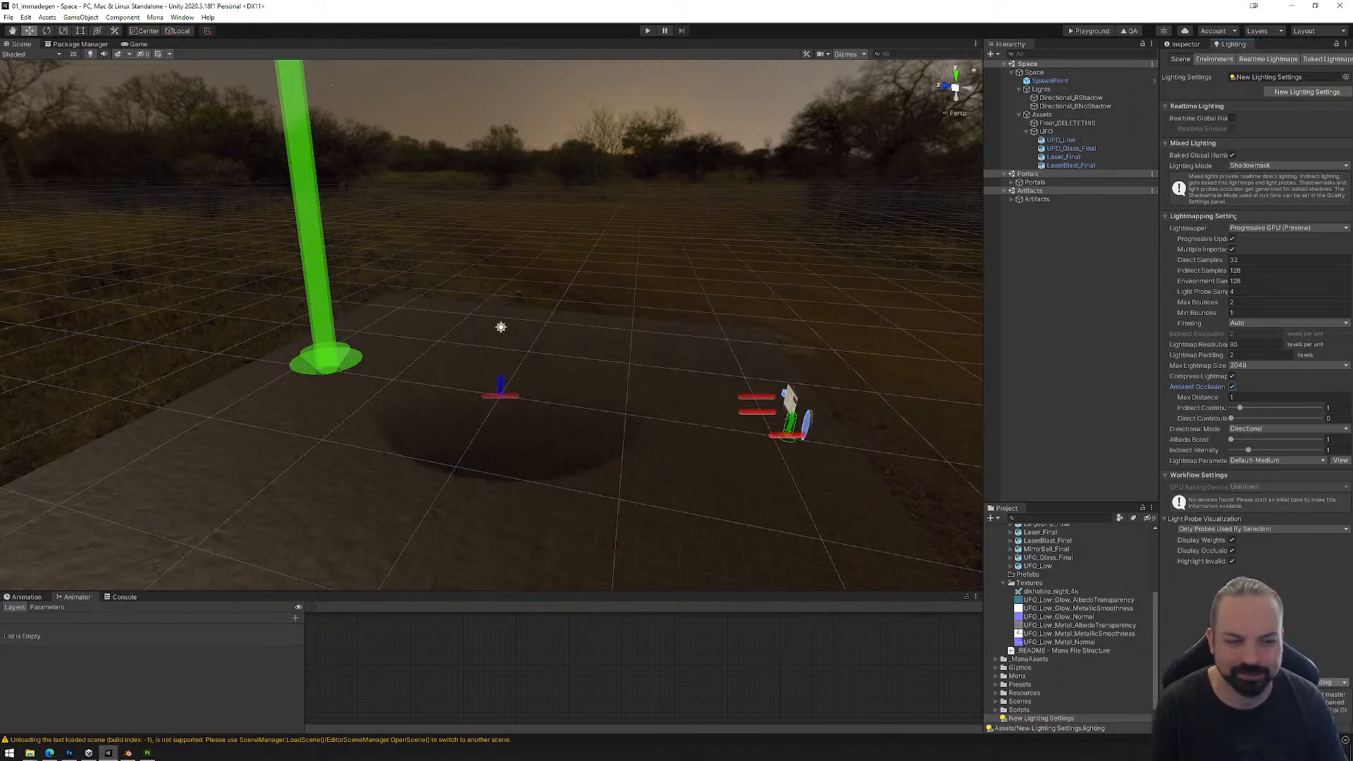
{"action": "left_click", "coordinate": [1299, 683]}
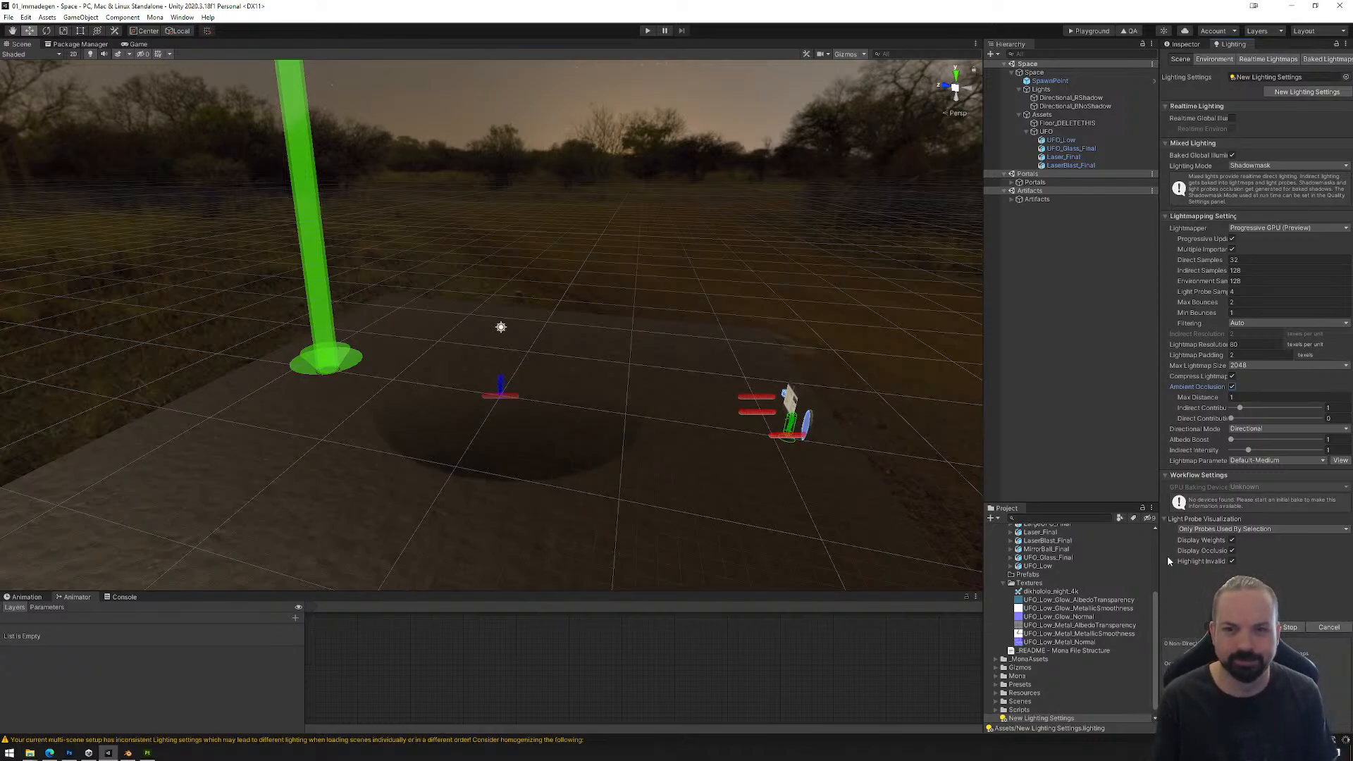
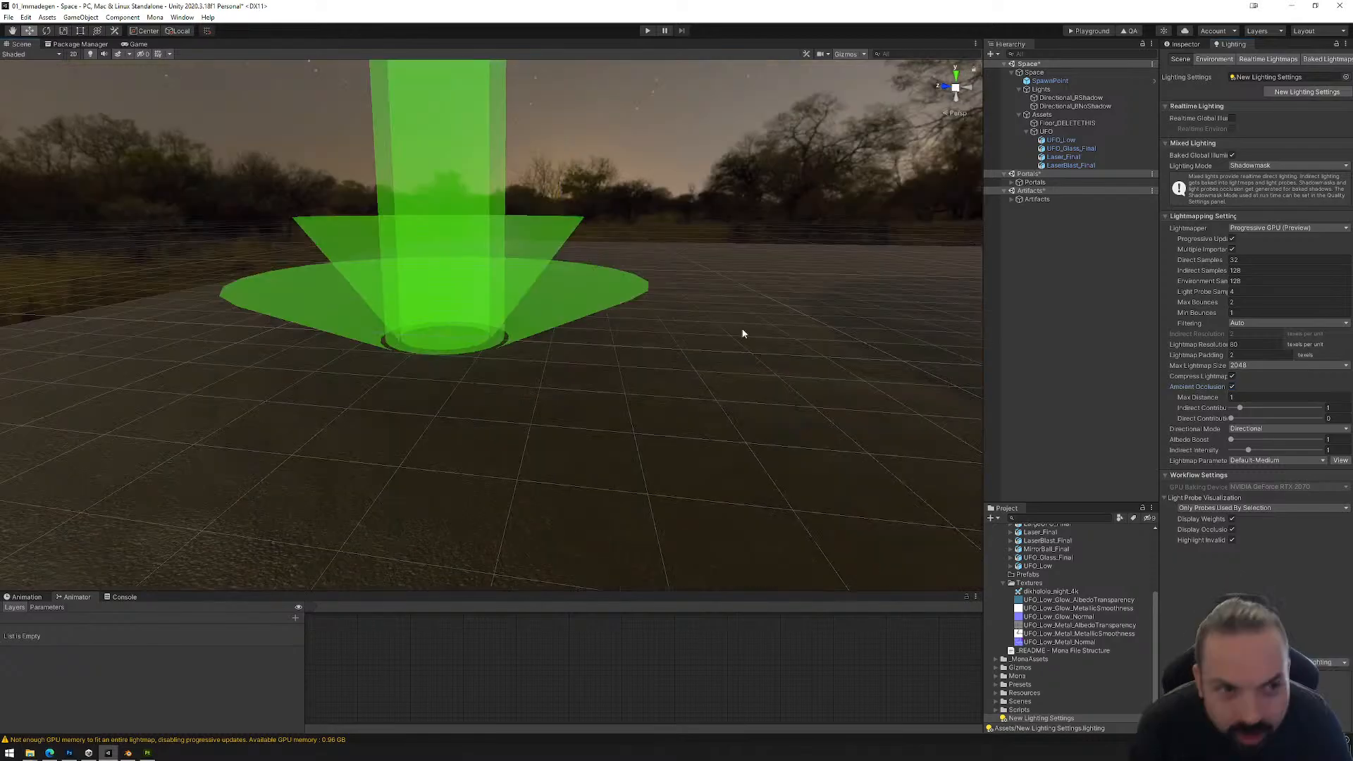
Step: Review the baked lightmap previews and compare them with the UFO and its laser in the scene
{"action": "left_click", "coordinate": [1321, 59]}
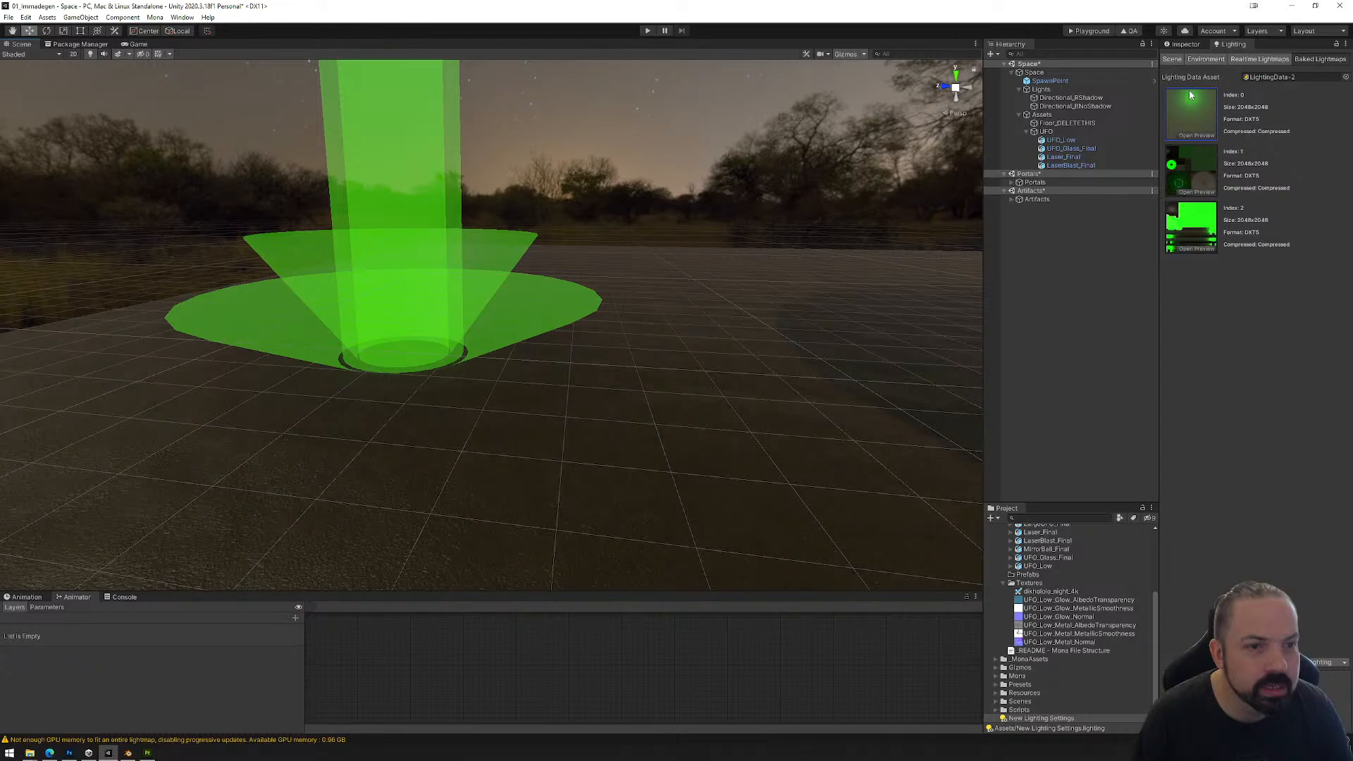
{"action": "left_click", "coordinate": [1172, 59]}
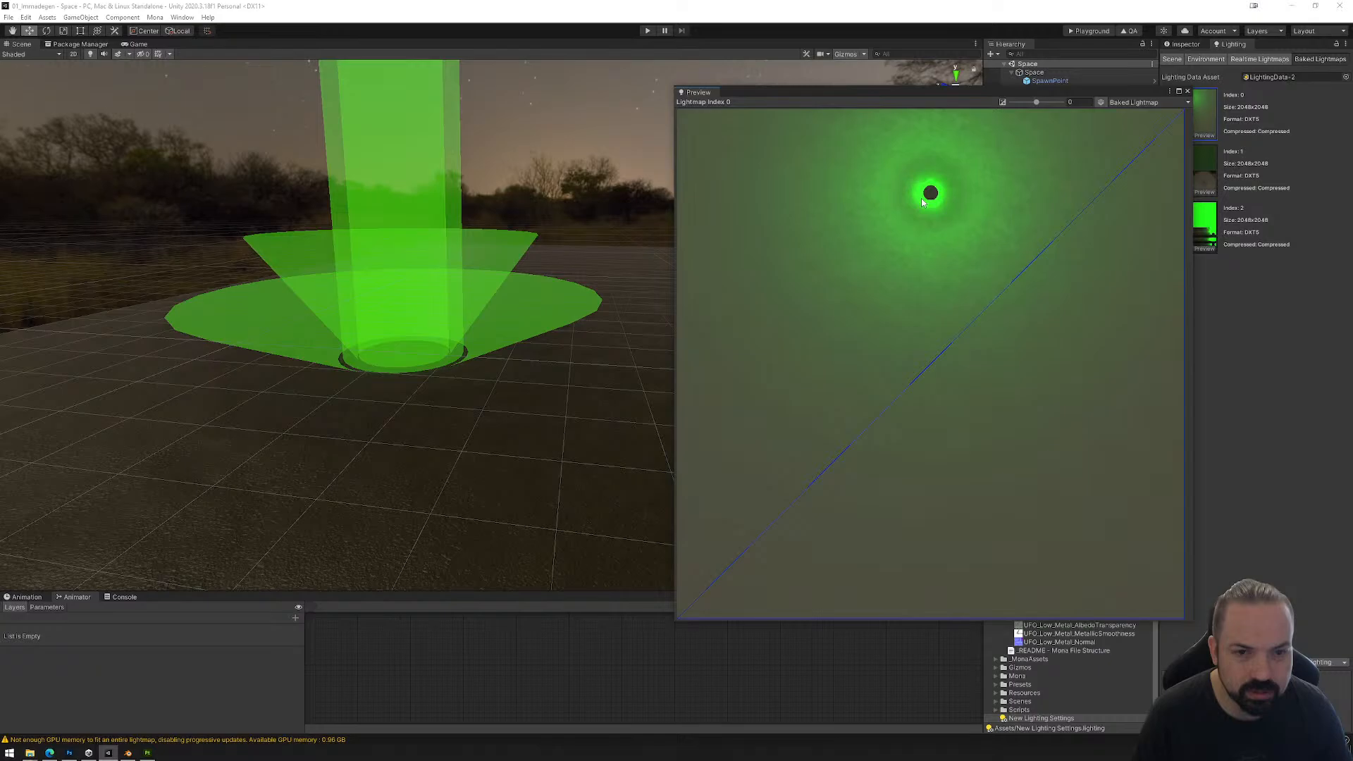
{"action": "double_click", "coordinate": [920, 197]}
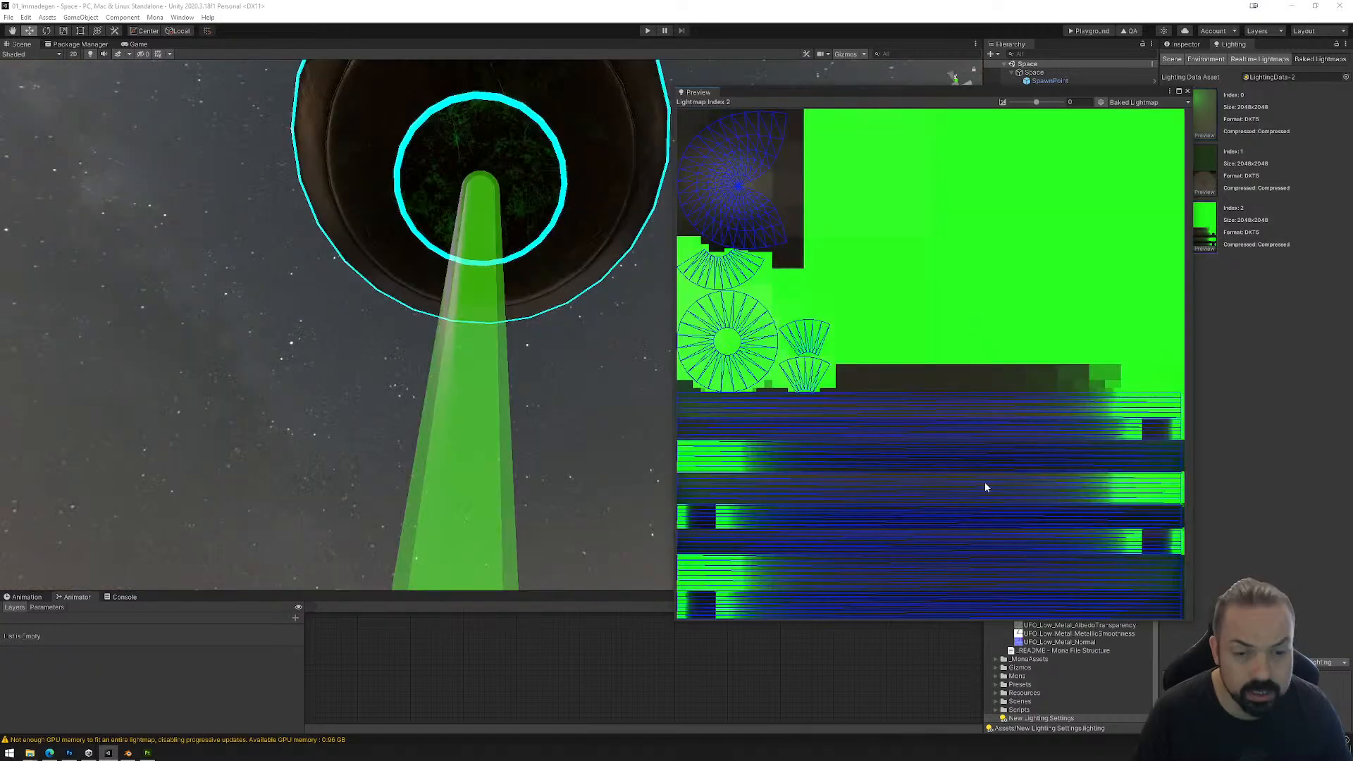
{"action": "left_click", "coordinate": [1187, 91]}
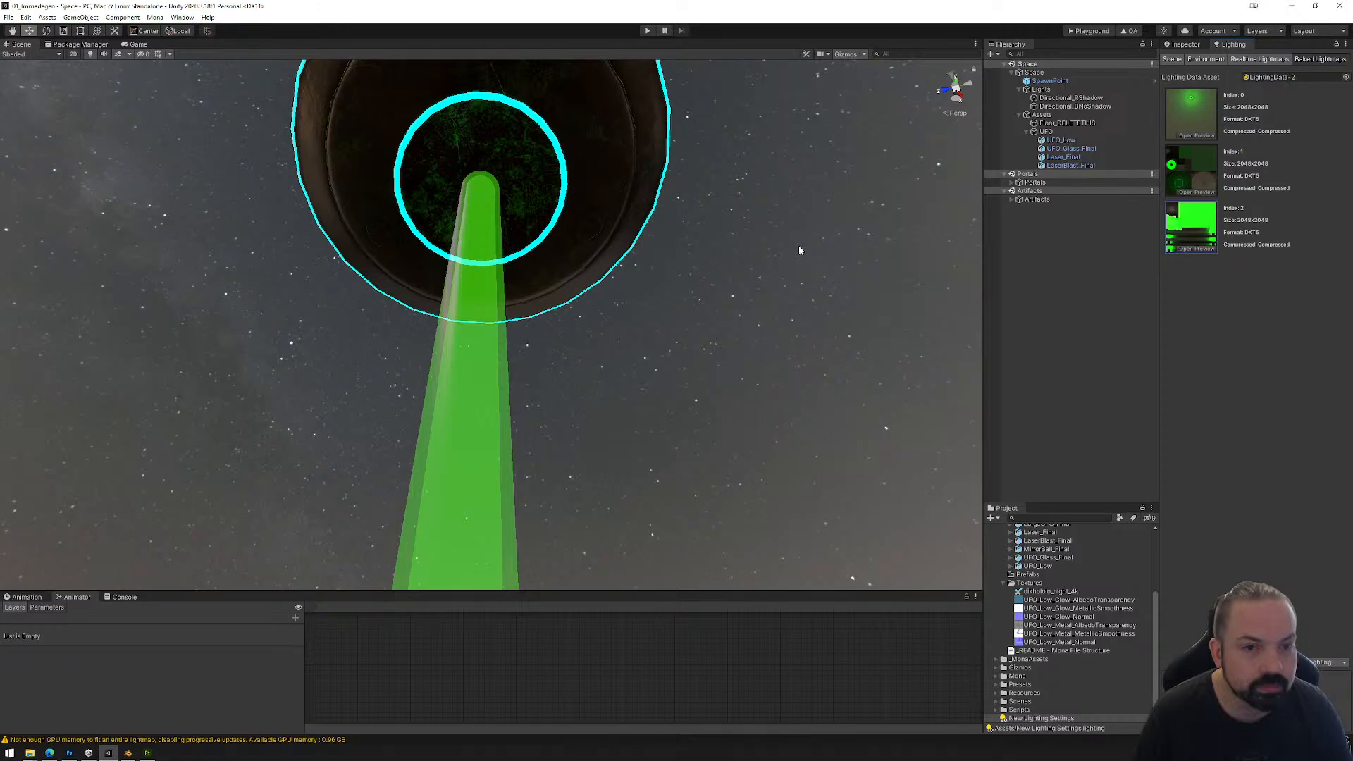
{"action": "right_click_drag", "start_coordinate": [799, 250], "coordinate": [798, 542]}
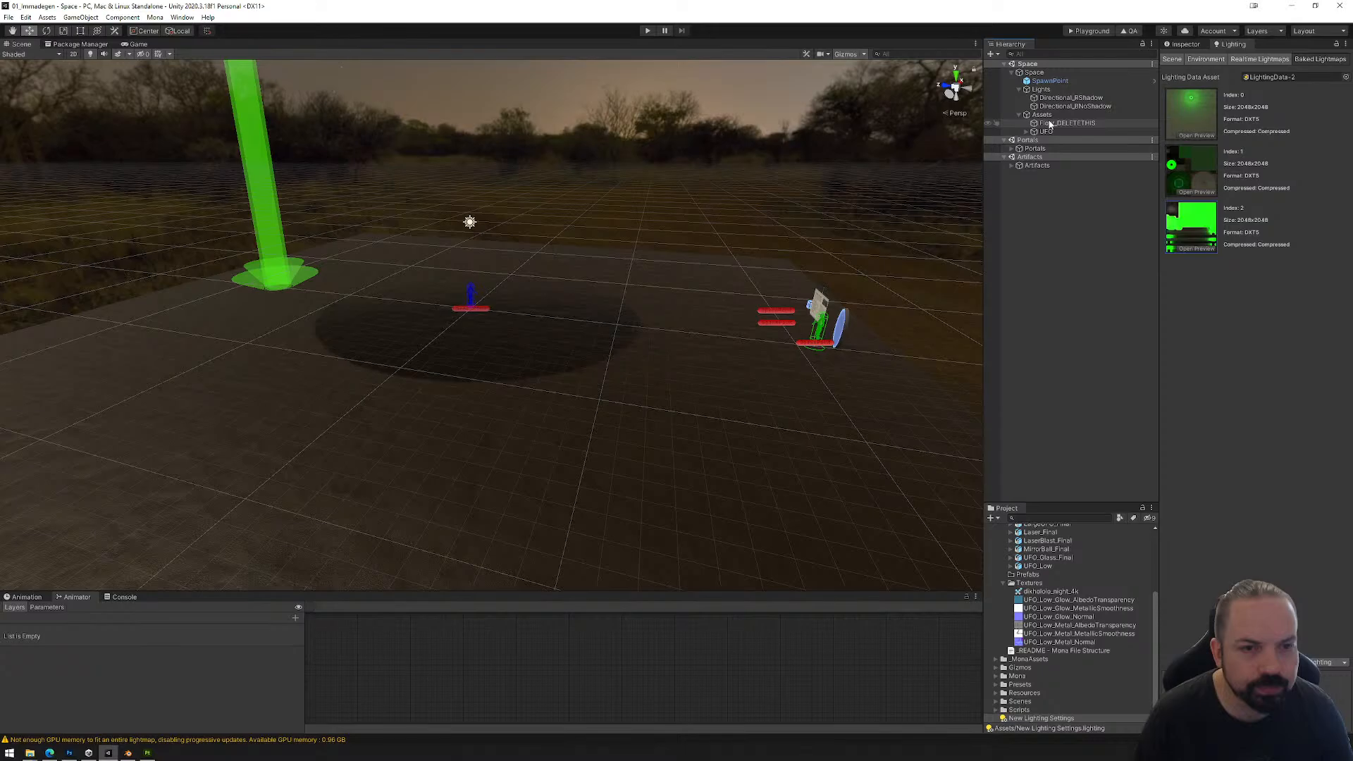
Step: Delete the reflection probe placed directly under Assets and create an empty child object there named Probes
{"action": "key", "text": "ctrl+z"}
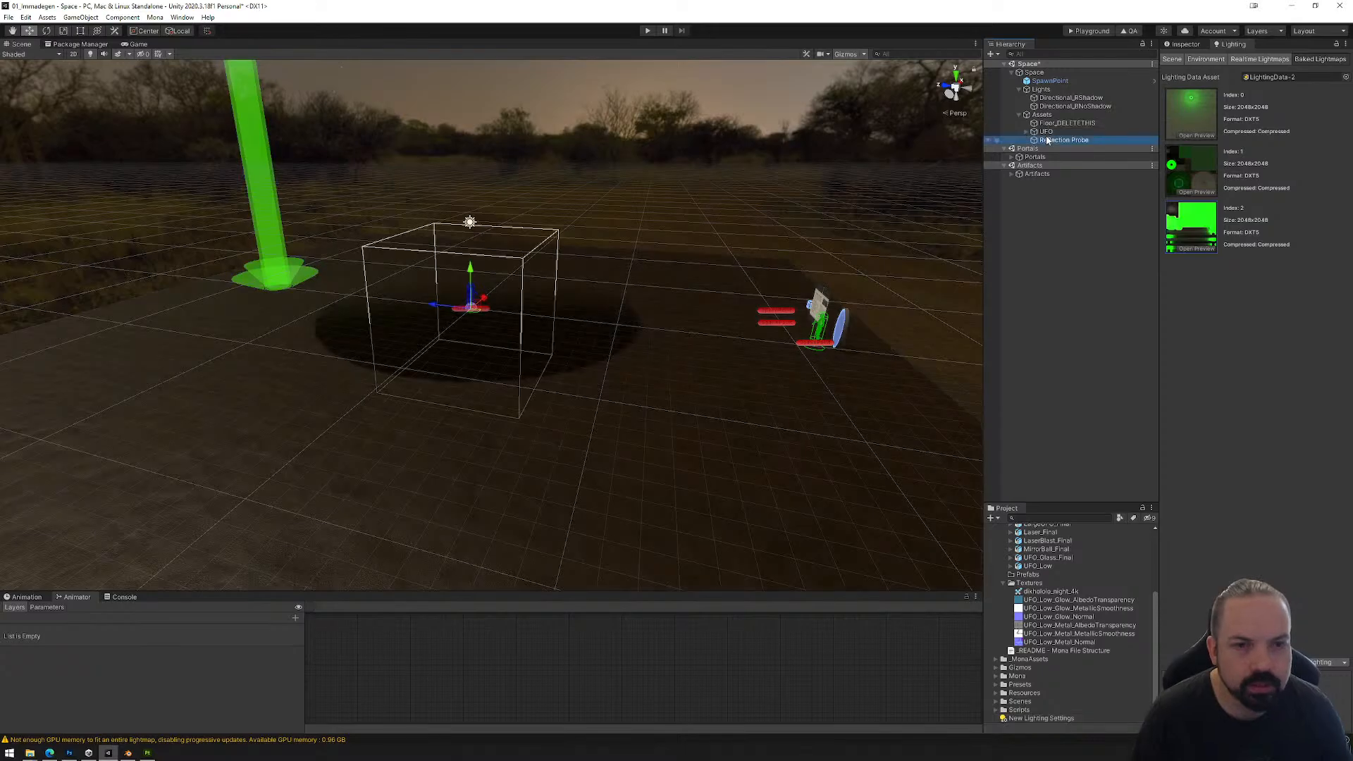
{"action": "key", "text": "Delete"}
{"action": "right_click", "coordinate": [1036, 115]}
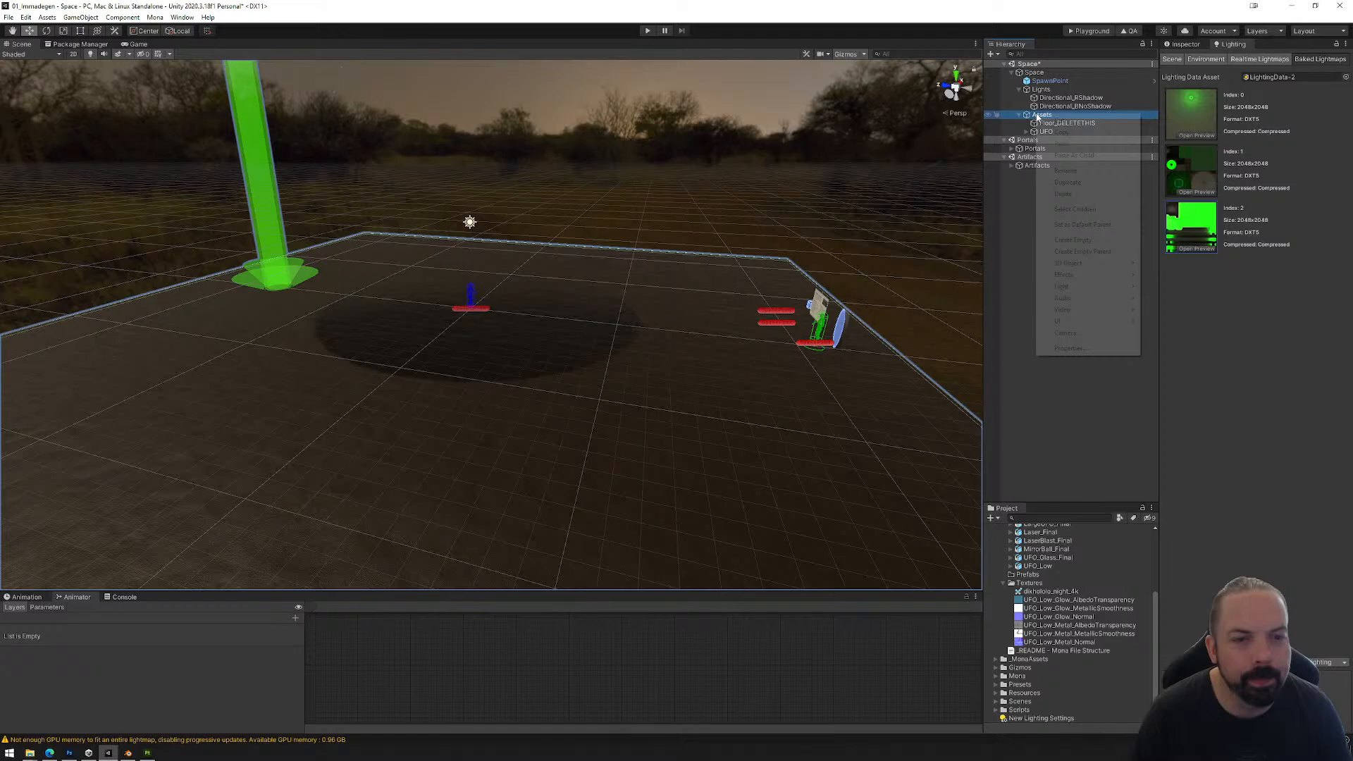
{"action": "left_click", "coordinate": [1072, 240]}
{"action": "type", "text": "Prob"}
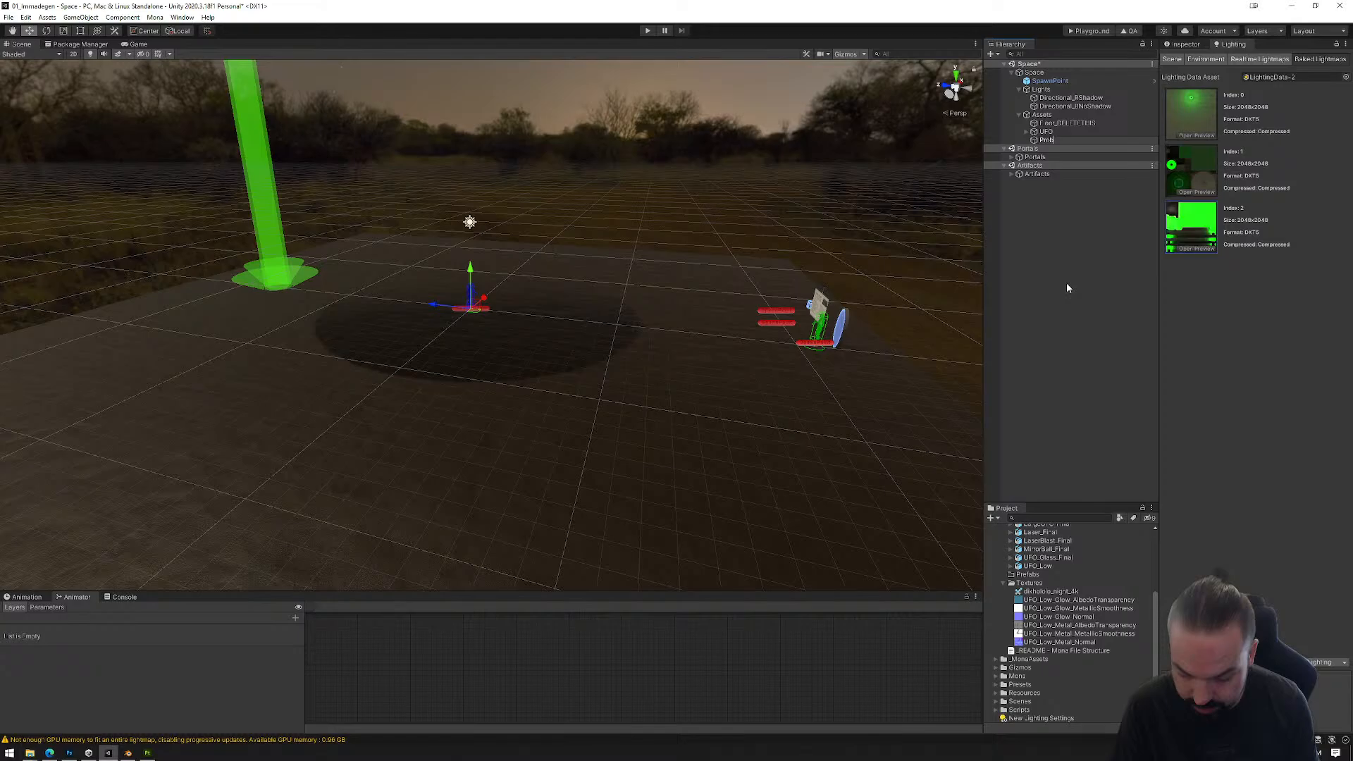
{"action": "type", "text": "es"}
Step: Add a reflection probe as a child of the Probes object
{"action": "right_click", "coordinate": [1063, 140]}
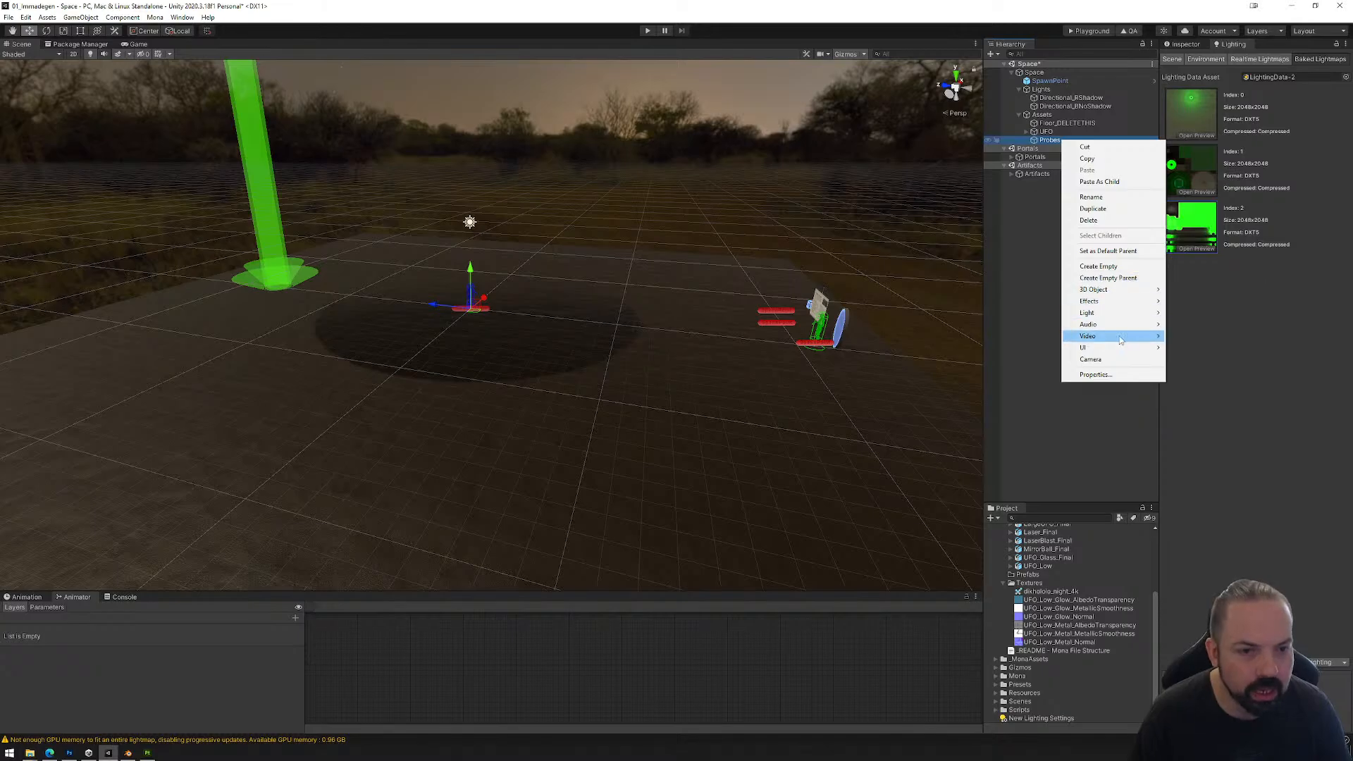
{"action": "mouse_move", "coordinate": [1121, 312]}
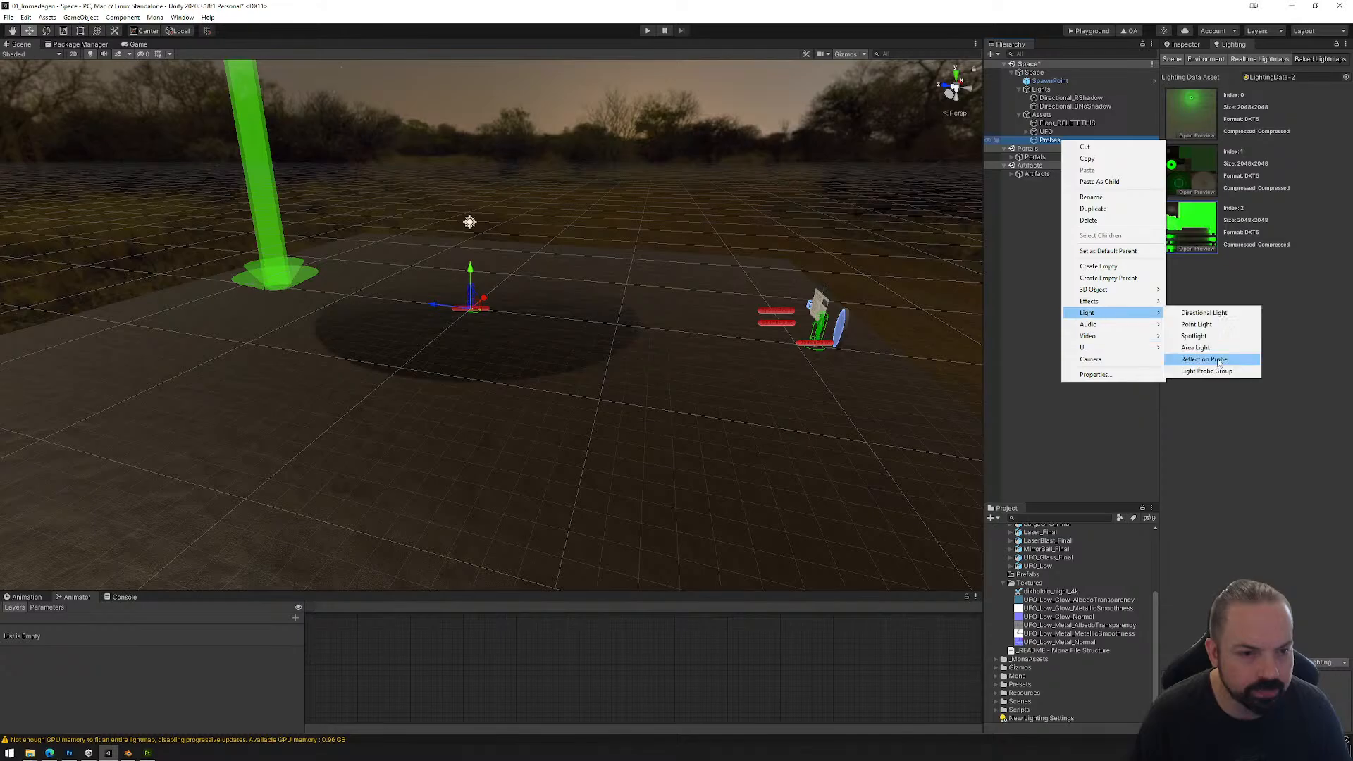
{"action": "left_click", "coordinate": [1204, 360]}
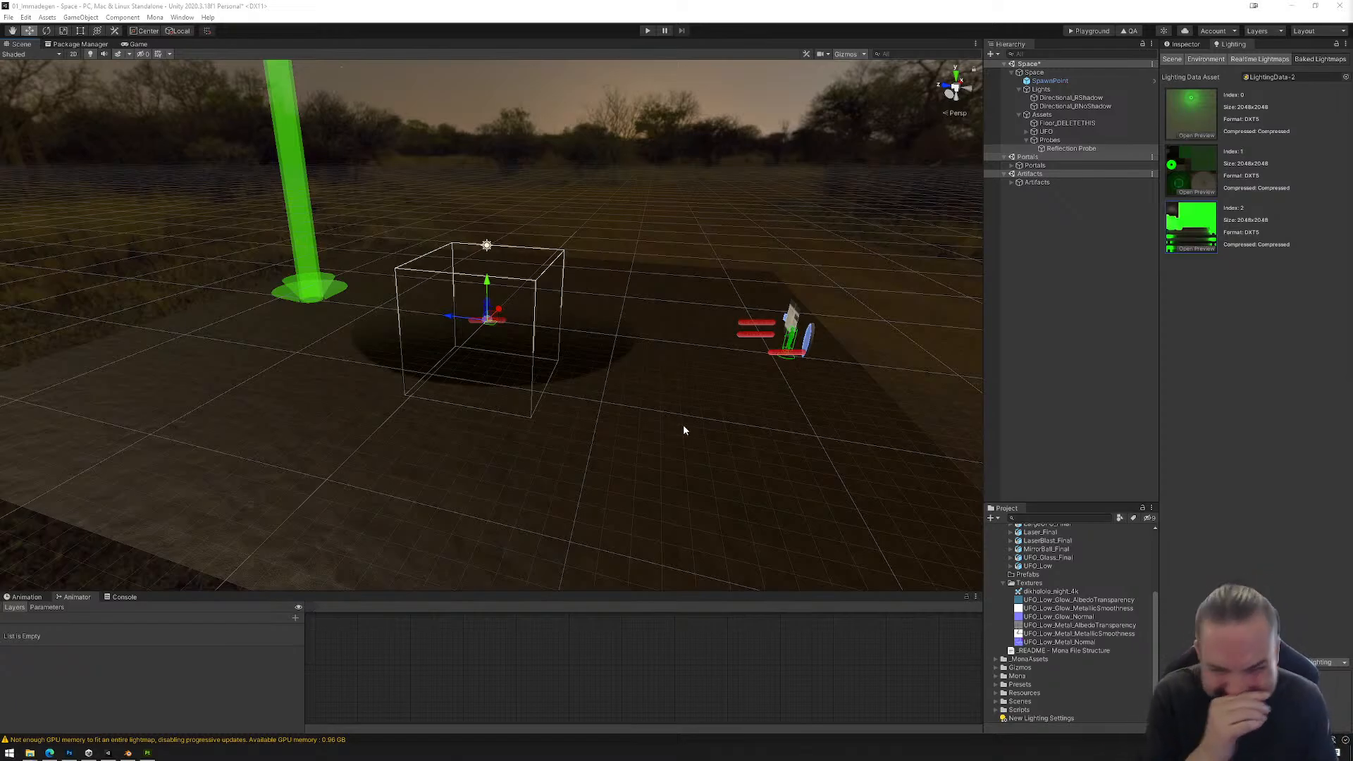
Step: Reshape the reflection probe's bounds from the side to about 5.17 high, starting at floor level, and about 42.6 long in Z
{"action": "scroll", "coordinate": [471, 342], "scroll_direction": "down", "scroll_amount": 2}
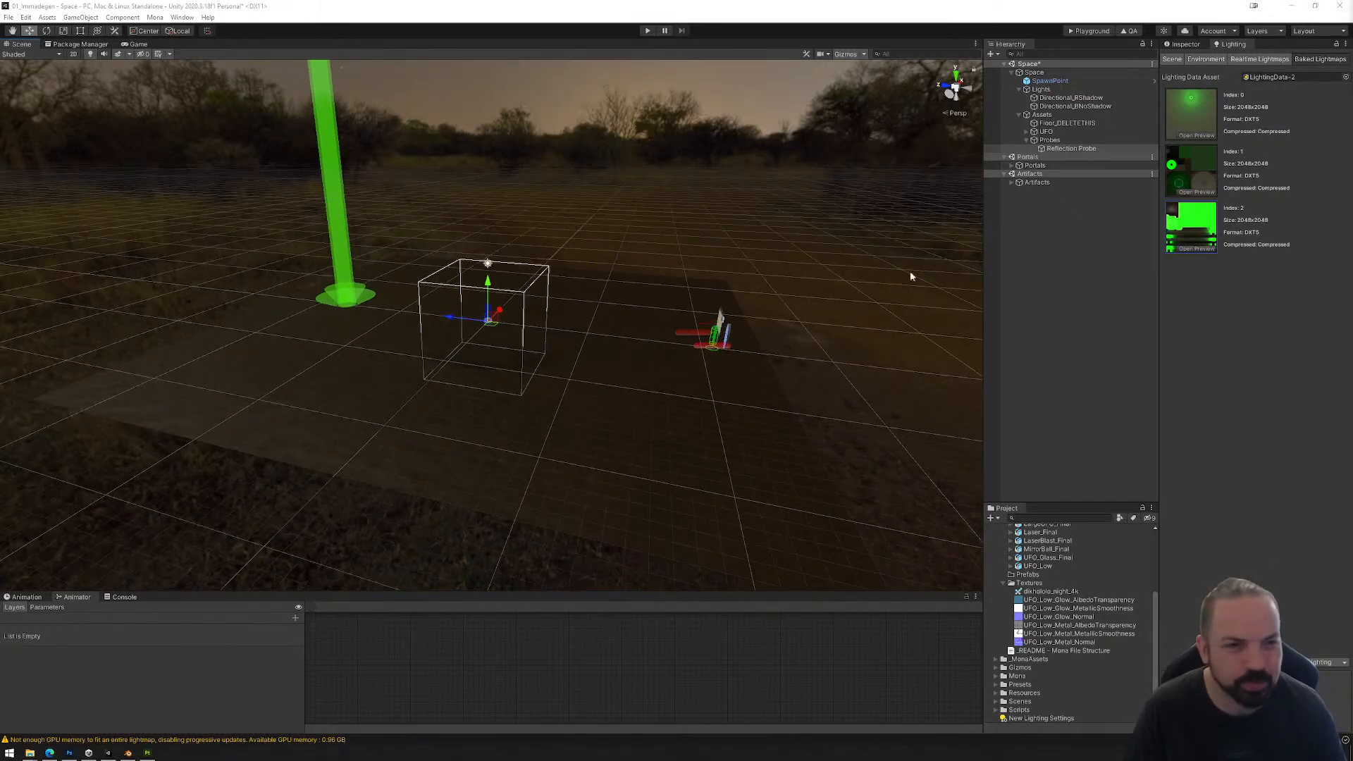
{"action": "left_click", "coordinate": [1186, 44]}
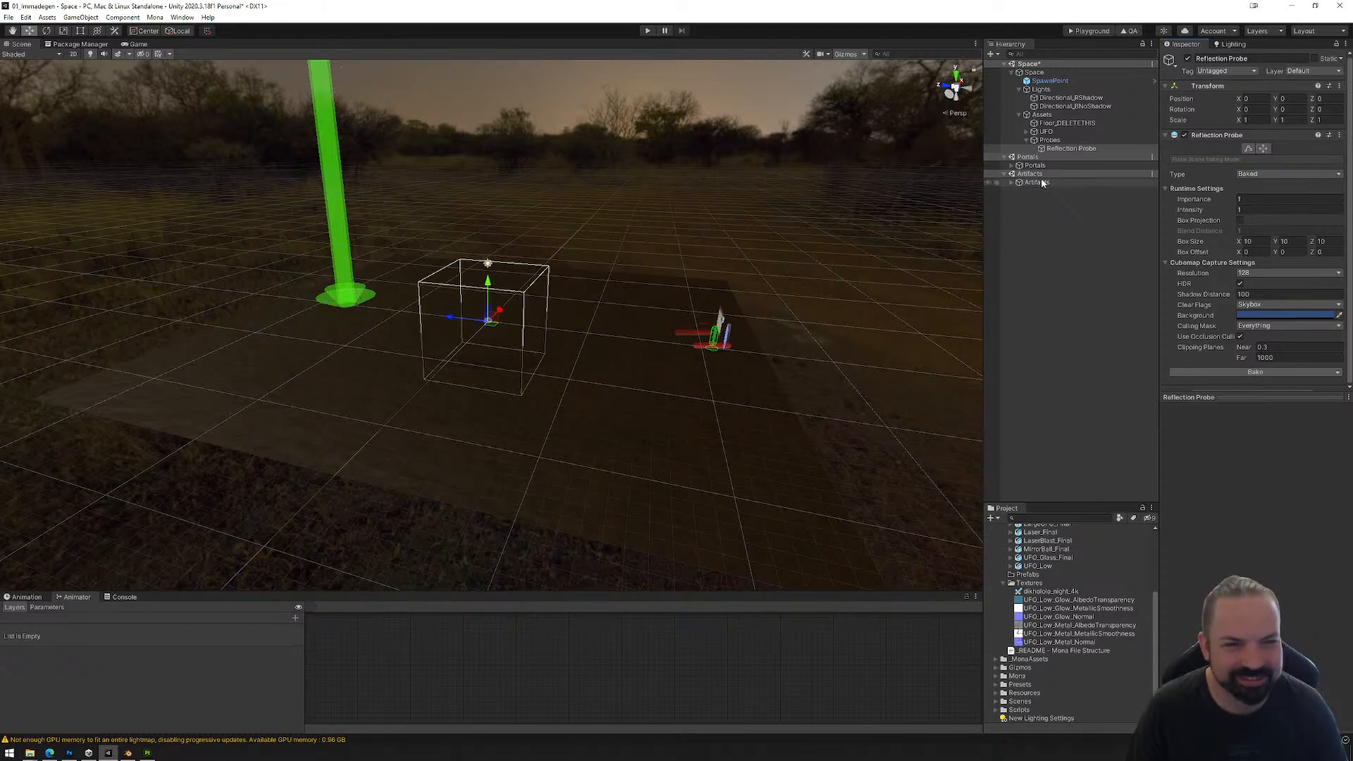
{"action": "left_click", "coordinate": [945, 98]}
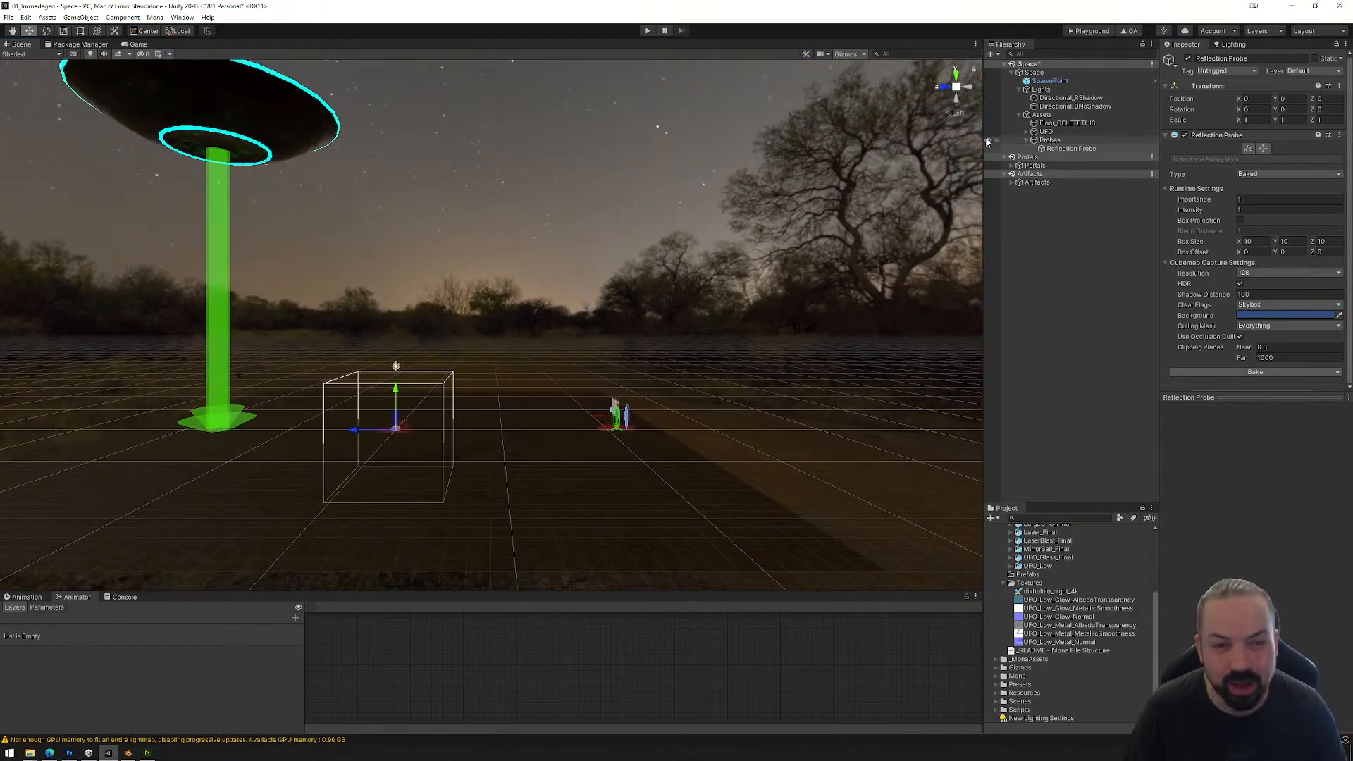
{"action": "left_click", "coordinate": [958, 88]}
{"action": "middle_click_drag", "start_coordinate": [482, 344], "coordinate": [751, 189]}
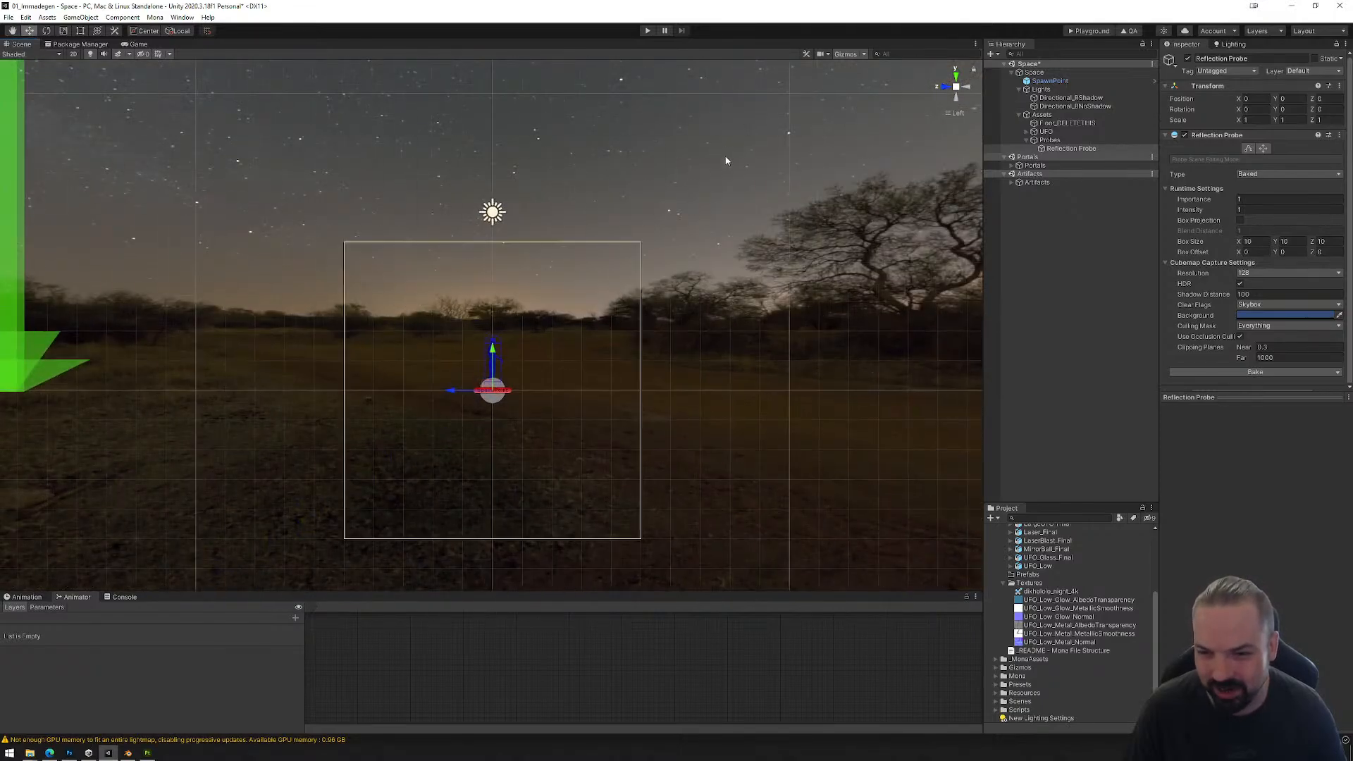
{"action": "scroll", "coordinate": [675, 219], "scroll_direction": "down", "scroll_amount": 5}
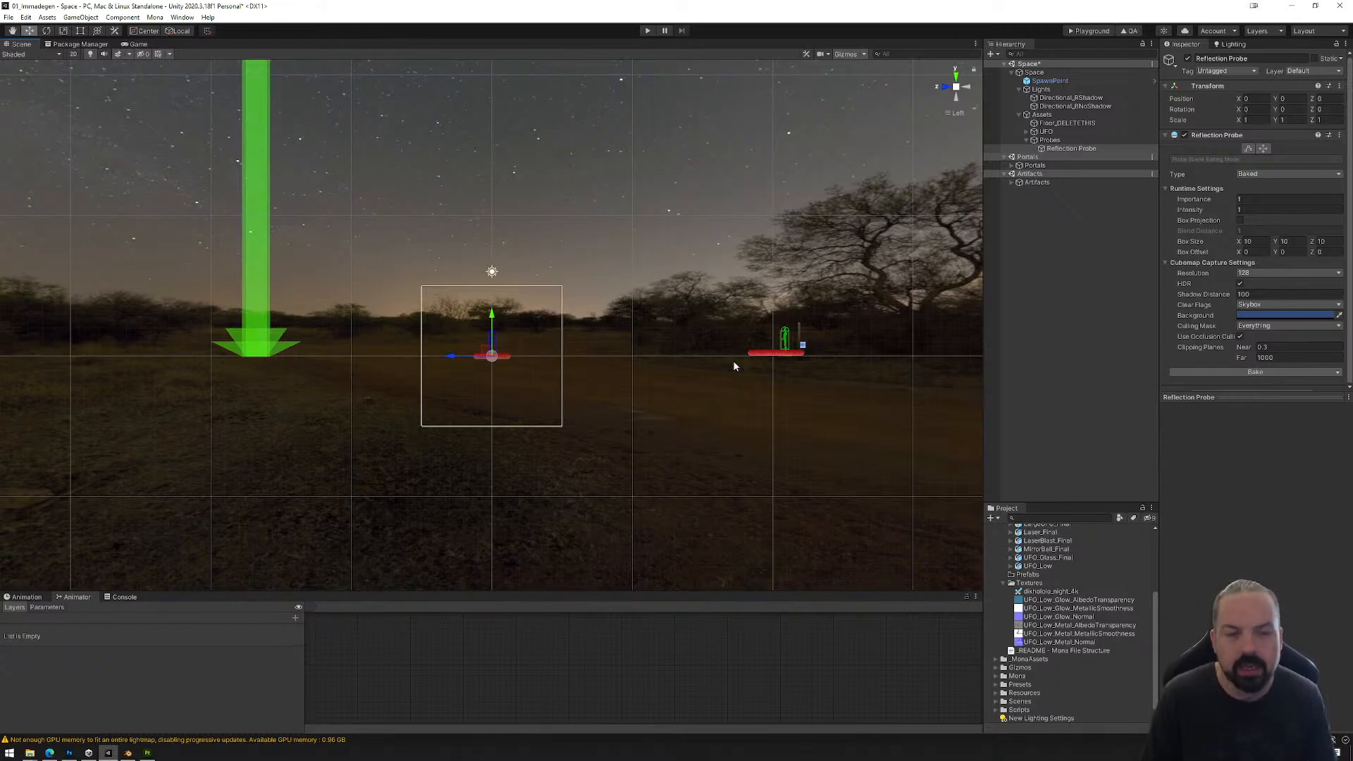
{"action": "left_click", "coordinate": [1249, 148]}
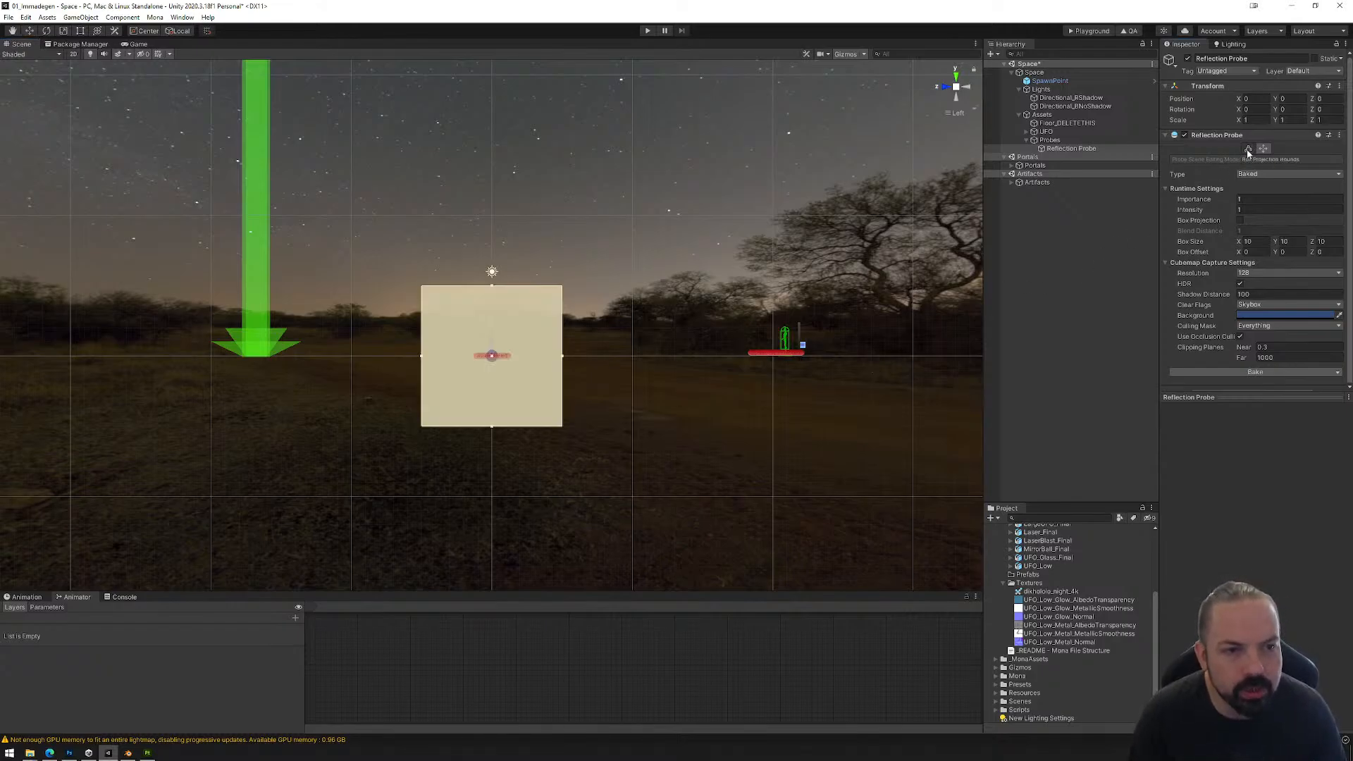
{"action": "left_click_drag", "start_coordinate": [492, 427], "coordinate": [487, 362]}
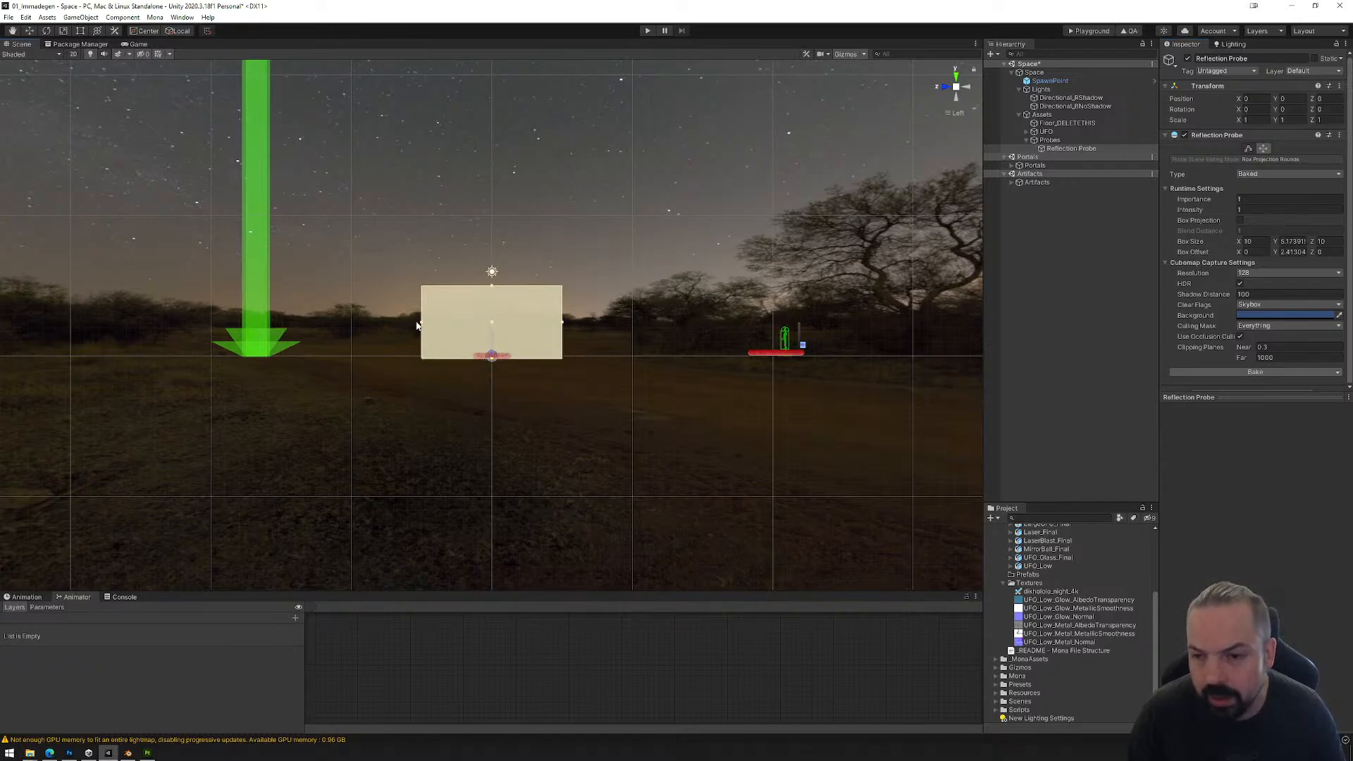
{"action": "left_click_drag", "start_coordinate": [417, 326], "coordinate": [207, 322]}
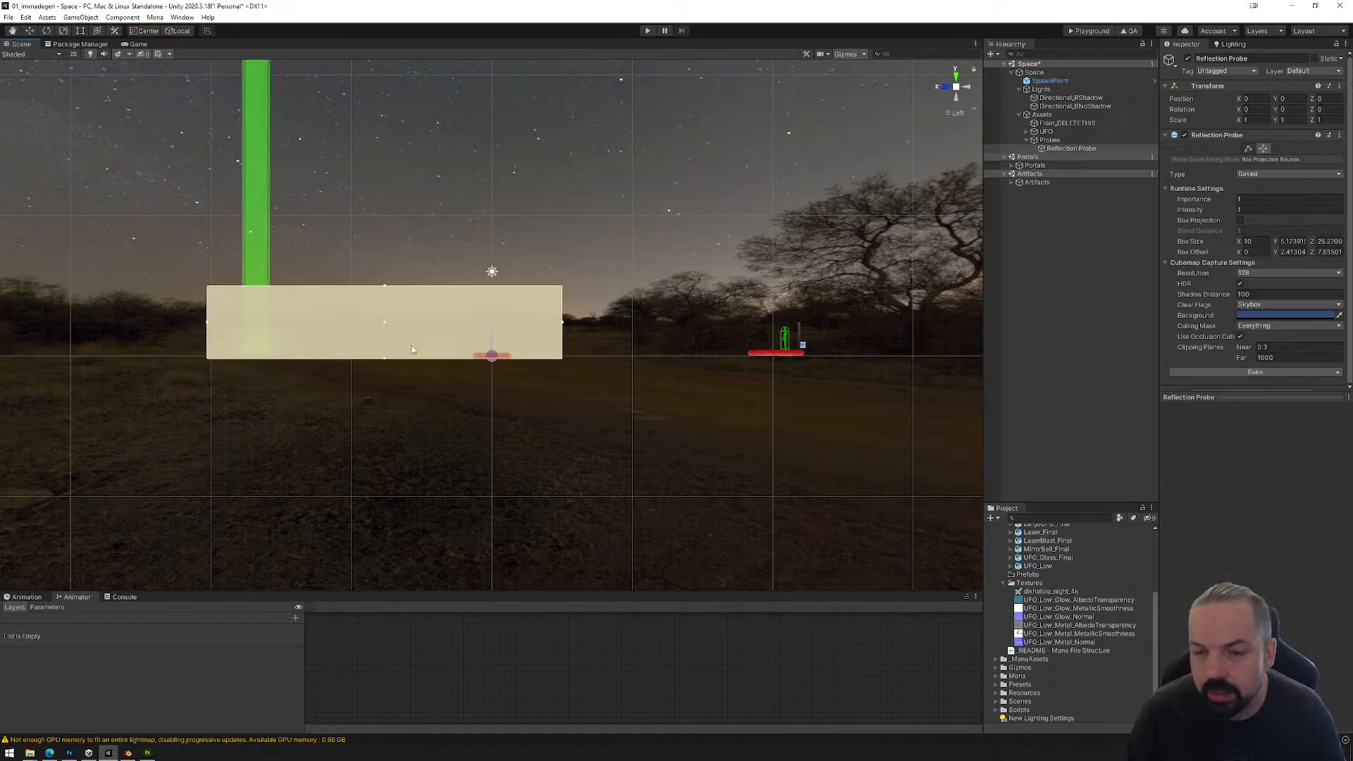
{"action": "left_click_drag", "start_coordinate": [563, 326], "coordinate": [809, 308]}
Step: Widen the reflection probe's bounds on both sides to about 40.4 in X
{"action": "left_click", "coordinate": [966, 89]}
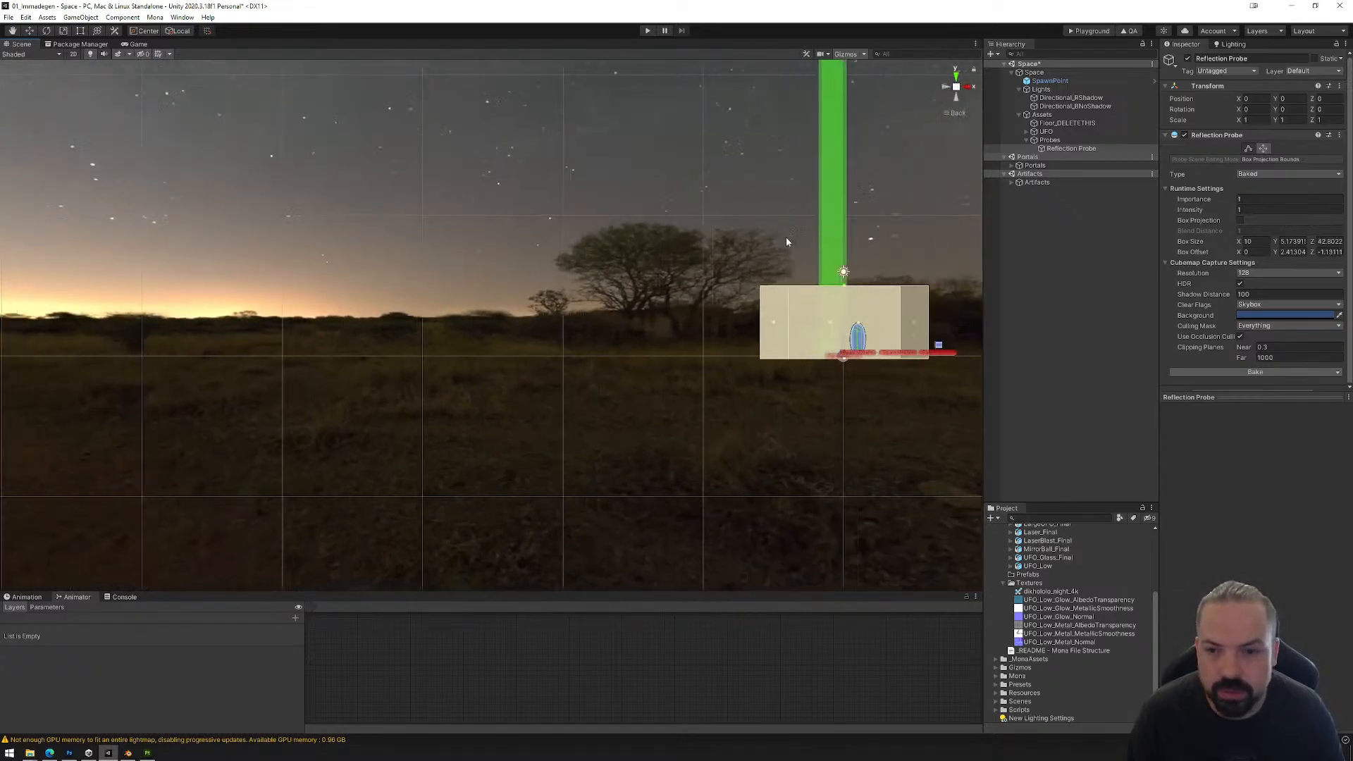
{"action": "left_click_drag", "start_coordinate": [774, 324], "coordinate": [560, 323]}
{"action": "middle_click_drag", "start_coordinate": [717, 340], "coordinate": [292, 350]}
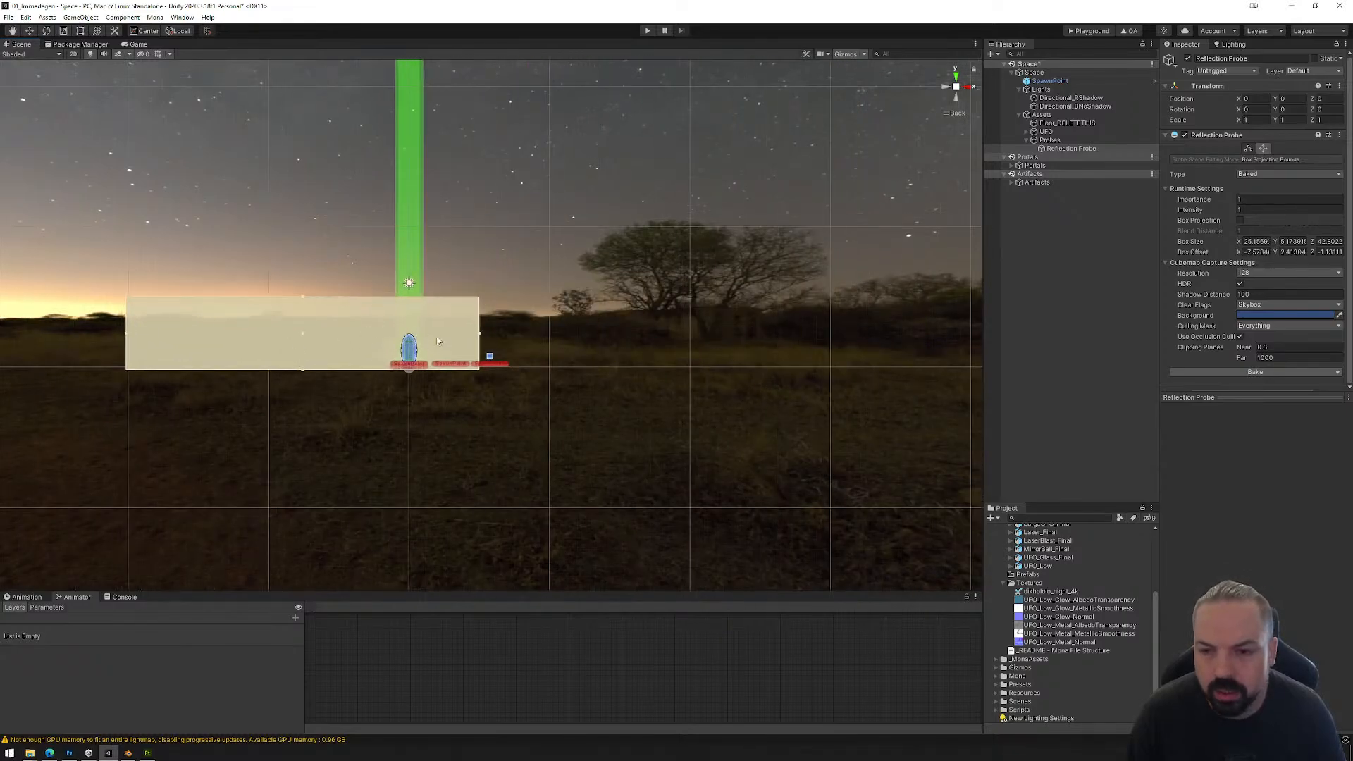
{"action": "left_click_drag", "start_coordinate": [511, 333], "coordinate": [582, 417]}
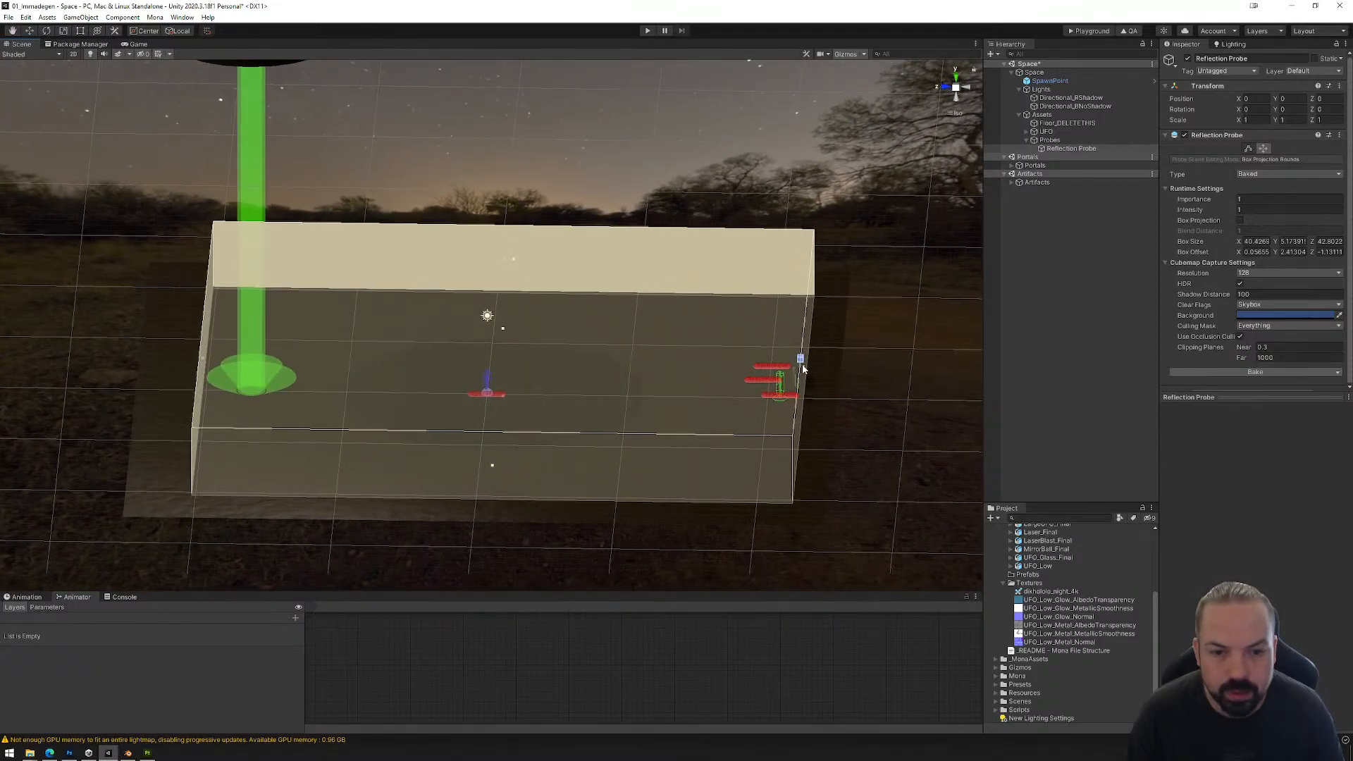
Step: Extend the reflection probe's bounds over the whole floor, to about 50.5 in Z and 50.6 in X
{"action": "left_click_drag", "start_coordinate": [803, 367], "coordinate": [843, 368]}
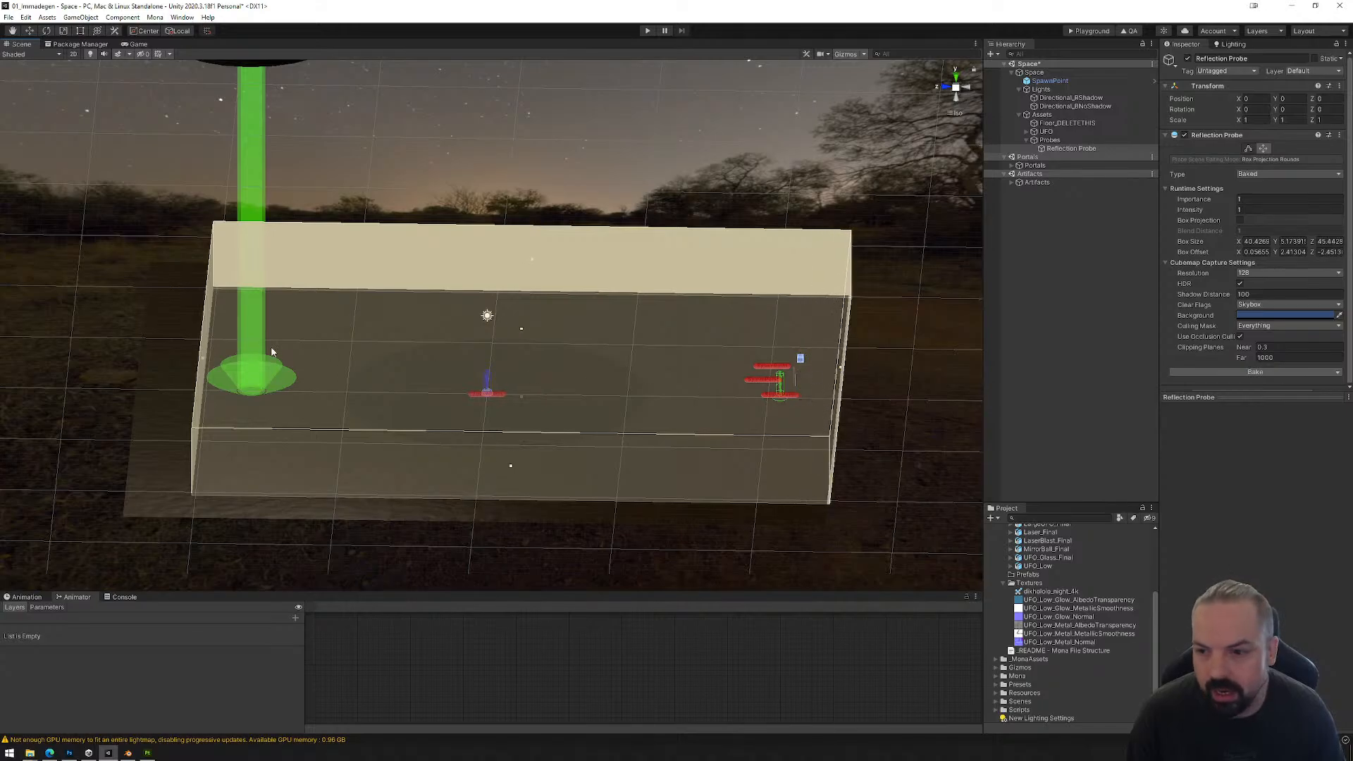
{"action": "left_click_drag", "start_coordinate": [205, 363], "coordinate": [138, 365]}
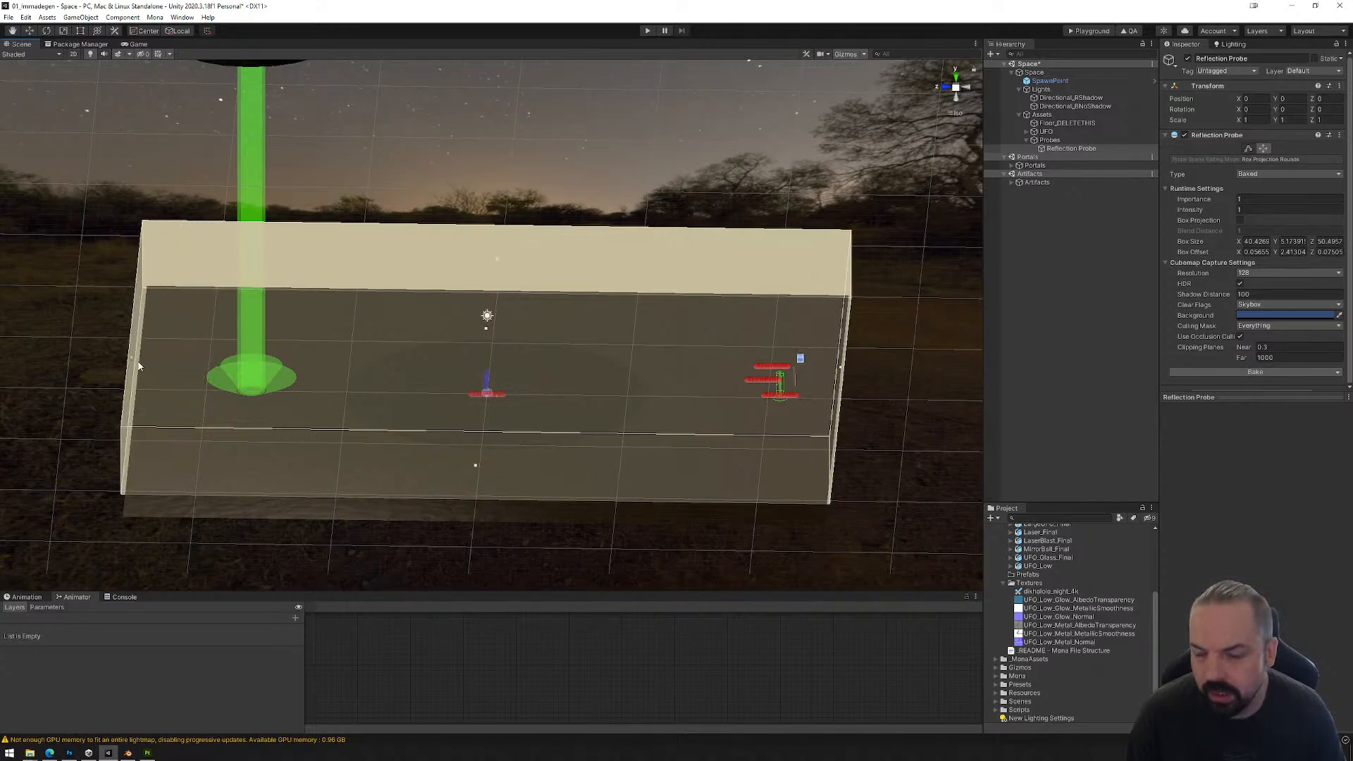
{"action": "left_click", "coordinate": [967, 87]}
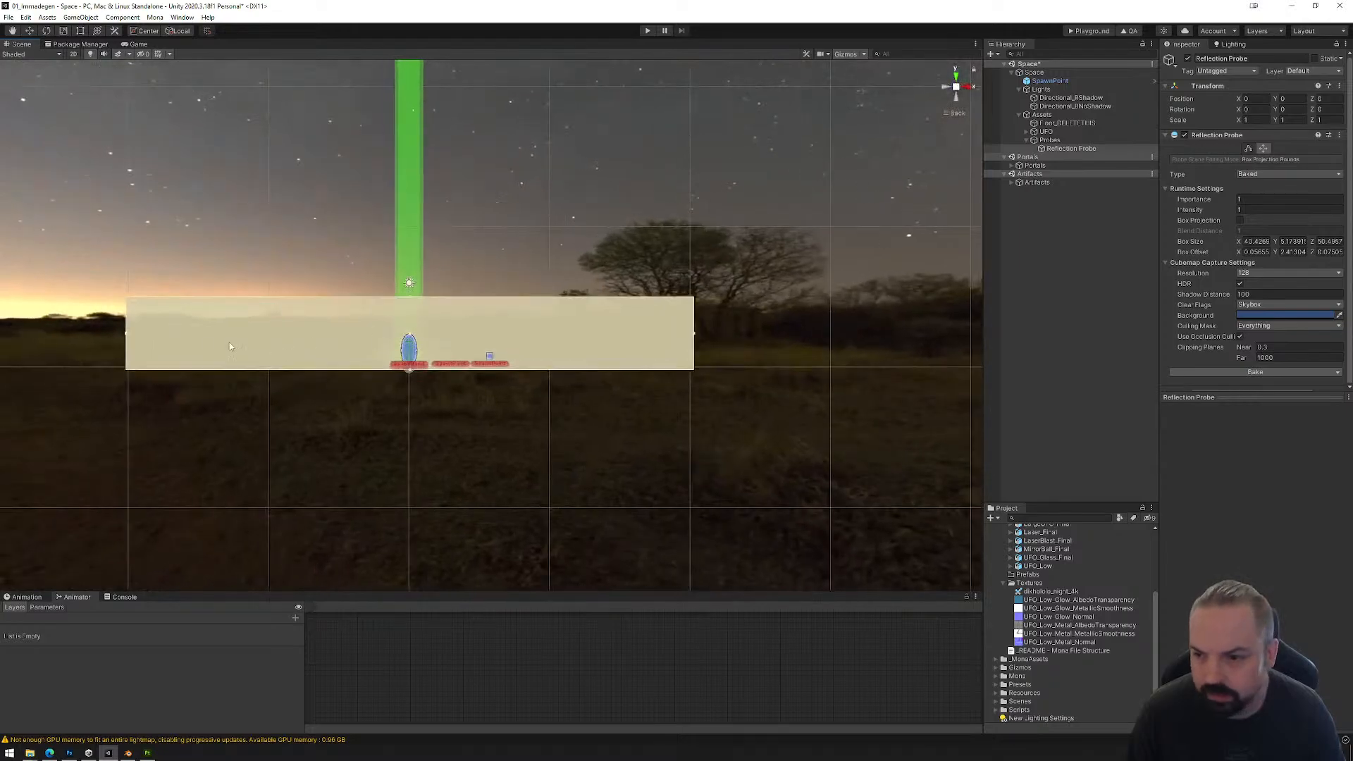
{"action": "left_click_drag", "start_coordinate": [176, 315], "coordinate": [178, 373], "text": "alt"}
{"action": "left_click_drag", "start_coordinate": [126, 336], "coordinate": [51, 341]}
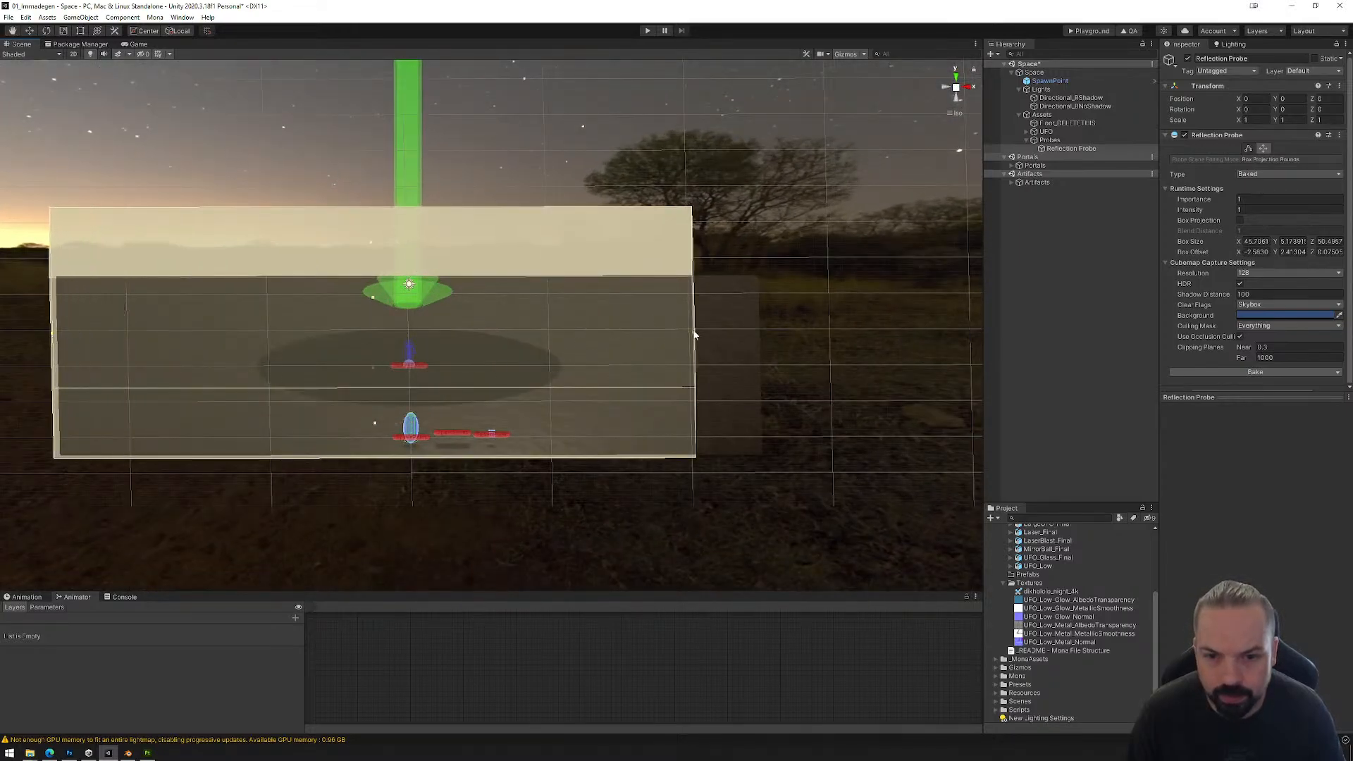
{"action": "left_click_drag", "start_coordinate": [694, 335], "coordinate": [564, 372]}
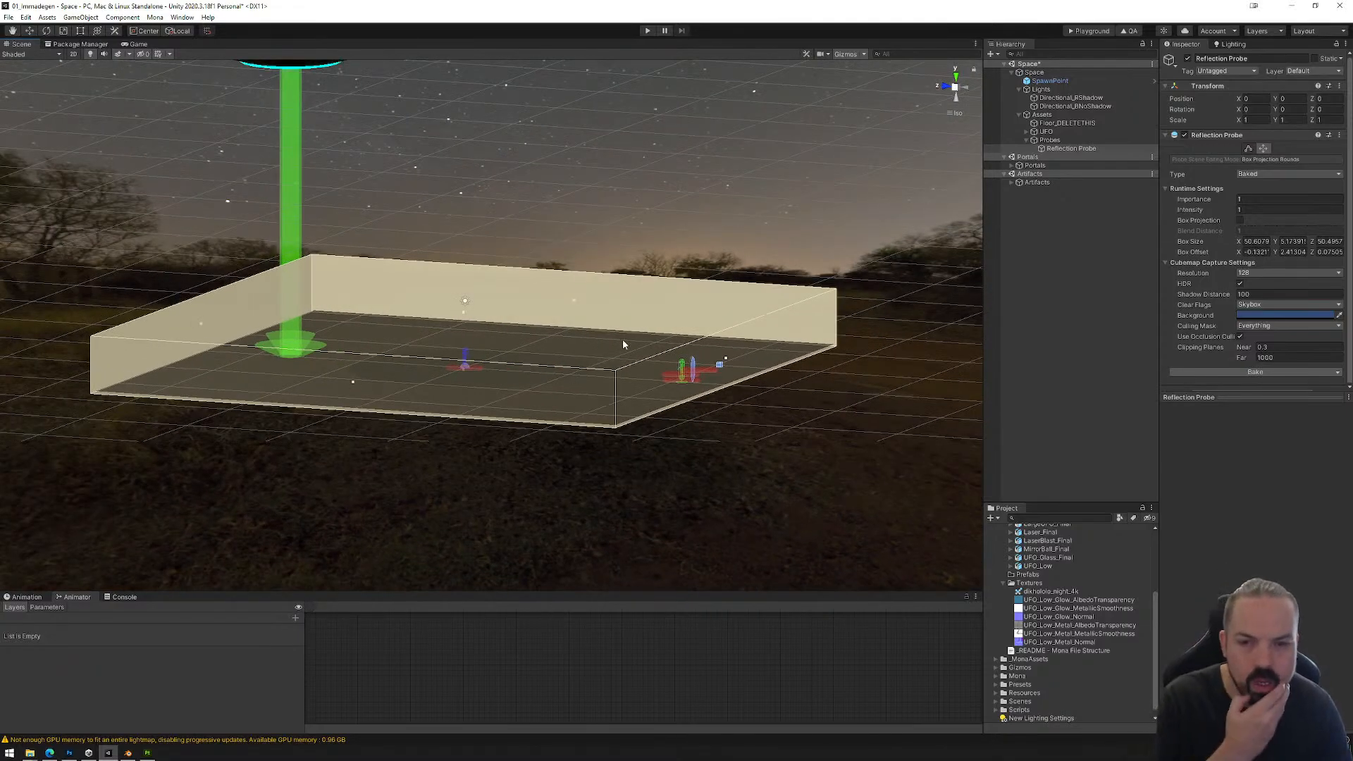
{"action": "left_click", "coordinate": [1251, 149]}
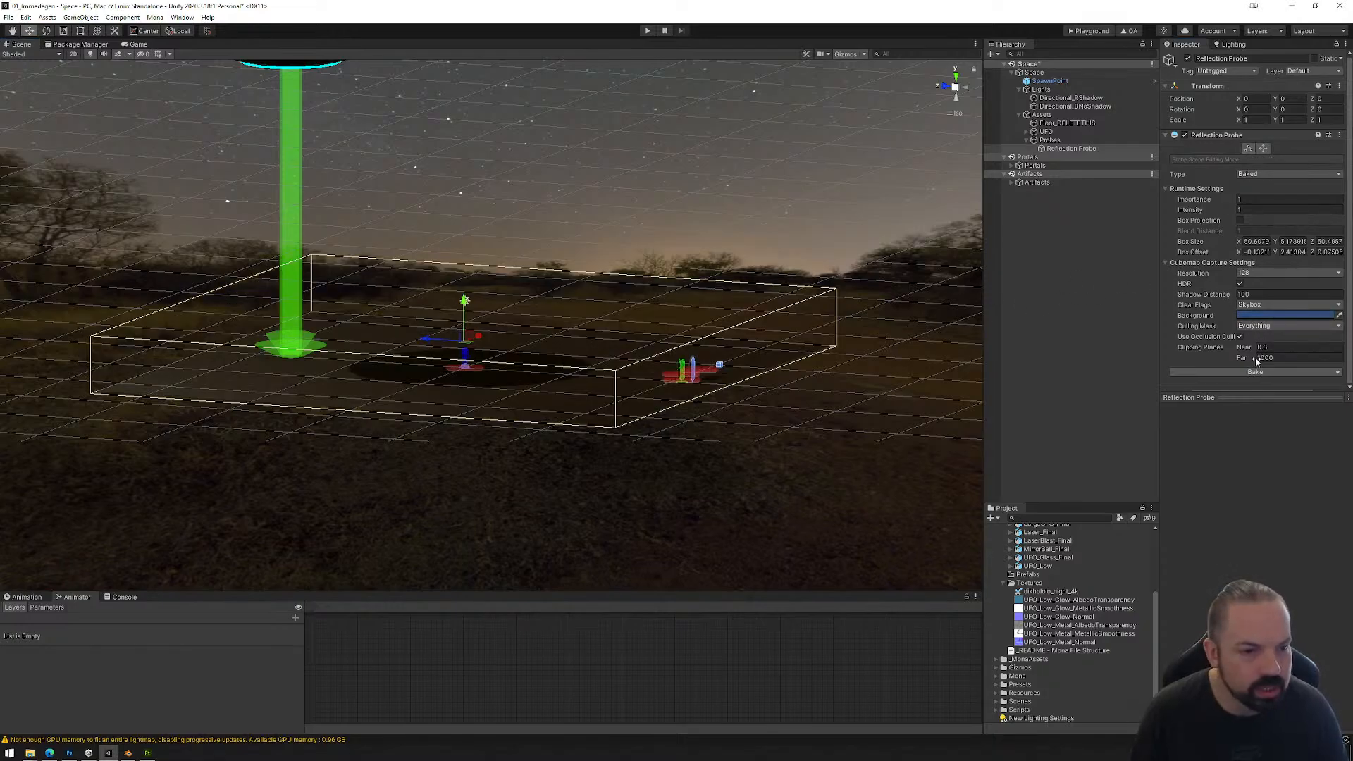
Step: Bake the reflection probe and check the reflections on the floor and the UFO
{"action": "left_click_drag", "start_coordinate": [1266, 397], "coordinate": [1264, 585]}
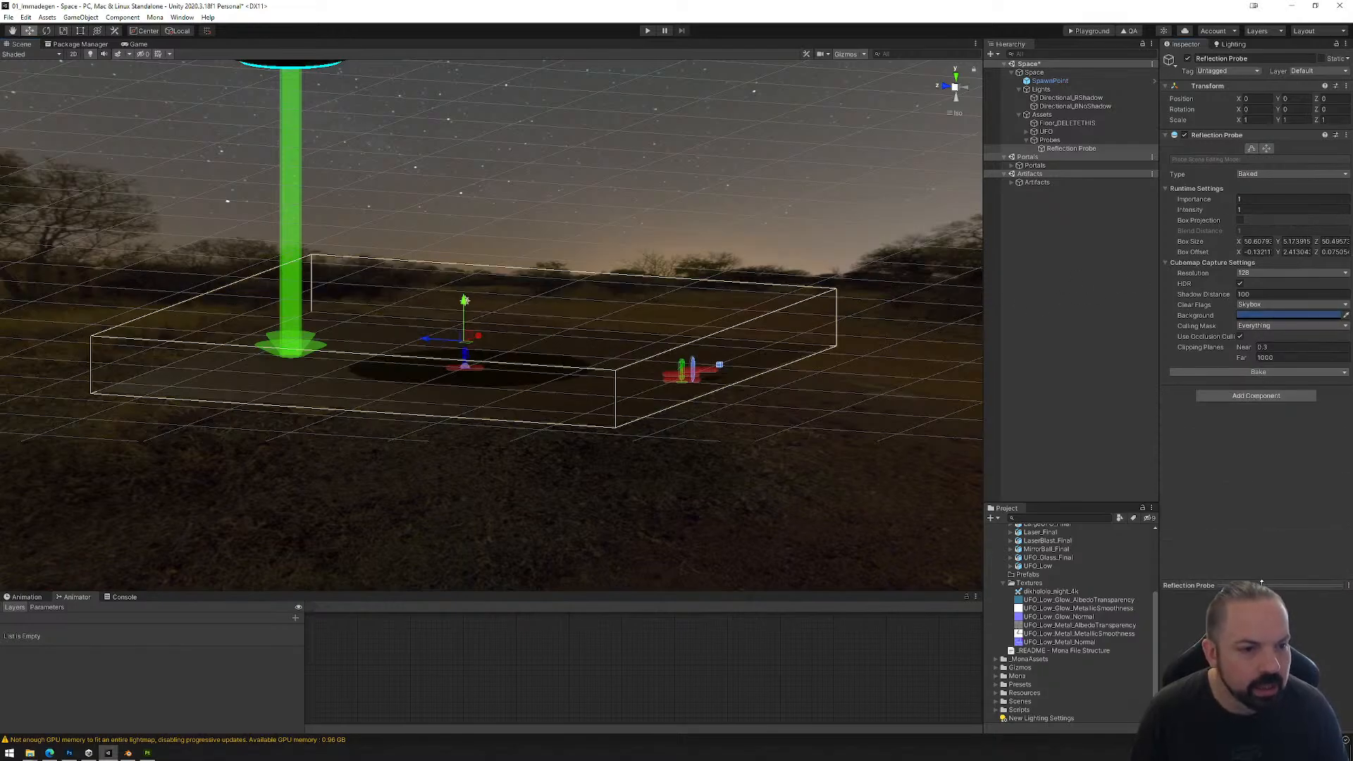
{"action": "left_click", "coordinate": [1226, 372]}
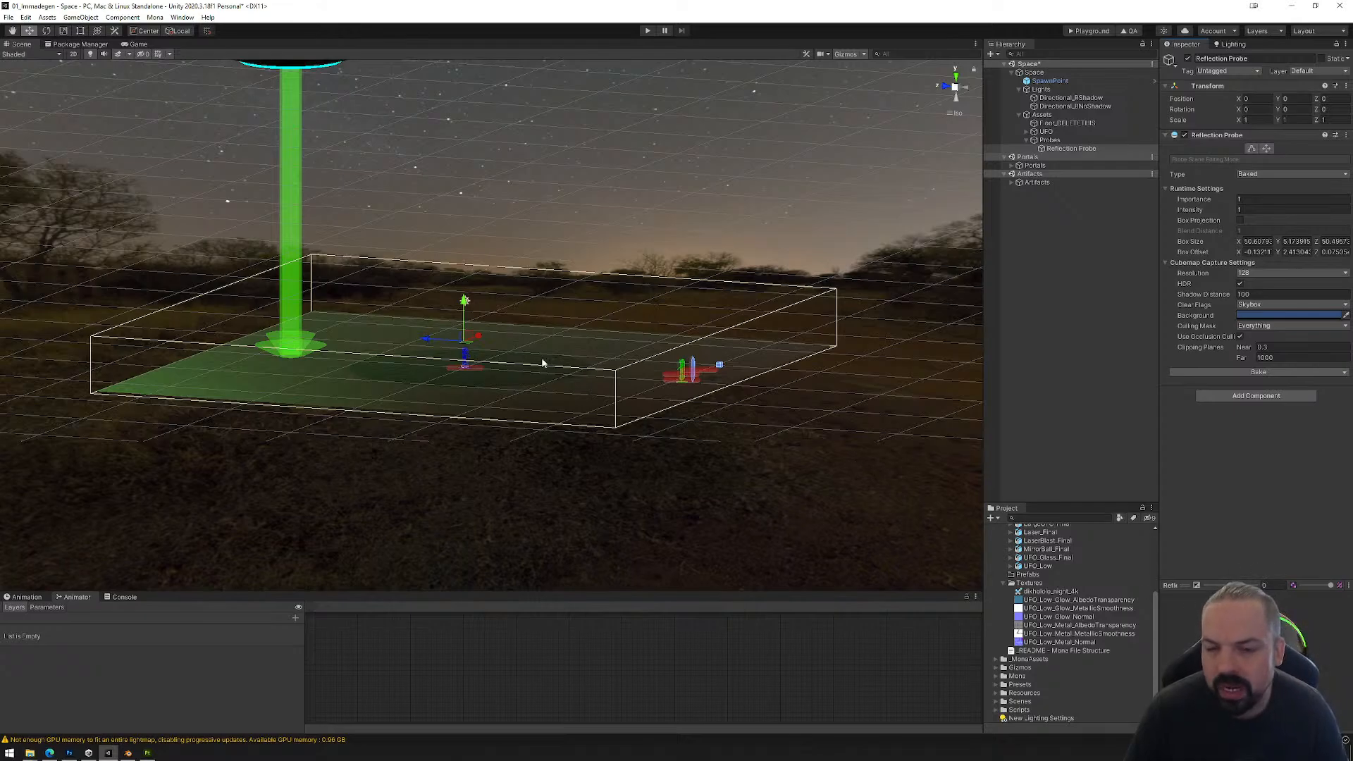
{"action": "left_click_drag", "start_coordinate": [543, 366], "coordinate": [568, 392], "text": "alt"}
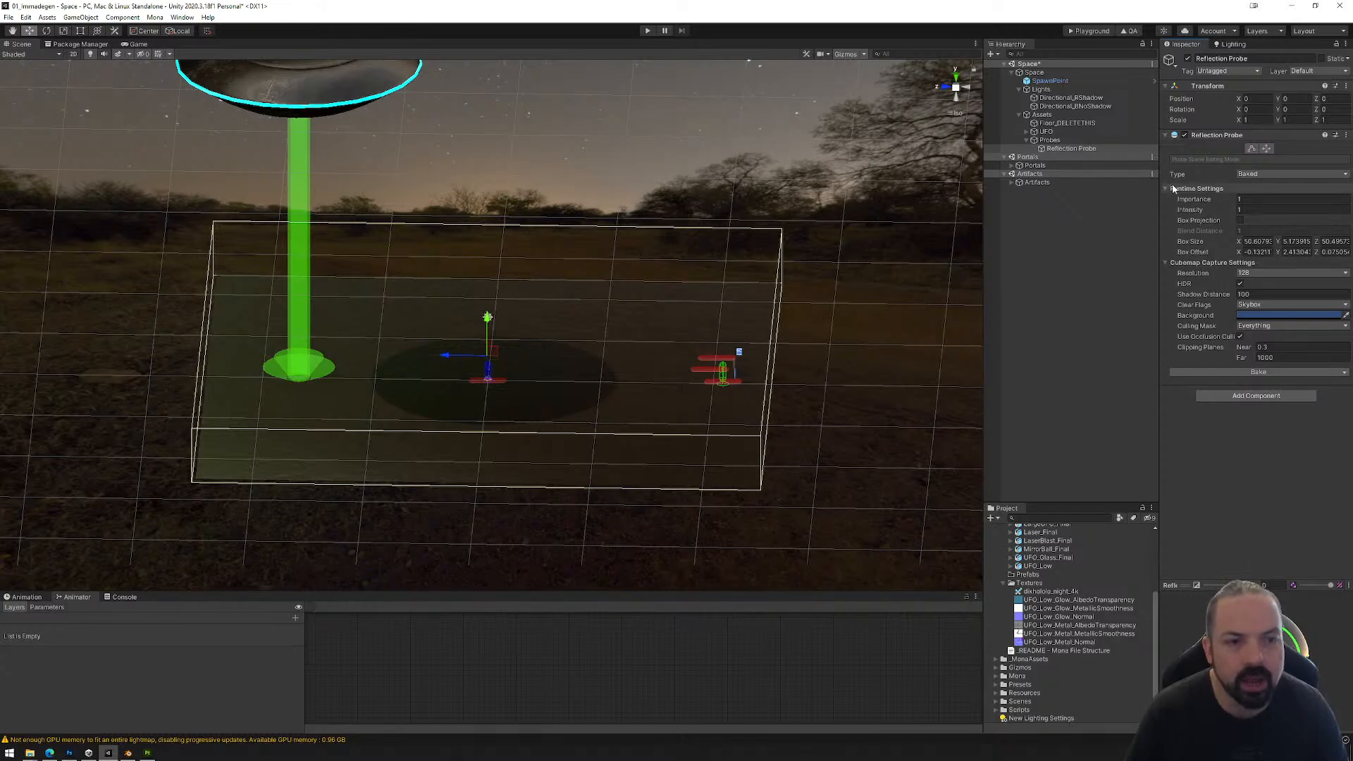
Step: Shrink the probe's bounds to about 25.3 in Z around the laser half of the floor and move its origin to about Z 12.2
{"action": "left_click", "coordinate": [1251, 149]}
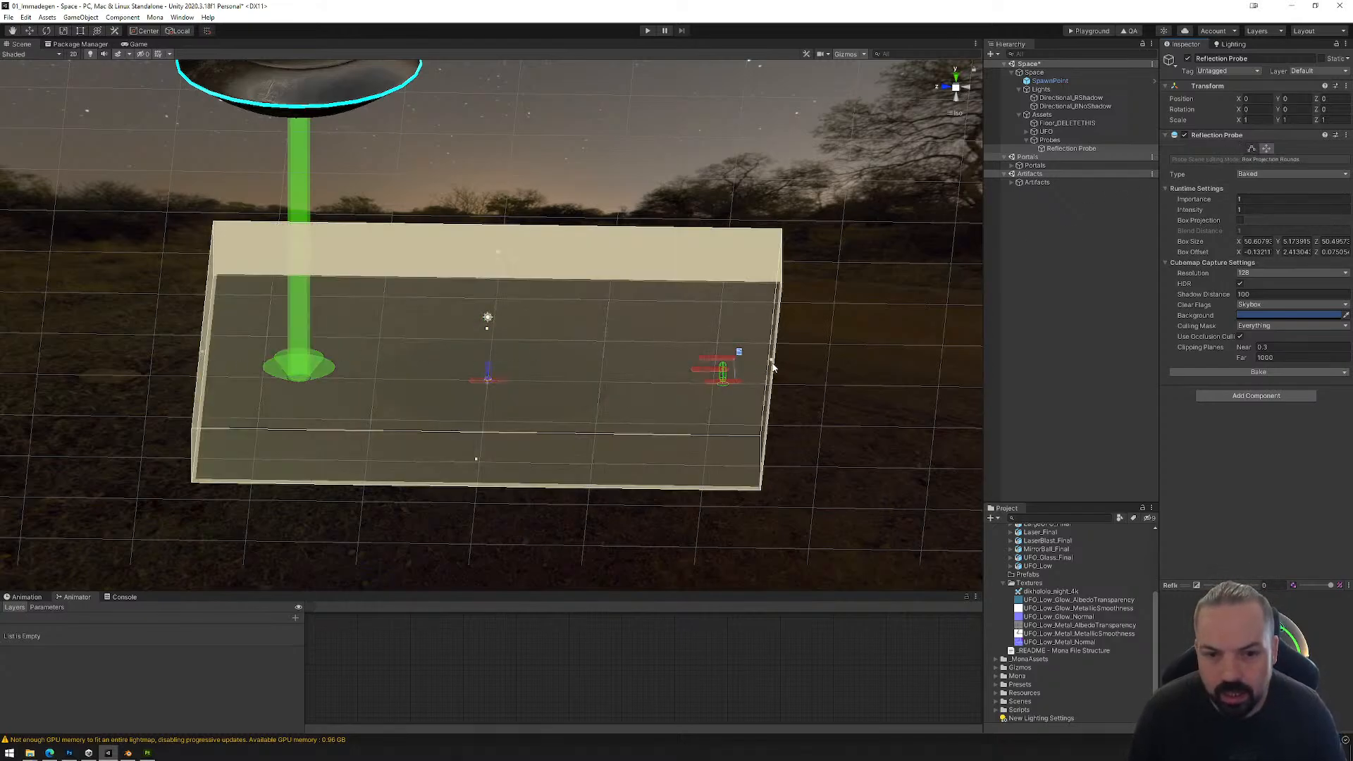
{"action": "left_click_drag", "start_coordinate": [773, 365], "coordinate": [479, 374]}
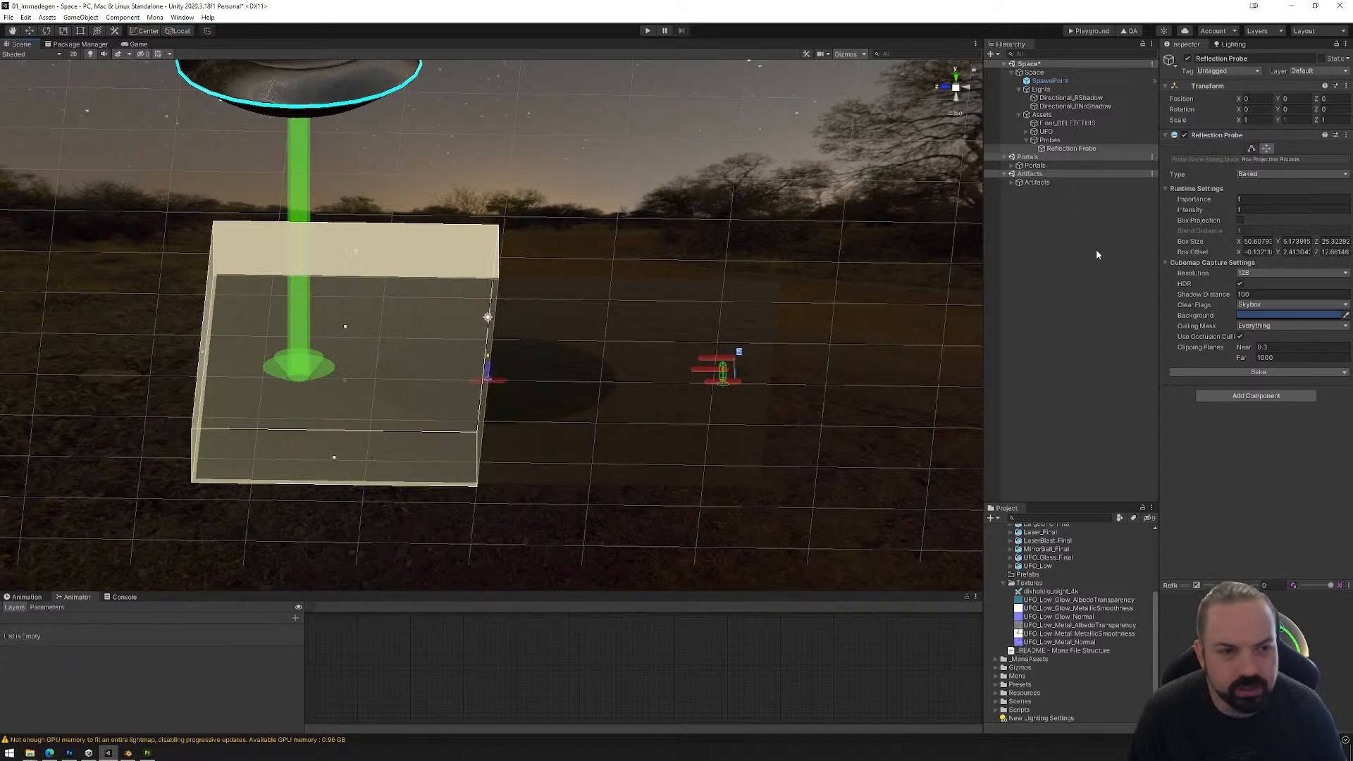
{"action": "left_click", "coordinate": [1253, 149]}
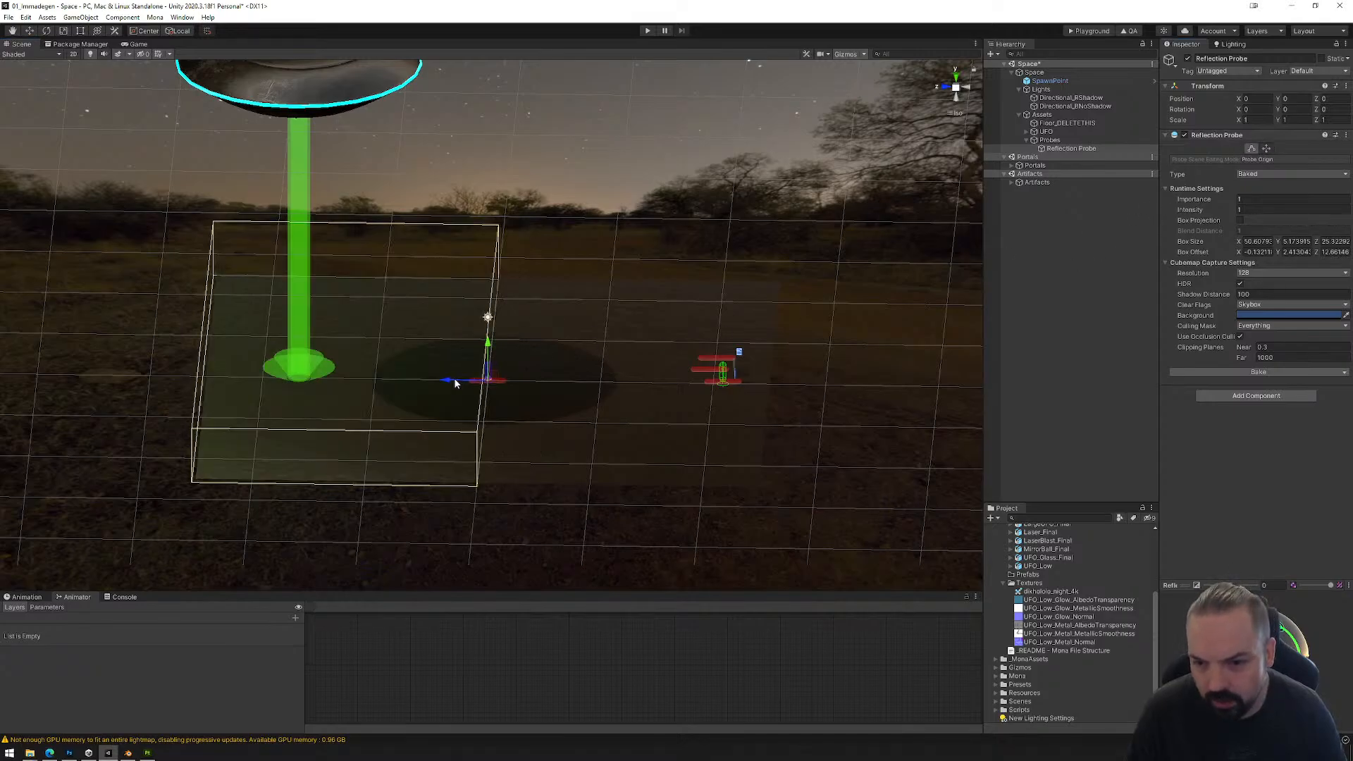
{"action": "left_click_drag", "start_coordinate": [452, 381], "coordinate": [316, 388]}
{"action": "right_click_drag", "start_coordinate": [937, 109], "coordinate": [963, 100]}
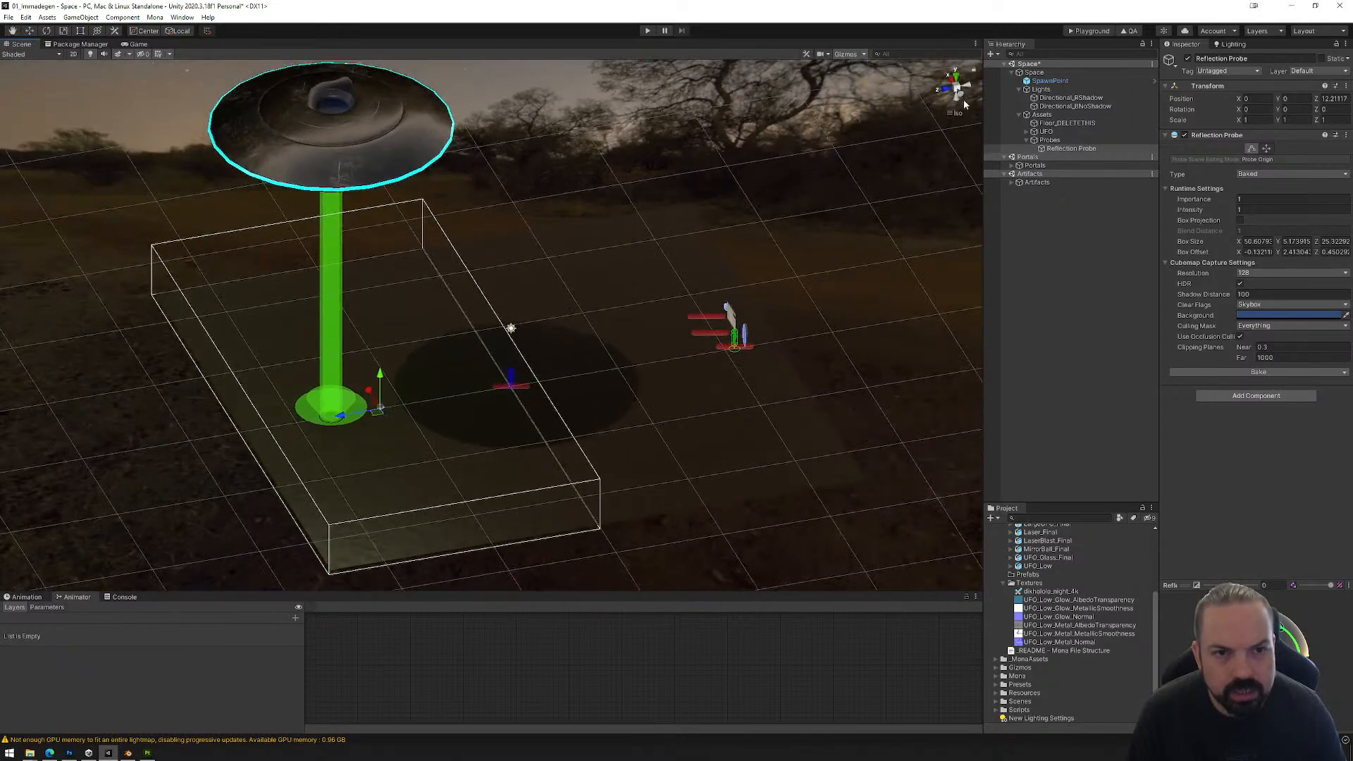
Step: Raise the reflection probe's origin above the floor to about Y 2.2
{"action": "left_click", "coordinate": [961, 90]}
{"action": "left_click_drag", "start_coordinate": [356, 318], "coordinate": [353, 293]}
{"action": "left_click", "coordinate": [1138, 148]}
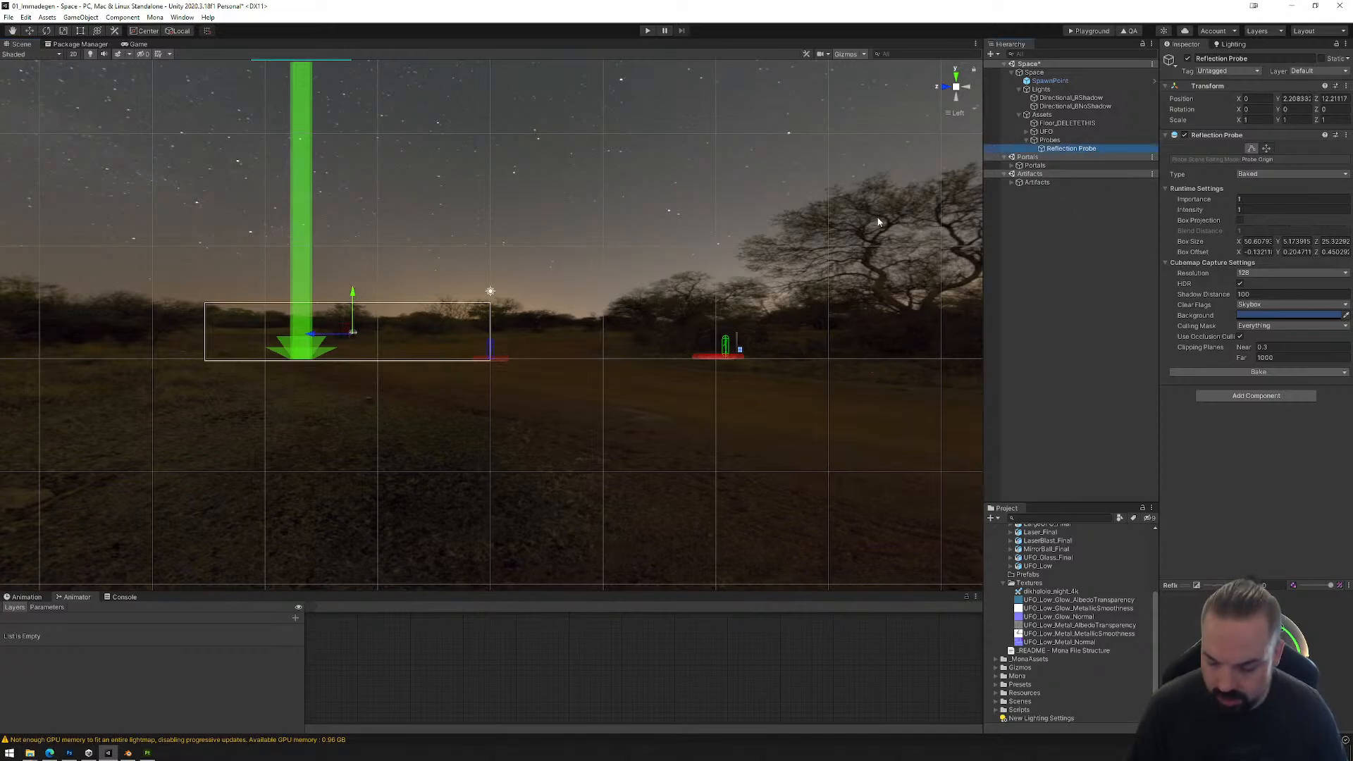
Step: Duplicate the reflection probe and move the copy to about Z -13 over the other half of the floor
{"action": "key", "text": "w"}
{"action": "key", "text": "ctrl+d"}
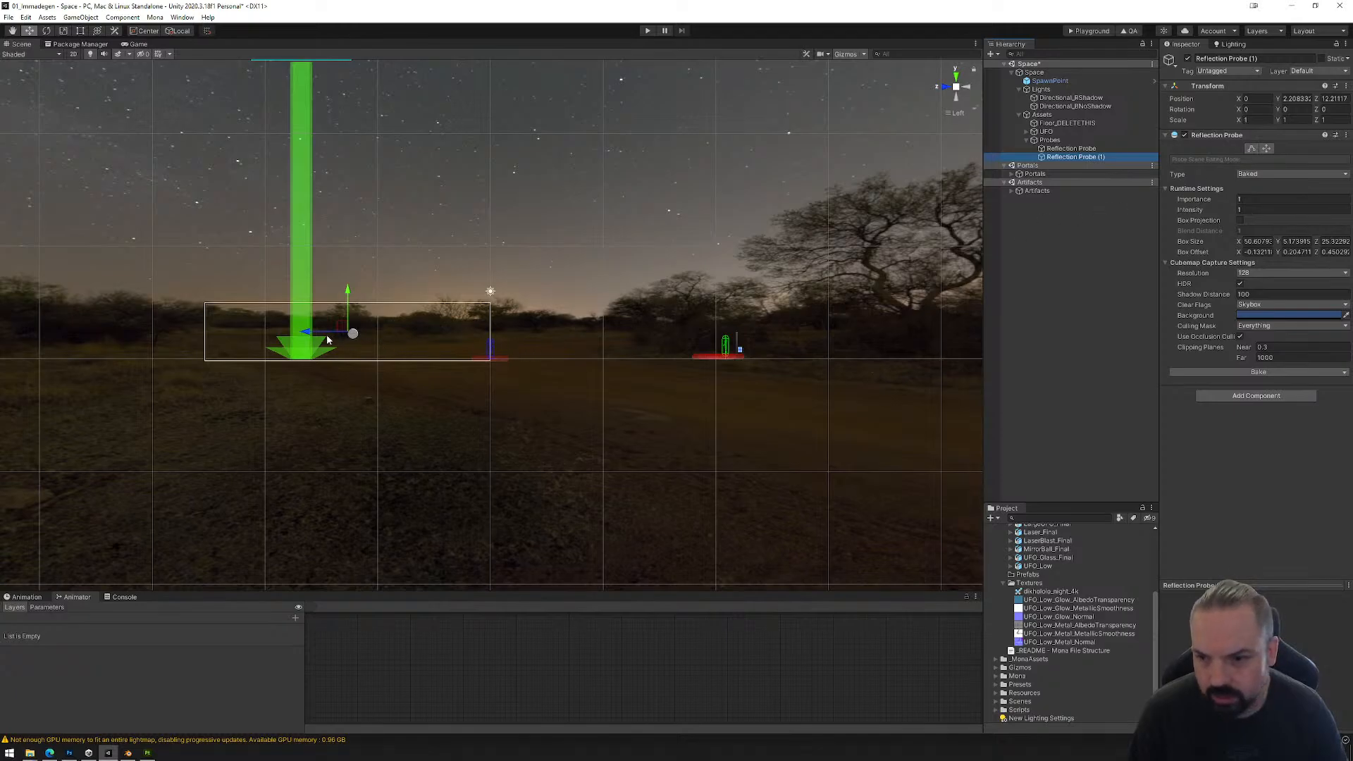
{"action": "left_click_drag", "start_coordinate": [327, 340], "coordinate": [653, 374]}
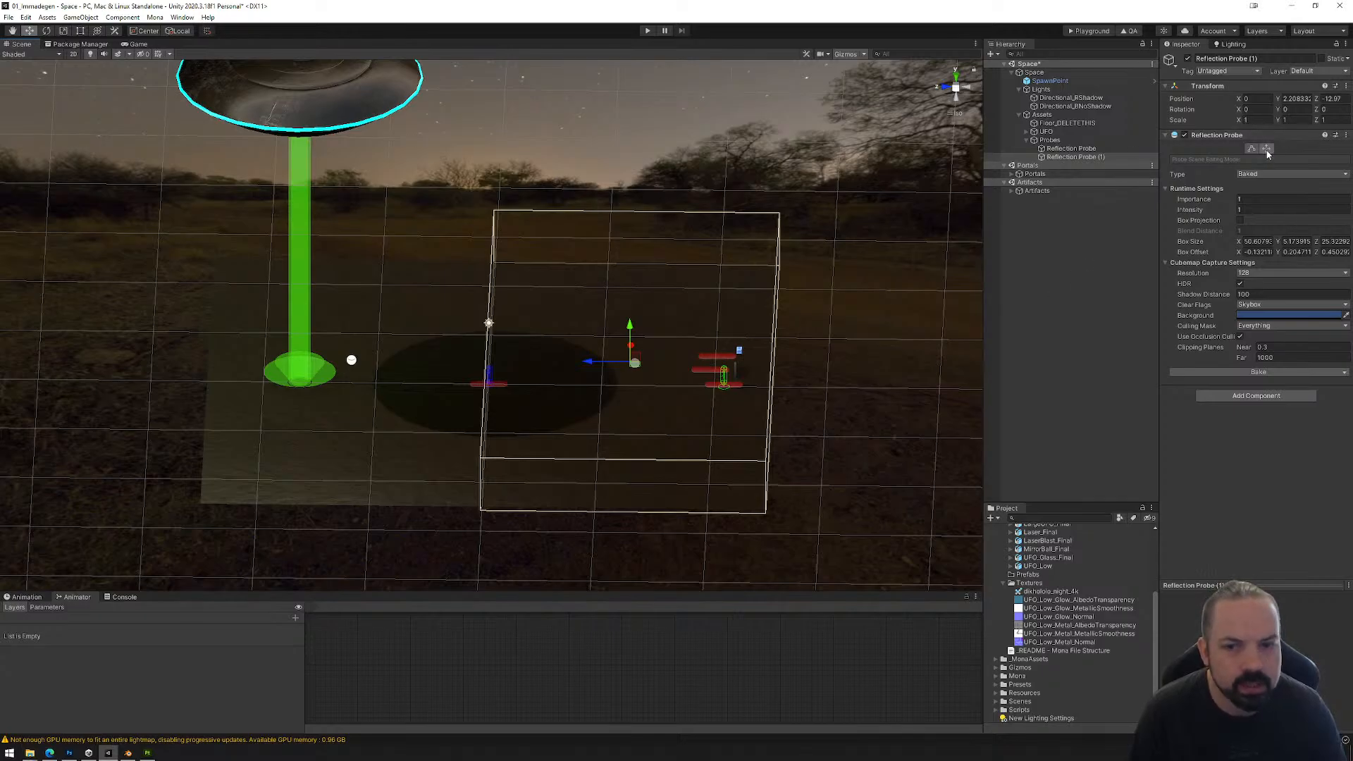
Step: Extend the duplicated probe's bounds toward the laser side, to about 28.3 in Z
{"action": "left_click_drag", "start_coordinate": [764, 404], "coordinate": [768, 344], "text": "alt"}
{"action": "left_click", "coordinate": [1252, 149]}
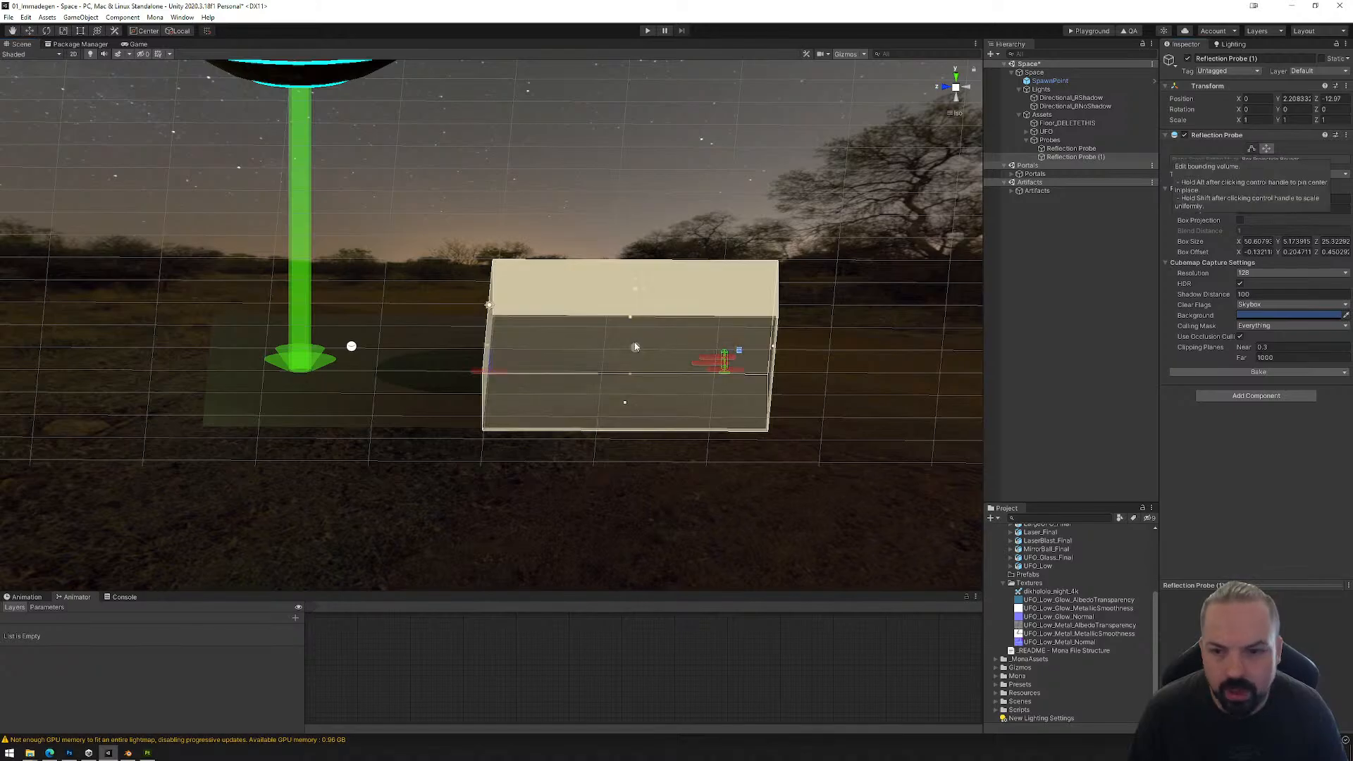
{"action": "left_click_drag", "start_coordinate": [489, 349], "coordinate": [455, 353]}
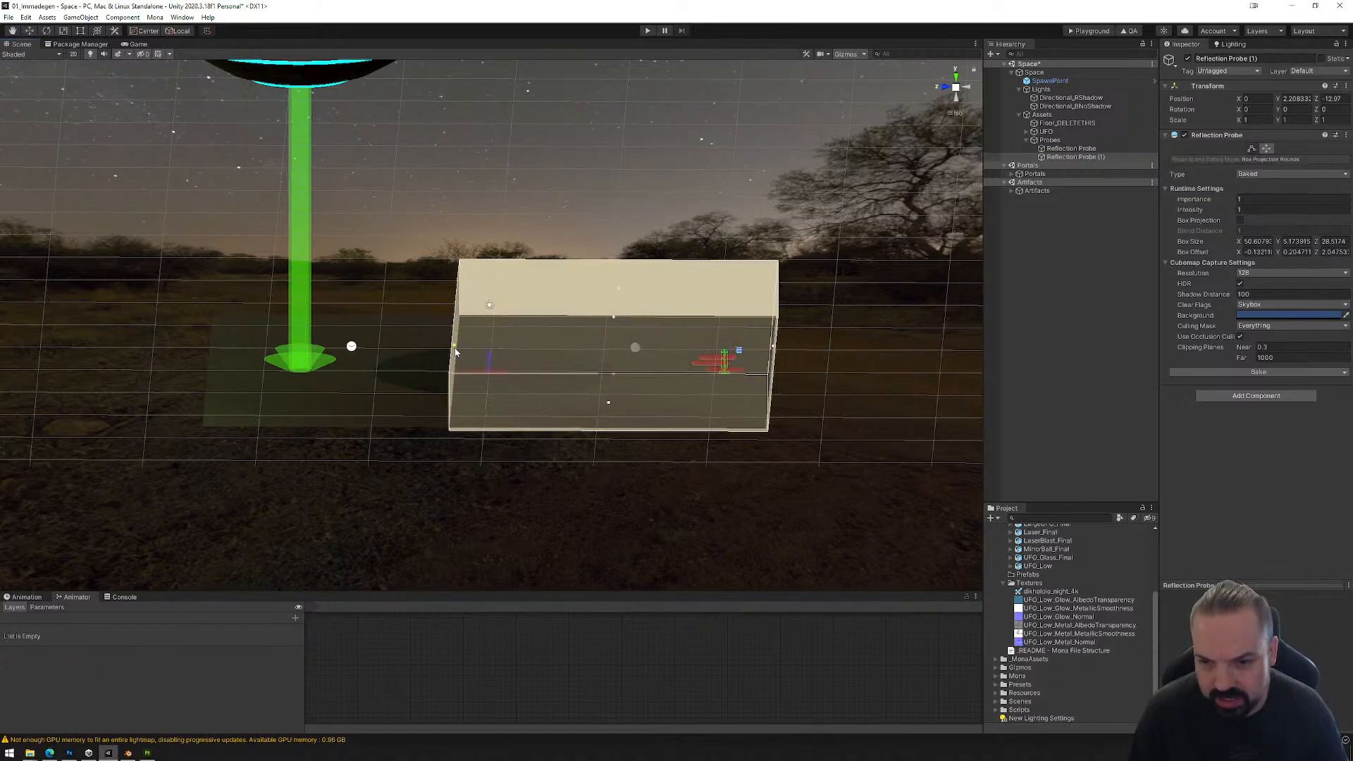
Step: Extend the original reflection probe's bounds to about 30.2 in Z so they overlap the copy, and compare both volumes
{"action": "left_click", "coordinate": [1072, 148]}
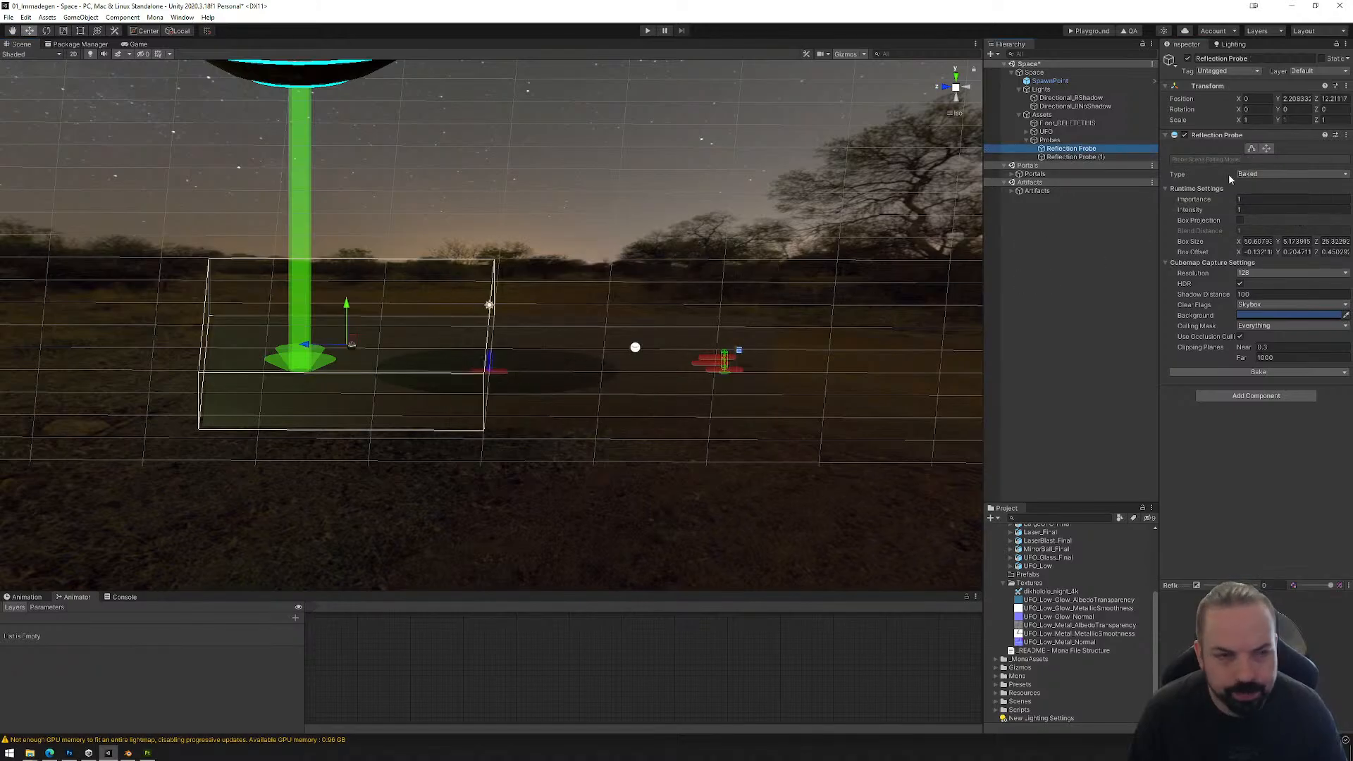
{"action": "left_click", "coordinate": [1251, 149]}
{"action": "left_click_drag", "start_coordinate": [490, 349], "coordinate": [544, 346]}
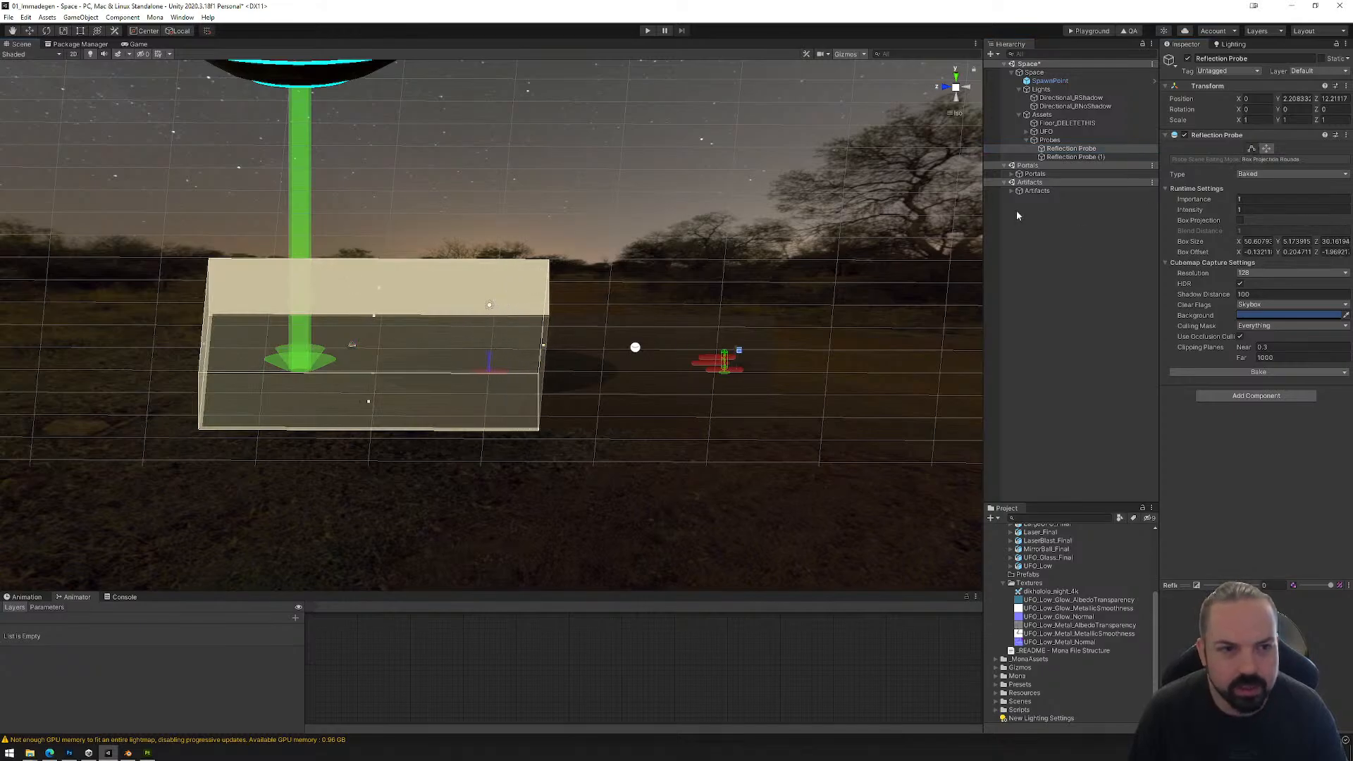
{"action": "left_click", "coordinate": [1077, 157]}
{"action": "left_click", "coordinate": [1078, 149]}
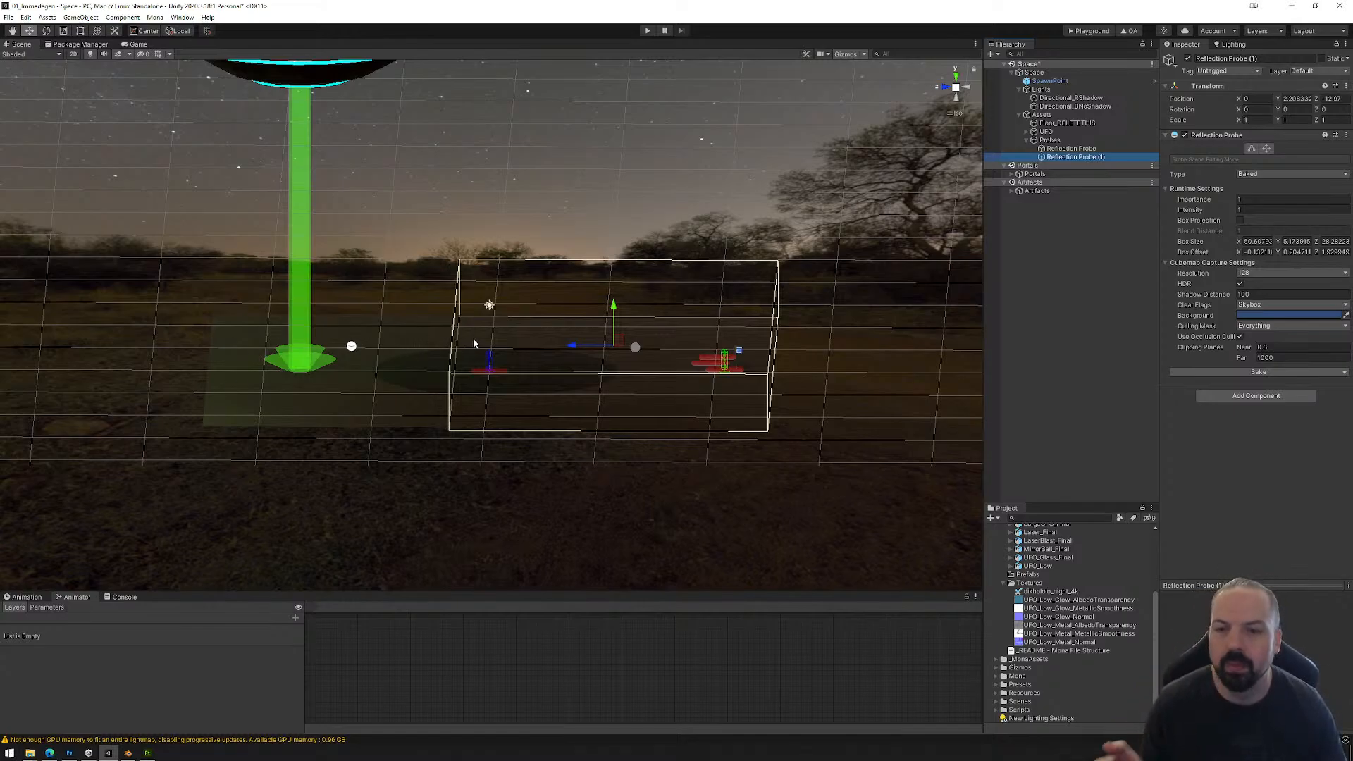
{"action": "left_click", "coordinate": [1072, 148]}
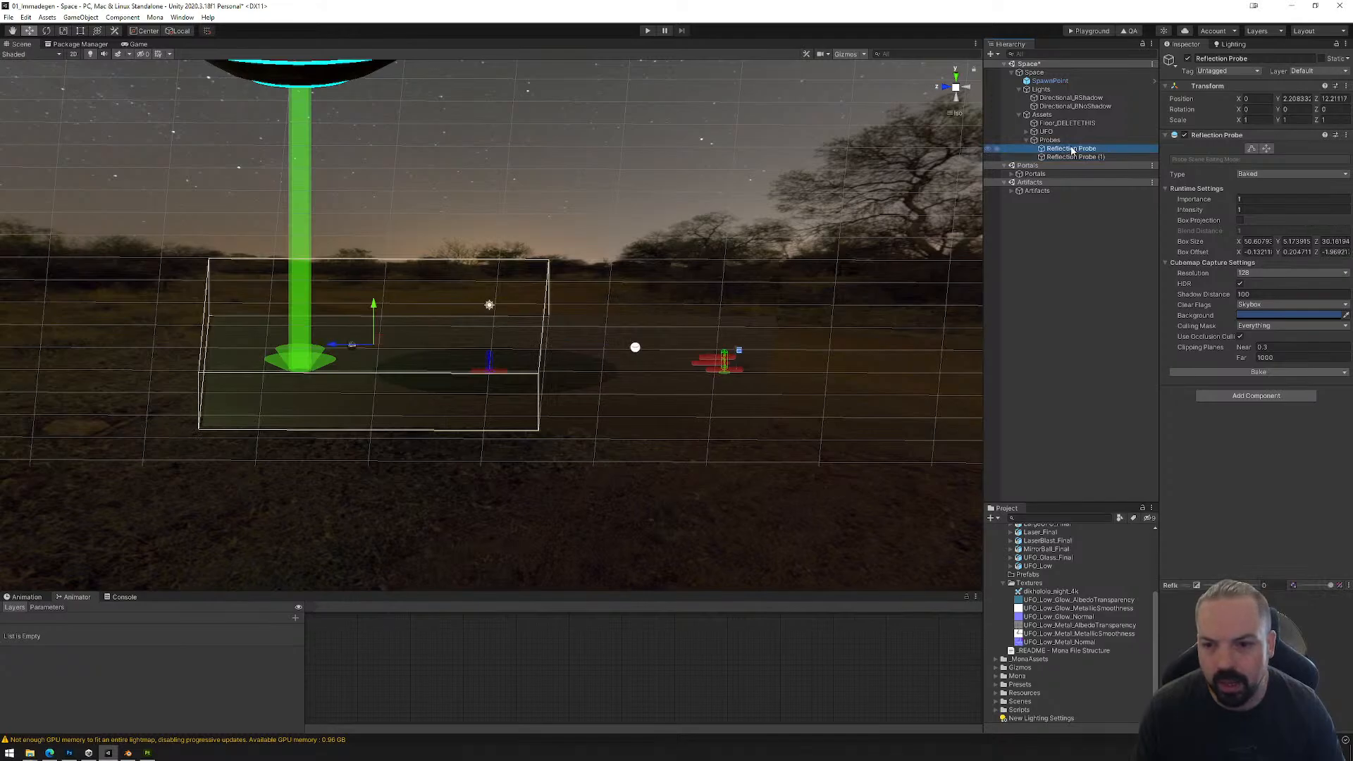
Step: Bake the duplicated and the original reflection probe and check the reflections across the floor
{"action": "left_click", "coordinate": [1071, 157]}
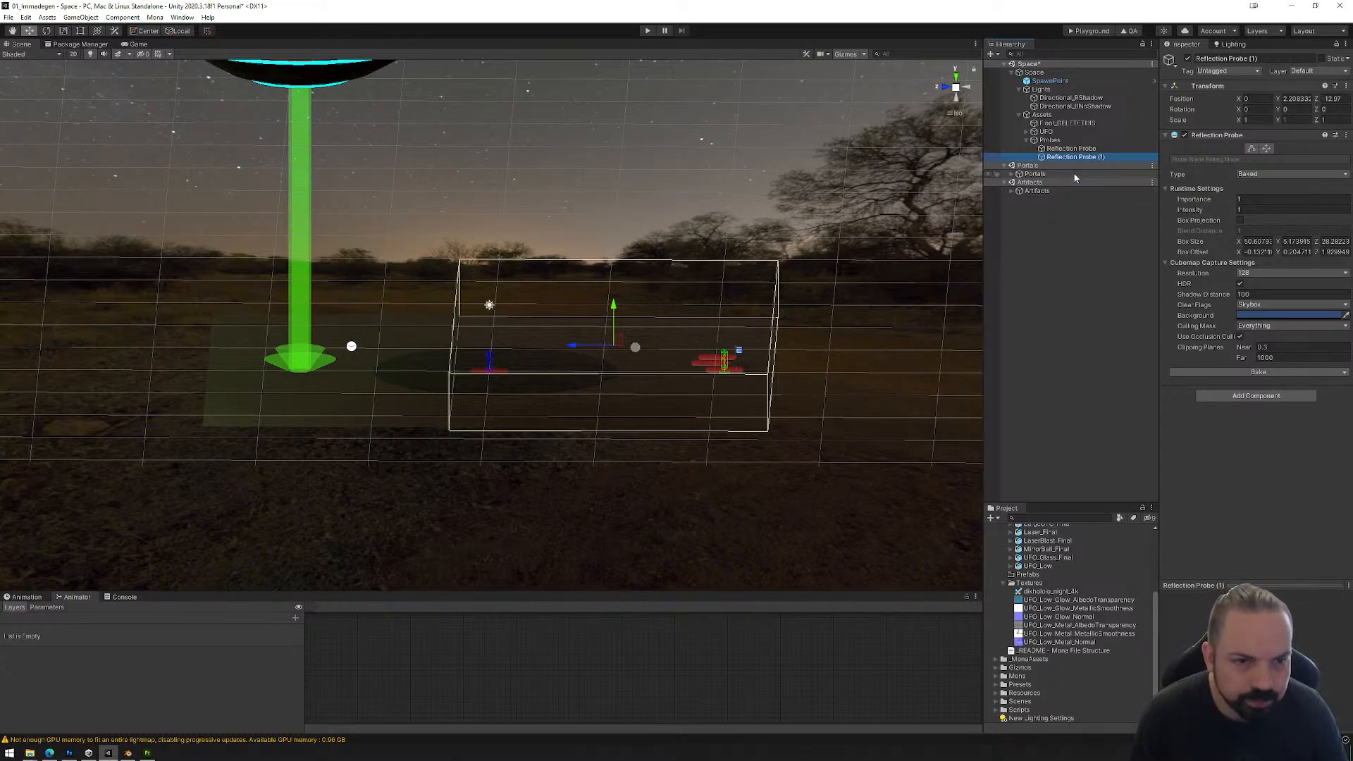
{"action": "left_click", "coordinate": [1262, 372]}
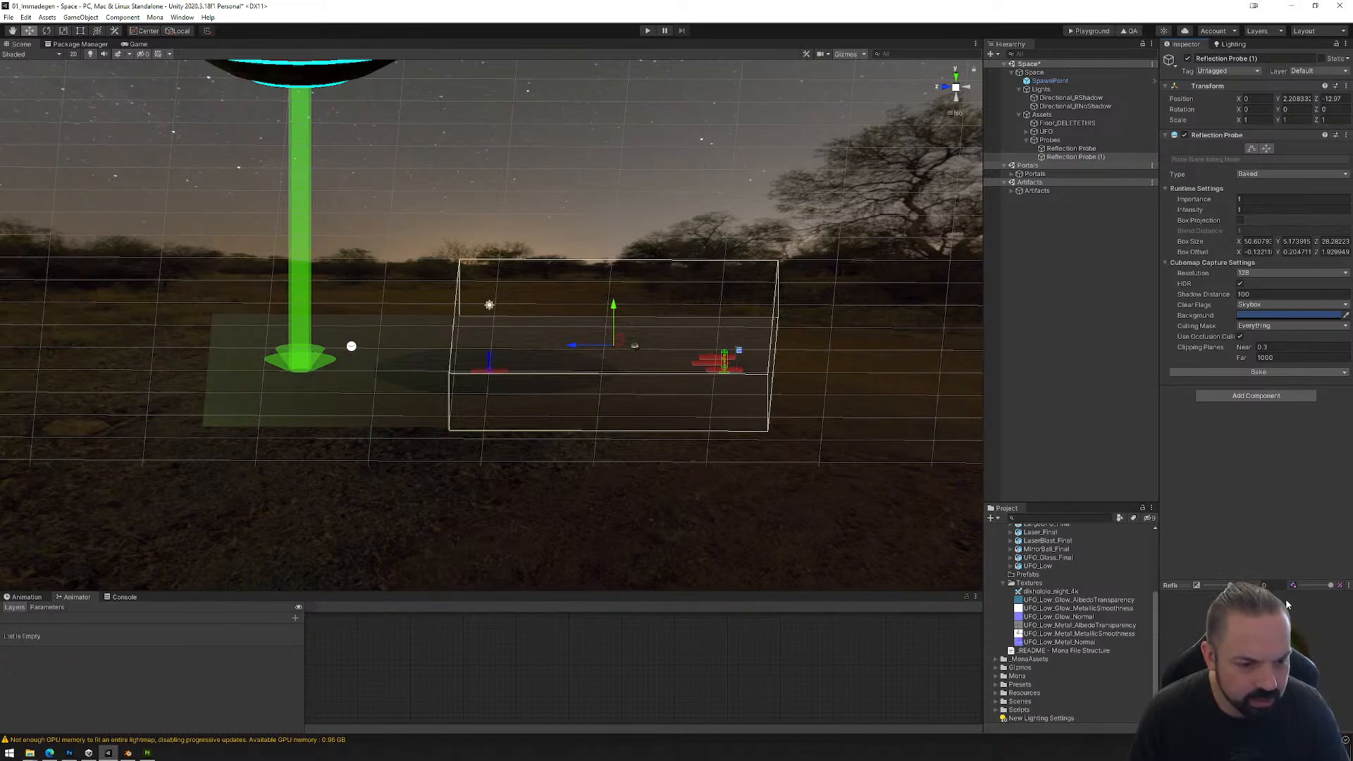
{"action": "left_click", "coordinate": [1072, 148]}
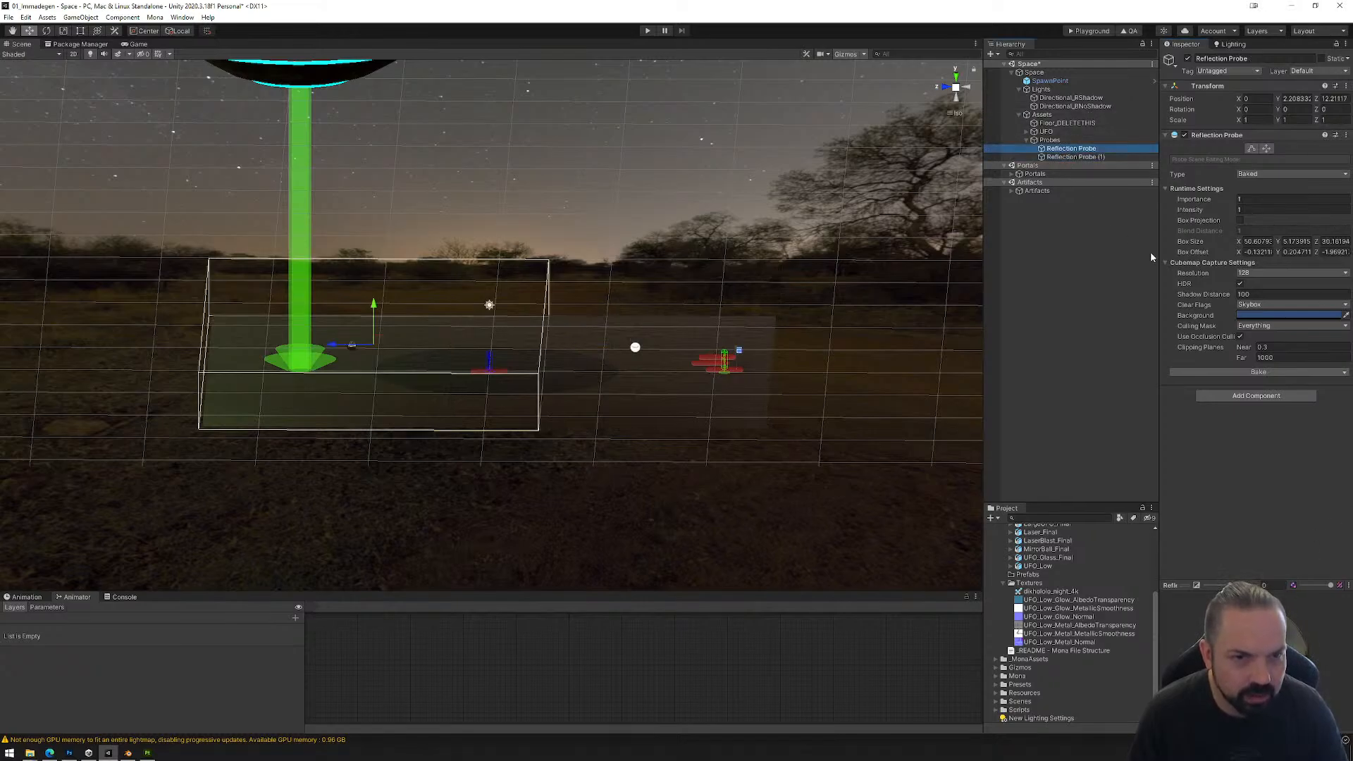
{"action": "left_click", "coordinate": [1257, 373]}
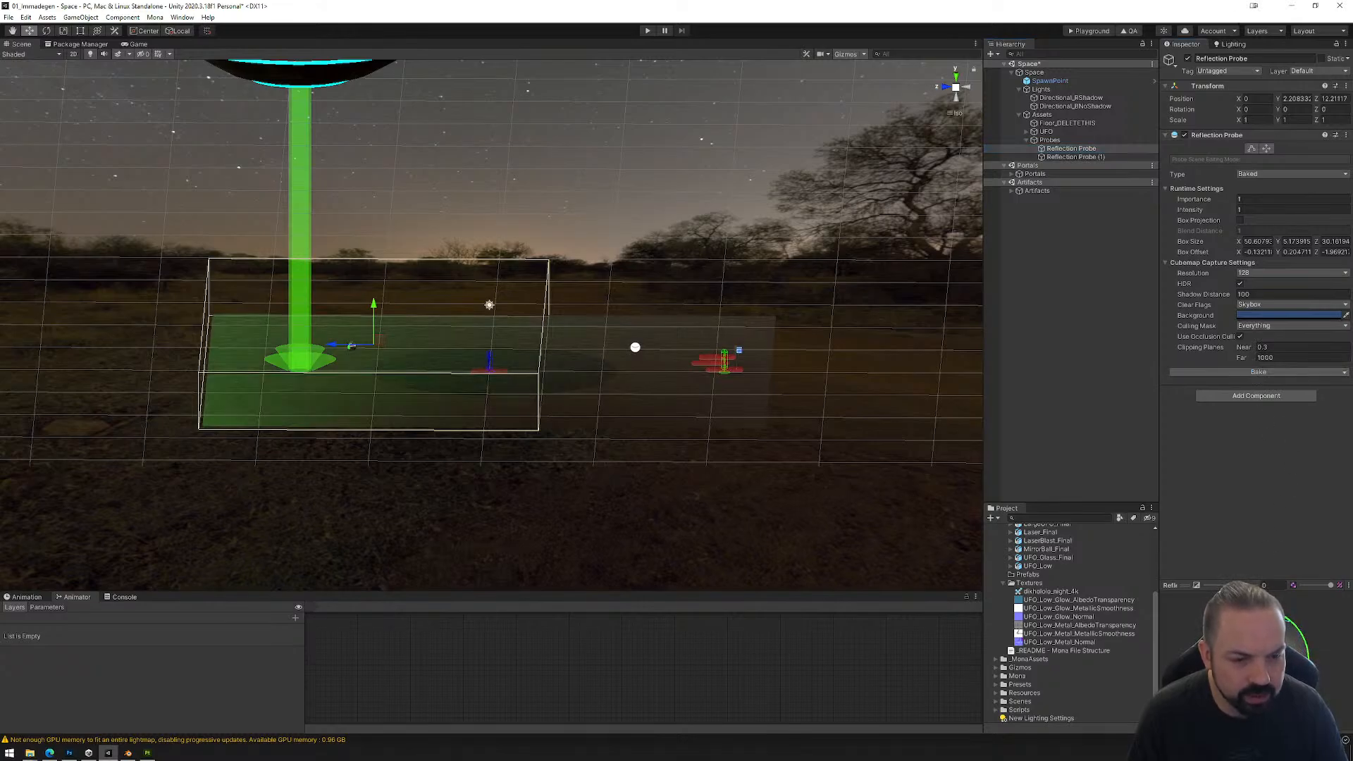
{"action": "left_click_drag", "start_coordinate": [514, 334], "coordinate": [565, 335], "text": "alt"}
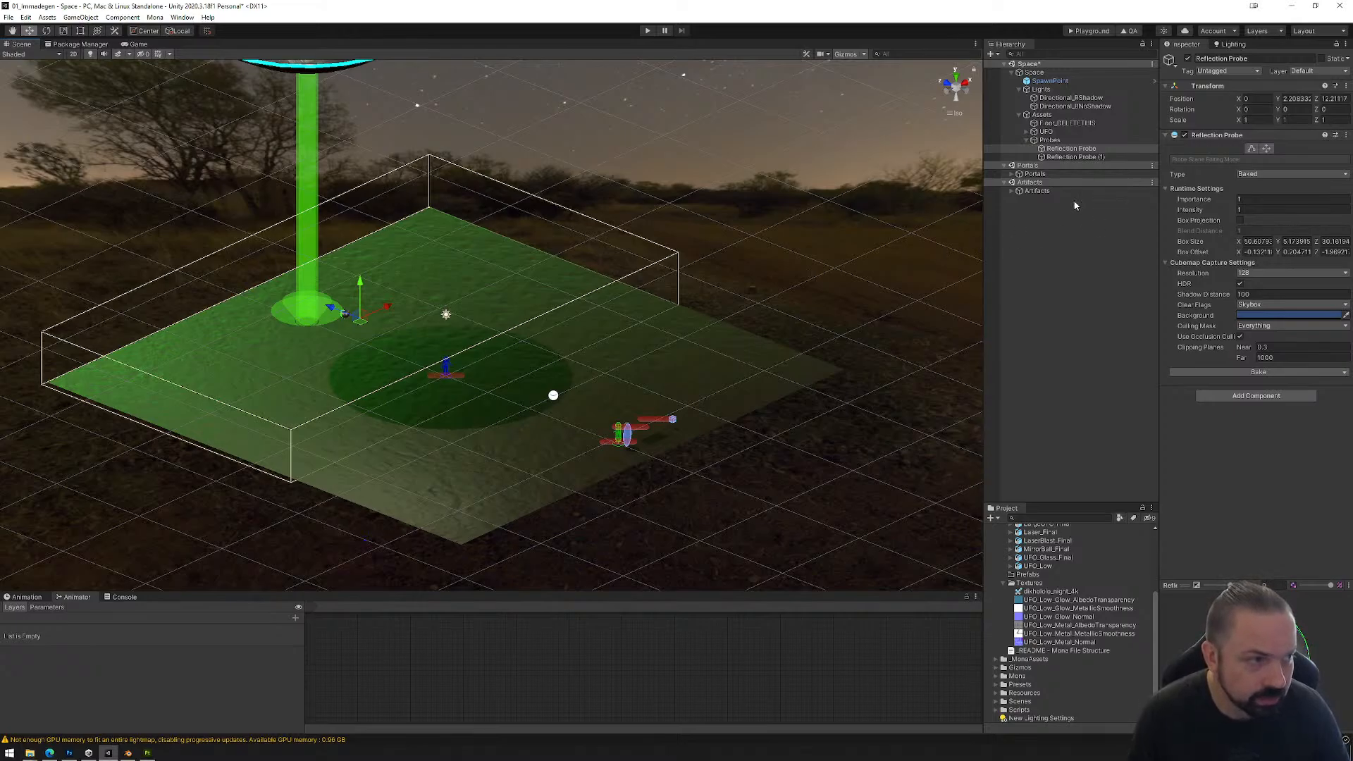
Step: Add a Light Probe Group under Probes and raise it to about Y 1.13
{"action": "right_click", "coordinate": [1049, 141]}
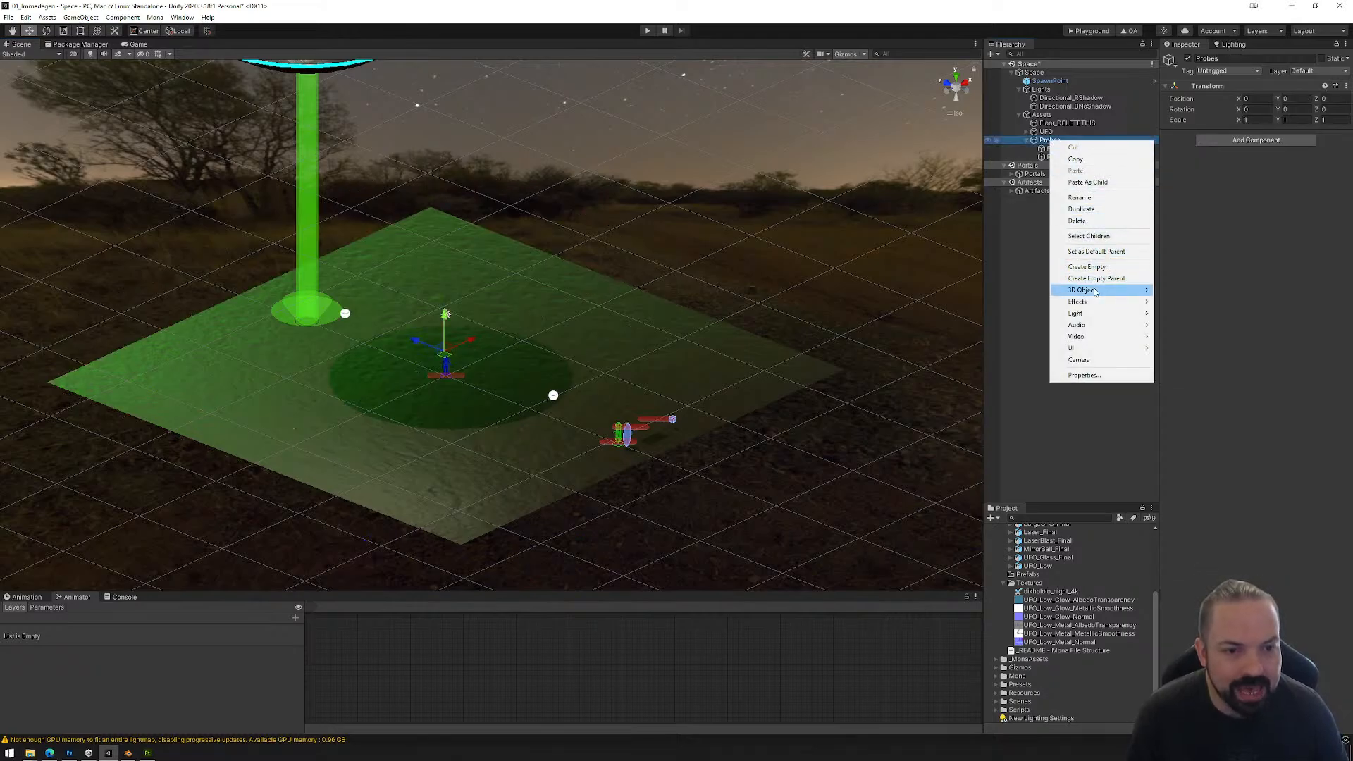
{"action": "mouse_move", "coordinate": [1090, 317]}
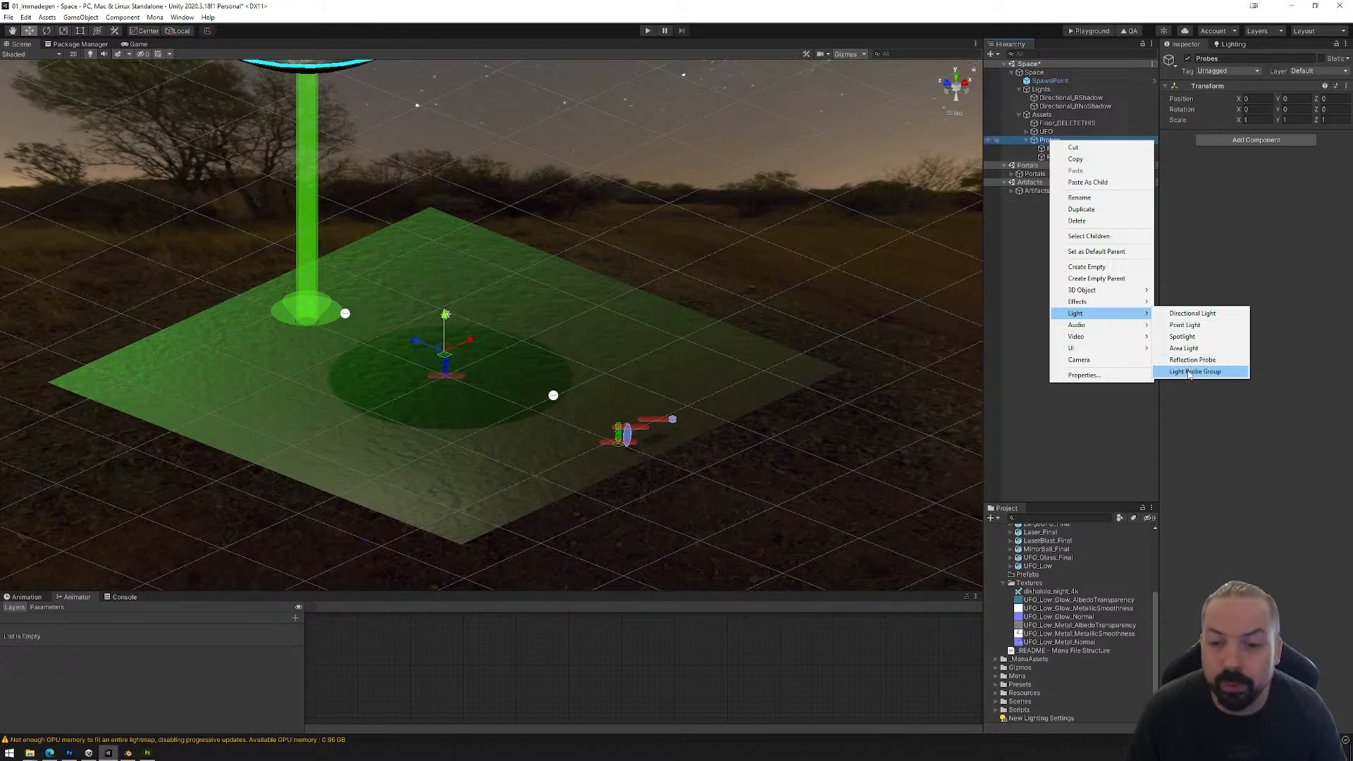
{"action": "left_click", "coordinate": [1189, 374]}
{"action": "left_click", "coordinate": [946, 90]}
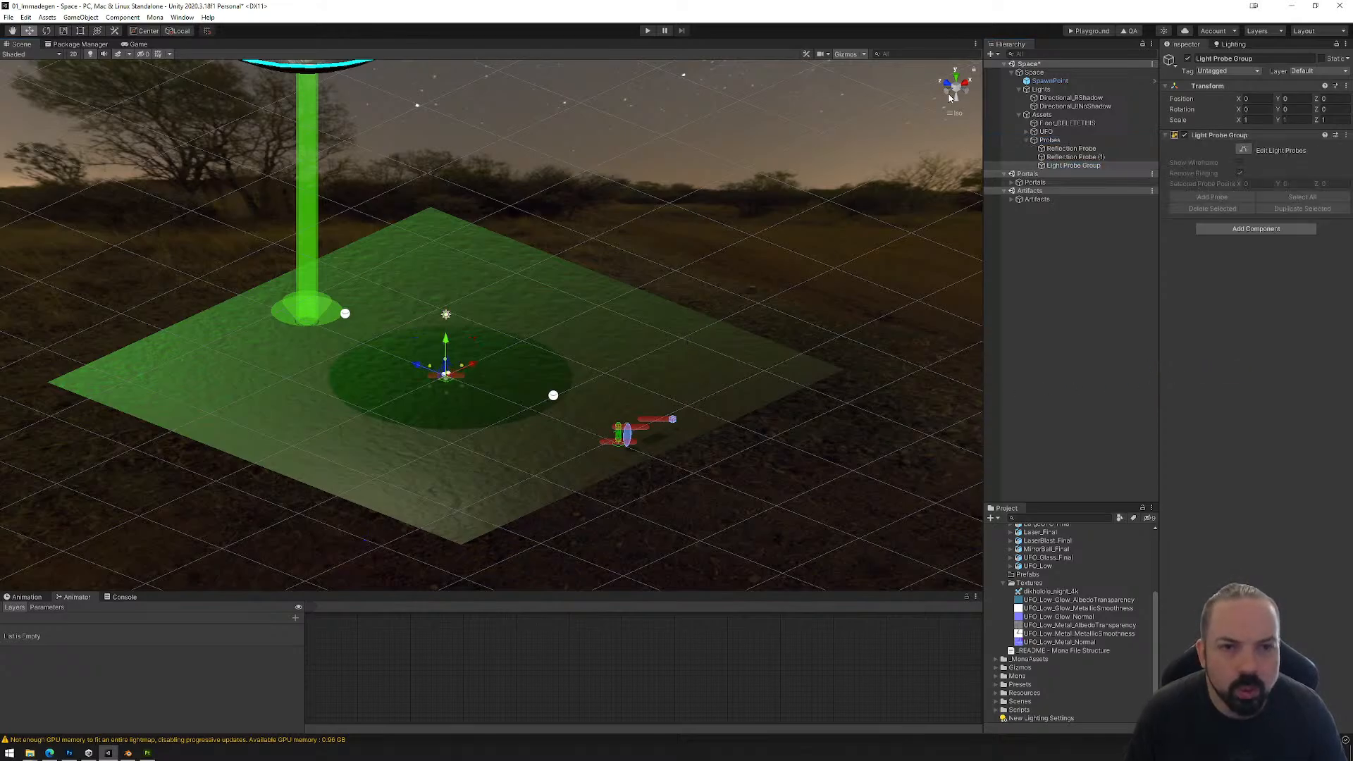
{"action": "left_click_drag", "start_coordinate": [490, 317], "coordinate": [552, 458]}
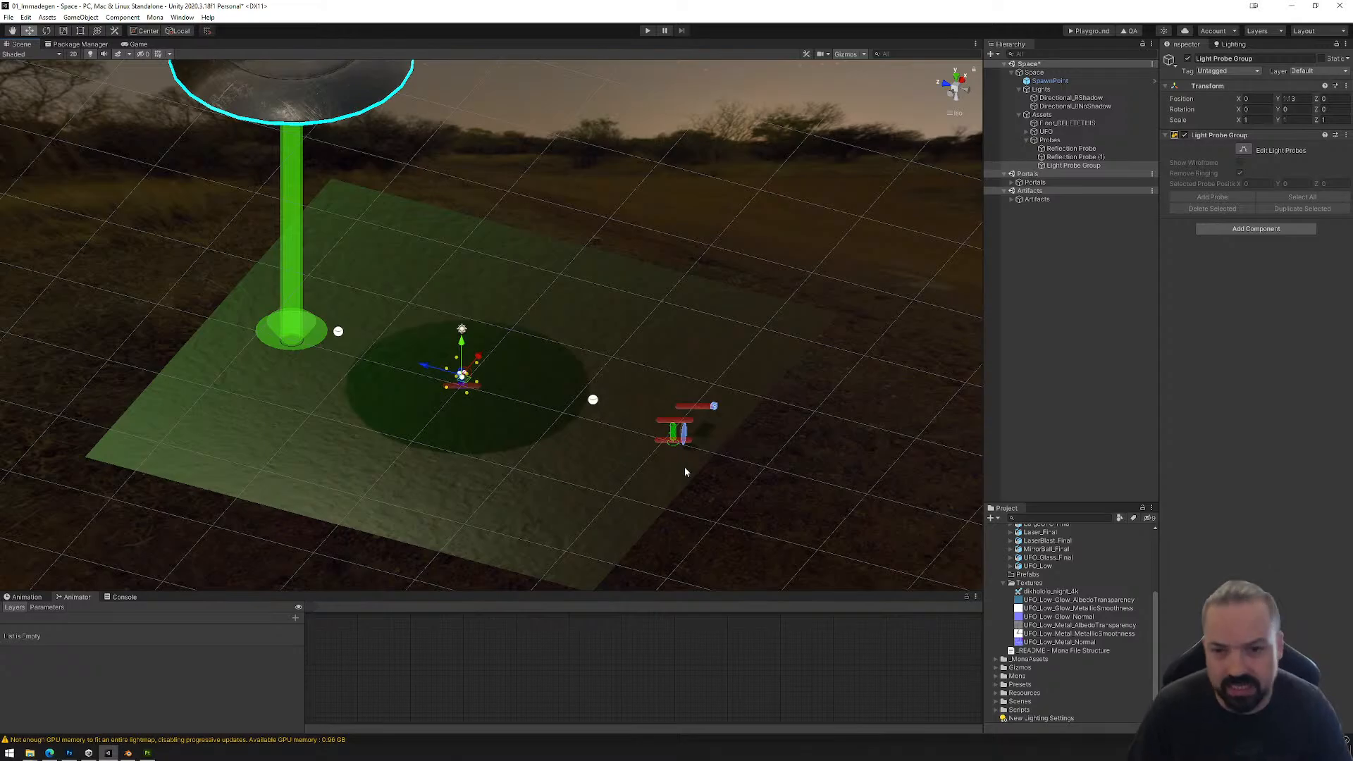
Step: Edit the light probe group and raise its upper probes to about Y 2.83
{"action": "left_click", "coordinate": [949, 98]}
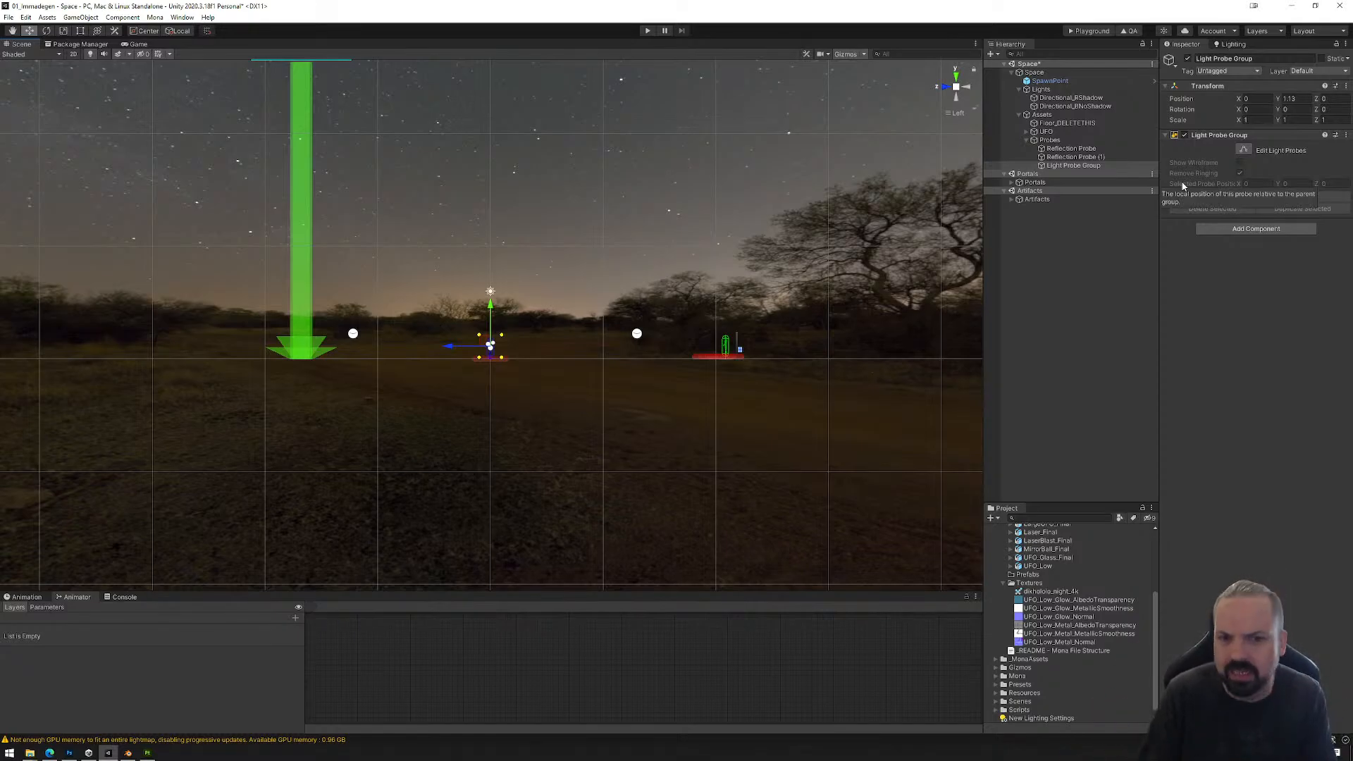
{"action": "left_click", "coordinate": [1244, 150]}
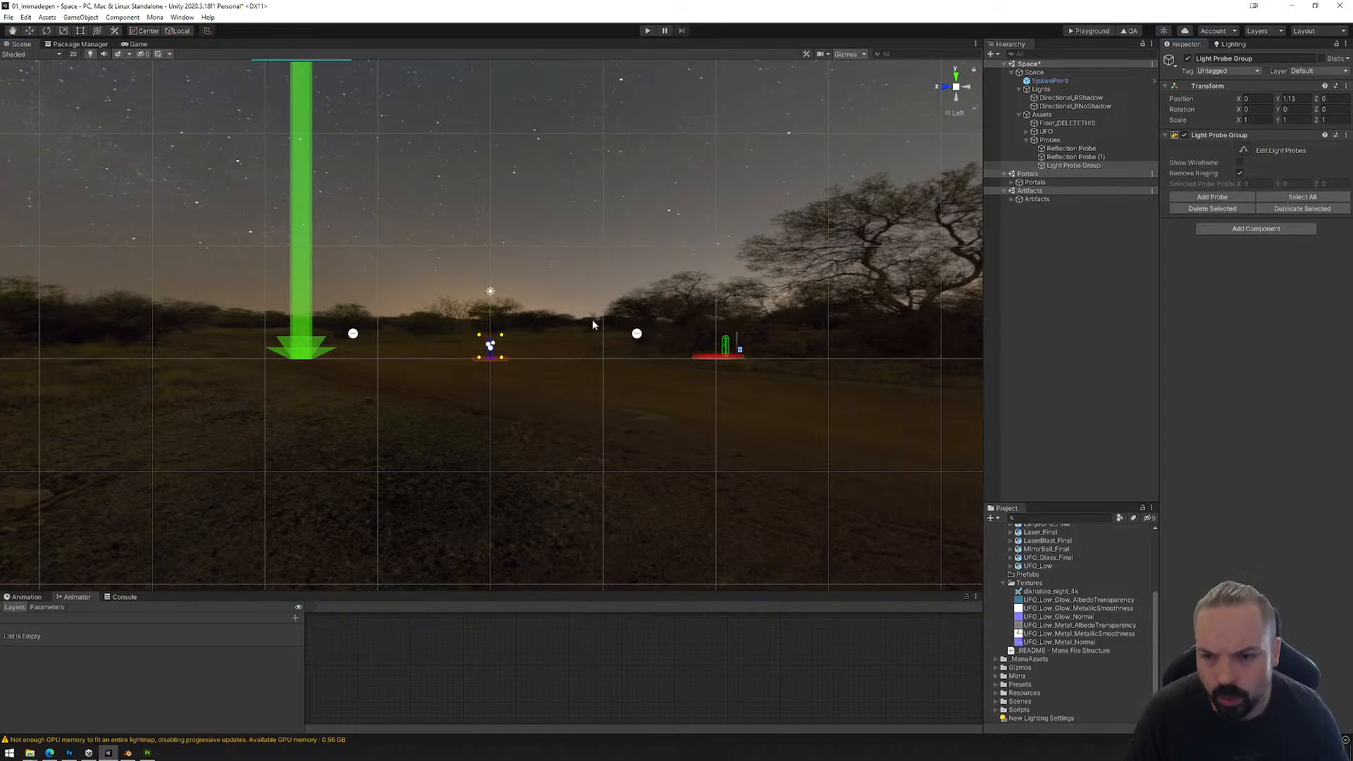
{"action": "left_click_drag", "start_coordinate": [466, 329], "coordinate": [519, 347]}
{"action": "left_click_drag", "start_coordinate": [491, 297], "coordinate": [492, 276]}
{"action": "scroll", "coordinate": [492, 279], "scroll_direction": "up", "scroll_amount": 4}
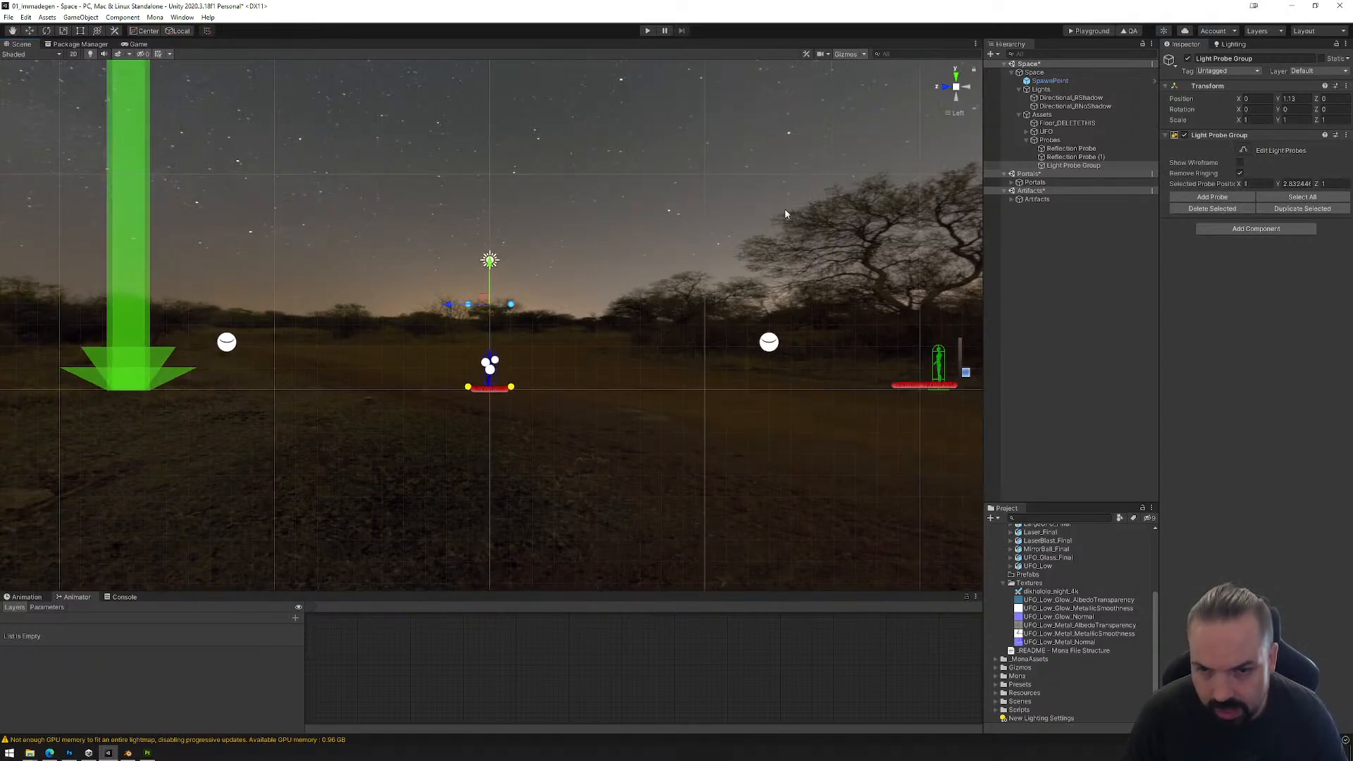
Step: Duplicate and spread the light probes in X into three columns about 4.9 apart around the centre
{"action": "left_click", "coordinate": [956, 78]}
{"action": "scroll", "coordinate": [483, 311], "scroll_direction": "down", "scroll_amount": 3}
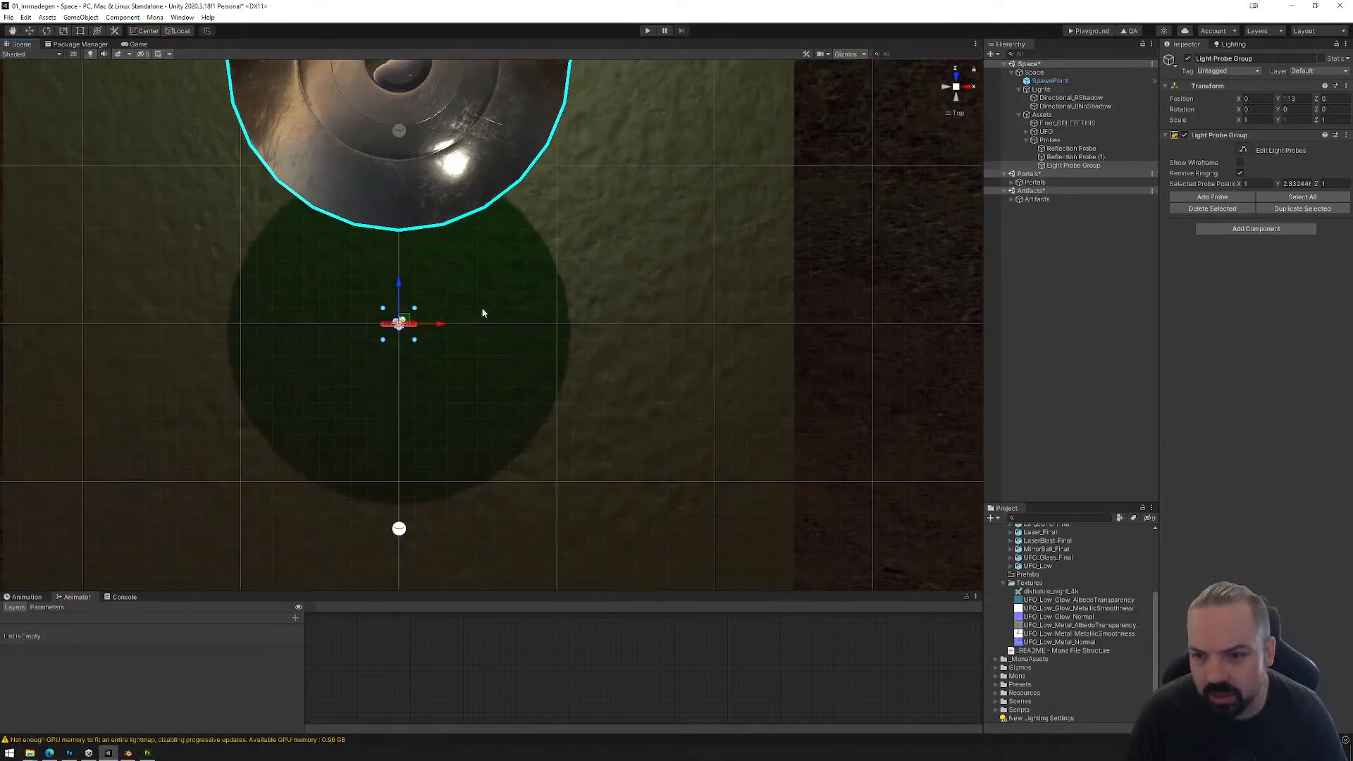
{"action": "scroll", "coordinate": [423, 334], "scroll_direction": "up", "scroll_amount": 3}
{"action": "left_click_drag", "start_coordinate": [358, 292], "coordinate": [341, 331]}
{"action": "left_click_drag", "start_coordinate": [398, 279], "coordinate": [513, 326]}
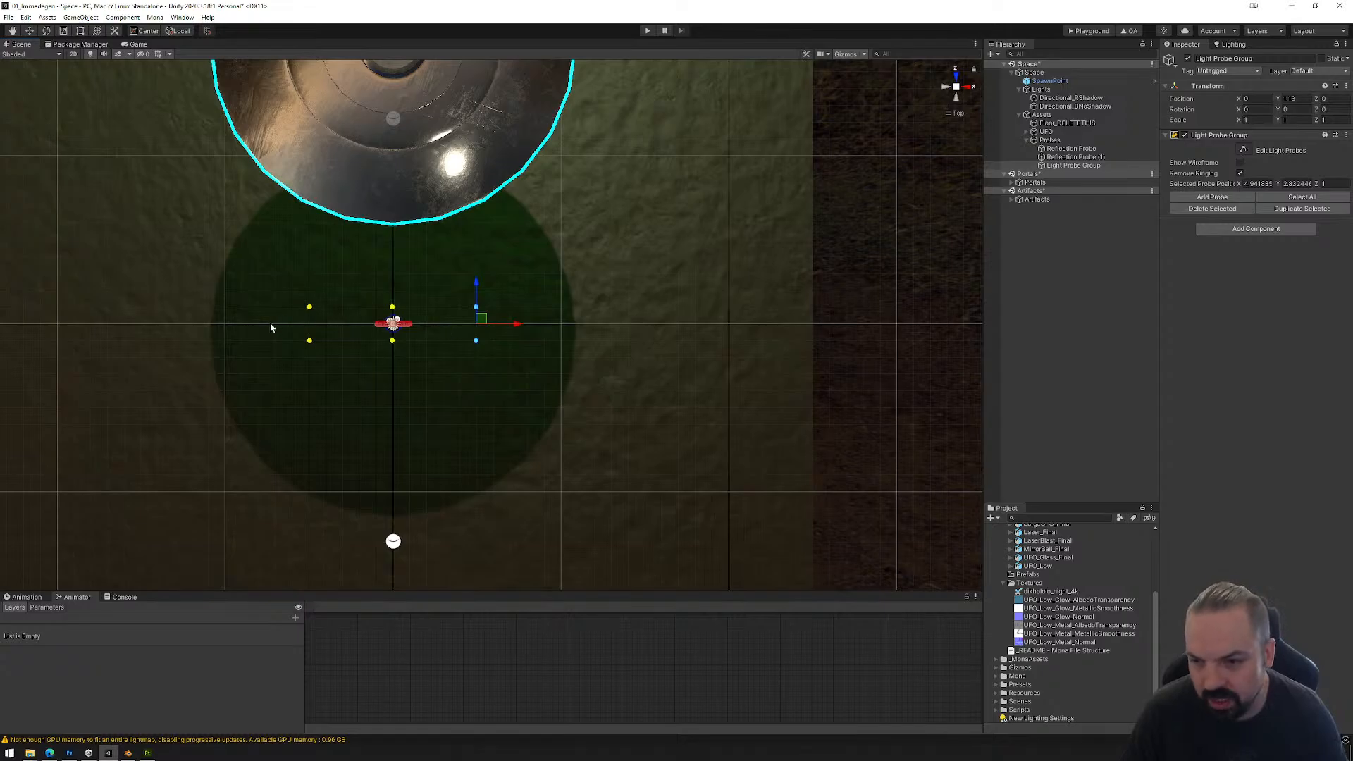
Step: Move the two rows of light probes to about Z 0 and Z -5
{"action": "left_click_drag", "start_coordinate": [270, 327], "coordinate": [512, 361]}
{"action": "left_click_drag", "start_coordinate": [242, 275], "coordinate": [579, 395]}
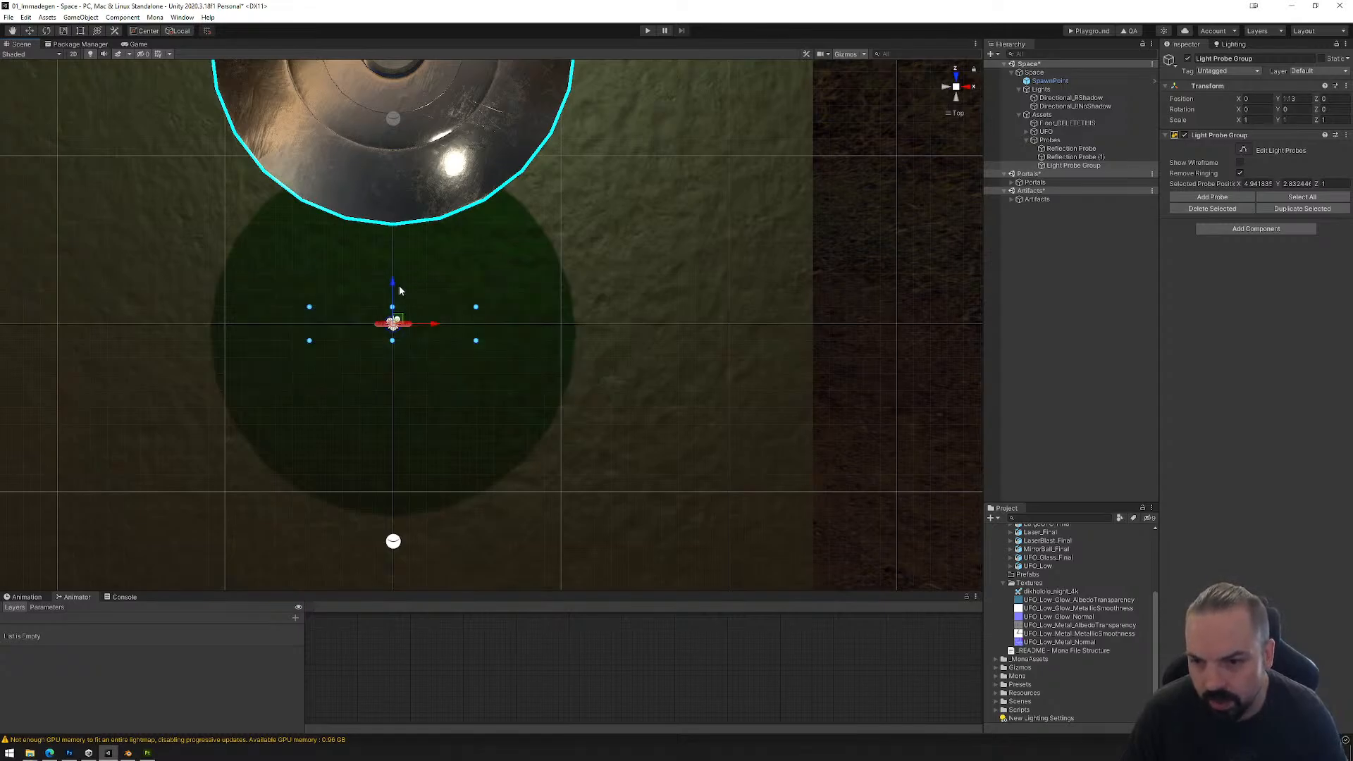
{"action": "left_click_drag", "start_coordinate": [400, 290], "coordinate": [399, 306]}
{"action": "left_click_drag", "start_coordinate": [286, 345], "coordinate": [563, 389]}
{"action": "left_click_drag", "start_coordinate": [393, 321], "coordinate": [401, 366]}
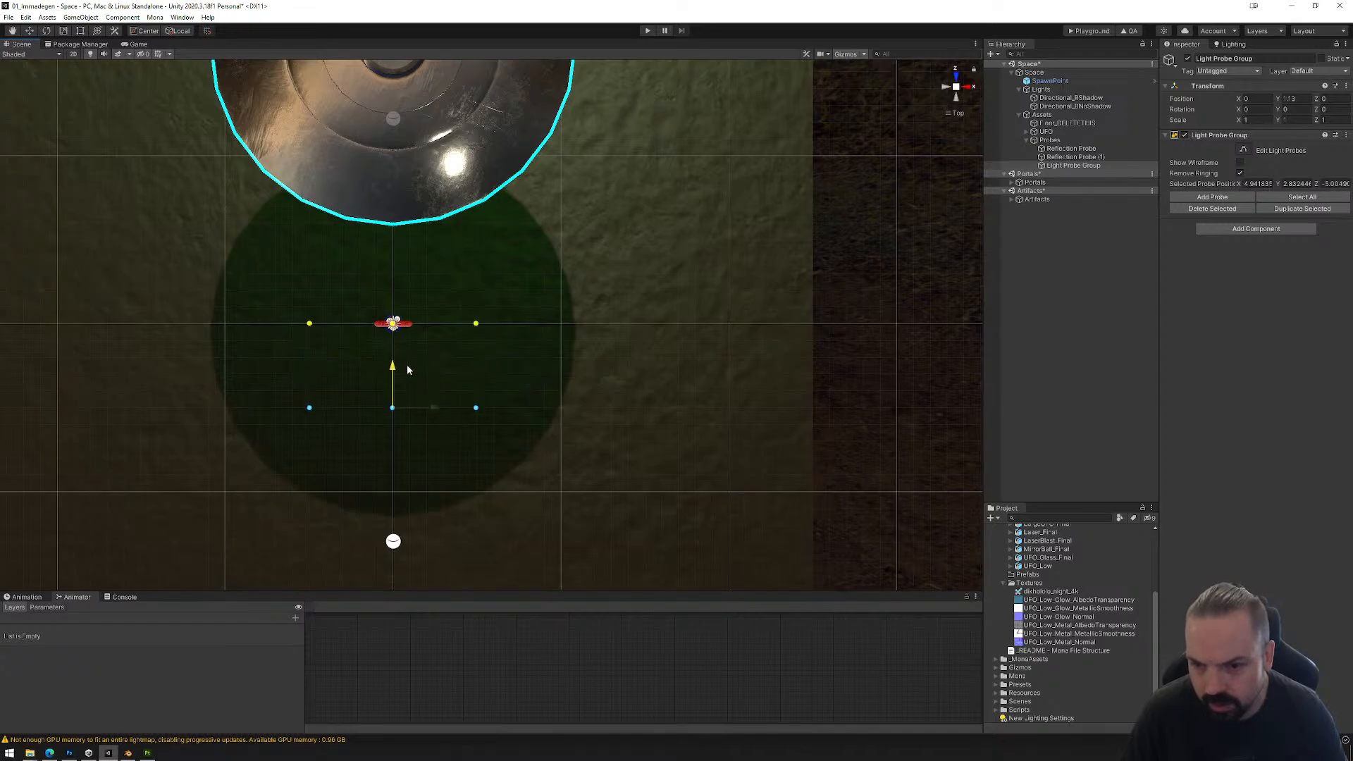
Step: Duplicate the row of light probes at about Z -5 and move the copy to about Z -10
{"action": "left_click", "coordinate": [947, 88]}
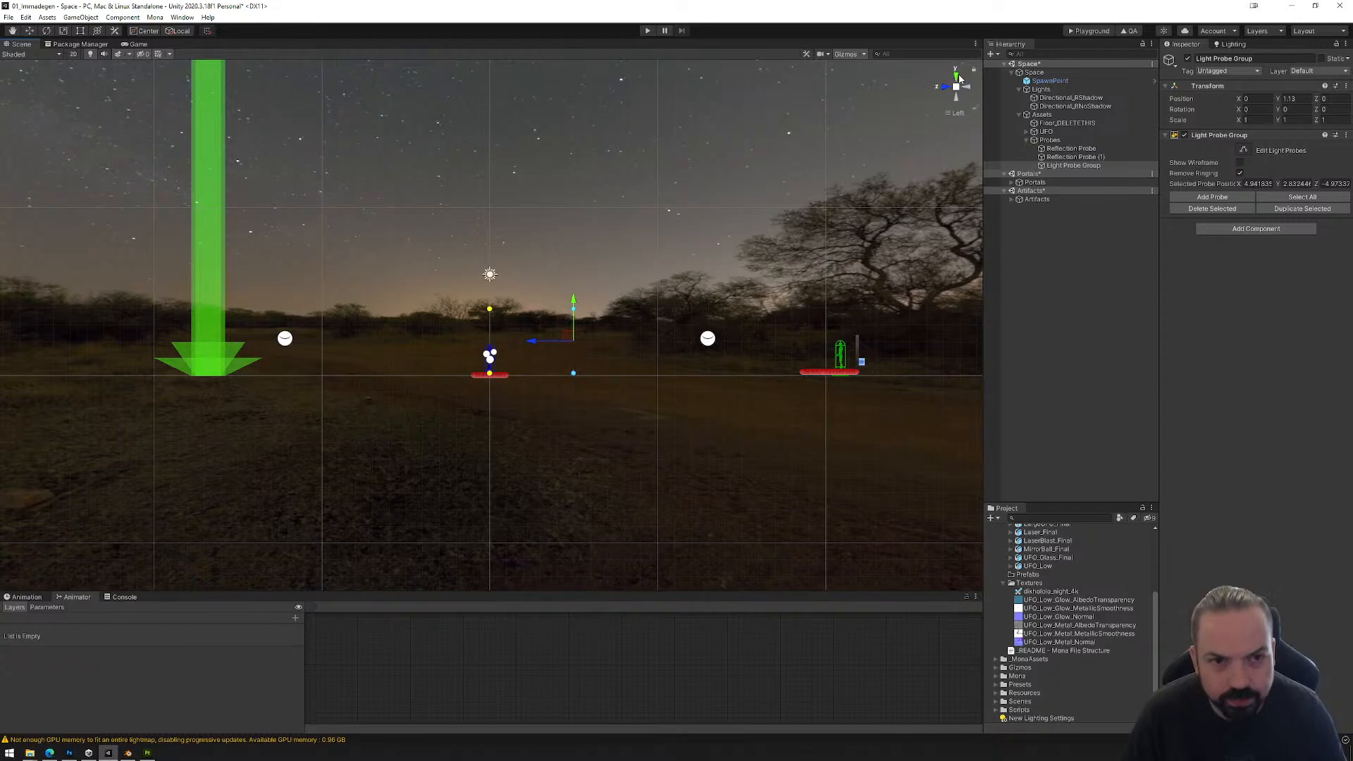
{"action": "left_click", "coordinate": [957, 76]}
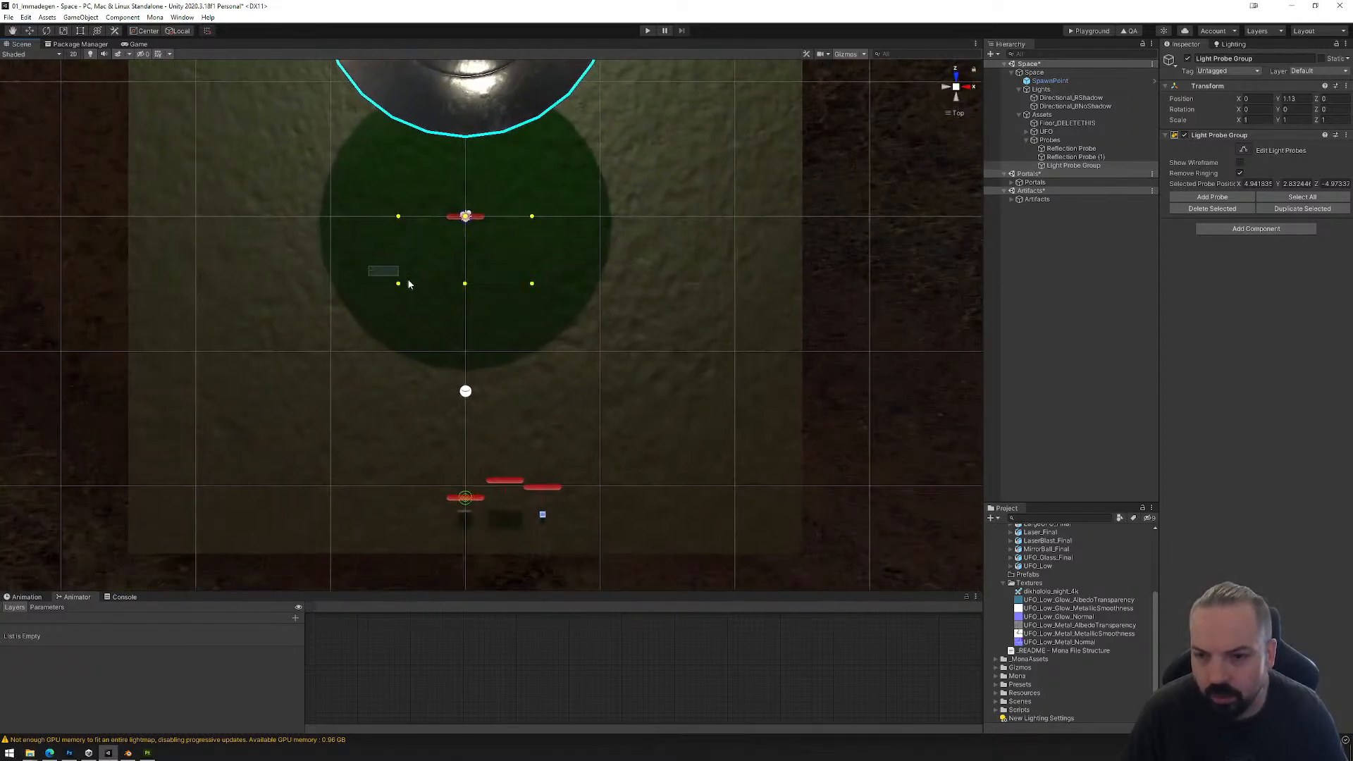
{"action": "left_click_drag", "start_coordinate": [409, 284], "coordinate": [585, 300]}
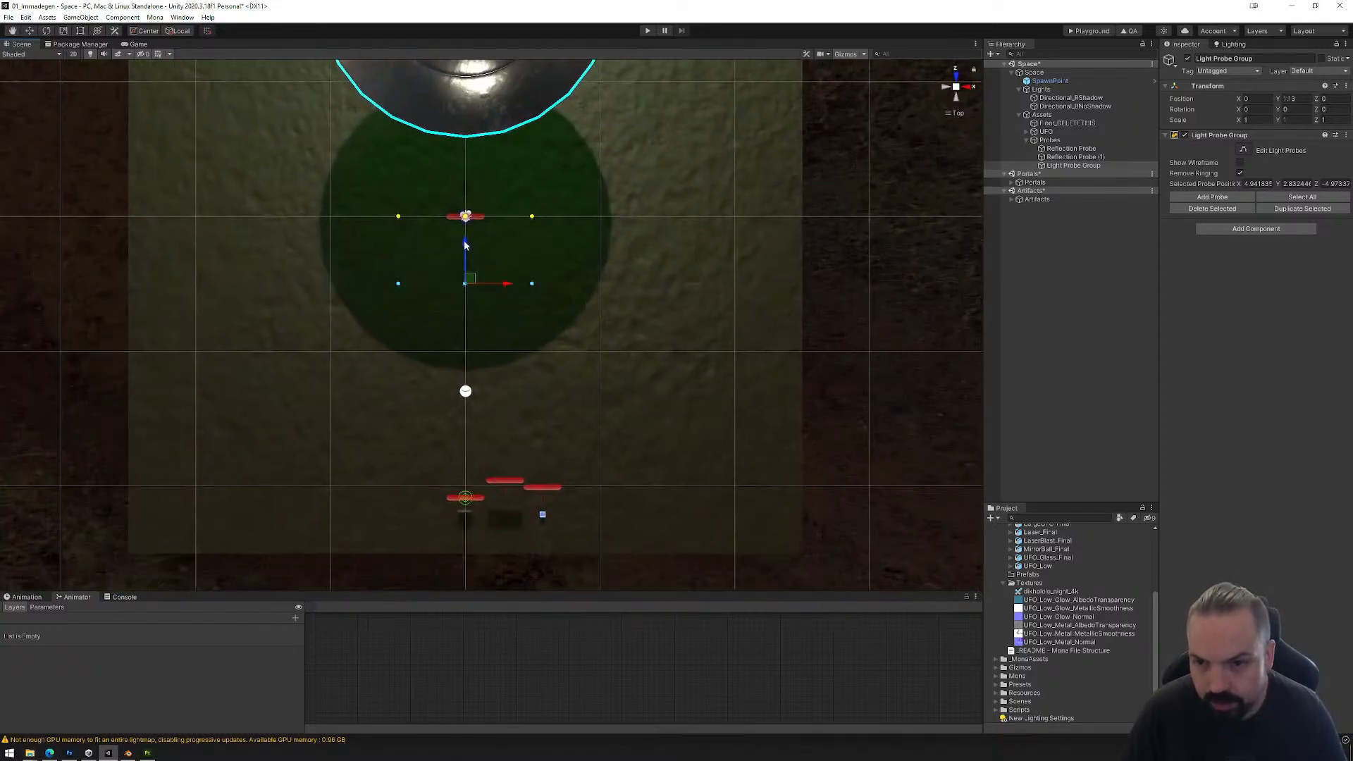
{"action": "left_click_drag", "start_coordinate": [465, 244], "coordinate": [483, 310]}
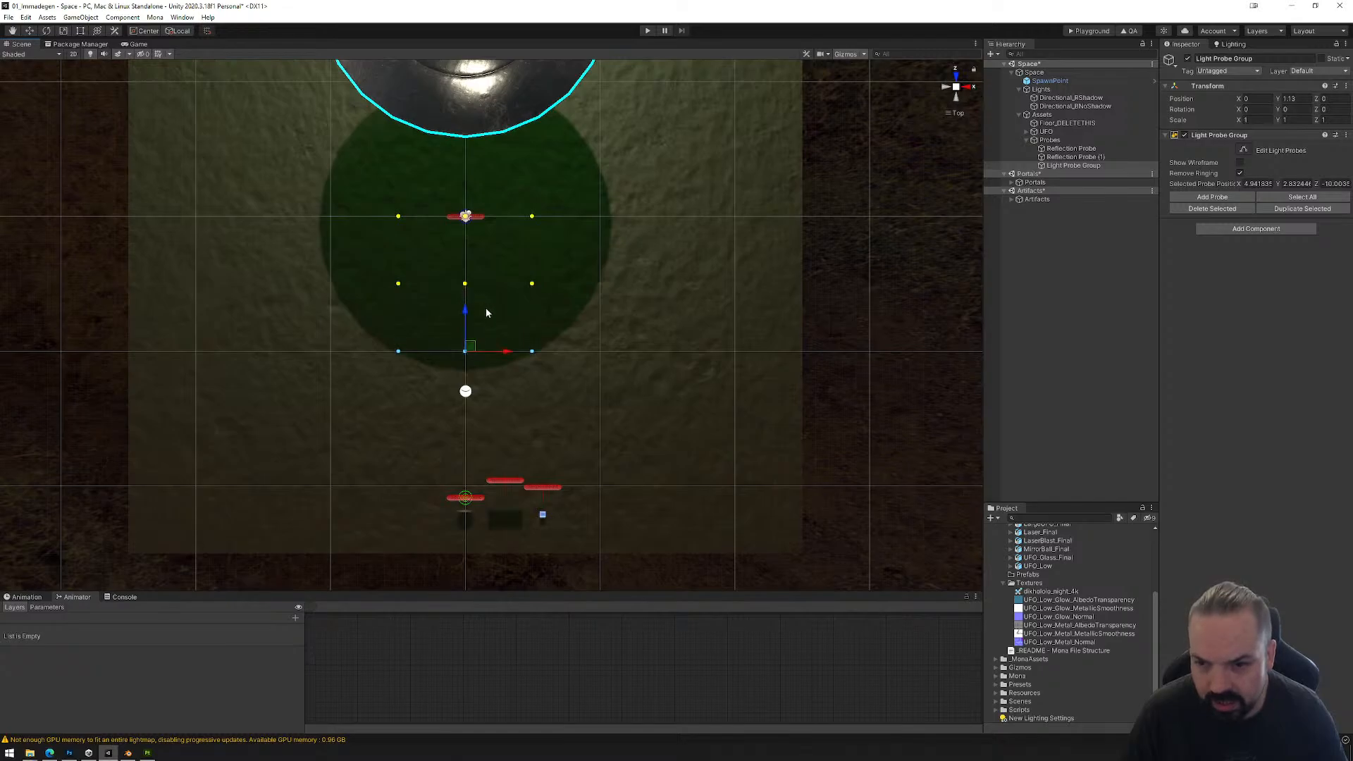
Step: Duplicate the three-column probe grid to both sides so it spans the floor's width to about X 19.8
{"action": "left_click_drag", "start_coordinate": [357, 180], "coordinate": [610, 410]}
{"action": "key", "text": "ctrl+d"}
{"action": "left_click_drag", "start_coordinate": [502, 293], "coordinate": [706, 294]}
{"action": "key", "text": "ctrl+d"}
{"action": "left_click_drag", "start_coordinate": [173, 259], "coordinate": [788, 384]}
Step: Duplicate all the light probes and shift the copy about 15 along negative Z to the floor's portal end
{"action": "left_click_drag", "start_coordinate": [135, 186], "coordinate": [790, 410]}
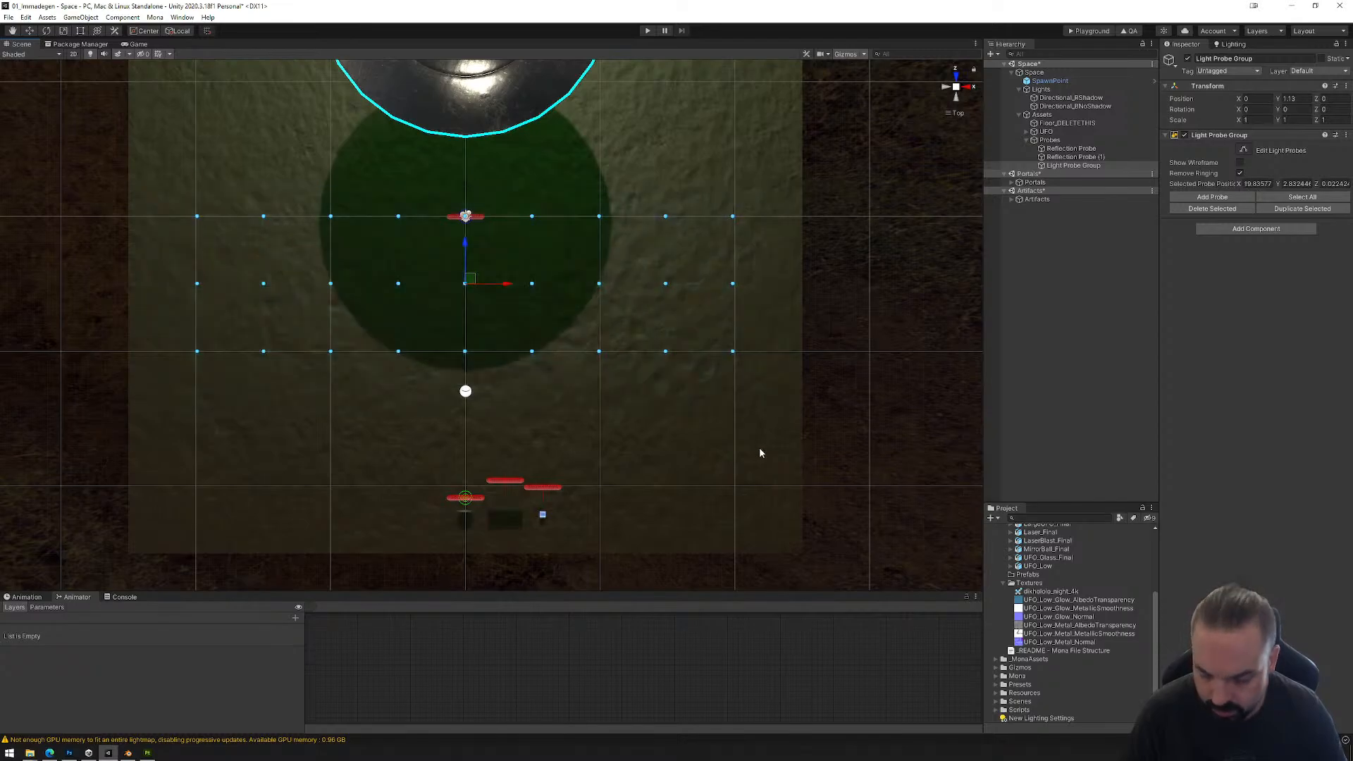
{"action": "key", "text": "ctrl+d"}
{"action": "left_click_drag", "start_coordinate": [467, 242], "coordinate": [513, 449]}
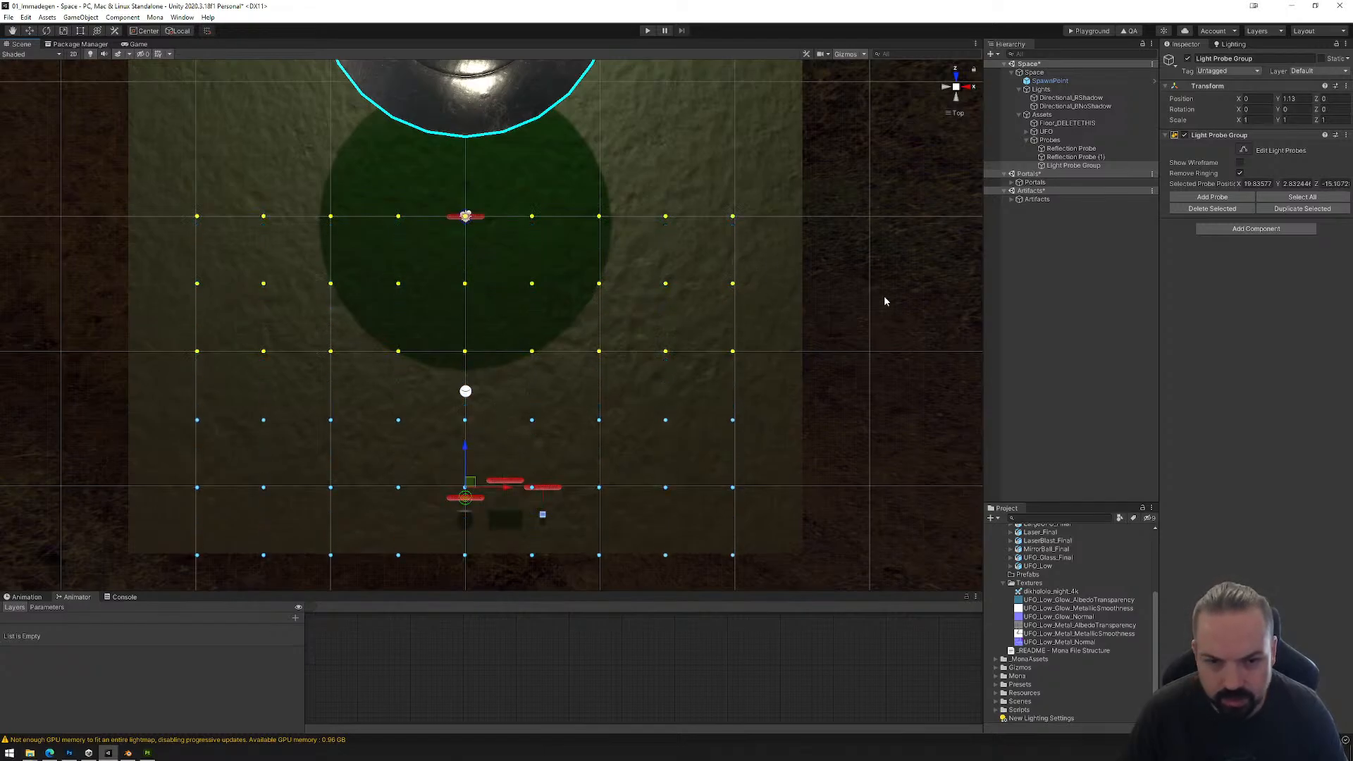
Step: Delete the outermost column of light probes at about X -19.9
{"action": "scroll", "coordinate": [703, 573], "scroll_direction": "down", "scroll_amount": 2}
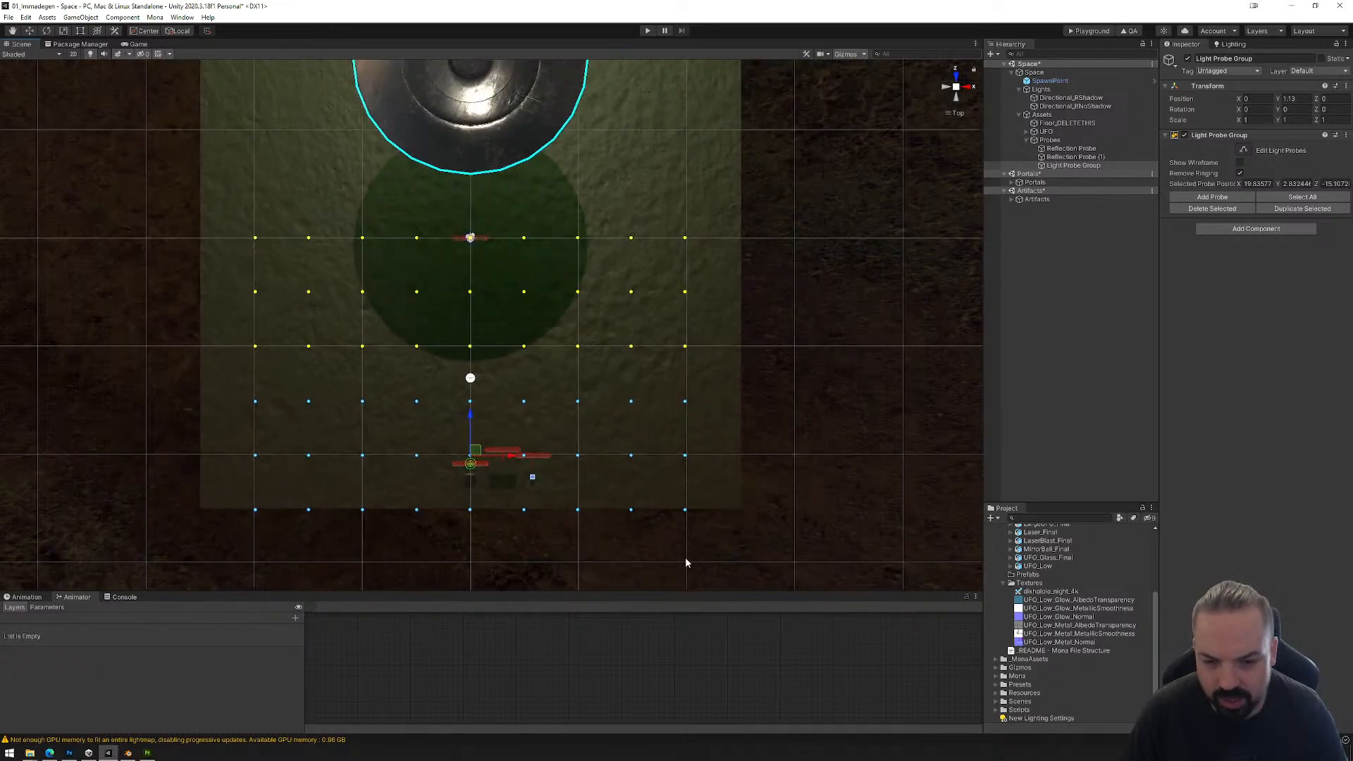
{"action": "left_click_drag", "start_coordinate": [222, 222], "coordinate": [275, 548]}
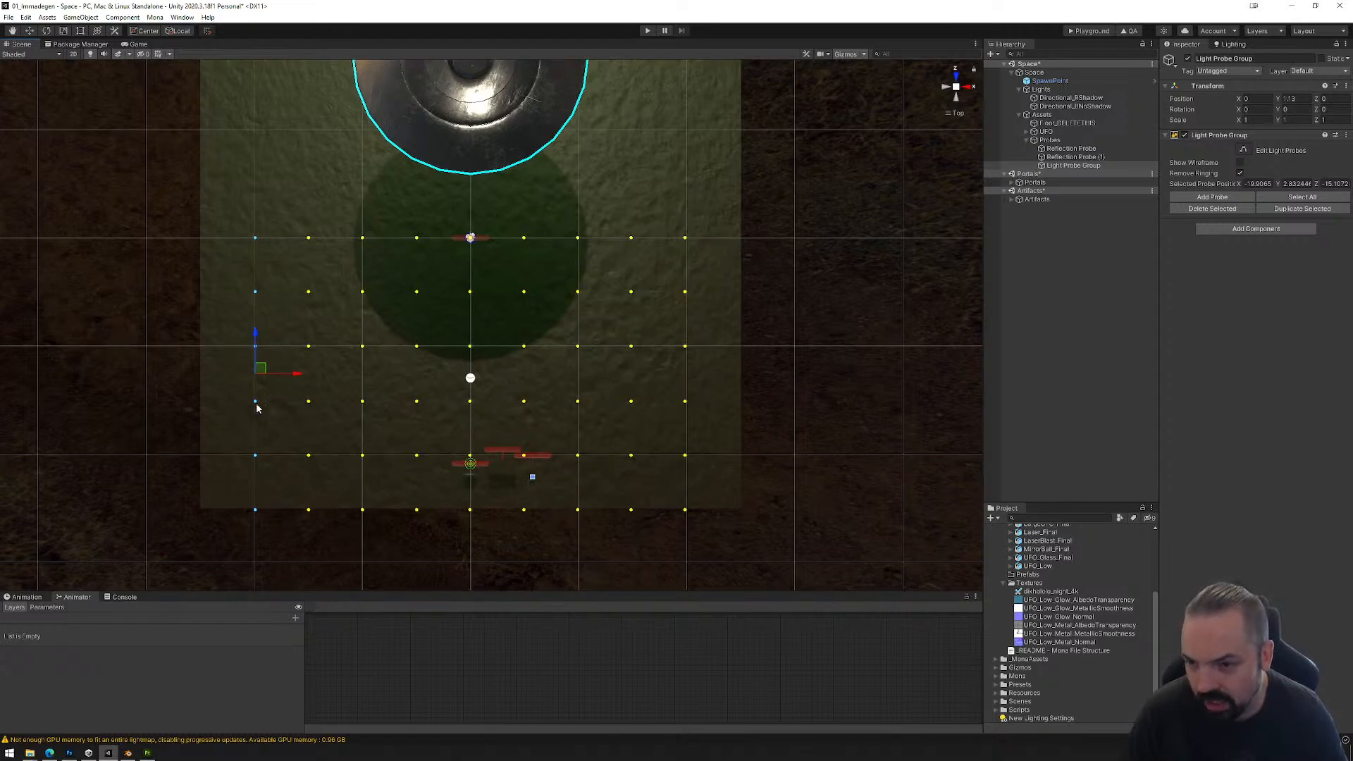
{"action": "left_click", "coordinate": [321, 375]}
{"action": "left_click_drag", "start_coordinate": [225, 214], "coordinate": [278, 568]}
{"action": "key", "text": "Delete"}
Step: Duplicate the column of light probes at about X 19.8 and place the copy at about X 25
{"action": "left_click_drag", "start_coordinate": [279, 217], "coordinate": [630, 511]}
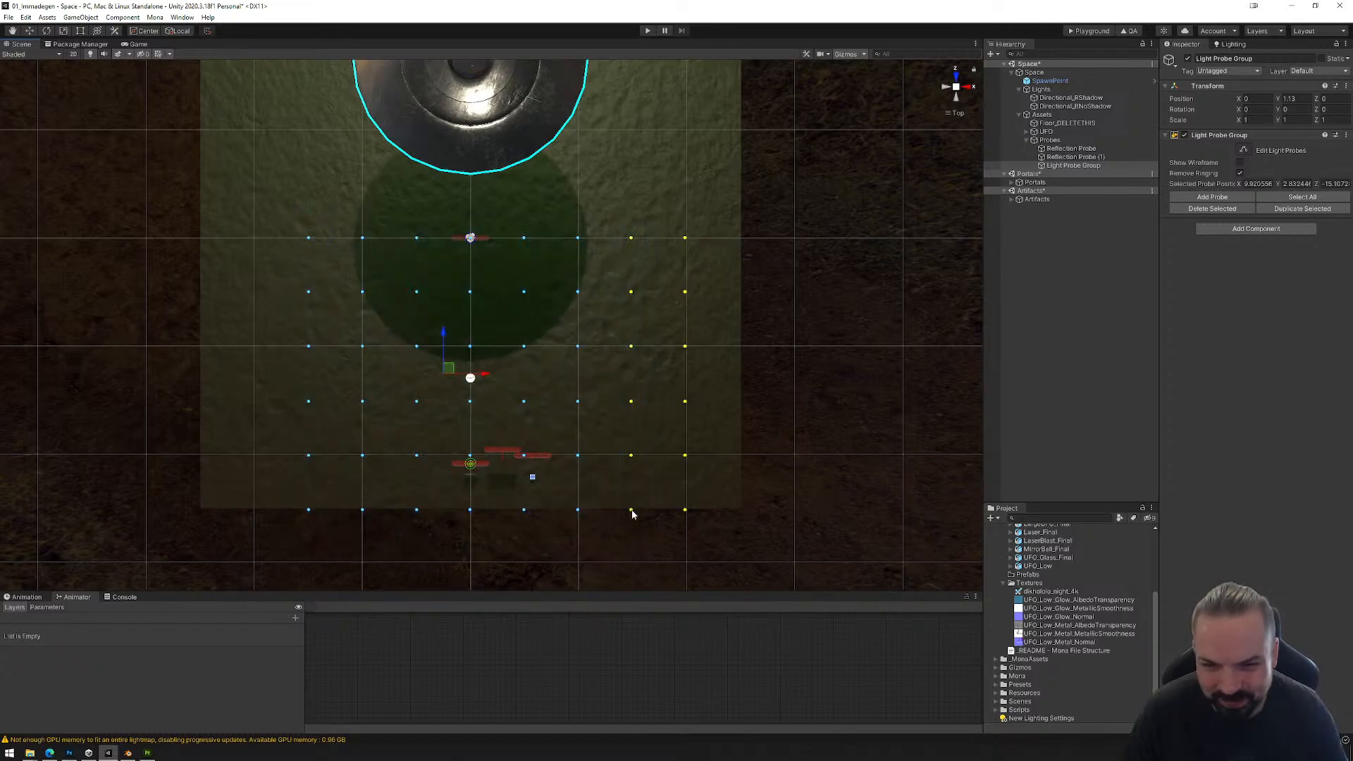
{"action": "left_click", "coordinate": [619, 212]}
{"action": "left_click_drag", "start_coordinate": [665, 206], "coordinate": [725, 541]}
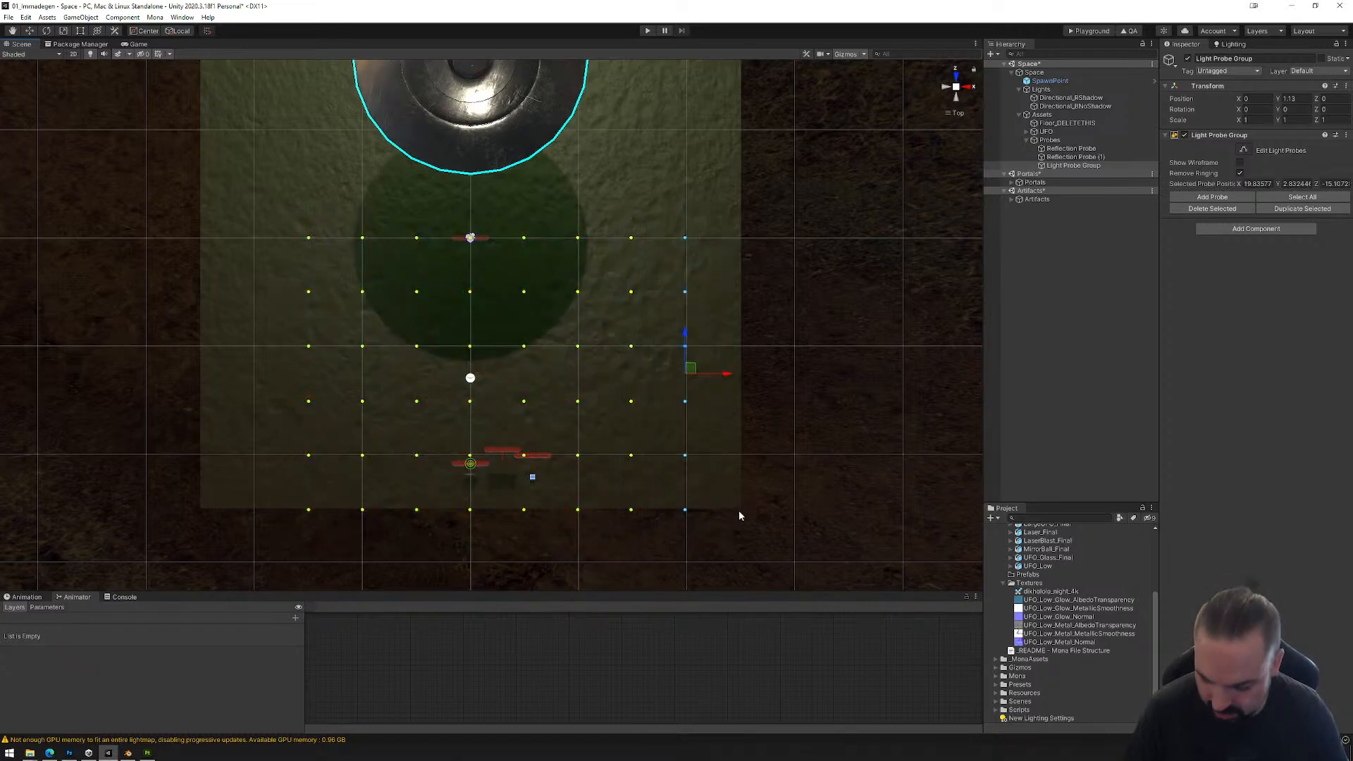
{"action": "left_click_drag", "start_coordinate": [722, 381], "coordinate": [778, 382]}
Step: Duplicate all the light probes, shift the copy about 30.6 along positive Z to the UFO end, and delete the row beyond the floor
{"action": "left_click_drag", "start_coordinate": [260, 212], "coordinate": [784, 555]}
{"action": "scroll", "coordinate": [712, 395], "scroll_direction": "down", "scroll_amount": 5}
{"action": "middle_click_drag", "start_coordinate": [678, 252], "coordinate": [715, 354]}
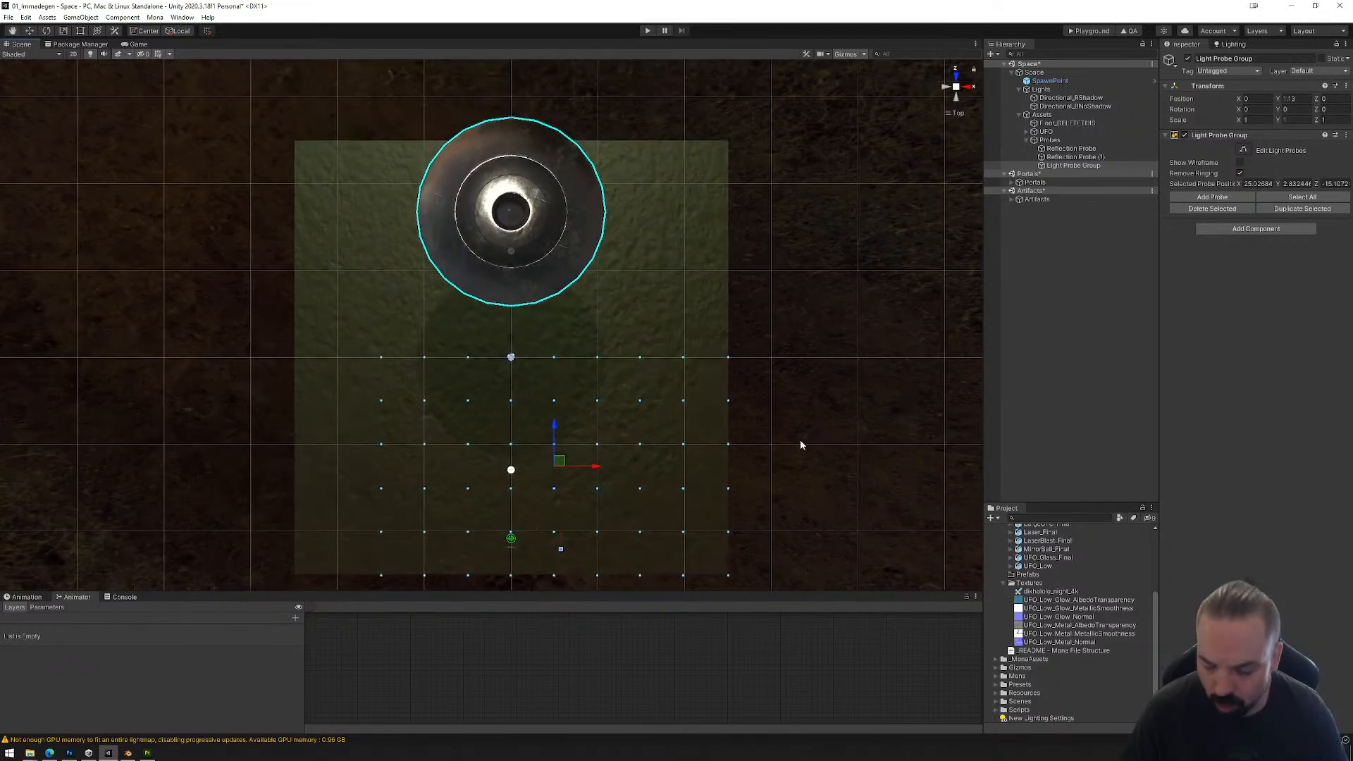
{"action": "left_click_drag", "start_coordinate": [551, 425], "coordinate": [583, 148]}
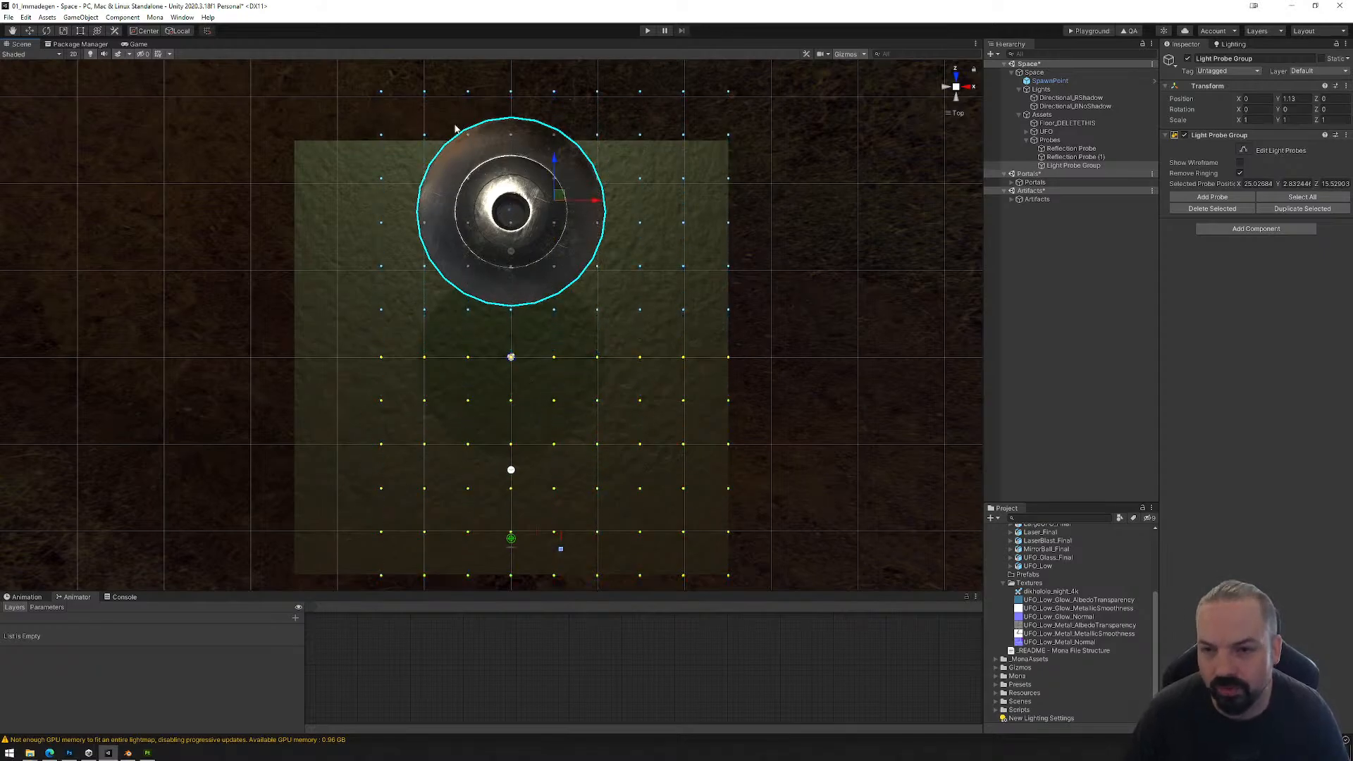
{"action": "left_click_drag", "start_coordinate": [360, 77], "coordinate": [736, 581]}
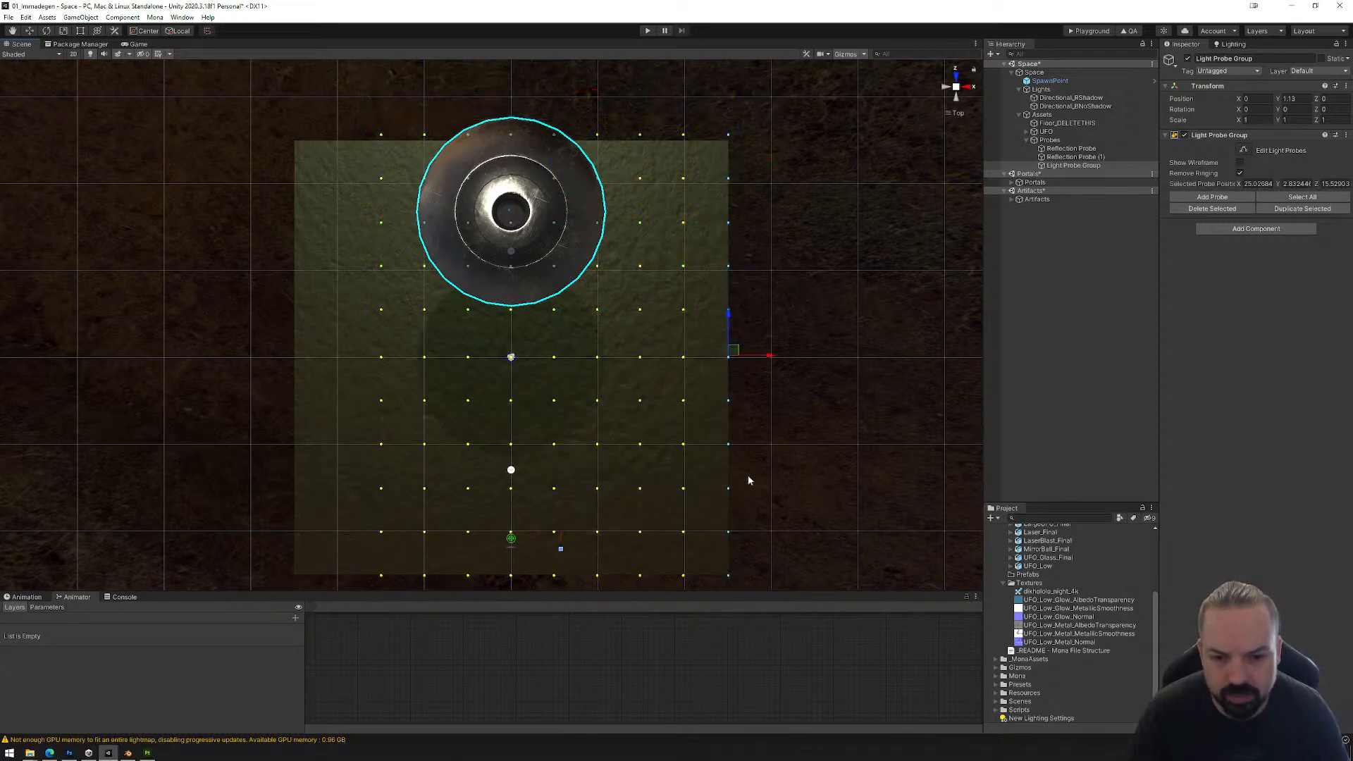
Step: Move the light probe column at X 25 out to about X 28.1 and the portal-end row to about Z -25.4
{"action": "left_click_drag", "start_coordinate": [758, 357], "coordinate": [768, 357]}
{"action": "middle_click_drag", "start_coordinate": [773, 401], "coordinate": [772, 275]}
{"action": "left_click_drag", "start_coordinate": [334, 426], "coordinate": [801, 475]}
{"action": "left_click_drag", "start_coordinate": [556, 410], "coordinate": [562, 423]}
{"action": "middle_click_drag", "start_coordinate": [573, 285], "coordinate": [600, 432]}
{"action": "left_click_drag", "start_coordinate": [585, 435], "coordinate": [681, 261], "text": "alt"}
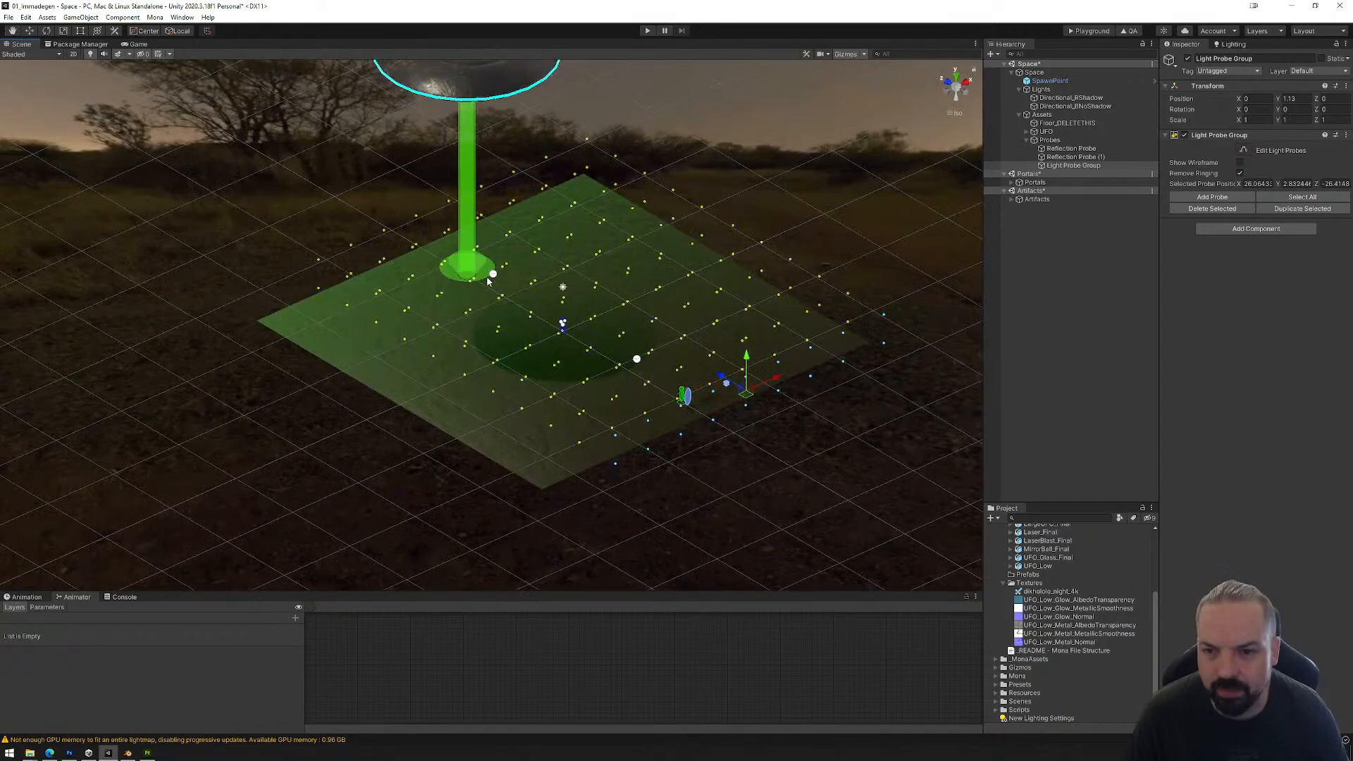
Step: Duplicate the UFO-end light probe column at about X -10 repeatedly, placing copies midway between the existing columns up to about X 12.5
{"action": "left_click", "coordinate": [957, 79]}
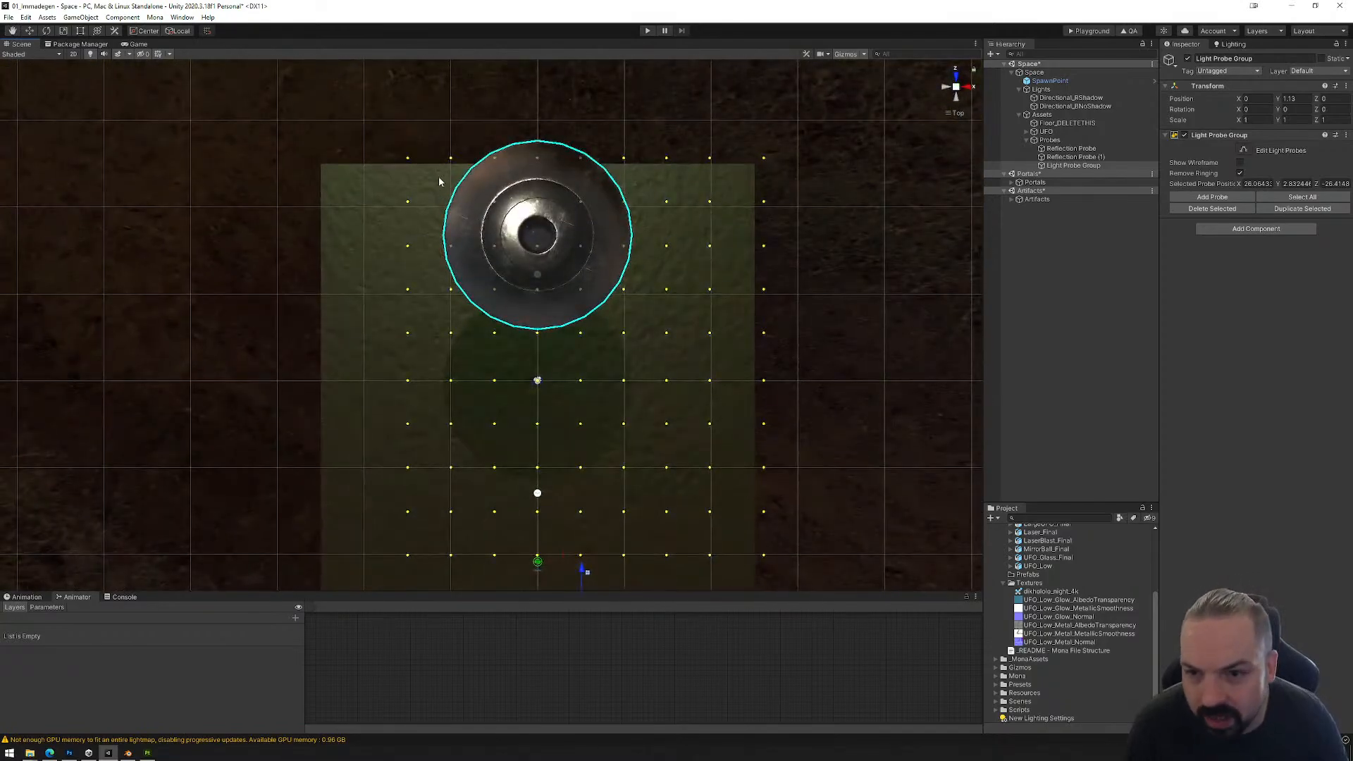
{"action": "left_click_drag", "start_coordinate": [431, 148], "coordinate": [472, 366]}
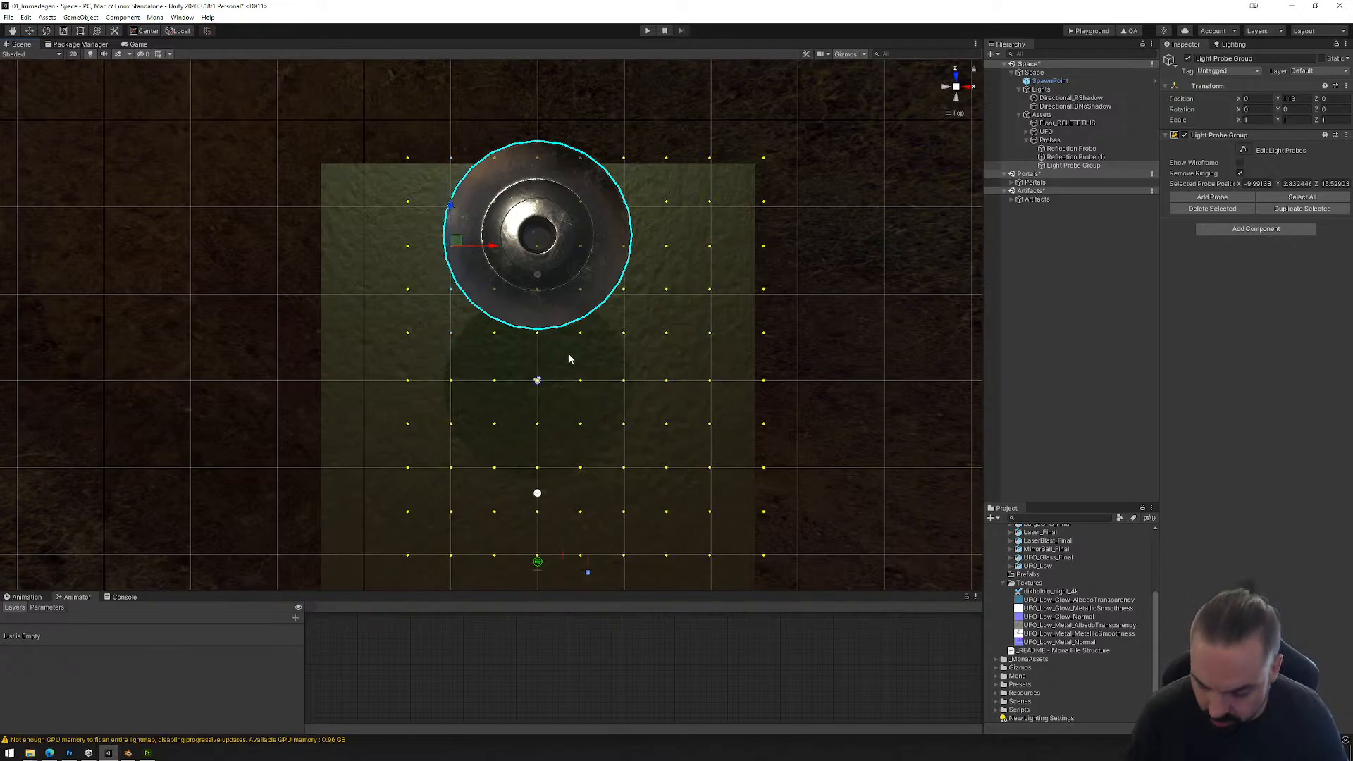
{"action": "left_click_drag", "start_coordinate": [490, 252], "coordinate": [683, 248]}
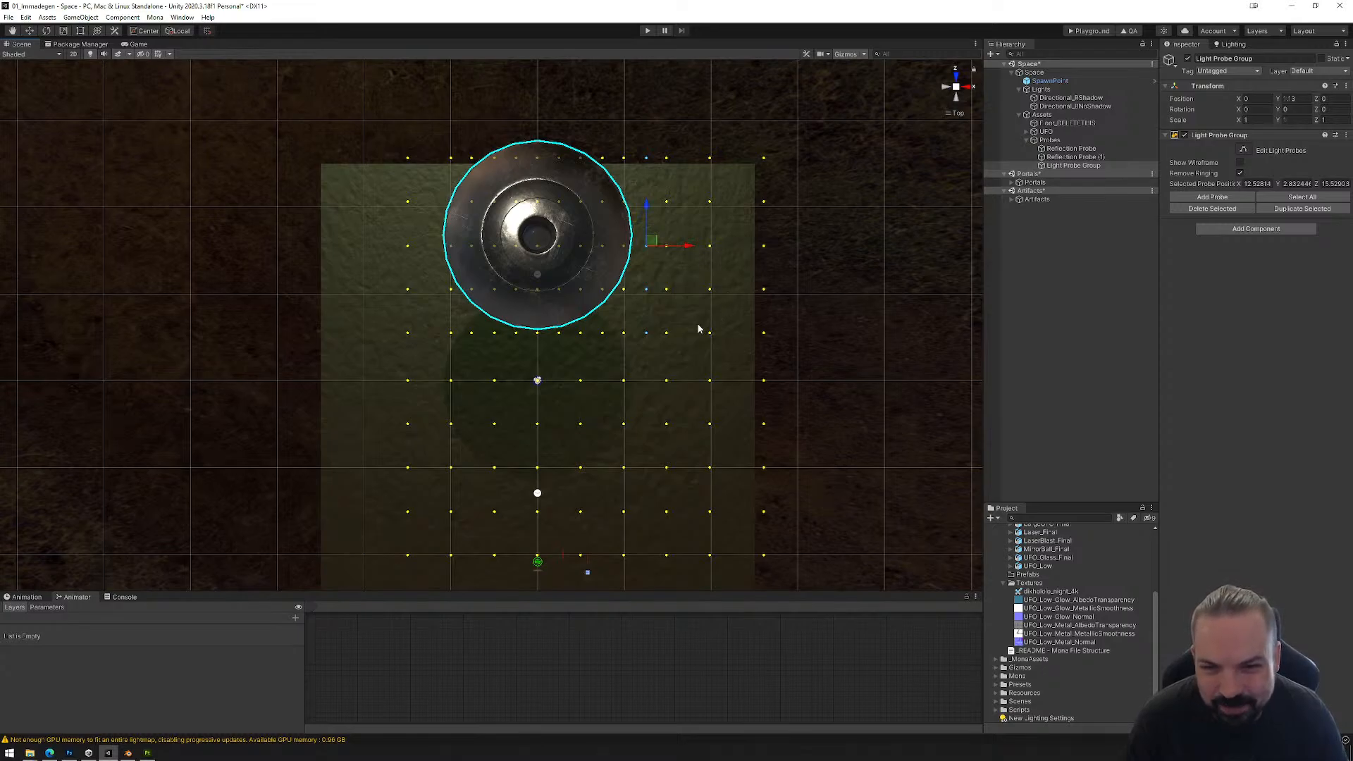
Step: Duplicate the dense light probe row at about Z 25.7 repeatedly, placing copies midway between the rows down to about Z 2.8
{"action": "left_click_drag", "start_coordinate": [425, 140], "coordinate": [682, 172]}
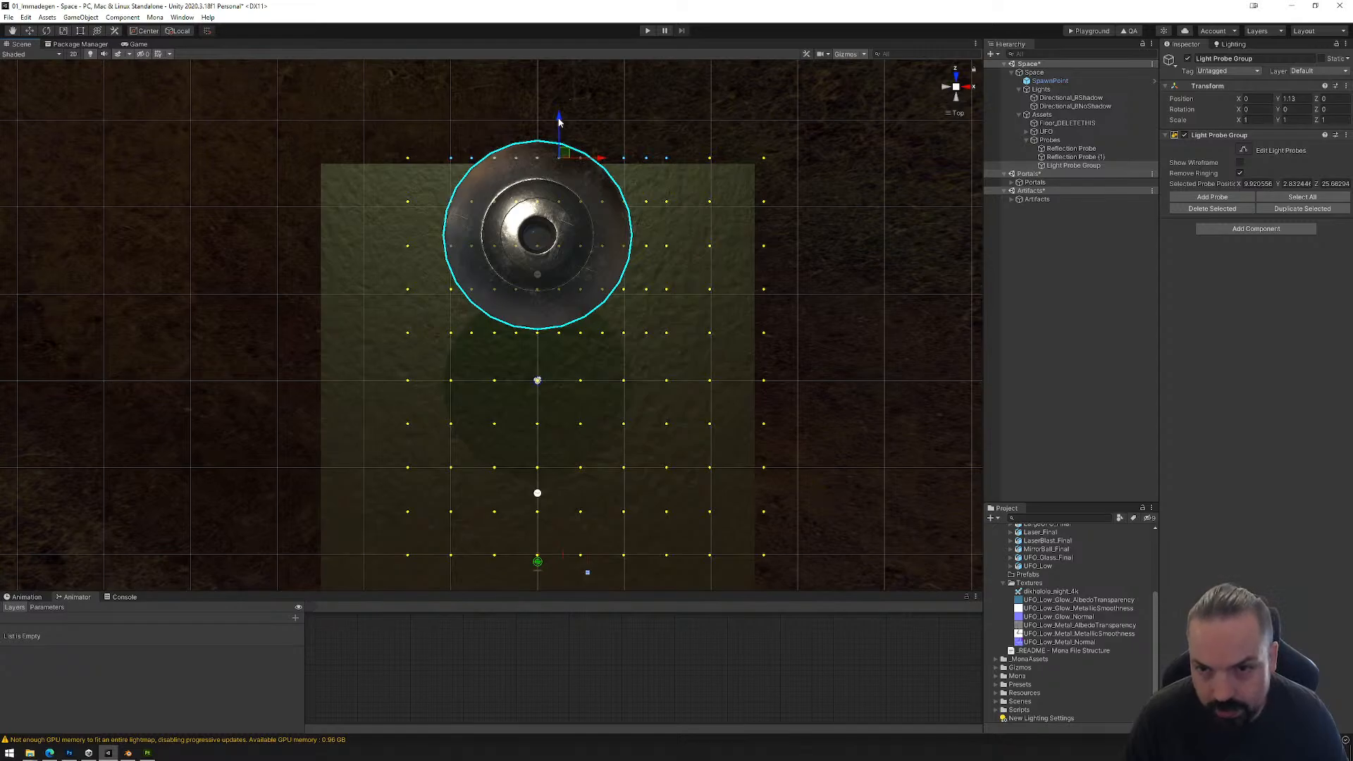
{"action": "left_click_drag", "start_coordinate": [559, 121], "coordinate": [568, 274]}
{"action": "left_click_drag", "start_coordinate": [568, 270], "coordinate": [568, 315]}
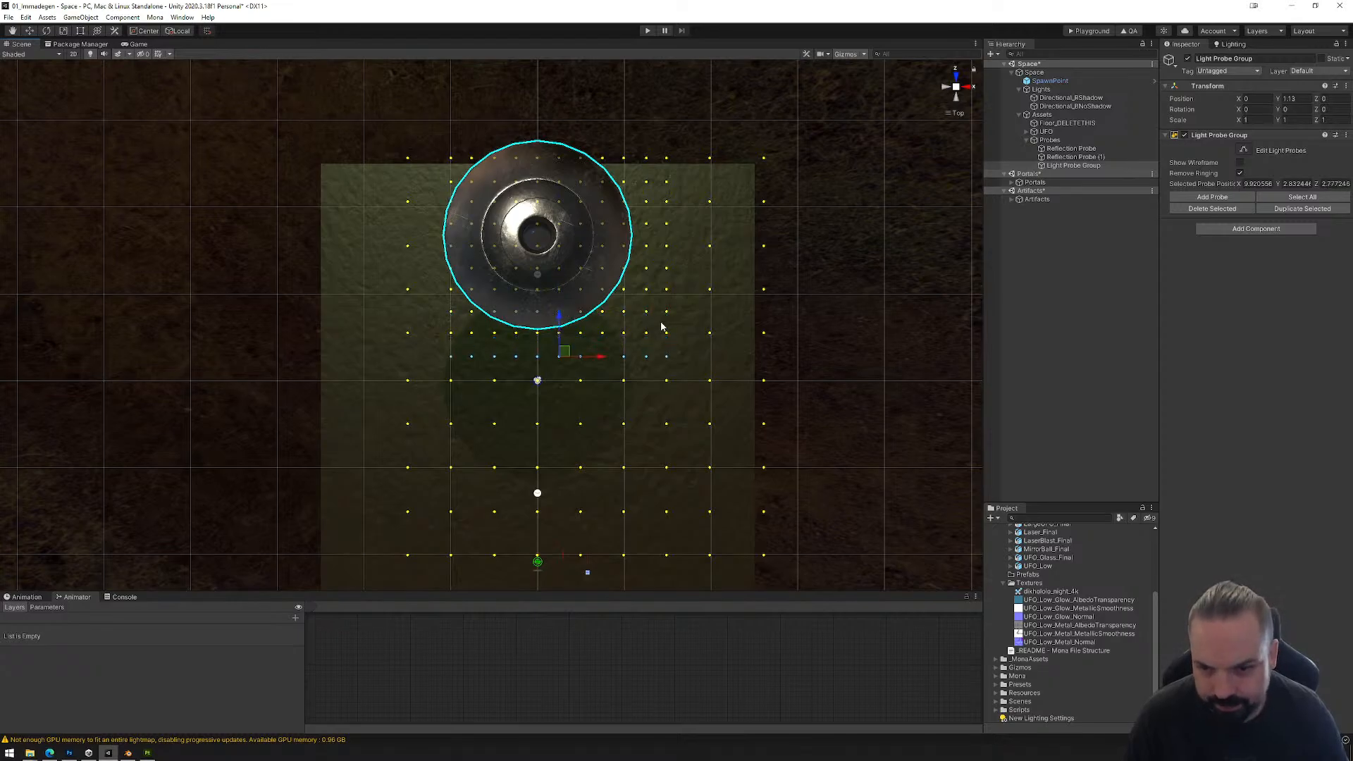
Step: Duplicate the dense area's light probe column at about X -10 and place the copy at about X -12.7
{"action": "left_click_drag", "start_coordinate": [501, 467], "coordinate": [787, 230], "text": "alt"}
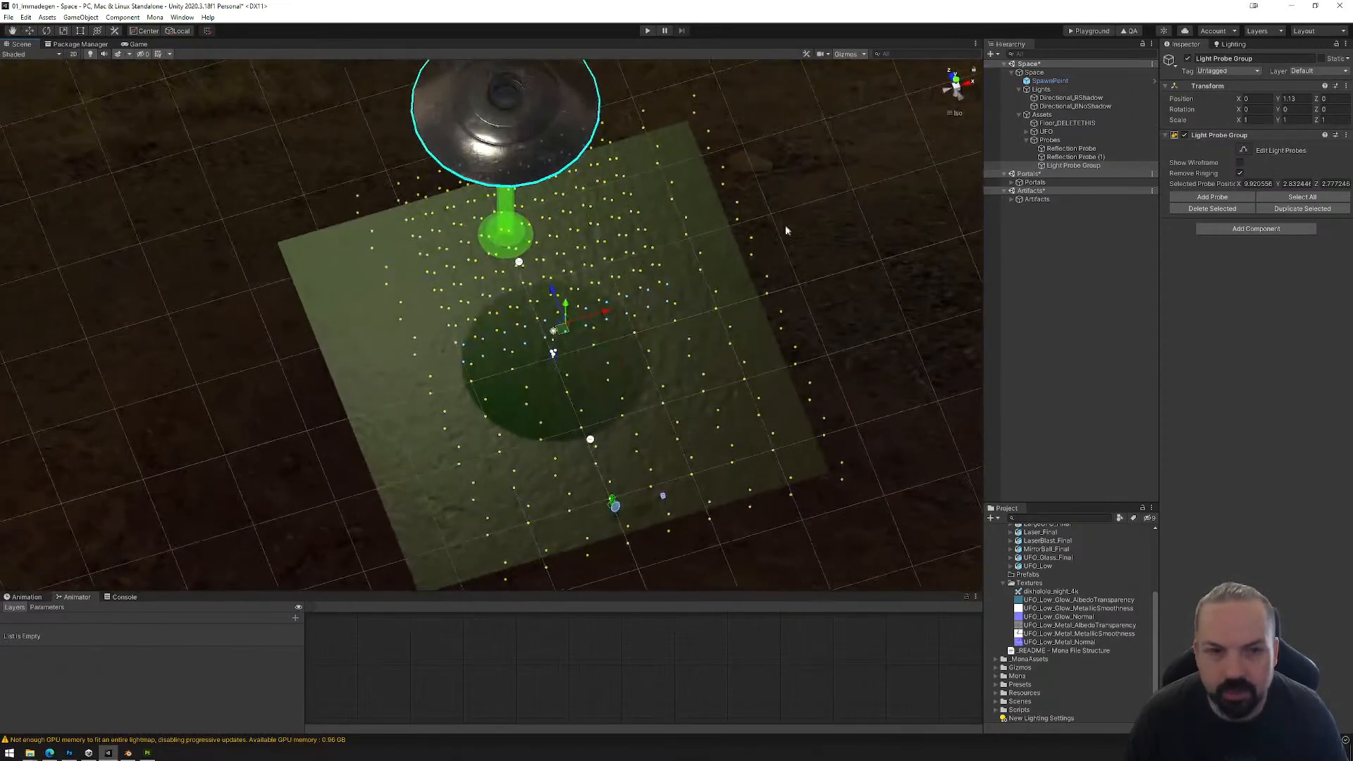
{"action": "left_click", "coordinate": [956, 79]}
{"action": "left_click_drag", "start_coordinate": [442, 143], "coordinate": [459, 398]}
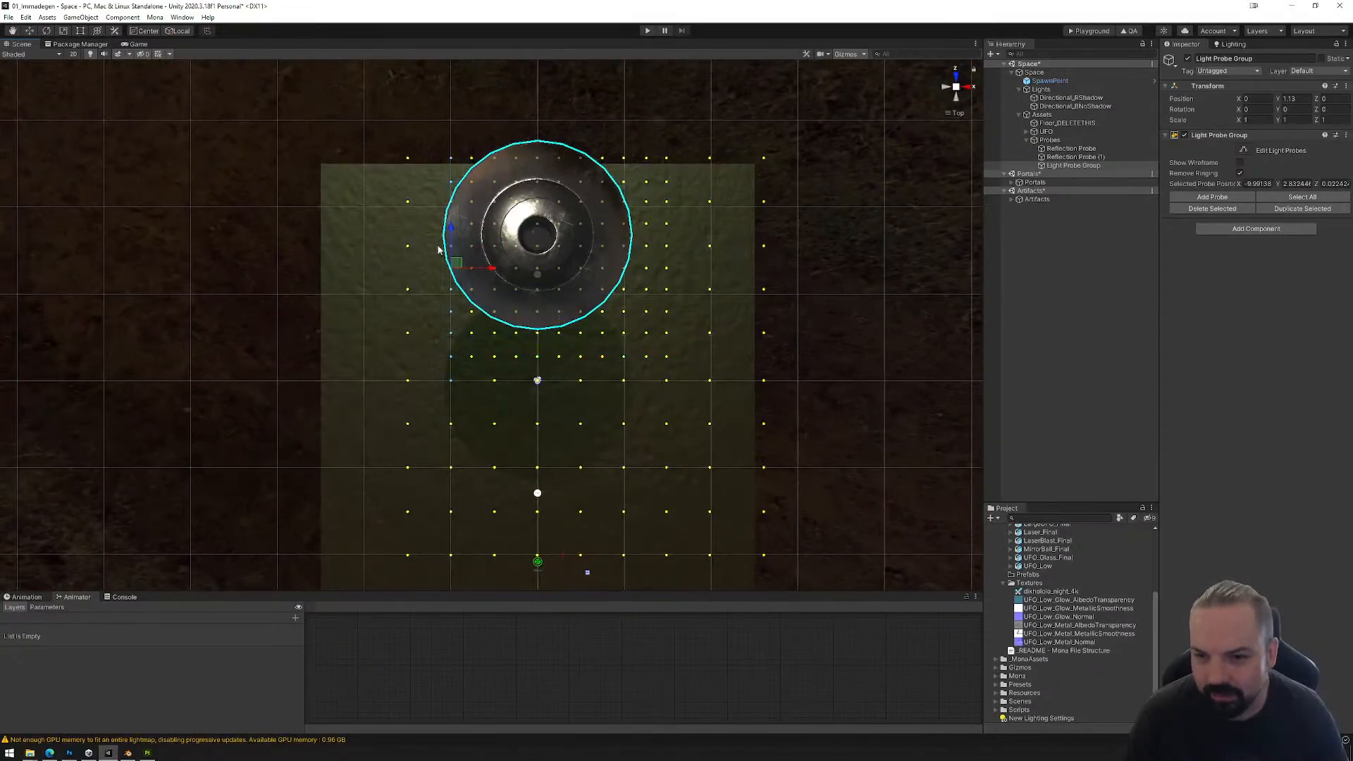
{"action": "left_click_drag", "start_coordinate": [444, 129], "coordinate": [460, 369]}
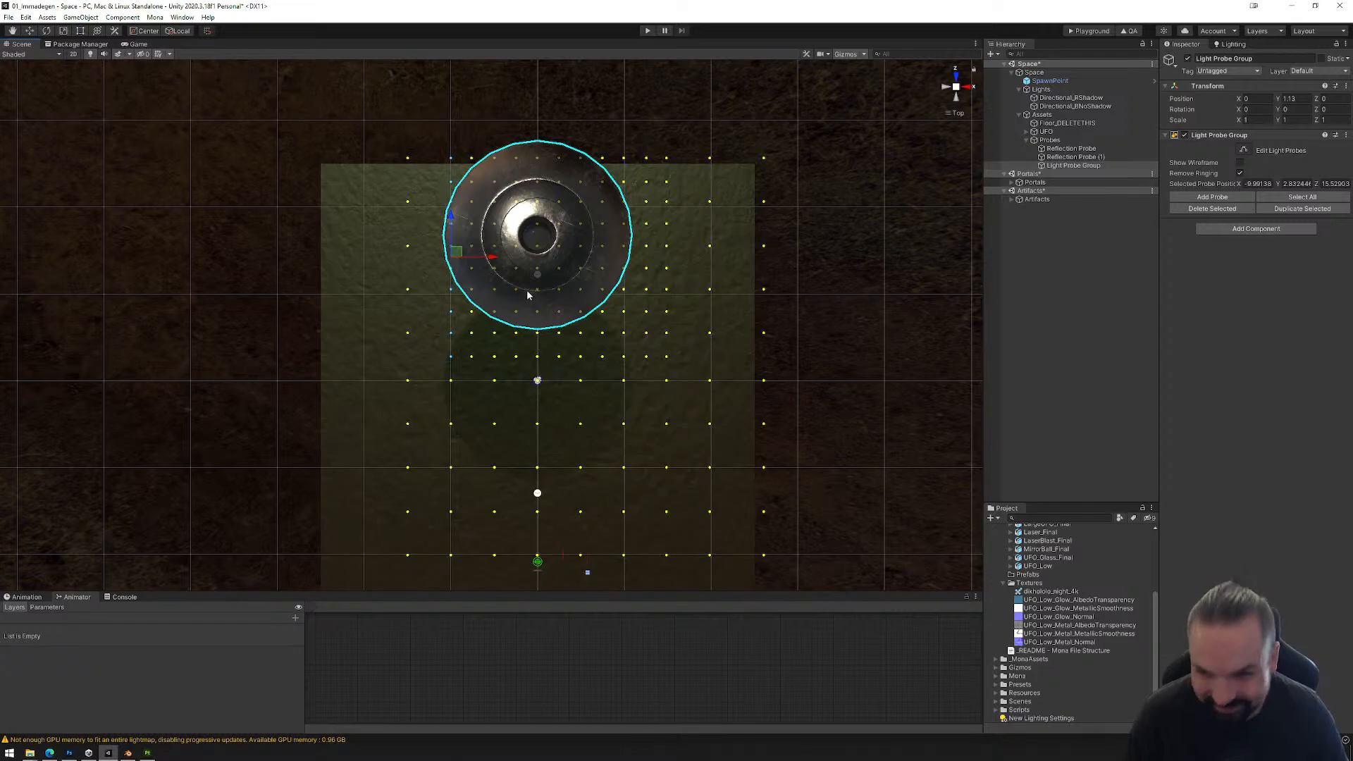
{"action": "left_click_drag", "start_coordinate": [493, 260], "coordinate": [470, 258]}
Step: Check the denser light probe grid around the UFO beam and save the scene
{"action": "left_click_drag", "start_coordinate": [529, 409], "coordinate": [683, 258], "text": "alt"}
{"action": "middle_click_drag", "start_coordinate": [683, 258], "coordinate": [668, 345]}
{"action": "left_click_drag", "start_coordinate": [668, 346], "coordinate": [695, 350], "text": "alt"}
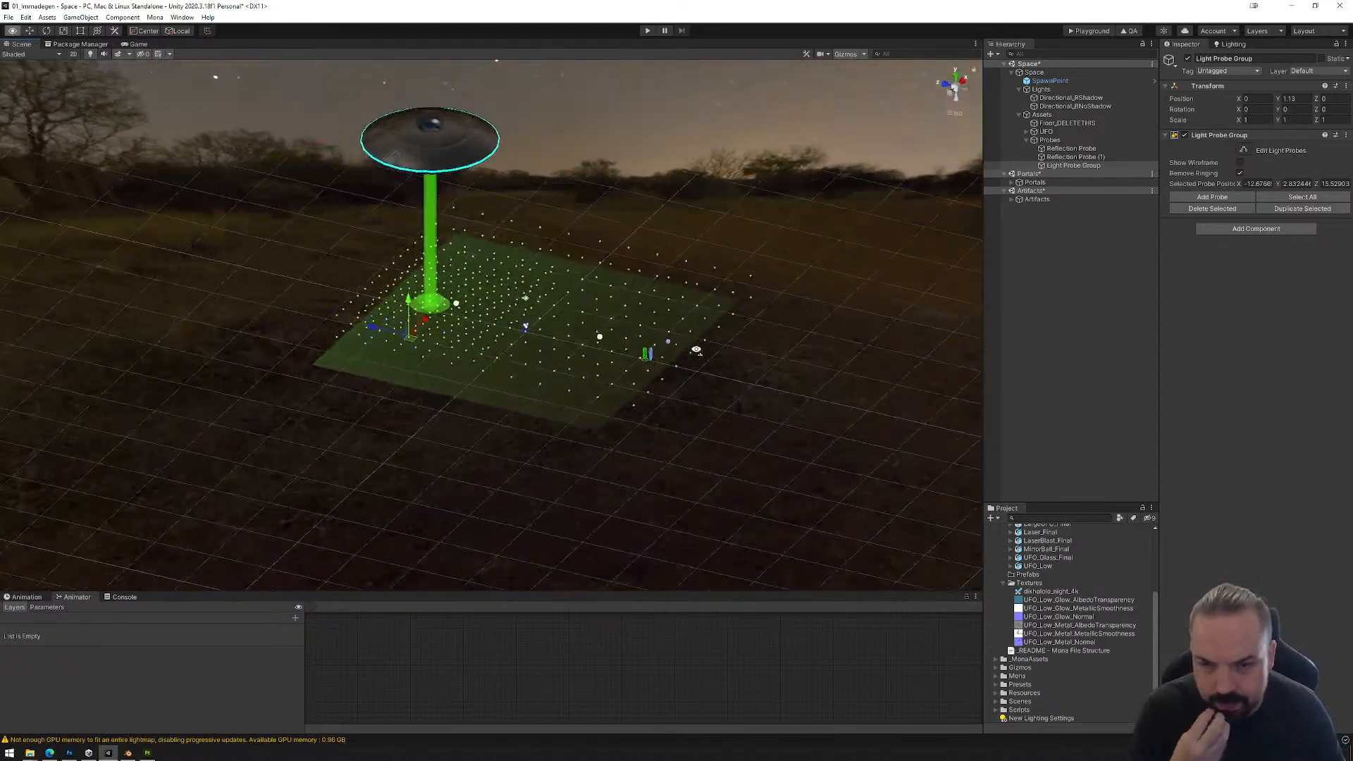
{"action": "left_click", "coordinate": [9, 17]}
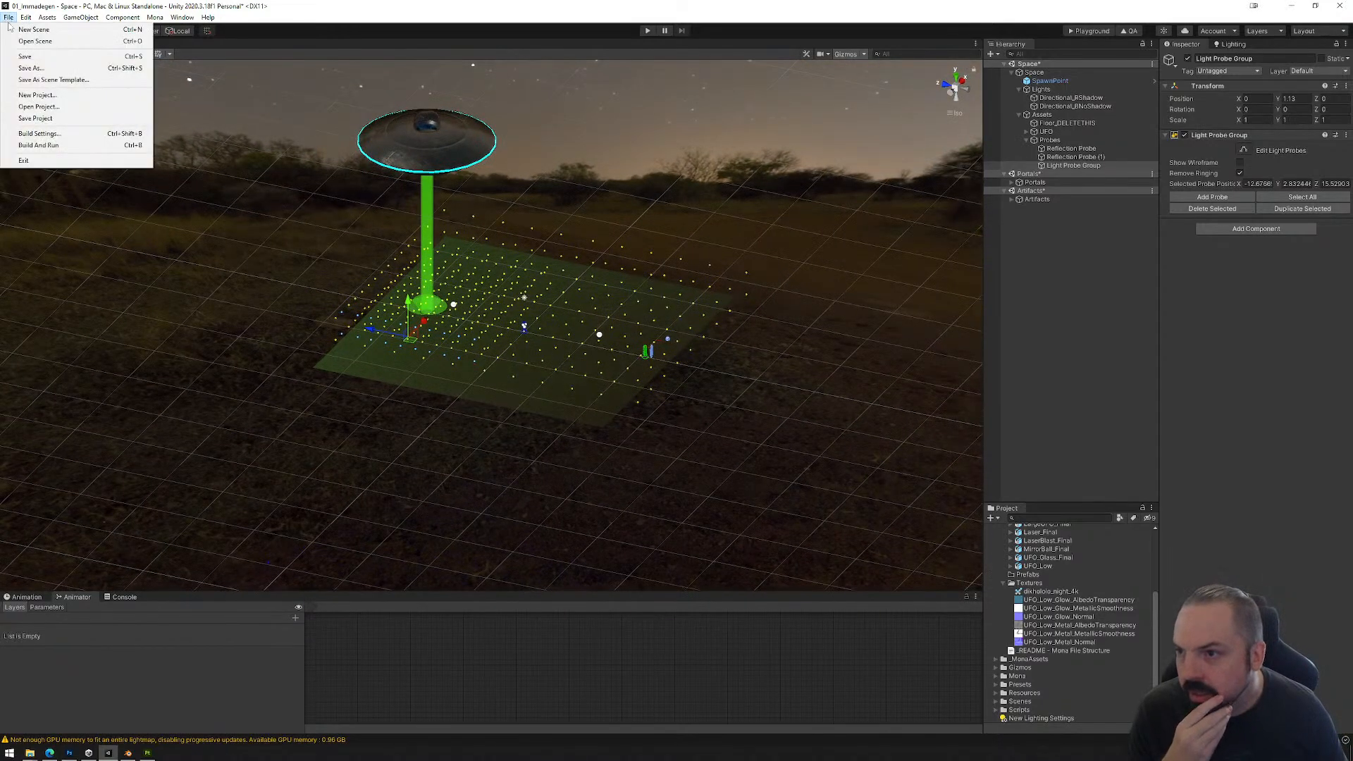
{"action": "left_click", "coordinate": [25, 56]}
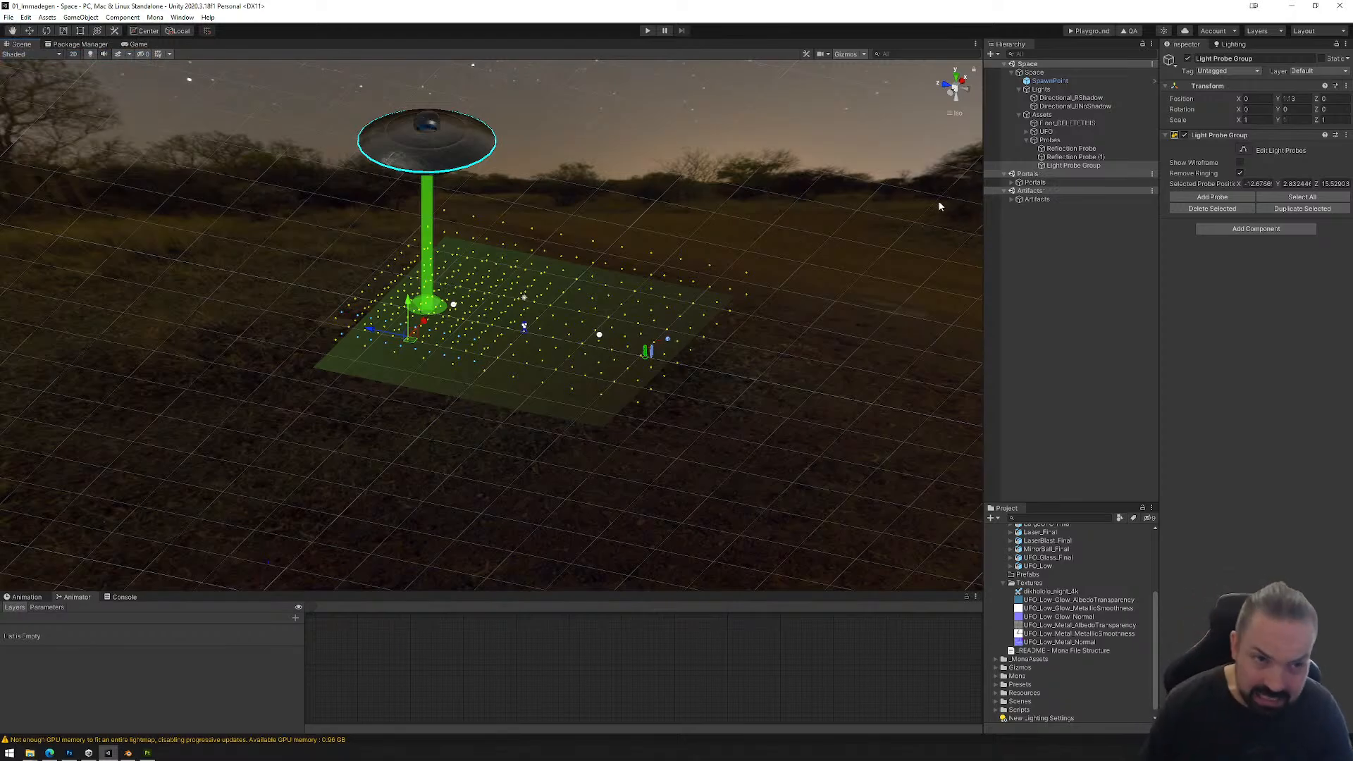
Step: Lower the upper layer of light probes to mid-height, duplicate it, and raise the copy to about Y 3.9
{"action": "left_click_drag", "start_coordinate": [780, 285], "coordinate": [842, 257], "text": "alt"}
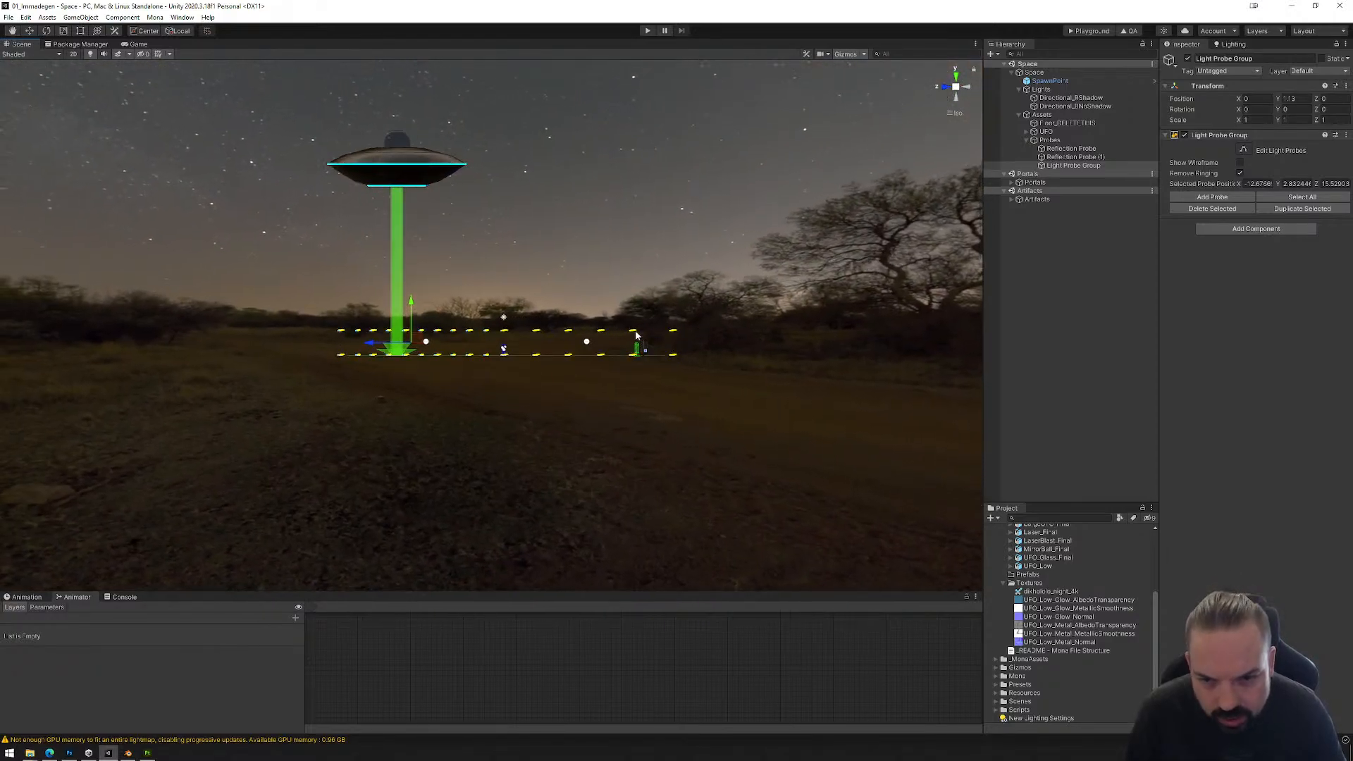
{"action": "left_click_drag", "start_coordinate": [877, 70], "coordinate": [908, 129], "text": "alt"}
{"action": "left_click_drag", "start_coordinate": [940, 85], "coordinate": [947, 136], "text": "alt"}
{"action": "left_click", "coordinate": [961, 98]}
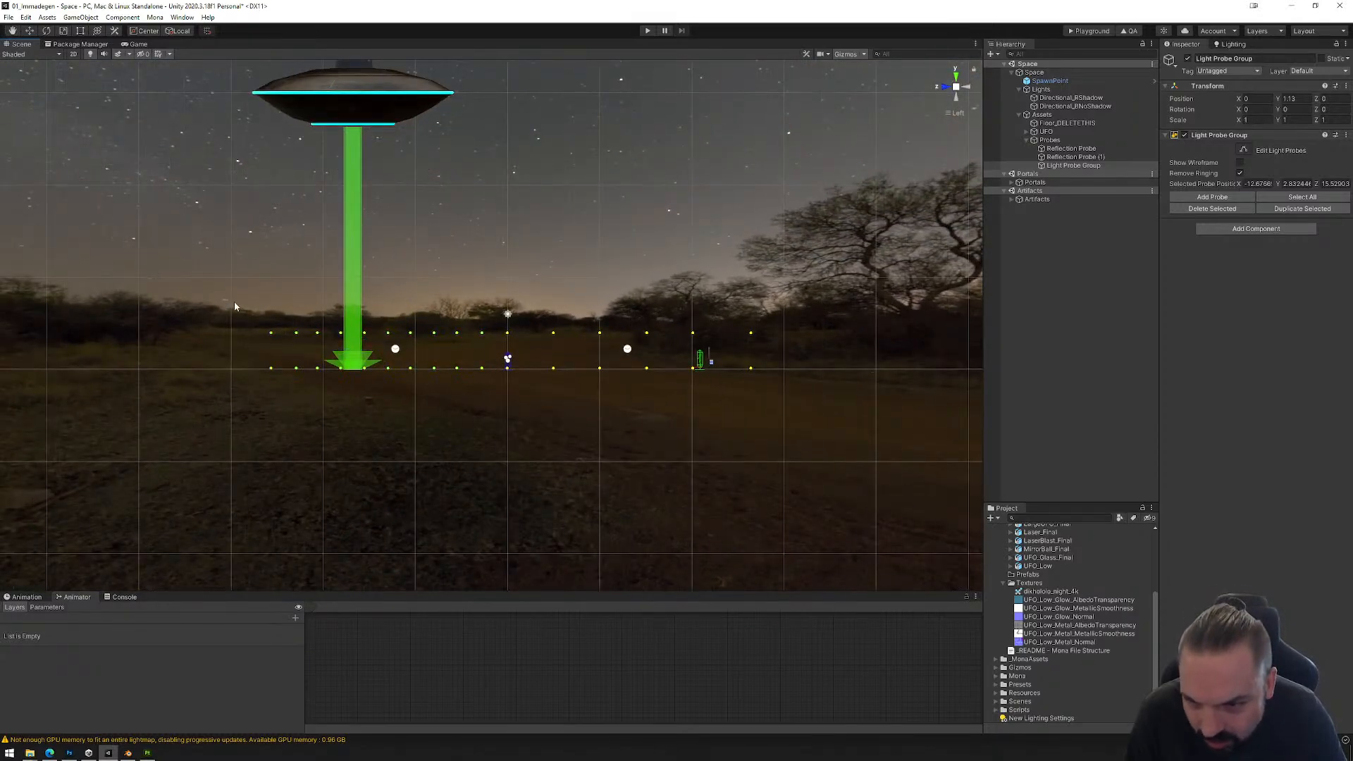
{"action": "left_click_drag", "start_coordinate": [226, 302], "coordinate": [807, 342]}
{"action": "scroll", "coordinate": [671, 356], "scroll_direction": "up", "scroll_amount": 3}
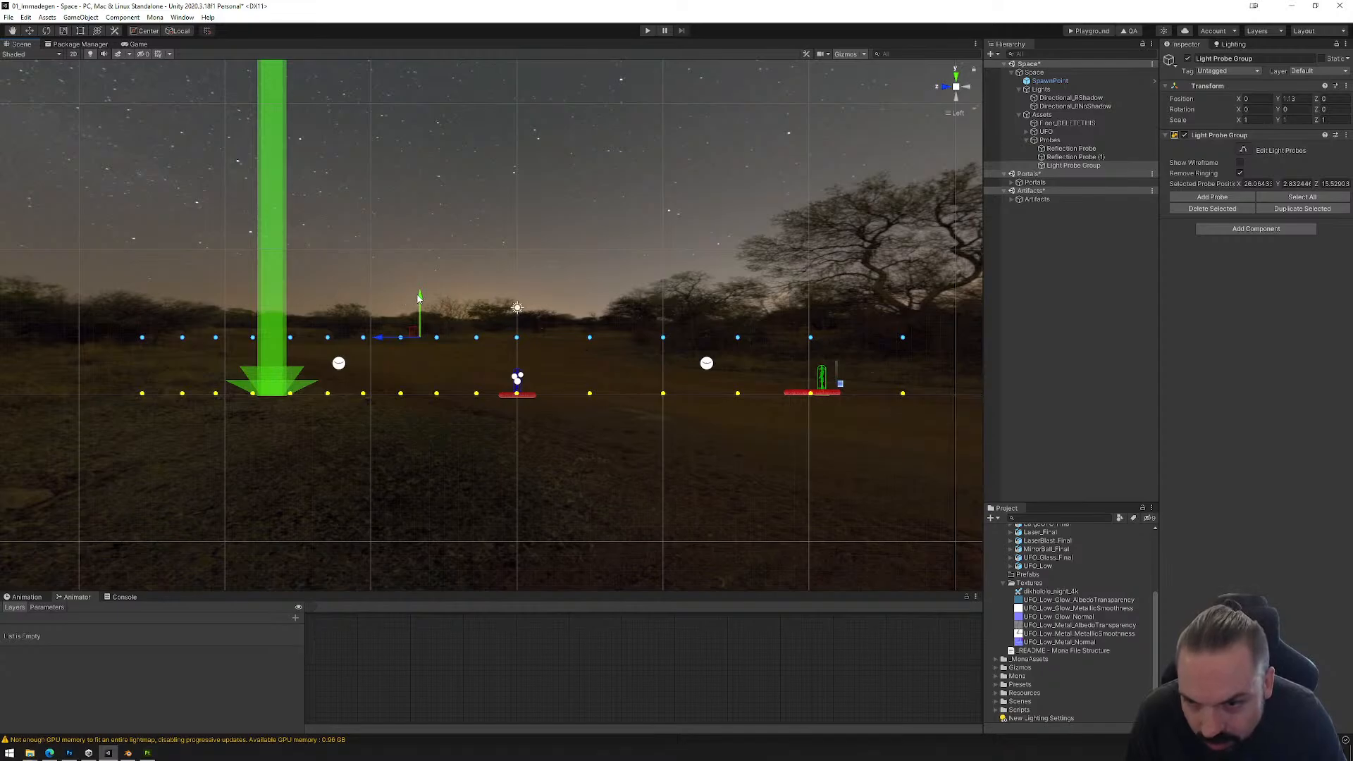
{"action": "left_click_drag", "start_coordinate": [427, 297], "coordinate": [428, 322]}
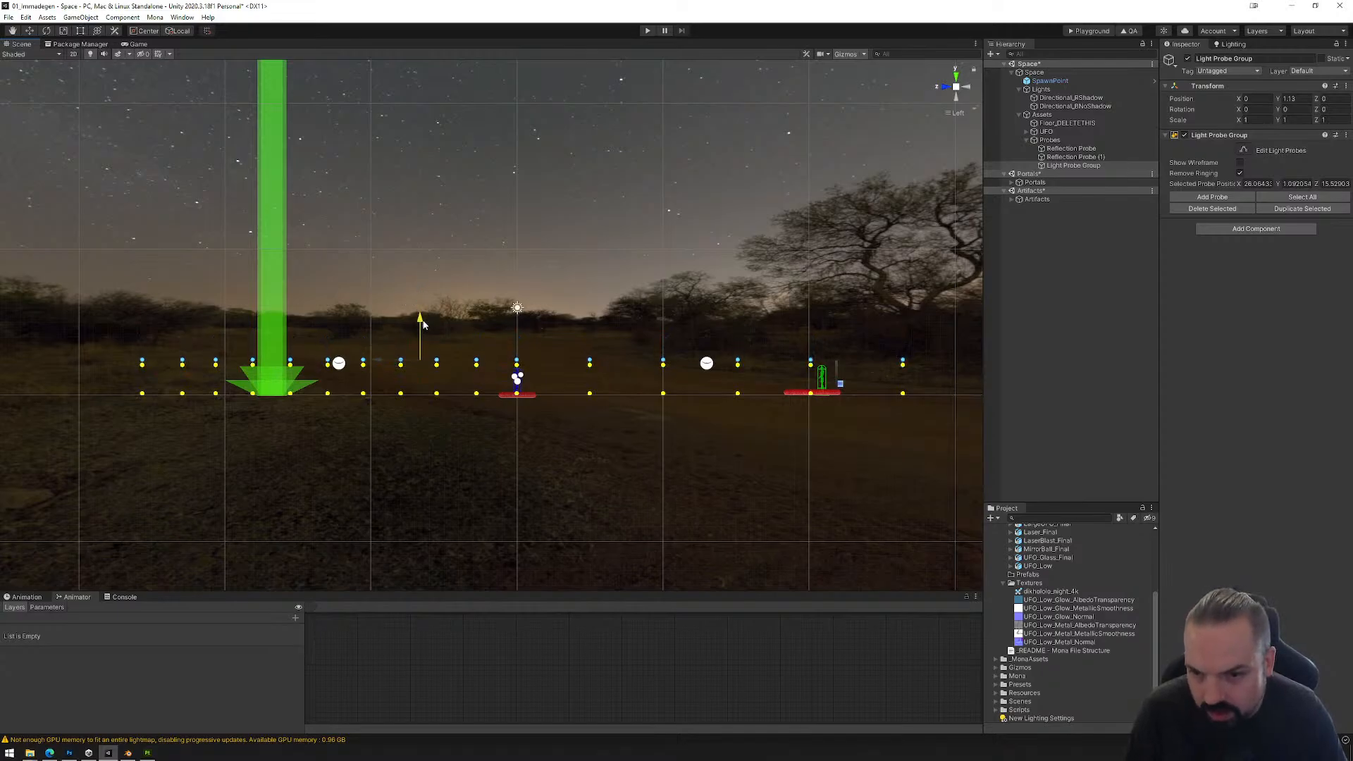
{"action": "key", "text": "ctrl+z"}
{"action": "left_click_drag", "start_coordinate": [428, 297], "coordinate": [740, 429]}
Step: Save the scene with the three-layer light probe grid and build the Playground files
{"action": "left_click", "coordinate": [9, 17]}
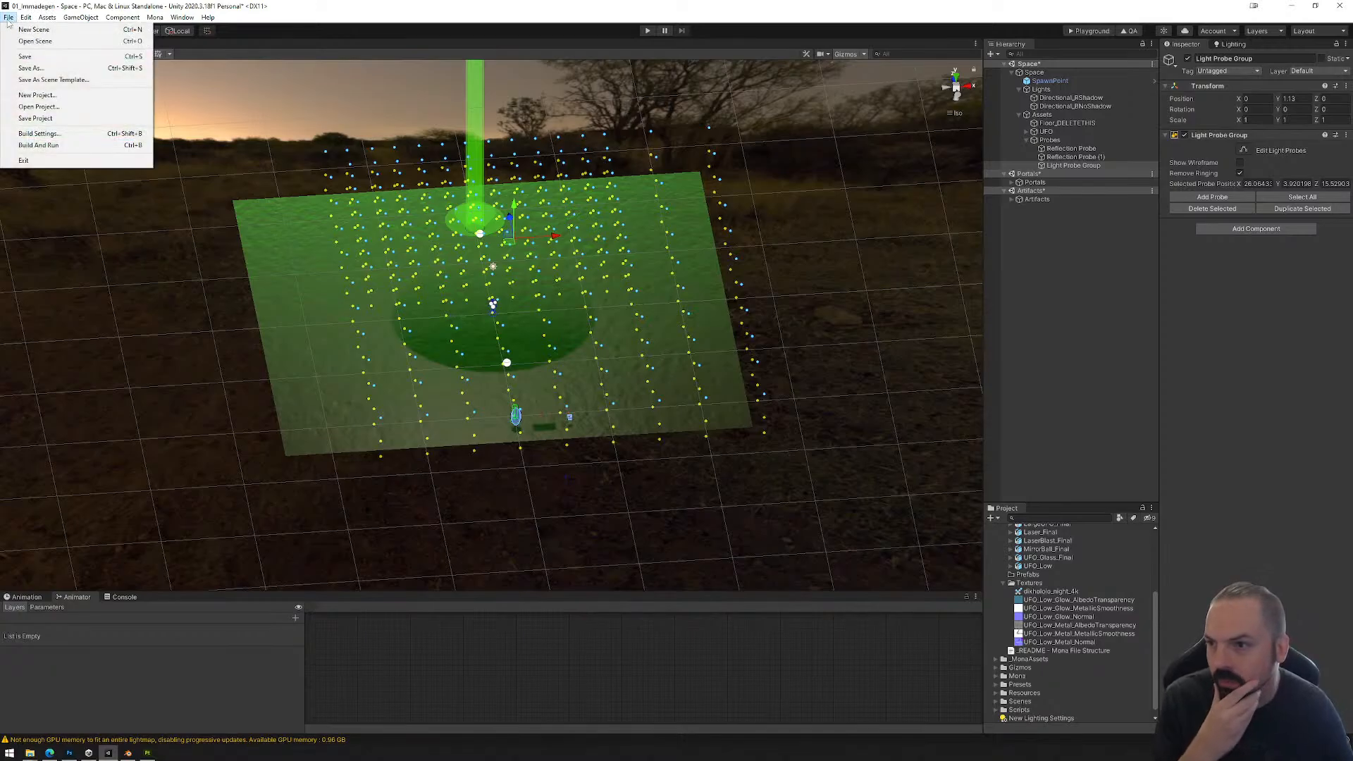
{"action": "left_click", "coordinate": [25, 56]}
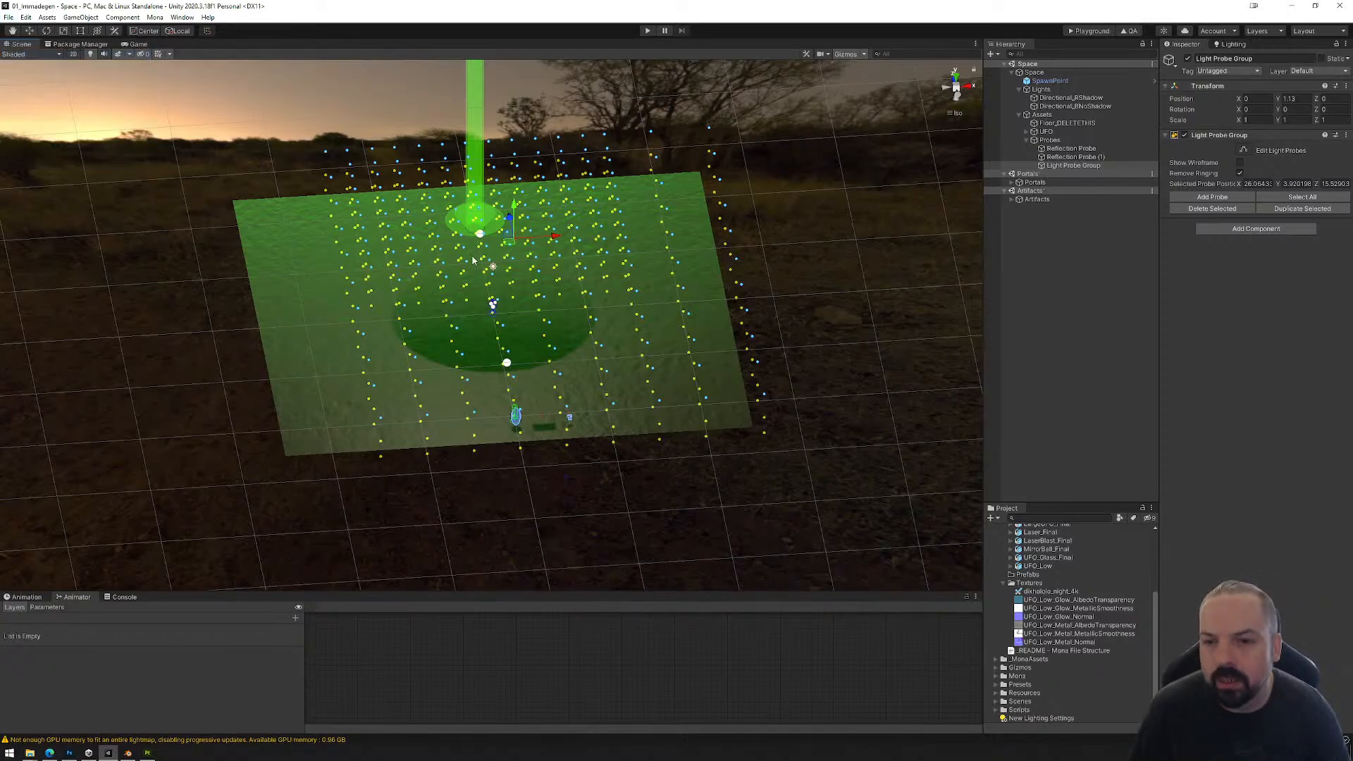
{"action": "left_click_drag", "start_coordinate": [473, 261], "coordinate": [643, 328], "text": "alt"}
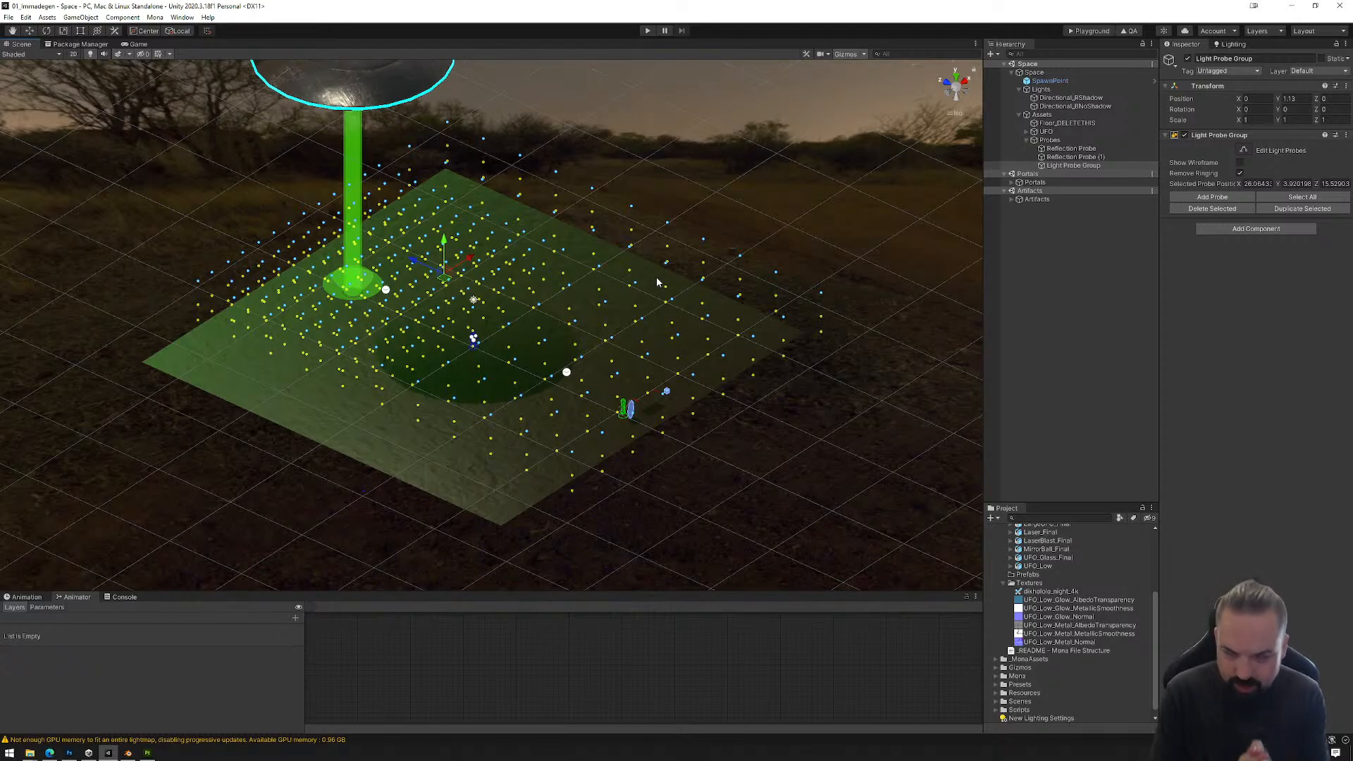
{"action": "left_click", "coordinate": [1087, 33]}
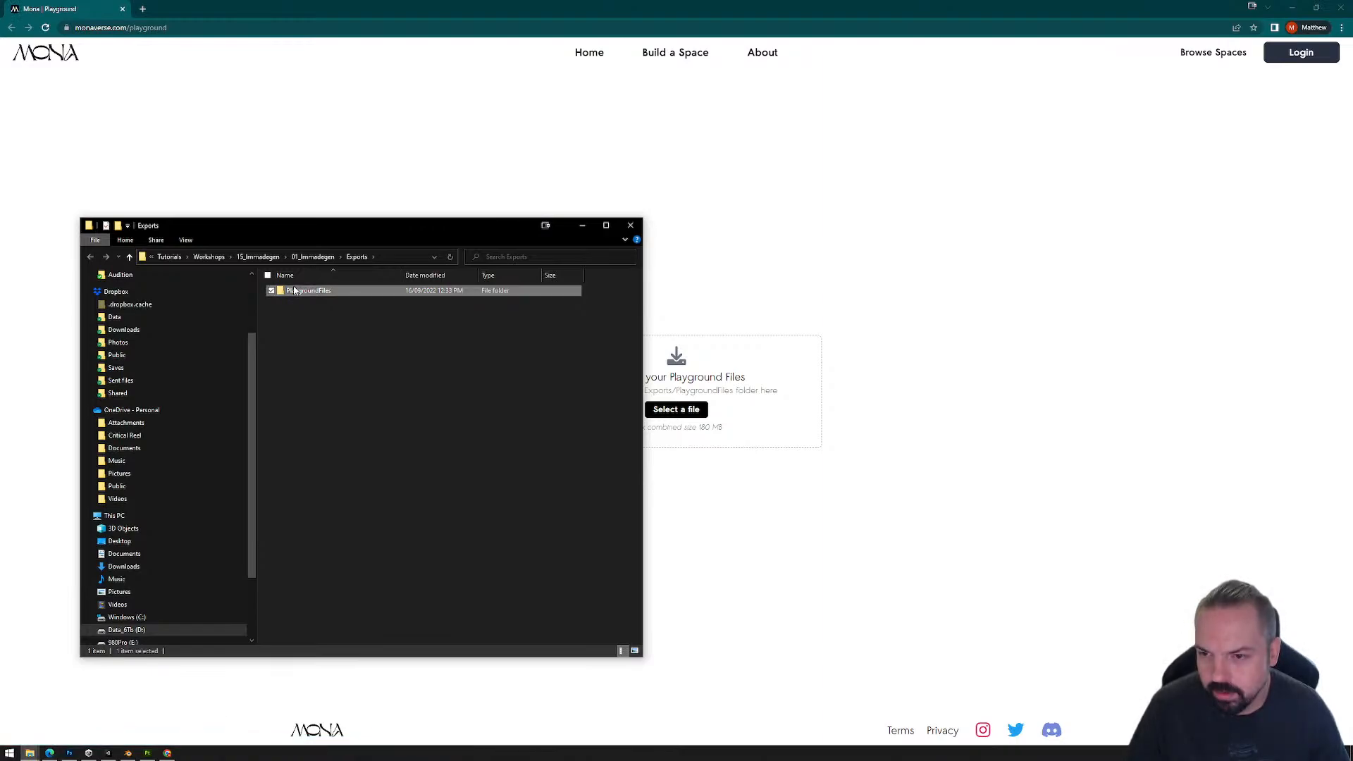
Step: Check the size of the exported PlaygroundFiles folder and the sizes of the files inside it
{"action": "right_click", "coordinate": [294, 291]}
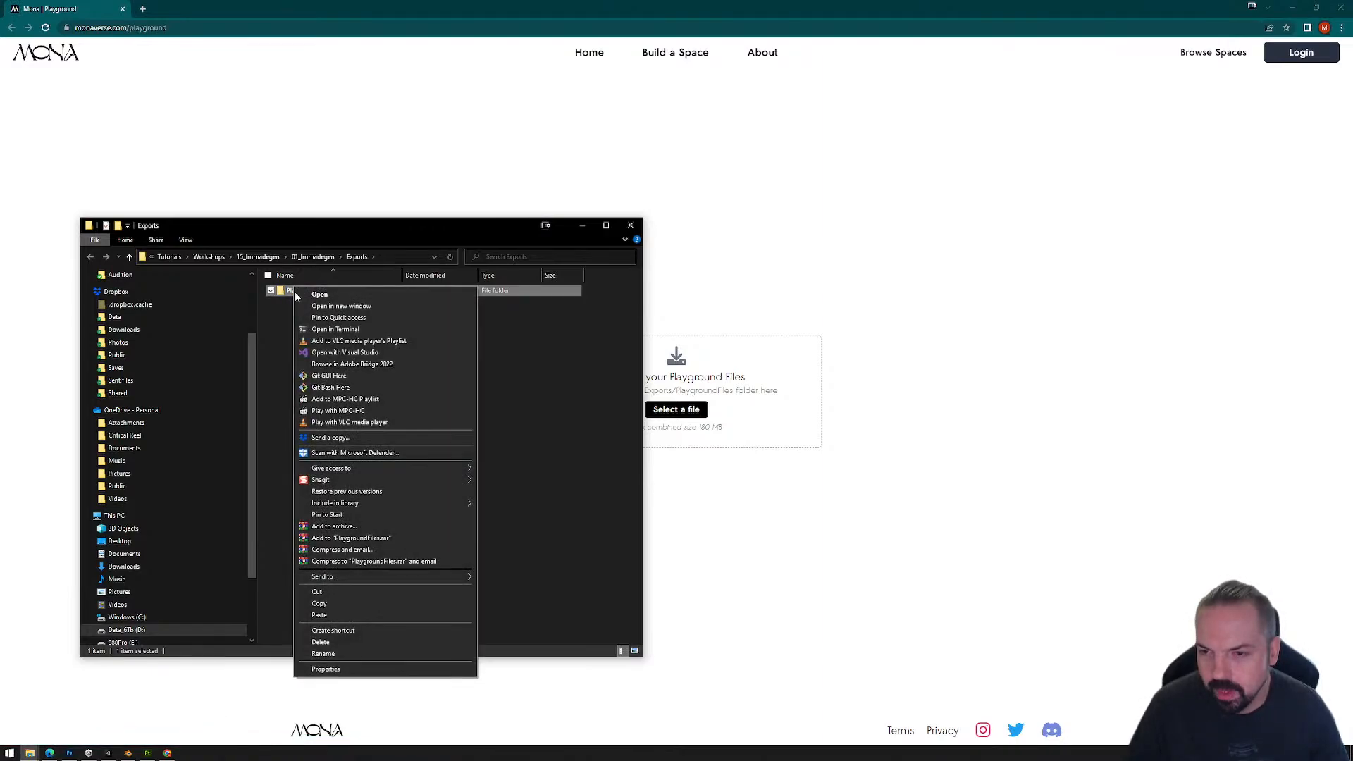
{"action": "left_click", "coordinate": [337, 671]}
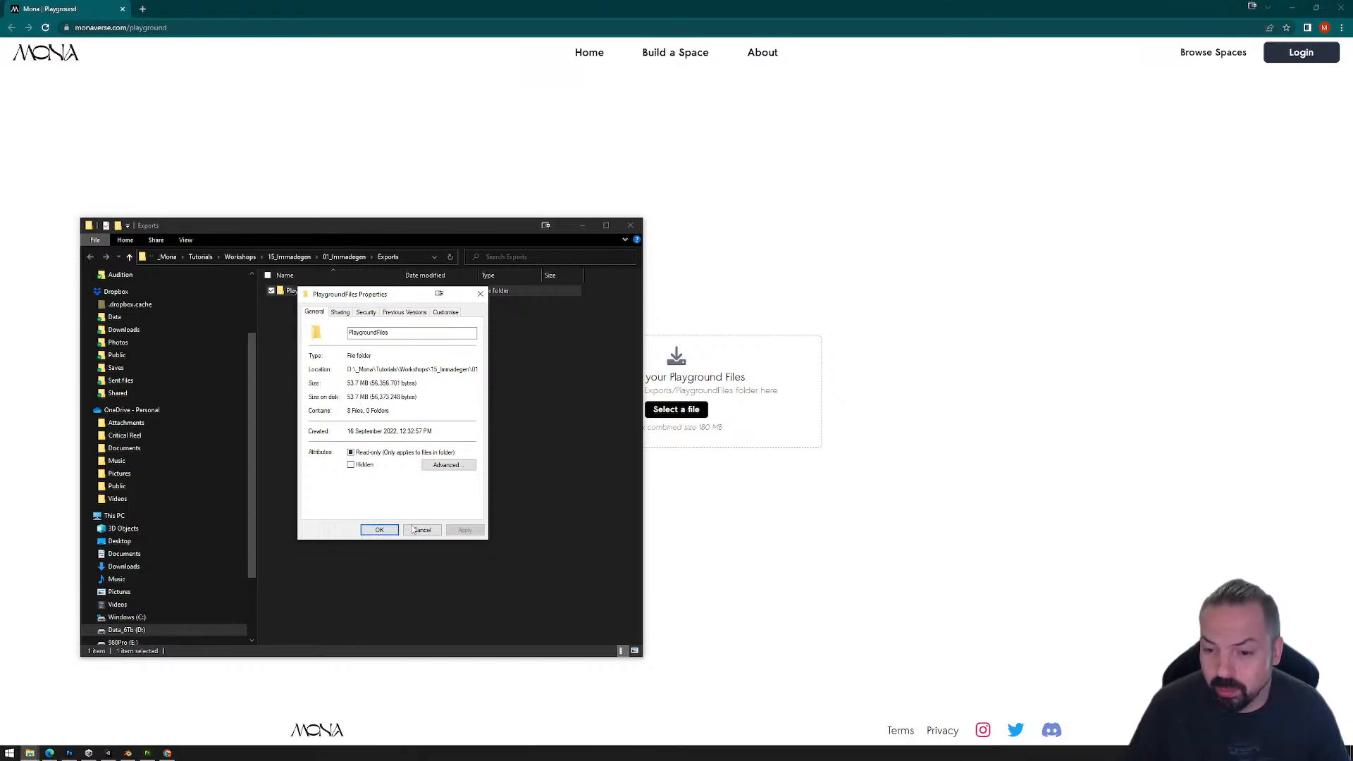
{"action": "left_click", "coordinate": [480, 294]}
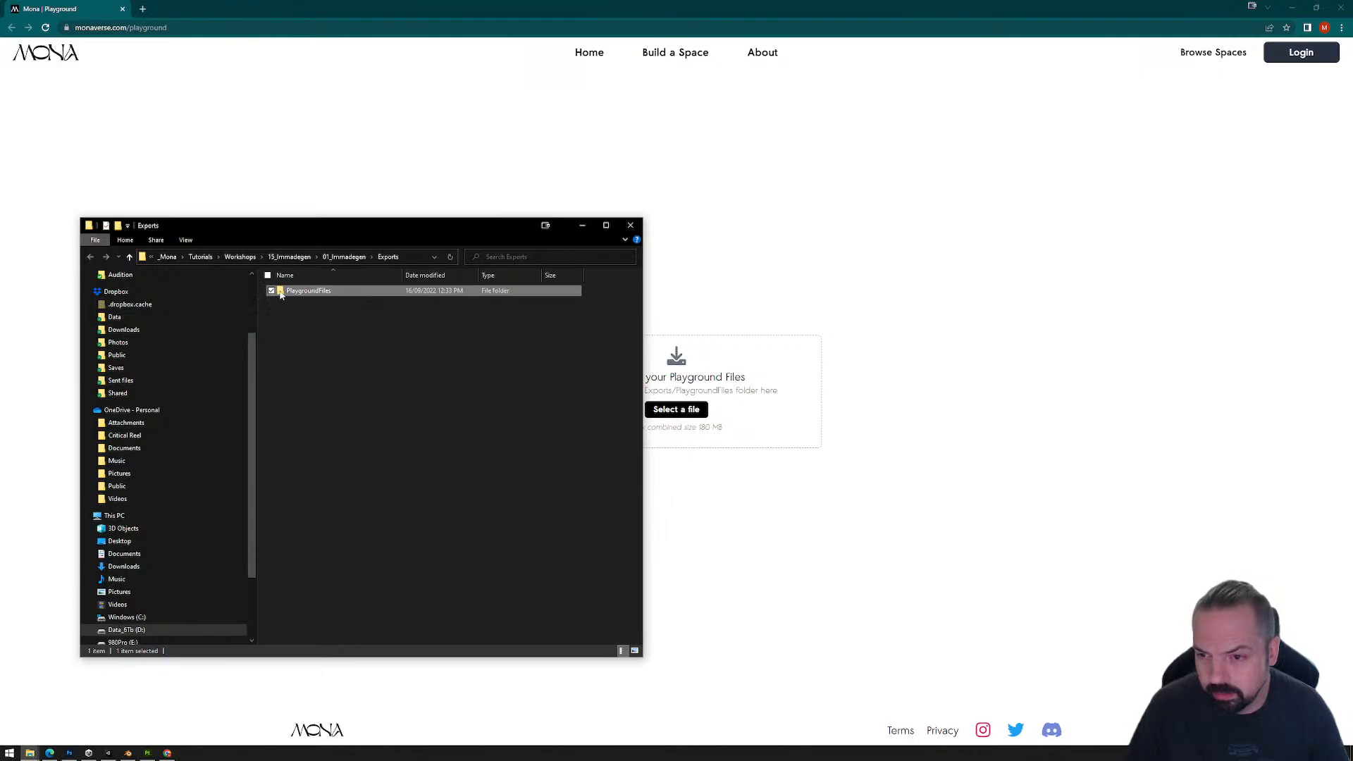
{"action": "double_click", "coordinate": [281, 295]}
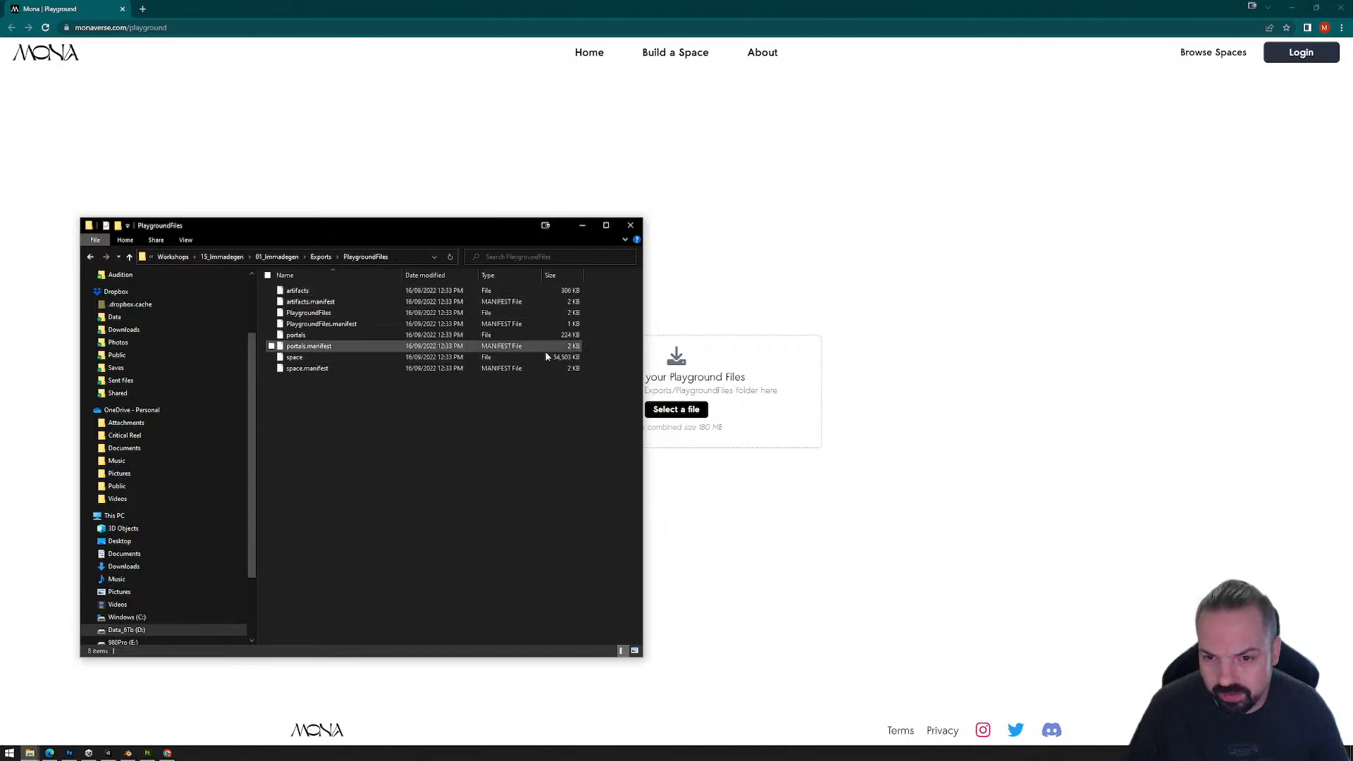
{"action": "left_click", "coordinate": [320, 257]}
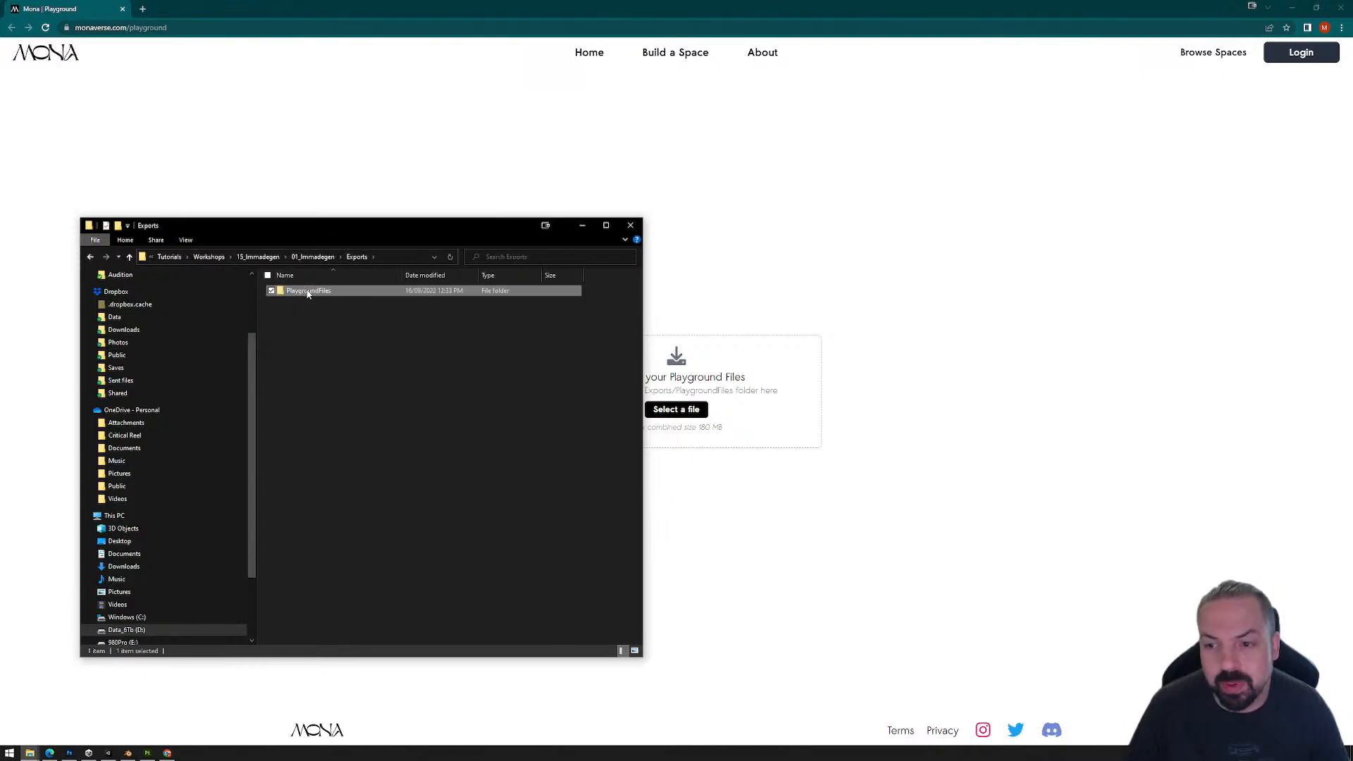
Step: Load the PlaygroundFiles folder into the Mona Playground page and walk the avatar around the UFO beam to check the lighting
{"action": "left_click_drag", "start_coordinate": [308, 293], "coordinate": [759, 407]}
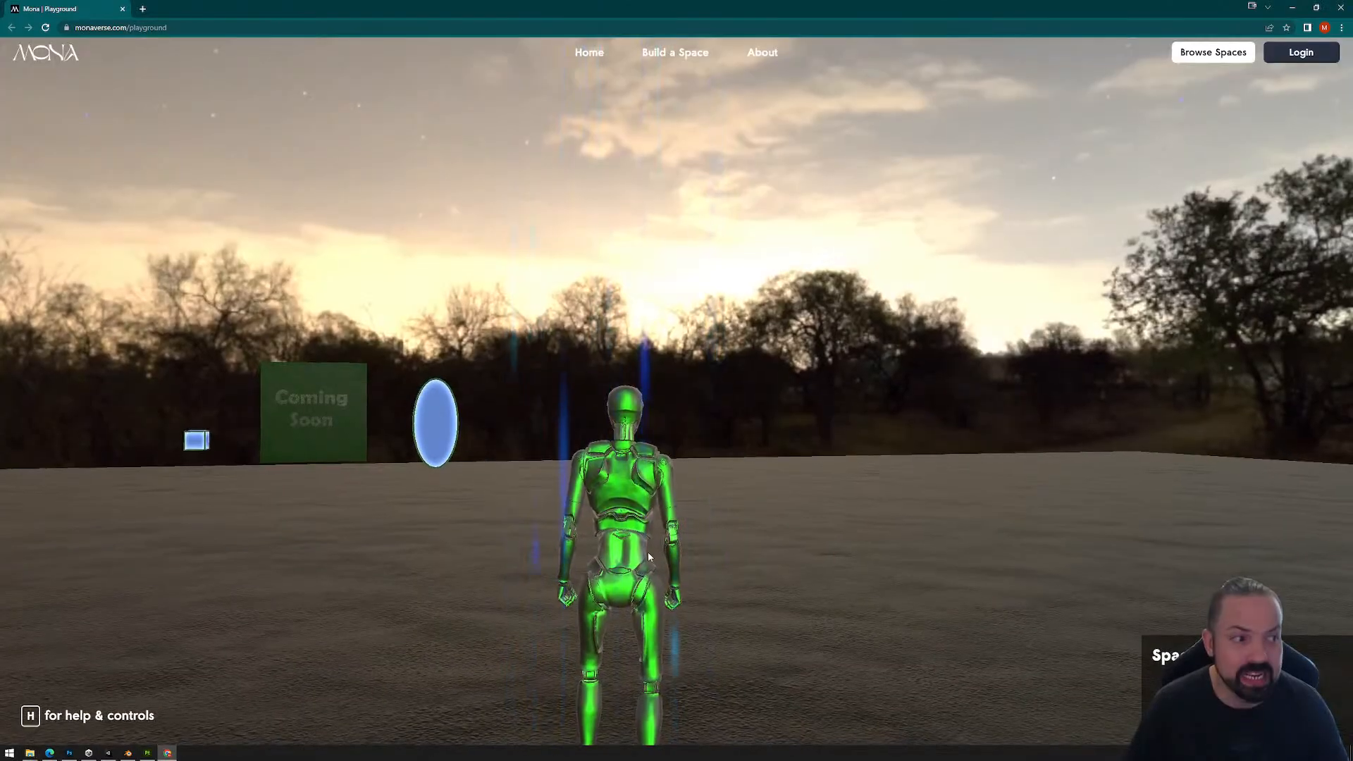
{"action": "left_click", "coordinate": [734, 564]}
{"action": "key", "text": "w"}
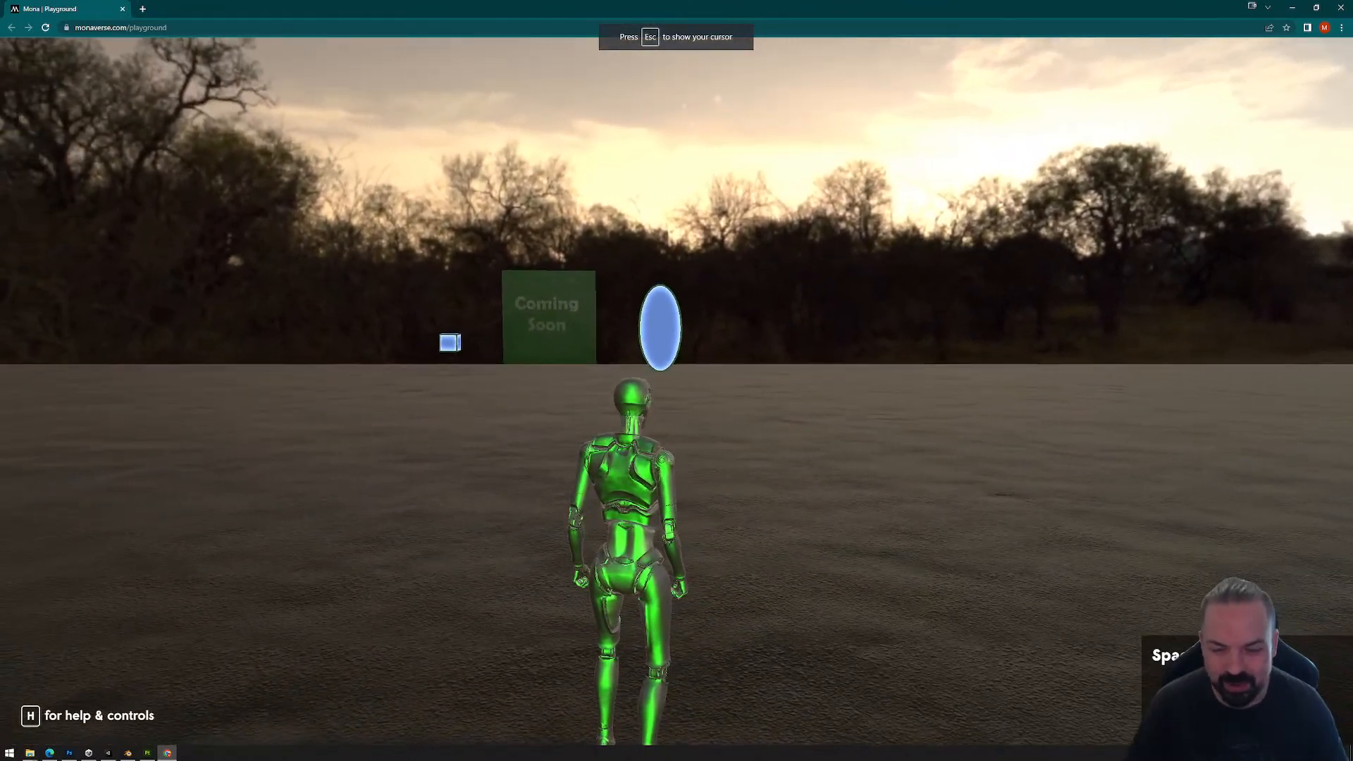
{"action": "key", "text": "w"}
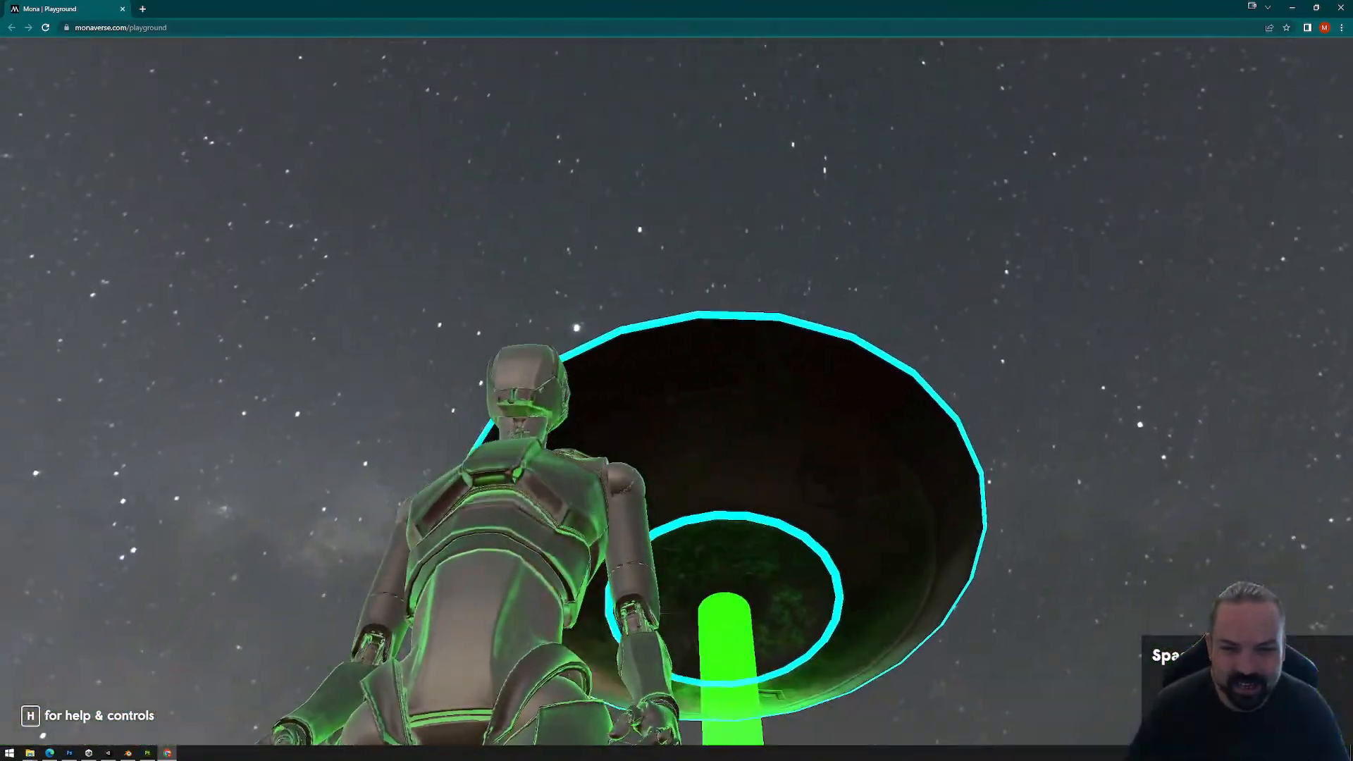
{"action": "key", "text": "d"}
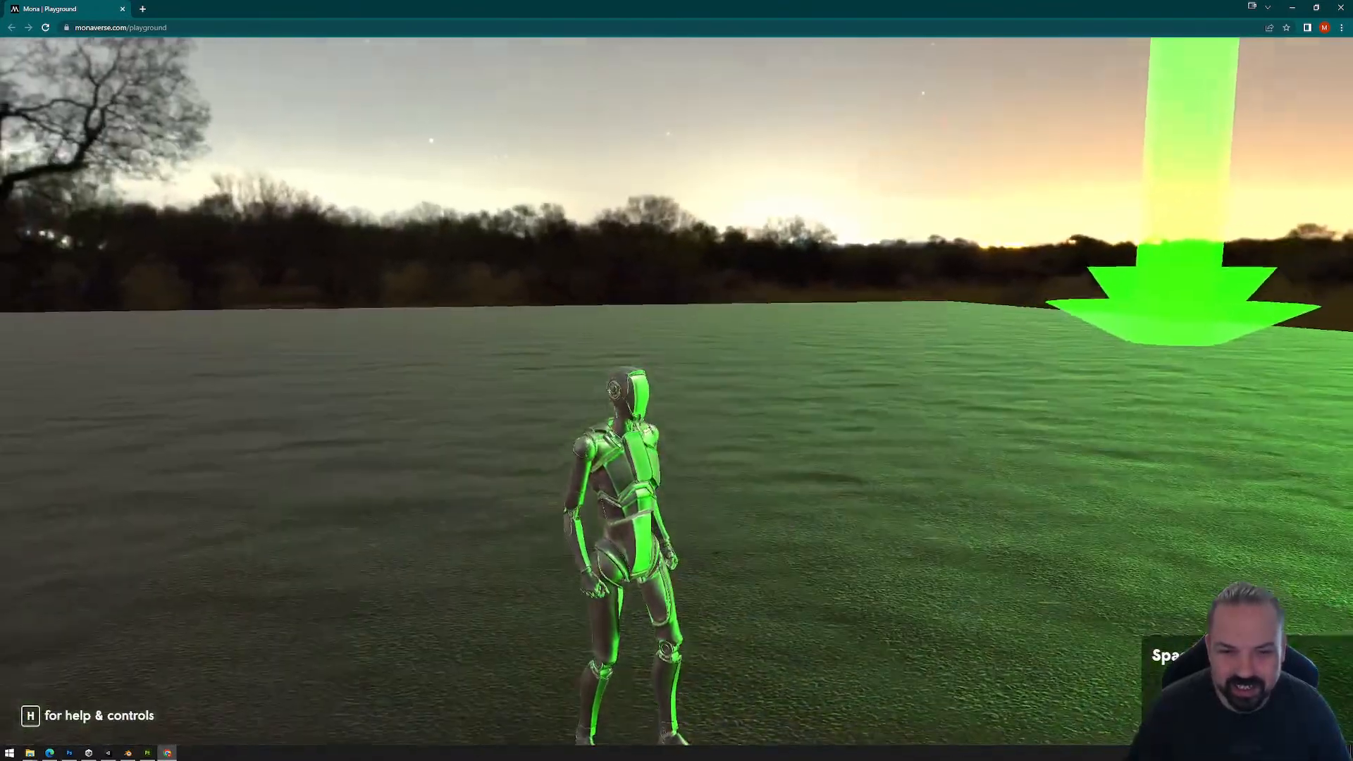
{"action": "key", "text": "w"}
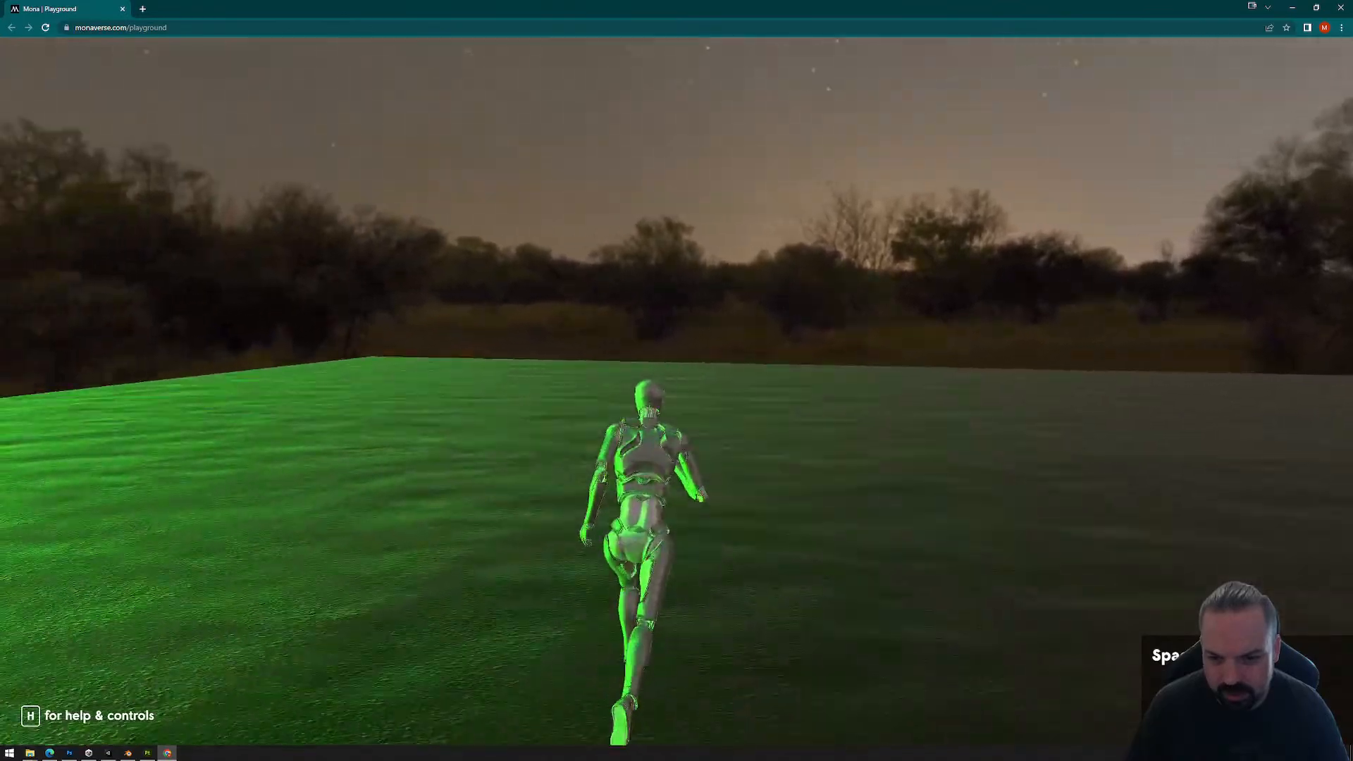
Step: Run the avatar between the dim floor areas and the green beam to examine the lighting on its body, and leave the Playground
{"action": "key", "text": "w"}
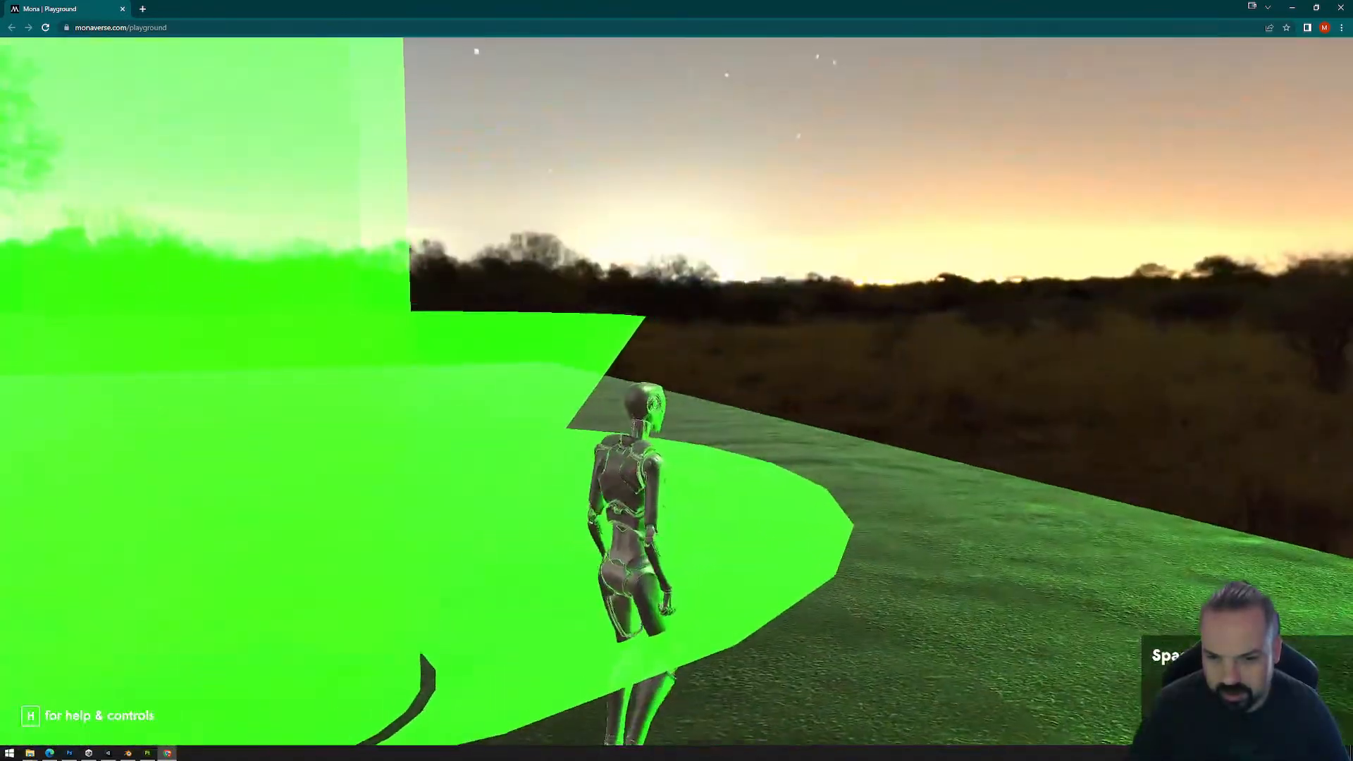
{"action": "key", "text": "w"}
{"action": "key", "text": "w"}
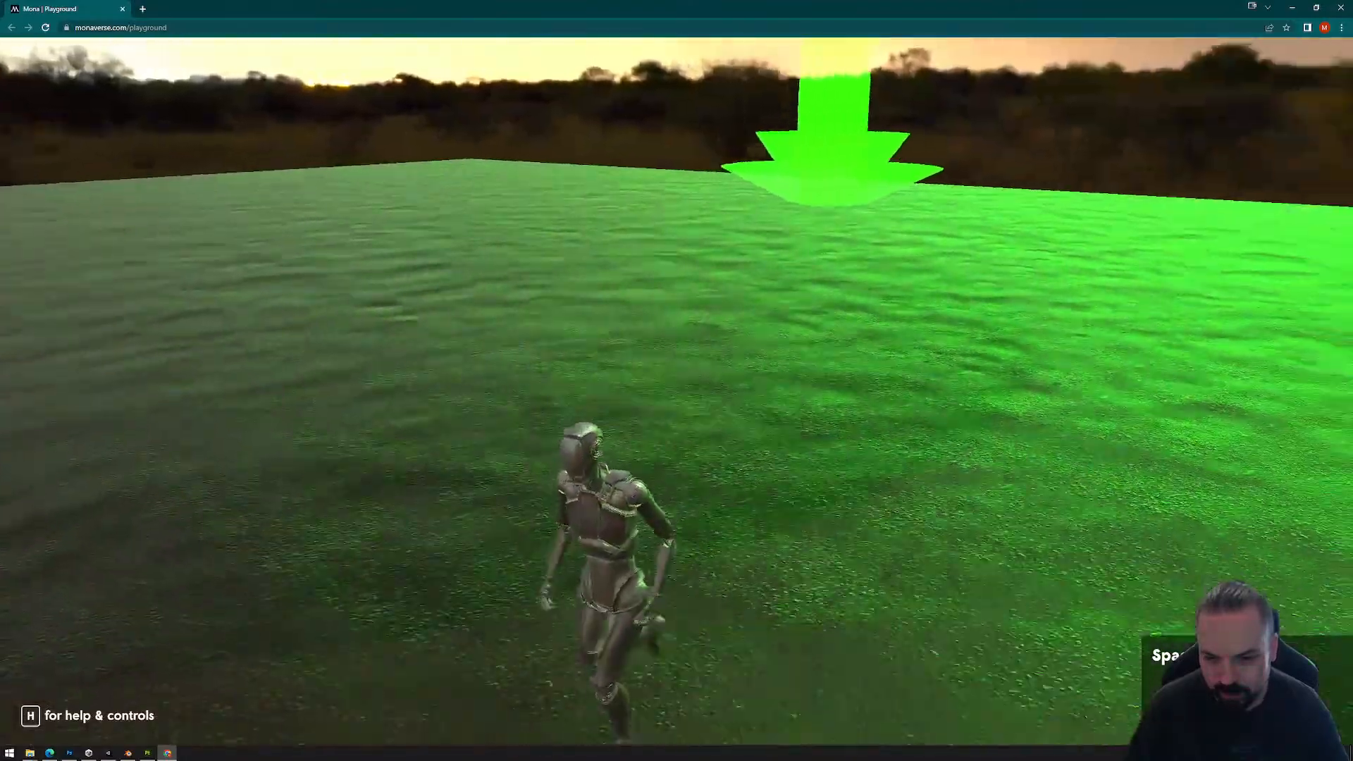
{"action": "key", "text": "w"}
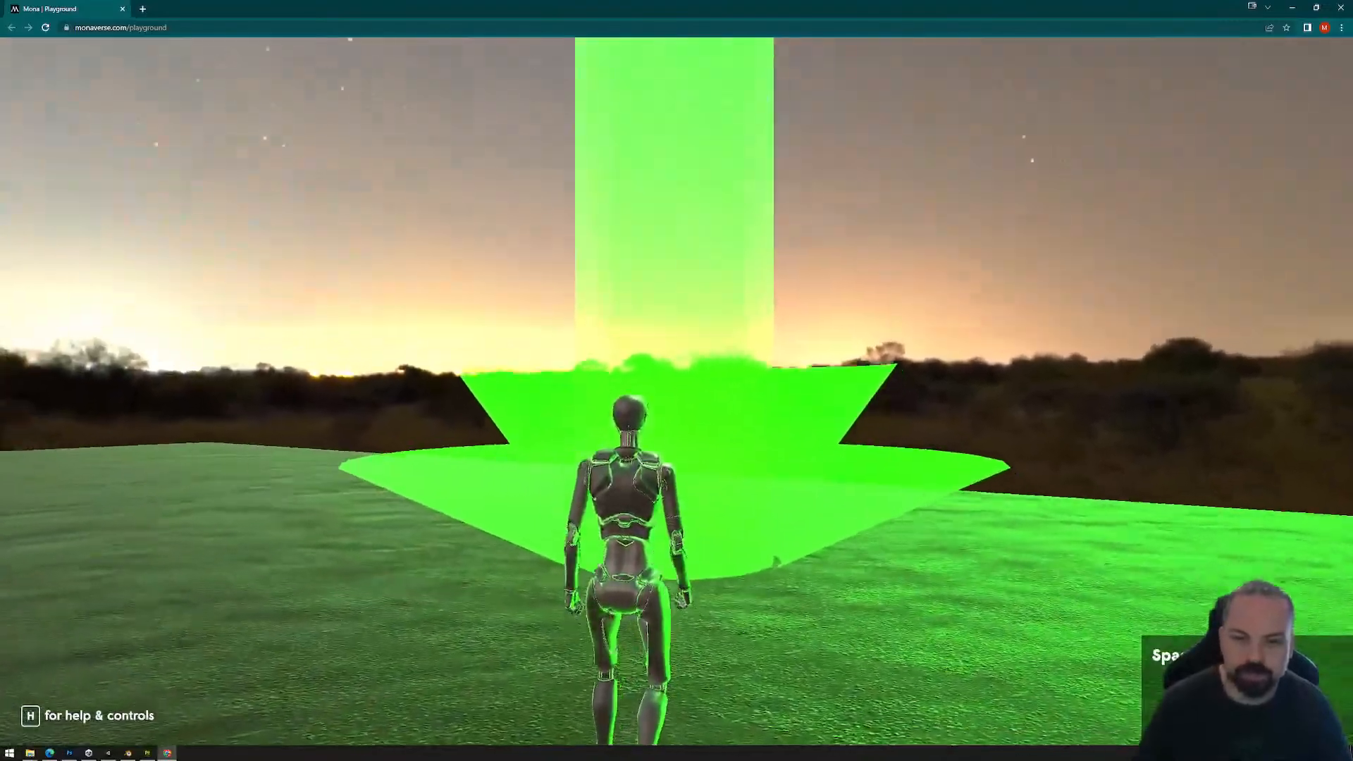
{"action": "key", "text": "s"}
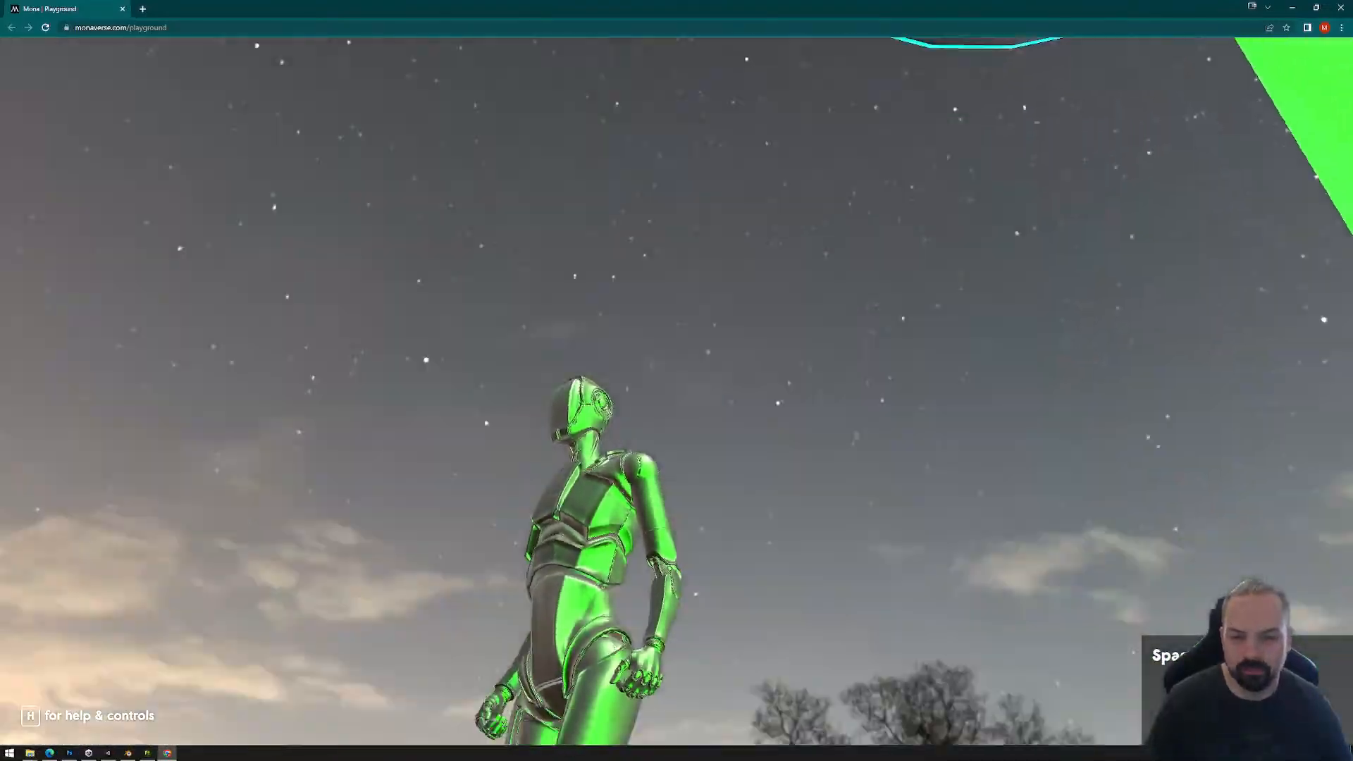
{"action": "key", "text": "w"}
{"action": "key", "text": "a"}
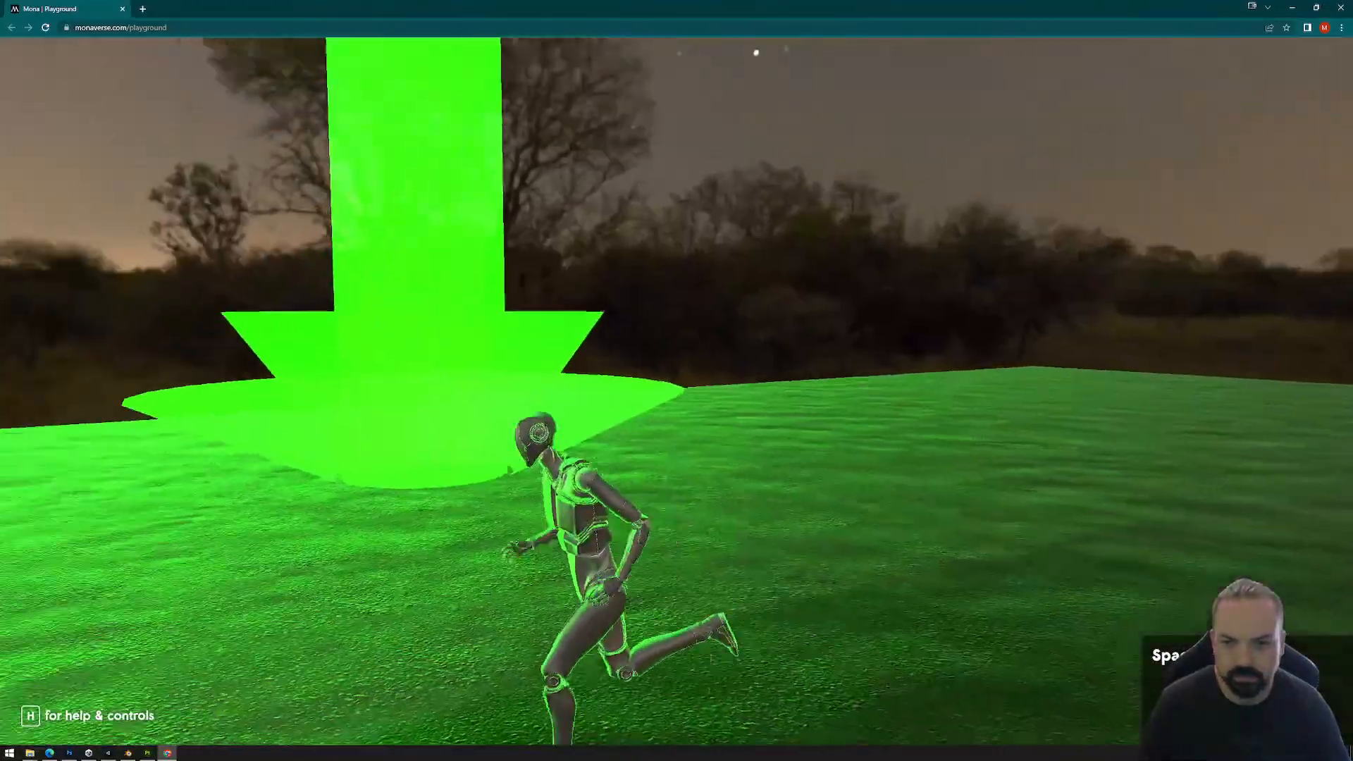
{"action": "key", "text": "Escape"}
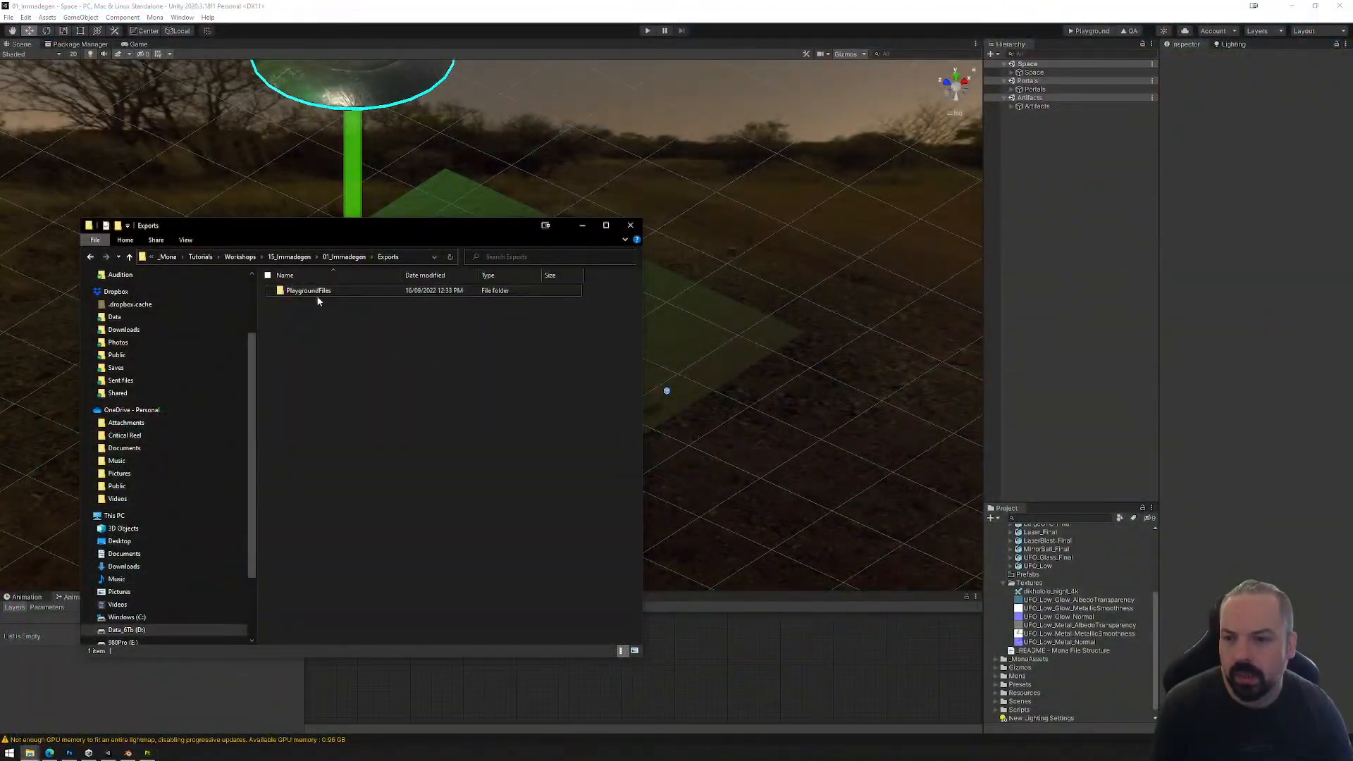
Step: Permanently delete the PlaygroundFiles folder from Exports and close the file window
{"action": "left_click", "coordinate": [315, 295]}
{"action": "key", "text": "Delete"}
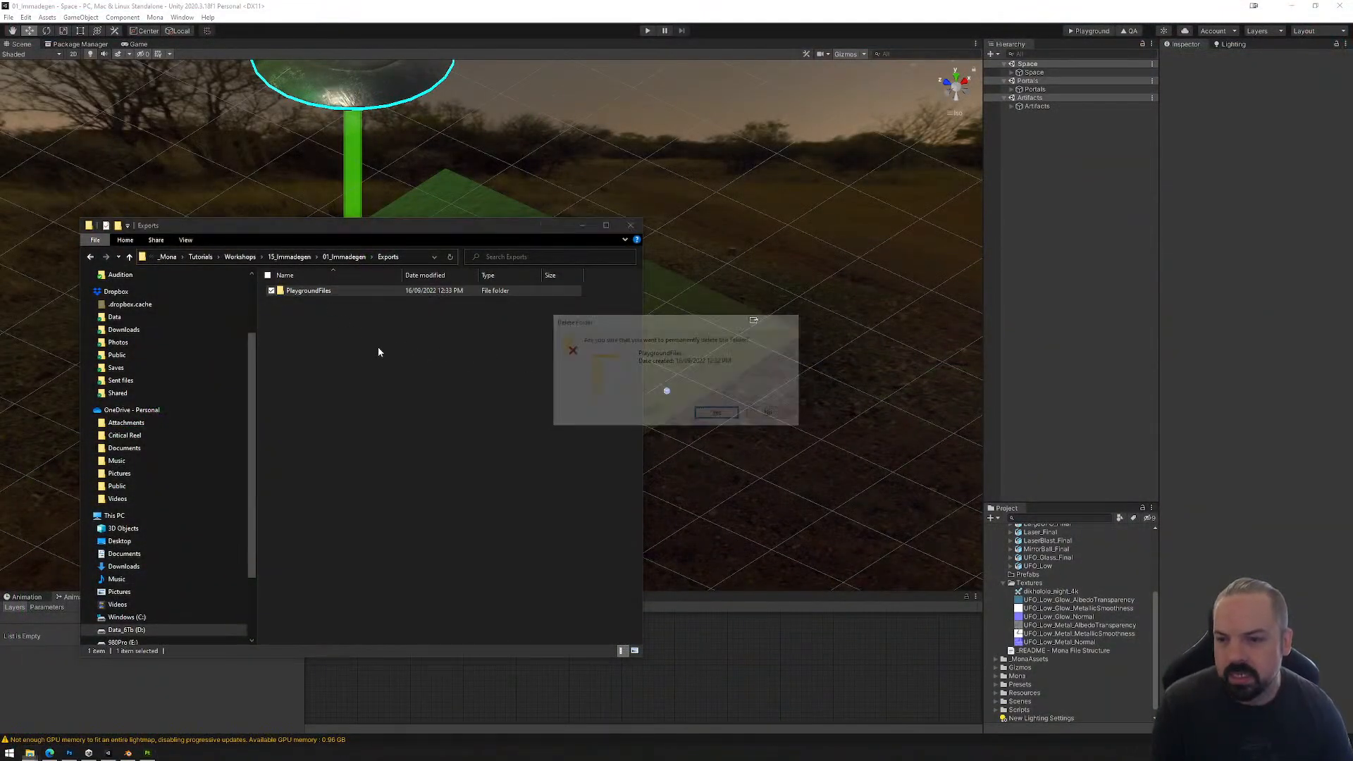
{"action": "key", "text": "Return"}
{"action": "left_click", "coordinate": [636, 226]}
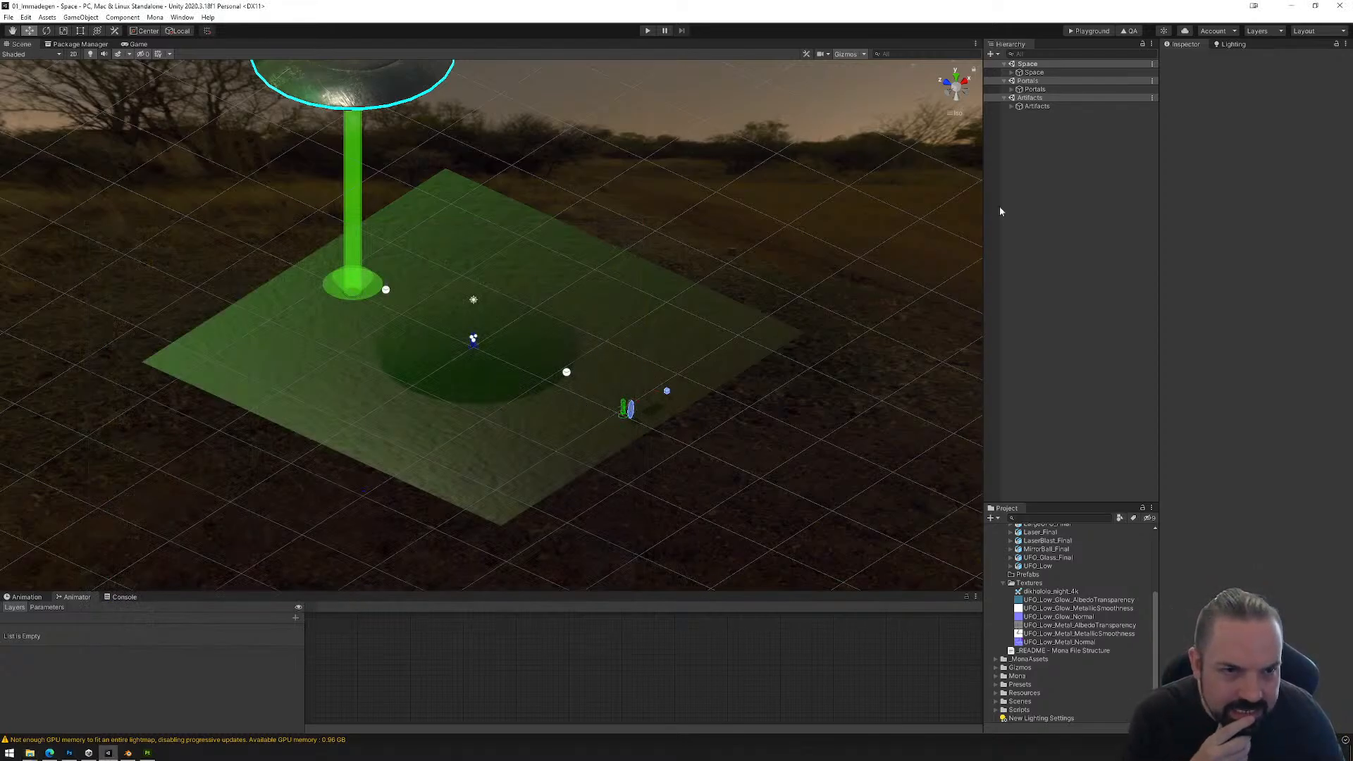
Step: Expand the Space, Assets and Probes objects and select the Light Probe Group to review its probe layout
{"action": "left_click", "coordinate": [1012, 72]}
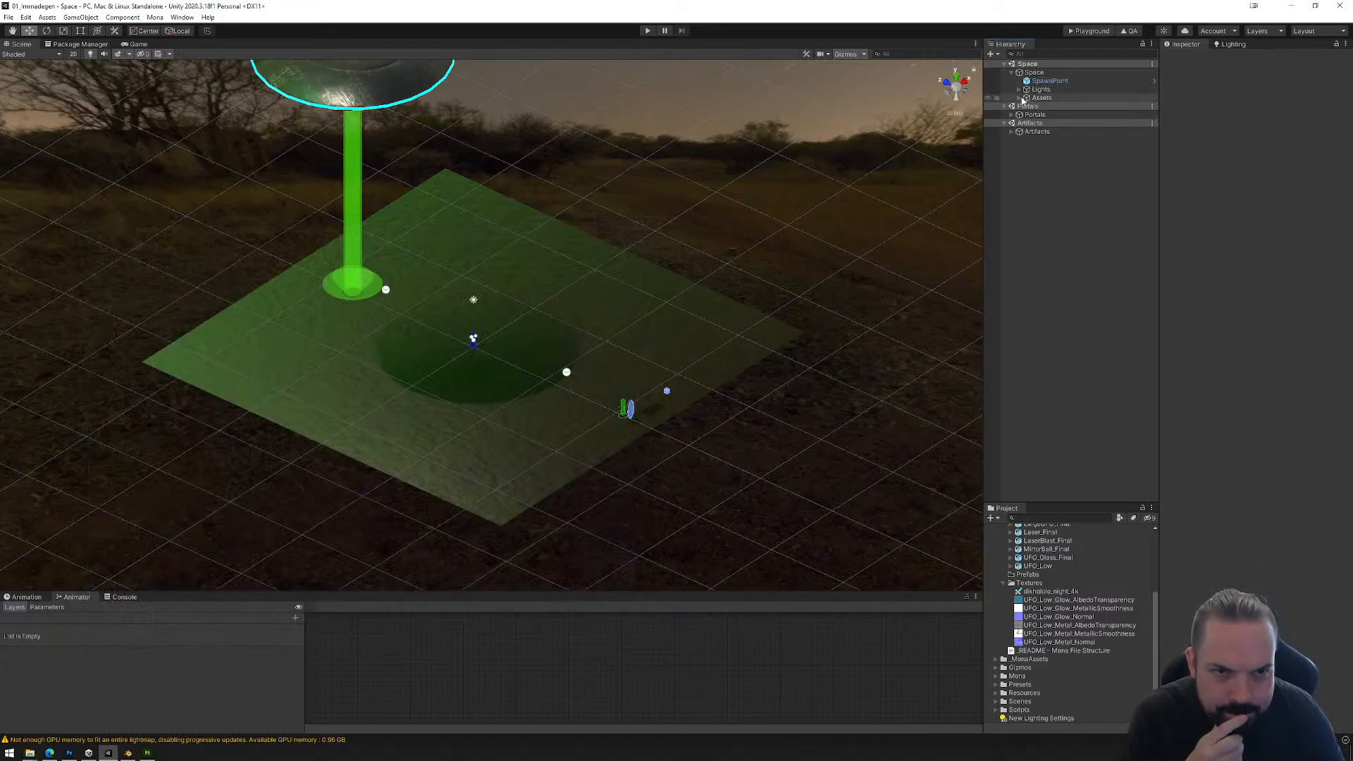
{"action": "left_click", "coordinate": [1020, 98]}
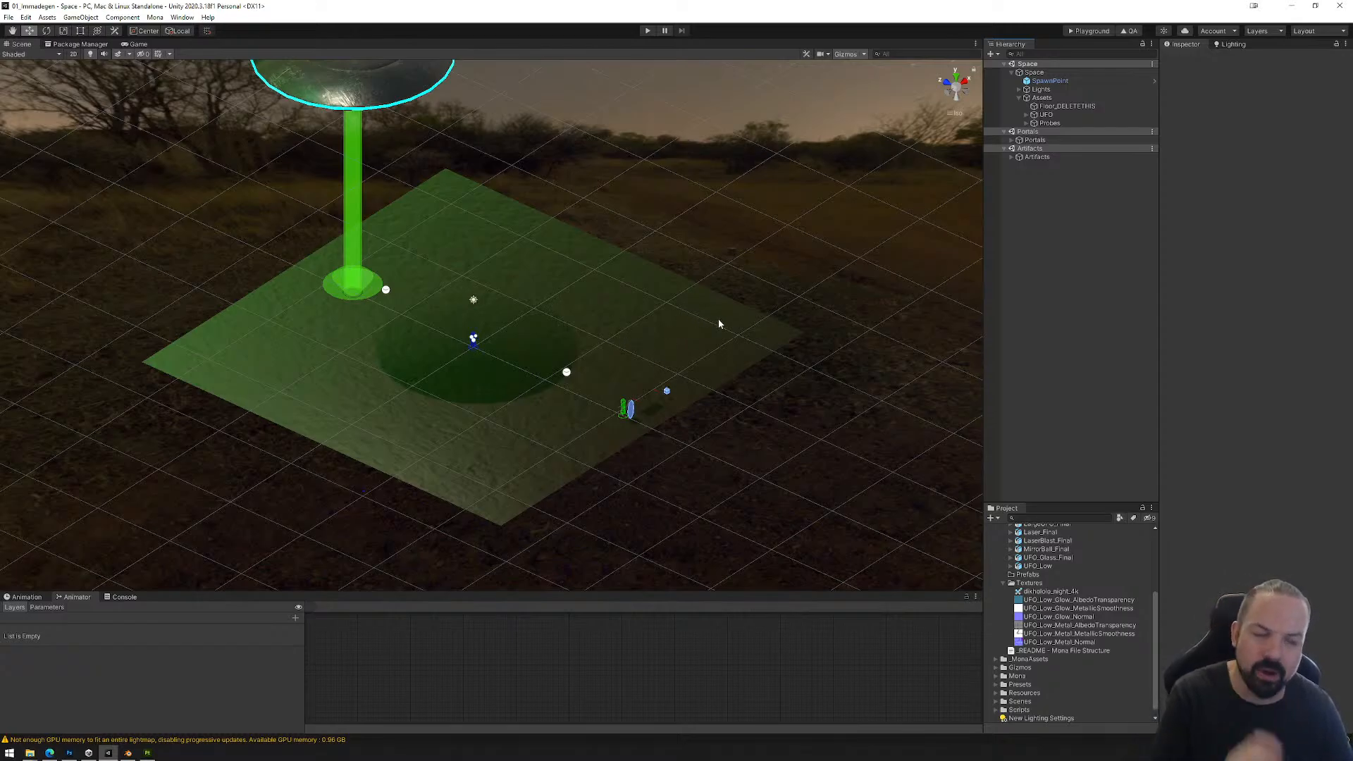
{"action": "left_click", "coordinate": [1037, 125]}
{"action": "left_click", "coordinate": [1027, 123]}
{"action": "left_click", "coordinate": [1055, 150]}
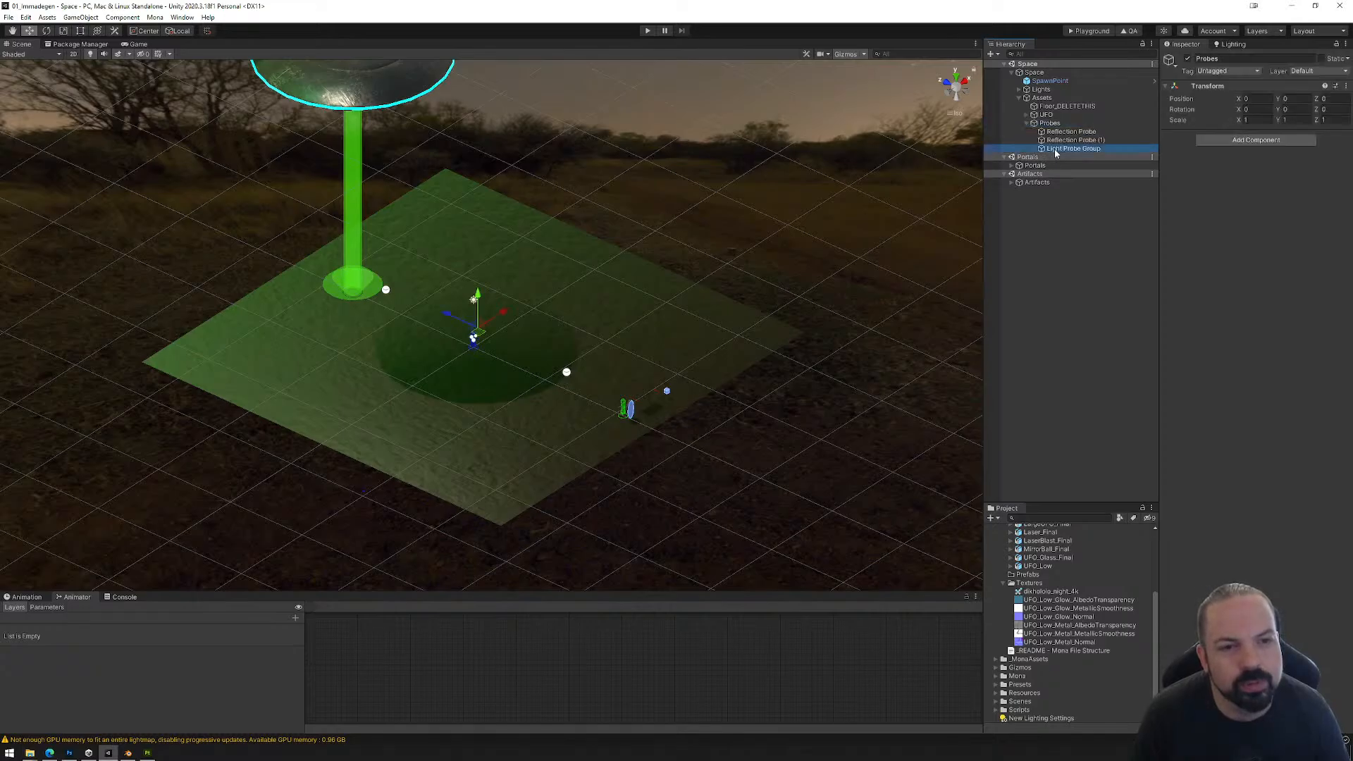
{"action": "left_click", "coordinate": [1027, 124]}
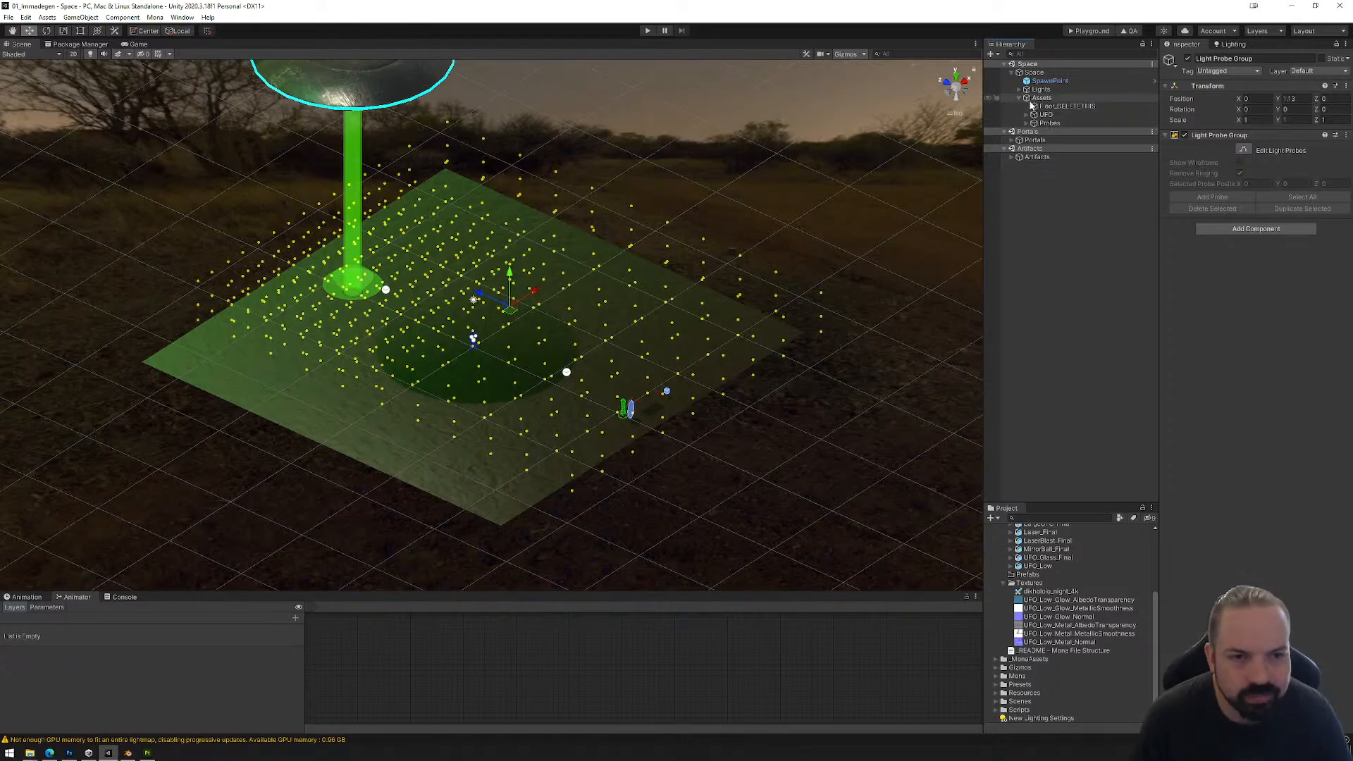
Step: Create an empty object named UFO_Surprise under Assets in the Space scene
{"action": "left_click", "coordinate": [1035, 100]}
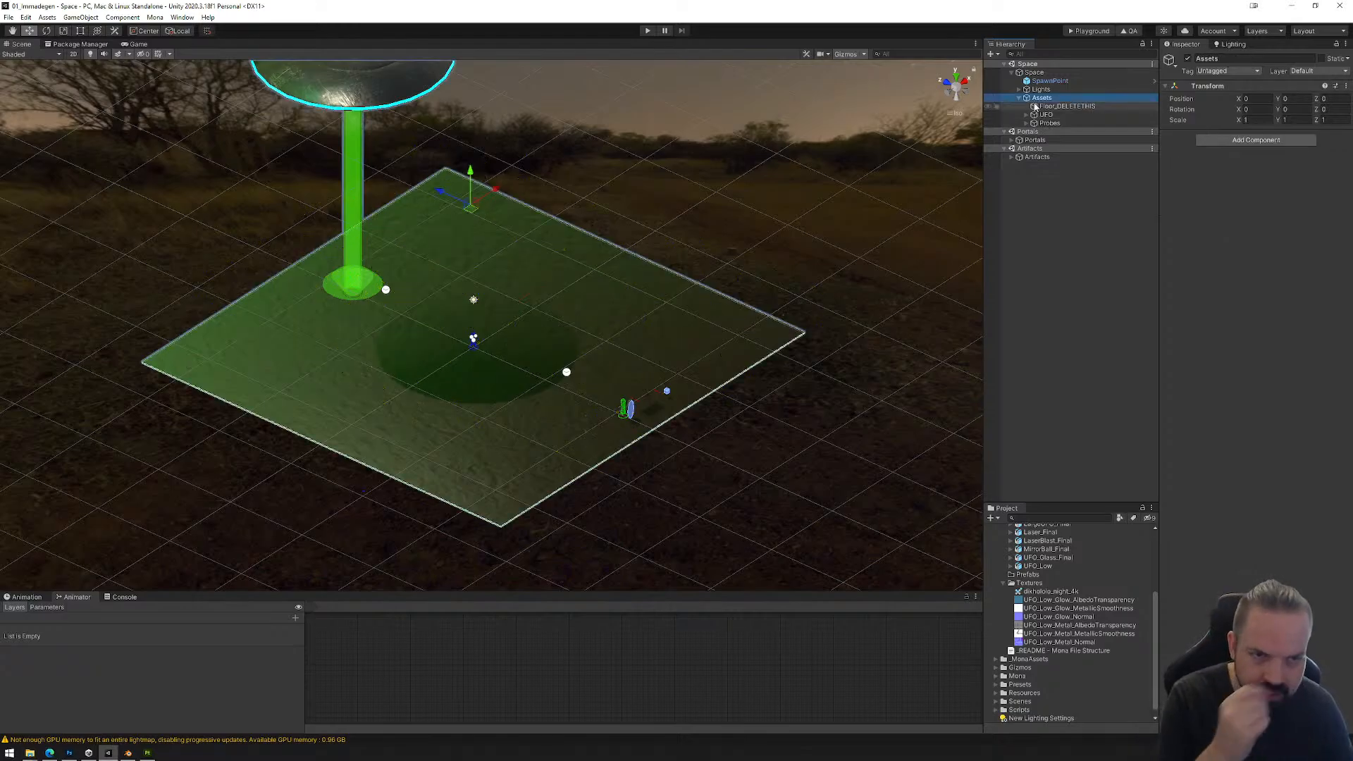
{"action": "right_click", "coordinate": [1038, 102]}
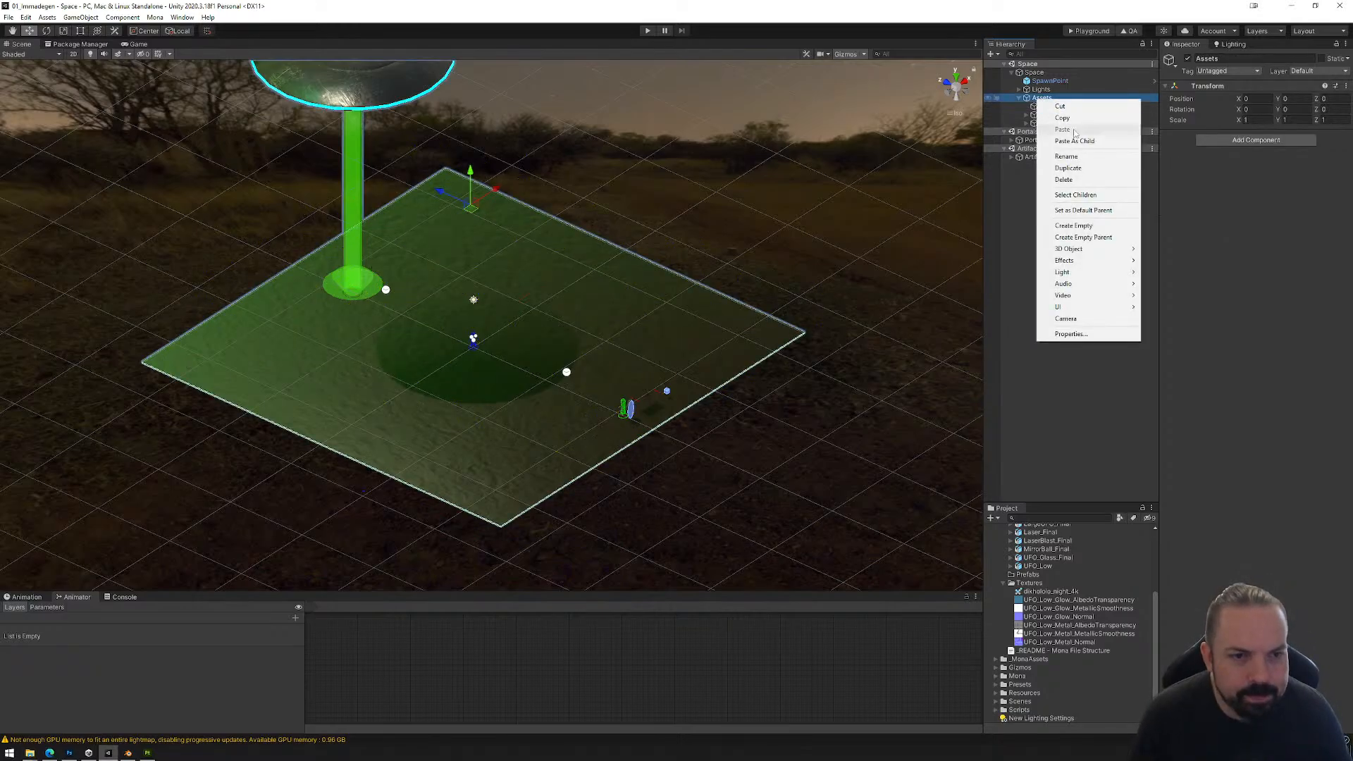
{"action": "left_click", "coordinate": [1074, 225]}
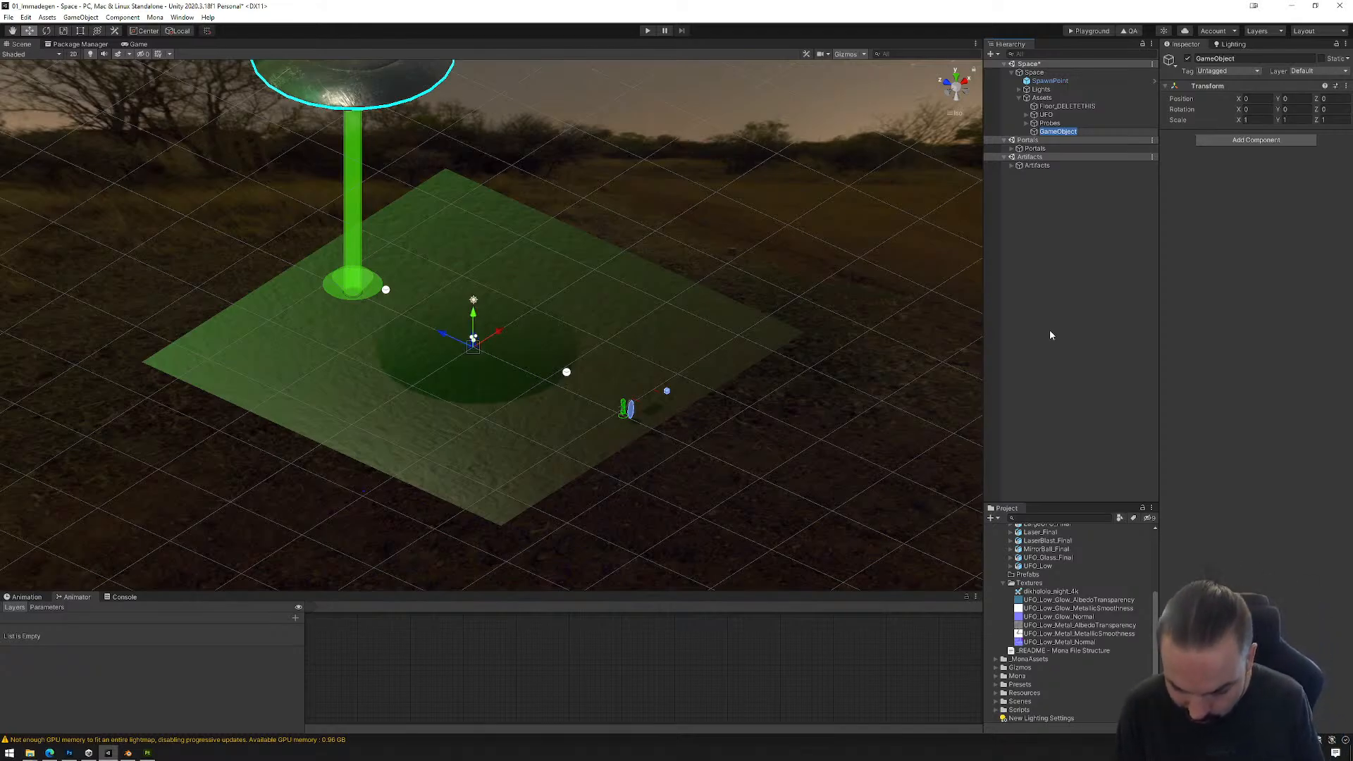
{"action": "type", "text": "UFO"}
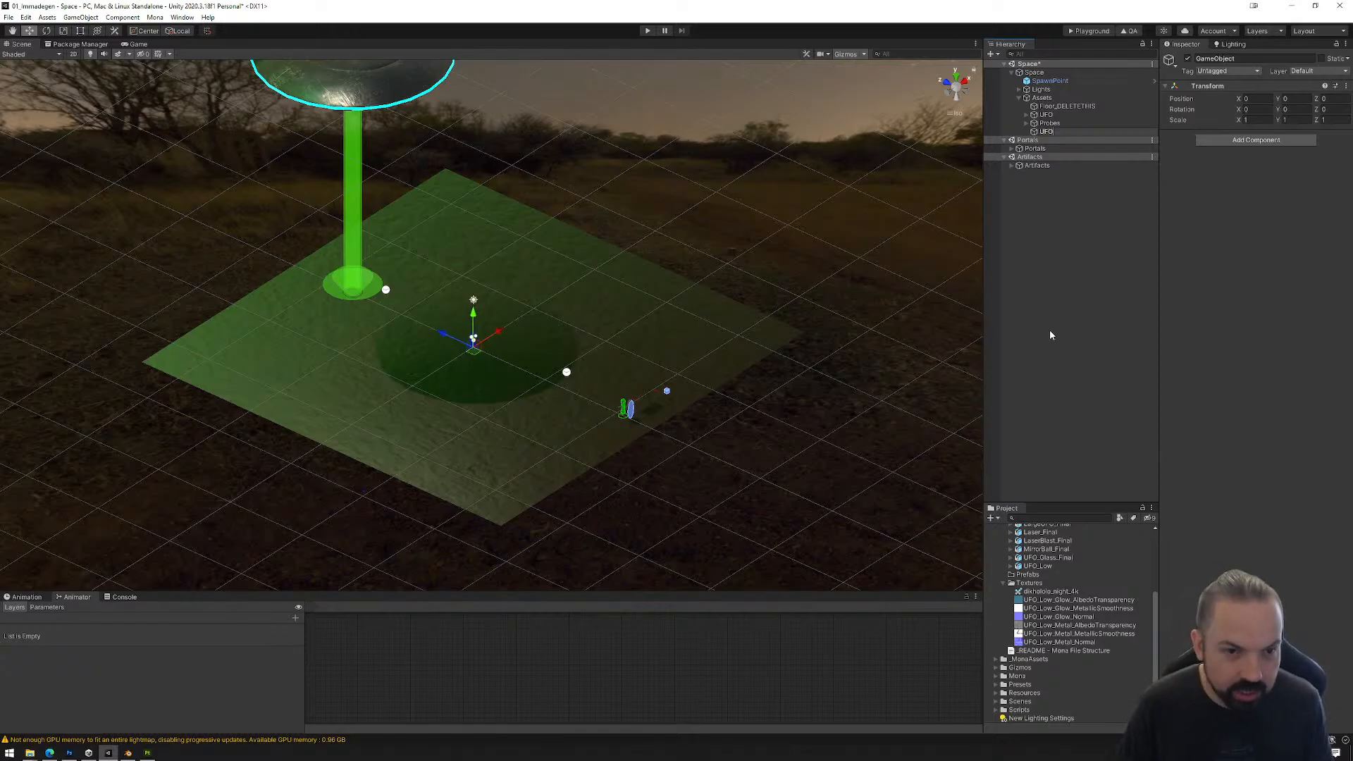
{"action": "type", "text": "_"}
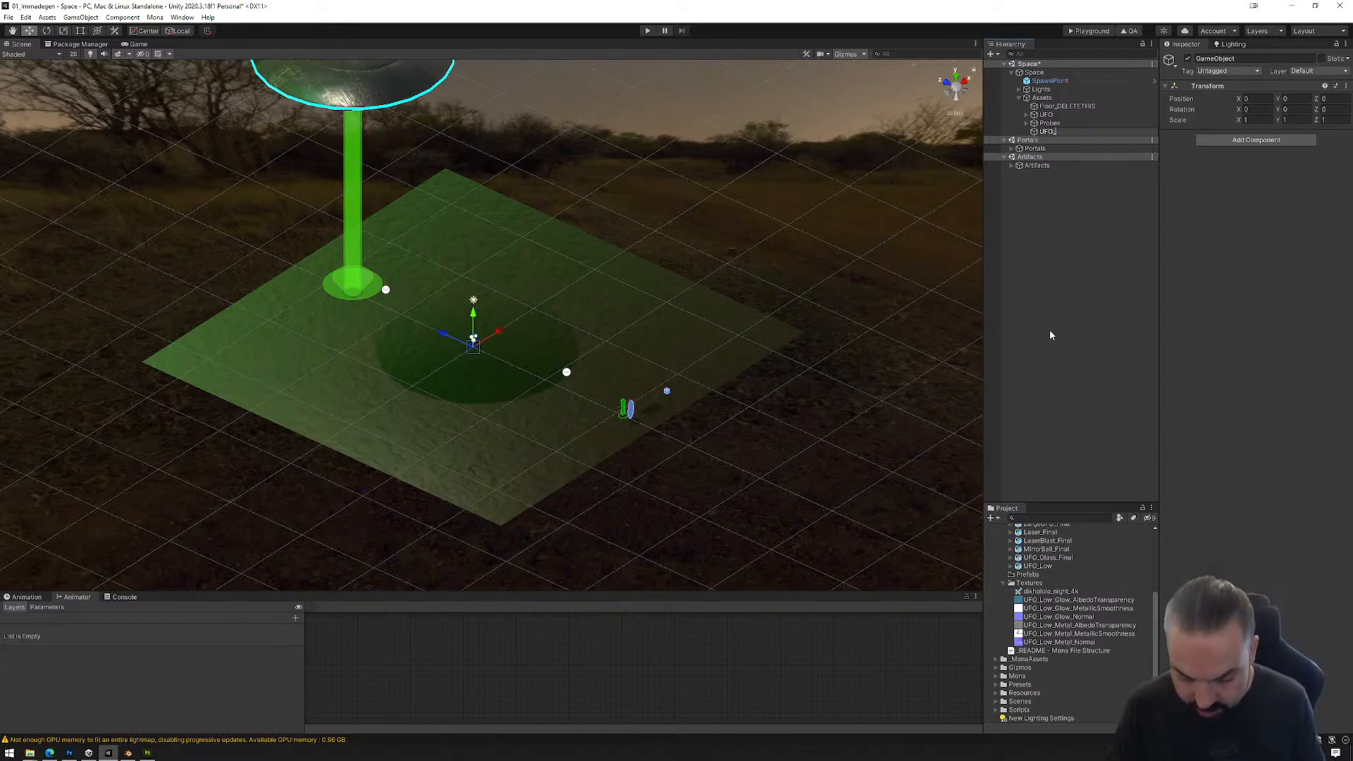
{"action": "type", "text": "Surprise"}
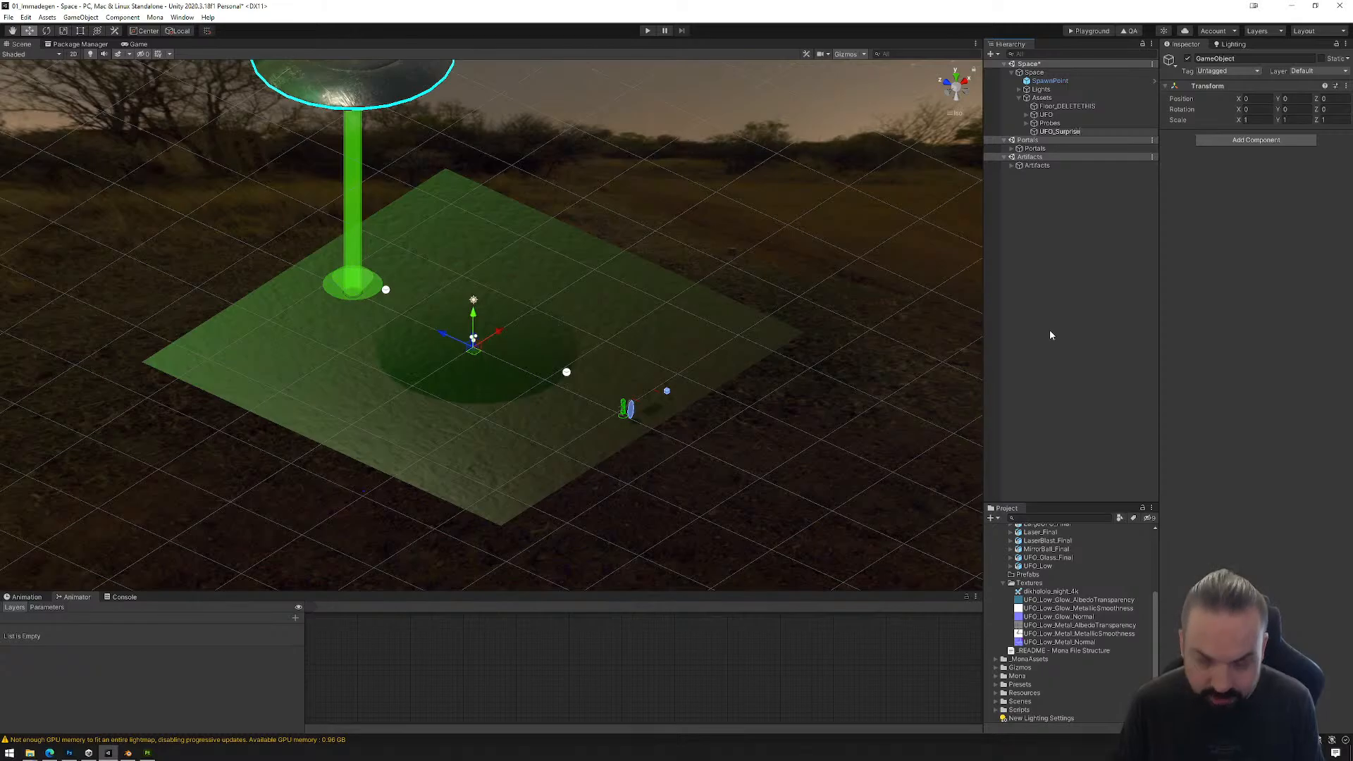
{"action": "key", "text": "Return"}
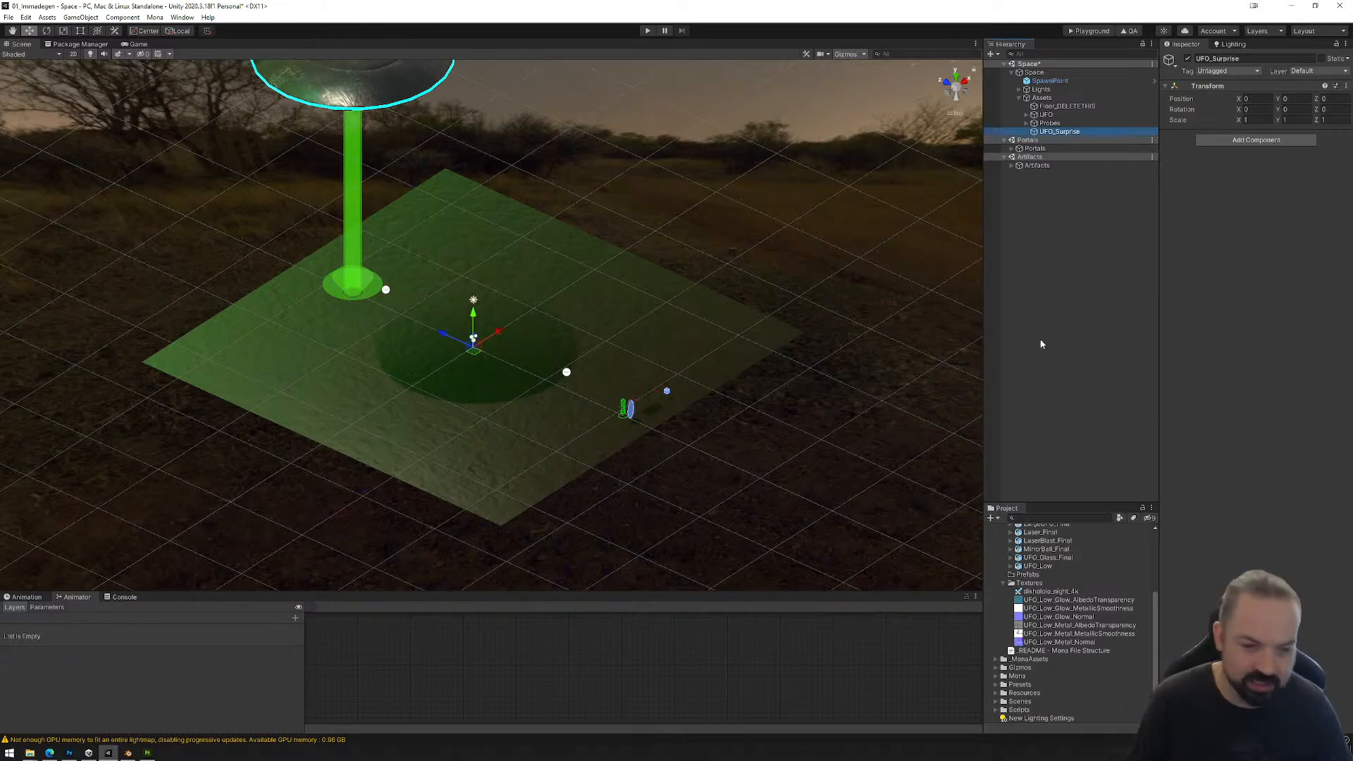
Step: Find the LargeUFO_Final model in the Models folder and view its Materials import settings
{"action": "scroll", "coordinate": [1081, 588], "scroll_direction": "up", "scroll_amount": 2}
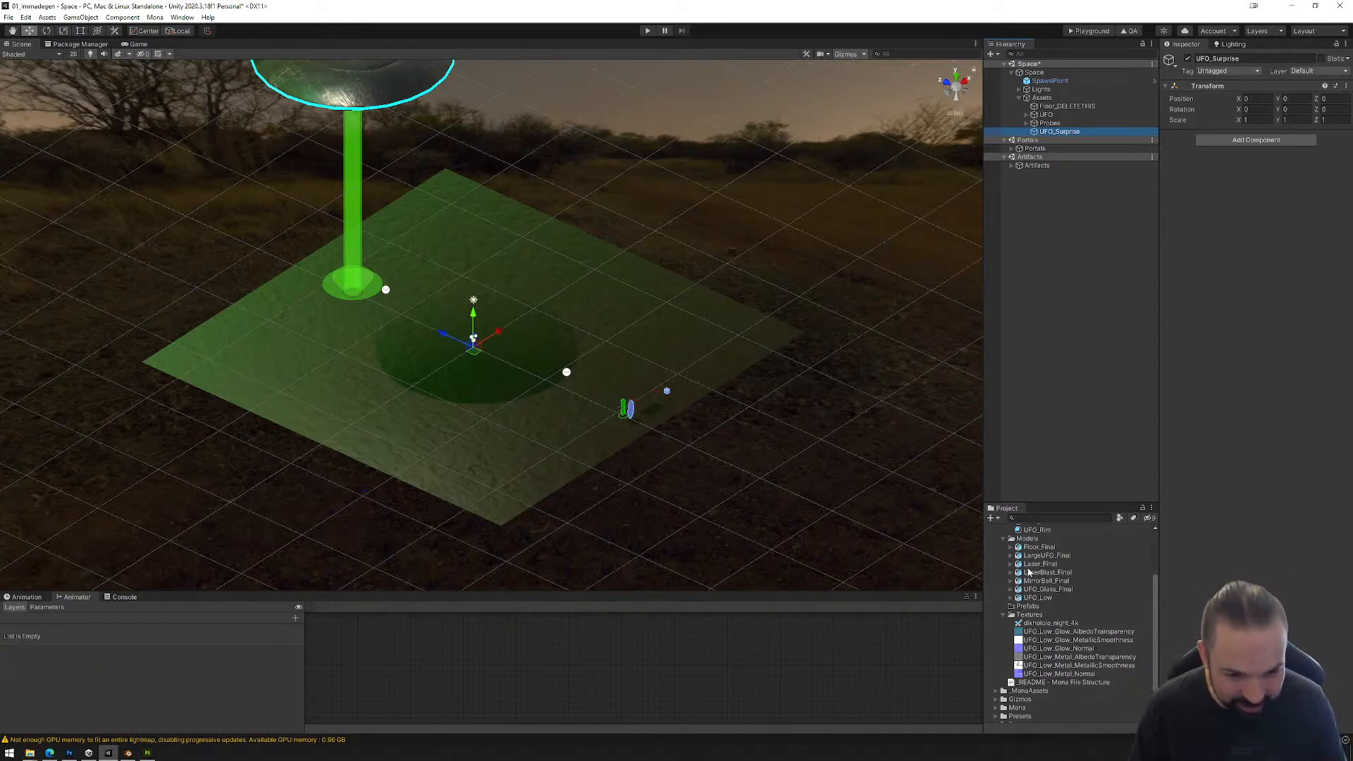
{"action": "mouse_move", "coordinate": [1039, 558]}
{"action": "left_mouse_down"}
{"action": "mouse_move", "coordinate": [1042, 136]}
{"action": "mouse_move", "coordinate": [1071, 547]}
{"action": "mouse_move", "coordinate": [1047, 570]}
{"action": "left_mouse_up"}
{"action": "left_click", "coordinate": [1047, 571]}
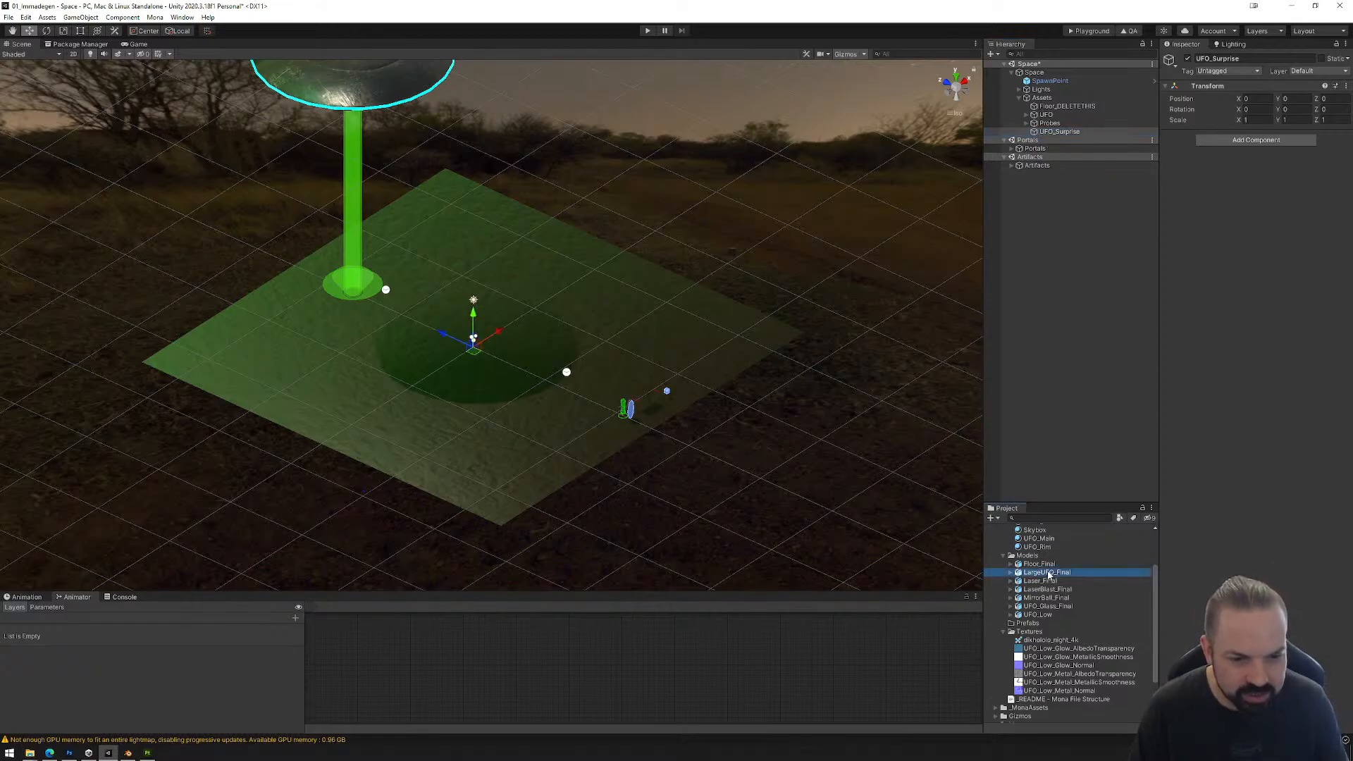
{"action": "left_click", "coordinate": [1215, 85]}
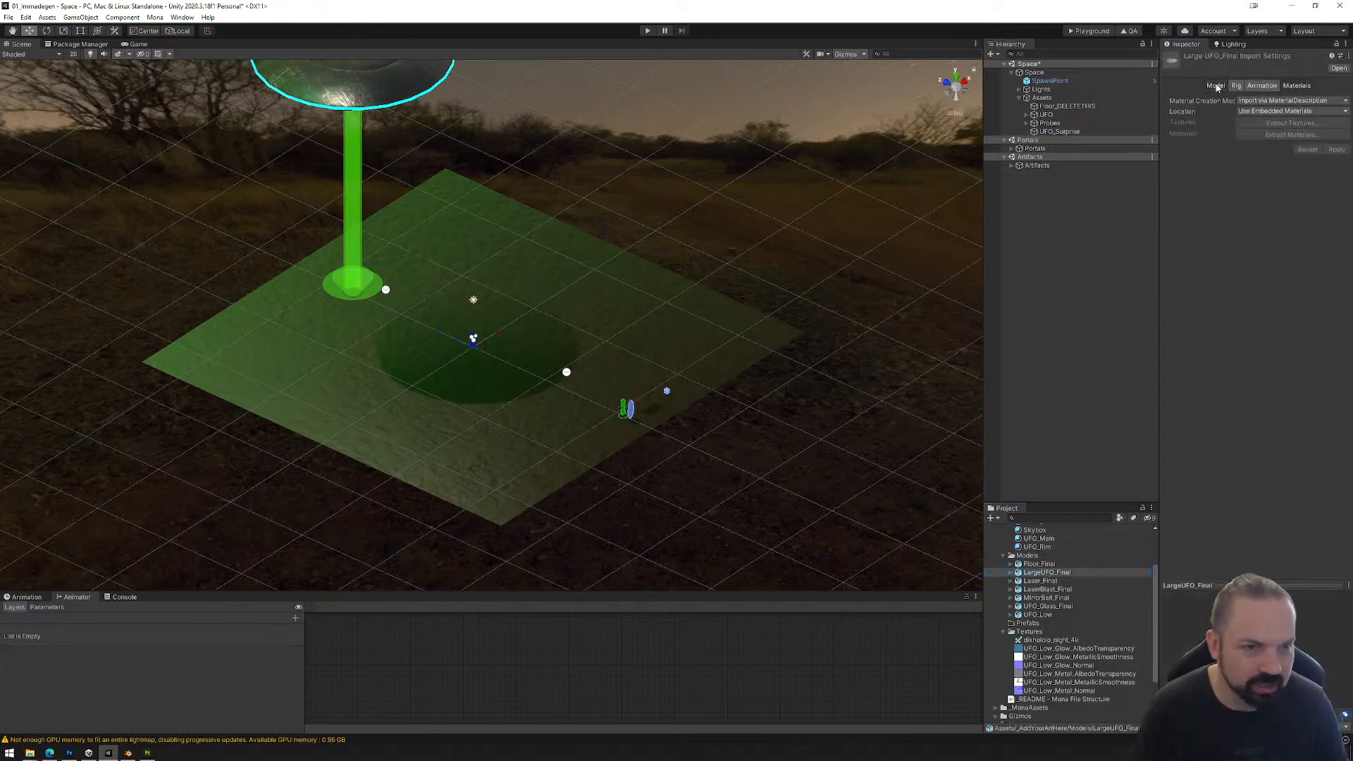
{"action": "left_click", "coordinate": [1295, 85]}
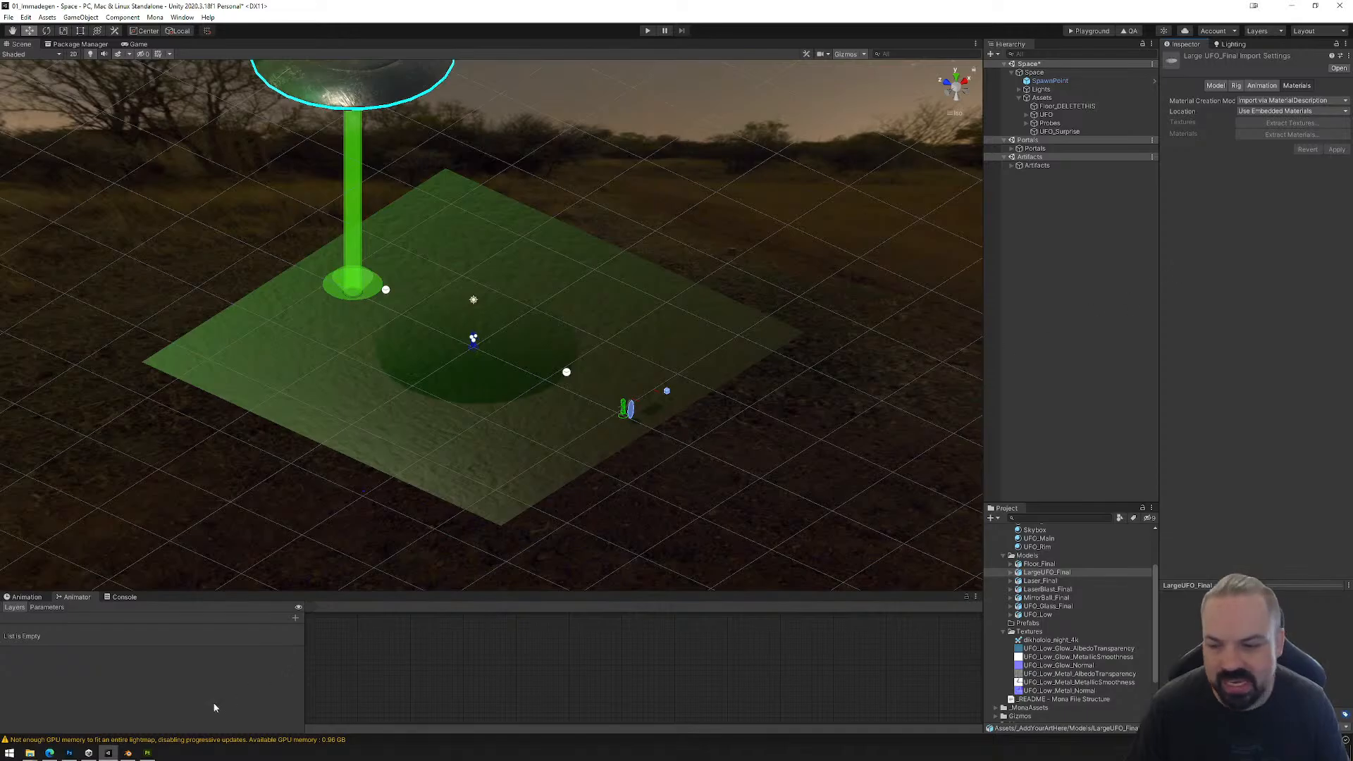
Step: Switch to Blender, hide UFO_Glass, and show and select the whole L_UFO_Base mesh with its dimensions in view
{"action": "left_click", "coordinate": [128, 753]}
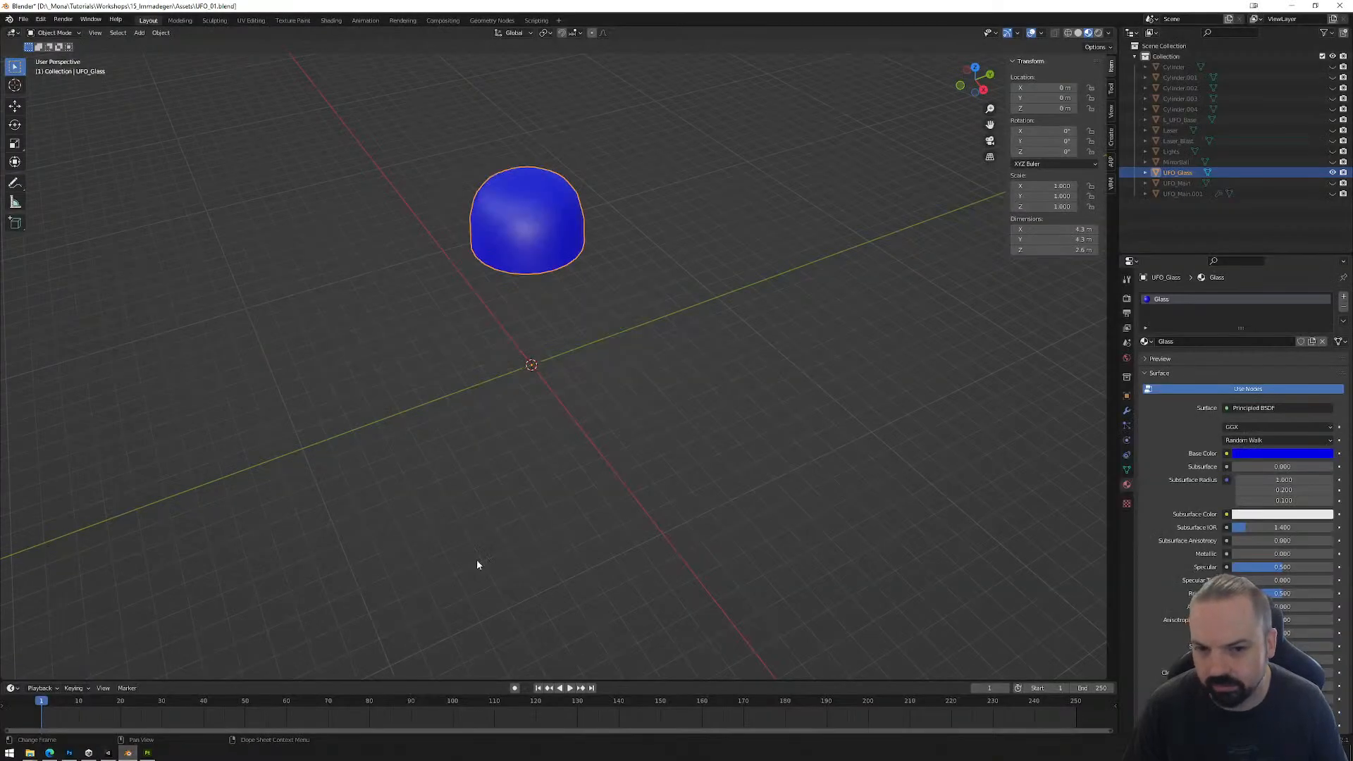
{"action": "left_click", "coordinate": [1332, 172]}
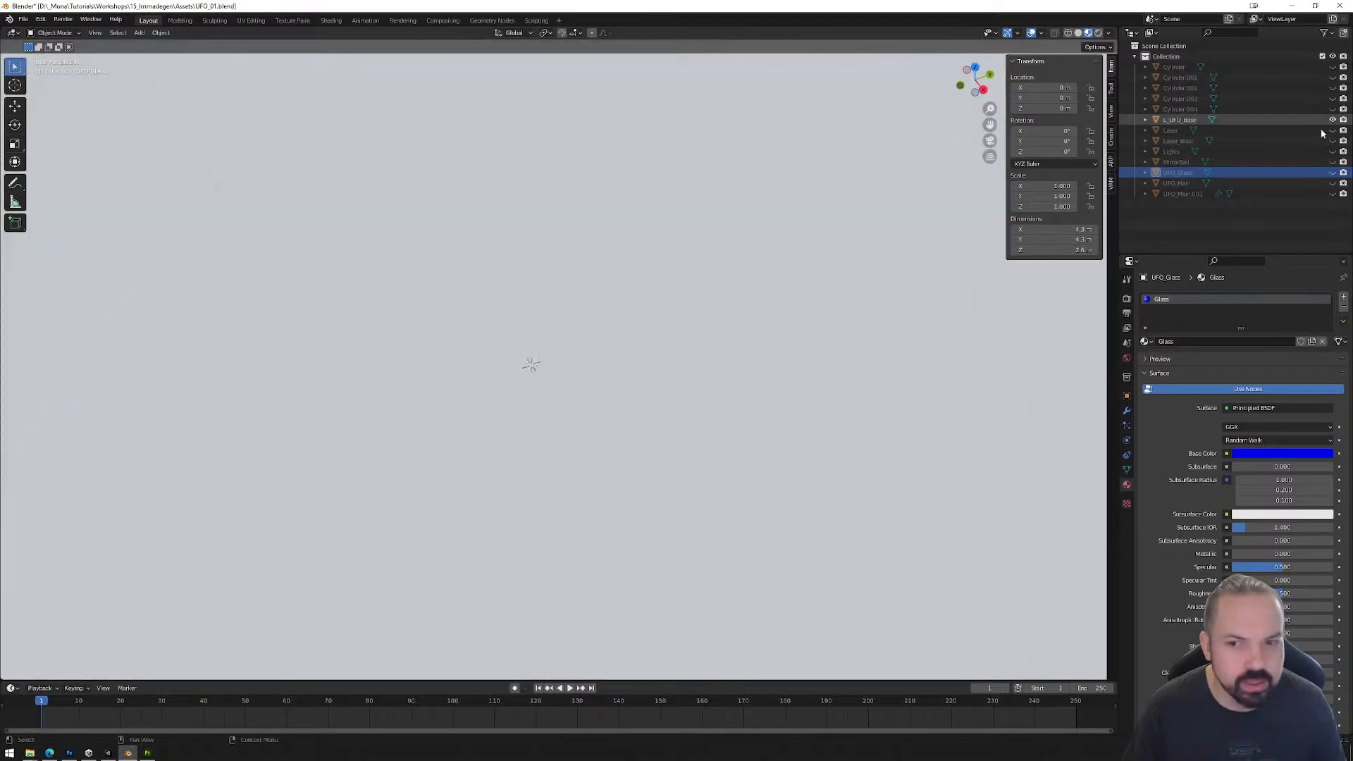
{"action": "scroll", "coordinate": [675, 351], "scroll_direction": "down", "scroll_amount": 8}
{"action": "left_click", "coordinate": [665, 375]}
{"action": "middle_click_drag", "start_coordinate": [772, 463], "coordinate": [811, 479]}
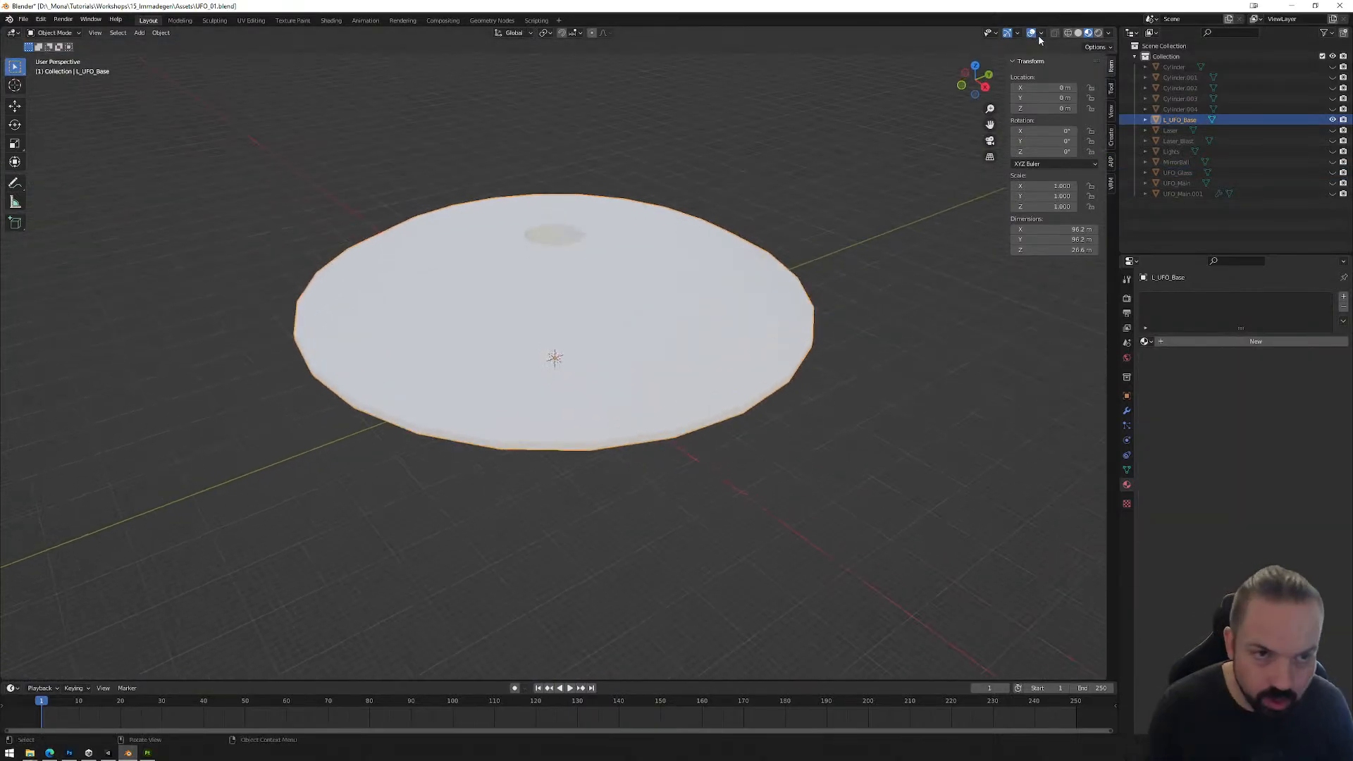
{"action": "left_click", "coordinate": [1041, 33]}
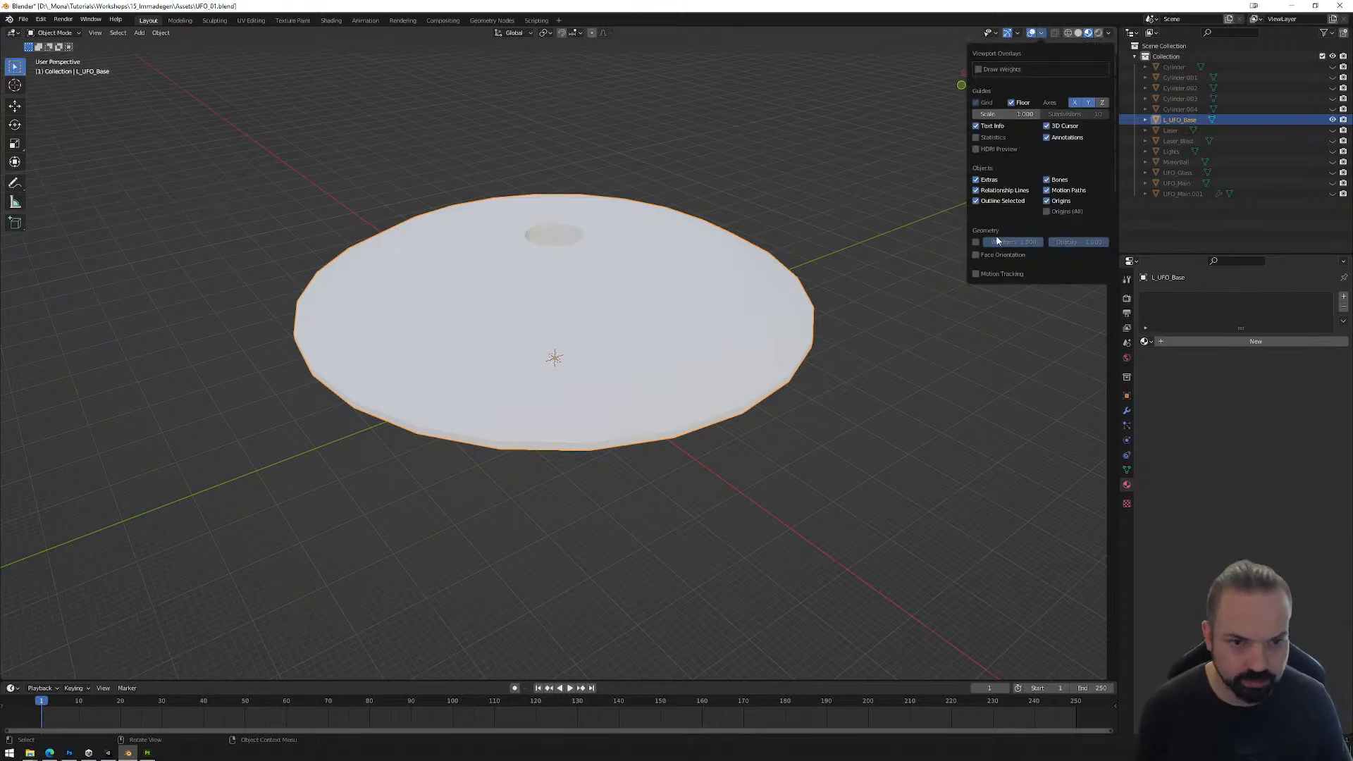
{"action": "key", "text": "n"}
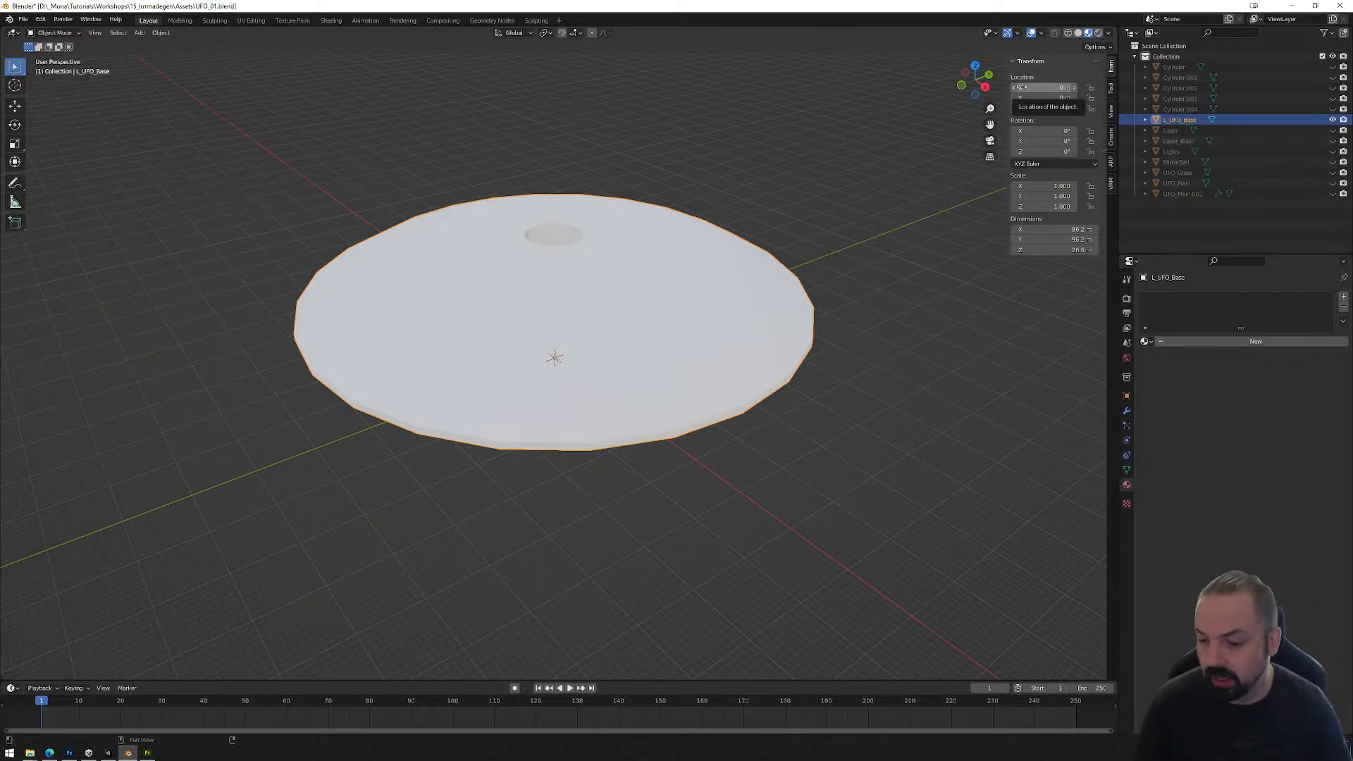
Step: Switch to Unity and focus on the CanvasPrefab under Artifacts to examine its blank back and its instruction side
{"action": "key", "text": "alt+Tab"}
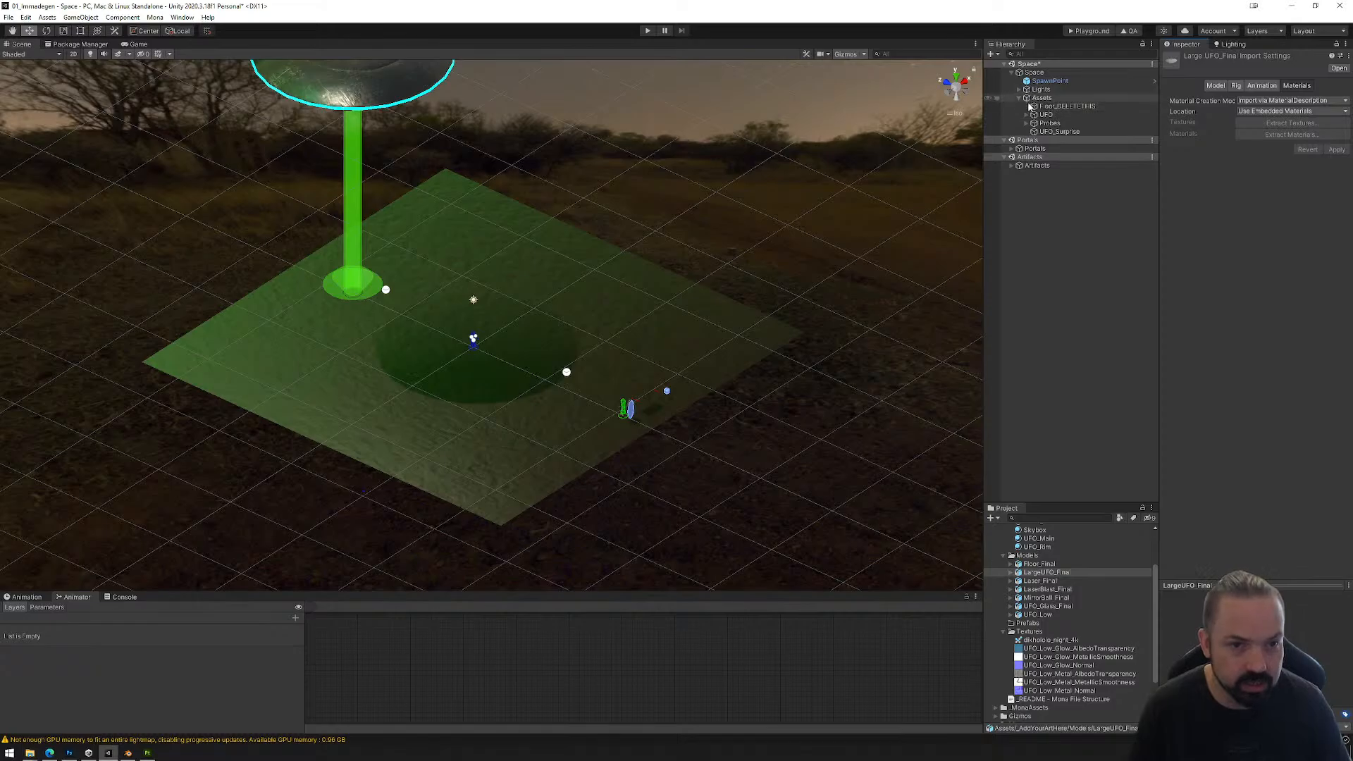
{"action": "left_click", "coordinate": [1012, 166]}
{"action": "double_click", "coordinate": [1043, 175]}
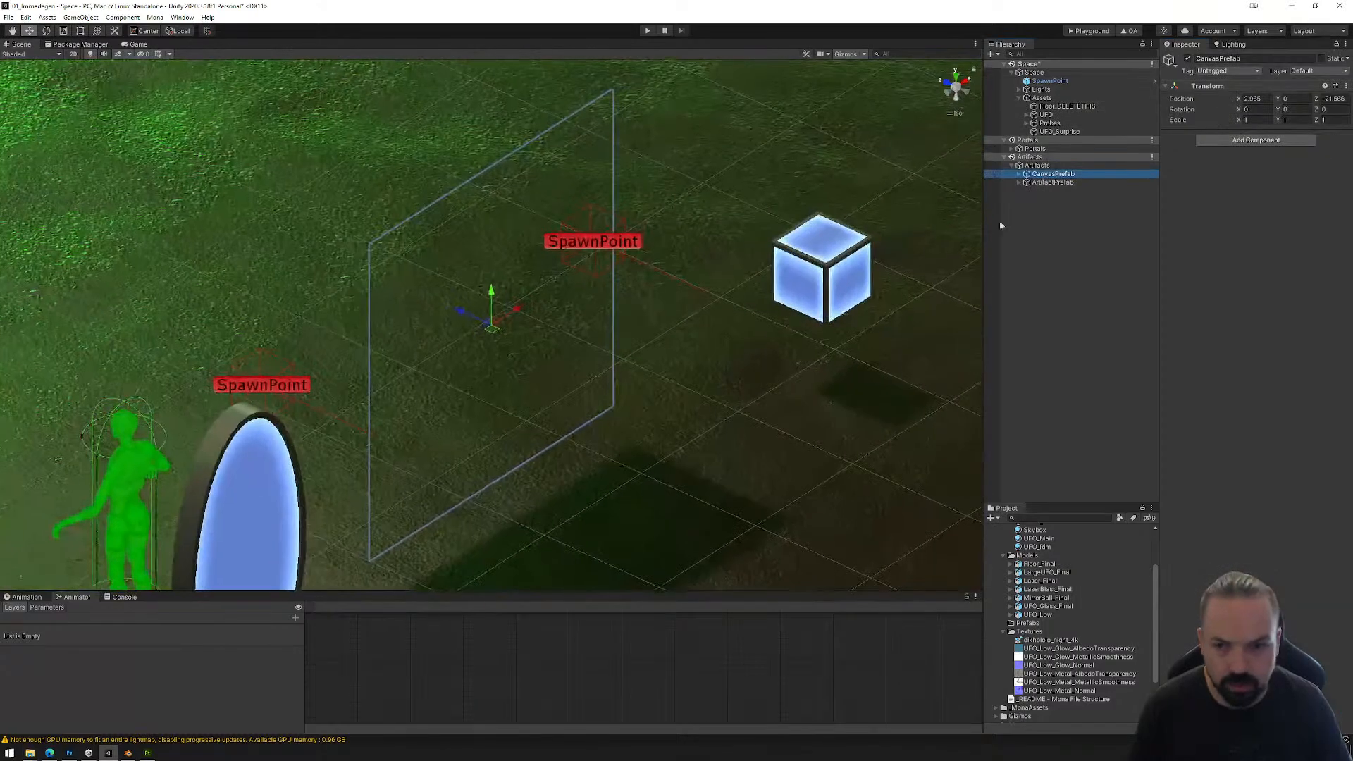
{"action": "left_click_drag", "start_coordinate": [352, 423], "coordinate": [519, 348], "text": "alt"}
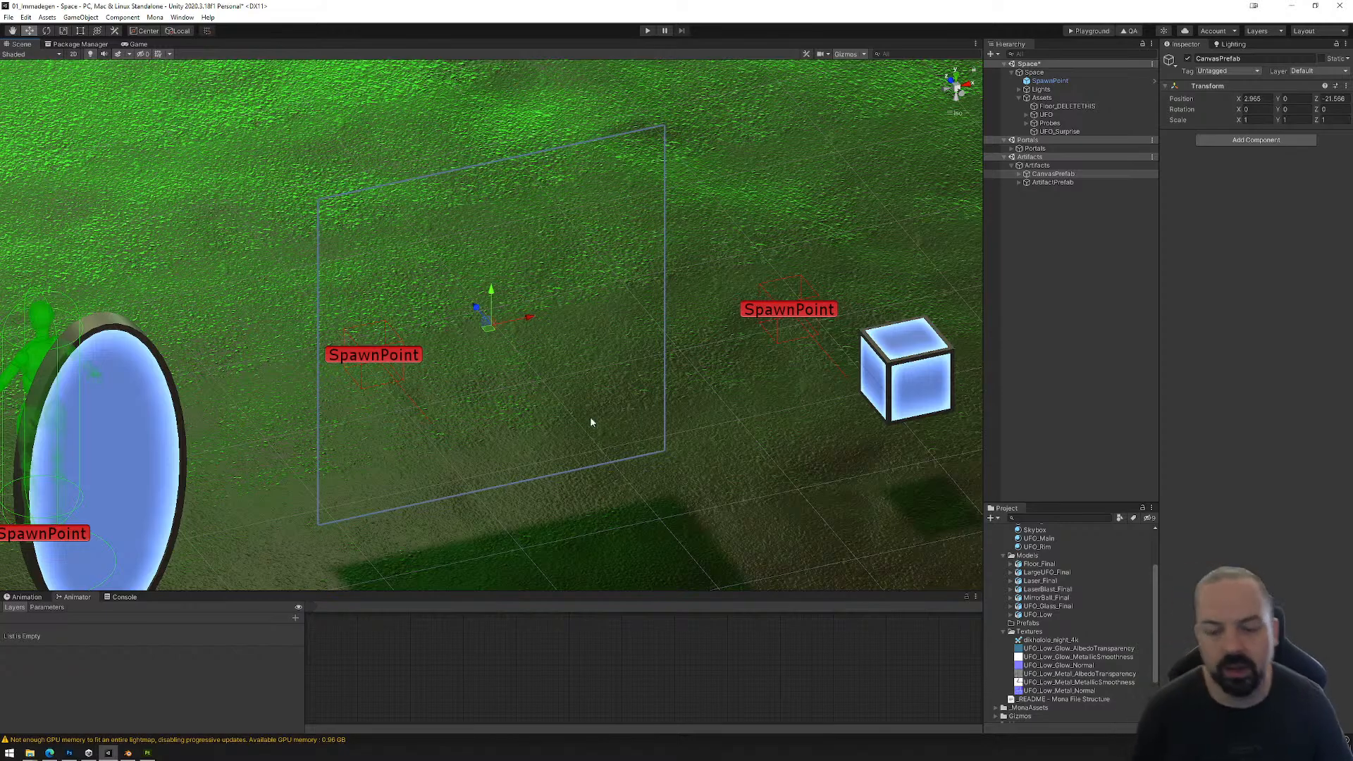
{"action": "left_click_drag", "start_coordinate": [437, 376], "coordinate": [740, 414], "text": "alt"}
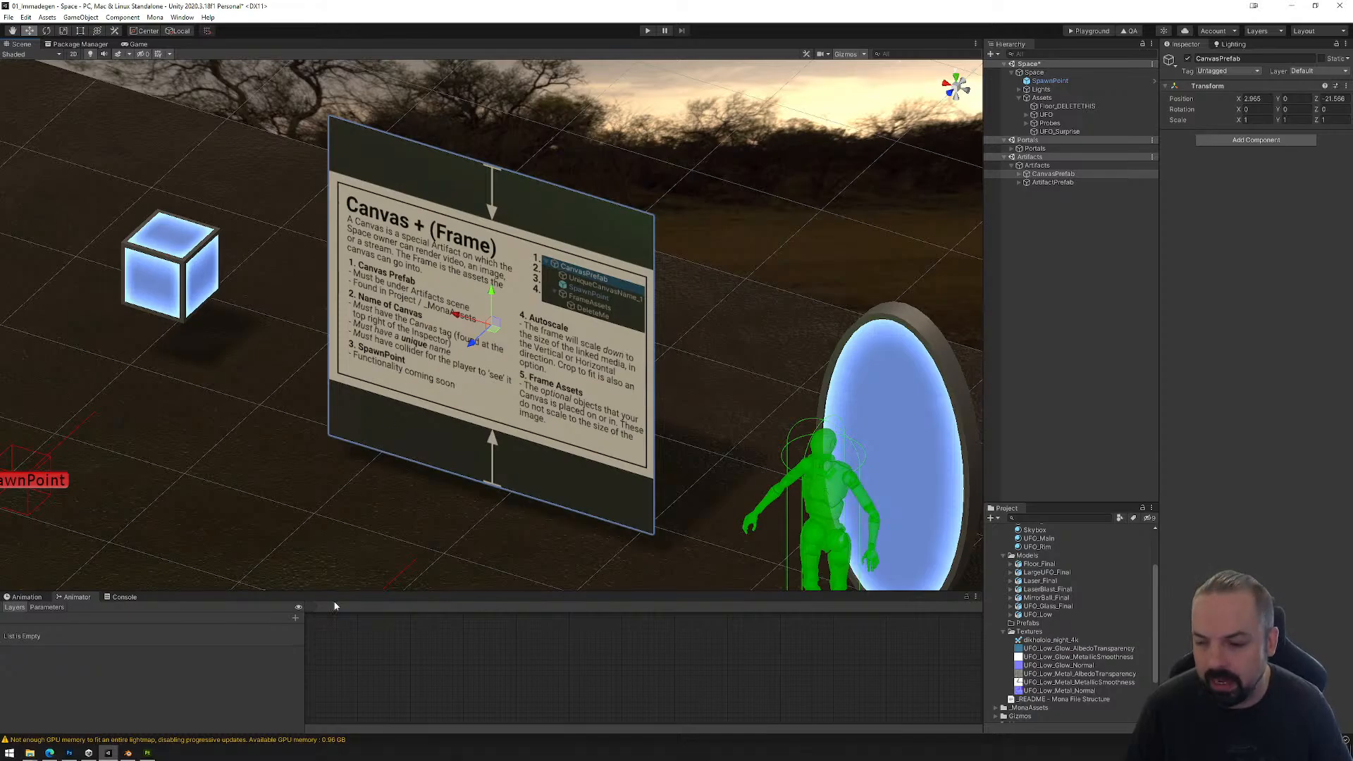
Step: Switch back to Blender and examine the shape of L_UFO_Base from a lower angle and at different distances
{"action": "left_click", "coordinate": [128, 752]}
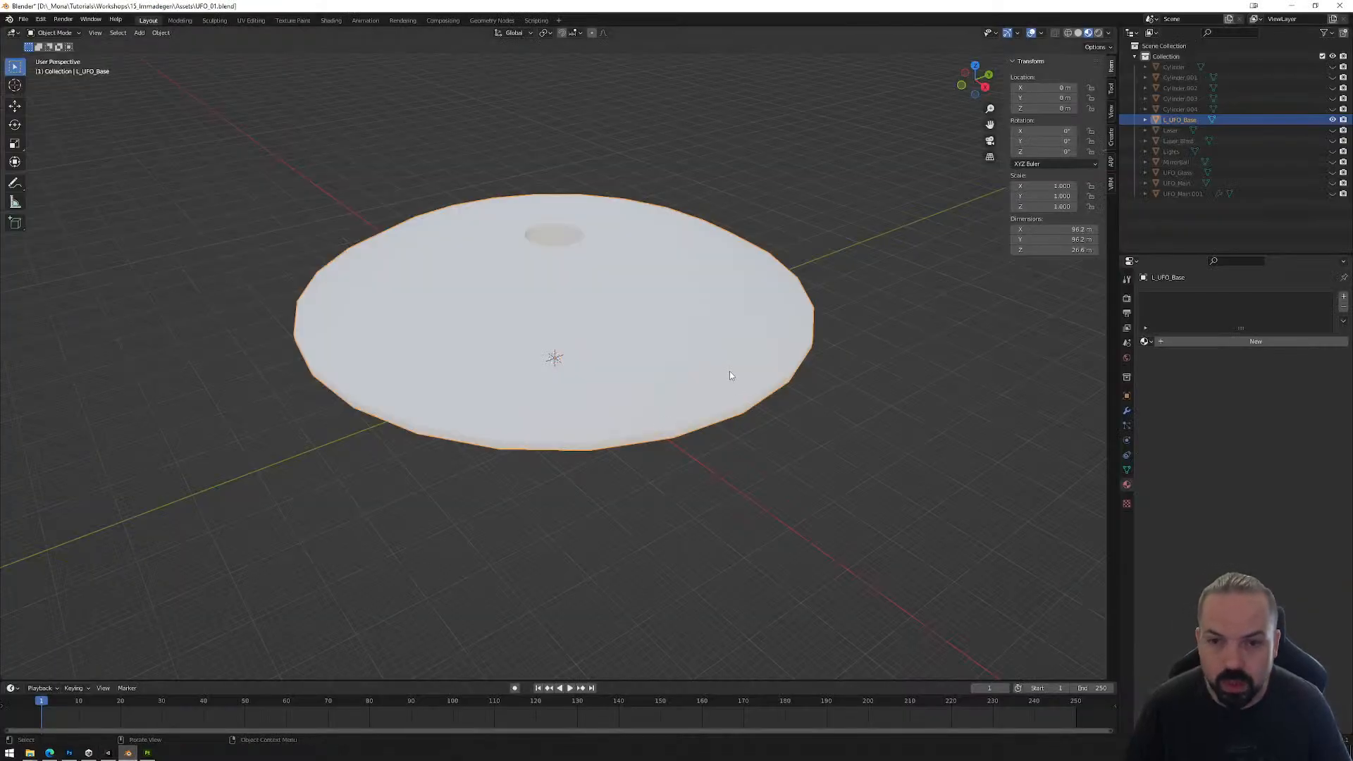
{"action": "middle_click_drag", "start_coordinate": [780, 410], "coordinate": [730, 406]}
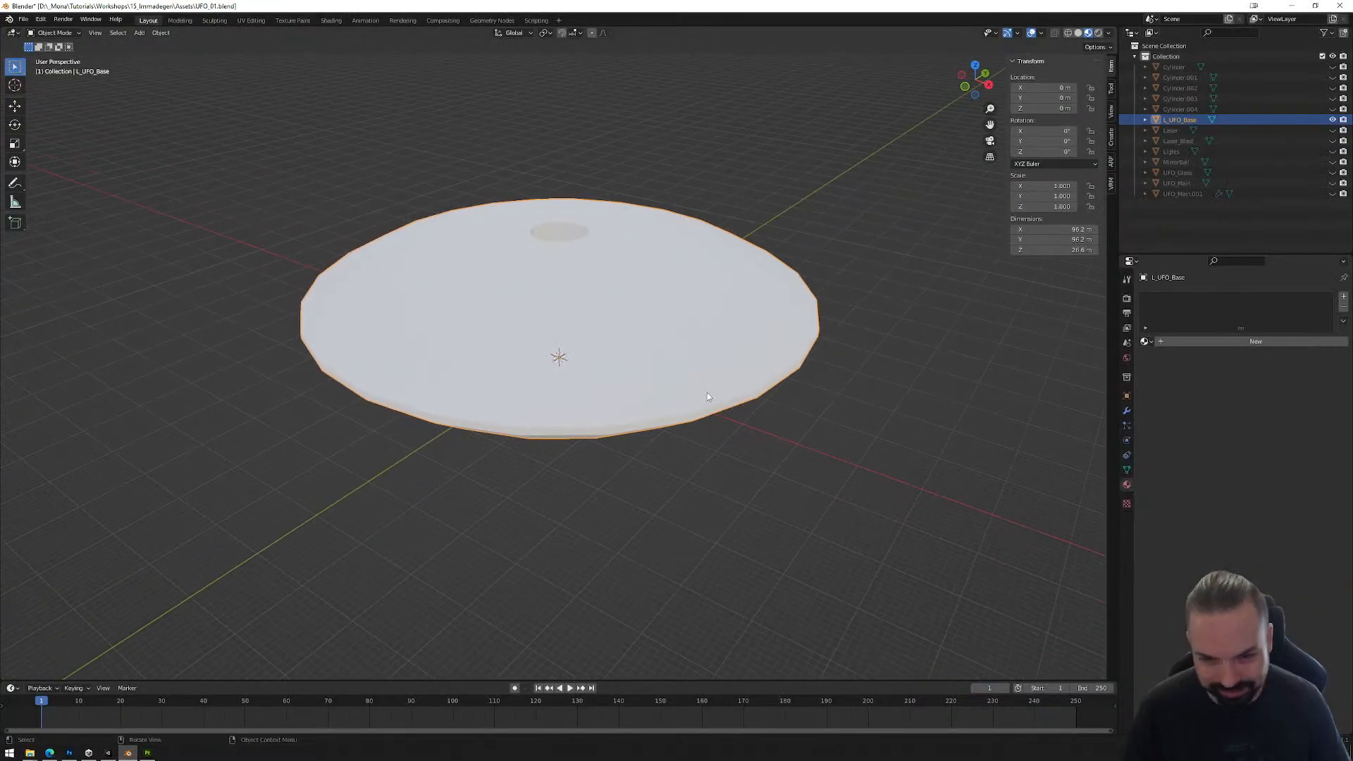
{"action": "scroll", "coordinate": [707, 394], "scroll_direction": "up", "scroll_amount": 15}
{"action": "scroll", "coordinate": [705, 392], "scroll_direction": "down", "scroll_amount": 17}
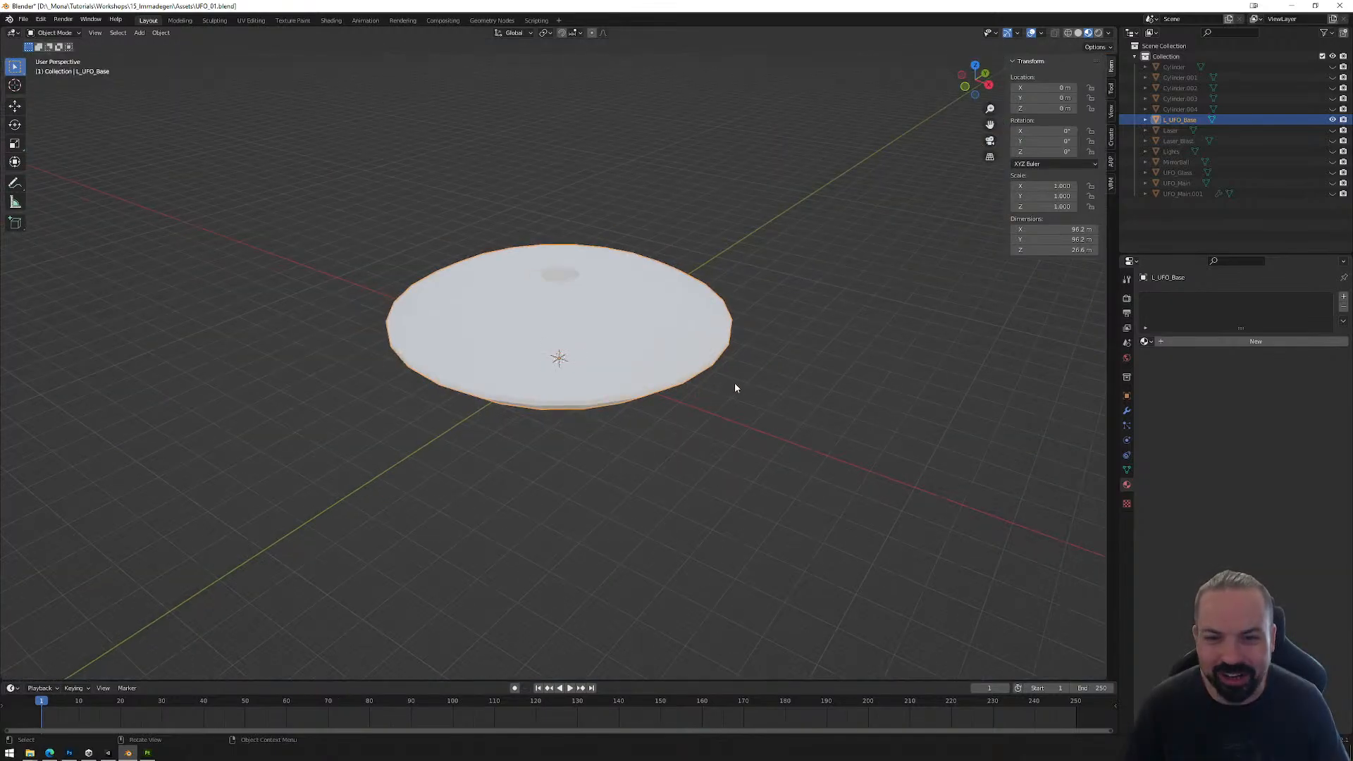
Step: Mark one edge of the circular floor outline at the base of L_UFO_Base as sharp
{"action": "middle_click_drag", "start_coordinate": [664, 353], "coordinate": [703, 277]}
{"action": "scroll", "coordinate": [676, 310], "scroll_direction": "up", "scroll_amount": 8}
{"action": "scroll", "coordinate": [692, 261], "scroll_direction": "down", "scroll_amount": 8}
{"action": "key", "text": "Tab"}
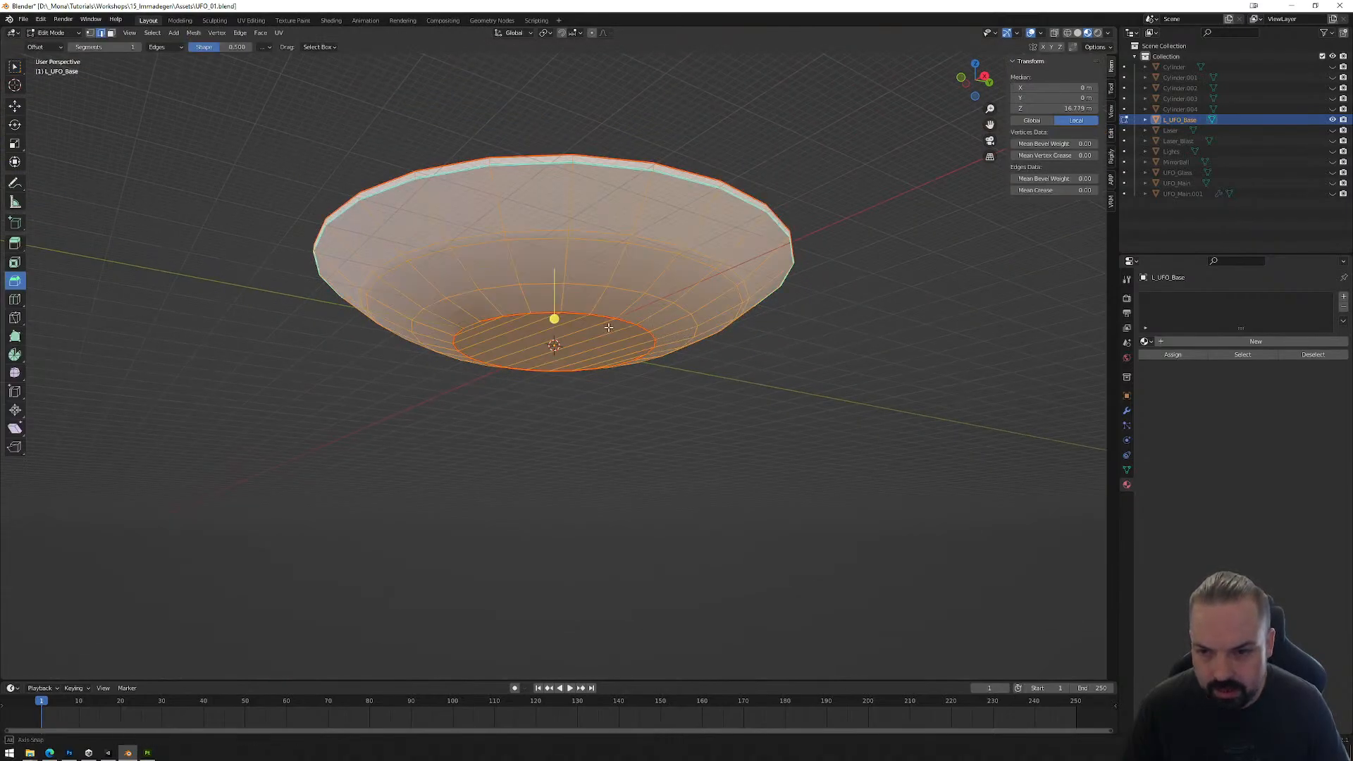
{"action": "middle_click_drag", "start_coordinate": [608, 327], "coordinate": [515, 297]}
{"action": "left_click", "coordinate": [495, 292]}
{"action": "right_click", "coordinate": [496, 294]}
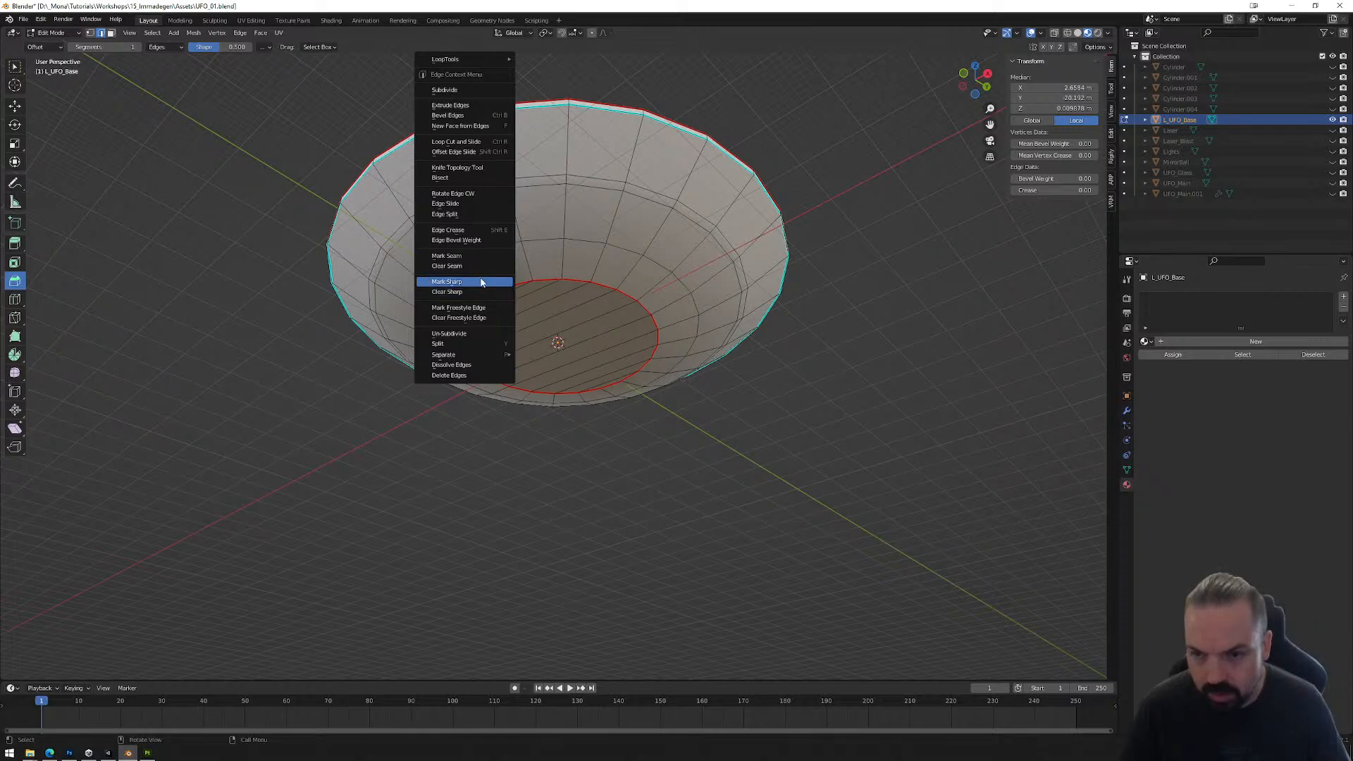
{"action": "left_click", "coordinate": [481, 282]}
Step: Mark the whole edge loop around the circular floor of L_UFO_Base as sharp and return to Object Mode
{"action": "left_click", "coordinate": [547, 280], "text": "alt"}
{"action": "right_click", "coordinate": [549, 284]}
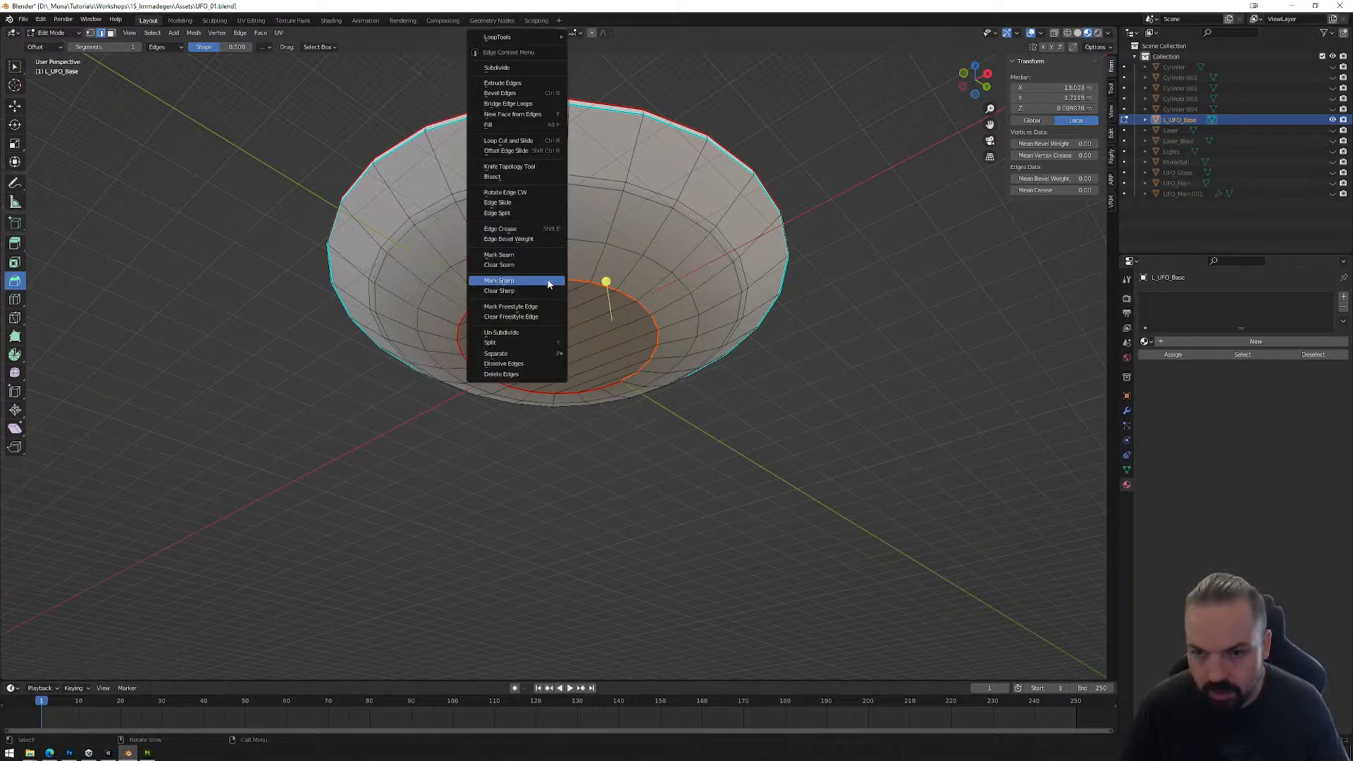
{"action": "left_click", "coordinate": [548, 283]}
{"action": "left_click", "coordinate": [473, 308], "text": "alt"}
{"action": "right_click", "coordinate": [472, 308]}
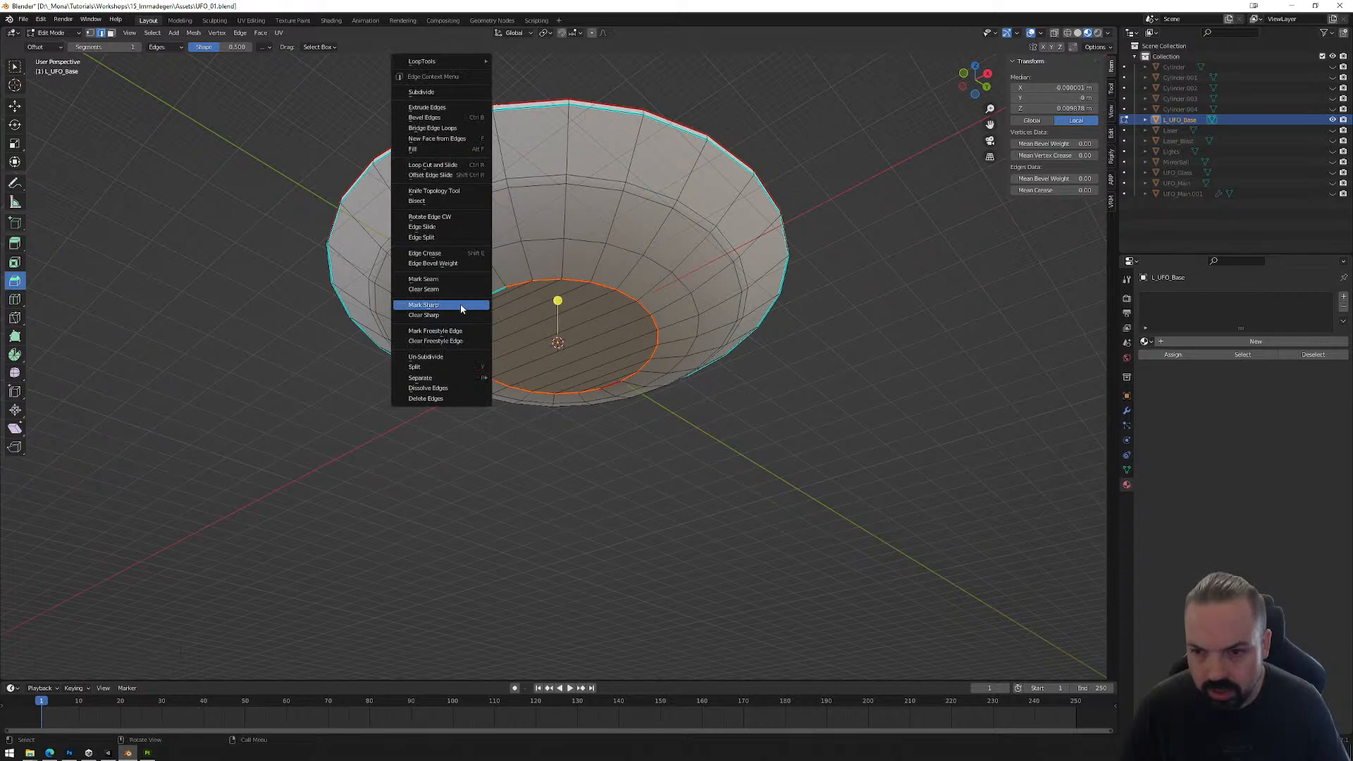
{"action": "left_click", "coordinate": [462, 308]}
{"action": "middle_click_drag", "start_coordinate": [556, 307], "coordinate": [643, 272]}
{"action": "right_click", "coordinate": [532, 280]}
{"action": "left_click", "coordinate": [509, 251]}
{"action": "scroll", "coordinate": [659, 336], "scroll_direction": "up", "scroll_amount": 4}
{"action": "key", "text": "Tab"}
Step: Turn on the Face Orientation overlay and inspect the outer faces of L_UFO_Base
{"action": "middle_click_drag", "start_coordinate": [764, 249], "coordinate": [745, 304]}
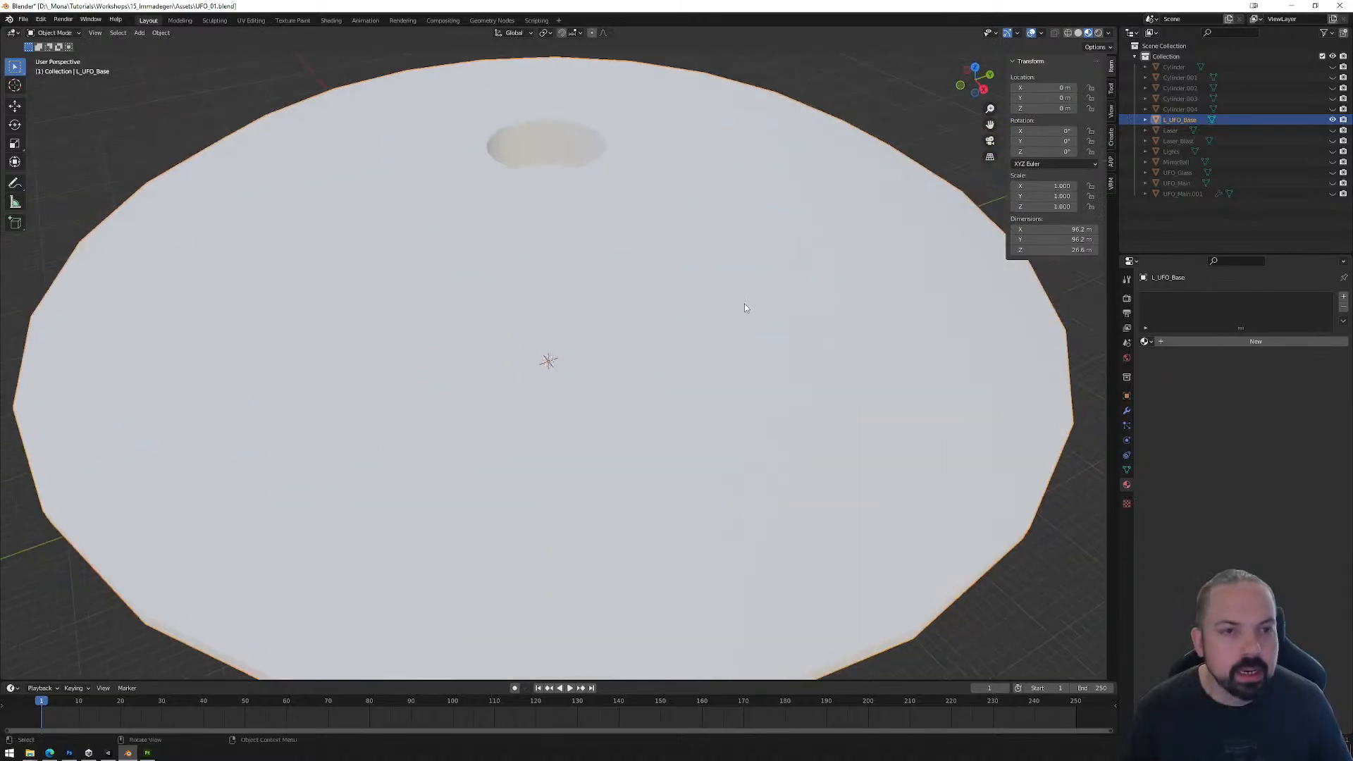
{"action": "scroll", "coordinate": [744, 303], "scroll_direction": "down", "scroll_amount": 3}
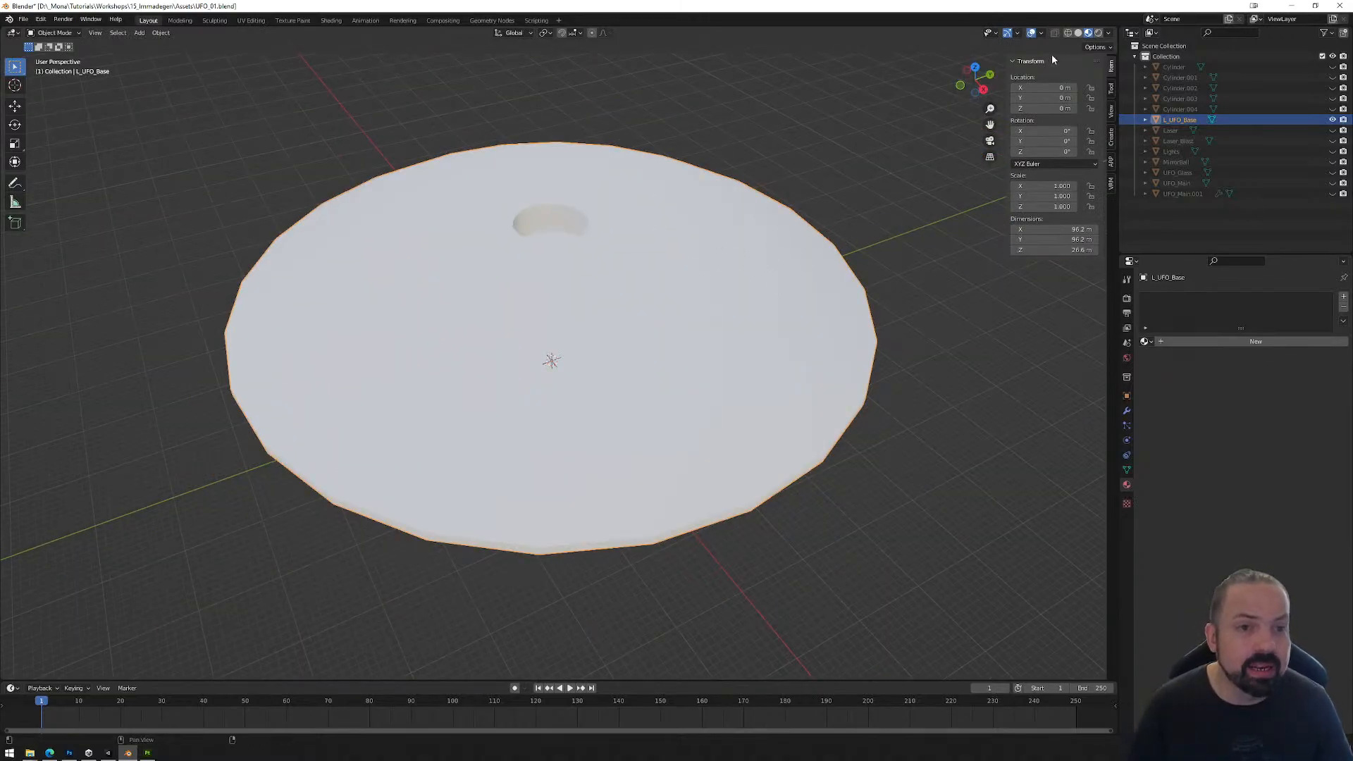
{"action": "left_click", "coordinate": [1042, 33]}
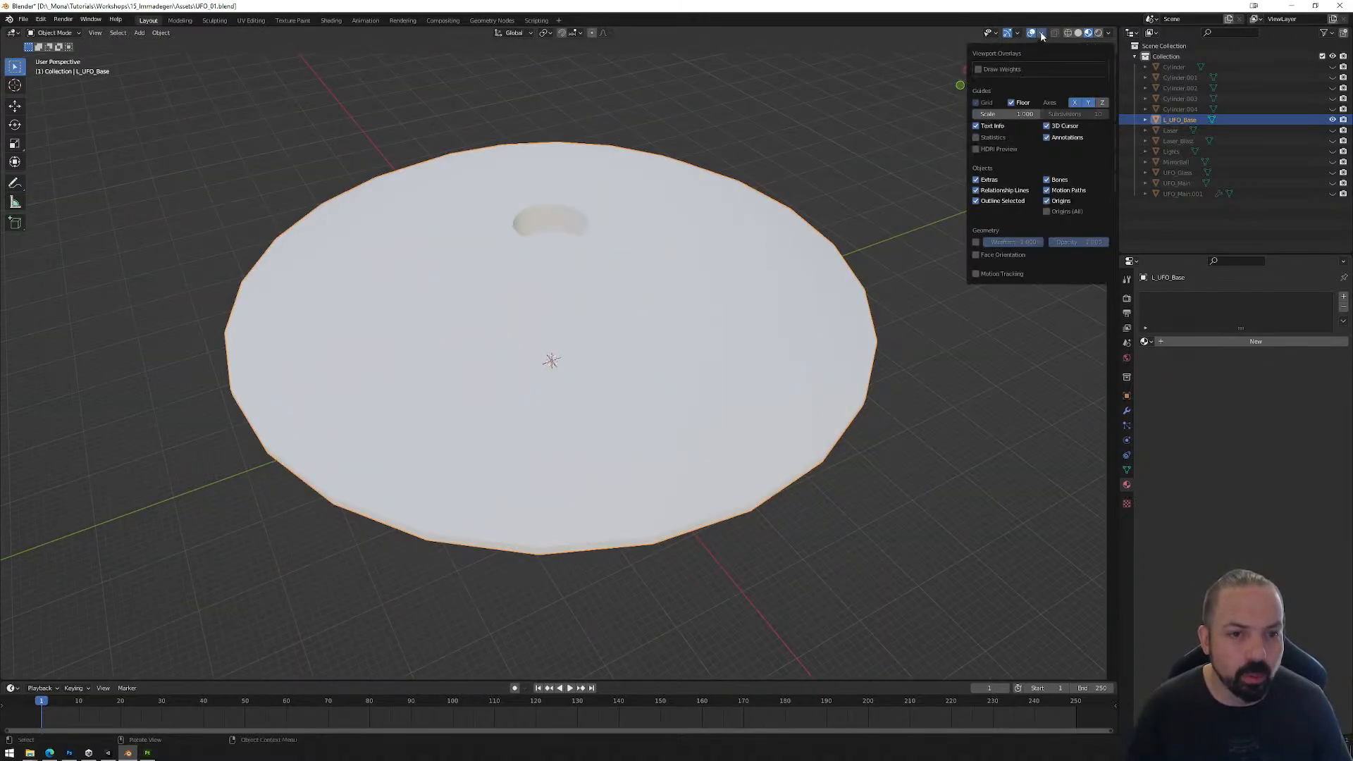
{"action": "left_click", "coordinate": [976, 254]}
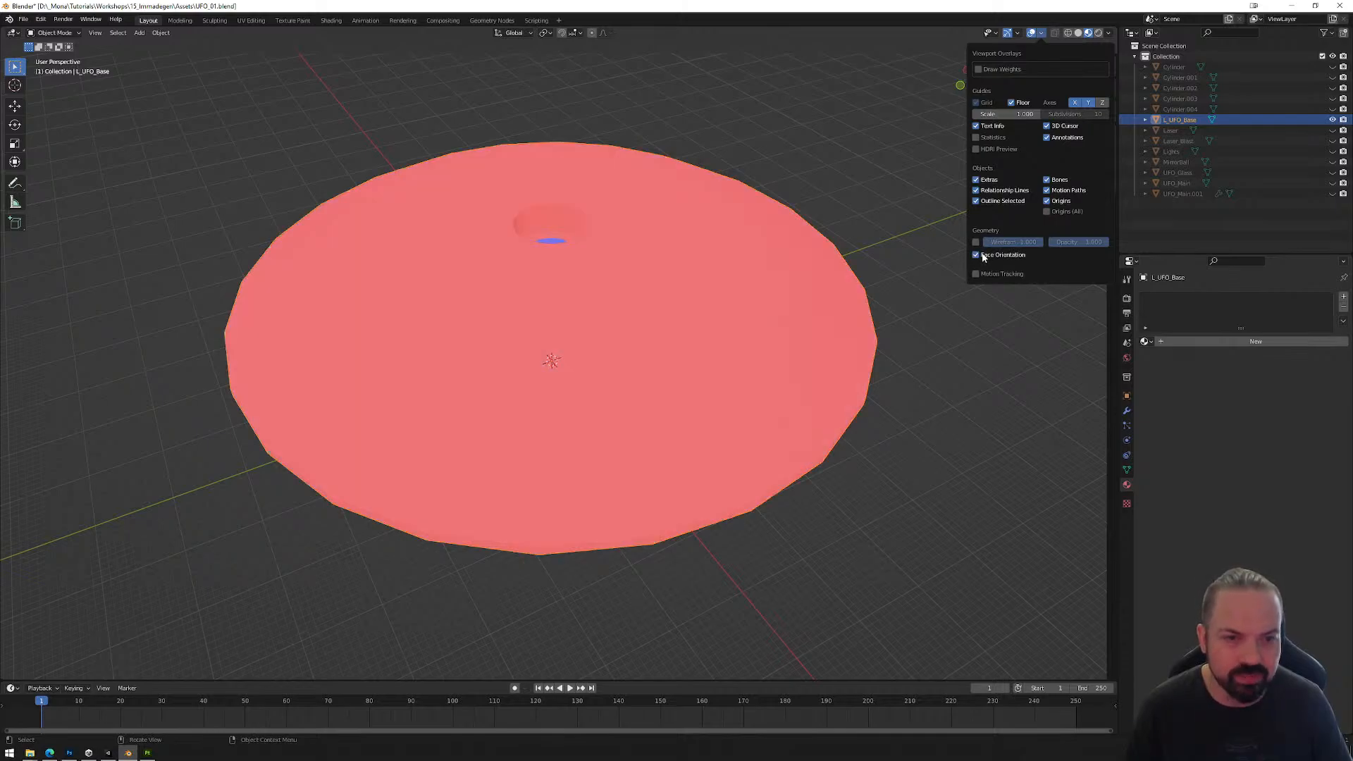
{"action": "middle_click_drag", "start_coordinate": [833, 377], "coordinate": [916, 362]}
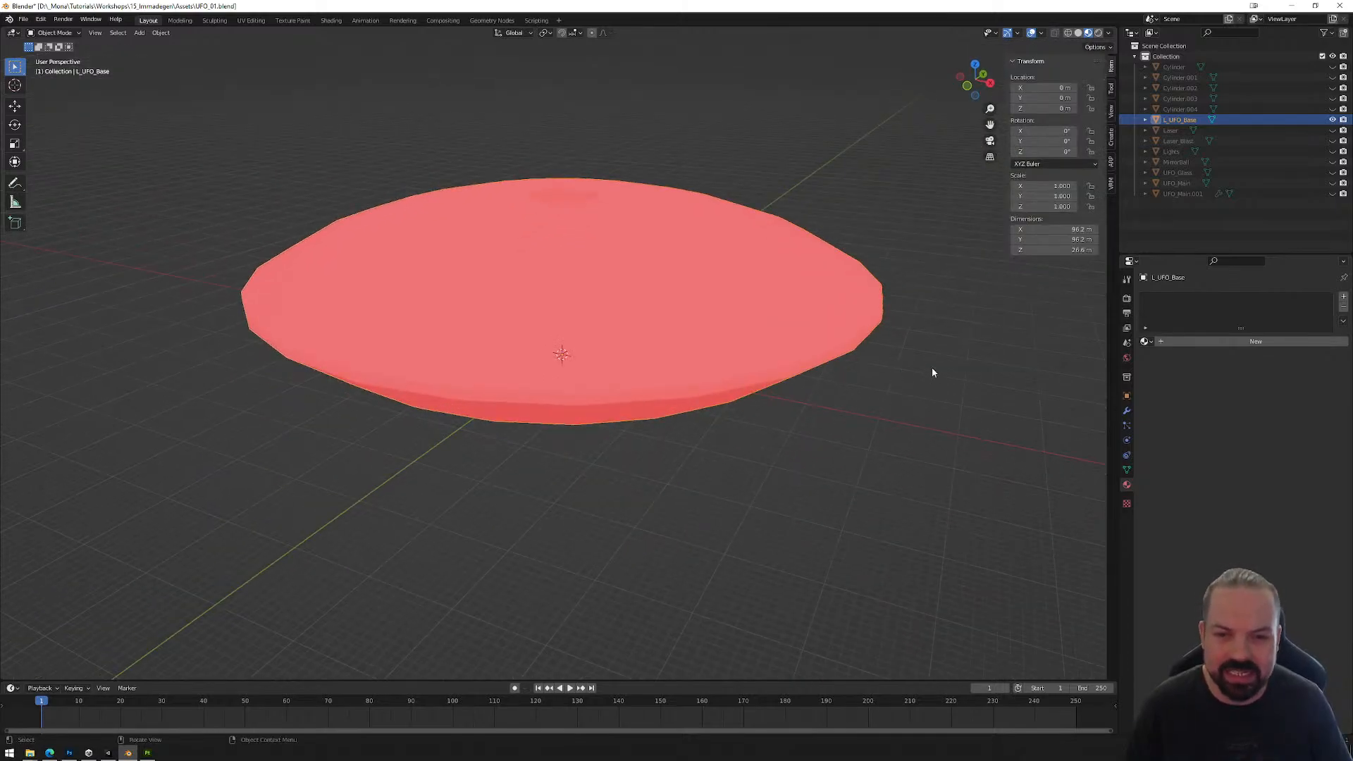
{"action": "scroll", "coordinate": [801, 378], "scroll_direction": "up", "scroll_amount": 5}
{"action": "scroll", "coordinate": [801, 368], "scroll_direction": "down", "scroll_amount": 5}
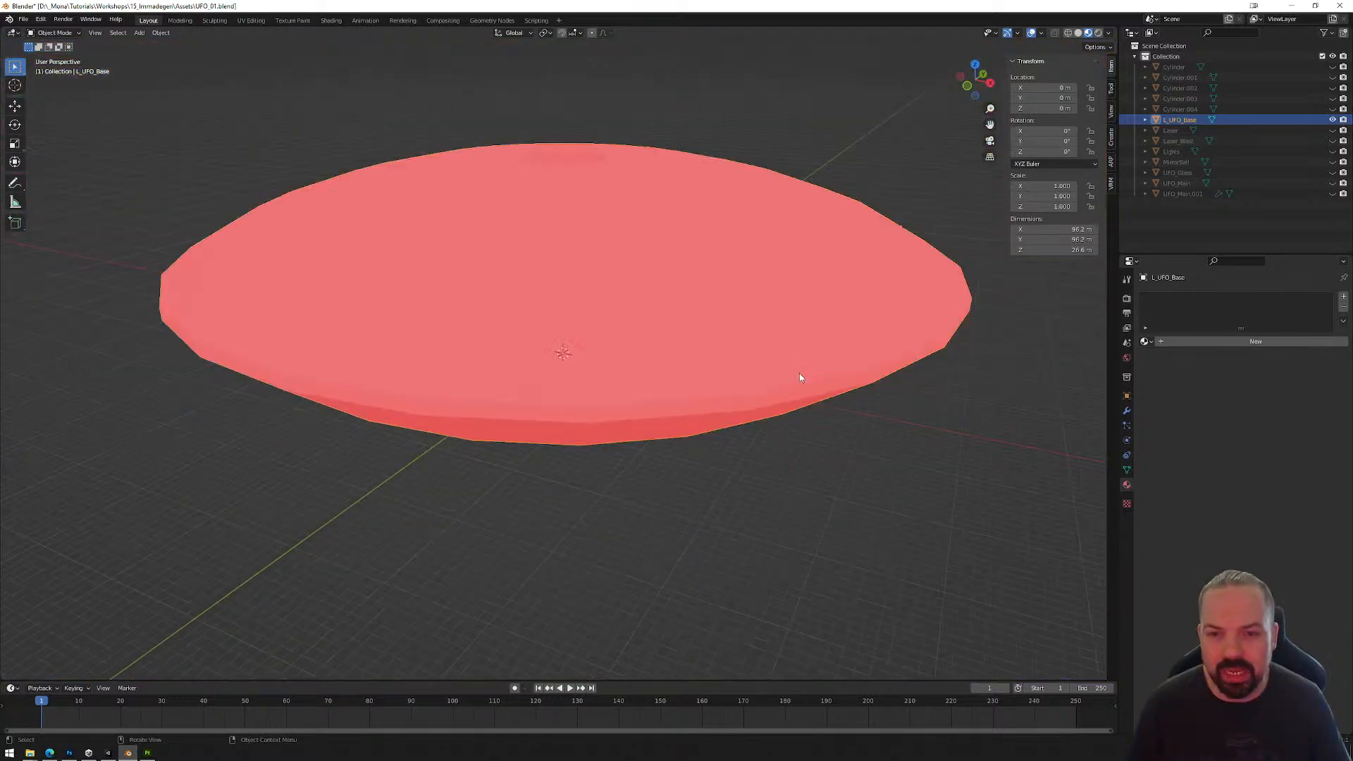
{"action": "middle_click_drag", "start_coordinate": [799, 374], "coordinate": [939, 441]}
{"action": "scroll", "coordinate": [673, 315], "scroll_direction": "up", "scroll_amount": 2}
{"action": "scroll", "coordinate": [672, 315], "scroll_direction": "up", "scroll_amount": 3}
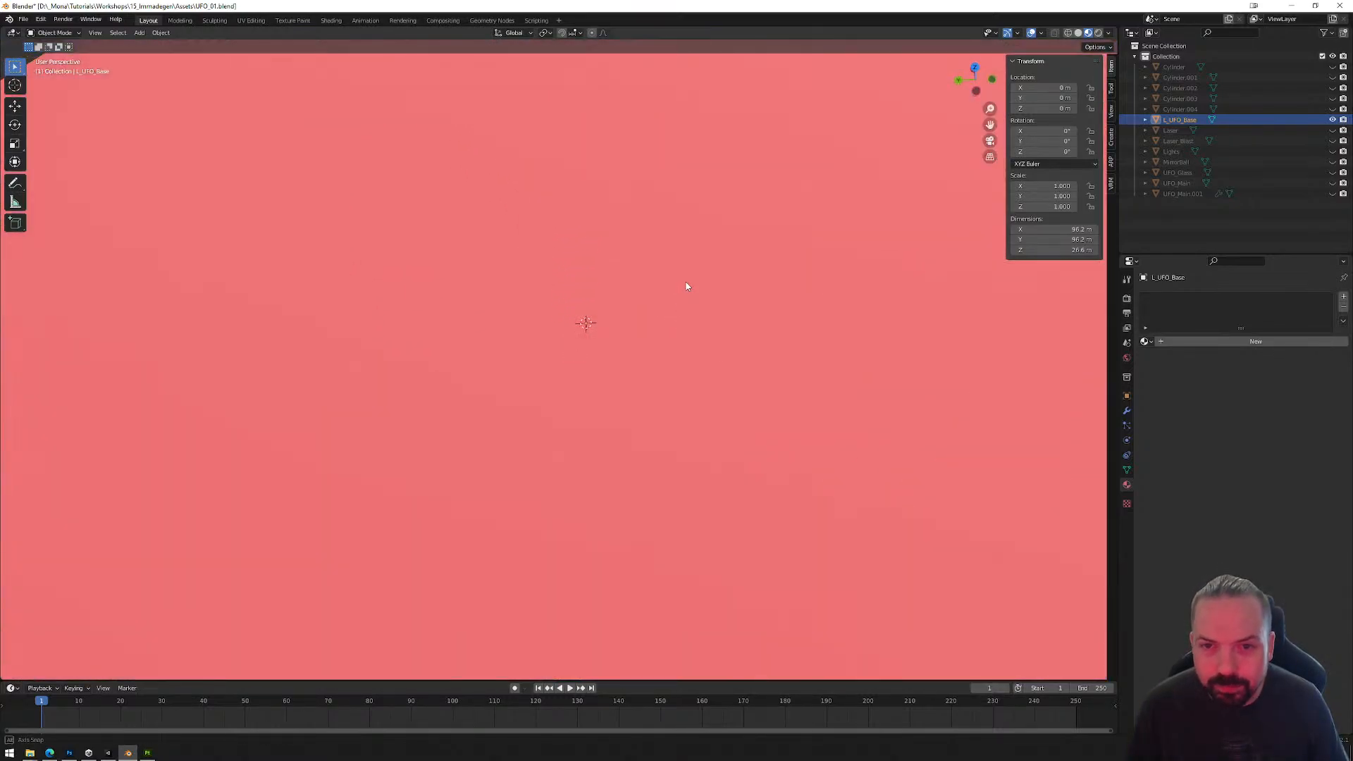
Step: Switch the viewport to solid shading and compare the face orientation inside and outside L_UFO_Base
{"action": "left_click", "coordinate": [1078, 32]}
{"action": "scroll", "coordinate": [716, 281], "scroll_direction": "down", "scroll_amount": 3}
{"action": "scroll", "coordinate": [716, 281], "scroll_direction": "up", "scroll_amount": 5}
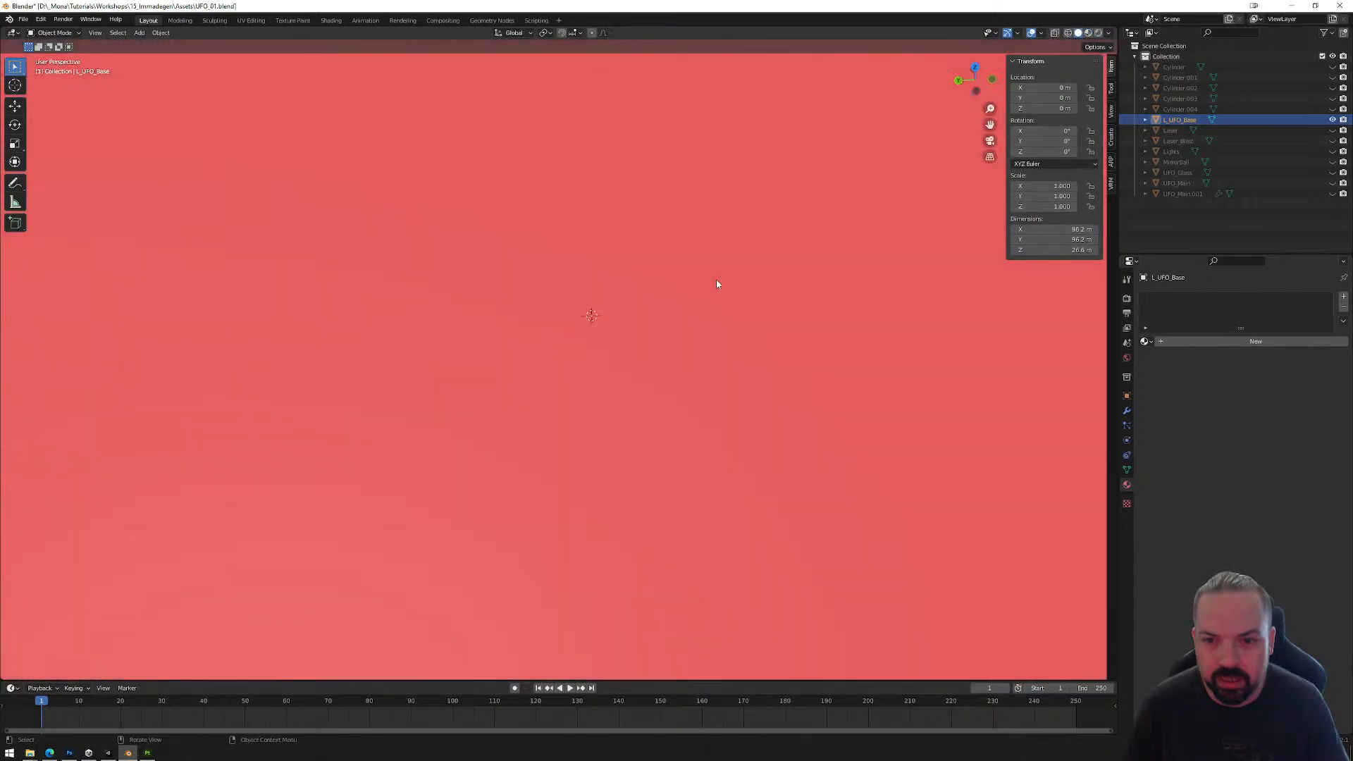
{"action": "middle_click_drag", "start_coordinate": [716, 281], "coordinate": [700, 284]}
{"action": "scroll", "coordinate": [699, 284], "scroll_direction": "down", "scroll_amount": 5}
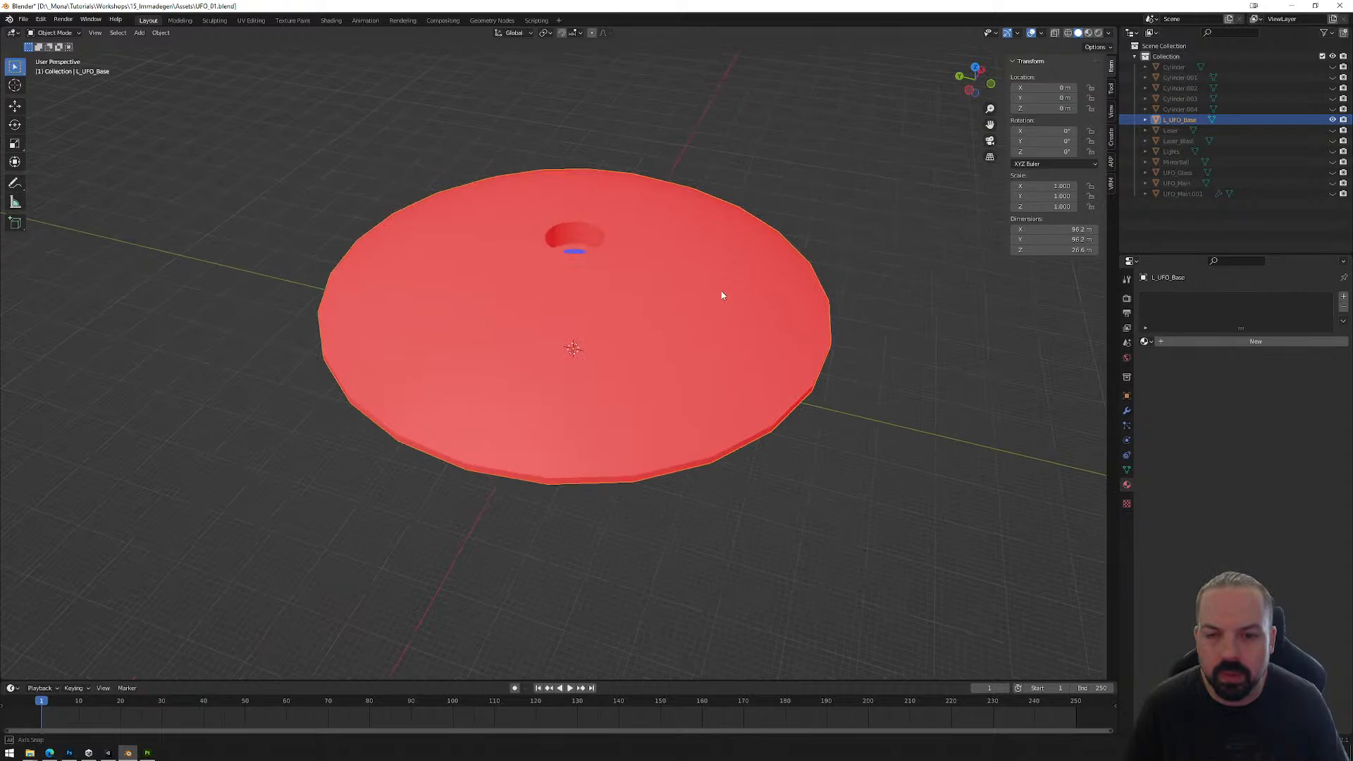
{"action": "middle_click_drag", "start_coordinate": [721, 296], "coordinate": [772, 360]}
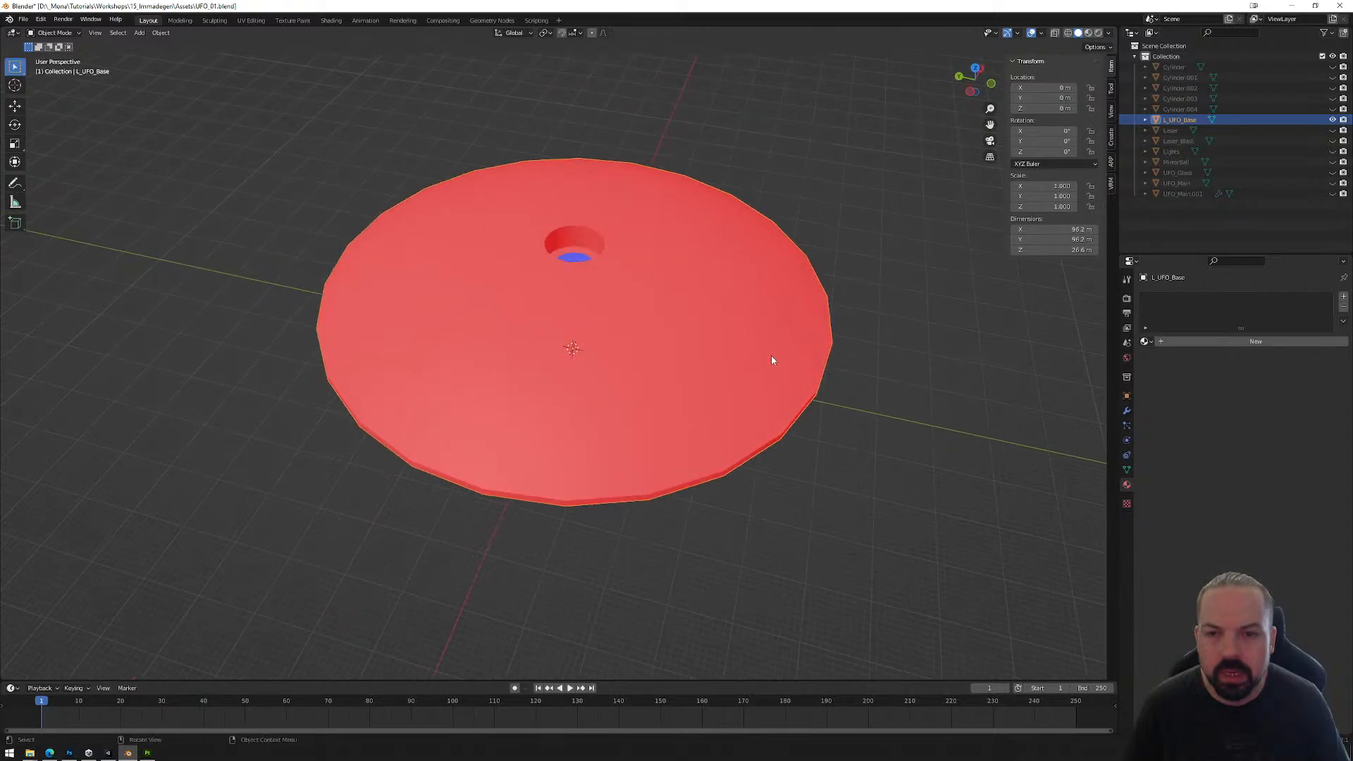
{"action": "left_click", "coordinate": [884, 324]}
{"action": "left_click", "coordinate": [788, 295]}
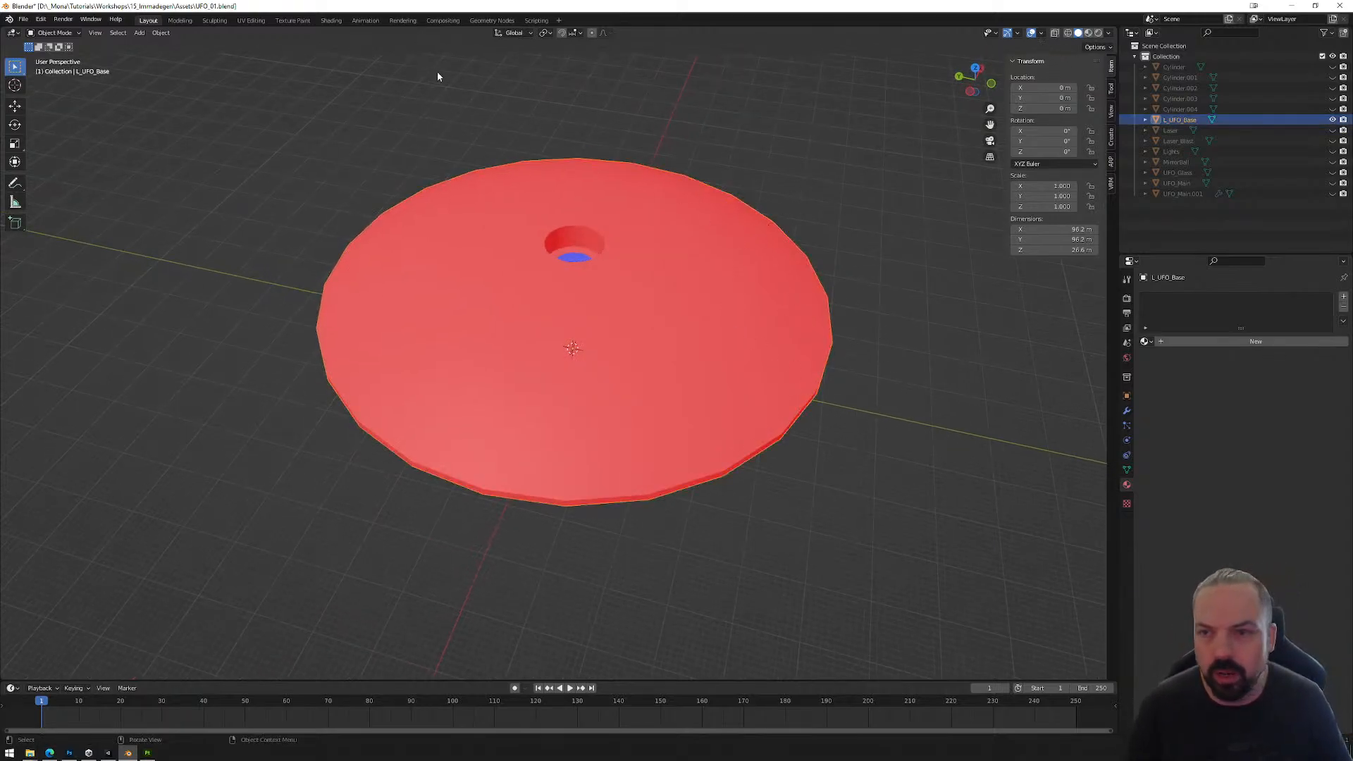
Step: Examine the UV layout of the whole L_UFO_Base mesh in the UV Editing workspace, and return to the Layout workspace
{"action": "left_click", "coordinate": [251, 21]}
{"action": "key", "text": "Home"}
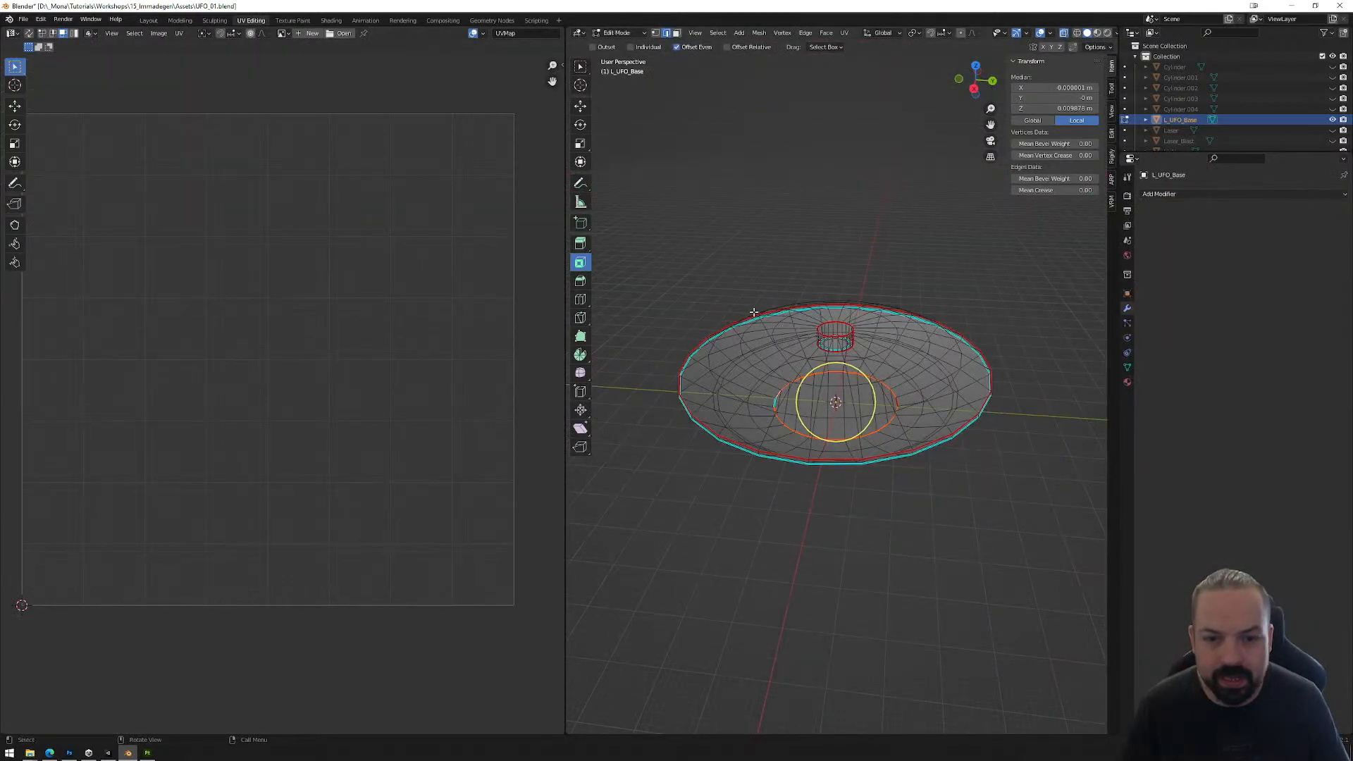
{"action": "left_click_drag", "start_coordinate": [655, 245], "coordinate": [1005, 540]}
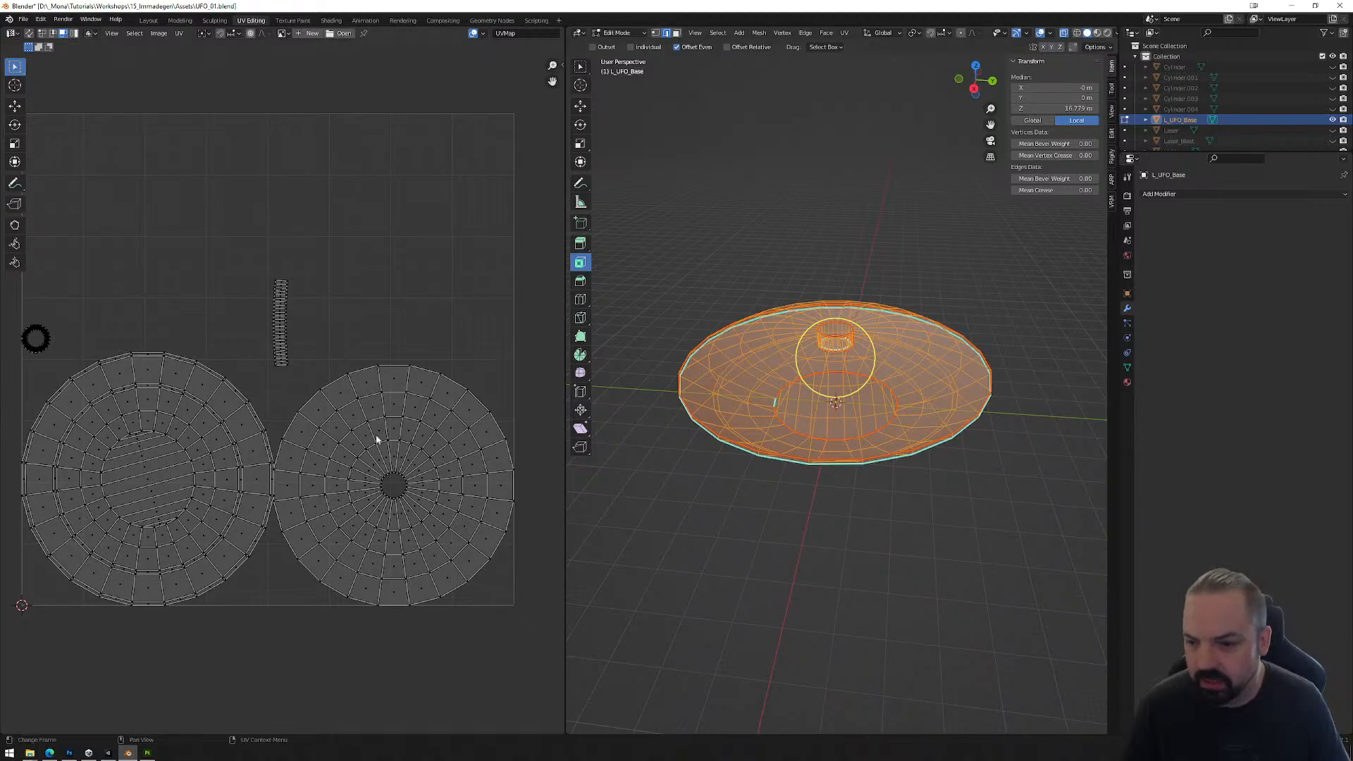
{"action": "scroll", "coordinate": [864, 398], "scroll_direction": "up", "scroll_amount": 6}
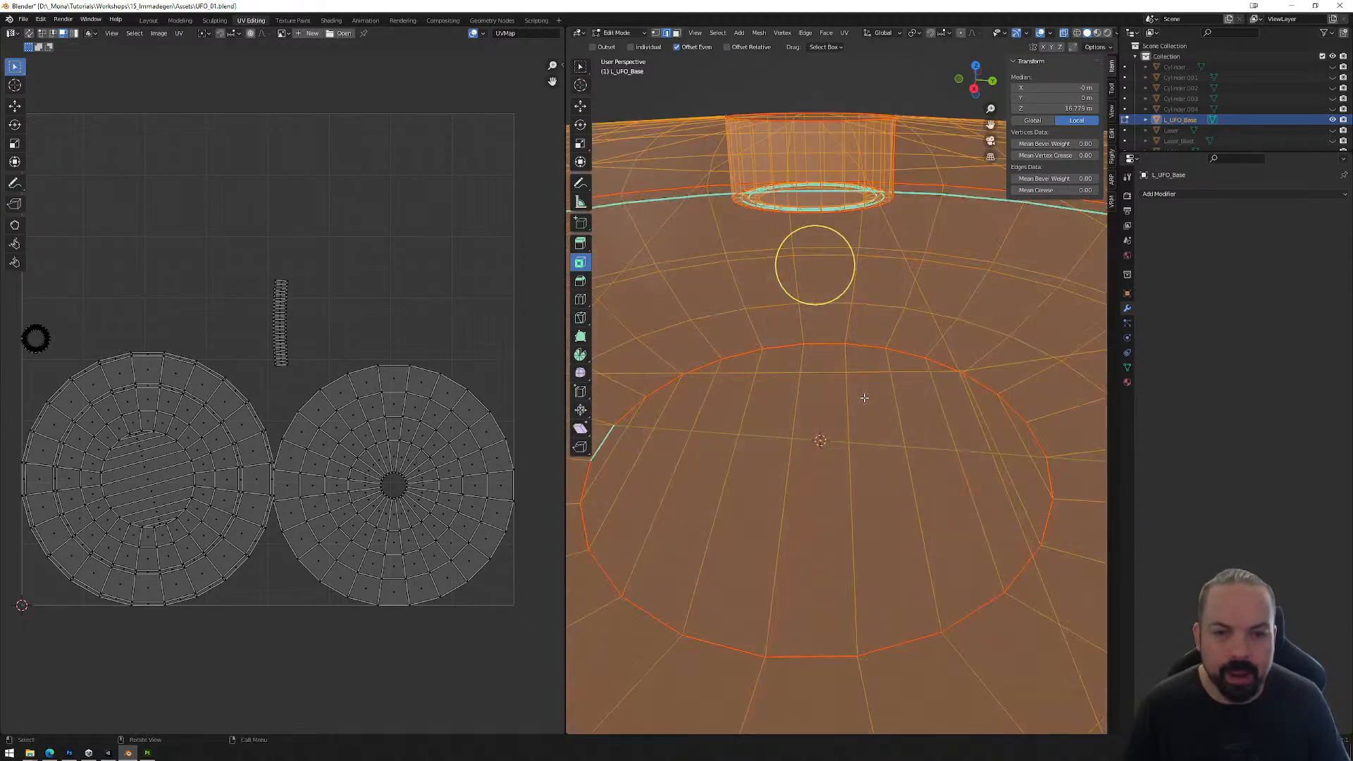
{"action": "key", "text": "Tab"}
{"action": "scroll", "coordinate": [846, 378], "scroll_direction": "down", "scroll_amount": 4}
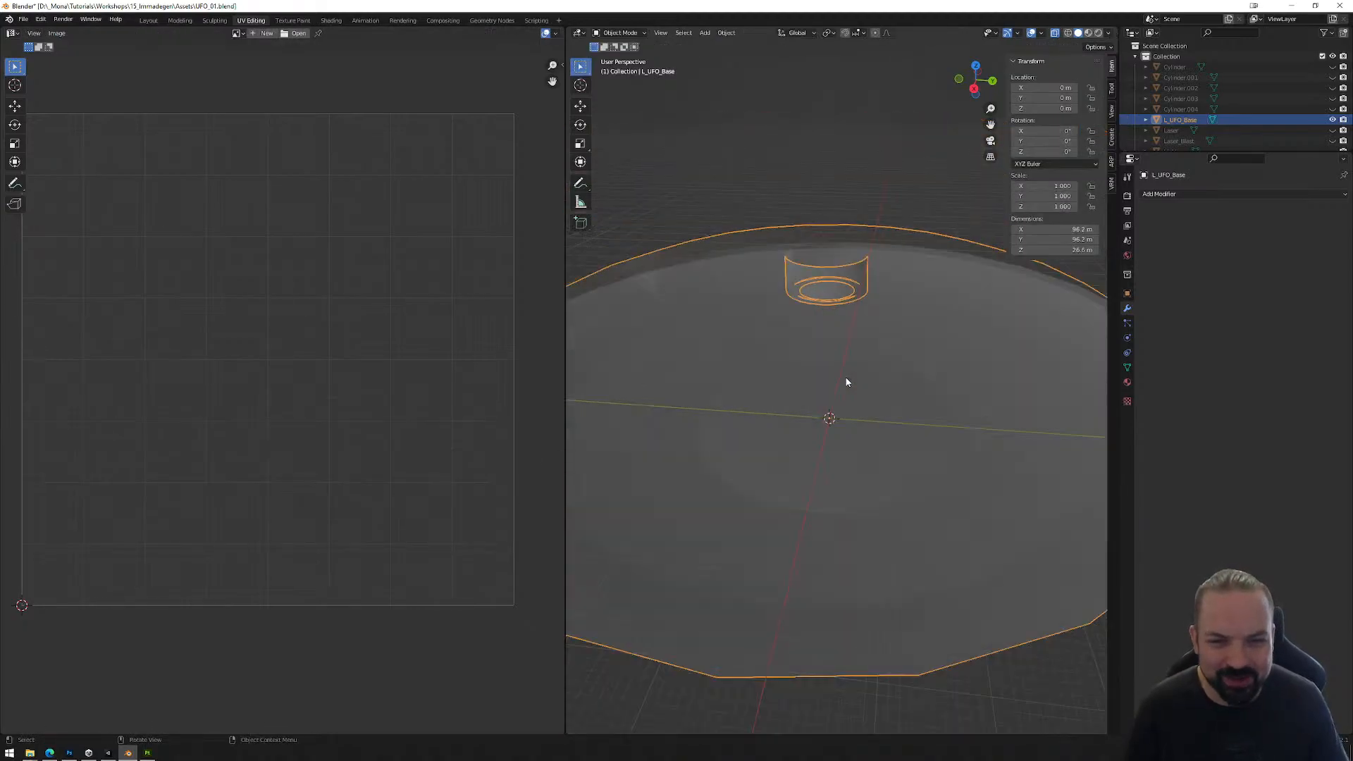
{"action": "mouse_move", "coordinate": [861, 382]}
{"action": "middle_mouse_down"}
{"action": "mouse_move", "coordinate": [869, 356]}
{"action": "mouse_move", "coordinate": [872, 371]}
{"action": "middle_mouse_up"}
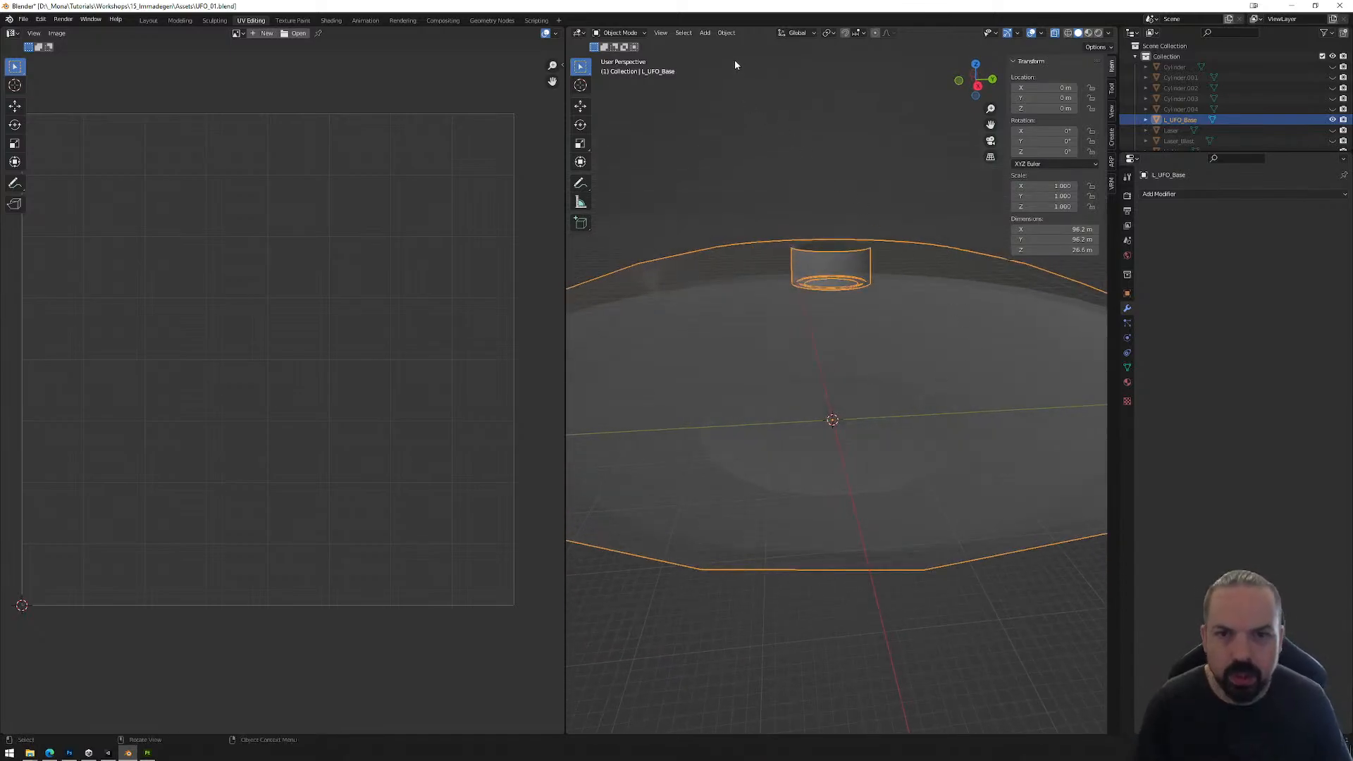
{"action": "scroll", "coordinate": [846, 205], "scroll_direction": "down", "scroll_amount": 4}
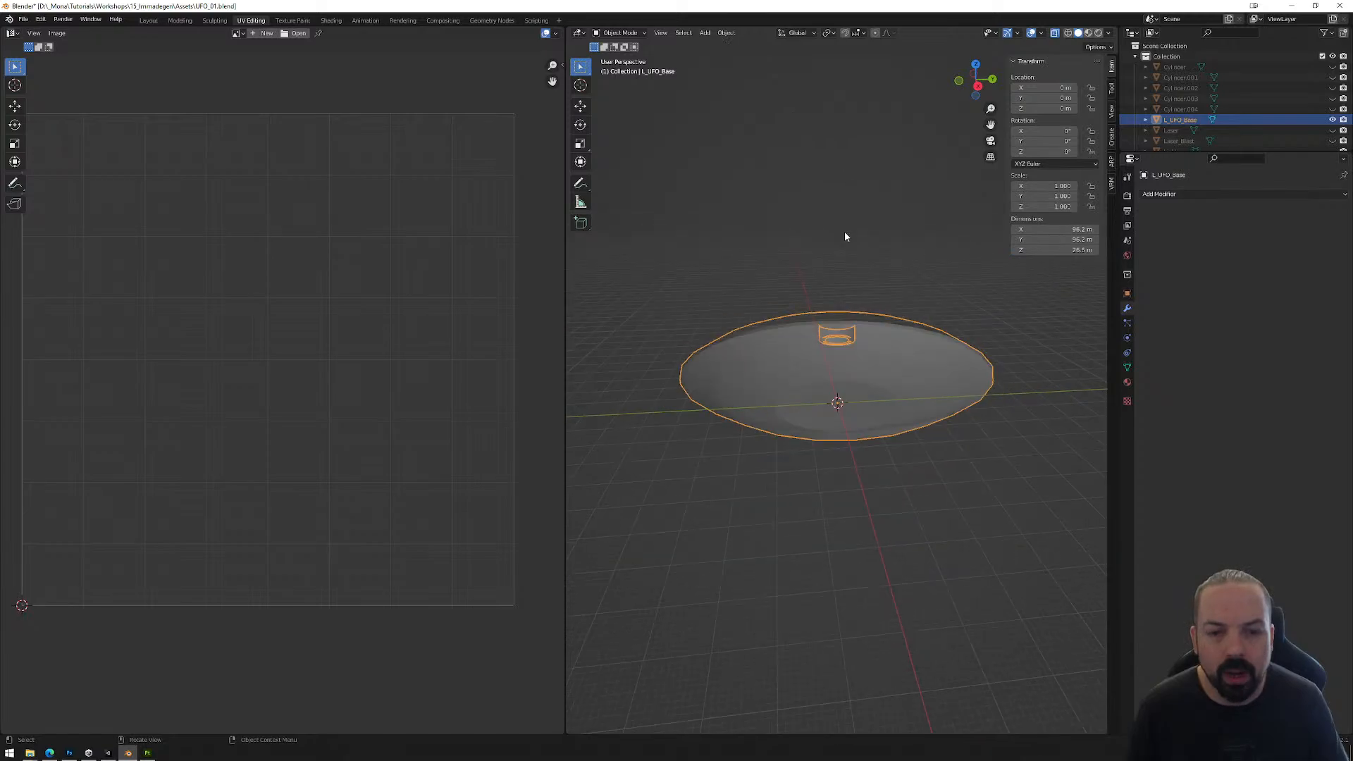
{"action": "left_click", "coordinate": [149, 21]}
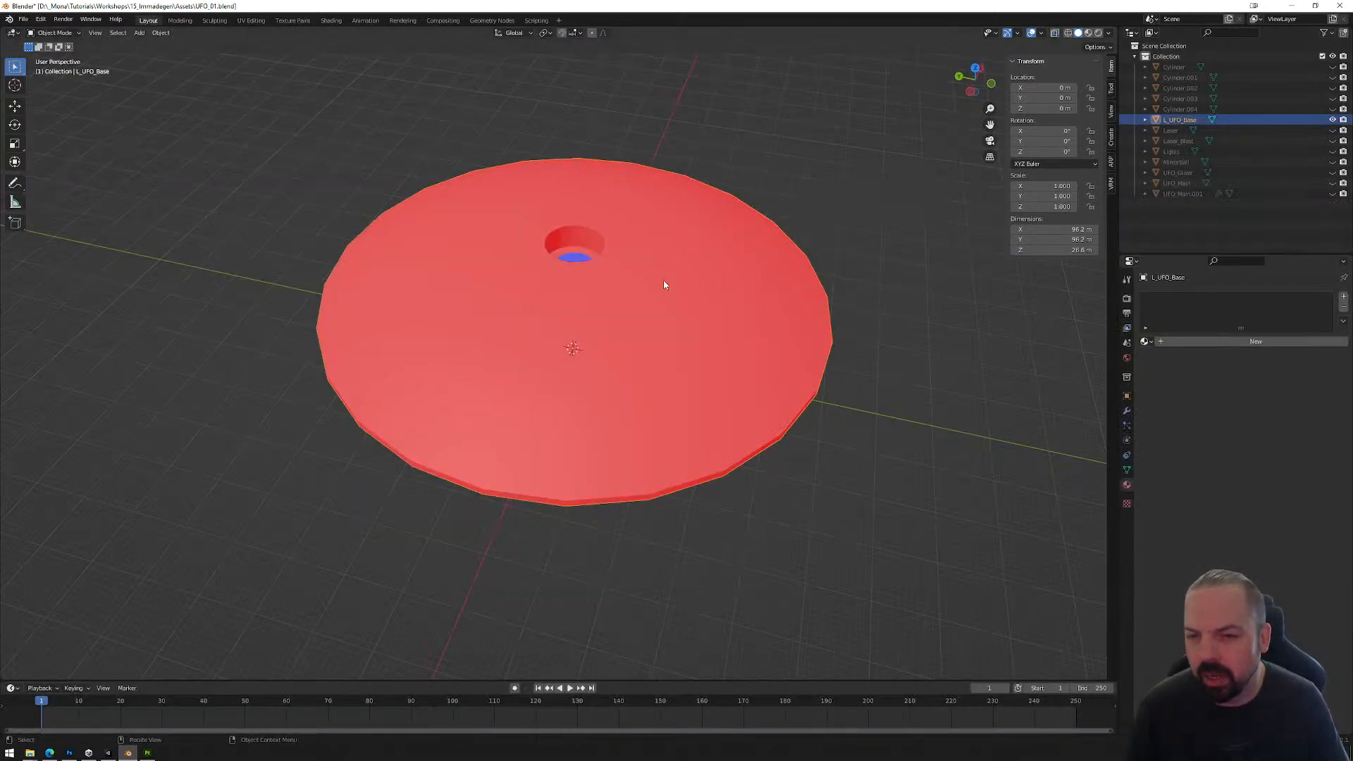
Step: Switch to Unity and select the UFO_Surprise object with the whole floor area in view
{"action": "left_click", "coordinate": [108, 754]}
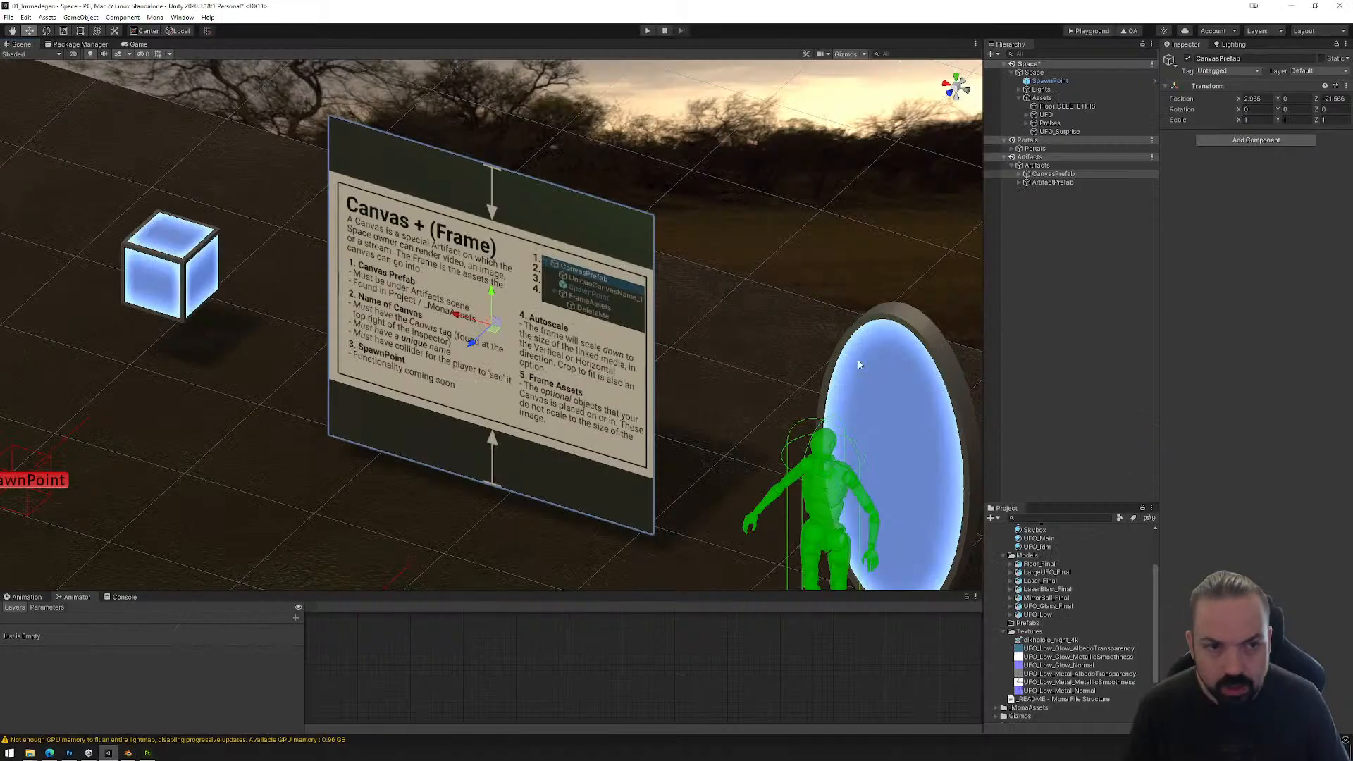
{"action": "left_click_drag", "start_coordinate": [743, 245], "coordinate": [338, 241], "text": "alt"}
{"action": "middle_click_drag", "start_coordinate": [338, 241], "coordinate": [661, 395]}
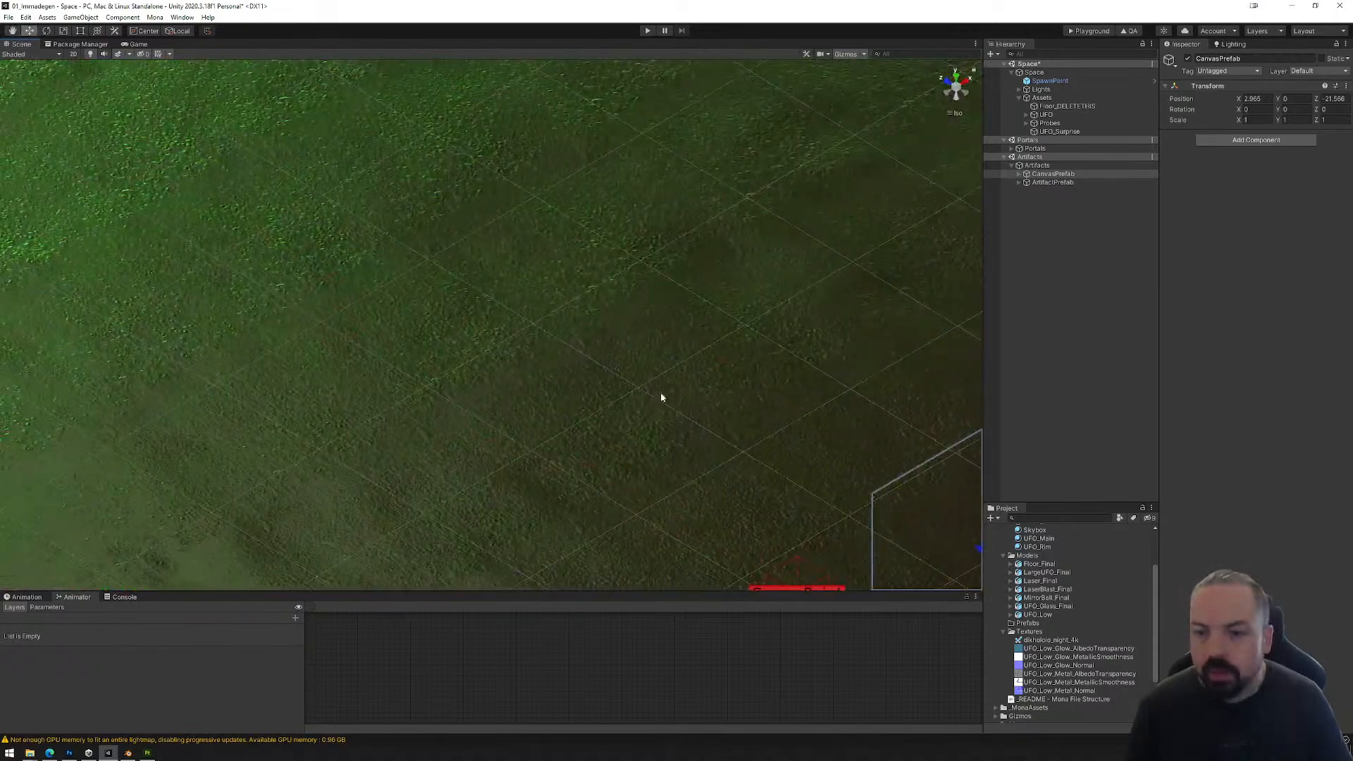
{"action": "scroll", "coordinate": [582, 365], "scroll_direction": "down", "scroll_amount": 10}
{"action": "scroll", "coordinate": [581, 366], "scroll_direction": "down", "scroll_amount": 4}
{"action": "middle_click_drag", "start_coordinate": [374, 235], "coordinate": [740, 384]}
{"action": "scroll", "coordinate": [740, 384], "scroll_direction": "down", "scroll_amount": 3}
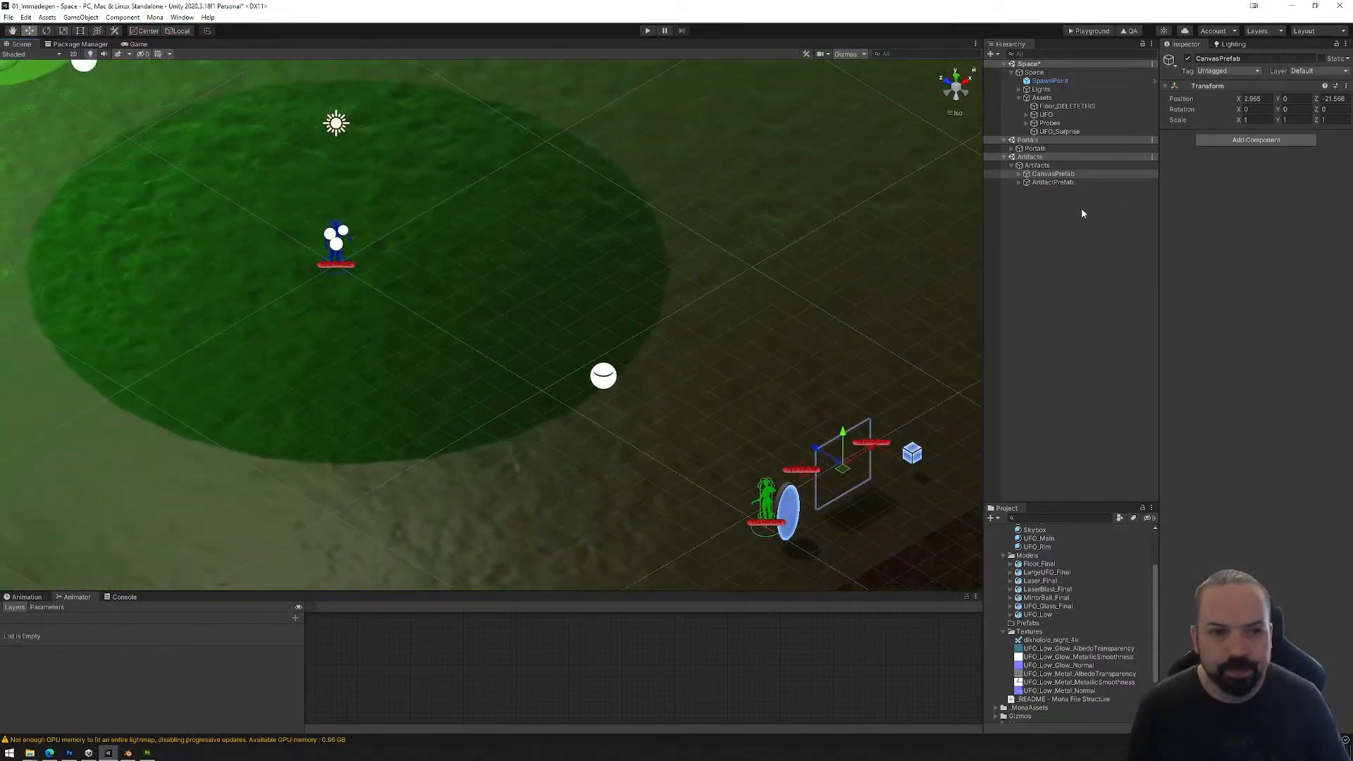
{"action": "left_click", "coordinate": [1074, 132]}
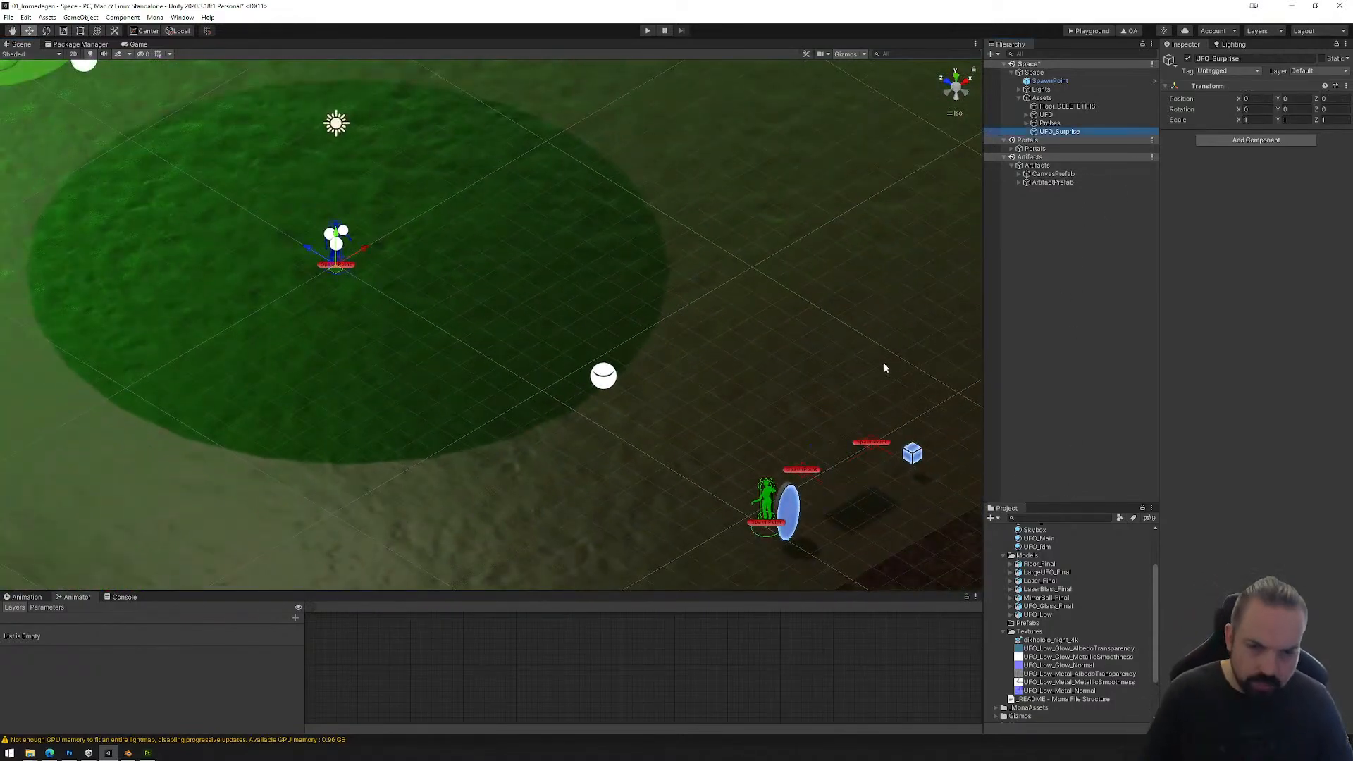
{"action": "scroll", "coordinate": [699, 362], "scroll_direction": "down", "scroll_amount": 3}
{"action": "scroll", "coordinate": [699, 362], "scroll_direction": "down", "scroll_amount": 2}
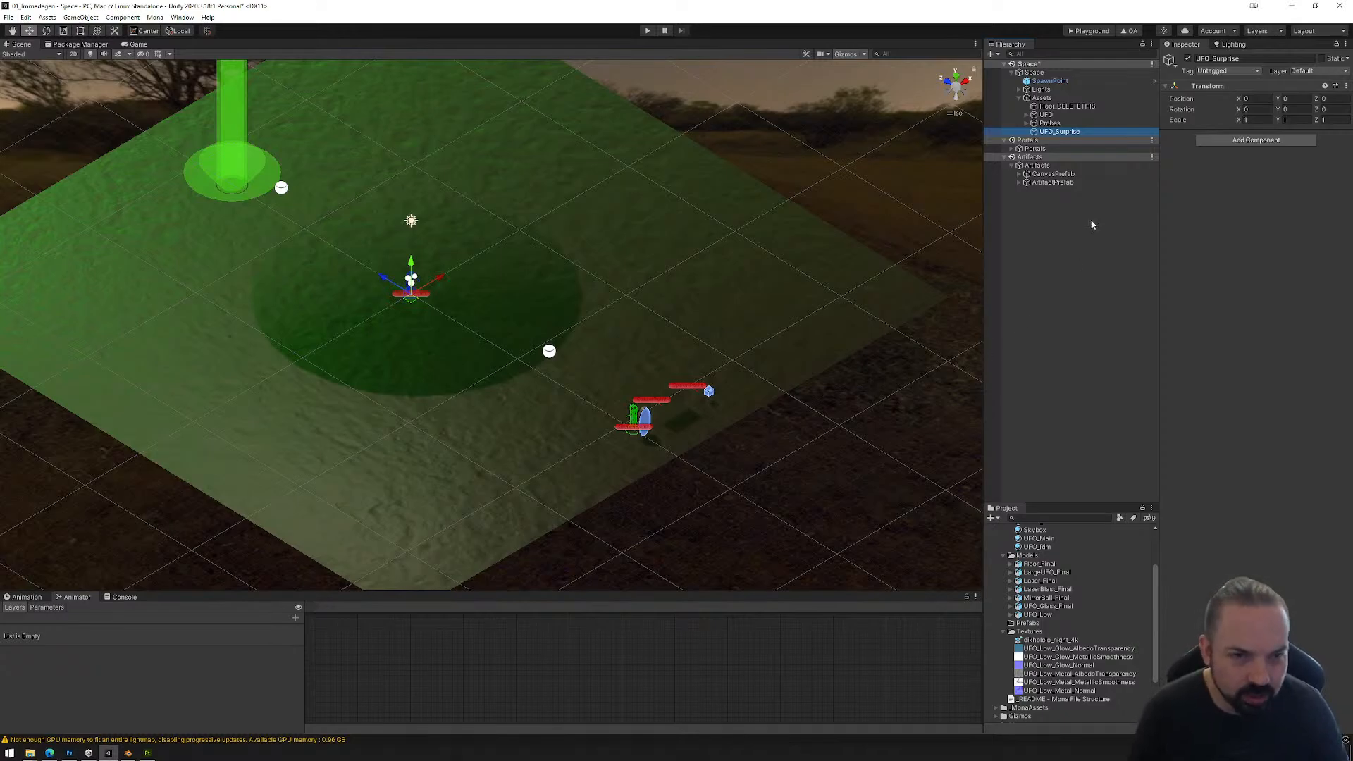
Step: Add the LargeUFO_Final model from the Models folder as a child of UFO_Surprise
{"action": "left_click", "coordinate": [1047, 573]}
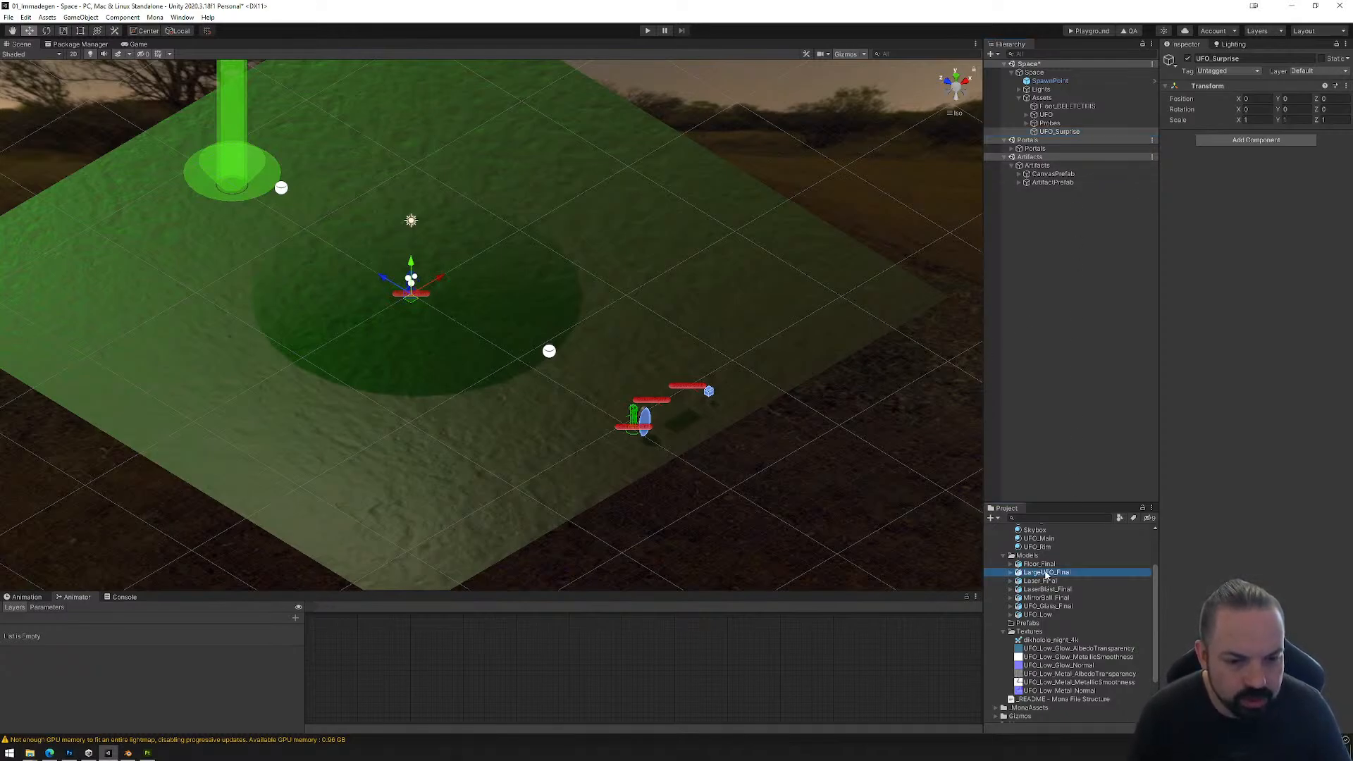
{"action": "left_click_drag", "start_coordinate": [1041, 576], "coordinate": [1046, 480]}
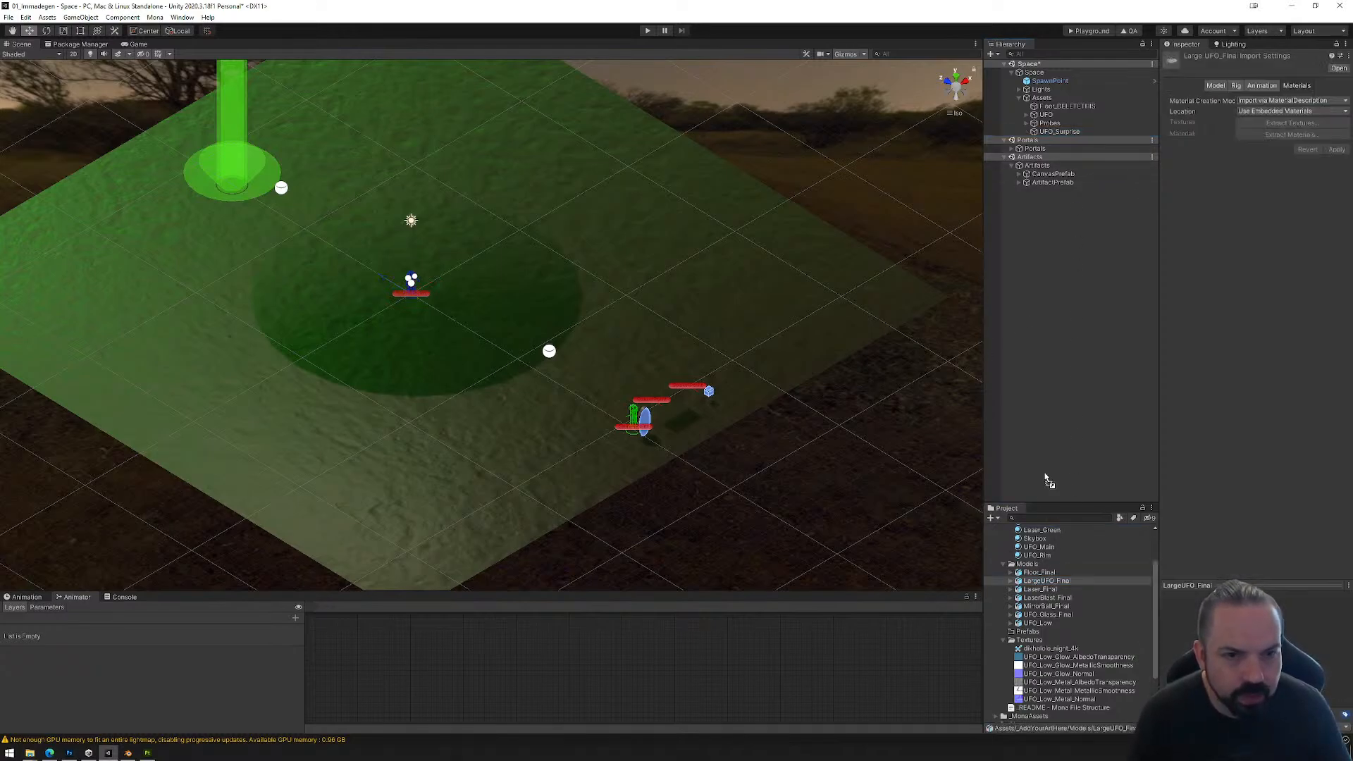
{"action": "left_click_drag", "start_coordinate": [1058, 164], "coordinate": [1059, 132]}
{"action": "key", "text": "f"}
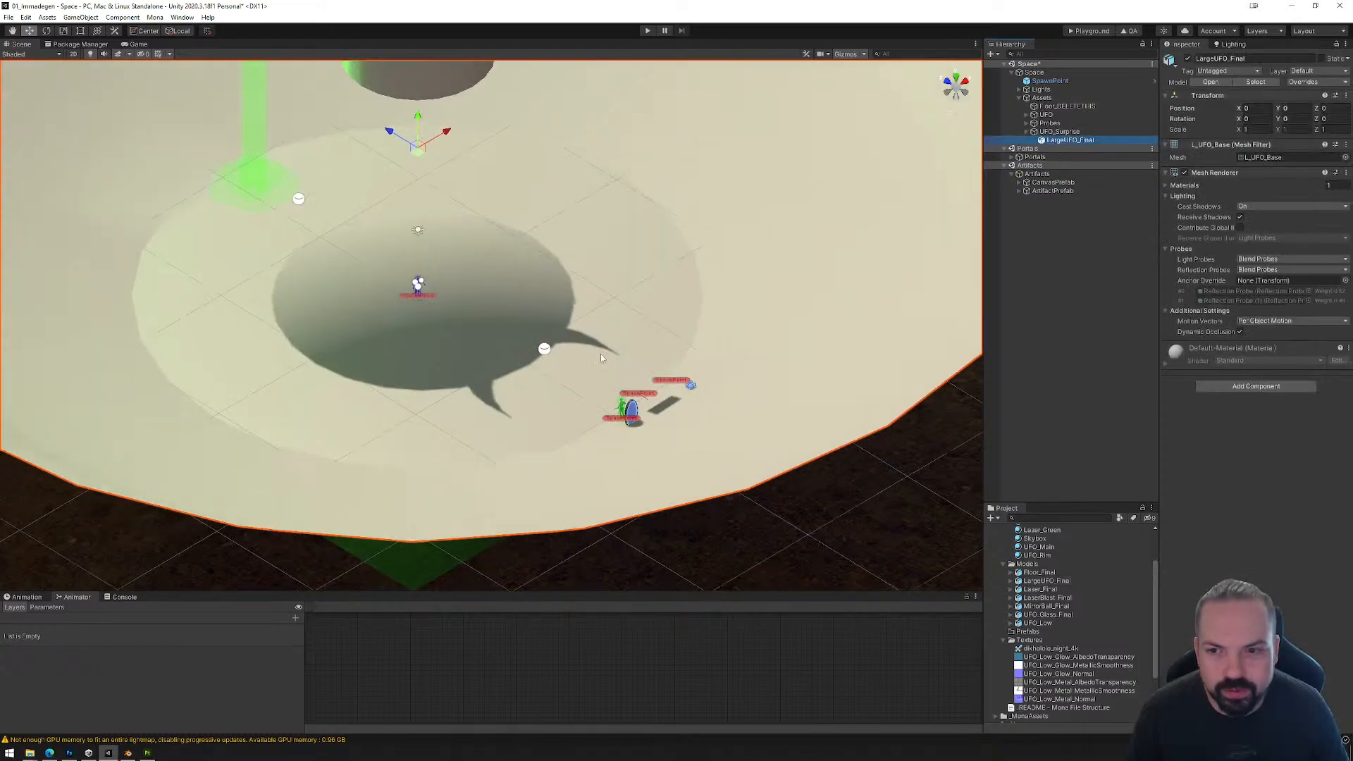
Step: Lower LargeUFO_Final beneath the floor to a Y position of about -32.7 and compare it with the small UFO
{"action": "scroll", "coordinate": [628, 377], "scroll_direction": "down", "scroll_amount": 7}
{"action": "left_click_drag", "start_coordinate": [591, 471], "coordinate": [722, 406], "text": "alt"}
{"action": "left_click_drag", "start_coordinate": [437, 241], "coordinate": [554, 433]}
{"action": "scroll", "coordinate": [383, 220], "scroll_direction": "up", "scroll_amount": 4}
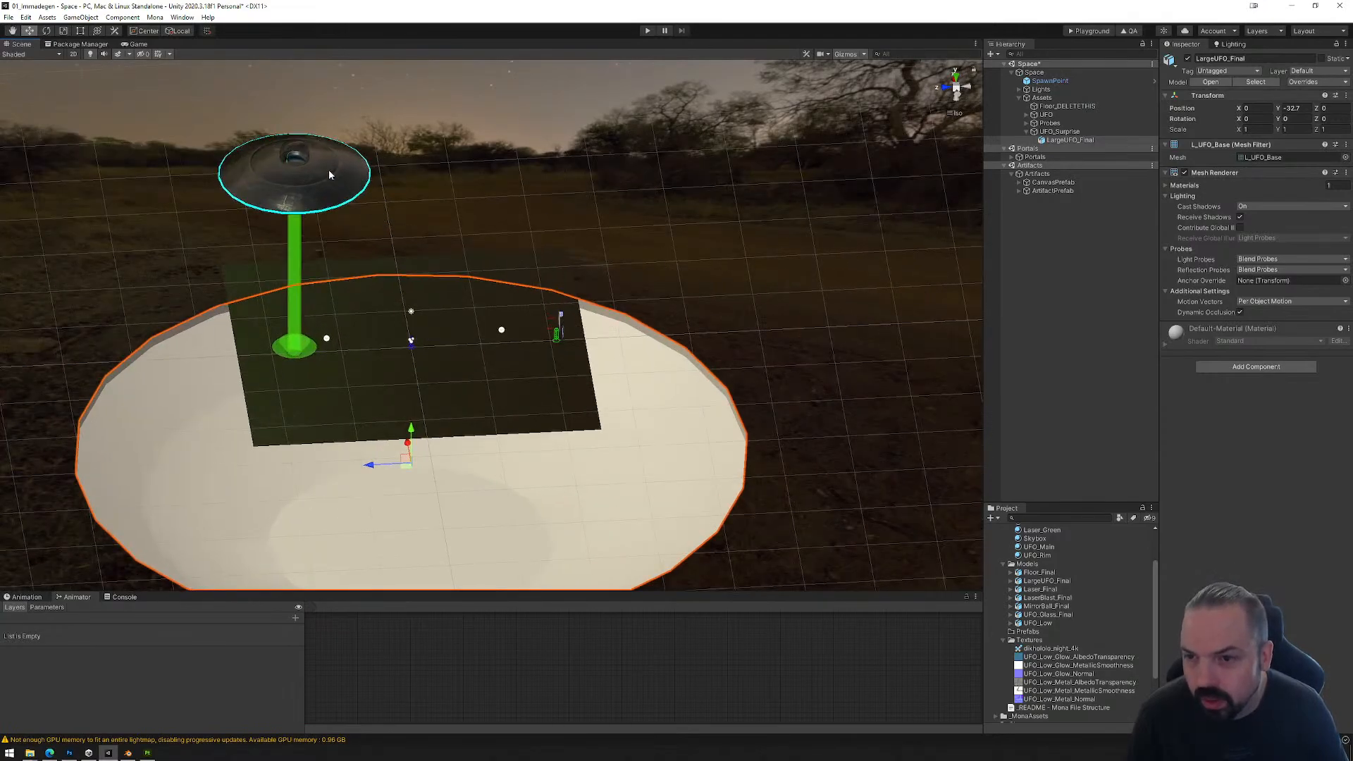
{"action": "left_click_drag", "start_coordinate": [341, 172], "coordinate": [558, 407], "text": "alt"}
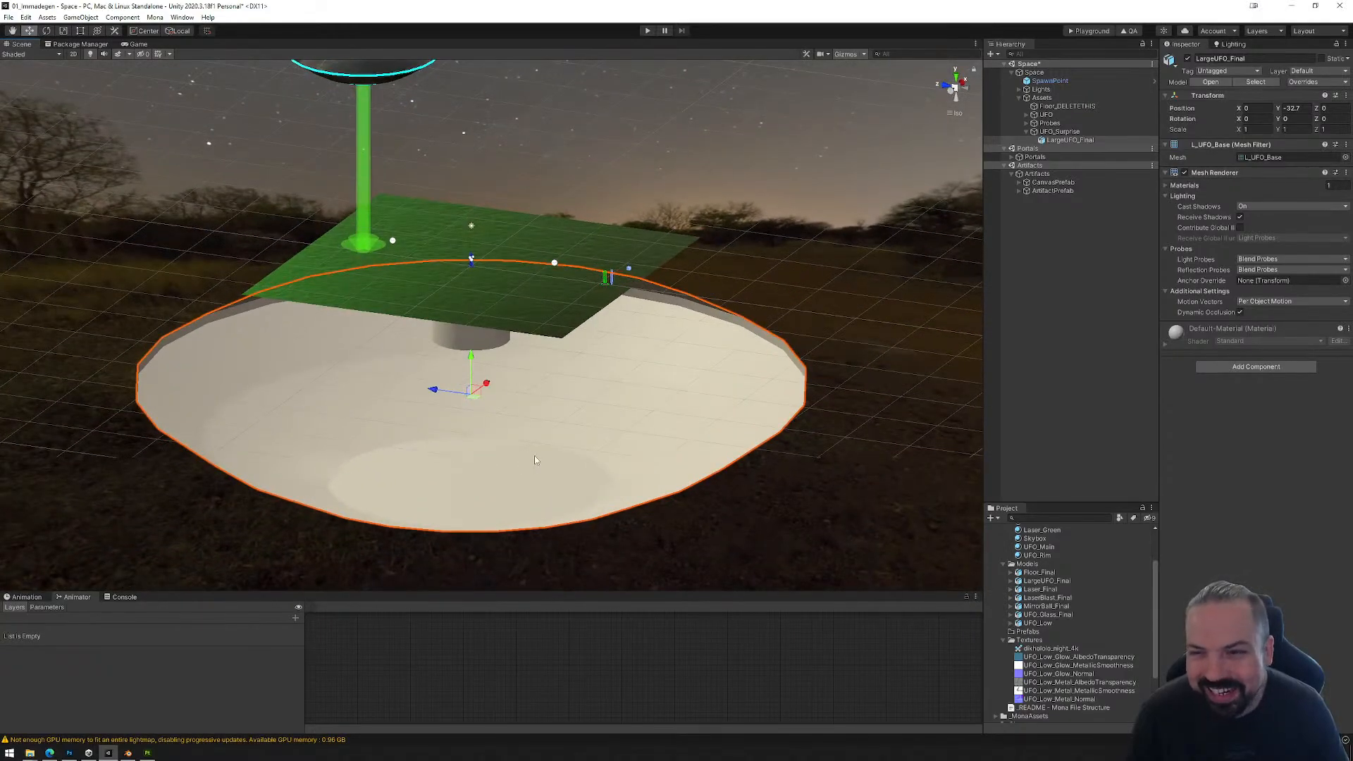
Step: Set the scale of LargeUFO_Final to 0.5 on X, Y and Z
{"action": "left_click", "coordinate": [1253, 129]}
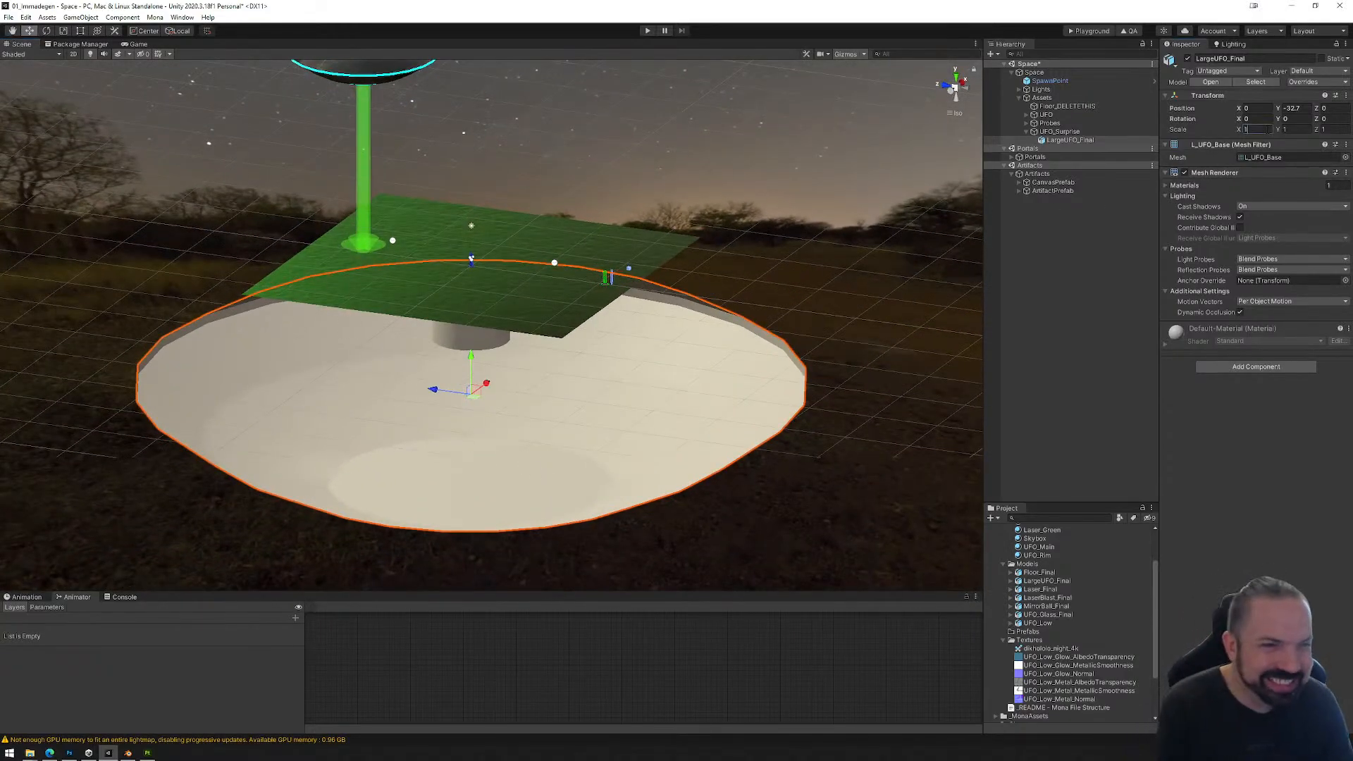
{"action": "type", "text": ".5"}
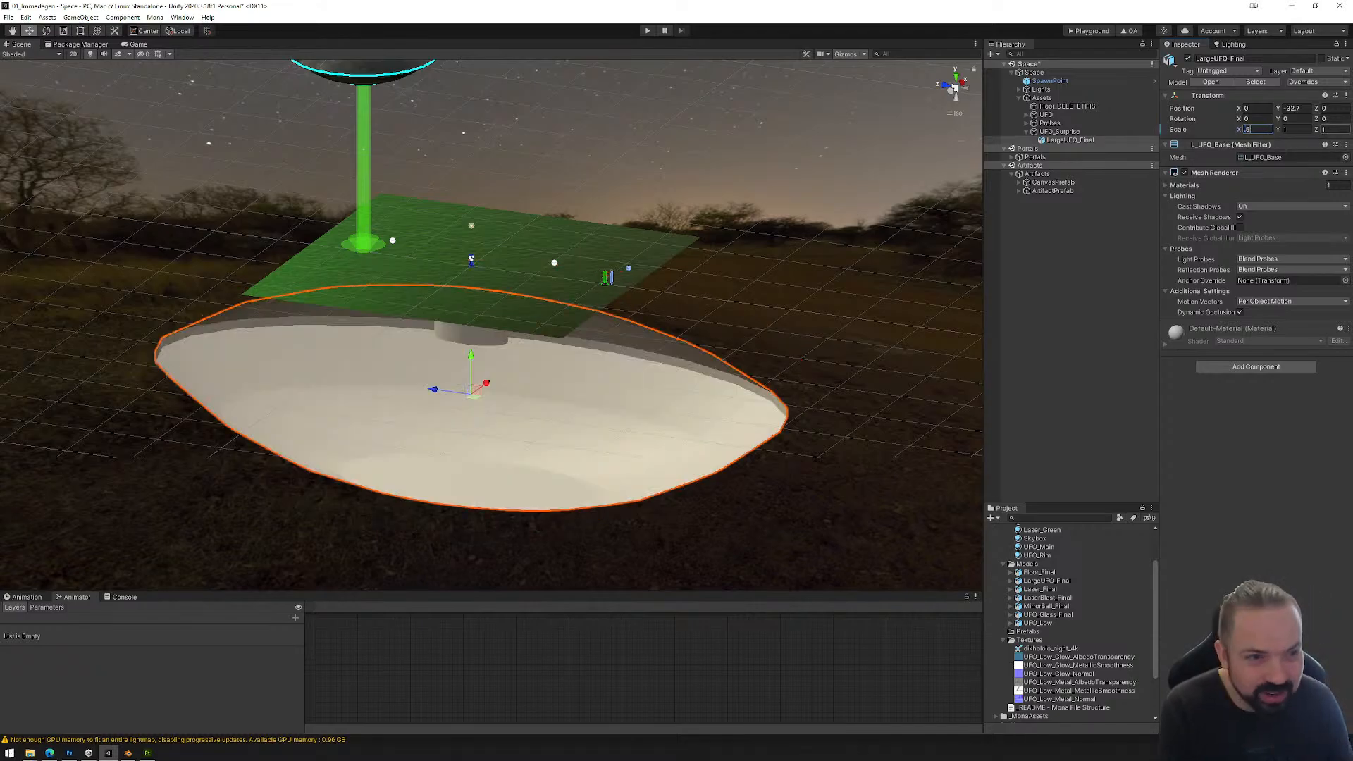
{"action": "type", "text": ".5"}
{"action": "key", "text": "Tab"}
{"action": "type", "text": ".5"}
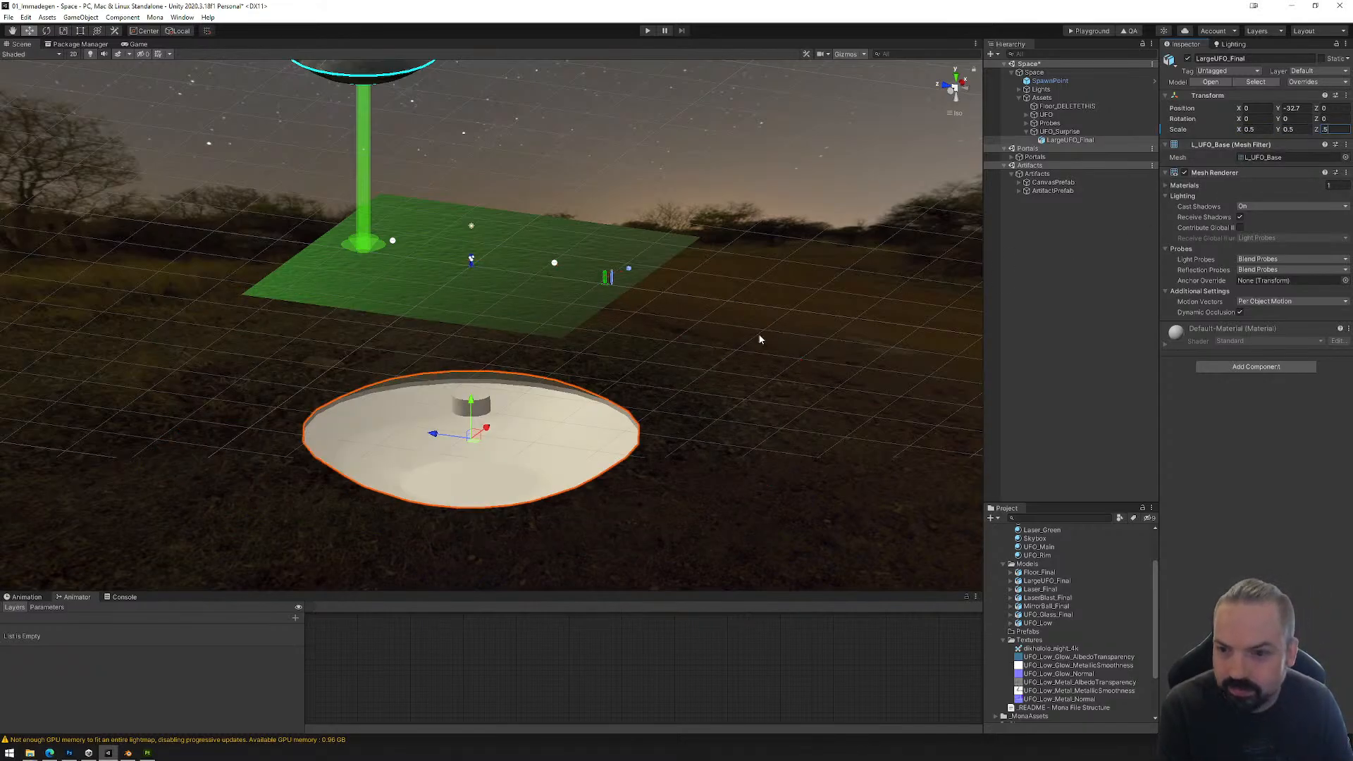
Step: Raise LargeUFO_Final below the floor to a Y position of -22.32 and check the static options of Floor_DELETETHIS
{"action": "left_click_drag", "start_coordinate": [577, 384], "coordinate": [618, 331], "text": "alt"}
{"action": "left_click_drag", "start_coordinate": [450, 432], "coordinate": [478, 358]}
{"action": "left_click_drag", "start_coordinate": [543, 285], "coordinate": [535, 314], "text": "alt"}
{"action": "left_click", "coordinate": [546, 308]}
{"action": "left_click", "coordinate": [1331, 58]}
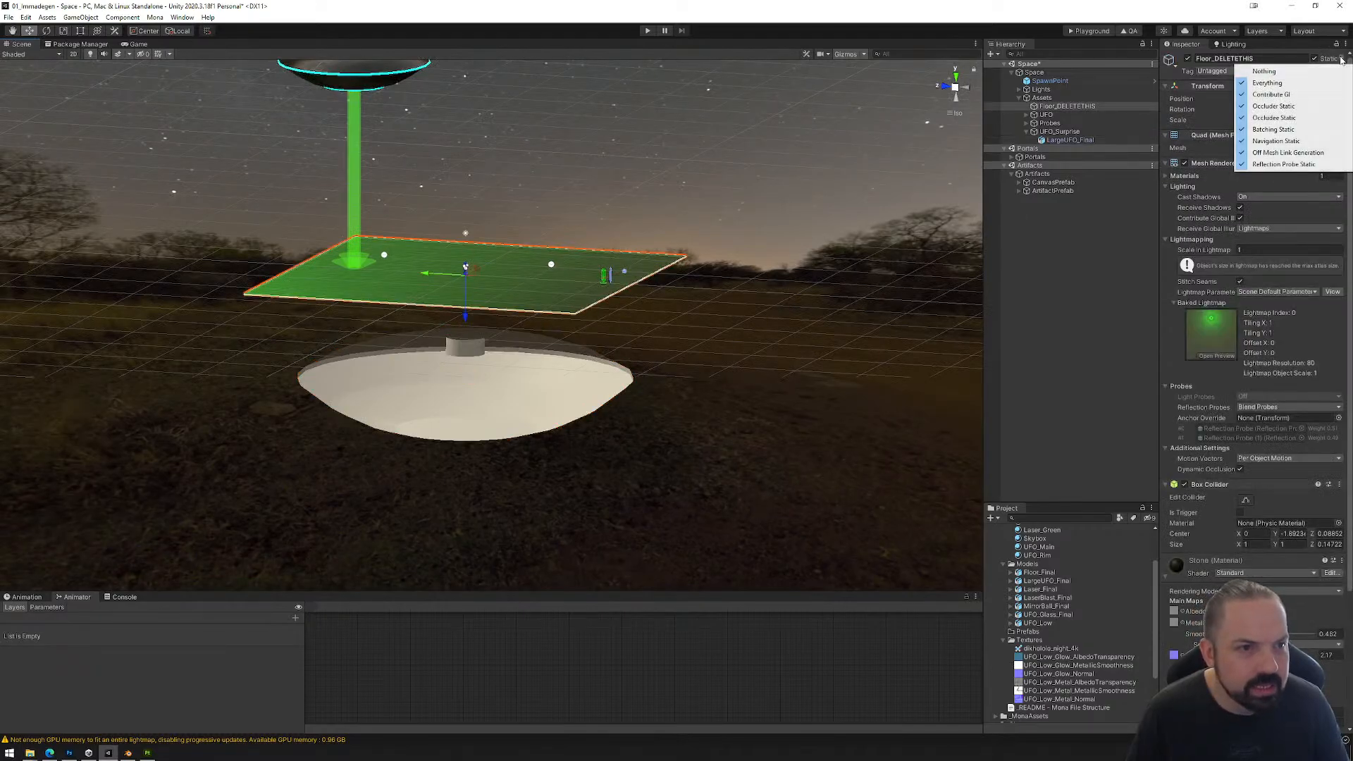
{"action": "left_click", "coordinate": [699, 324]}
{"action": "left_click", "coordinate": [496, 365]}
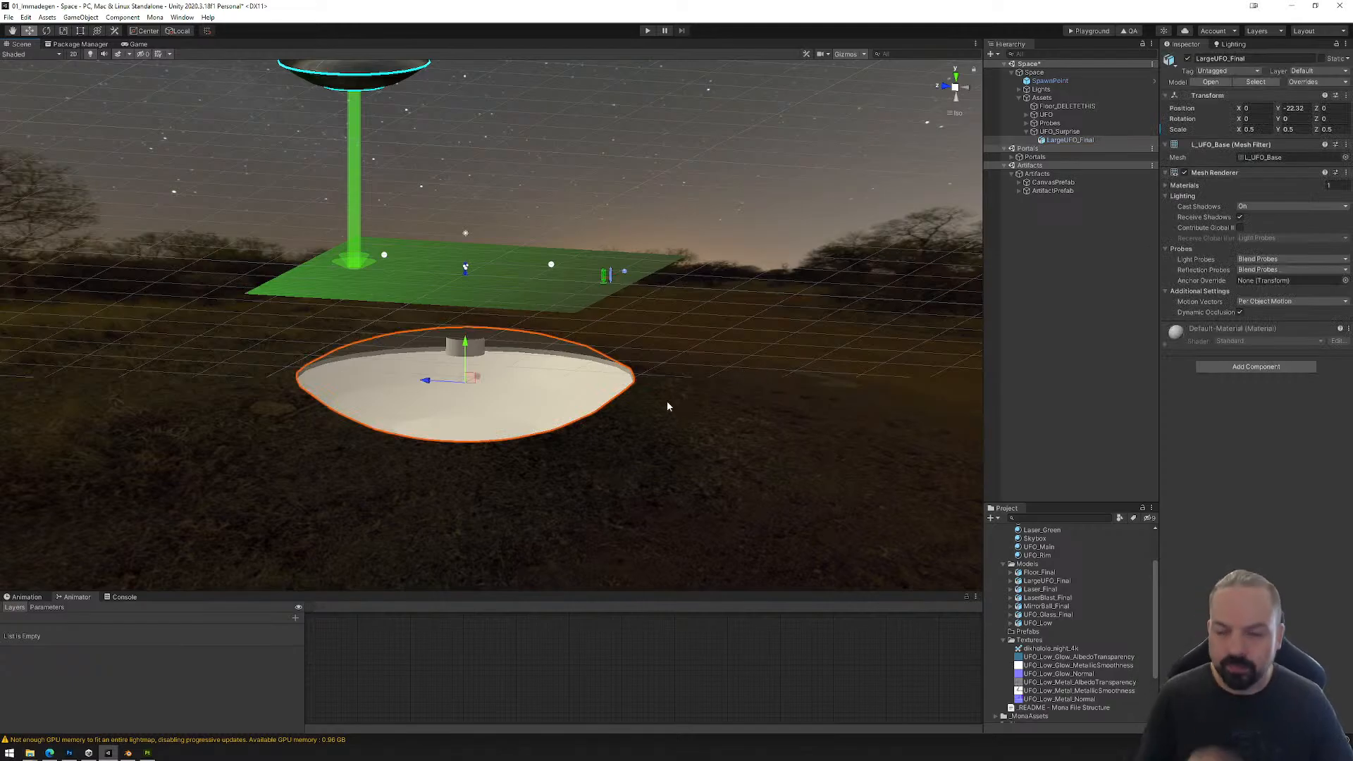
{"action": "left_click_drag", "start_coordinate": [587, 338], "coordinate": [505, 375], "text": "alt"}
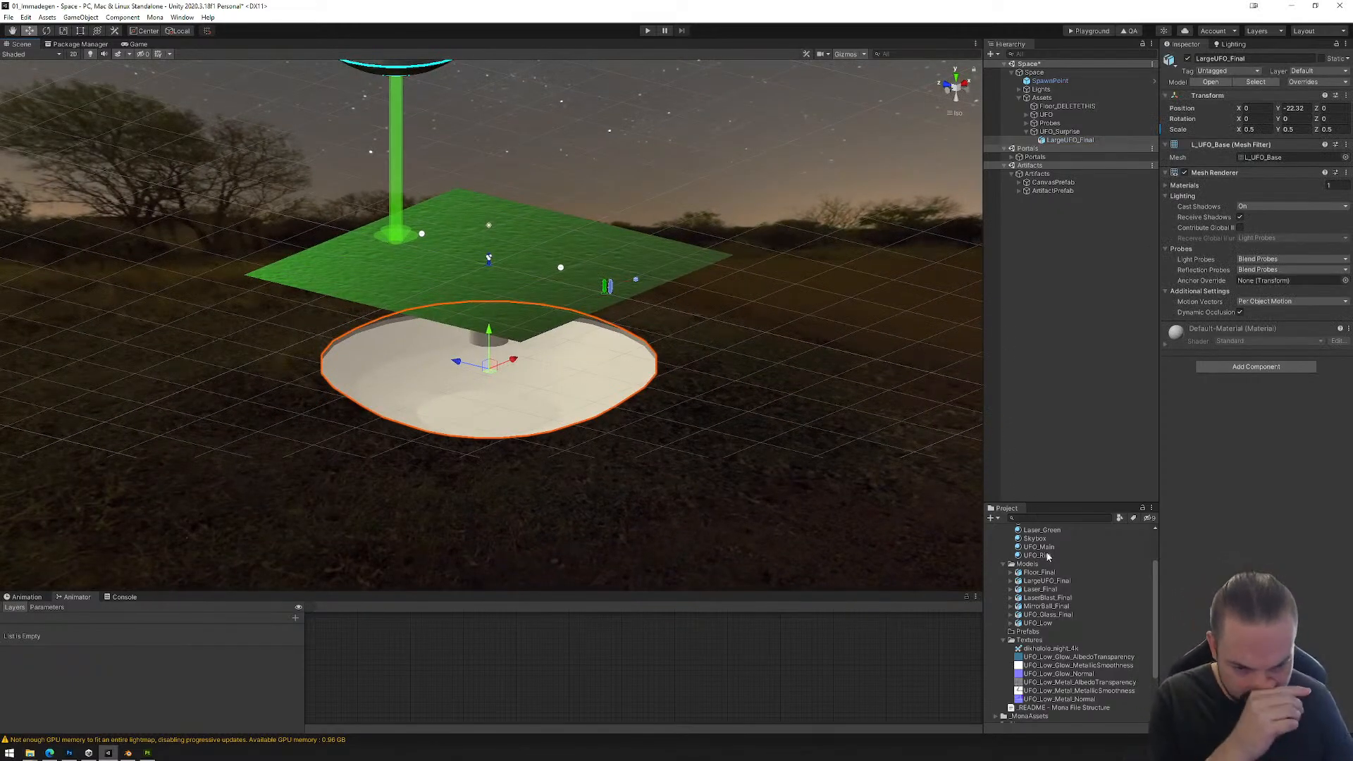
Step: Create a new material named UFO_Large in the Materials folder
{"action": "scroll", "coordinate": [1029, 567], "scroll_direction": "up", "scroll_amount": 3}
{"action": "right_click", "coordinate": [1029, 565]}
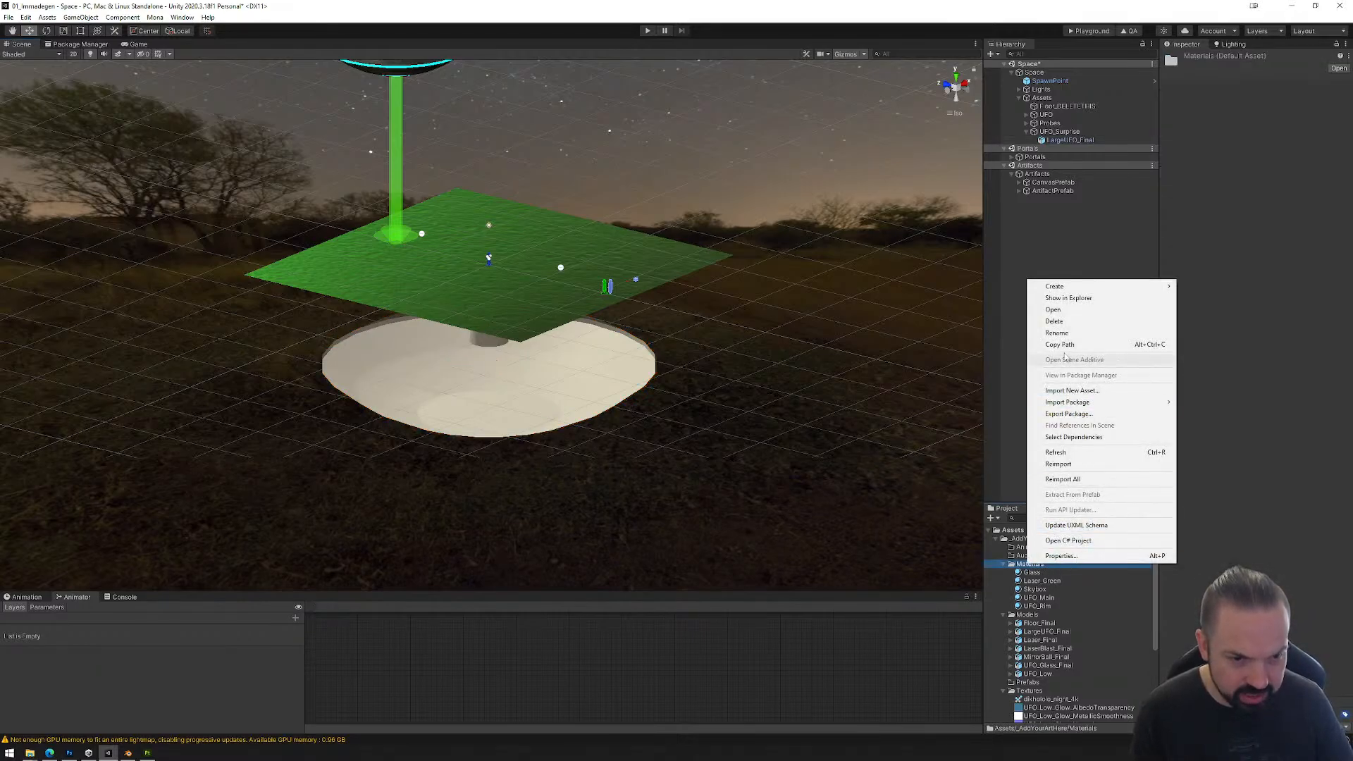
{"action": "mouse_move", "coordinate": [1070, 289]}
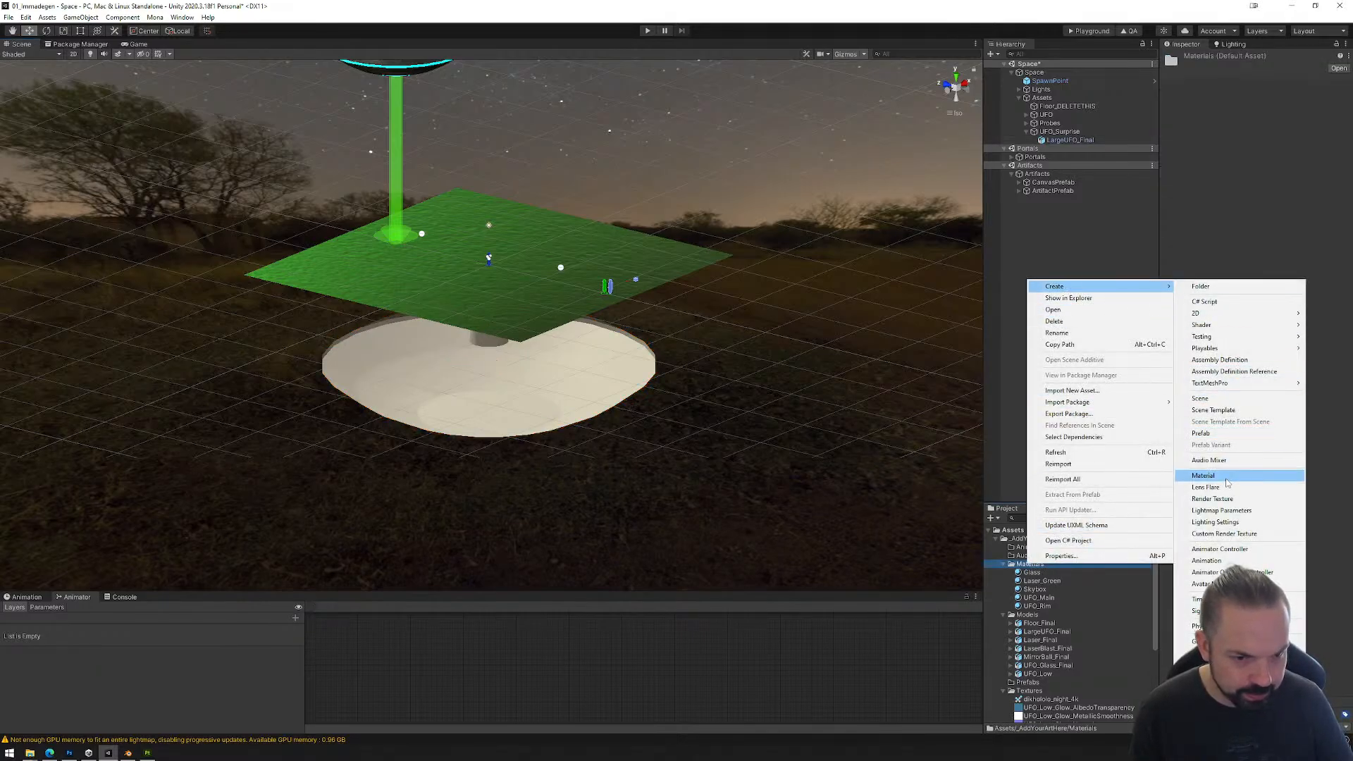
{"action": "left_click", "coordinate": [1203, 475]}
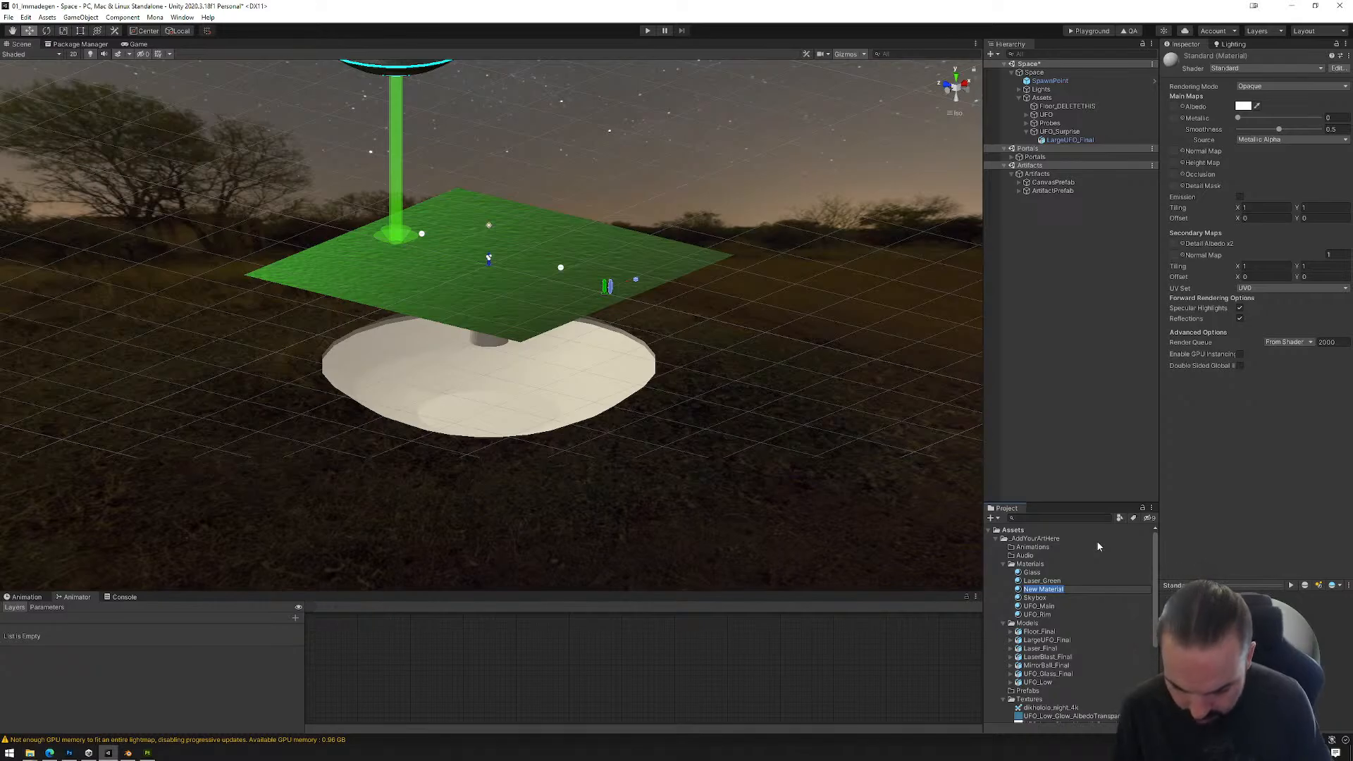
{"action": "type", "text": "UFO_"}
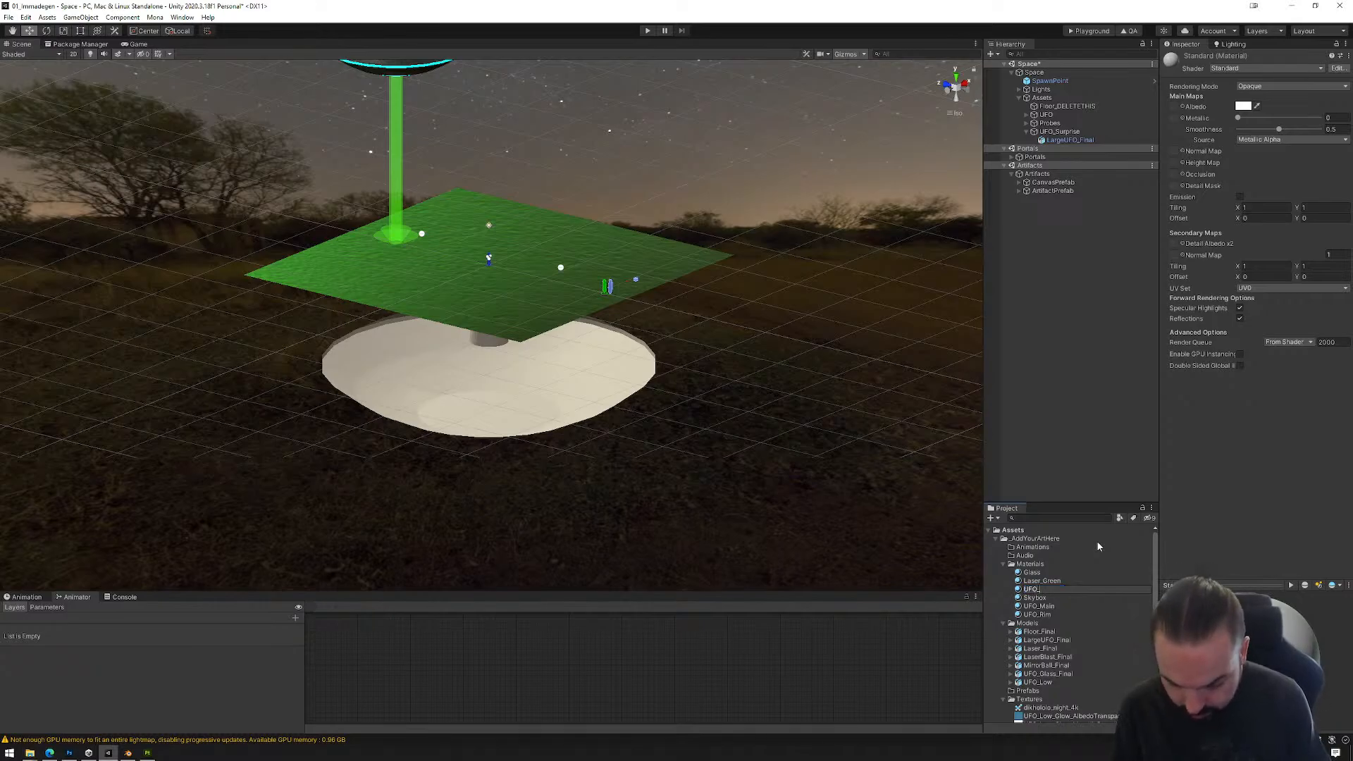
{"action": "type", "text": "Large"}
{"action": "key", "text": "Return"}
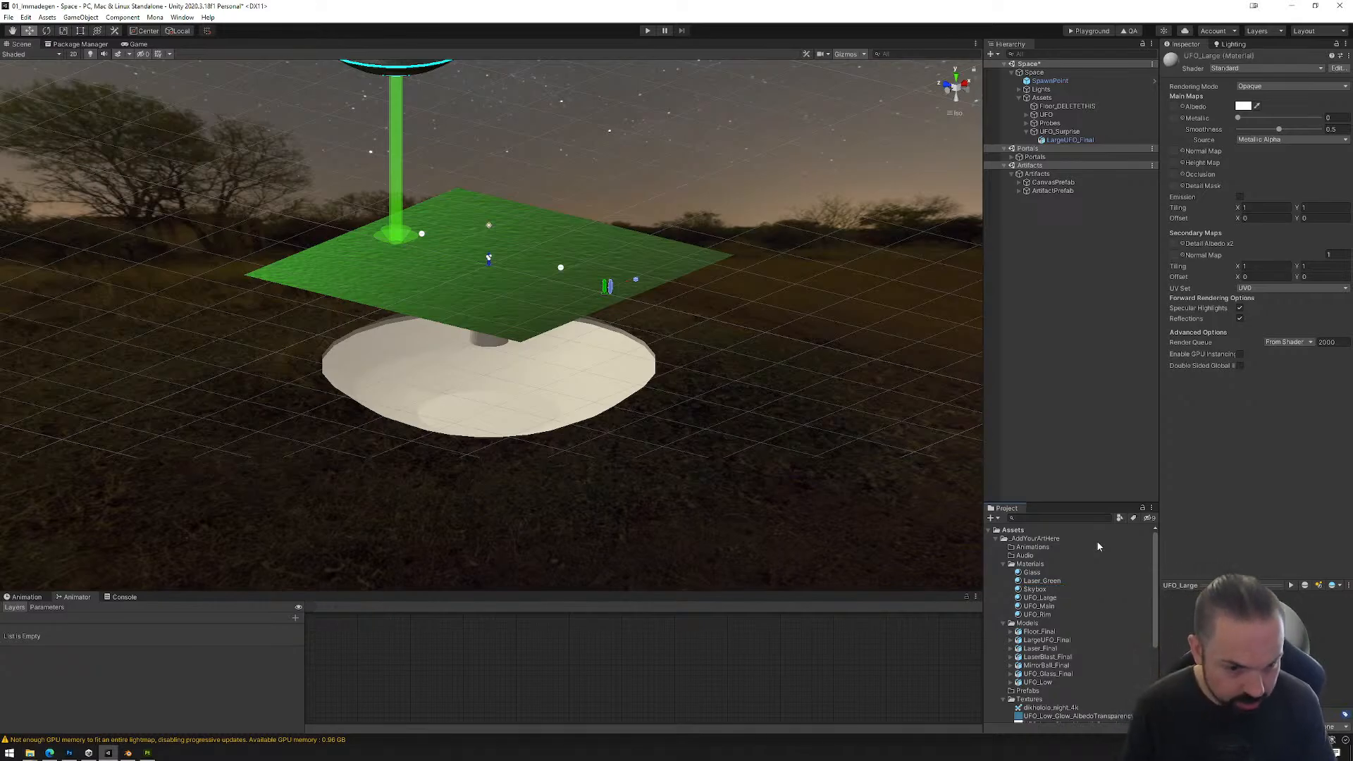
Step: Switch to the browser and search the Poly Haven texture library for metal
{"action": "left_click", "coordinate": [50, 753]}
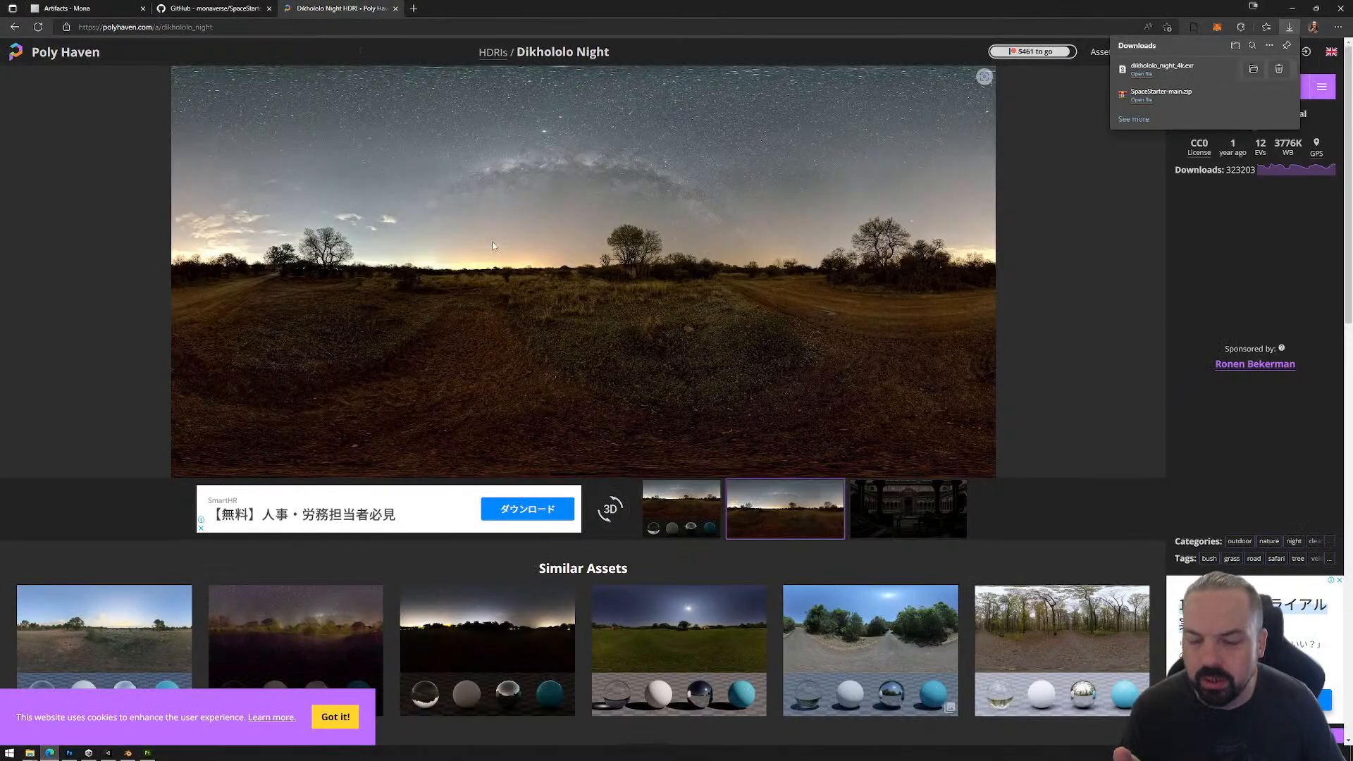
{"action": "key", "text": "alt+Left"}
{"action": "key", "text": "alt+Left"}
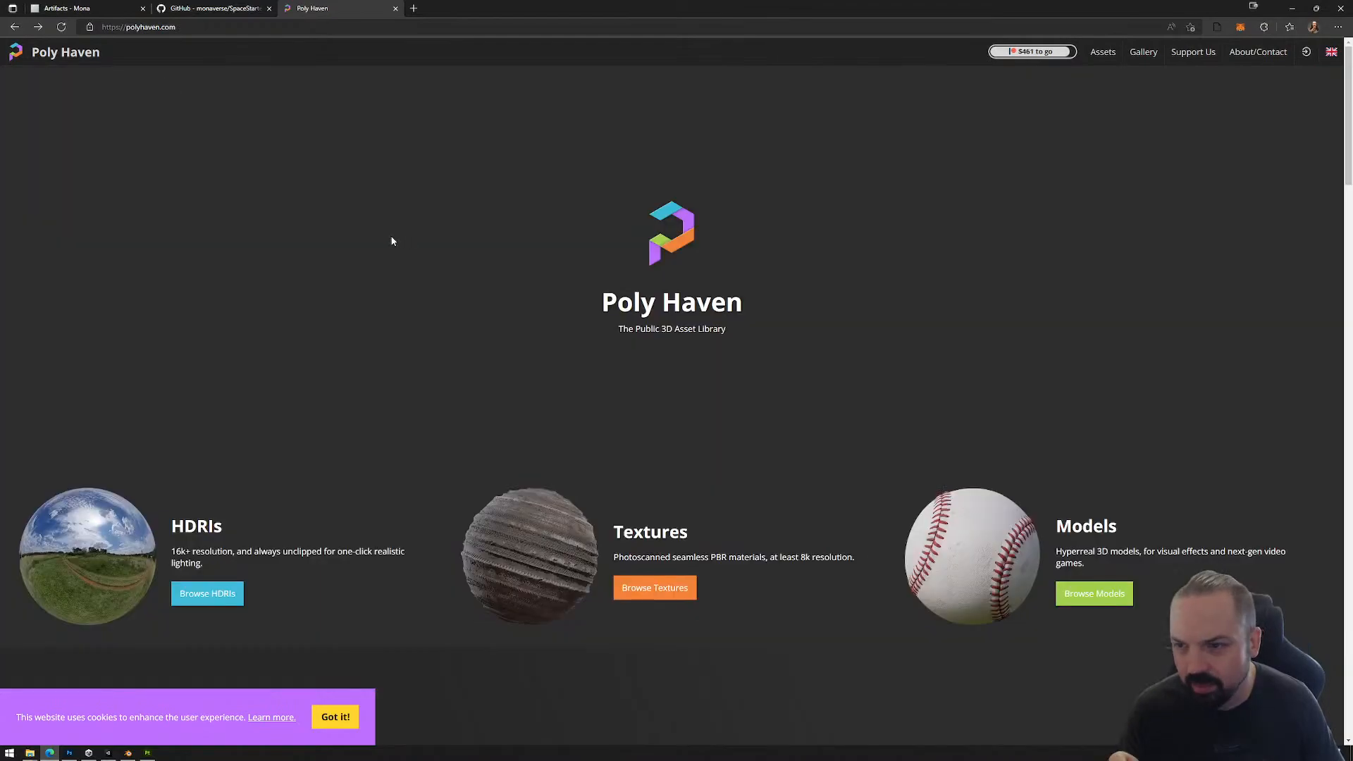
{"action": "left_click", "coordinate": [655, 589]}
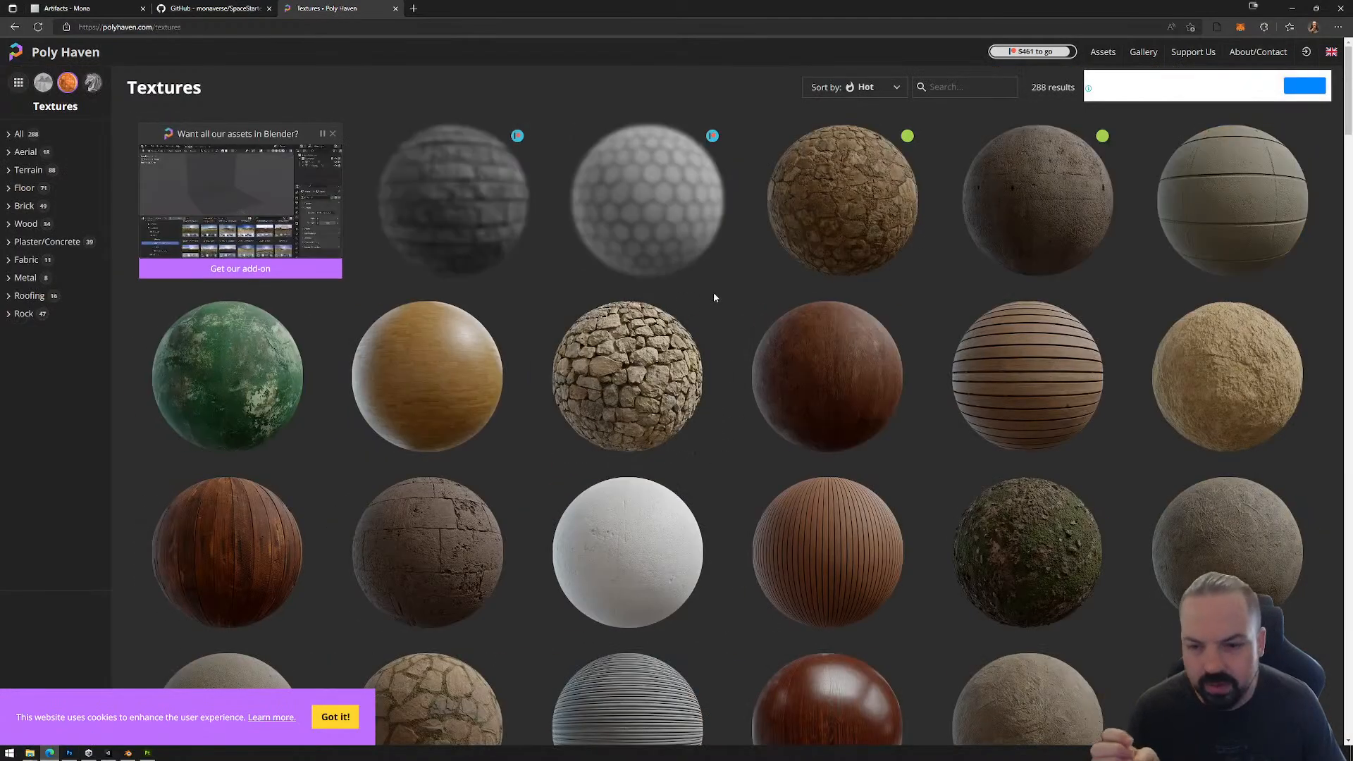
{"action": "left_click", "coordinate": [945, 88]}
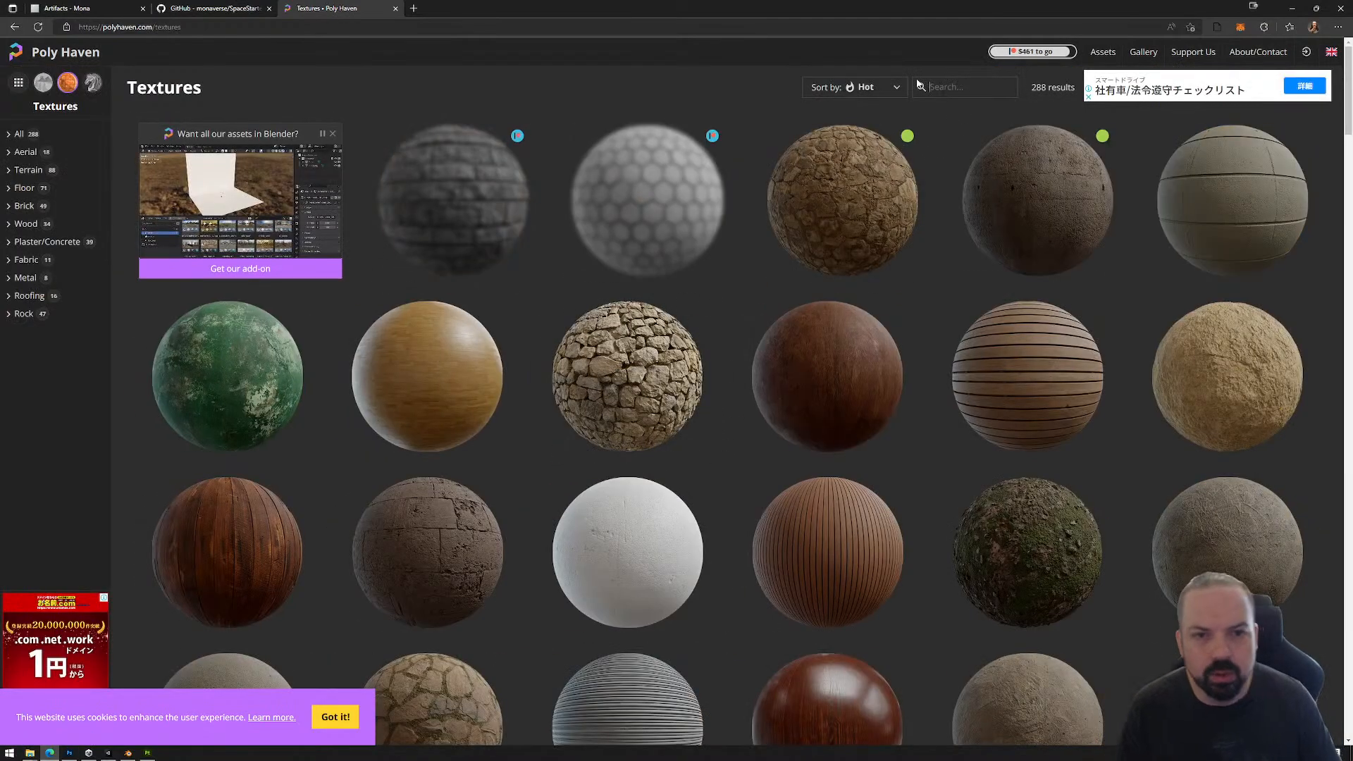
{"action": "type", "text": "metal"}
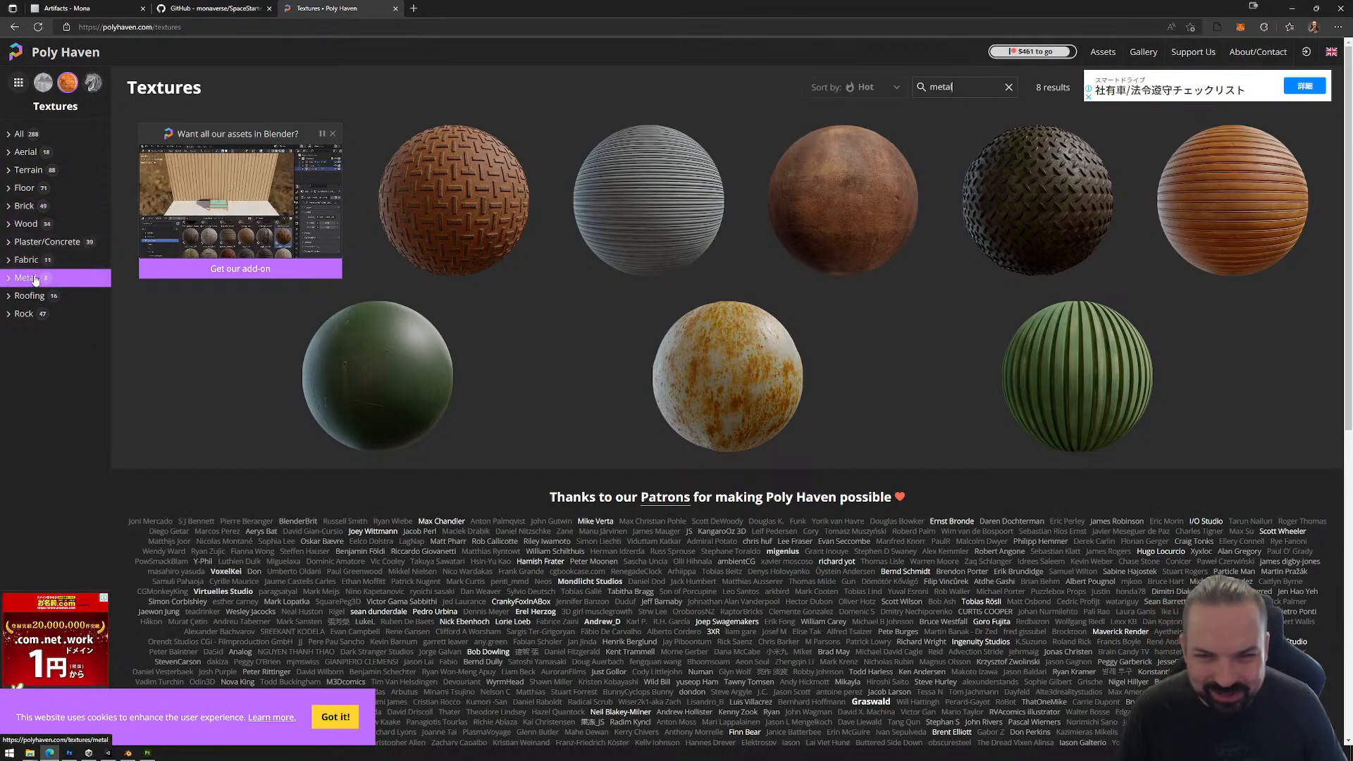
Step: Open the Textures resource page in the Mona documentation and follow its link to cgbookcase.com
{"action": "left_click", "coordinate": [82, 7]}
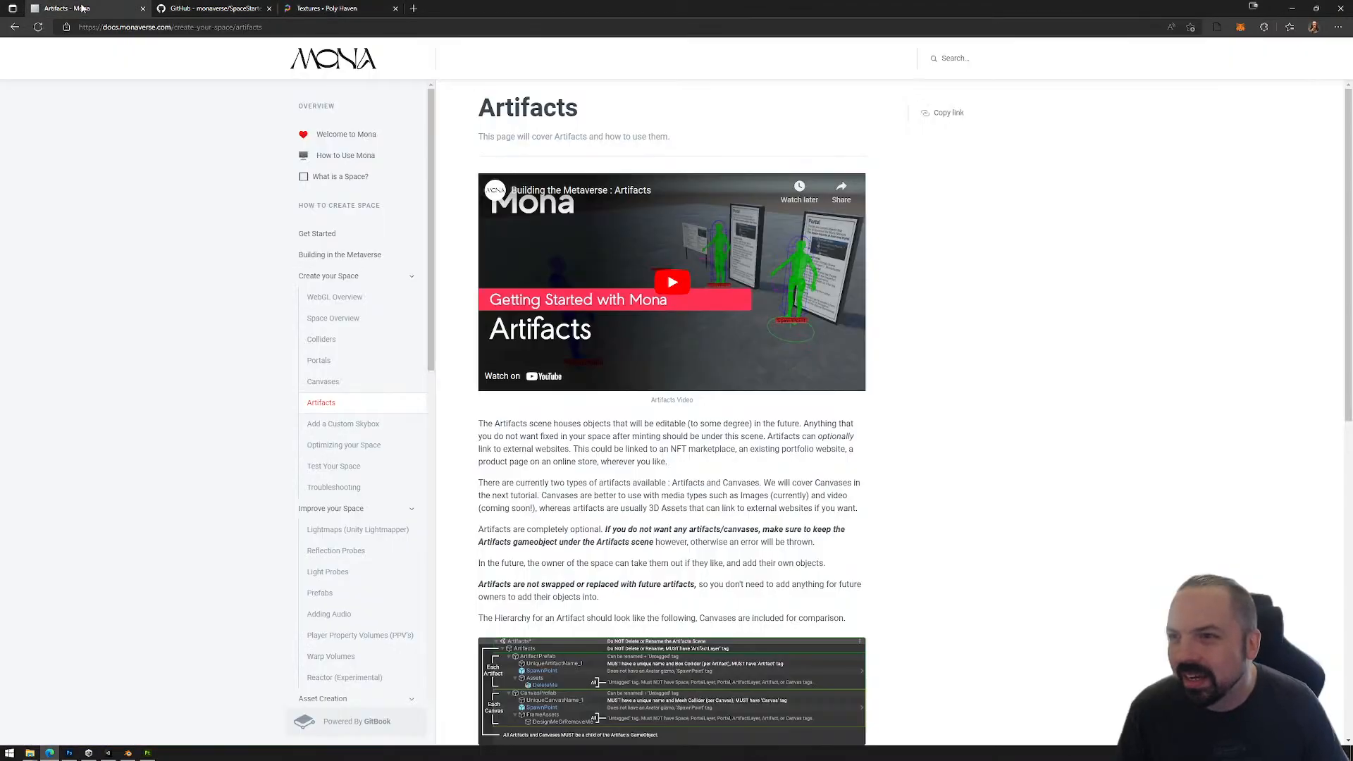
{"action": "scroll", "coordinate": [348, 582], "scroll_direction": "down", "scroll_amount": 8}
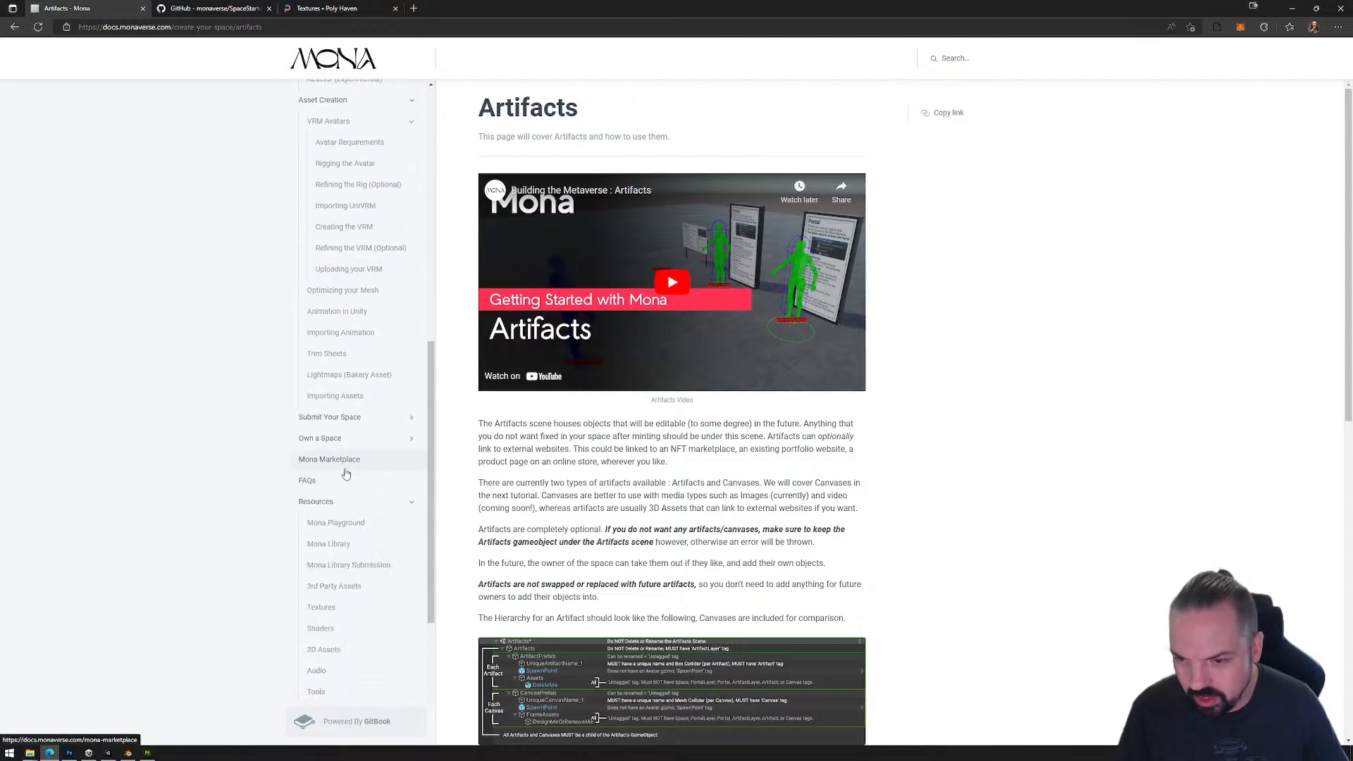
{"action": "left_click", "coordinate": [325, 607]}
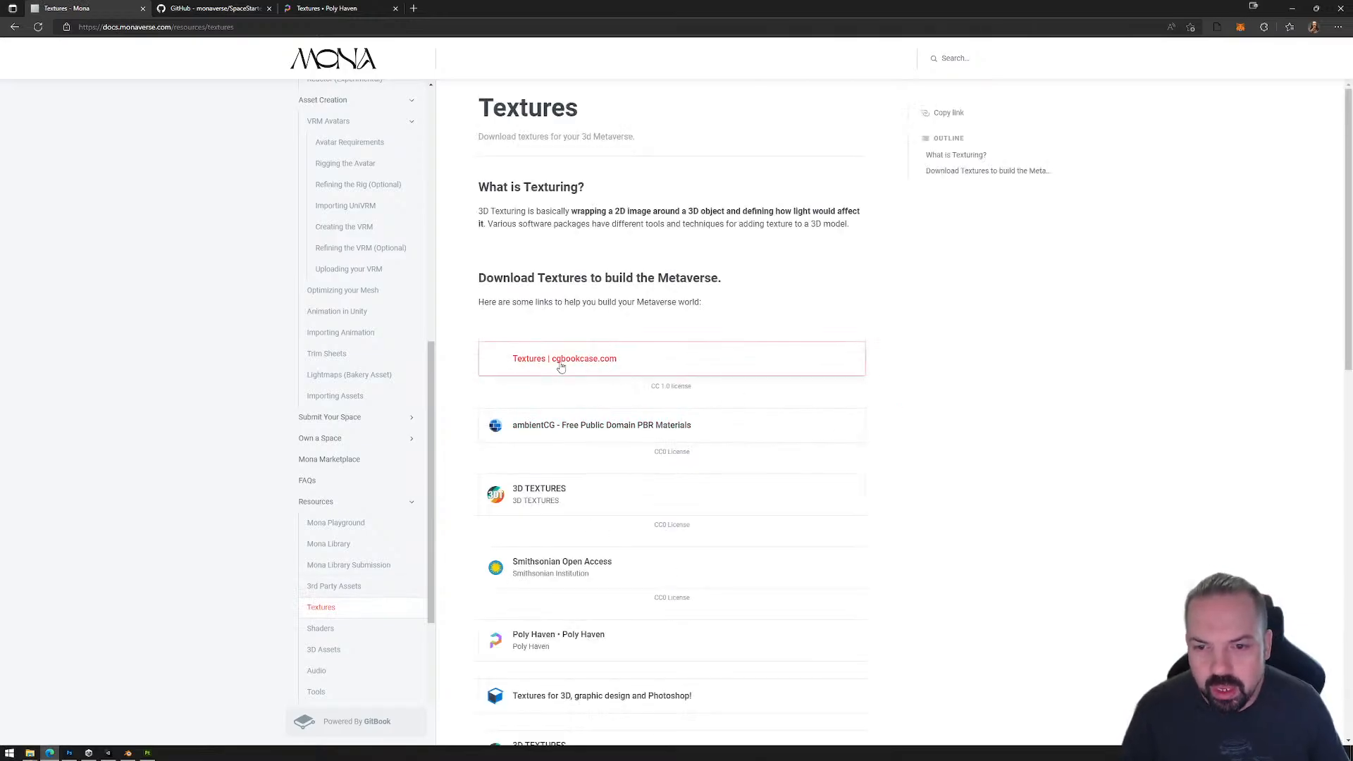
{"action": "left_click", "coordinate": [566, 361]}
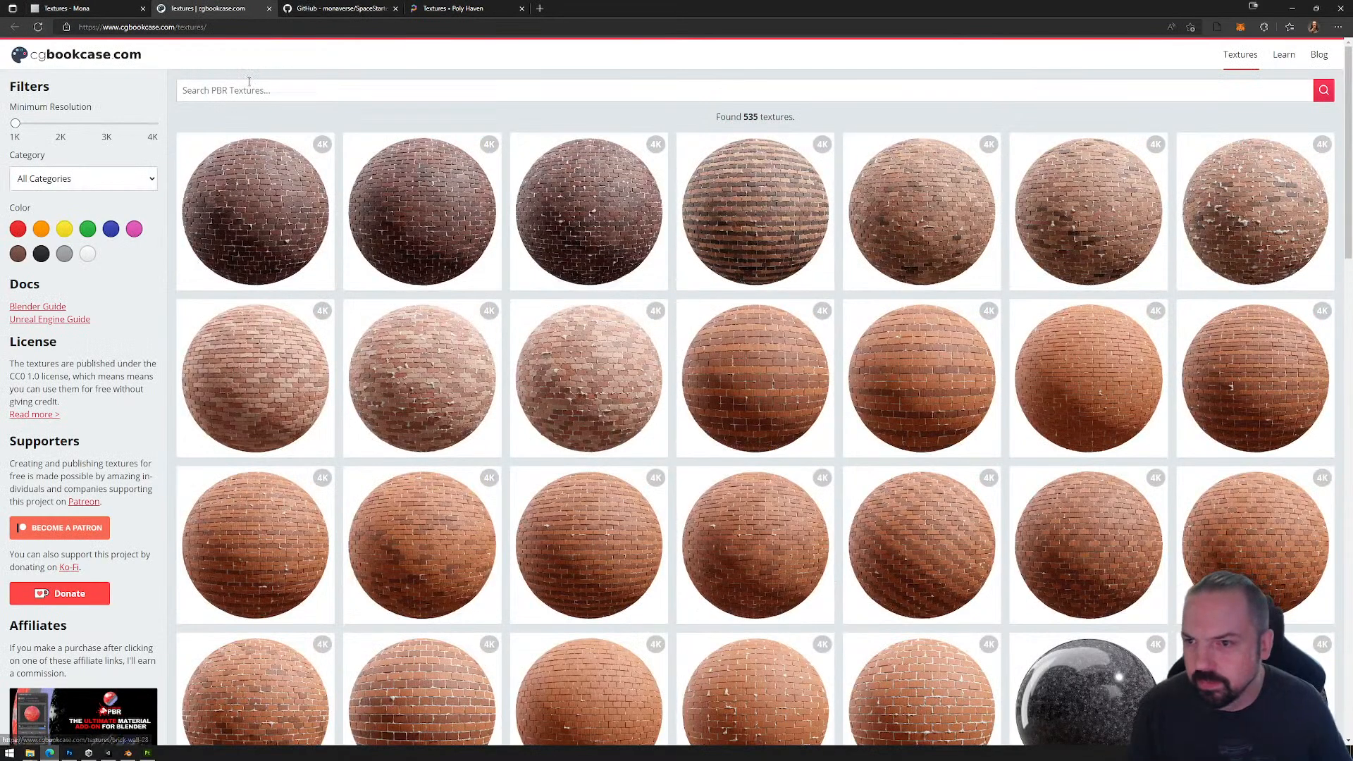
Step: Search cgbookcase for metal textures and open the Metal Tiles 01 material from the results
{"action": "left_click", "coordinate": [236, 89]}
{"action": "type", "text": "metal"}
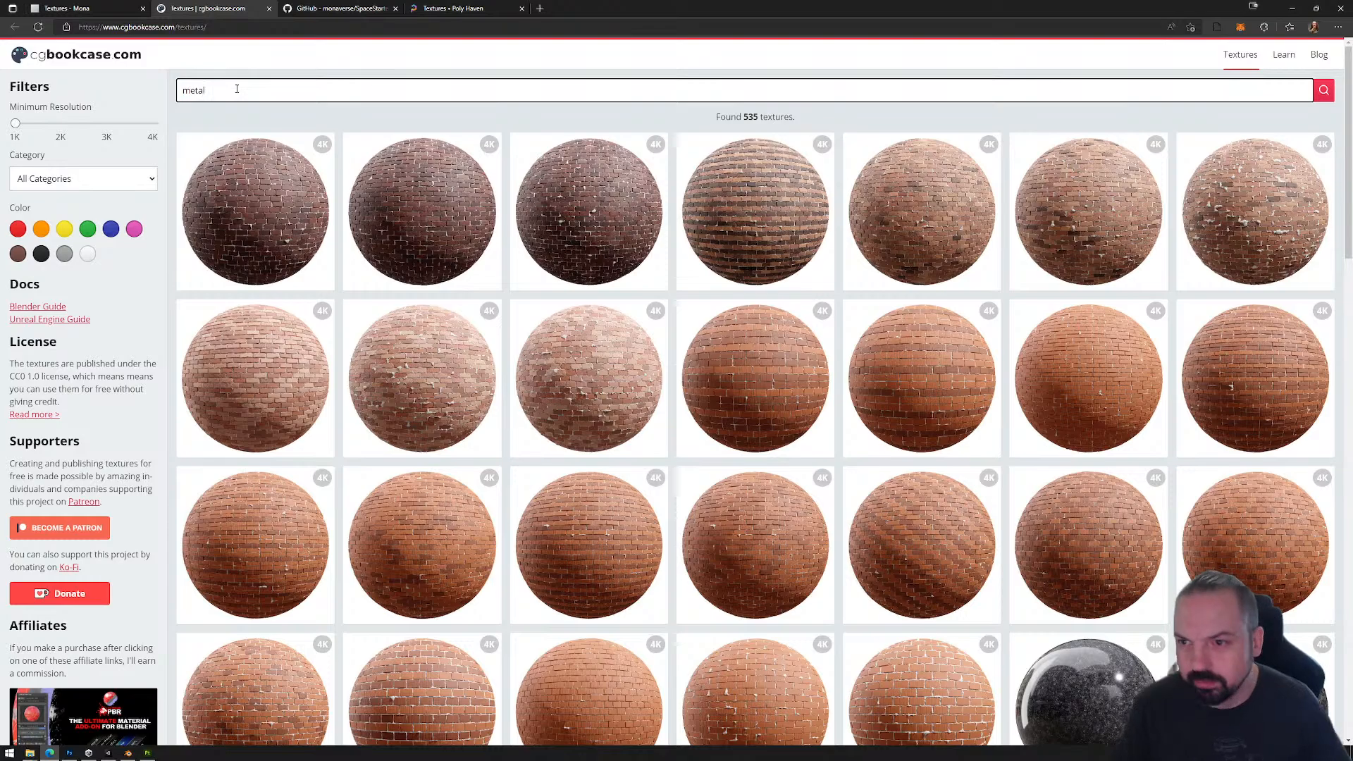
{"action": "key", "text": "Return"}
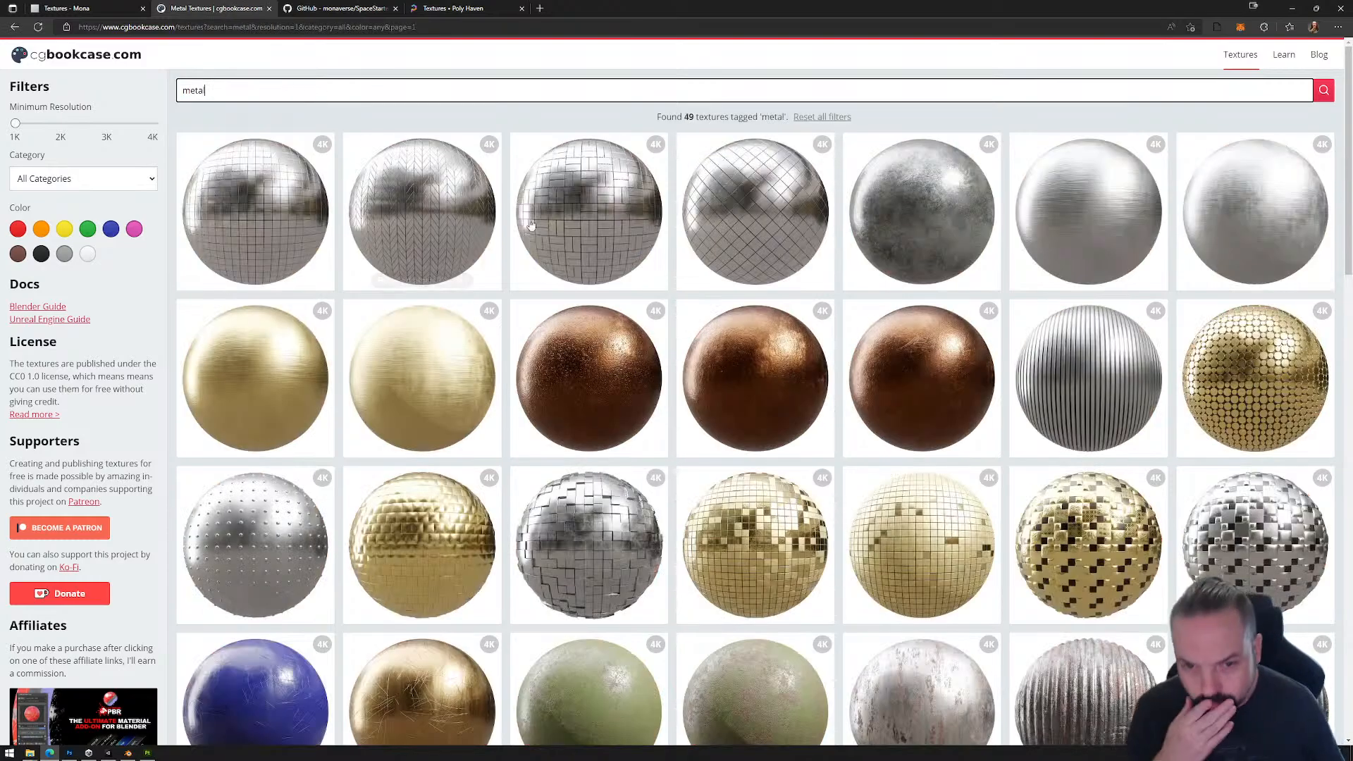
{"action": "scroll", "coordinate": [673, 317], "scroll_direction": "down", "scroll_amount": 5}
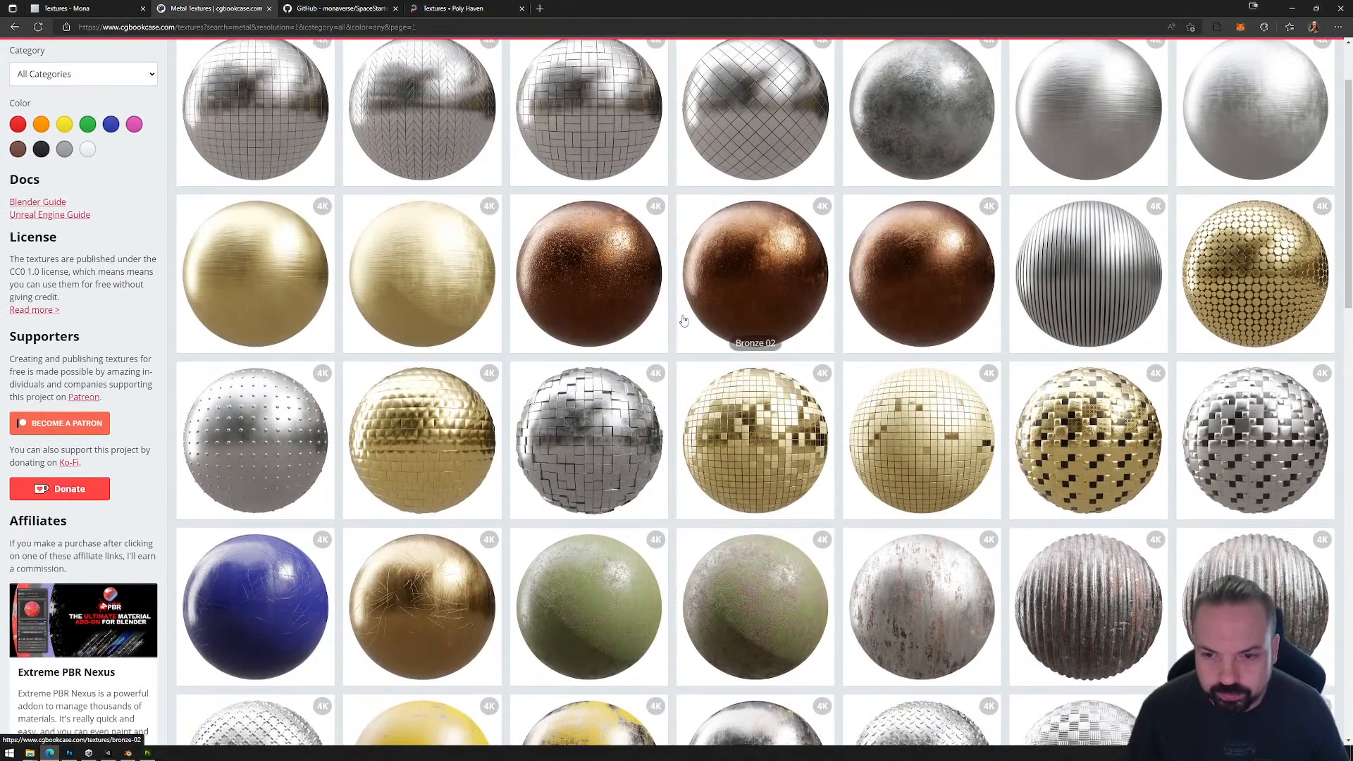
{"action": "scroll", "coordinate": [607, 314], "scroll_direction": "down", "scroll_amount": 2}
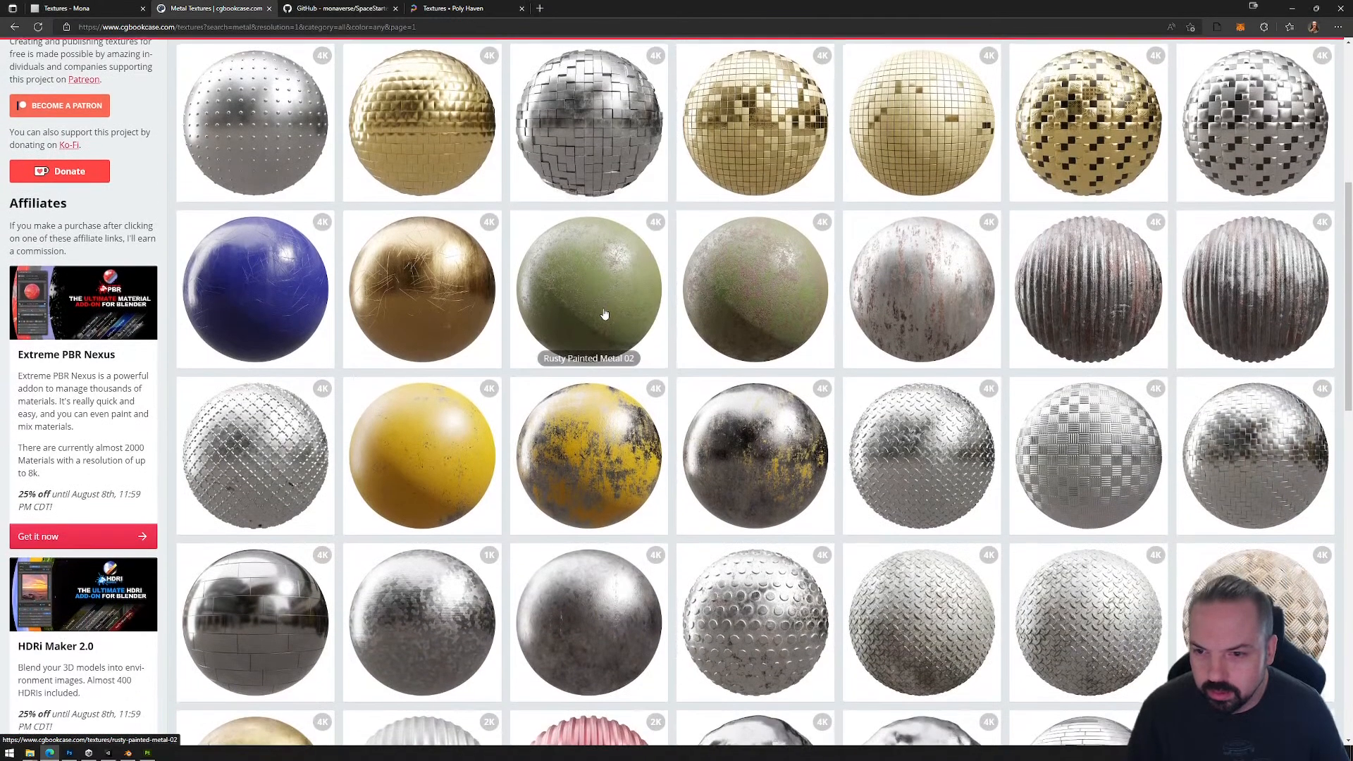
{"action": "scroll", "coordinate": [604, 377], "scroll_direction": "down", "scroll_amount": 3}
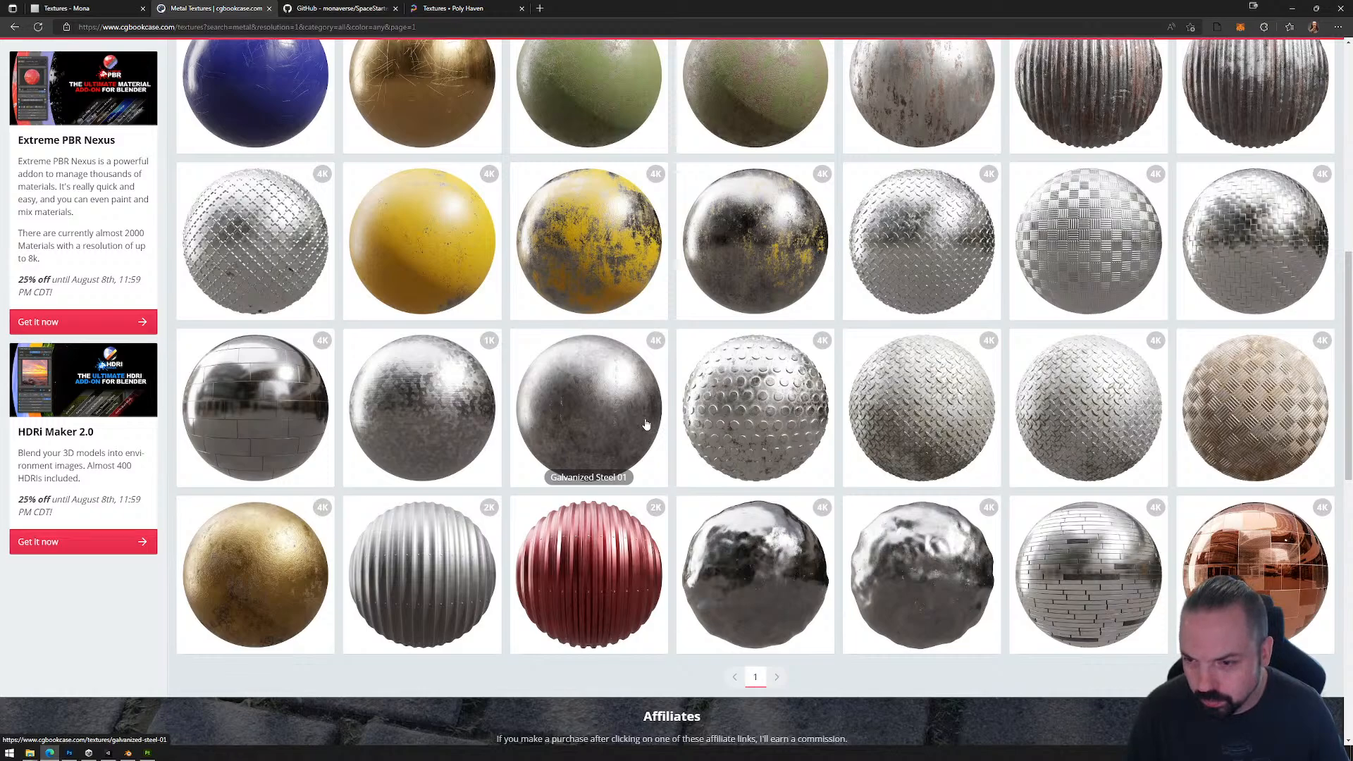
{"action": "left_click", "coordinate": [254, 416]}
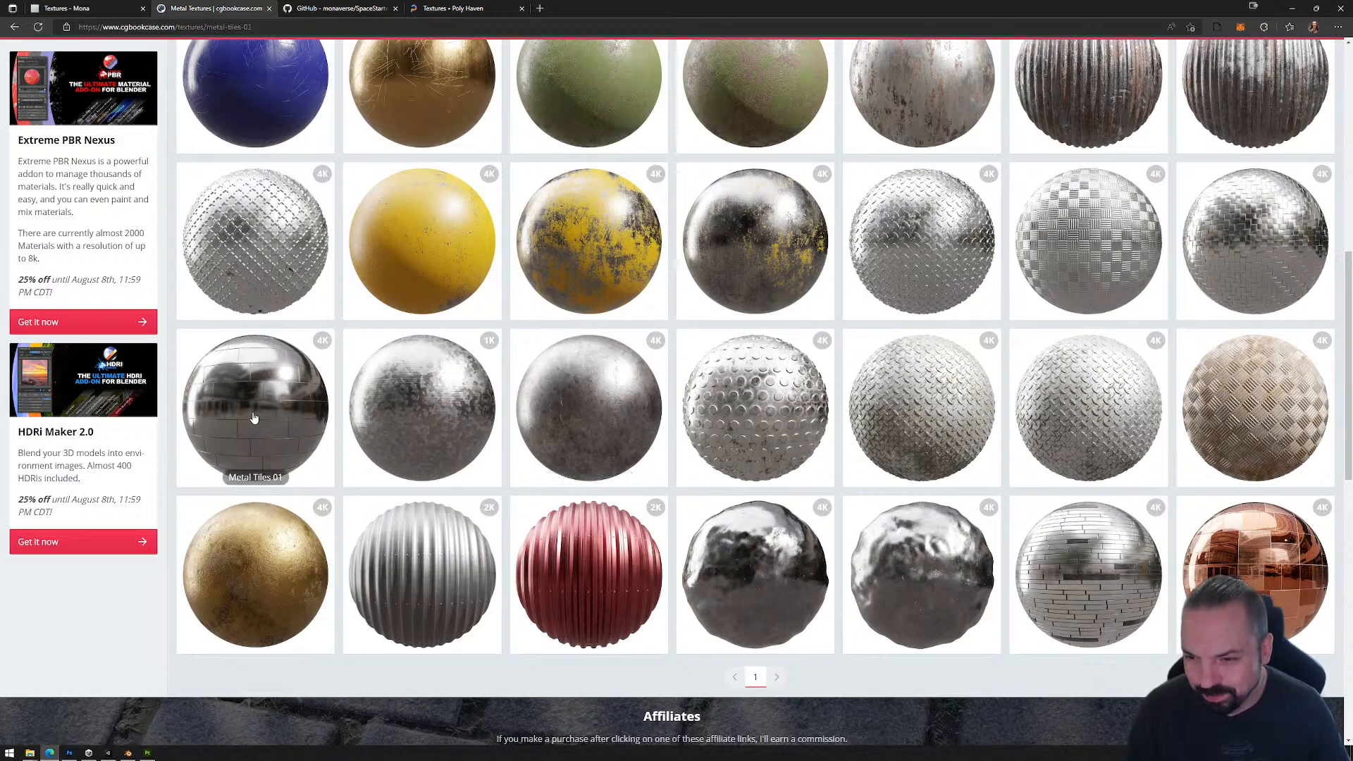
Step: Choose 2K resolution and the Metalness/Roughness workflow for the Metal Tiles 01 download
{"action": "left_click", "coordinate": [834, 153]}
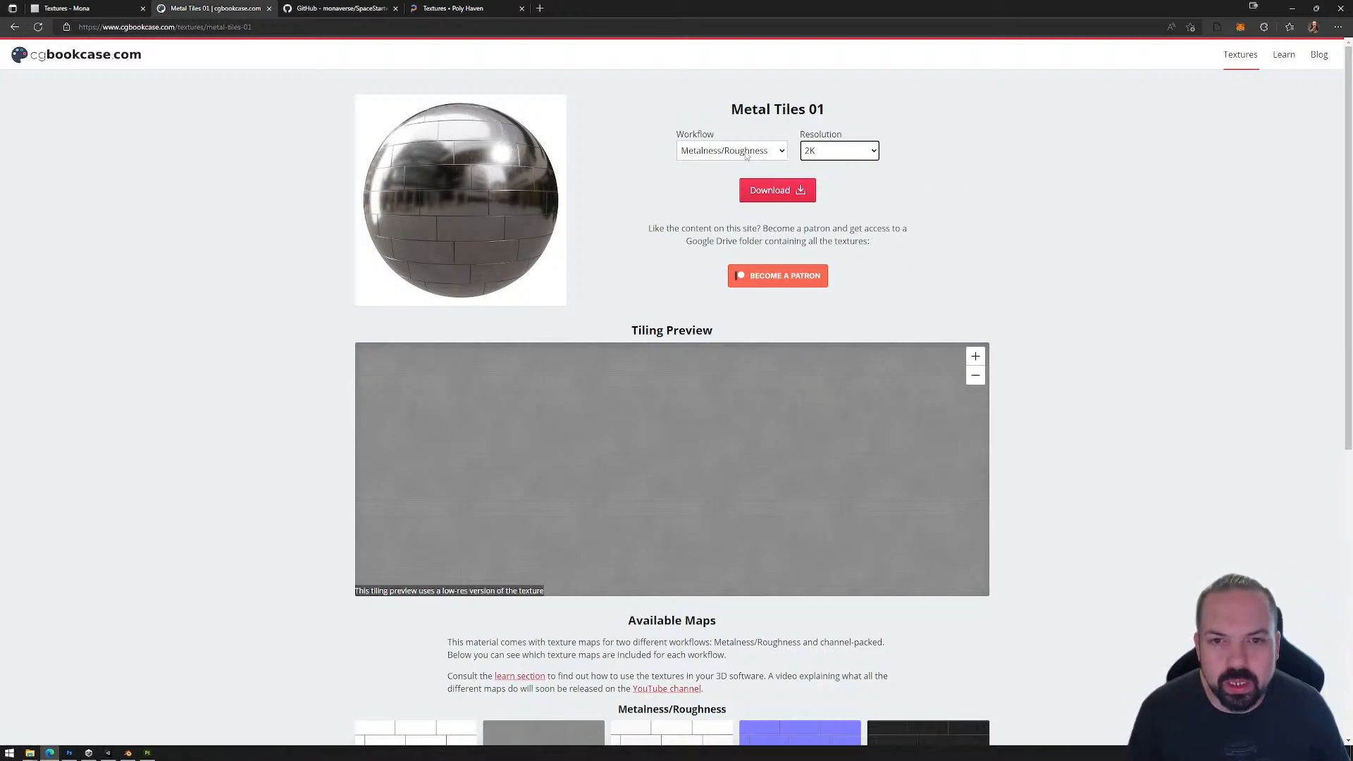
{"action": "left_click", "coordinate": [782, 153]}
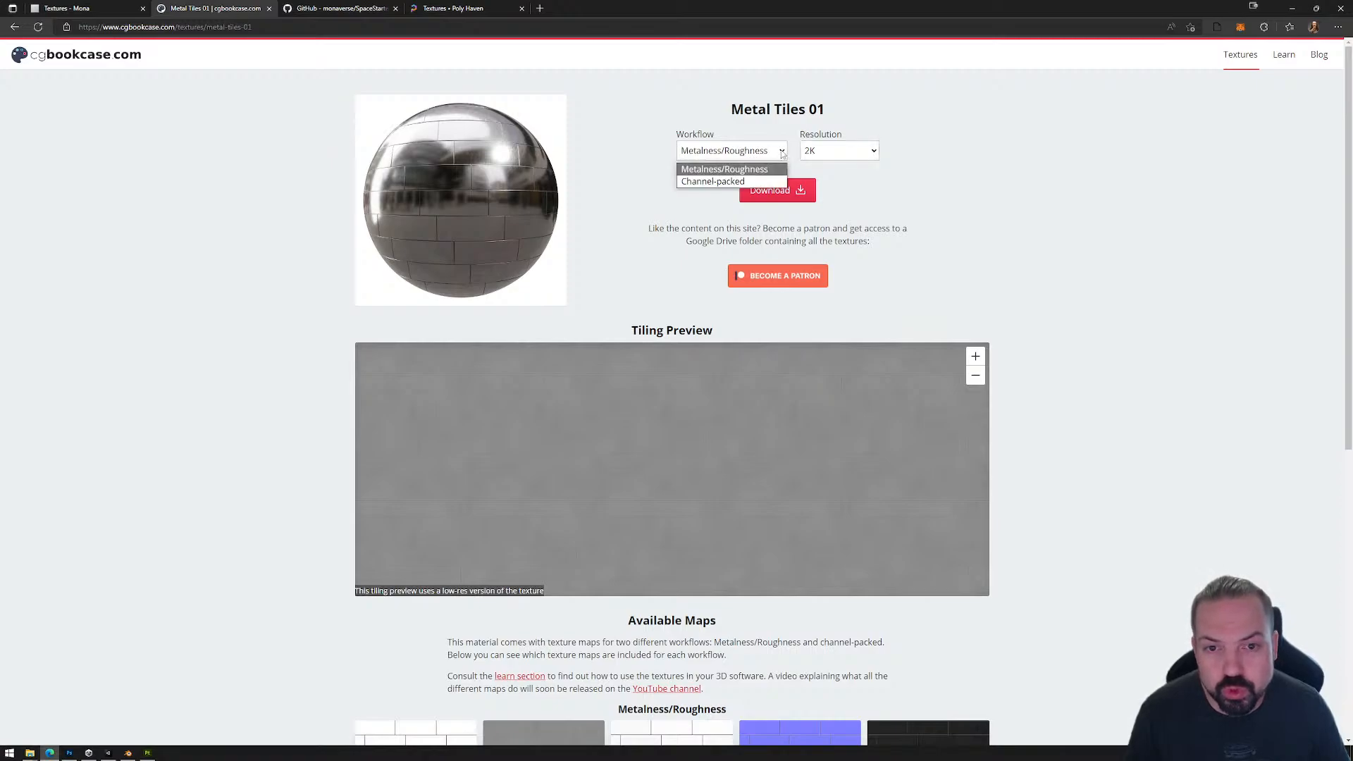
{"action": "left_click", "coordinate": [783, 153]}
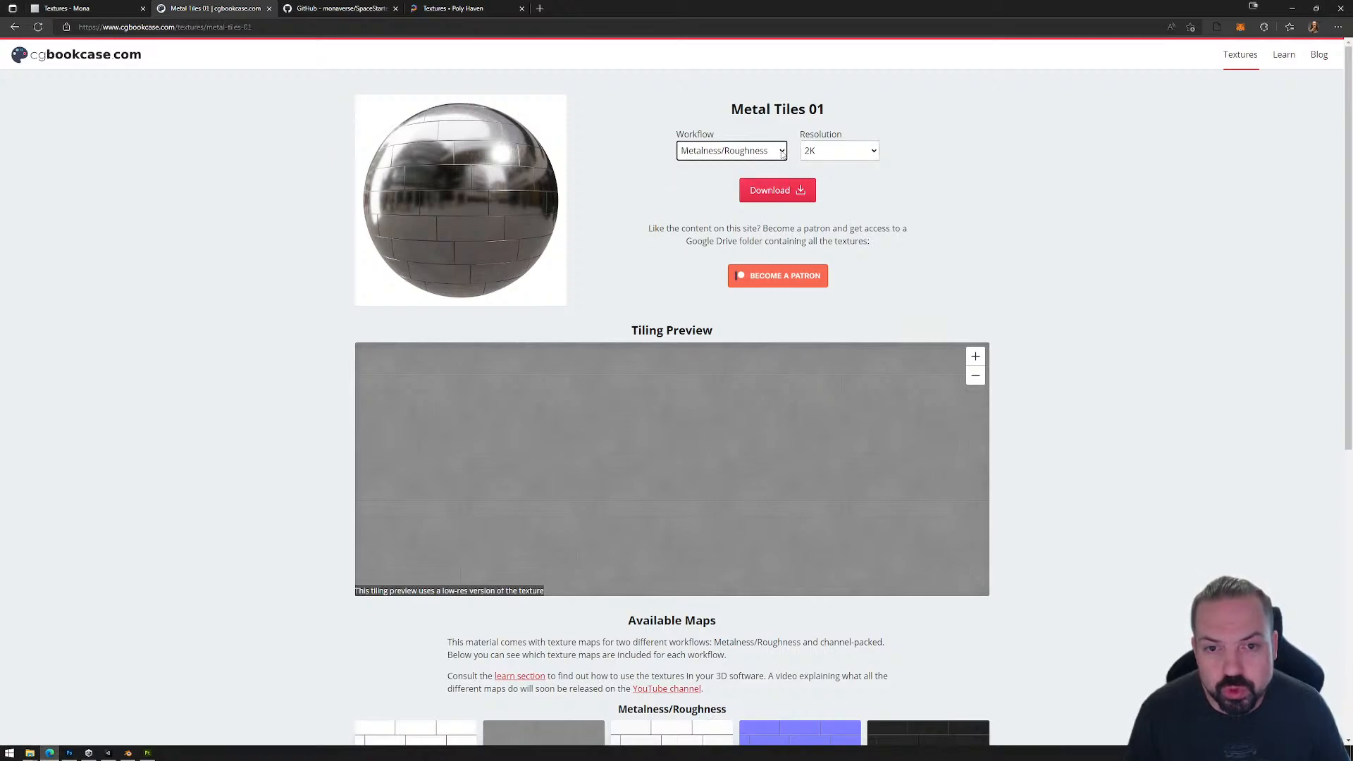
{"action": "left_click", "coordinate": [781, 194]}
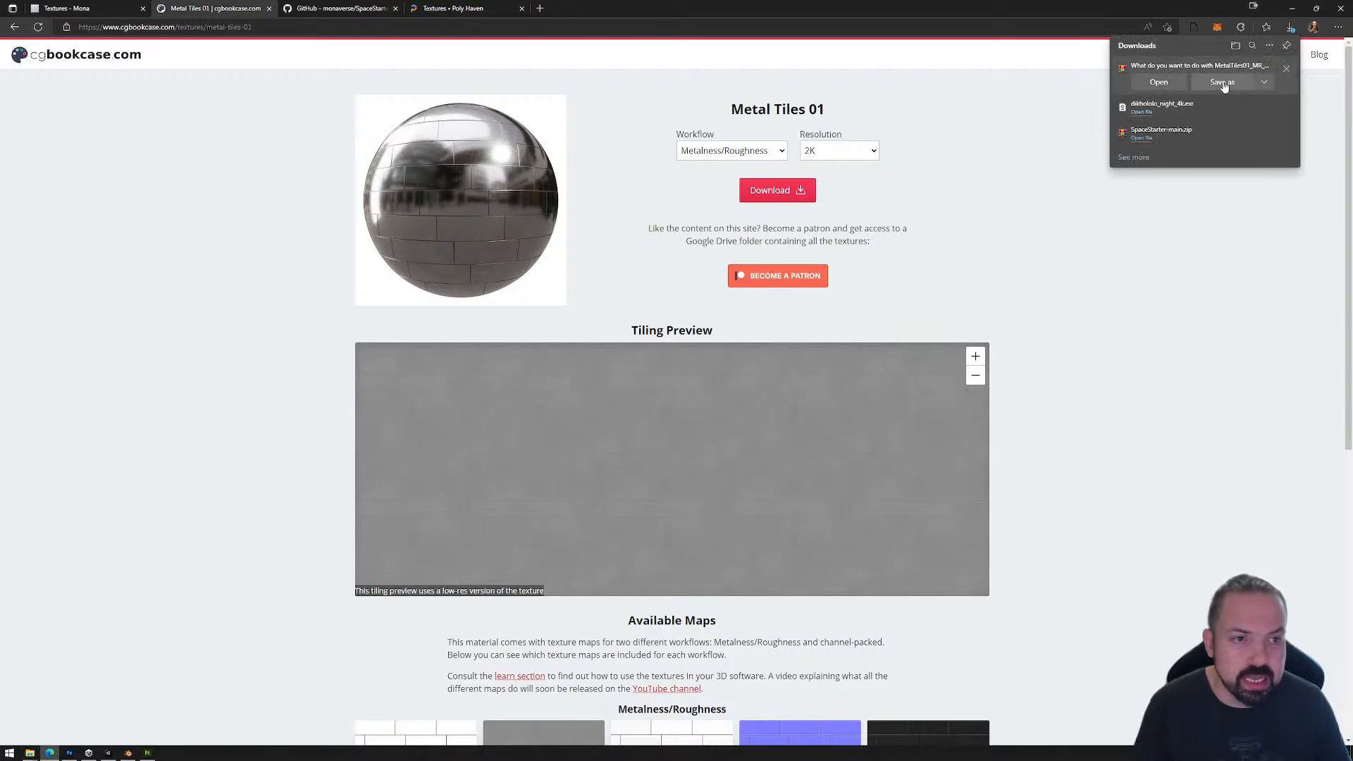
{"action": "left_click", "coordinate": [1223, 83]}
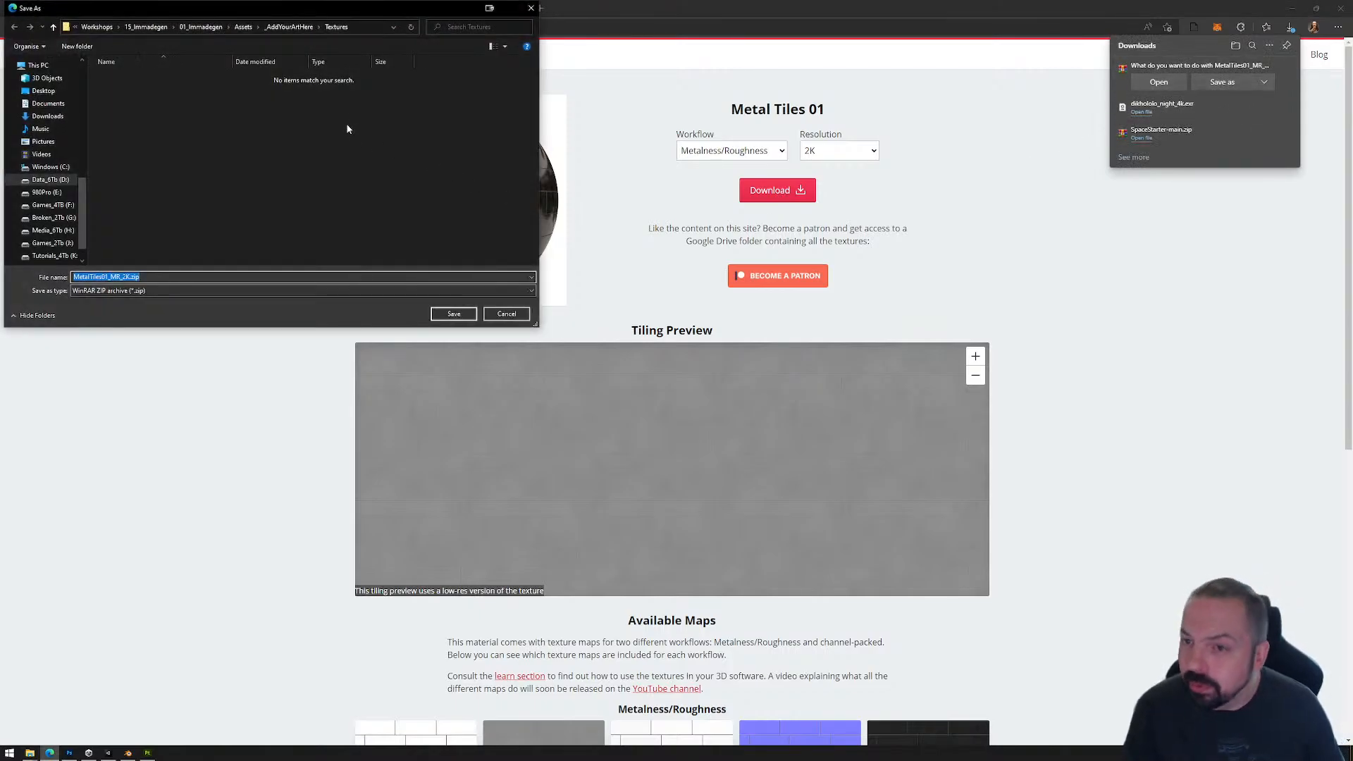
{"action": "left_click", "coordinate": [505, 314]}
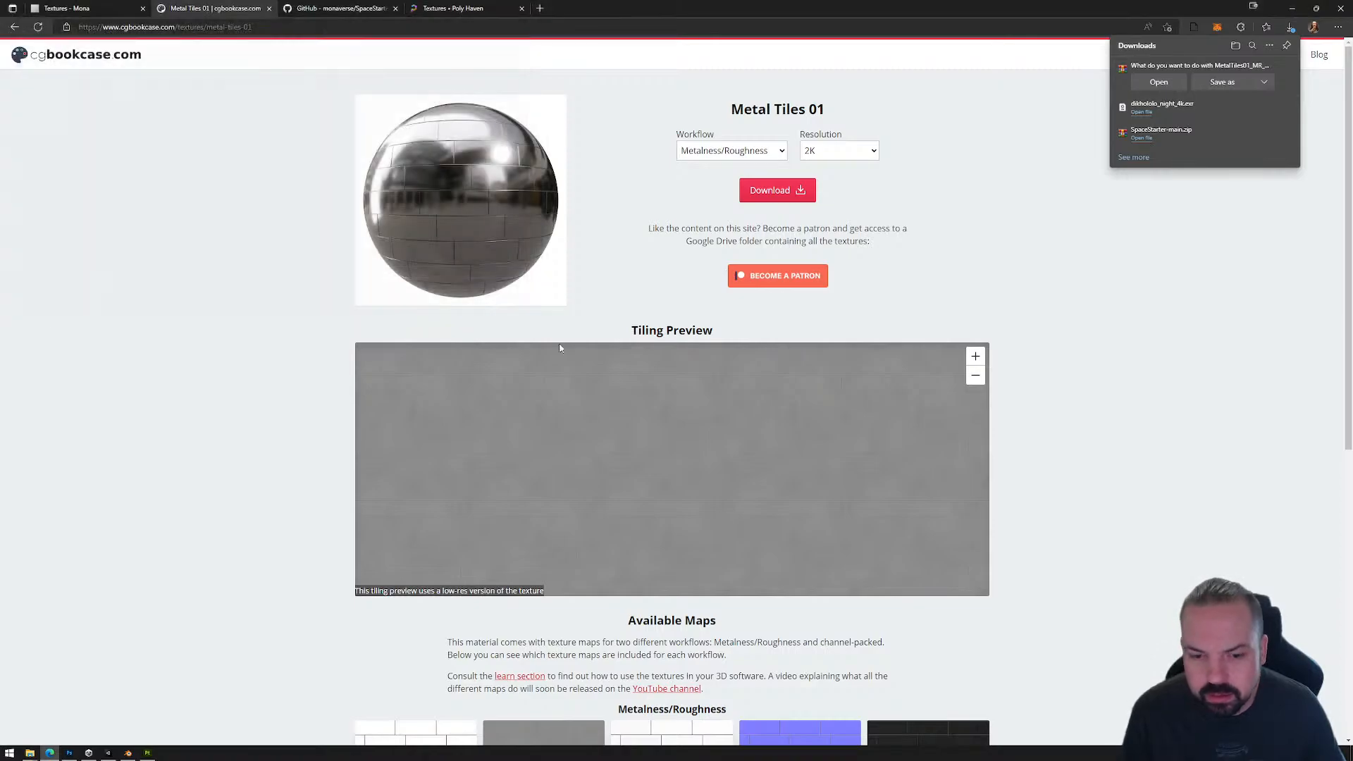
Step: Look over the Metal Tiles 01 maps, then download MetalTiles01_MR_2K.zip and save it in the 15_Immadegen Assets folder
{"action": "scroll", "coordinate": [734, 346], "scroll_direction": "down", "scroll_amount": 7}
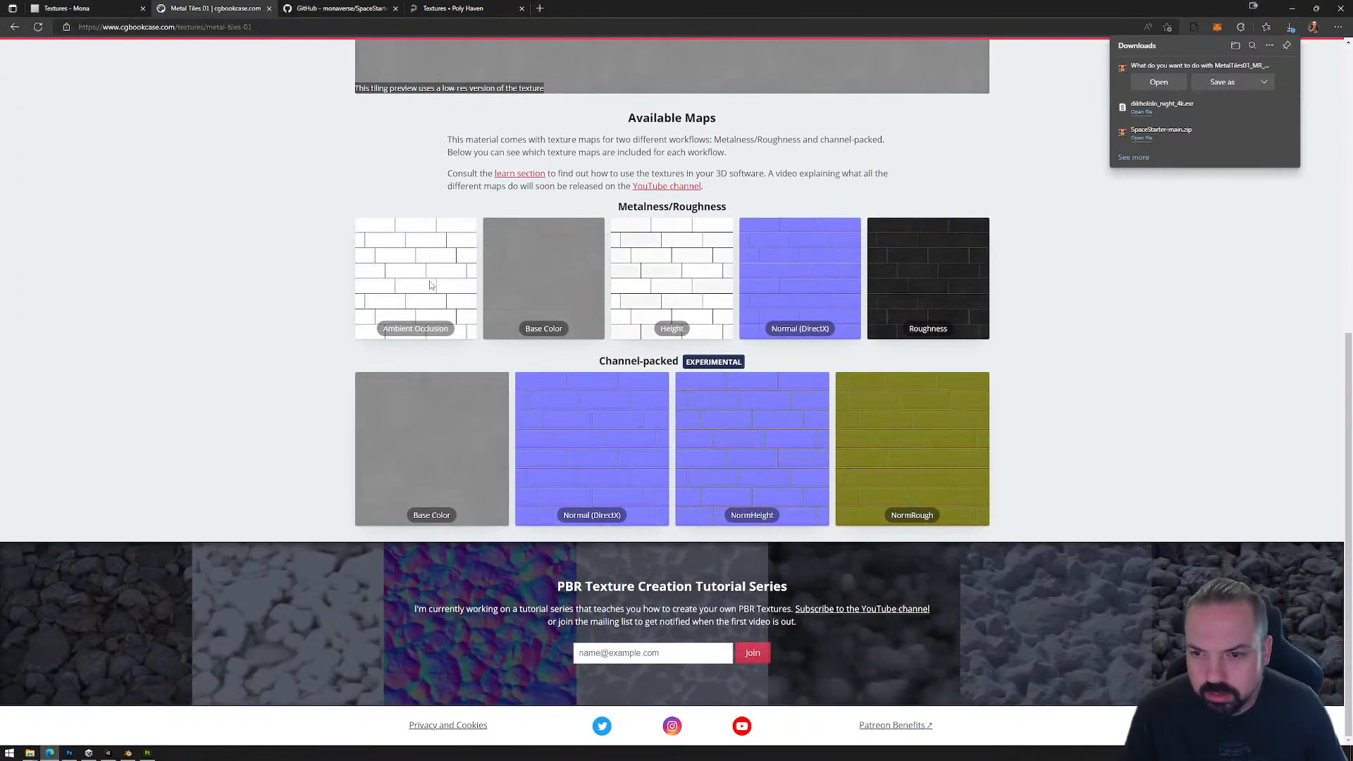
{"action": "left_click", "coordinate": [538, 285]}
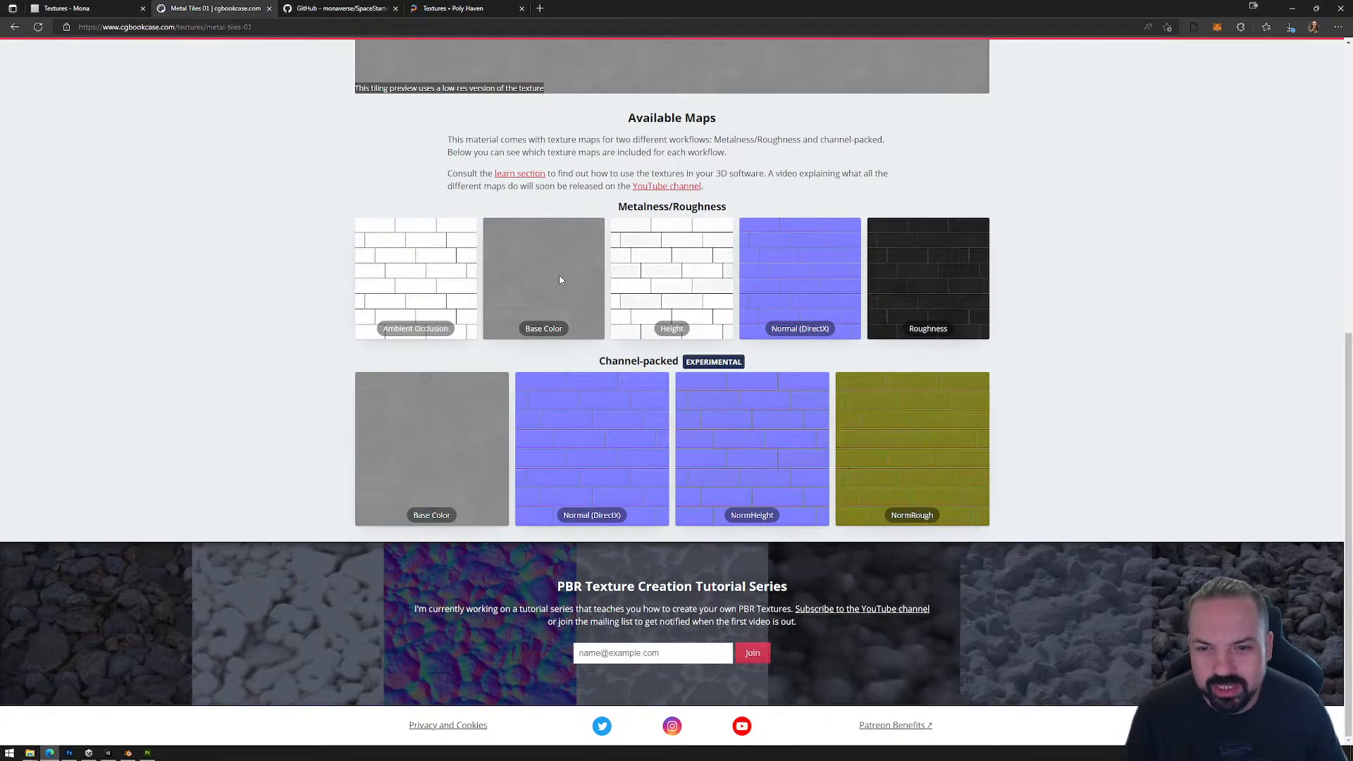
{"action": "scroll", "coordinate": [897, 235], "scroll_direction": "up", "scroll_amount": 7}
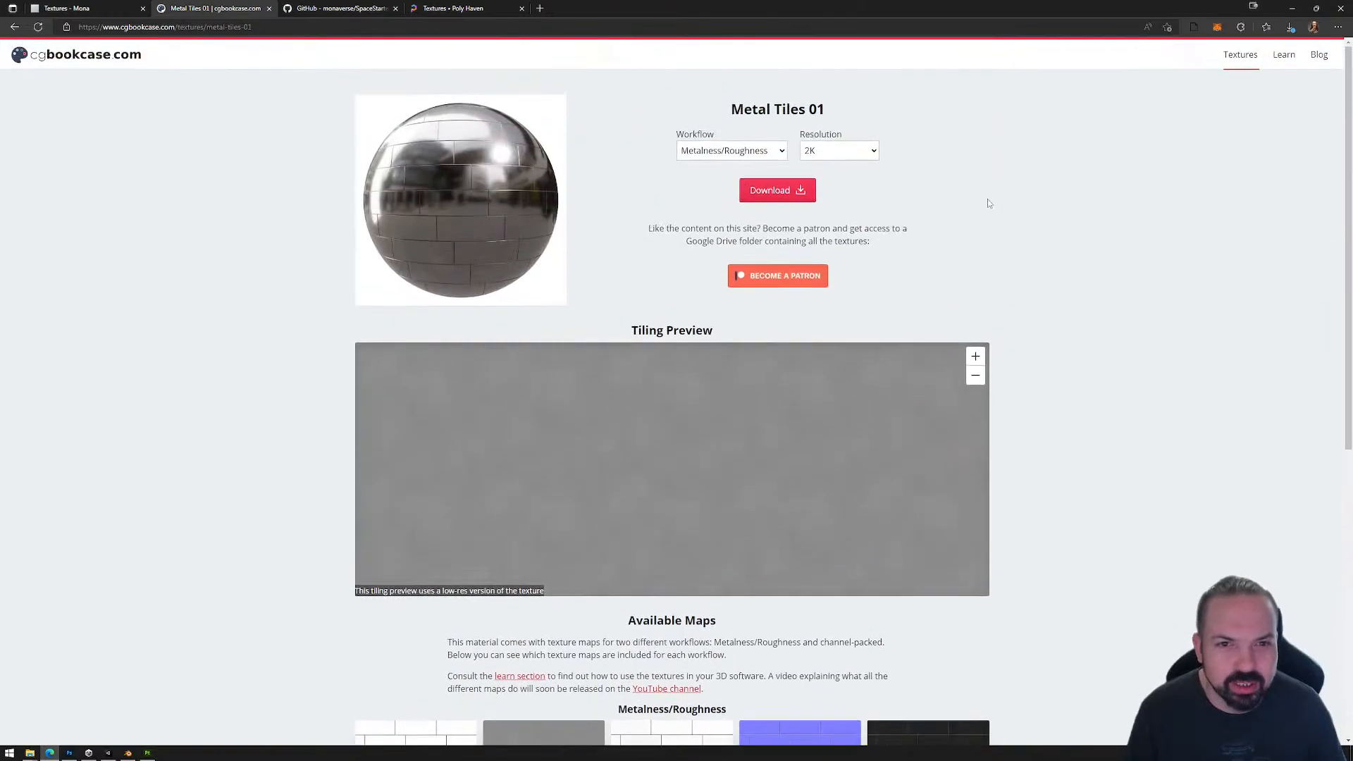
{"action": "left_click", "coordinate": [770, 150]}
{"action": "left_click", "coordinate": [770, 150]}
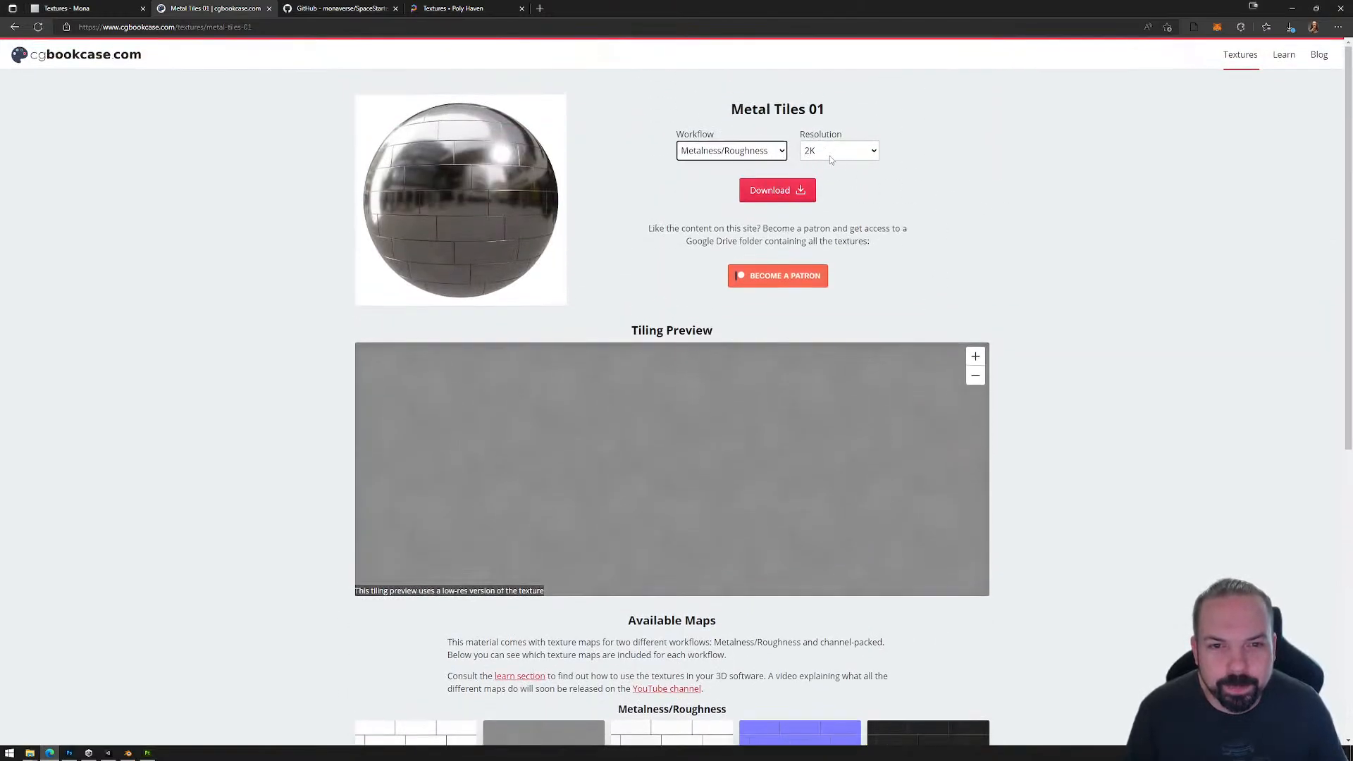
{"action": "left_click", "coordinate": [777, 191]}
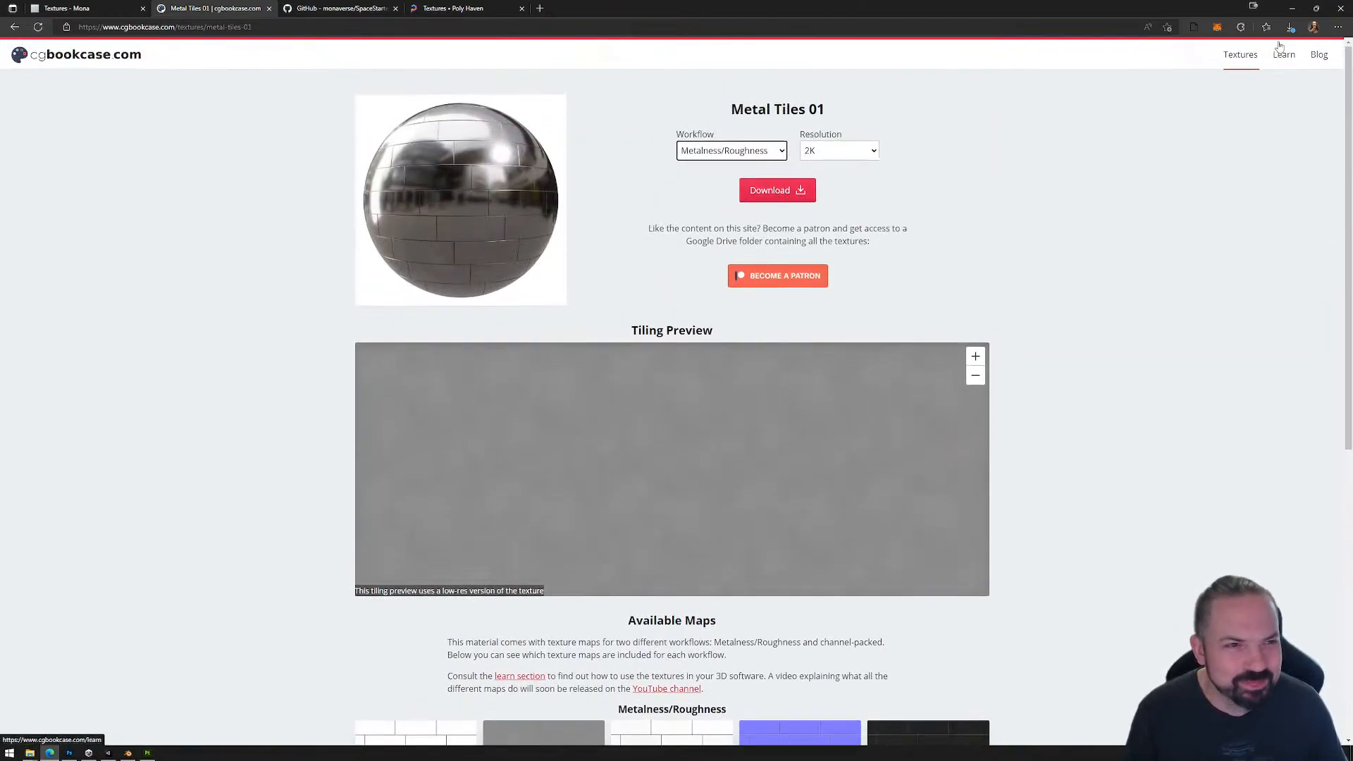
{"action": "left_click", "coordinate": [1222, 82]}
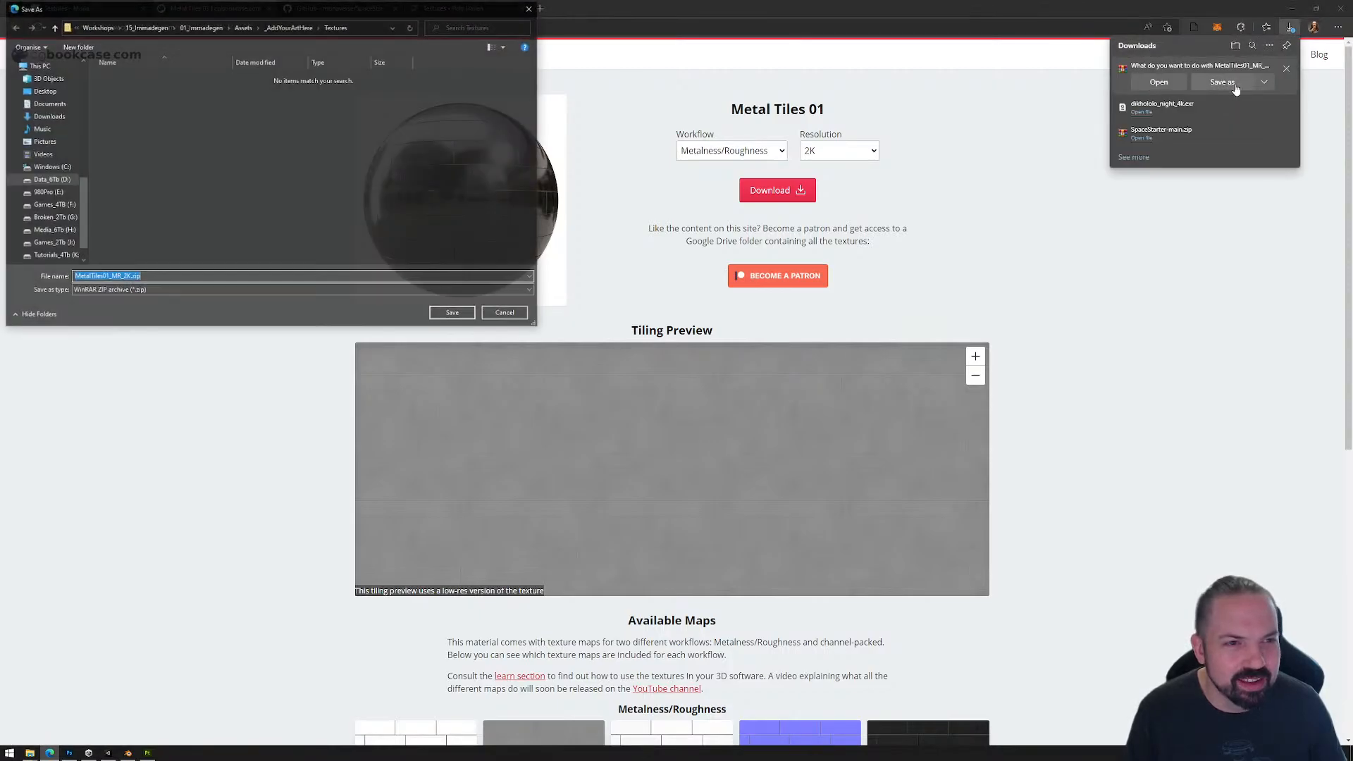
{"action": "left_click", "coordinate": [146, 27]}
{"action": "double_click", "coordinate": [119, 88]}
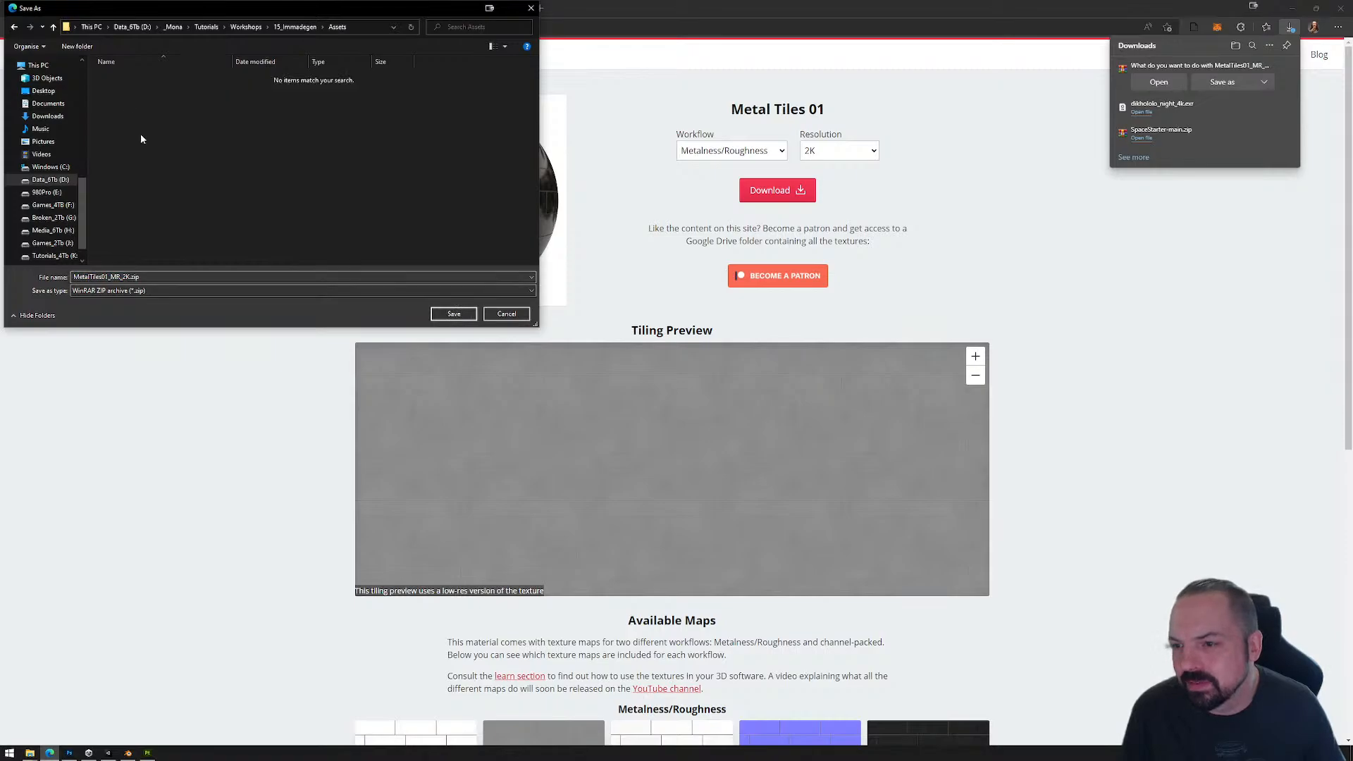
{"action": "left_click", "coordinate": [454, 314]}
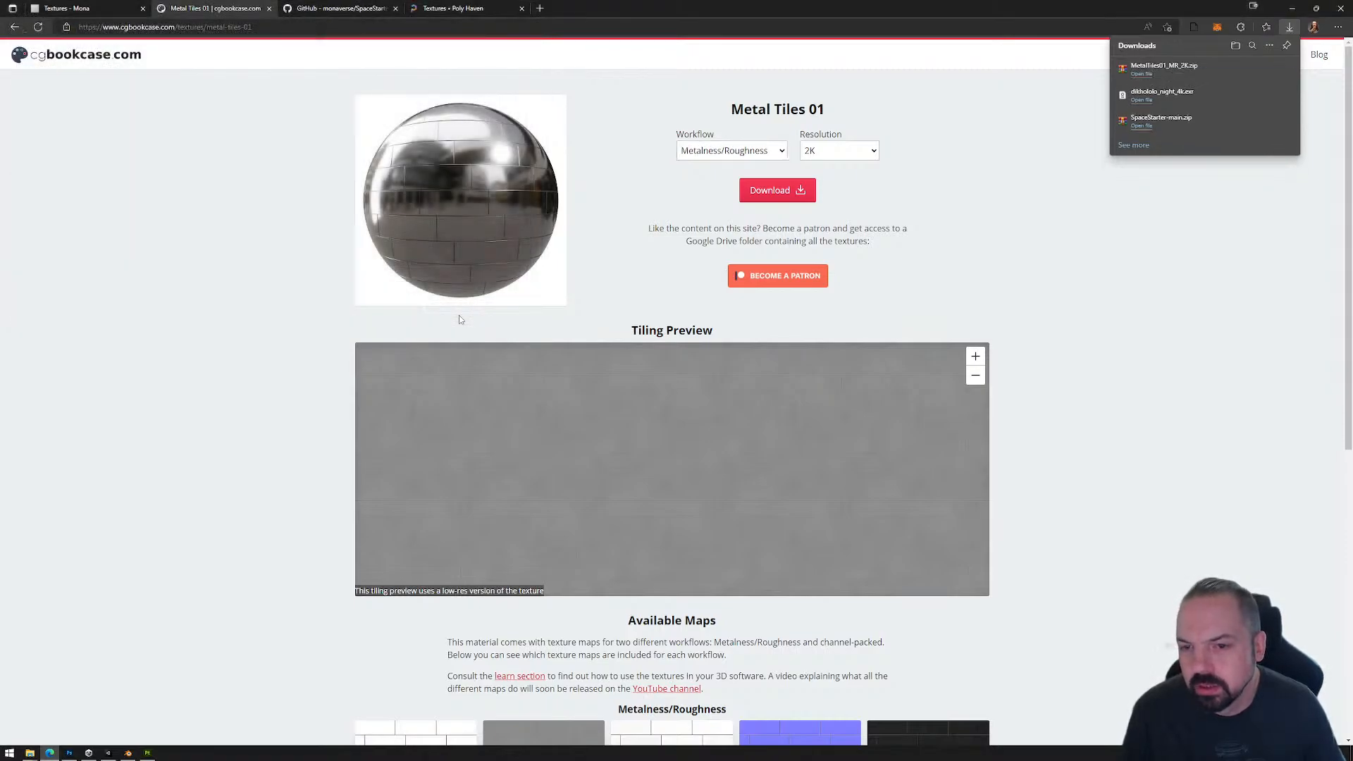
Step: Switch to File Explorer, bring up both folder windows and change the Models window to the 15_Immadegen Assets folder
{"action": "mouse_move", "coordinate": [31, 752]}
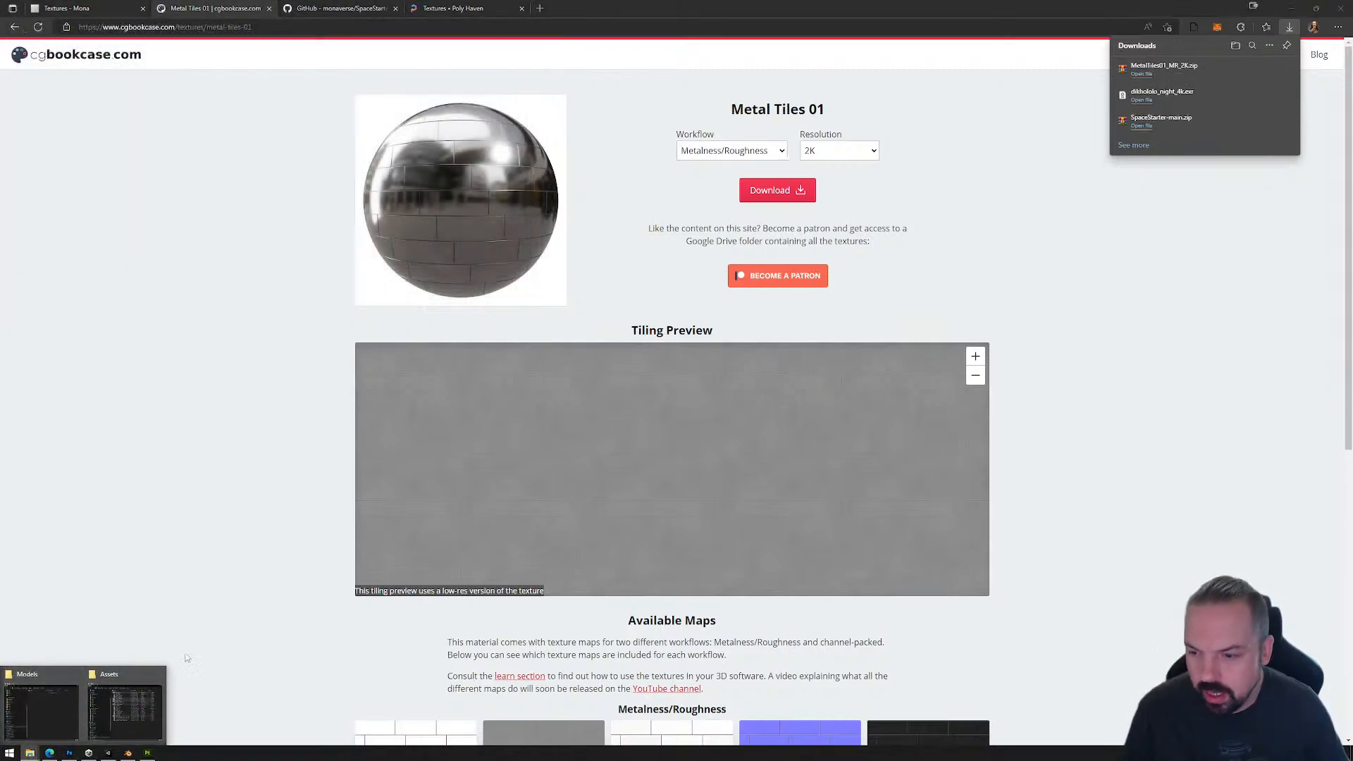
{"action": "left_click", "coordinate": [121, 703]}
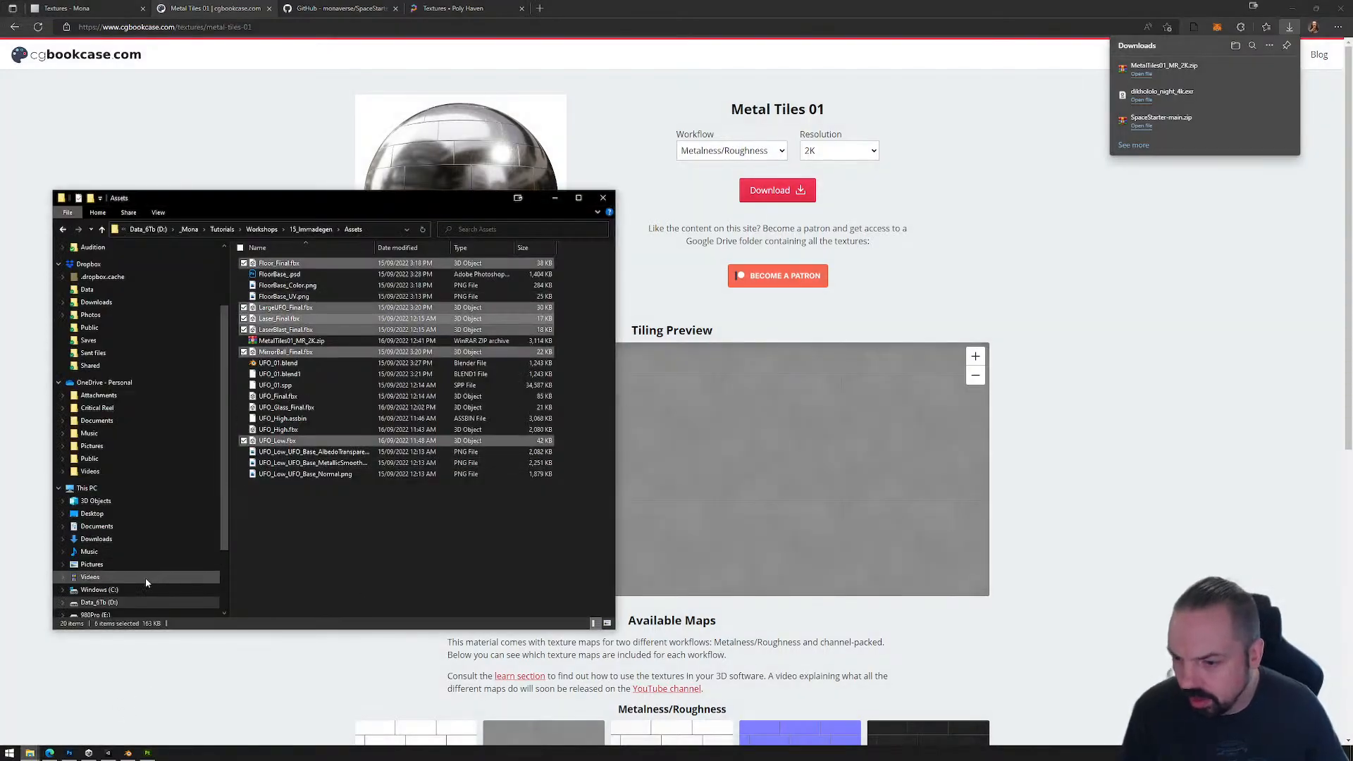
{"action": "mouse_move", "coordinate": [30, 756]}
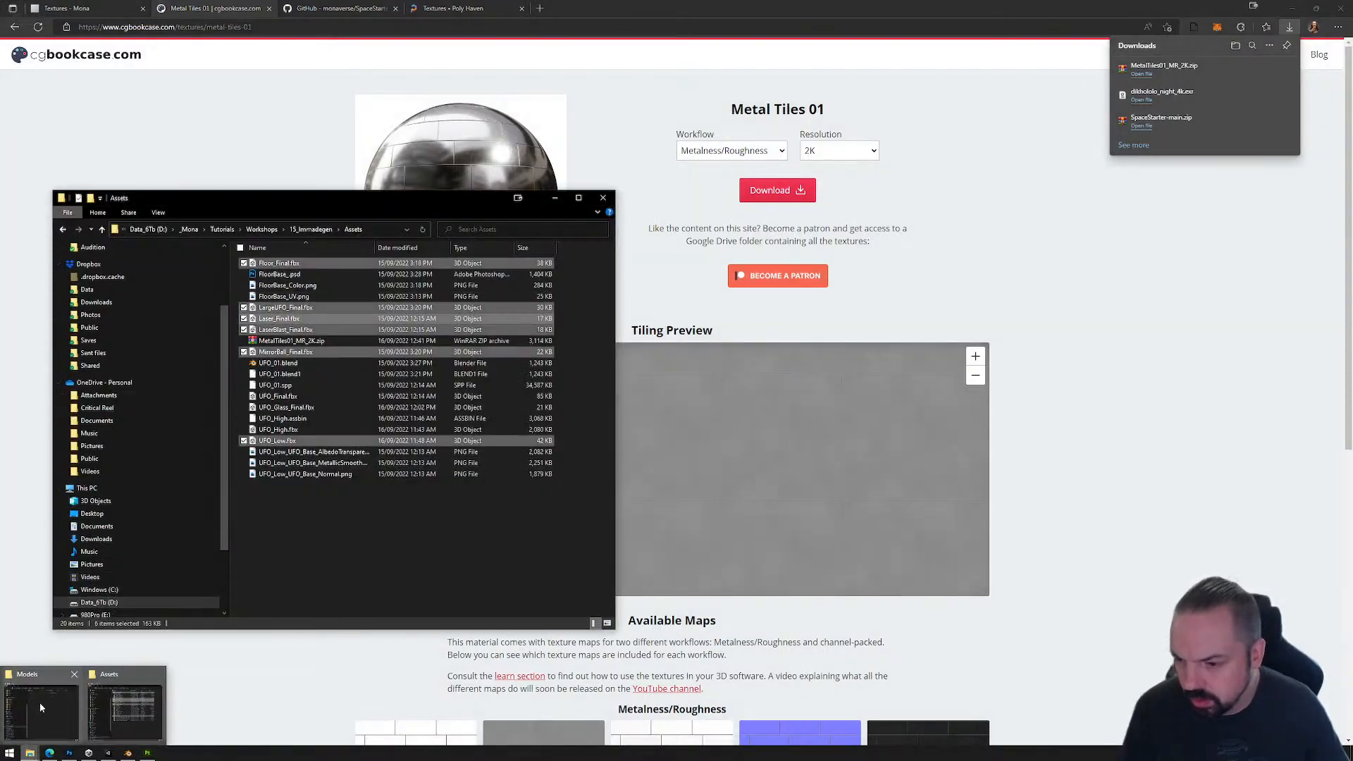
{"action": "left_click", "coordinate": [241, 708]}
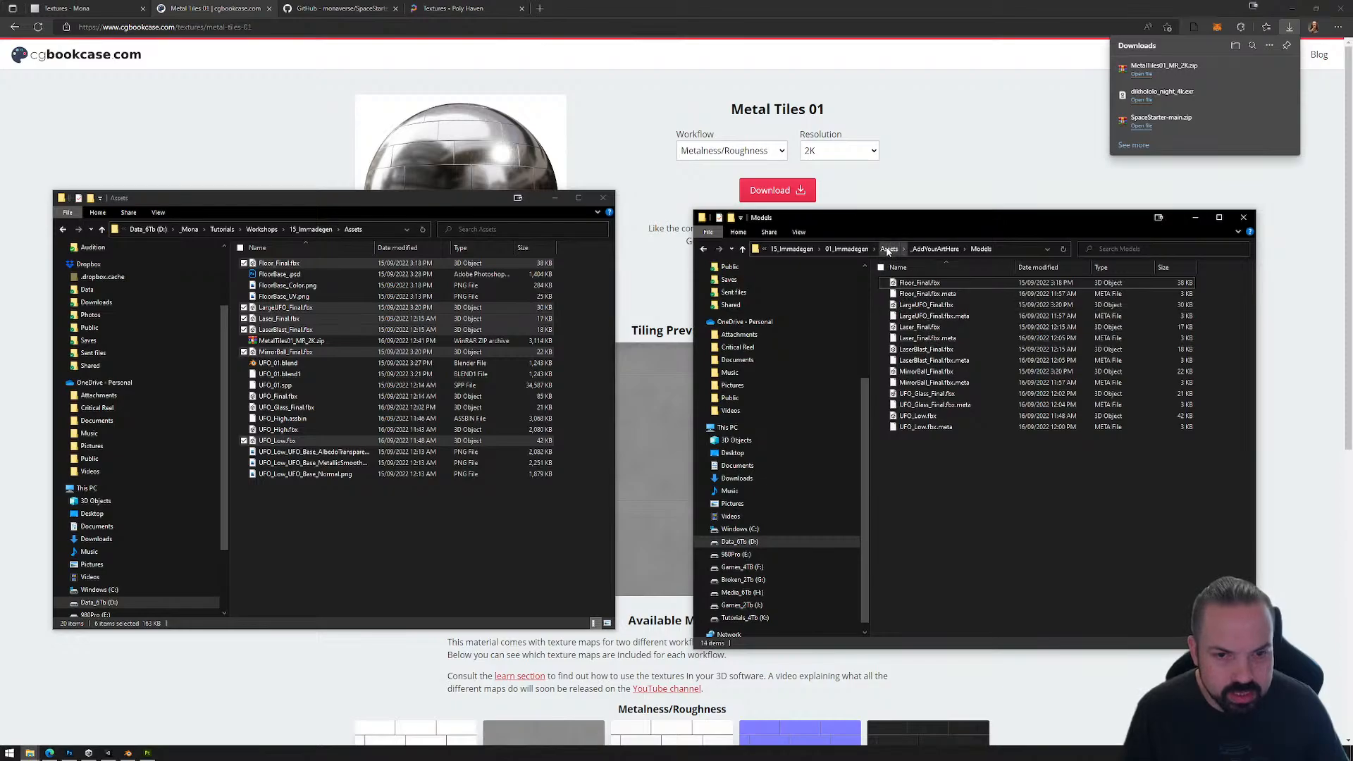
{"action": "left_click", "coordinate": [812, 250]}
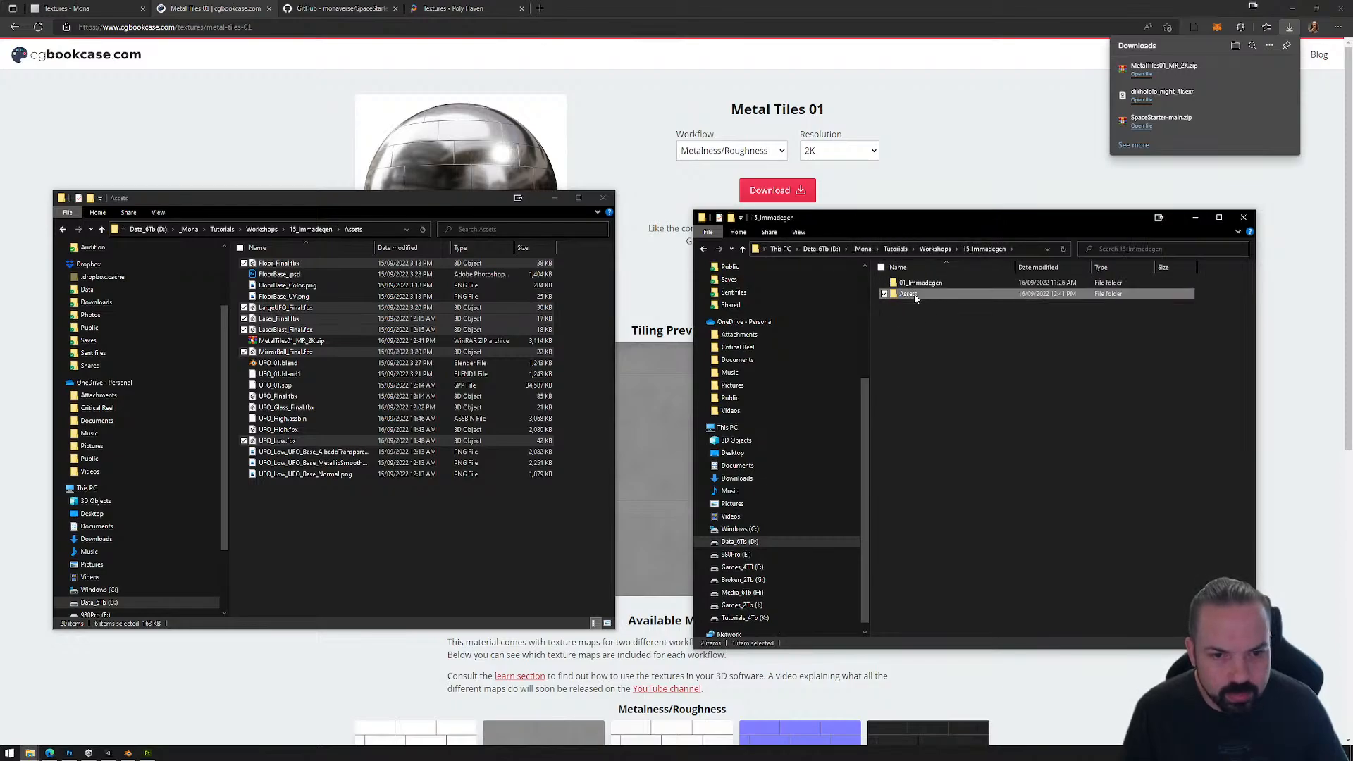
{"action": "double_click", "coordinate": [906, 293]}
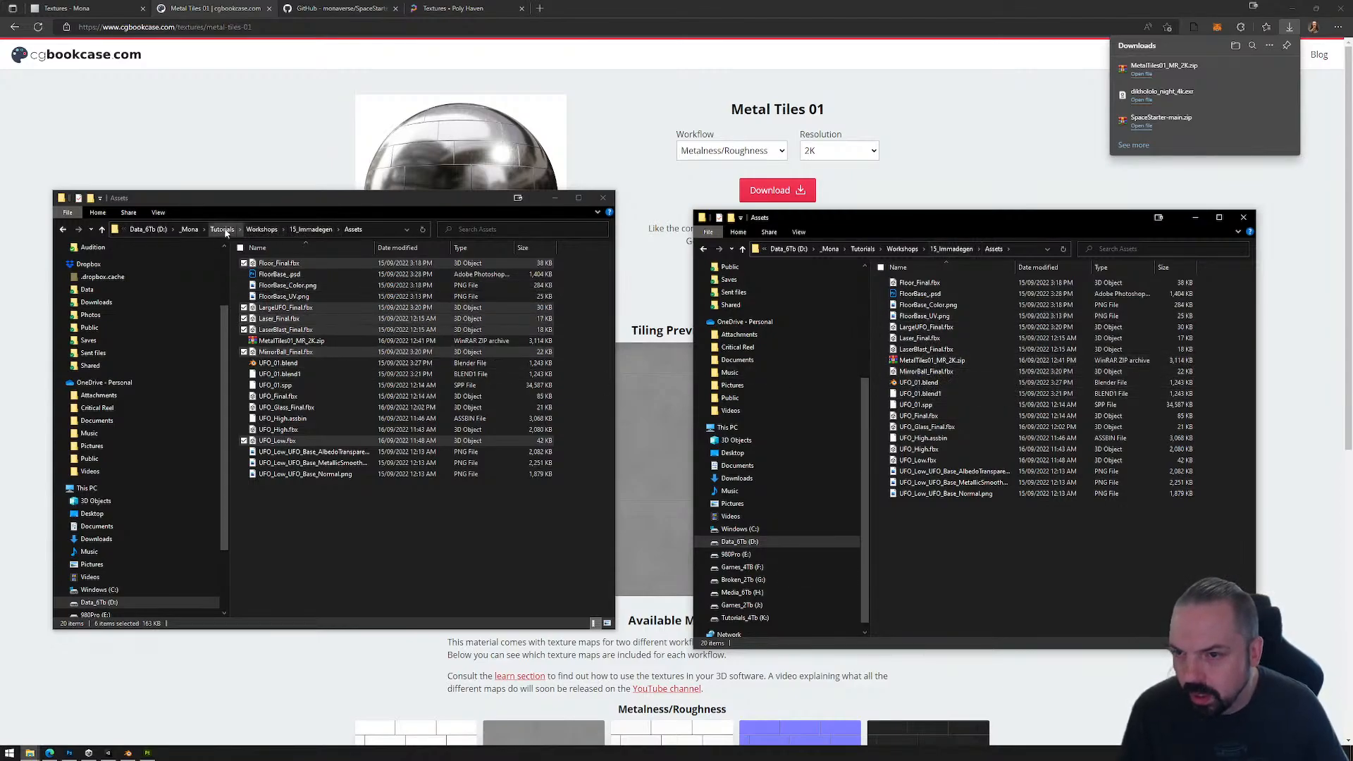
Step: In the other Explorer window, open the Unity project's Textures folder at 01_Immadegen\Assets\_AddYourArtHere\Textures
{"action": "left_click", "coordinate": [311, 229]}
{"action": "double_click", "coordinate": [271, 263]}
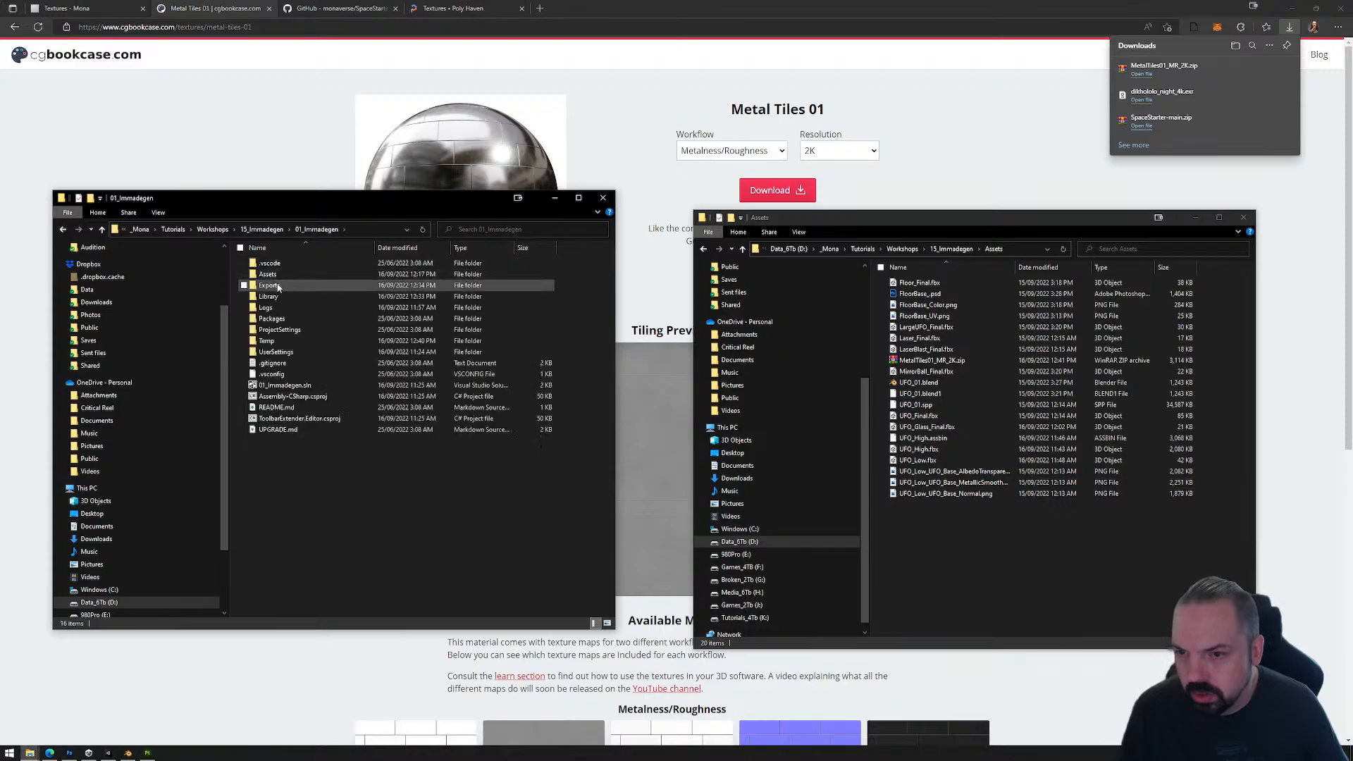
{"action": "double_click", "coordinate": [271, 274]}
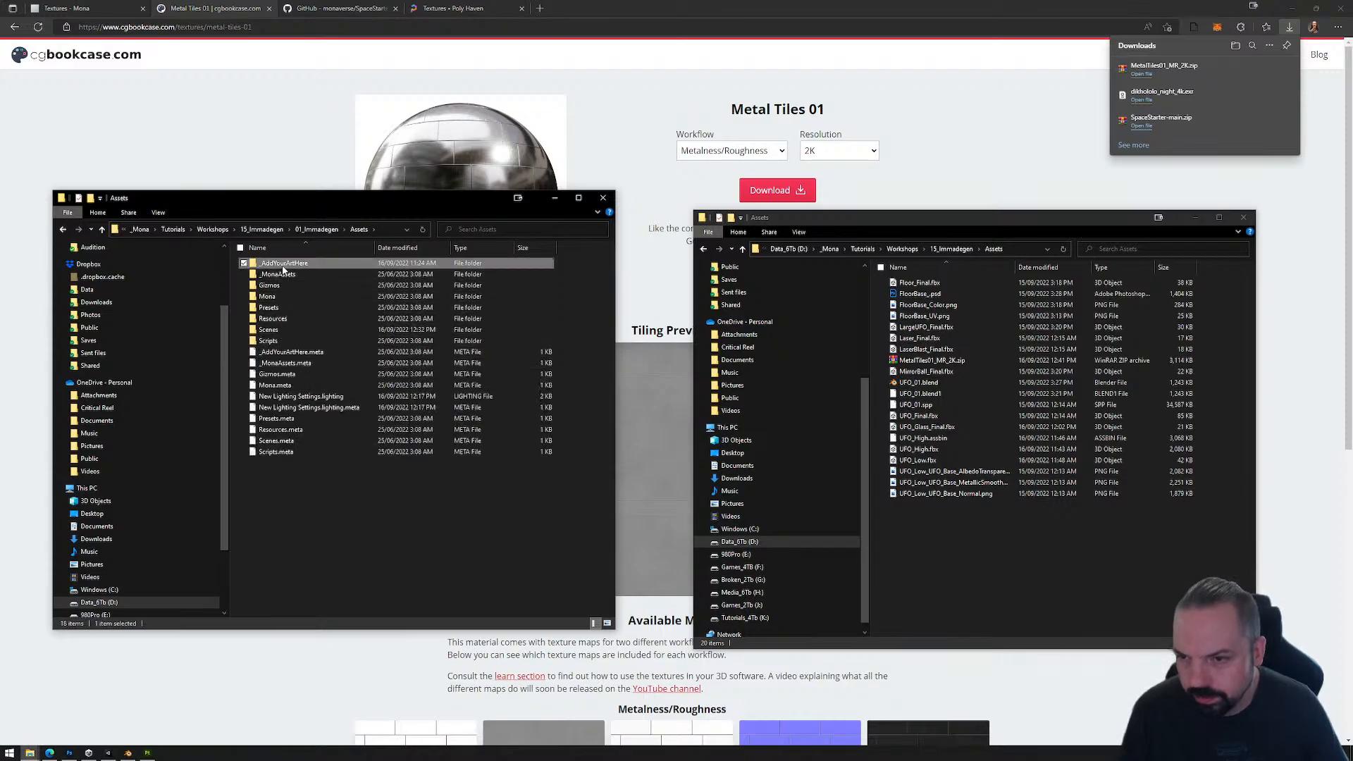
{"action": "double_click", "coordinate": [282, 263]}
{"action": "left_click", "coordinate": [273, 320]}
{"action": "double_click", "coordinate": [273, 320]}
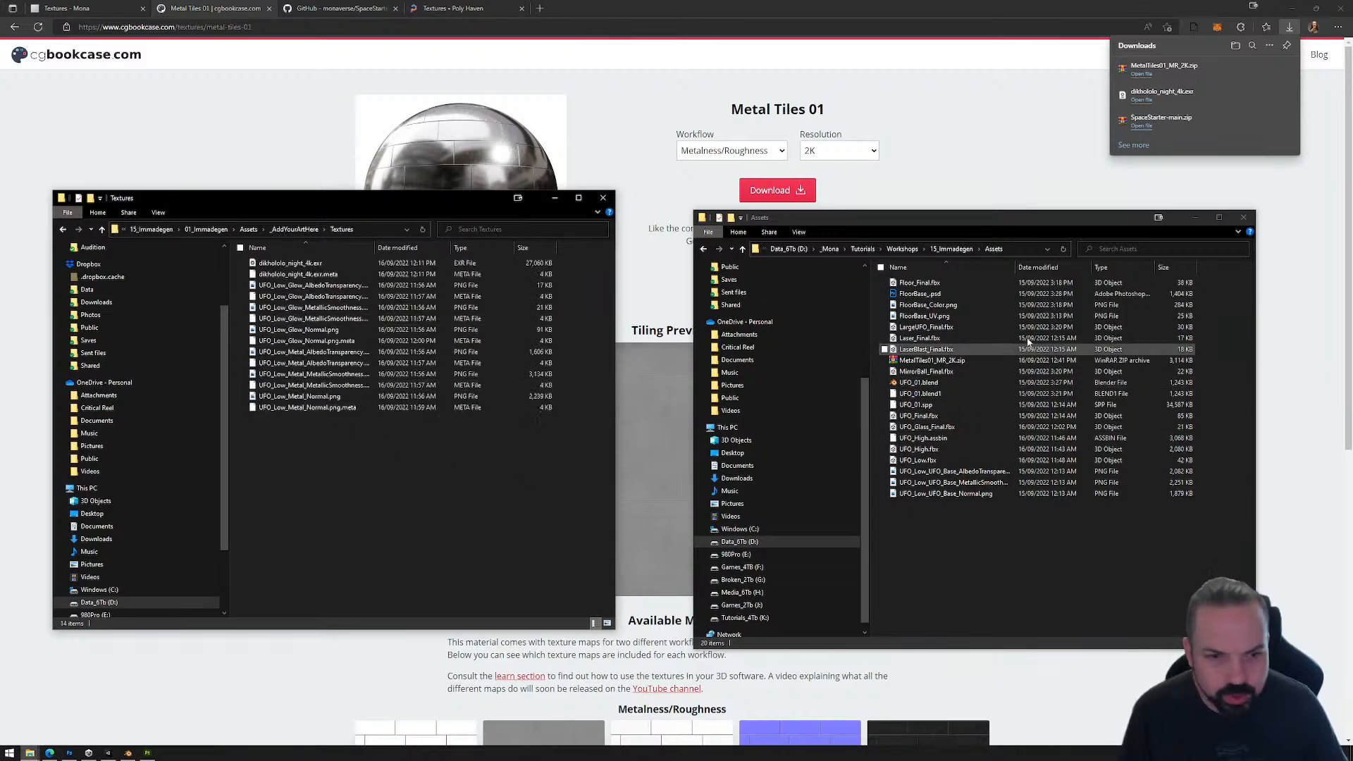
Step: Extract MetalTiles01_MR_2K.zip directly into the project's Textures folder, close both Explorer windows and return to Unity
{"action": "left_click", "coordinate": [915, 361]}
{"action": "right_click_drag", "start_coordinate": [915, 364], "coordinate": [321, 463]}
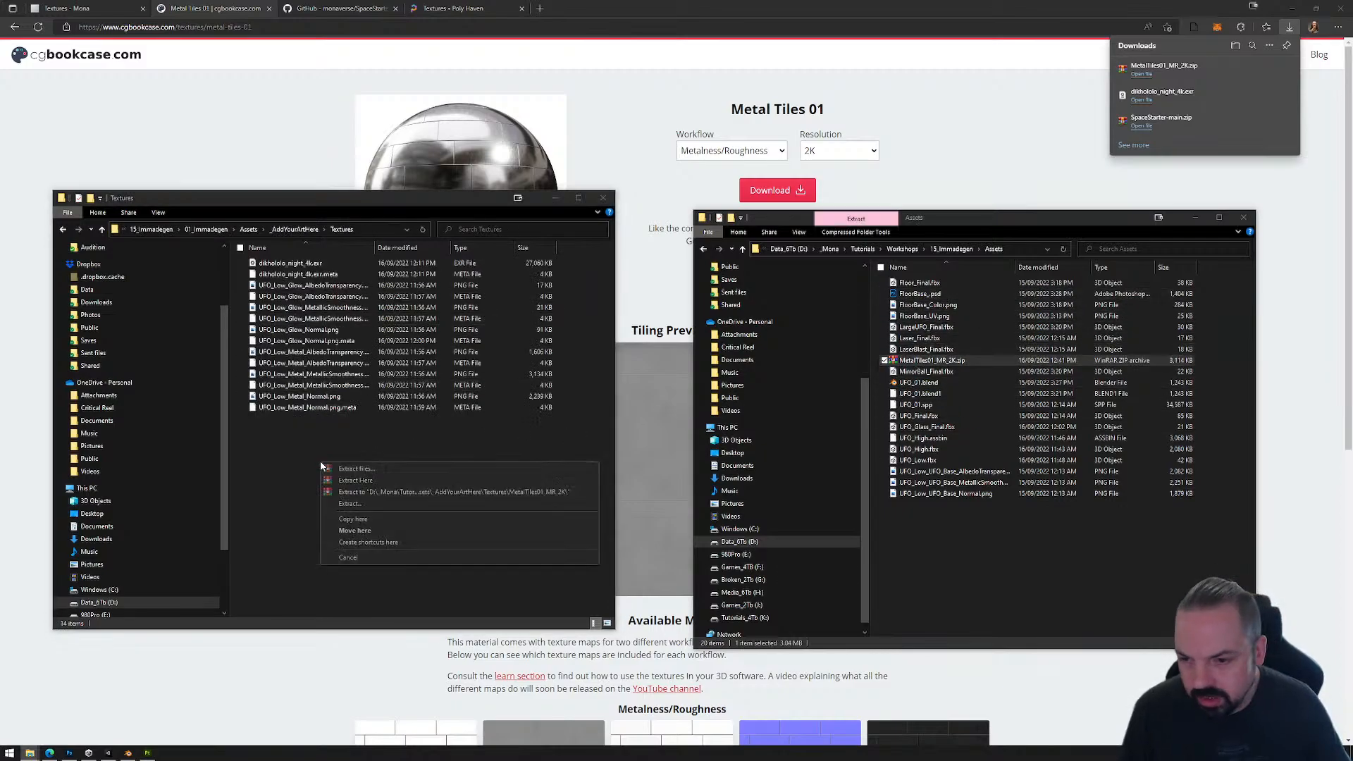
{"action": "left_click", "coordinate": [361, 481]}
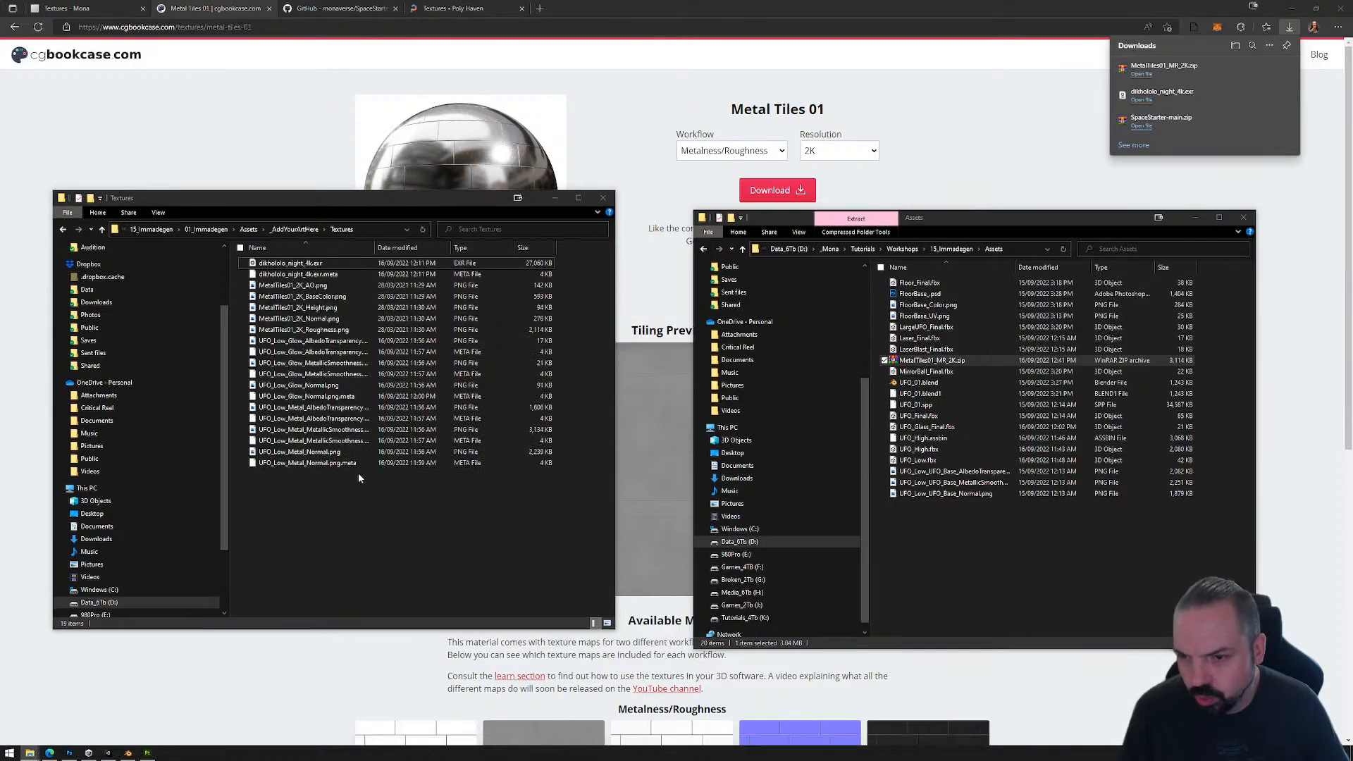
{"action": "left_click", "coordinate": [1244, 218]}
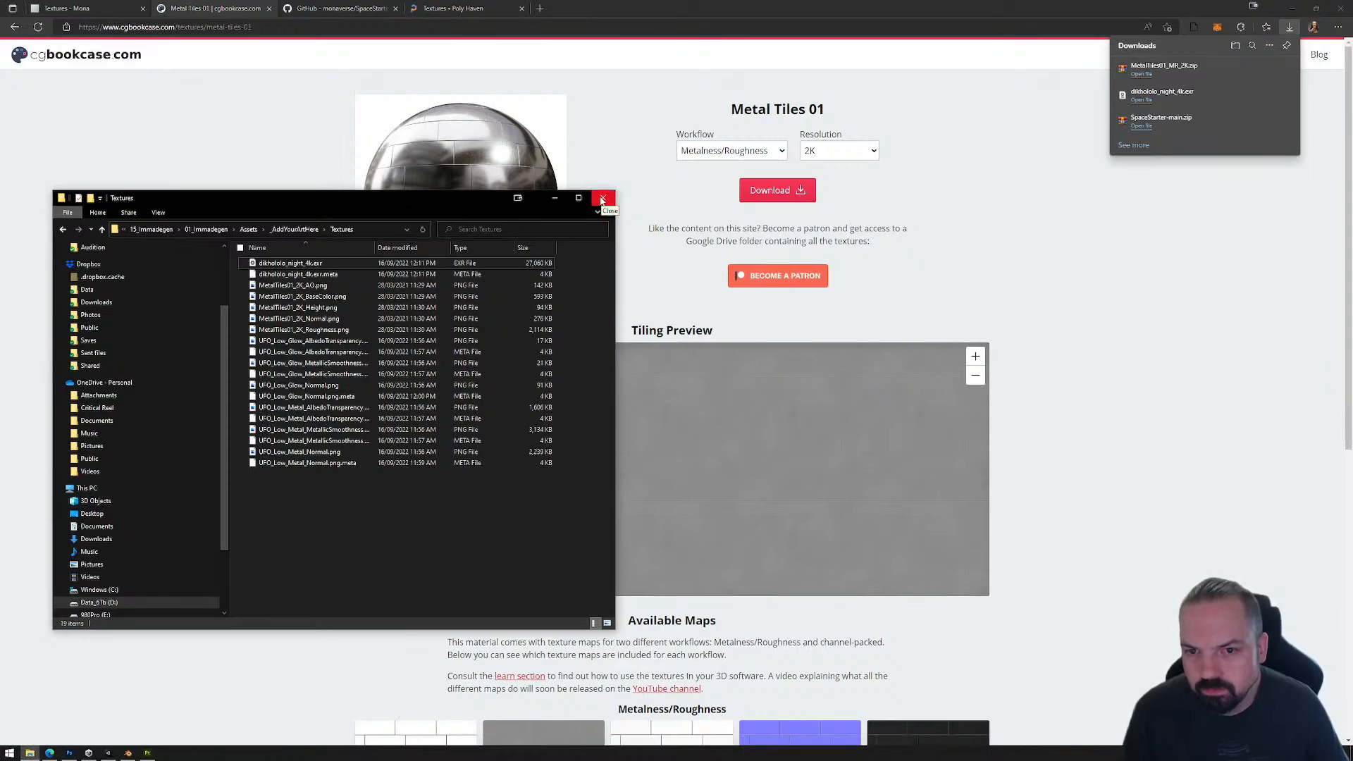
{"action": "left_click", "coordinate": [602, 200]}
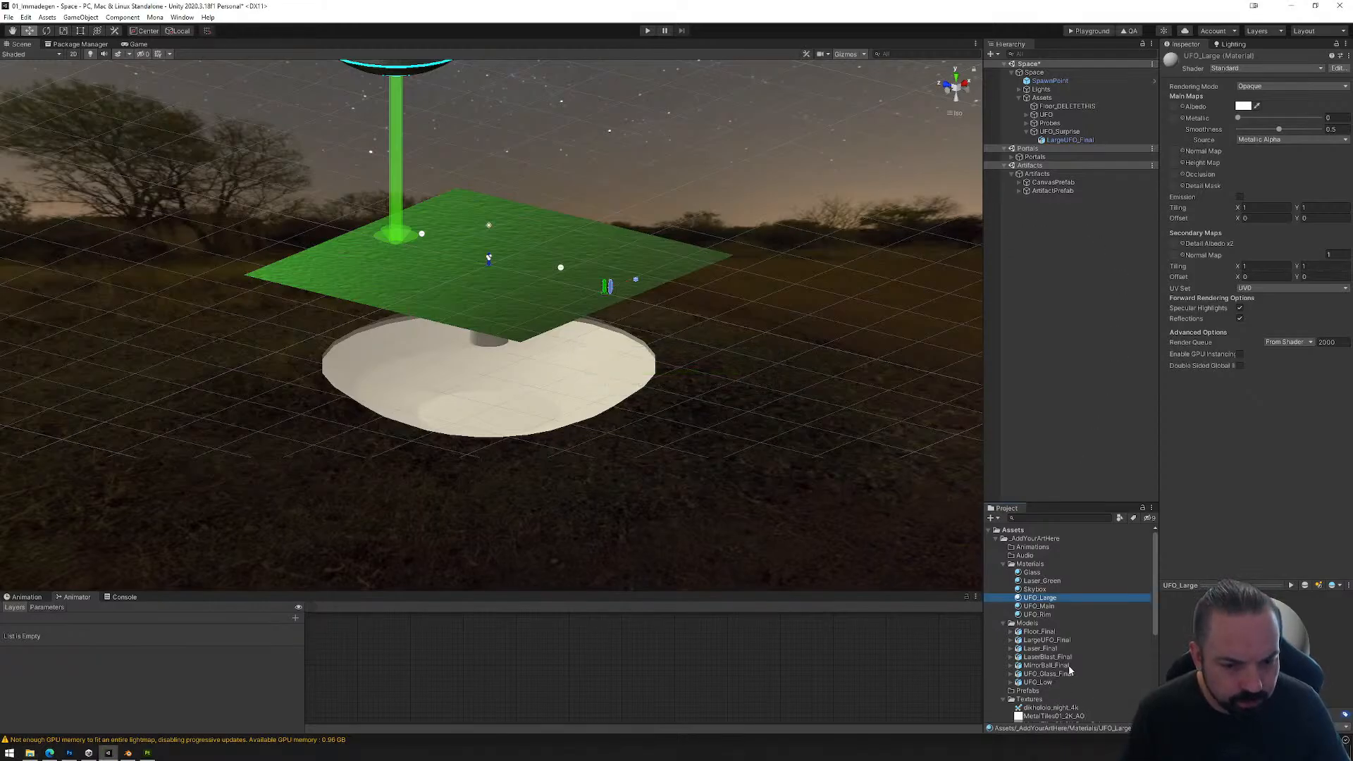
Step: Assign the MetalTiles01_2K BaseColor, Normal and Roughness textures to UFO_Large's Albedo, Normal Map and Metallic slots, fixing the normal map's import type
{"action": "scroll", "coordinate": [1070, 671], "scroll_direction": "down", "scroll_amount": 1}
{"action": "scroll", "coordinate": [1041, 640], "scroll_direction": "down", "scroll_amount": 2}
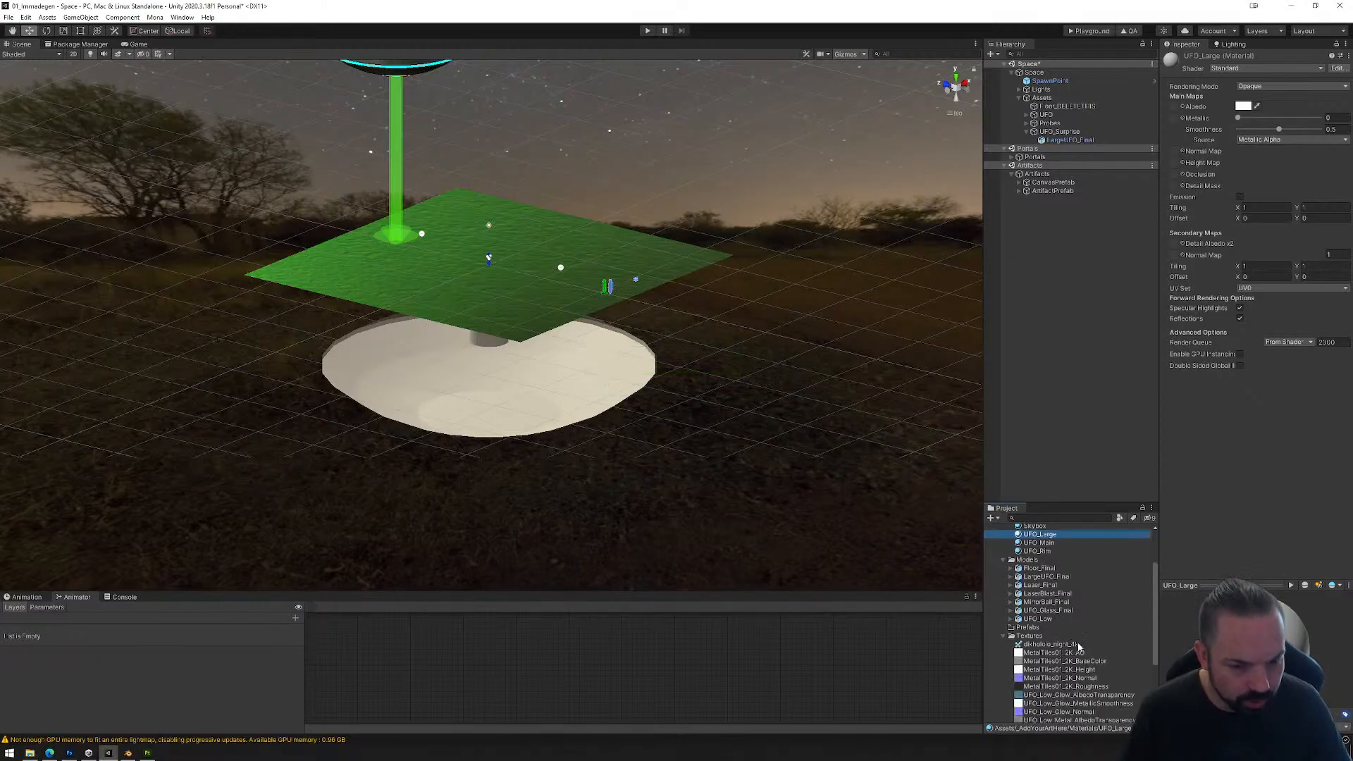
{"action": "left_click_drag", "start_coordinate": [1044, 630], "coordinate": [1174, 107]}
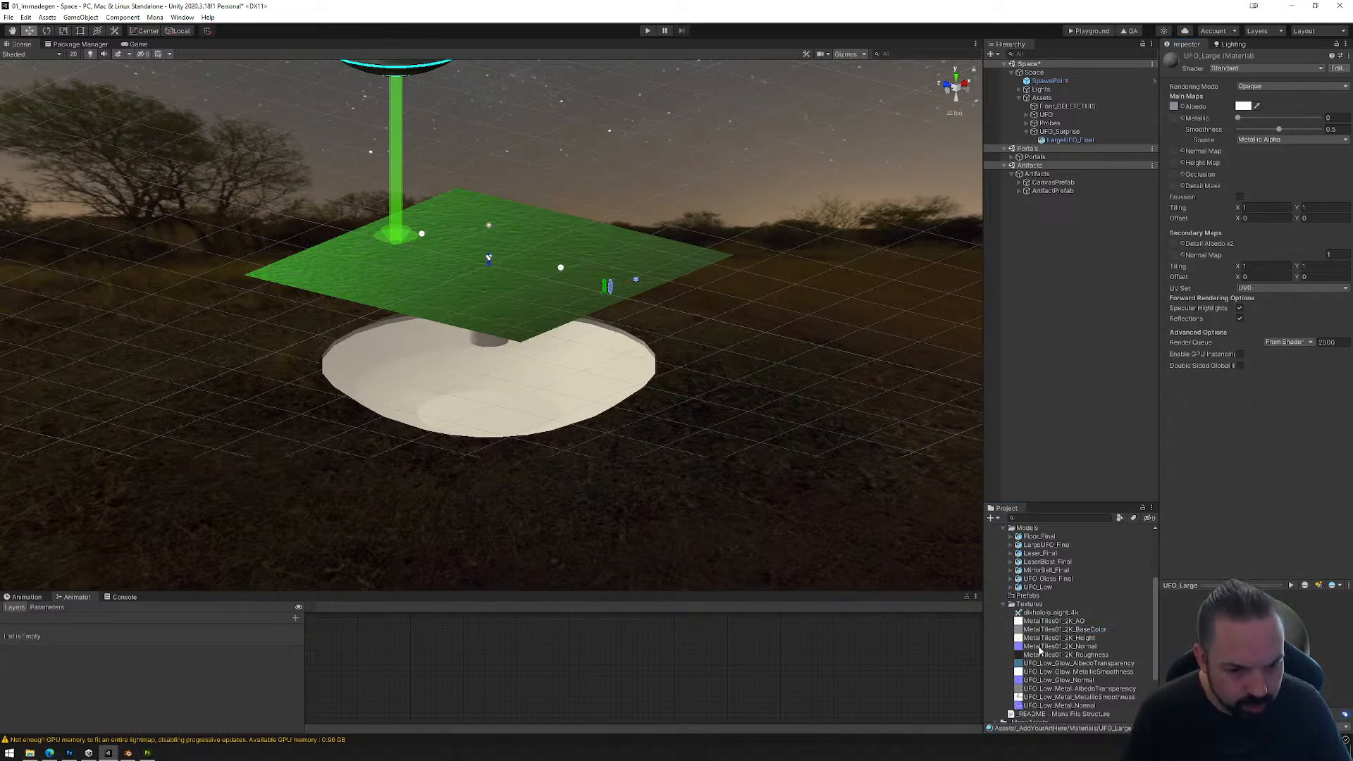
{"action": "left_click_drag", "start_coordinate": [1038, 647], "coordinate": [1175, 151]}
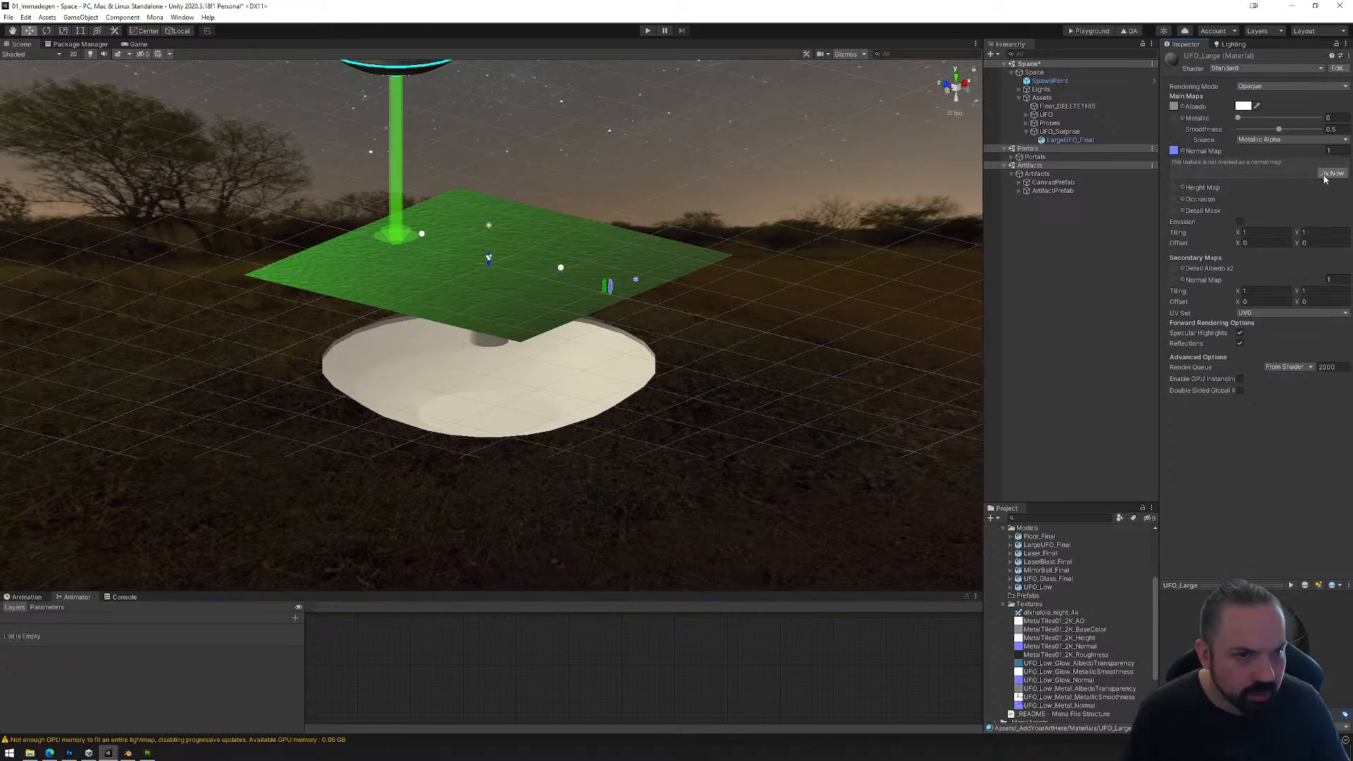
{"action": "left_click", "coordinate": [1325, 174]}
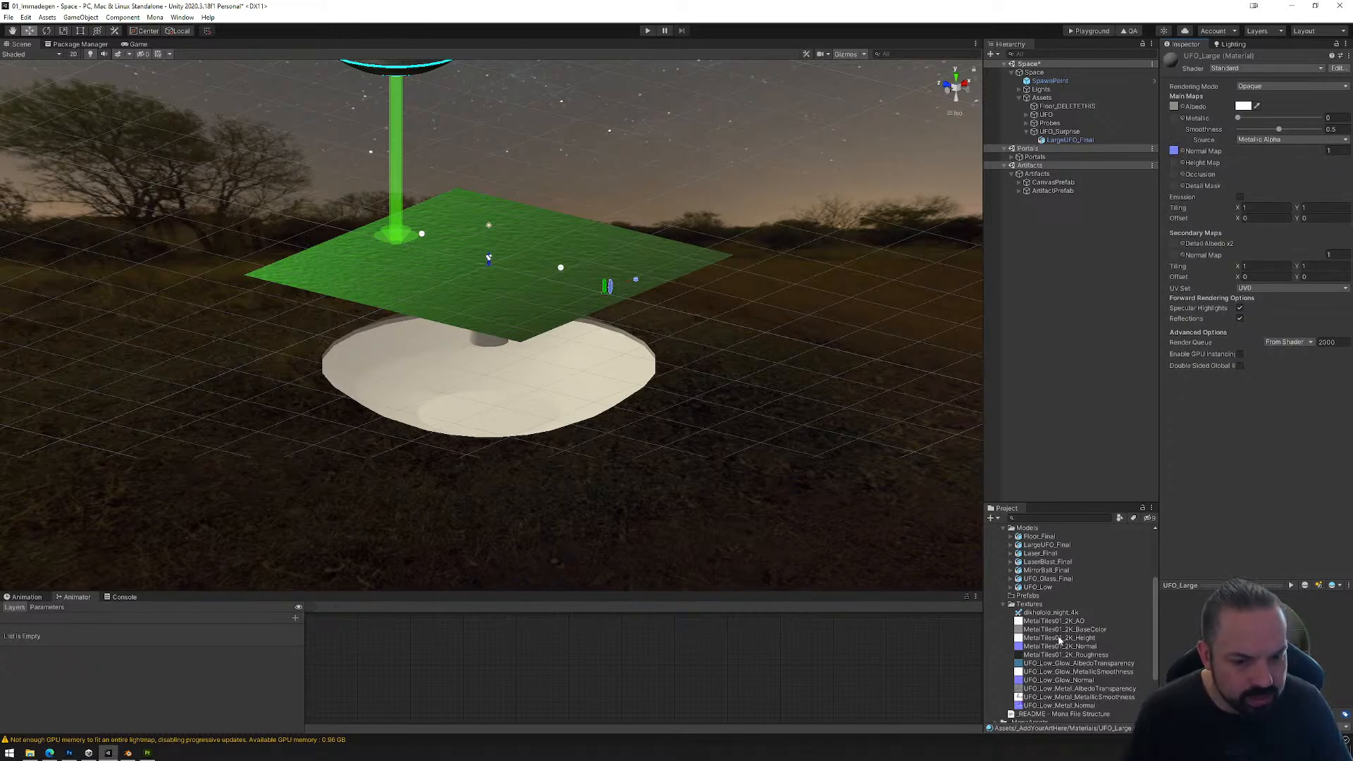
{"action": "left_click_drag", "start_coordinate": [1050, 656], "coordinate": [1174, 117]}
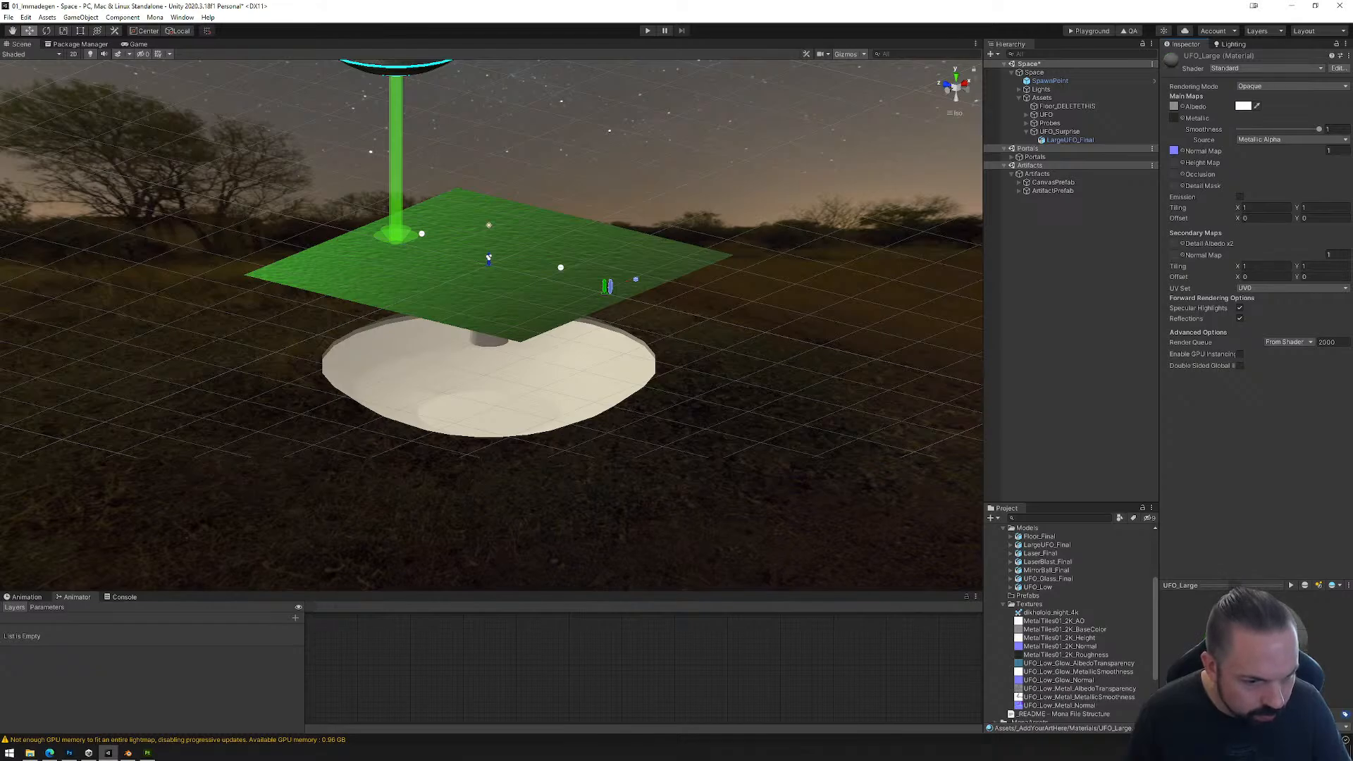
Step: Expand and rotate the UFO_Large material preview, and lower the material's Smoothness to about 0.75
{"action": "left_click", "coordinate": [1261, 586]}
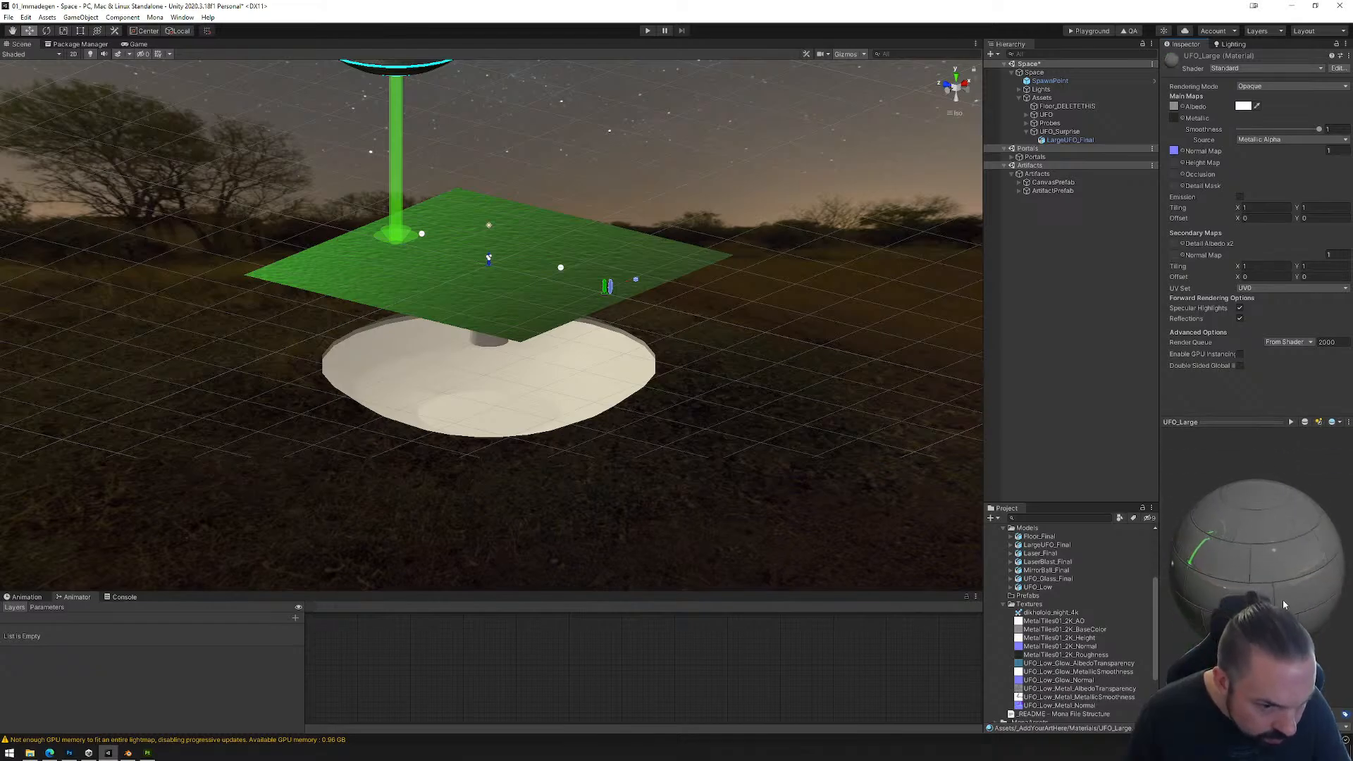
{"action": "left_click_drag", "start_coordinate": [1288, 565], "coordinate": [1287, 599]}
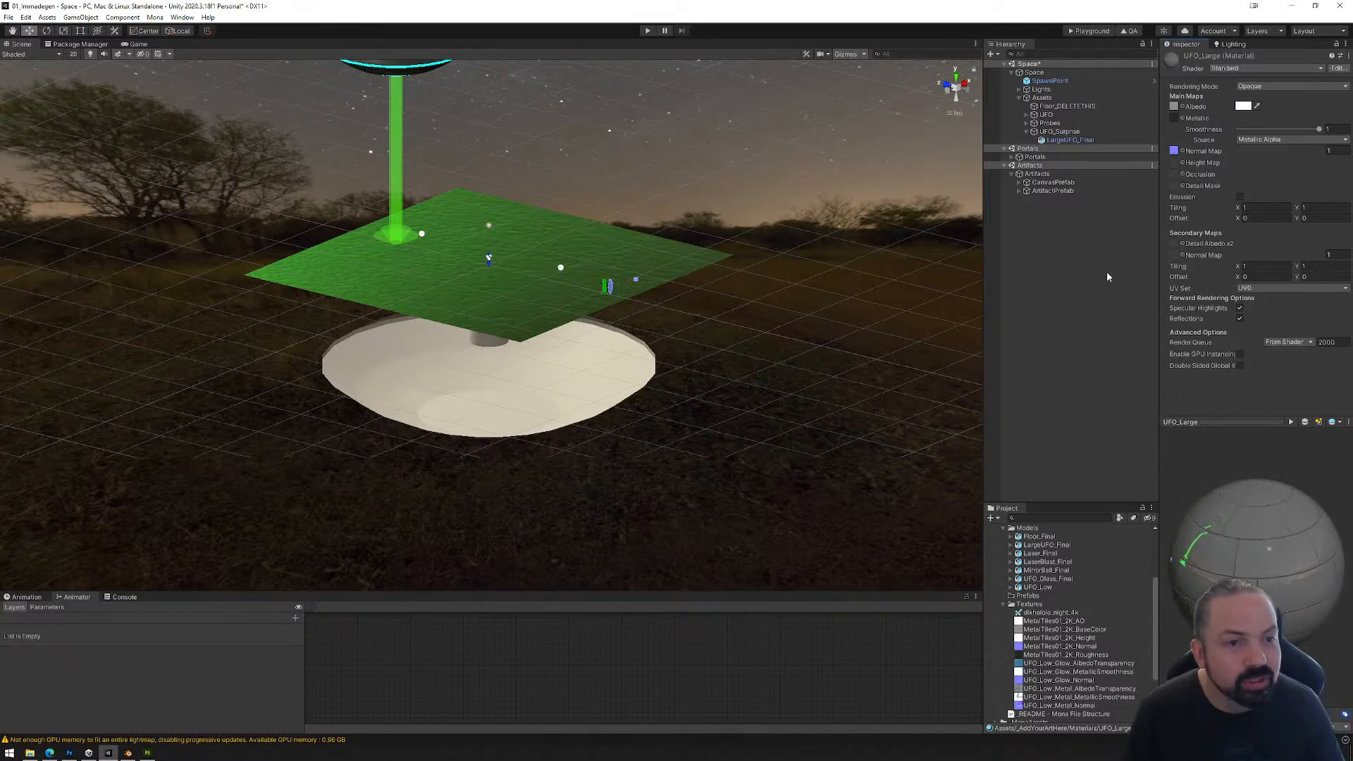
{"action": "left_click_drag", "start_coordinate": [1319, 130], "coordinate": [1296, 133]}
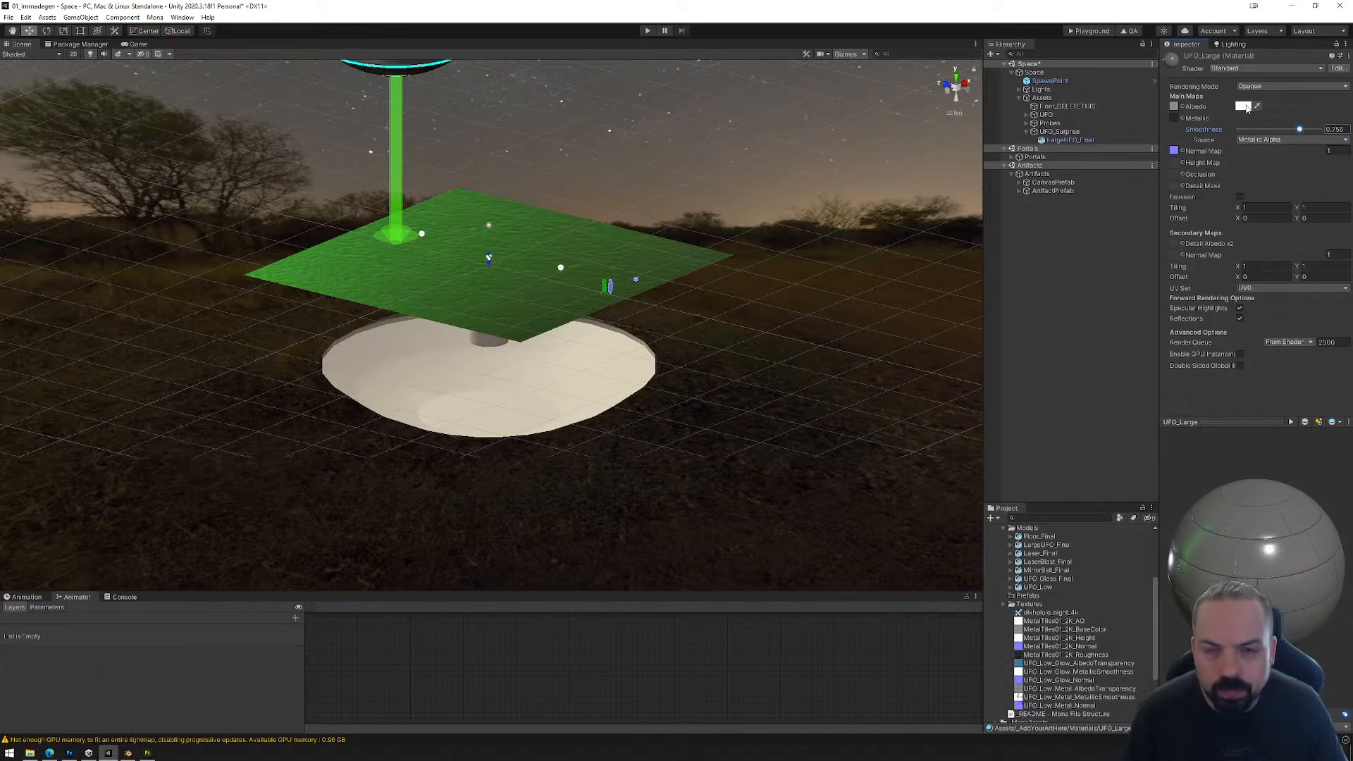
Step: Tint the UFO_Large material's albedo colour a pale greyish blue
{"action": "left_click", "coordinate": [1244, 107]}
{"action": "left_click", "coordinate": [1242, 211]}
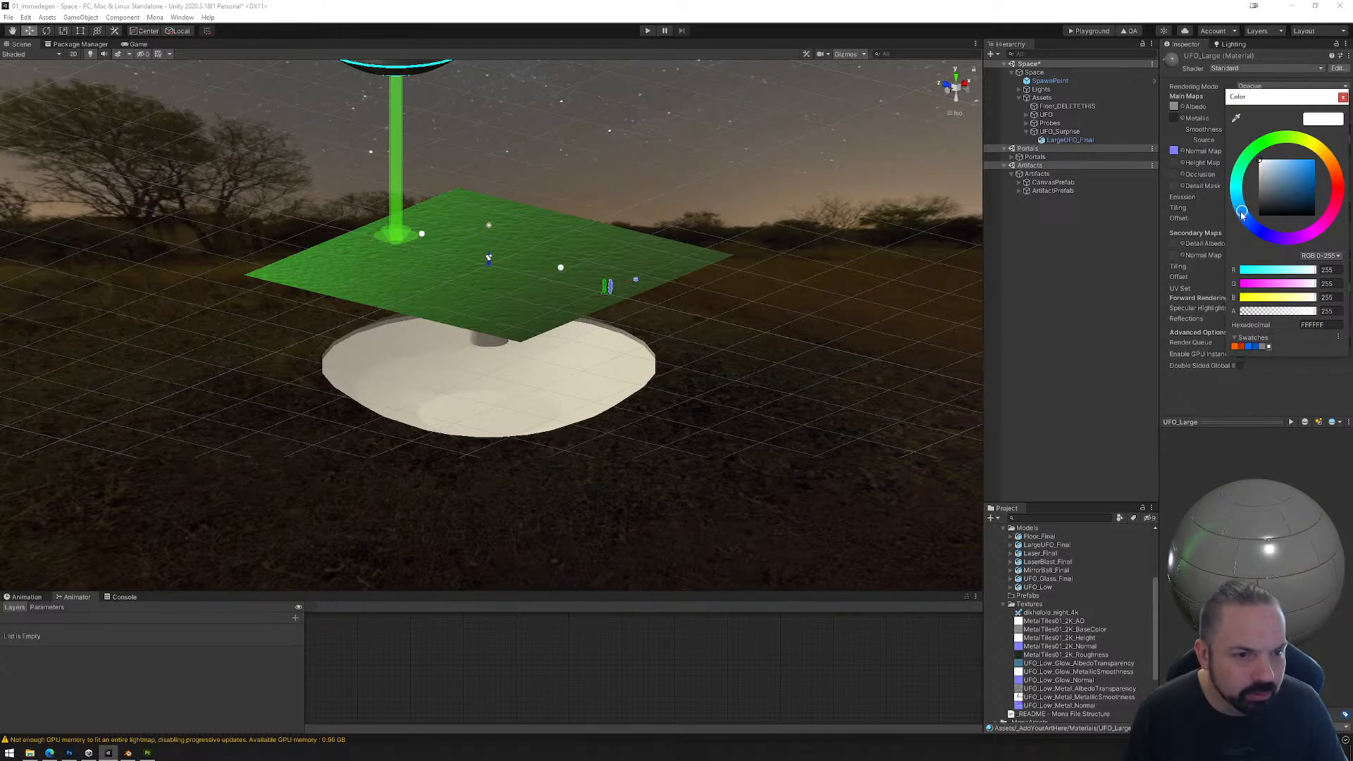
{"action": "left_click", "coordinate": [1272, 170]}
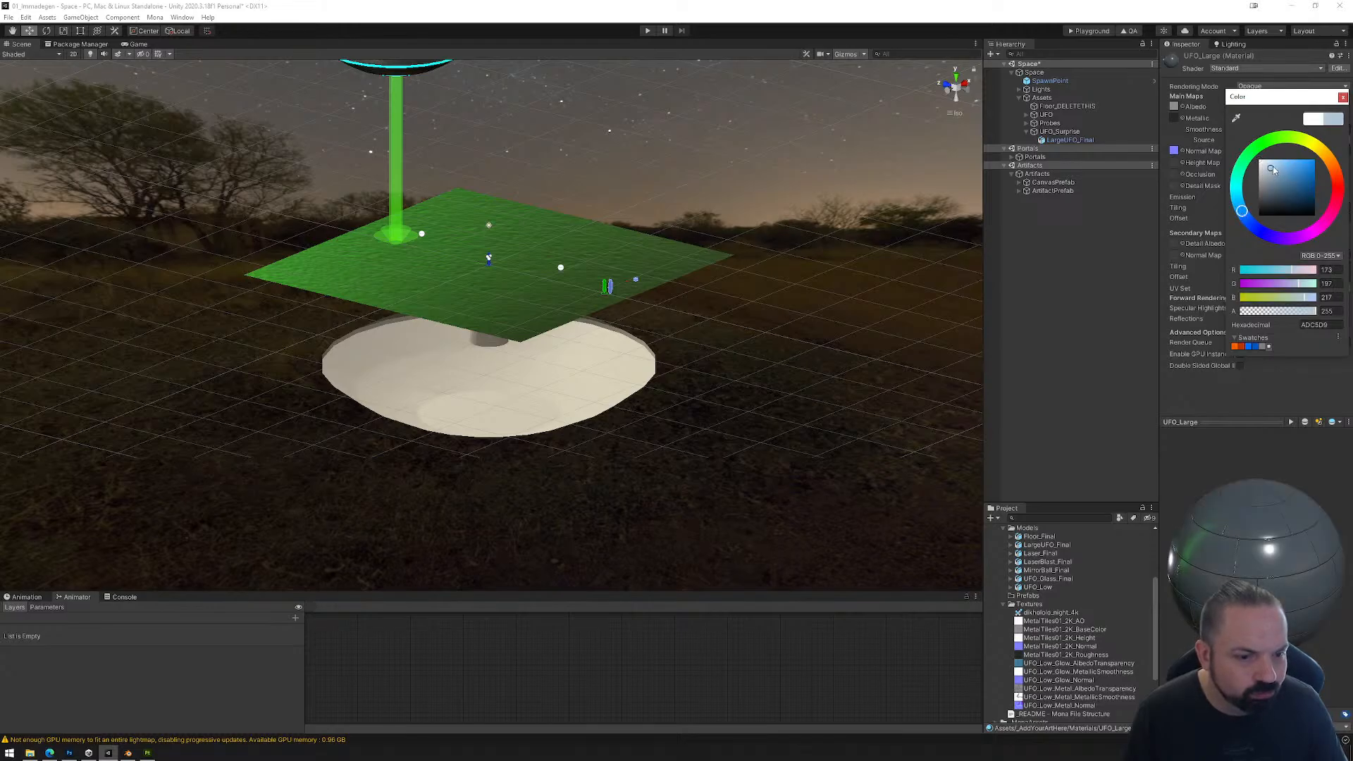
{"action": "left_click_drag", "start_coordinate": [1275, 167], "coordinate": [1275, 171]}
{"action": "left_click", "coordinate": [1342, 97]}
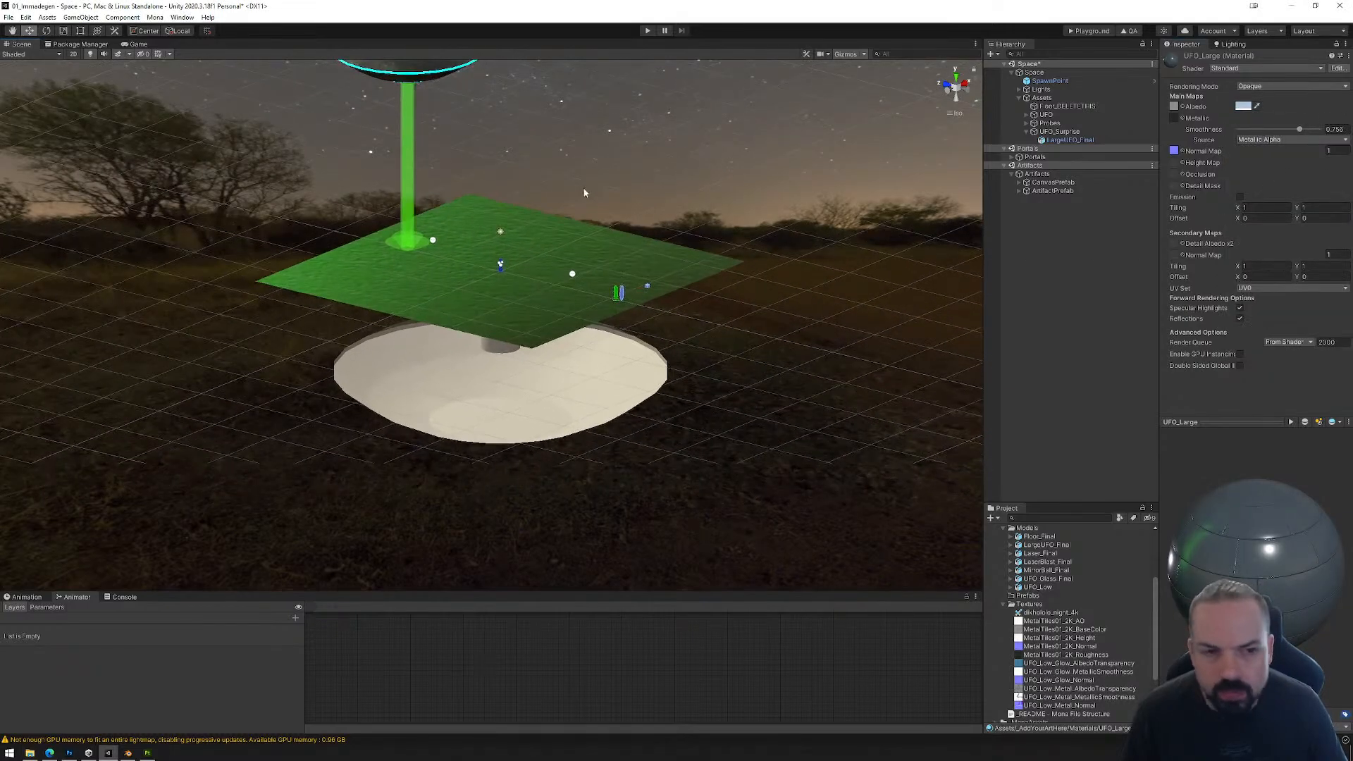
Step: Apply the UFO_Large material from the project's Materials folder to the LargeUFO_Final object in the scene
{"action": "left_click", "coordinate": [616, 395]}
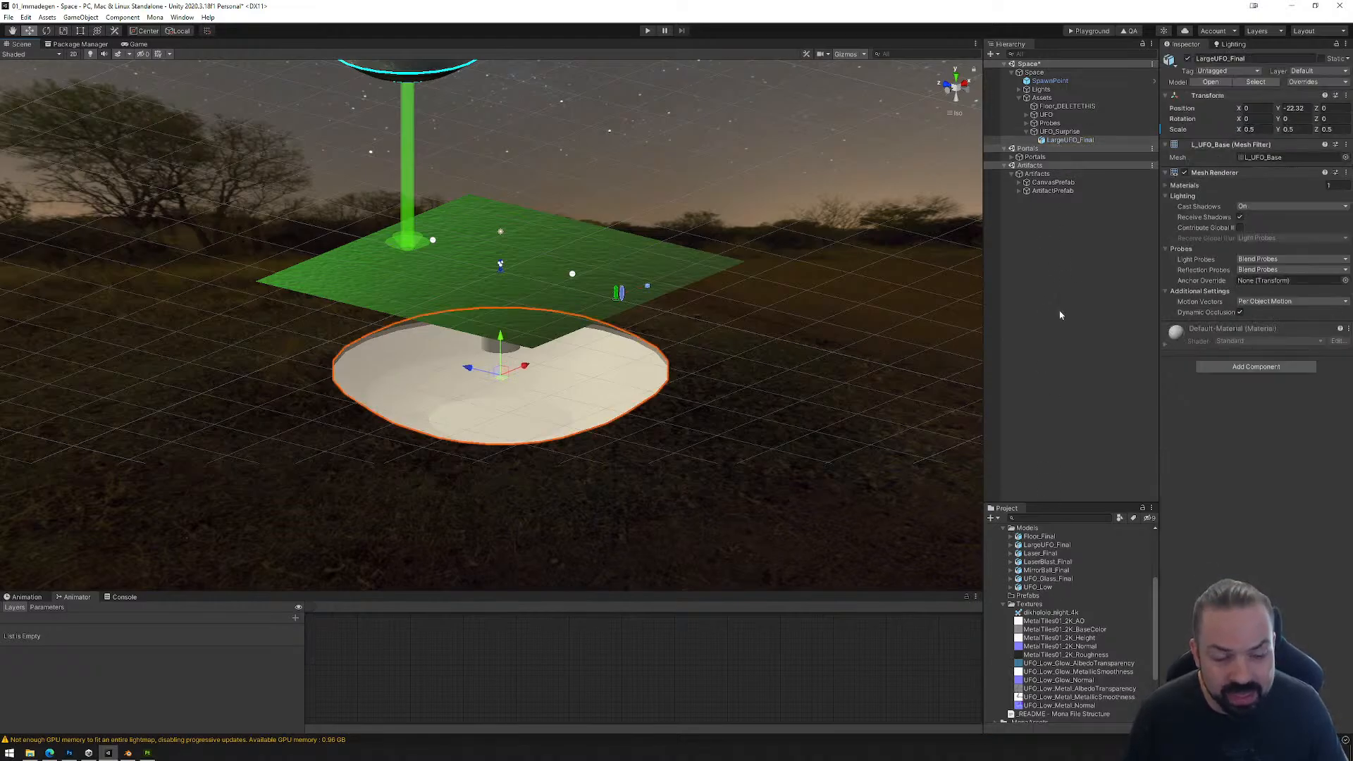
{"action": "left_click", "coordinate": [1045, 546]}
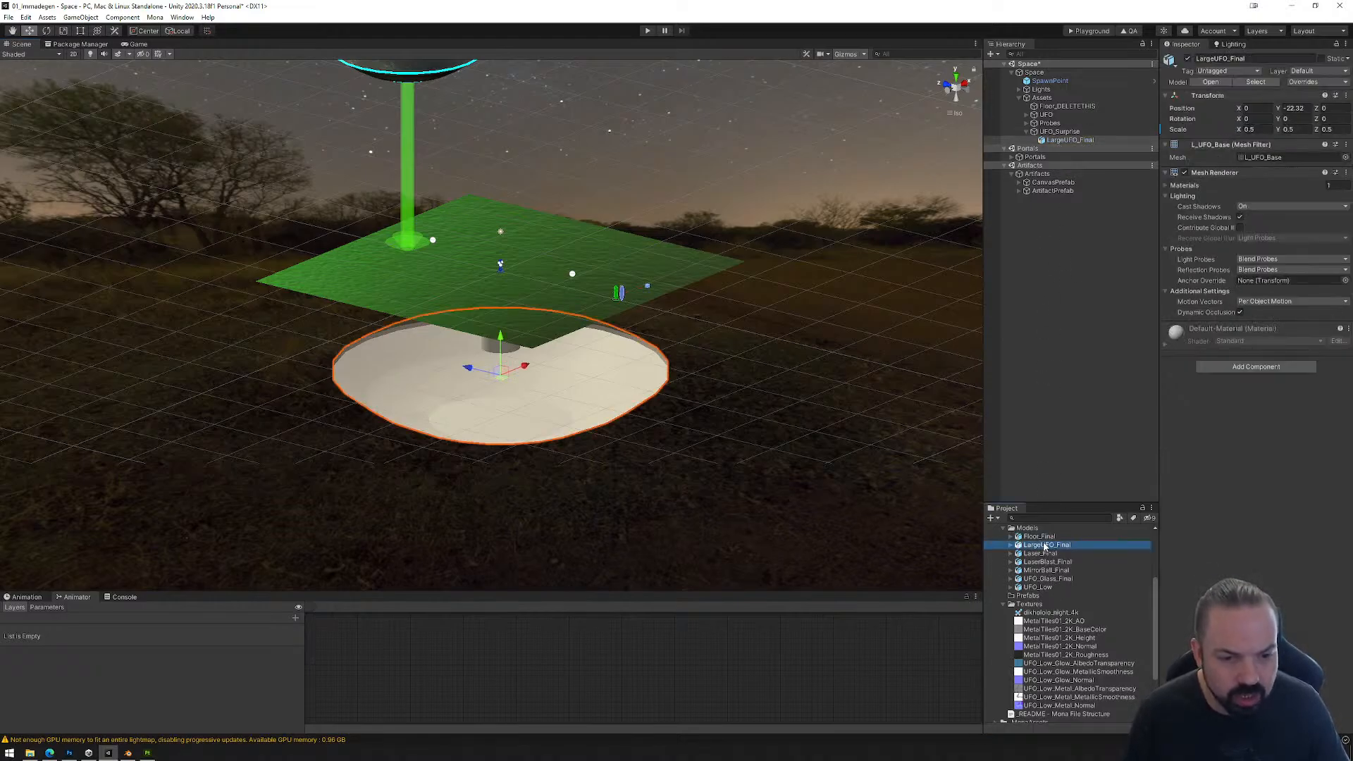
{"action": "scroll", "coordinate": [1052, 569], "scroll_direction": "up", "scroll_amount": 3}
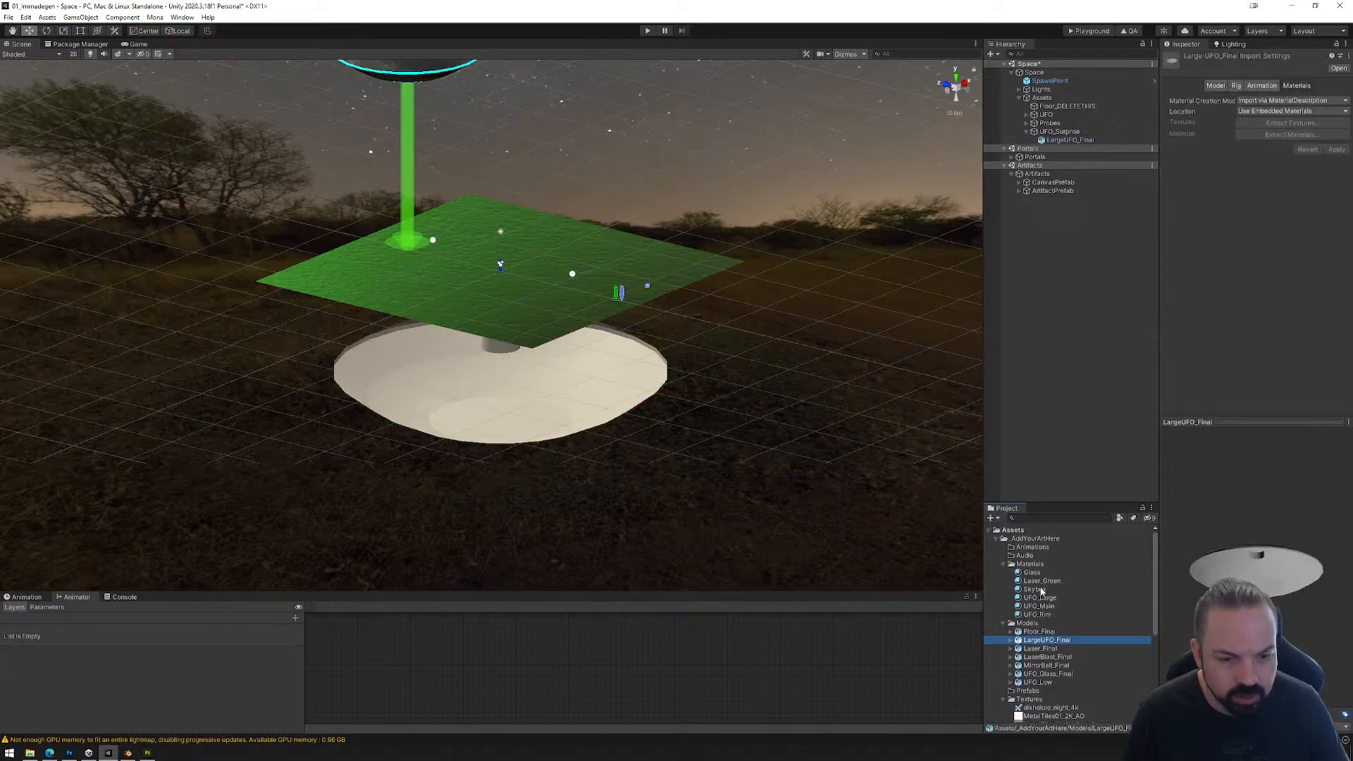
{"action": "left_click_drag", "start_coordinate": [1043, 594], "coordinate": [723, 412]}
{"action": "left_click", "coordinate": [595, 391]}
{"action": "scroll", "coordinate": [582, 445], "scroll_direction": "up", "scroll_amount": 2}
{"action": "left_click_drag", "start_coordinate": [582, 444], "coordinate": [623, 356], "text": "alt"}
Step: Set the UFO_Large material's main map tiling to 20 in both X and Y and inspect the hull up close
{"action": "left_click", "coordinate": [1040, 597]}
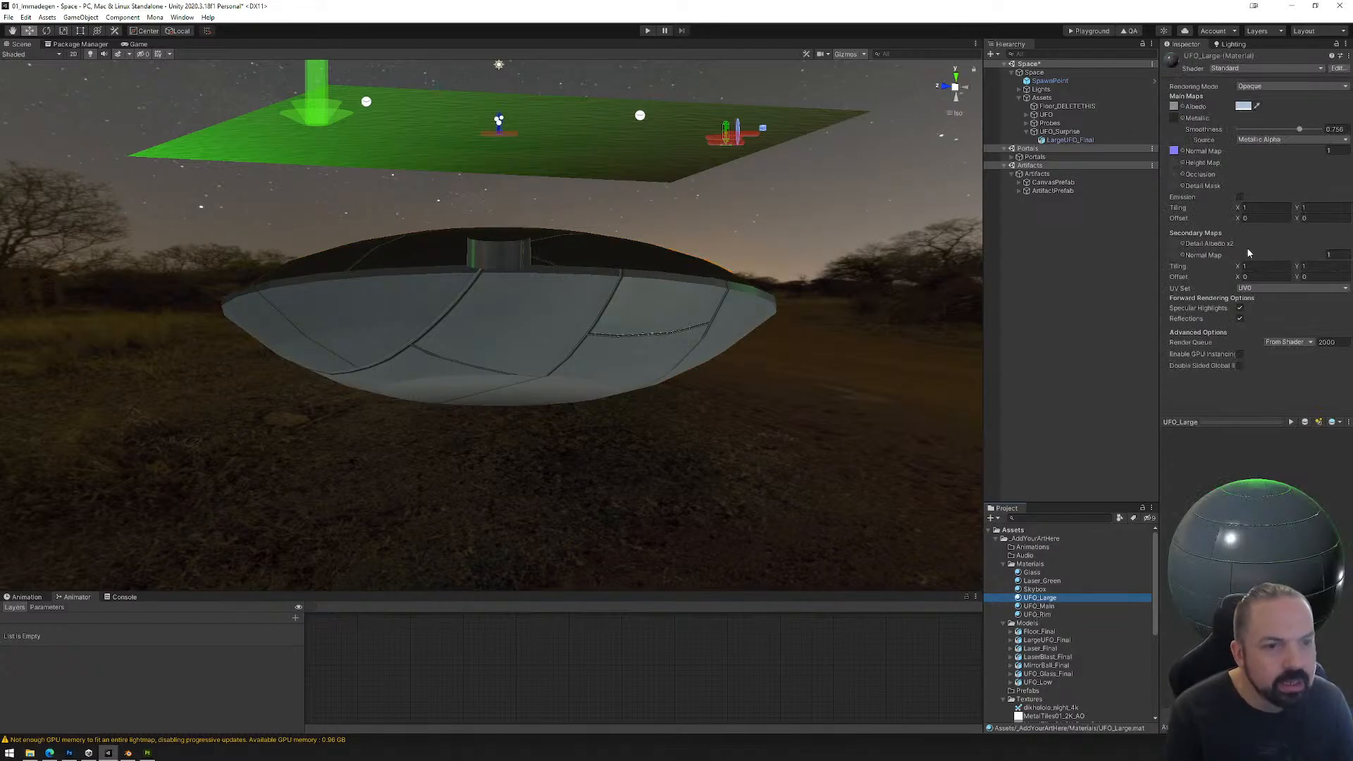
{"action": "left_click", "coordinate": [1261, 209]}
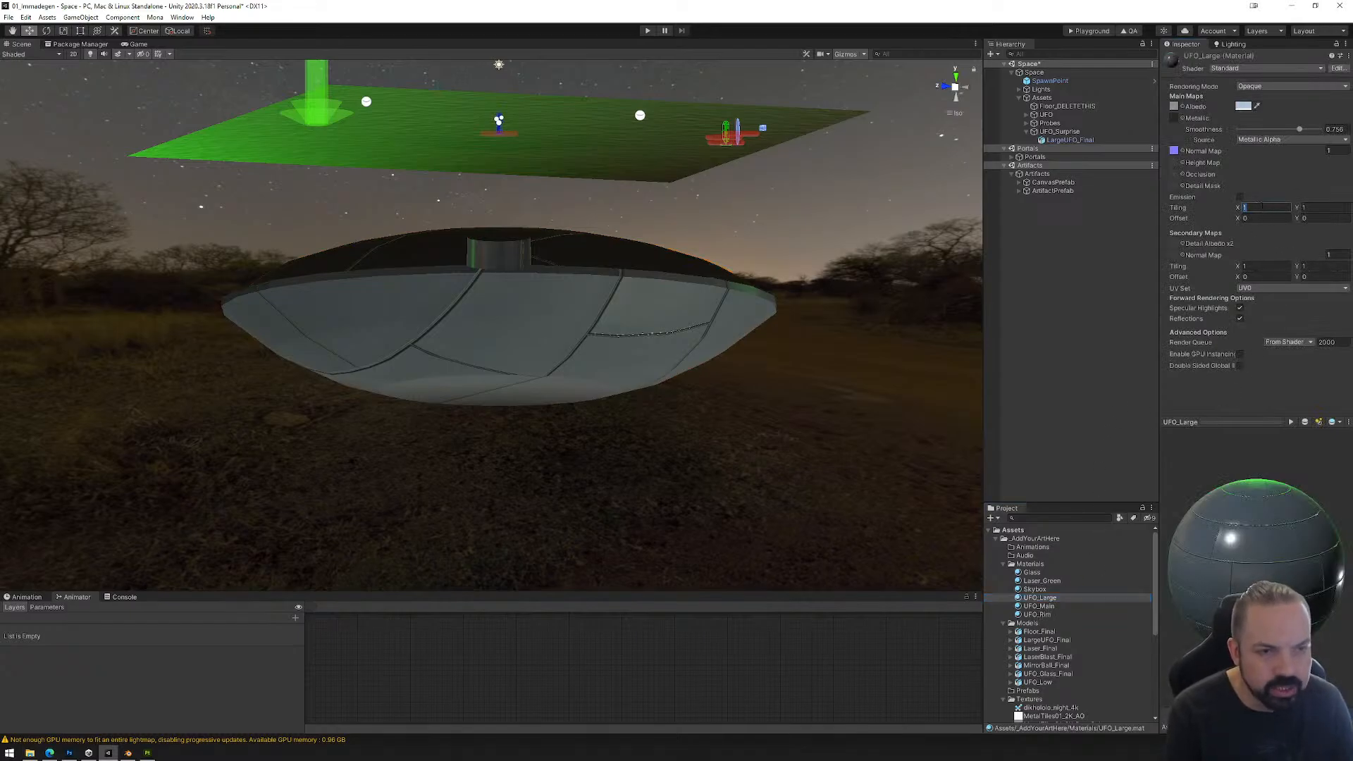
{"action": "type", "text": "20"}
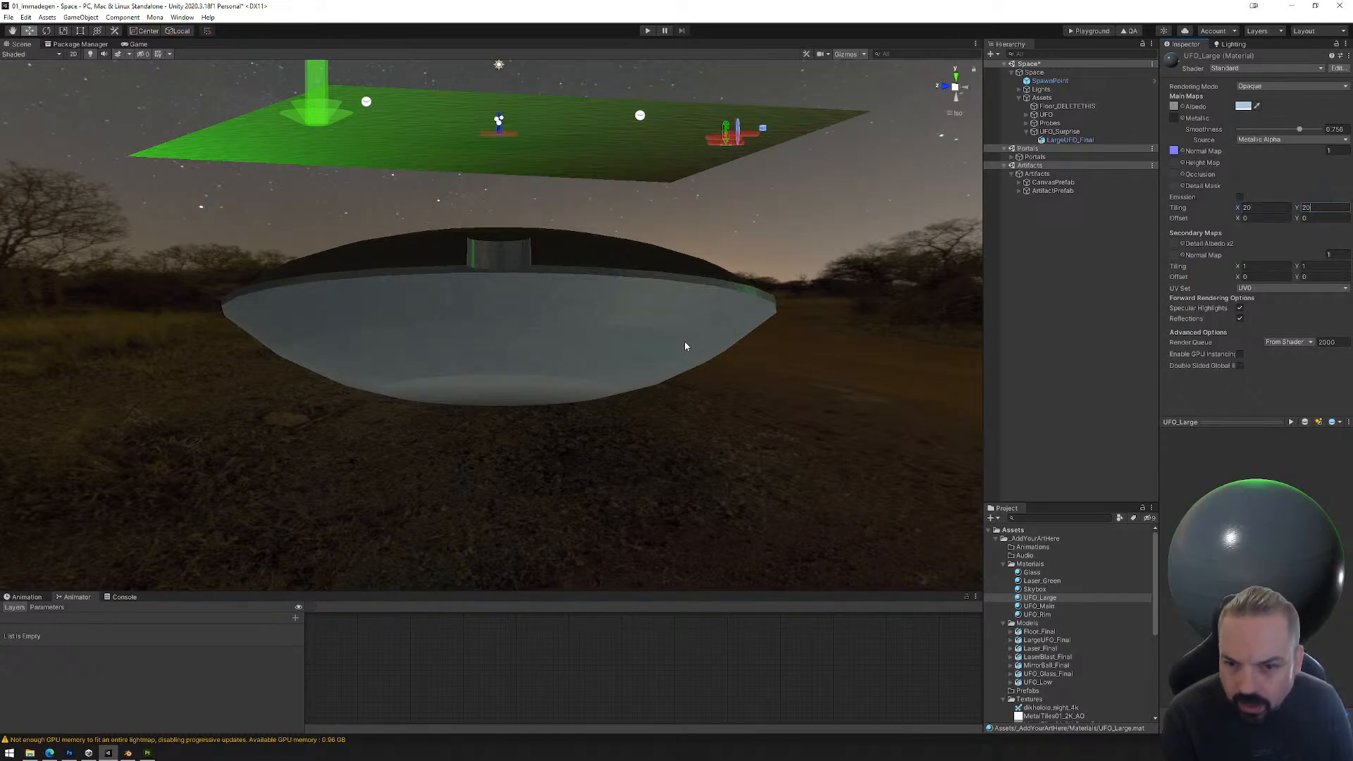
{"action": "scroll", "coordinate": [668, 339], "scroll_direction": "up", "scroll_amount": 5}
{"action": "right_click_drag", "start_coordinate": [668, 338], "coordinate": [677, 408]}
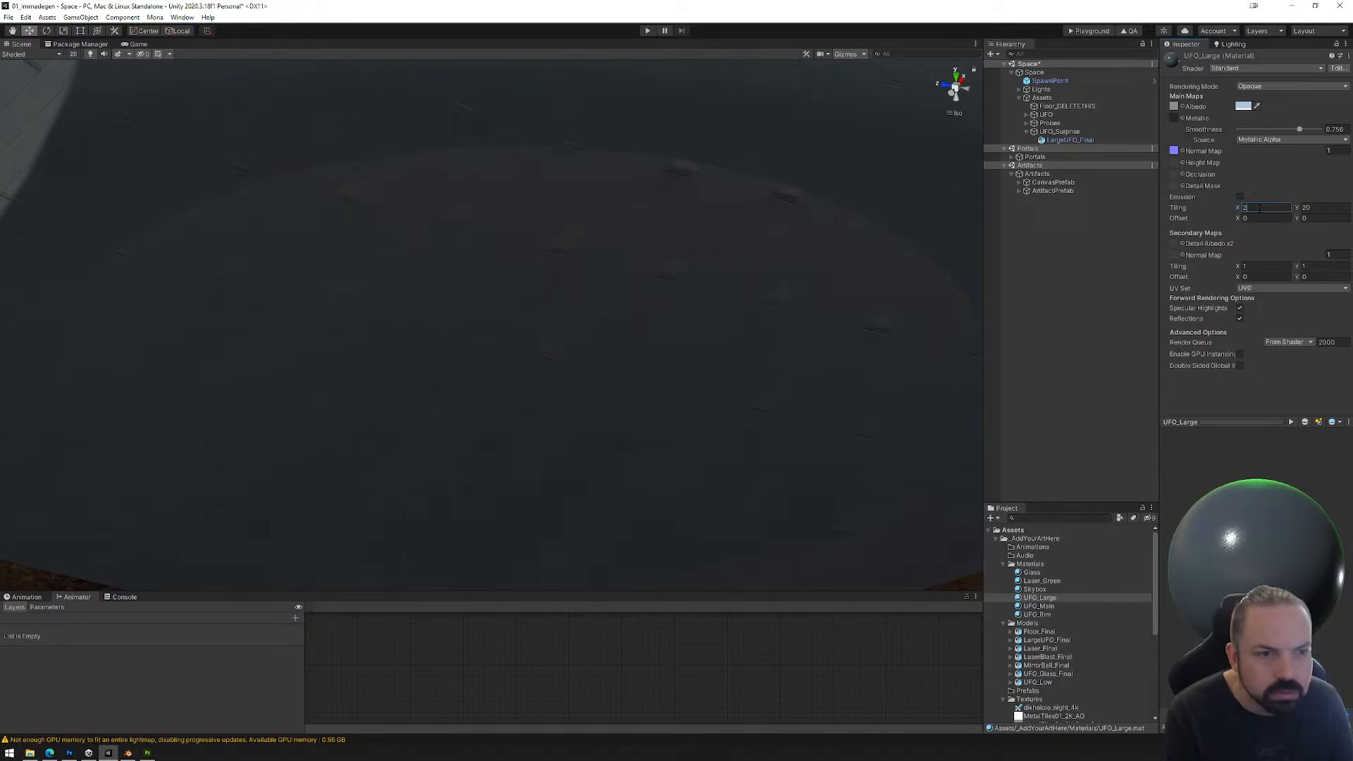
Step: Set the UFO_Large material's main map tiling to 25 in both X and Y and view the whole saucer
{"action": "left_click", "coordinate": [1309, 207]}
{"action": "type", "text": "25"}
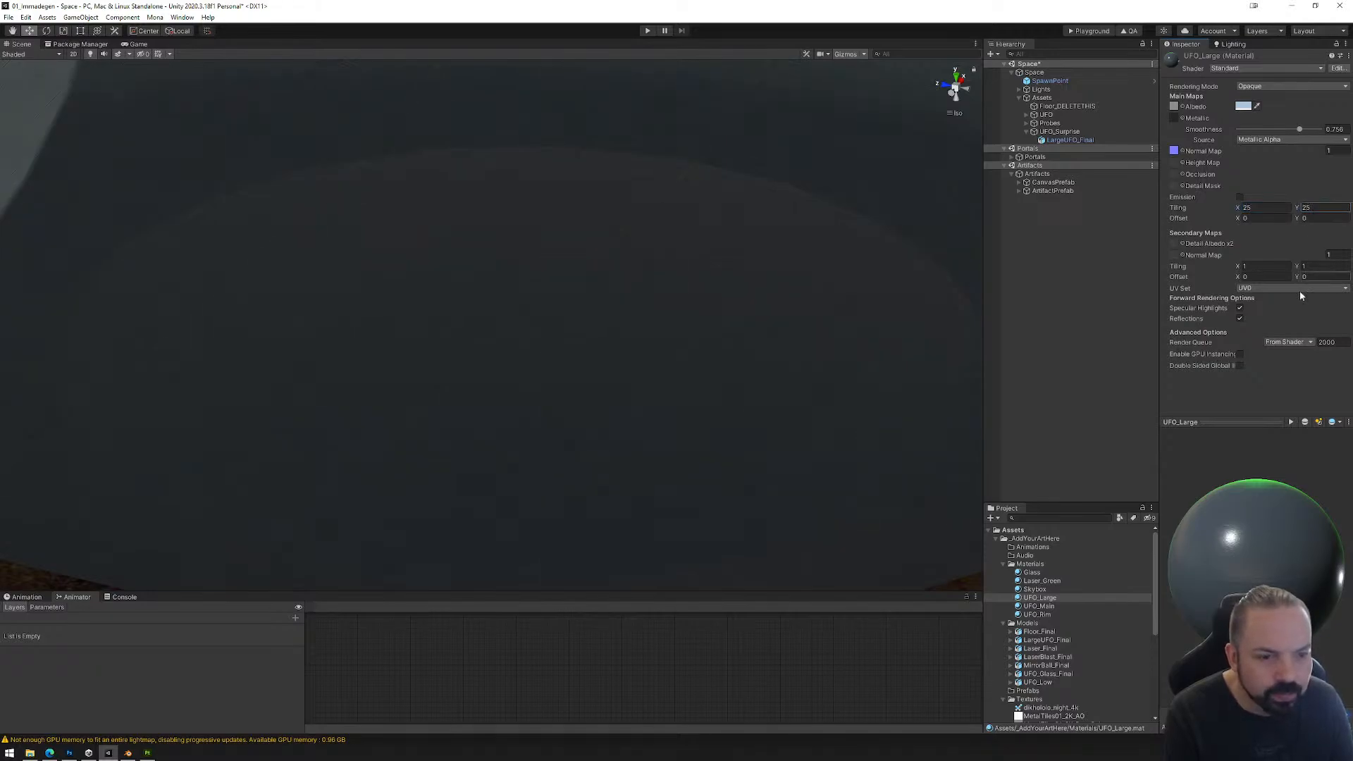
{"action": "scroll", "coordinate": [603, 355], "scroll_direction": "down", "scroll_amount": 8}
{"action": "right_click_drag", "start_coordinate": [642, 339], "coordinate": [765, 350]}
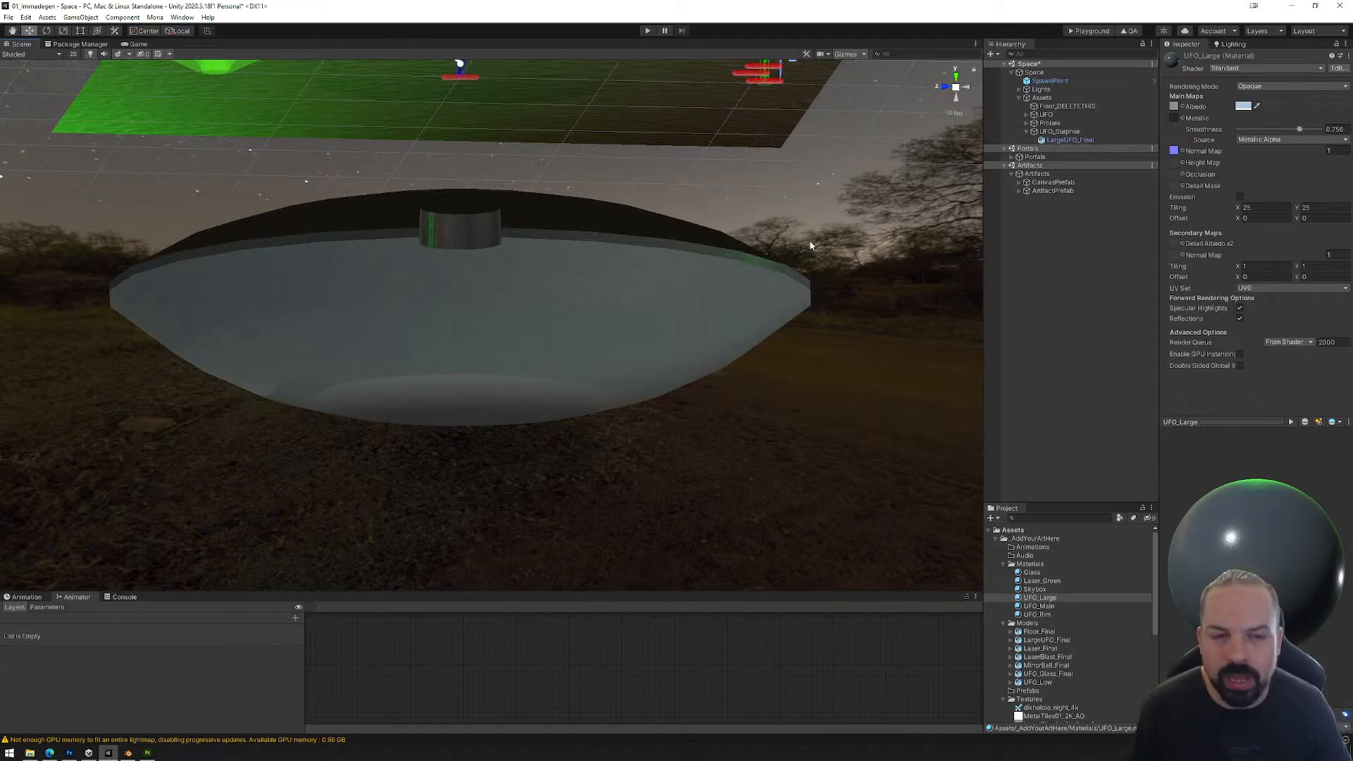
{"action": "middle_click_drag", "start_coordinate": [645, 191], "coordinate": [649, 218]}
Step: Compare the components of the large UFO and Floor_DELETETHIS, checking the floor's collider
{"action": "left_click", "coordinate": [673, 283]}
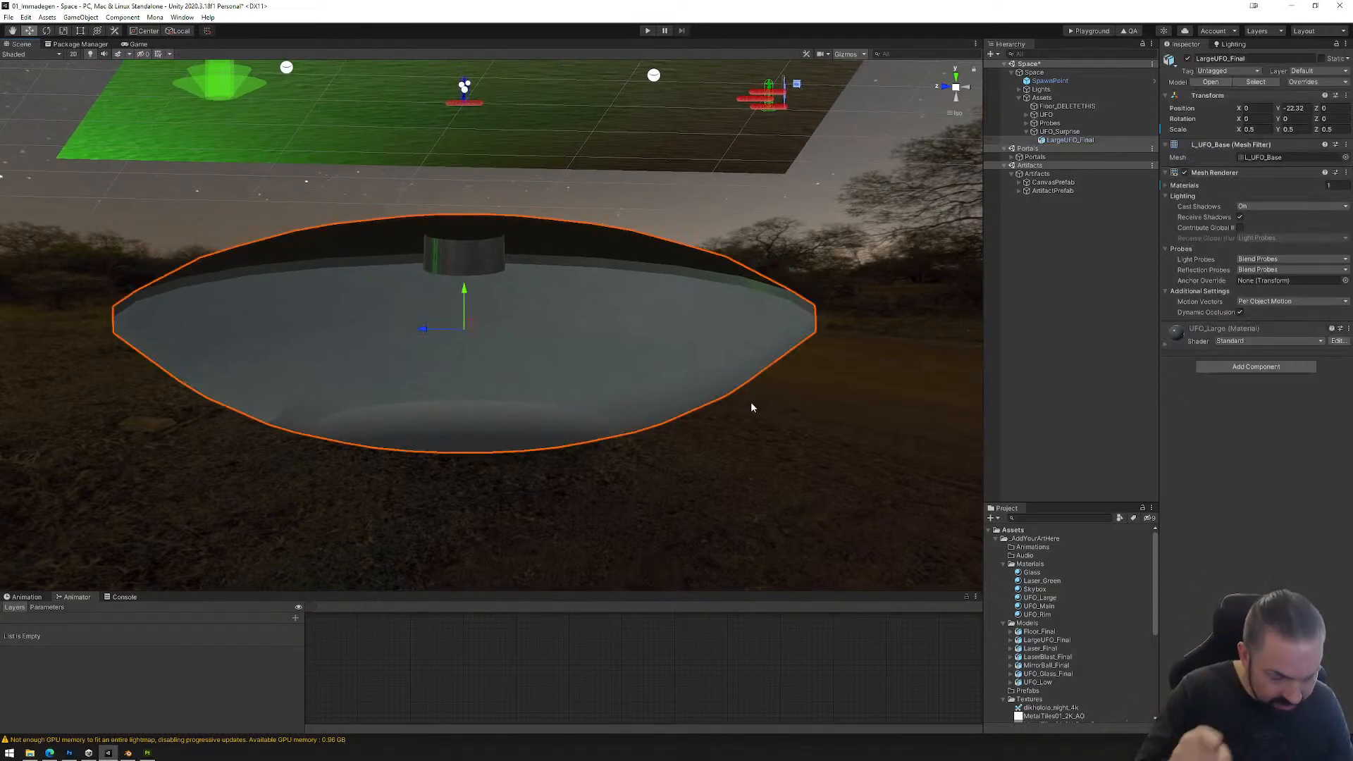
{"action": "scroll", "coordinate": [611, 236], "scroll_direction": "down", "scroll_amount": 6}
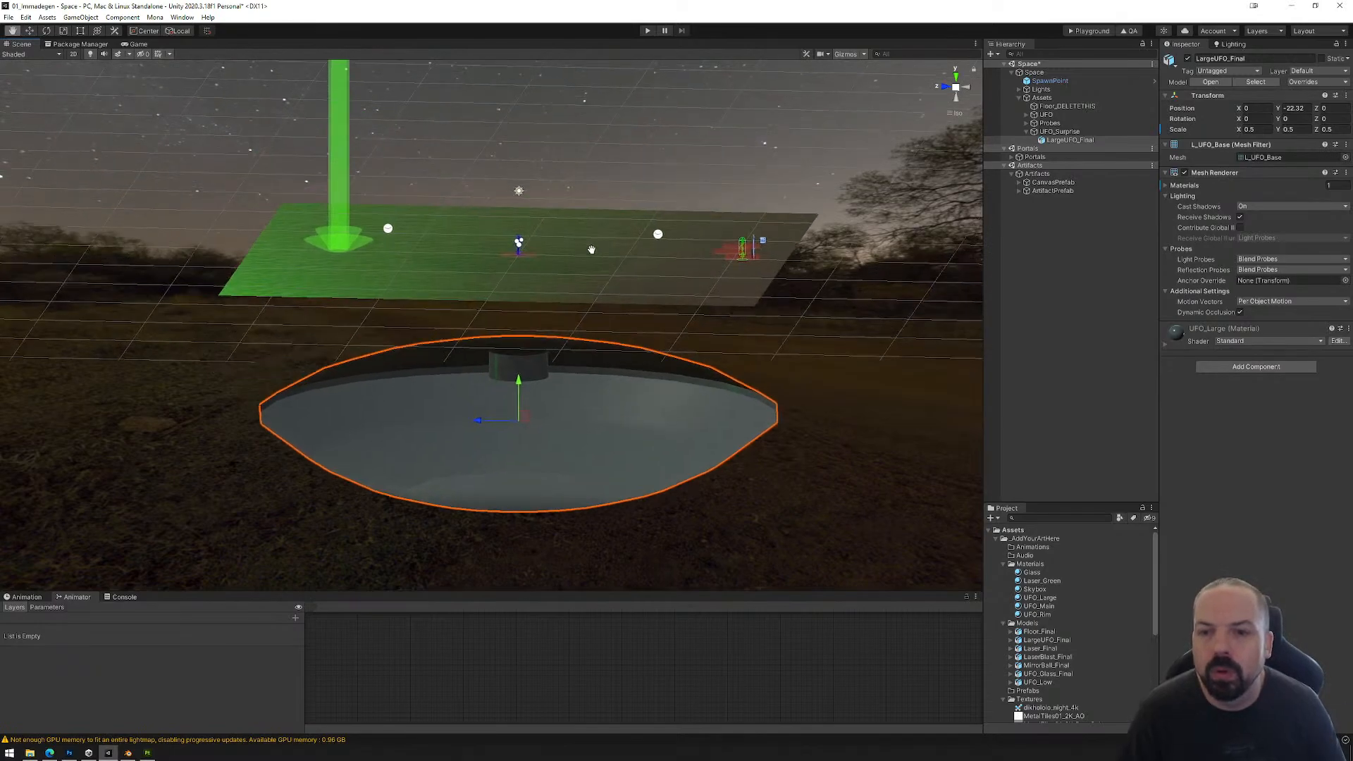
{"action": "left_click", "coordinate": [615, 266]}
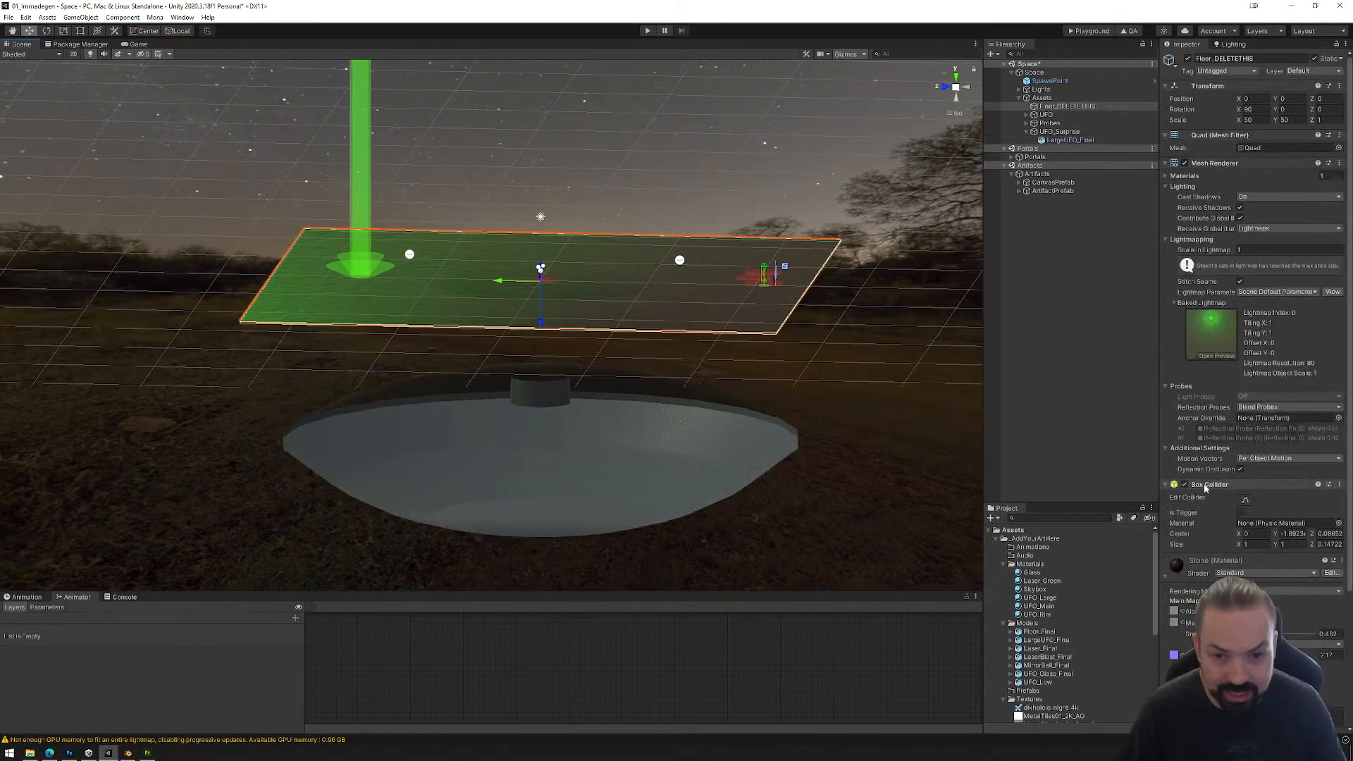
Step: Add a Mesh Collider component to LargeUFO_Final and frame the object in the scene
{"action": "left_click", "coordinate": [730, 427]}
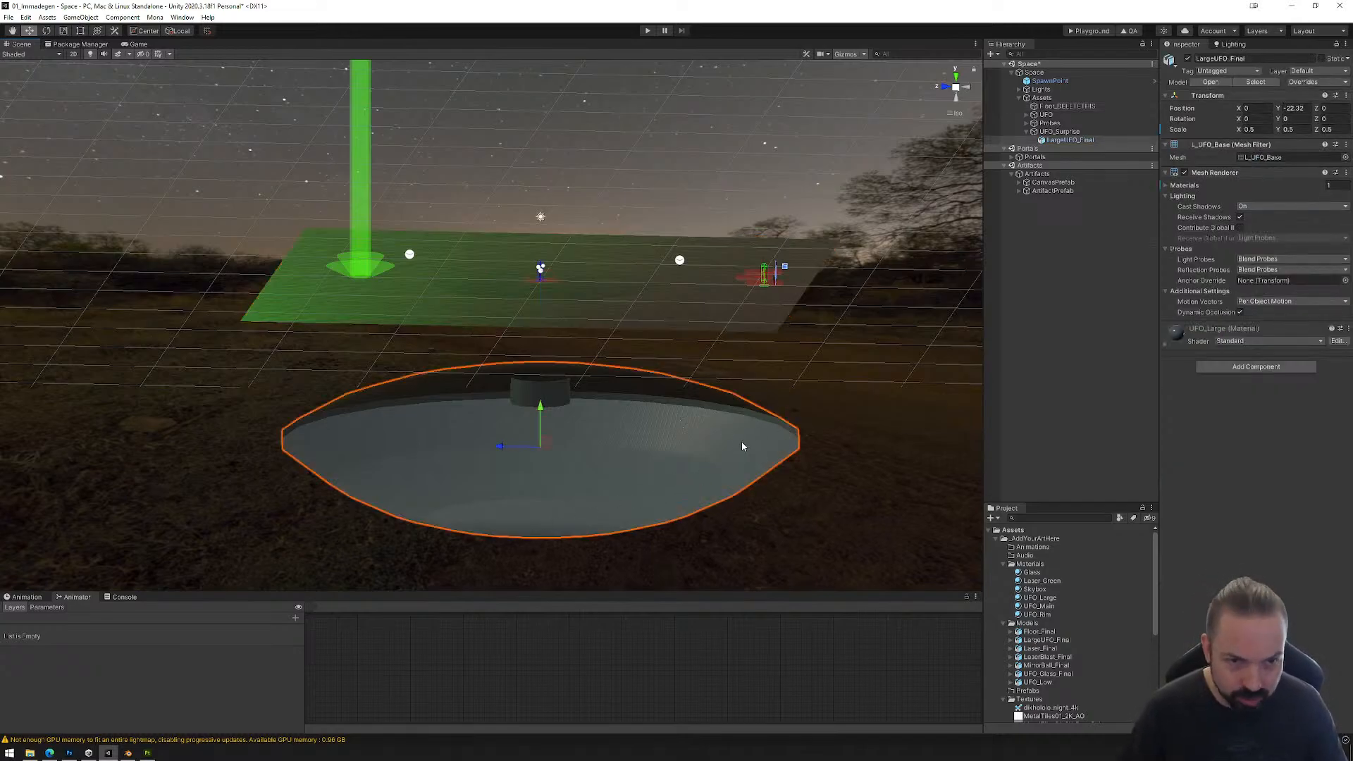
{"action": "left_click", "coordinate": [1212, 367]}
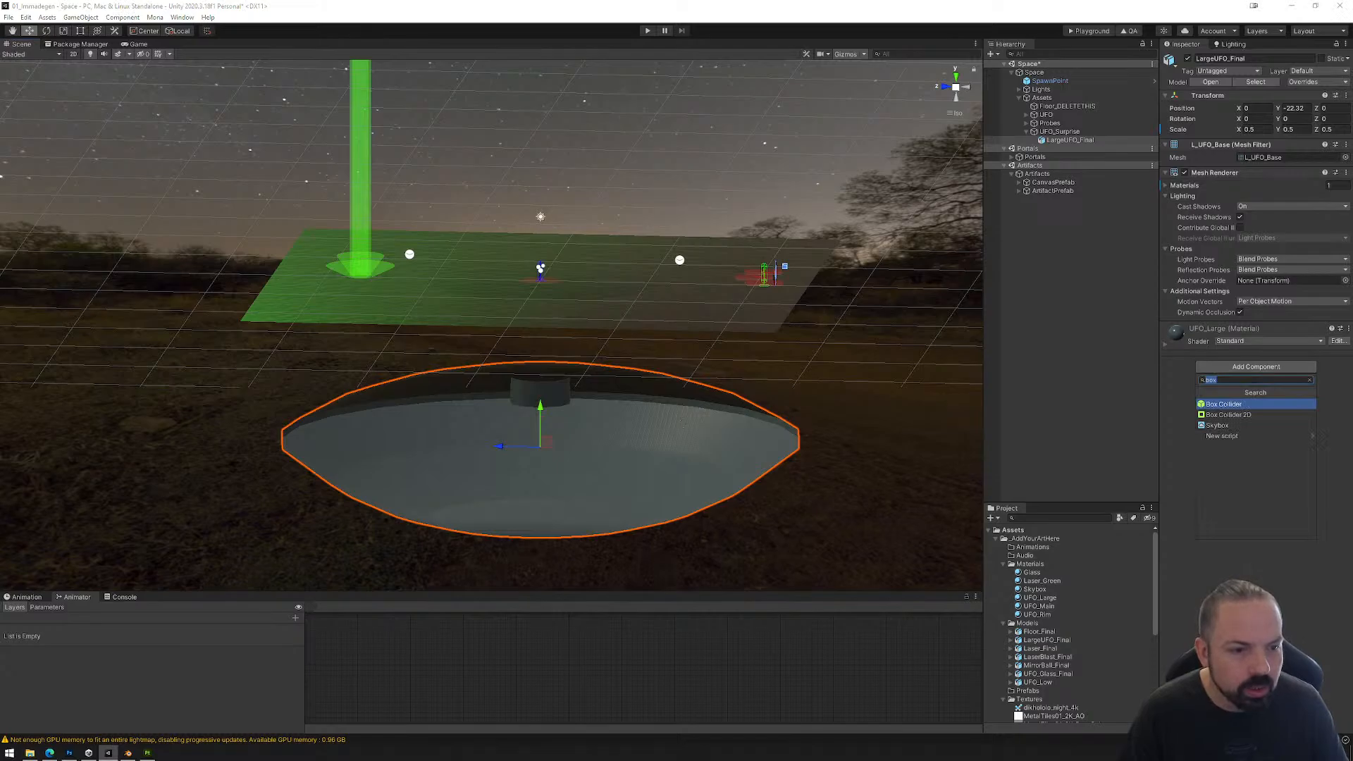
{"action": "type", "text": "m"}
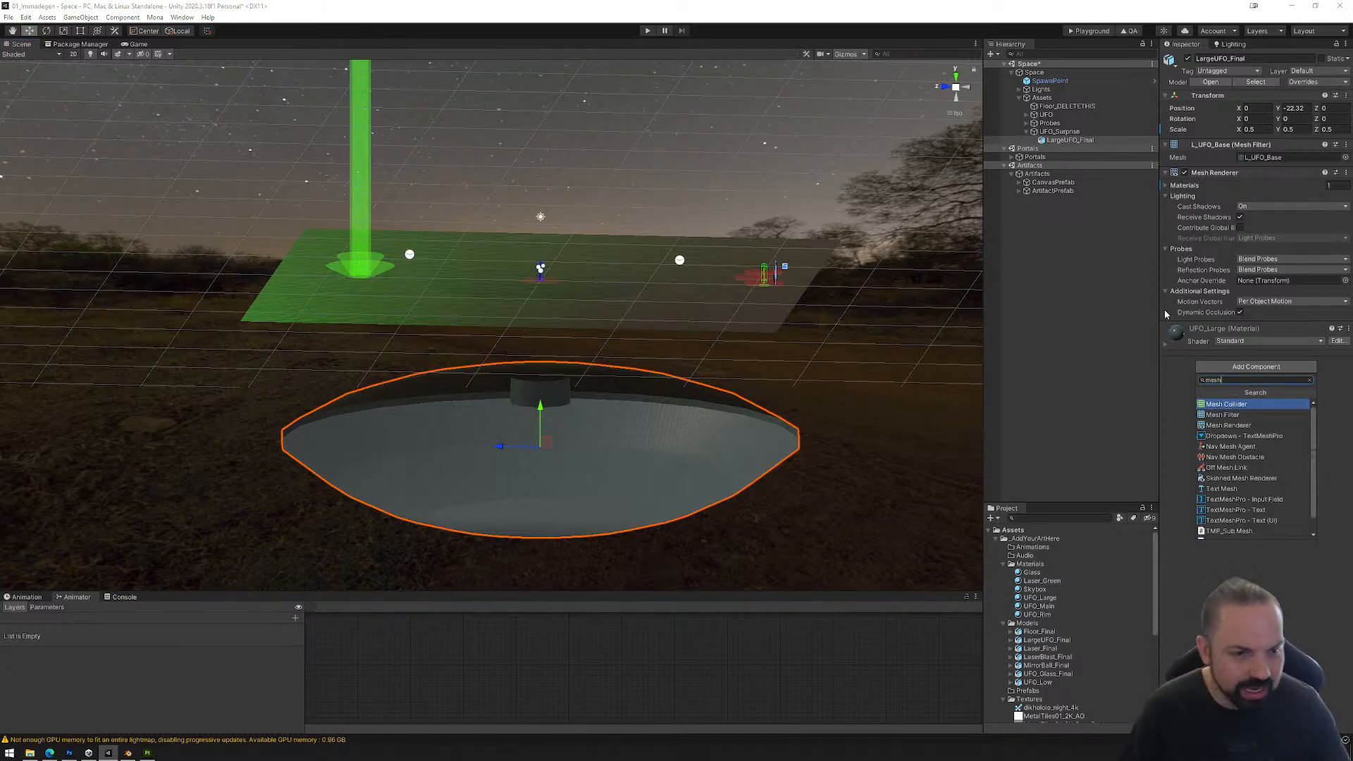
{"action": "type", "text": "esh"}
{"action": "left_click", "coordinate": [1237, 406]}
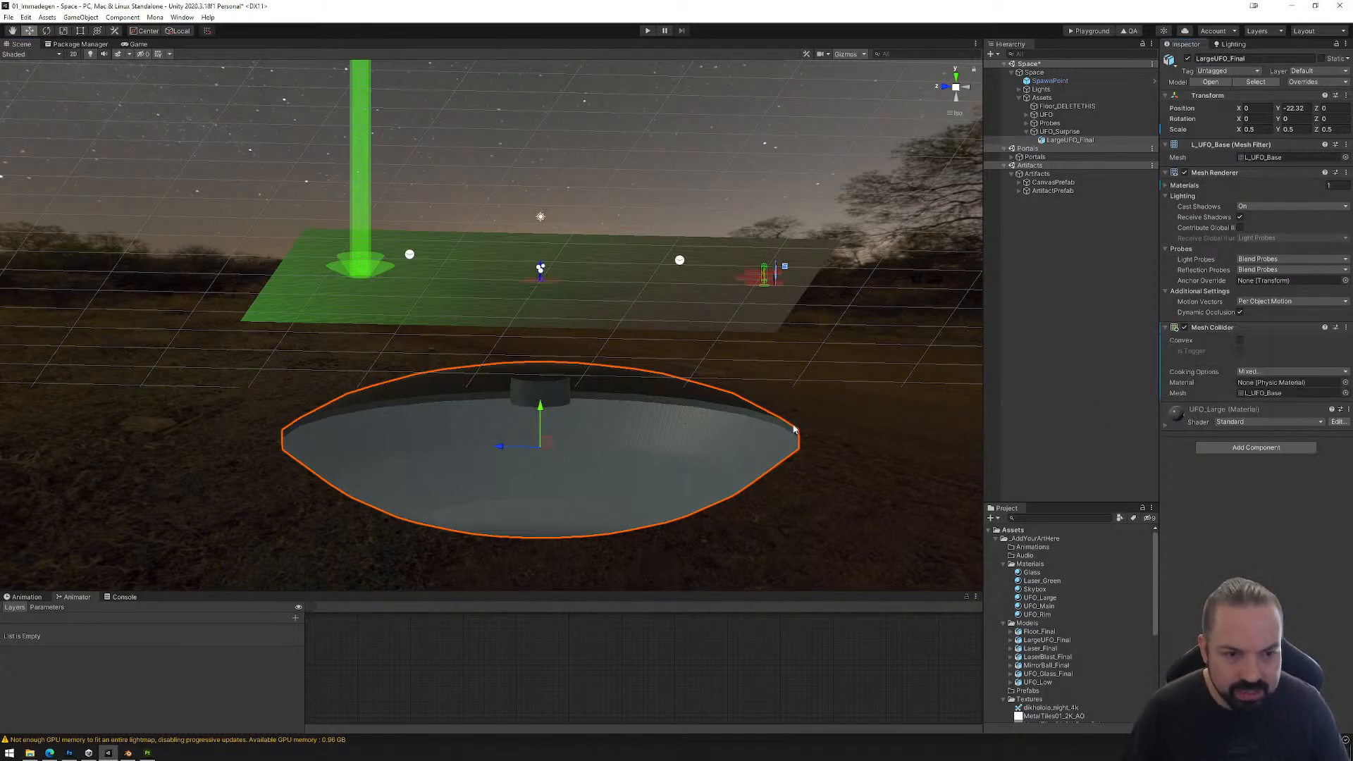
{"action": "key", "text": "f"}
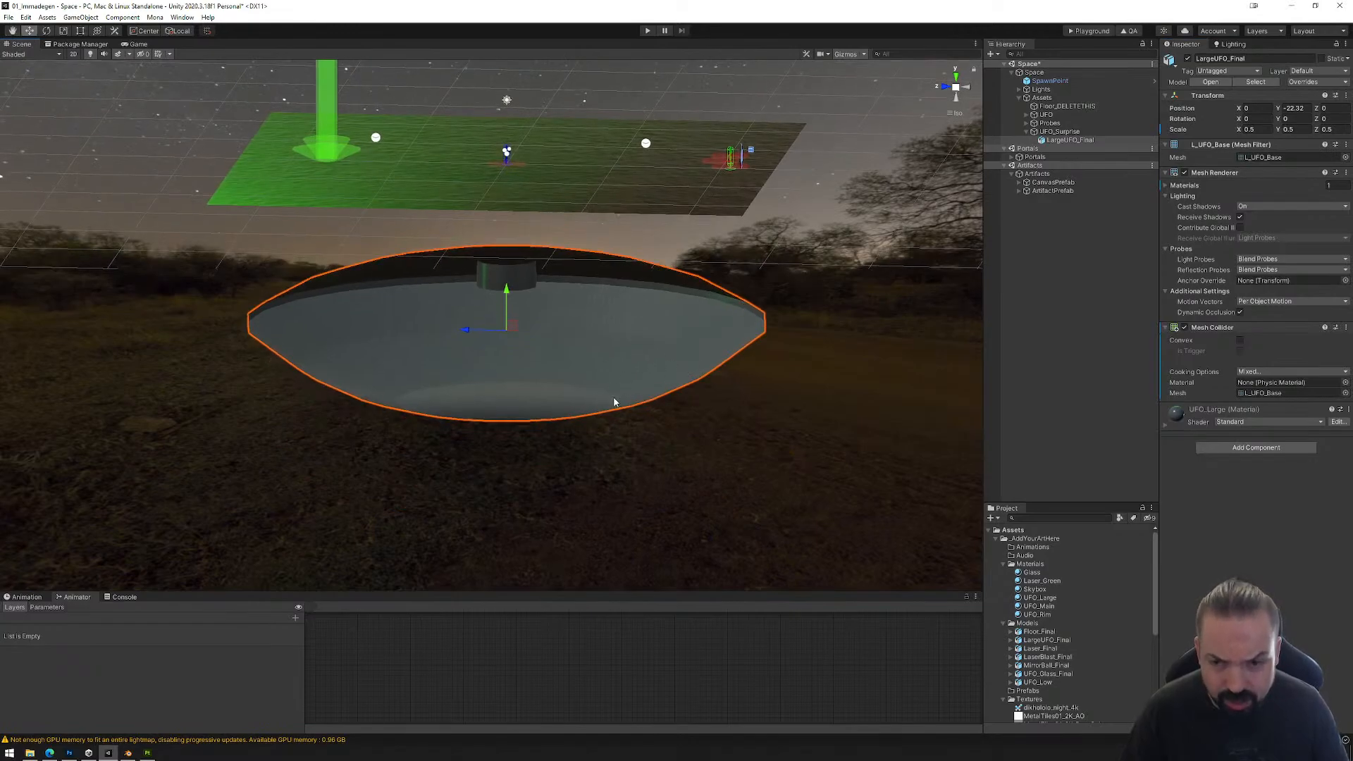
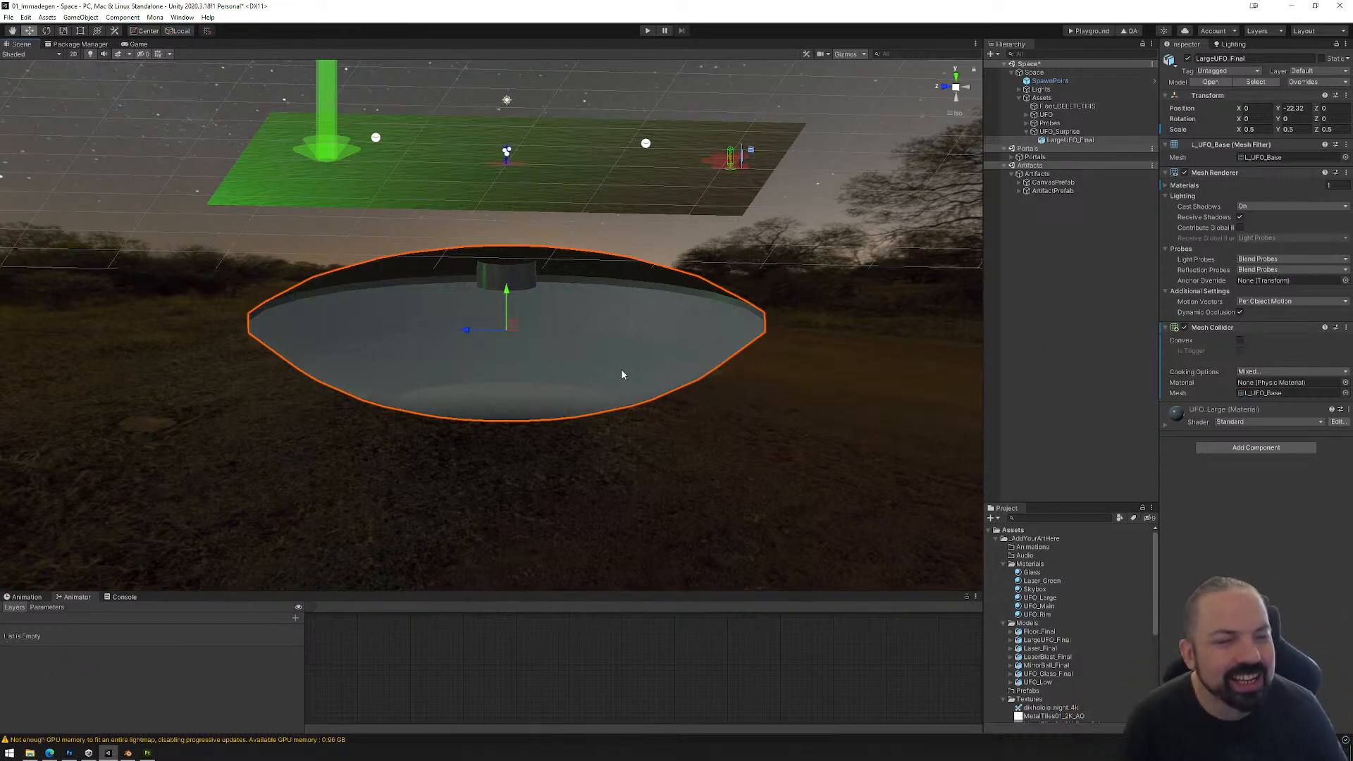
Step: Add the MirrorBall_Final model to the scene as a child of UFO_Surprise
{"action": "left_click_drag", "start_coordinate": [680, 356], "coordinate": [628, 384], "text": "alt"}
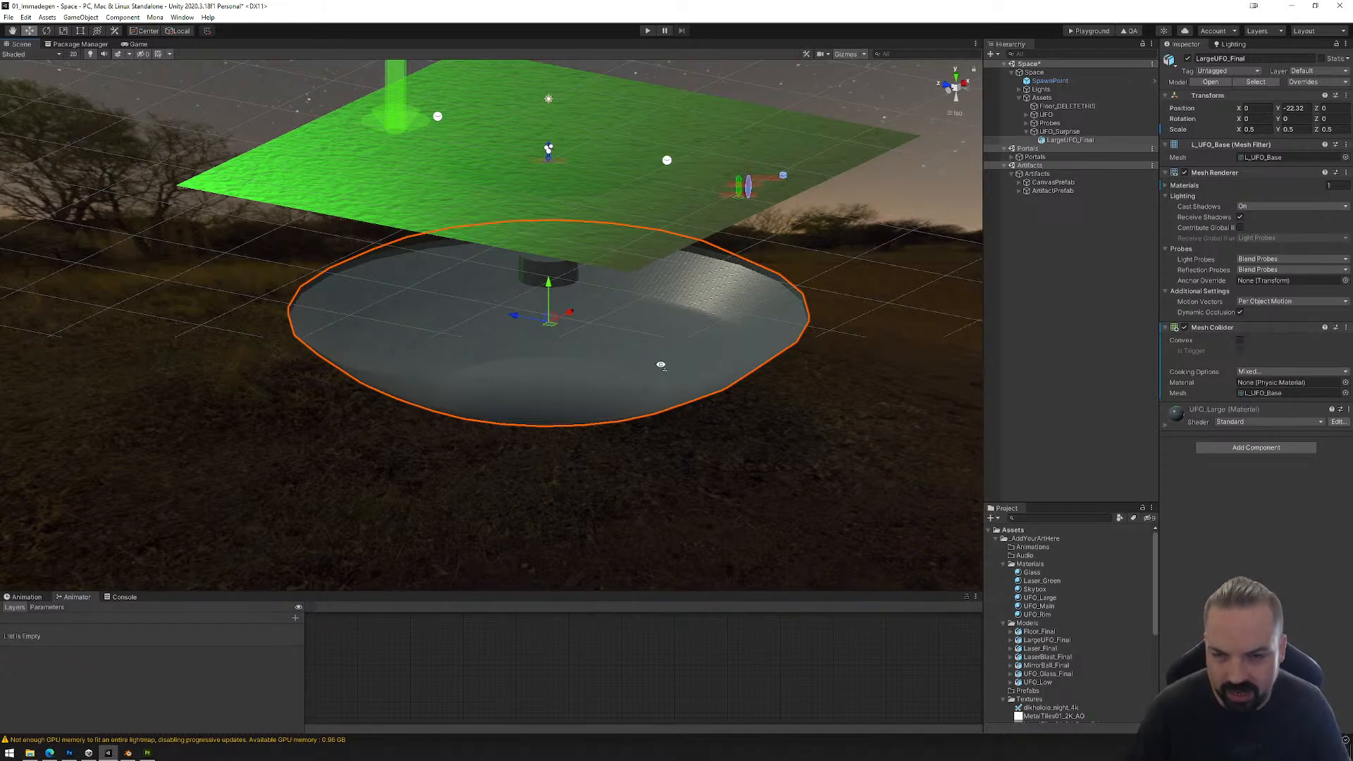
{"action": "left_click_drag", "start_coordinate": [660, 365], "coordinate": [691, 354], "text": "alt"}
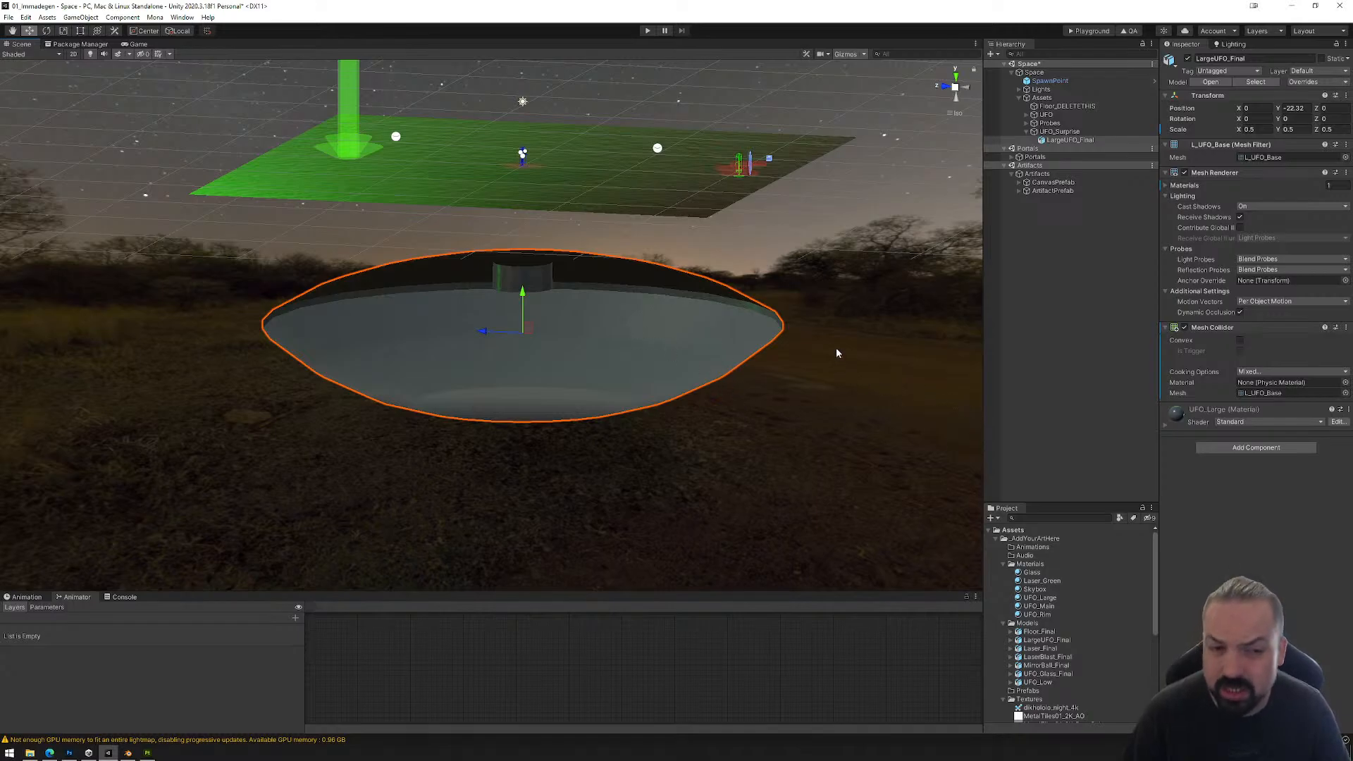
{"action": "left_click", "coordinate": [1051, 131]}
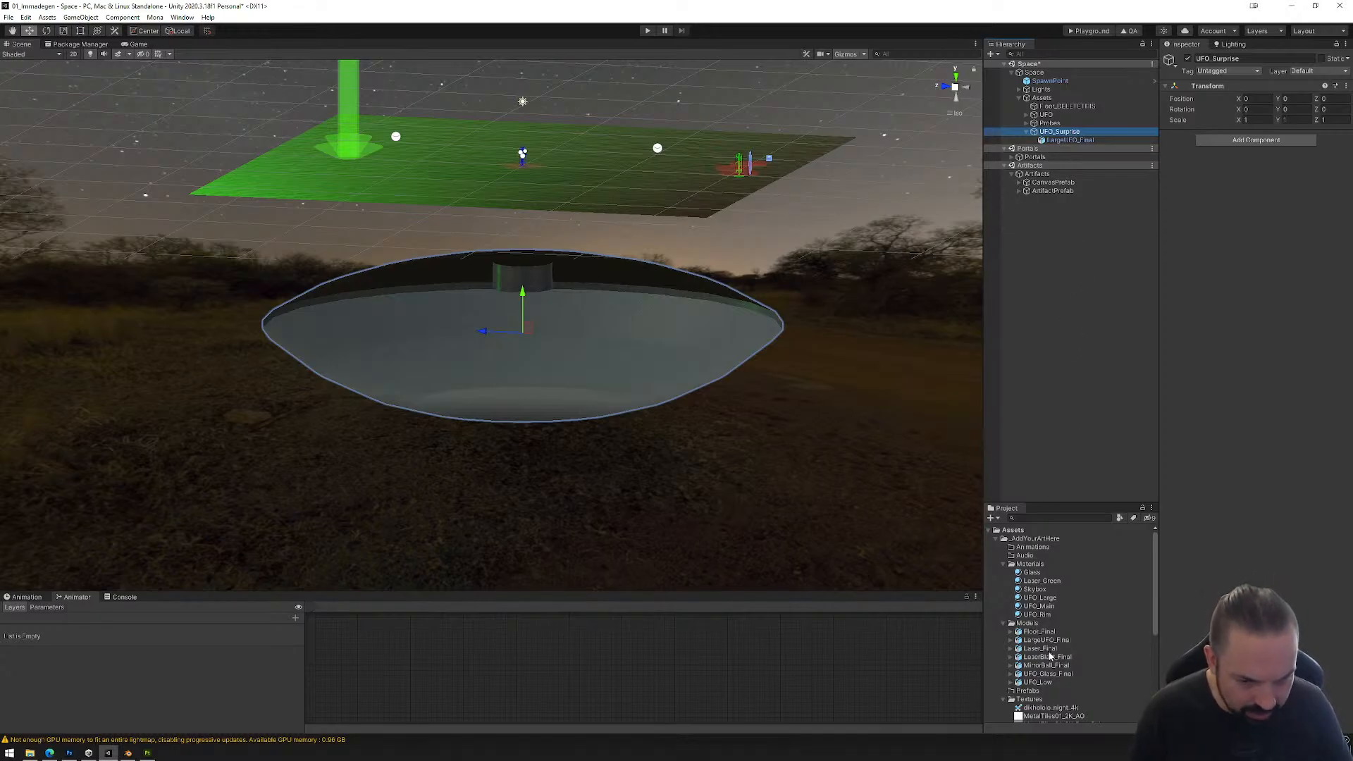
{"action": "left_click_drag", "start_coordinate": [1041, 668], "coordinate": [1059, 139]}
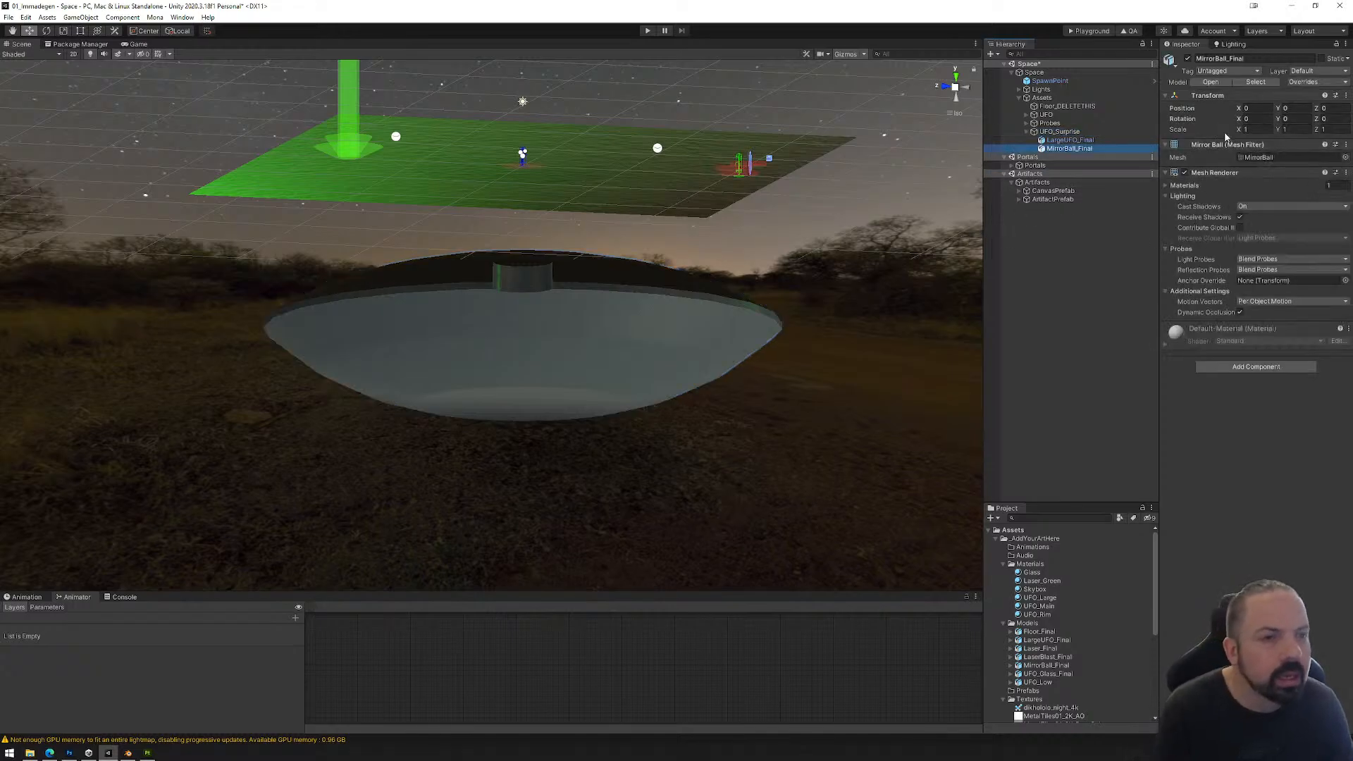
Step: Set the scale of MirrorBall_Final to 0.5 in X, Y and Z, matching the large UFO
{"action": "left_click", "coordinate": [1089, 140]}
{"action": "left_click", "coordinate": [1093, 147]}
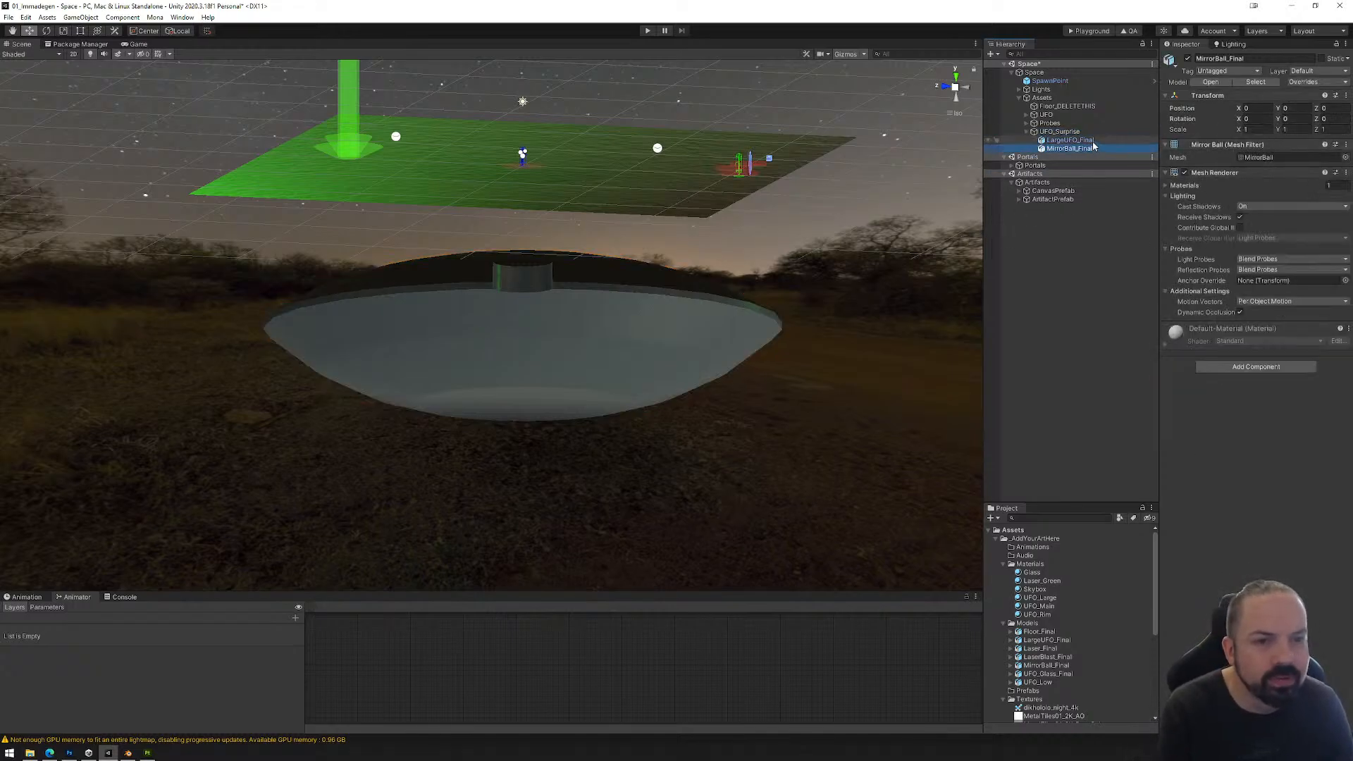
{"action": "left_click", "coordinate": [1257, 129]}
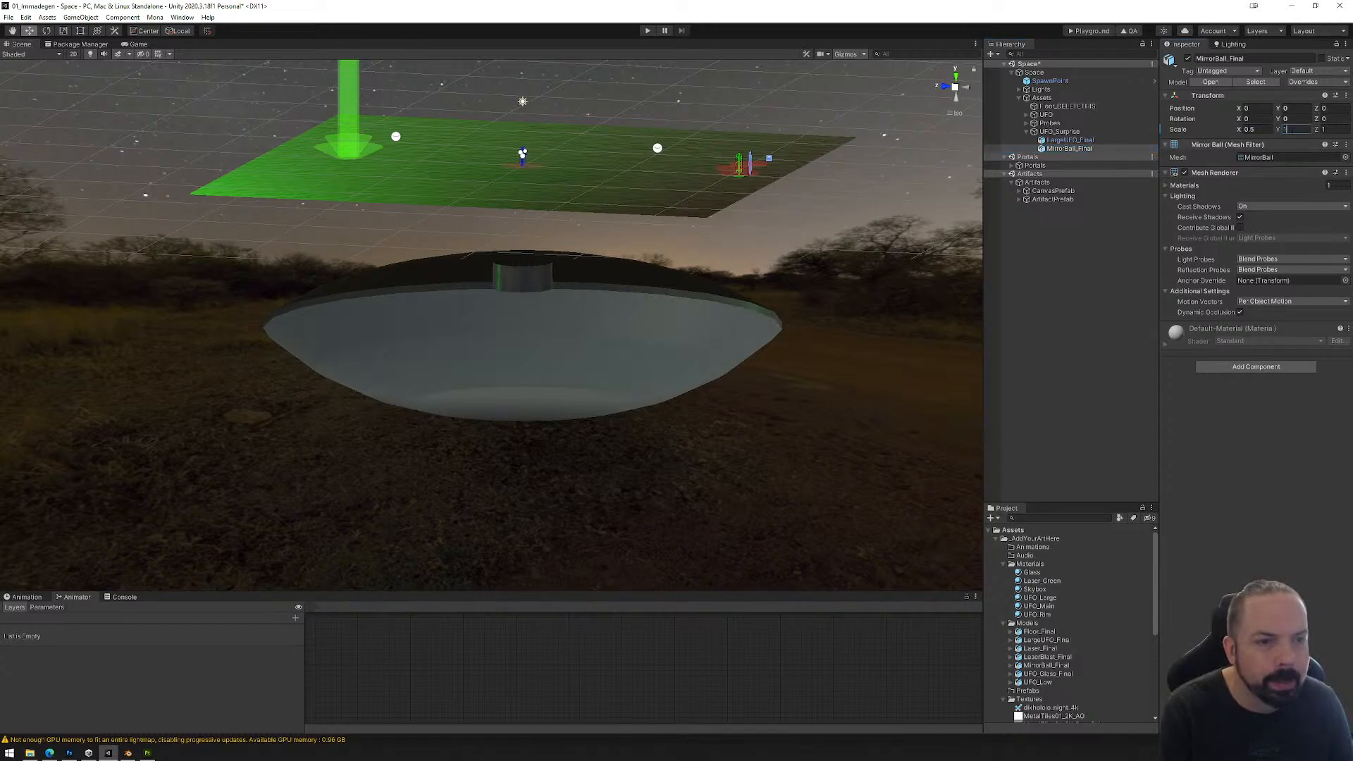
{"action": "type", "text": ".5.5"}
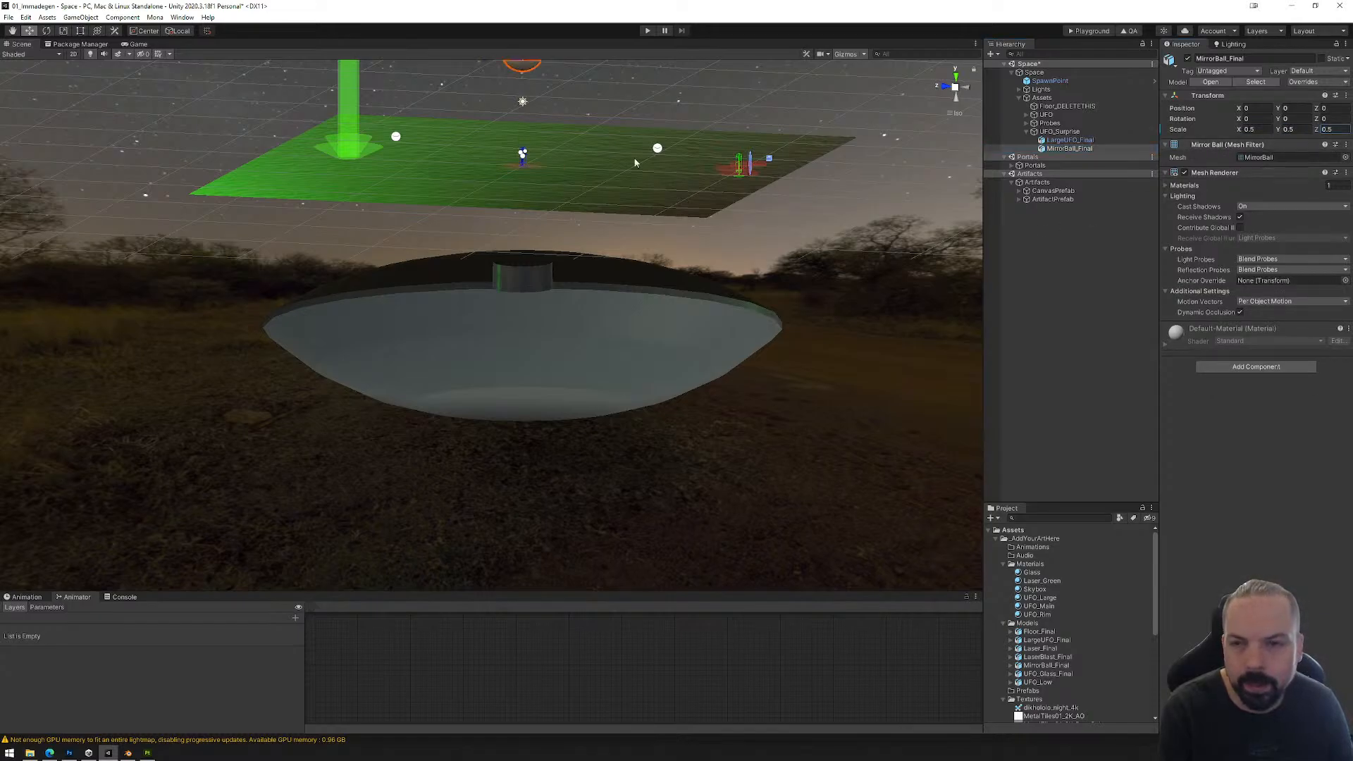
Step: Lower the mirror ball to a Y position of about -22.34 so it sits beneath the UFO's central cylinder
{"action": "middle_click_drag", "start_coordinate": [592, 144], "coordinate": [602, 219]}
{"action": "left_click_drag", "start_coordinate": [547, 219], "coordinate": [584, 396]}
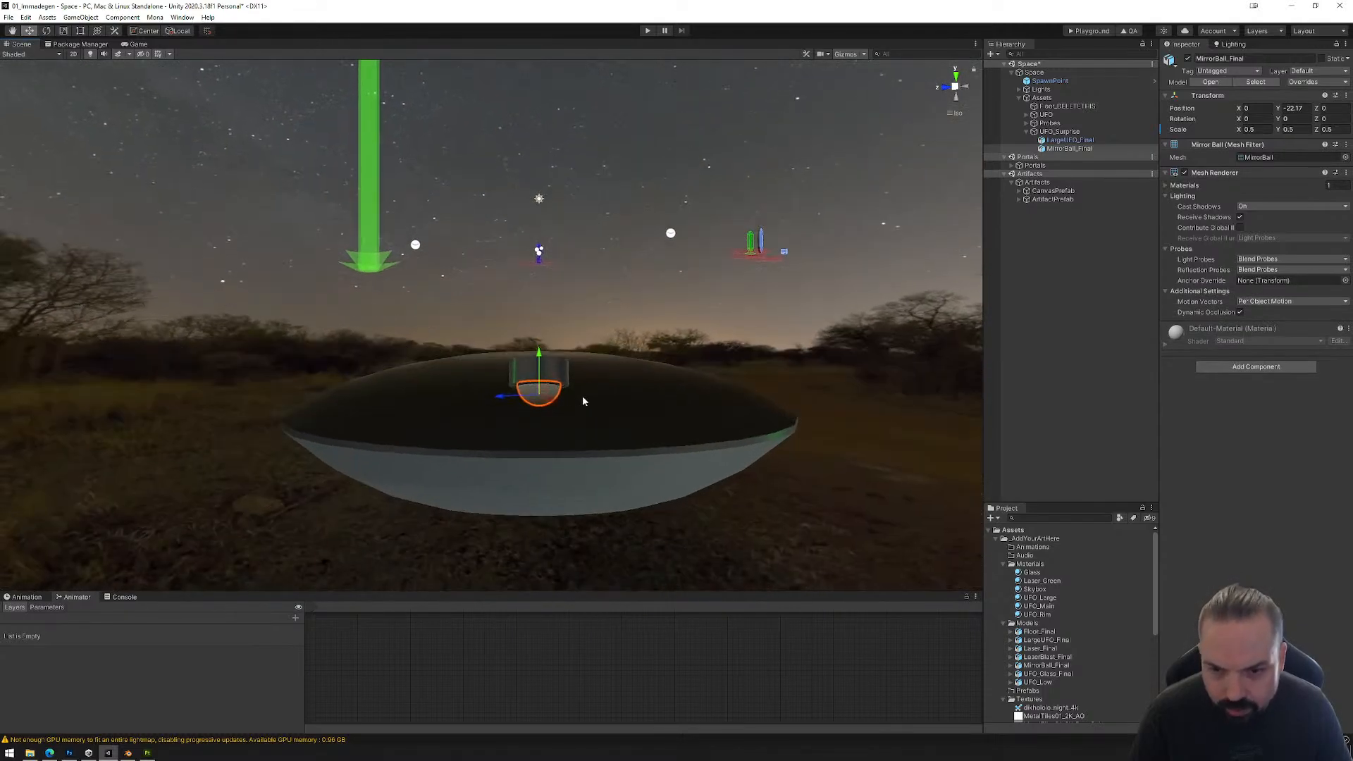
{"action": "scroll", "coordinate": [588, 398], "scroll_direction": "up", "scroll_amount": 5}
{"action": "key", "text": "f"}
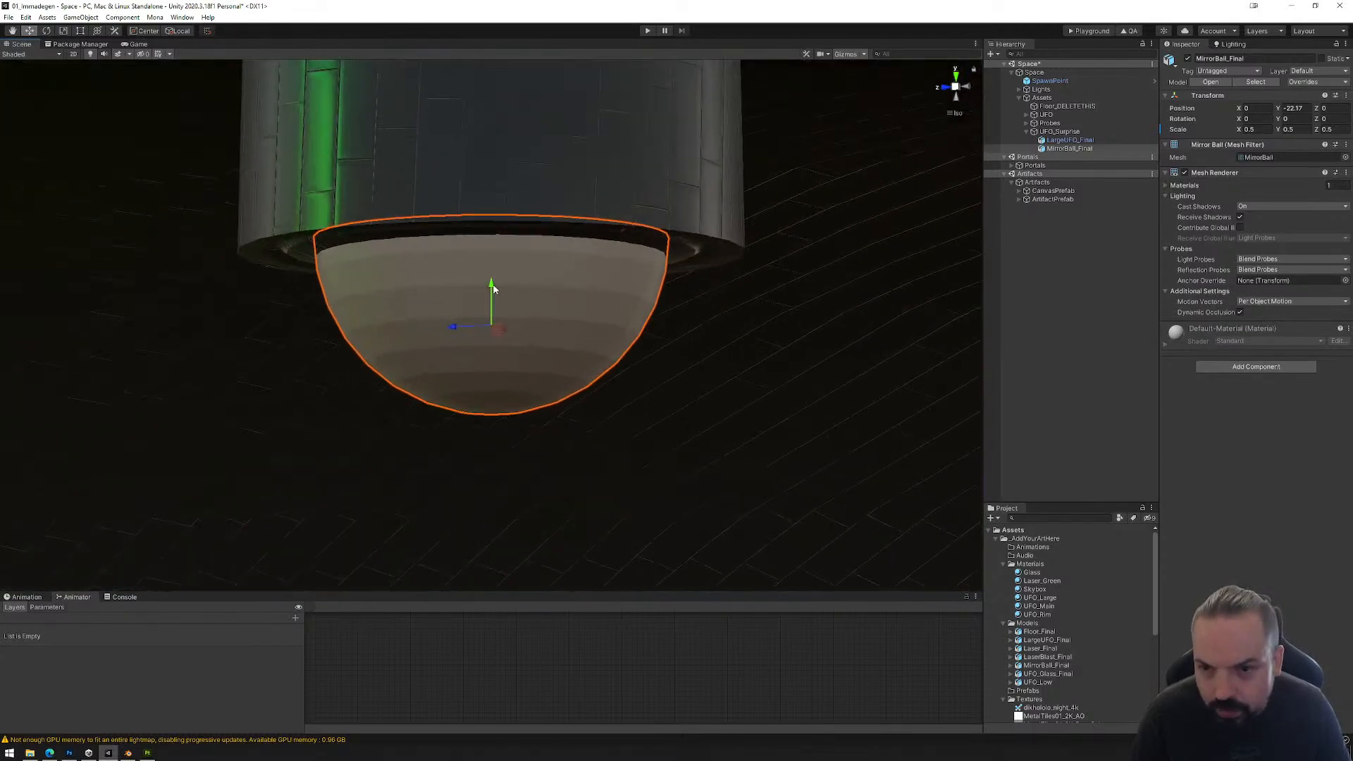
{"action": "left_click_drag", "start_coordinate": [492, 284], "coordinate": [501, 303]}
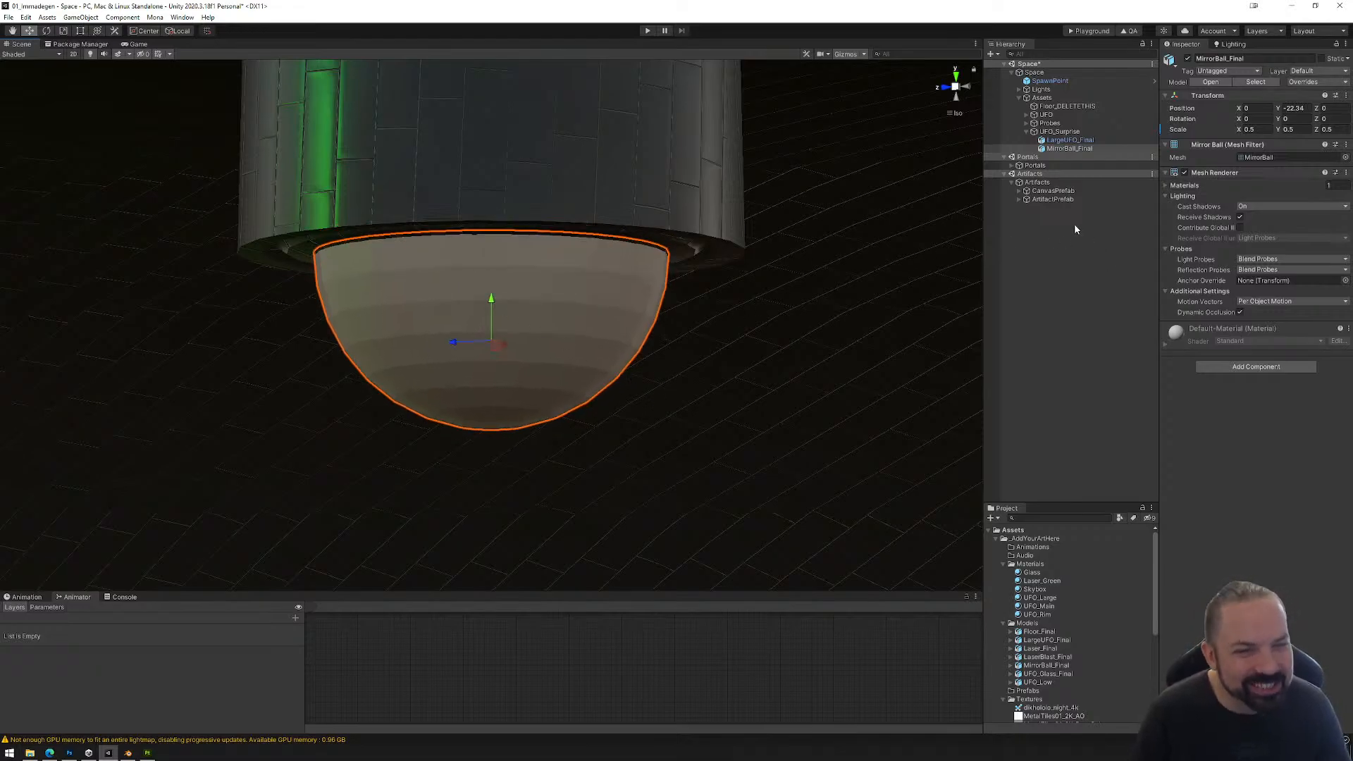
Step: Create a new material in the Materials folder with metallic and smoothness both at 1, and check its preview reflections
{"action": "left_click", "coordinate": [1030, 564]}
{"action": "right_click", "coordinate": [1036, 564]}
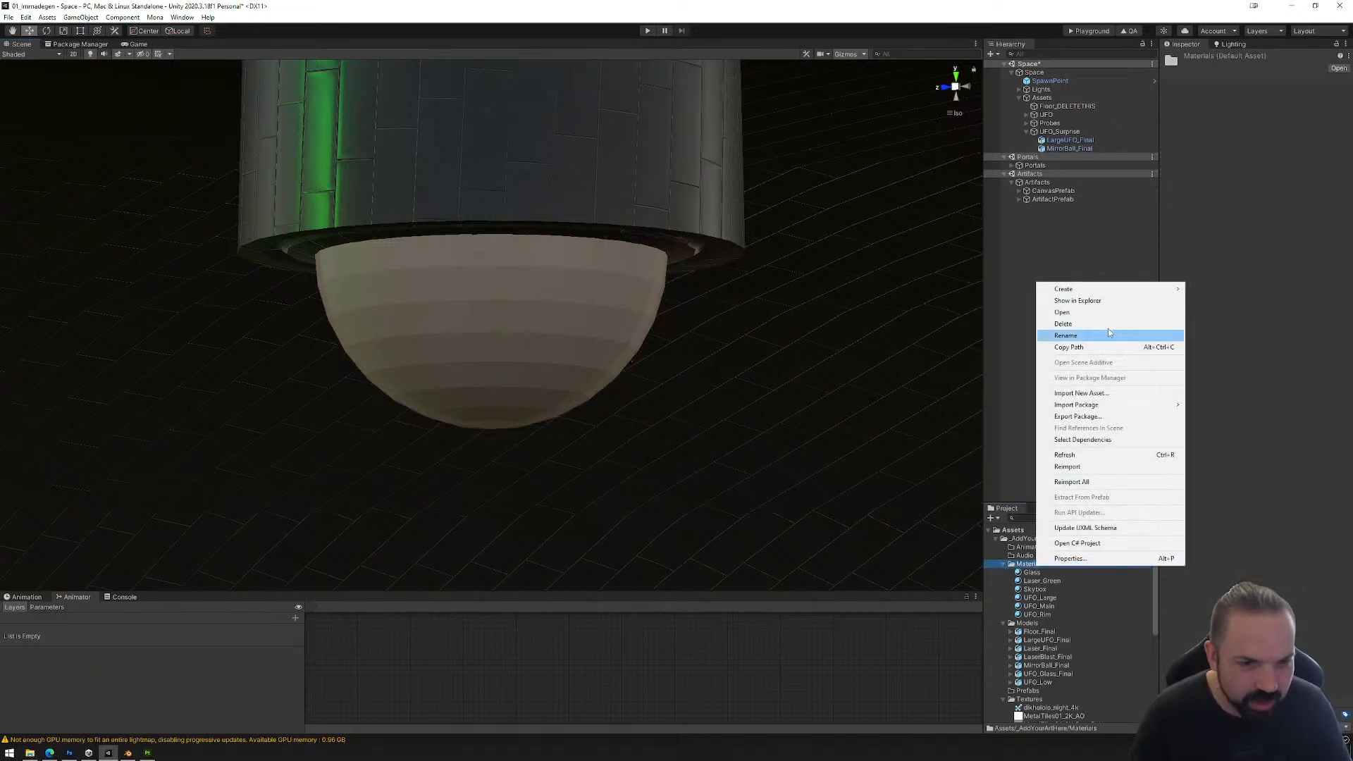
{"action": "mouse_move", "coordinate": [1100, 289]}
{"action": "left_click", "coordinate": [1212, 480]}
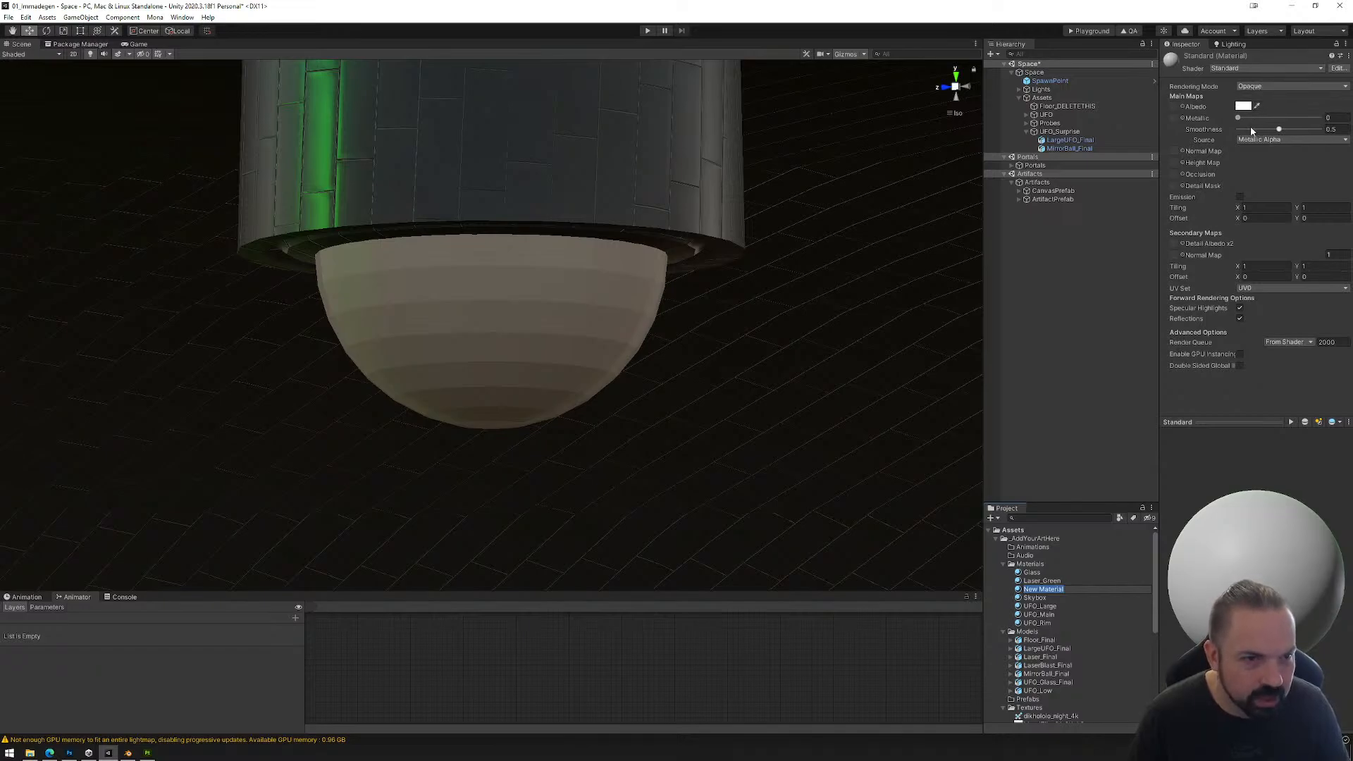
{"action": "left_click_drag", "start_coordinate": [1279, 130], "coordinate": [1326, 132]}
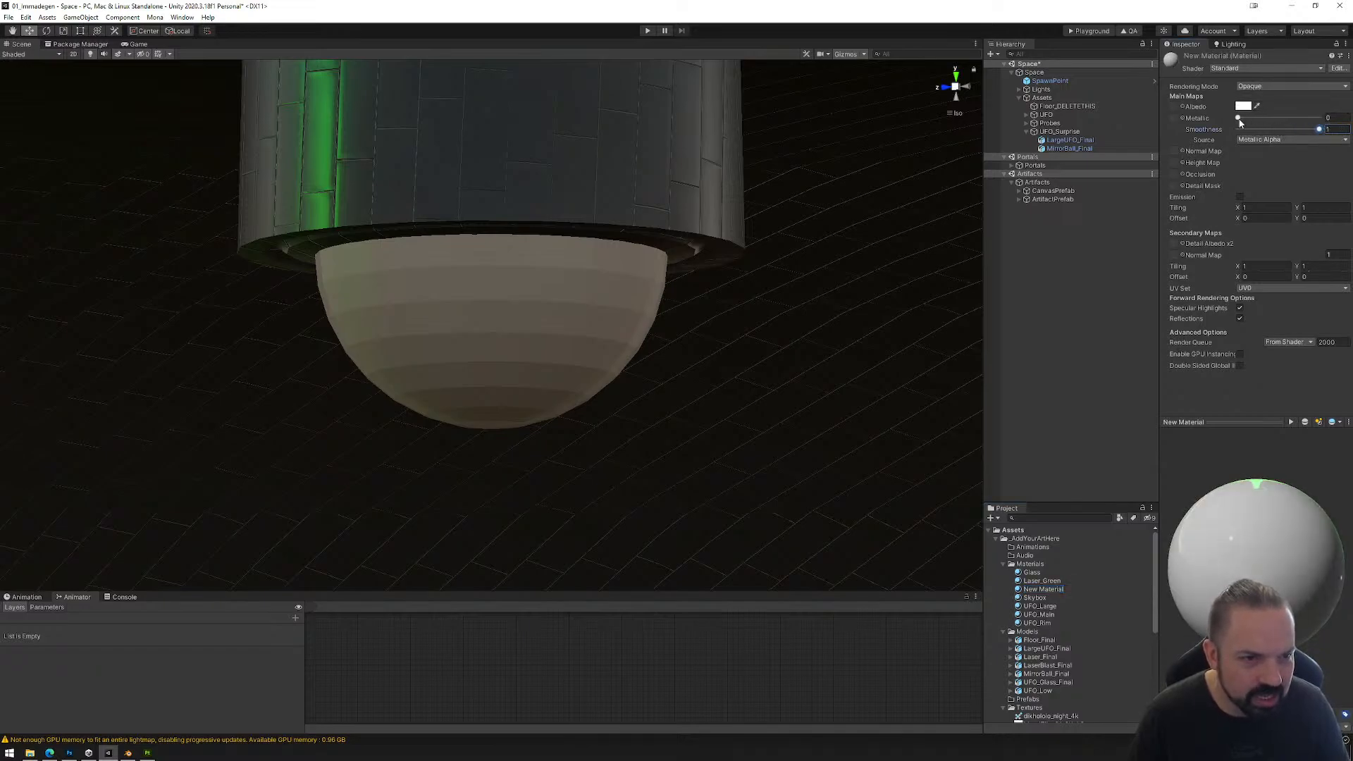
{"action": "left_click_drag", "start_coordinate": [1240, 121], "coordinate": [1317, 119]}
{"action": "left_click_drag", "start_coordinate": [1247, 529], "coordinate": [1265, 574]}
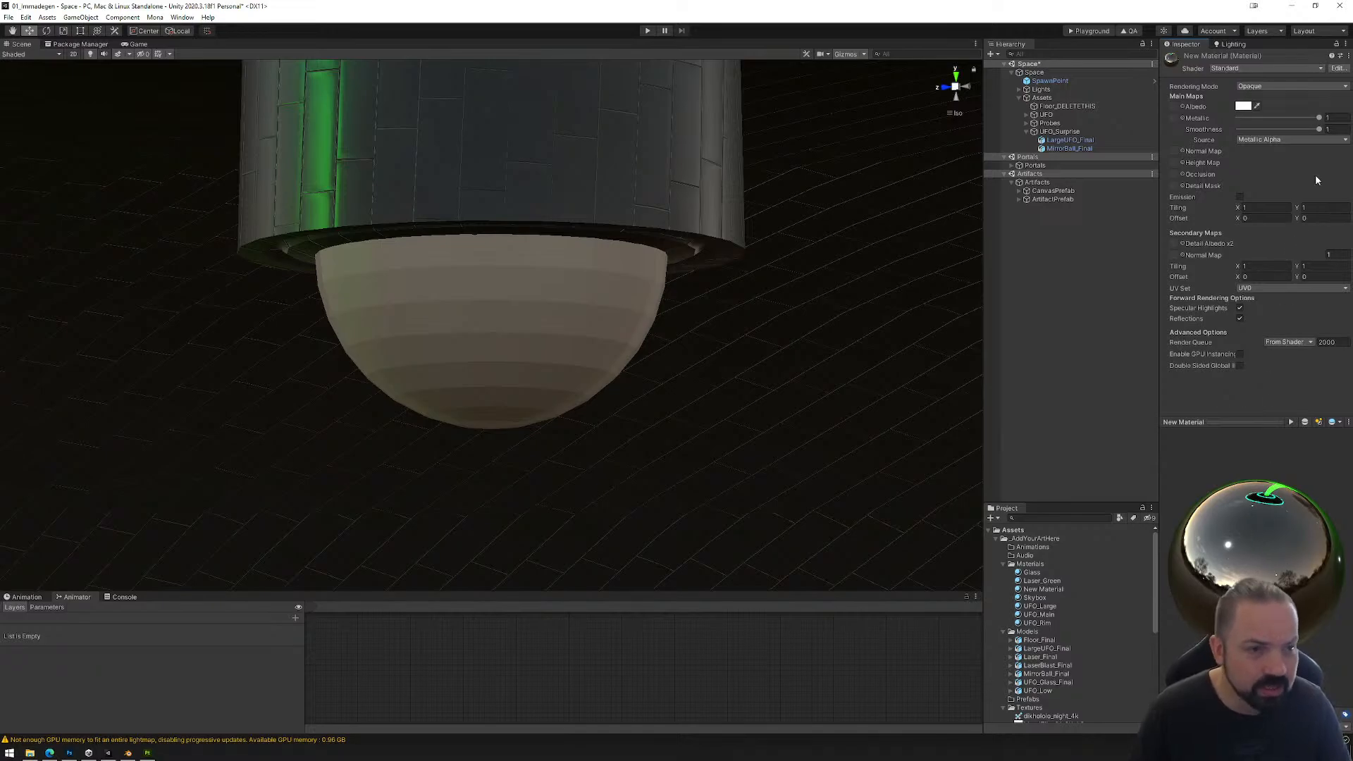
Step: Try a smoothness of 0.8 on the new material and undo it to compare the reflections
{"action": "left_click", "coordinate": [1337, 129]}
{"action": "type", "text": "."}
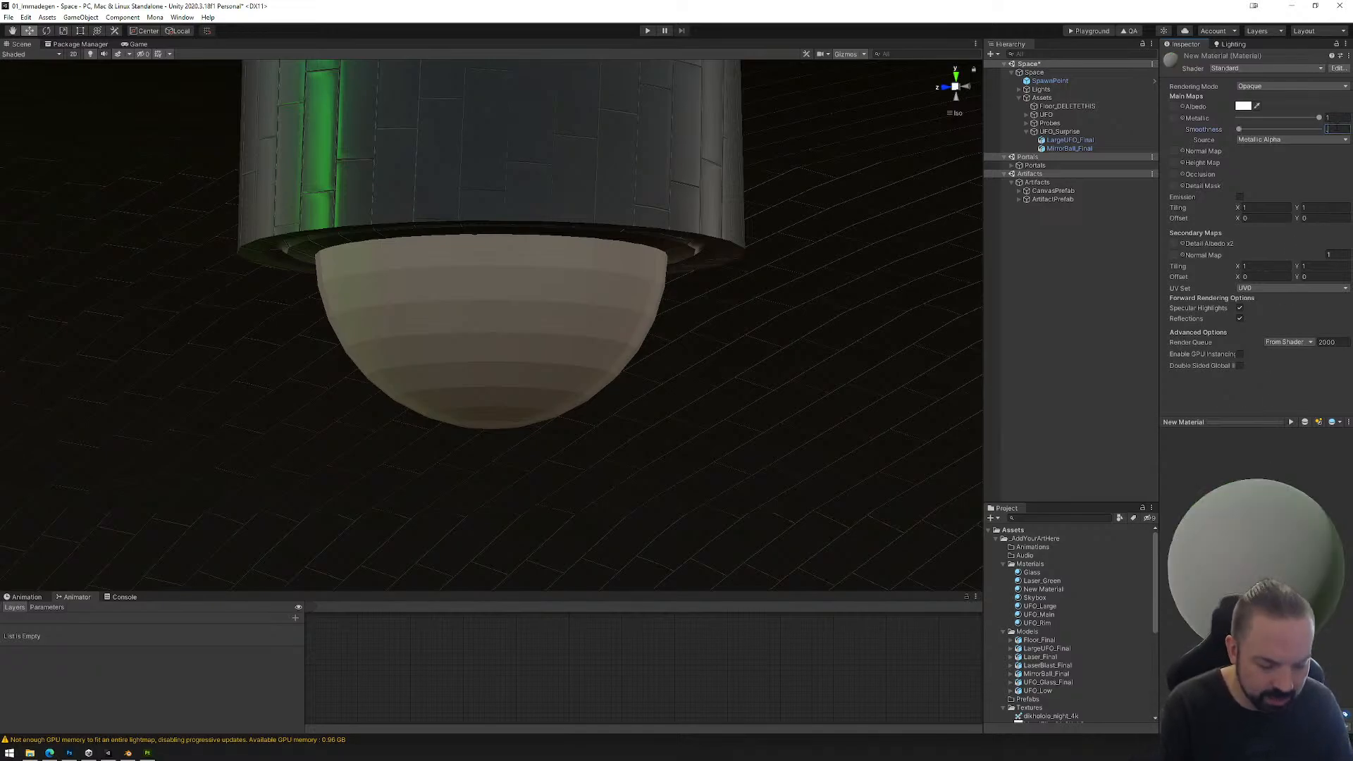
{"action": "type", "text": "8"}
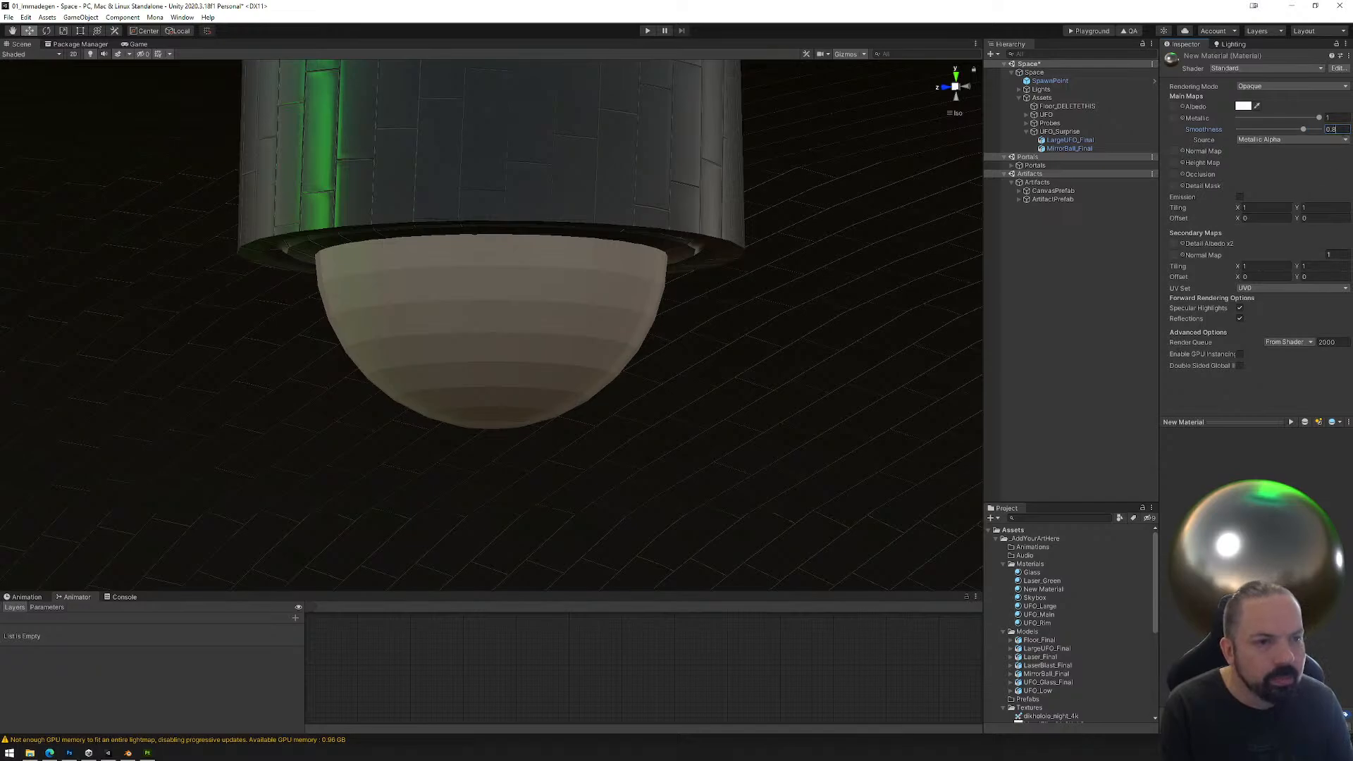
{"action": "key", "text": "ctrl+z"}
Step: Set the new material's smoothness to 0.8
{"action": "scroll", "coordinate": [781, 459], "scroll_direction": "down", "scroll_amount": 10}
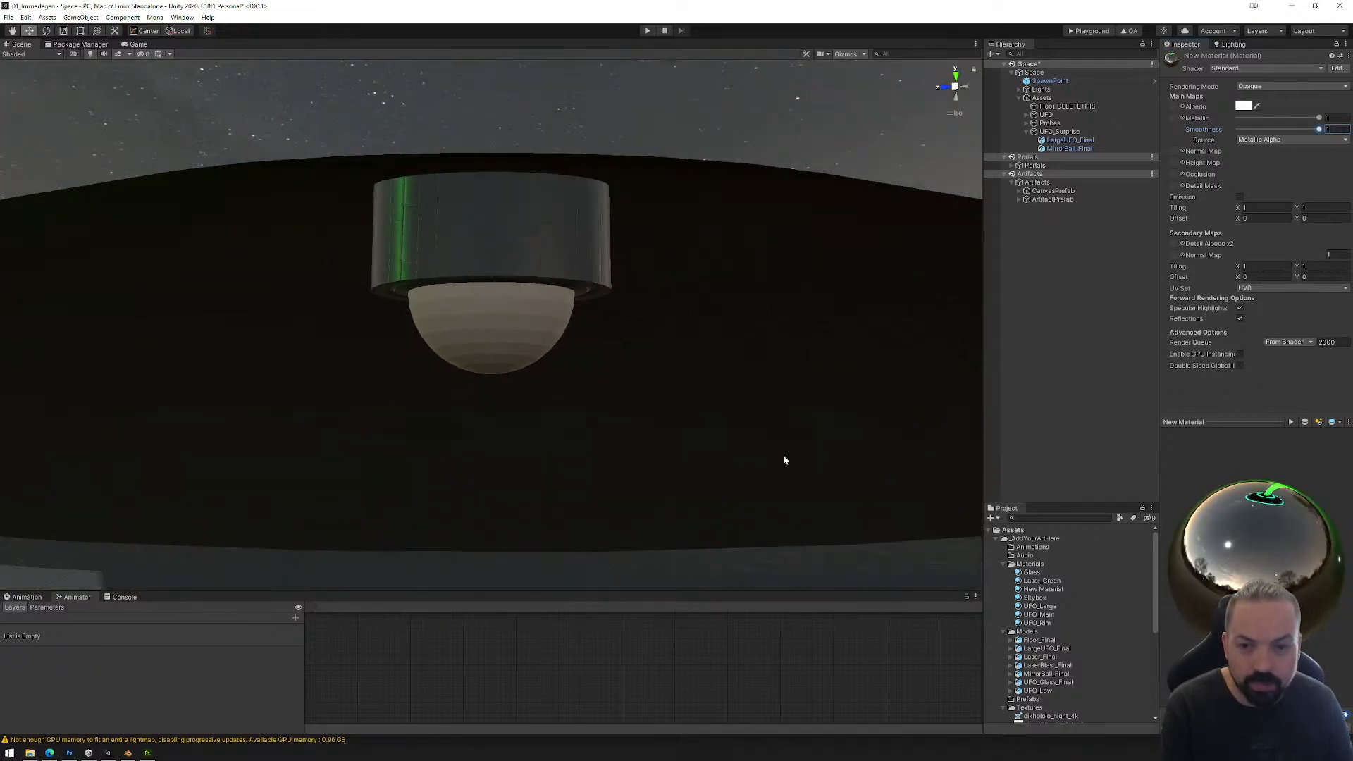
{"action": "scroll", "coordinate": [784, 459], "scroll_direction": "down", "scroll_amount": 5}
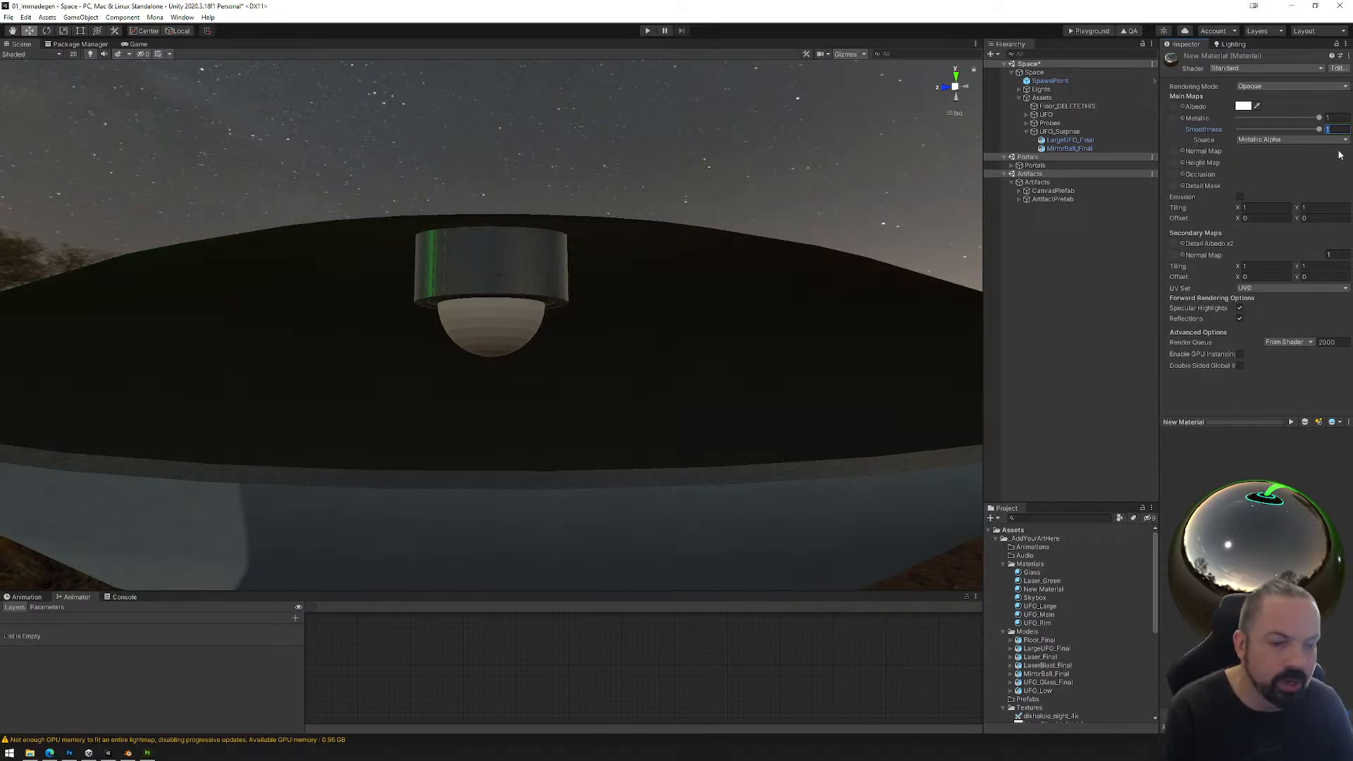
{"action": "type", "text": "0.8"}
{"action": "key", "text": "Return"}
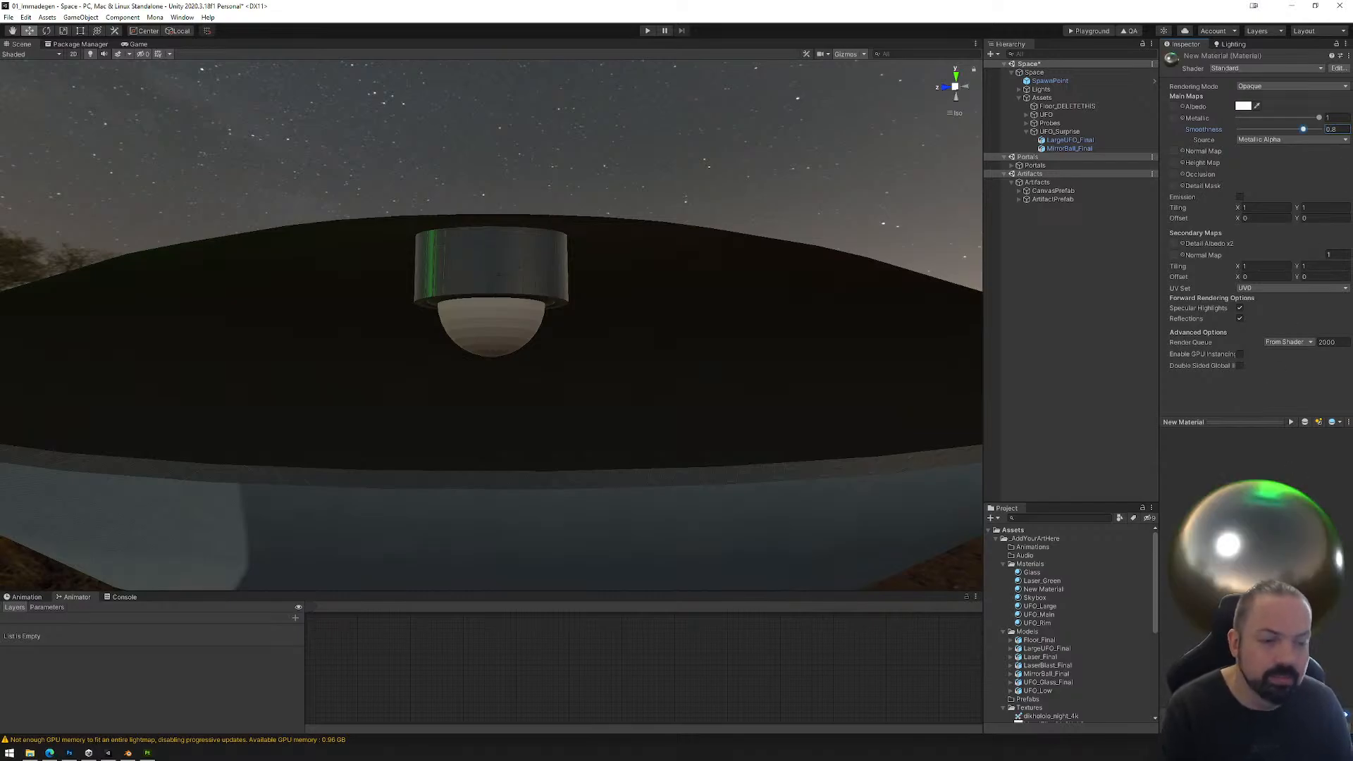
Step: Rename the new material Metal_Chrome and apply it to the mirror ball in the scene
{"action": "left_click", "coordinate": [1059, 132]}
{"action": "left_click_drag", "start_coordinate": [716, 352], "coordinate": [686, 363], "text": "alt"}
{"action": "left_click", "coordinate": [1048, 590]}
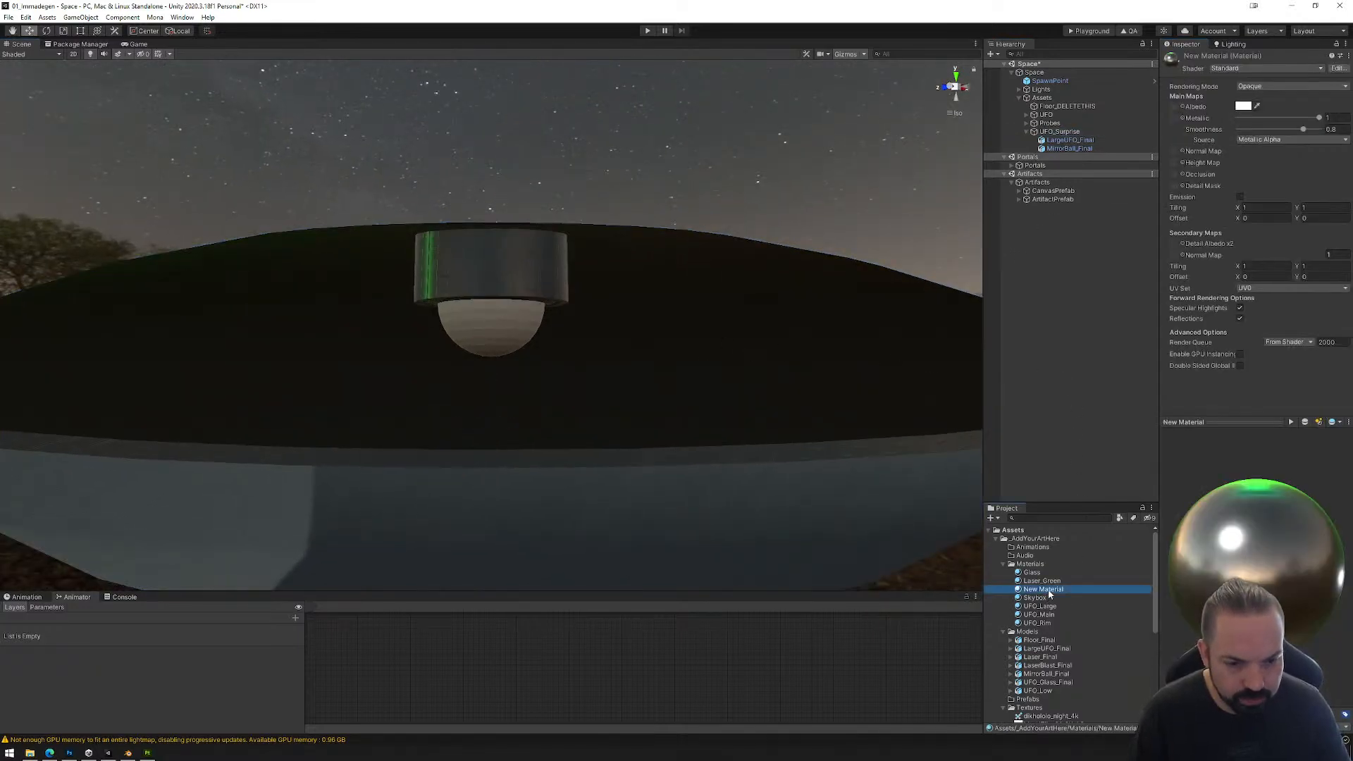
{"action": "key", "text": "F2"}
{"action": "type", "text": "Metal"}
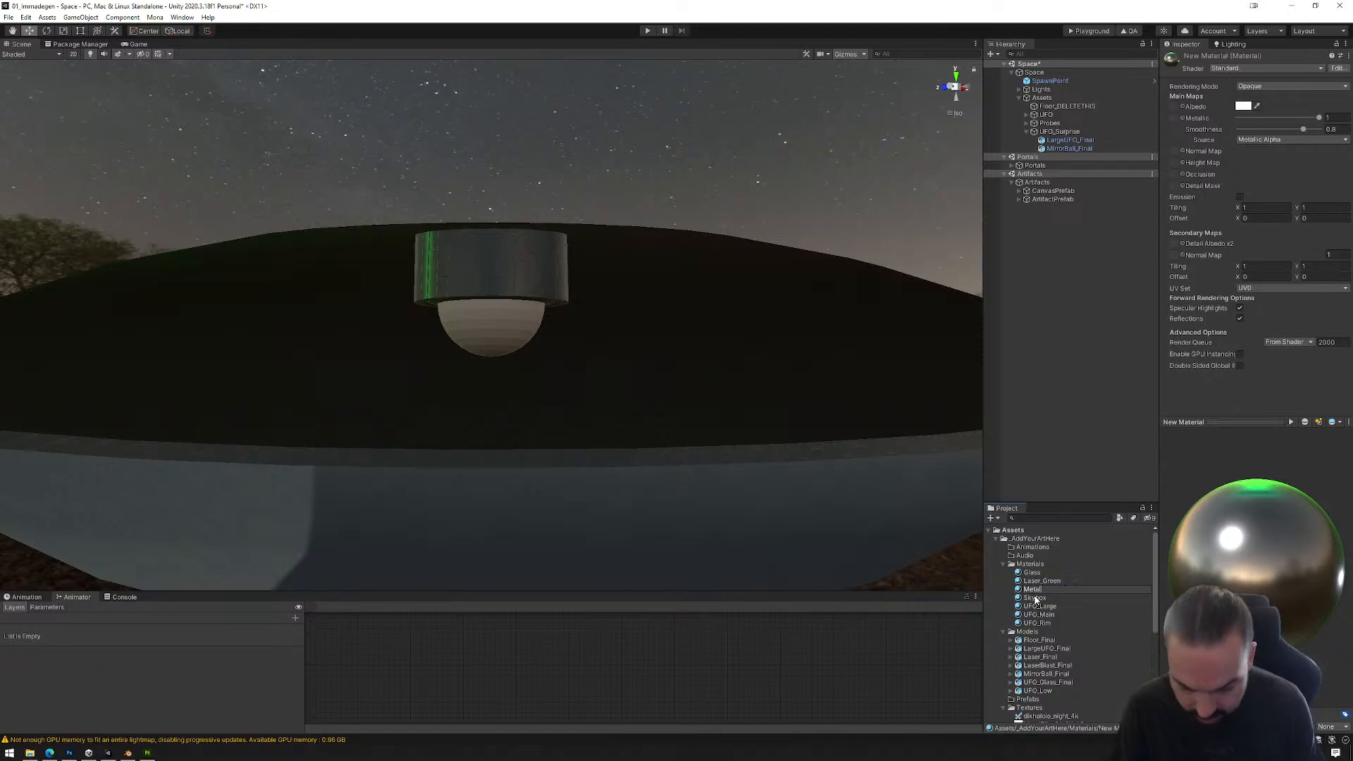
{"action": "type", "text": "_Chrome"}
{"action": "key", "text": "Return"}
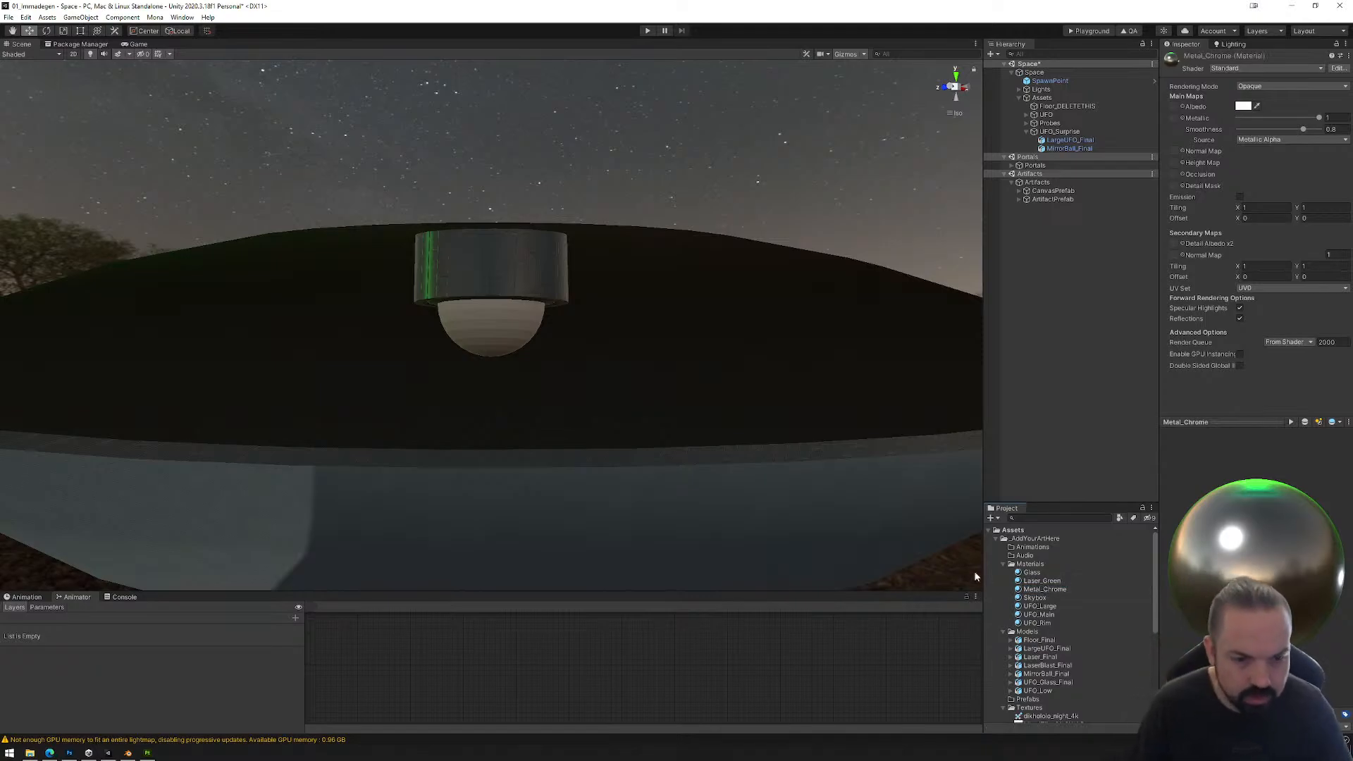
{"action": "left_click_drag", "start_coordinate": [1037, 587], "coordinate": [515, 339]}
{"action": "mouse_move", "coordinate": [551, 365]}
{"action": "left_mouse_down", "text": "alt"}
{"action": "mouse_move", "coordinate": [547, 322]}
{"action": "mouse_move", "coordinate": [585, 235]}
{"action": "mouse_move", "coordinate": [555, 385]}
{"action": "left_mouse_up", "text": "alt"}
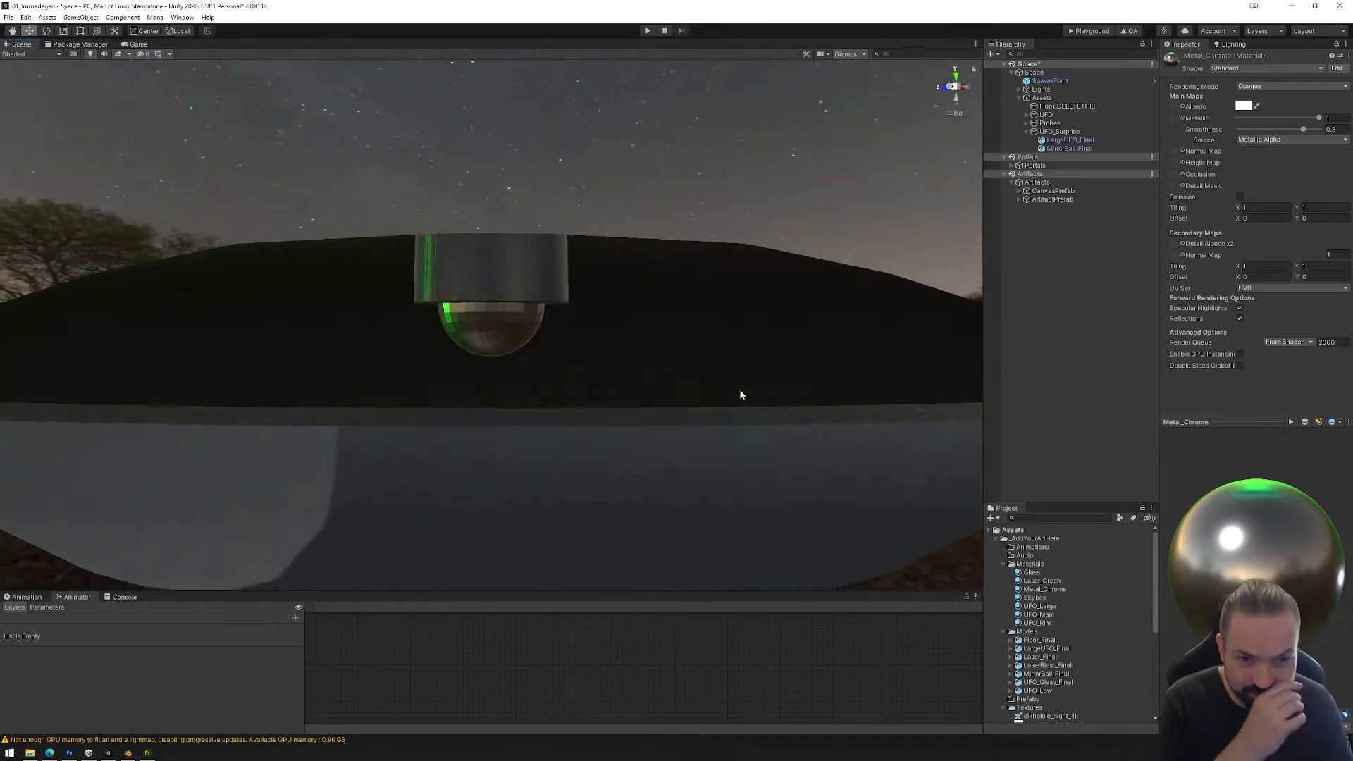
Step: Show the Animation window for MirrorBall_Final and enlarge it, checking where the animation windows can be opened
{"action": "left_click", "coordinate": [1058, 148]}
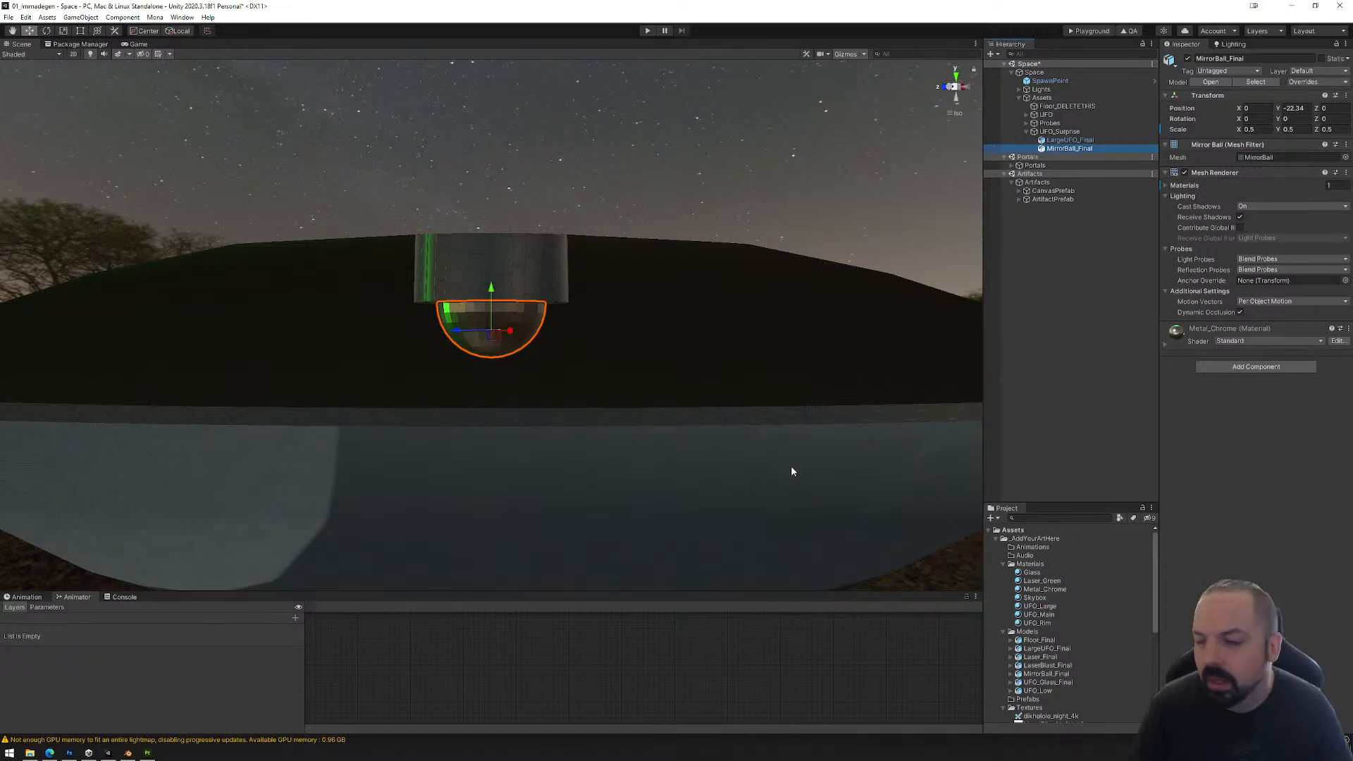
{"action": "left_click", "coordinate": [38, 597]}
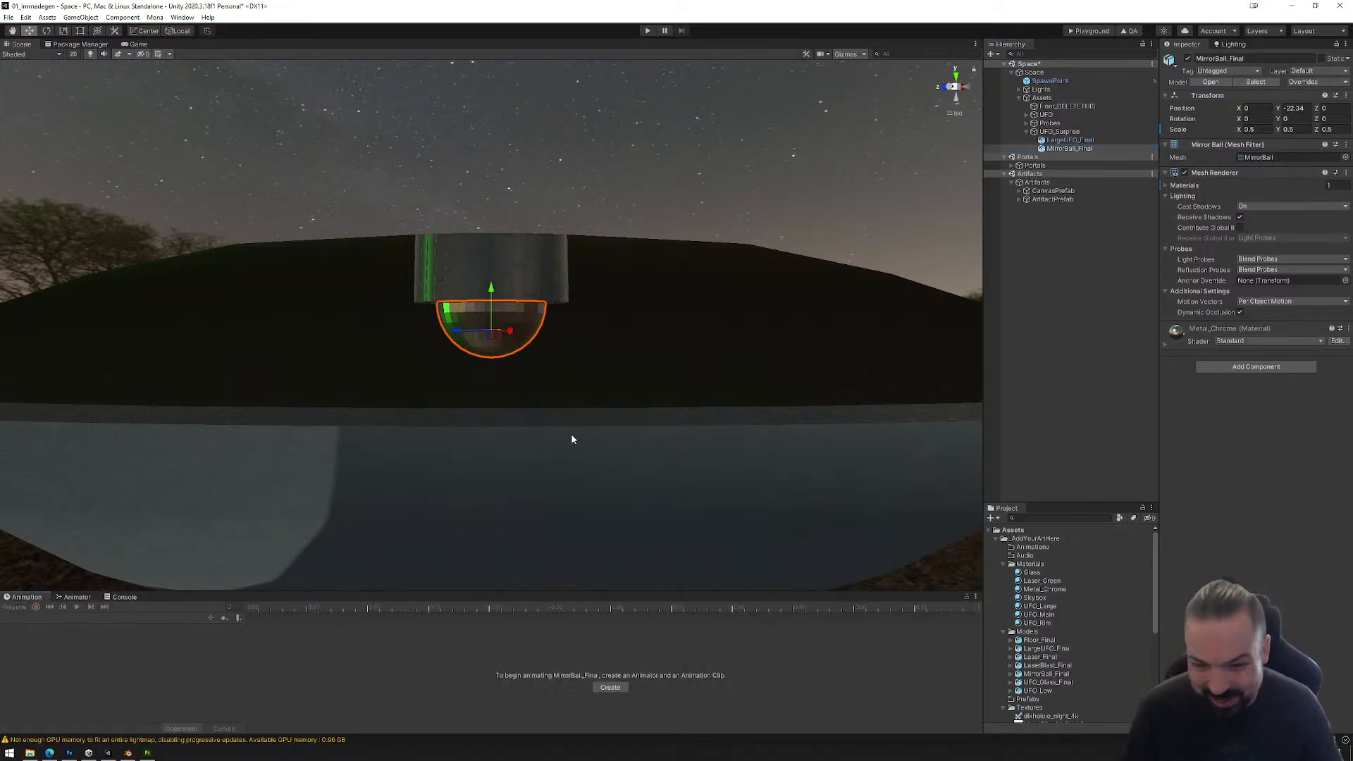
{"action": "left_click_drag", "start_coordinate": [571, 439], "coordinate": [630, 423], "text": "alt"}
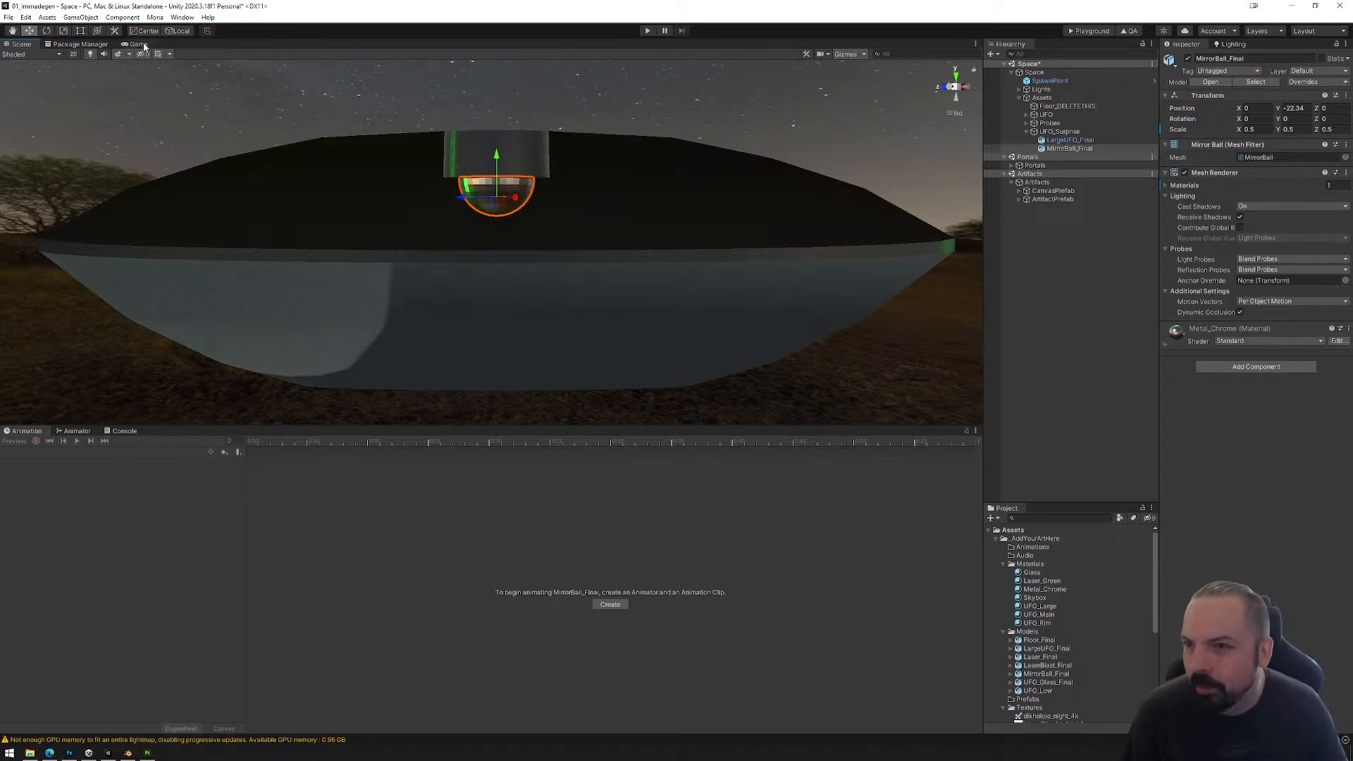
{"action": "left_click", "coordinate": [182, 17]}
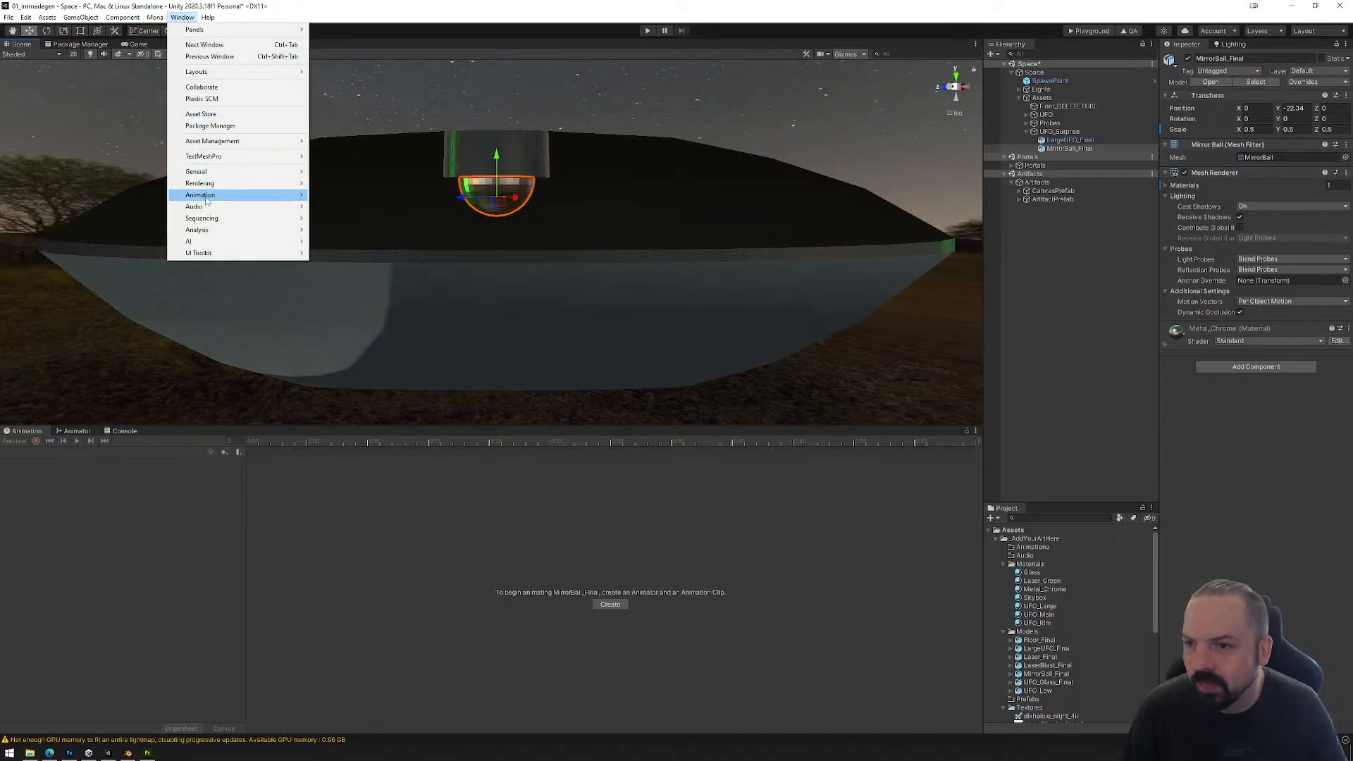
{"action": "mouse_move", "coordinate": [206, 198]}
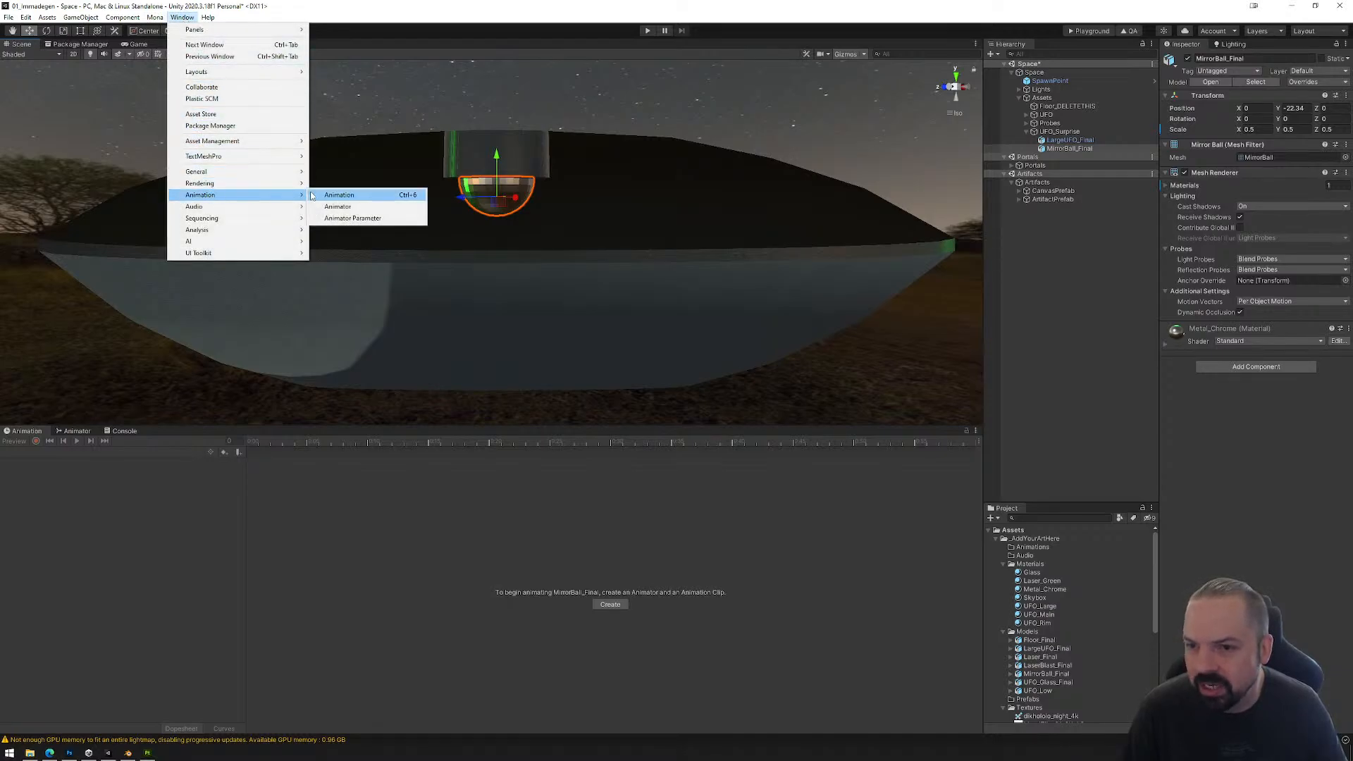
{"action": "left_click", "coordinate": [62, 506]}
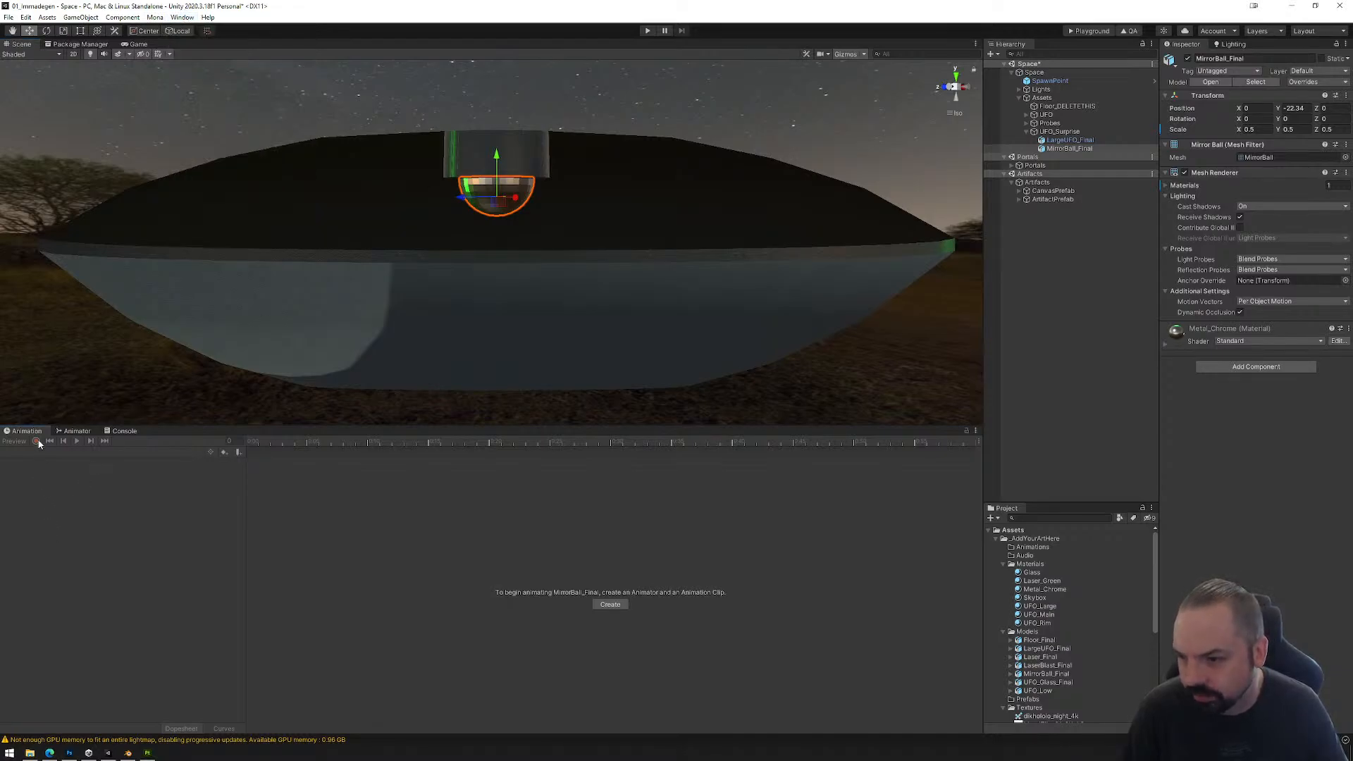
Step: Create an animation clip for MirrorBall_Final and save it as MirrorBall.anim in the _AddYourArtHere Animations folder
{"action": "left_click", "coordinate": [1052, 149]}
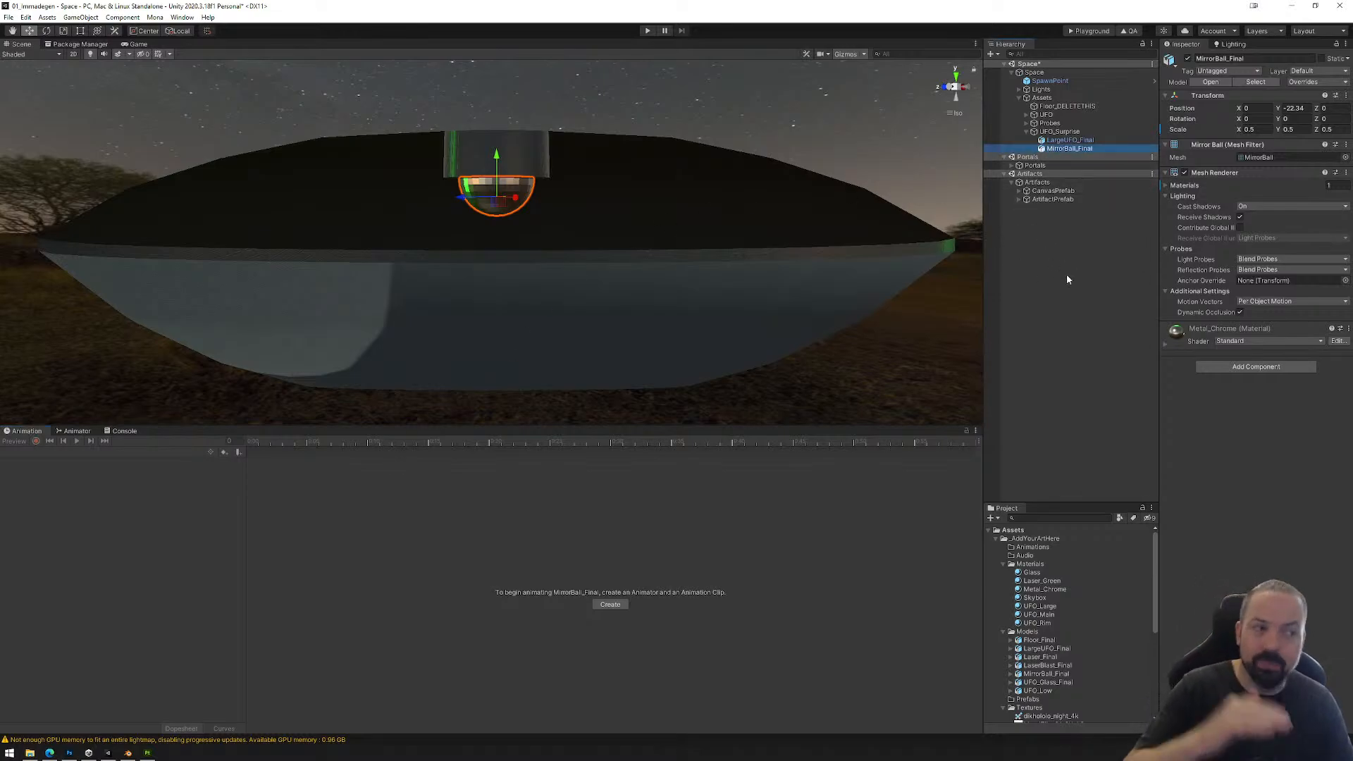
{"action": "left_click", "coordinate": [1061, 132]}
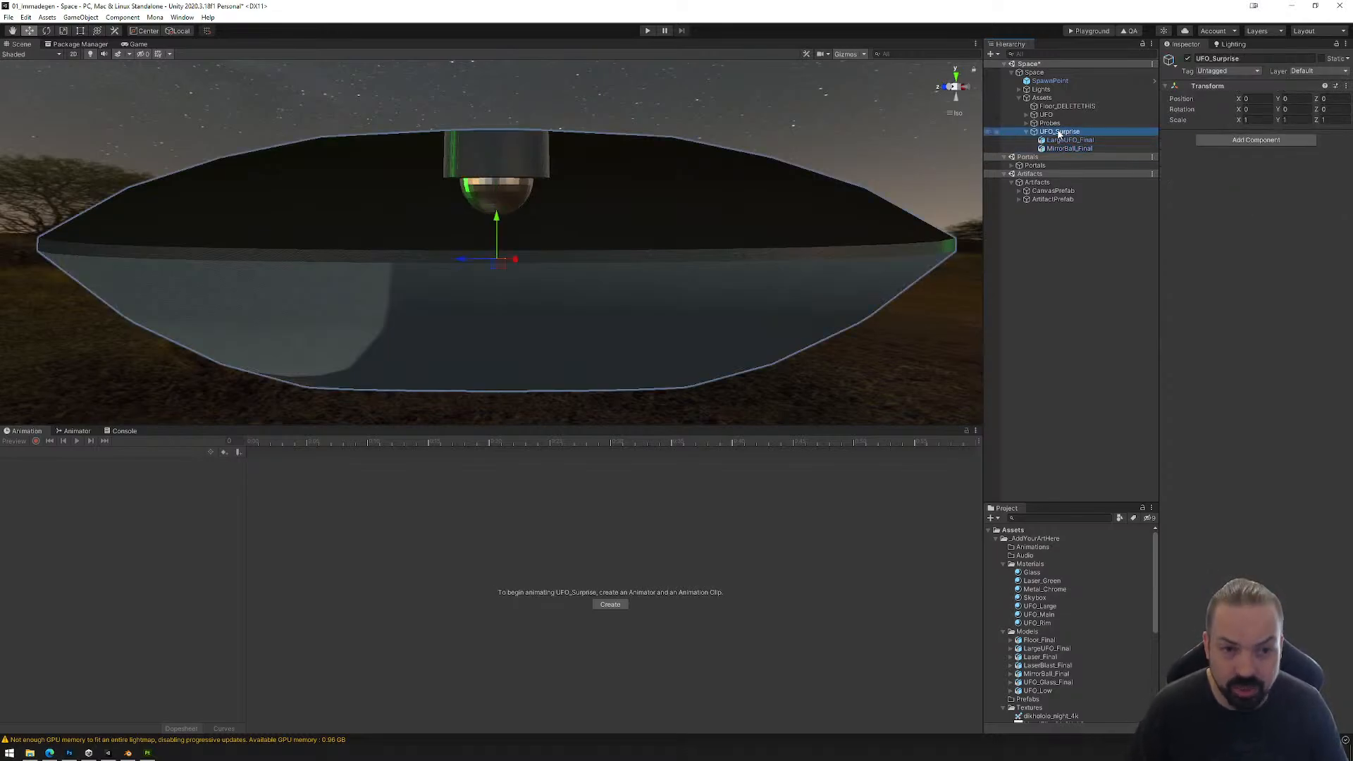
{"action": "left_click", "coordinate": [1069, 149]}
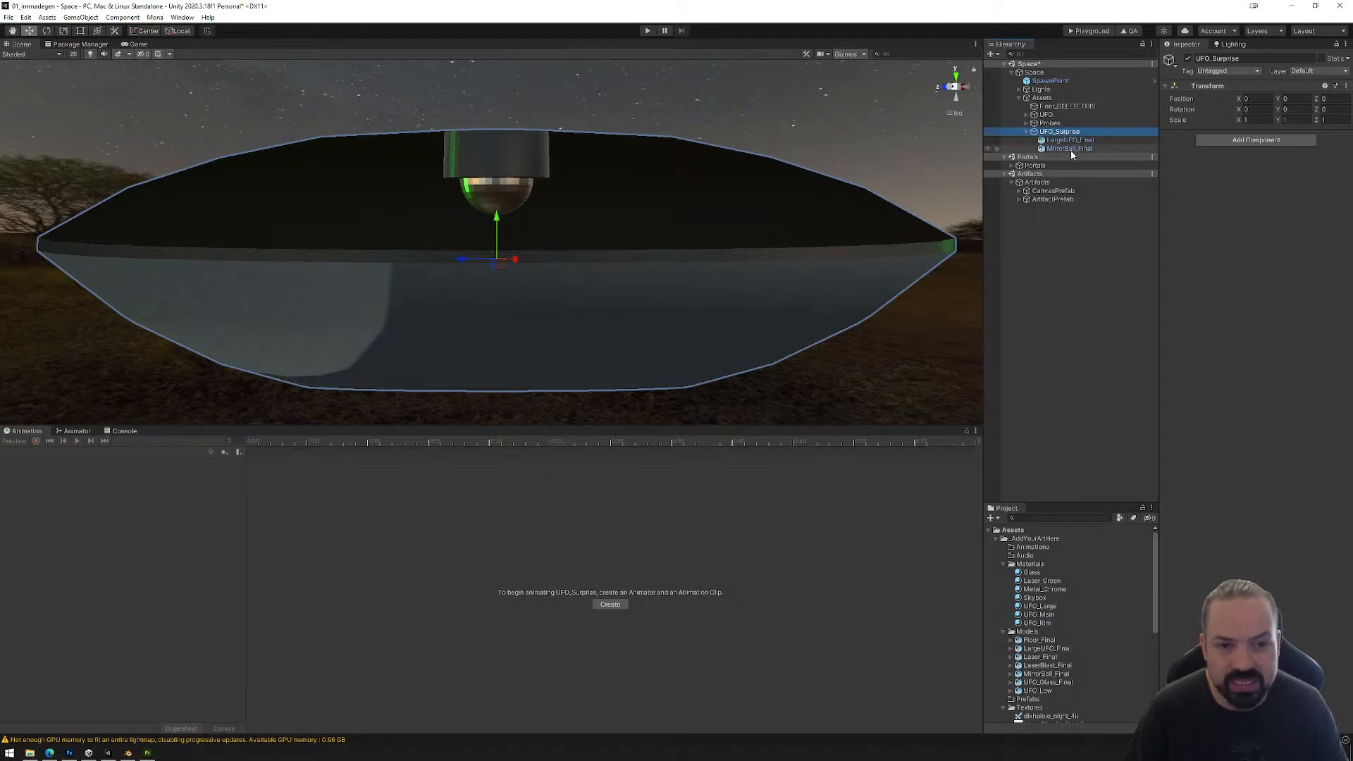
{"action": "left_click", "coordinate": [1067, 140]}
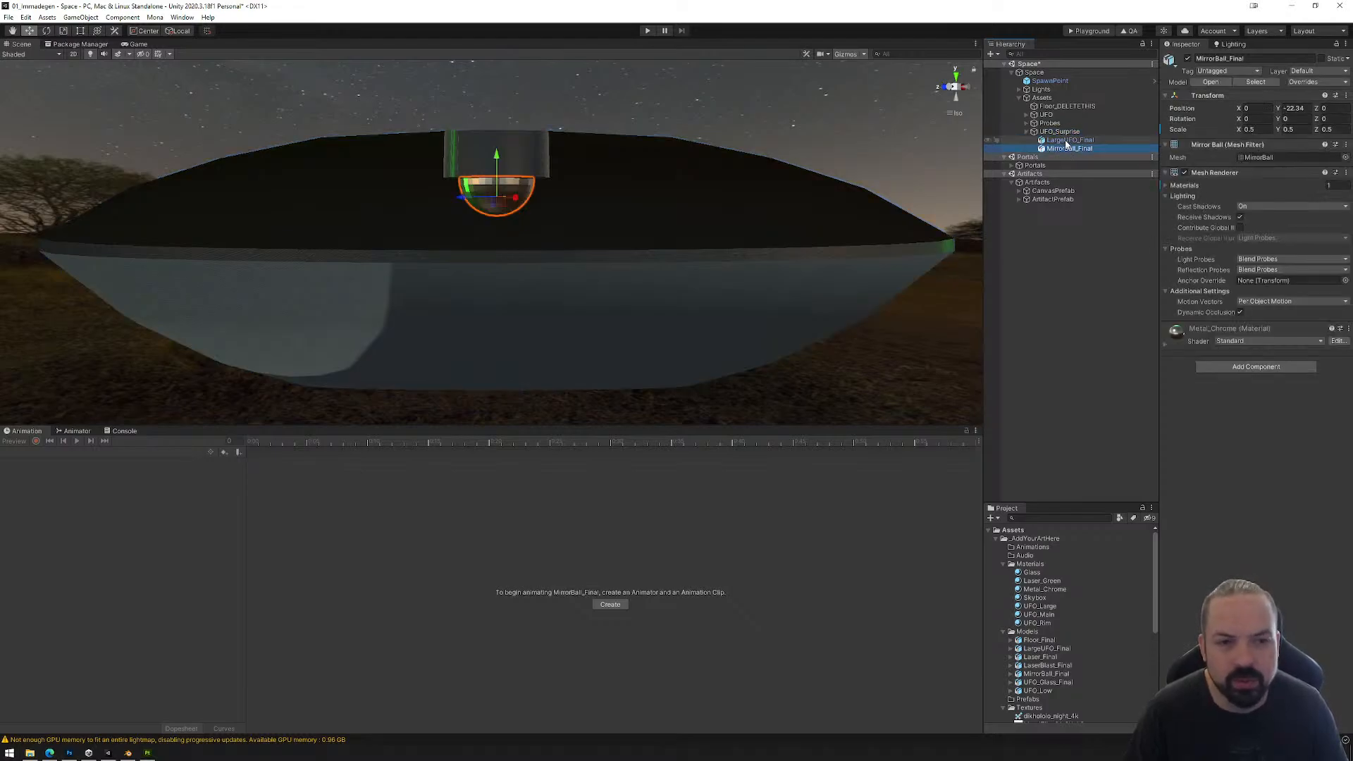
{"action": "left_click", "coordinate": [1068, 149]}
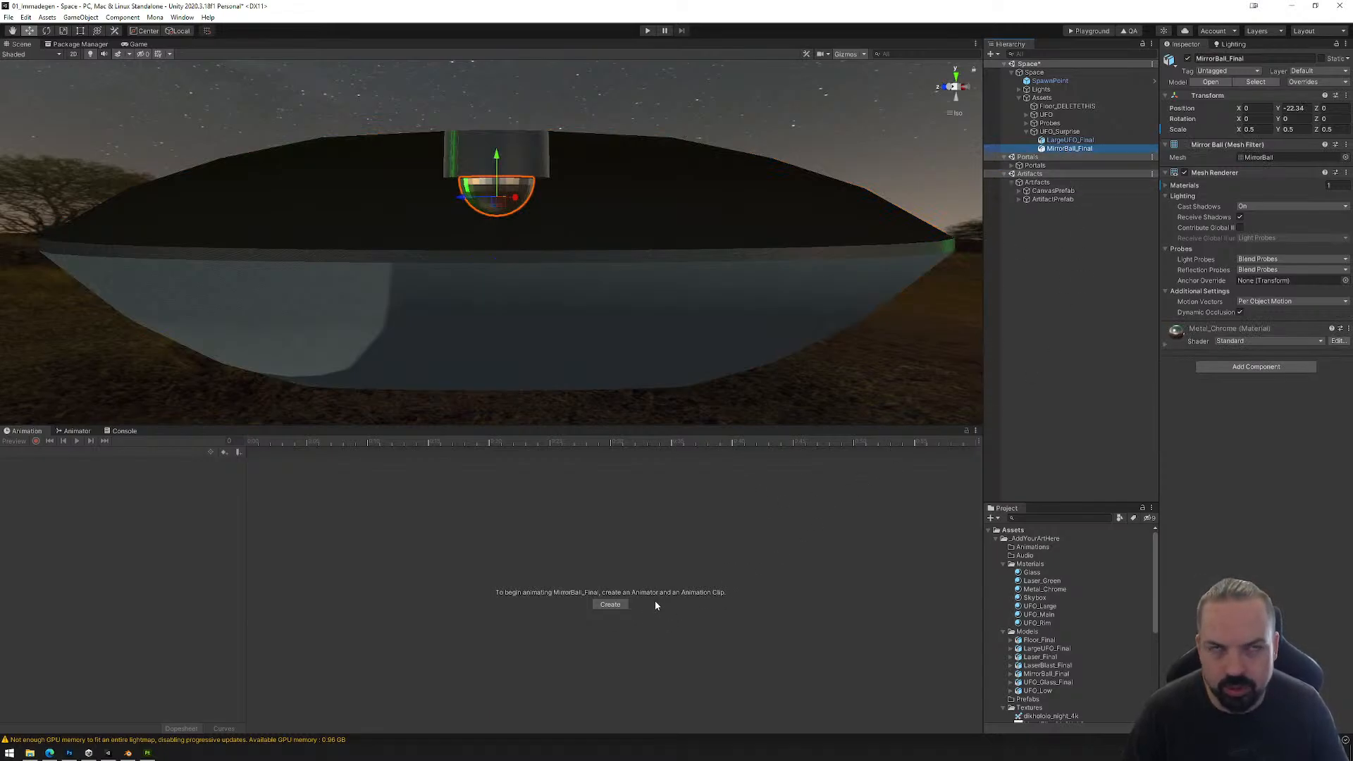
{"action": "left_click", "coordinate": [610, 604]}
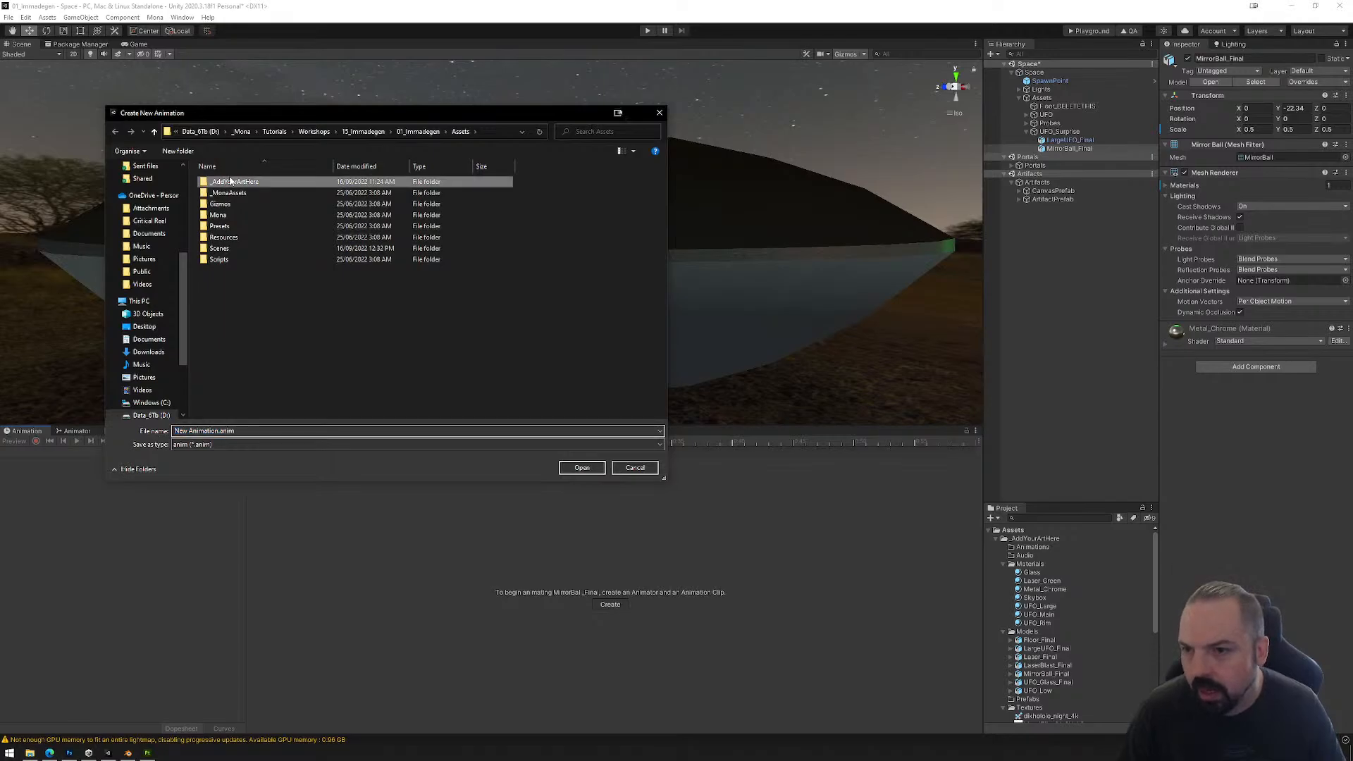
{"action": "double_click", "coordinate": [233, 181]}
{"action": "double_click", "coordinate": [232, 181]}
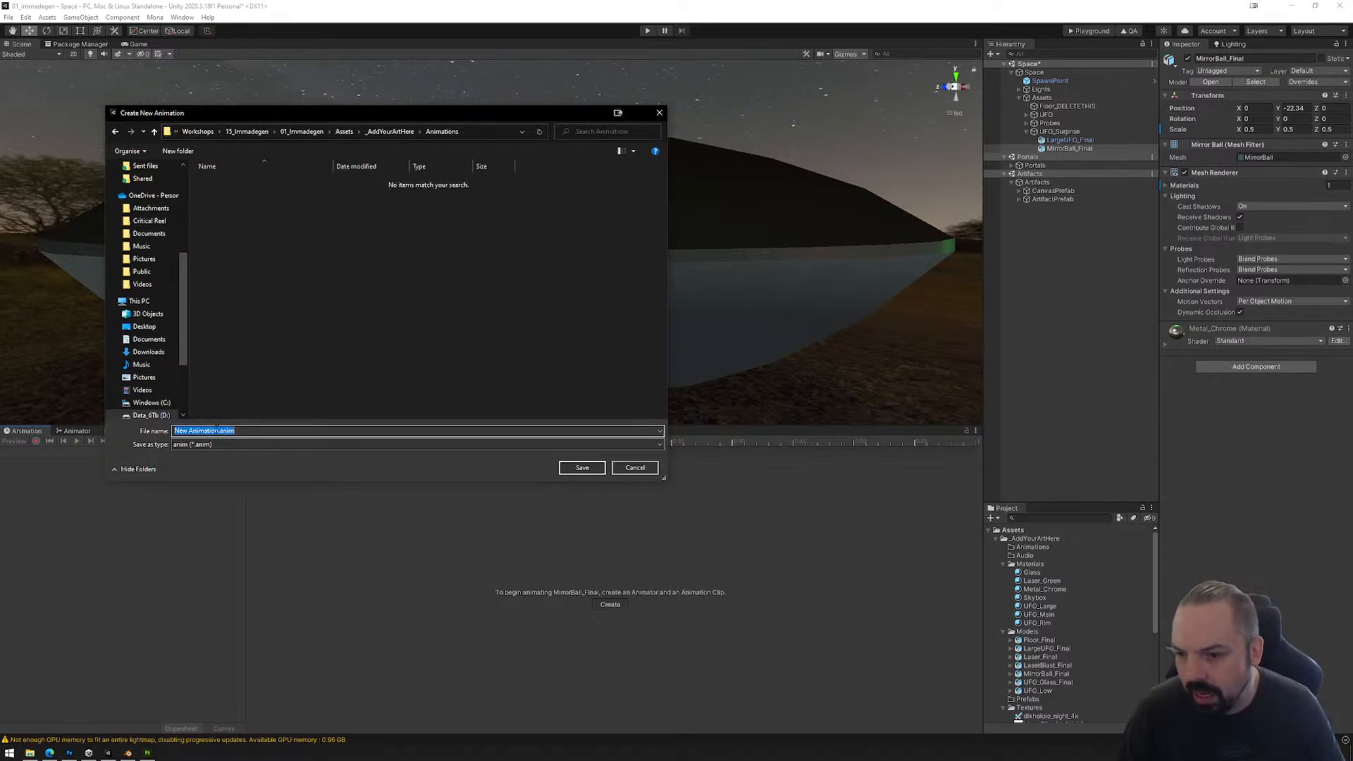
{"action": "left_click_drag", "start_coordinate": [219, 431], "coordinate": [179, 429]}
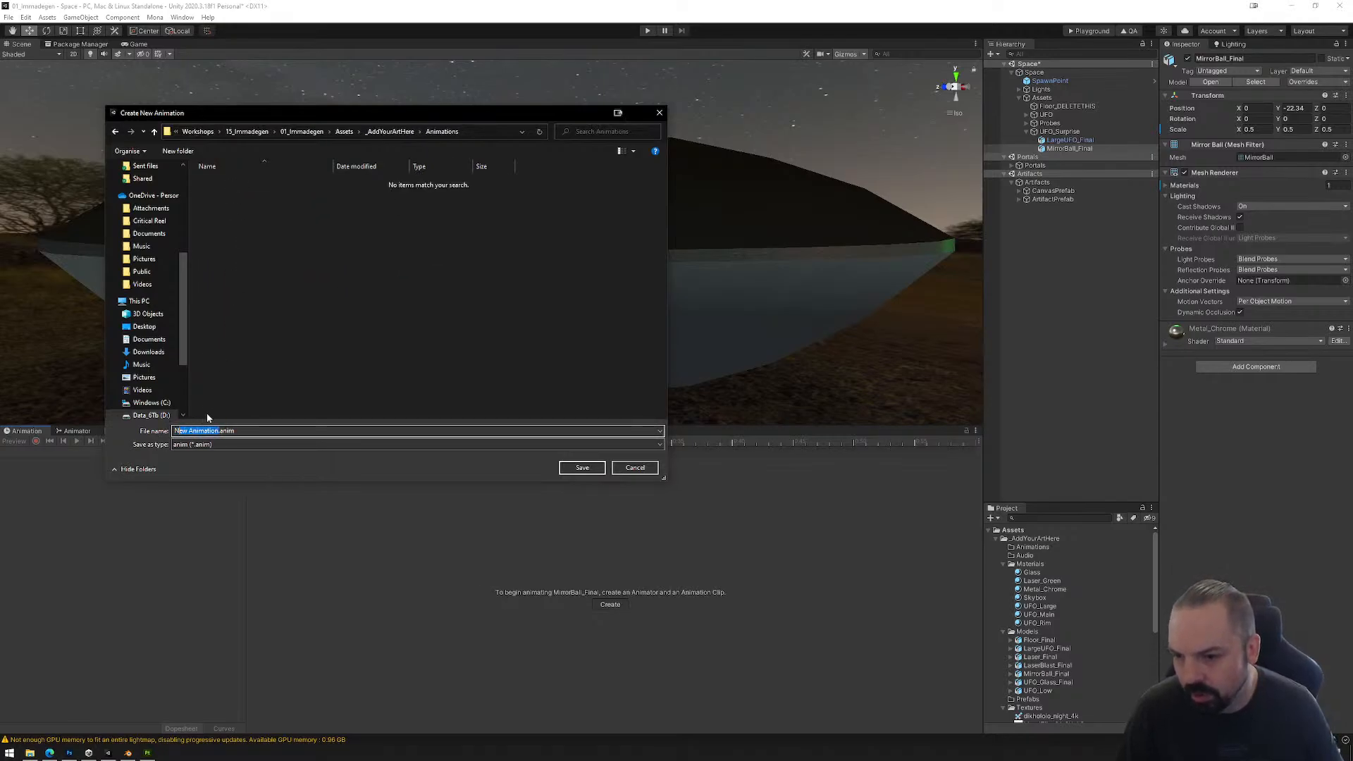
{"action": "type", "text": "MirrorBall"}
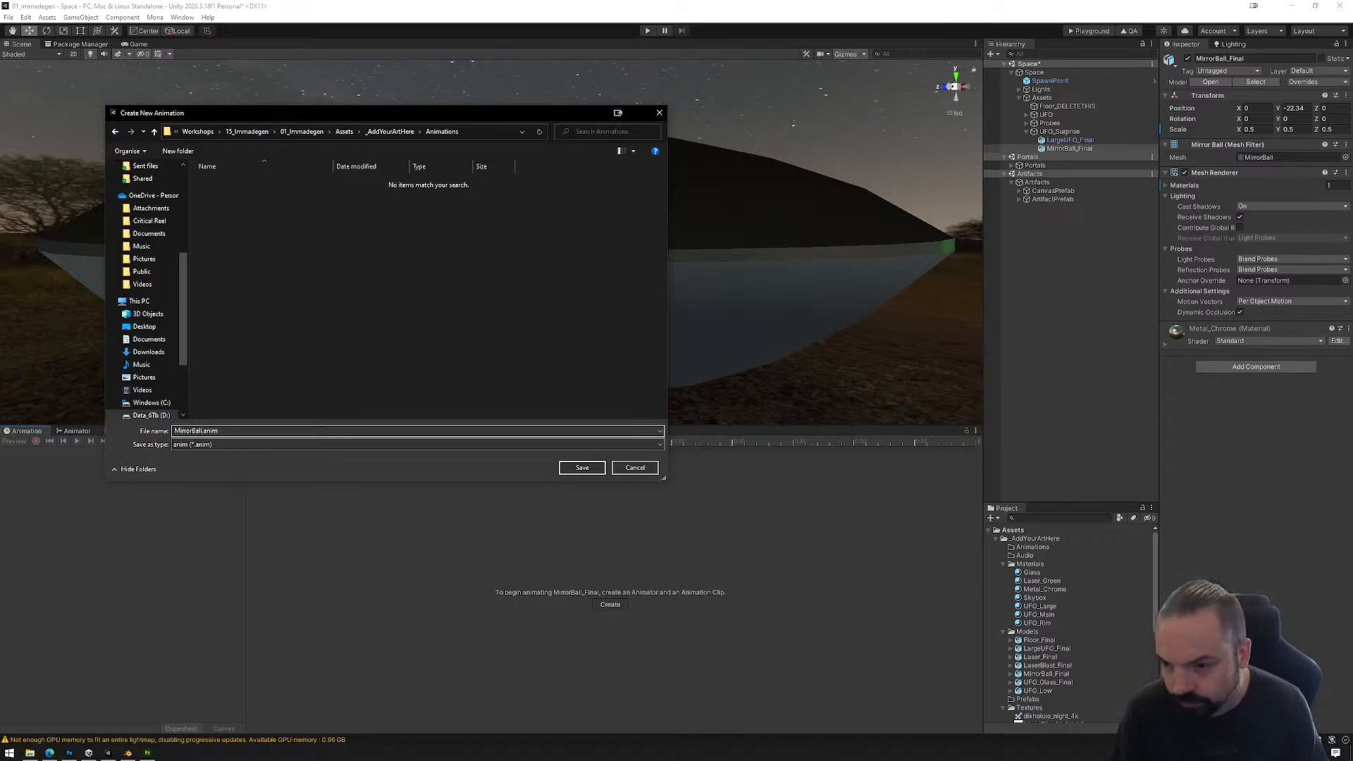
{"action": "key", "text": "Return"}
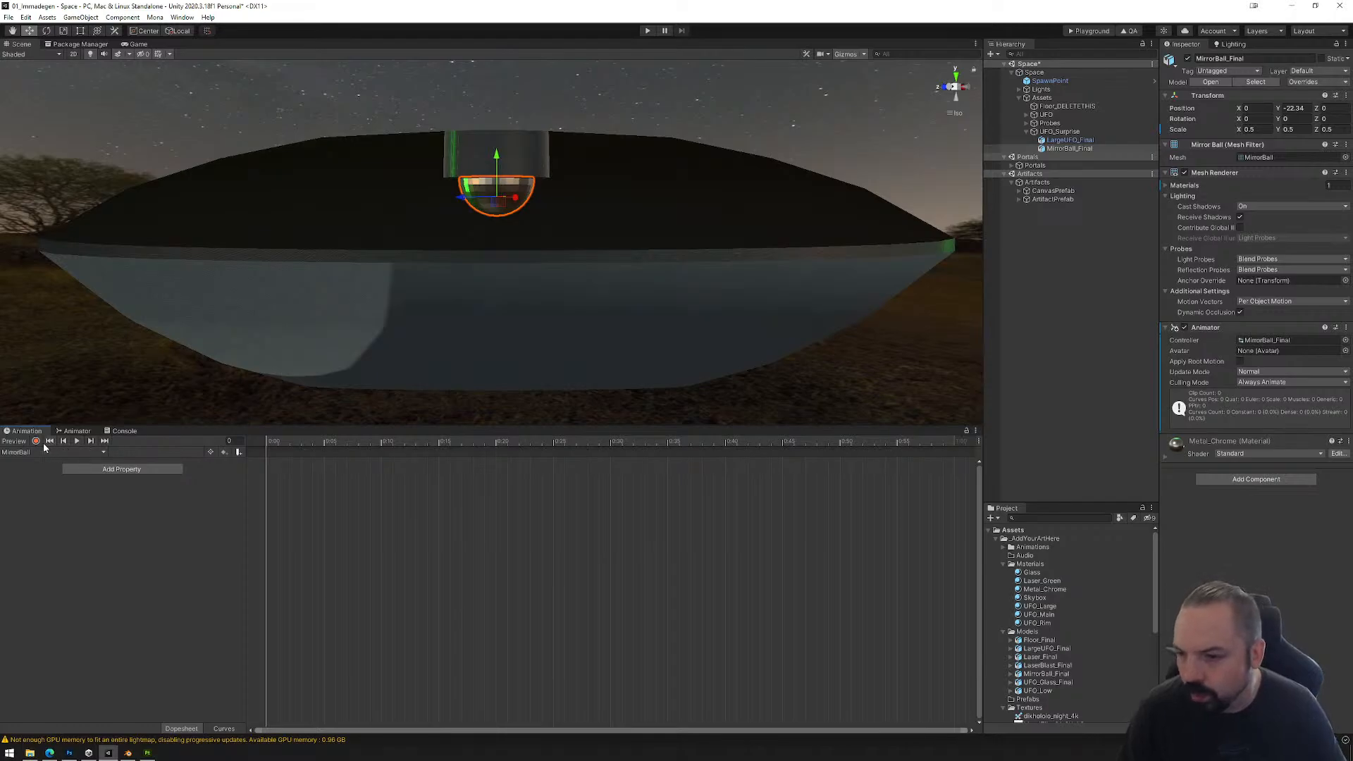
Step: Start recording the clip and key the mirror ball's starting position and rotation at 0:00 with the Rotate tool
{"action": "left_click", "coordinate": [36, 441]}
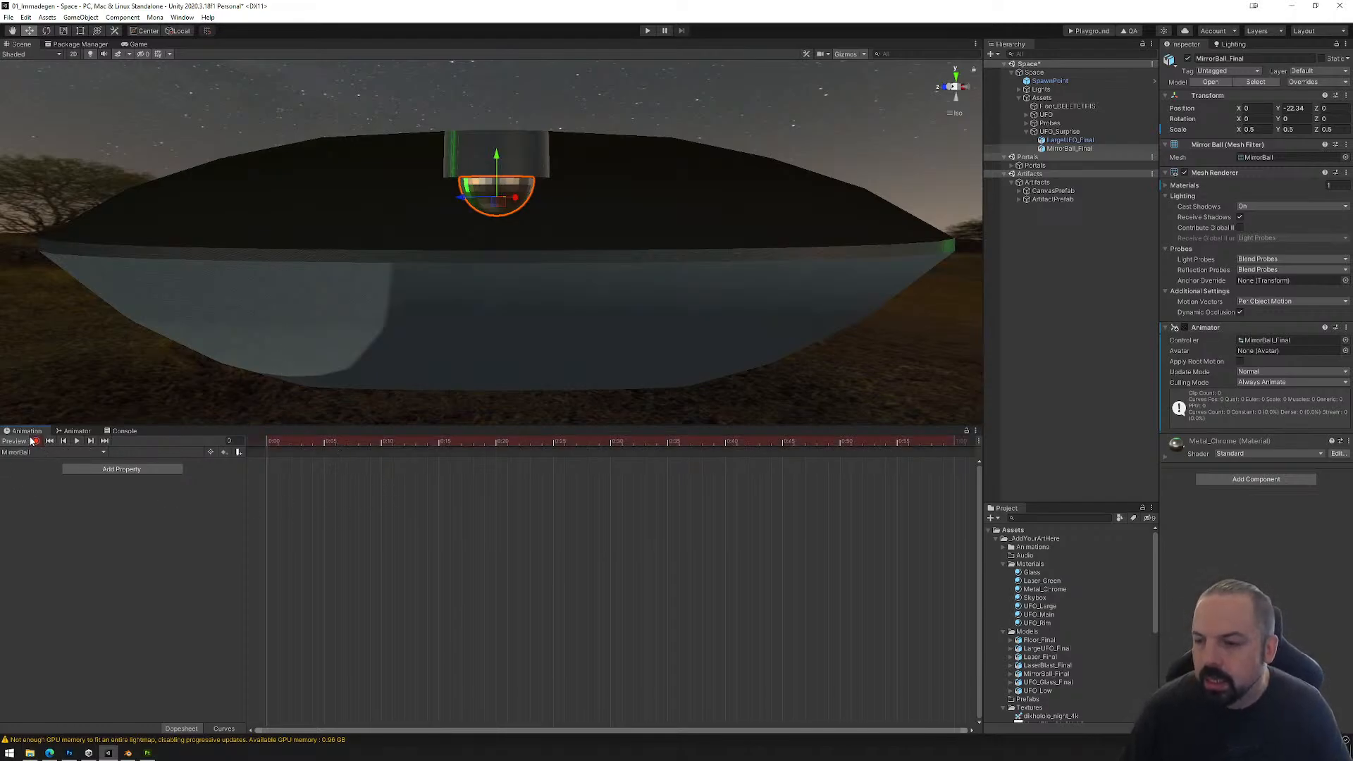
{"action": "left_click", "coordinate": [46, 31]}
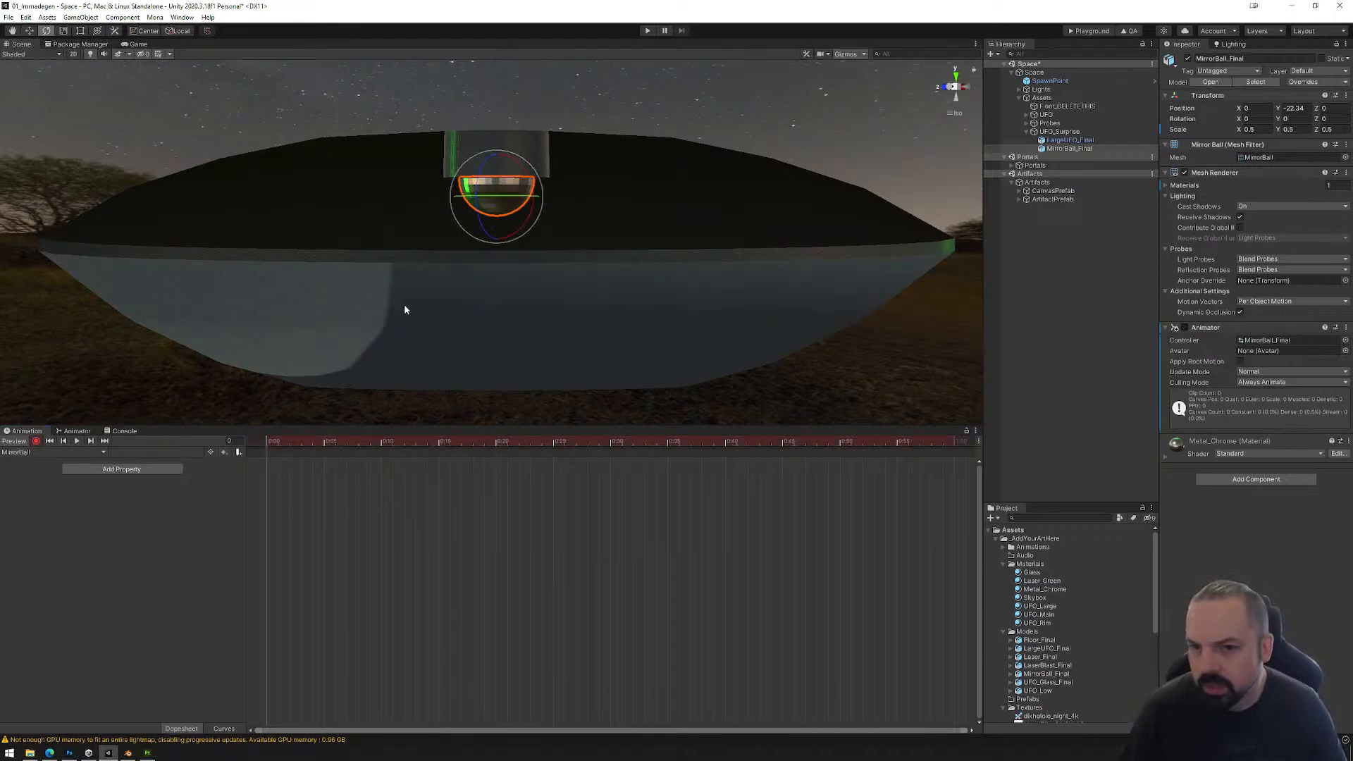
{"action": "mouse_move", "coordinate": [495, 197]}
{"action": "left_mouse_down"}
{"action": "mouse_move", "coordinate": [518, 199]}
{"action": "mouse_move", "coordinate": [499, 200]}
{"action": "left_mouse_up"}
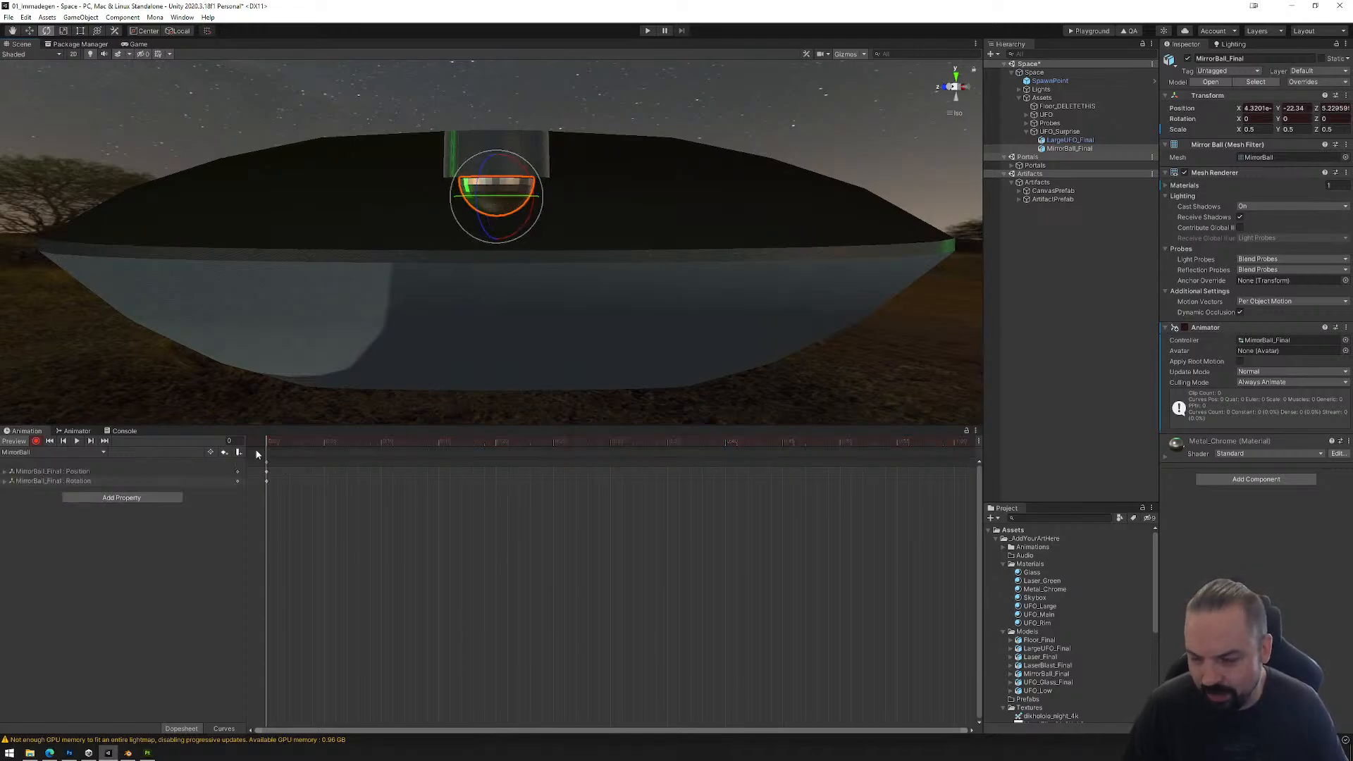
Step: At 5:00 on the timeline, key a full turn of the mirror ball with a Y rotation of -360, undoing the first attempt
{"action": "left_click", "coordinate": [449, 442]}
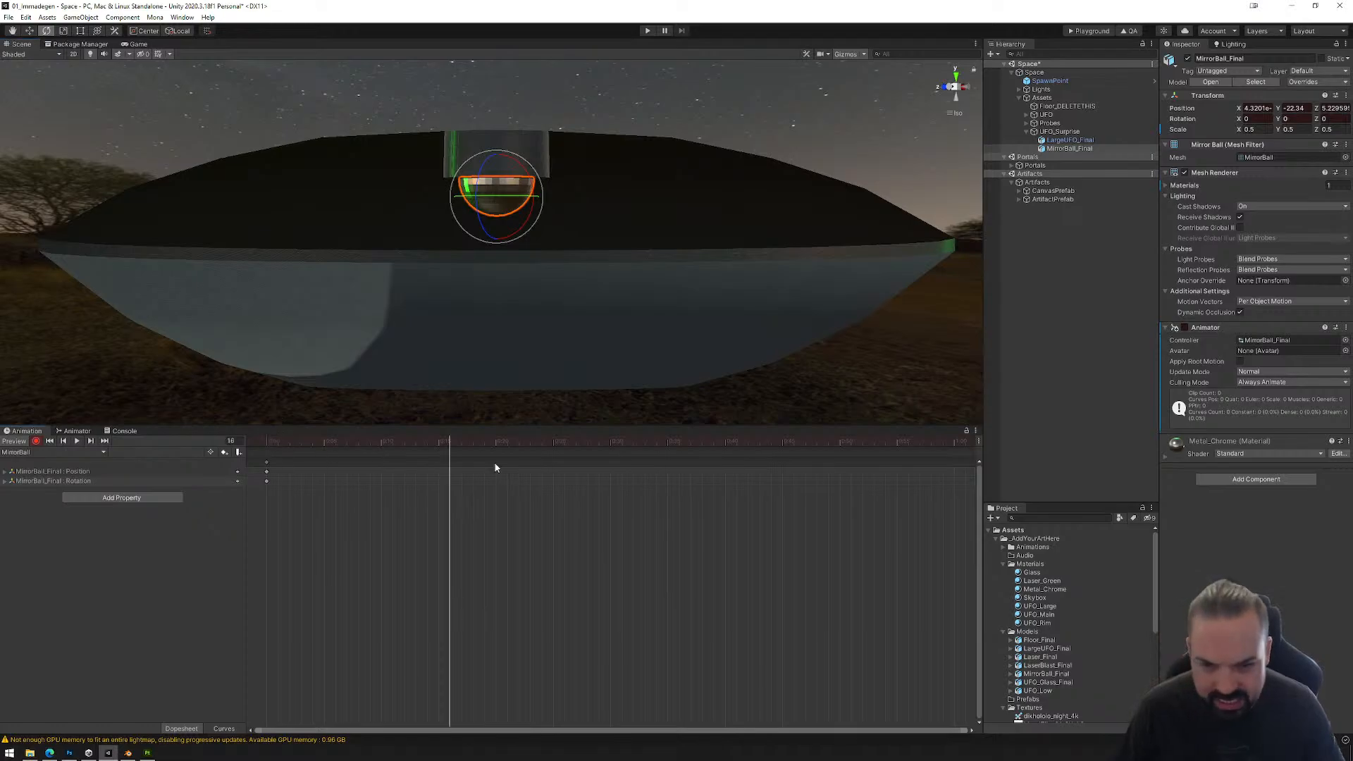
{"action": "left_click", "coordinate": [780, 493]}
{"action": "scroll", "coordinate": [659, 580], "scroll_direction": "down", "scroll_amount": 8}
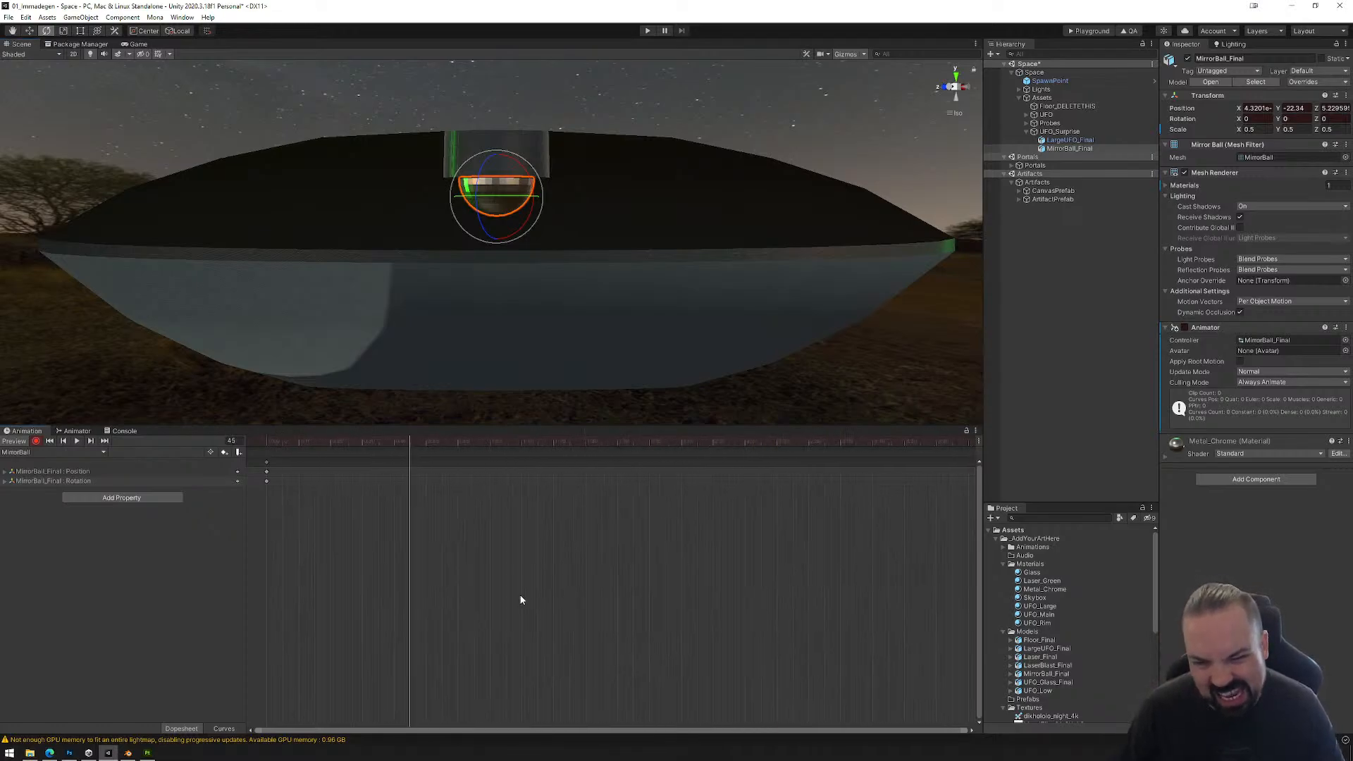
{"action": "scroll", "coordinate": [521, 599], "scroll_direction": "down", "scroll_amount": 2}
{"action": "left_click", "coordinate": [835, 451]}
{"action": "scroll", "coordinate": [791, 562], "scroll_direction": "down", "scroll_amount": 8}
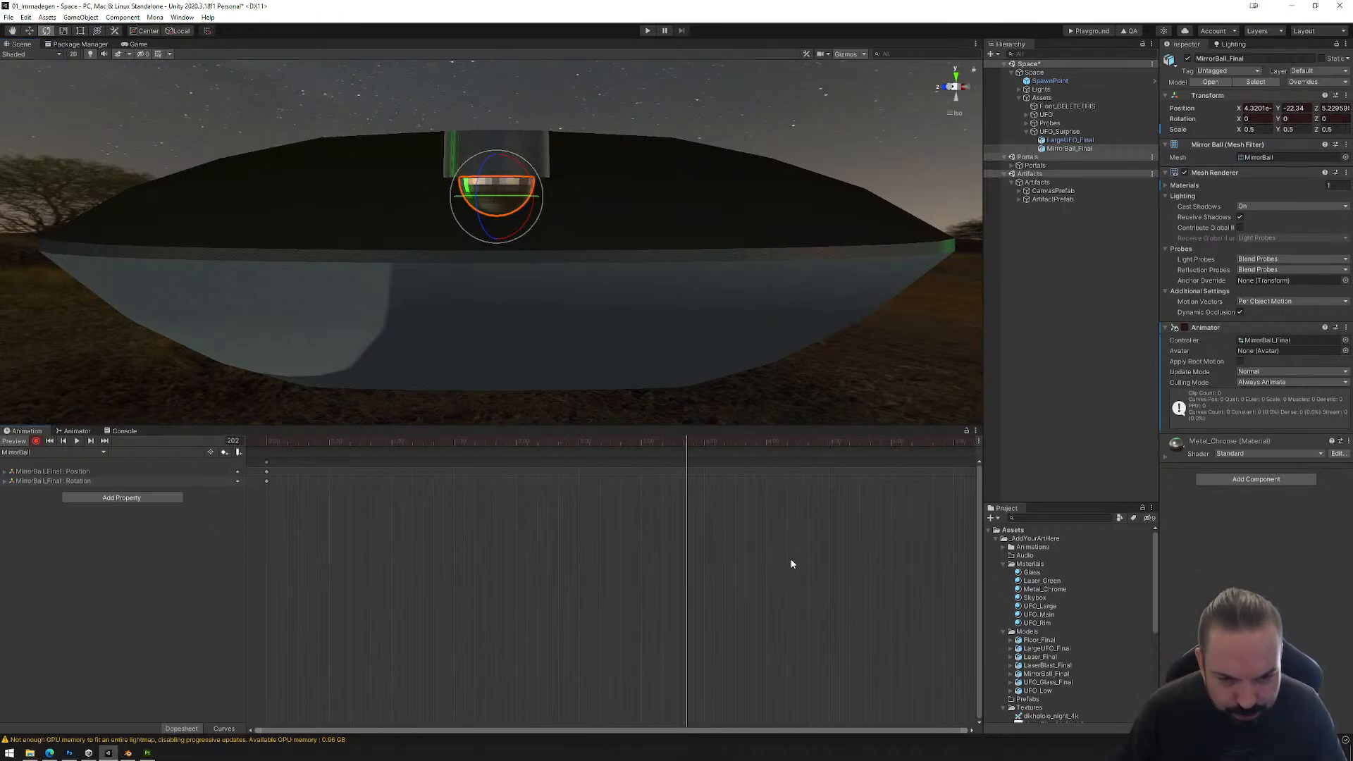
{"action": "left_click_drag", "start_coordinate": [591, 444], "coordinate": [740, 455]}
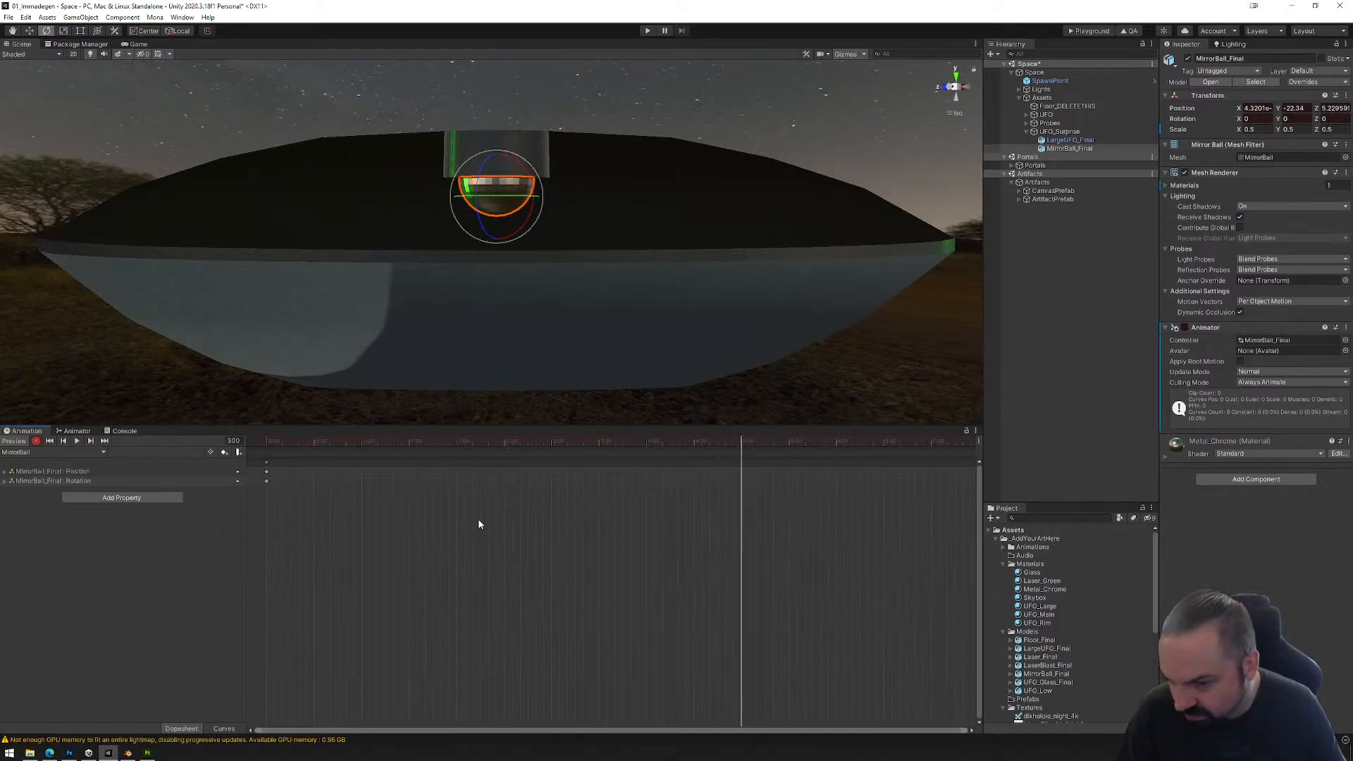
{"action": "left_click_drag", "start_coordinate": [498, 200], "coordinate": [879, 218]}
{"action": "key", "text": "ctrl+z"}
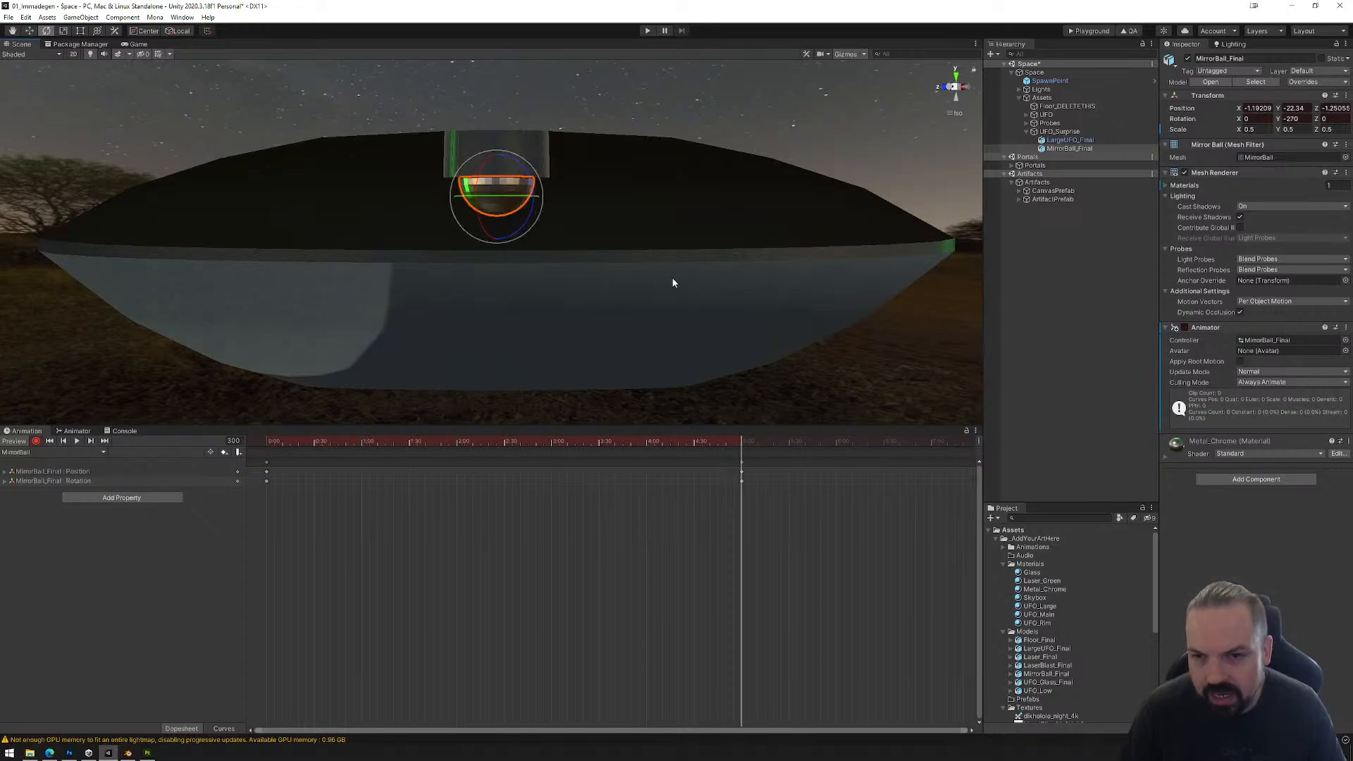
{"action": "left_click_drag", "start_coordinate": [565, 323], "coordinate": [556, 226], "text": "alt"}
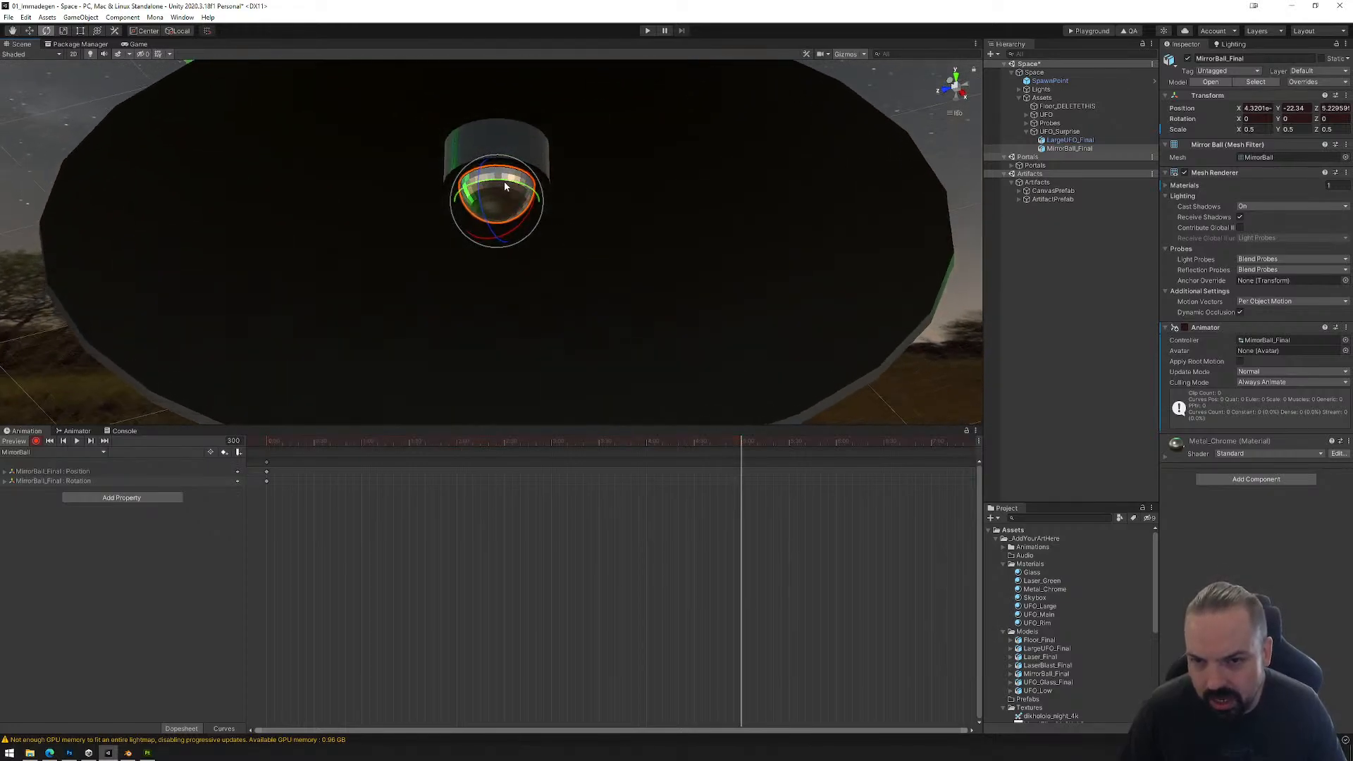
{"action": "left_click_drag", "start_coordinate": [505, 181], "coordinate": [990, 308]}
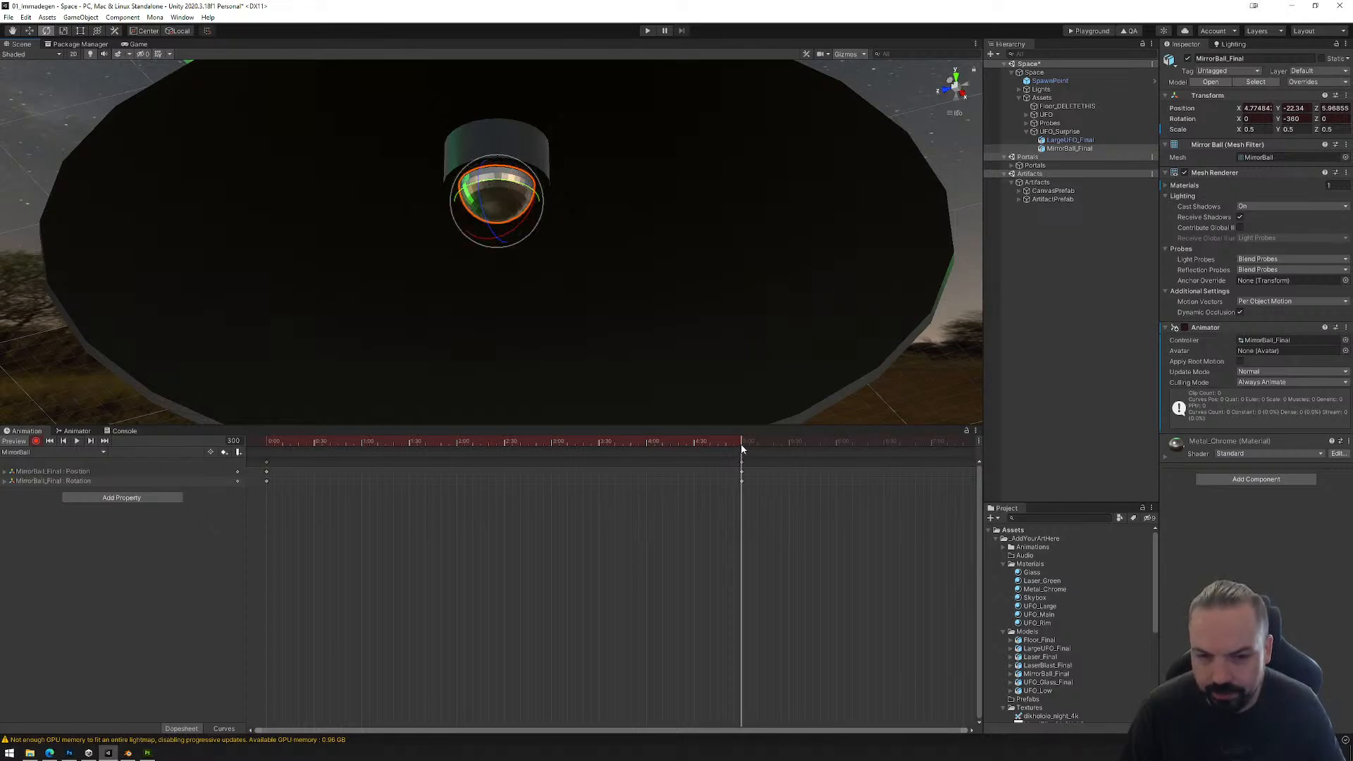
Step: Preview the spin and slow it by moving the end keyframes to 20:00, replaying it and returning the playhead to 0:00
{"action": "left_click_drag", "start_coordinate": [741, 449], "coordinate": [501, 449]}
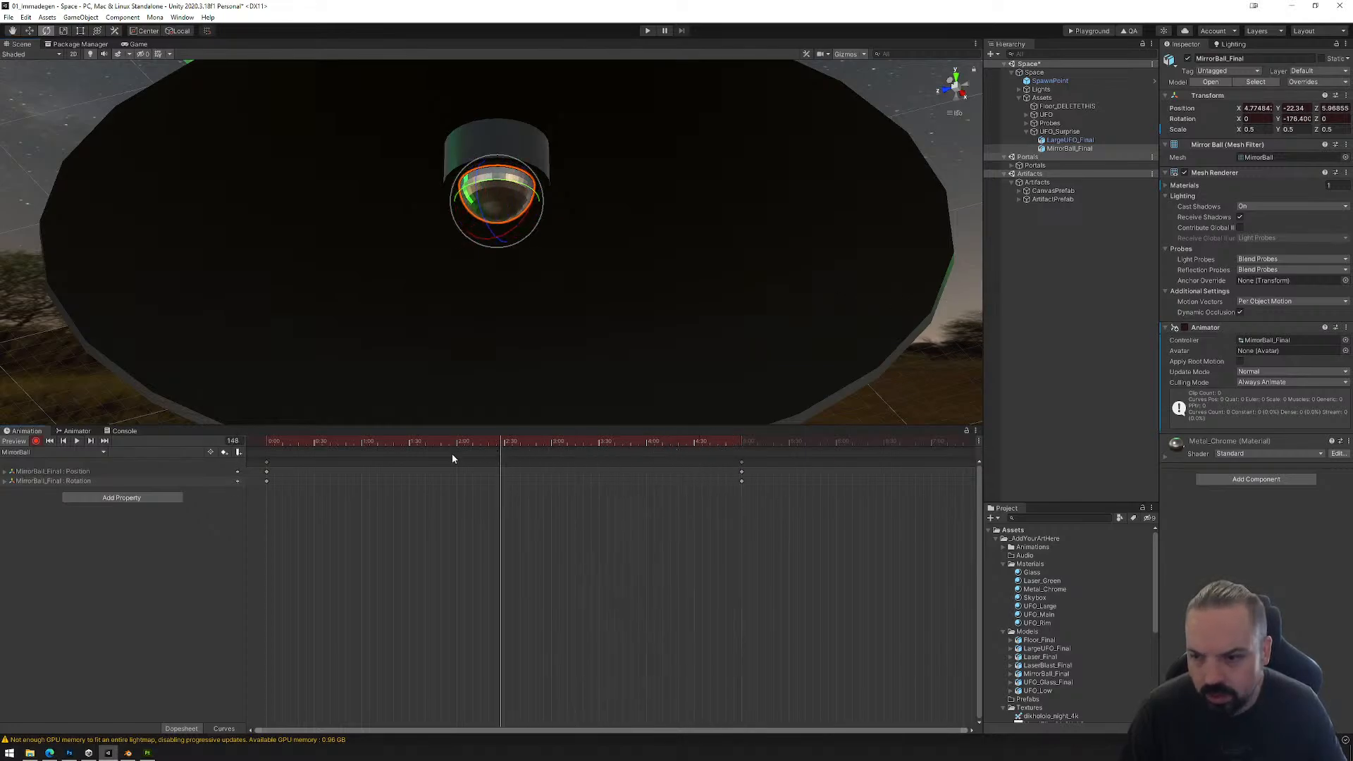
{"action": "left_click", "coordinate": [76, 441]}
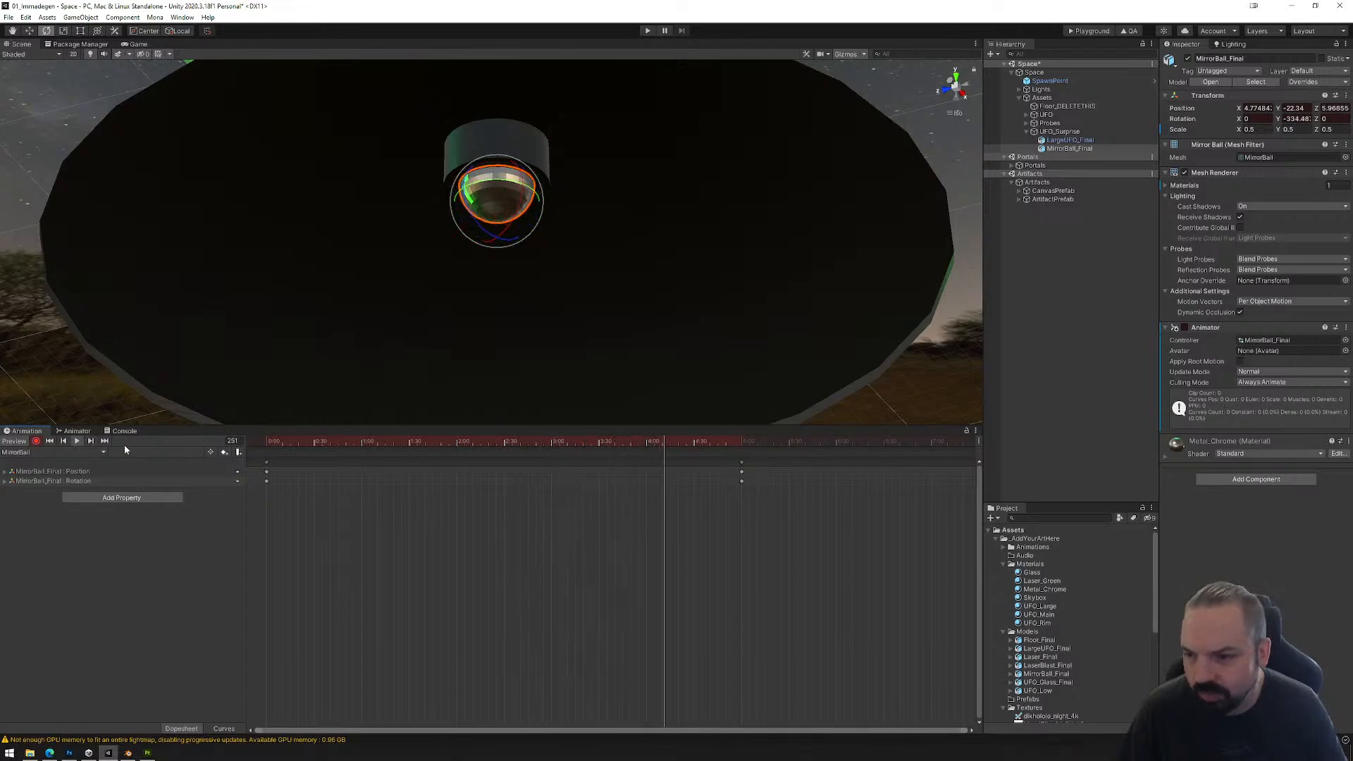
{"action": "scroll", "coordinate": [632, 581], "scroll_direction": "down", "scroll_amount": 5}
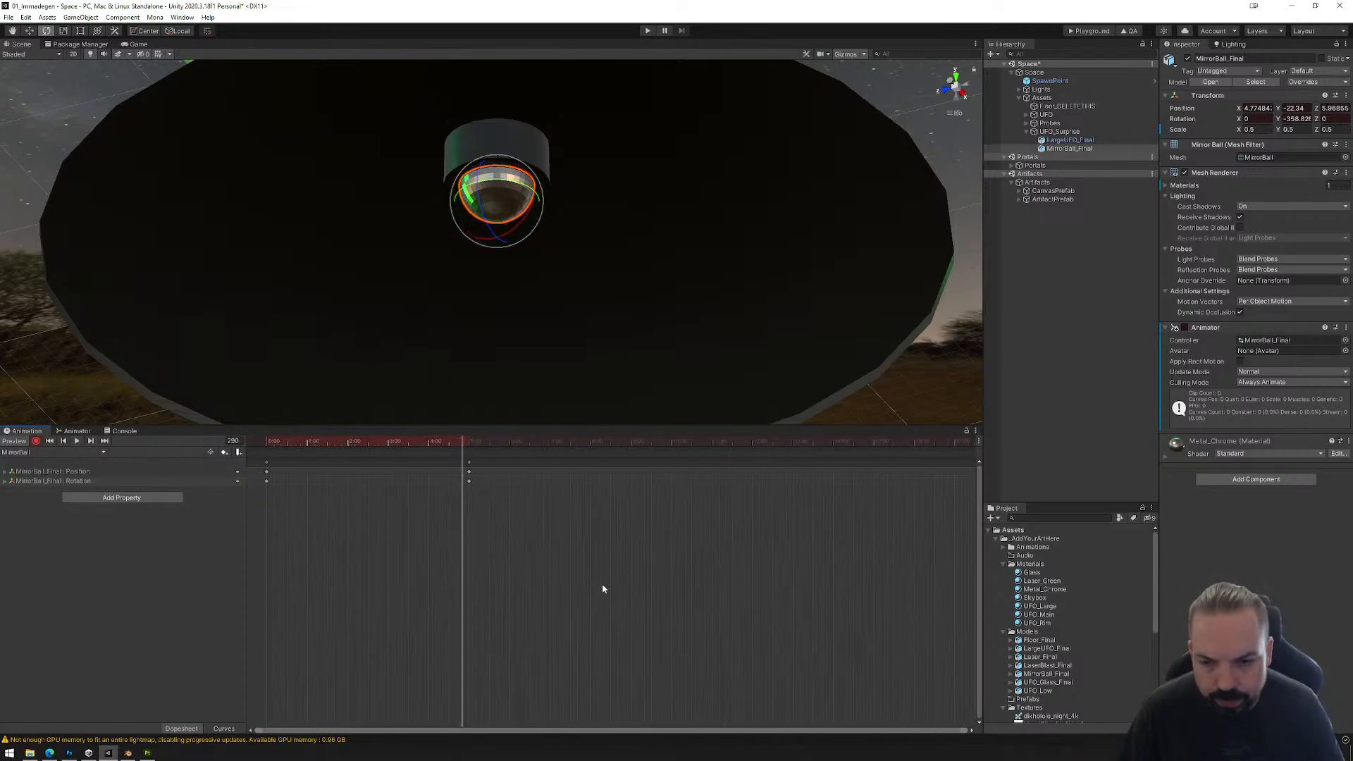
{"action": "scroll", "coordinate": [602, 586], "scroll_direction": "down", "scroll_amount": 3}
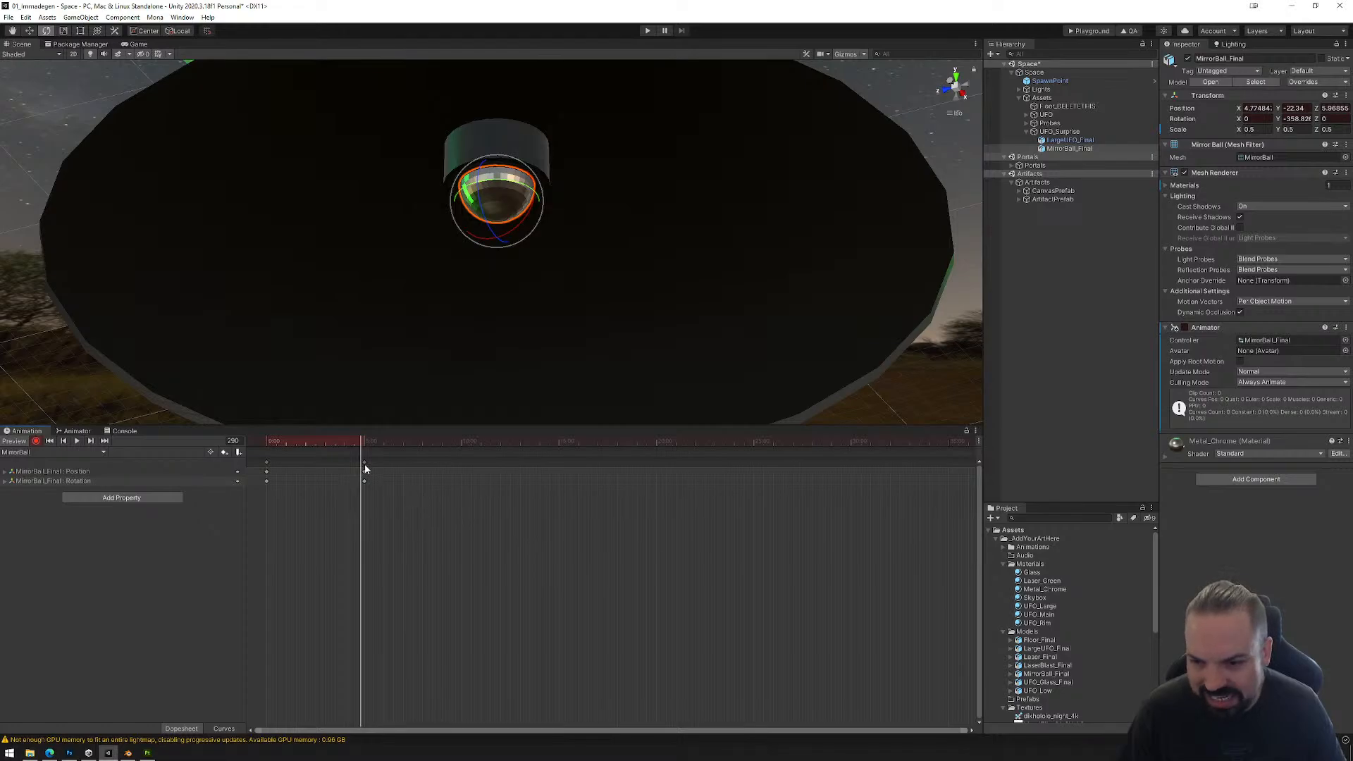
{"action": "left_click_drag", "start_coordinate": [365, 463], "coordinate": [657, 464]}
{"action": "left_click", "coordinate": [81, 441]}
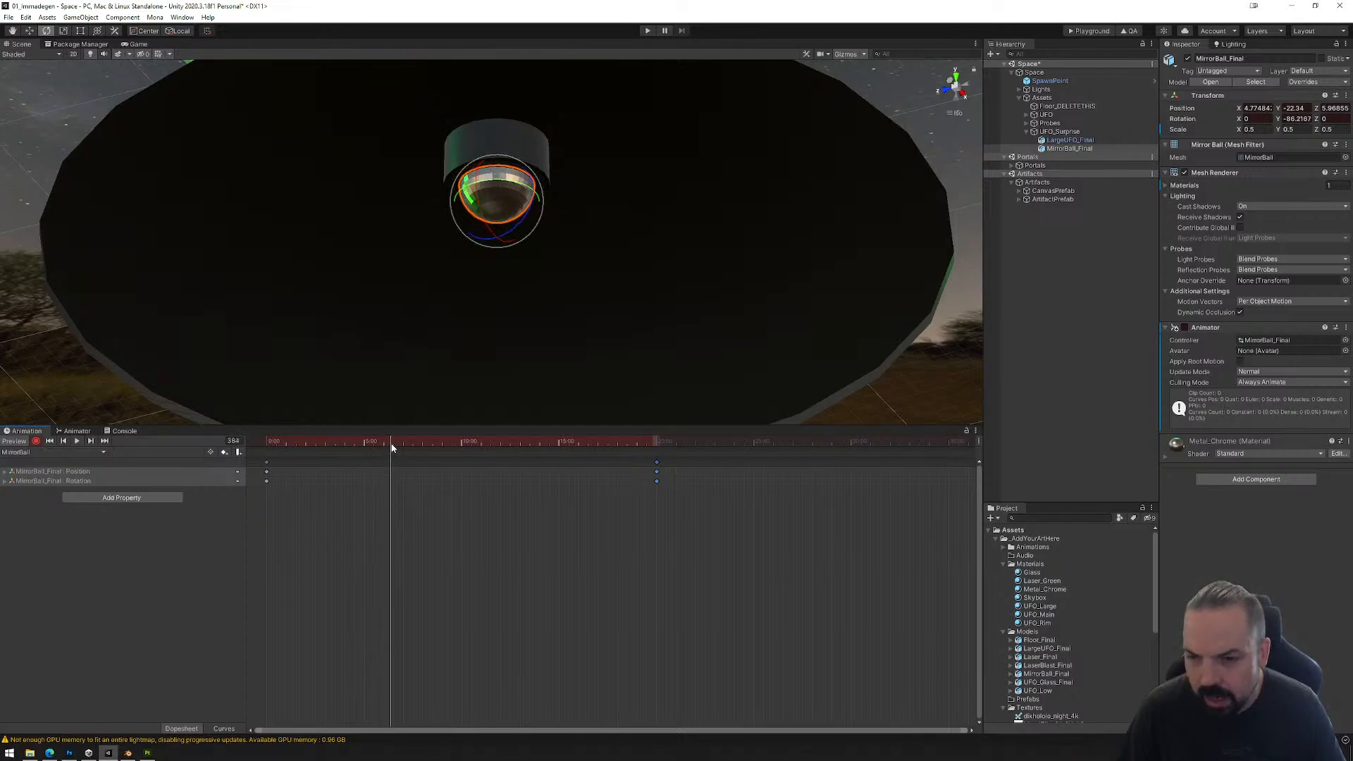
{"action": "left_click_drag", "start_coordinate": [389, 444], "coordinate": [266, 451]}
Step: Select all the mirror ball's keyframes and examine their full animation curves for easing at the start and end
{"action": "left_click_drag", "start_coordinate": [701, 552], "coordinate": [270, 473]}
{"action": "left_click", "coordinate": [224, 729]}
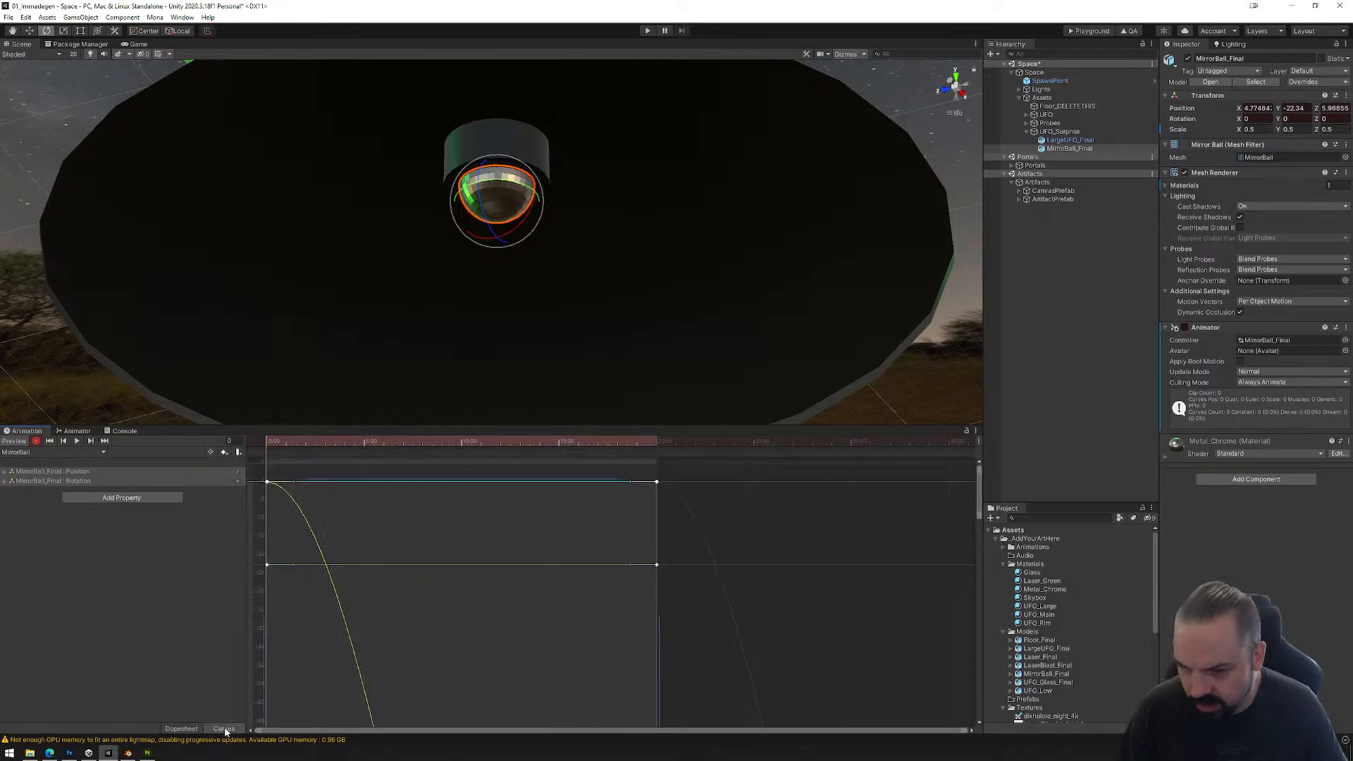
{"action": "scroll", "coordinate": [564, 564], "scroll_direction": "down", "scroll_amount": 12}
{"action": "middle_click_drag", "start_coordinate": [566, 641], "coordinate": [608, 540]}
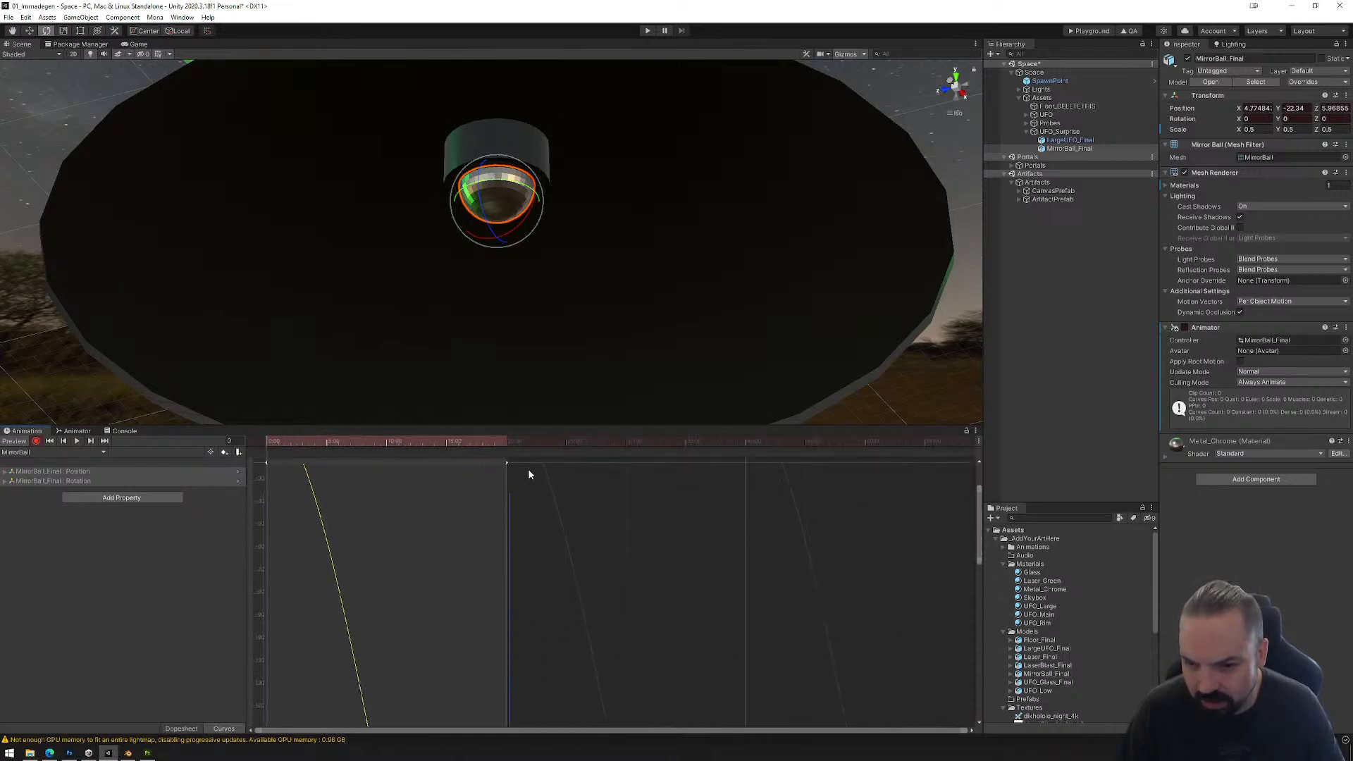
{"action": "scroll", "coordinate": [520, 482], "scroll_direction": "up", "scroll_amount": 7}
{"action": "scroll", "coordinate": [468, 534], "scroll_direction": "down", "scroll_amount": 6}
{"action": "key", "text": "f"}
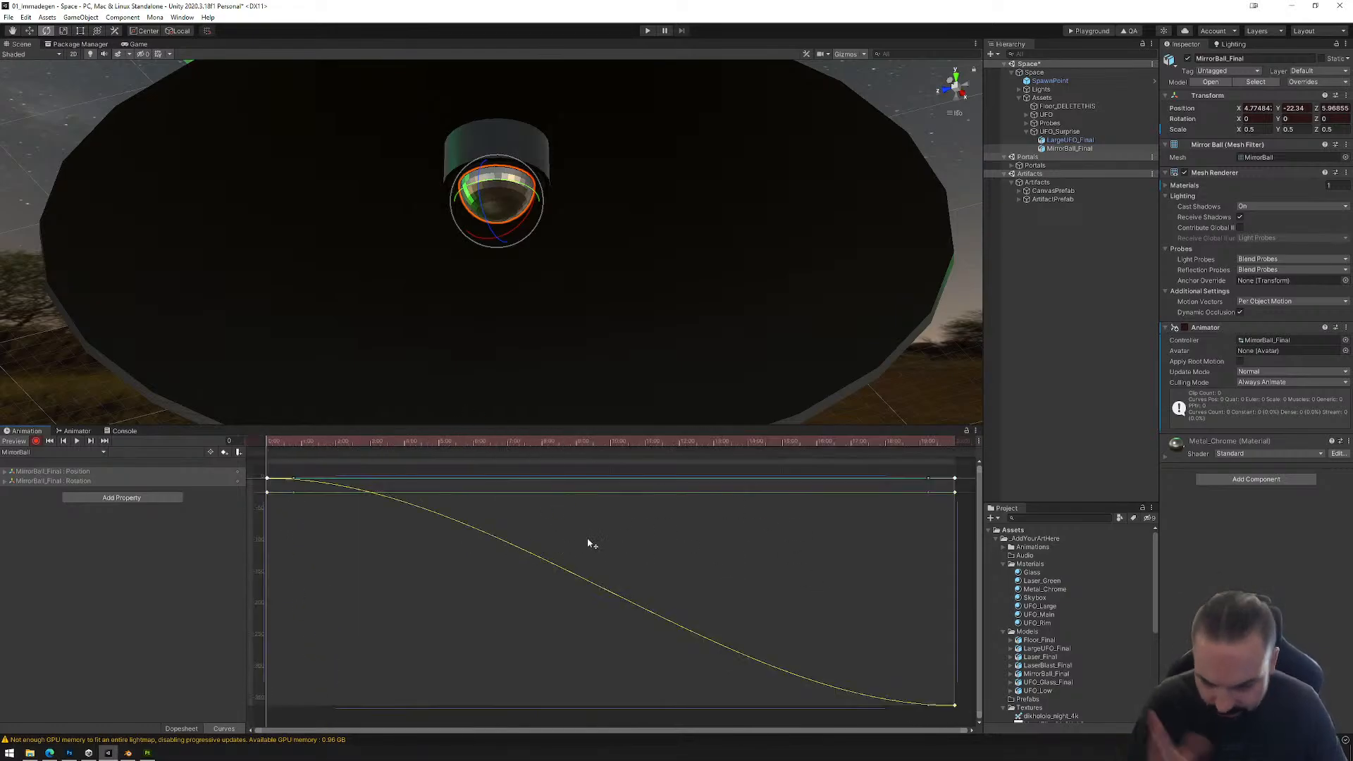
Step: Reselect the mirror ball after picking the large UFO hull, and review the shape of its animation curves
{"action": "left_click", "coordinate": [687, 173]}
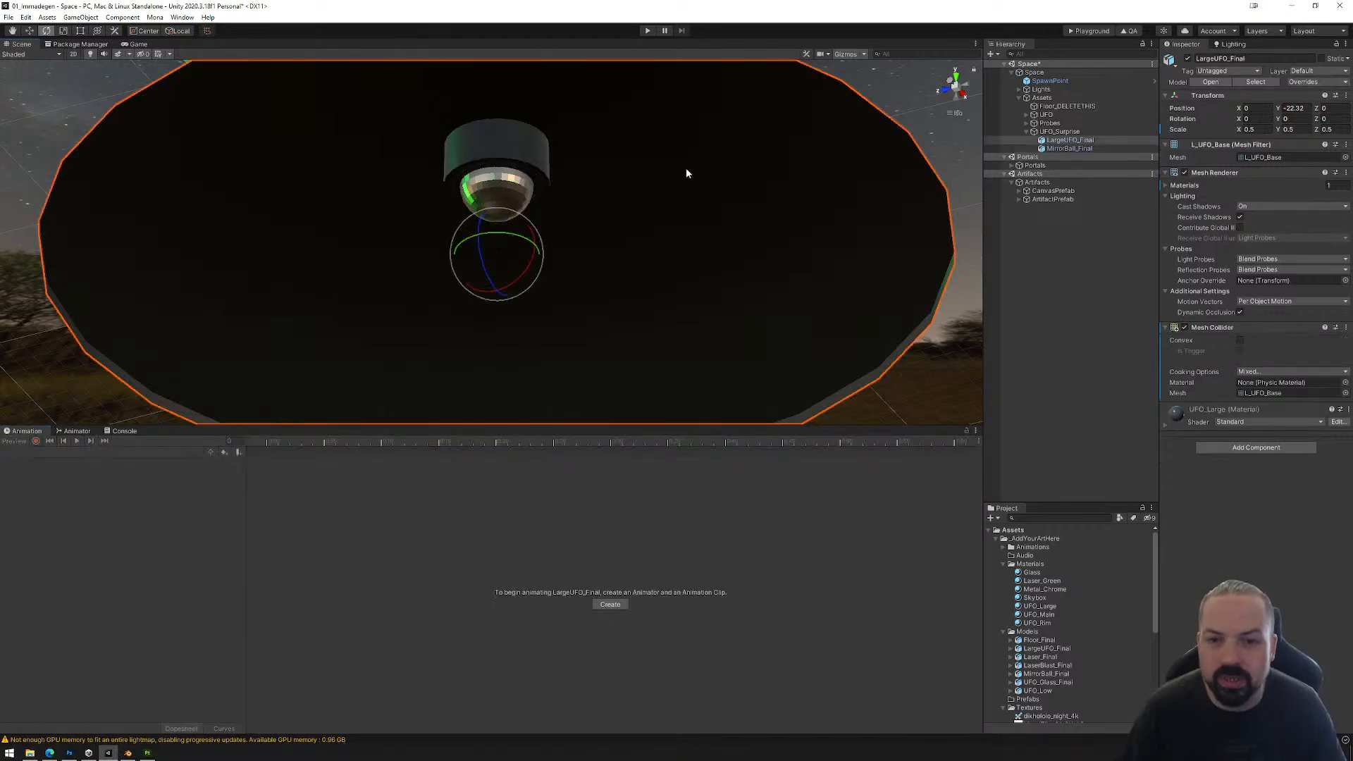
{"action": "key", "text": "f"}
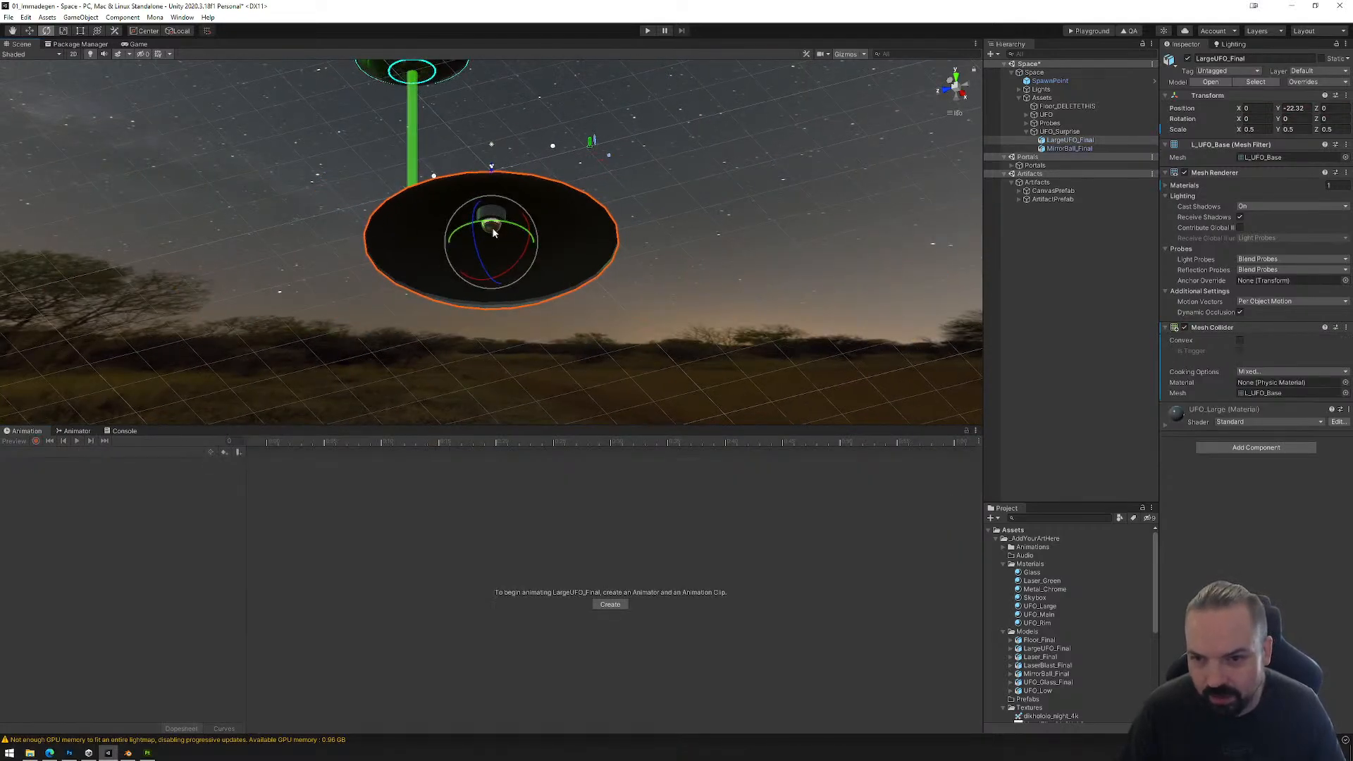
{"action": "left_click", "coordinate": [491, 227]}
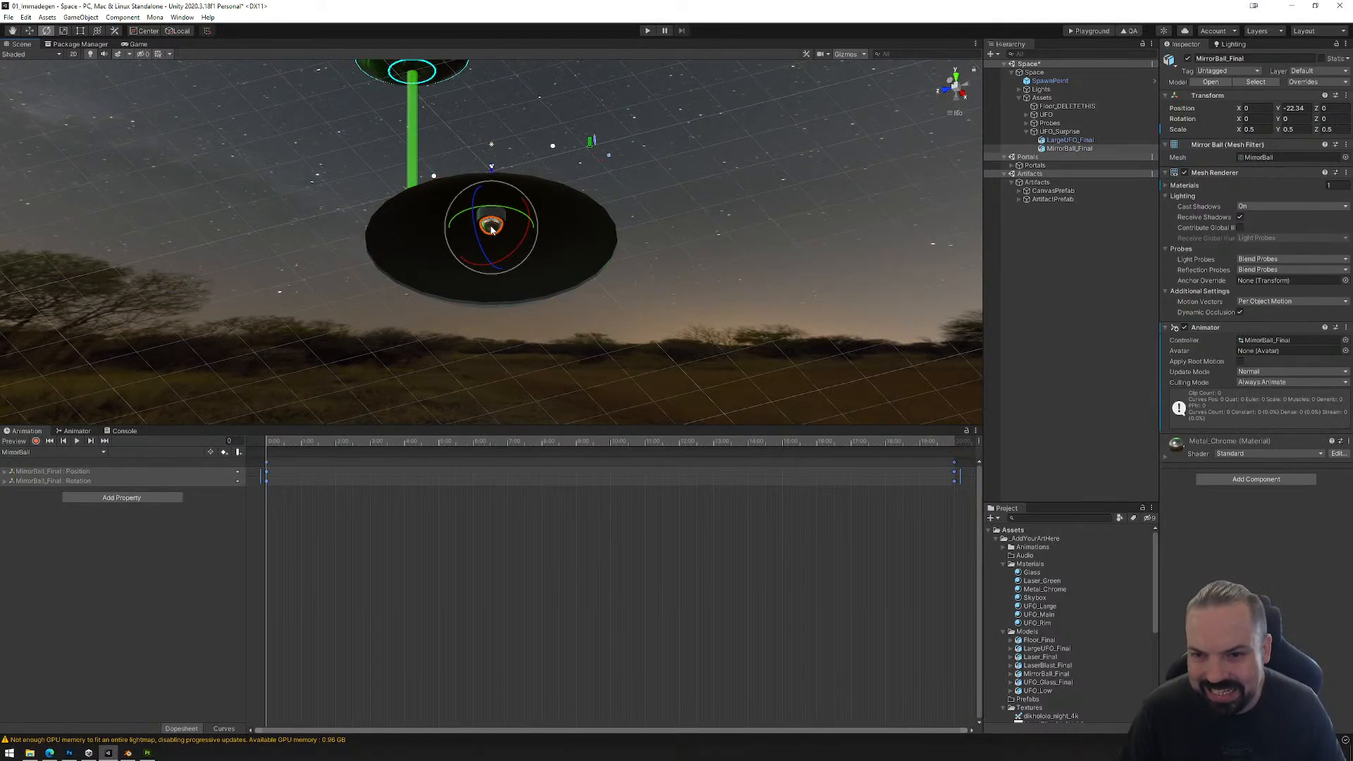
{"action": "key", "text": "f"}
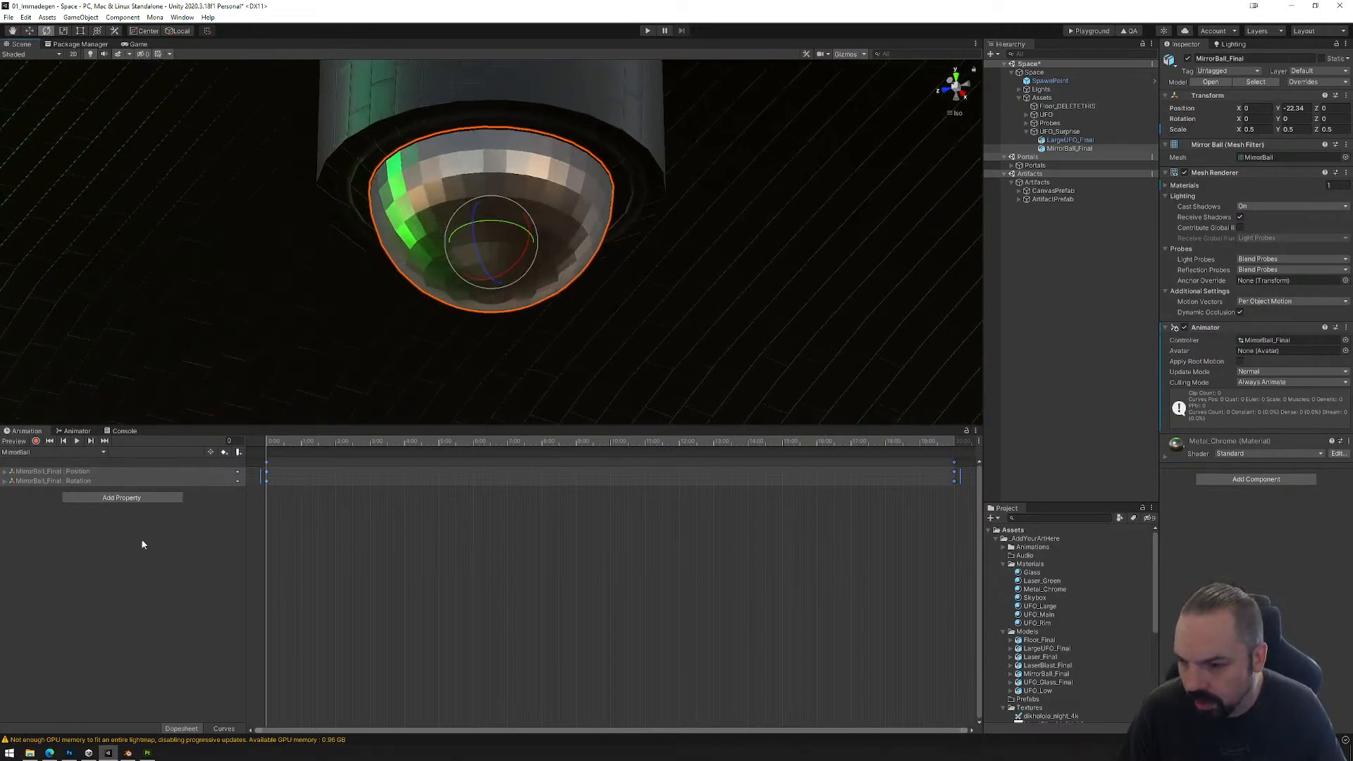
{"action": "left_click", "coordinate": [223, 728]}
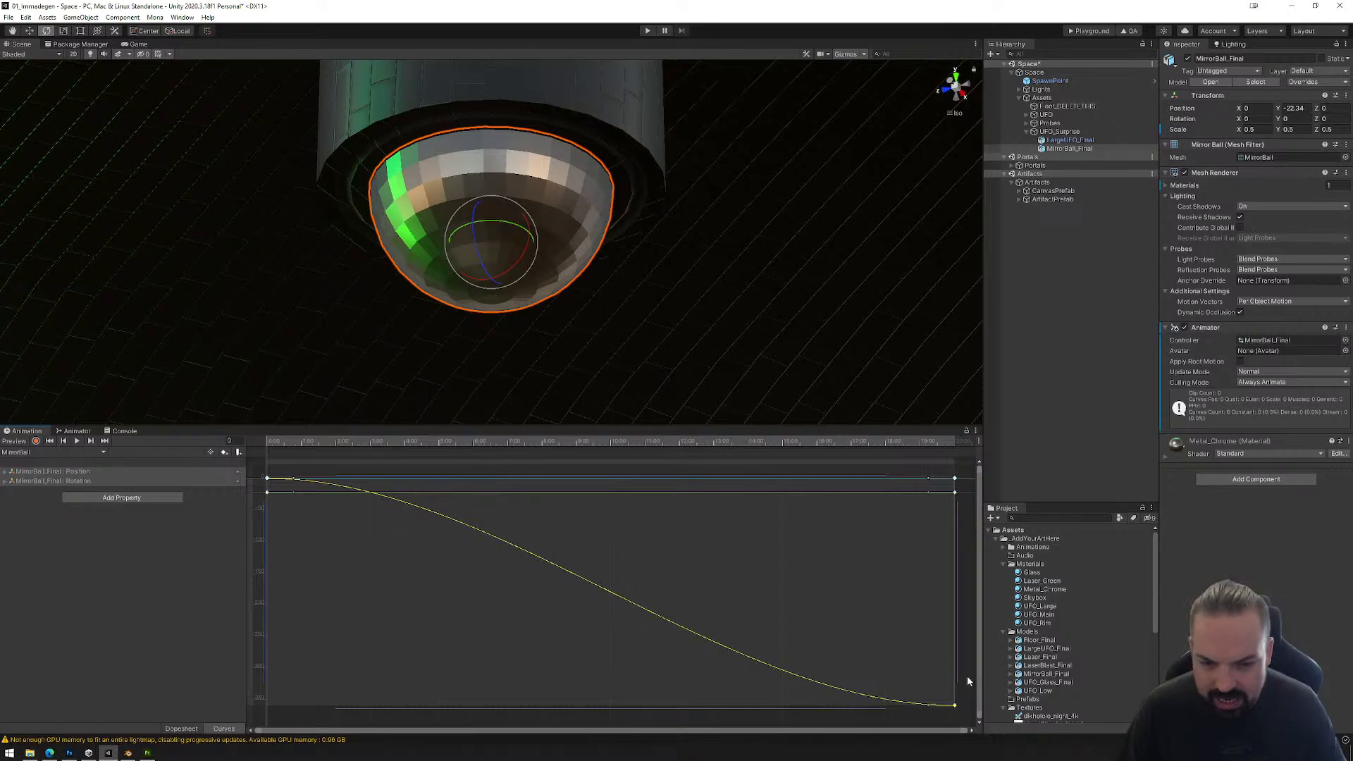
{"action": "left_click", "coordinate": [182, 729]}
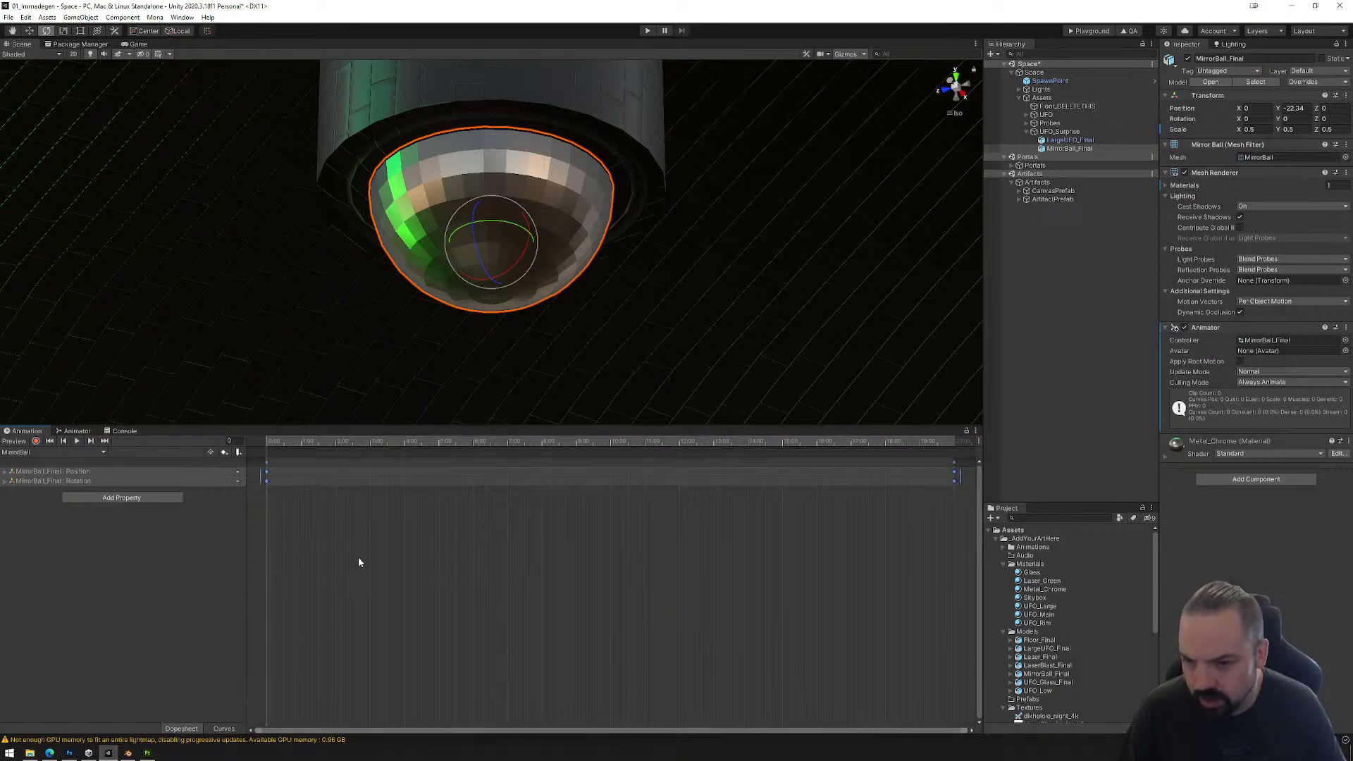
Step: Set all the mirror ball's keyframes to Auto tangents, check the resulting curves and play the spin
{"action": "right_click", "coordinate": [587, 478]}
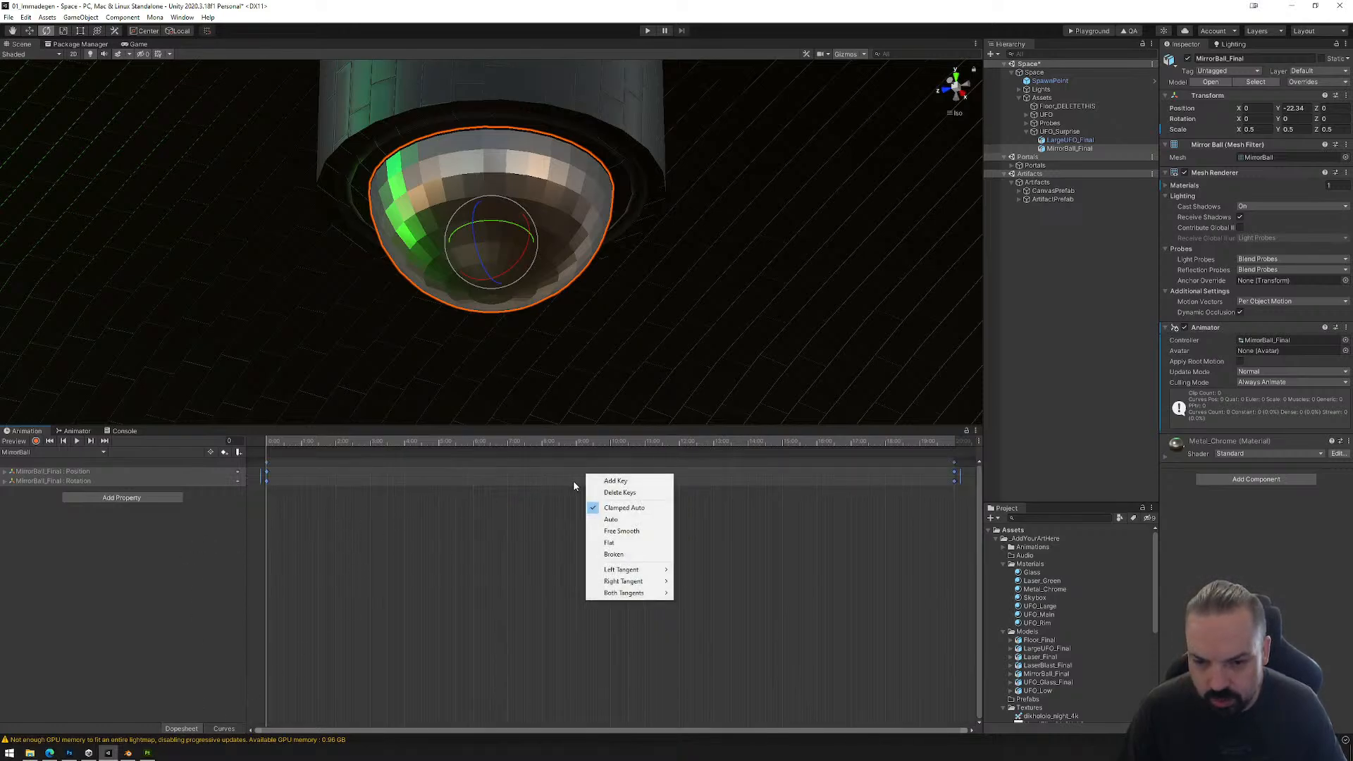
{"action": "left_click", "coordinate": [625, 521]}
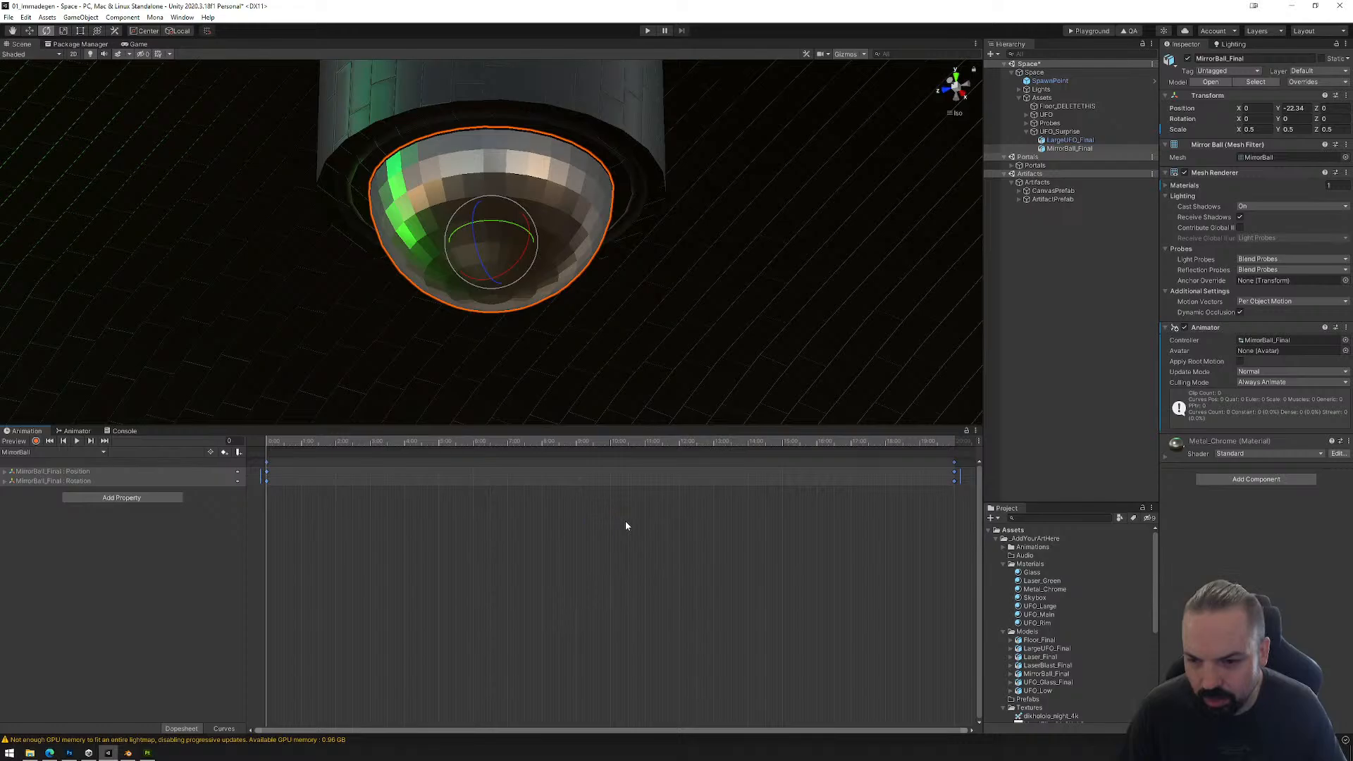
{"action": "right_click", "coordinate": [551, 475]}
{"action": "left_click", "coordinate": [567, 519]}
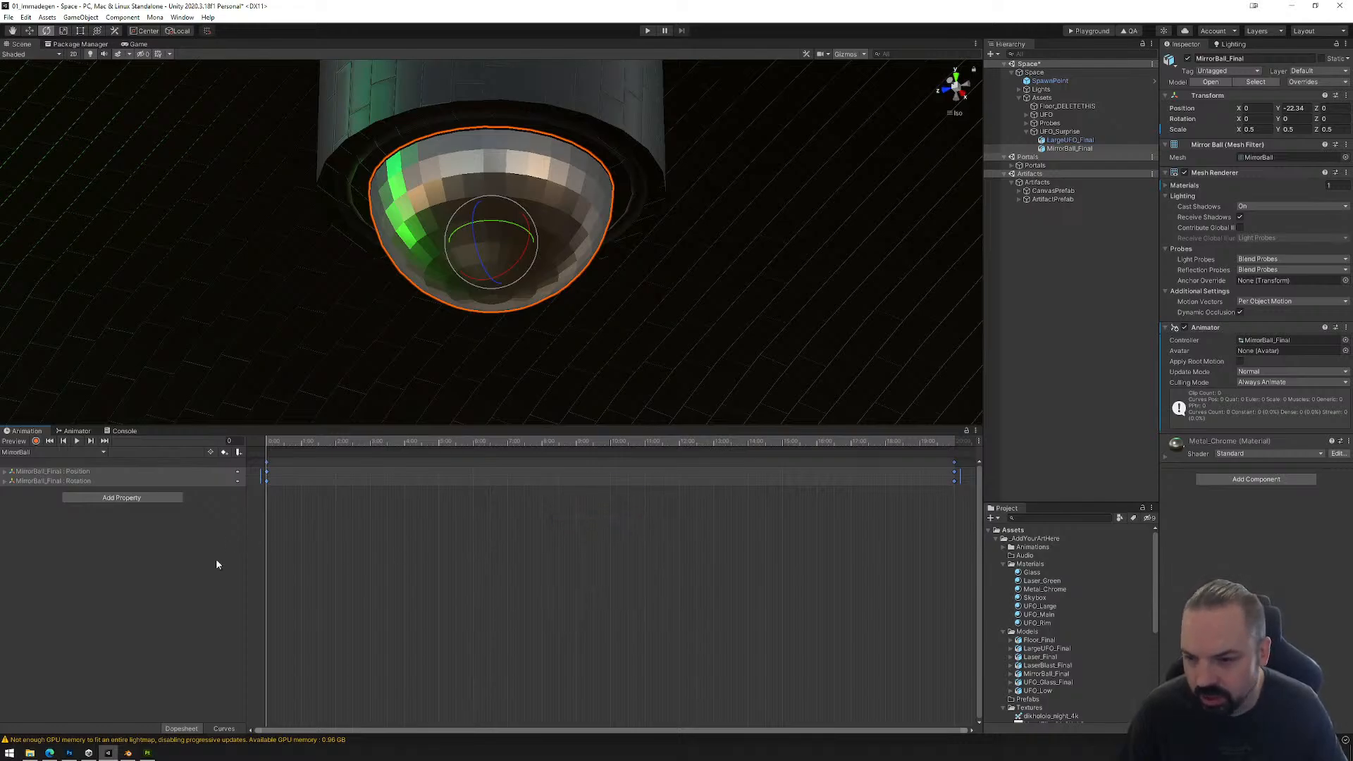
{"action": "left_click", "coordinate": [222, 728]}
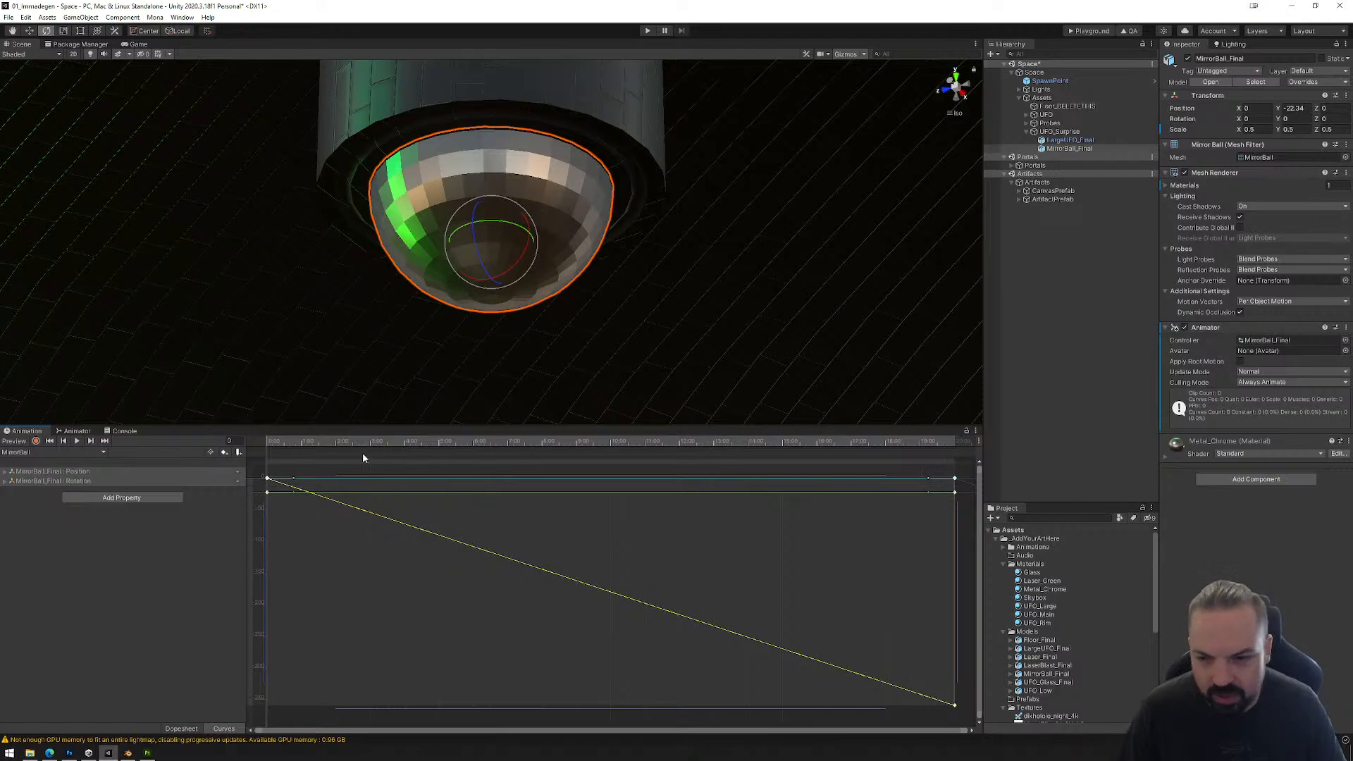
{"action": "left_click", "coordinate": [182, 727]}
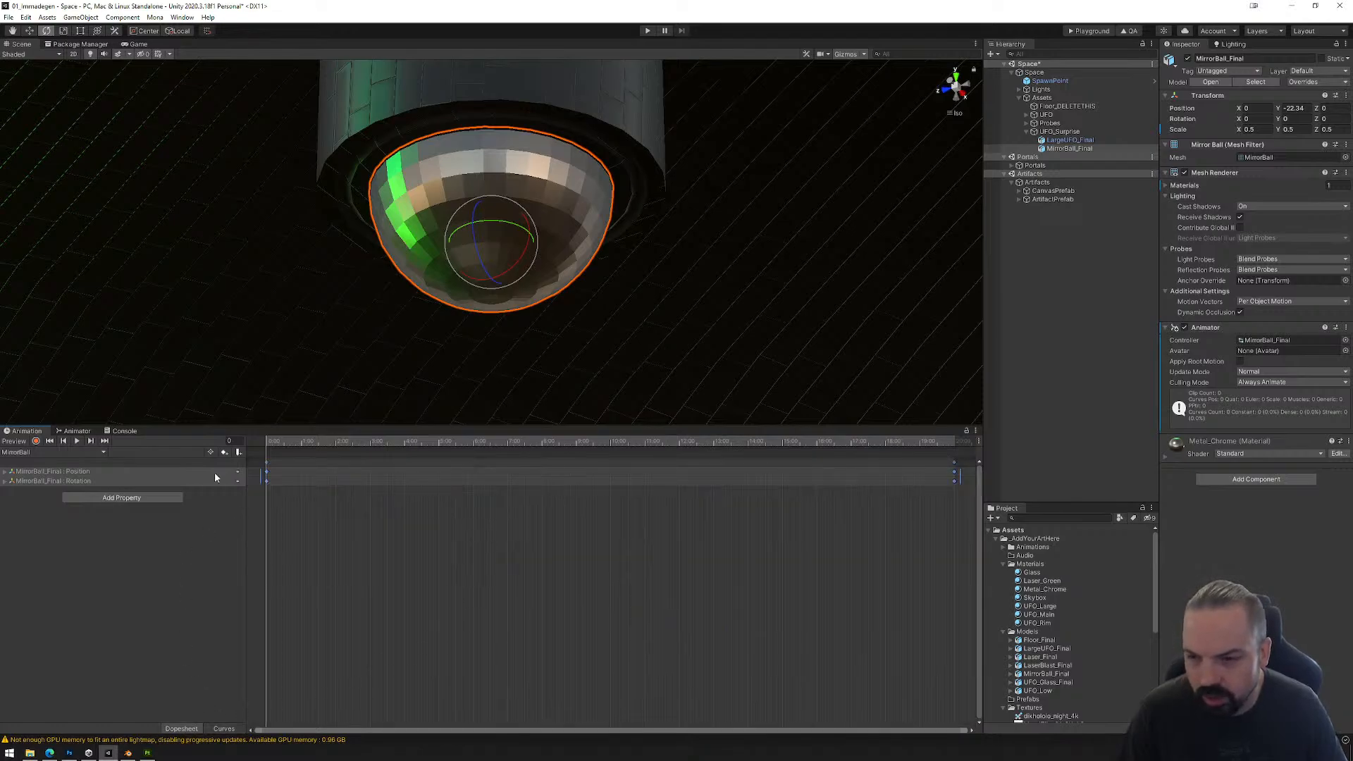
{"action": "left_click", "coordinate": [77, 442]}
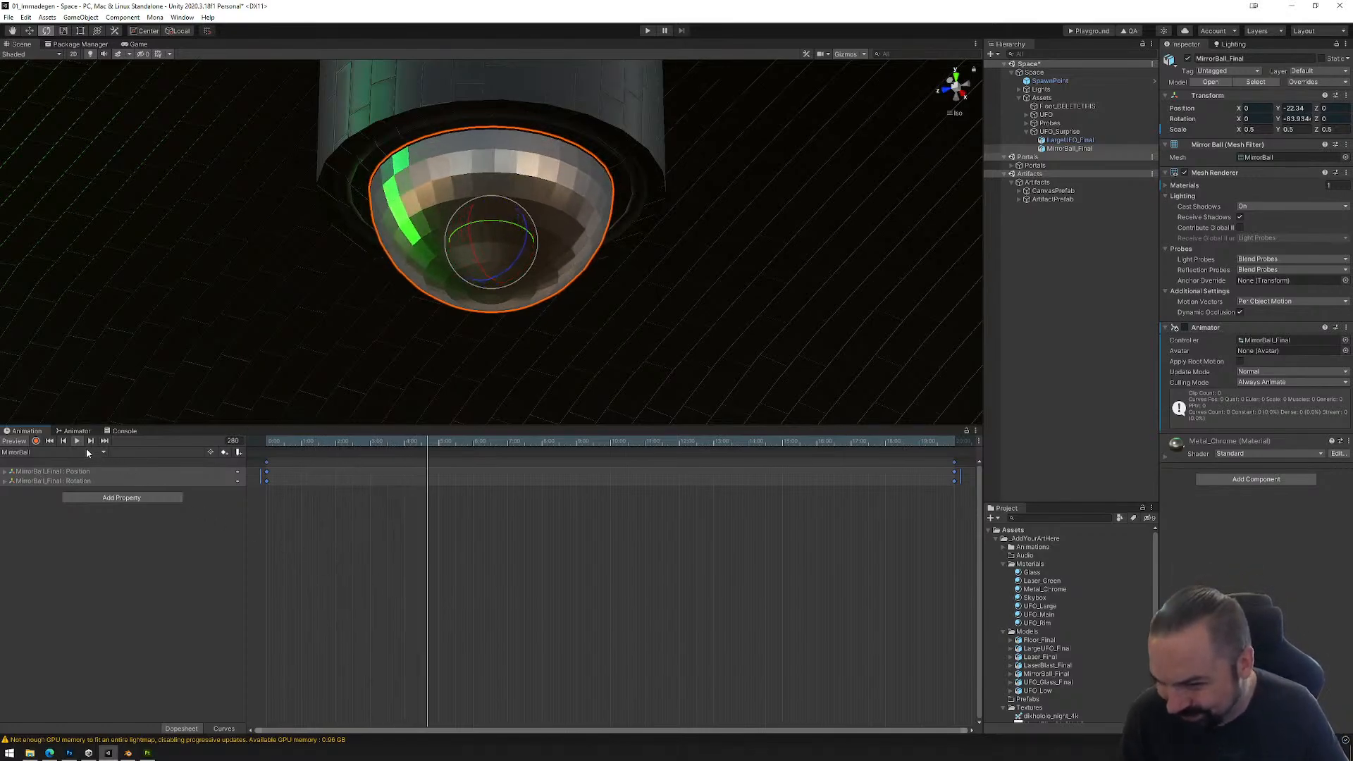
Step: Set the Metal_Chrome material's smoothness to 0.9, also trying 1 for comparison on the mirror ball
{"action": "left_click", "coordinate": [1042, 589]}
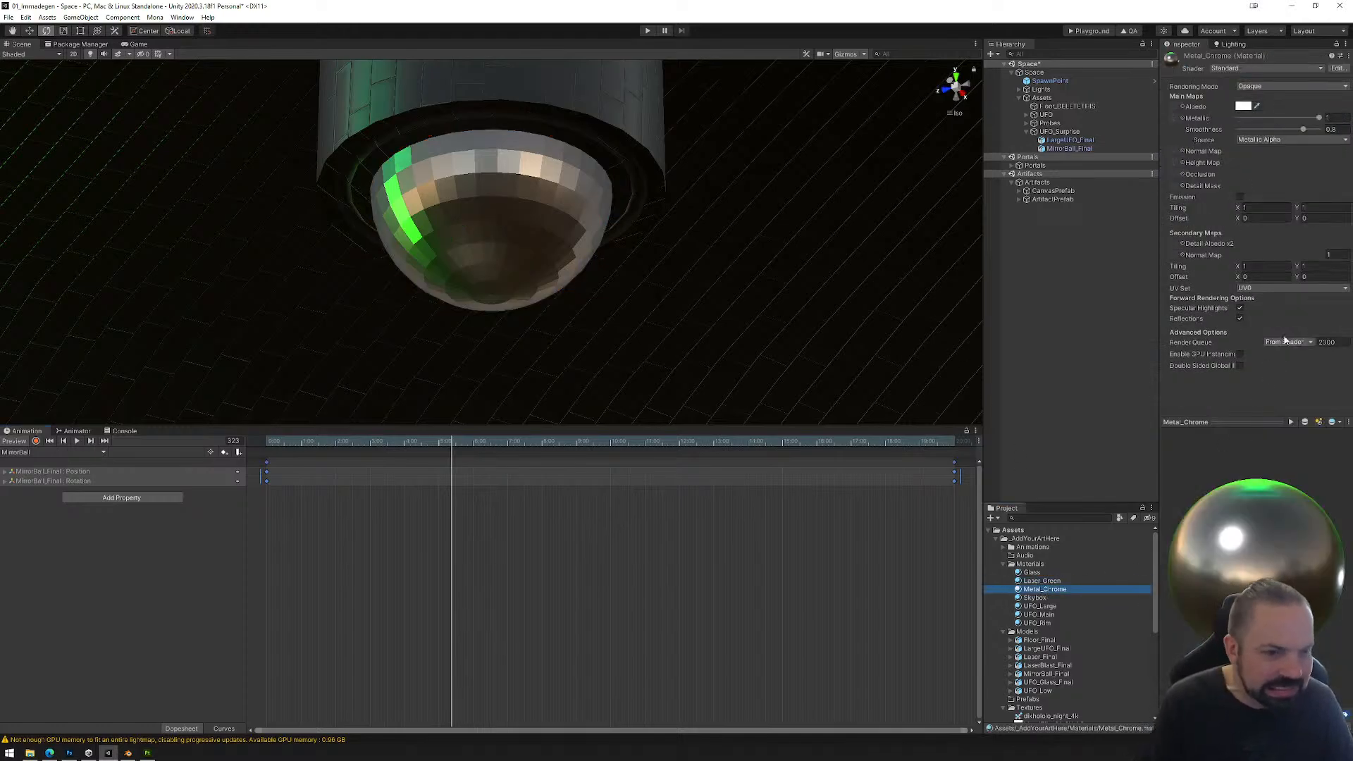
{"action": "left_click", "coordinate": [1328, 129]}
{"action": "type", "text": "0.9"}
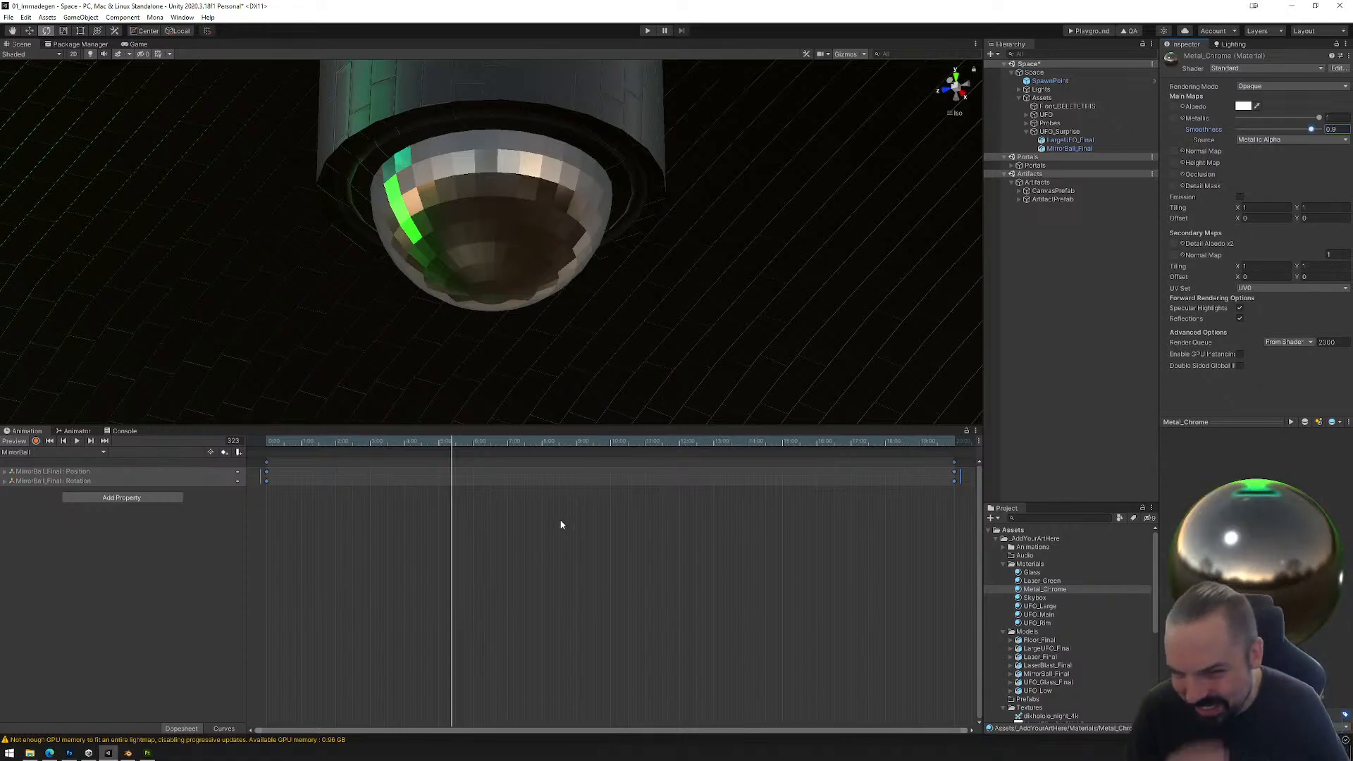
{"action": "type", "text": "1"}
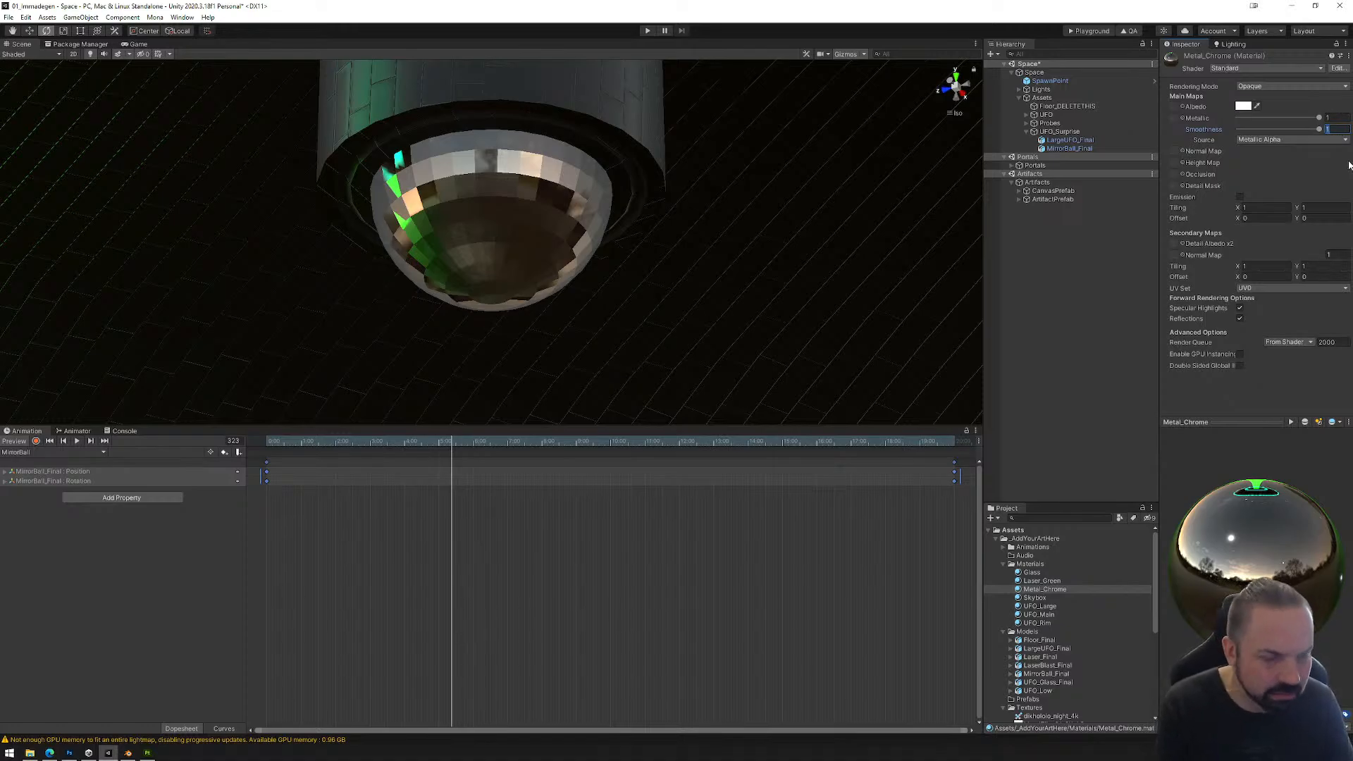
{"action": "type", "text": "0.9"}
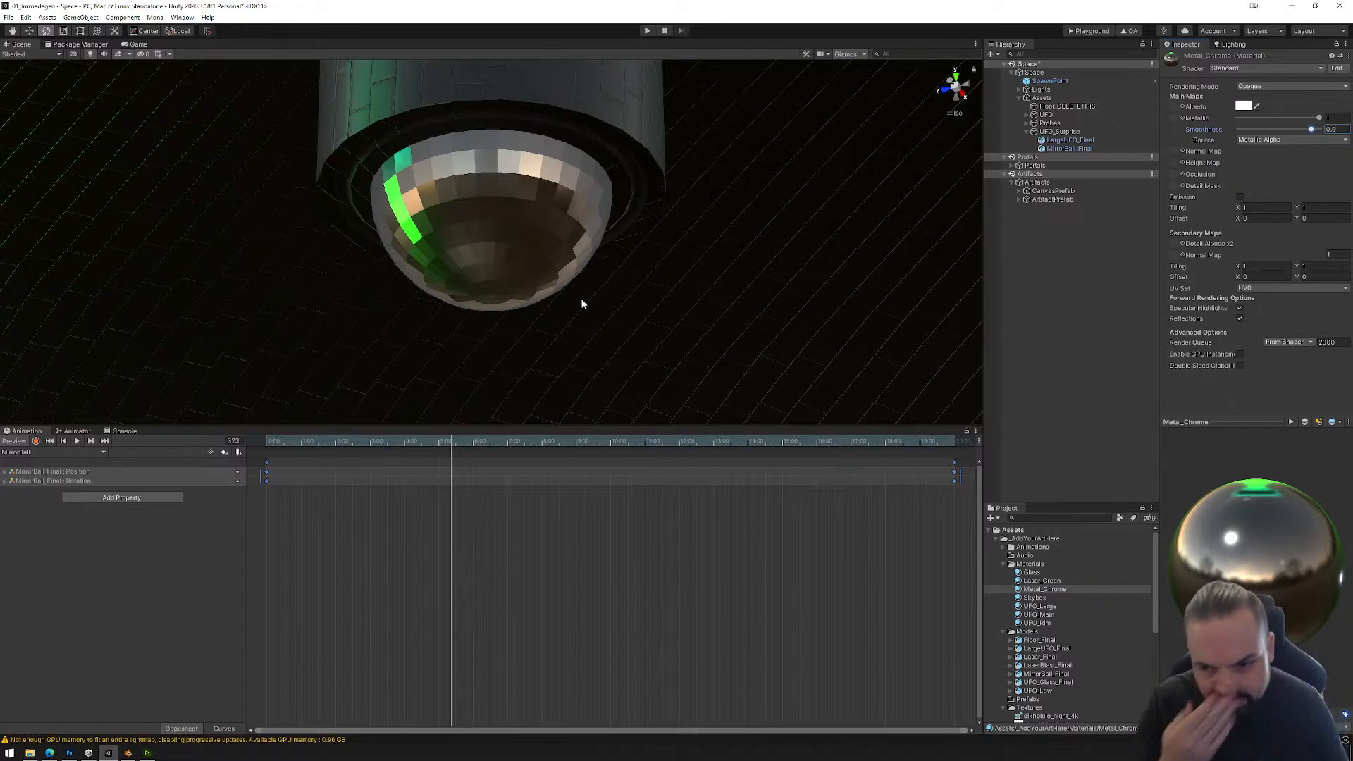
{"action": "scroll", "coordinate": [536, 288], "scroll_direction": "down", "scroll_amount": 8}
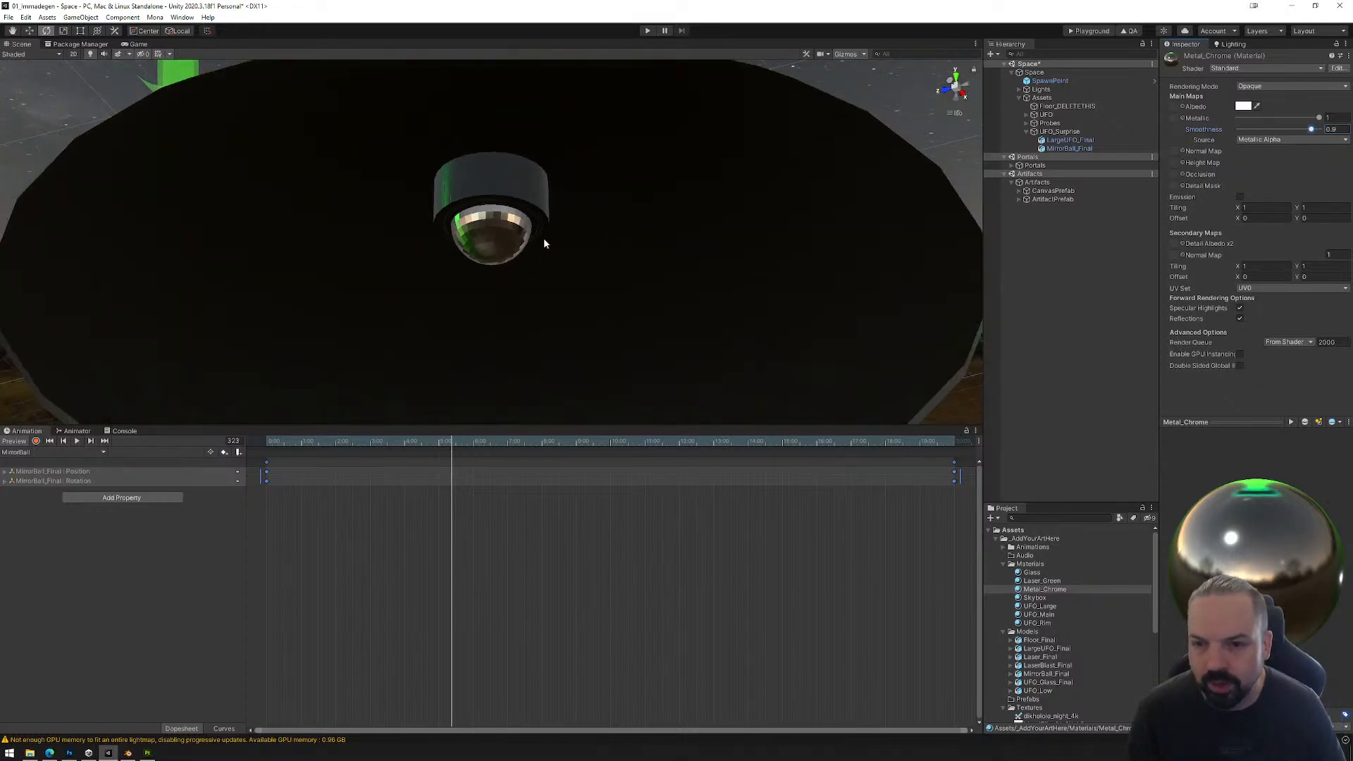
{"action": "left_click_drag", "start_coordinate": [543, 239], "coordinate": [592, 330], "text": "alt"}
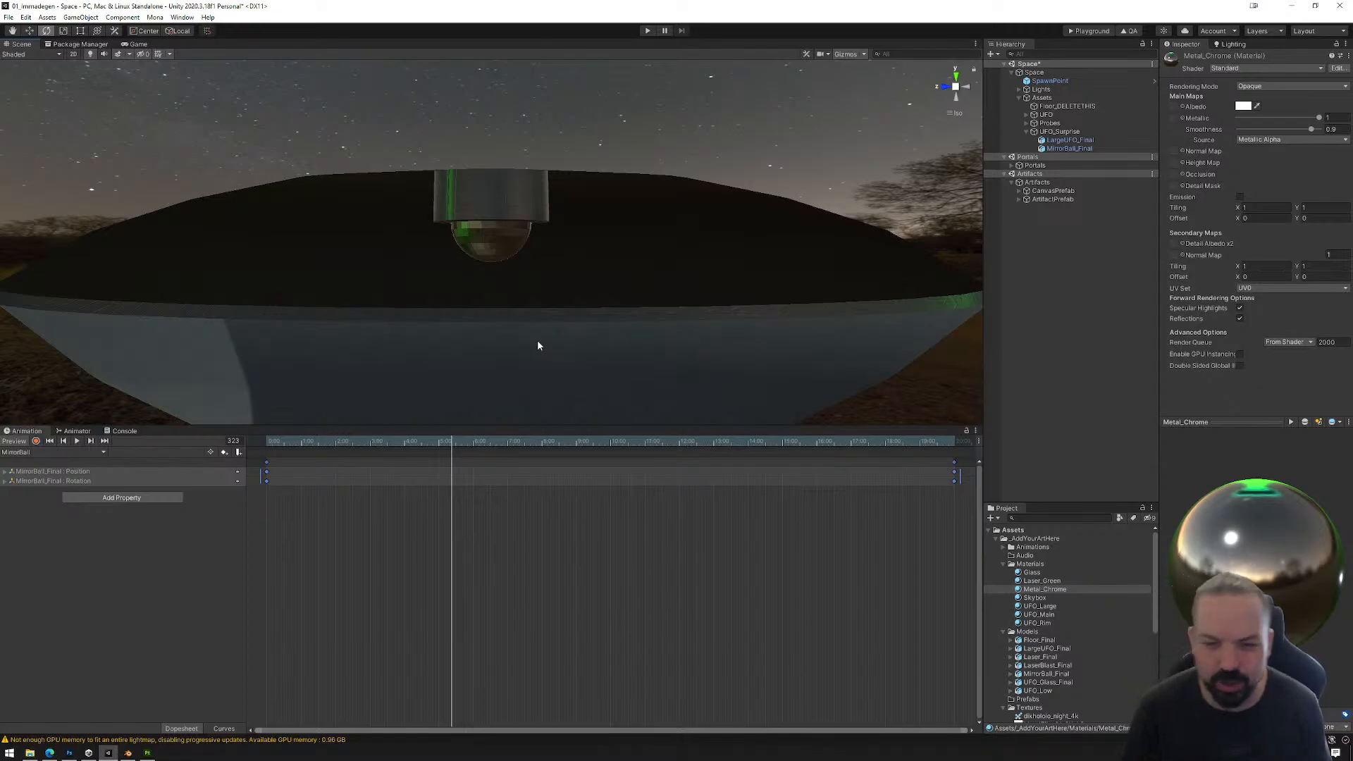
Step: Open the mirror ball's animator state graph and reposition the MirrorBall state between Entry and Exit
{"action": "left_click", "coordinate": [78, 430]}
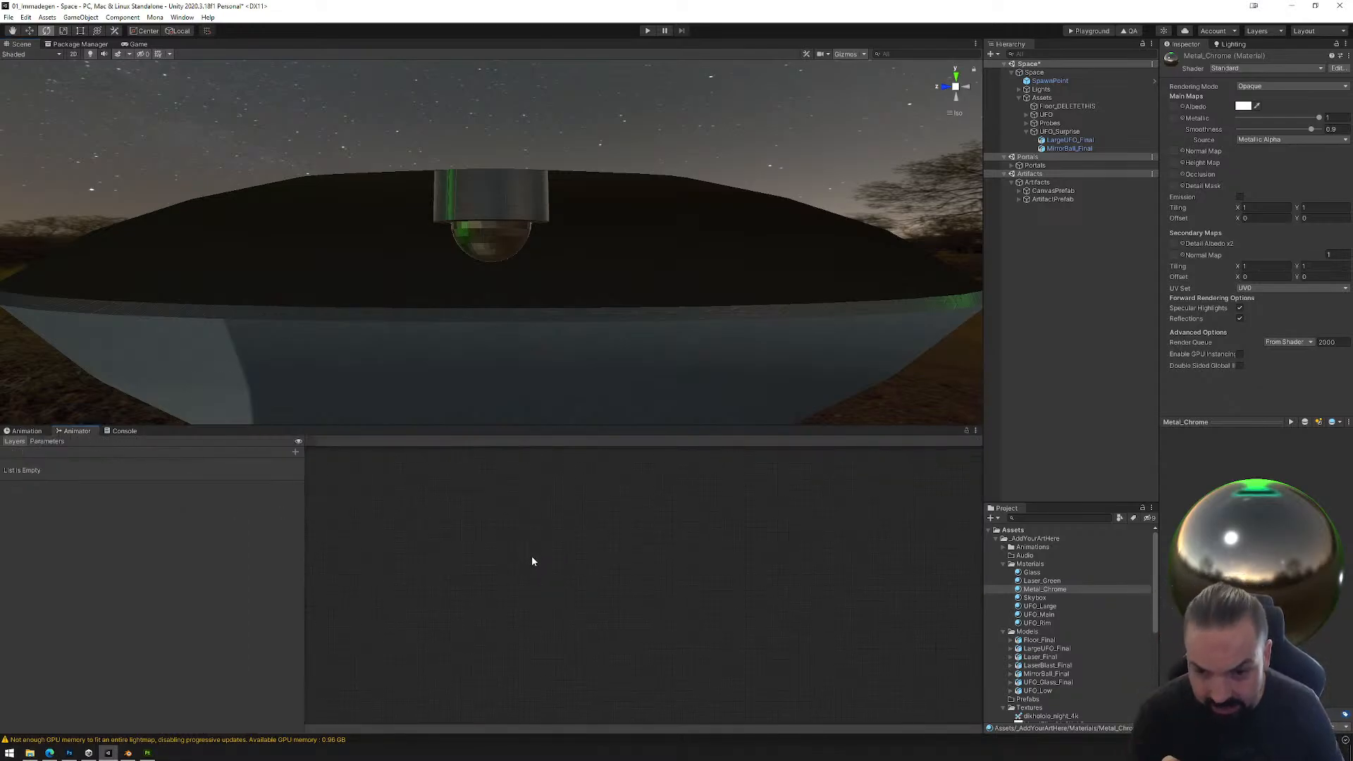
{"action": "left_click", "coordinate": [494, 248]}
{"action": "left_click_drag", "start_coordinate": [527, 551], "coordinate": [581, 601]}
{"action": "middle_click_drag", "start_coordinate": [653, 599], "coordinate": [586, 583]}
{"action": "scroll", "coordinate": [604, 583], "scroll_direction": "up", "scroll_amount": 5}
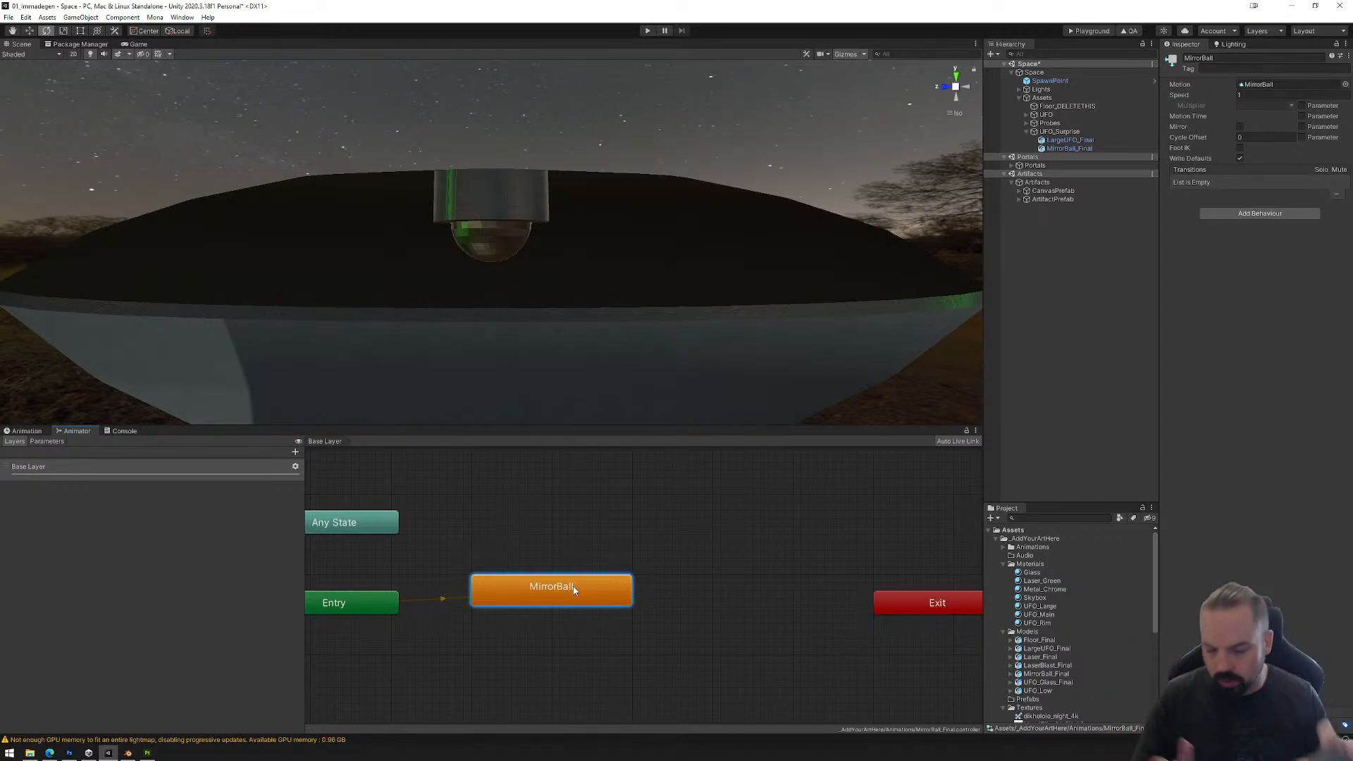
Step: Duplicate the MirrorBall state, place the copy above it and link the two with transitions in both directions
{"action": "key", "text": "ctrl+d"}
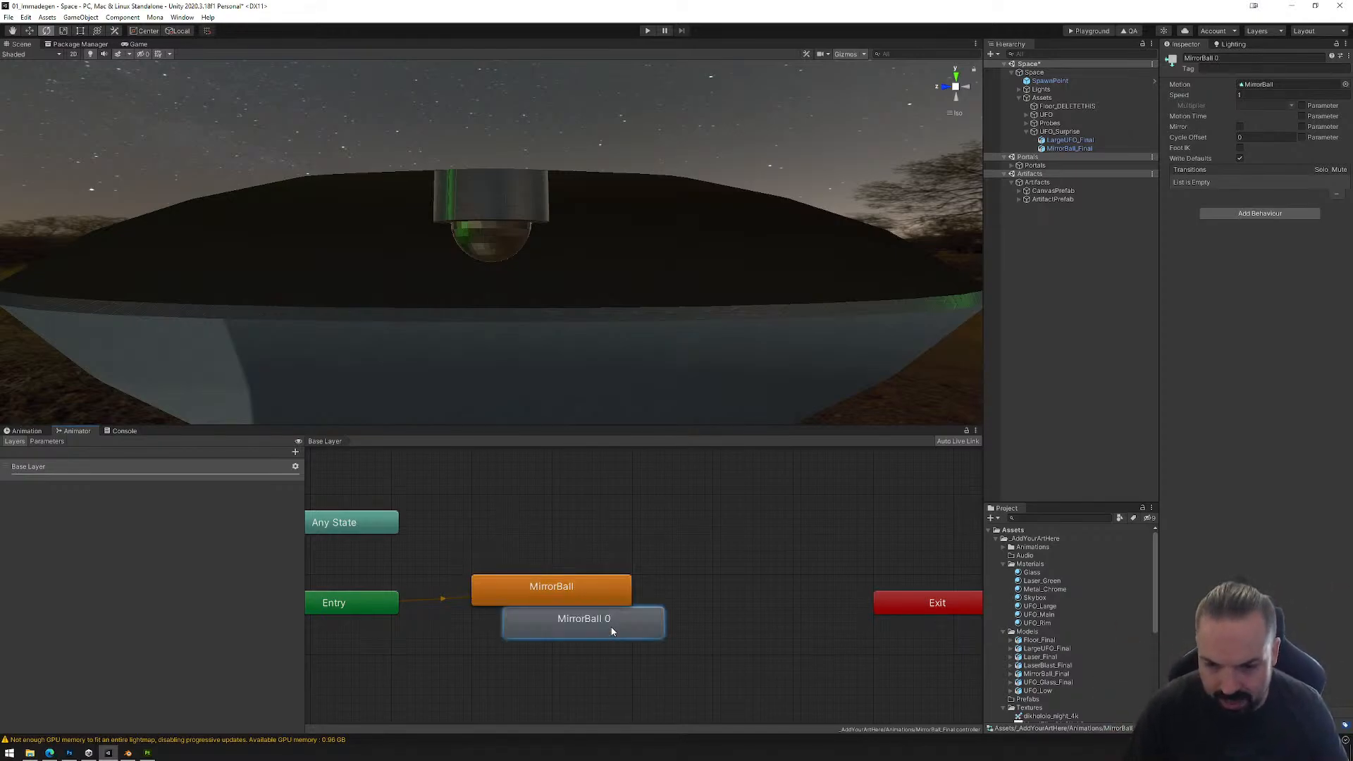
{"action": "left_click_drag", "start_coordinate": [611, 628], "coordinate": [572, 520]}
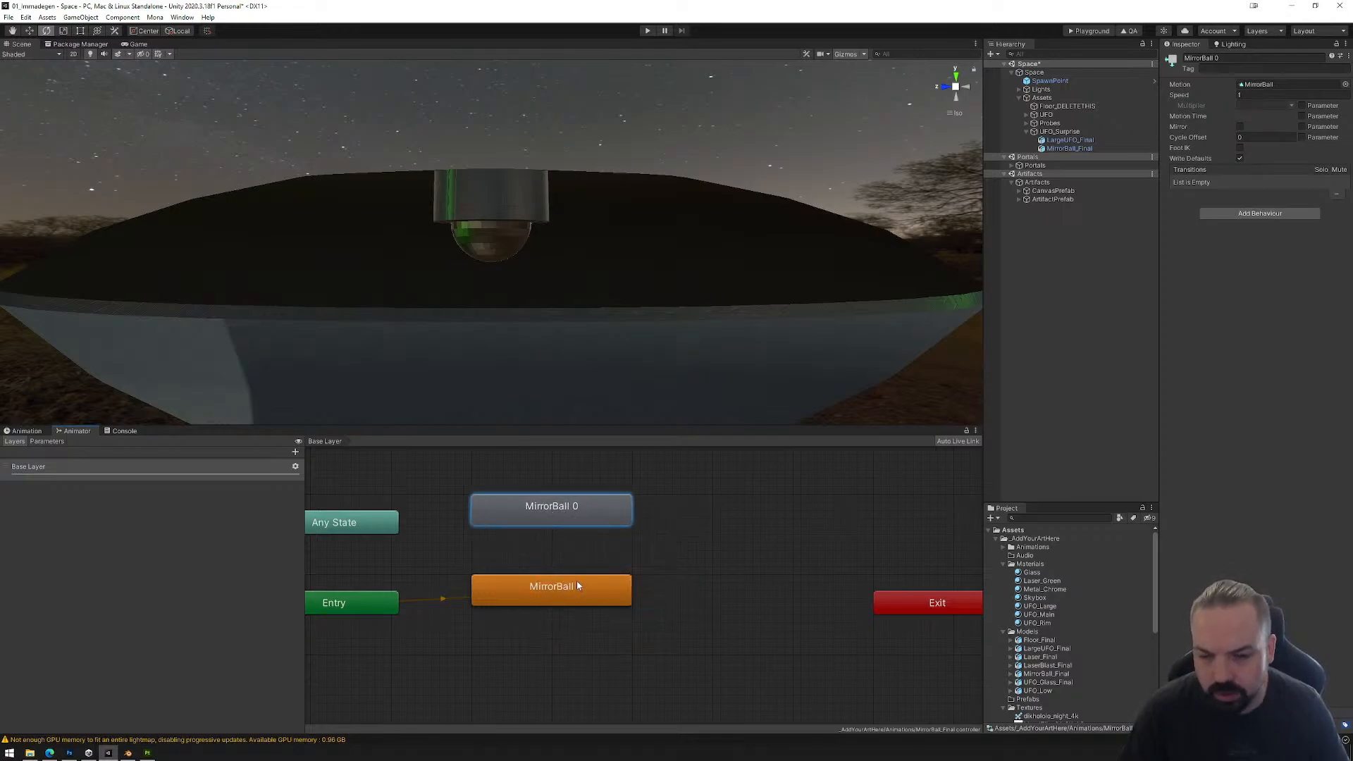
{"action": "right_click", "coordinate": [577, 585]}
{"action": "left_click", "coordinate": [602, 586]}
{"action": "left_click", "coordinate": [542, 514]}
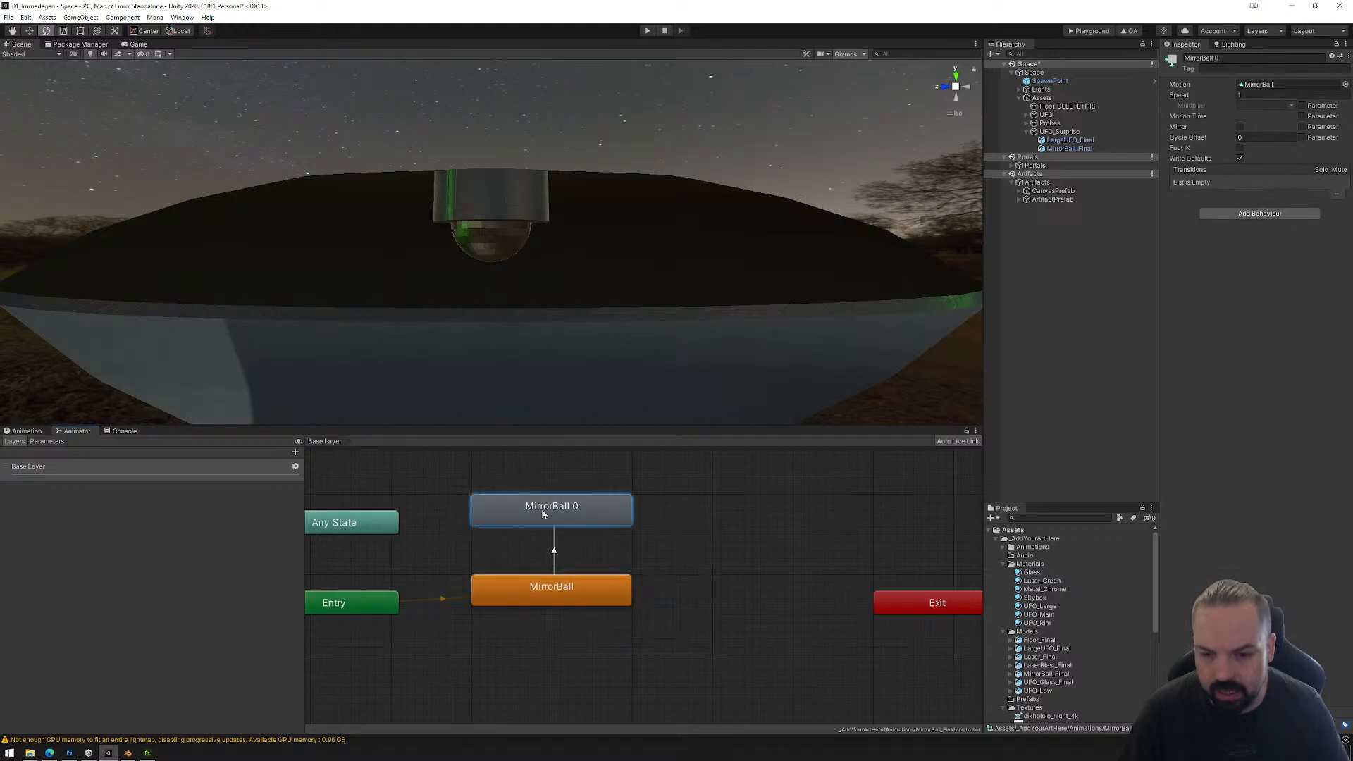
{"action": "right_click", "coordinate": [542, 514]}
{"action": "left_click", "coordinate": [570, 519]}
{"action": "left_click", "coordinate": [551, 583]}
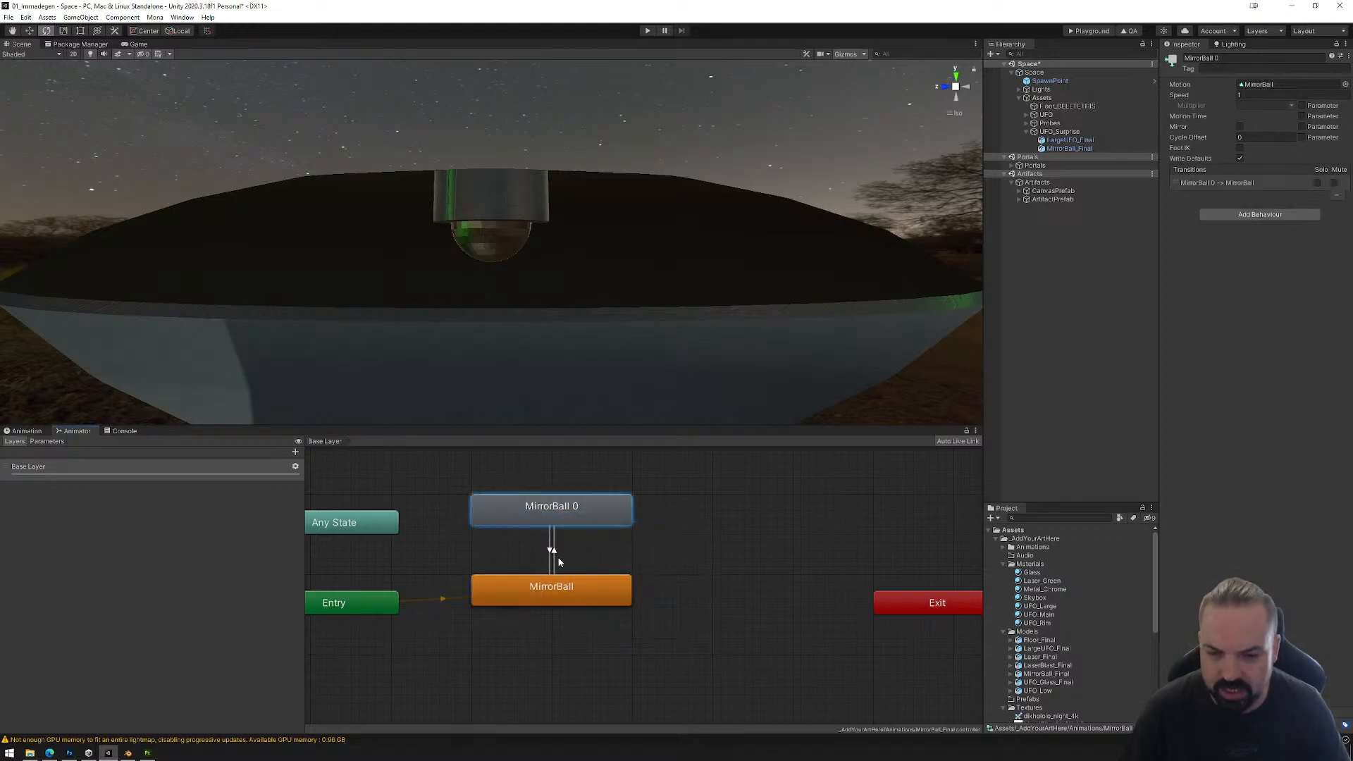
Step: Inspect the transitions between the two MirrorBall states and delete the duplicate state
{"action": "left_click", "coordinate": [556, 559]}
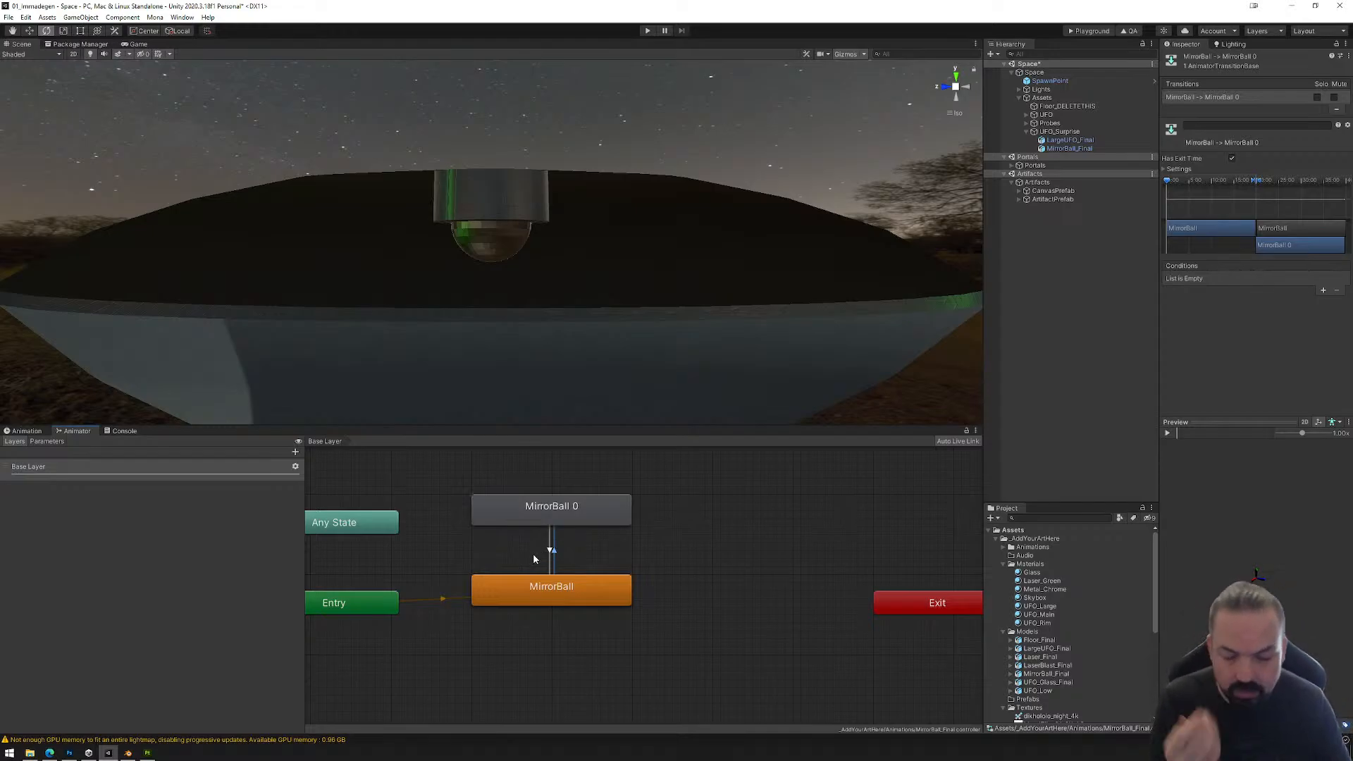
{"action": "scroll", "coordinate": [685, 582], "scroll_direction": "down", "scroll_amount": 1}
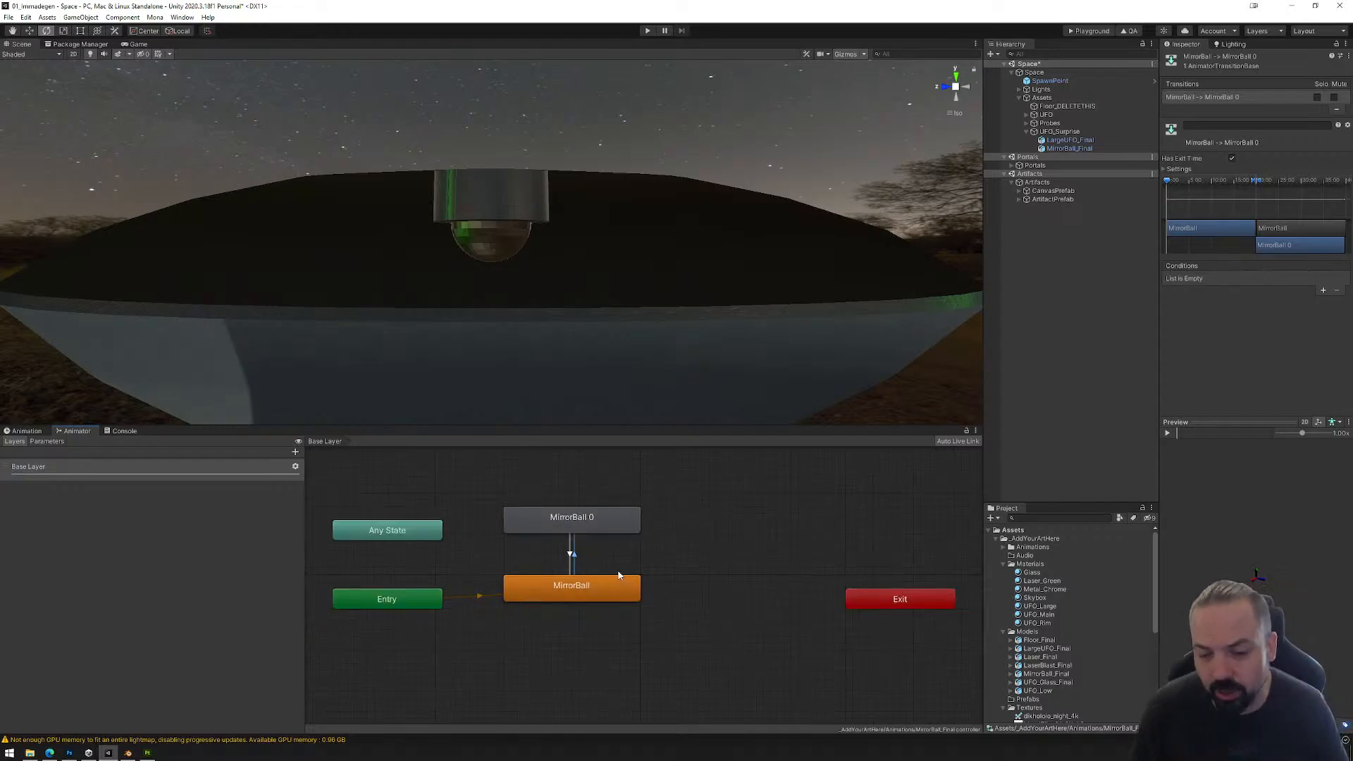
{"action": "left_click", "coordinate": [571, 556]}
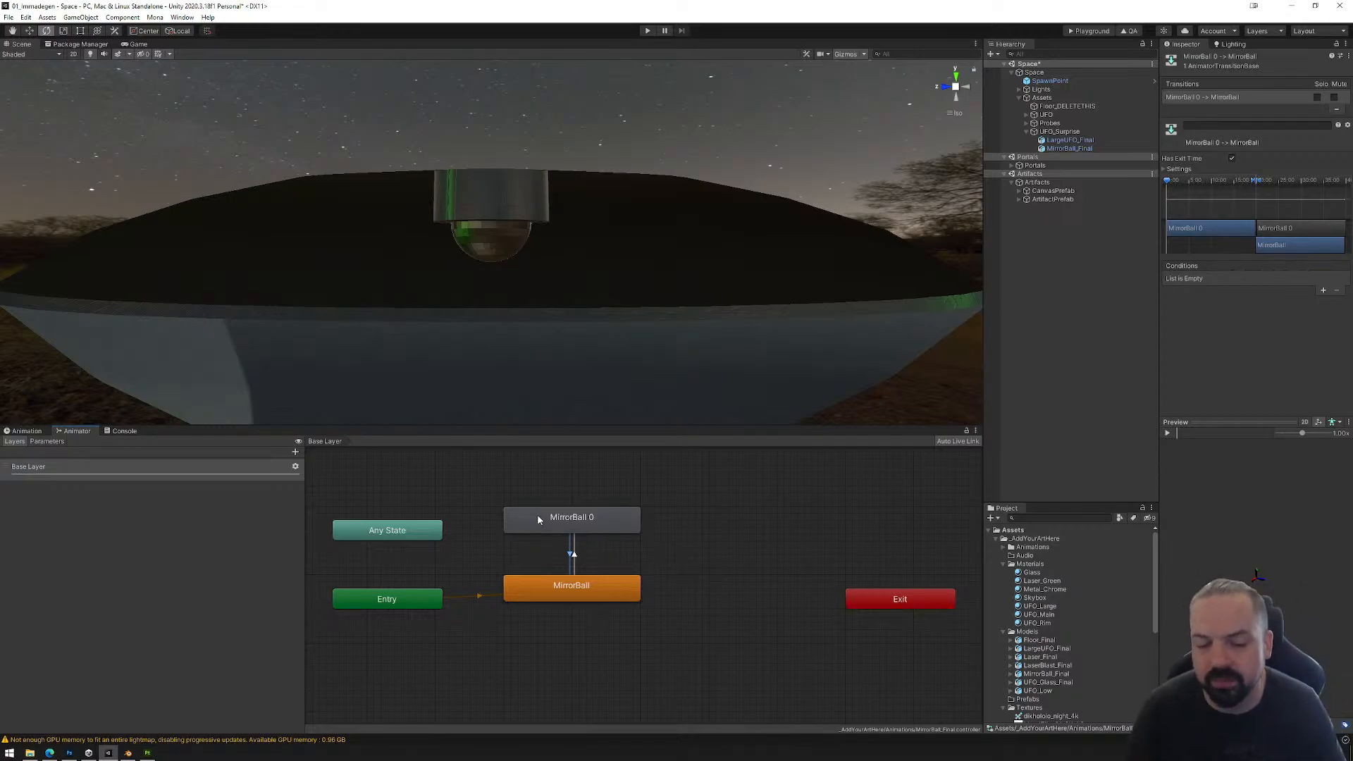
{"action": "left_click_drag", "start_coordinate": [483, 488], "coordinate": [712, 561]}
{"action": "key", "text": "Delete"}
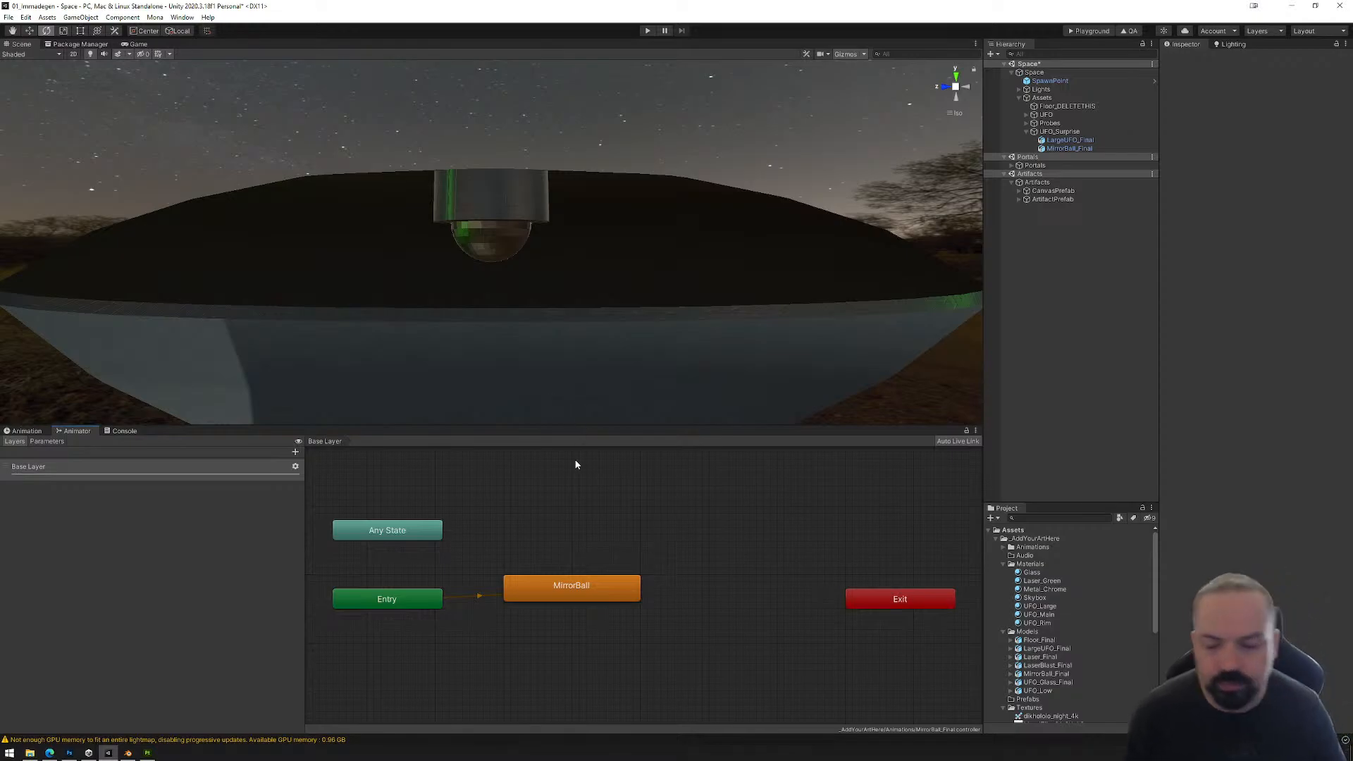
Step: Enlarge the scene view and add the Floor_Final model as a child of UFO_Surprise
{"action": "left_click_drag", "start_coordinate": [537, 427], "coordinate": [537, 529]}
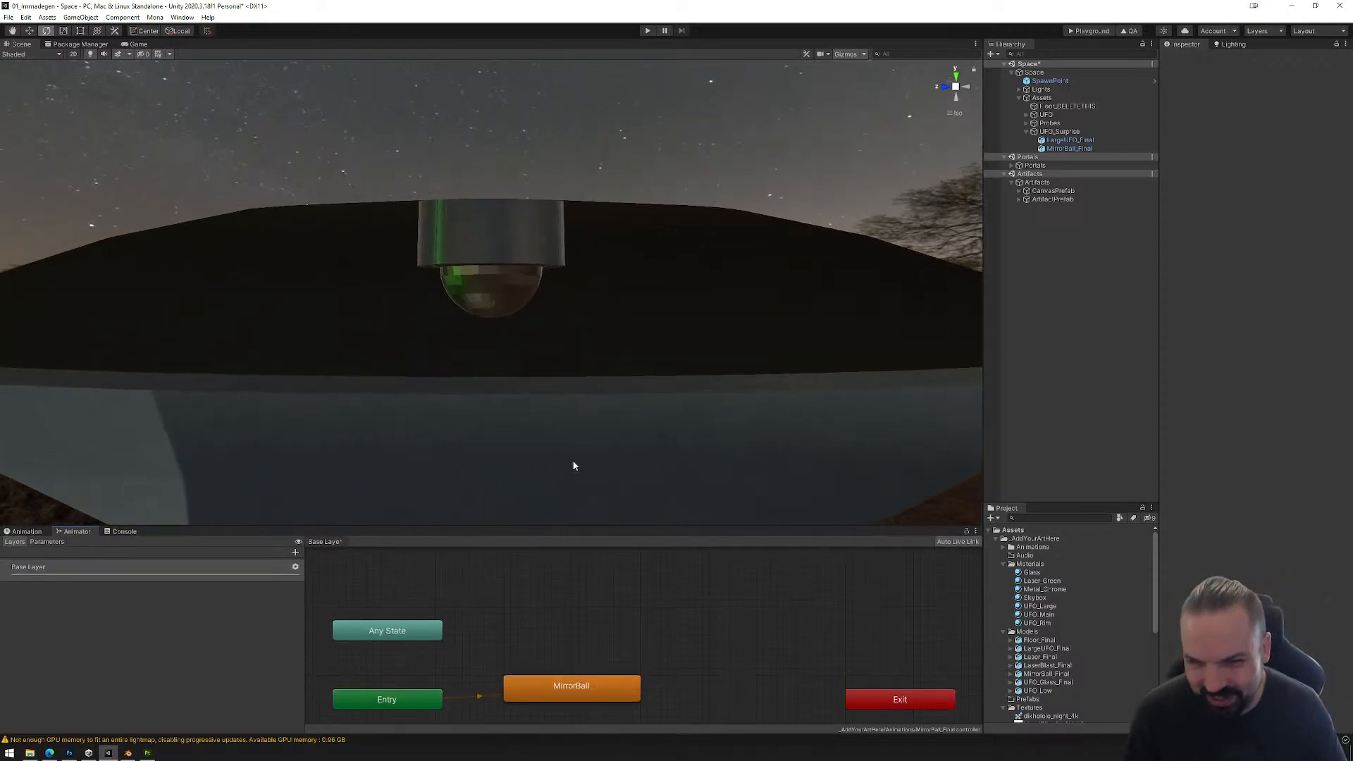
{"action": "left_click_drag", "start_coordinate": [573, 462], "coordinate": [585, 430], "text": "alt"}
{"action": "scroll", "coordinate": [585, 430], "scroll_direction": "down", "scroll_amount": 2}
{"action": "middle_click_drag", "start_coordinate": [585, 430], "coordinate": [611, 354]}
{"action": "left_click_drag", "start_coordinate": [500, 220], "coordinate": [640, 351], "text": "alt"}
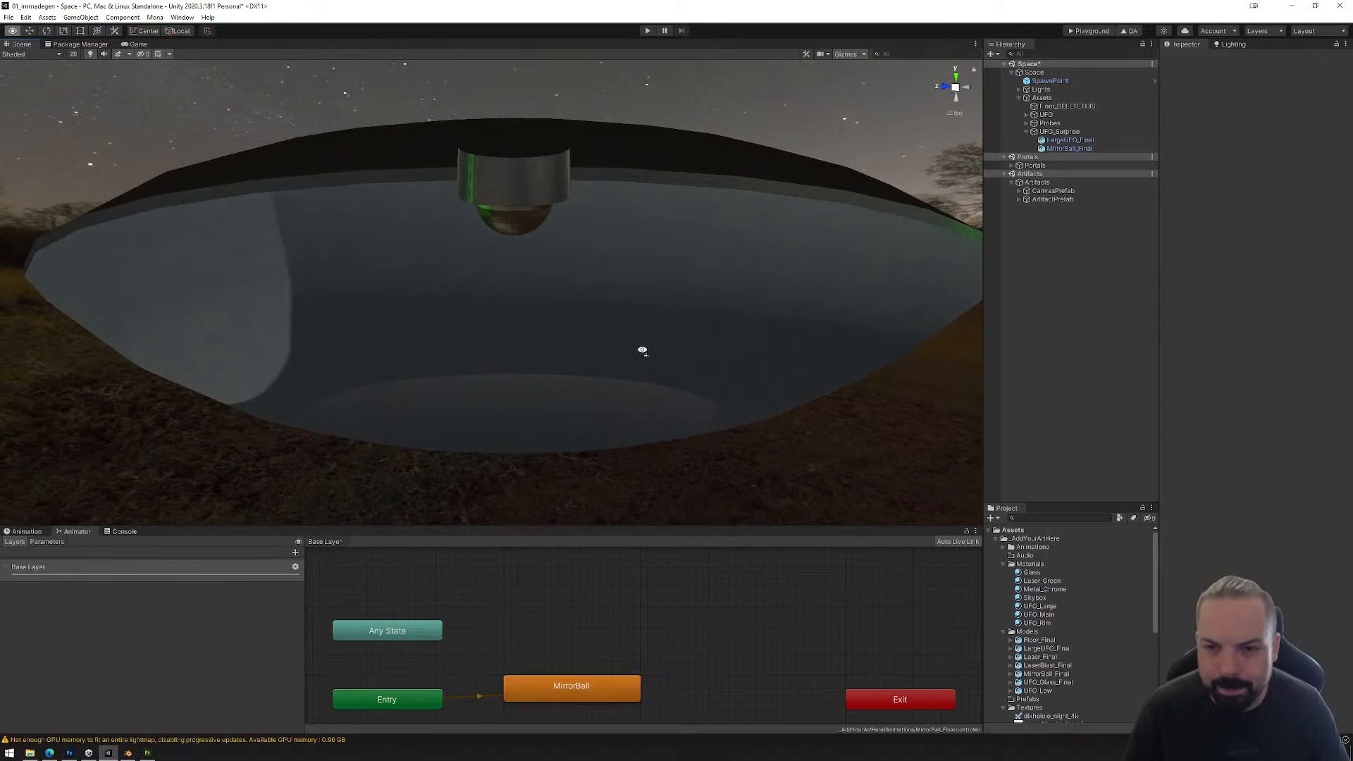
{"action": "left_click", "coordinate": [1059, 131]}
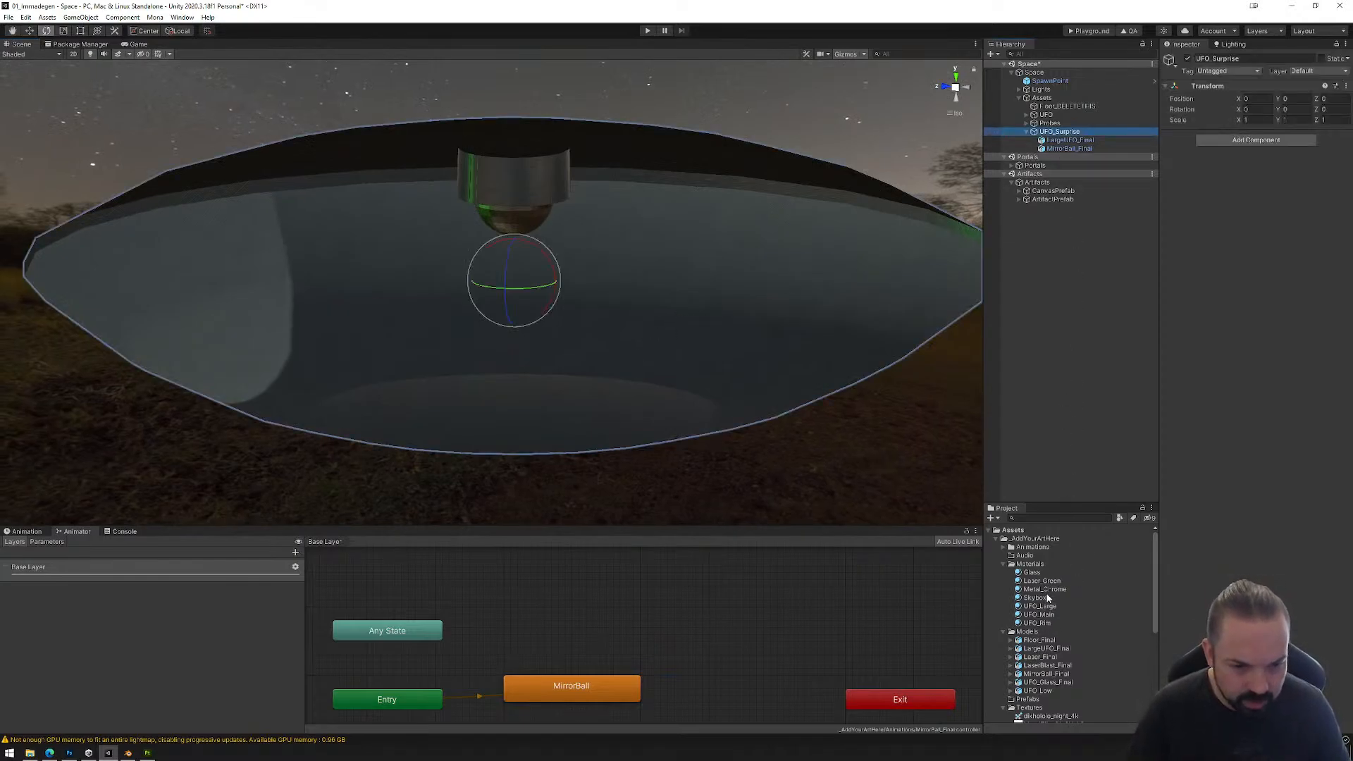
{"action": "left_click", "coordinate": [1040, 641]}
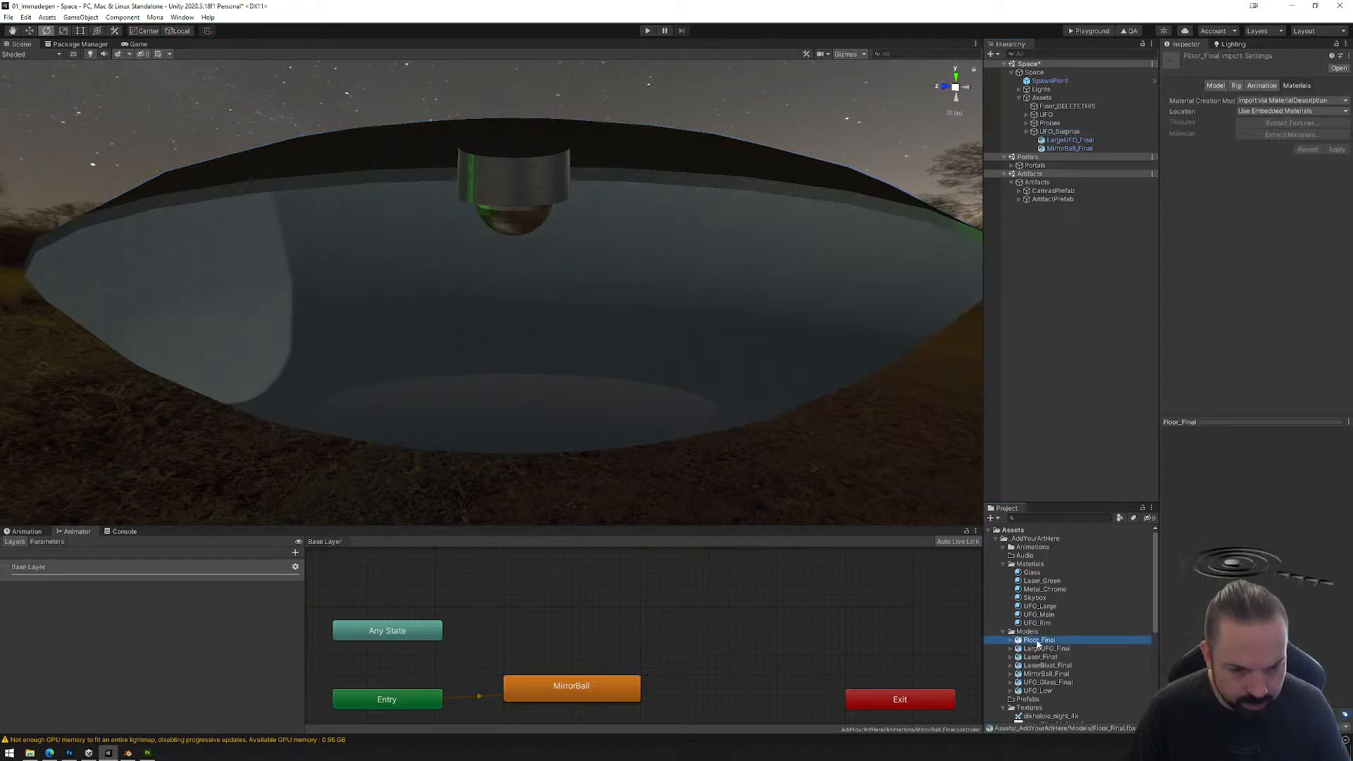
{"action": "left_click_drag", "start_coordinate": [1039, 641], "coordinate": [1059, 132]}
Step: Scale the added Floor_Final to 0.5 on the X, Y and Z axes and activate the Move tool
{"action": "left_click", "coordinate": [1253, 129]}
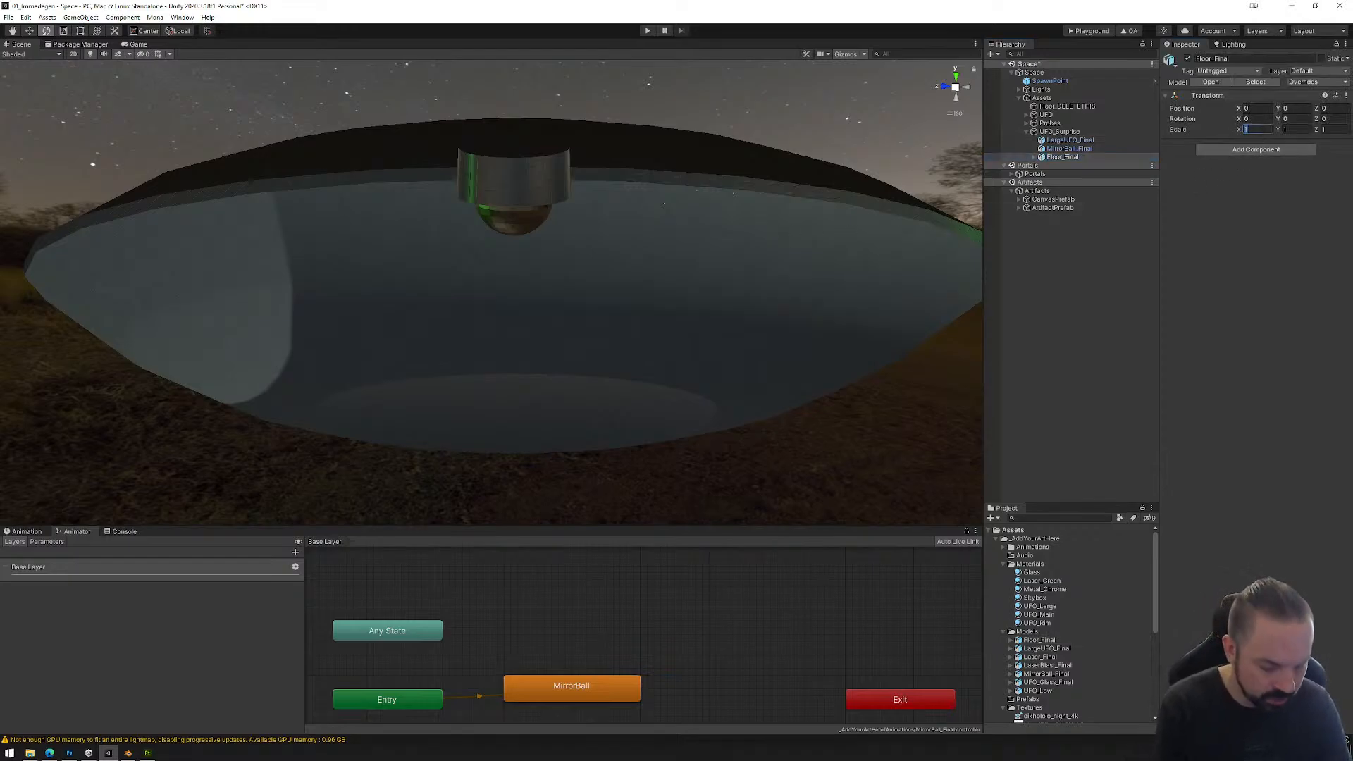
{"action": "type", "text": "0.5"}
{"action": "key", "text": "Tab"}
{"action": "type", "text": "0.5"}
{"action": "key", "text": "Tab"}
{"action": "type", "text": ".5"}
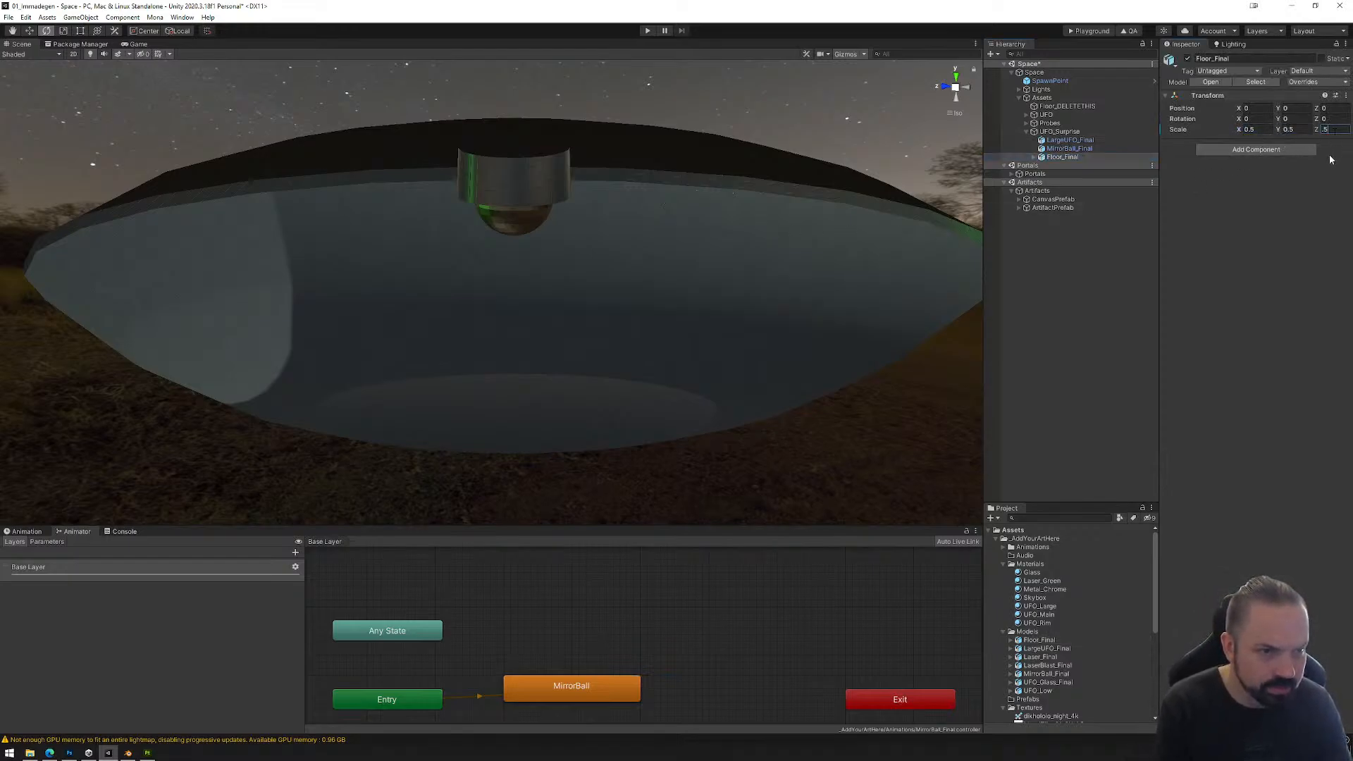
{"action": "left_click", "coordinate": [30, 31]}
{"action": "key", "text": "f"}
{"action": "scroll", "coordinate": [672, 395], "scroll_direction": "down", "scroll_amount": 10}
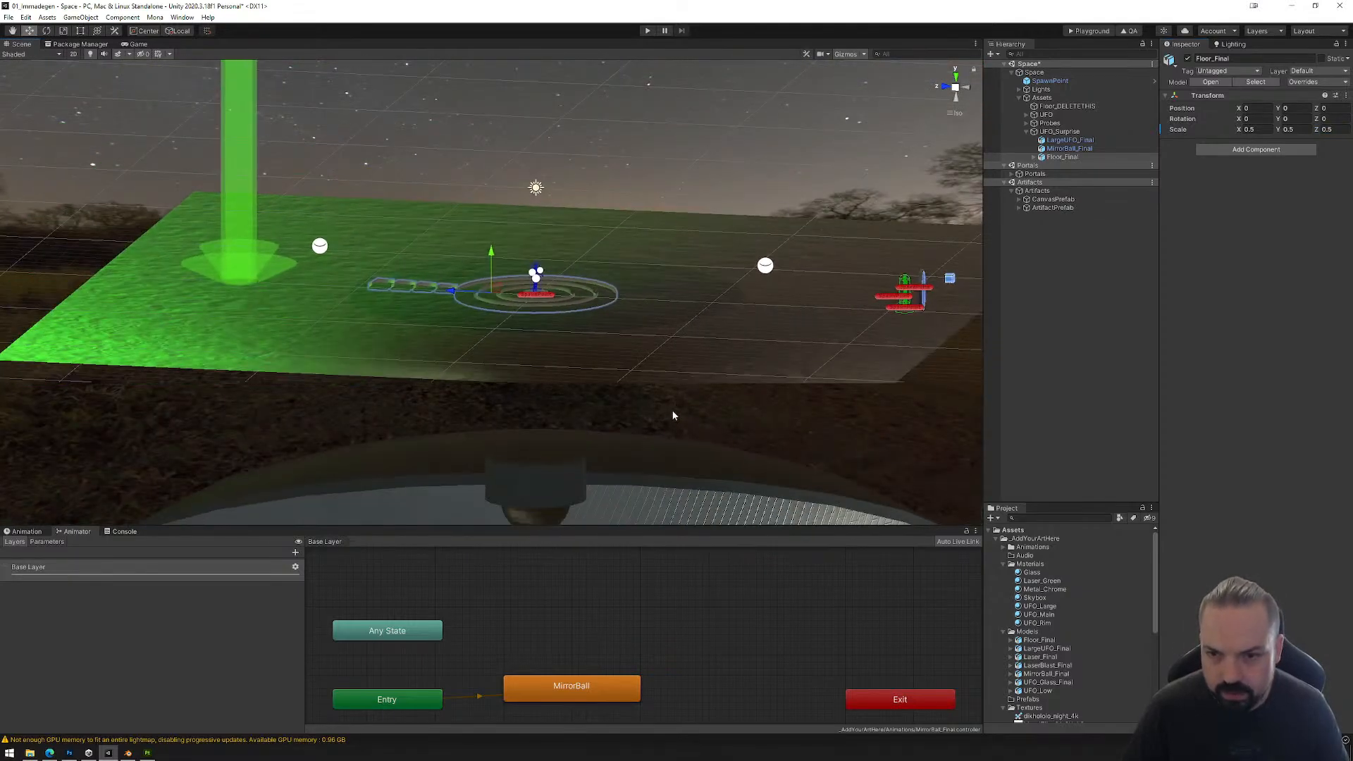
Step: Lower Floor_Final into the large UFO by moving it along Y to about -22.31
{"action": "middle_click_drag", "start_coordinate": [653, 428], "coordinate": [685, 333]}
{"action": "left_click_drag", "start_coordinate": [530, 161], "coordinate": [638, 418]}
{"action": "scroll", "coordinate": [634, 501], "scroll_direction": "up", "scroll_amount": 5}
{"action": "scroll", "coordinate": [642, 401], "scroll_direction": "down", "scroll_amount": 3}
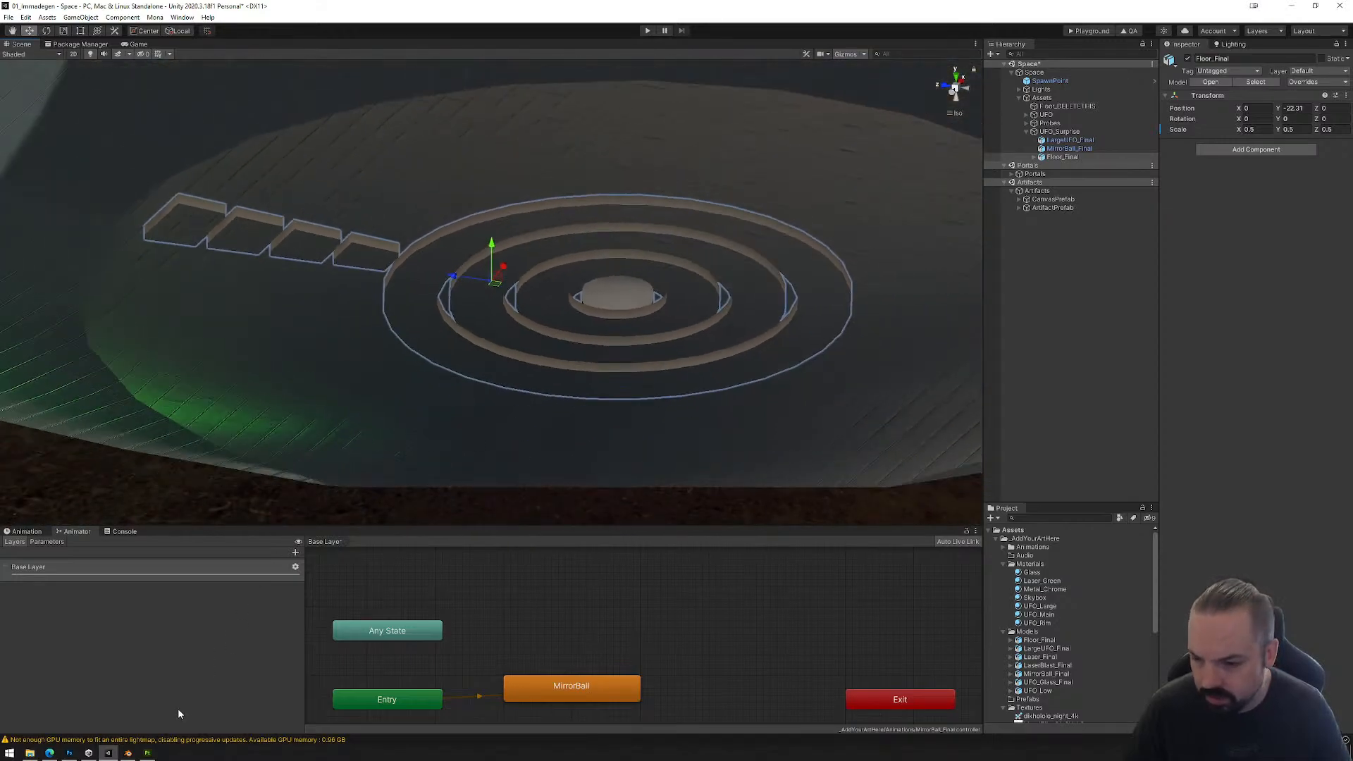
Step: Switch to Blender, hide L_UFO_Base and show the floor objects Cylinder through Cylinder.004
{"action": "left_click", "coordinate": [128, 753]}
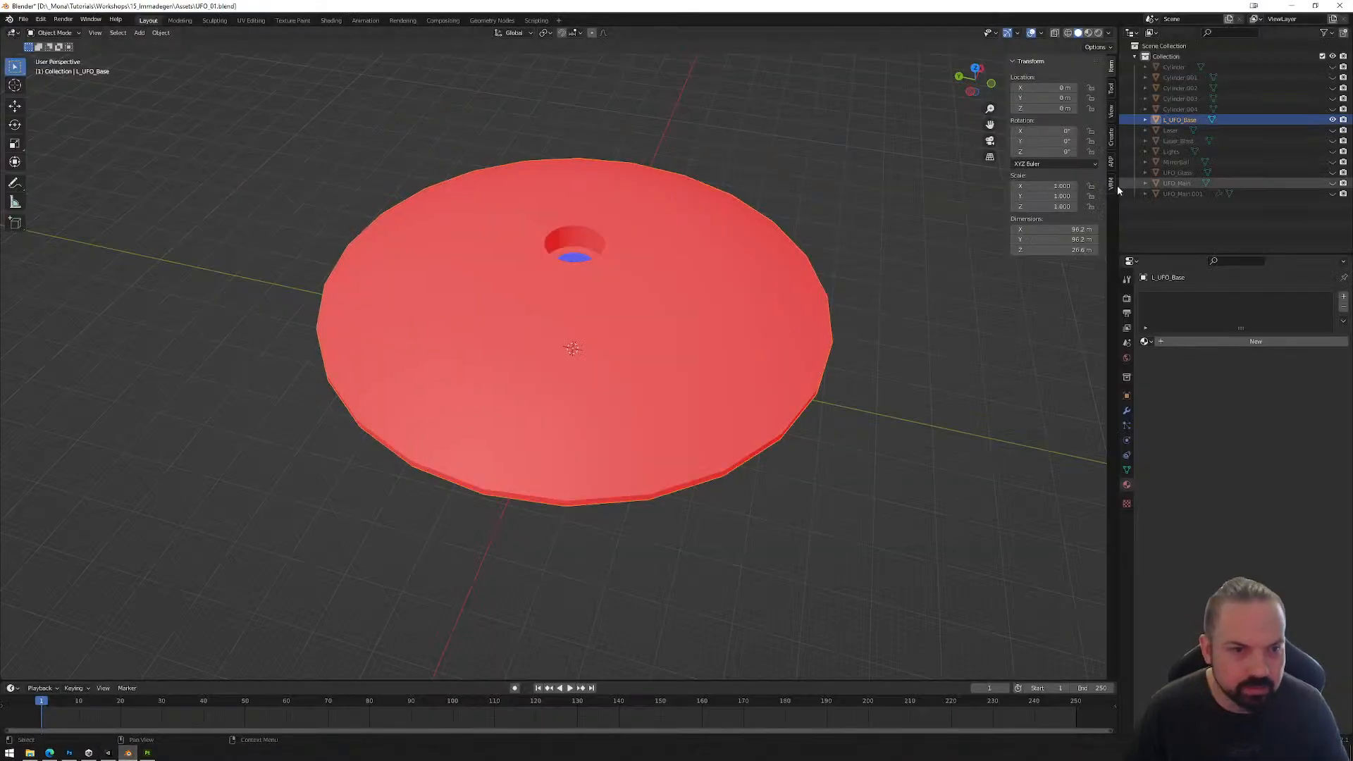
{"action": "left_click", "coordinate": [1333, 119]}
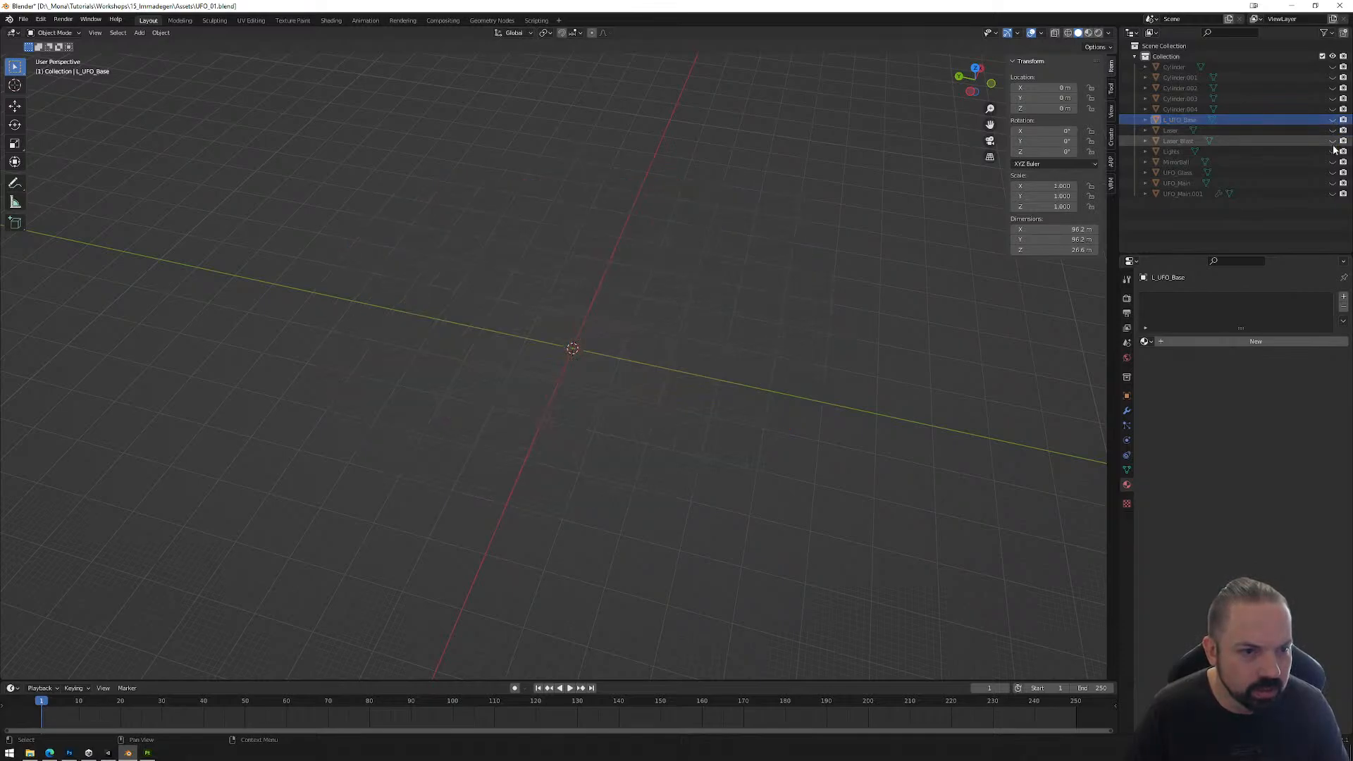
{"action": "left_click", "coordinate": [1333, 67]}
{"action": "left_click", "coordinate": [1333, 77]}
{"action": "left_click", "coordinate": [1333, 88]}
{"action": "left_click", "coordinate": [1333, 98]}
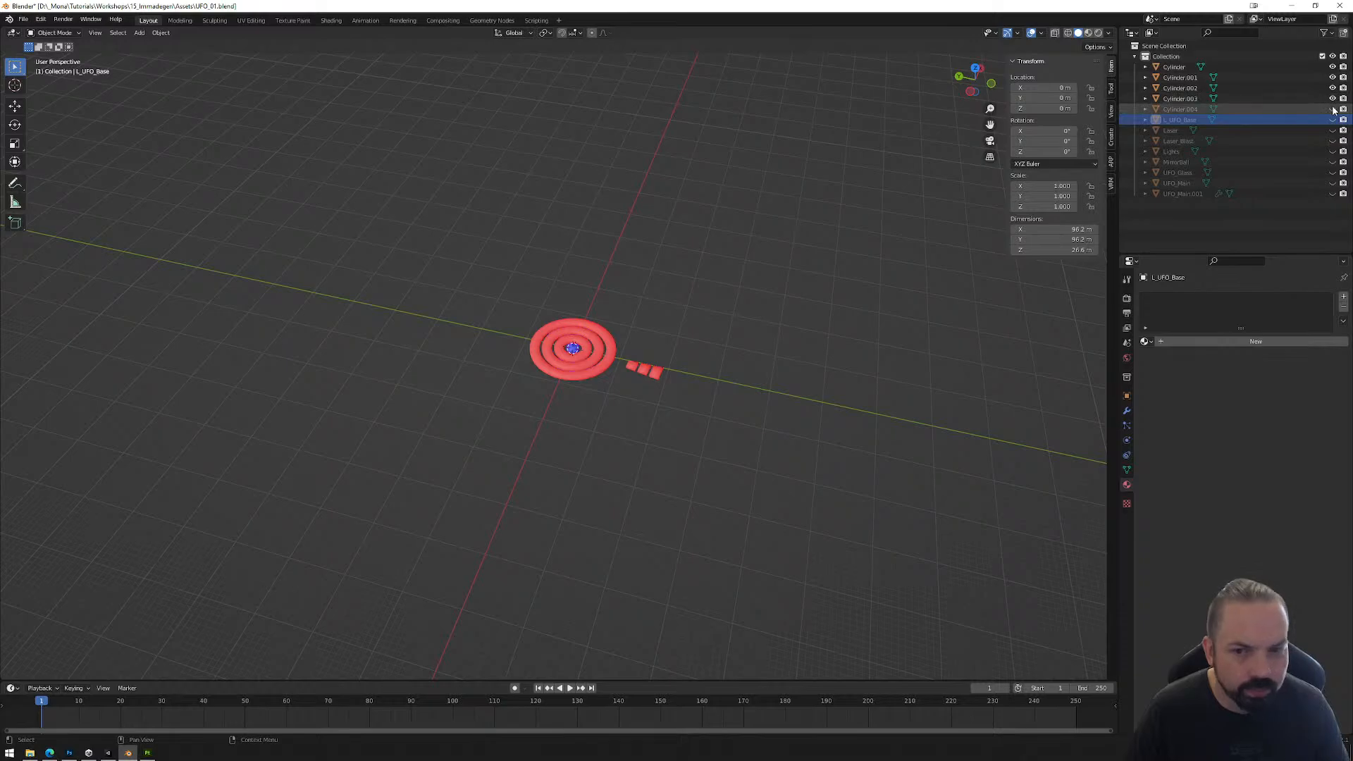
{"action": "left_click", "coordinate": [1332, 109]}
Step: Flip the normals of all faces on the concentric-ring floor and its four separate blocks together
{"action": "scroll", "coordinate": [754, 343], "scroll_direction": "up", "scroll_amount": 6}
{"action": "middle_click_drag", "start_coordinate": [770, 326], "coordinate": [643, 298], "text": "shift"}
{"action": "left_click", "coordinate": [573, 282]}
{"action": "left_click", "coordinate": [667, 342], "text": "shift"}
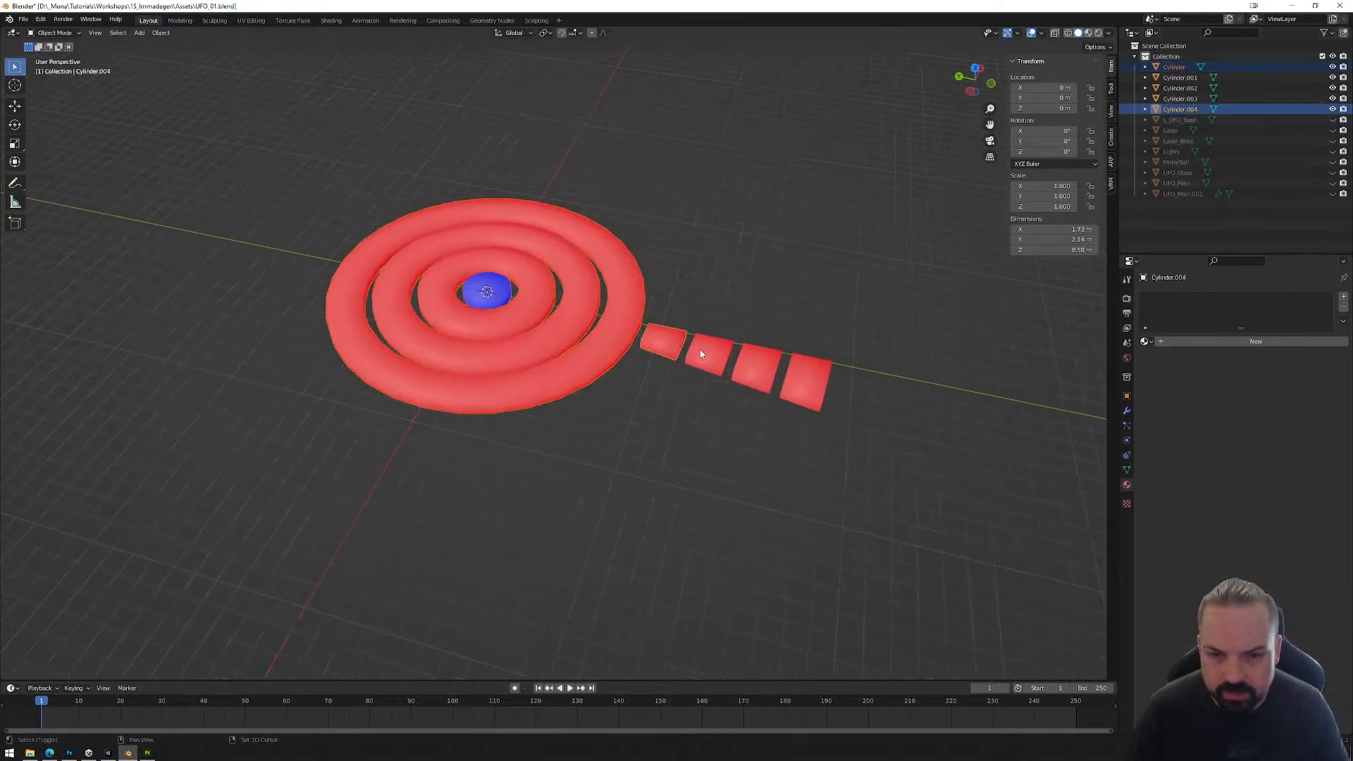
{"action": "left_click", "coordinate": [701, 350], "text": "shift"}
{"action": "left_click", "coordinate": [760, 369], "text": "shift"}
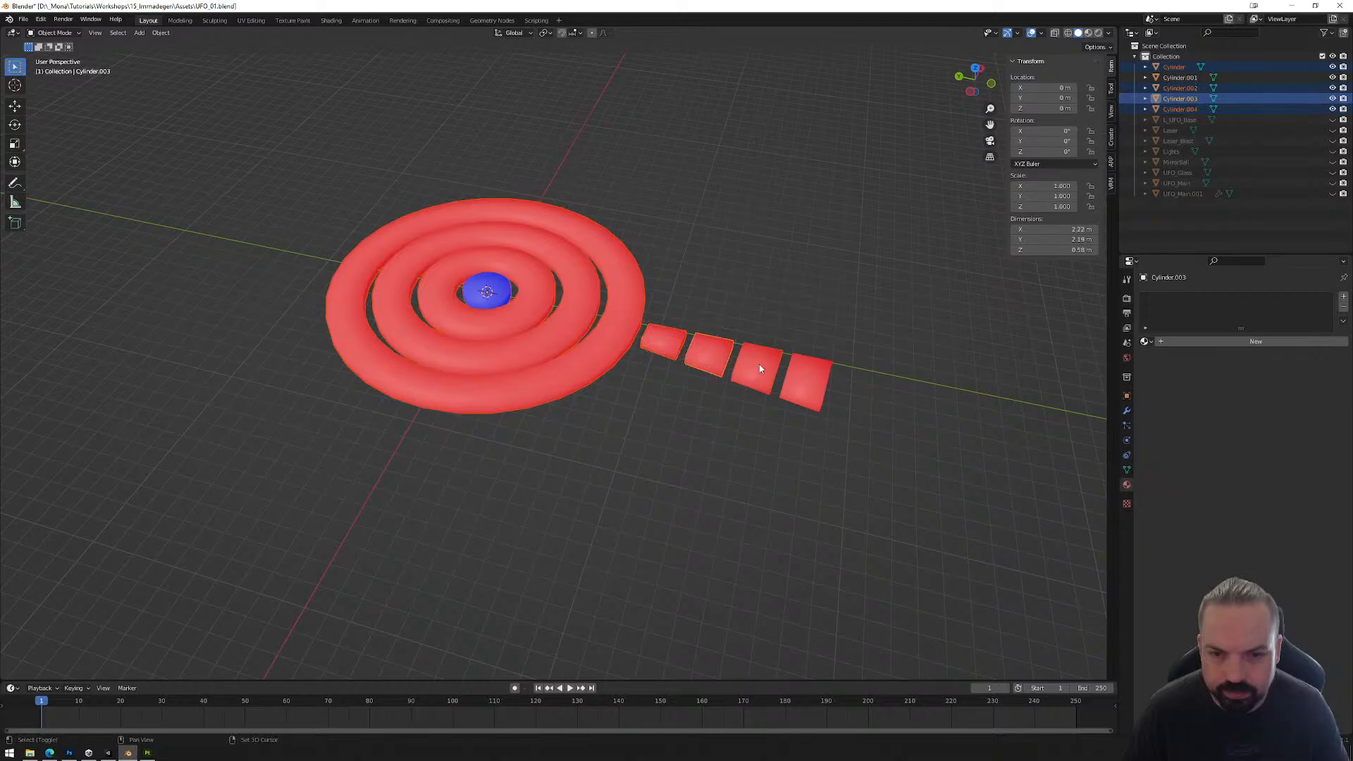
{"action": "left_click", "coordinate": [644, 307]}
{"action": "left_click", "coordinate": [675, 344], "text": "shift"}
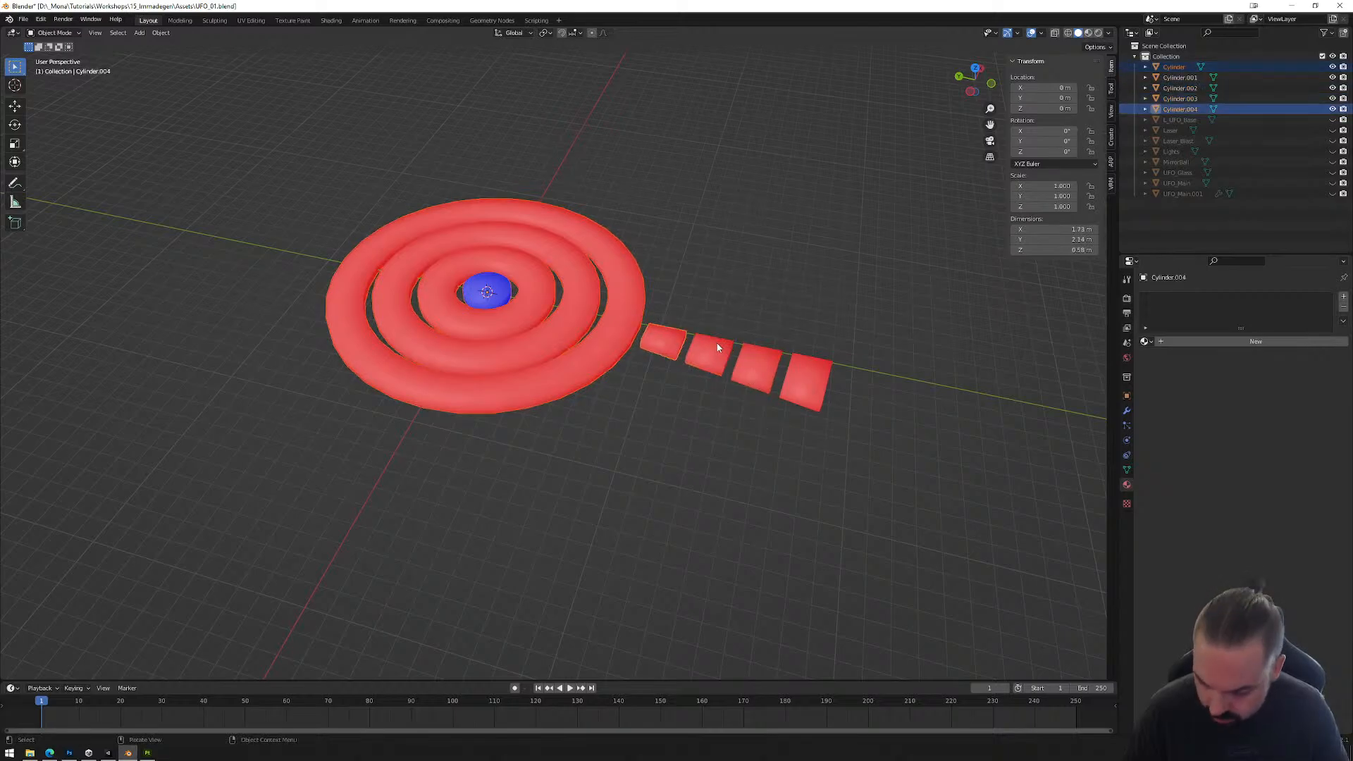
{"action": "left_click_drag", "start_coordinate": [902, 252], "coordinate": [585, 459]}
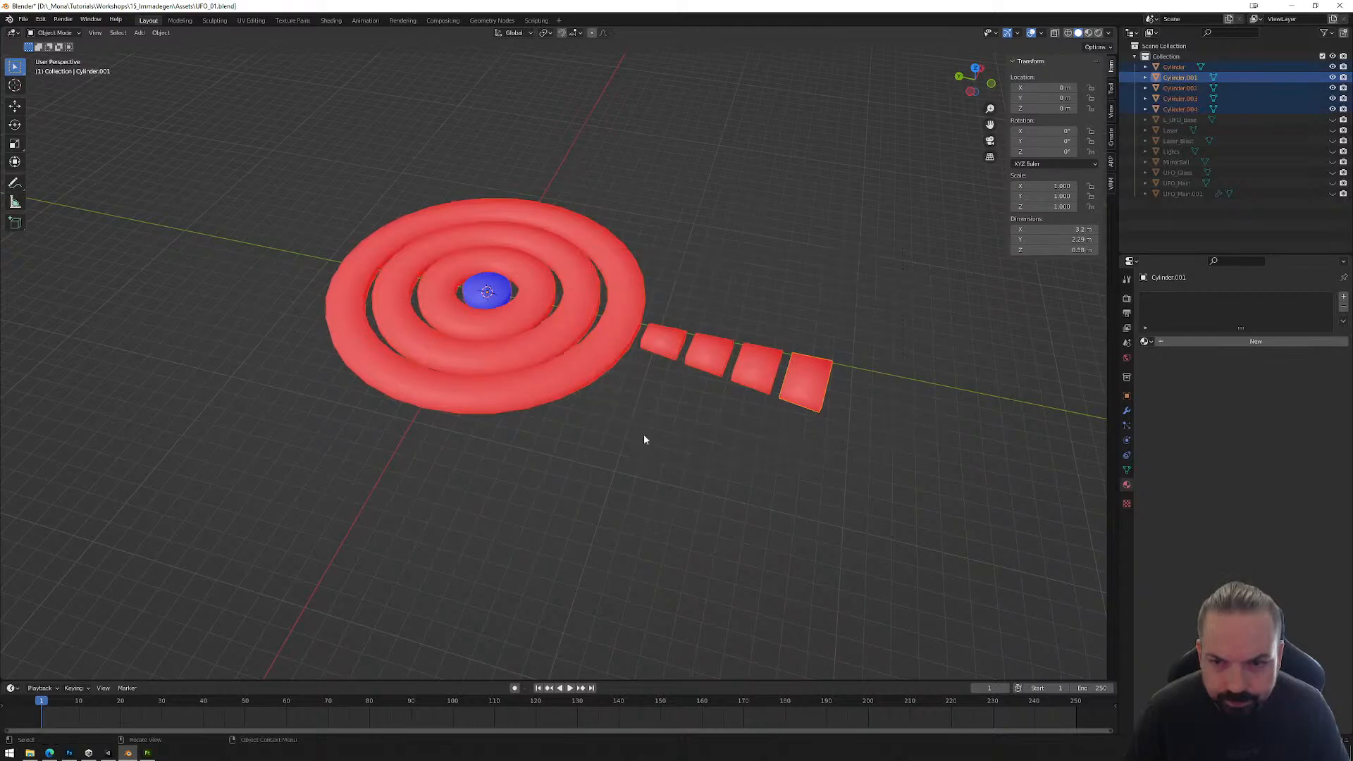
{"action": "key", "text": "Tab"}
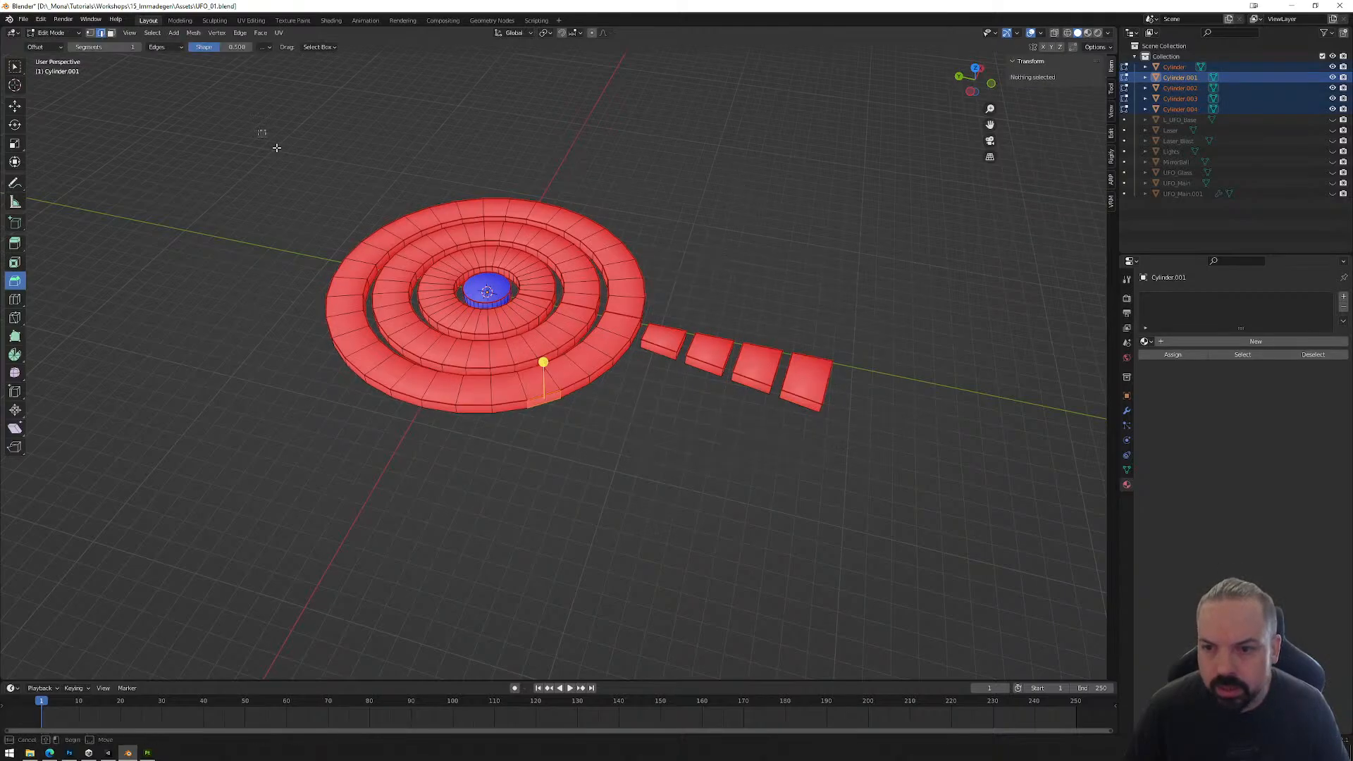
{"action": "key", "text": "a"}
{"action": "left_click", "coordinate": [1055, 33]}
{"action": "left_click_drag", "start_coordinate": [233, 113], "coordinate": [960, 492]}
{"action": "key", "text": "3"}
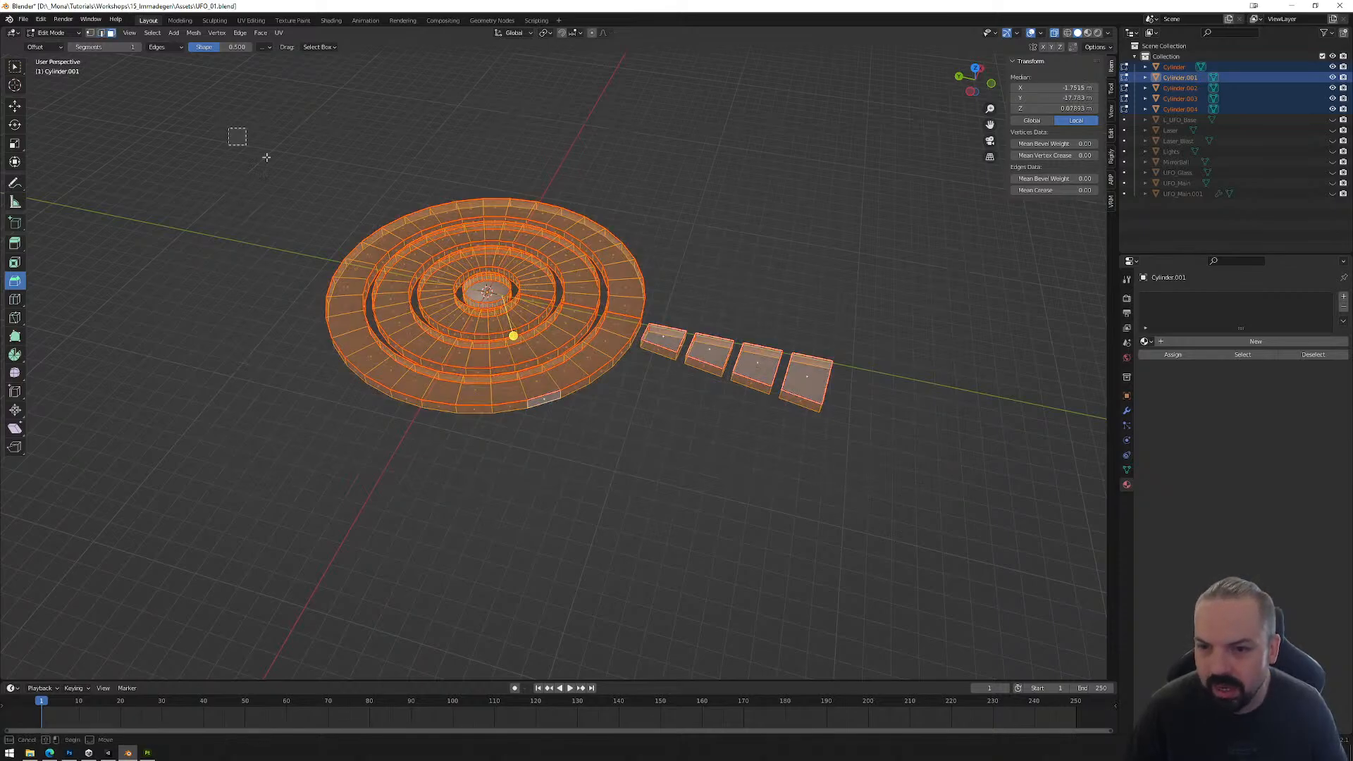
{"action": "left_click_drag", "start_coordinate": [236, 136], "coordinate": [932, 511]}
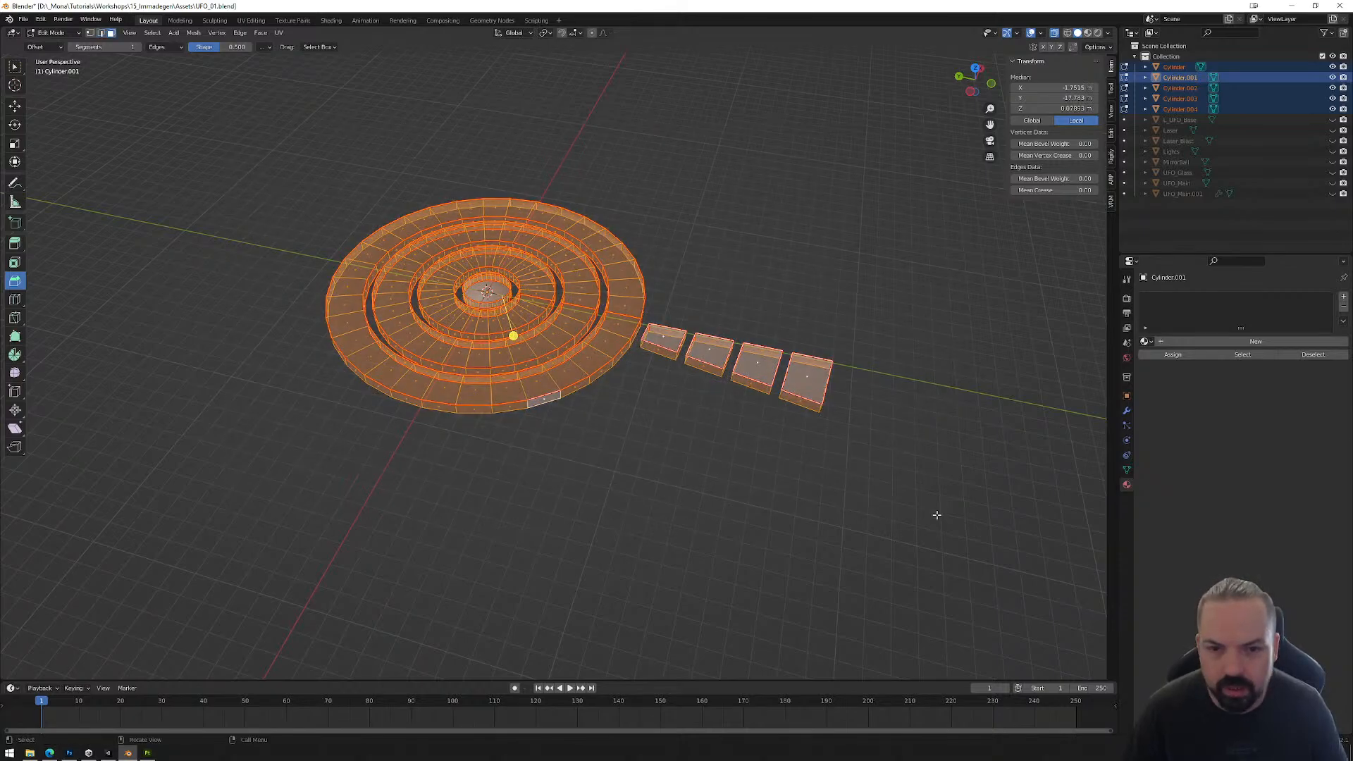
{"action": "left_click", "coordinate": [193, 32]}
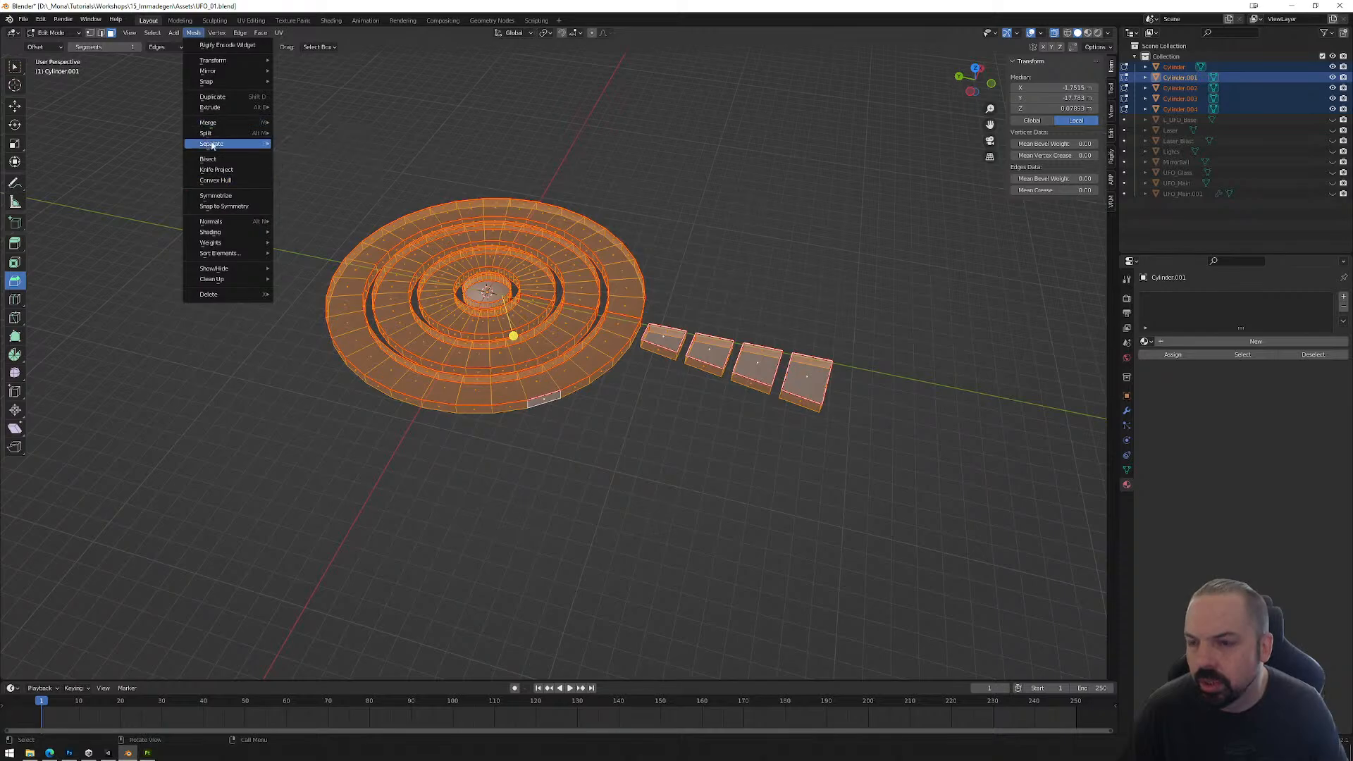
{"action": "mouse_move", "coordinate": [223, 222]}
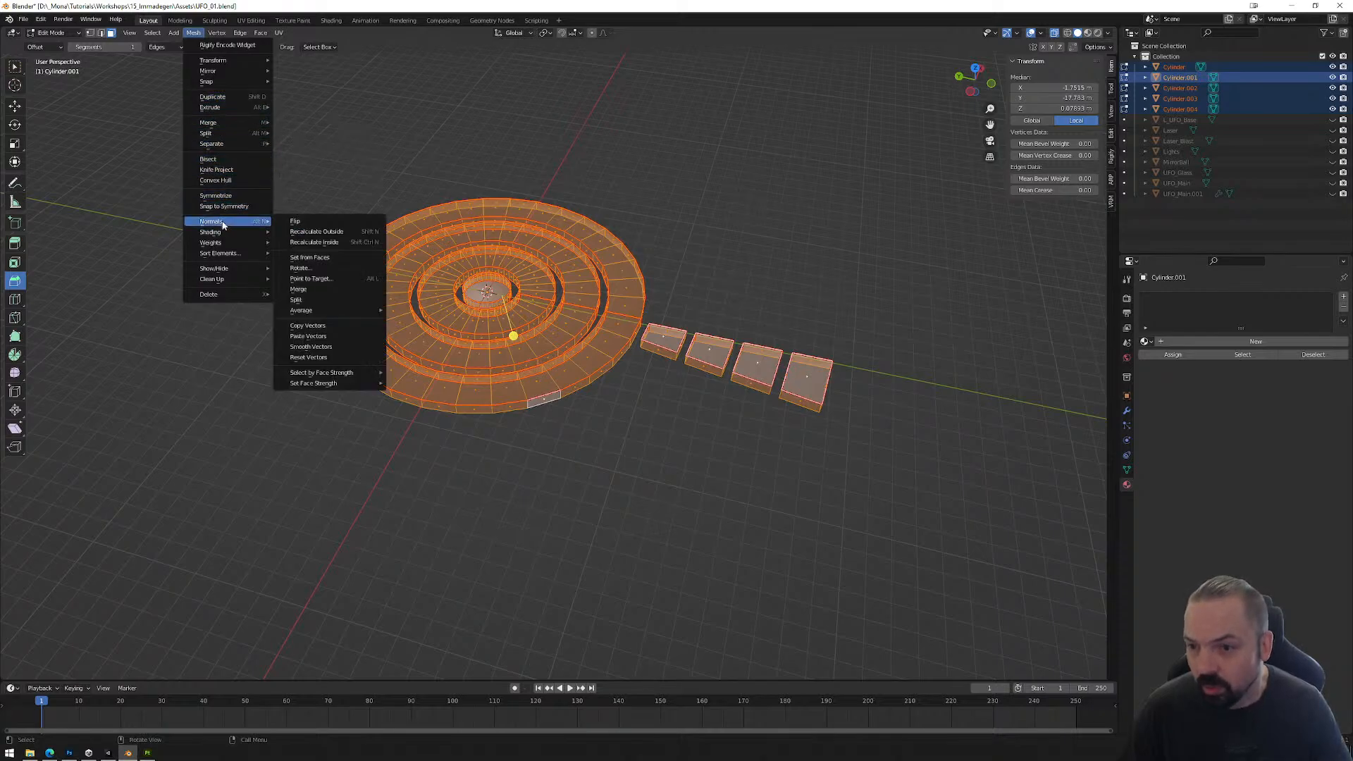
{"action": "left_click", "coordinate": [314, 222]}
{"action": "key", "text": "Tab"}
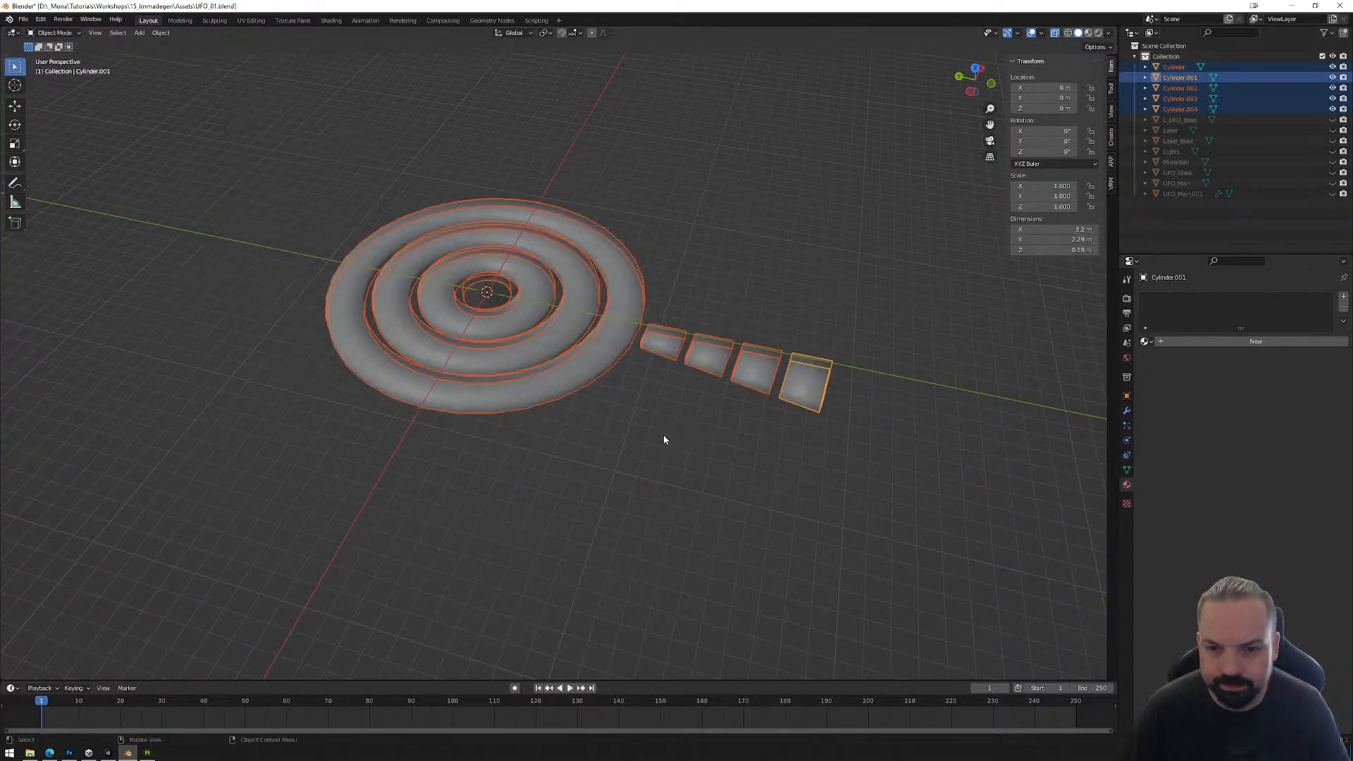
Step: Switch the viewport to material preview and flip the normals of the ring floor's central disc, selecting its linked faces up to the seams
{"action": "left_click", "coordinate": [1089, 34]}
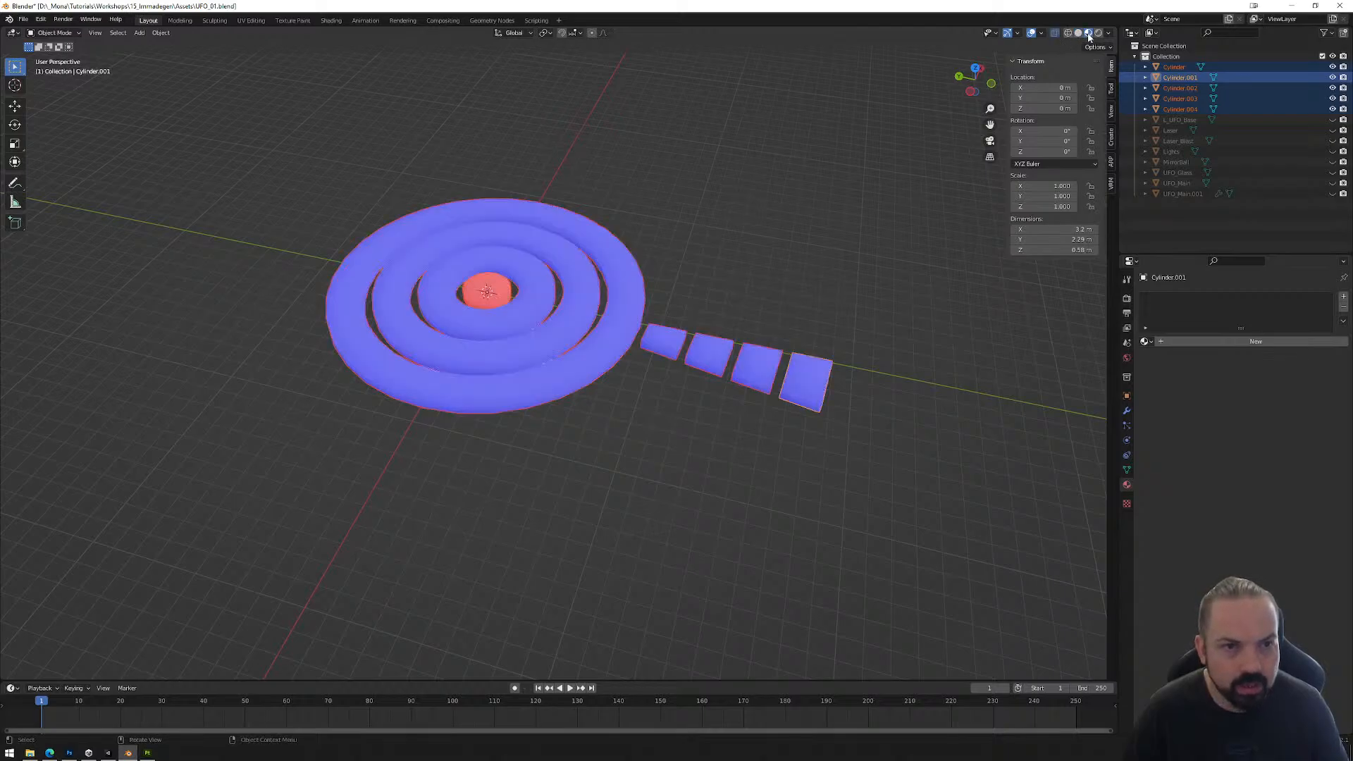
{"action": "left_click", "coordinate": [527, 322]}
{"action": "key", "text": "Tab"}
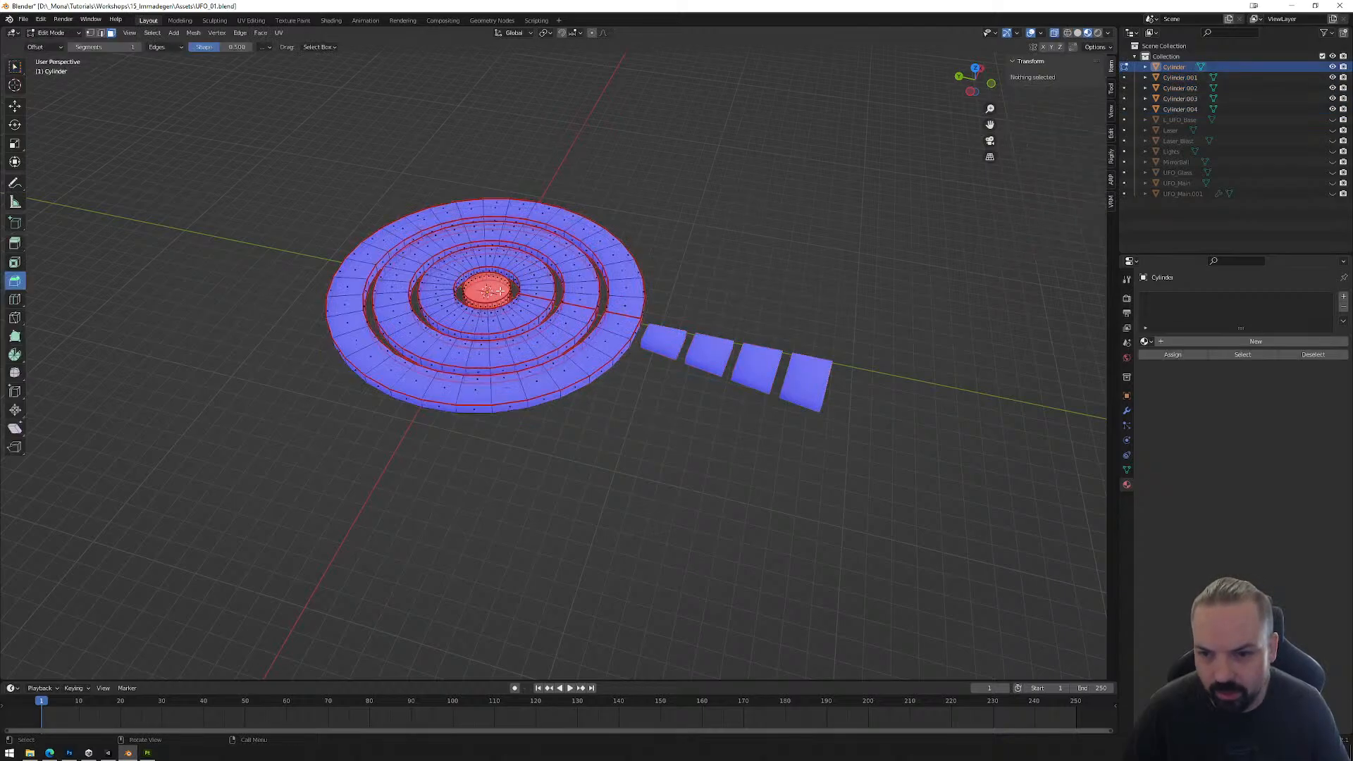
{"action": "scroll", "coordinate": [493, 294], "scroll_direction": "up", "scroll_amount": 4}
{"action": "scroll", "coordinate": [493, 294], "scroll_direction": "up", "scroll_amount": 1}
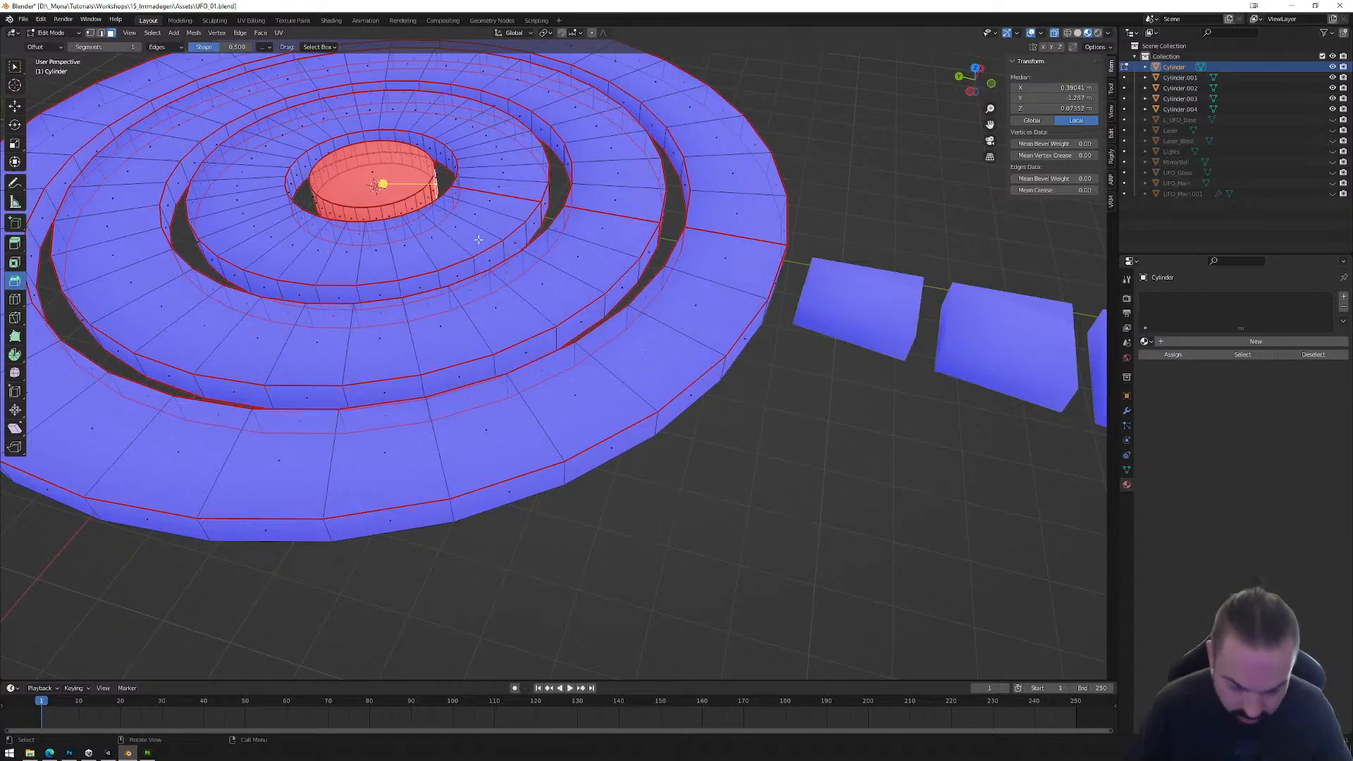
{"action": "key", "text": "ctrl+l"}
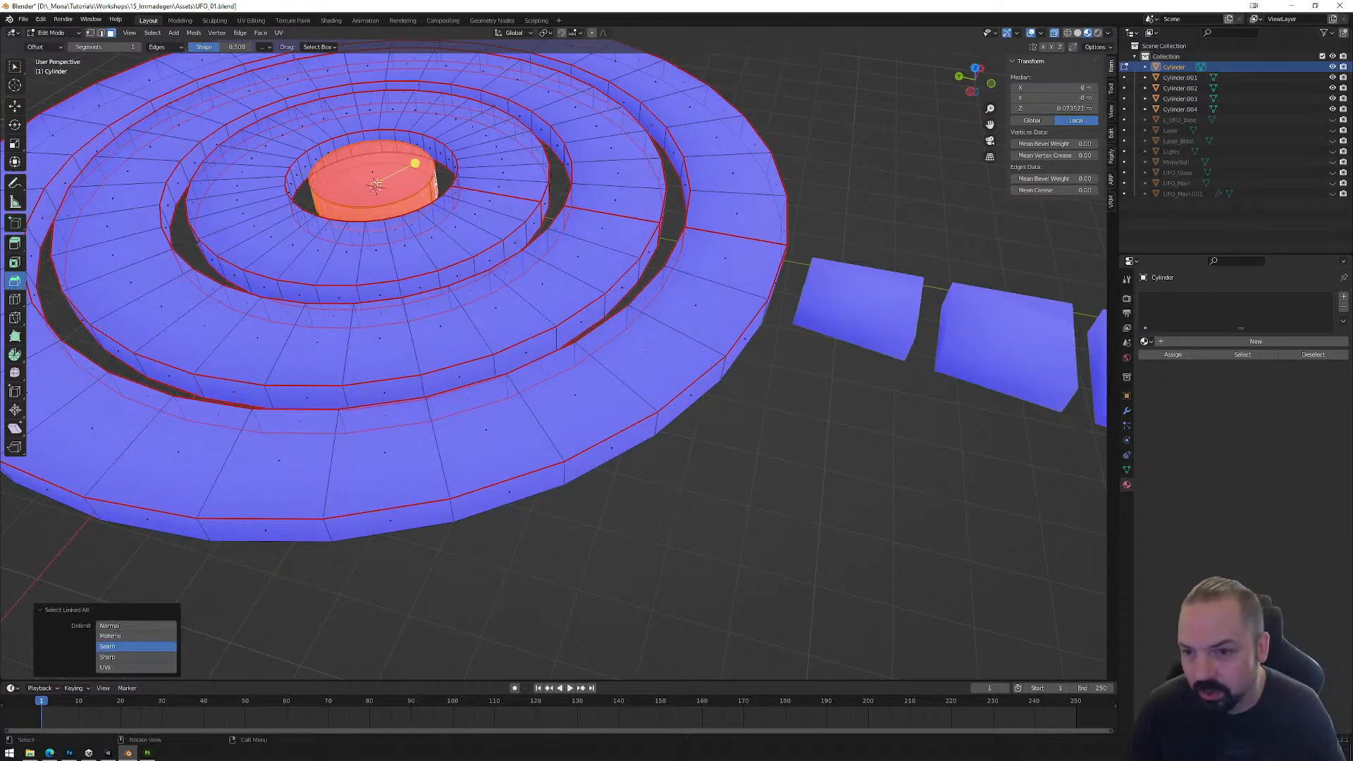
{"action": "left_click", "coordinate": [193, 32]}
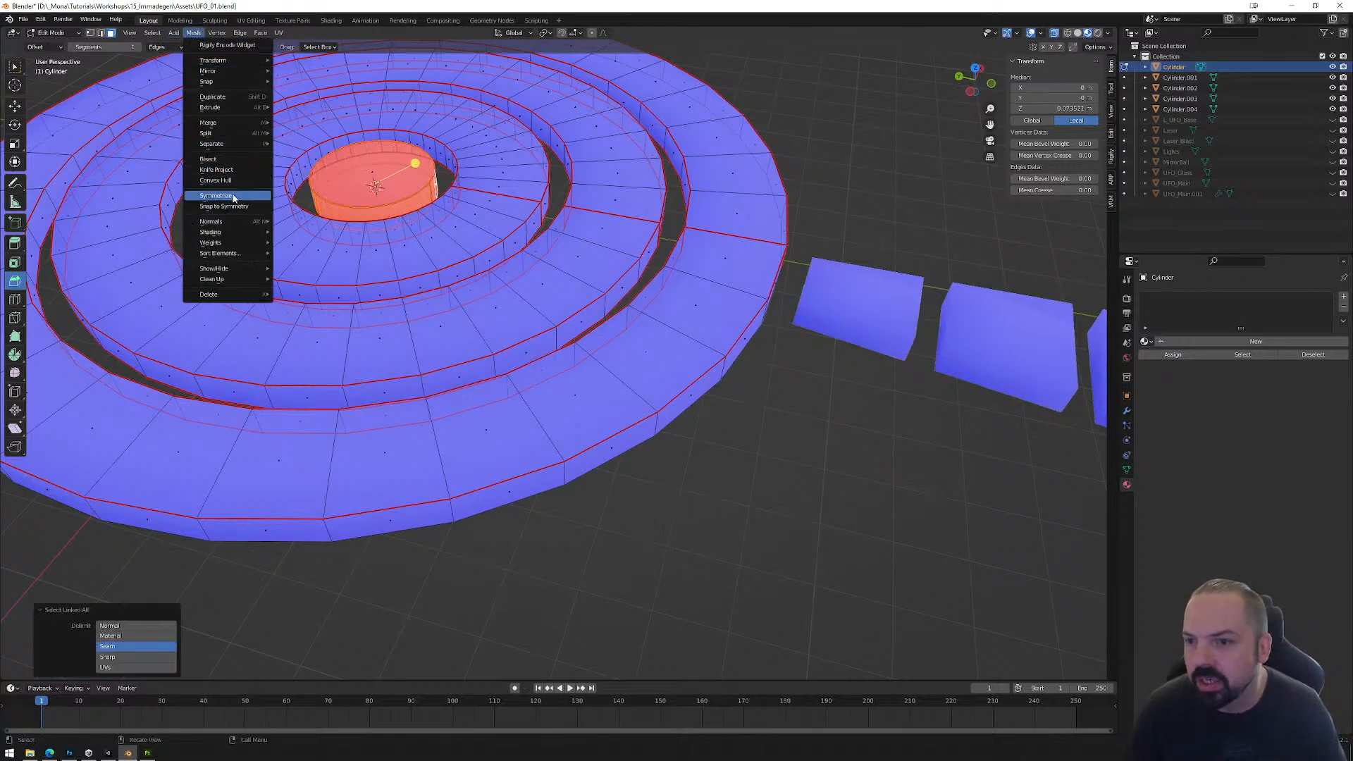
{"action": "mouse_move", "coordinate": [224, 221]}
{"action": "left_click", "coordinate": [290, 221]}
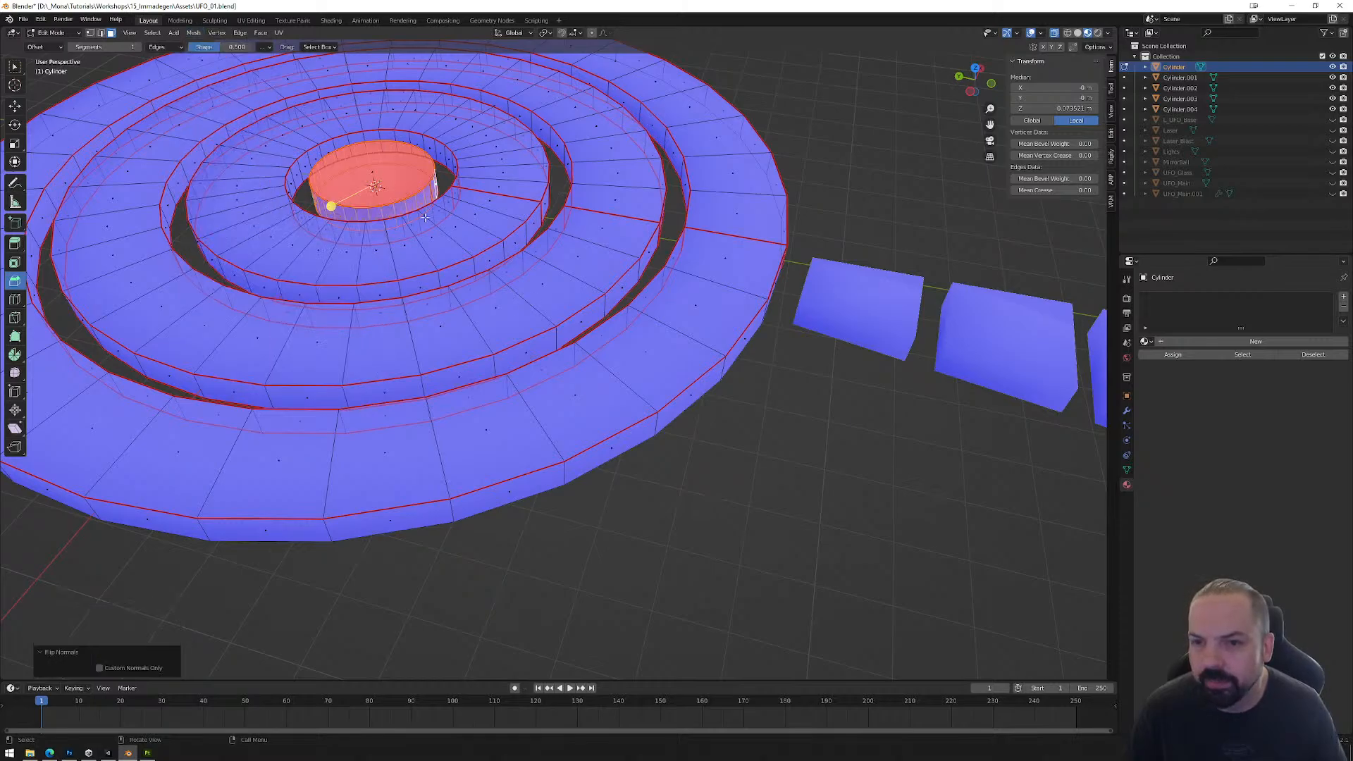
Step: Flip the normal of the central disc's top face and return to Object Mode
{"action": "left_click", "coordinate": [377, 168]}
{"action": "left_click", "coordinate": [193, 33]}
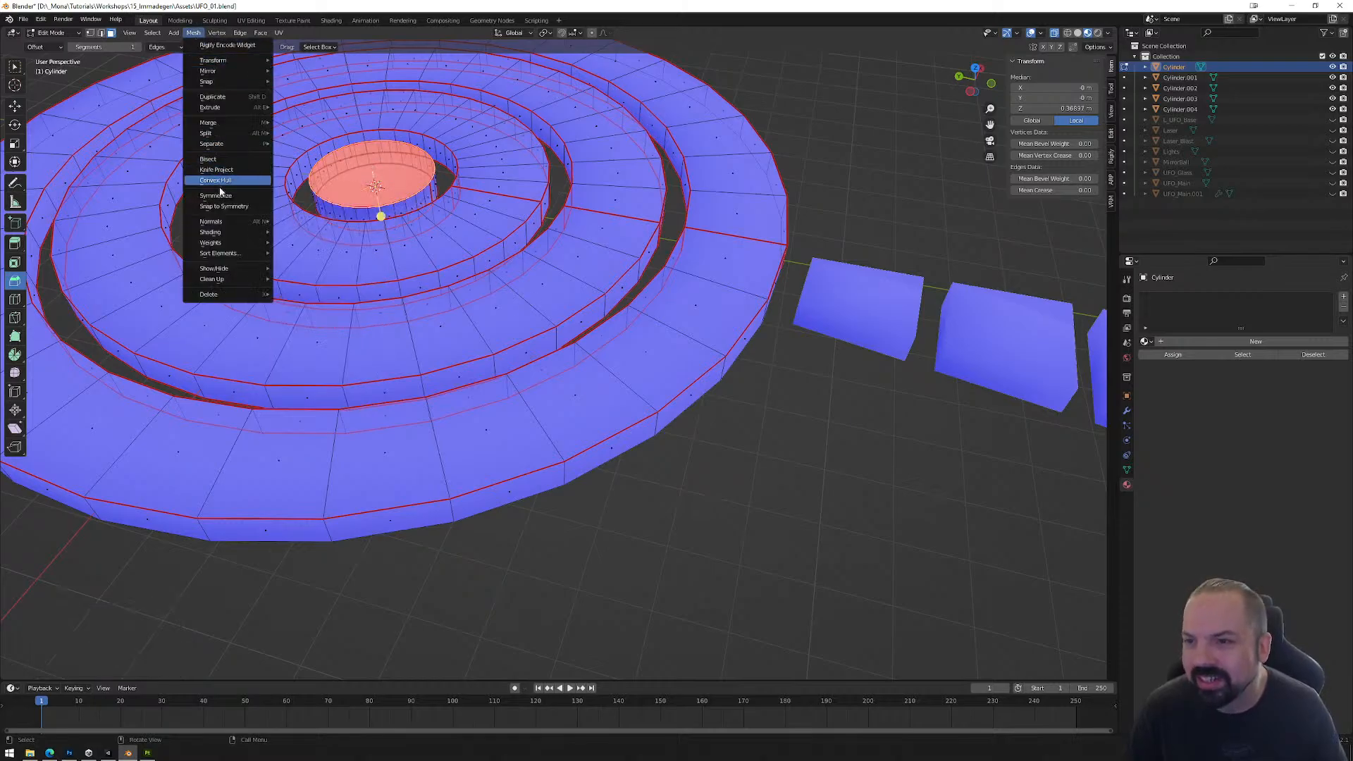
{"action": "mouse_move", "coordinate": [241, 223]}
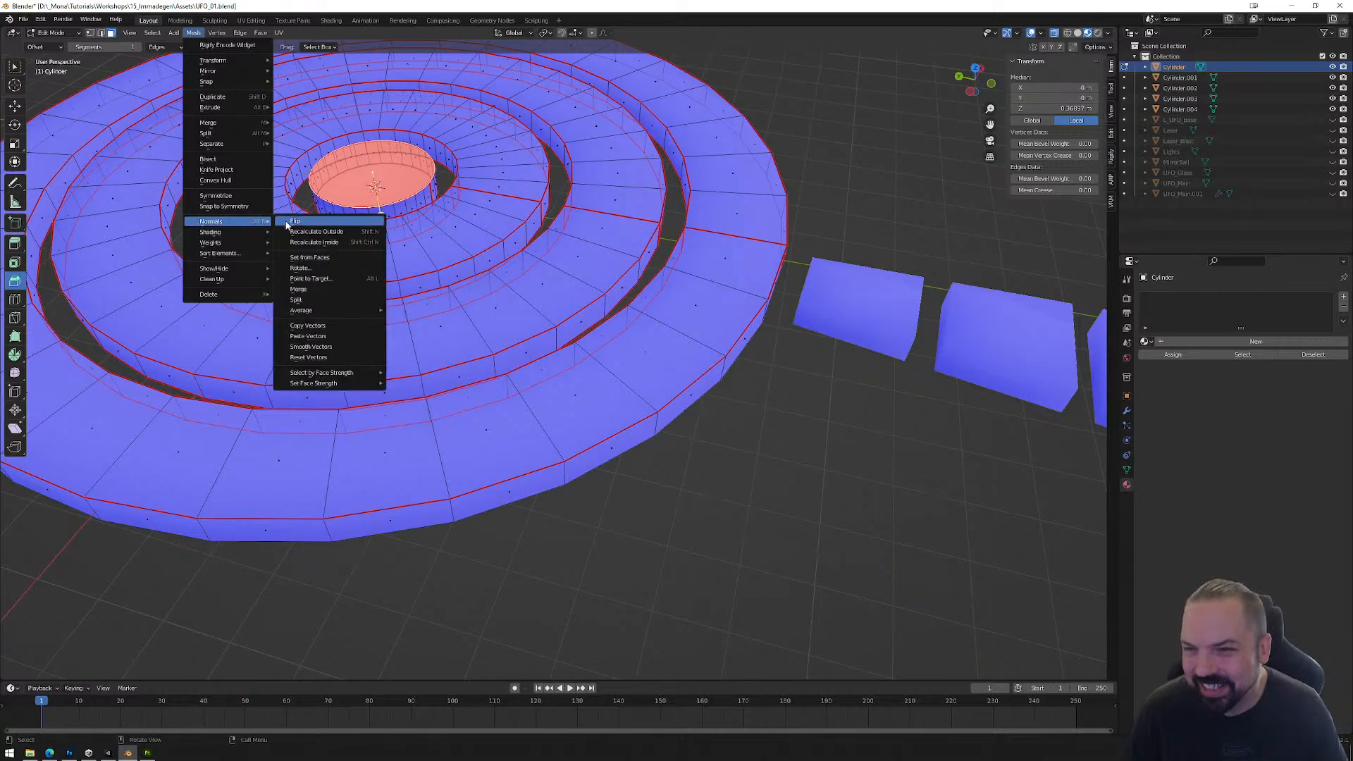
{"action": "left_click", "coordinate": [291, 221]}
{"action": "scroll", "coordinate": [588, 386], "scroll_direction": "down", "scroll_amount": 6}
{"action": "key", "text": "Tab"}
Step: Export the ring floor and the four blocks as selected objects to FBX, overwriting Floor_Final.fbx in the project's Models folder
{"action": "middle_click_drag", "start_coordinate": [731, 423], "coordinate": [779, 401]}
{"action": "left_click", "coordinate": [800, 321]}
{"action": "left_click", "coordinate": [754, 318], "text": "shift"}
{"action": "left_click", "coordinate": [709, 314], "text": "shift"}
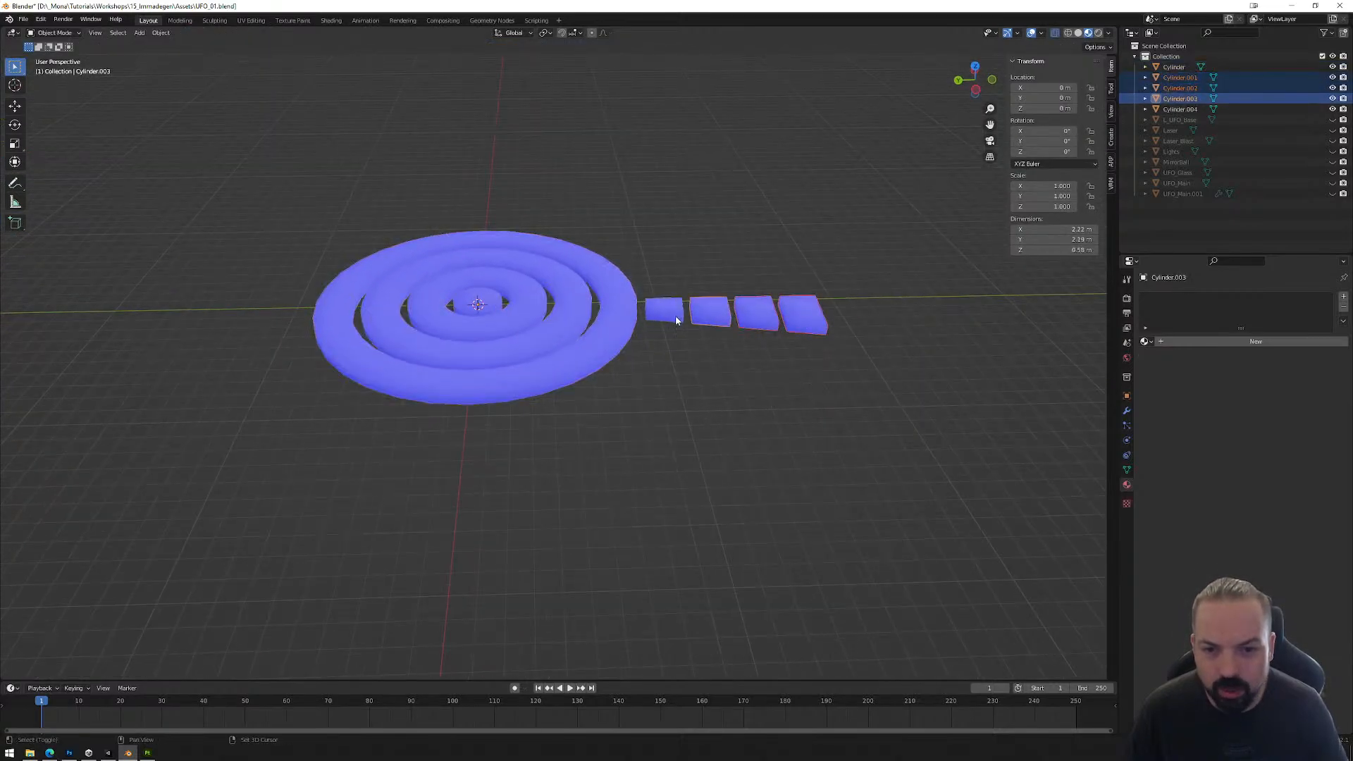
{"action": "left_click", "coordinate": [671, 313], "text": "shift"}
{"action": "left_click", "coordinate": [603, 315], "text": "shift"}
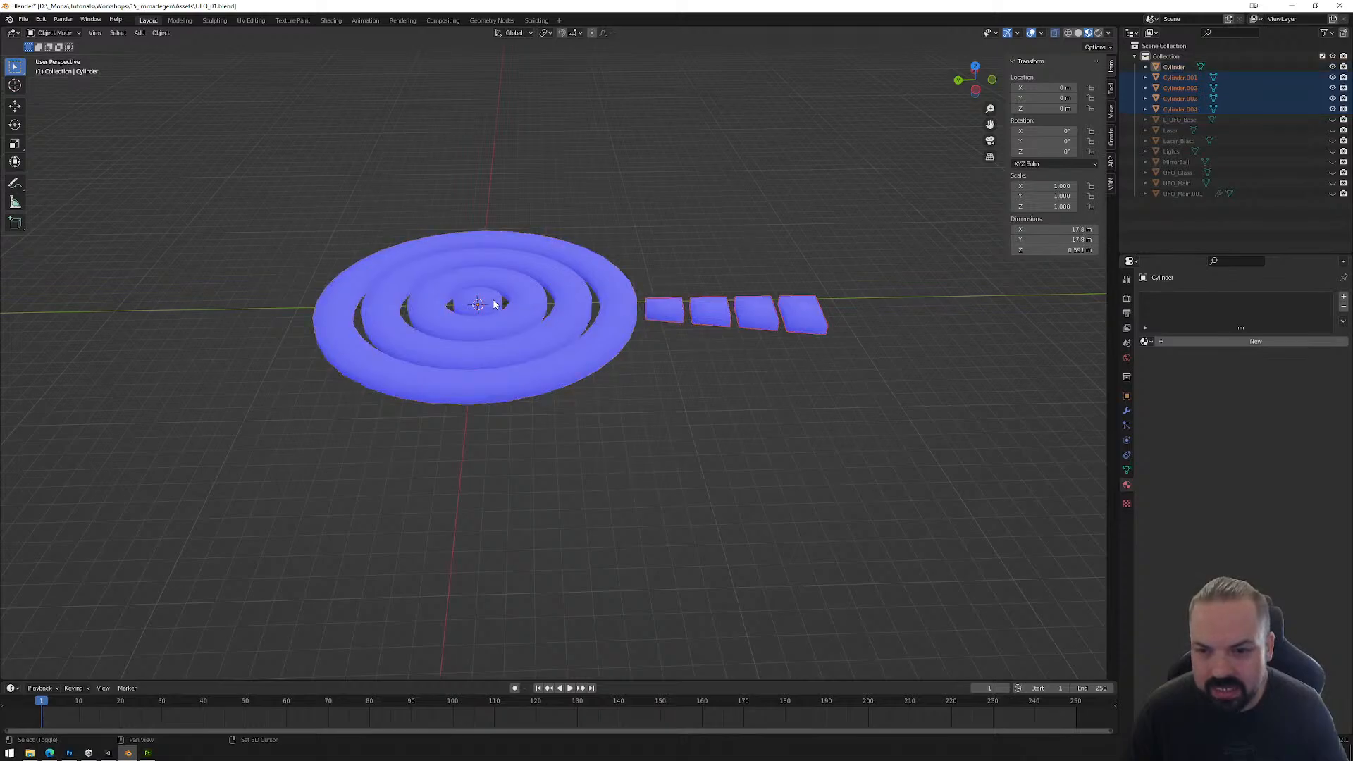
{"action": "left_click", "coordinate": [23, 19]}
{"action": "mouse_move", "coordinate": [60, 173]}
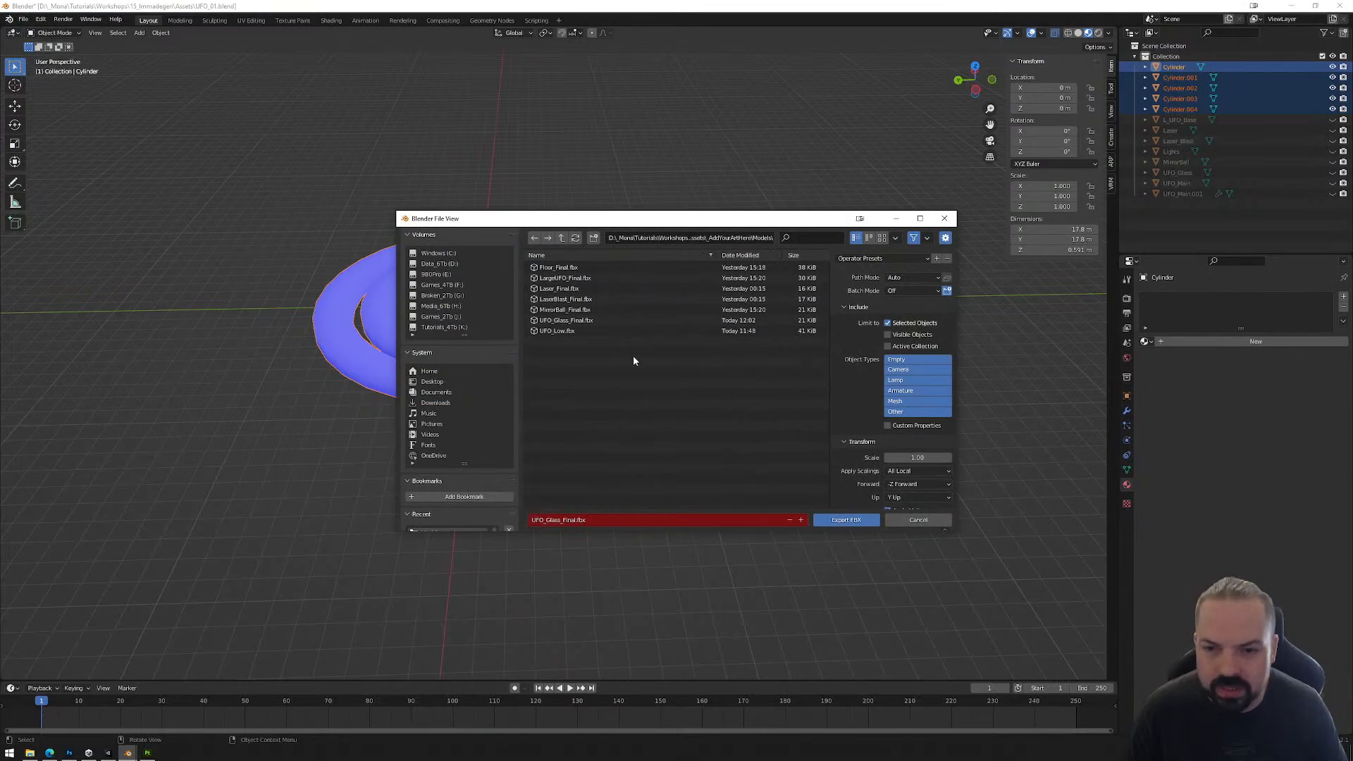
{"action": "left_click", "coordinate": [567, 268]}
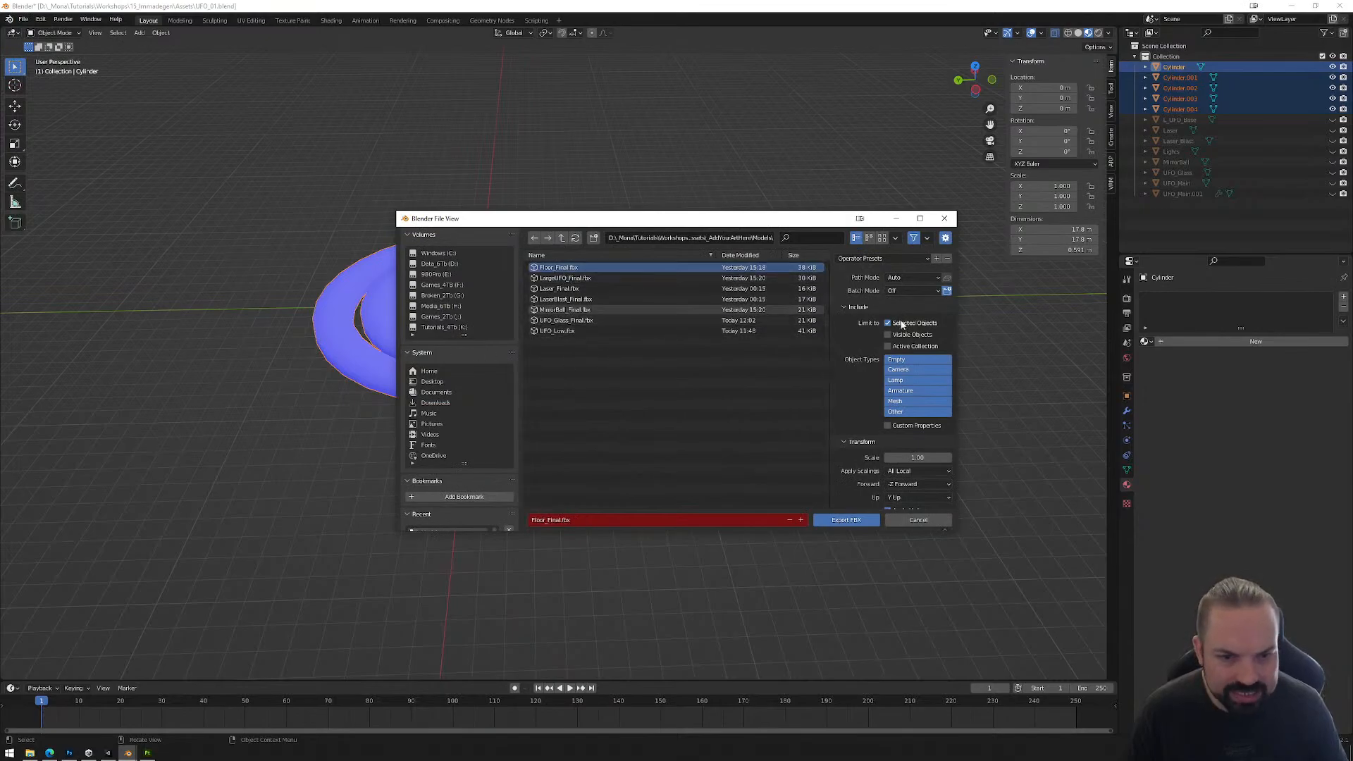
{"action": "left_click", "coordinate": [846, 519]}
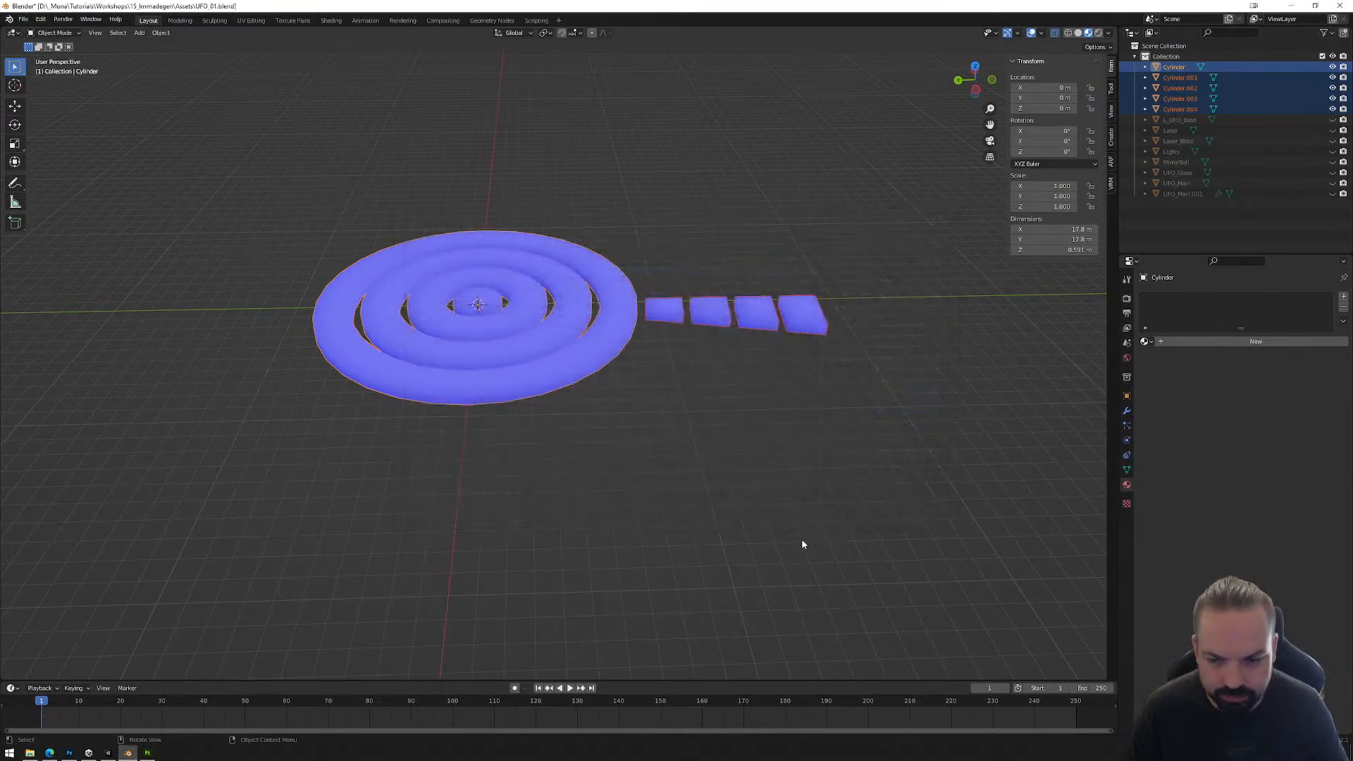
Step: Switch back to Unity and import FloorBase_Color.png from the workshop's Assets folder into the project's Textures folder
{"action": "left_click", "coordinate": [107, 752]}
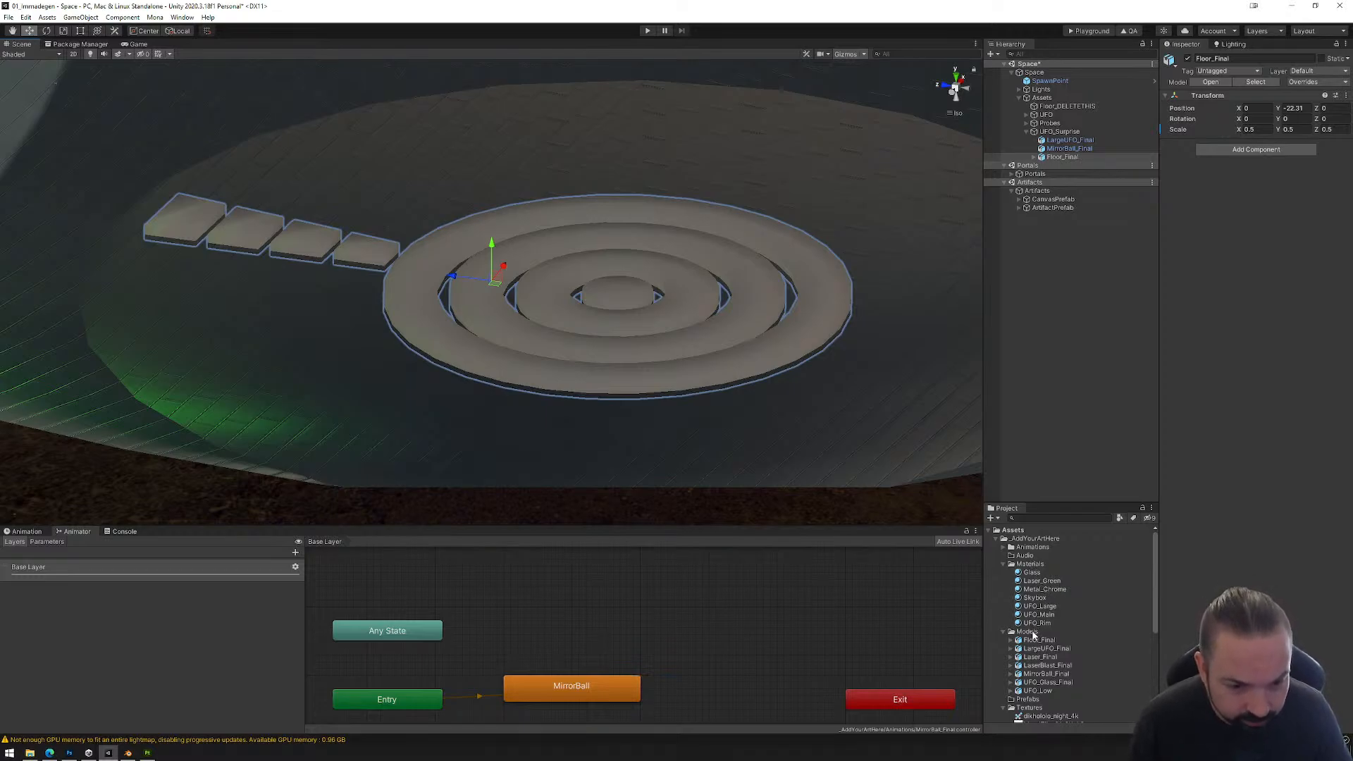
{"action": "scroll", "coordinate": [1034, 636], "scroll_direction": "down", "scroll_amount": 3}
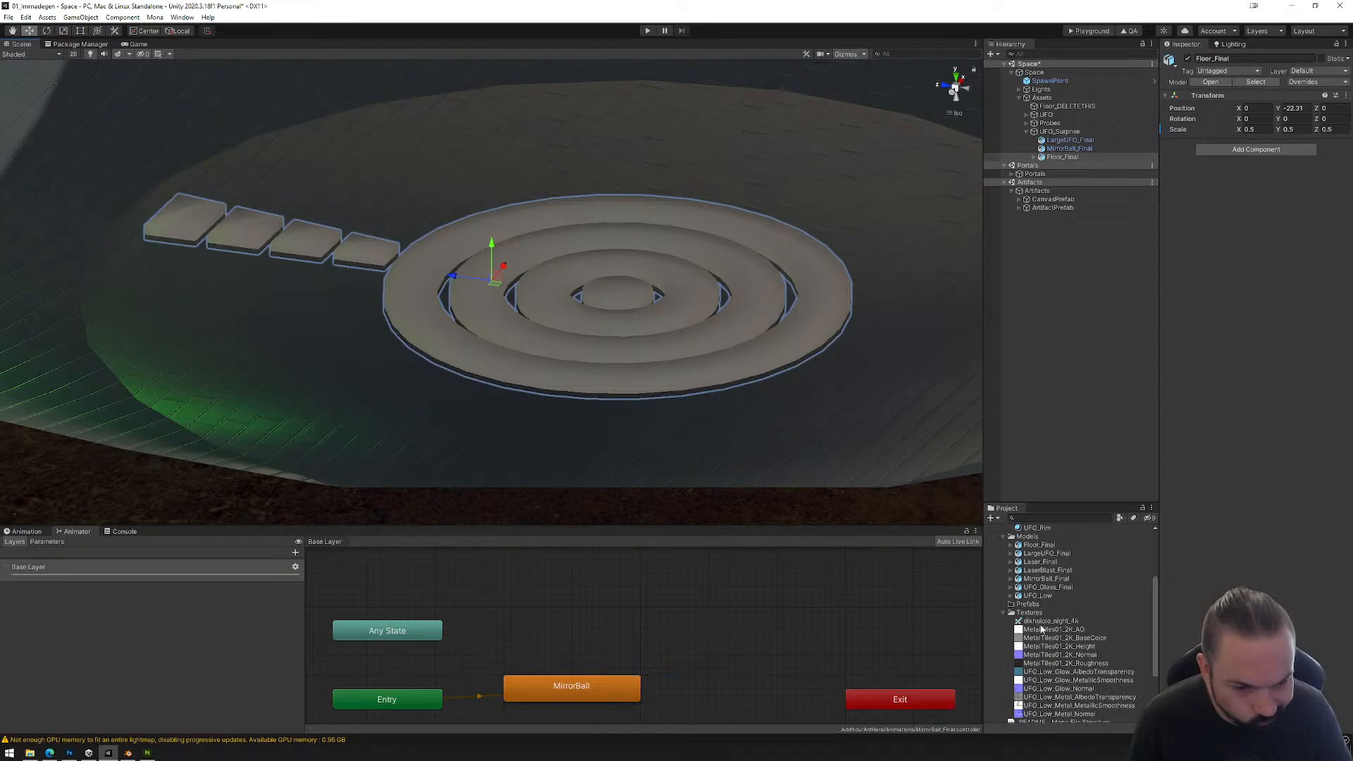
{"action": "left_click", "coordinate": [29, 753]}
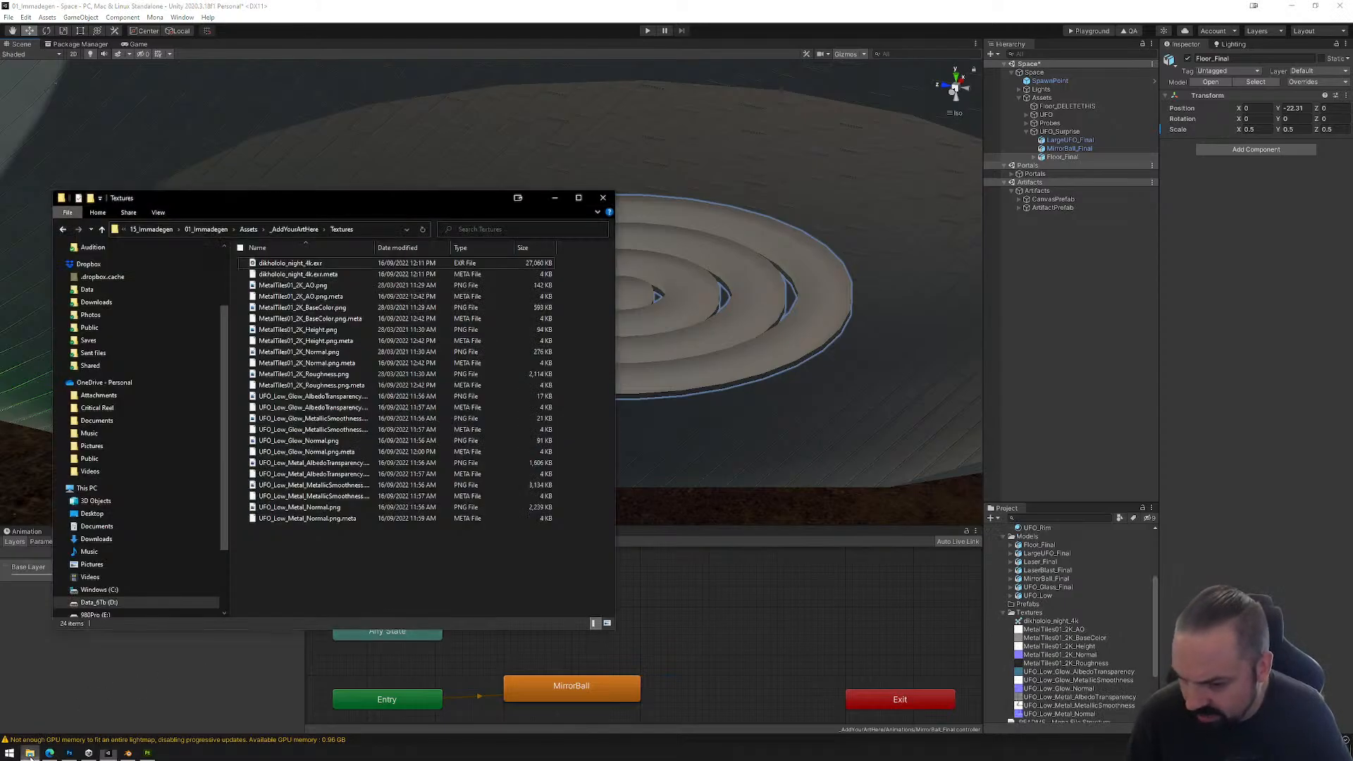
{"action": "left_click", "coordinate": [151, 229]}
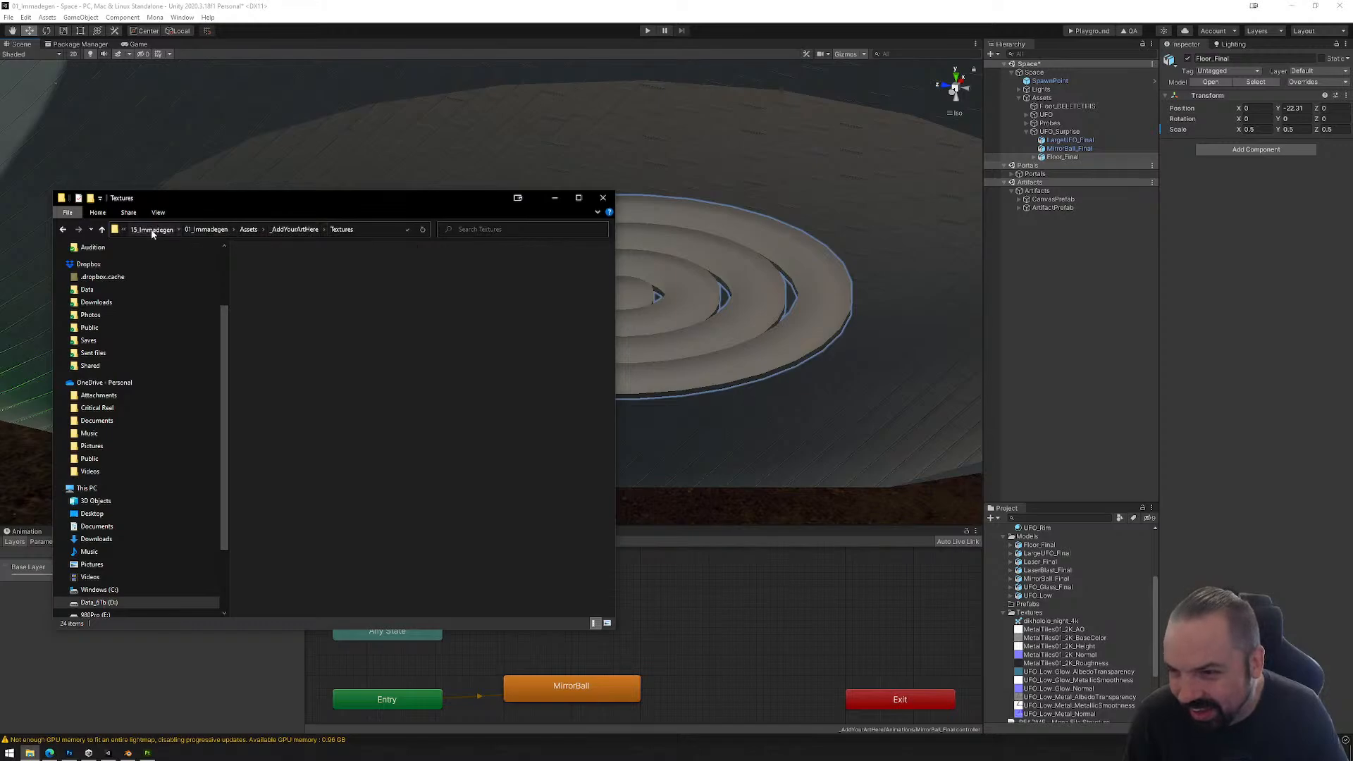
{"action": "left_click", "coordinate": [272, 277]}
{"action": "double_click", "coordinate": [272, 277]}
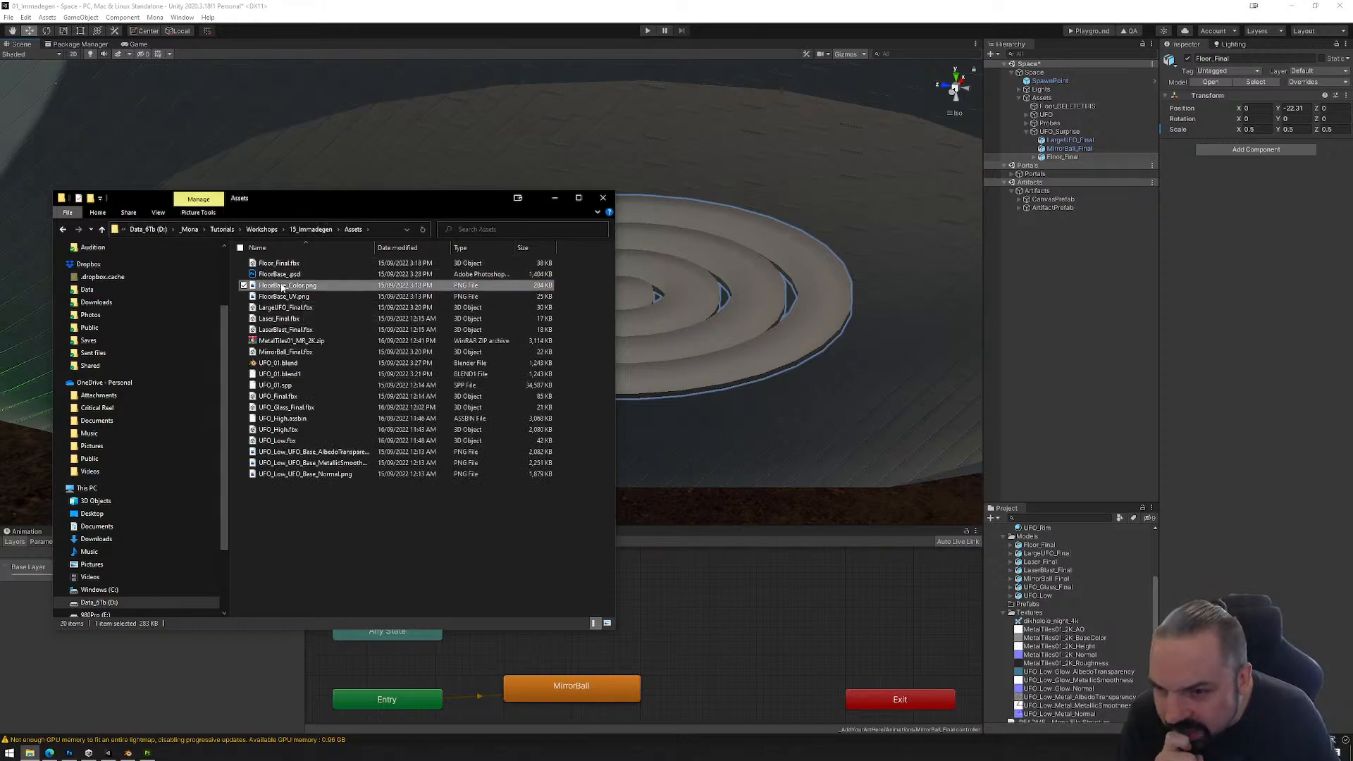
{"action": "left_click_drag", "start_coordinate": [289, 286], "coordinate": [1026, 618]}
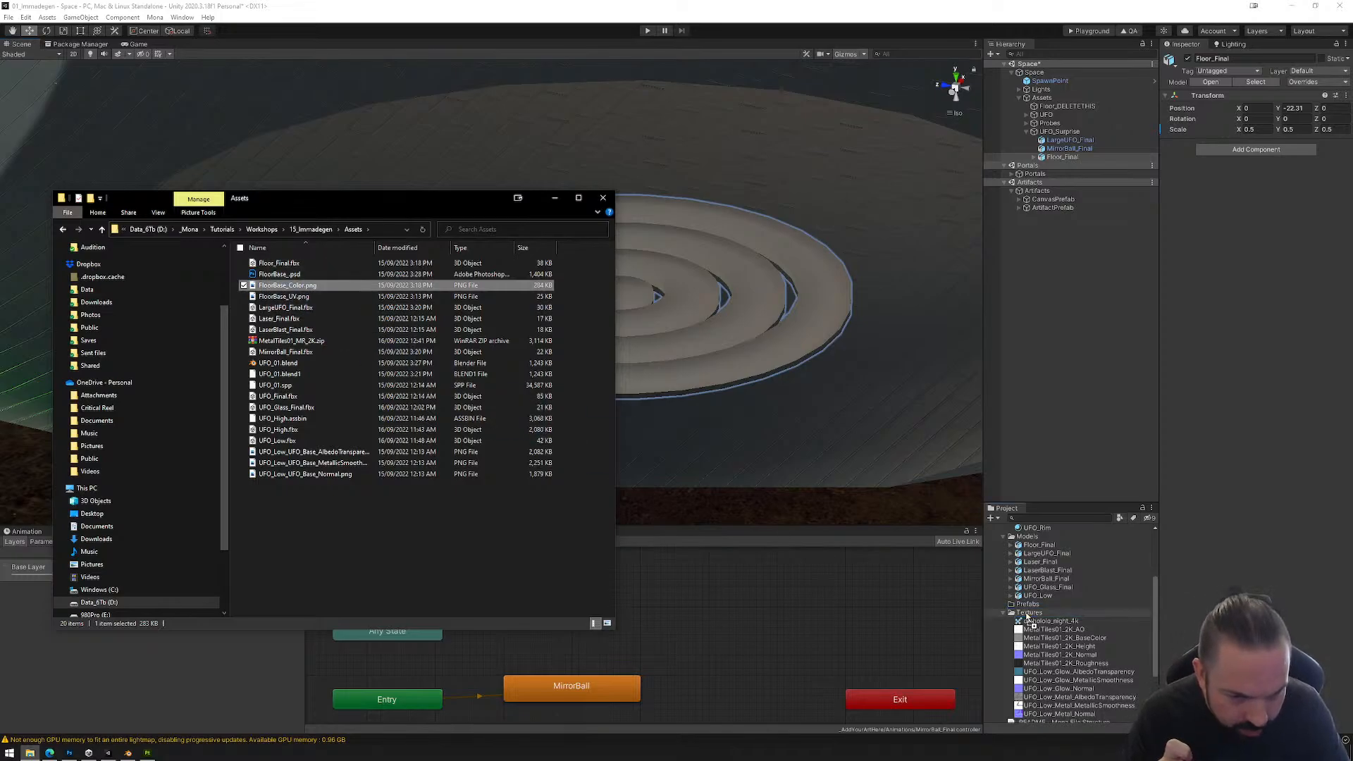
{"action": "left_click", "coordinate": [603, 199]}
{"action": "left_click", "coordinate": [814, 318]}
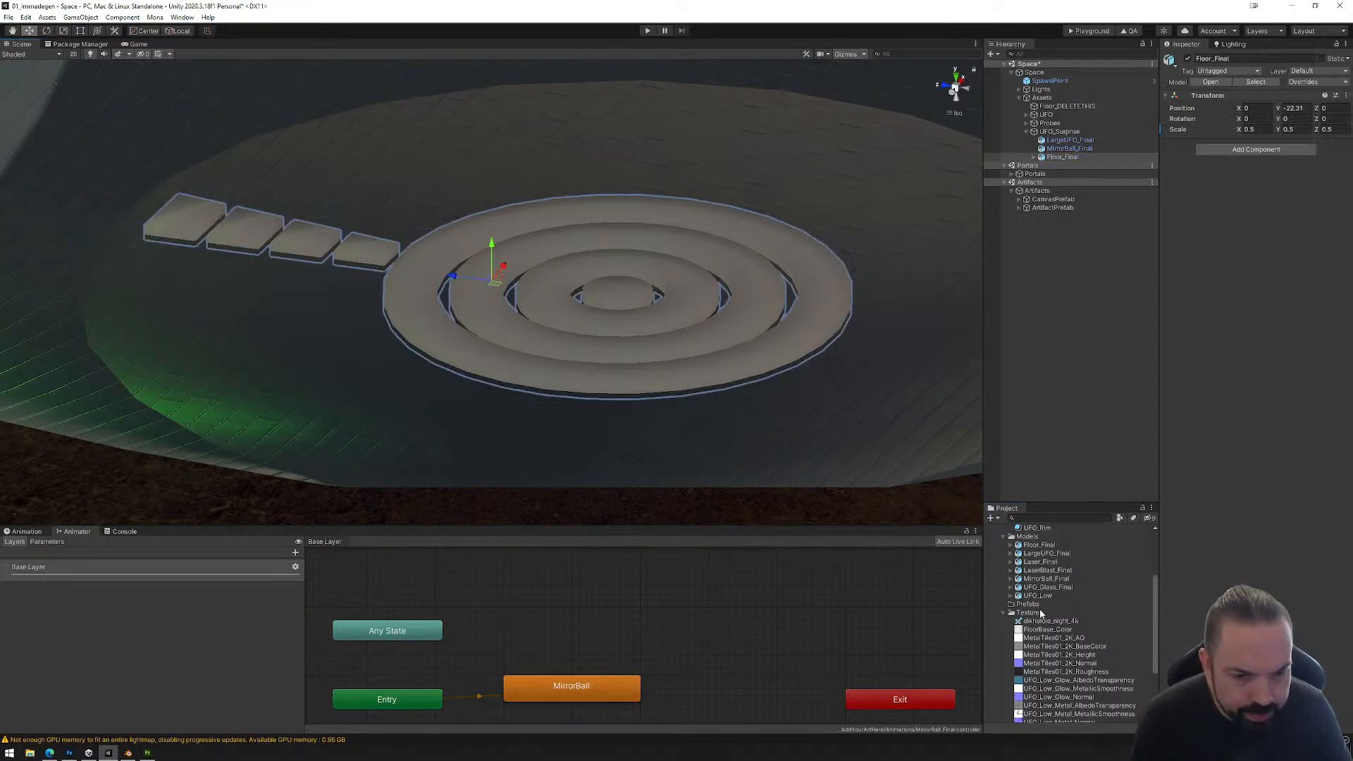
Step: Duplicate the Laser_Green material in the Materials folder and rename the copy Laser_Floor
{"action": "left_click", "coordinate": [1033, 537]}
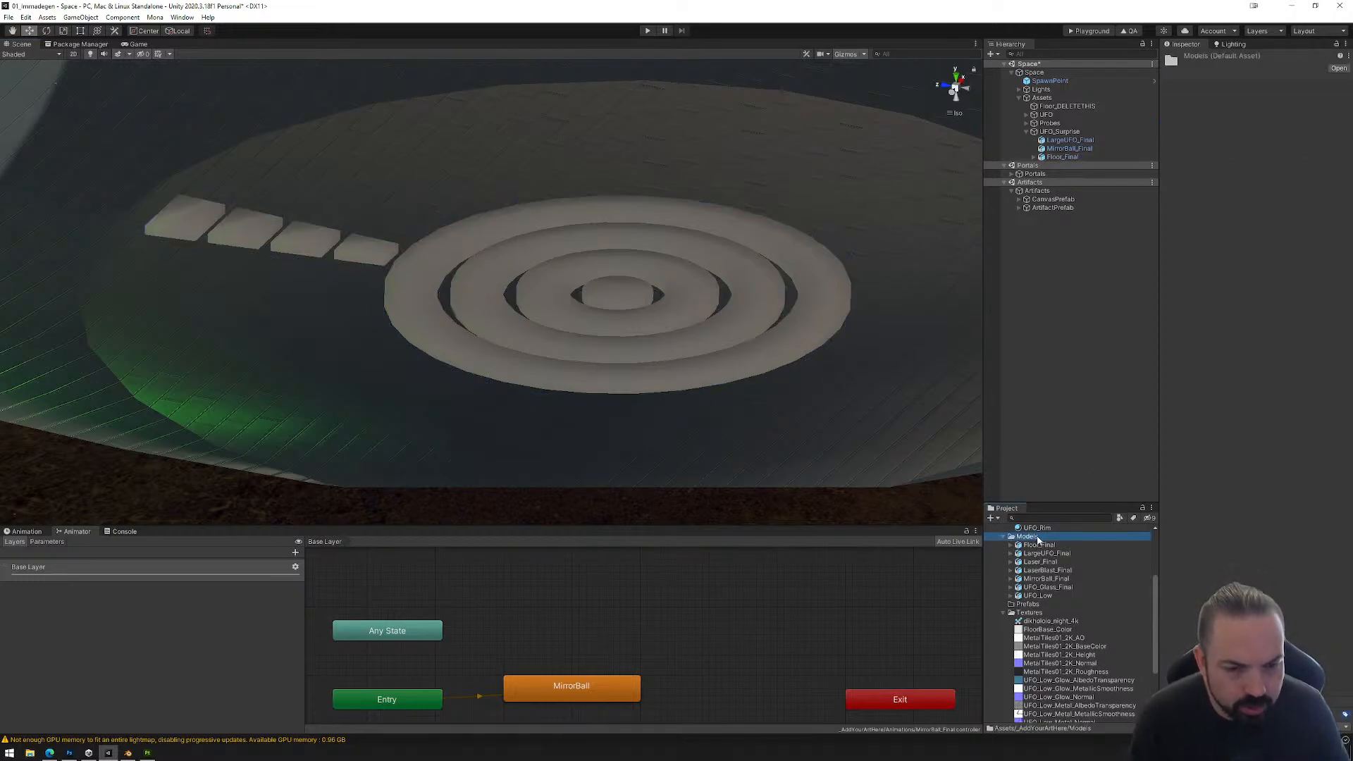
{"action": "scroll", "coordinate": [1039, 538], "scroll_direction": "up", "scroll_amount": 4}
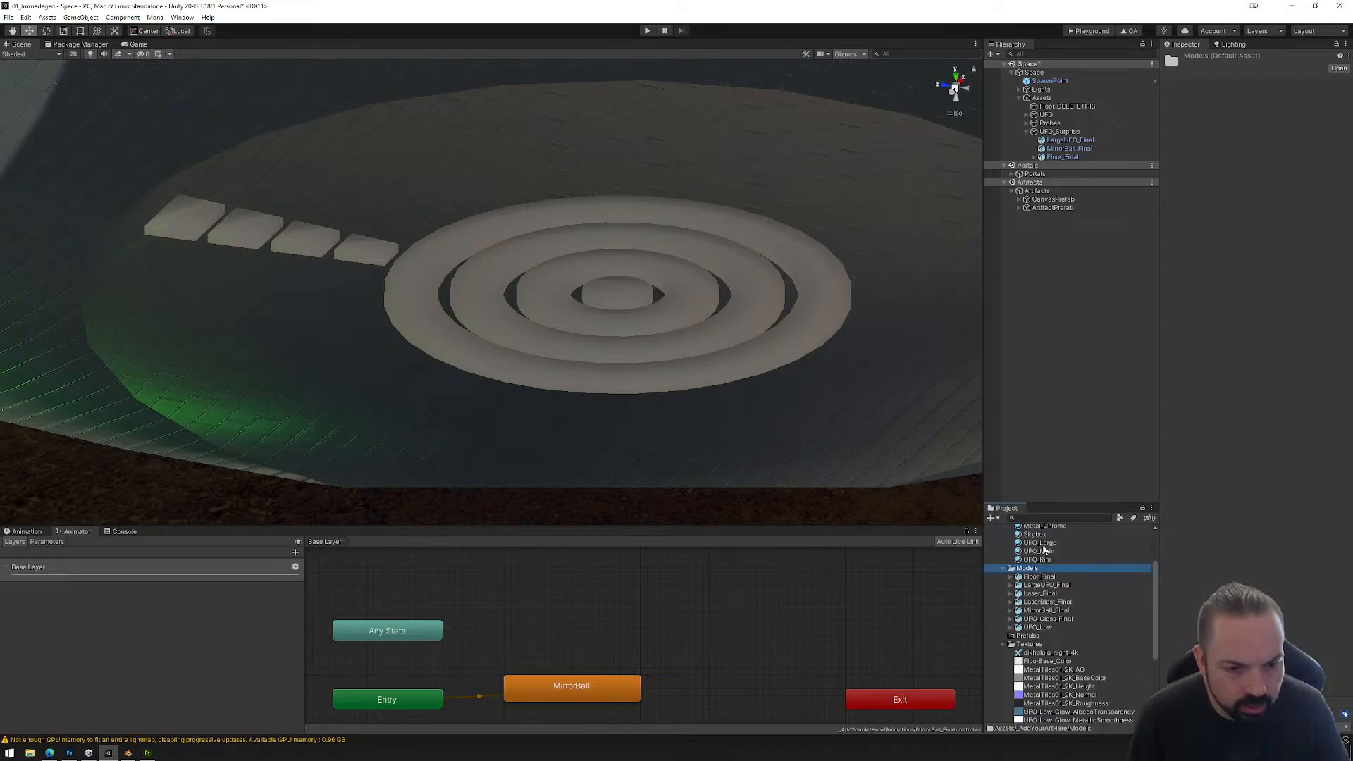
{"action": "left_click", "coordinate": [1040, 564]}
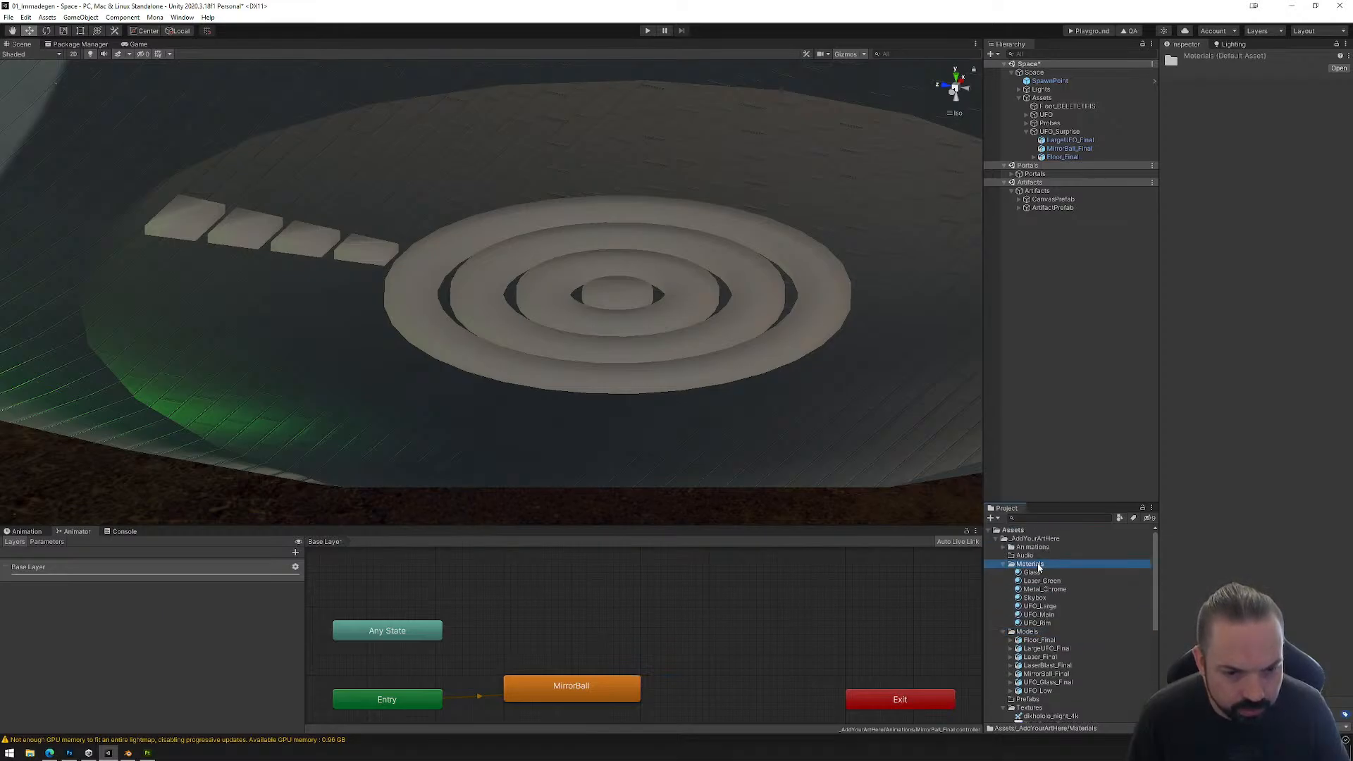
{"action": "left_click", "coordinate": [1041, 580]}
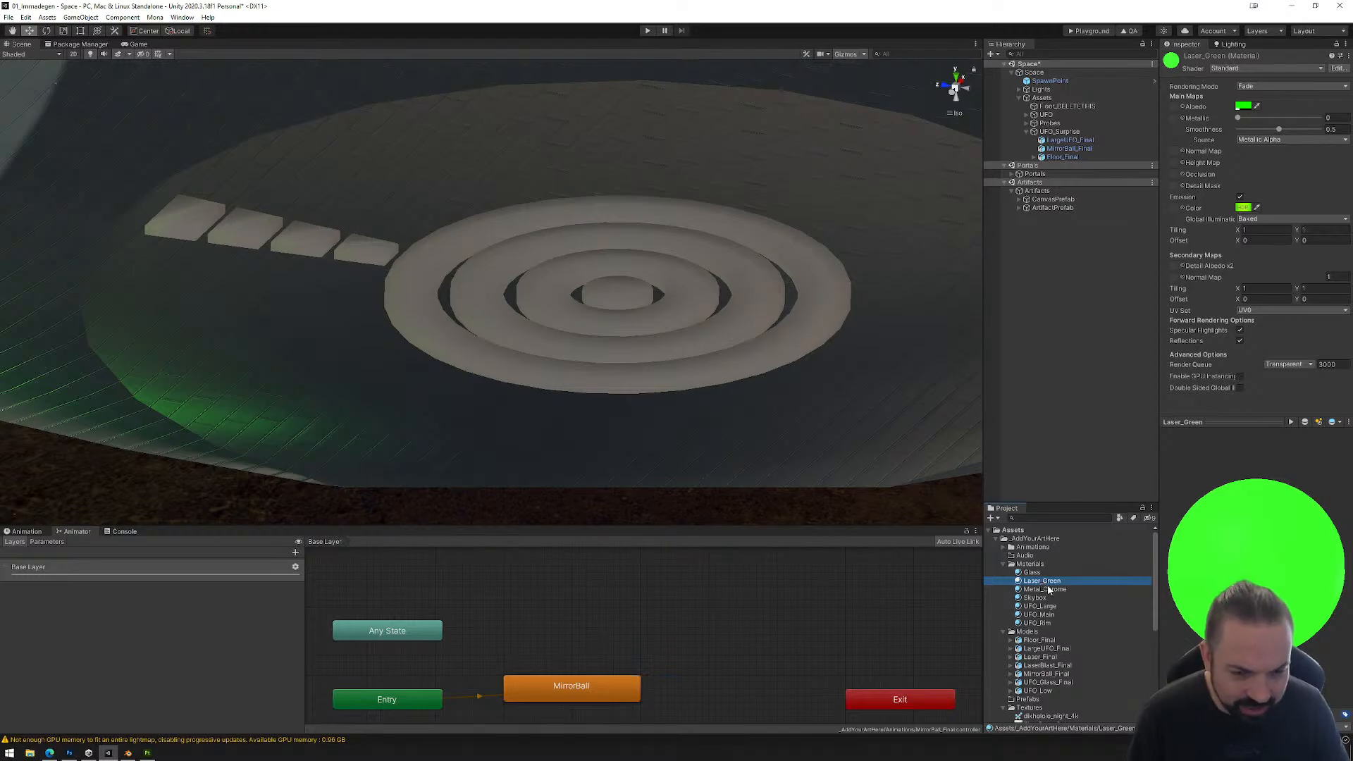
{"action": "key", "text": "ctrl+d"}
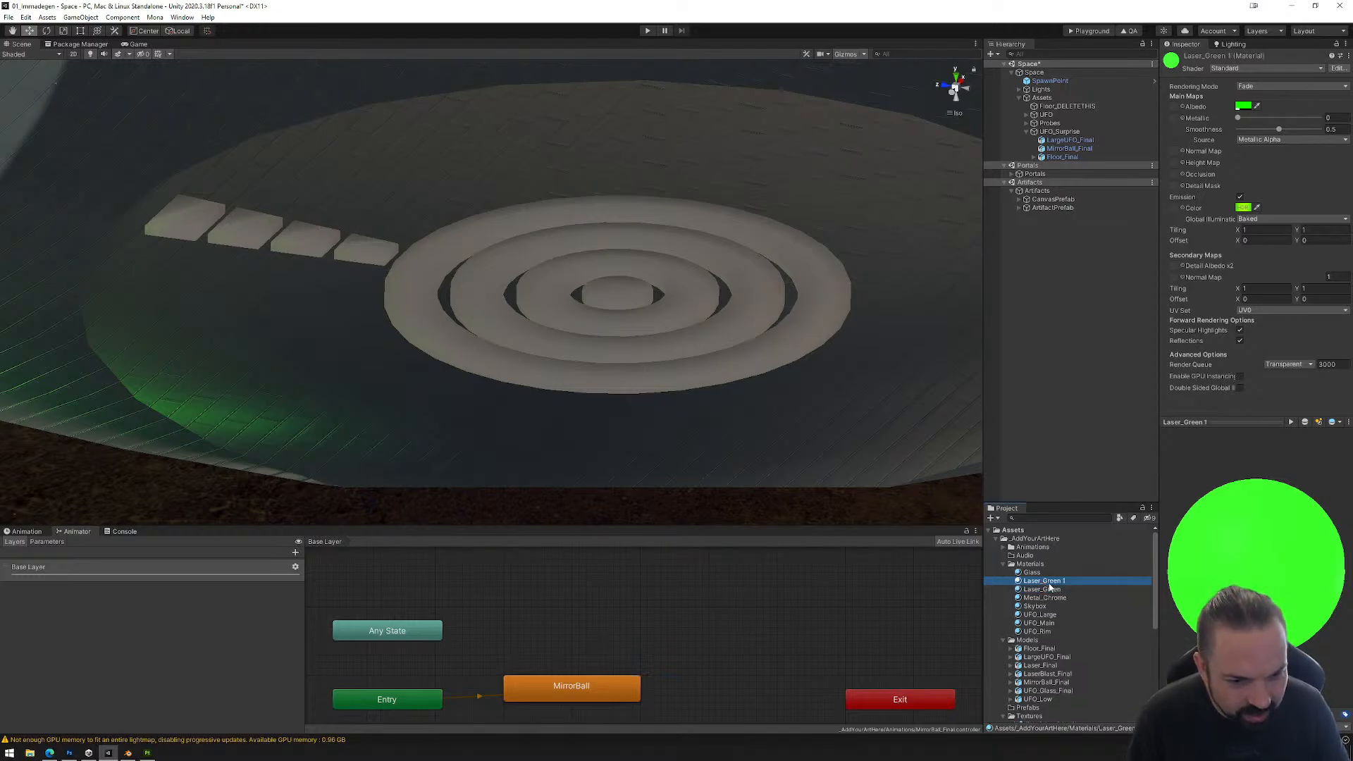
{"action": "key", "text": "F2"}
{"action": "type", "text": "Laser_Floor"}
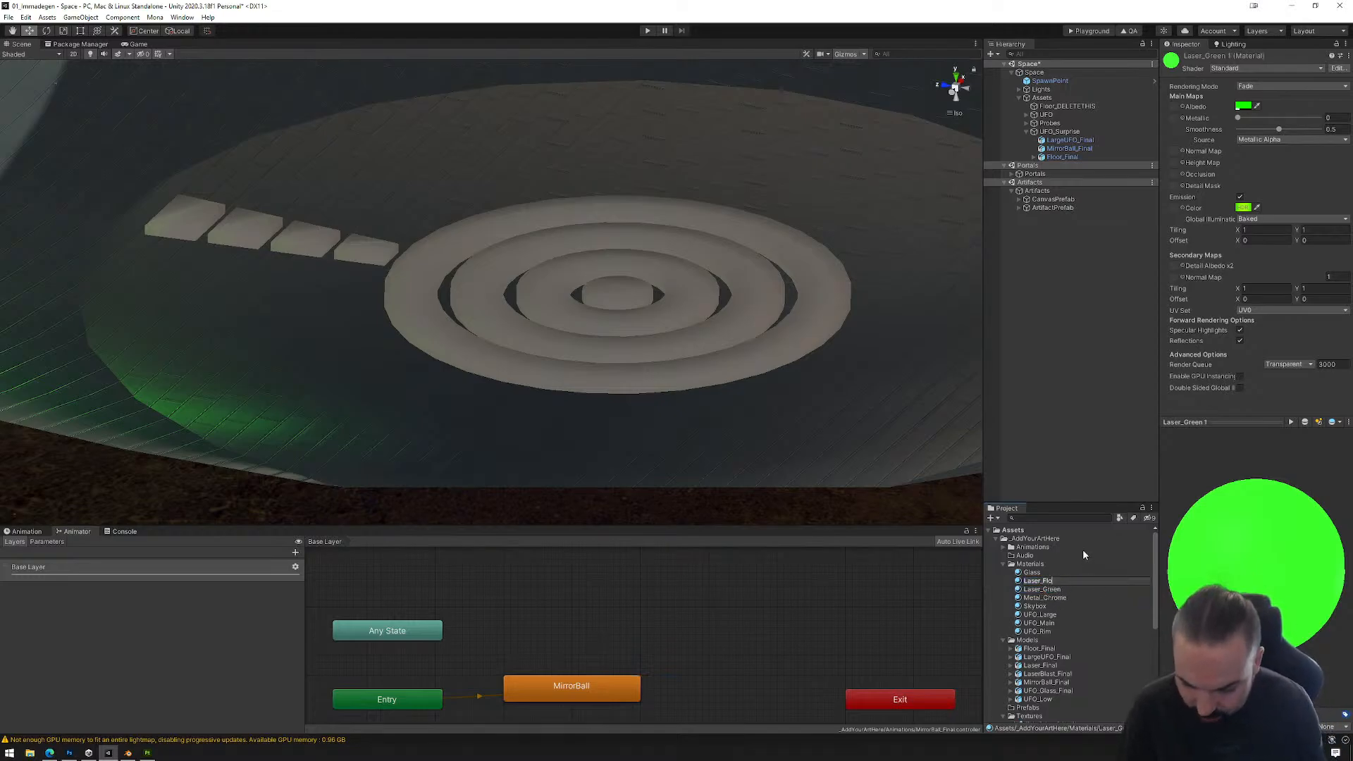
{"action": "key", "text": "Return"}
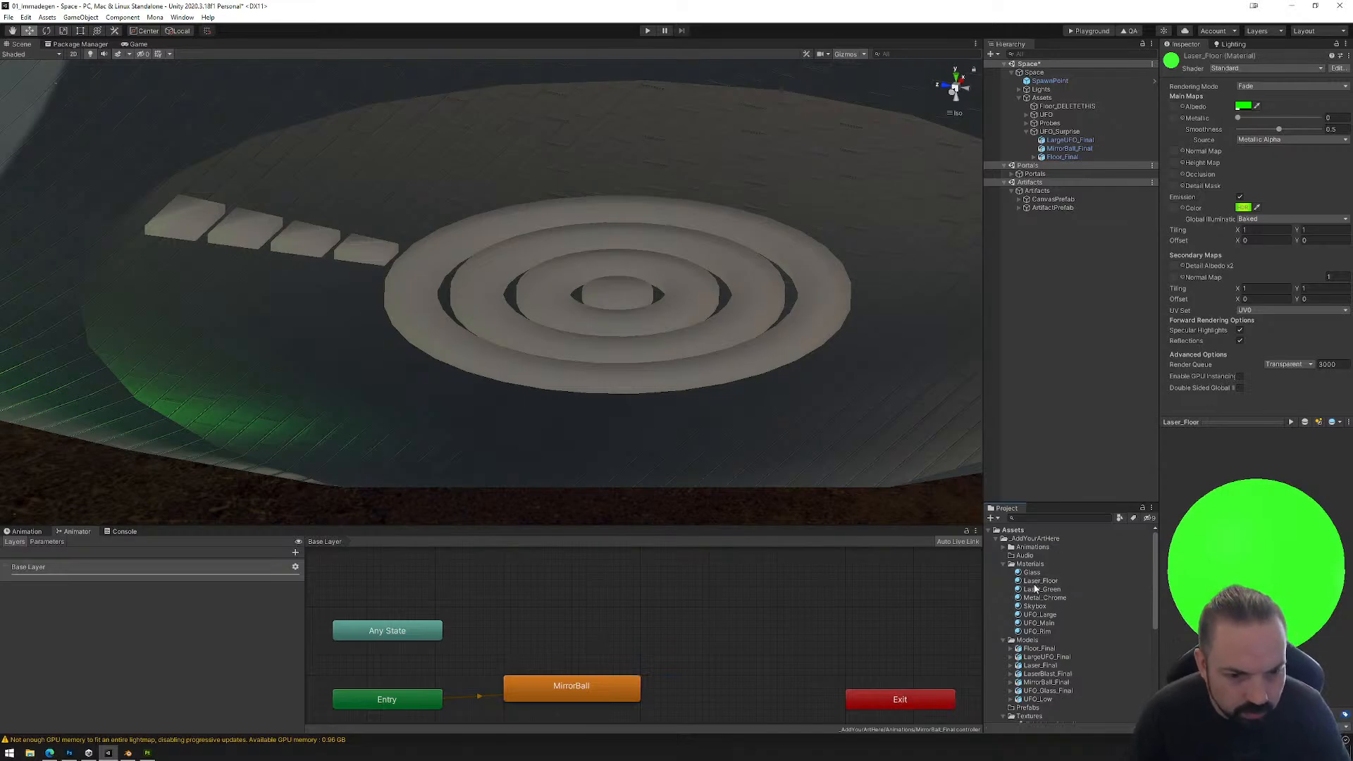
Step: Assign the FloorBase_Color texture as Laser_Floor's emission map and set the emission intensity to 1
{"action": "left_click", "coordinate": [1042, 582]}
{"action": "scroll", "coordinate": [1065, 670], "scroll_direction": "down", "scroll_amount": 2}
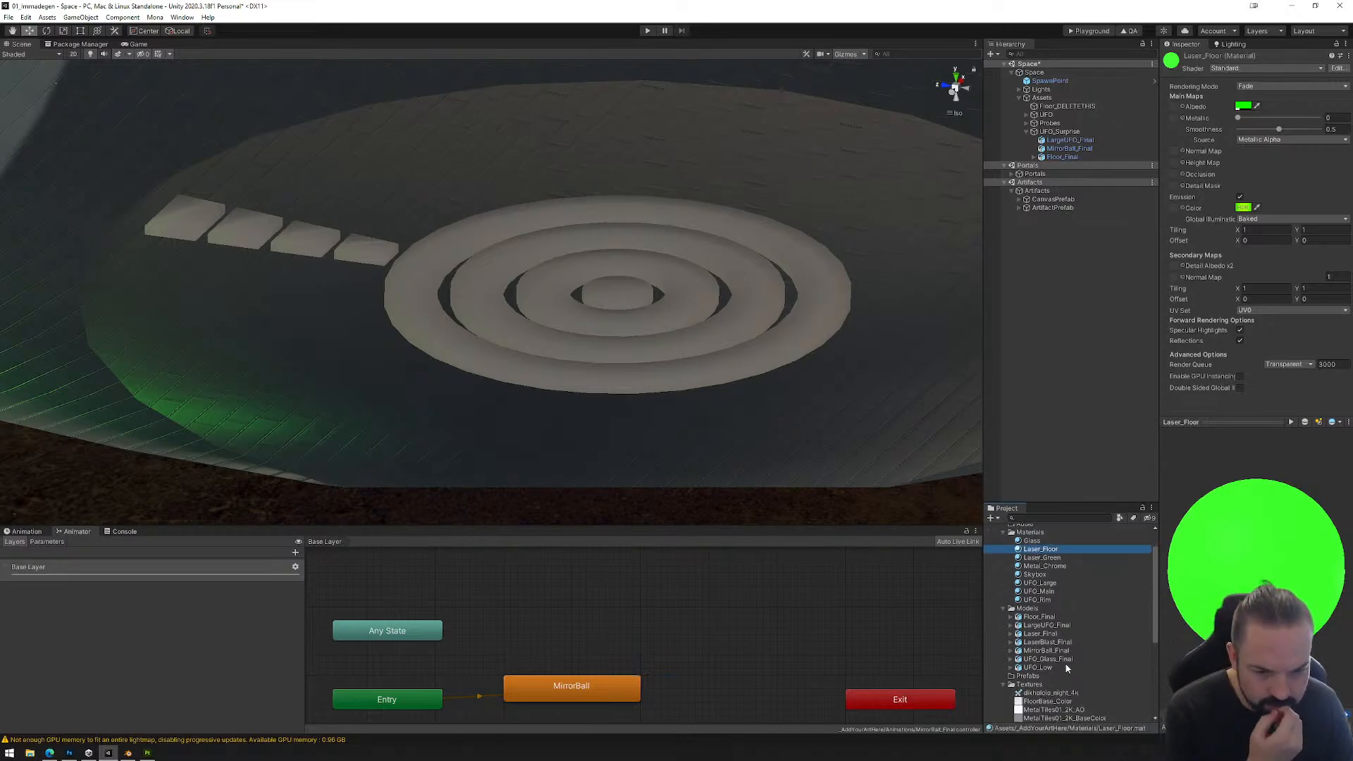
{"action": "scroll", "coordinate": [1053, 673], "scroll_direction": "down", "scroll_amount": 2}
{"action": "left_click_drag", "start_coordinate": [1044, 670], "coordinate": [1175, 210]}
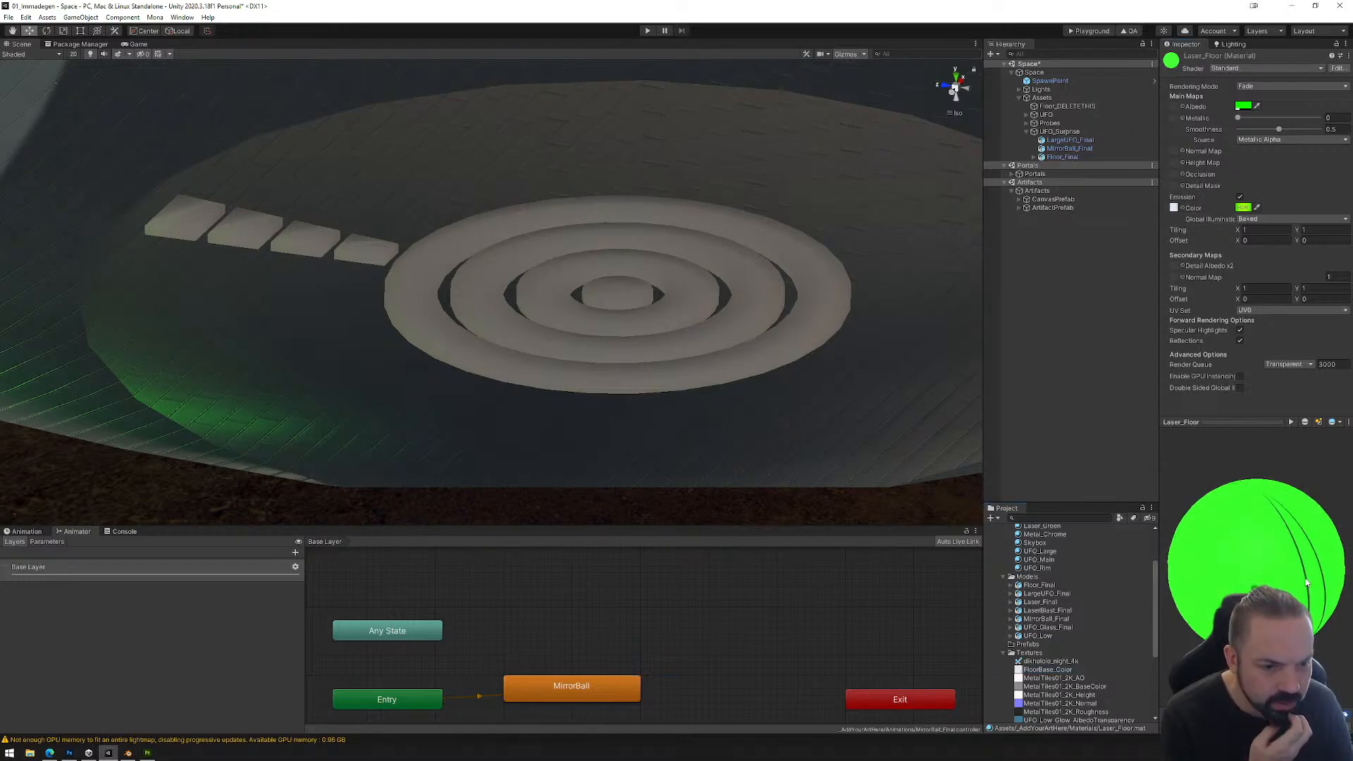
{"action": "left_click", "coordinate": [1243, 207]}
{"action": "left_click", "coordinate": [1329, 417]}
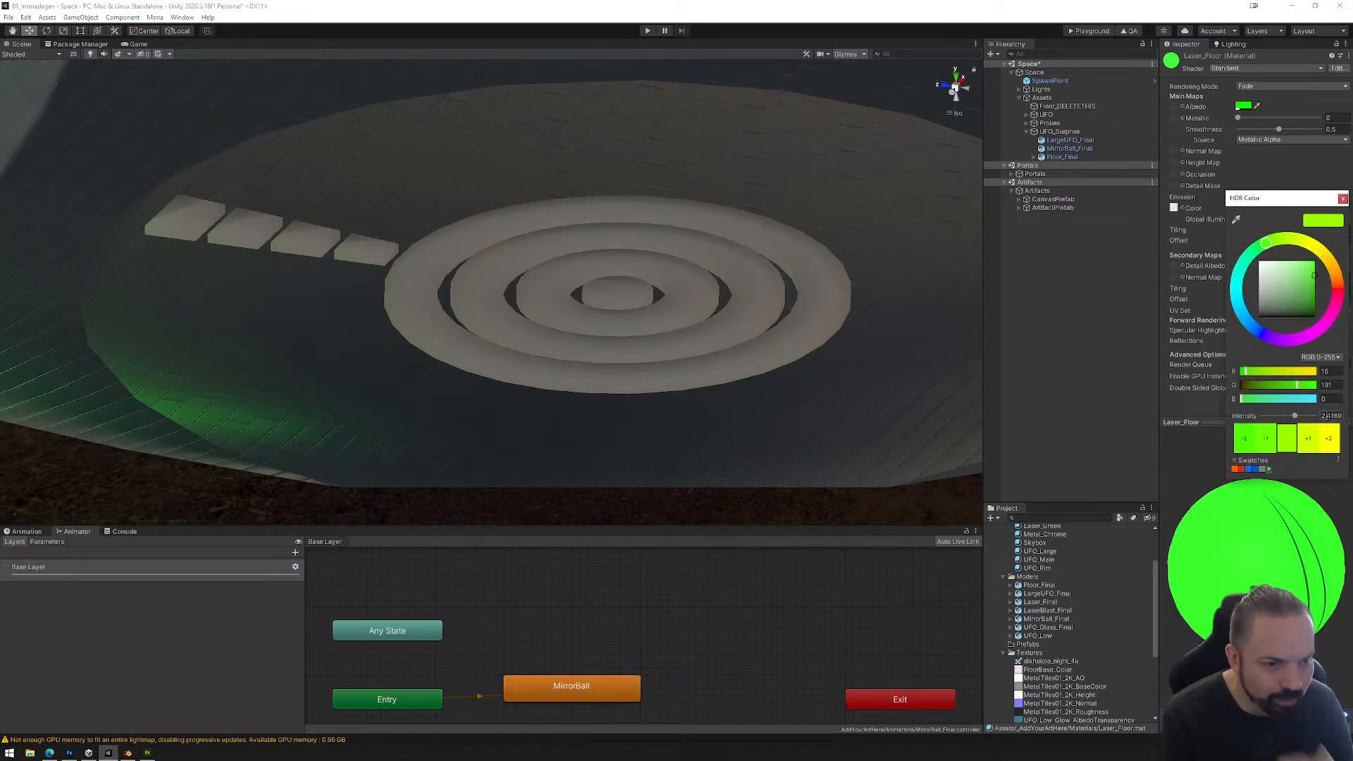
{"action": "type", "text": "1"}
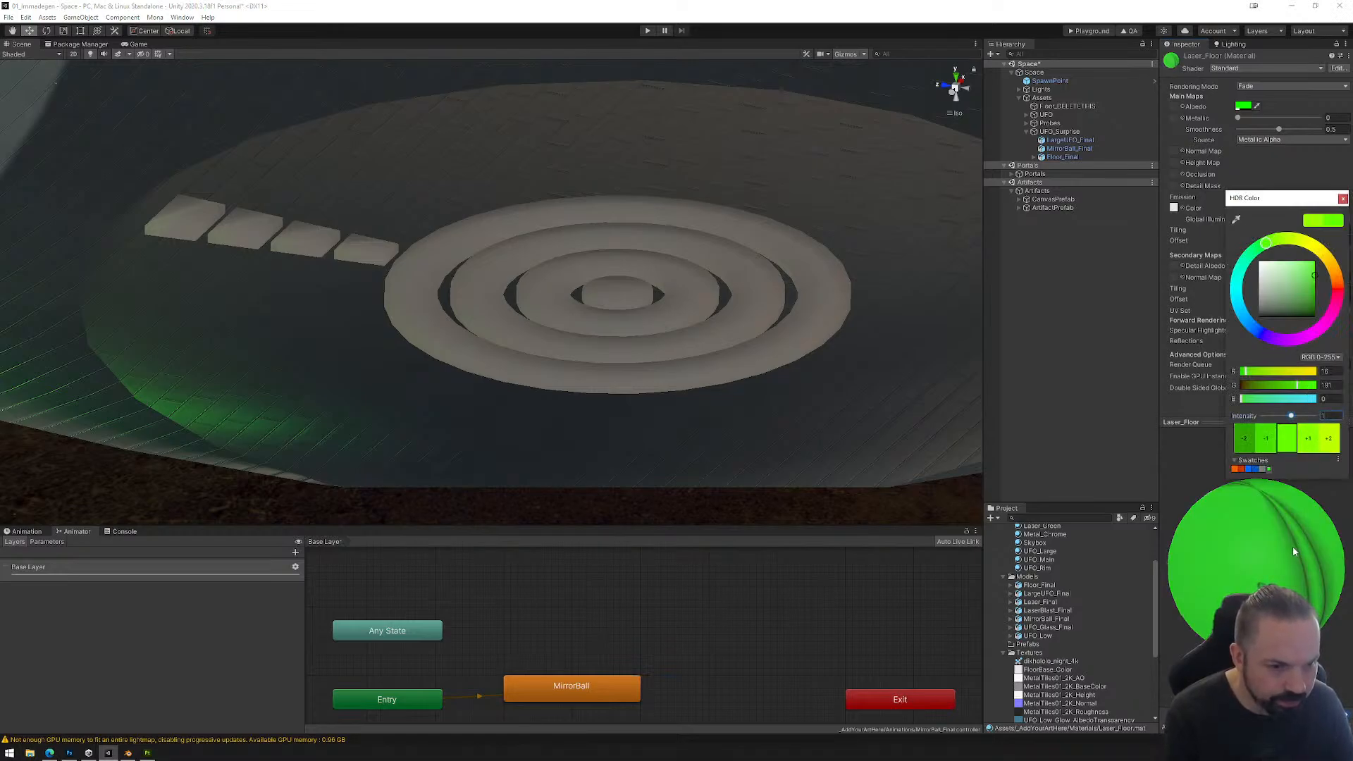
{"action": "left_click", "coordinate": [1343, 198]}
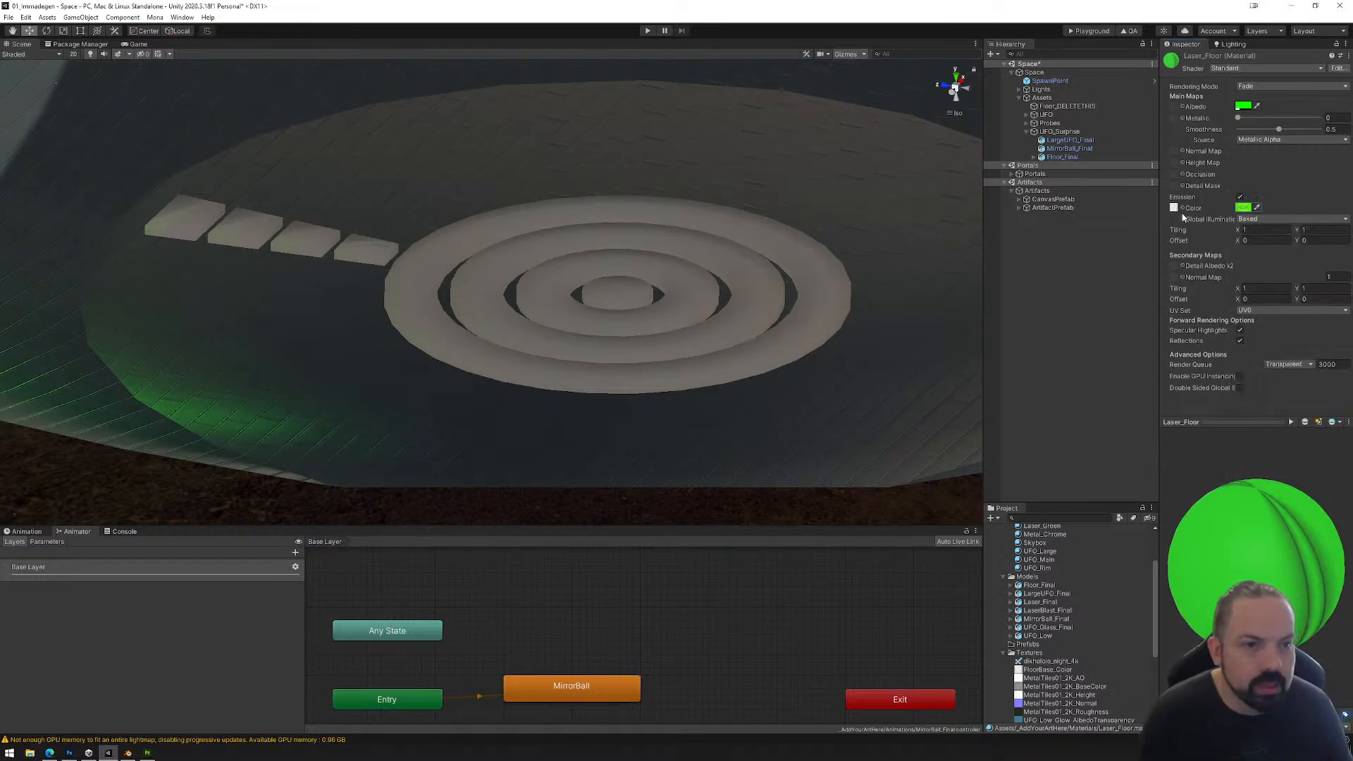
{"action": "left_click_drag", "start_coordinate": [1310, 544], "coordinate": [1266, 542]}
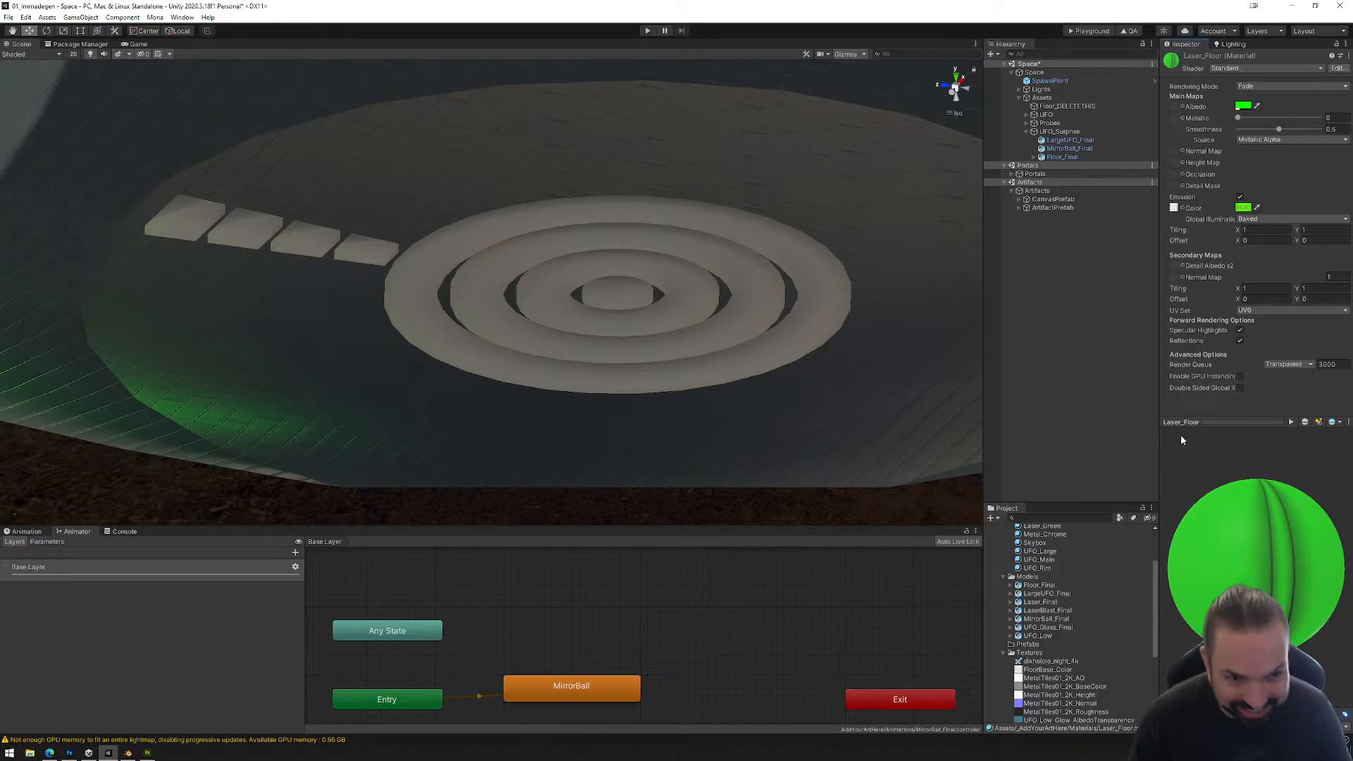
Step: Set both the albedo colour and the emission colour of the Laser_Floor material to white
{"action": "left_click", "coordinate": [1244, 108]}
{"action": "left_click", "coordinate": [1258, 158]}
{"action": "left_click", "coordinate": [1343, 100]}
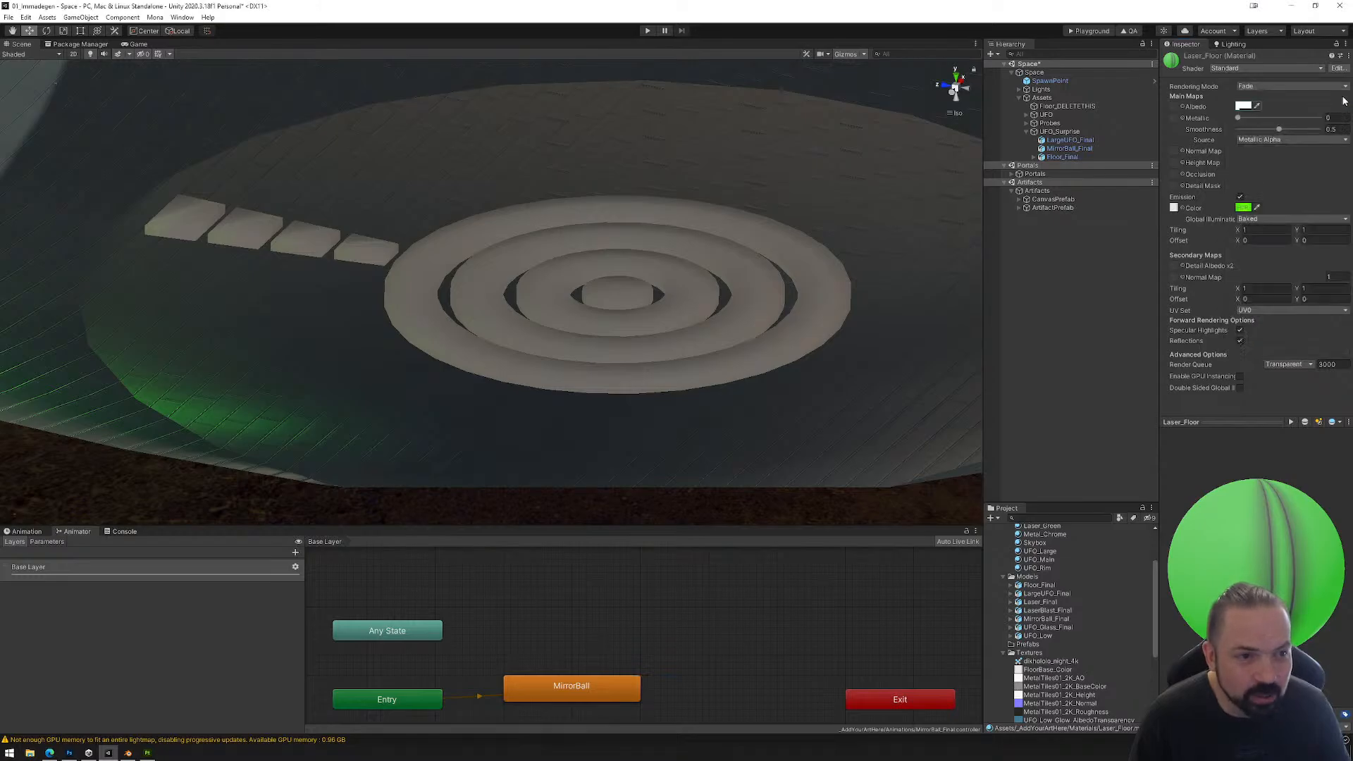
{"action": "left_click", "coordinate": [1243, 207]}
{"action": "left_click", "coordinate": [1260, 266]}
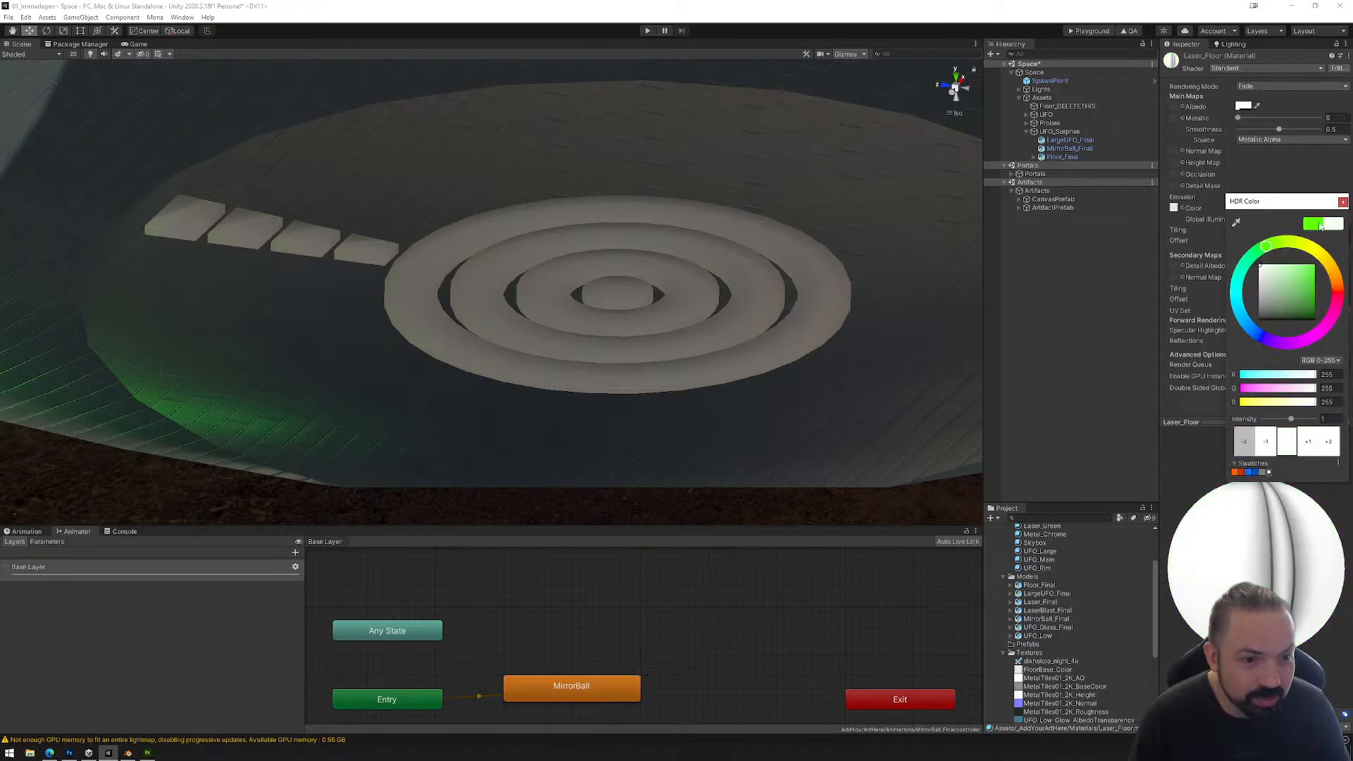
{"action": "left_click", "coordinate": [1344, 202]}
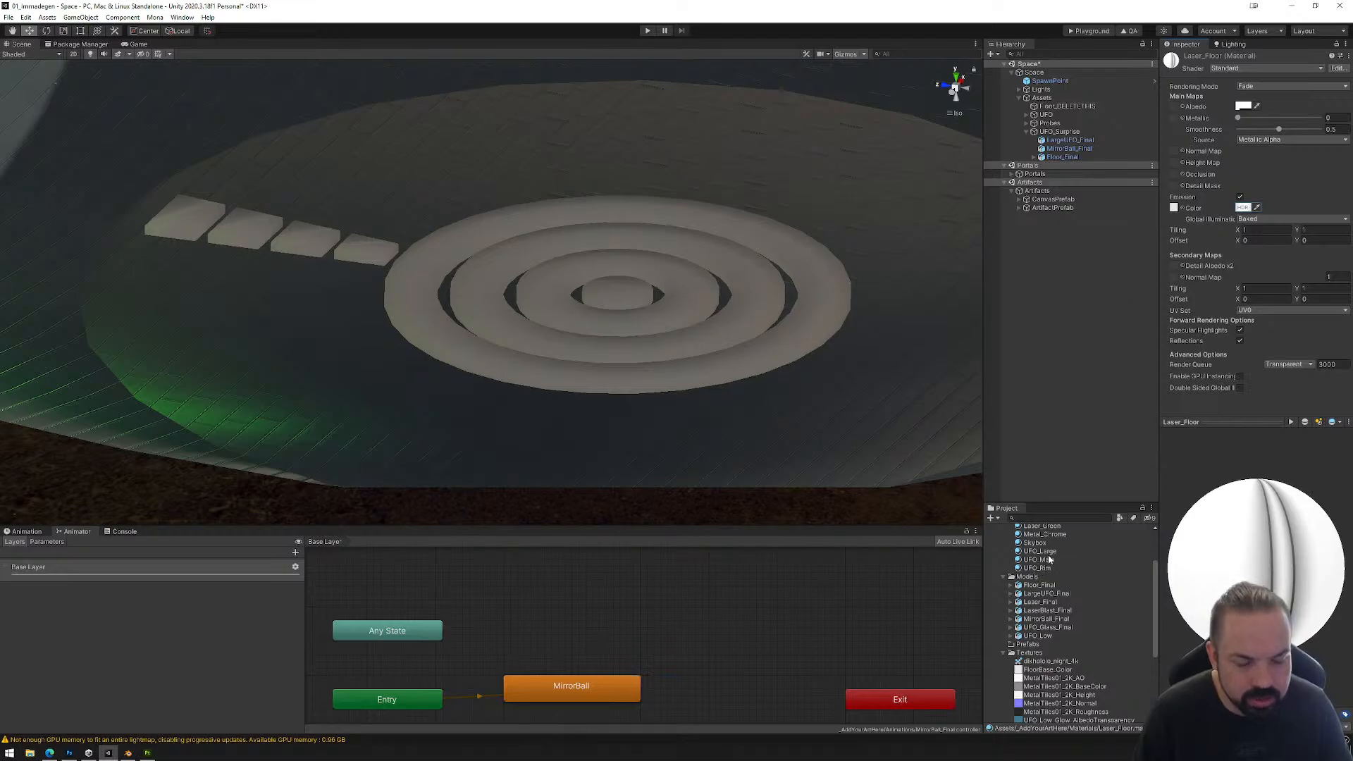
Step: Apply the Laser_Floor material to the ring floor, the Cylinder object under Floor_Final
{"action": "scroll", "coordinate": [1048, 543], "scroll_direction": "up", "scroll_amount": 2}
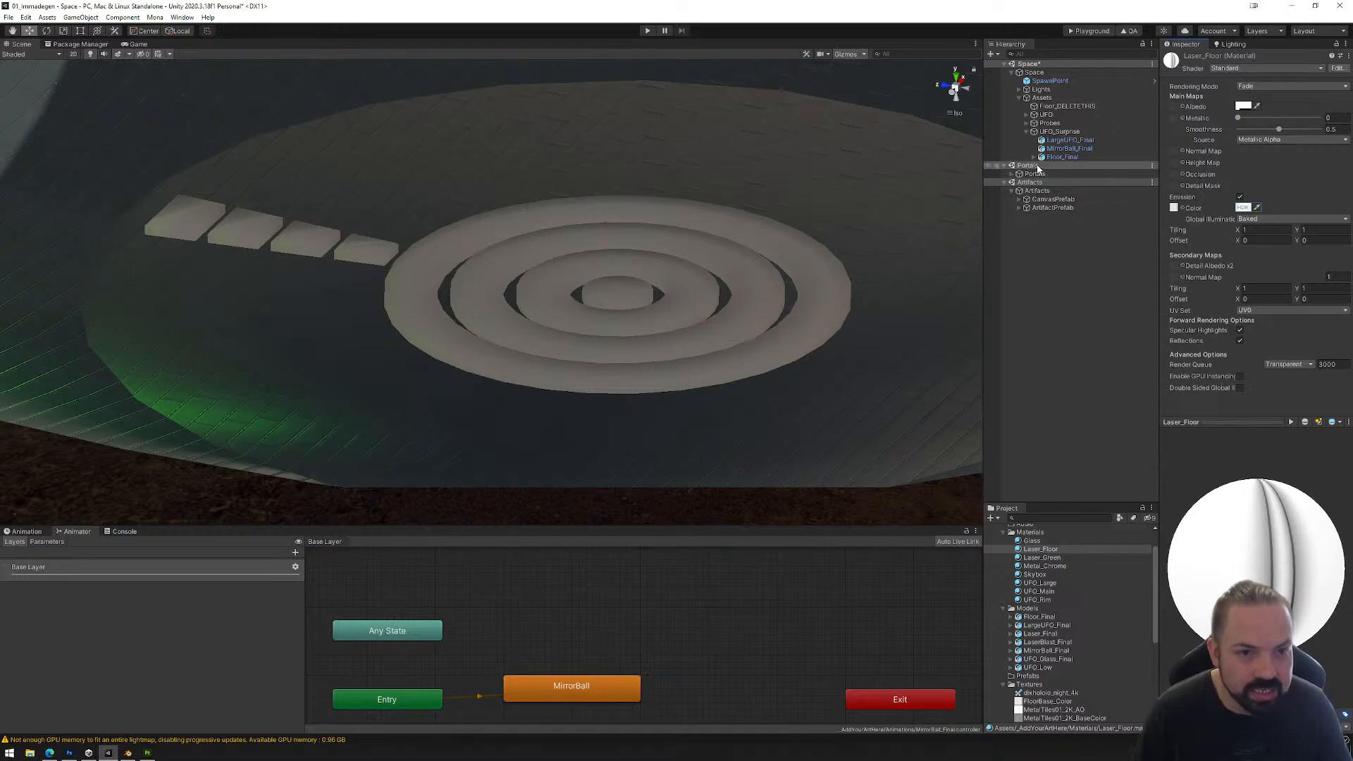
{"action": "left_click", "coordinate": [1062, 156]}
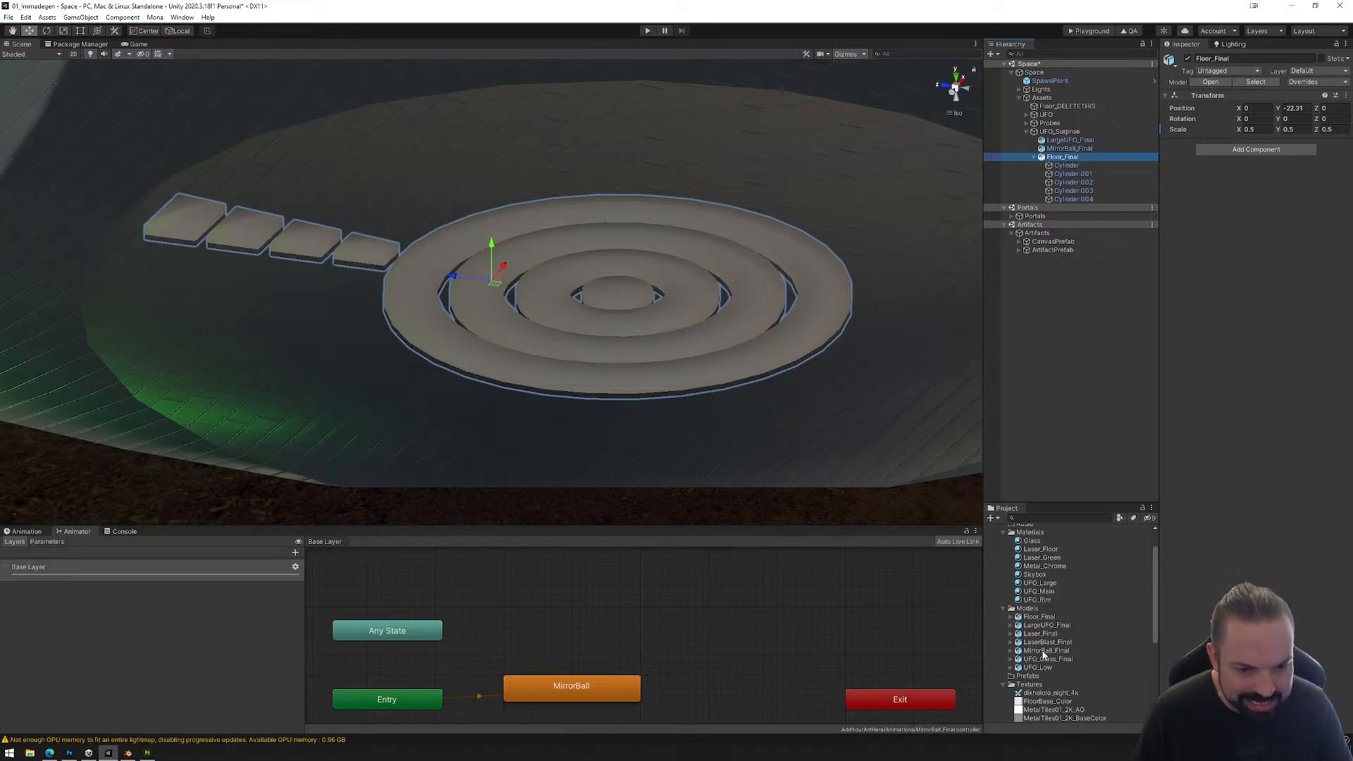
{"action": "left_click", "coordinate": [1044, 651]}
{"action": "left_click", "coordinate": [1044, 617]}
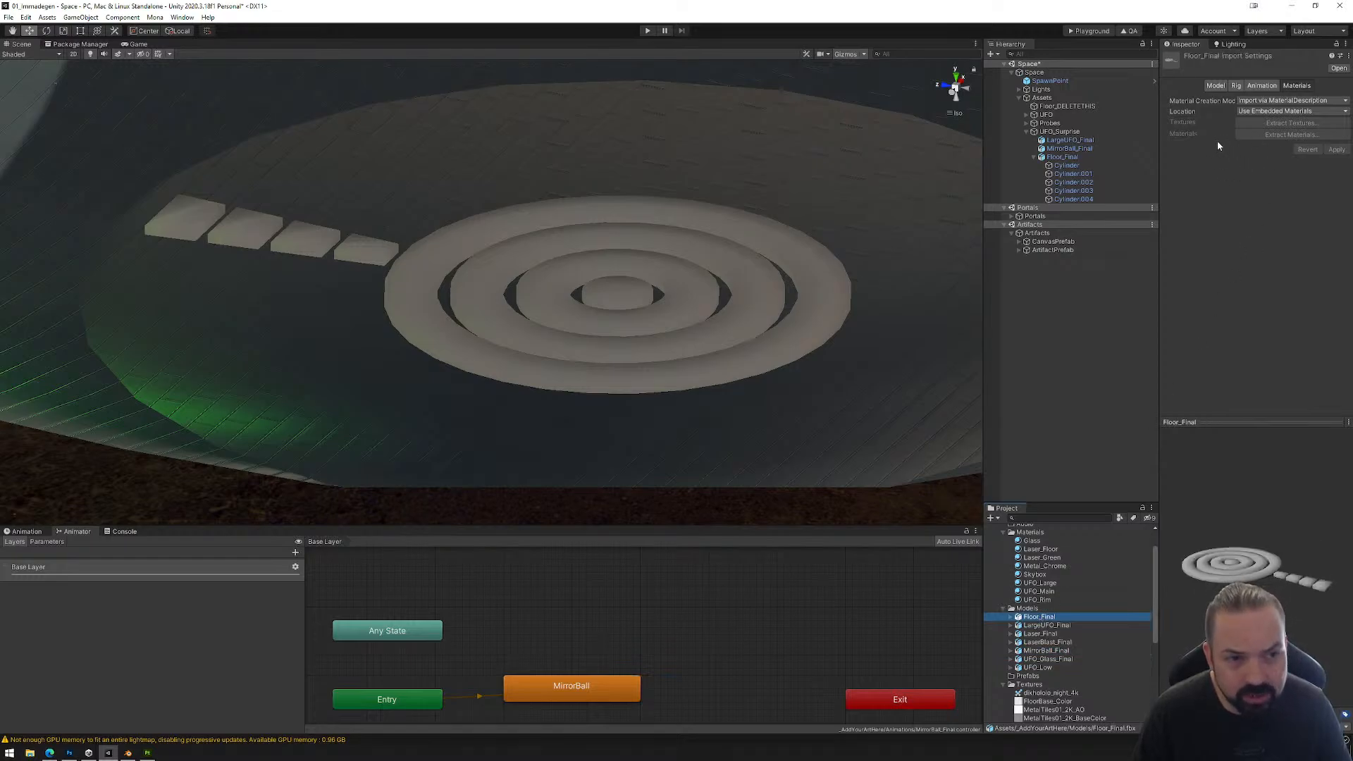
{"action": "left_click", "coordinate": [1064, 158]}
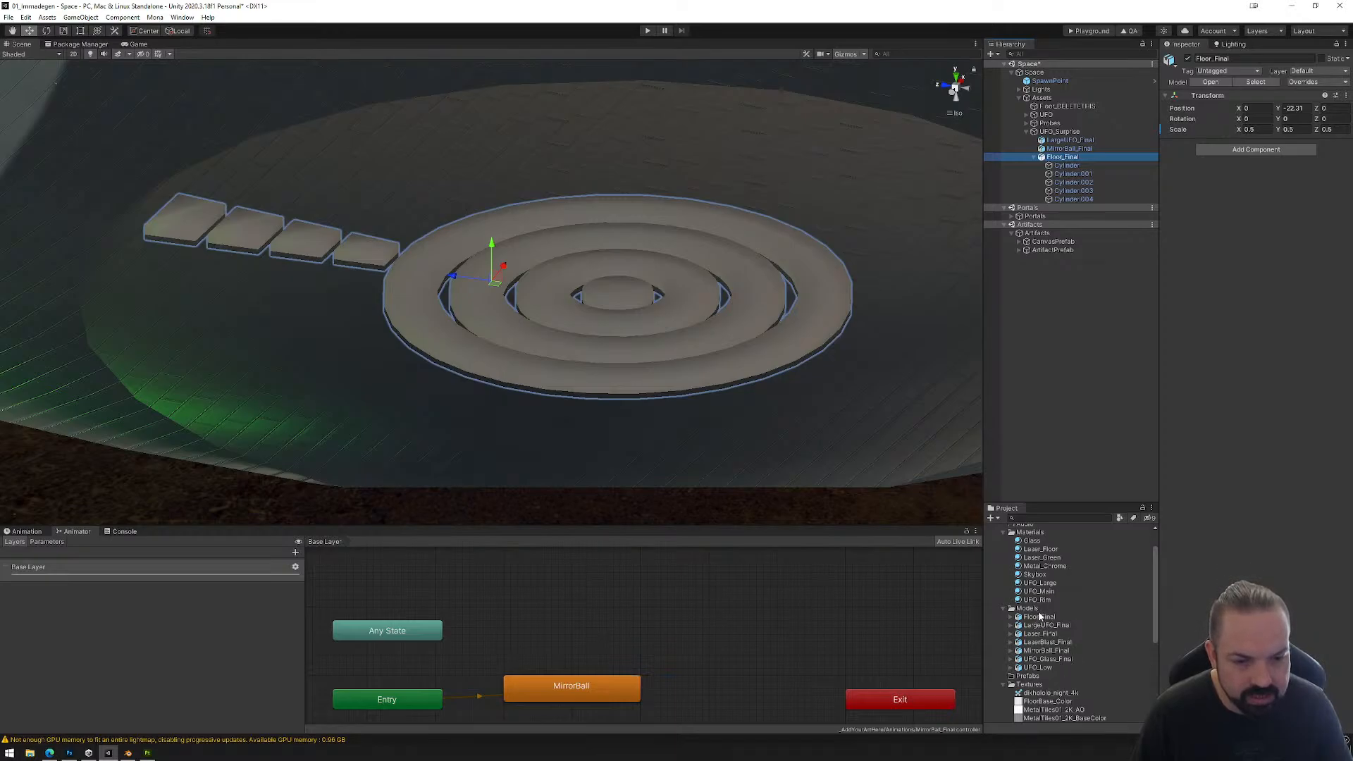
{"action": "left_click_drag", "start_coordinate": [1035, 549], "coordinate": [1066, 167]}
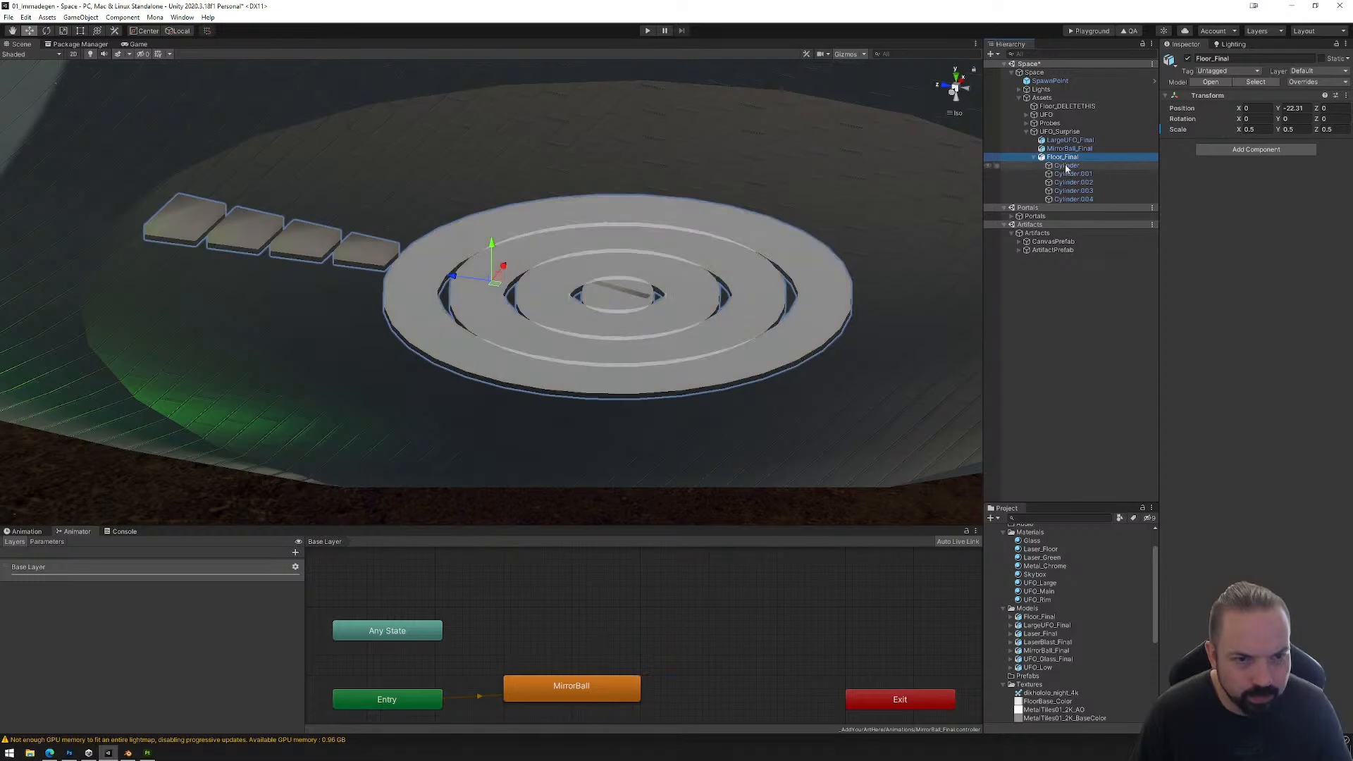
{"action": "left_click_drag", "start_coordinate": [898, 421], "coordinate": [760, 439], "text": "alt"}
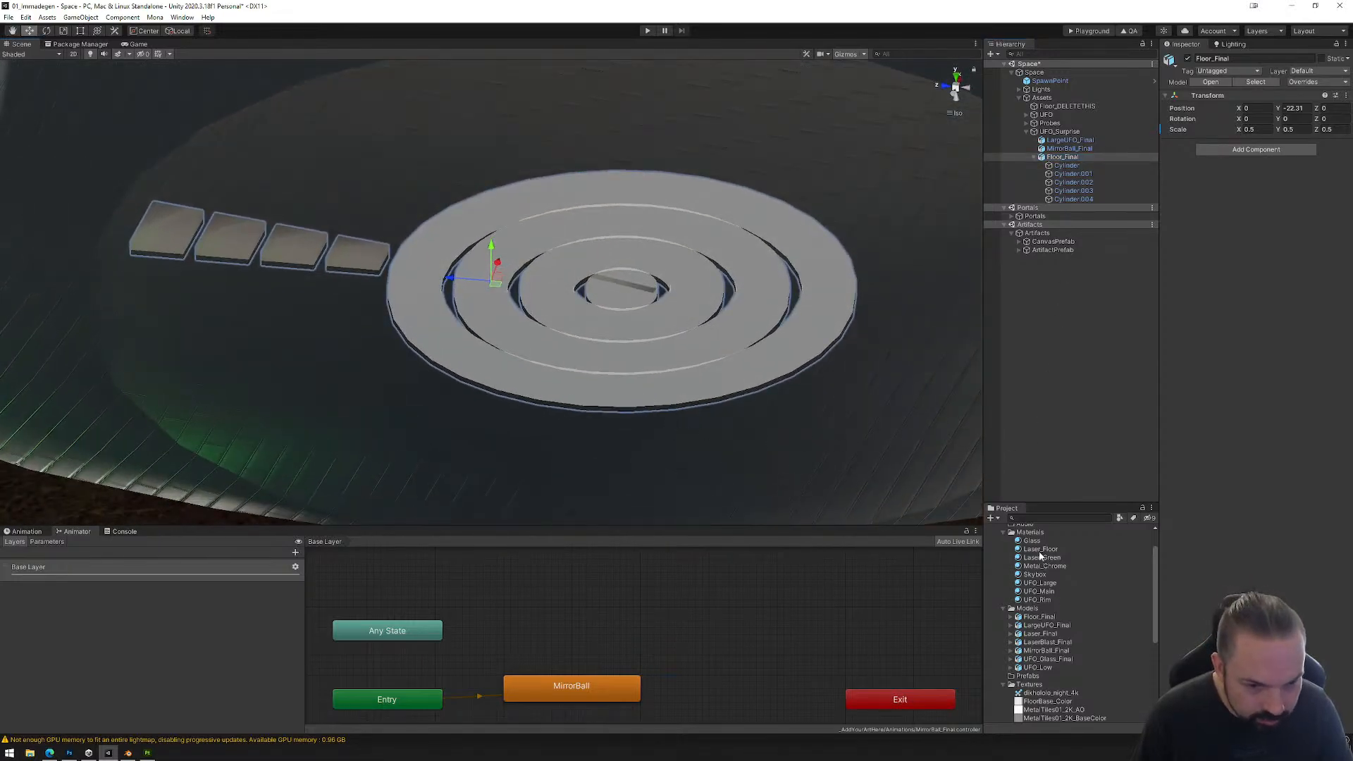
Step: Change the rendering mode of the Laser_Floor material to Opaque and inspect the ring floor
{"action": "left_click", "coordinate": [1040, 550]}
{"action": "left_click", "coordinate": [1263, 85]}
{"action": "left_click", "coordinate": [1261, 96]}
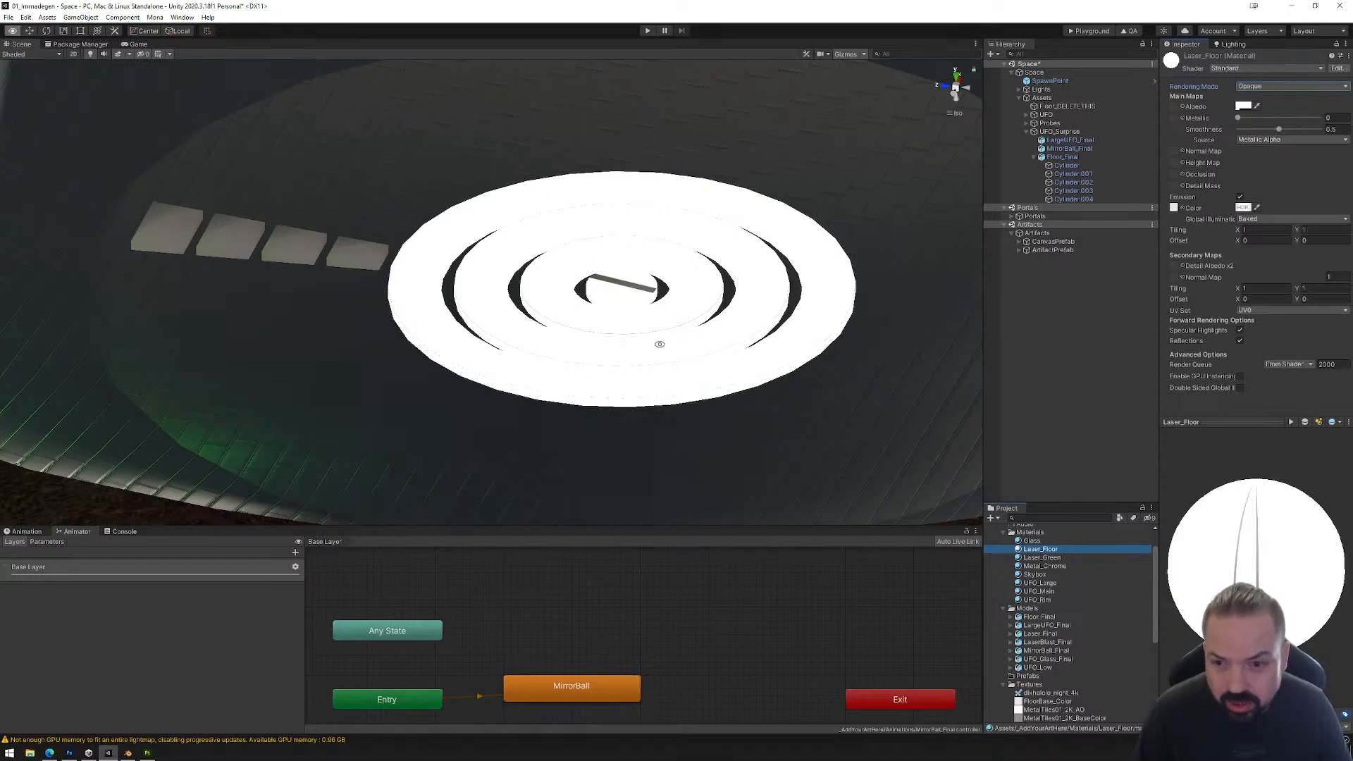
{"action": "left_click_drag", "start_coordinate": [659, 344], "coordinate": [442, 352], "text": "alt"}
{"action": "scroll", "coordinate": [542, 390], "scroll_direction": "up", "scroll_amount": 6}
{"action": "scroll", "coordinate": [444, 342], "scroll_direction": "down", "scroll_amount": 10}
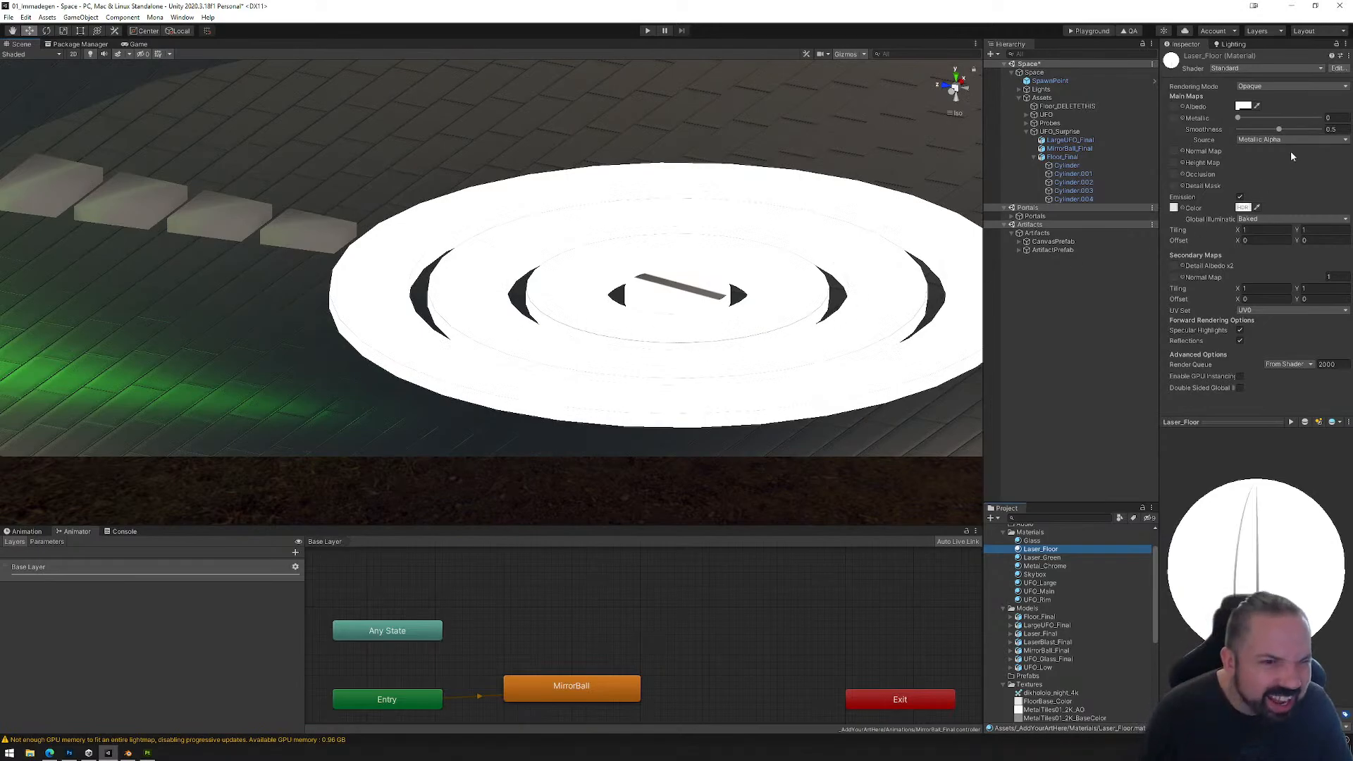
Step: Raise the alpha of Laser_Floor's albedo colour to its maximum
{"action": "left_click", "coordinate": [1244, 107]}
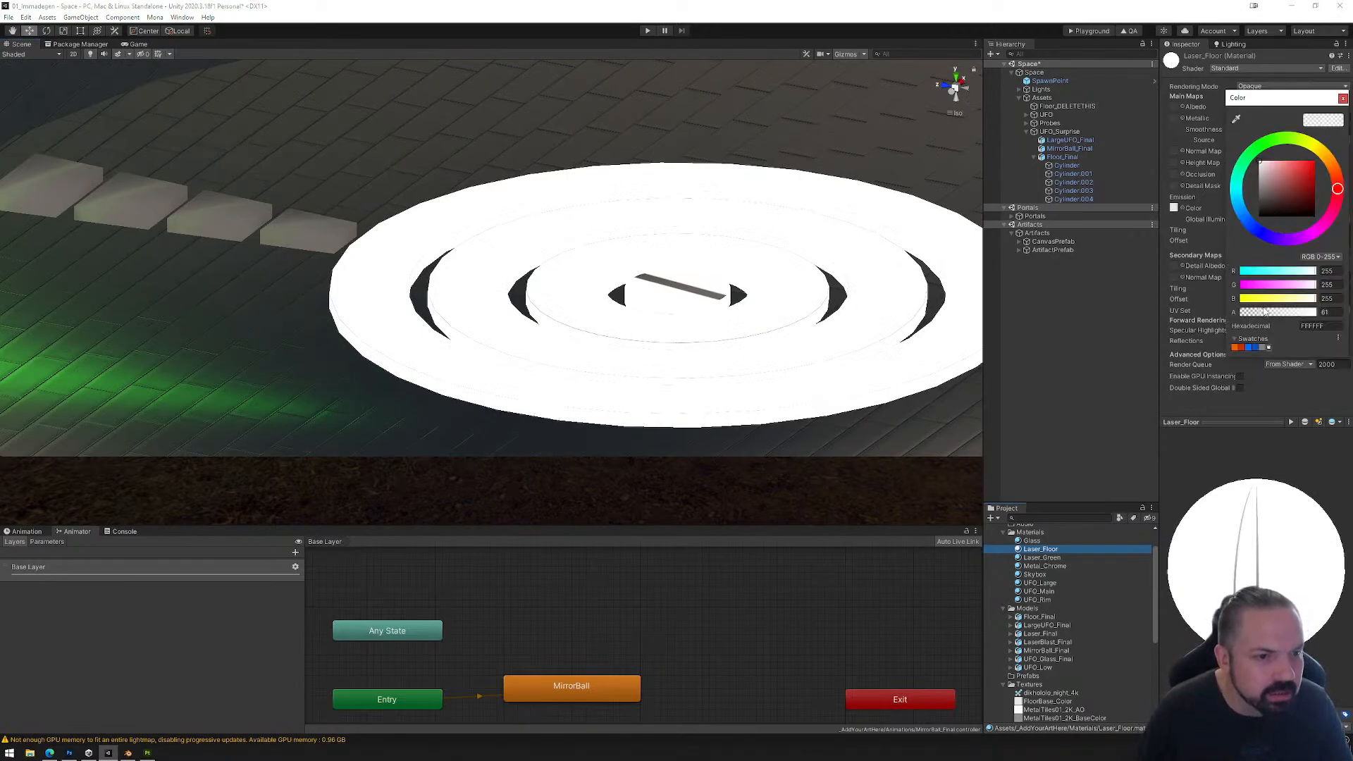
{"action": "left_click_drag", "start_coordinate": [1265, 311], "coordinate": [1349, 317]}
{"action": "left_click", "coordinate": [1342, 98]}
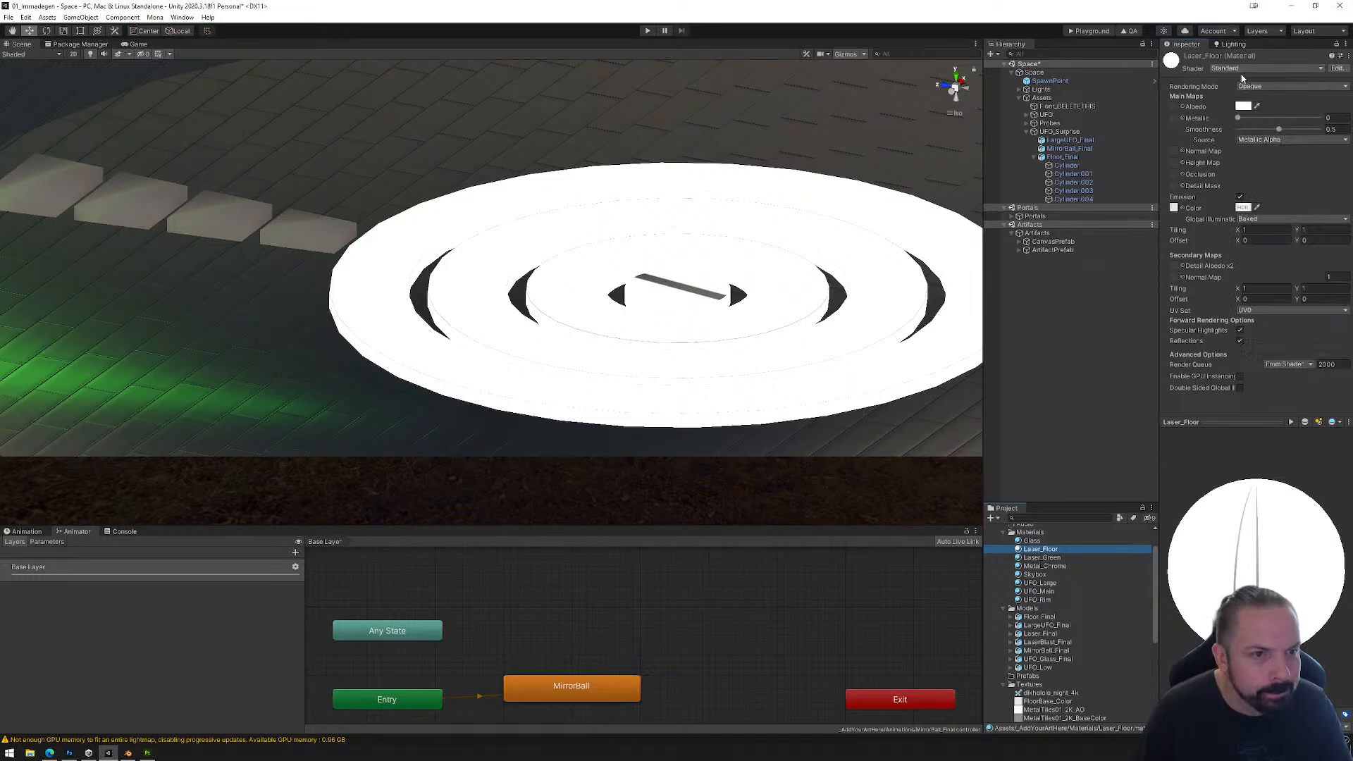
Step: Lower the emission intensity of the Laser_Floor material to 0.5
{"action": "left_click", "coordinate": [1242, 208]}
{"action": "left_click", "coordinate": [1335, 420]}
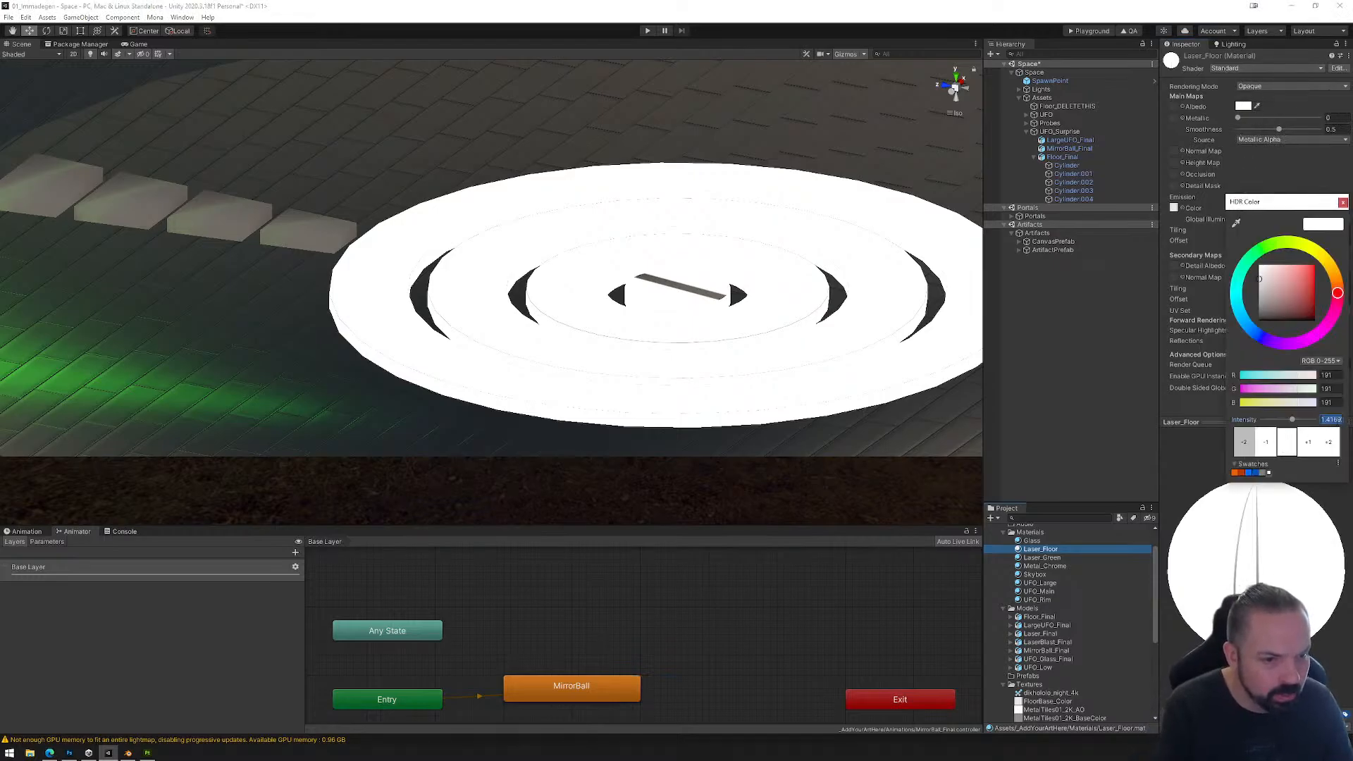
{"action": "type", "text": ".1"}
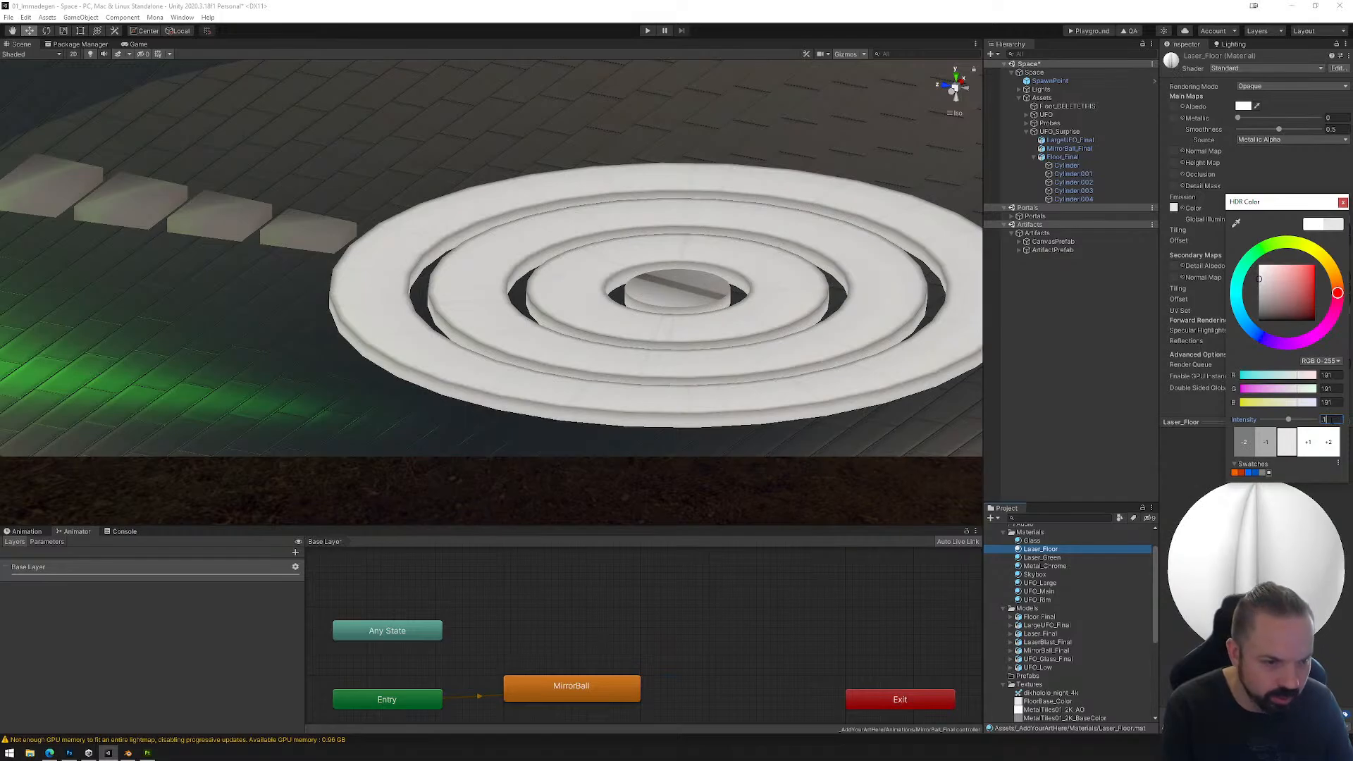
{"action": "type", "text": "5"}
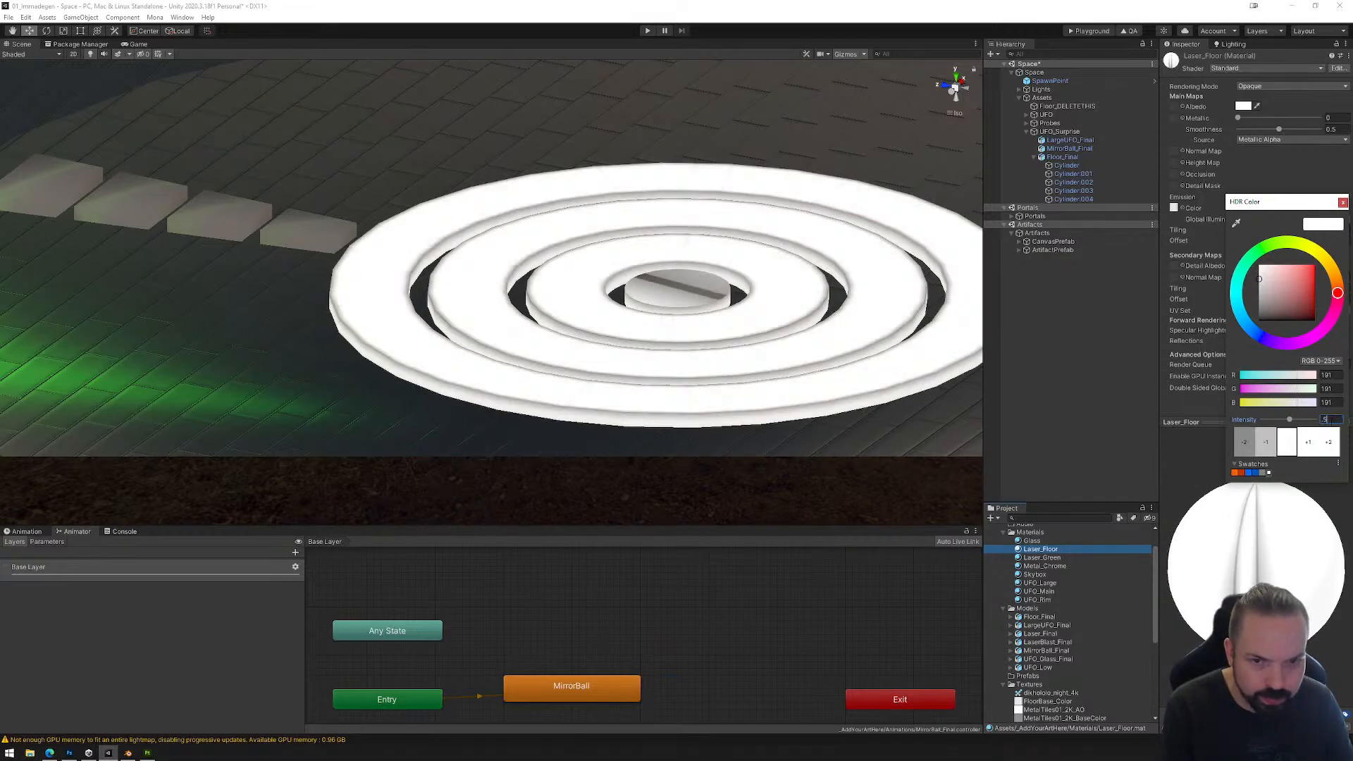
{"action": "left_click", "coordinate": [1084, 279]}
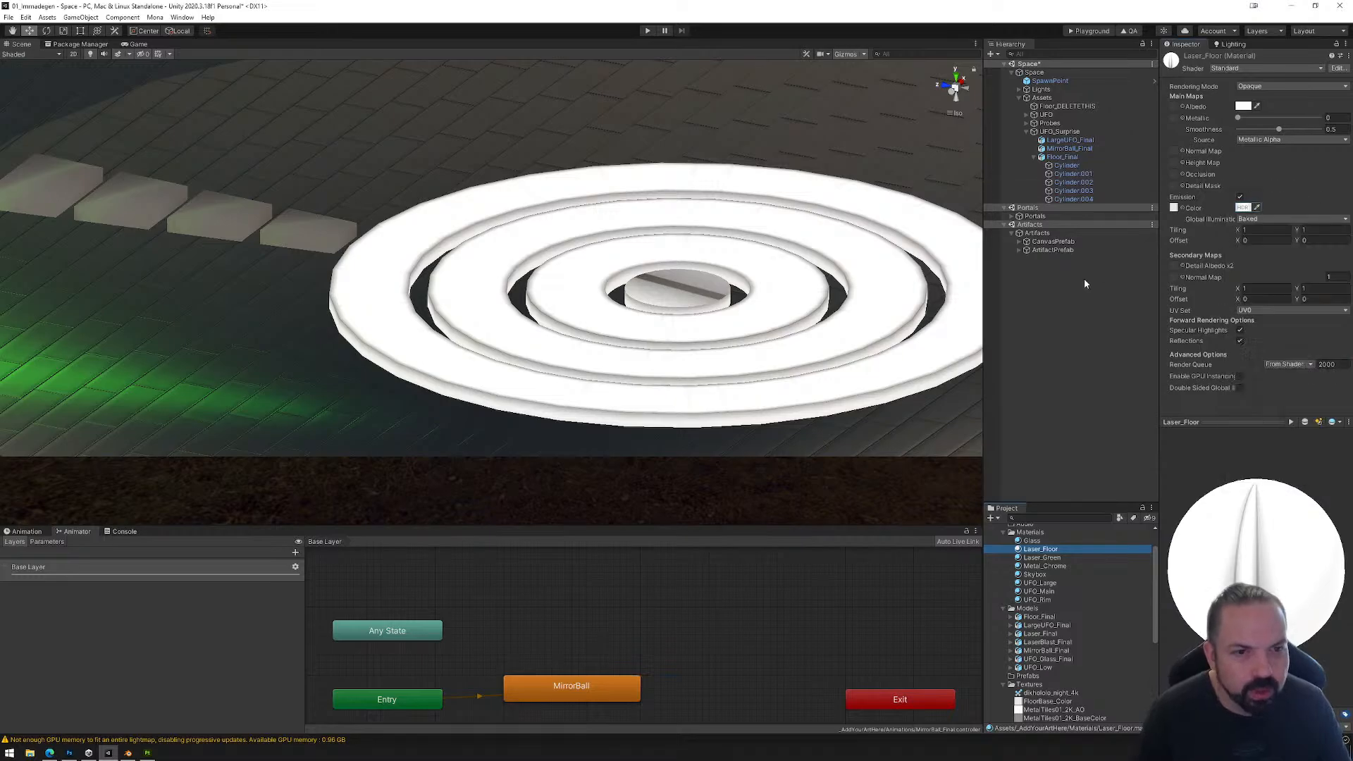
Step: Apply the Laser_Floor material to the four floor blocks, Cylinder.001 through Cylinder.004
{"action": "left_click_drag", "start_coordinate": [1041, 550], "coordinate": [1069, 175]}
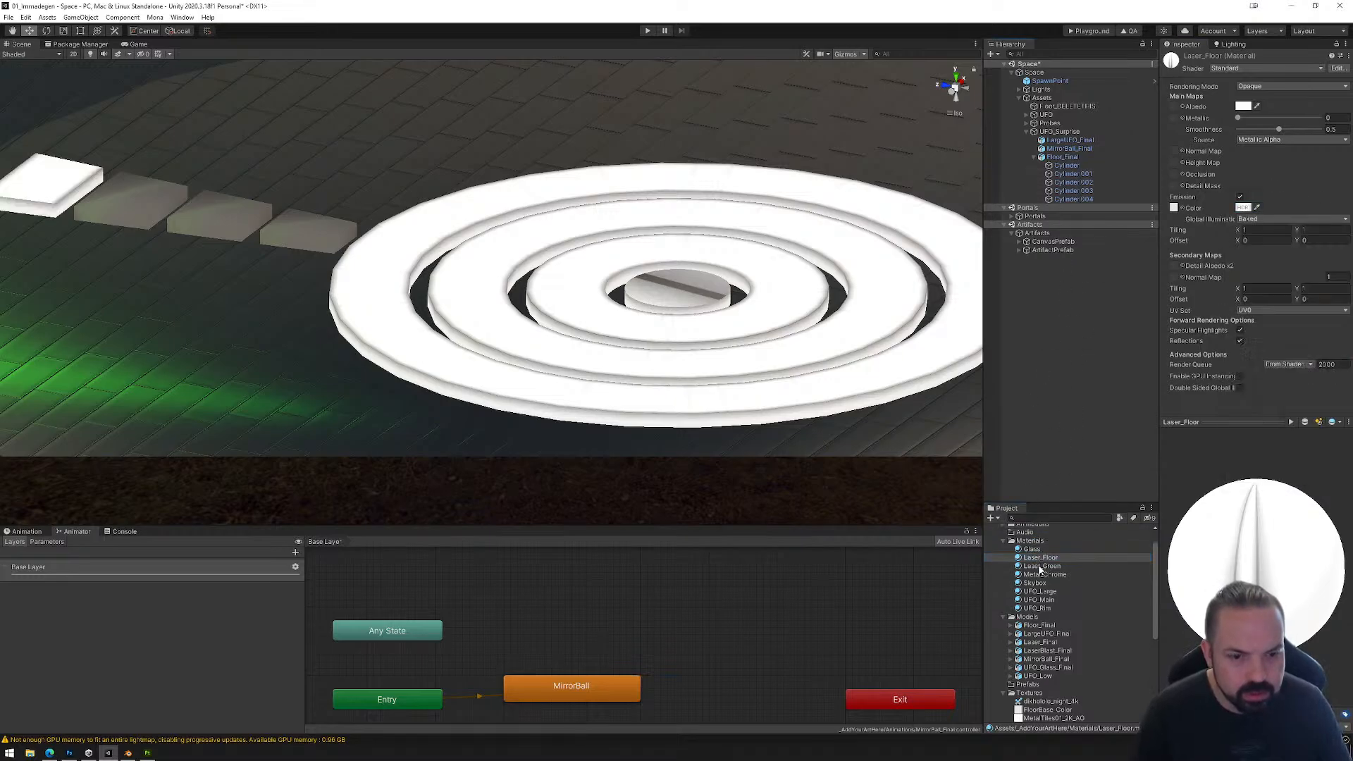
{"action": "left_click_drag", "start_coordinate": [1040, 557], "coordinate": [1073, 183]}
{"action": "left_click_drag", "start_coordinate": [1039, 567], "coordinate": [1072, 191]}
{"action": "left_click_drag", "start_coordinate": [1029, 577], "coordinate": [1075, 199]}
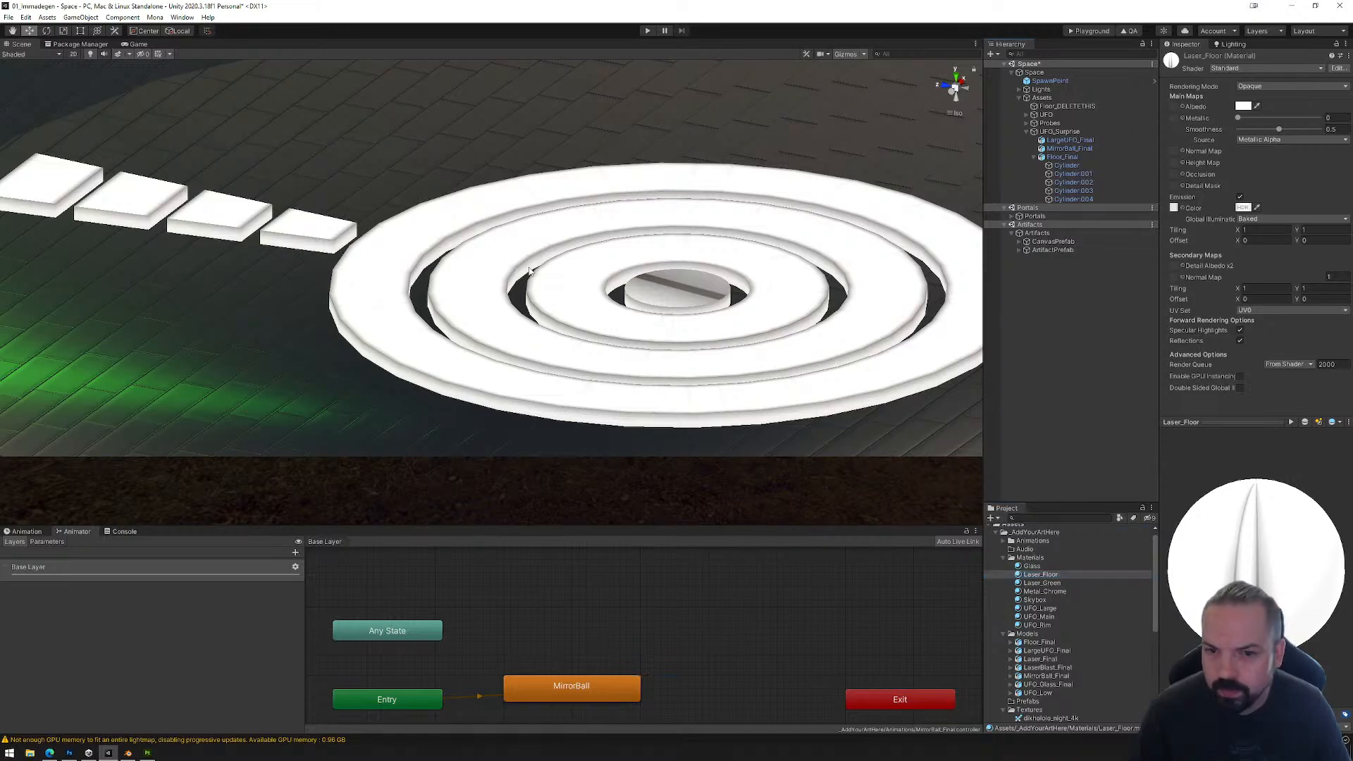
Step: Set the emission colour of the Laser_Floor material to a bright pink, keeping the intensity at 0.5
{"action": "left_click_drag", "start_coordinate": [532, 271], "coordinate": [774, 286], "text": "alt"}
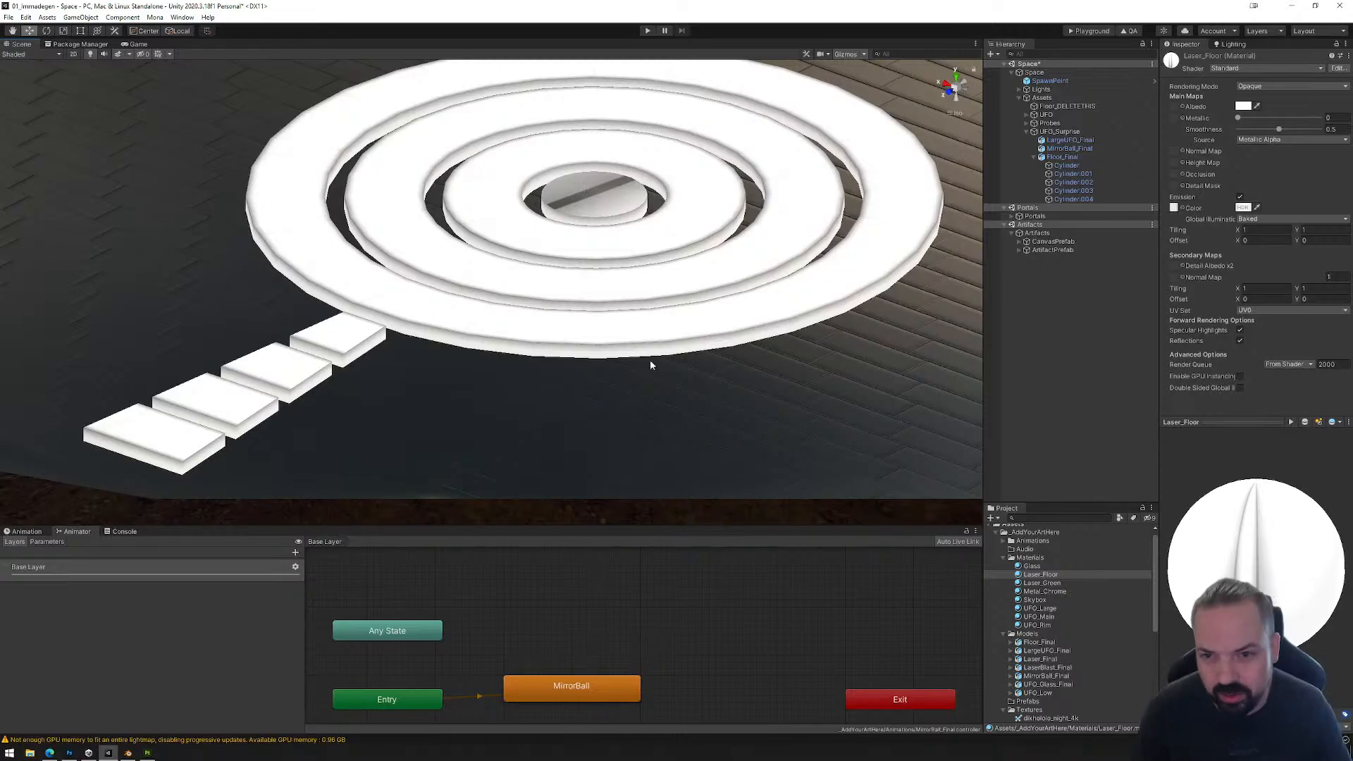
{"action": "left_click_drag", "start_coordinate": [779, 287], "coordinate": [753, 360], "text": "alt"}
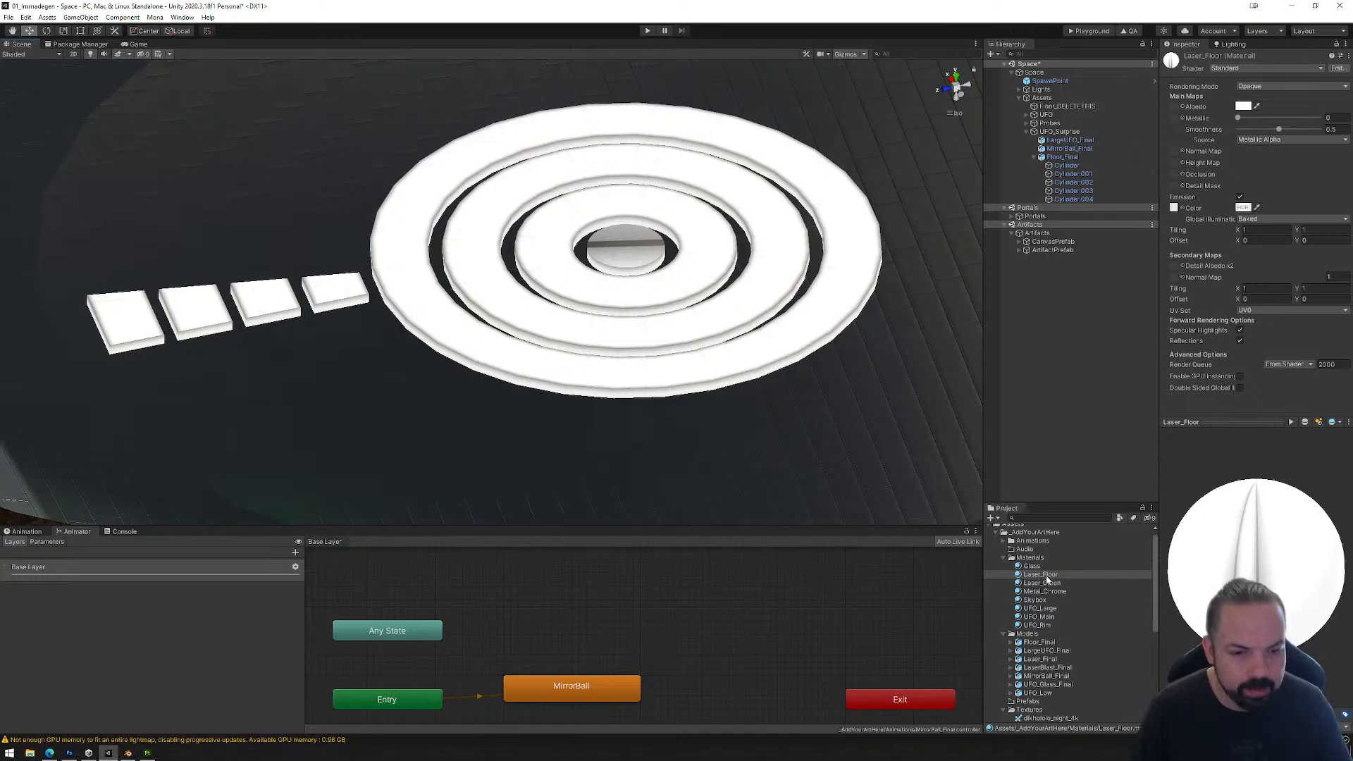
{"action": "left_click", "coordinate": [1243, 208]}
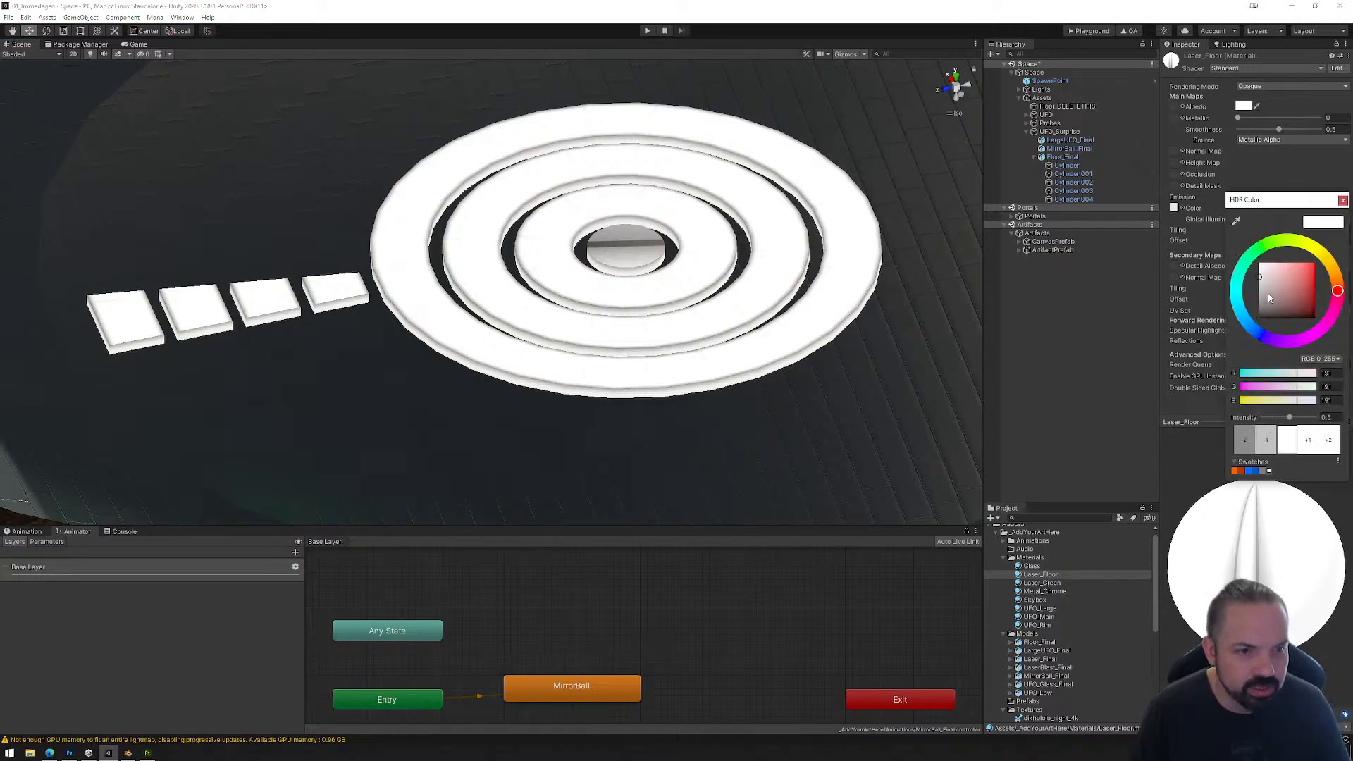
{"action": "left_click", "coordinate": [1241, 277]}
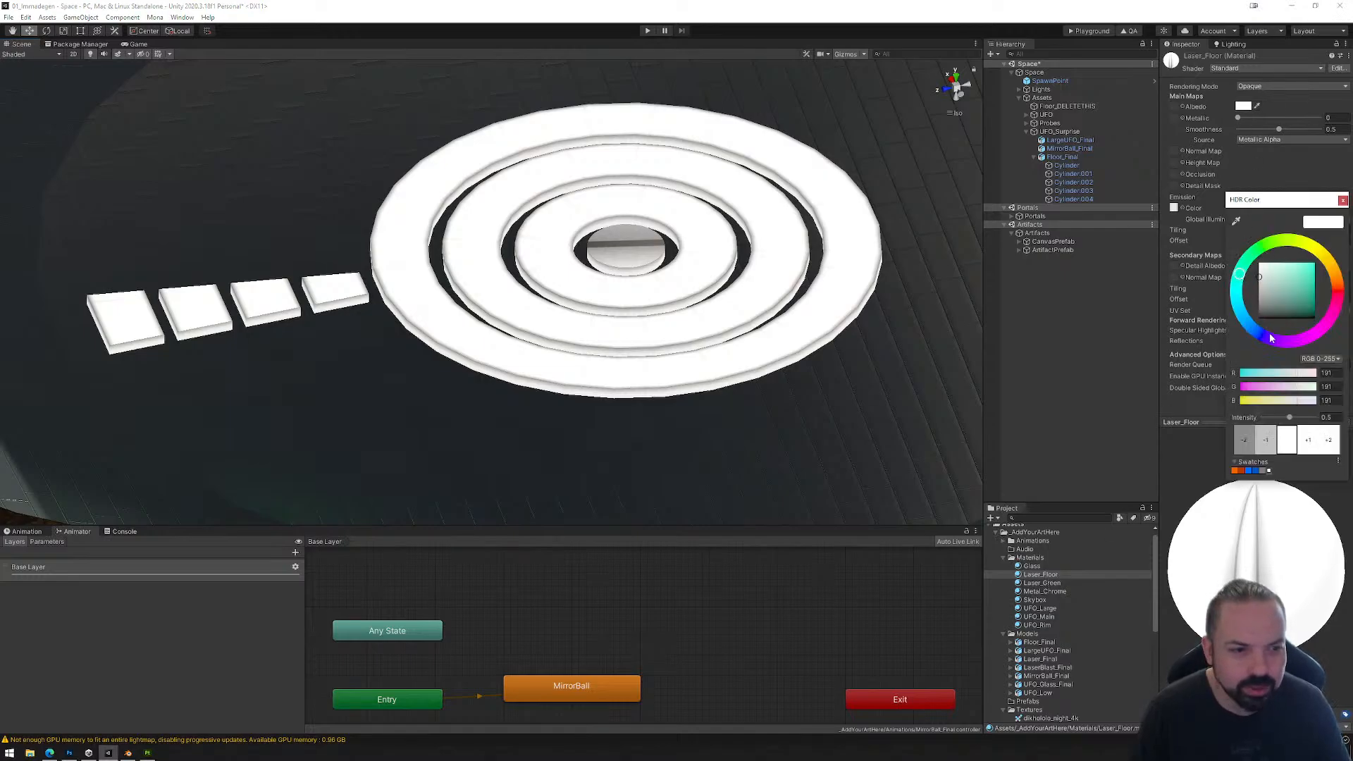
{"action": "left_click_drag", "start_coordinate": [1272, 339], "coordinate": [1313, 334]}
{"action": "left_click", "coordinate": [1304, 276]}
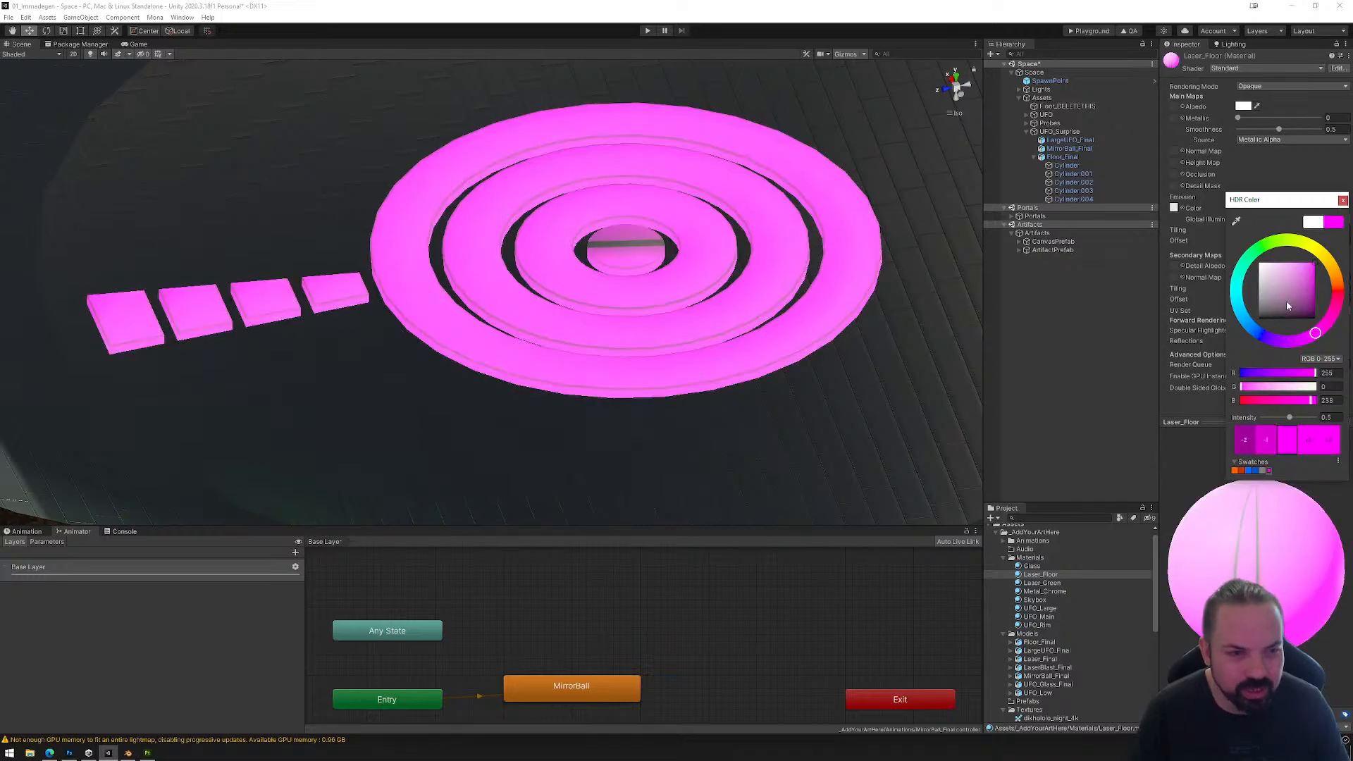
{"action": "left_click_drag", "start_coordinate": [1303, 284], "coordinate": [1302, 264]}
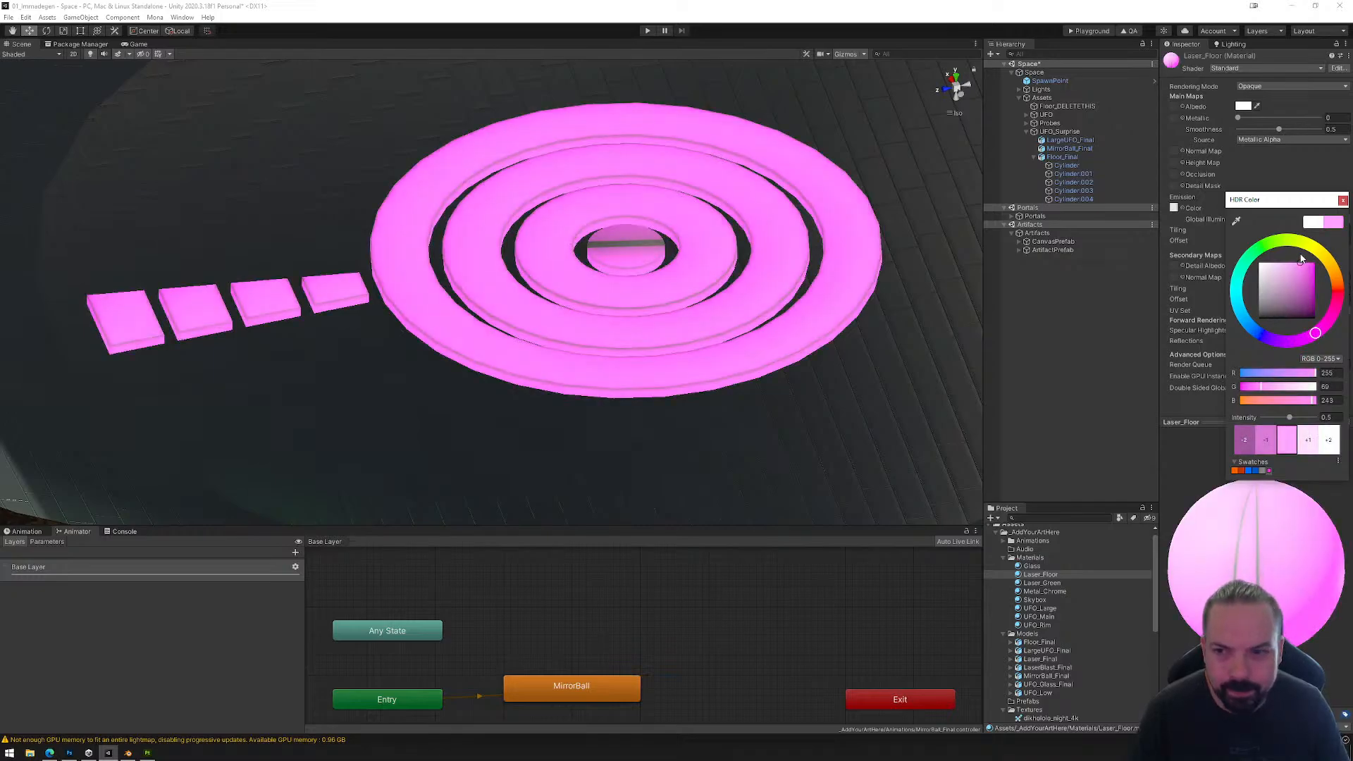
{"action": "left_click", "coordinate": [1343, 205]}
Step: Lower the Floor_Final object to about Y -22.49 so the glowing pieces sit almost flush with the UFO's floor
{"action": "left_click_drag", "start_coordinate": [531, 362], "coordinate": [566, 355], "text": "alt"}
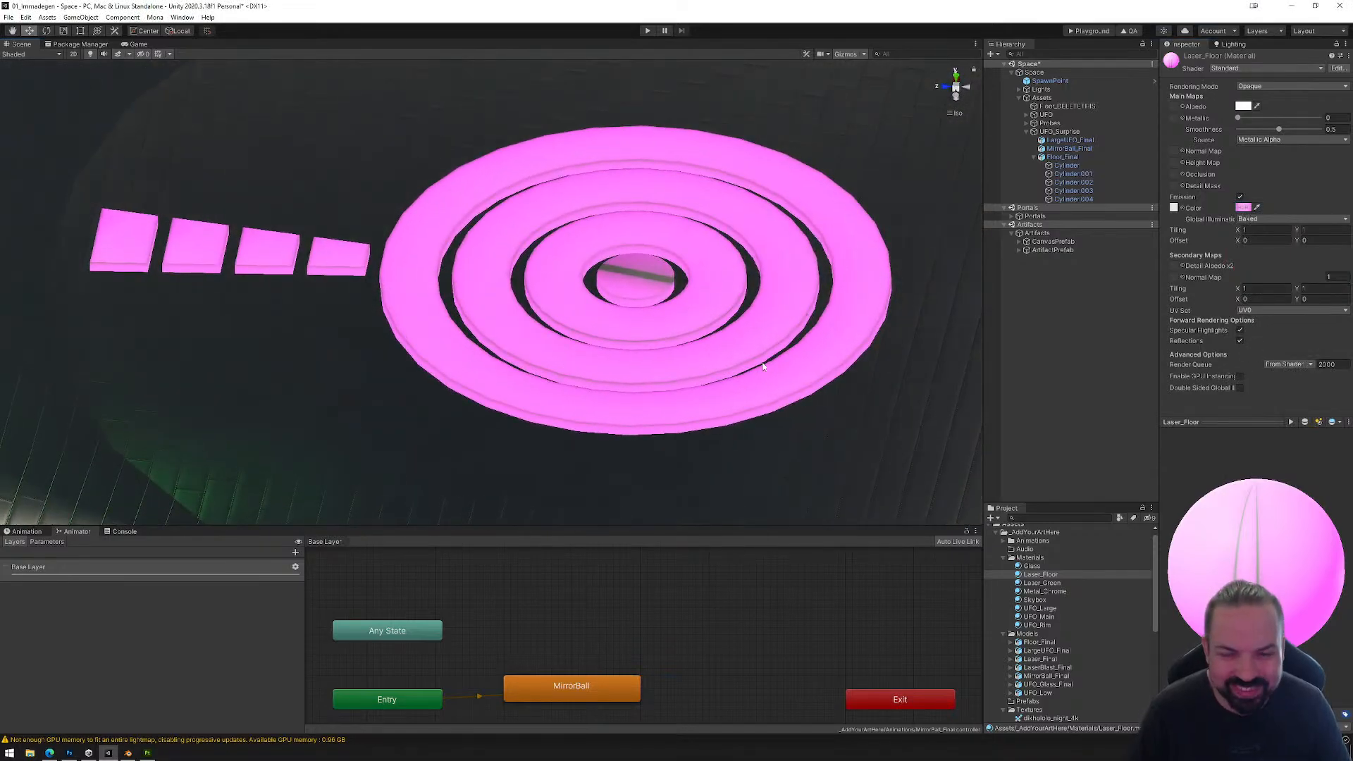
{"action": "left_click_drag", "start_coordinate": [763, 366], "coordinate": [761, 318], "text": "alt"}
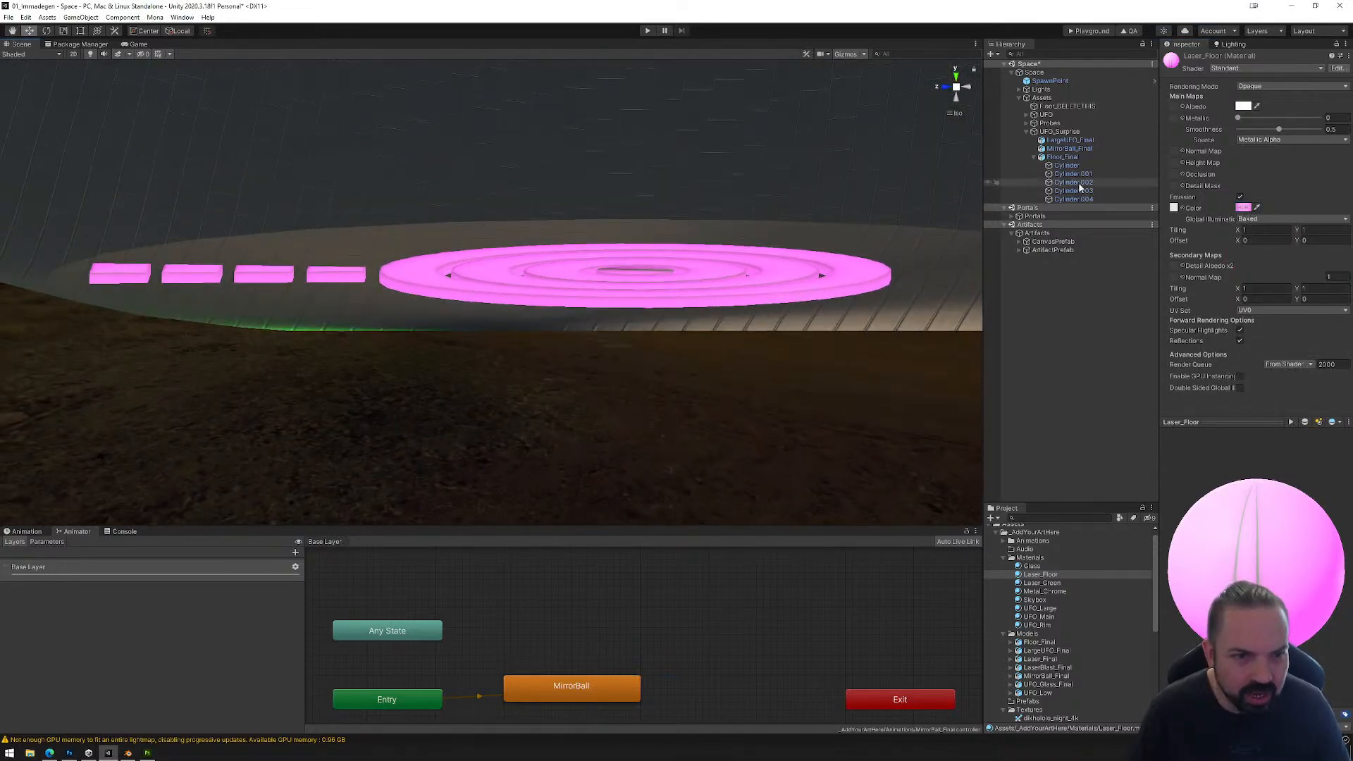
{"action": "left_click", "coordinate": [1064, 157]}
{"action": "left_click_drag", "start_coordinate": [491, 239], "coordinate": [492, 248]}
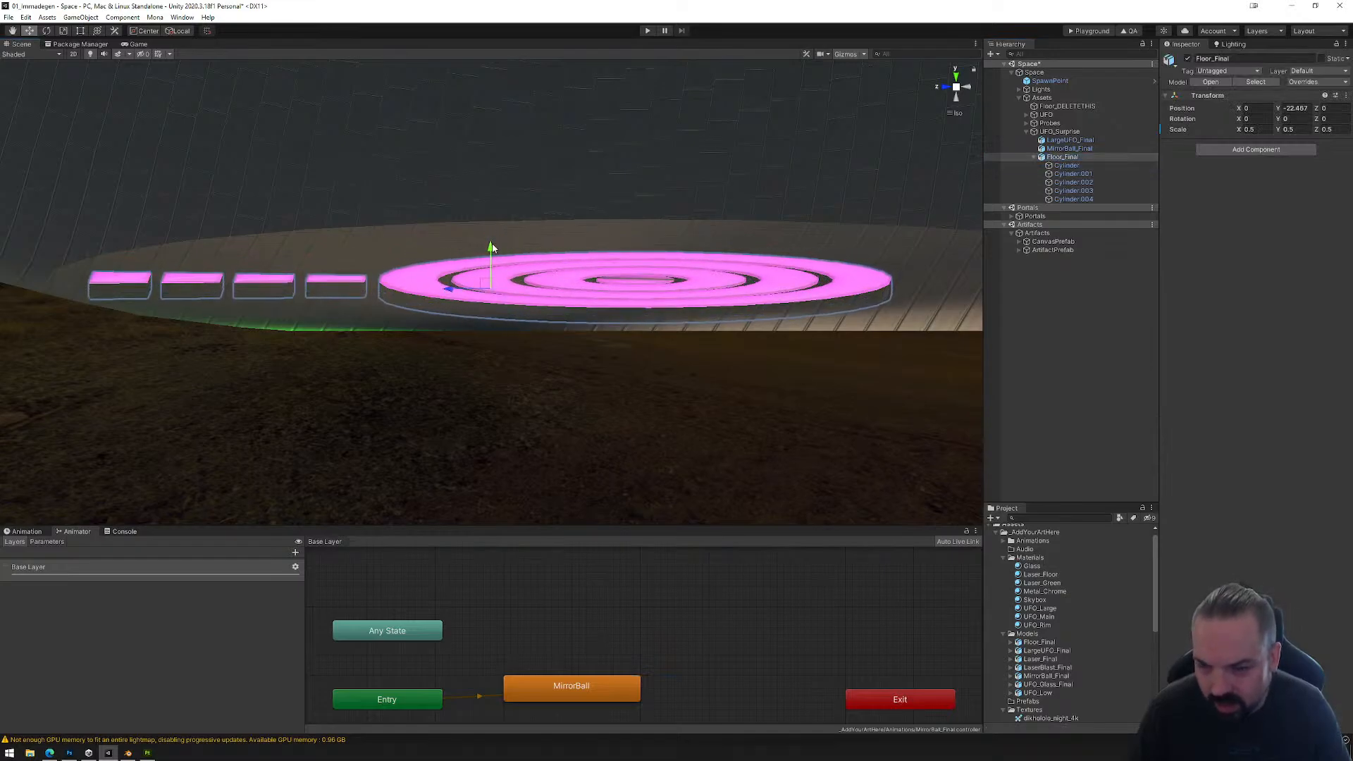
{"action": "left_click_drag", "start_coordinate": [652, 247], "coordinate": [652, 358], "text": "alt"}
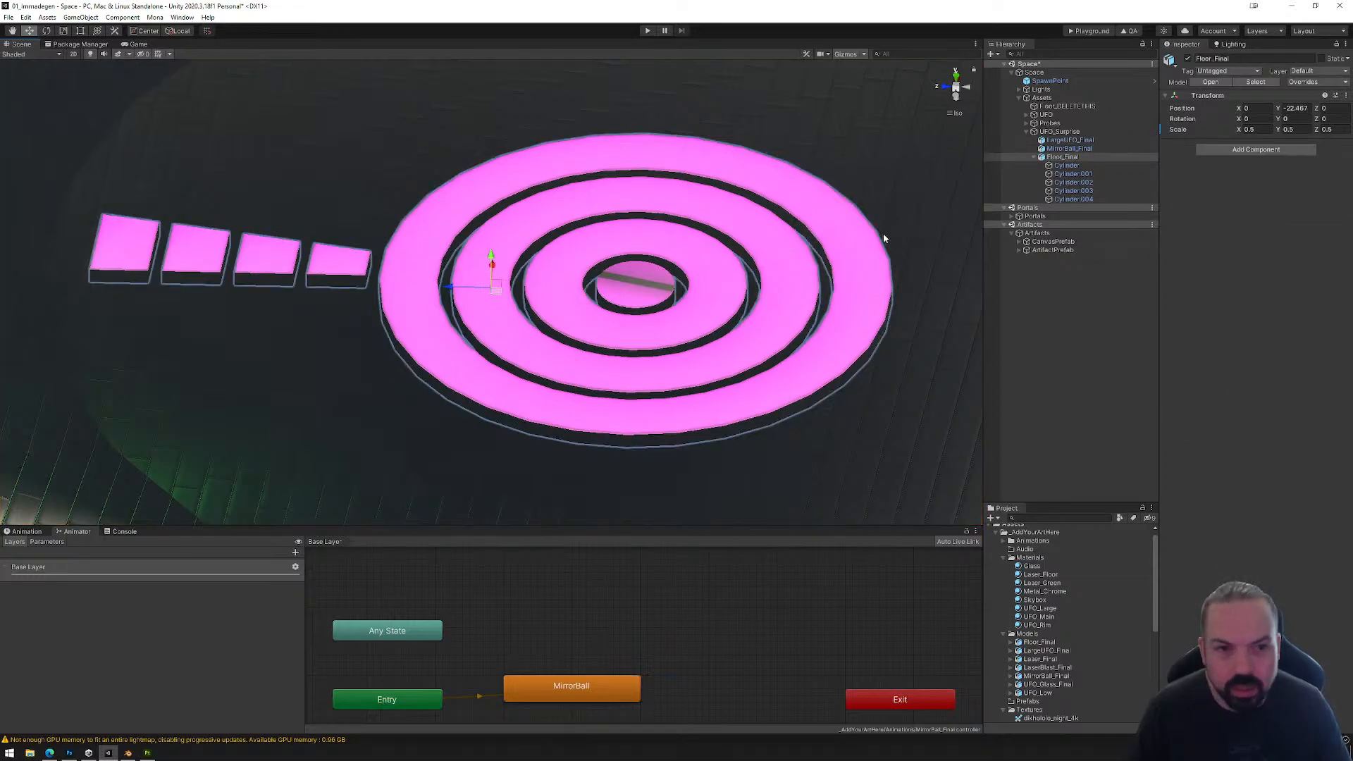
Step: Try to array floor blocks Cylinder.001 through Cylinder.004 around the ring centre, using duplicates rotated about 15° apart in pivot and global mode
{"action": "left_click", "coordinate": [1071, 173]}
{"action": "left_click", "coordinate": [1071, 199], "text": "shift"}
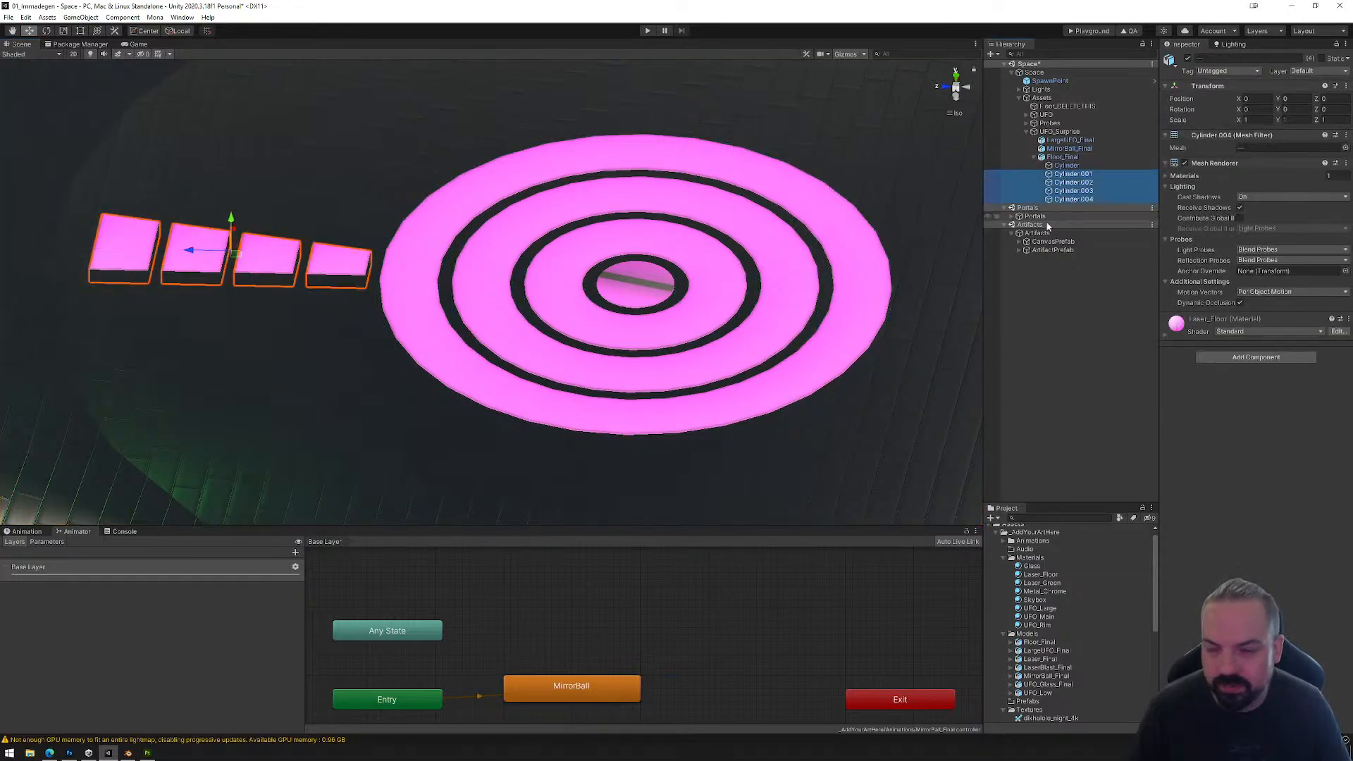
{"action": "key", "text": "ctrl+d"}
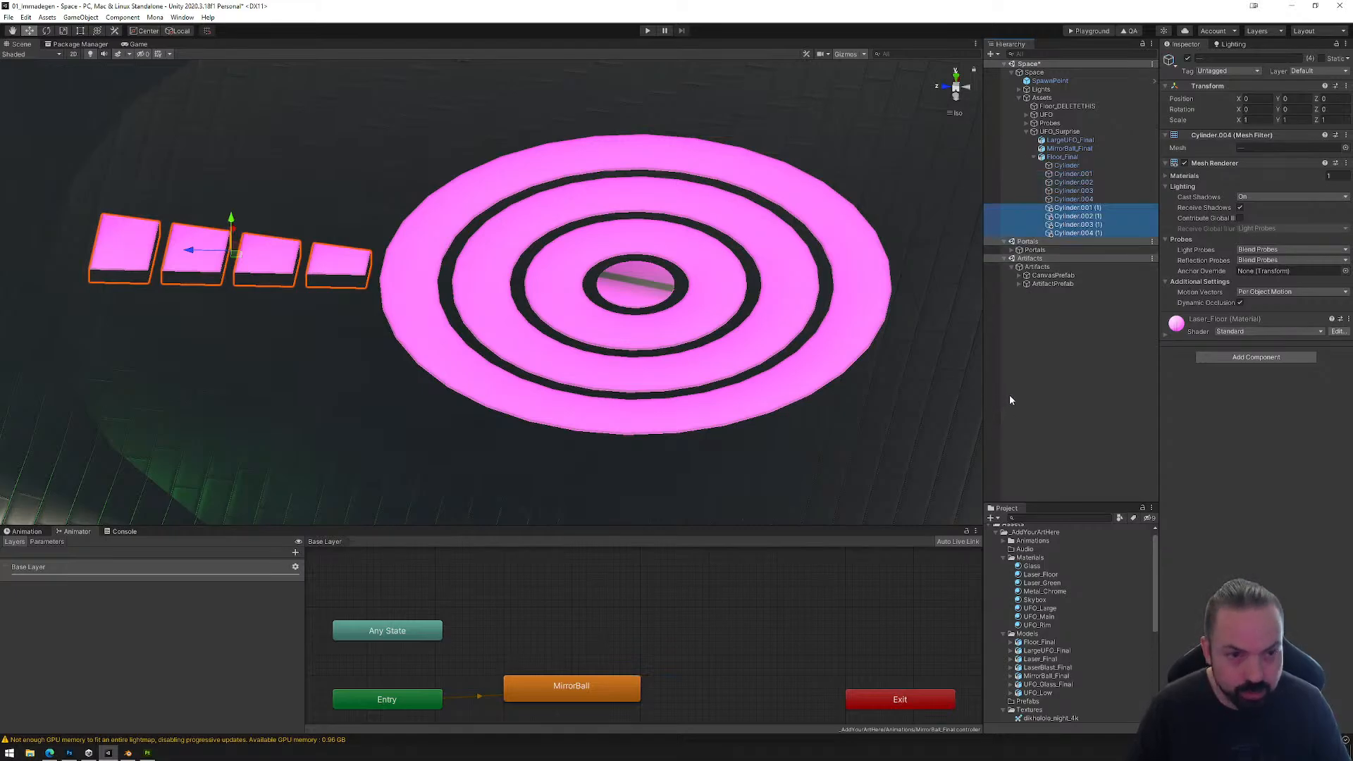
{"action": "left_click", "coordinate": [46, 31]}
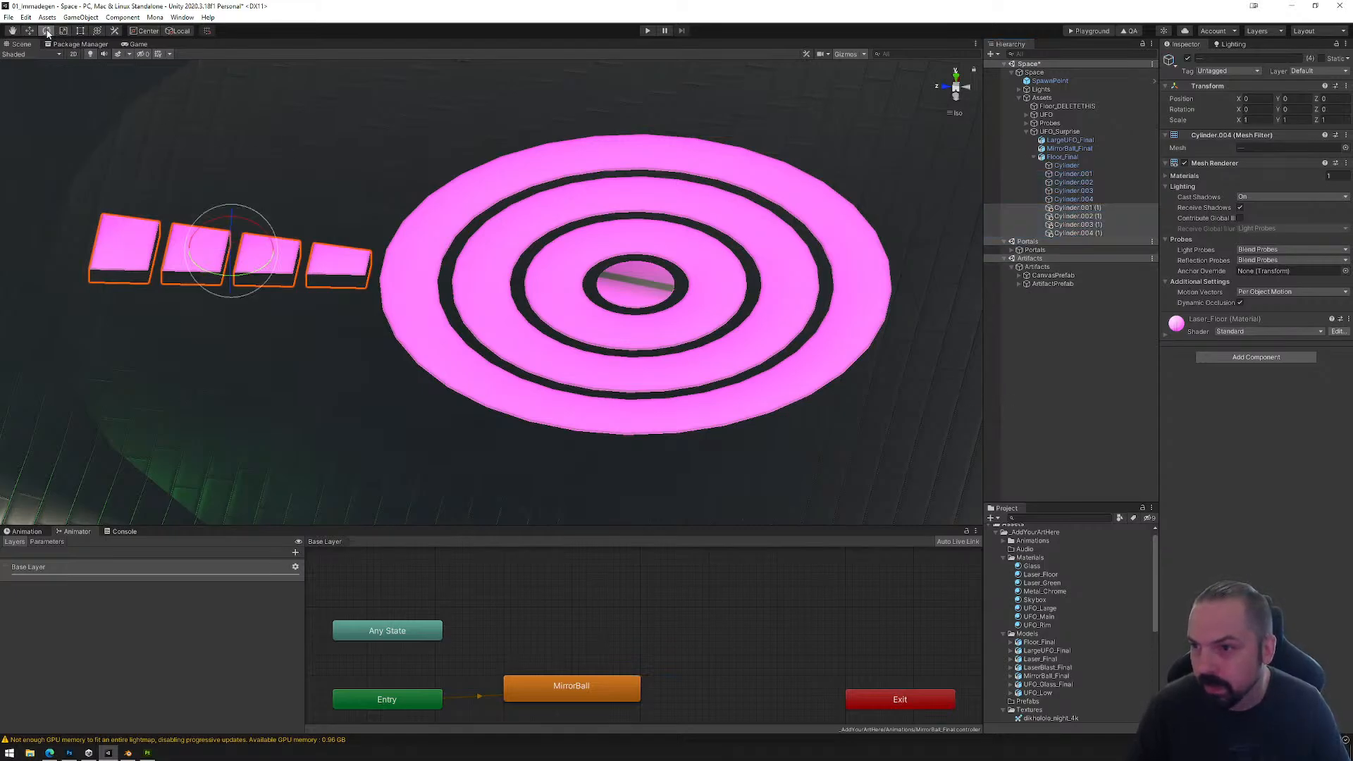
{"action": "left_click", "coordinate": [149, 32]}
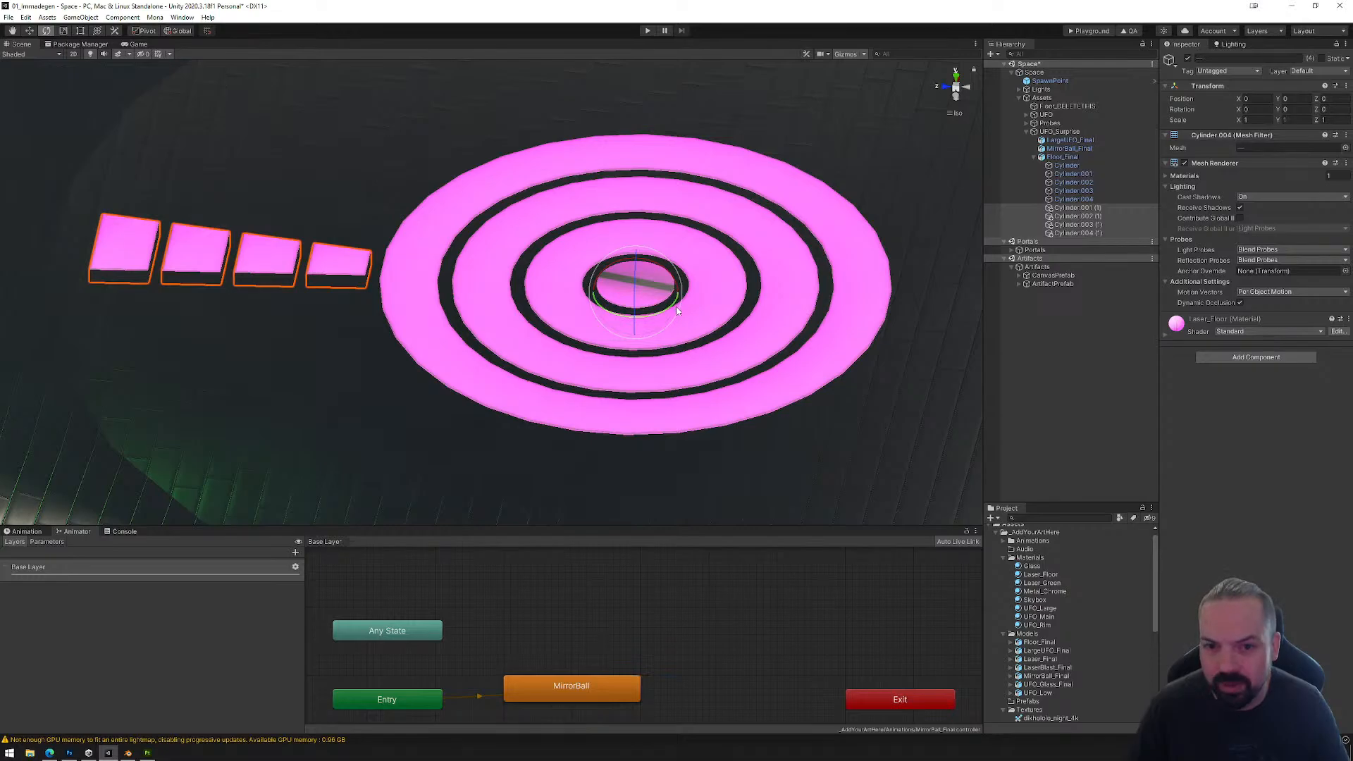
{"action": "mouse_move", "coordinate": [668, 309]}
{"action": "left_mouse_down"}
{"action": "mouse_move", "coordinate": [651, 328]}
{"action": "mouse_move", "coordinate": [636, 319]}
{"action": "mouse_move", "coordinate": [672, 310]}
{"action": "mouse_move", "coordinate": [655, 325]}
{"action": "left_mouse_up"}
{"action": "key", "text": "ctrl+d"}
{"action": "key", "text": "ctrl+d"}
{"action": "key", "text": "ctrl+d"}
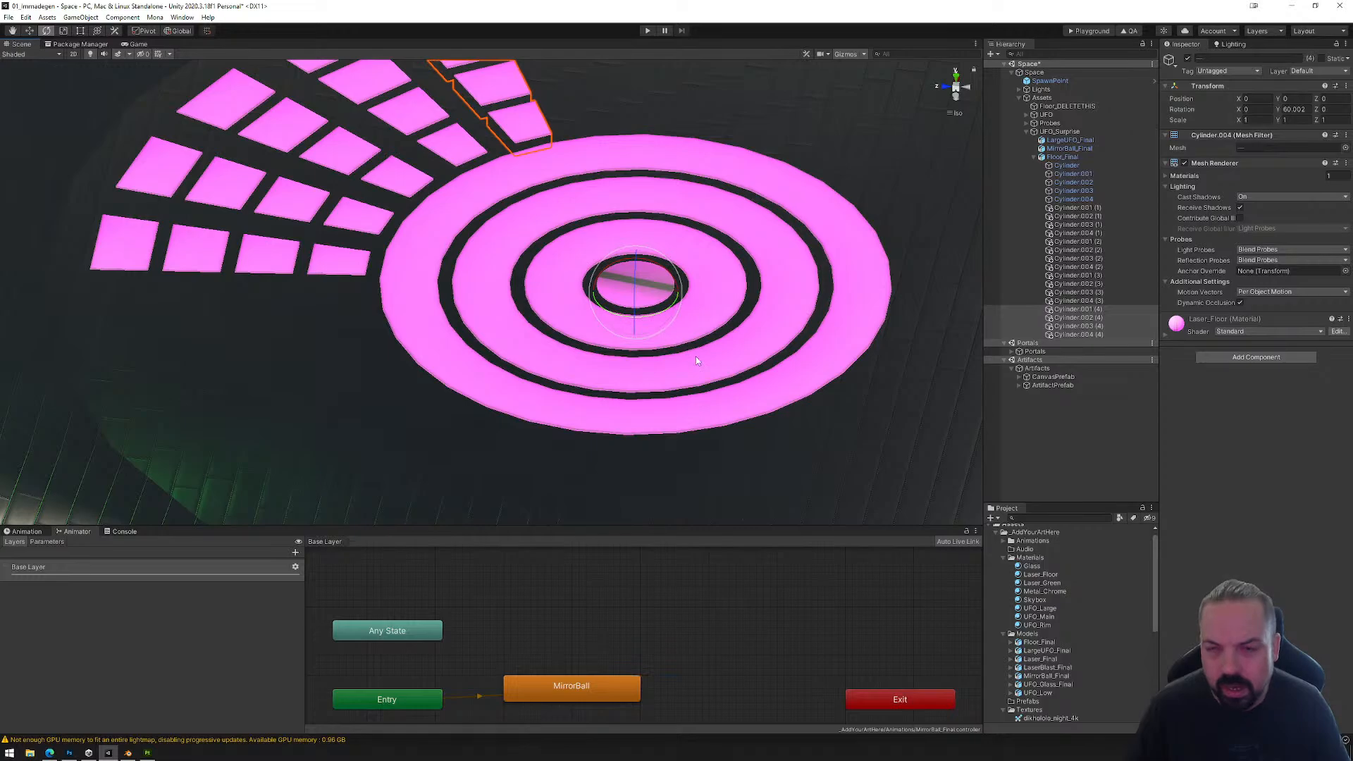
Step: Undo all the duplicated and rotated rows of floor blocks, leaving only the original four blocks
{"action": "key", "text": "ctrl+z"}
{"action": "key", "text": "ctrl+z"}
{"action": "key", "text": "ctrl+z"}
{"action": "key", "text": "ctrl+z"}
{"action": "key", "text": "ctrl+z"}
{"action": "key", "text": "ctrl+z"}
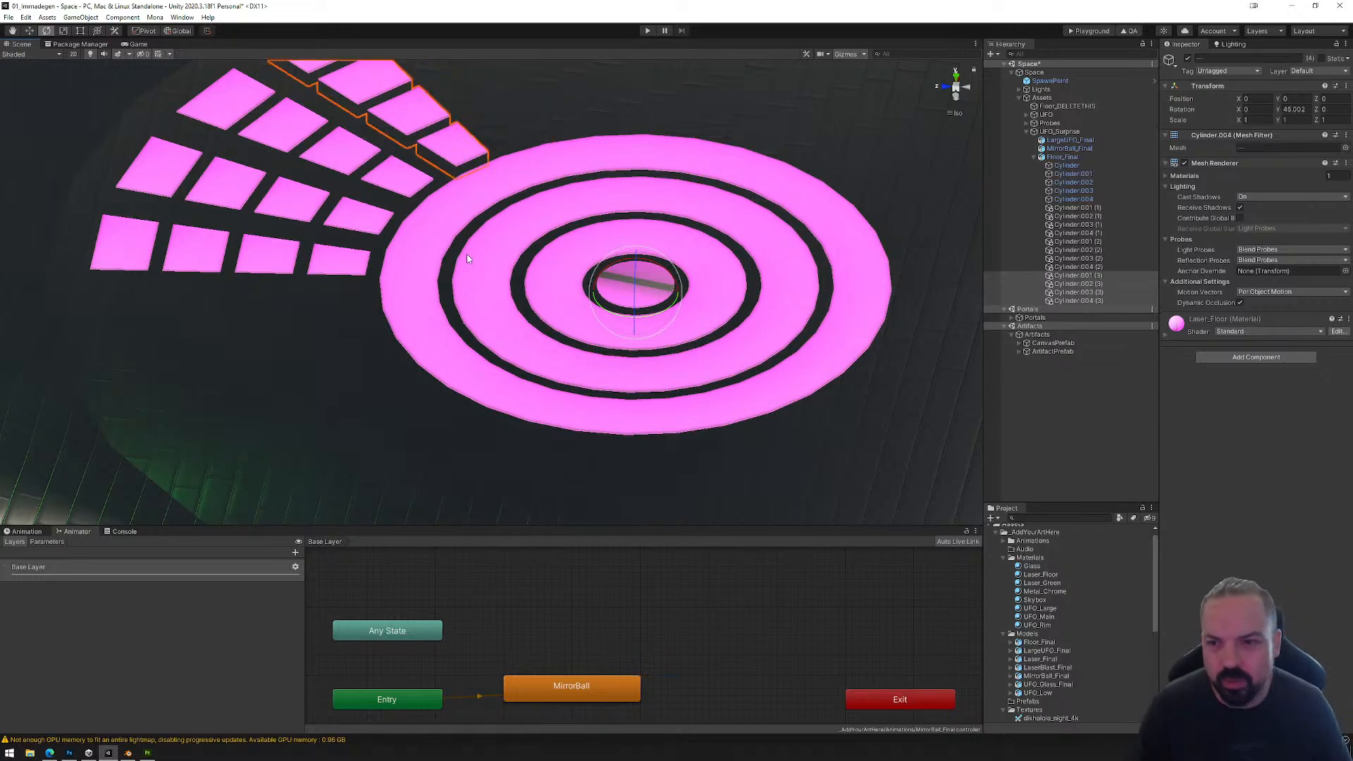
{"action": "key", "text": "ctrl+z"}
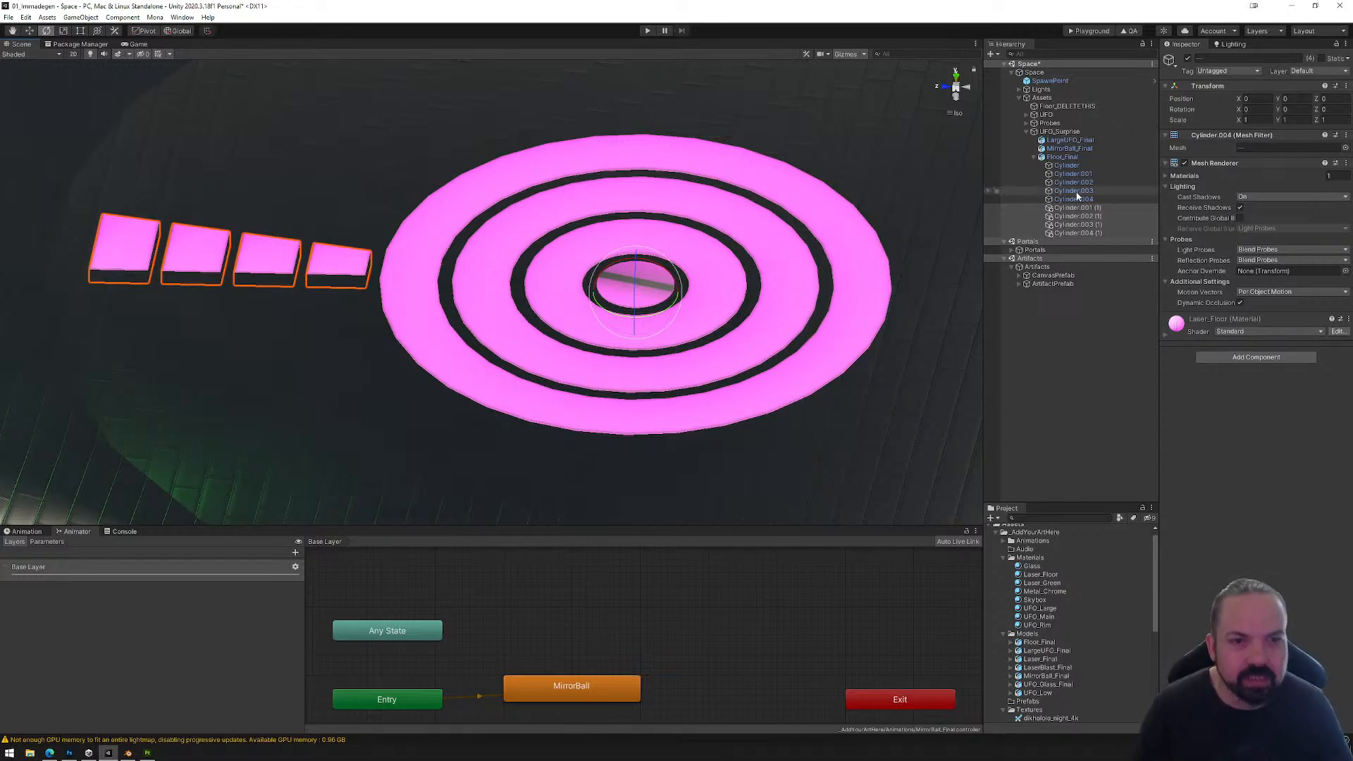
{"action": "key", "text": "ctrl+z"}
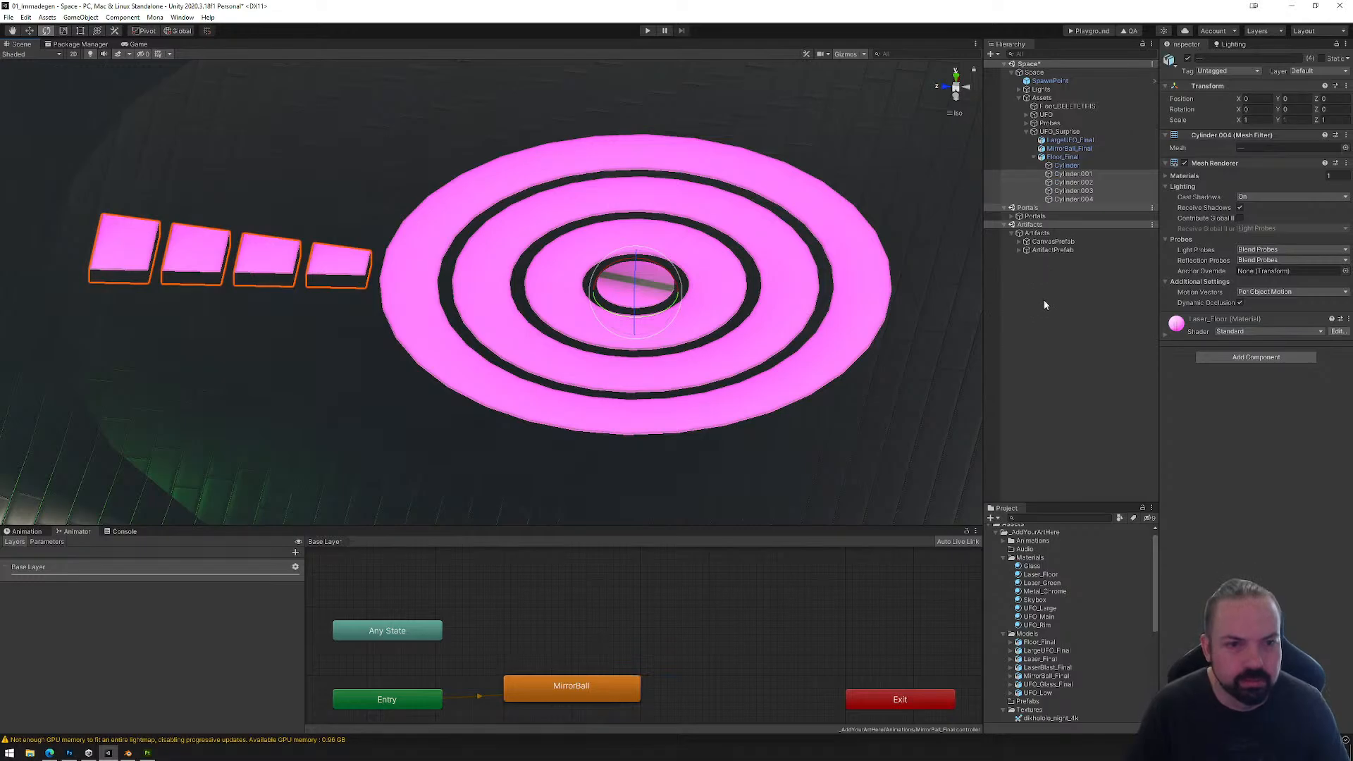
Step: Collapse the Floor_Final hierarchy and add a new reflection probe under the Probes object
{"action": "scroll", "coordinate": [594, 252], "scroll_direction": "down", "scroll_amount": 10}
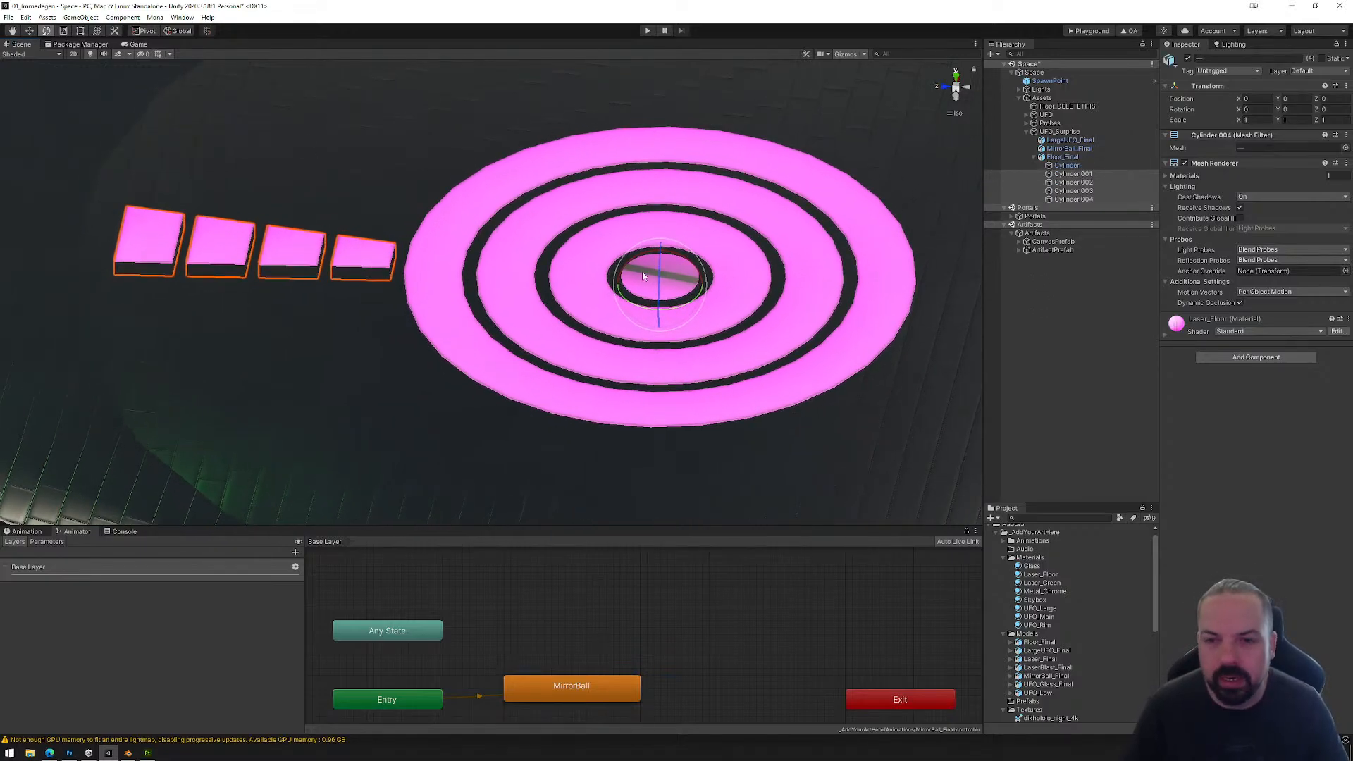
{"action": "left_click_drag", "start_coordinate": [711, 312], "coordinate": [695, 296], "text": "alt"}
{"action": "left_click", "coordinate": [695, 296]}
{"action": "left_click", "coordinate": [1034, 157]}
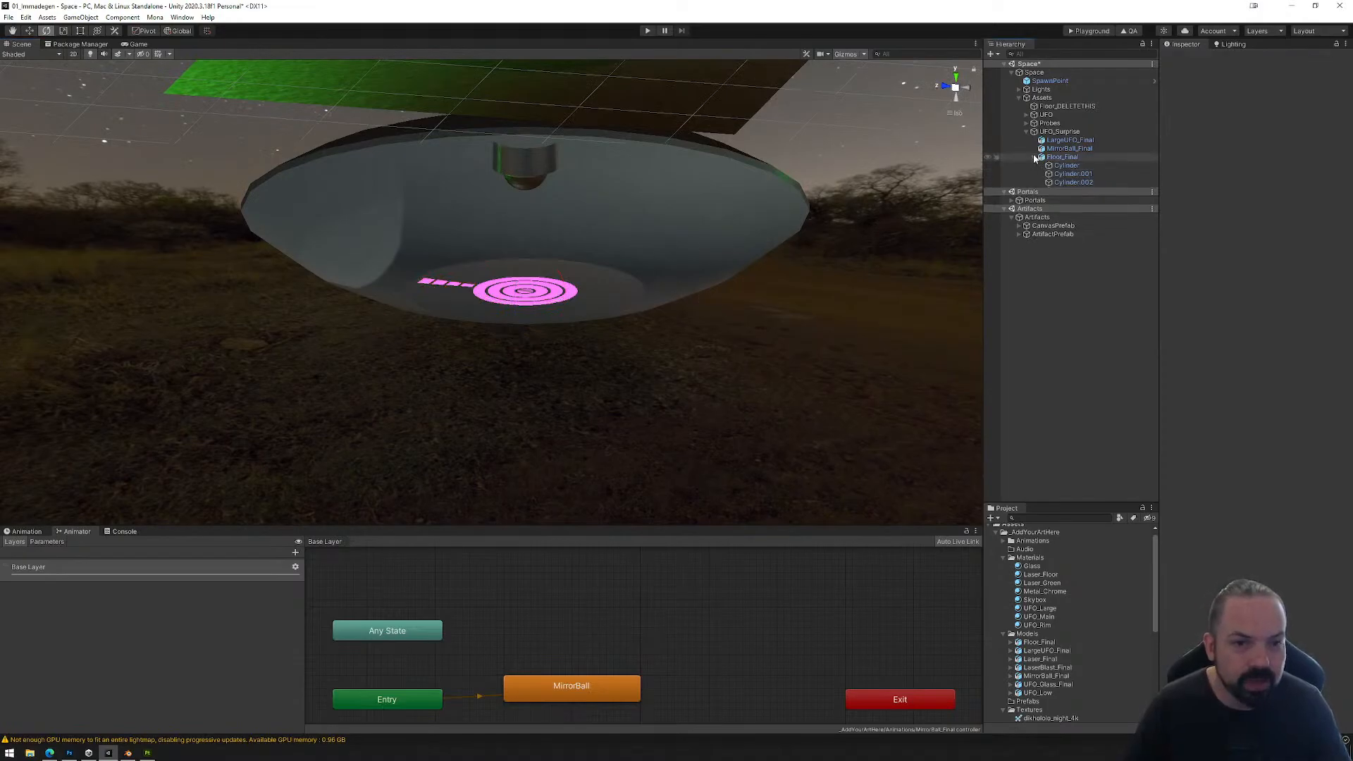
{"action": "left_click", "coordinate": [1036, 124]}
{"action": "left_click", "coordinate": [1028, 123]}
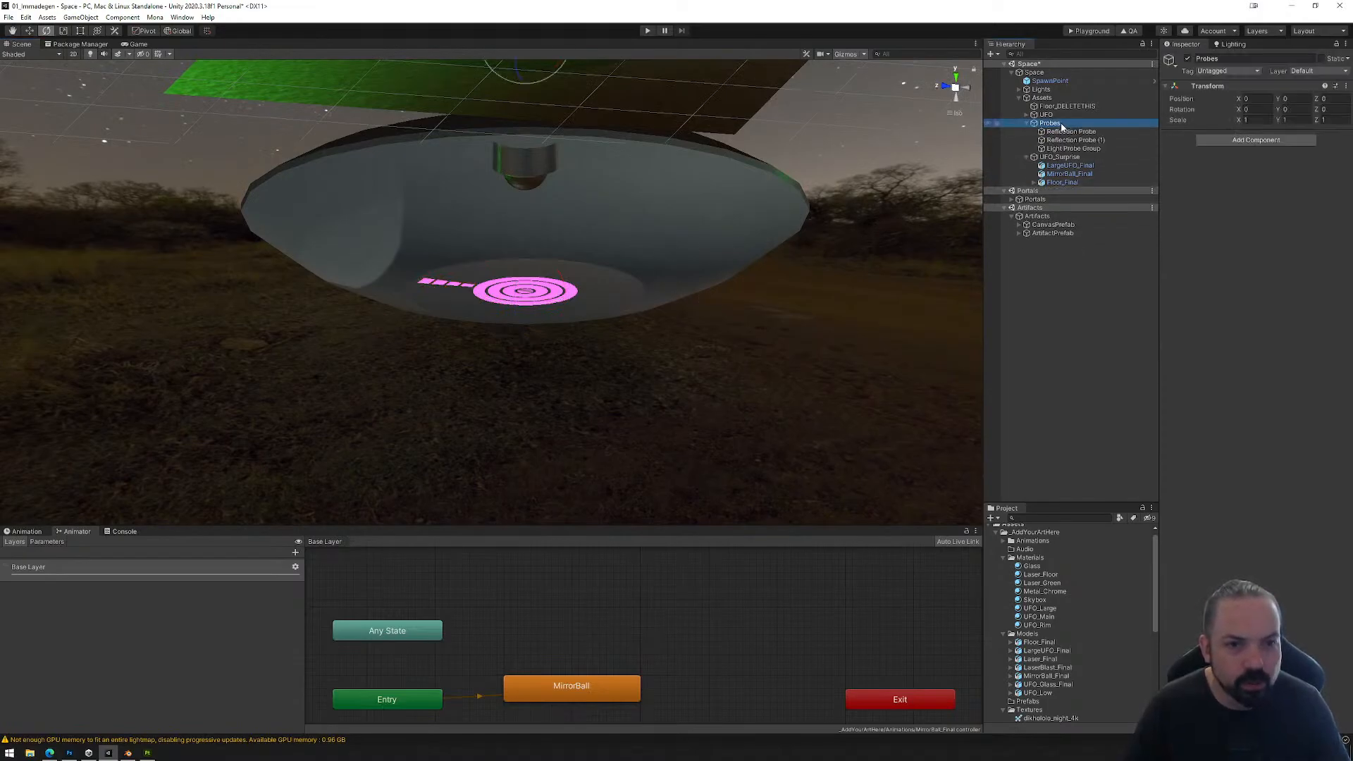
{"action": "right_click", "coordinate": [1060, 126]}
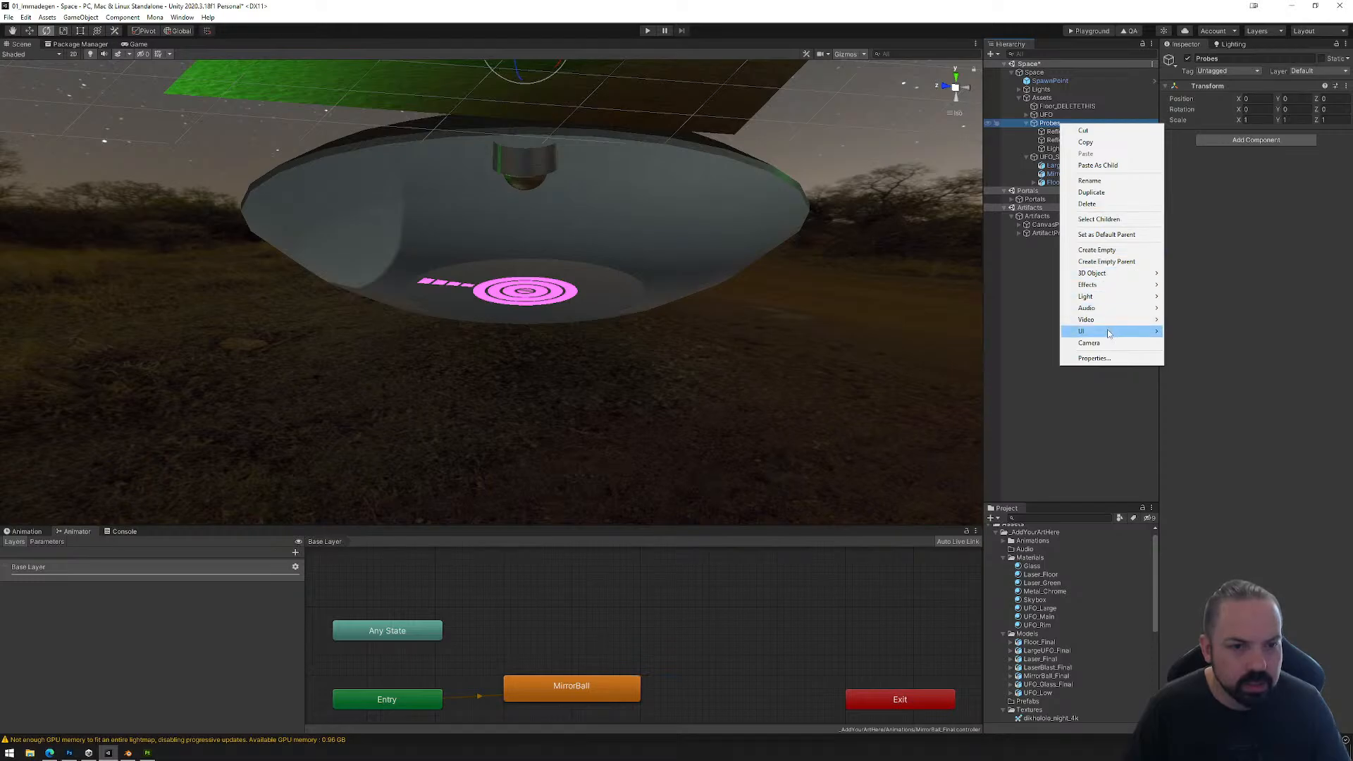
{"action": "mouse_move", "coordinate": [1121, 296]}
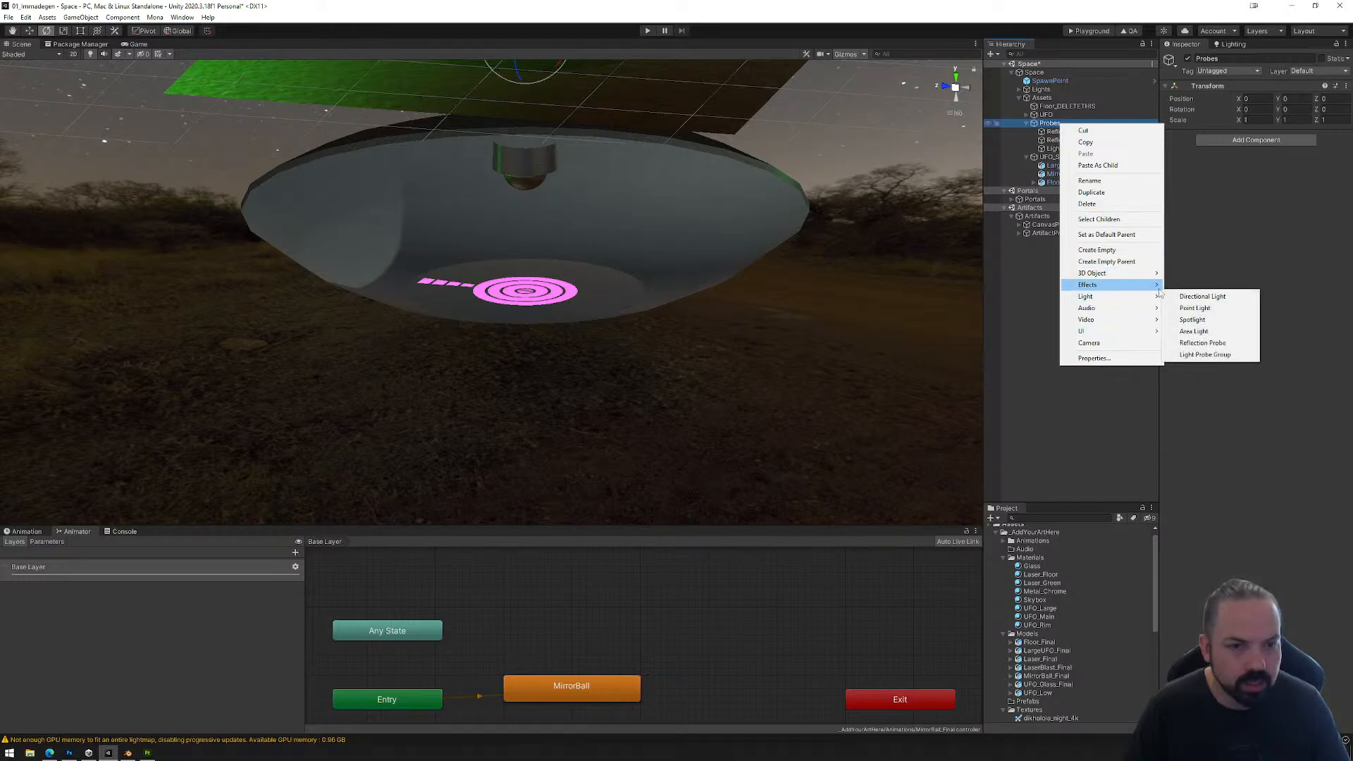
{"action": "left_click", "coordinate": [1203, 343]}
Step: Move the new reflection probe down into the large UFO's interior, to about Y -18.32, using a side view
{"action": "right_click_drag", "start_coordinate": [951, 97], "coordinate": [869, 142]}
{"action": "left_click", "coordinate": [946, 97]}
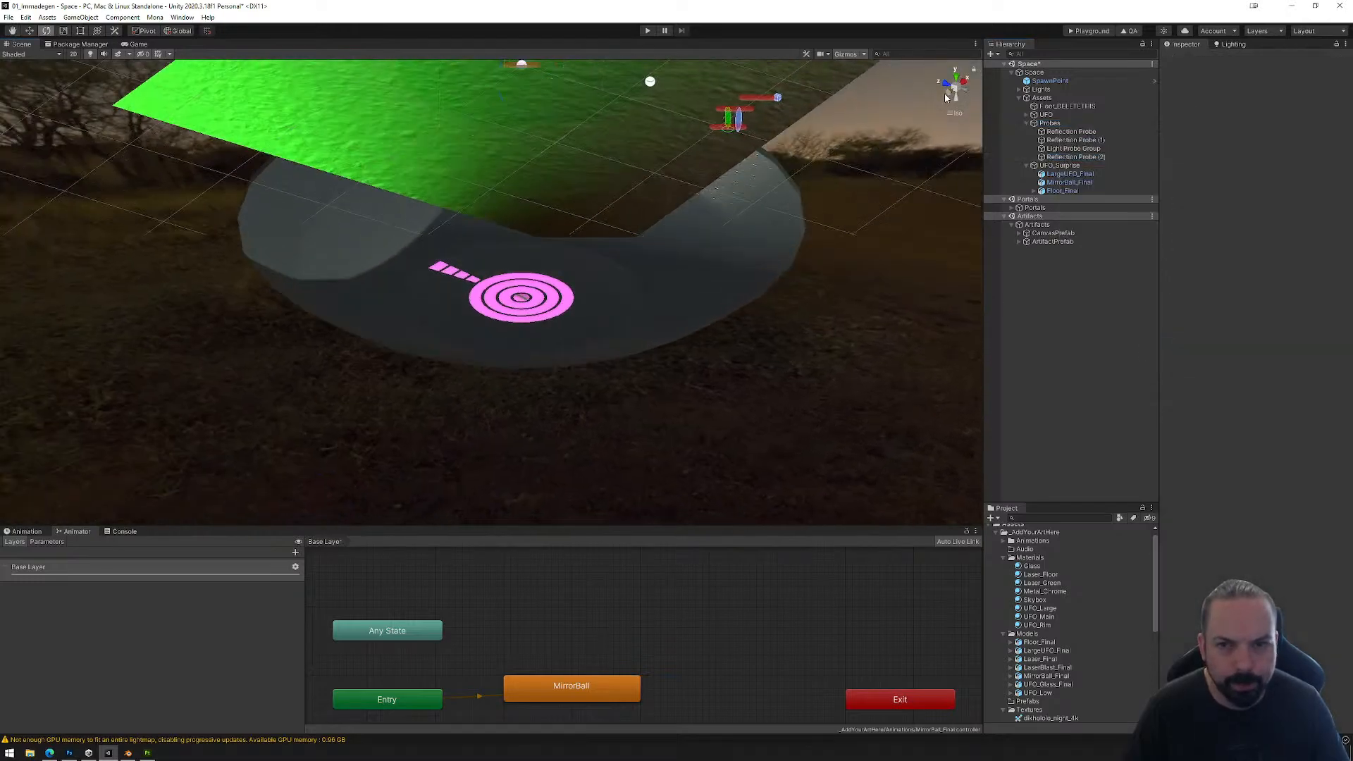
{"action": "left_click", "coordinate": [949, 94]}
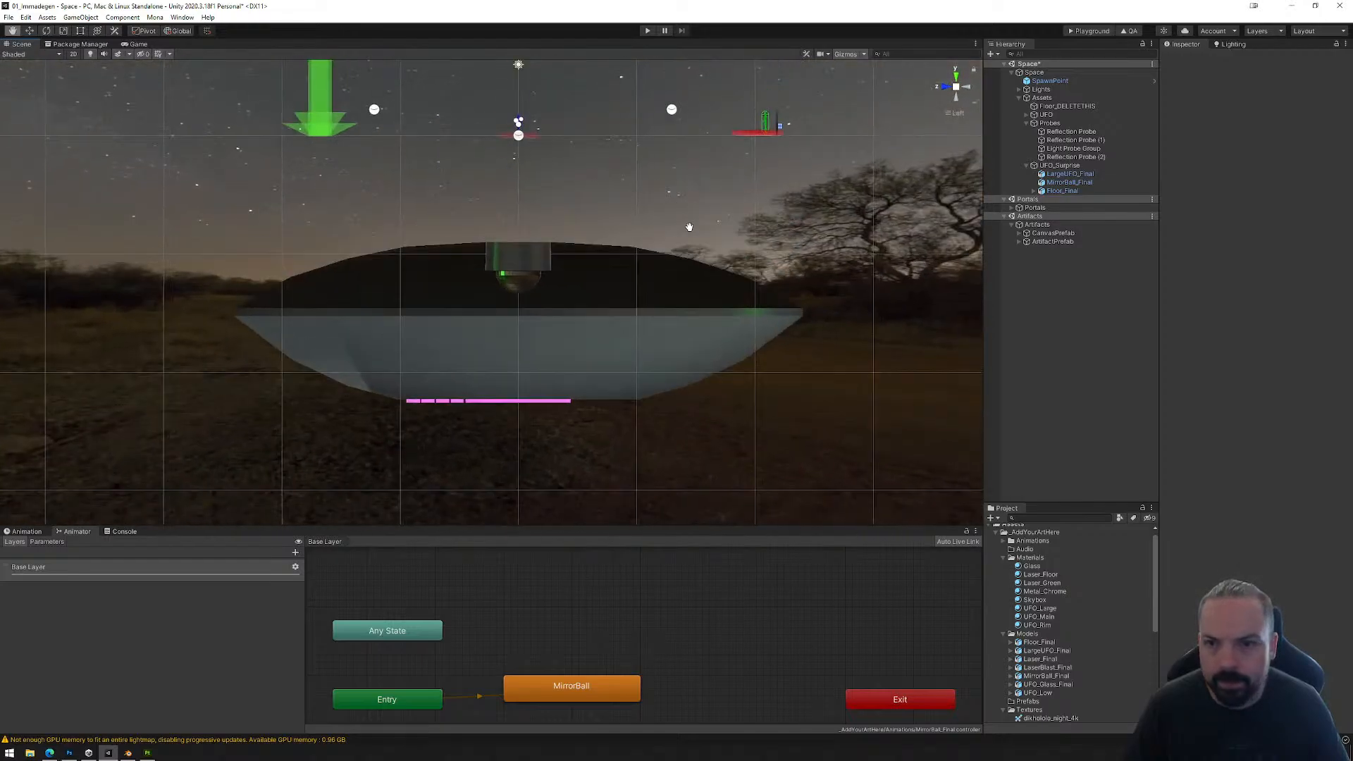
{"action": "left_click", "coordinate": [1074, 157]}
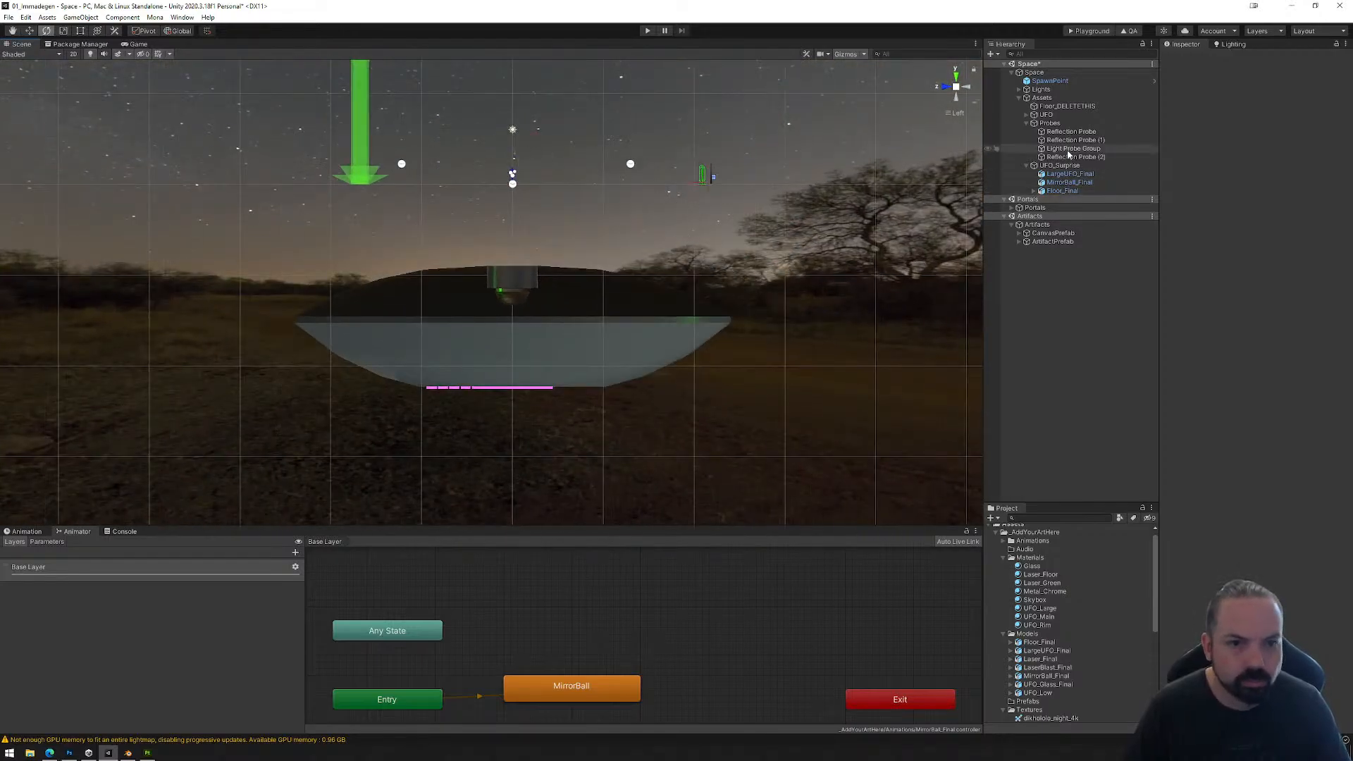
{"action": "key", "text": "w"}
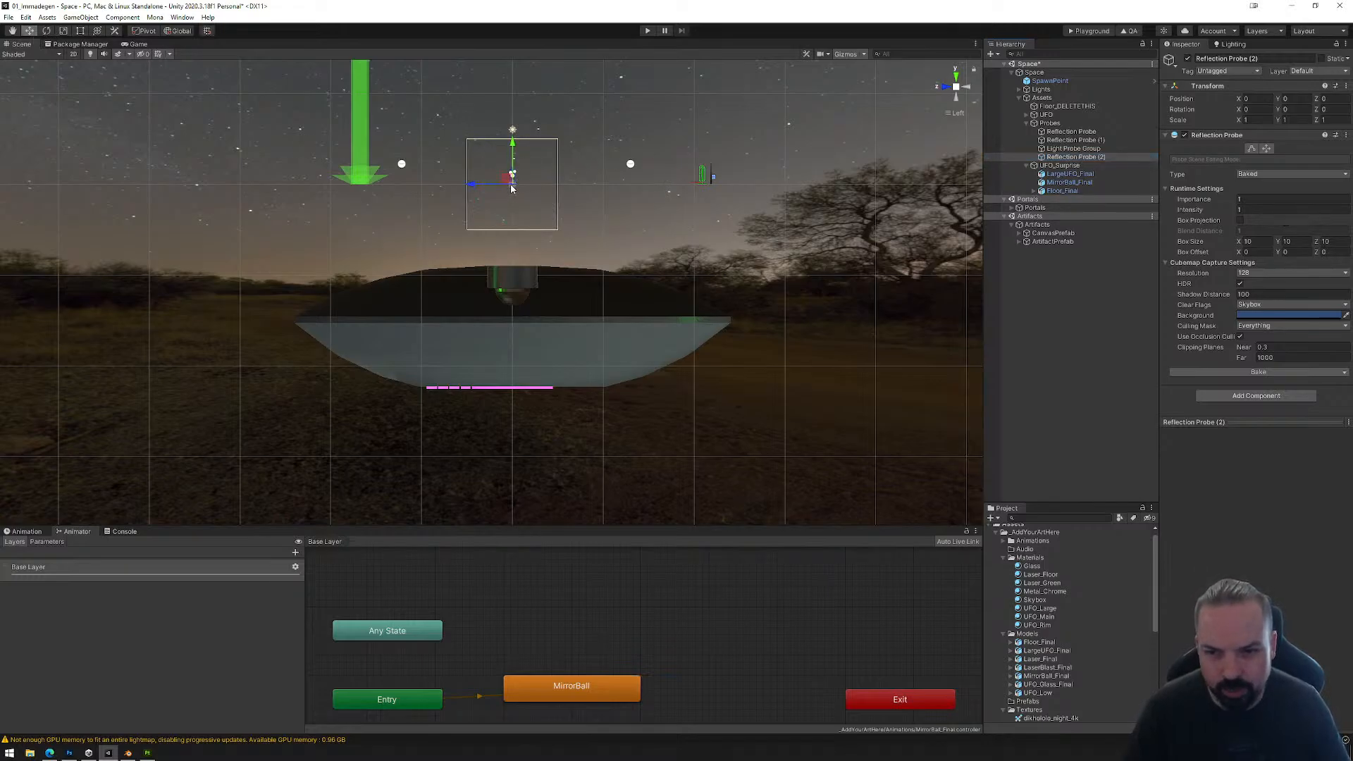
{"action": "left_click_drag", "start_coordinate": [516, 149], "coordinate": [520, 313]}
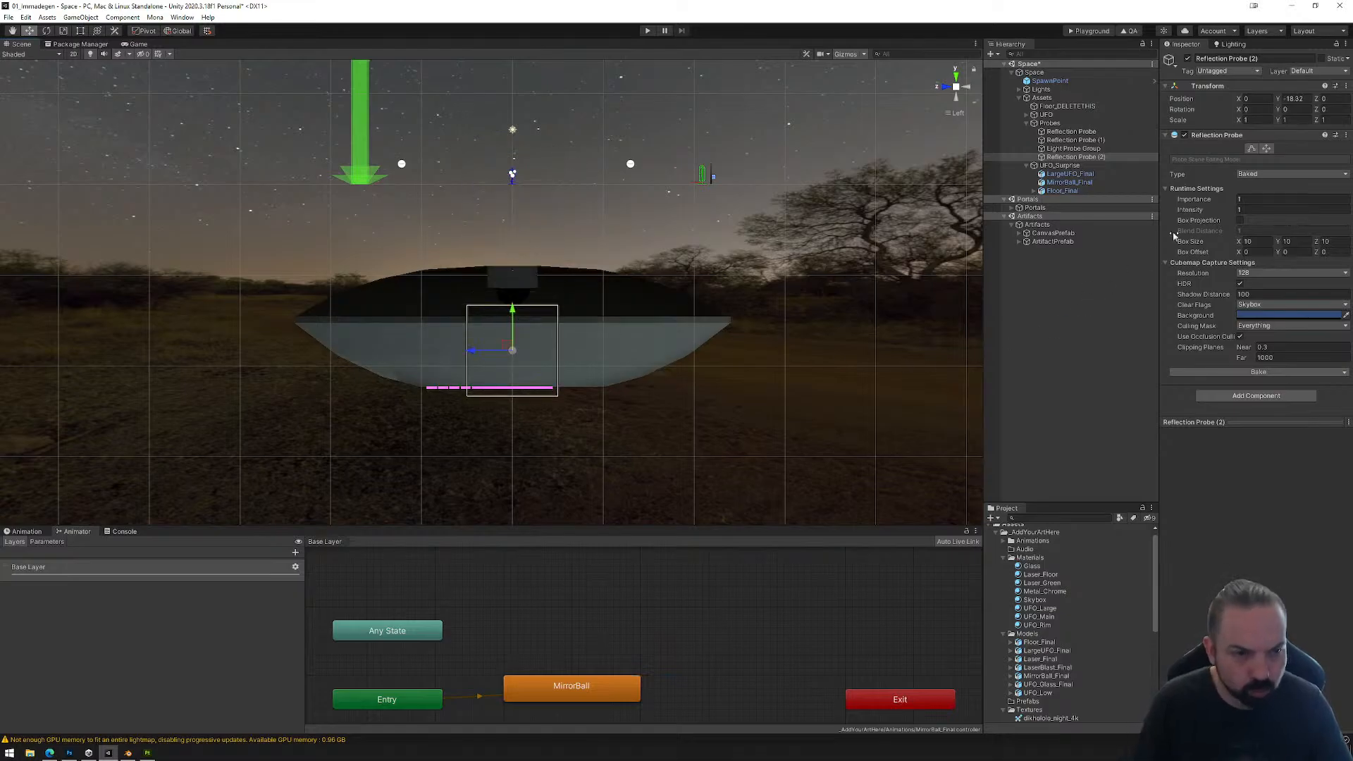
Step: Resize the new probe's bounding box to enclose the whole large UFO, about 48.4 × 14 × 48.4, and switch to editing the probe origin
{"action": "left_click", "coordinate": [1264, 149]}
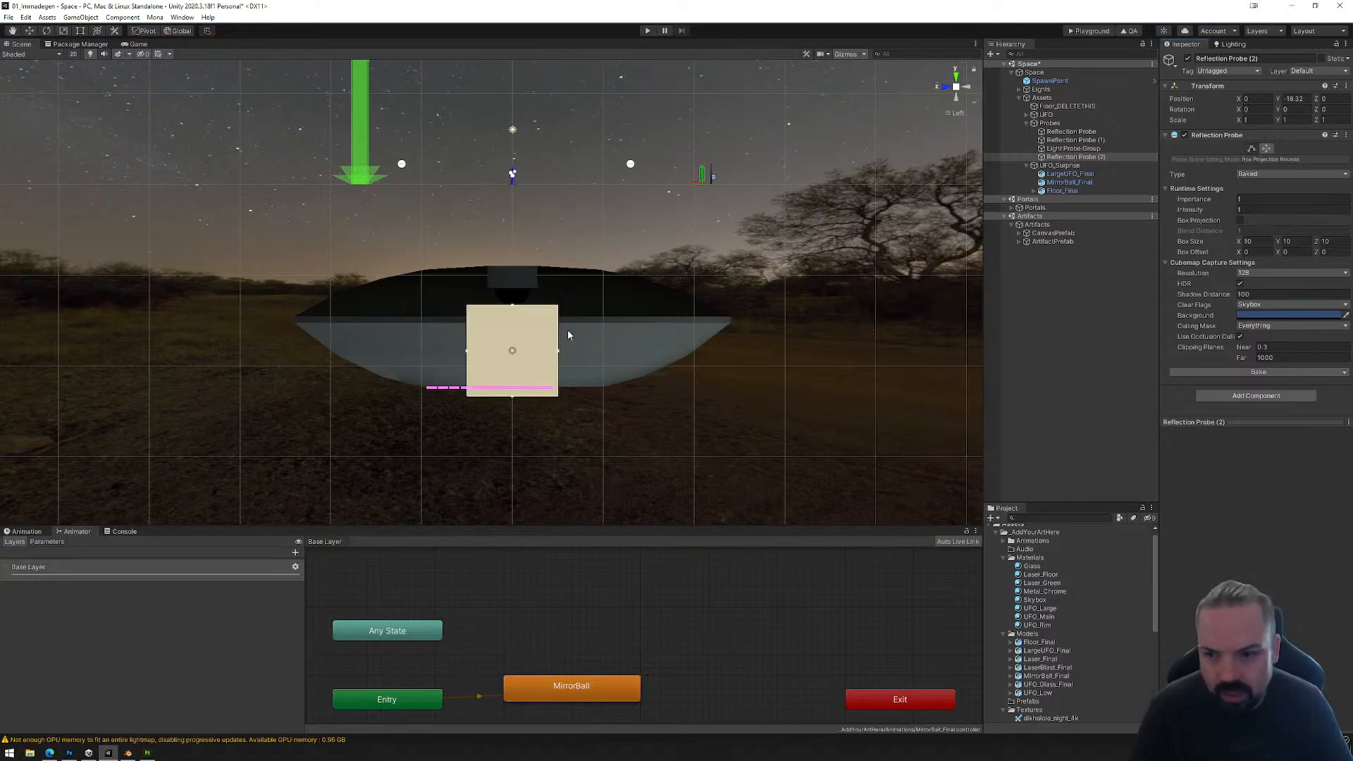
{"action": "left_click_drag", "start_coordinate": [468, 352], "coordinate": [293, 367]}
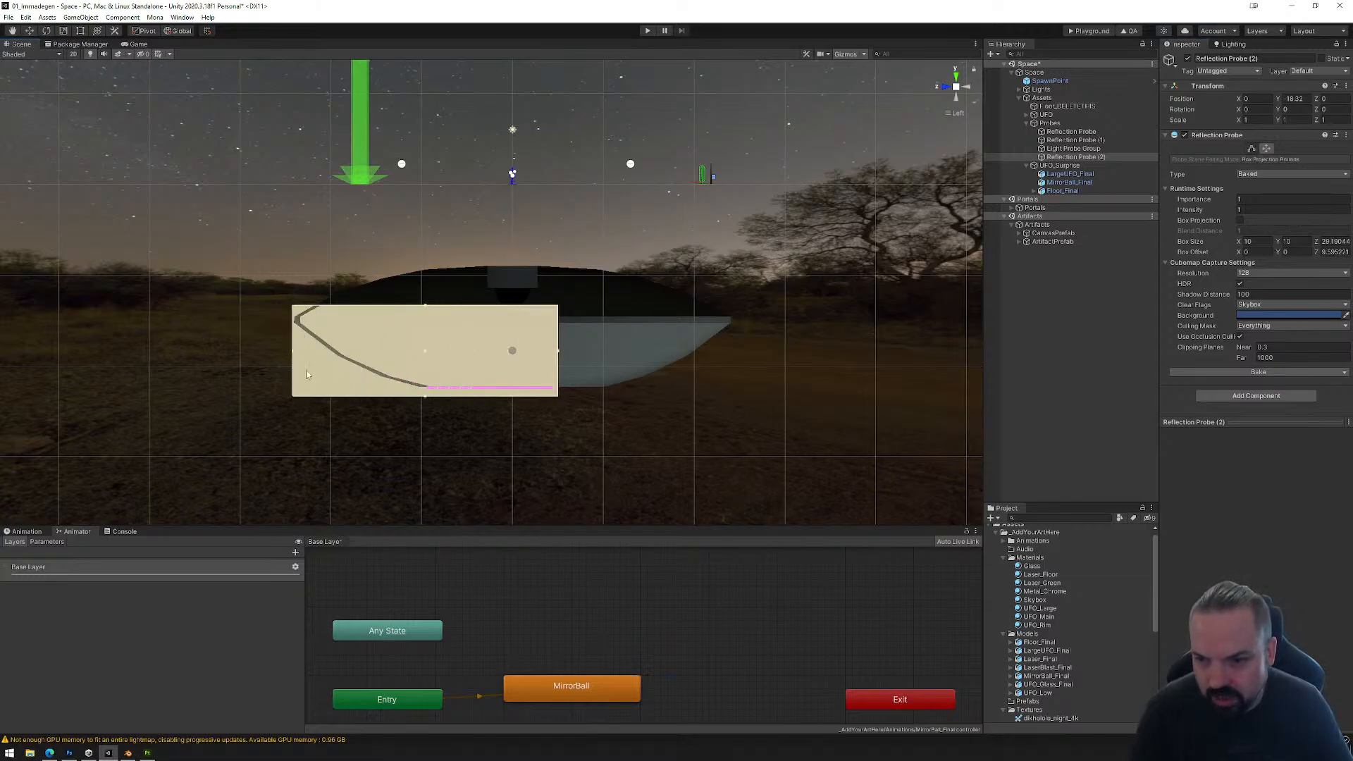
{"action": "left_click_drag", "start_coordinate": [559, 356], "coordinate": [733, 348]}
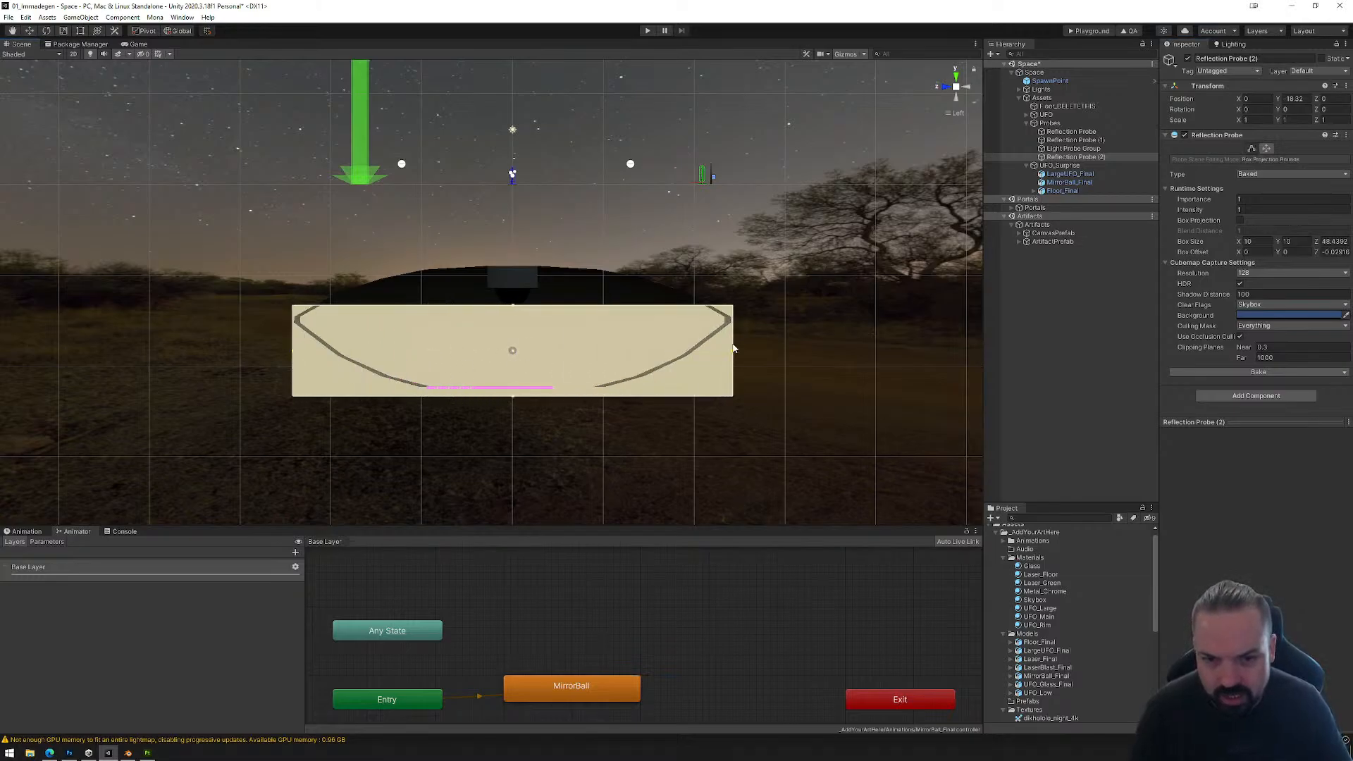
{"action": "left_click_drag", "start_coordinate": [512, 311], "coordinate": [517, 268]}
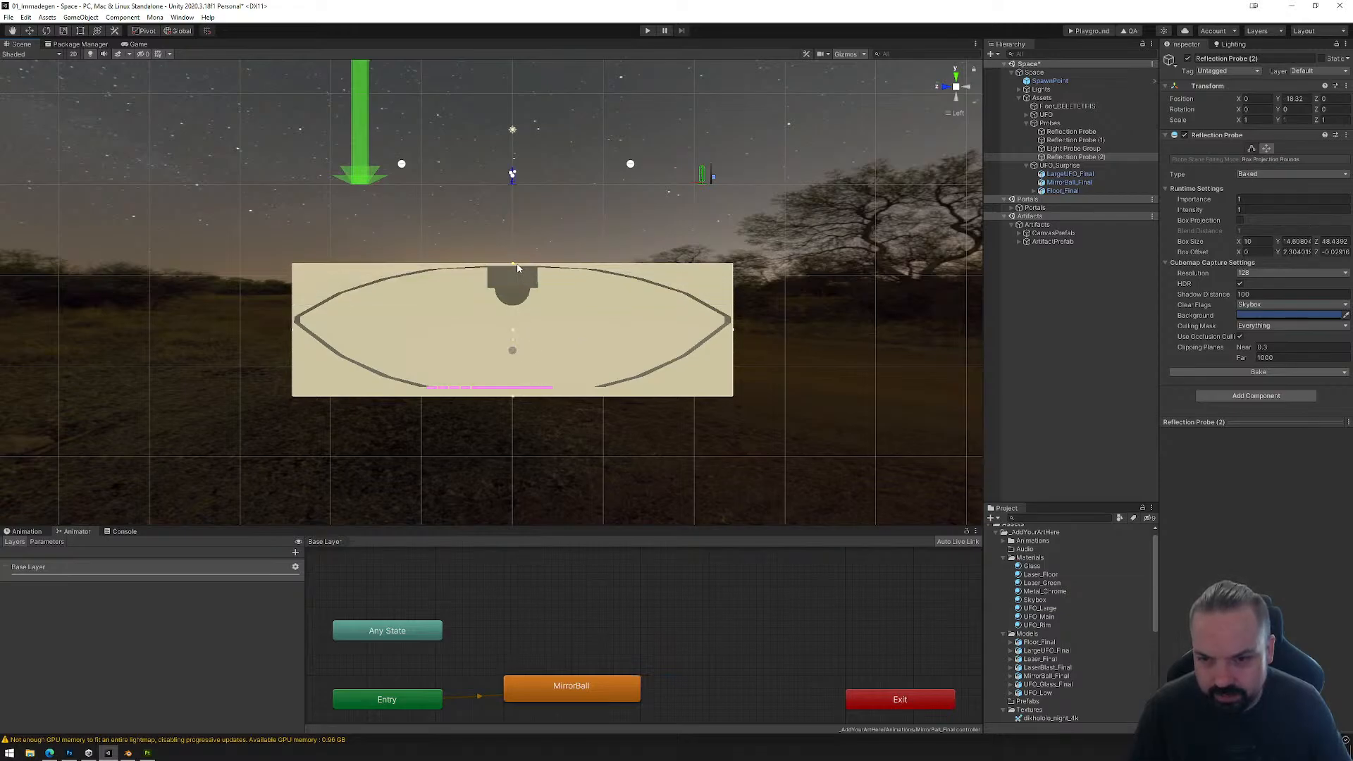
{"action": "left_click", "coordinate": [969, 87]}
{"action": "left_click_drag", "start_coordinate": [444, 334], "coordinate": [269, 345]}
{"action": "left_click_drag", "start_coordinate": [533, 334], "coordinate": [707, 318]}
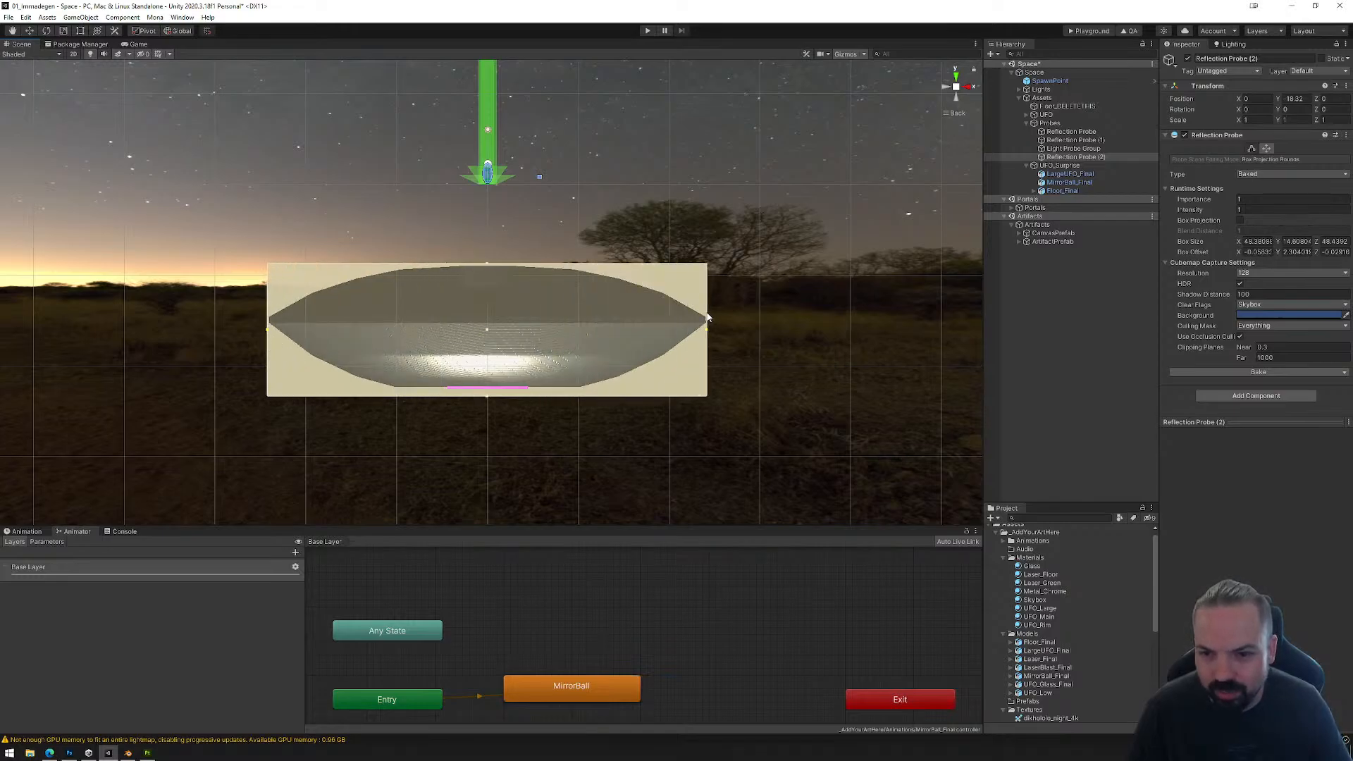
{"action": "left_click_drag", "start_coordinate": [487, 399], "coordinate": [487, 392]}
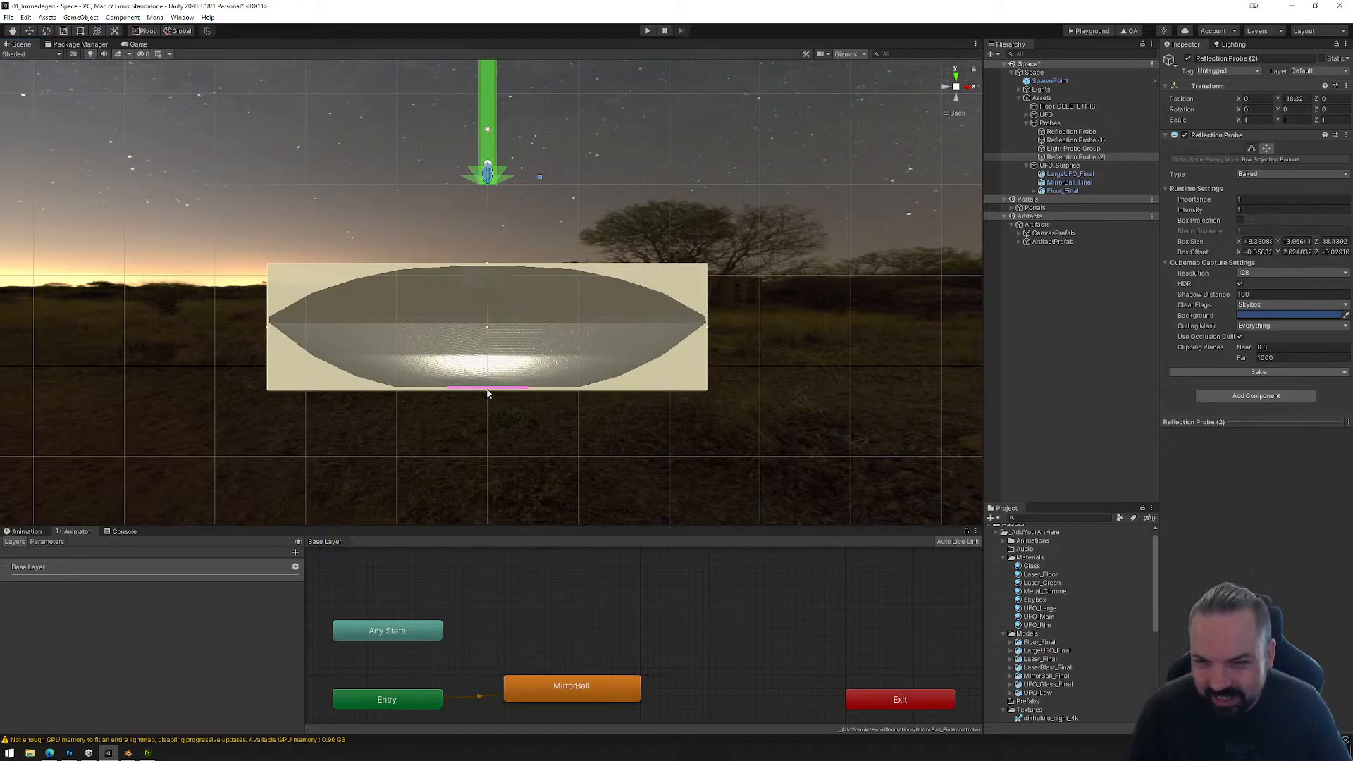
{"action": "left_click", "coordinate": [1253, 148]}
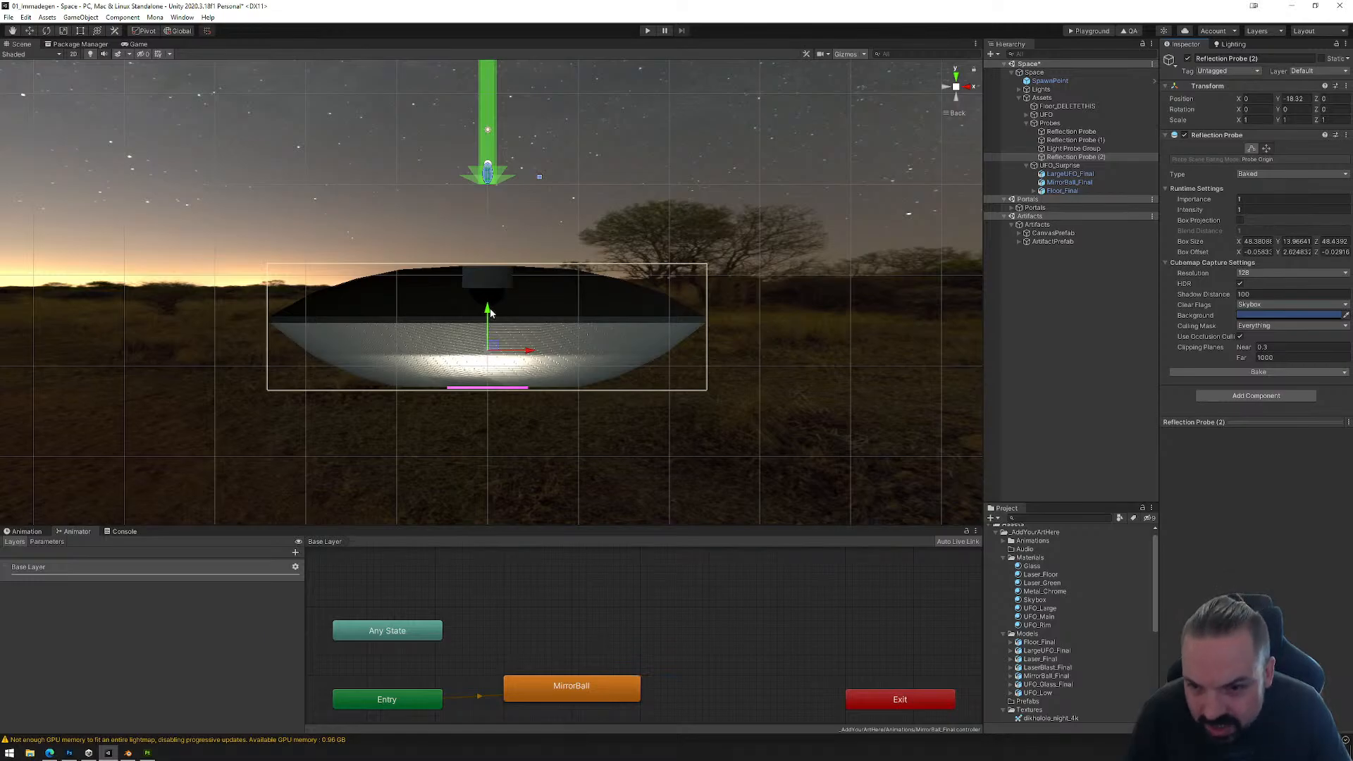
Step: Lower the new reflection probe's origin to about Y -20.24 and mark the large UFO model as static
{"action": "left_click_drag", "start_coordinate": [487, 310], "coordinate": [506, 374]}
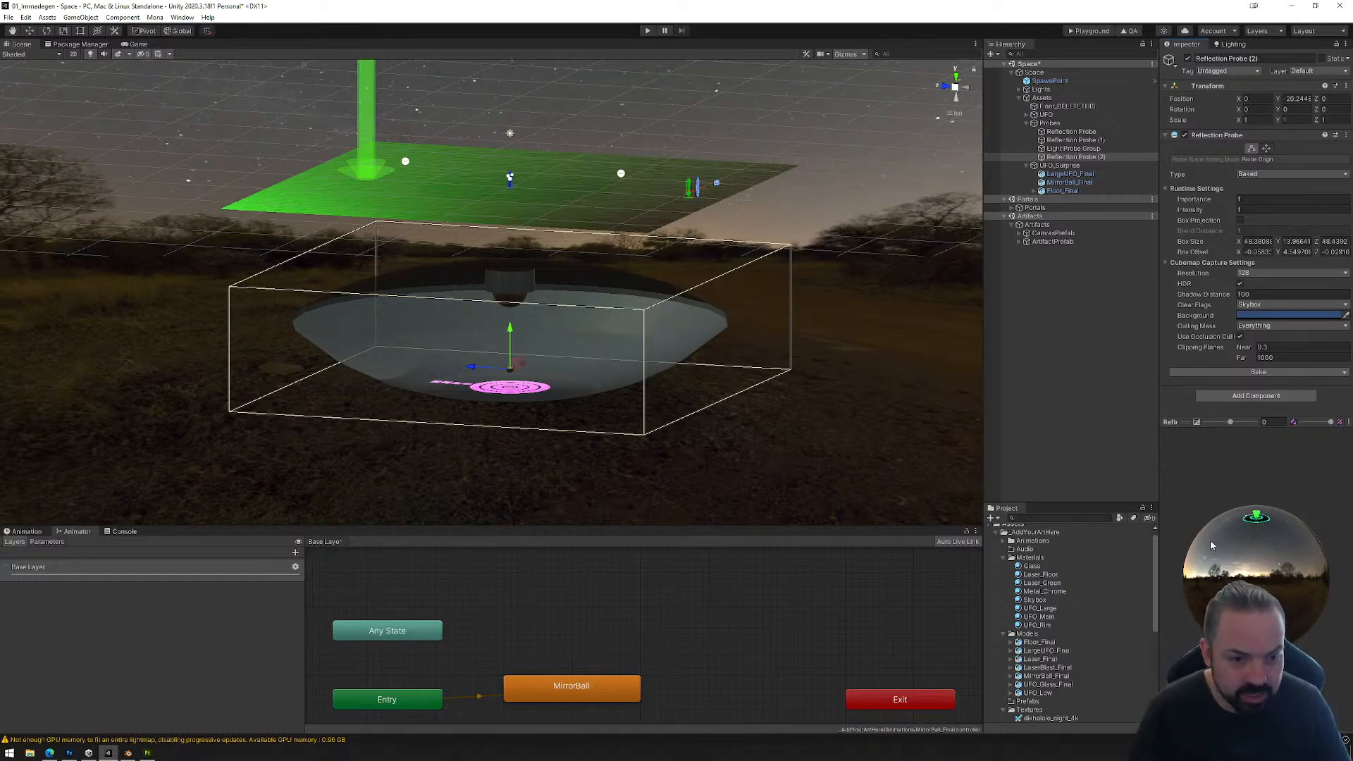
{"action": "left_click", "coordinate": [719, 332]}
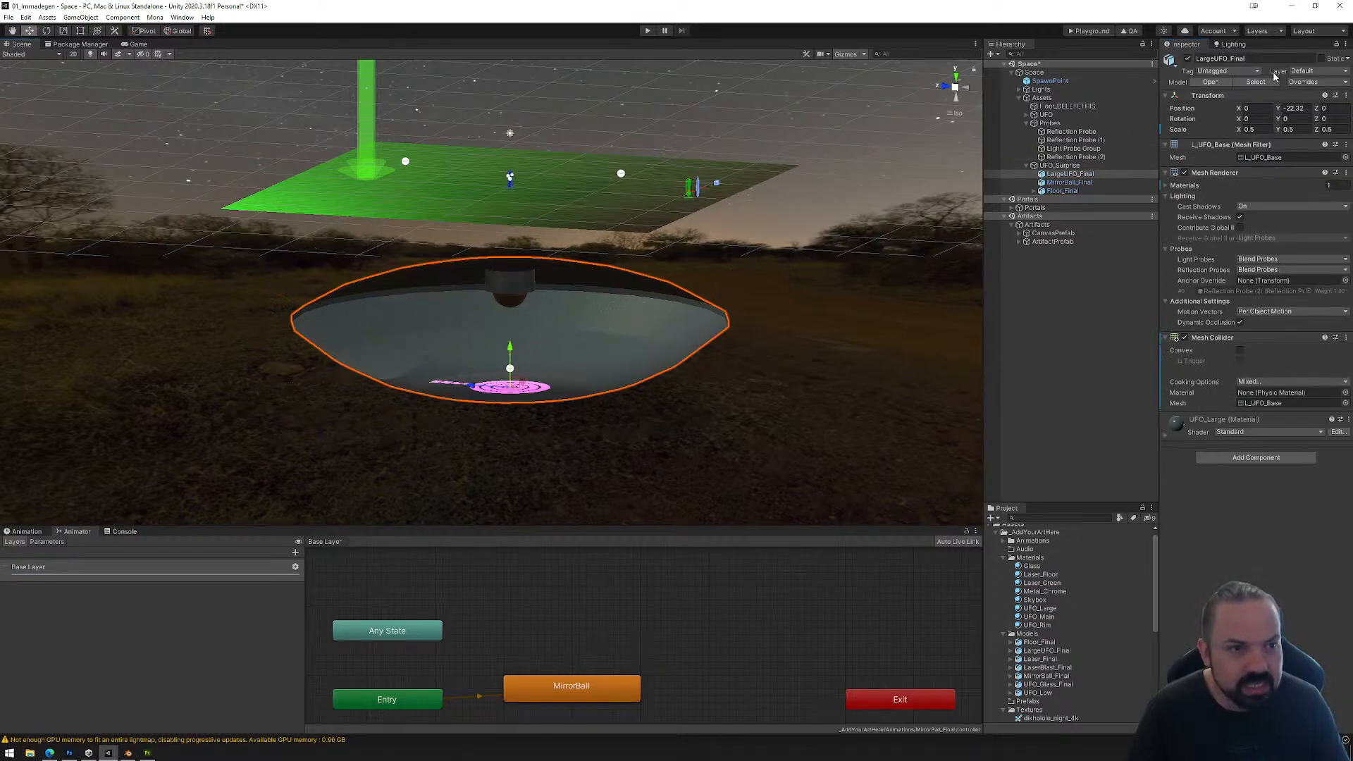
{"action": "left_click", "coordinate": [1323, 59]}
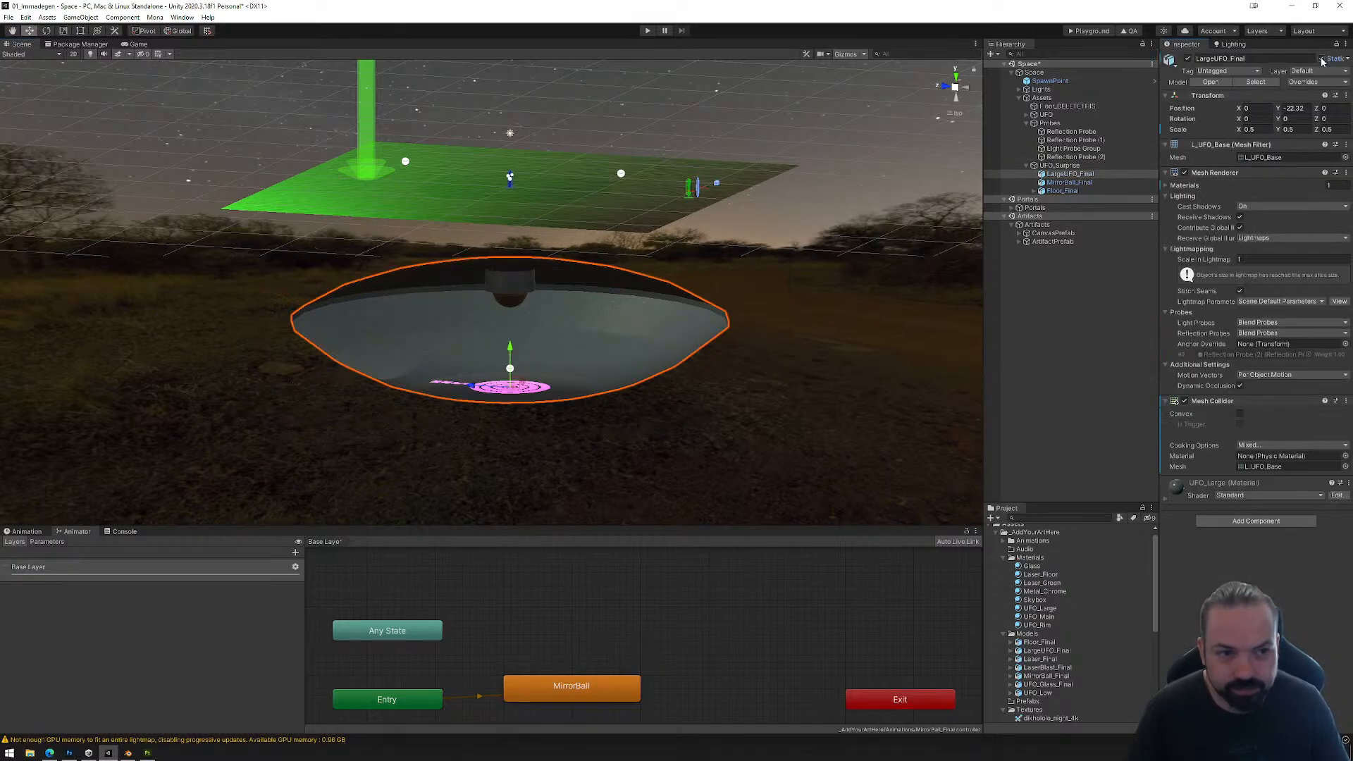
Step: Enable Generate Lightmap UVs for all models from Floor_Final through UFO_Low and apply the import settings
{"action": "left_click", "coordinate": [1039, 608]}
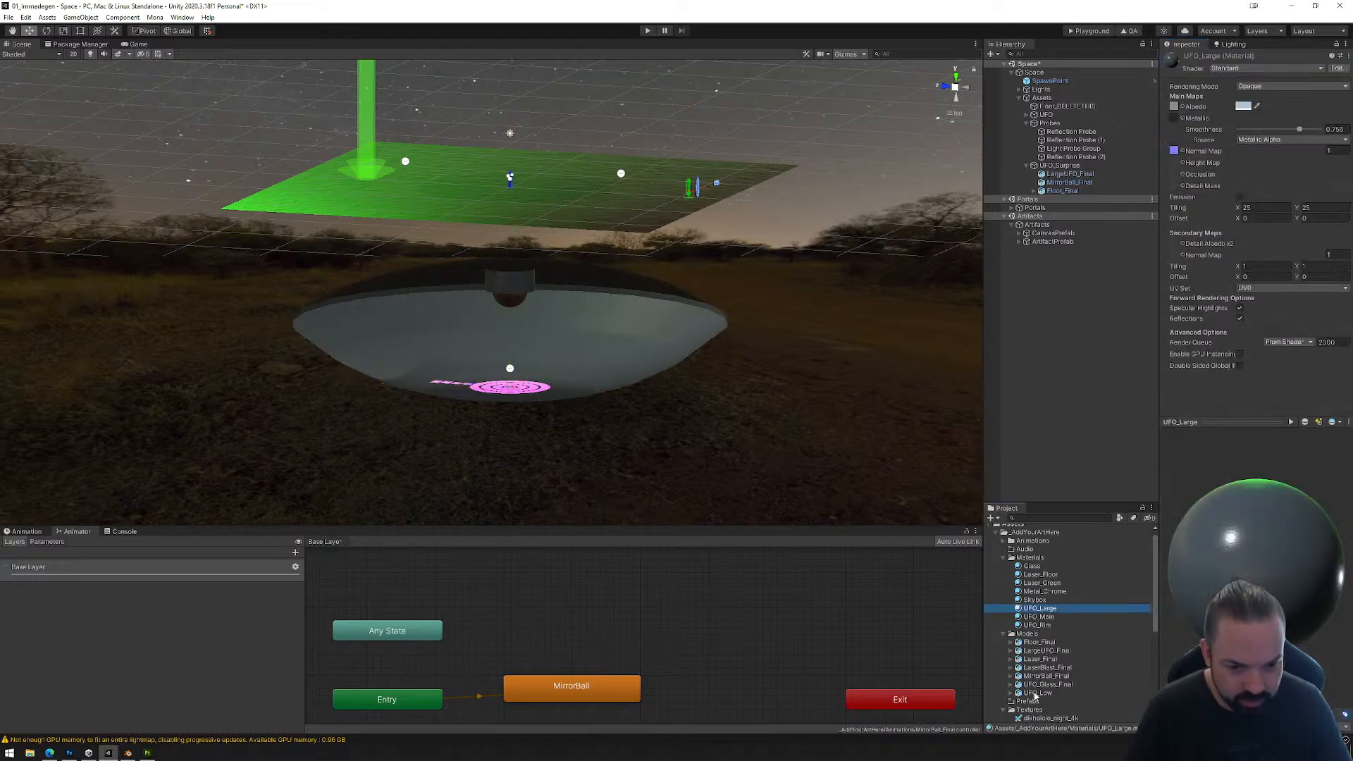
{"action": "left_click", "coordinate": [1044, 651]}
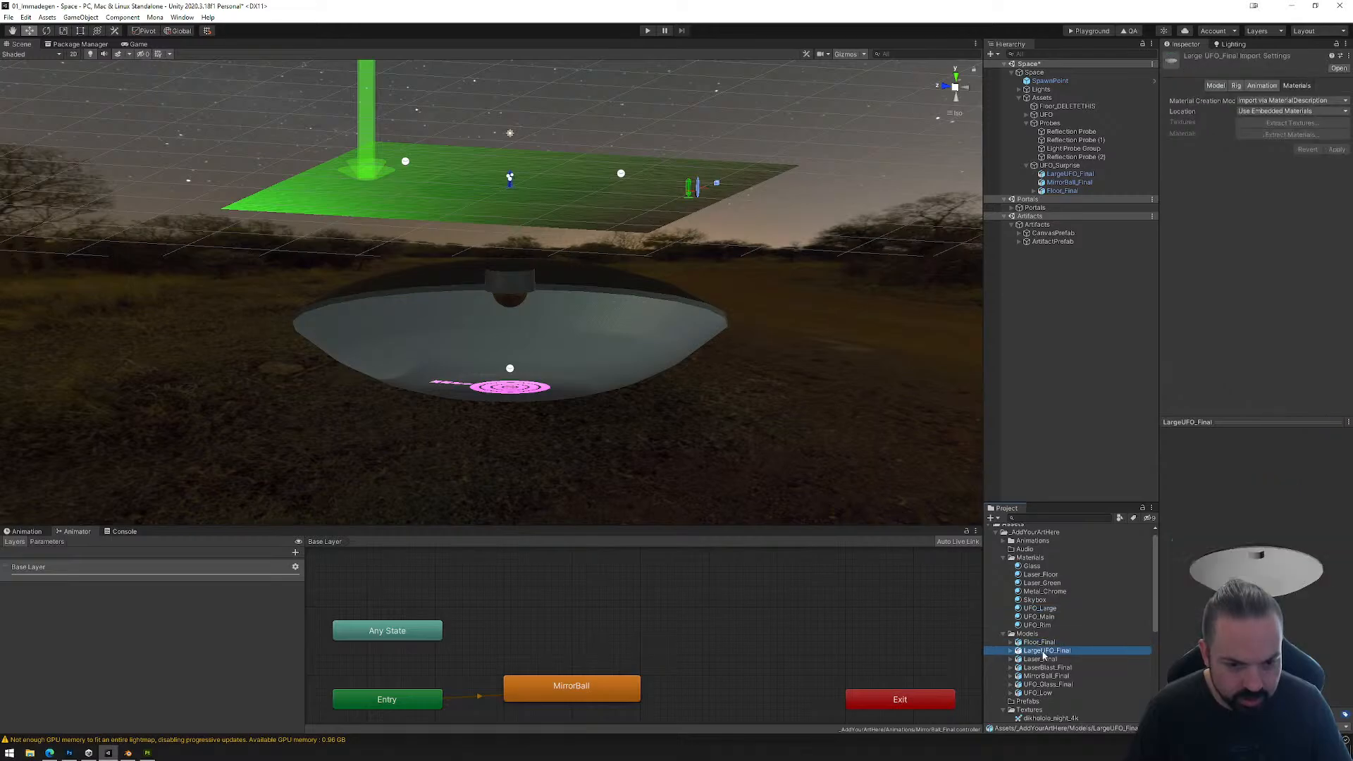
{"action": "left_click", "coordinate": [1215, 86]}
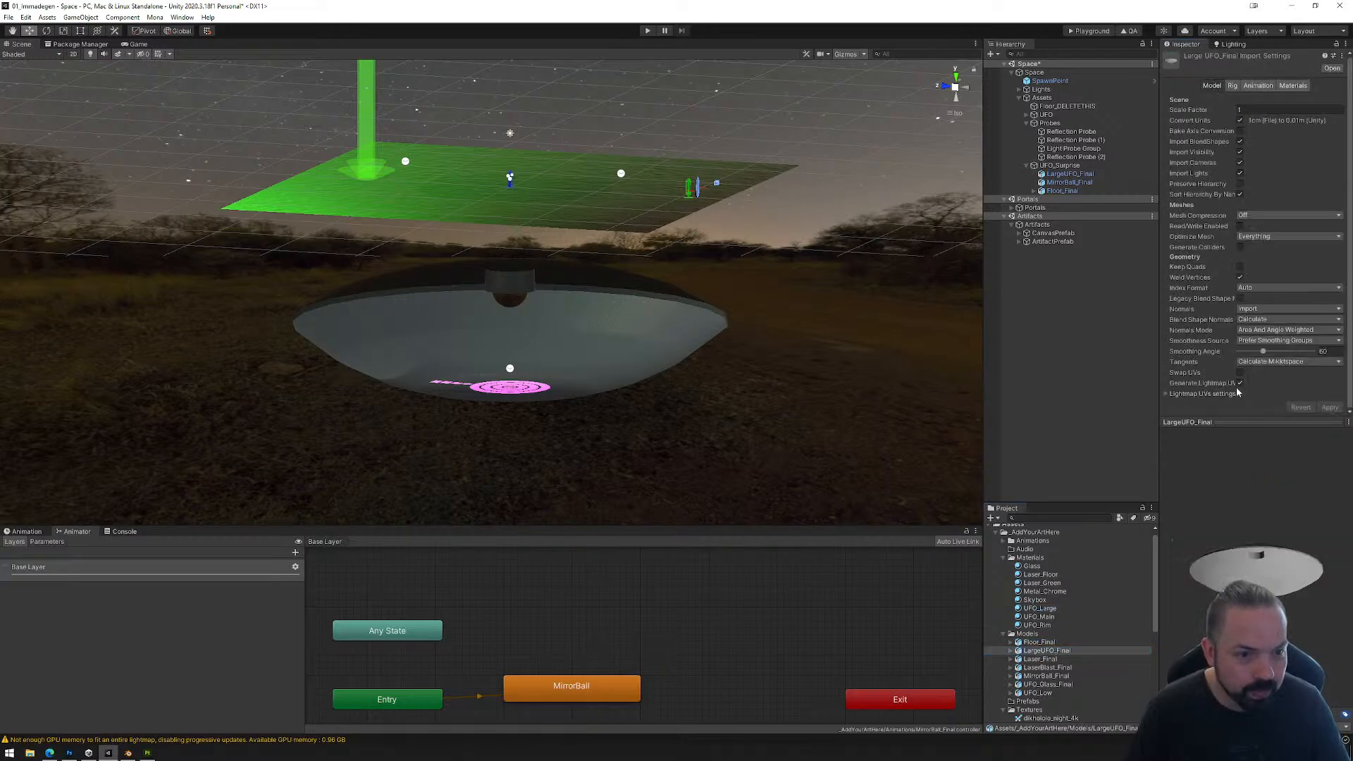
{"action": "left_click", "coordinate": [1040, 642]}
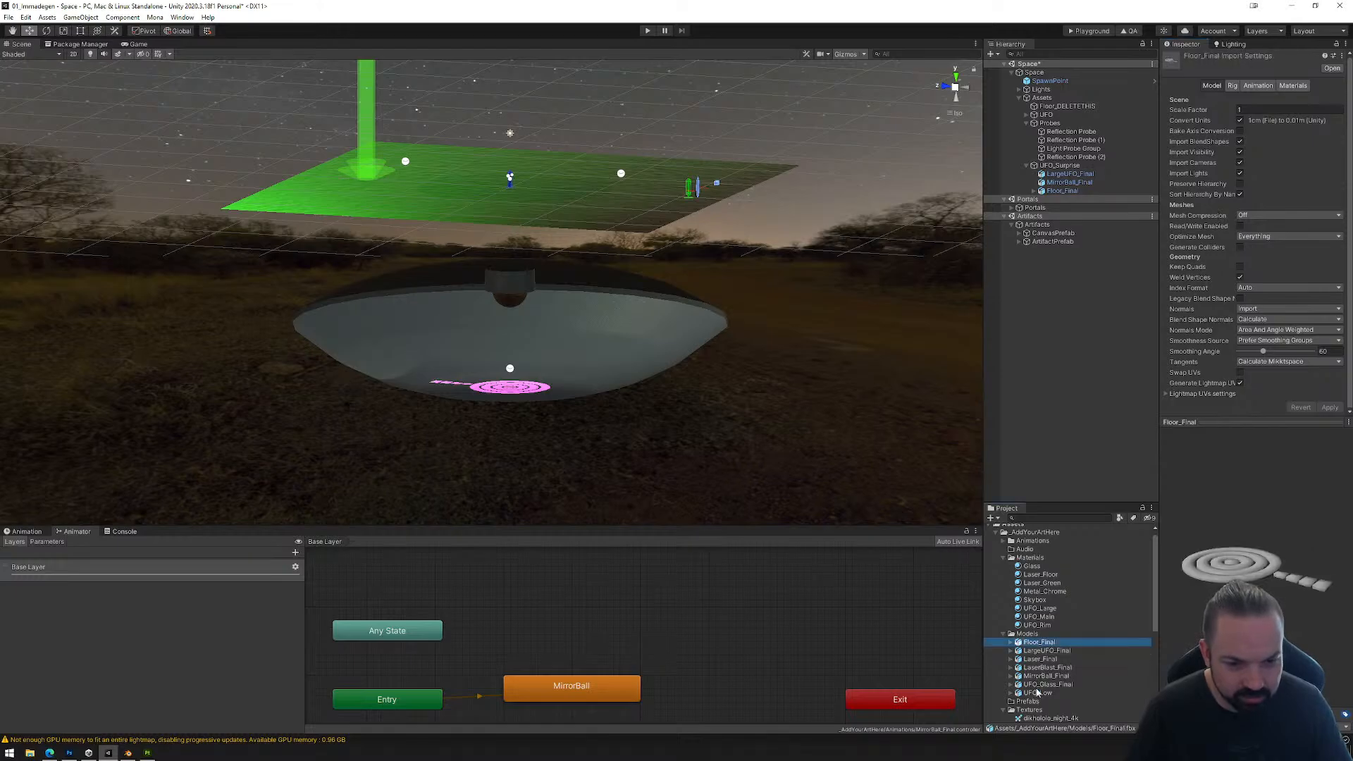
{"action": "left_click", "coordinate": [1038, 693], "text": "shift"}
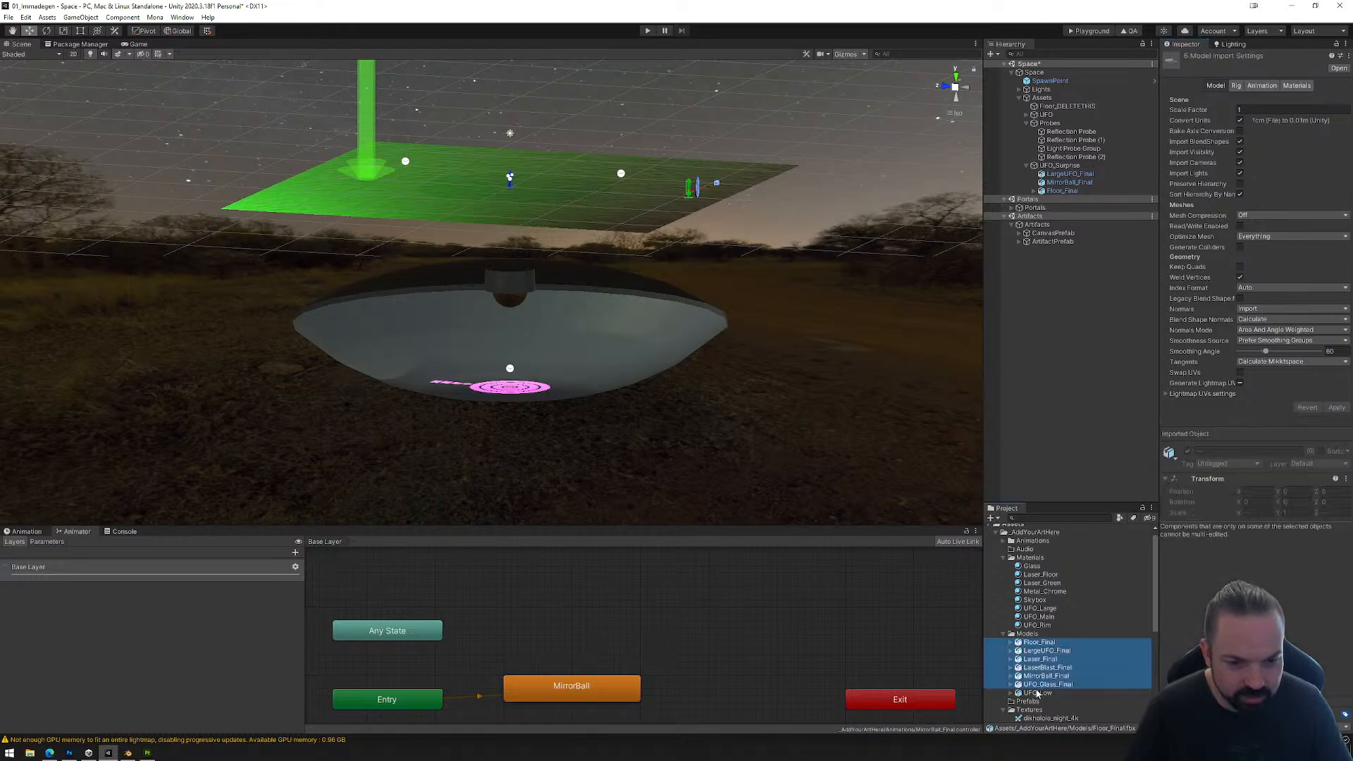
{"action": "left_click", "coordinate": [1240, 383]}
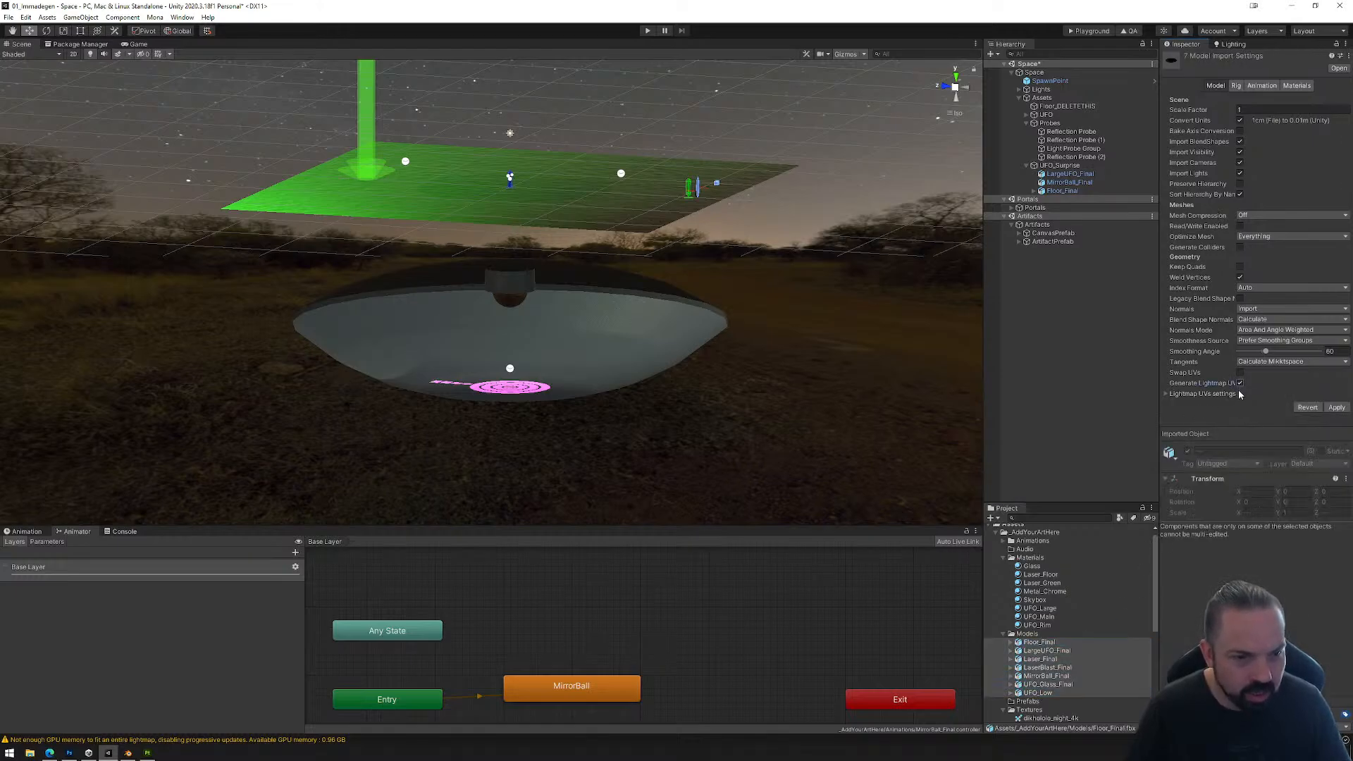
{"action": "left_click", "coordinate": [1336, 407]}
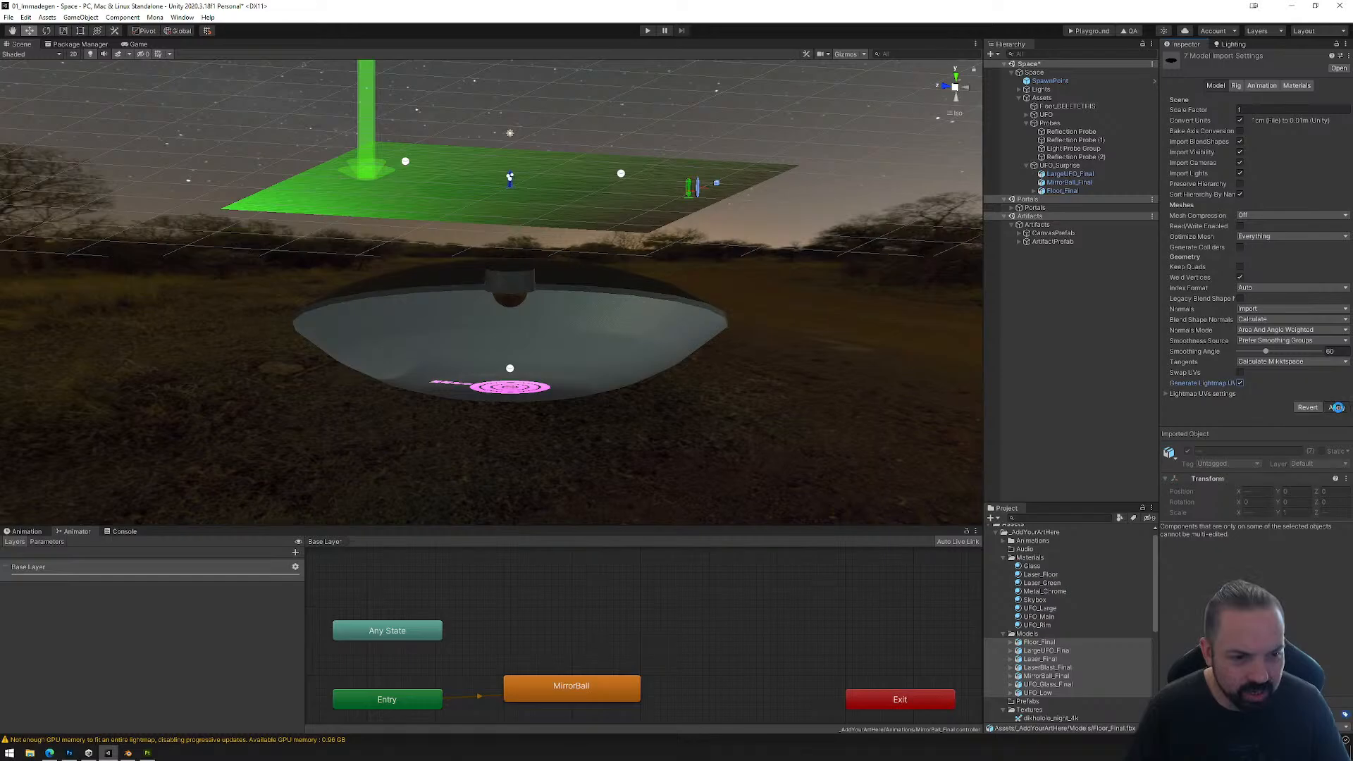
Step: Mark MirrorBall_Final as static and check its individual static flags
{"action": "left_click", "coordinate": [691, 345]}
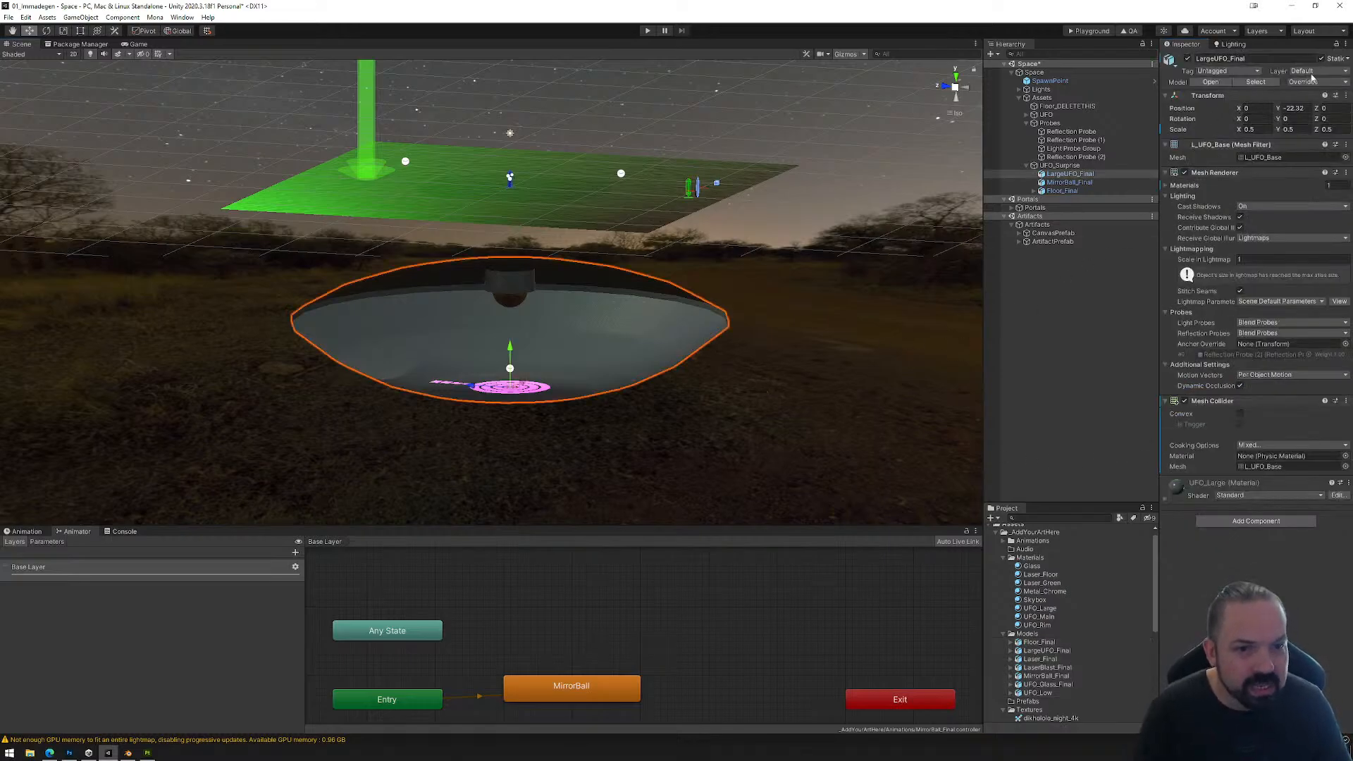
{"action": "left_click", "coordinate": [1065, 183]}
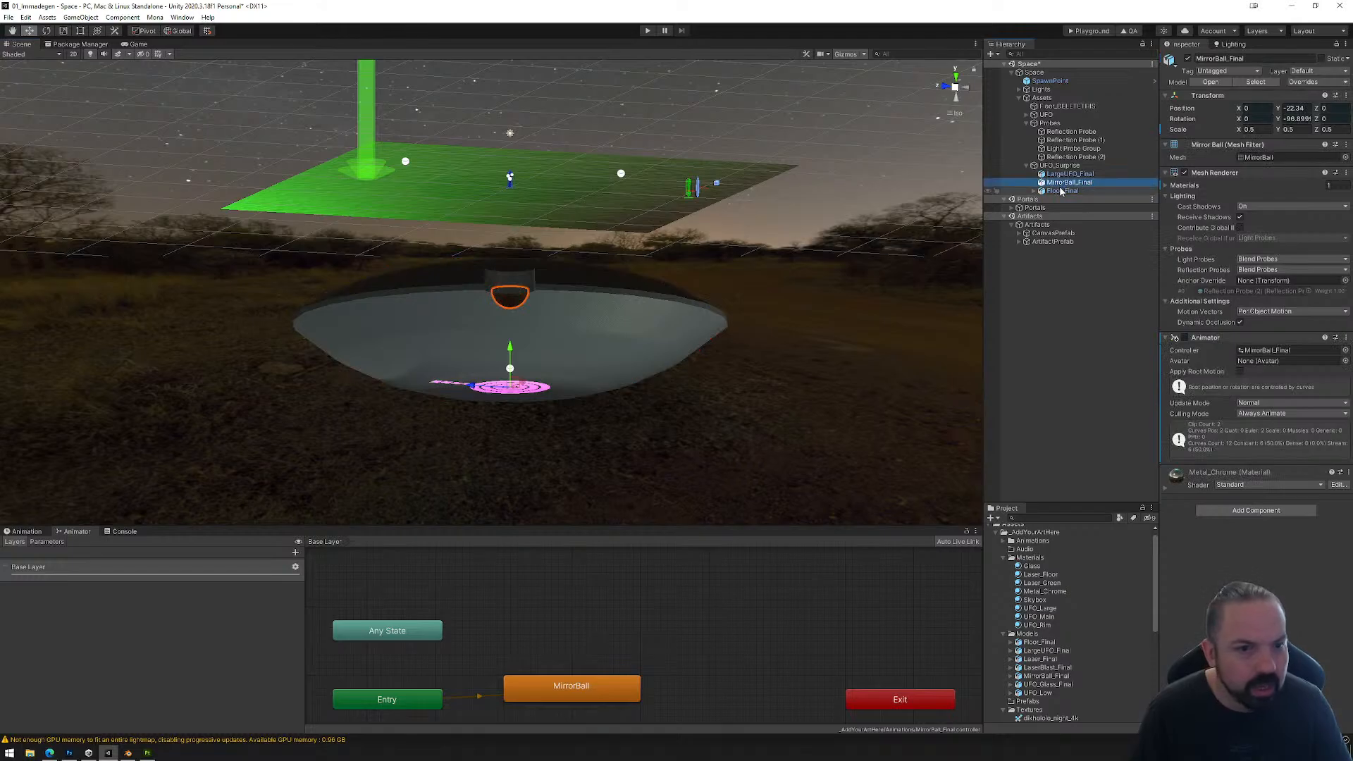
{"action": "left_click", "coordinate": [1322, 59]}
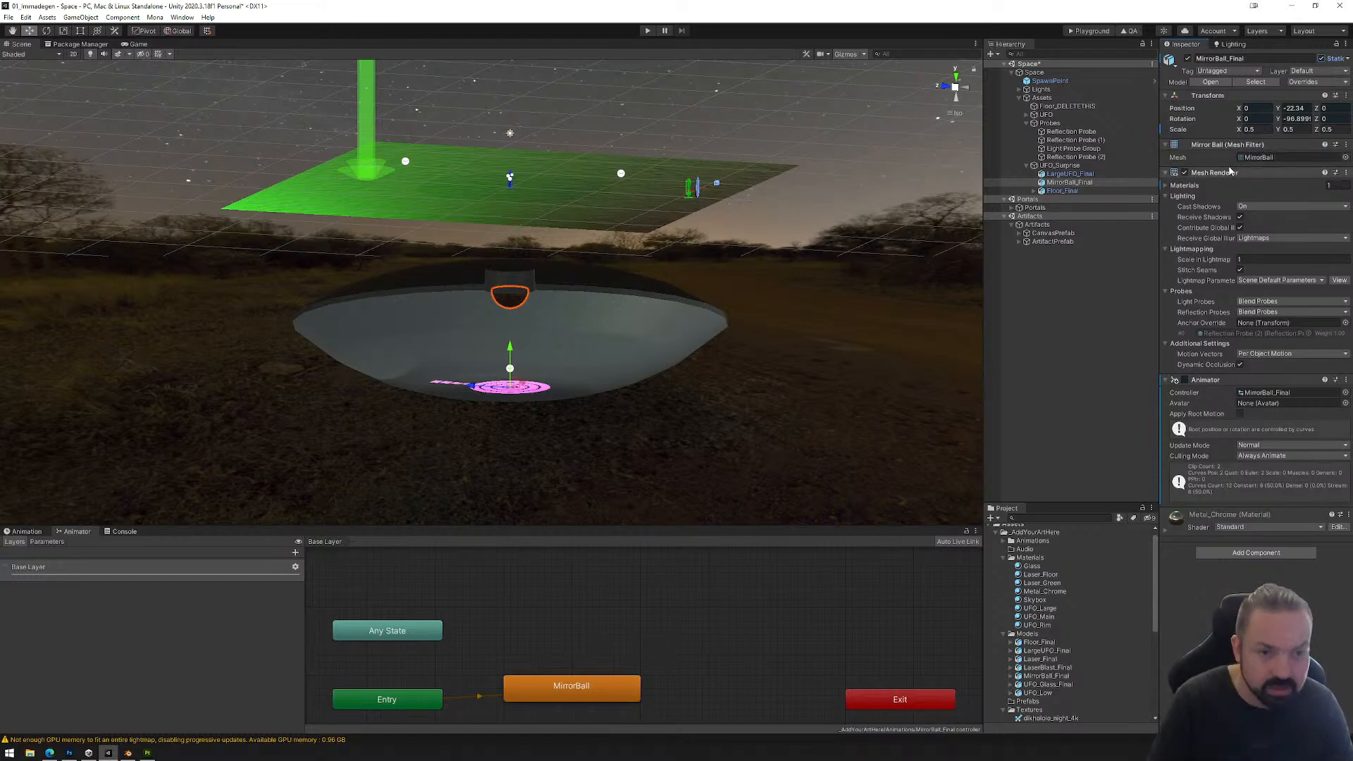
{"action": "left_click", "coordinate": [1348, 61]}
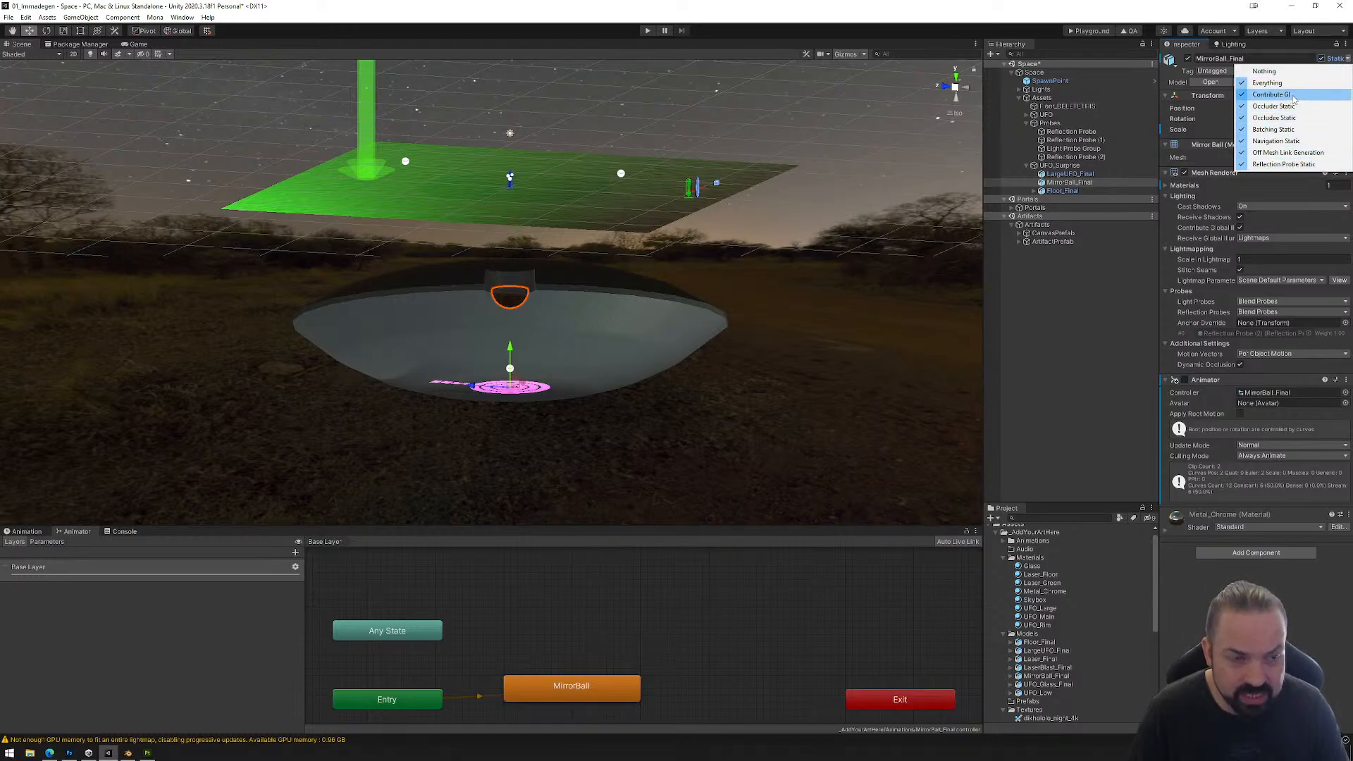
{"action": "left_click", "coordinate": [1305, 56]}
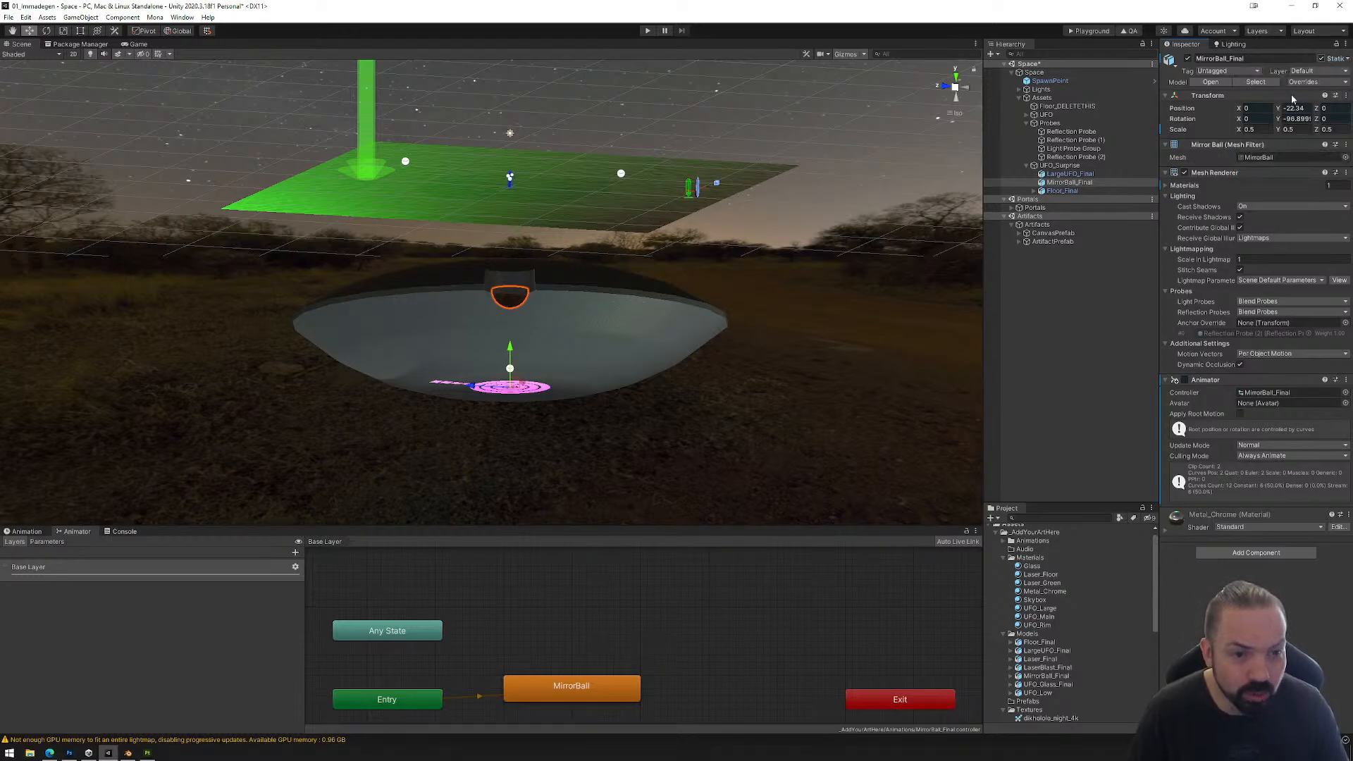
Step: Mark Floor_Final as static, including all of its child objects
{"action": "left_click", "coordinate": [1062, 191]}
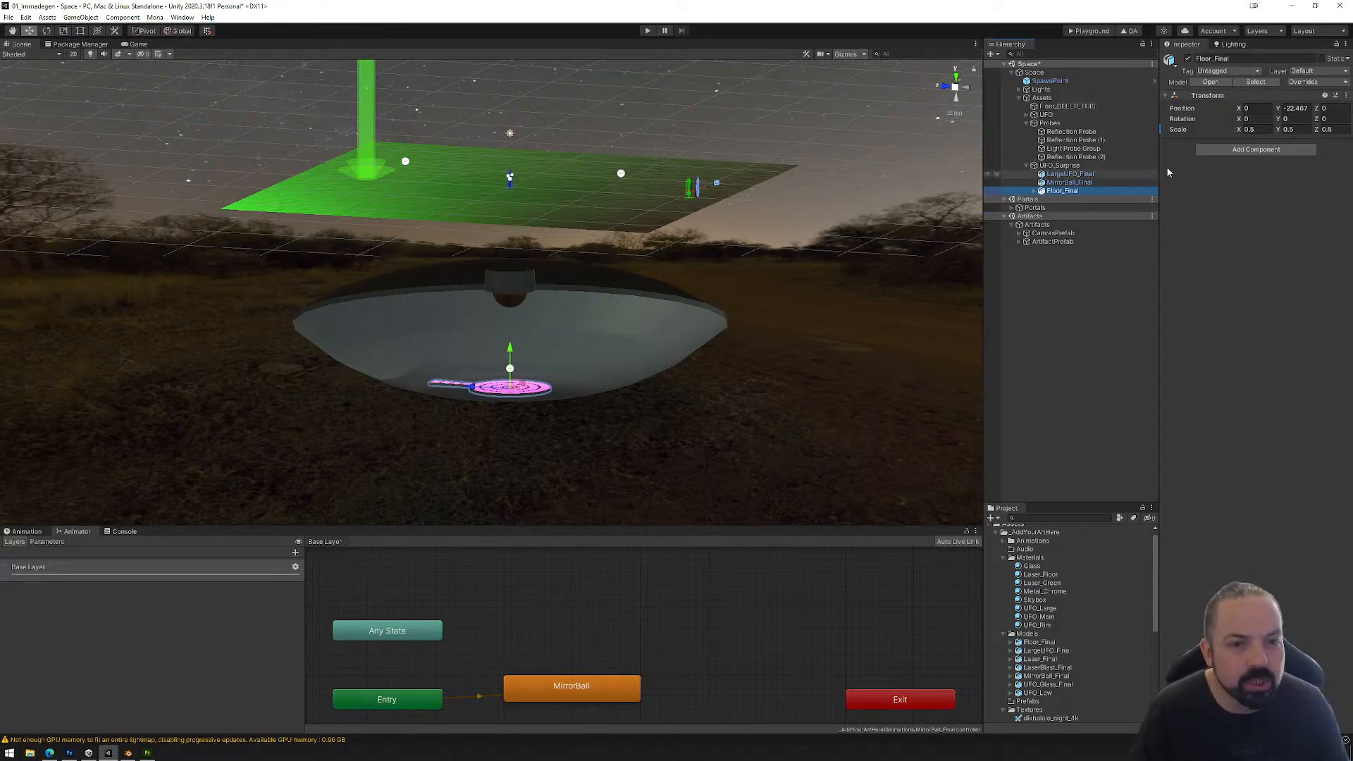
{"action": "left_click", "coordinate": [1322, 60]}
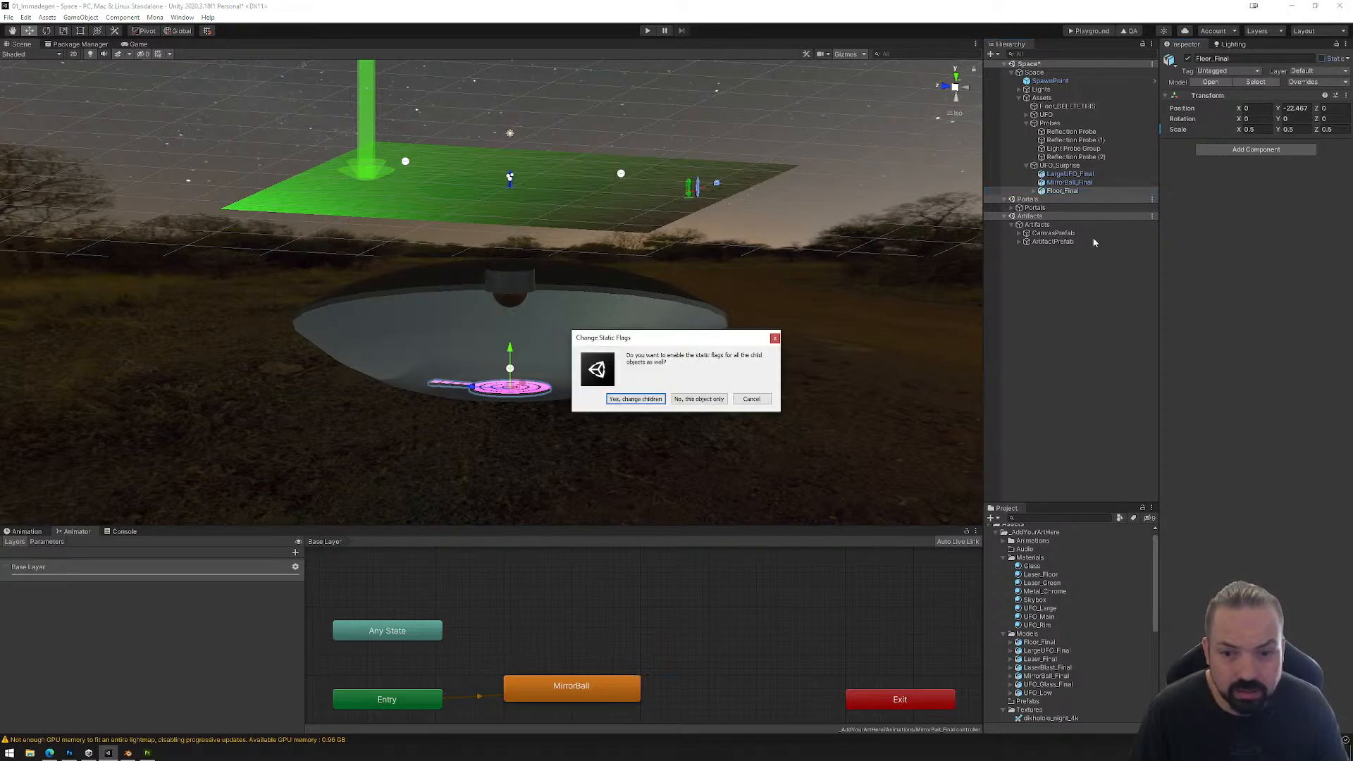
{"action": "left_click", "coordinate": [635, 399]}
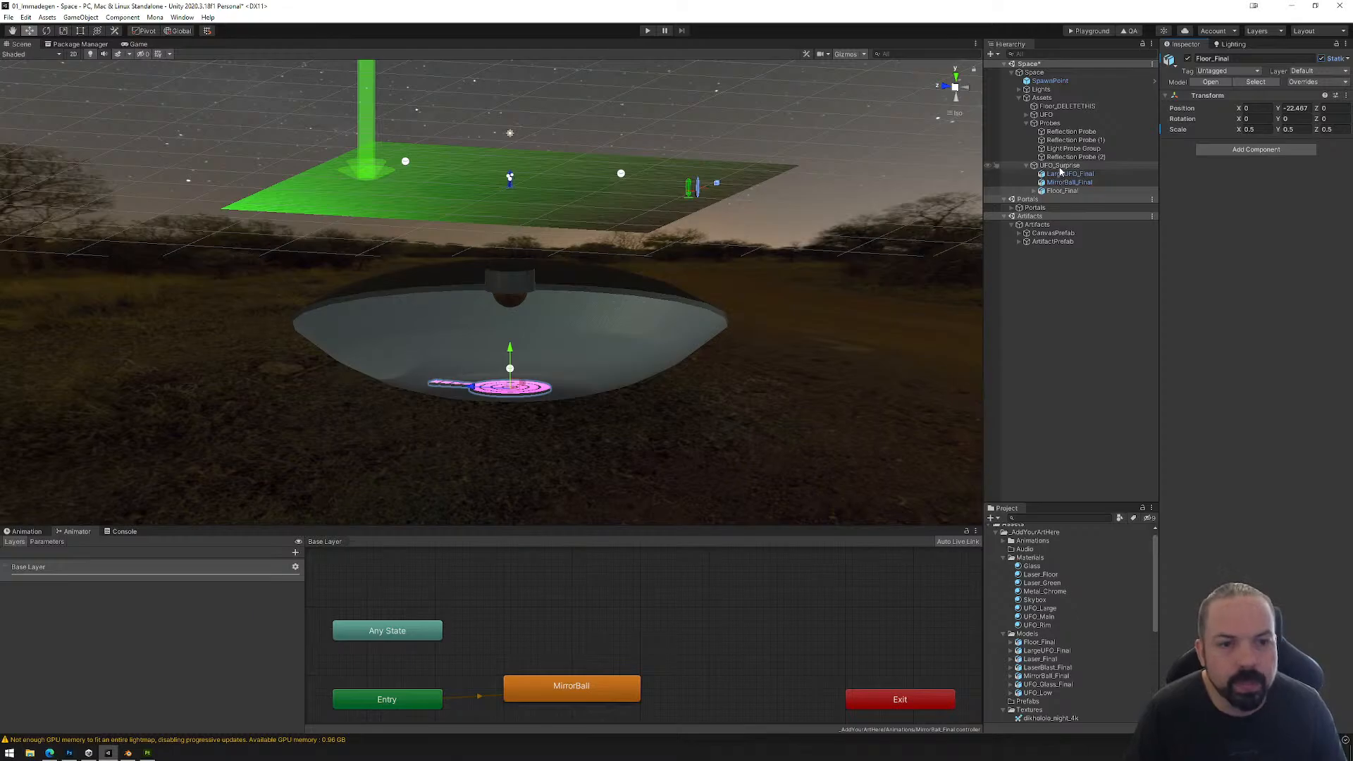
Step: Examine the large UFO's hull, mirror ball and pink floor below the green ground from several angles and distances
{"action": "left_click_drag", "start_coordinate": [602, 320], "coordinate": [636, 365], "text": "alt"}
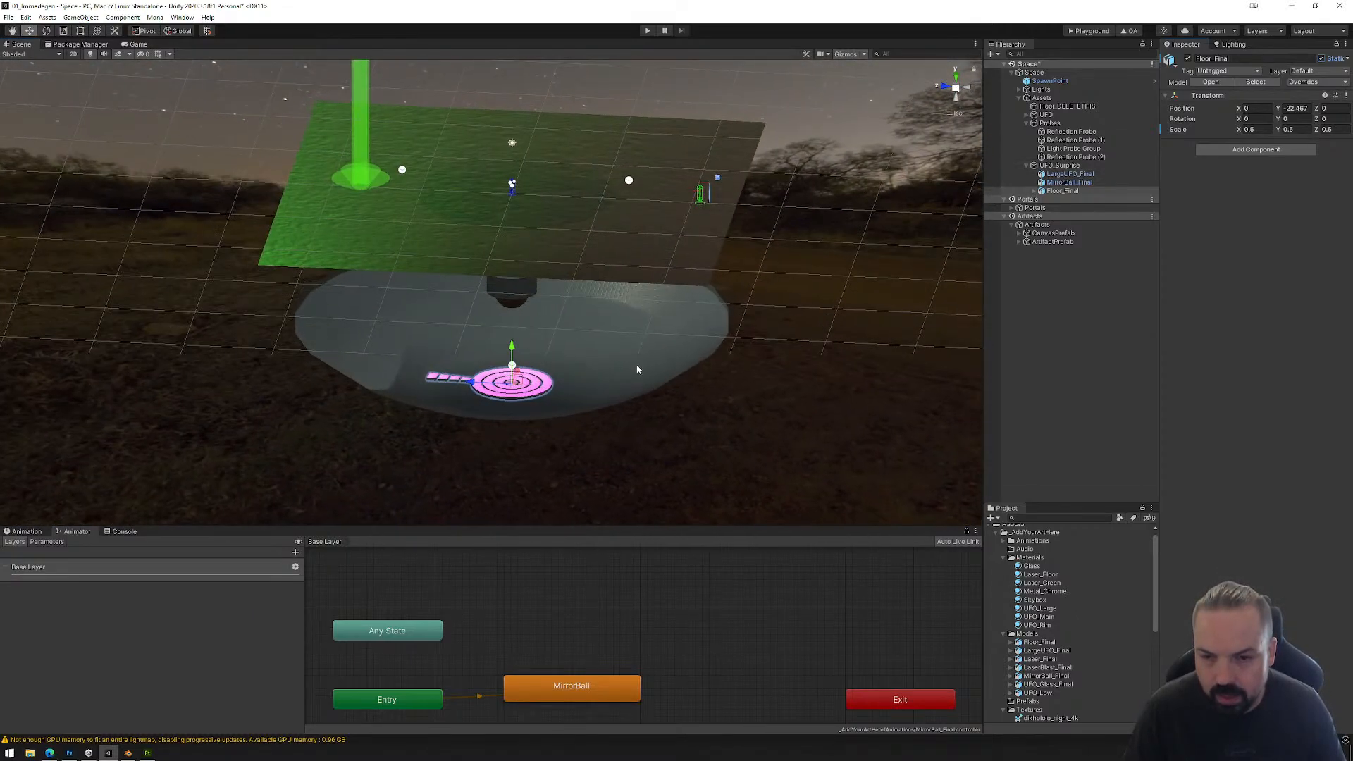
{"action": "scroll", "coordinate": [641, 360], "scroll_direction": "up", "scroll_amount": 6}
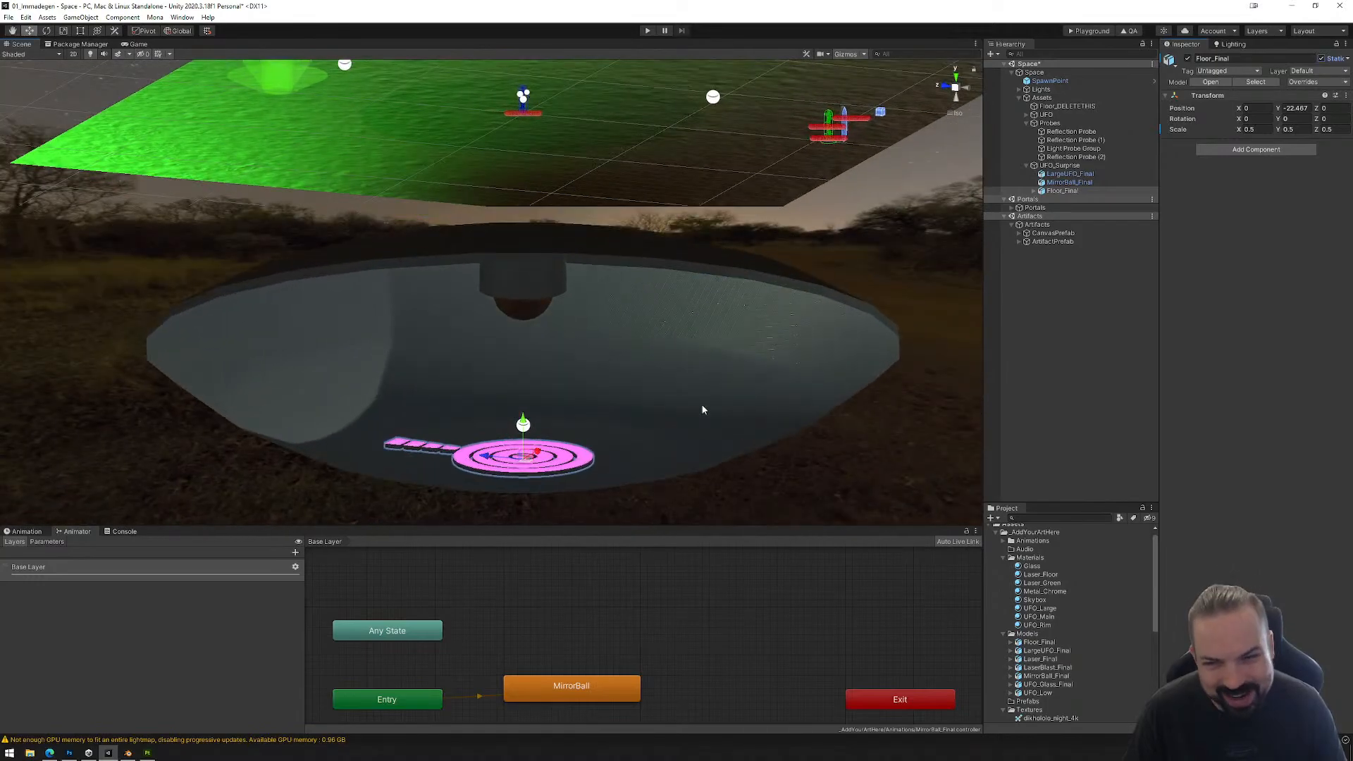
{"action": "middle_click_drag", "start_coordinate": [703, 409], "coordinate": [692, 361]}
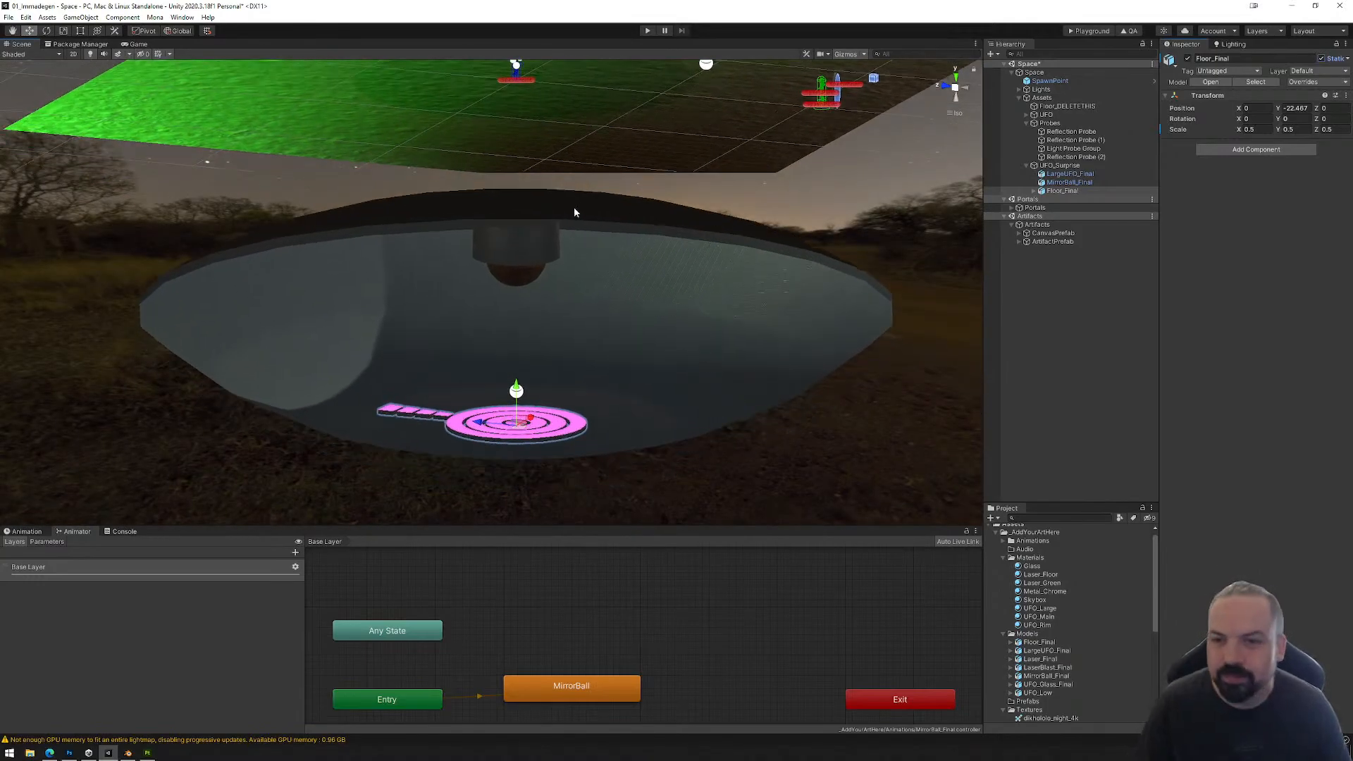
{"action": "left_click_drag", "start_coordinate": [574, 209], "coordinate": [703, 350], "text": "alt"}
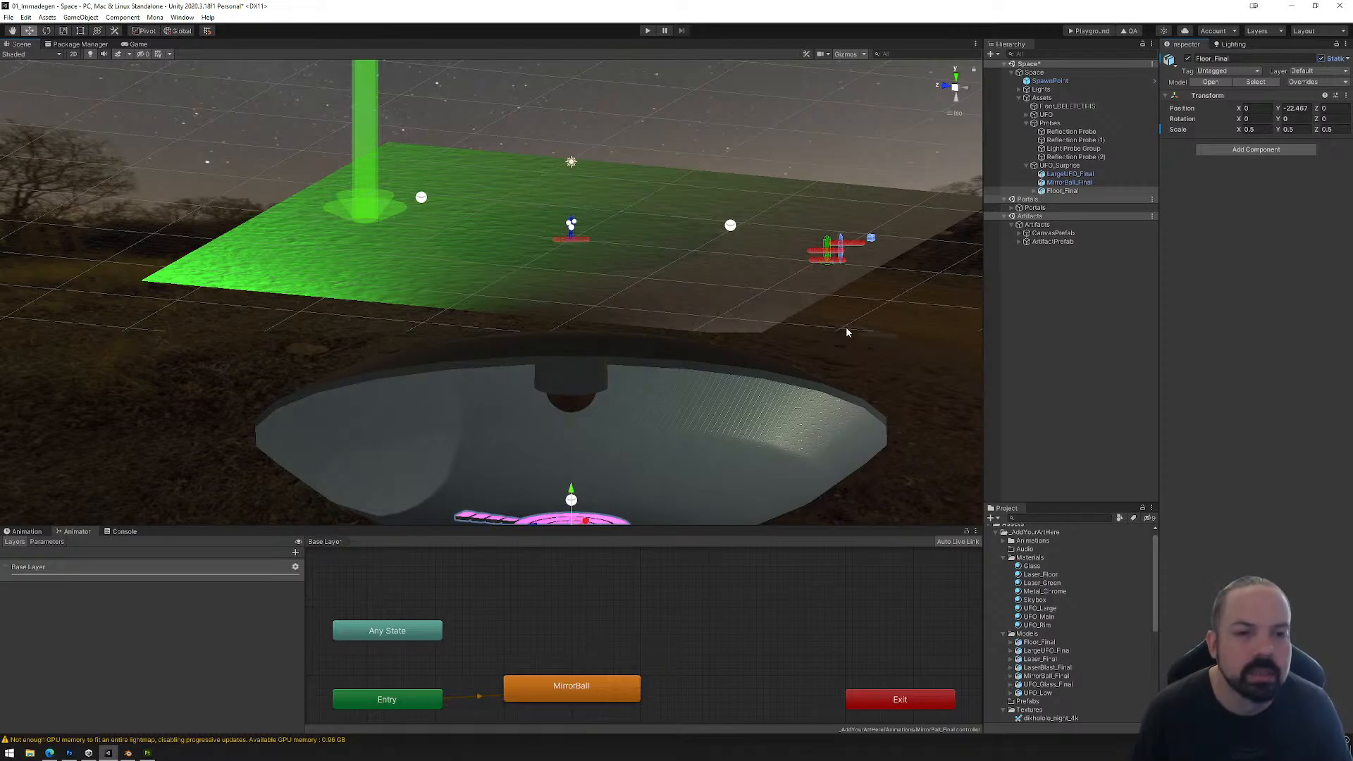
{"action": "left_click_drag", "start_coordinate": [853, 363], "coordinate": [805, 307], "text": "alt"}
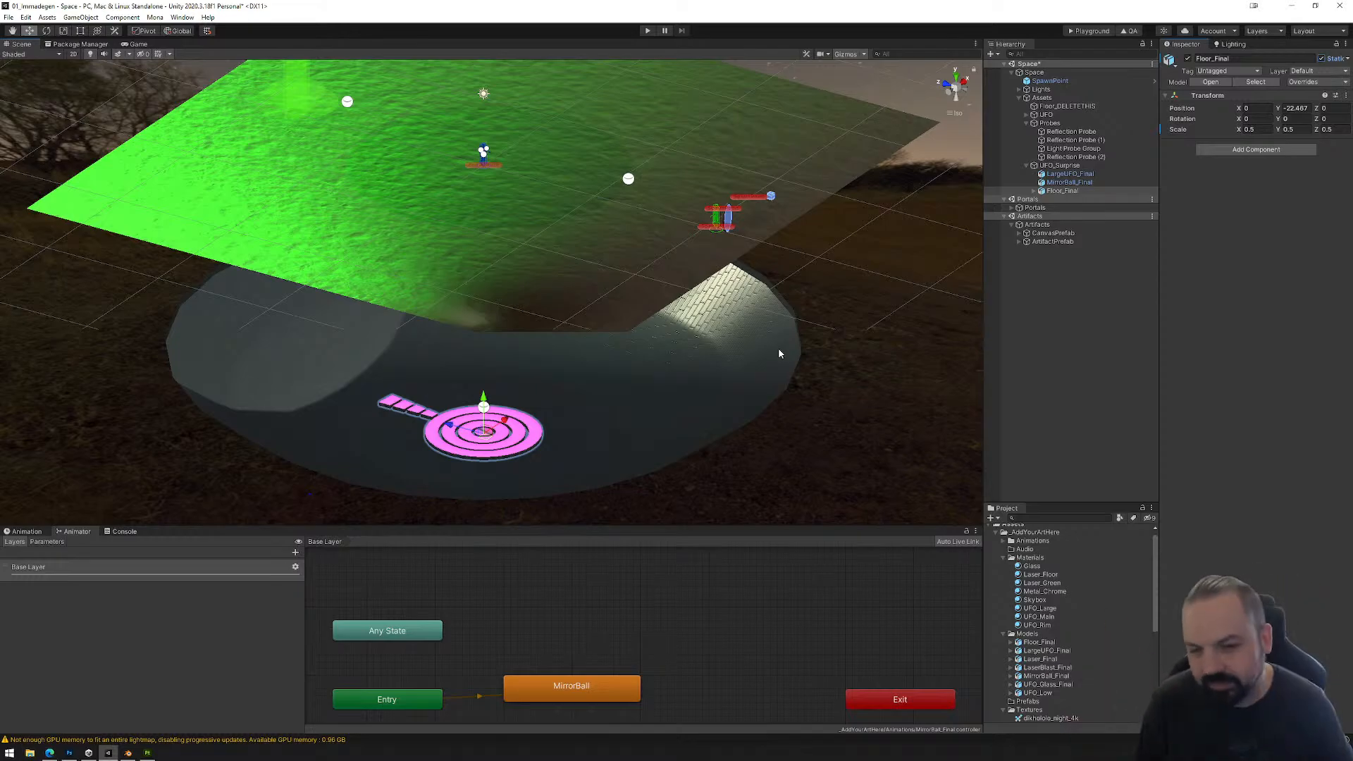
{"action": "left_click_drag", "start_coordinate": [613, 269], "coordinate": [640, 311], "text": "alt"}
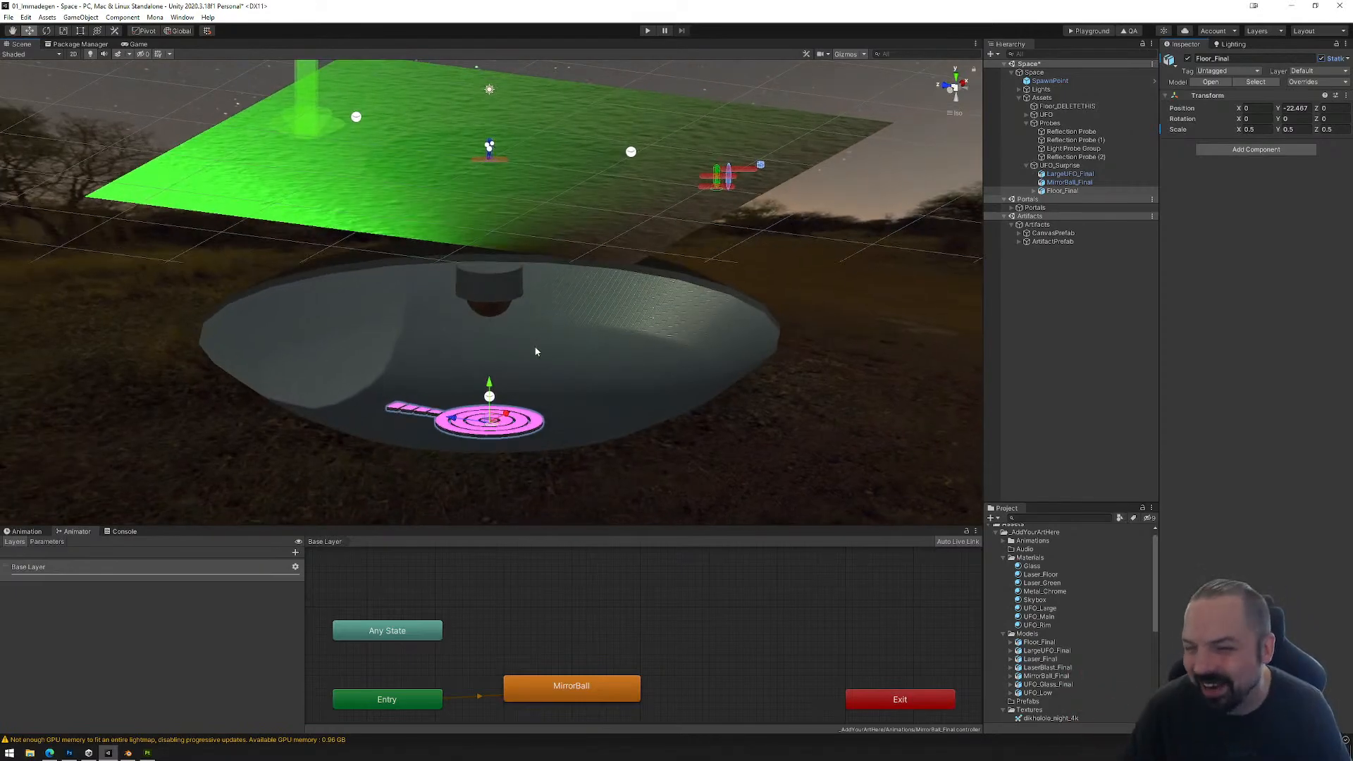
{"action": "left_click_drag", "start_coordinate": [581, 340], "coordinate": [656, 342], "text": "alt"}
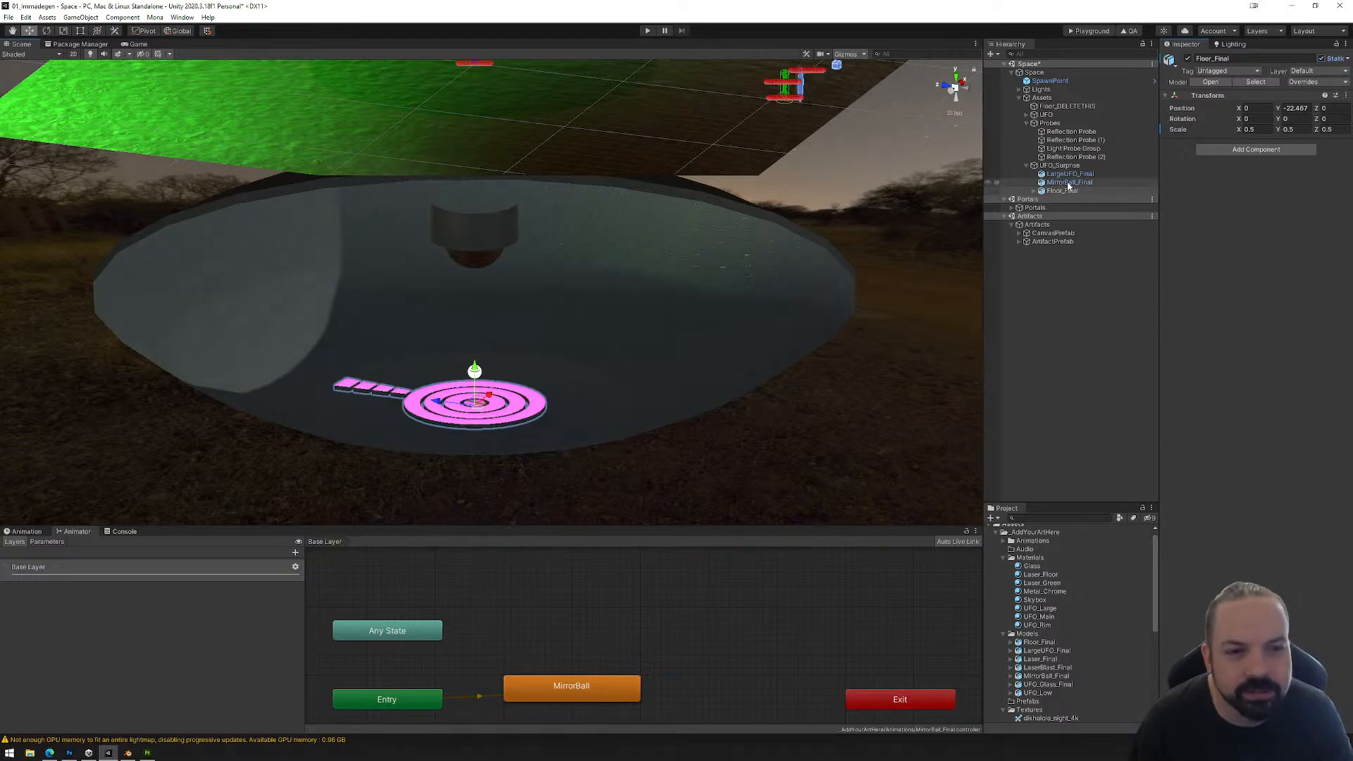
{"action": "middle_click_drag", "start_coordinate": [640, 240], "coordinate": [699, 338]}
{"action": "scroll", "coordinate": [699, 339], "scroll_direction": "down", "scroll_amount": 4}
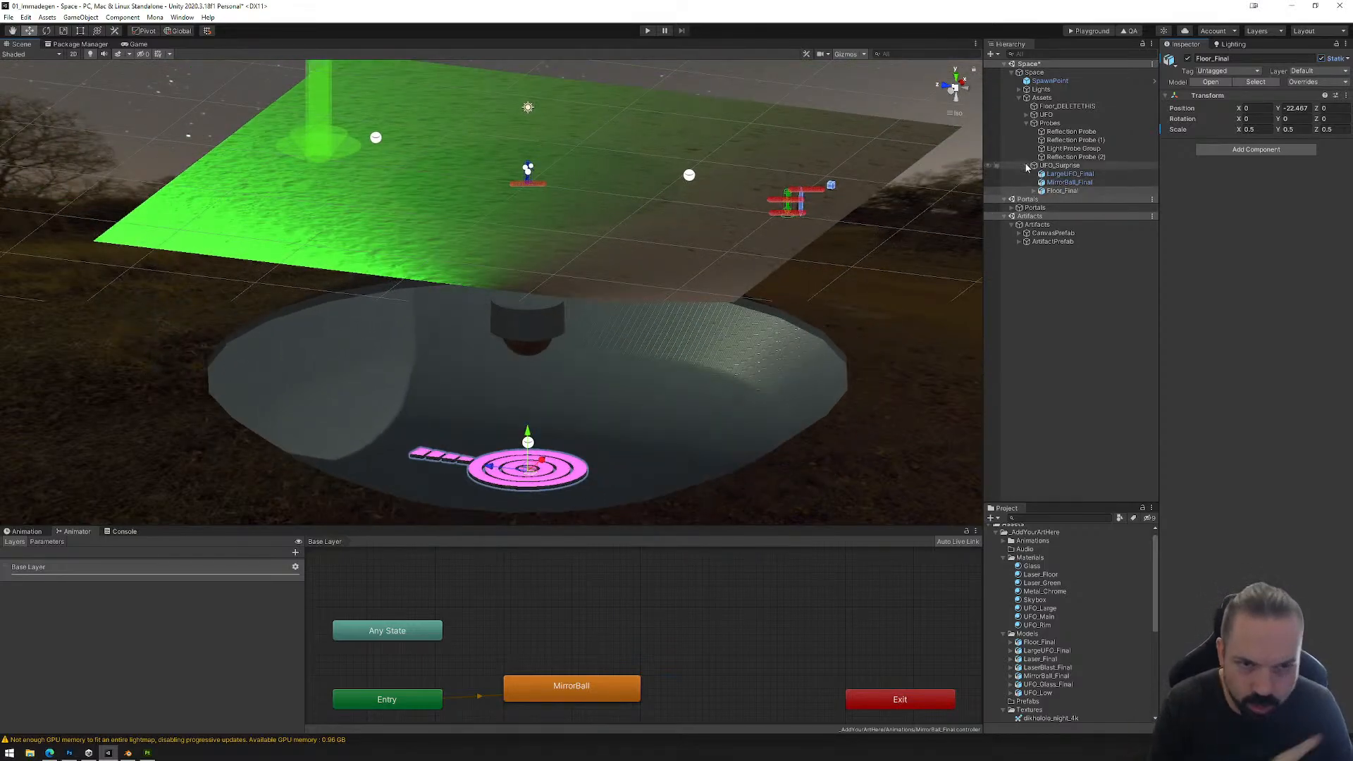
Step: Create an empty object under Assets and name it WarpVolume
{"action": "right_click", "coordinate": [1041, 98]}
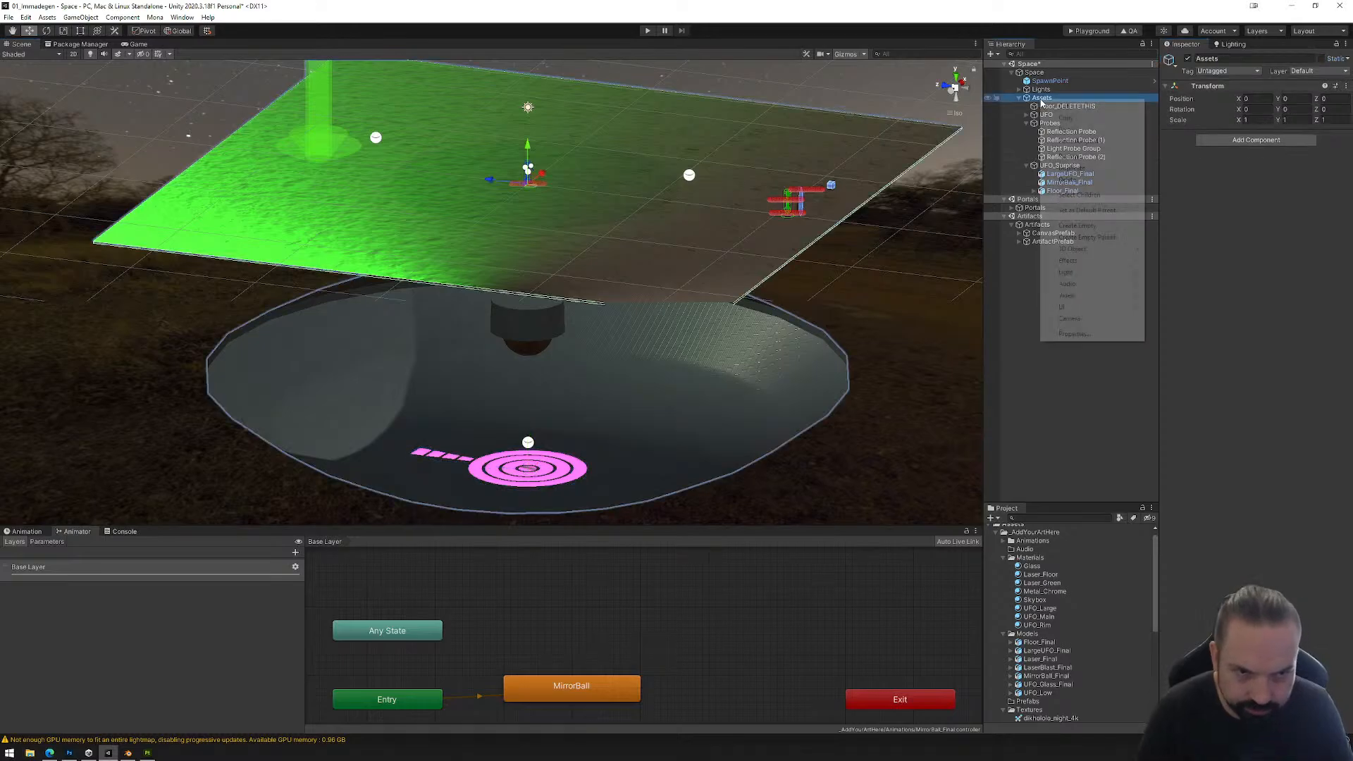
{"action": "left_click", "coordinate": [1076, 225]}
{"action": "type", "text": "Wa"}
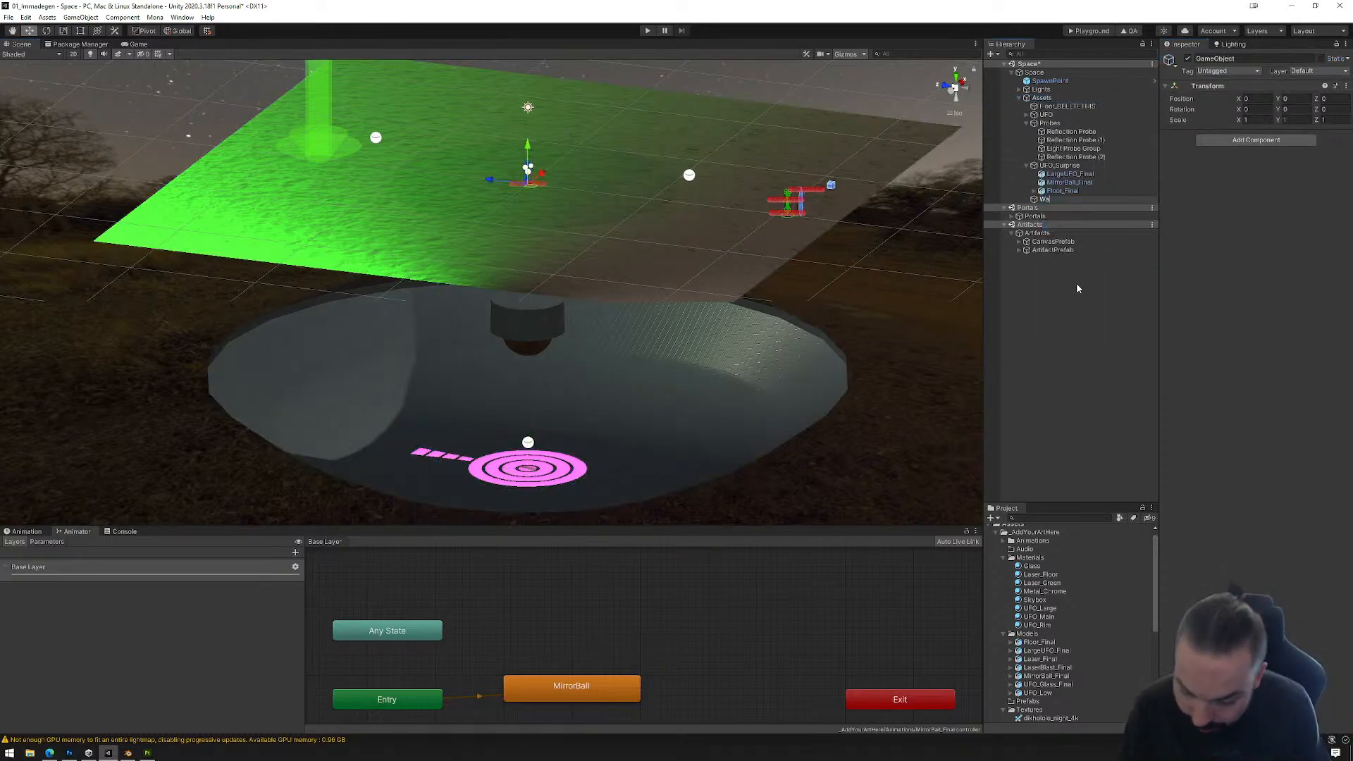
{"action": "type", "text": "rpVolume"}
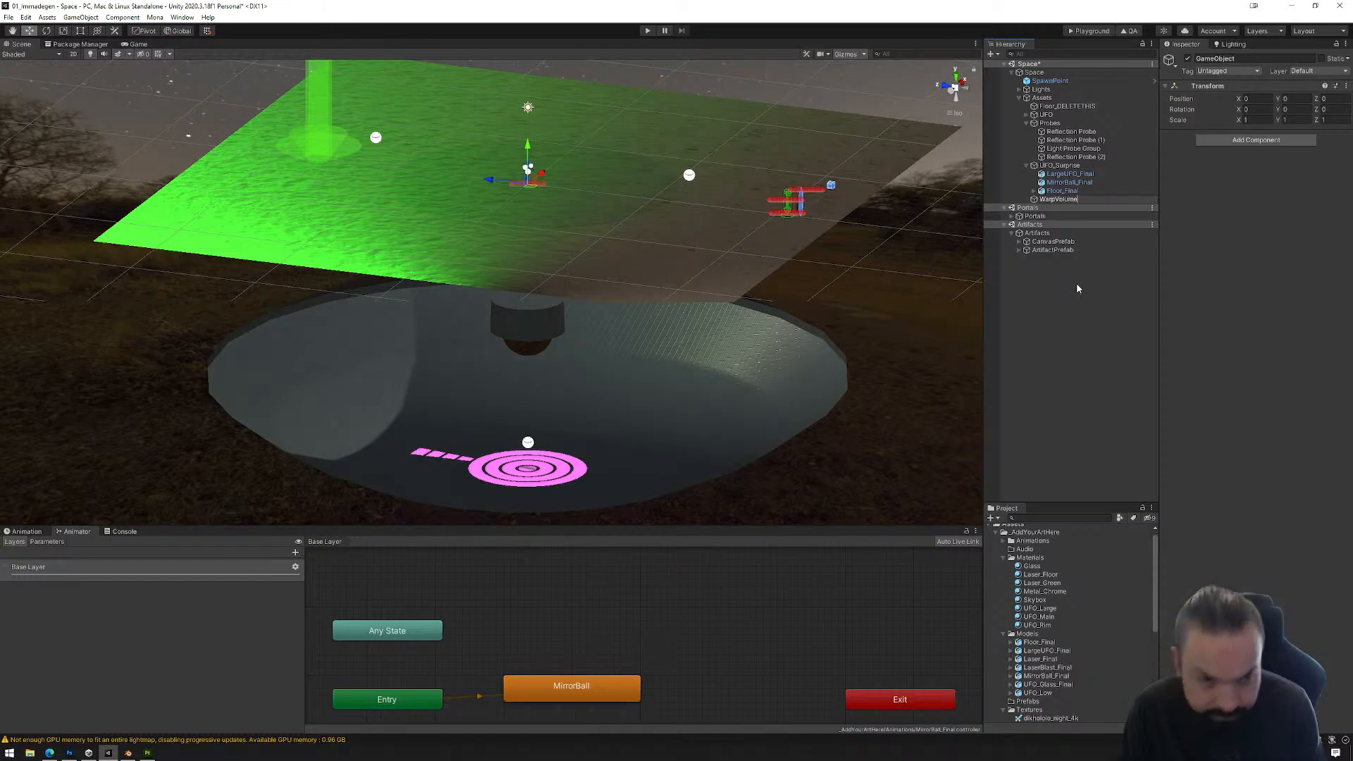
{"action": "key", "text": "Return"}
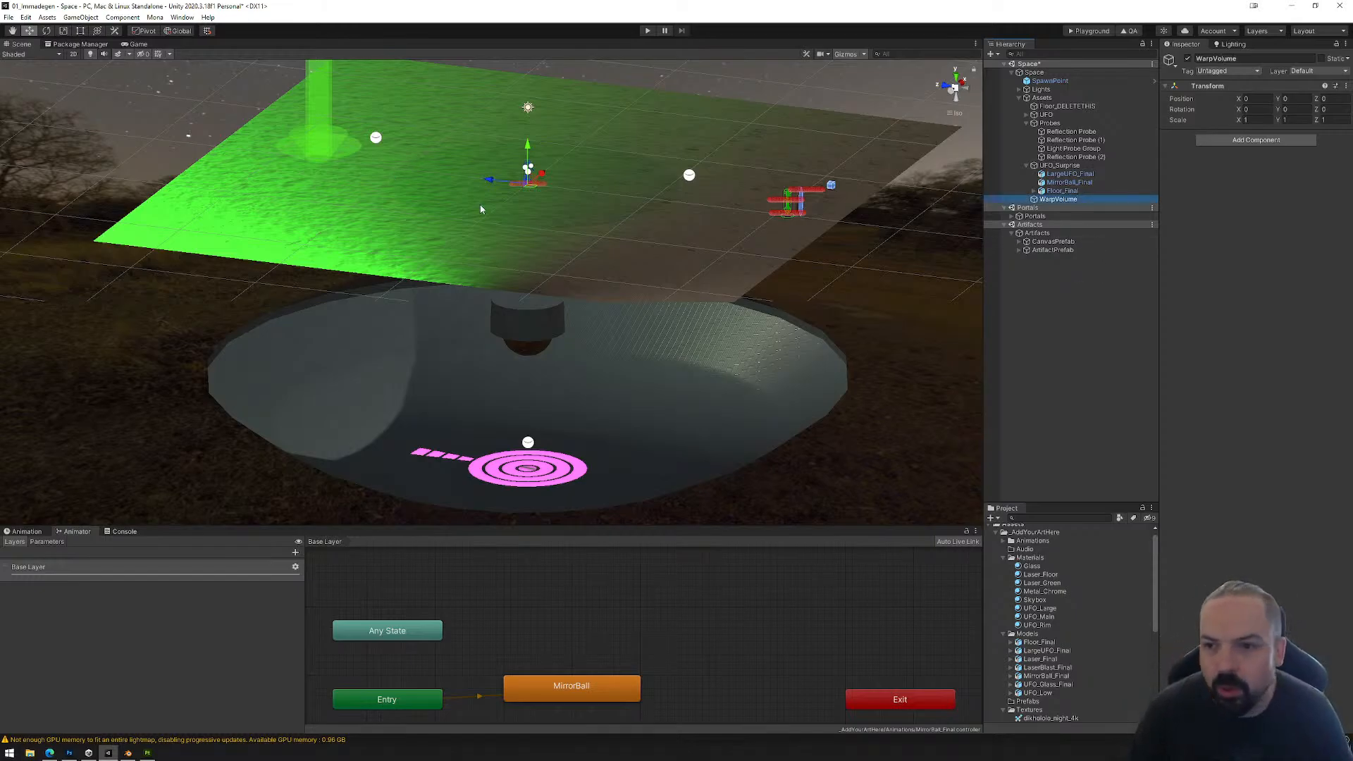
Step: Create an empty child object under WarpVolume and name it Warper
{"action": "right_click", "coordinate": [1056, 201]}
{"action": "left_click", "coordinate": [1103, 323]}
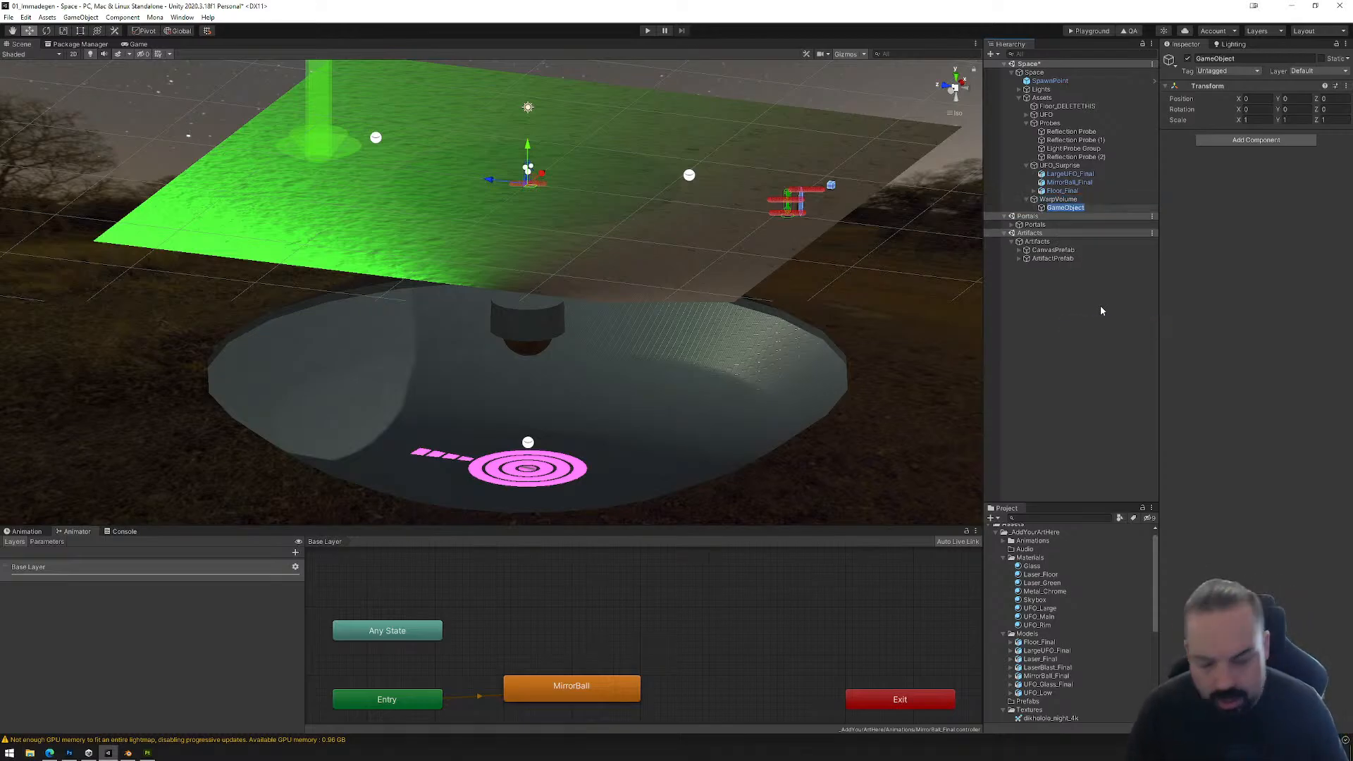
{"action": "type", "text": "Warper"}
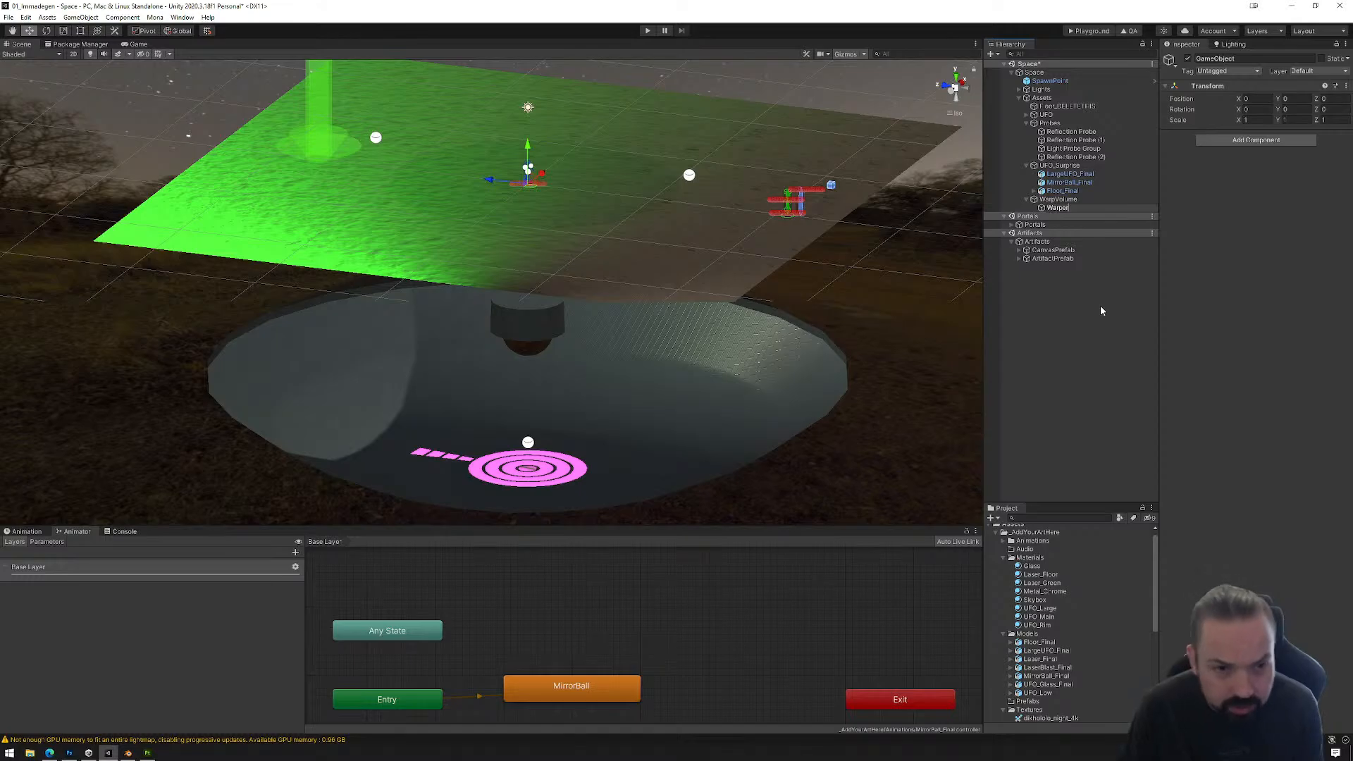
{"action": "key", "text": "Return"}
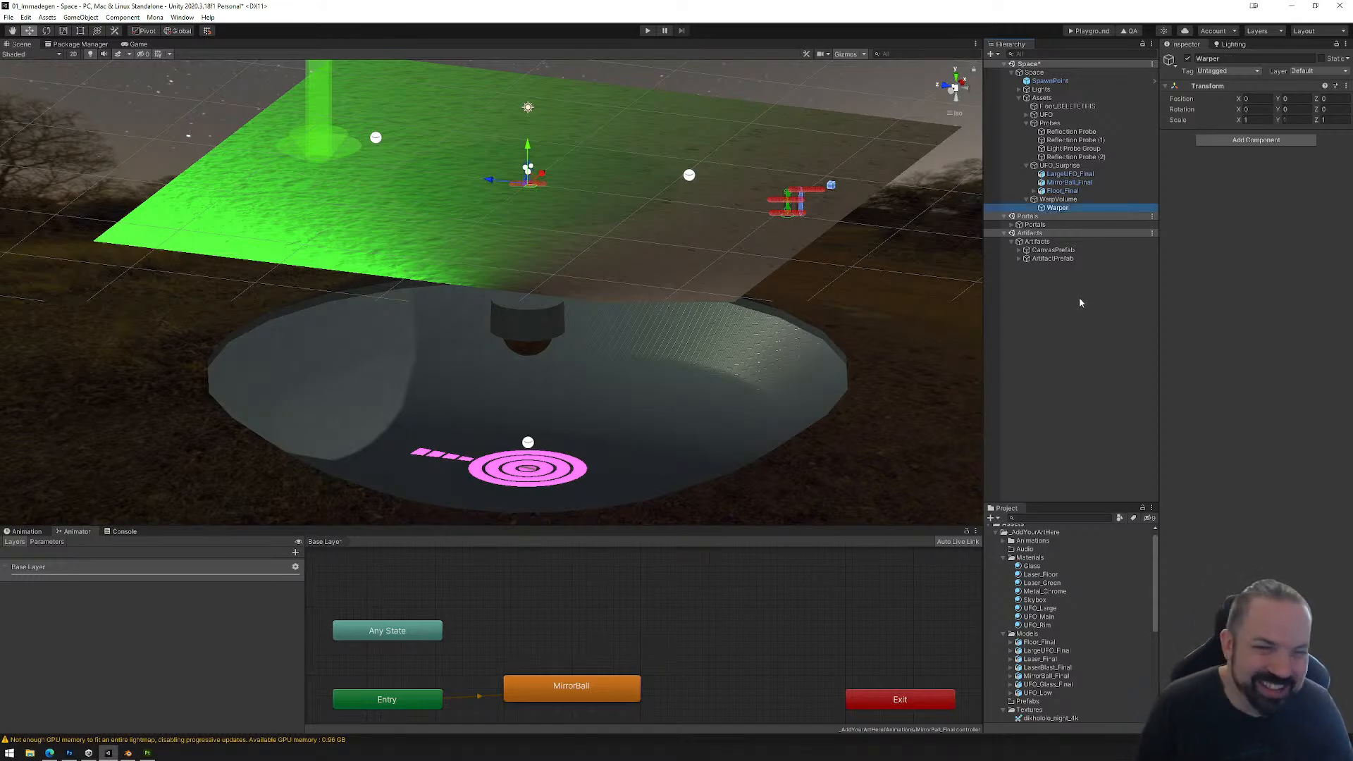
Step: Create a second empty child object under WarpVolume and name it Warpee
{"action": "right_click", "coordinate": [1056, 200]}
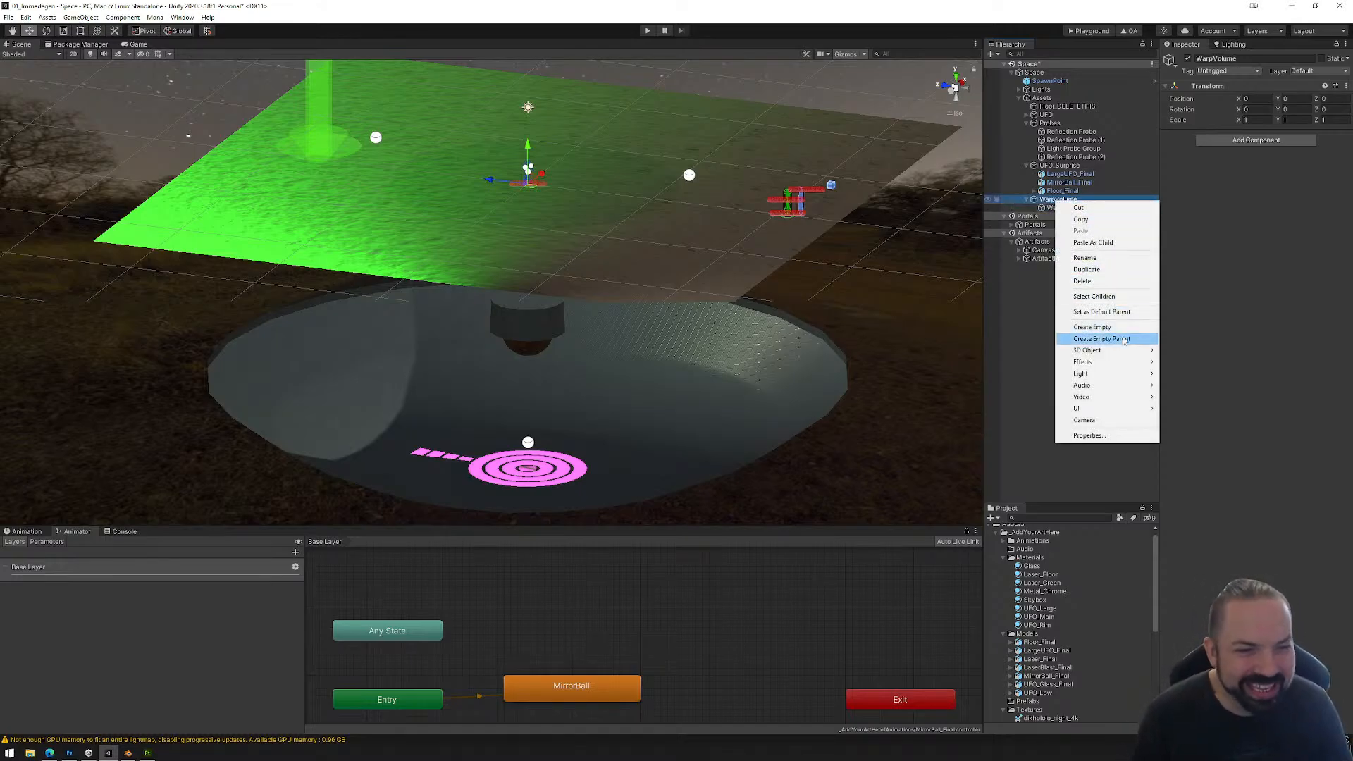
{"action": "left_click", "coordinate": [1109, 326]}
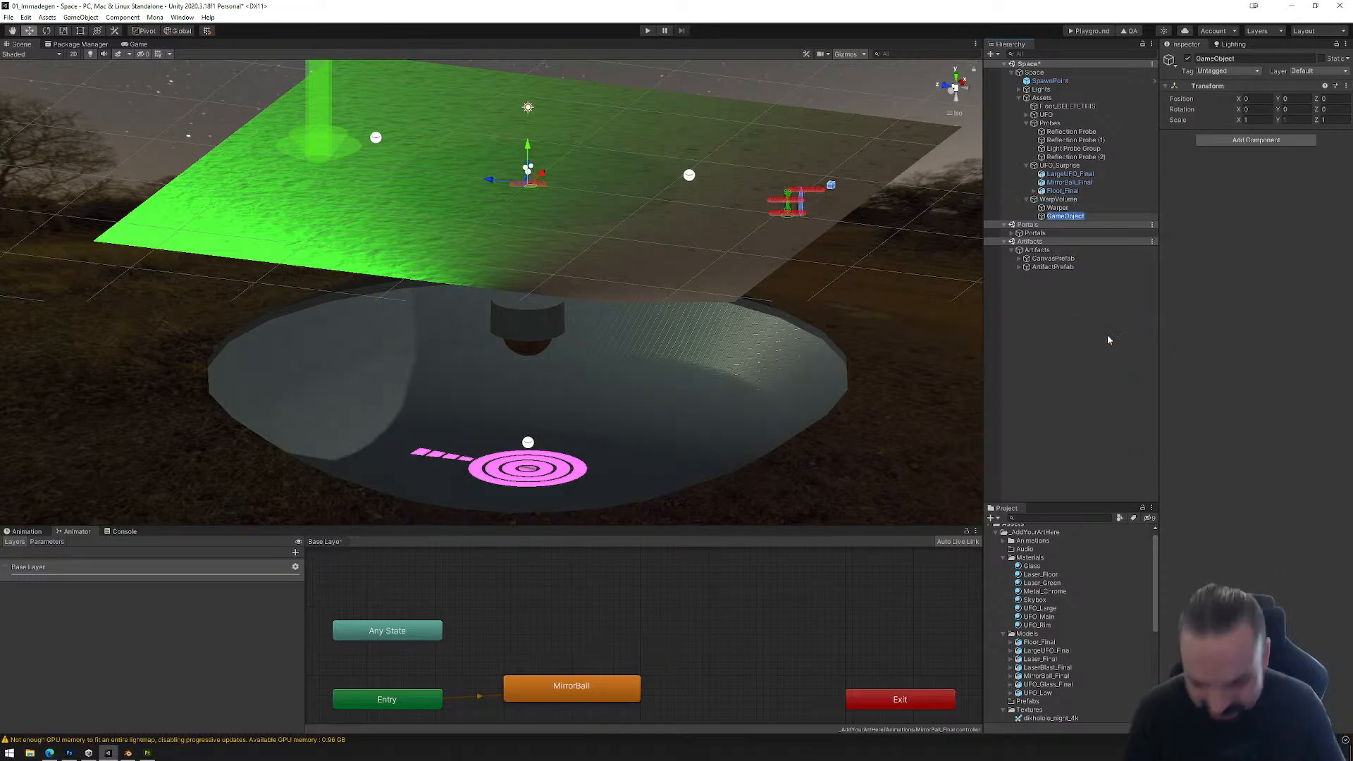
{"action": "type", "text": "Warpe"}
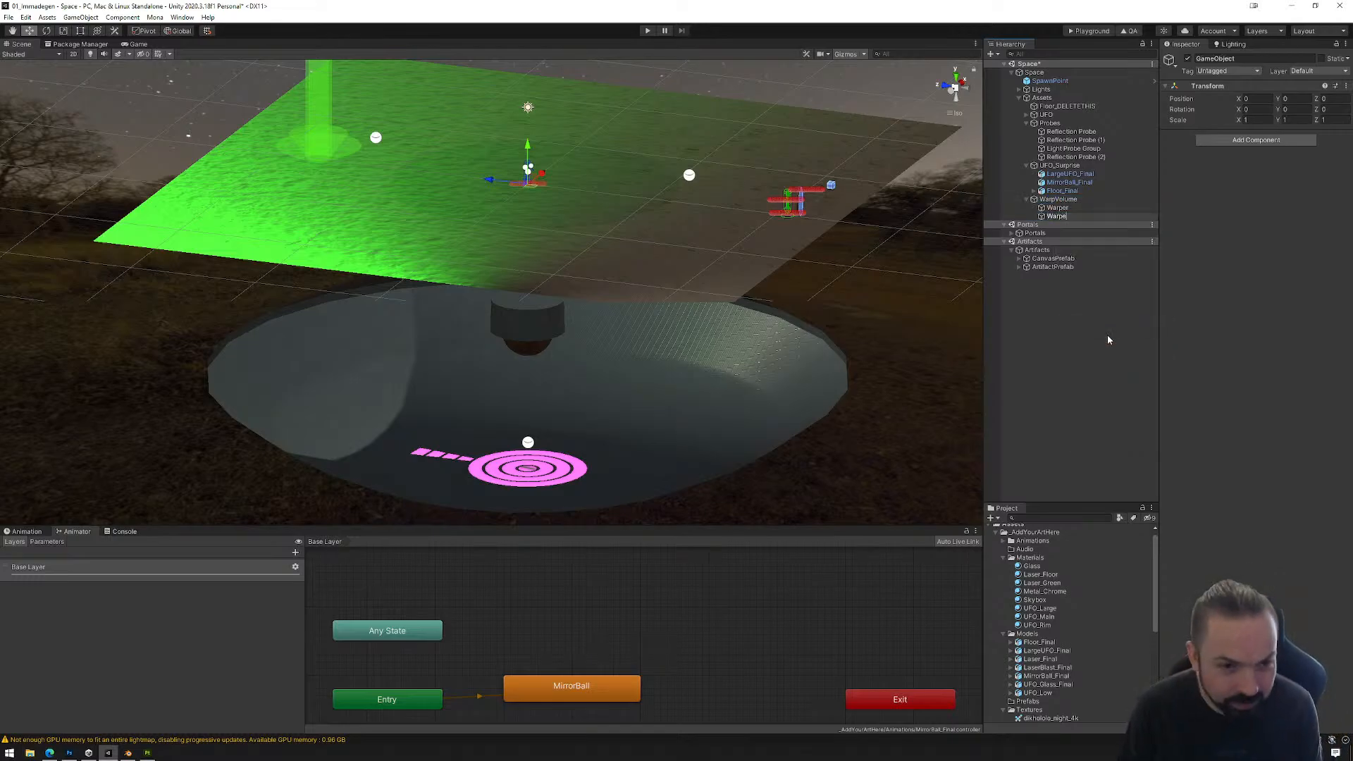
{"action": "type", "text": "e"}
{"action": "key", "text": "Return"}
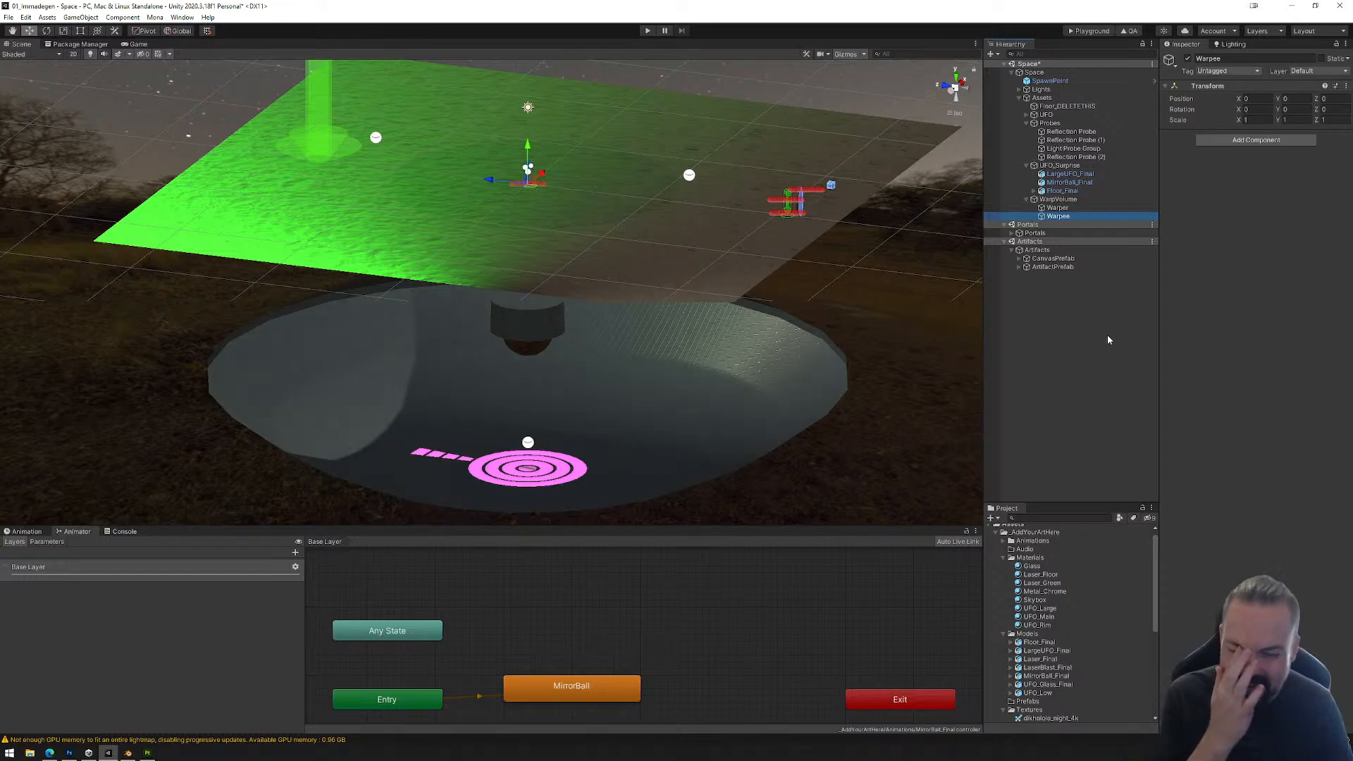
Step: Examine the green ground and the large UFO beneath it, and check the WarpVolume, Warper and Warpee objects in turn
{"action": "left_click", "coordinate": [1060, 211]}
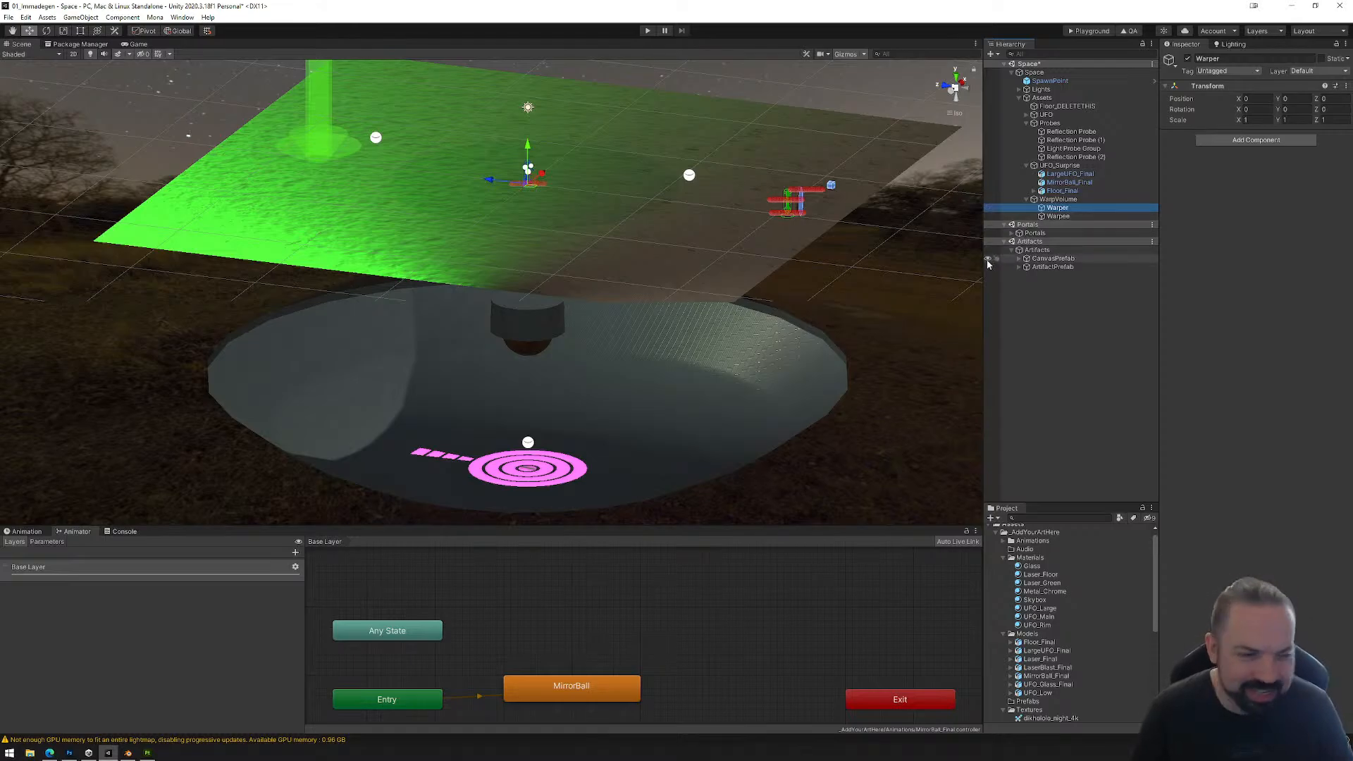
{"action": "right_click_drag", "start_coordinate": [753, 334], "coordinate": [735, 280]}
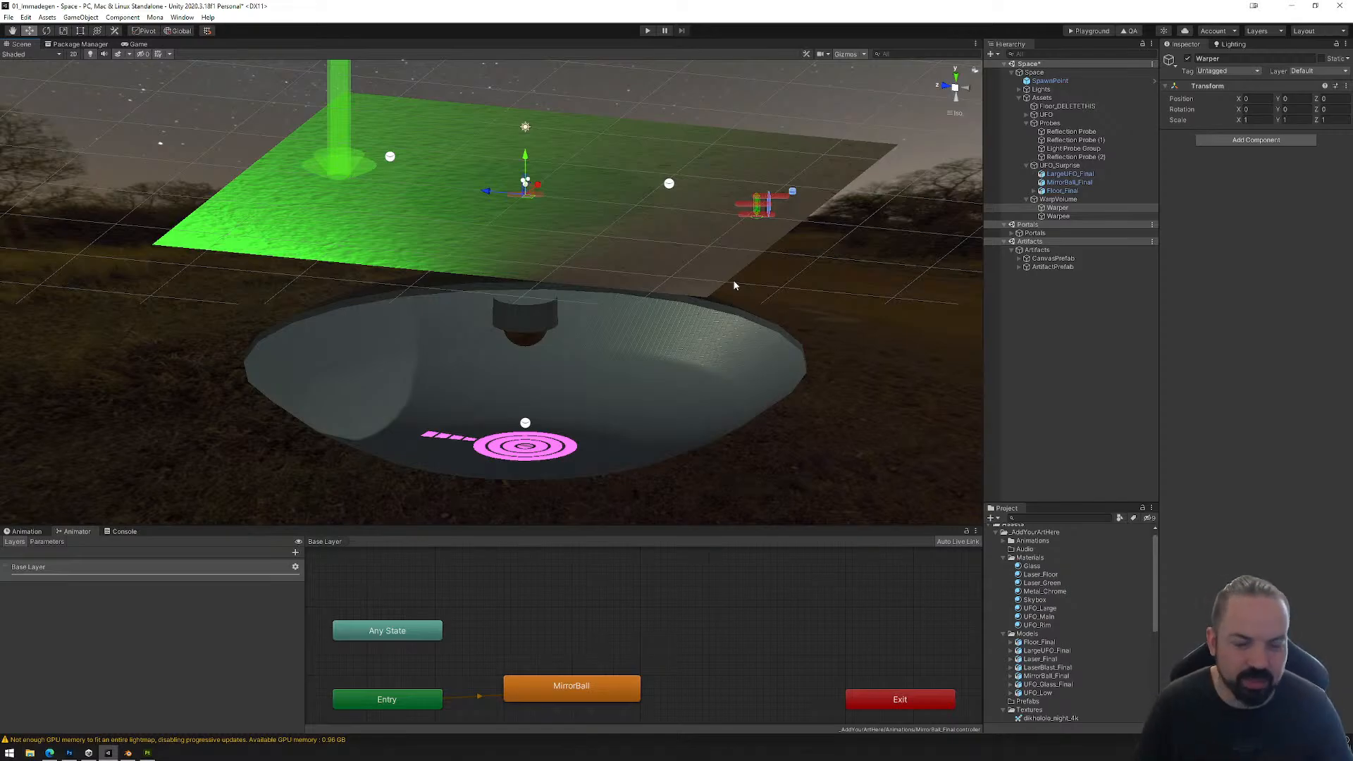
{"action": "left_click_drag", "start_coordinate": [699, 304], "coordinate": [685, 303], "text": "alt"}
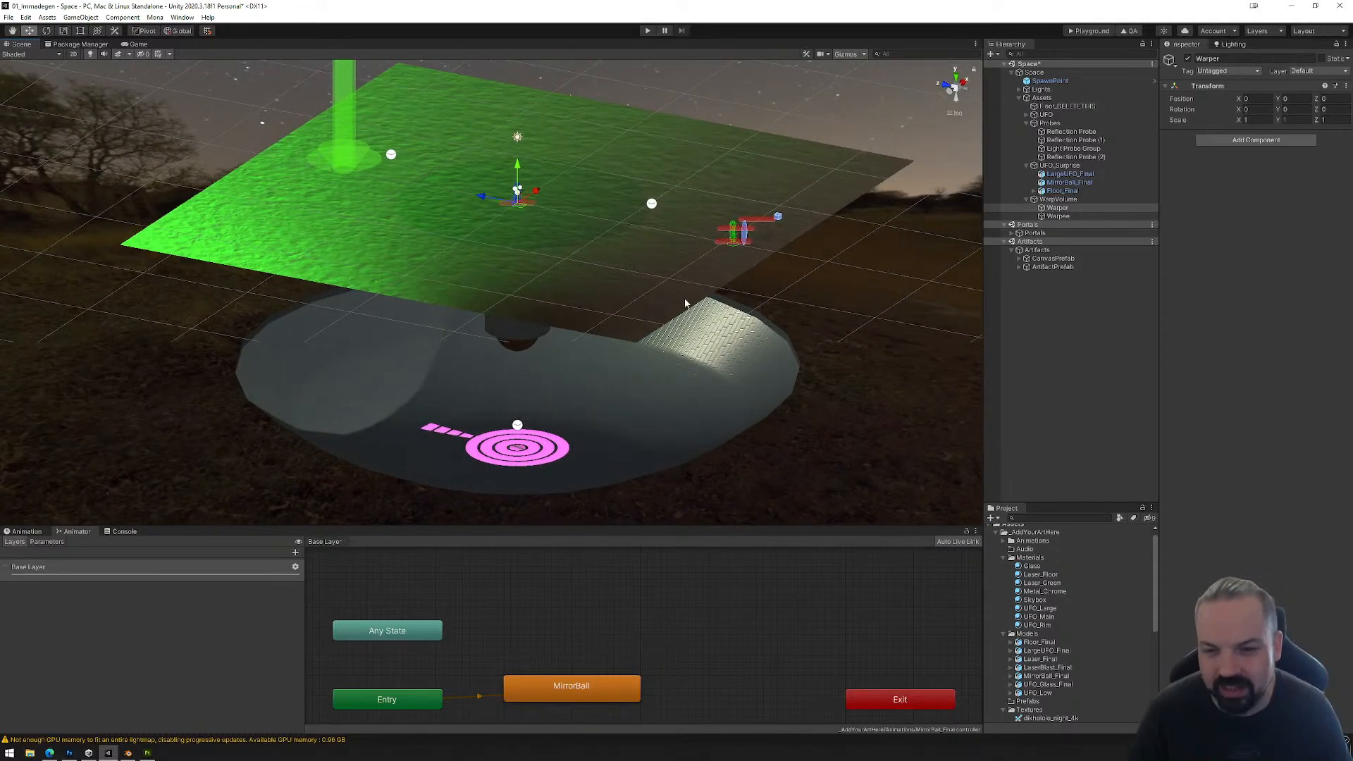
{"action": "scroll", "coordinate": [691, 300], "scroll_direction": "down", "scroll_amount": 1}
{"action": "middle_click_drag", "start_coordinate": [692, 293], "coordinate": [699, 267]}
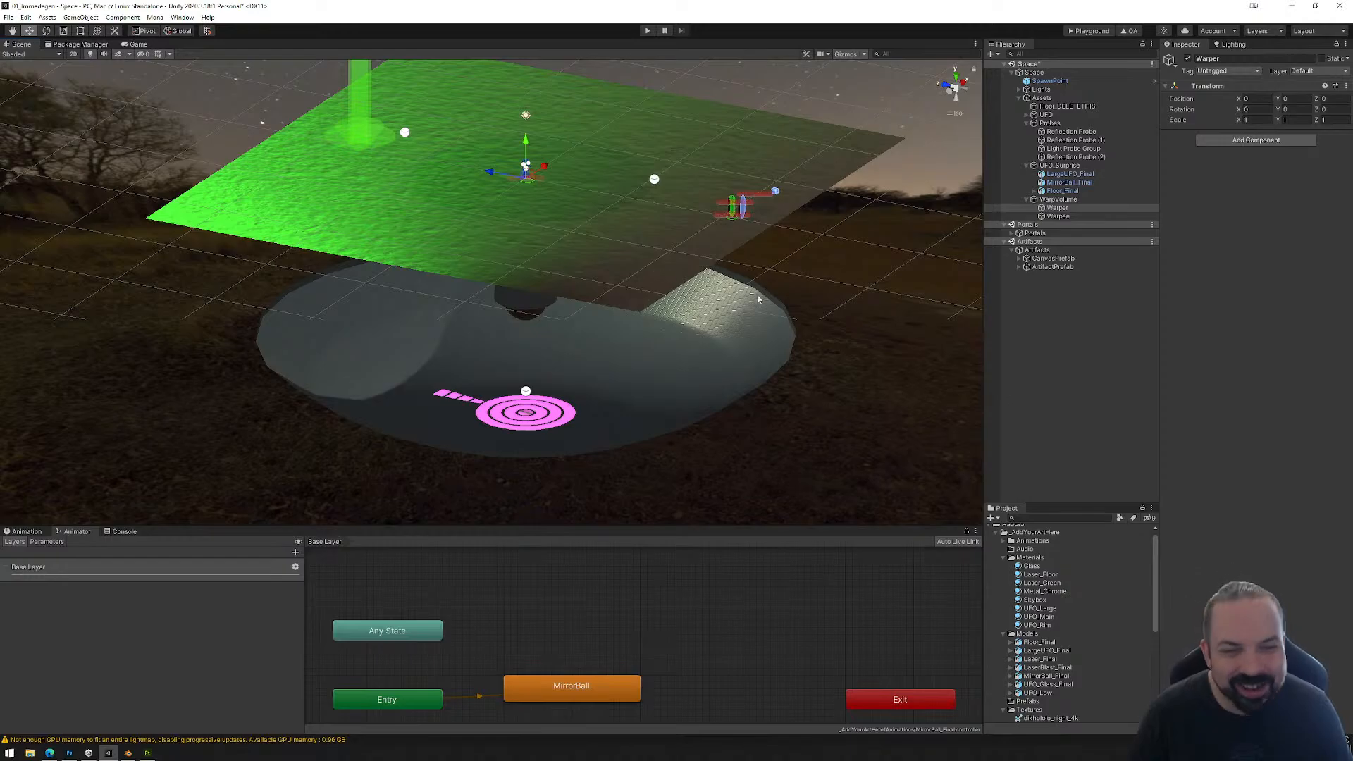
{"action": "left_click", "coordinate": [1062, 200]}
{"action": "left_click", "coordinate": [1064, 208]}
{"action": "left_click", "coordinate": [1066, 216]}
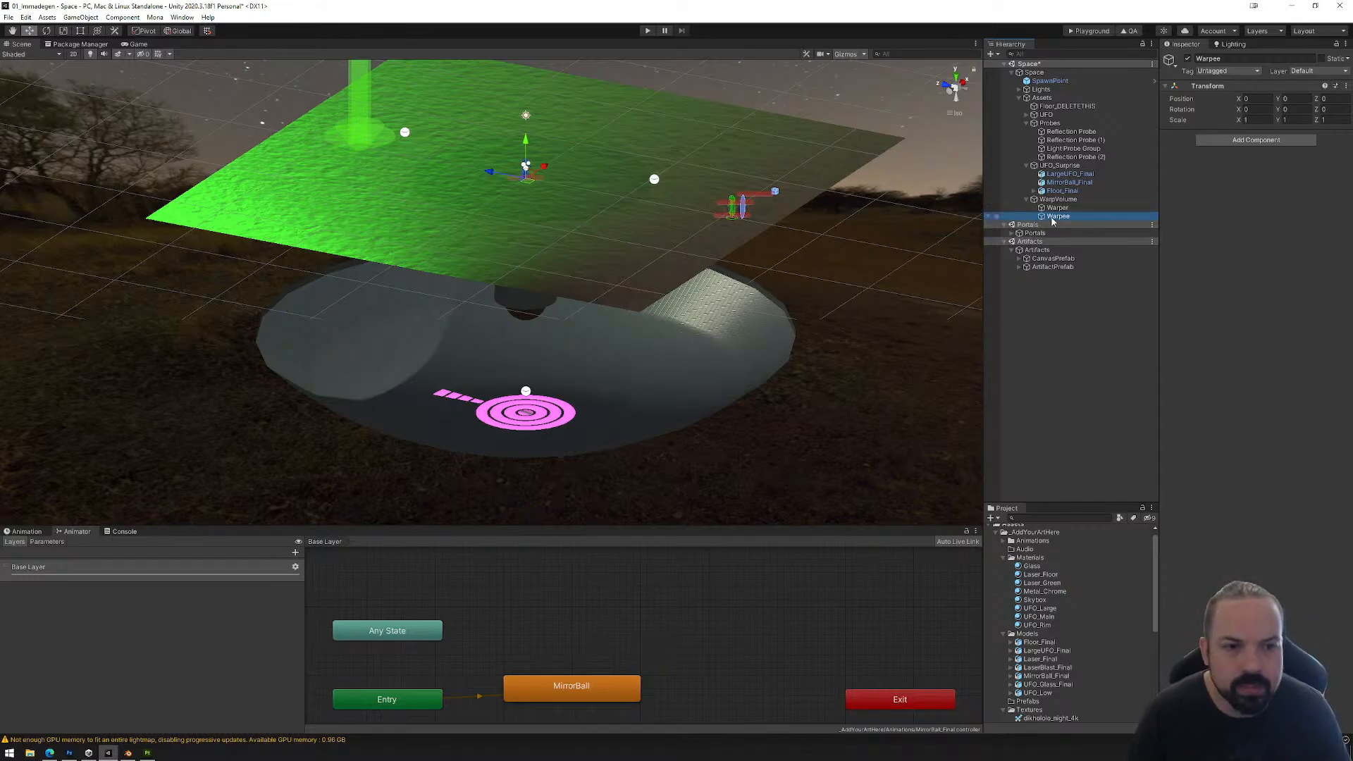
Step: Frame Warpee in the scene and switch the transform handles to local orientation
{"action": "double_click", "coordinate": [1057, 216]}
{"action": "left_click_drag", "start_coordinate": [507, 327], "coordinate": [559, 312], "text": "alt"}
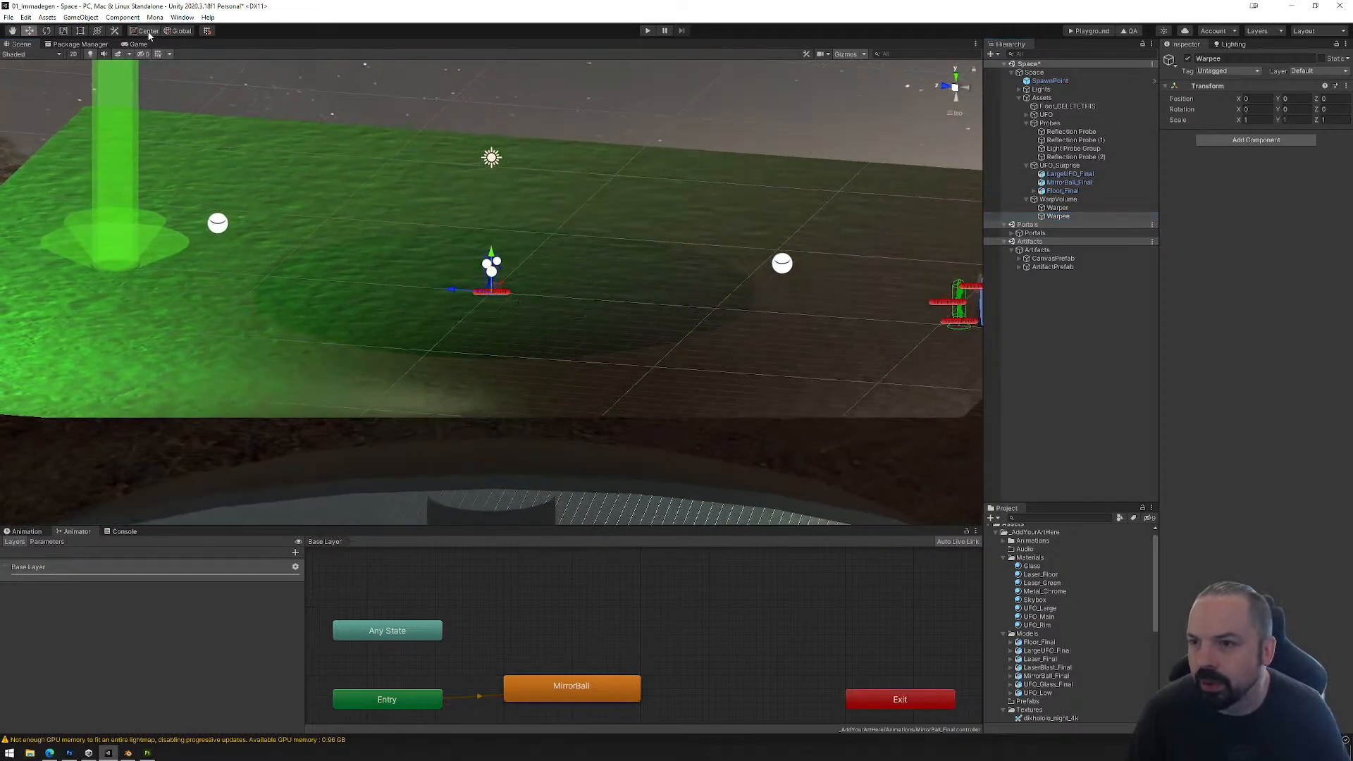
{"action": "left_click", "coordinate": [176, 31]}
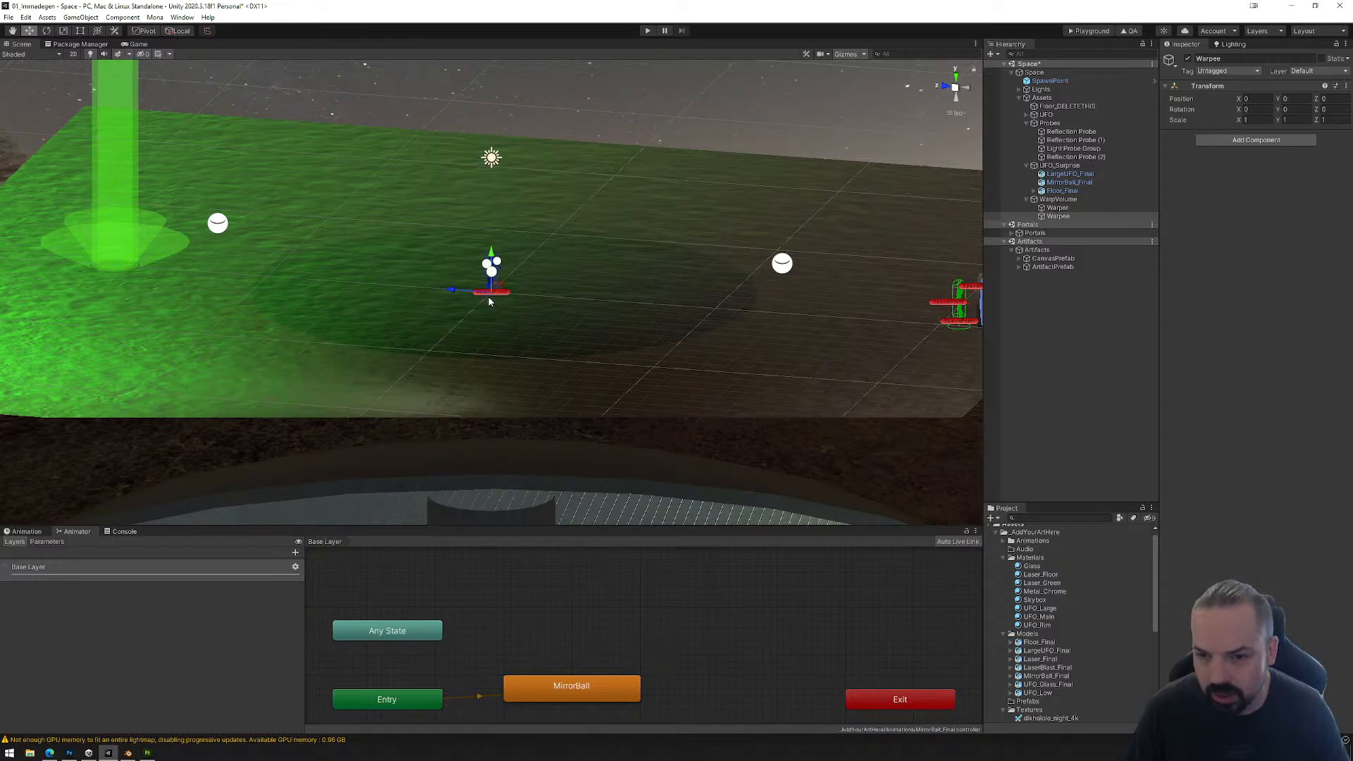
{"action": "left_click_drag", "start_coordinate": [479, 293], "coordinate": [600, 226], "text": "alt"}
{"action": "scroll", "coordinate": [616, 262], "scroll_direction": "down", "scroll_amount": 3}
{"action": "middle_click_drag", "start_coordinate": [619, 258], "coordinate": [627, 198]}
{"action": "left_click", "coordinate": [1055, 216]}
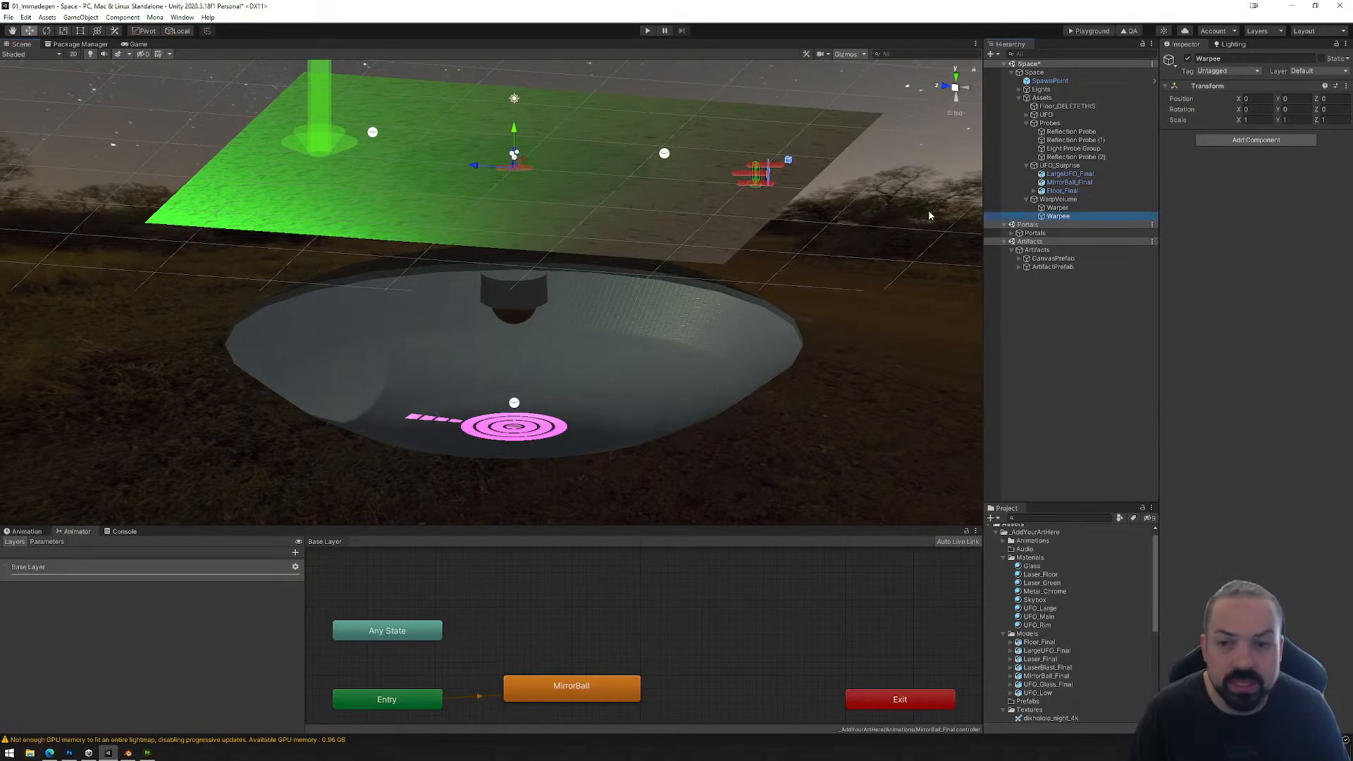
Step: Move Warpee straight down into the large UFO, near the pink floor, at about Y -22.06
{"action": "left_click", "coordinate": [627, 339]}
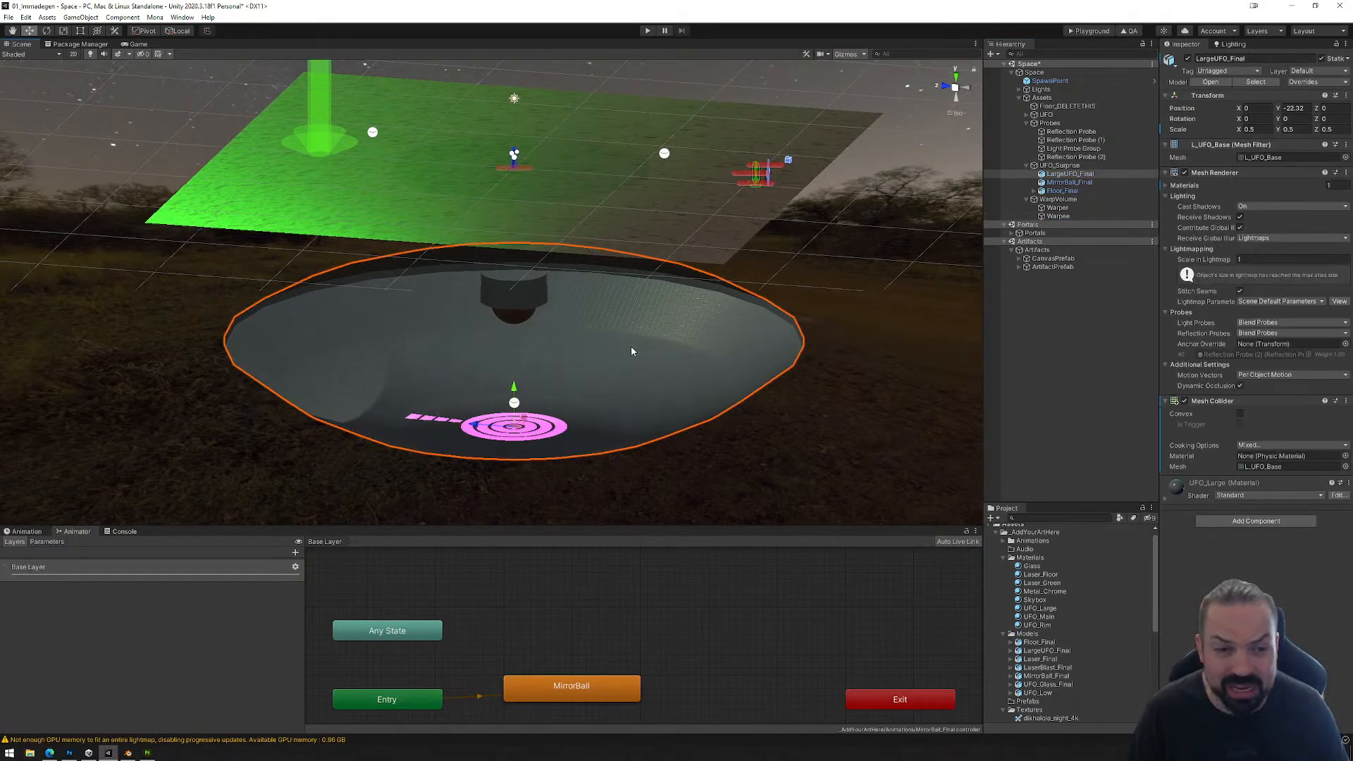
{"action": "left_click_drag", "start_coordinate": [629, 440], "coordinate": [660, 364], "text": "alt"}
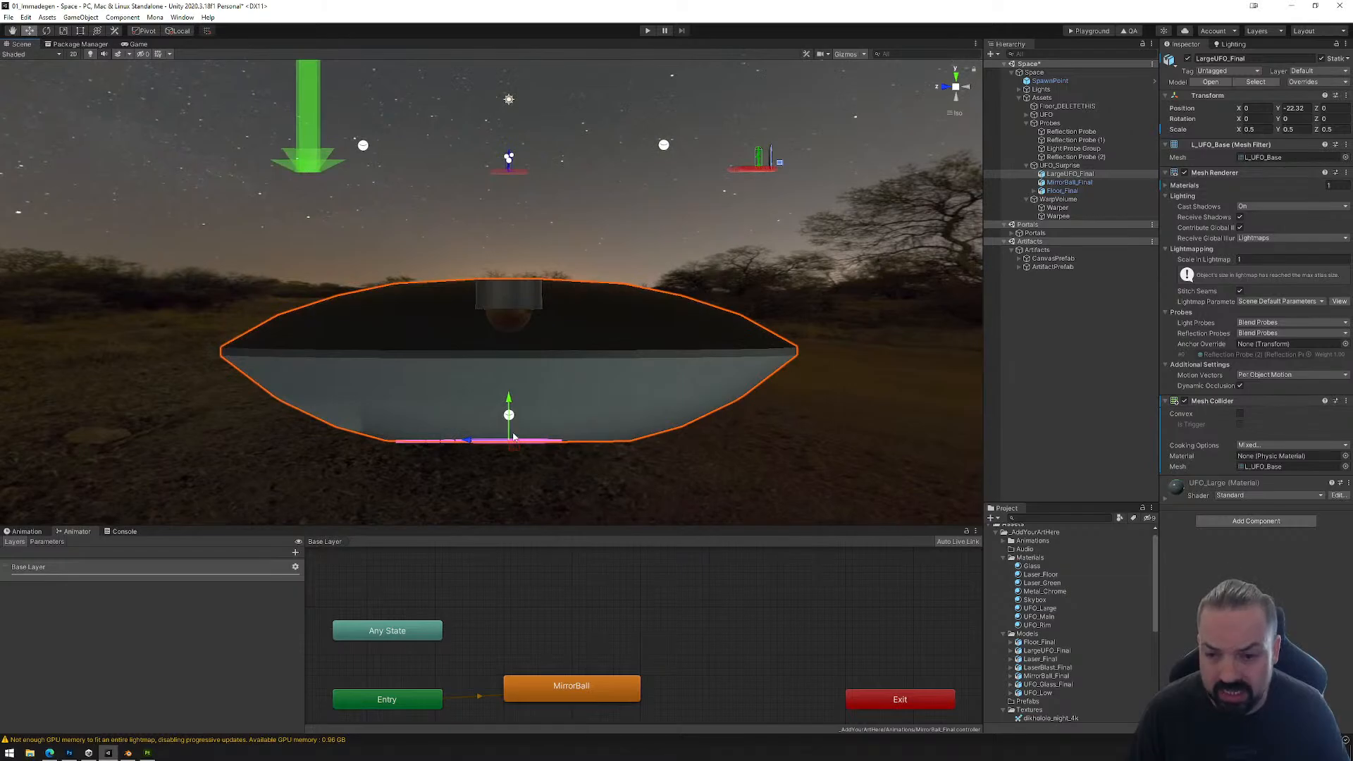
{"action": "left_click_drag", "start_coordinate": [513, 437], "coordinate": [518, 493], "text": "alt"}
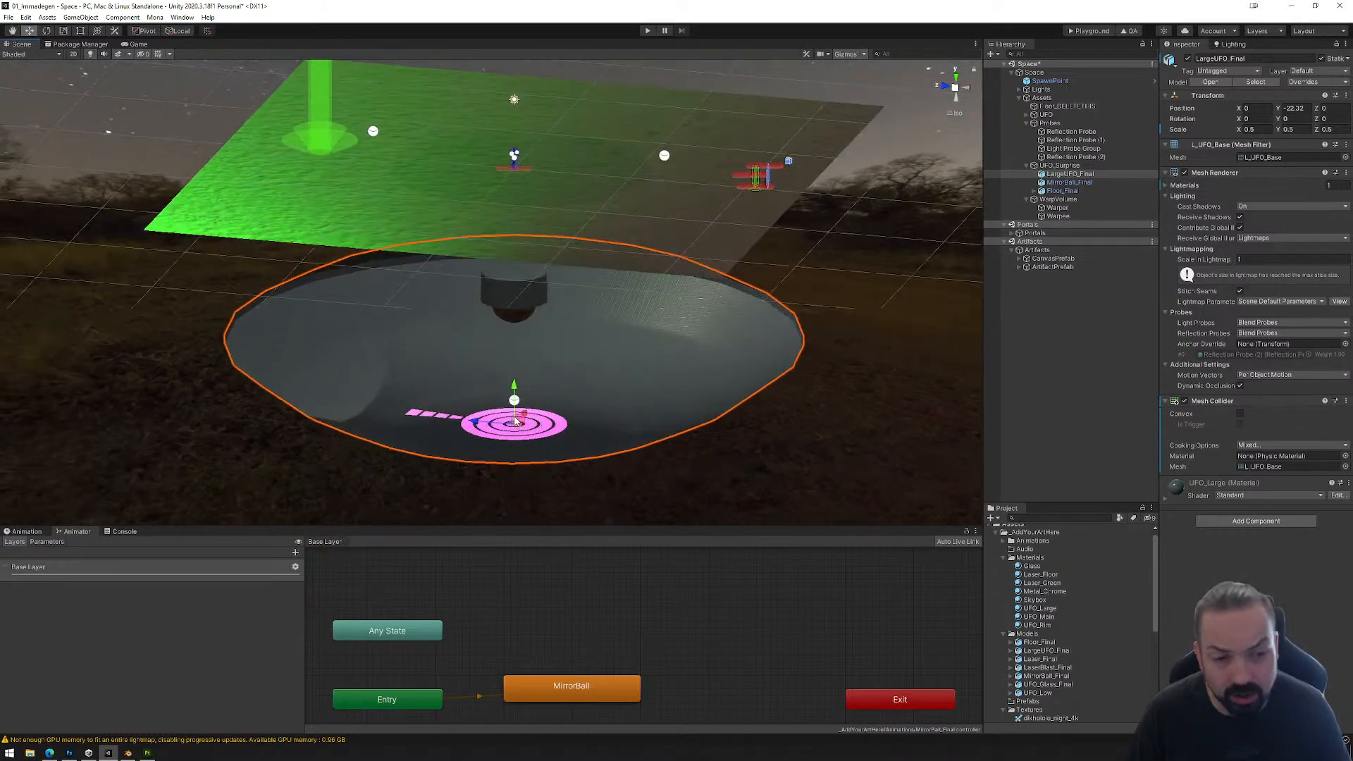
{"action": "left_click", "coordinate": [1058, 217]}
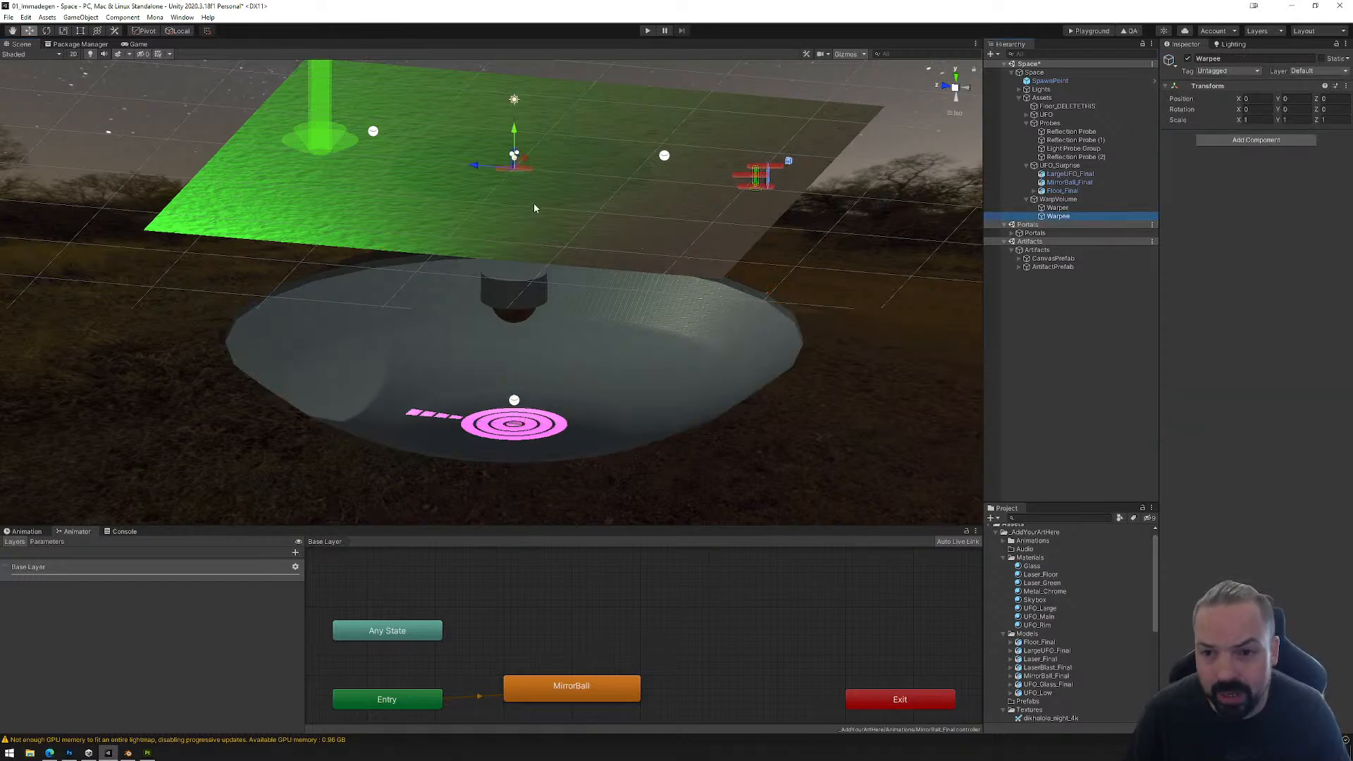
{"action": "left_click_drag", "start_coordinate": [513, 134], "coordinate": [522, 384]}
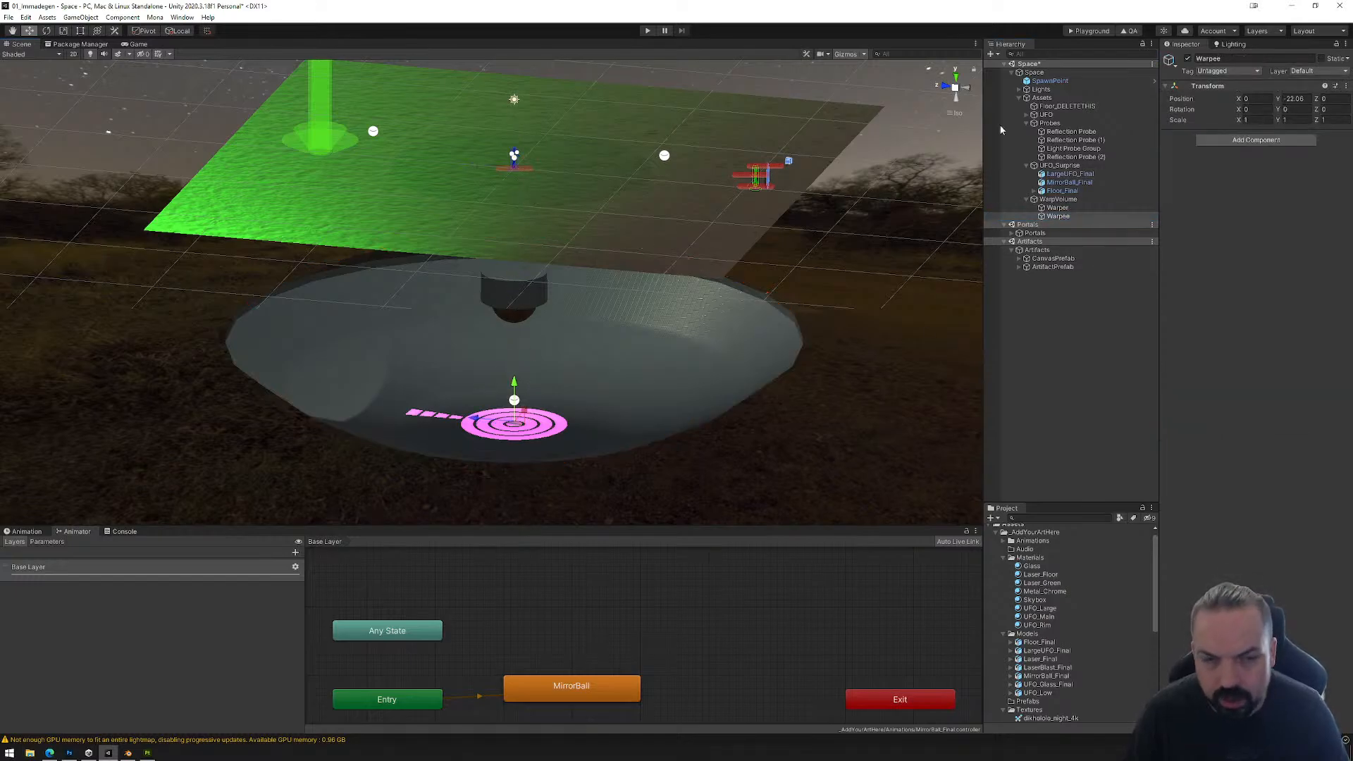
Step: In a side view, raise Warpee slightly above the pink floor to about Y -21.03
{"action": "right_click_drag", "start_coordinate": [915, 123], "coordinate": [871, 160]}
{"action": "left_click", "coordinate": [952, 94]}
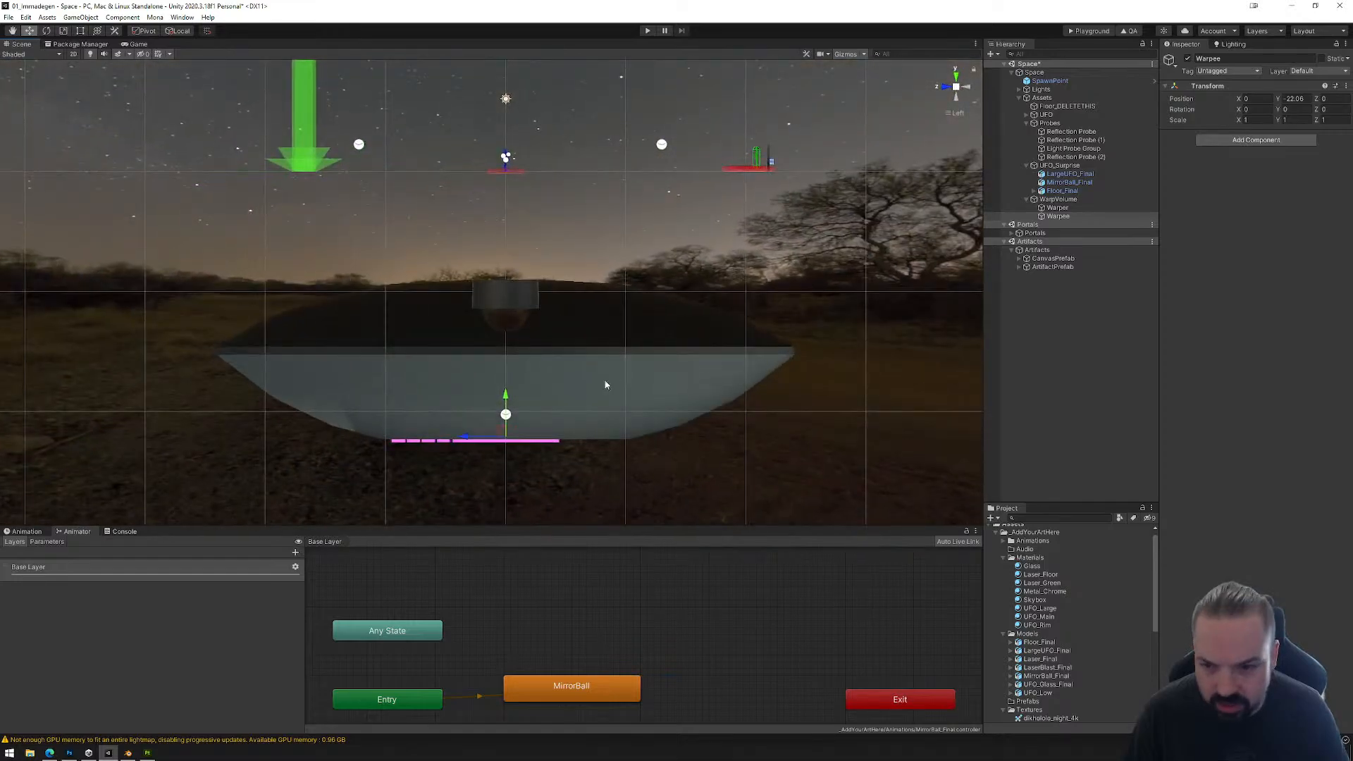
{"action": "scroll", "coordinate": [557, 423], "scroll_direction": "up", "scroll_amount": 5}
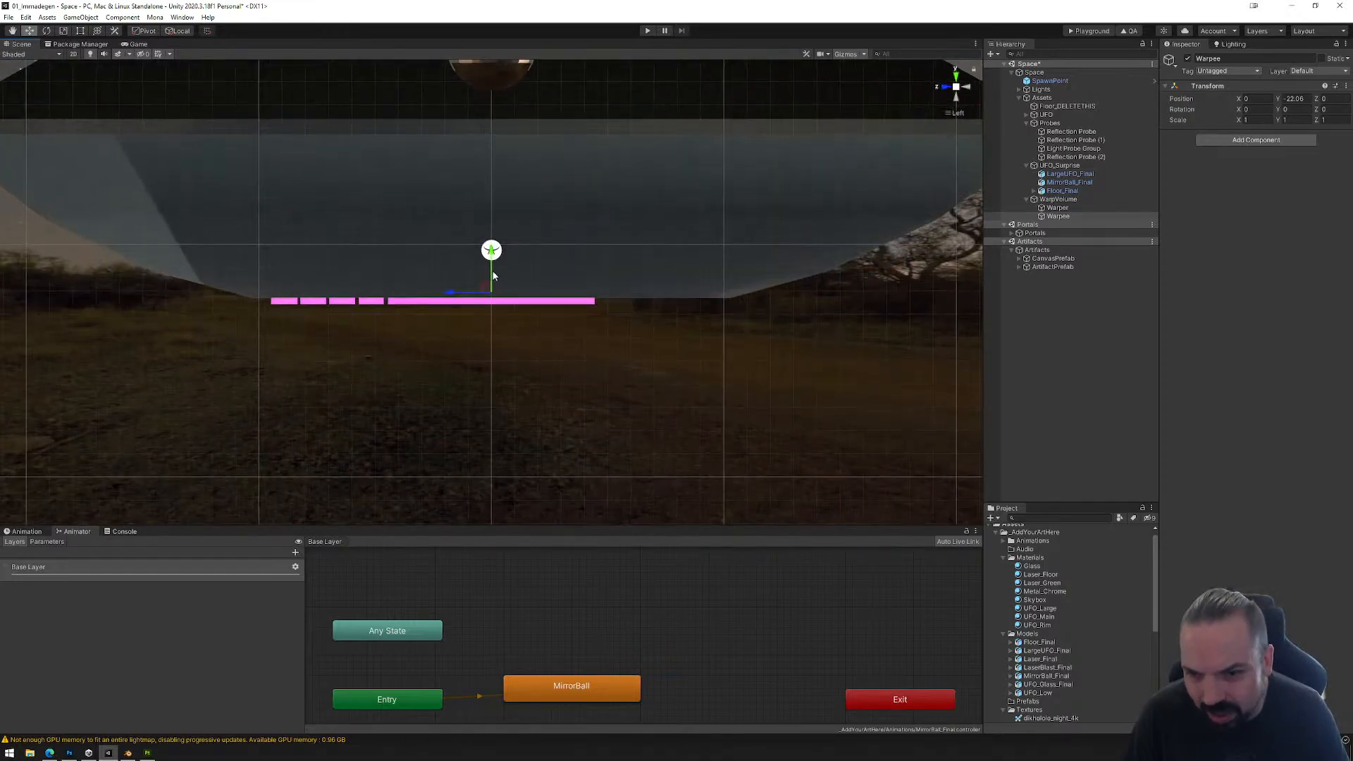
{"action": "left_click_drag", "start_coordinate": [494, 260], "coordinate": [559, 338]}
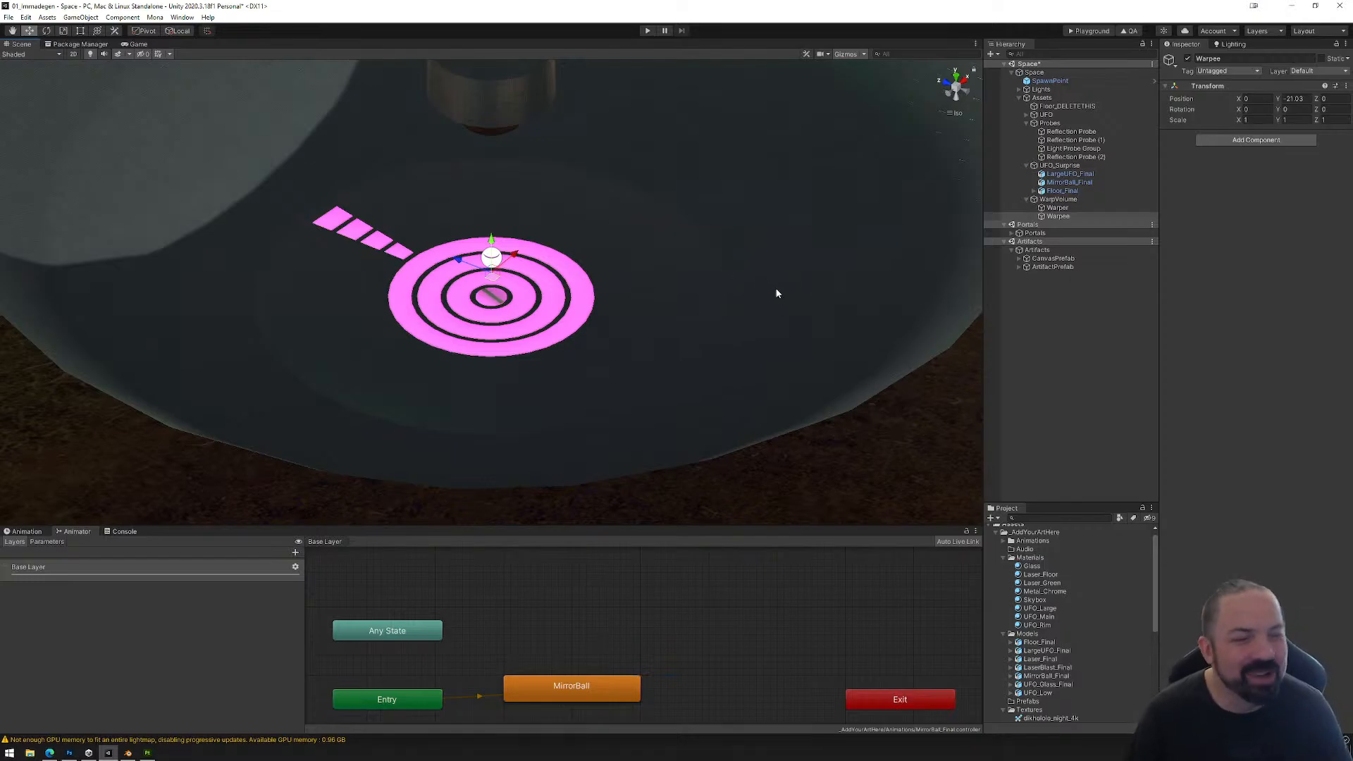
Step: Examine the positions of Warpee inside the large UFO and Warper on the green ground from several angles
{"action": "left_click_drag", "start_coordinate": [749, 299], "coordinate": [638, 272], "text": "alt"}
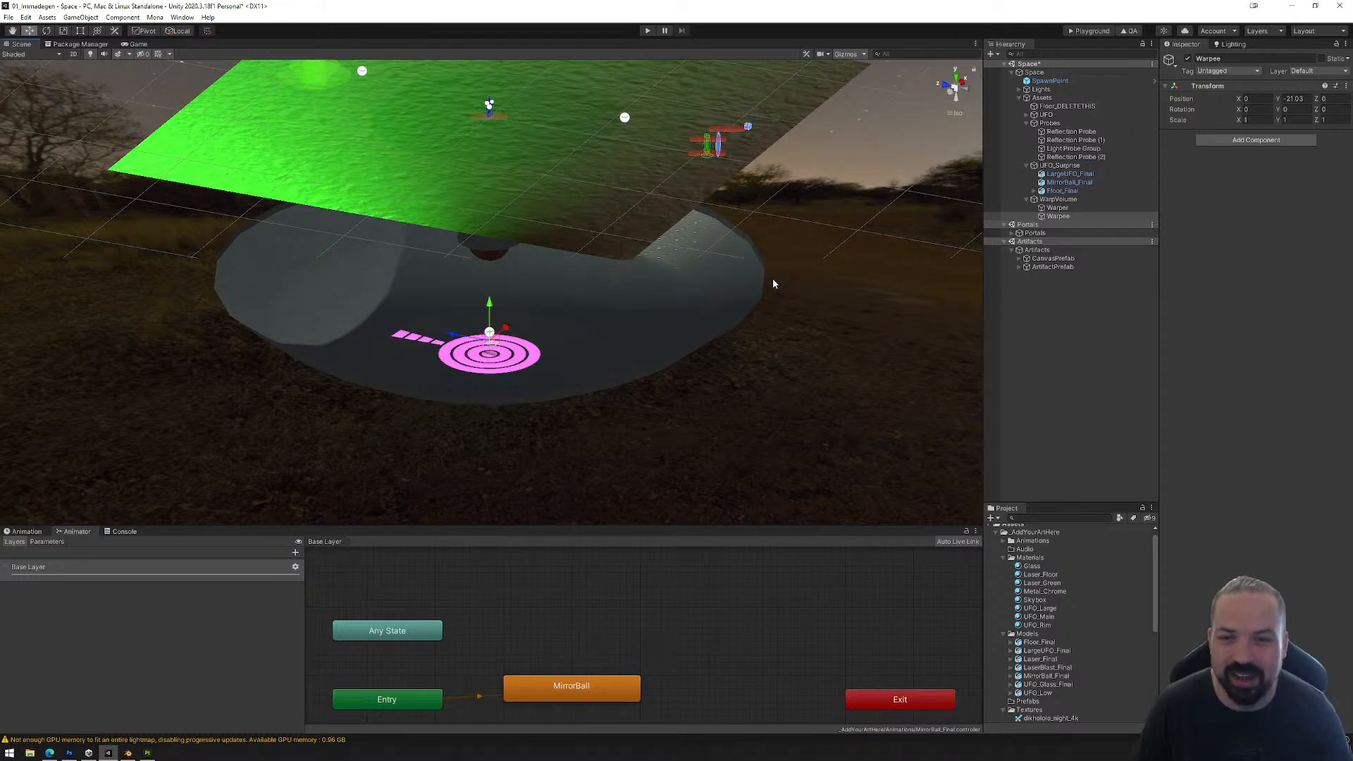
{"action": "left_click_drag", "start_coordinate": [656, 326], "coordinate": [725, 307], "text": "alt"}
{"action": "scroll", "coordinate": [677, 303], "scroll_direction": "up", "scroll_amount": 6}
{"action": "scroll", "coordinate": [677, 306], "scroll_direction": "up", "scroll_amount": 4}
{"action": "left_click", "coordinate": [1057, 207]}
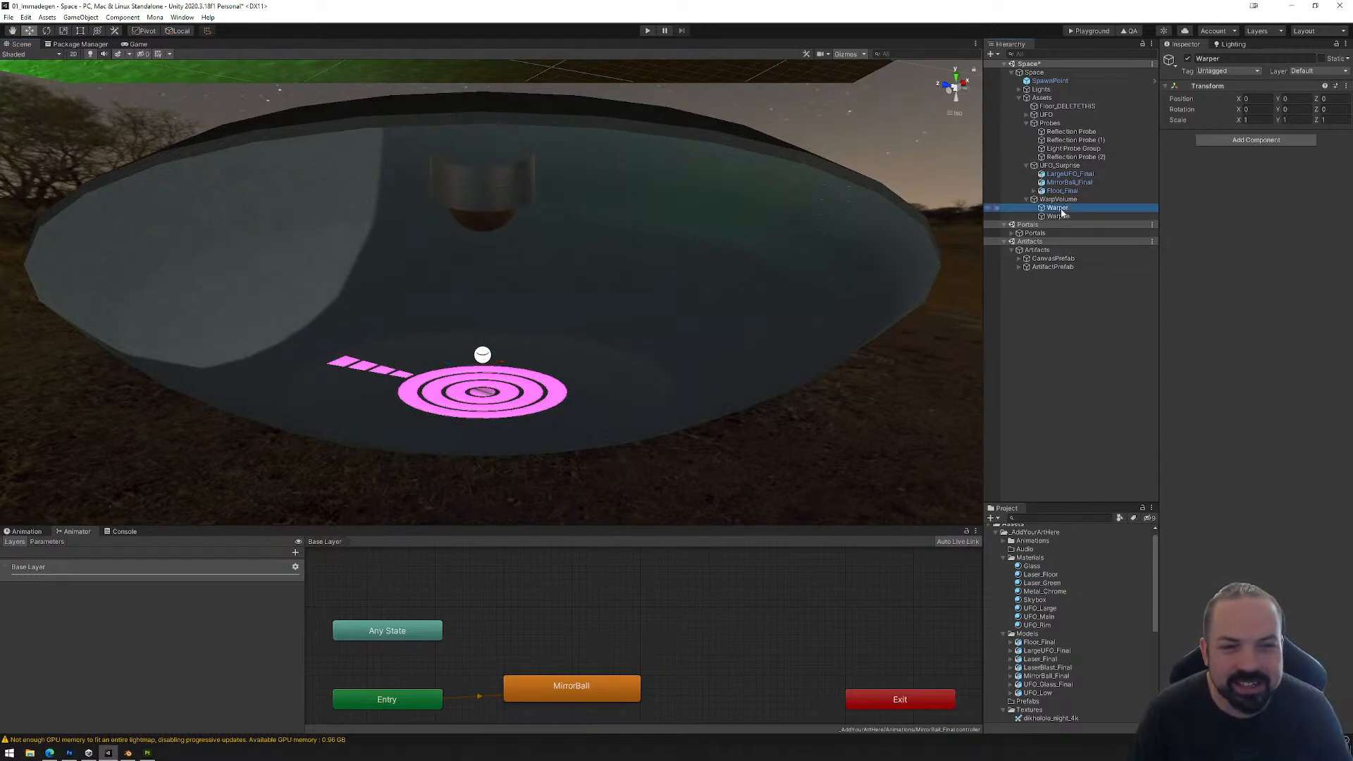
{"action": "left_click_drag", "start_coordinate": [757, 265], "coordinate": [780, 294], "text": "alt"}
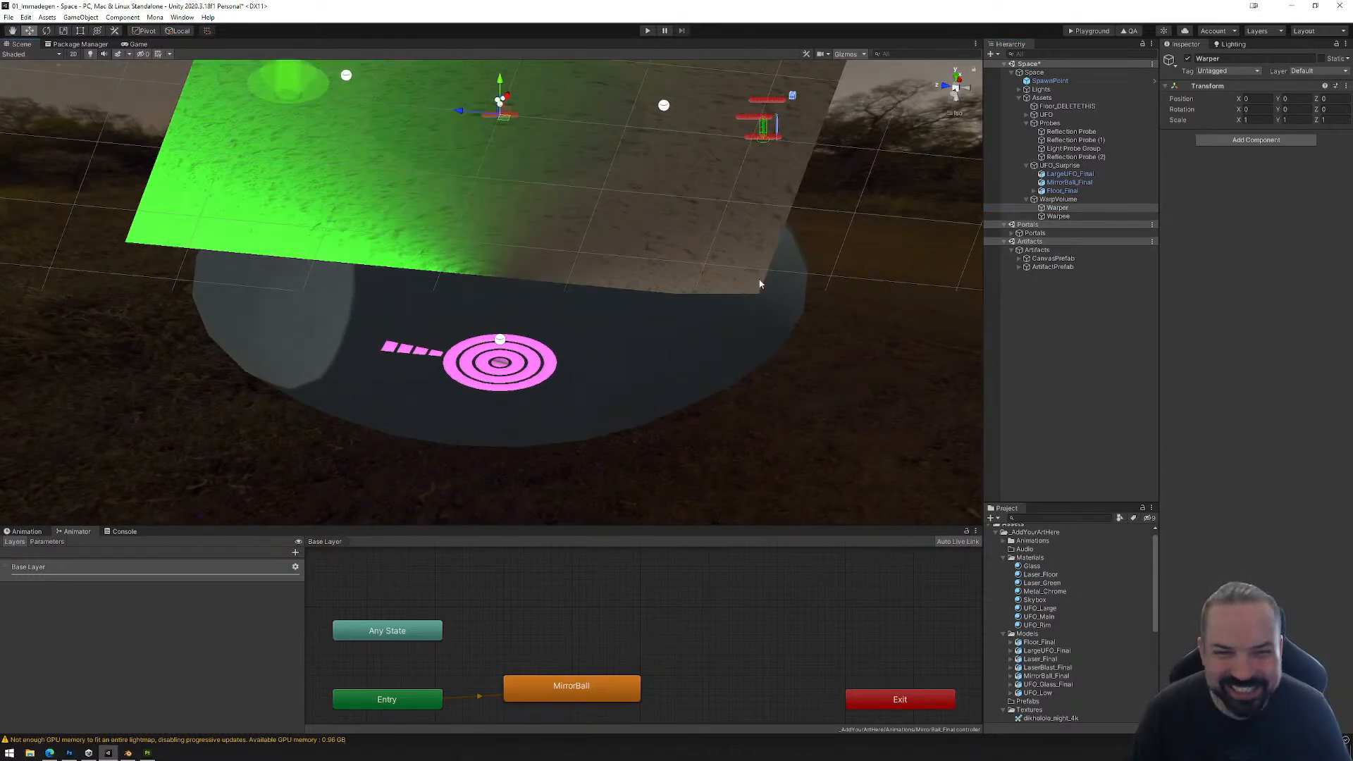
{"action": "left_click", "coordinate": [1057, 216]}
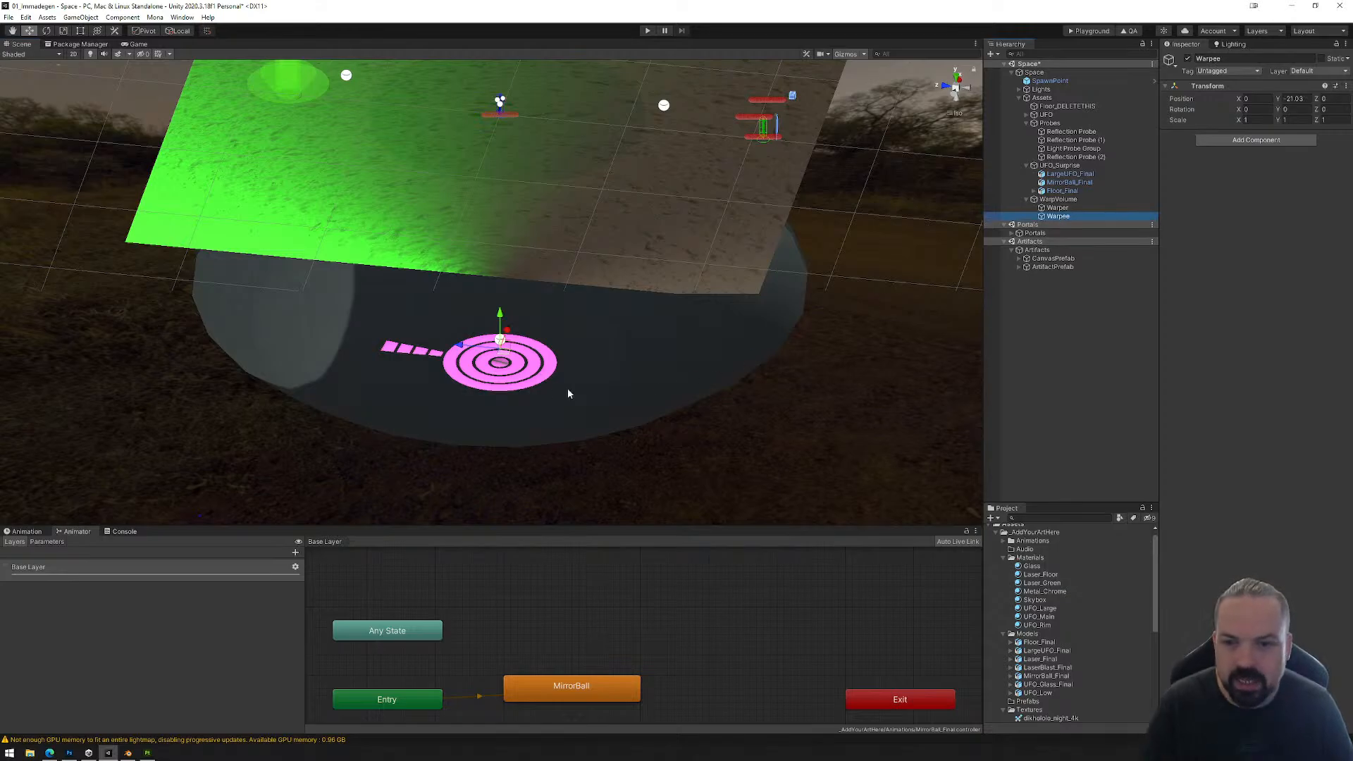
{"action": "key", "text": "f"}
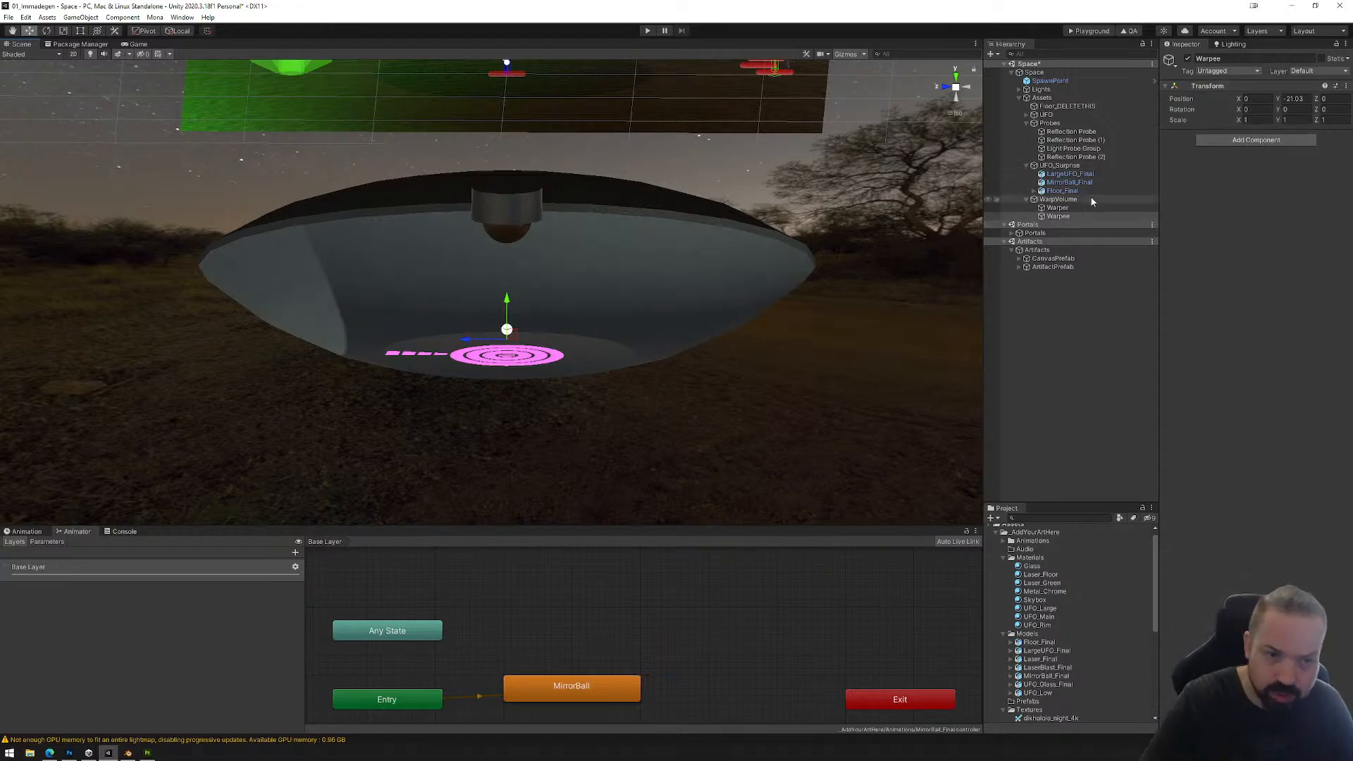
Step: Add the Mona Warp script component to Warper
{"action": "left_click", "coordinate": [1057, 207]}
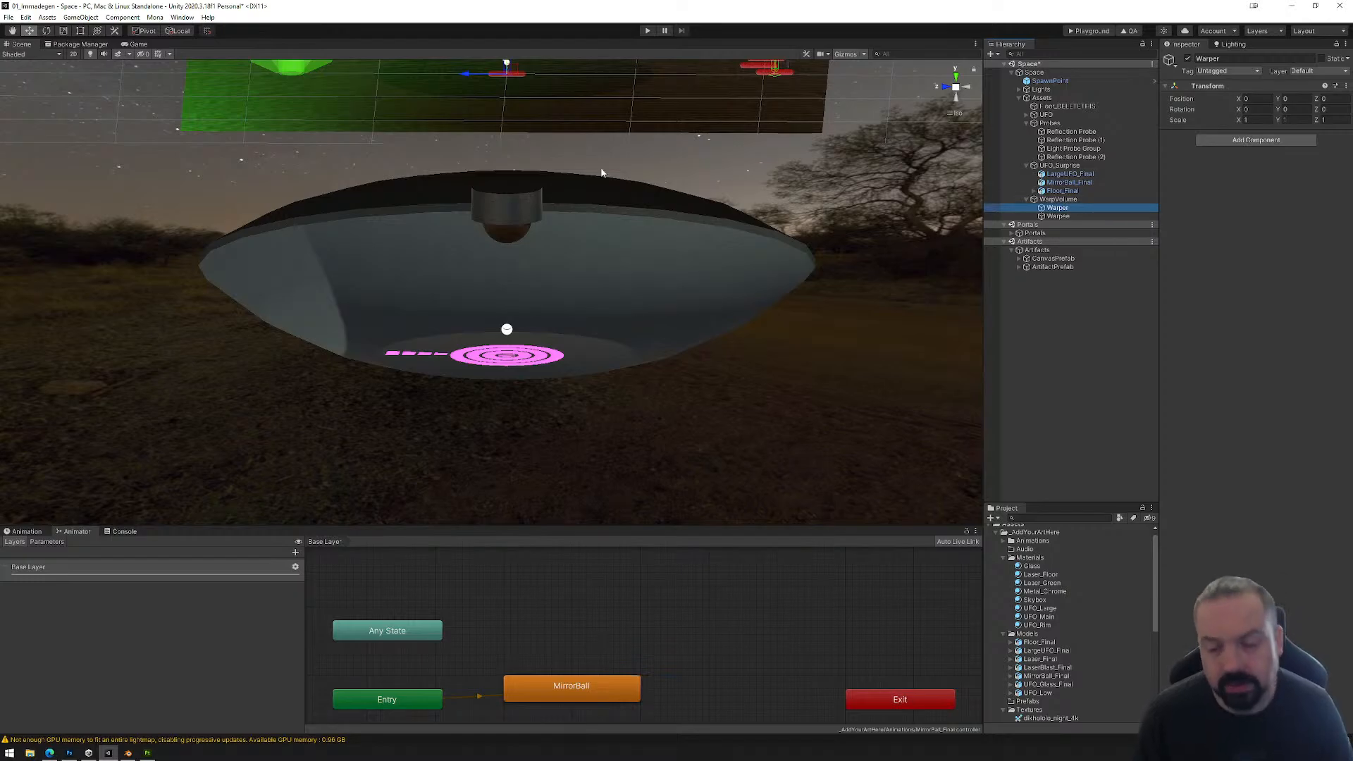
{"action": "middle_click_drag", "start_coordinate": [578, 143], "coordinate": [633, 303]}
{"action": "left_click_drag", "start_coordinate": [633, 303], "coordinate": [697, 361], "text": "alt"}
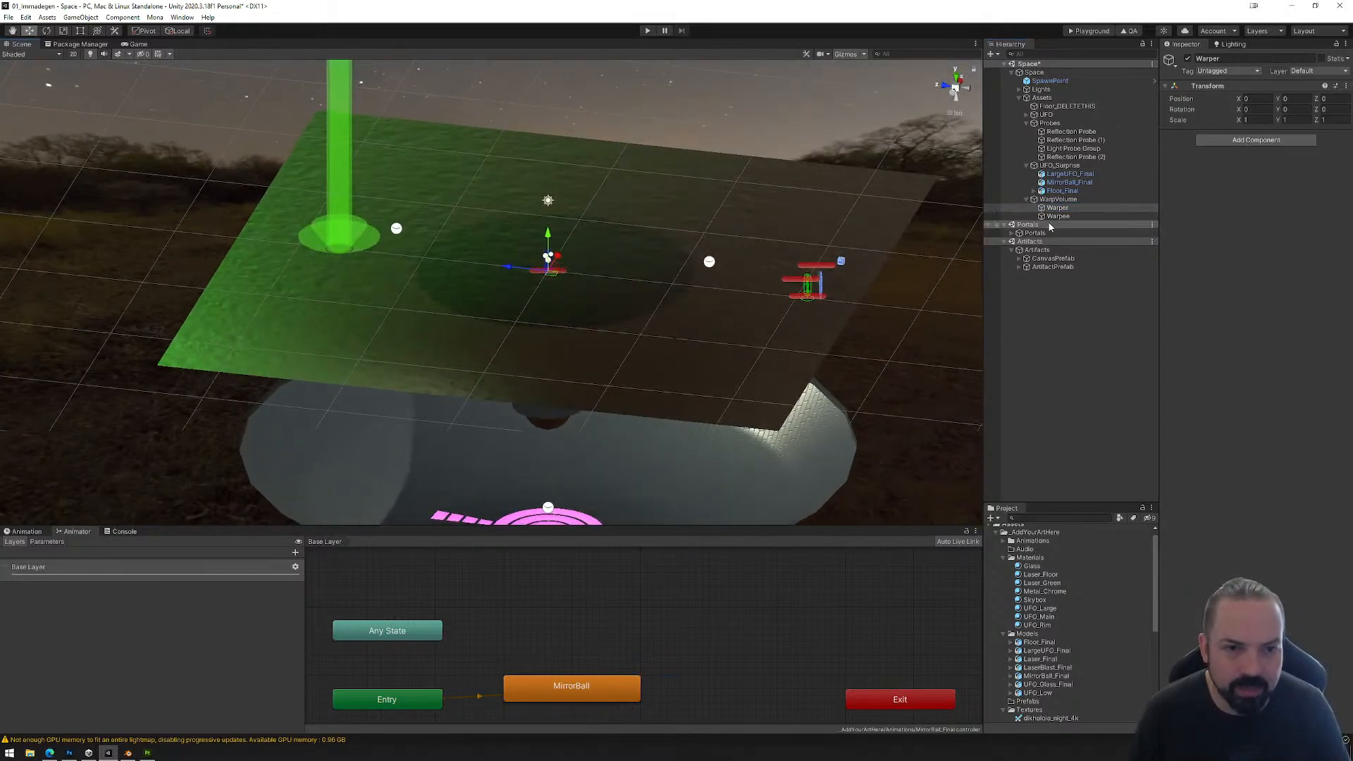
{"action": "left_click", "coordinate": [1241, 141]}
{"action": "type", "text": "warp"}
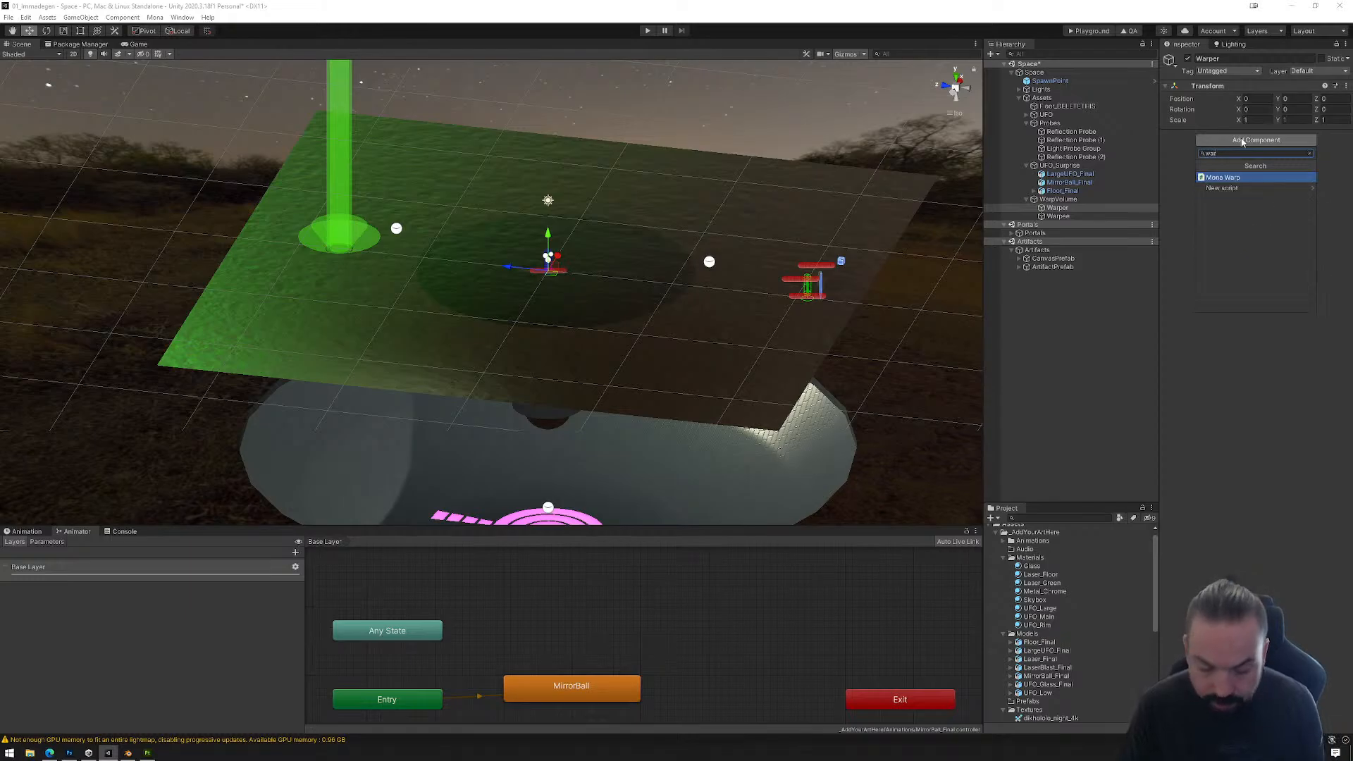
{"action": "left_click", "coordinate": [1230, 179]}
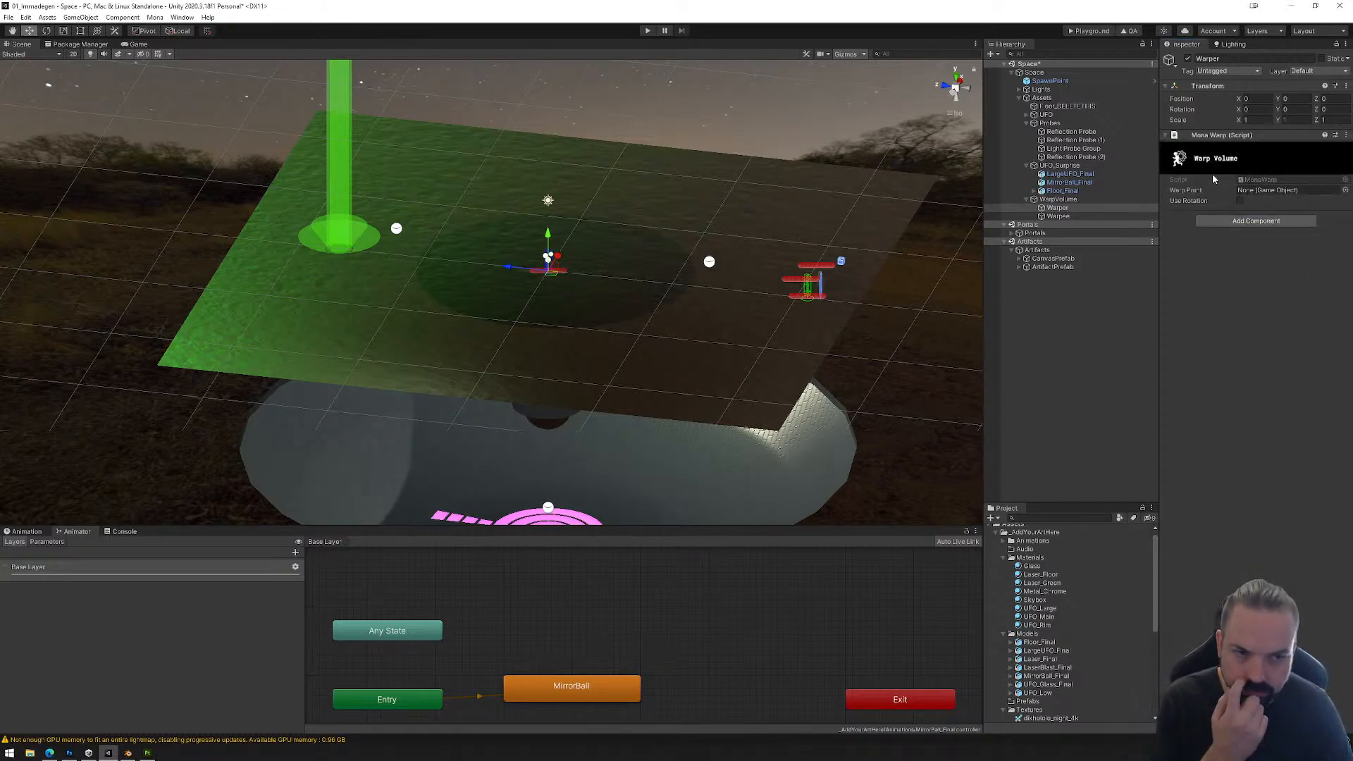
Step: Add a Box Collider component to Warper
{"action": "left_click", "coordinate": [1248, 222]}
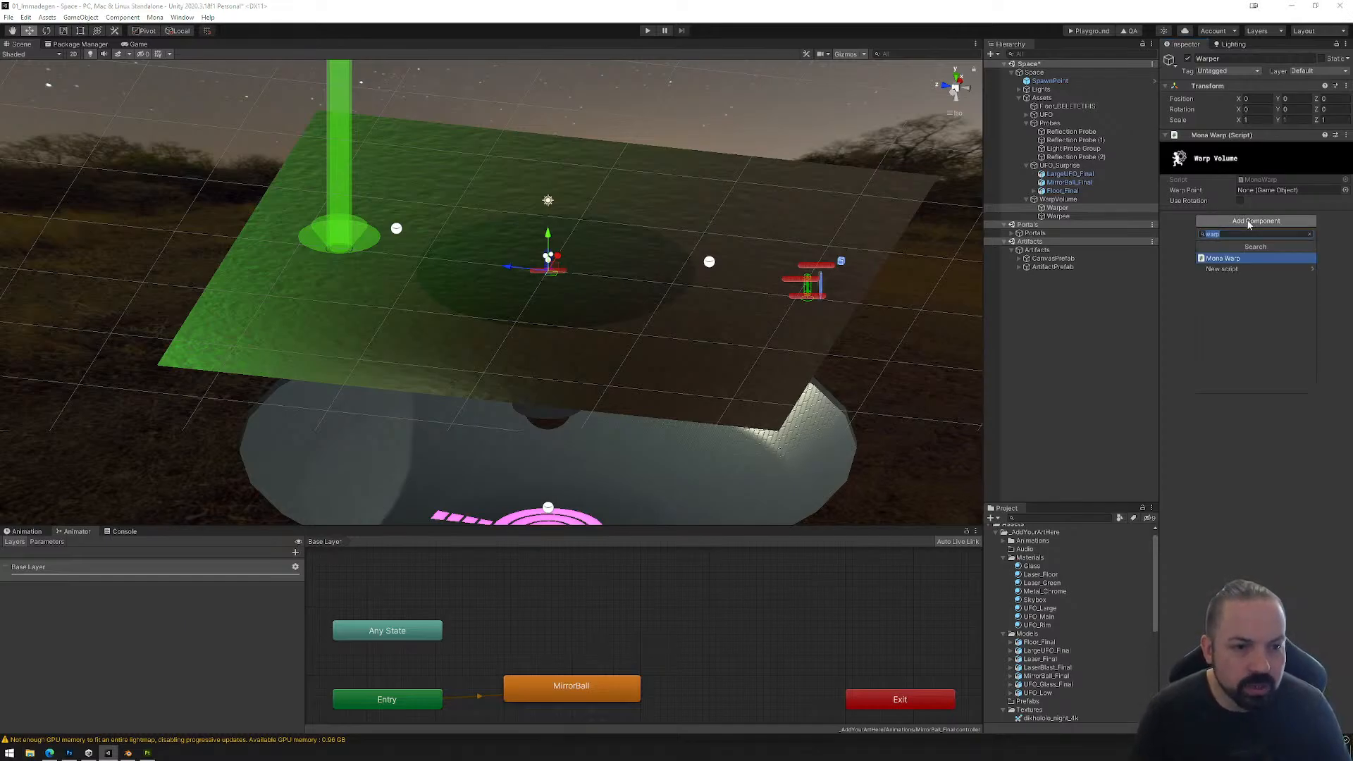
{"action": "type", "text": "box"}
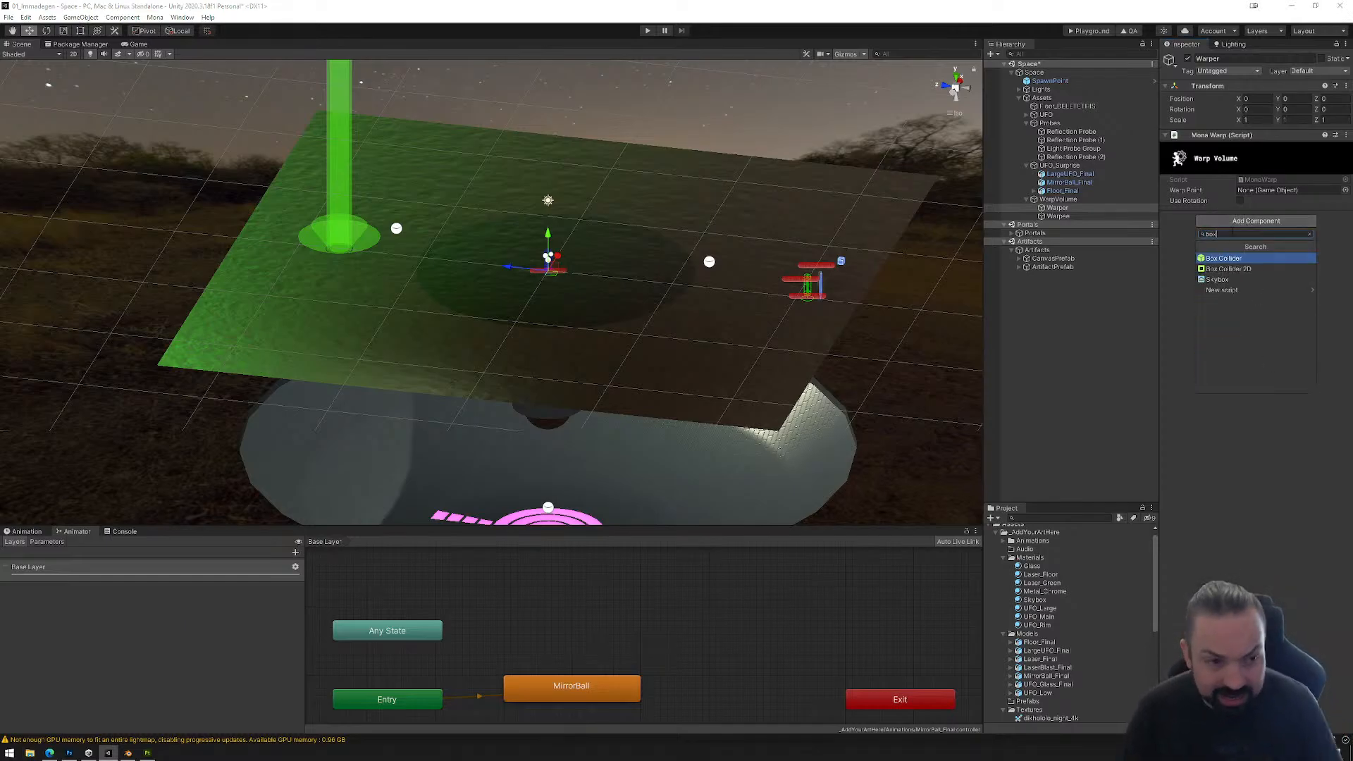
{"action": "left_click", "coordinate": [1224, 261]}
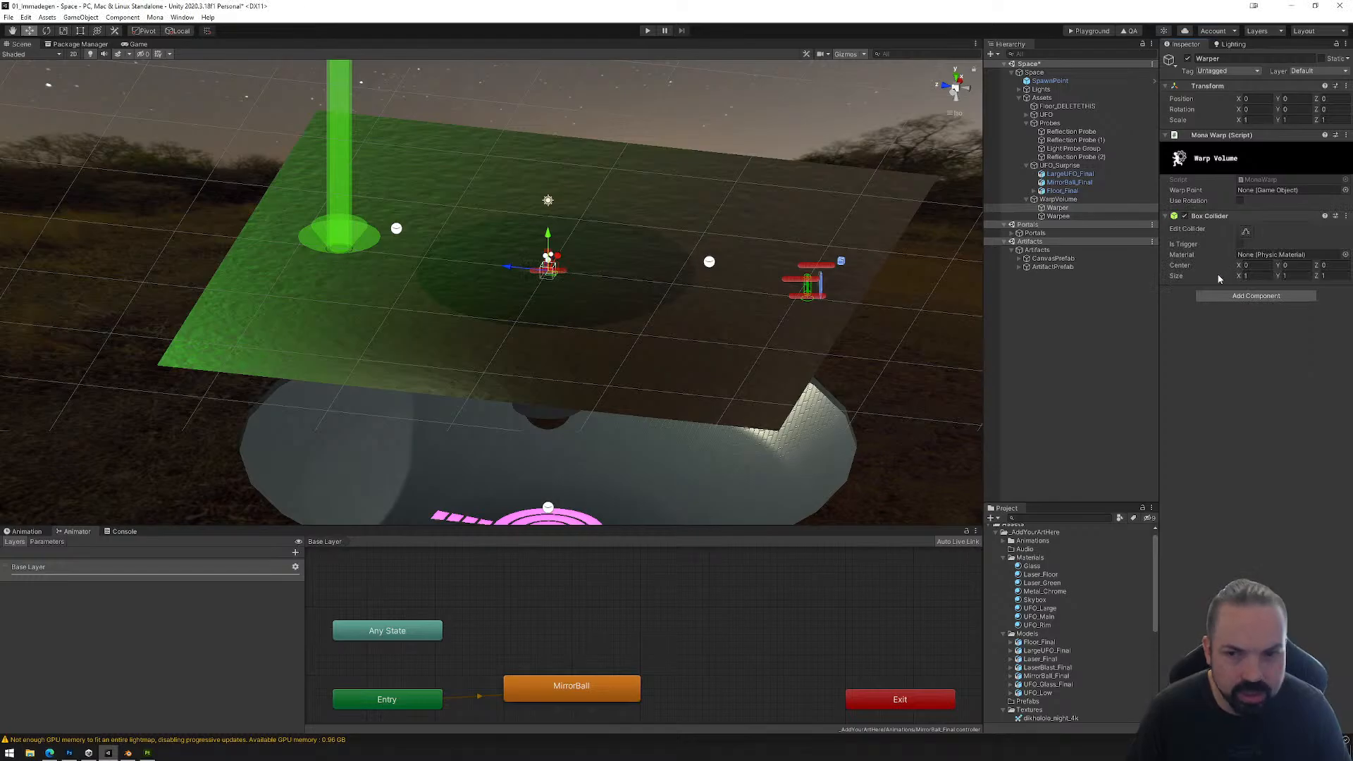
Step: In a side view, move Warper to the base of the green laser beam, at about Y 1.57 and Z 16.75
{"action": "left_click", "coordinate": [1060, 210]}
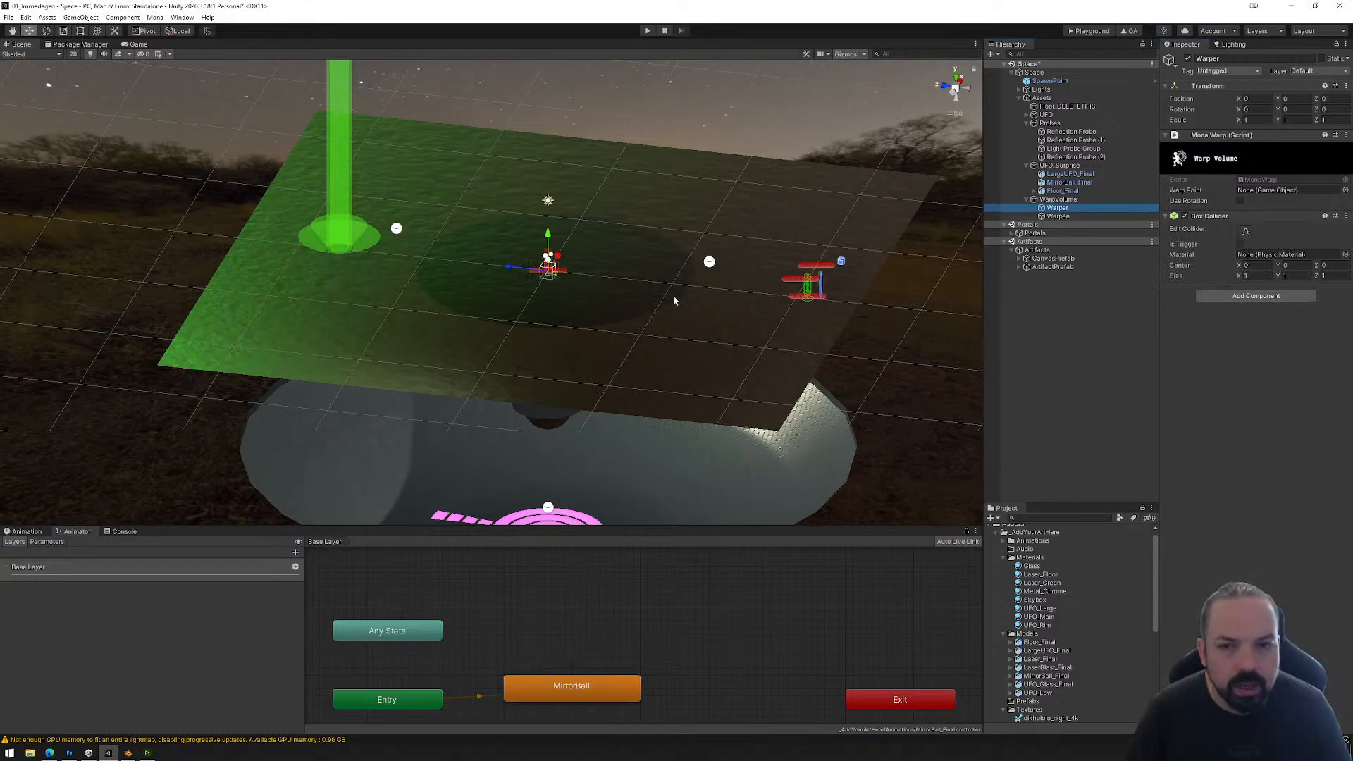
{"action": "left_click_drag", "start_coordinate": [674, 298], "coordinate": [654, 279], "text": "alt"}
{"action": "left_click_drag", "start_coordinate": [874, 103], "coordinate": [975, 174], "text": "alt"}
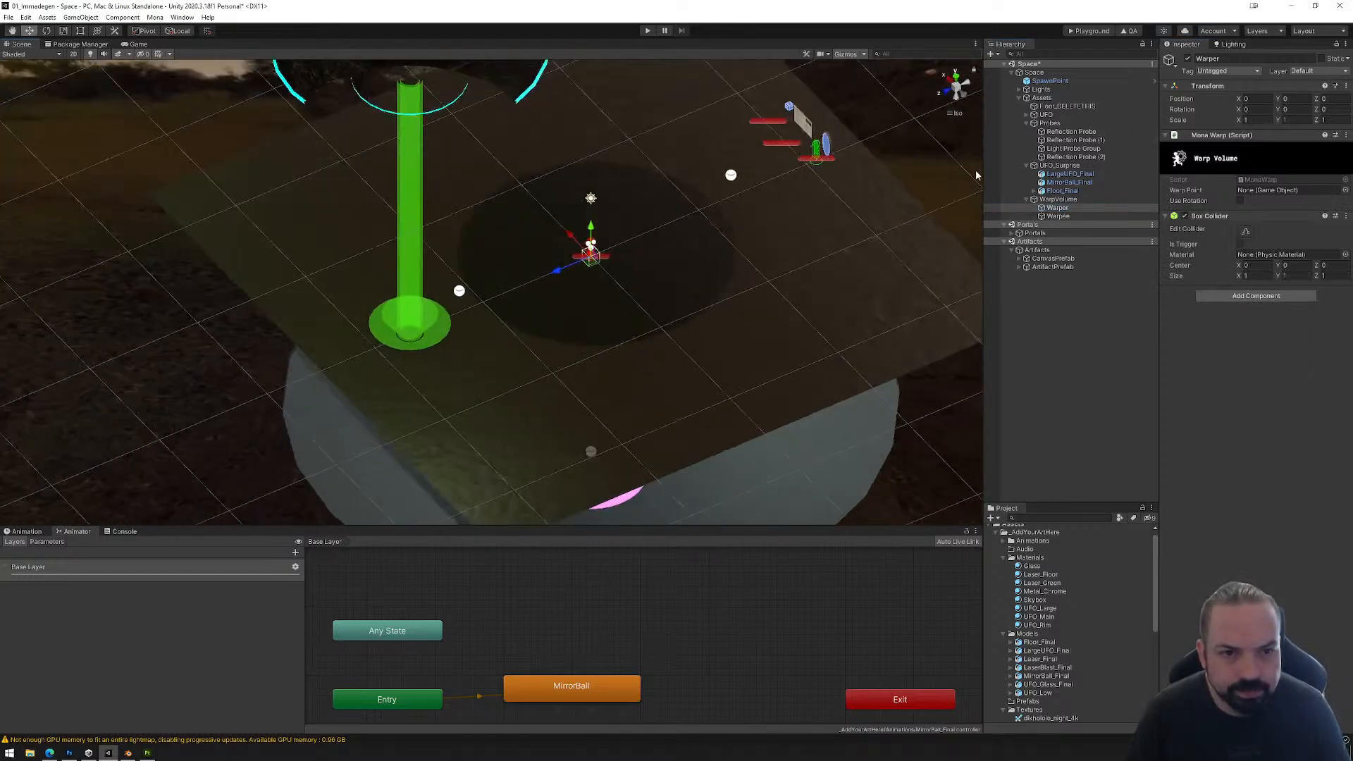
{"action": "left_click", "coordinate": [969, 94]}
{"action": "left_click_drag", "start_coordinate": [532, 232], "coordinate": [354, 174]}
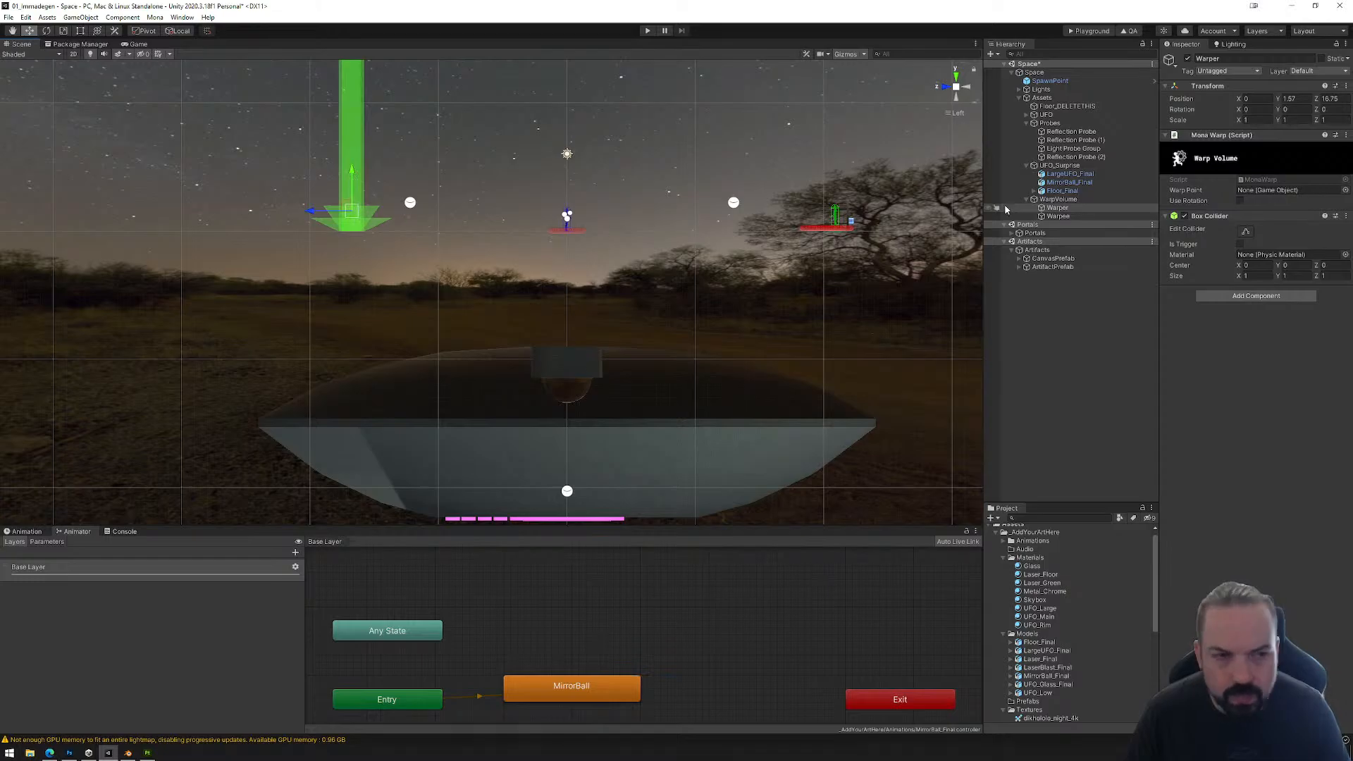
Step: In the side view, stretch both sides of Warper's box collider to the green beam's width, about 2.0 along Z
{"action": "key", "text": "f"}
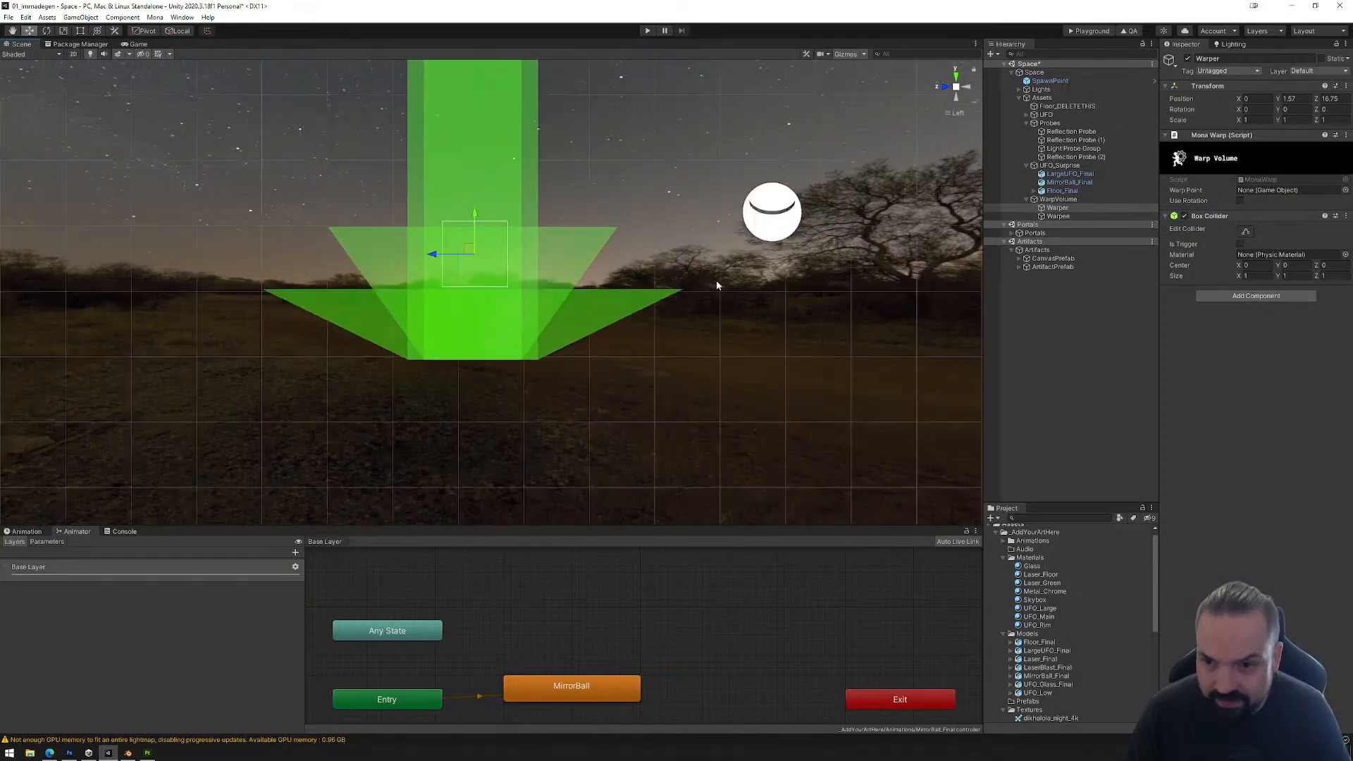
{"action": "key", "text": "f"}
{"action": "scroll", "coordinate": [686, 284], "scroll_direction": "down", "scroll_amount": 15}
{"action": "middle_click_drag", "start_coordinate": [685, 293], "coordinate": [723, 240]}
{"action": "scroll", "coordinate": [723, 251], "scroll_direction": "down", "scroll_amount": 8}
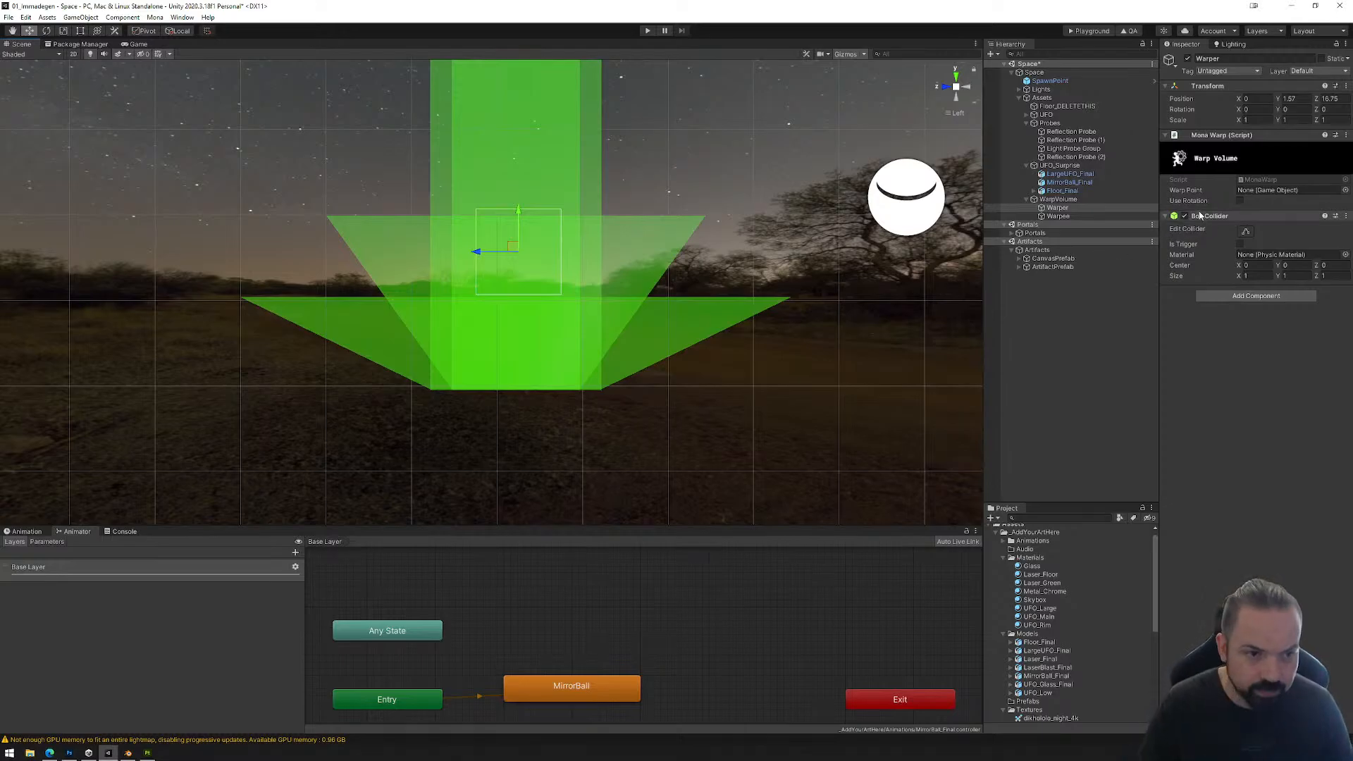
{"action": "left_click", "coordinate": [1245, 231]}
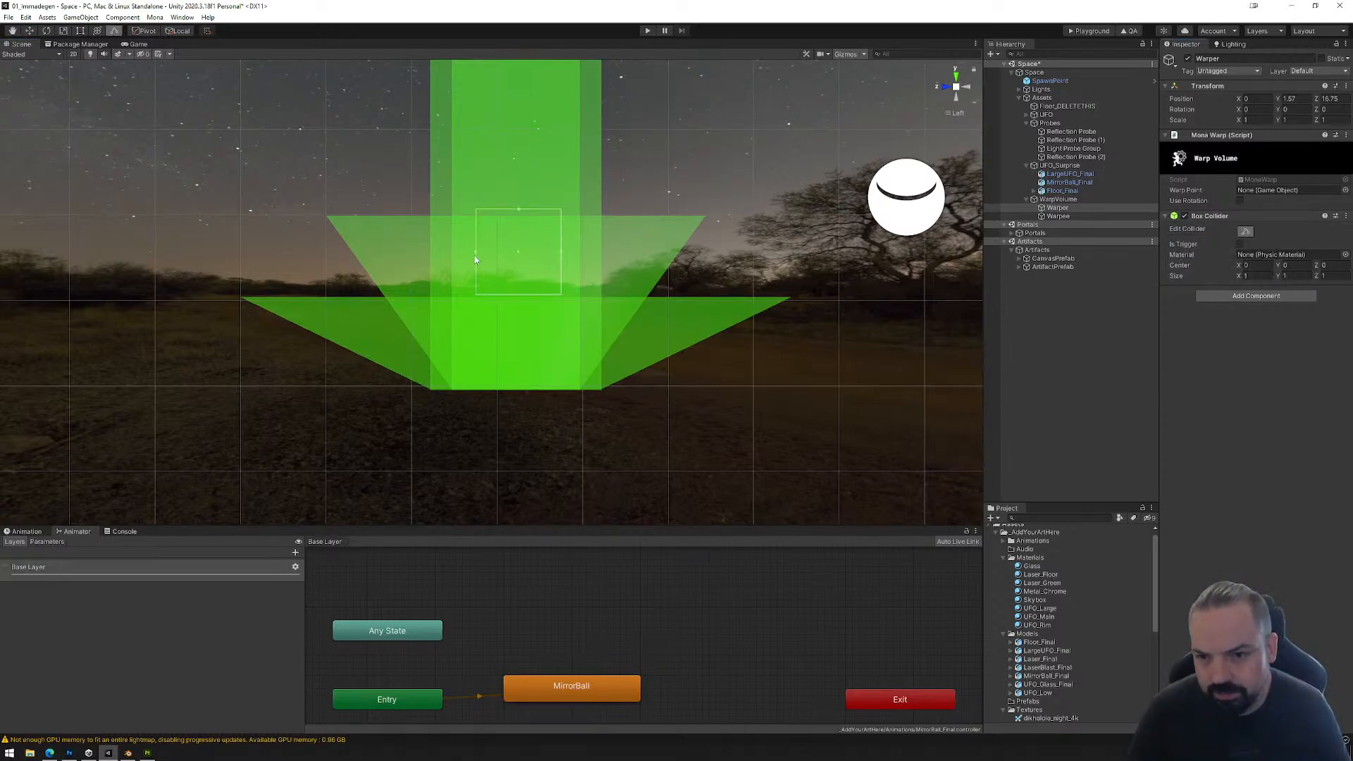
{"action": "left_click_drag", "start_coordinate": [562, 256], "coordinate": [603, 240]}
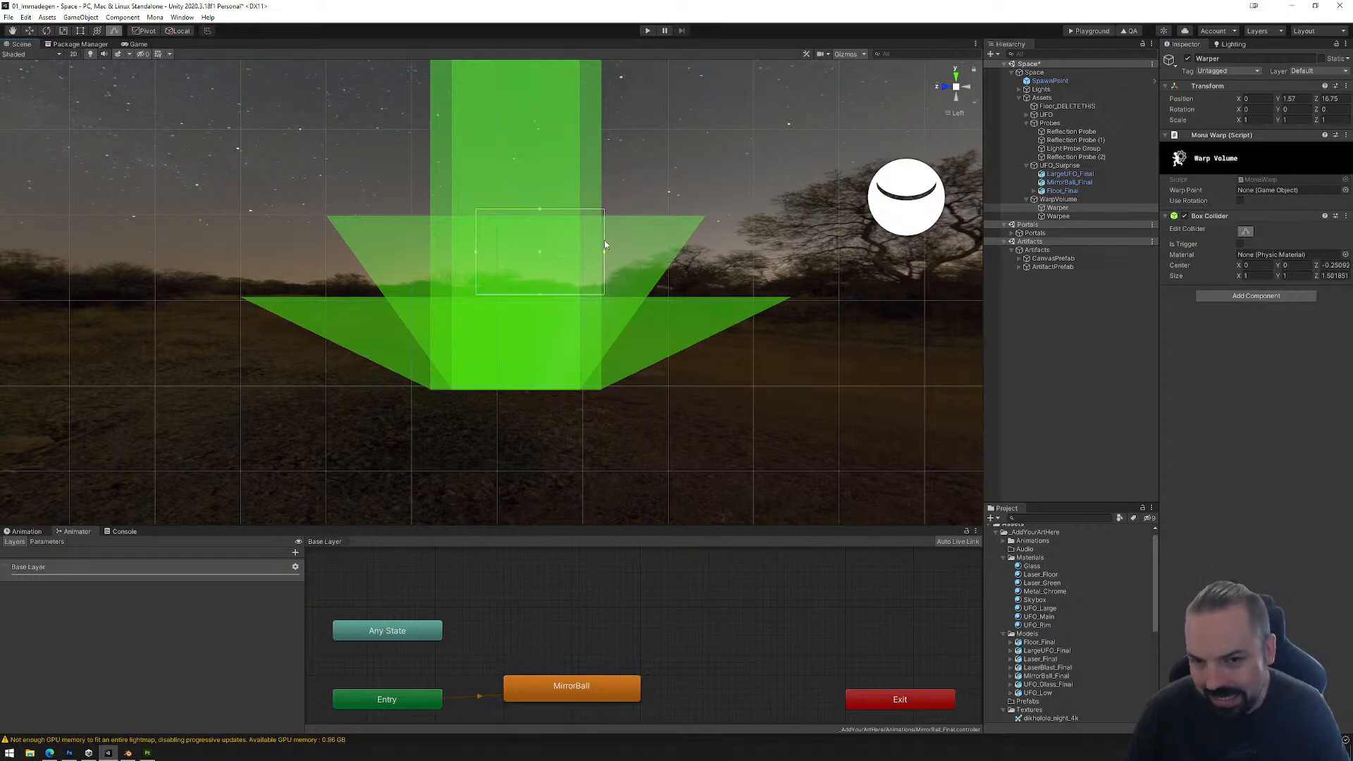
{"action": "left_click_drag", "start_coordinate": [479, 252], "coordinate": [430, 255]}
Step: In the front view, stretch both sides of Warper's box collider to the beam's width, about 2.0 along X
{"action": "left_click", "coordinate": [939, 87]}
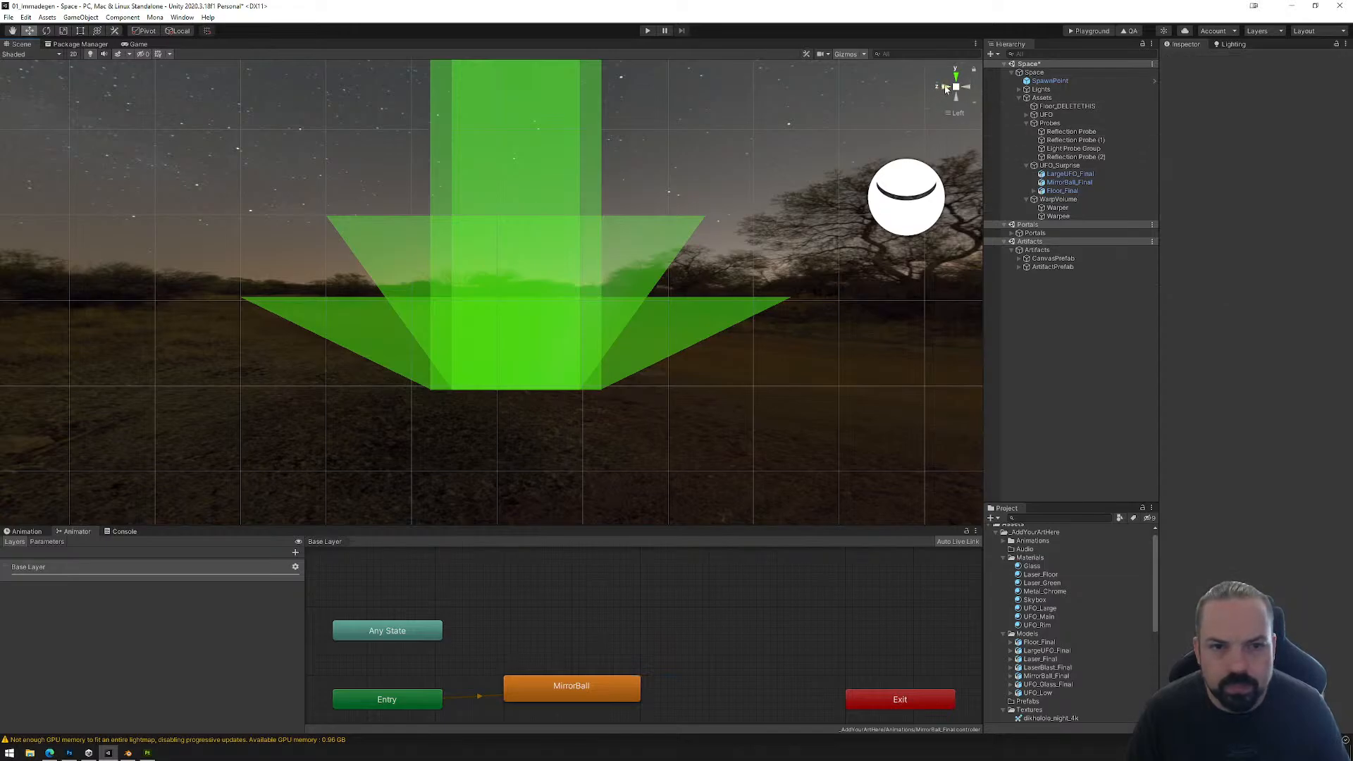
{"action": "left_click", "coordinate": [1125, 215]}
{"action": "left_click", "coordinate": [1125, 208]}
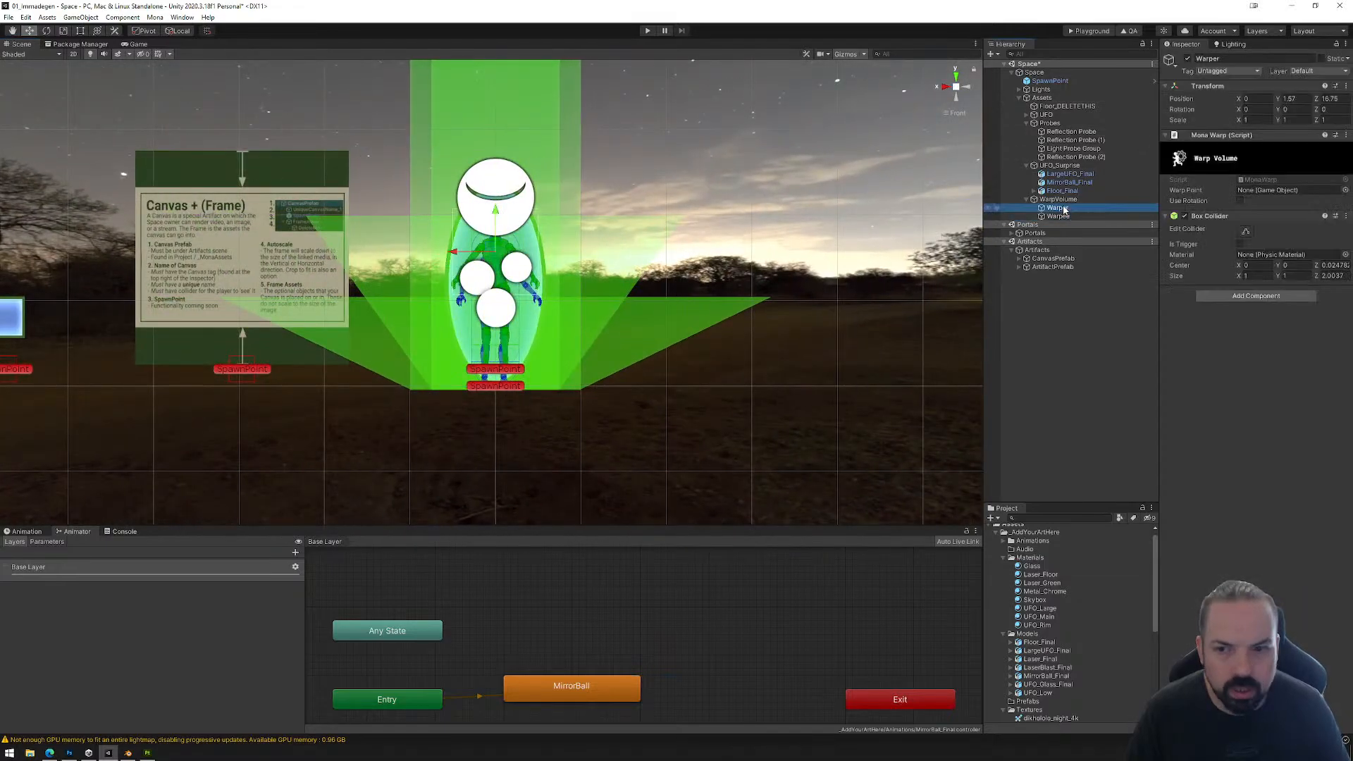
{"action": "left_click", "coordinate": [1245, 231]}
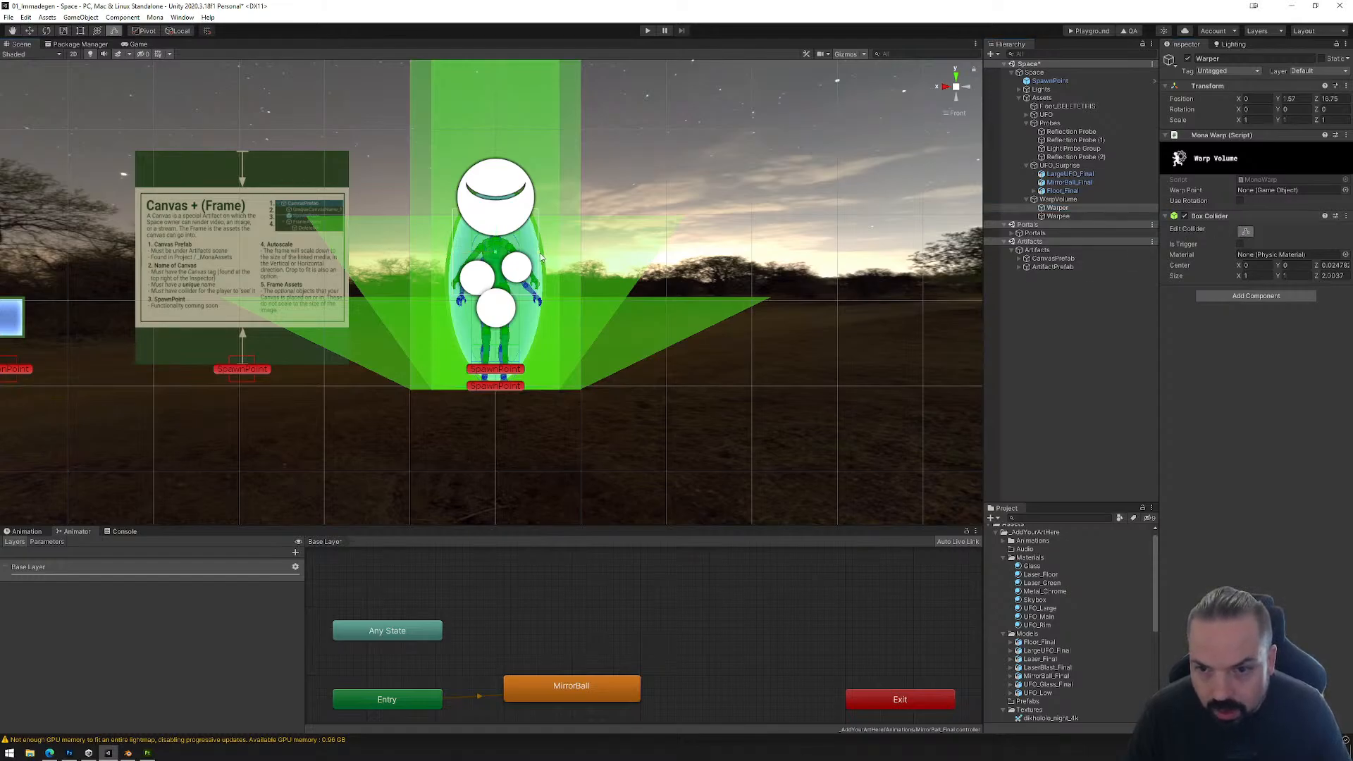
{"action": "left_click_drag", "start_coordinate": [541, 251], "coordinate": [581, 251]}
{"action": "left_click_drag", "start_coordinate": [454, 253], "coordinate": [410, 251]}
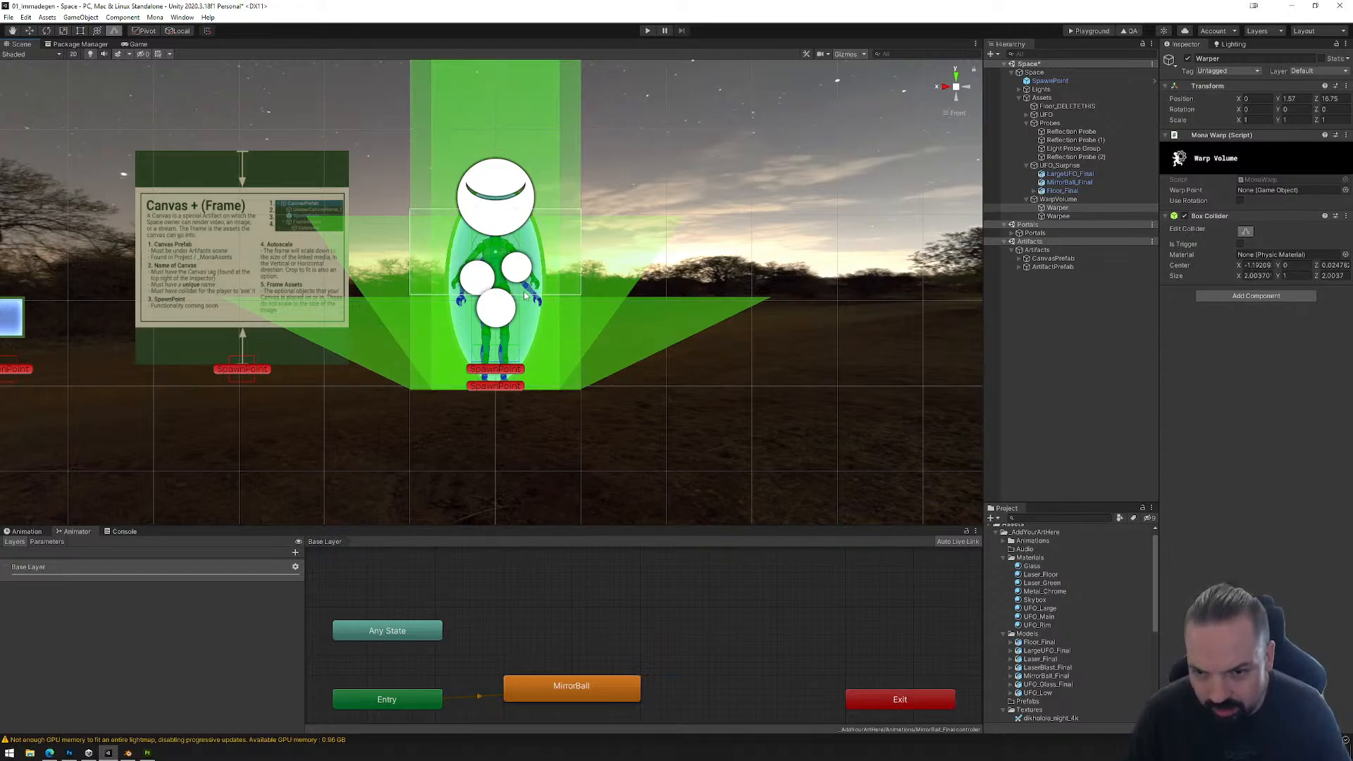
Step: Extend the underside of Warper's box collider down to the base of the beam, making it about 2.12 high
{"action": "left_click", "coordinate": [80, 31]}
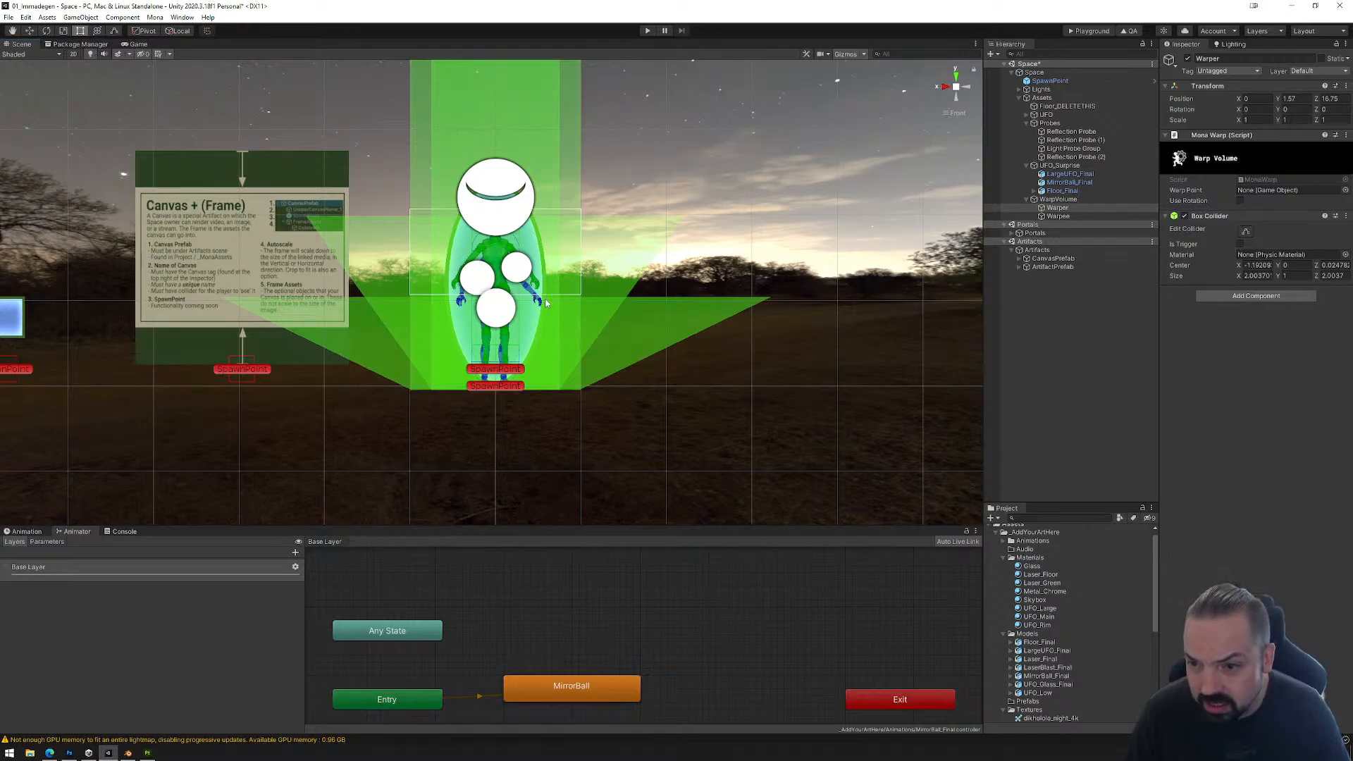
{"action": "left_click", "coordinate": [28, 31]}
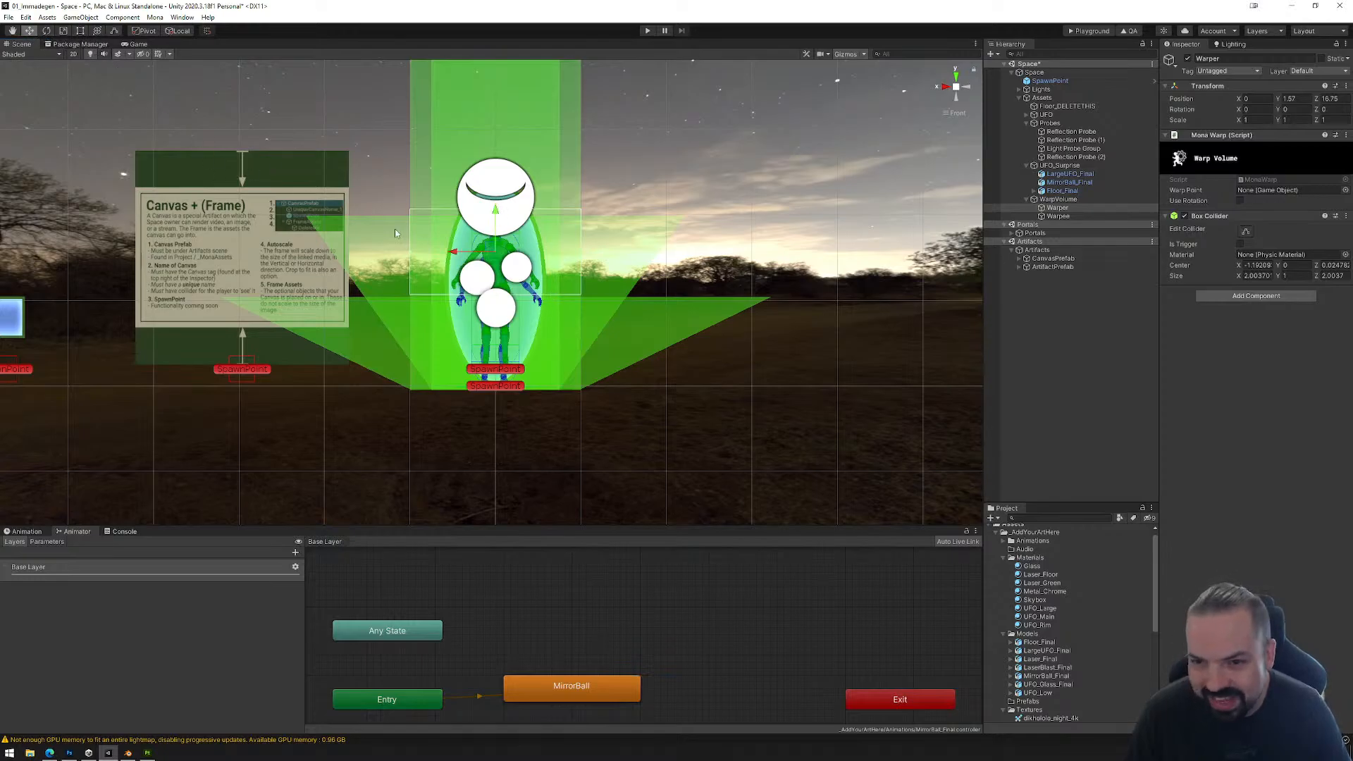
{"action": "left_click", "coordinate": [1245, 231]}
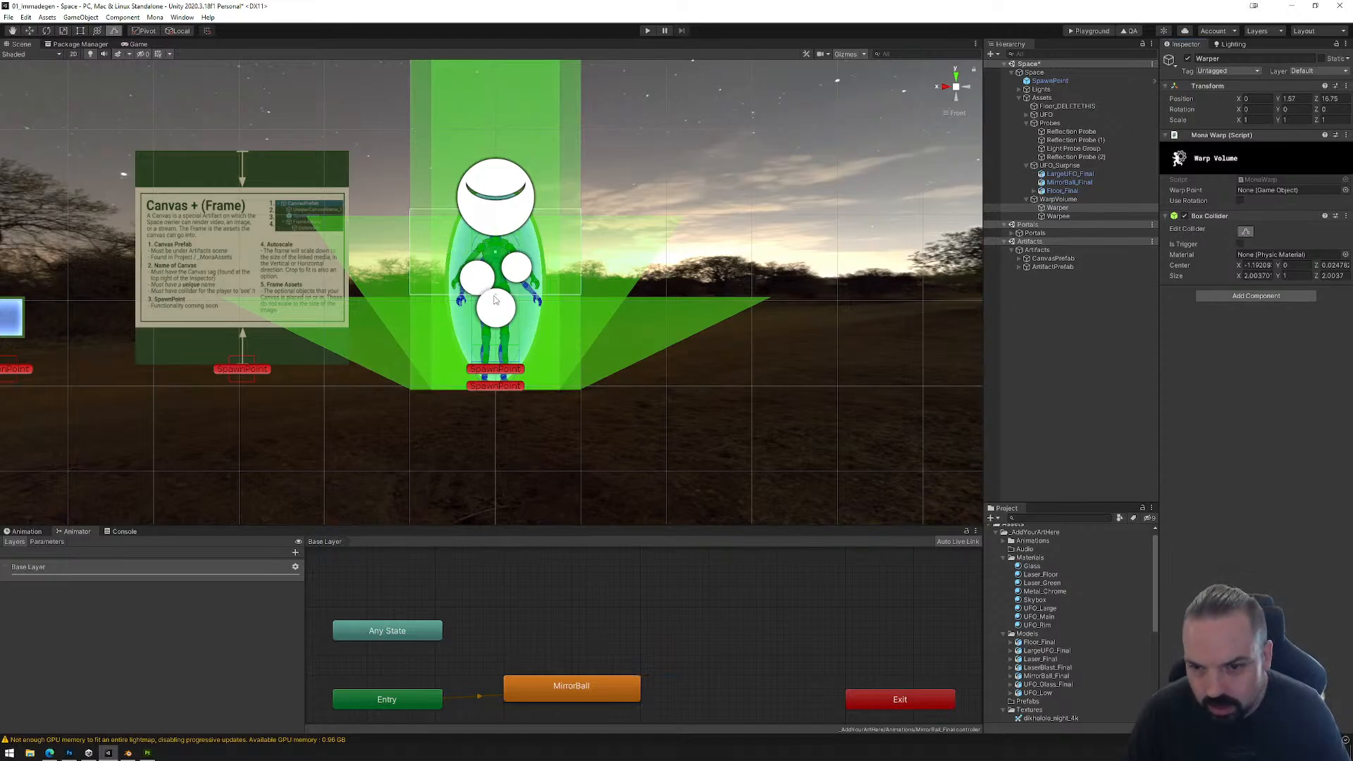
{"action": "left_click_drag", "start_coordinate": [494, 300], "coordinate": [505, 396]}
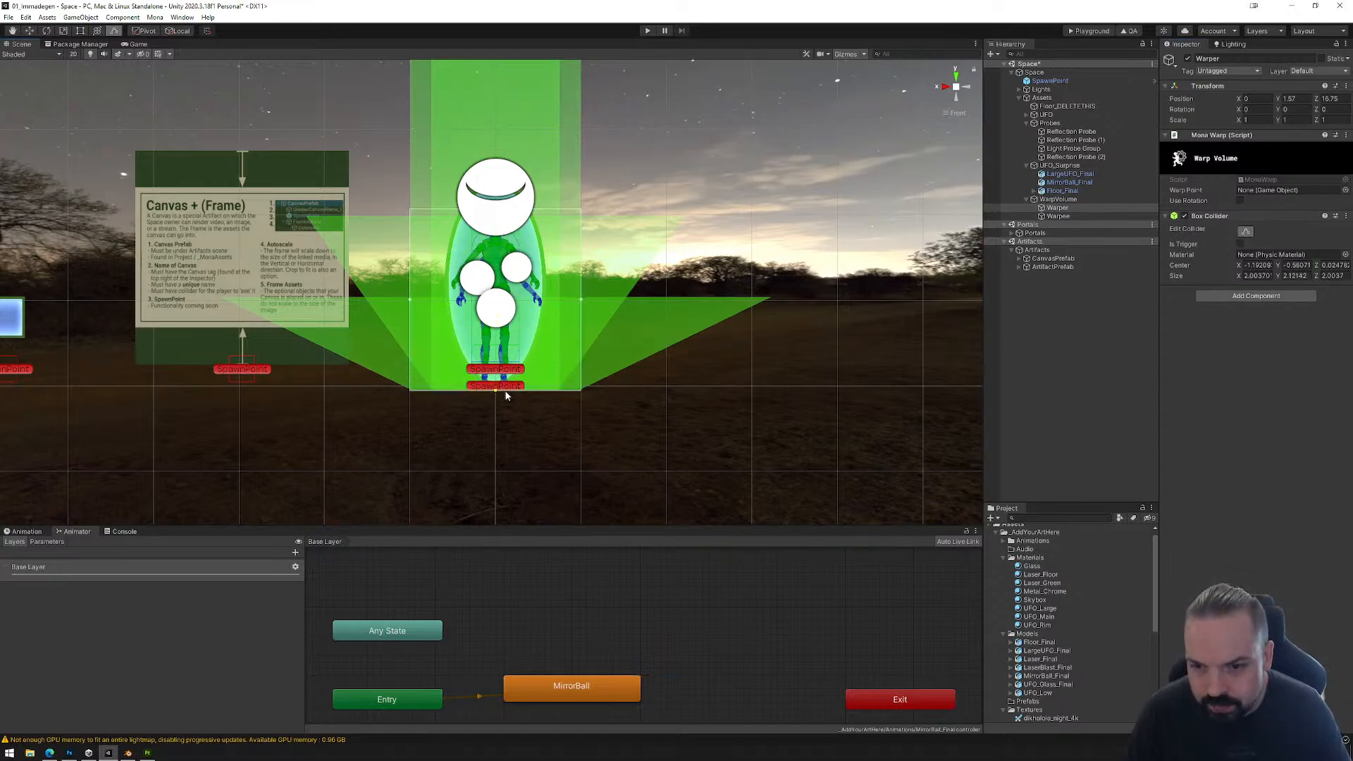
Step: Extend the top of Warper's box collider up the beam to the underside of the large UFO, about 26.35 high in total
{"action": "scroll", "coordinate": [508, 257], "scroll_direction": "down", "scroll_amount": 2}
{"action": "left_click_drag", "start_coordinate": [496, 231], "coordinate": [507, 107]}
{"action": "scroll", "coordinate": [542, 168], "scroll_direction": "down", "scroll_amount": 3}
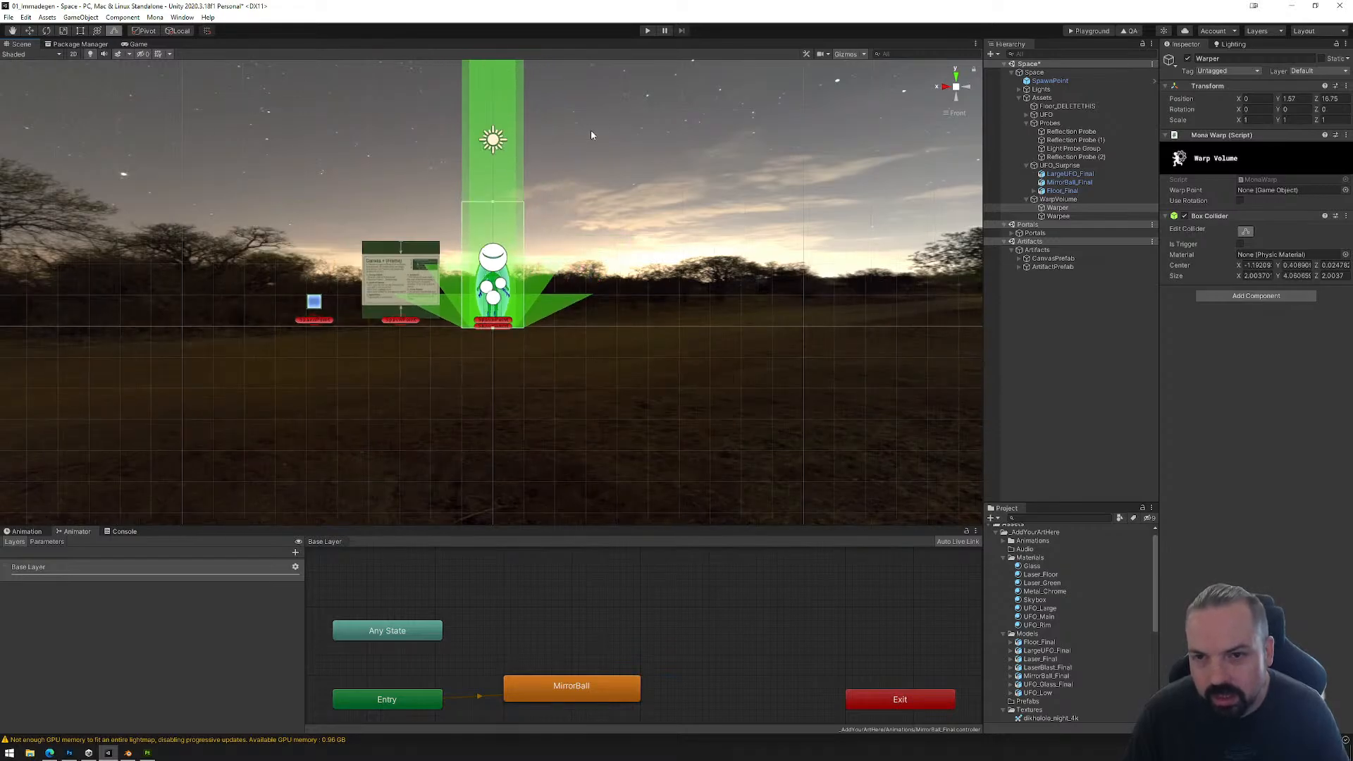
{"action": "scroll", "coordinate": [593, 137], "scroll_direction": "down", "scroll_amount": 3}
{"action": "middle_click_drag", "start_coordinate": [607, 169], "coordinate": [634, 294]}
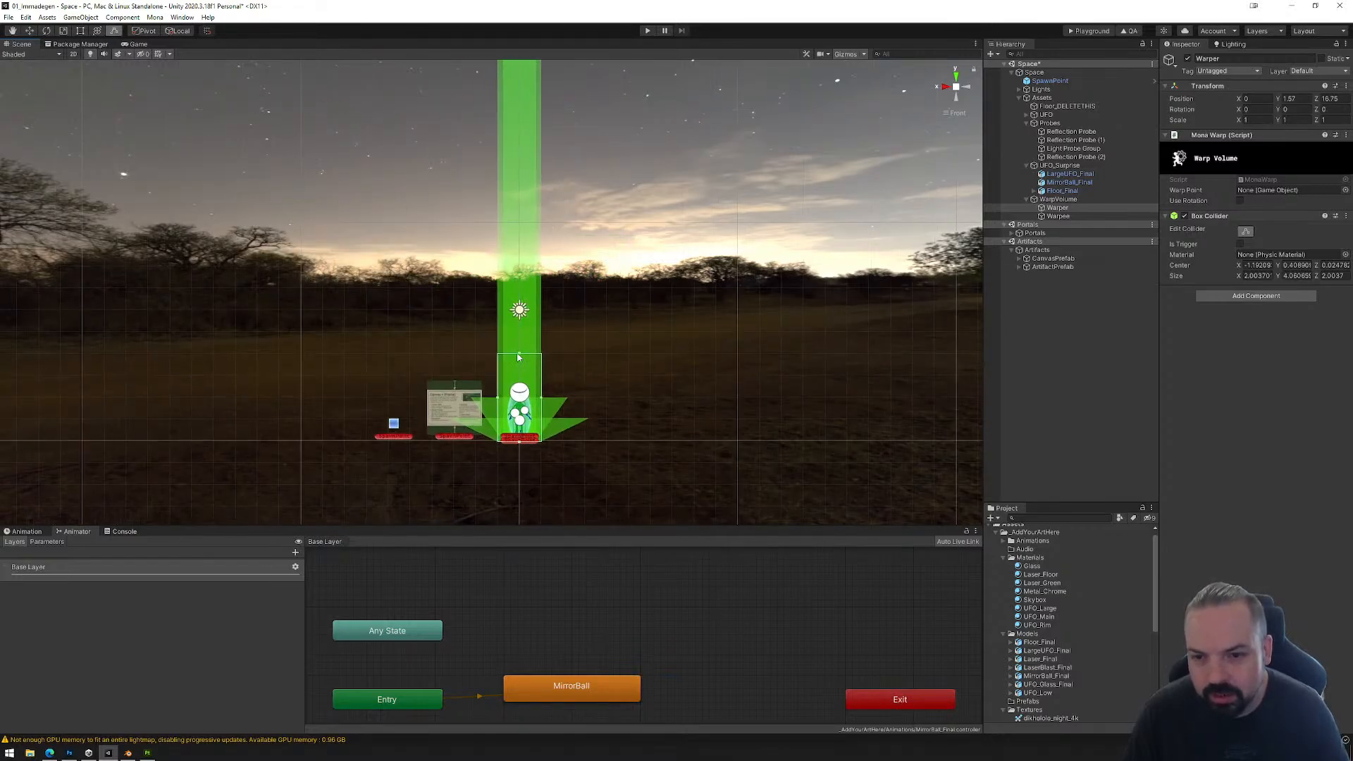
{"action": "left_click_drag", "start_coordinate": [517, 352], "coordinate": [517, 71]}
{"action": "middle_click_drag", "start_coordinate": [589, 135], "coordinate": [585, 386]}
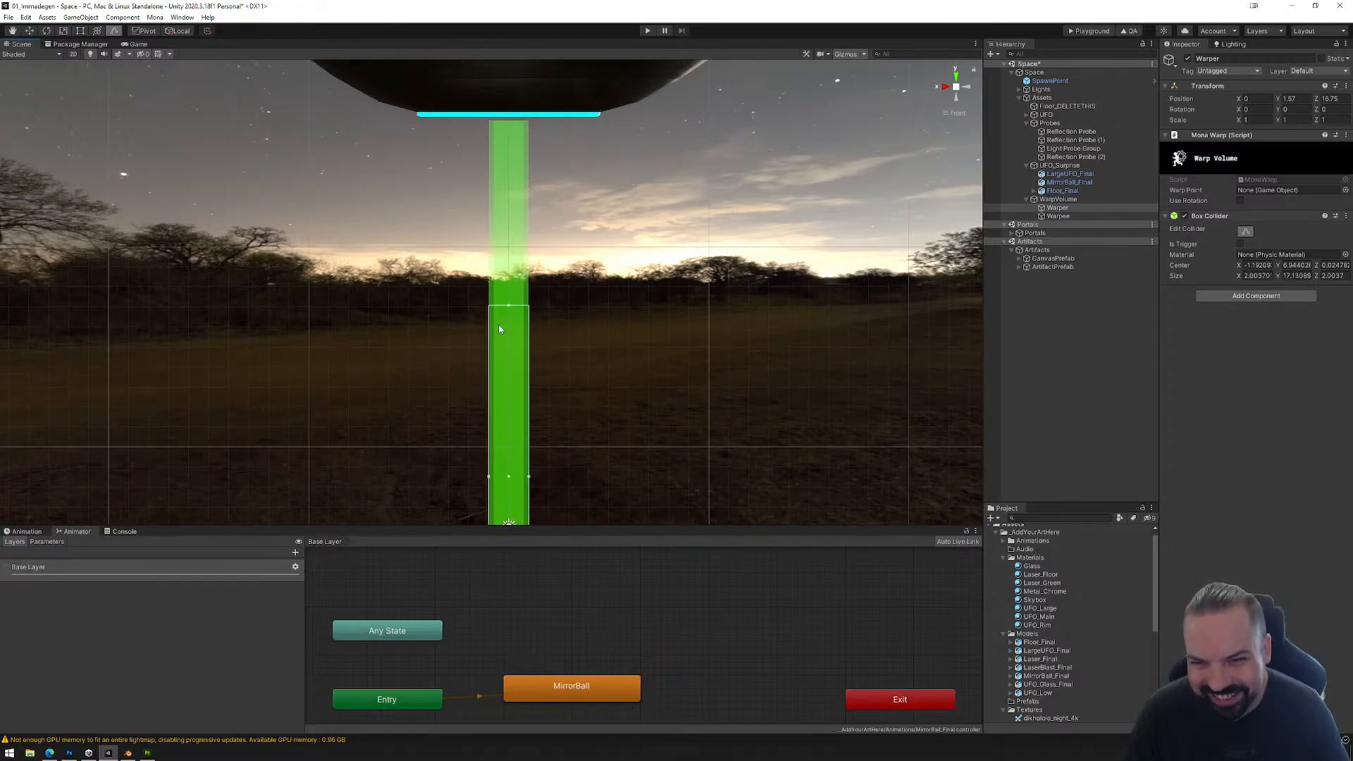
{"action": "left_click_drag", "start_coordinate": [507, 307], "coordinate": [531, 121]}
{"action": "middle_click_drag", "start_coordinate": [687, 329], "coordinate": [718, 136]}
{"action": "scroll", "coordinate": [634, 329], "scroll_direction": "up", "scroll_amount": 5}
{"action": "right_click_drag", "start_coordinate": [634, 329], "coordinate": [571, 327]}
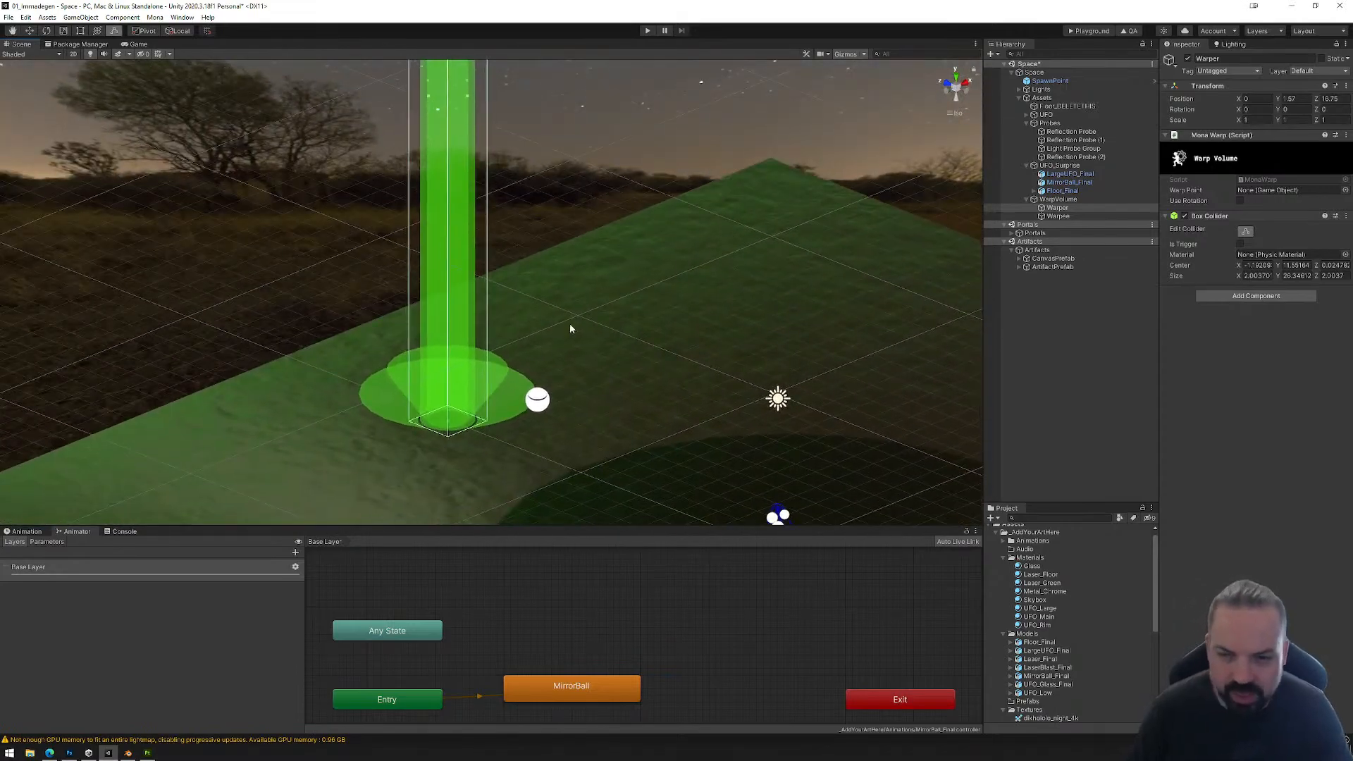
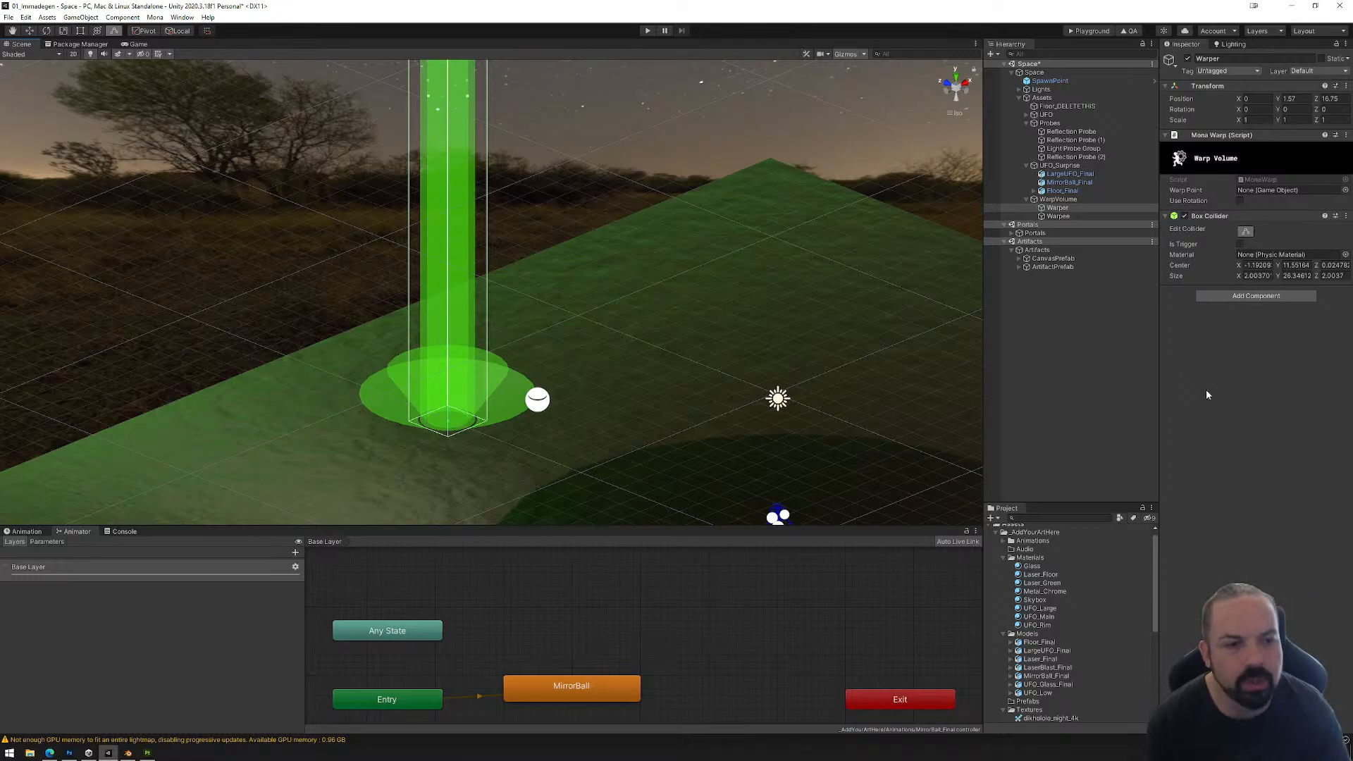
Step: Make Warper's box collider a trigger, and set its warp point to Warpee with Use Rotation enabled
{"action": "left_click", "coordinate": [1240, 245]}
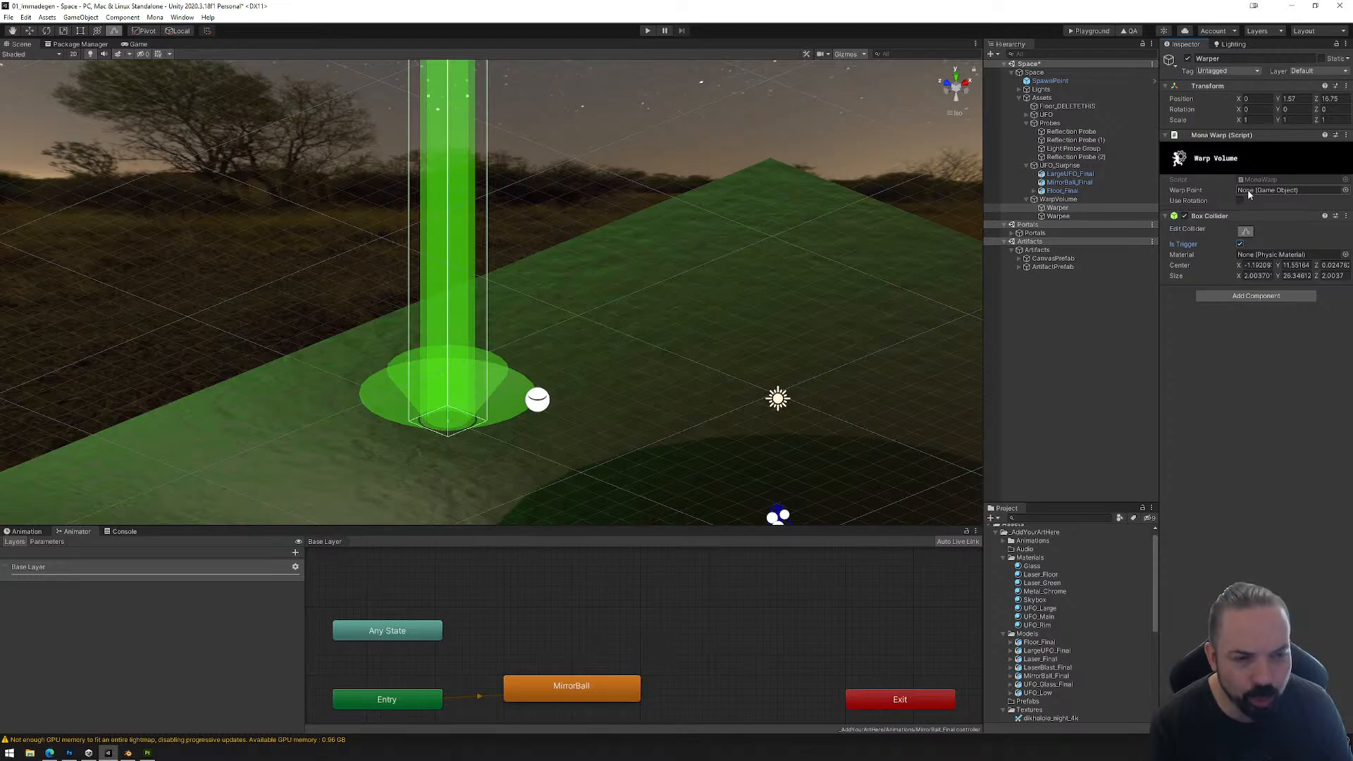
{"action": "left_click", "coordinate": [1134, 216]}
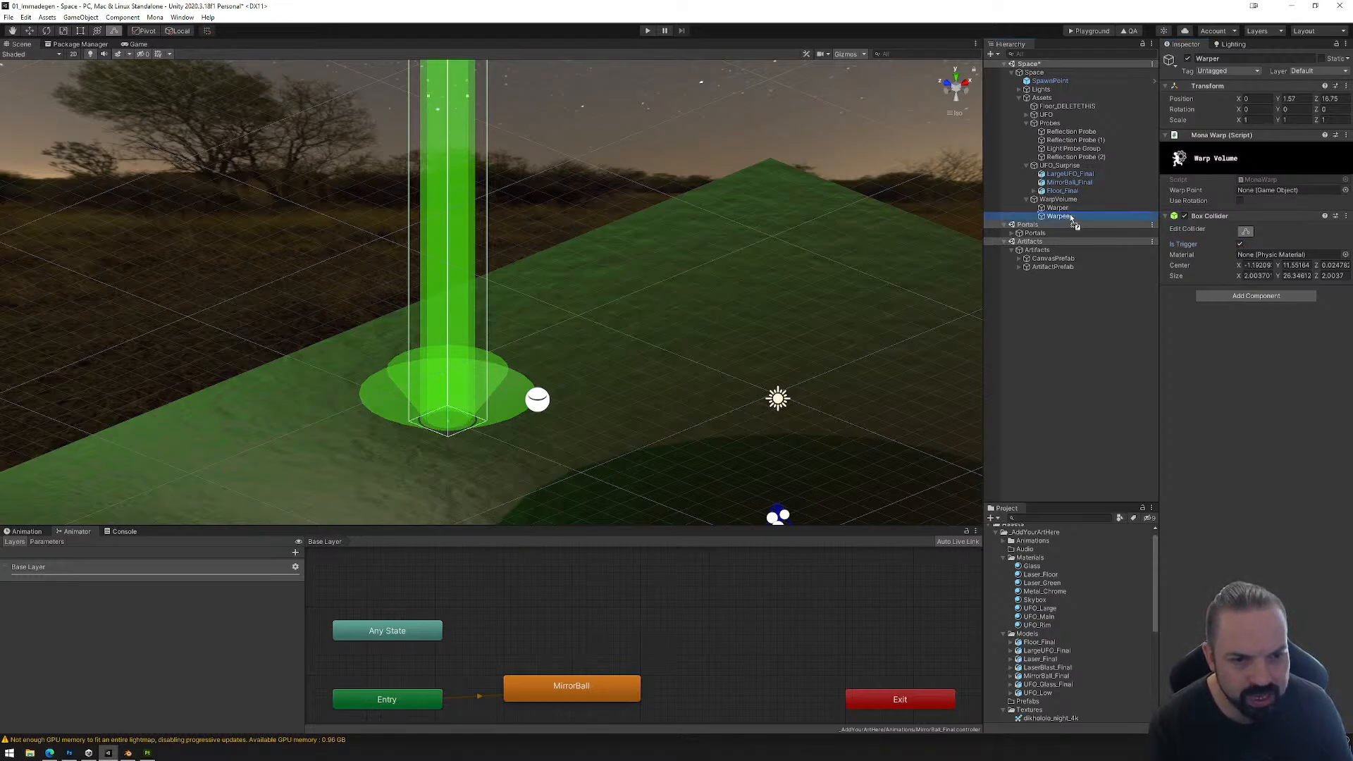
{"action": "left_click_drag", "start_coordinate": [1070, 217], "coordinate": [1265, 190]}
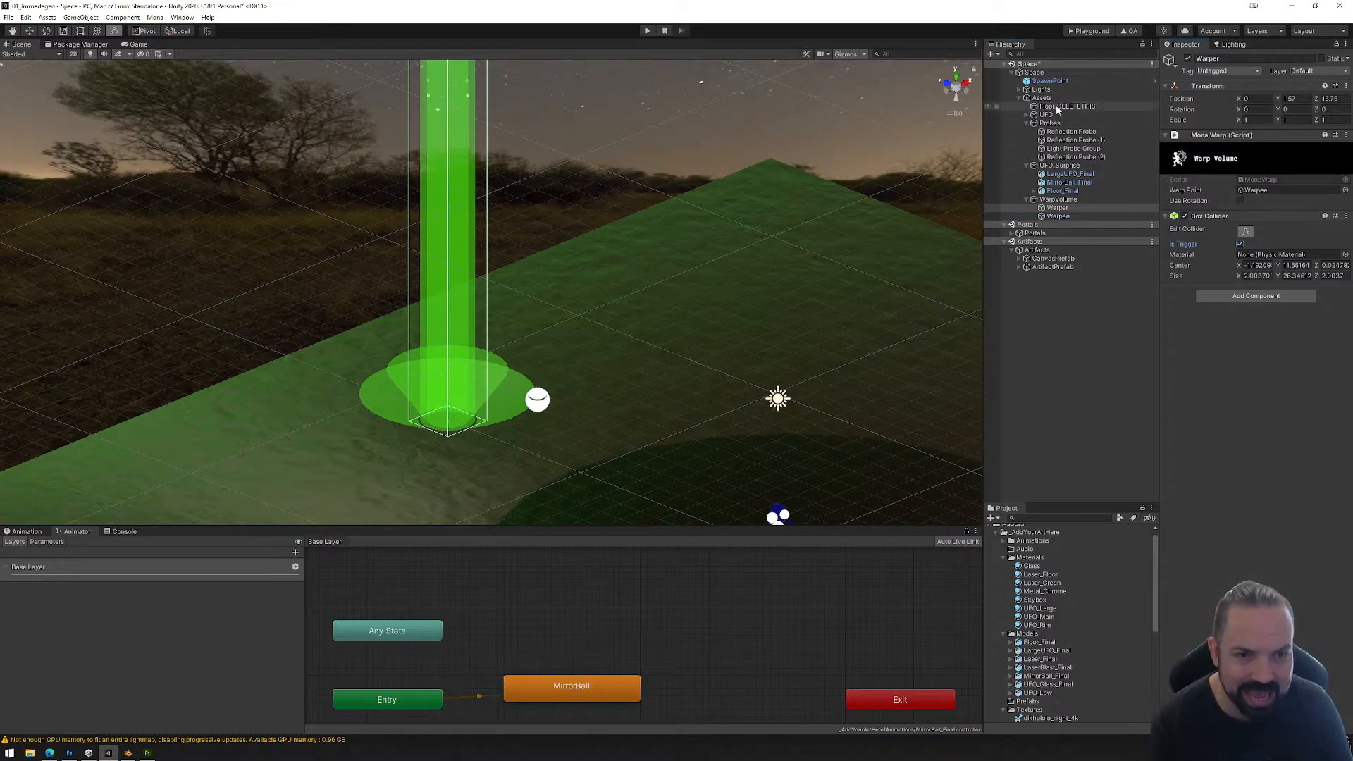
{"action": "left_click", "coordinate": [1240, 201]}
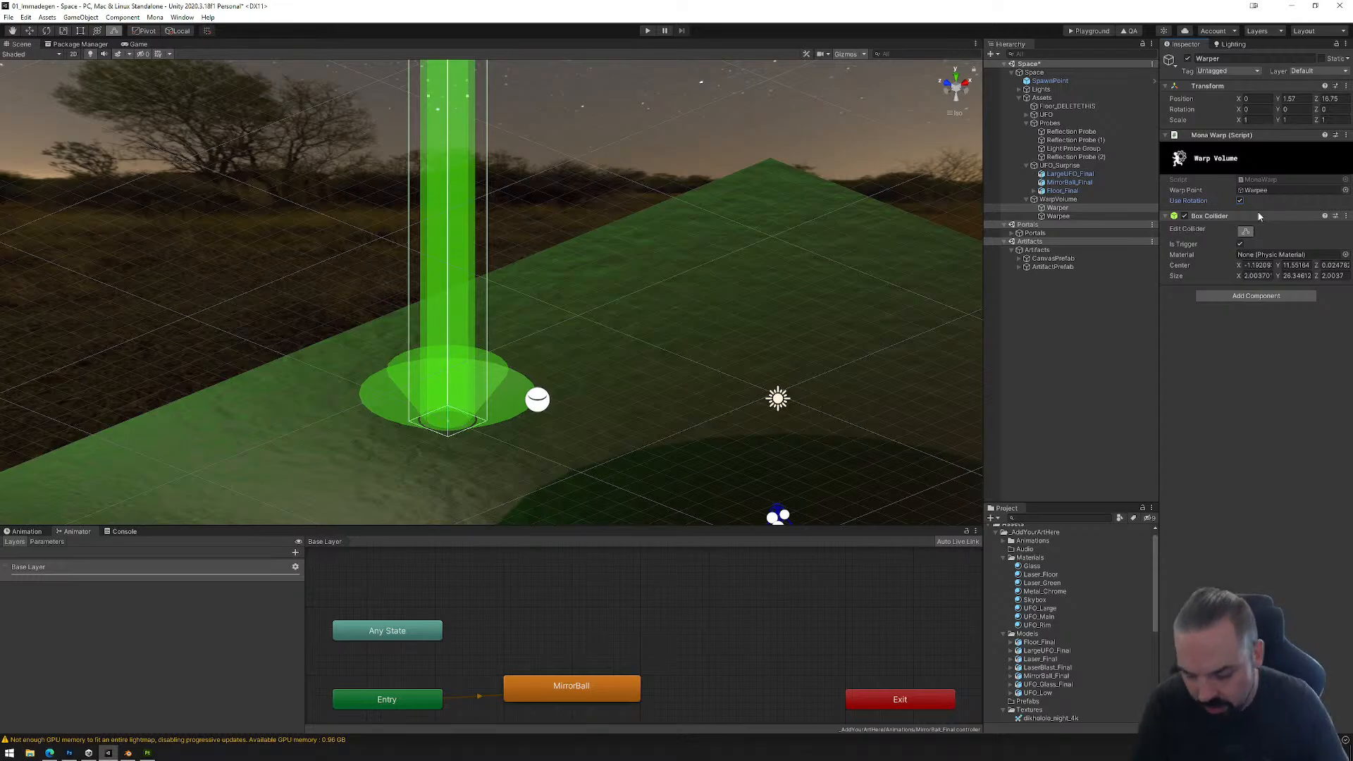
Step: Raise Warpee above the pink ringed floor inside the large UFO, to about -18.5 in Y
{"action": "double_click", "coordinate": [1057, 216]}
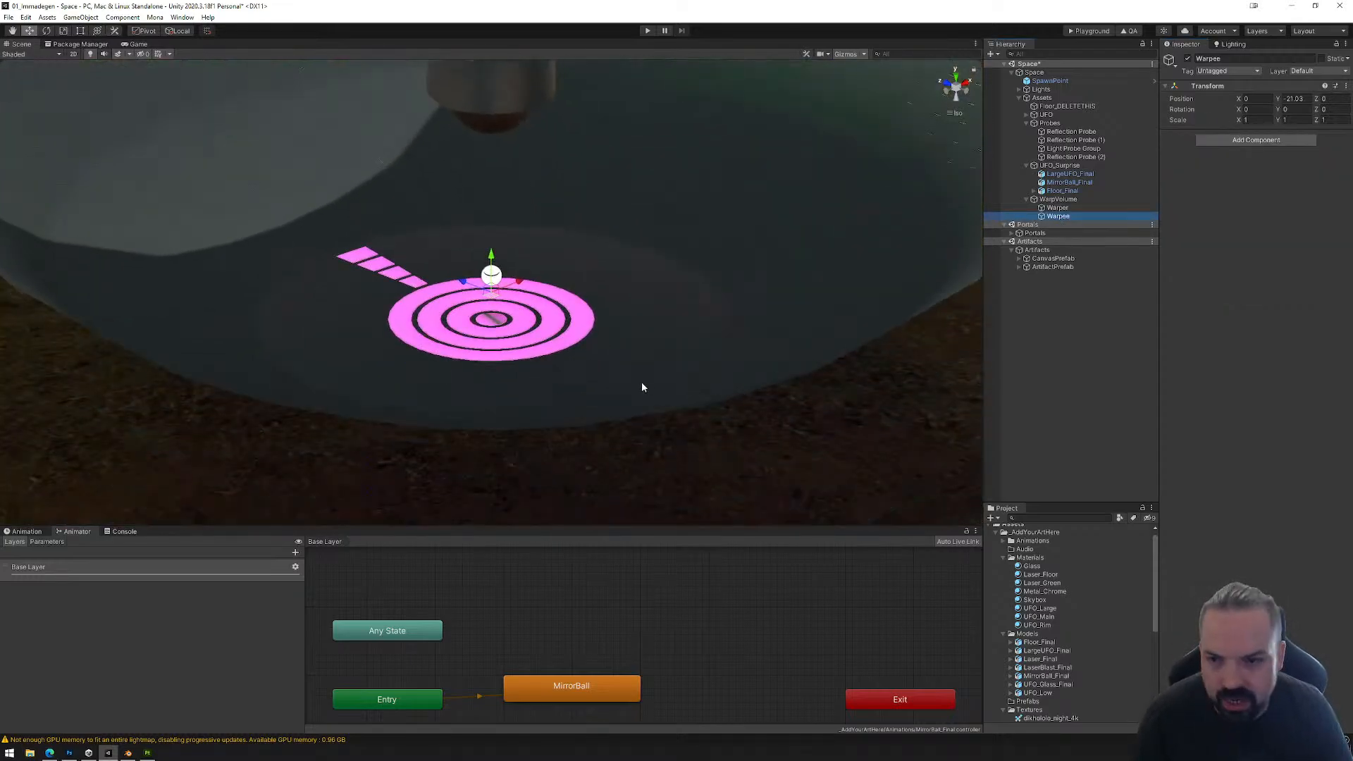
{"action": "left_click_drag", "start_coordinate": [642, 383], "coordinate": [609, 340], "text": "alt"}
{"action": "scroll", "coordinate": [625, 371], "scroll_direction": "up", "scroll_amount": 20}
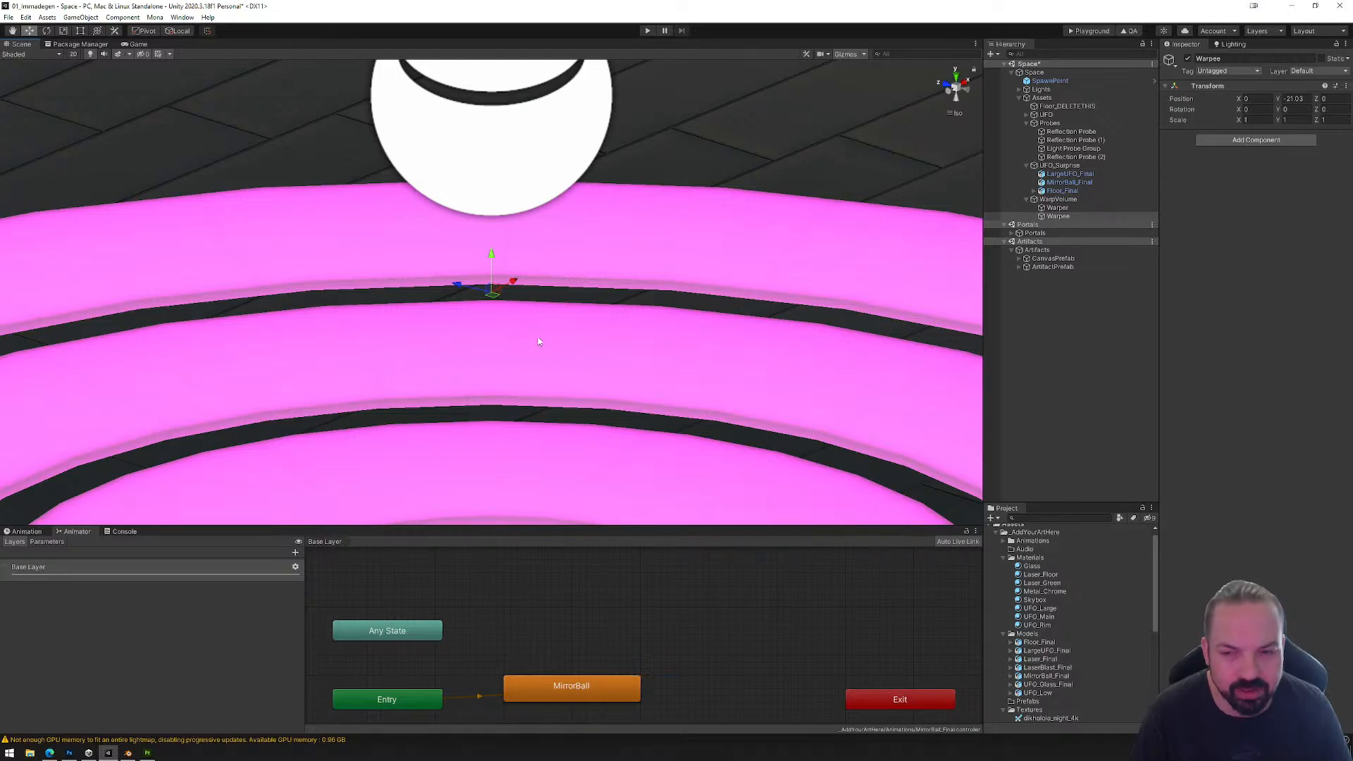
{"action": "scroll", "coordinate": [539, 341], "scroll_direction": "down", "scroll_amount": 15}
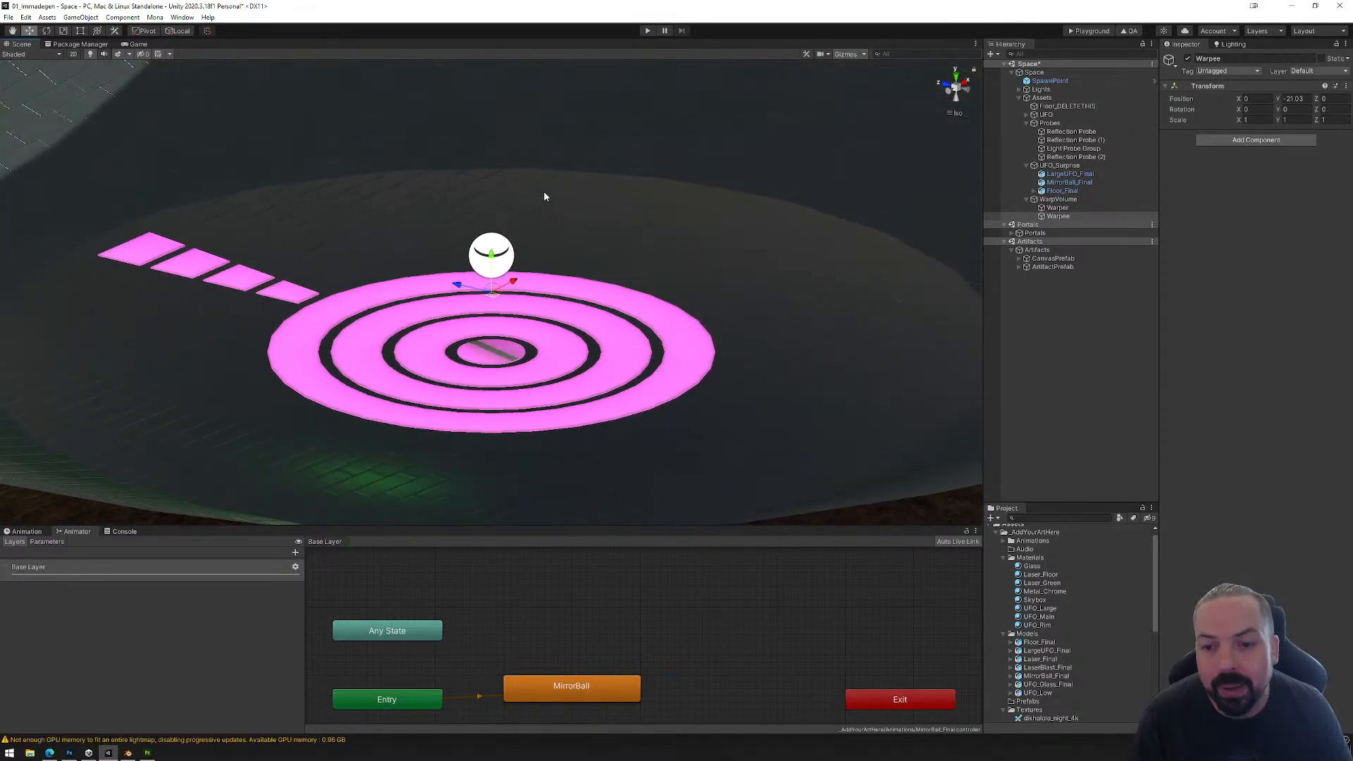
{"action": "middle_click_drag", "start_coordinate": [544, 196], "coordinate": [537, 356]}
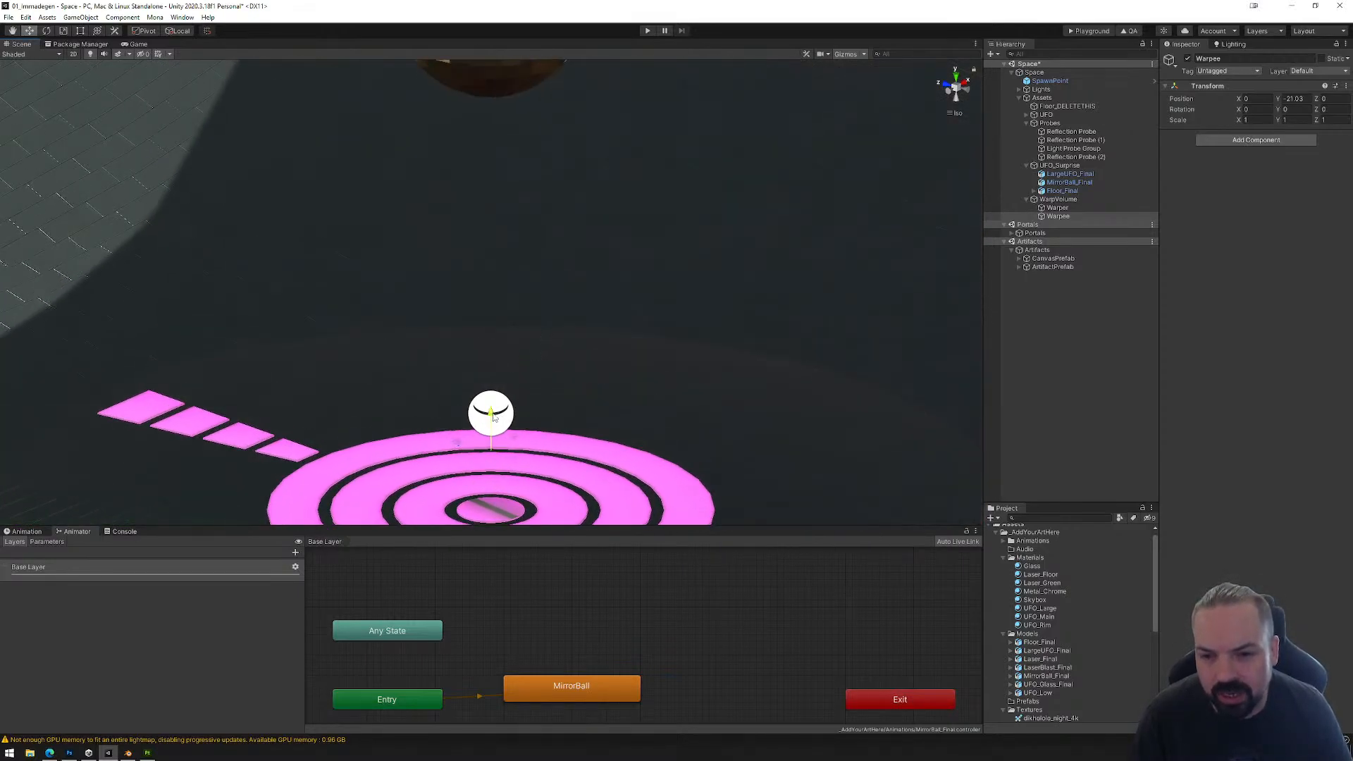
{"action": "left_click_drag", "start_coordinate": [495, 418], "coordinate": [568, 335]}
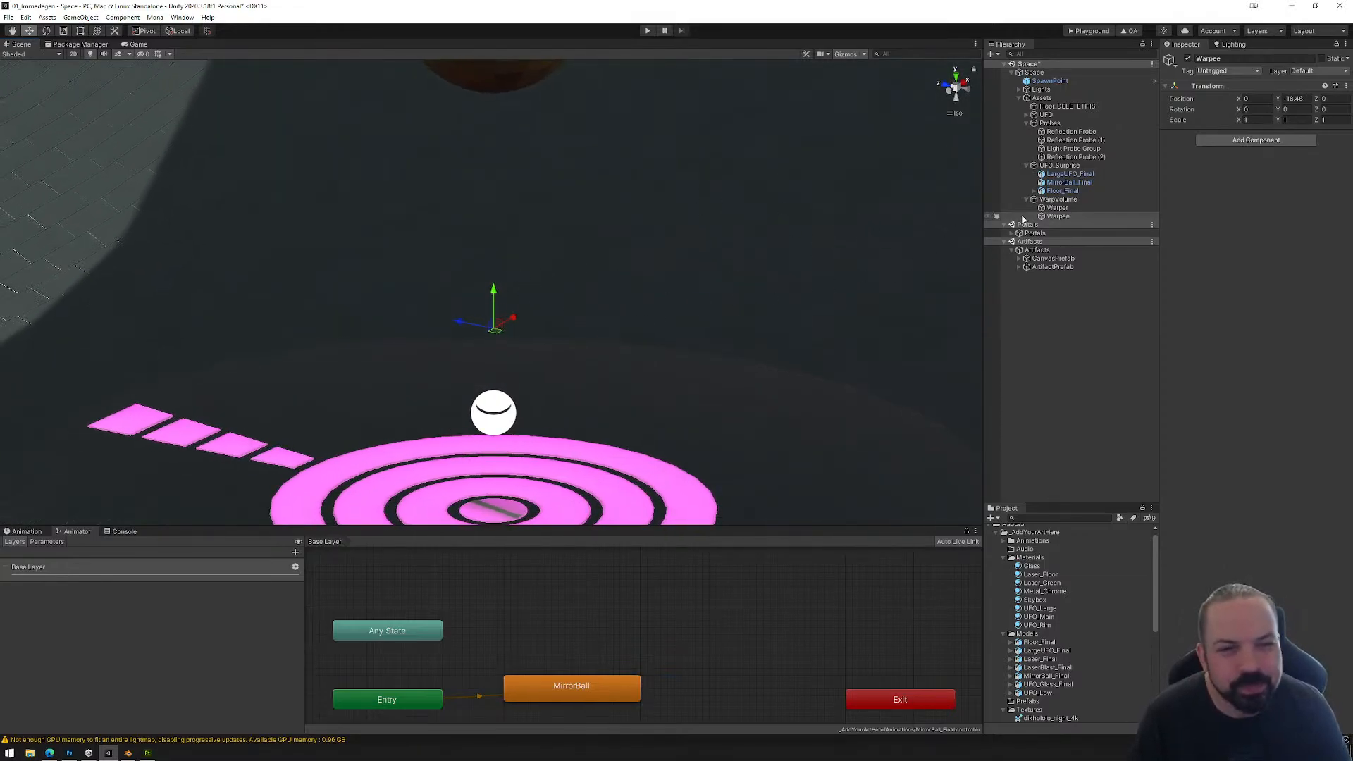
Step: Move the parent WarpVolume along Z to the green beam, at about Z 16.75
{"action": "left_click", "coordinate": [1057, 208]}
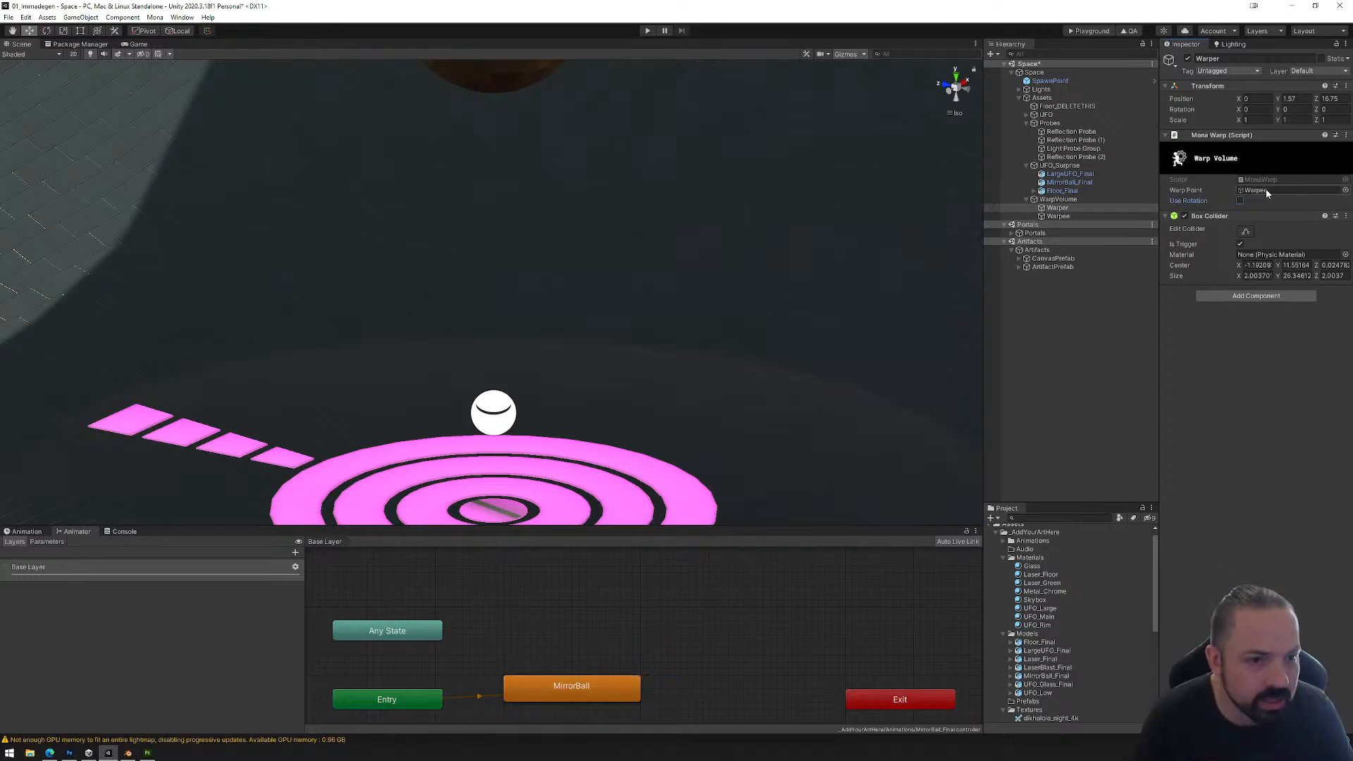
{"action": "left_click", "coordinate": [1070, 200]}
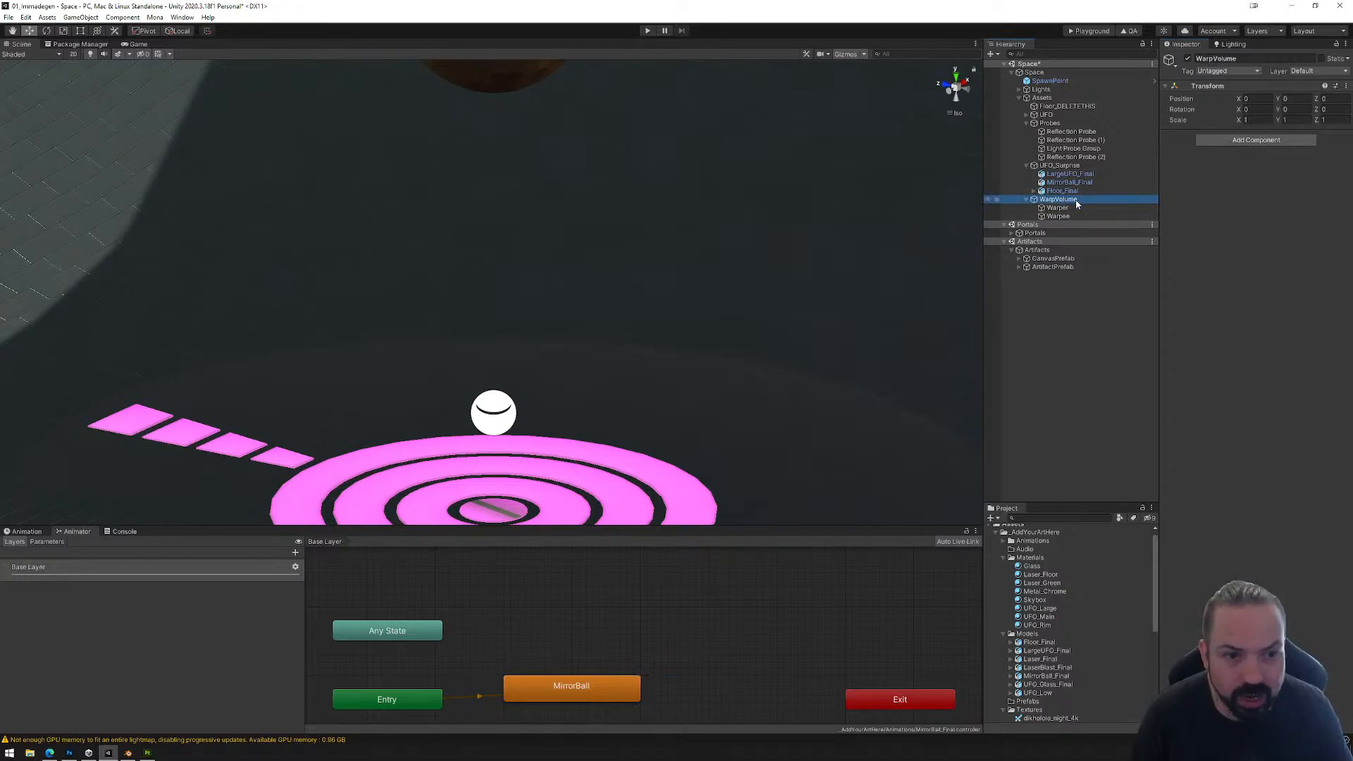
{"action": "double_click", "coordinate": [1076, 201]}
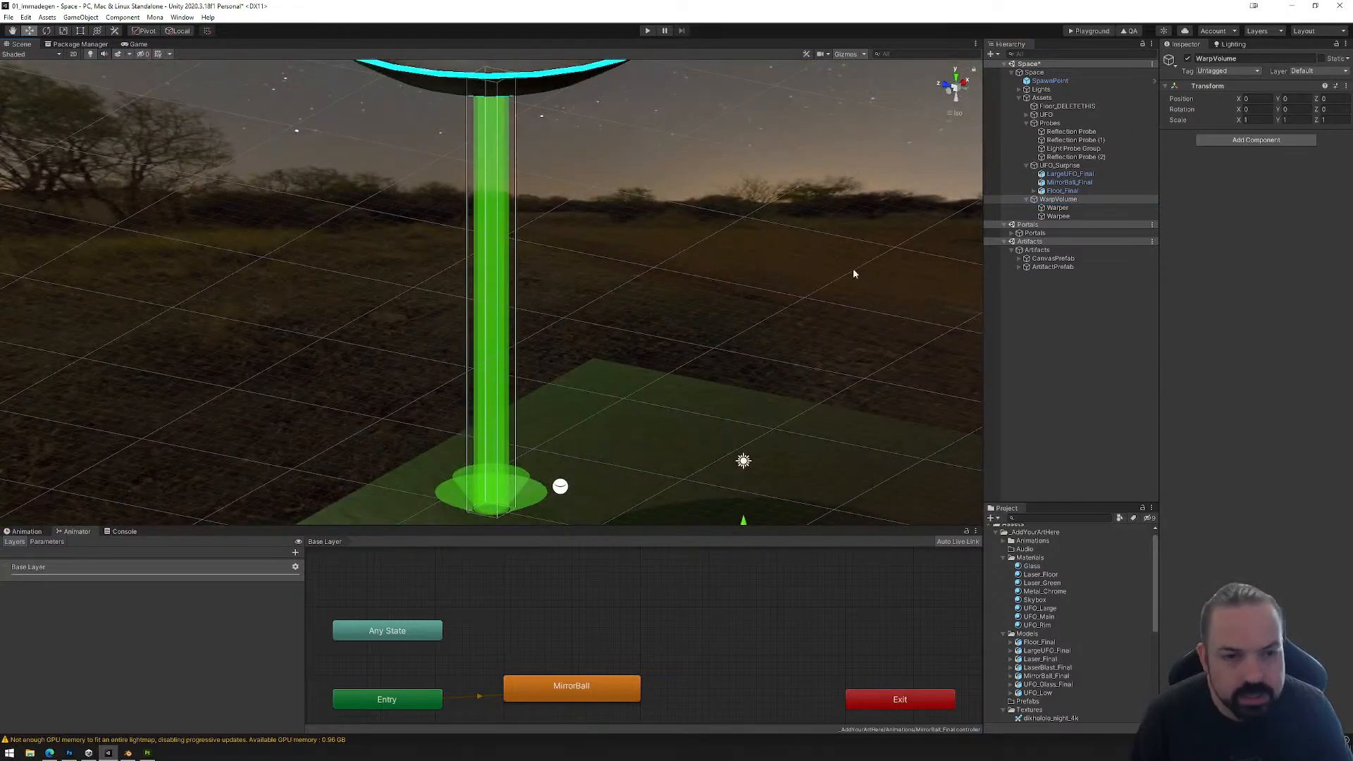
{"action": "left_click", "coordinate": [1067, 203]}
{"action": "left_click_drag", "start_coordinate": [779, 338], "coordinate": [805, 408], "text": "alt"}
{"action": "middle_click_drag", "start_coordinate": [805, 408], "coordinate": [768, 314]}
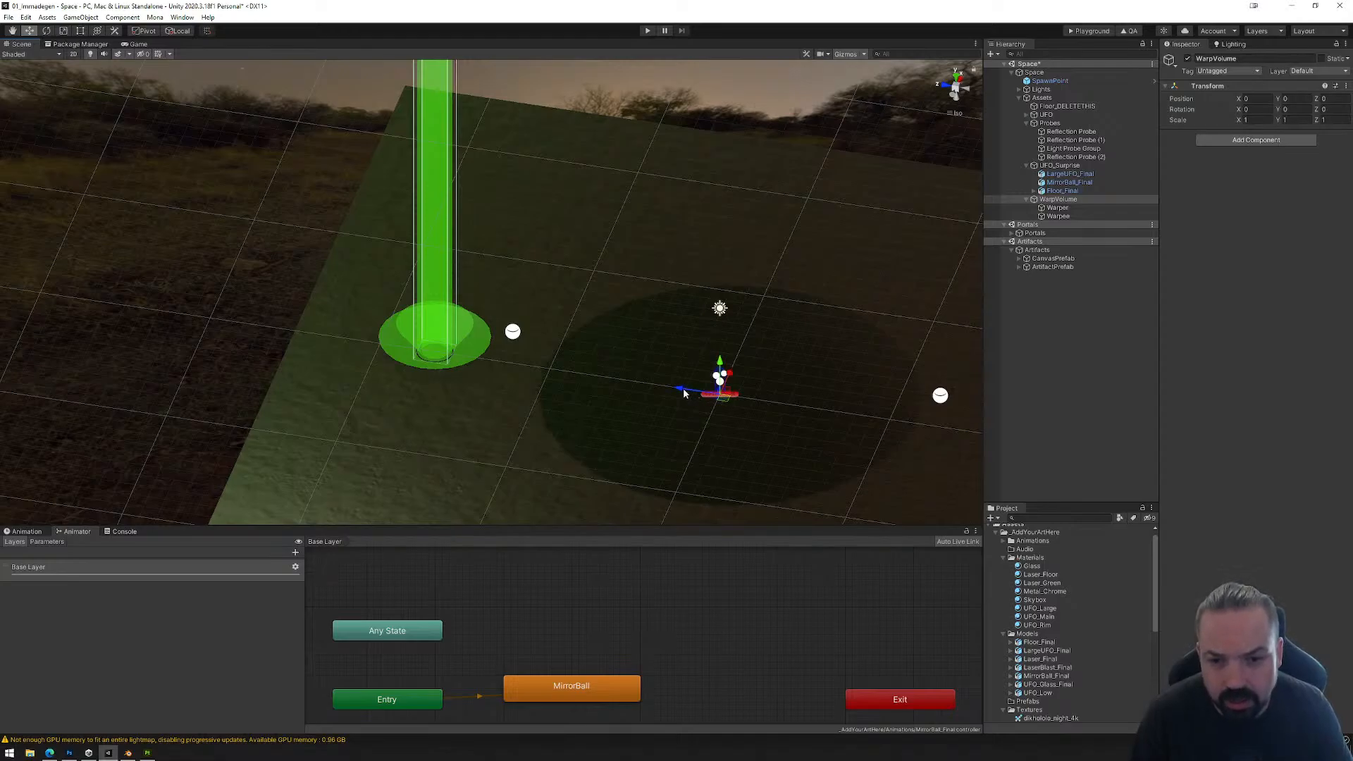
{"action": "left_click_drag", "start_coordinate": [683, 392], "coordinate": [395, 366]}
Step: Stretch both Z sides of Warper's box collider from its shifted place back to the green beam, about 2.03 deep
{"action": "left_click", "coordinate": [1064, 208]}
{"action": "left_click", "coordinate": [1245, 231]}
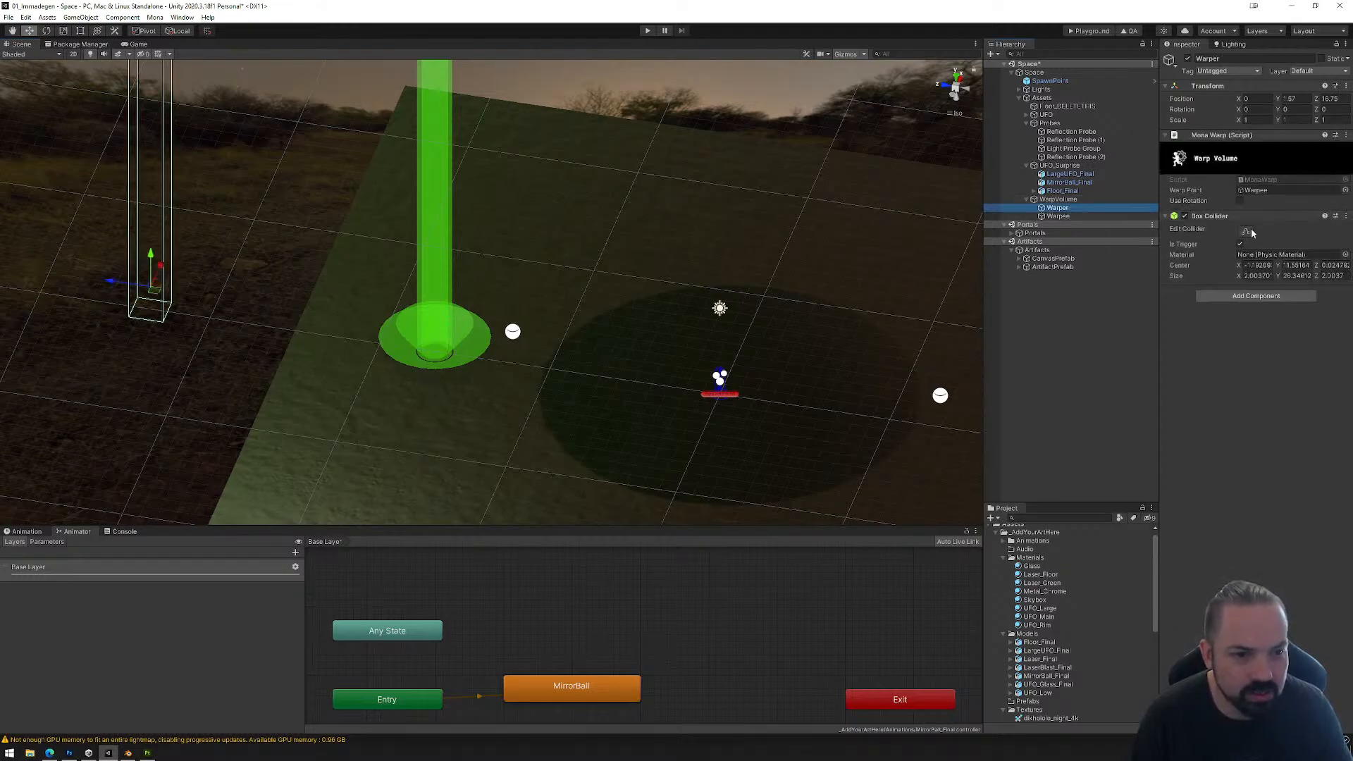
{"action": "left_click_drag", "start_coordinate": [168, 127], "coordinate": [614, 161]}
{"action": "left_click", "coordinate": [953, 97]}
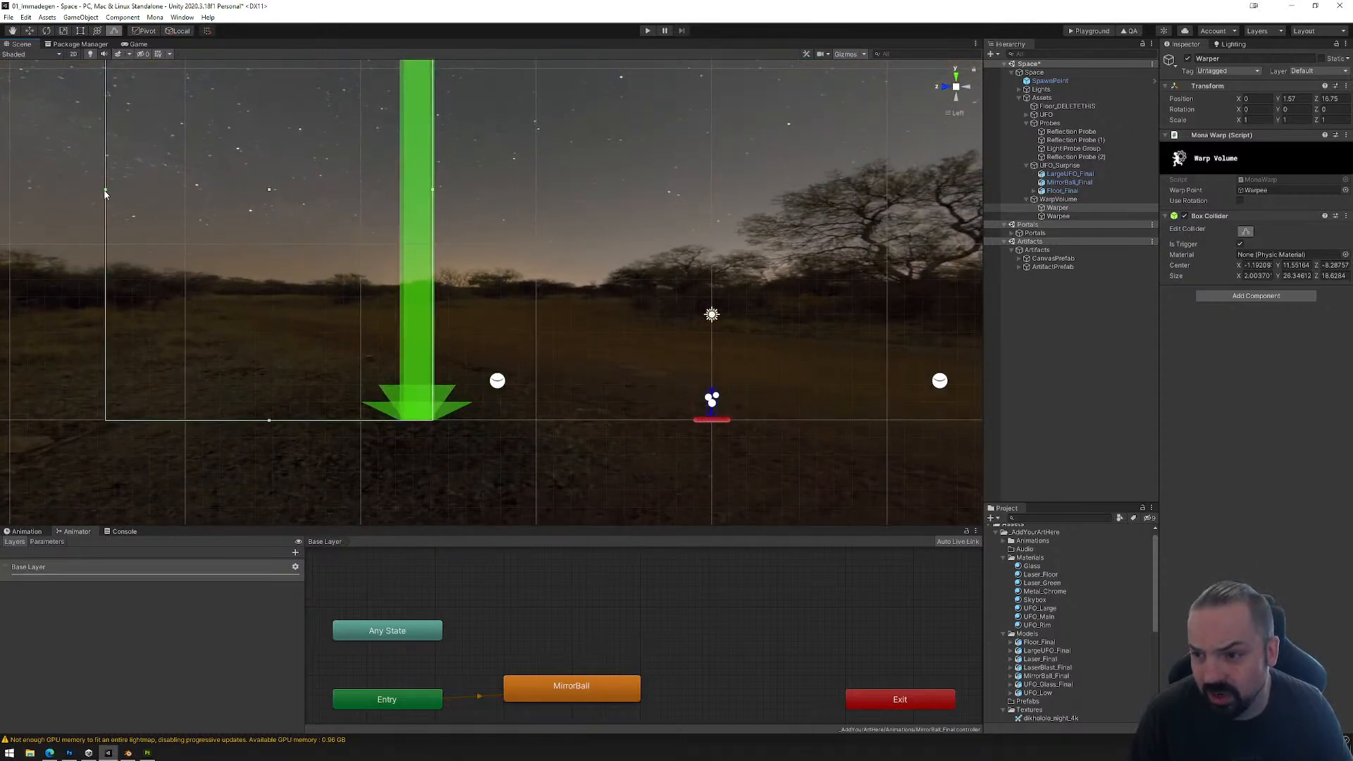
{"action": "left_click_drag", "start_coordinate": [105, 191], "coordinate": [435, 192]}
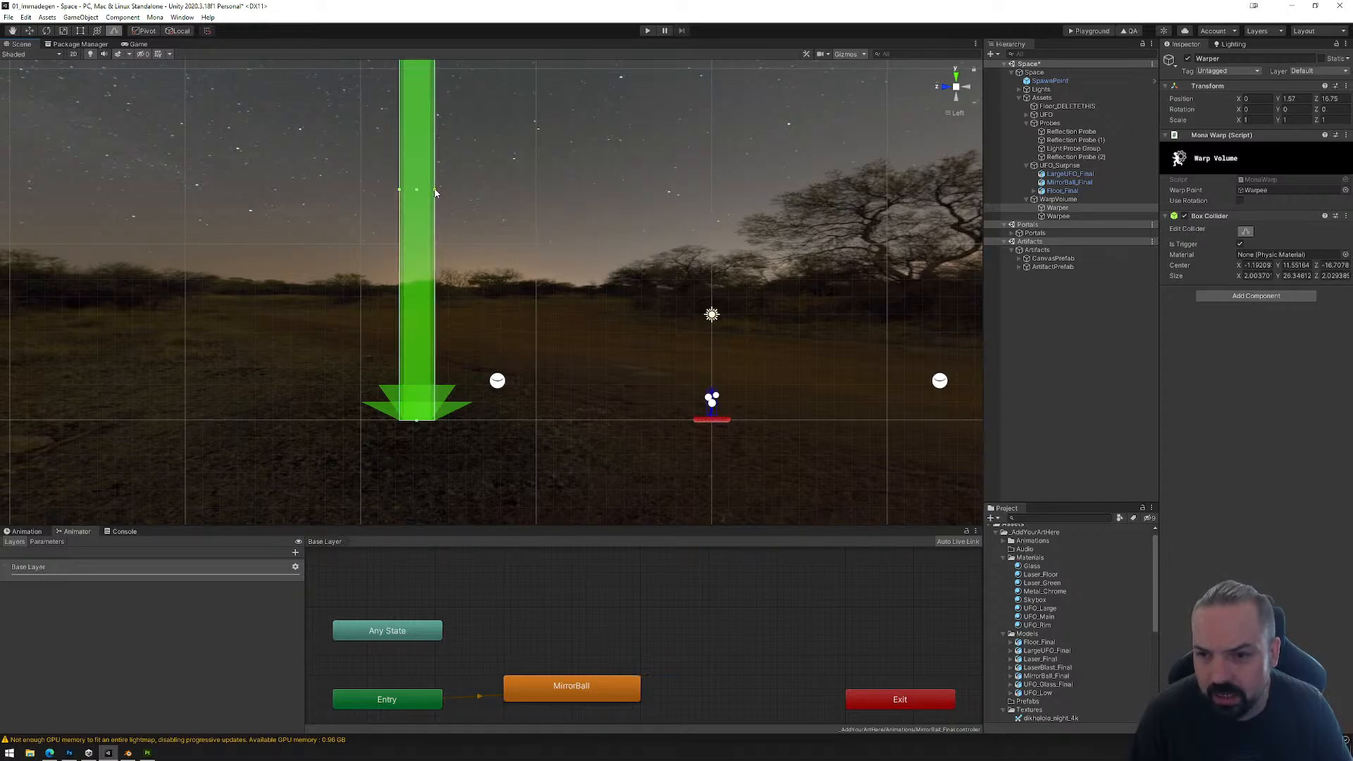
Step: Move Warper along Z back to the green beam, to a local Z position of about 0.03
{"action": "left_click", "coordinate": [1066, 203]}
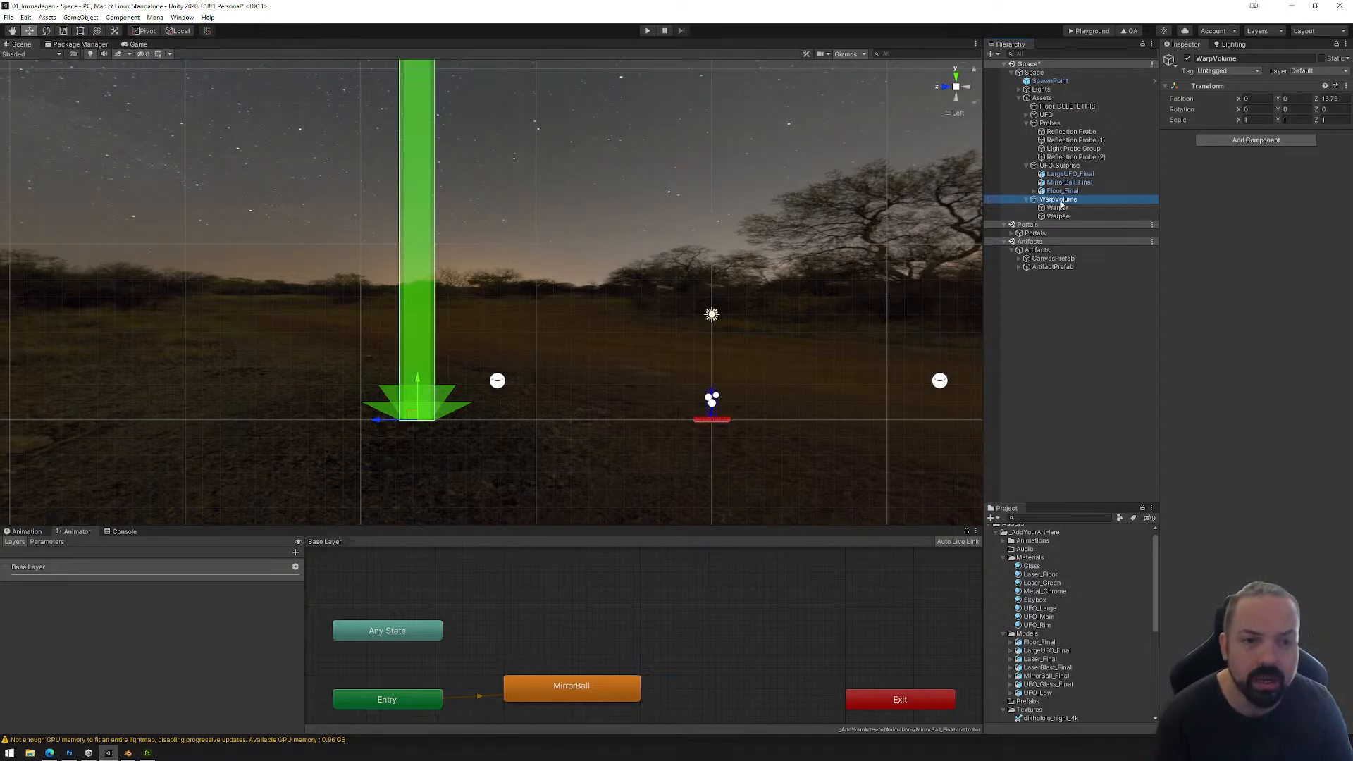
{"action": "left_click", "coordinate": [1061, 202]}
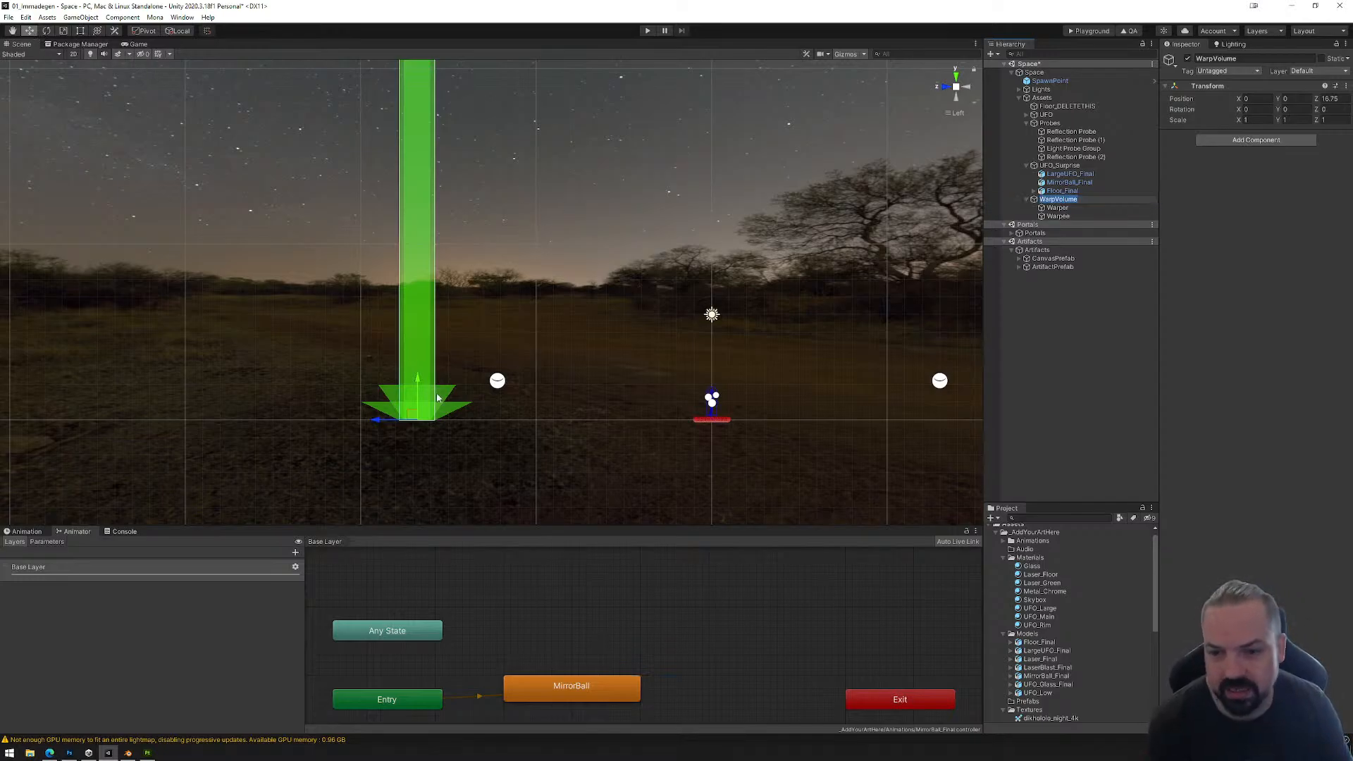
{"action": "left_click", "coordinate": [1068, 208]}
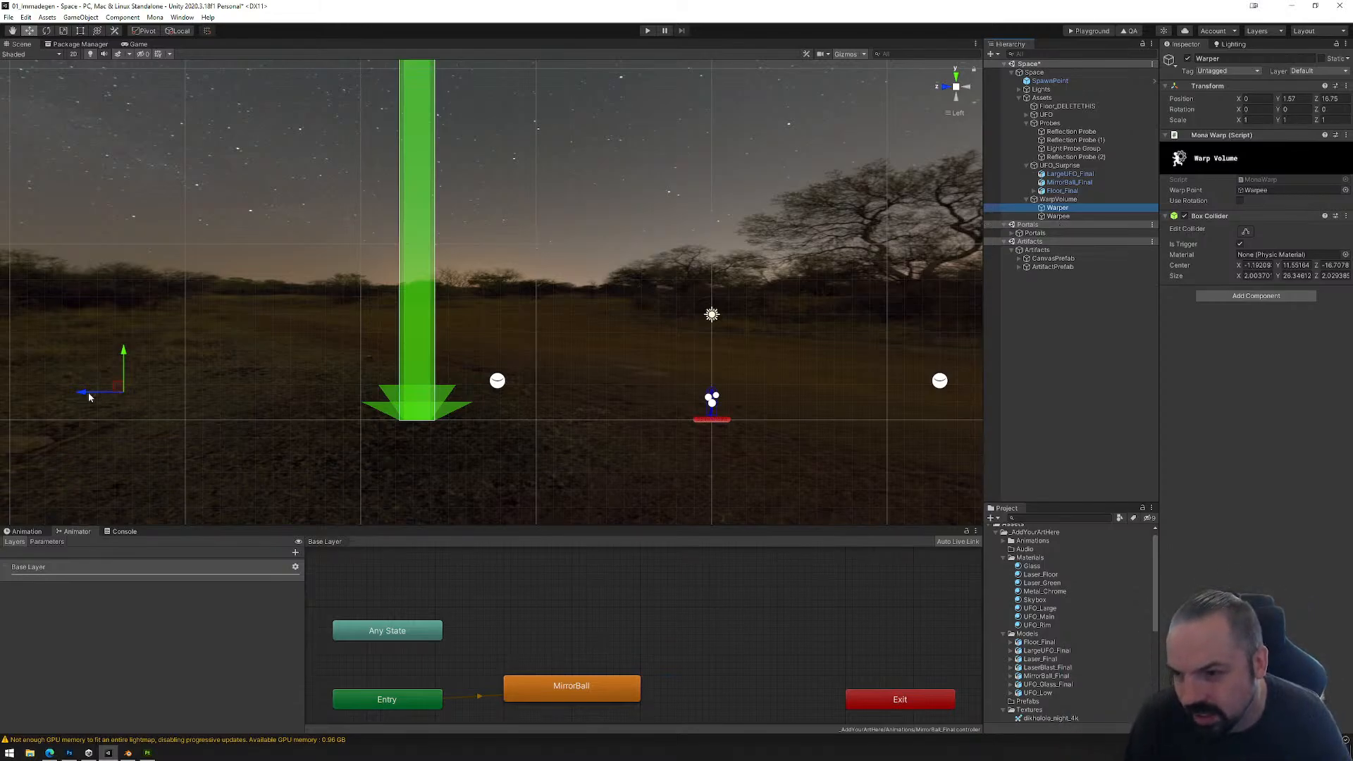
{"action": "left_click_drag", "start_coordinate": [89, 397], "coordinate": [382, 403]}
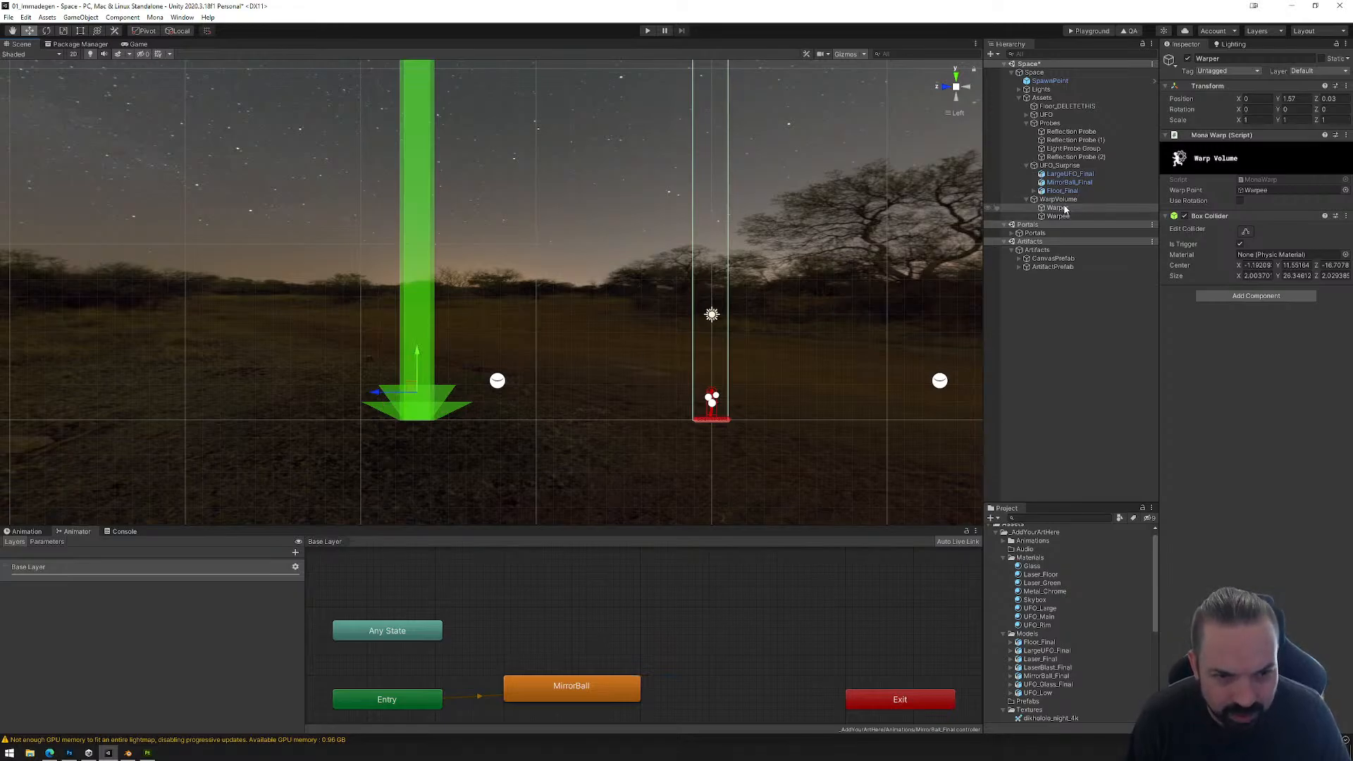
Step: In the side view, refit both Z sides of Warper's box collider around the green beam, about 2.03 deep
{"action": "left_click", "coordinate": [1247, 232]}
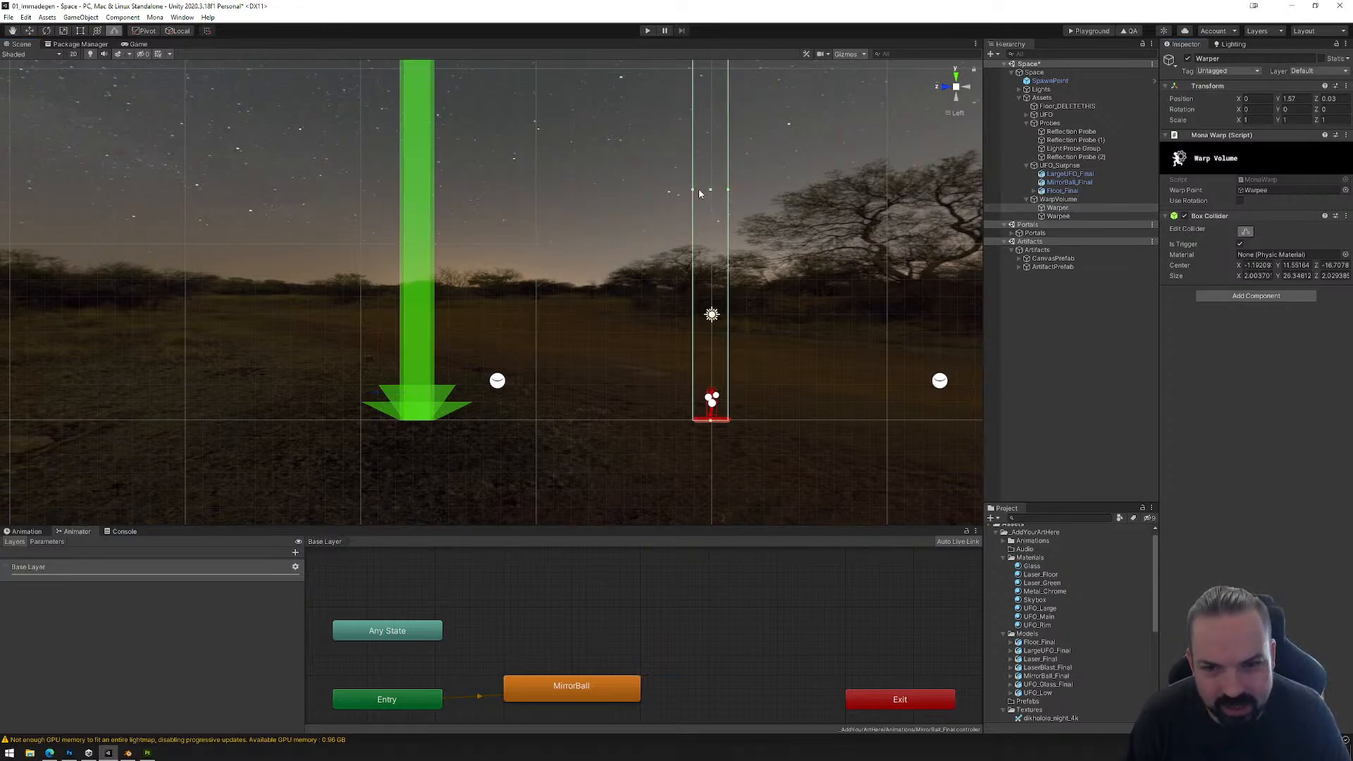
{"action": "left_click_drag", "start_coordinate": [692, 192], "coordinate": [400, 213]}
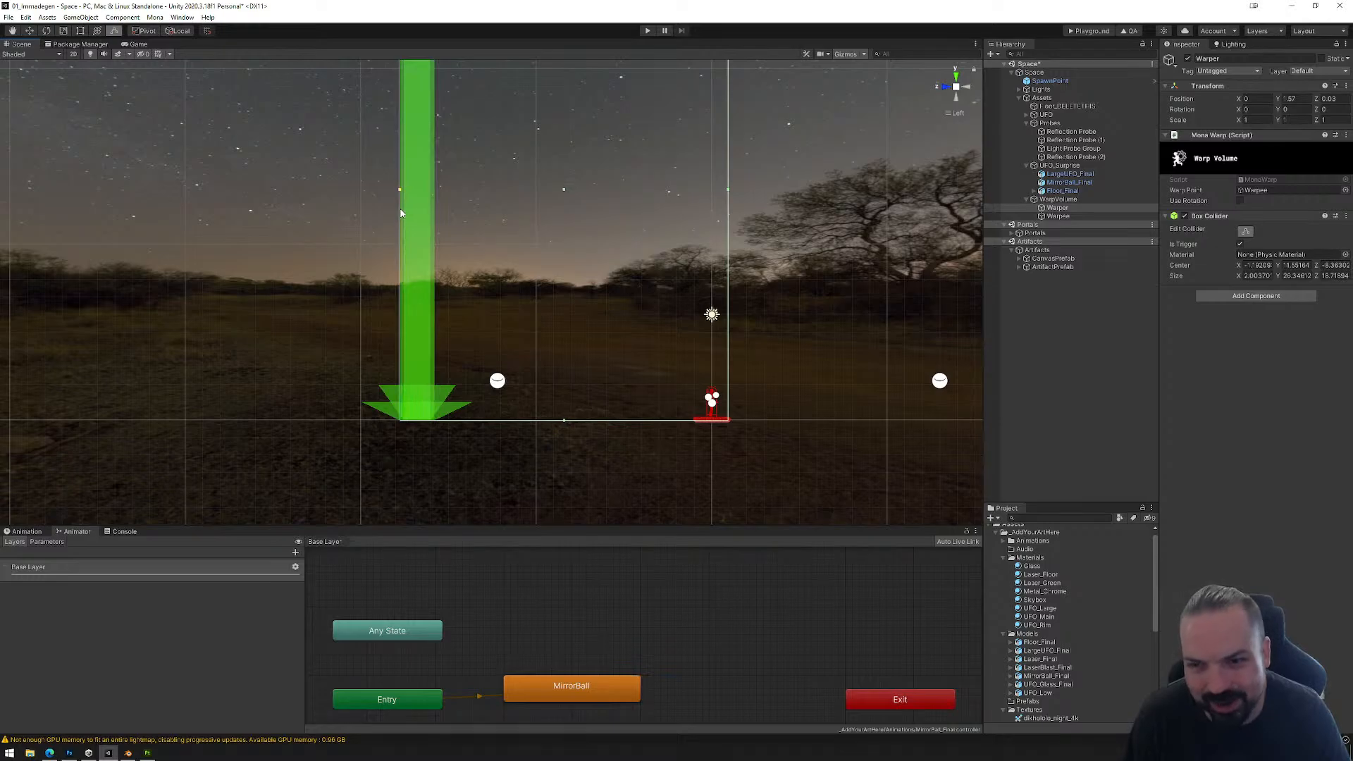
{"action": "left_click_drag", "start_coordinate": [731, 194], "coordinate": [437, 217]}
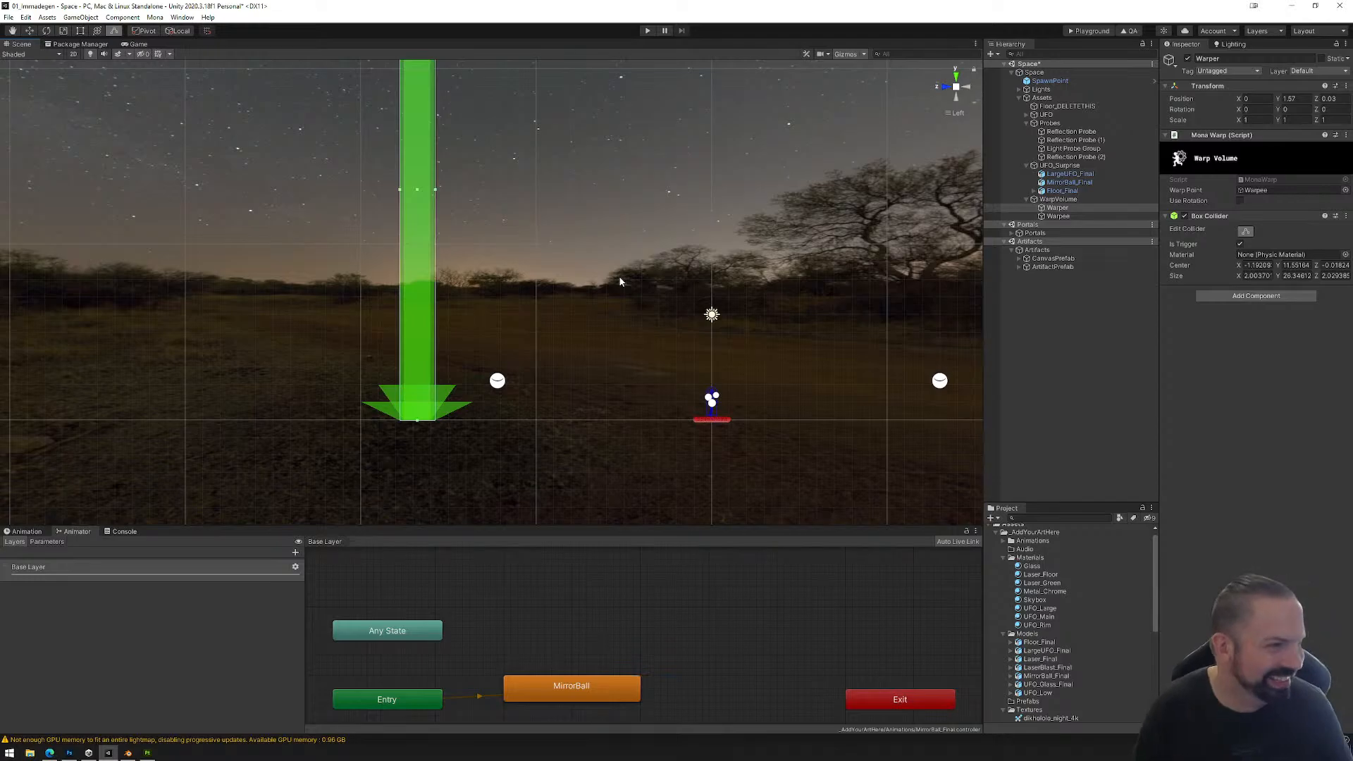
Step: Set Warper's Y and Z positions to 0 so its origin coincides with its parent WarpVolume
{"action": "left_click_drag", "start_coordinate": [608, 299], "coordinate": [356, 372], "text": "alt"}
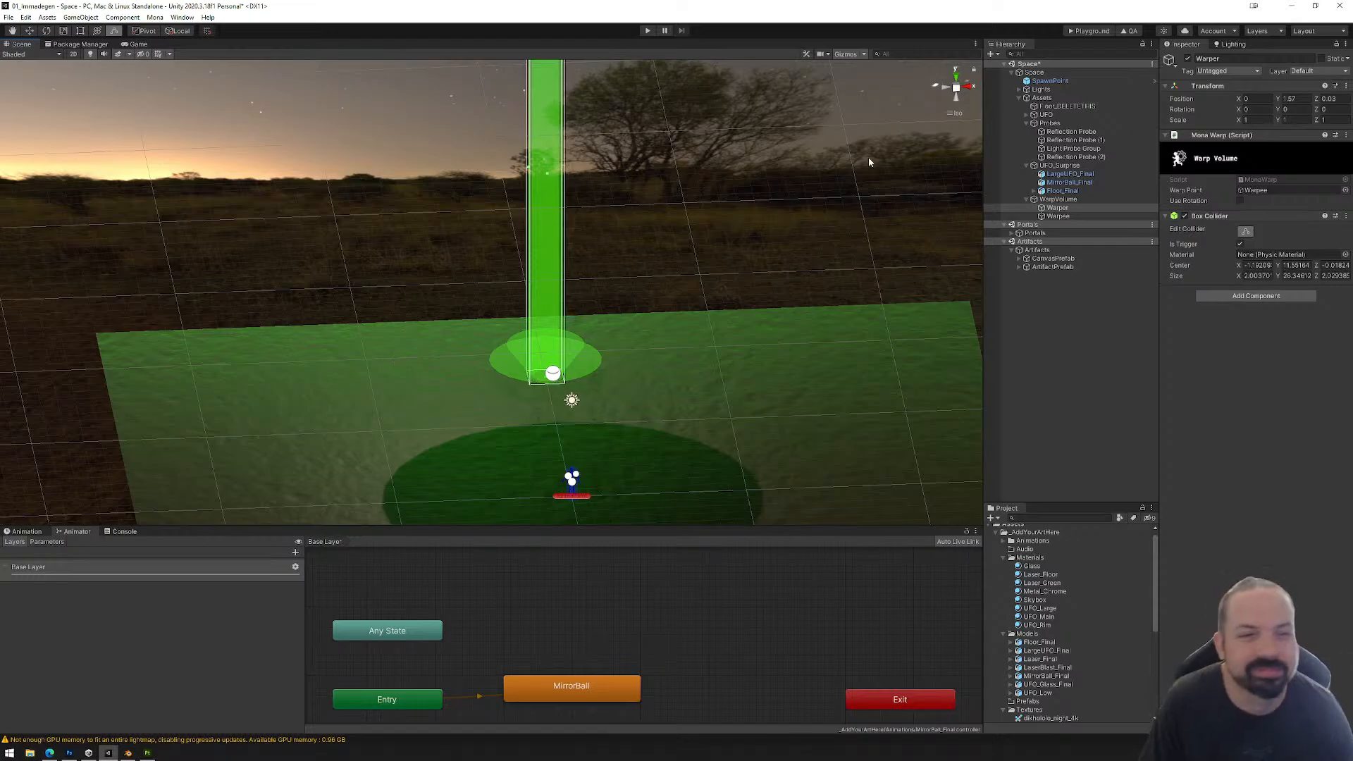
{"action": "left_click", "coordinate": [1062, 216]}
{"action": "left_click", "coordinate": [1068, 209]}
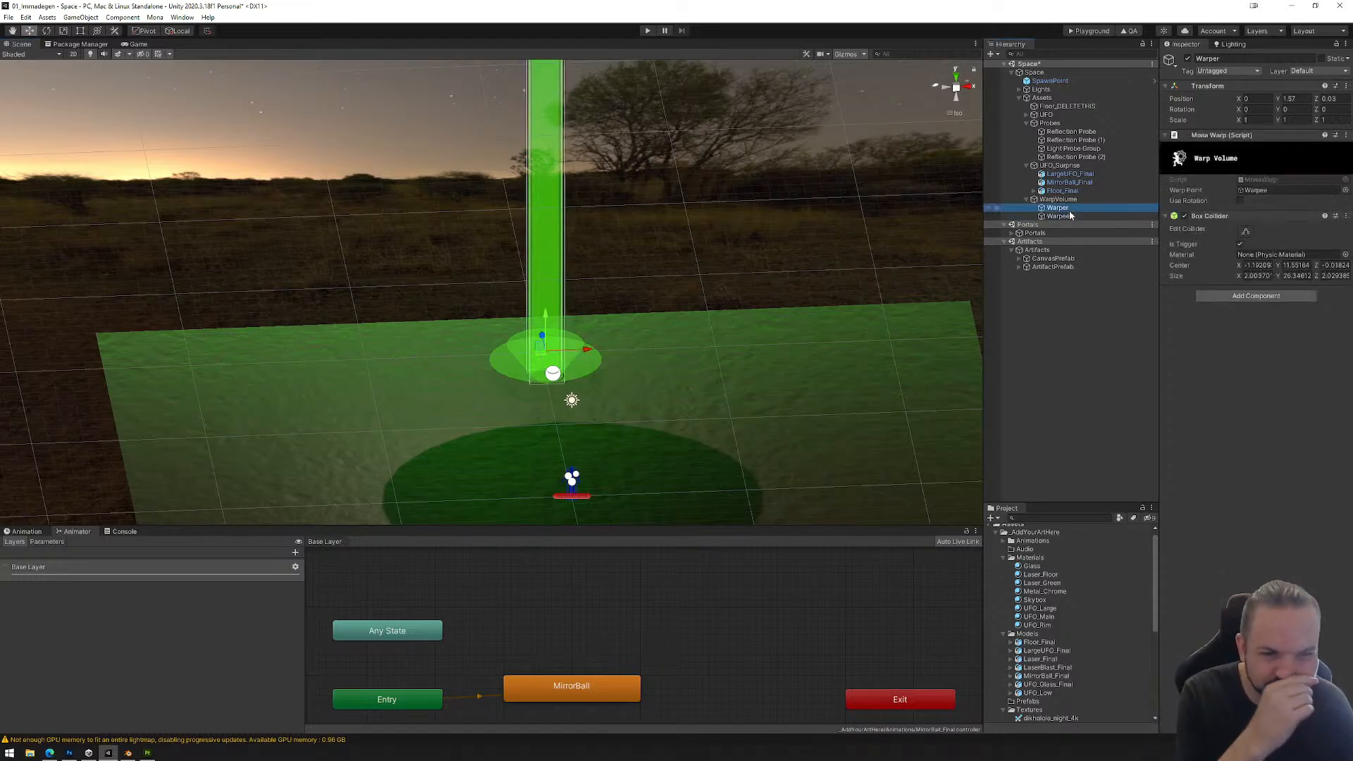
{"action": "double_click", "coordinate": [1061, 201]}
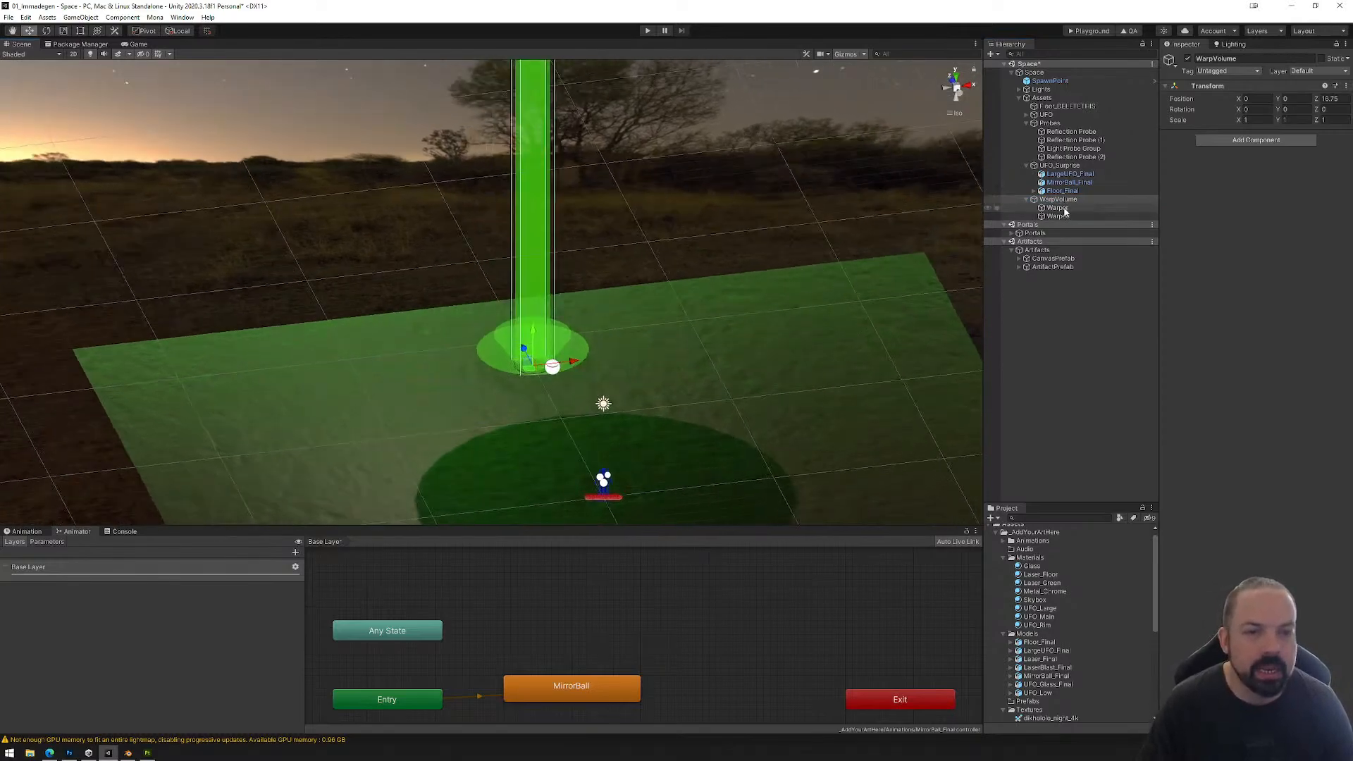
{"action": "left_click", "coordinate": [1057, 208]}
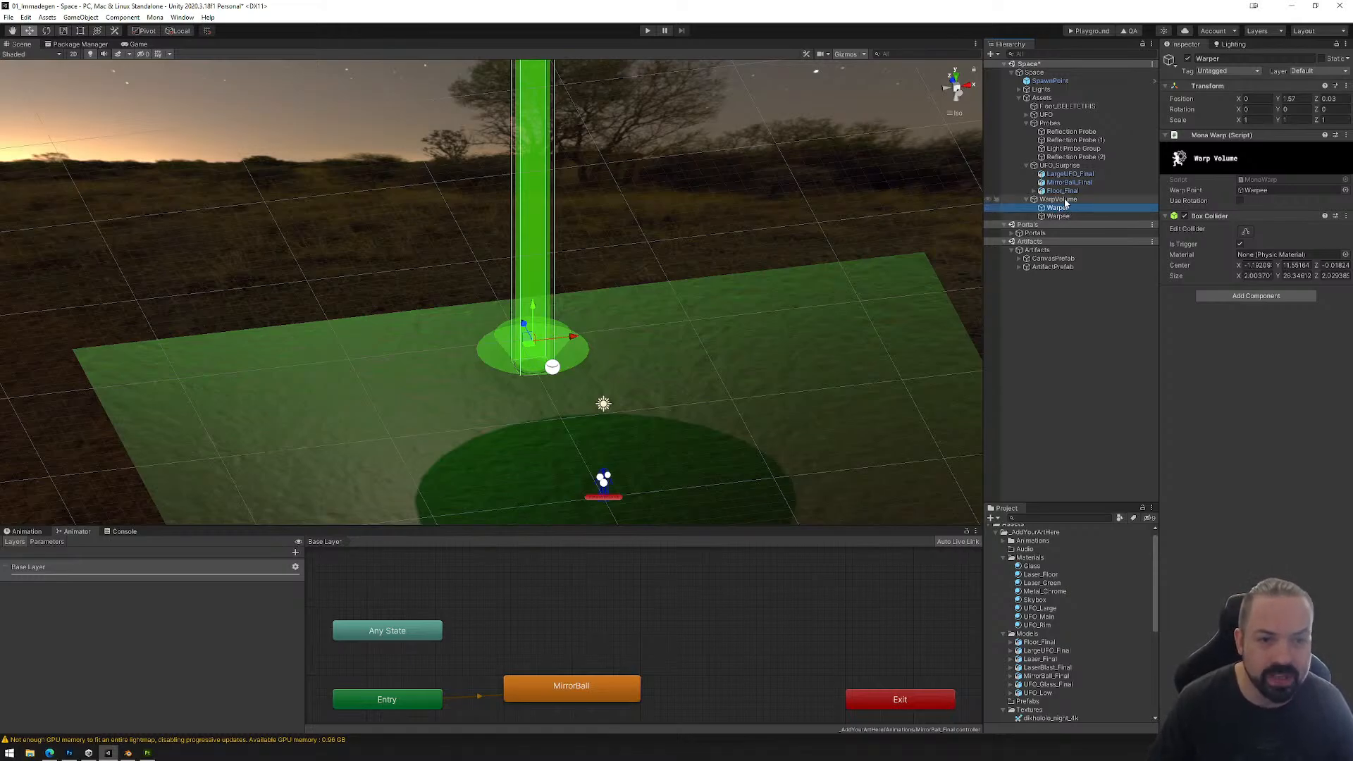
{"action": "left_click", "coordinate": [1065, 201]}
{"action": "left_click", "coordinate": [1062, 208]}
{"action": "left_click", "coordinate": [1290, 99]}
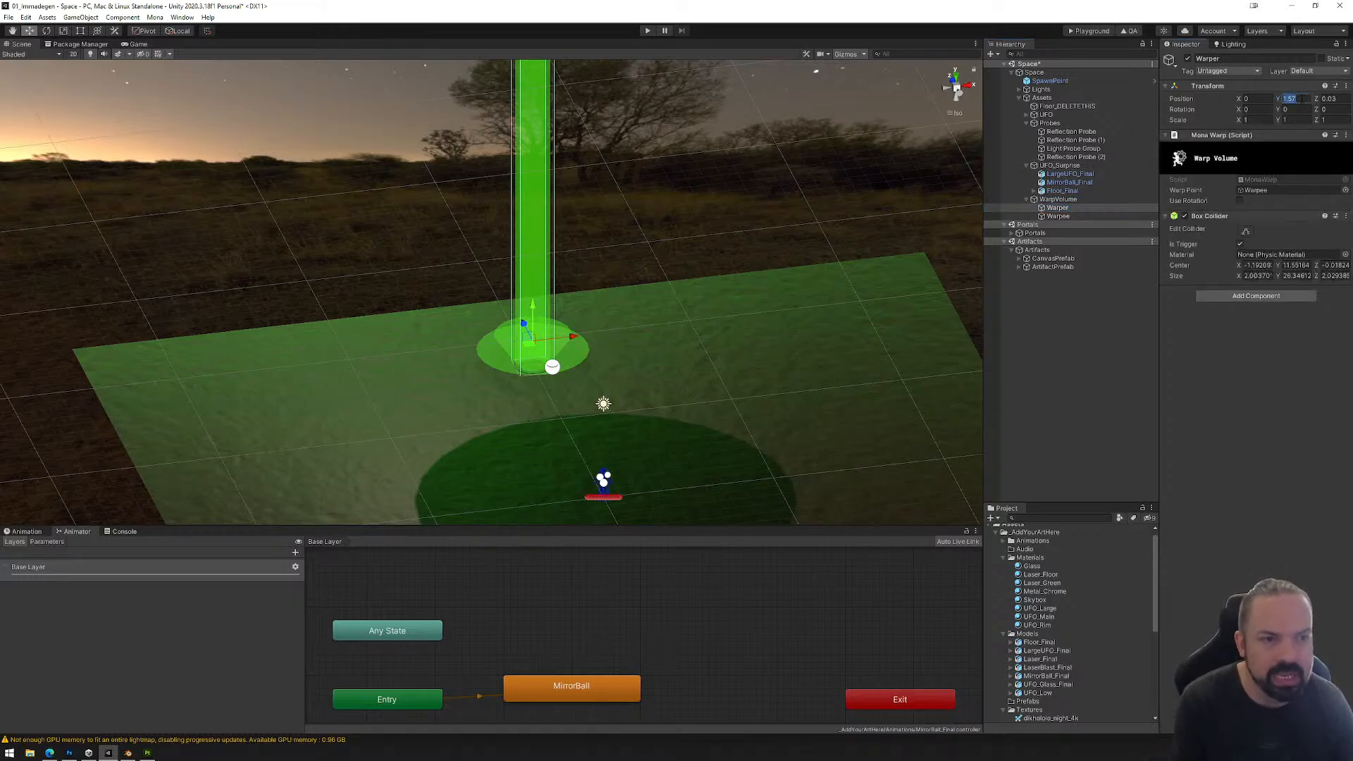
{"action": "type", "text": "0"}
{"action": "left_click", "coordinate": [1327, 99]}
{"action": "type", "text": "0"}
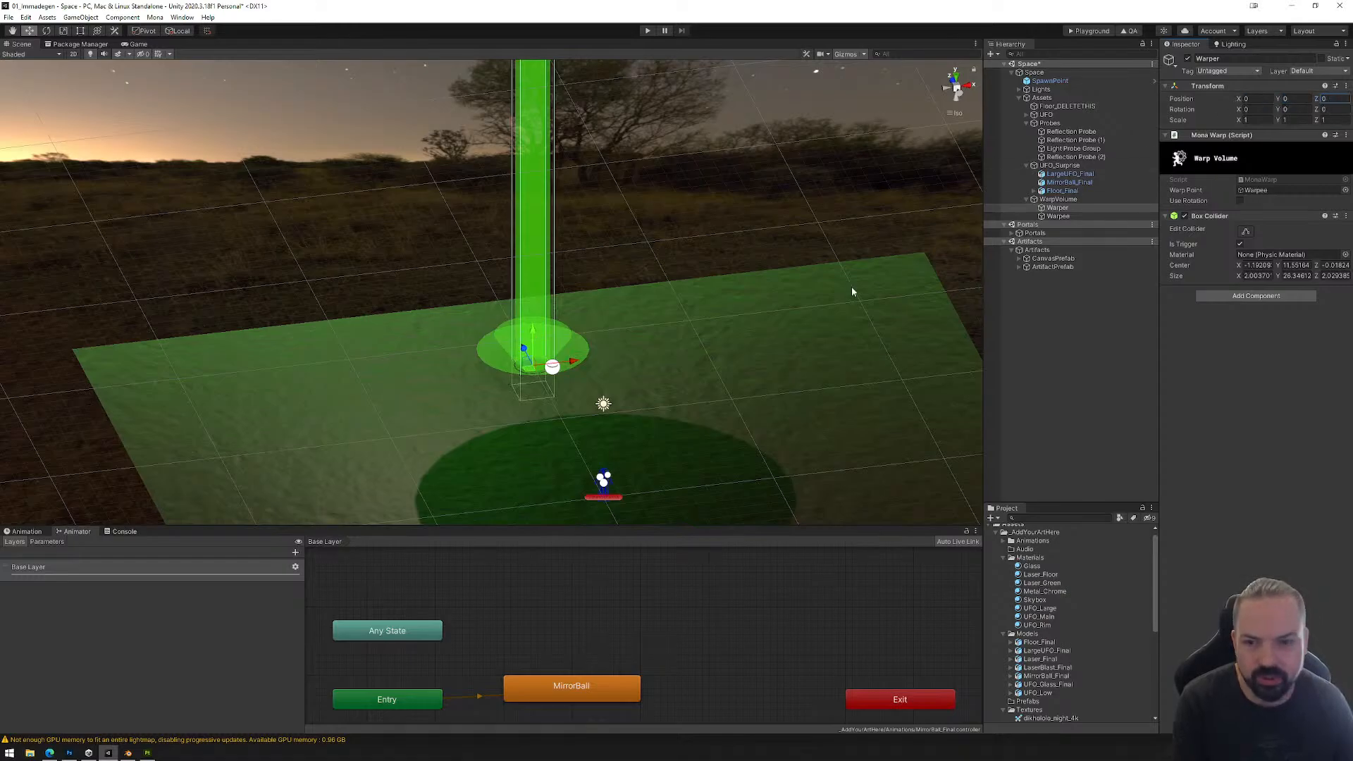
Step: Raise the underside of Warper's box collider to the beam's base and its top to the large UFO, about 25.97 high in total
{"action": "left_click_drag", "start_coordinate": [625, 396], "coordinate": [832, 354], "text": "alt"}
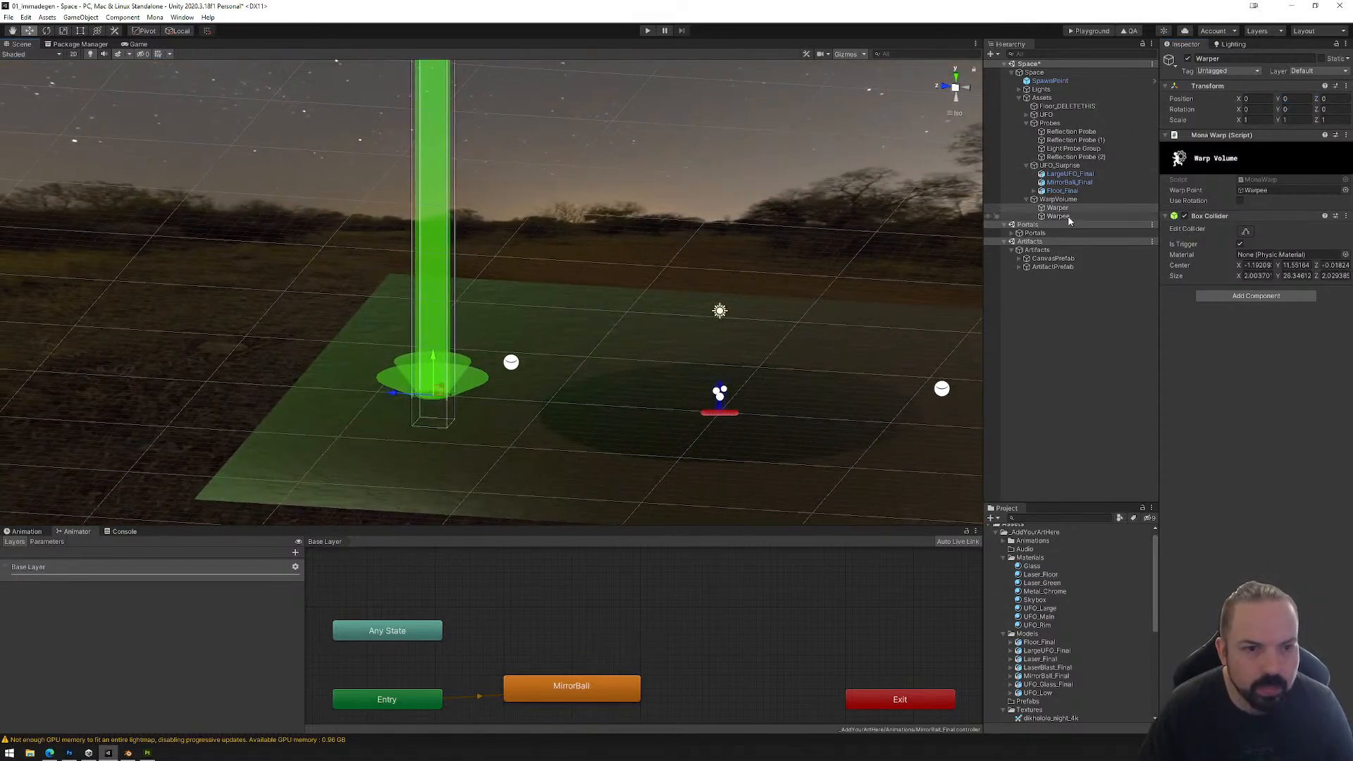
{"action": "left_click", "coordinate": [1245, 231]}
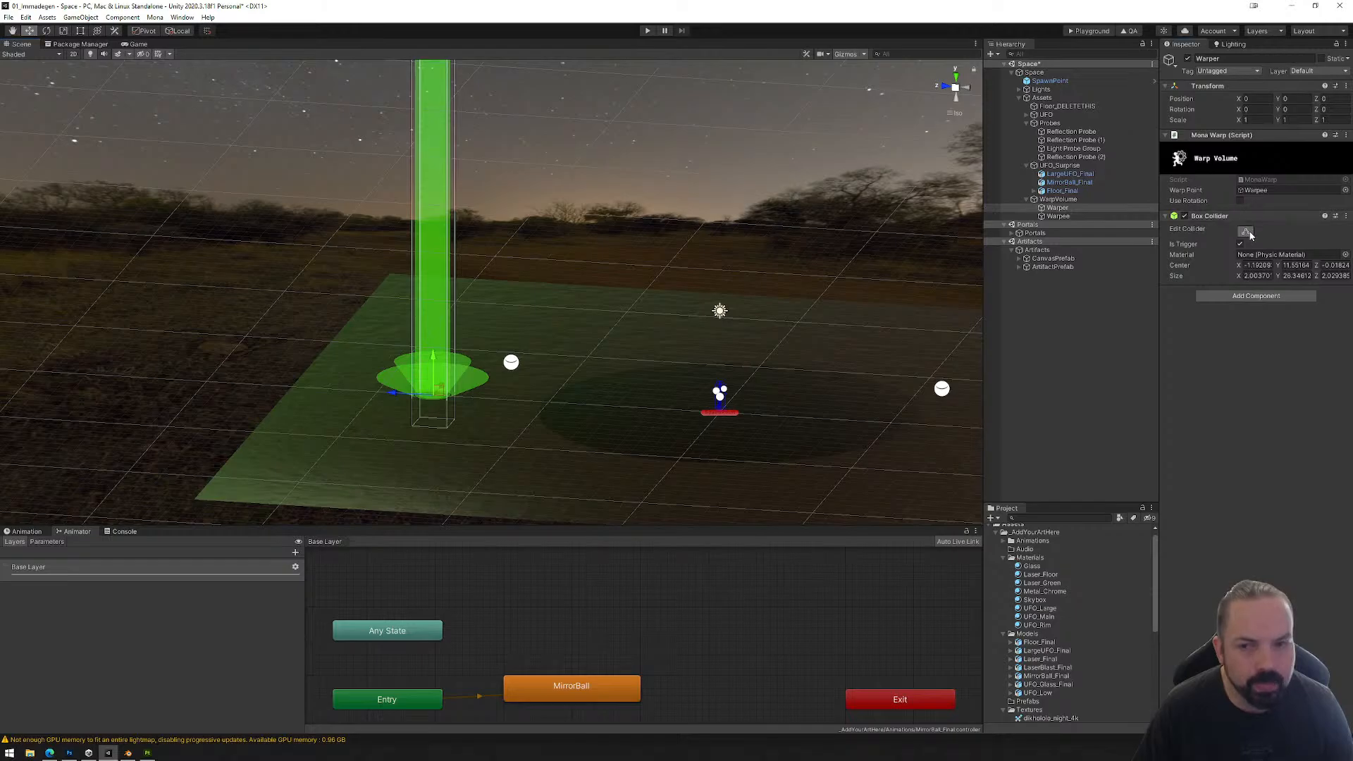
{"action": "left_click_drag", "start_coordinate": [434, 429], "coordinate": [438, 395]}
{"action": "key", "text": "f"}
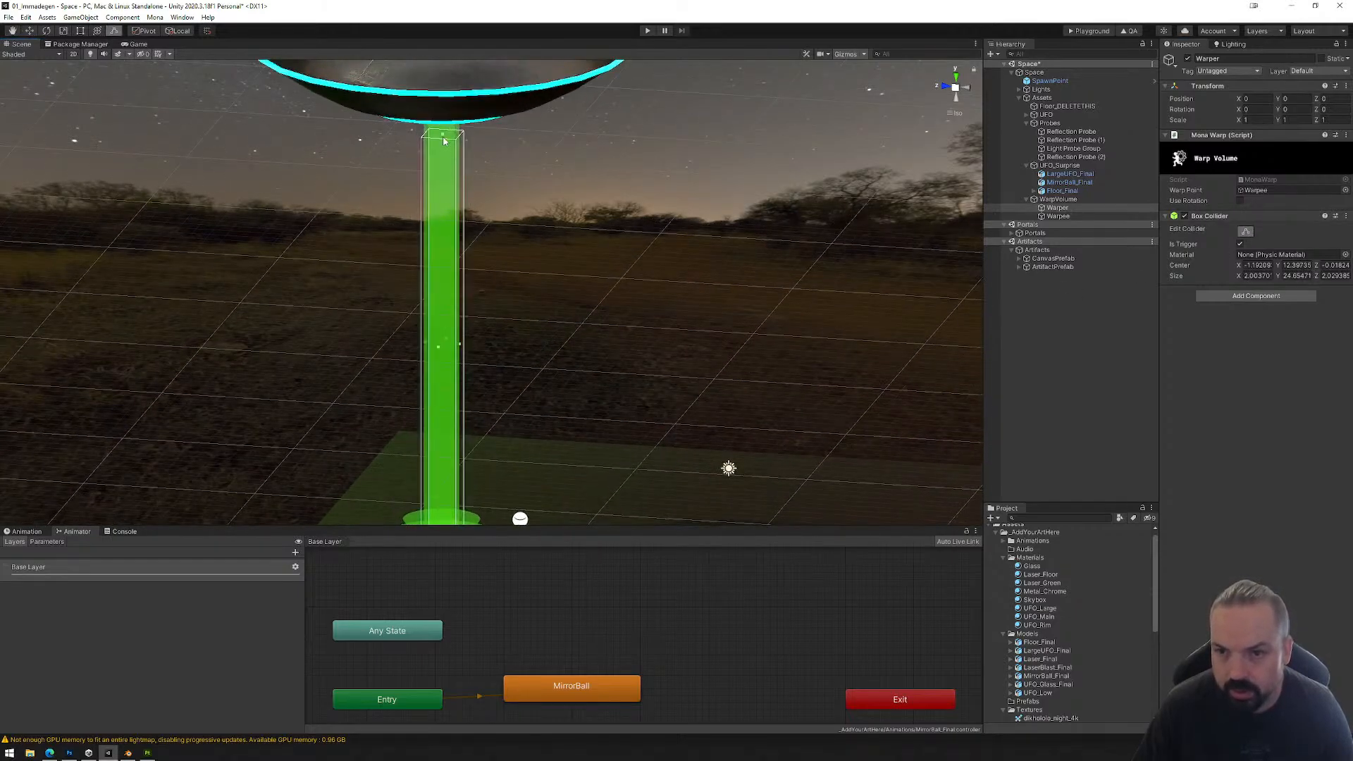
{"action": "left_click_drag", "start_coordinate": [444, 141], "coordinate": [443, 111]}
{"action": "middle_click_drag", "start_coordinate": [519, 209], "coordinate": [668, 226]}
Step: Review the transforms of WarpVolume, Warper and Warpee in turn
{"action": "left_click", "coordinate": [1059, 200]}
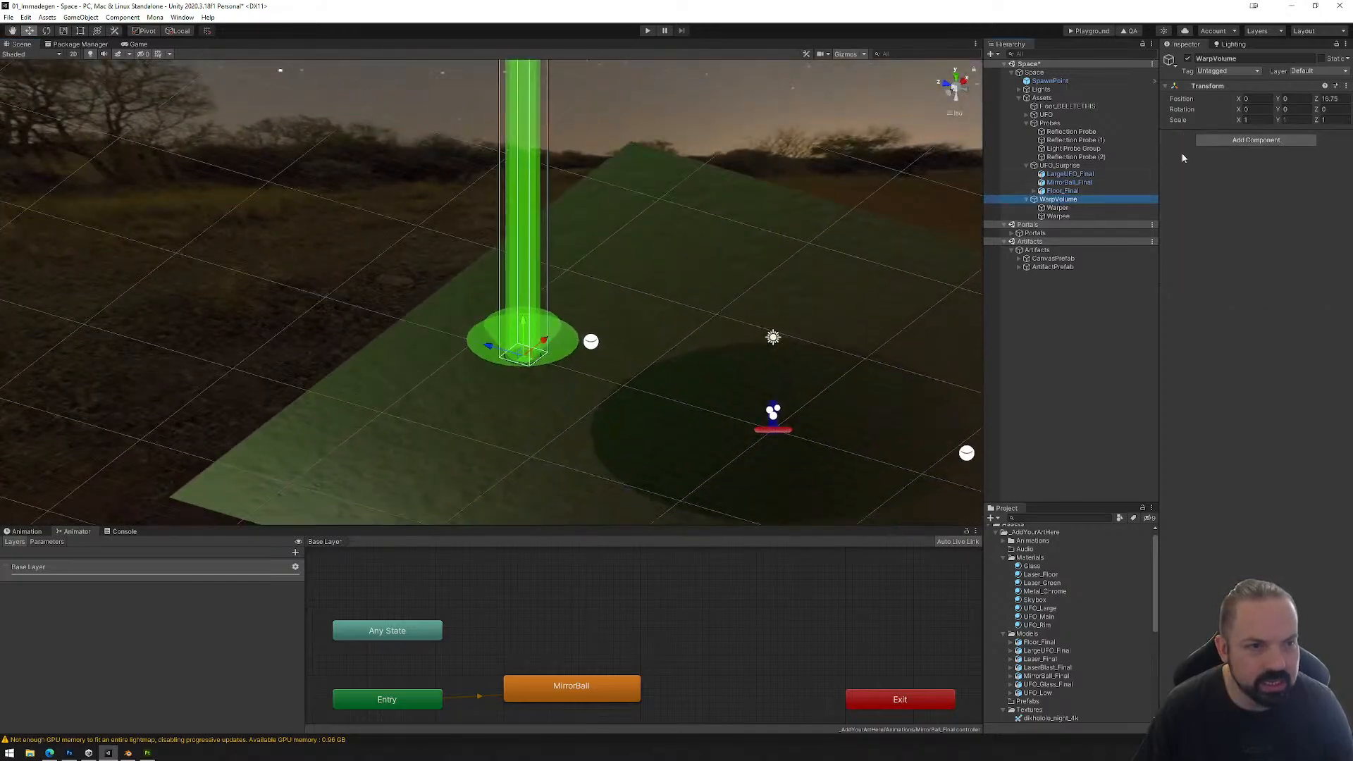
{"action": "left_click", "coordinate": [1058, 208]}
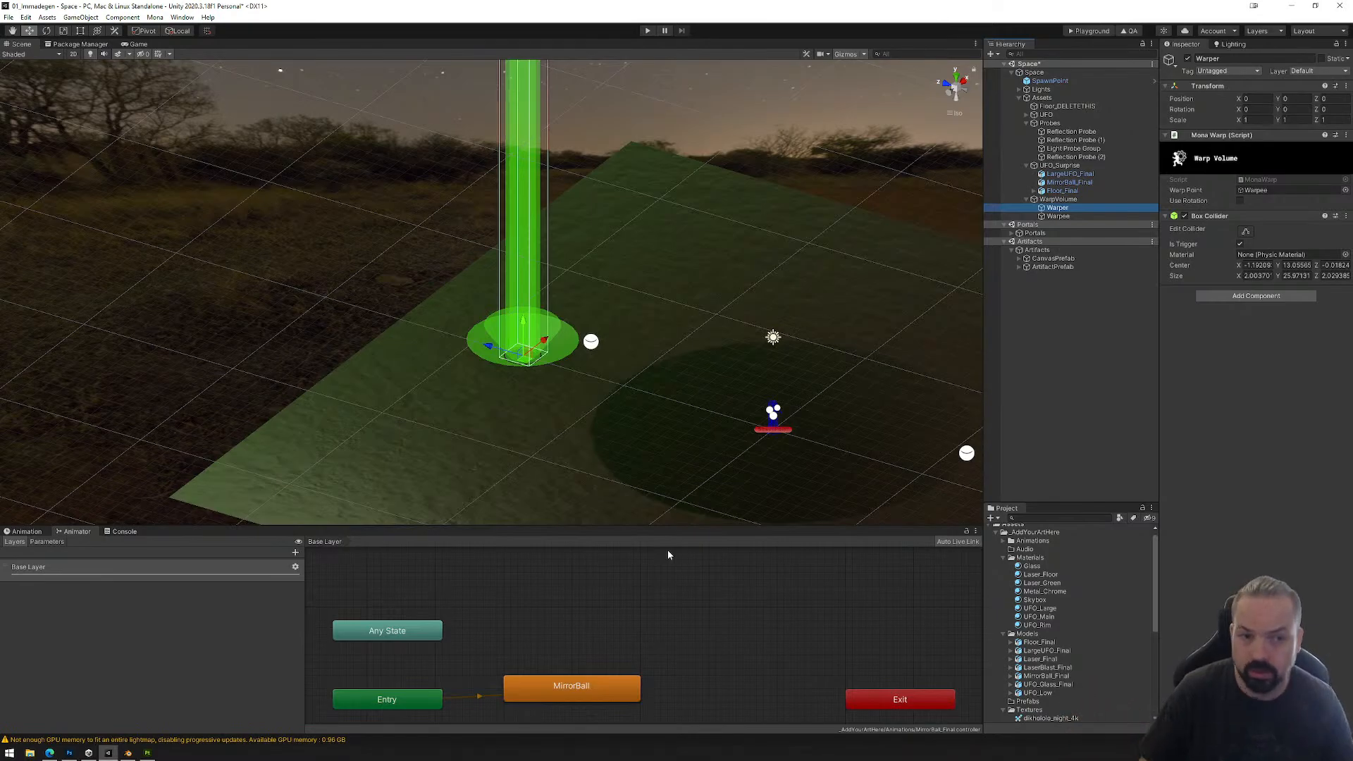
{"action": "left_click", "coordinate": [1057, 216]}
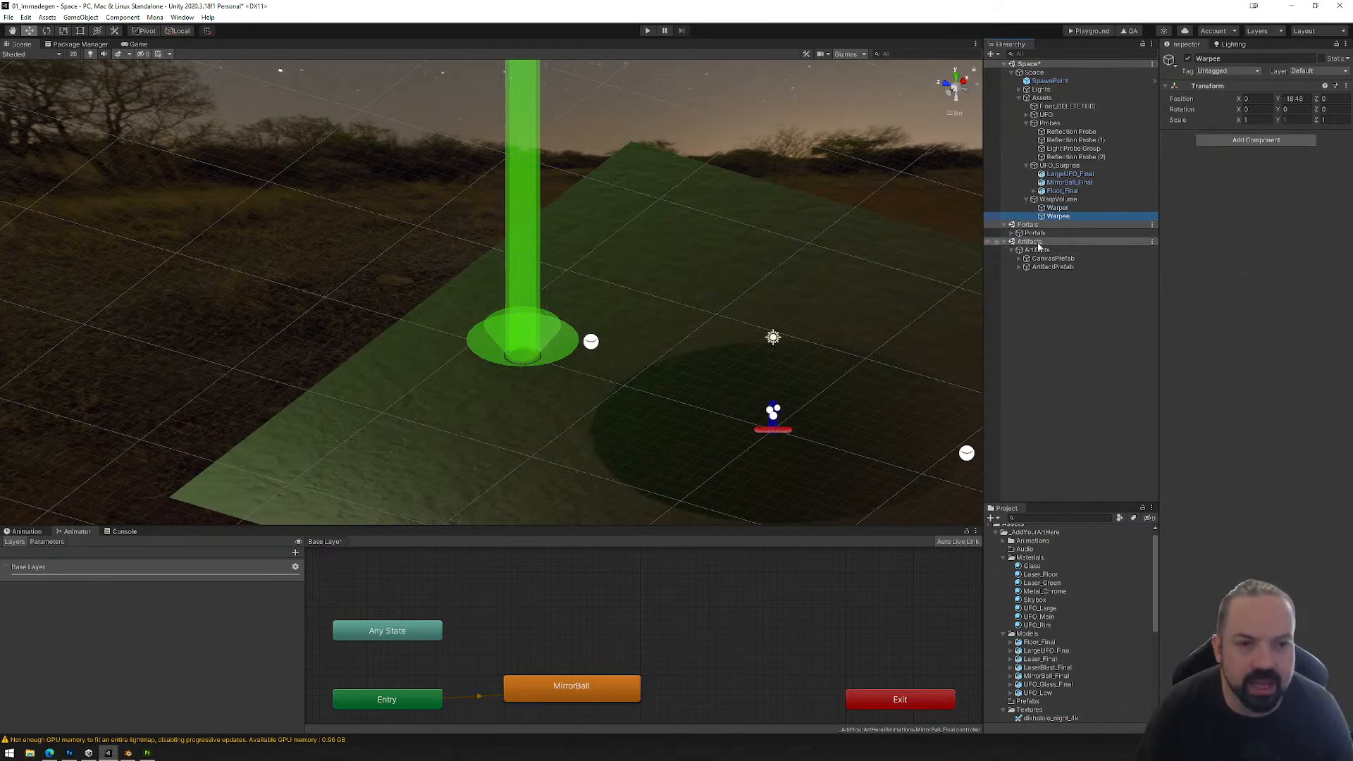
Step: Select WarpVolume and collapse its children in the scene hierarchy
{"action": "right_click_drag", "start_coordinate": [773, 338], "coordinate": [744, 343]}
{"action": "left_click", "coordinate": [1066, 199]}
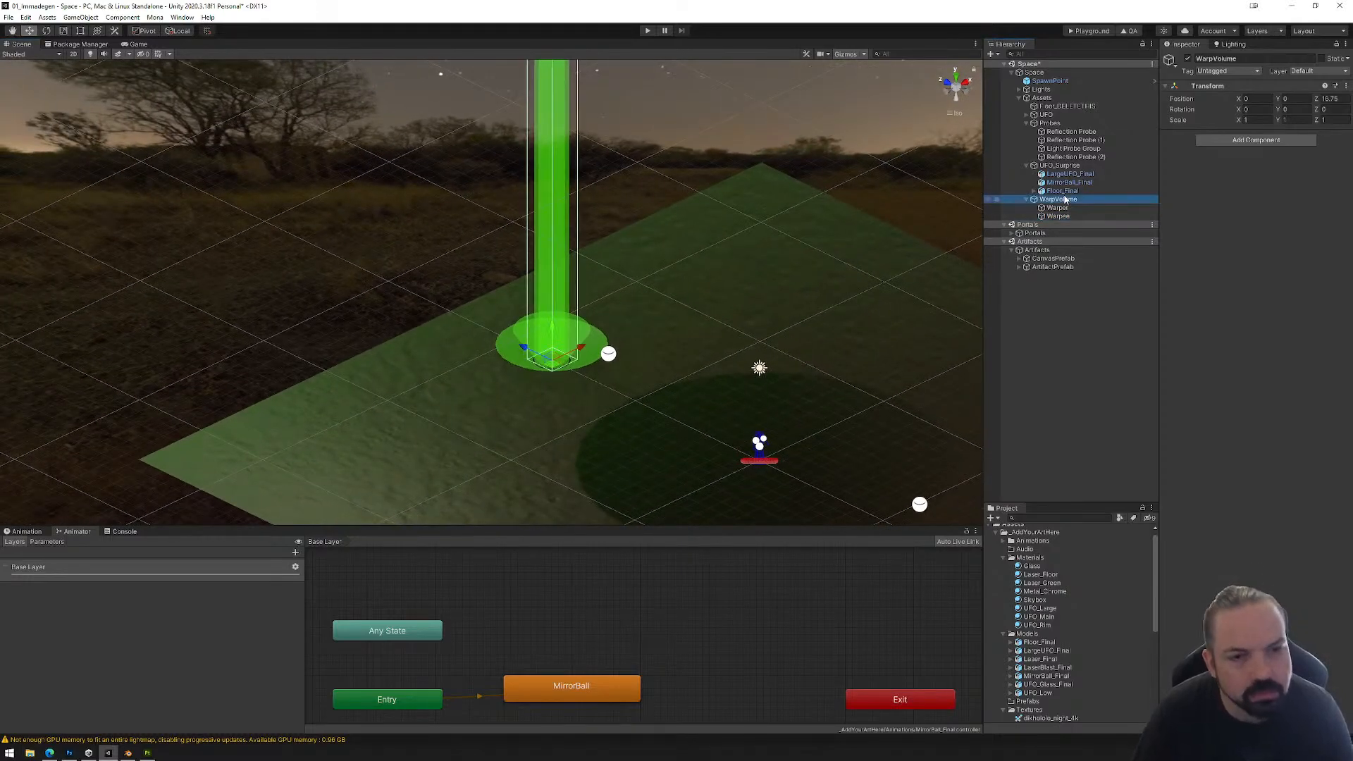
{"action": "left_click", "coordinate": [1027, 200]}
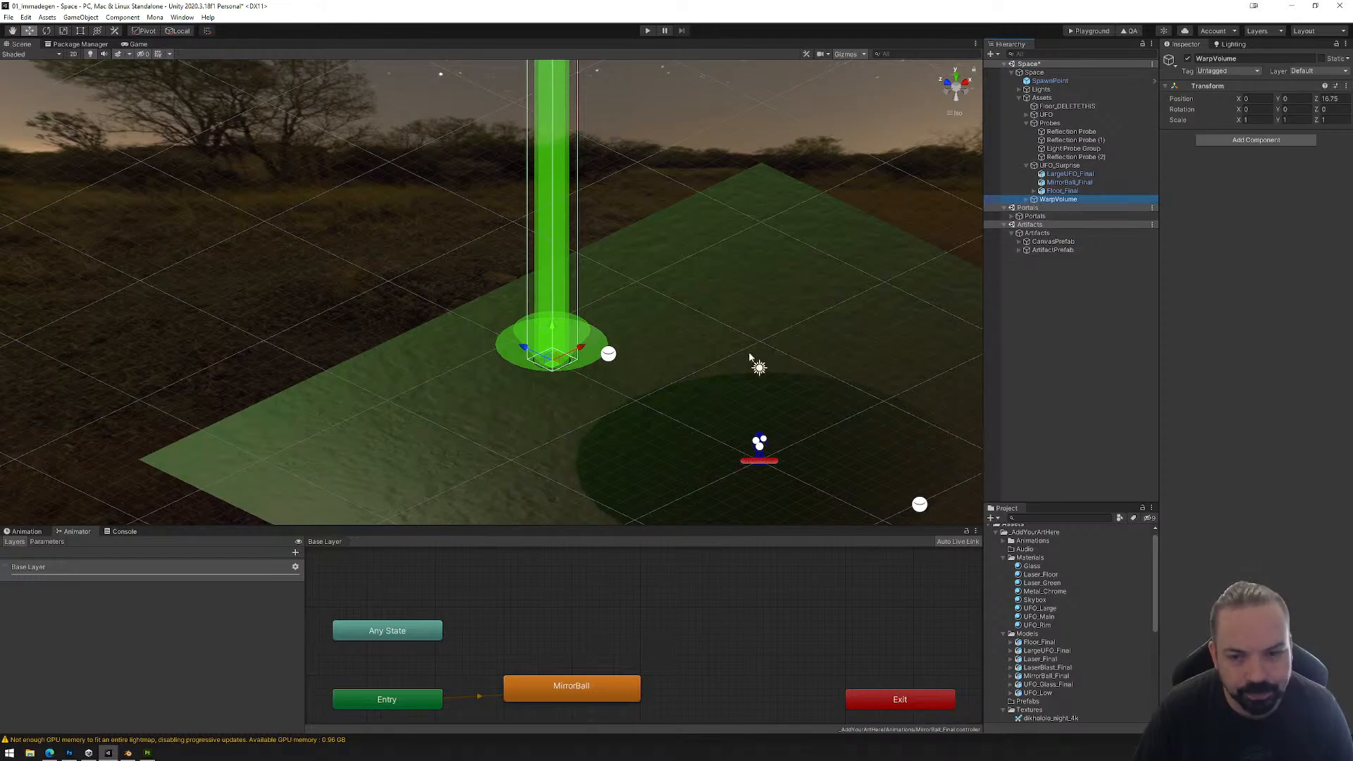
Step: Select the pink Cylinder of Floor_Final and inspect how it sits on the large UFO's floor
{"action": "middle_click_drag", "start_coordinate": [738, 412], "coordinate": [745, 380]}
{"action": "middle_click_drag", "start_coordinate": [730, 477], "coordinate": [704, 151]}
{"action": "scroll", "coordinate": [707, 285], "scroll_direction": "down", "scroll_amount": 5}
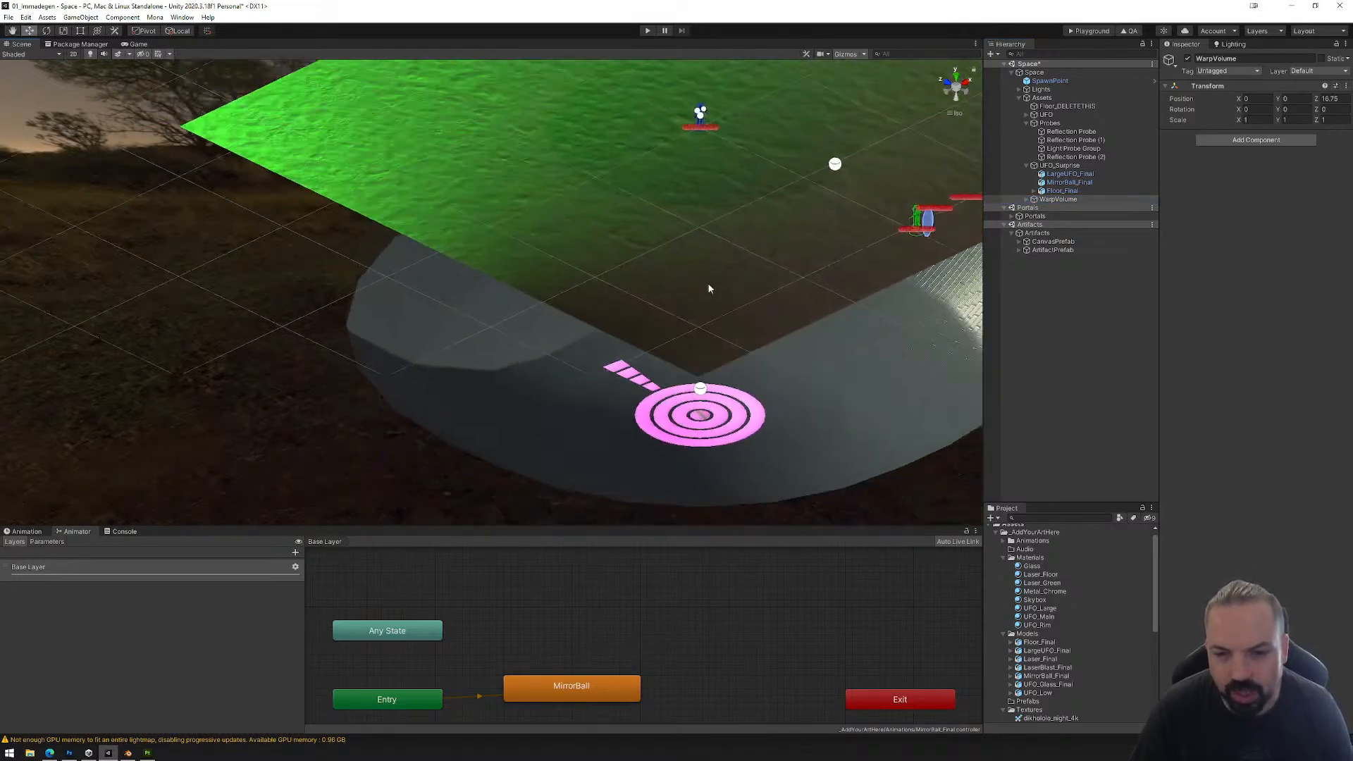
{"action": "left_click", "coordinate": [754, 413]}
{"action": "left_click", "coordinate": [751, 417]}
{"action": "left_click_drag", "start_coordinate": [751, 417], "coordinate": [886, 374], "text": "alt"}
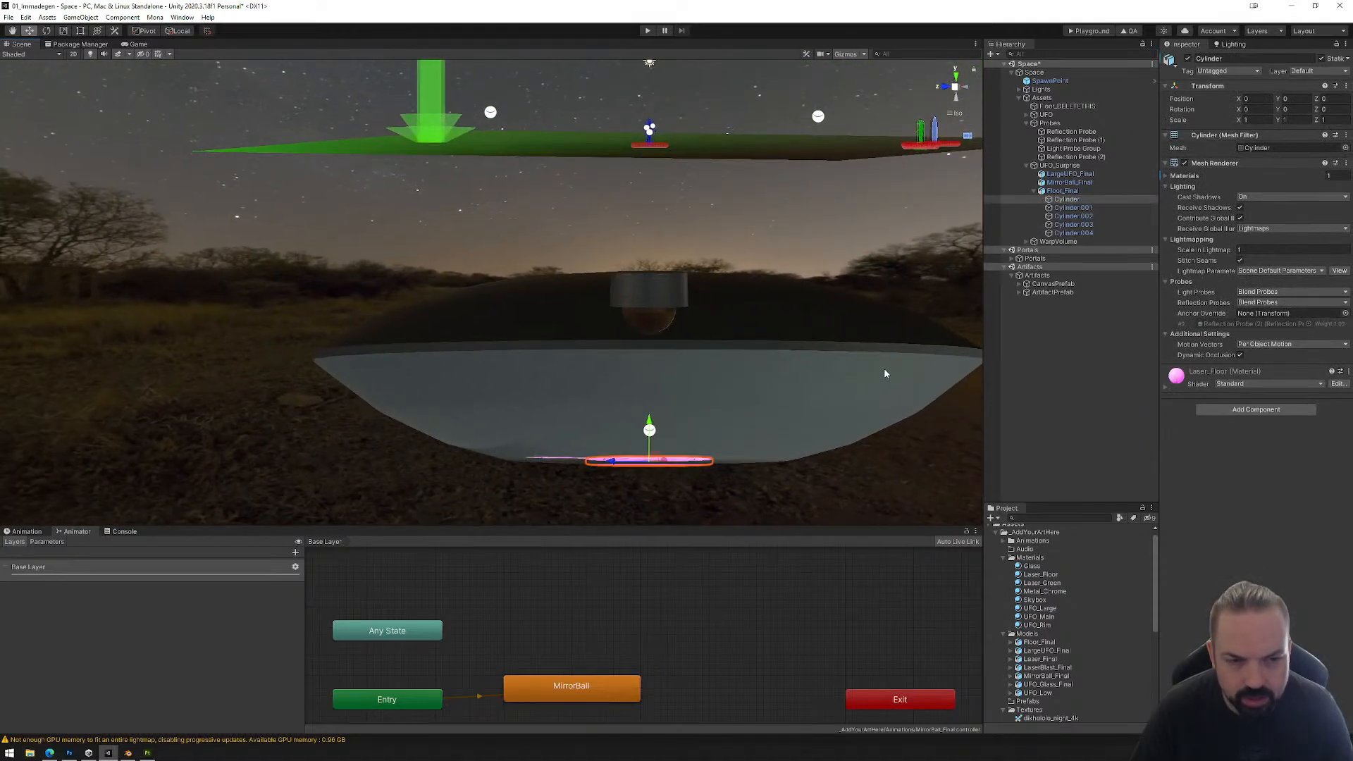
{"action": "left_click", "coordinate": [1244, 410]}
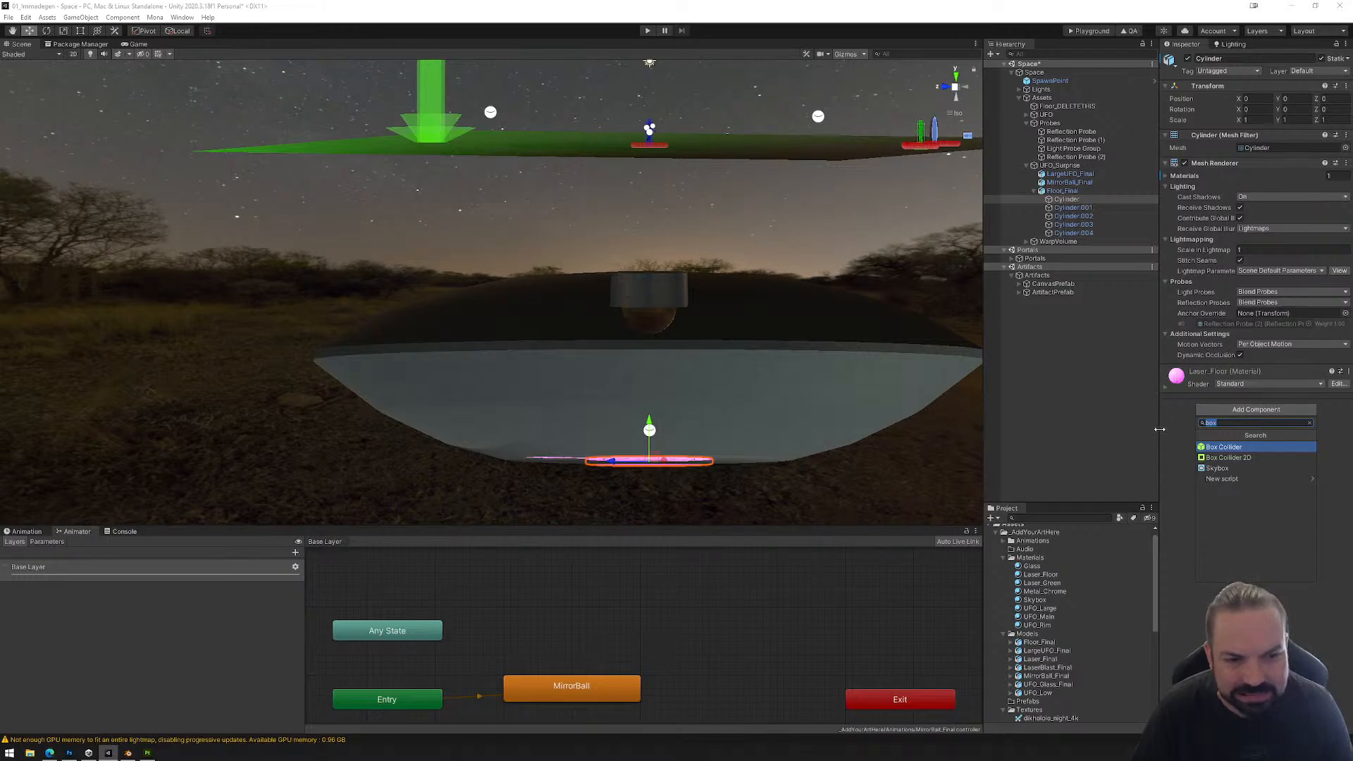
{"action": "left_click", "coordinate": [1154, 437]}
{"action": "key", "text": "f"}
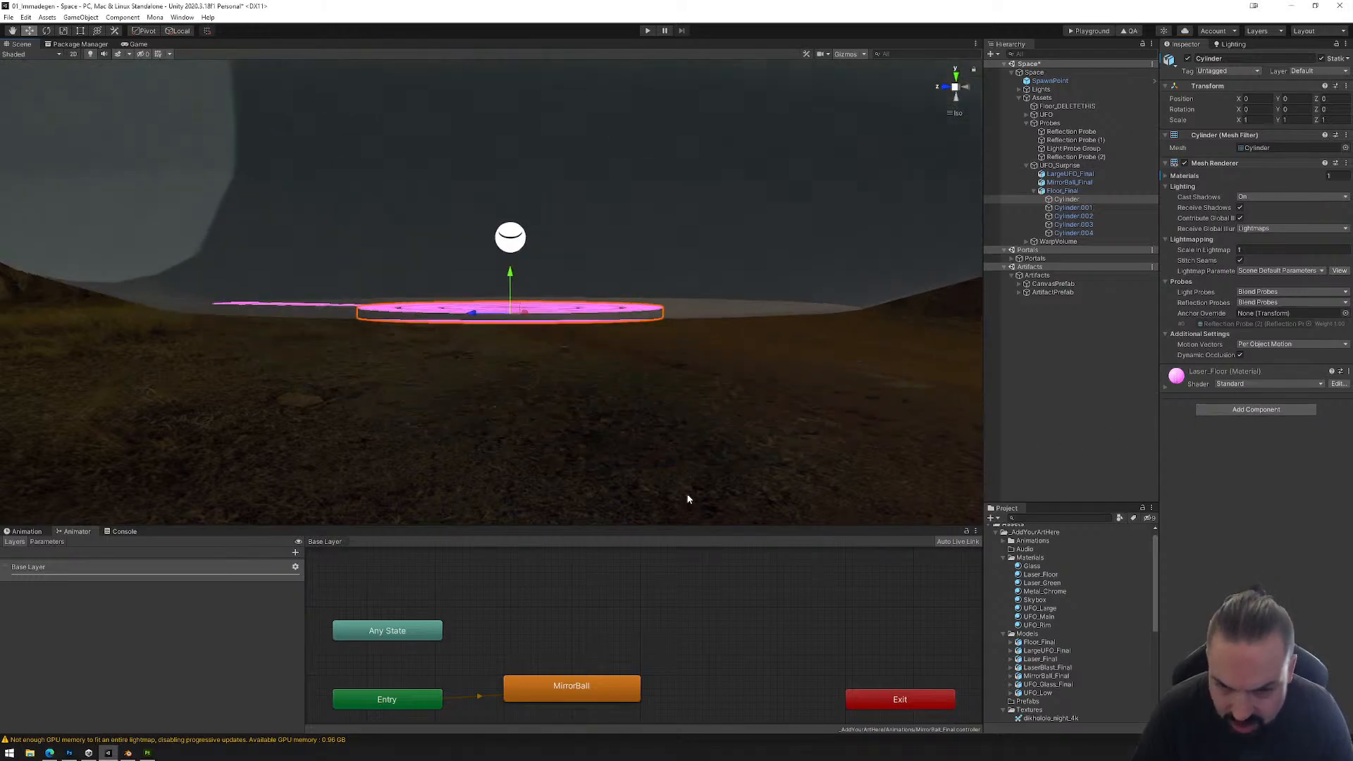
{"action": "left_click_drag", "start_coordinate": [547, 338], "coordinate": [694, 331], "text": "alt"}
Step: Save the Space scene and build its Playground files
{"action": "left_click", "coordinate": [8, 17]}
{"action": "left_click", "coordinate": [30, 56]}
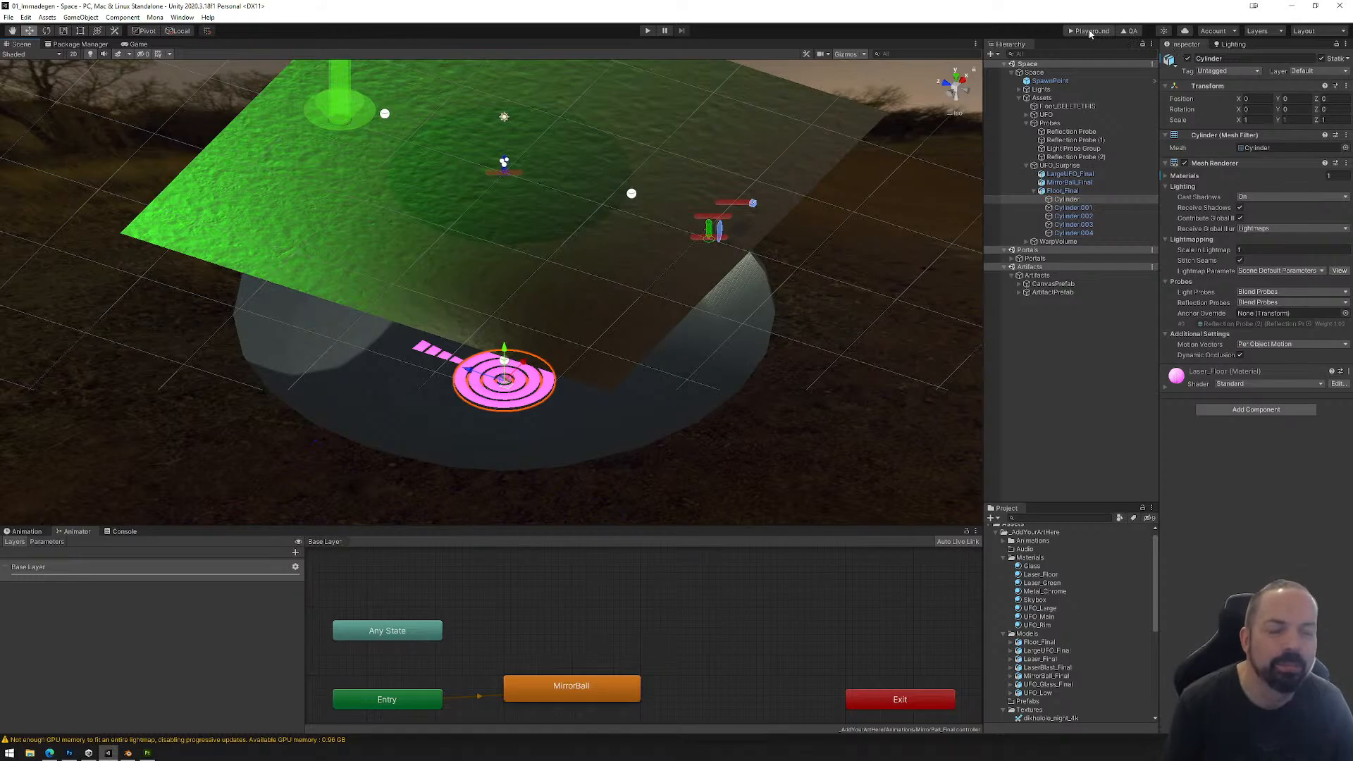
{"action": "left_click", "coordinate": [1089, 32]}
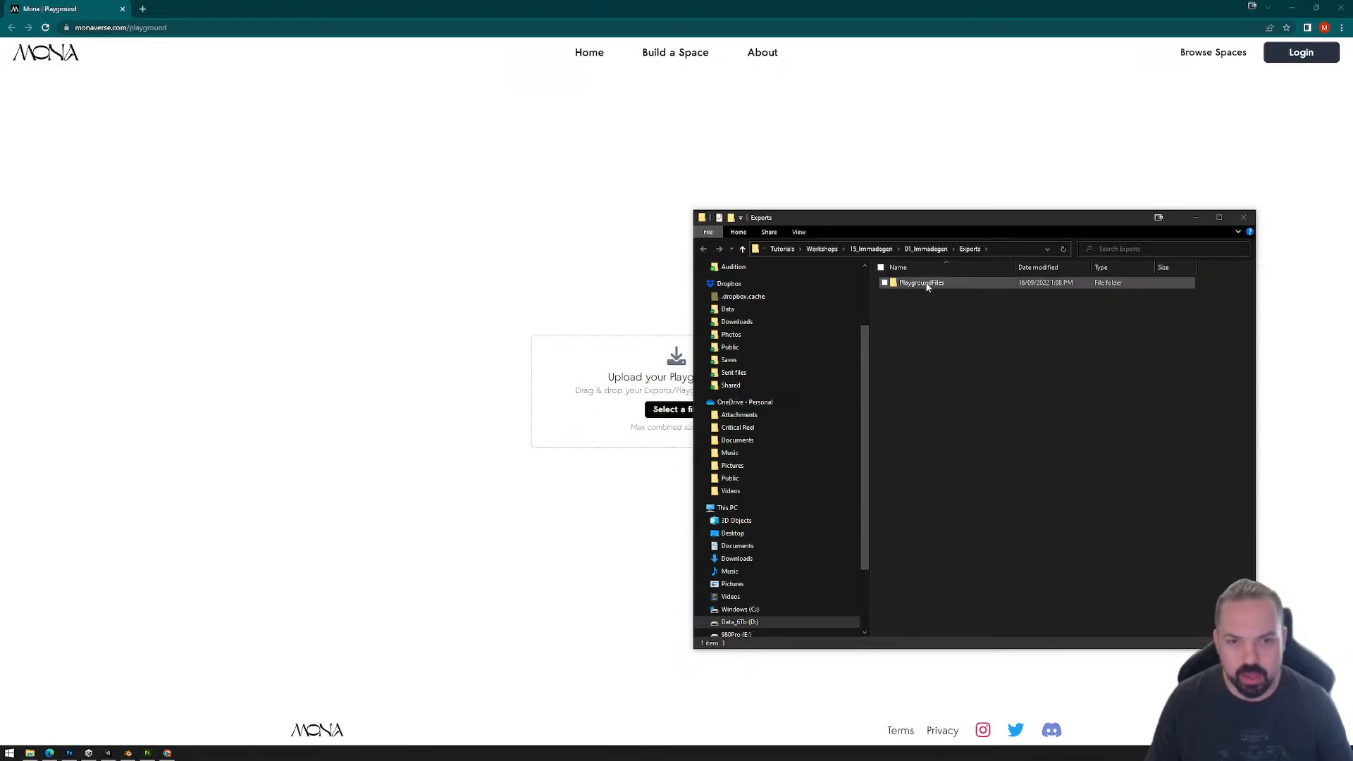
Step: Check the size of the exported PlaygroundFiles folder and upload the folder to the Mona Playground page
{"action": "left_click_drag", "start_coordinate": [916, 282], "coordinate": [929, 325]}
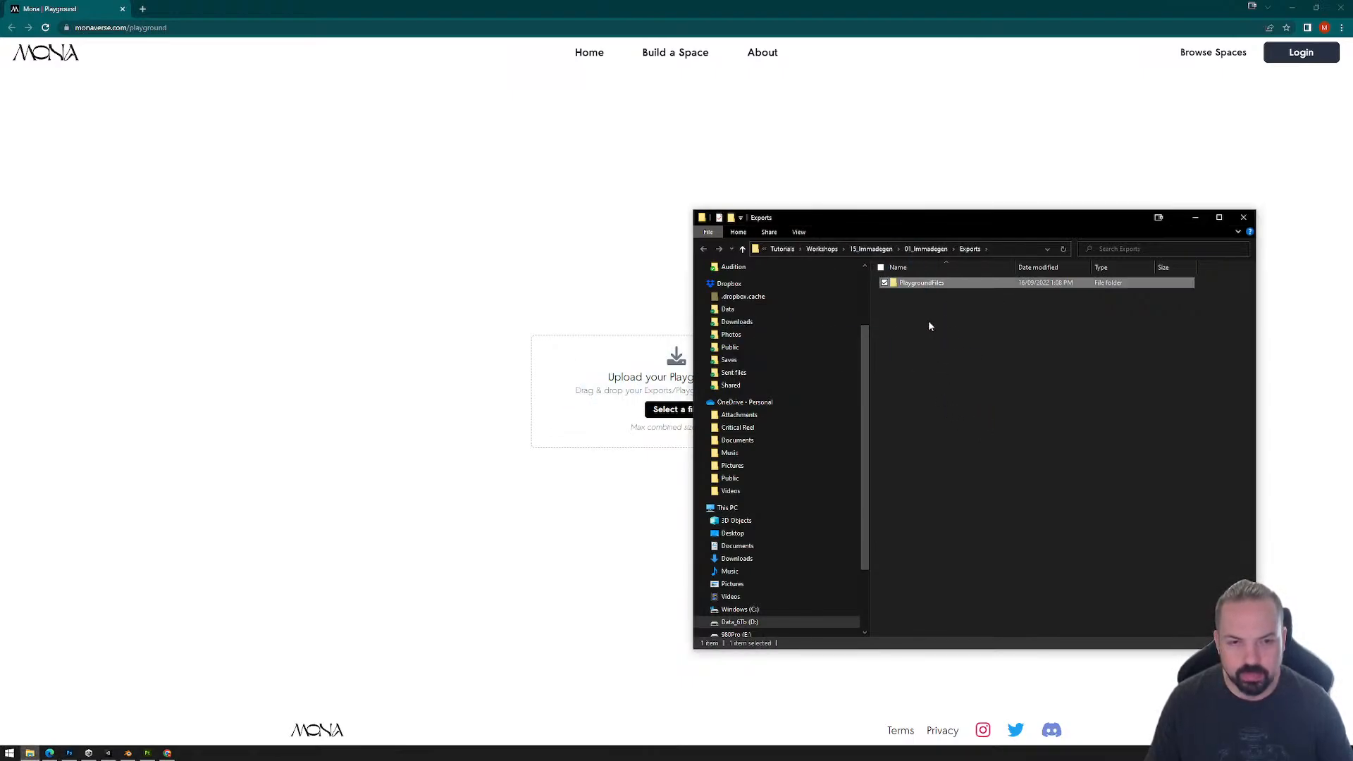
{"action": "right_click", "coordinate": [916, 282]}
{"action": "left_click", "coordinate": [937, 662]}
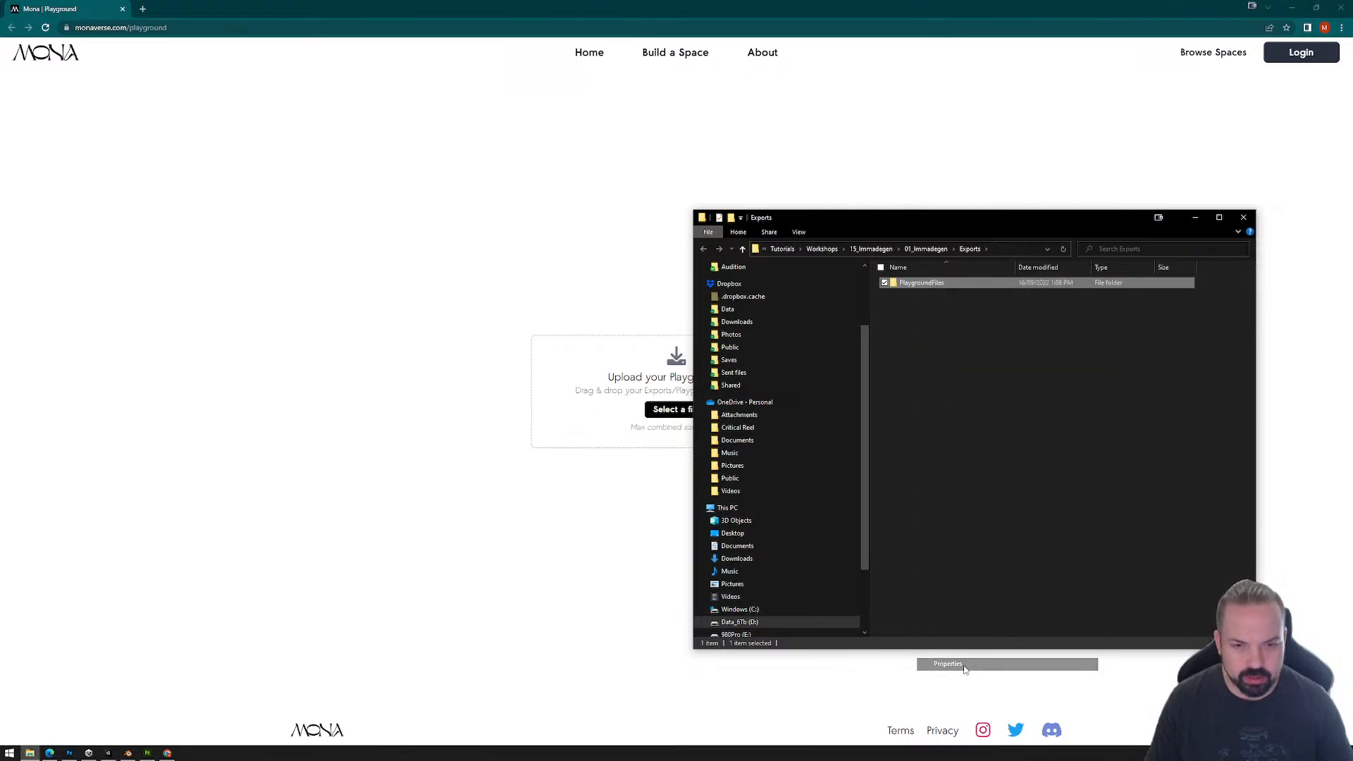
{"action": "left_click", "coordinate": [1102, 288]}
{"action": "left_click_drag", "start_coordinate": [912, 286], "coordinate": [614, 432]}
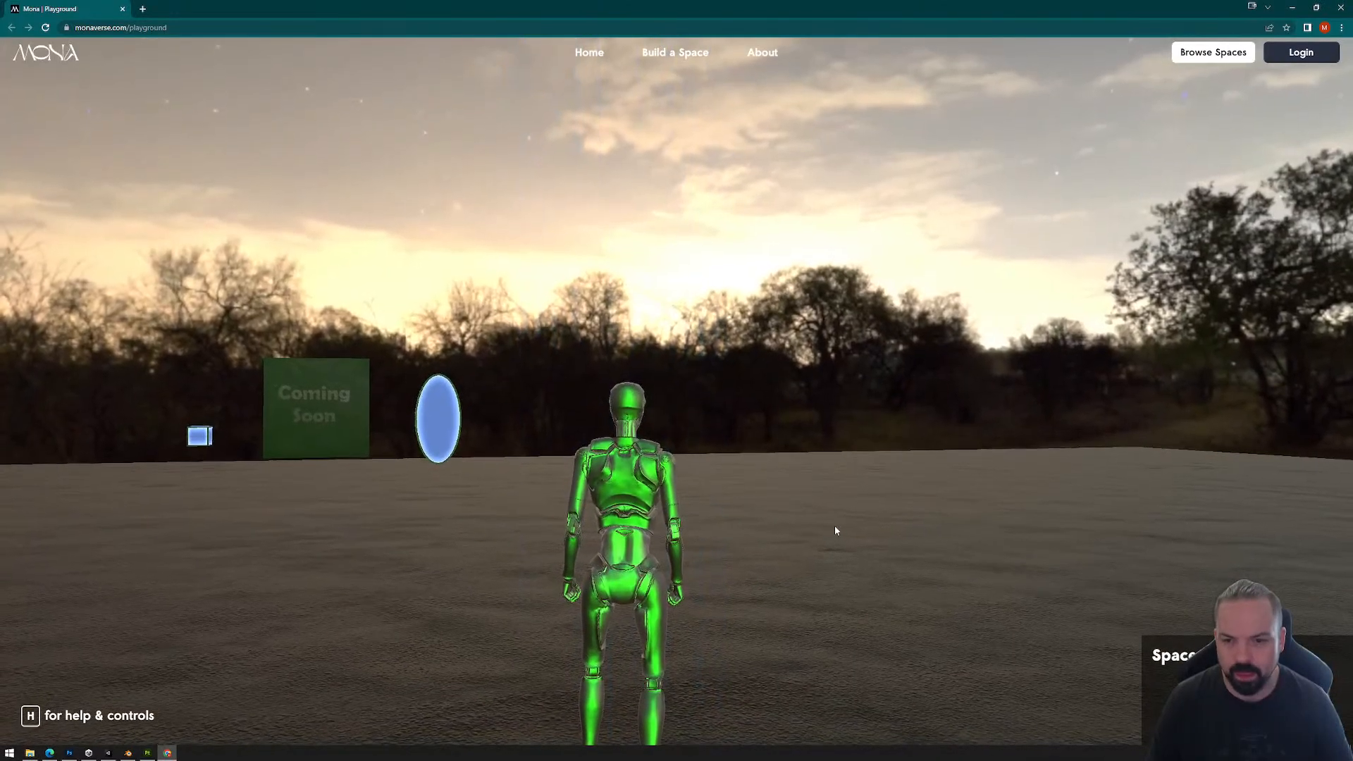
{"action": "left_click", "coordinate": [834, 531]}
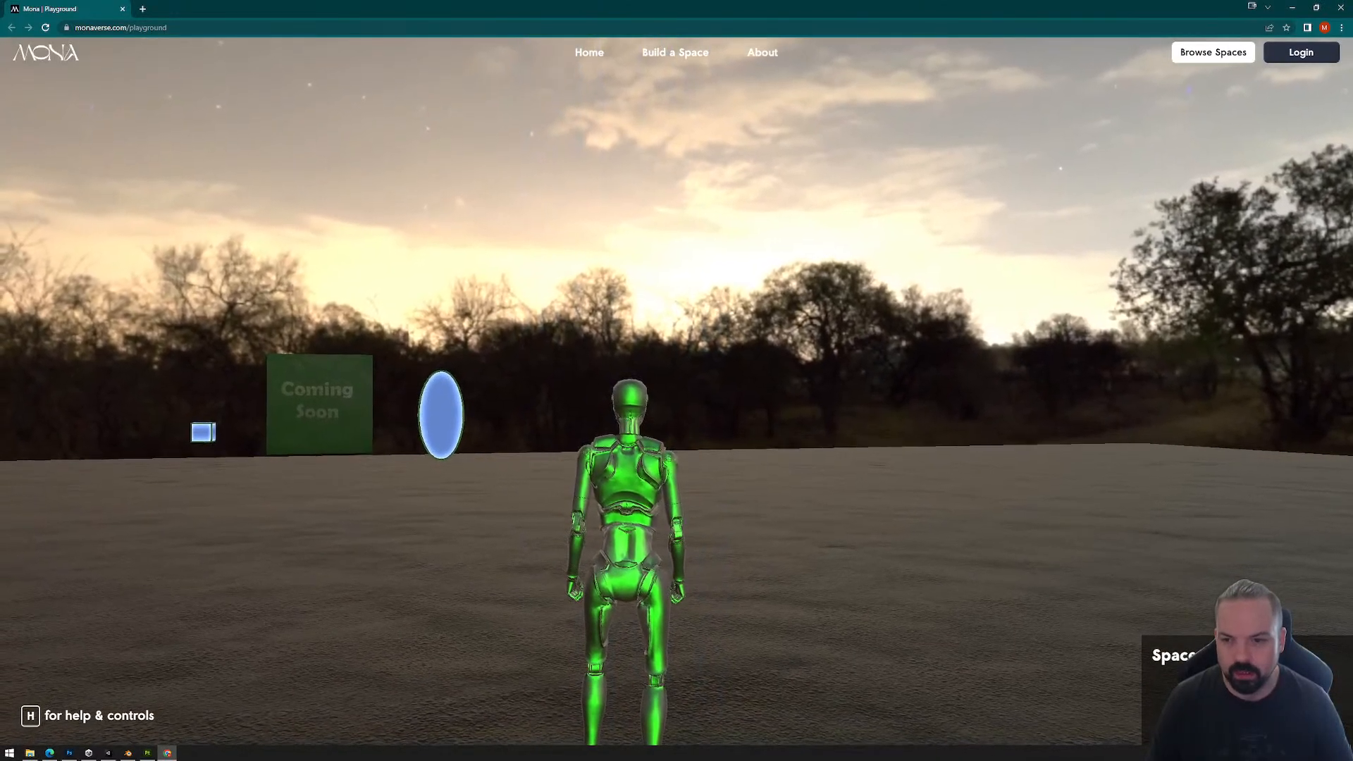
Step: Walk the avatar across the ground into the green beam to test the warp into the large UFO
{"action": "key", "text": "w"}
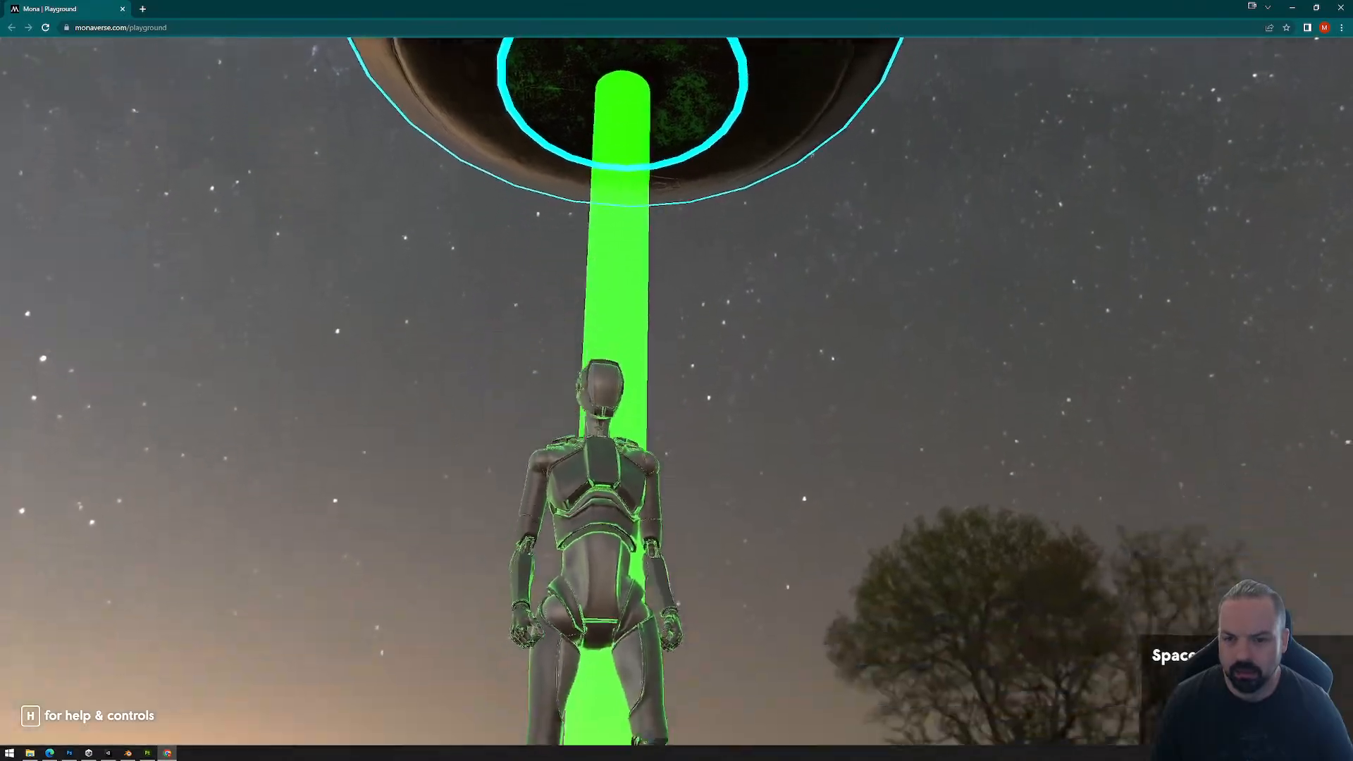
{"action": "key", "text": "w"}
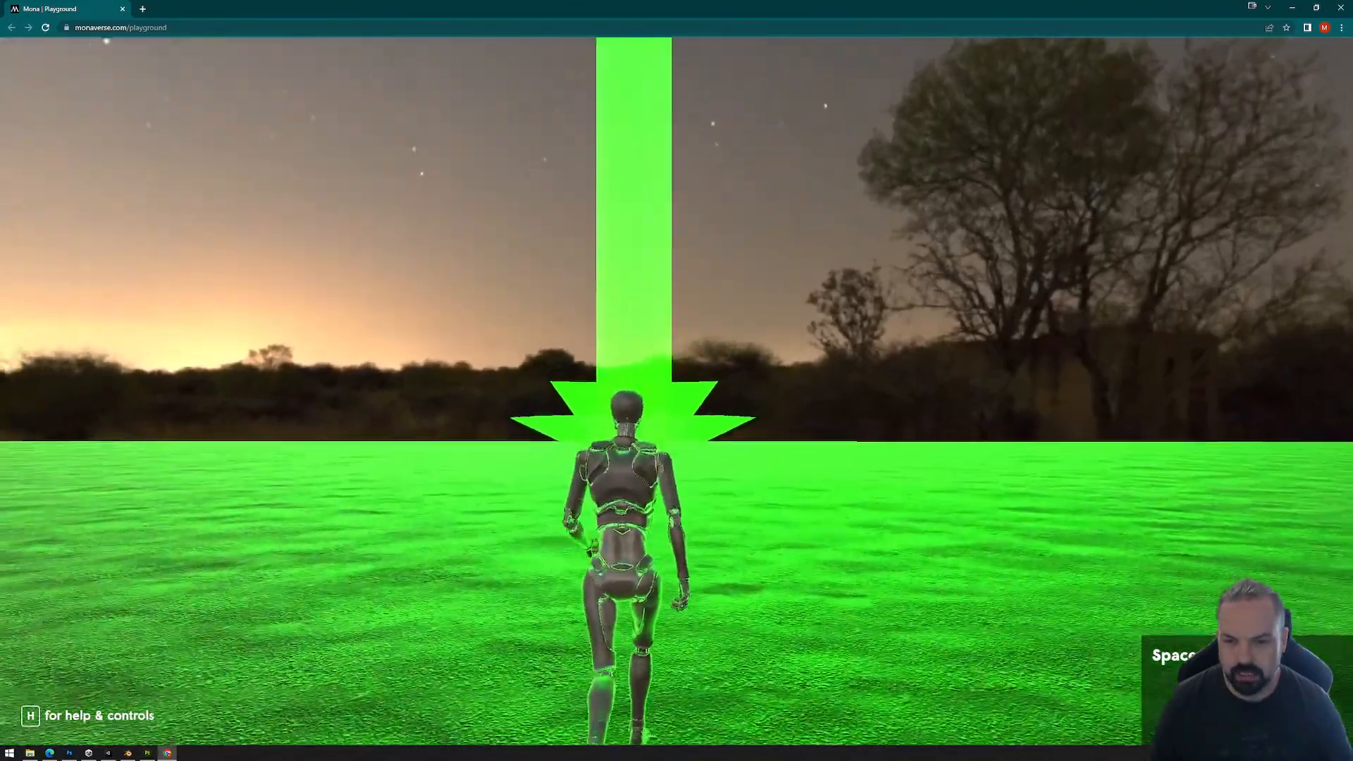
{"action": "key", "text": "w"}
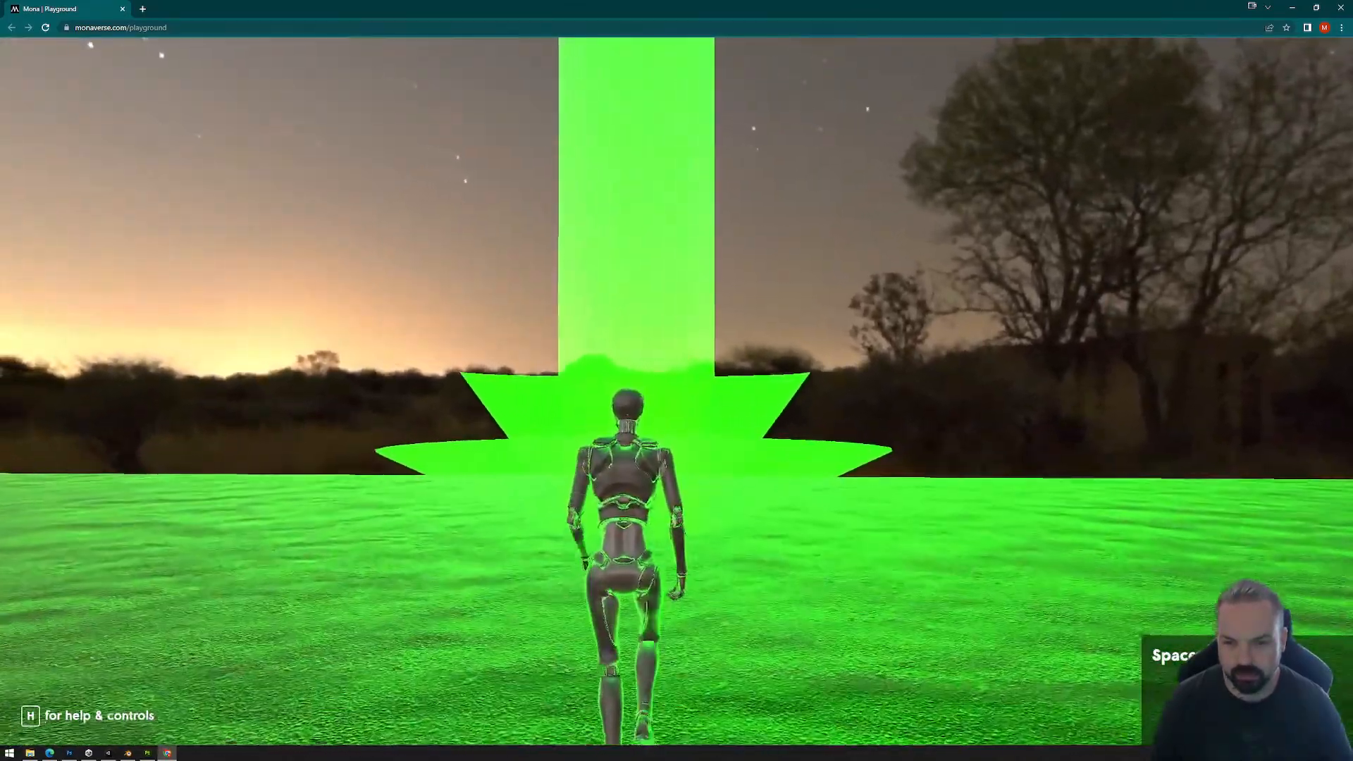
{"action": "key", "text": "w"}
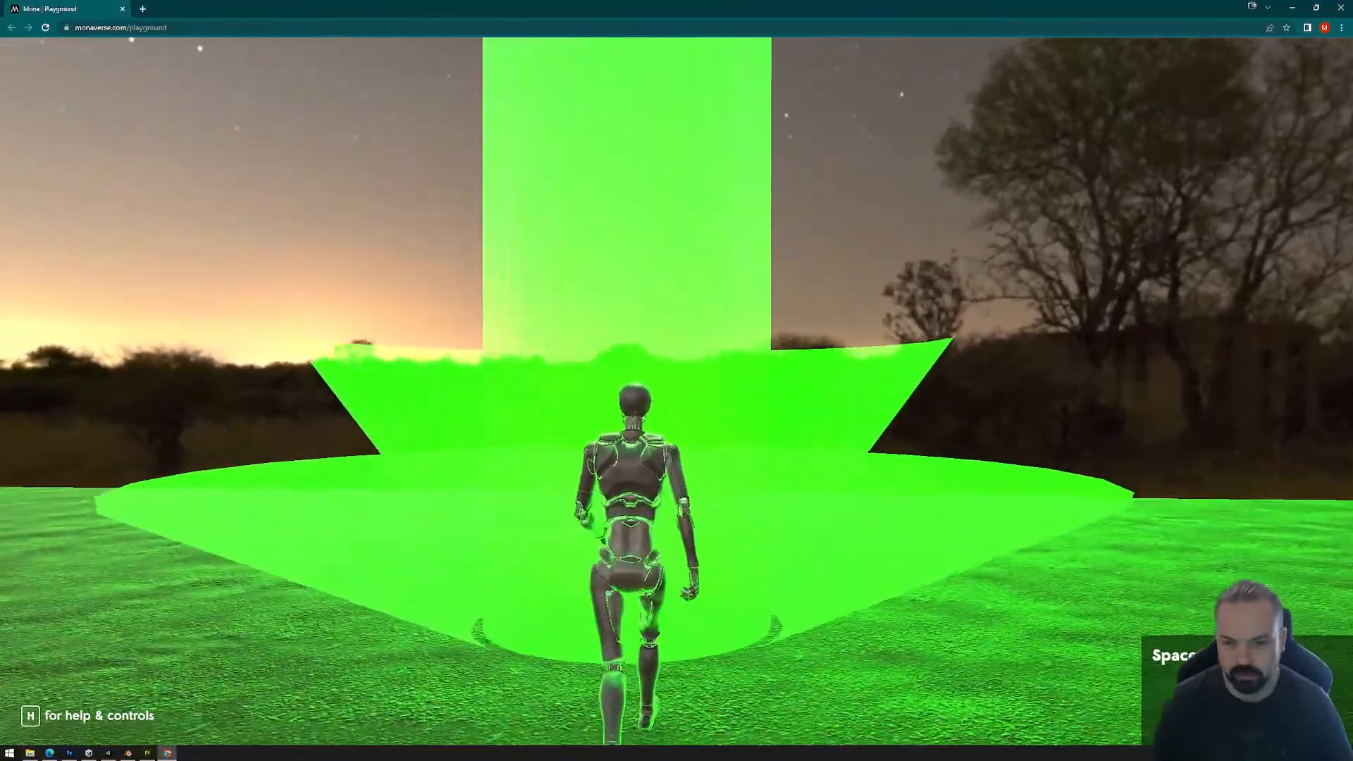
{"action": "key", "text": "w"}
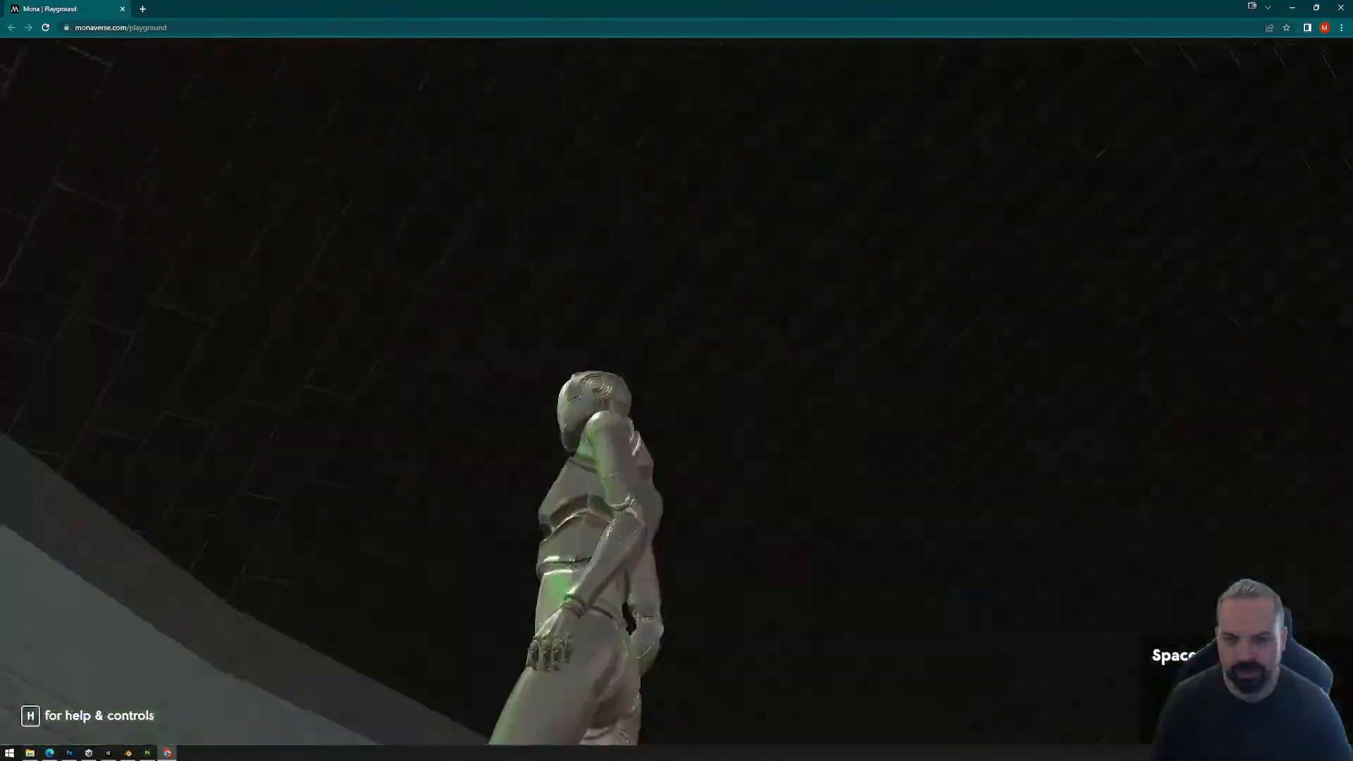
Step: Explore the large UFO's interior with the avatar, checking the pink floor rings, walls and lighting
{"action": "key", "text": "w"}
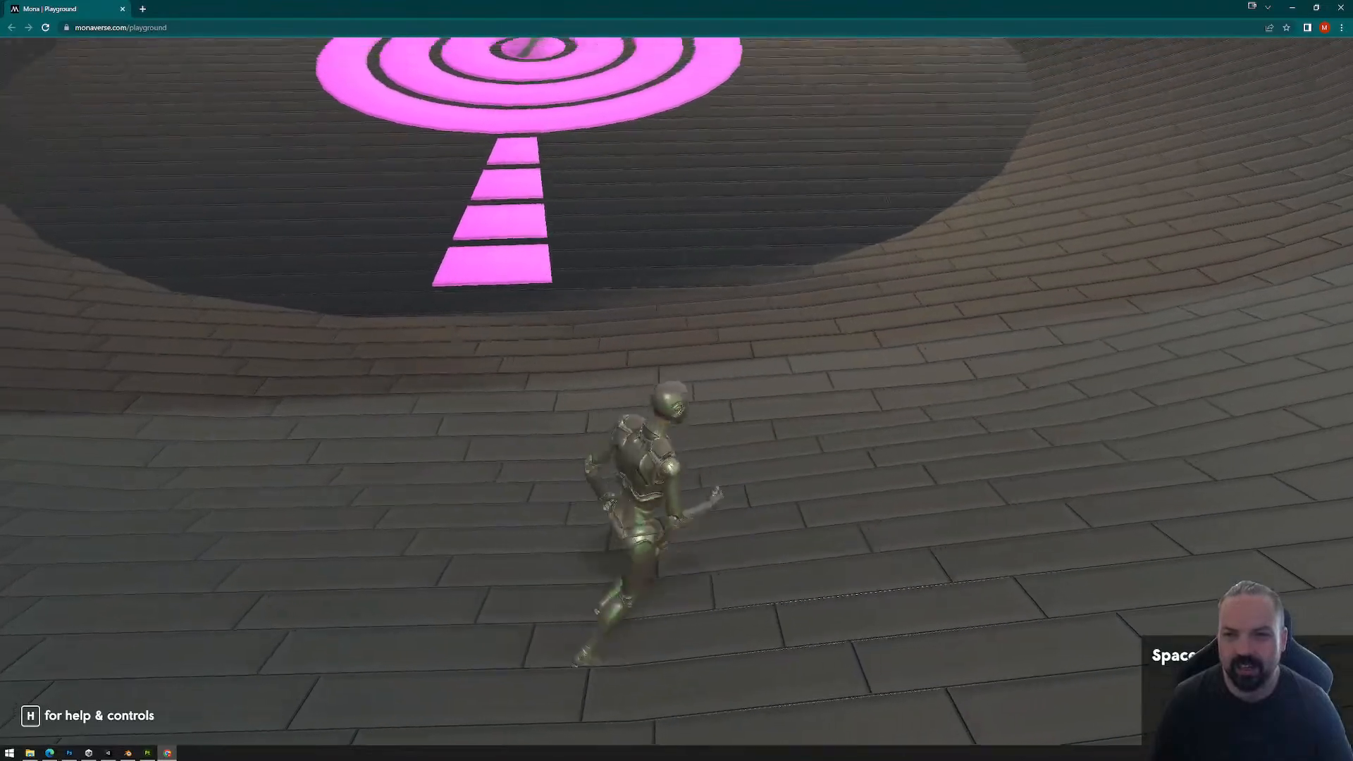
{"action": "key", "text": "w"}
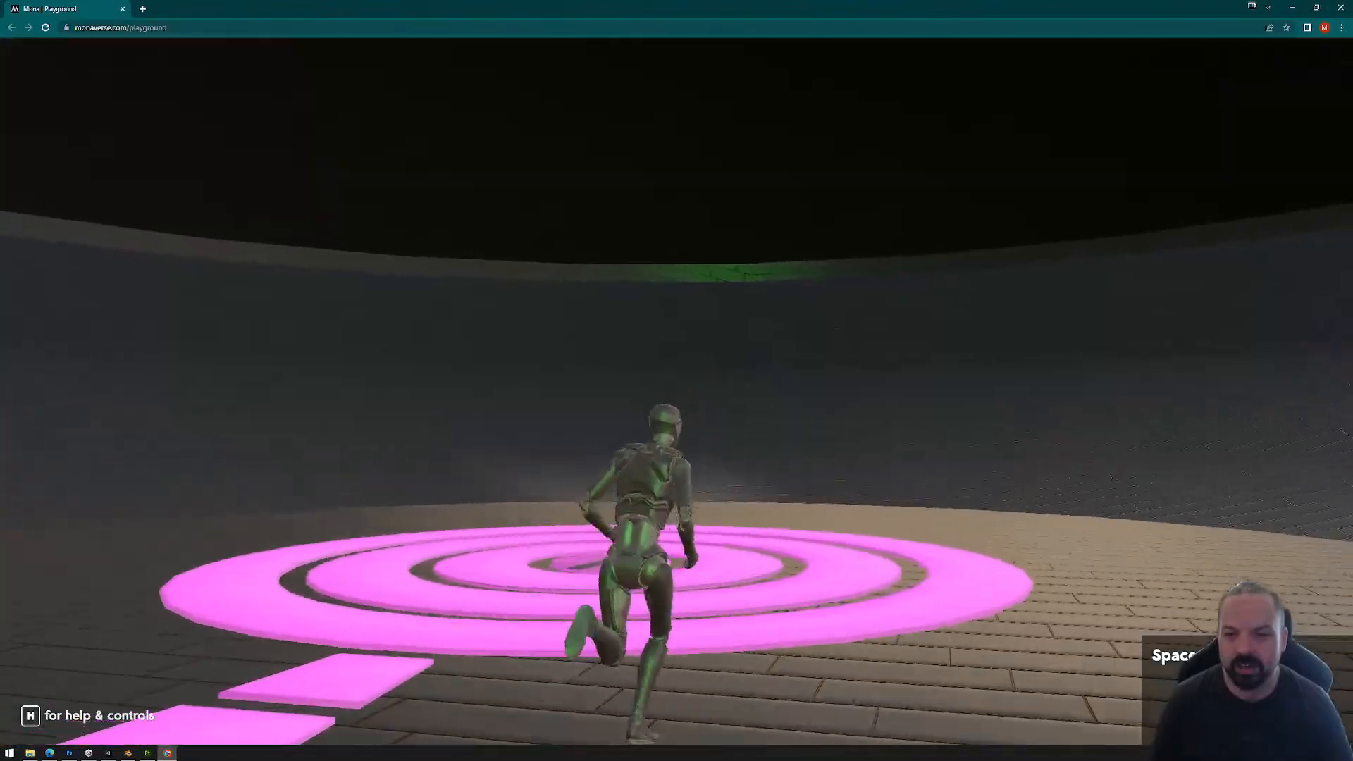
{"action": "key", "text": "w"}
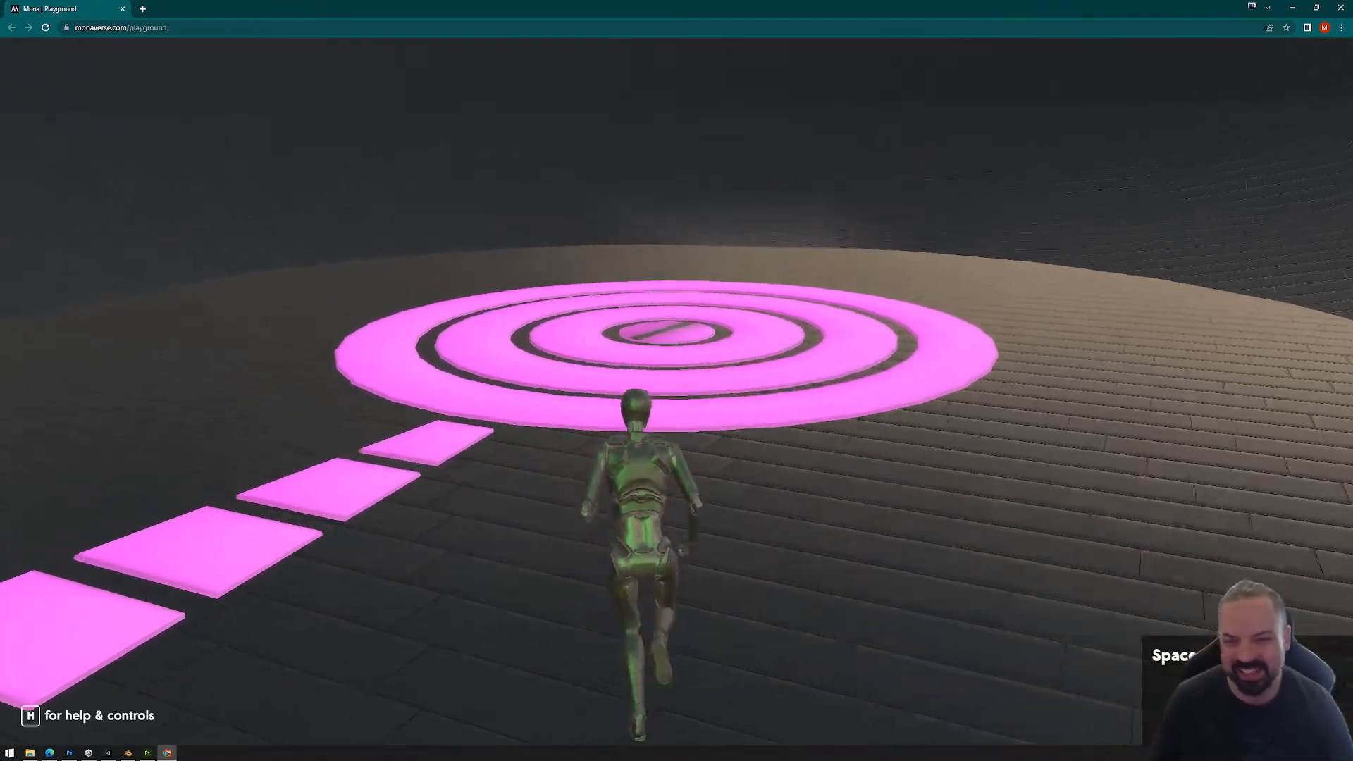
{"action": "key", "text": "d"}
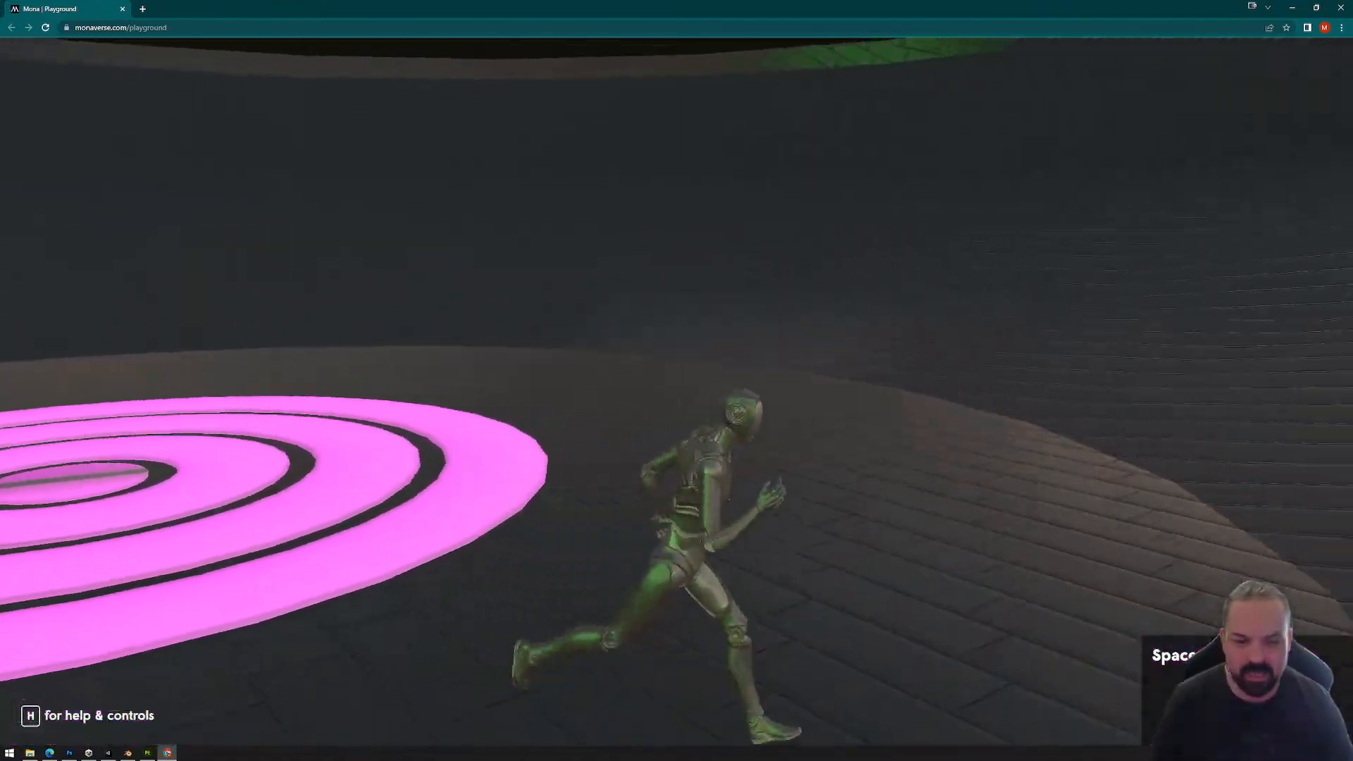
{"action": "key", "text": "w"}
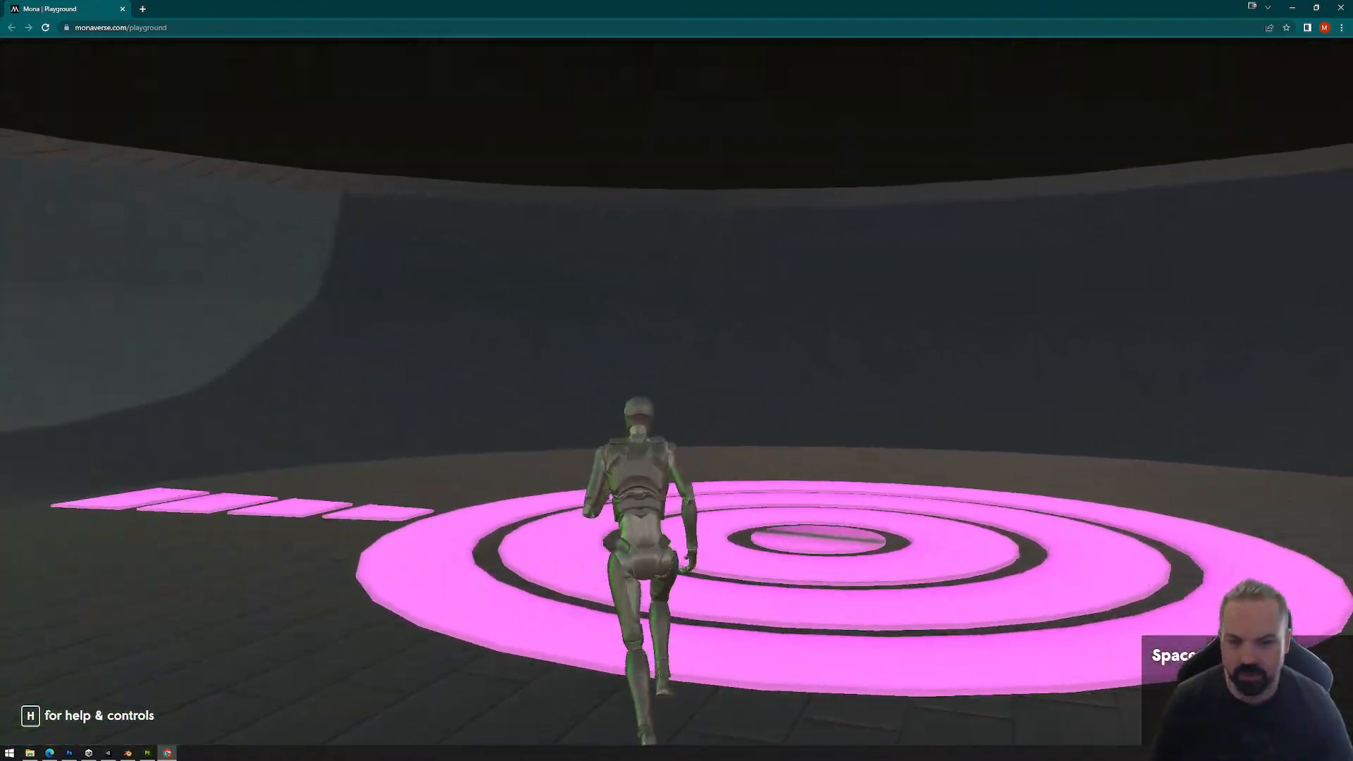
{"action": "key", "text": "w"}
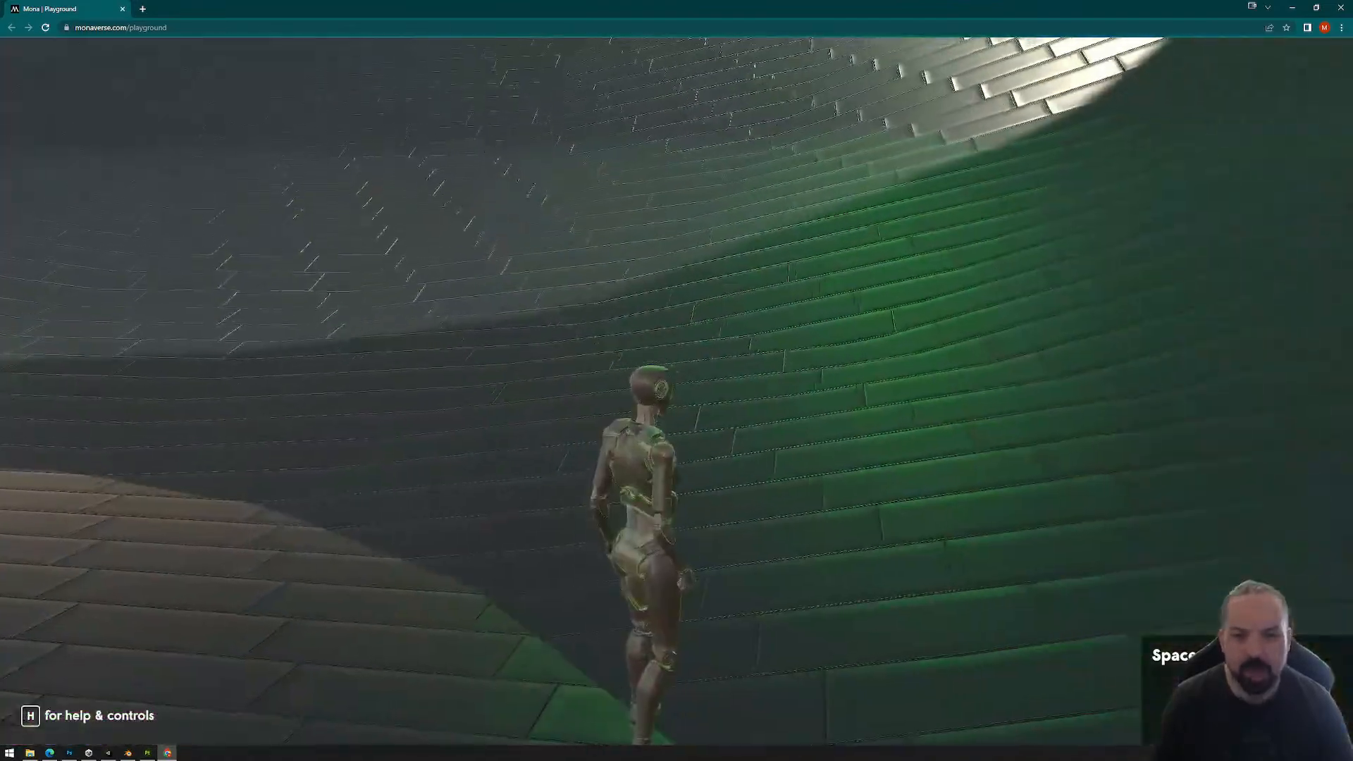
{"action": "key", "text": "w"}
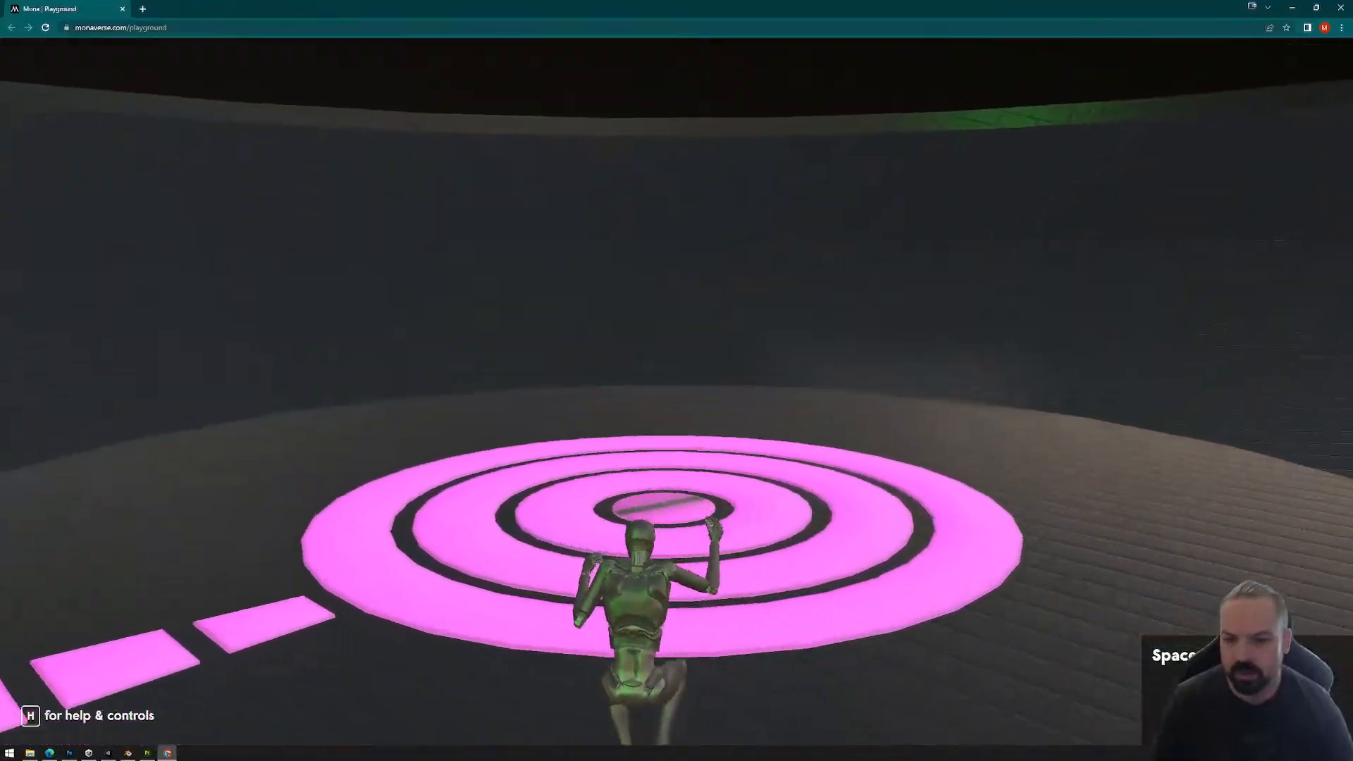
Step: Close the Playground browser, permanently delete the PlaygroundFiles folder and return to Unity
{"action": "left_click", "coordinate": [1341, 8]}
{"action": "left_click", "coordinate": [920, 282]}
{"action": "key", "text": "shift+Delete"}
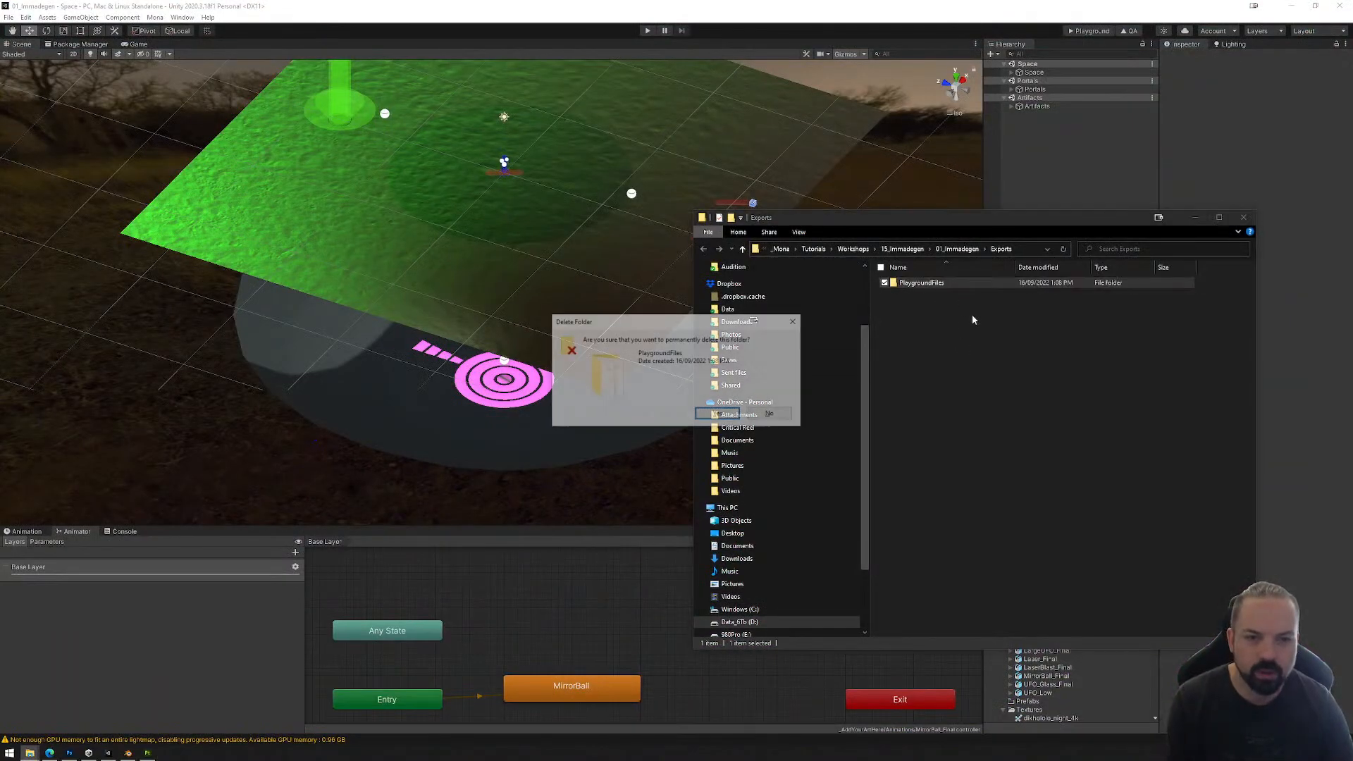
{"action": "key", "text": "Return"}
{"action": "left_click", "coordinate": [1242, 217]}
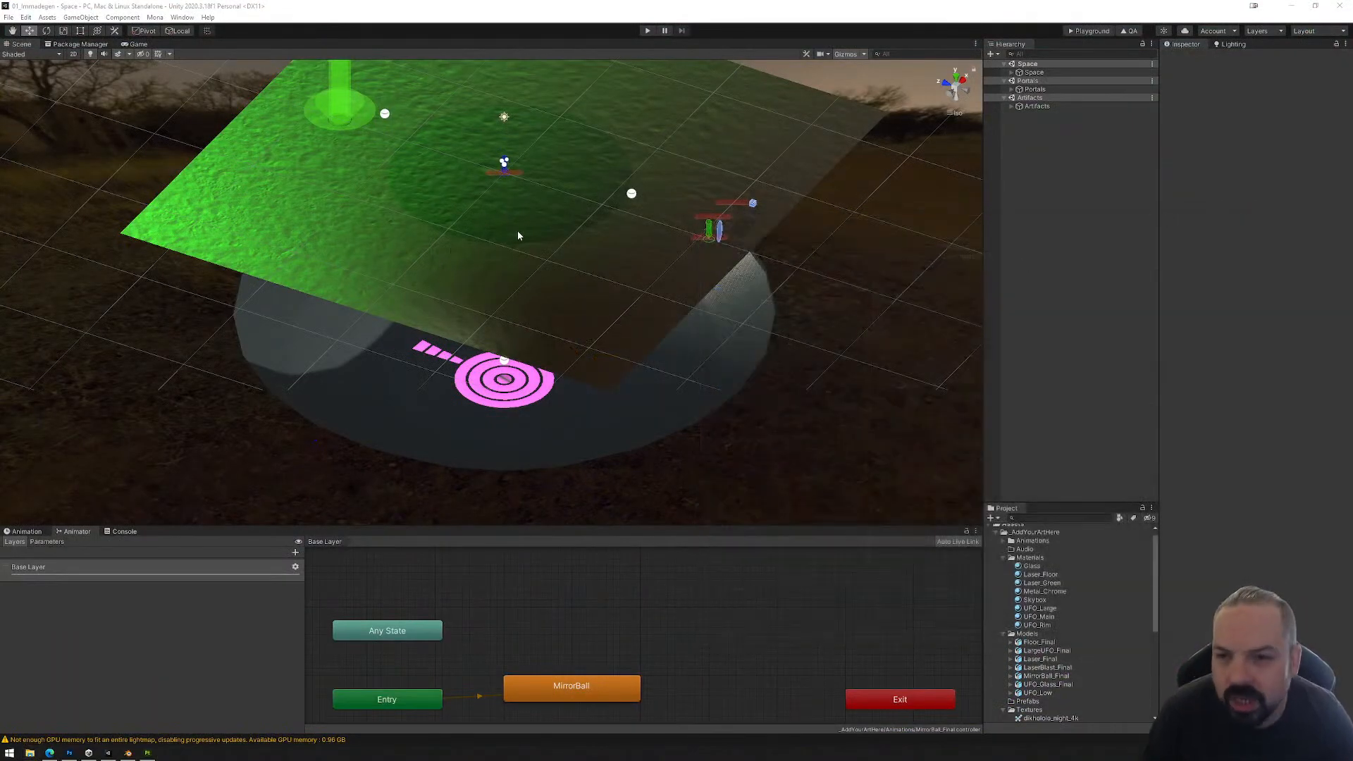
Step: Examine the large UFO's interior, mirror ball and pink floor rings from the side
{"action": "right_click_drag", "start_coordinate": [517, 230], "coordinate": [538, 159]}
{"action": "middle_click_drag", "start_coordinate": [531, 176], "coordinate": [516, 226]}
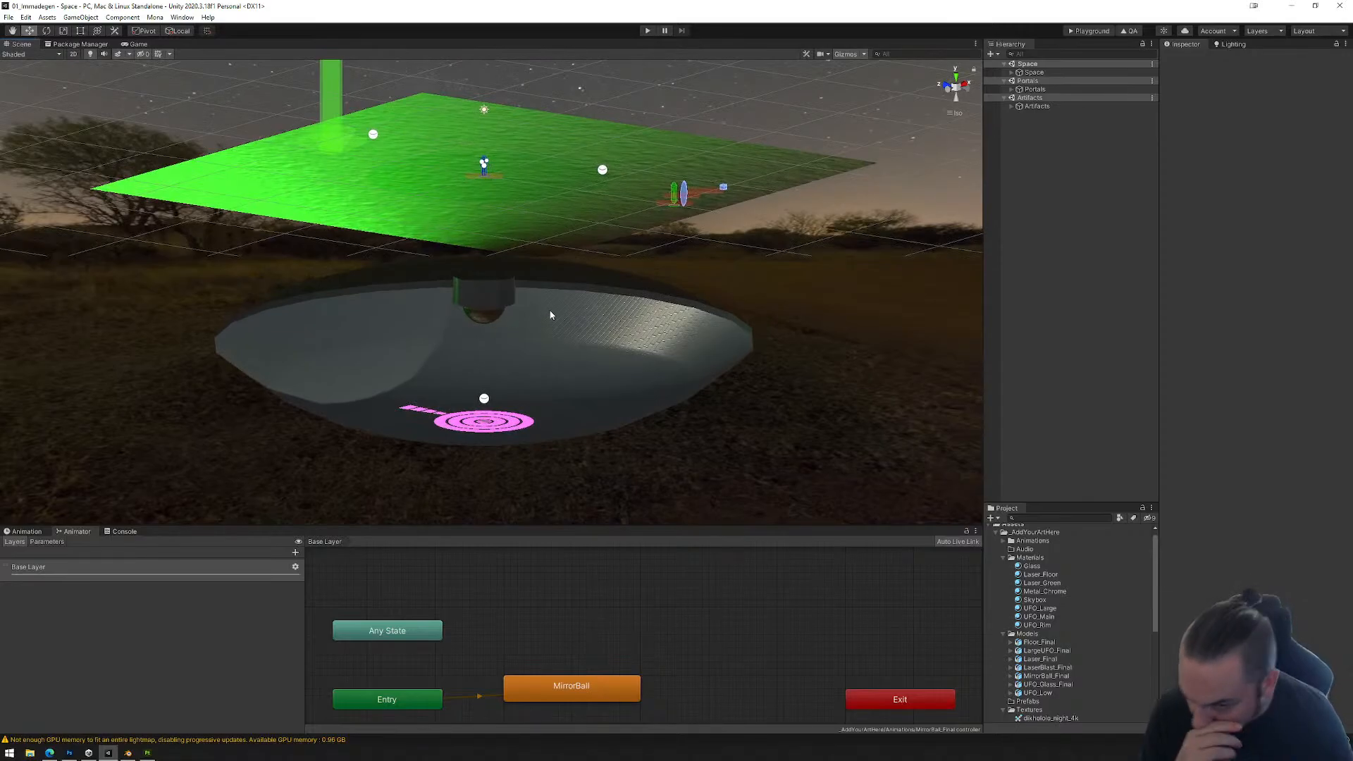
{"action": "middle_click_drag", "start_coordinate": [551, 315], "coordinate": [604, 373]}
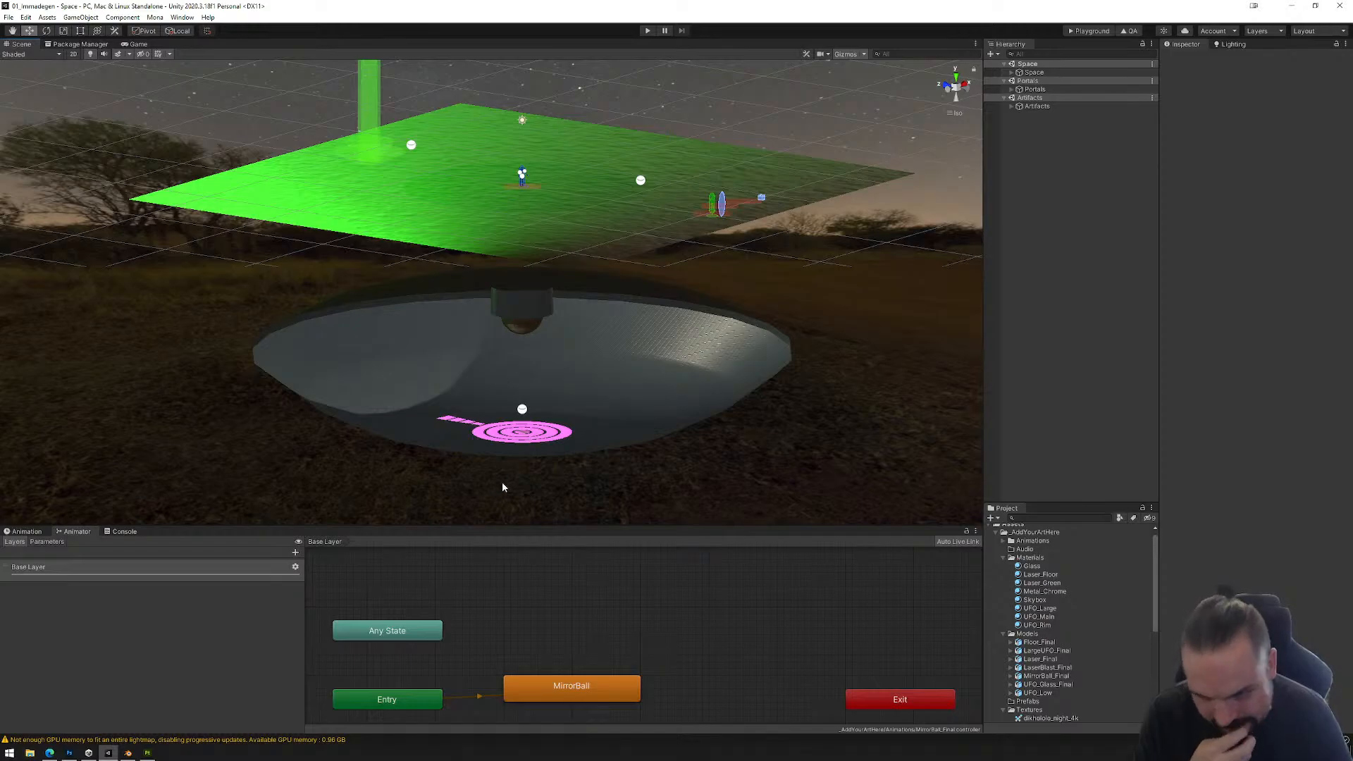
{"action": "left_click_drag", "start_coordinate": [502, 484], "coordinate": [628, 427], "text": "alt"}
{"action": "middle_click_drag", "start_coordinate": [628, 426], "coordinate": [663, 372]}
{"action": "scroll", "coordinate": [663, 373], "scroll_direction": "up", "scroll_amount": 4}
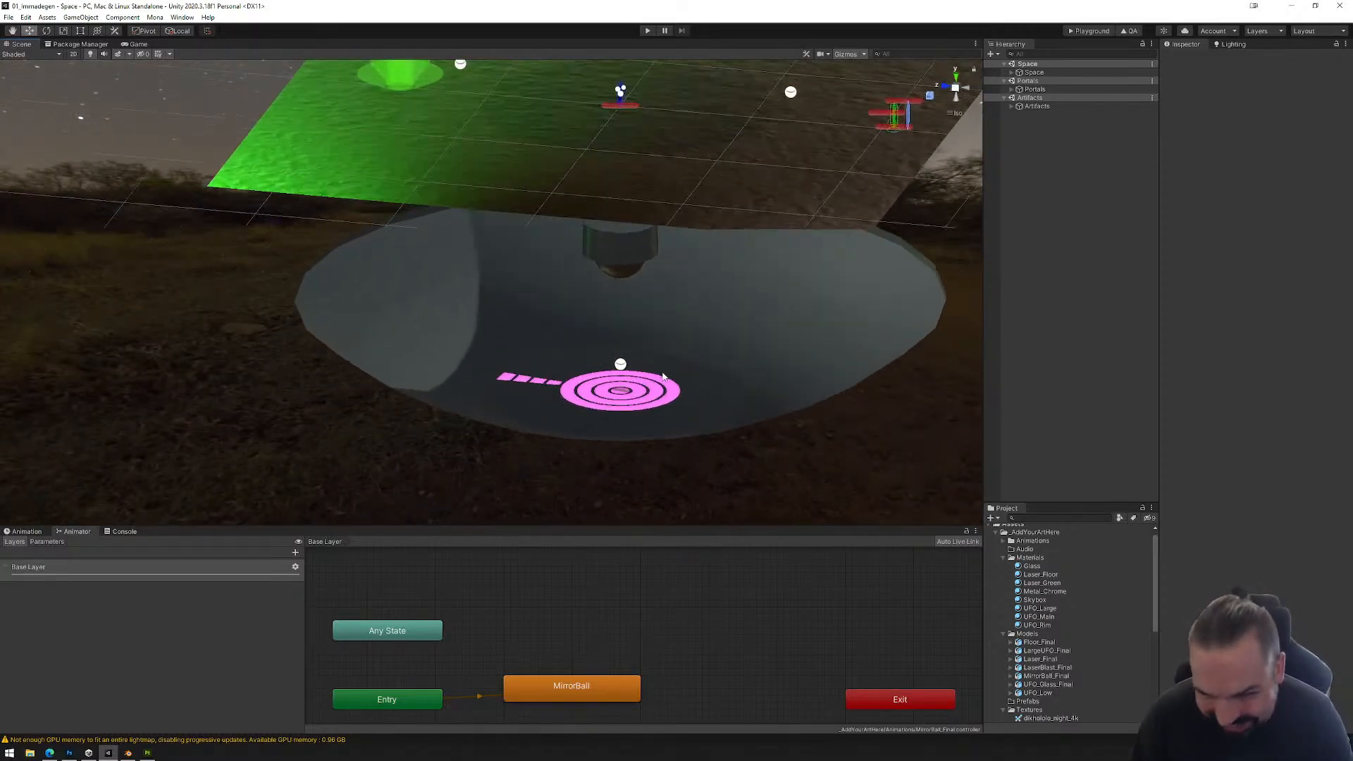
{"action": "scroll", "coordinate": [662, 375], "scroll_direction": "up", "scroll_amount": 2}
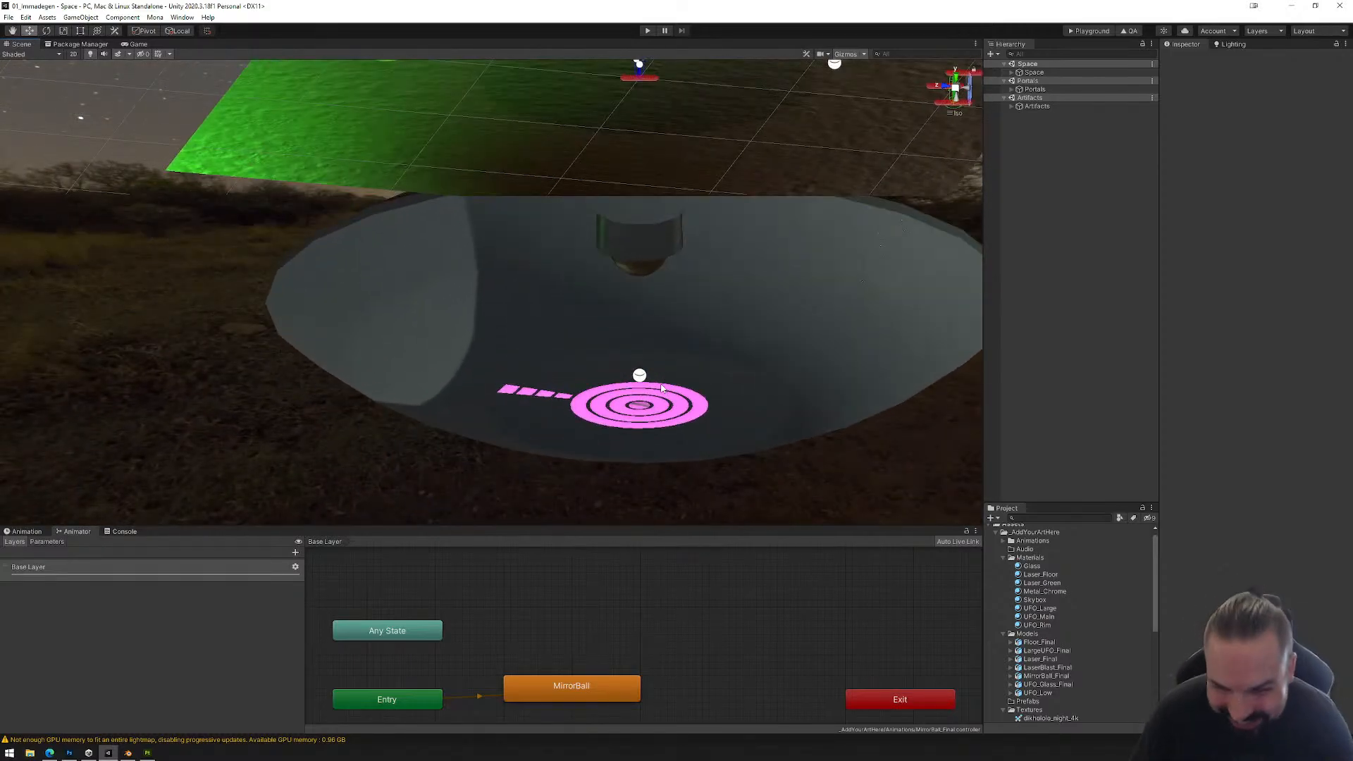
Step: Move WarpVolume directly below UFO in the Assets hierarchy and select its Warpee child
{"action": "left_click", "coordinate": [651, 396]}
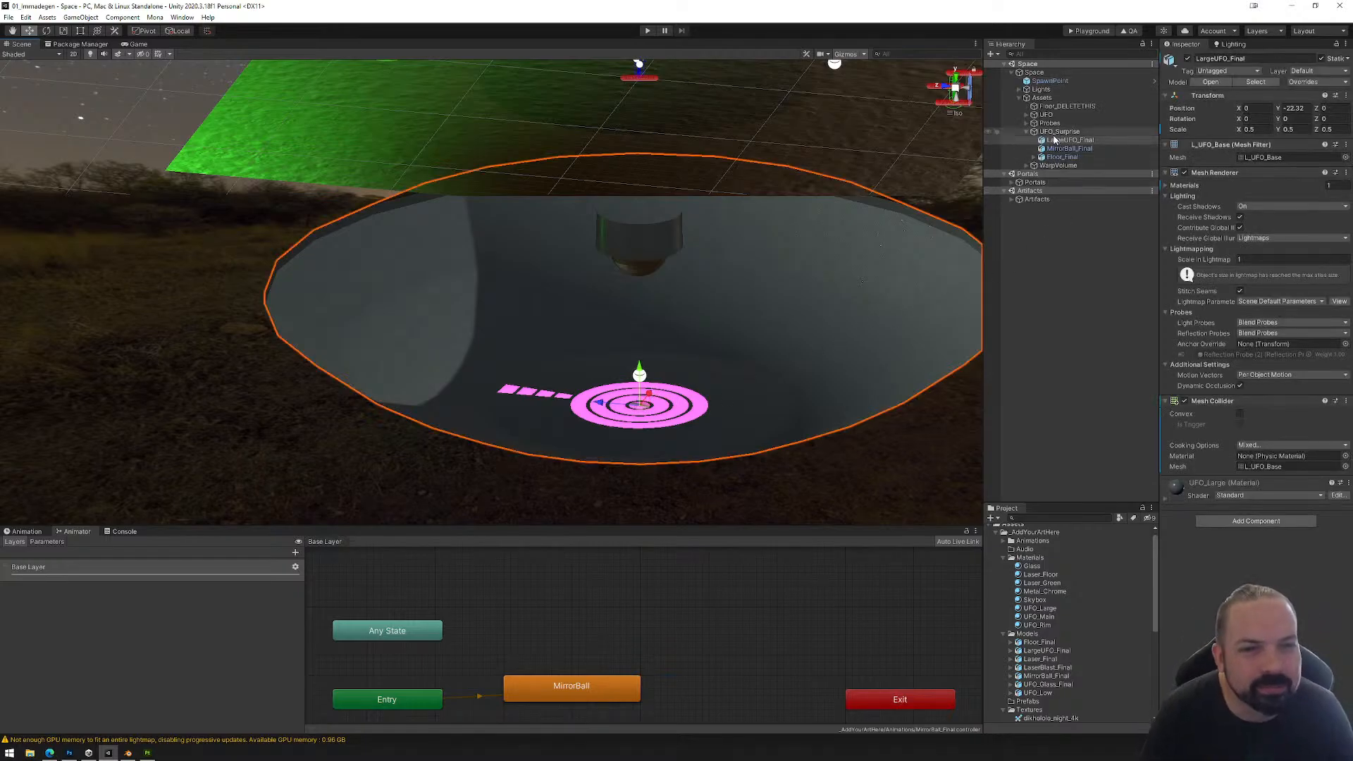
{"action": "left_click", "coordinate": [1049, 165]}
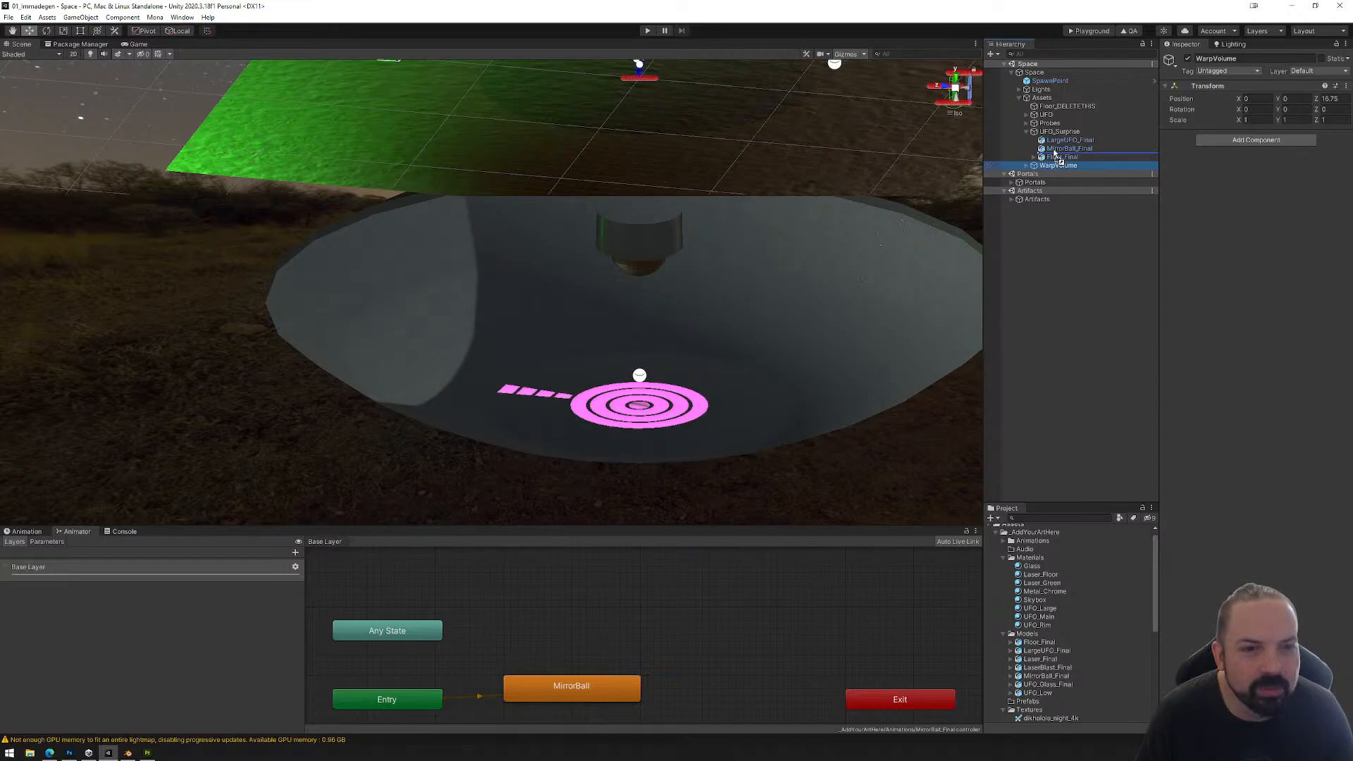
{"action": "left_click_drag", "start_coordinate": [1055, 125], "coordinate": [1055, 123]}
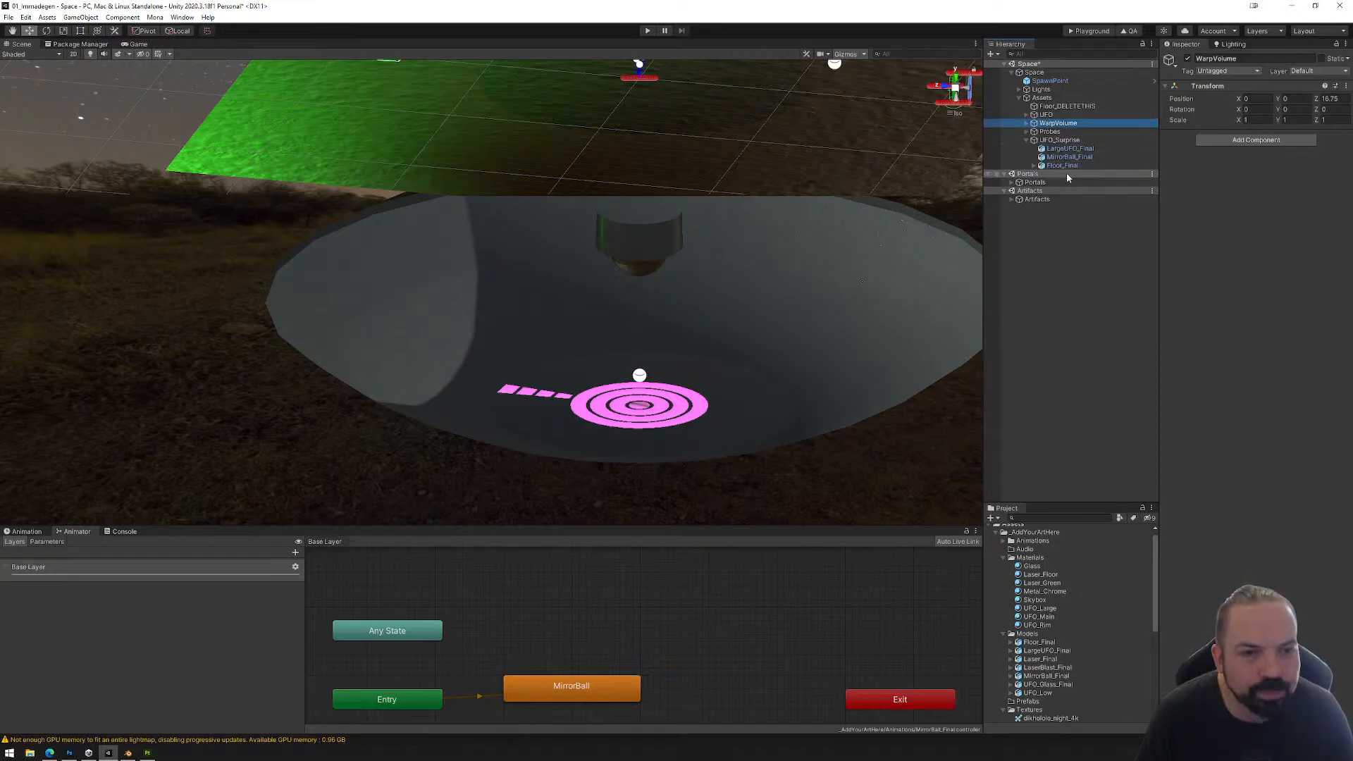
{"action": "left_click", "coordinate": [1027, 123]}
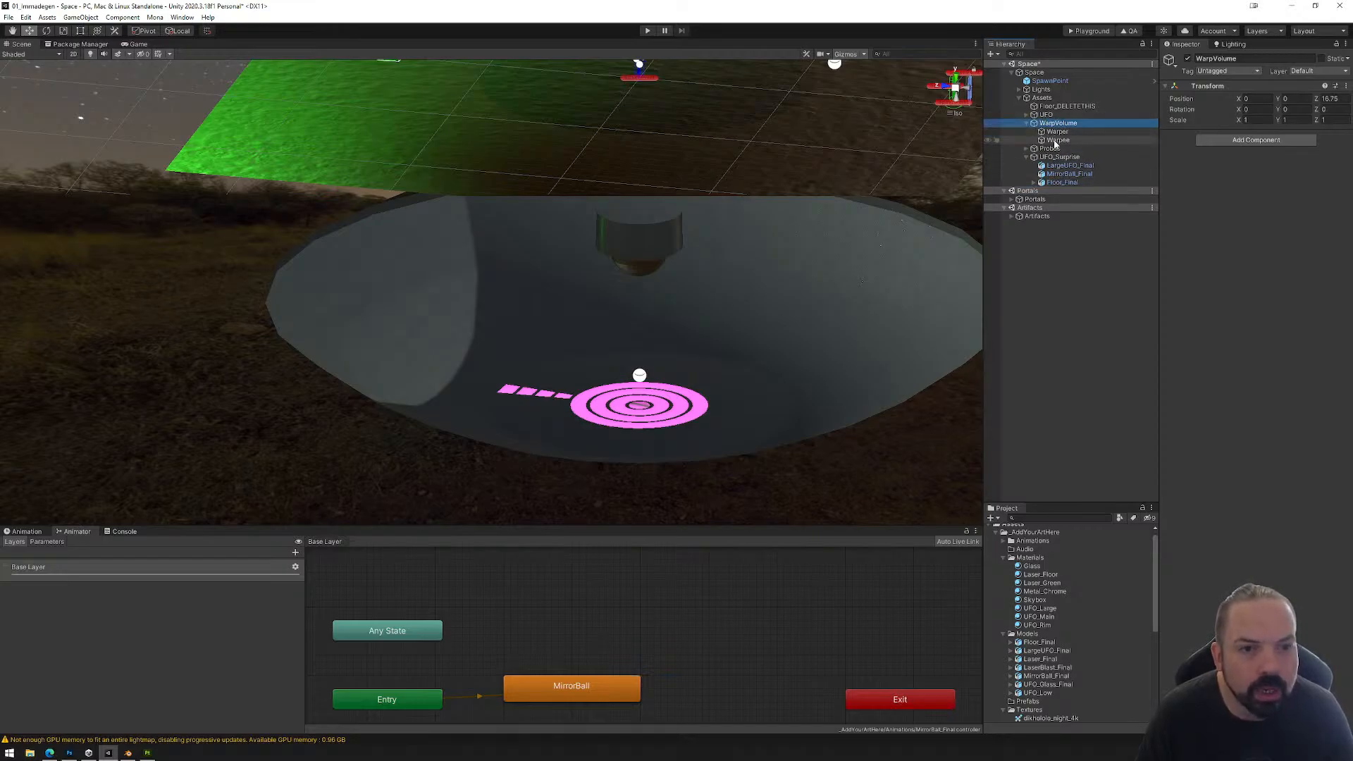
{"action": "left_click", "coordinate": [1057, 139]}
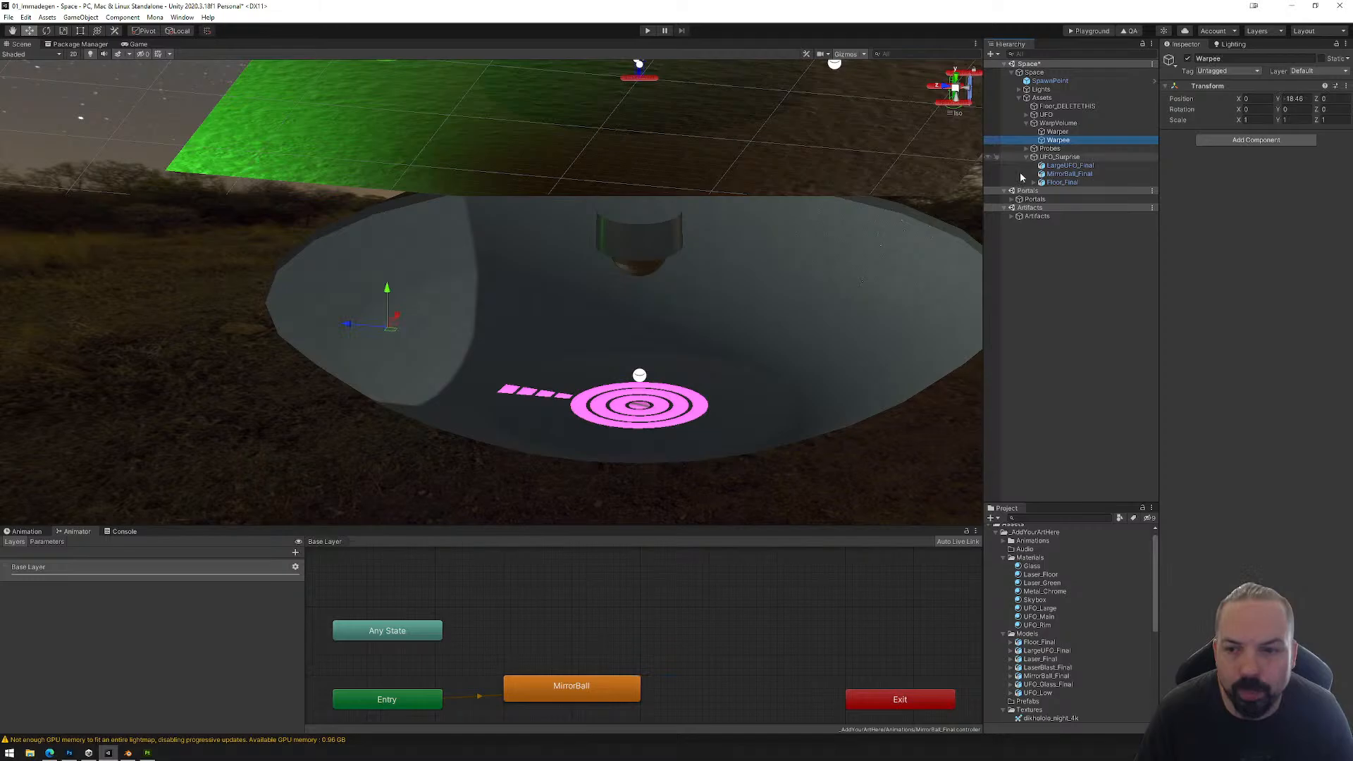
Step: Set the Y position of WarpVolume's Warpee child to 0
{"action": "left_click", "coordinate": [1057, 131]}
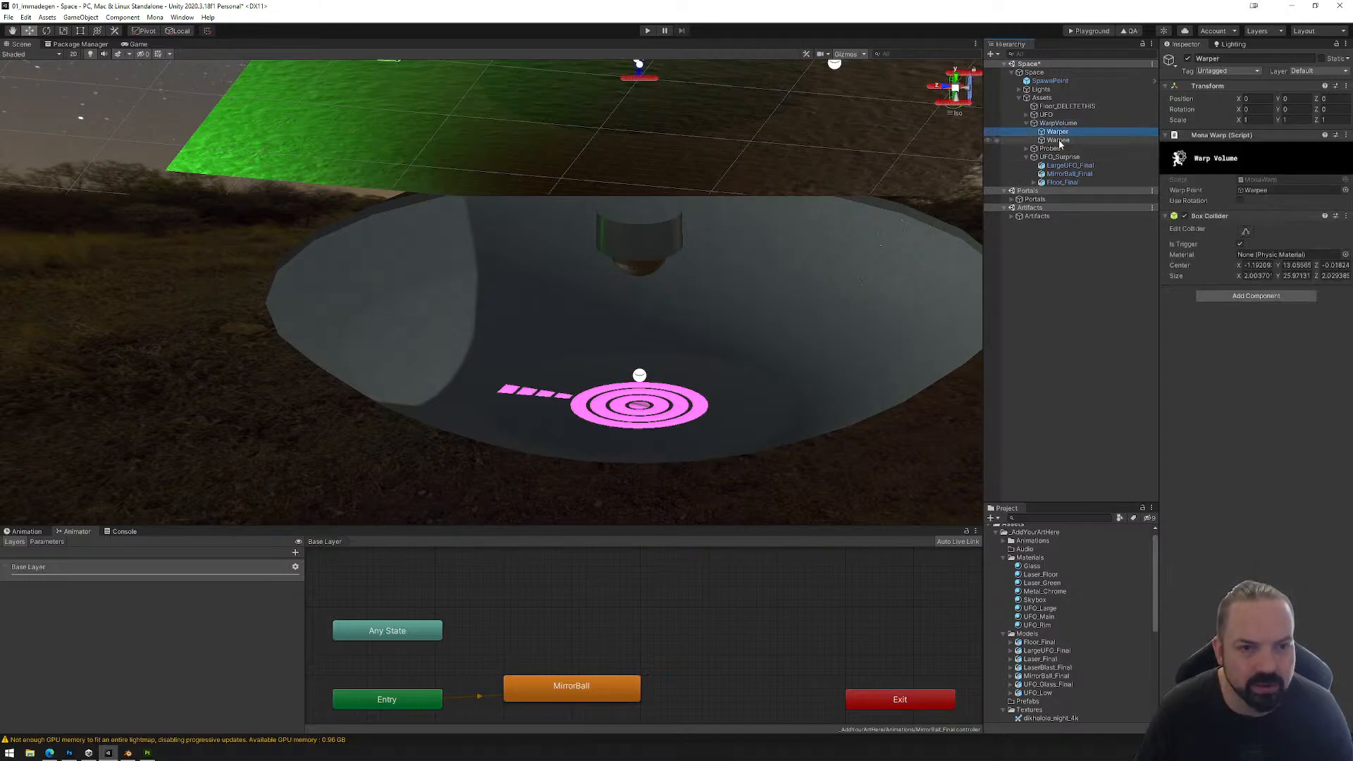
{"action": "left_click", "coordinate": [1059, 141]}
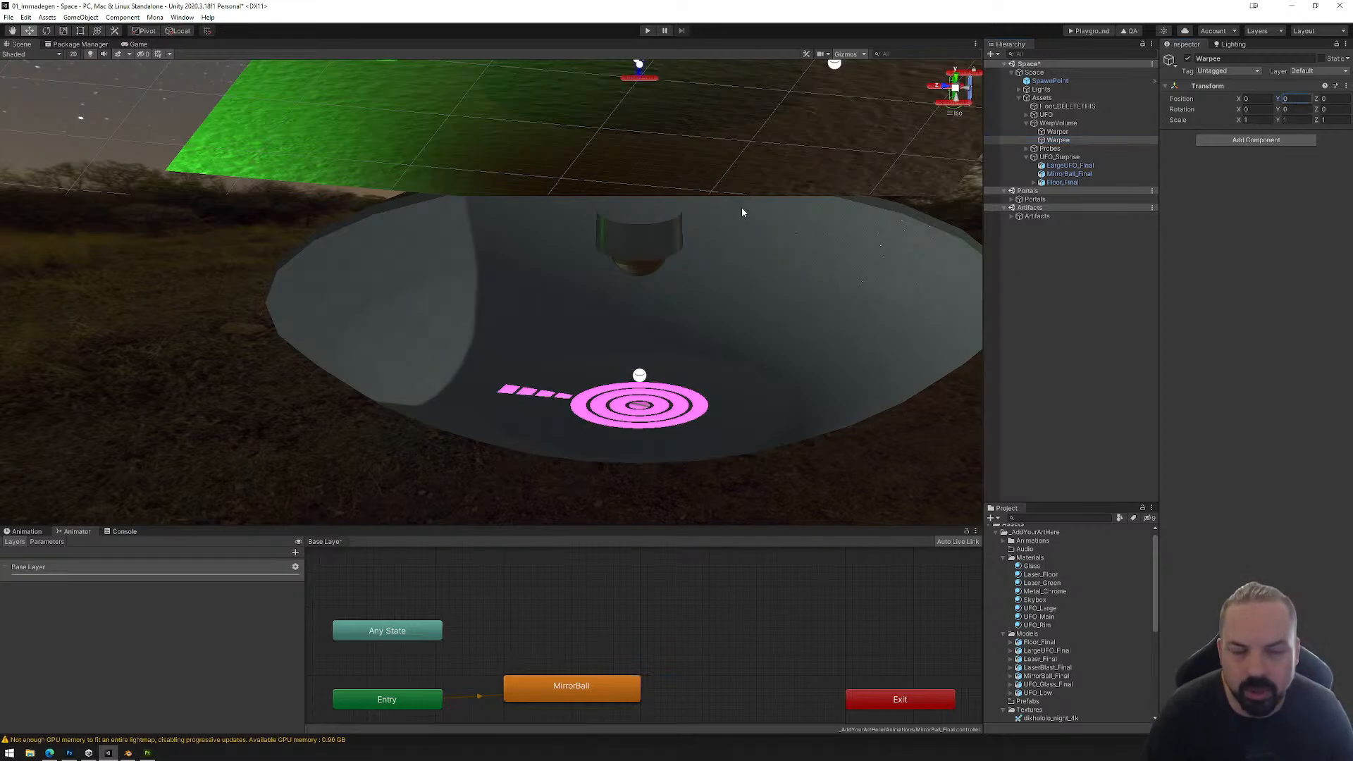
{"action": "middle_click_drag", "start_coordinate": [742, 209], "coordinate": [729, 215]}
{"action": "scroll", "coordinate": [679, 269], "scroll_direction": "down", "scroll_amount": 6}
{"action": "mouse_move", "coordinate": [664, 284]}
{"action": "left_mouse_down", "text": "alt"}
{"action": "mouse_move", "coordinate": [681, 248]}
{"action": "mouse_move", "coordinate": [670, 262]}
{"action": "left_mouse_up", "text": "alt"}
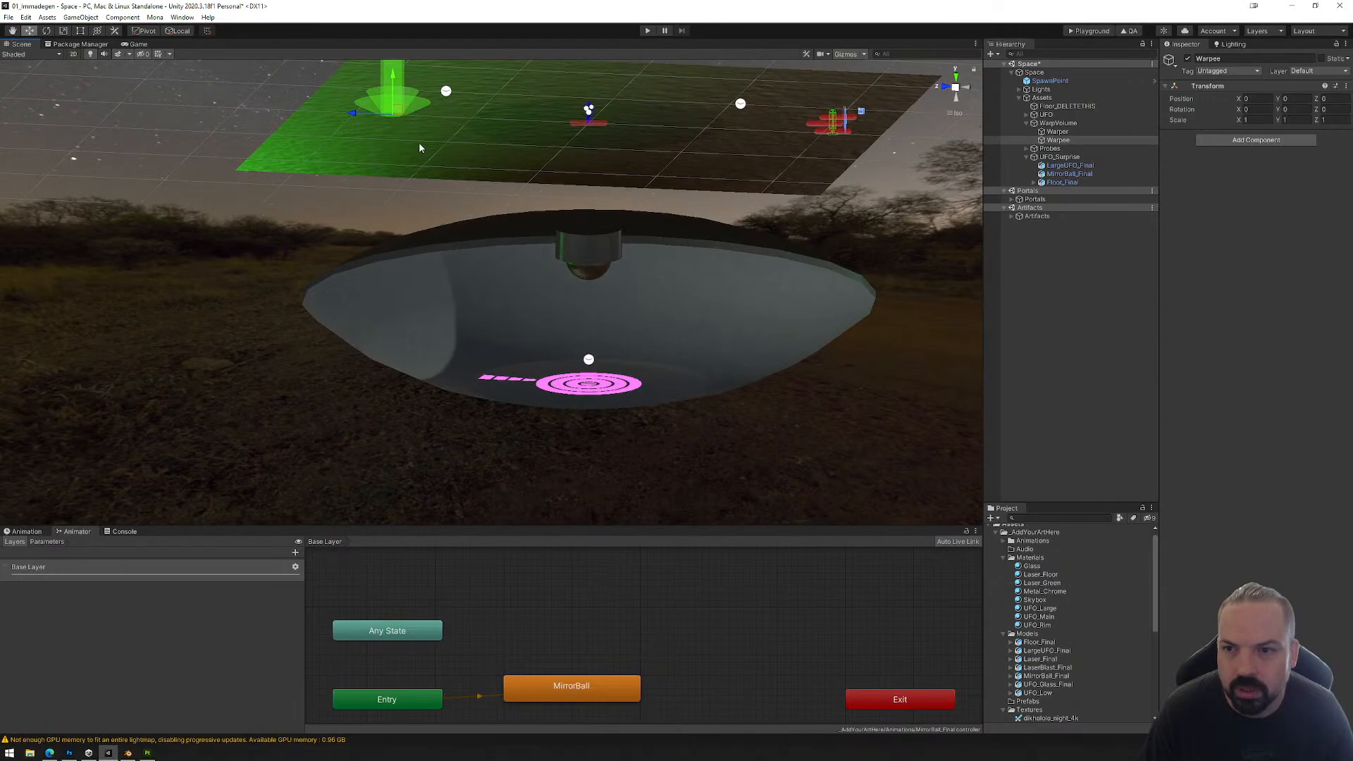
{"action": "left_click", "coordinate": [1060, 124]}
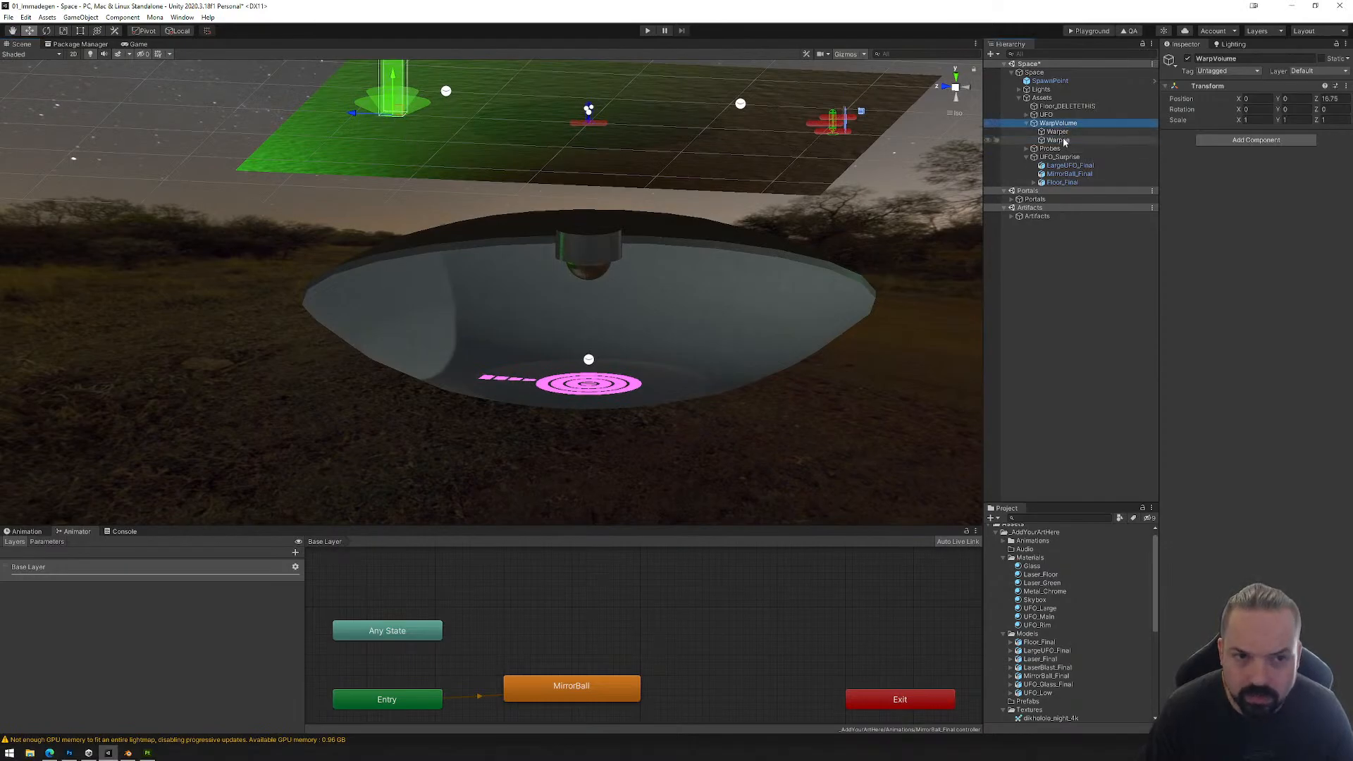
{"action": "left_click", "coordinate": [1063, 140]}
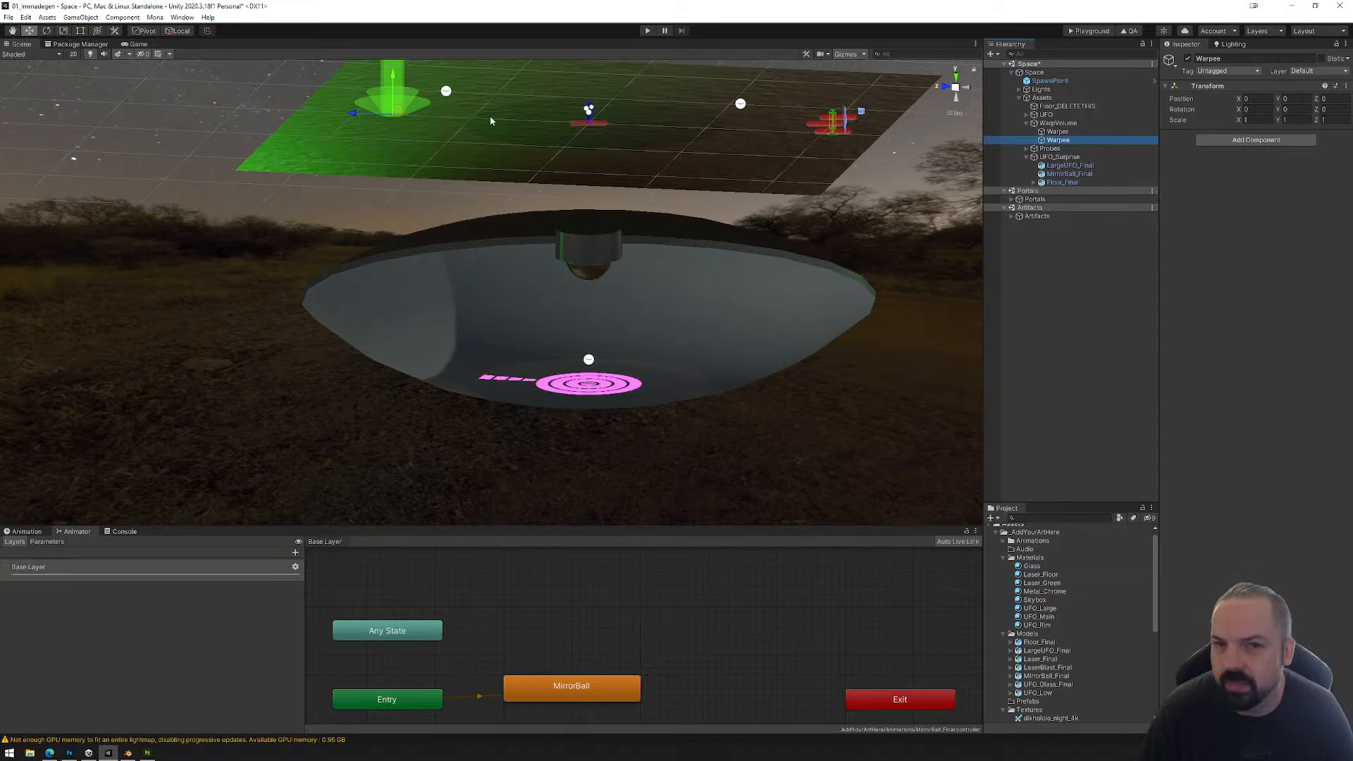
Step: Move Warpee inside the large UFO, centred above the pink floor rings at about Y -18.76 and Z -16.9
{"action": "left_click_drag", "start_coordinate": [944, 120], "coordinate": [881, 168], "text": "alt"}
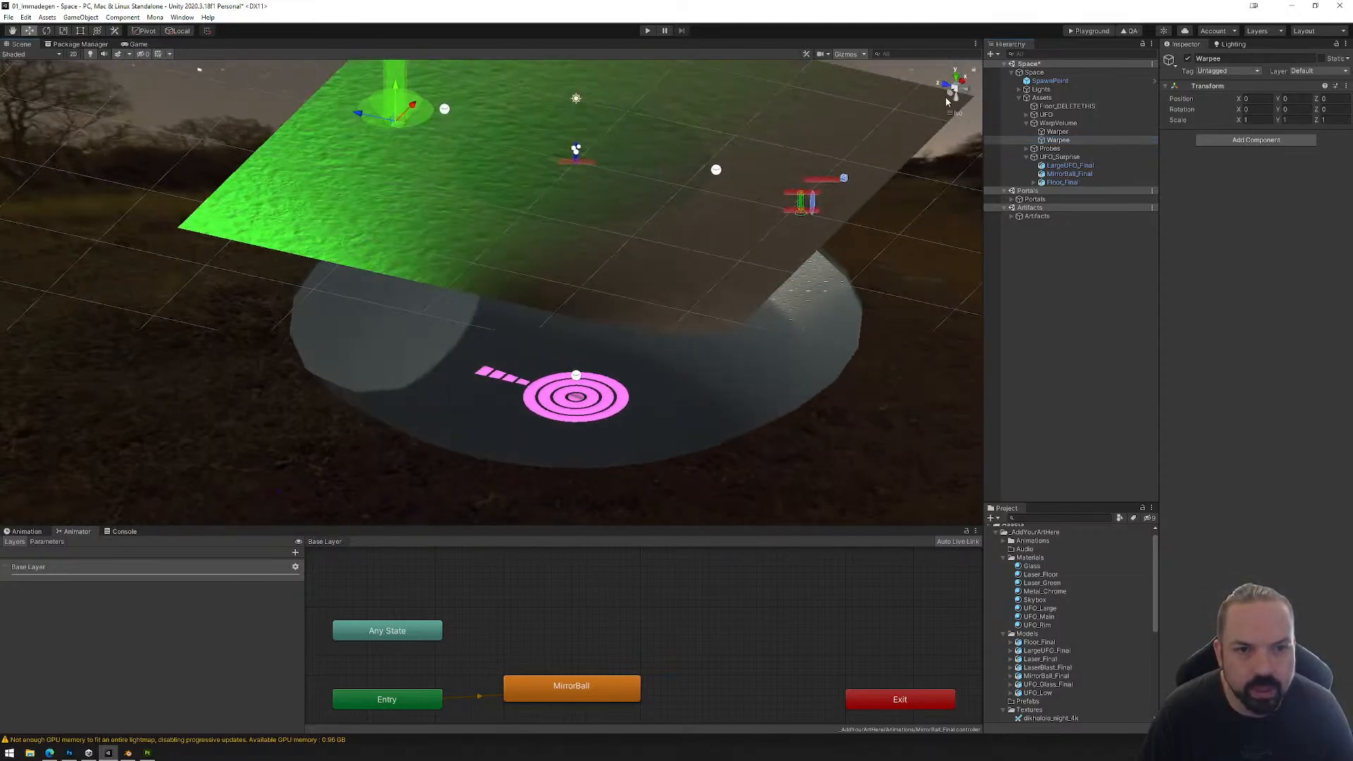
{"action": "left_click", "coordinate": [952, 99]}
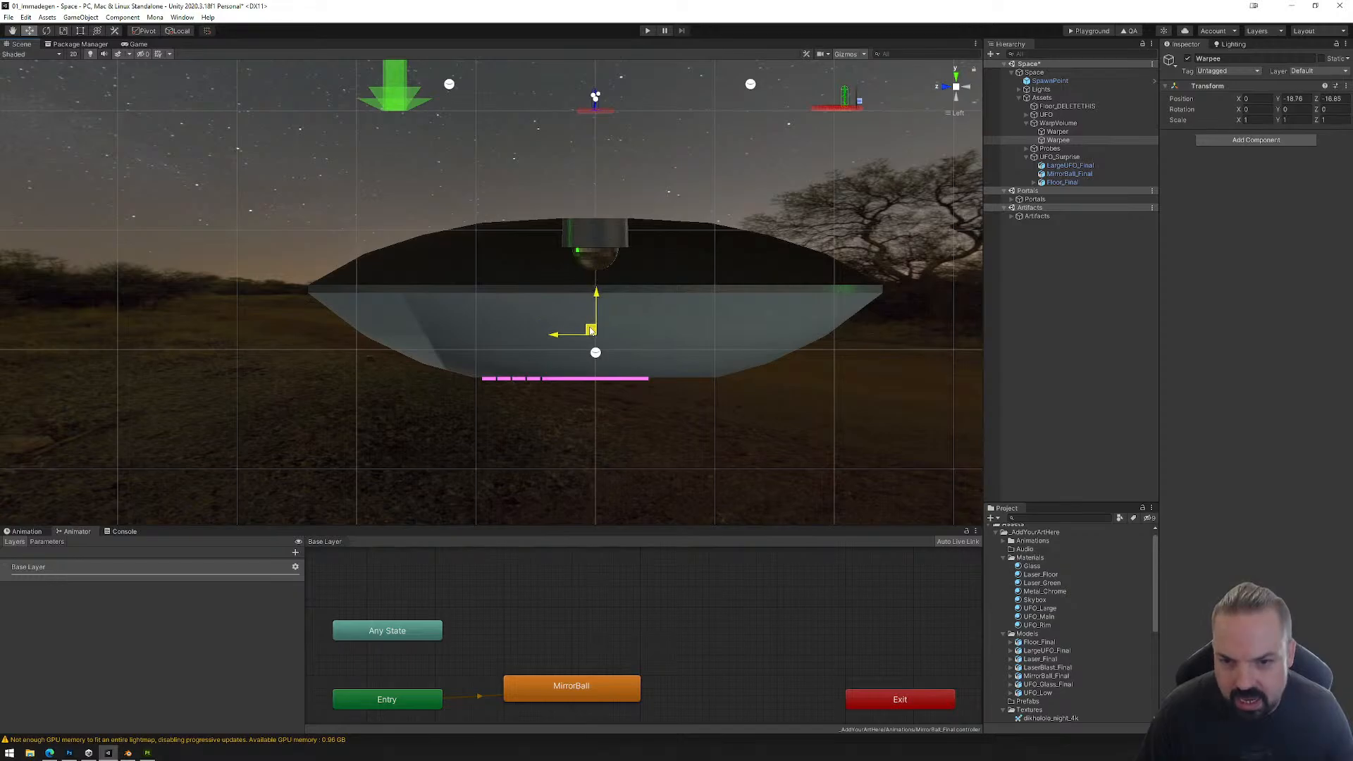
{"action": "left_click_drag", "start_coordinate": [869, 353], "coordinate": [853, 413], "text": "alt"}
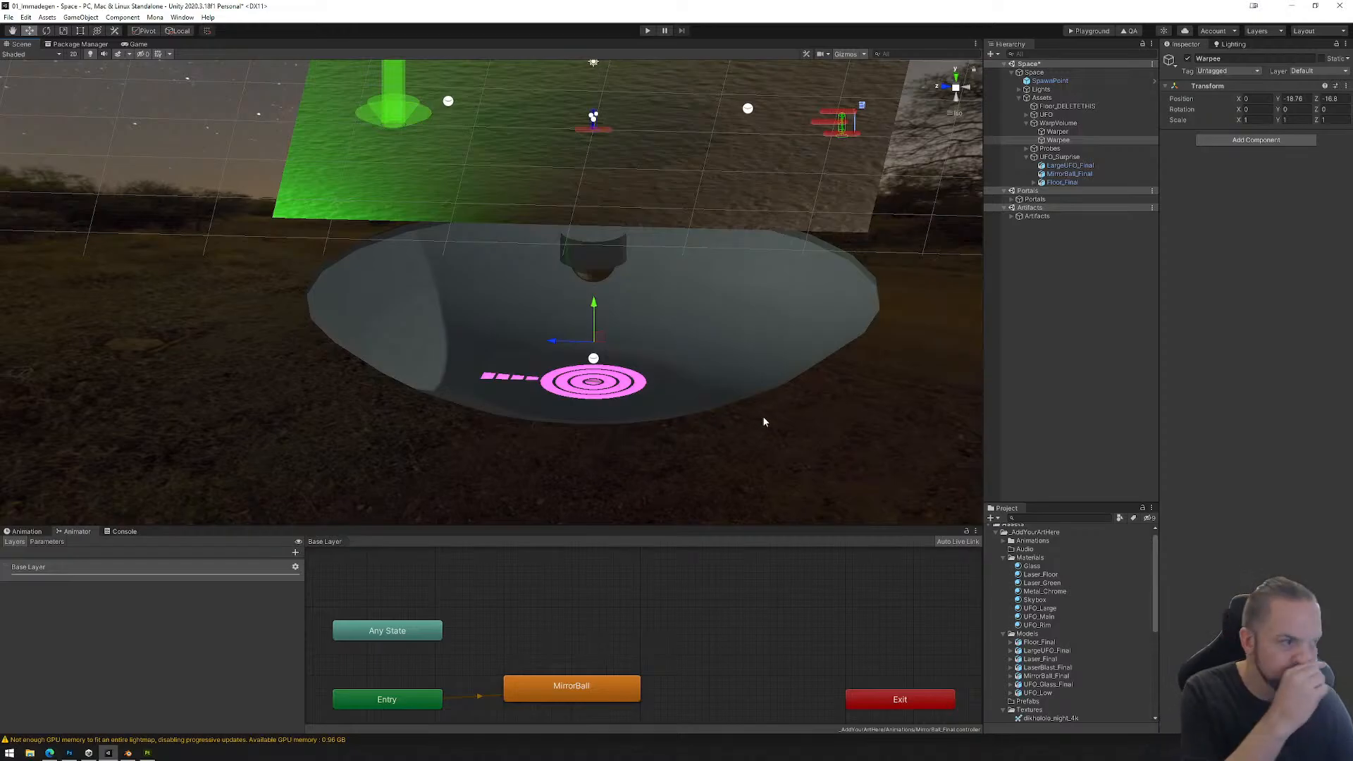
{"action": "scroll", "coordinate": [666, 431], "scroll_direction": "up", "scroll_amount": 8}
{"action": "middle_click_drag", "start_coordinate": [665, 431], "coordinate": [578, 331]}
{"action": "scroll", "coordinate": [634, 353], "scroll_direction": "up", "scroll_amount": 16}
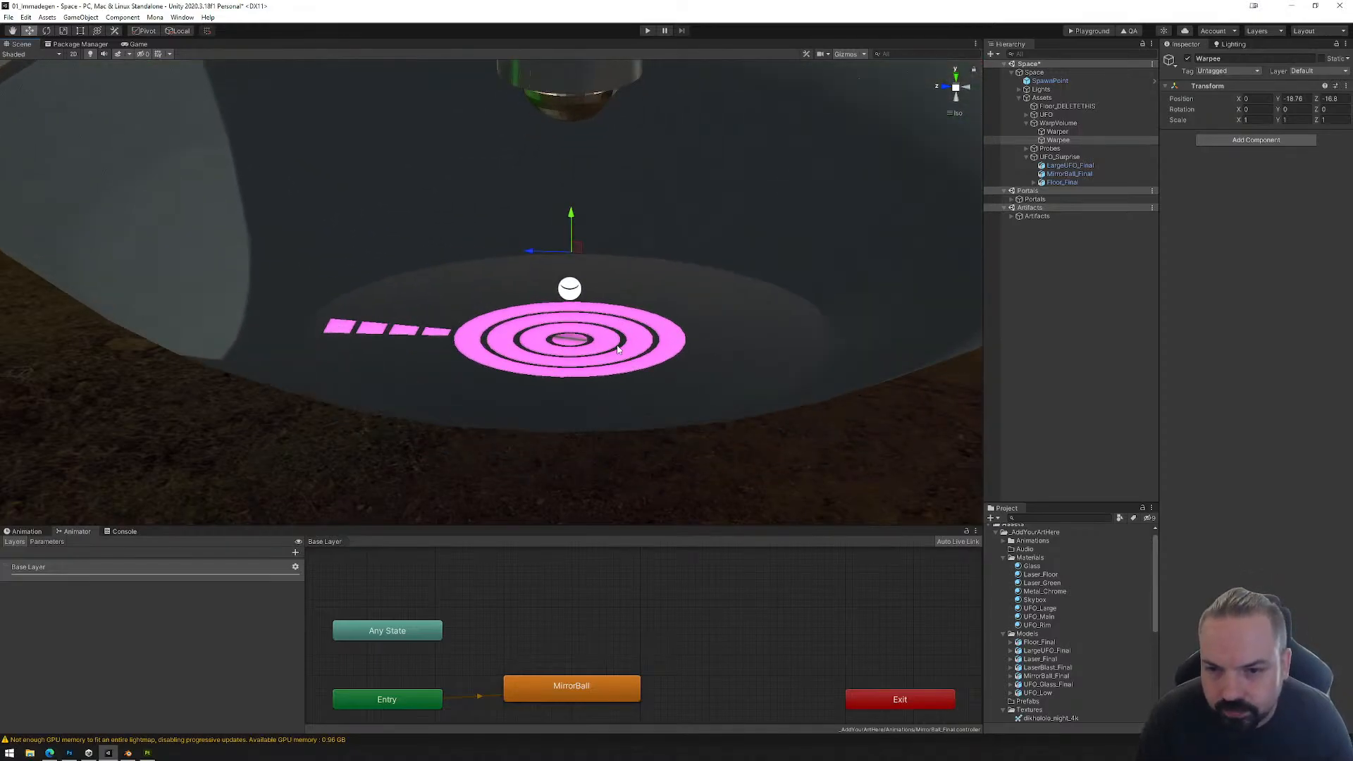
{"action": "middle_click_drag", "start_coordinate": [706, 370], "coordinate": [688, 296]}
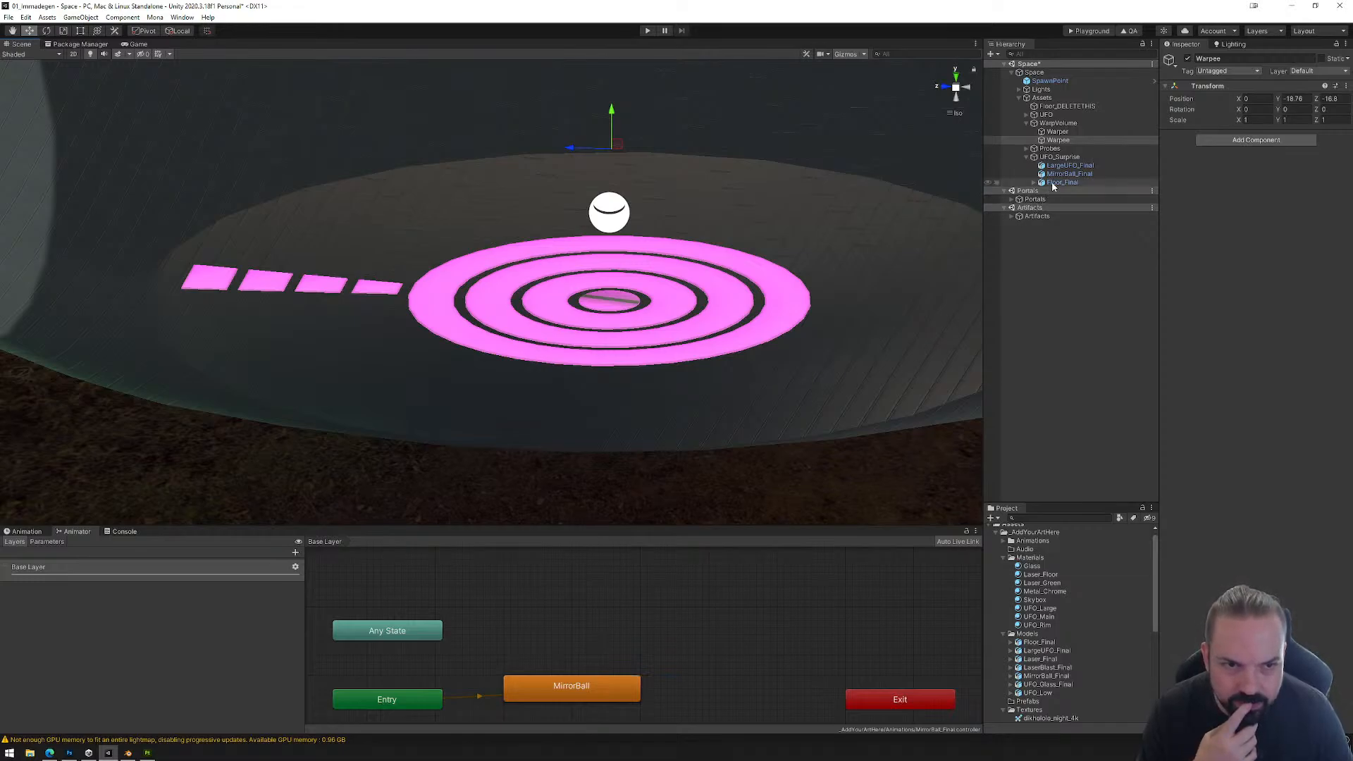
Step: Create an empty child object named Floor under UFO_Surprise
{"action": "left_click", "coordinate": [1055, 158]}
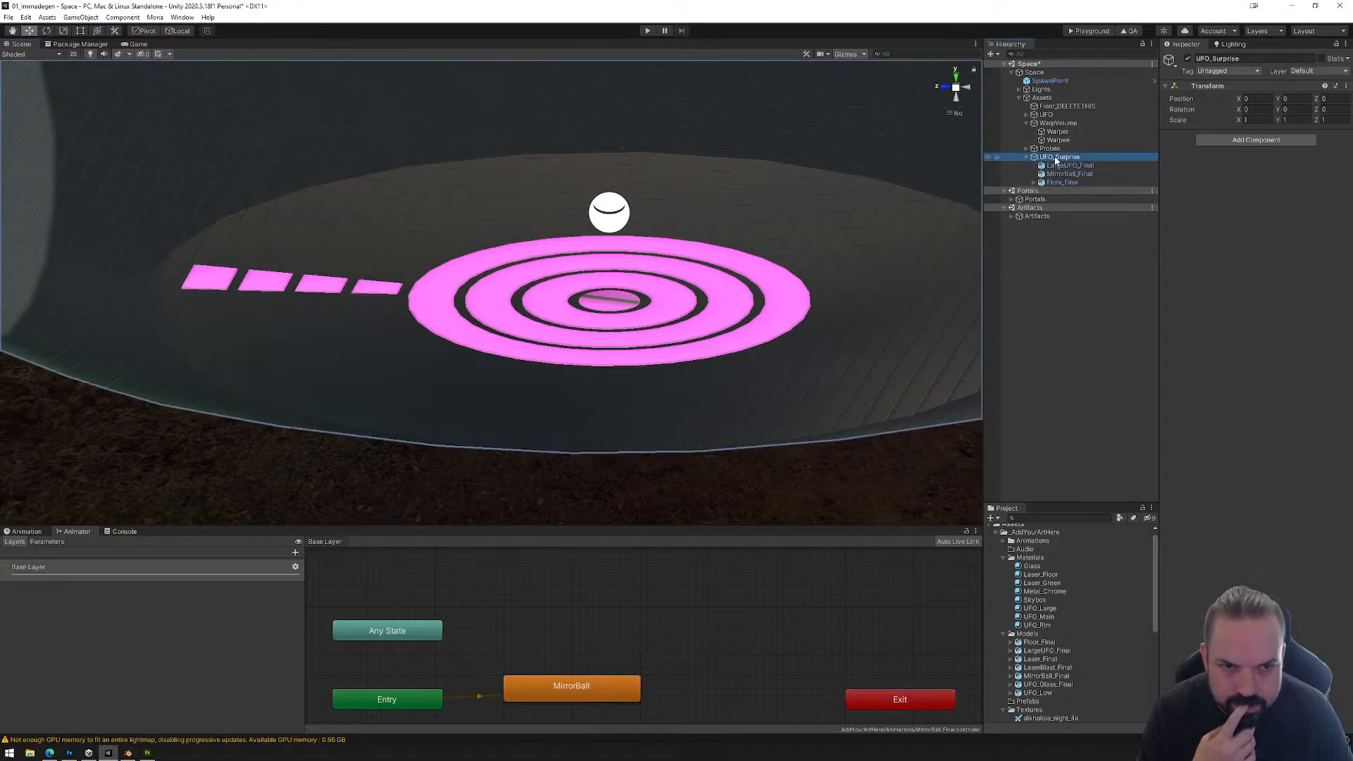
{"action": "right_click", "coordinate": [1055, 158]}
{"action": "left_click", "coordinate": [1093, 283]}
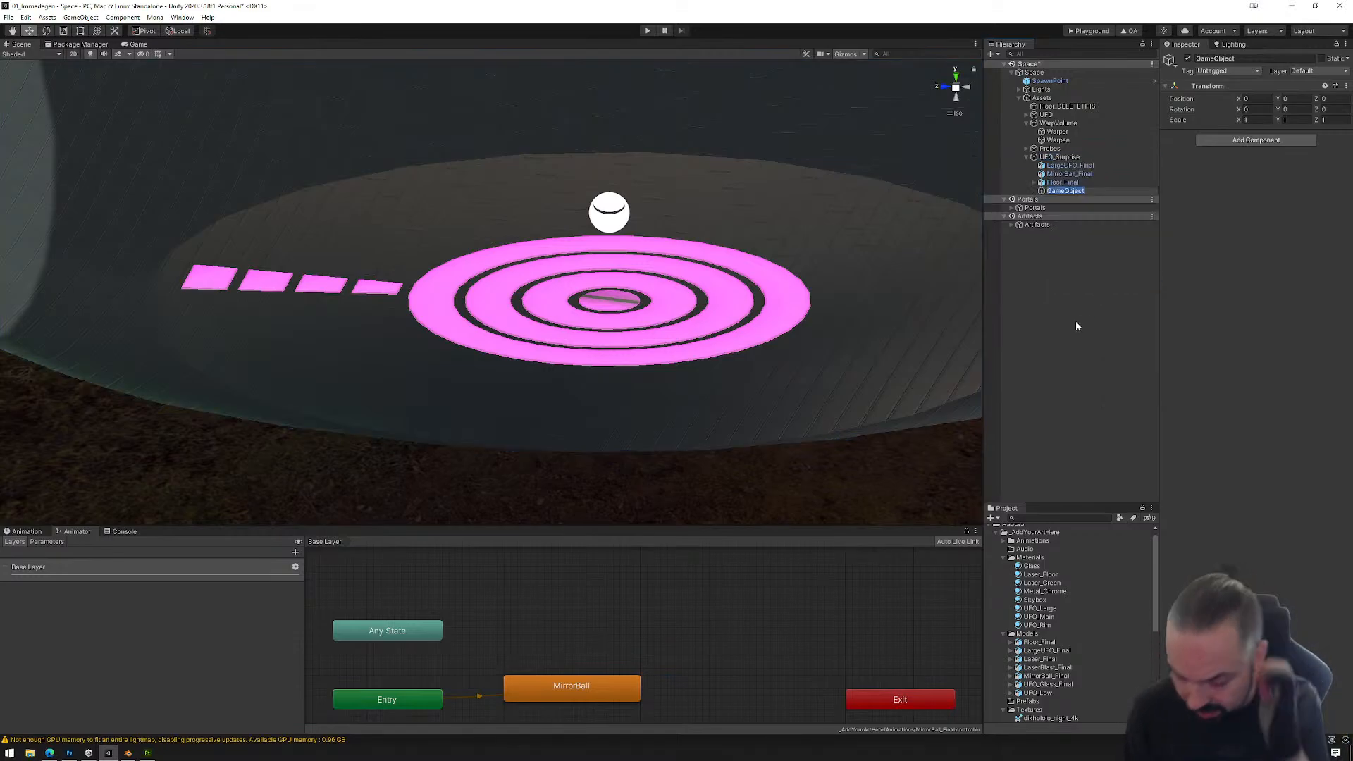
{"action": "type", "text": "Flo"}
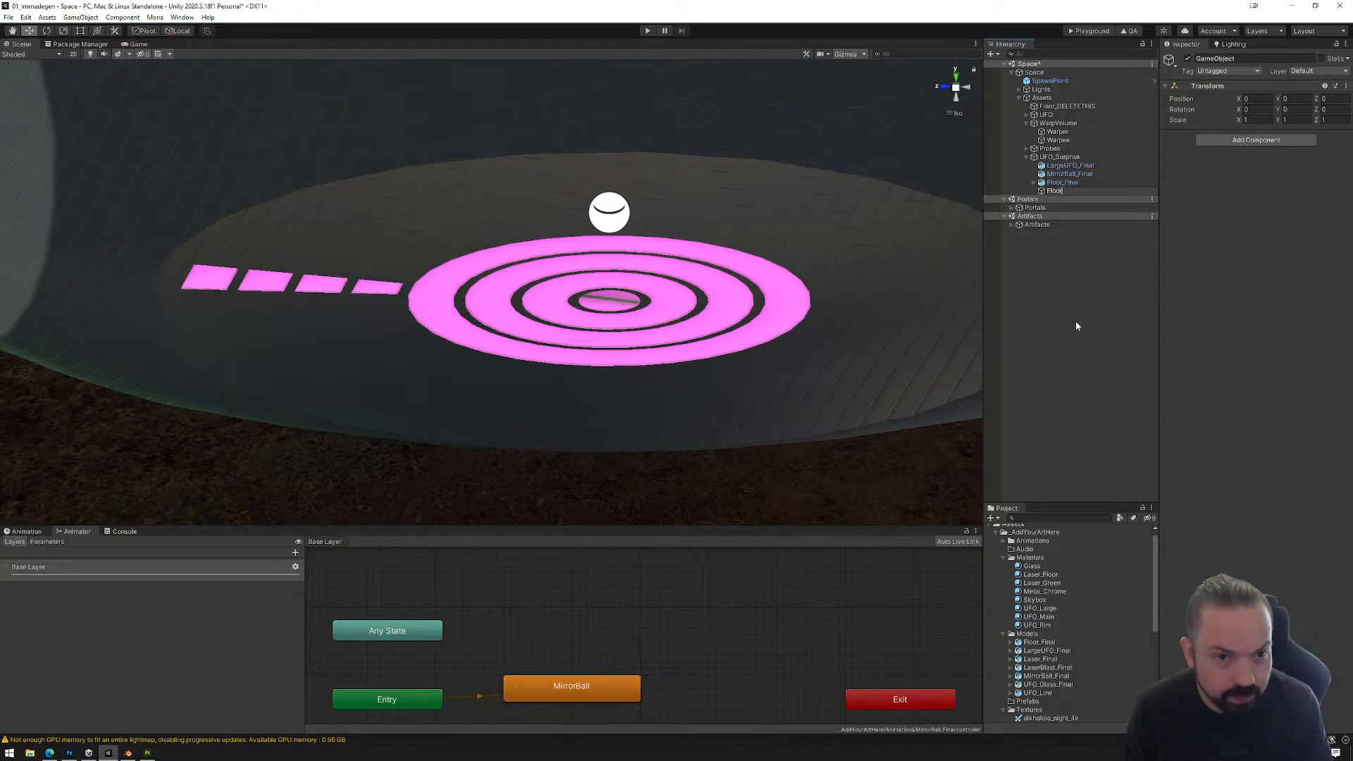
{"action": "type", "text": "or"}
{"action": "key", "text": "Return"}
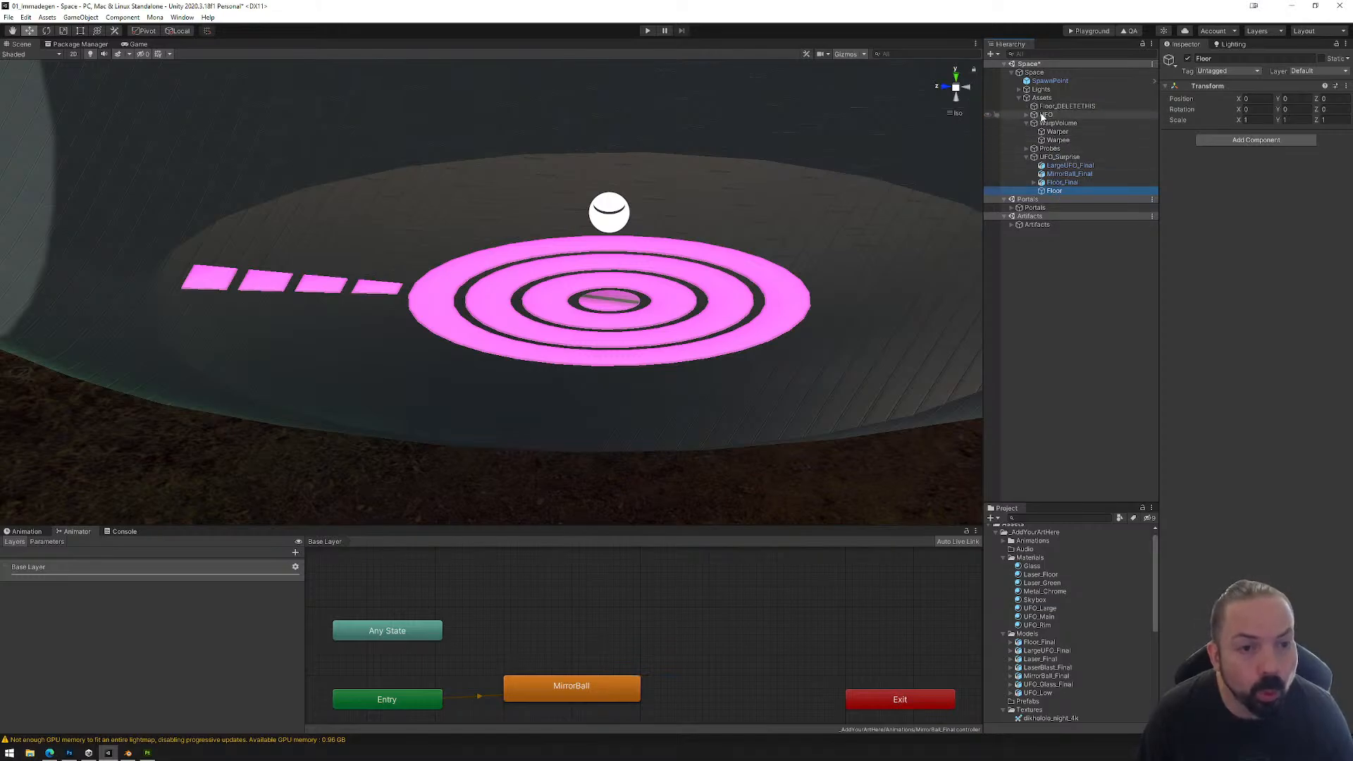
Step: Expand the Probes group and bake Reflection Probe (2) inside the large UFO
{"action": "left_click", "coordinate": [1057, 165]}
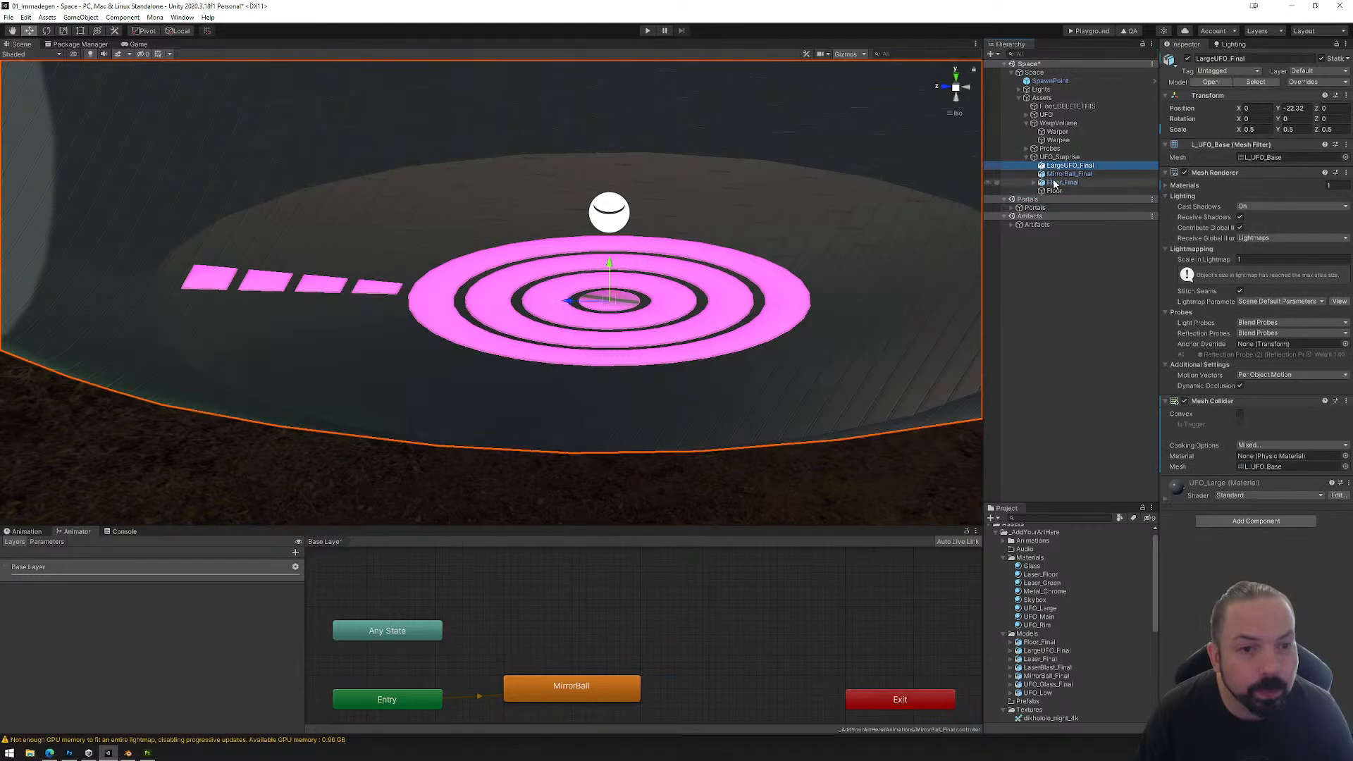
{"action": "left_click", "coordinate": [1055, 183], "text": "shift"}
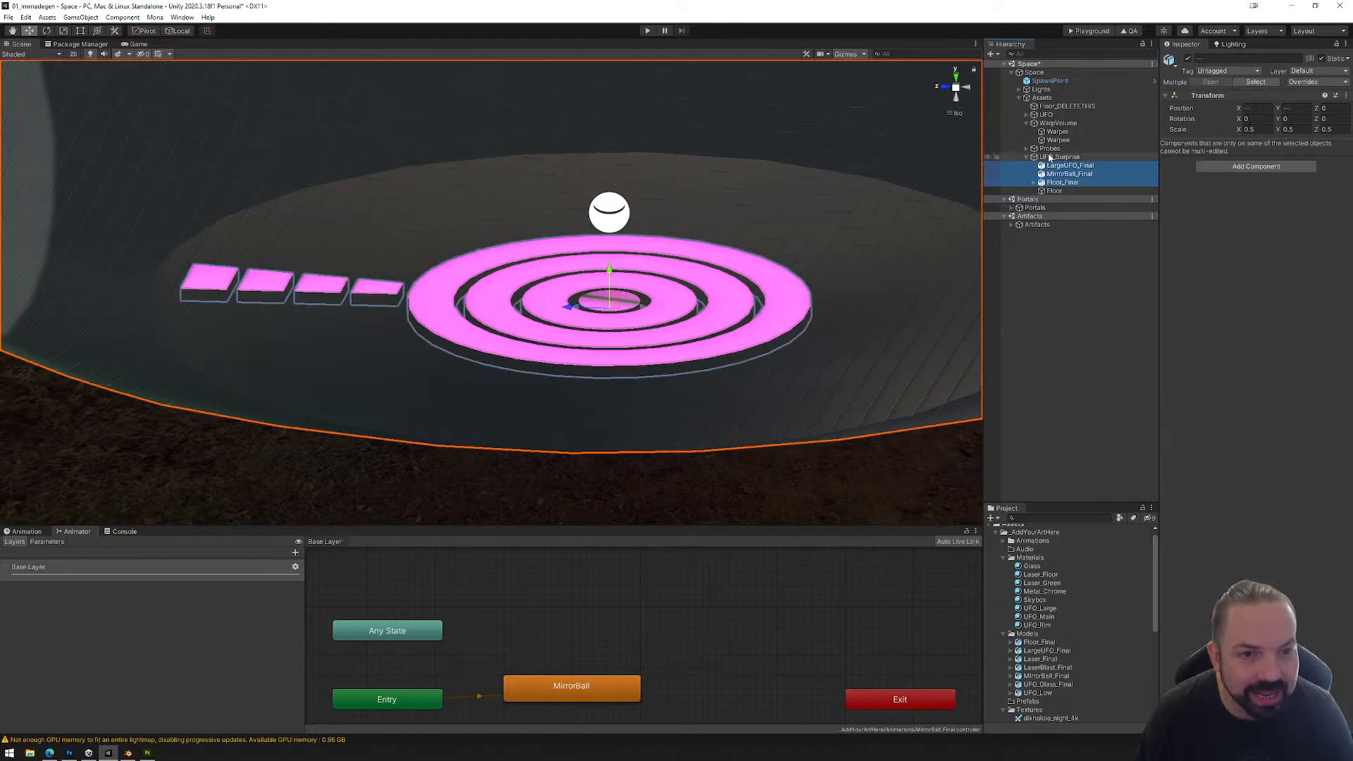
{"action": "left_click", "coordinate": [1026, 149]}
{"action": "left_click", "coordinate": [1058, 183]}
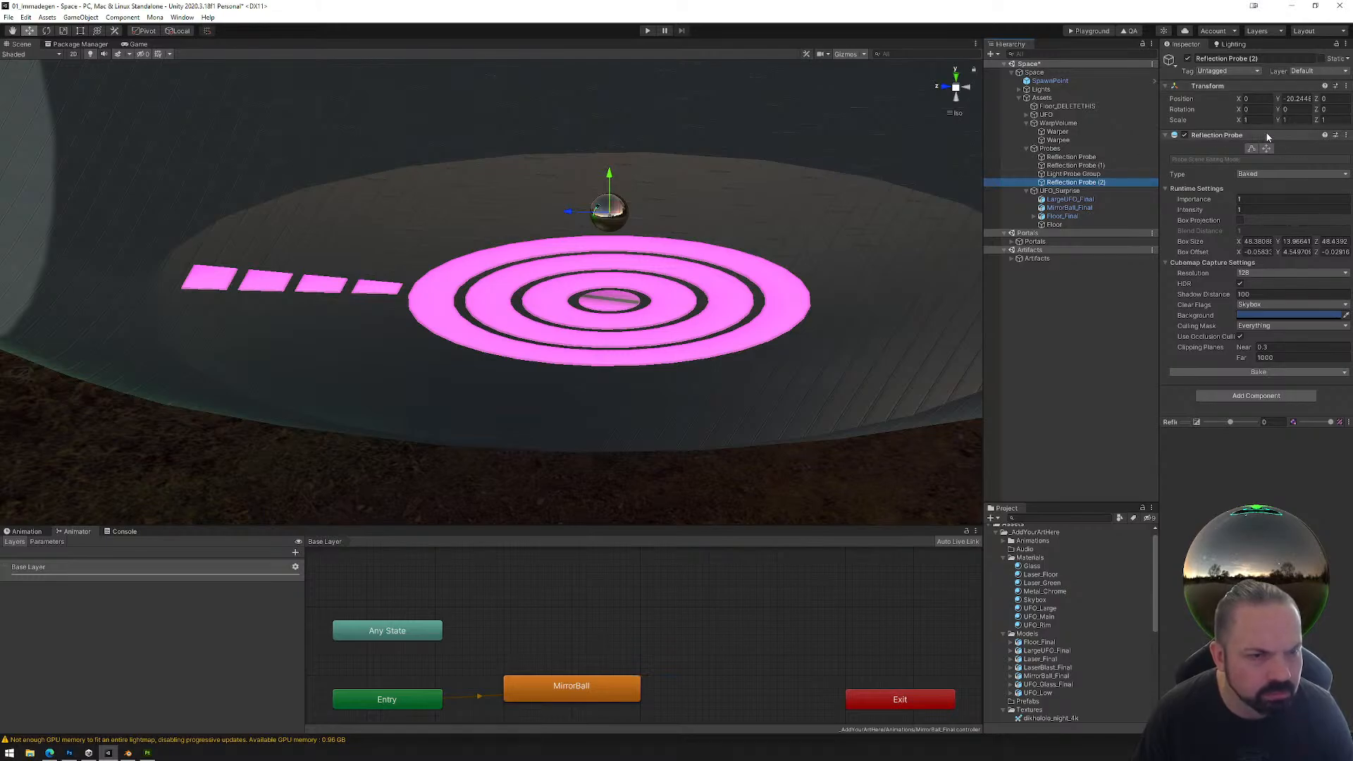
{"action": "left_click", "coordinate": [1260, 371]}
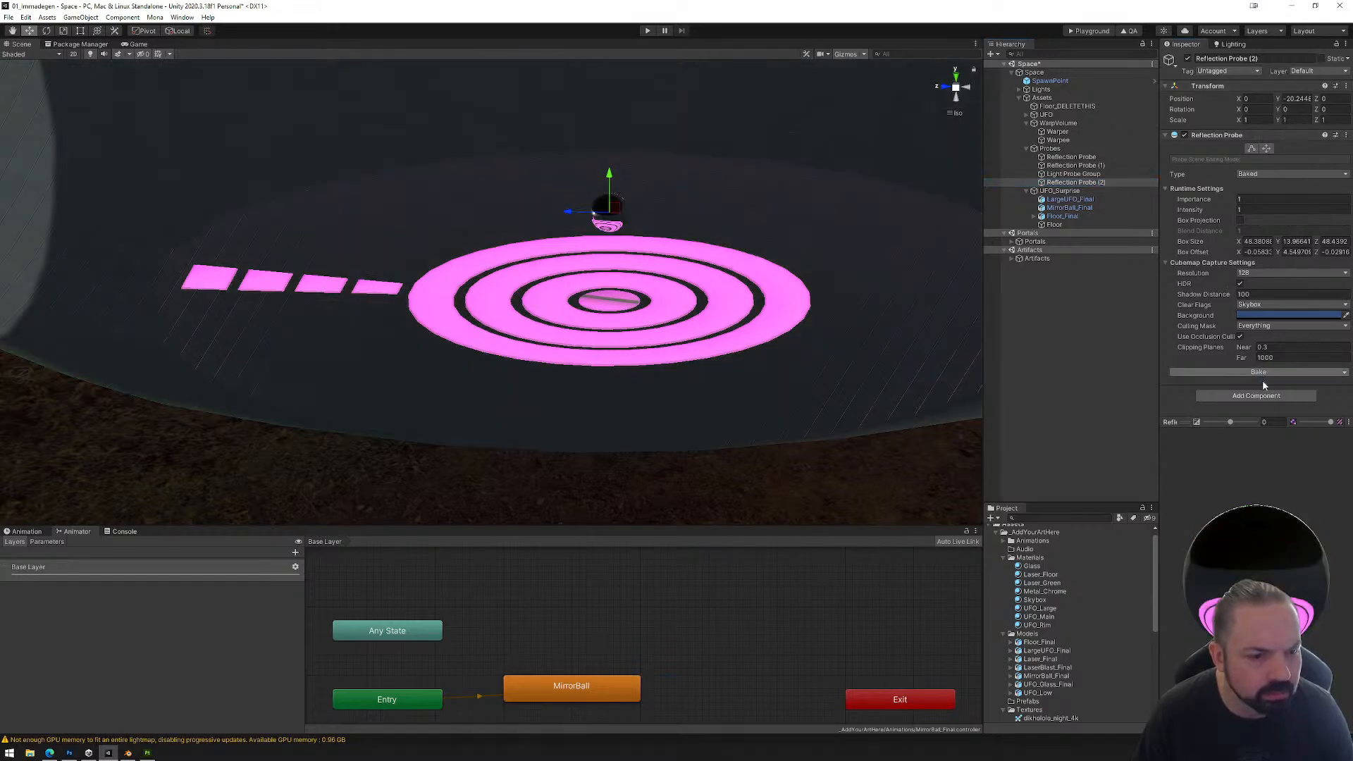
{"action": "left_click_drag", "start_coordinate": [1260, 613], "coordinate": [1257, 546]}
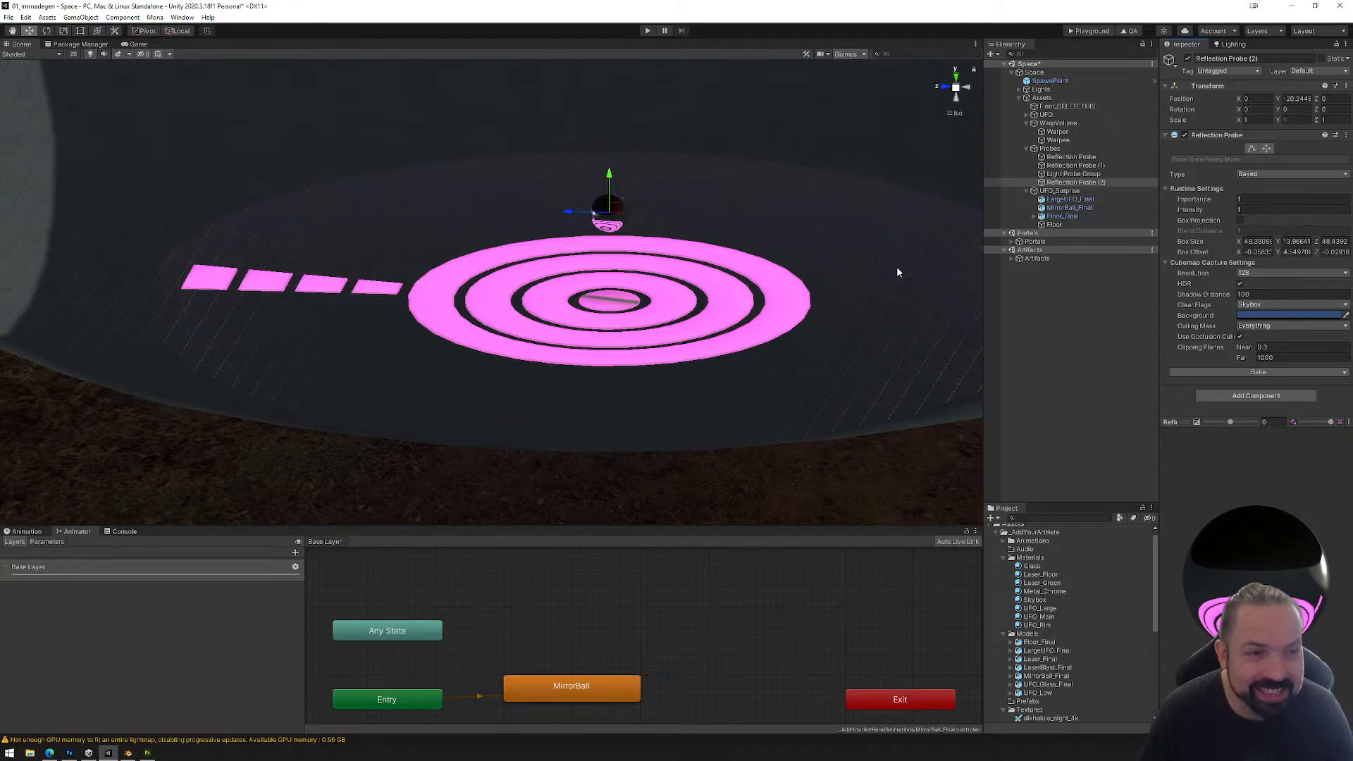
Step: Examine the baked reflections on the mirror ball and in the preview of Reflection Probe (2)
{"action": "left_click", "coordinate": [1070, 200]}
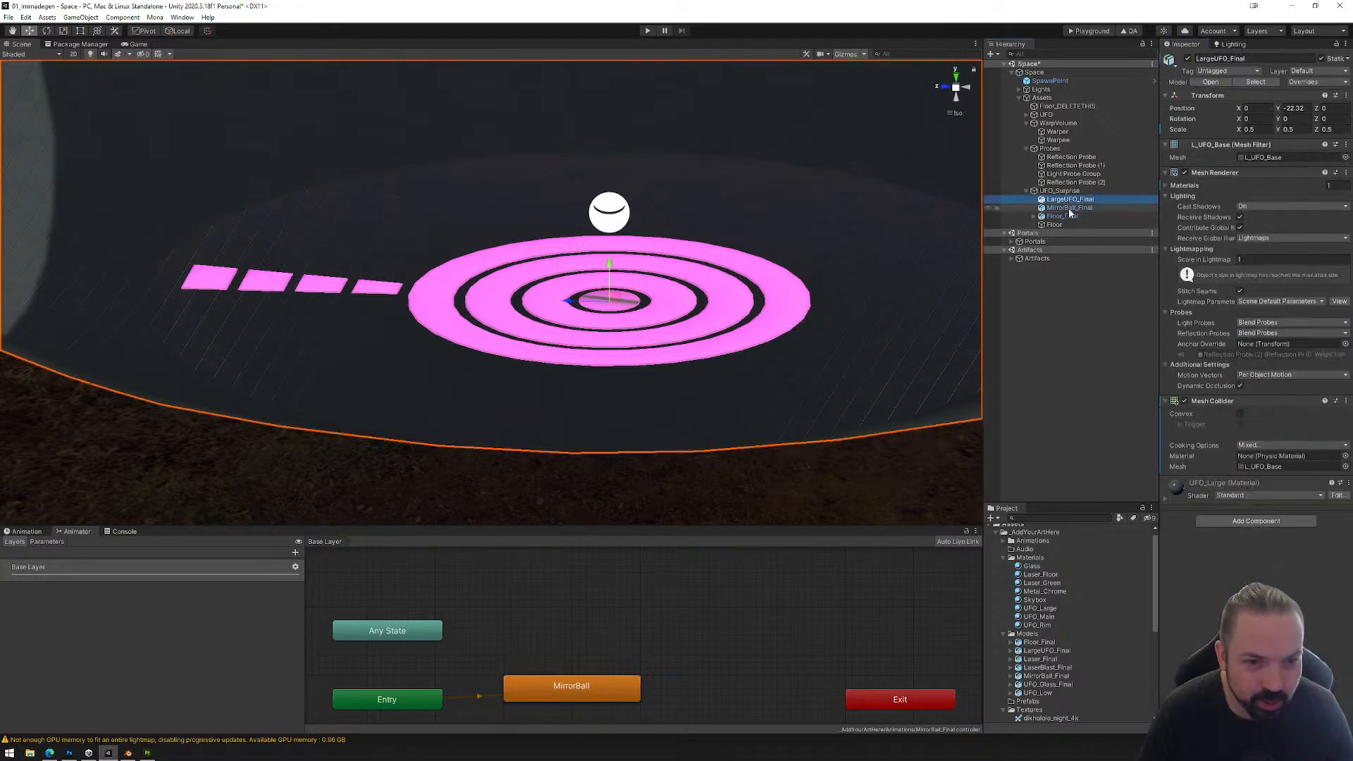
{"action": "left_click", "coordinate": [1072, 210]}
{"action": "left_click", "coordinate": [1071, 217]}
{"action": "left_click", "coordinate": [1072, 182]}
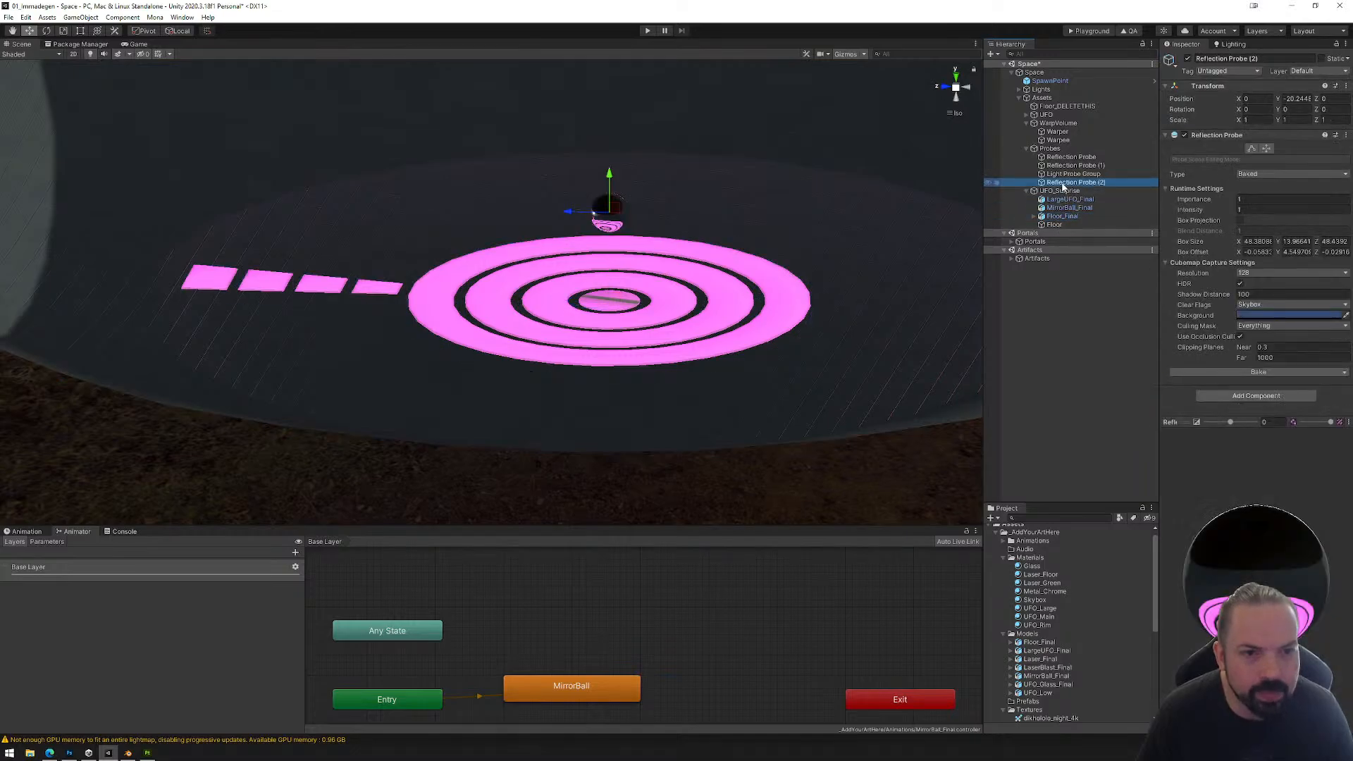
{"action": "left_click_drag", "start_coordinate": [1217, 607], "coordinate": [1248, 691]}
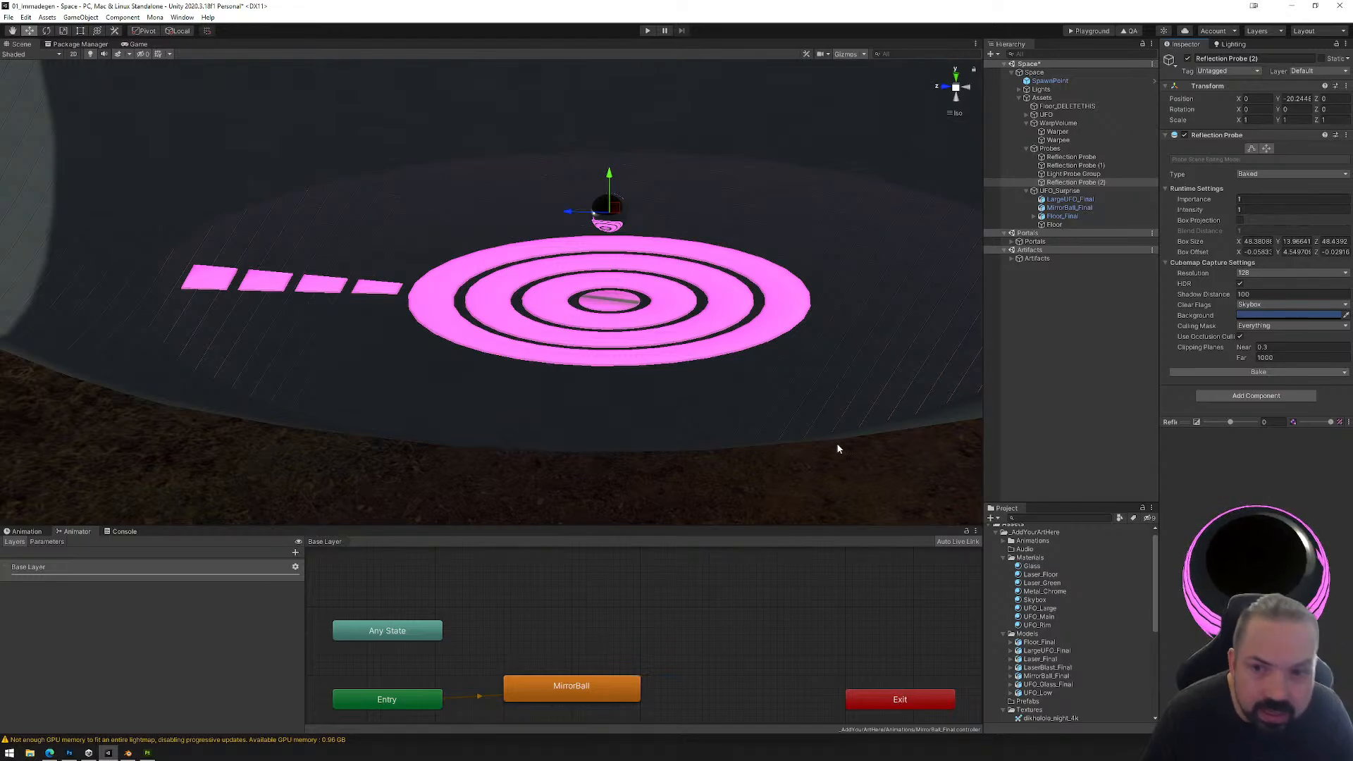
{"action": "left_click_drag", "start_coordinate": [836, 447], "coordinate": [655, 347], "text": "alt"}
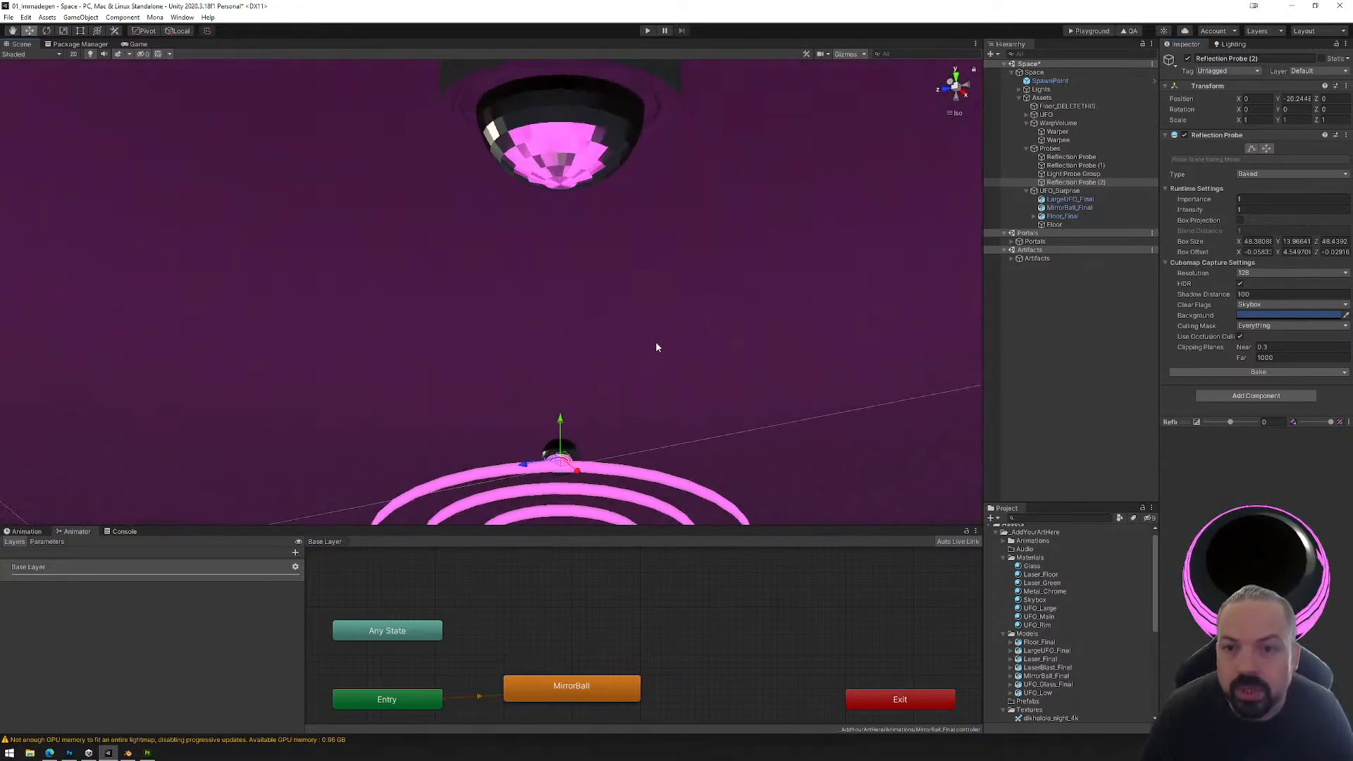
{"action": "left_click", "coordinate": [573, 175]}
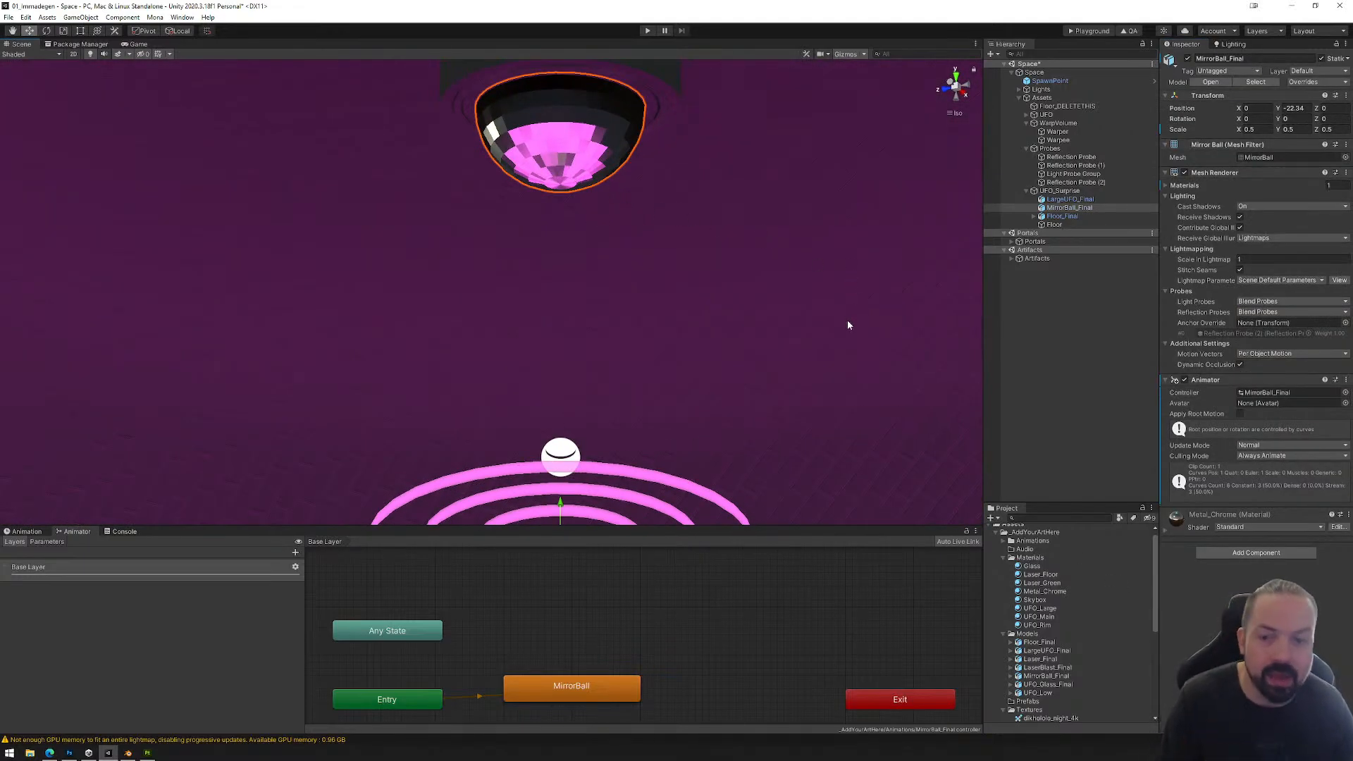
{"action": "left_click_drag", "start_coordinate": [849, 323], "coordinate": [661, 450], "text": "alt"}
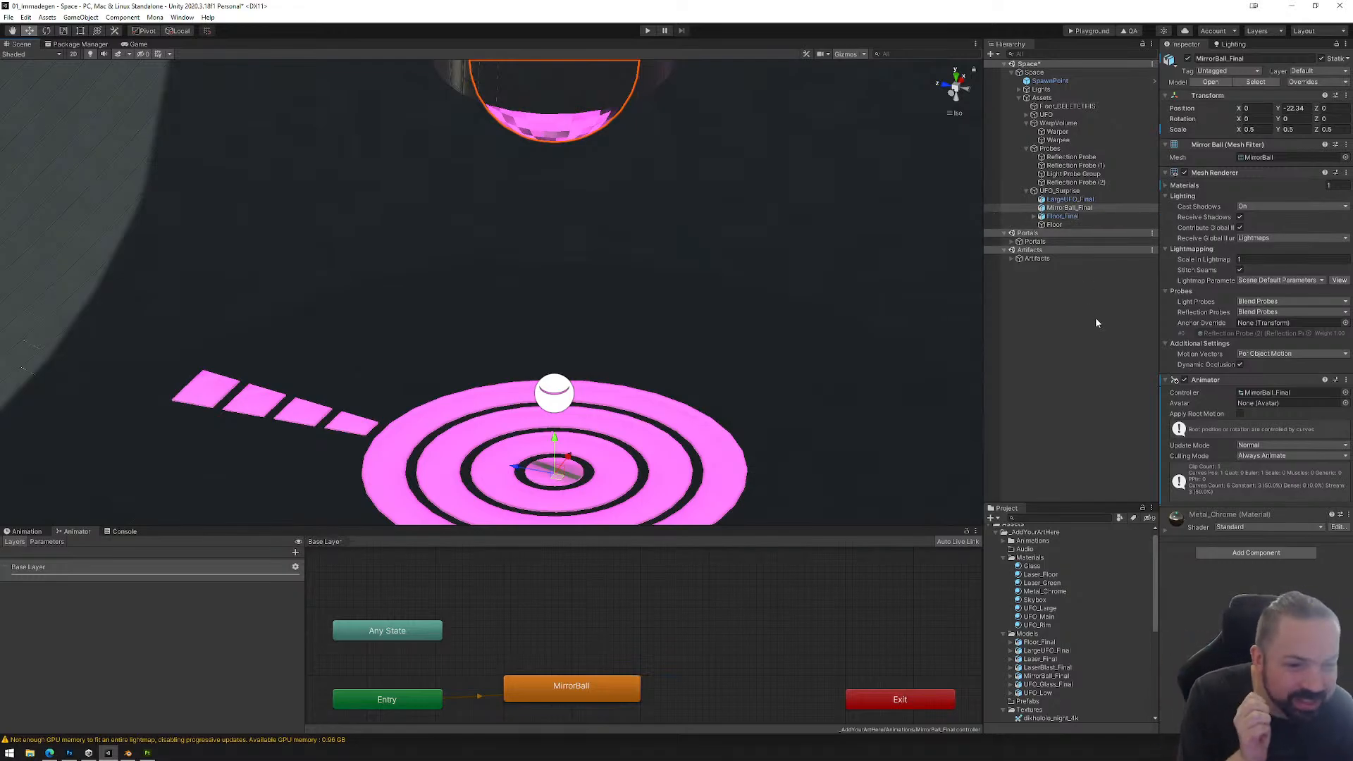
Step: Set the cubemap resolution of Reflection Probe (2) to 512, rebake it and inspect the mirror ball's reflection
{"action": "left_click", "coordinate": [1076, 182]}
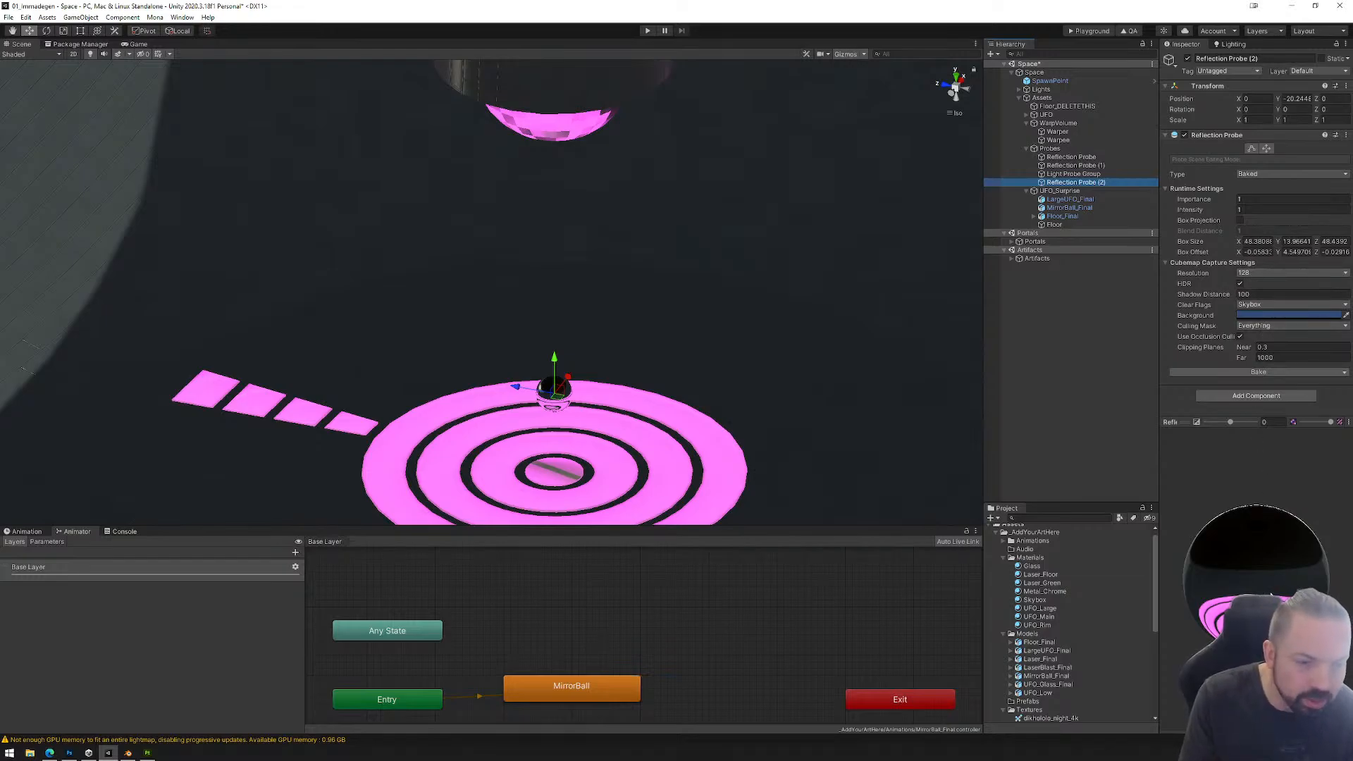
{"action": "left_click", "coordinate": [1290, 273]}
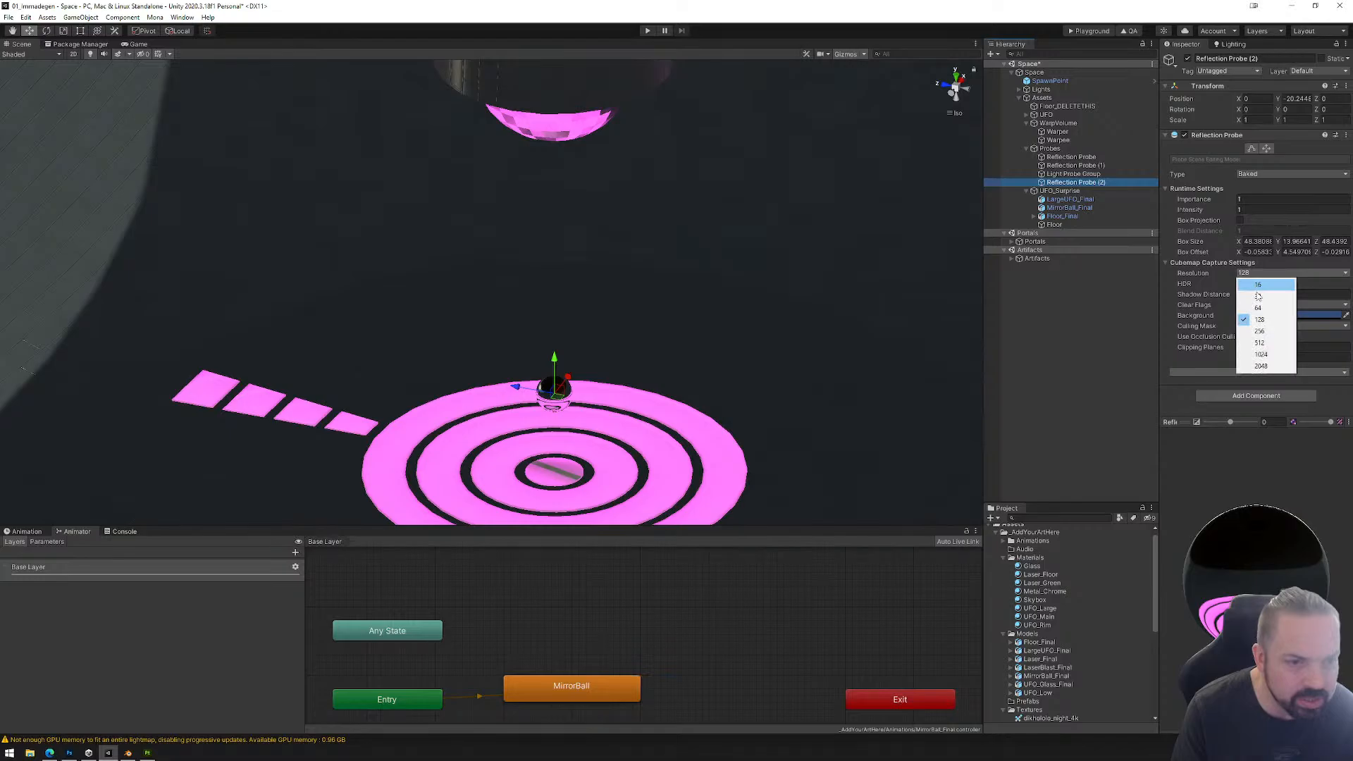
{"action": "left_click", "coordinate": [1261, 342]}
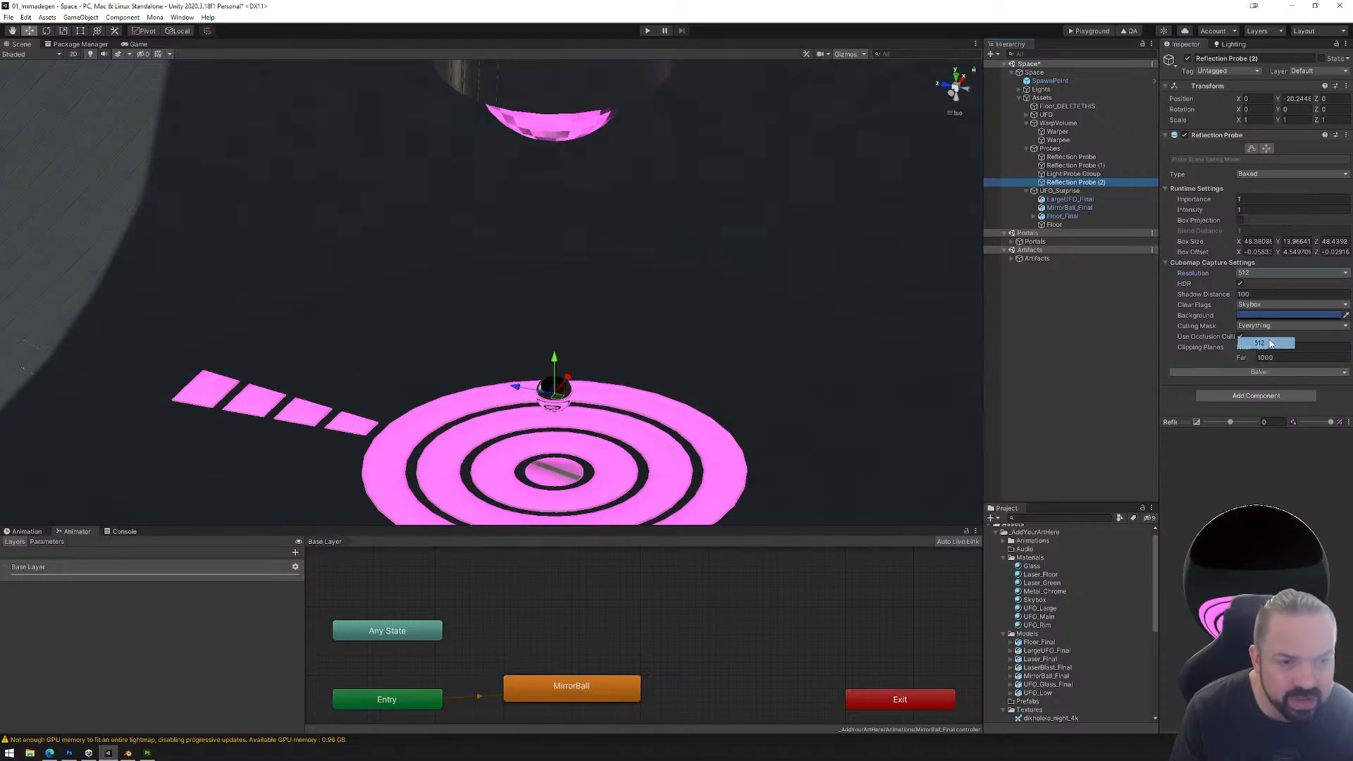
{"action": "left_click", "coordinate": [1259, 372]}
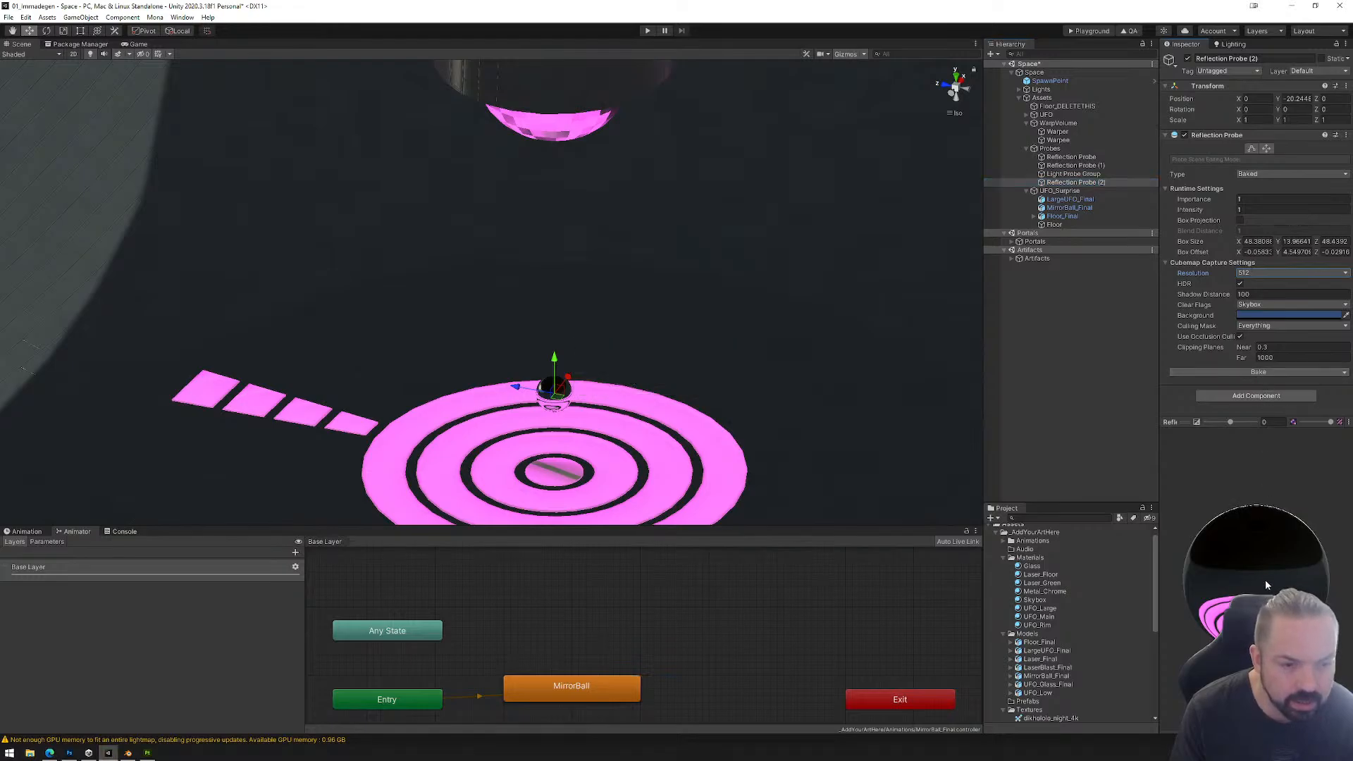
{"action": "left_click_drag", "start_coordinate": [1269, 466], "coordinate": [1266, 662]}
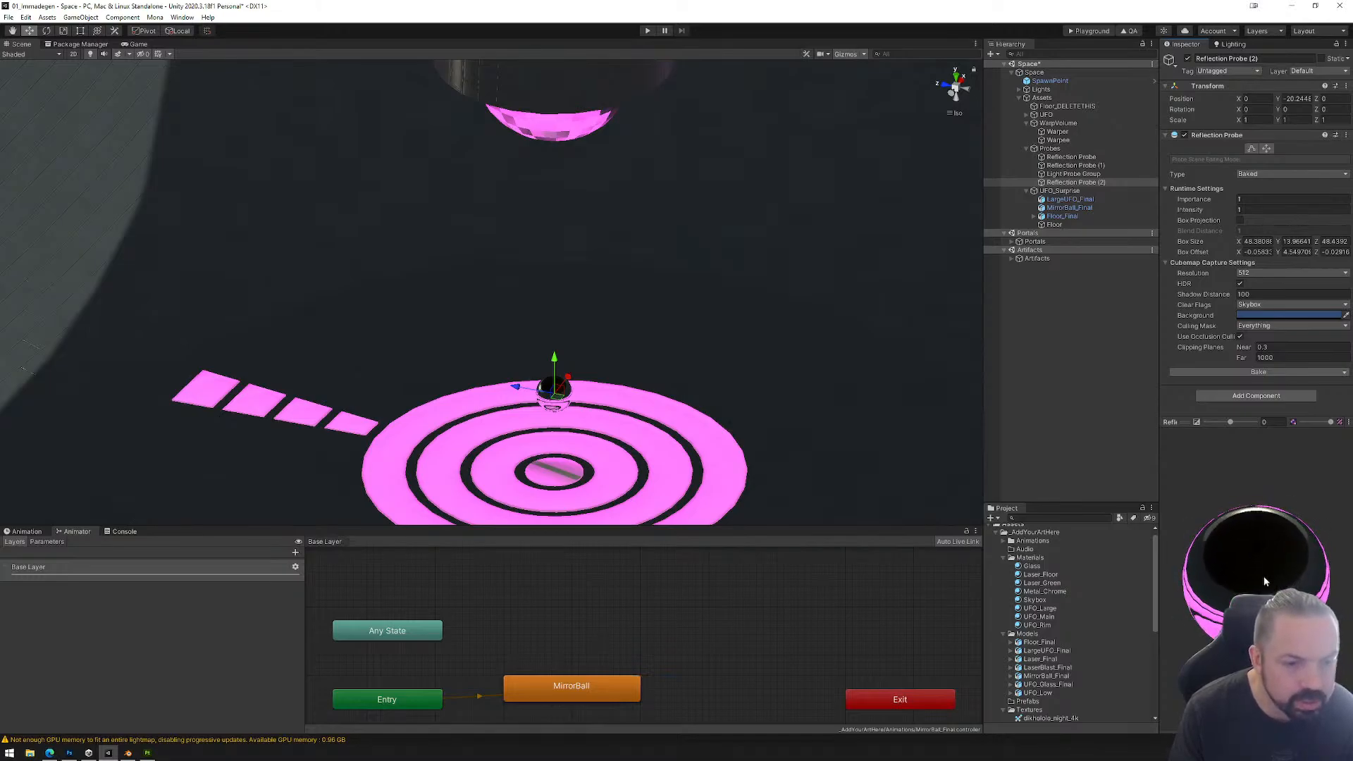
{"action": "left_click_drag", "start_coordinate": [670, 493], "coordinate": [585, 463], "text": "alt"}
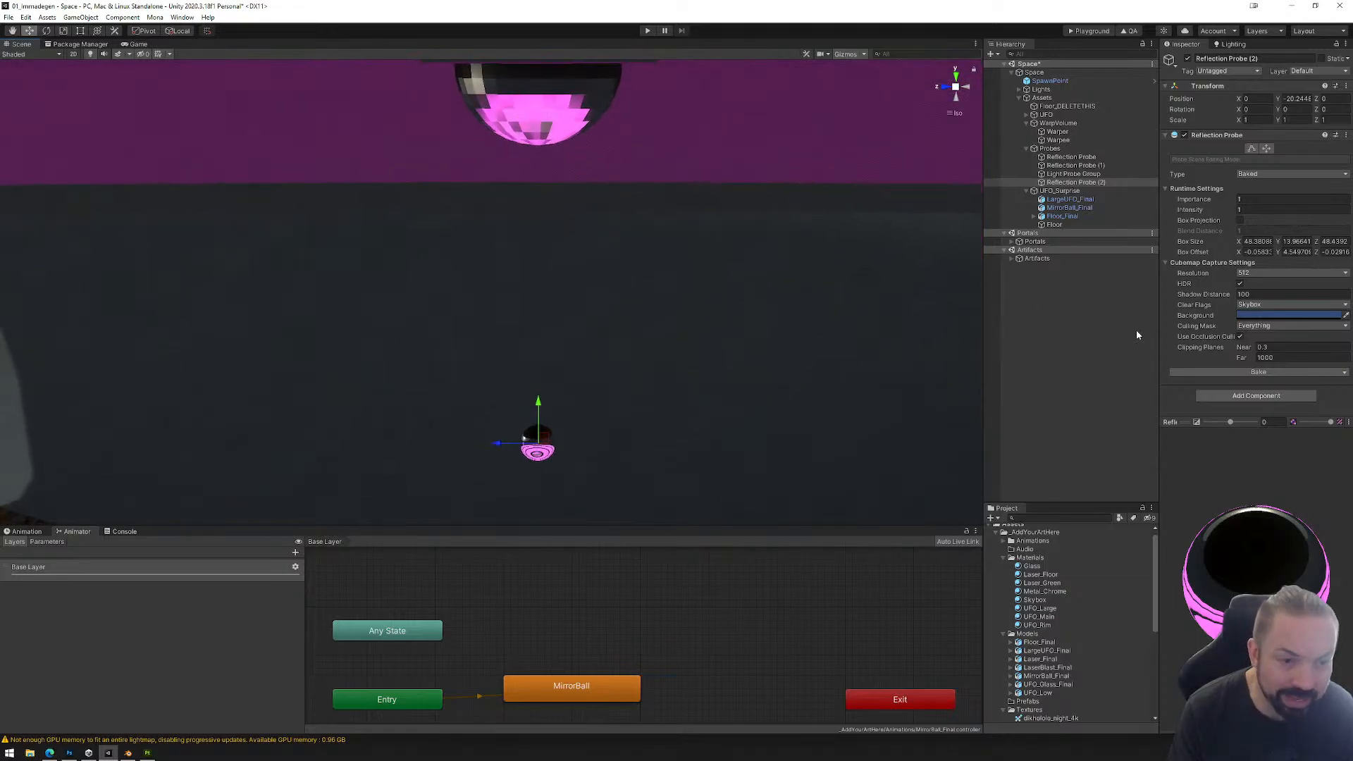
Step: Raise the cubemap resolution of Reflection Probe (2) to 2048, rebake it and check the mirror ball from several angles
{"action": "left_click", "coordinate": [1262, 273]}
{"action": "left_click", "coordinate": [1262, 365]}
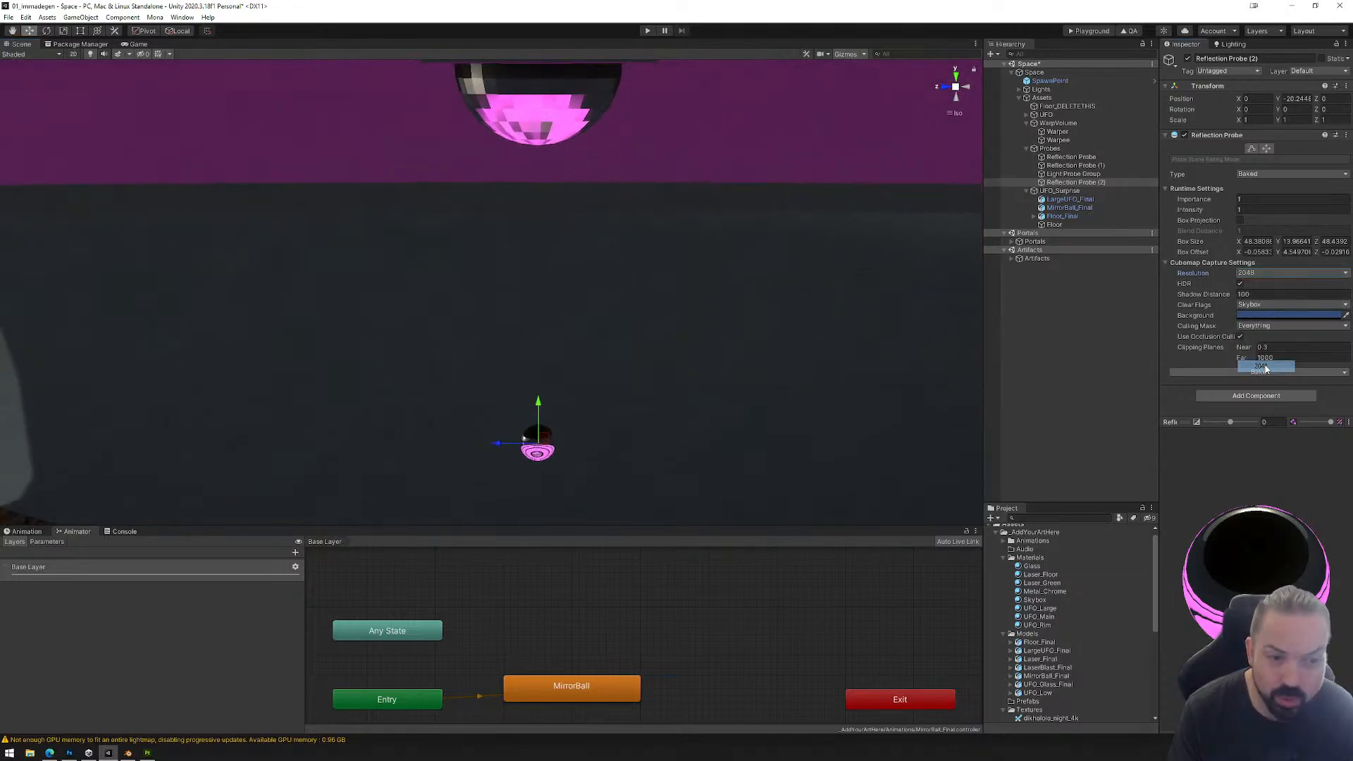
{"action": "left_click", "coordinate": [1265, 374]}
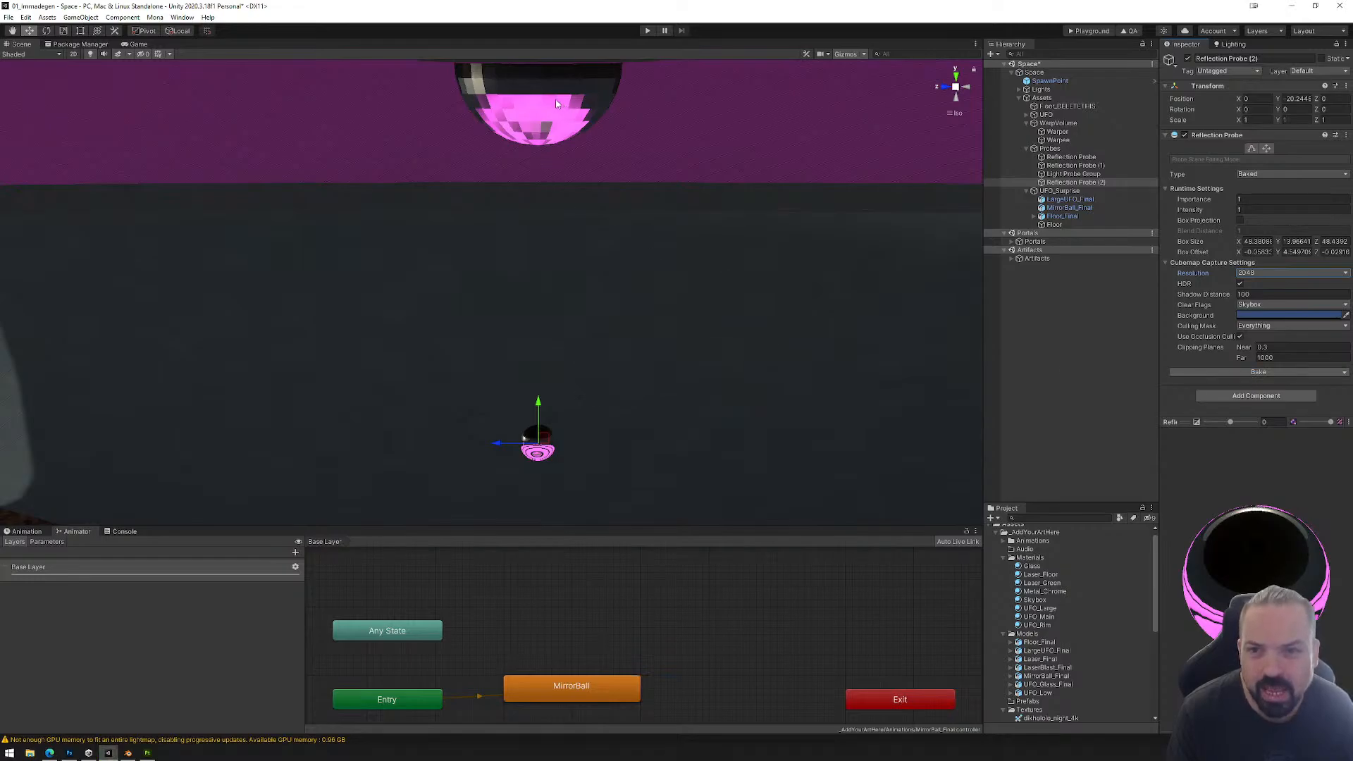
{"action": "left_click_drag", "start_coordinate": [661, 222], "coordinate": [427, 173], "text": "alt"}
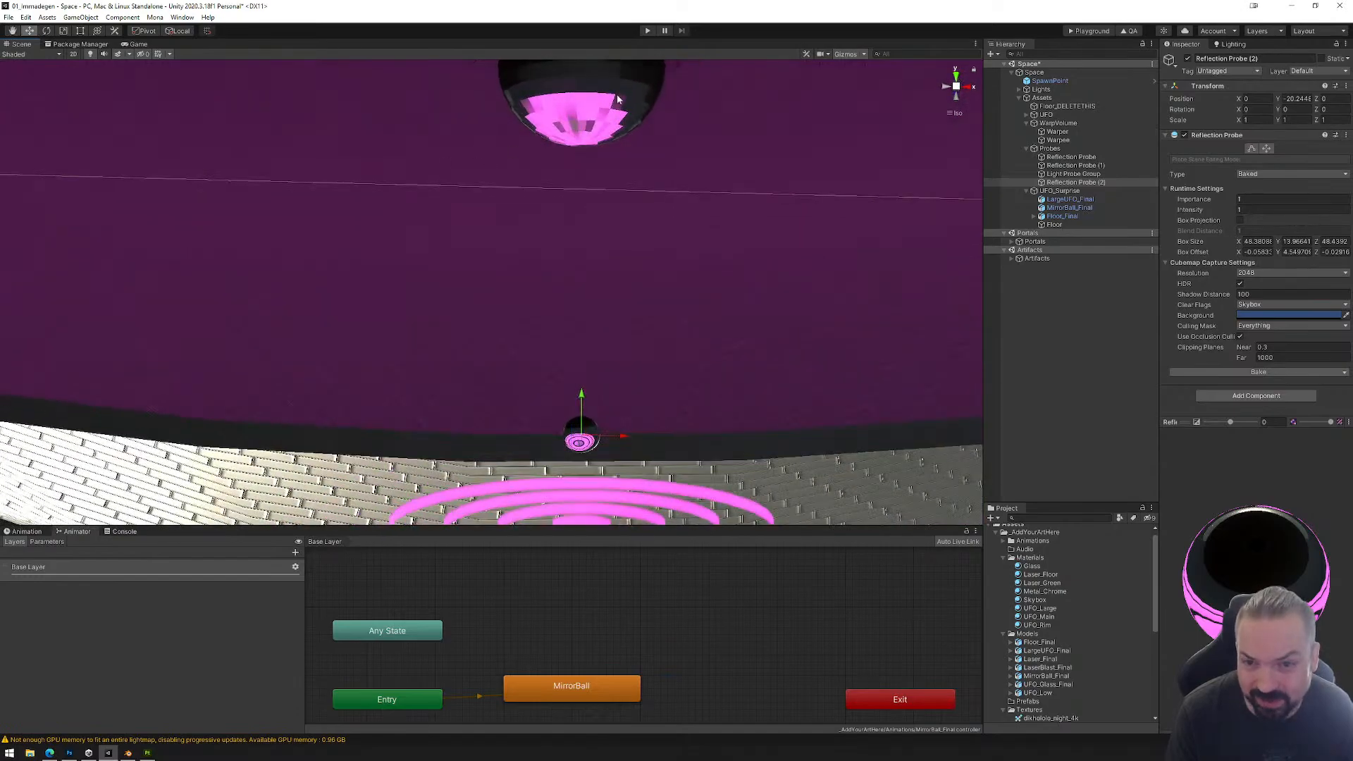
{"action": "left_click_drag", "start_coordinate": [578, 176], "coordinate": [707, 136], "text": "alt"}
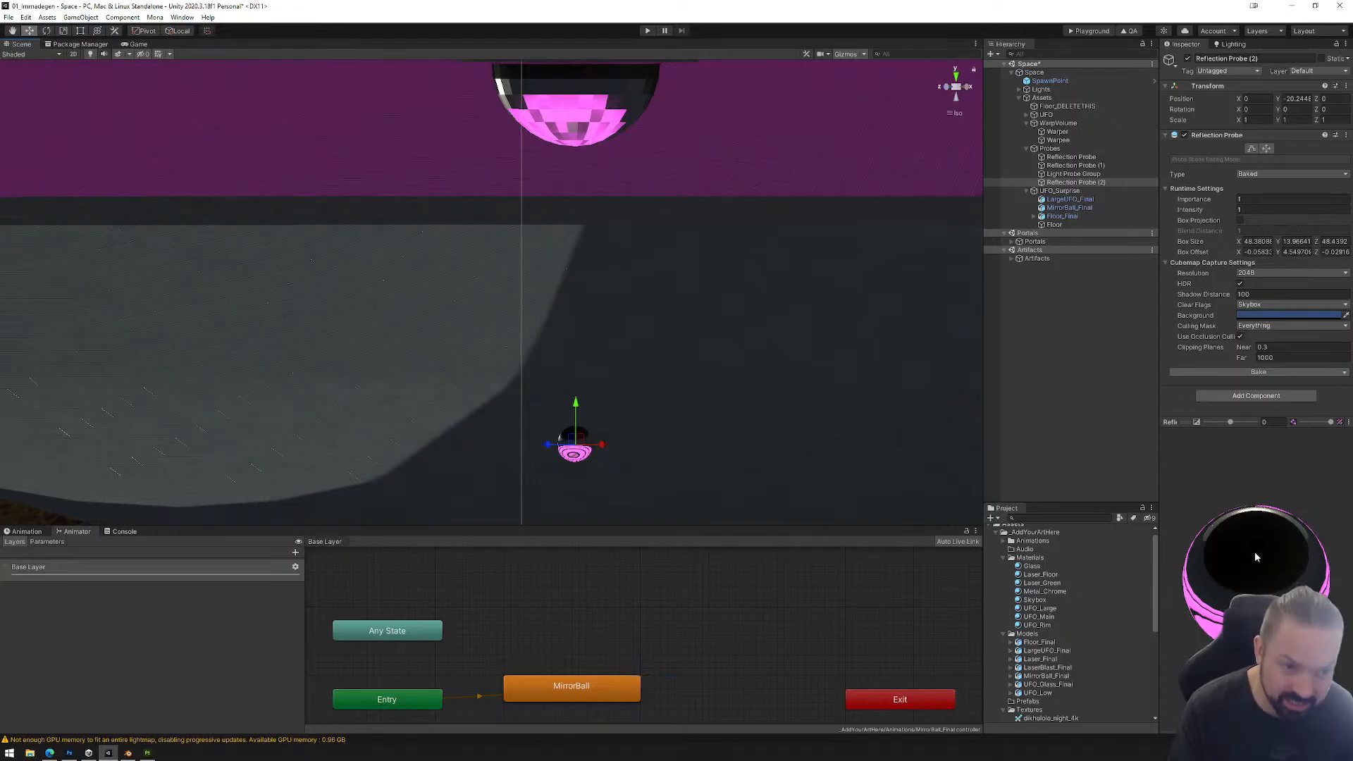
Step: Lower the cubemap resolution of Reflection Probe (2) to 128 and rebake it
{"action": "left_click", "coordinate": [1260, 272]}
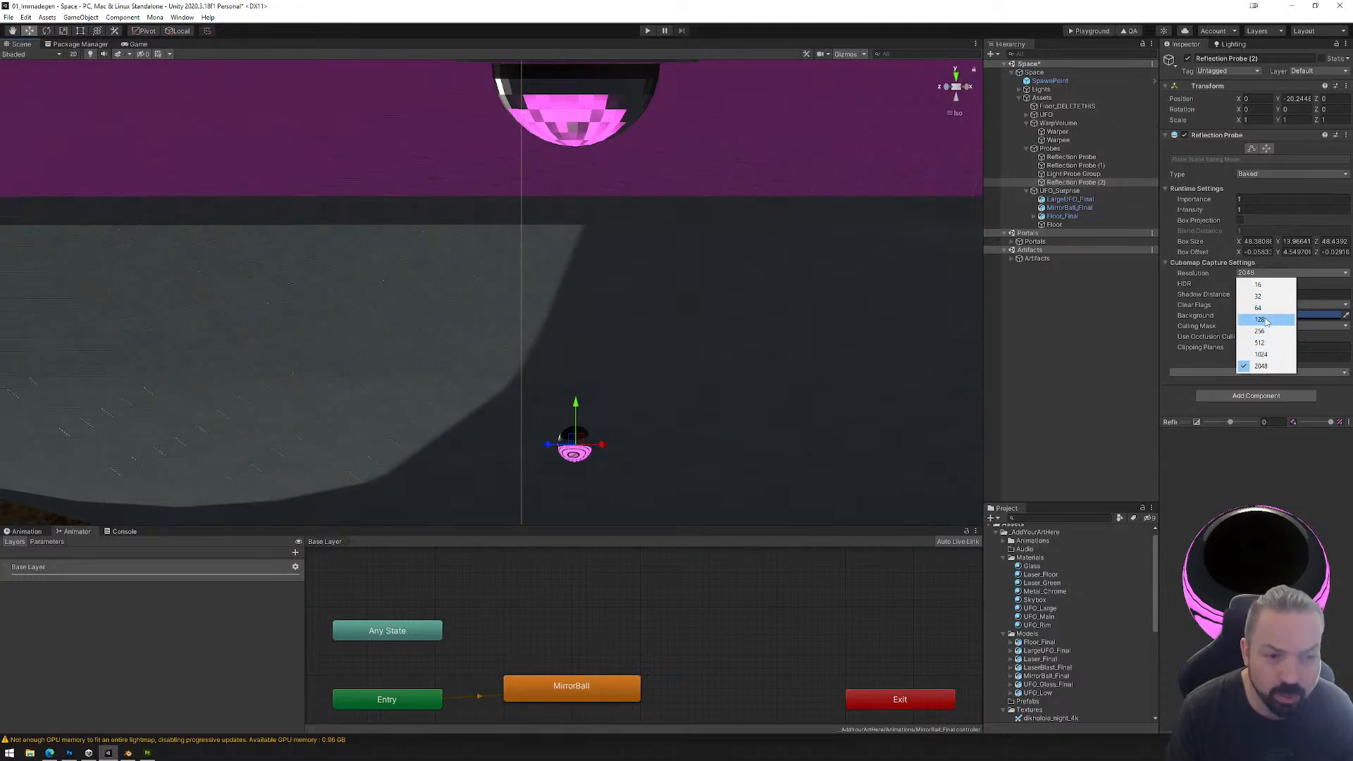
{"action": "left_click", "coordinate": [1261, 320]}
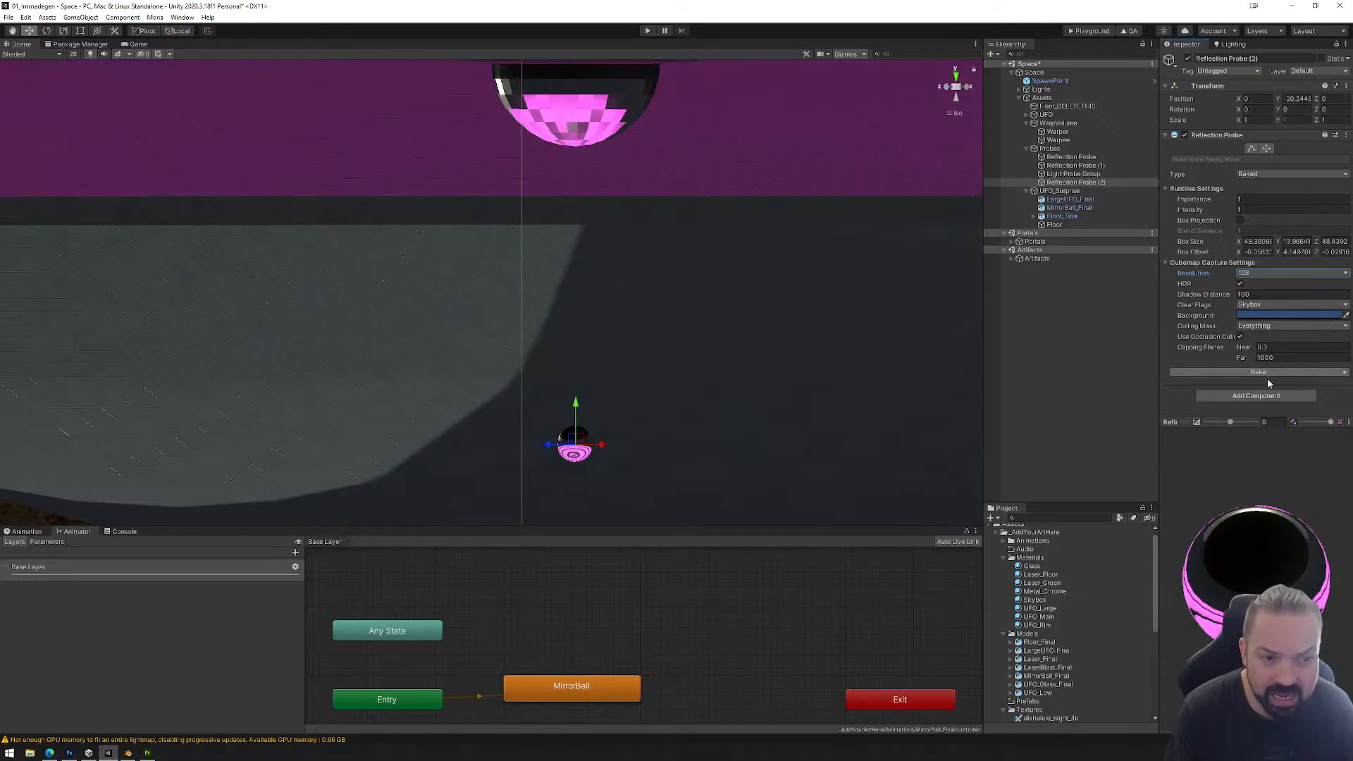
{"action": "left_click_drag", "start_coordinate": [854, 396], "coordinate": [713, 361], "text": "alt"}
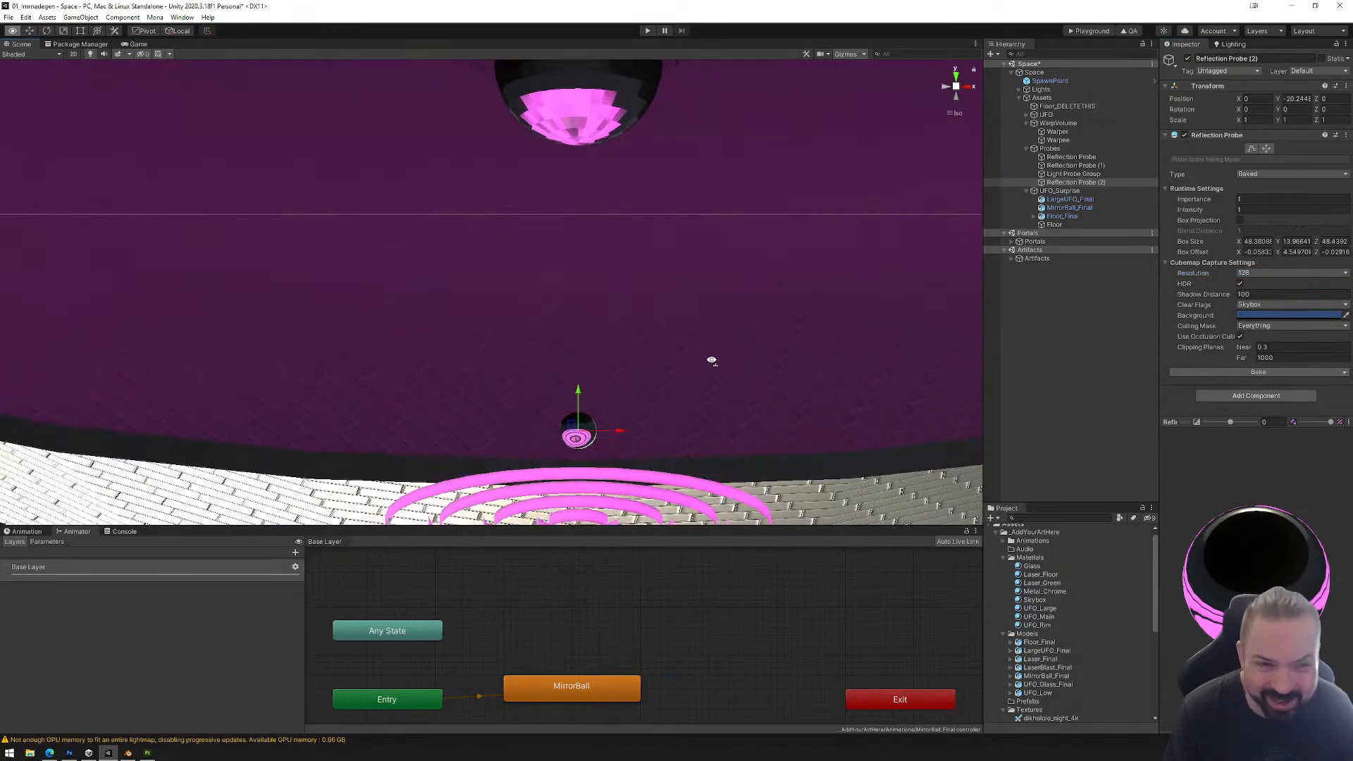
{"action": "left_click", "coordinate": [1260, 373]}
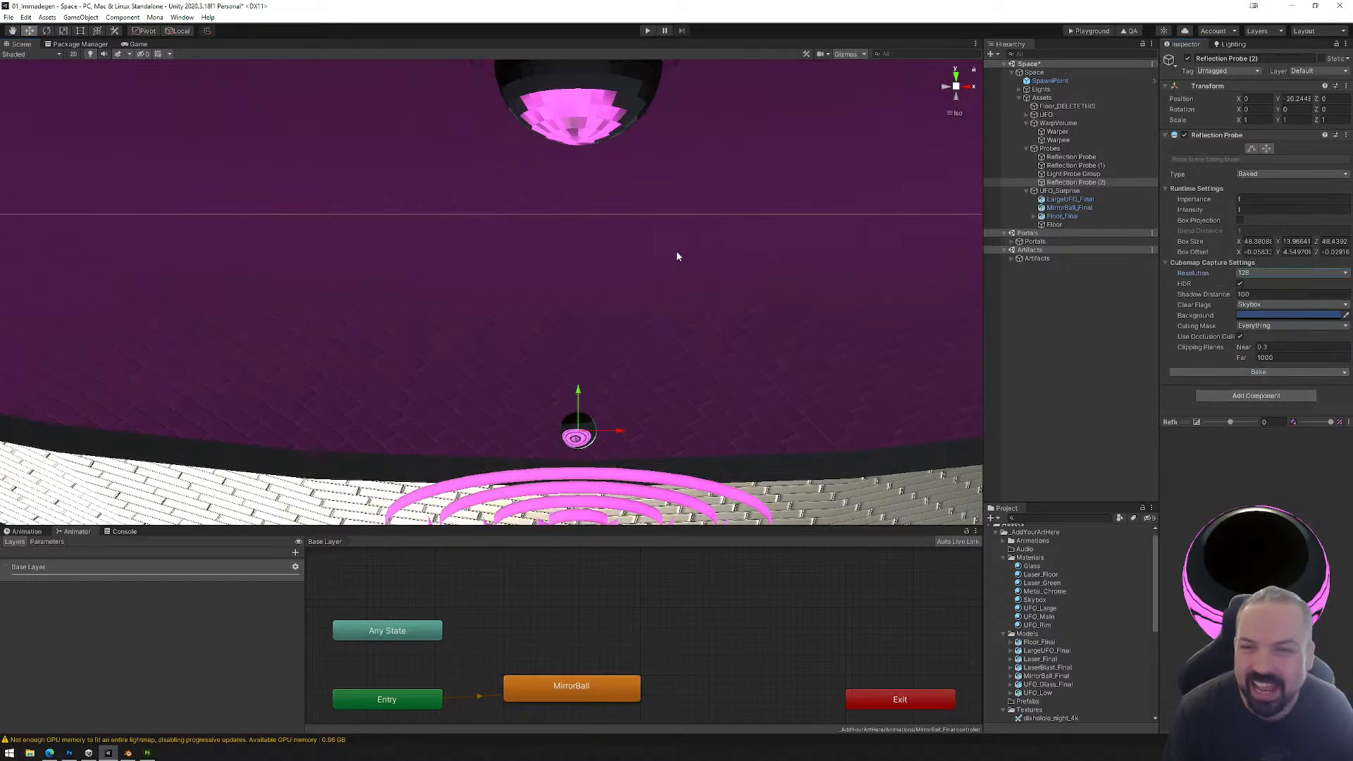
Step: Examine the mirror ball and the large UFO around Reflection Probe (2) from inside and outside
{"action": "left_click_drag", "start_coordinate": [677, 256], "coordinate": [623, 191], "text": "alt"}
{"action": "left_click_drag", "start_coordinate": [688, 325], "coordinate": [609, 76], "text": "alt"}
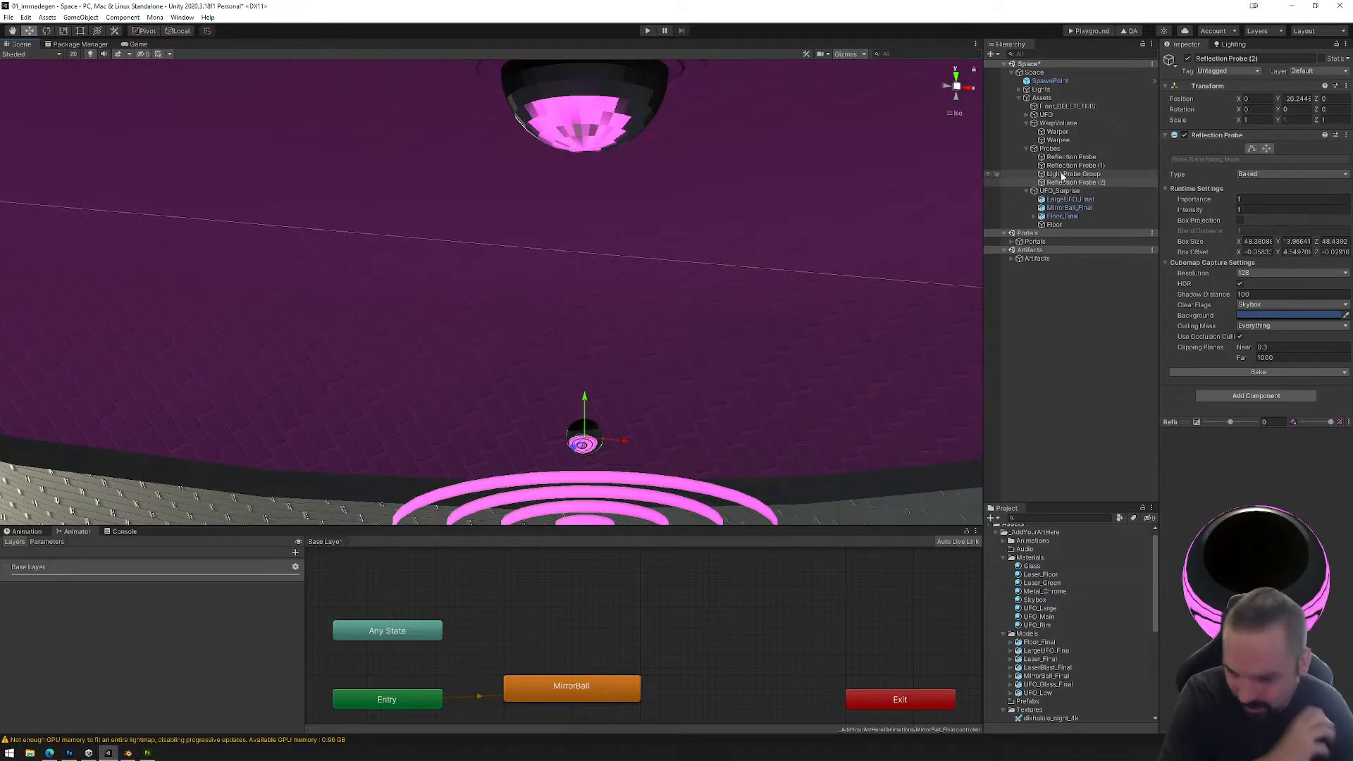
{"action": "right_click_drag", "start_coordinate": [701, 324], "coordinate": [655, 374]}
{"action": "middle_click_drag", "start_coordinate": [655, 373], "coordinate": [669, 197]}
{"action": "right_click_drag", "start_coordinate": [669, 245], "coordinate": [782, 257]}
{"action": "middle_click_drag", "start_coordinate": [728, 274], "coordinate": [752, 281]}
{"action": "right_click_drag", "start_coordinate": [751, 281], "coordinate": [663, 270]}
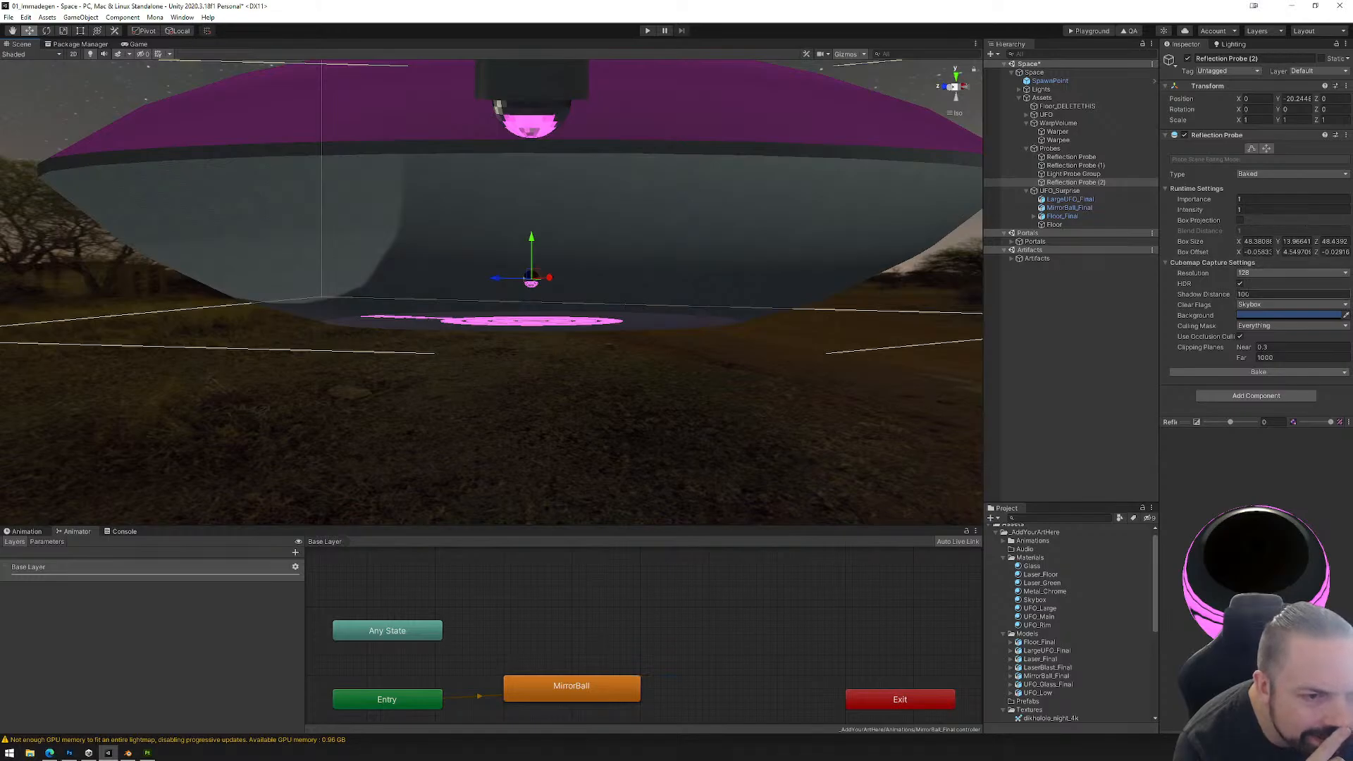
Step: Set the far clipping plane of Reflection Probe (2) to 5000
{"action": "left_click", "coordinate": [1255, 358]}
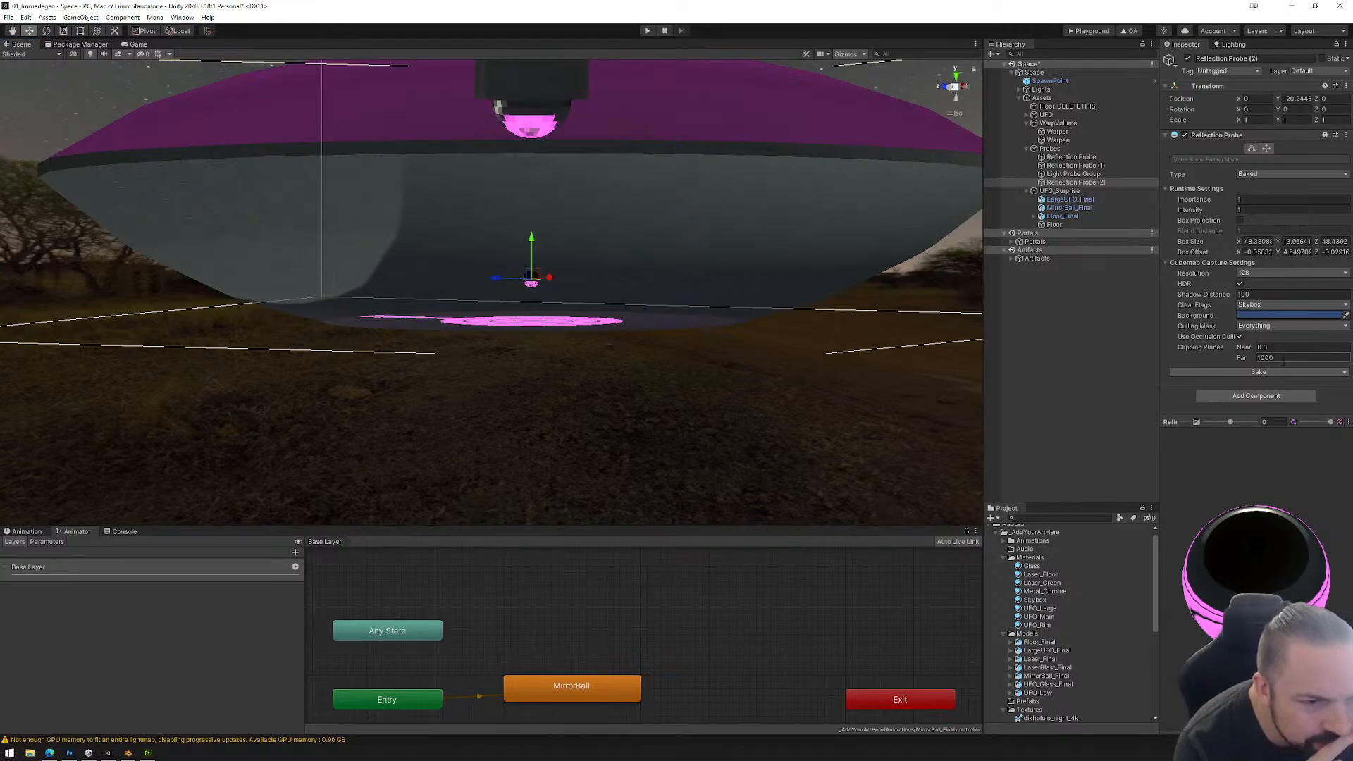
{"action": "left_click", "coordinate": [1283, 361]}
{"action": "type", "text": "50"}
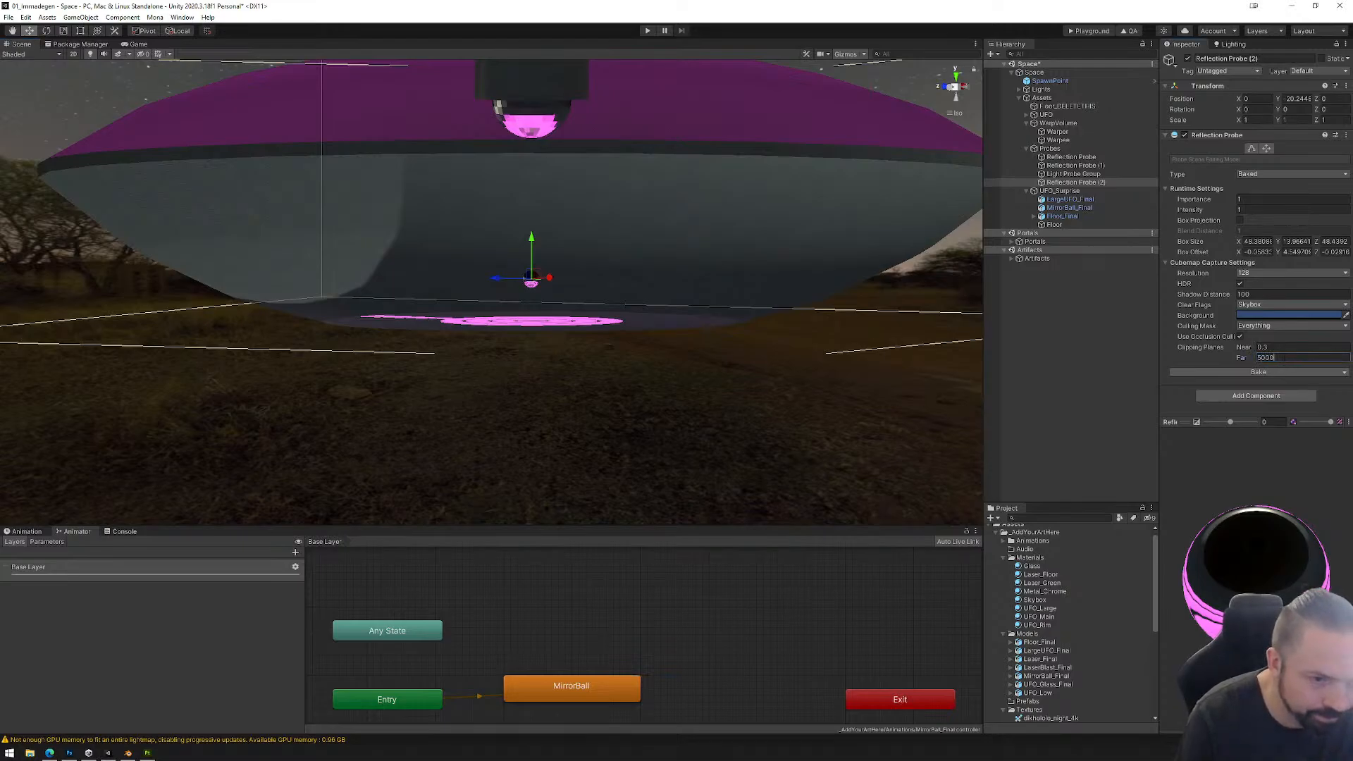
{"action": "key", "text": "Return"}
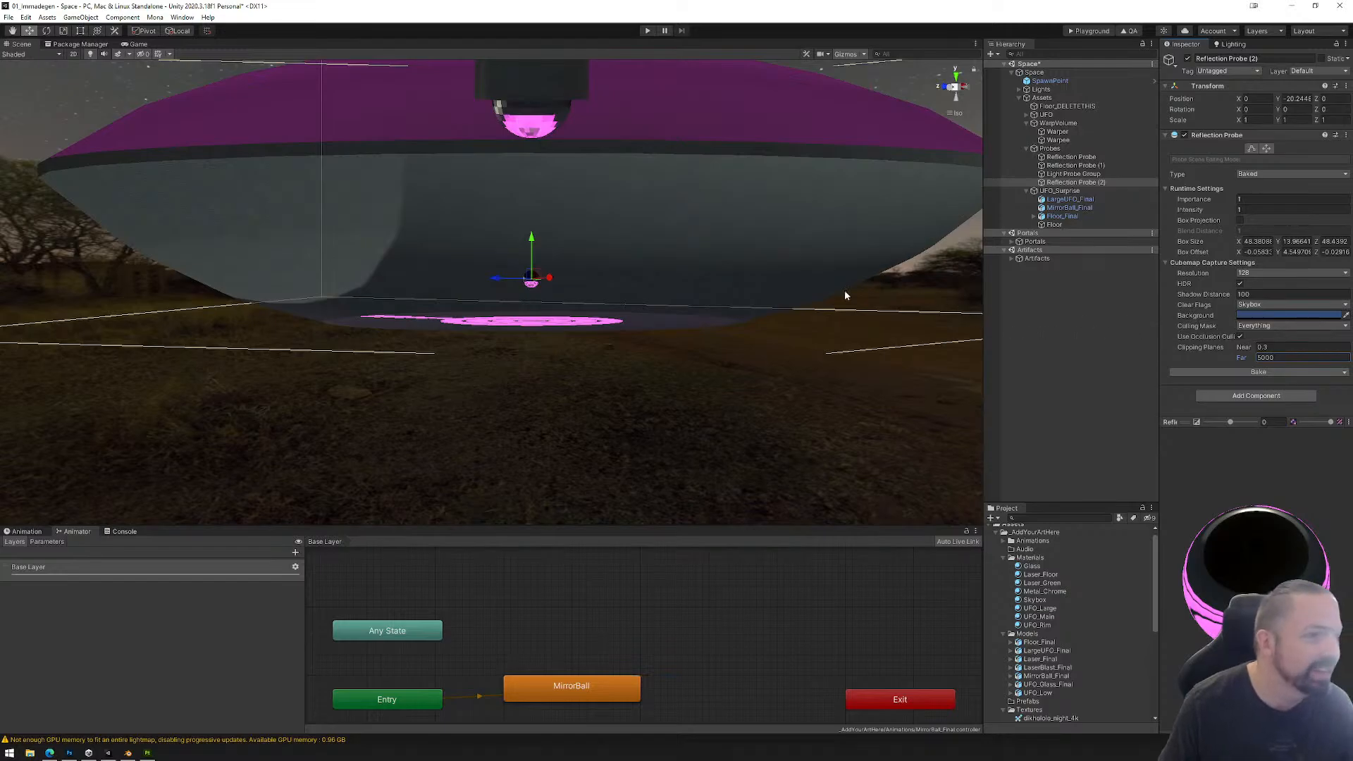
Step: Make Floor_Final a child of the Floor object in the UFO_Surprise group
{"action": "scroll", "coordinate": [705, 326], "scroll_direction": "up", "scroll_amount": 5}
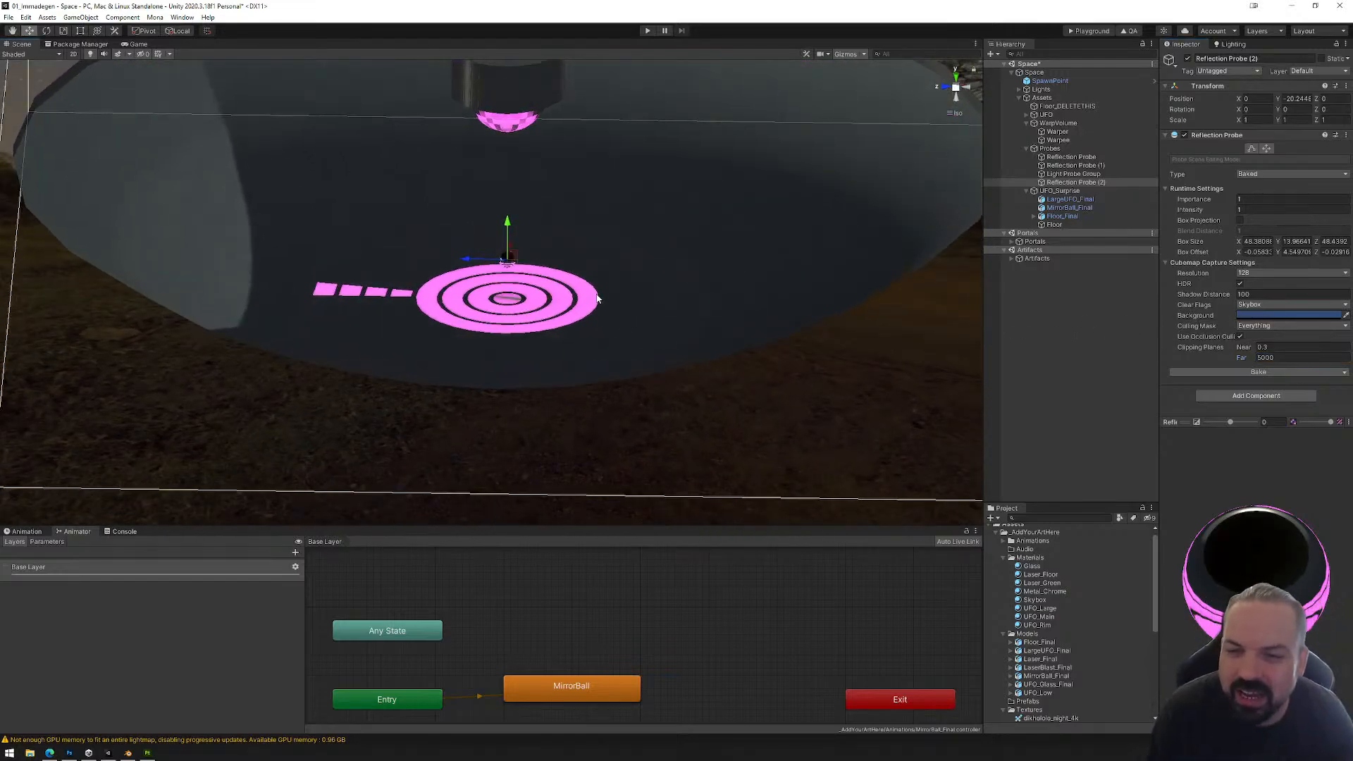
{"action": "middle_click_drag", "start_coordinate": [604, 292], "coordinate": [613, 335]}
{"action": "left_click_drag", "start_coordinate": [613, 335], "coordinate": [637, 337], "text": "alt"}
{"action": "scroll", "coordinate": [637, 341], "scroll_direction": "up", "scroll_amount": 5}
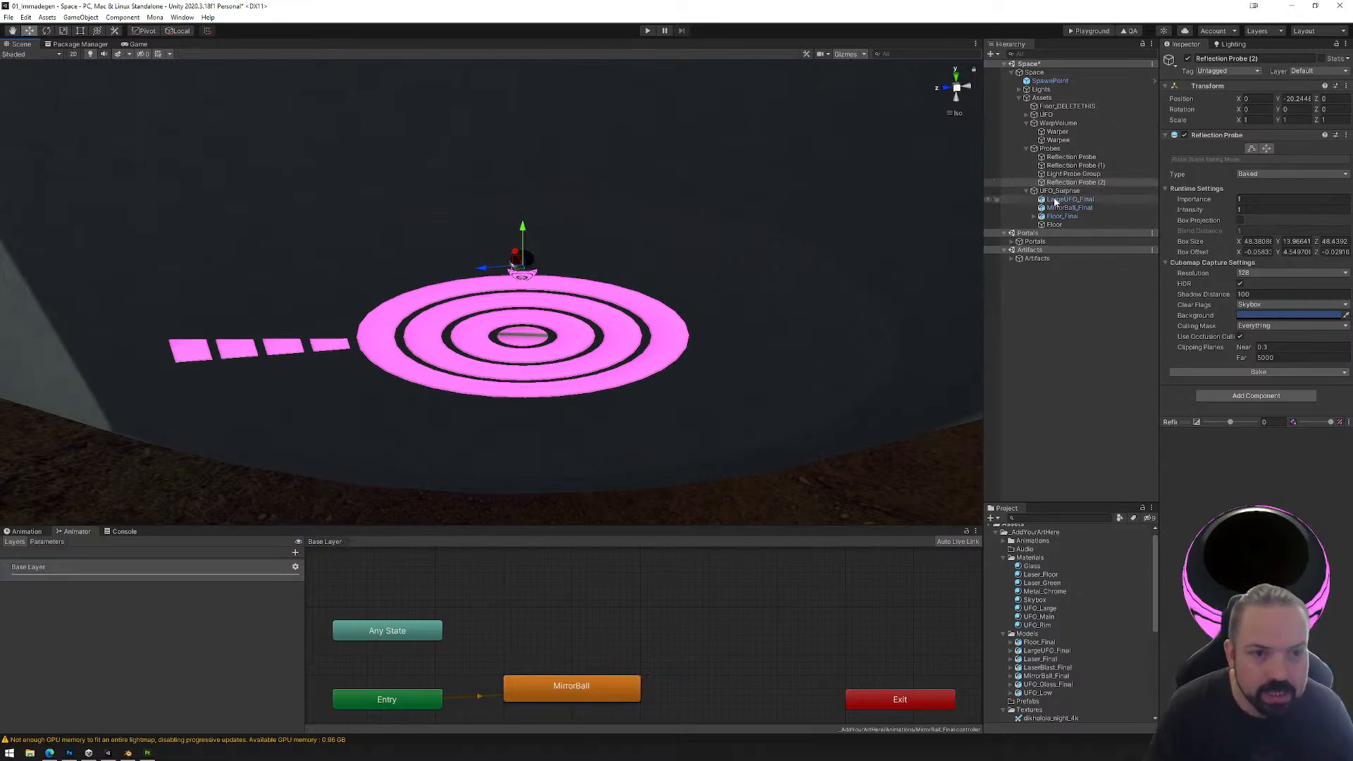
{"action": "left_click", "coordinate": [1057, 224]}
{"action": "left_click_drag", "start_coordinate": [1060, 216], "coordinate": [1059, 224]}
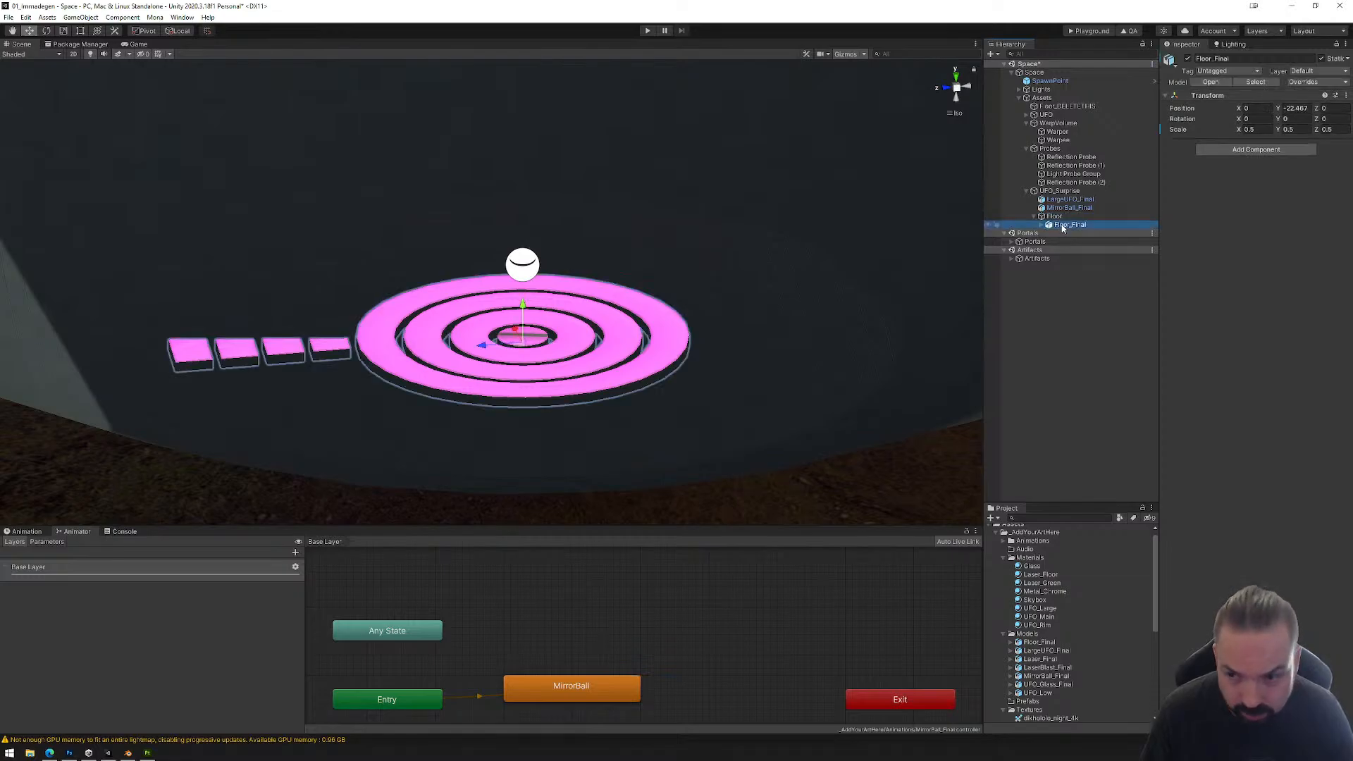
Step: Unpack the Floor_Final prefab instance and expand it to list its cylinder pieces
{"action": "right_click", "coordinate": [1061, 226]}
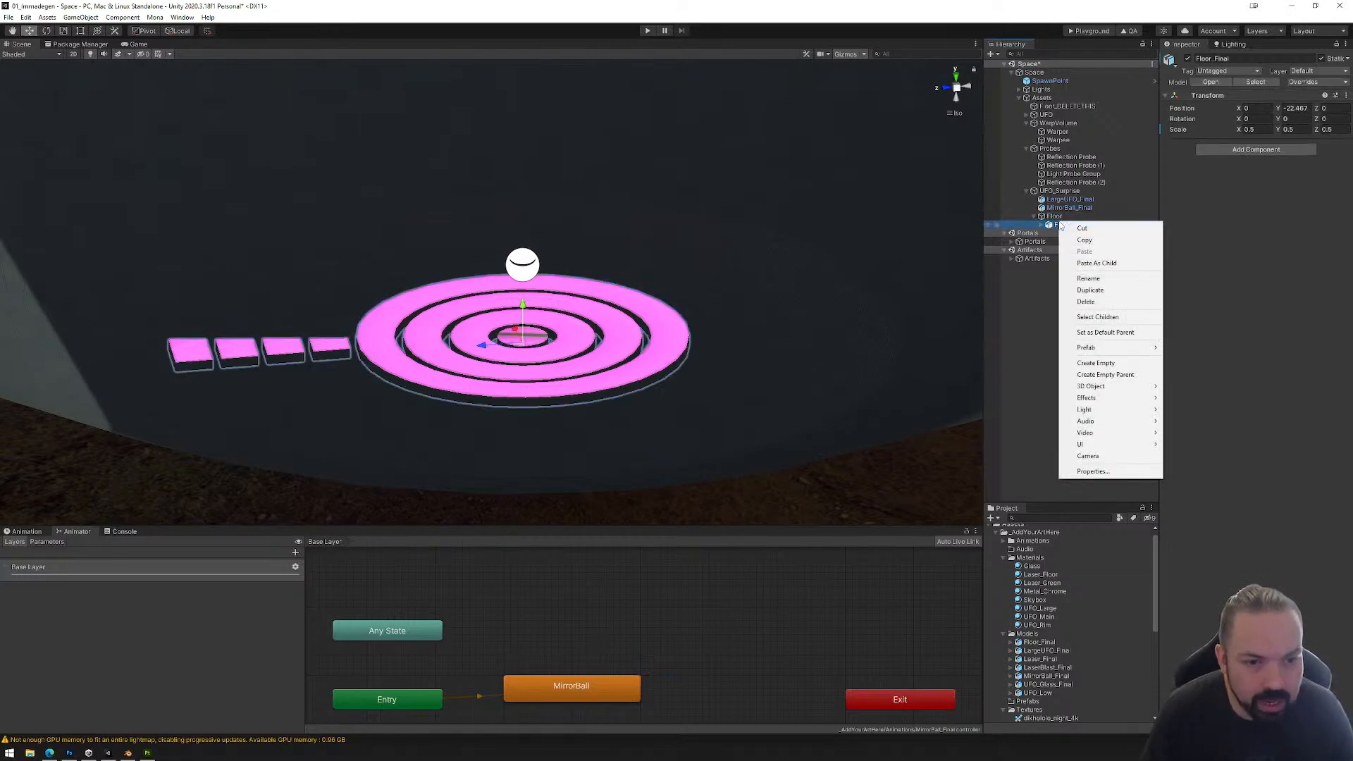
{"action": "mouse_move", "coordinate": [1095, 350]}
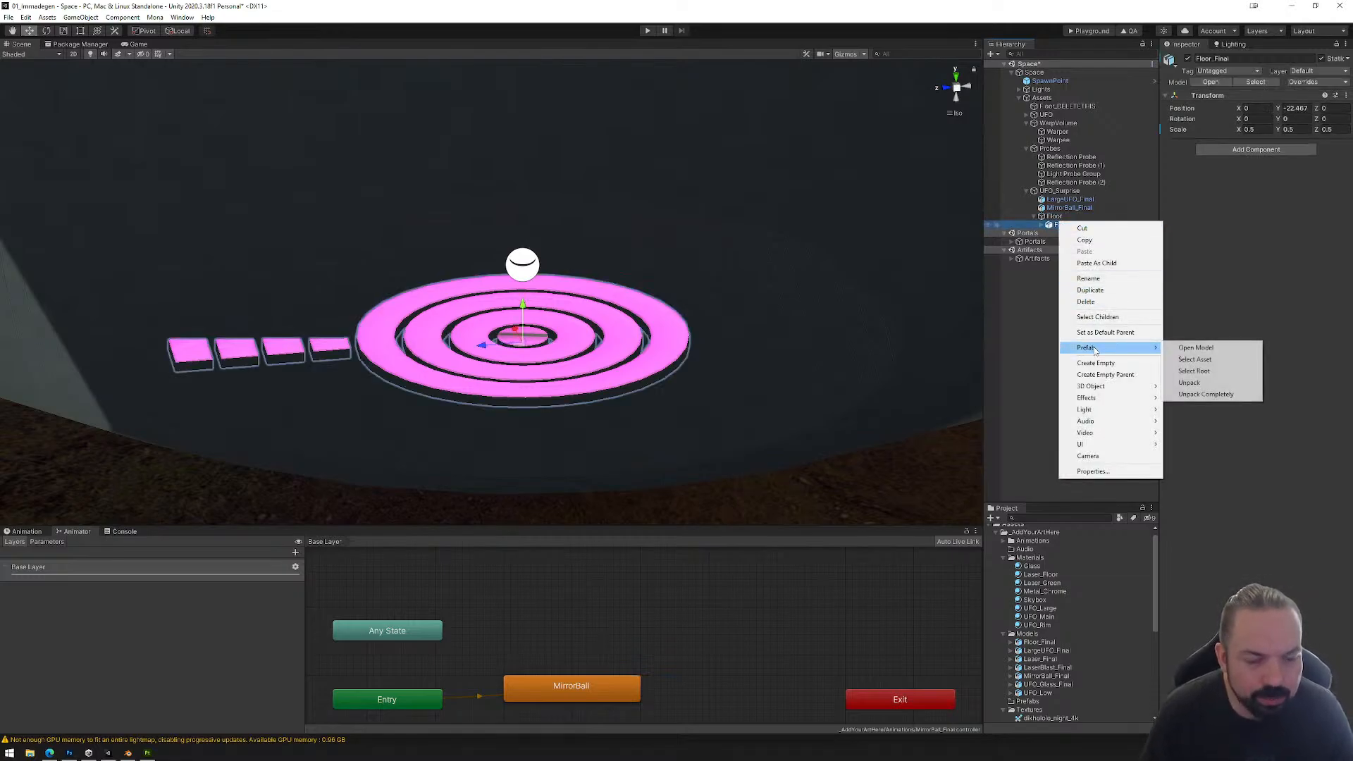
{"action": "left_click", "coordinate": [1189, 383]}
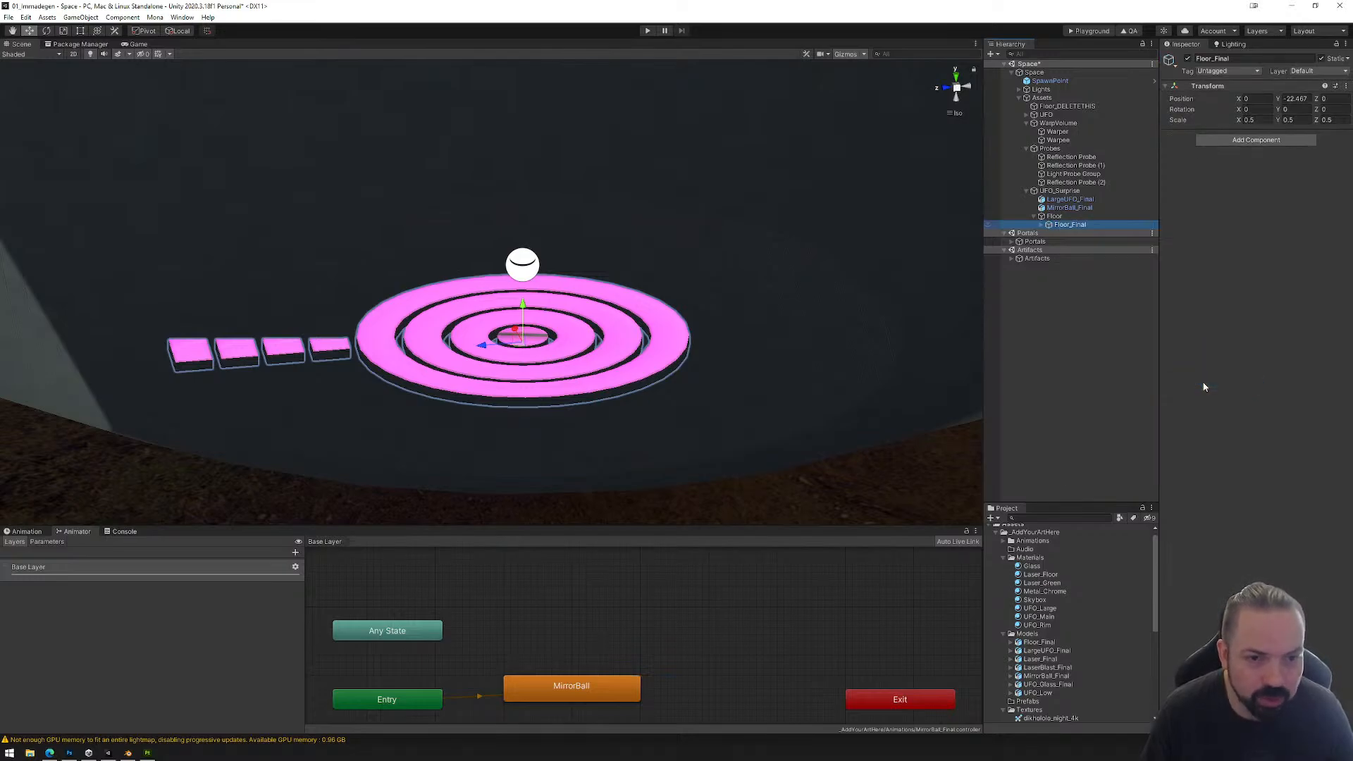
{"action": "left_click", "coordinate": [1042, 224]}
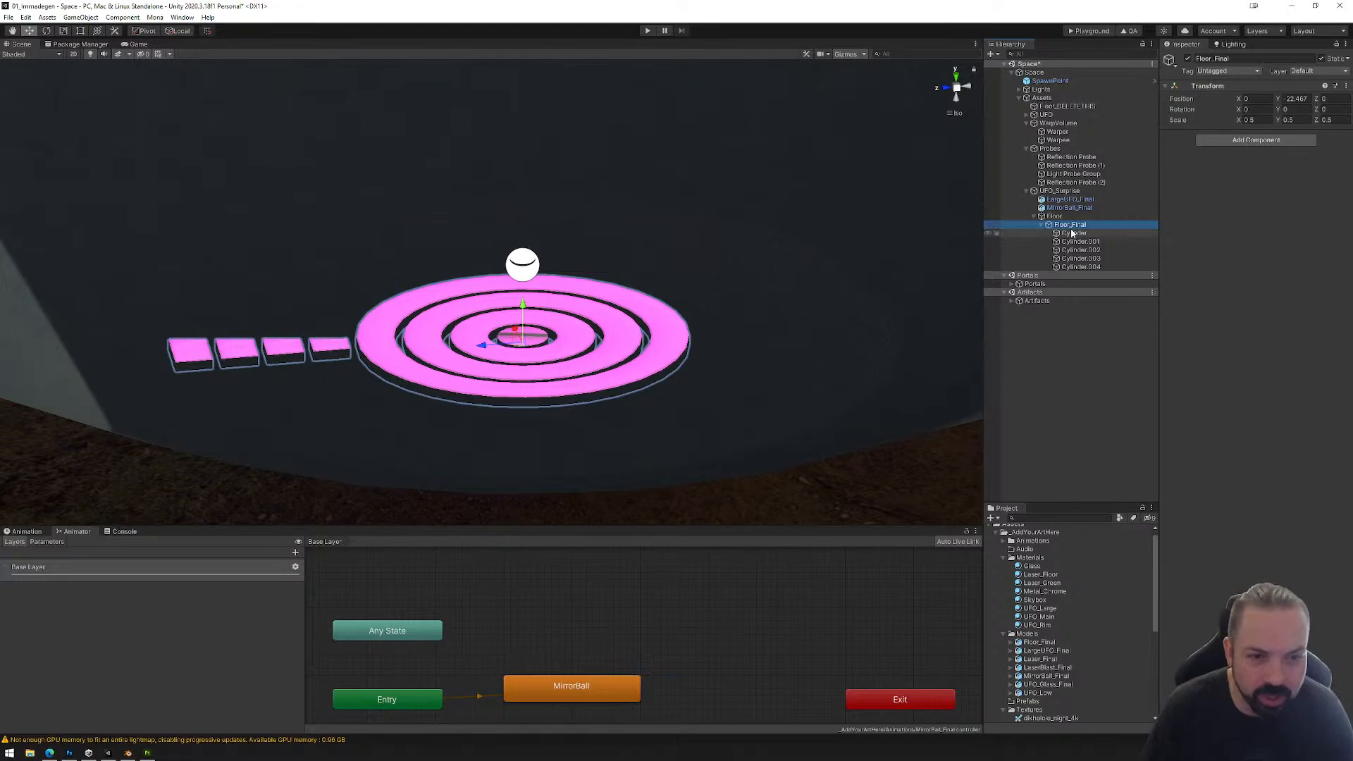
Step: Change the Laser_Floor material's HDR emission color to neutral white with RGB 128, 128, 128 and inspect the floor rings up close
{"action": "left_click", "coordinate": [1041, 575]}
{"action": "left_click", "coordinate": [1243, 207]}
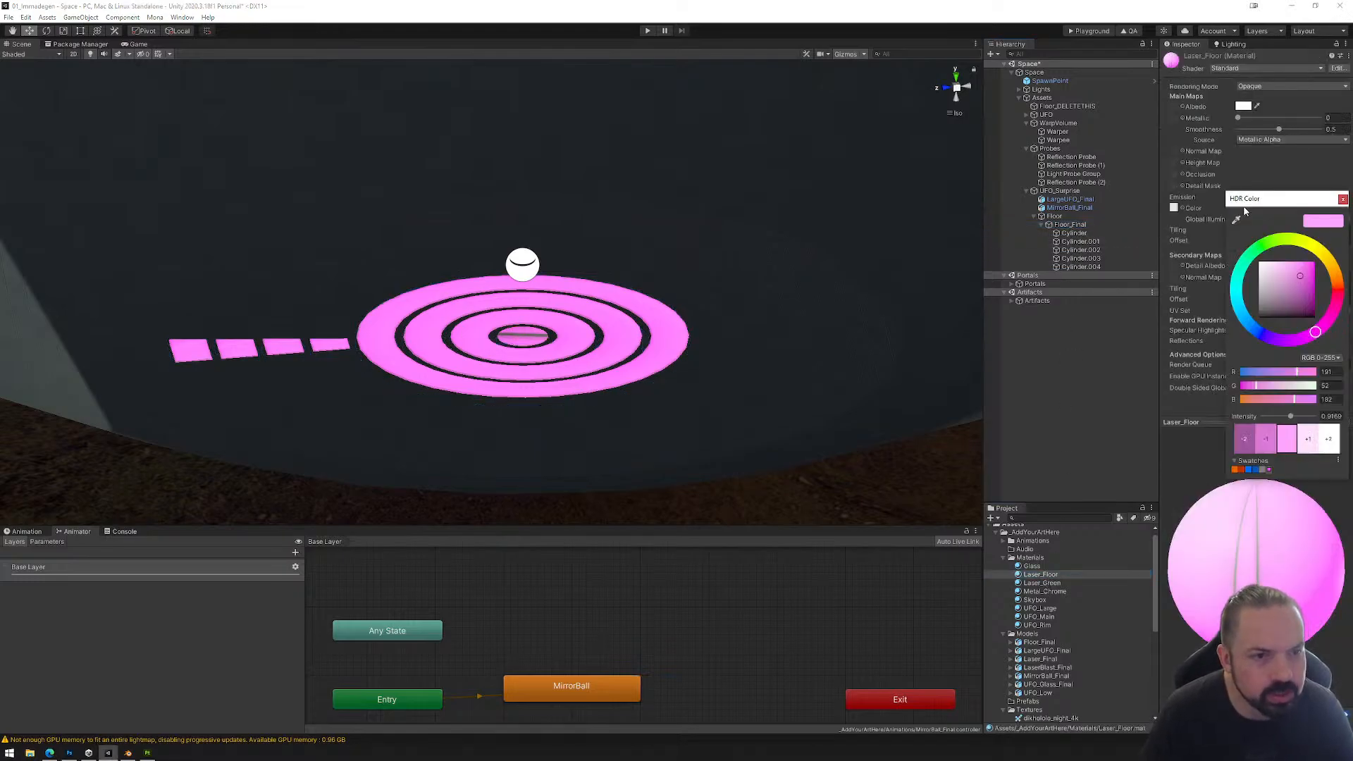
{"action": "left_click", "coordinate": [1261, 265]}
{"action": "left_click_drag", "start_coordinate": [1260, 268], "coordinate": [1217, 295]}
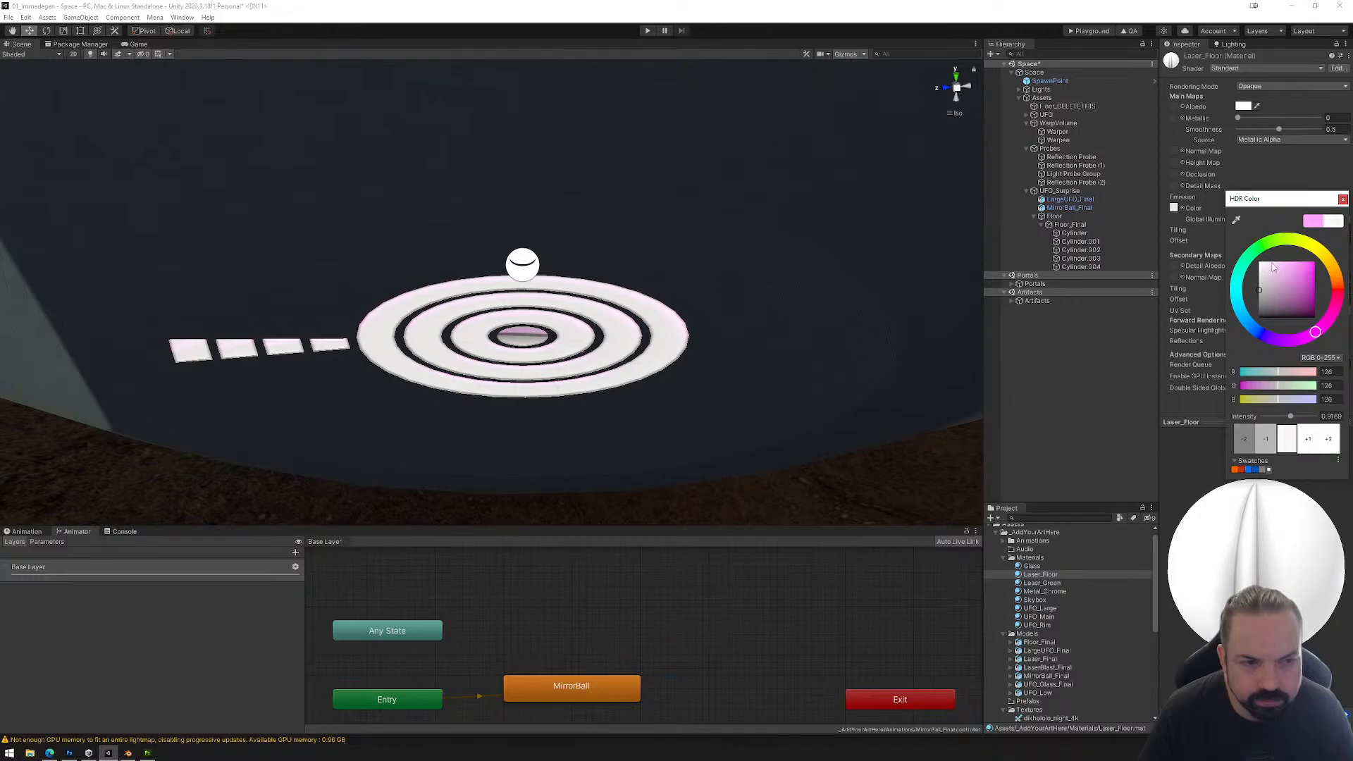
{"action": "left_click", "coordinate": [1343, 199]}
{"action": "right_click_drag", "start_coordinate": [673, 313], "coordinate": [972, 377]}
{"action": "scroll", "coordinate": [627, 394], "scroll_direction": "up", "scroll_amount": 6}
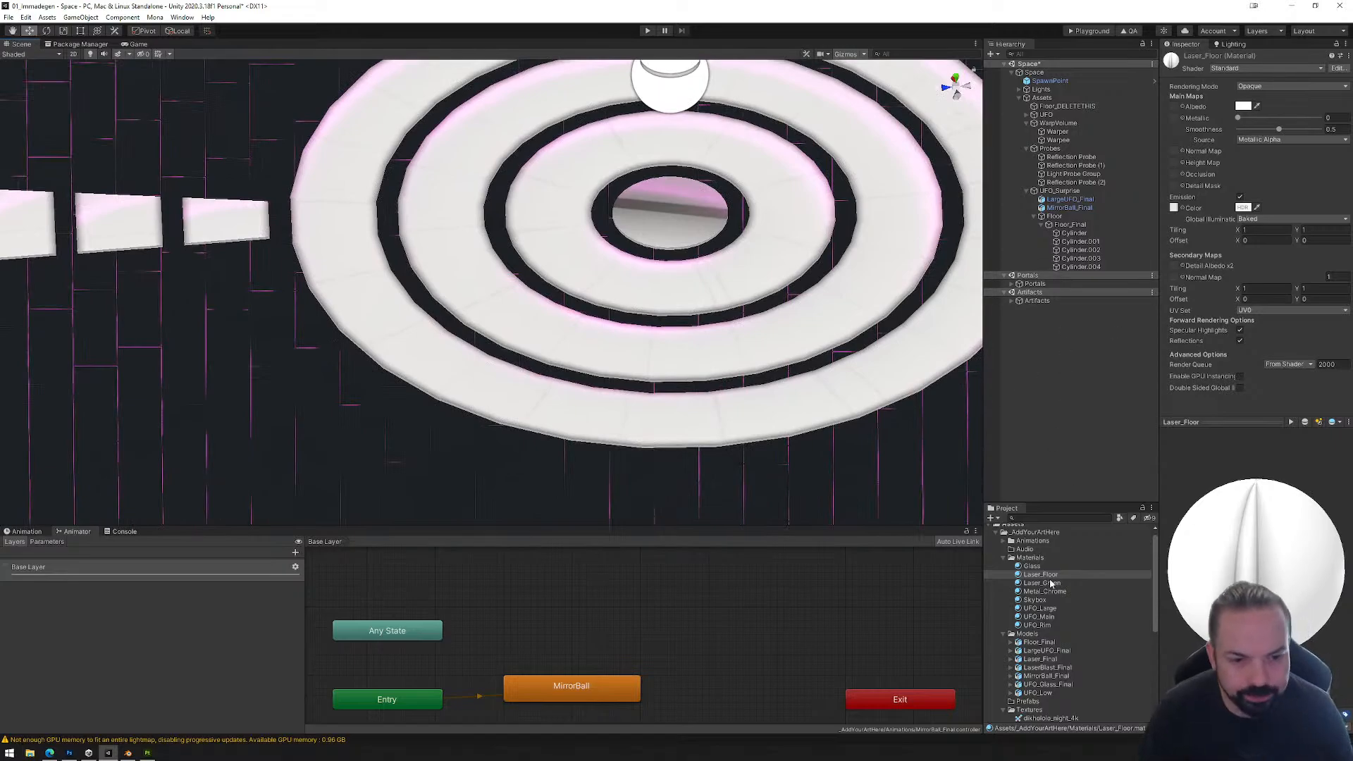
Step: Check which floor part each child of Floor_Final covers, from Cylinder to Cylinder.004
{"action": "left_click", "coordinate": [1072, 225]}
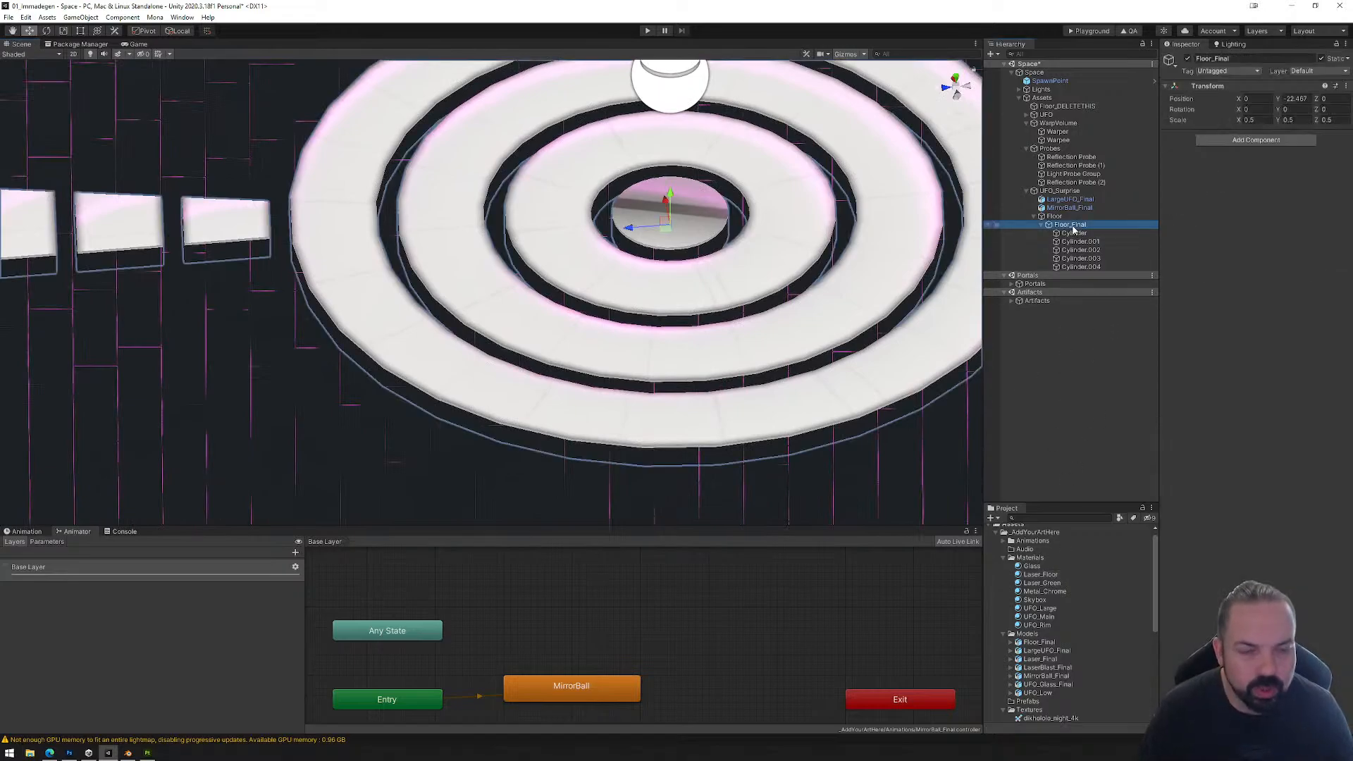
{"action": "left_click", "coordinate": [1080, 249]}
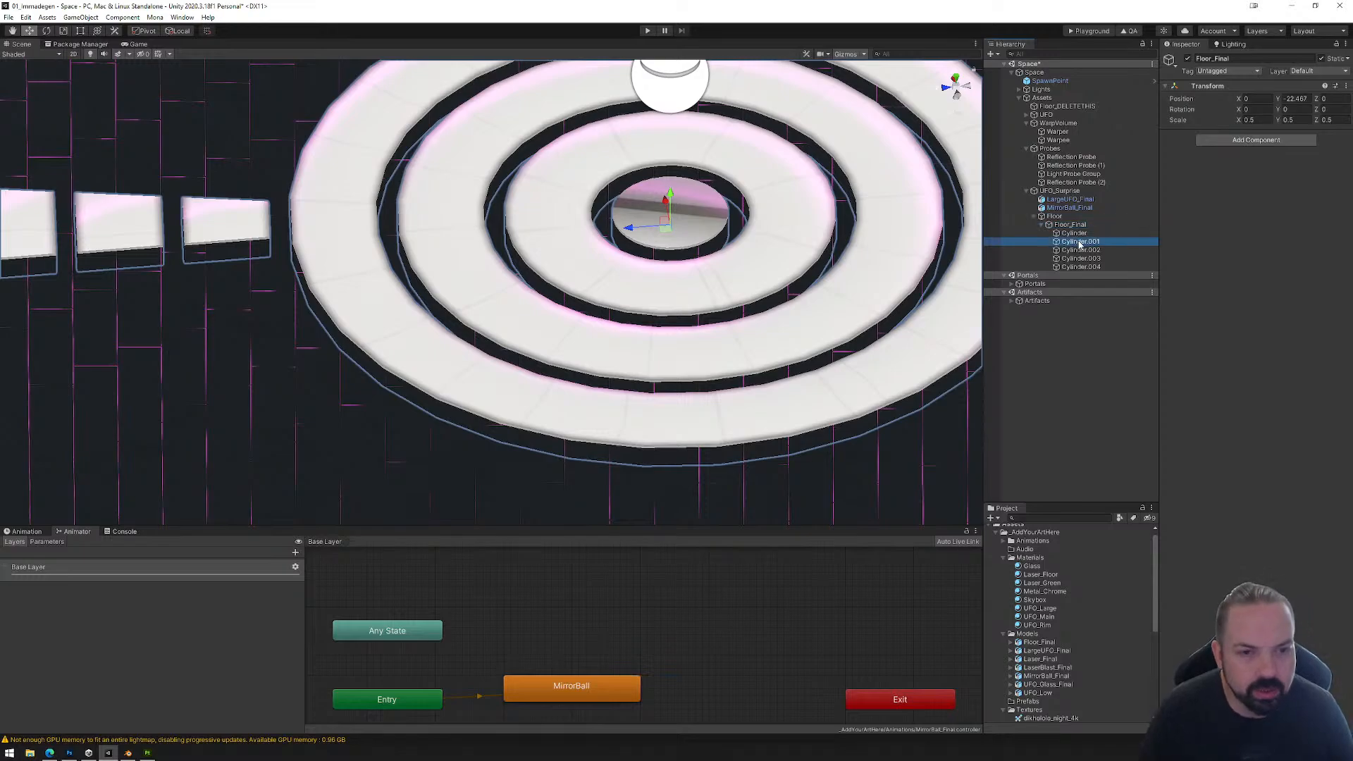
{"action": "left_click", "coordinate": [1079, 258]}
{"action": "left_click", "coordinate": [1079, 267]}
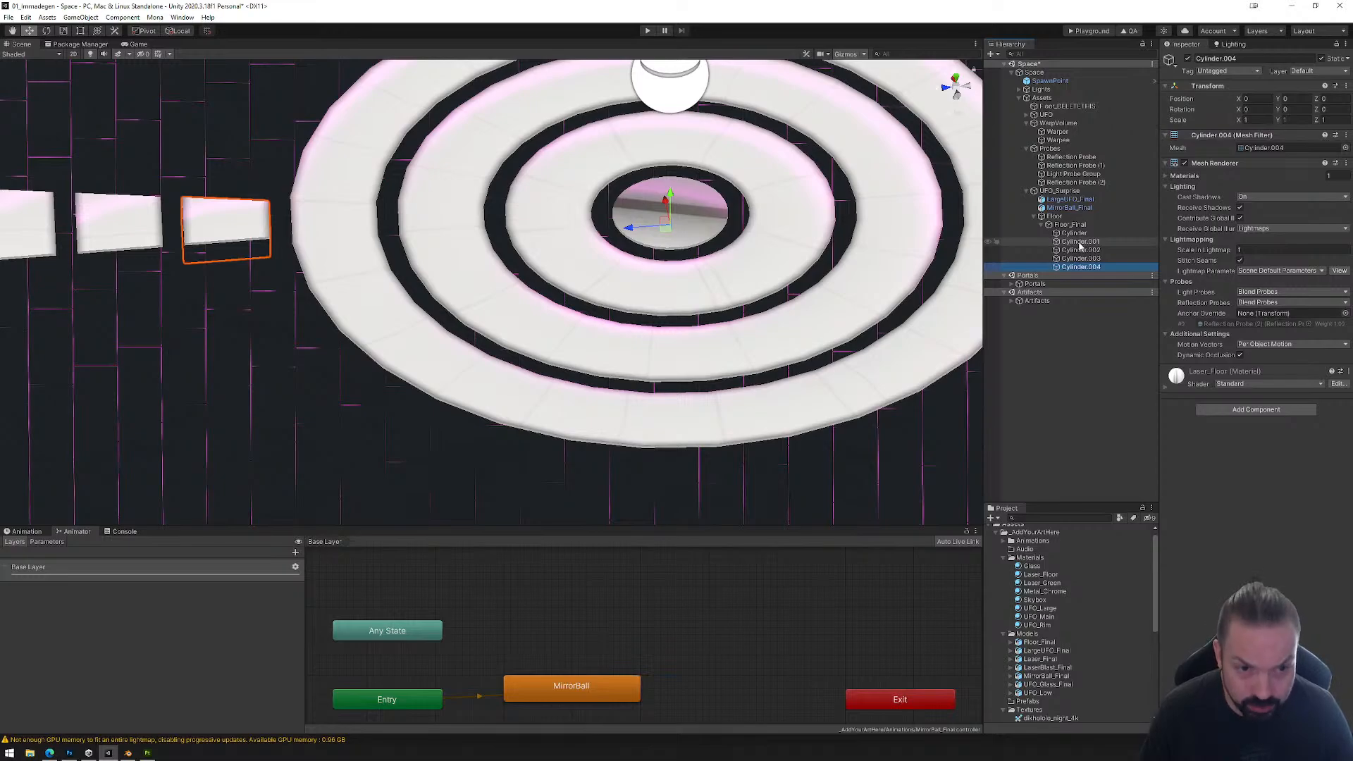
{"action": "left_click", "coordinate": [1075, 233]}
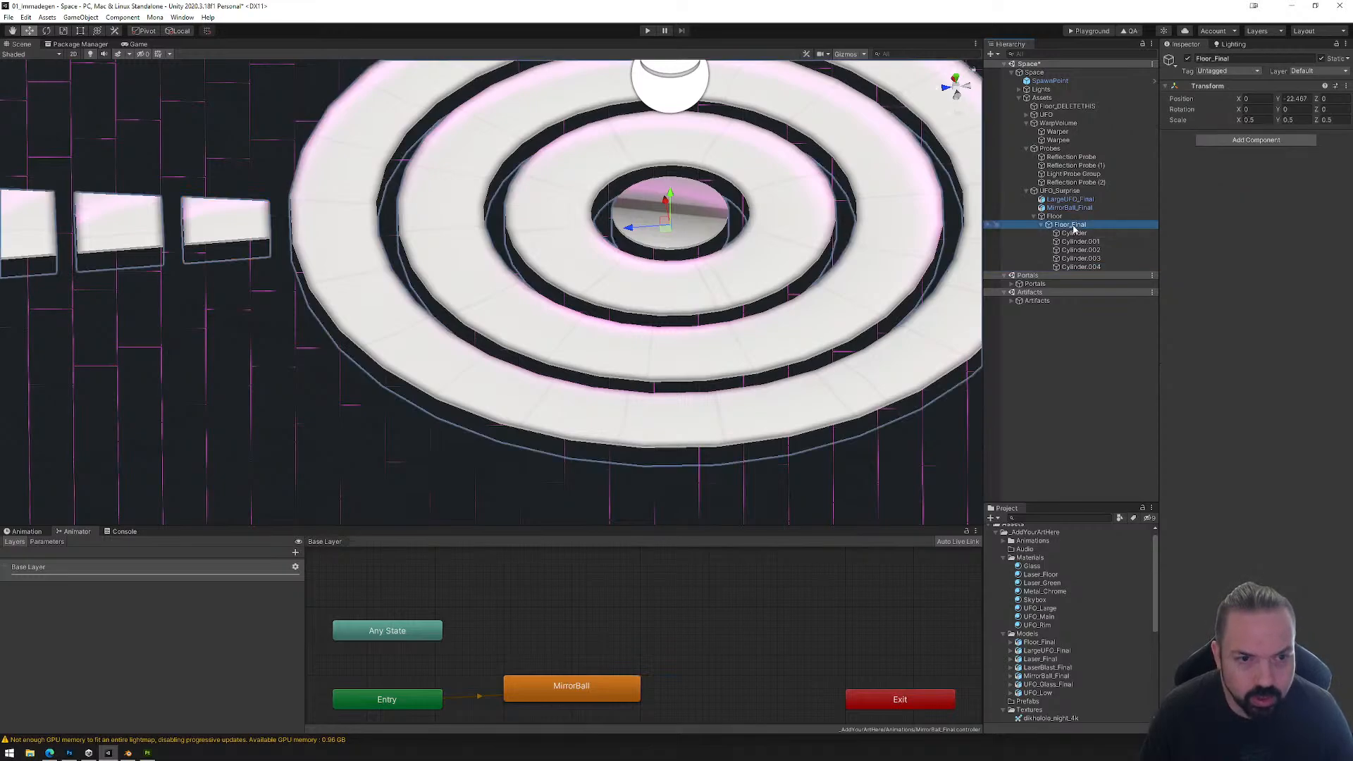
{"action": "left_click", "coordinate": [1078, 242]}
{"action": "left_click", "coordinate": [1078, 250]}
{"action": "left_click", "coordinate": [1078, 259]}
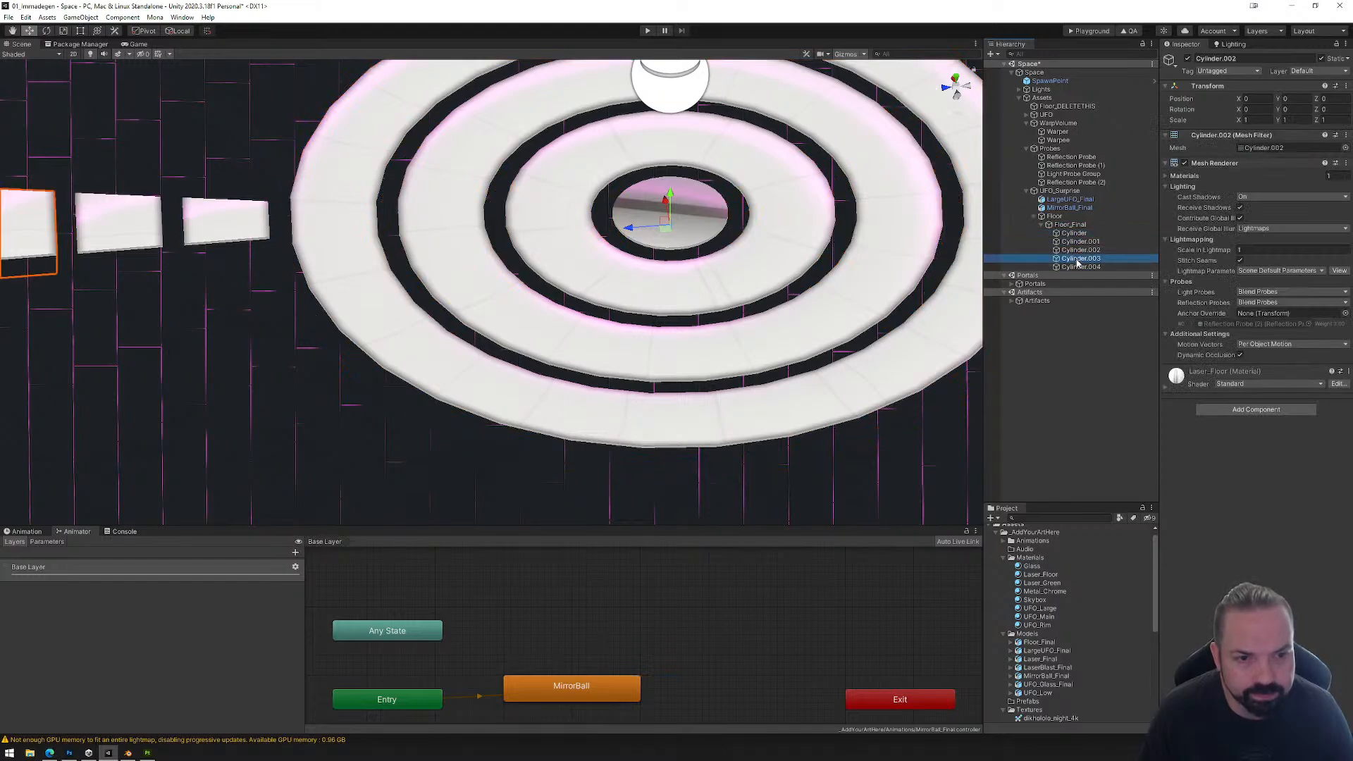
{"action": "left_click", "coordinate": [1077, 267]}
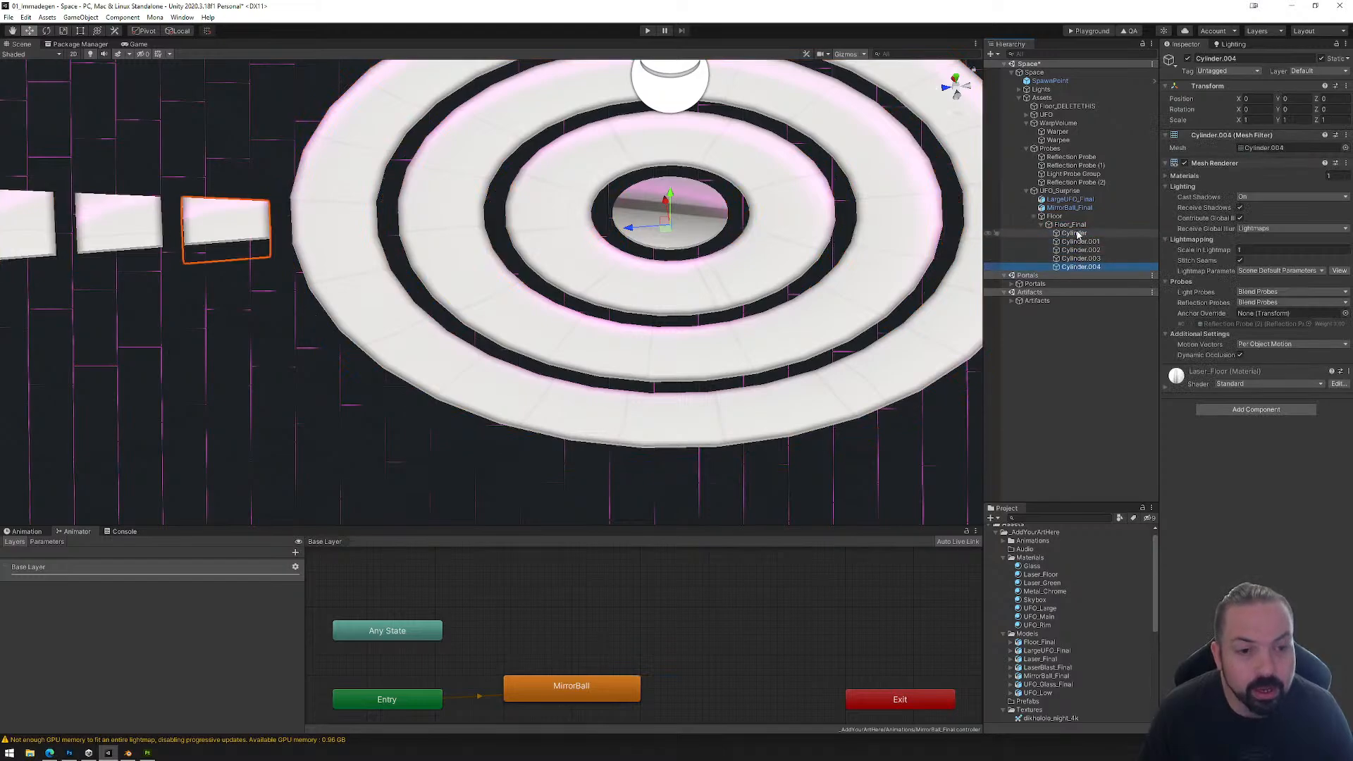
{"action": "left_click", "coordinate": [1077, 234]}
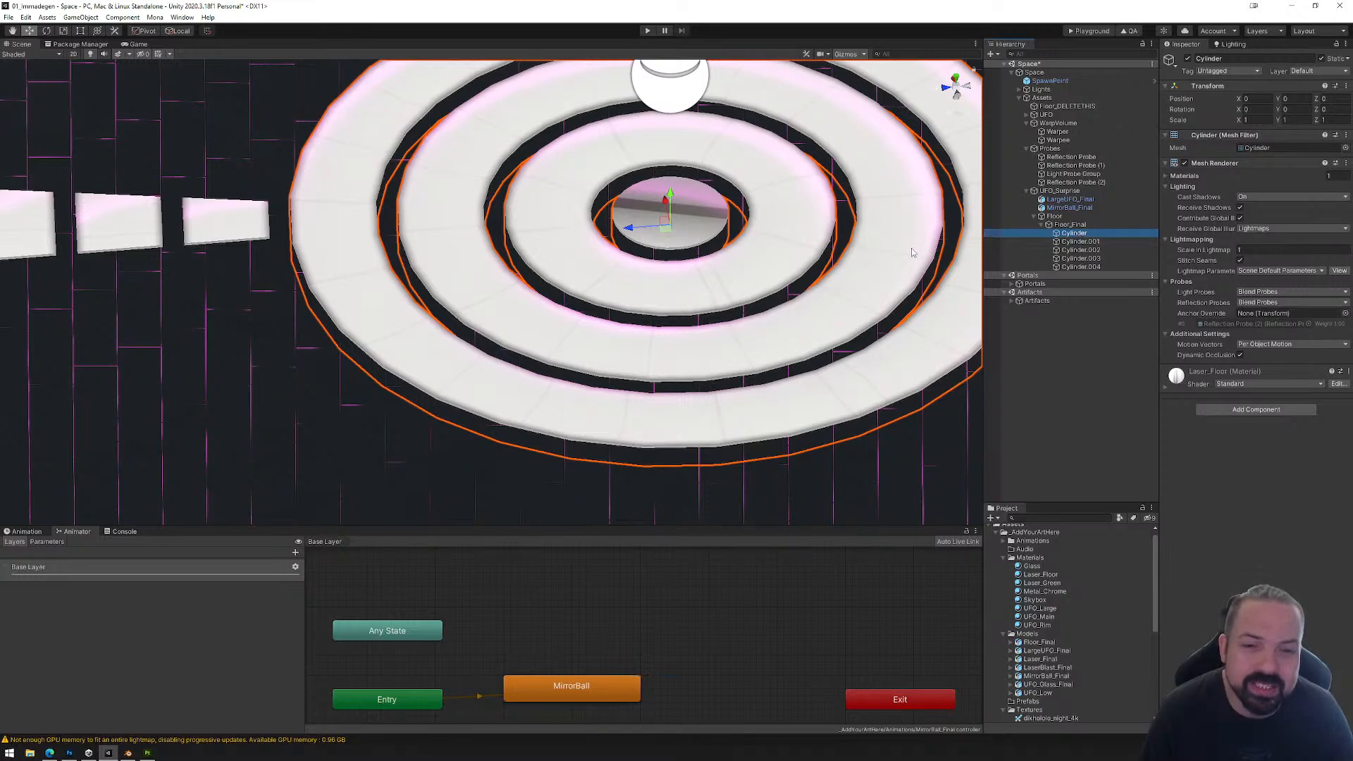
Step: Switch to Blender and separate the outer ring of the Cylinder floor mesh into its own object, selecting its linked faces delimited by Material
{"action": "key", "text": "alt+Tab"}
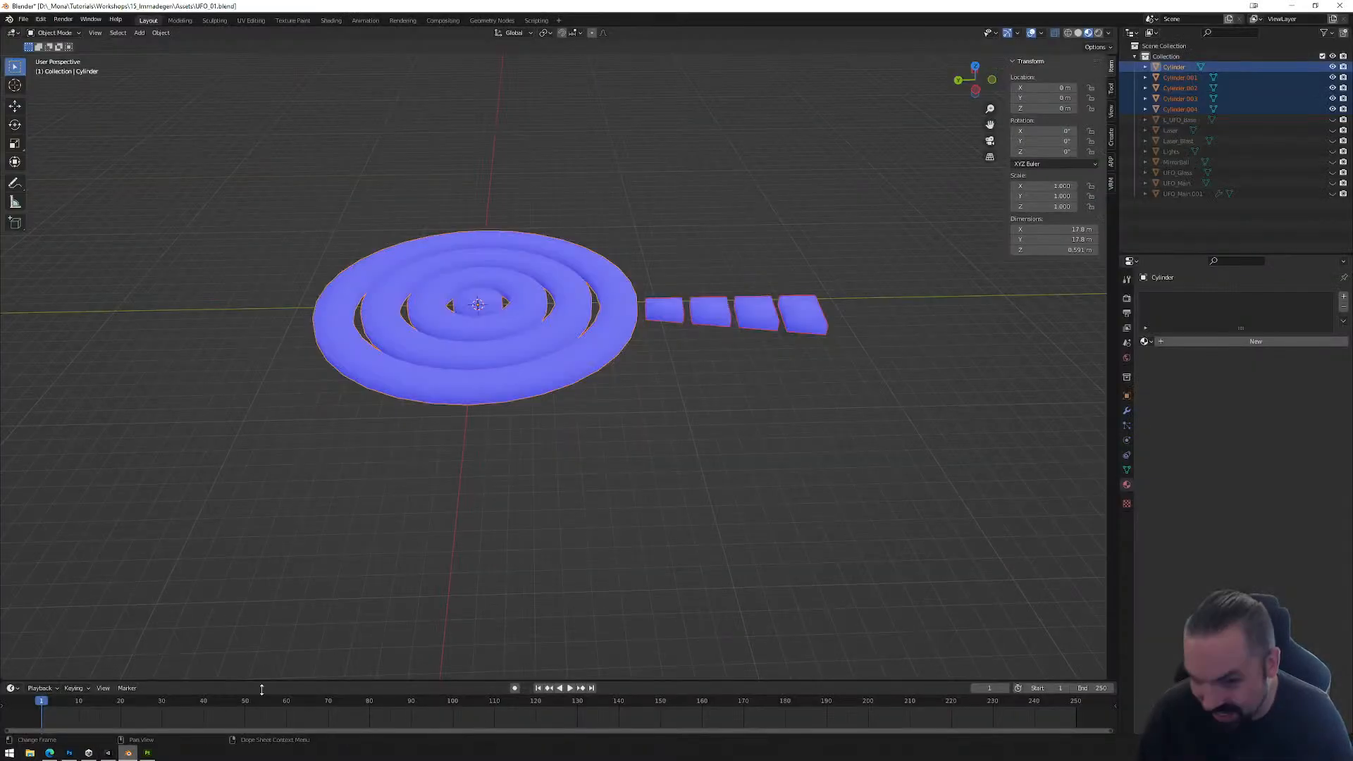
{"action": "key", "text": "Tab"}
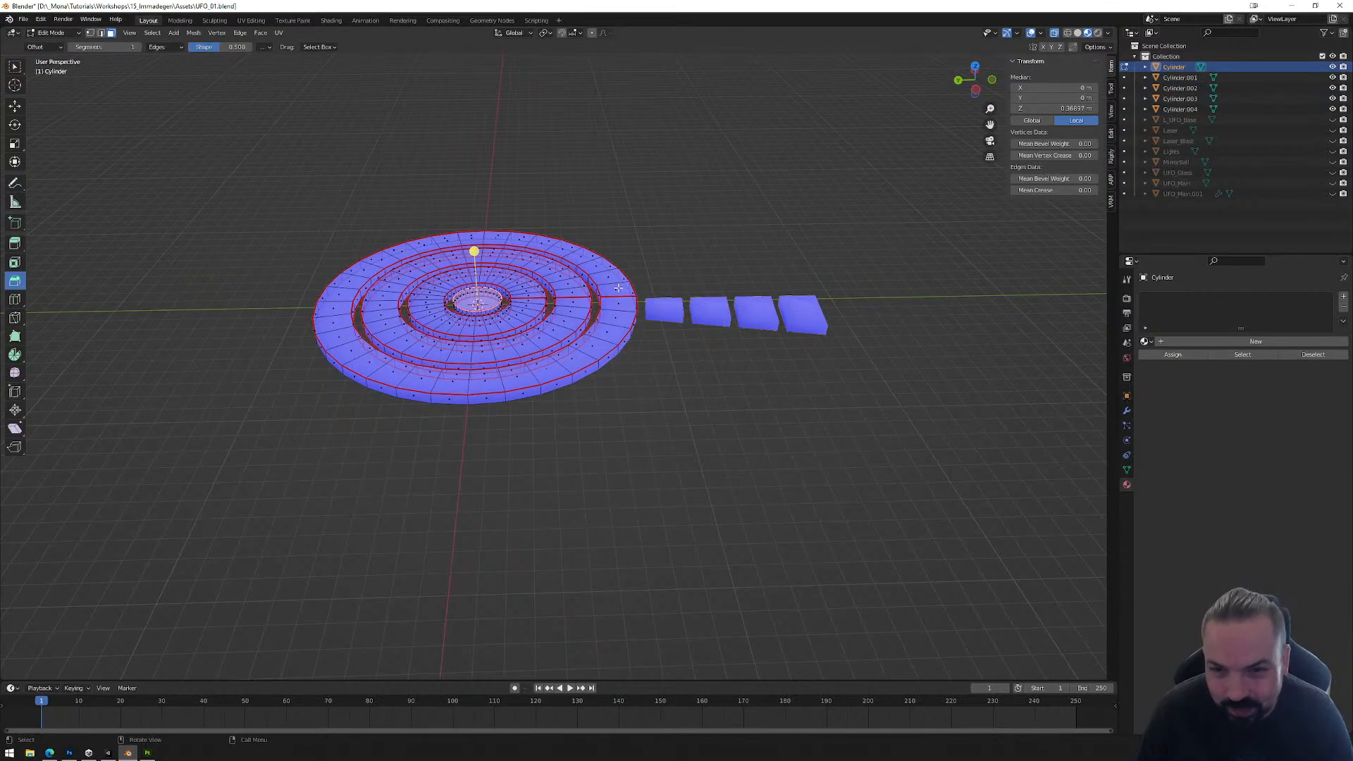
{"action": "left_click", "coordinate": [618, 288]}
{"action": "key", "text": "ctrl+l"}
{"action": "right_click", "coordinate": [713, 422]}
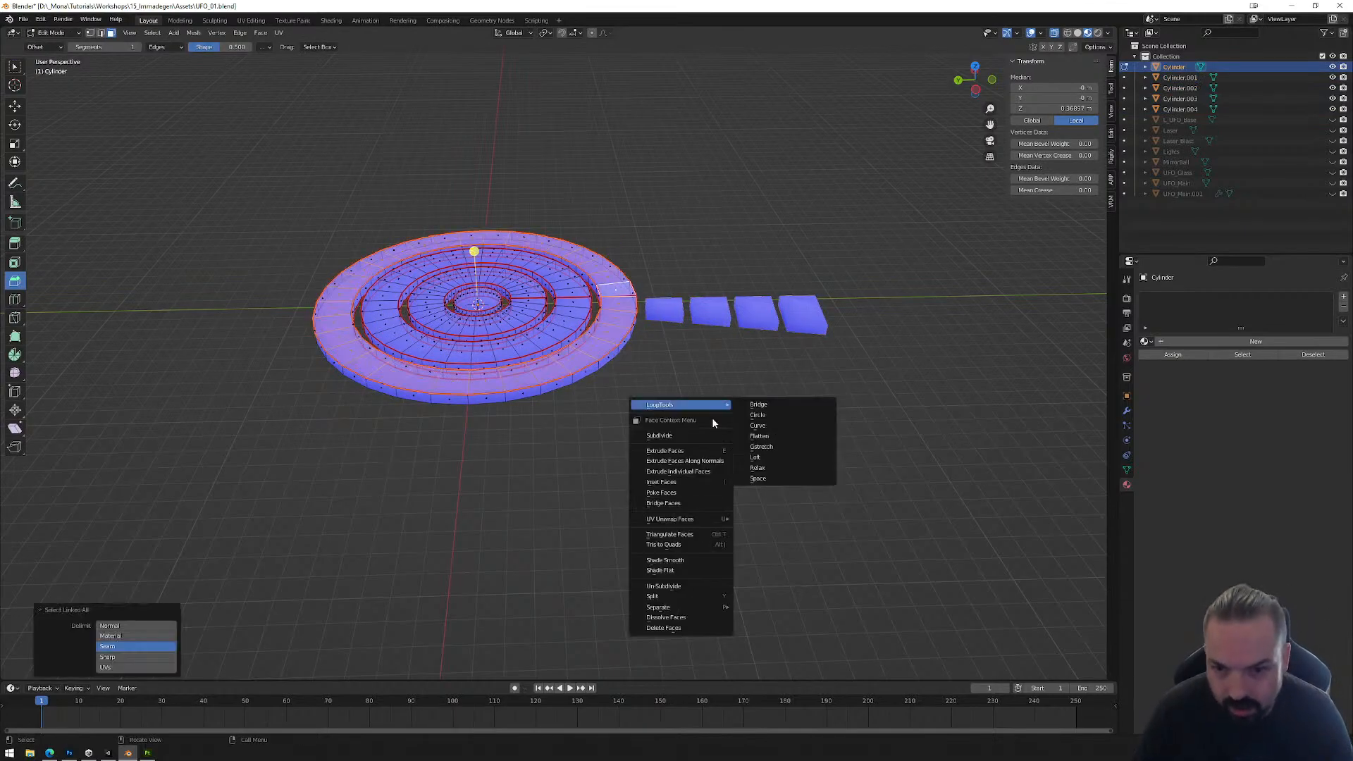
{"action": "left_click", "coordinate": [137, 636]}
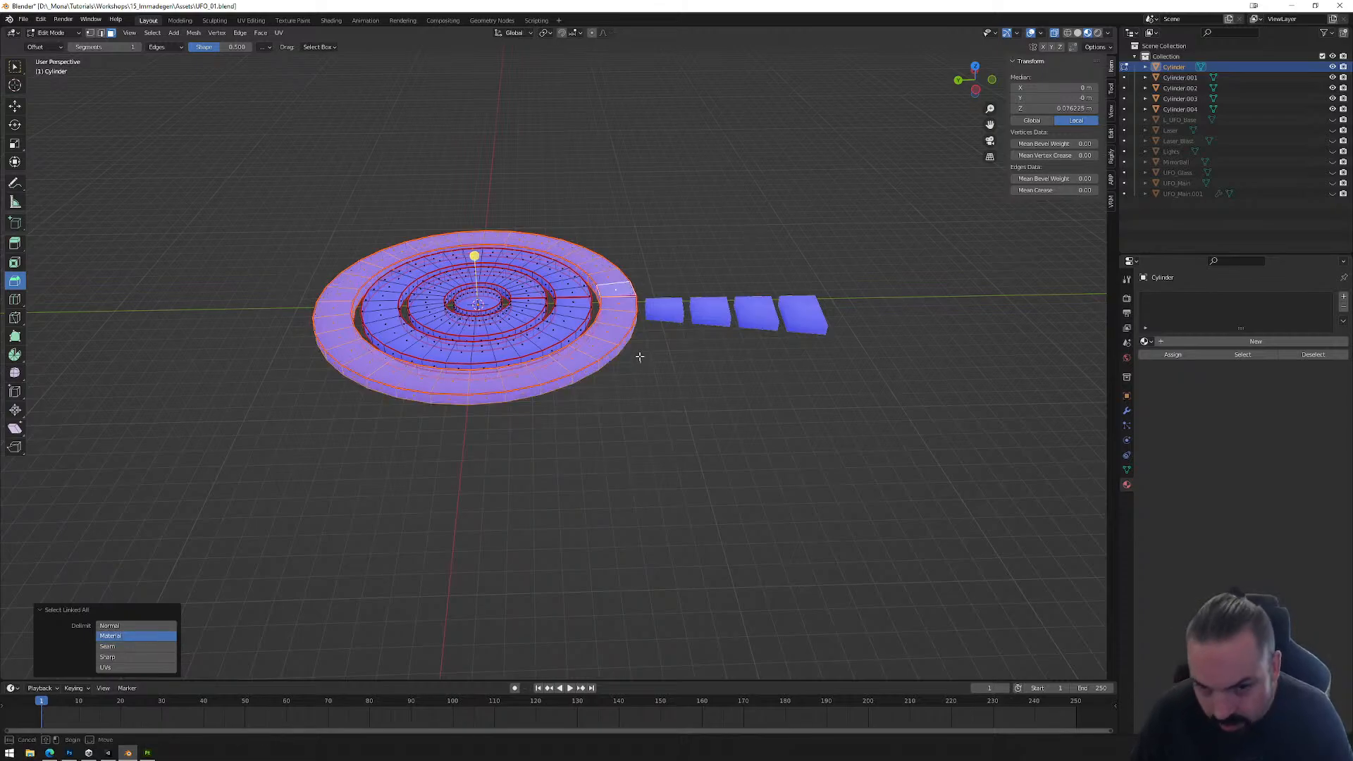
{"action": "left_click_drag", "start_coordinate": [640, 363], "coordinate": [621, 329]}
{"action": "key", "text": "ctrl+l"}
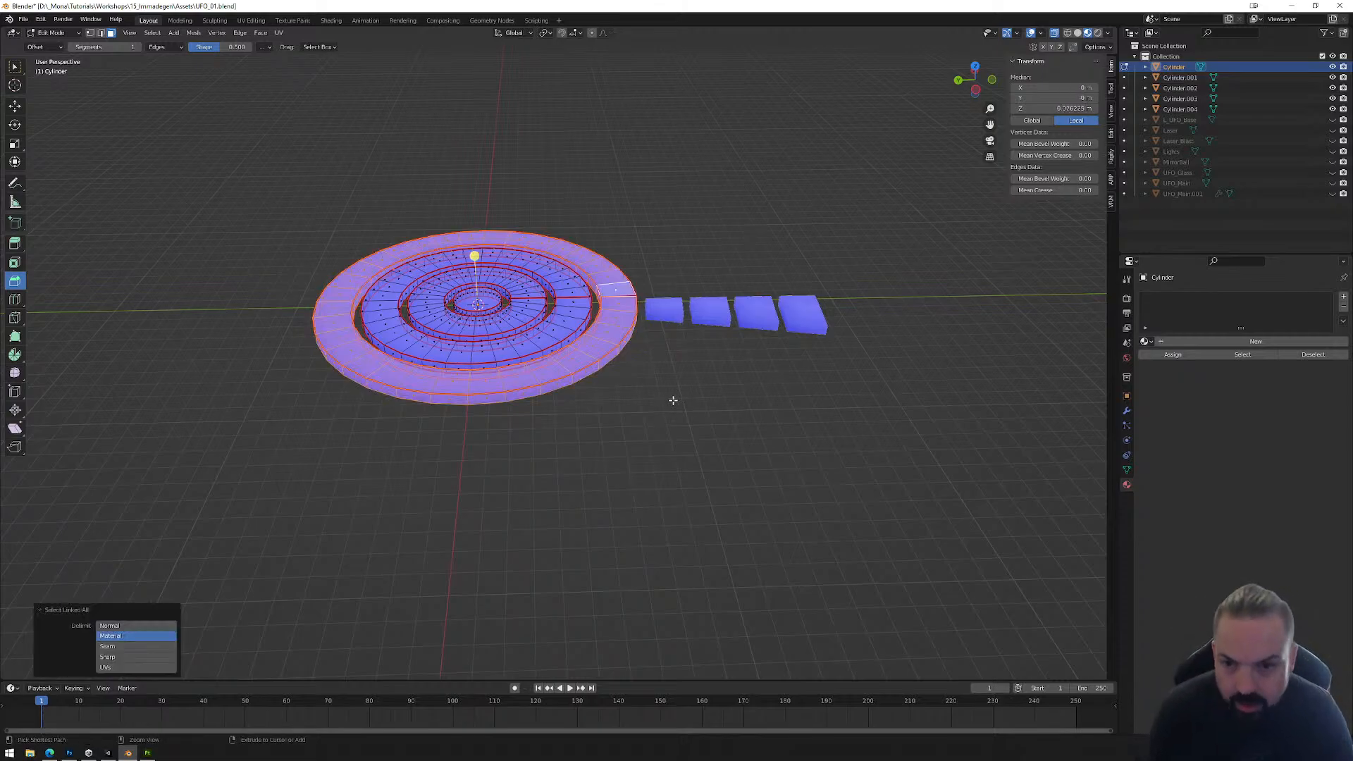
{"action": "right_click", "coordinate": [675, 400]}
{"action": "mouse_move", "coordinate": [645, 584]}
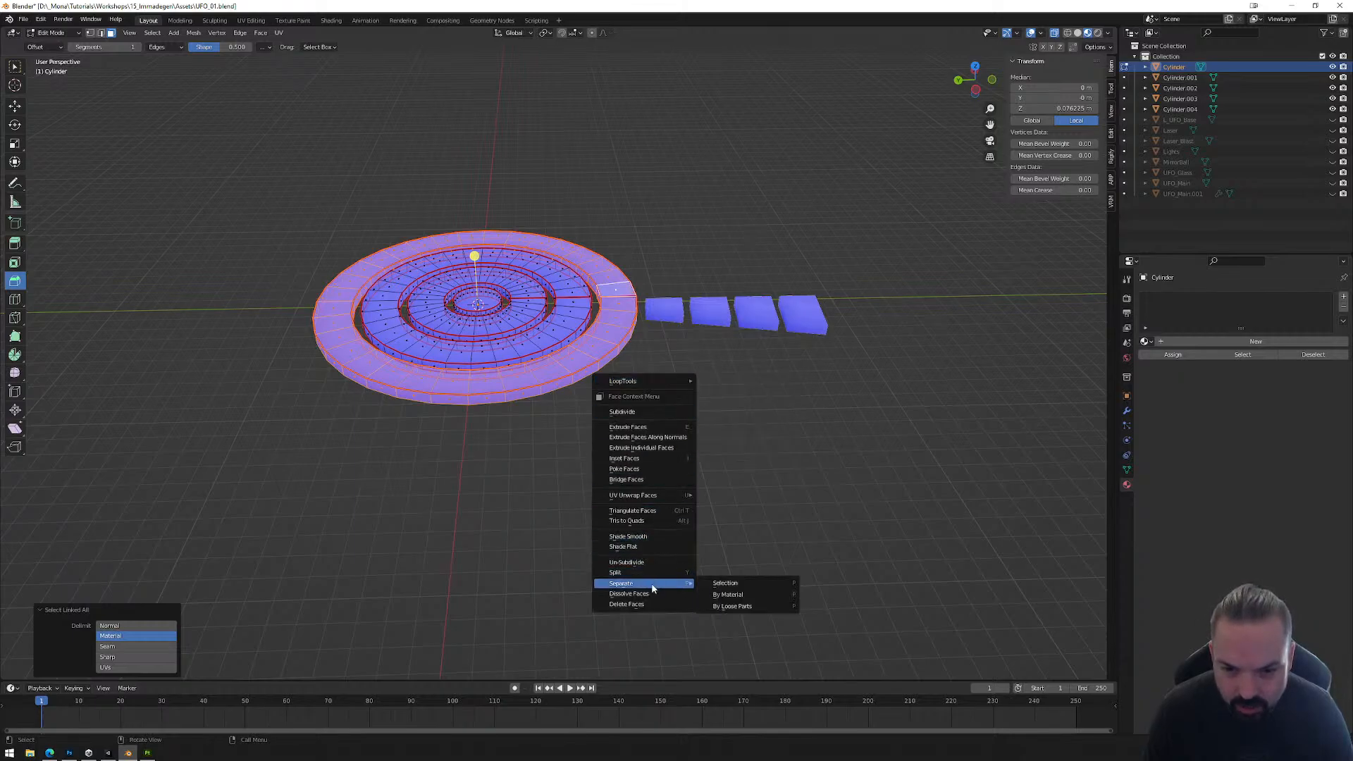
{"action": "left_click", "coordinate": [742, 584]}
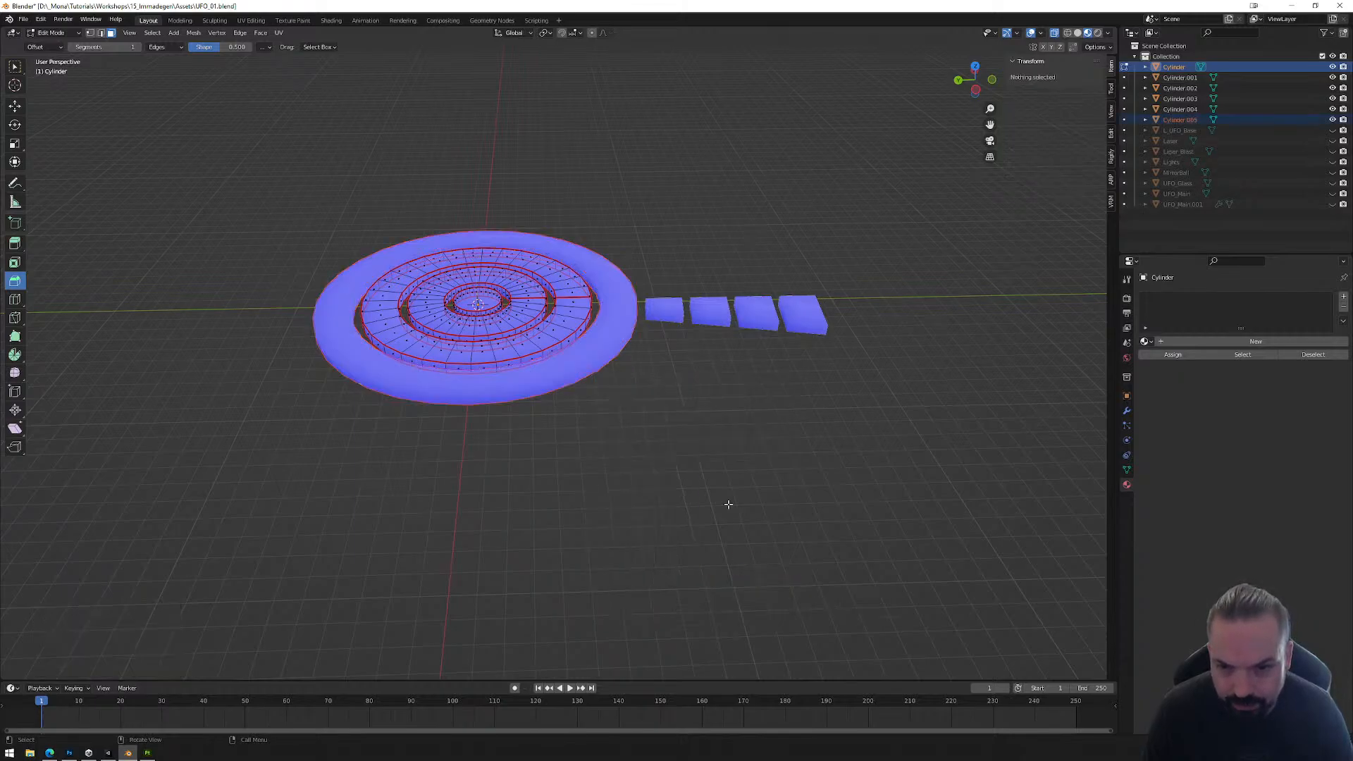
Step: Separate the second ring from the outside into its own object, selecting its linked faces delimited by Material
{"action": "left_click", "coordinate": [582, 307]}
{"action": "key", "text": "ctrl+l"}
{"action": "right_click", "coordinate": [710, 390]}
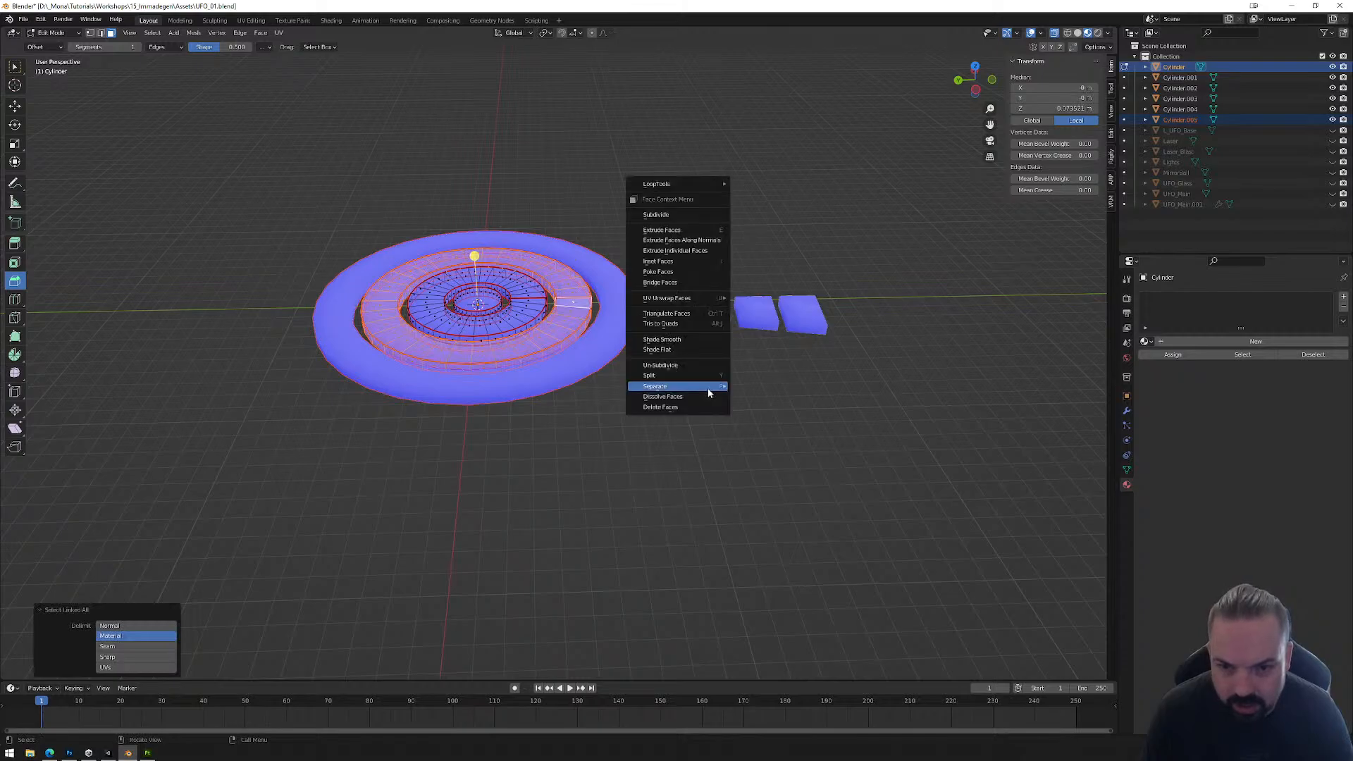
{"action": "mouse_move", "coordinate": [709, 390]}
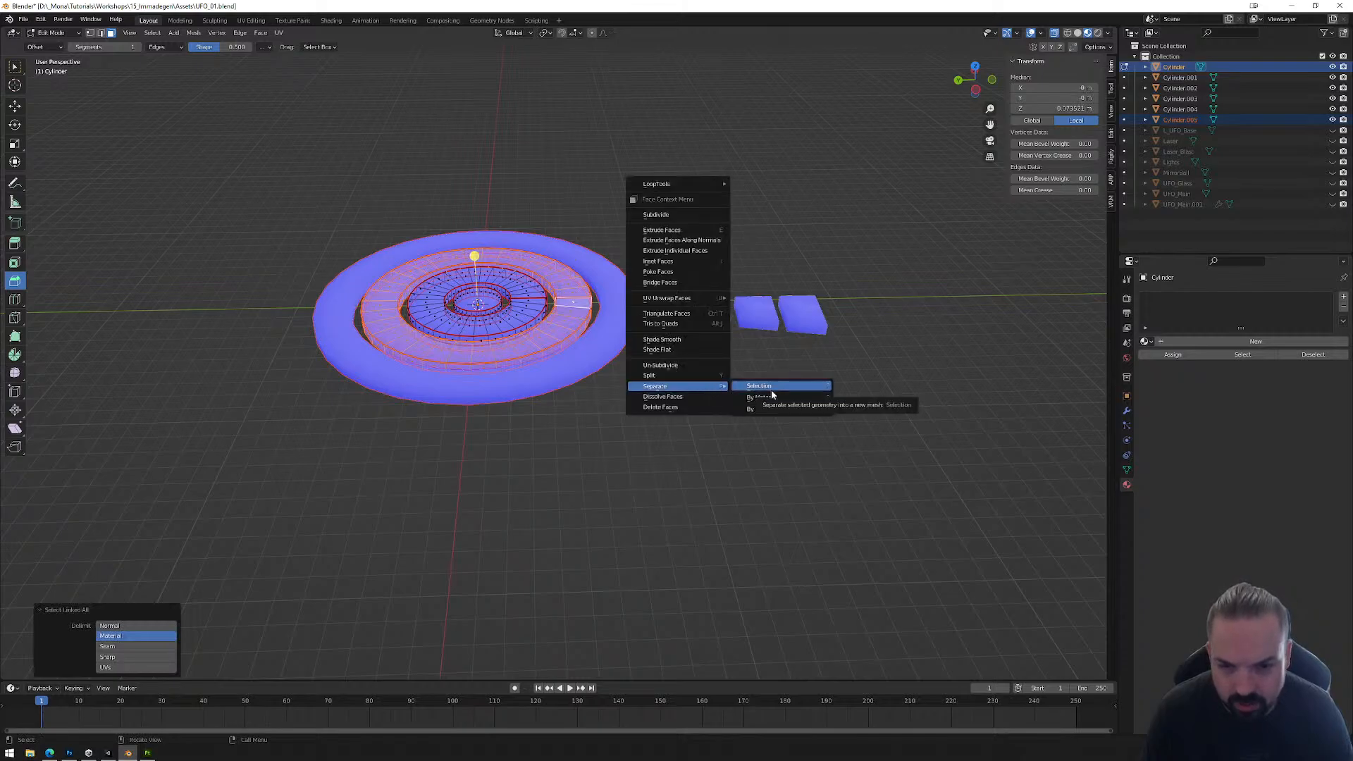
{"action": "left_click", "coordinate": [776, 389]}
Step: Separate the ring surrounding the central disc into its own object, using its linked faces as the selection
{"action": "left_click", "coordinate": [537, 304]}
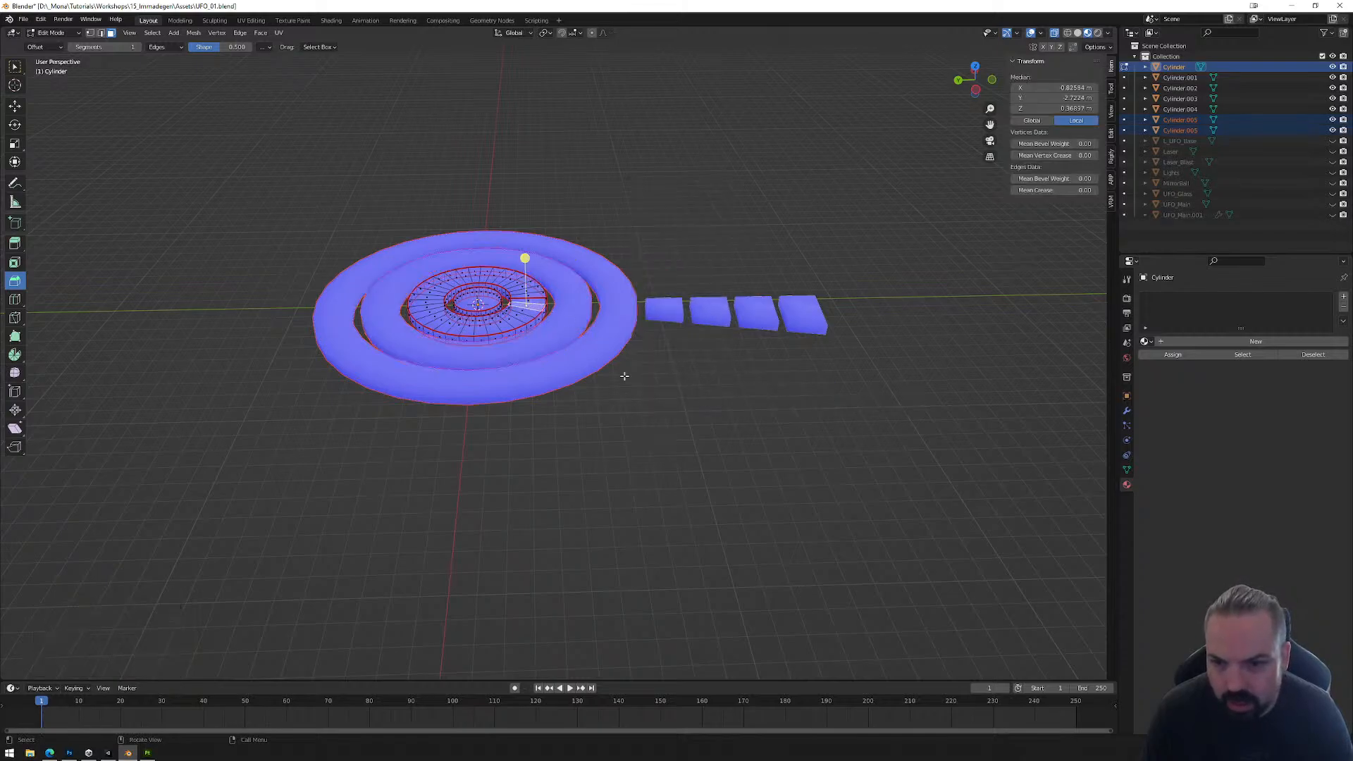
{"action": "key", "text": "ctrl+l"}
{"action": "right_click", "coordinate": [641, 388]}
{"action": "mouse_move", "coordinate": [642, 389]}
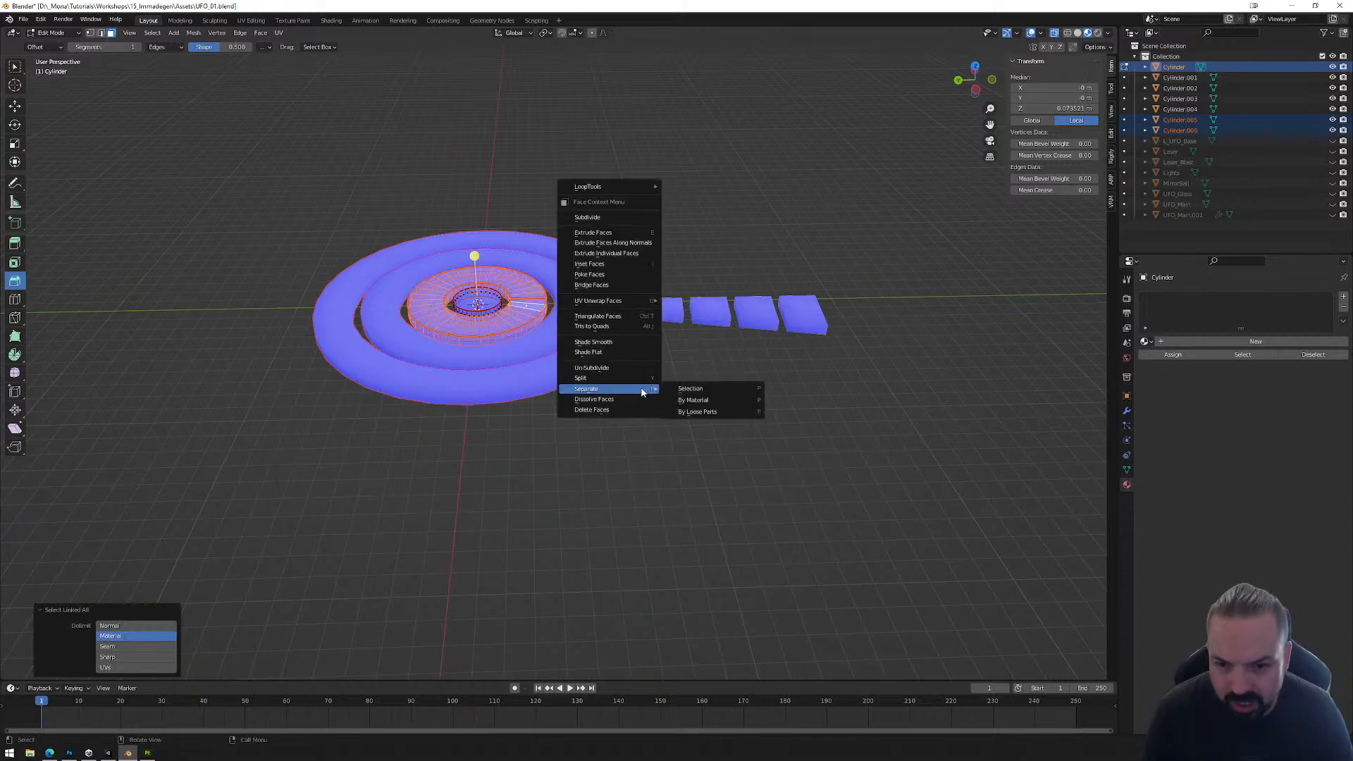
{"action": "left_click", "coordinate": [691, 390]}
{"action": "key", "text": "ctrl+l"}
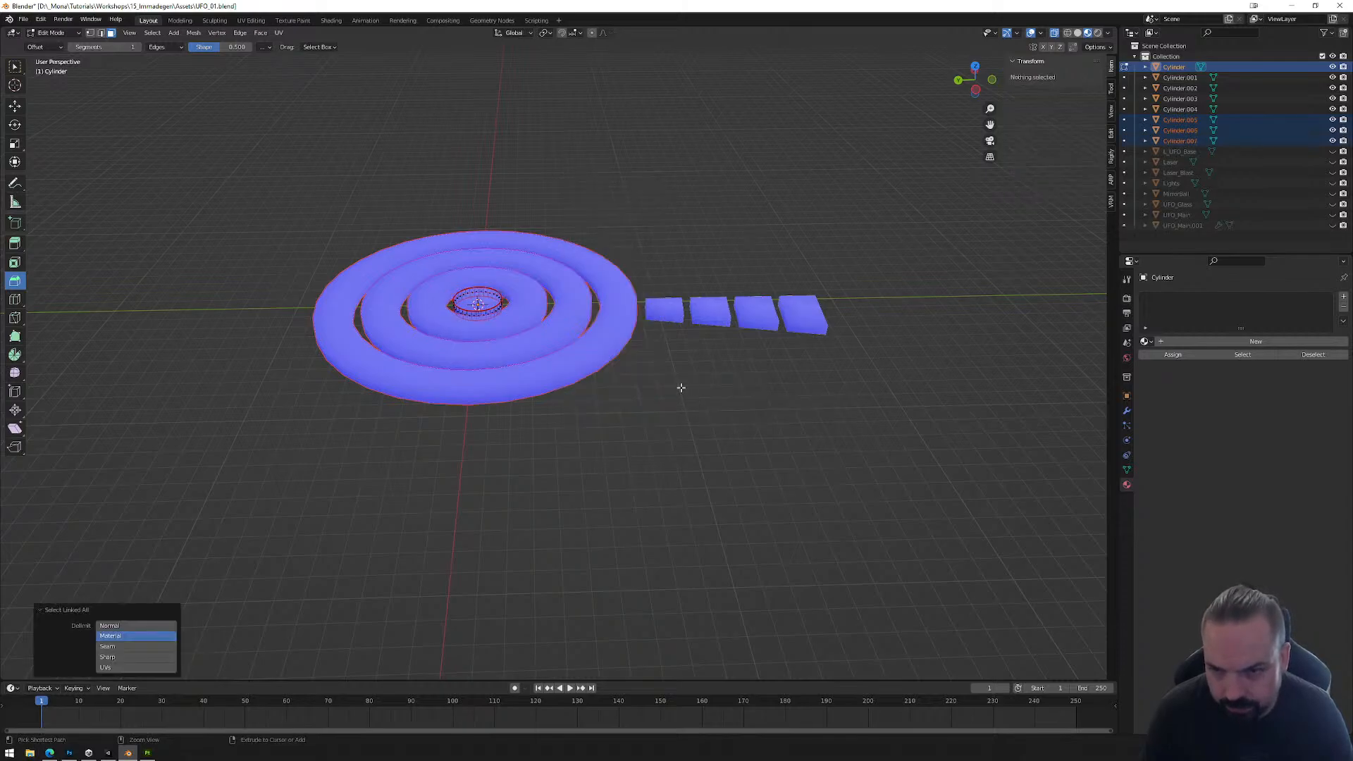
Step: Select all linked faces of the remaining central disc and return to Object Mode
{"action": "left_click", "coordinate": [504, 301]}
{"action": "key", "text": "ctrl+l"}
{"action": "right_click", "coordinate": [648, 459]}
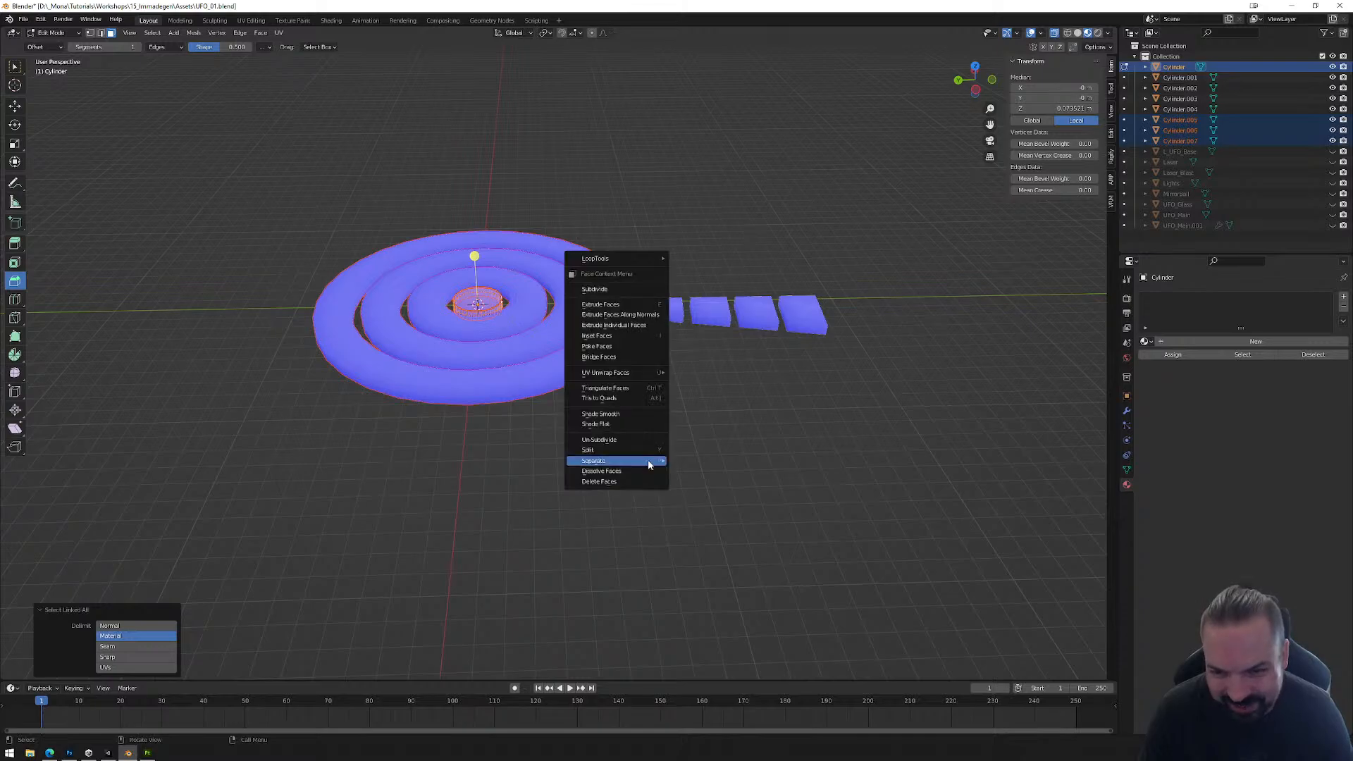
{"action": "mouse_move", "coordinate": [648, 463]}
{"action": "left_click", "coordinate": [698, 462]}
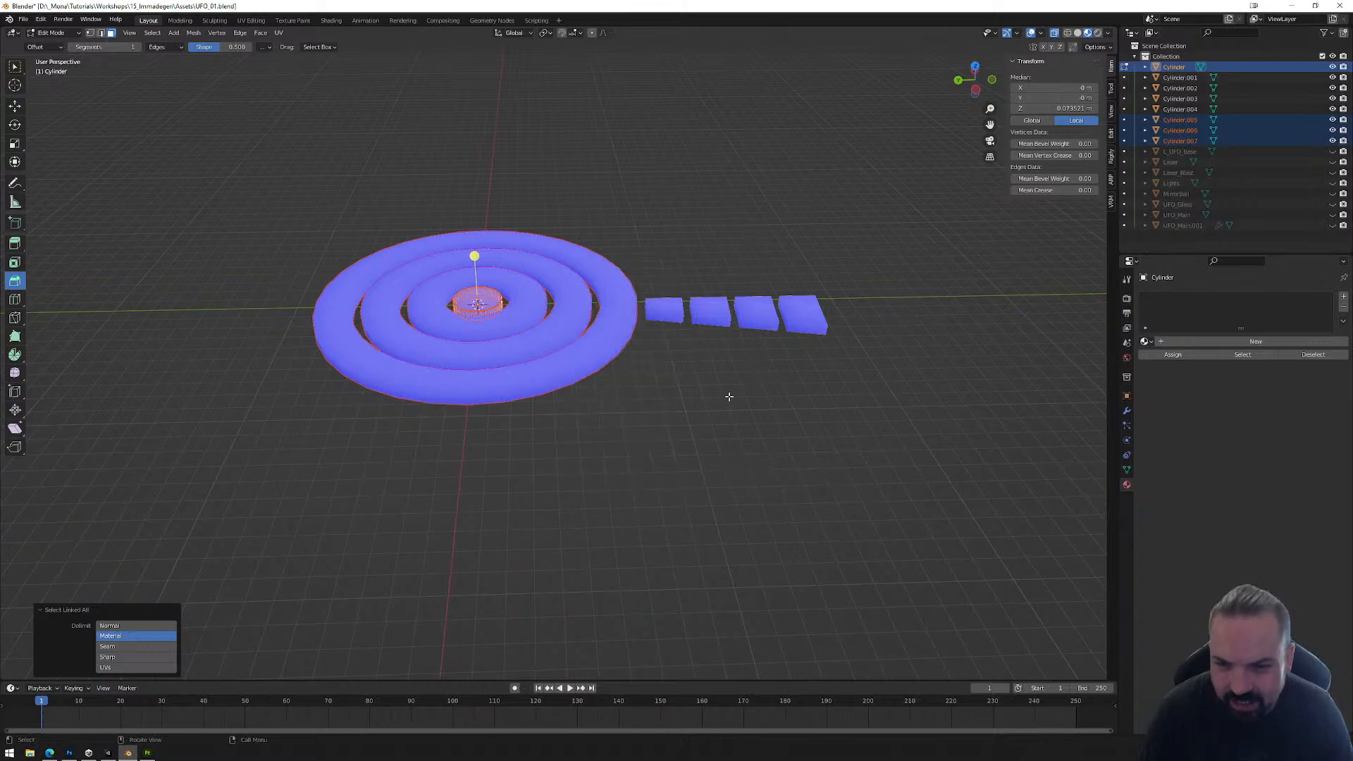
{"action": "key", "text": "Tab"}
{"action": "left_click", "coordinate": [645, 432]}
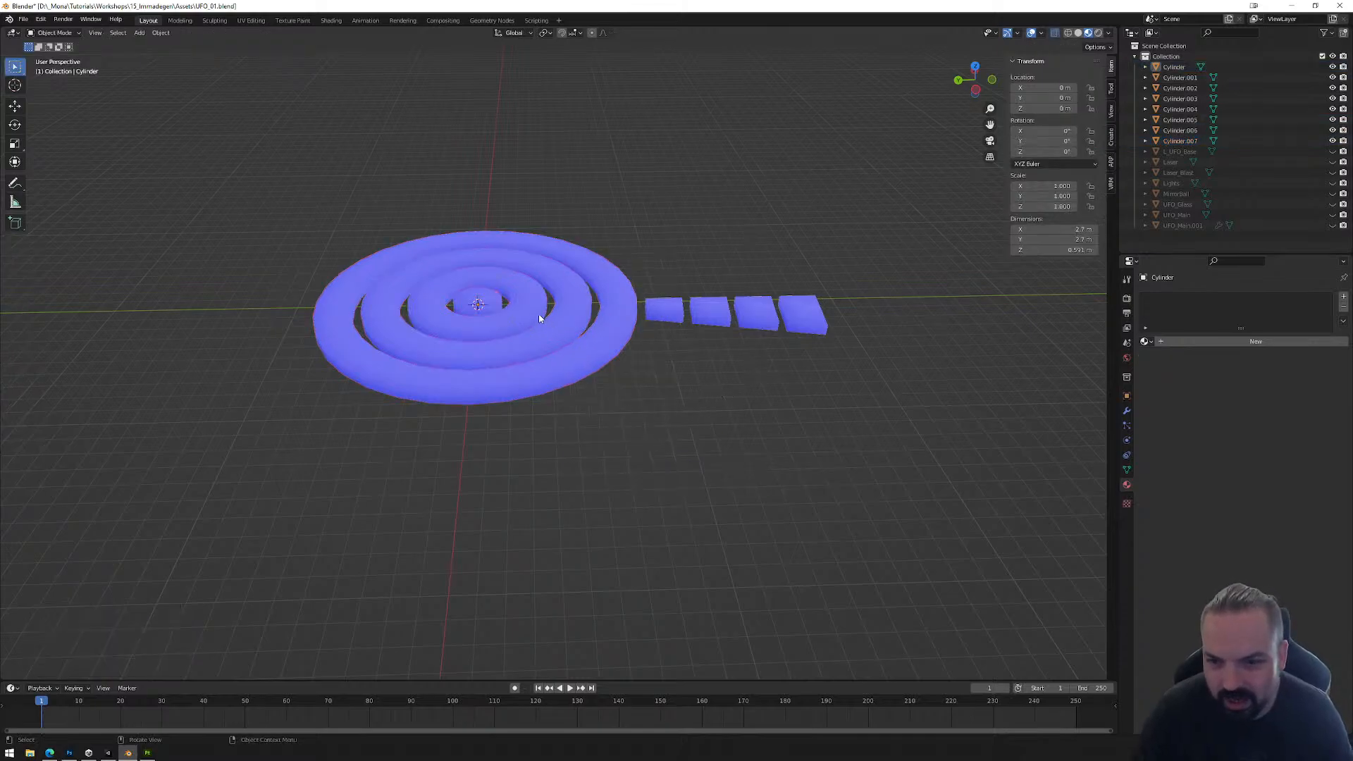
Step: Open the central disc in the UV Editing workspace with its mesh in Edit Mode
{"action": "left_click", "coordinate": [498, 304]}
{"action": "left_click", "coordinate": [251, 20]}
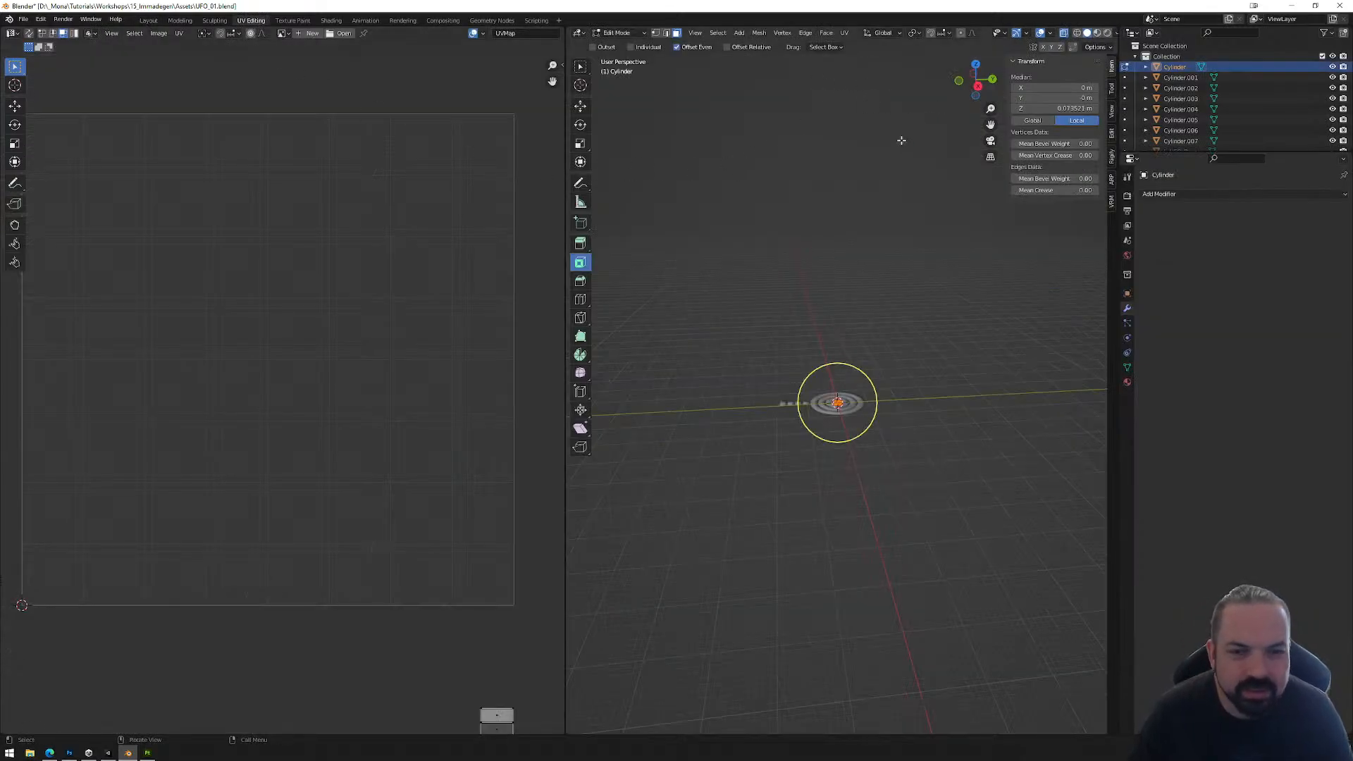
{"action": "scroll", "coordinate": [854, 427], "scroll_direction": "up", "scroll_amount": 6}
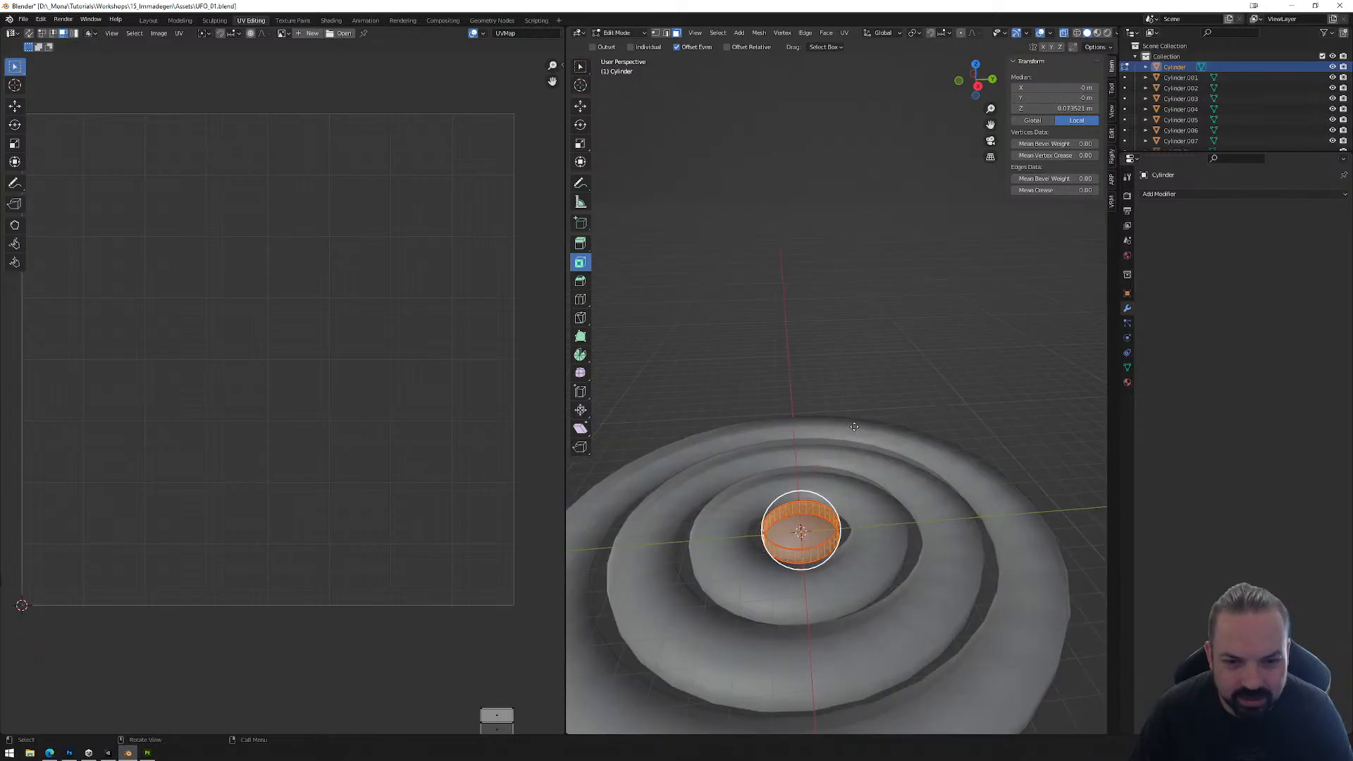
{"action": "key", "text": "Tab"}
{"action": "key", "text": "Tab"}
{"action": "left_click_drag", "start_coordinate": [724, 451], "coordinate": [902, 601]}
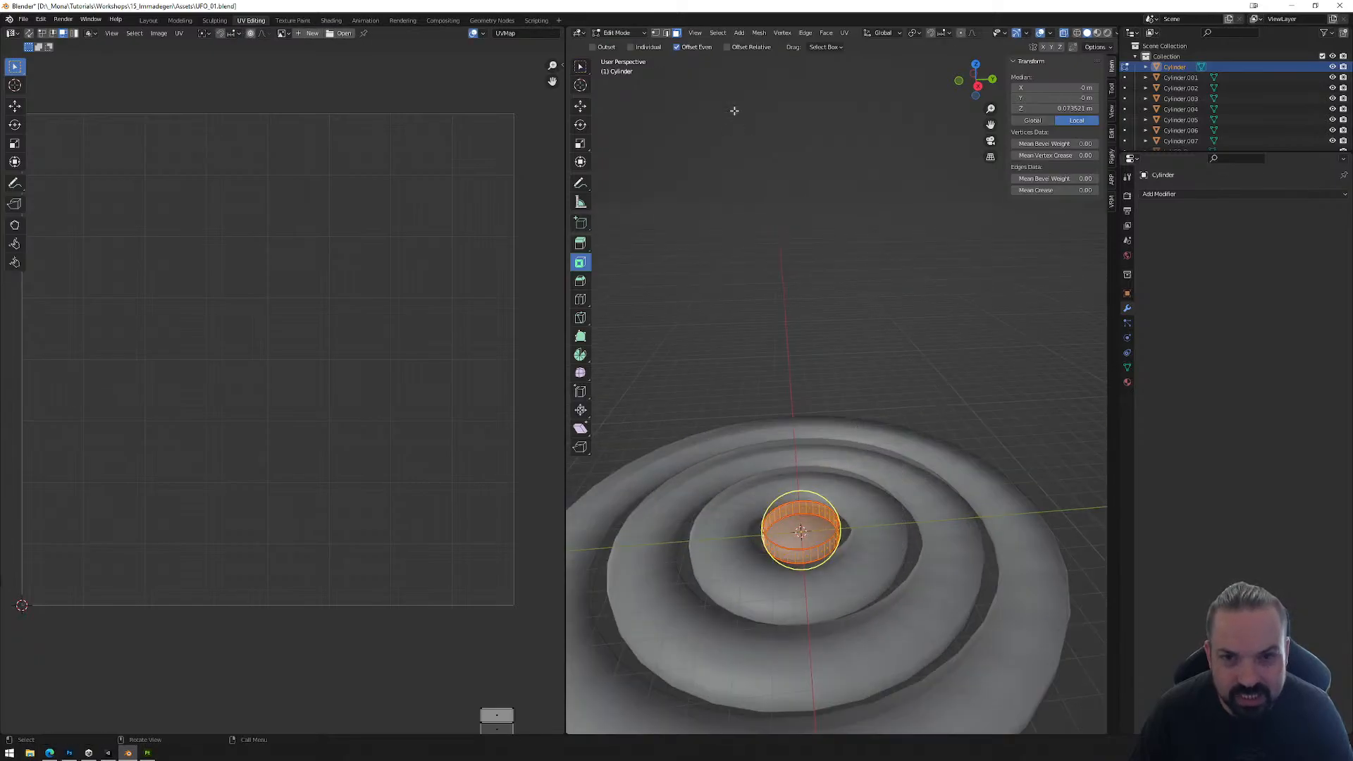
Step: Select the central disc's small circular UV island outside the UV square and move it inside the square
{"action": "scroll", "coordinate": [335, 329], "scroll_direction": "down", "scroll_amount": 4}
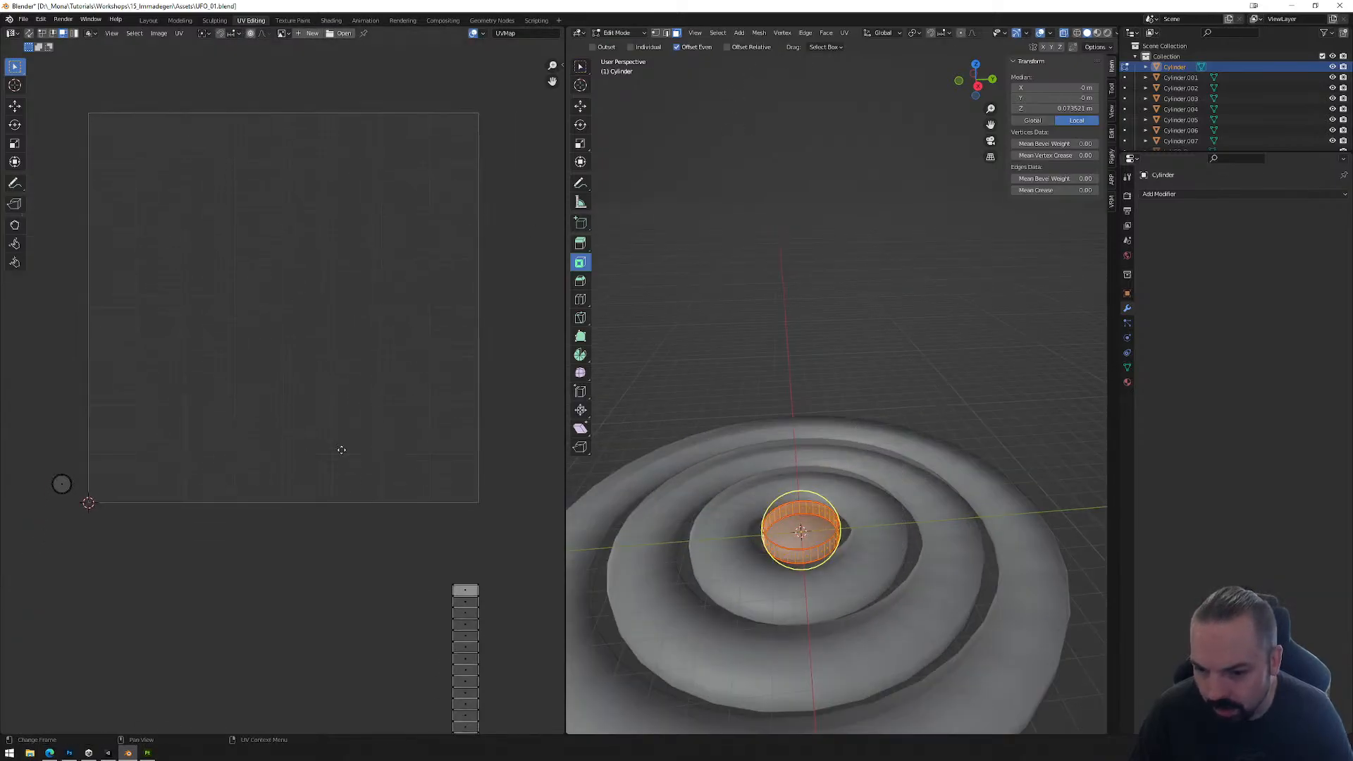
{"action": "middle_click_drag", "start_coordinate": [185, 415], "coordinate": [316, 457]}
{"action": "left_click_drag", "start_coordinate": [243, 381], "coordinate": [301, 453]}
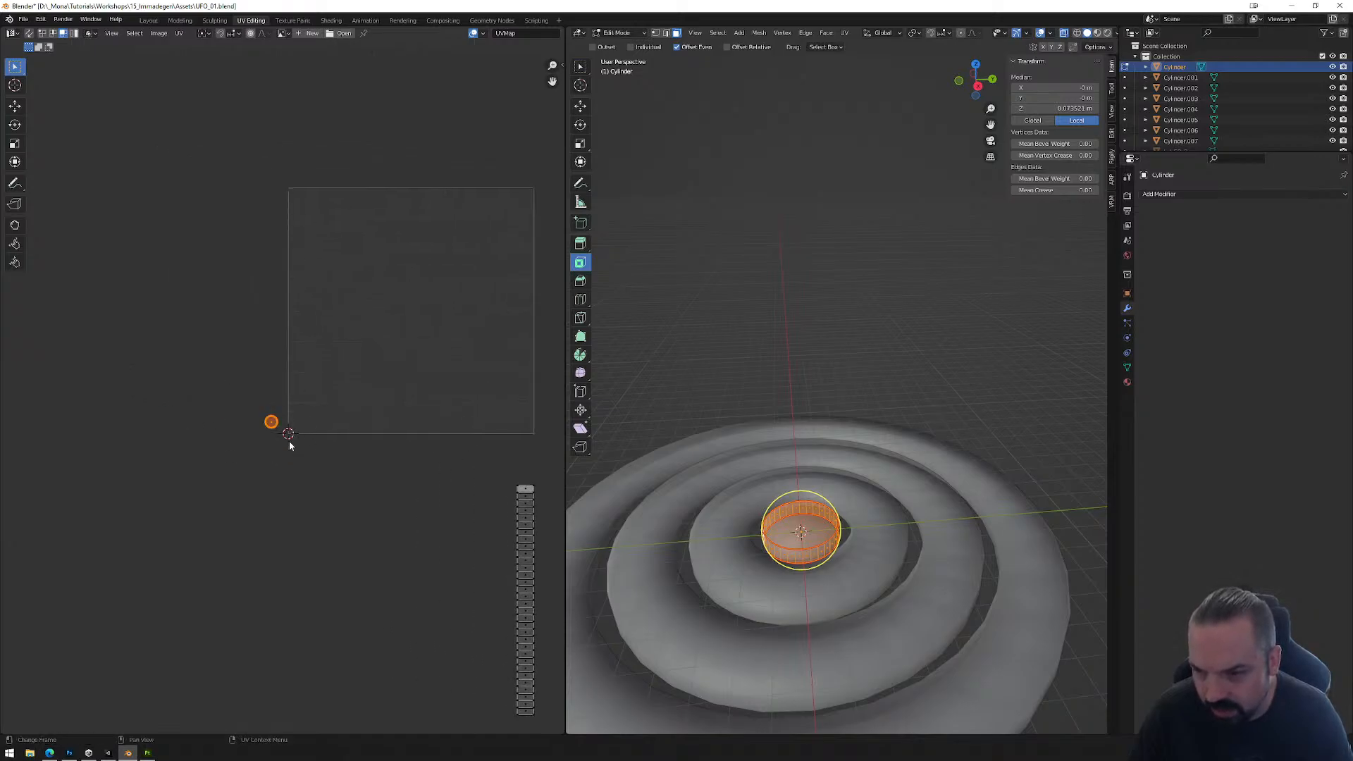
{"action": "scroll", "coordinate": [286, 435], "scroll_direction": "up", "scroll_amount": 3}
{"action": "key", "text": "g"}
{"action": "left_click", "coordinate": [484, 225]}
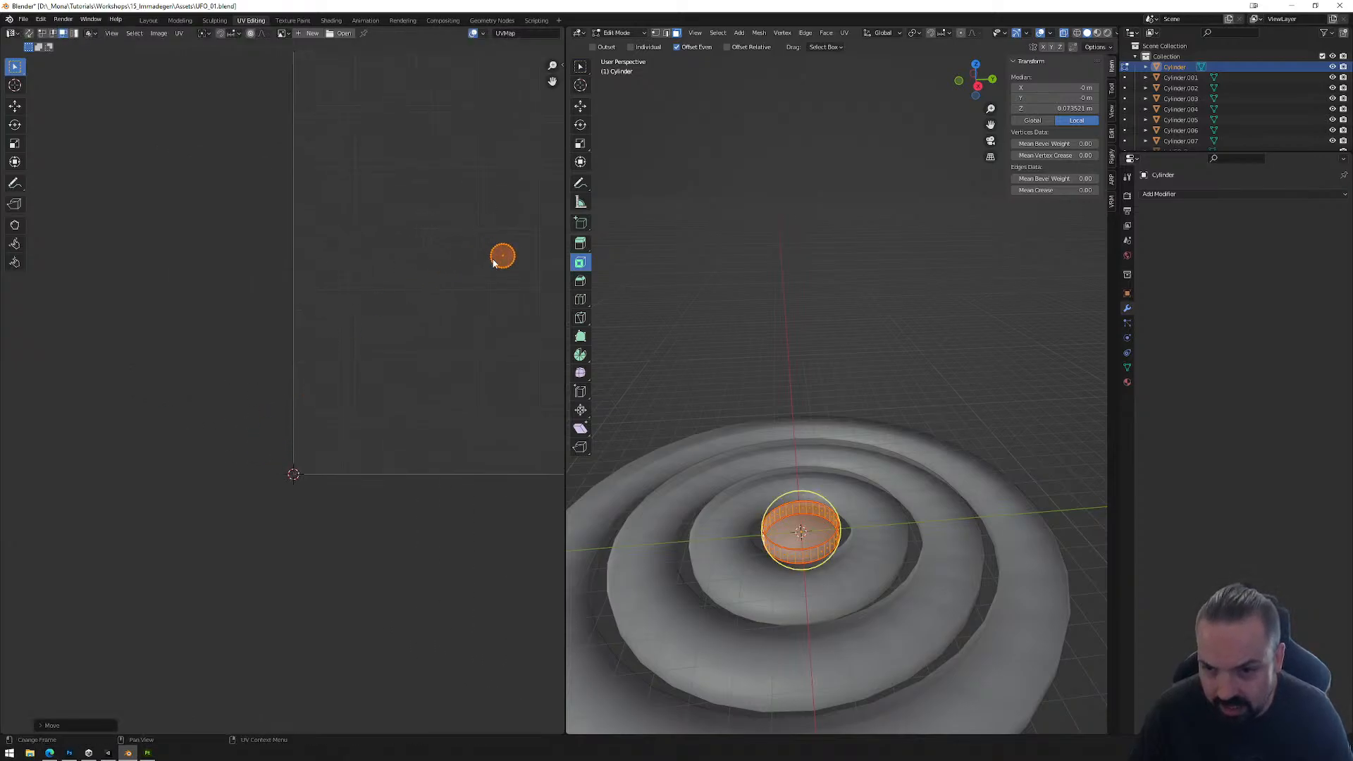
Step: Scale the circular UV island up to fill most of the UV square, center it roughly, and return to the Layout workspace
{"action": "scroll", "coordinate": [270, 395], "scroll_direction": "down", "scroll_amount": 6}
{"action": "scroll", "coordinate": [313, 354], "scroll_direction": "up", "scroll_amount": 2}
{"action": "scroll", "coordinate": [313, 354], "scroll_direction": "up", "scroll_amount": 2}
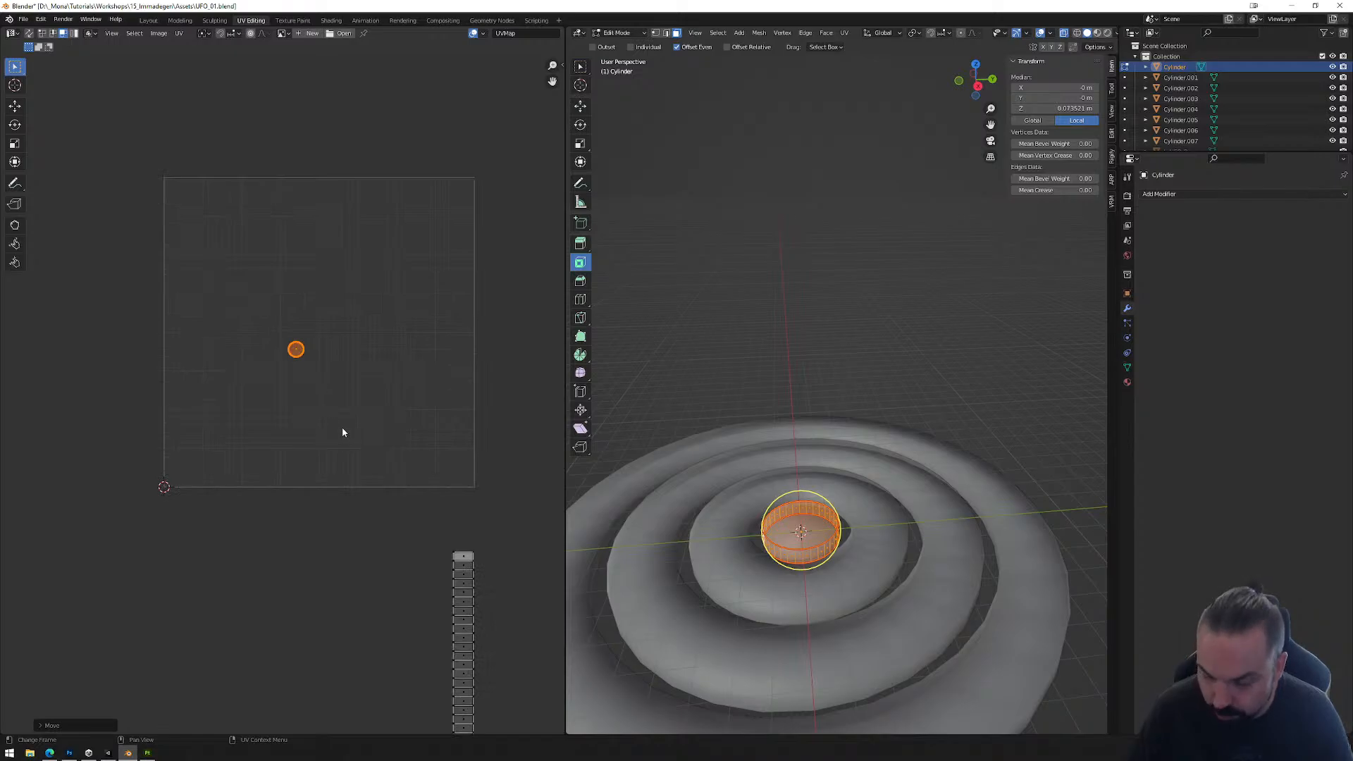
{"action": "key", "text": "s"}
{"action": "left_click", "coordinate": [72, 588]}
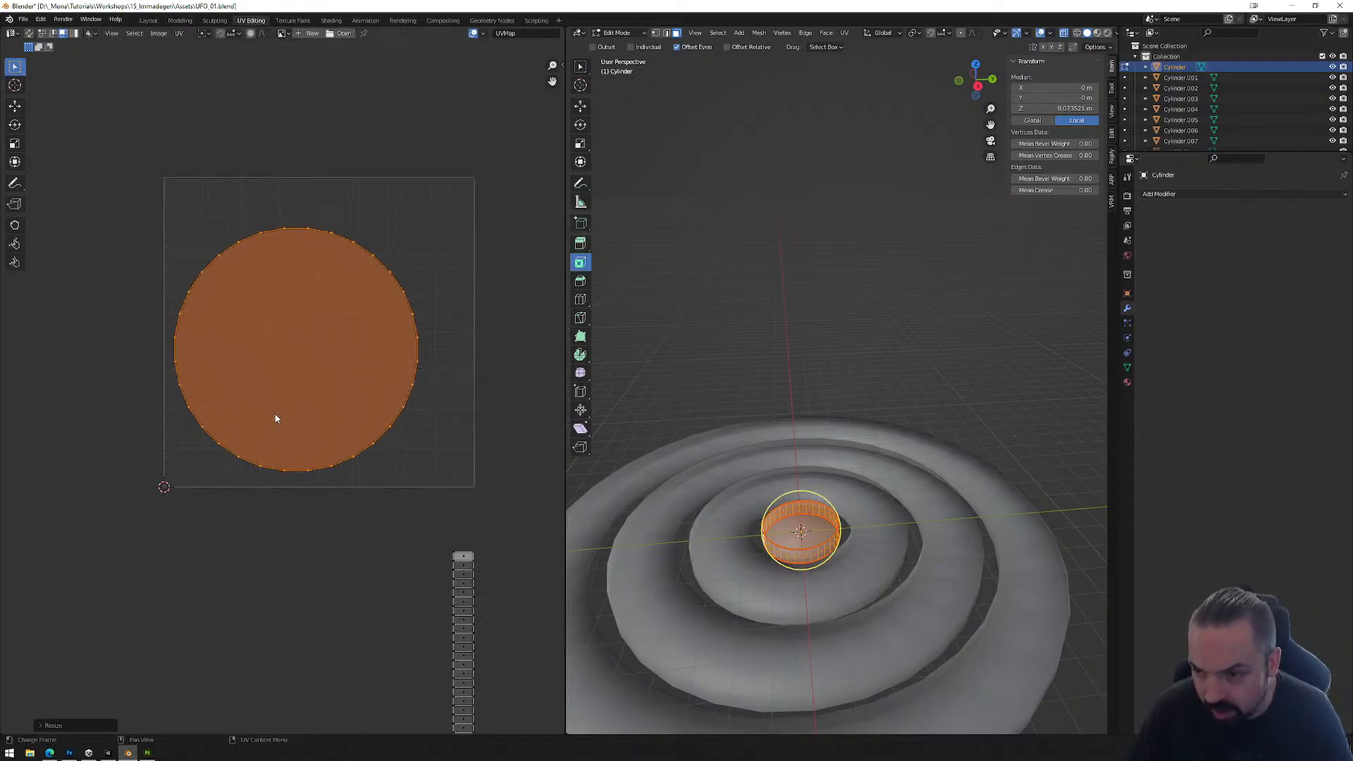
{"action": "key", "text": "g"}
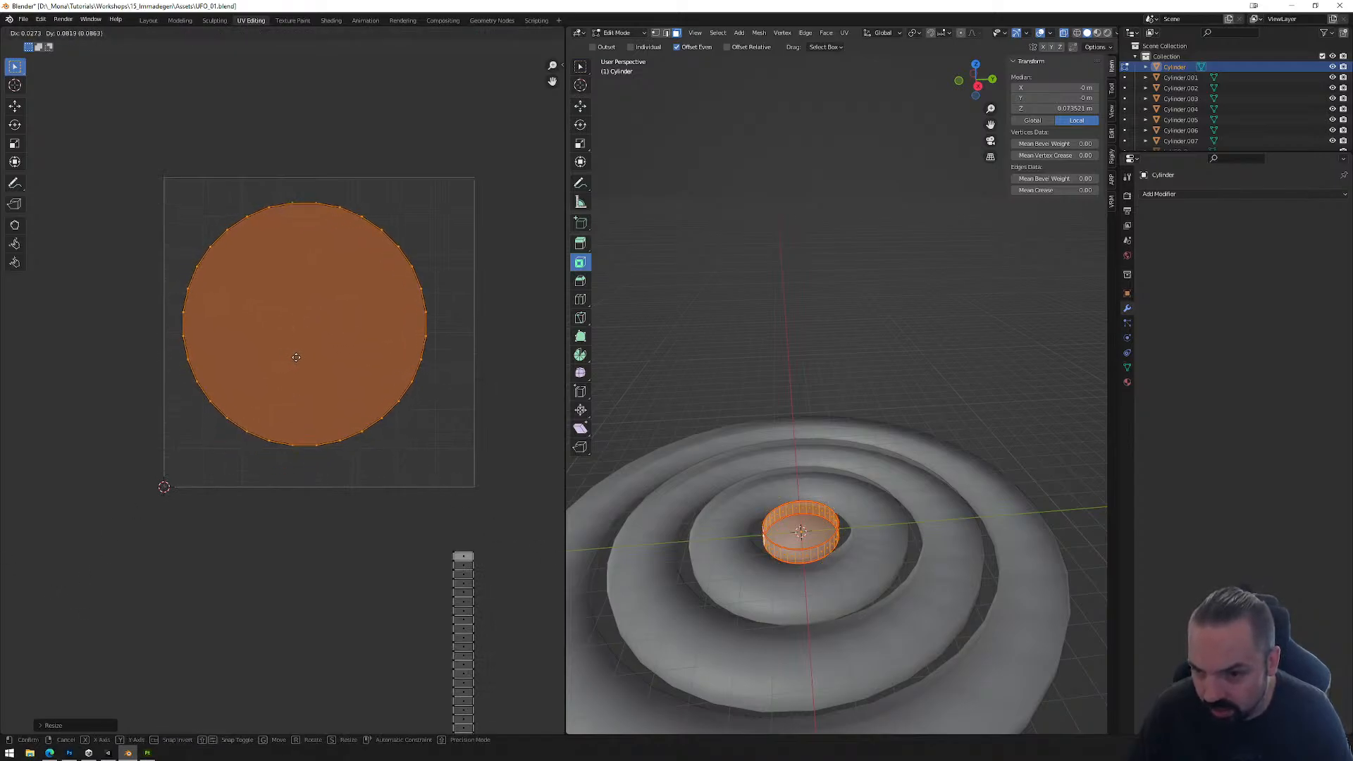
{"action": "left_click", "coordinate": [337, 493]}
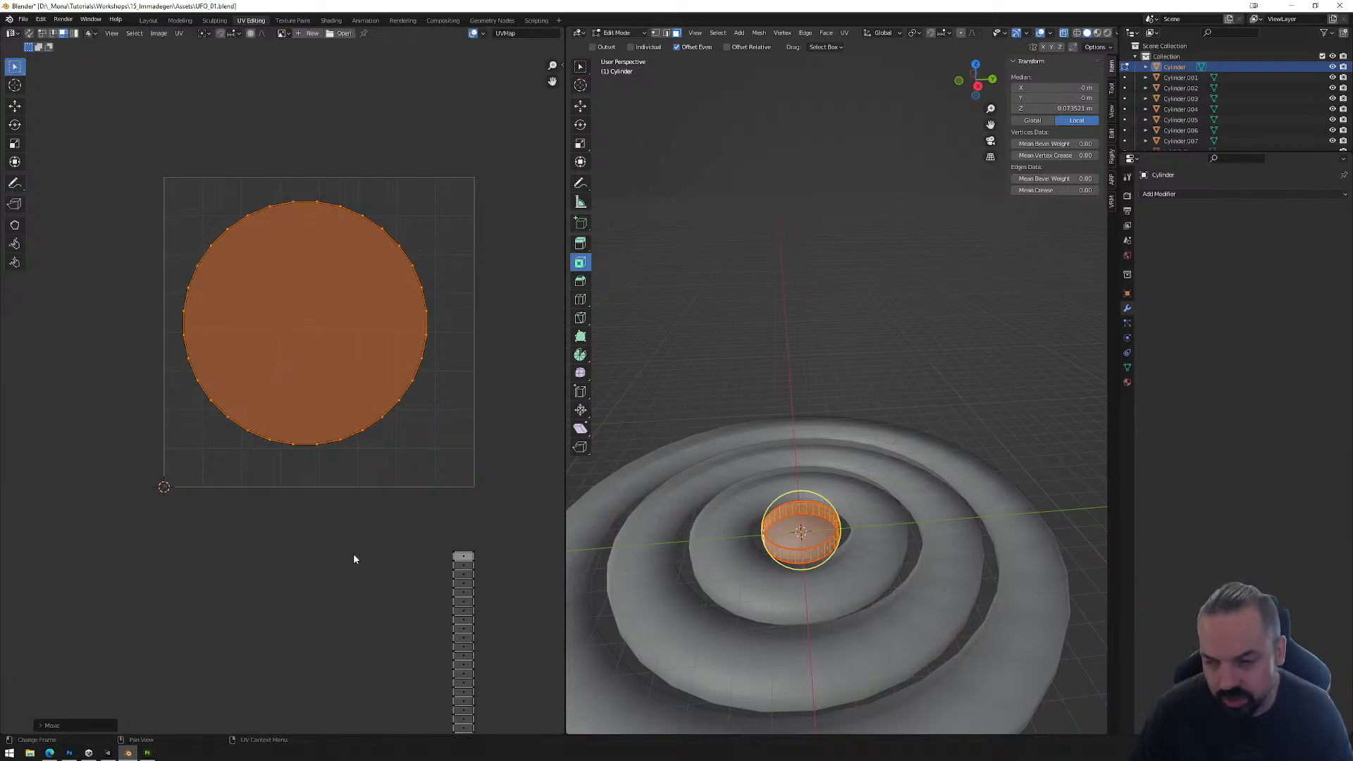
{"action": "key", "text": "alt+a"}
{"action": "key", "text": "Tab"}
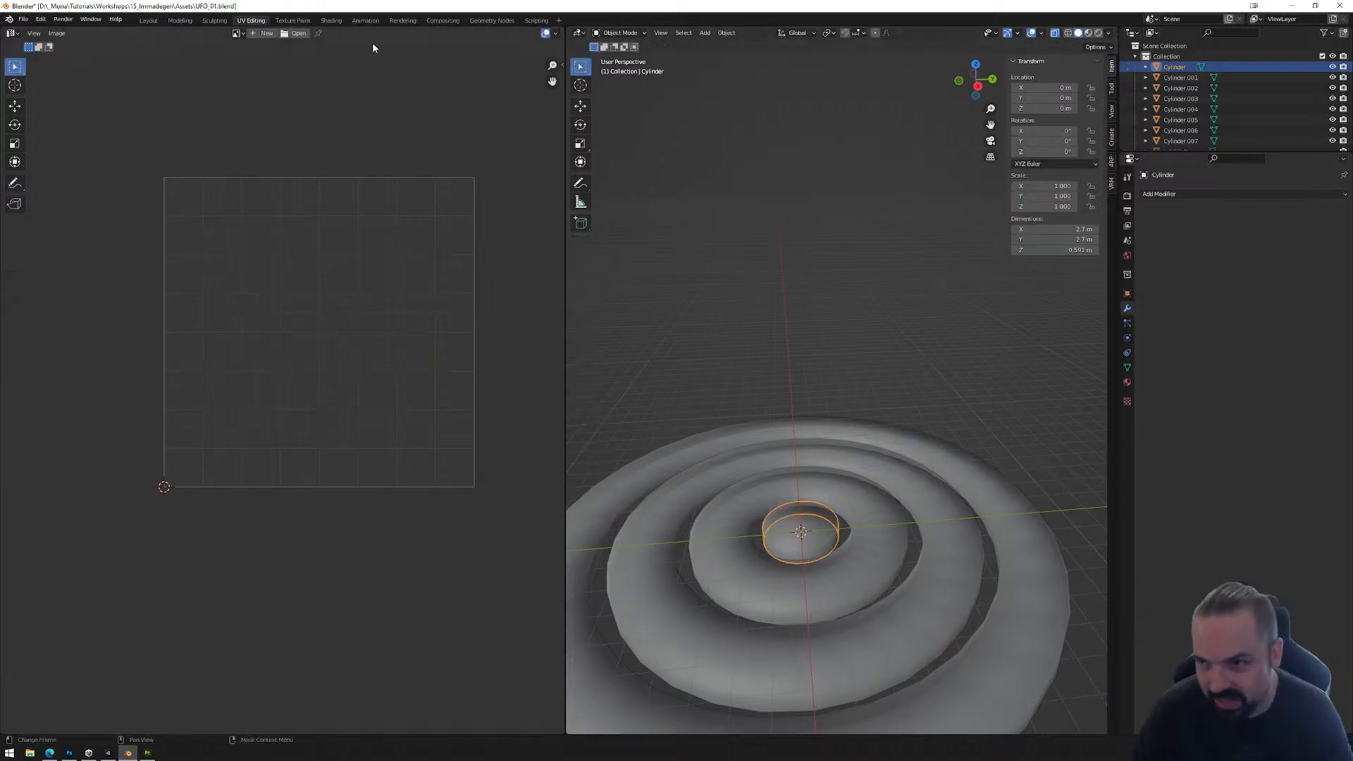
{"action": "left_click", "coordinate": [148, 20]}
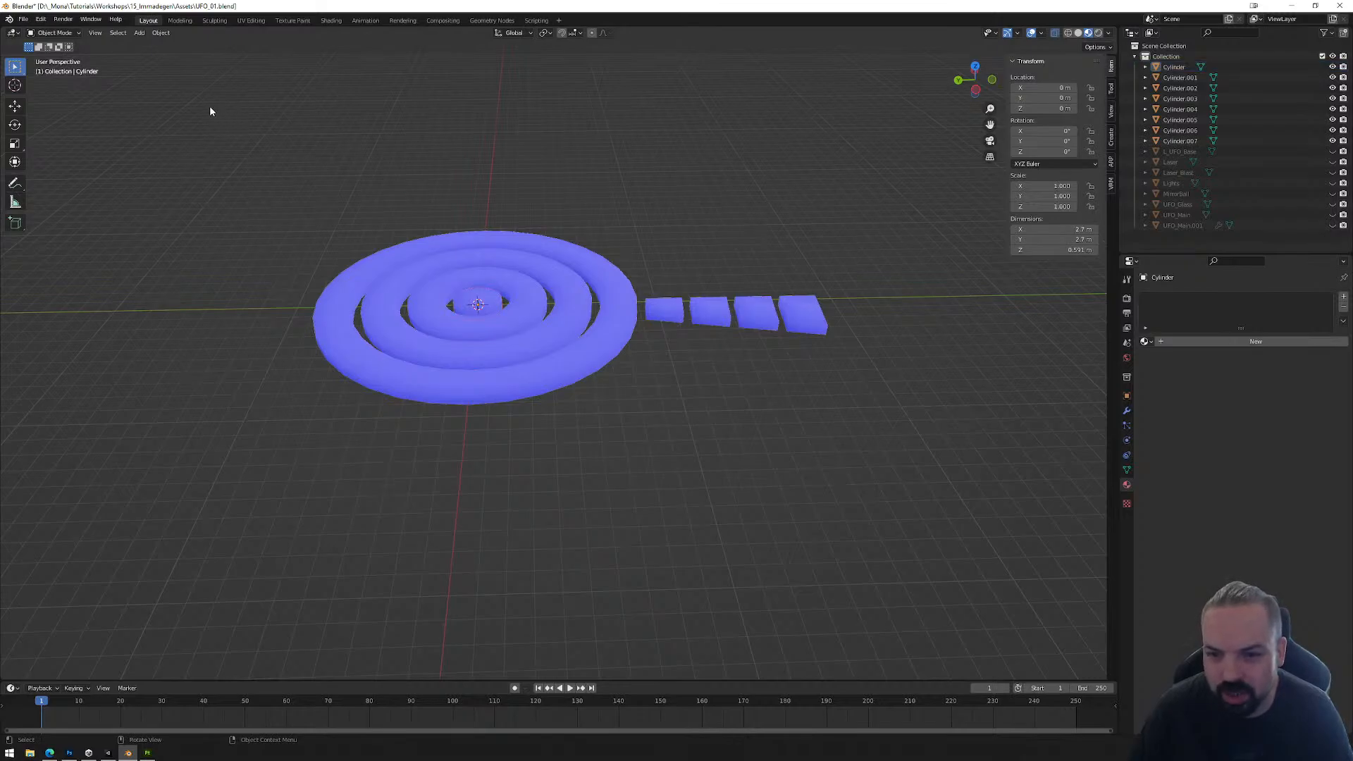
{"action": "left_click_drag", "start_coordinate": [210, 111], "coordinate": [843, 410]}
{"action": "left_click", "coordinate": [24, 19]}
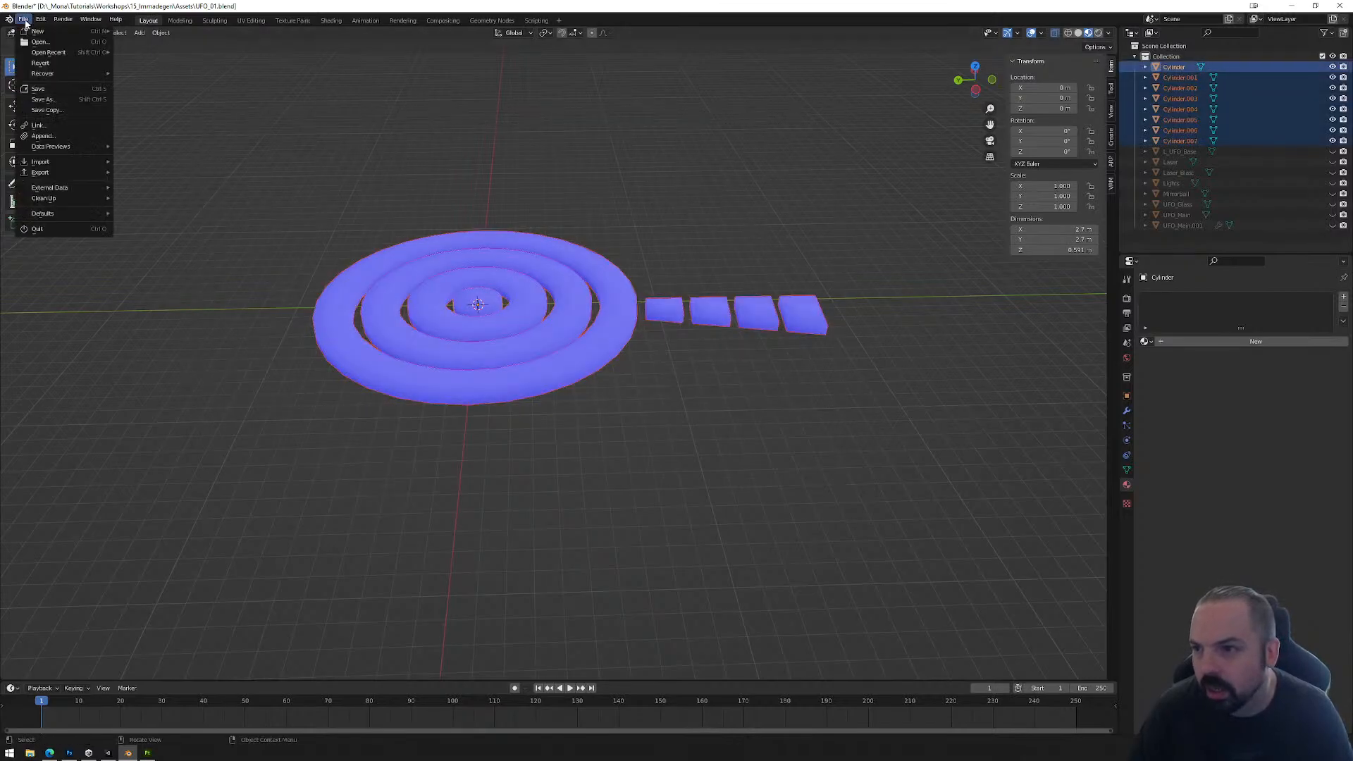
{"action": "mouse_move", "coordinate": [56, 174]}
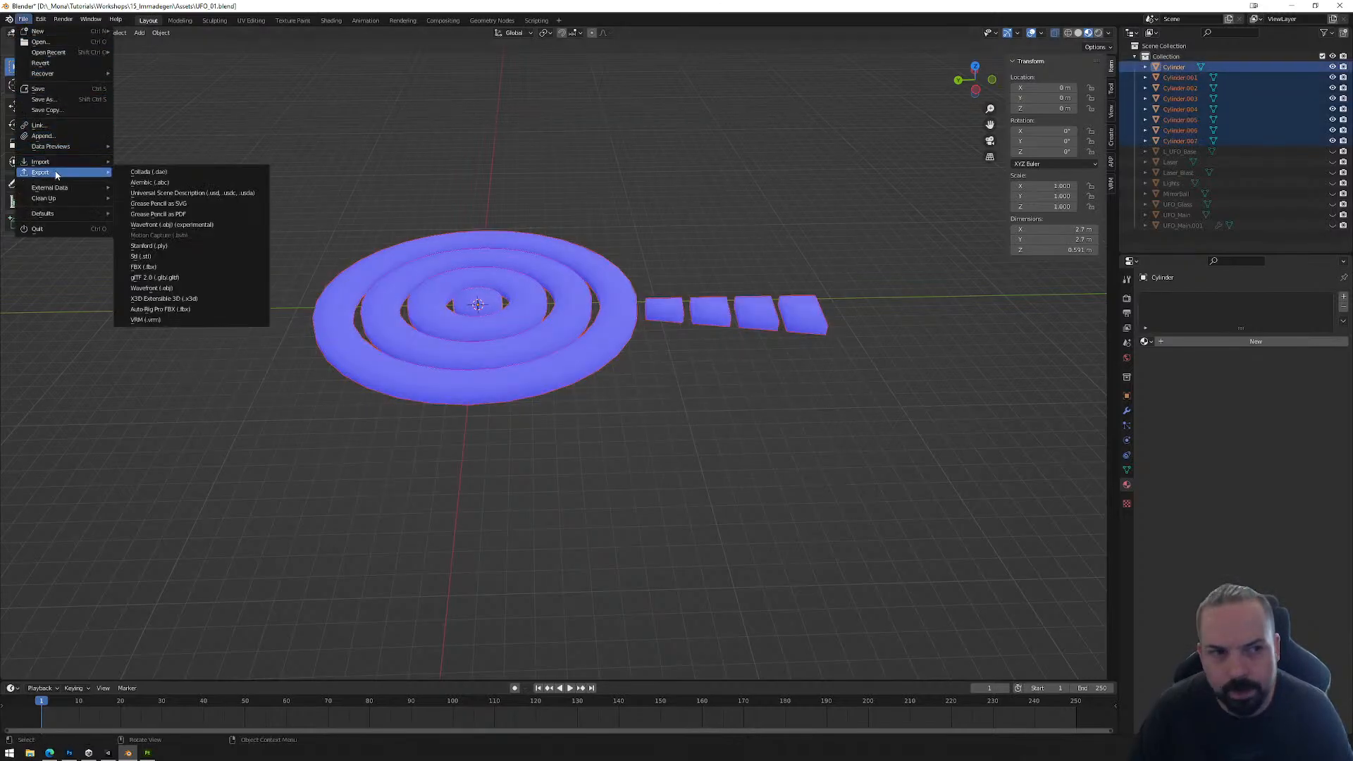
{"action": "left_click", "coordinate": [623, 158]}
Step: Rename the central disc object Cylinder as Ring_In
{"action": "left_click", "coordinate": [492, 300]}
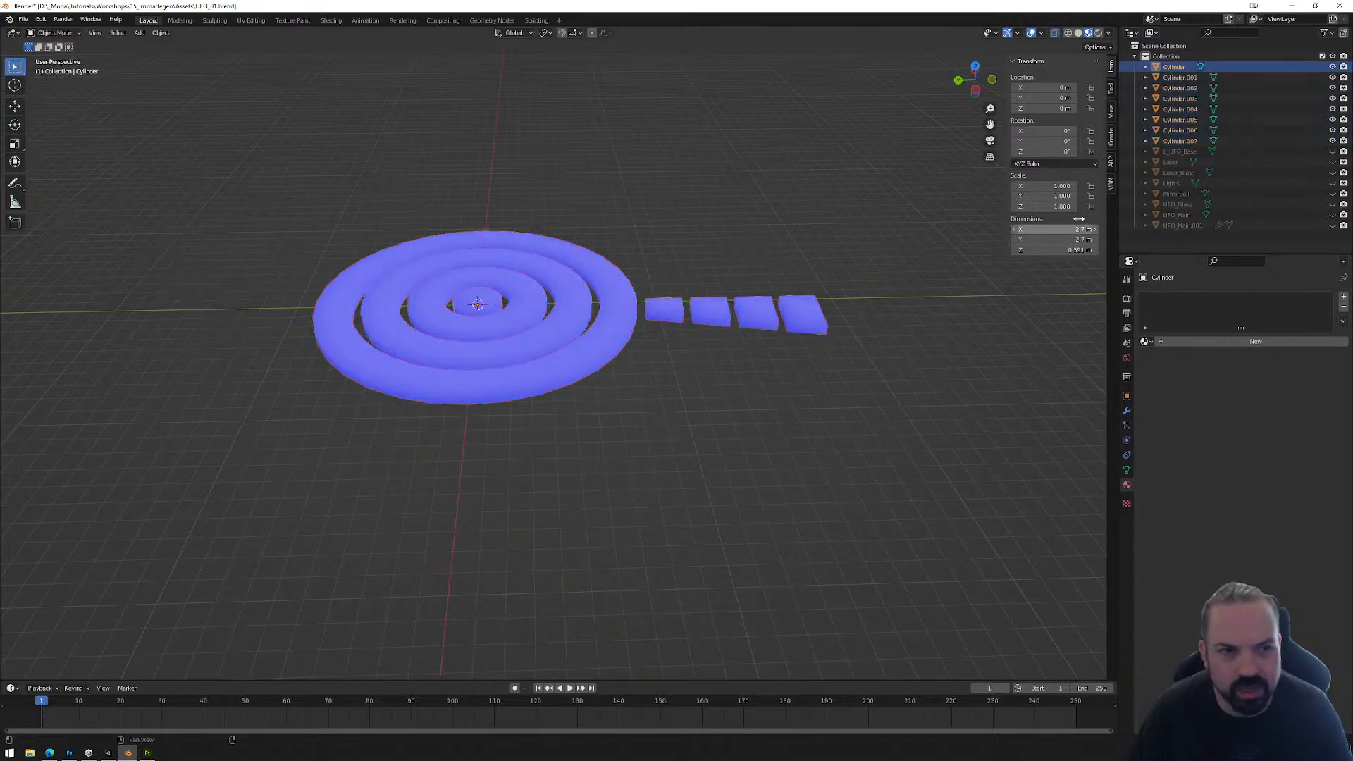
{"action": "double_click", "coordinate": [1175, 67]}
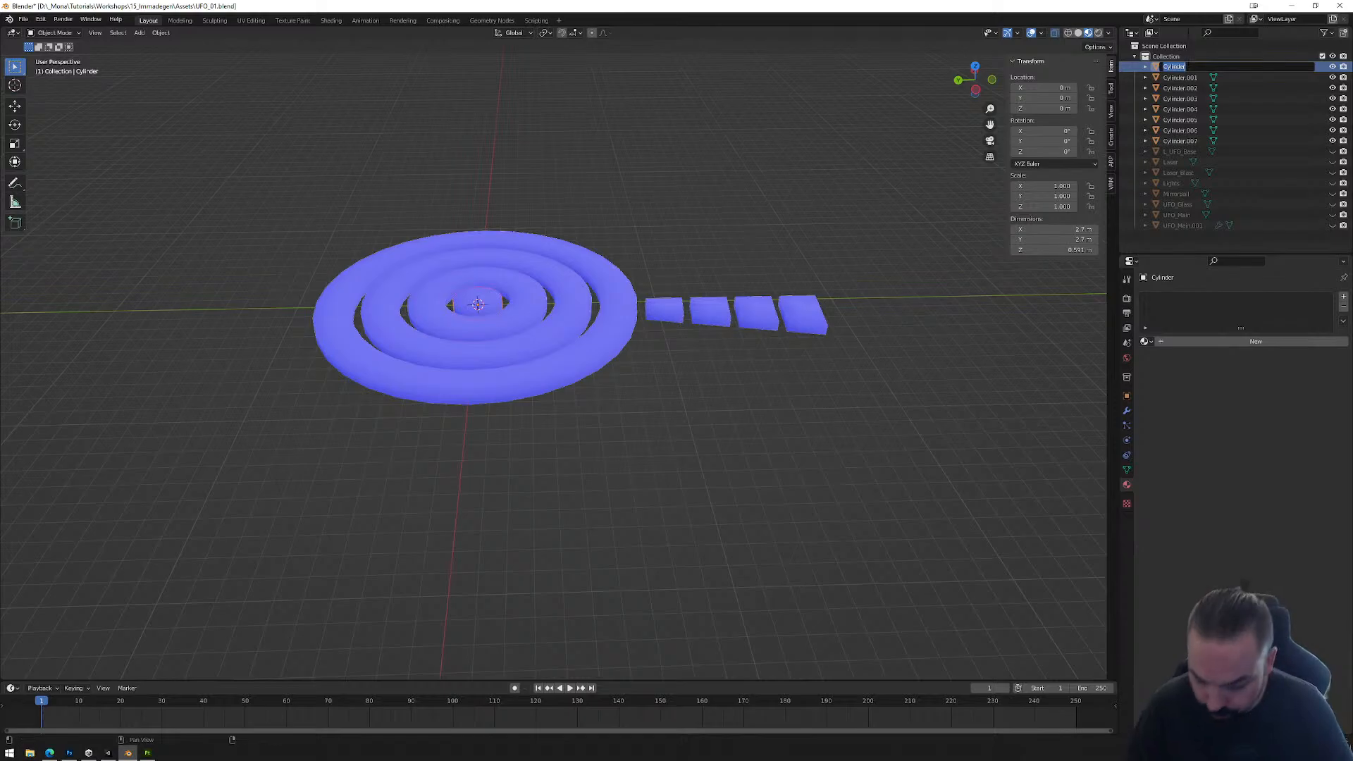
{"action": "type", "text": "Ring_In"}
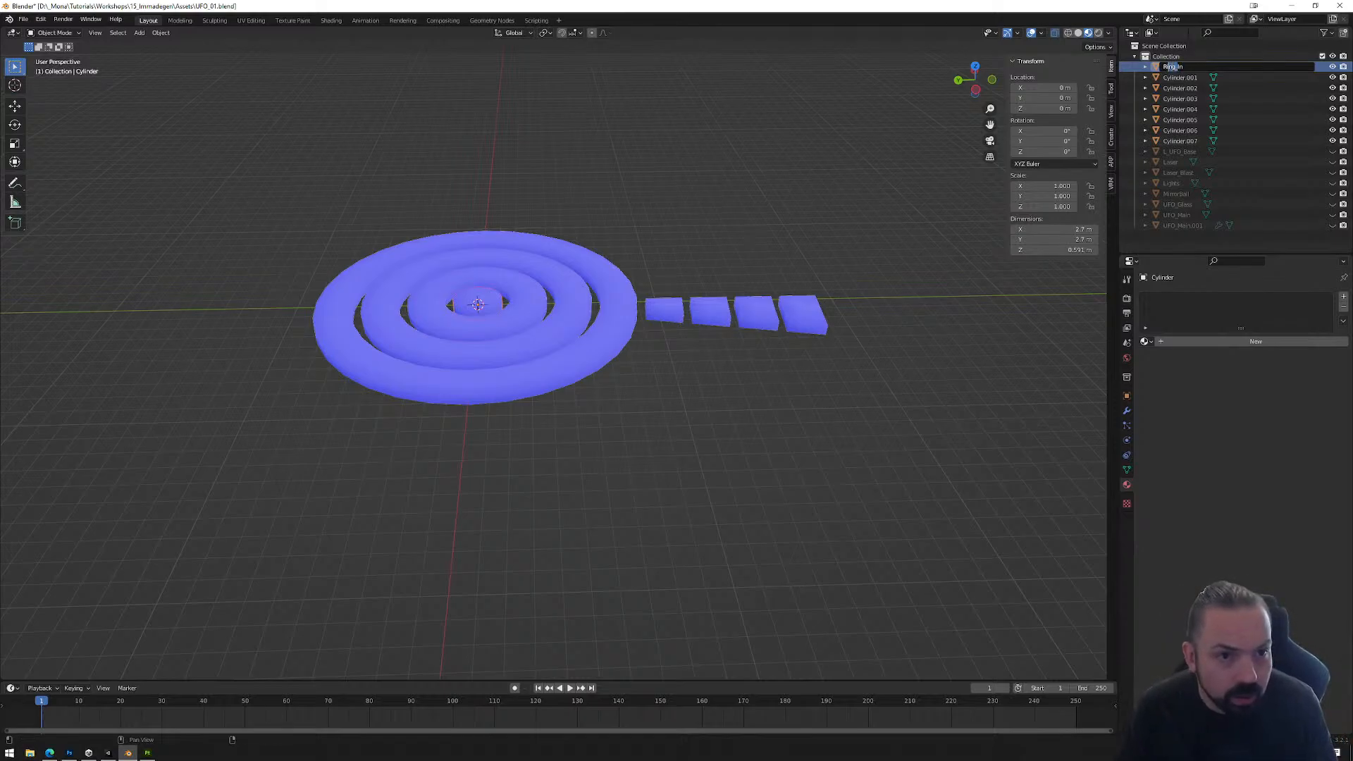
{"action": "key", "text": "Return"}
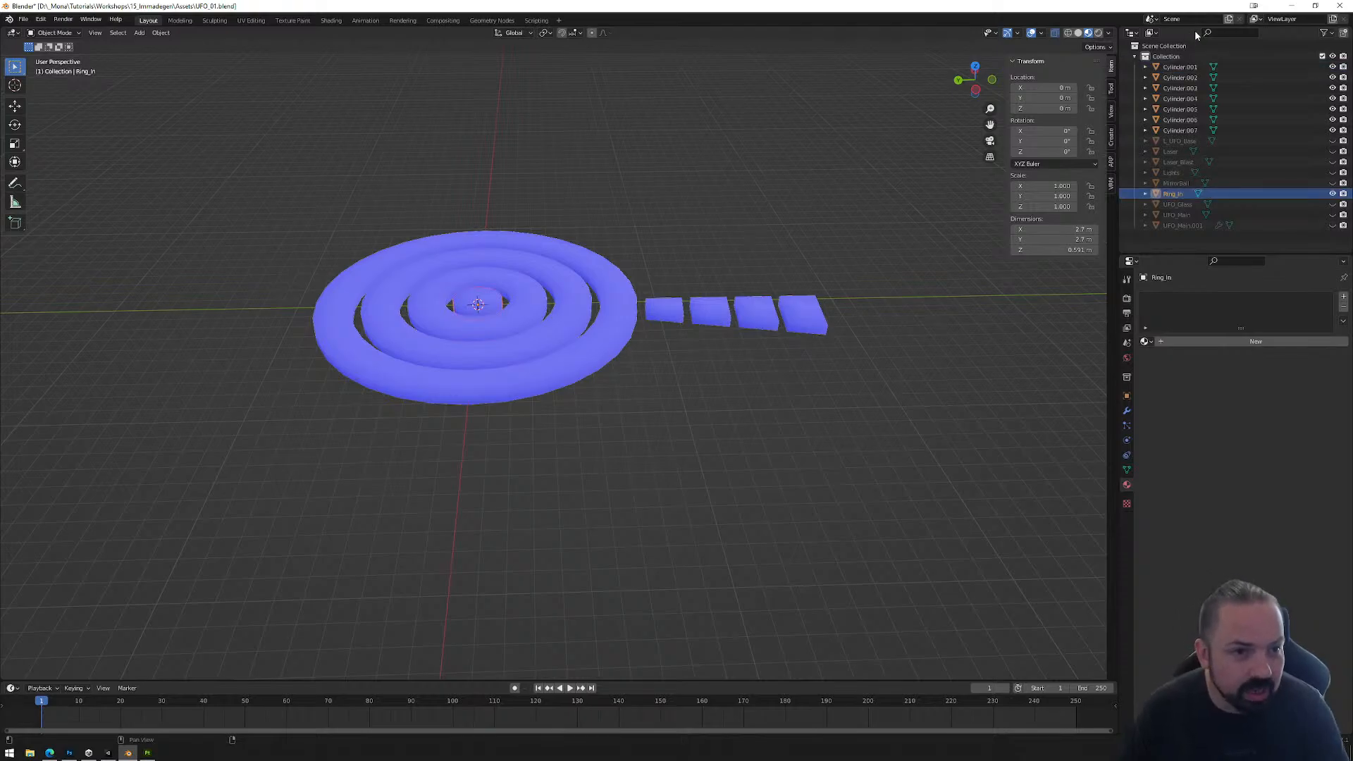
Step: Identify the ring directly around the central disc among the cylinder objects and rename it Ring_Two
{"action": "left_click", "coordinate": [1187, 67]}
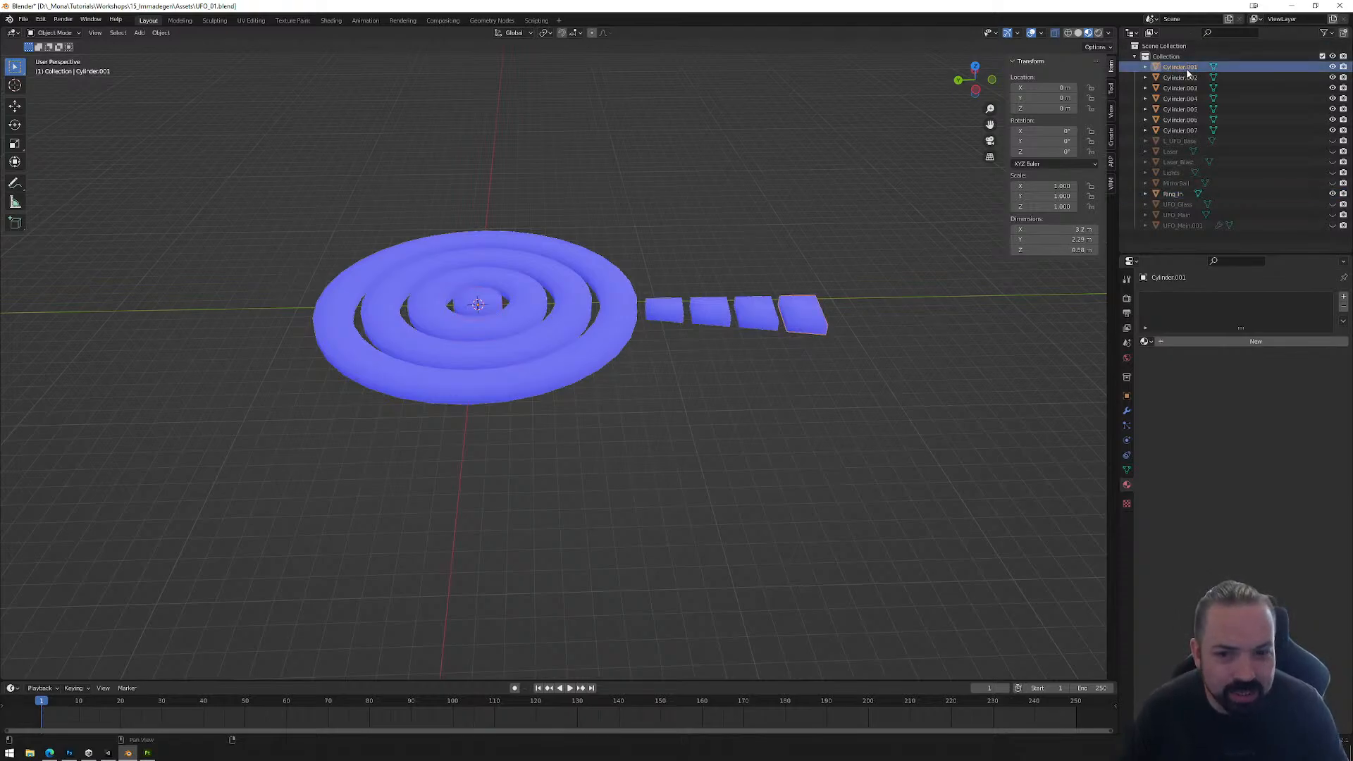
{"action": "left_click", "coordinate": [1180, 131]}
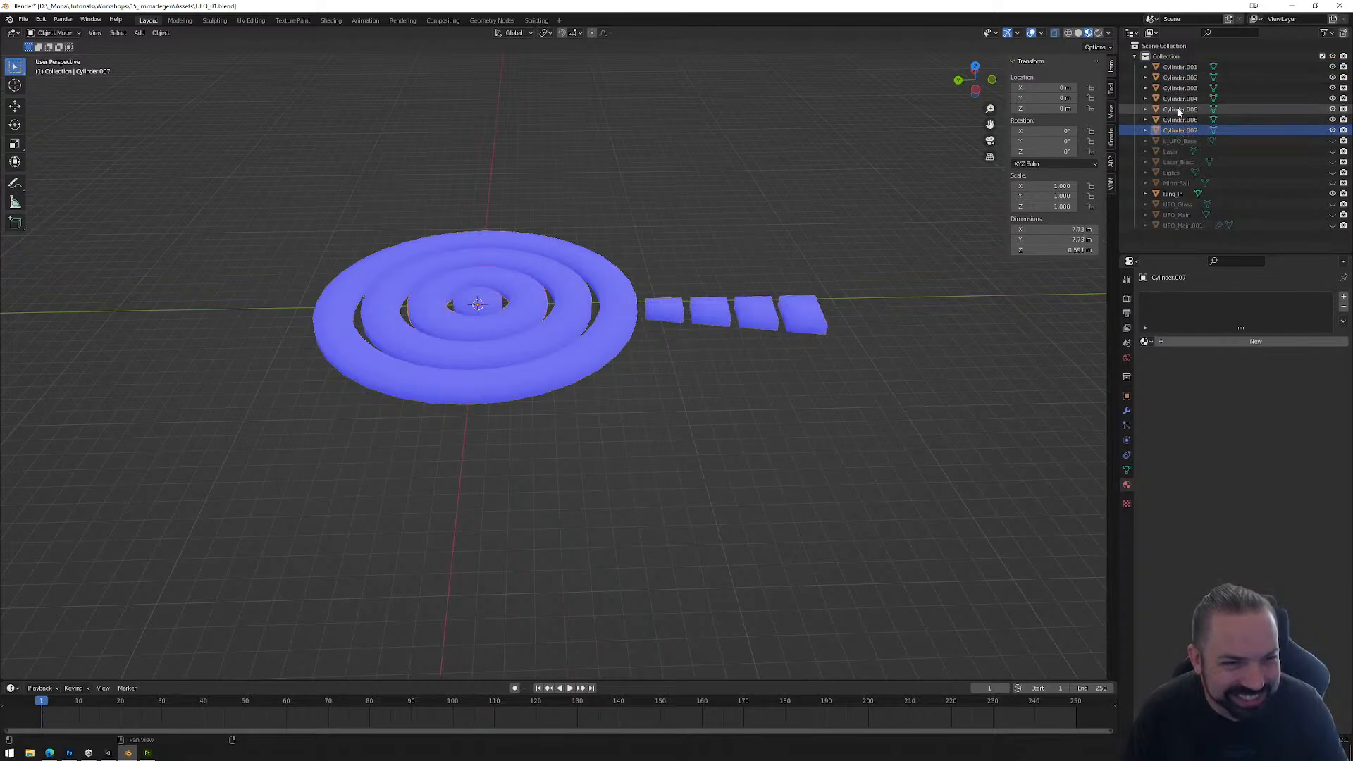
{"action": "left_click", "coordinate": [1179, 111]}
{"action": "left_click", "coordinate": [1181, 131]}
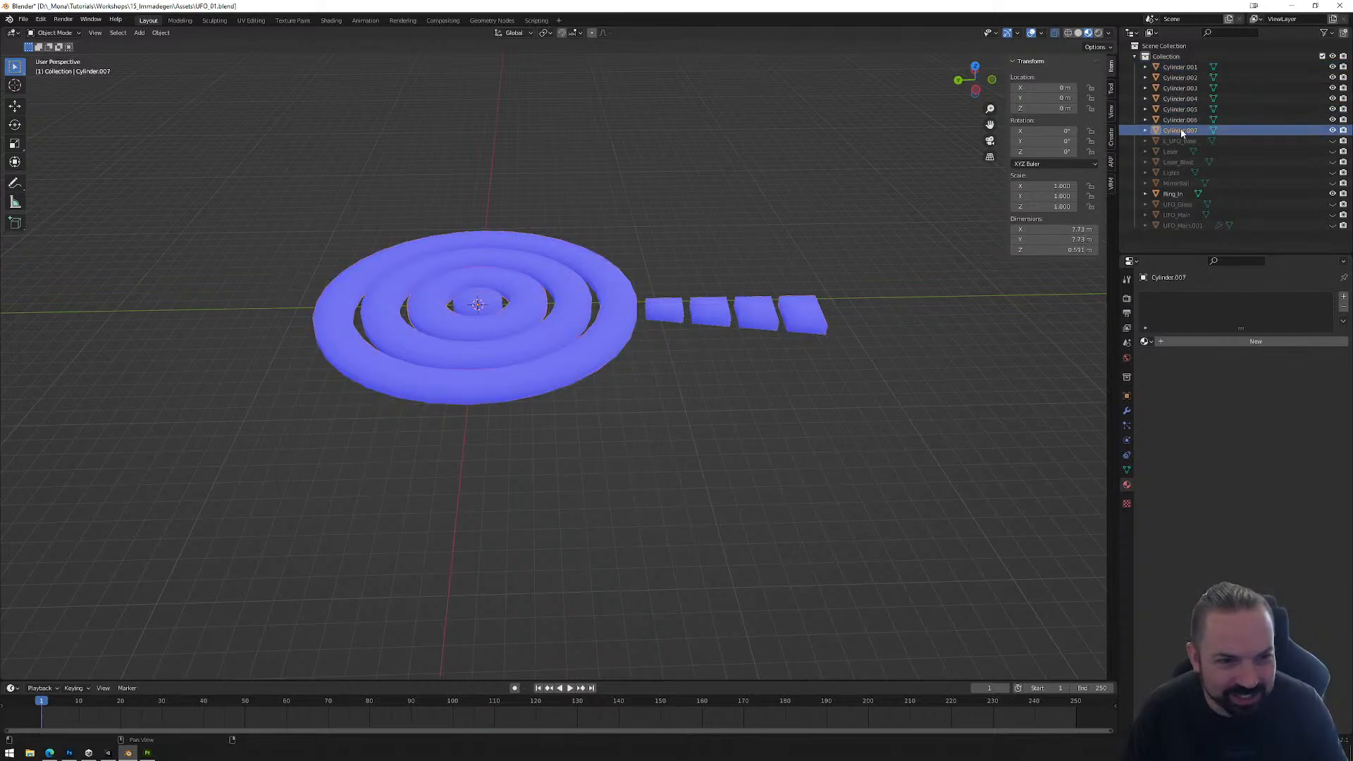
{"action": "double_click", "coordinate": [1182, 131]}
{"action": "type", "text": "Ring_"}
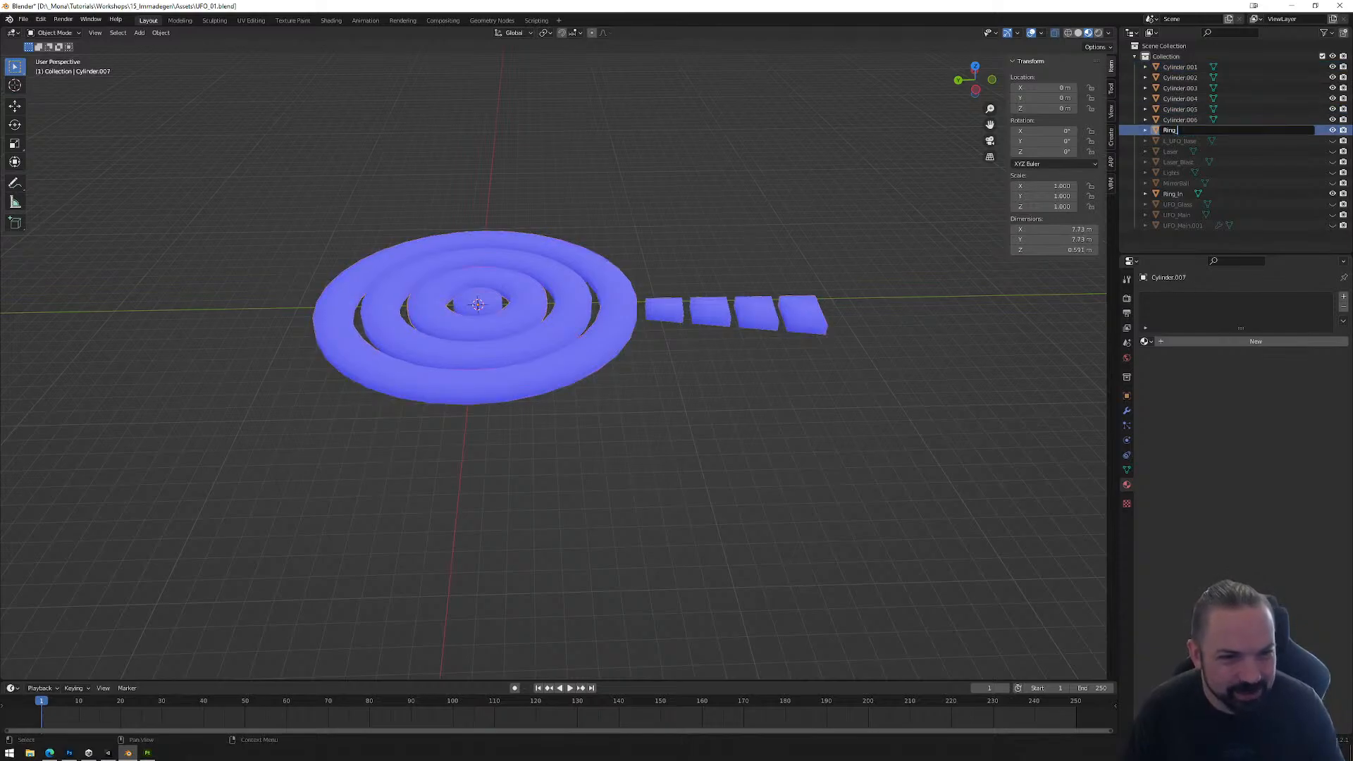
{"action": "type", "text": "T"}
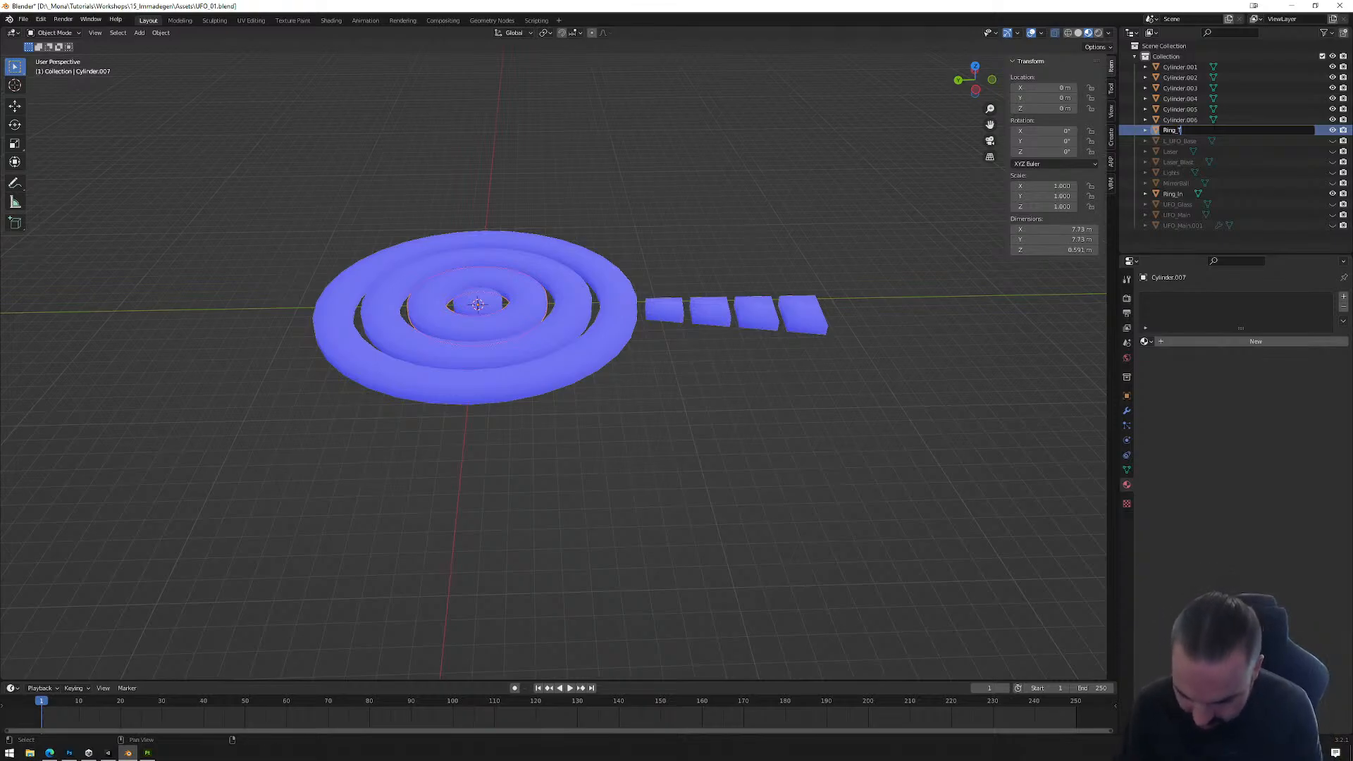
{"action": "type", "text": "wo"}
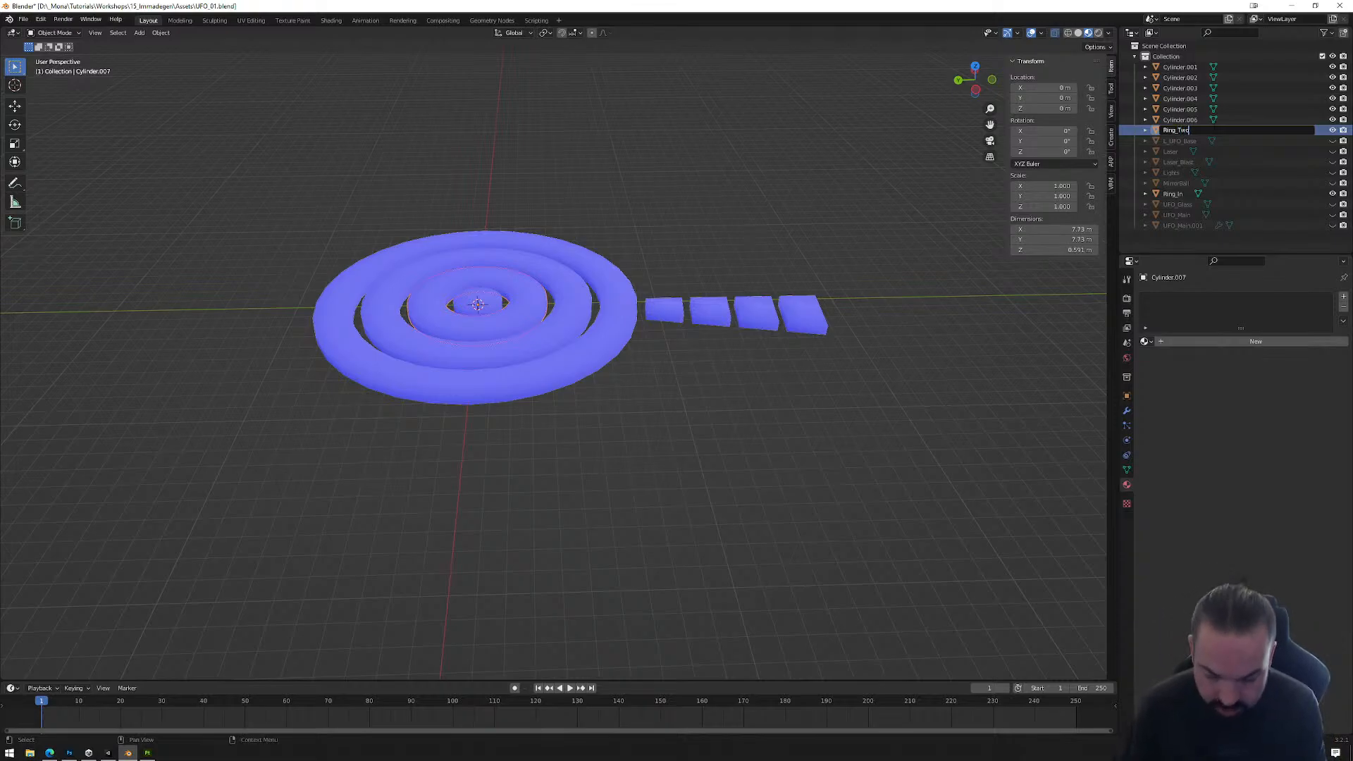
{"action": "key", "text": "Return"}
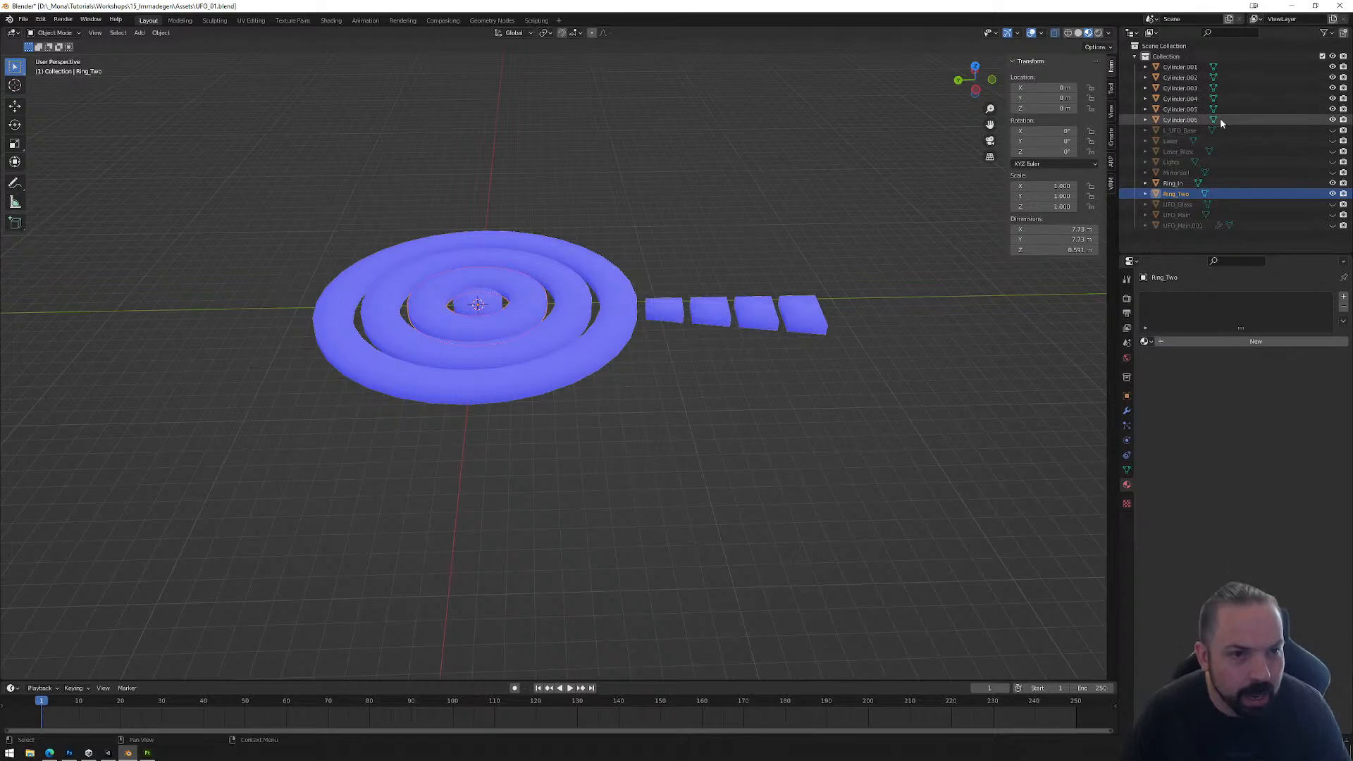
Step: Rename the third ring from the center, the Cylinder.006 object, as Ring_3
{"action": "left_click", "coordinate": [1183, 121]}
{"action": "double_click", "coordinate": [1187, 122]}
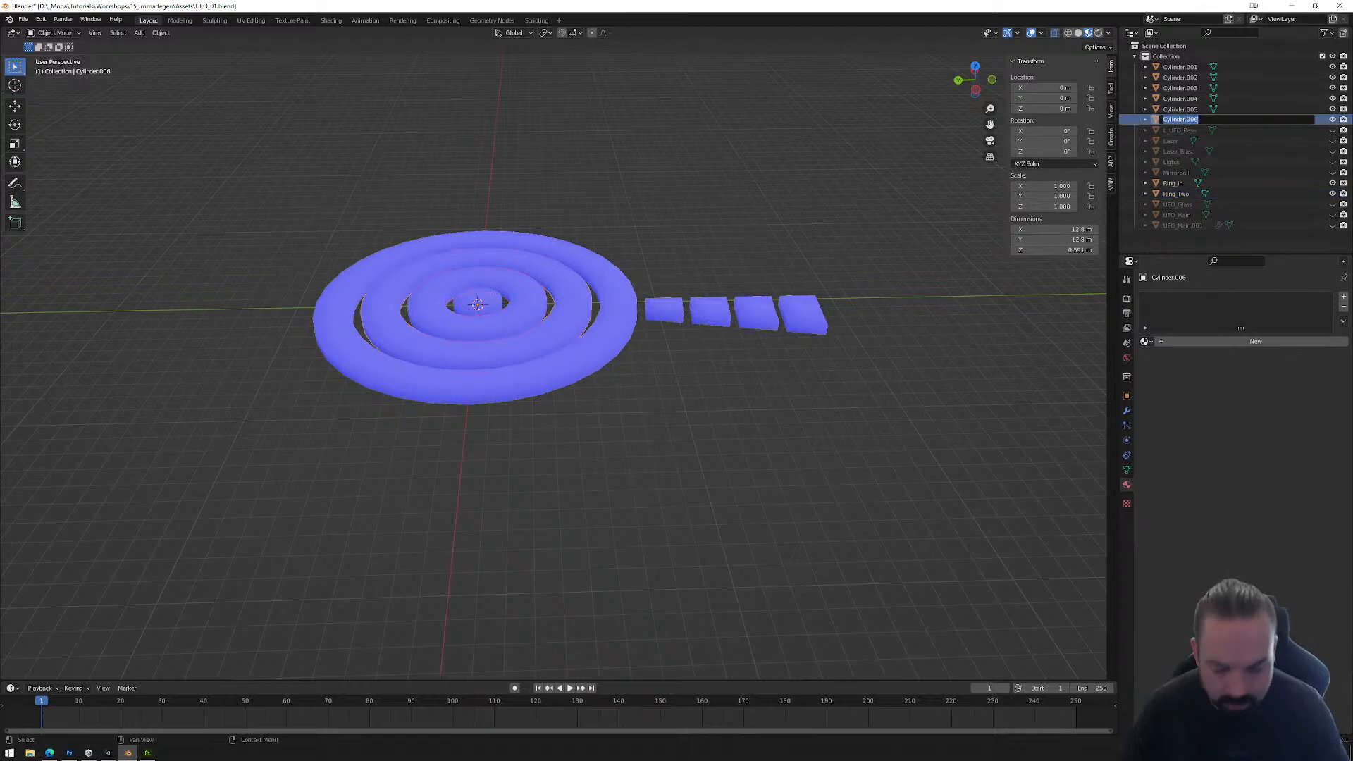
{"action": "type", "text": "Ring_"}
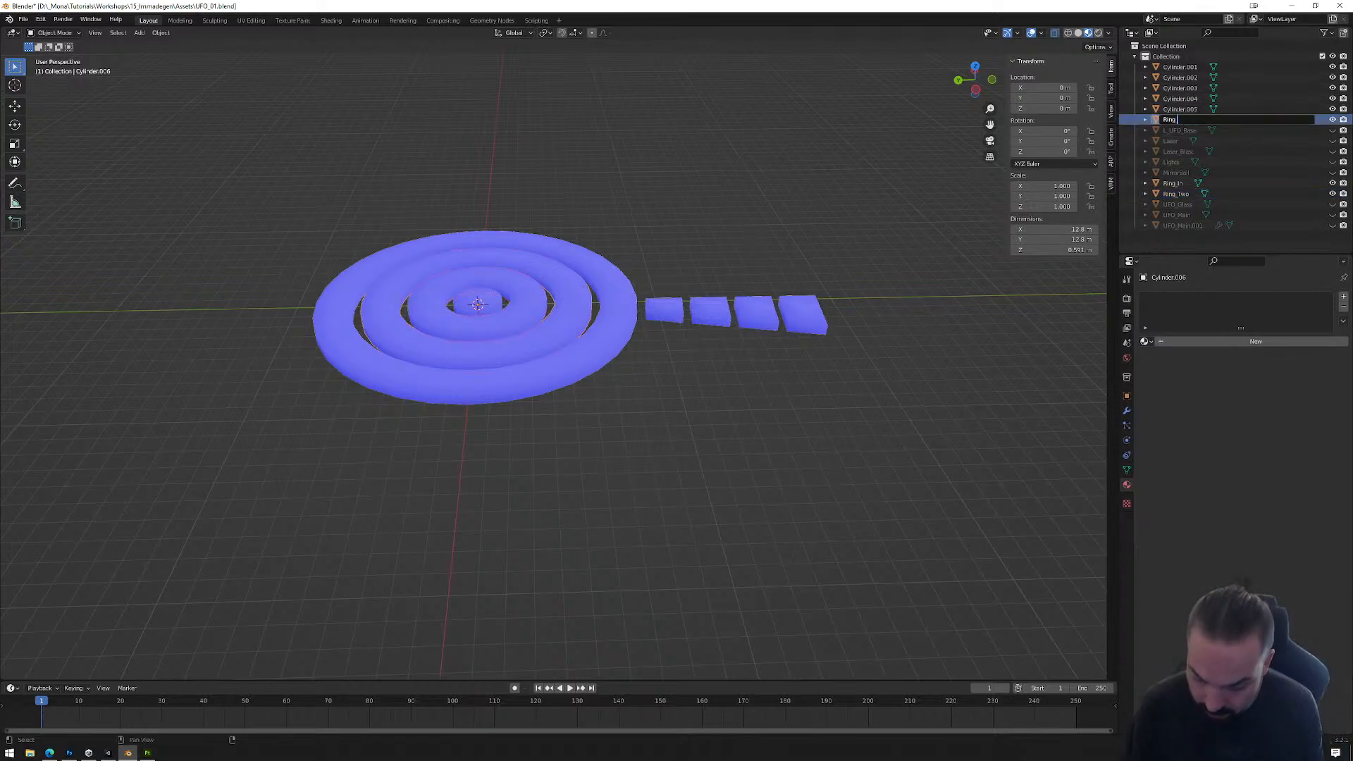
{"action": "type", "text": "Three"}
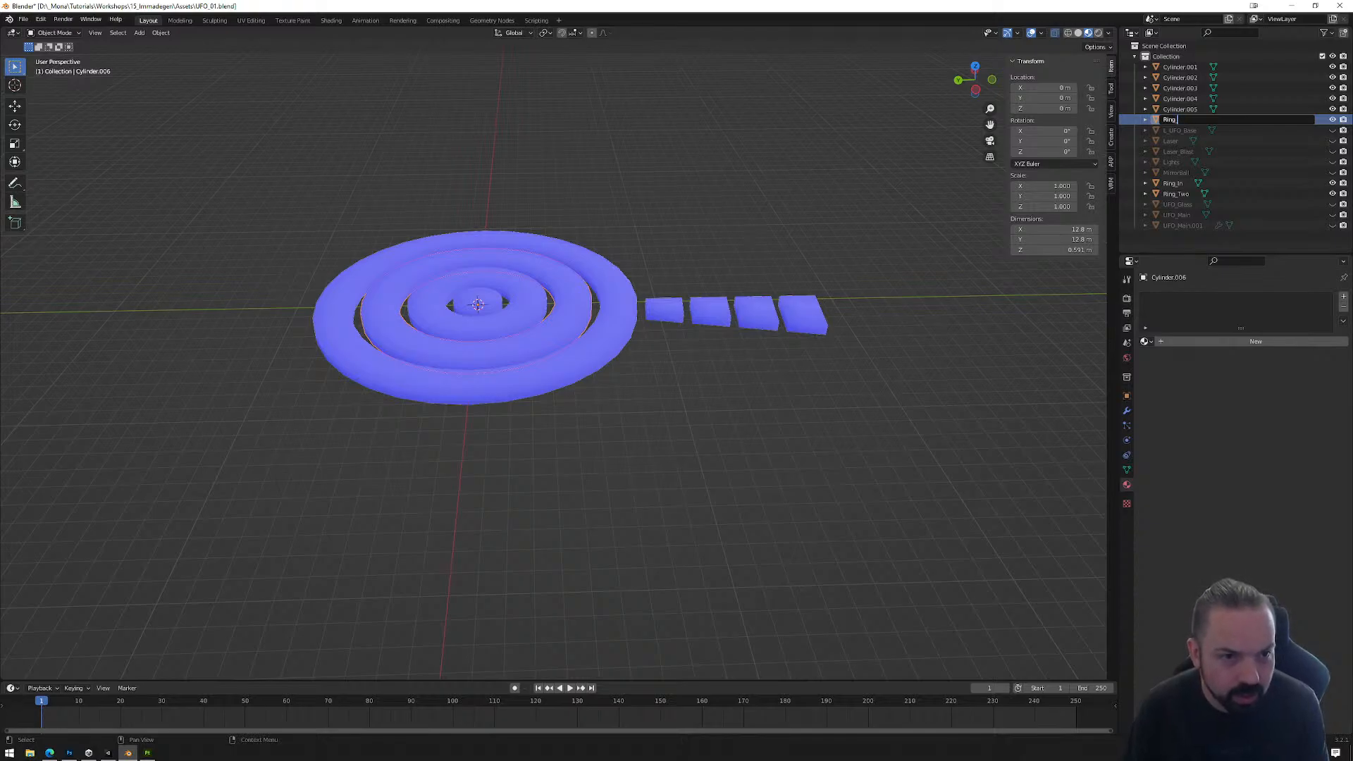
{"action": "type", "text": "3"}
{"action": "key", "text": "Return"}
Step: Rename Ring_Two as Ring_2 and the central disc Ring_In as Ring_1
{"action": "left_click", "coordinate": [1183, 193]}
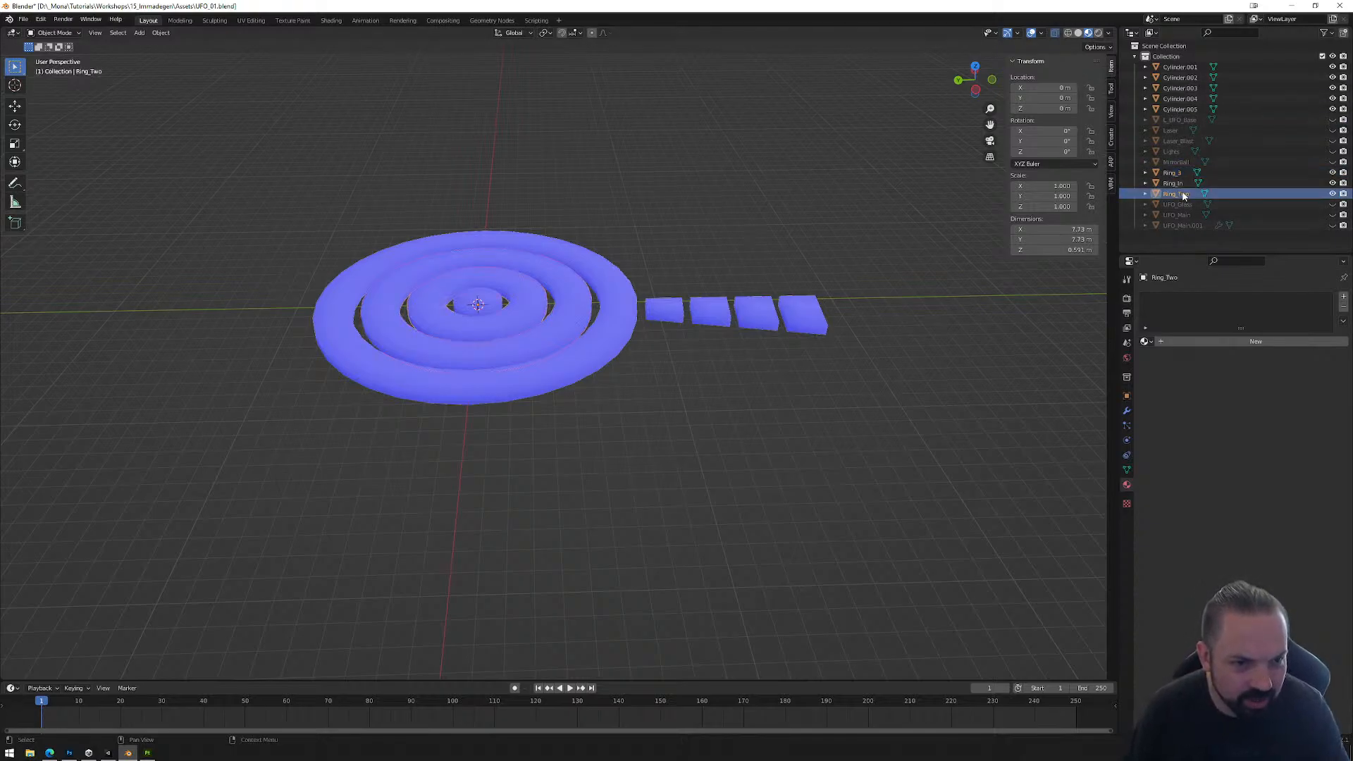
{"action": "double_click", "coordinate": [1183, 195]}
{"action": "type", "text": "2"}
{"action": "key", "text": "Return"}
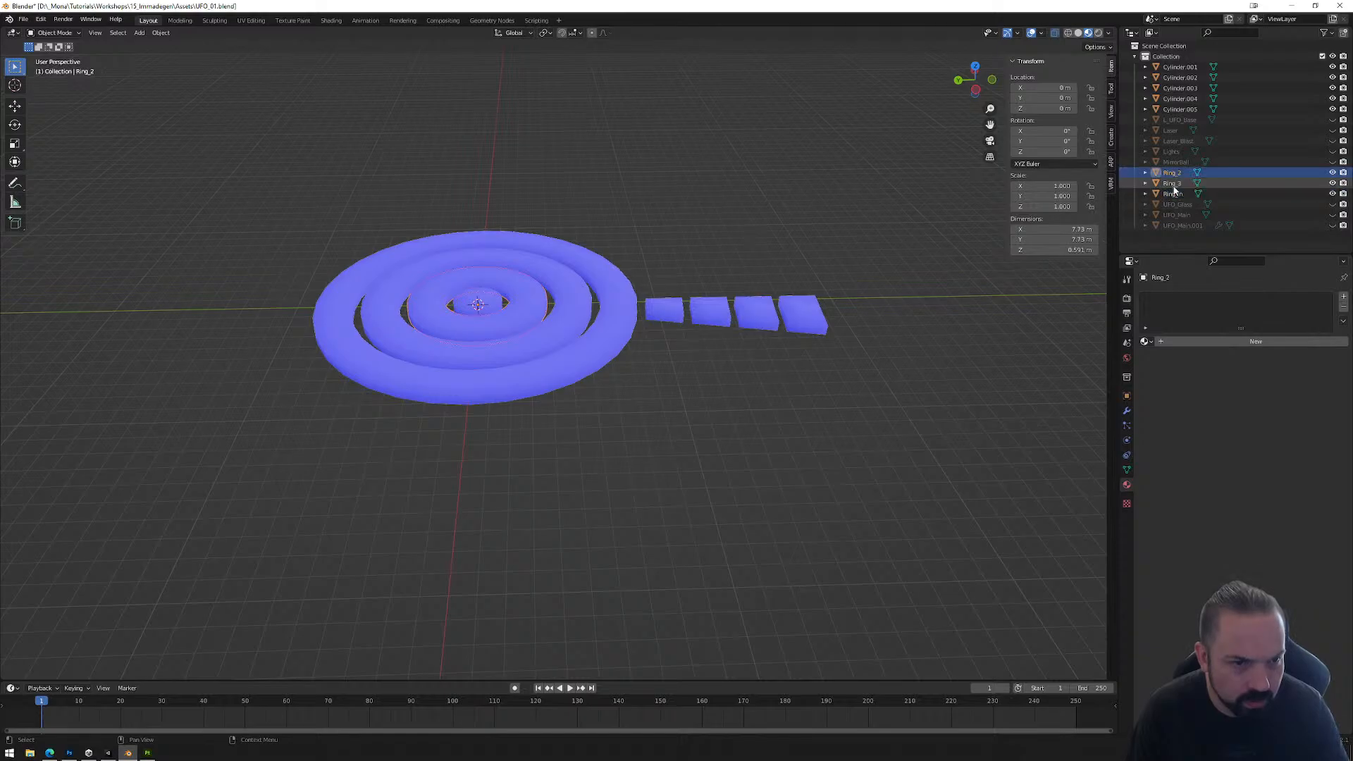
{"action": "left_click", "coordinate": [1182, 194]}
{"action": "double_click", "coordinate": [1183, 194]}
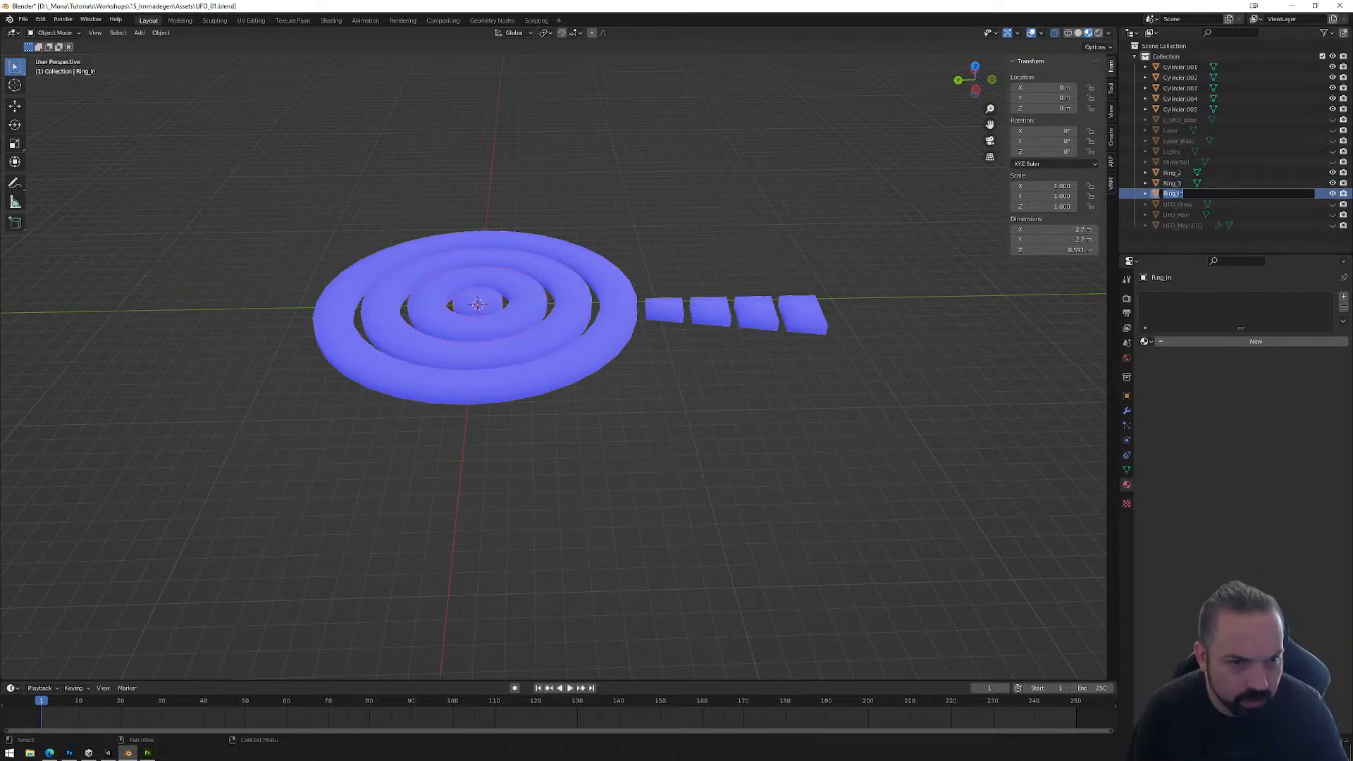
{"action": "key", "text": "Return"}
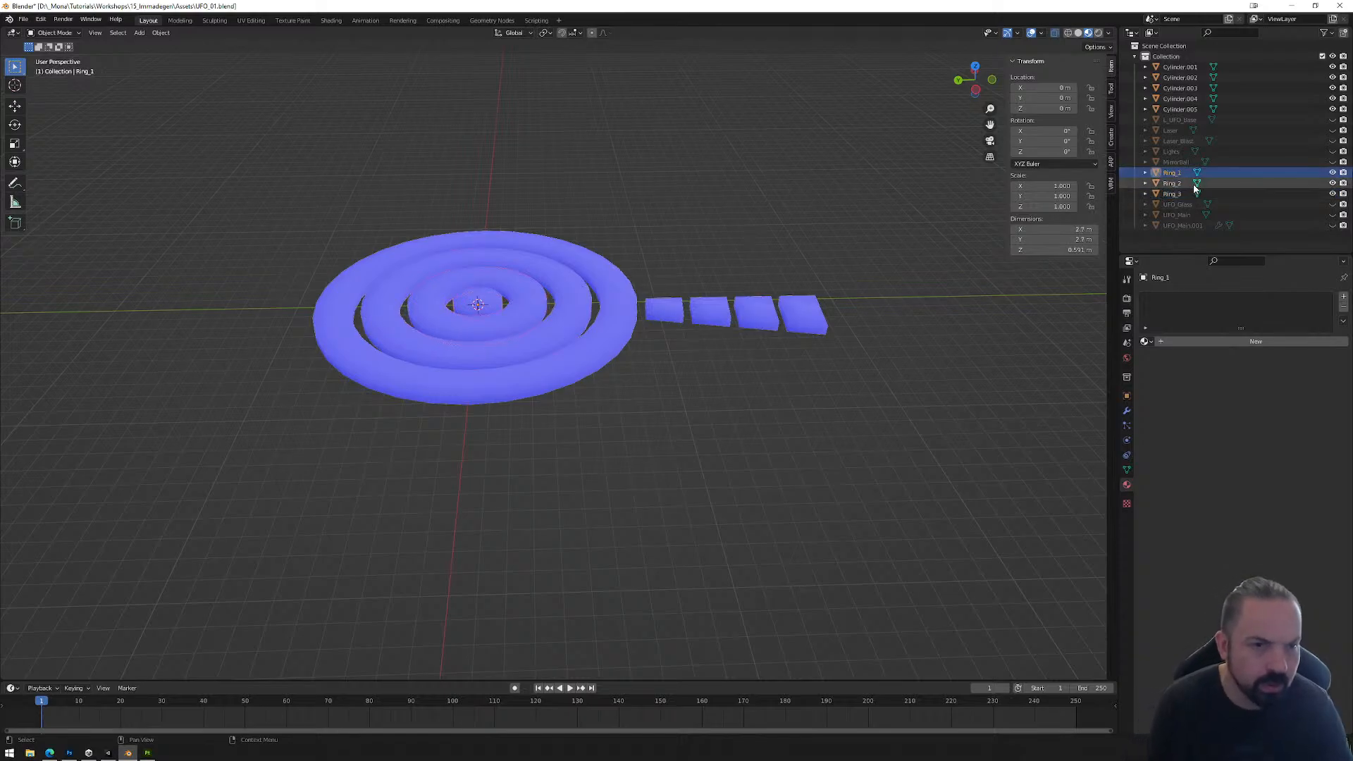
Step: Rename the outermost ring, the Cylinder.005 object, as Ring_4
{"action": "left_click", "coordinate": [1180, 110]}
{"action": "double_click", "coordinate": [1188, 110]}
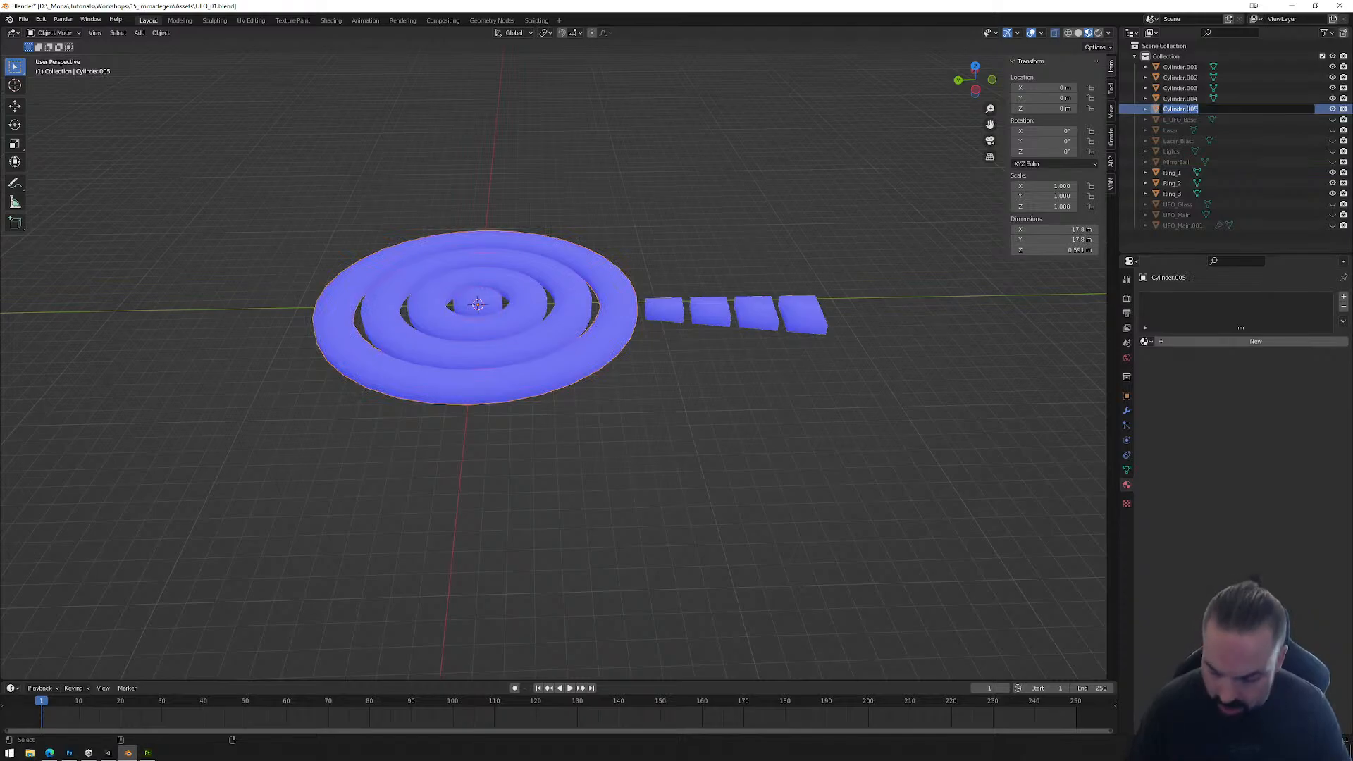
{"action": "type", "text": "Ring_"}
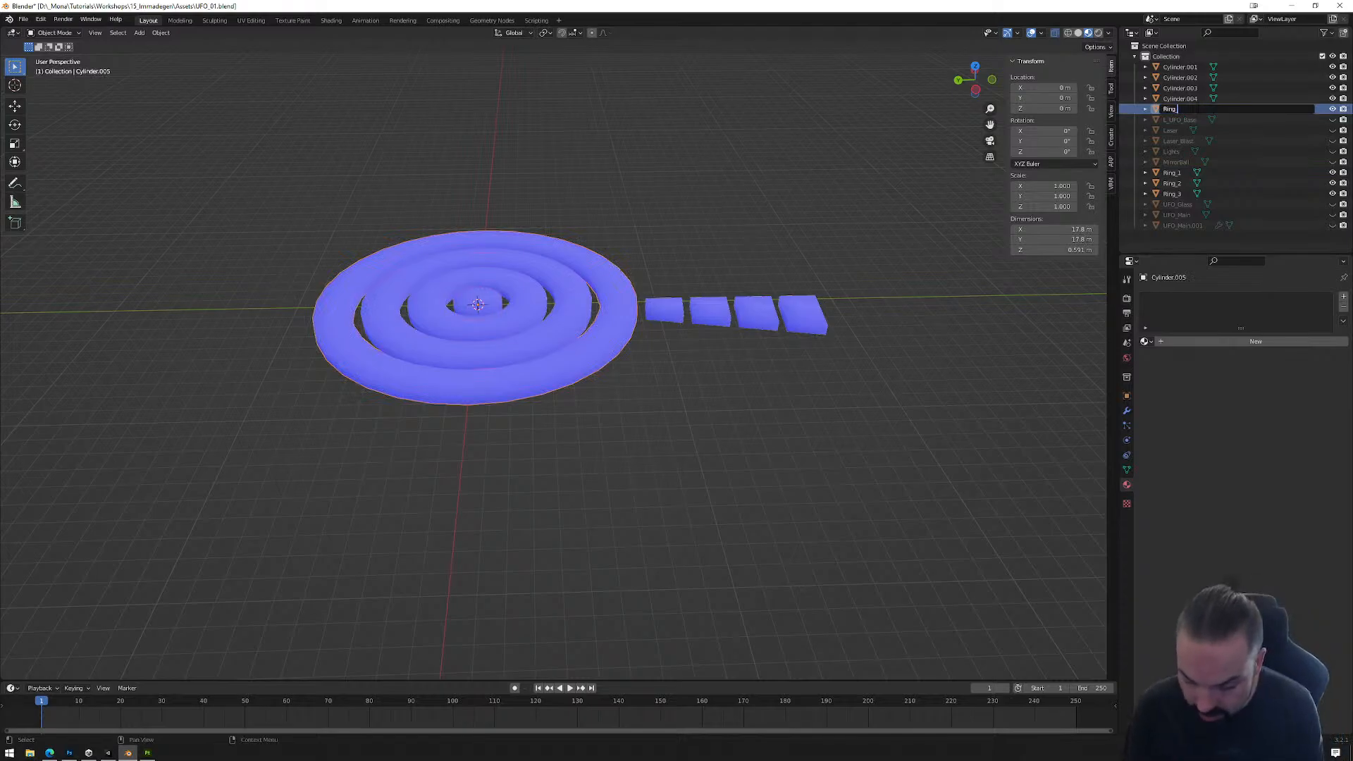
{"action": "type", "text": "4"}
{"action": "key", "text": "Return"}
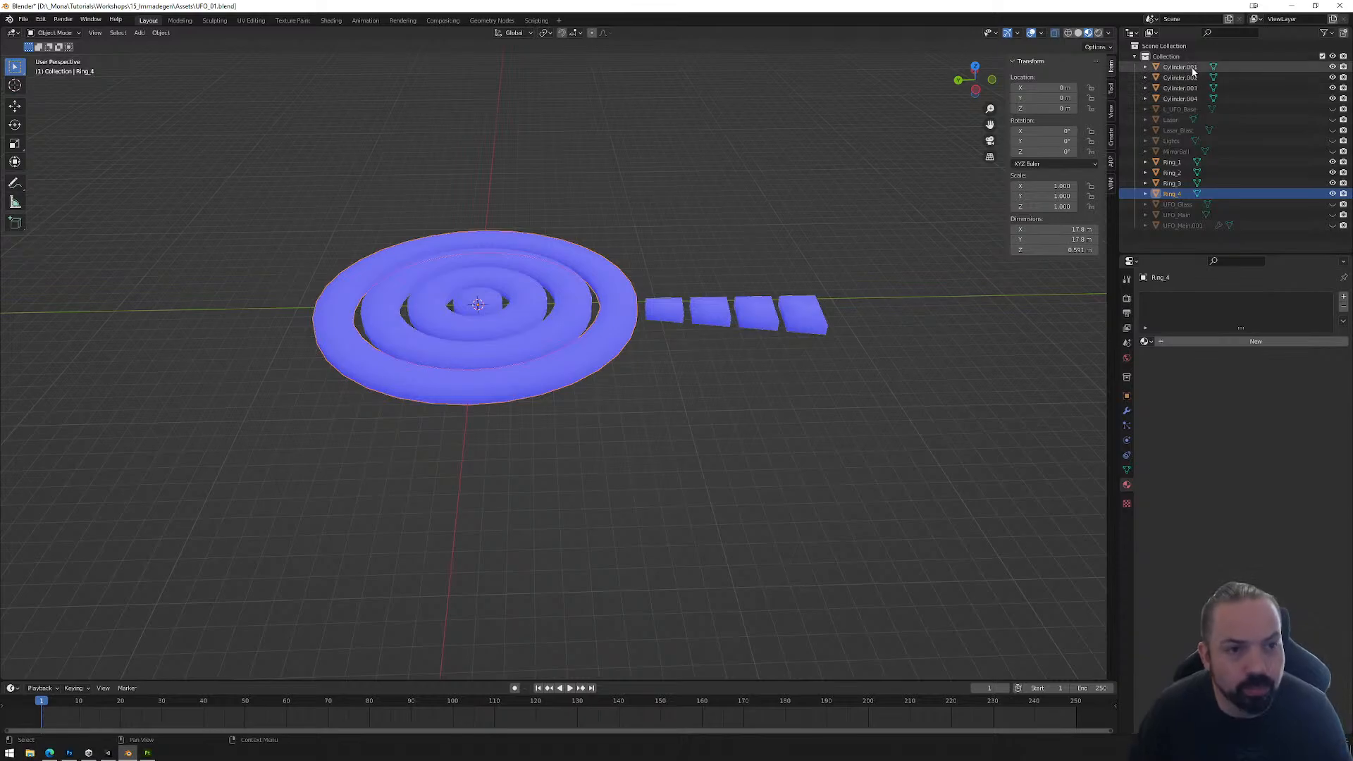
Step: Identify the smallest tile, the one nearest the rings, among the remaining cylinder objects and rename it Tile_1
{"action": "left_click", "coordinate": [1193, 68]}
{"action": "left_click", "coordinate": [1184, 99]}
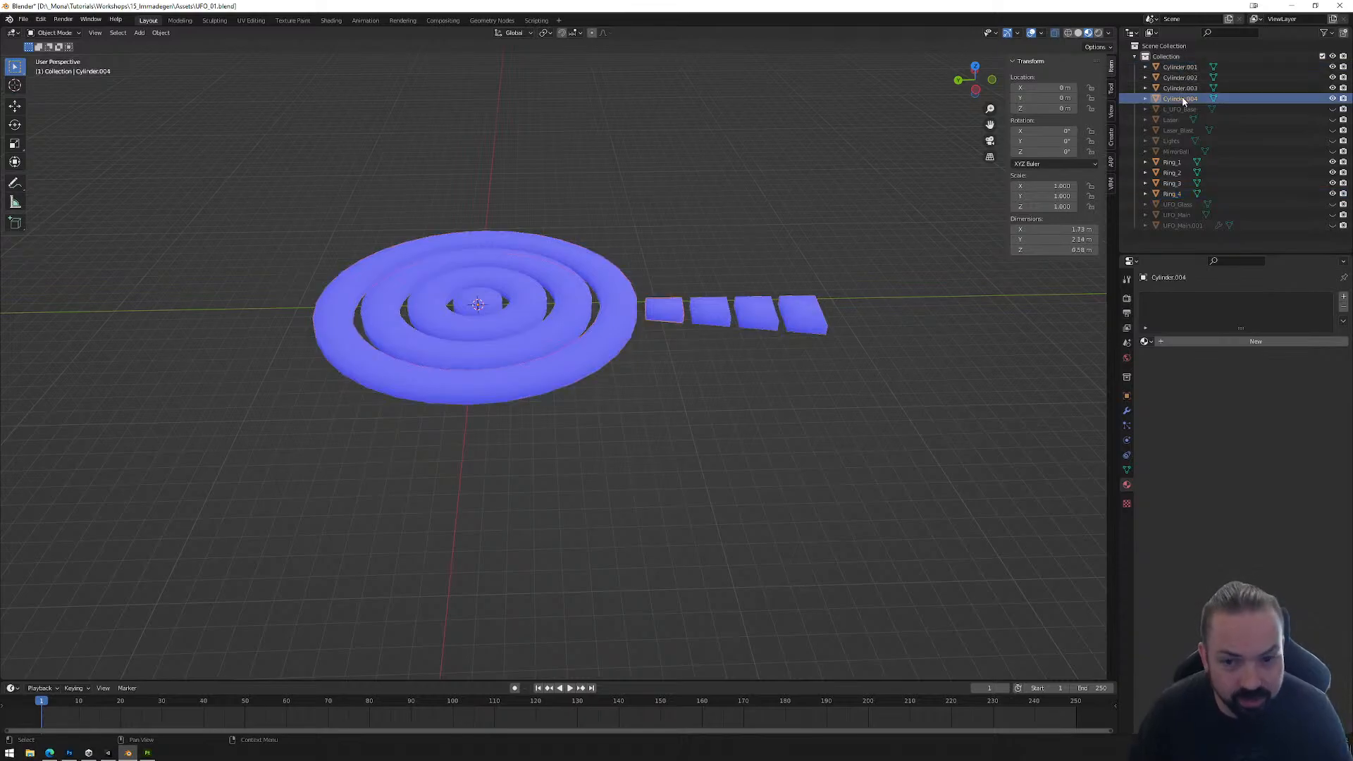
{"action": "double_click", "coordinate": [1184, 100]}
{"action": "type", "text": "Ring_"}
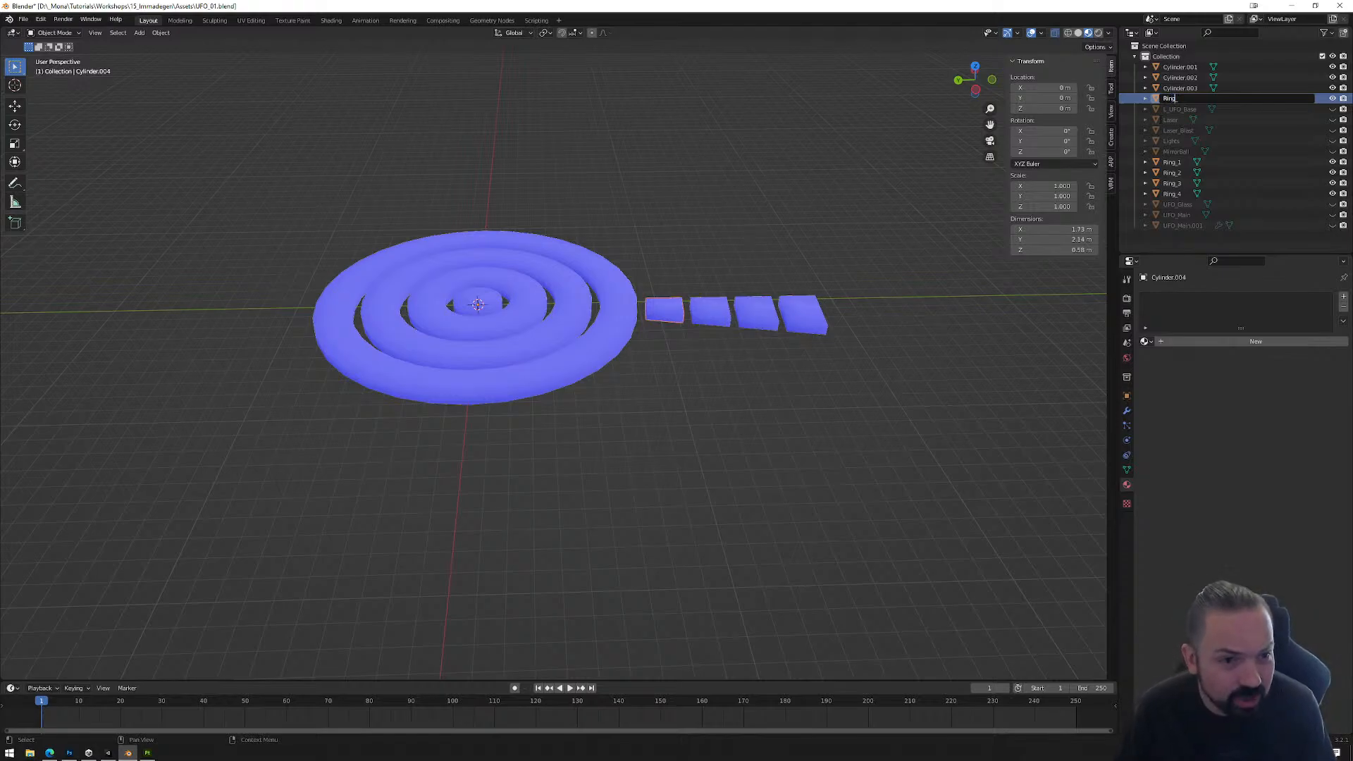
{"action": "key", "text": "shift+Left"}
{"action": "key", "text": "shift+Left"}
{"action": "key", "text": "shift+Left"}
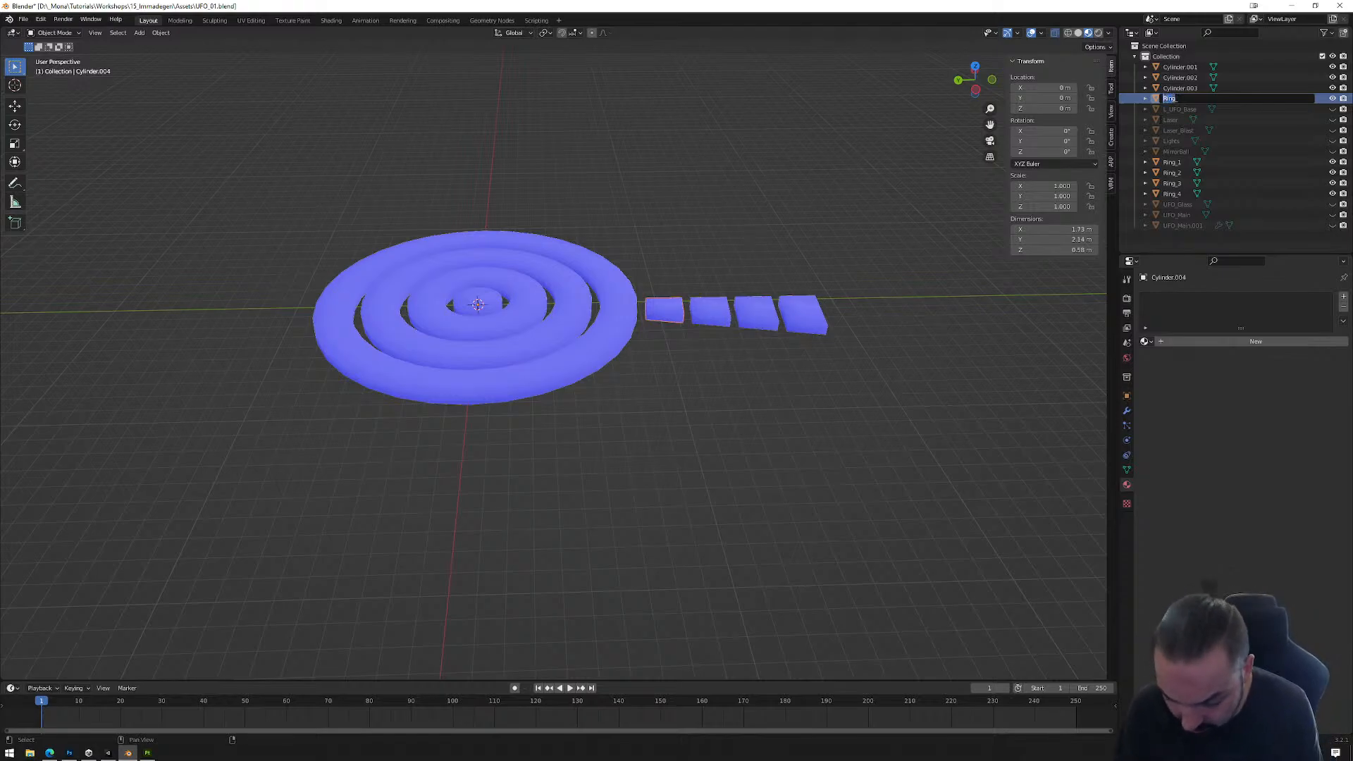
{"action": "type", "text": "T"}
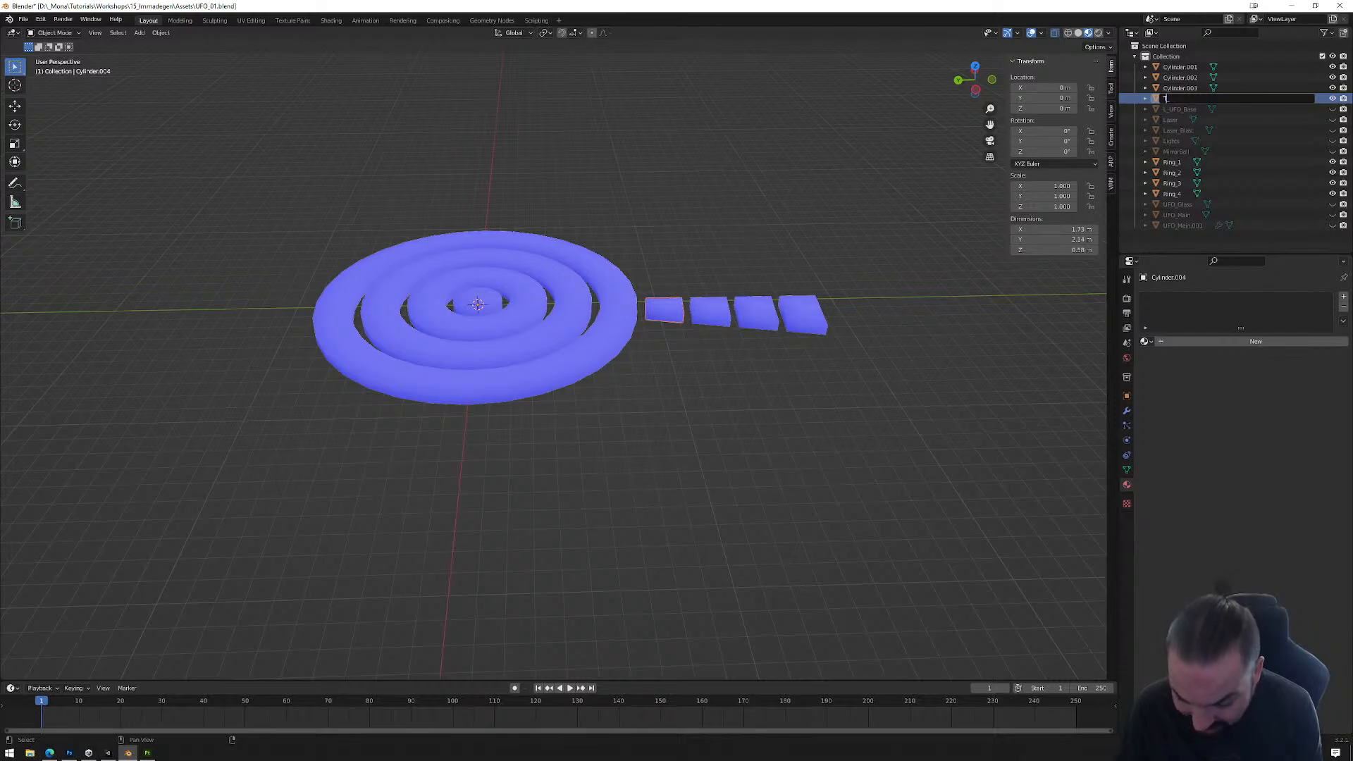
{"action": "type", "text": "ile_"}
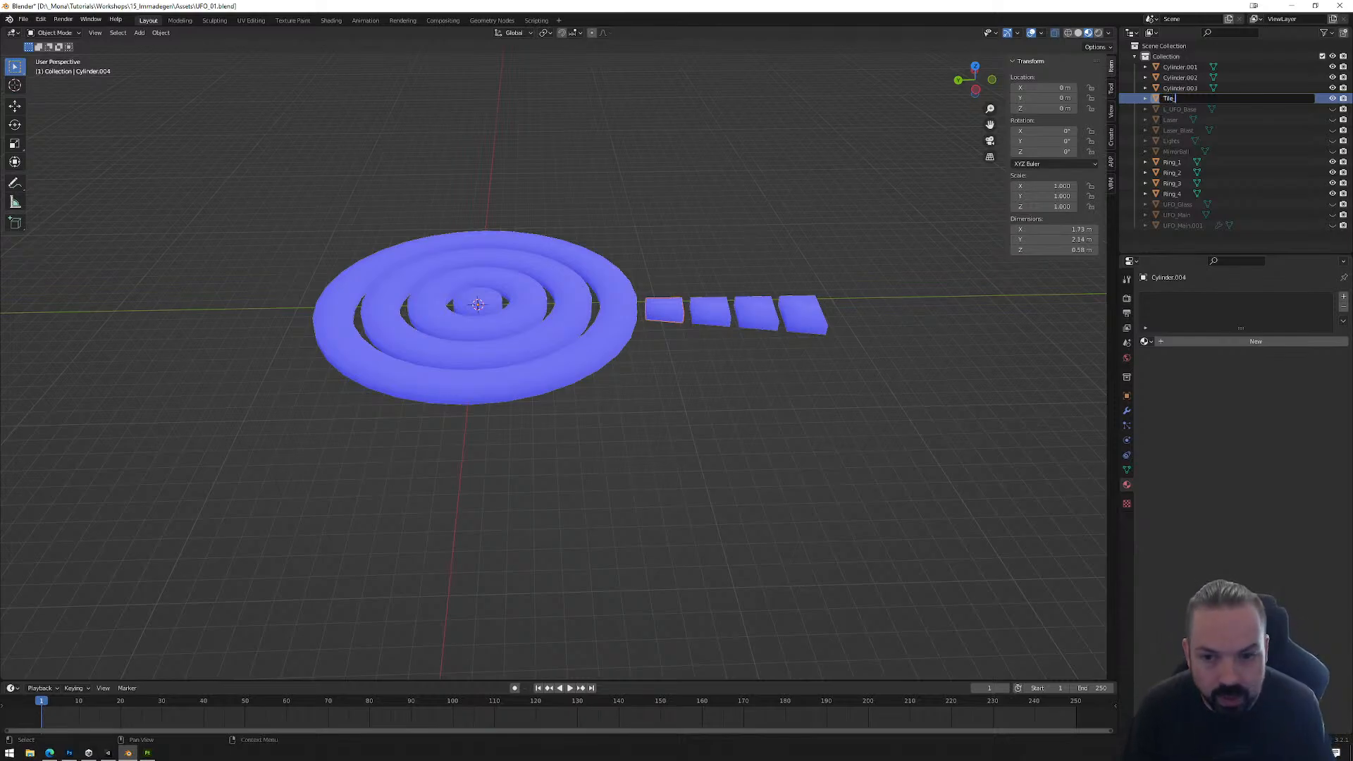
{"action": "type", "text": "1"}
{"action": "key", "text": "Return"}
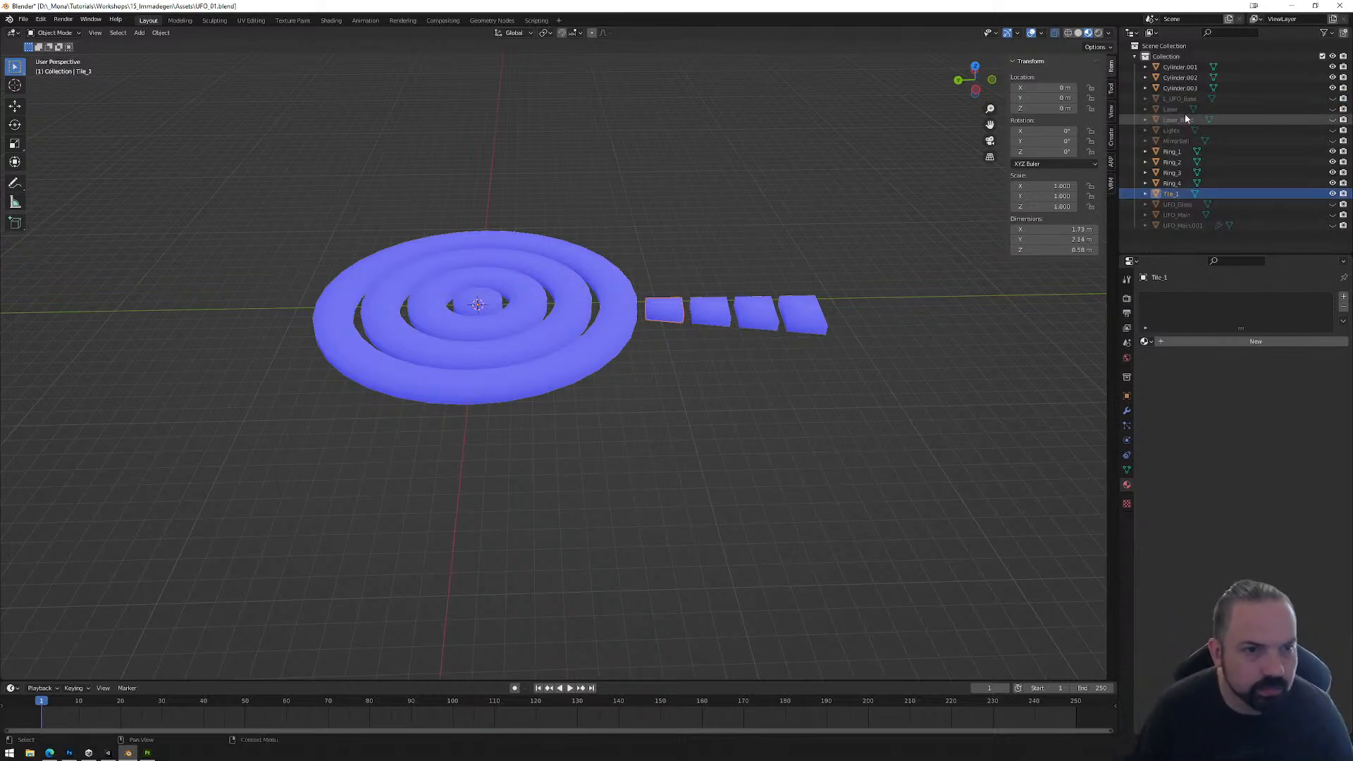
Step: Reuse the Tile_ name prefix to rename the second tile from the rings, Cylinder.003, as Tile_2
{"action": "double_click", "coordinate": [1173, 194]}
{"action": "left_click", "coordinate": [1173, 194]}
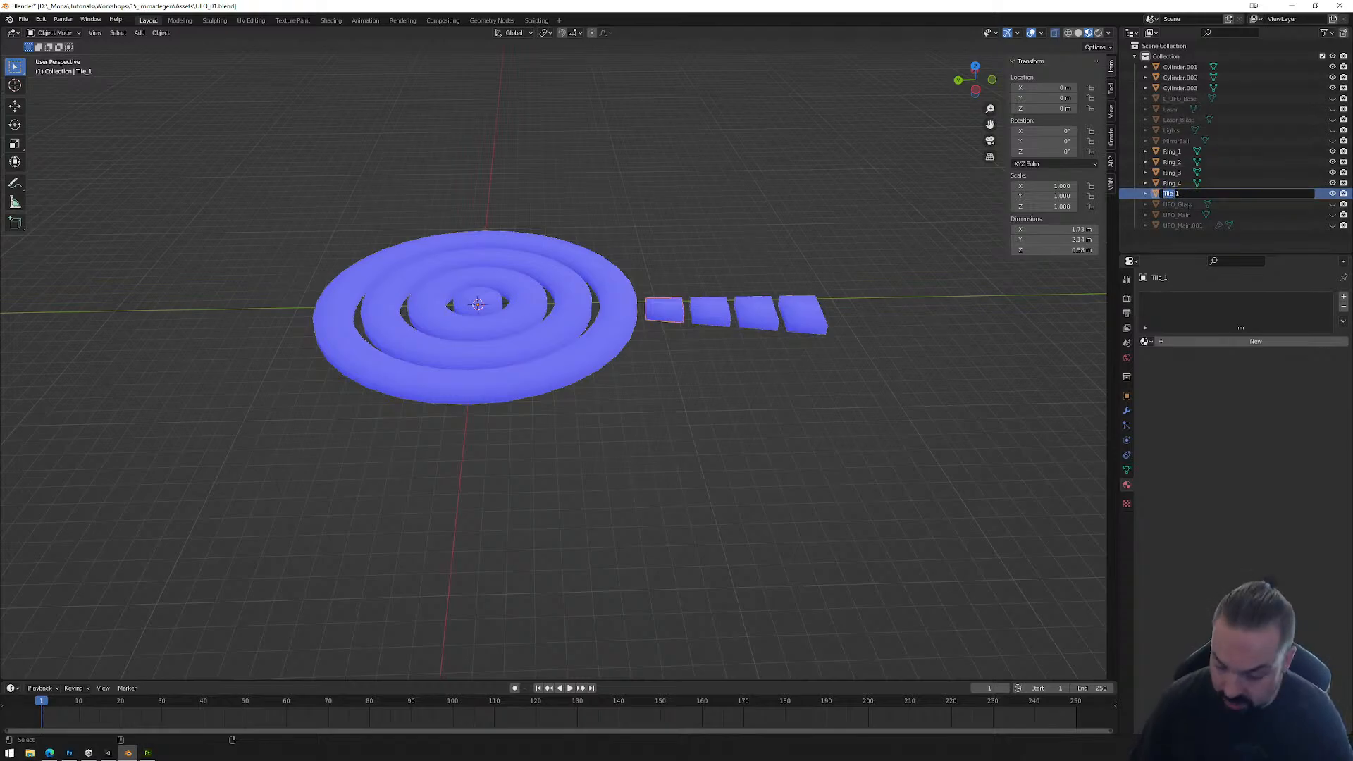
{"action": "left_click", "coordinate": [1179, 67]}
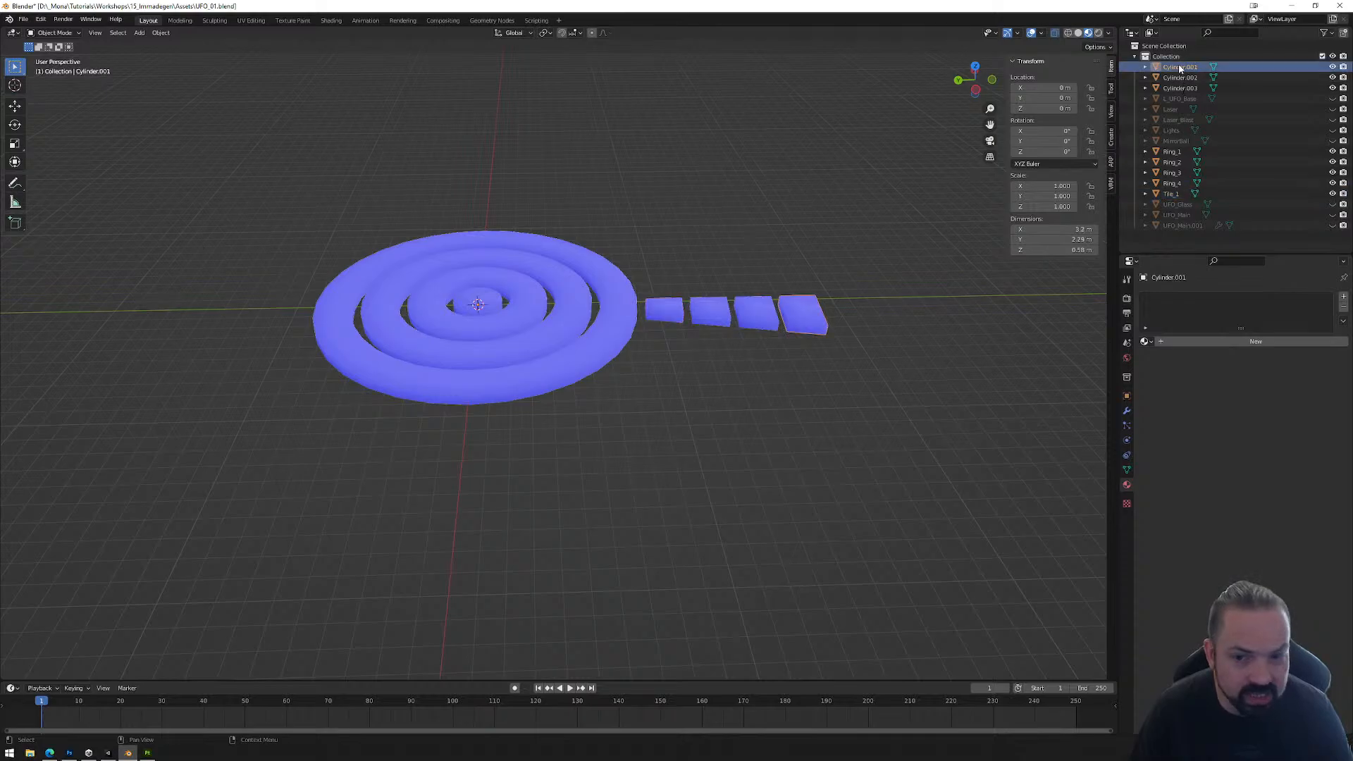
{"action": "left_click", "coordinate": [1180, 88]}
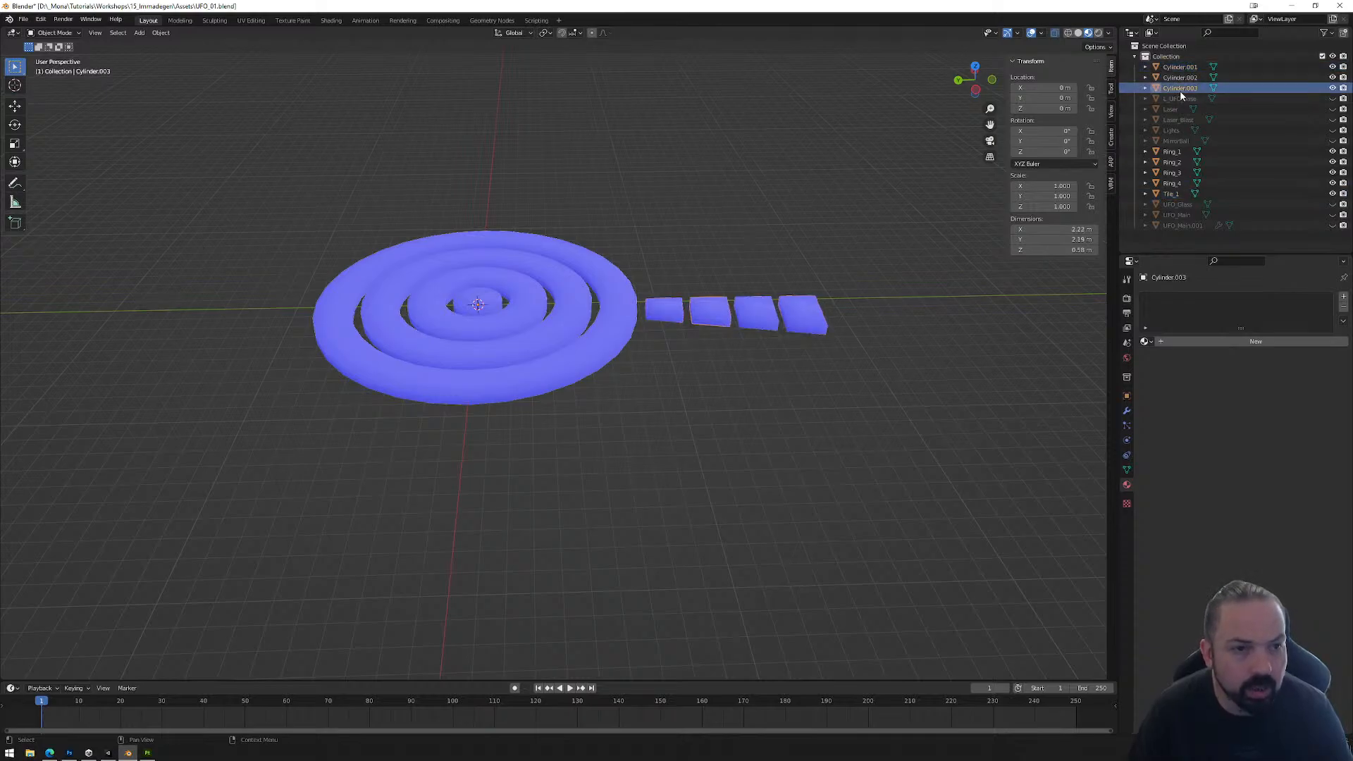
{"action": "double_click", "coordinate": [1181, 91]}
{"action": "type", "text": "Tile_"}
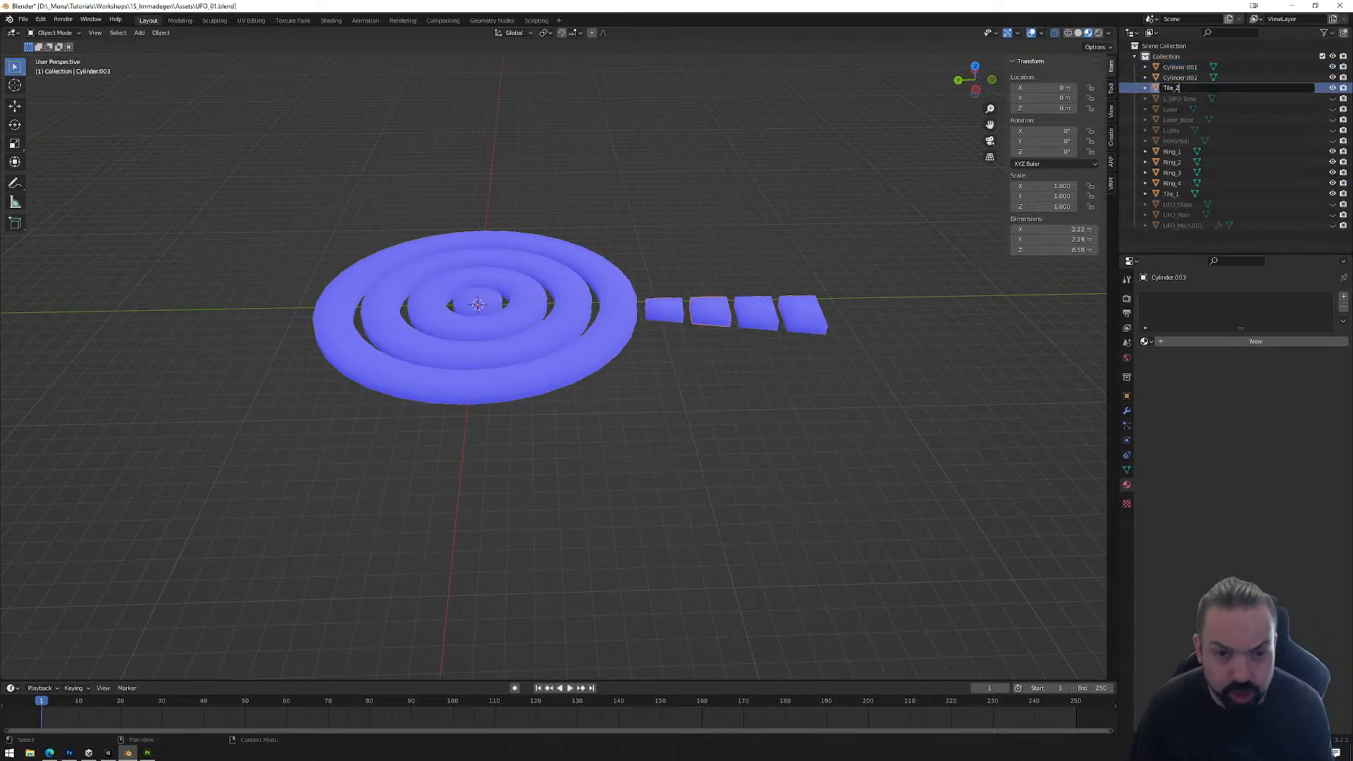
{"action": "type", "text": "2"}
{"action": "key", "text": "Return"}
Step: Rename the two outer tiles, Cylinder.002 as Tile_3 and the largest one, Cylinder.001, as Tile_4
{"action": "left_click", "coordinate": [1180, 77]}
{"action": "double_click", "coordinate": [1180, 77]}
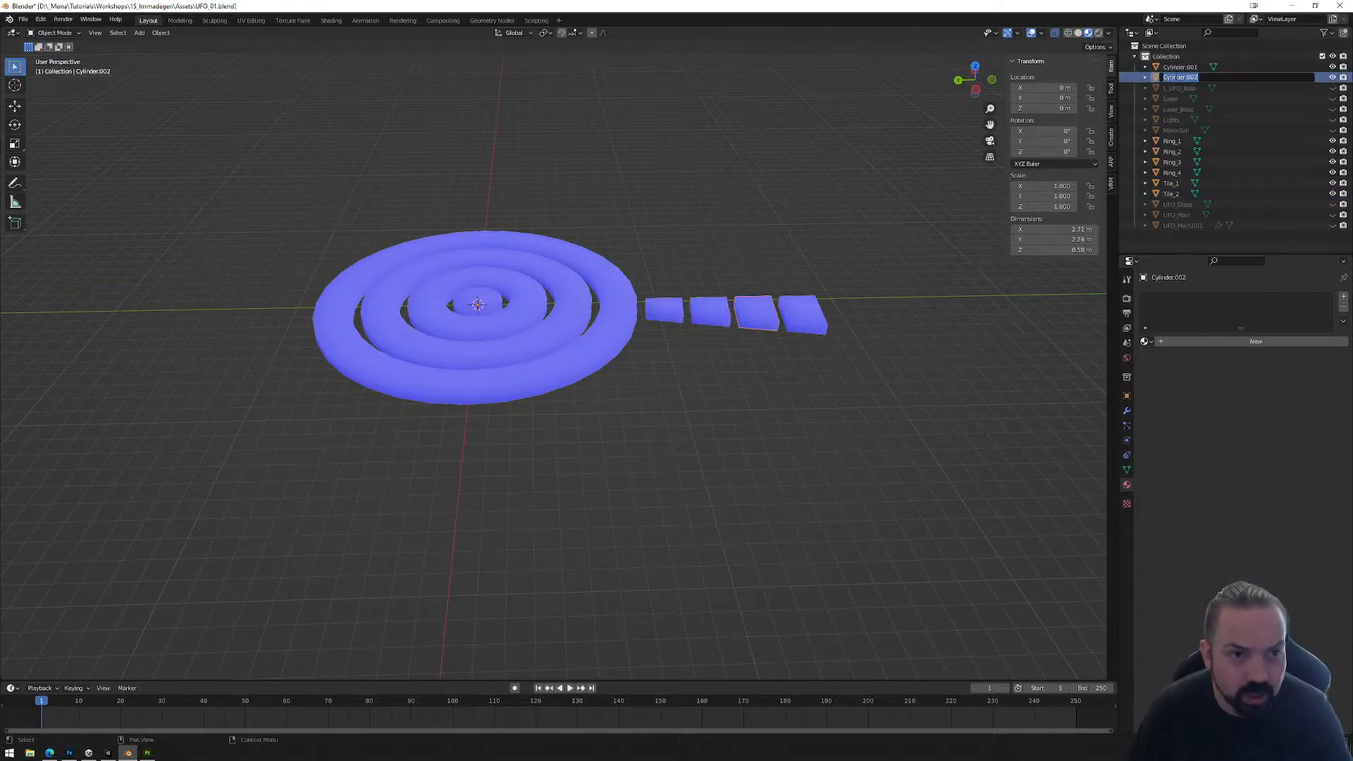
{"action": "type", "text": "Tile_"}
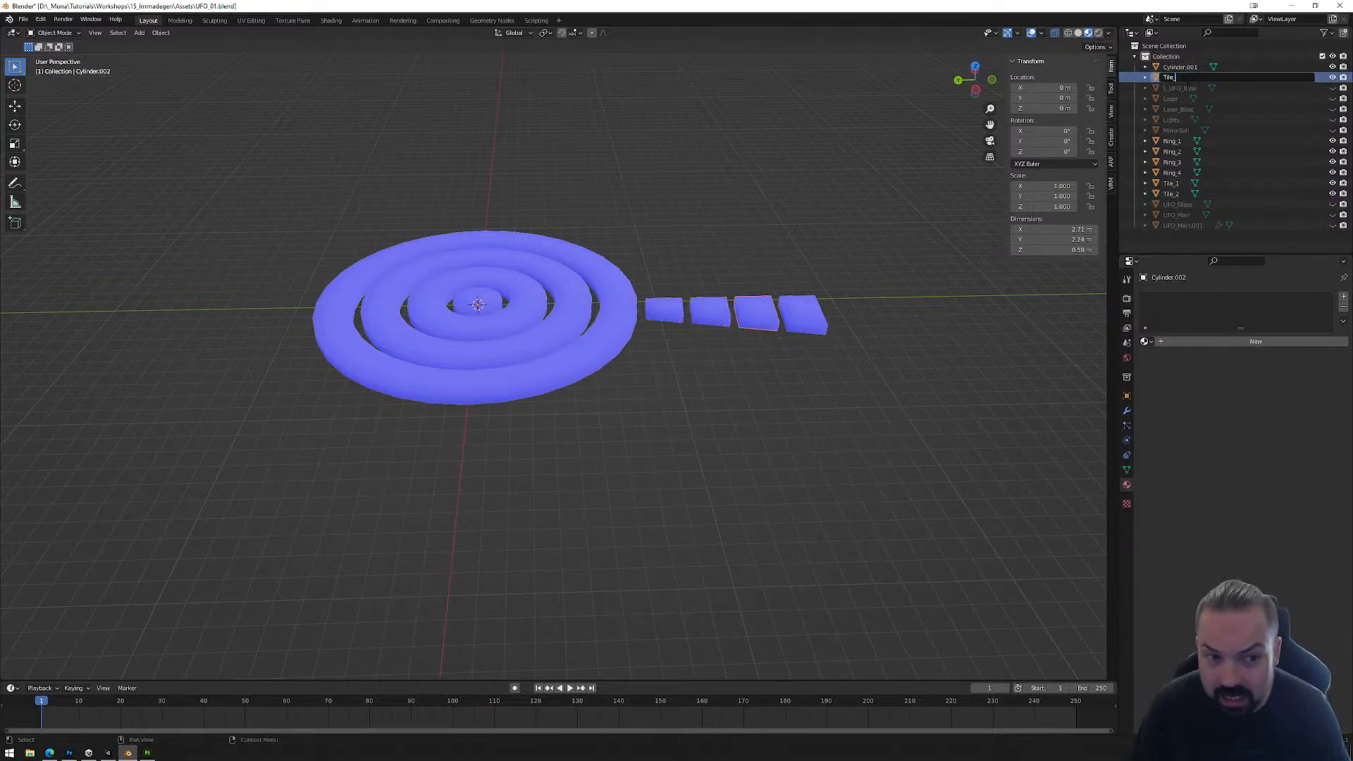
{"action": "type", "text": "3"}
{"action": "key", "text": "Return"}
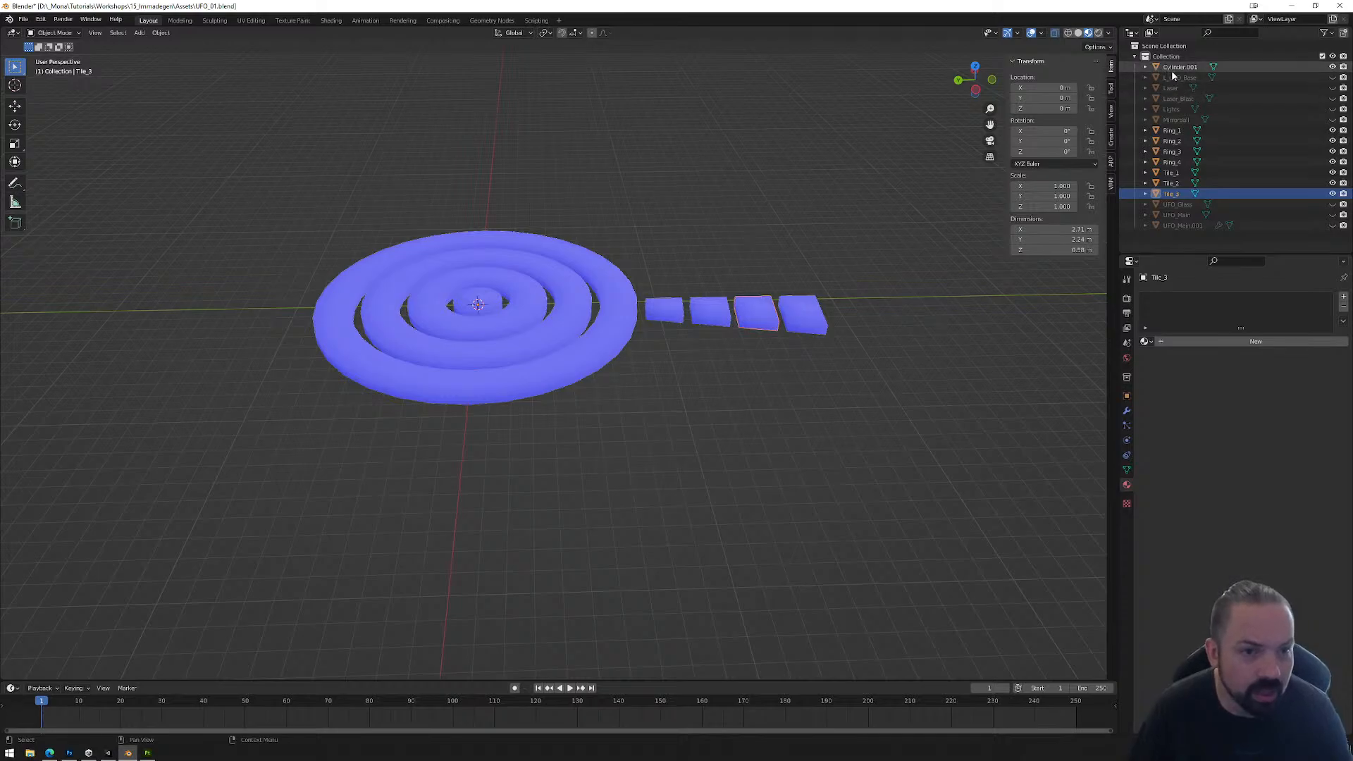
{"action": "double_click", "coordinate": [1180, 66]}
{"action": "type", "text": "Tile_4"}
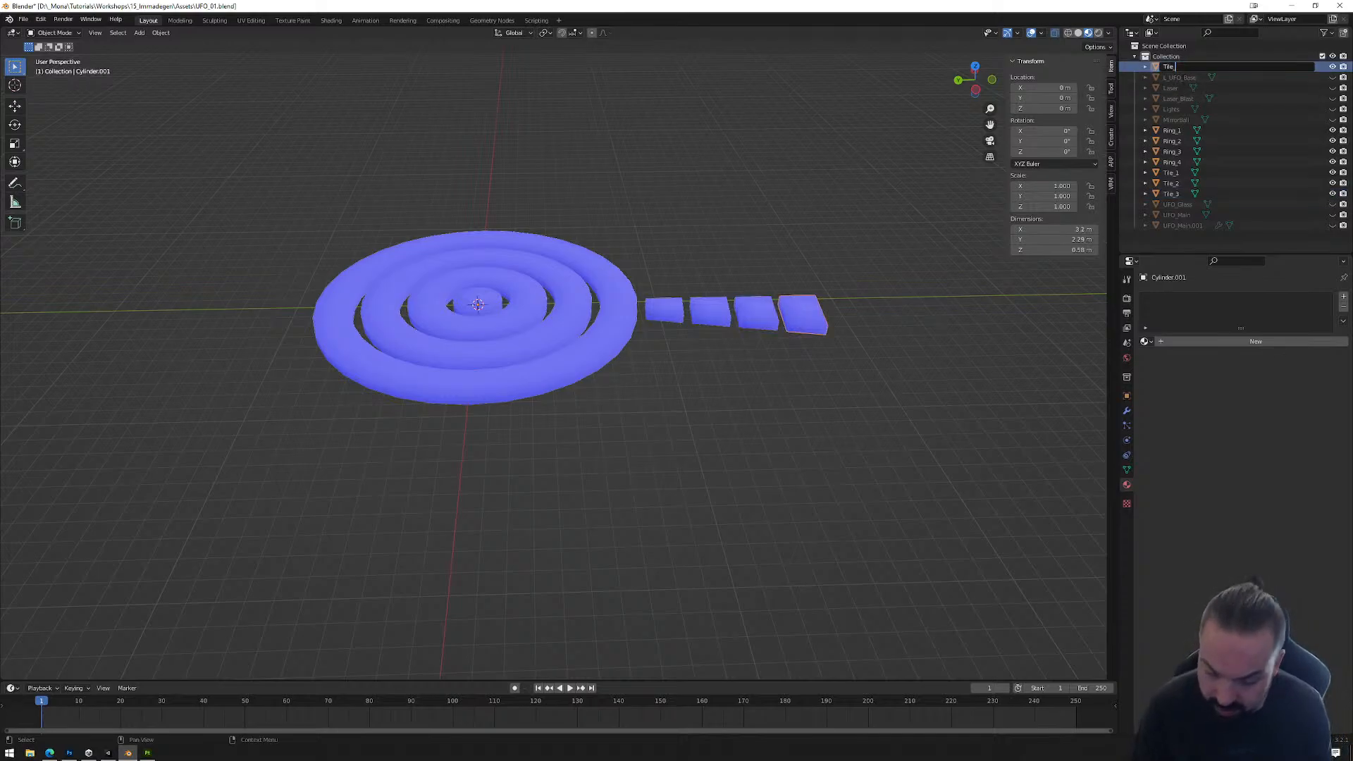
{"action": "key", "text": "Return"}
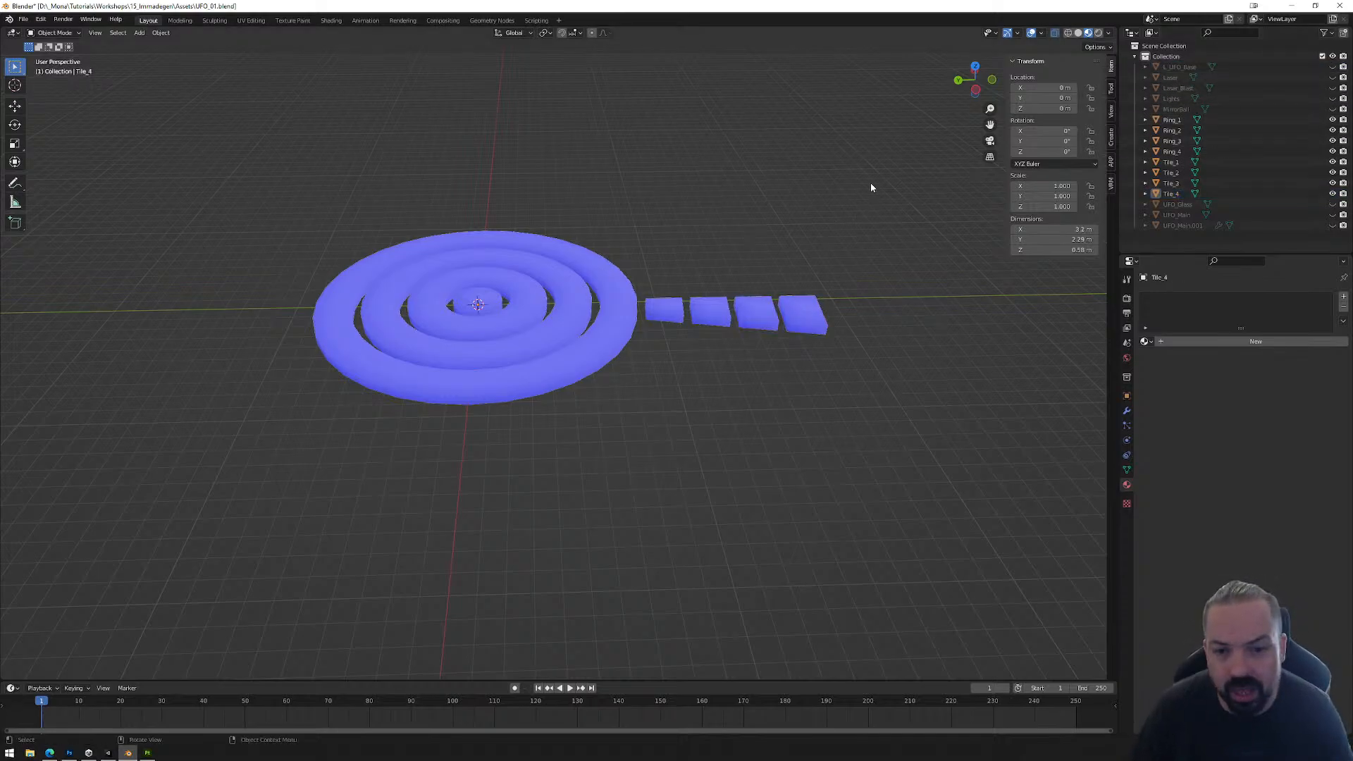
Step: Select all rings and tiles and export only the selected objects as FBX, overwriting Floor_Final.fbx
{"action": "left_click_drag", "start_coordinate": [876, 169], "coordinate": [243, 467]}
{"action": "left_click", "coordinate": [23, 19]}
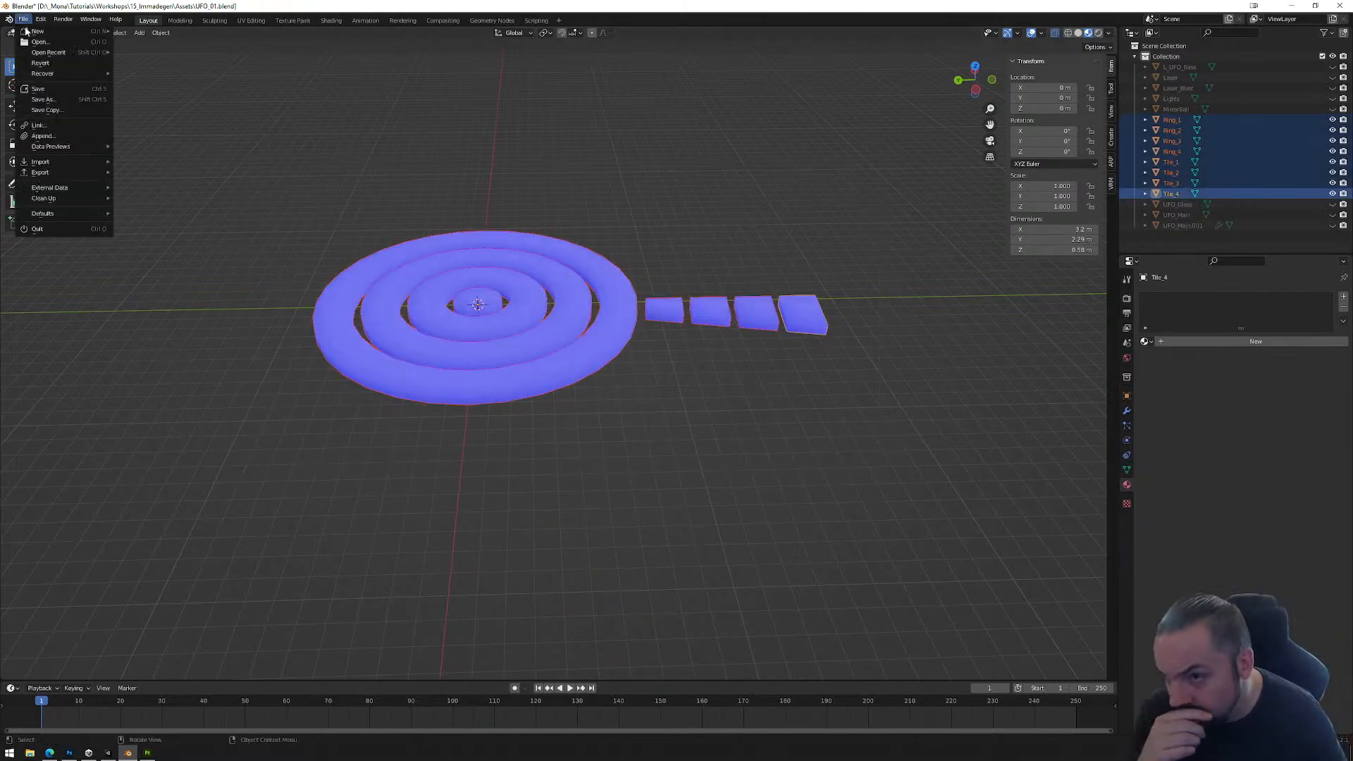
{"action": "mouse_move", "coordinate": [46, 174]}
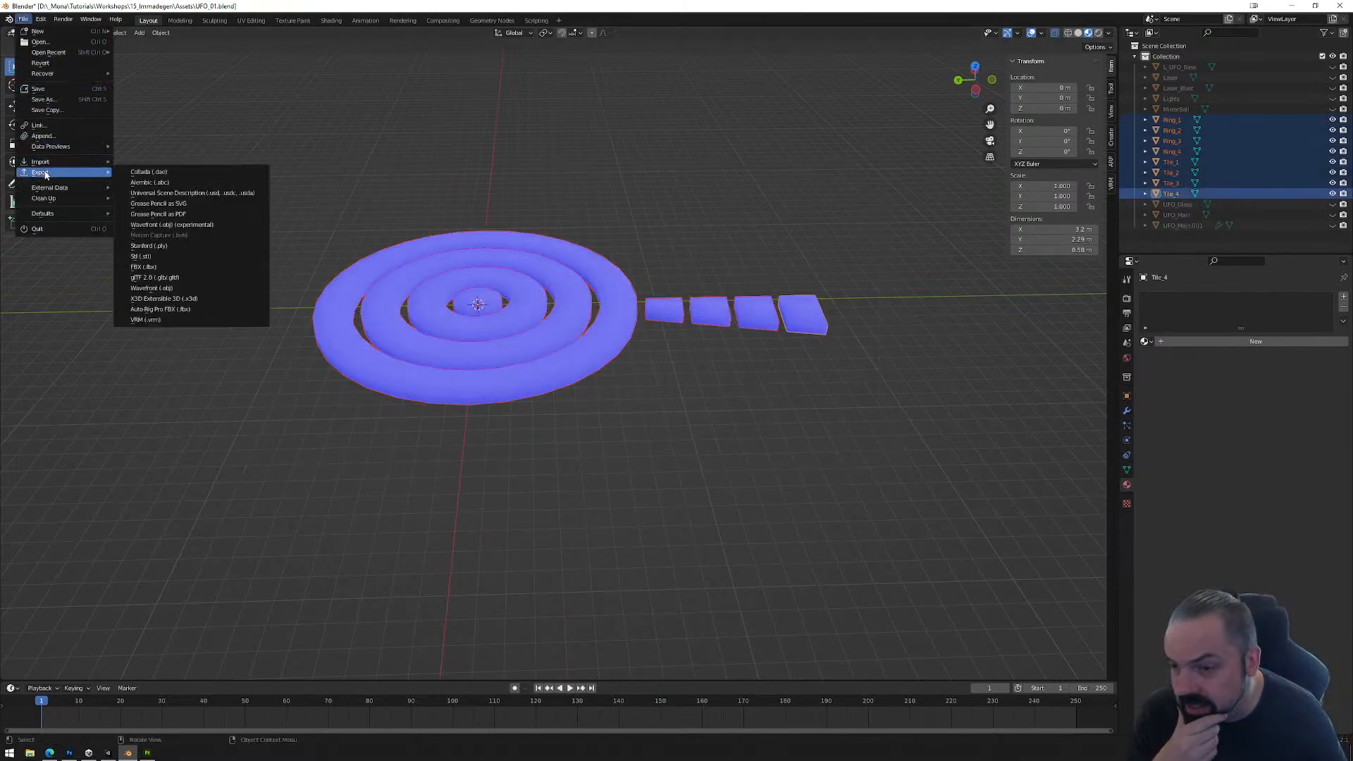
{"action": "left_click", "coordinate": [144, 267]}
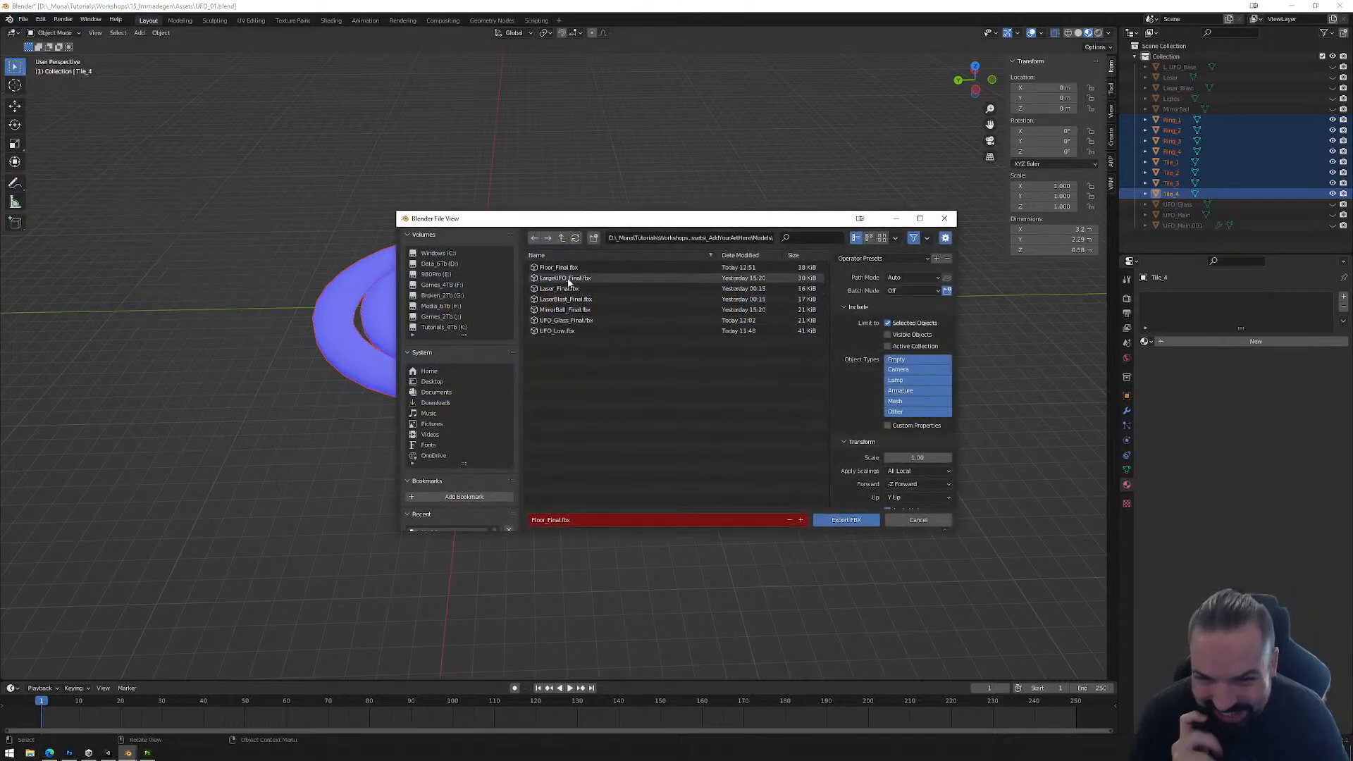
{"action": "left_click", "coordinate": [847, 521]}
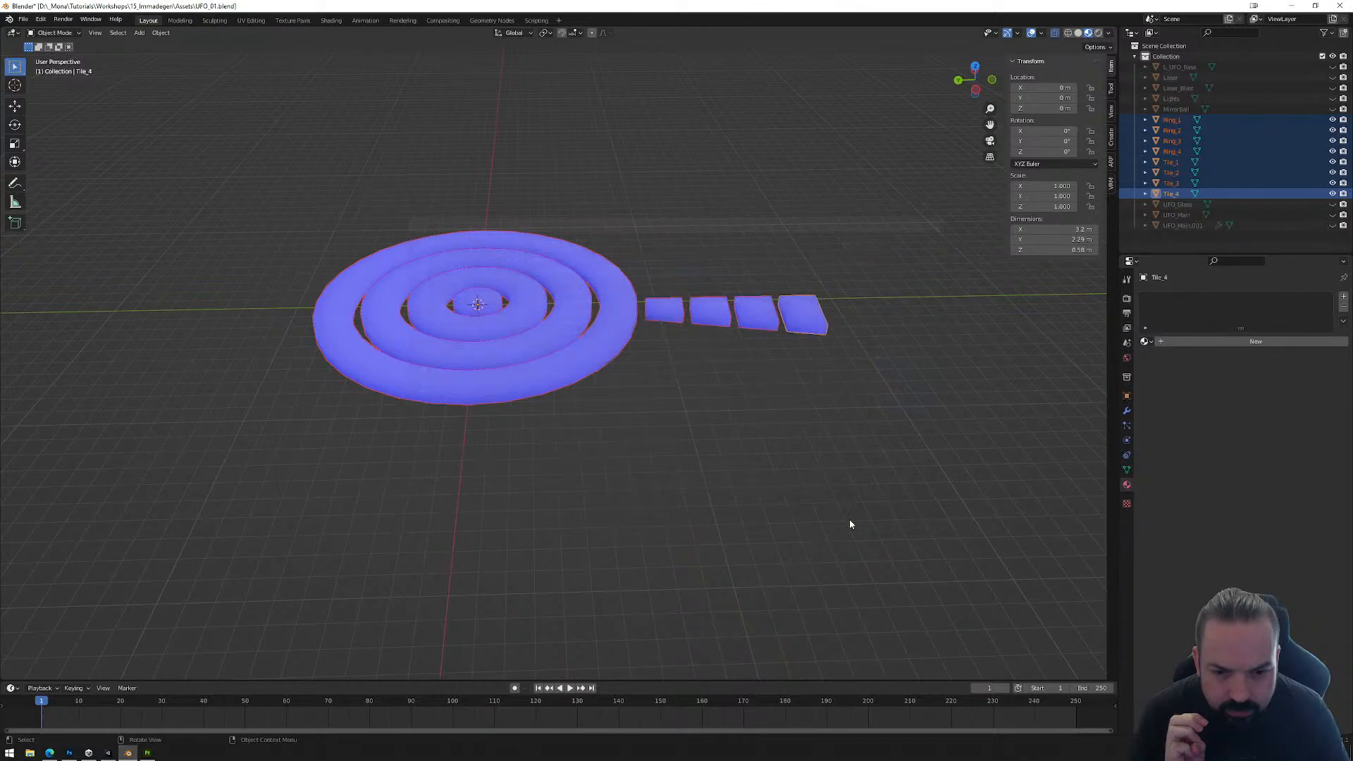
Step: Switch to Unity and delete the old Floor_Final object with its cylinder children from the Floor object
{"action": "left_click", "coordinate": [108, 752]}
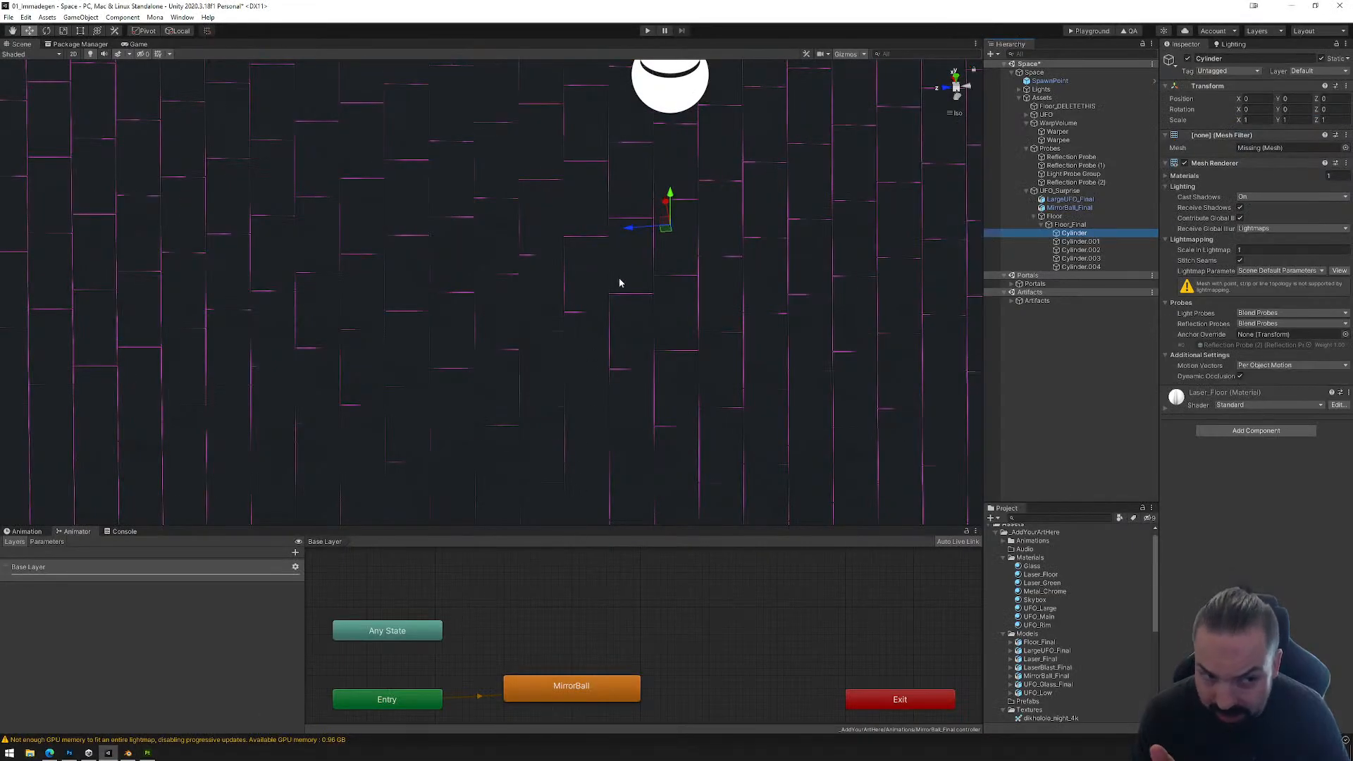
{"action": "left_click", "coordinate": [1067, 225]}
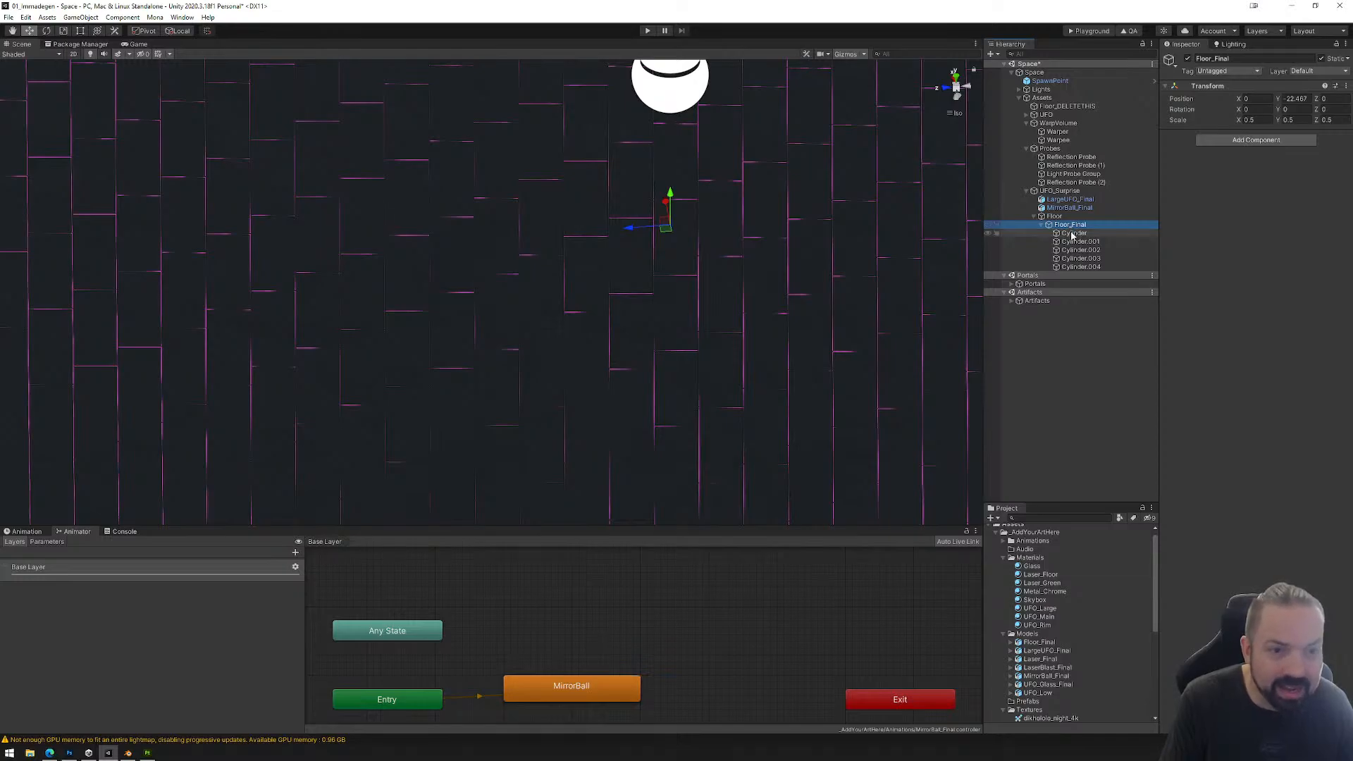
{"action": "left_click", "coordinate": [1071, 233]}
{"action": "left_click", "coordinate": [1071, 225]}
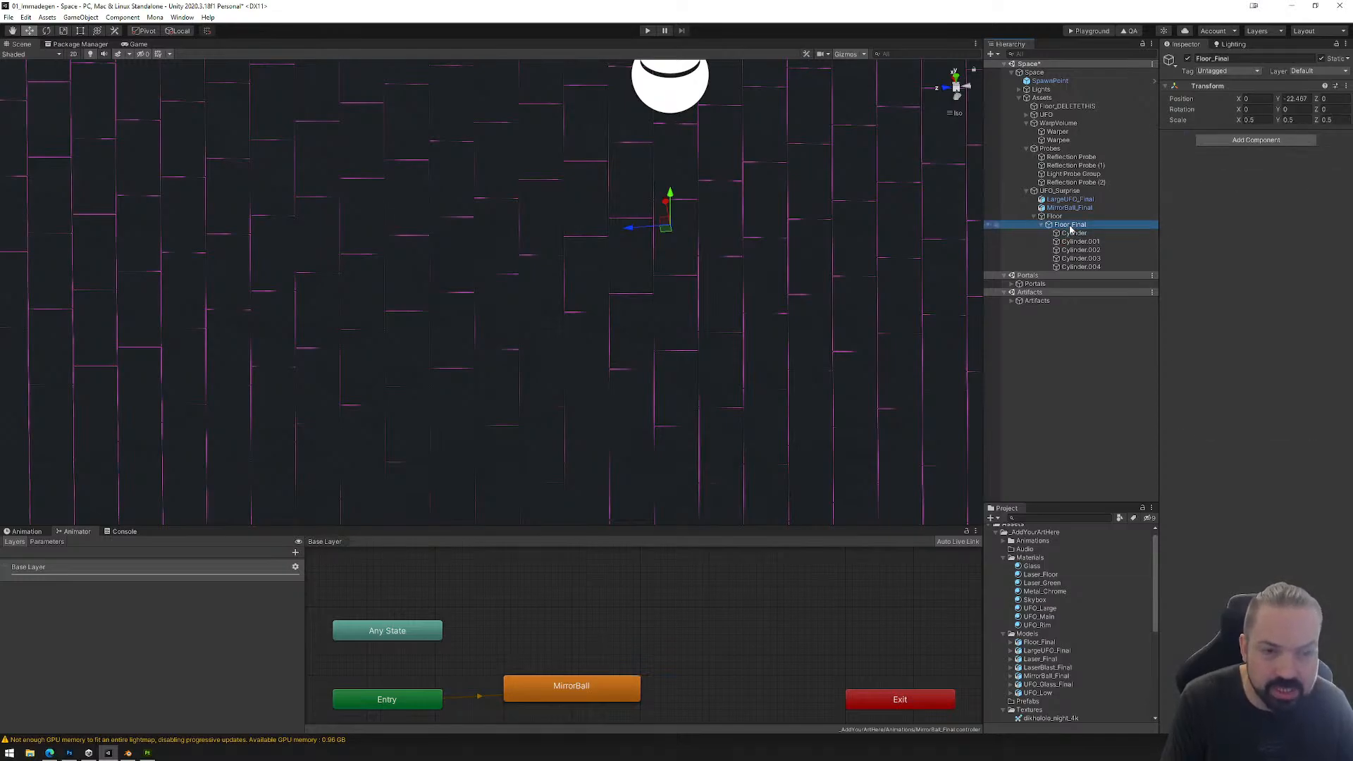
{"action": "key", "text": "Delete"}
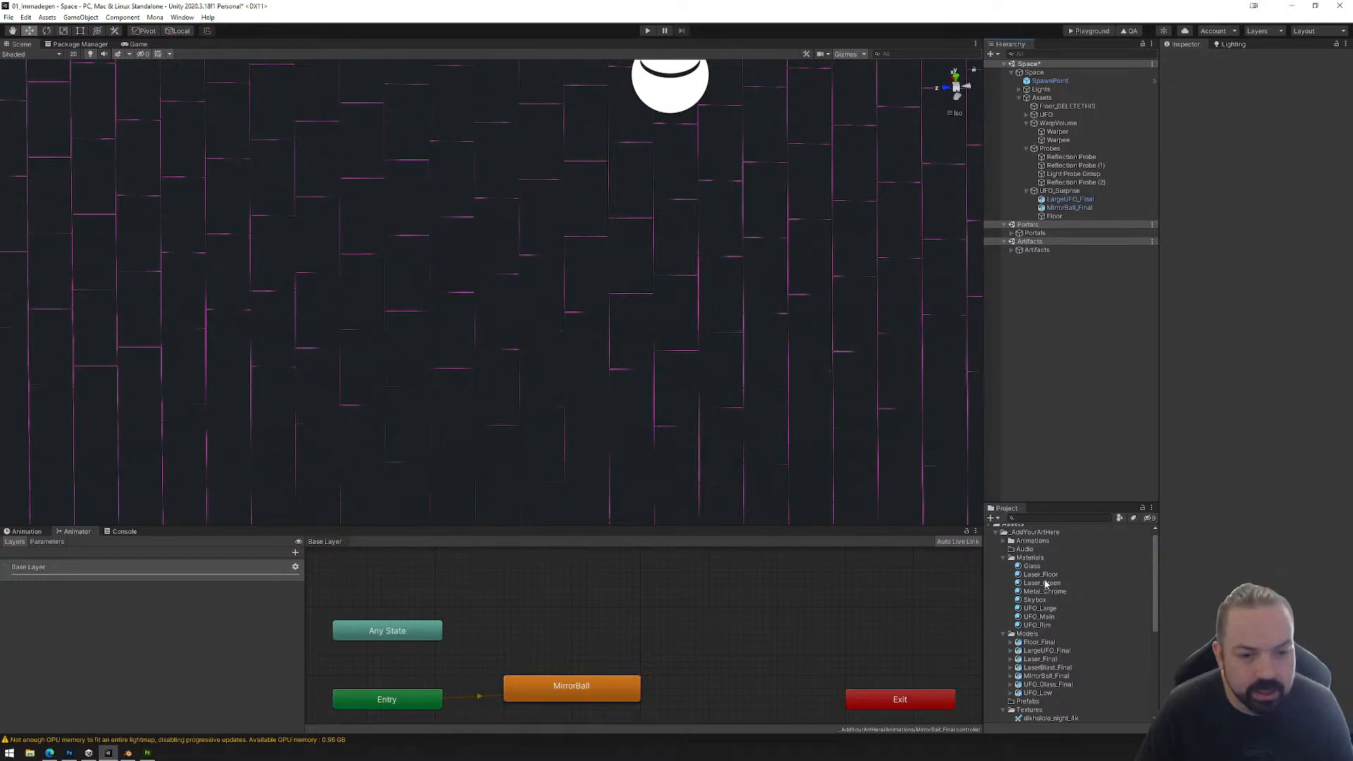
Step: Place the re-exported Floor_Final model inside the Floor object and set its scale to 0.5 on all axes
{"action": "left_click", "coordinate": [1038, 576]}
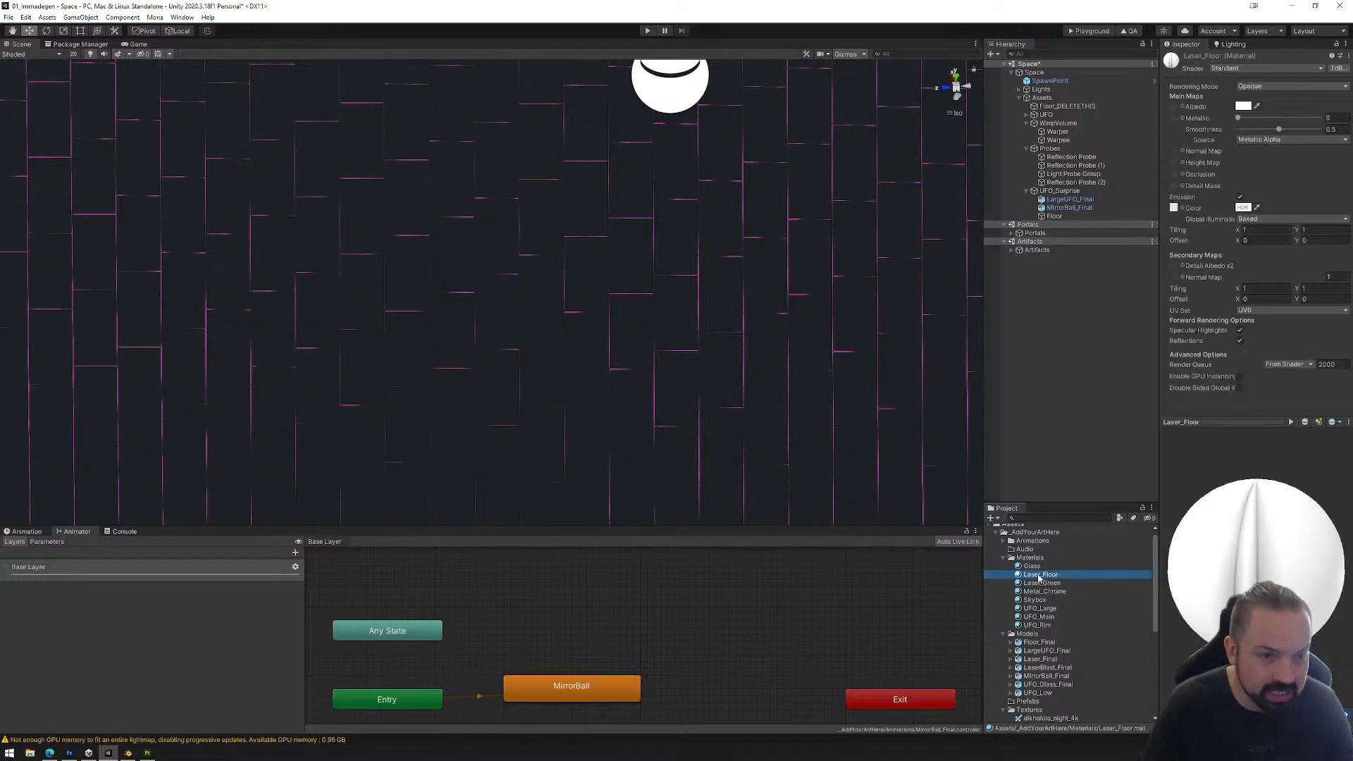
{"action": "left_click", "coordinate": [1034, 643]}
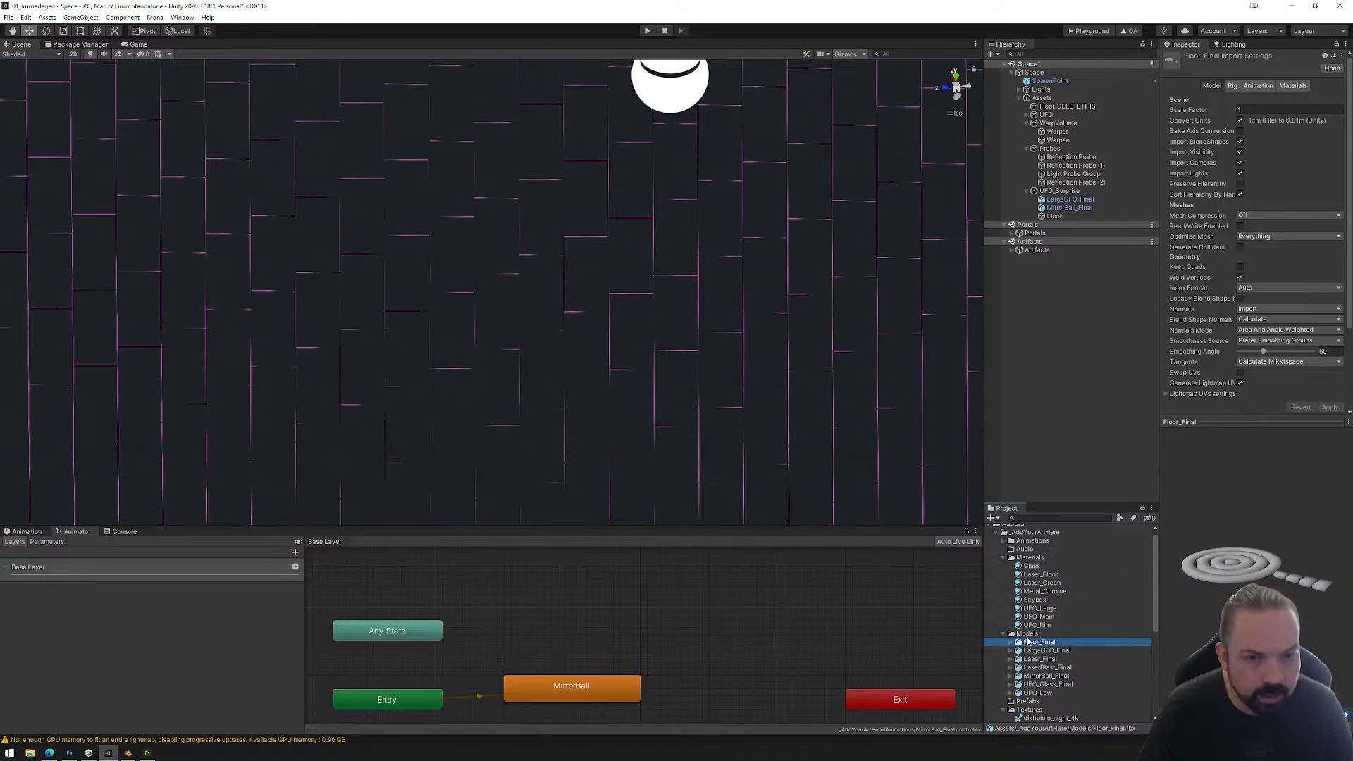
{"action": "left_click_drag", "start_coordinate": [1027, 641], "coordinate": [1057, 218]}
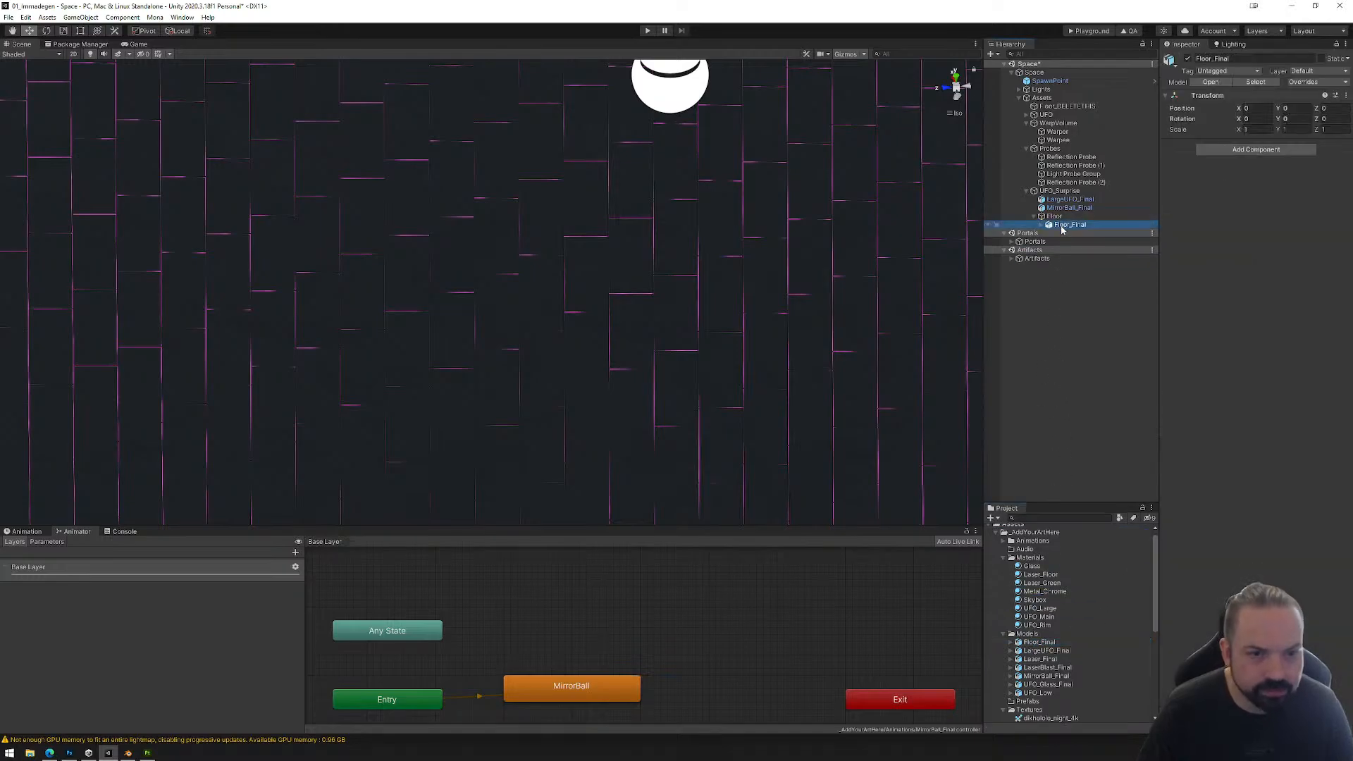
{"action": "left_click", "coordinate": [1247, 129]}
{"action": "type", "text": "0.5"}
{"action": "key", "text": "Tab"}
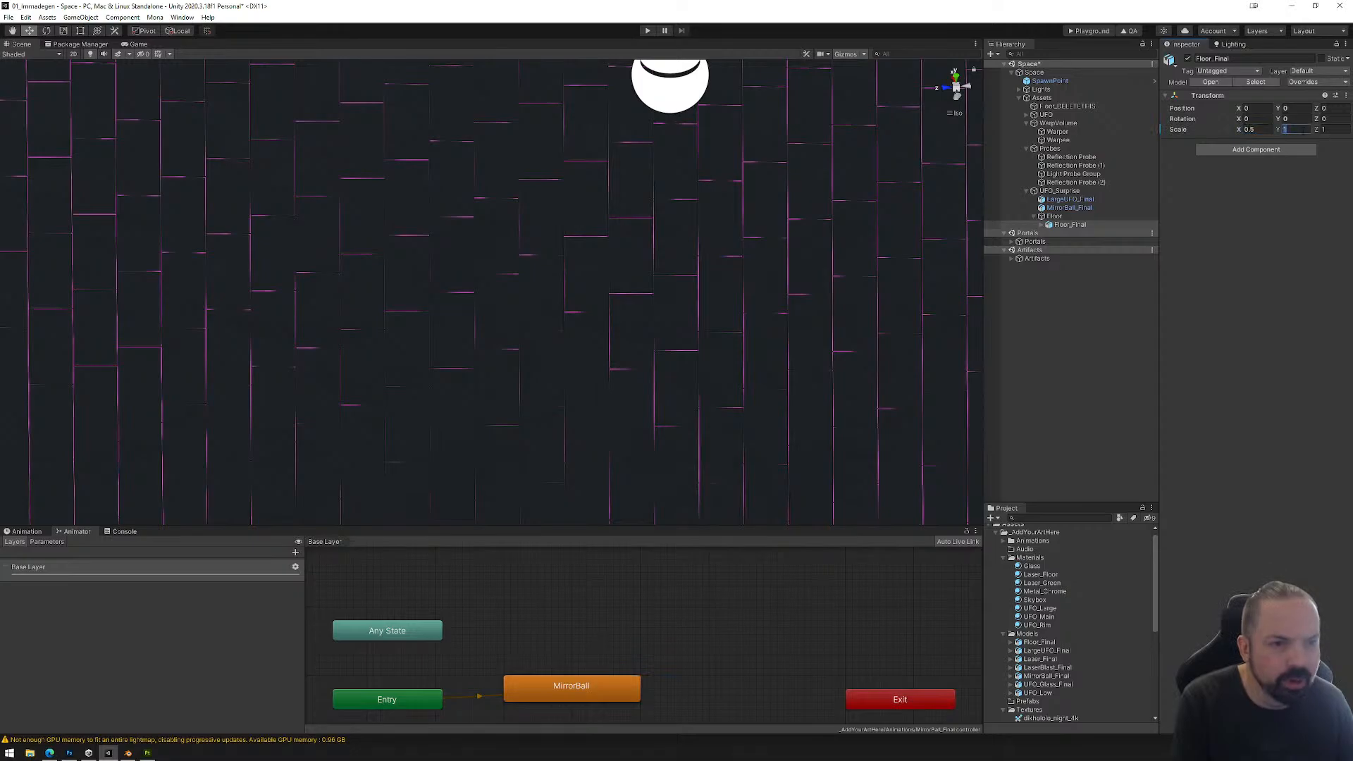
{"action": "type", "text": ".5"}
{"action": "key", "text": "Tab"}
{"action": "type", "text": ".5"}
Step: Lower Floor_Final into the bottom of the large UFO beneath the mirror ball, to a Y position of about -22.427
{"action": "scroll", "coordinate": [595, 248], "scroll_direction": "down", "scroll_amount": 5}
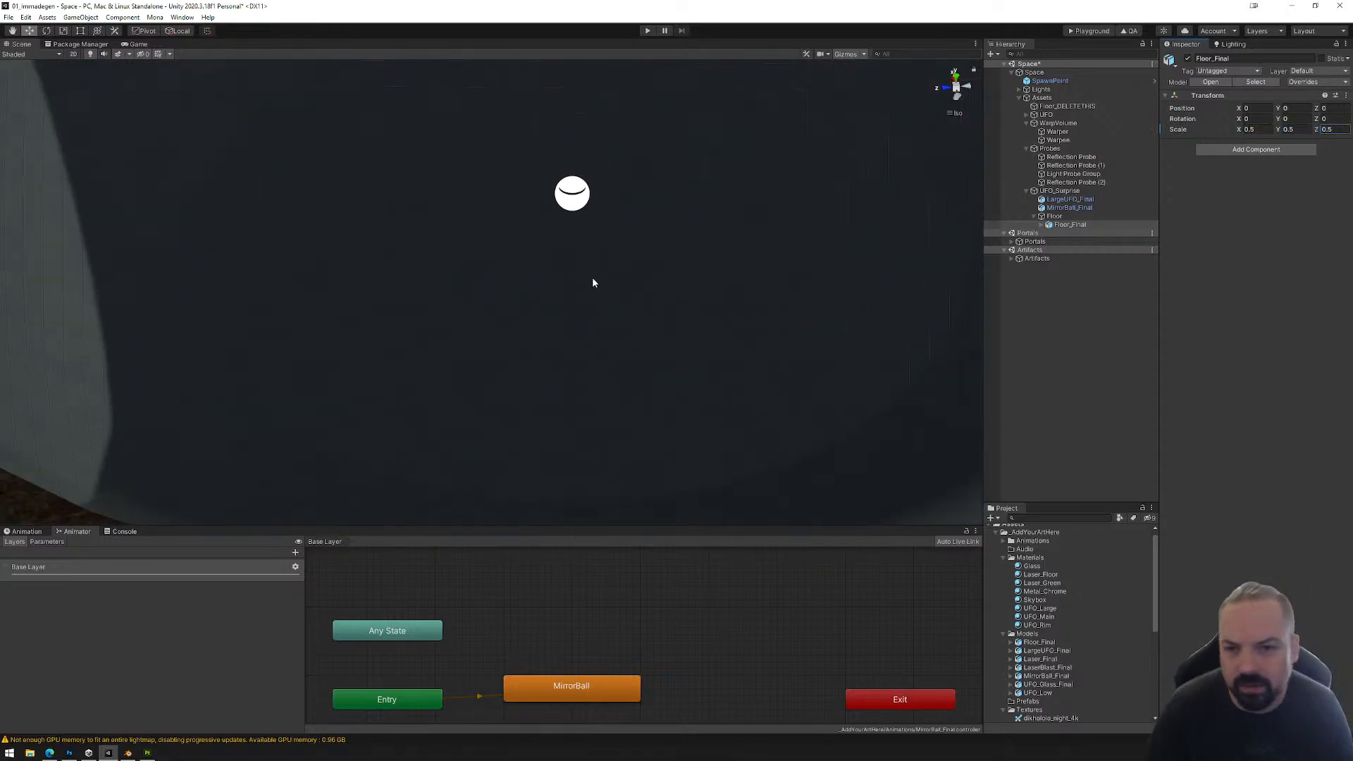
{"action": "left_click_drag", "start_coordinate": [592, 279], "coordinate": [545, 250], "text": "alt"}
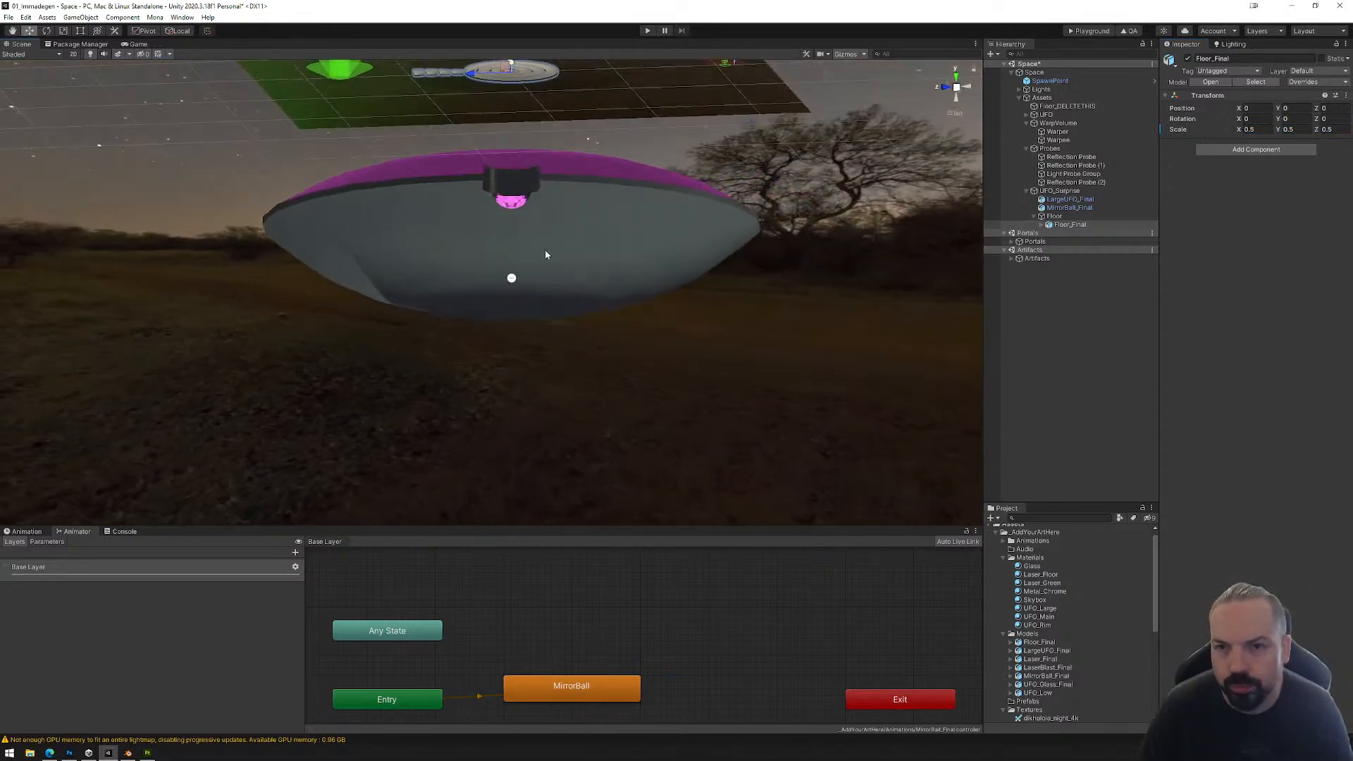
{"action": "middle_click_drag", "start_coordinate": [545, 251], "coordinate": [548, 341]}
{"action": "left_click_drag", "start_coordinate": [519, 128], "coordinate": [525, 348]}
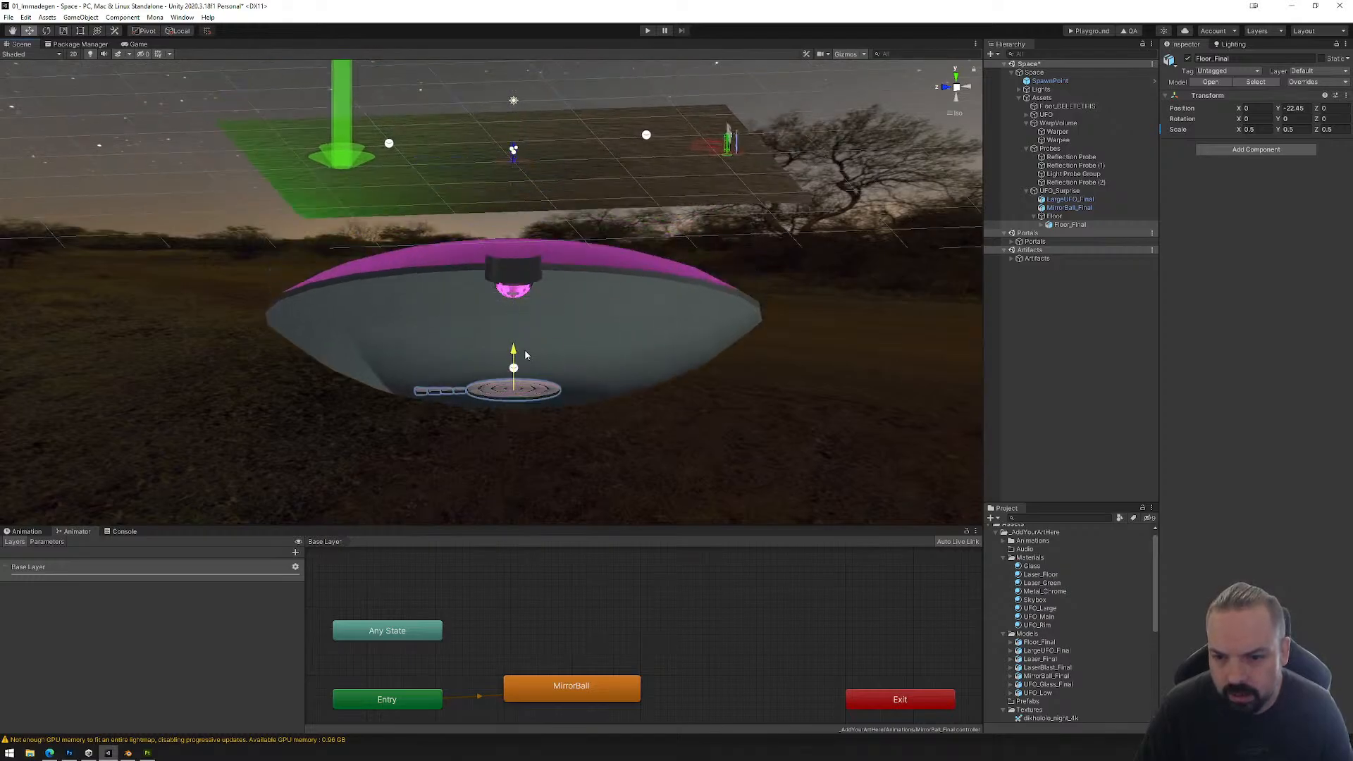
{"action": "scroll", "coordinate": [601, 424], "scroll_direction": "up", "scroll_amount": 5}
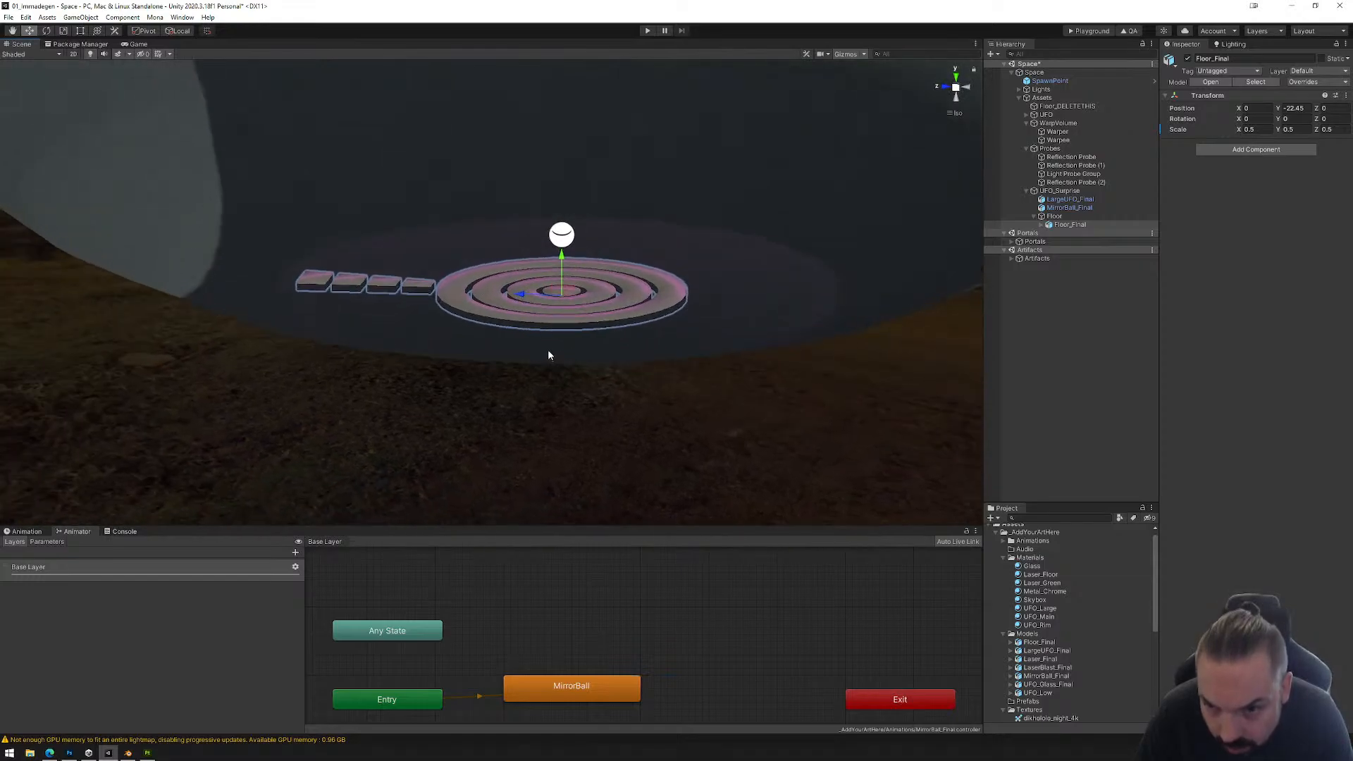
{"action": "key", "text": "f"}
{"action": "scroll", "coordinate": [550, 314], "scroll_direction": "down", "scroll_amount": 12}
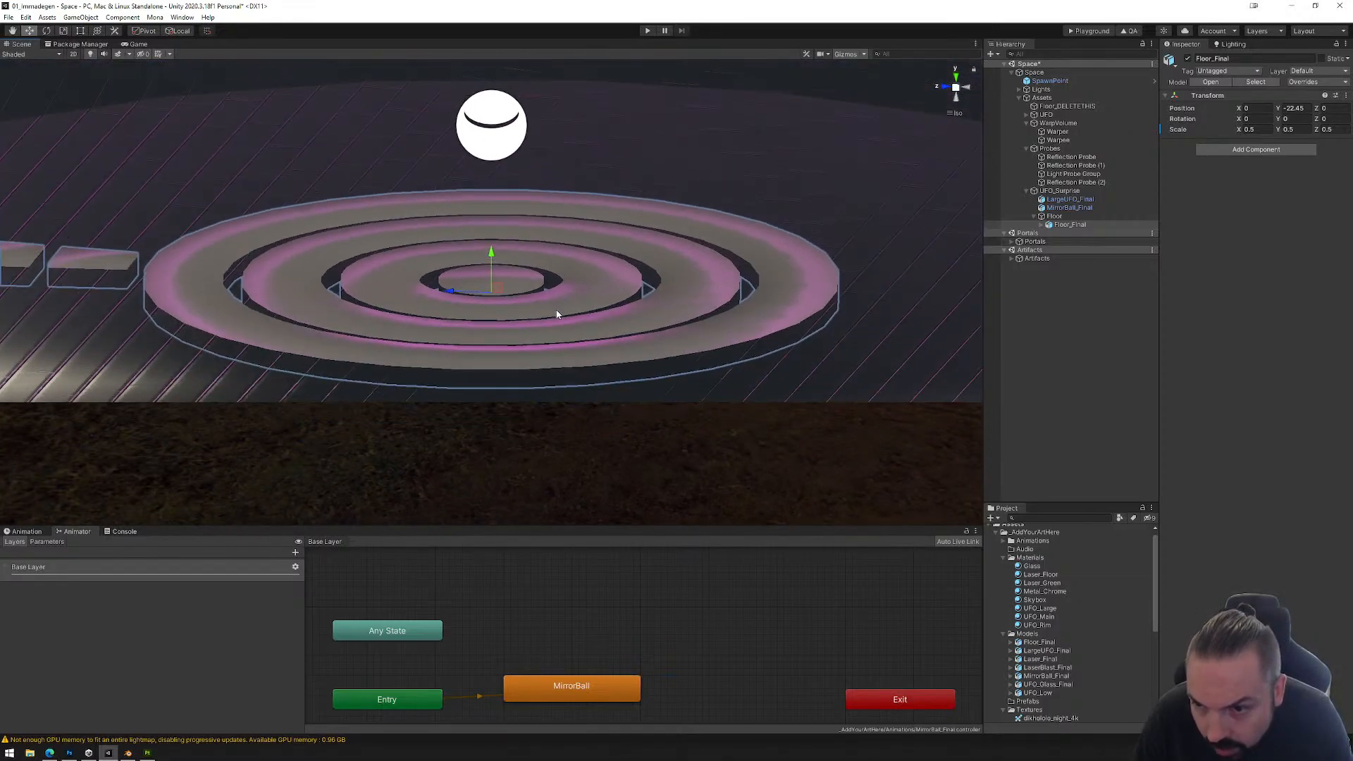
{"action": "left_click_drag", "start_coordinate": [564, 307], "coordinate": [580, 270], "text": "alt"}
{"action": "left_click_drag", "start_coordinate": [490, 252], "coordinate": [487, 248]}
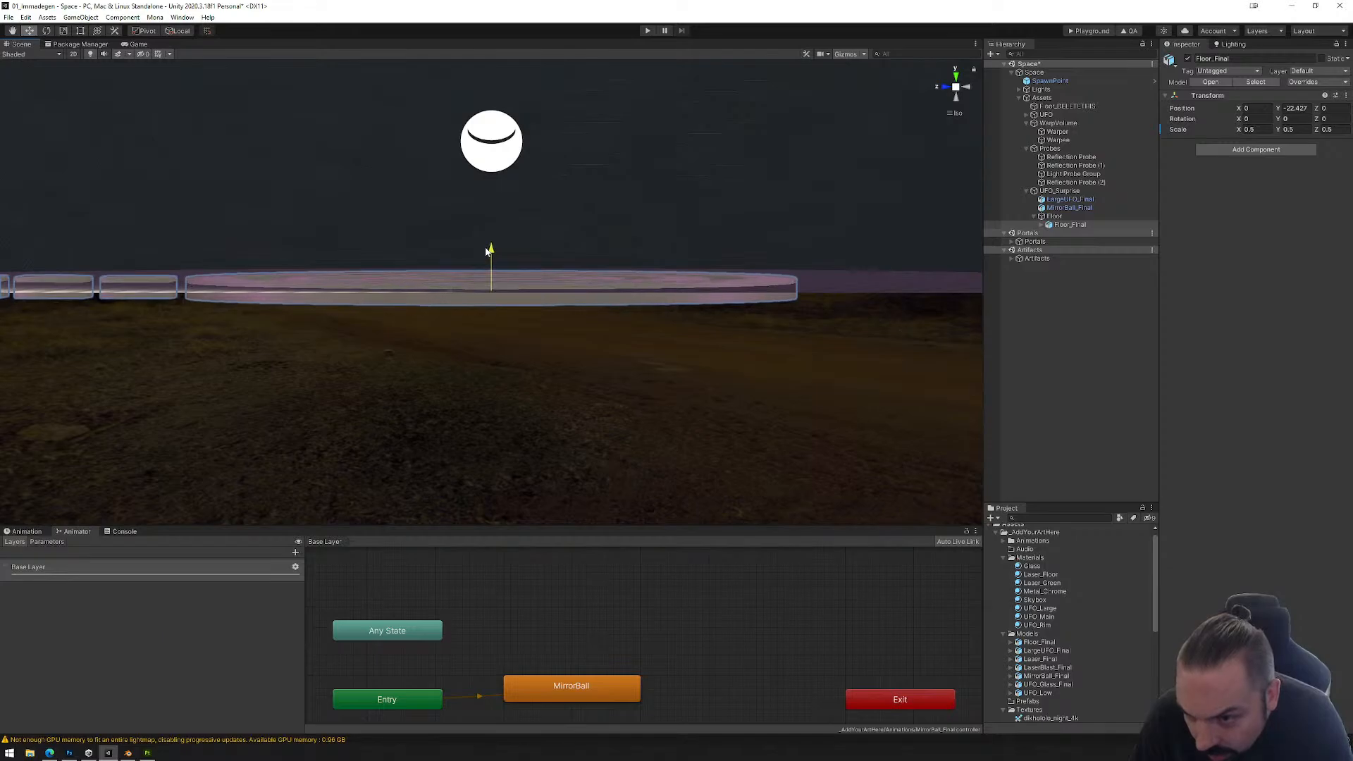
{"action": "left_click_drag", "start_coordinate": [638, 295], "coordinate": [656, 399], "text": "alt"}
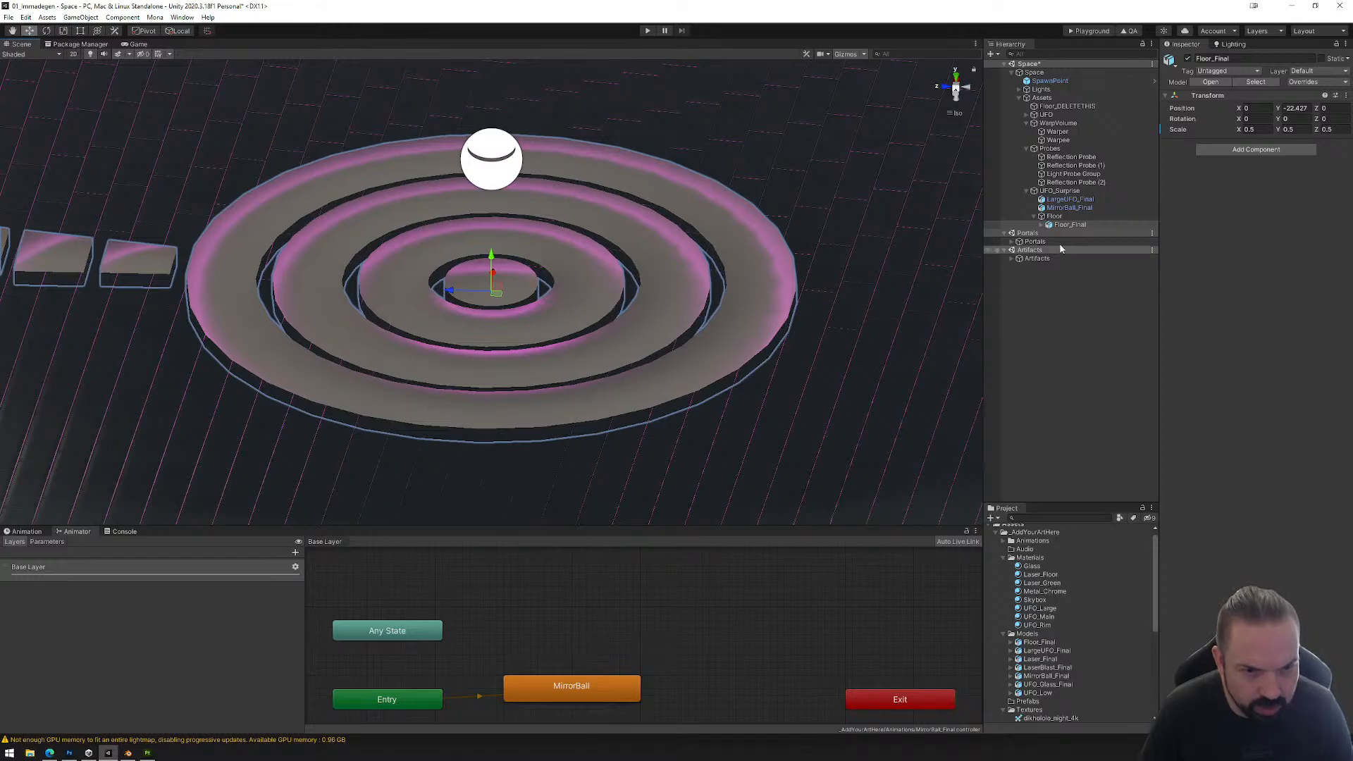
Step: Assign the Laser_Floor material to every child of Floor_Final, from Ring_1 to Ring_4 and Tile_1 to Tile_4
{"action": "left_click", "coordinate": [1075, 226]}
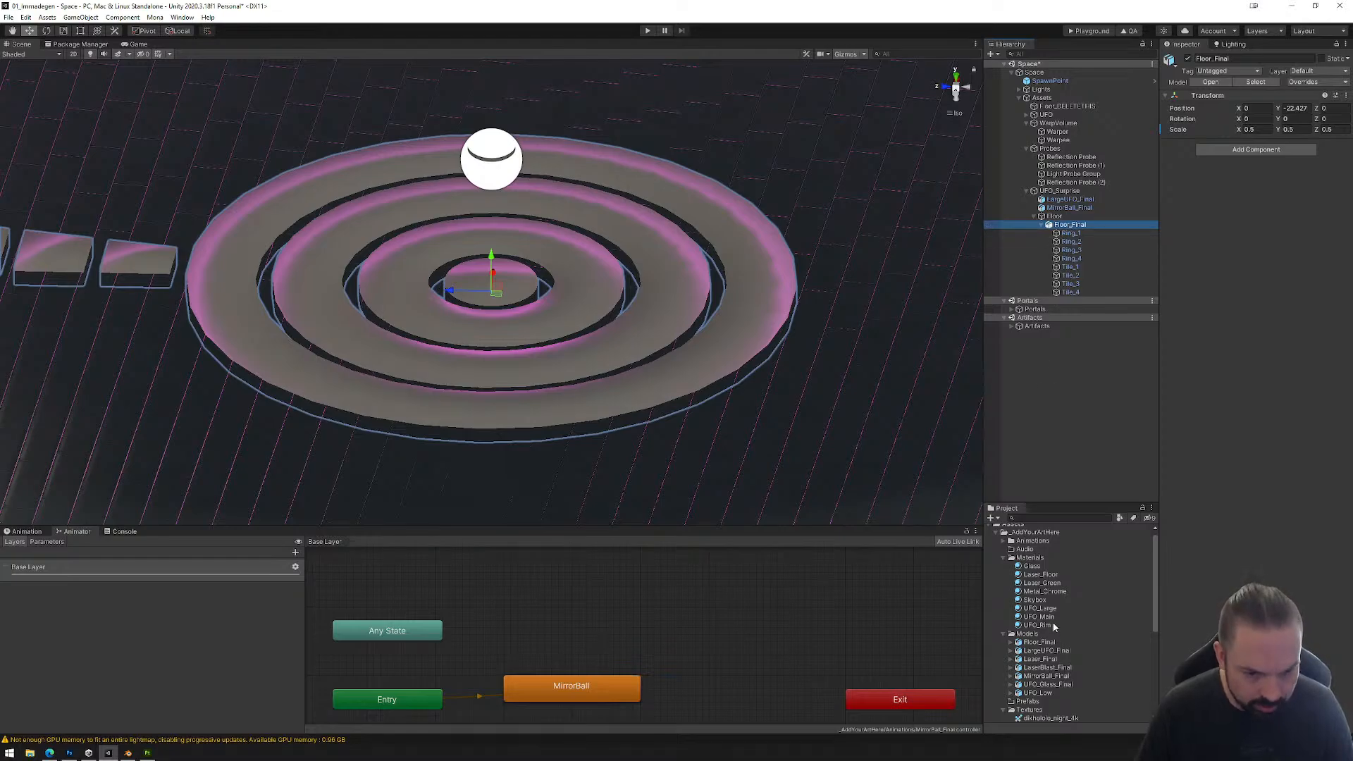
{"action": "left_click_drag", "start_coordinate": [1044, 578], "coordinate": [1071, 233]}
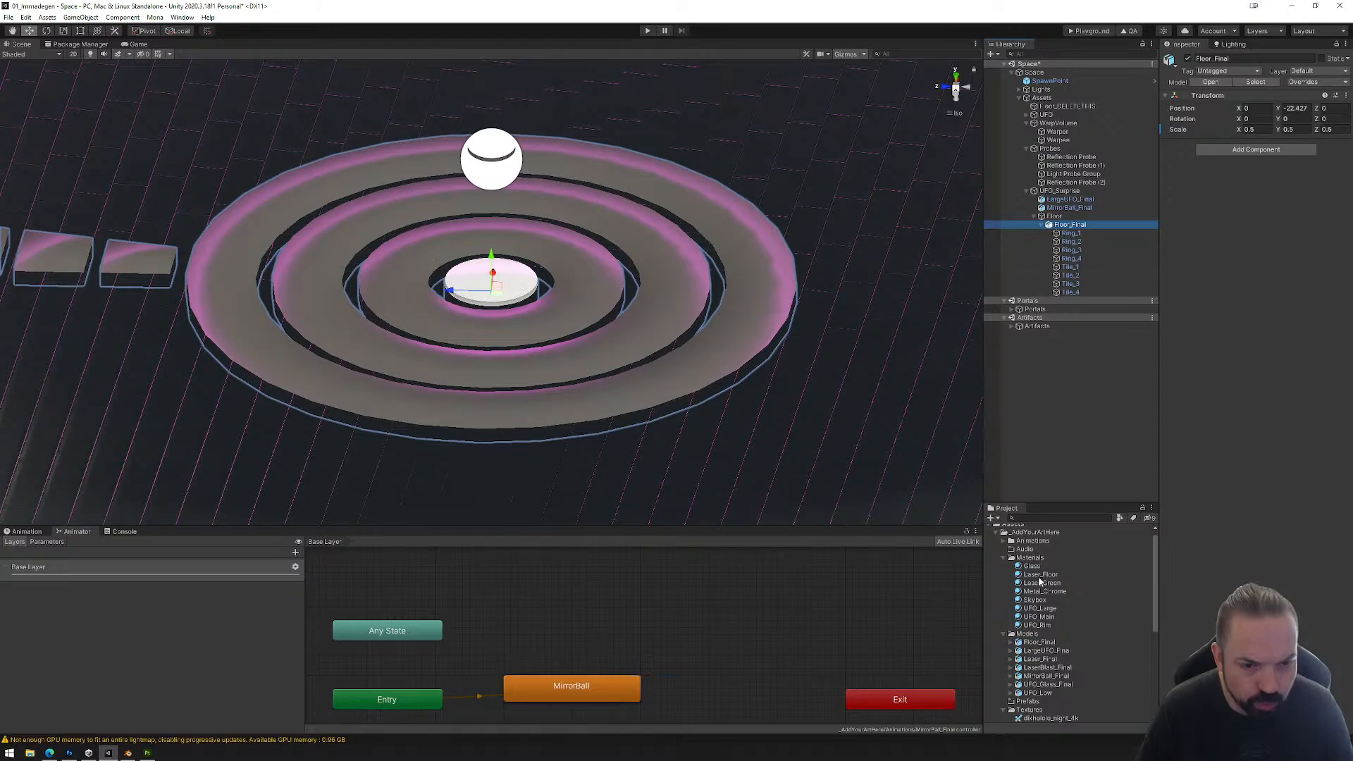
{"action": "left_click", "coordinate": [1071, 292]}
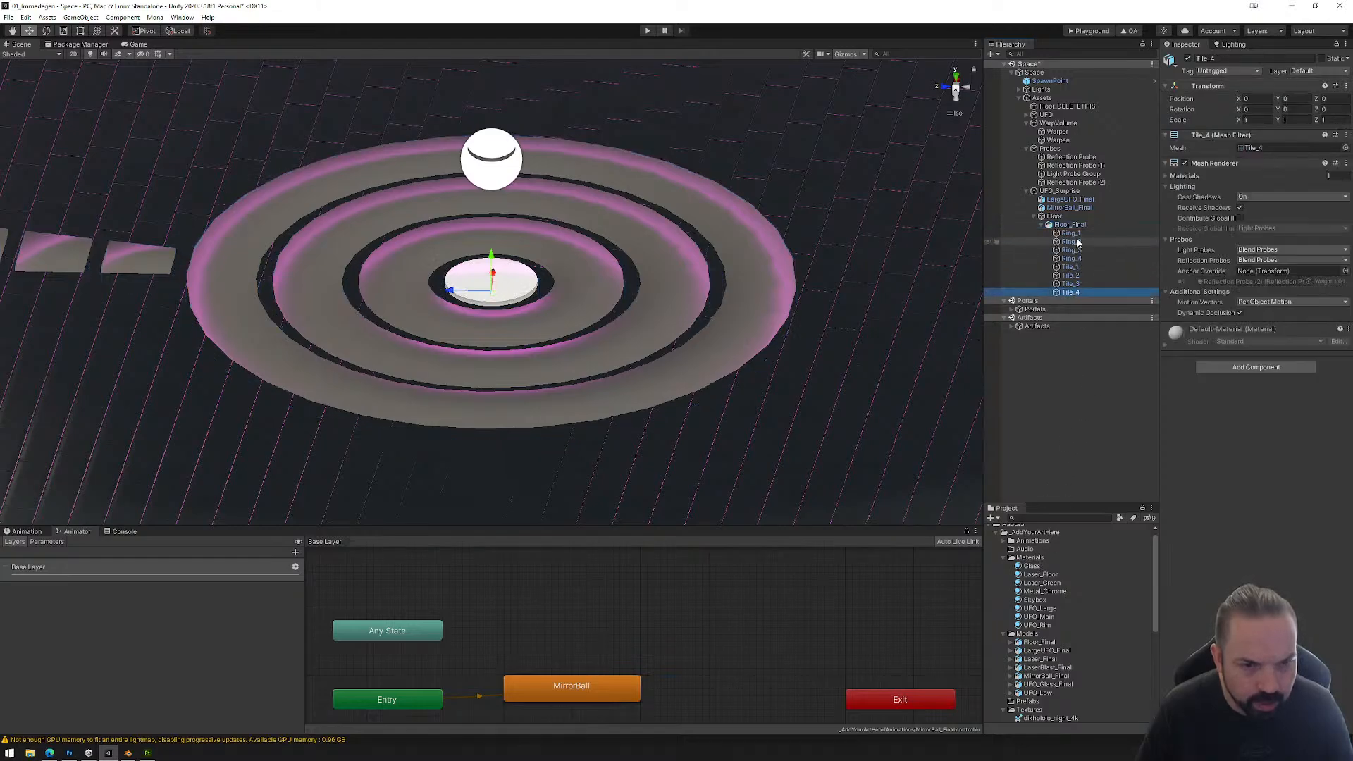
{"action": "left_click", "coordinate": [1071, 233], "text": "shift"}
{"action": "left_click_drag", "start_coordinate": [1037, 584], "coordinate": [1110, 276]}
{"action": "left_click_drag", "start_coordinate": [1040, 585], "coordinate": [1072, 242]}
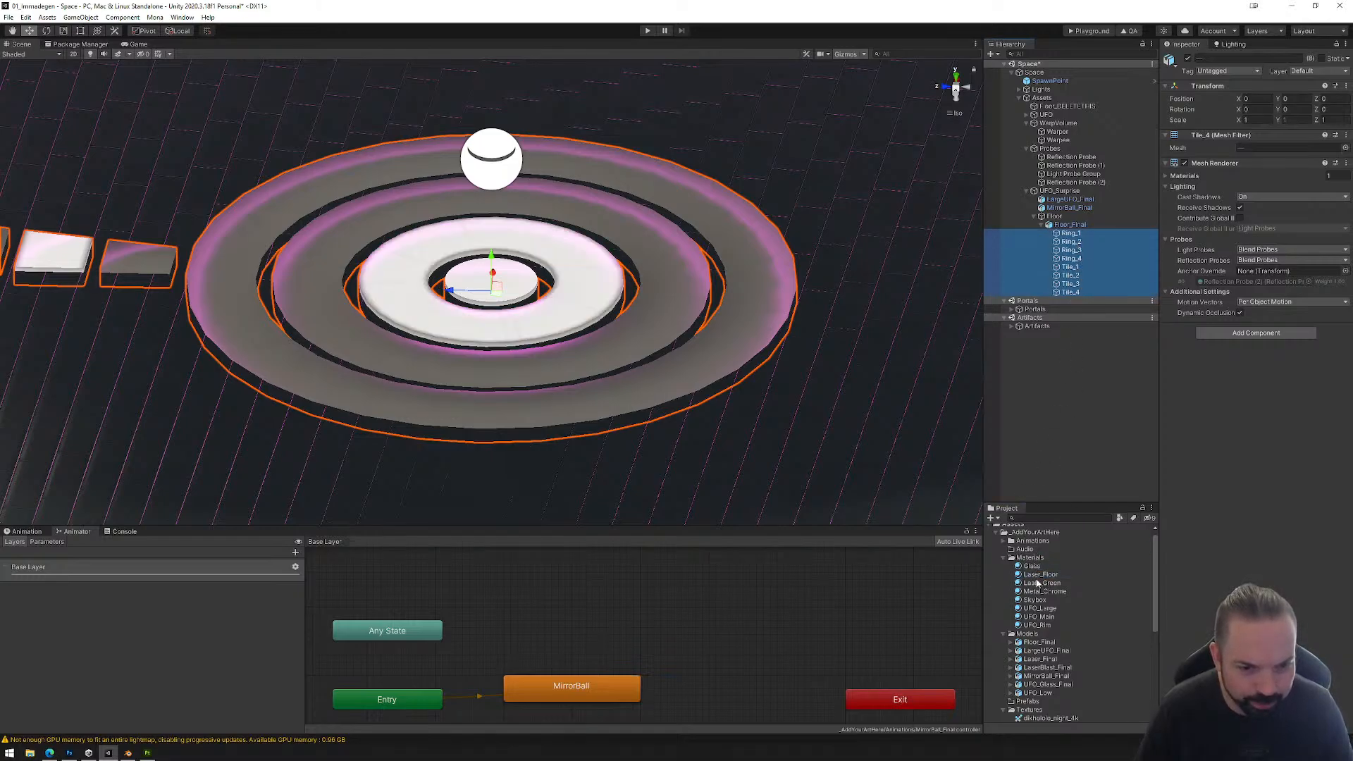
{"action": "left_click_drag", "start_coordinate": [1038, 579], "coordinate": [1072, 250]}
{"action": "left_click_drag", "start_coordinate": [1039, 579], "coordinate": [1071, 259]}
{"action": "left_click_drag", "start_coordinate": [1038, 575], "coordinate": [1076, 270]}
{"action": "left_click_drag", "start_coordinate": [1040, 582], "coordinate": [1074, 280]}
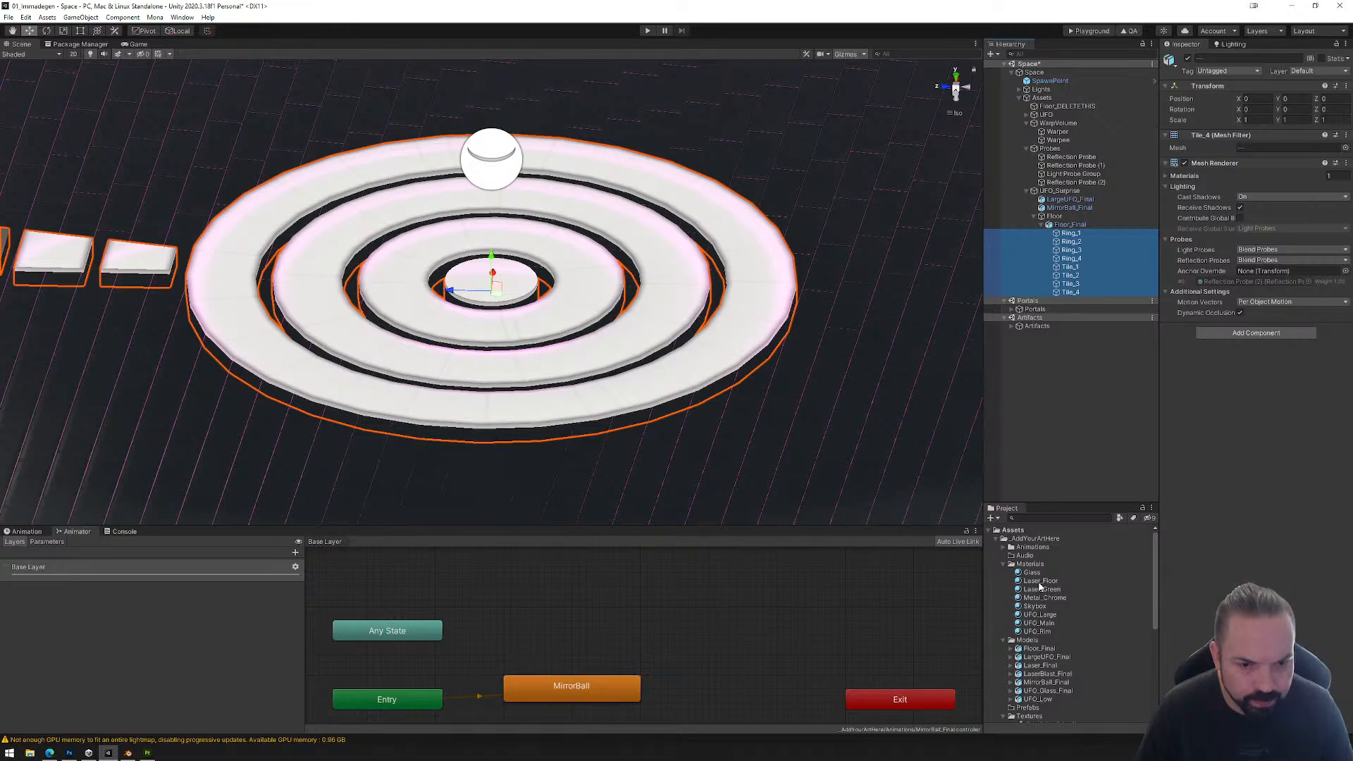
{"action": "left_click_drag", "start_coordinate": [1040, 584], "coordinate": [1074, 291]}
{"action": "left_click_drag", "start_coordinate": [1036, 583], "coordinate": [1072, 293]}
Step: Lower Floor_Final slightly so the rings and tiles sit deeper in the UFO floor, at a Y position of about -22.466
{"action": "middle_click_drag", "start_coordinate": [339, 354], "coordinate": [560, 369]}
{"action": "left_click_drag", "start_coordinate": [792, 461], "coordinate": [683, 419], "text": "alt"}
{"action": "left_click", "coordinate": [1064, 225]}
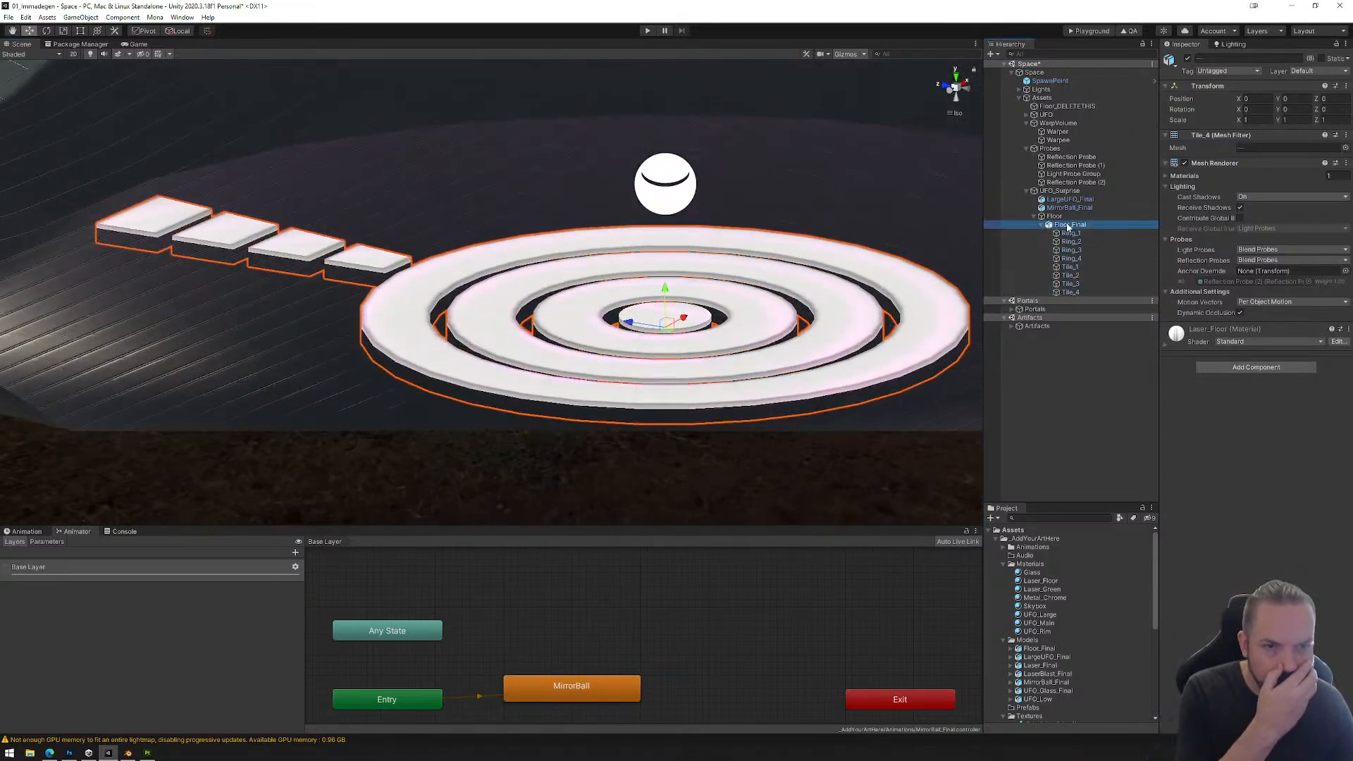
{"action": "left_click_drag", "start_coordinate": [751, 394], "coordinate": [739, 285], "text": "alt"}
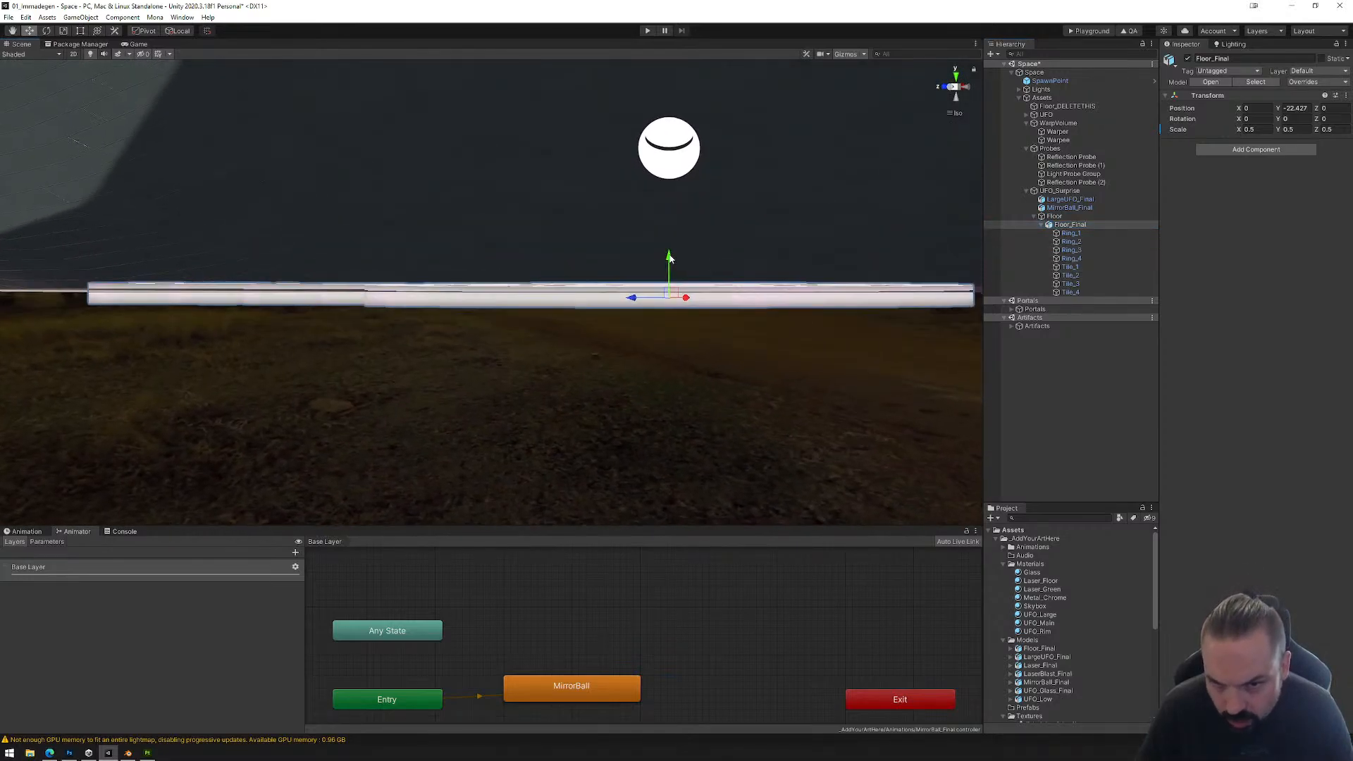
{"action": "left_click_drag", "start_coordinate": [670, 259], "coordinate": [670, 263]}
{"action": "left_click_drag", "start_coordinate": [741, 317], "coordinate": [786, 414], "text": "alt"}
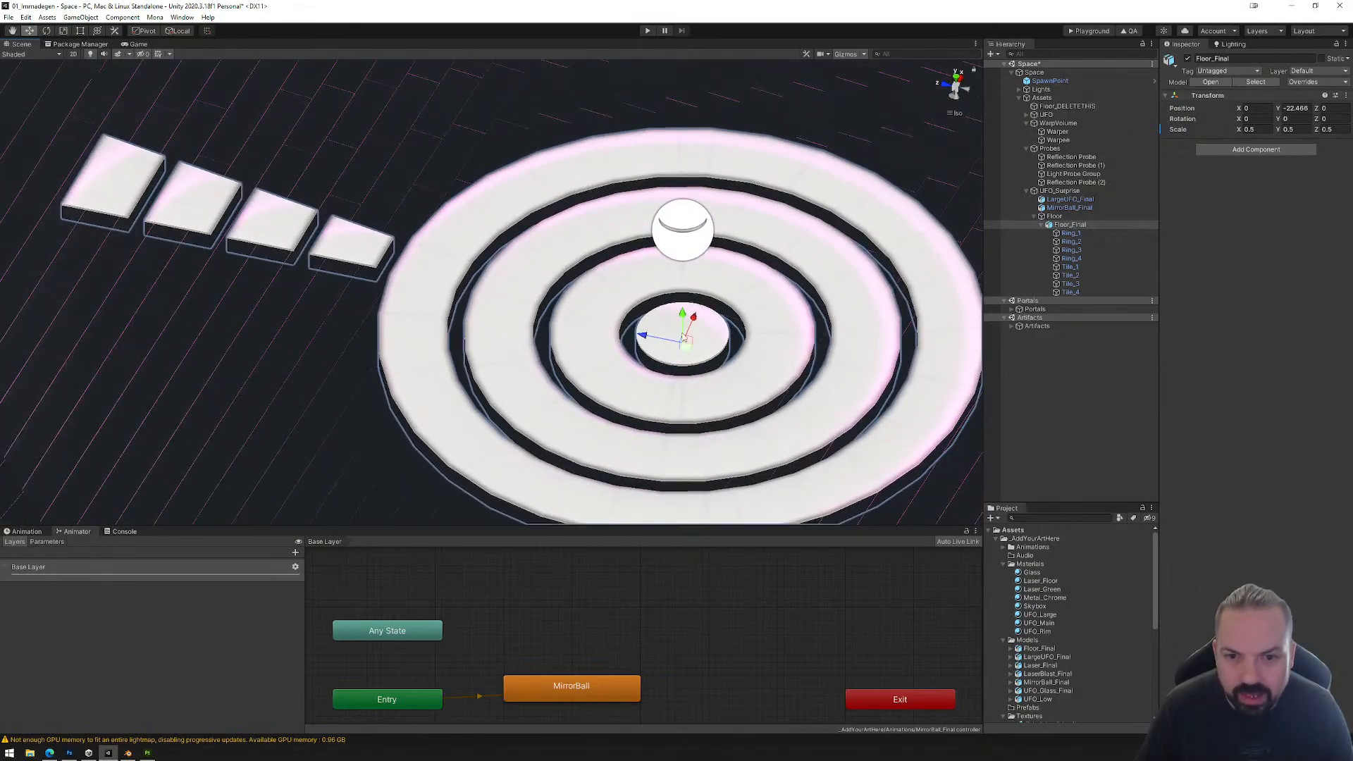
{"action": "left_click_drag", "start_coordinate": [683, 338], "coordinate": [776, 371], "text": "alt"}
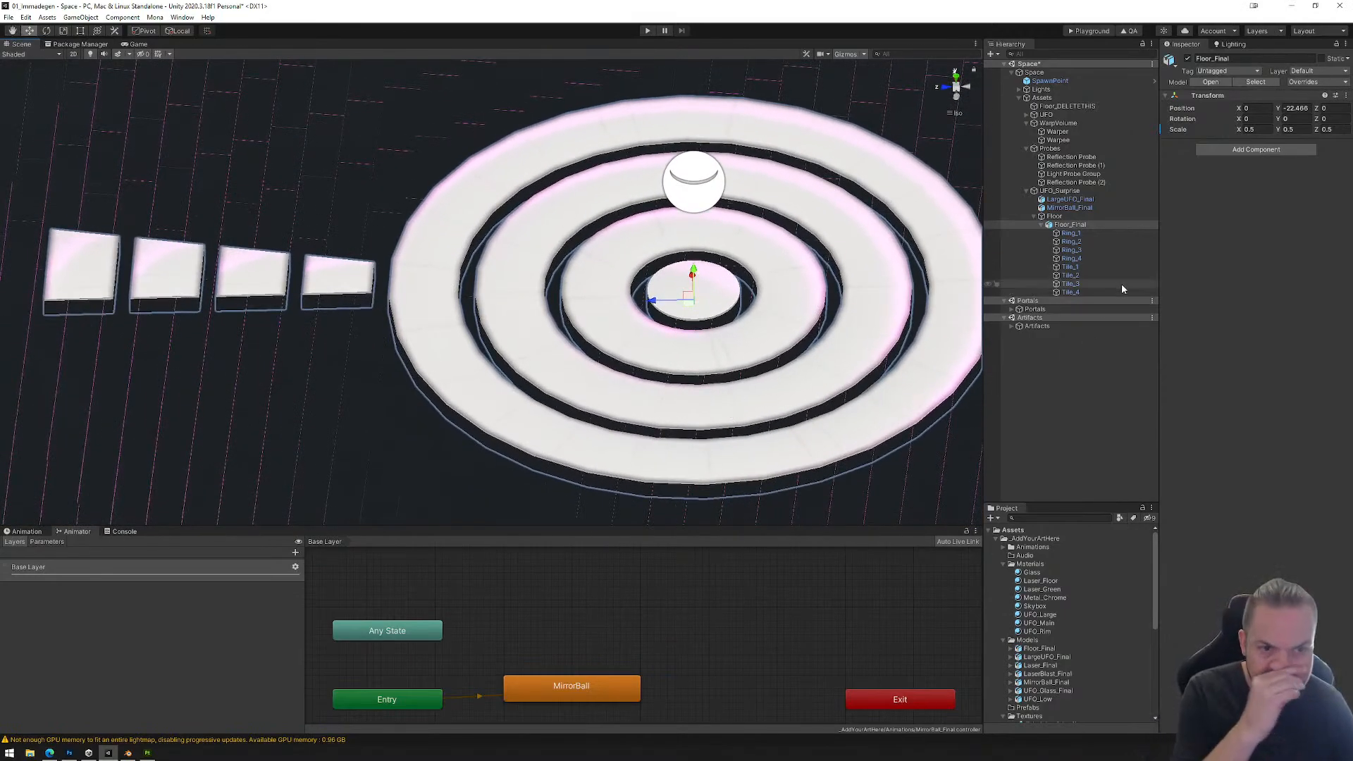
Step: Go through the rings and tiles of Floor_Final one by one to check which piece each is, ending on Tile_1
{"action": "left_click", "coordinate": [1071, 250]}
{"action": "left_click", "coordinate": [1072, 259]}
{"action": "left_click", "coordinate": [1070, 267]}
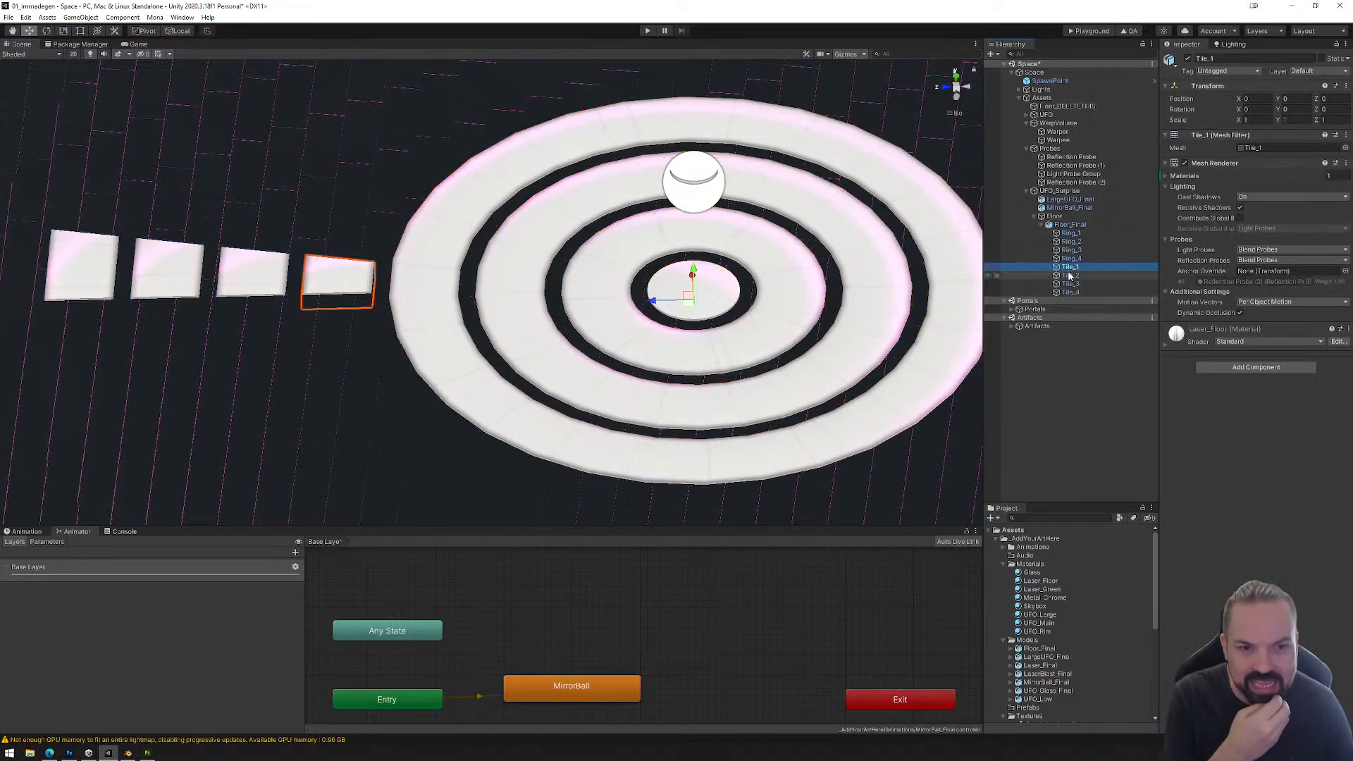
{"action": "left_click", "coordinate": [1070, 275]}
{"action": "left_click", "coordinate": [1068, 284]}
{"action": "left_click", "coordinate": [1067, 294]}
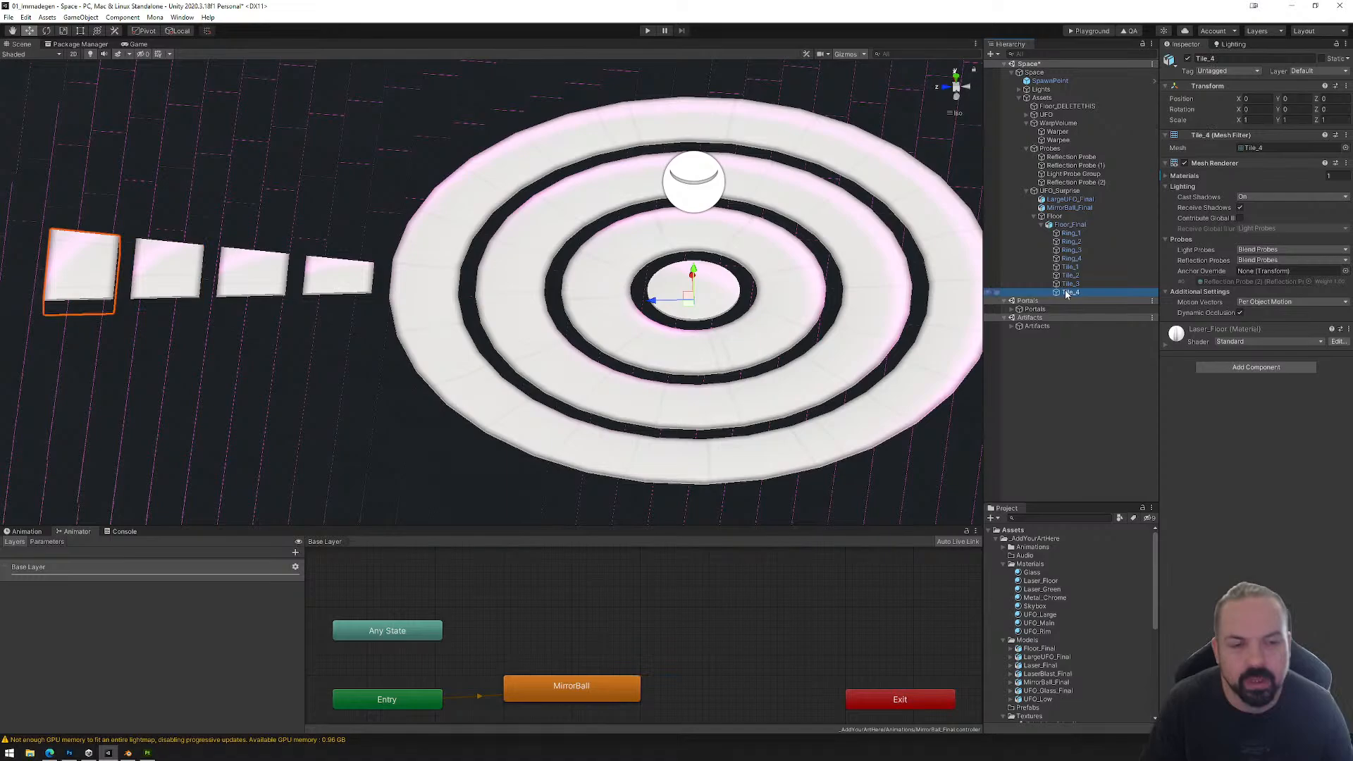
{"action": "left_click", "coordinate": [1071, 233]}
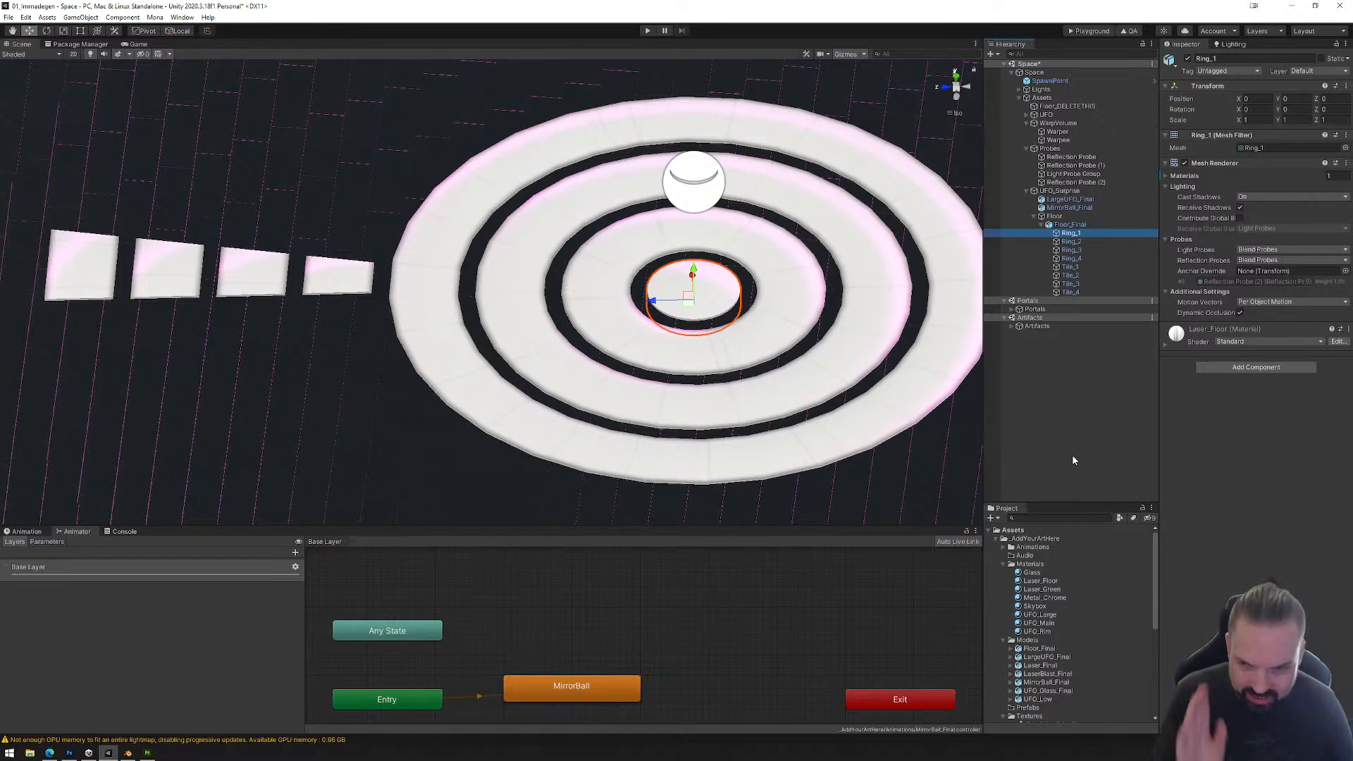
{"action": "left_click", "coordinate": [1075, 271]}
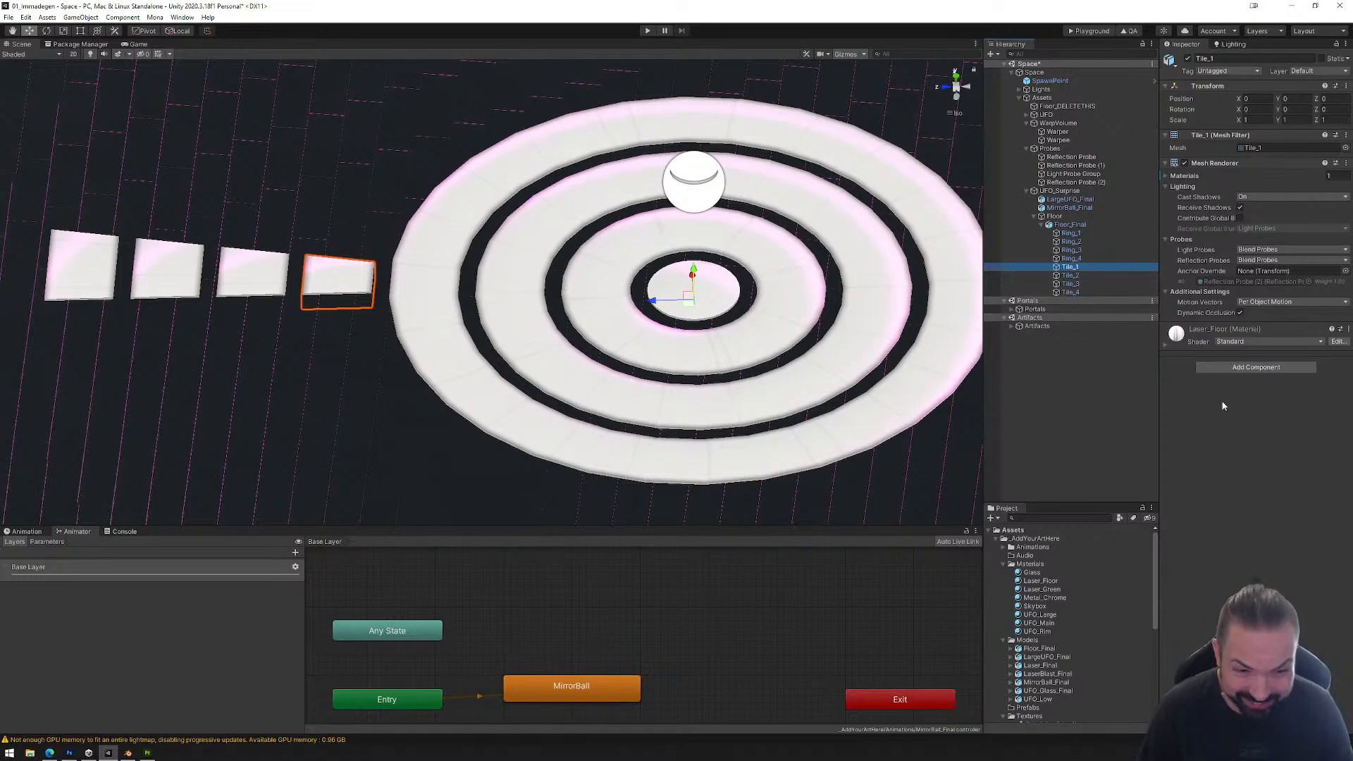
{"action": "left_click", "coordinate": [1256, 367]}
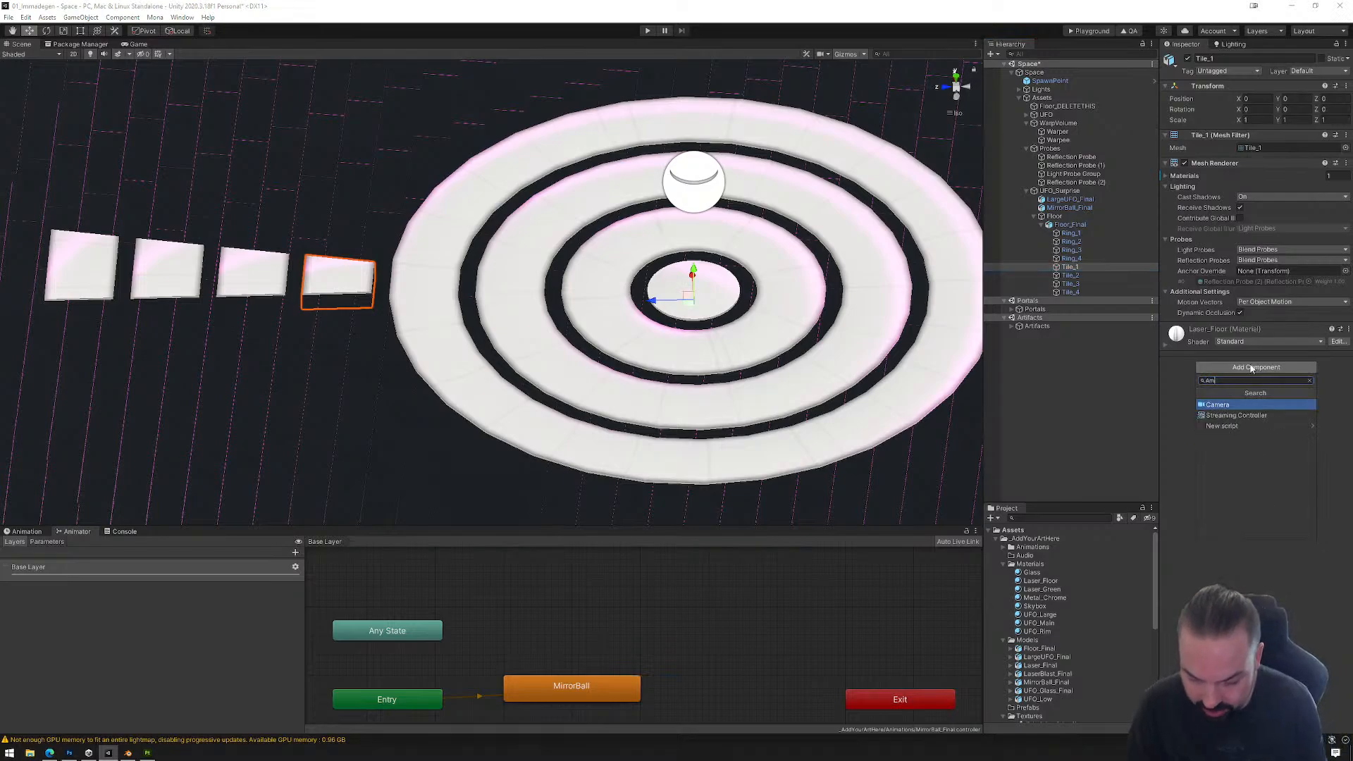
{"action": "type", "text": "Anim"}
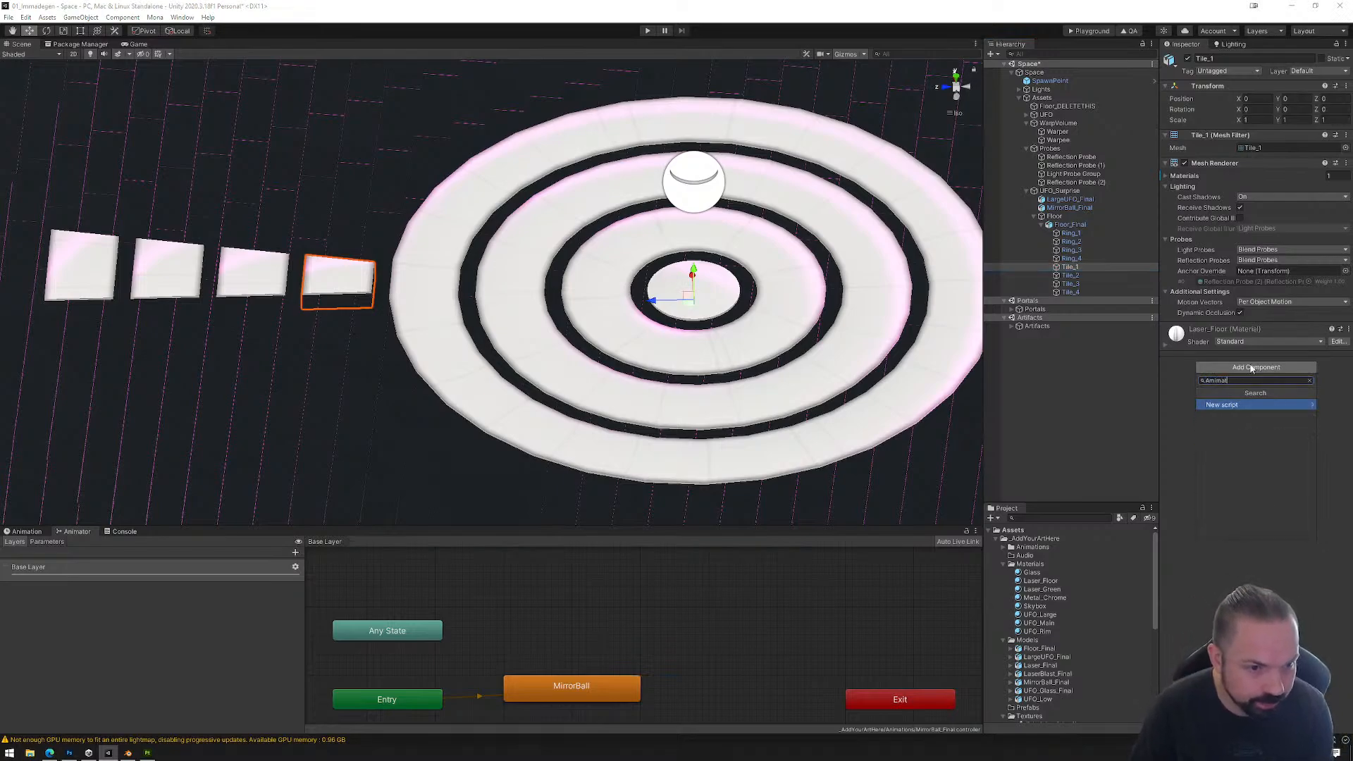
{"action": "type", "text": "at"}
{"action": "key", "text": "BackSpace"}
{"action": "key", "text": "BackSpace"}
{"action": "key", "text": "BackSpace"}
{"action": "key", "text": "BackSpace"}
{"action": "key", "text": "BackSpace"}
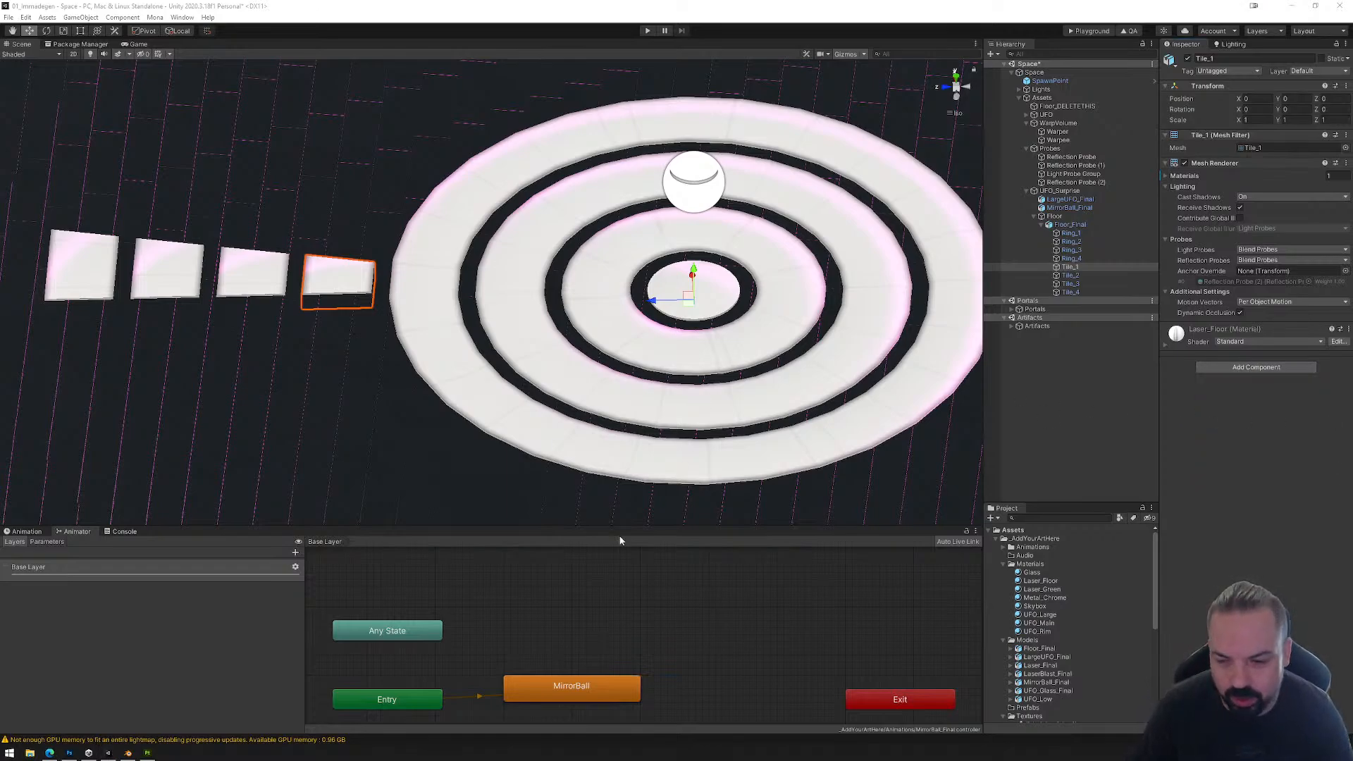
Step: Create an animation clip for Tile_1 and save it as Tiles_0 in the Animations folder
{"action": "left_click", "coordinate": [46, 534]}
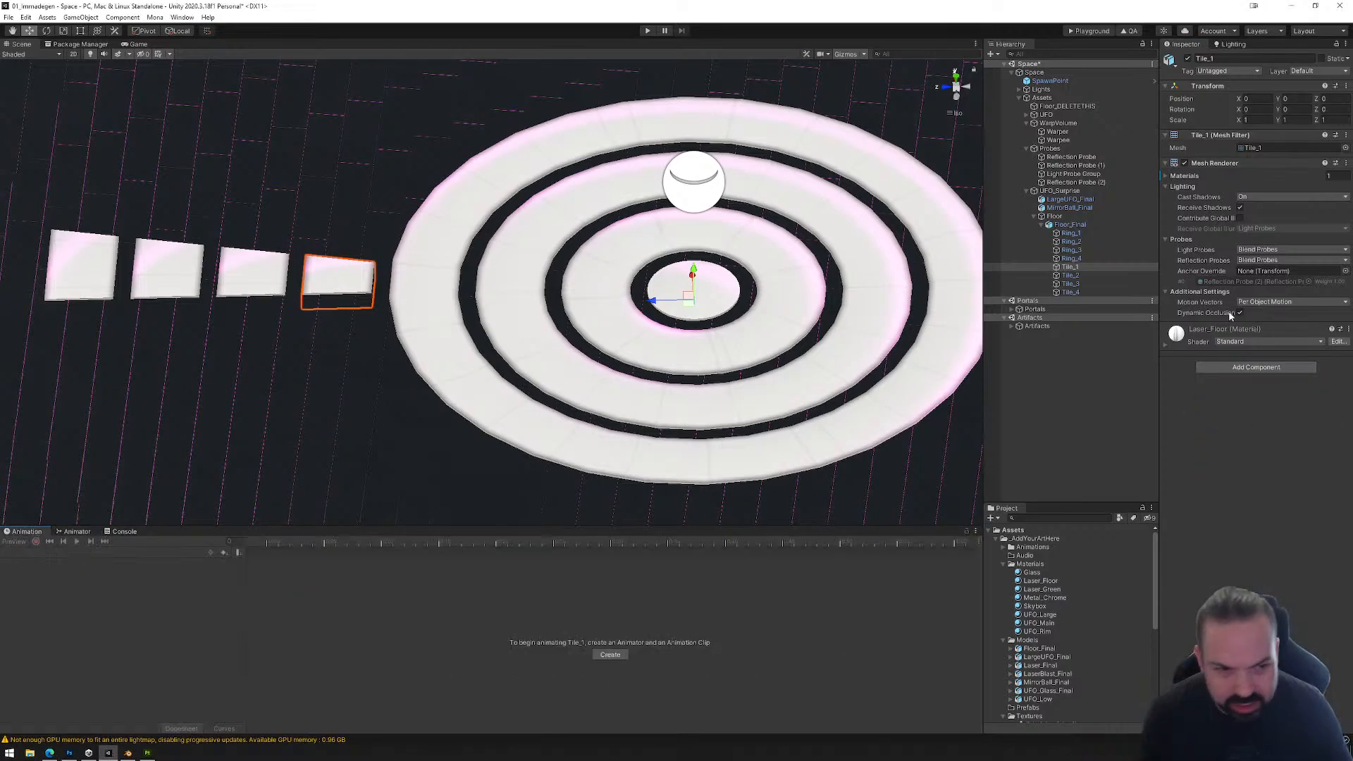
{"action": "left_click", "coordinate": [611, 655]}
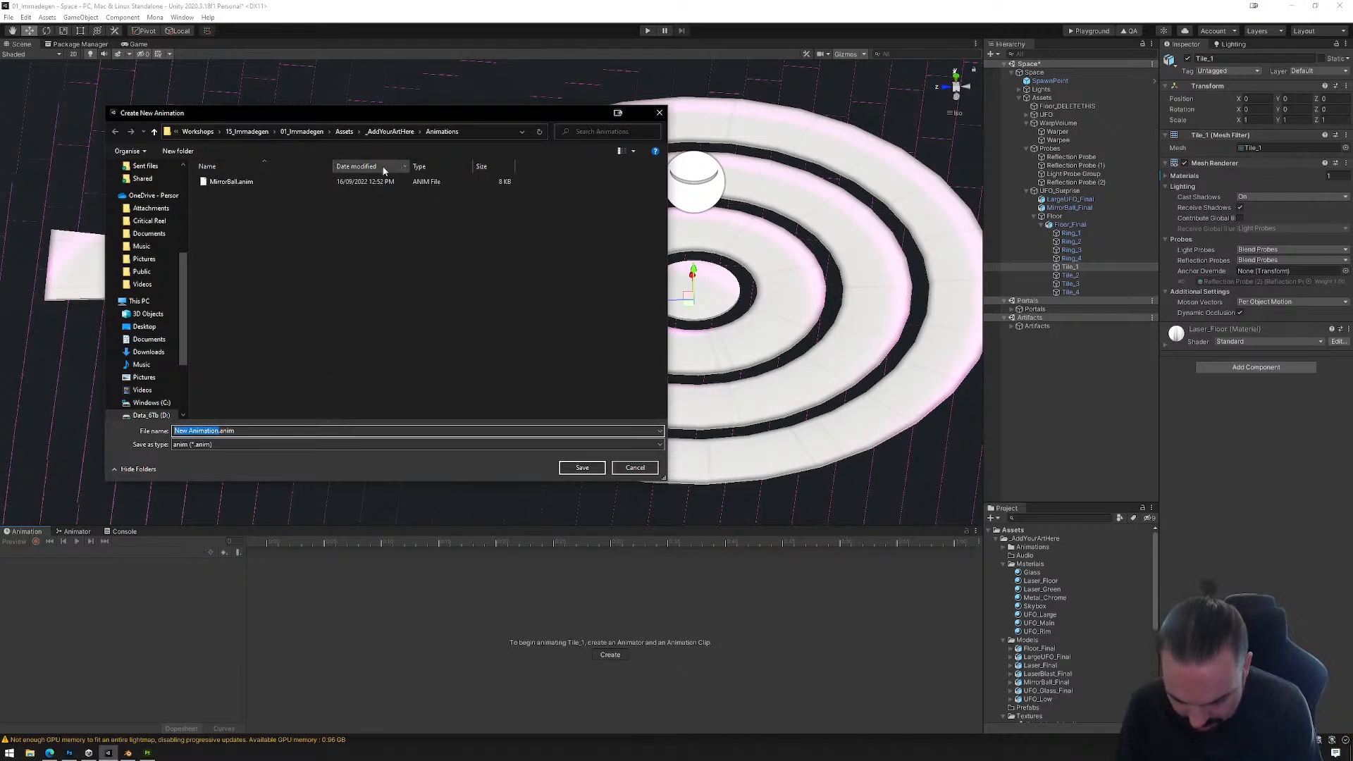
{"action": "key", "text": "BackSpace"}
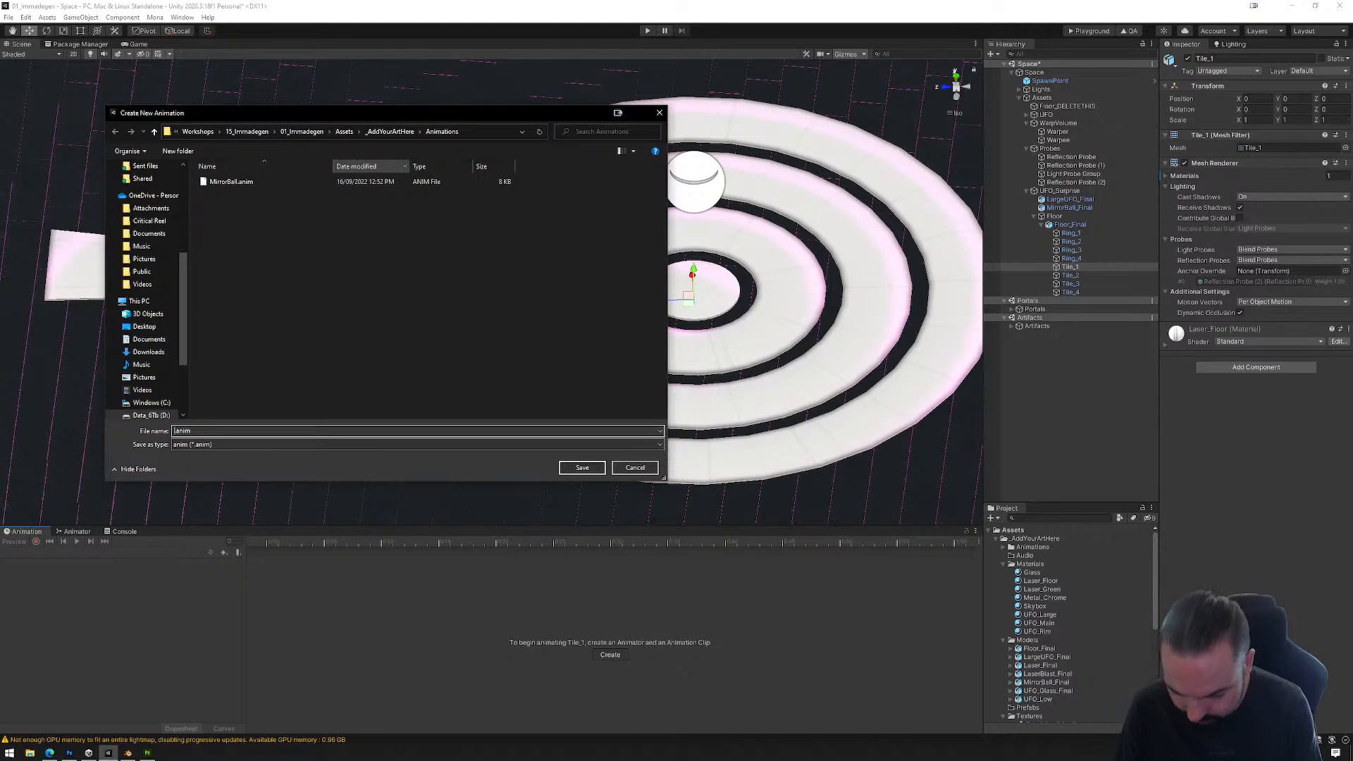
{"action": "type", "text": "Tiles_0"}
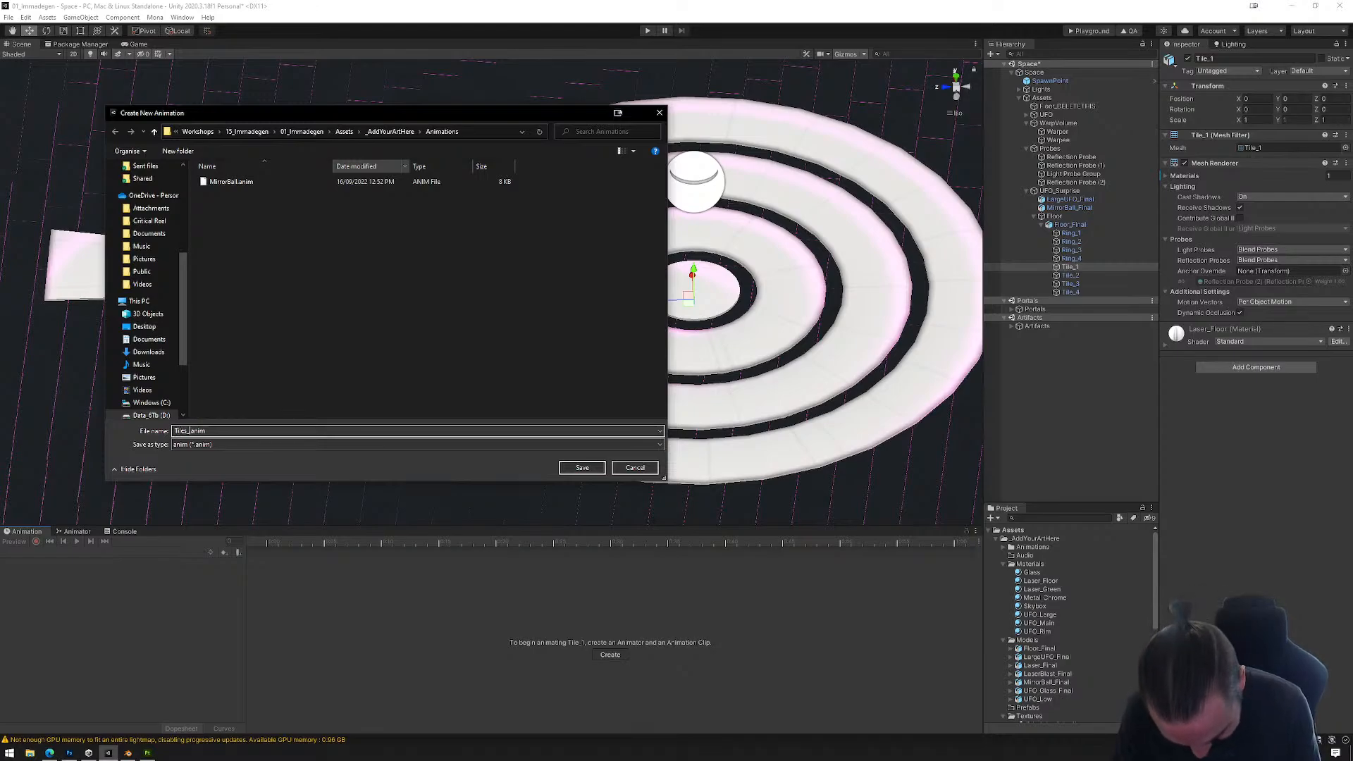
{"action": "left_click", "coordinate": [581, 468]}
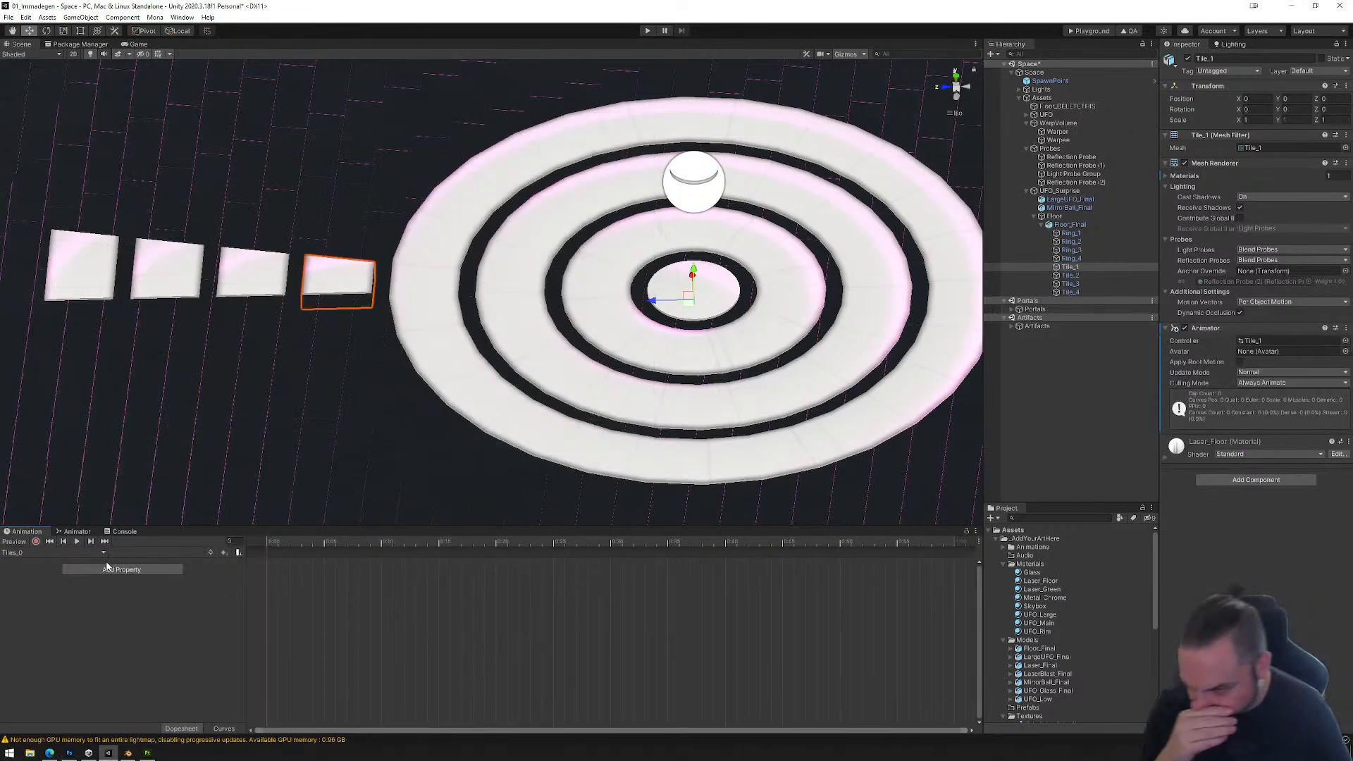
Step: Start recording the Tiles_0 clip and key the emission color of Tile_1's Laser_Floor material at the first frame
{"action": "left_click", "coordinate": [36, 542]}
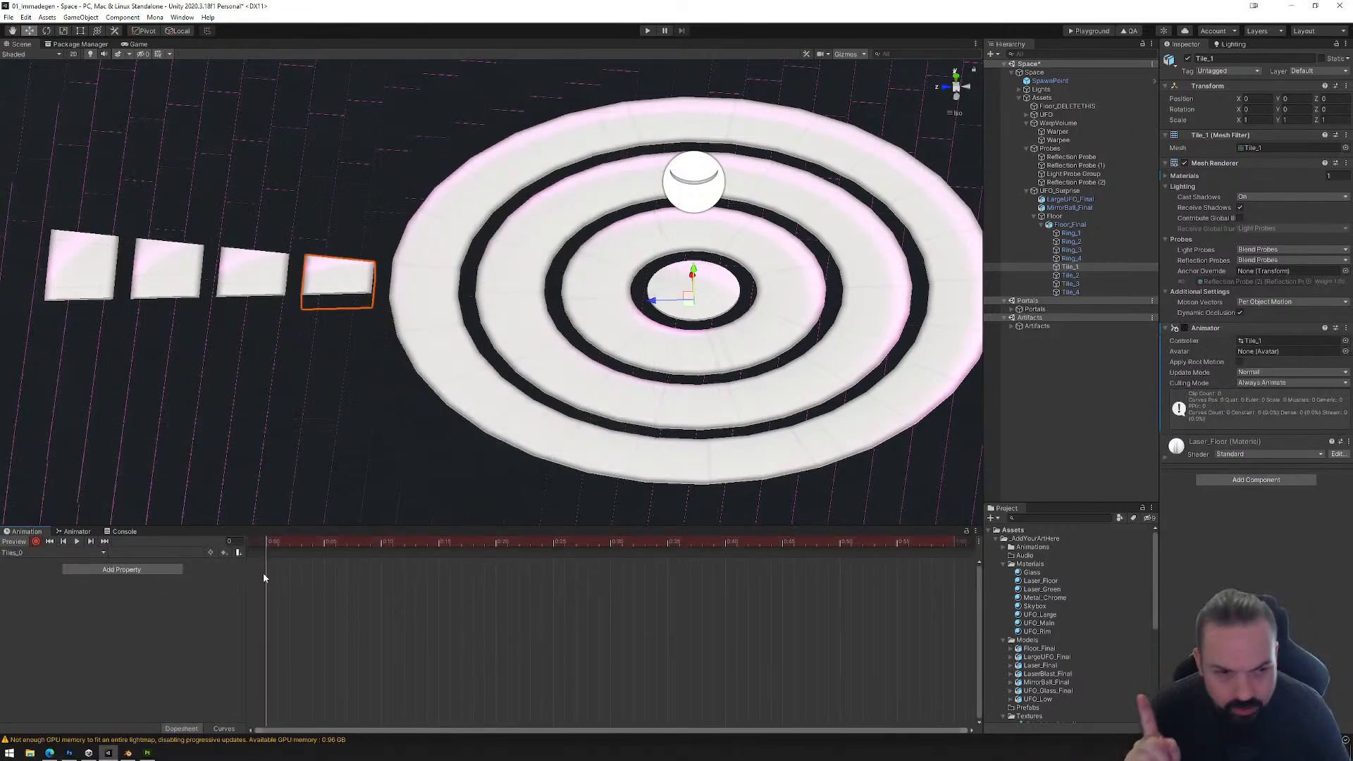
{"action": "left_click", "coordinate": [1165, 456]}
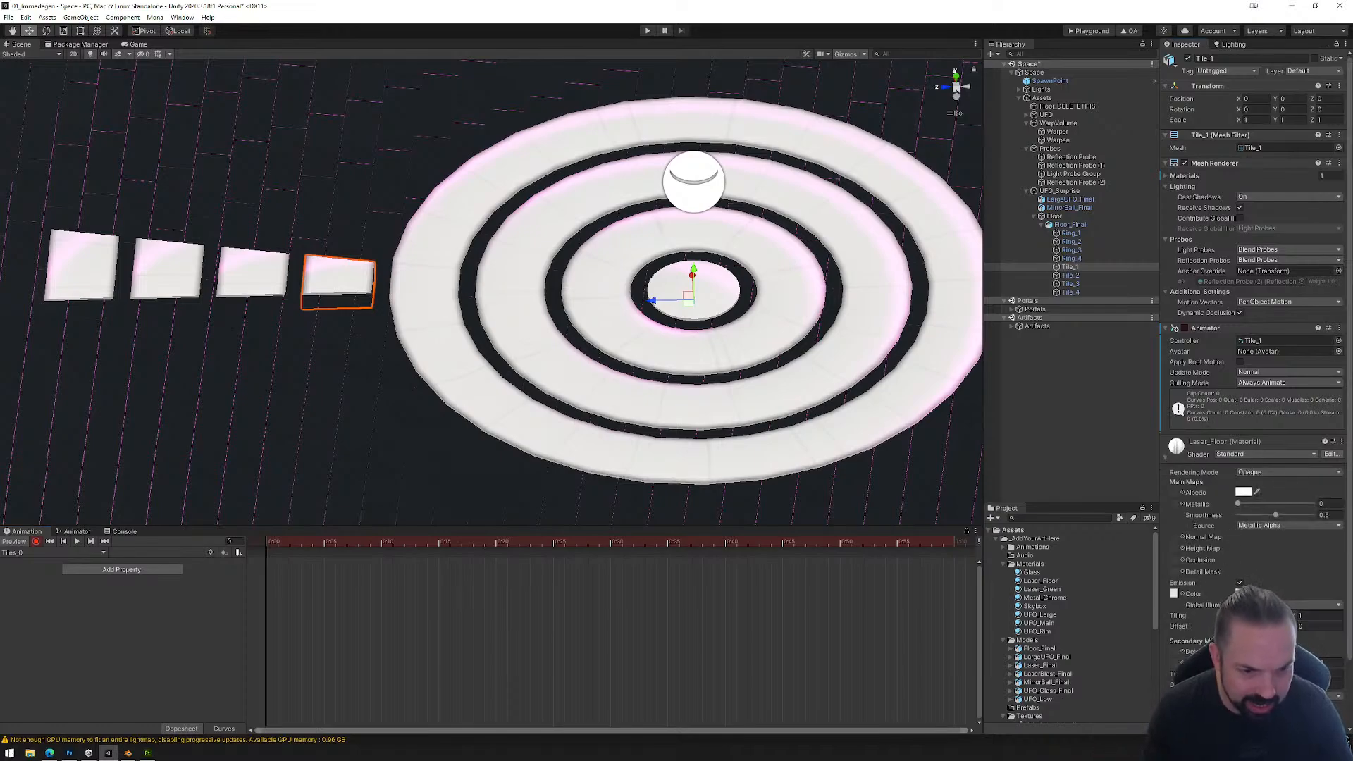
{"action": "left_click", "coordinate": [1244, 594]}
{"action": "left_click_drag", "start_coordinate": [1269, 541], "coordinate": [1226, 506]}
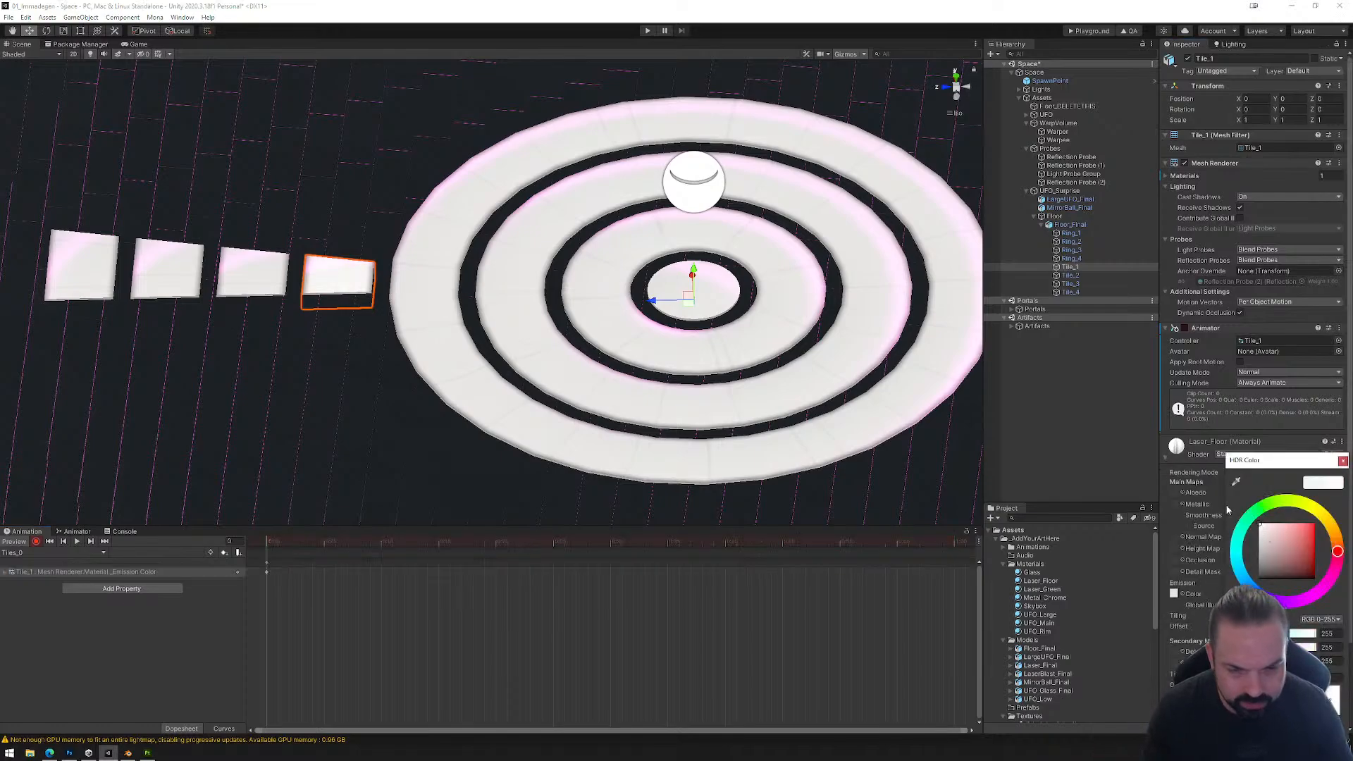
Step: Close the emission color choice and create a second animation clip for Tile_1, saved as Tiles_1 in the Animations folder
{"action": "left_click", "coordinate": [1343, 461]}
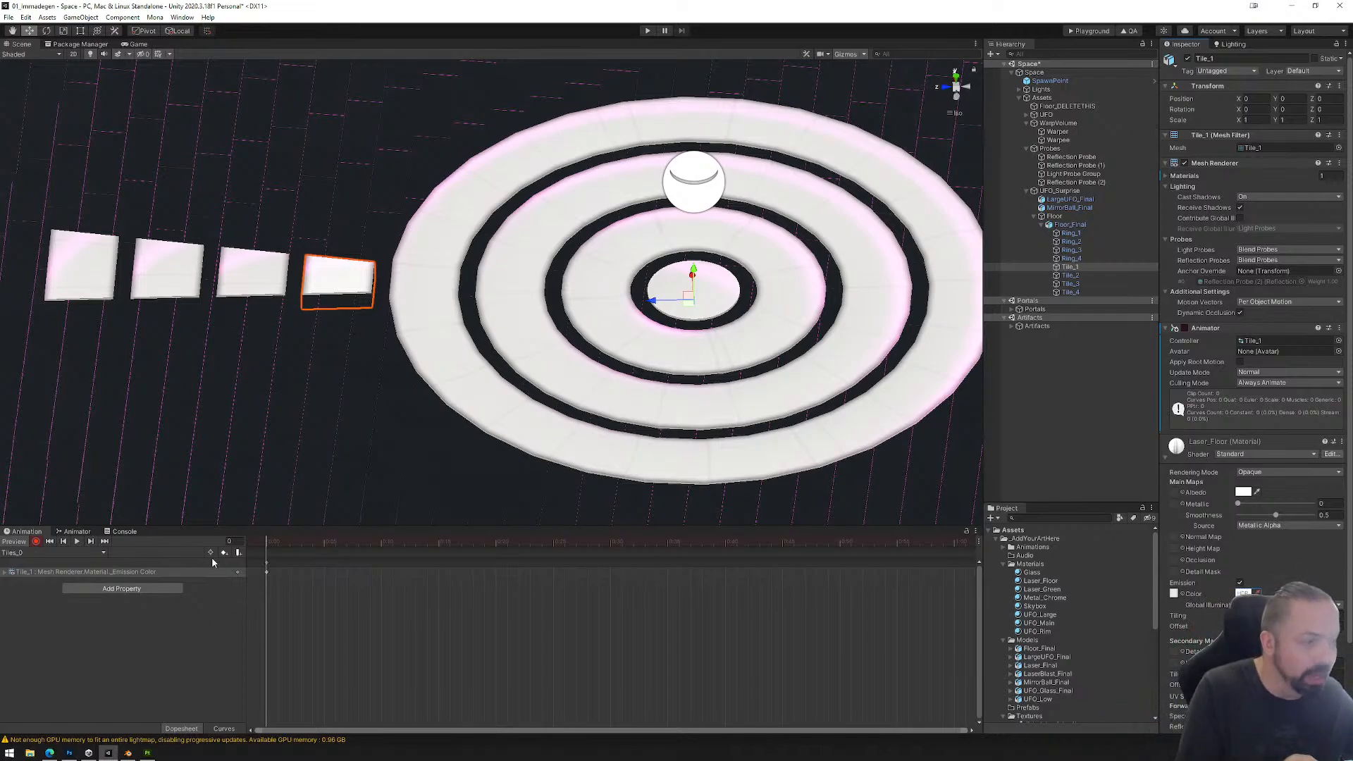
{"action": "left_click", "coordinate": [98, 555]}
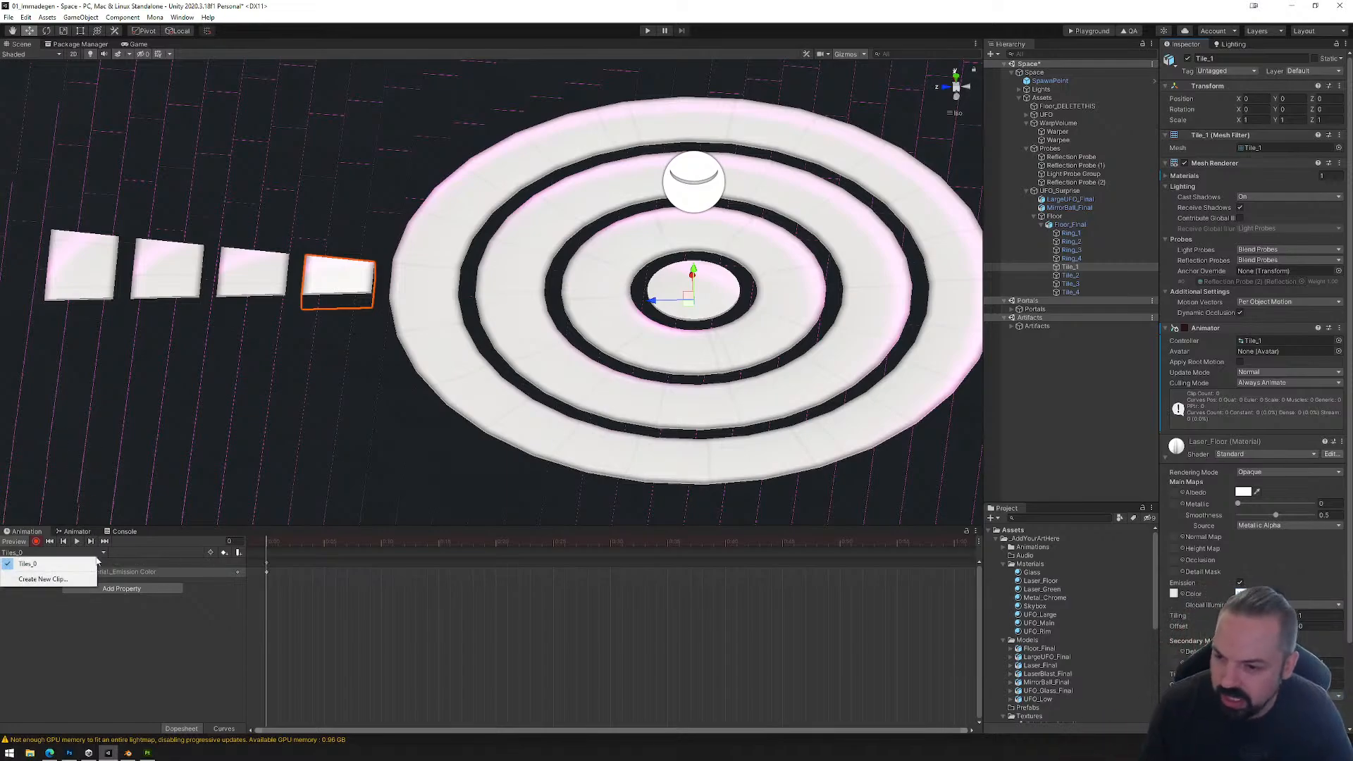
{"action": "left_click", "coordinate": [43, 578]}
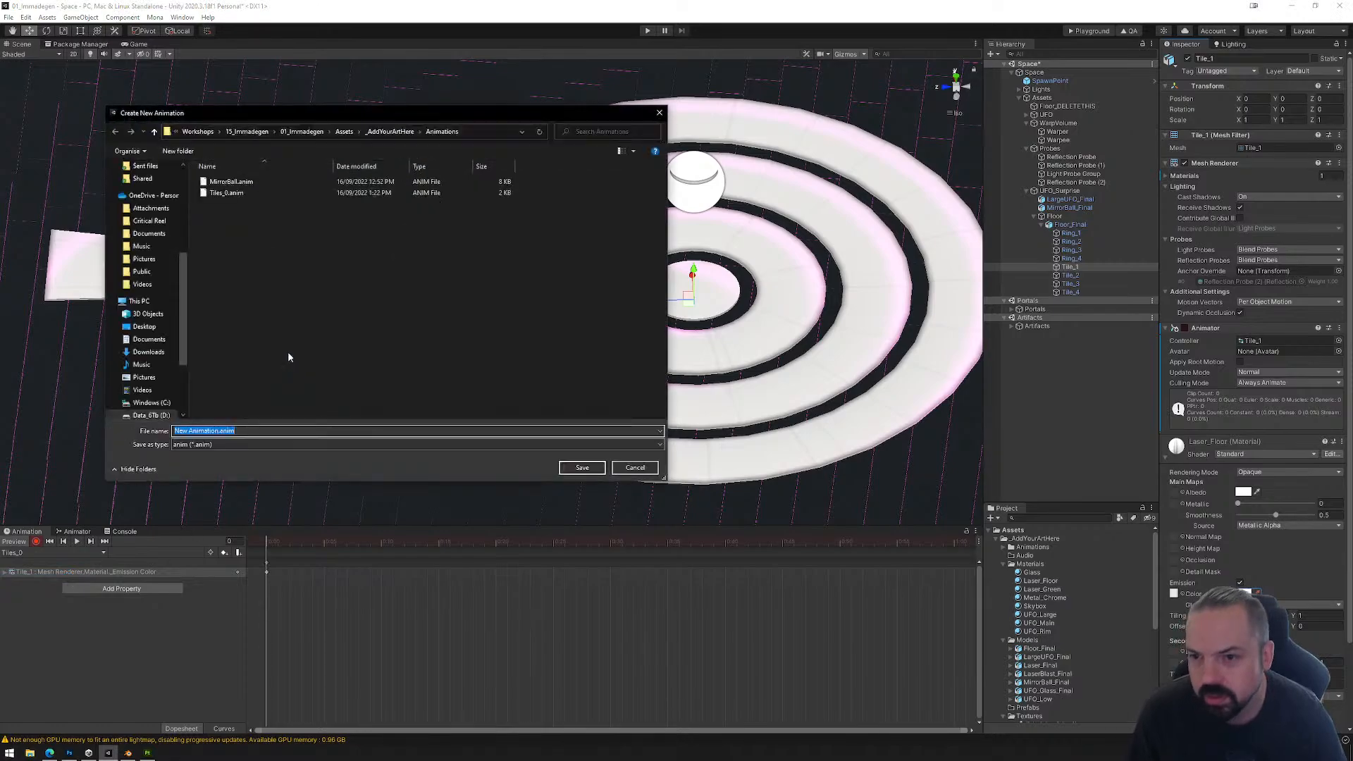
{"action": "left_click", "coordinate": [226, 193]}
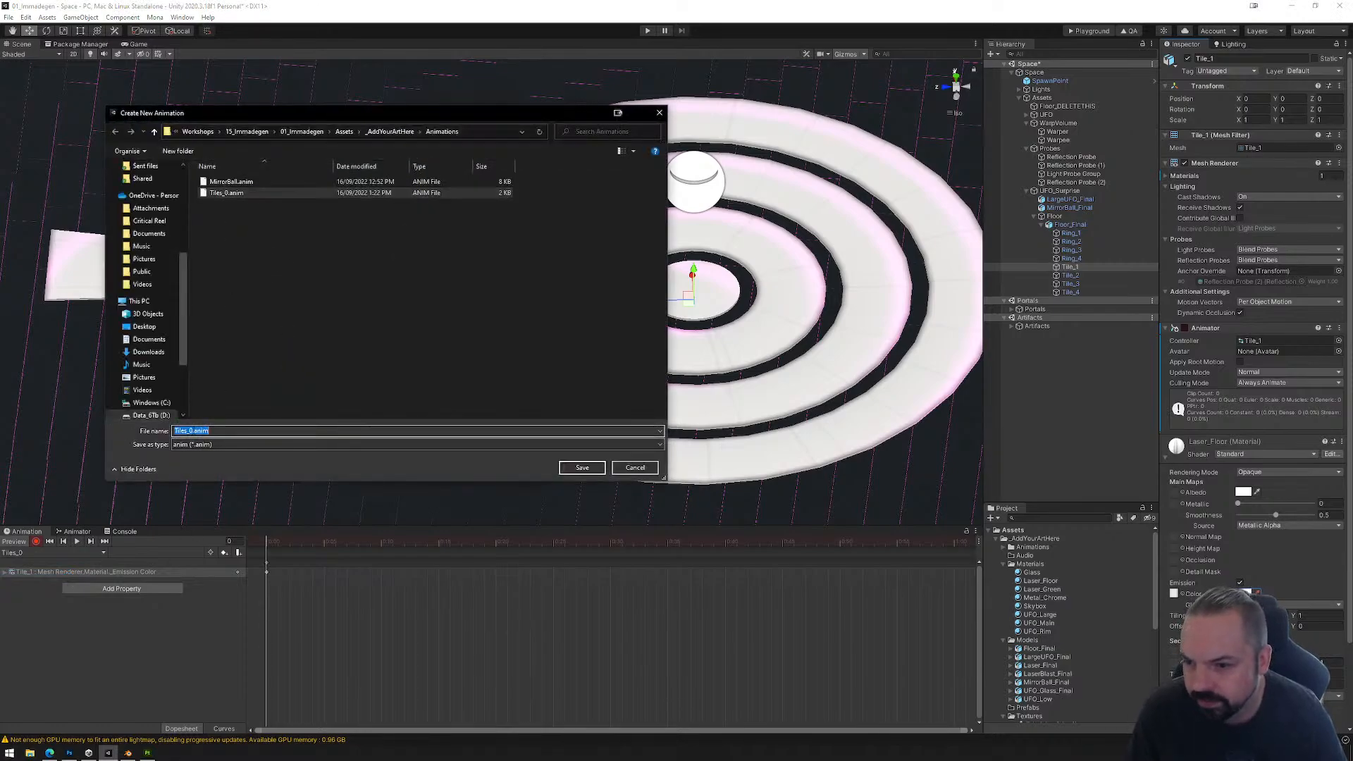
{"action": "left_click", "coordinate": [582, 469]}
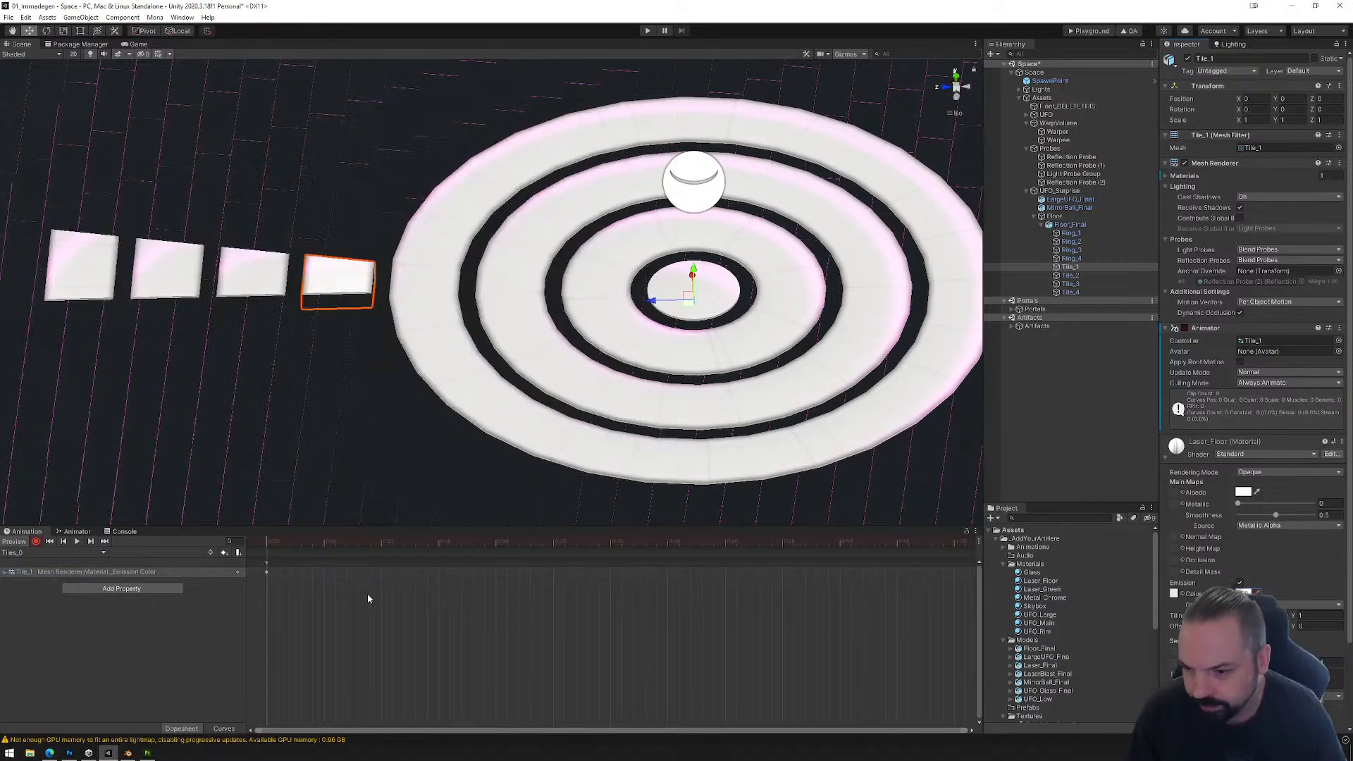
Step: Record in the Tiles_1 clip and key the Laser_Floor emission color to magenta (255, 0, 245) at the first frame
{"action": "left_click", "coordinate": [36, 542]}
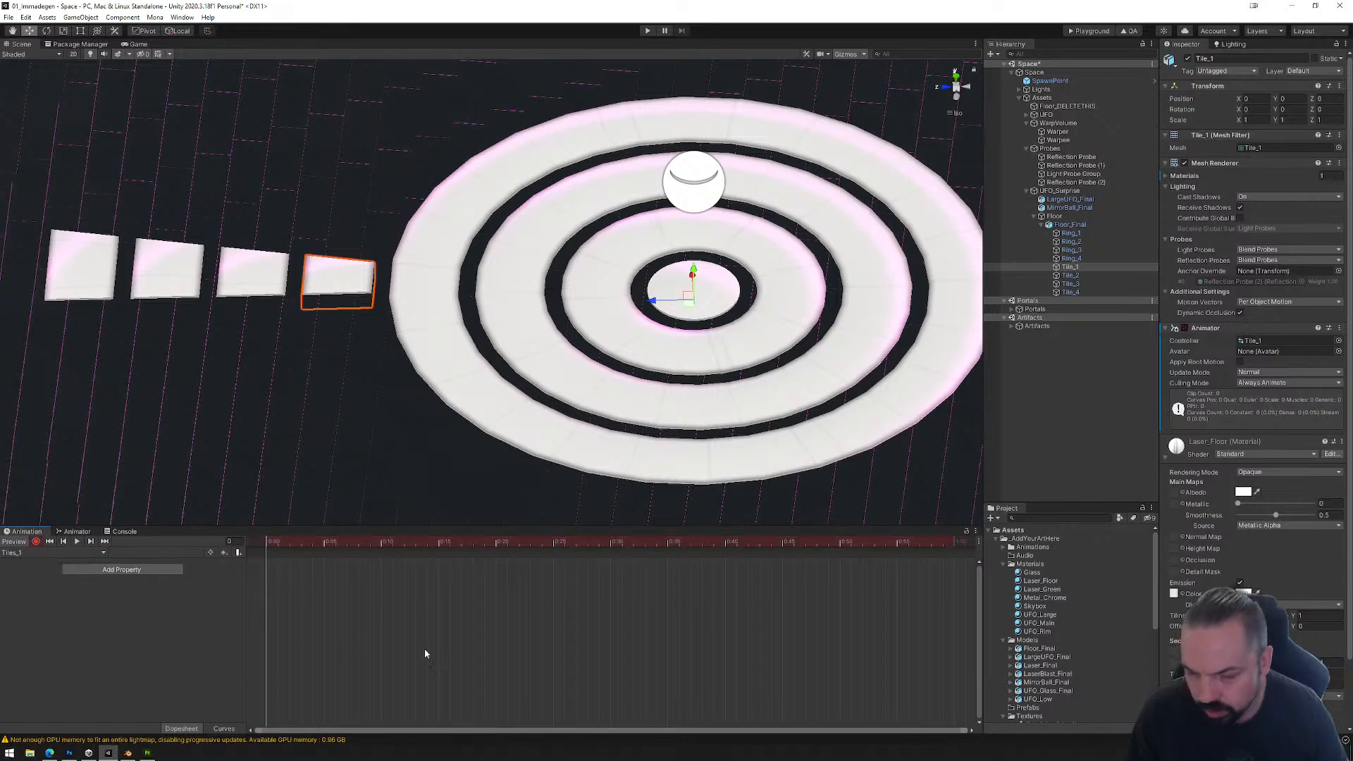
{"action": "left_click", "coordinate": [1245, 594]}
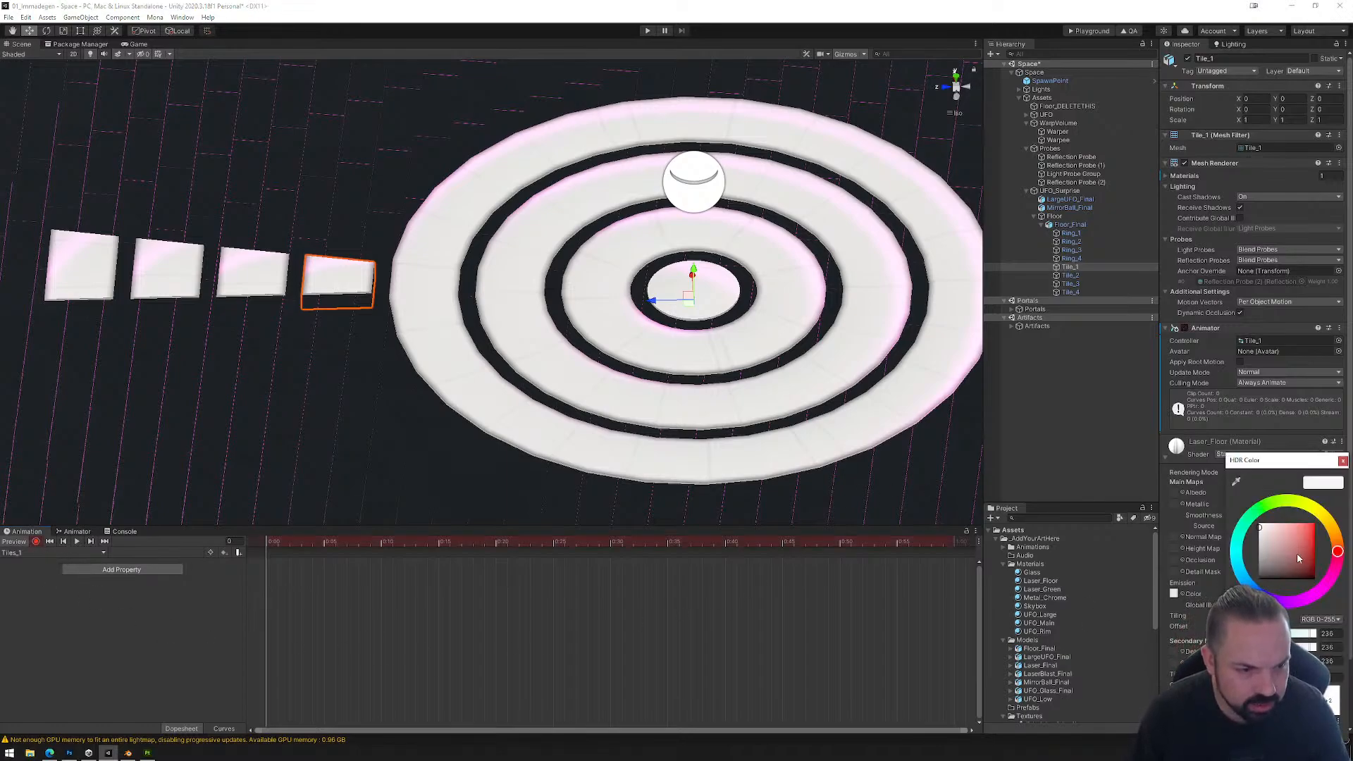
{"action": "left_click", "coordinate": [1321, 597]}
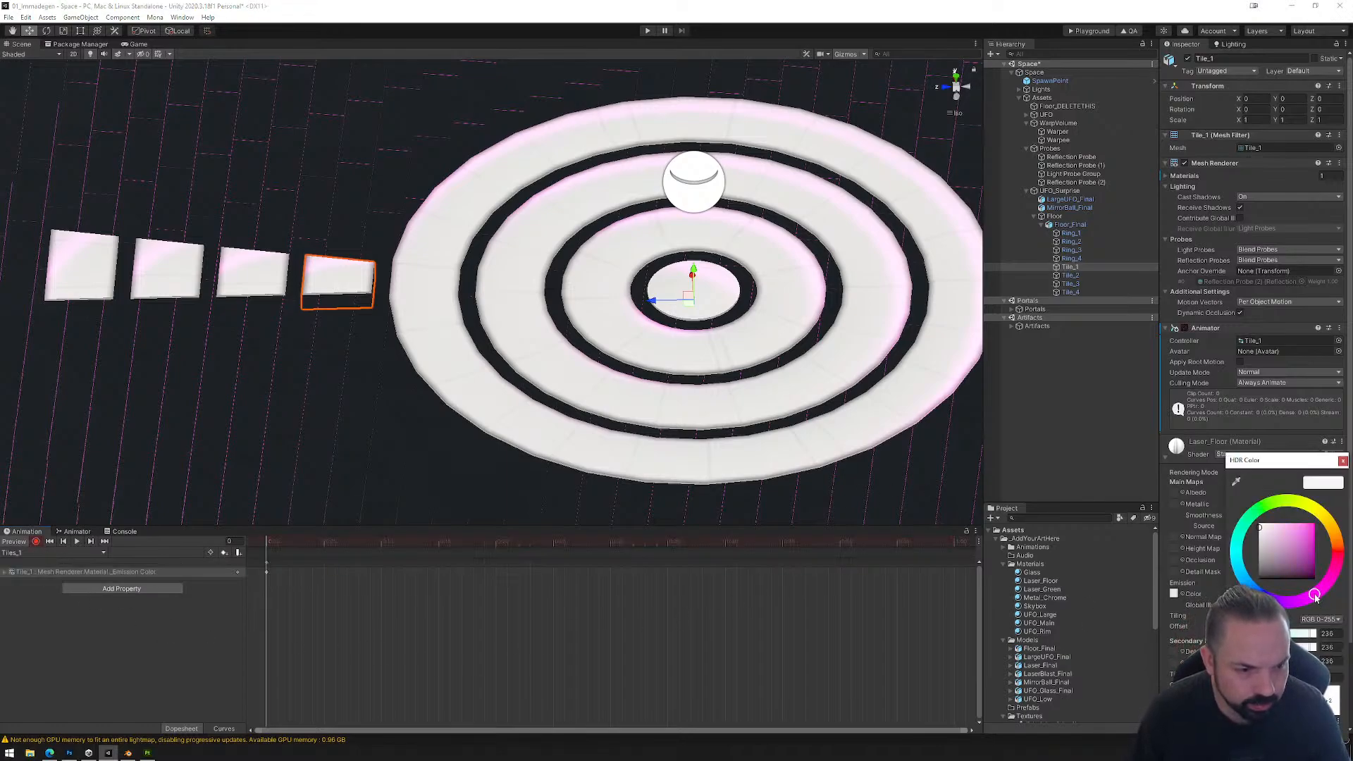
{"action": "left_click", "coordinate": [1343, 462]}
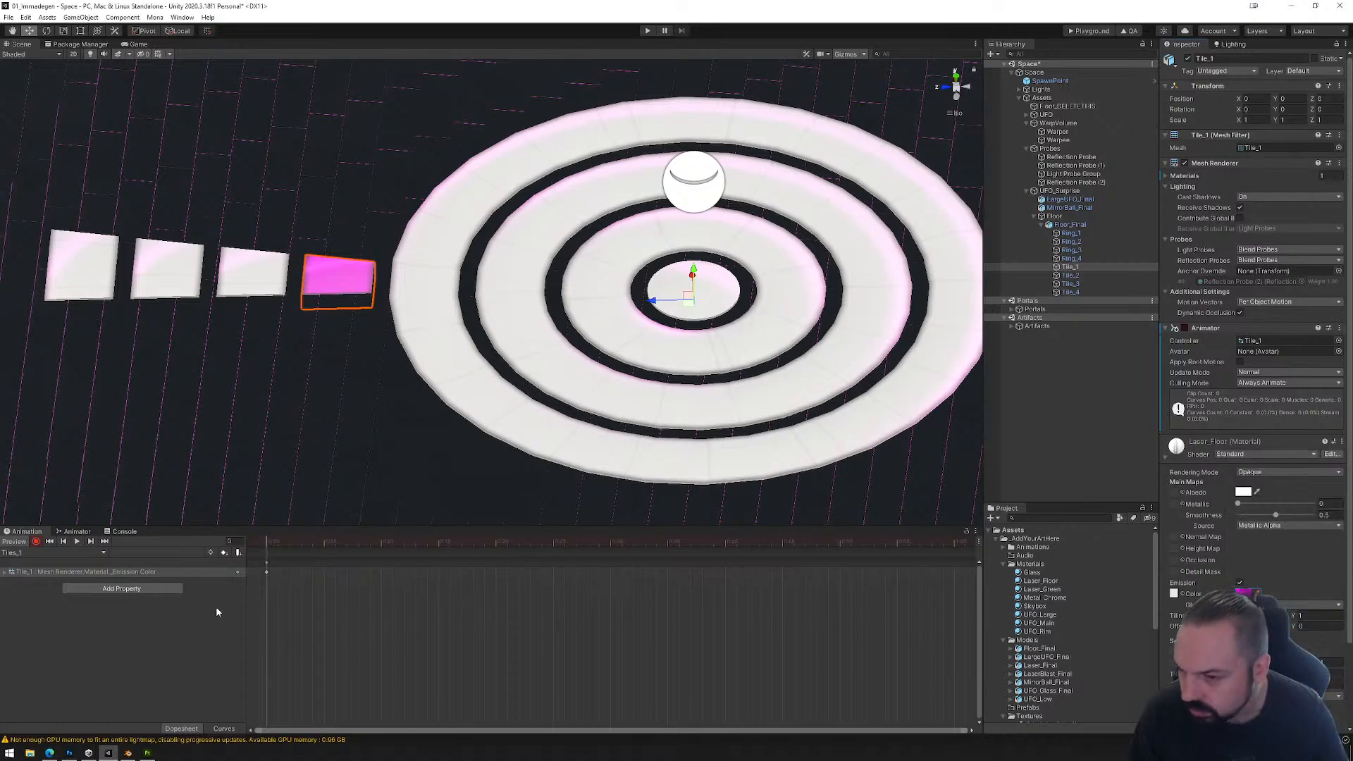
Step: Create another animation clip for Tile_1 and save it as Tiles_2 in the Animations folder
{"action": "left_click", "coordinate": [106, 554]}
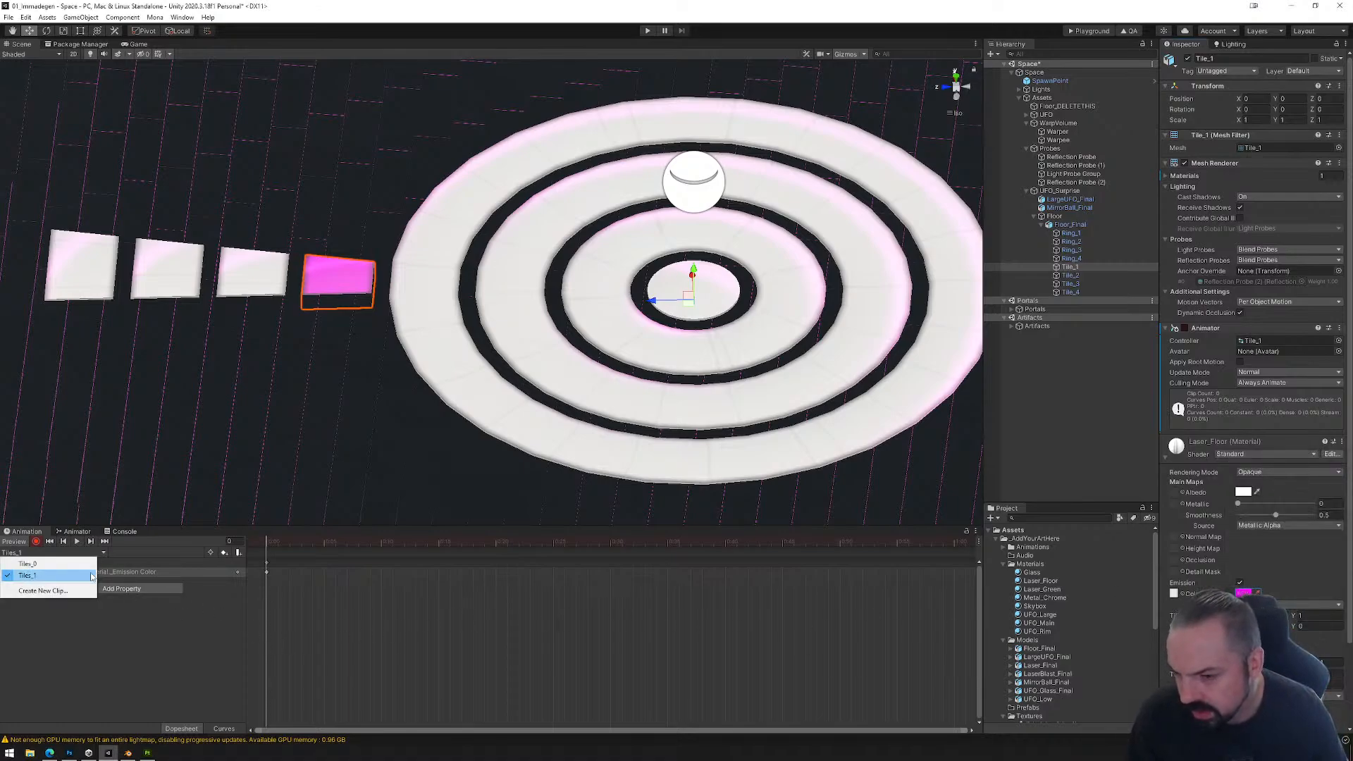
{"action": "left_click", "coordinate": [43, 591]}
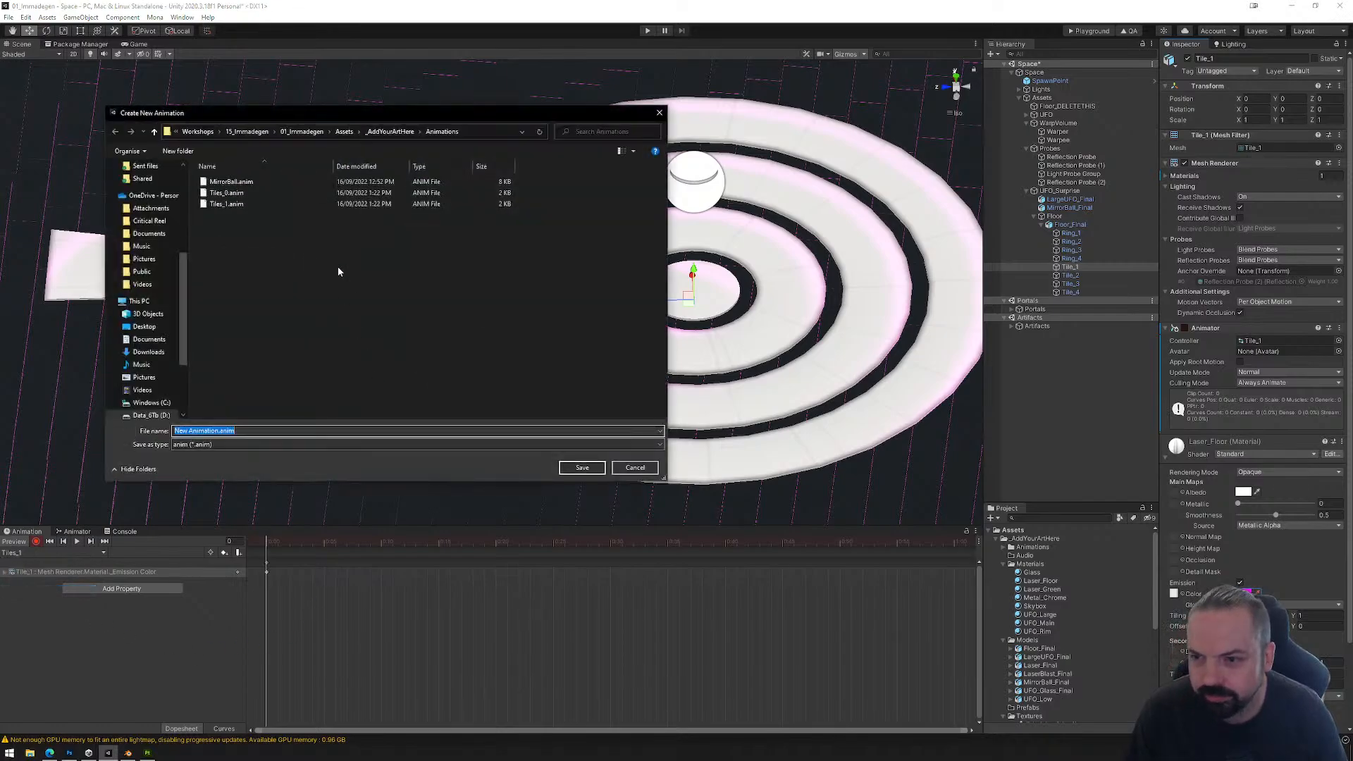
{"action": "left_click", "coordinate": [230, 209]}
{"action": "left_click", "coordinate": [194, 431]}
{"action": "left_click_drag", "start_coordinate": [193, 431], "coordinate": [189, 431]}
{"action": "type", "text": "2"}
{"action": "left_click", "coordinate": [582, 468]}
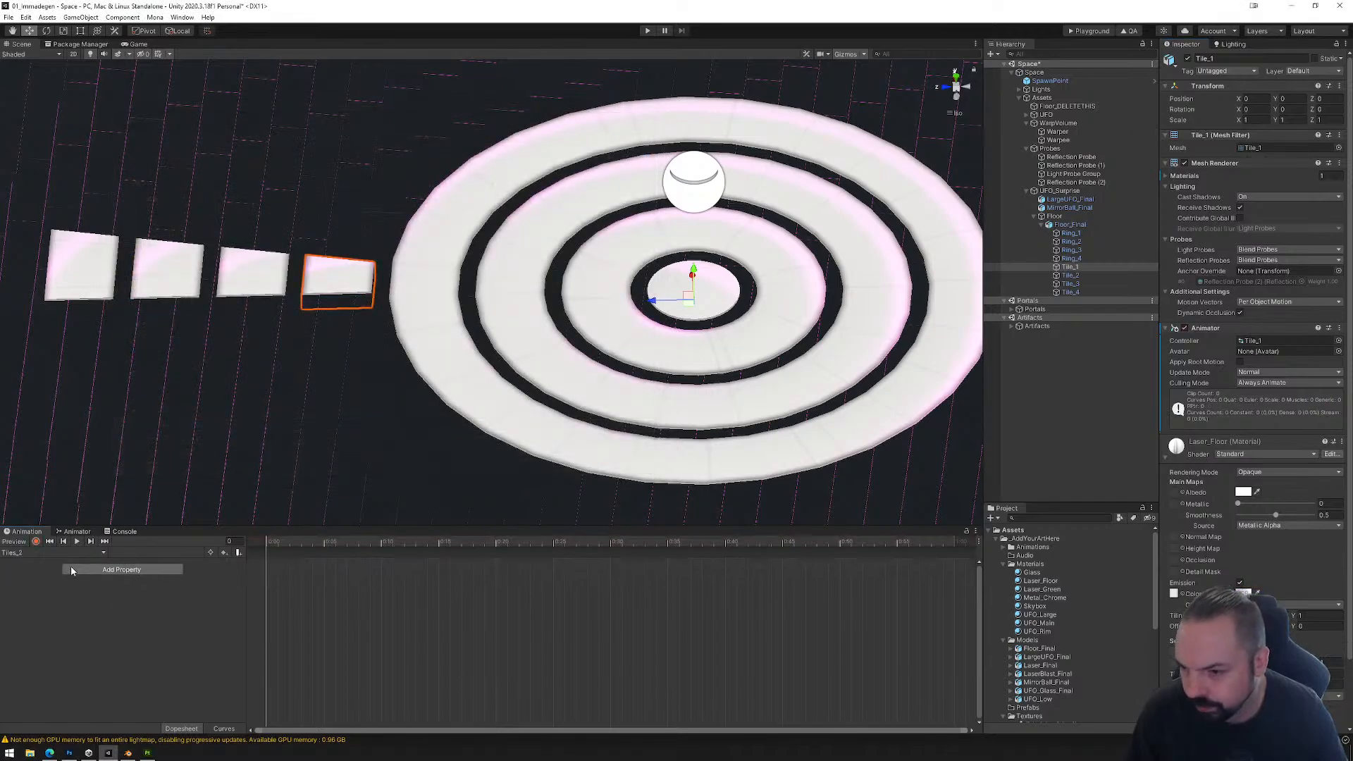
Step: Record in the Tiles_2 clip and key the Laser_Floor emission color to bright green at the first frame
{"action": "left_click", "coordinate": [36, 542]}
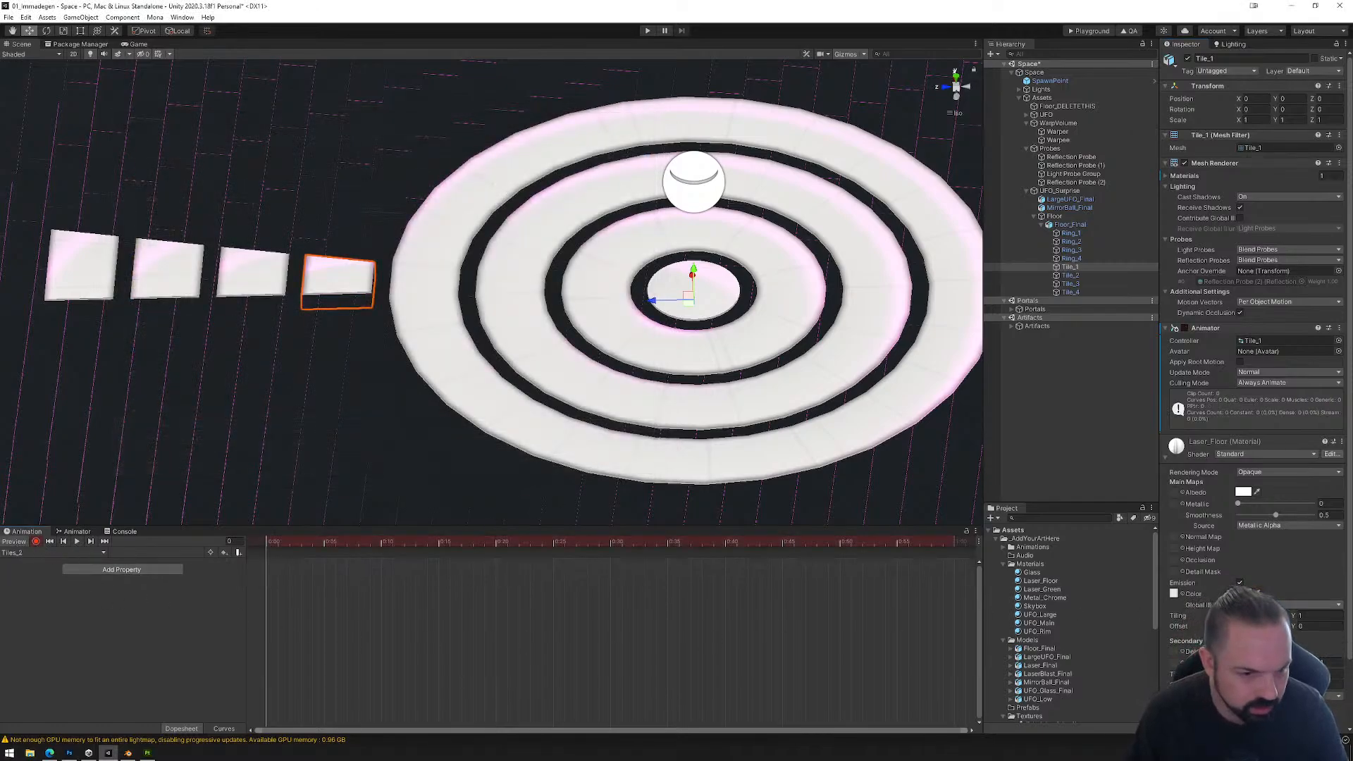
{"action": "left_click", "coordinate": [1245, 593]}
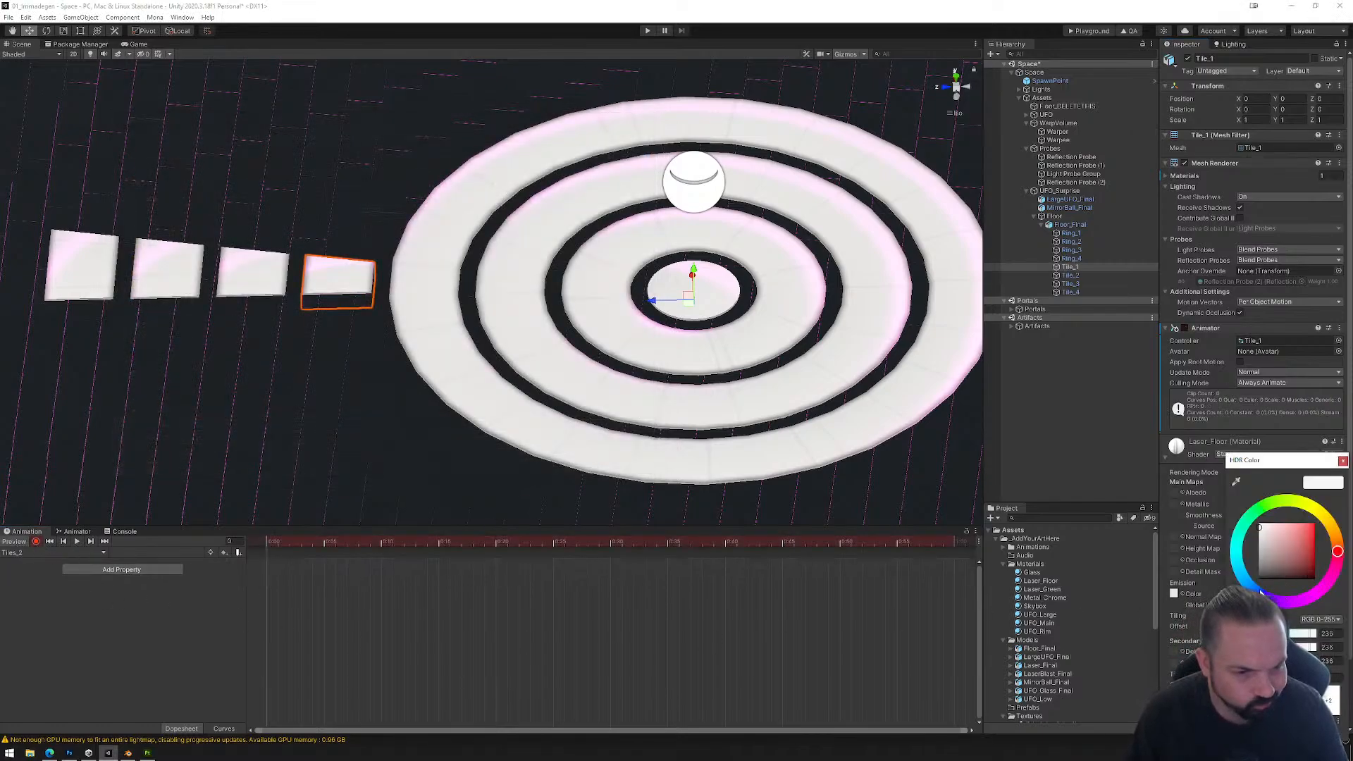
{"action": "left_click", "coordinate": [1262, 515]}
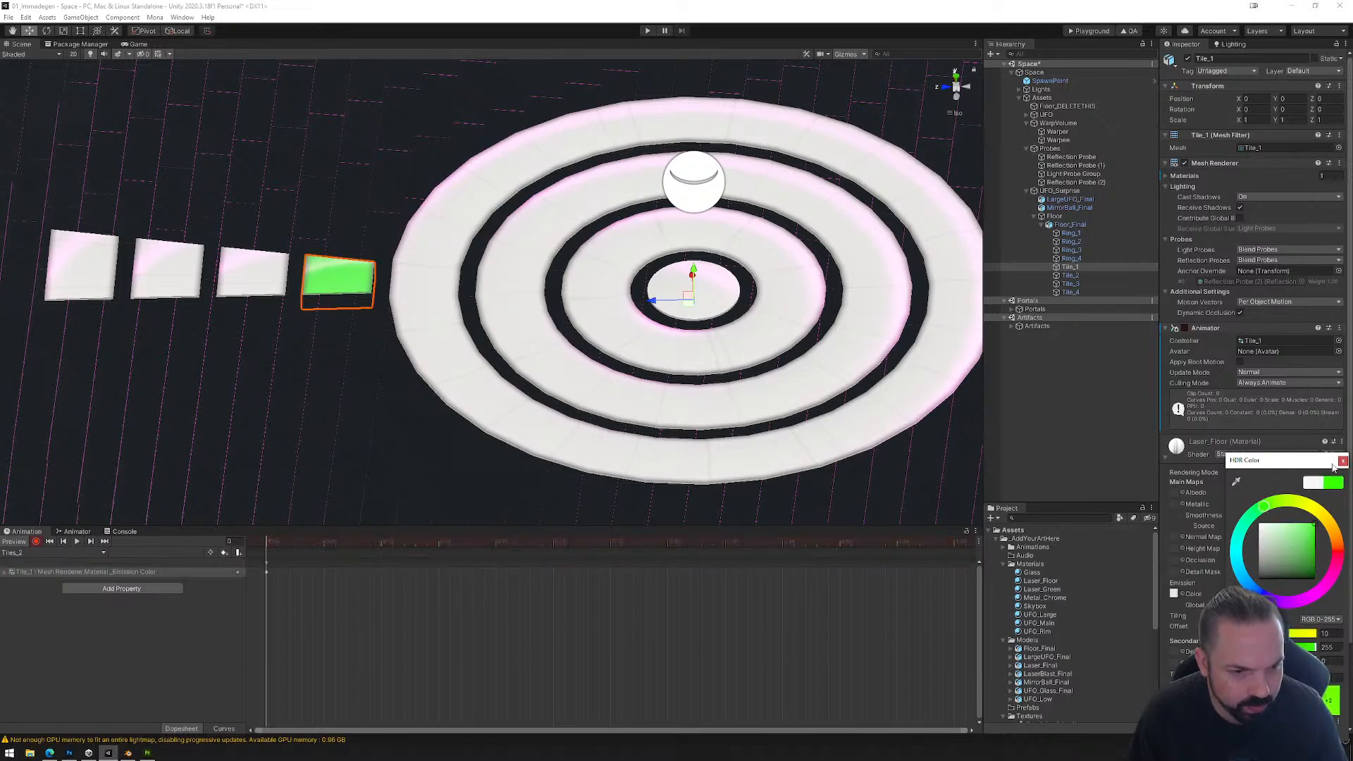
{"action": "left_click", "coordinate": [1343, 461]}
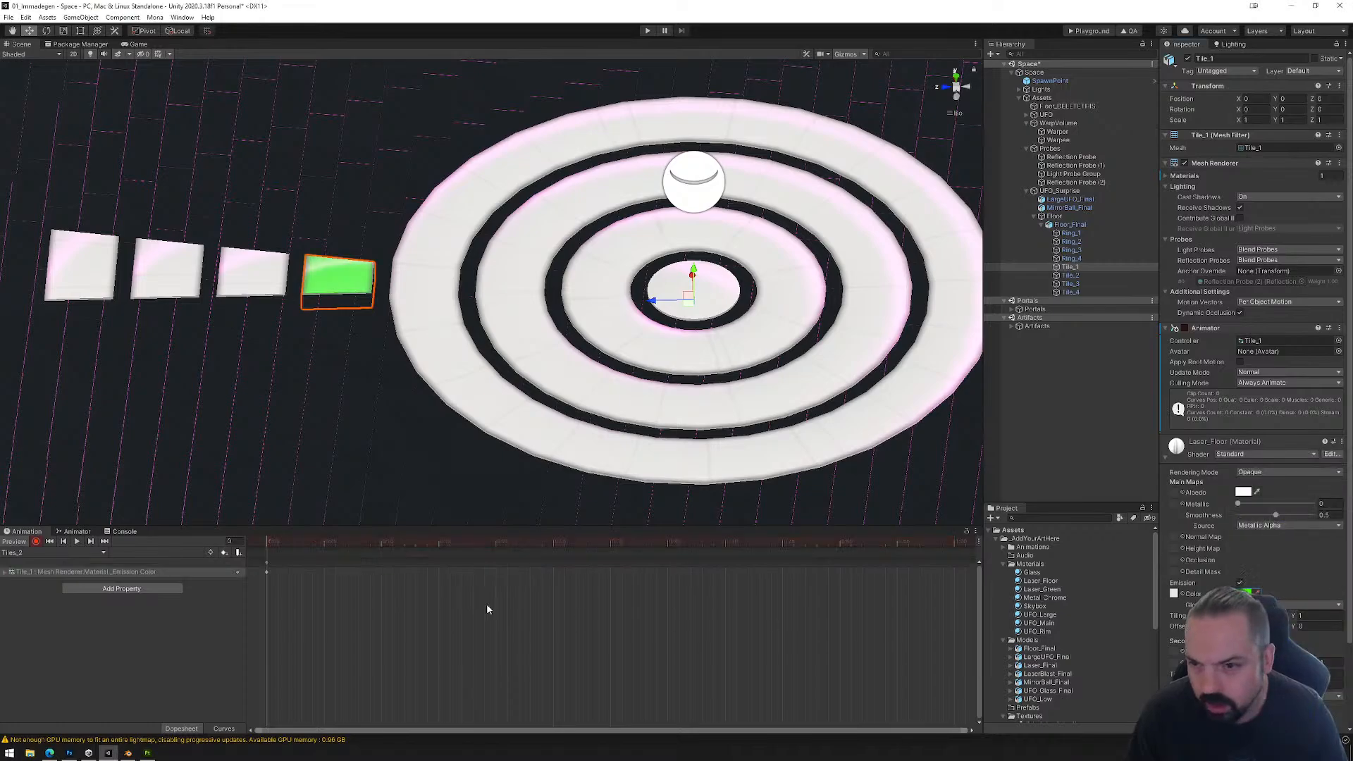
Step: Create another animation clip for Tile_1 and save it as Tiles_3 in the Animations folder
{"action": "left_click", "coordinate": [97, 554]}
{"action": "left_click", "coordinate": [42, 601]}
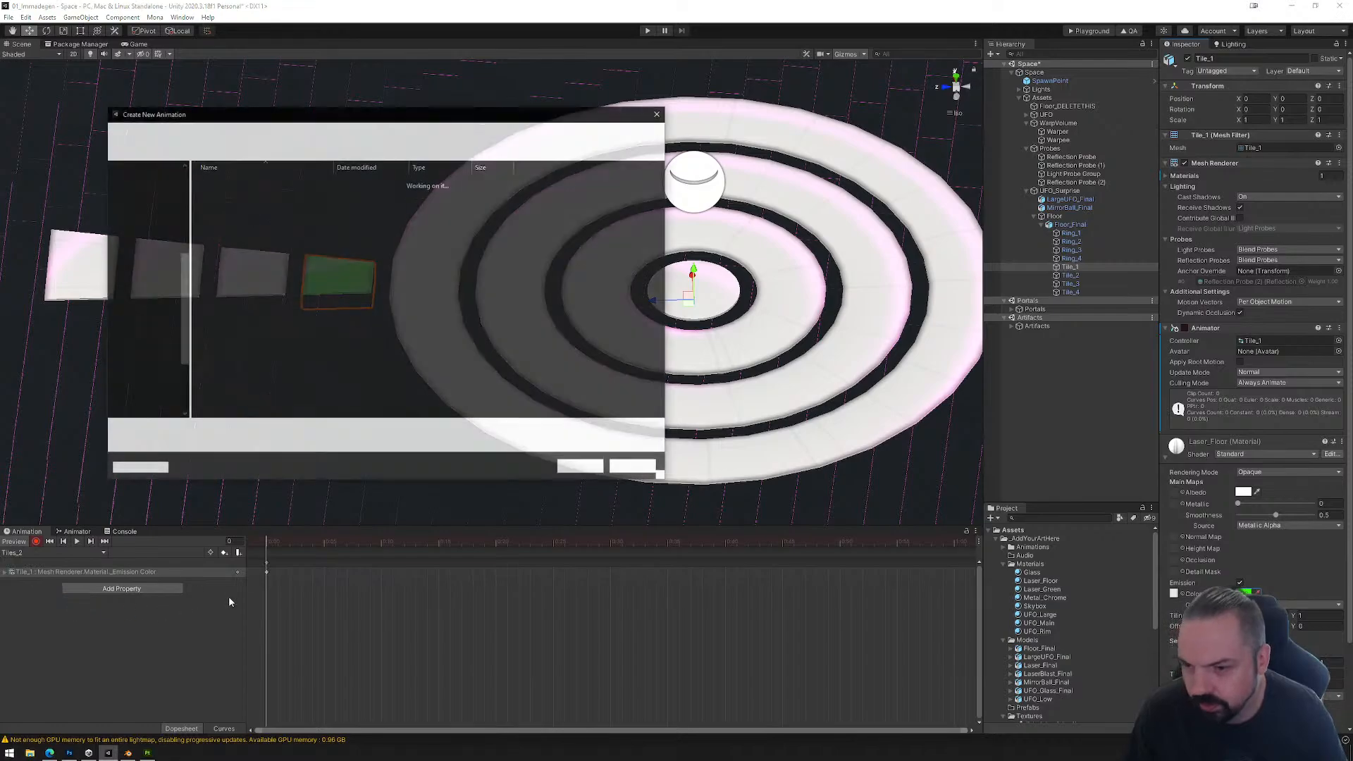
{"action": "left_click", "coordinate": [227, 217]}
{"action": "left_click", "coordinate": [191, 430]}
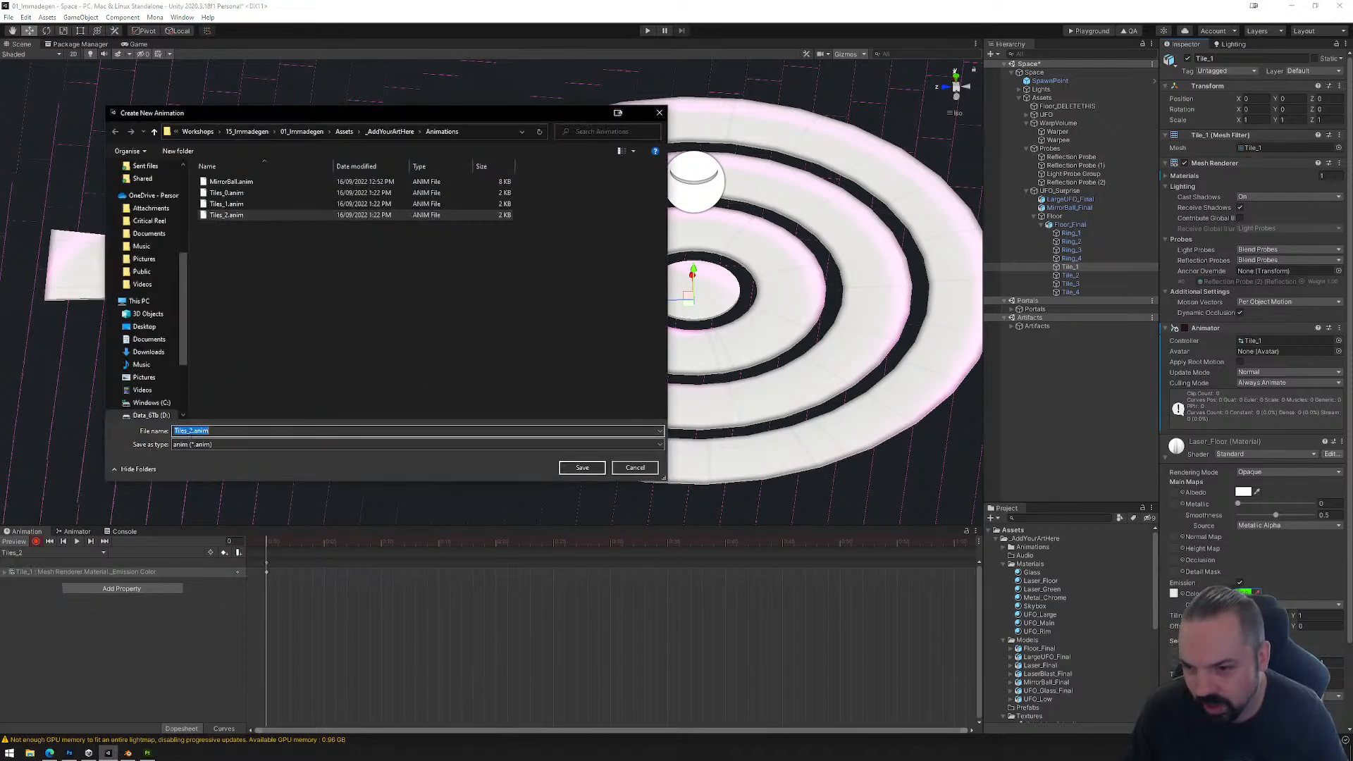
{"action": "type", "text": "3"}
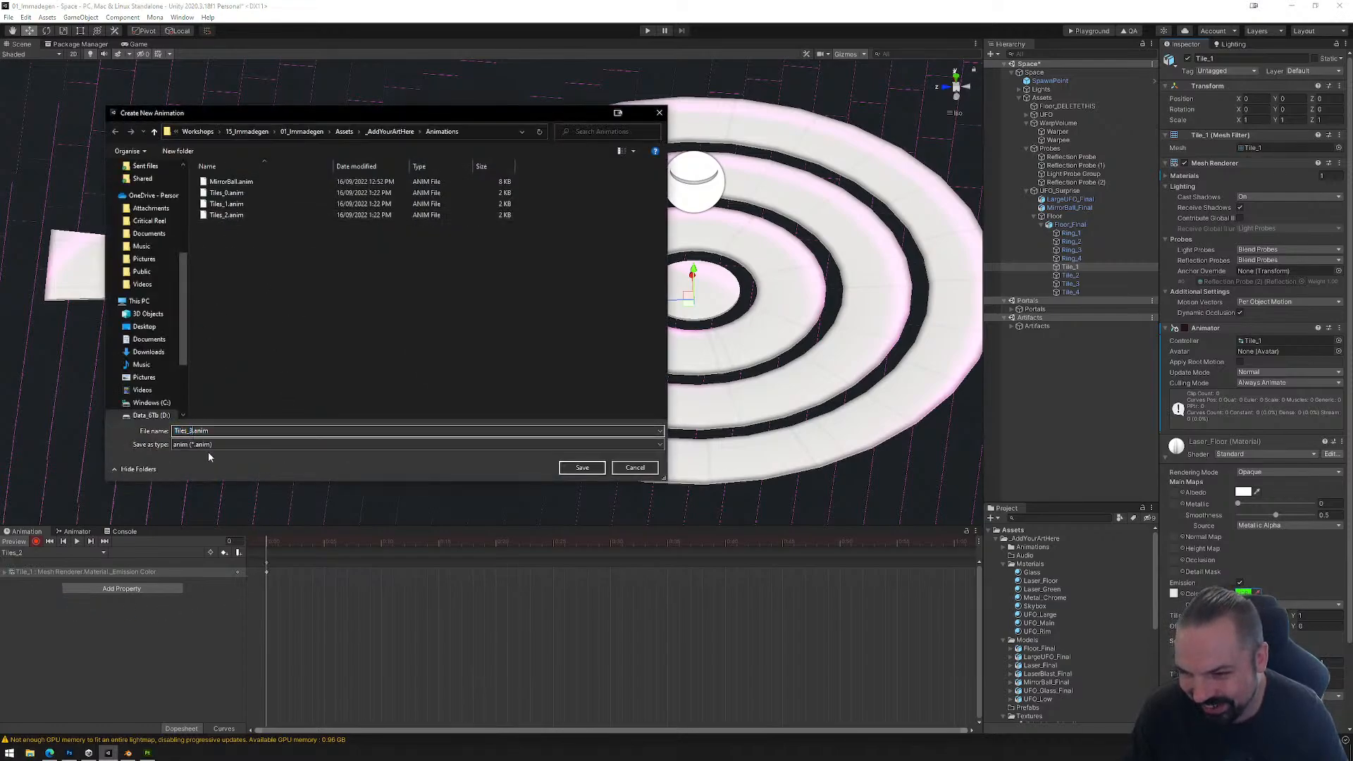
{"action": "left_click", "coordinate": [590, 470]}
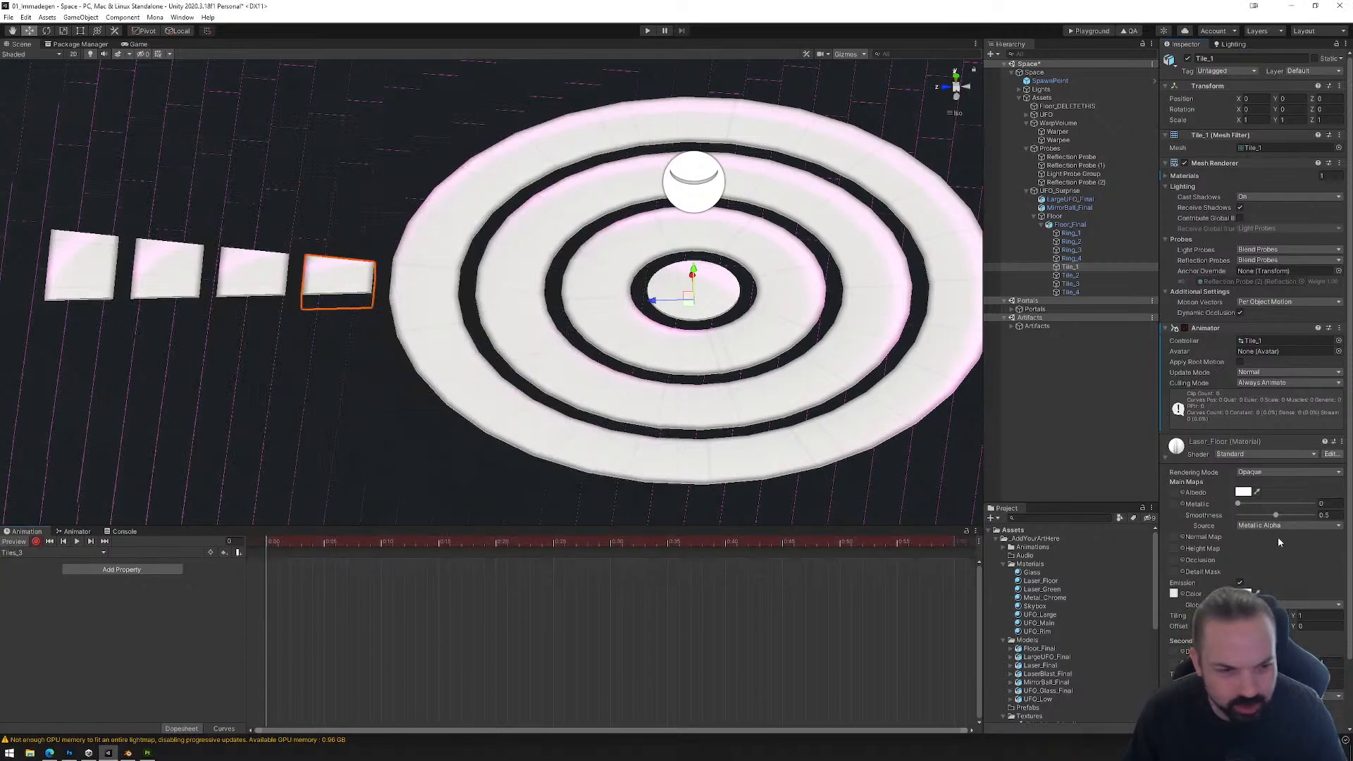
Step: Key the Laser_Floor emission color to blue (0, 72, 255) at the first frame of the Tiles_3 clip
{"action": "left_click", "coordinate": [1245, 594]}
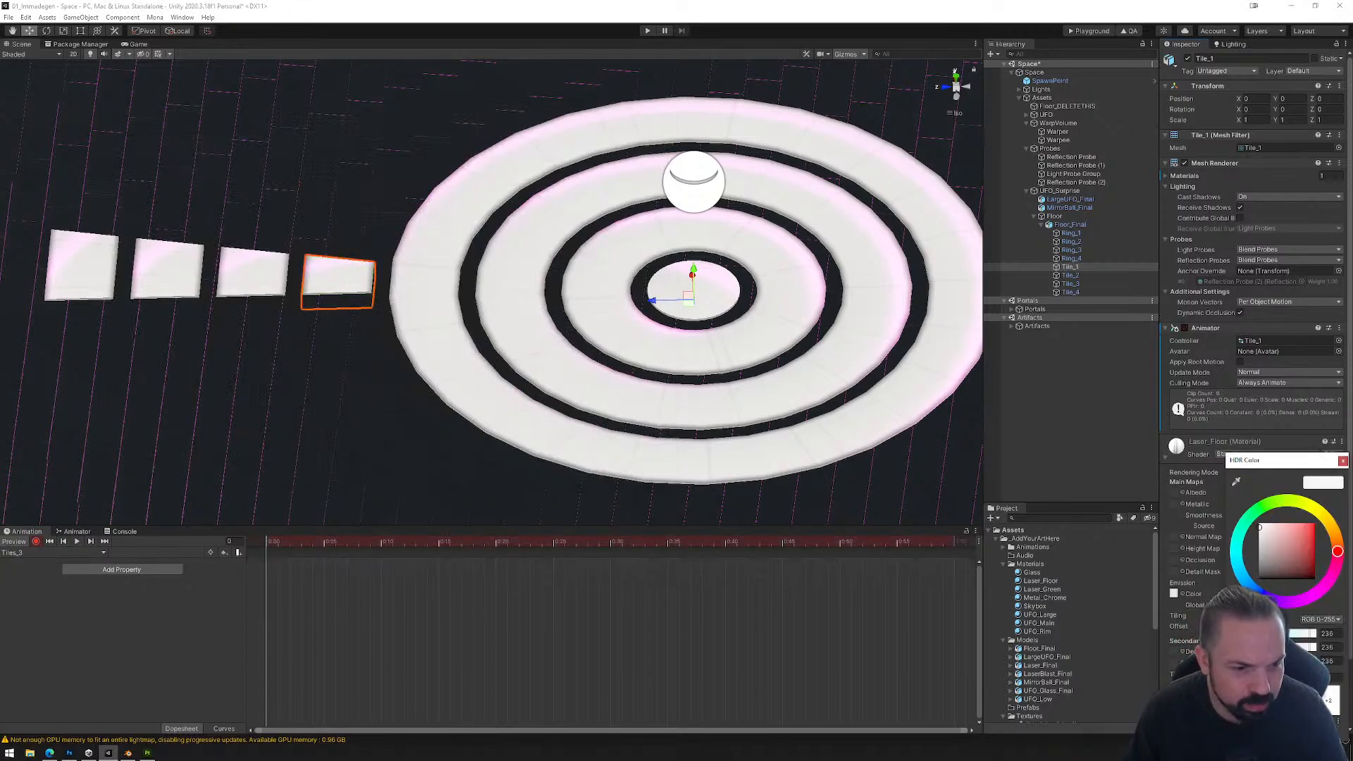
{"action": "left_click", "coordinate": [1249, 586]}
{"action": "left_click_drag", "start_coordinate": [1288, 557], "coordinate": [1314, 524]}
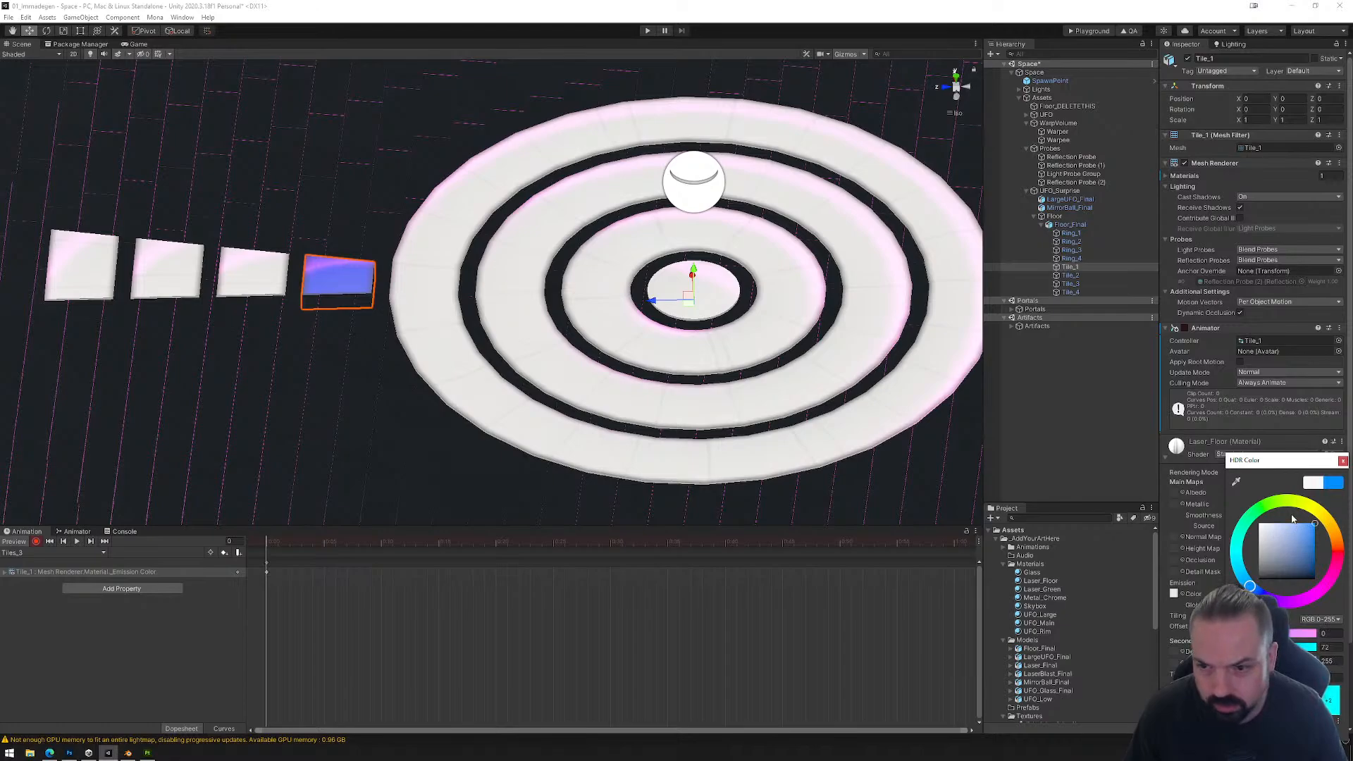
{"action": "left_click", "coordinate": [1343, 461]}
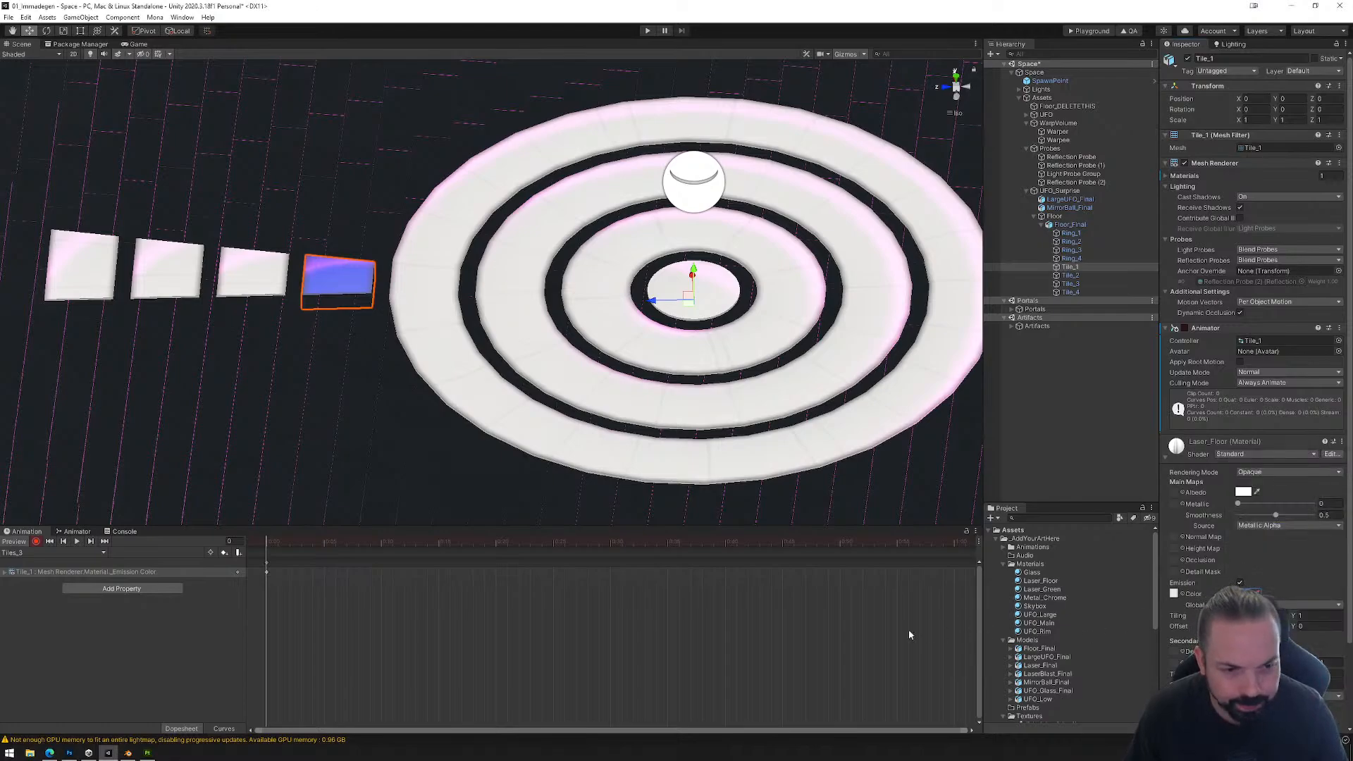
Step: Create another animation clip for Tile_1 and save it as Tiles_4 in the Animations folder
{"action": "left_click", "coordinate": [82, 554]}
{"action": "left_click", "coordinate": [71, 614]}
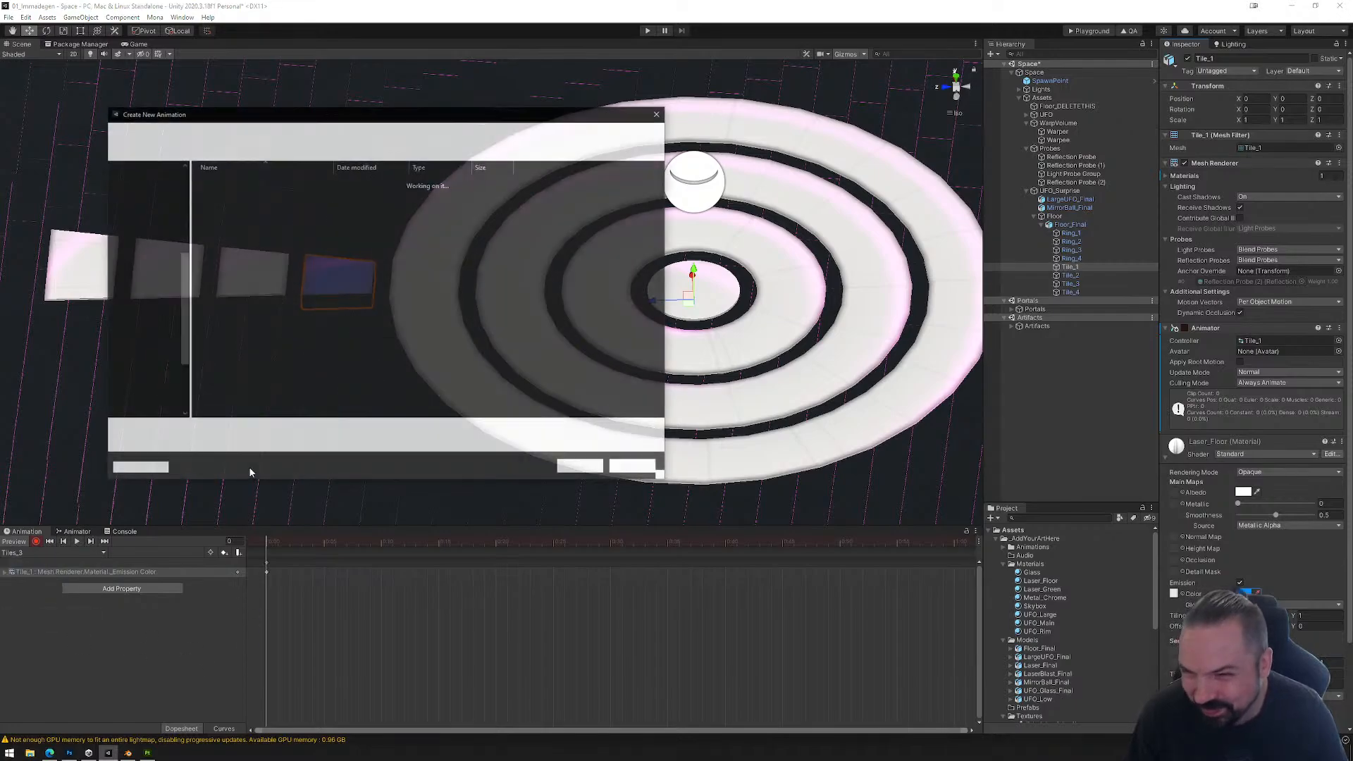
{"action": "left_click", "coordinate": [226, 226]}
{"action": "left_click", "coordinate": [190, 430]}
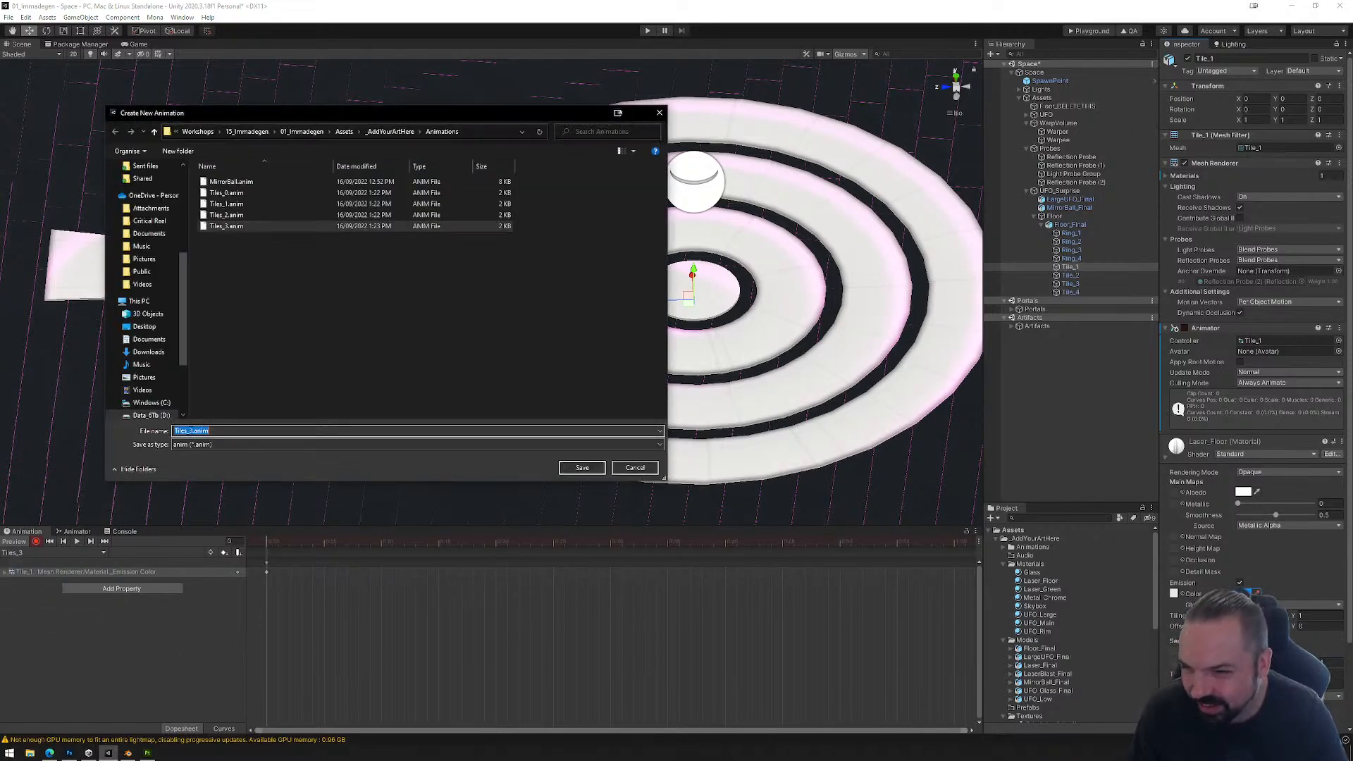
{"action": "type", "text": "4"}
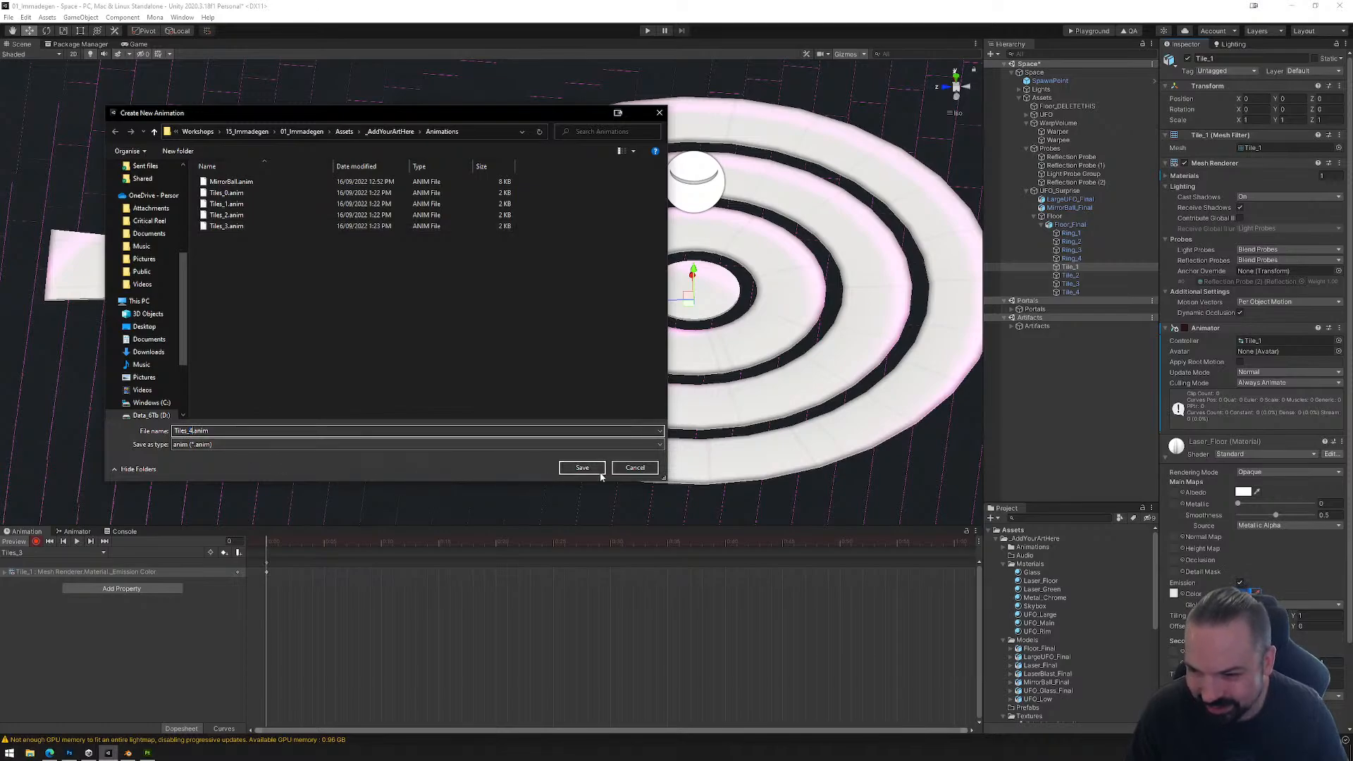
{"action": "left_click", "coordinate": [582, 468]}
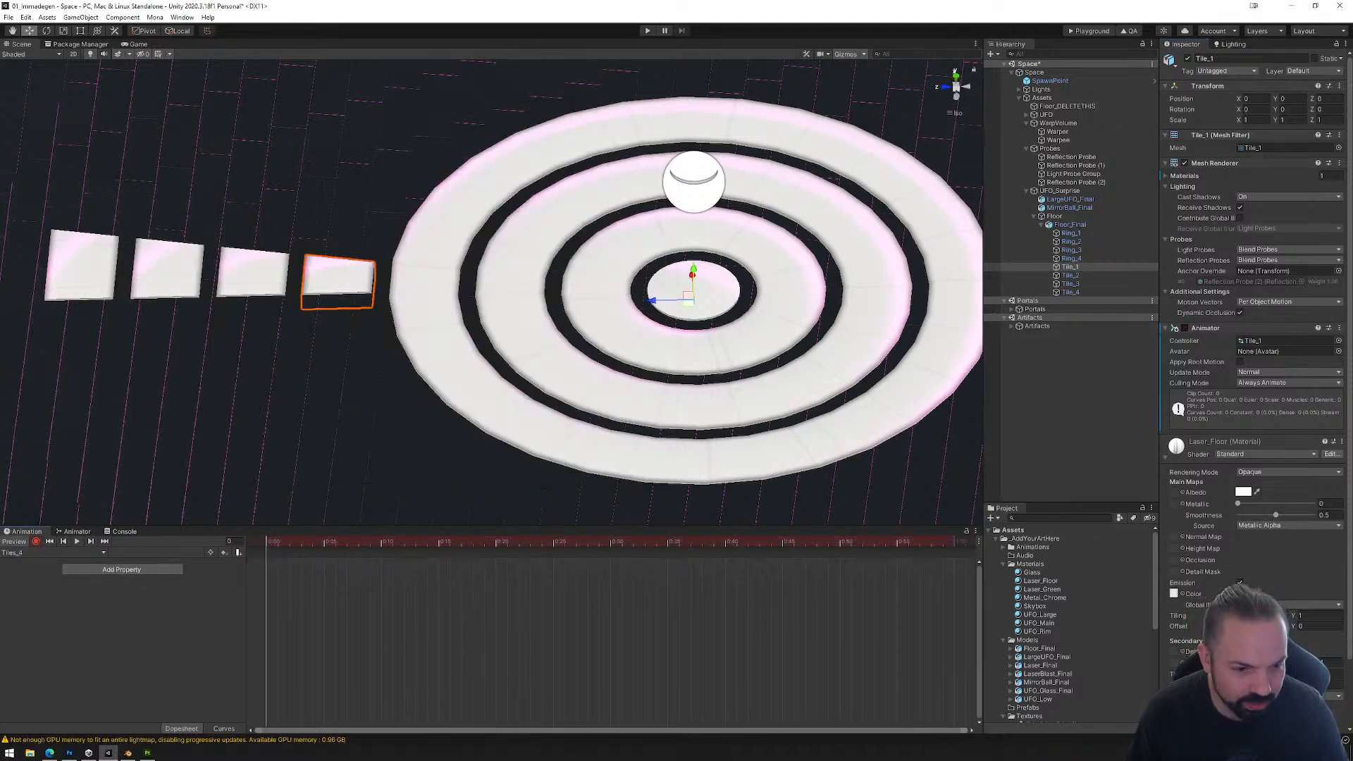
Step: Key the Laser_Floor emission color to yellow (red 255, green 207) at the first frame of the Tiles_4 clip
{"action": "left_click", "coordinate": [1274, 594]}
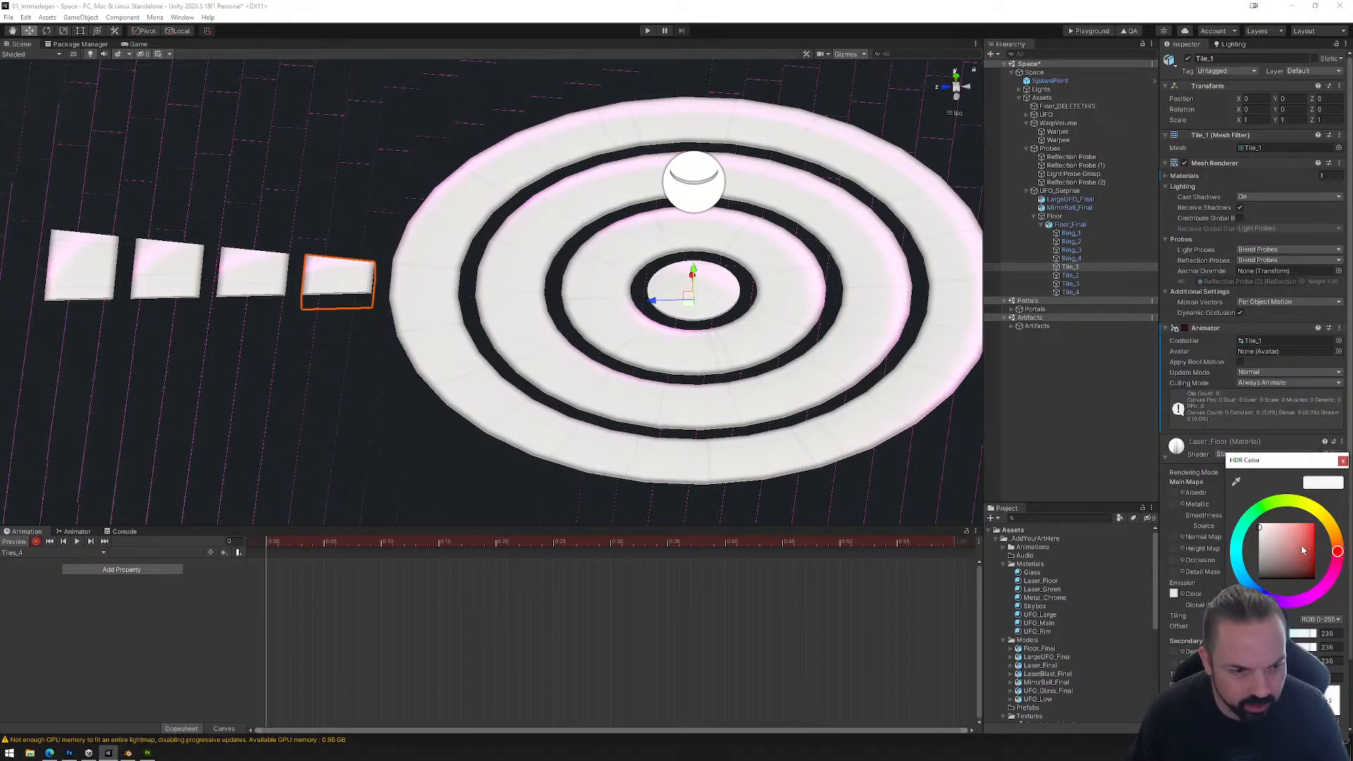
{"action": "left_click_drag", "start_coordinate": [1311, 527], "coordinate": [1332, 513]}
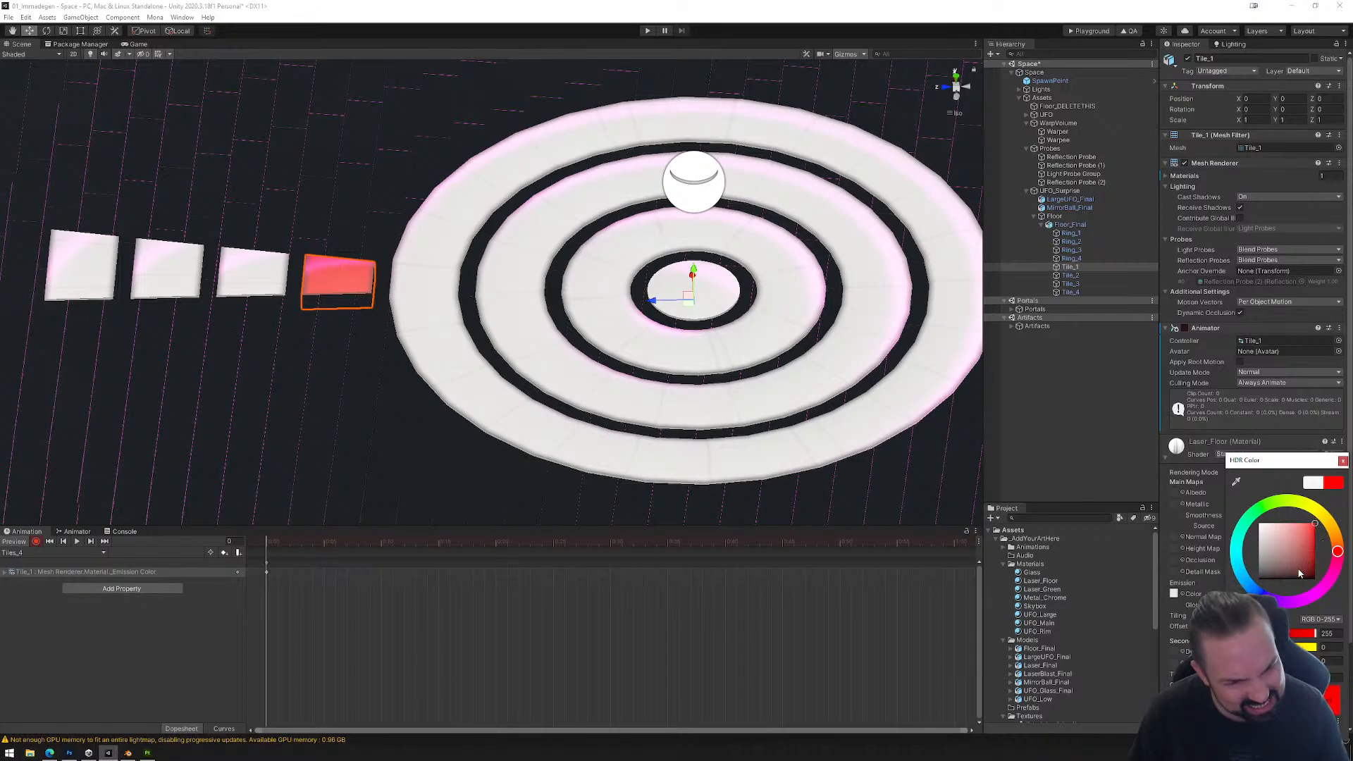
{"action": "left_click", "coordinate": [1324, 518]}
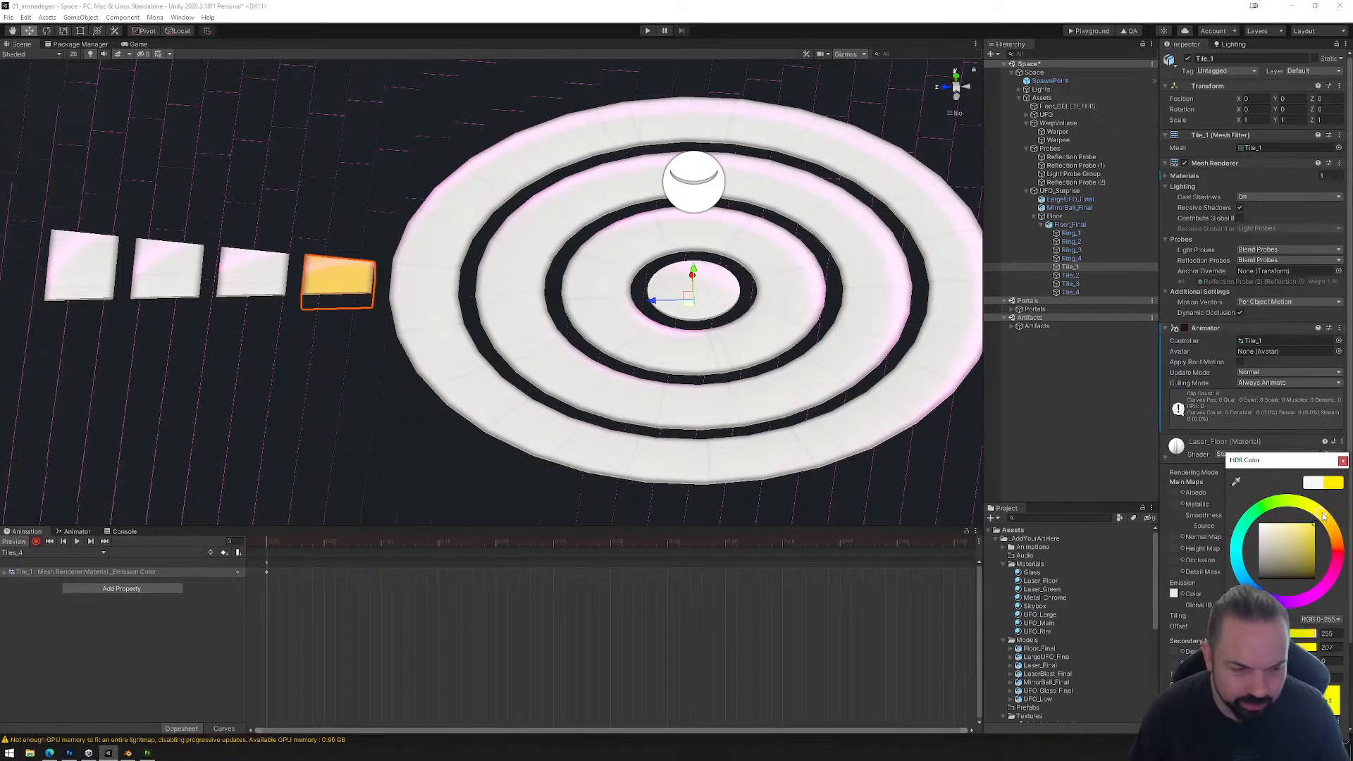
{"action": "left_click", "coordinate": [1343, 461]}
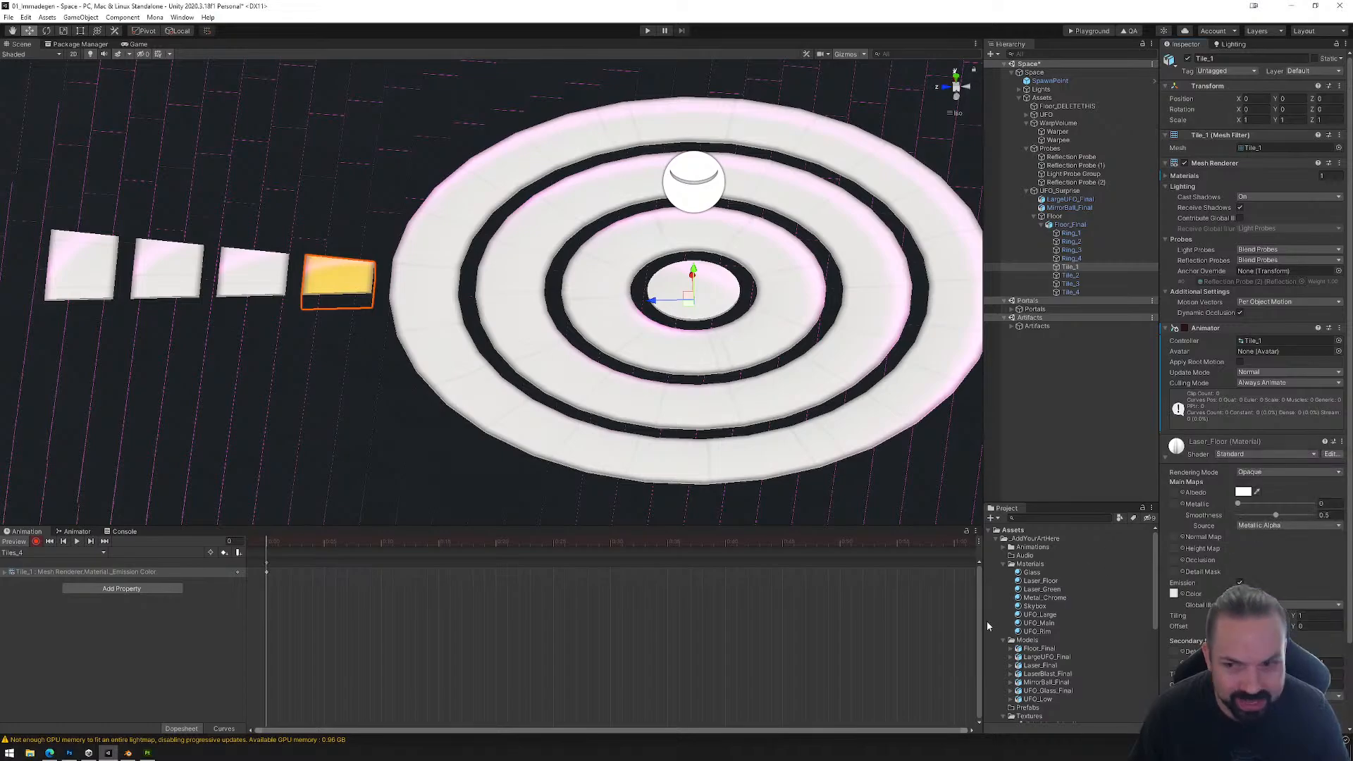
Step: Arrange the states Tiles_0 to Tiles_4 in one vertical column in Tile_1's Animator graph and enlarge the graph area
{"action": "left_click", "coordinate": [78, 532]}
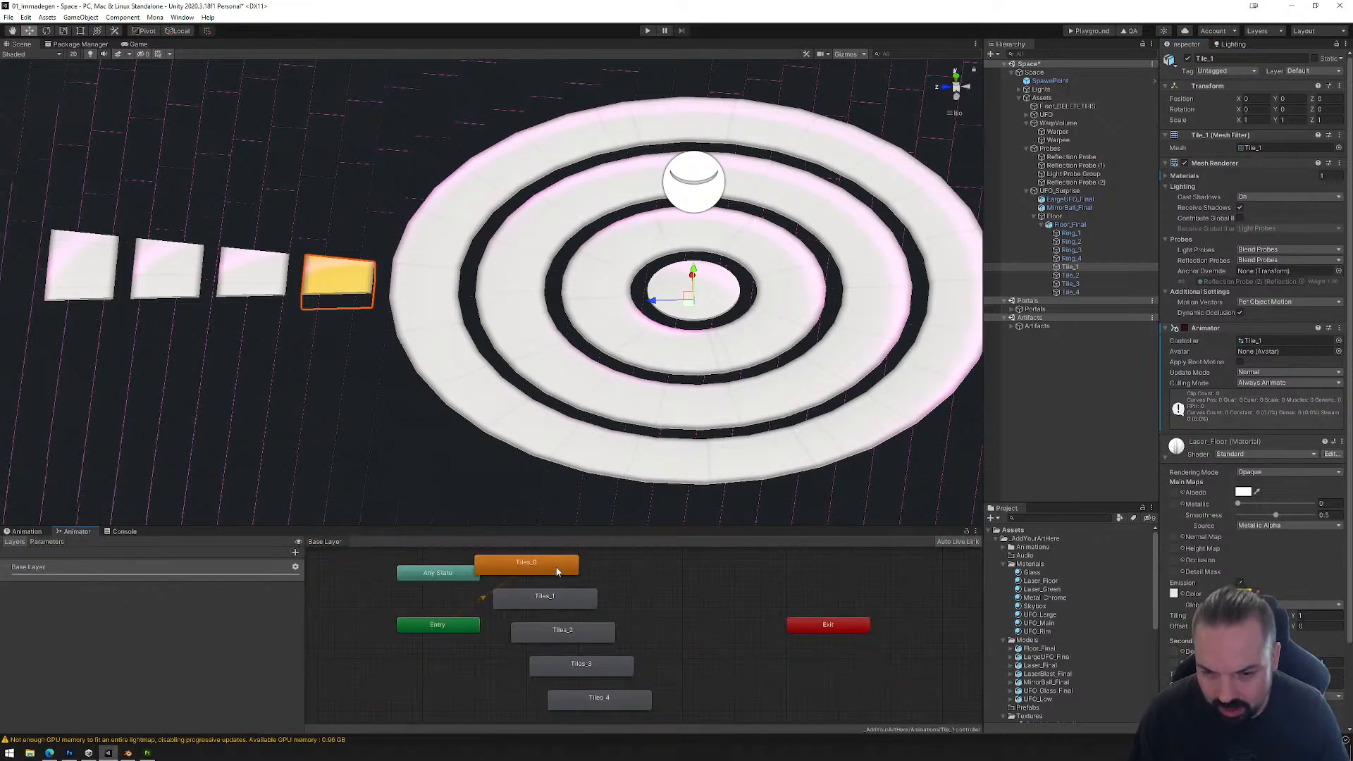
{"action": "left_click_drag", "start_coordinate": [553, 571], "coordinate": [657, 573]}
{"action": "left_click_drag", "start_coordinate": [587, 599], "coordinate": [671, 617]}
{"action": "middle_click_drag", "start_coordinate": [696, 639], "coordinate": [663, 596]}
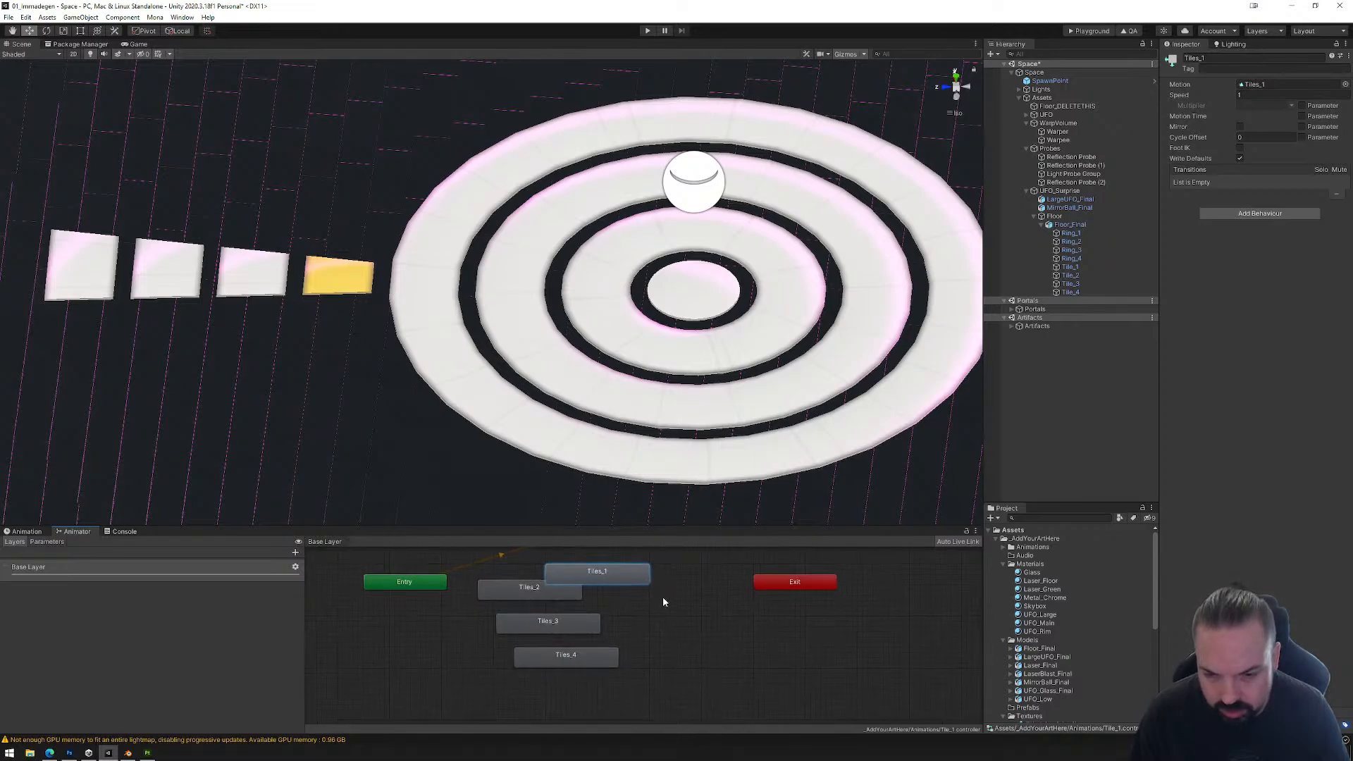
{"action": "left_click_drag", "start_coordinate": [461, 571], "coordinate": [534, 679]}
{"action": "left_click_drag", "start_coordinate": [520, 594], "coordinate": [581, 686]}
{"action": "left_click", "coordinate": [611, 643]}
{"action": "middle_click_drag", "start_coordinate": [646, 620], "coordinate": [661, 587]}
{"action": "left_click", "coordinate": [585, 571]}
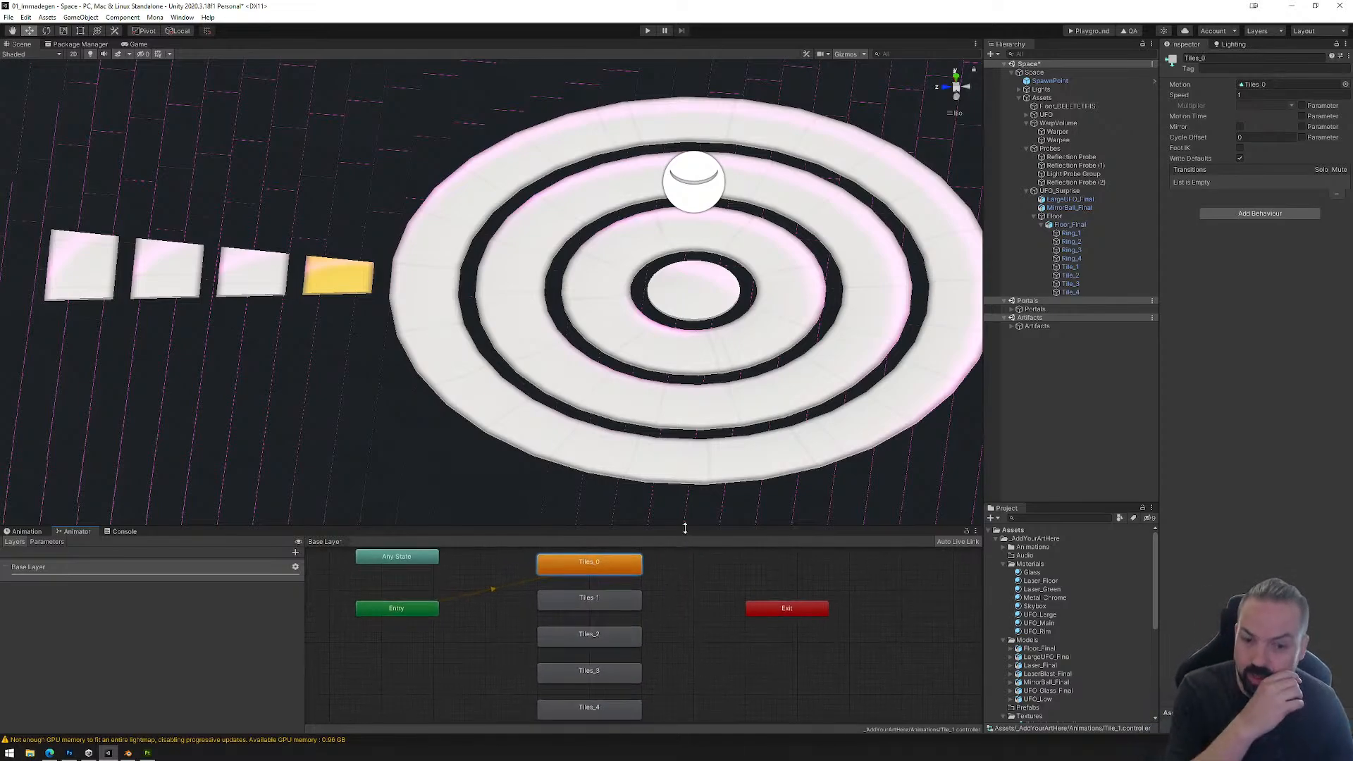
{"action": "left_click_drag", "start_coordinate": [684, 526], "coordinate": [678, 393]}
{"action": "scroll", "coordinate": [692, 535], "scroll_direction": "up", "scroll_amount": 3}
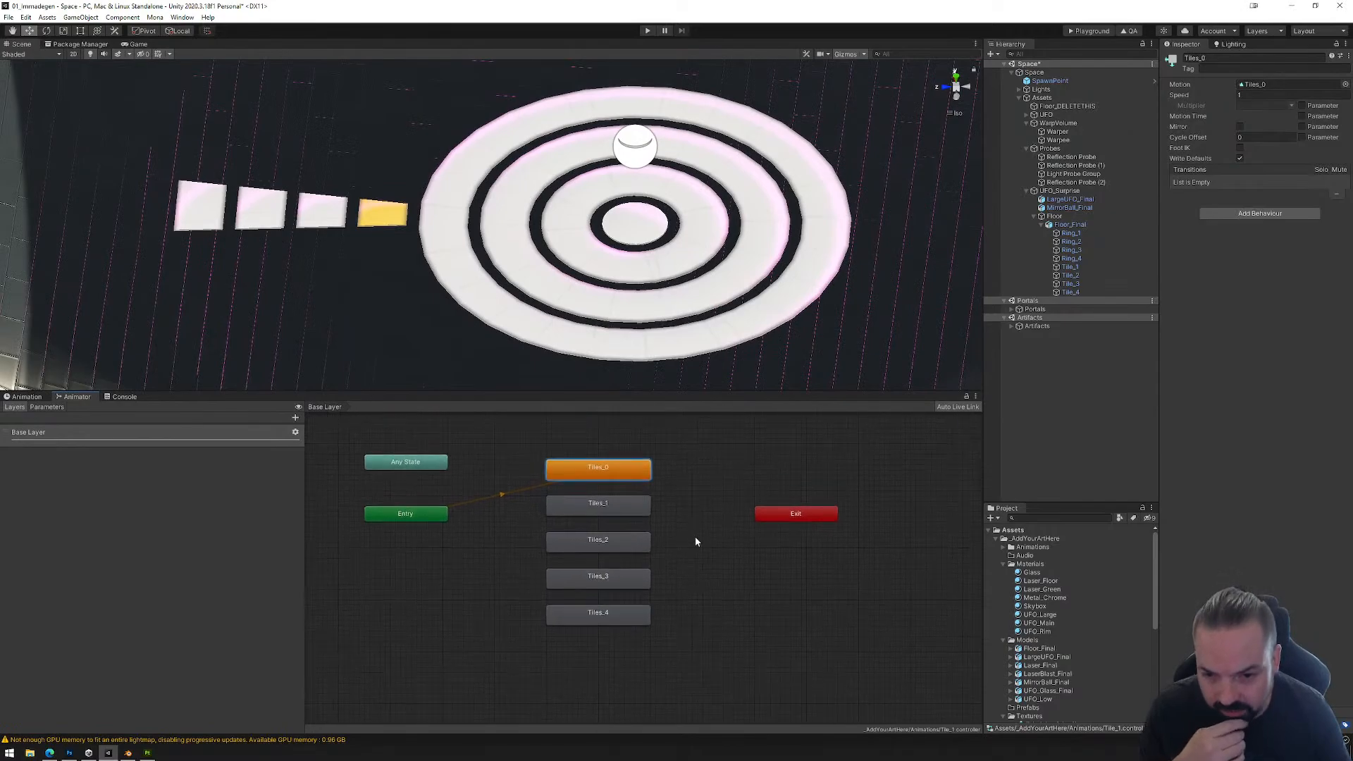
Step: Make transitions chaining the states in order from Tiles_0 through Tiles_1, Tiles_2 and Tiles_3 to Tiles_4
{"action": "middle_click_drag", "start_coordinate": [688, 534], "coordinate": [697, 537]}
{"action": "right_click", "coordinate": [600, 466]}
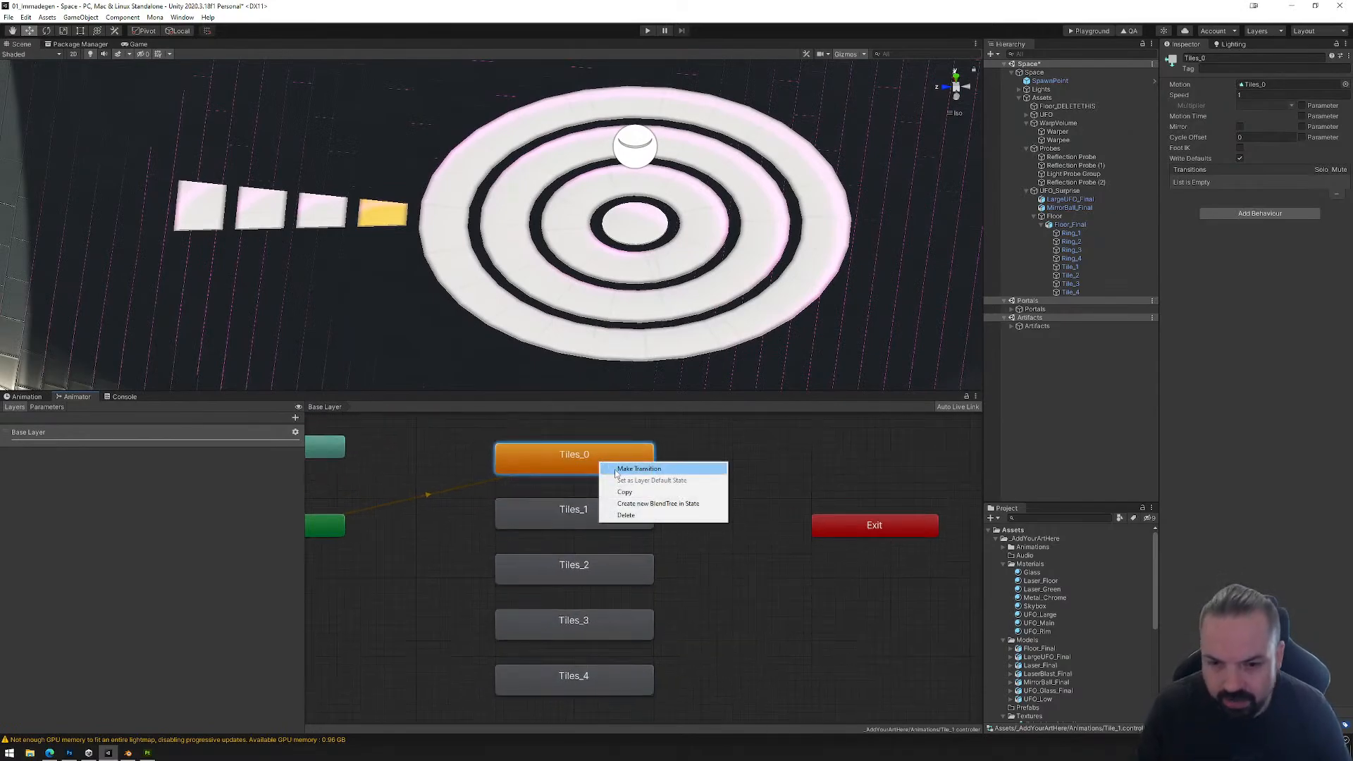
{"action": "left_click", "coordinate": [607, 470]}
{"action": "left_click", "coordinate": [572, 510]}
{"action": "right_click", "coordinate": [589, 521]}
{"action": "left_click", "coordinate": [589, 518]}
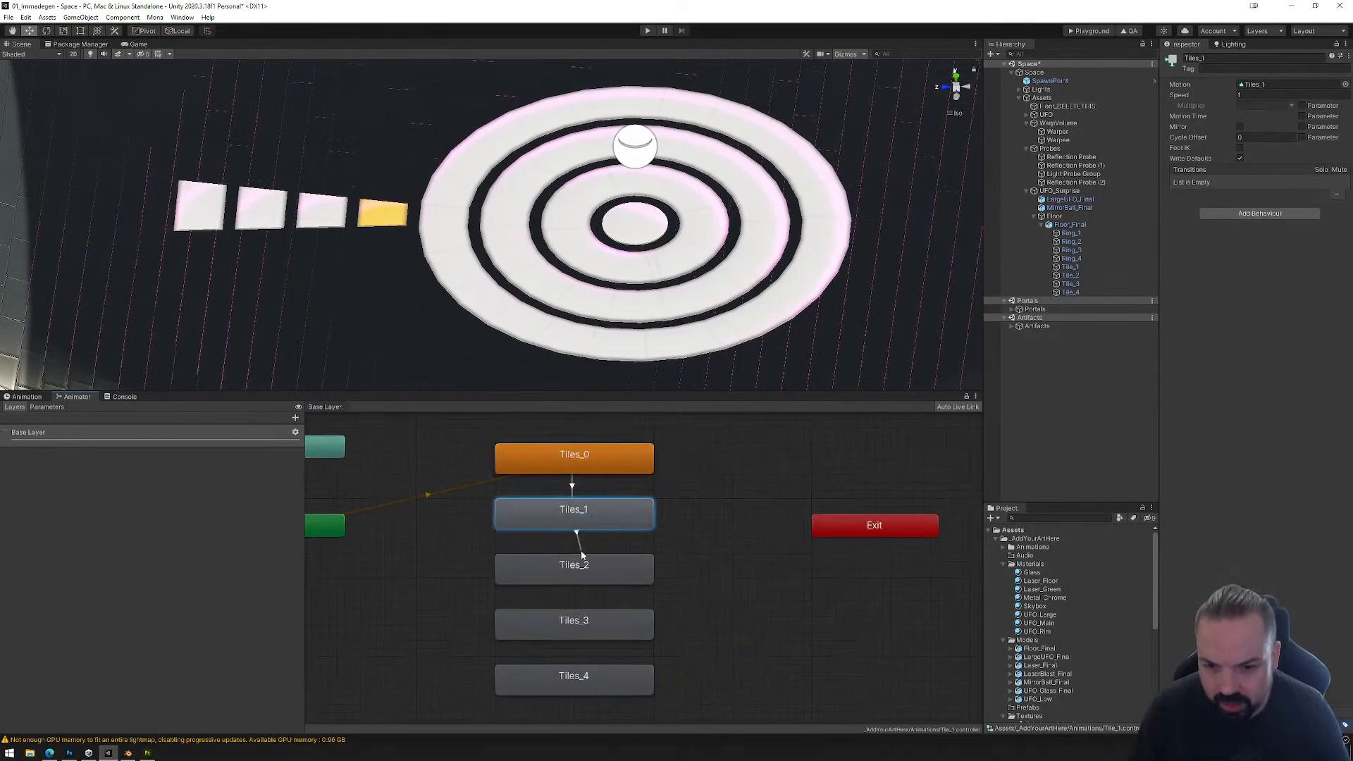
{"action": "left_click", "coordinate": [572, 565]}
{"action": "right_click", "coordinate": [574, 567]}
{"action": "left_click", "coordinate": [591, 572]}
{"action": "left_click", "coordinate": [582, 618]}
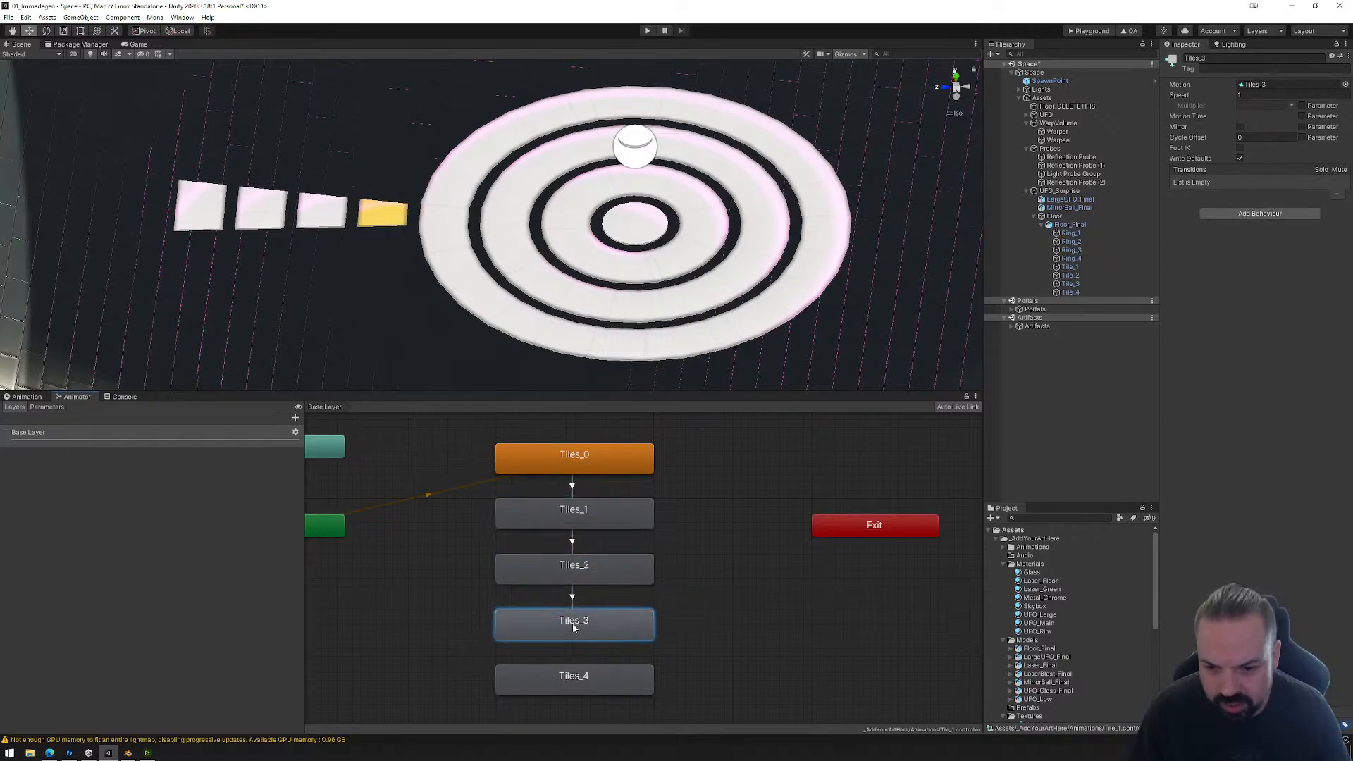
{"action": "right_click", "coordinate": [574, 625]}
{"action": "left_click", "coordinate": [592, 630]}
{"action": "left_click", "coordinate": [572, 676]}
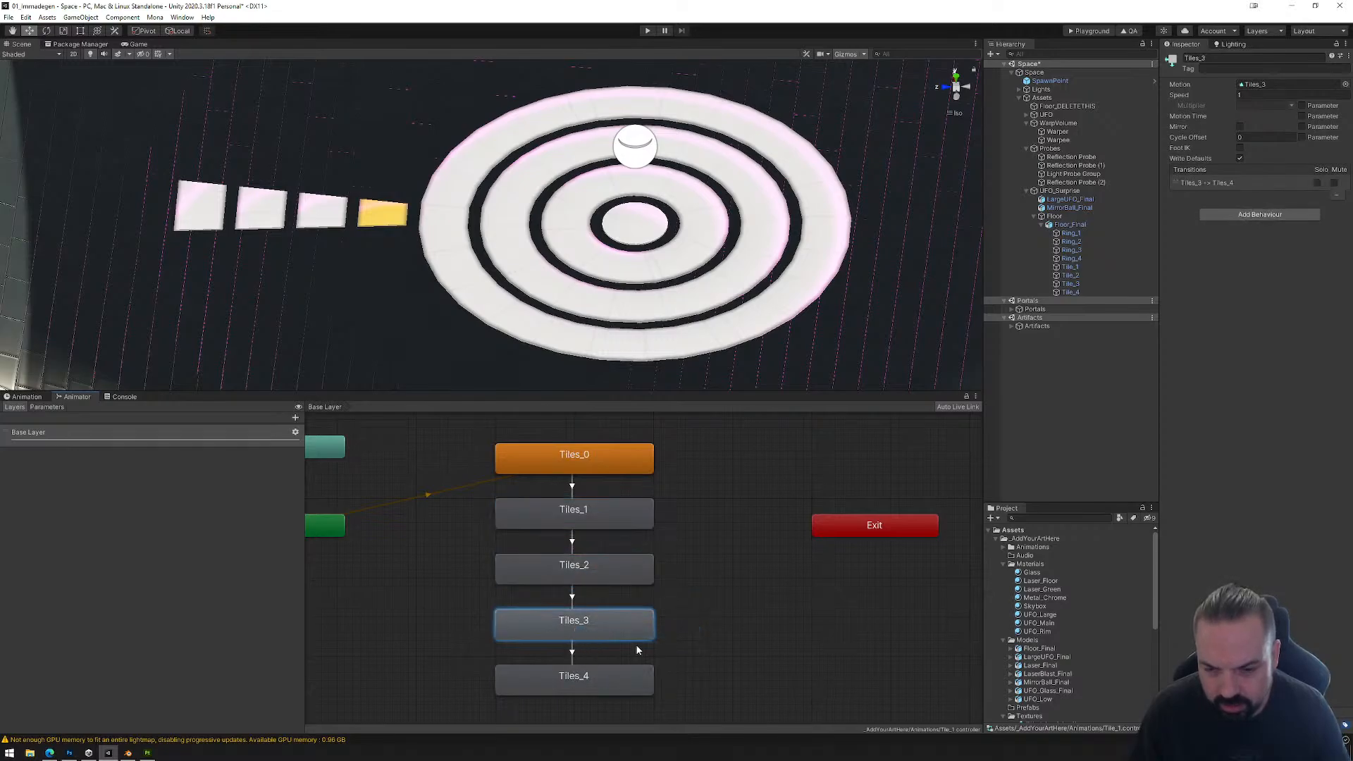
Step: Move Tiles_4 and Tiles_0 out of the column and make a transition from Tiles_4 back to Tiles_0
{"action": "left_click_drag", "start_coordinate": [630, 676], "coordinate": [783, 676]}
{"action": "left_click_drag", "start_coordinate": [623, 467], "coordinate": [781, 467]}
{"action": "right_click", "coordinate": [742, 669]}
{"action": "left_click", "coordinate": [771, 678]}
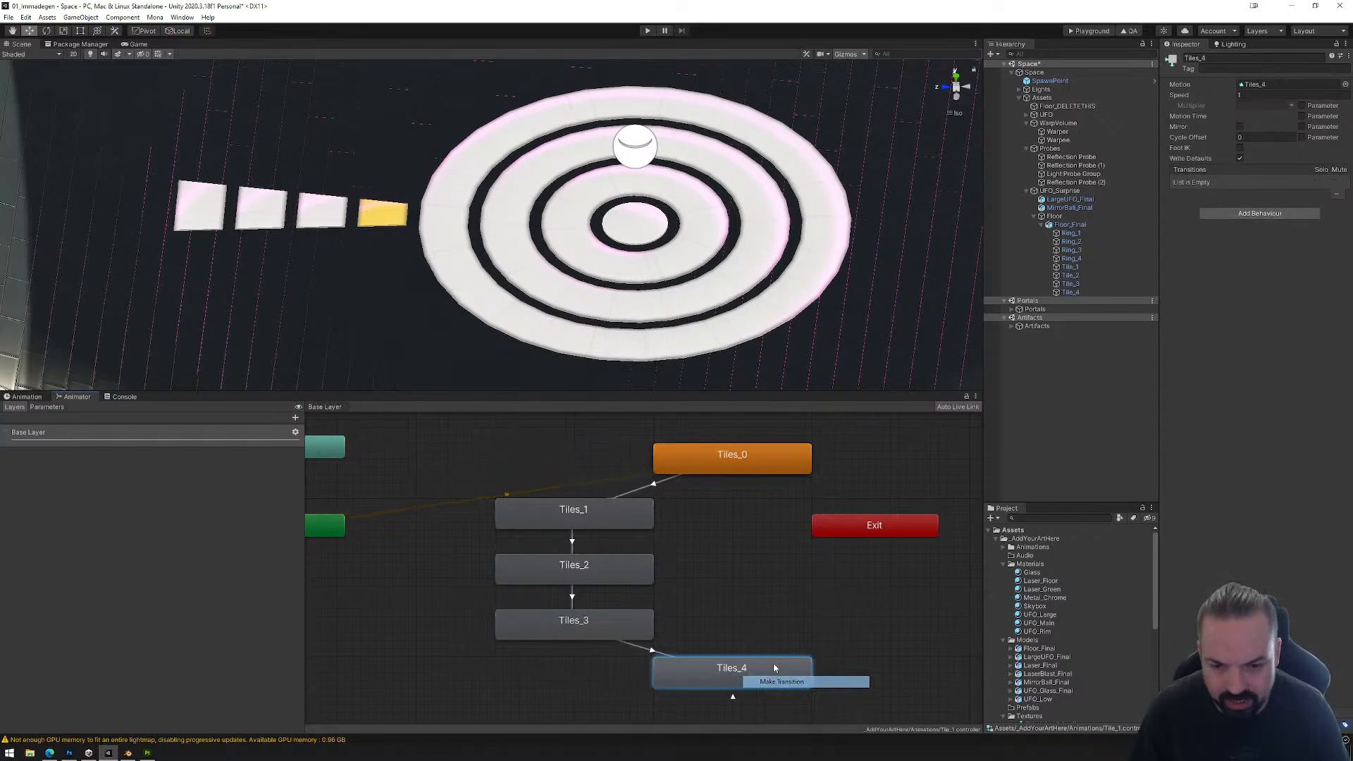
{"action": "left_click", "coordinate": [734, 454]}
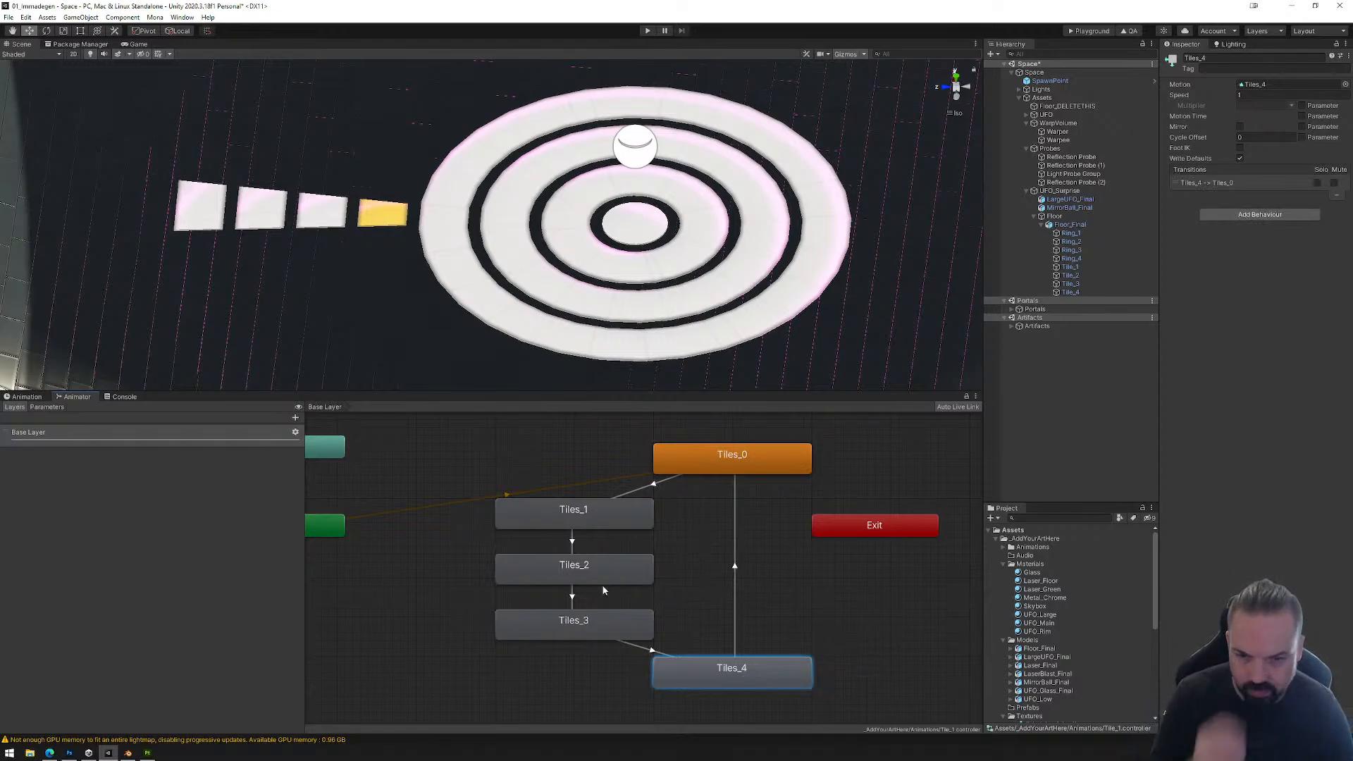
Step: Arrange the five Tiles states in a ring so the transitions form a readable loop
{"action": "left_click_drag", "start_coordinate": [590, 574], "coordinate": [536, 577]}
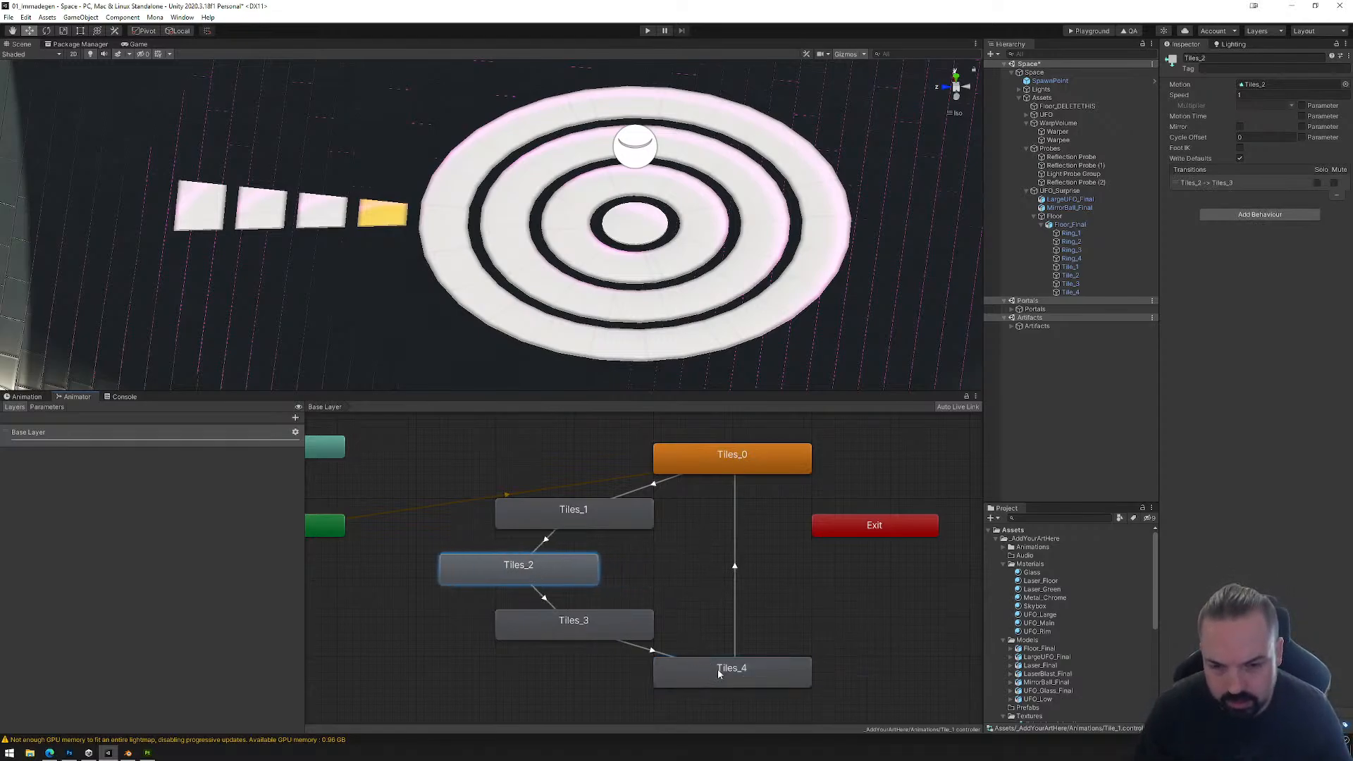
{"action": "left_click_drag", "start_coordinate": [725, 675], "coordinate": [764, 587]}
{"action": "left_click_drag", "start_coordinate": [622, 624], "coordinate": [661, 641]}
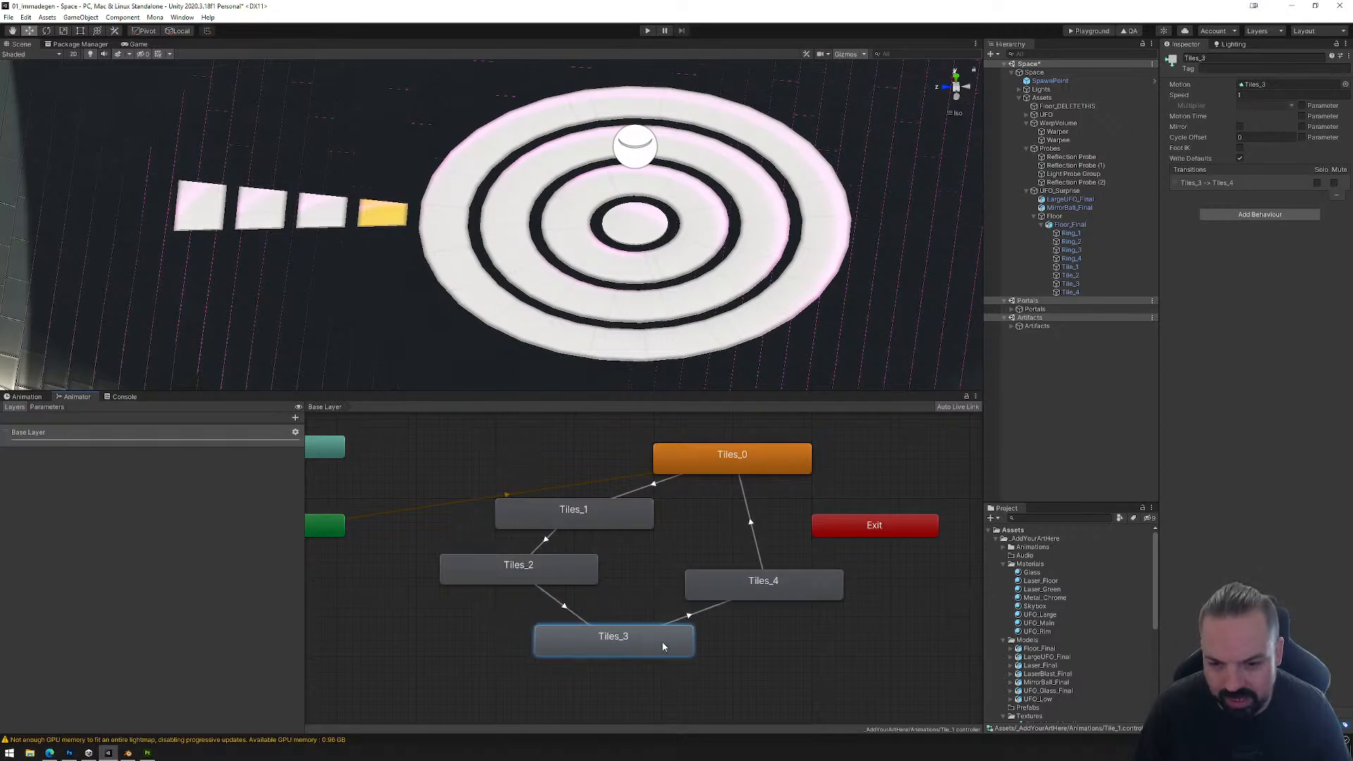
{"action": "left_click_drag", "start_coordinate": [629, 522], "coordinate": [589, 499]}
{"action": "left_click_drag", "start_coordinate": [720, 472], "coordinate": [720, 504]}
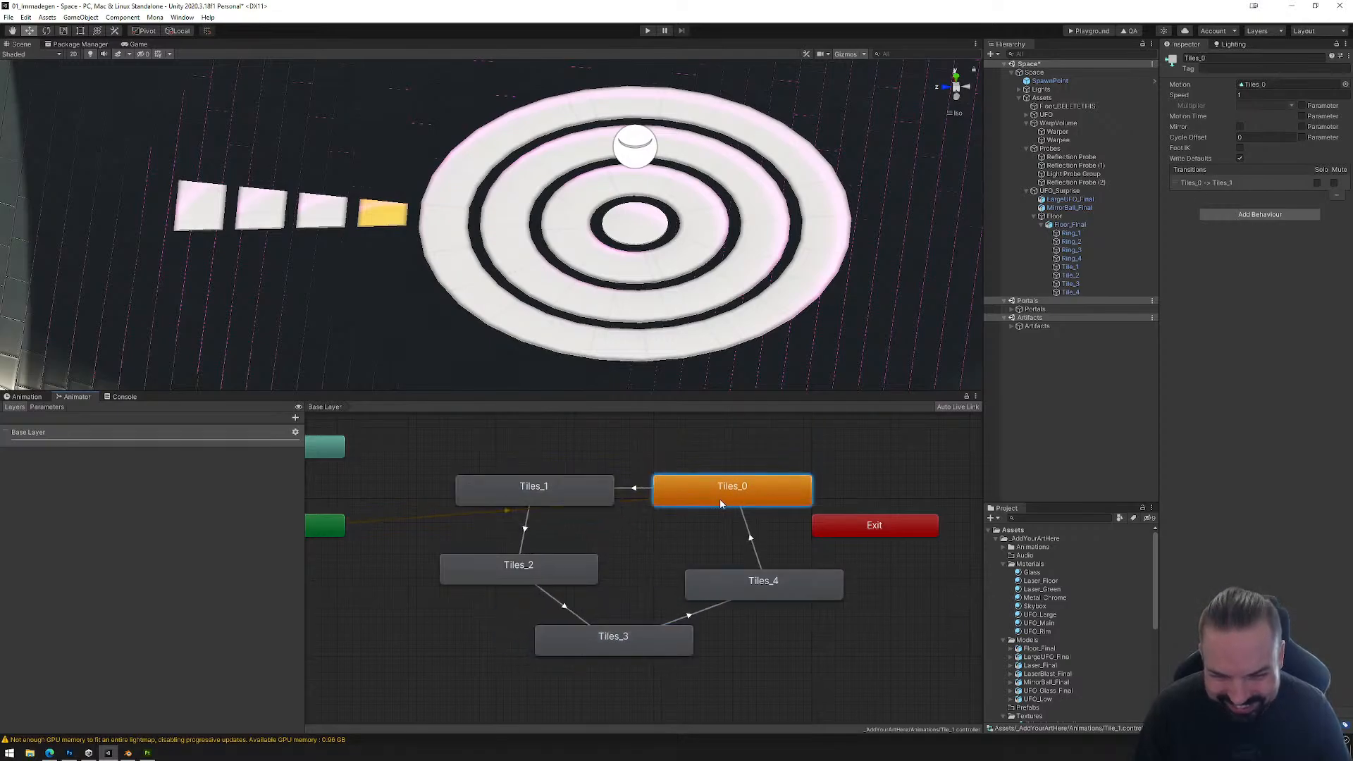
{"action": "left_click_drag", "start_coordinate": [625, 642], "coordinate": [658, 640]}
{"action": "left_click_drag", "start_coordinate": [719, 595], "coordinate": [727, 579]}
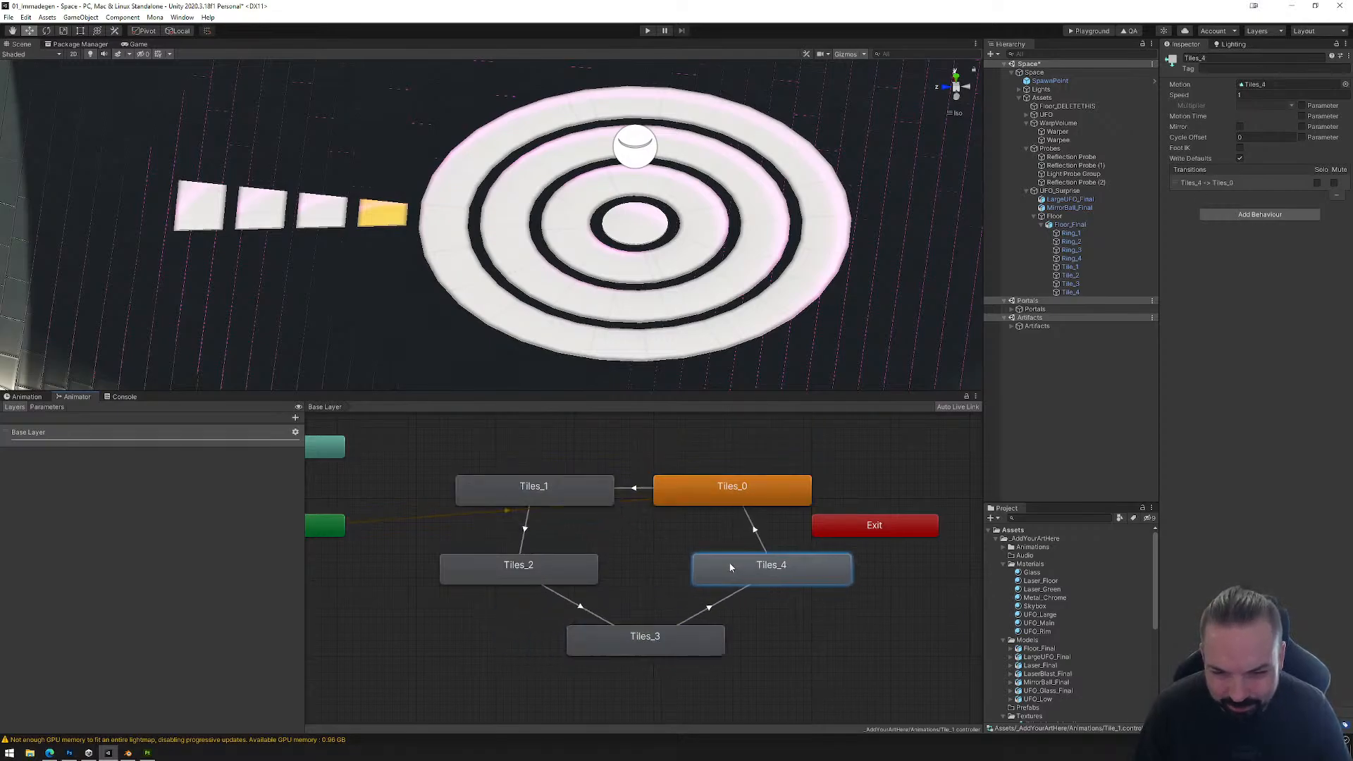
{"action": "left_click", "coordinate": [729, 484]}
Step: Move the Exit node away from the state loop to just below the Entry node
{"action": "scroll", "coordinate": [724, 531], "scroll_direction": "down", "scroll_amount": 4}
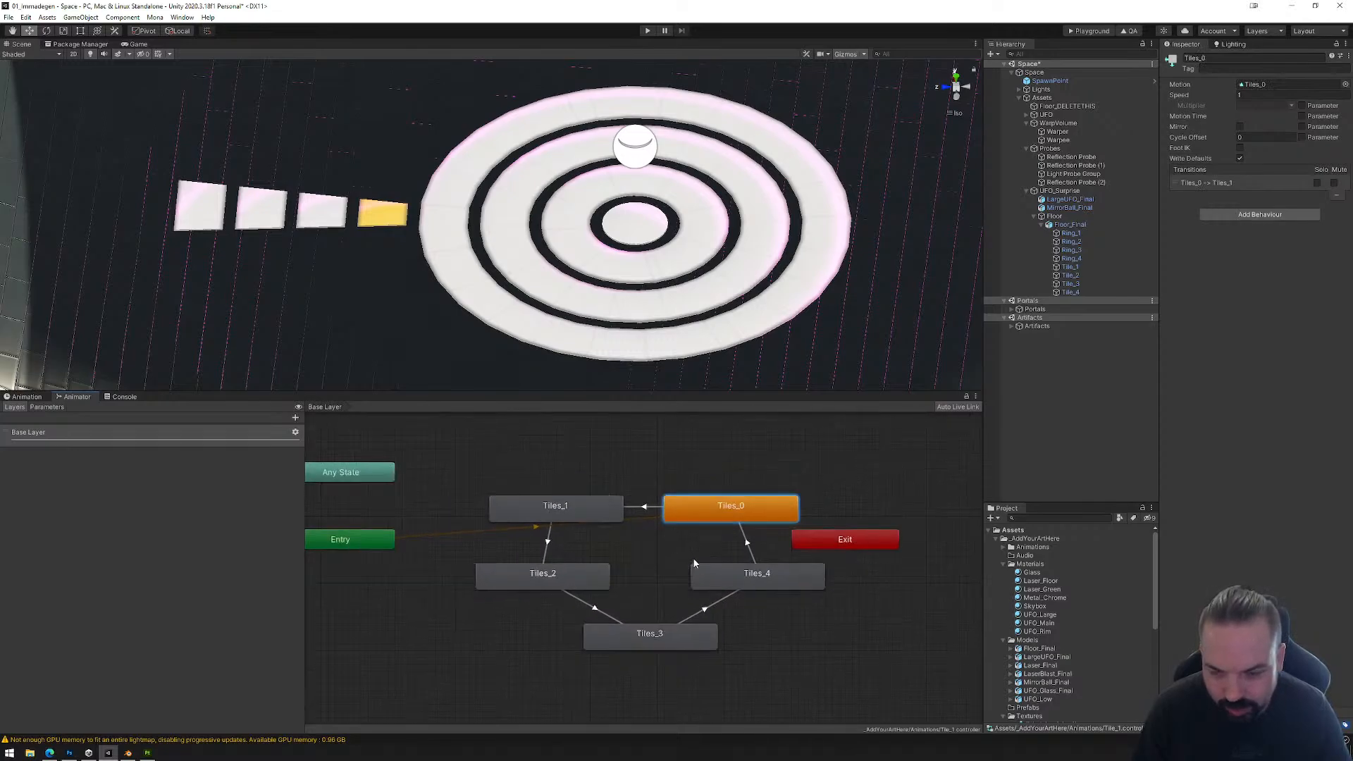
{"action": "middle_click_drag", "start_coordinate": [685, 552], "coordinate": [654, 538]}
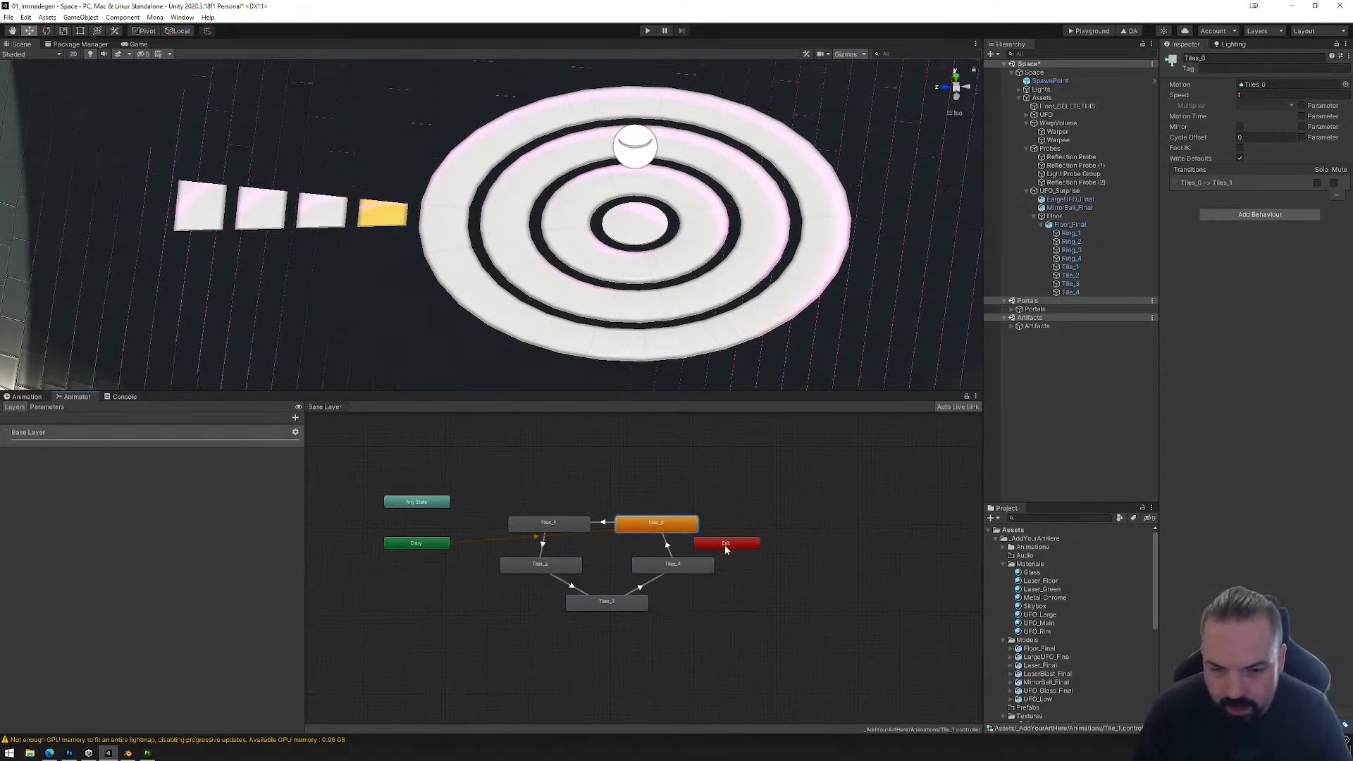
{"action": "scroll", "coordinate": [726, 548], "scroll_direction": "up", "scroll_amount": 3}
{"action": "left_click_drag", "start_coordinate": [726, 549], "coordinate": [360, 657]}
{"action": "middle_click_drag", "start_coordinate": [384, 661], "coordinate": [571, 611]}
{"action": "left_click_drag", "start_coordinate": [570, 611], "coordinate": [487, 574]}
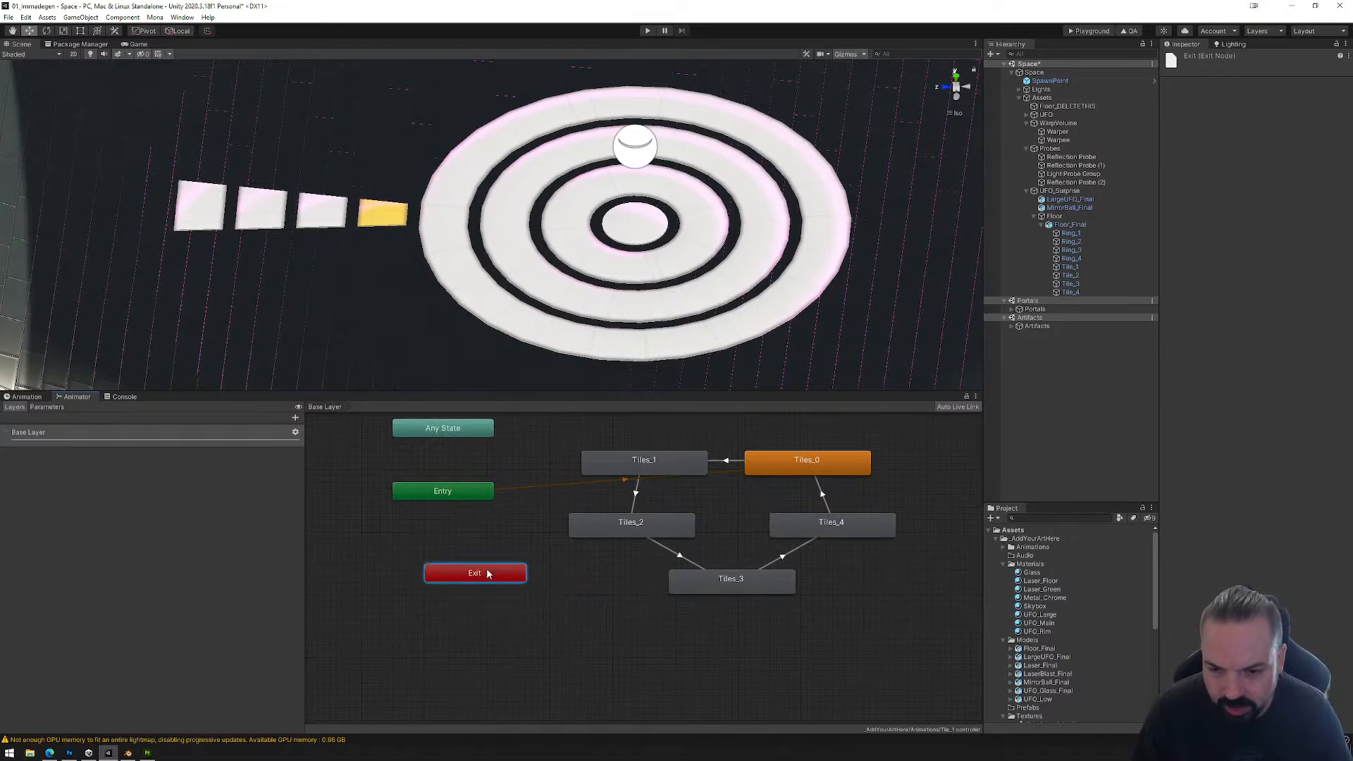
Step: Select the transition from Tiles_0 to Tiles_1 and add a Trigger parameter named Color to the Animator controller
{"action": "scroll", "coordinate": [625, 577], "scroll_direction": "up", "scroll_amount": 4}
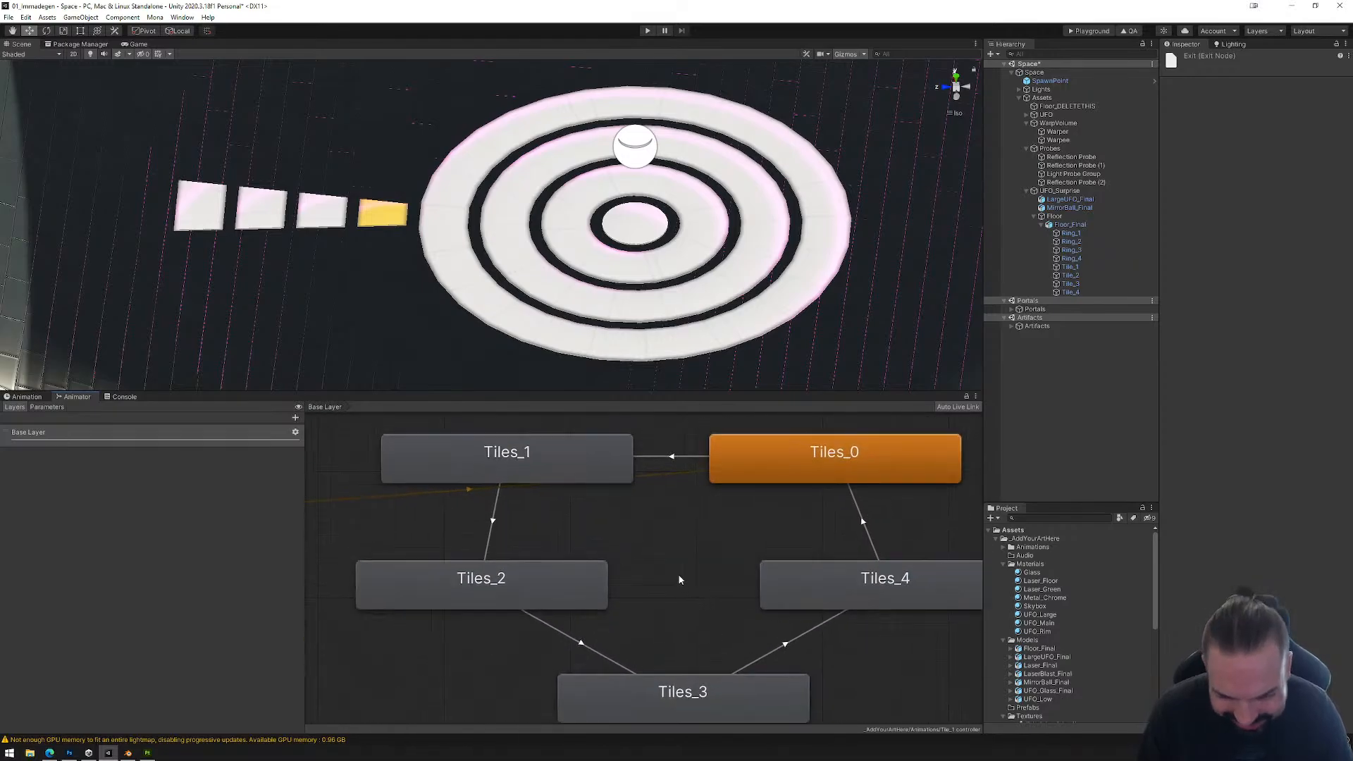
{"action": "left_click", "coordinate": [672, 458]}
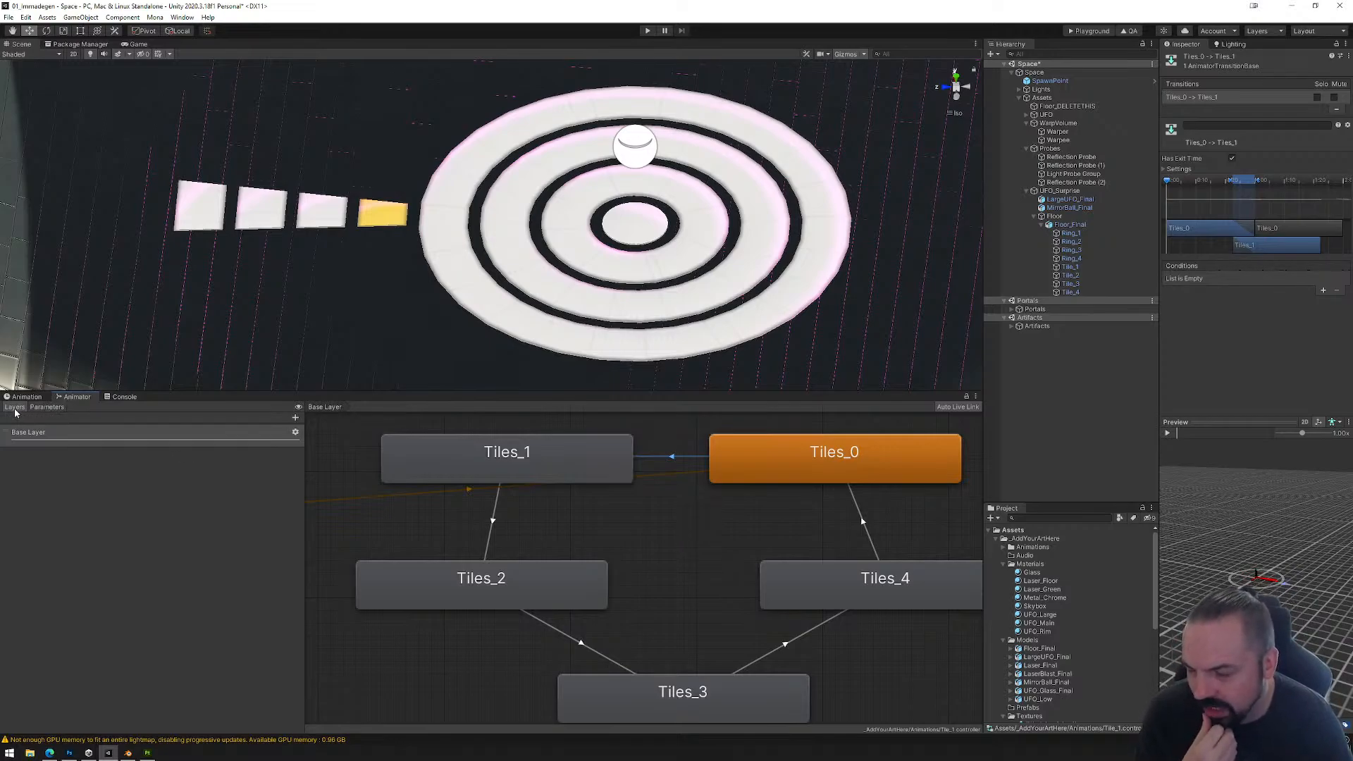
{"action": "left_click", "coordinate": [38, 406]}
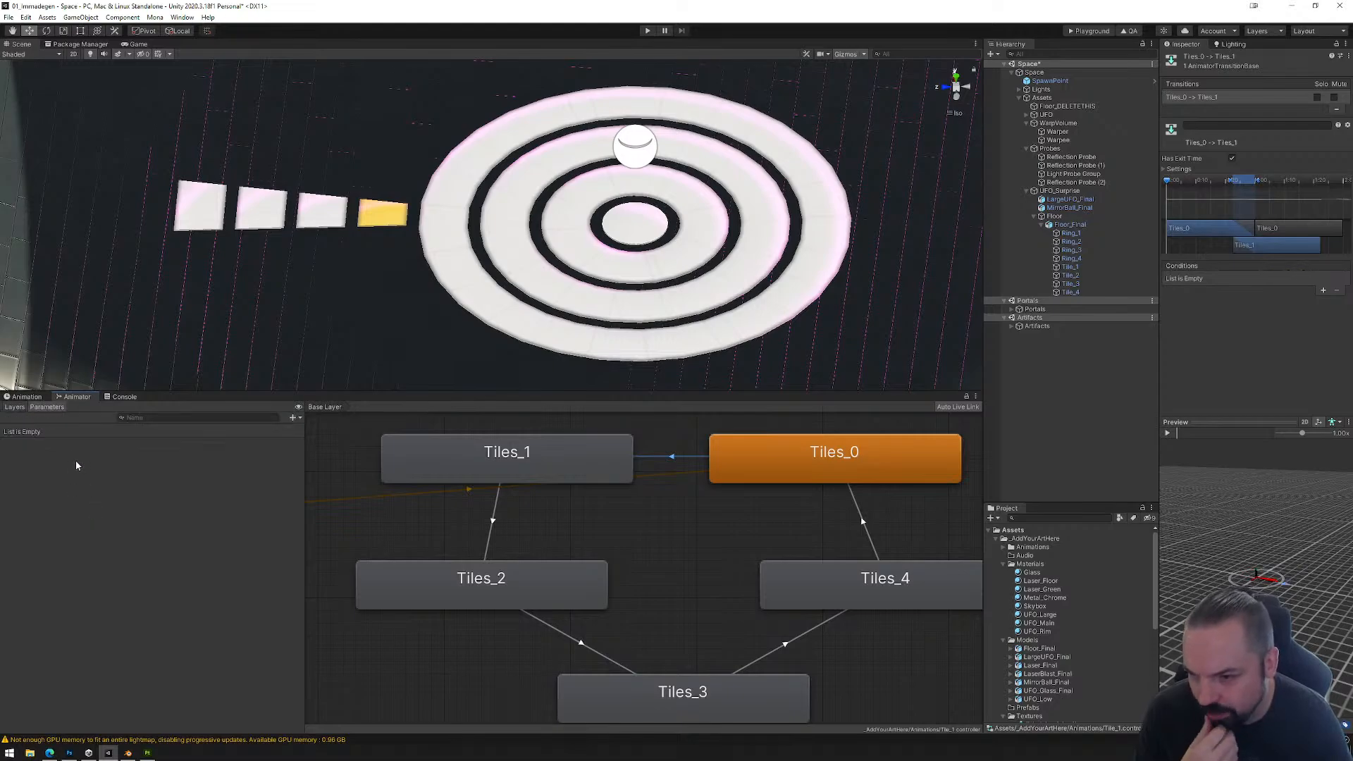
{"action": "left_click", "coordinate": [295, 419]}
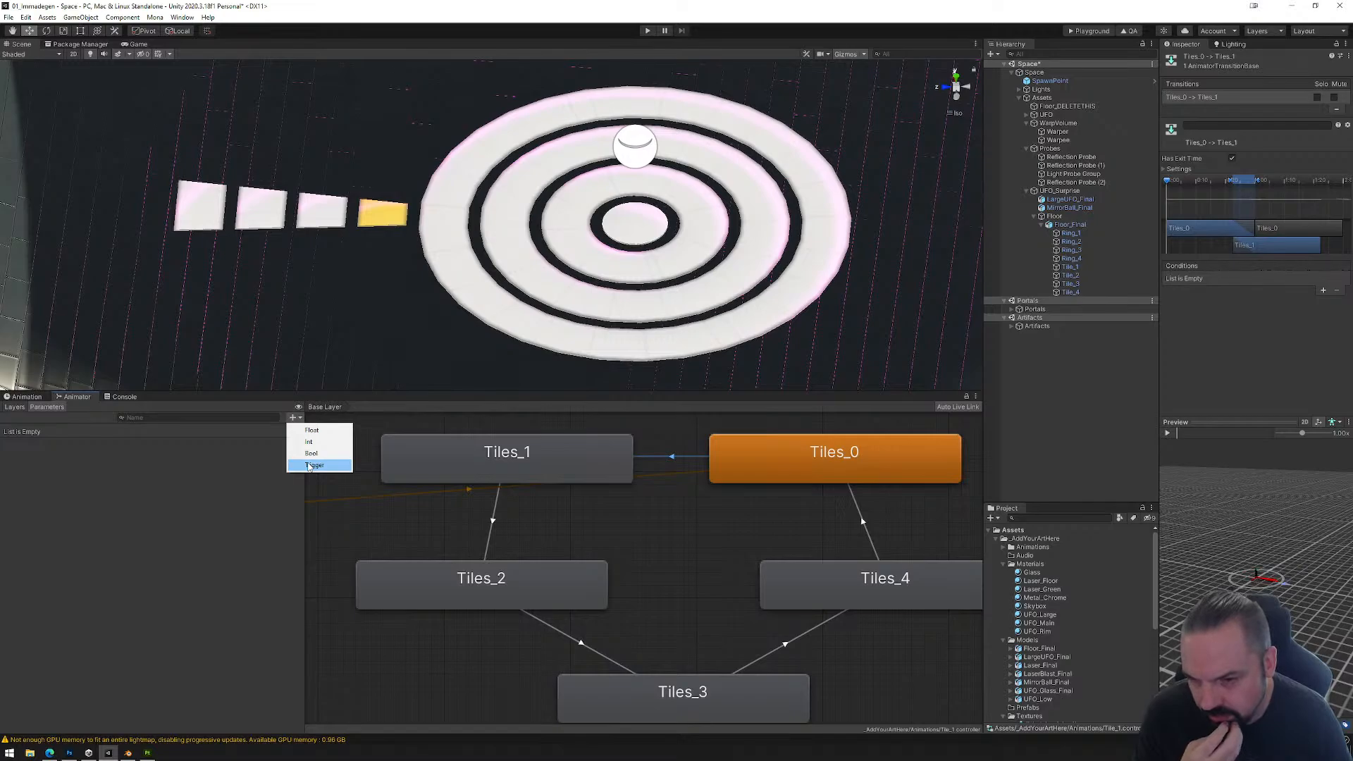
{"action": "left_click", "coordinate": [310, 465]}
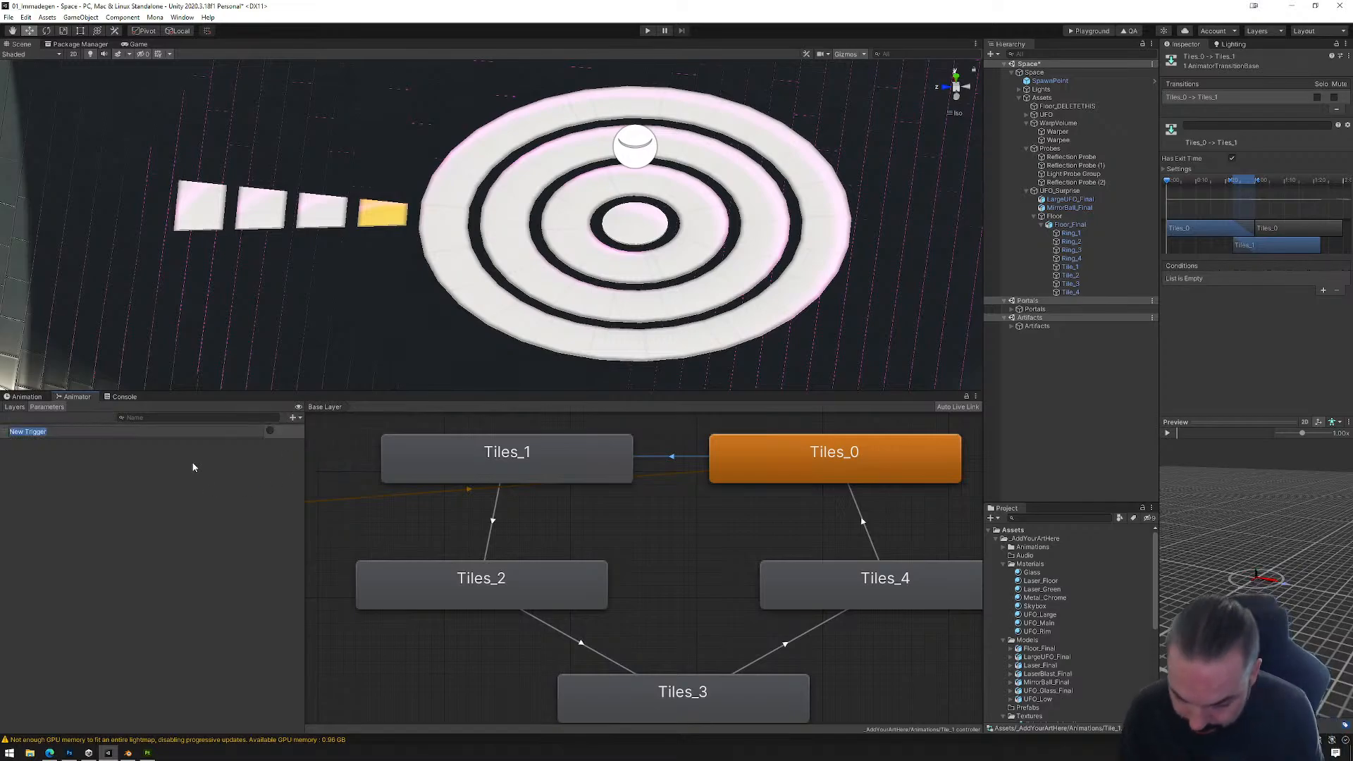
{"action": "type", "text": "Colo"}
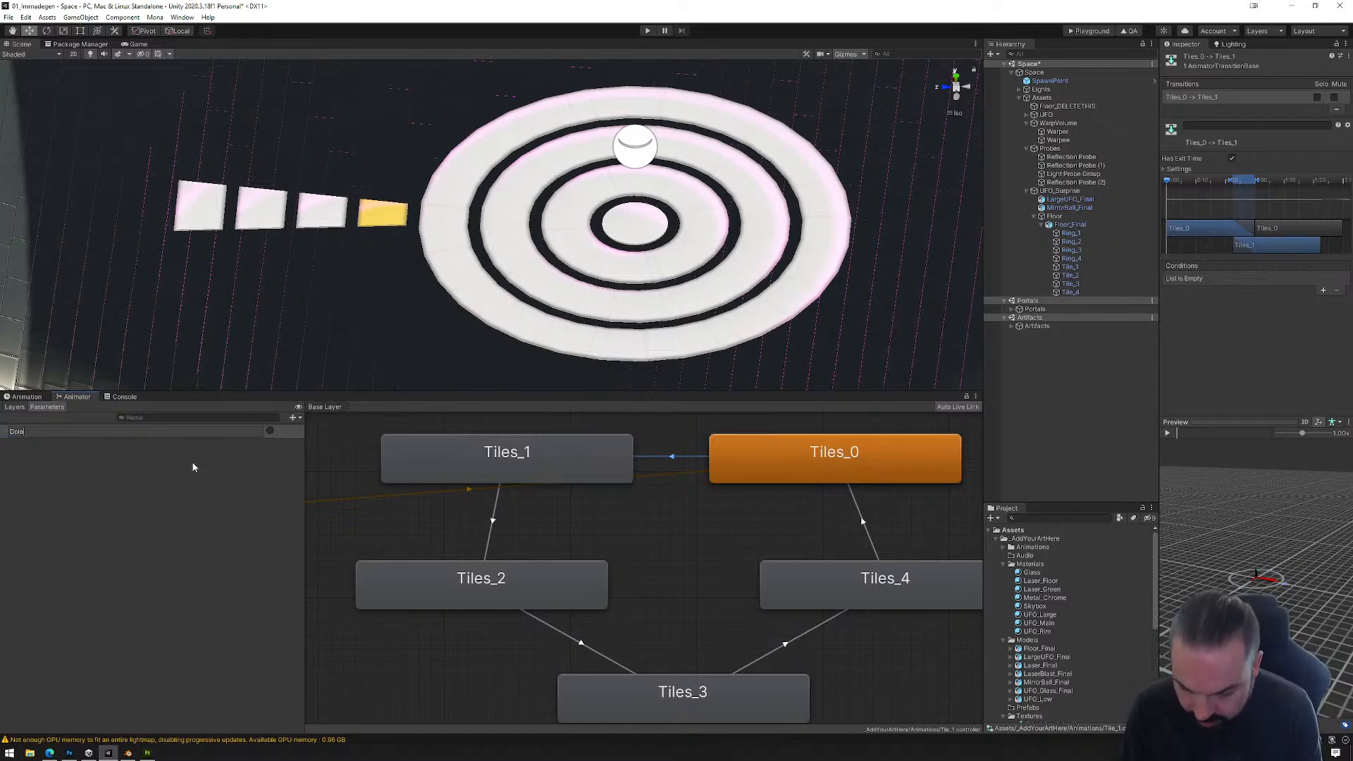
{"action": "type", "text": "r"}
{"action": "key", "text": "Return"}
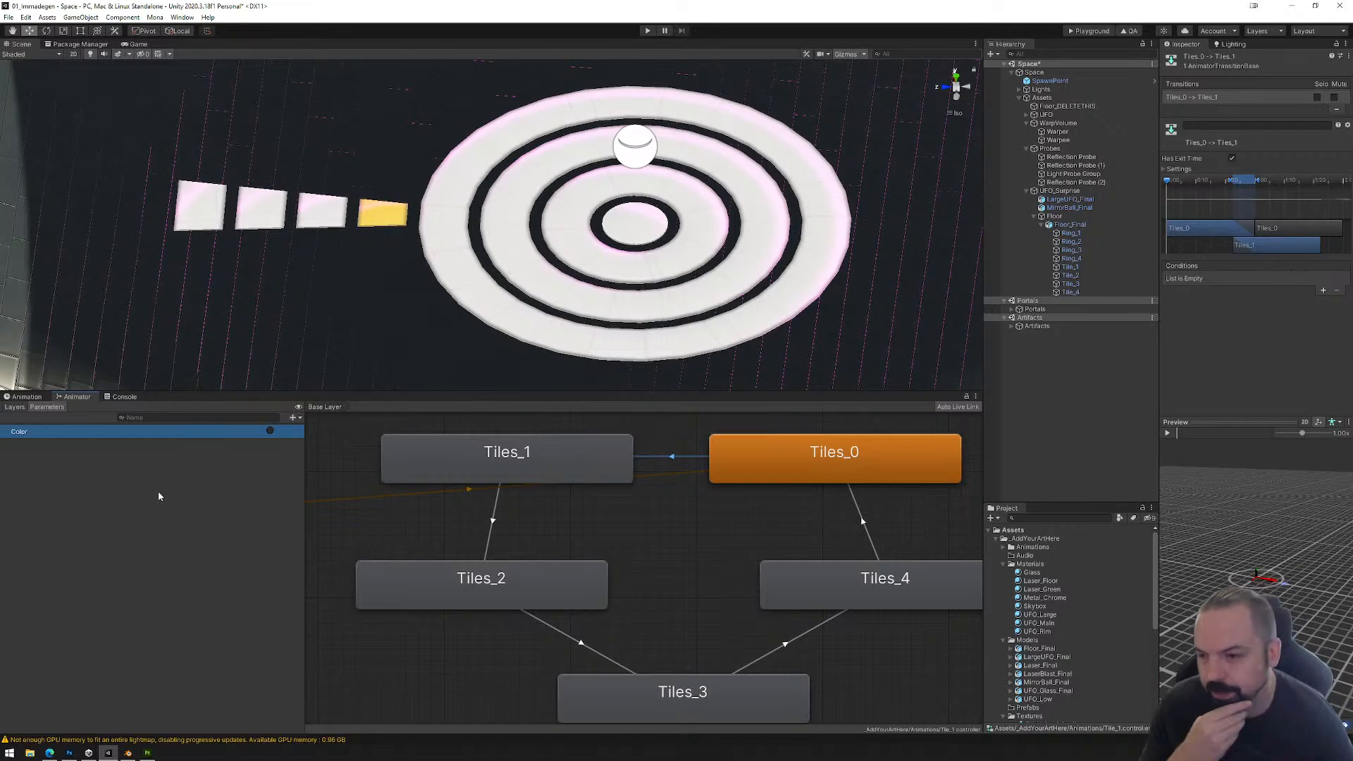
Step: Open the choice of parameter types for adding another Animator parameter
{"action": "left_click", "coordinate": [293, 417]}
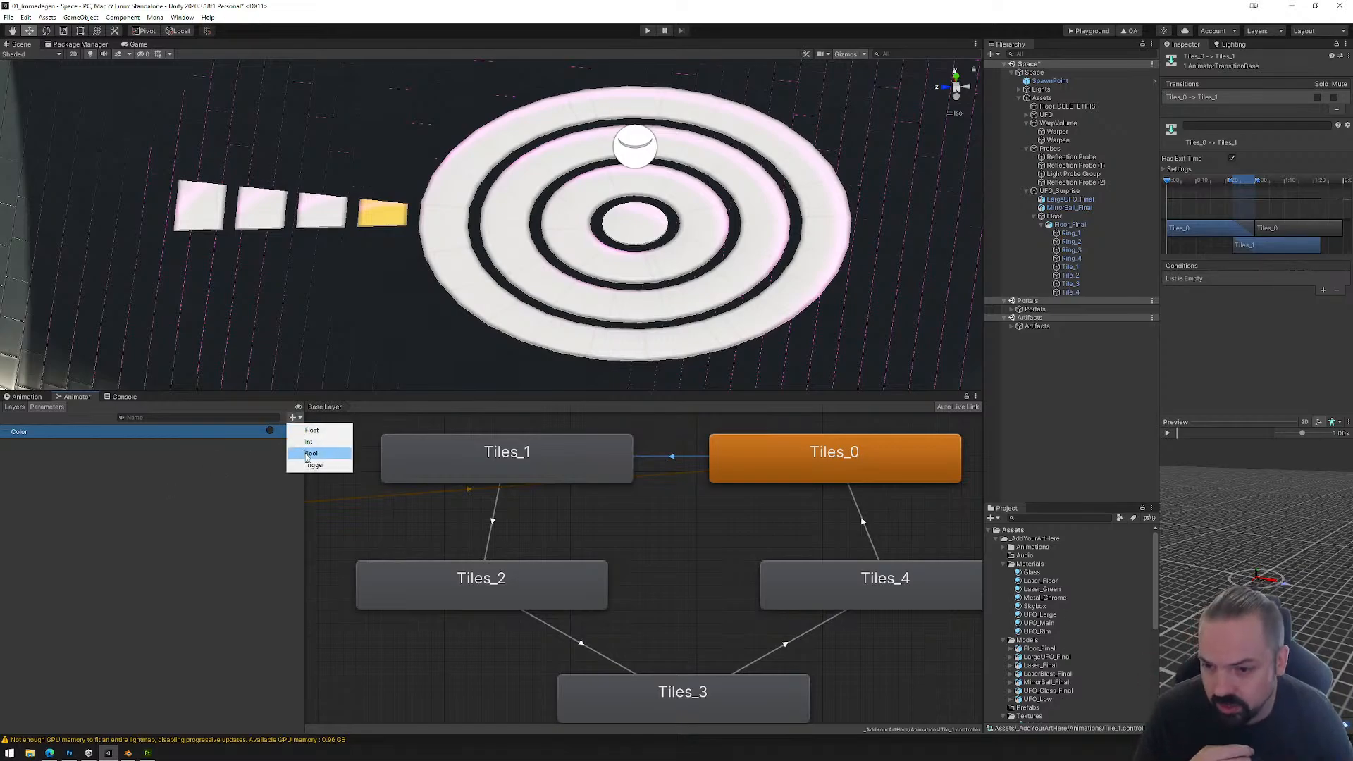
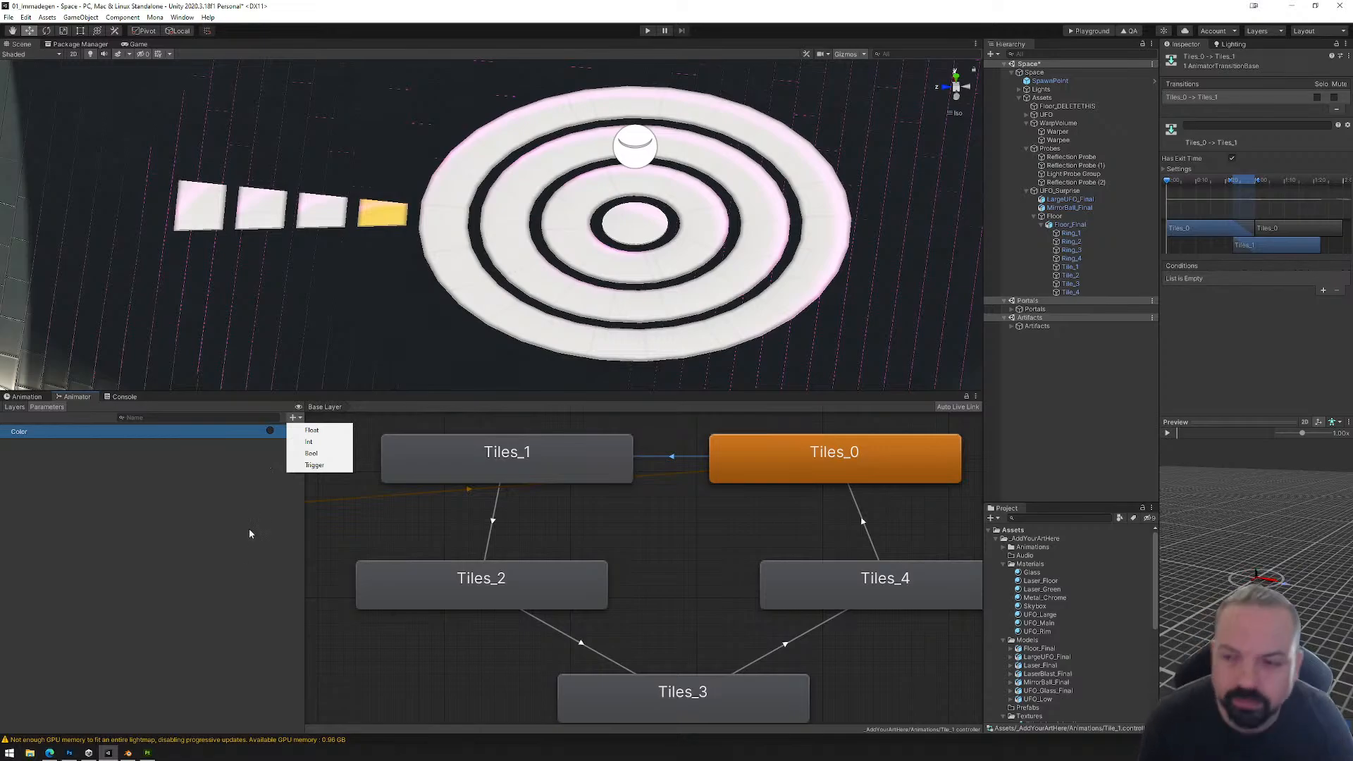
Step: Turn off Has Exit Time on the Tiles_0 to Tiles_1 transition and add the Color parameter as its condition
{"action": "left_click", "coordinate": [351, 529]}
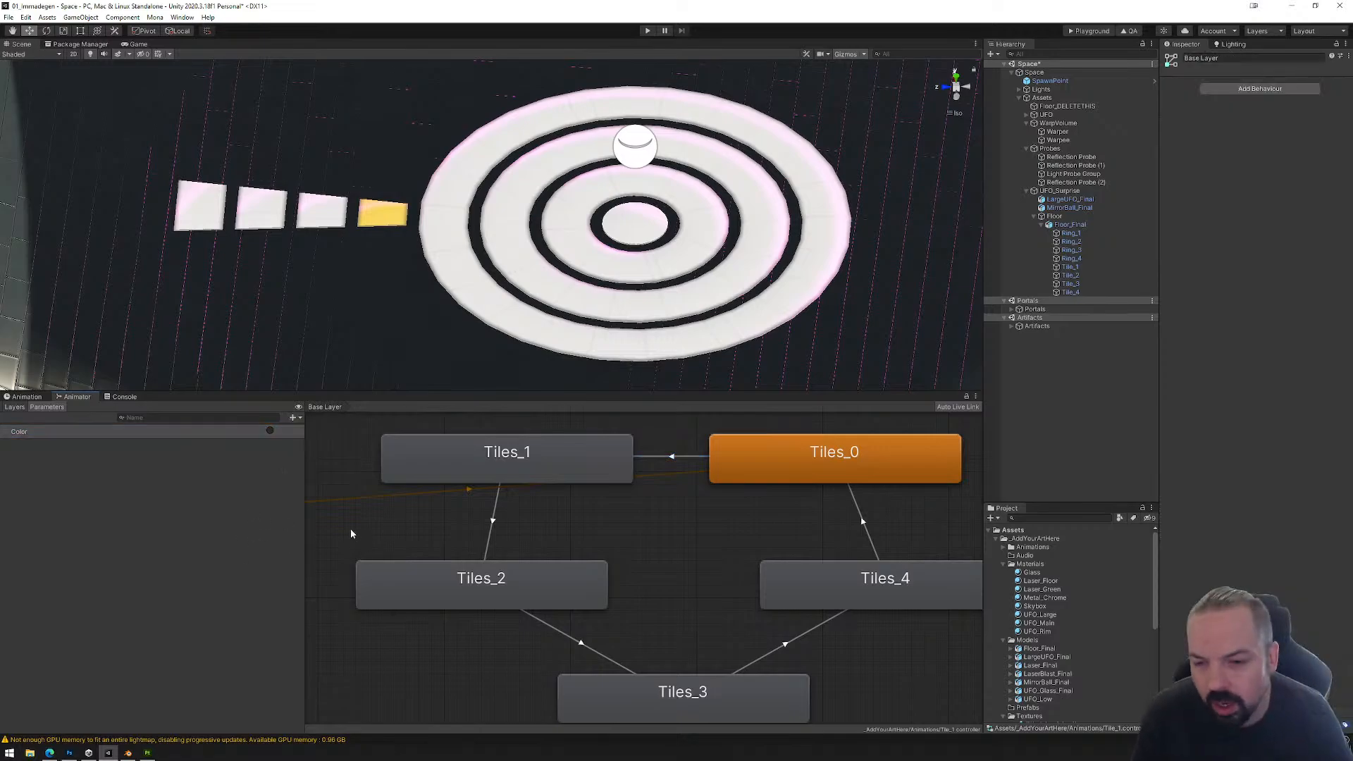
{"action": "left_click", "coordinate": [671, 460]}
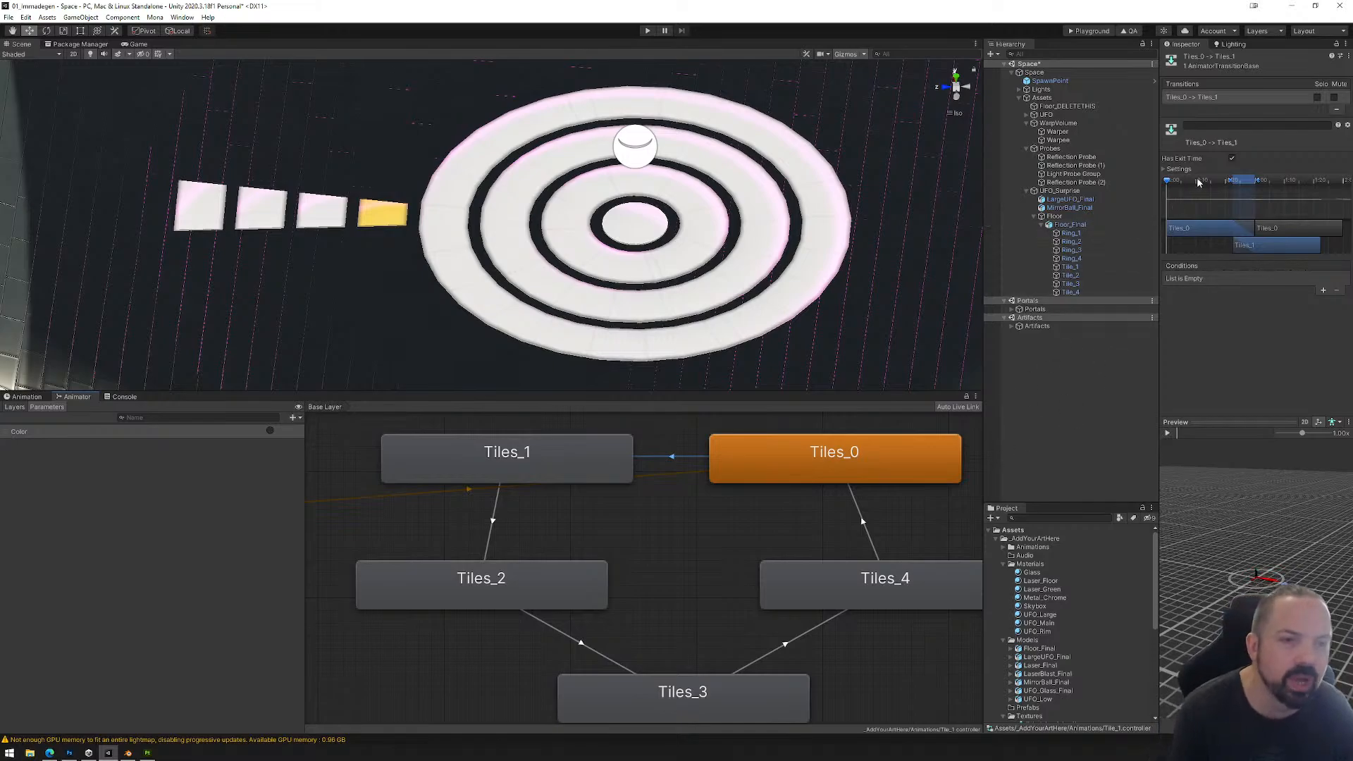
{"action": "left_click", "coordinate": [1232, 160]}
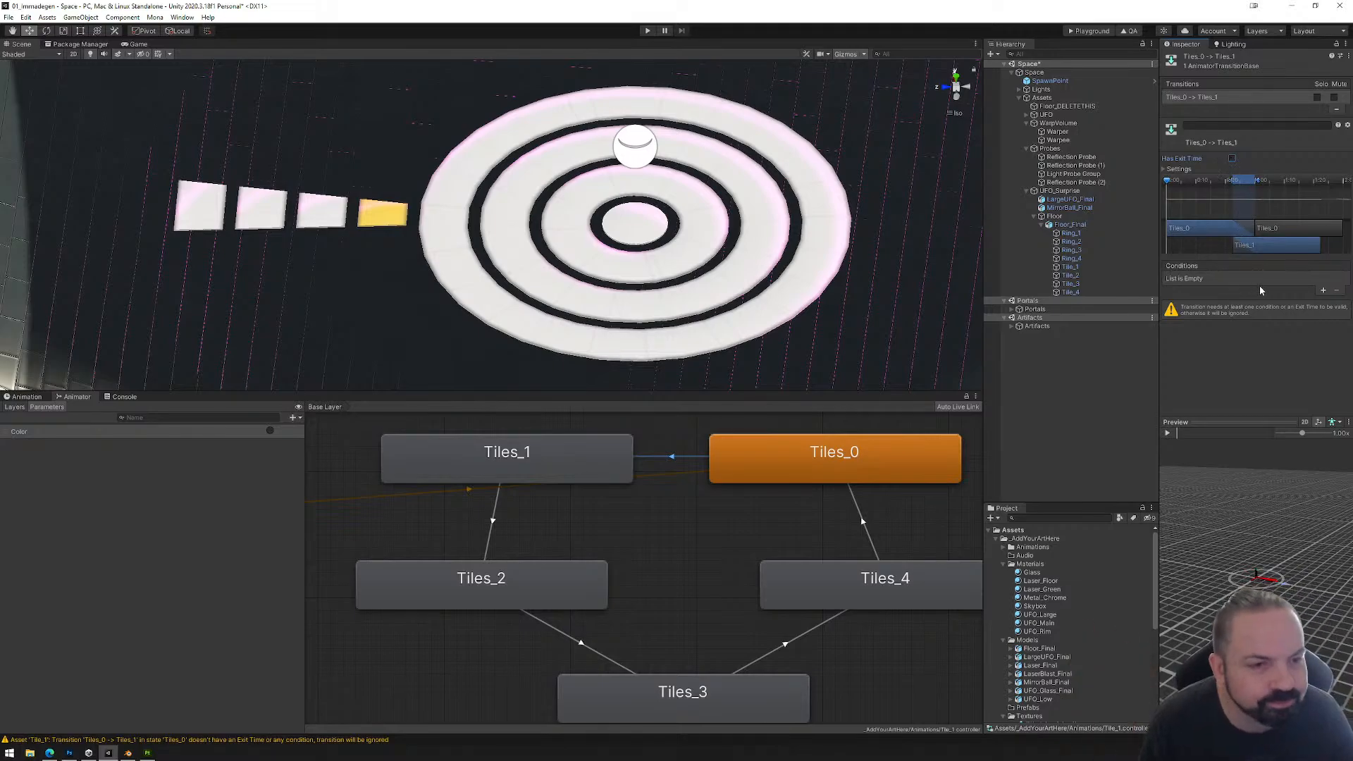
{"action": "left_click", "coordinate": [1320, 290]}
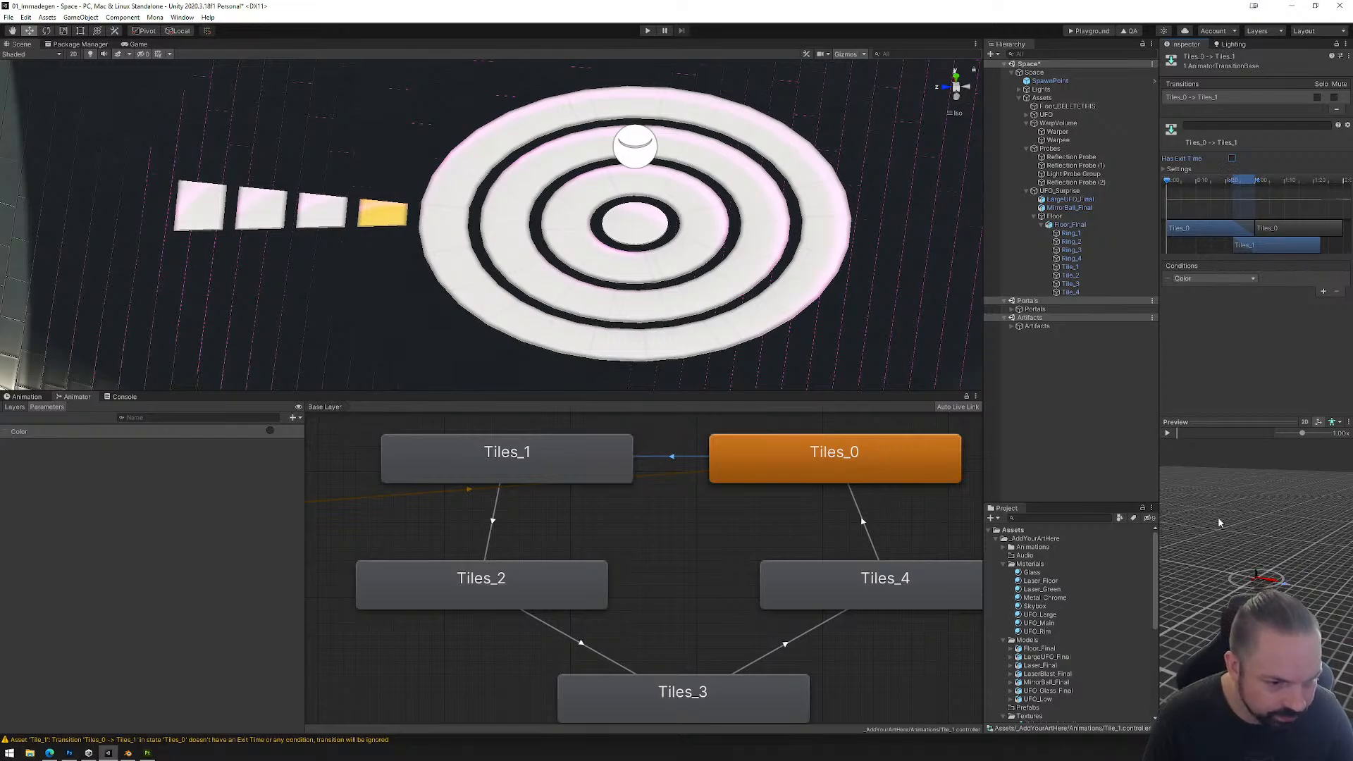
Step: Set the Tiles_0 to Tiles_1 transition duration to 0.01 and scrub through the preview to check the tile's color change
{"action": "scroll", "coordinate": [1268, 589], "scroll_direction": "up", "scroll_amount": 2}
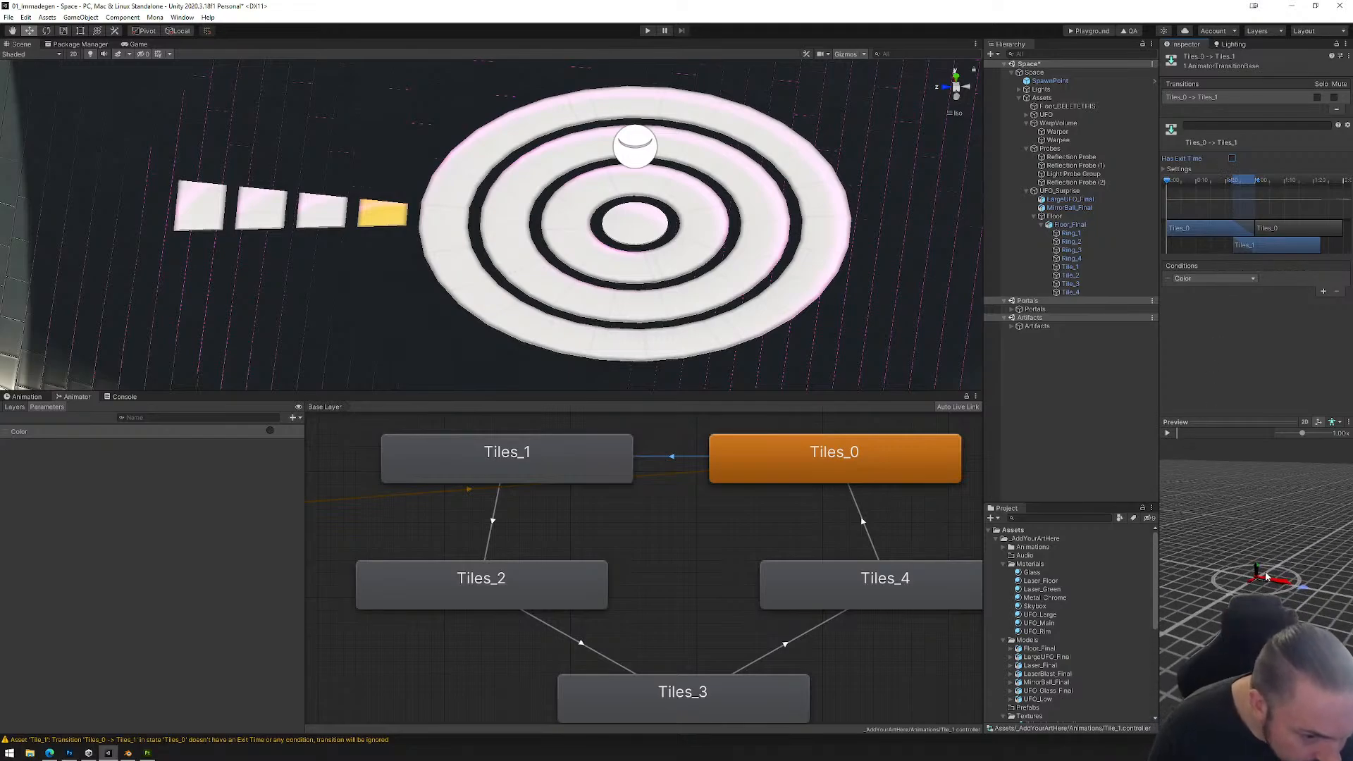
{"action": "scroll", "coordinate": [1261, 586], "scroll_direction": "down", "scroll_amount": 15}
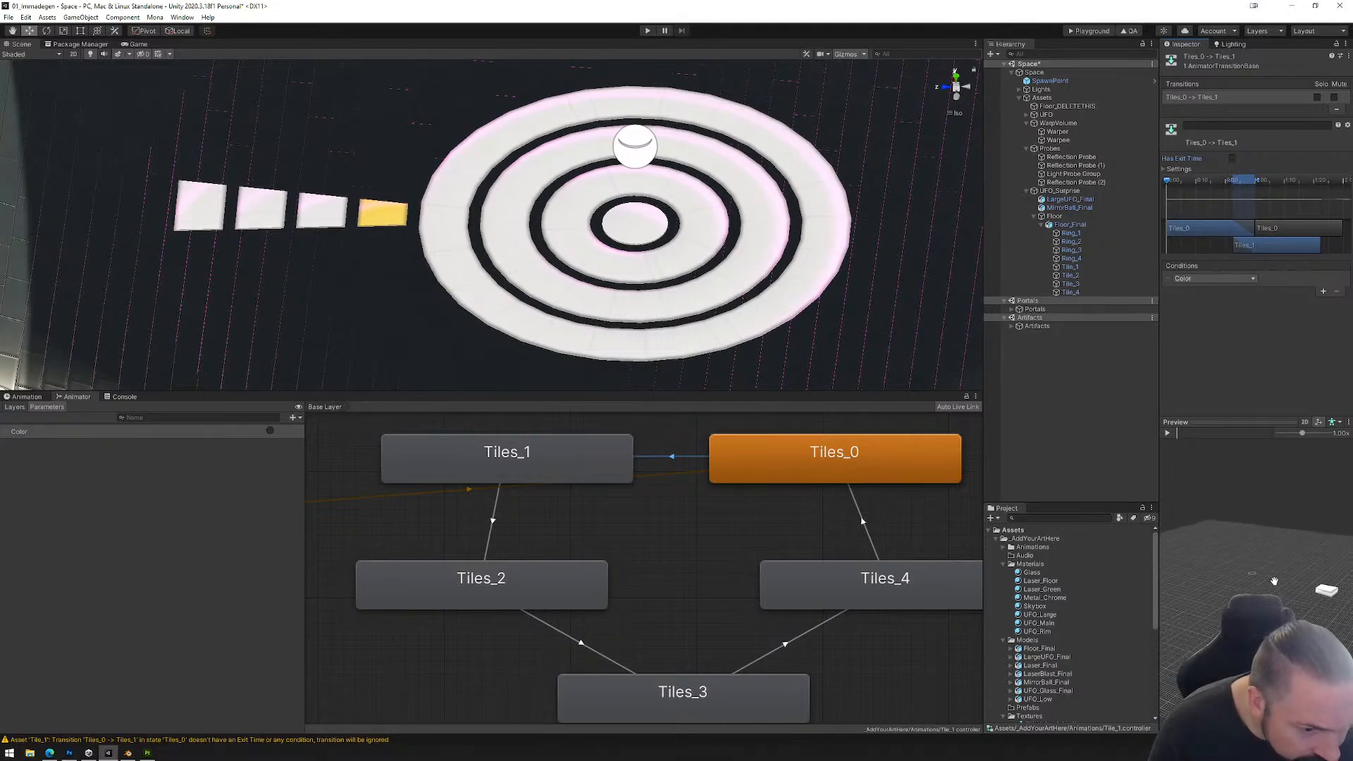
{"action": "mouse_move", "coordinate": [1177, 432]}
{"action": "left_mouse_down"}
{"action": "mouse_move", "coordinate": [1259, 435]}
{"action": "mouse_move", "coordinate": [1218, 451]}
{"action": "left_mouse_up"}
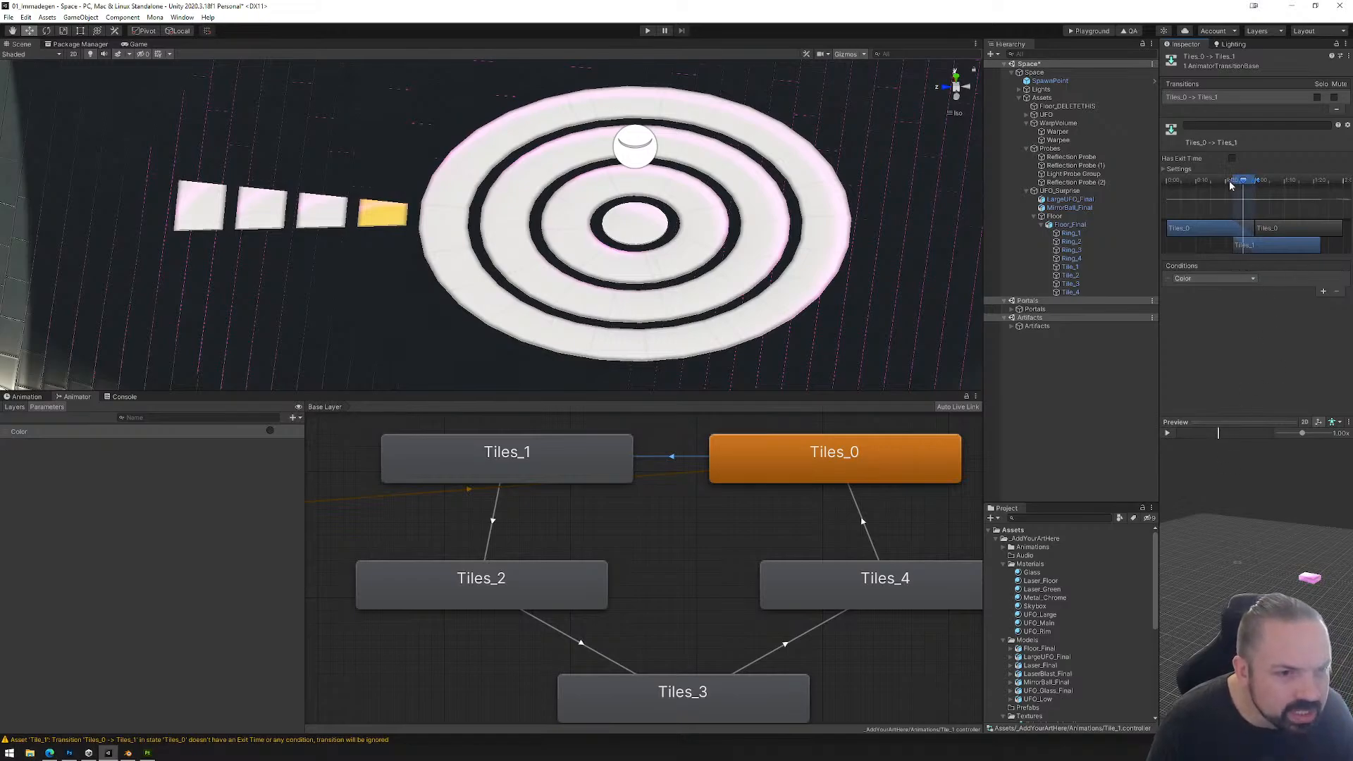
{"action": "left_click", "coordinate": [1165, 169]}
{"action": "left_click", "coordinate": [1262, 200]}
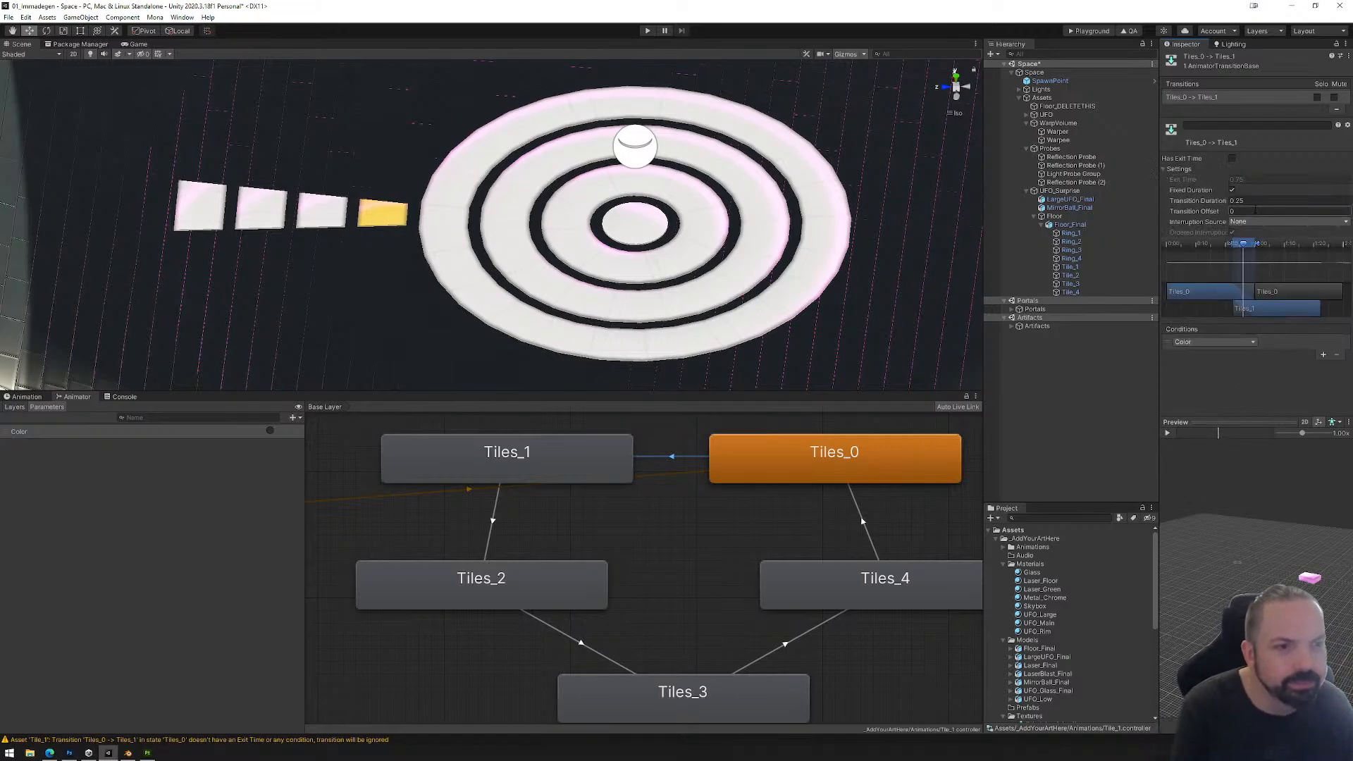
{"action": "type", "text": "0.01"}
{"action": "key", "text": "Return"}
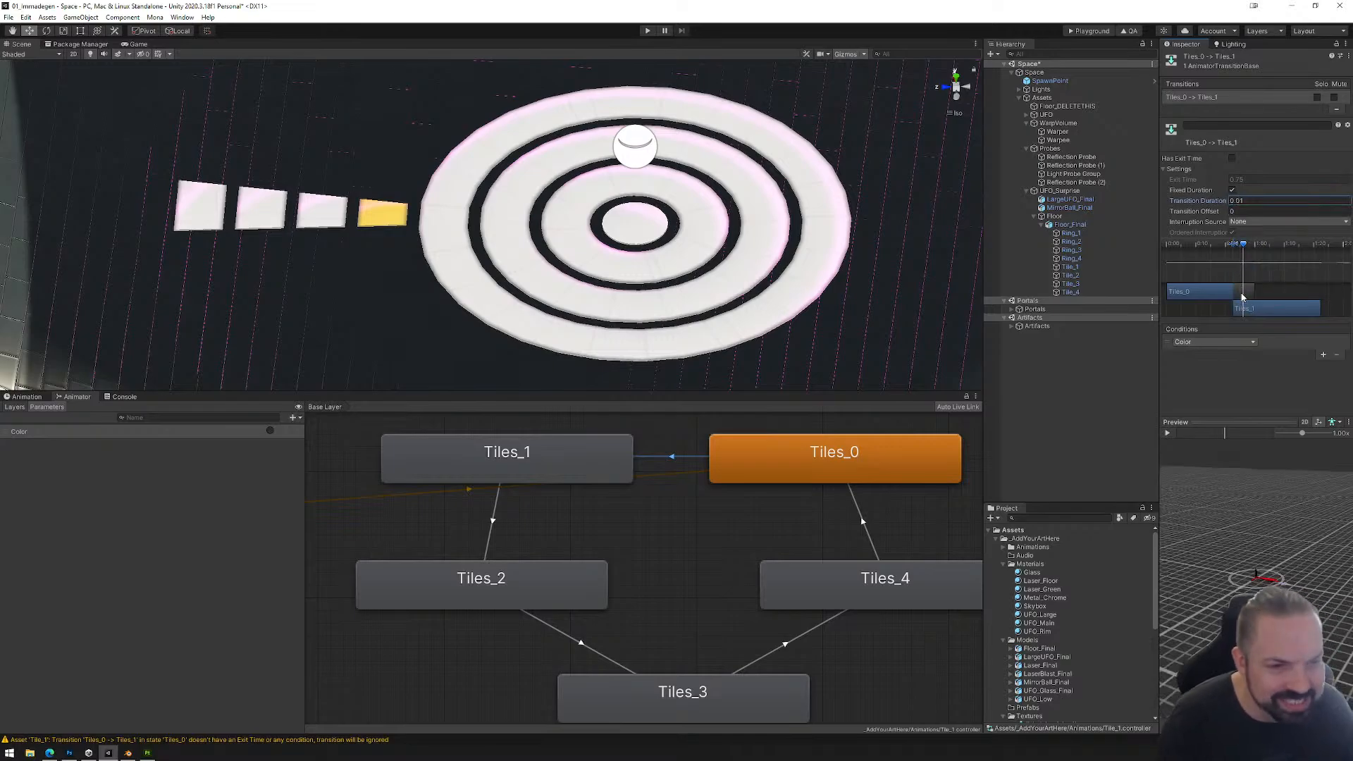
{"action": "mouse_move", "coordinate": [1224, 436]}
{"action": "left_mouse_down"}
{"action": "mouse_move", "coordinate": [1187, 436]}
{"action": "mouse_move", "coordinate": [1209, 435]}
{"action": "left_mouse_up"}
{"action": "mouse_move", "coordinate": [1262, 568]}
{"action": "left_mouse_down"}
{"action": "mouse_move", "coordinate": [1178, 563]}
{"action": "mouse_move", "coordinate": [1253, 577]}
{"action": "left_mouse_up"}
{"action": "scroll", "coordinate": [1255, 580], "scroll_direction": "down", "scroll_amount": 12}
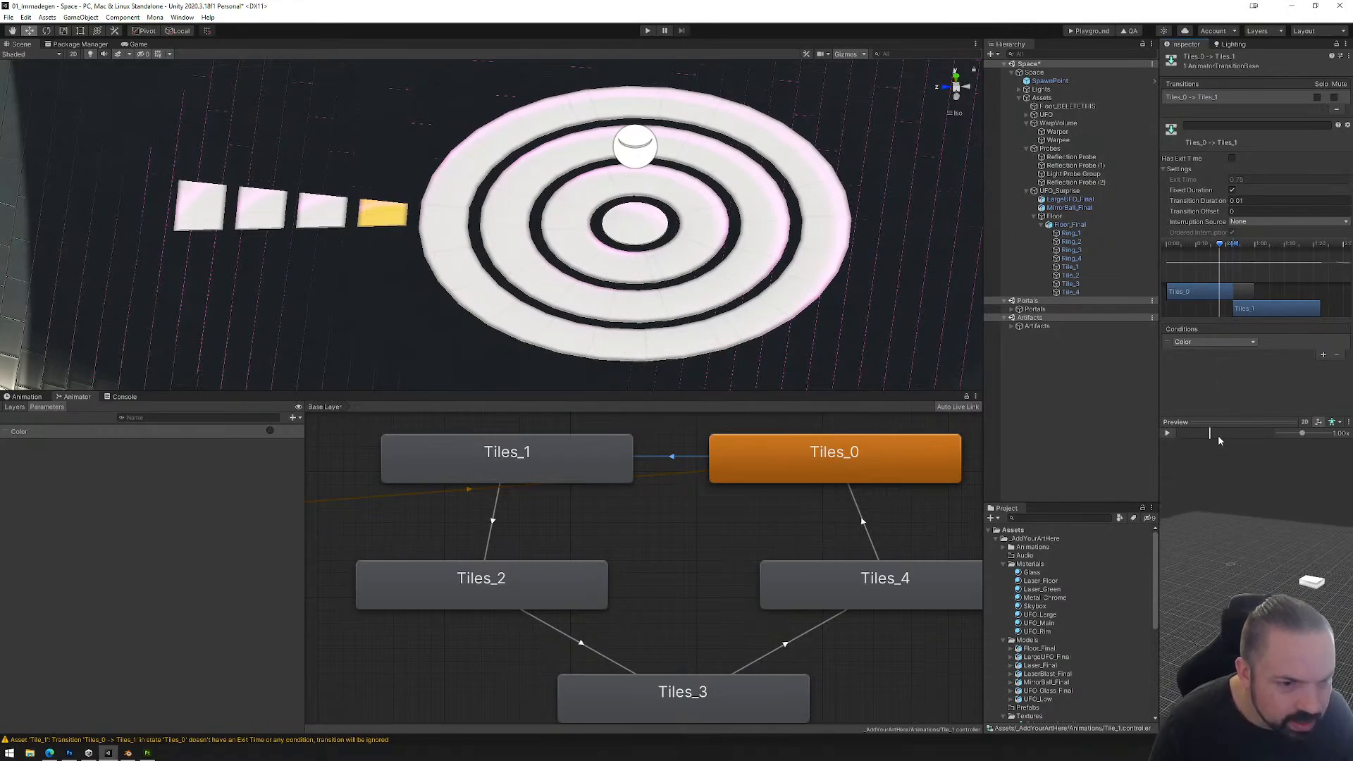
{"action": "mouse_move", "coordinate": [1218, 434]}
{"action": "left_mouse_down"}
{"action": "mouse_move", "coordinate": [1165, 441]}
{"action": "mouse_move", "coordinate": [1227, 440]}
{"action": "left_mouse_up"}
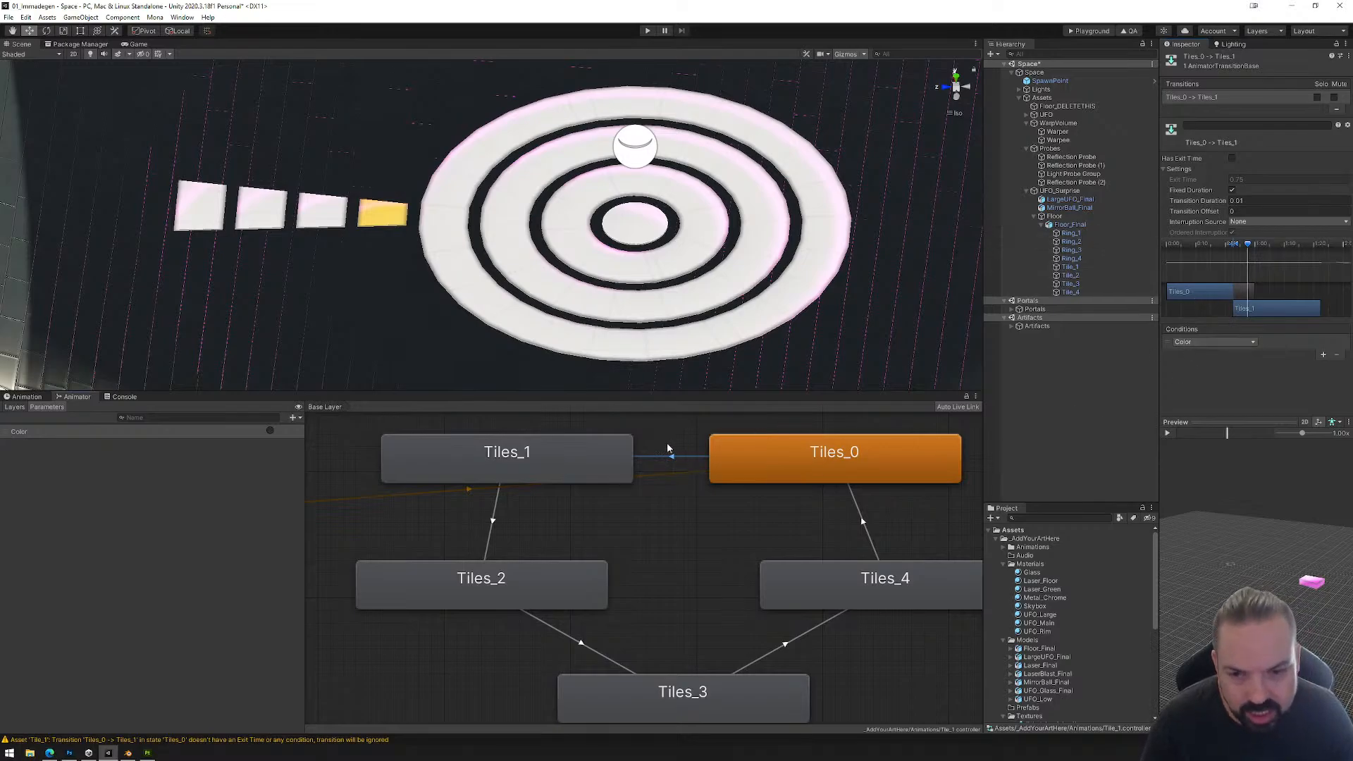
Step: Configure the Tiles_1 to Tiles_2 transition with Has Exit Time off, a transition duration of 0.01 and the Color condition
{"action": "left_click", "coordinate": [494, 519]}
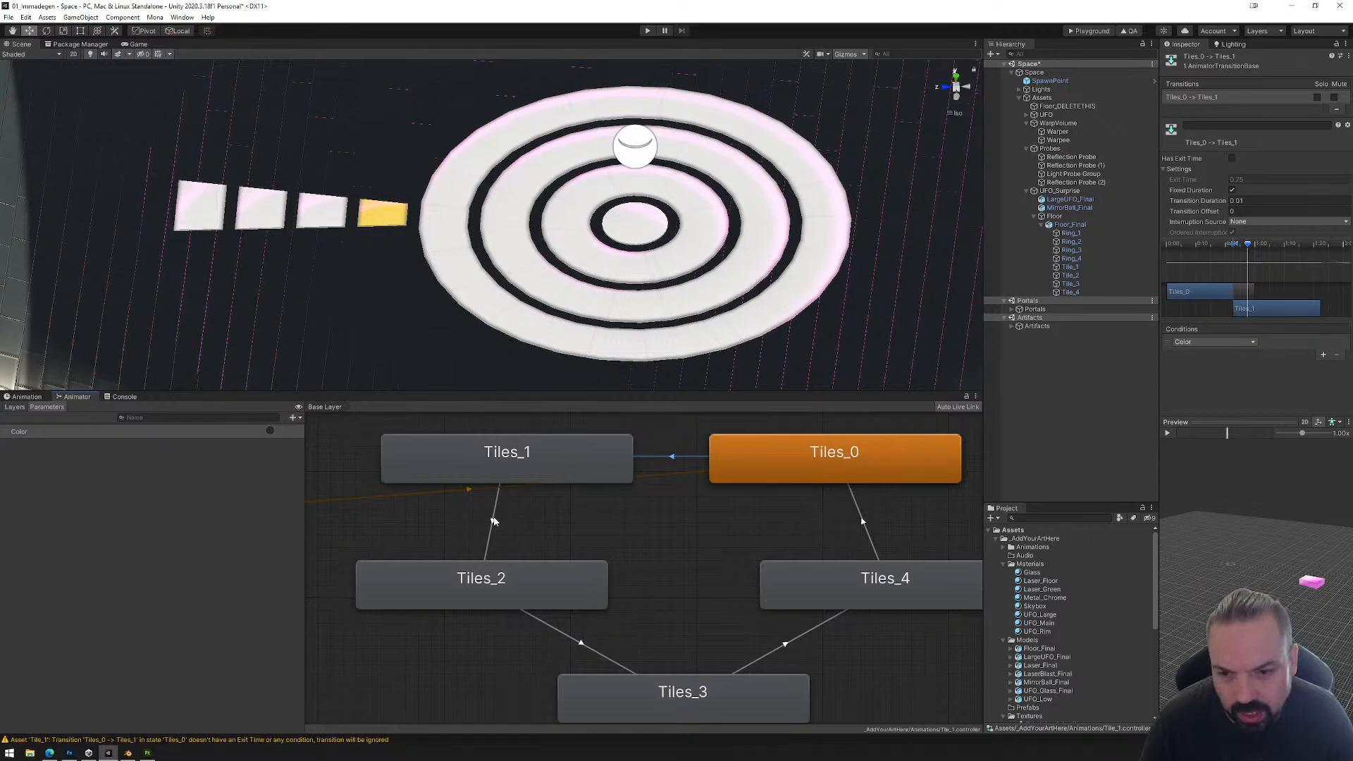
{"action": "left_click", "coordinate": [1233, 159]}
{"action": "left_click", "coordinate": [1252, 201]}
{"action": "type", "text": "0.01"}
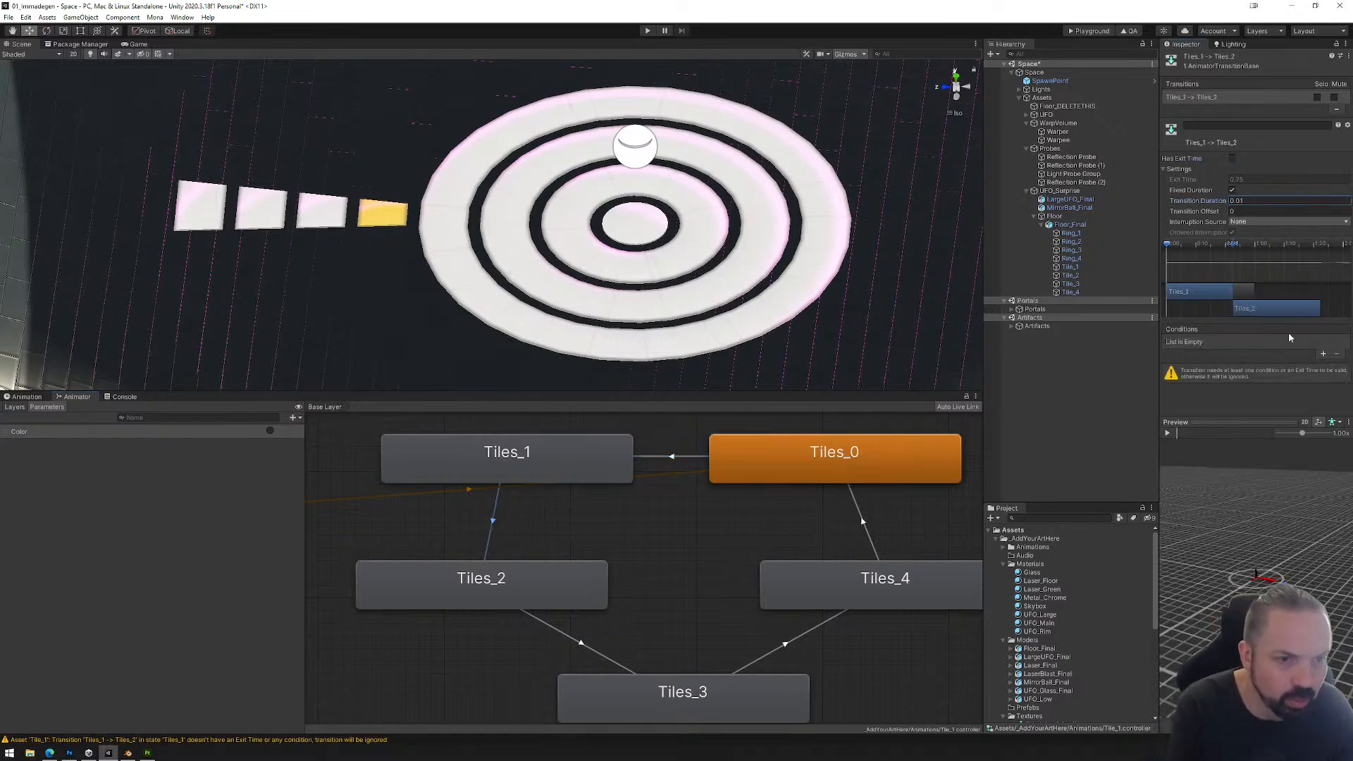
{"action": "left_click", "coordinate": [1323, 354]}
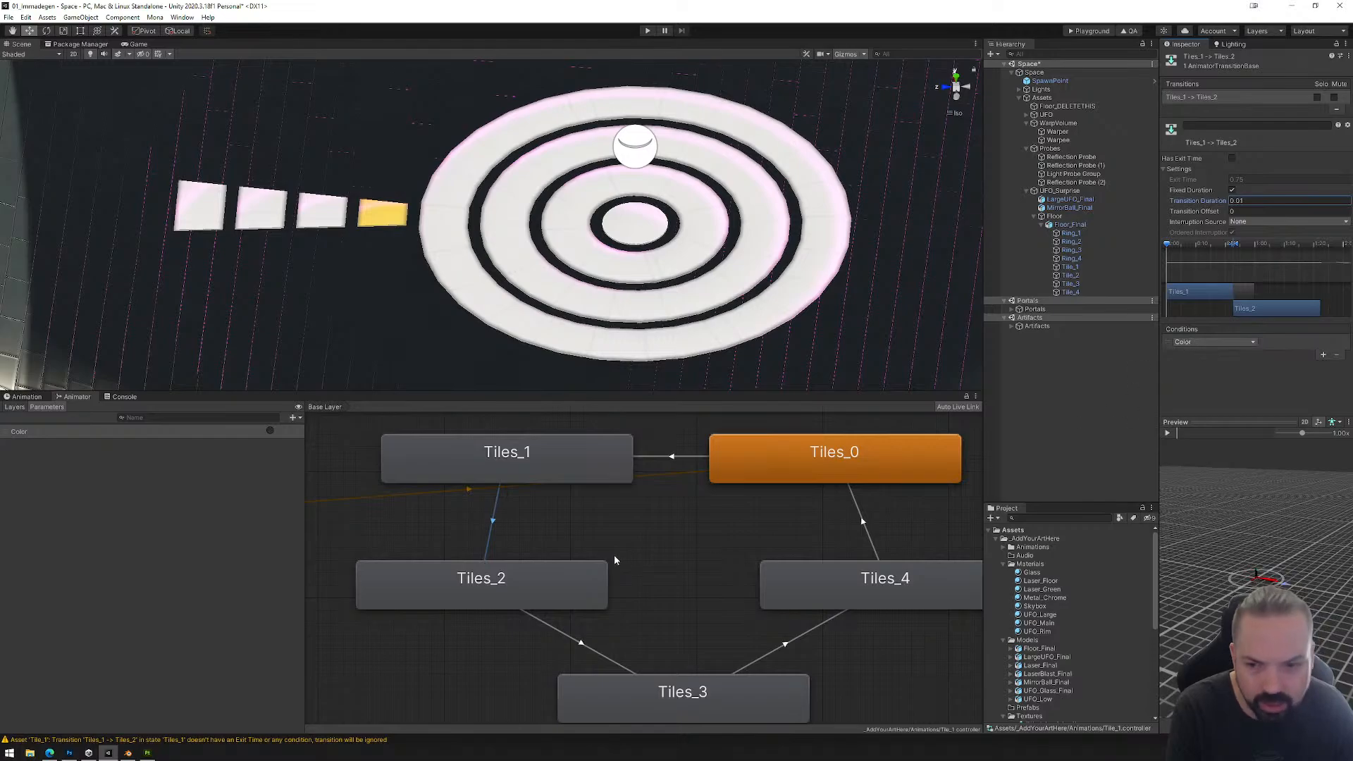
Step: Configure the Tiles_2 to Tiles_3 transition with Has Exit Time off, a transition duration of 0.01 and the Color condition
{"action": "left_click", "coordinate": [567, 635]}
{"action": "left_click", "coordinate": [1233, 158]}
{"action": "left_click", "coordinate": [1253, 201]}
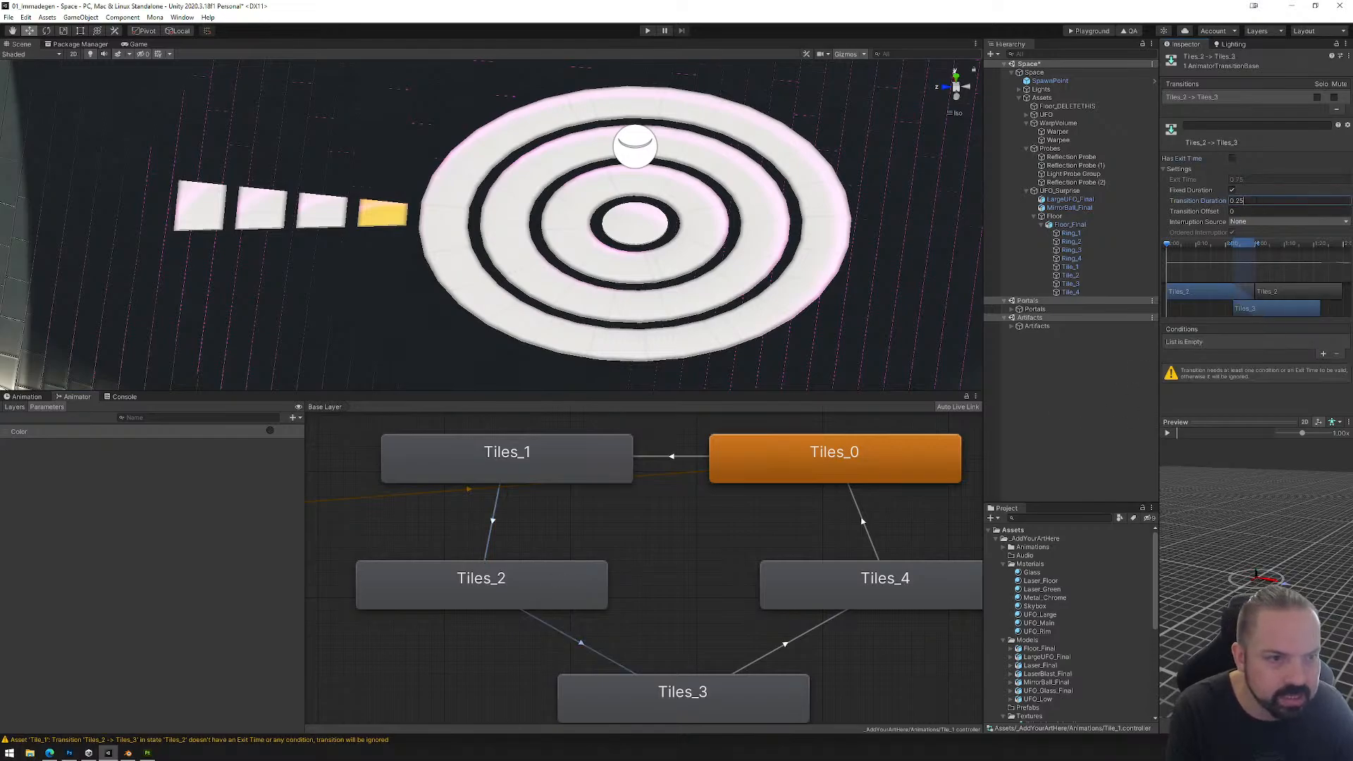
{"action": "type", "text": "0.01"}
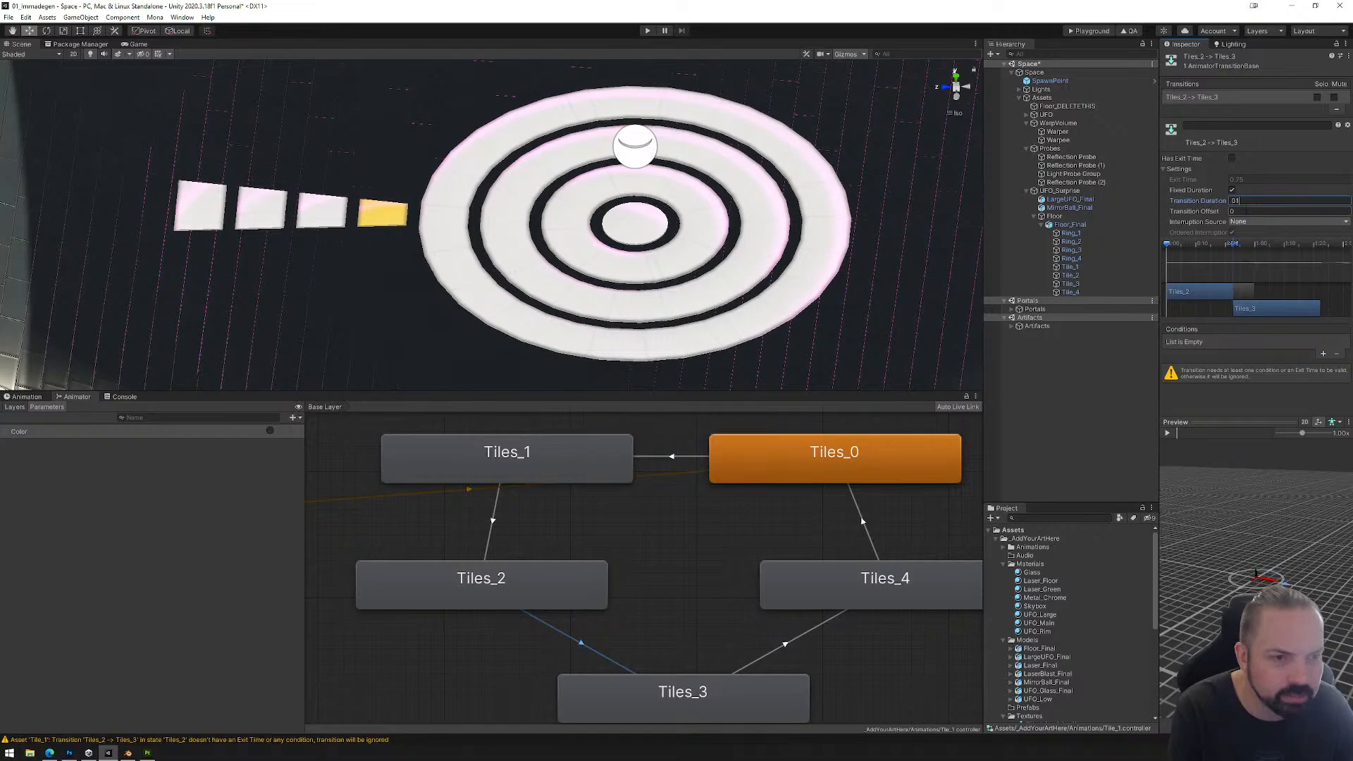
{"action": "key", "text": "Return"}
{"action": "left_click", "coordinate": [1324, 354]}
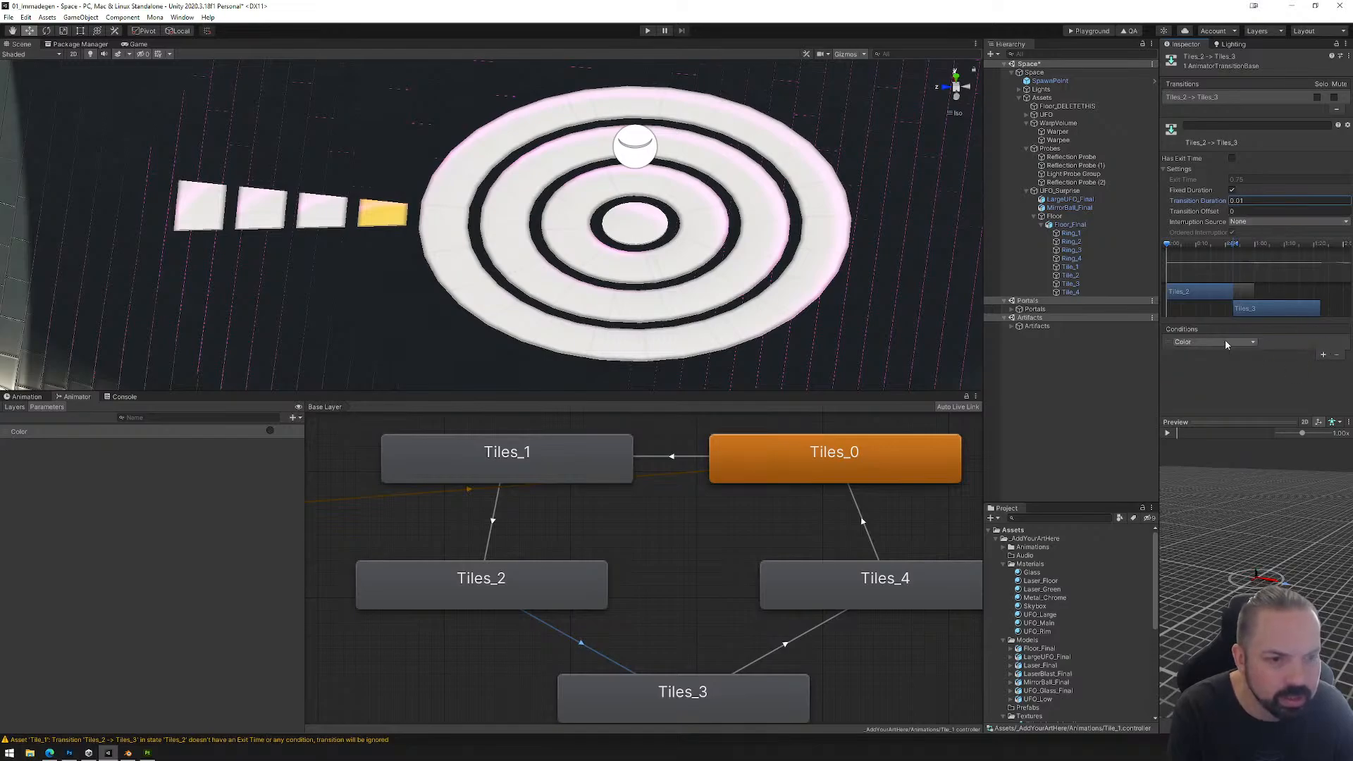
Step: Set the Tiles_3 to Tiles_4 transition duration to 0.01 and add the Color condition
{"action": "left_click", "coordinate": [790, 645]}
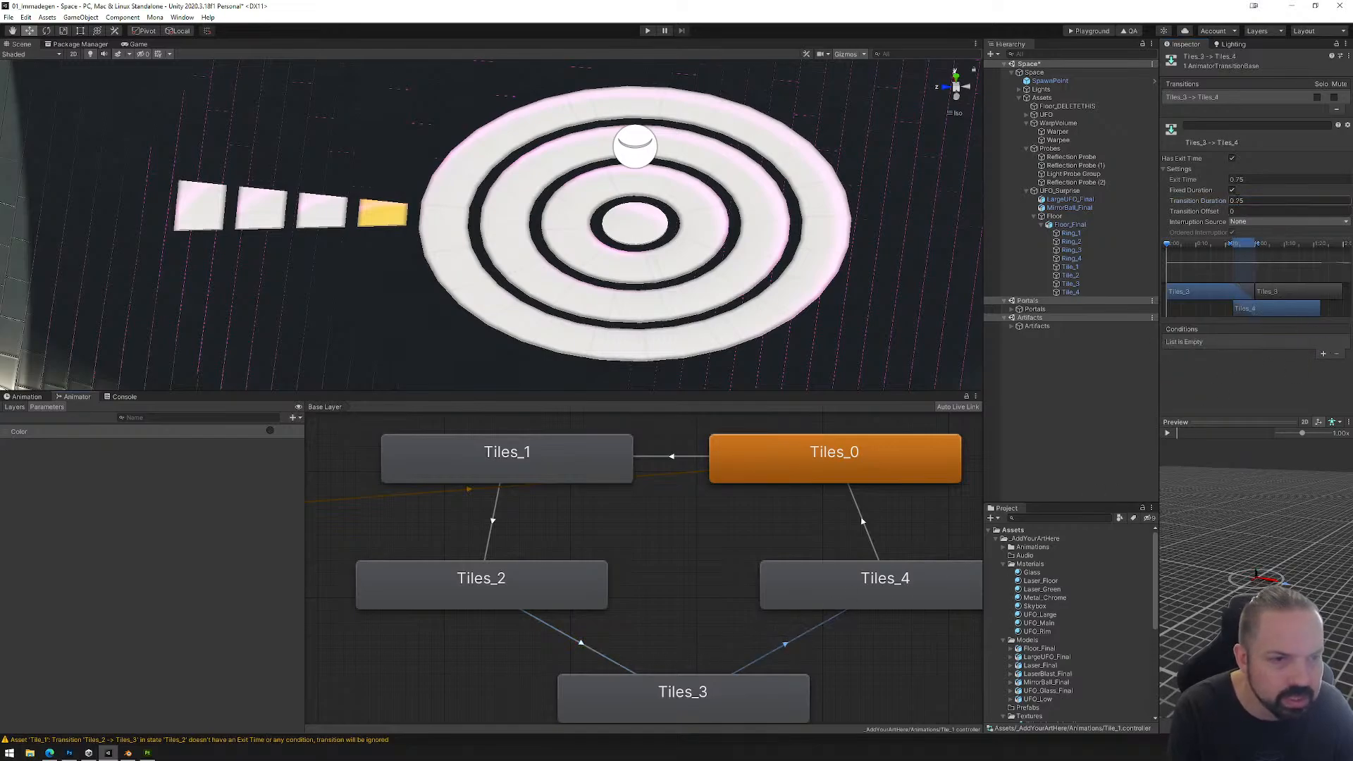
{"action": "left_click", "coordinate": [1233, 200]}
{"action": "type", "text": ".00"}
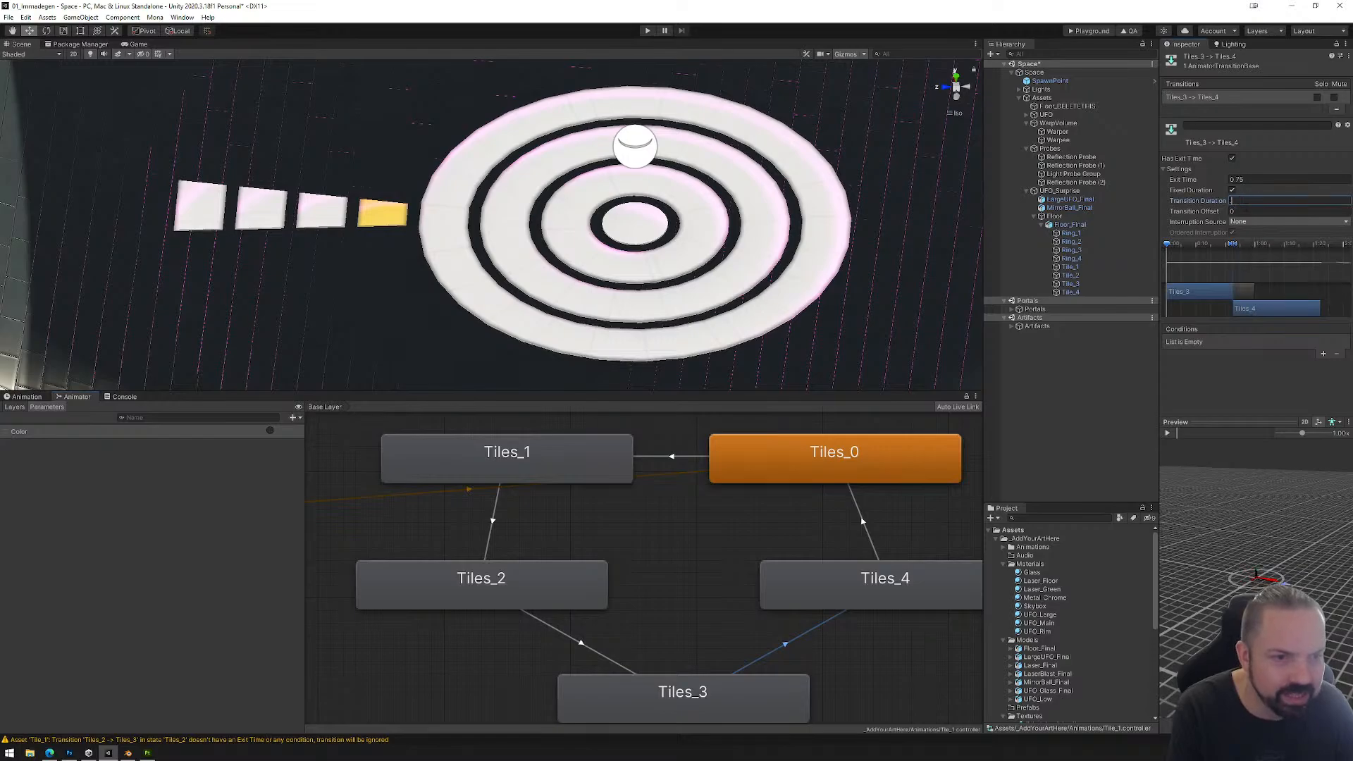
{"action": "type", "text": "1"}
{"action": "key", "text": "Return"}
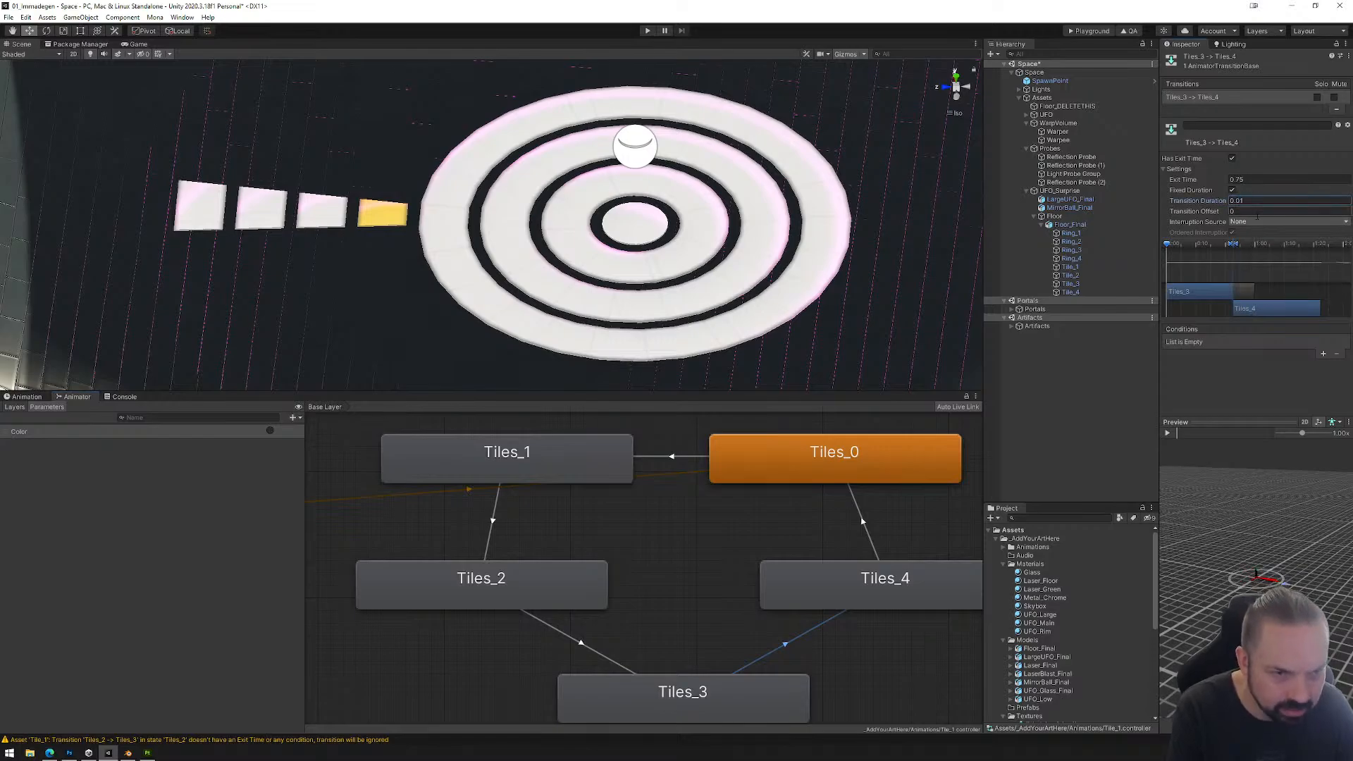
{"action": "left_click", "coordinate": [1322, 354]}
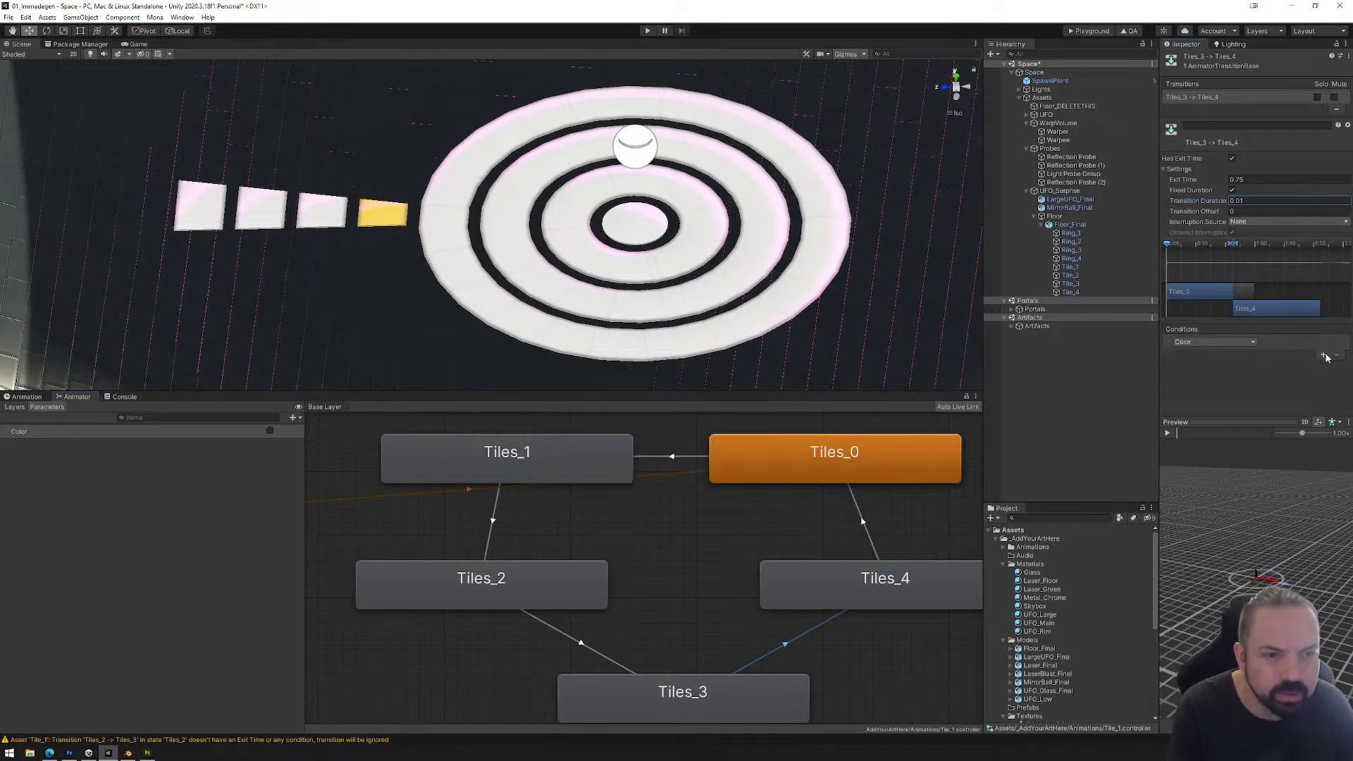
Step: Configure the Tiles_4 to Tiles_0 transition with a transition duration of 0.01, Has Exit Time off and the Color condition
{"action": "left_click", "coordinate": [864, 523]}
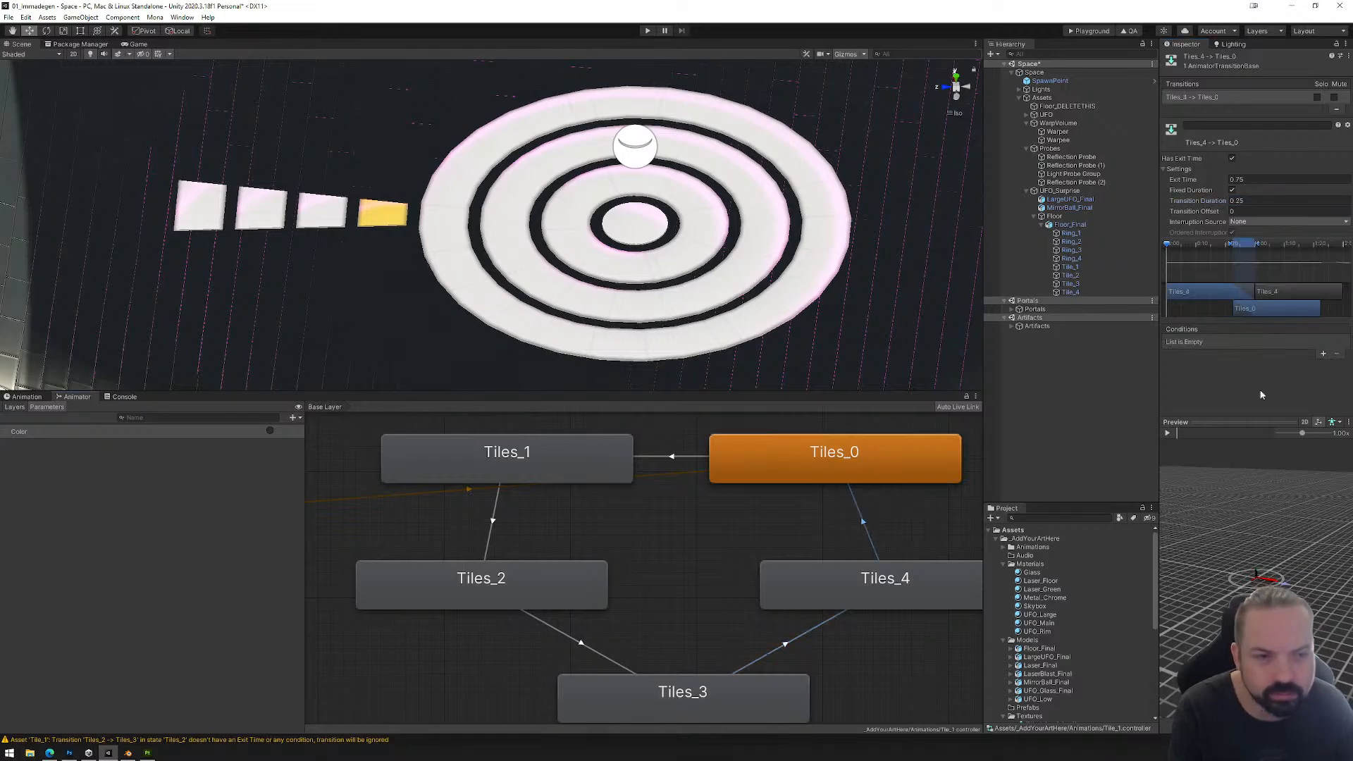
{"action": "left_click", "coordinate": [1237, 201]}
{"action": "type", "text": ".00"}
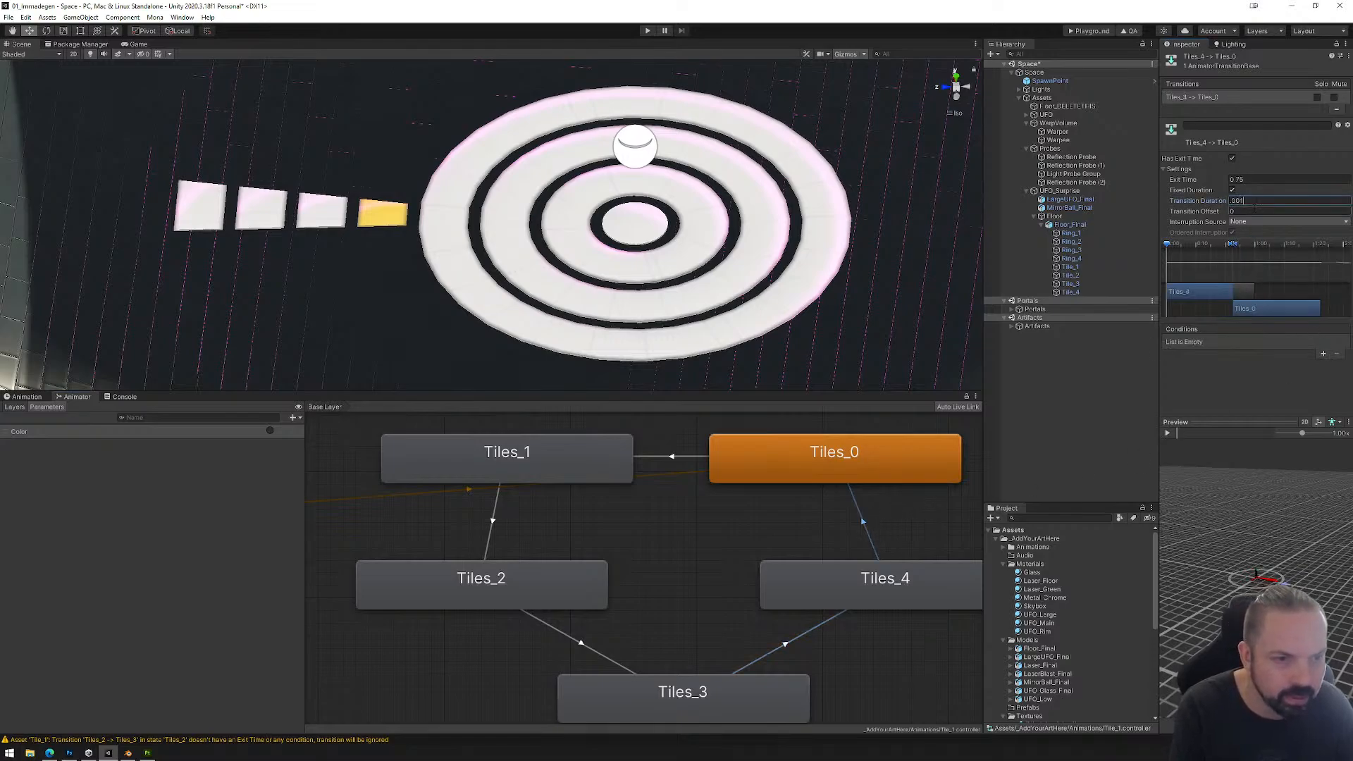
{"action": "type", "text": "1"}
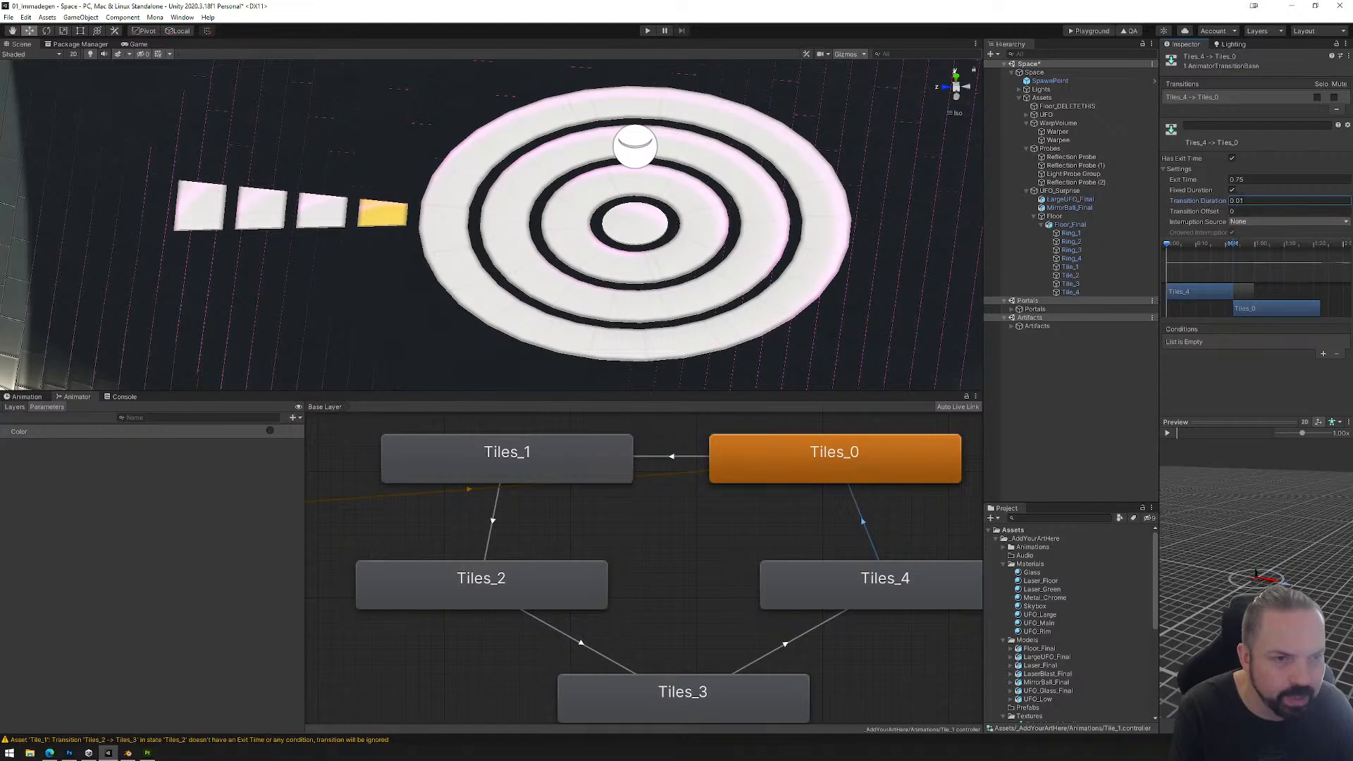
{"action": "left_click", "coordinate": [1231, 158]}
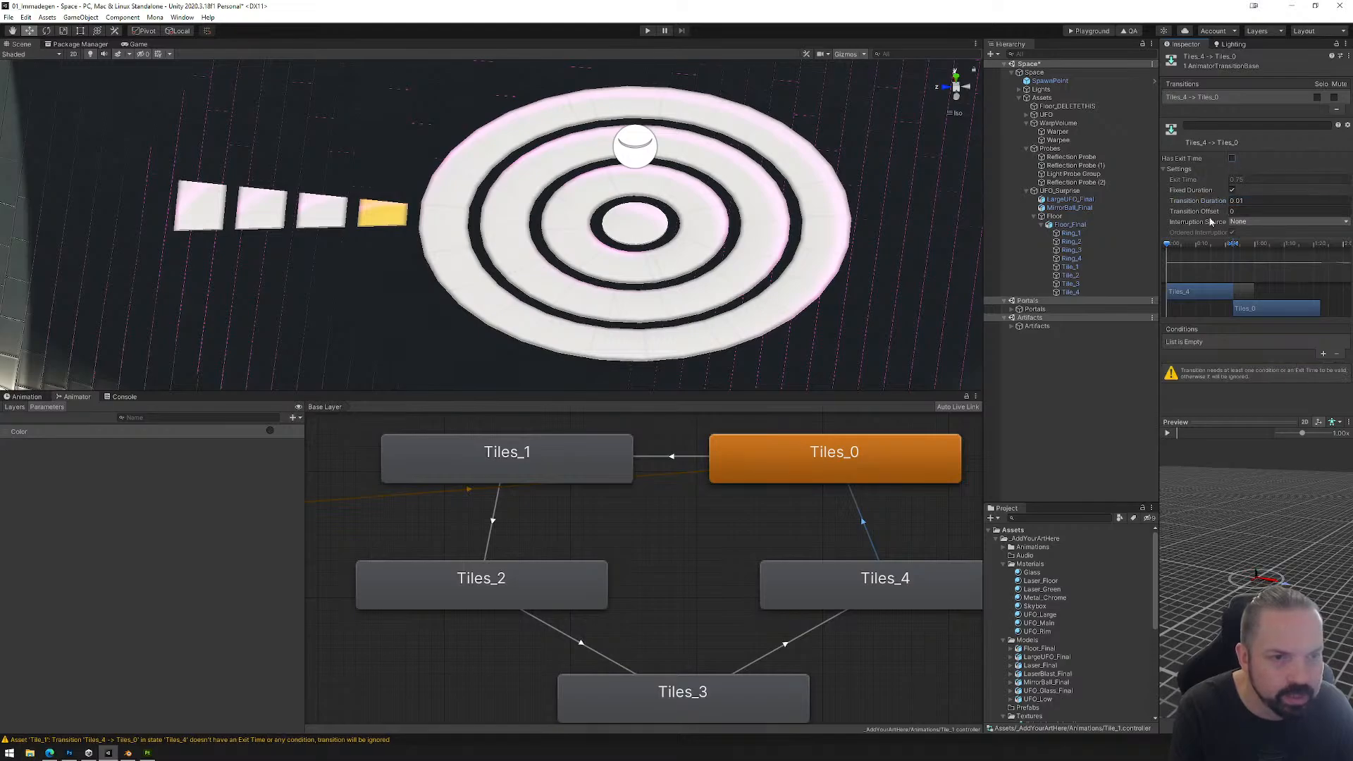
{"action": "left_click", "coordinate": [683, 462]}
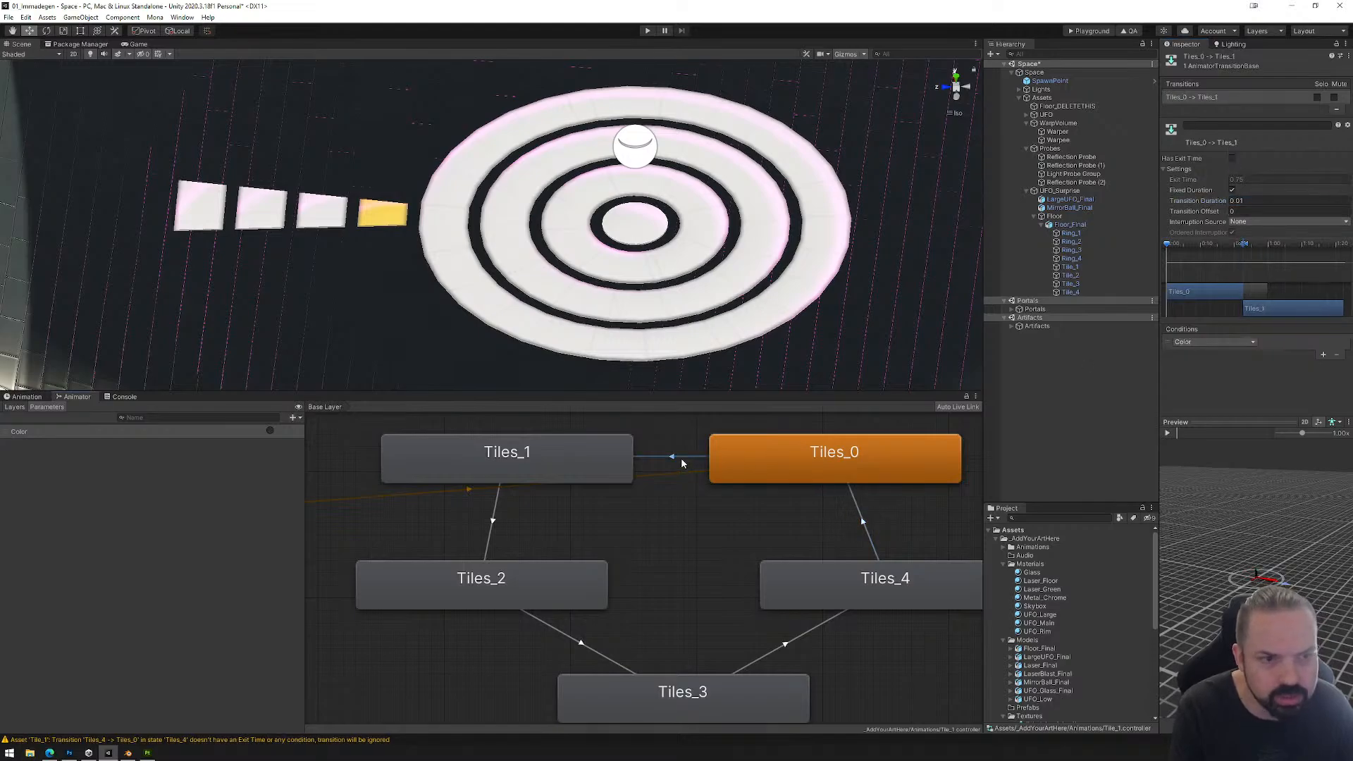
{"action": "left_click", "coordinate": [869, 532]}
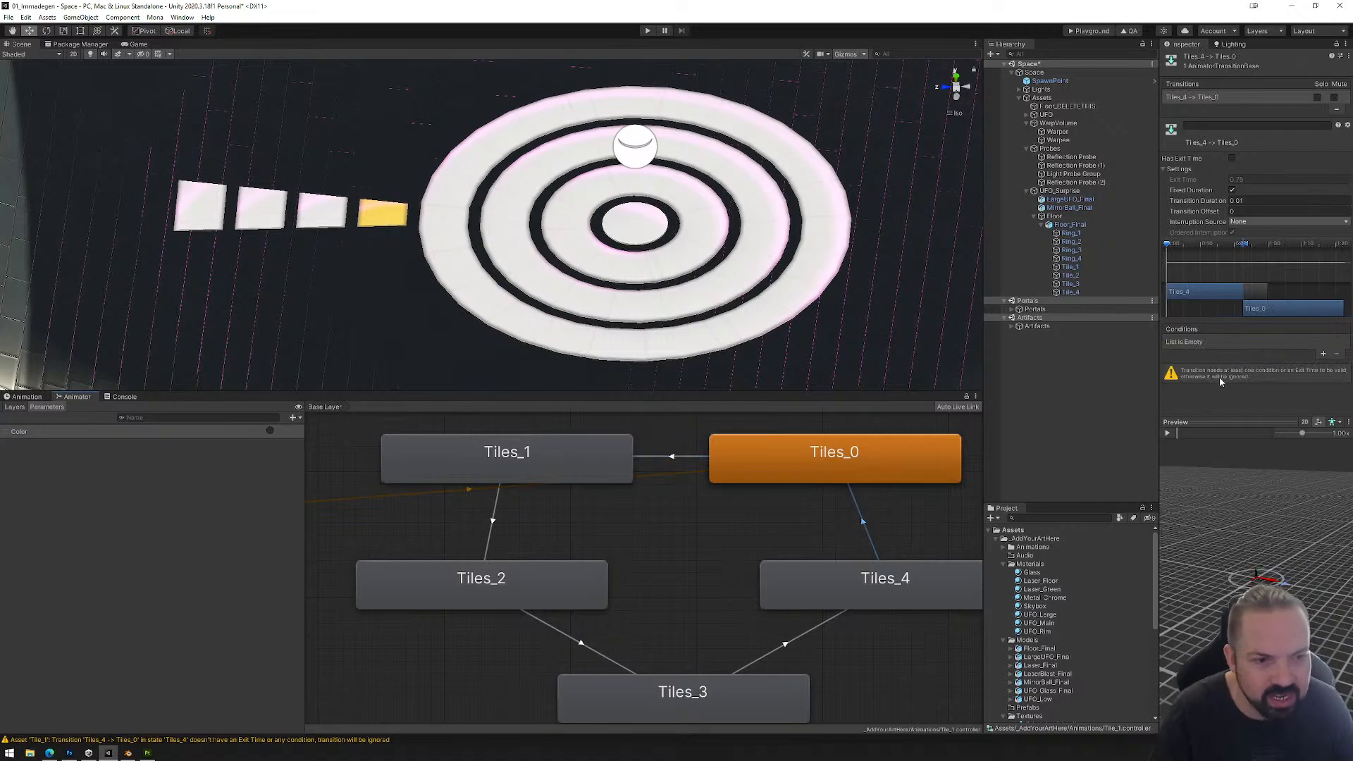
{"action": "left_click", "coordinate": [1324, 355]}
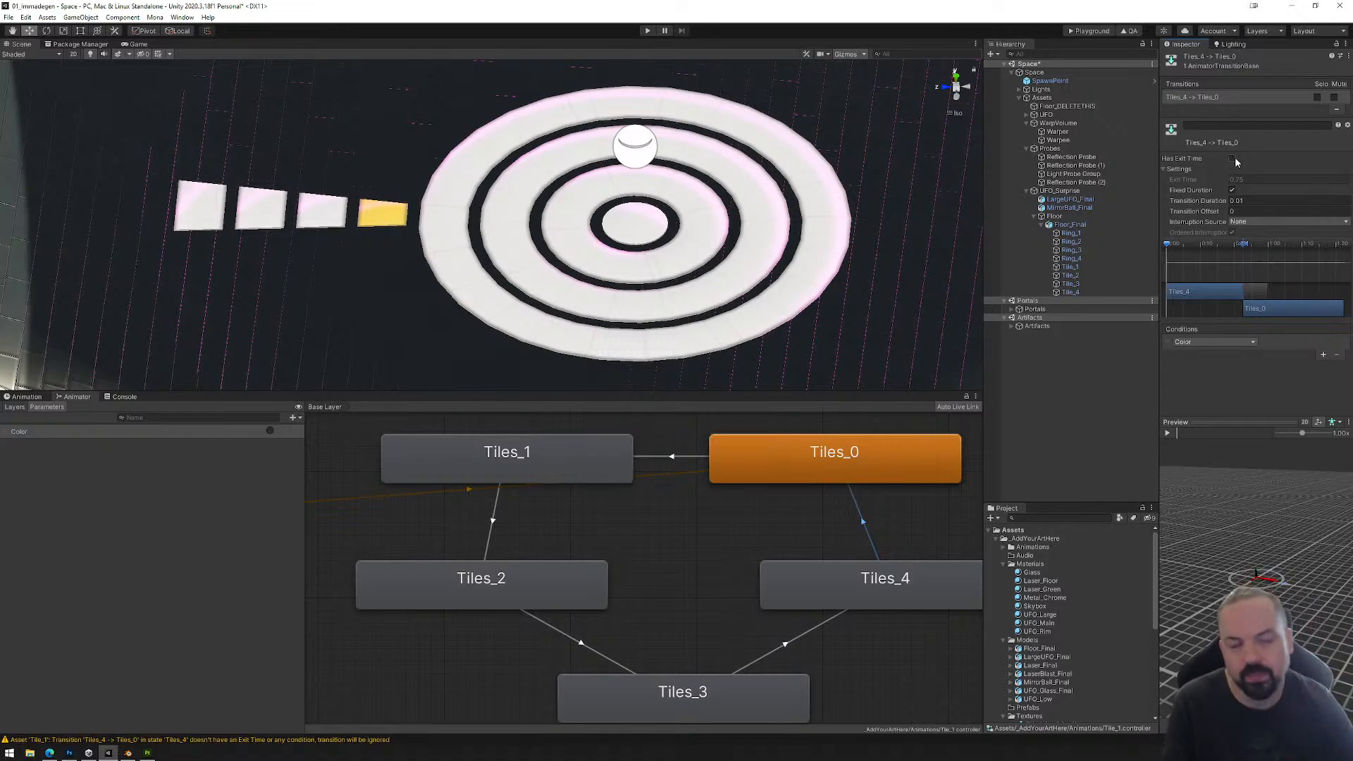
Step: Turn off Has Exit Time on the Tiles_3 to Tiles_4 transition and check the settings of every transition in the loop
{"action": "left_click", "coordinate": [816, 628]}
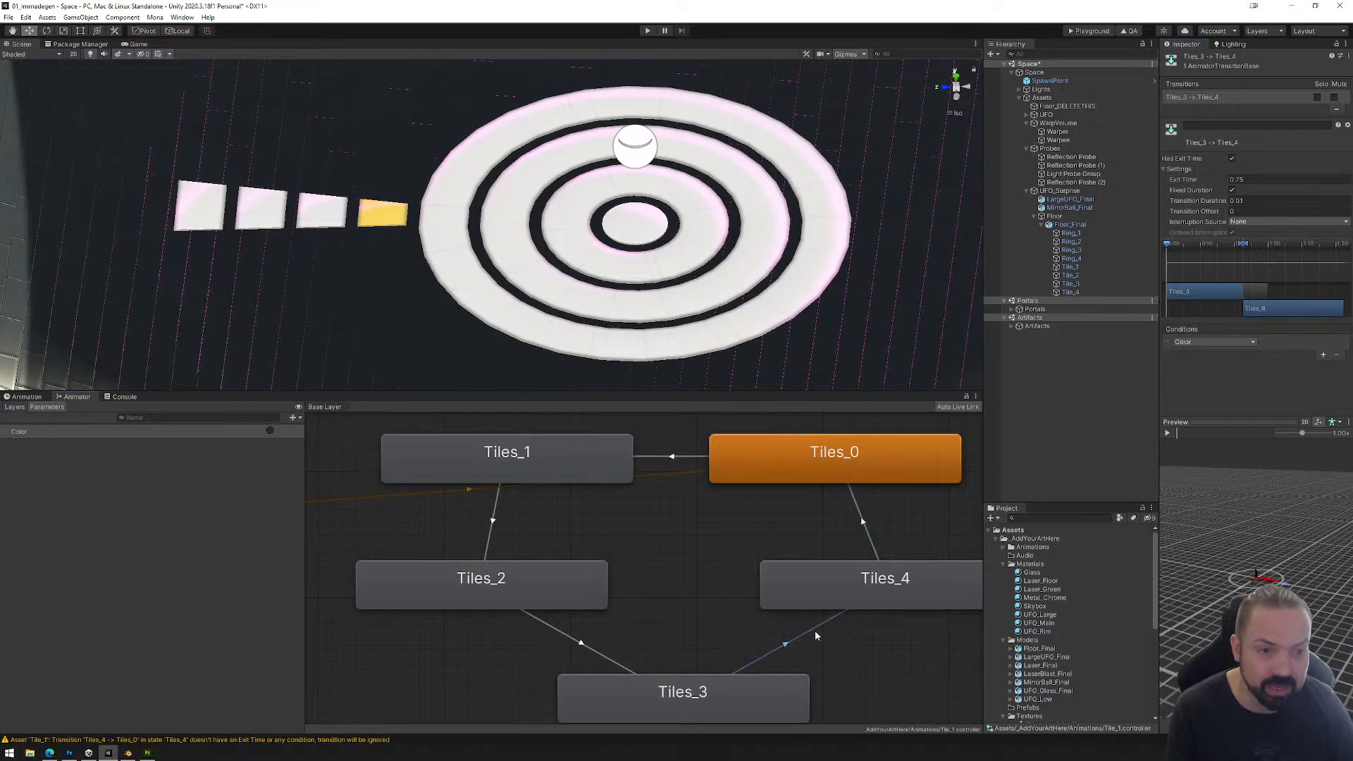
{"action": "left_click", "coordinate": [1232, 158]}
{"action": "left_click", "coordinate": [858, 521]}
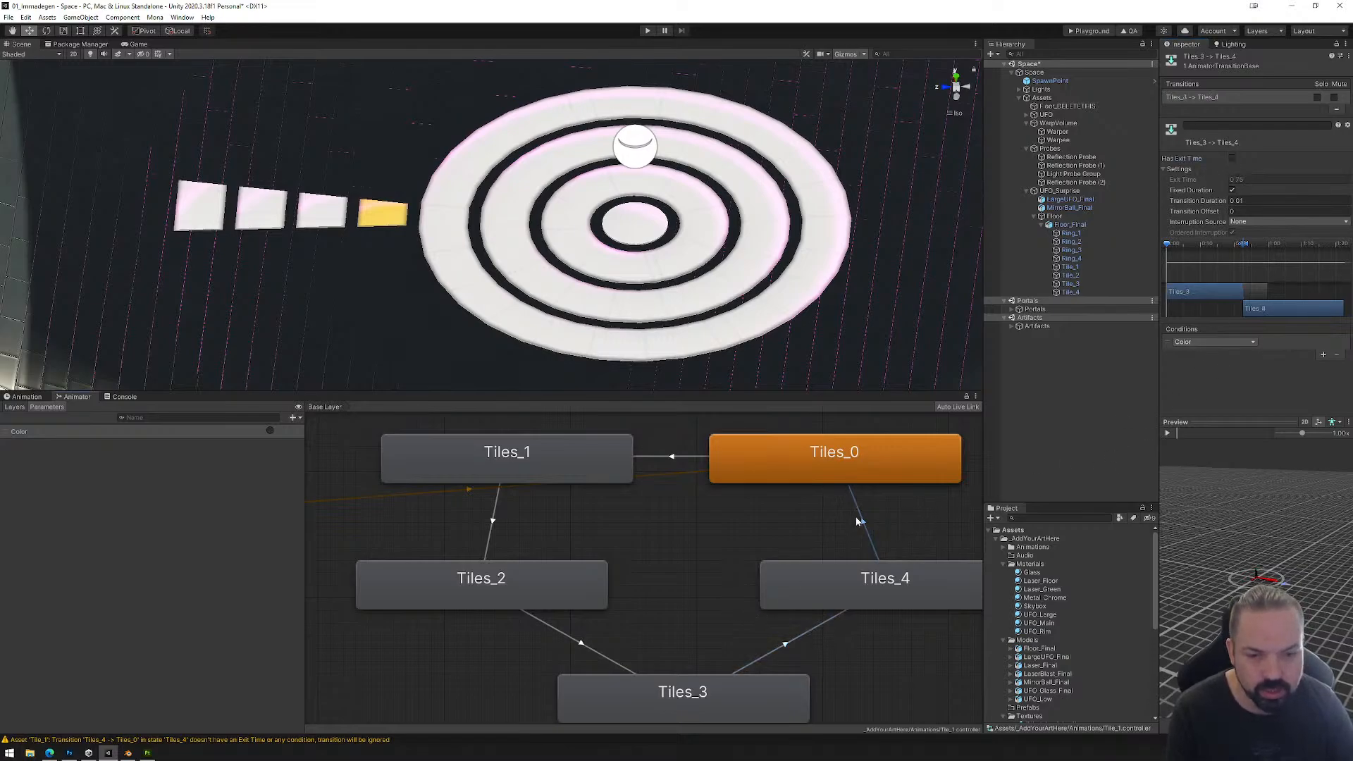
{"action": "left_click", "coordinate": [682, 458]}
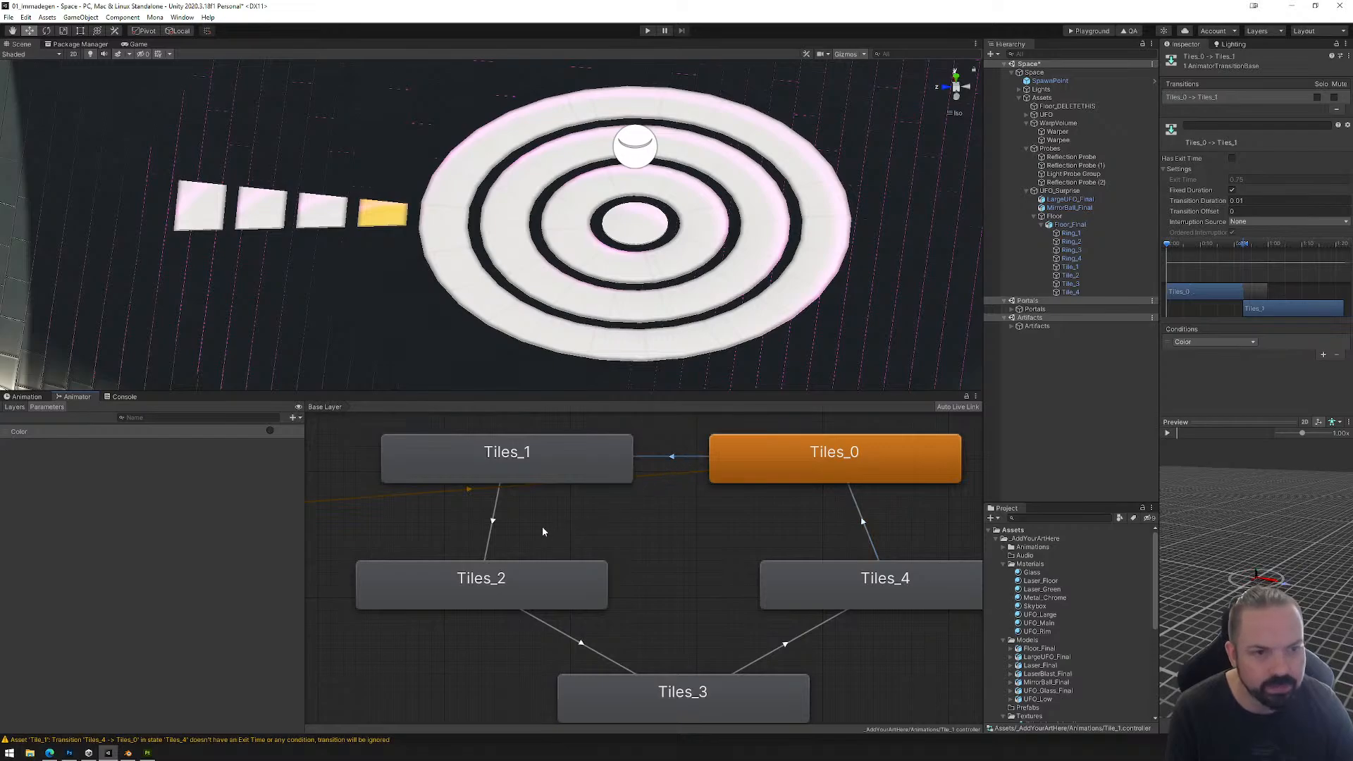
{"action": "left_click", "coordinate": [492, 529]}
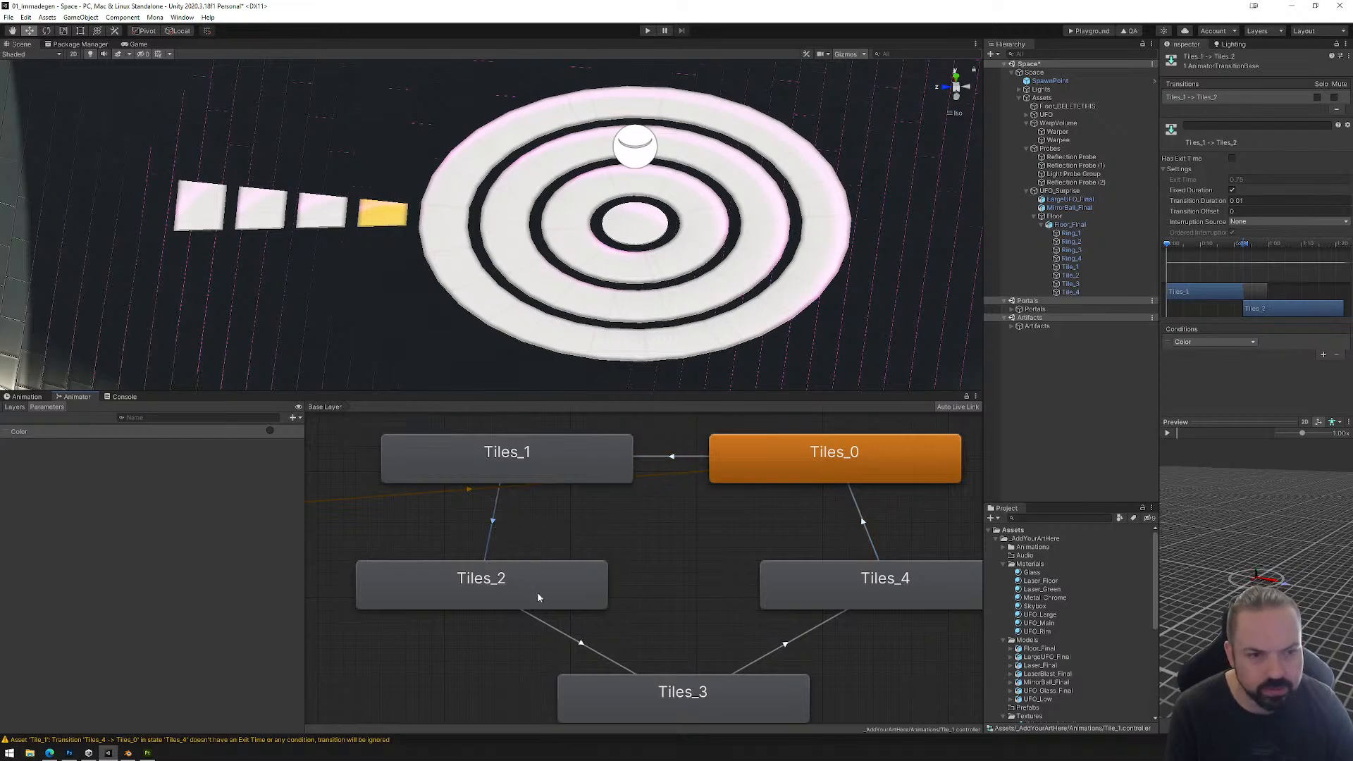
{"action": "left_click", "coordinate": [559, 632]}
{"action": "left_click", "coordinate": [784, 648]}
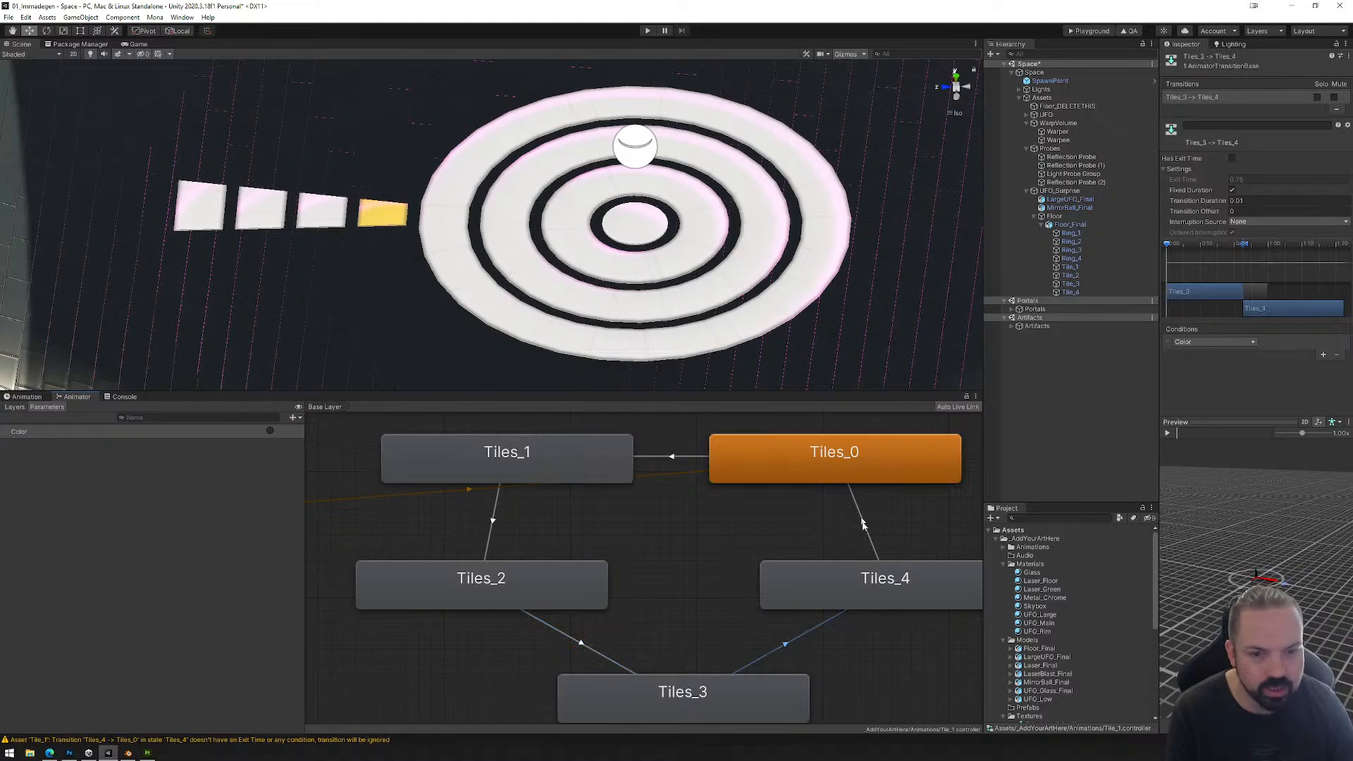
{"action": "left_click", "coordinate": [871, 542]}
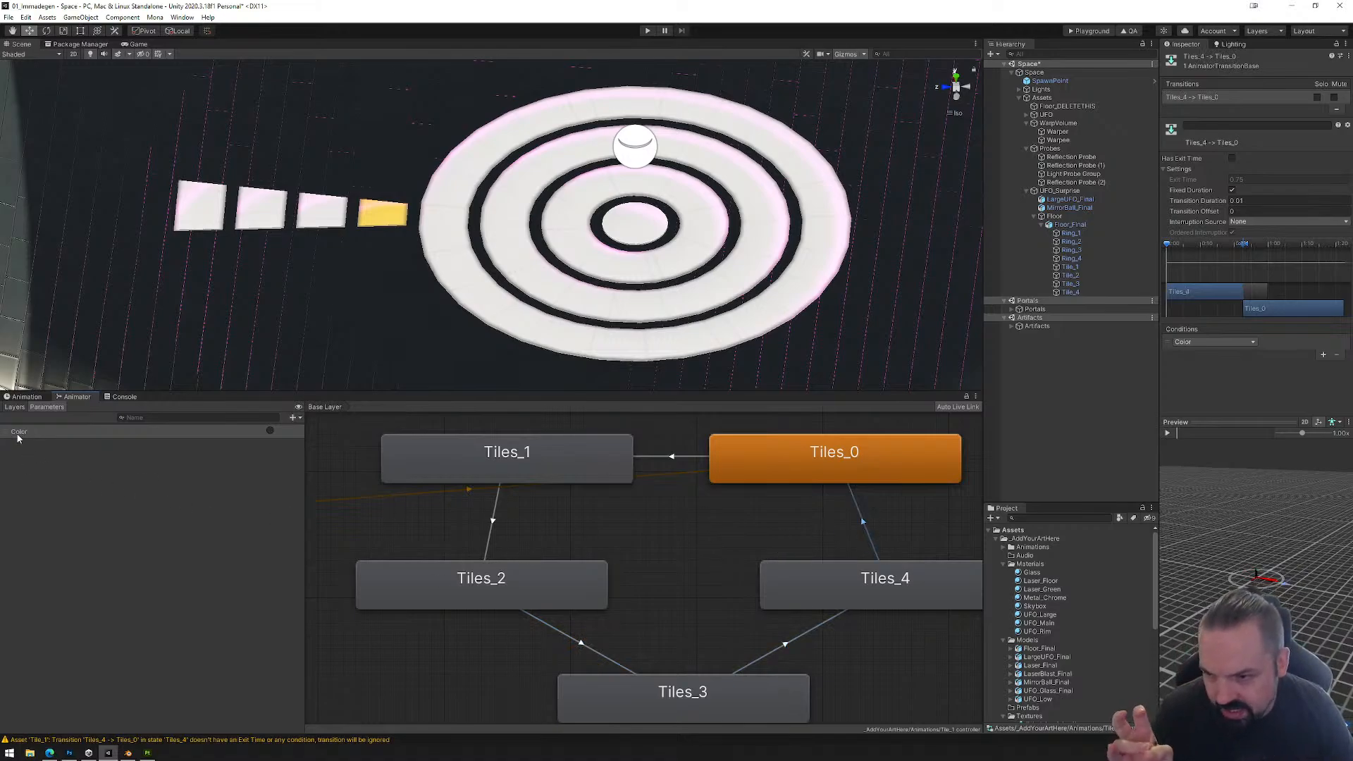
{"action": "scroll", "coordinate": [648, 532], "scroll_direction": "down", "scroll_amount": 3}
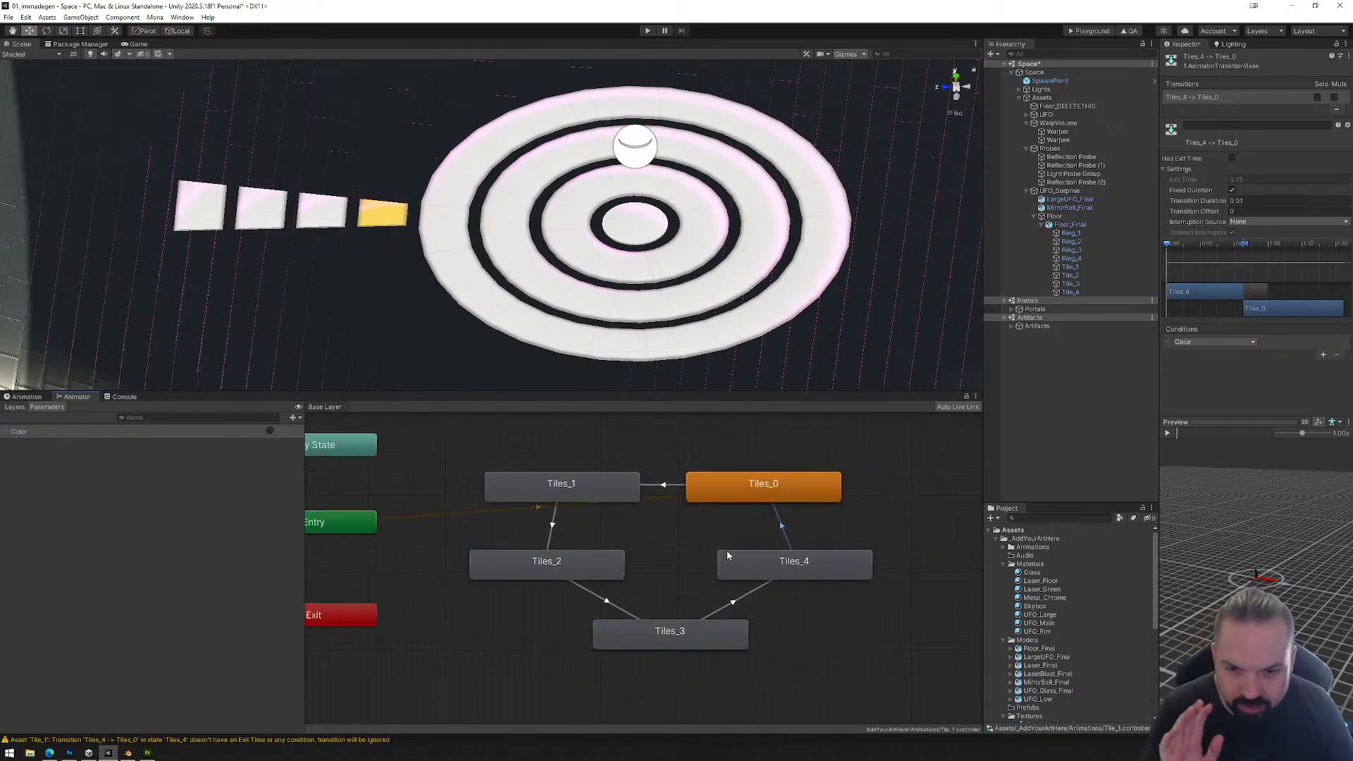
Step: Check the tile's animation clip and inspect the Ring_1, Tile_1 and Tile_2 objects in an enlarged Scene view
{"action": "left_click", "coordinate": [26, 396]}
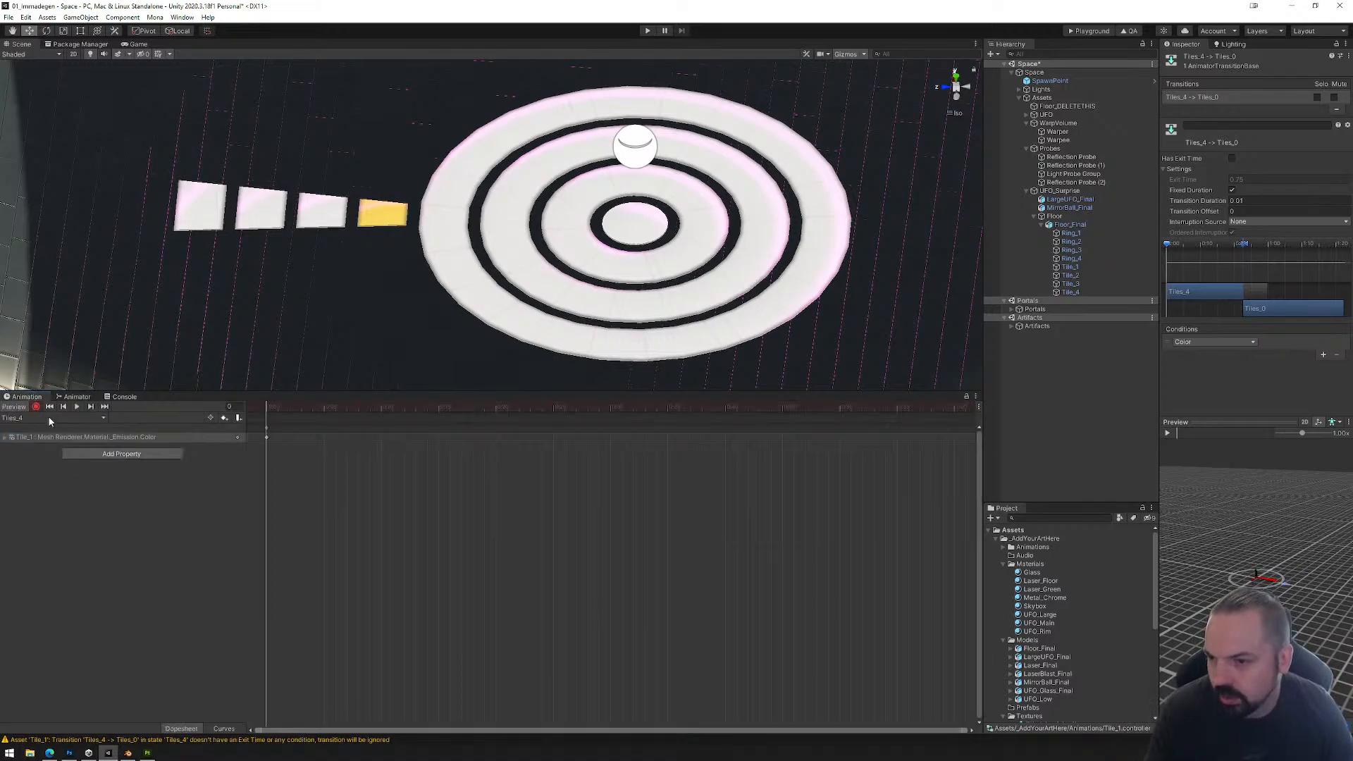
{"action": "left_click", "coordinate": [49, 419]}
{"action": "left_click", "coordinate": [68, 398]}
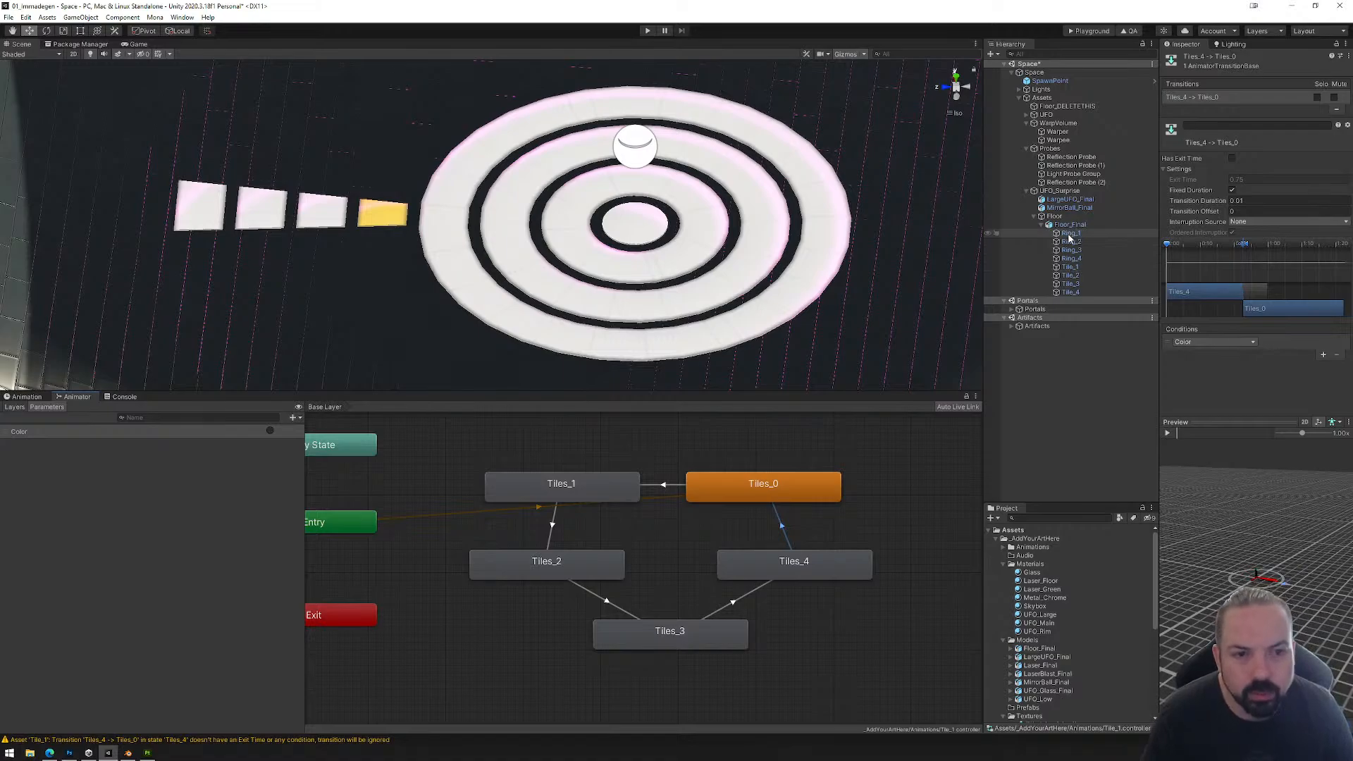
{"action": "left_click", "coordinate": [1070, 234]}
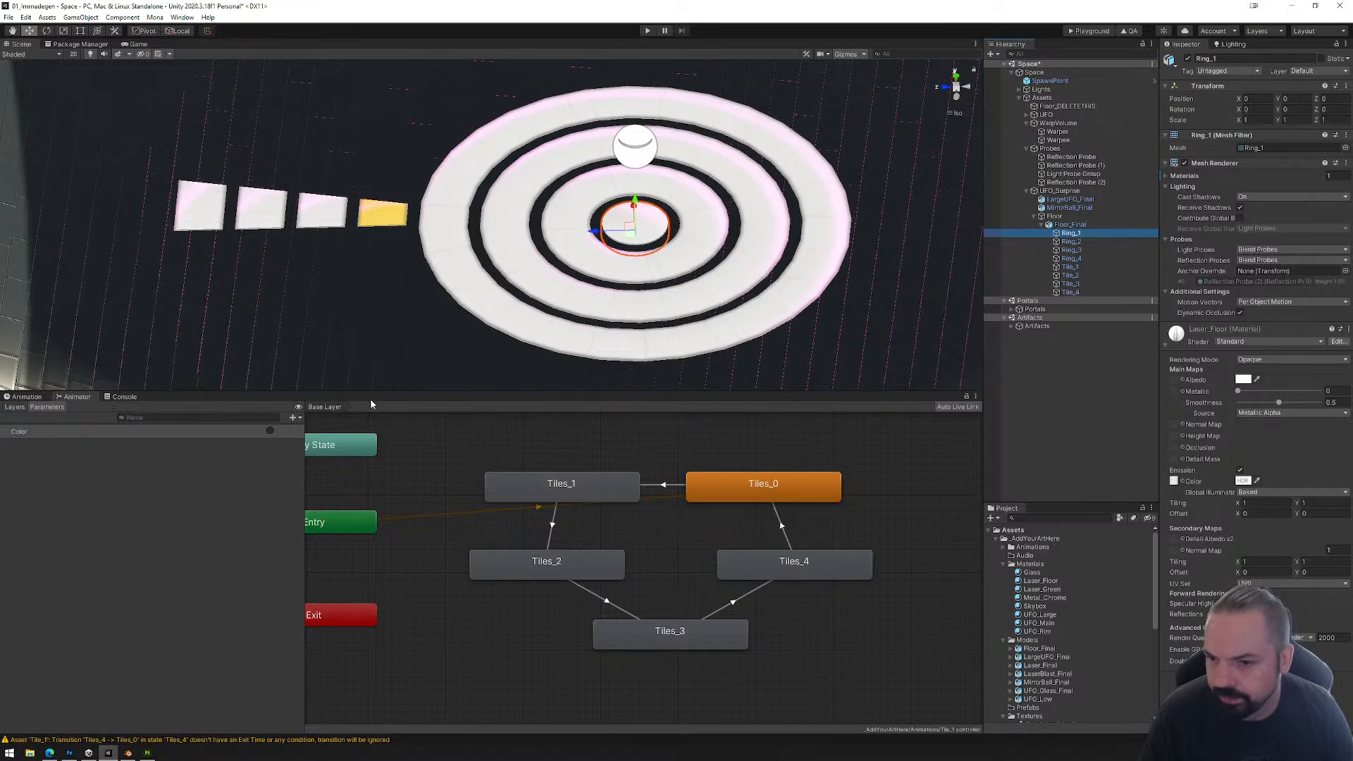
{"action": "left_click_drag", "start_coordinate": [483, 391], "coordinate": [483, 594]}
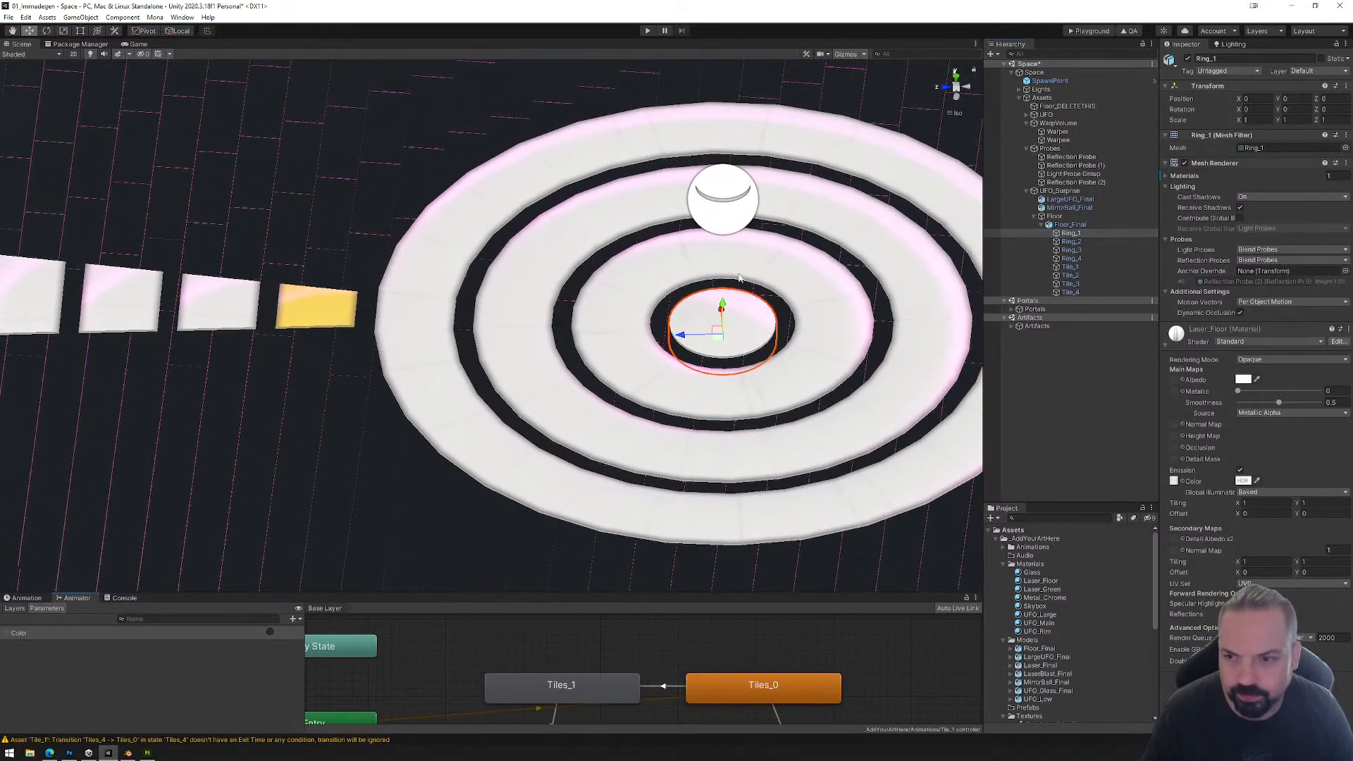
{"action": "left_click", "coordinate": [1074, 268]}
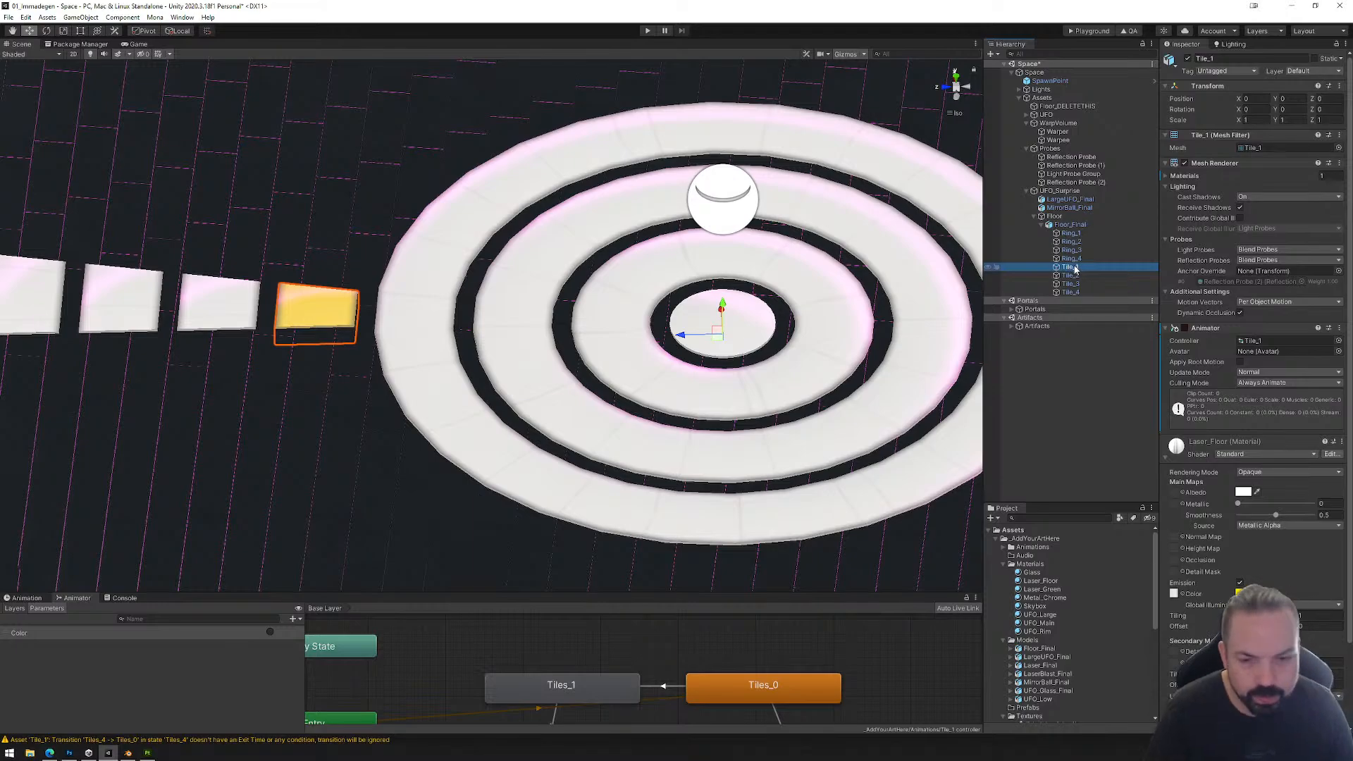
{"action": "left_click", "coordinate": [1073, 275]}
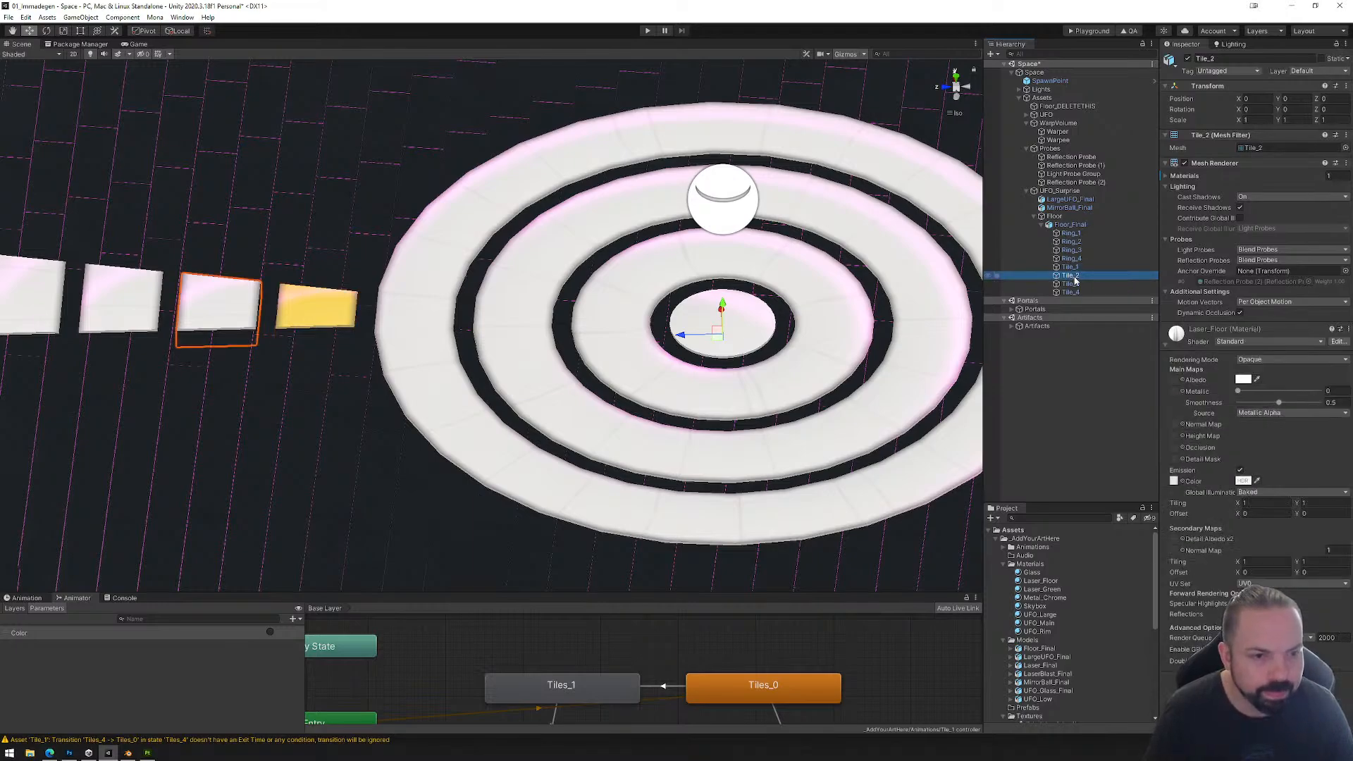
{"action": "left_click", "coordinate": [1071, 267]}
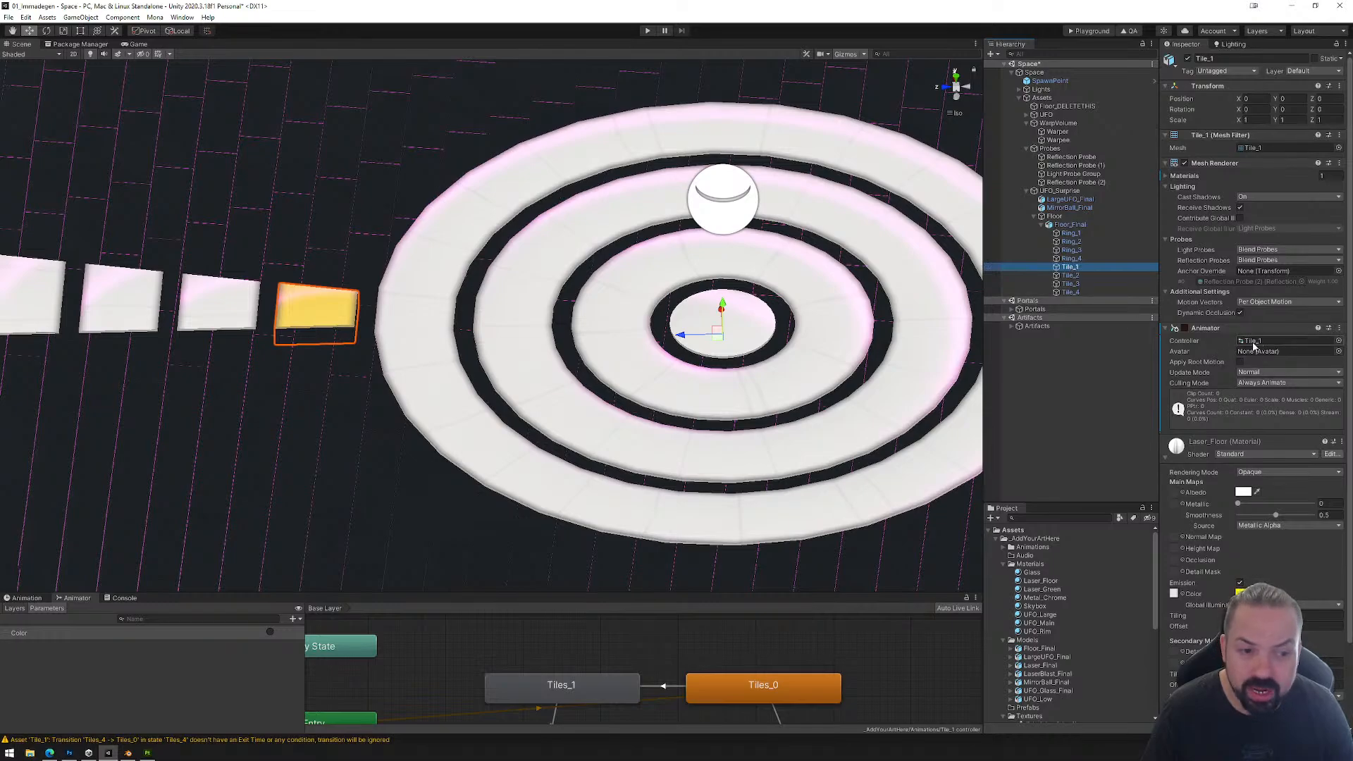
{"action": "right_click", "coordinate": [1072, 270]}
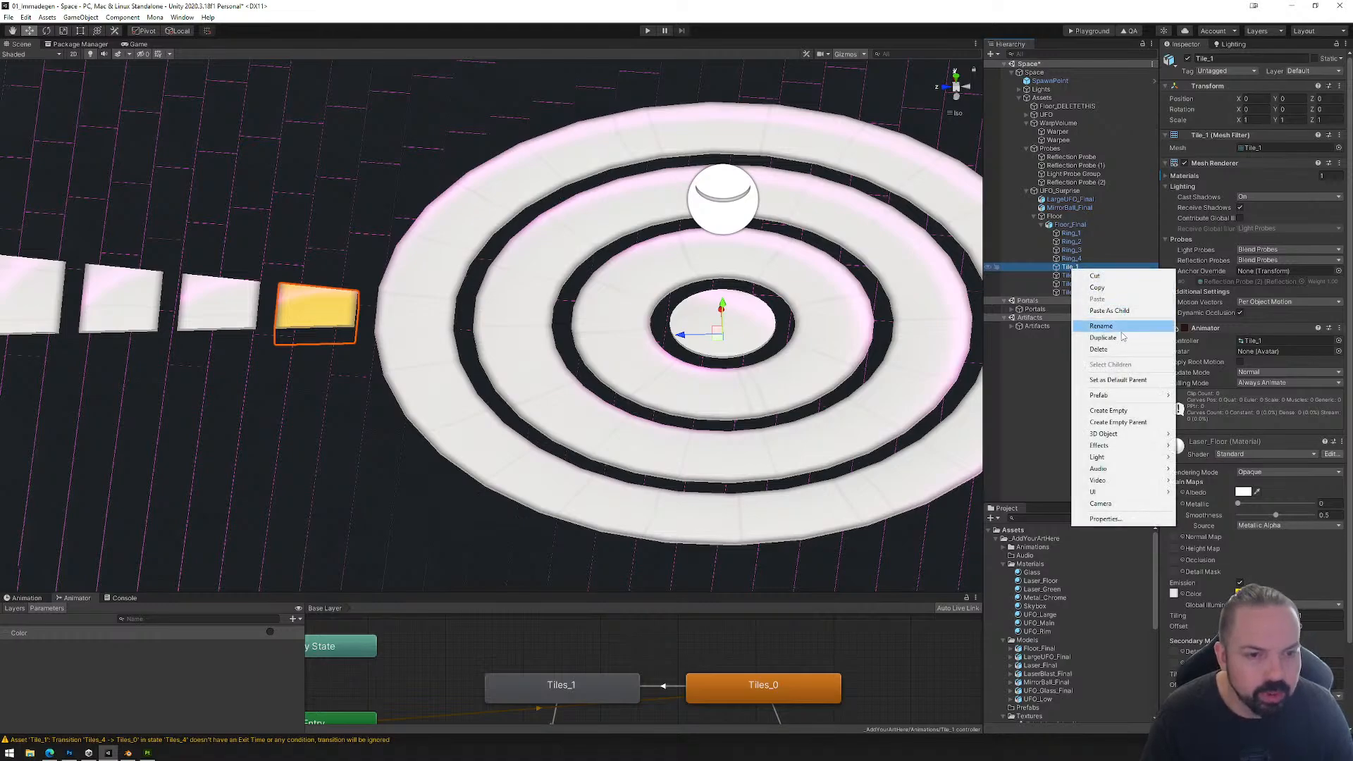
{"action": "left_click", "coordinate": [1110, 411]}
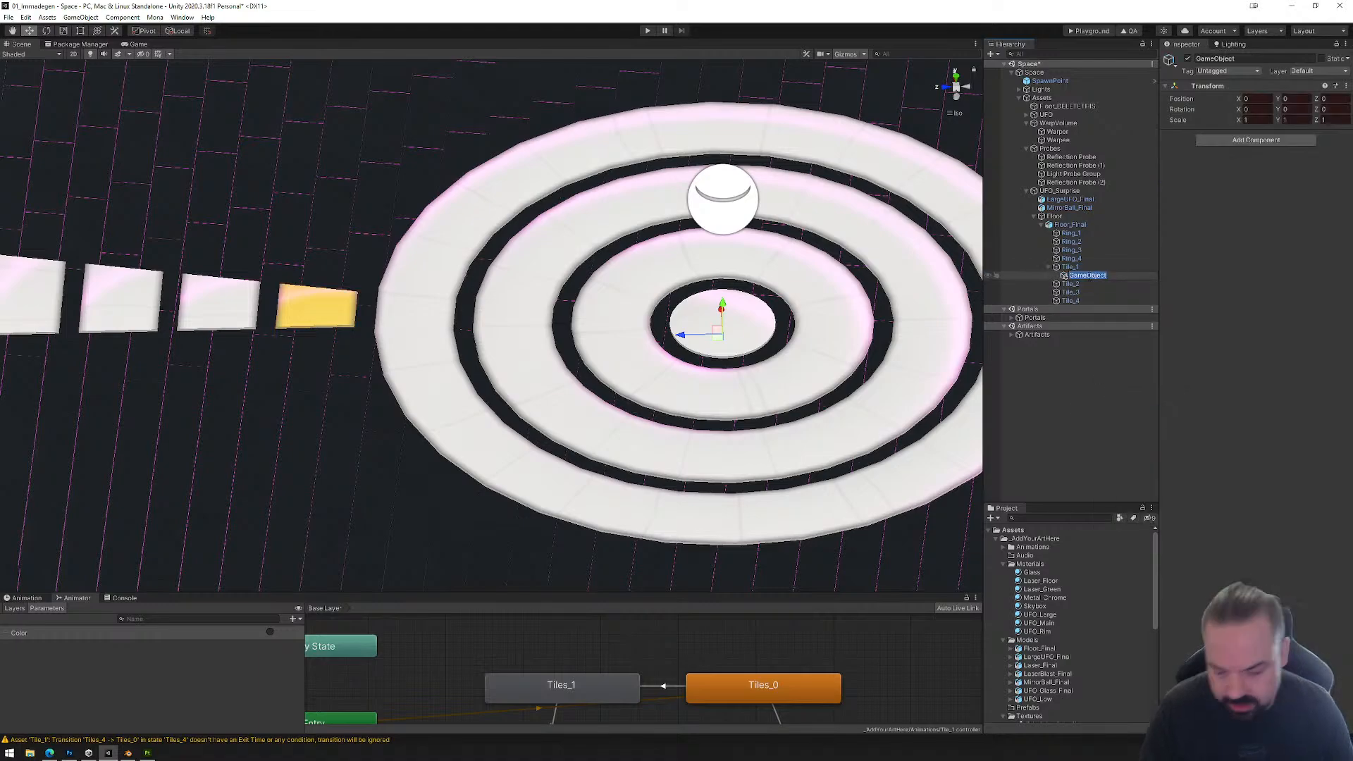
{"action": "type", "text": "R"}
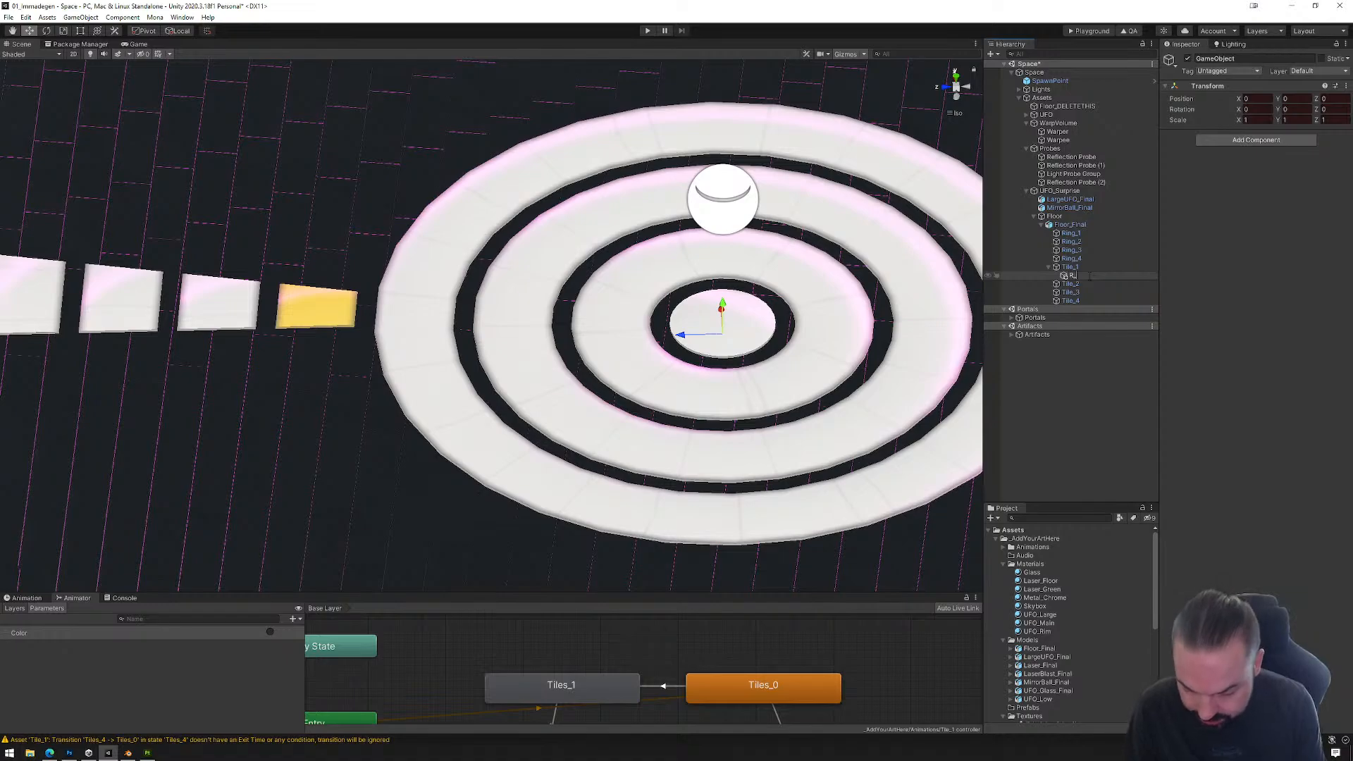
{"action": "type", "text": "_Tile1"}
{"action": "key", "text": "Return"}
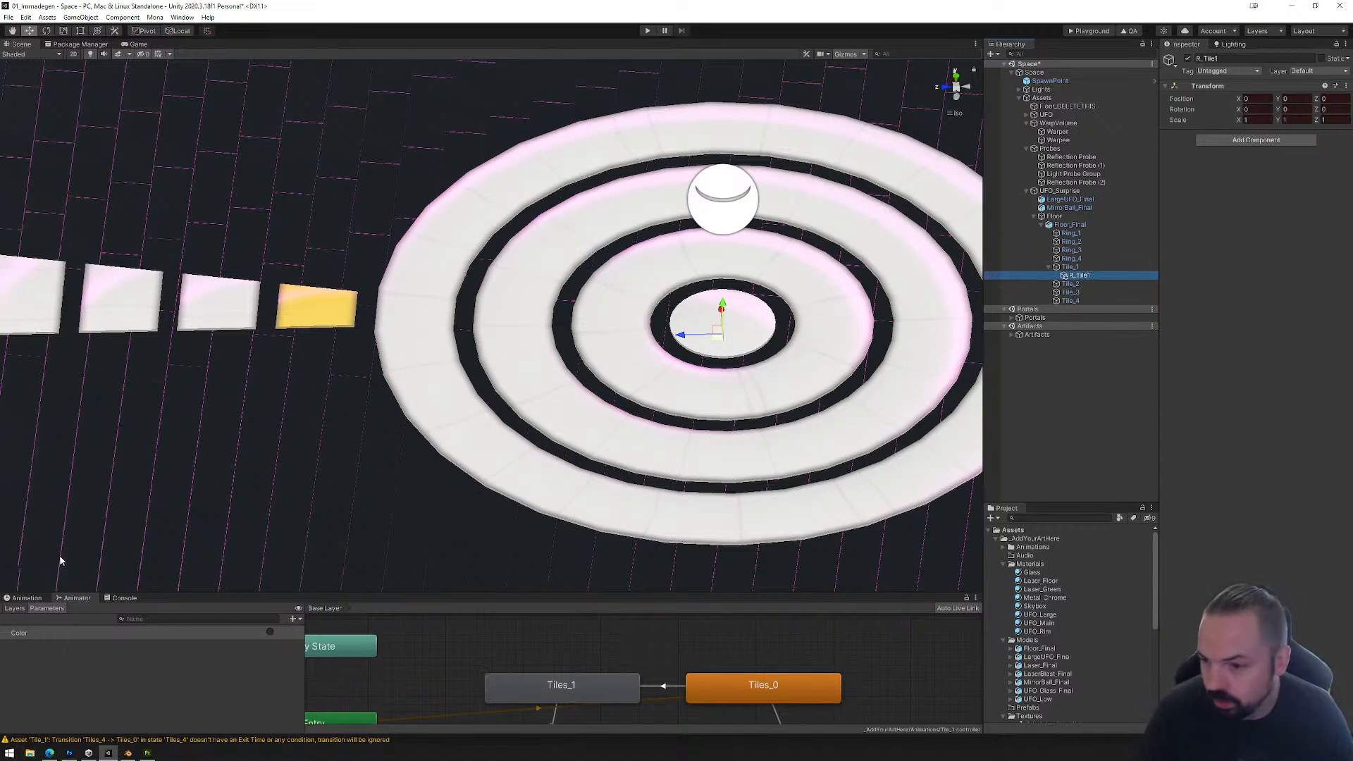
{"action": "left_click", "coordinate": [27, 598]}
{"action": "left_click", "coordinate": [34, 609]}
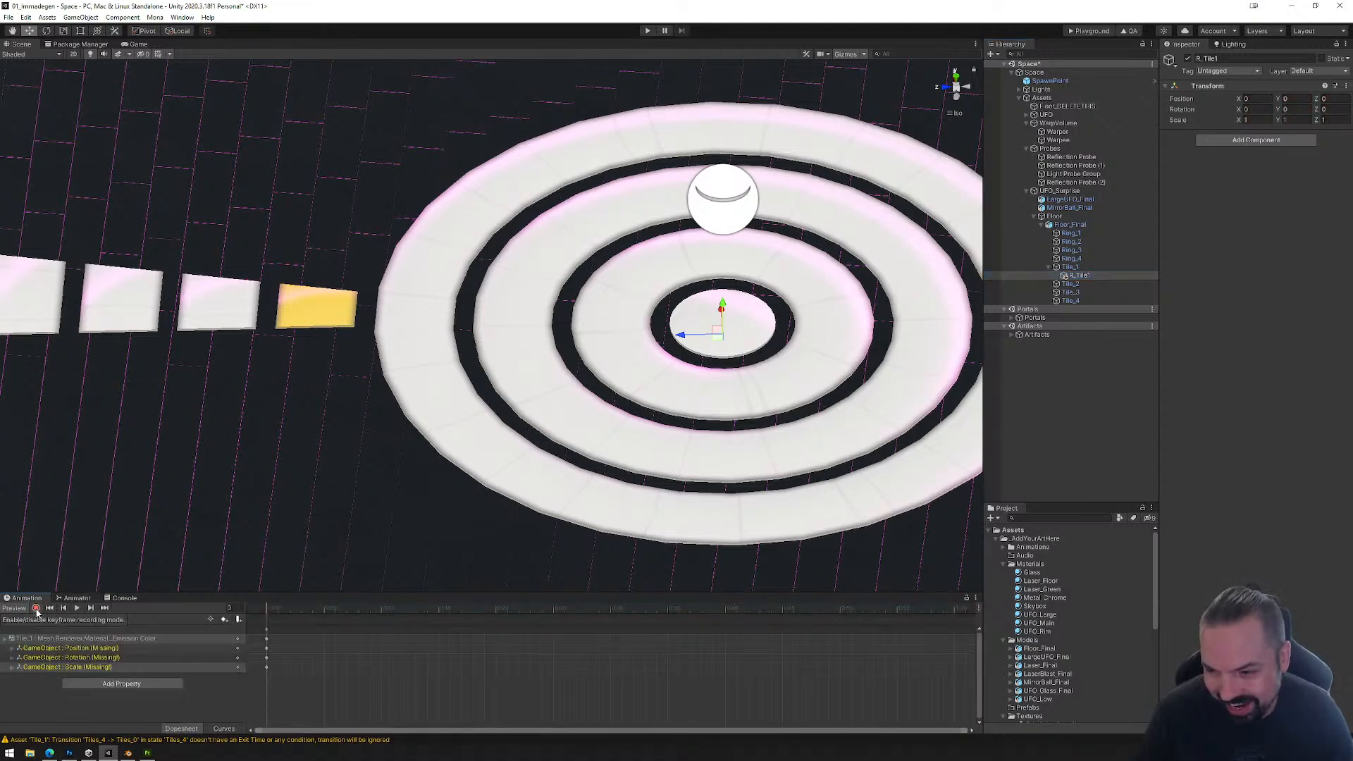
{"action": "key", "text": "ctrl+z"}
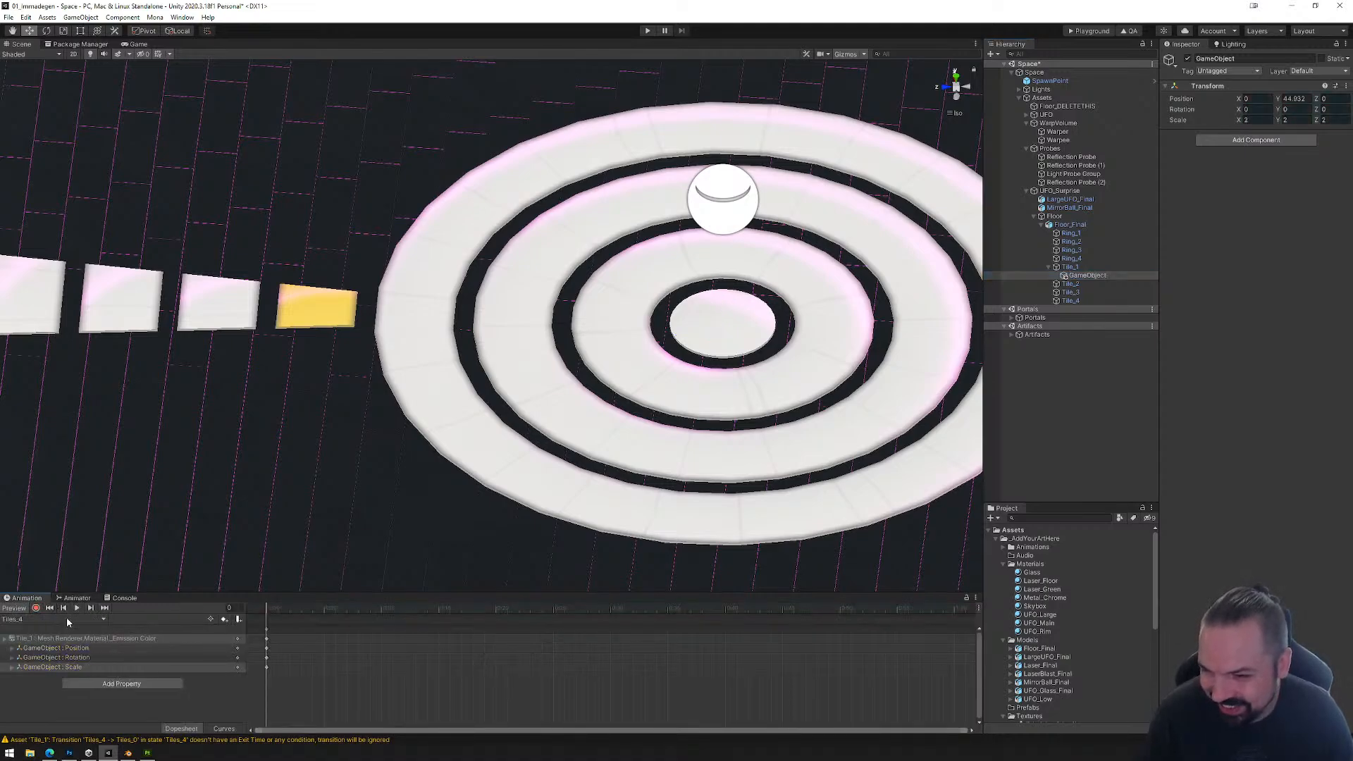
{"action": "left_click", "coordinate": [1078, 274]}
{"action": "key", "text": "ctrl+z"}
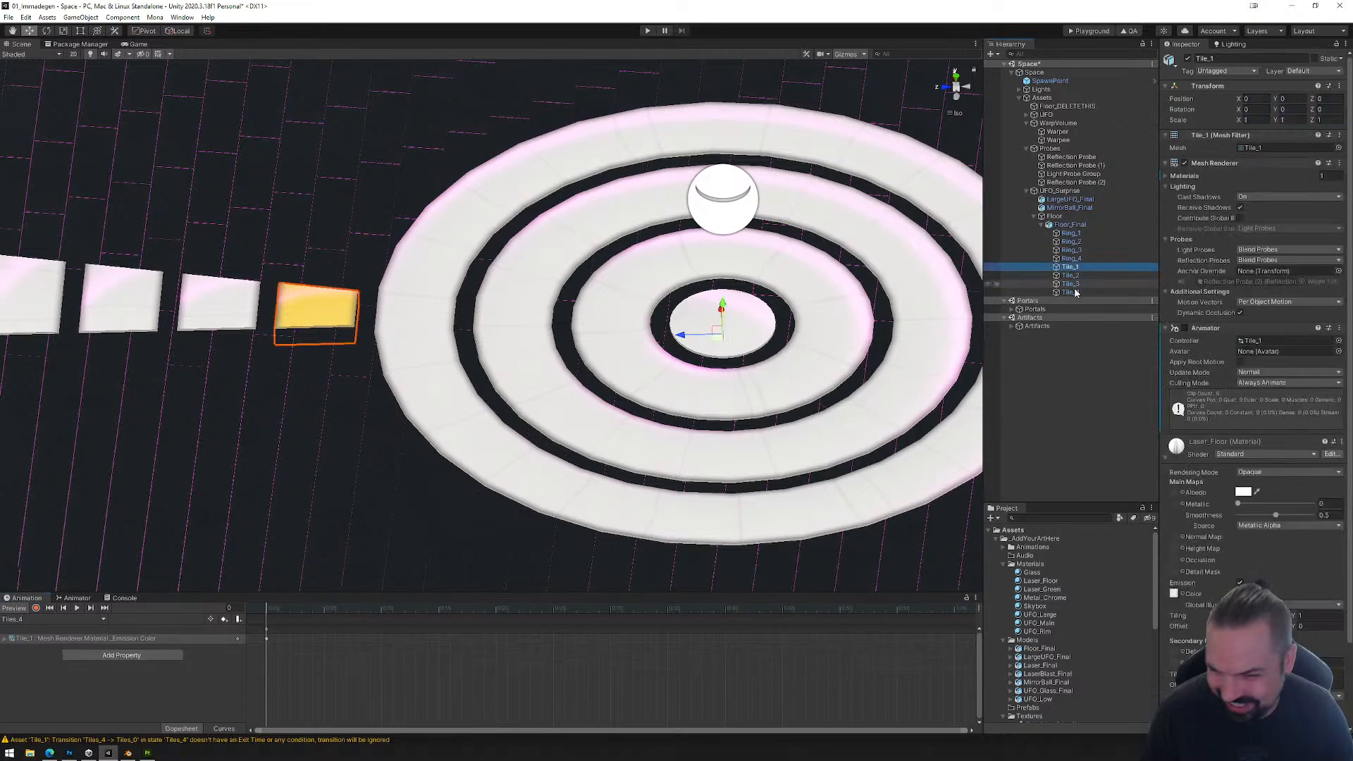
{"action": "left_click", "coordinate": [1071, 267]}
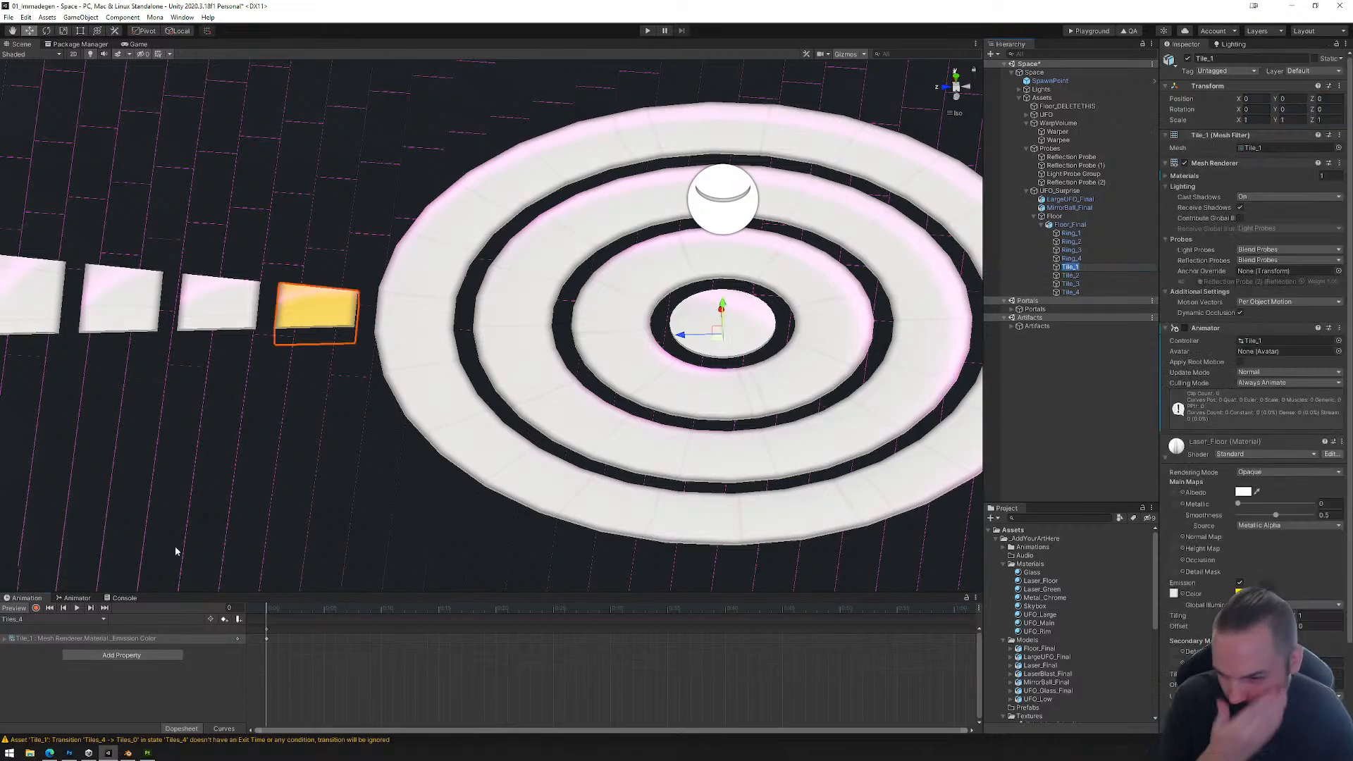
{"action": "left_click", "coordinate": [1075, 259]}
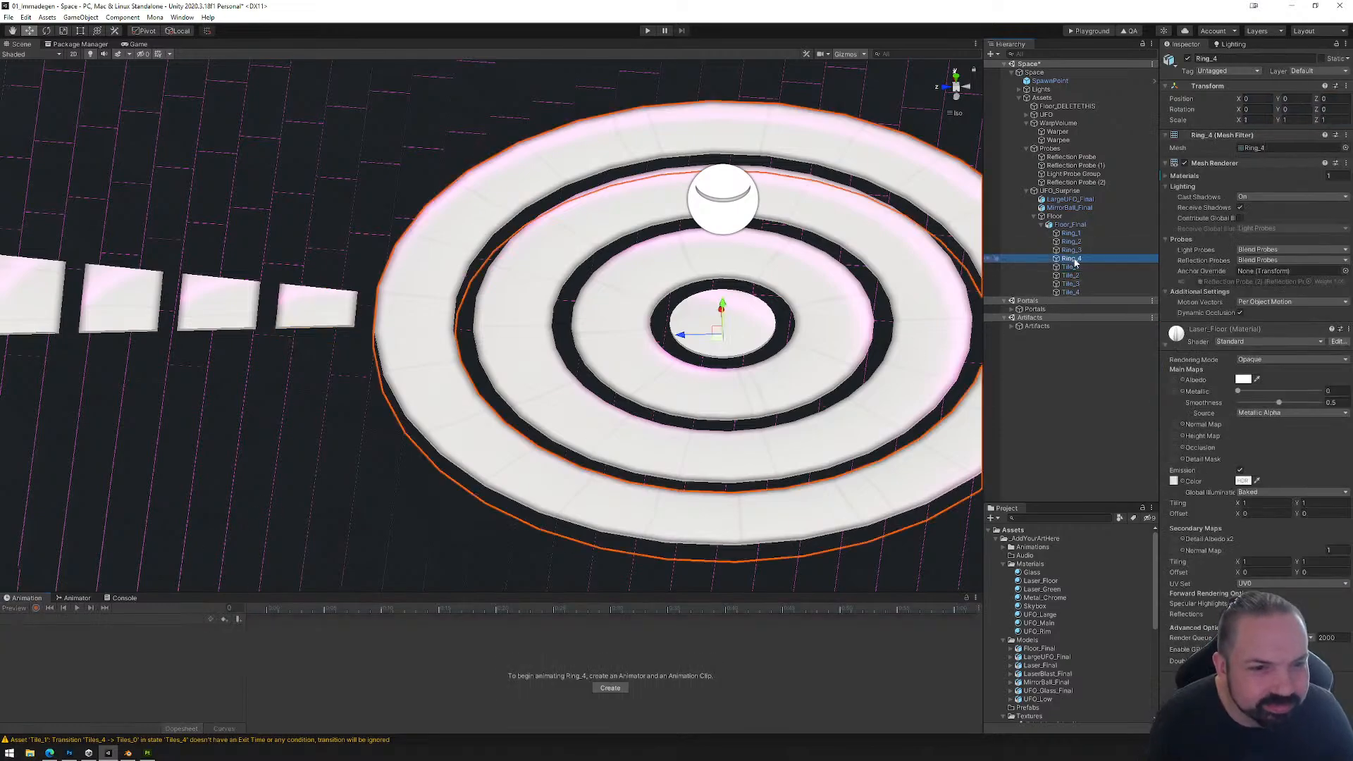
Step: Create an empty child object under Tile_1 and name it R_Tile1
{"action": "left_click", "coordinate": [1086, 267]}
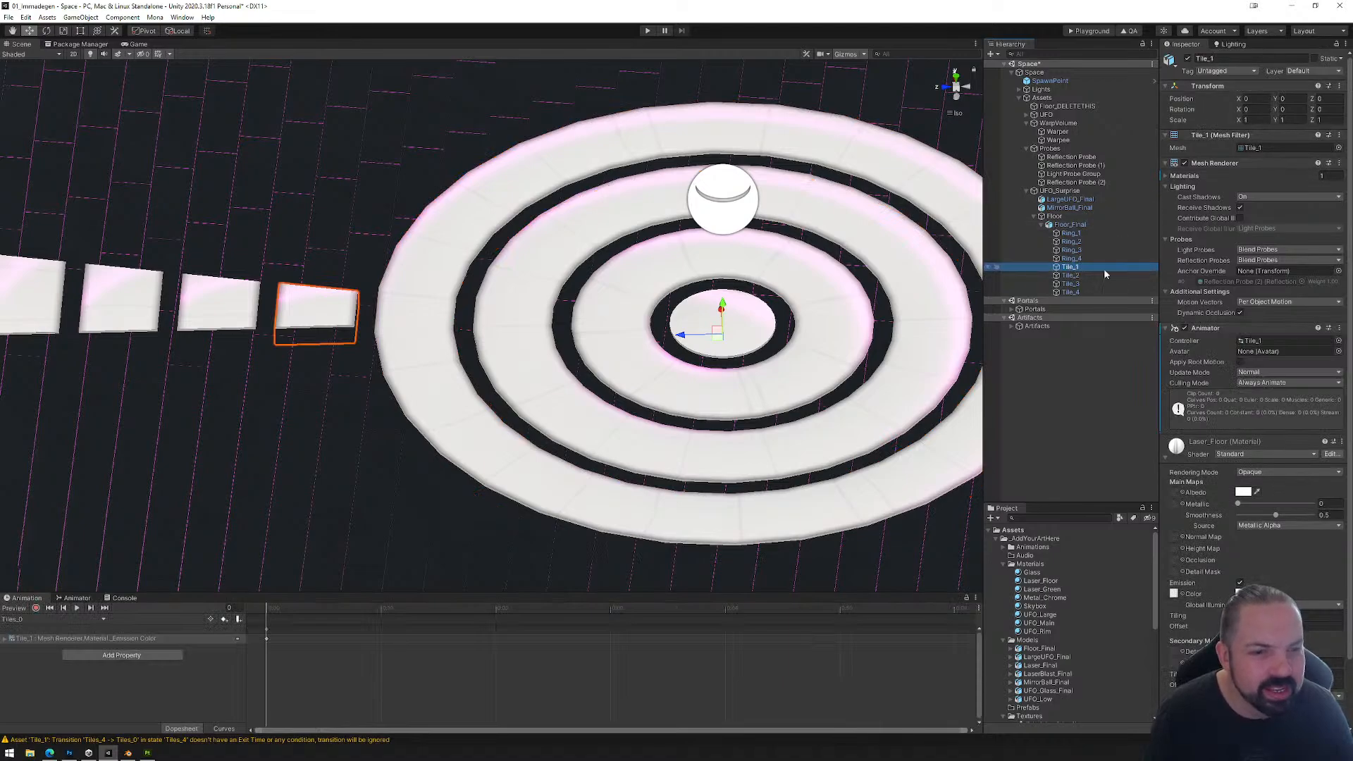
{"action": "right_click", "coordinate": [1079, 272]}
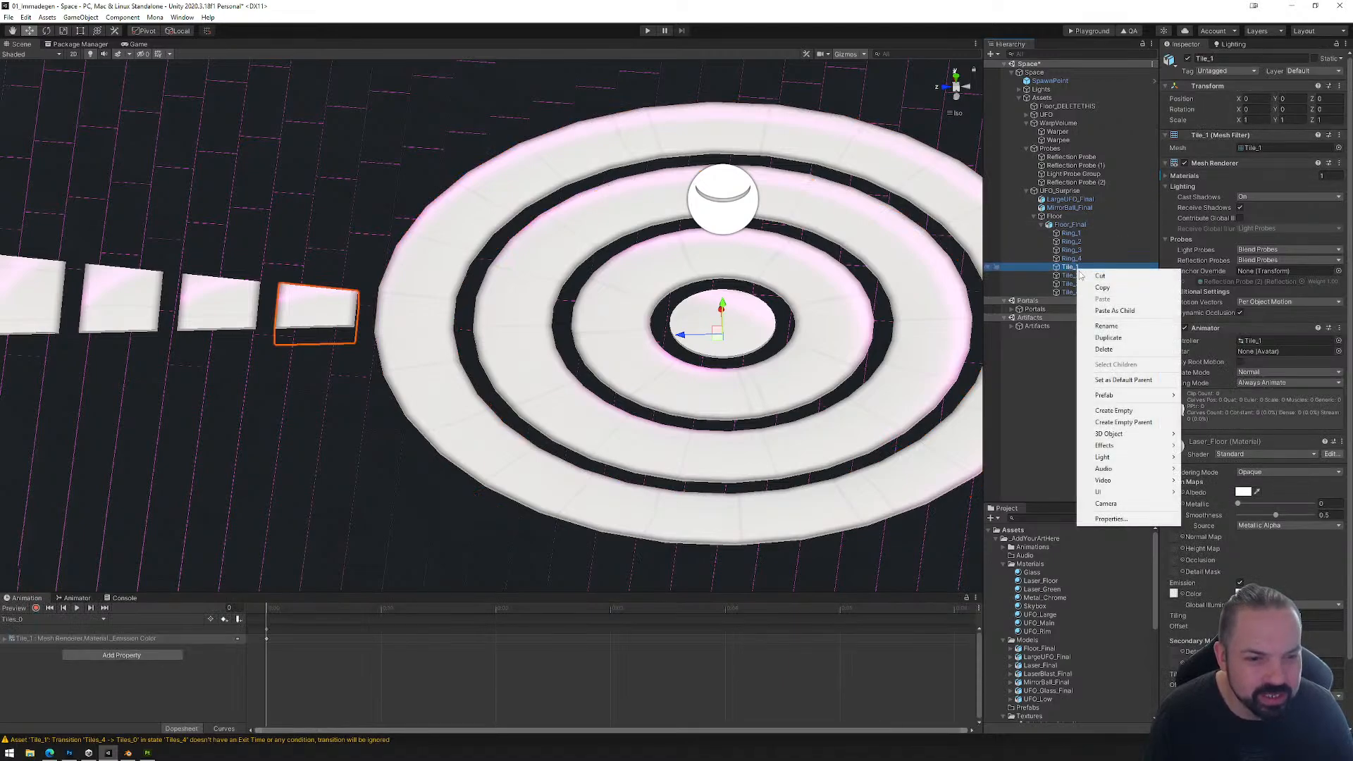
{"action": "left_click", "coordinate": [1113, 410]}
{"action": "type", "text": "R"}
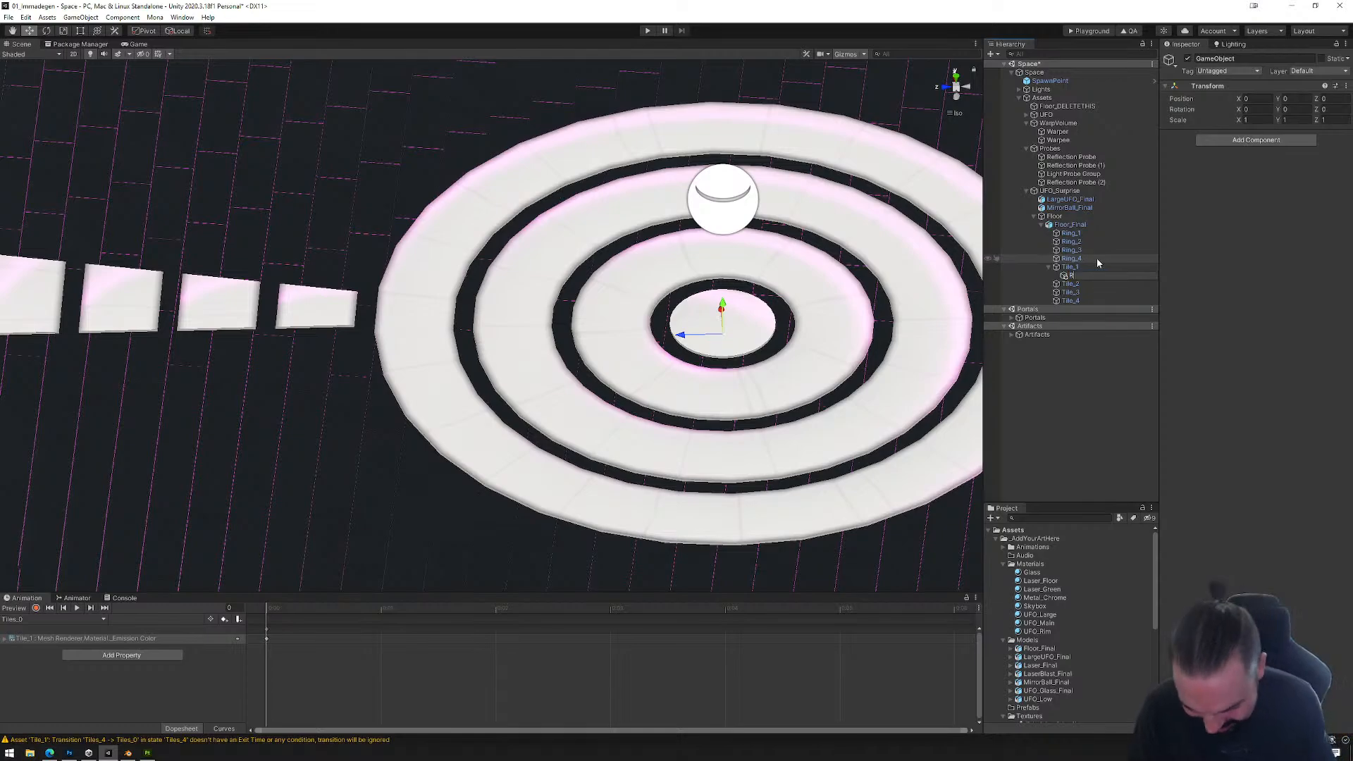
{"action": "type", "text": "i_Ti"}
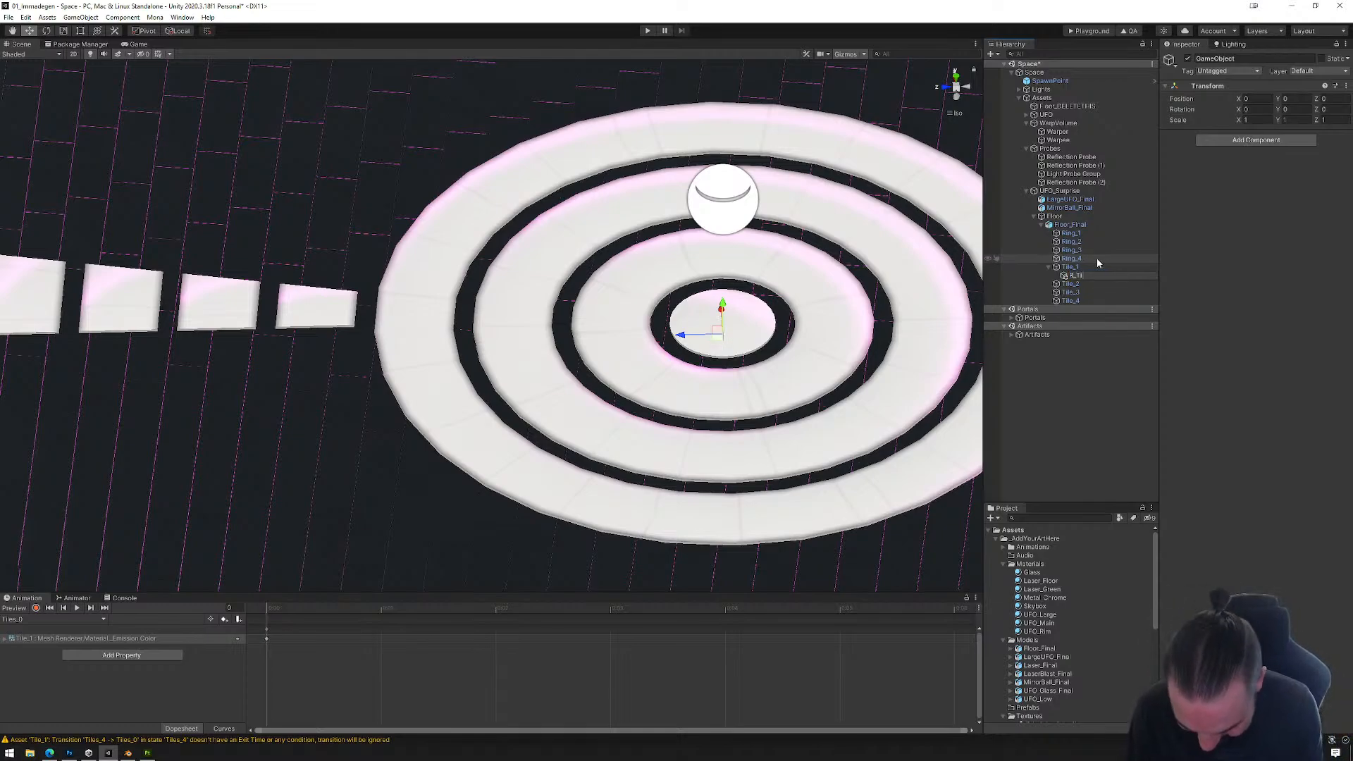
{"action": "type", "text": "le1"}
{"action": "key", "text": "Return"}
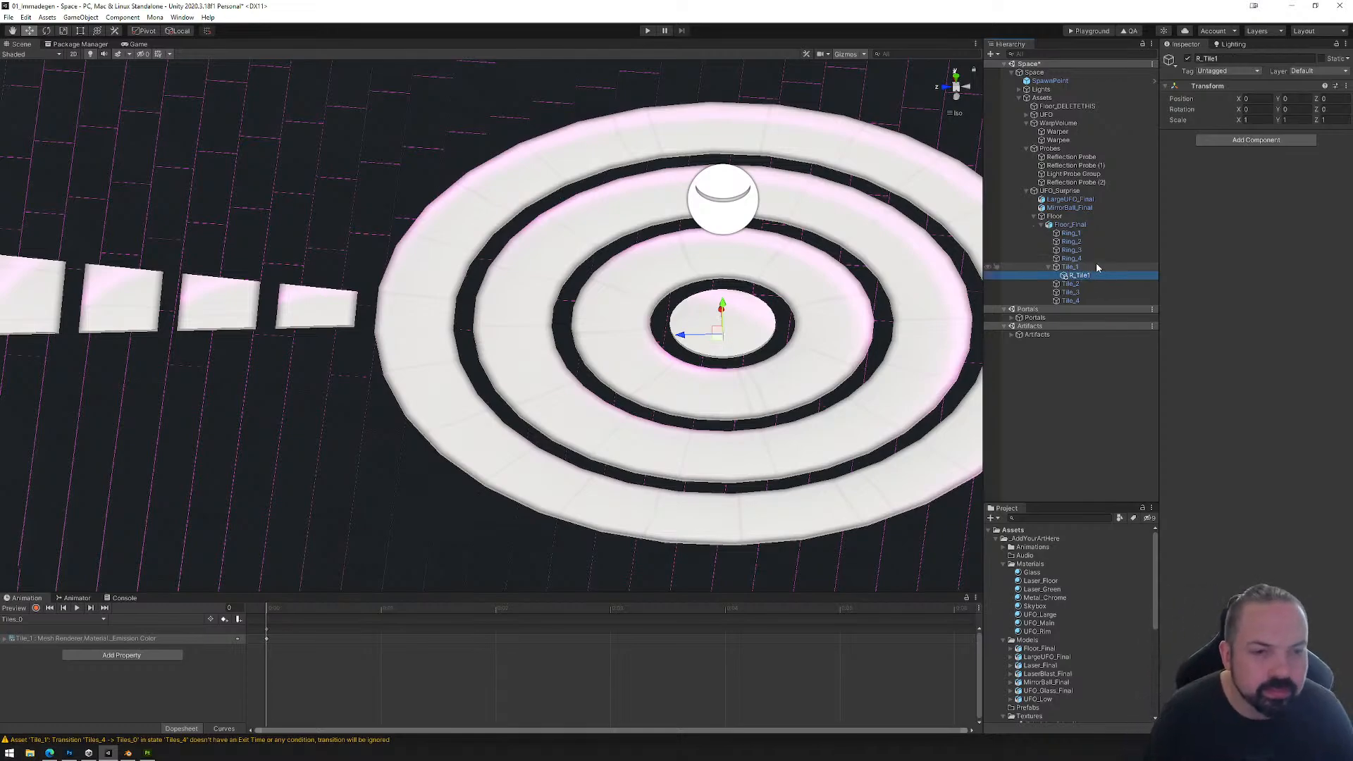
Step: Add a Mona Reactor component and a Box Collider to R_Tile1
{"action": "left_click", "coordinate": [1255, 140]}
{"action": "type", "text": "rea"}
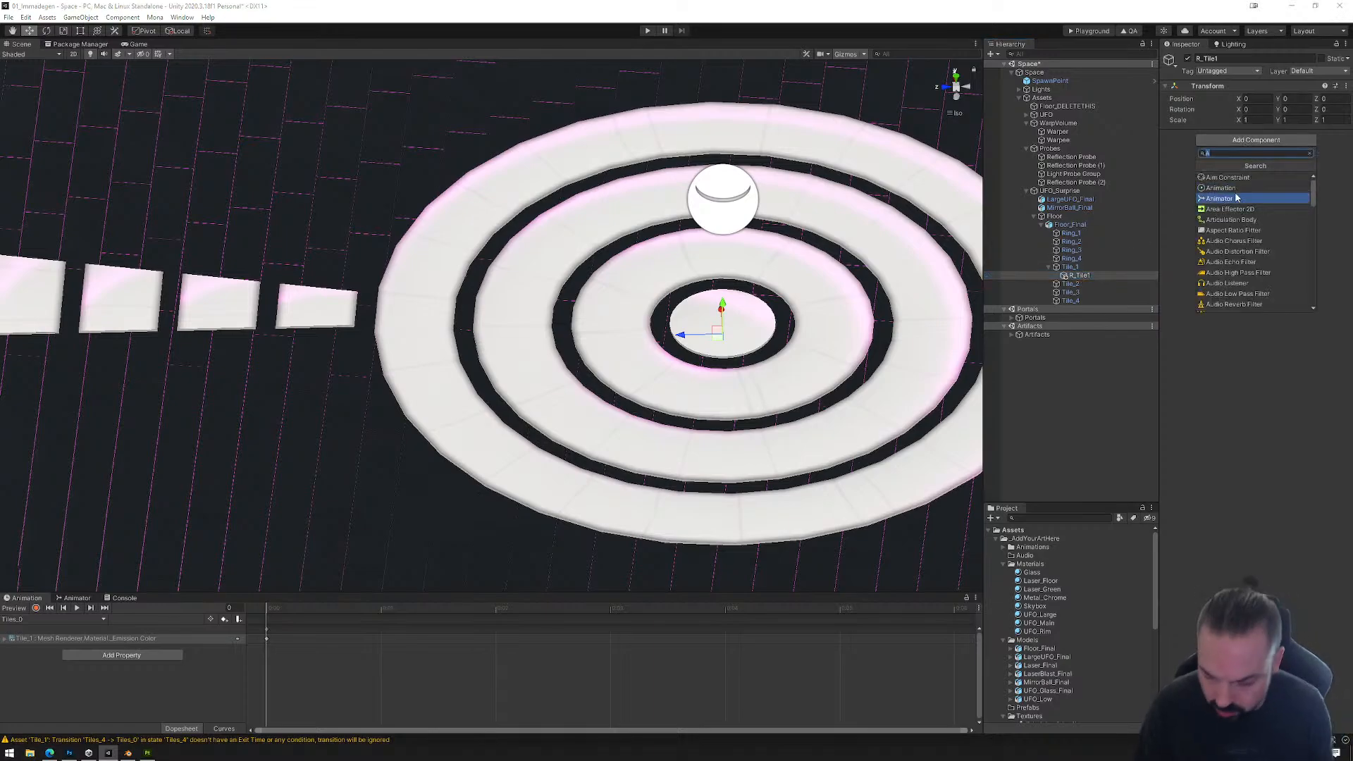
{"action": "left_click", "coordinate": [1225, 187]}
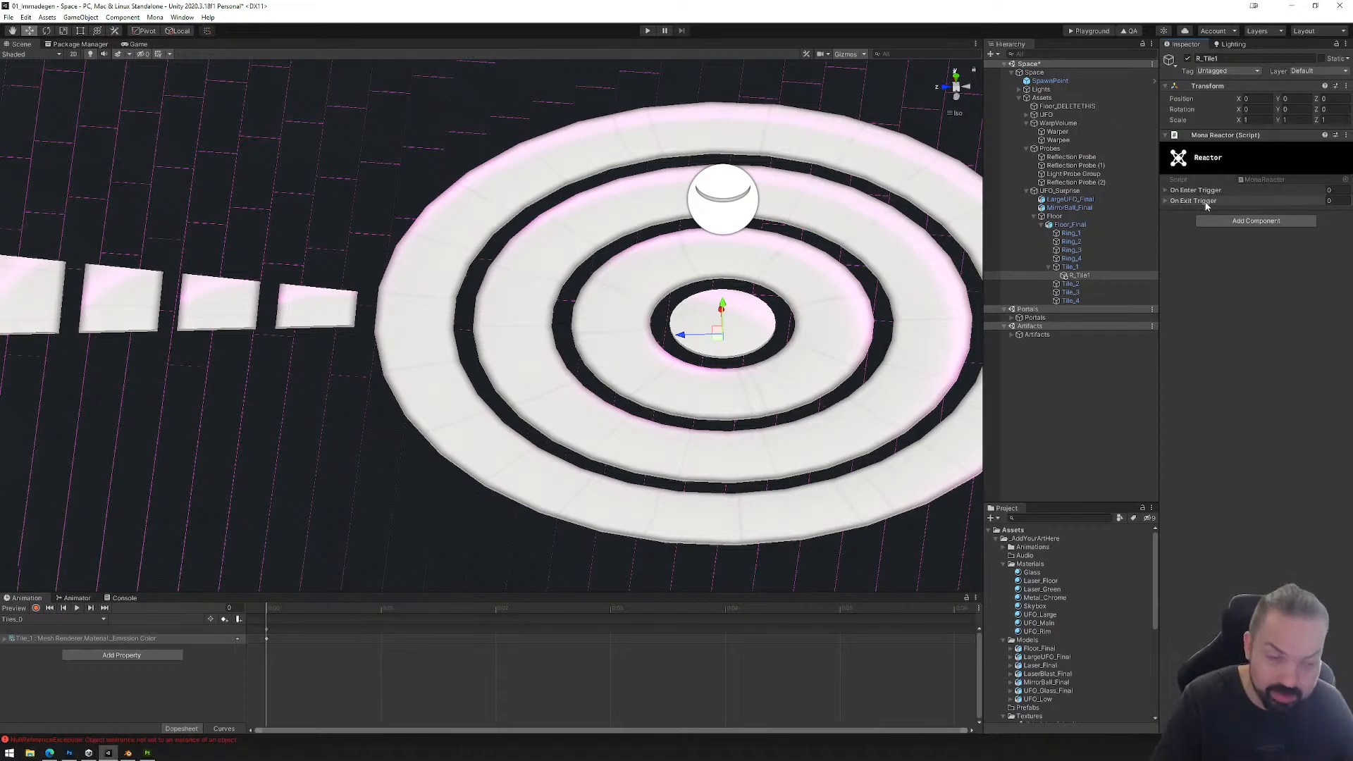
{"action": "left_click", "coordinate": [1251, 222]}
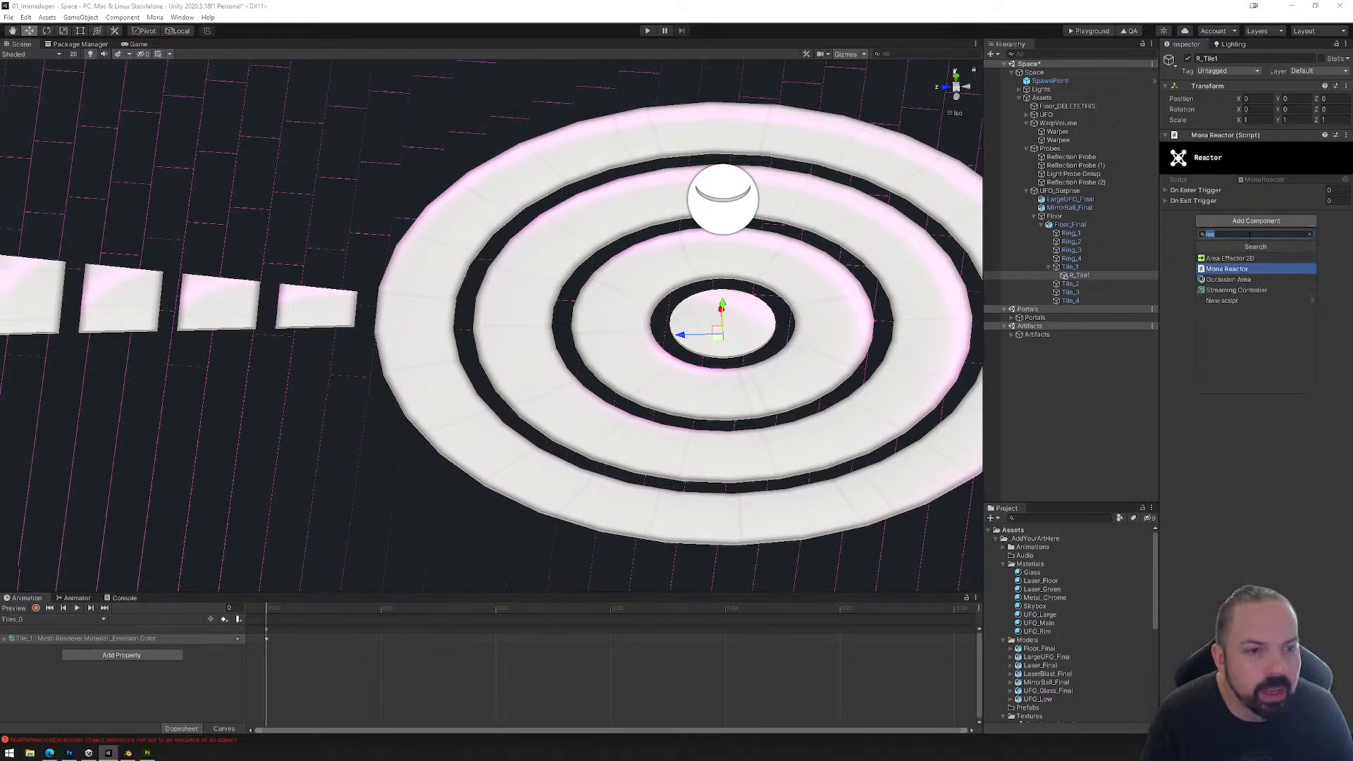
{"action": "type", "text": "box"}
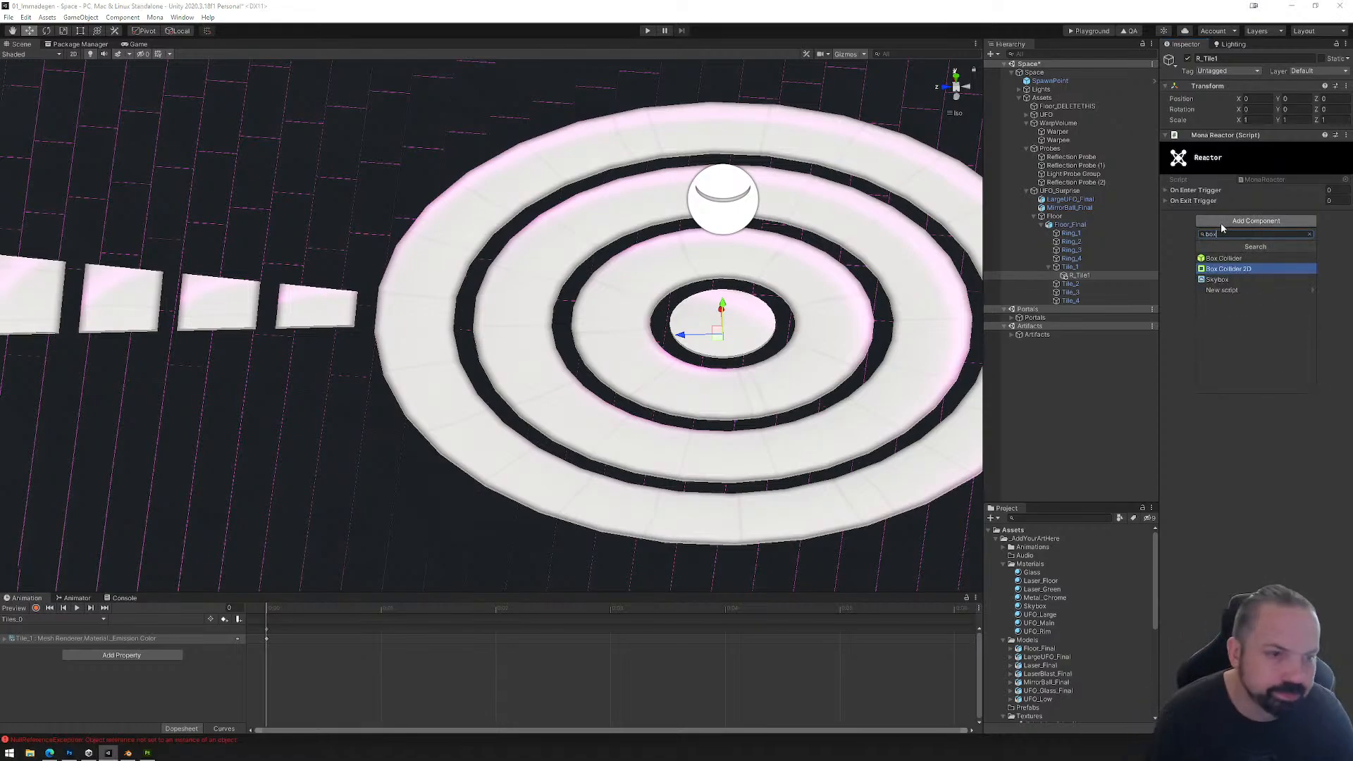
{"action": "left_click", "coordinate": [1225, 259]}
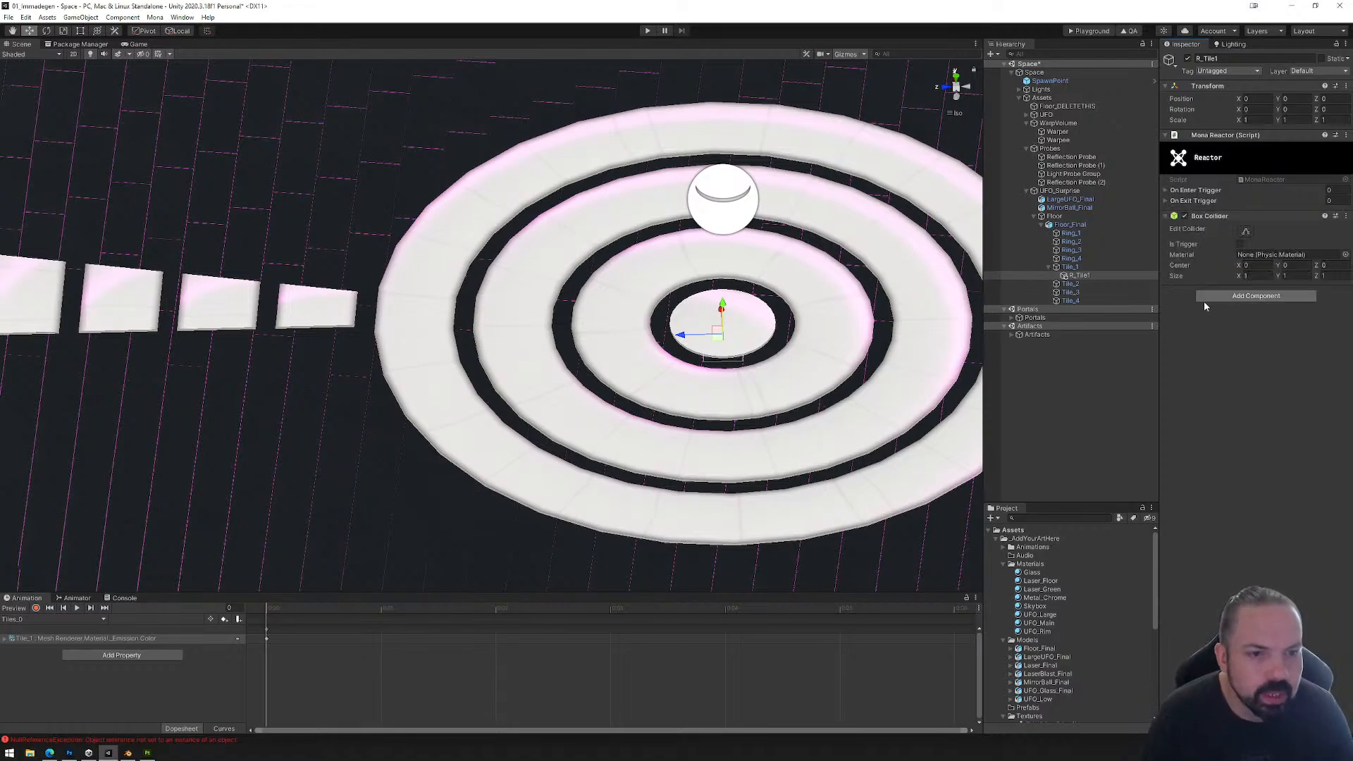
Step: From the side view, reshape R_Tile1's box collider around the first tile, about 3.11 high (Y) and 2.17 long (Z)
{"action": "left_click", "coordinate": [1246, 231]}
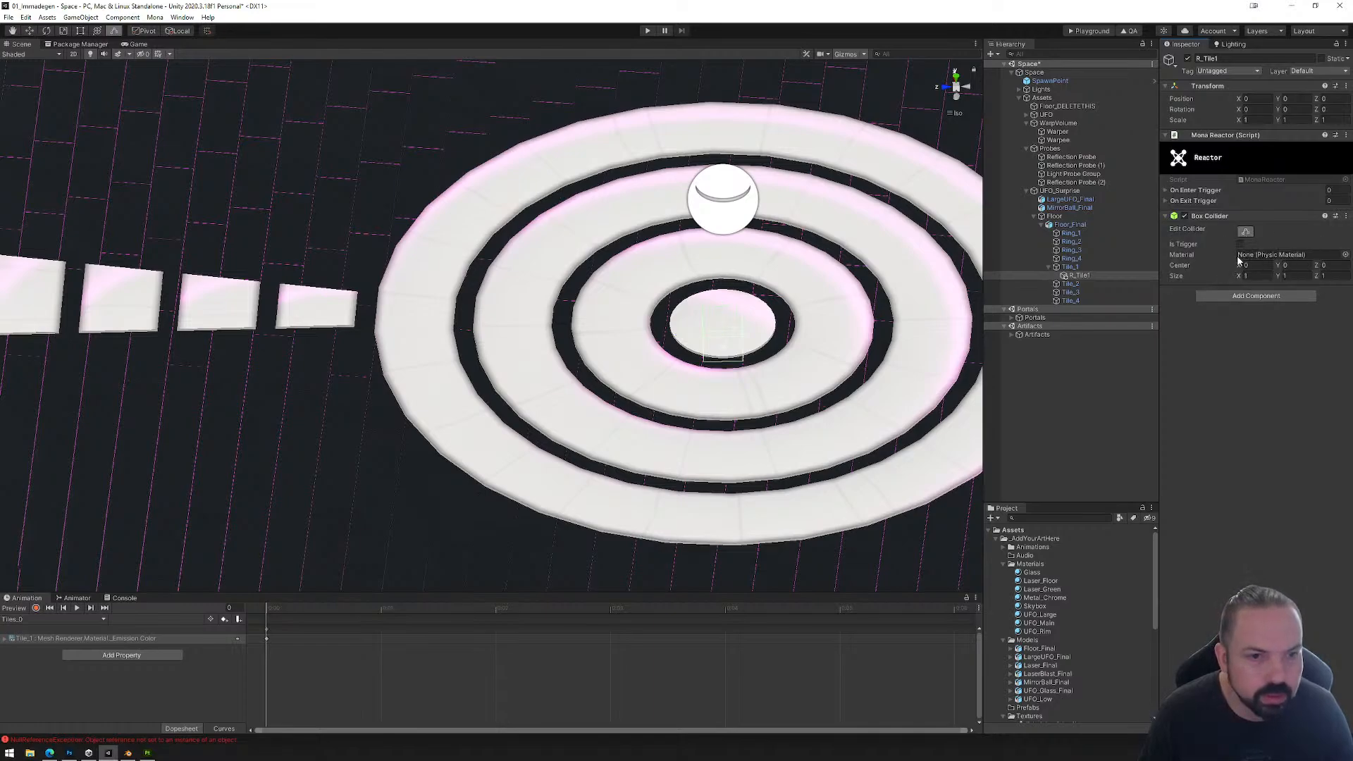
{"action": "left_click", "coordinate": [958, 96]}
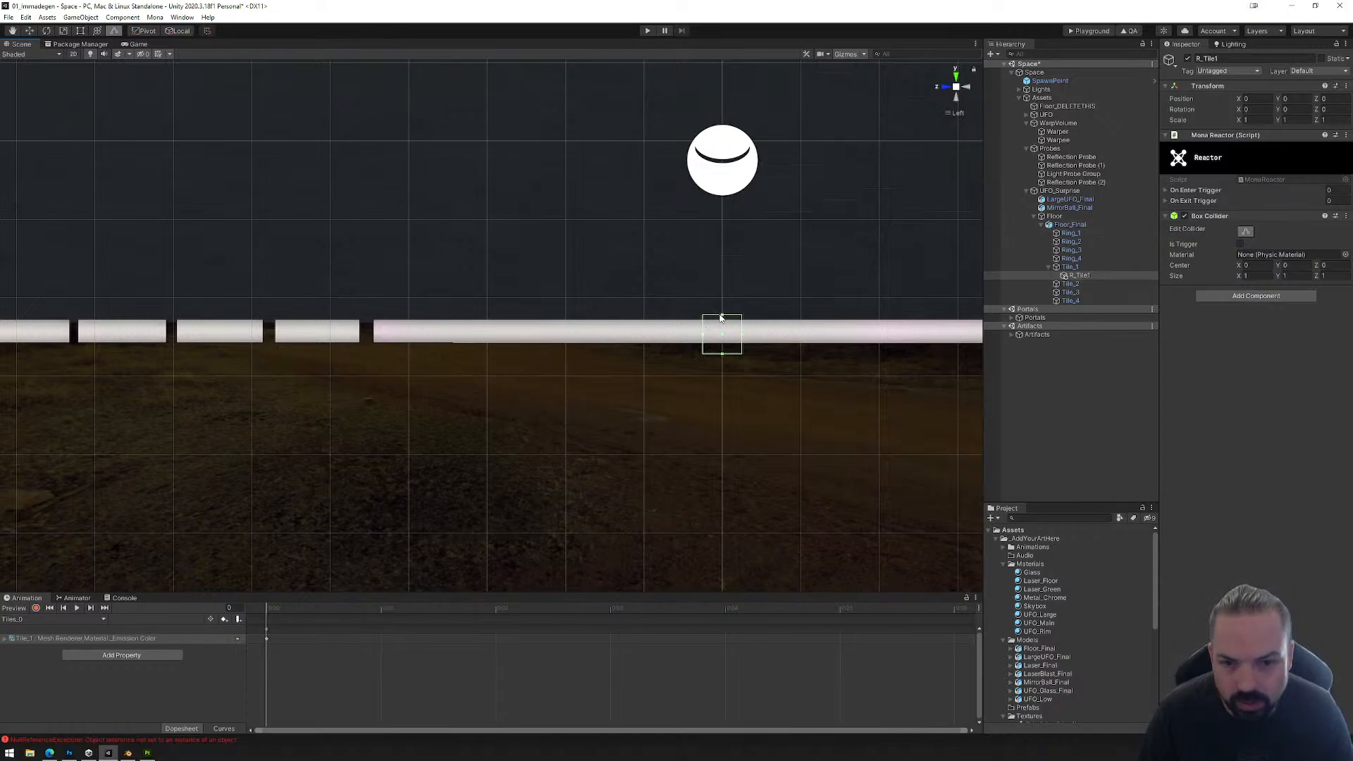
{"action": "left_click_drag", "start_coordinate": [722, 317], "coordinate": [723, 220]}
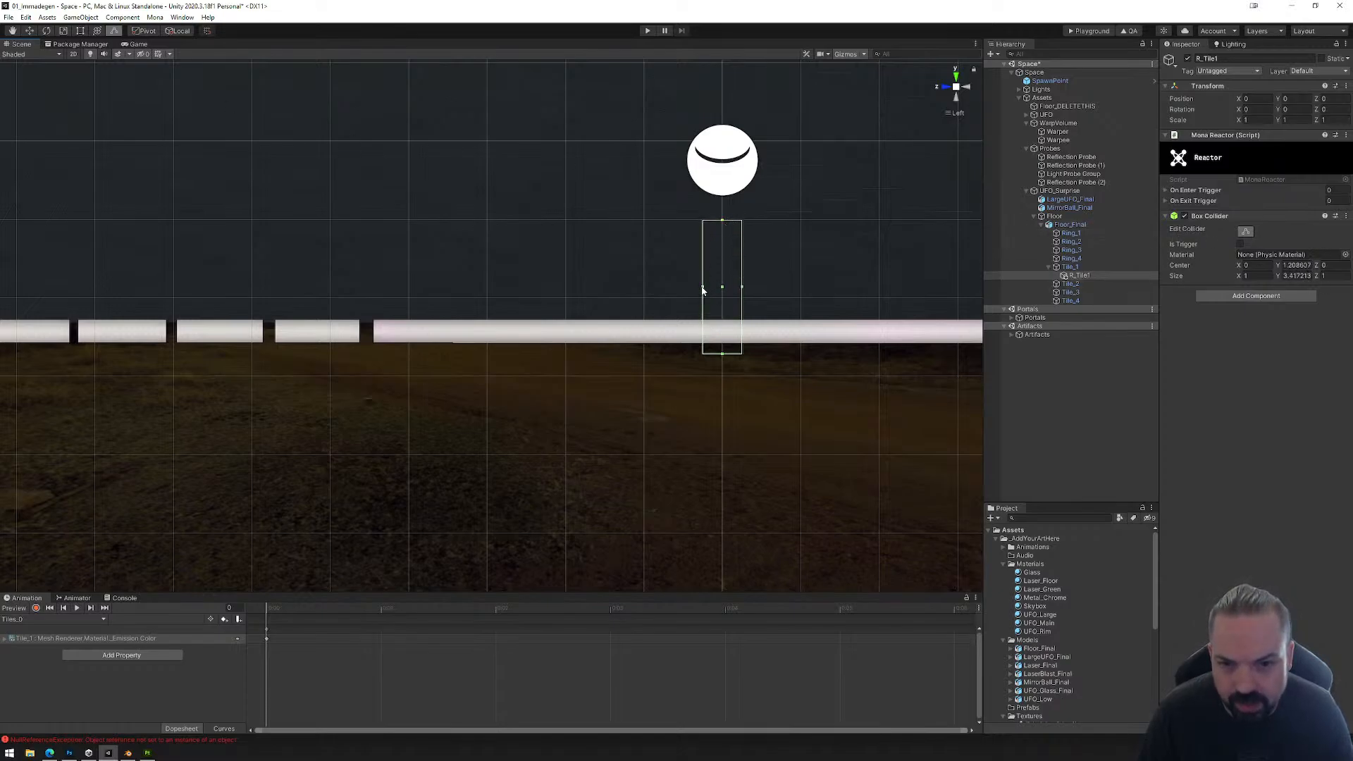
{"action": "left_click_drag", "start_coordinate": [702, 287], "coordinate": [274, 287]}
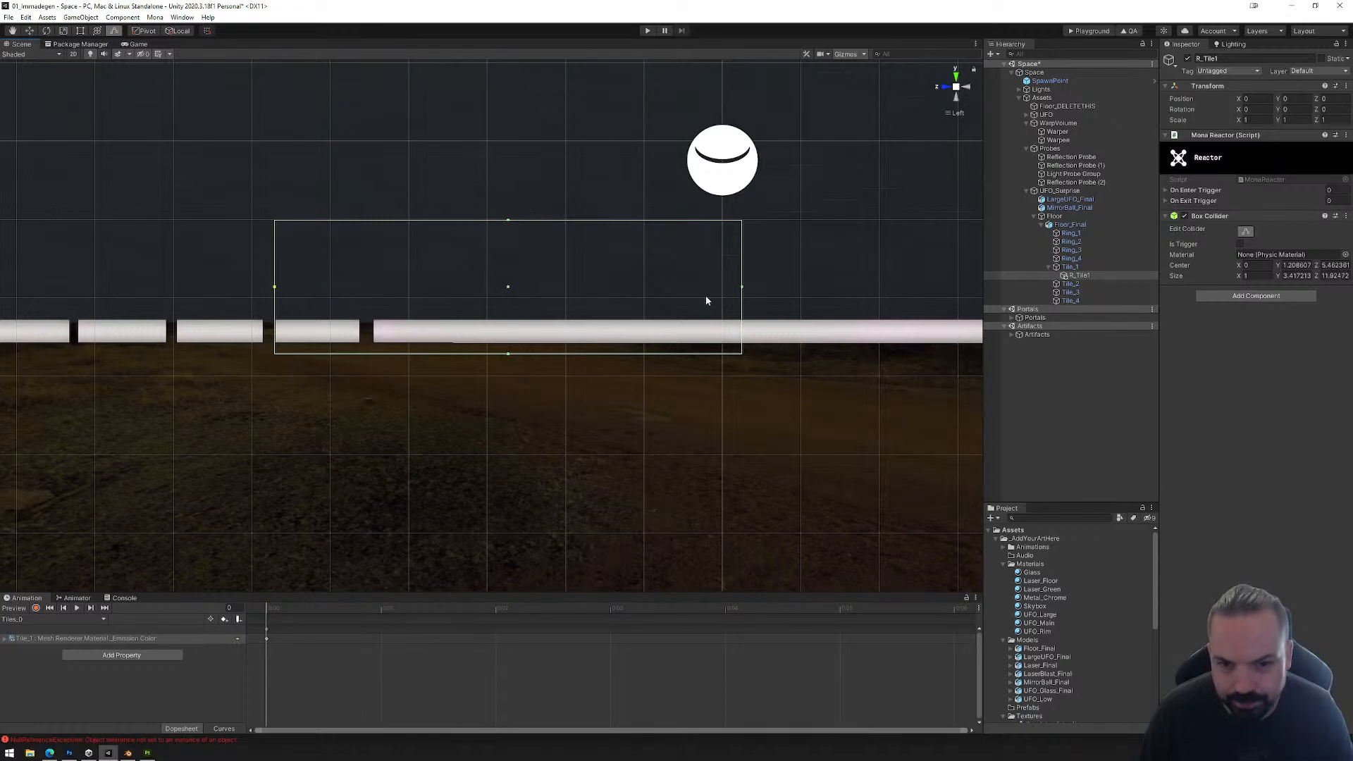
{"action": "left_click_drag", "start_coordinate": [741, 287], "coordinate": [360, 315]}
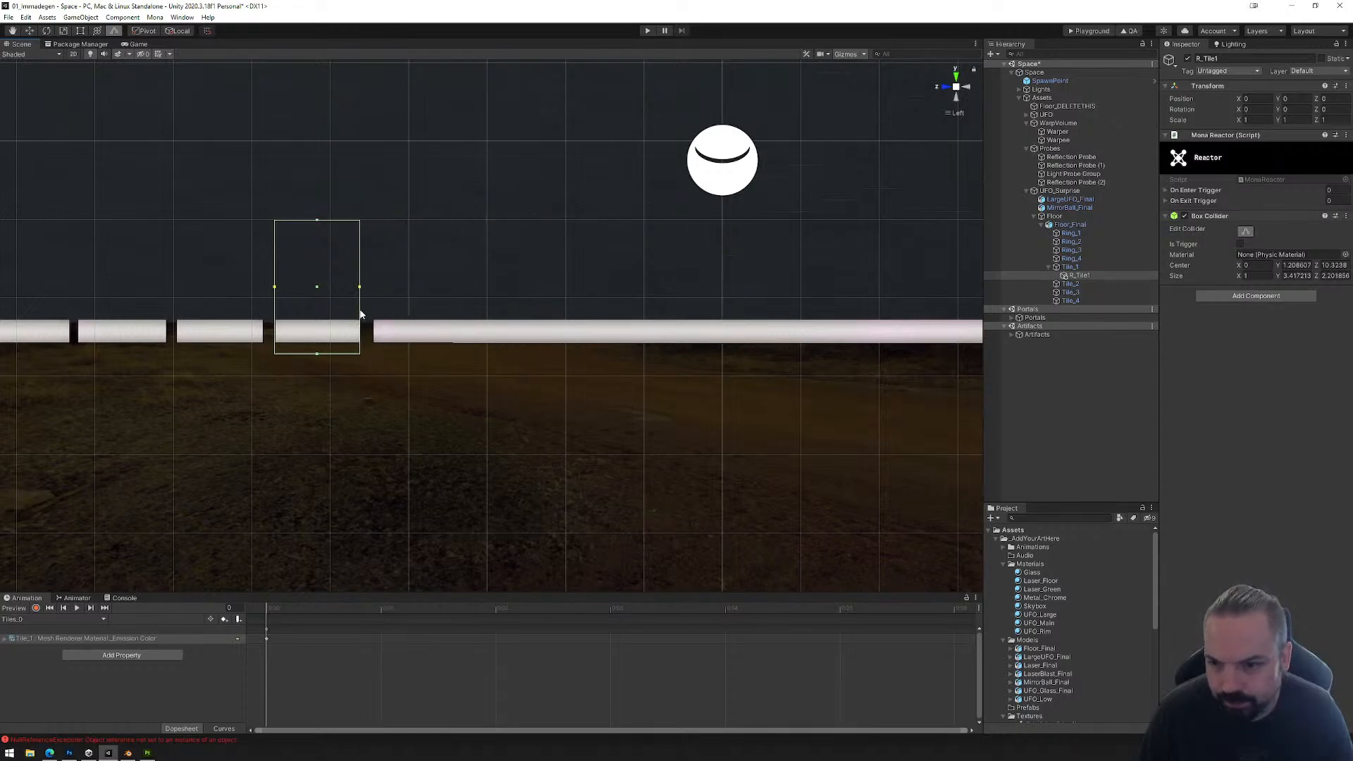
{"action": "left_click_drag", "start_coordinate": [318, 357], "coordinate": [318, 345]}
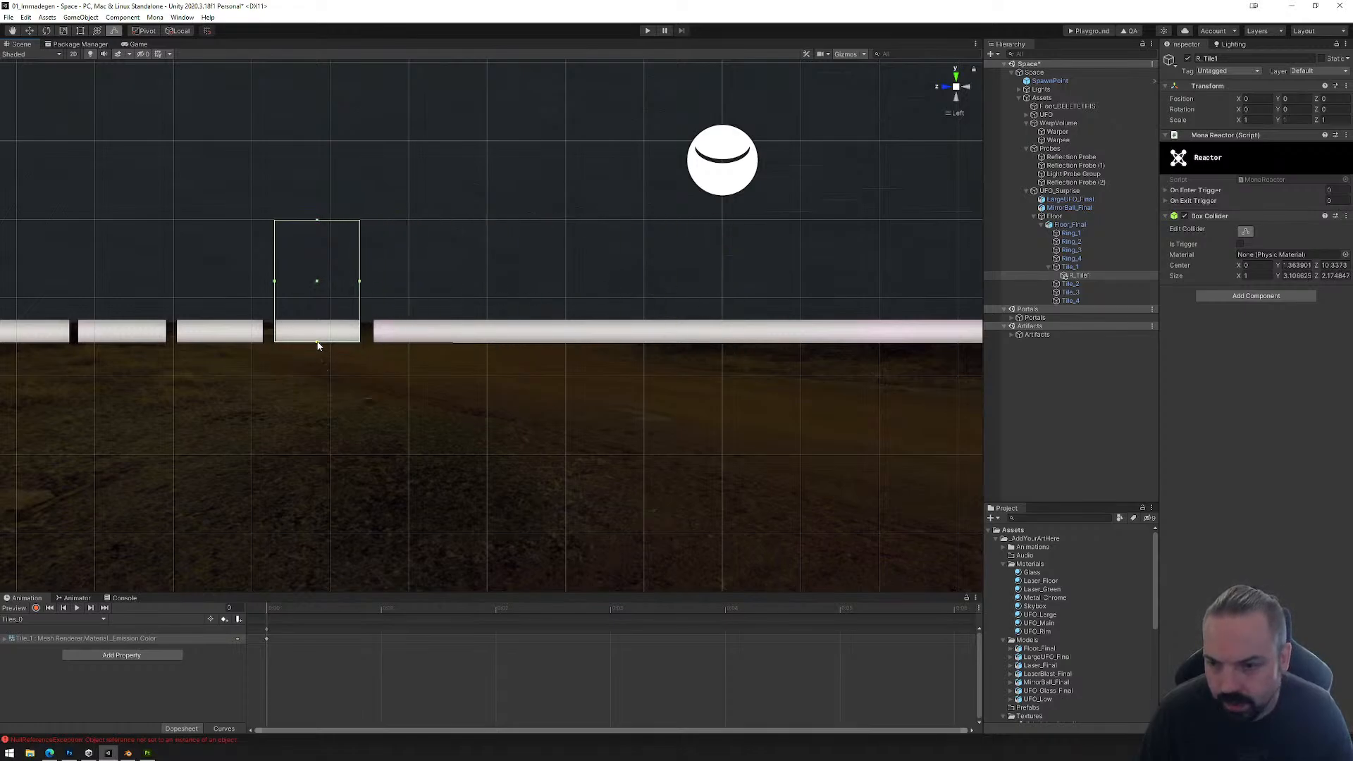
Step: From the top view, fit the box collider's width to the first tile, about 1.81 along X
{"action": "left_click_drag", "start_coordinate": [396, 238], "coordinate": [688, 379], "text": "alt"}
{"action": "left_click", "coordinate": [955, 77]}
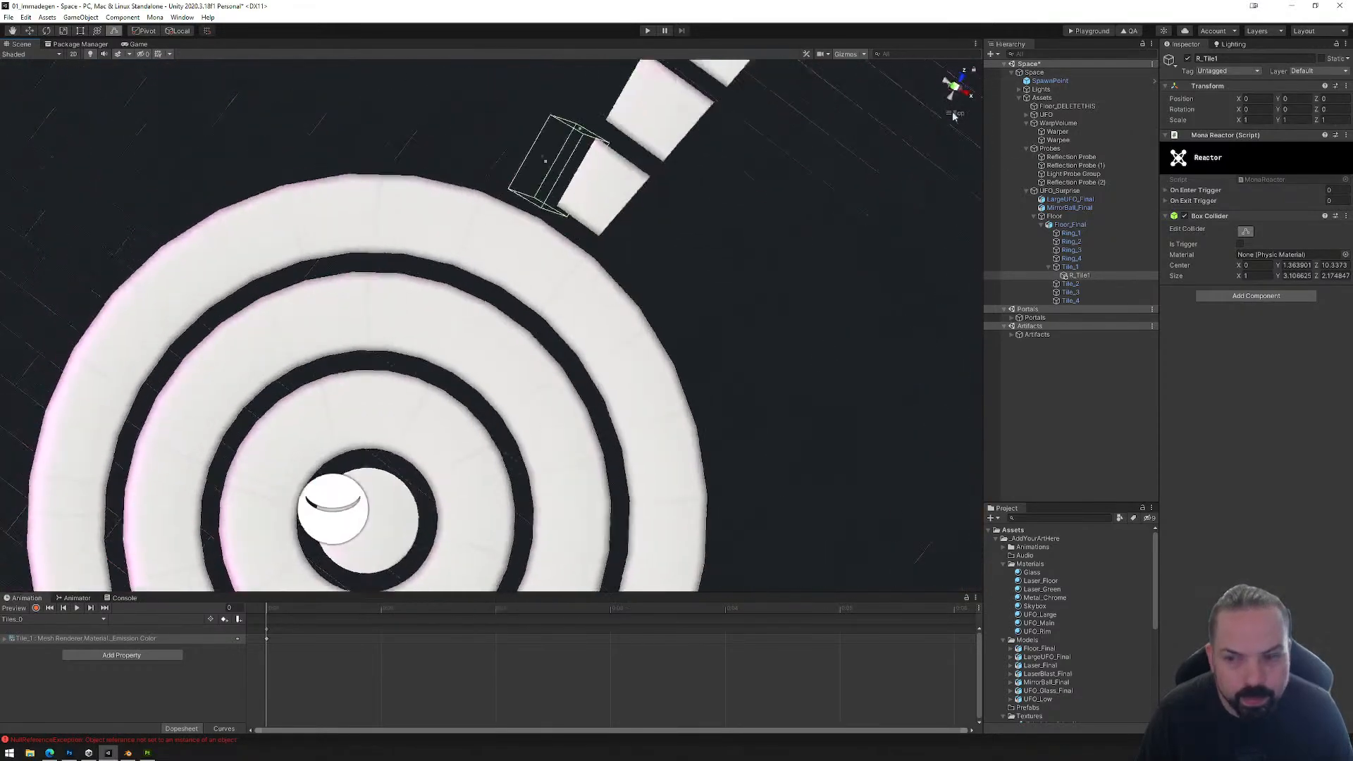
{"action": "left_click_drag", "start_coordinate": [499, 154], "coordinate": [559, 152]}
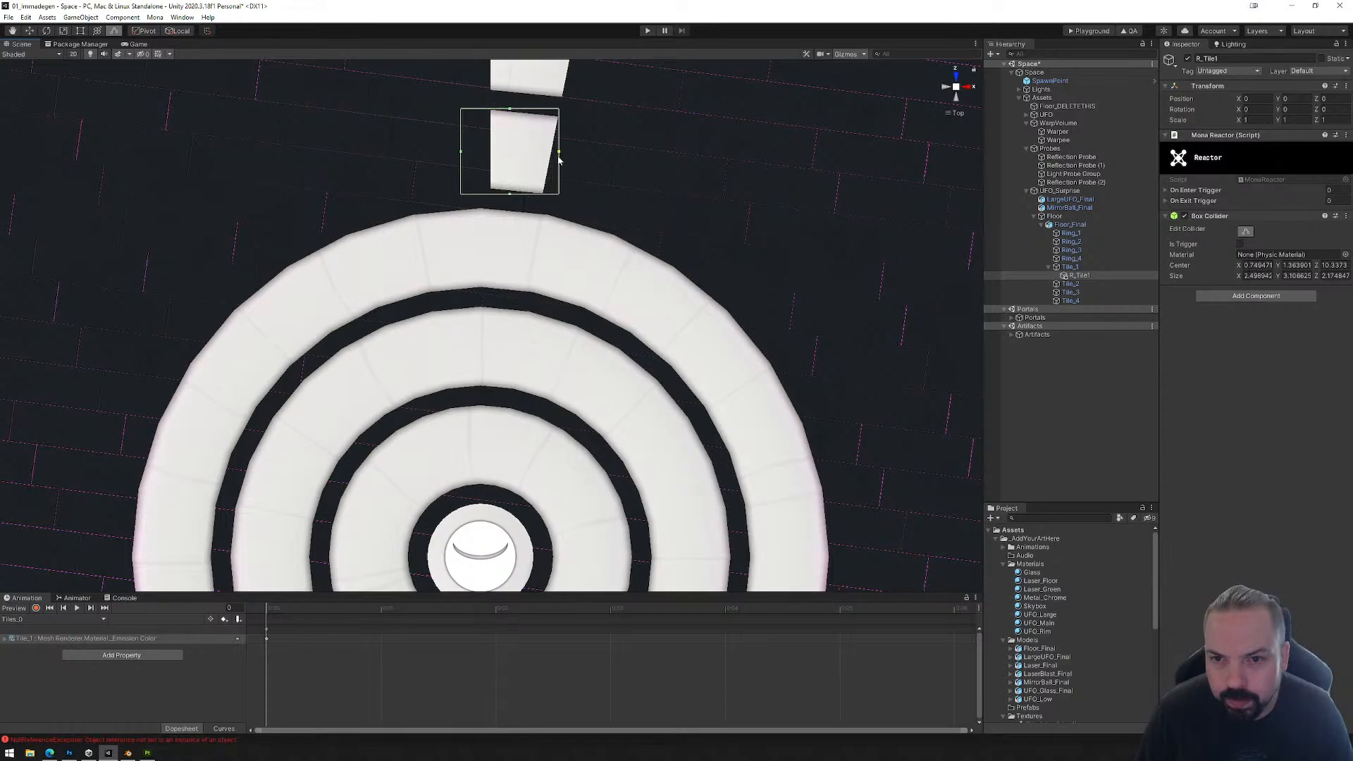
{"action": "left_click_drag", "start_coordinate": [461, 152], "coordinate": [489, 152]}
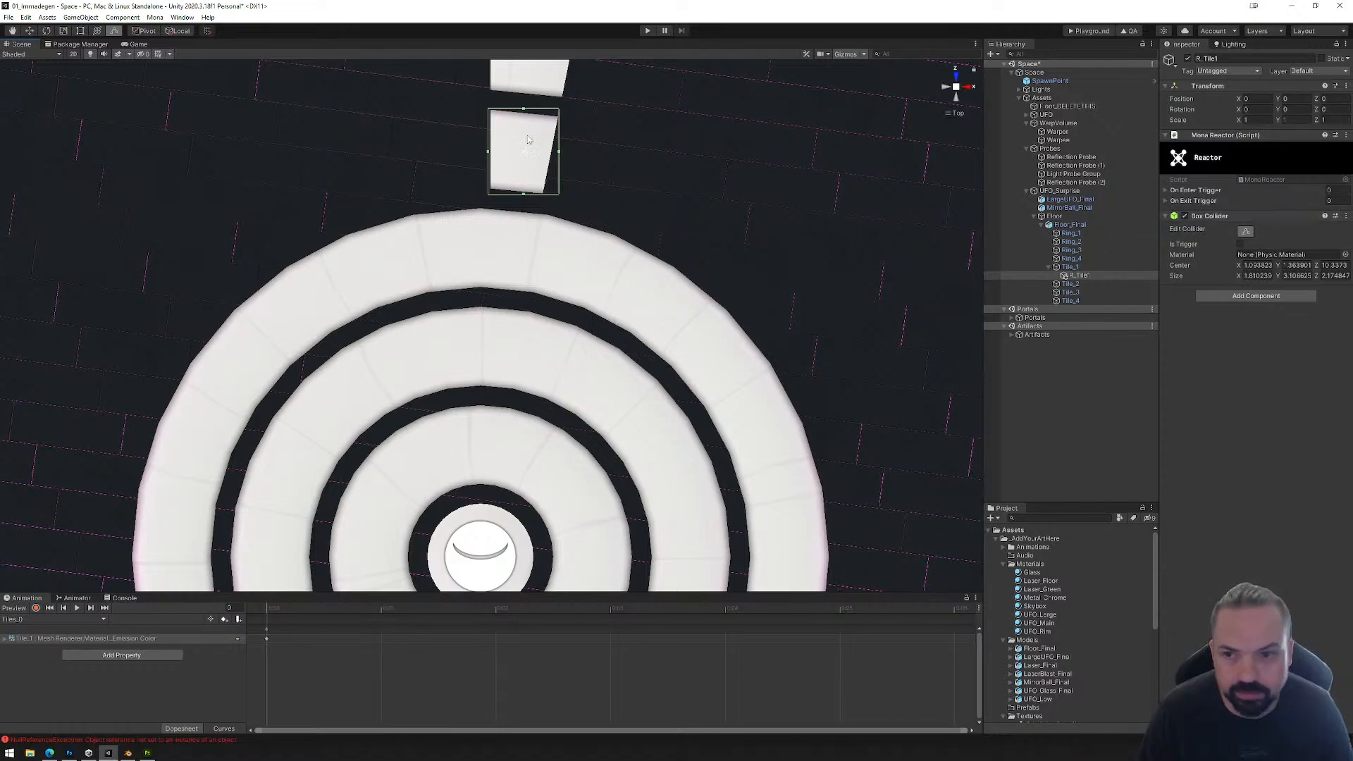
Step: Rotate R_Tile1 around its center by about 5.155° on Y so its box collider lines up with the first tile
{"action": "left_click", "coordinate": [1084, 276]}
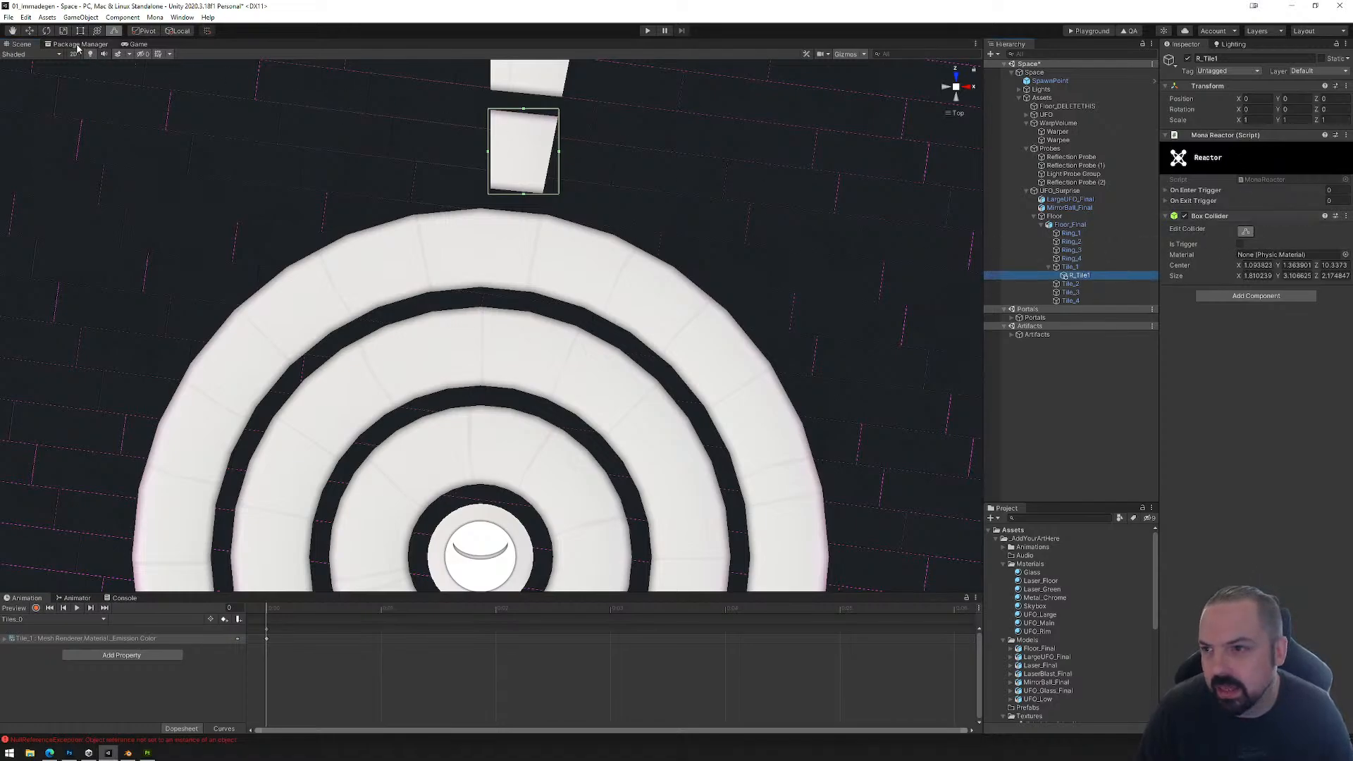
{"action": "key", "text": "e"}
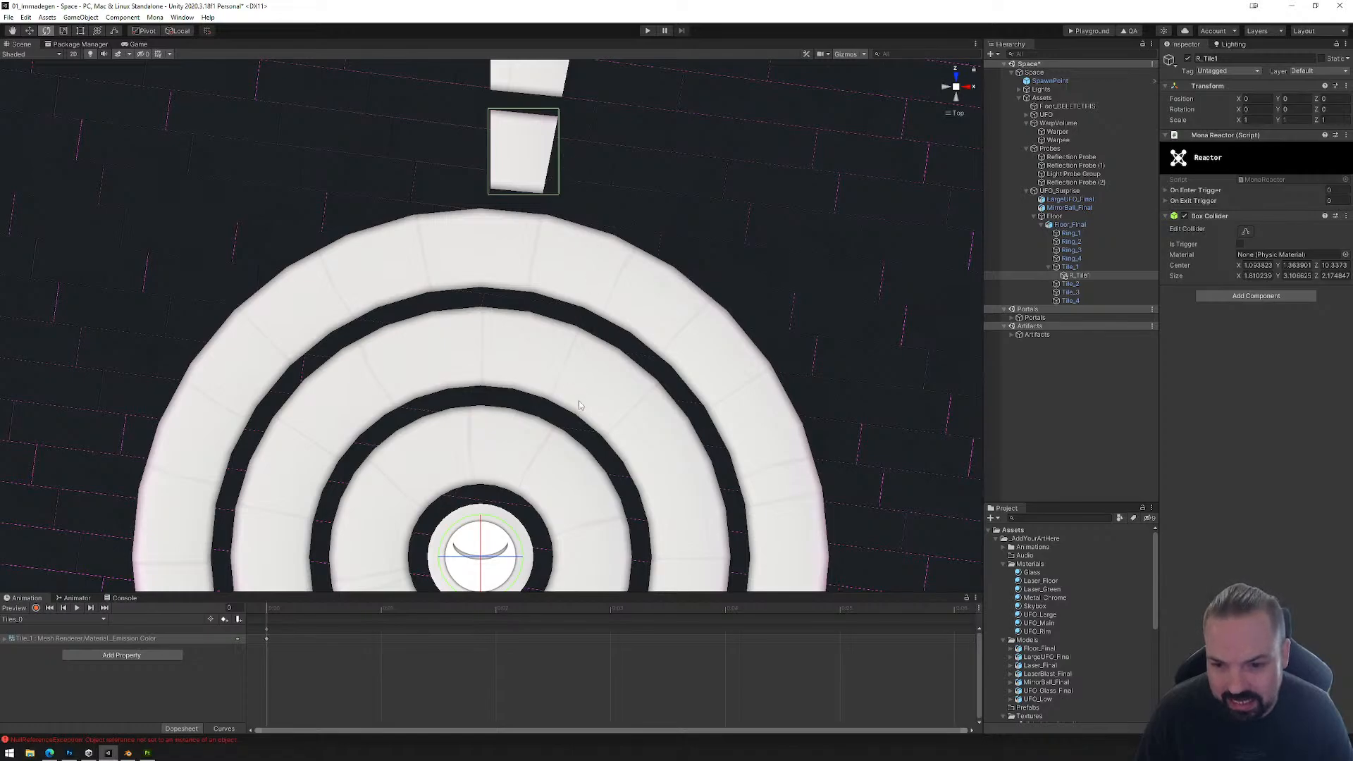
{"action": "key", "text": "z"}
{"action": "left_click", "coordinate": [182, 32]}
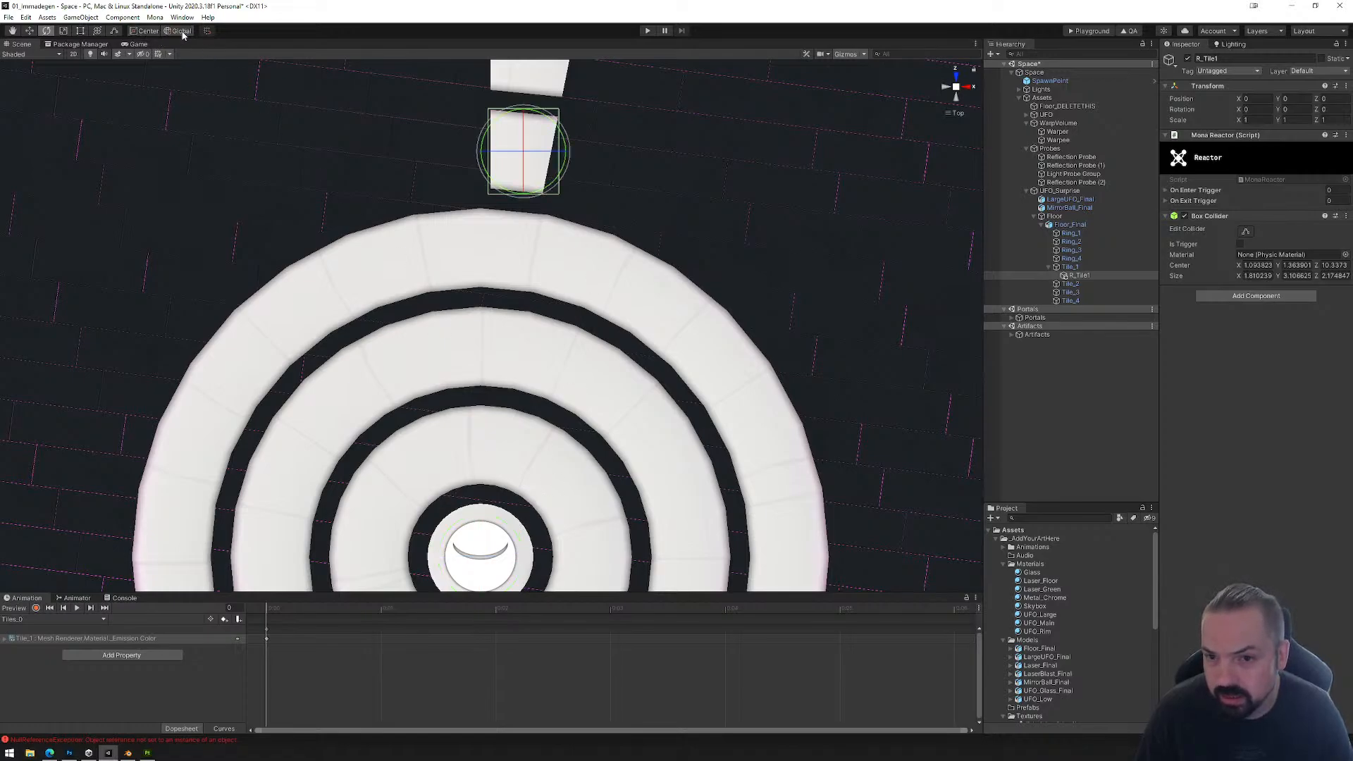
{"action": "left_click", "coordinate": [152, 32]}
{"action": "left_click", "coordinate": [177, 32]}
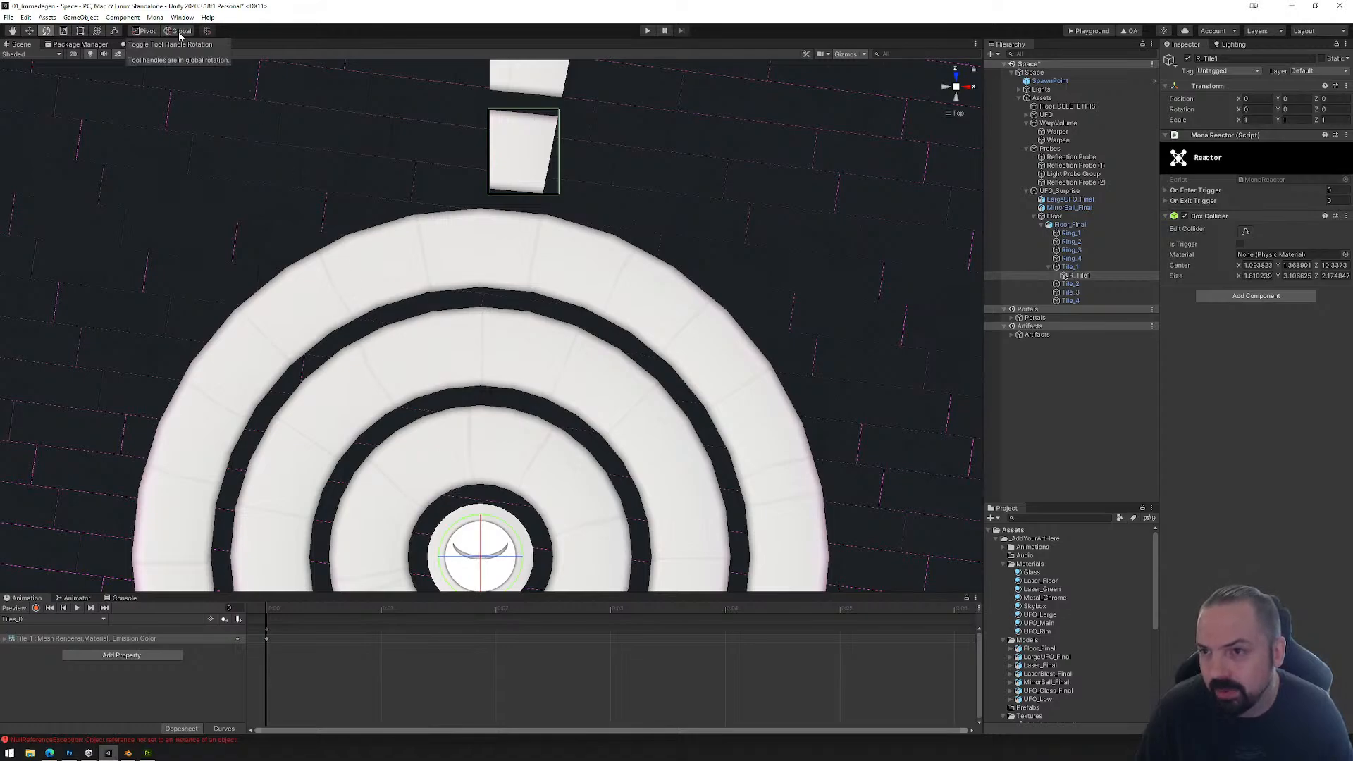
{"action": "left_click", "coordinate": [151, 31]}
{"action": "left_click_drag", "start_coordinate": [571, 144], "coordinate": [553, 155]}
{"action": "key", "text": "w"}
{"action": "right_click_drag", "start_coordinate": [593, 292], "coordinate": [832, 123]}
{"action": "right_click_drag", "start_coordinate": [451, 291], "coordinate": [569, 247]}
{"action": "middle_click_drag", "start_coordinate": [514, 263], "coordinate": [663, 293]}
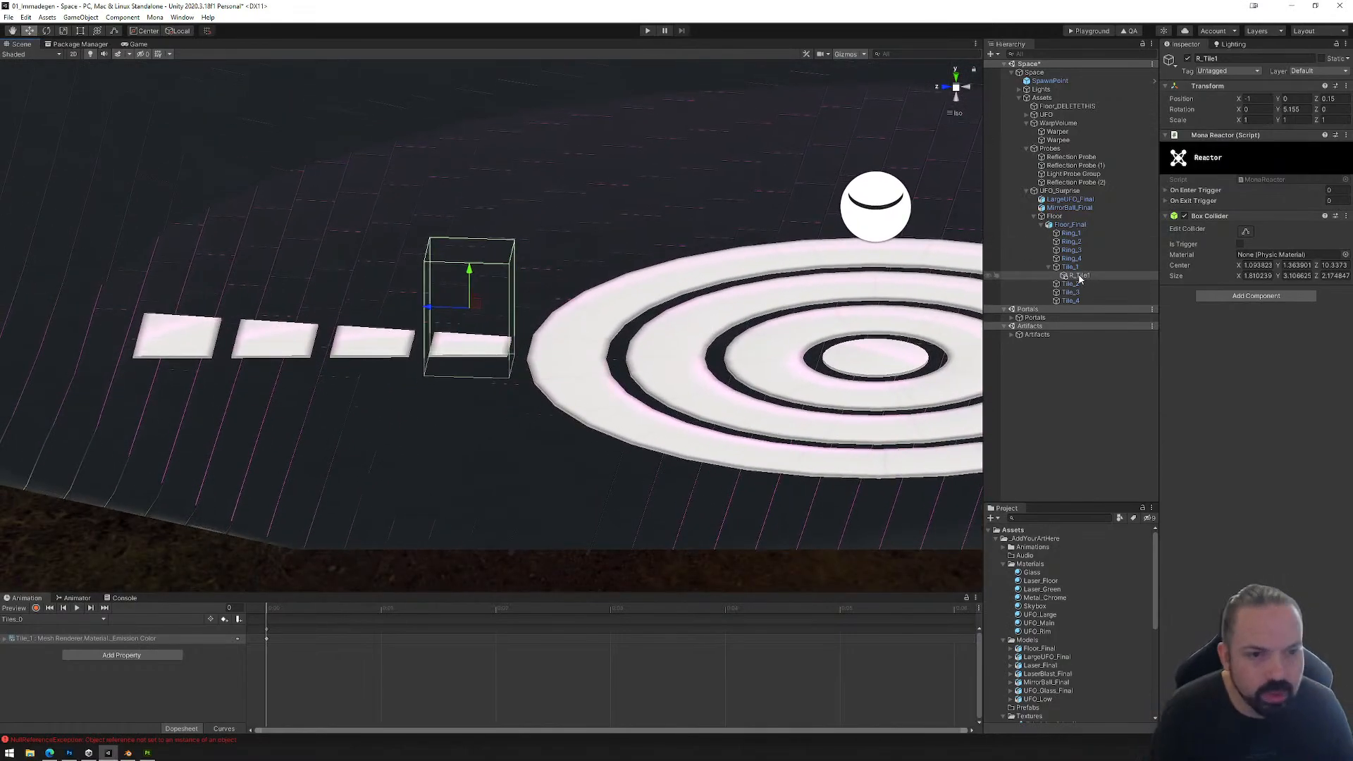
Step: Add one On Enter Trigger event to R_Tile1's Mona Reactor and name it Switch
{"action": "left_click", "coordinate": [1167, 190]}
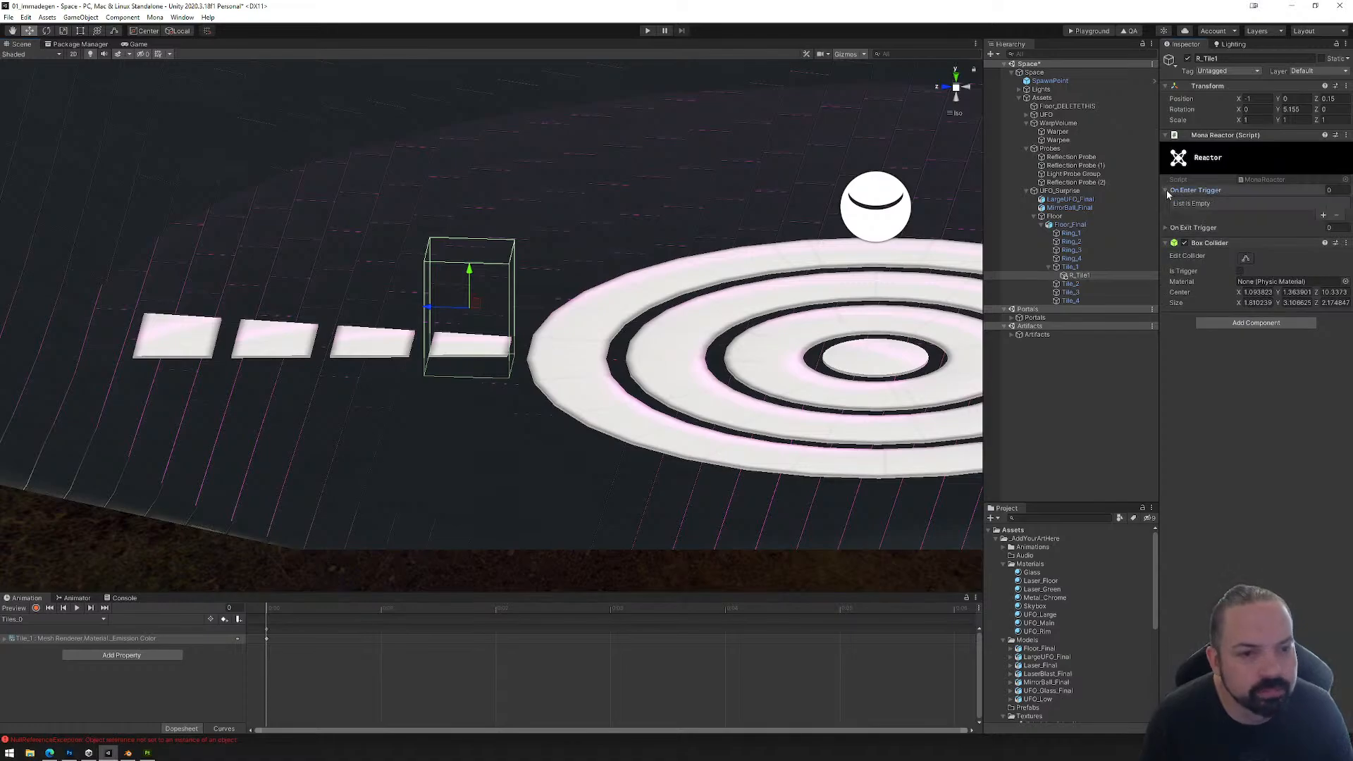
{"action": "left_click", "coordinate": [1166, 228]}
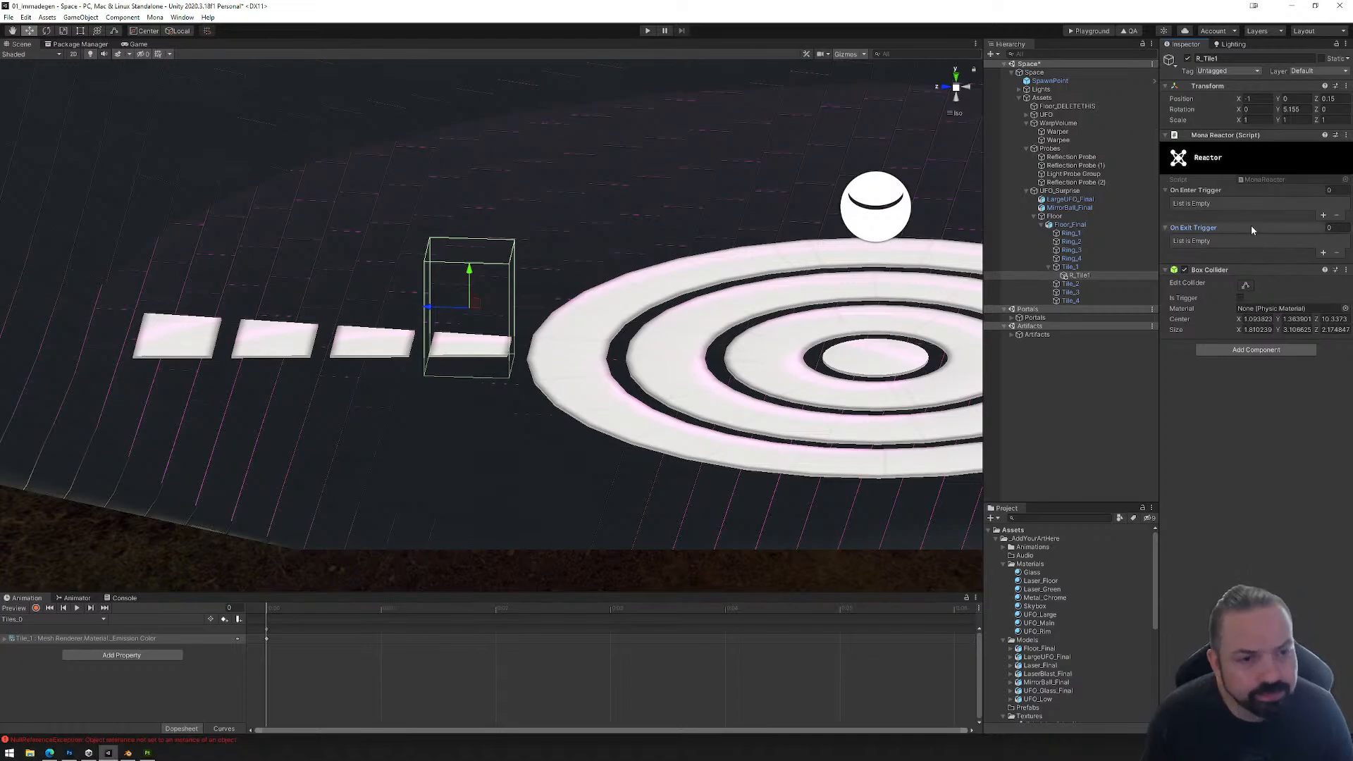
{"action": "left_click", "coordinate": [1323, 217]}
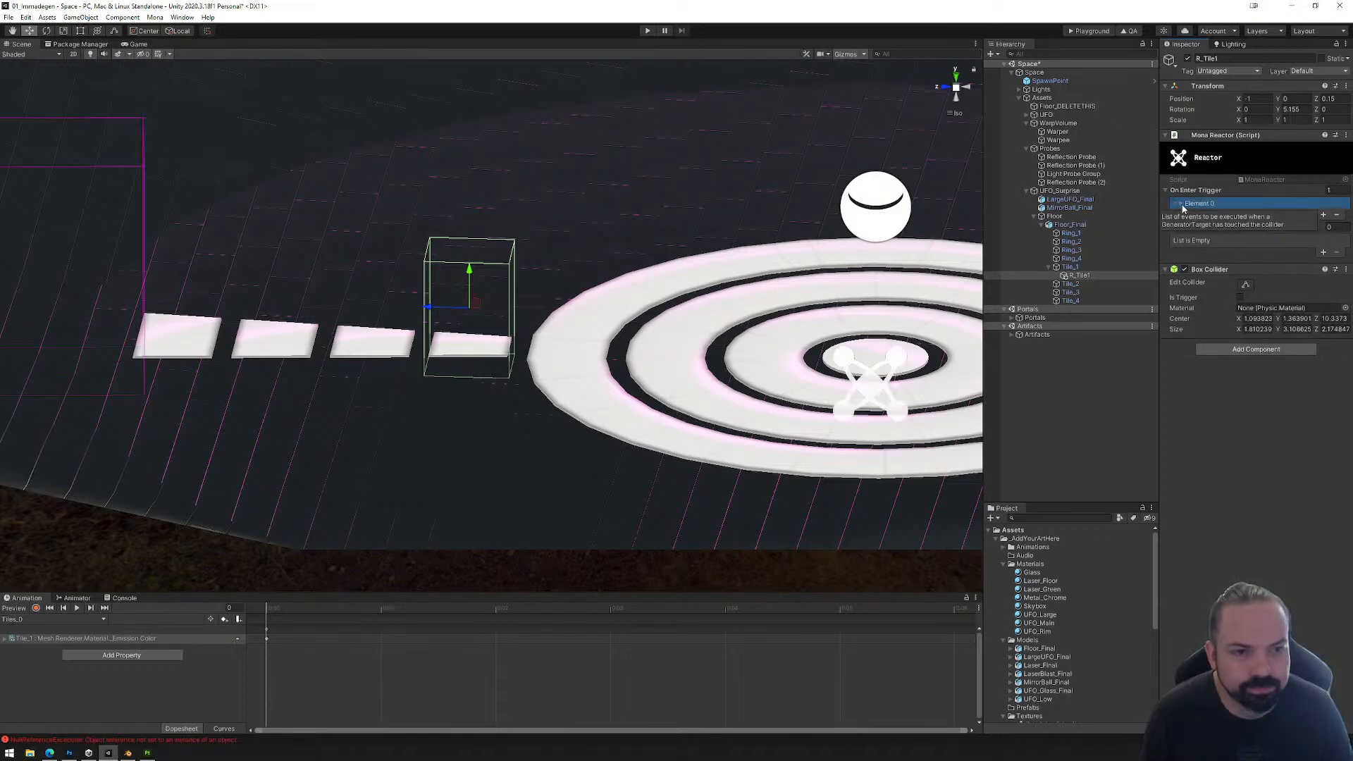
{"action": "left_click", "coordinate": [1181, 205]}
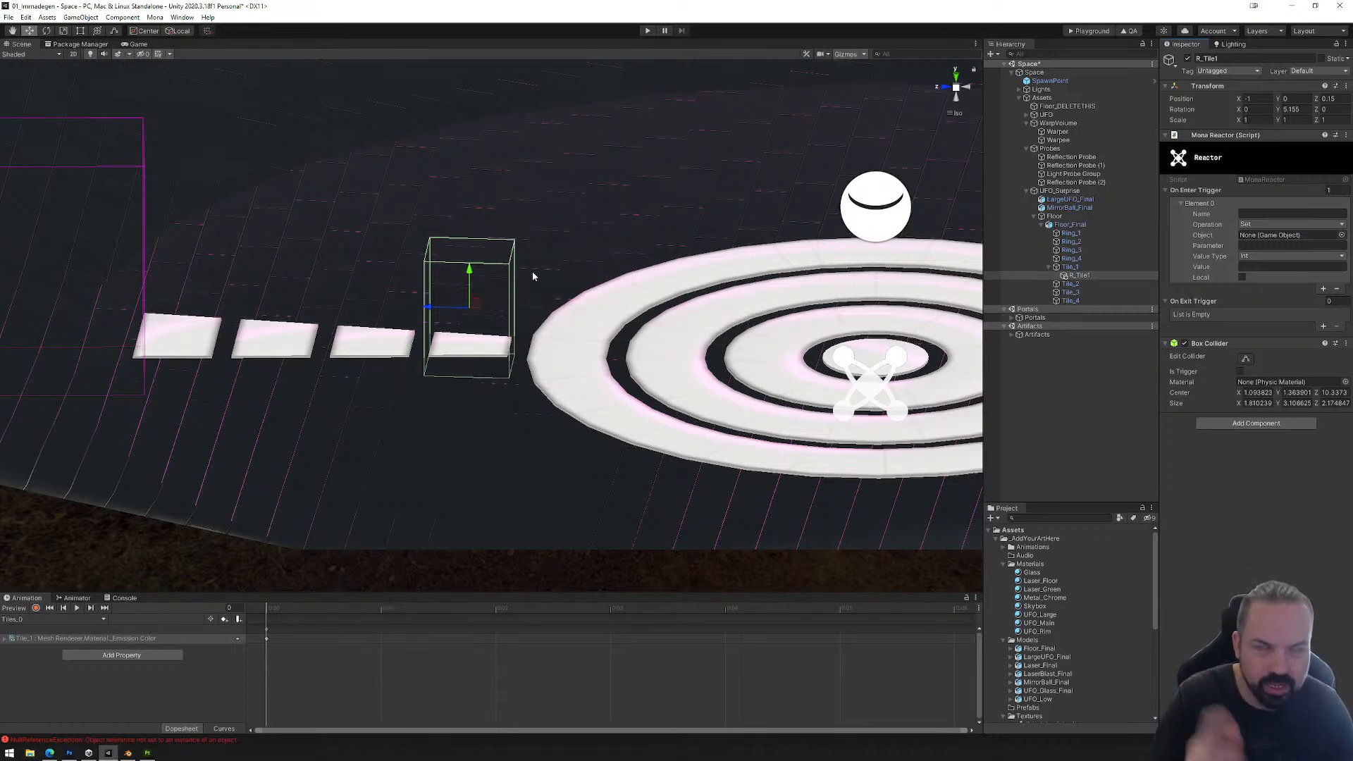
{"action": "left_click", "coordinate": [1249, 214]}
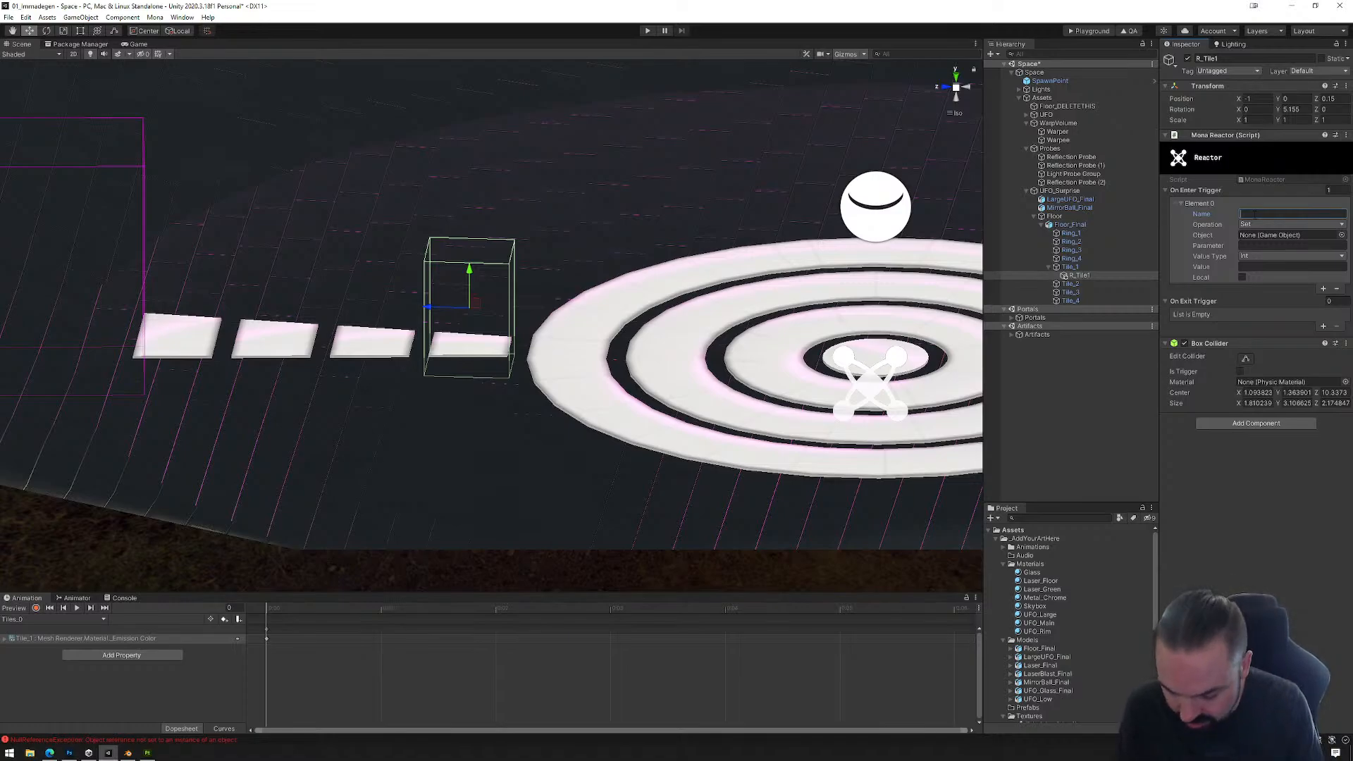
{"action": "type", "text": "T"}
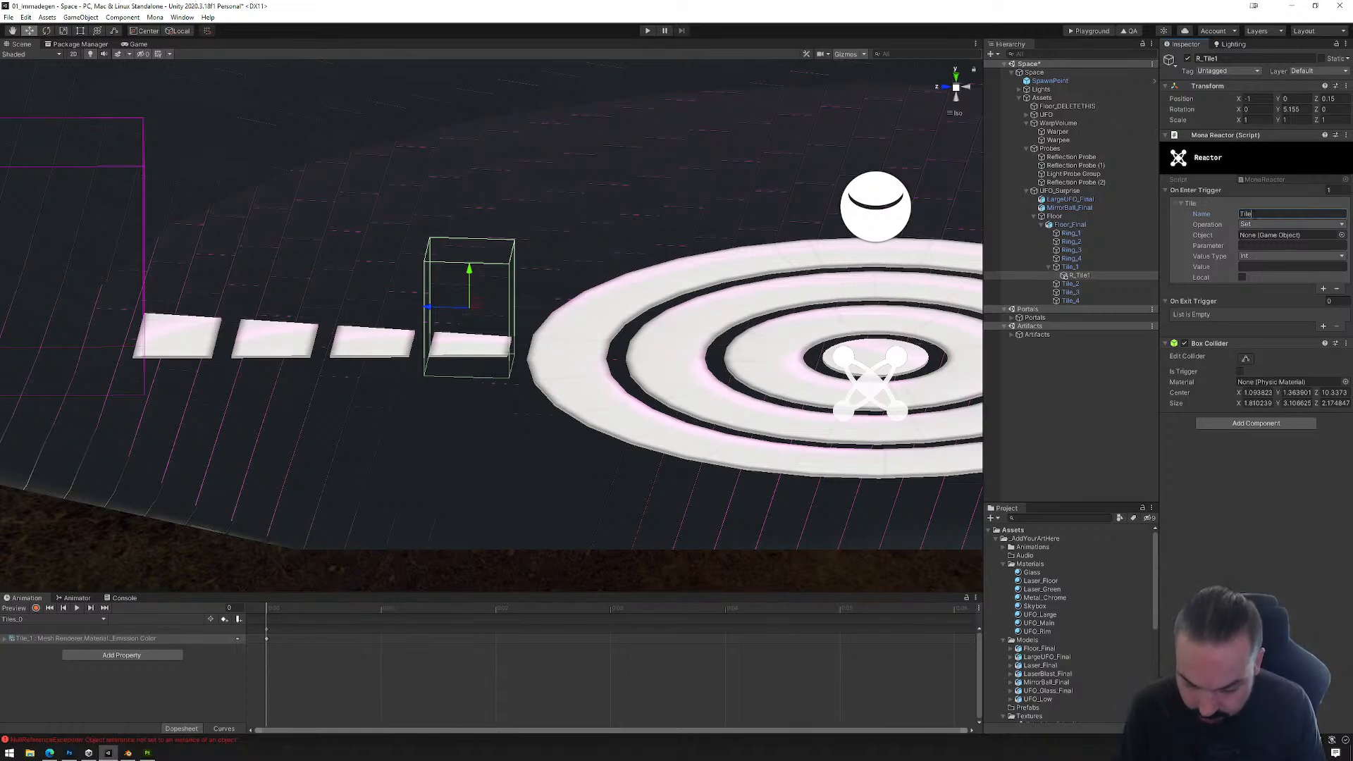
{"action": "type", "text": "il"}
{"action": "key", "text": "BackSpace"}
{"action": "key", "text": "BackSpace"}
{"action": "key", "text": "BackSpace"}
{"action": "type", "text": "Switch"}
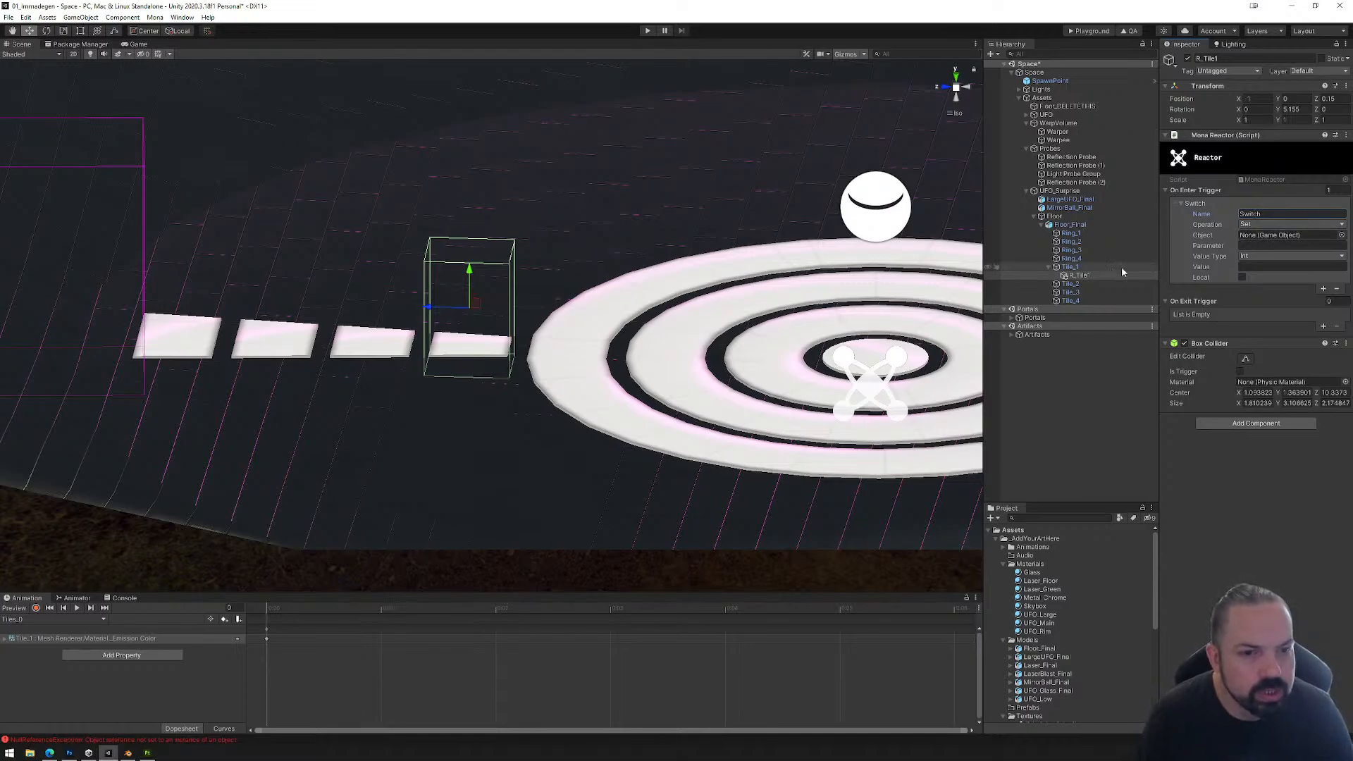
Step: Assign Tile_1 as the Switch event's object, with parameter Color and value type Trigger
{"action": "left_click_drag", "start_coordinate": [1076, 269], "coordinate": [1265, 234]}
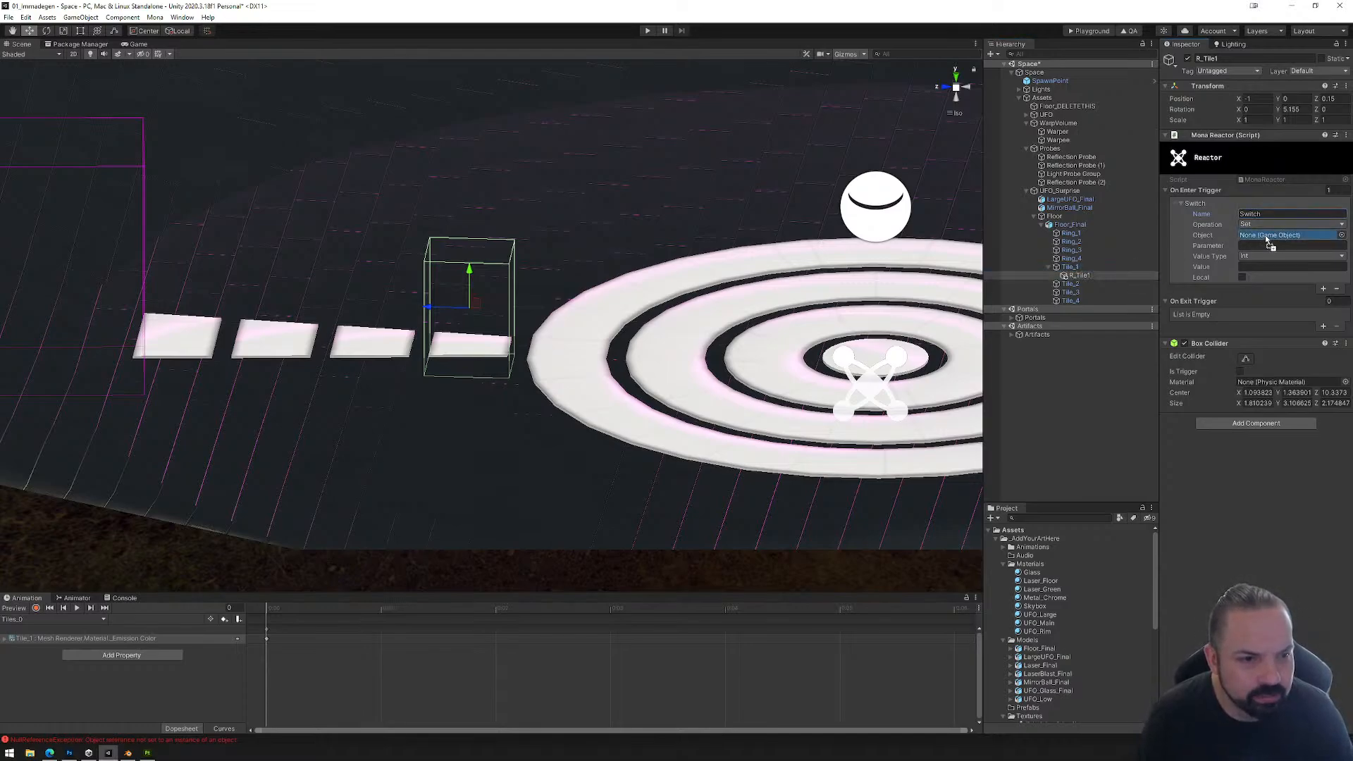
{"action": "left_click", "coordinate": [1263, 245]}
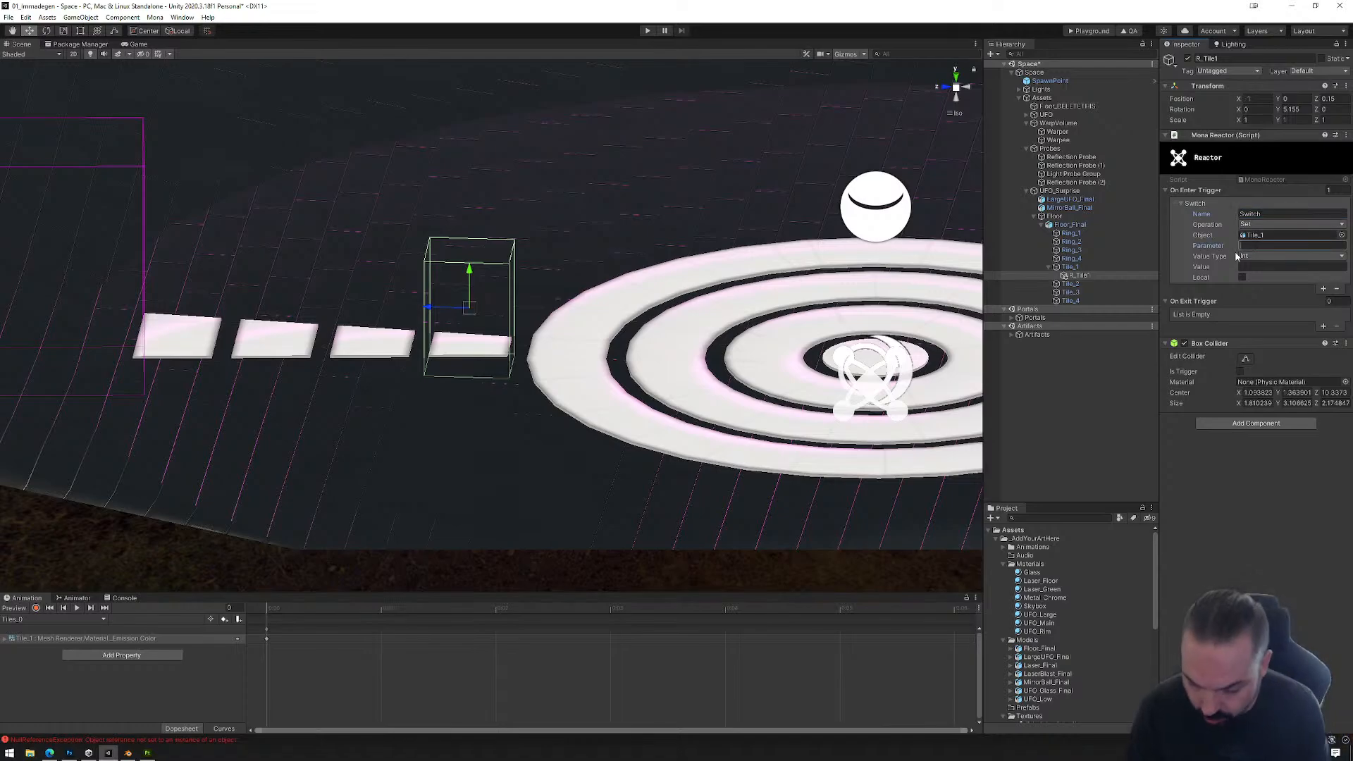
{"action": "type", "text": "Color"}
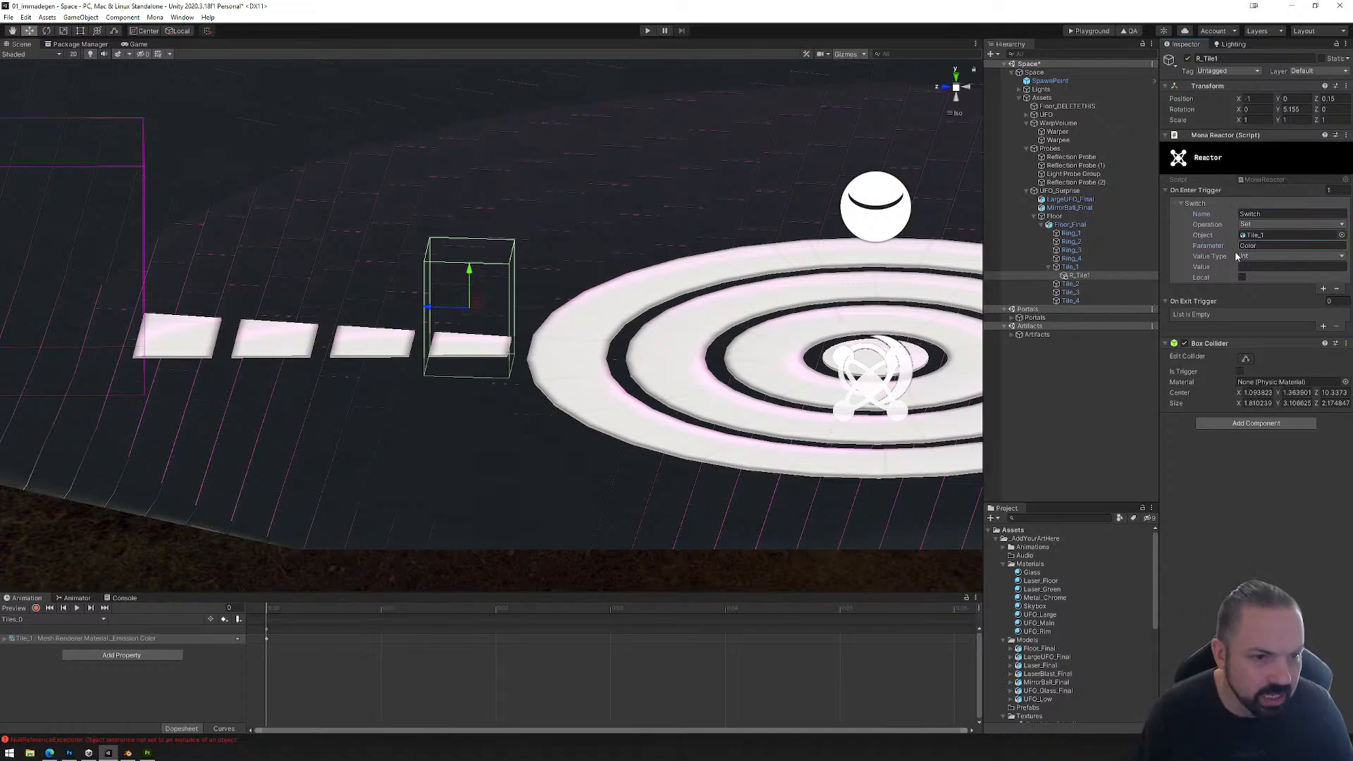
{"action": "left_click", "coordinate": [1284, 258]}
{"action": "left_click", "coordinate": [1269, 304]}
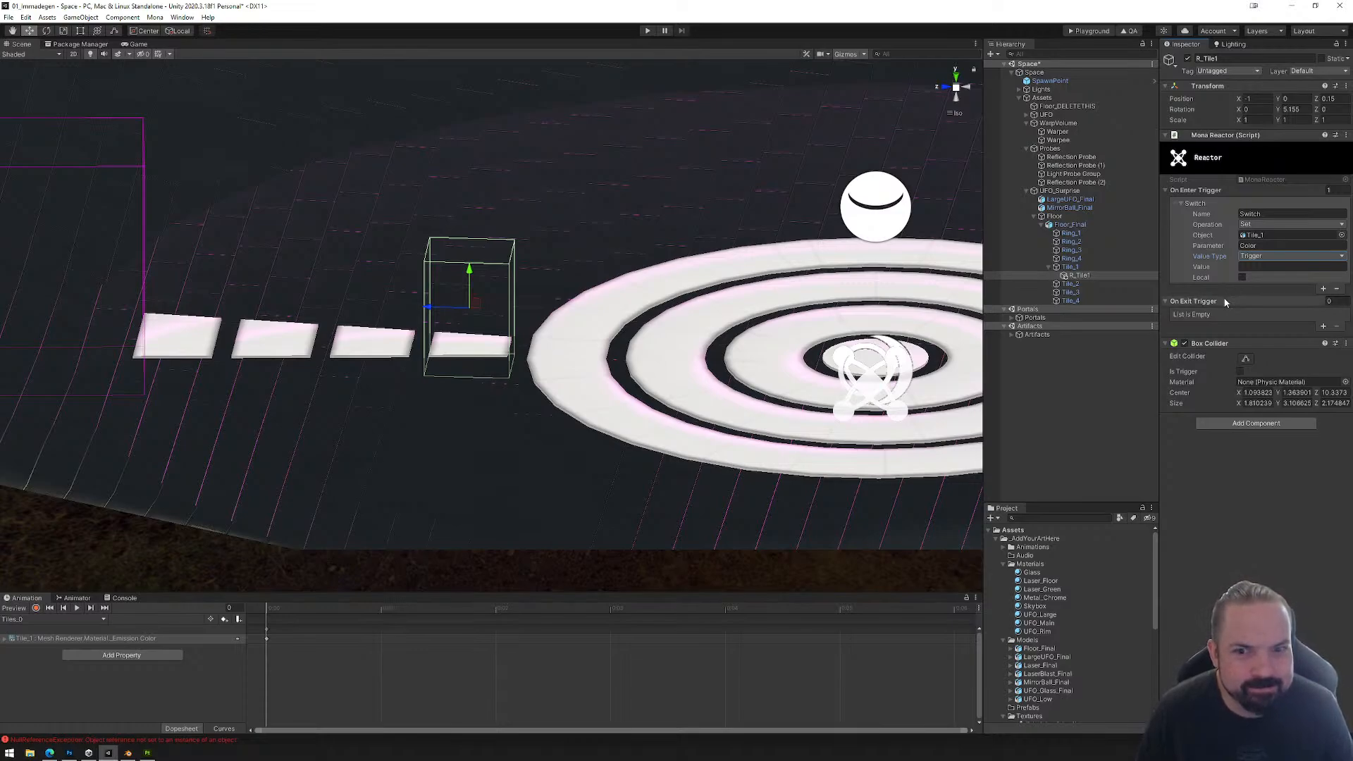
Step: Save the scene and build the Playground files for the space
{"action": "left_click", "coordinate": [8, 17]}
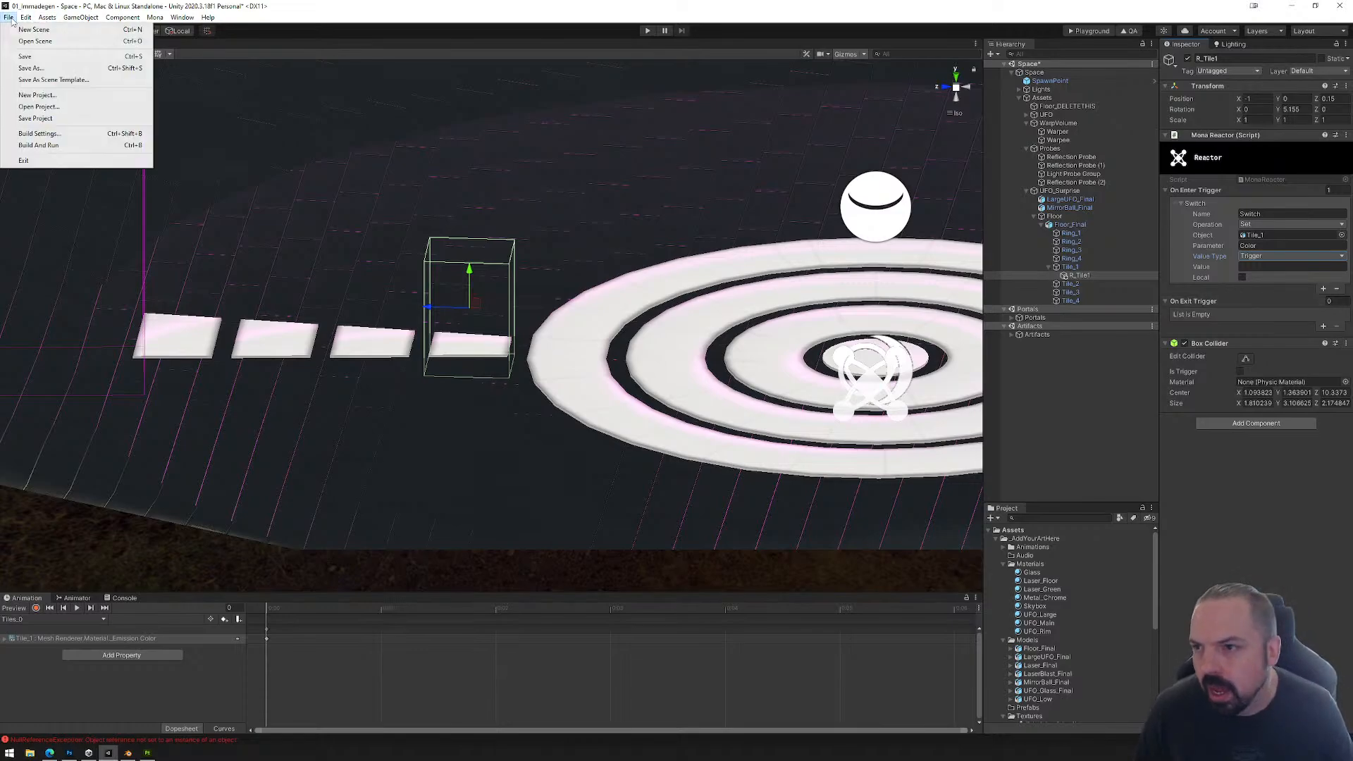
{"action": "left_click", "coordinate": [25, 57]}
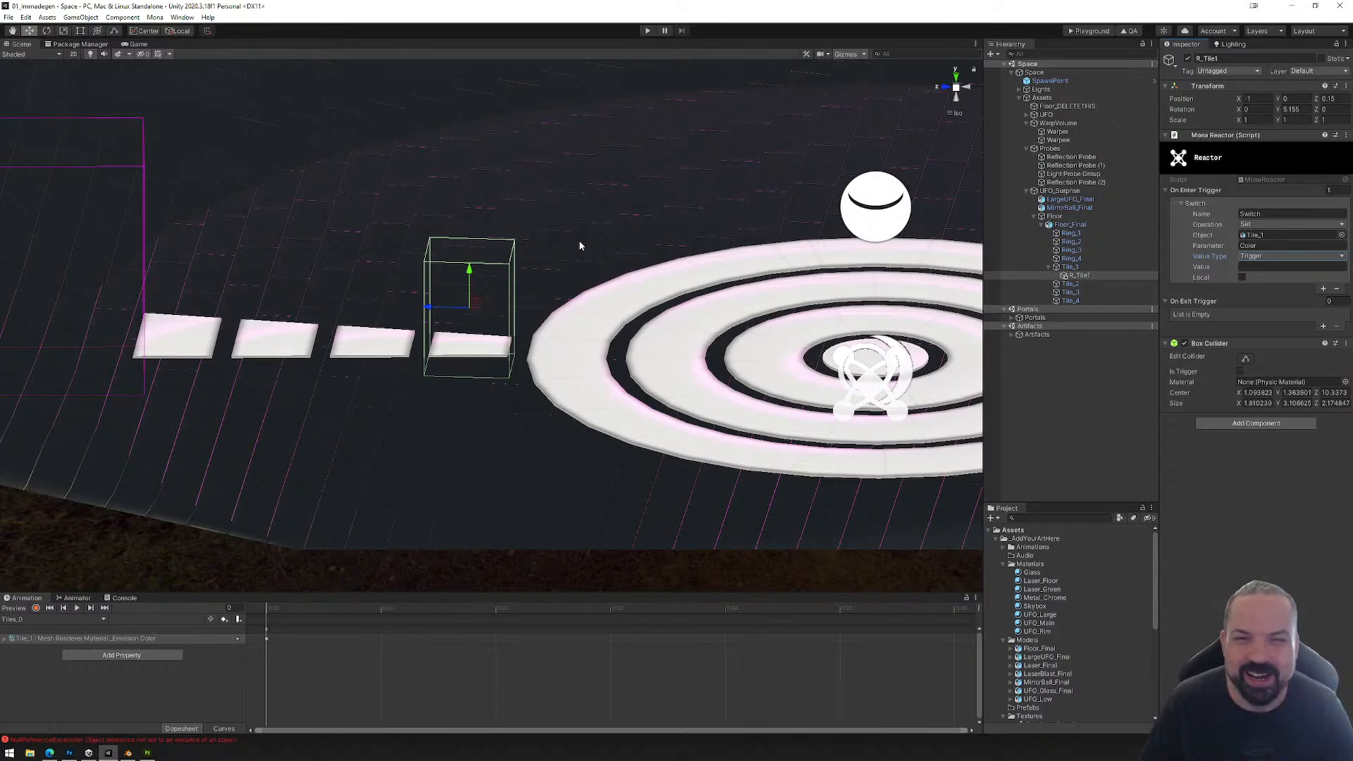
{"action": "left_click", "coordinate": [1087, 31]}
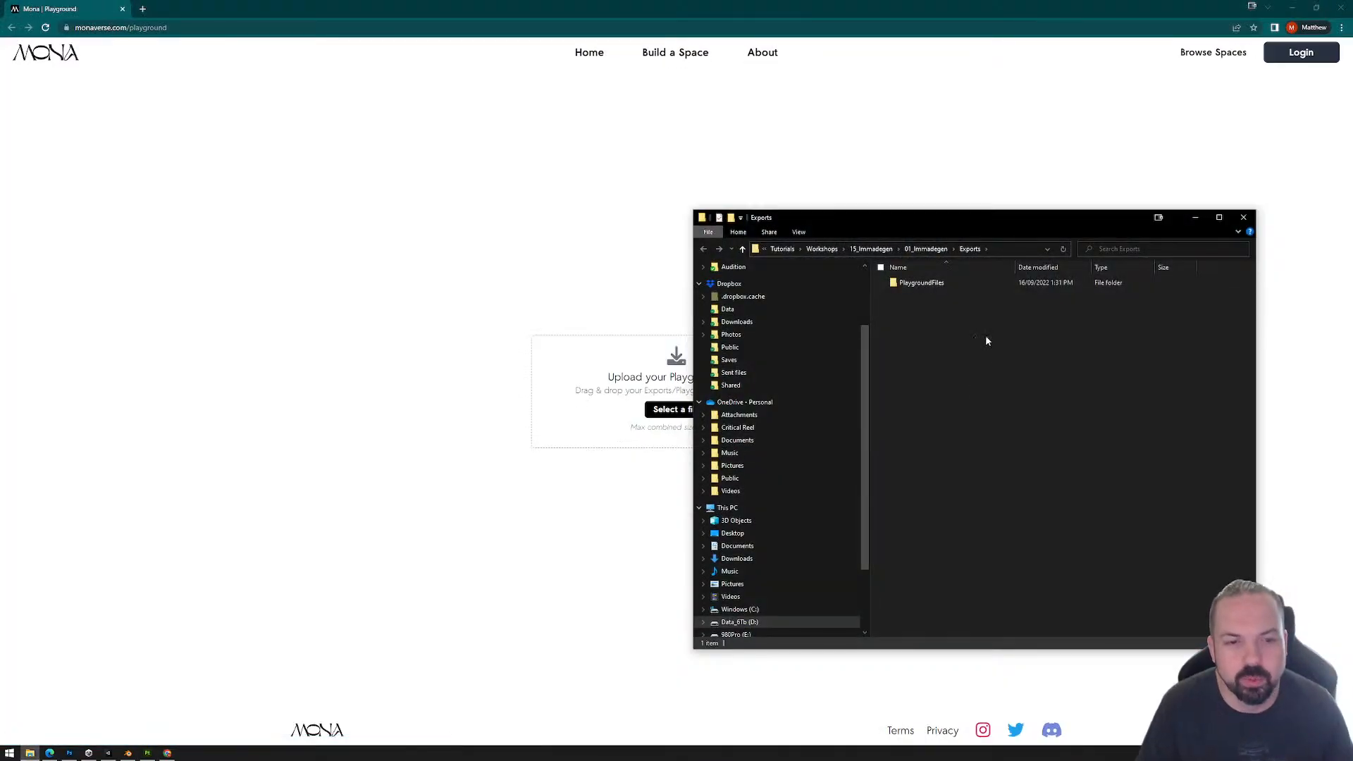
Step: Upload the exported PlaygroundFiles folder to the Mona Playground web page and enter the space
{"action": "left_click_drag", "start_coordinate": [930, 287], "coordinate": [668, 373]}
{"action": "left_click_drag", "start_coordinate": [592, 408], "coordinate": [763, 468]}
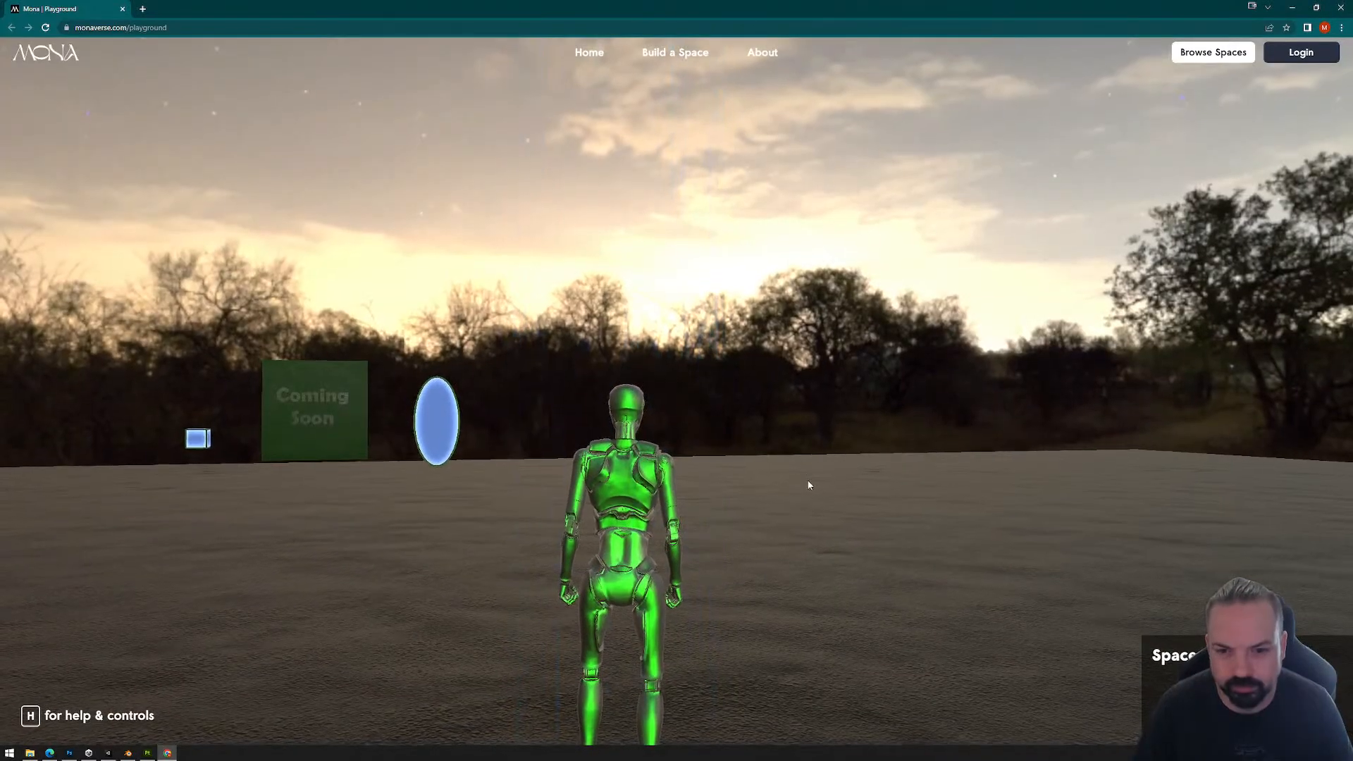
{"action": "left_click", "coordinate": [809, 483]}
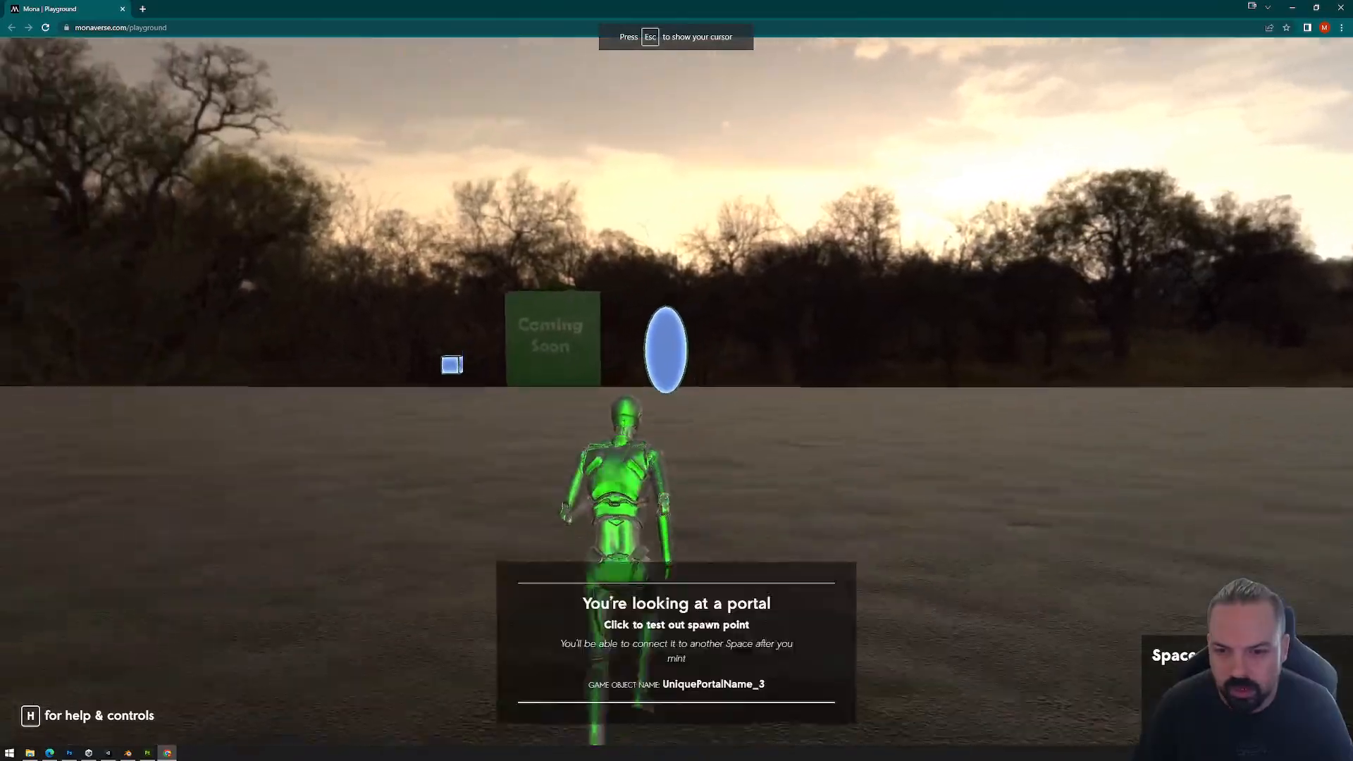
Step: Walk the avatar through the green beam and across the rings onto the first floor tile
{"action": "key", "text": "w"}
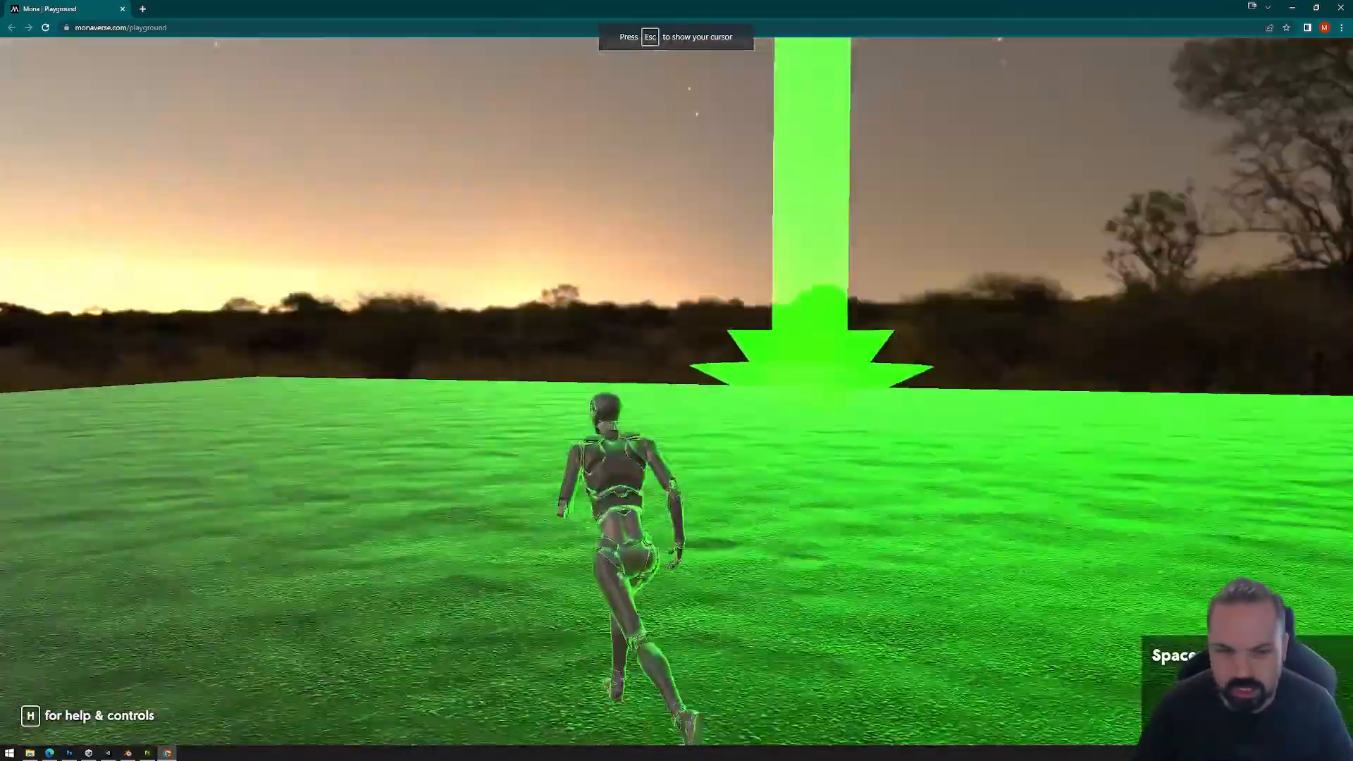
{"action": "key", "text": "w"}
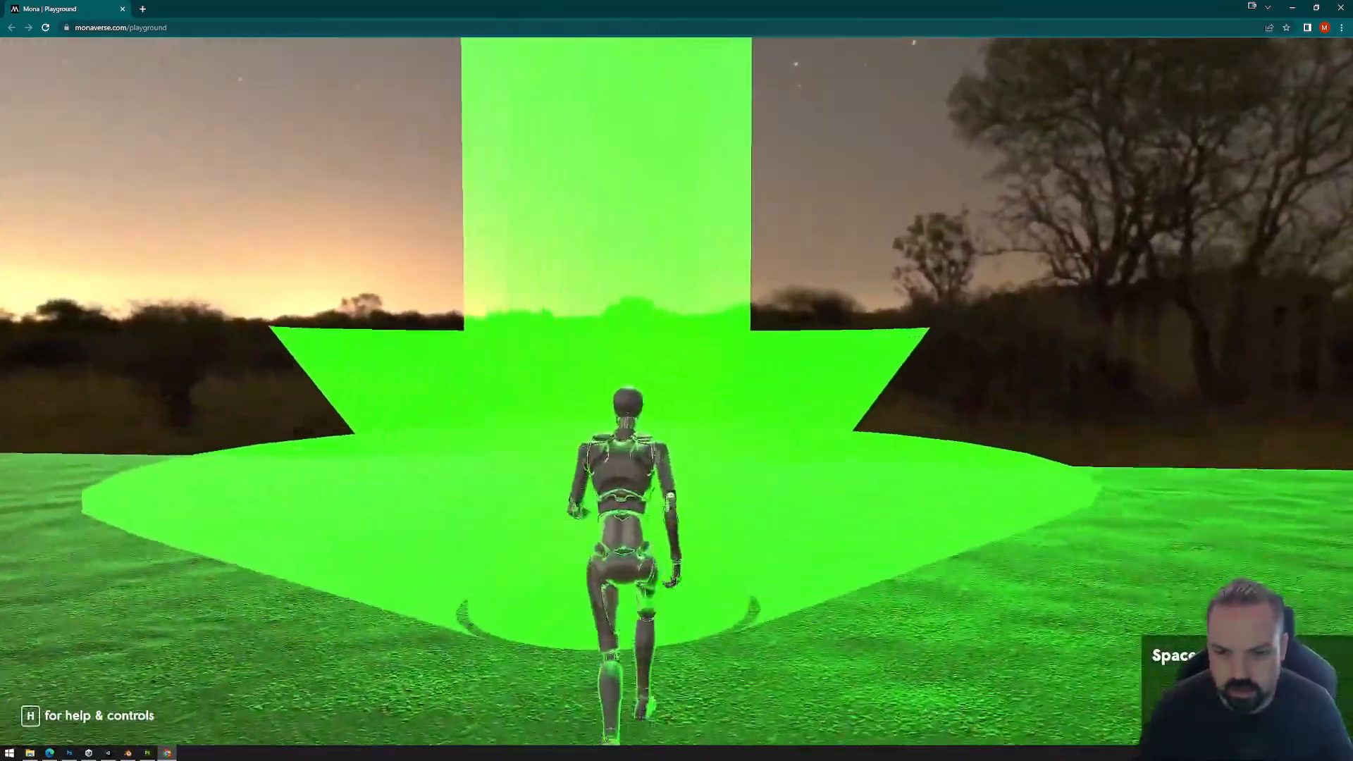
{"action": "key", "text": "w"}
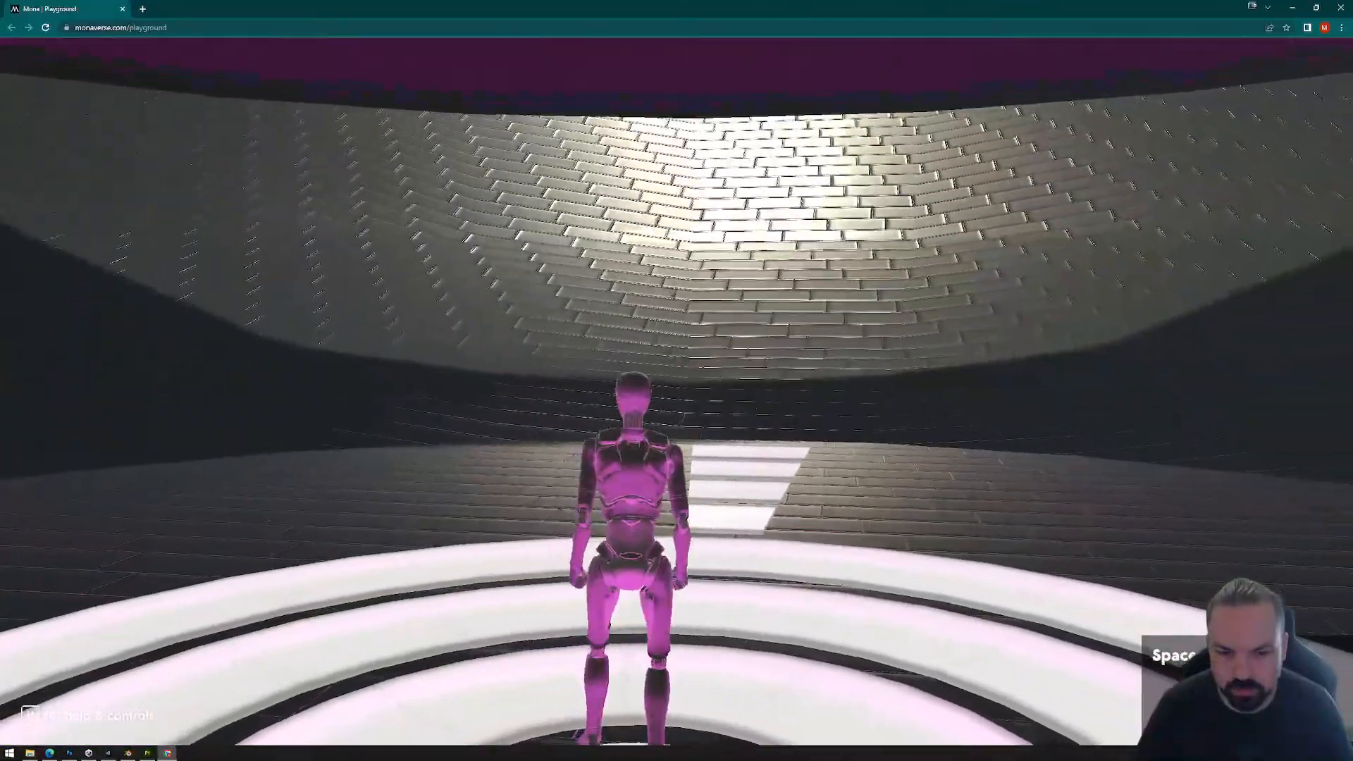
{"action": "key", "text": "w"}
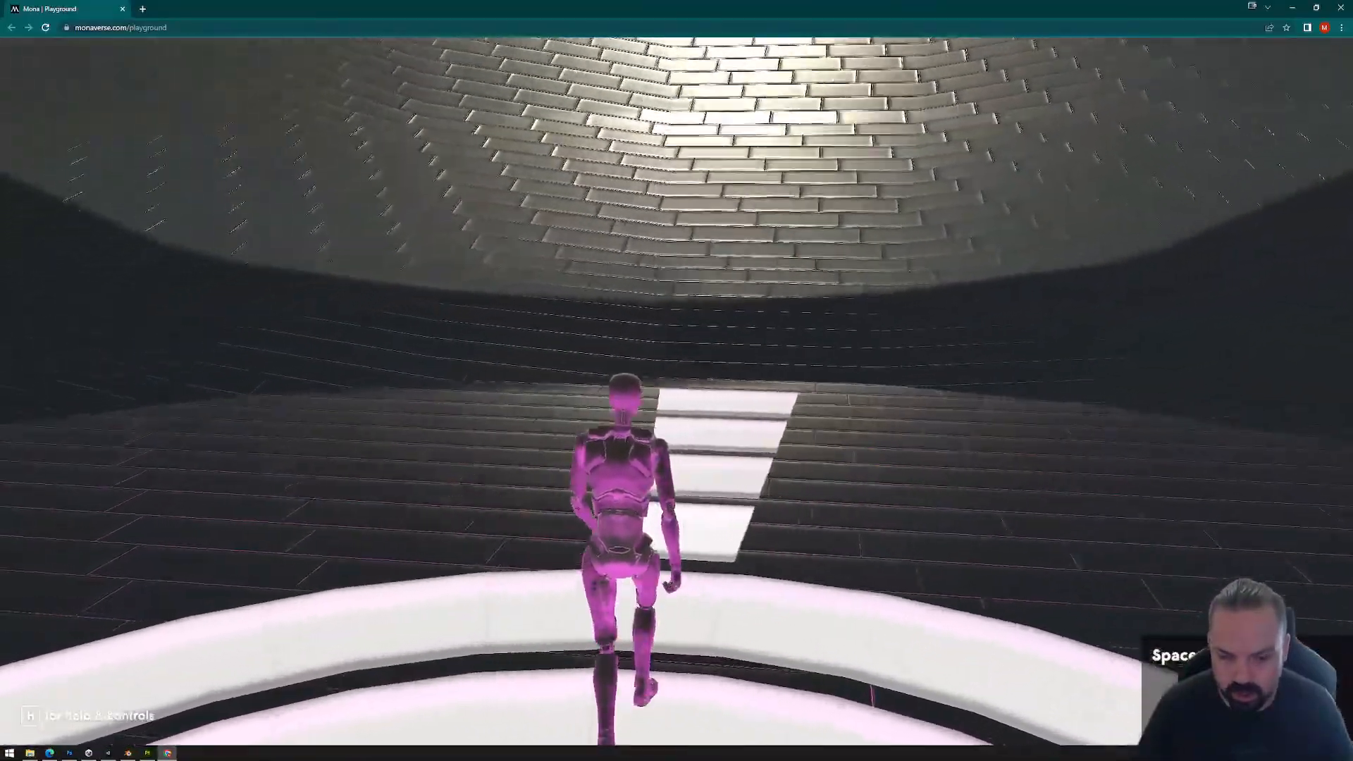
{"action": "key", "text": "w"}
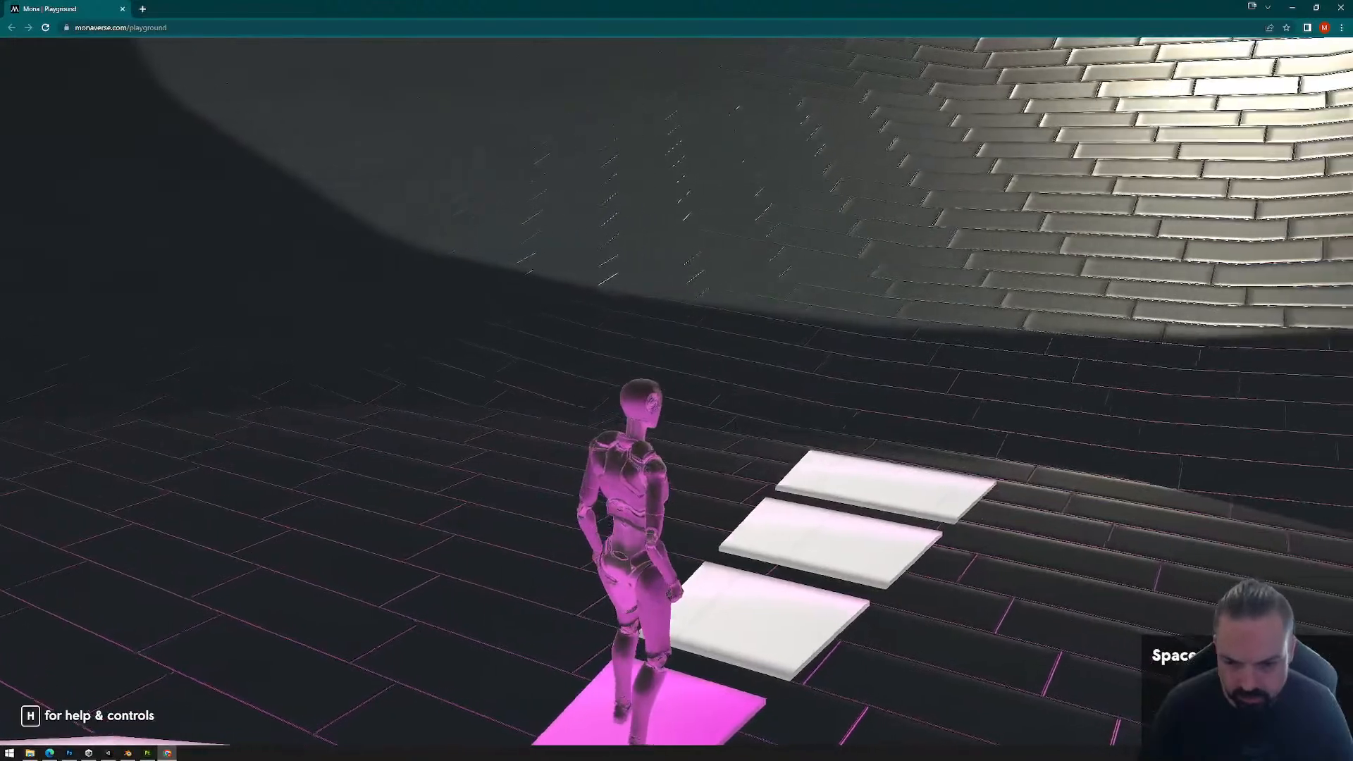
Step: Step the avatar off and onto the first tile repeatedly to test its color switching
{"action": "key", "text": "w"}
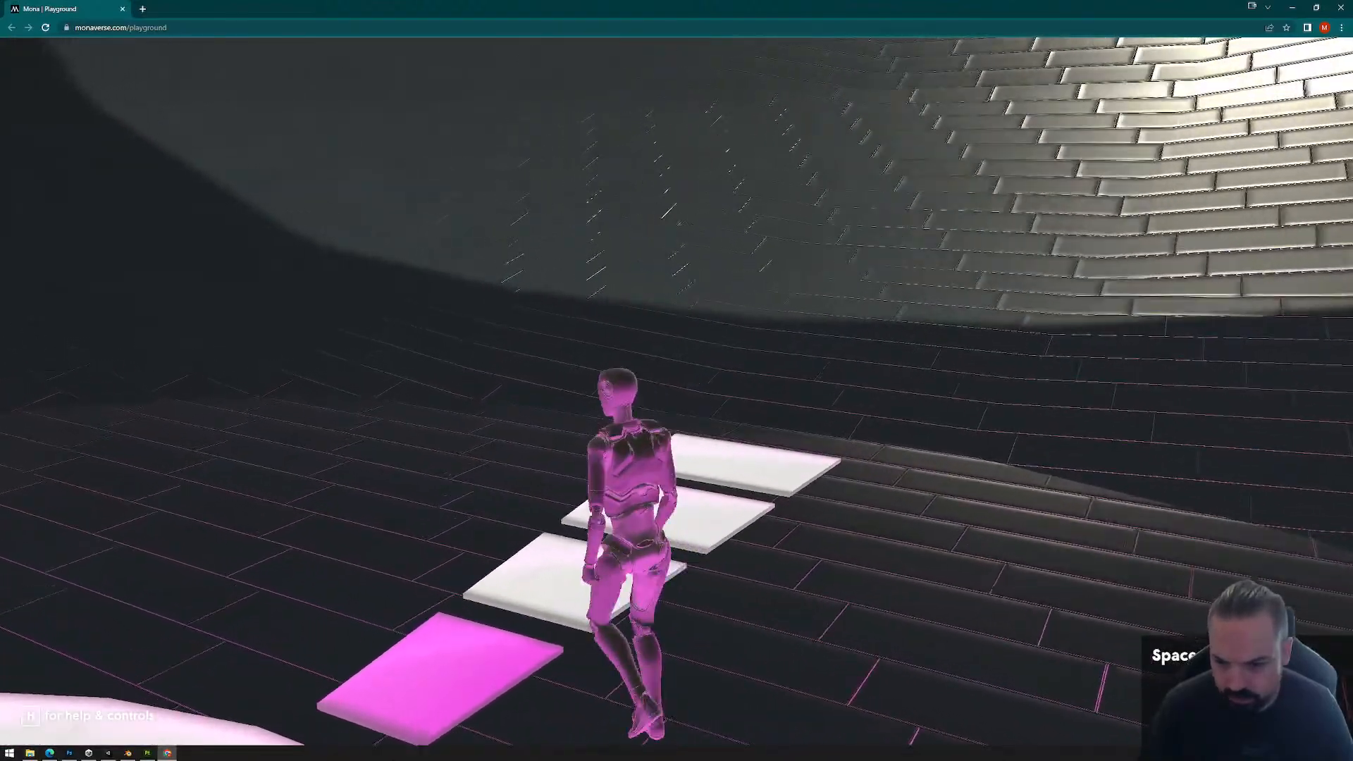
{"action": "key", "text": "a"}
{"action": "key", "text": "d"}
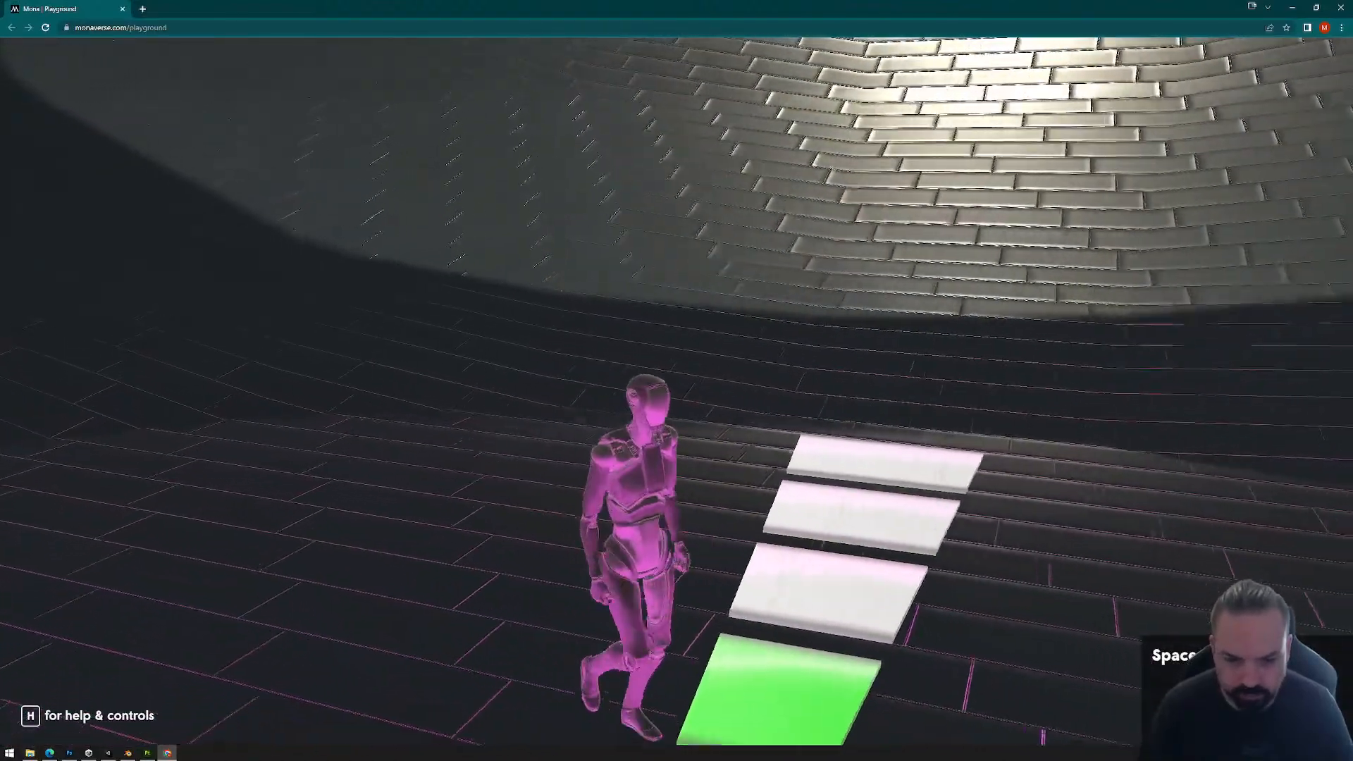
{"action": "key", "text": "a"}
{"action": "key", "text": "d"}
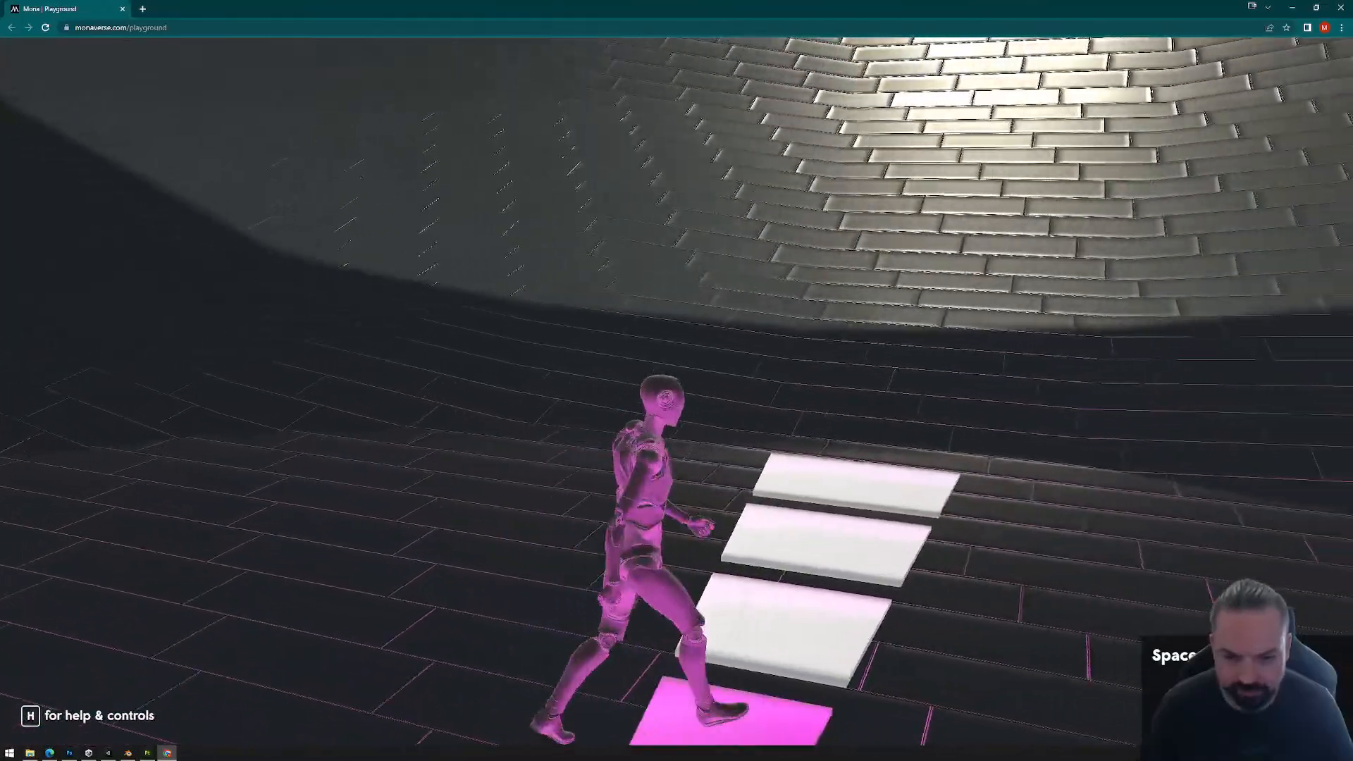
{"action": "key", "text": "s"}
{"action": "key", "text": "a"}
{"action": "key", "text": "w"}
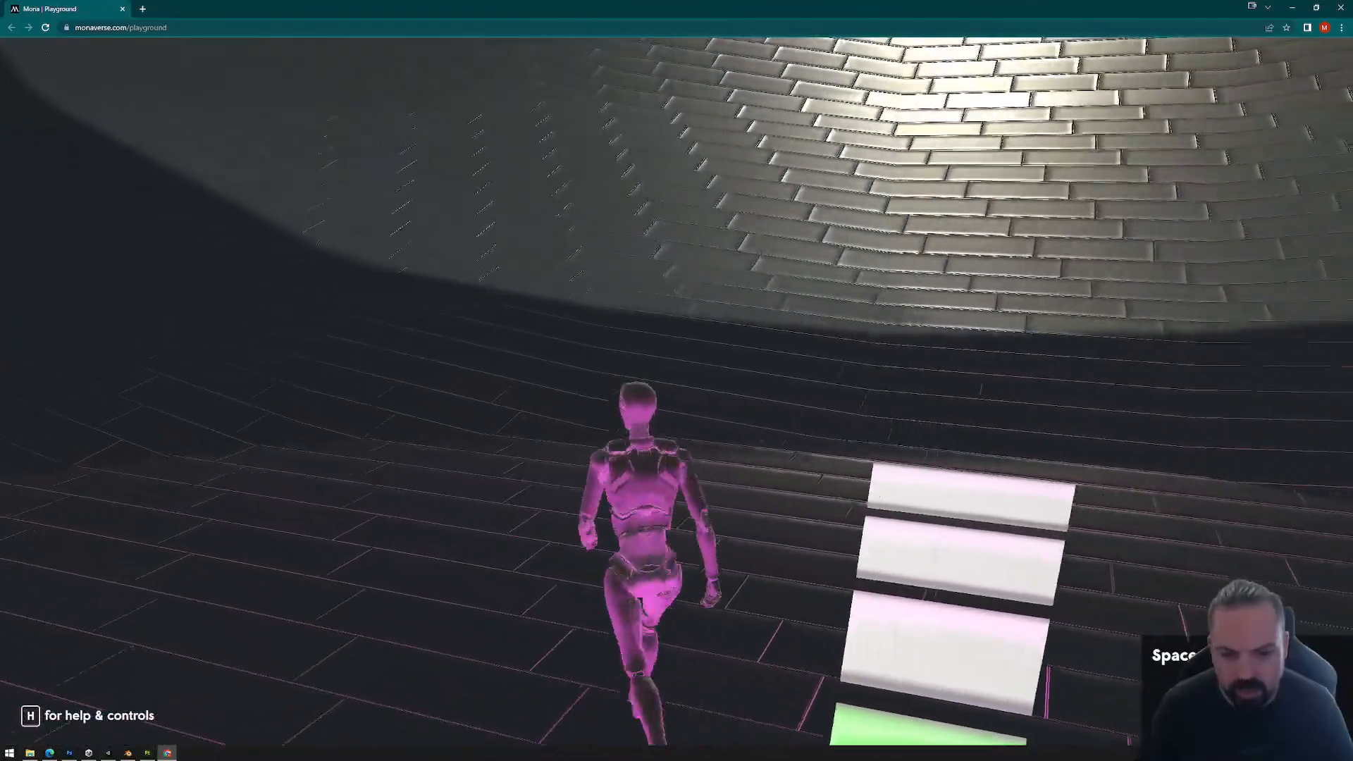
{"action": "key", "text": "d"}
{"action": "key", "text": "a"}
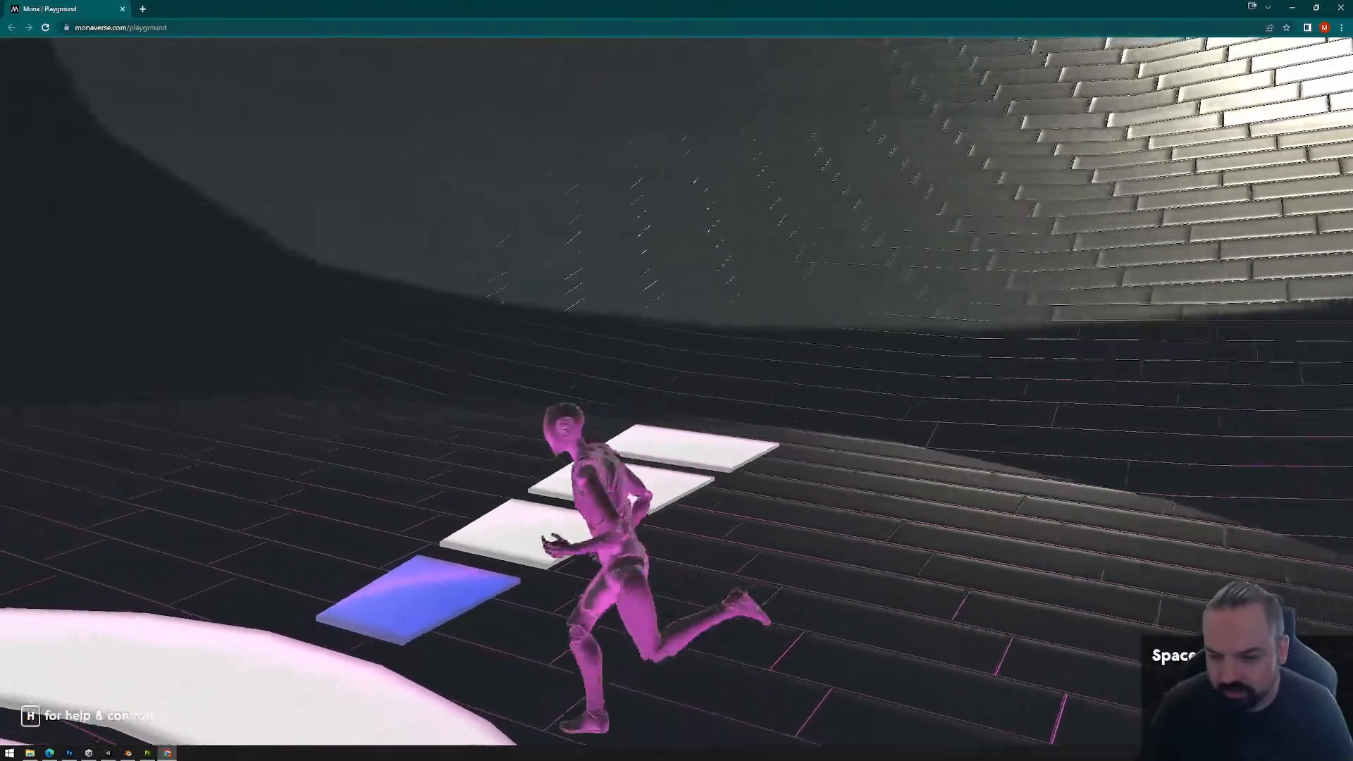
{"action": "key", "text": "d"}
{"action": "key", "text": "a"}
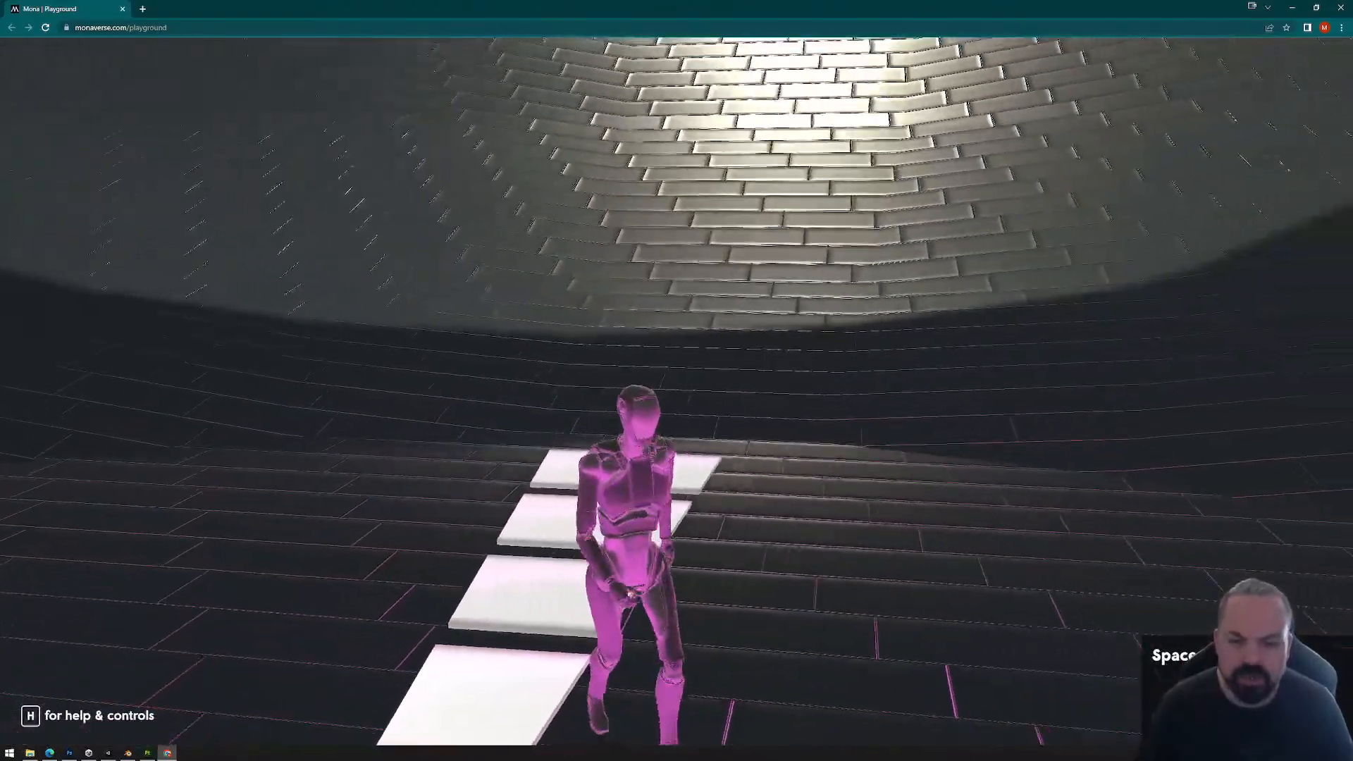
Step: Leave the playground test, delete the PlaygroundFiles folder from Exports, and close the folder window
{"action": "key", "text": "Escape"}
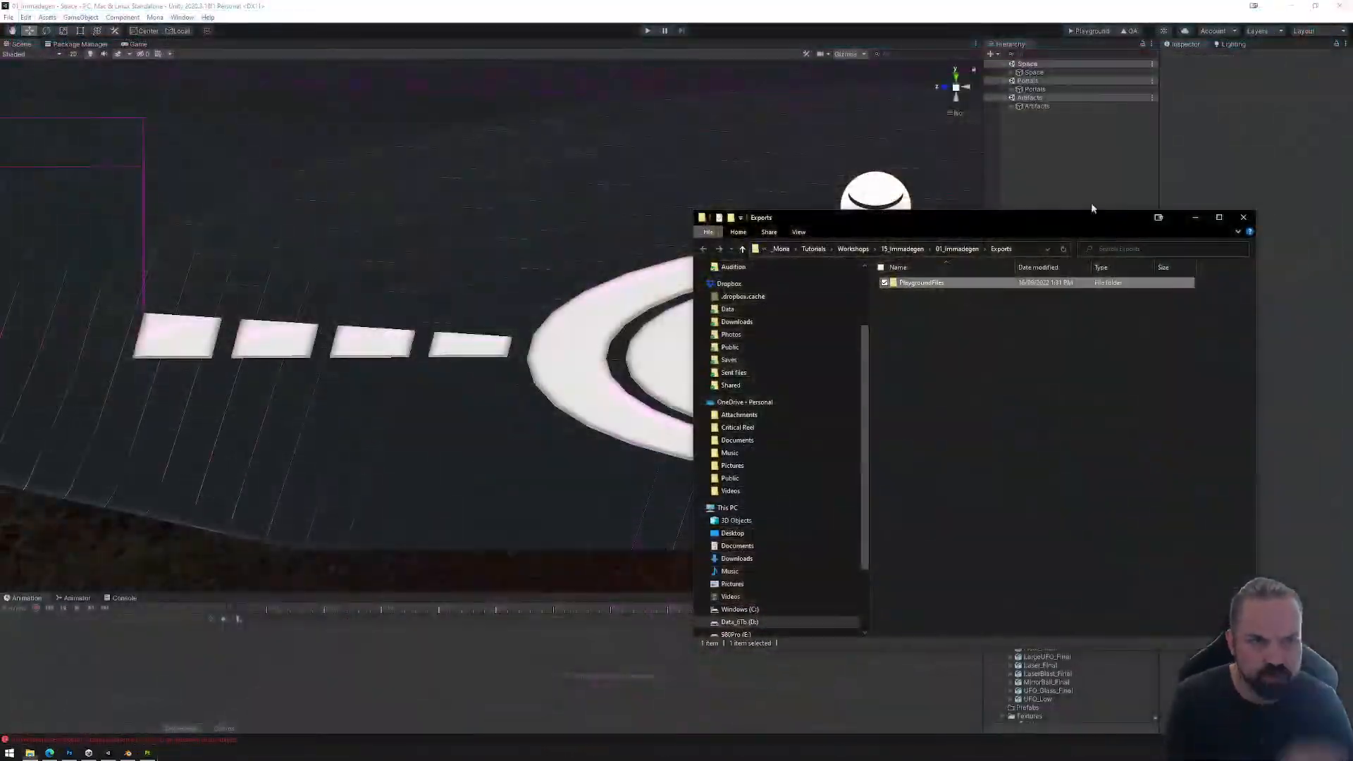
{"action": "key", "text": "Delete"}
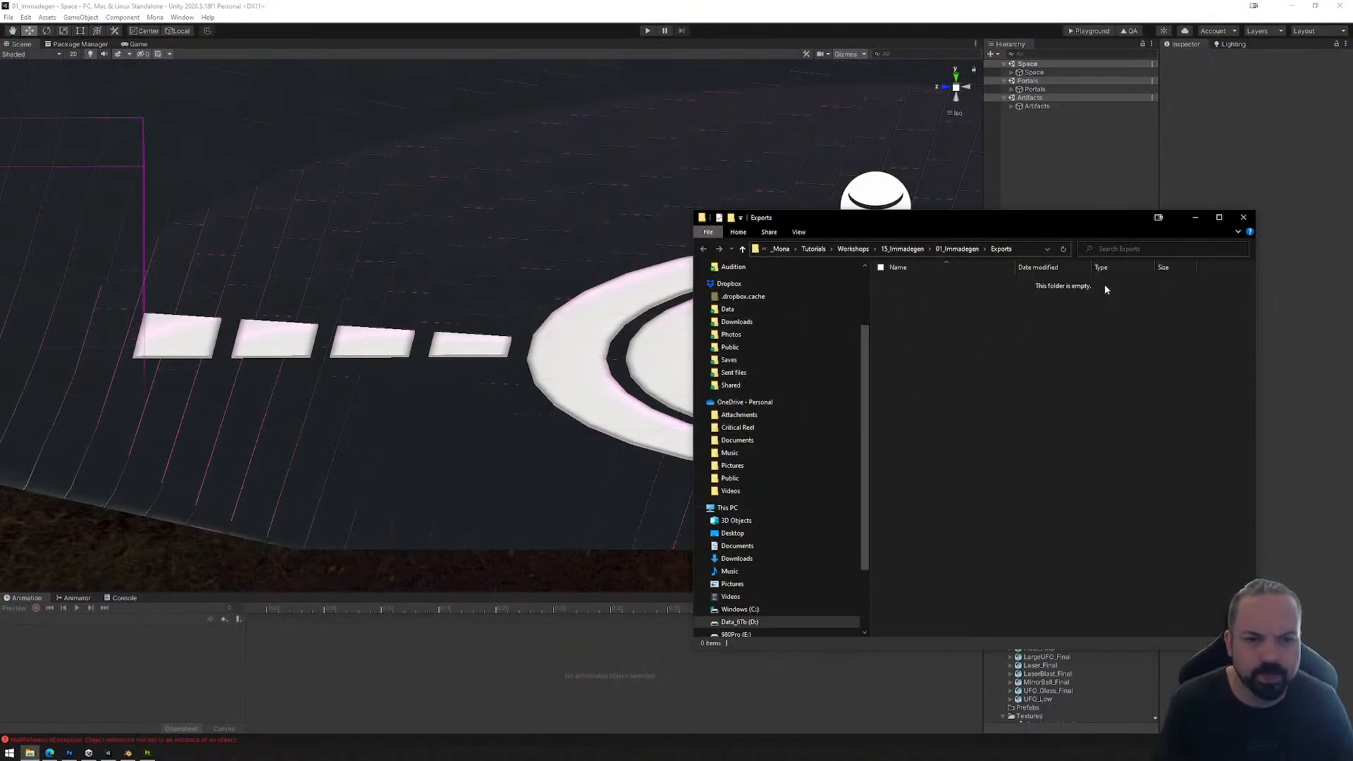
{"action": "left_click", "coordinate": [1244, 217]}
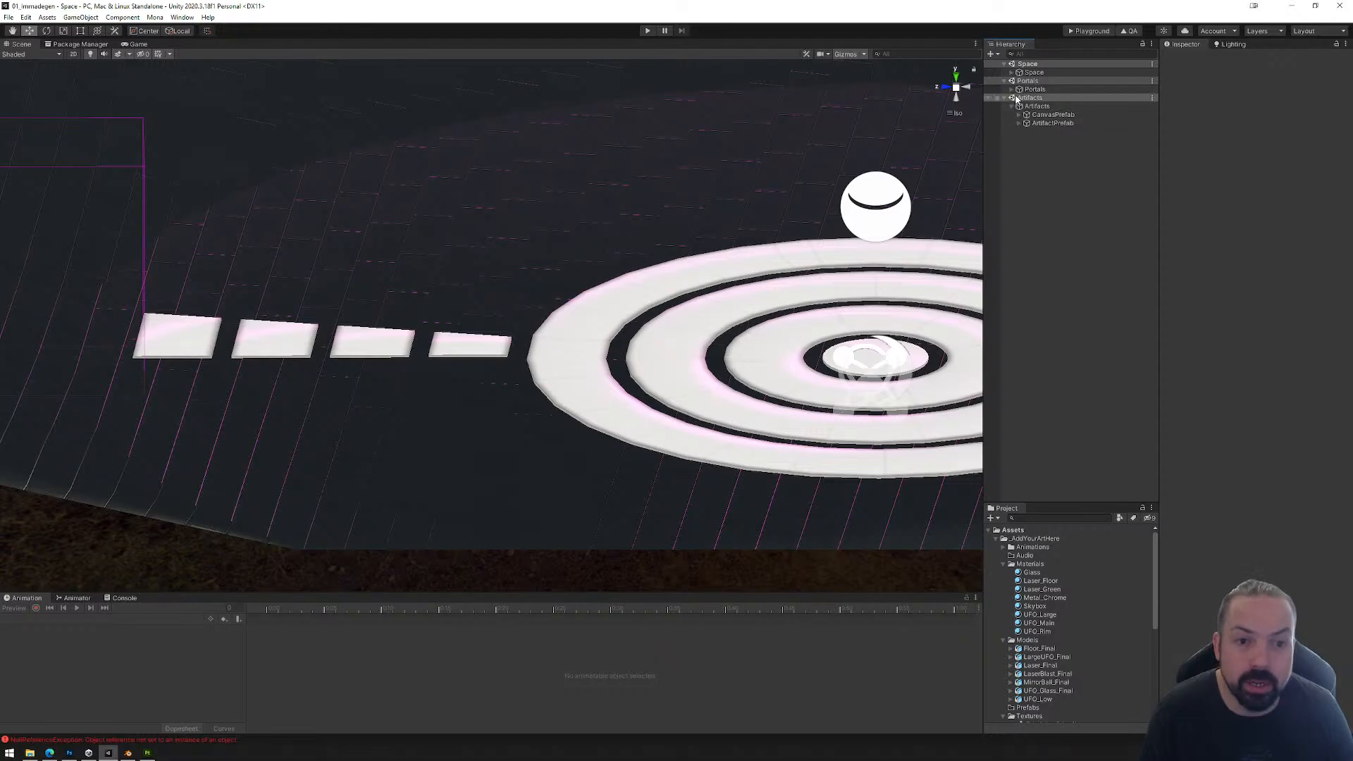
Step: Expand the Space hierarchy through Assets, UFO_Surprise and Floor to the children of Floor_Final and select Tile_2
{"action": "left_click", "coordinate": [1012, 73]}
{"action": "left_click", "coordinate": [1019, 98]}
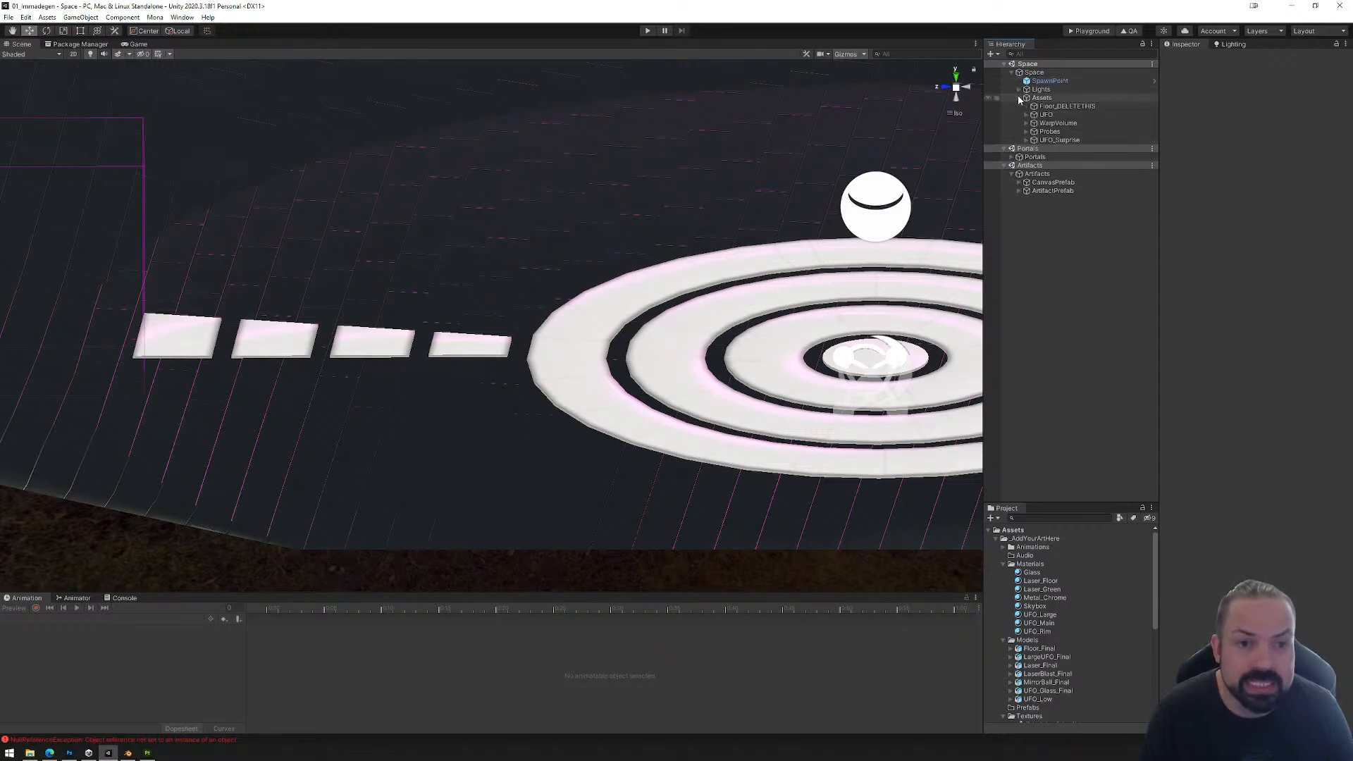
{"action": "left_click", "coordinate": [1026, 140]}
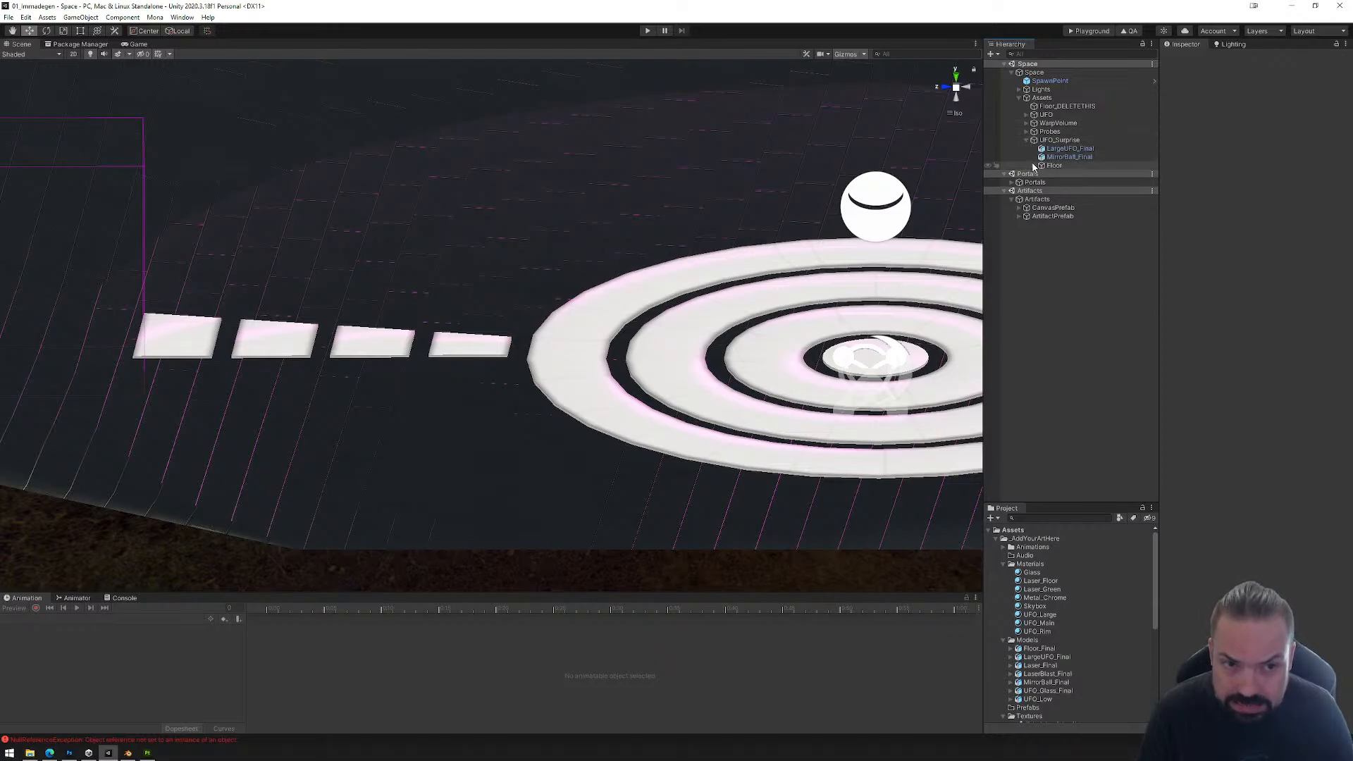
{"action": "left_click", "coordinate": [1034, 166]}
{"action": "left_click", "coordinate": [1048, 175]}
{"action": "left_click", "coordinate": [1042, 174]}
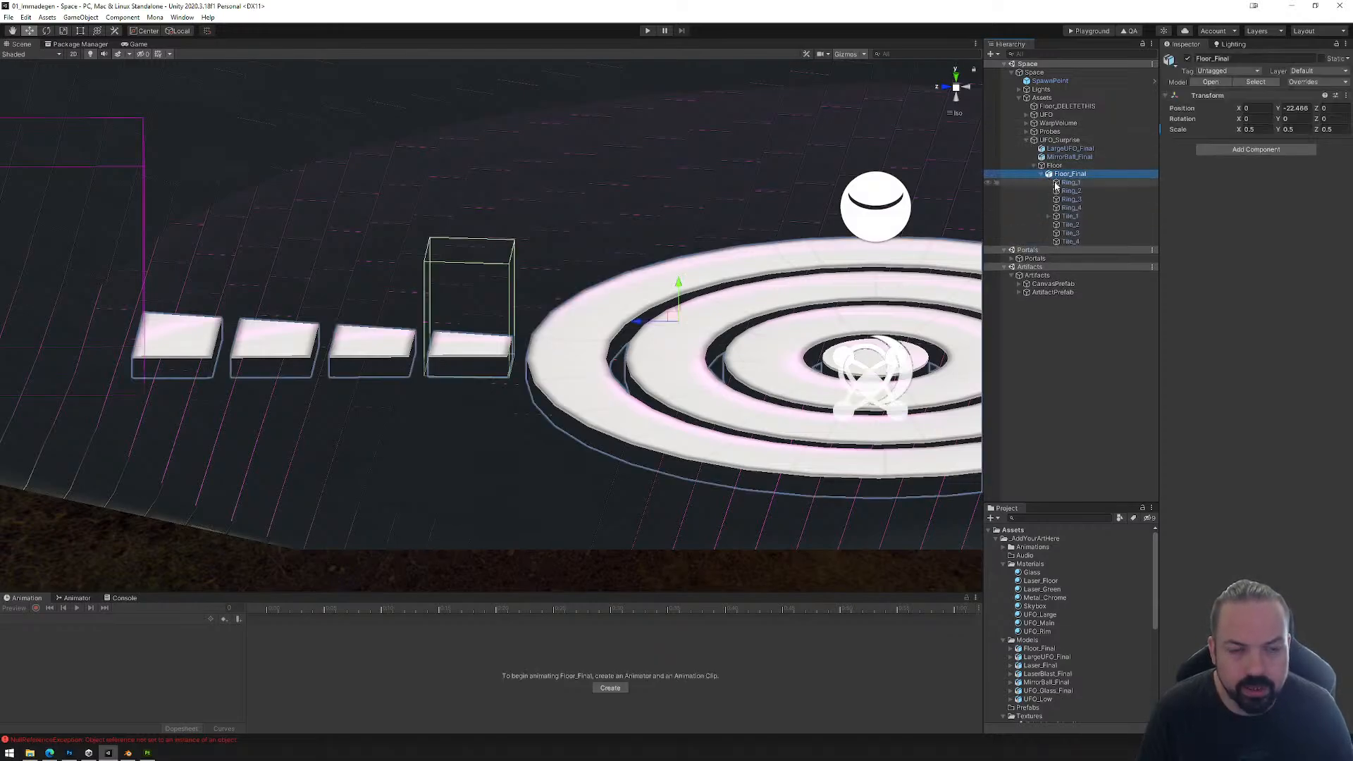
{"action": "left_click", "coordinate": [1070, 217]}
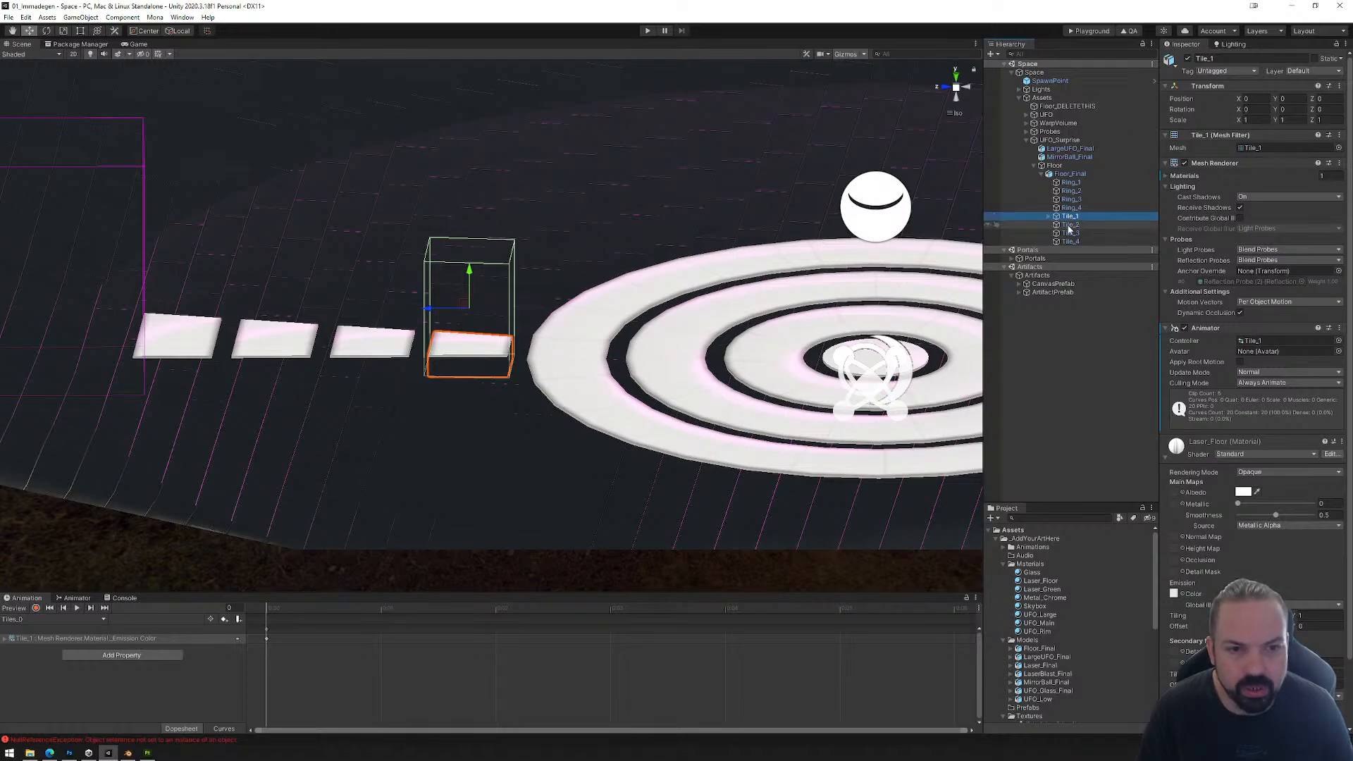
{"action": "left_click", "coordinate": [1069, 225]}
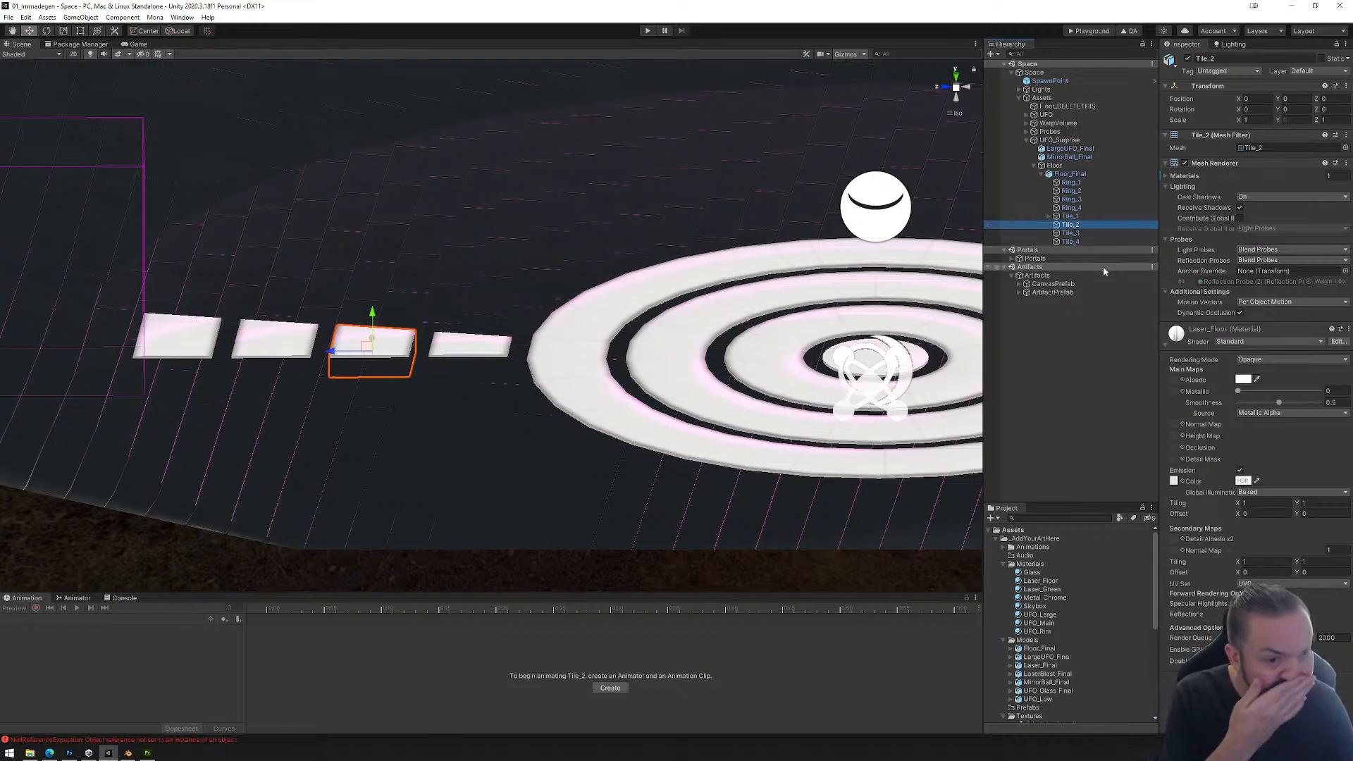
Step: Add an Animator component to Tile_2 and assign the existing Tile_1 animator controller from the Animations folder to it
{"action": "left_click", "coordinate": [1164, 344]}
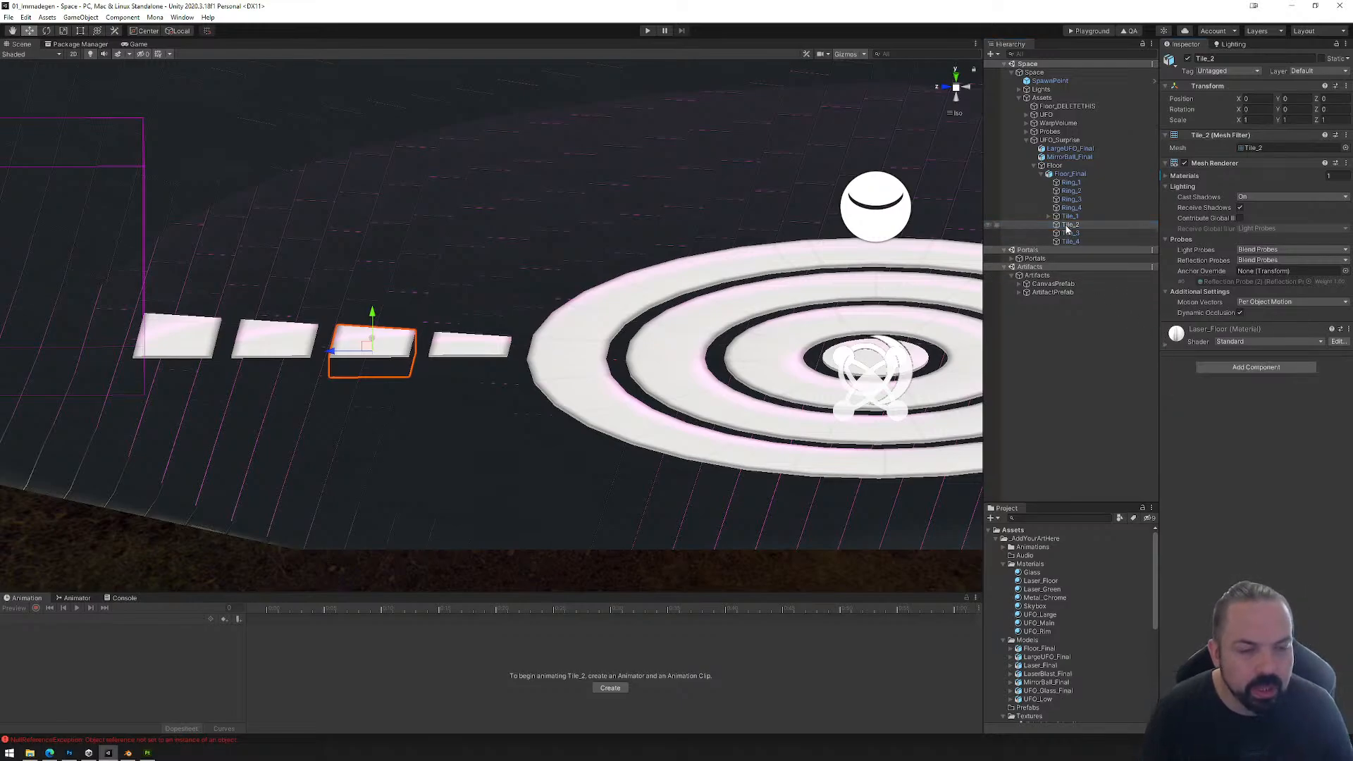
{"action": "left_click", "coordinate": [1253, 368]}
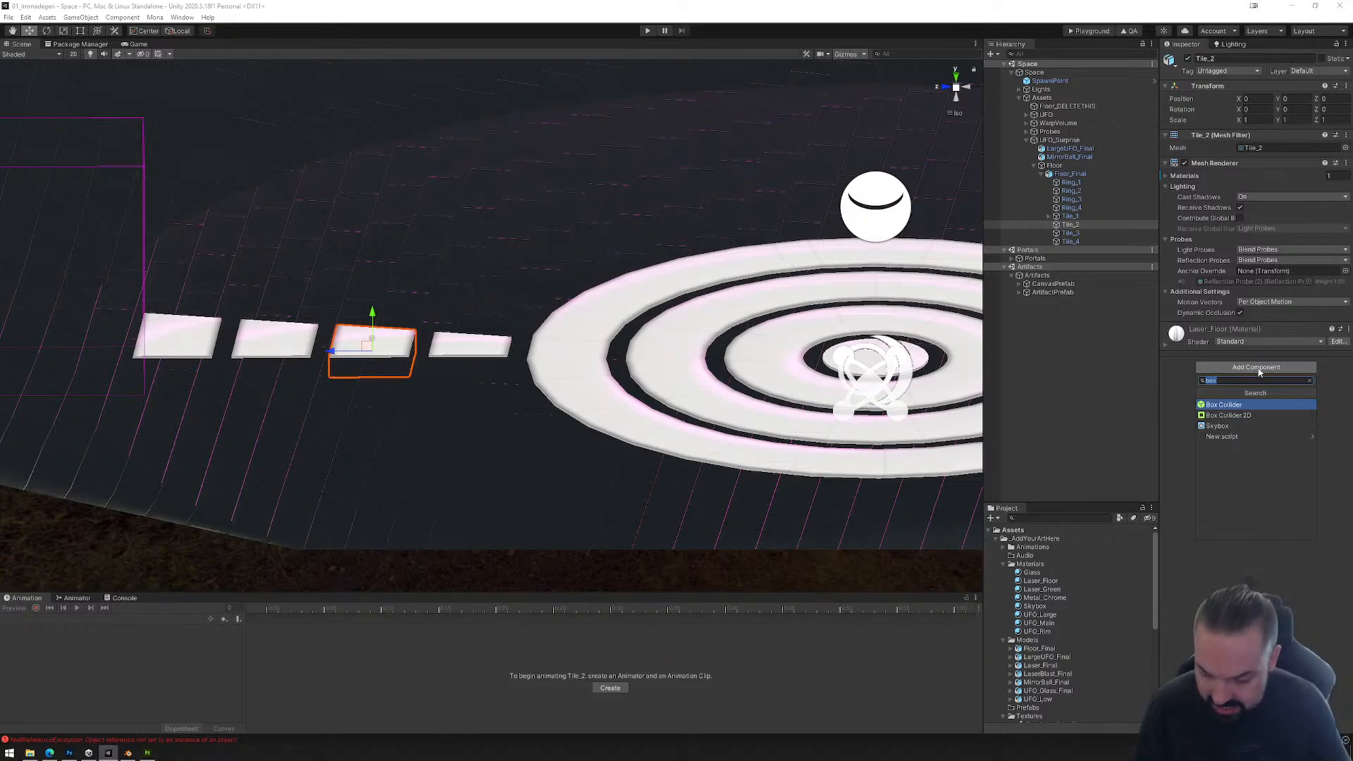
{"action": "type", "text": "anim"}
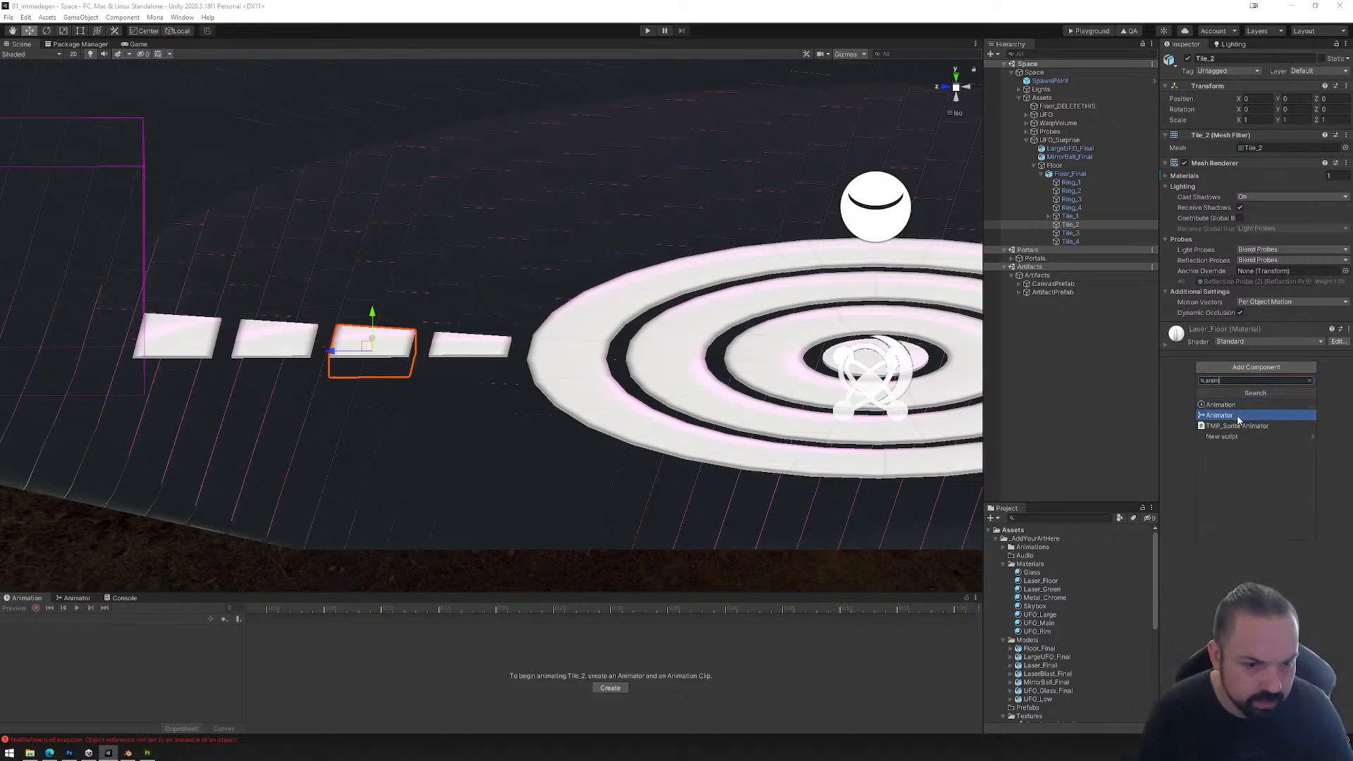
{"action": "left_click", "coordinate": [1240, 415]}
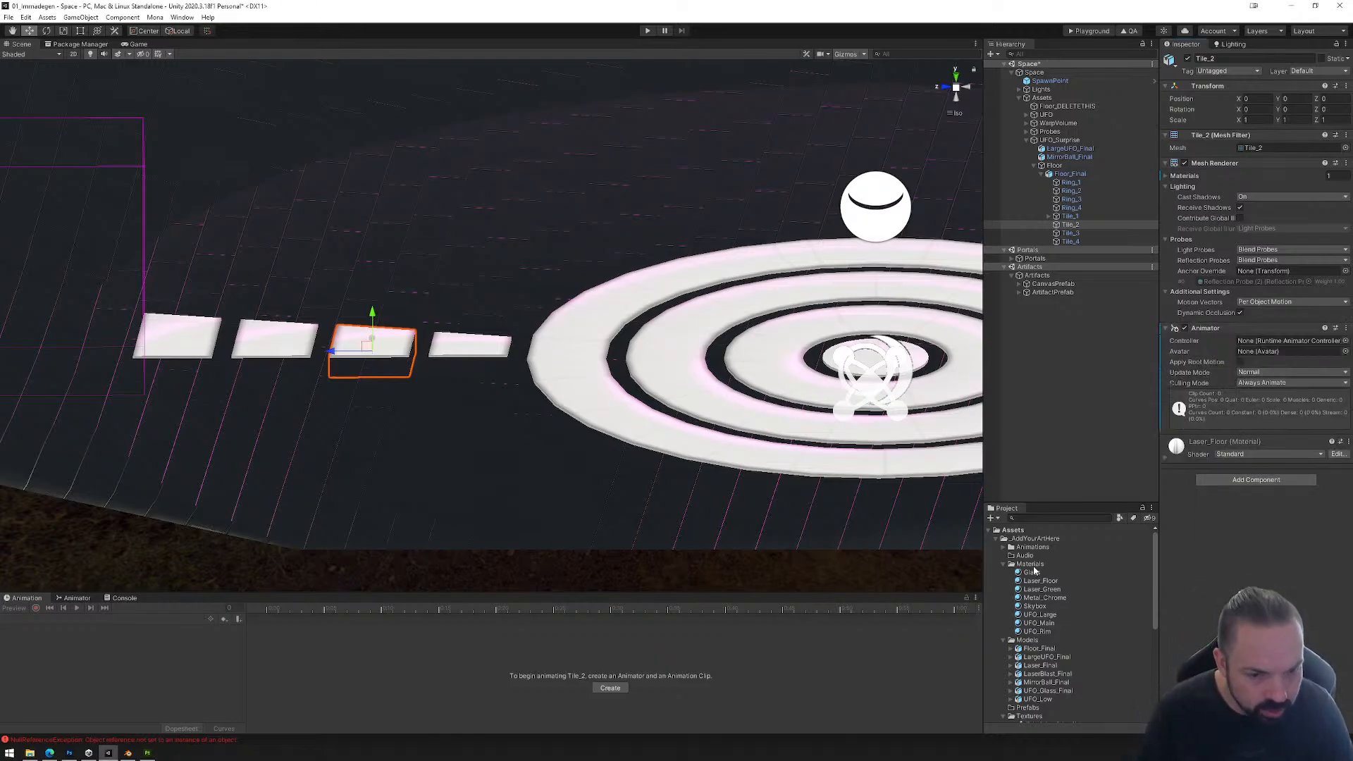
{"action": "left_click", "coordinate": [1004, 548]}
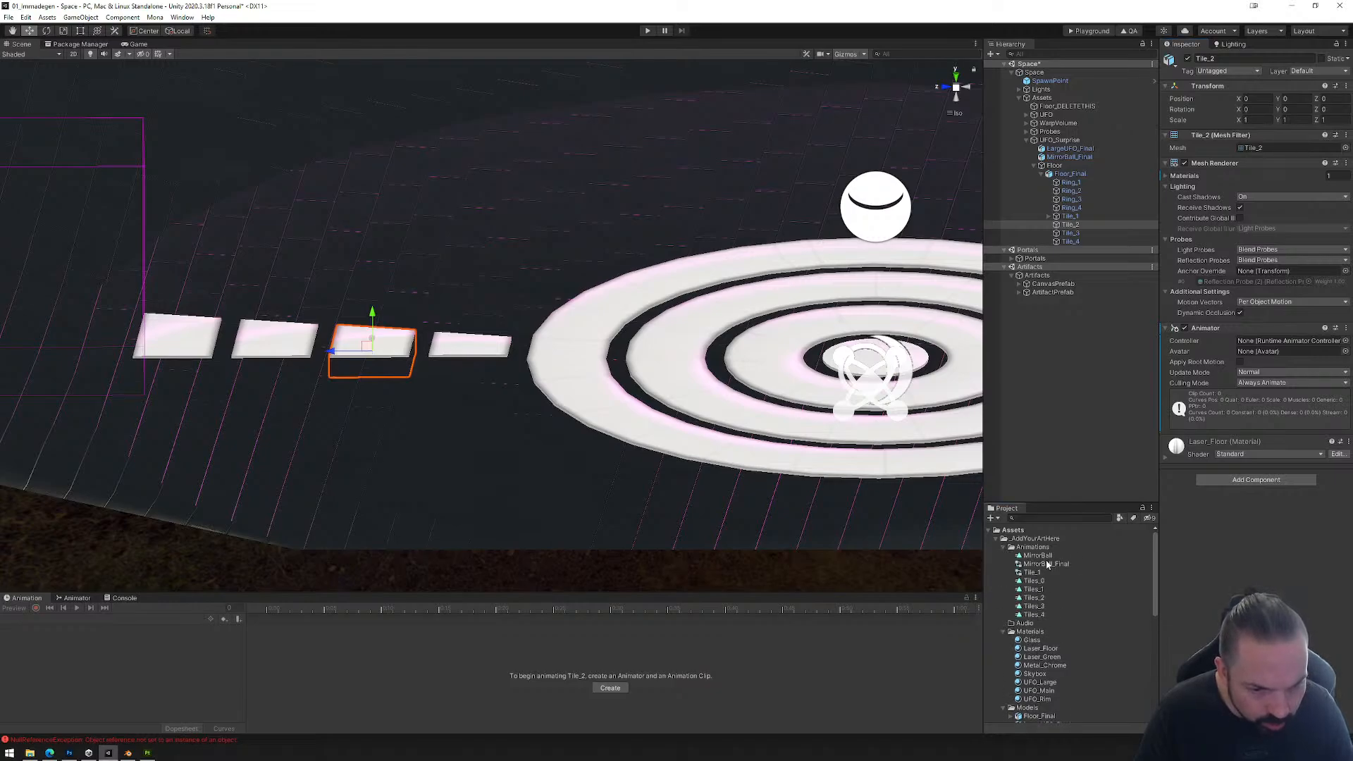
{"action": "left_click_drag", "start_coordinate": [1035, 572], "coordinate": [1275, 348]}
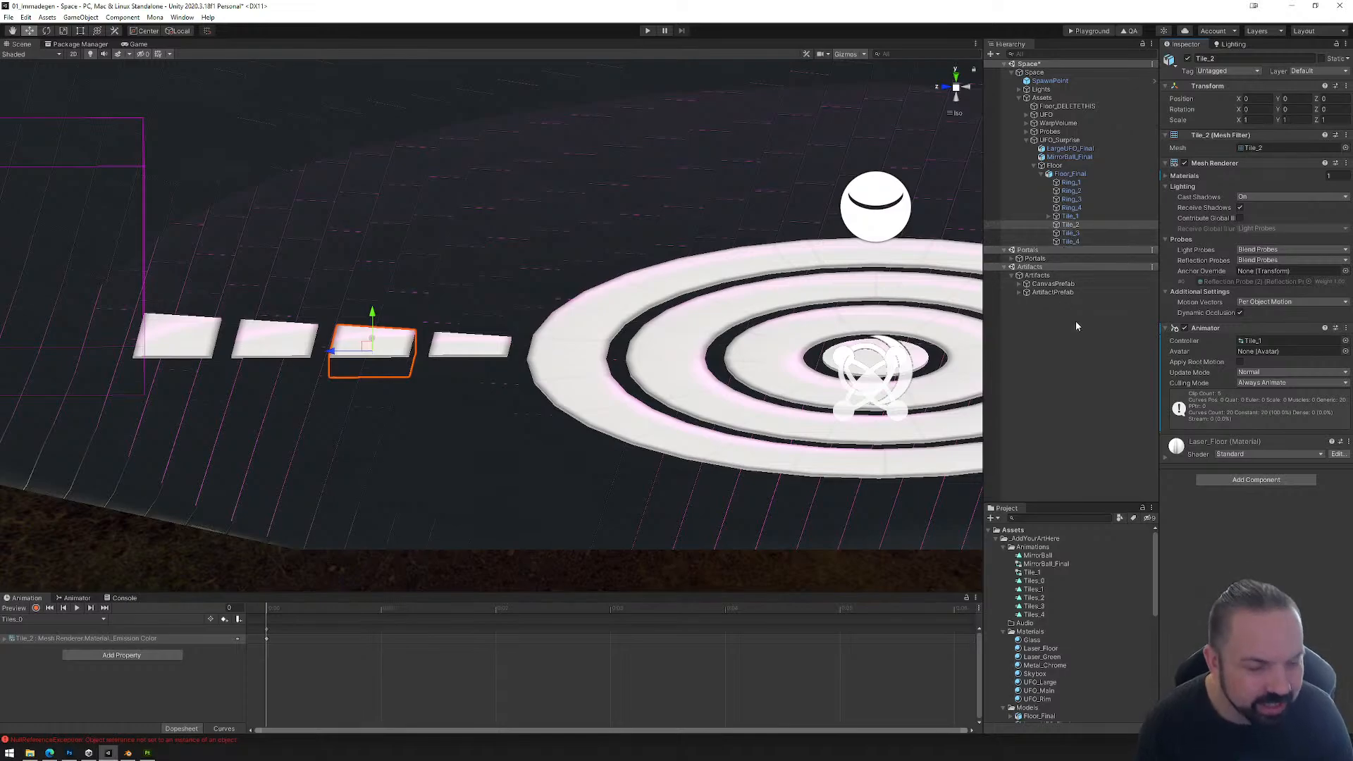
Step: Copy the R_Tile1 reactor from Tile_1 and paste the copy as a child of Tile_2
{"action": "right_click", "coordinate": [1069, 226]}
{"action": "left_click", "coordinate": [1063, 217]}
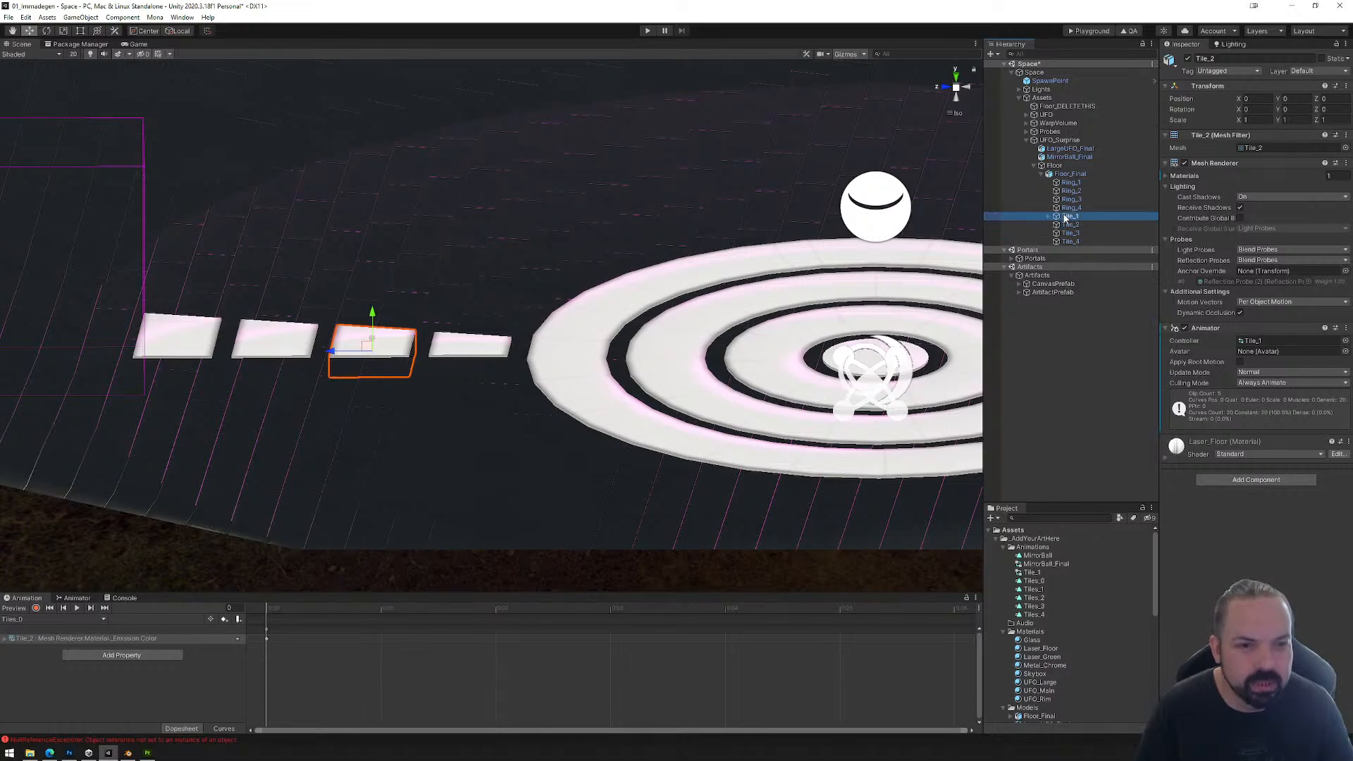
{"action": "left_click", "coordinate": [1049, 216]}
{"action": "left_click", "coordinate": [1077, 226]}
{"action": "right_click", "coordinate": [1077, 226]}
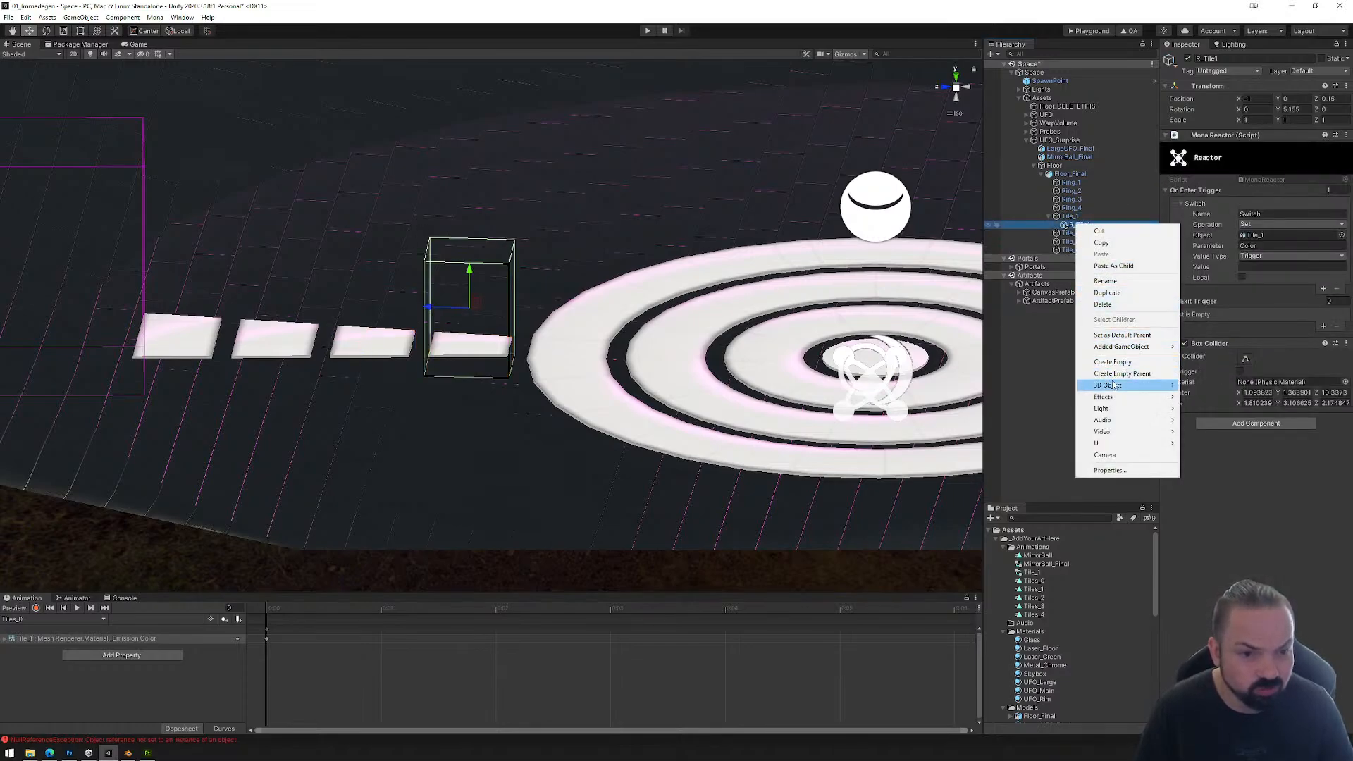
{"action": "left_click", "coordinate": [1121, 244]}
{"action": "right_click", "coordinate": [1074, 234]}
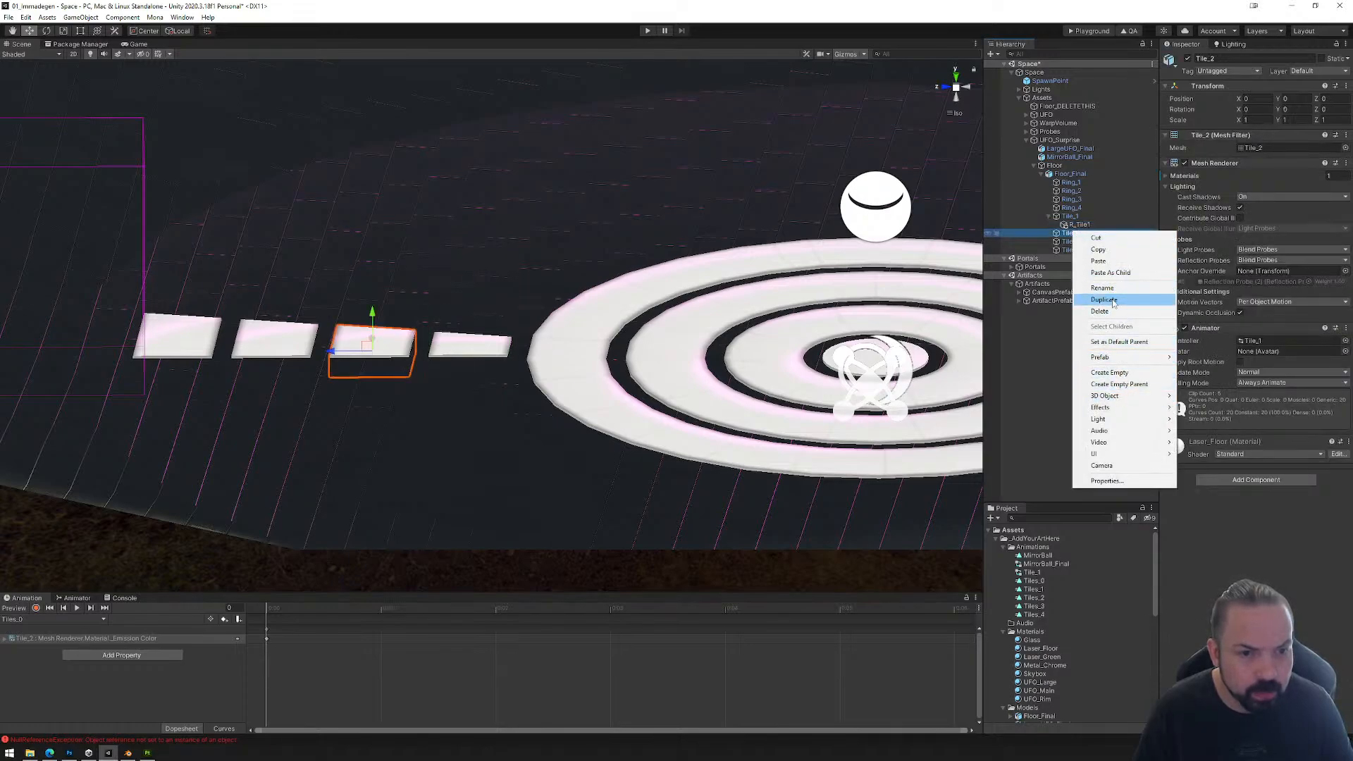
{"action": "left_click", "coordinate": [1097, 261]}
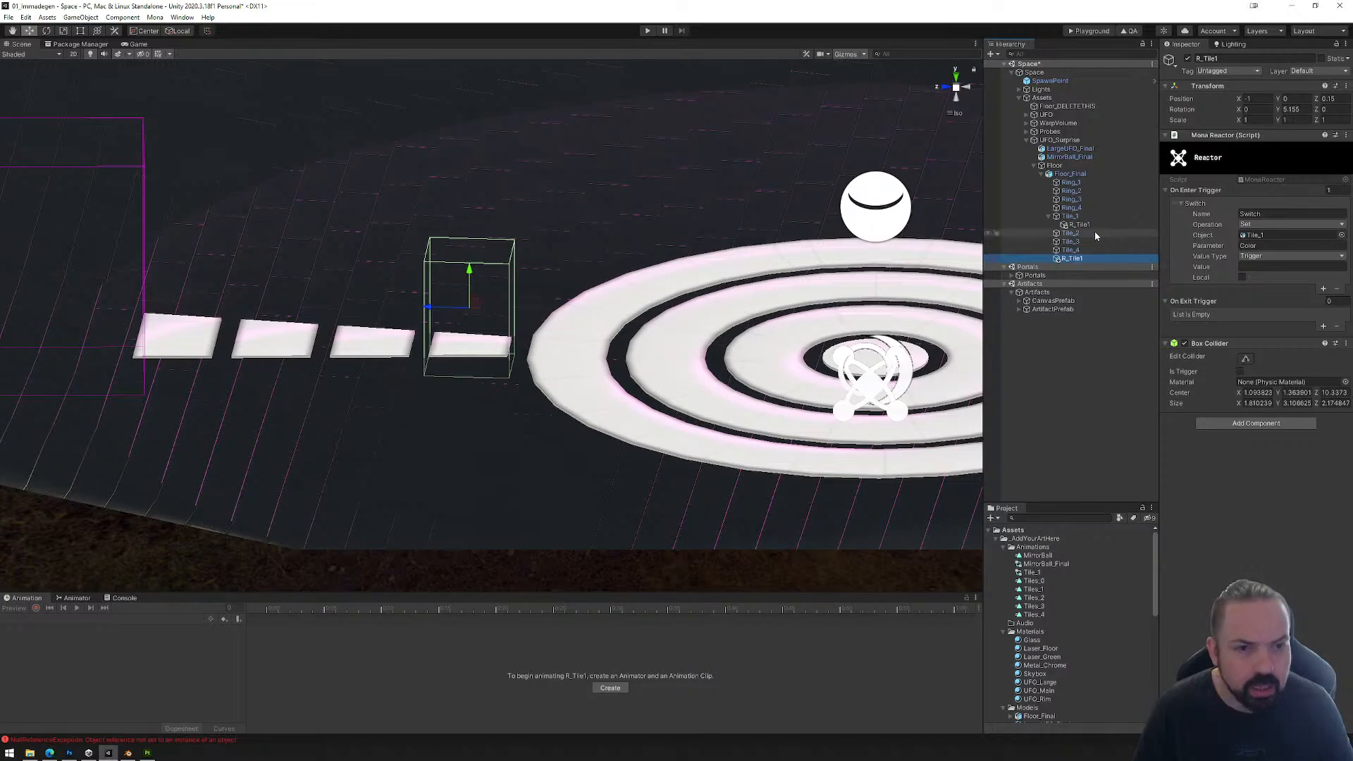
{"action": "left_click_drag", "start_coordinate": [1074, 241], "coordinate": [1071, 235]}
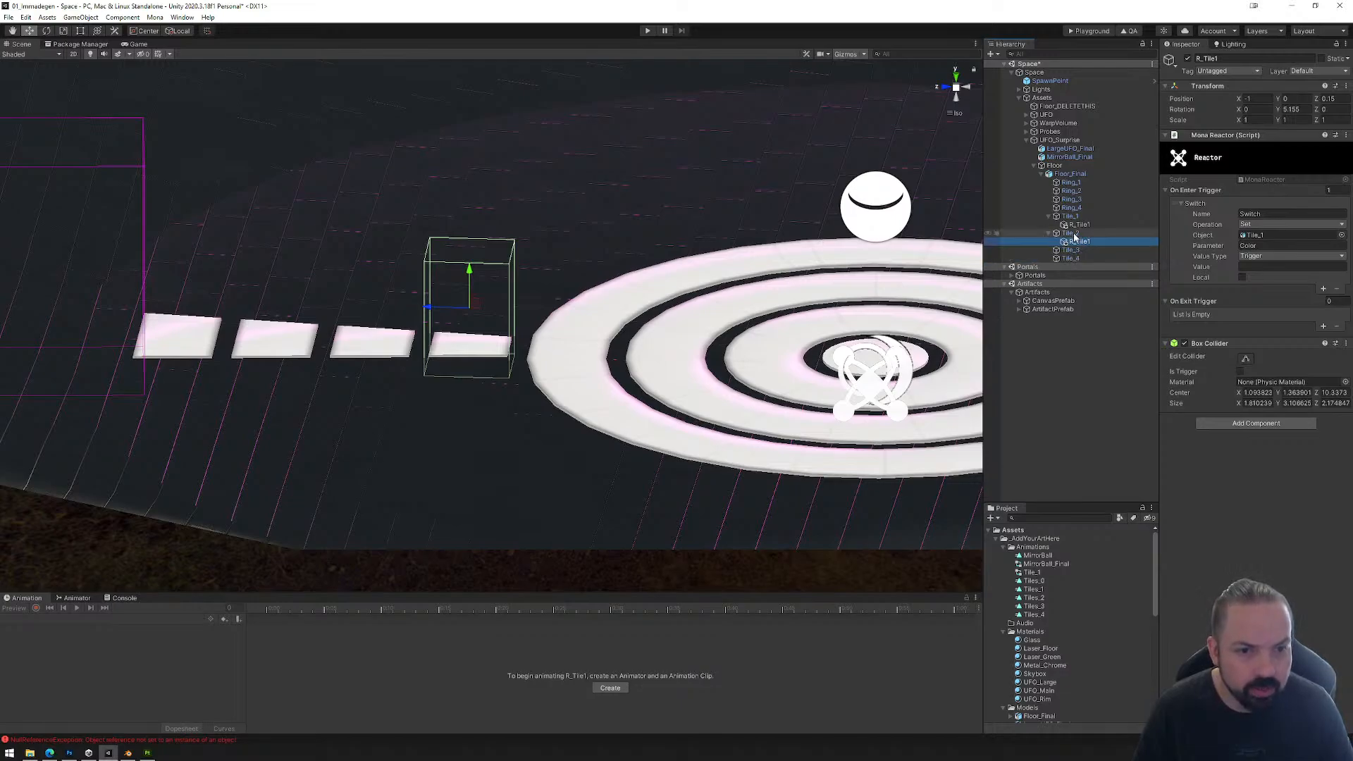
Step: Reshape the copied reactor's box collider to enclose the second tile and set its On Enter Trigger object to Tile_2
{"action": "left_click", "coordinate": [1244, 359]}
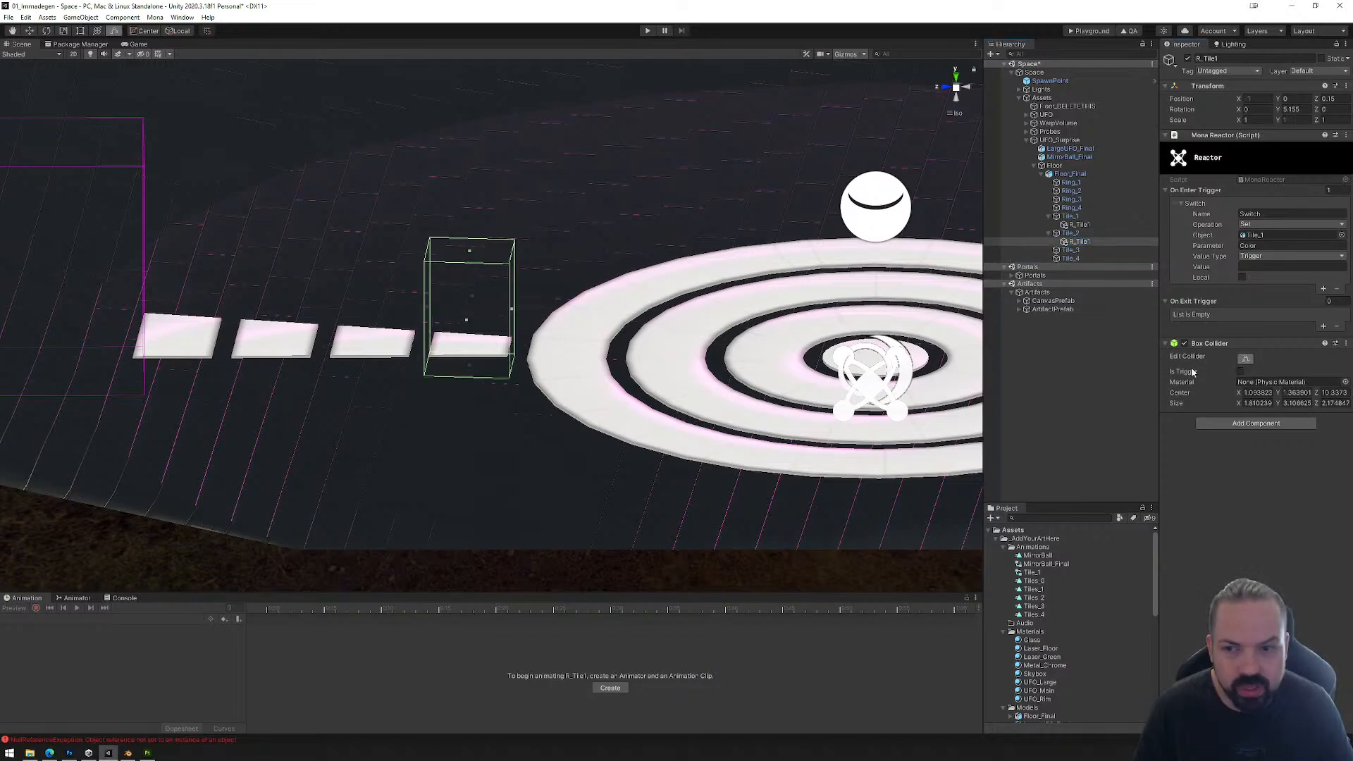
{"action": "left_click_drag", "start_coordinate": [428, 311], "coordinate": [335, 311]}
{"action": "left_click_drag", "start_coordinate": [511, 315], "coordinate": [458, 338]}
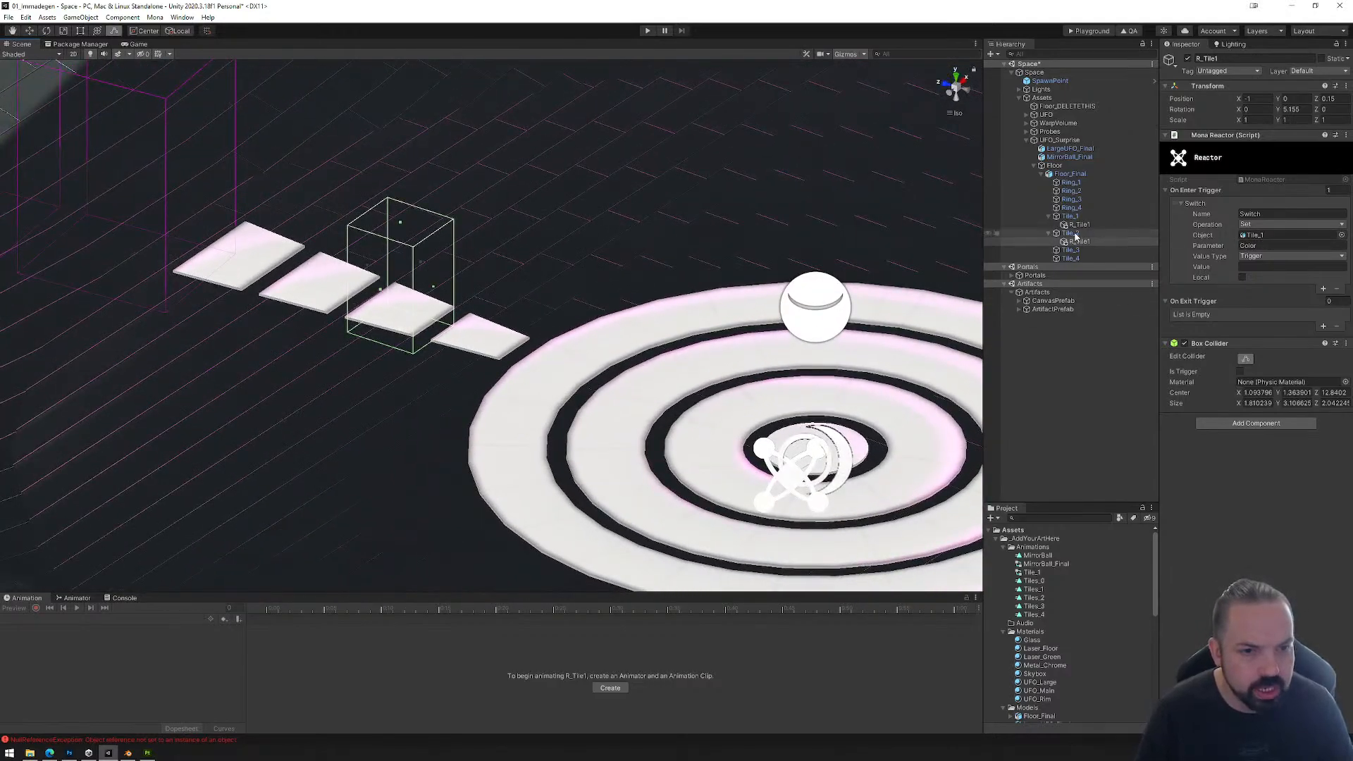
{"action": "left_click_drag", "start_coordinate": [1075, 234], "coordinate": [1258, 238]}
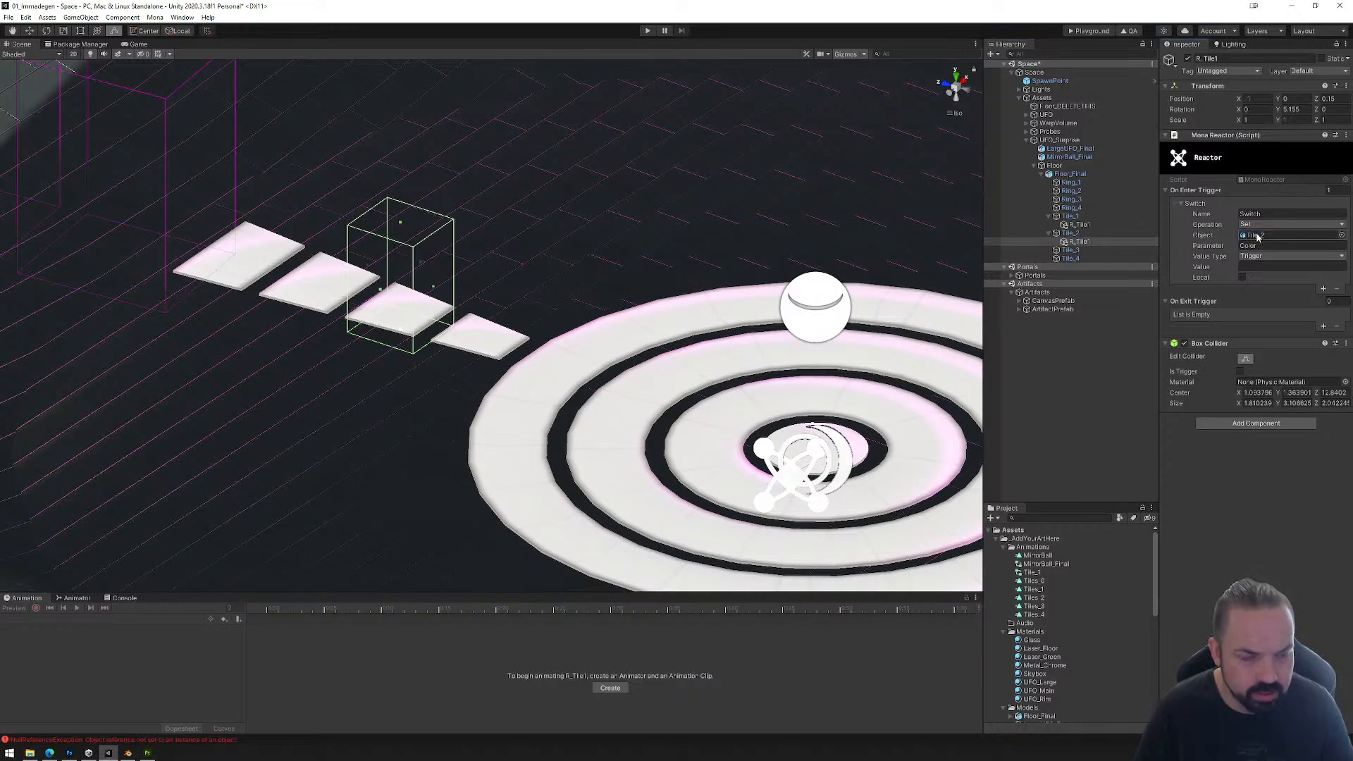
{"action": "left_click", "coordinate": [1077, 235]}
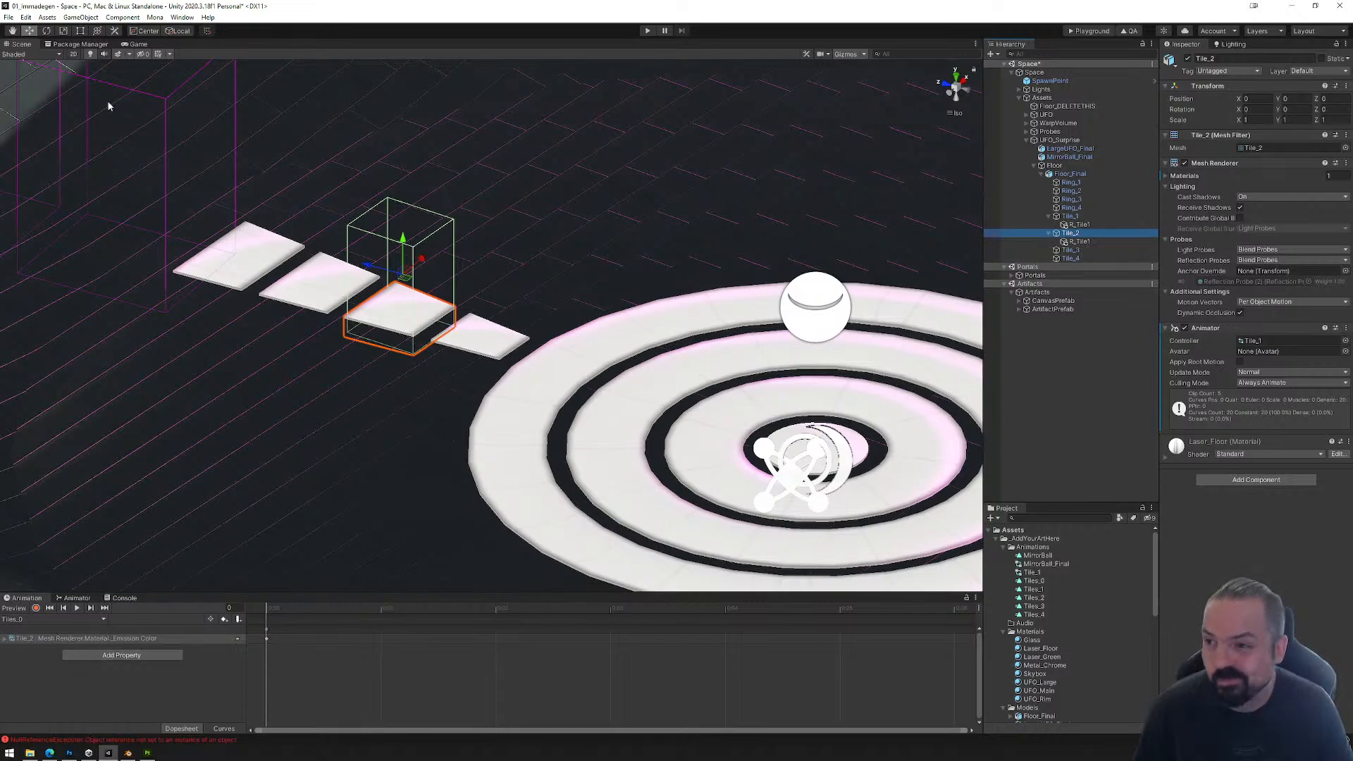
Step: Save the scene and export the space to the Mona Playground
{"action": "left_click", "coordinate": [10, 18]}
{"action": "left_click", "coordinate": [28, 59]}
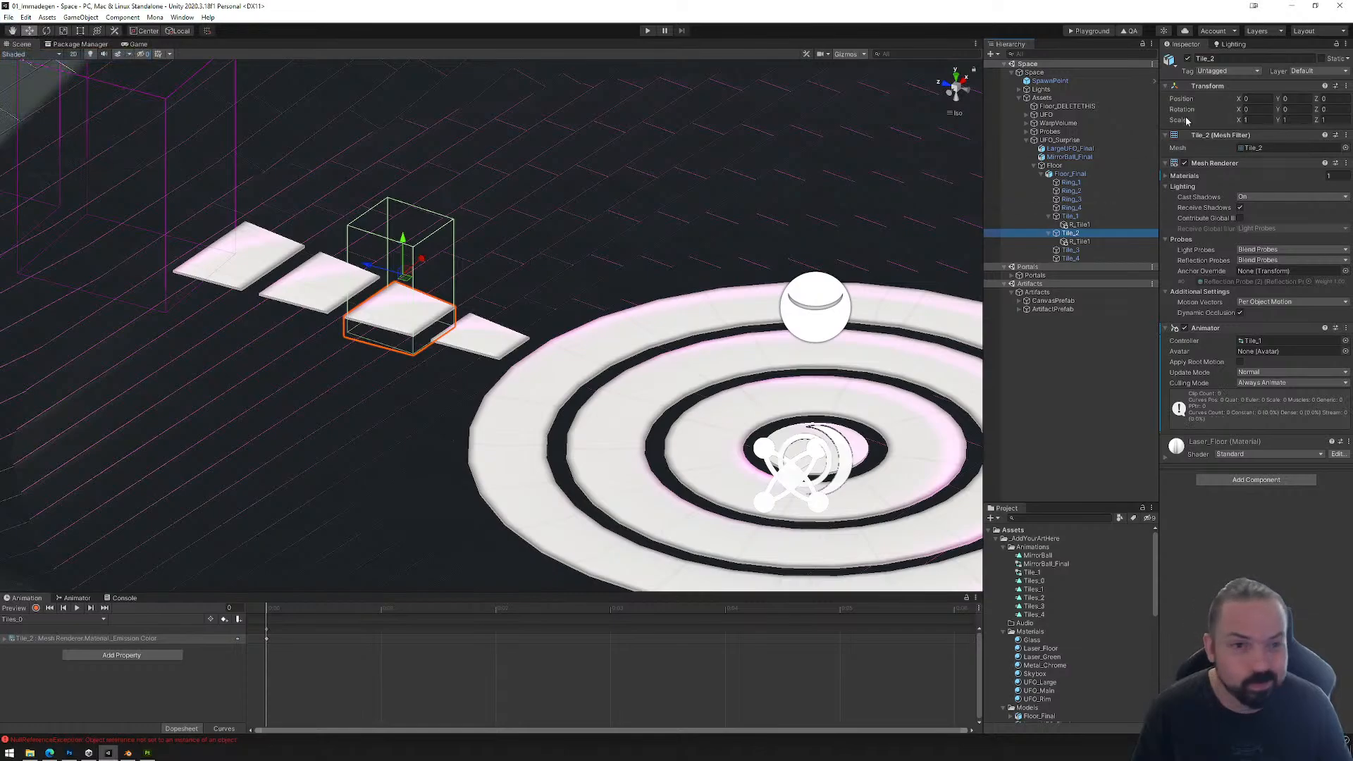
{"action": "left_click", "coordinate": [1091, 32]}
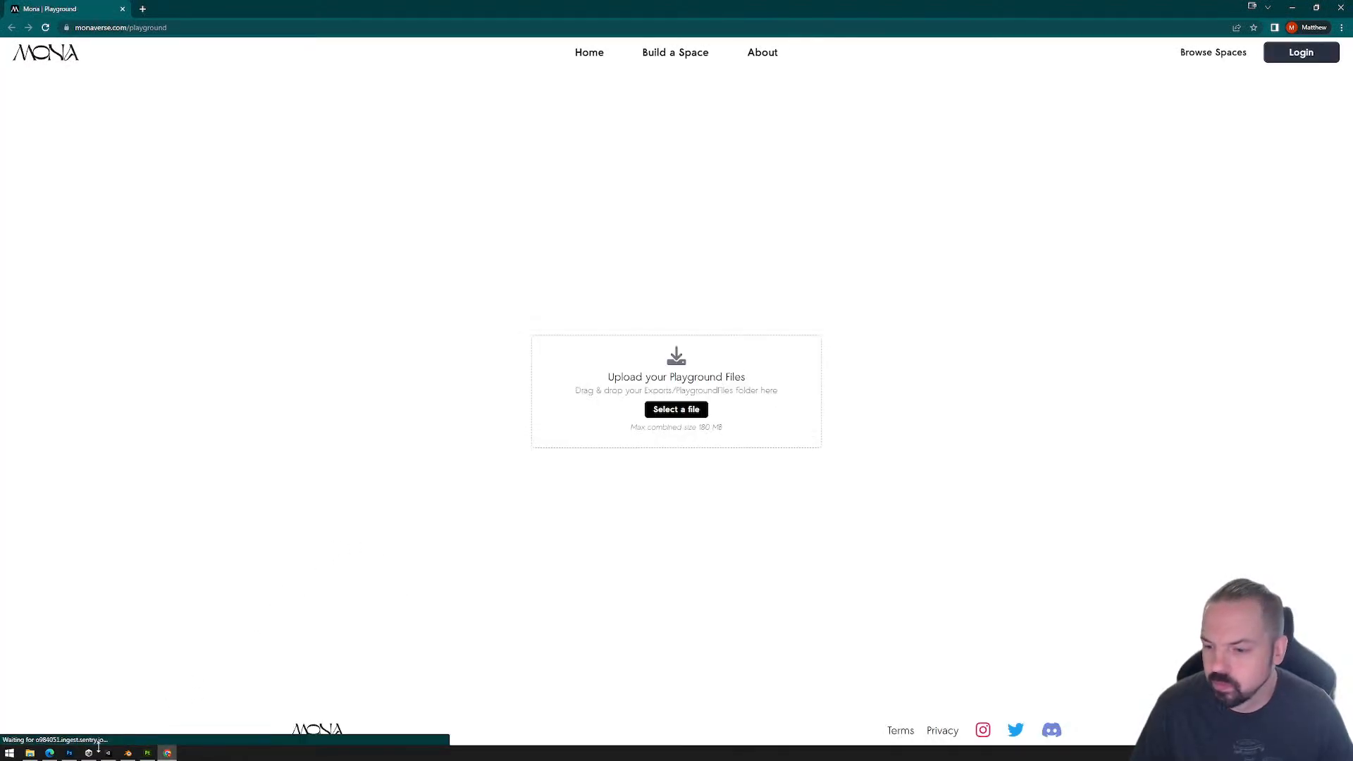
Step: Upload the newly exported PlaygroundFiles folder to the Playground web page and enter the space
{"action": "left_click", "coordinate": [30, 754]}
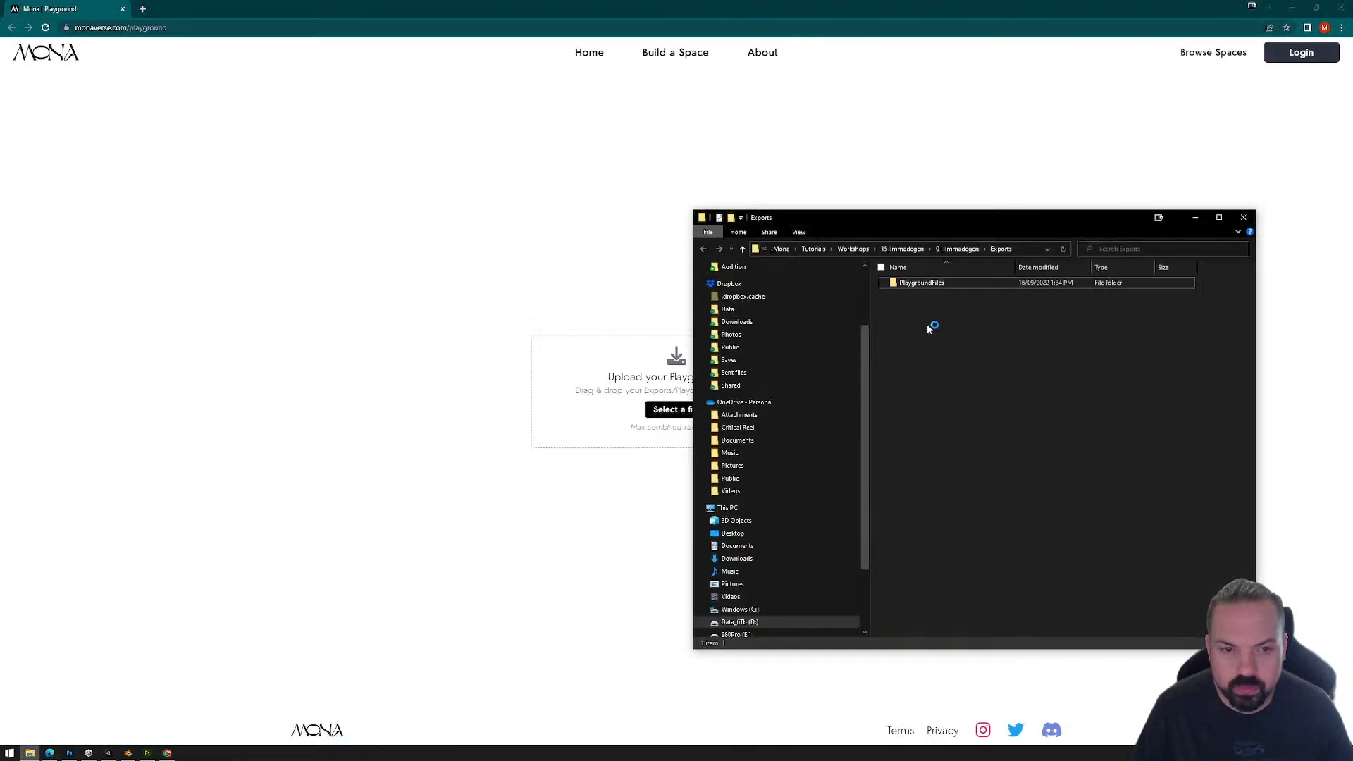
{"action": "left_click", "coordinate": [928, 284]}
{"action": "left_click_drag", "start_coordinate": [578, 428], "coordinate": [678, 442]}
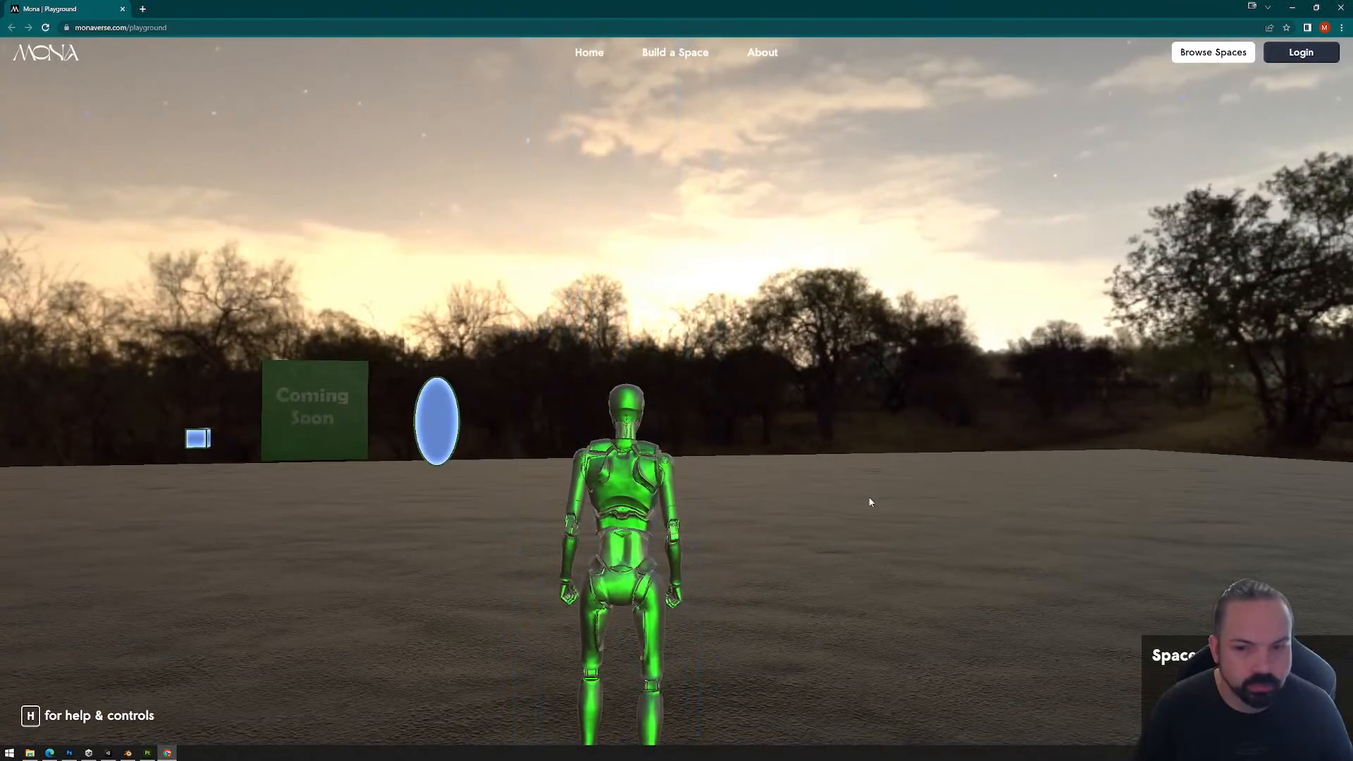
{"action": "left_click", "coordinate": [812, 520]}
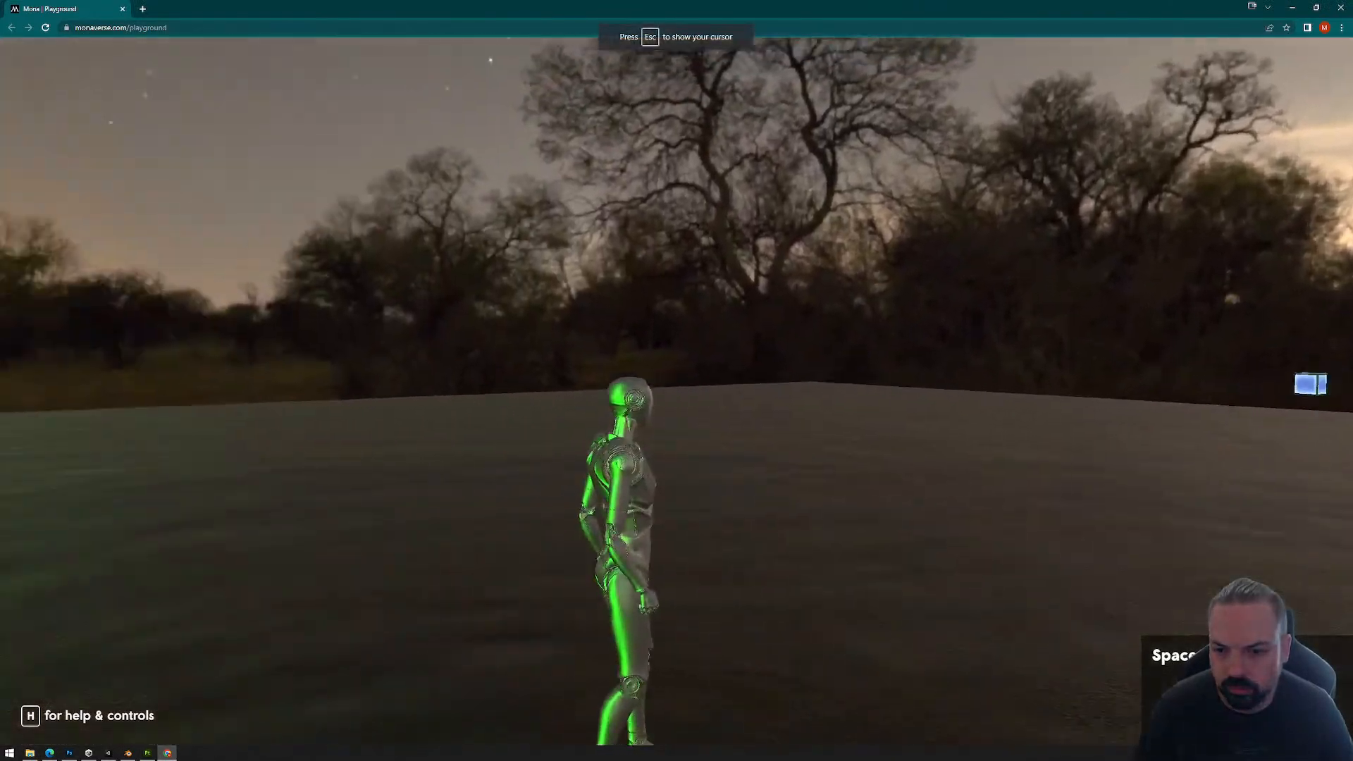
Step: Walk the avatar across the first floor tile and onto the second to test both color triggers
{"action": "key", "text": "w"}
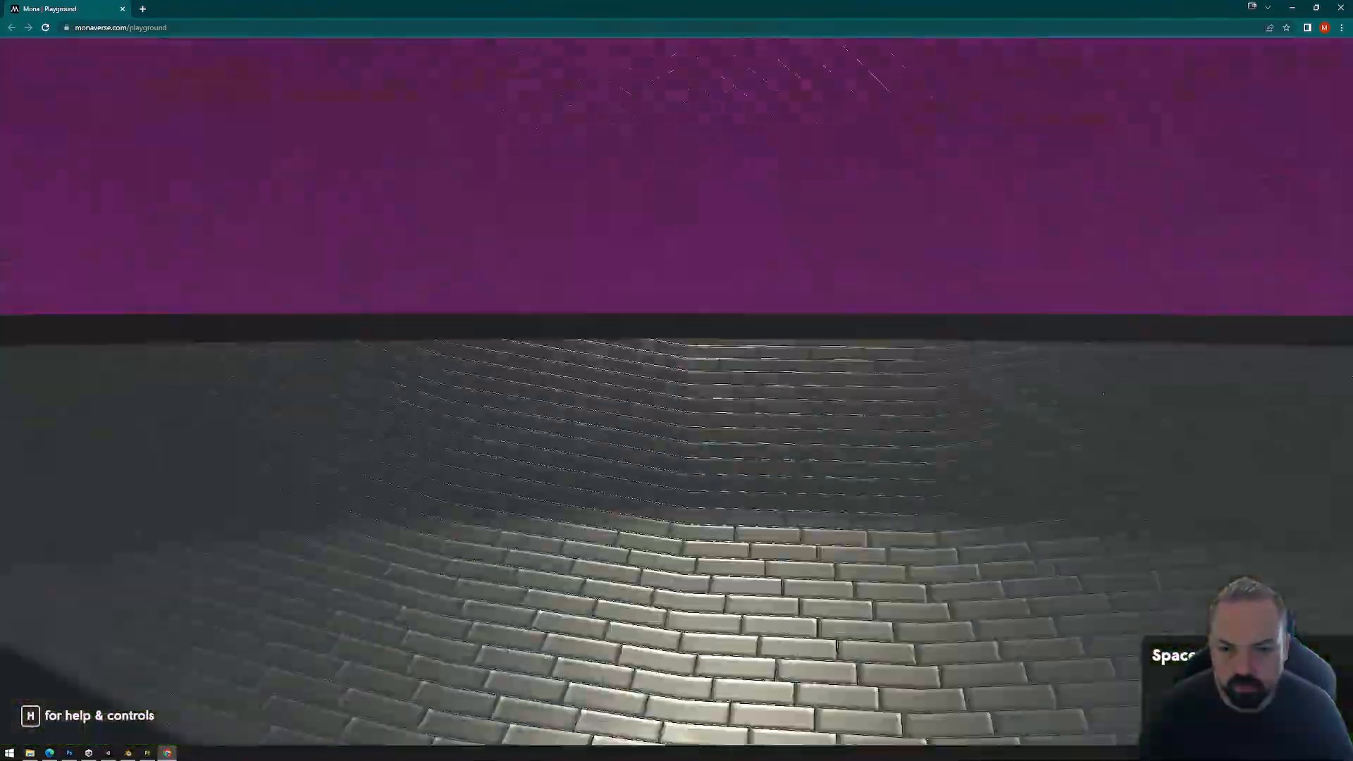
{"action": "key", "text": "w"}
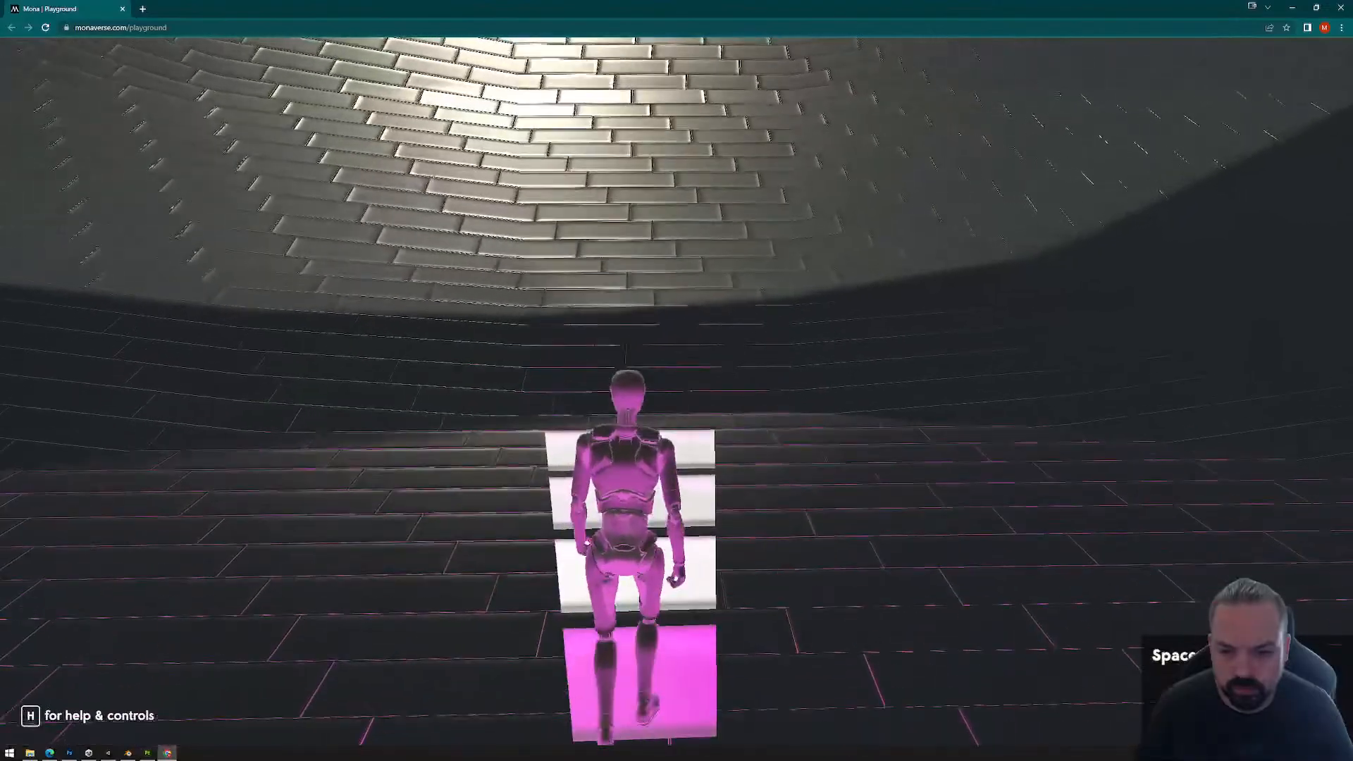
{"action": "key", "text": "a"}
{"action": "key", "text": "d"}
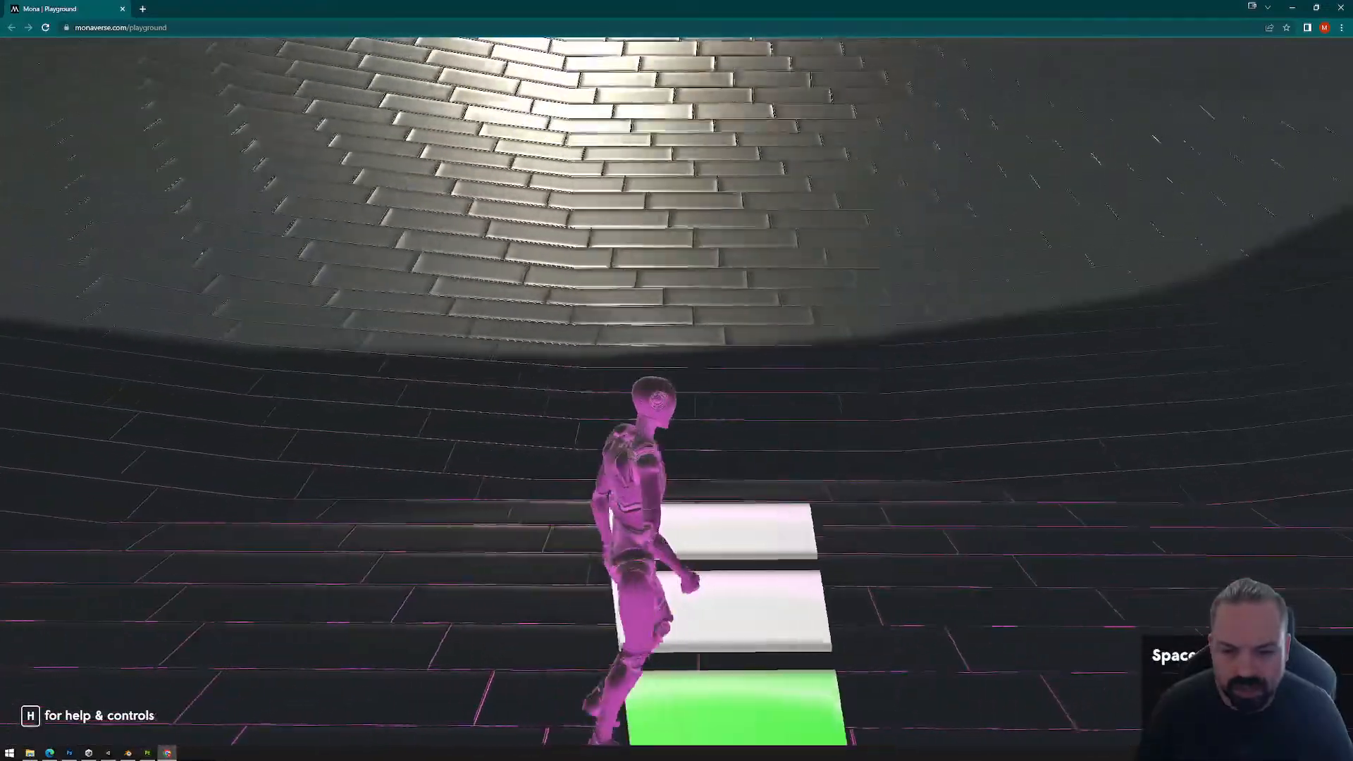
{"action": "key", "text": "w"}
{"action": "key", "text": "d"}
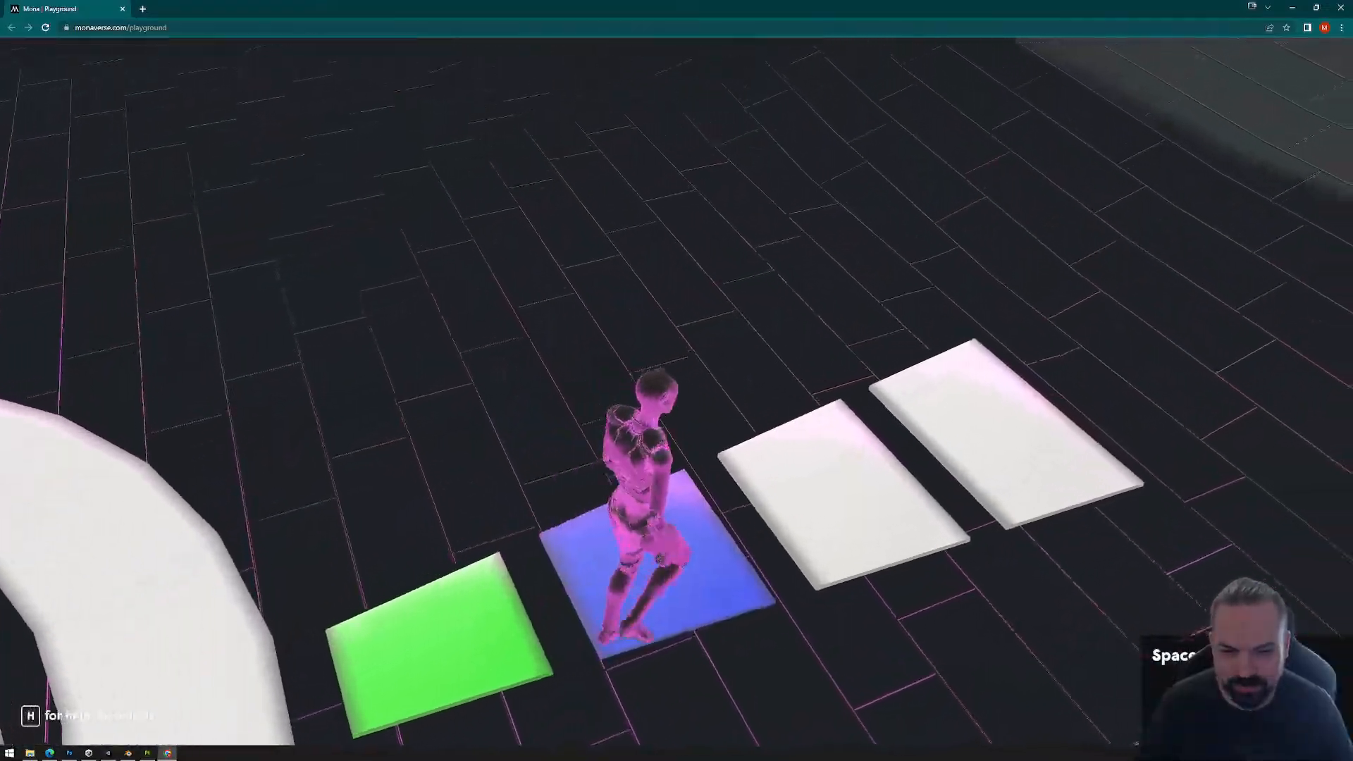
Step: Step the avatar back from the second tile onto the first to retest its color switching
{"action": "key", "text": "a"}
{"action": "key", "text": "s"}
{"action": "key", "text": "w"}
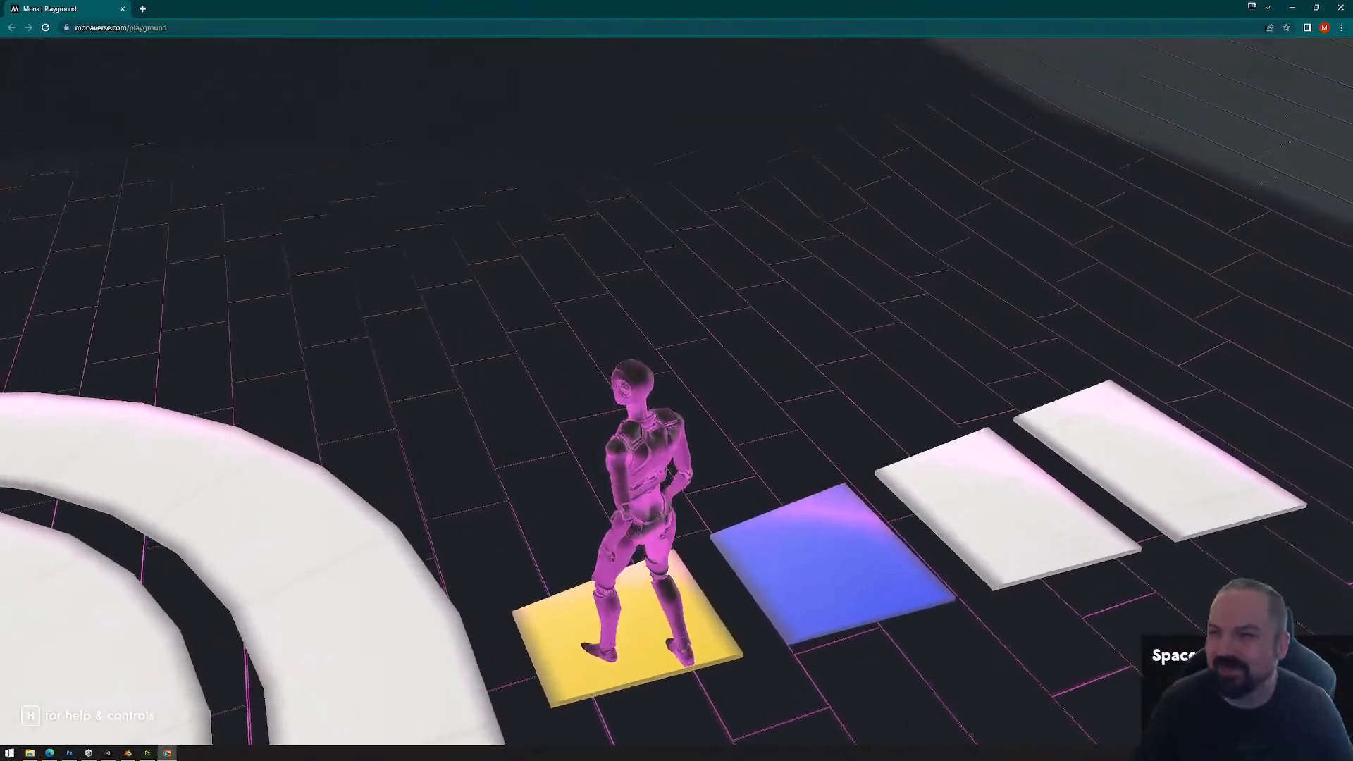
Step: Exit the playground and close the browser, then delete PlaygroundFiles from the Exports folder and close that window
{"action": "key", "text": "Escape"}
{"action": "left_click", "coordinate": [1340, 8]}
{"action": "left_click", "coordinate": [934, 331]}
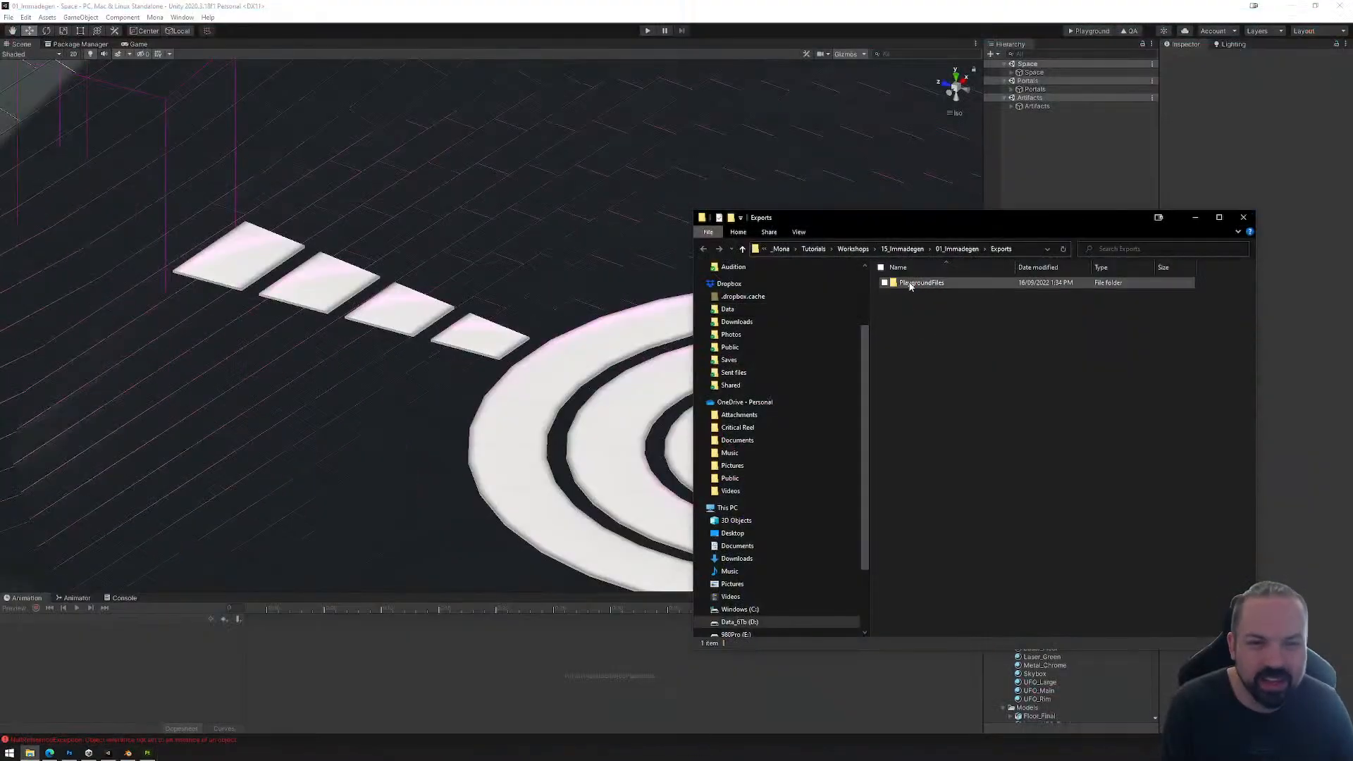
{"action": "left_click", "coordinate": [911, 285]}
{"action": "key", "text": "Delete"}
{"action": "left_click", "coordinate": [1243, 217]}
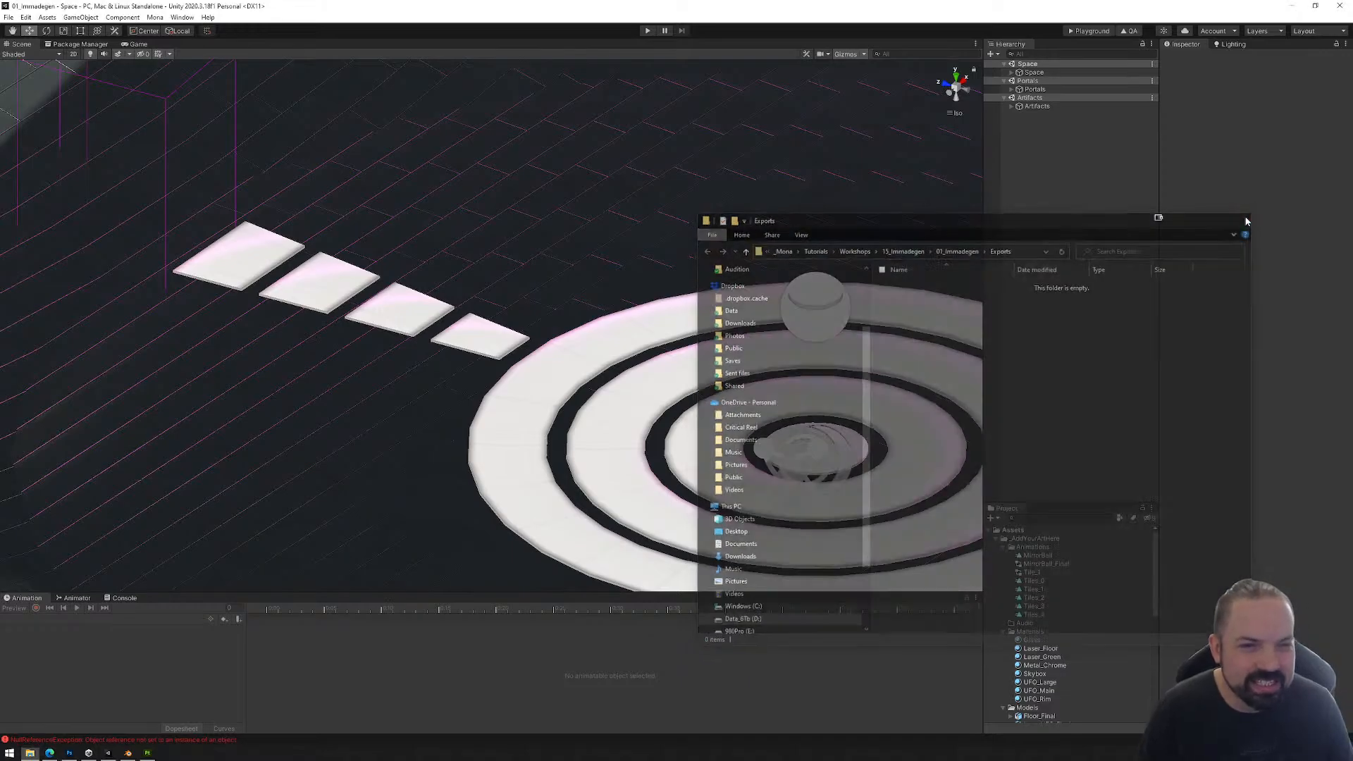
Step: Expand the scene hierarchy down to the Floor_Final object inside UFO_Surprise so its individual tiles are accessible
{"action": "left_click", "coordinate": [1013, 106]}
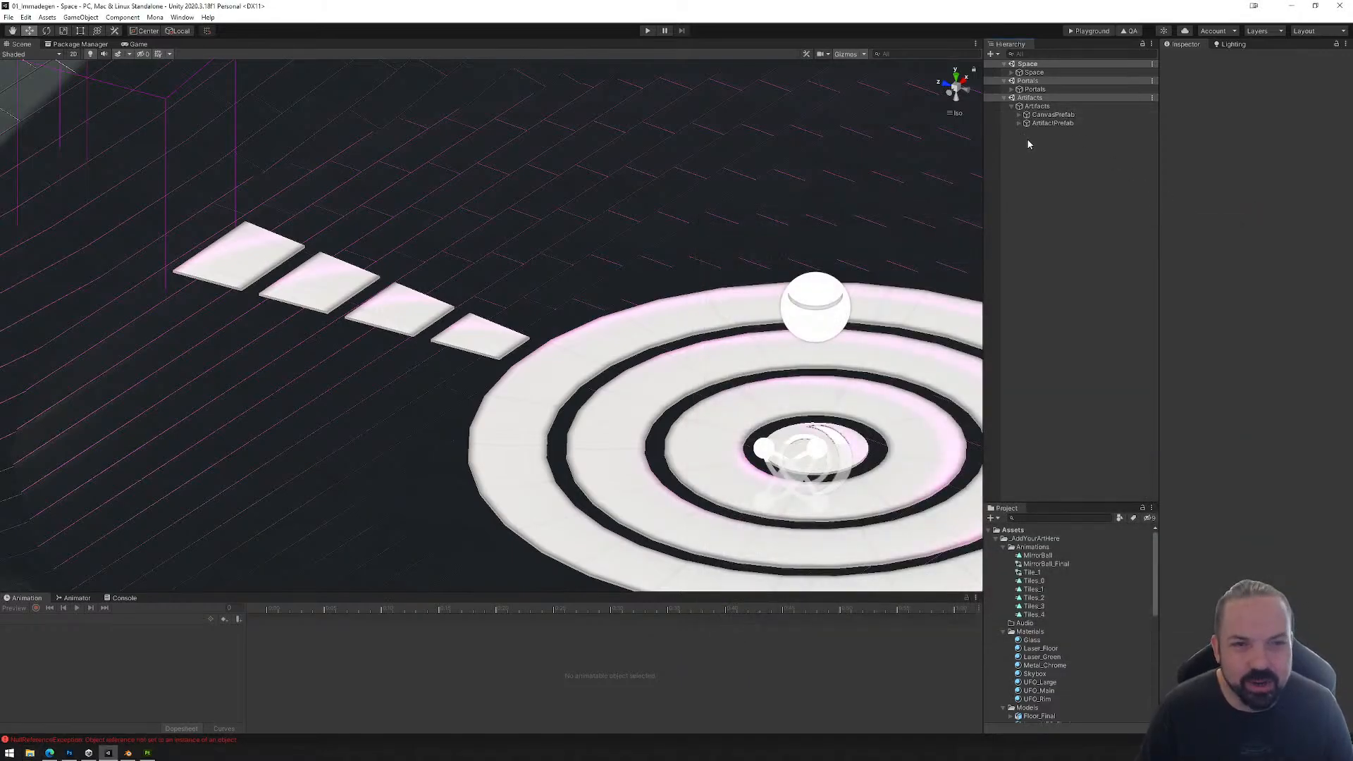
{"action": "left_click", "coordinate": [1012, 73]}
{"action": "left_click", "coordinate": [1020, 98]}
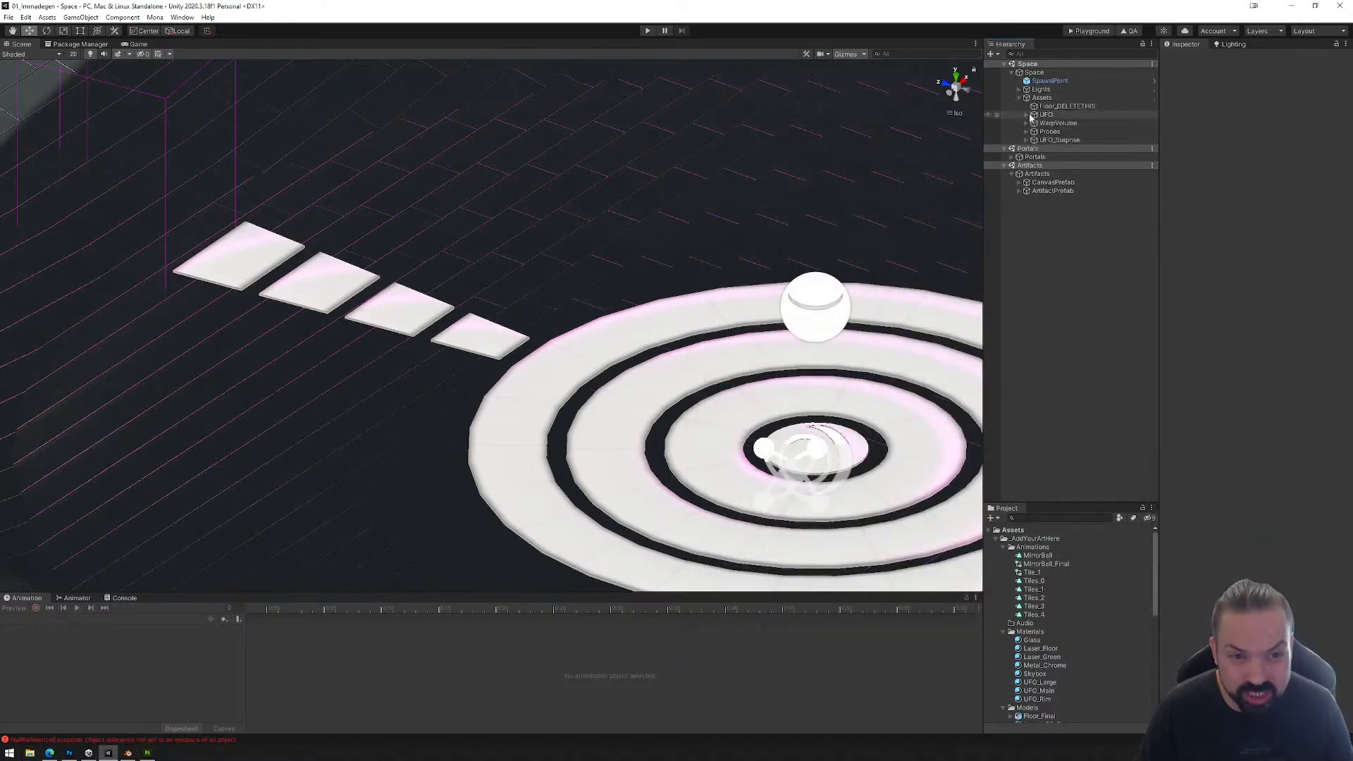
{"action": "left_click", "coordinate": [1031, 142]}
{"action": "left_click", "coordinate": [1027, 141]}
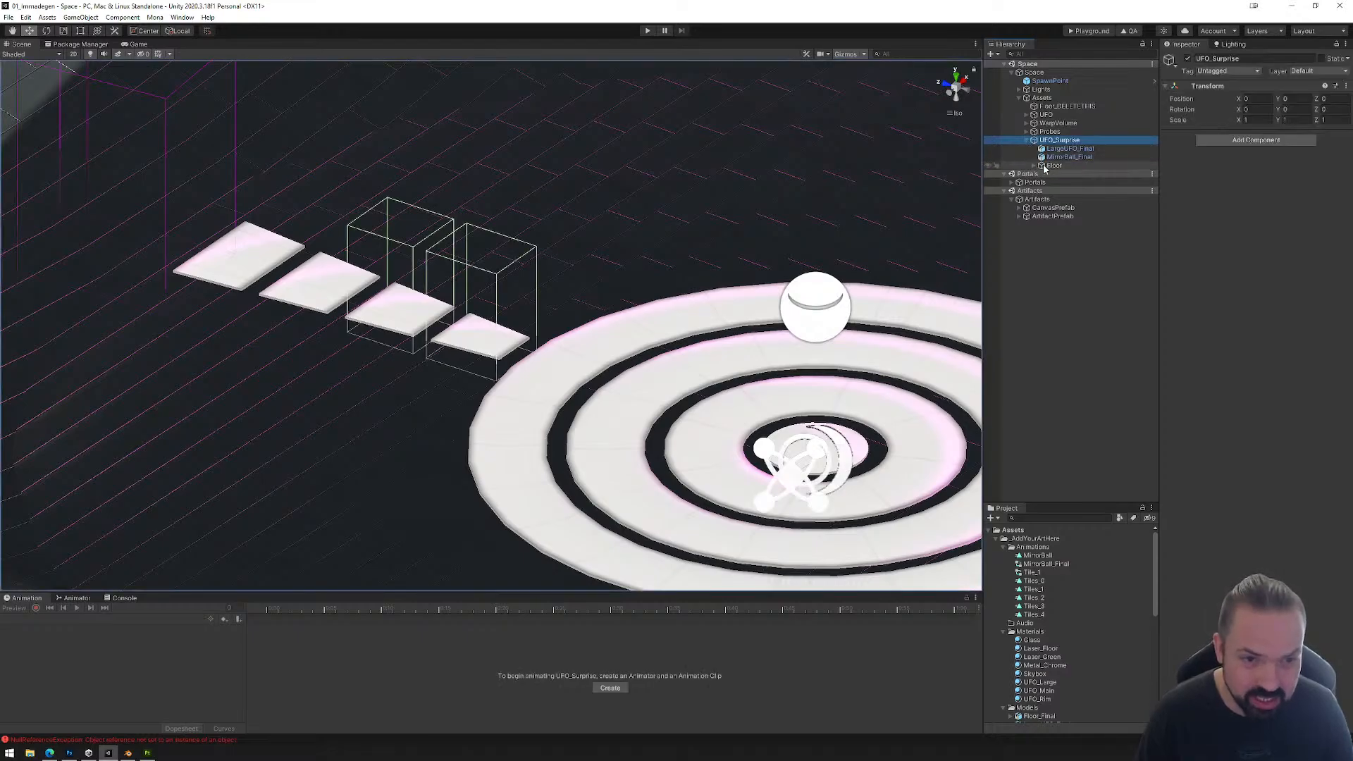
{"action": "left_click", "coordinate": [1034, 166]}
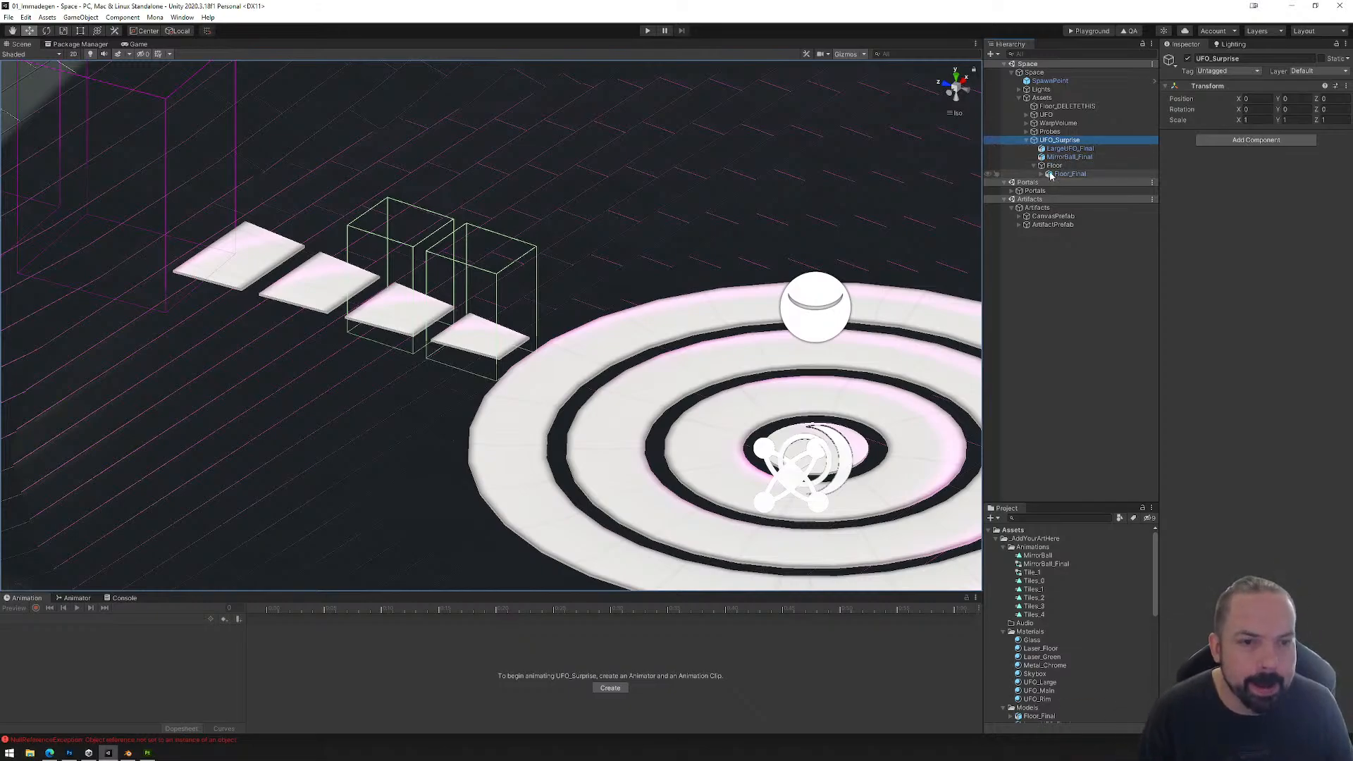
{"action": "left_click", "coordinate": [1066, 174]}
{"action": "left_click", "coordinate": [1042, 174]}
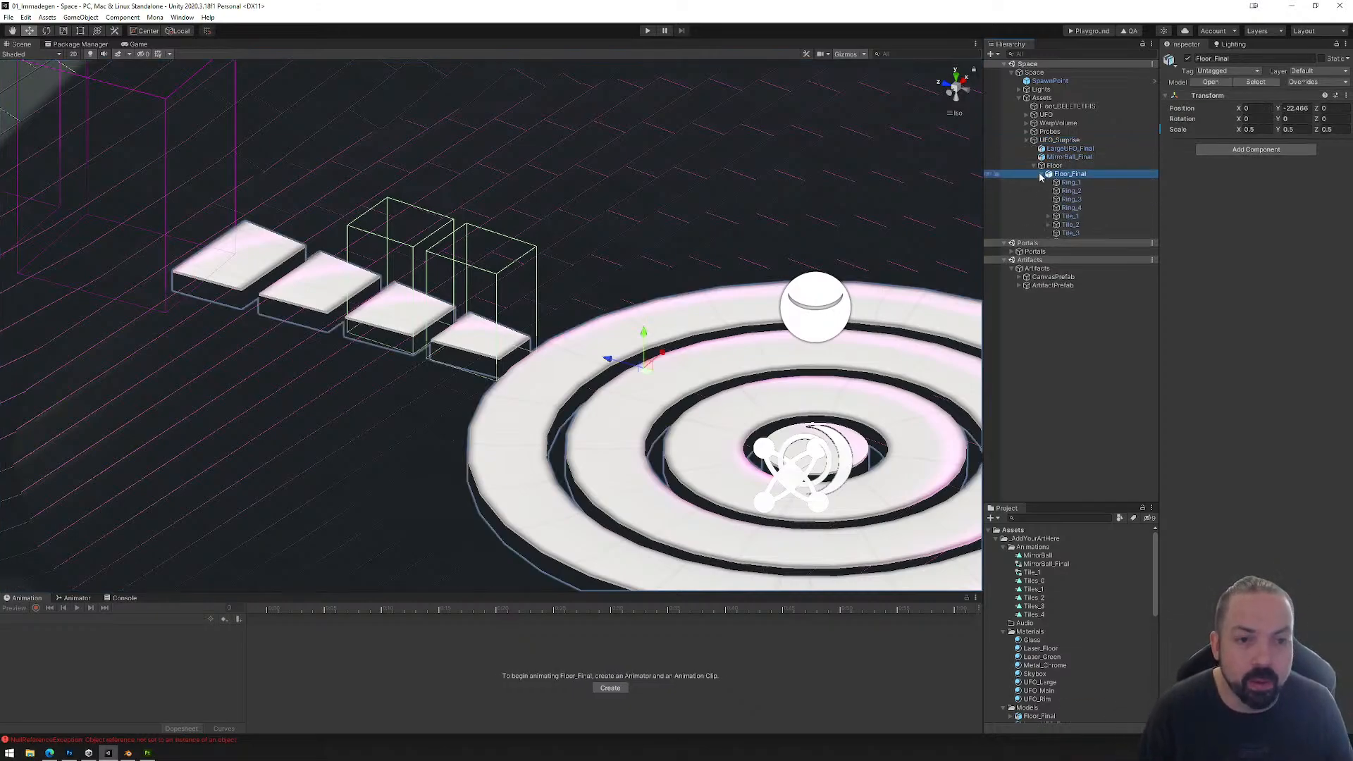
Step: Add an Animator component to Tile_3 and assign the Tile_1 controller to it
{"action": "left_click", "coordinate": [1070, 232]}
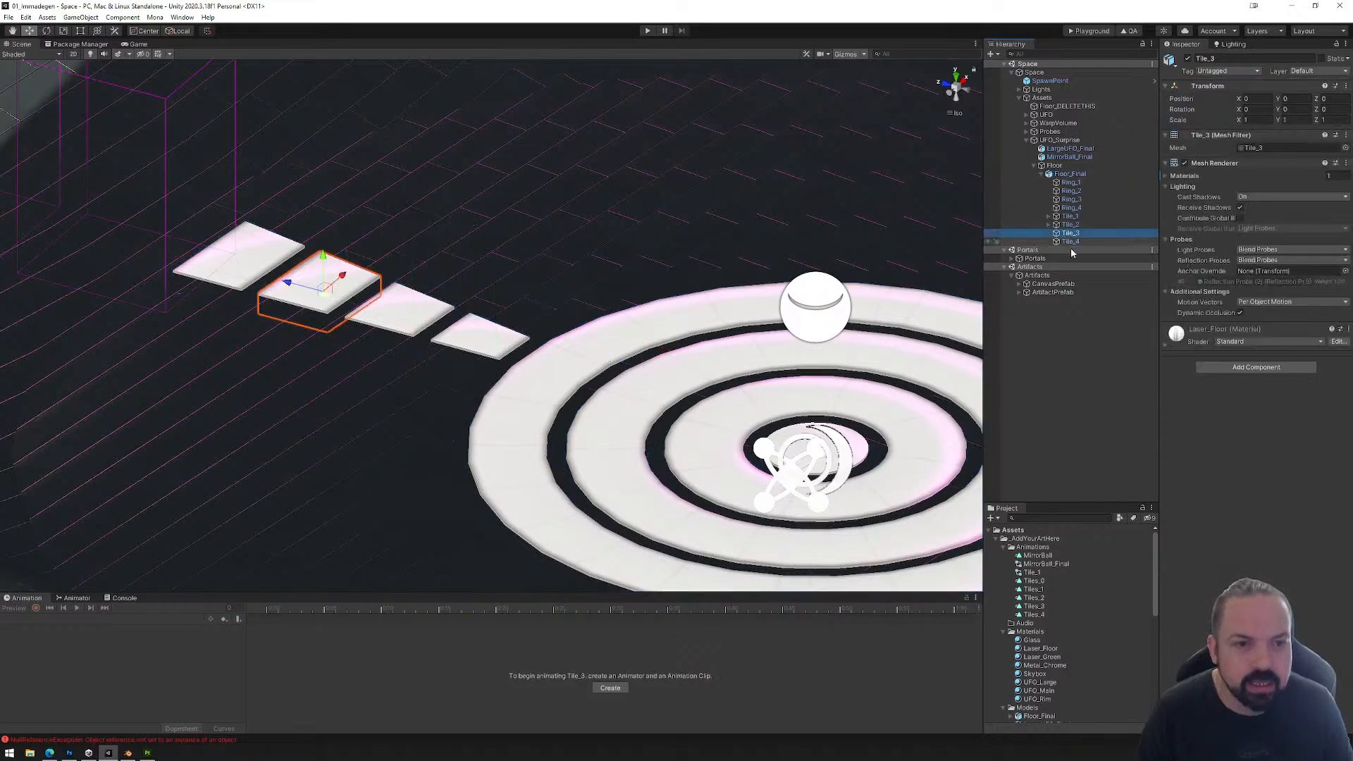
{"action": "left_click", "coordinate": [1240, 371]}
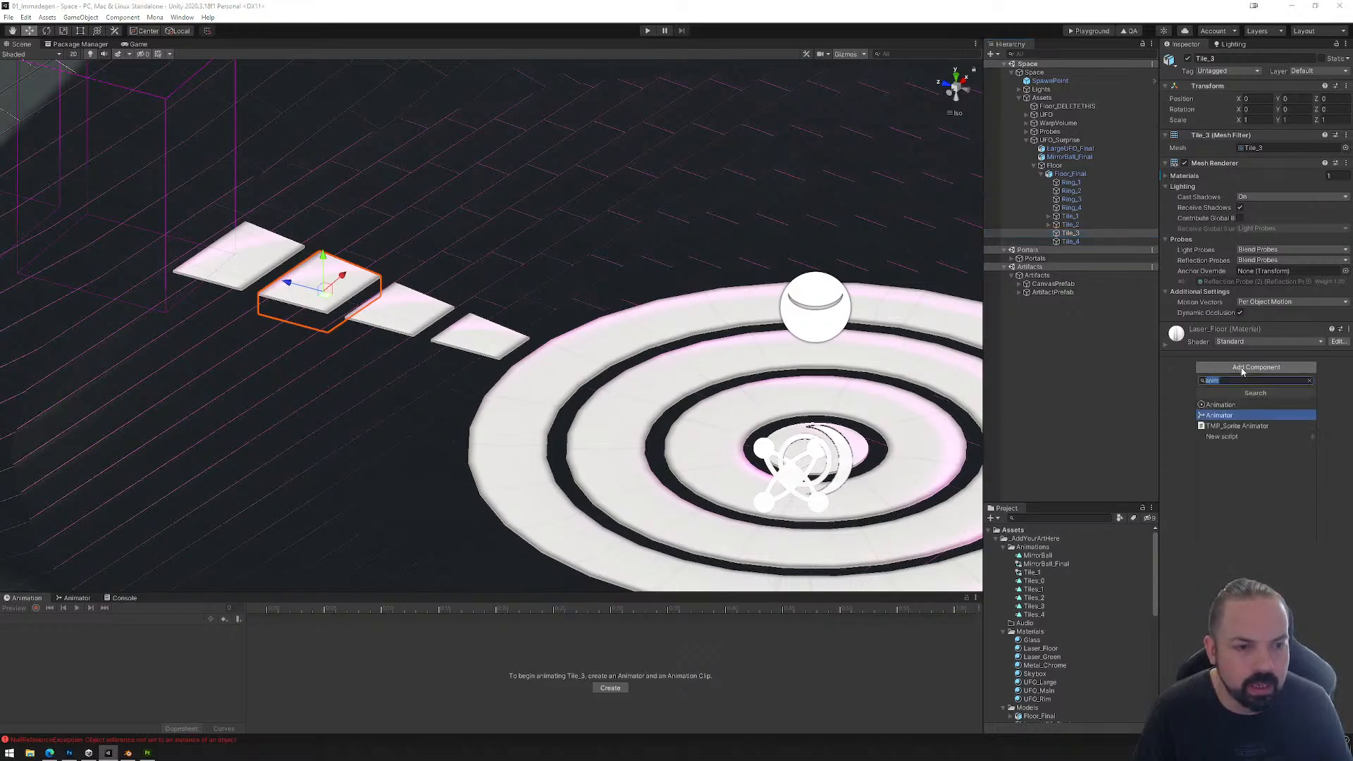
{"action": "left_click", "coordinate": [1235, 421]}
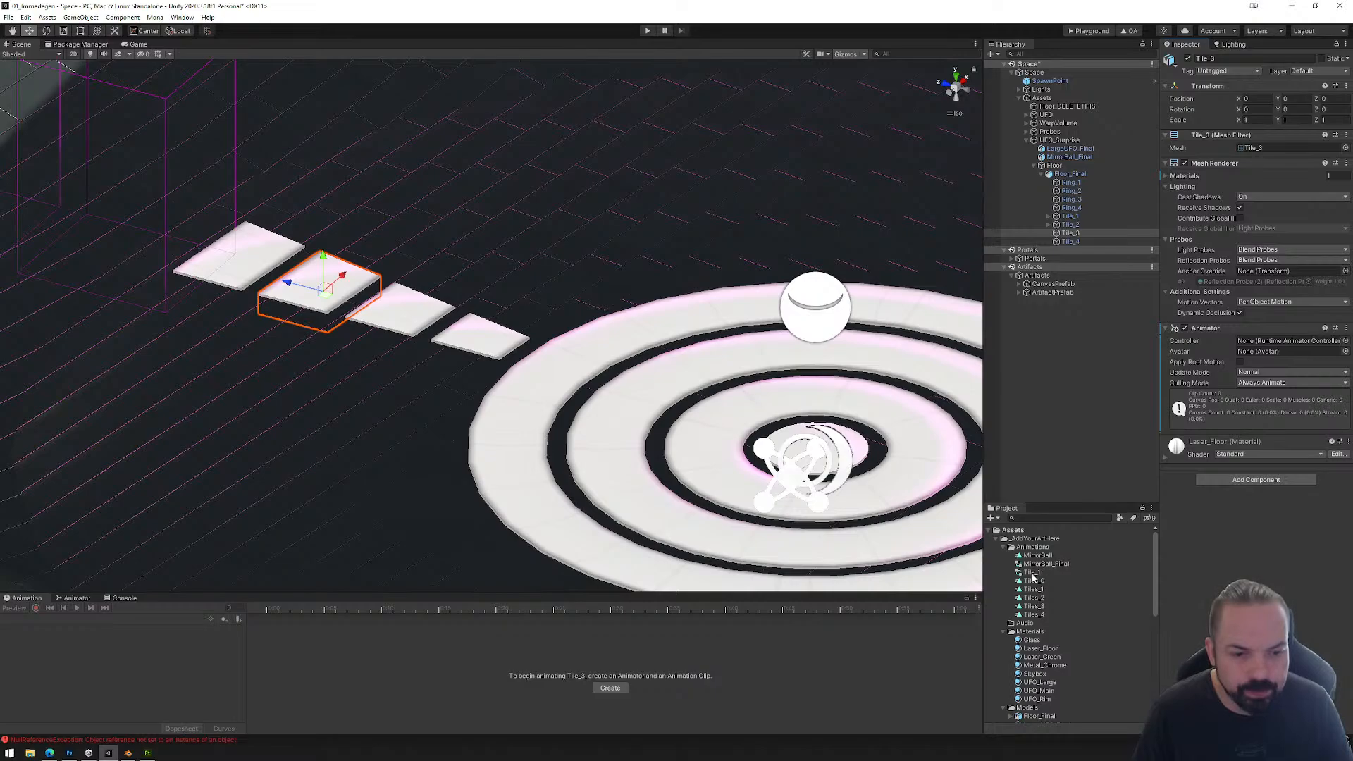
{"action": "left_click_drag", "start_coordinate": [1033, 574], "coordinate": [1269, 340]}
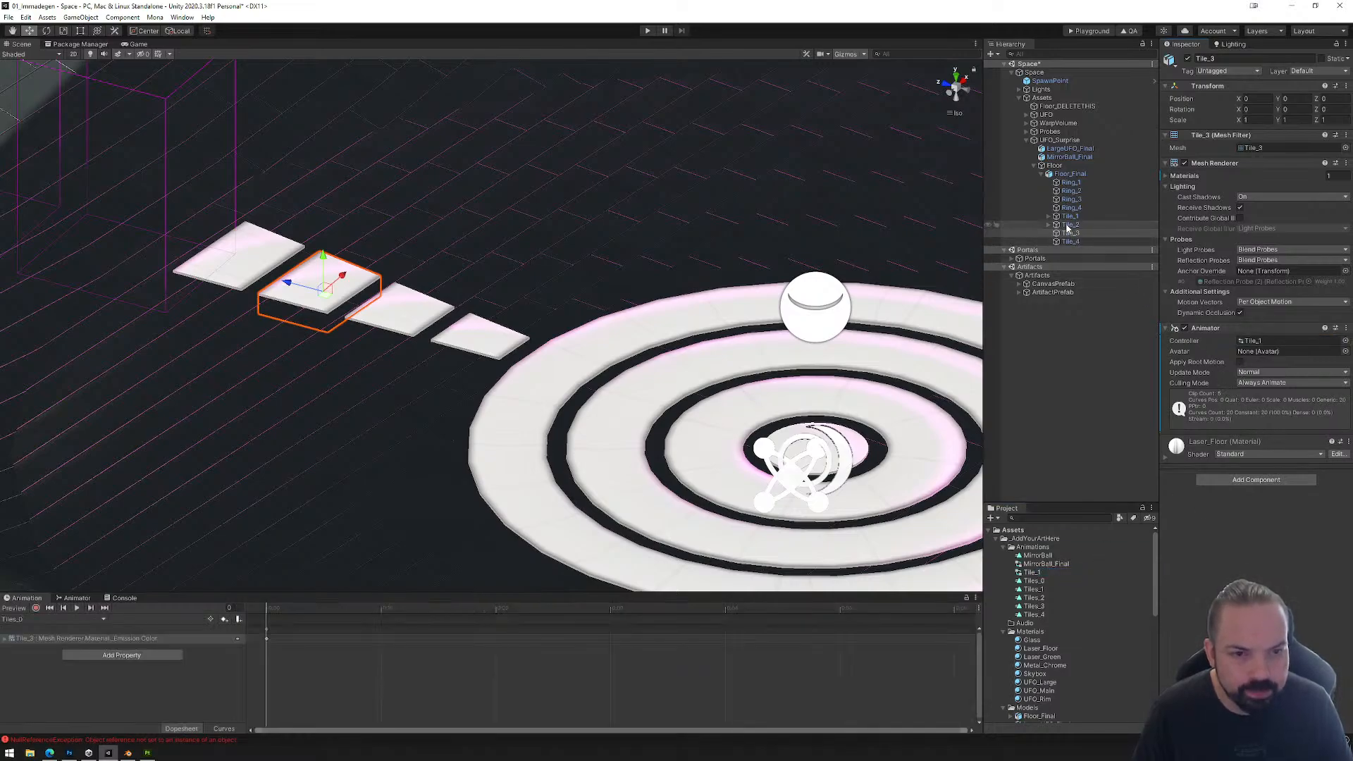
Step: Copy the R_Tile1 reactor from Tile_2 and nest the copy under Tile_3
{"action": "left_click", "coordinate": [1050, 224]}
{"action": "left_click", "coordinate": [1076, 233]}
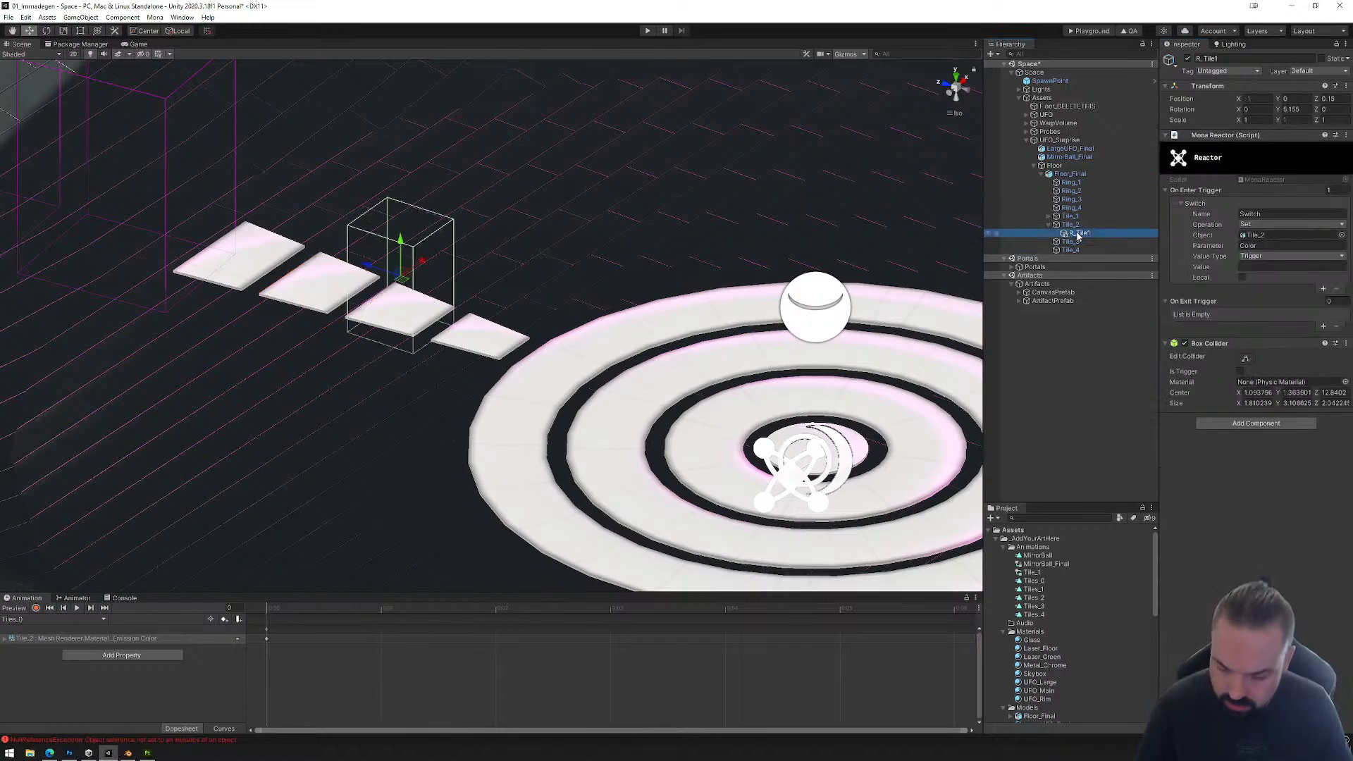
{"action": "left_click", "coordinate": [1071, 242]}
{"action": "key", "text": "ctrl+v"}
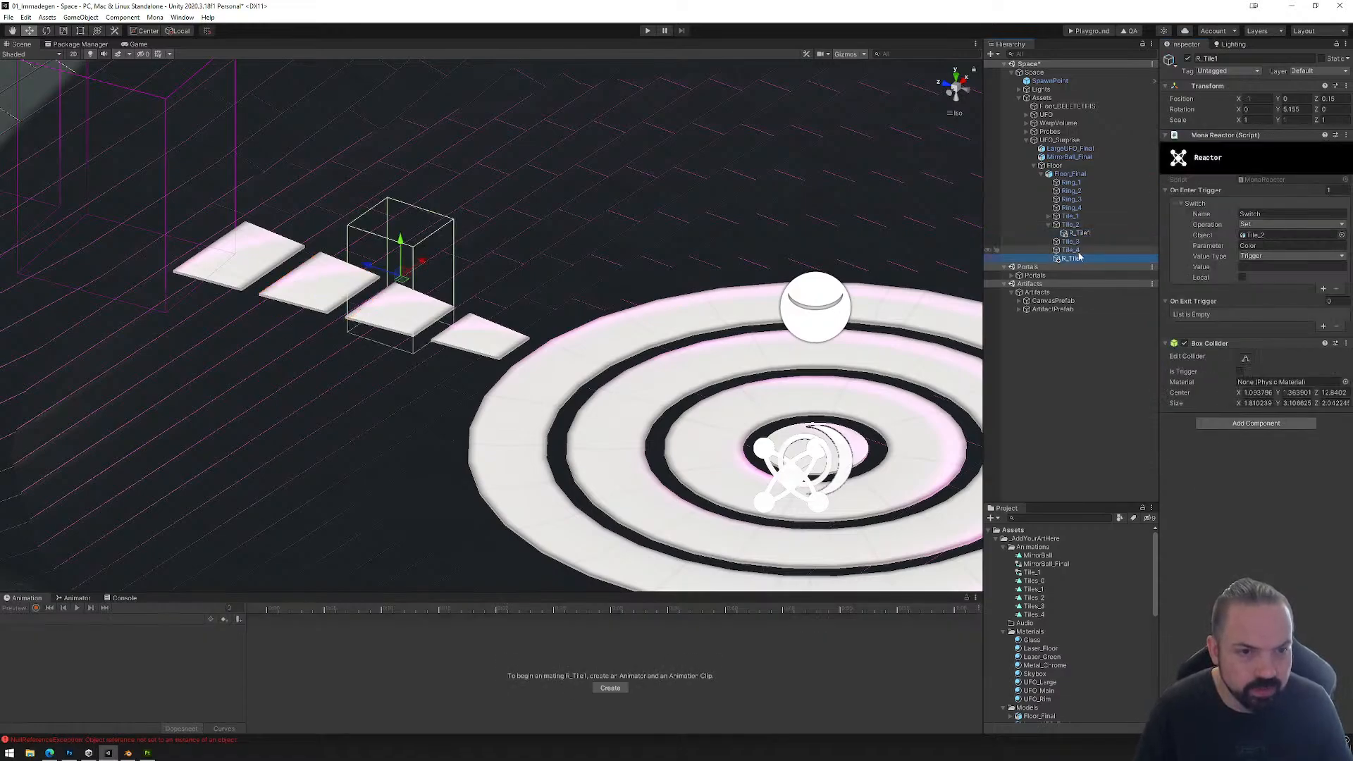
{"action": "left_click_drag", "start_coordinate": [1074, 260], "coordinate": [1071, 242]}
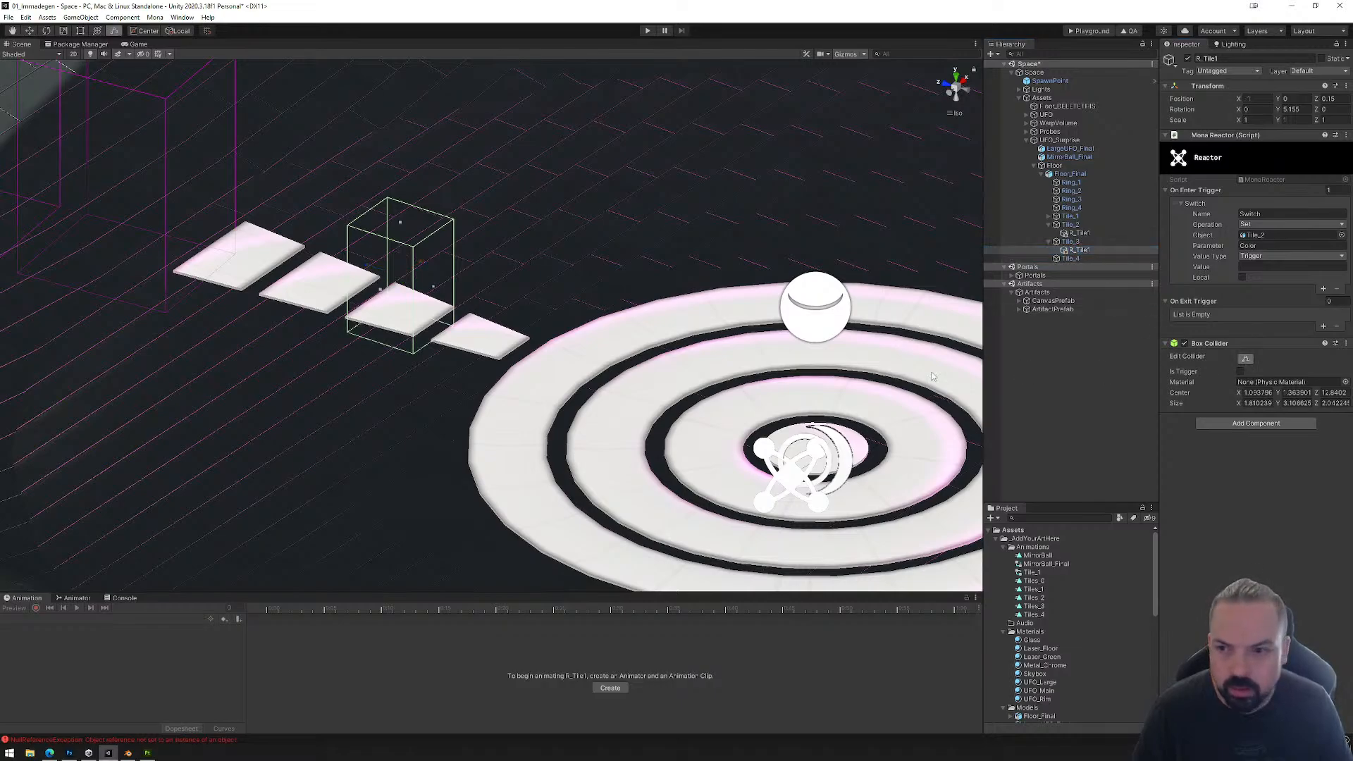
Step: Fit the copied reactor's box collider around the third tile and set its Switch trigger object to Tile_3
{"action": "mouse_move", "coordinate": [606, 324]}
{"action": "left_mouse_down", "text": "alt"}
{"action": "mouse_move", "coordinate": [606, 277]}
{"action": "mouse_move", "coordinate": [606, 303]}
{"action": "left_mouse_up", "text": "alt"}
{"action": "left_click_drag", "start_coordinate": [332, 306], "coordinate": [232, 306]}
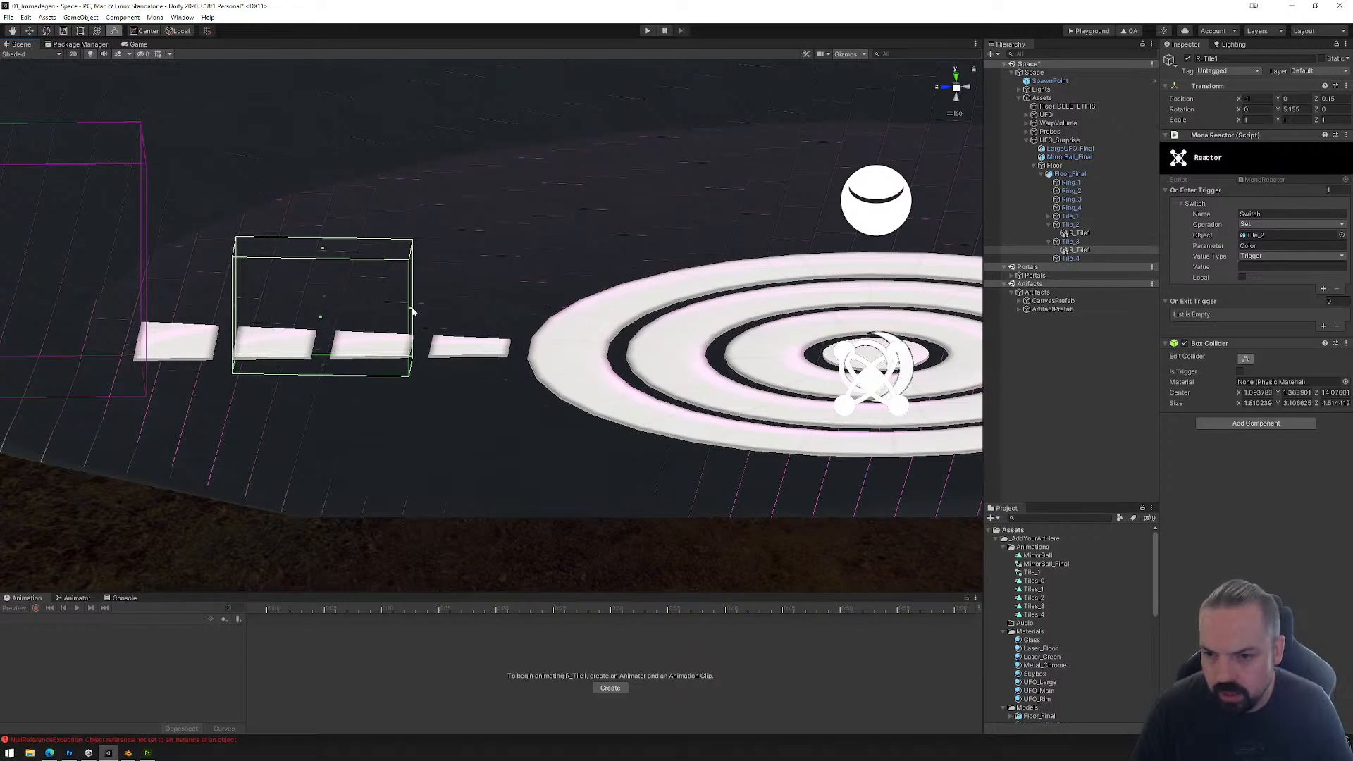
{"action": "left_click_drag", "start_coordinate": [413, 312], "coordinate": [561, 216]}
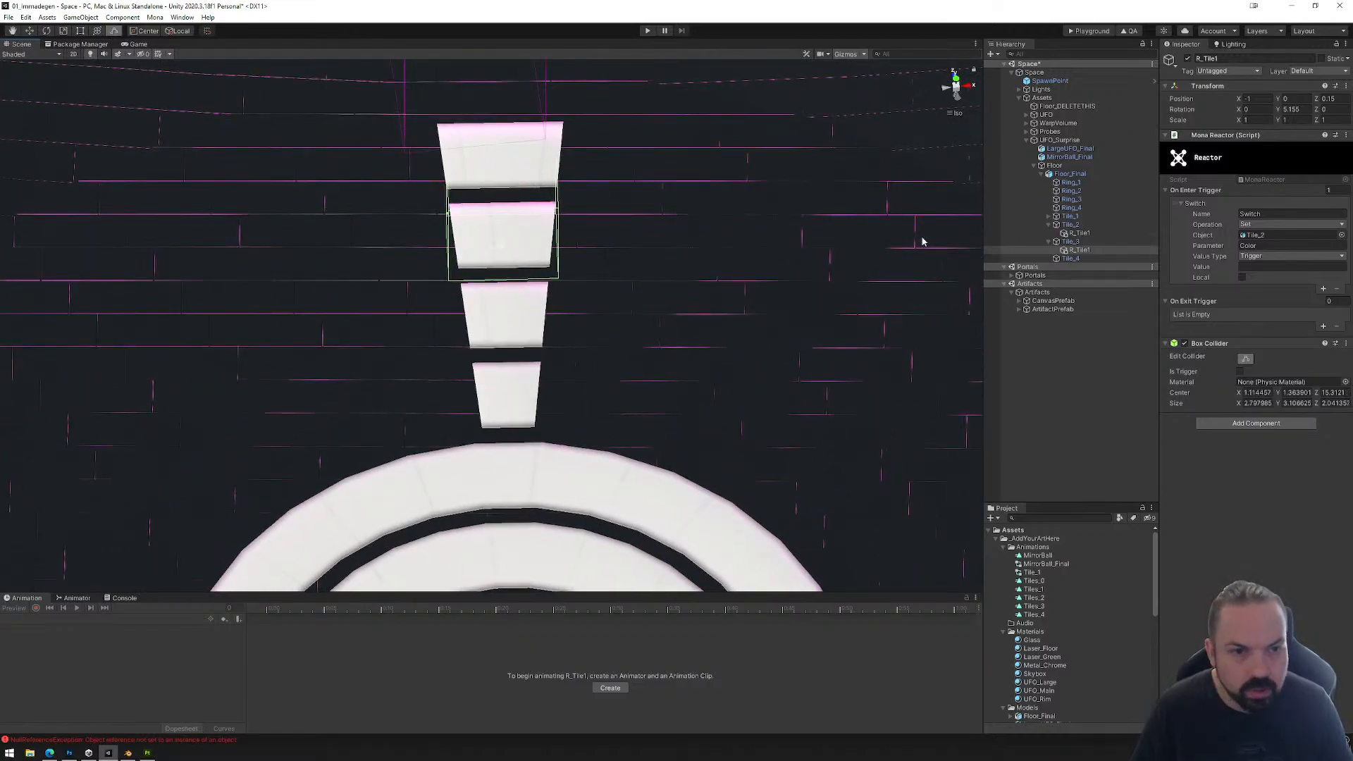
{"action": "left_click", "coordinate": [1075, 234]}
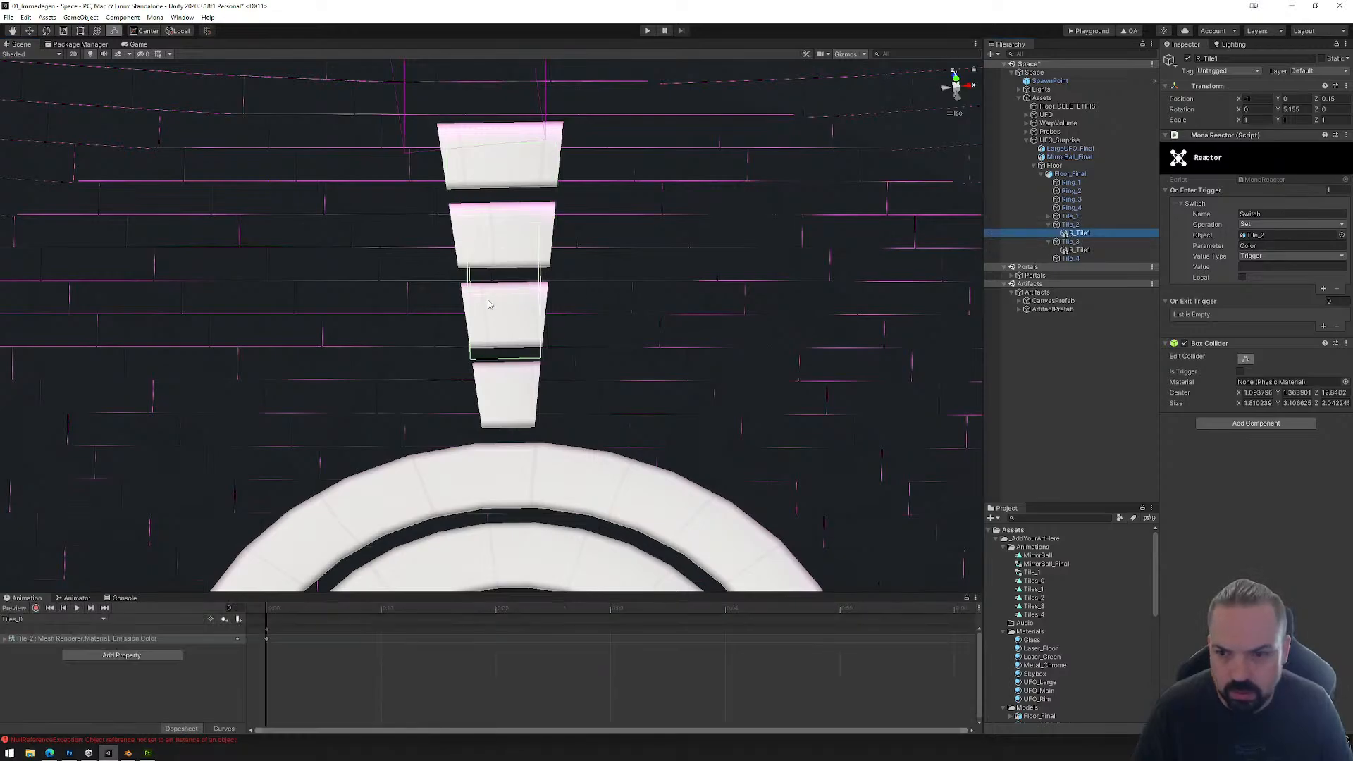
{"action": "left_click_drag", "start_coordinate": [470, 297], "coordinate": [690, 296]}
{"action": "left_click", "coordinate": [1079, 250]}
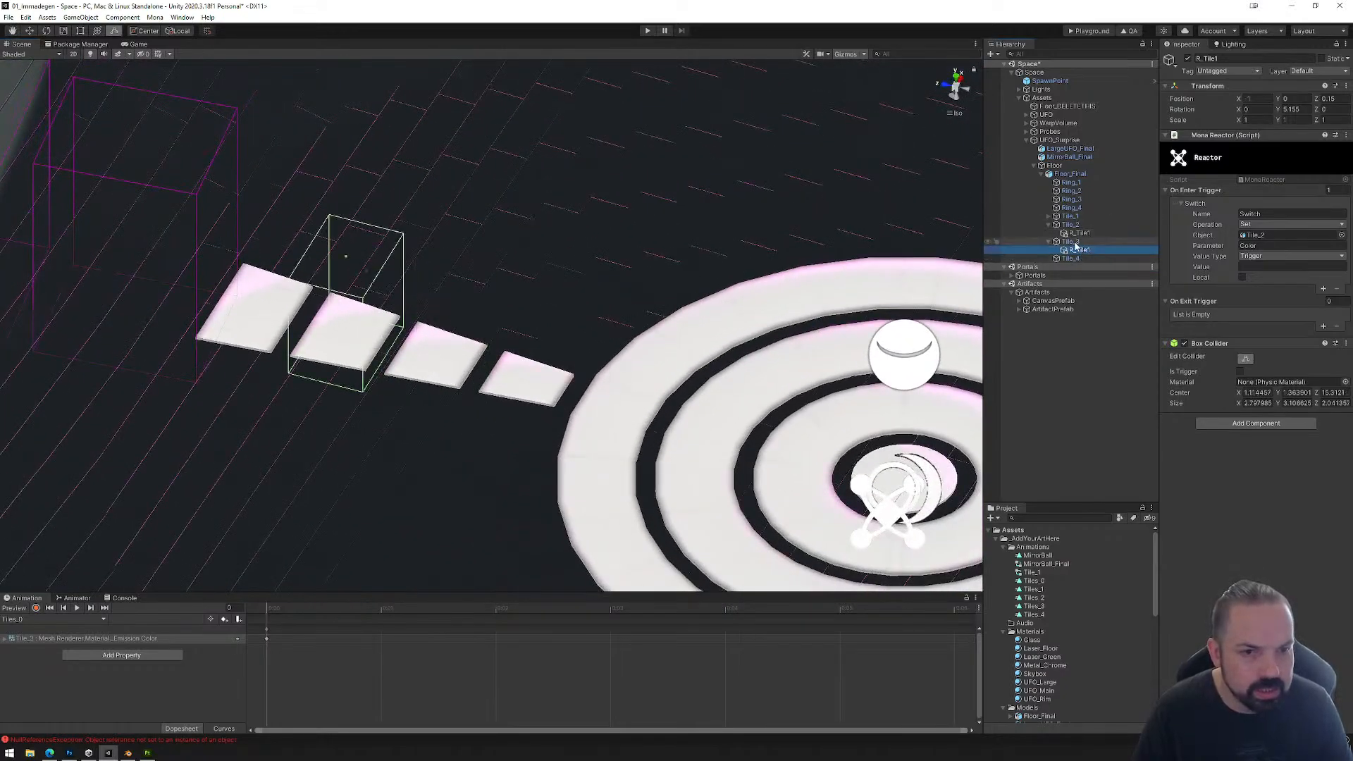
{"action": "left_click_drag", "start_coordinate": [1072, 242], "coordinate": [1254, 247]}
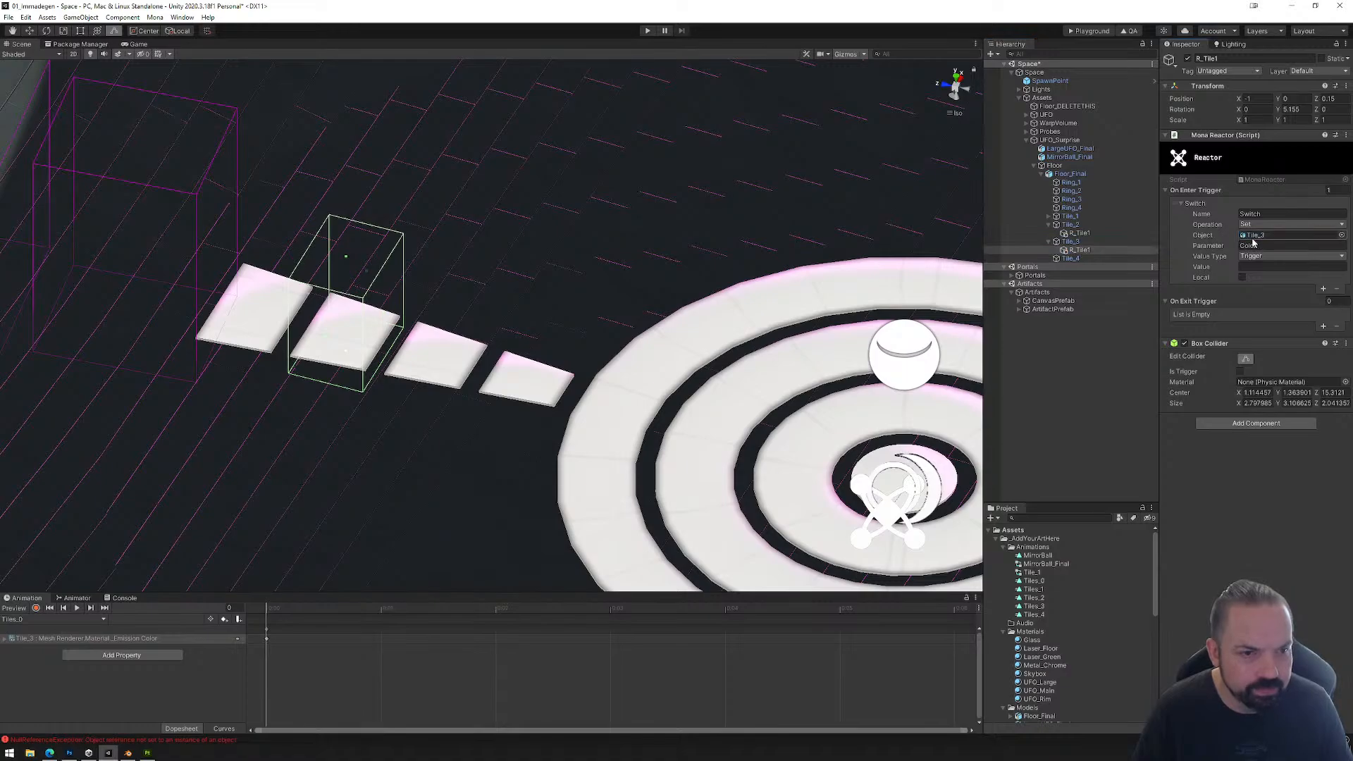
Step: Add an Animator component to Tile_4 and assign the Tile_1 controller to it
{"action": "left_click", "coordinate": [1068, 260]}
{"action": "left_click", "coordinate": [1251, 368]}
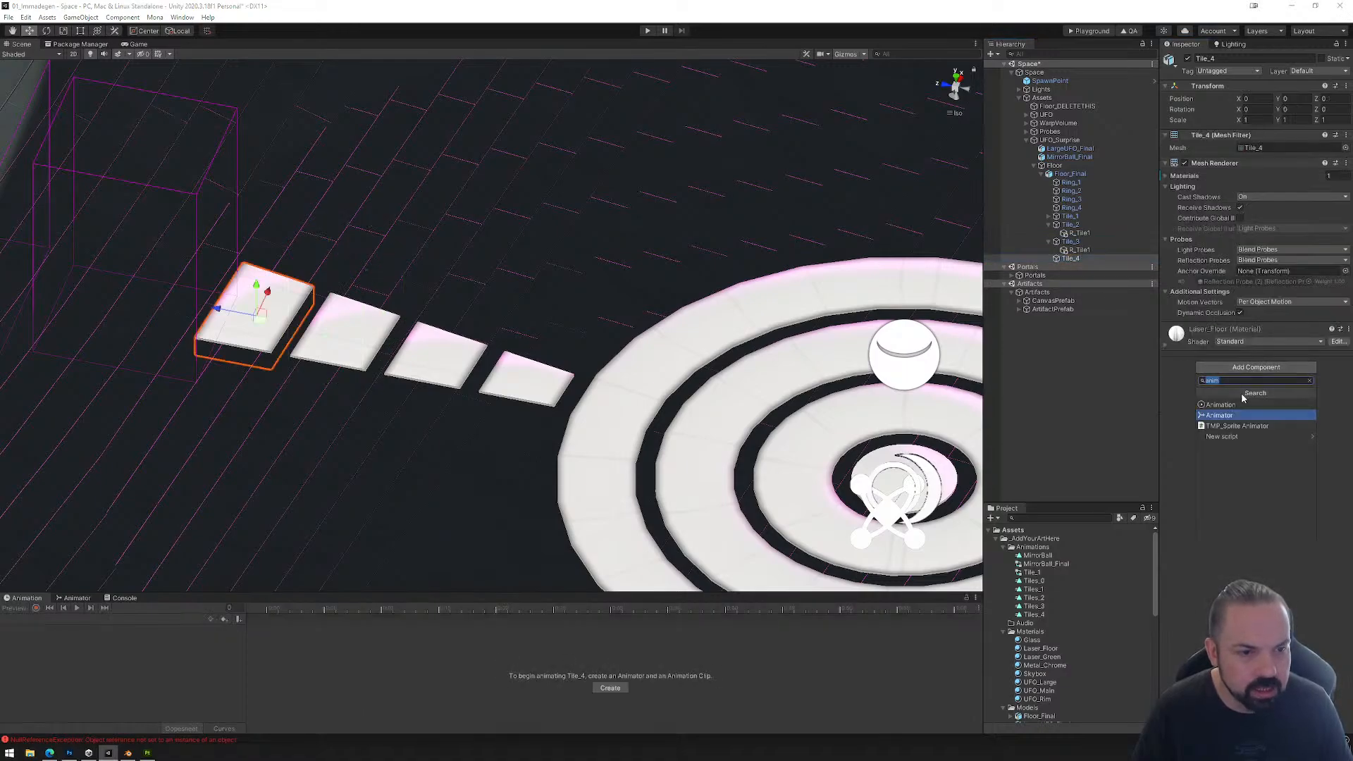
{"action": "left_click", "coordinate": [1222, 416]}
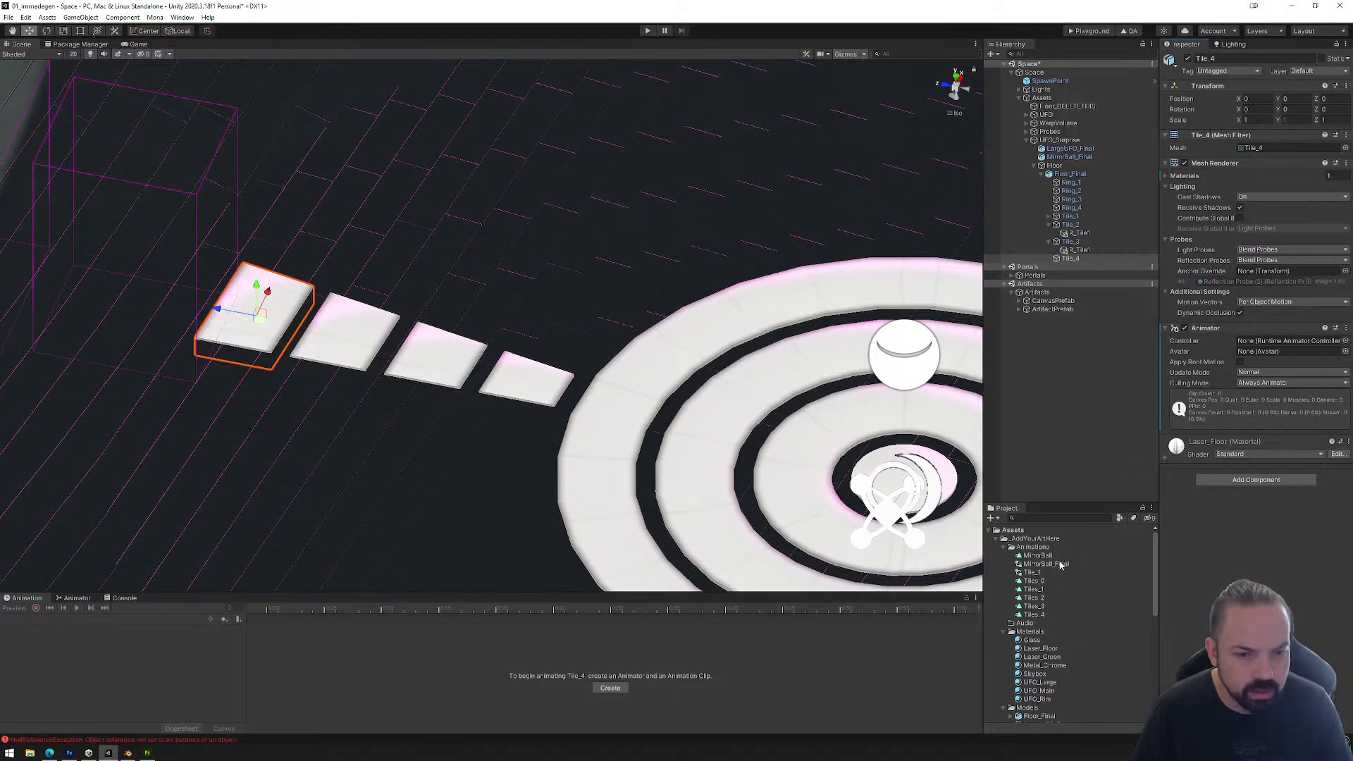
{"action": "left_click_drag", "start_coordinate": [1034, 575], "coordinate": [1265, 347]}
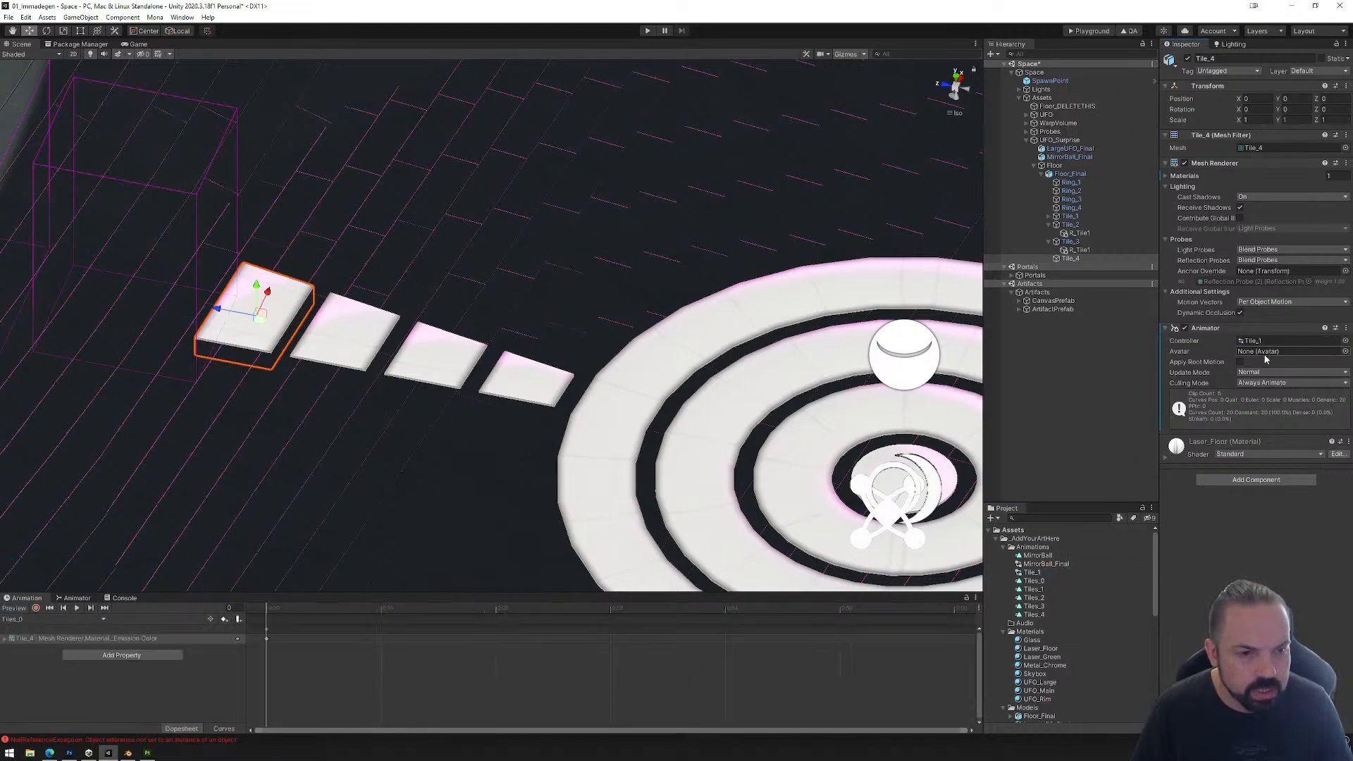
Step: Paste another copy of the R_Tile1 reactor and make it a child of Tile_4
{"action": "right_click", "coordinate": [1068, 259]}
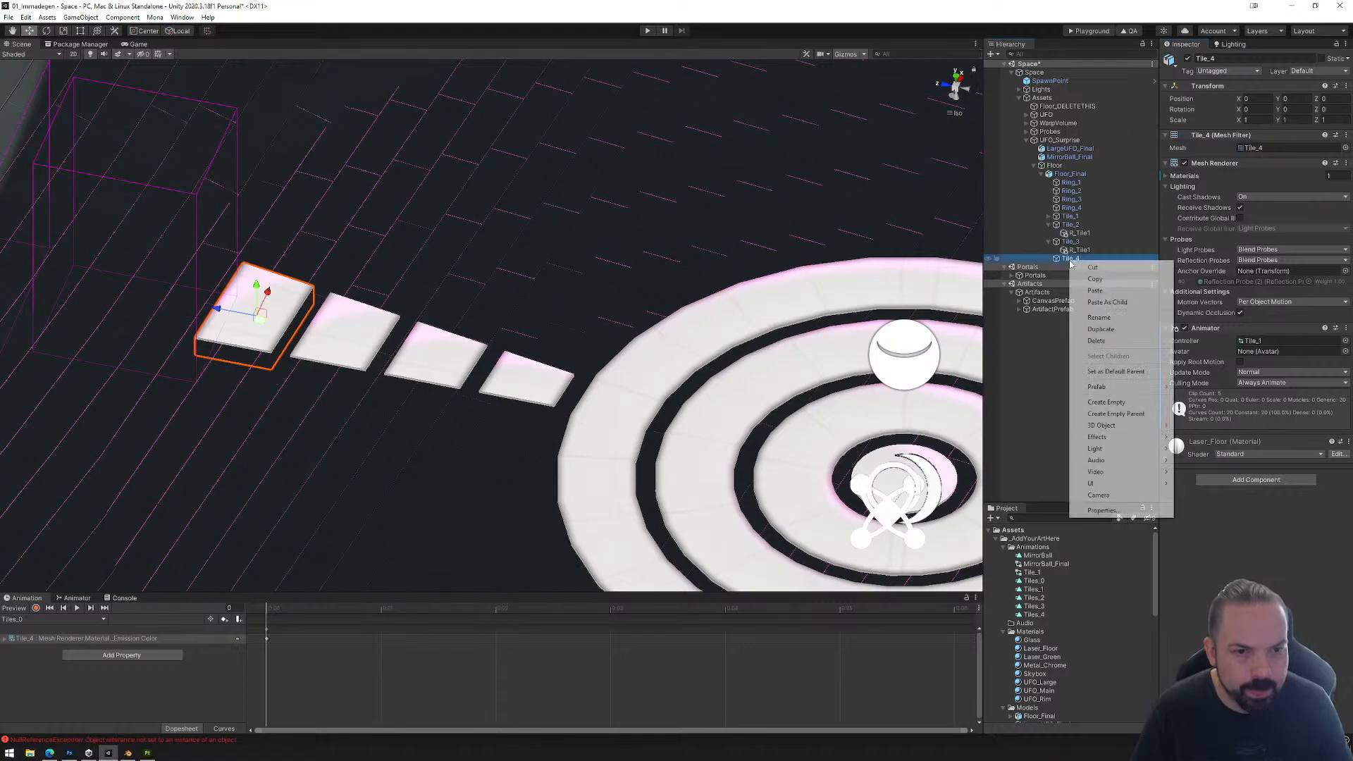
{"action": "left_click", "coordinate": [1108, 301]}
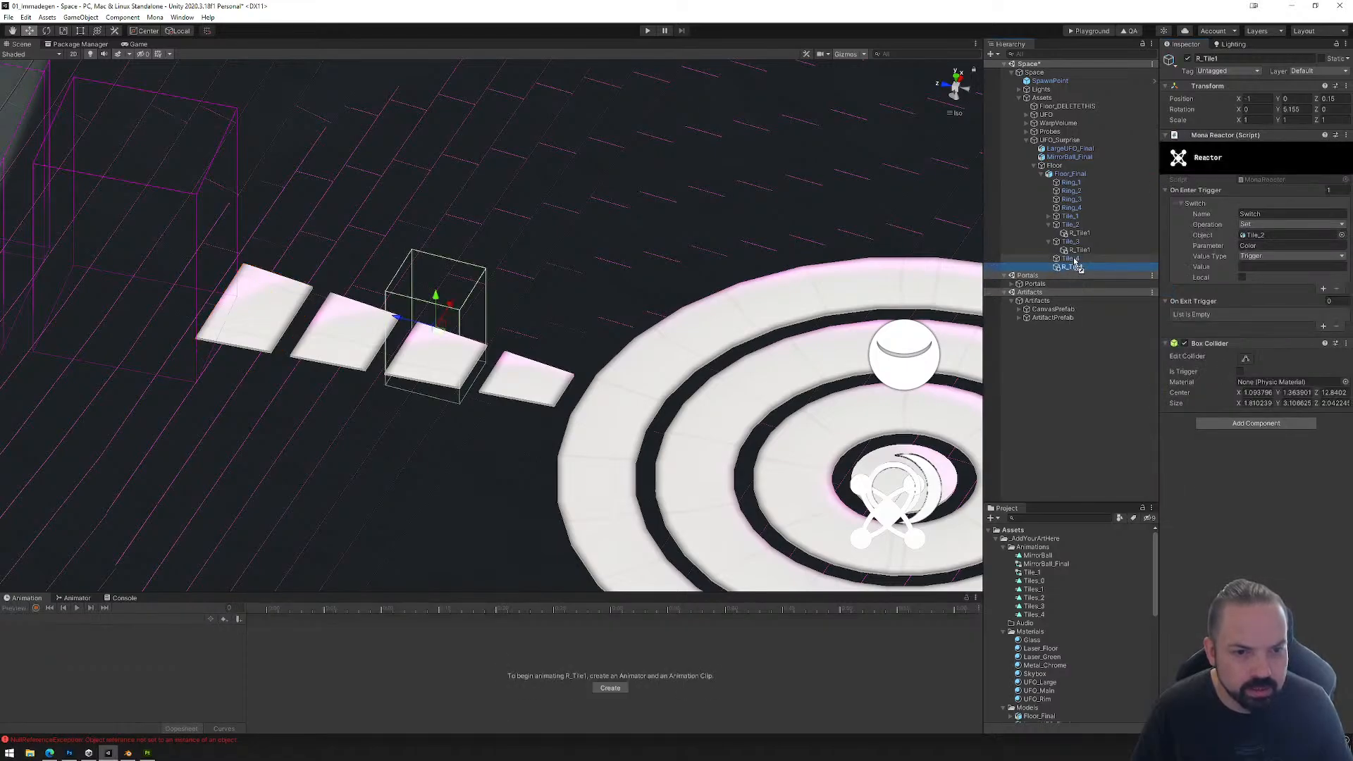
{"action": "right_click_drag", "start_coordinate": [788, 386], "coordinate": [836, 344]}
Step: Reshape the box collider of Tile_4's reactor so it encloses the outermost tile in length and width
{"action": "left_click", "coordinate": [1245, 359]}
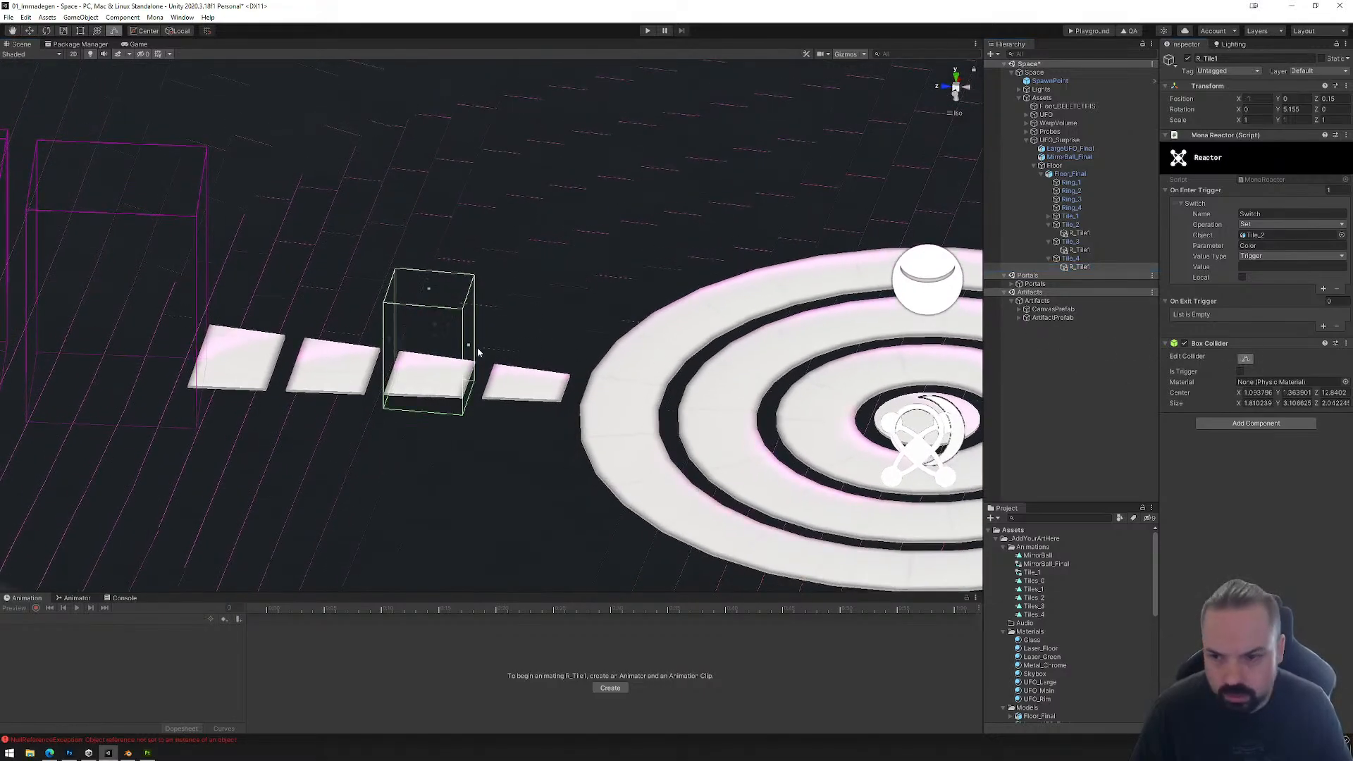
{"action": "left_click_drag", "start_coordinate": [392, 343], "coordinate": [197, 342]}
{"action": "left_click_drag", "start_coordinate": [469, 347], "coordinate": [268, 347]}
{"action": "right_click_drag", "start_coordinate": [268, 348], "coordinate": [453, 220]}
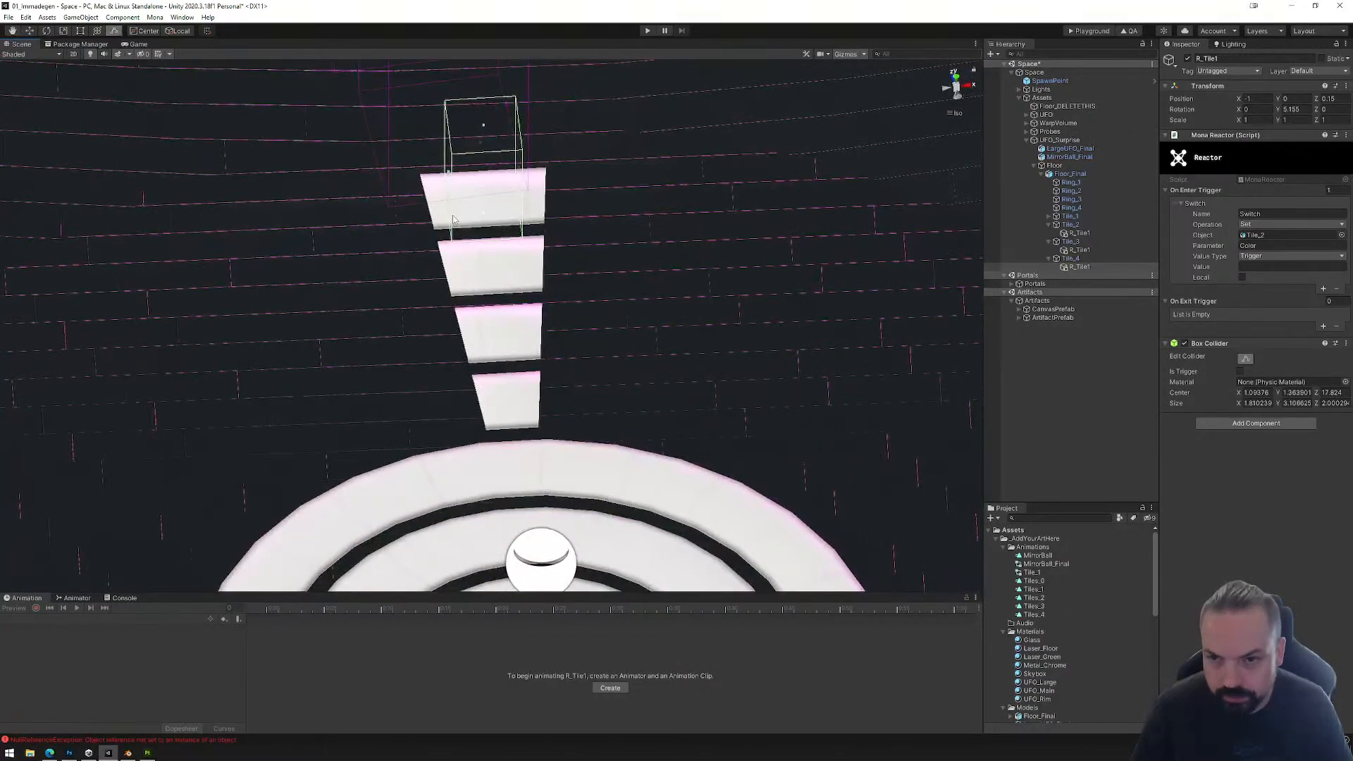
{"action": "left_click_drag", "start_coordinate": [448, 179], "coordinate": [423, 179]}
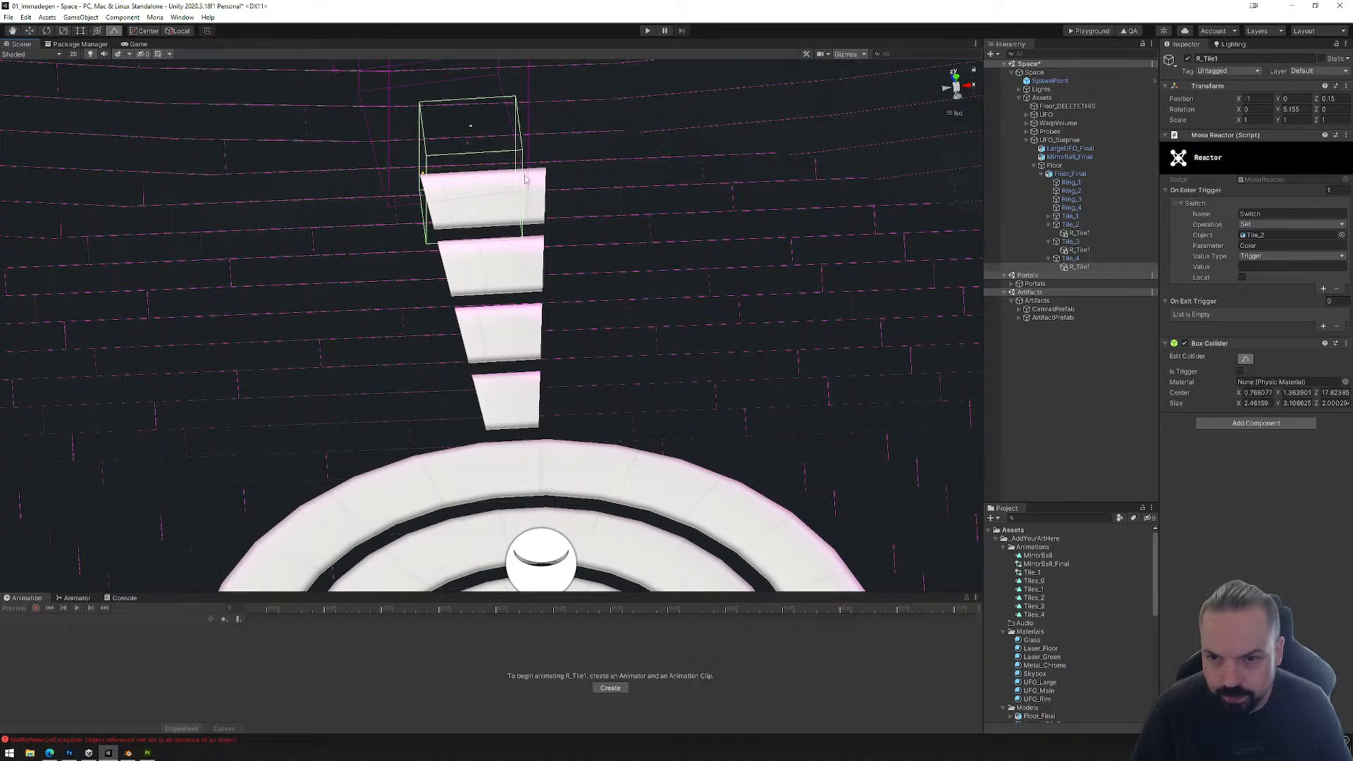
{"action": "left_click", "coordinate": [1075, 267]}
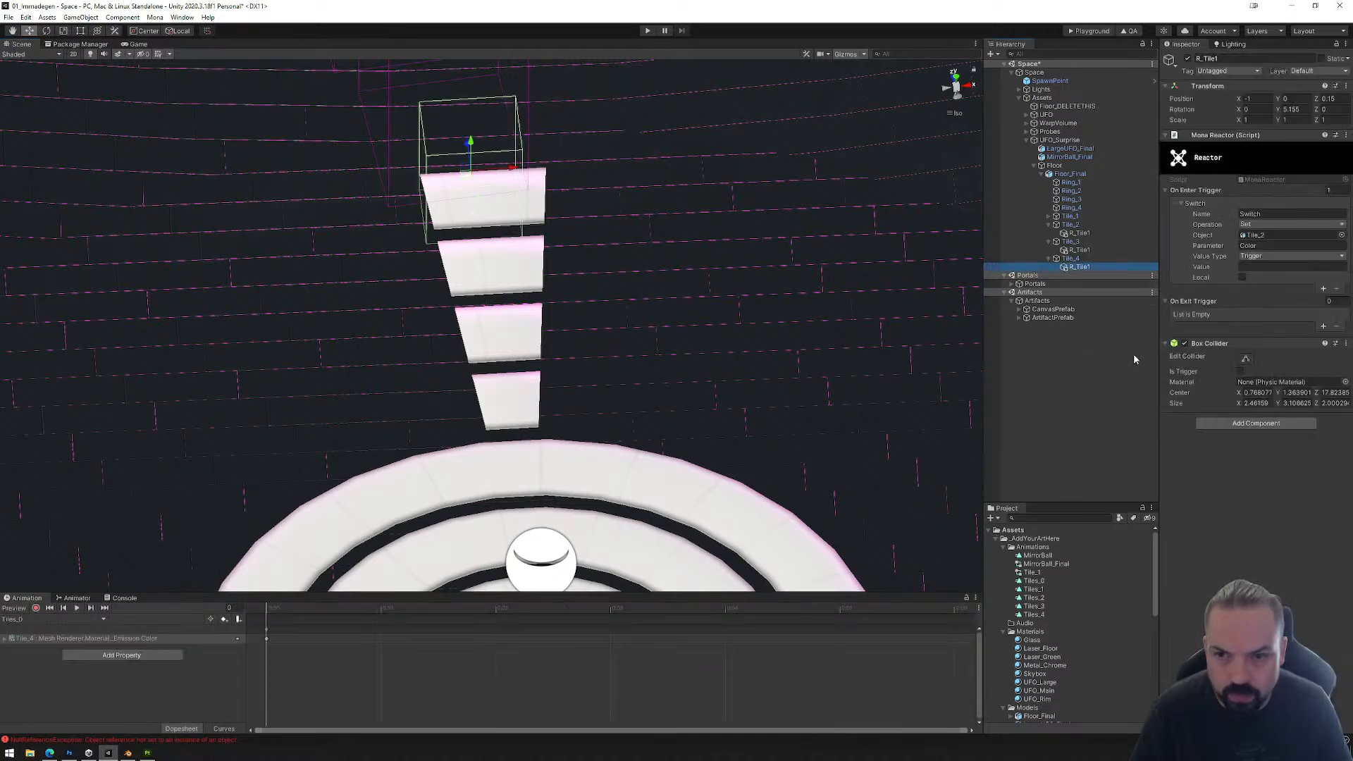
{"action": "left_click", "coordinate": [1246, 360]}
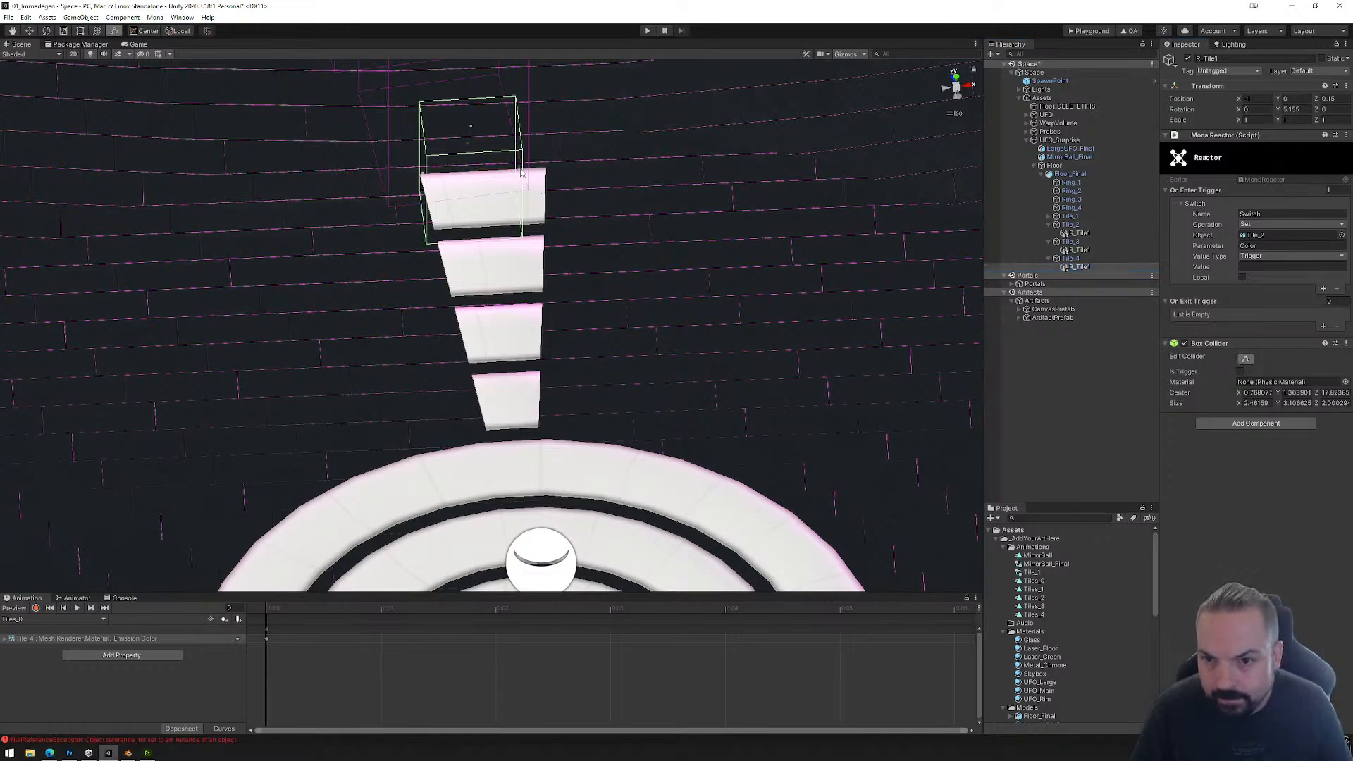
{"action": "left_click_drag", "start_coordinate": [521, 173], "coordinate": [680, 363]}
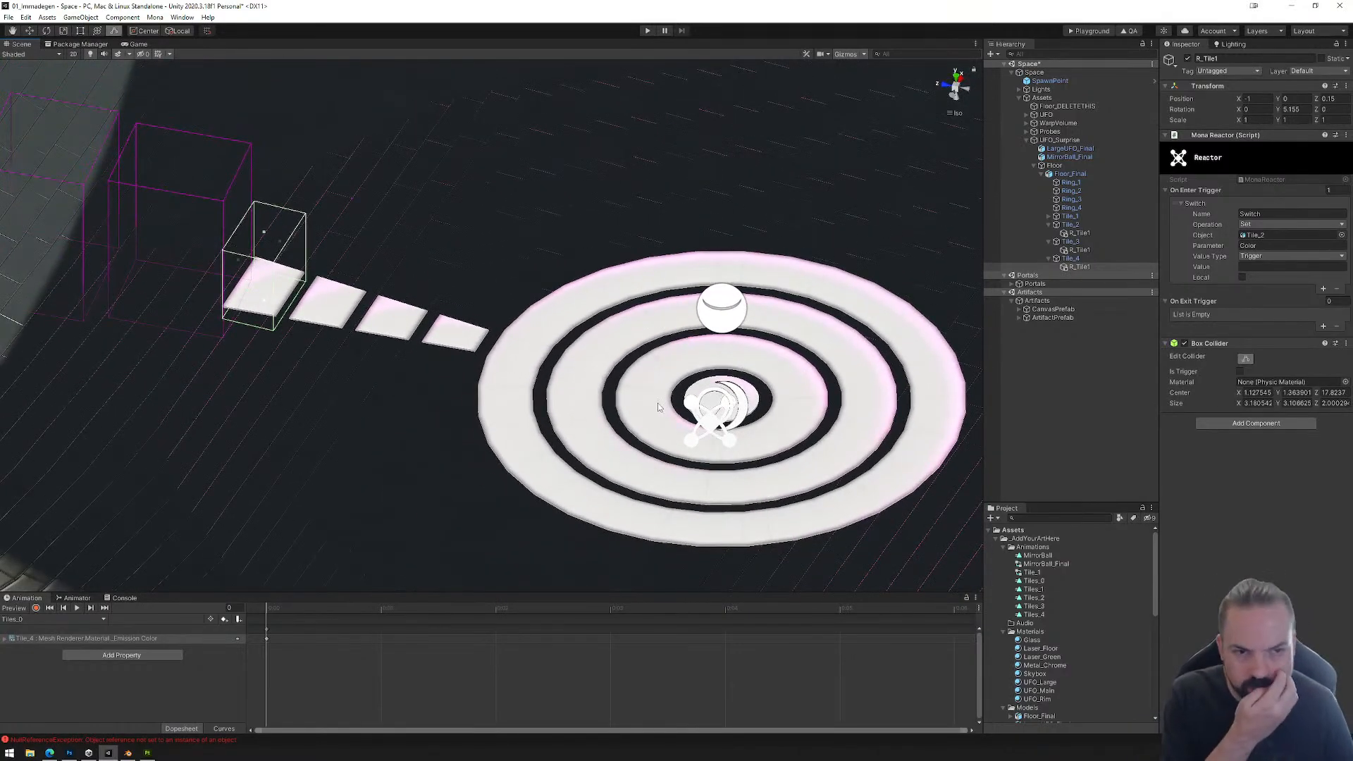
Step: Set the Switch trigger object of Tile_4's reactor to Tile_4, collapsing Tile_2 and Tile_3 in the hierarchy
{"action": "left_click", "coordinate": [1049, 224]}
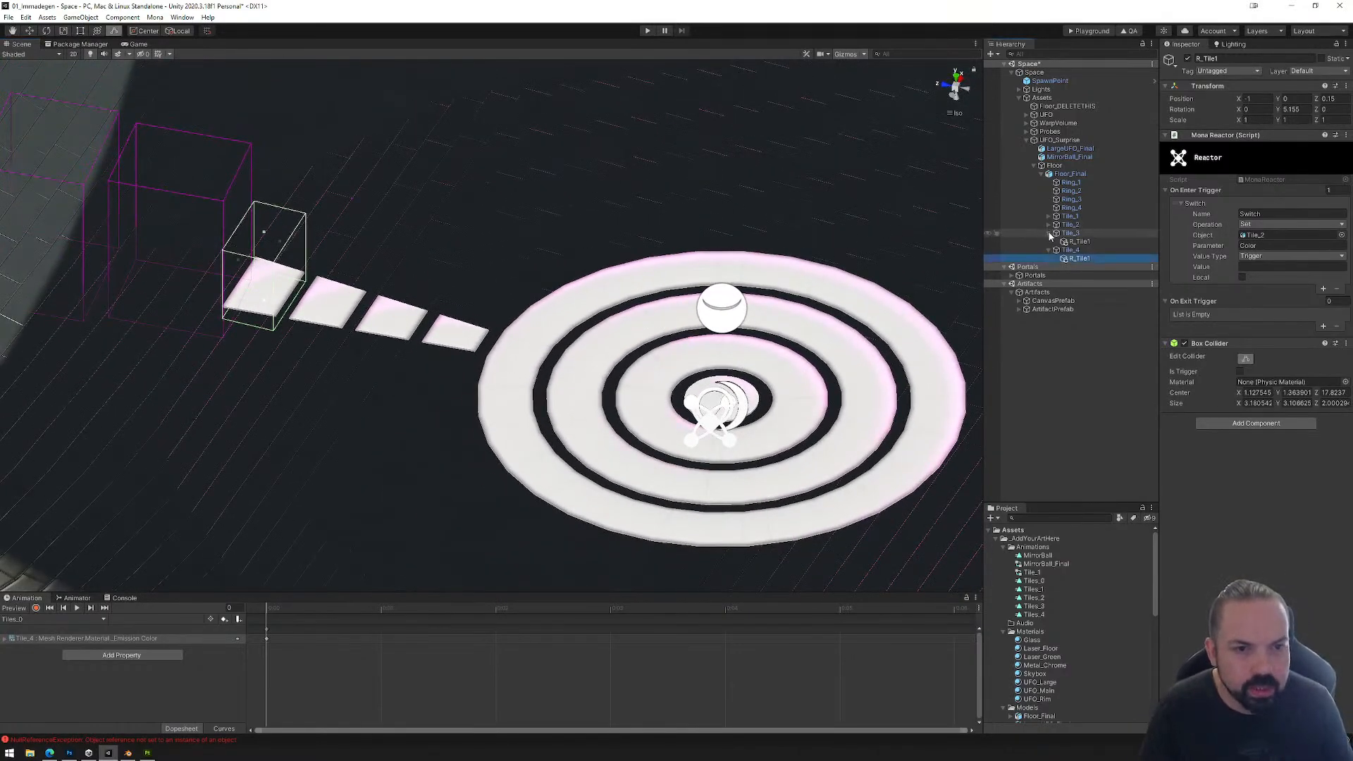
{"action": "left_click", "coordinate": [1049, 233]}
{"action": "left_click_drag", "start_coordinate": [1072, 241], "coordinate": [1269, 235]}
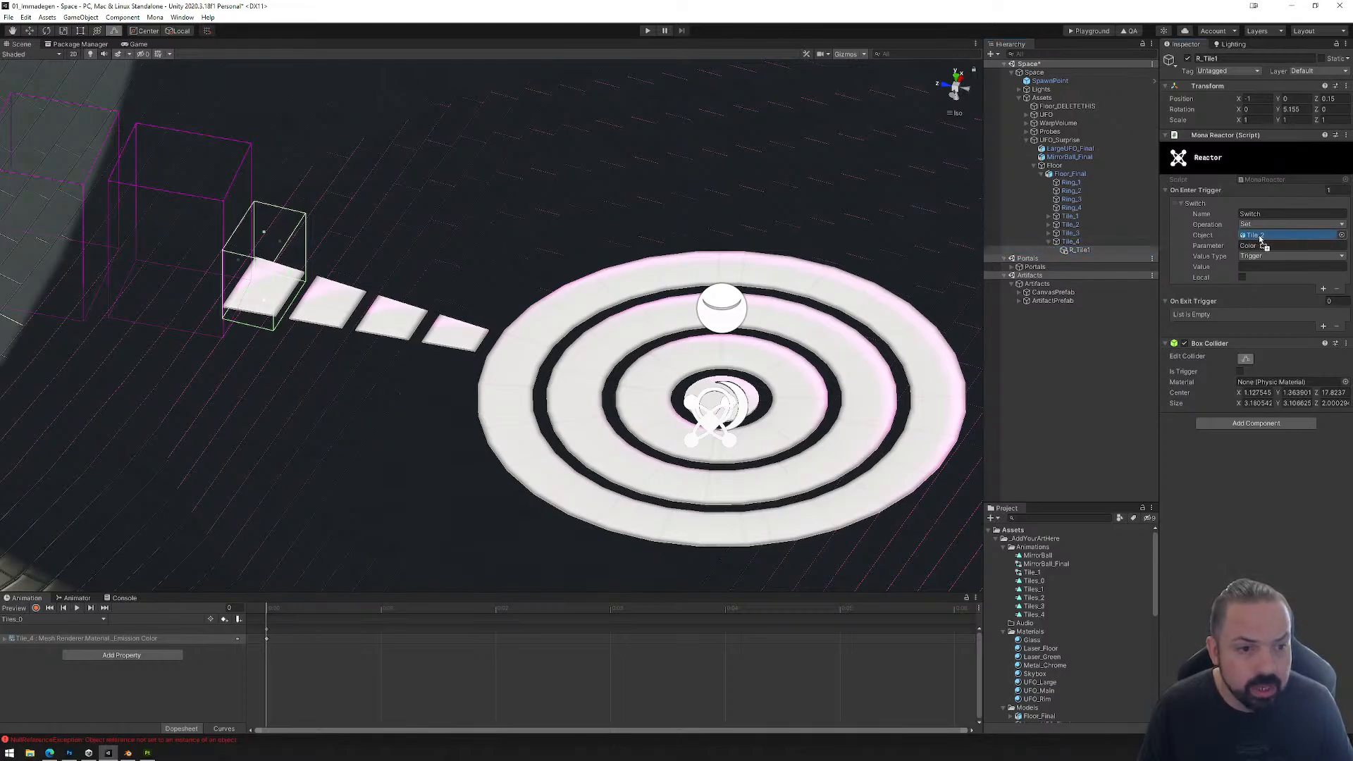
Step: Inspect Tile_4's Animator and the Emission Color property in its Tiles_0 animation
{"action": "left_click", "coordinate": [1071, 242]}
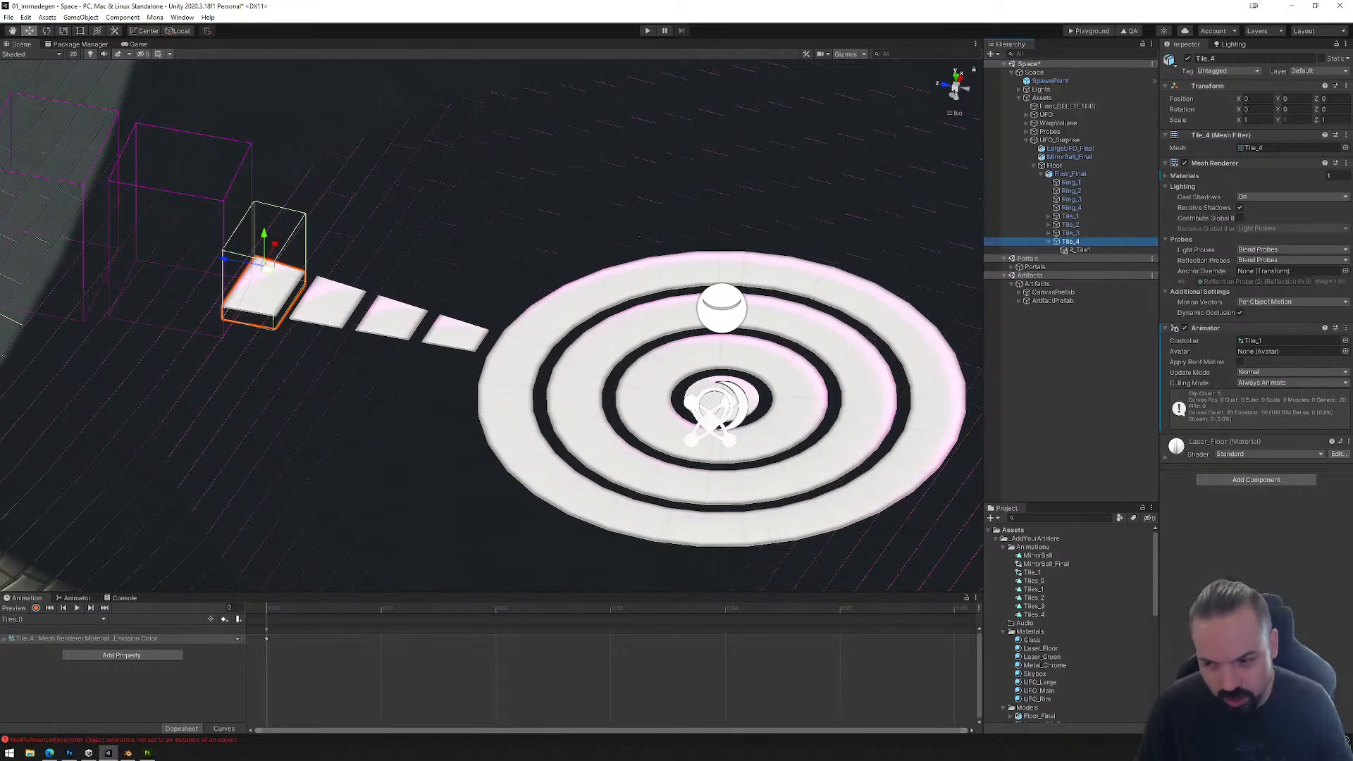
{"action": "left_click", "coordinate": [6, 639]}
{"action": "left_click", "coordinate": [6, 638]}
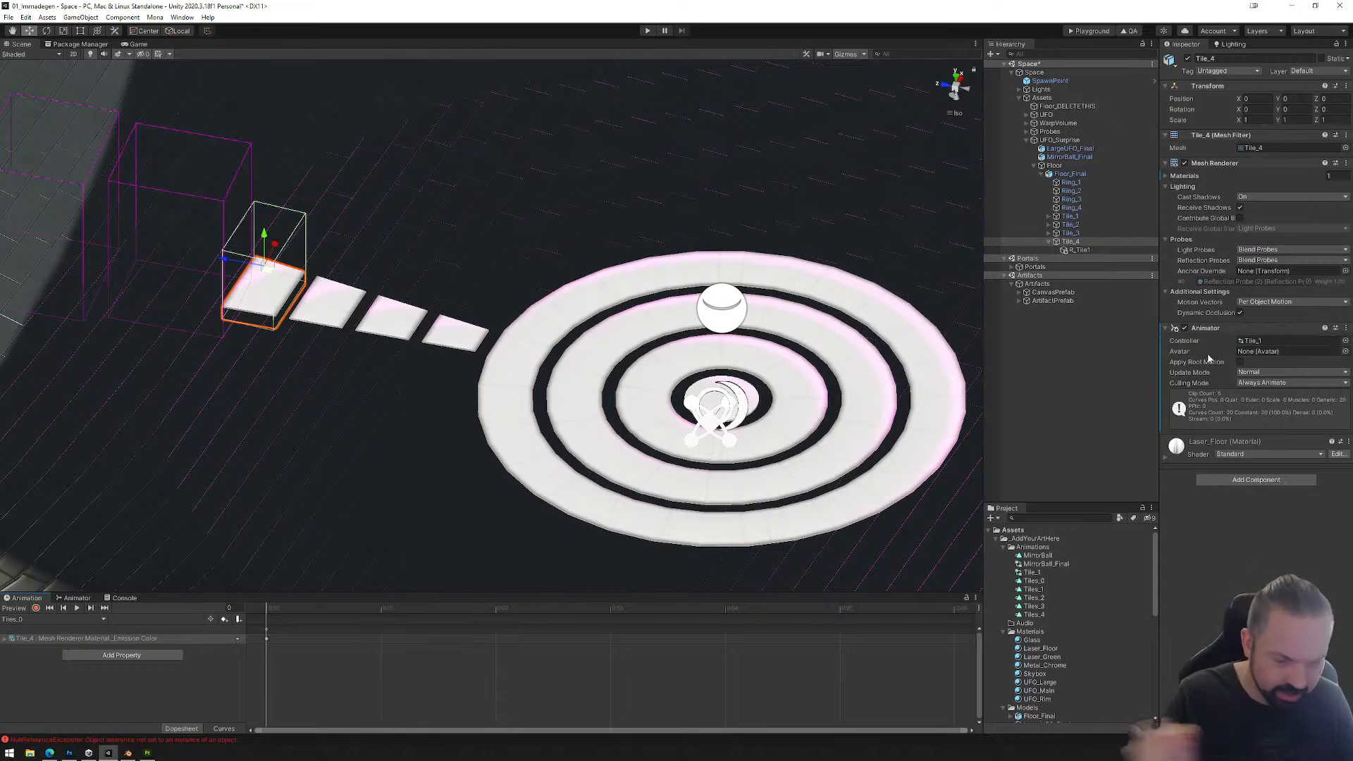
Step: Collapse Tile_4 and select Tile_1 through Tile_4 together to review all four tile colliders
{"action": "left_click", "coordinate": [1048, 242]}
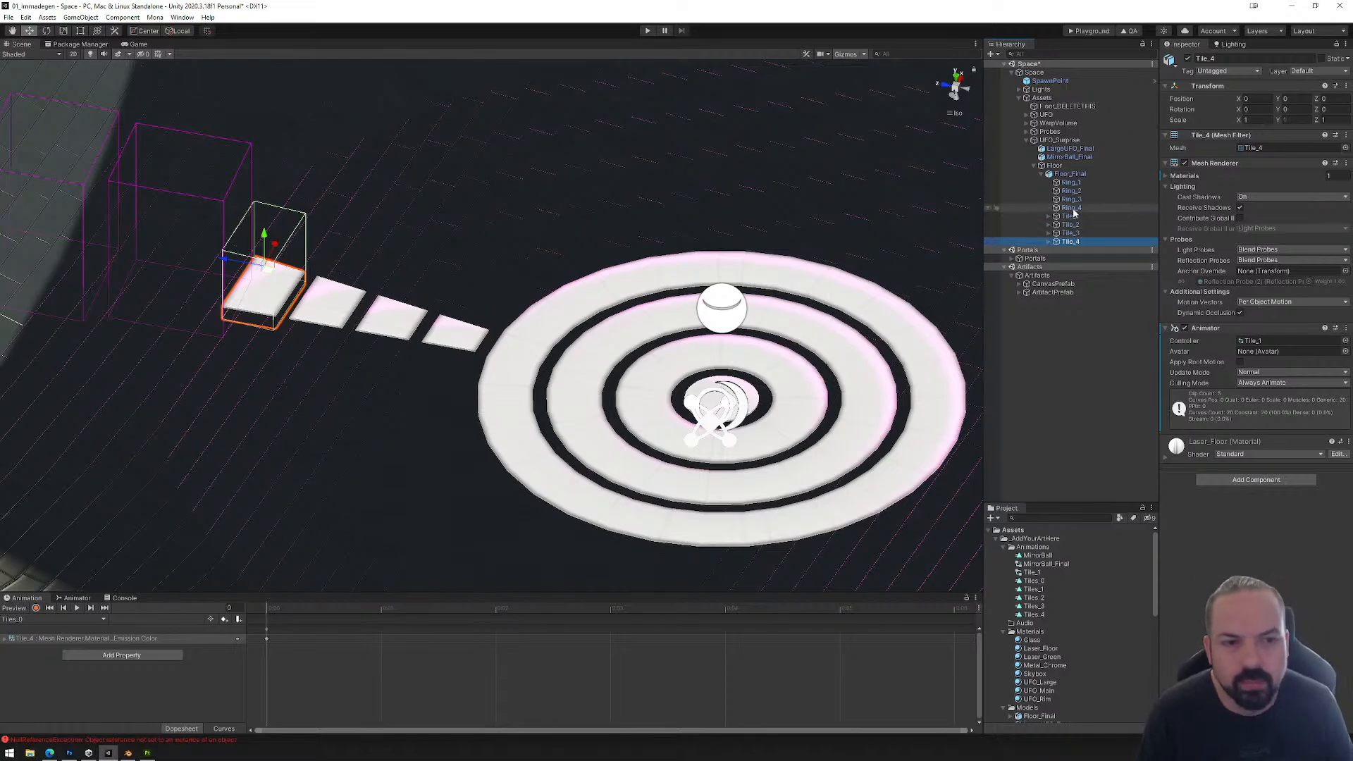
{"action": "mouse_move", "coordinate": [555, 362]}
{"action": "right_mouse_down"}
{"action": "mouse_move", "coordinate": [608, 340]}
{"action": "mouse_move", "coordinate": [569, 350]}
{"action": "right_mouse_up"}
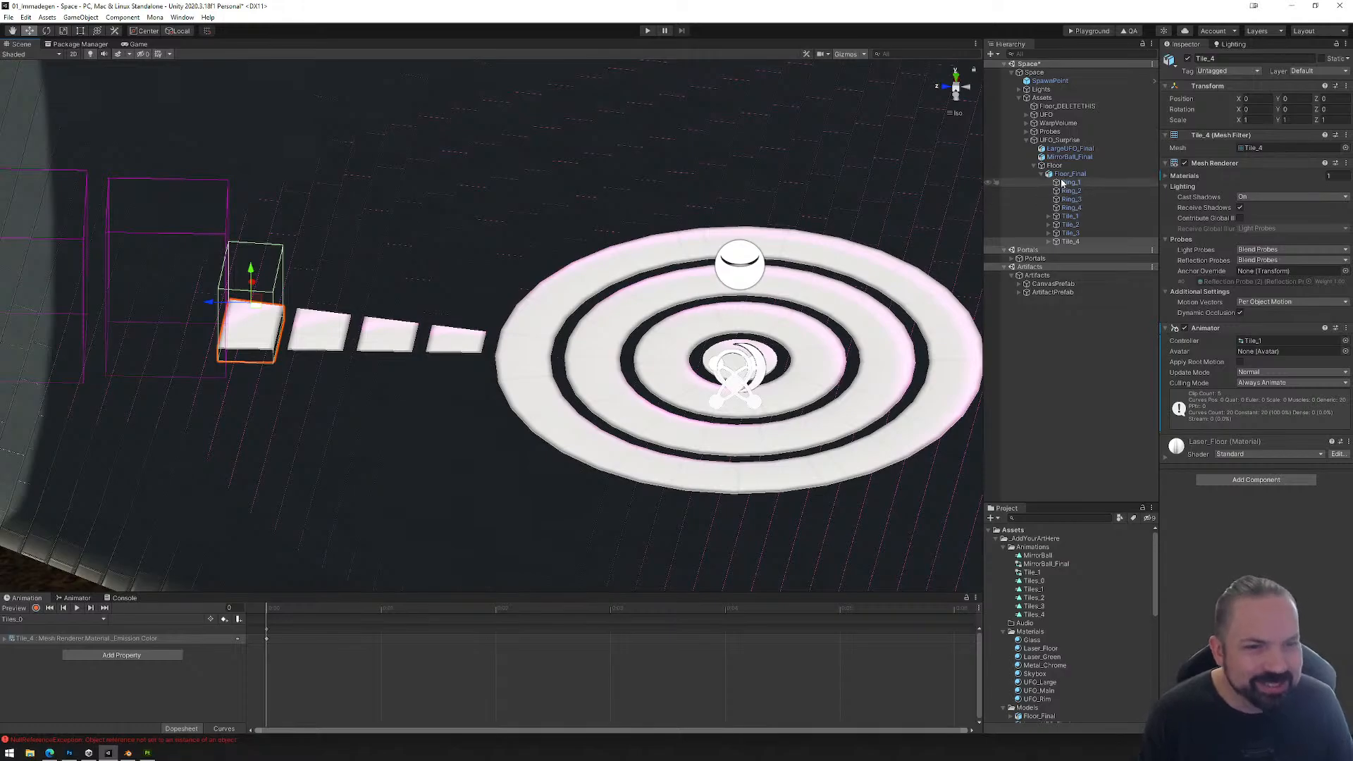
{"action": "left_click", "coordinate": [1064, 219]}
{"action": "left_click", "coordinate": [1070, 241], "text": "shift"}
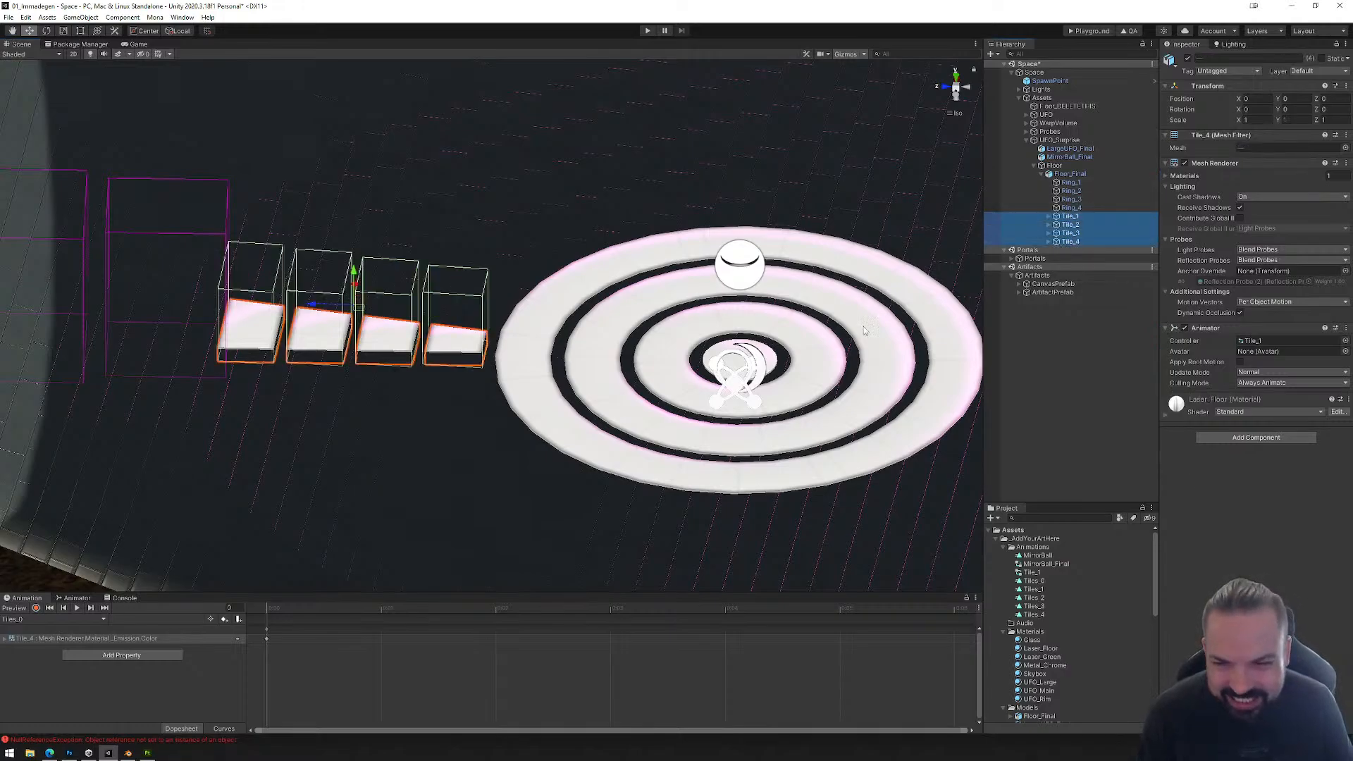
Step: Duplicate Tile_1 through Tile_4 together and rotate the copies 15° around the floor's centre, using pivot handle positioning
{"action": "left_click", "coordinate": [146, 31]}
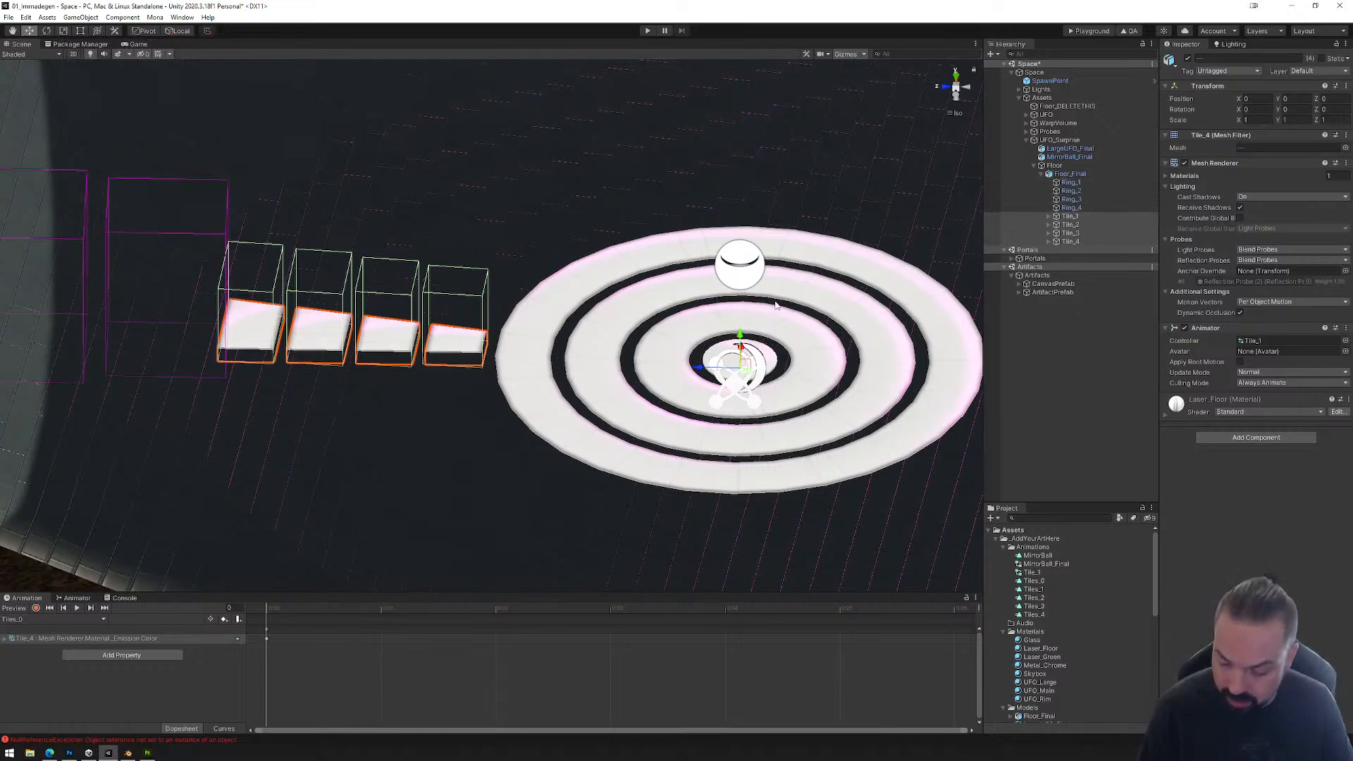
{"action": "left_click", "coordinate": [1066, 216]}
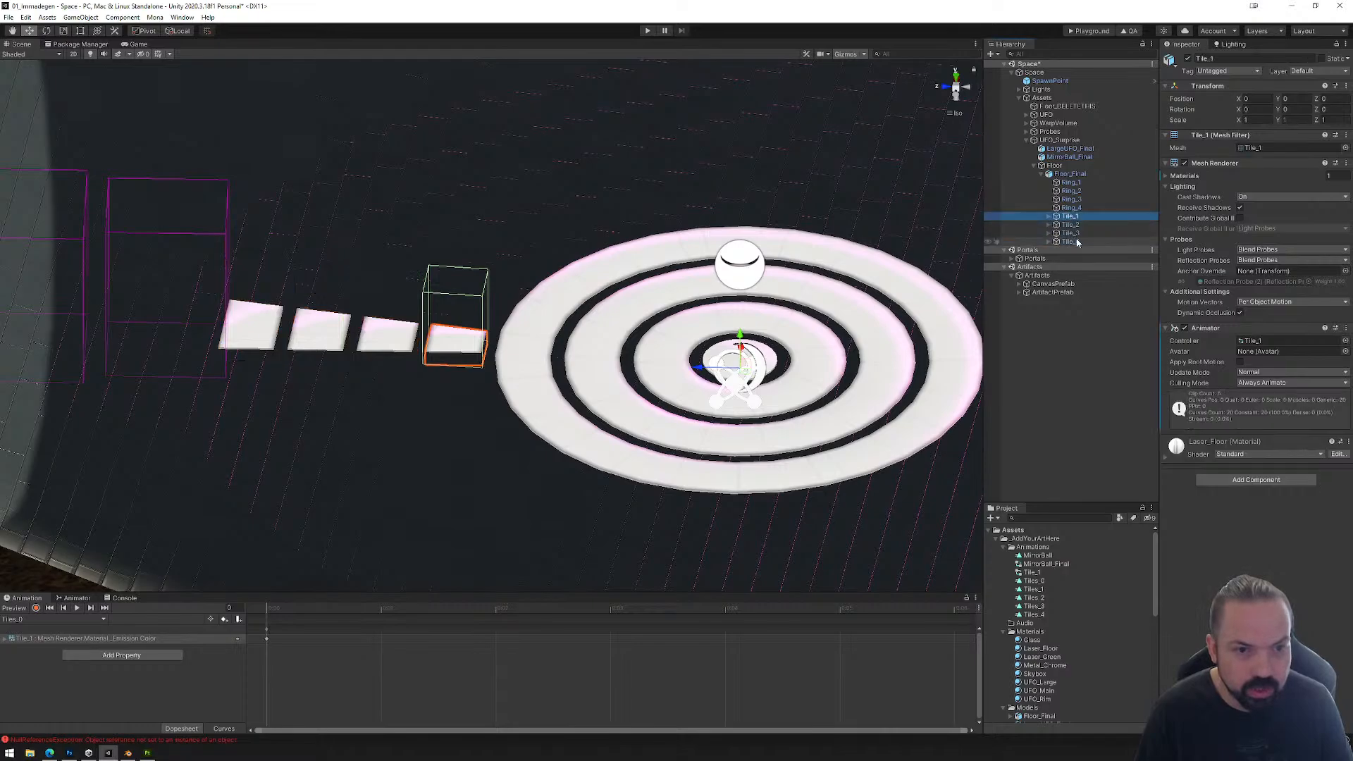
{"action": "left_click", "coordinate": [1070, 241], "text": "shift"}
{"action": "key", "text": "ctrl+d"}
{"action": "left_click", "coordinate": [46, 30]}
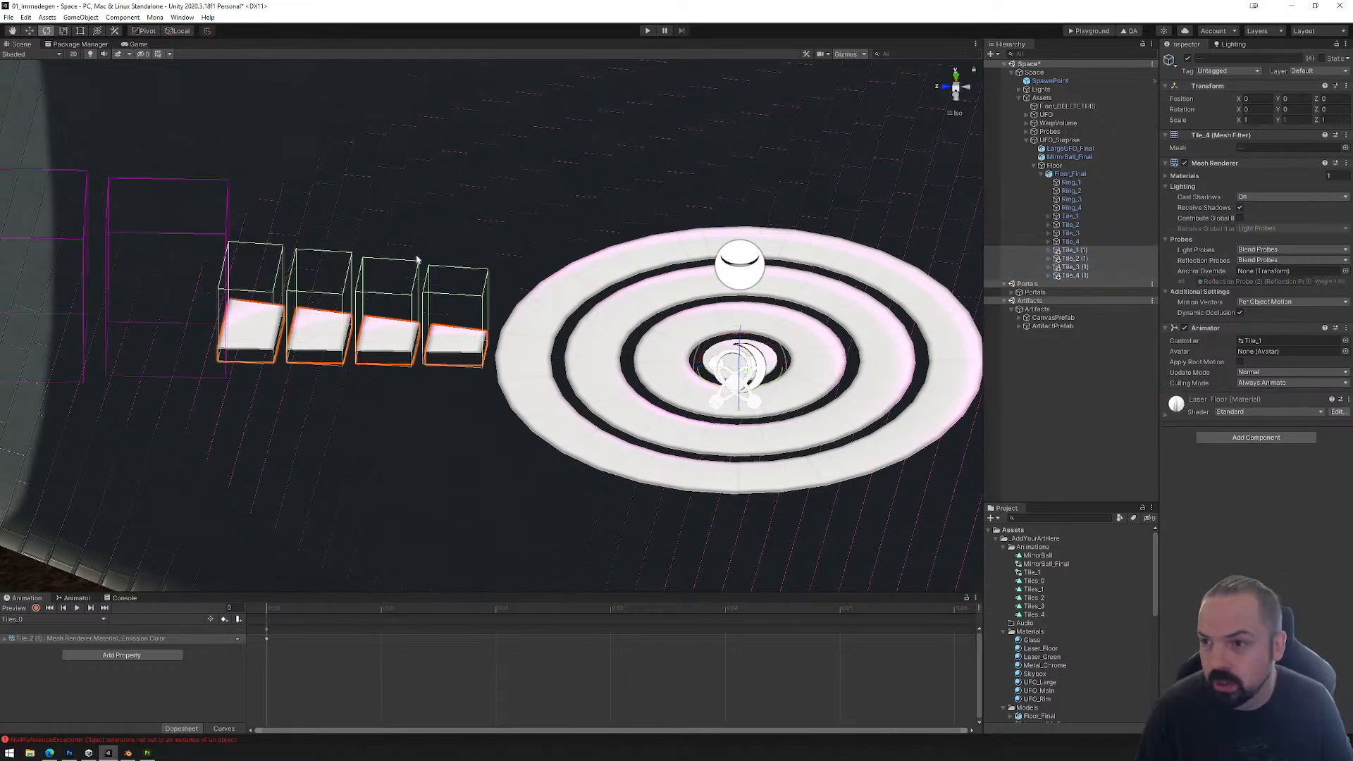
{"action": "mouse_move", "coordinate": [736, 403]}
{"action": "left_mouse_down"}
{"action": "mouse_move", "coordinate": [762, 398]}
{"action": "mouse_move", "coordinate": [723, 398]}
{"action": "mouse_move", "coordinate": [744, 394]}
{"action": "mouse_move", "coordinate": [754, 412]}
{"action": "mouse_move", "coordinate": [708, 391]}
{"action": "mouse_move", "coordinate": [735, 399]}
{"action": "left_mouse_up"}
Step: Keep duplicating the four-tile row and rotating each copy another 15° until the rows fill the full circle
{"action": "key", "text": "ctrl+d"}
{"action": "key", "text": "ctrl+d"}
{"action": "key", "text": "ctrl+d"}
{"action": "key", "text": "ctrl+d"}
{"action": "key", "text": "ctrl+d"}
{"action": "key", "text": "ctrl+d"}
{"action": "key", "text": "ctrl+d"}
{"action": "key", "text": "ctrl+d"}
{"action": "key", "text": "ctrl+d"}
{"action": "key", "text": "ctrl+d"}
{"action": "key", "text": "ctrl+d"}
{"action": "key", "text": "ctrl+d"}
{"action": "key", "text": "ctrl+d"}
{"action": "key", "text": "ctrl+d"}
{"action": "key", "text": "ctrl+d"}
{"action": "key", "text": "ctrl+d"}
{"action": "key", "text": "ctrl+d"}
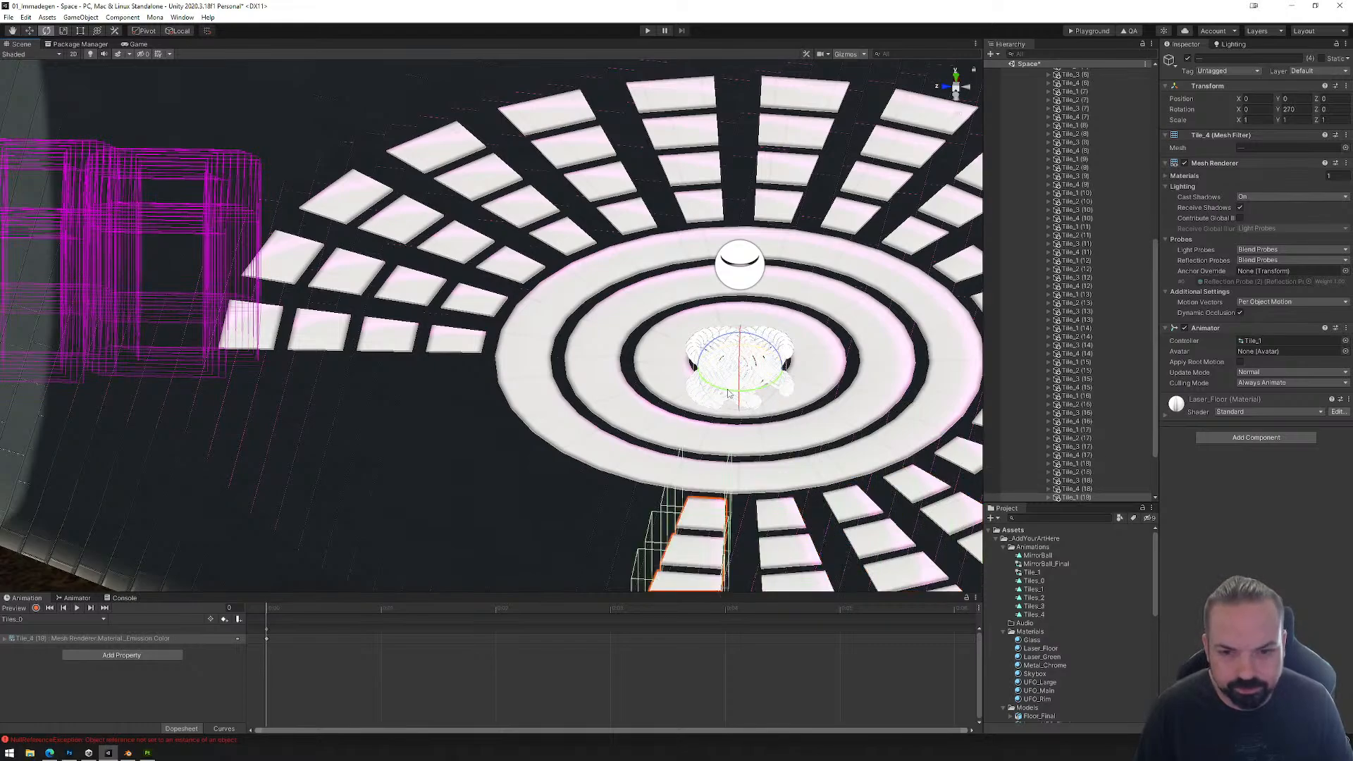
{"action": "left_click_drag", "start_coordinate": [728, 395], "coordinate": [726, 445]}
{"action": "key", "text": "ctrl+d"}
{"action": "key", "text": "ctrl+d"}
{"action": "key", "text": "ctrl+d"}
{"action": "key", "text": "ctrl+d"}
Step: Expand Probes in the hierarchy and bake Reflection Probe (2) with the completed tile circle
{"action": "scroll", "coordinate": [821, 430], "scroll_direction": "down", "scroll_amount": 8}
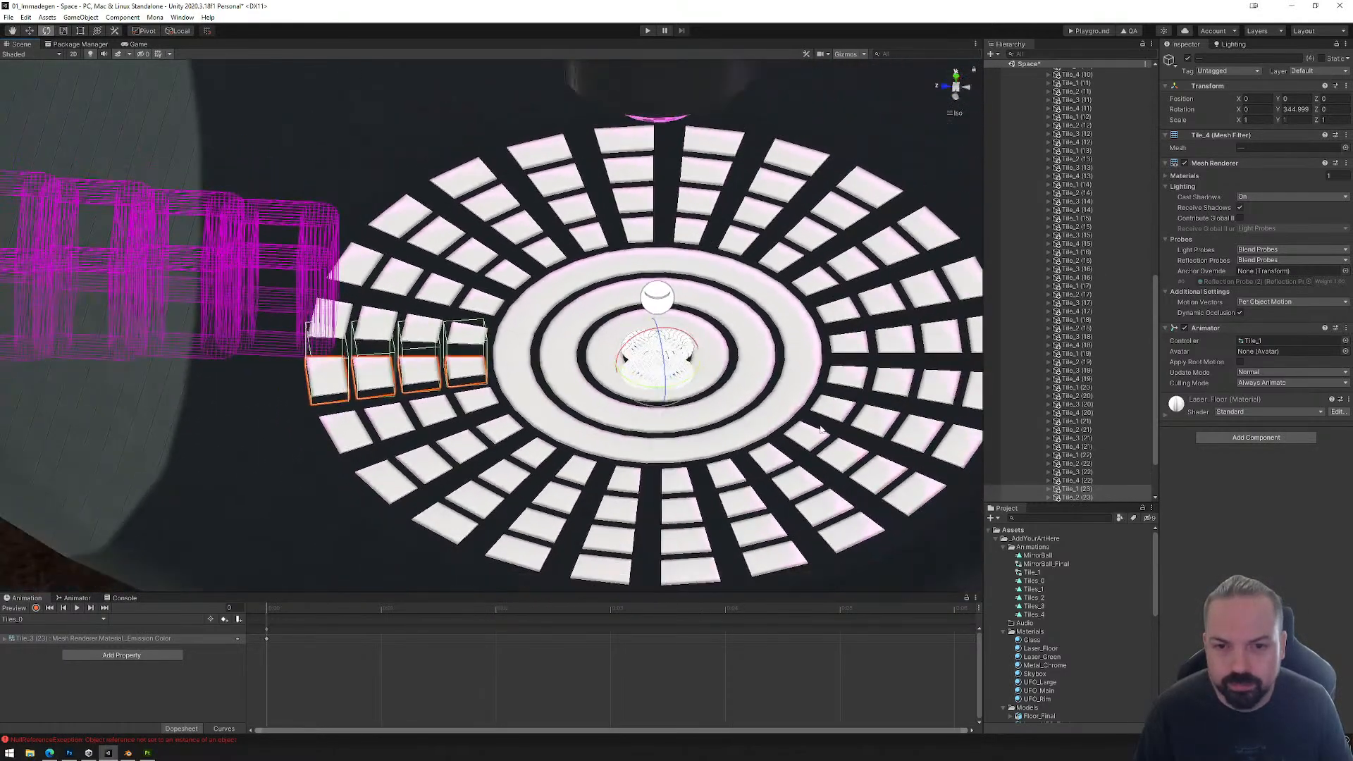
{"action": "middle_click_drag", "start_coordinate": [821, 430], "coordinate": [742, 413]}
{"action": "left_click_drag", "start_coordinate": [775, 410], "coordinate": [788, 359], "text": "alt"}
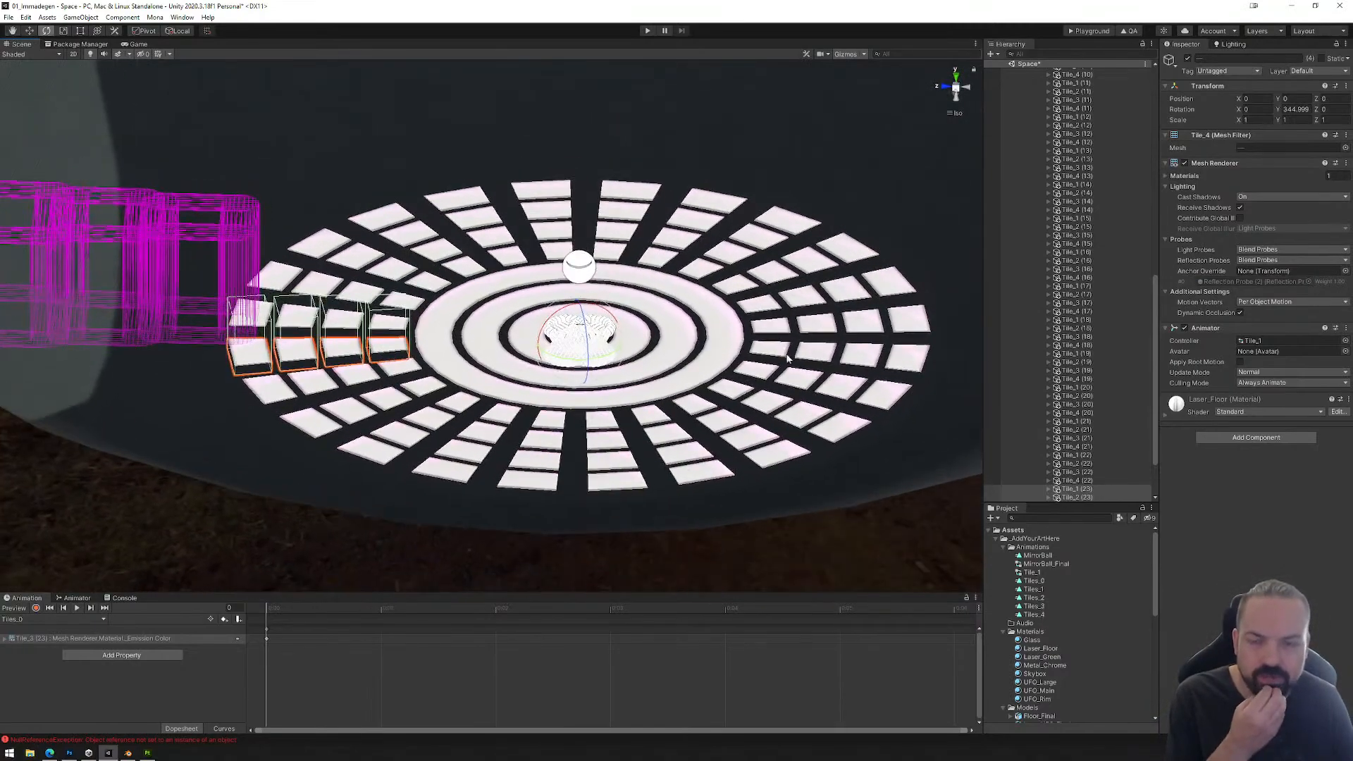
{"action": "middle_click_drag", "start_coordinate": [788, 359], "coordinate": [733, 460]}
{"action": "scroll", "coordinate": [1072, 176], "scroll_direction": "up", "scroll_amount": 15}
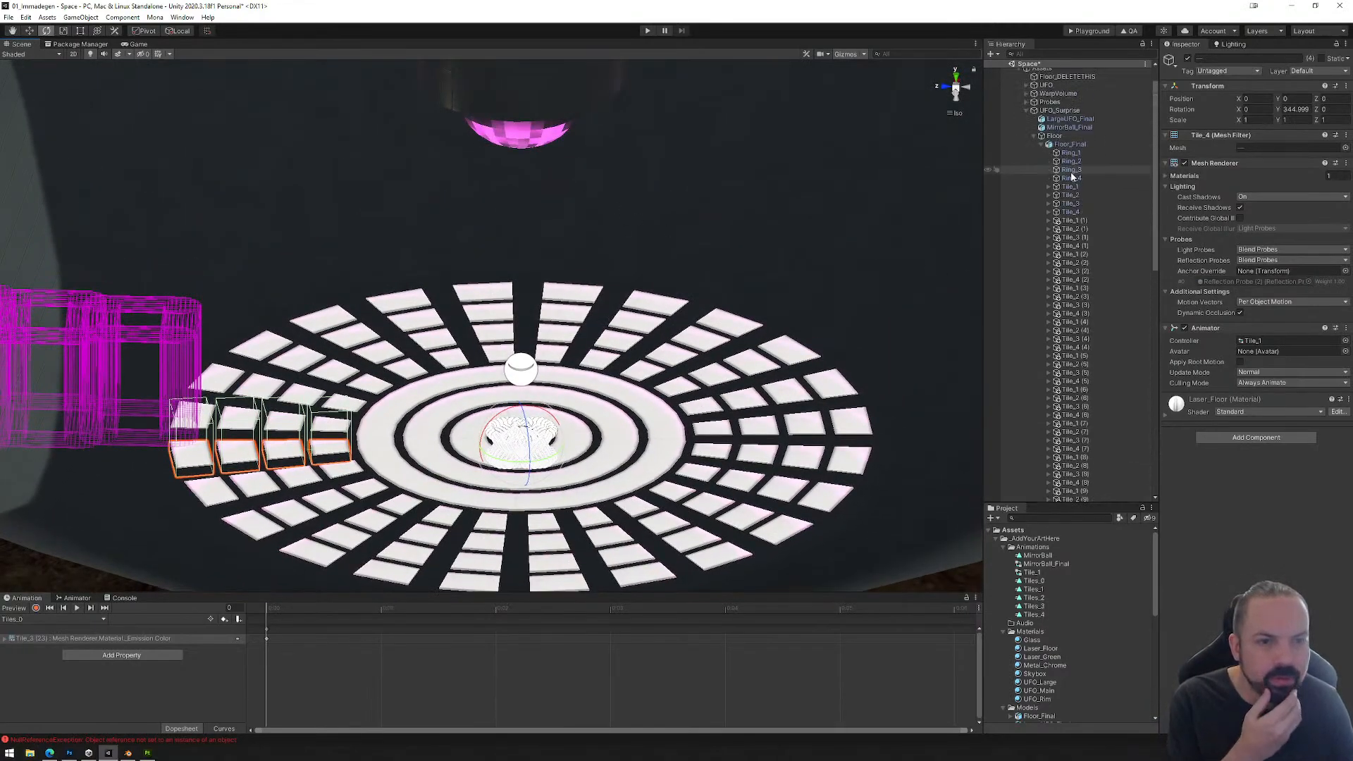
{"action": "left_click", "coordinate": [1026, 102]}
{"action": "left_click", "coordinate": [1074, 135]}
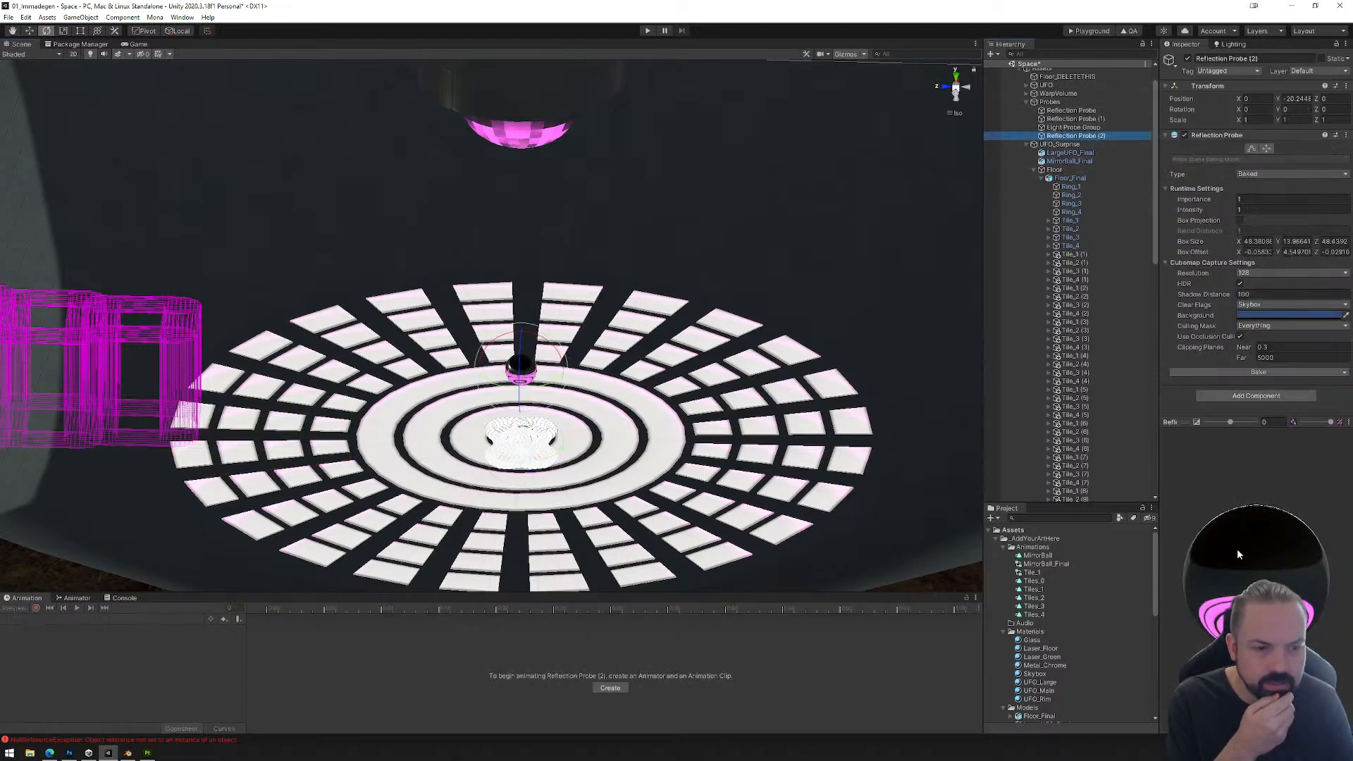
{"action": "left_click", "coordinate": [1266, 373]}
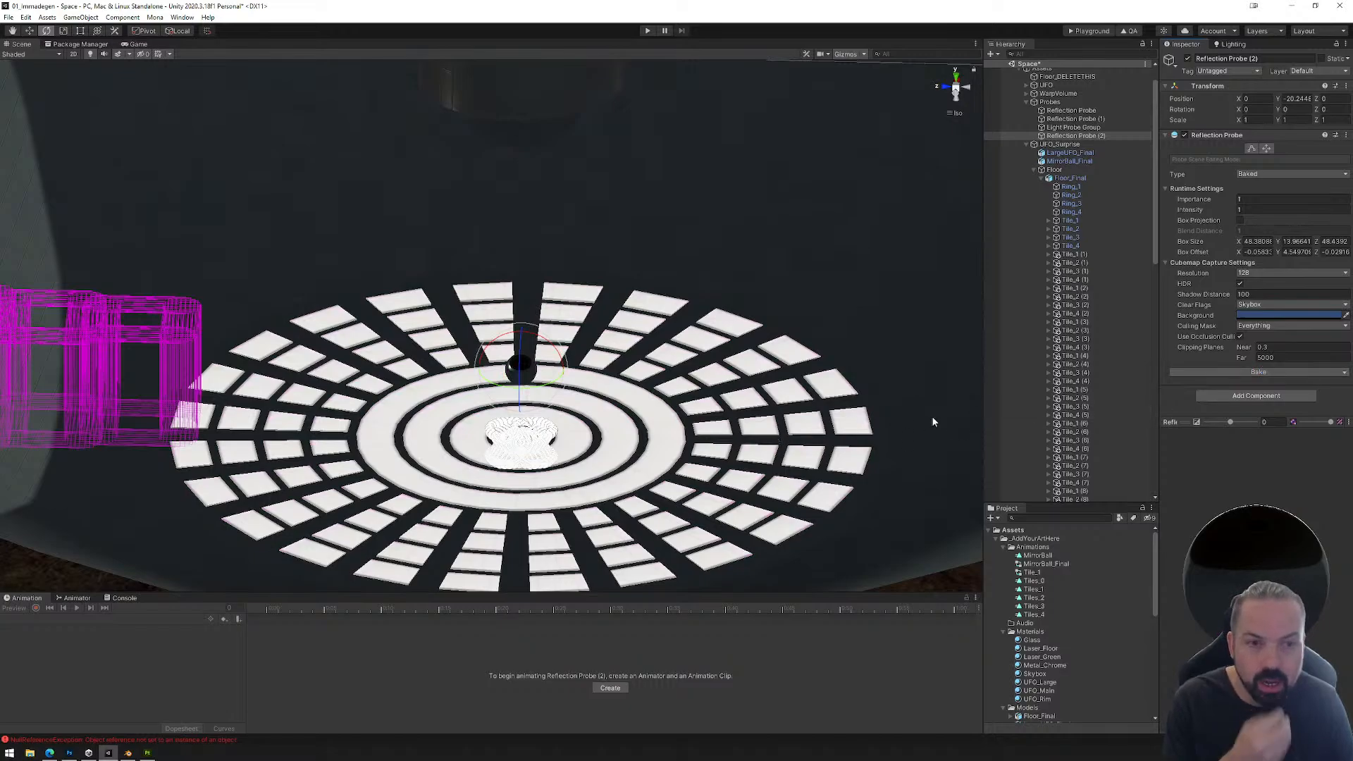
Step: Mark Floor_Final and all its children as static, and rebake Reflection Probe (2)
{"action": "left_click", "coordinate": [1074, 253]}
{"action": "scroll", "coordinate": [1093, 323], "scroll_direction": "down", "scroll_amount": 8}
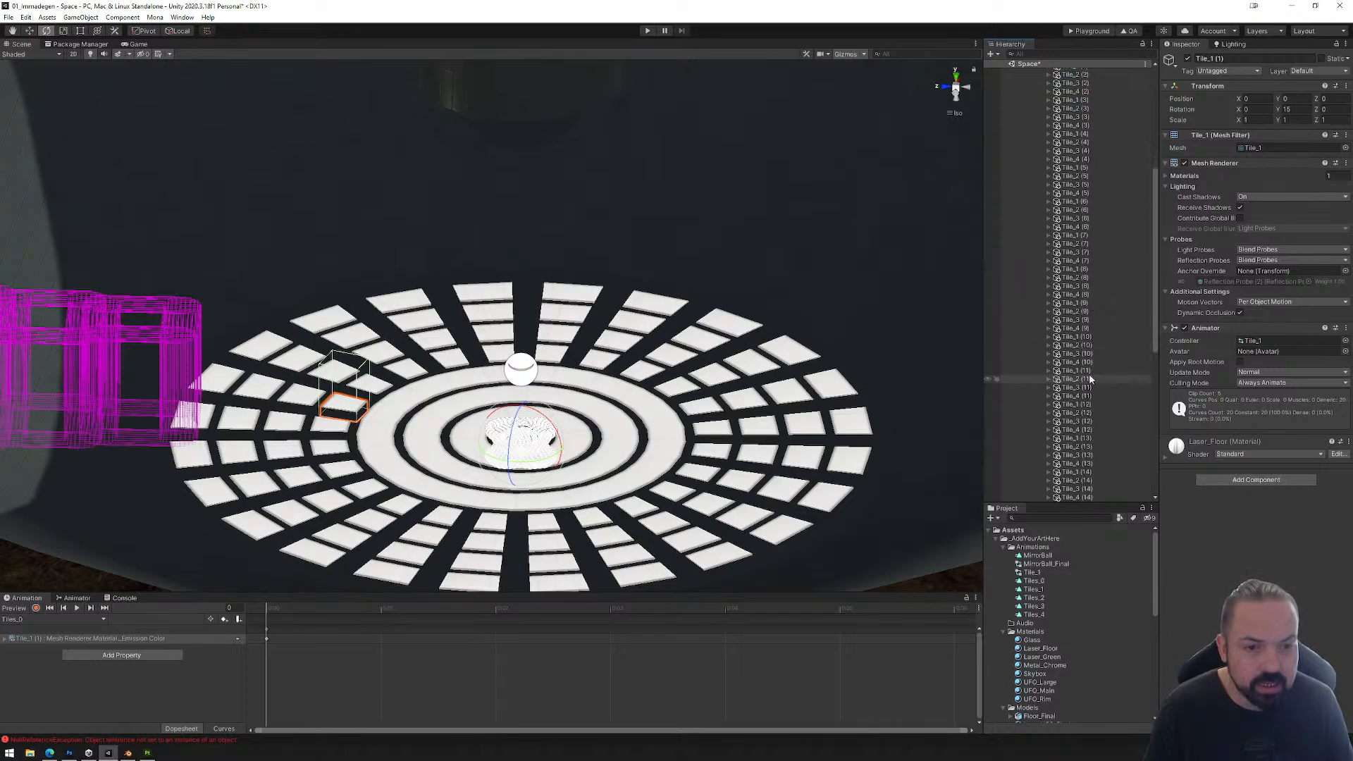
{"action": "scroll", "coordinate": [1093, 352], "scroll_direction": "up", "scroll_amount": 10}
{"action": "left_click", "coordinate": [1072, 208]}
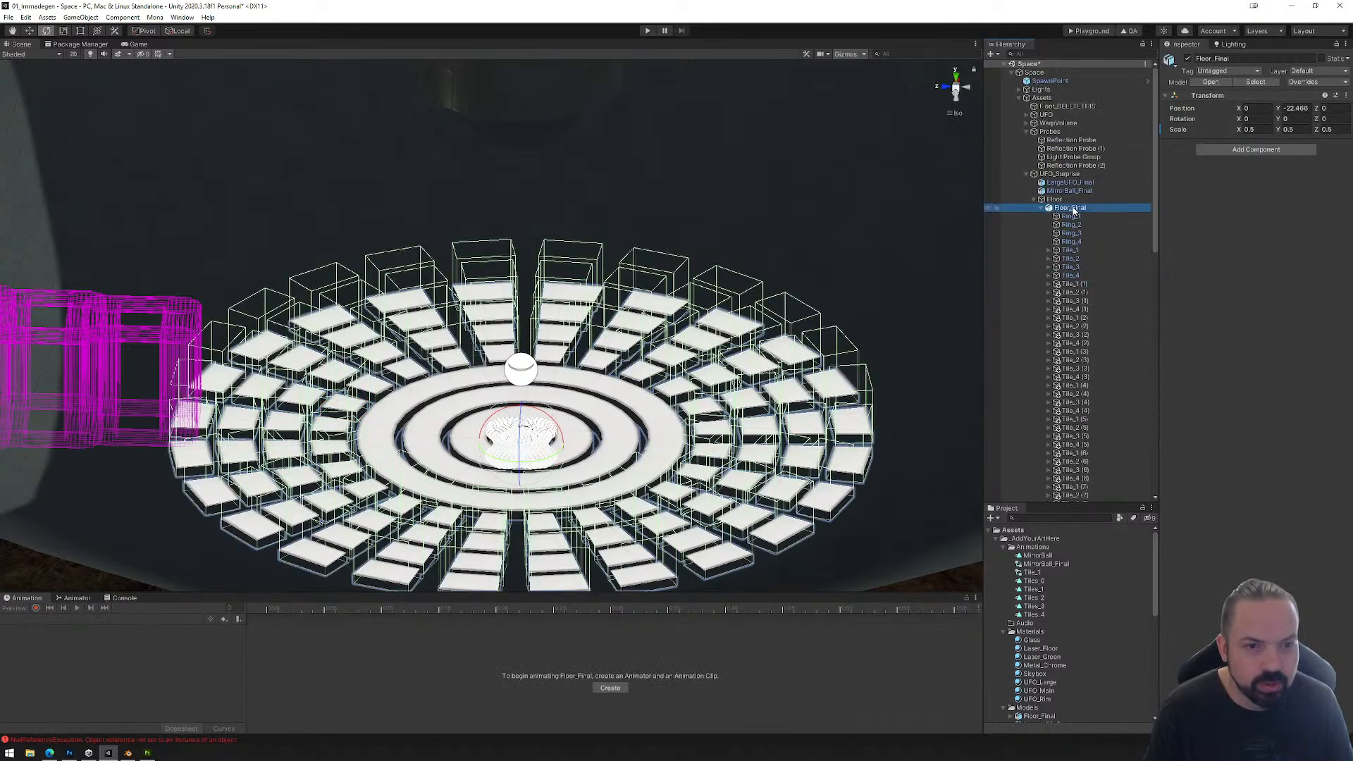
{"action": "left_click", "coordinate": [1322, 59]}
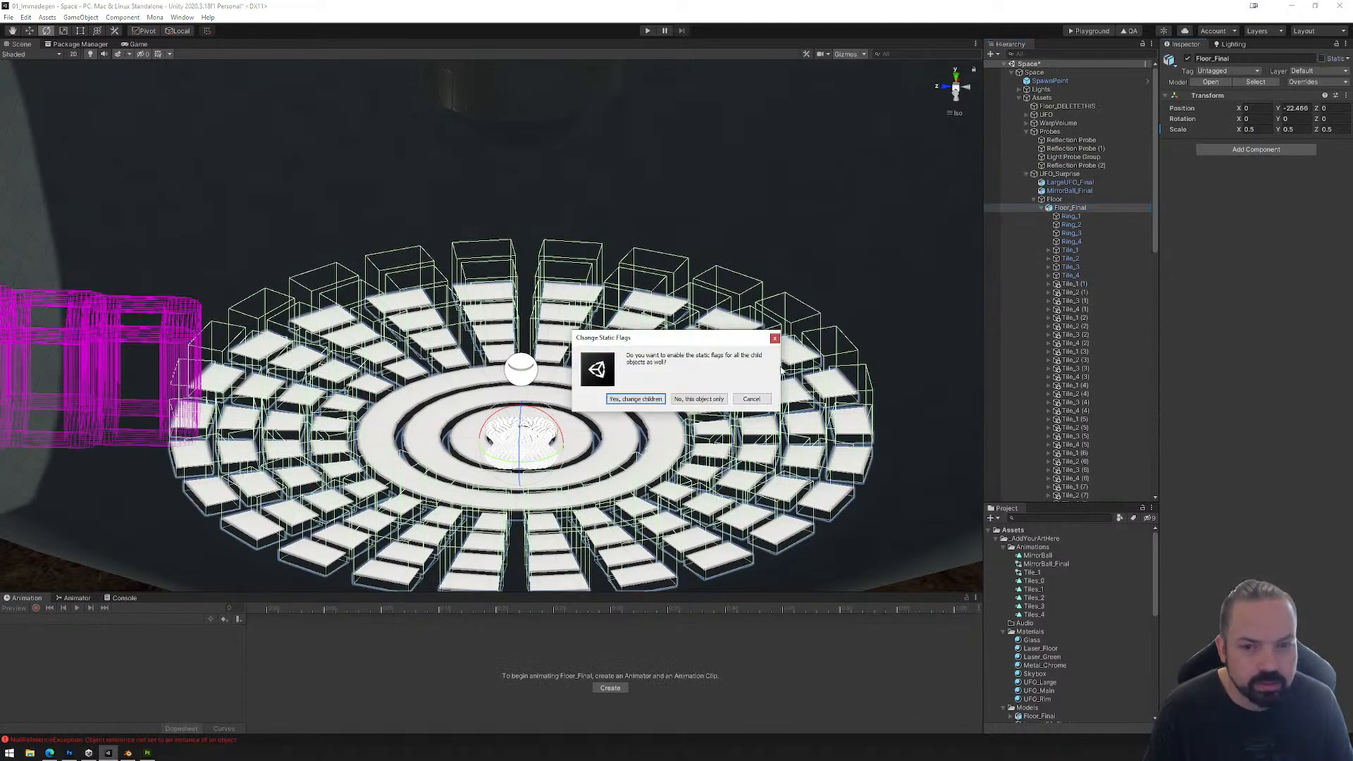
{"action": "left_click", "coordinate": [635, 399]}
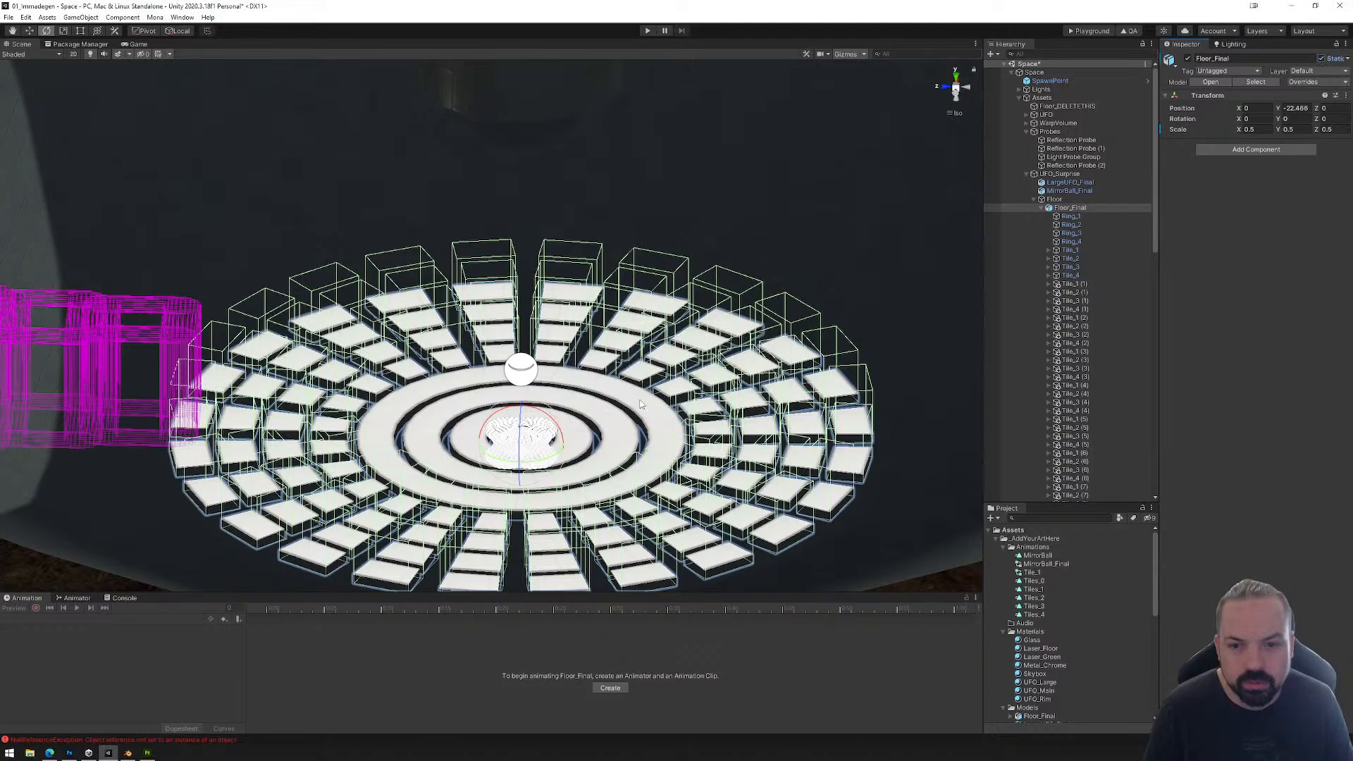
{"action": "left_click", "coordinate": [1067, 166]}
{"action": "left_click", "coordinate": [1261, 372]}
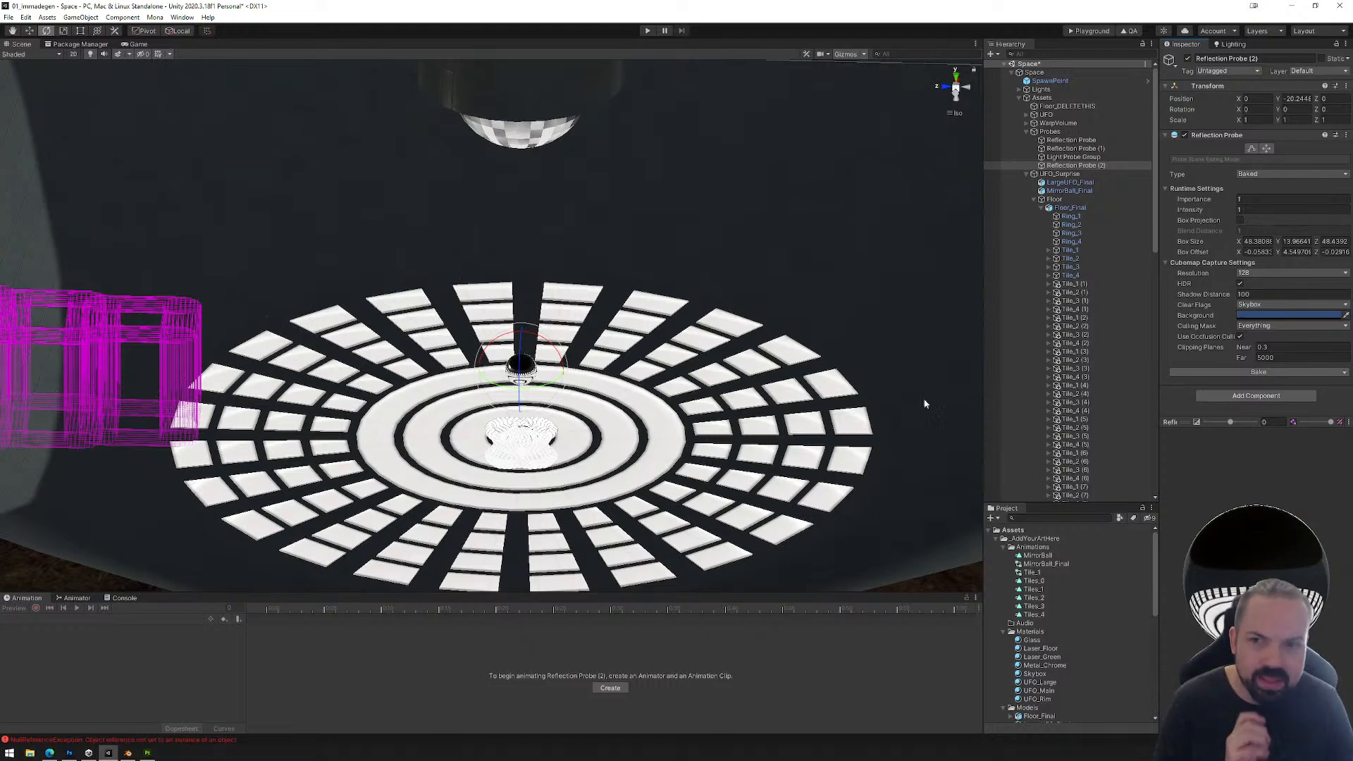
{"action": "left_click_drag", "start_coordinate": [613, 293], "coordinate": [543, 130], "text": "alt"}
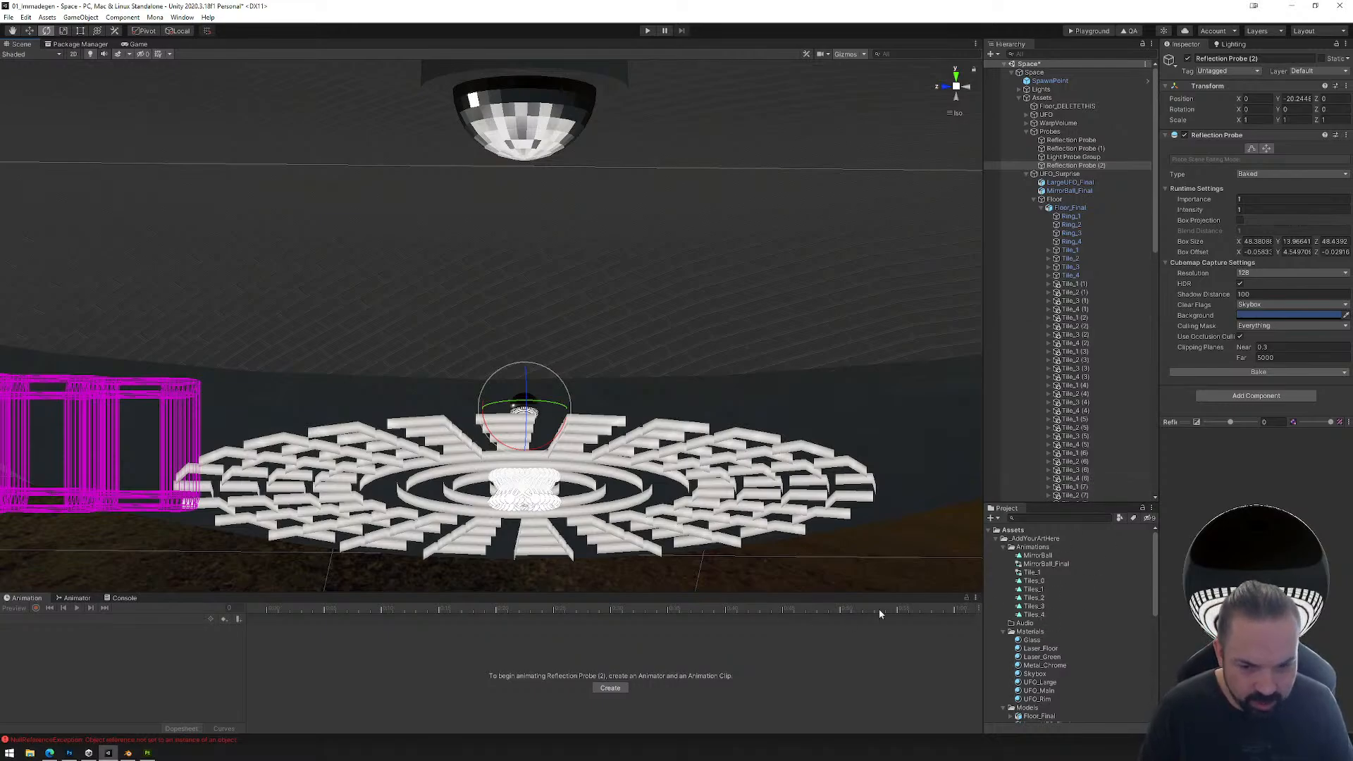
Step: Try making Tiles_1 the layer default state in the tile Animator, and undo the change
{"action": "left_click", "coordinate": [77, 599]}
{"action": "scroll", "coordinate": [658, 647], "scroll_direction": "down", "scroll_amount": 4}
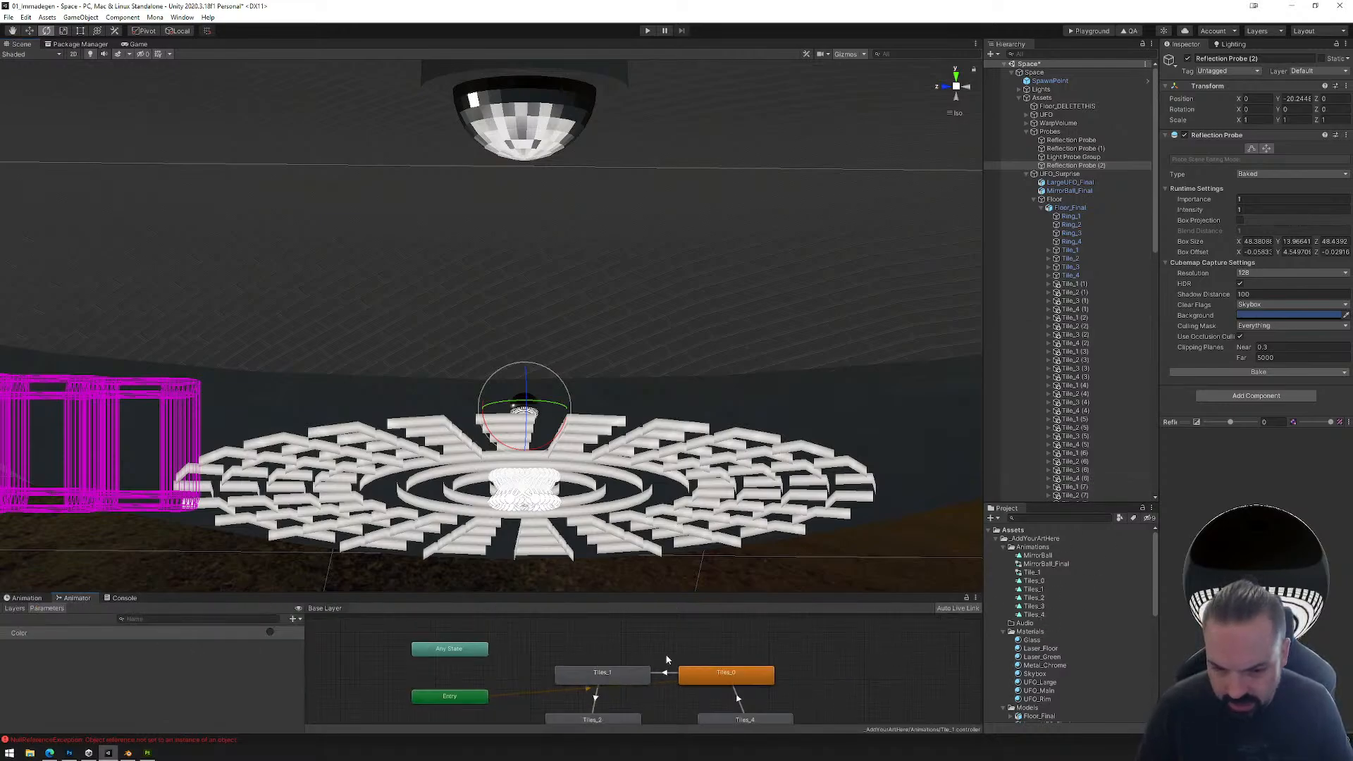
{"action": "right_click", "coordinate": [614, 675]}
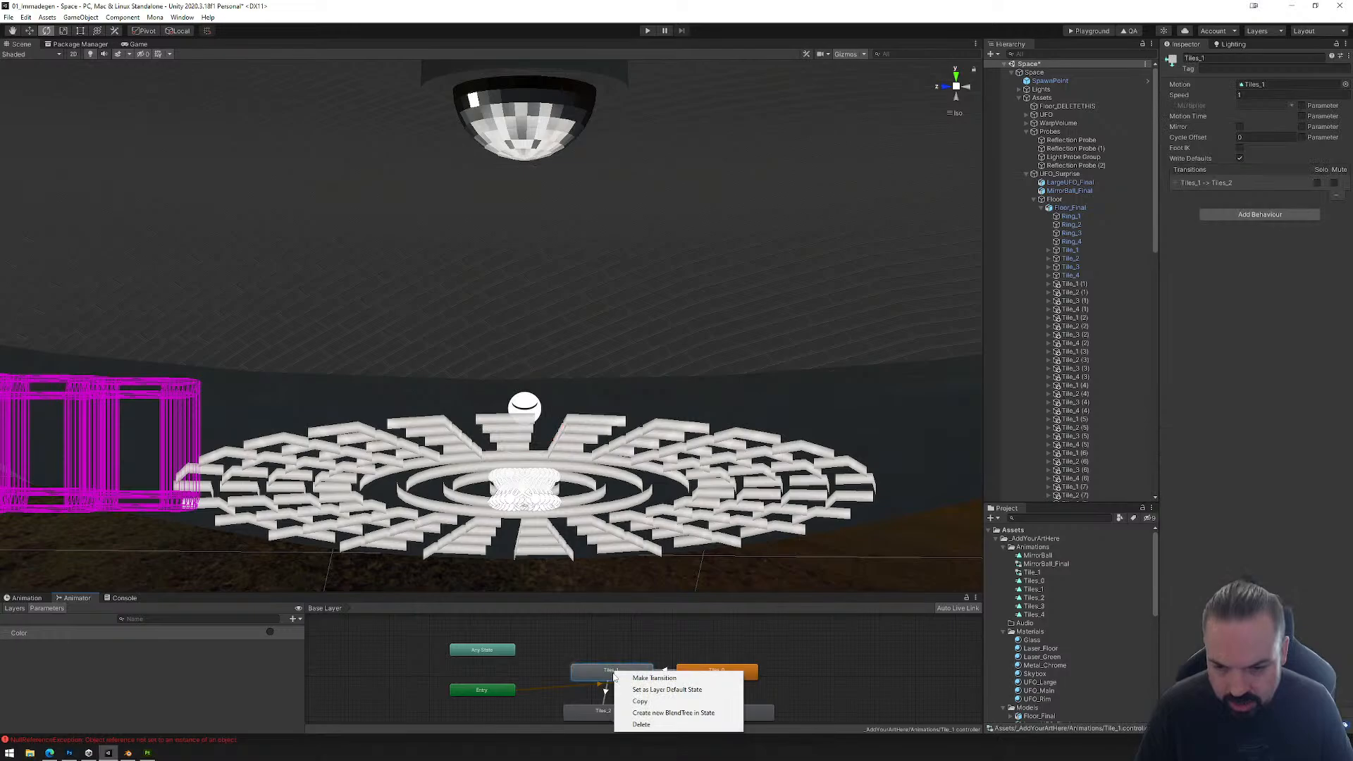
{"action": "left_click", "coordinate": [649, 690]}
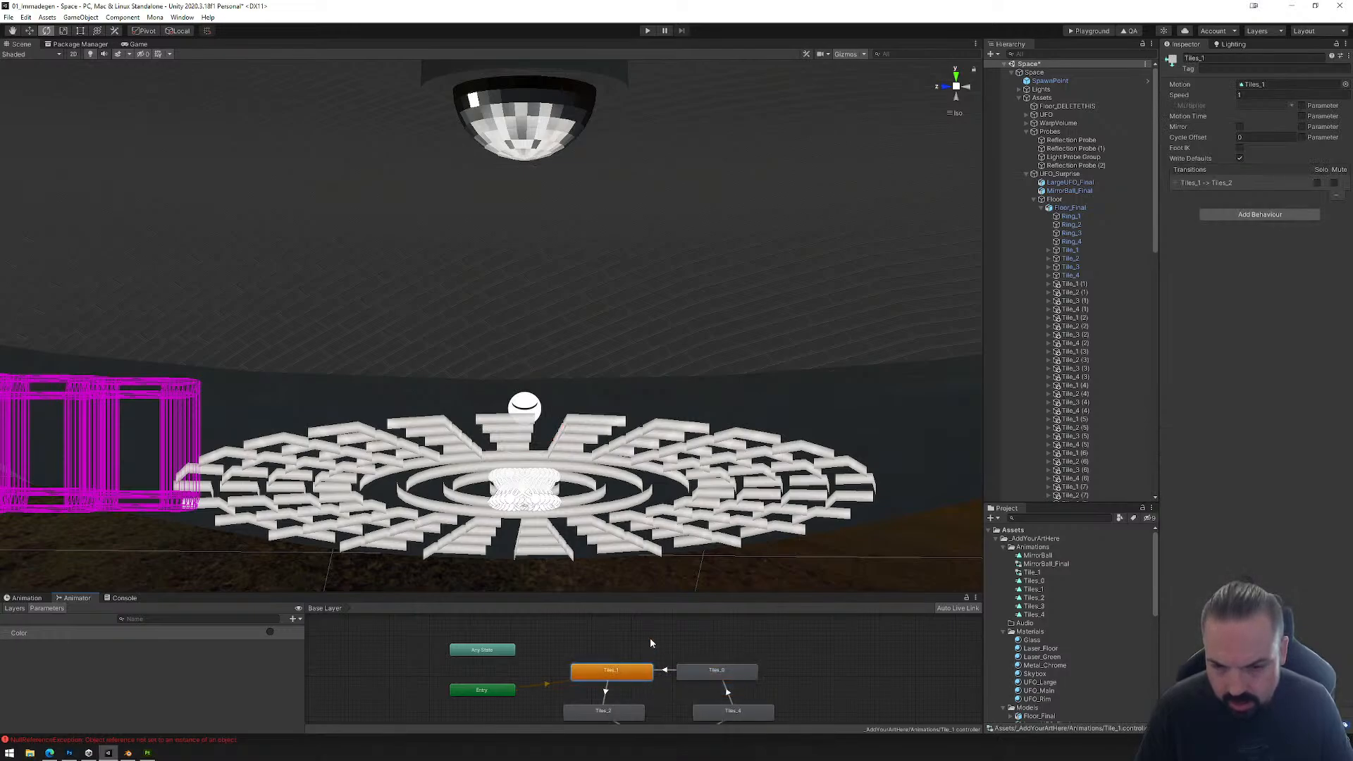
{"action": "key", "text": "ctrl+z"}
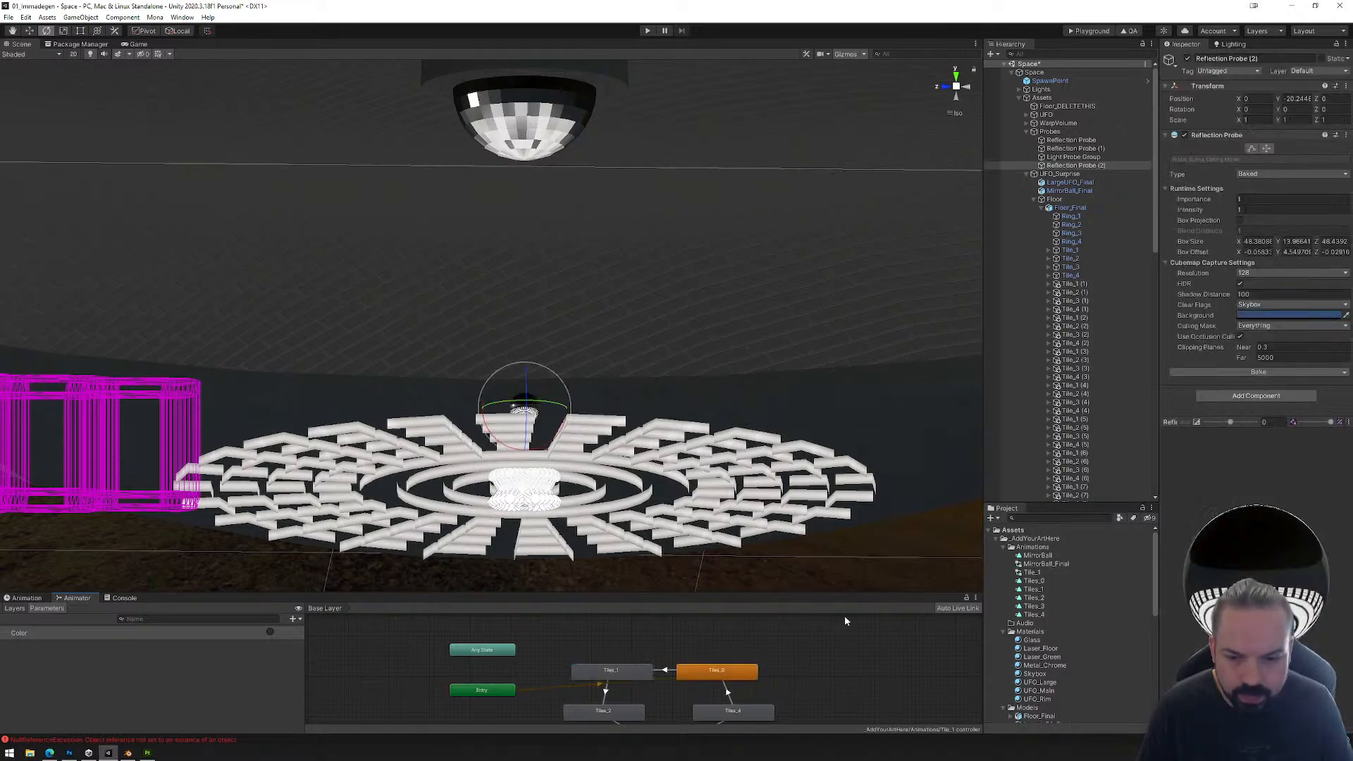
Step: Set the emission color of the Laser_Floor material to magenta
{"action": "left_click", "coordinate": [1039, 649]}
{"action": "left_click", "coordinate": [1243, 207]}
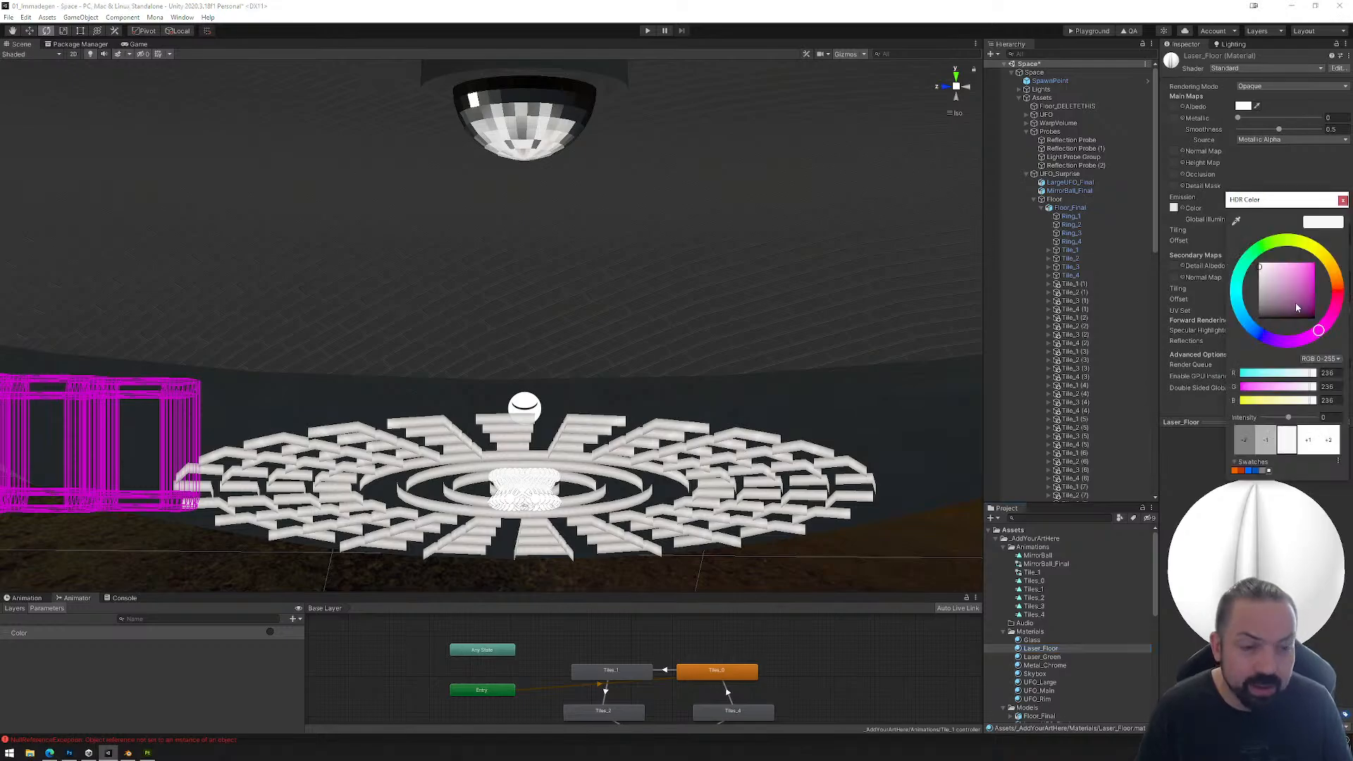
{"action": "left_click_drag", "start_coordinate": [1297, 308], "coordinate": [1331, 252]}
{"action": "left_click_drag", "start_coordinate": [694, 331], "coordinate": [705, 450], "text": "alt"}
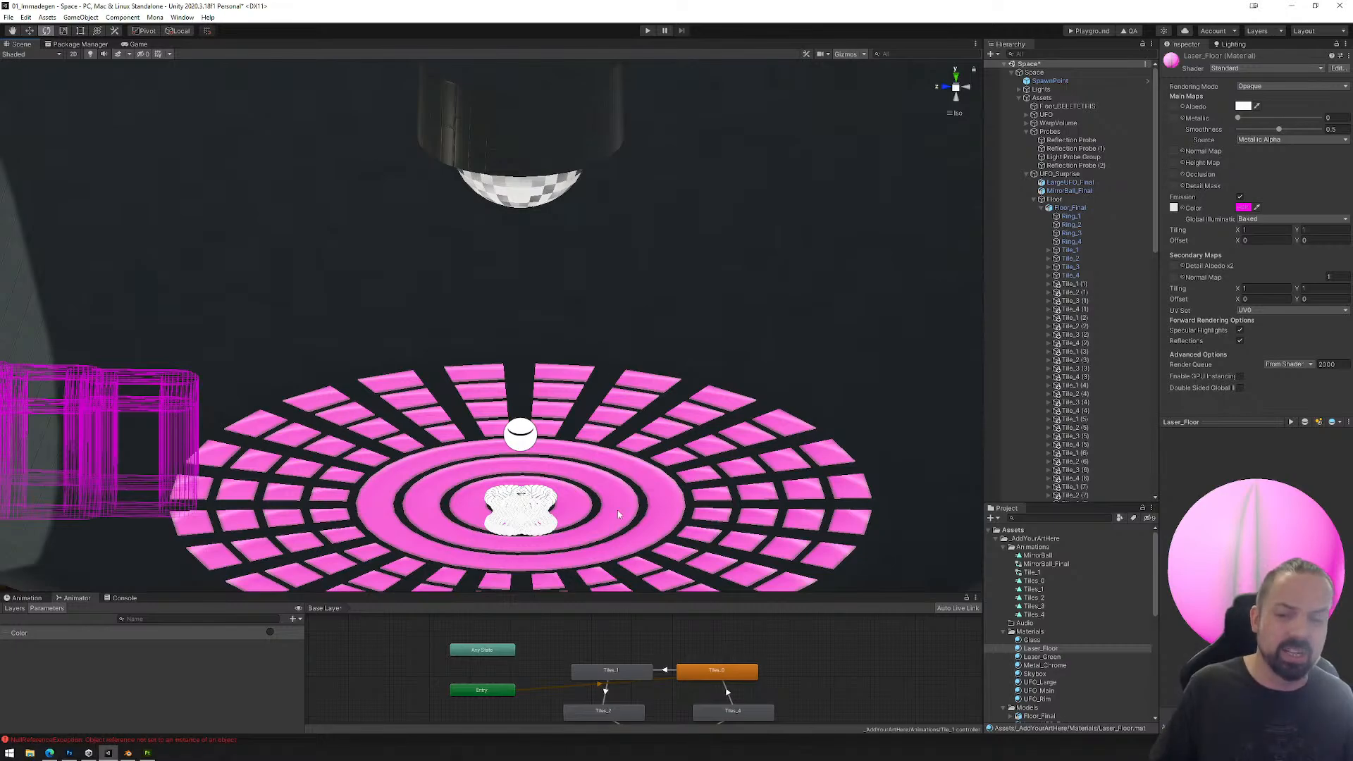
Step: Rebake Reflection Probe (2) so the mirror ball reflects the magenta floor
{"action": "middle_click_drag", "start_coordinate": [792, 414], "coordinate": [799, 245]}
{"action": "left_click", "coordinate": [759, 393]}
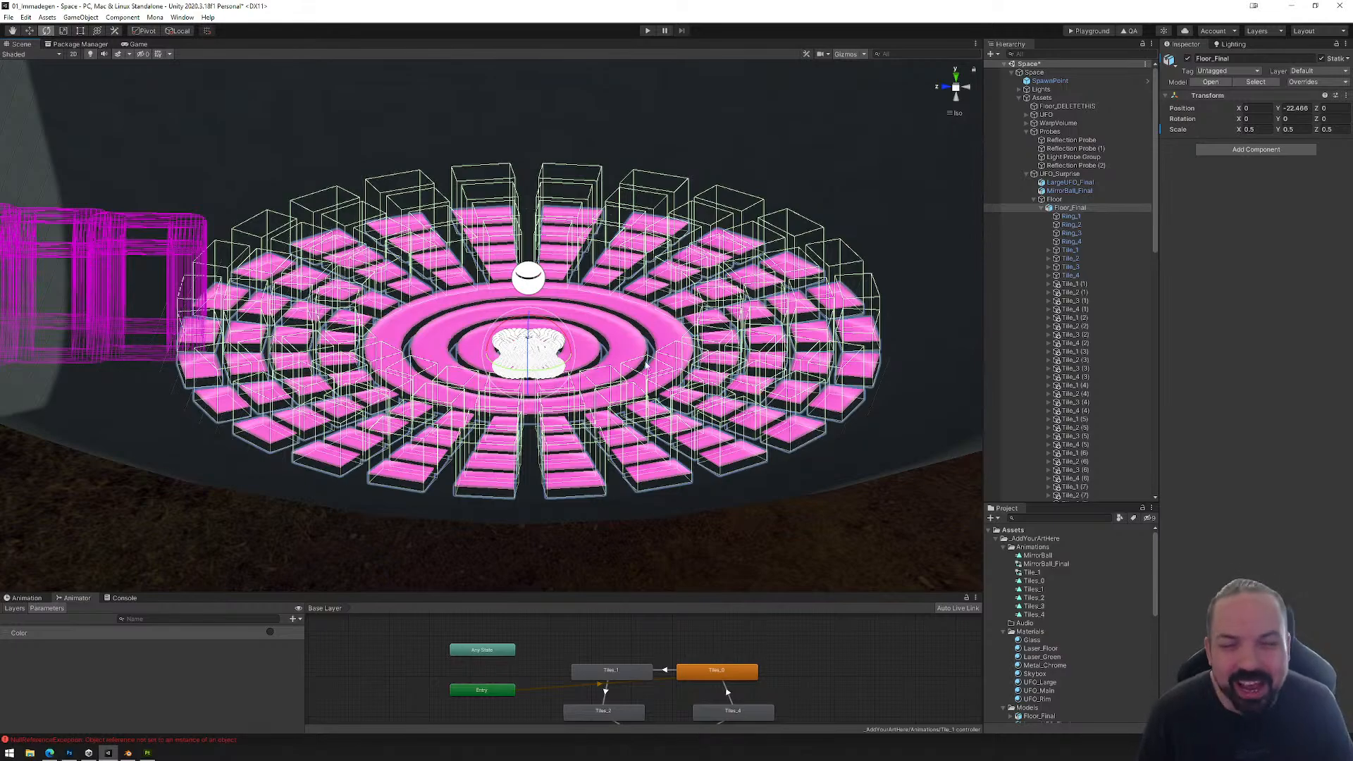
{"action": "middle_click_drag", "start_coordinate": [651, 248], "coordinate": [707, 294]}
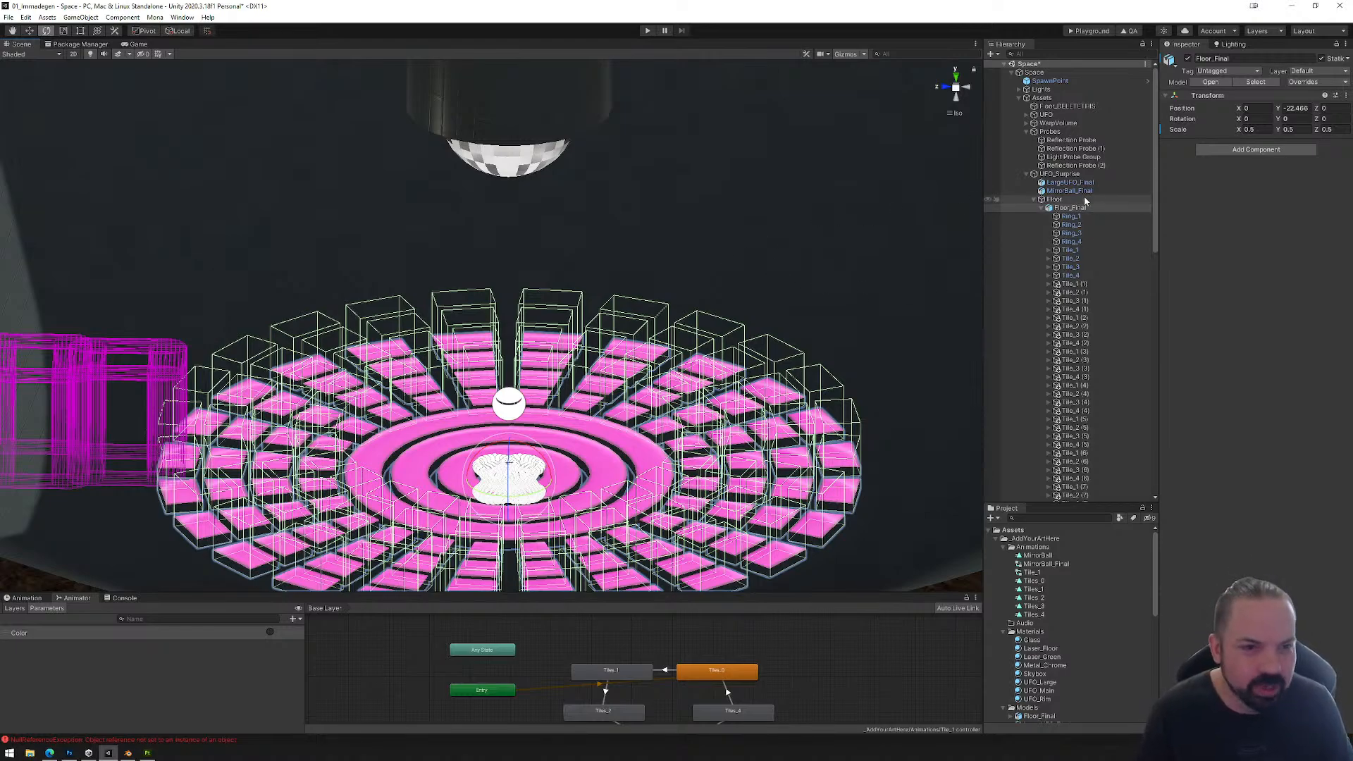
{"action": "left_click", "coordinate": [1069, 166]}
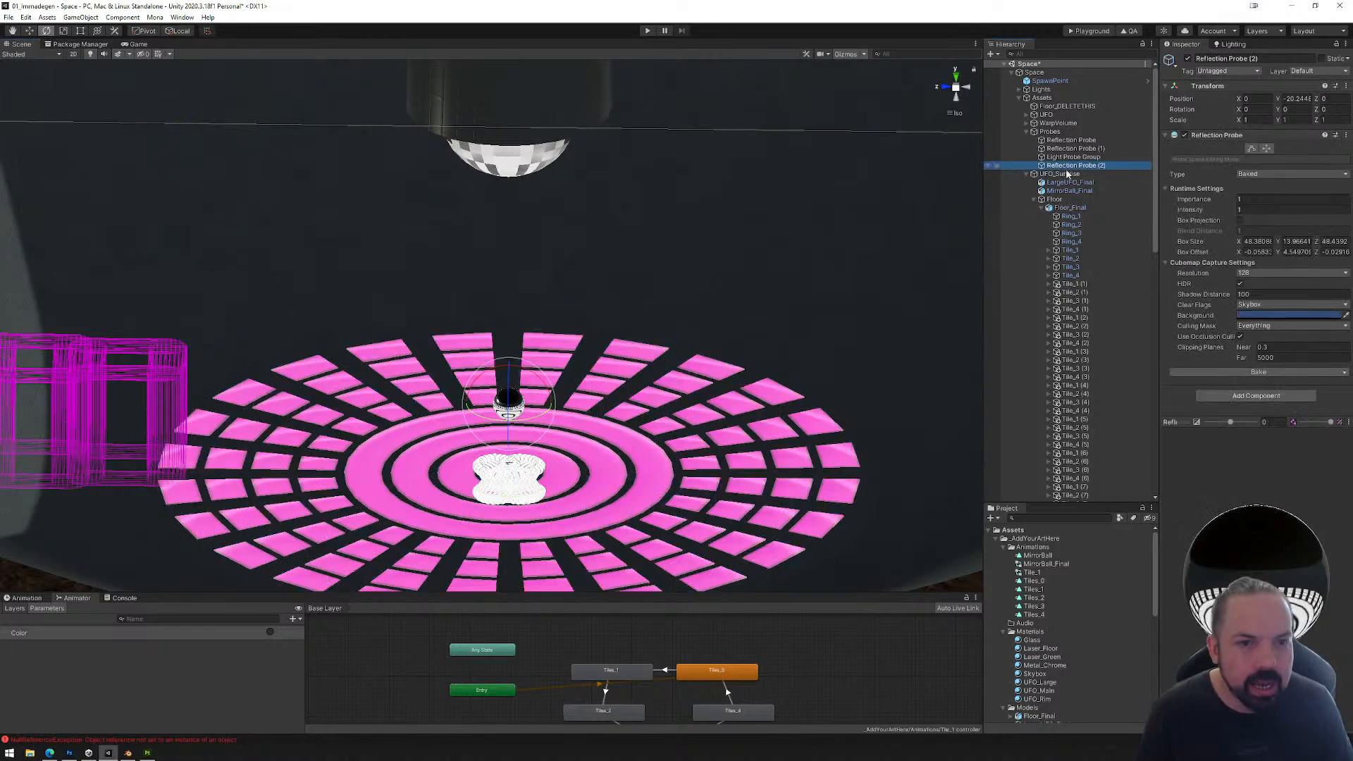
{"action": "left_click", "coordinate": [1258, 372]}
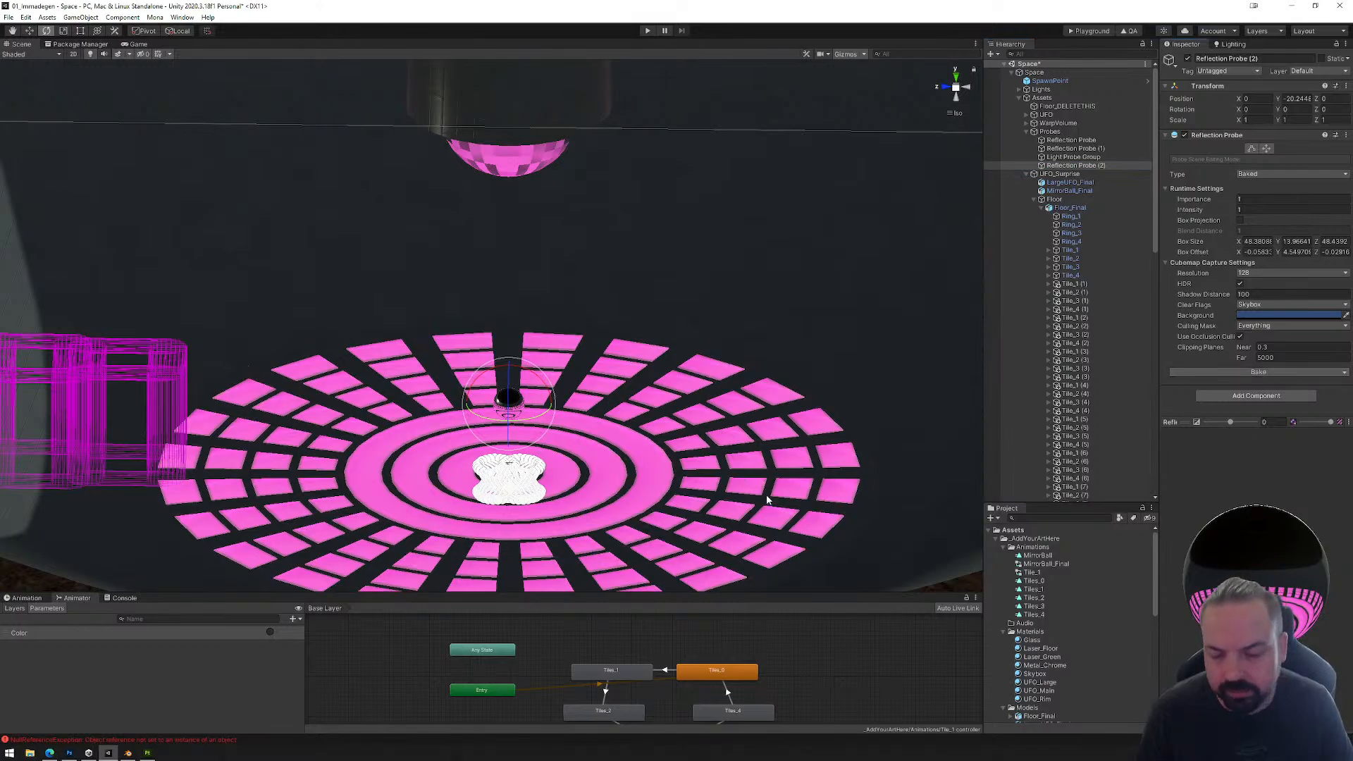
Step: Try changing the emission color of the Laser_Floor material through Ring_1
{"action": "middle_click_drag", "start_coordinate": [769, 499], "coordinate": [729, 403]}
{"action": "left_click", "coordinate": [755, 420]}
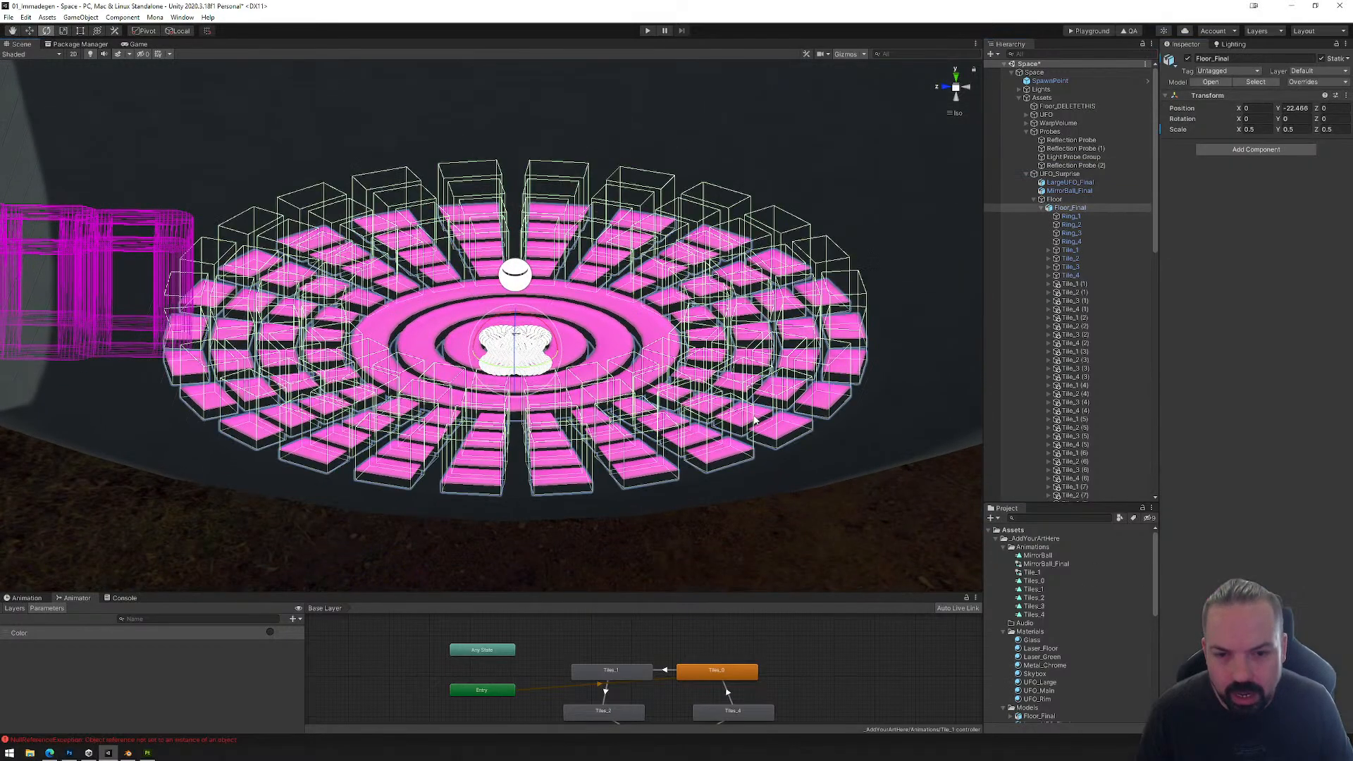
{"action": "left_click", "coordinate": [678, 360]}
{"action": "left_click", "coordinate": [655, 324]}
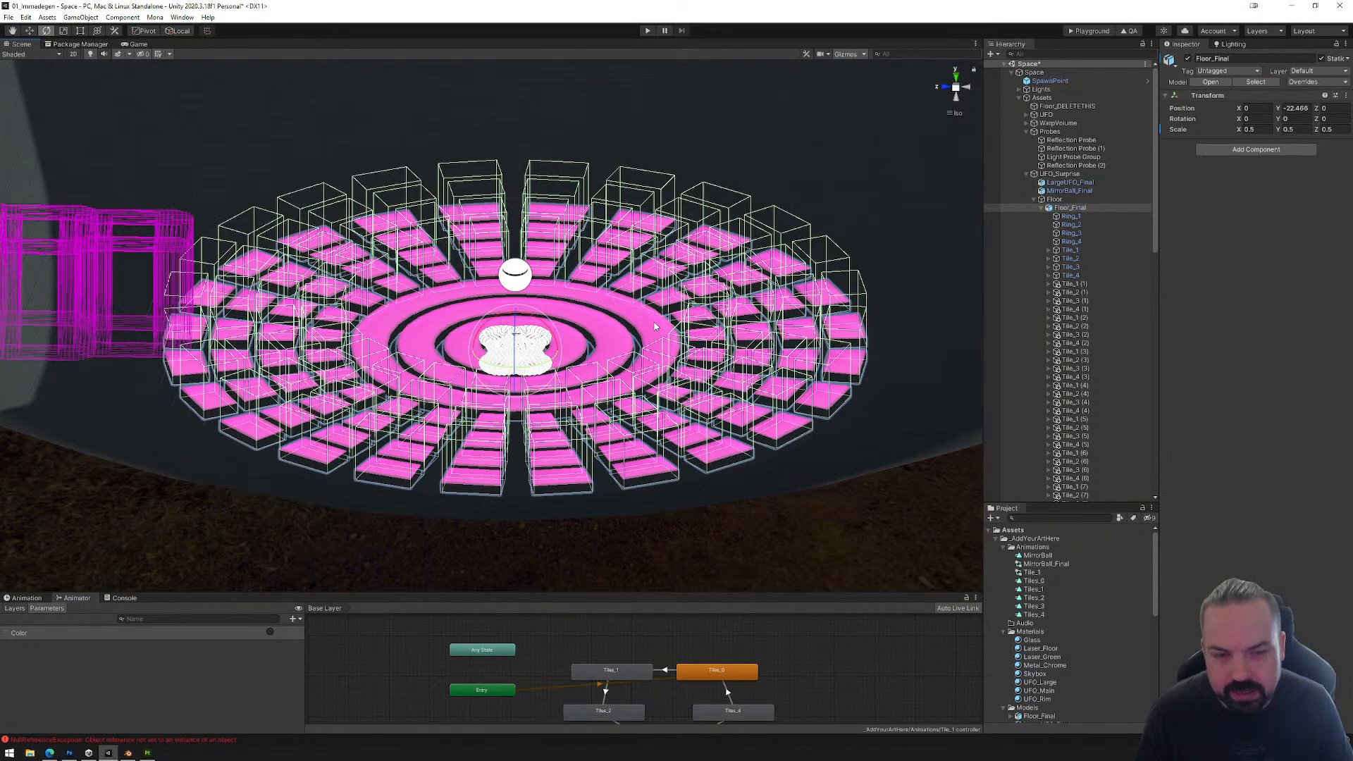
{"action": "left_click", "coordinate": [1071, 216]}
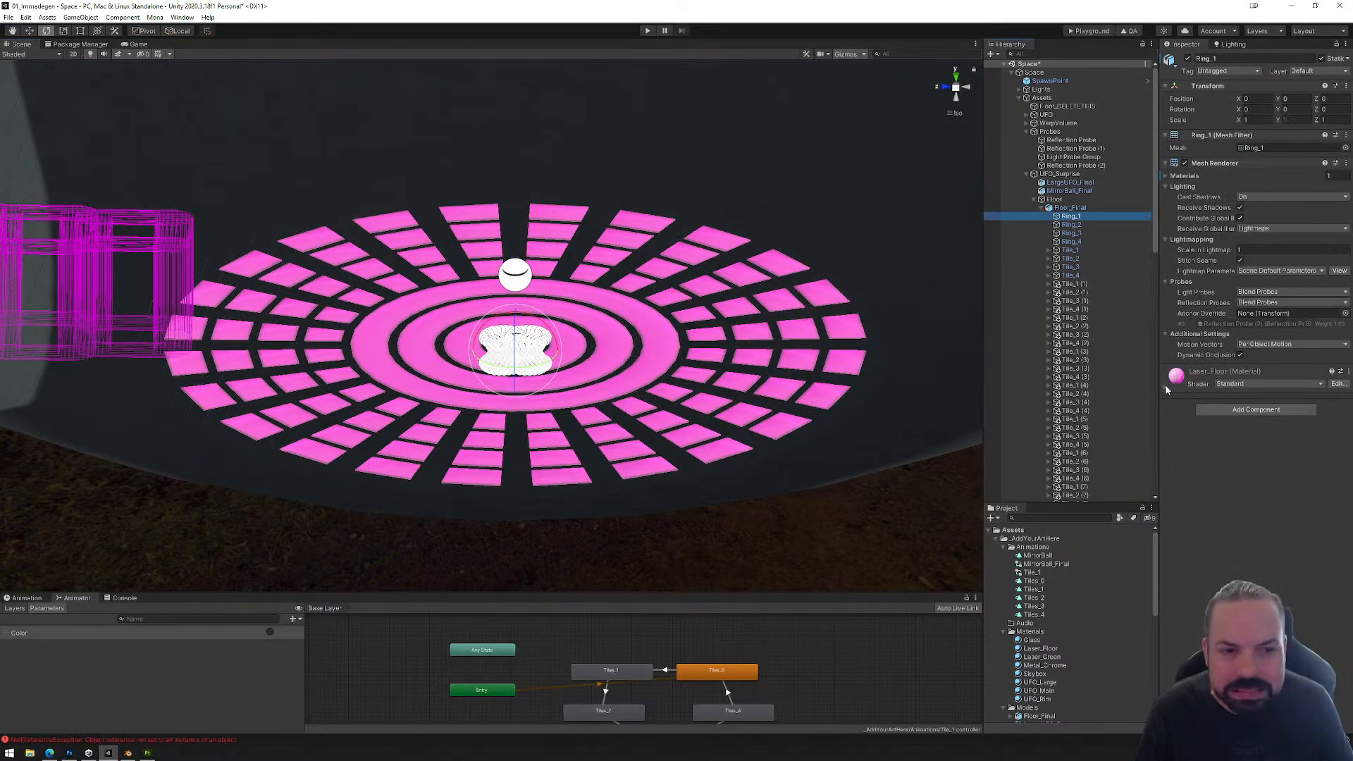
{"action": "left_click", "coordinate": [1166, 385]}
{"action": "left_click", "coordinate": [1243, 524]}
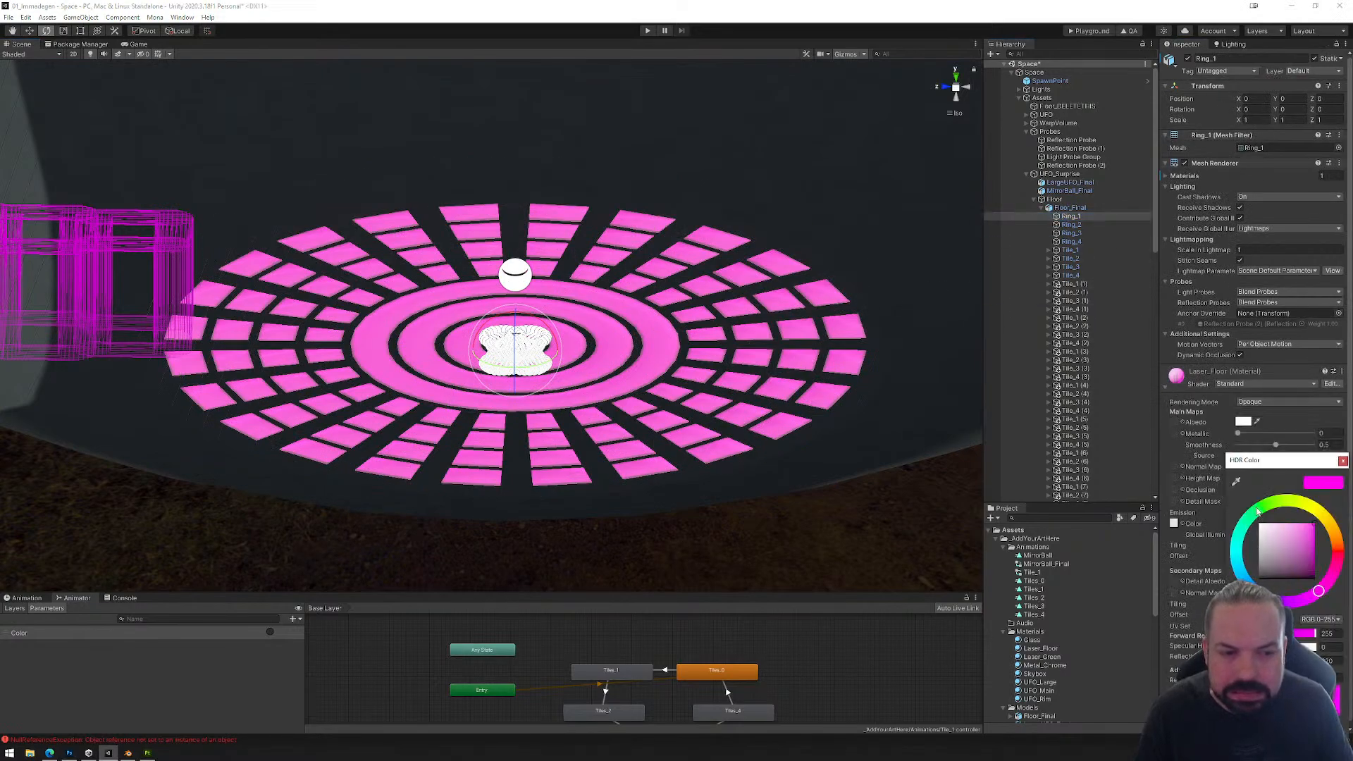
{"action": "left_click", "coordinate": [1258, 511]}
{"action": "left_click", "coordinate": [1317, 591]}
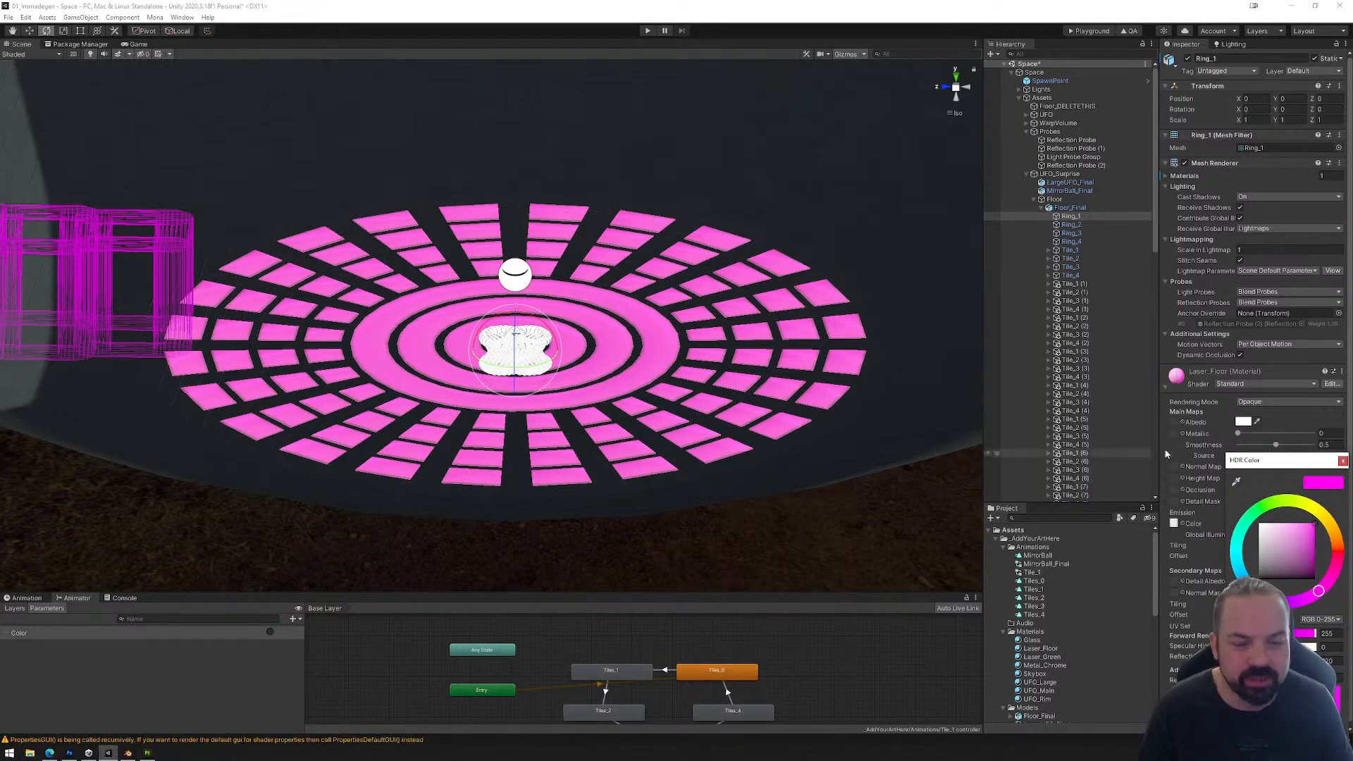
{"action": "left_click", "coordinate": [1223, 437]}
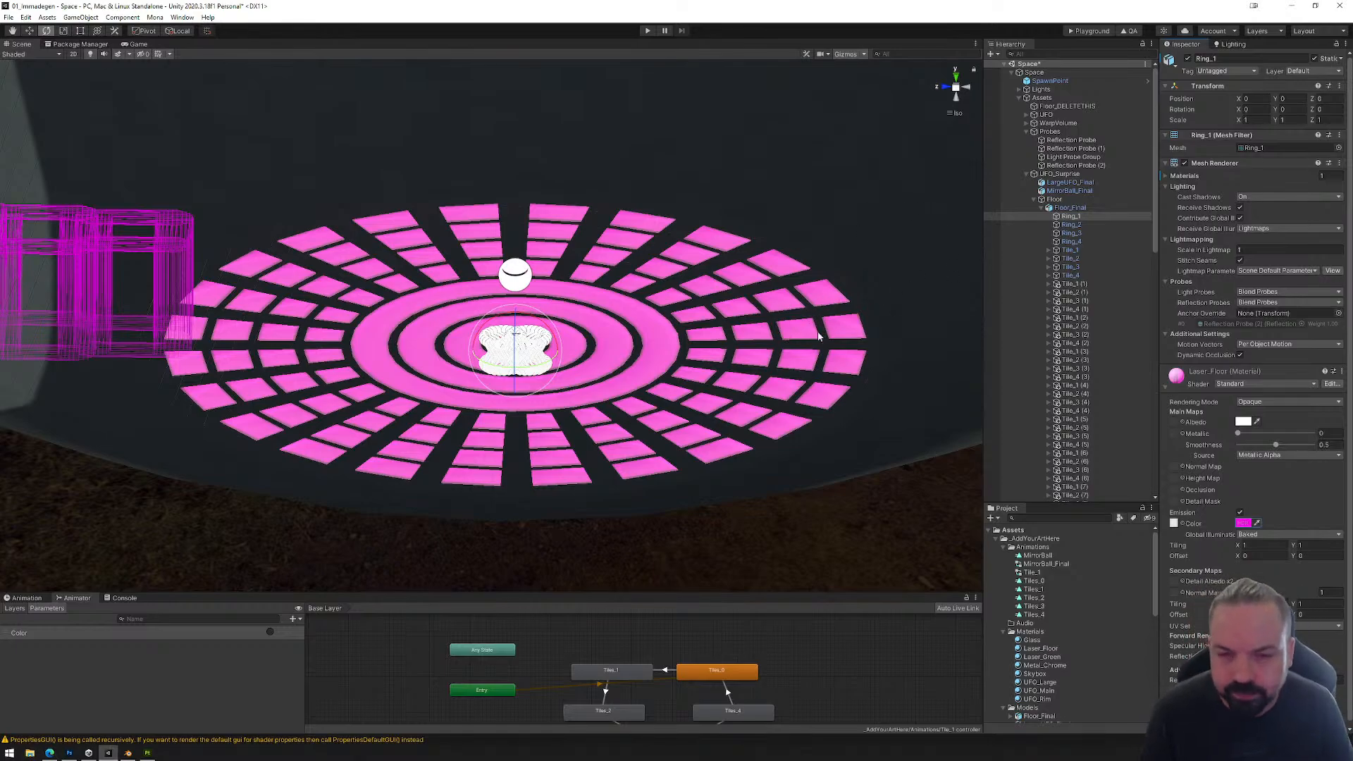
Step: Collapse Floor_Final in the hierarchy and look over the full circle of floor tiles
{"action": "right_click_drag", "start_coordinate": [811, 353], "coordinate": [773, 396]}
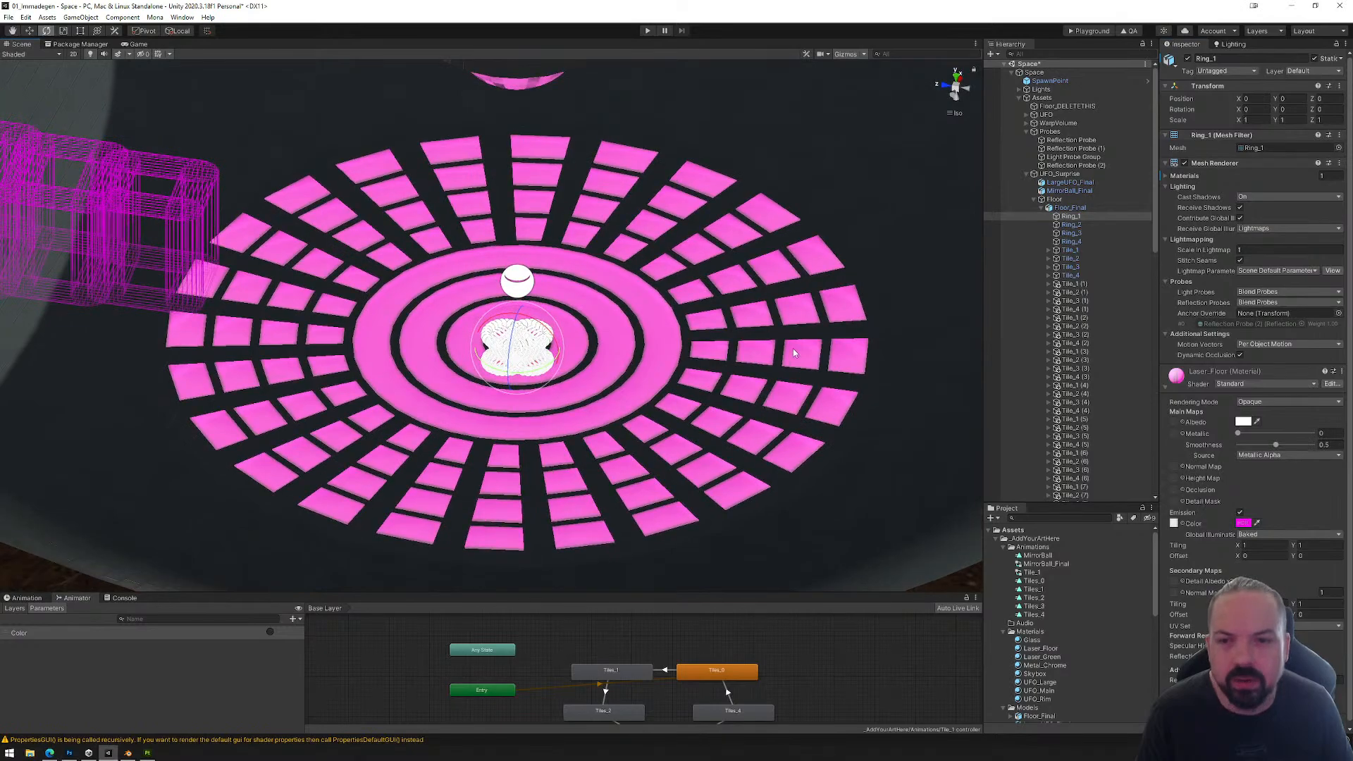
{"action": "middle_click_drag", "start_coordinate": [763, 341], "coordinate": [748, 315]}
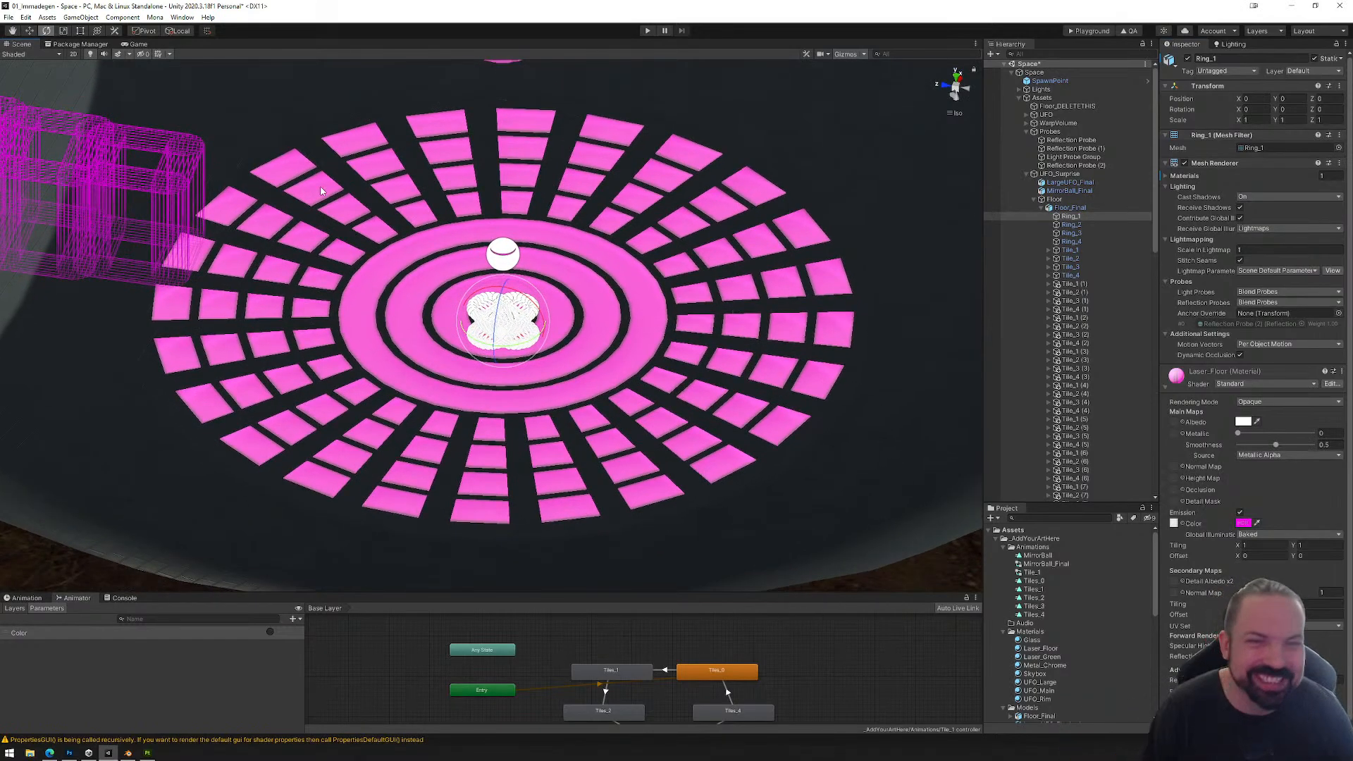
{"action": "left_click", "coordinate": [1041, 208]}
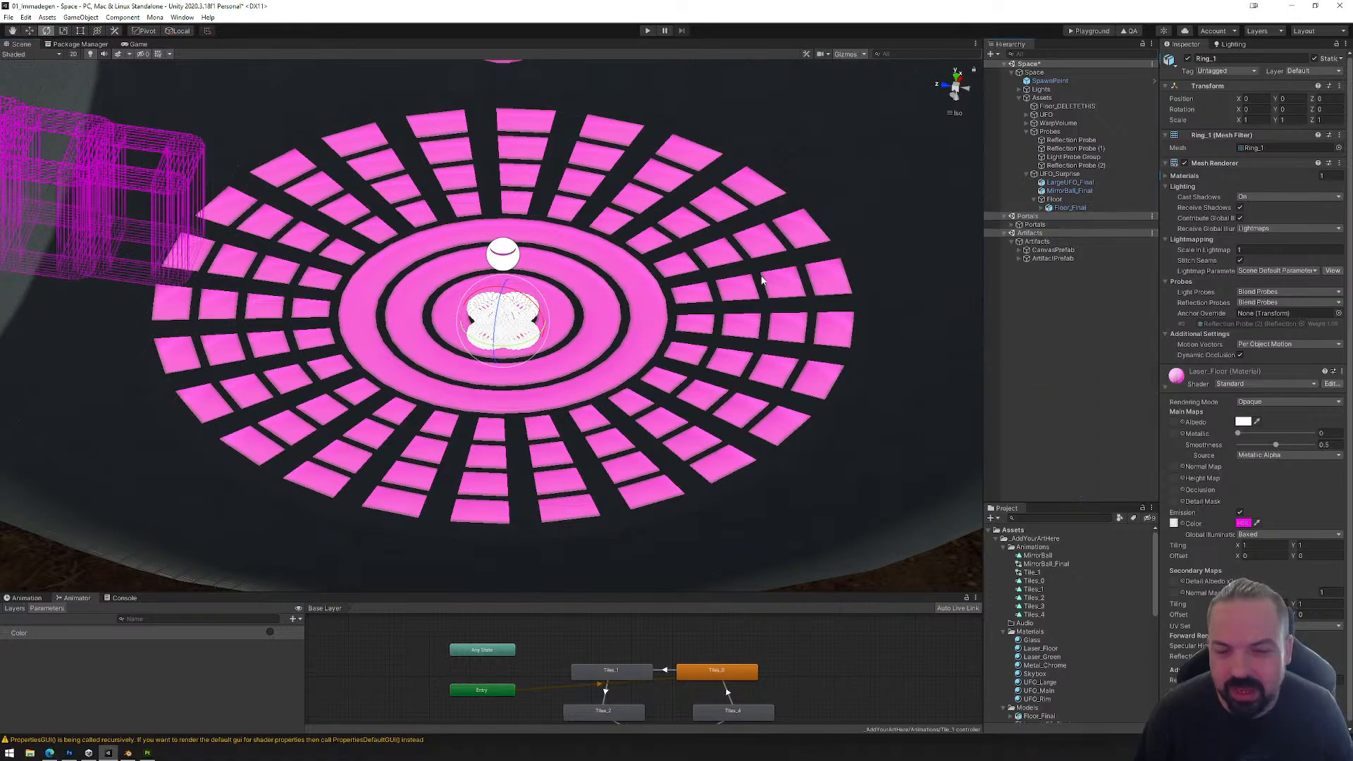
{"action": "right_click_drag", "start_coordinate": [757, 269], "coordinate": [771, 241]}
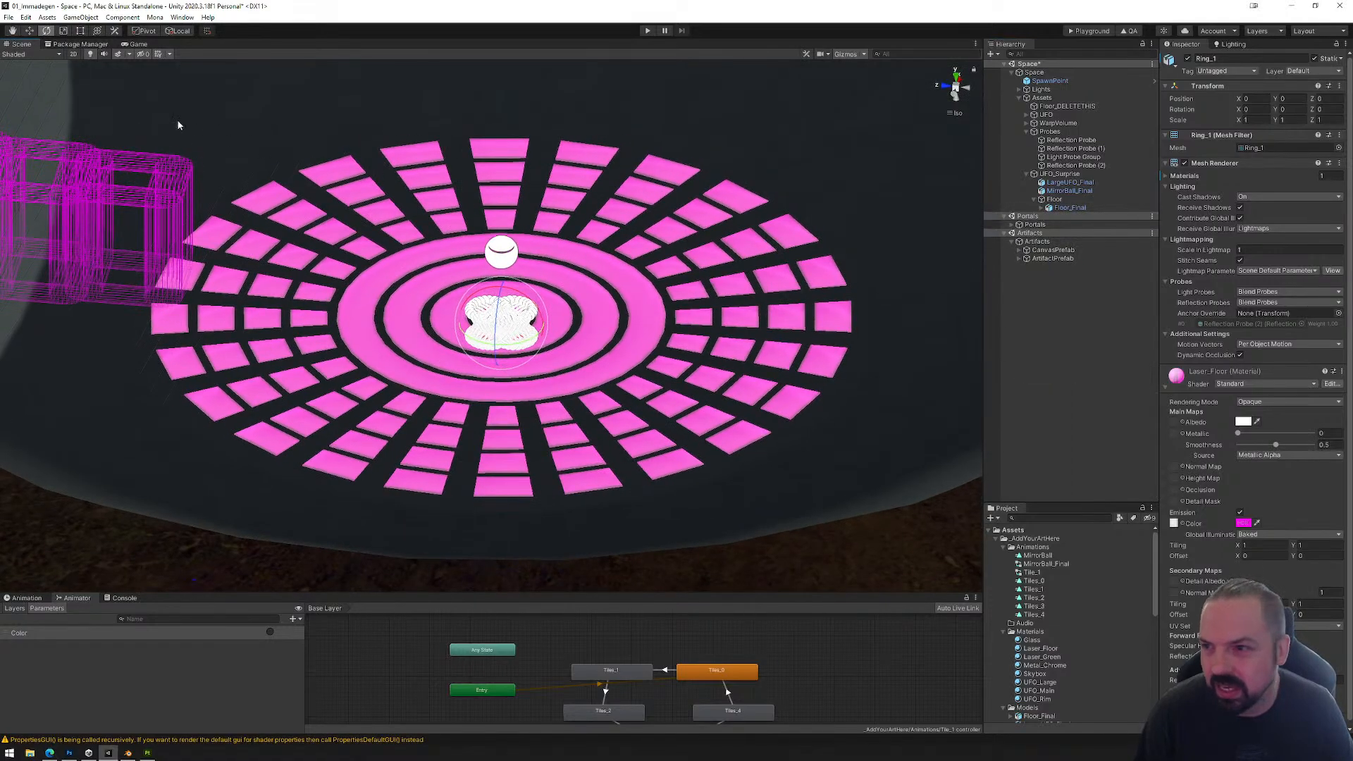
Step: Save the scene and load its exported PlaygroundFiles folder into the Mona Playground in the browser
{"action": "left_click", "coordinate": [11, 18]}
{"action": "left_click", "coordinate": [28, 58]}
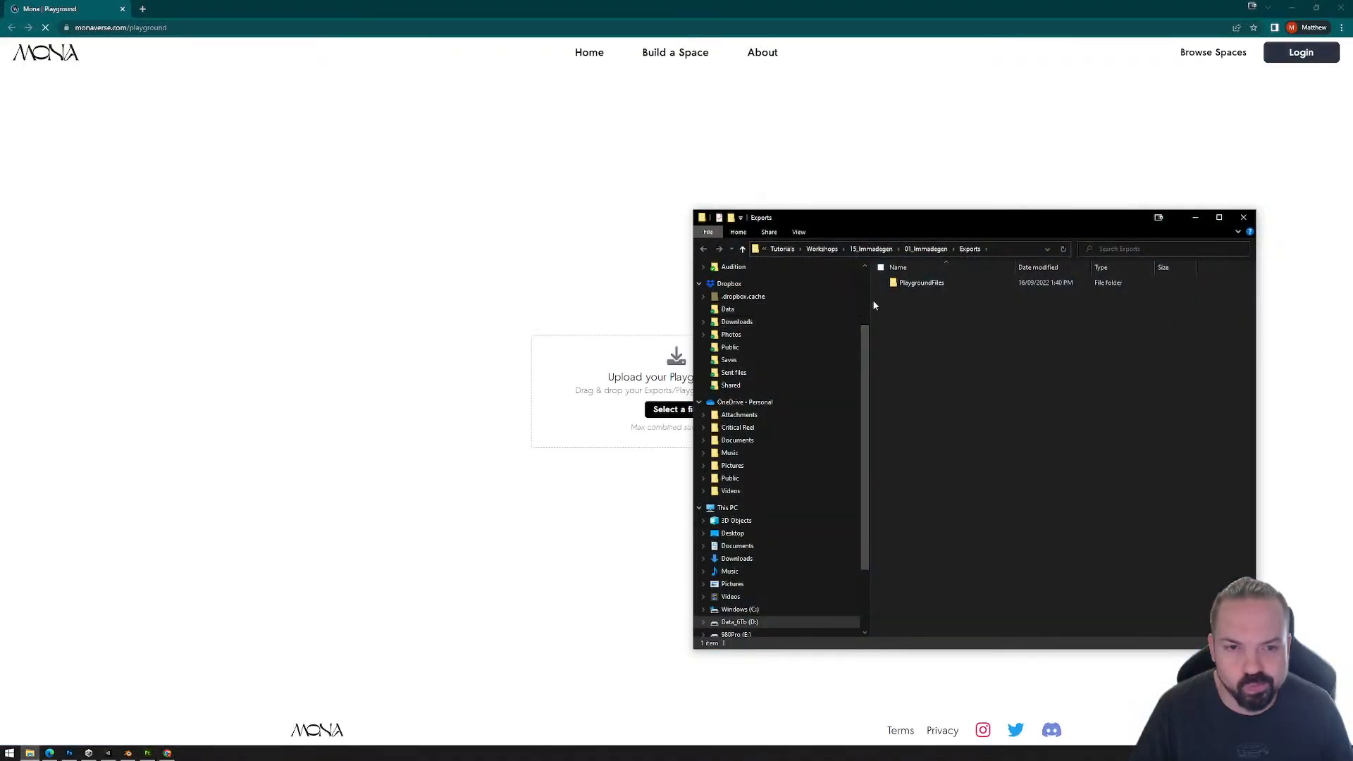
{"action": "left_click_drag", "start_coordinate": [916, 284], "coordinate": [812, 460]}
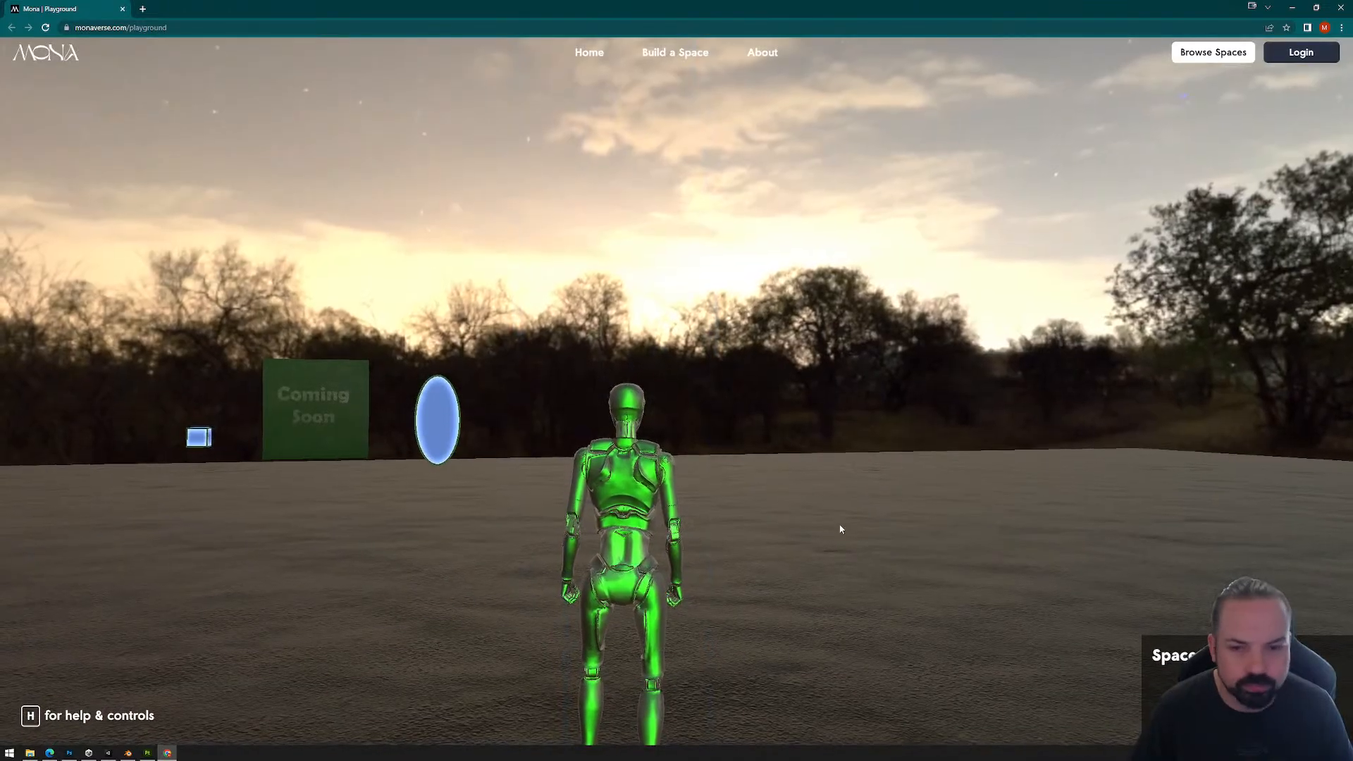
{"action": "left_click", "coordinate": [840, 528]}
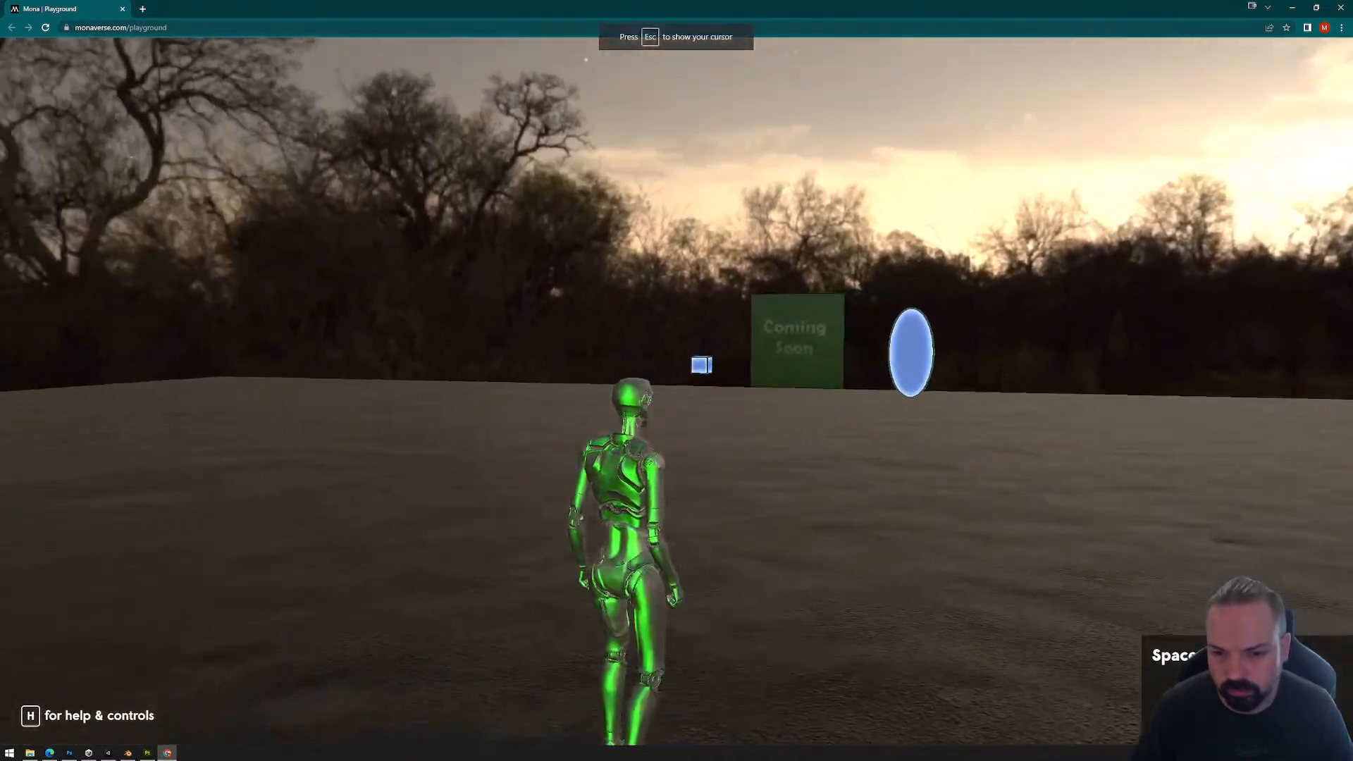
Step: Walk the avatar to the green beam beneath the UFO and ride it up onto the magenta floor
{"action": "key", "text": "w"}
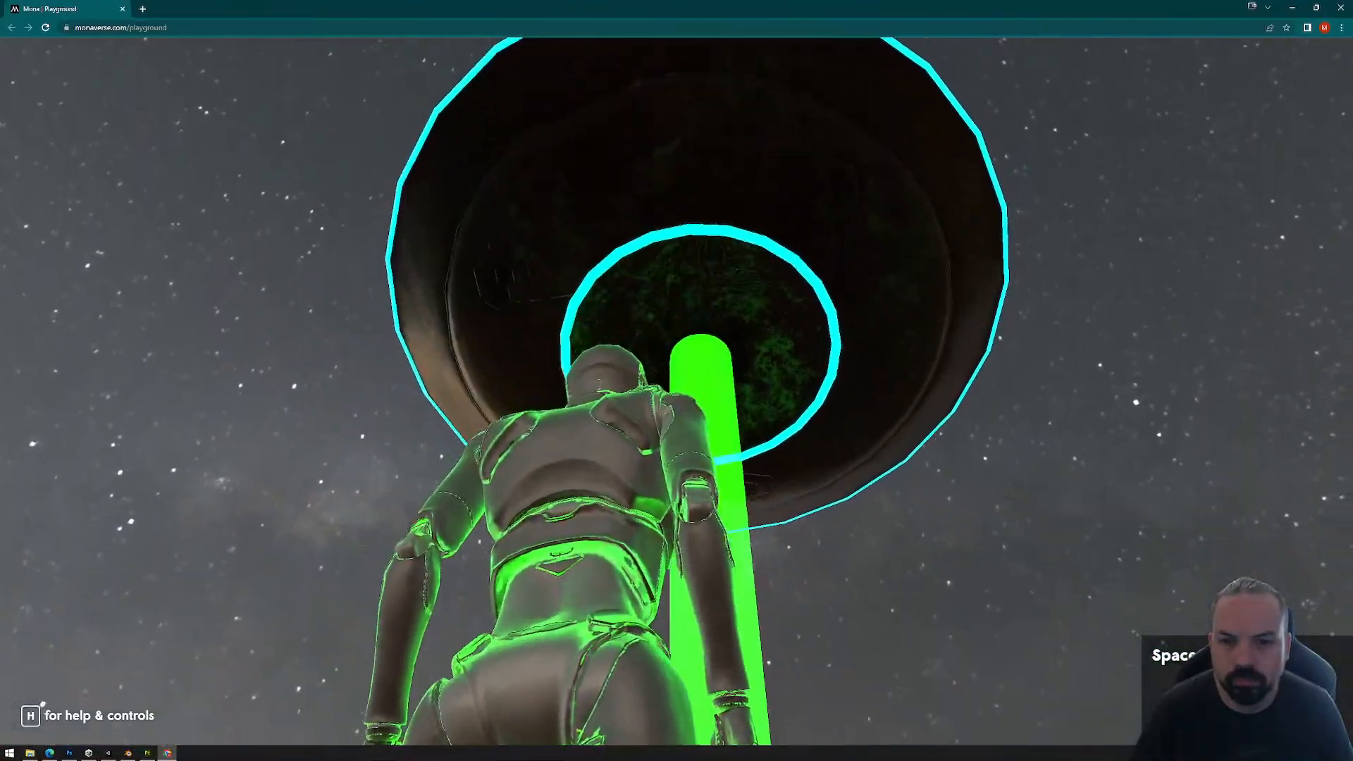
{"action": "key", "text": "w"}
{"action": "key", "text": "w"}
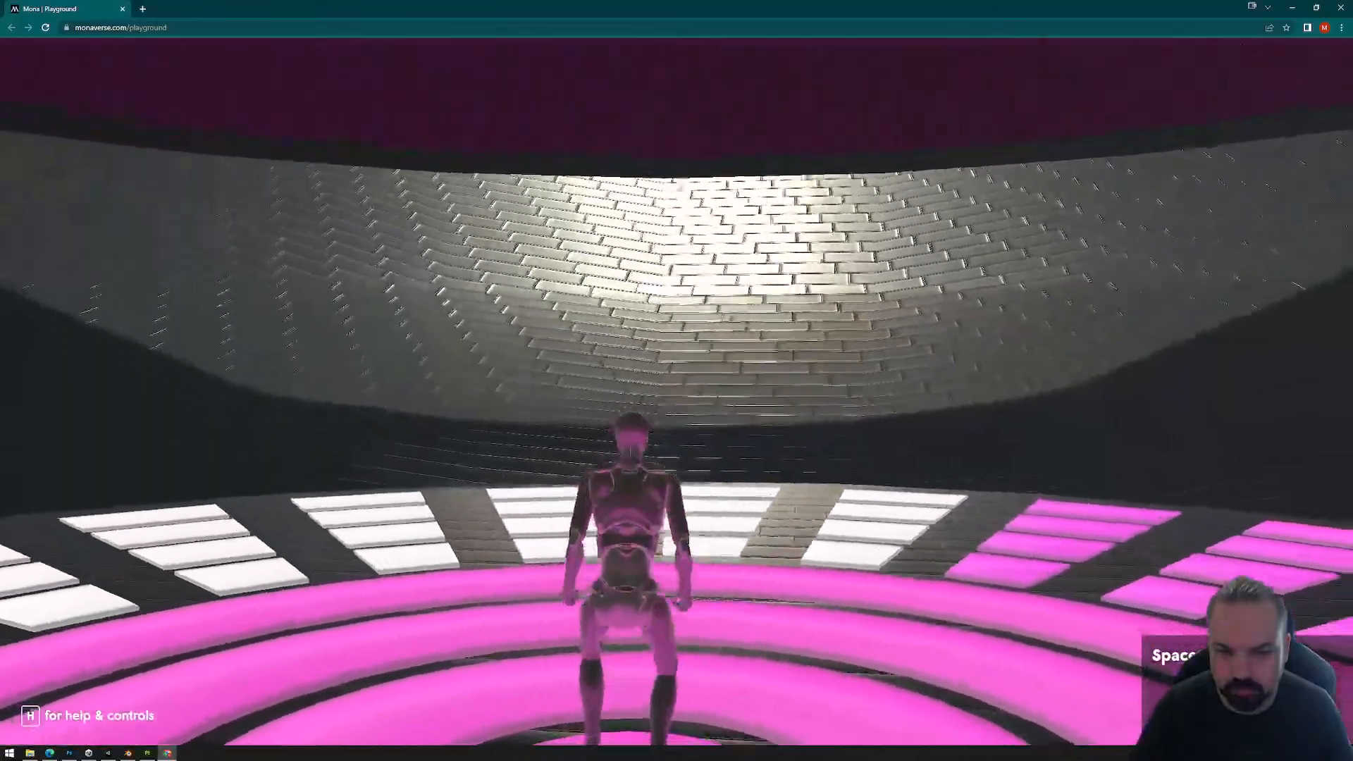
Step: Run the avatar around the full circle of floor tiles to test the color change of each reactor tile
{"action": "key", "text": "w"}
{"action": "key", "text": "w"}
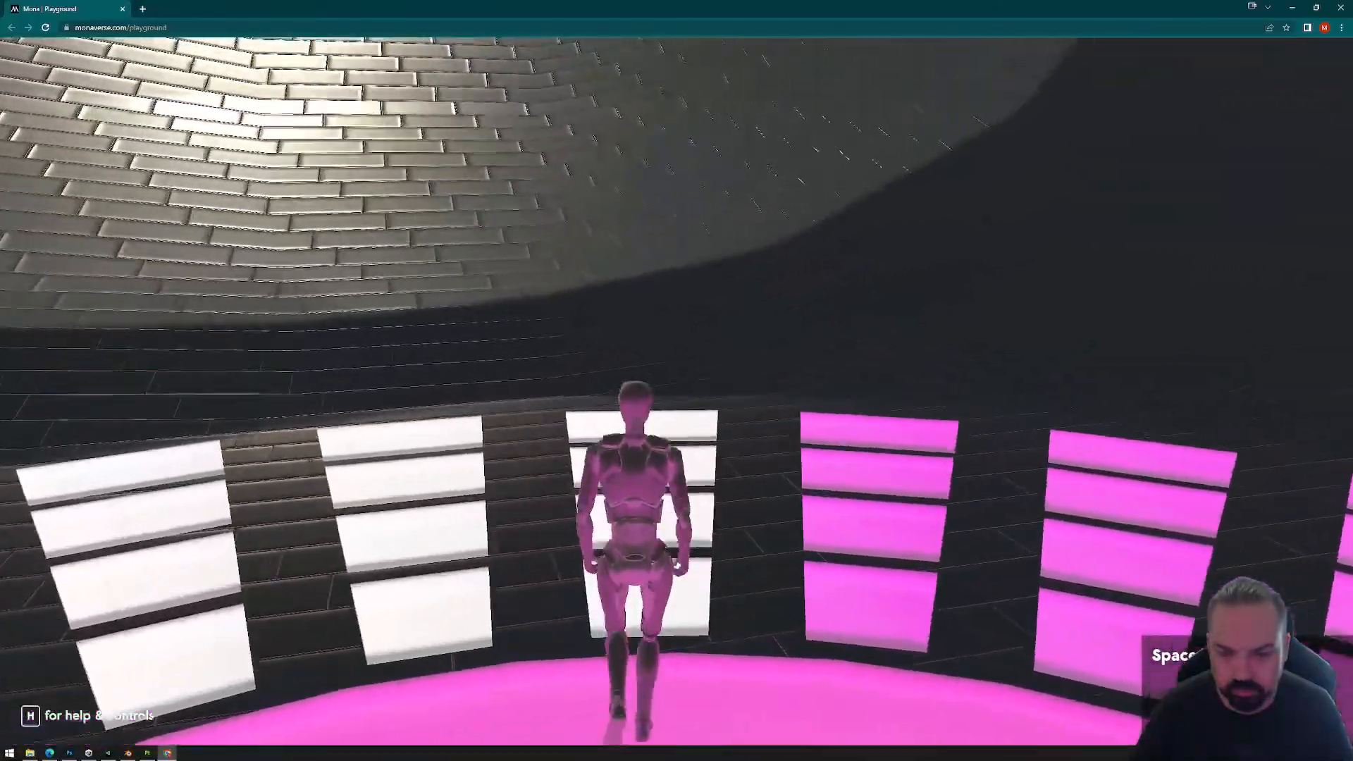
{"action": "key", "text": "a"}
{"action": "key", "text": "d"}
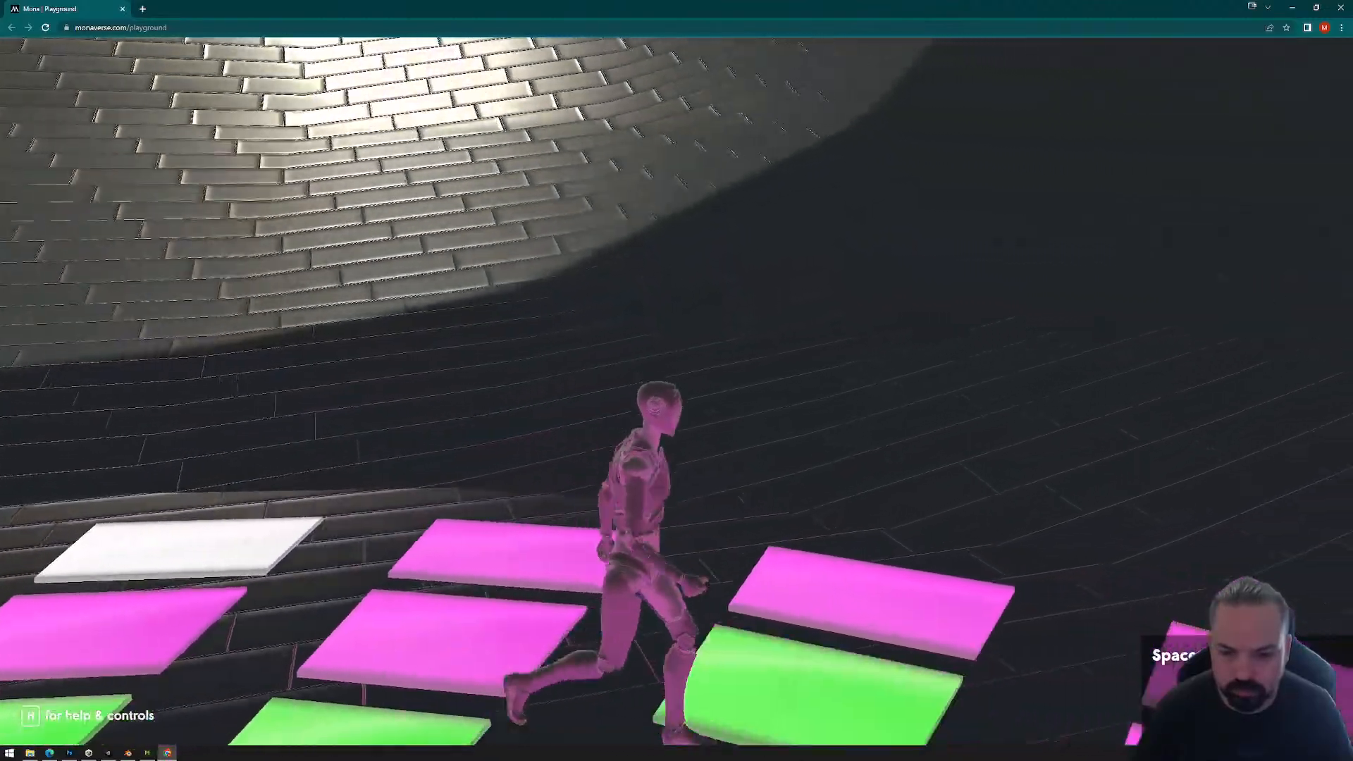
{"action": "key", "text": "s"}
{"action": "key", "text": "a"}
{"action": "key", "text": "w"}
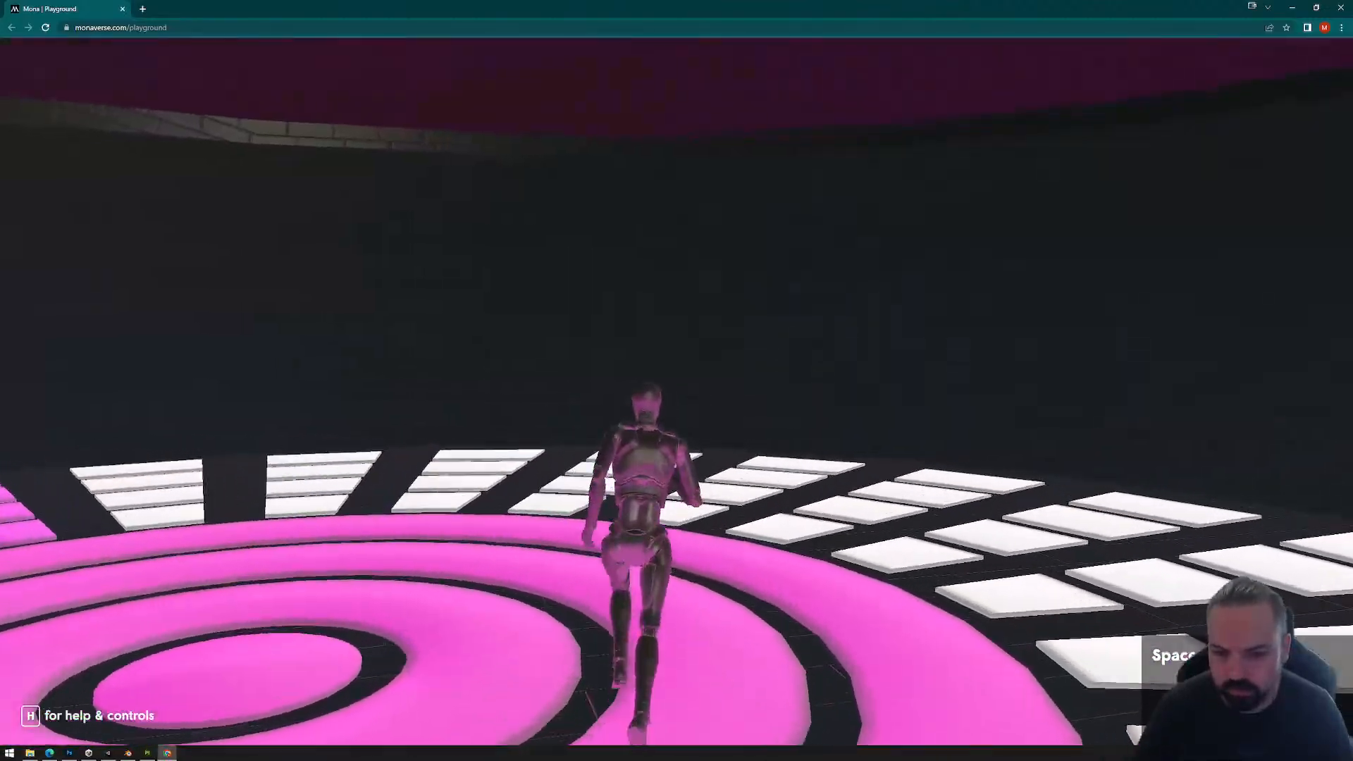
{"action": "key", "text": "d"}
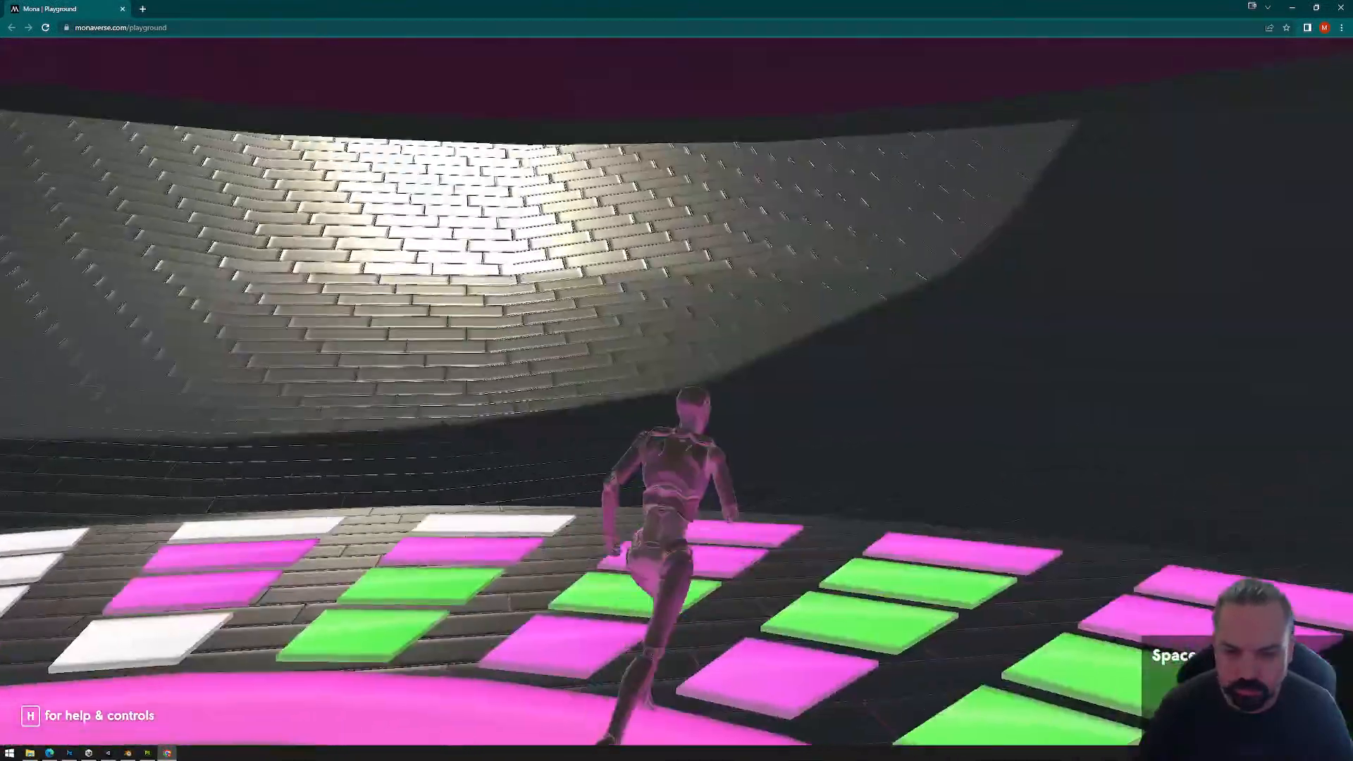
{"action": "key", "text": "w"}
{"action": "key", "text": "d"}
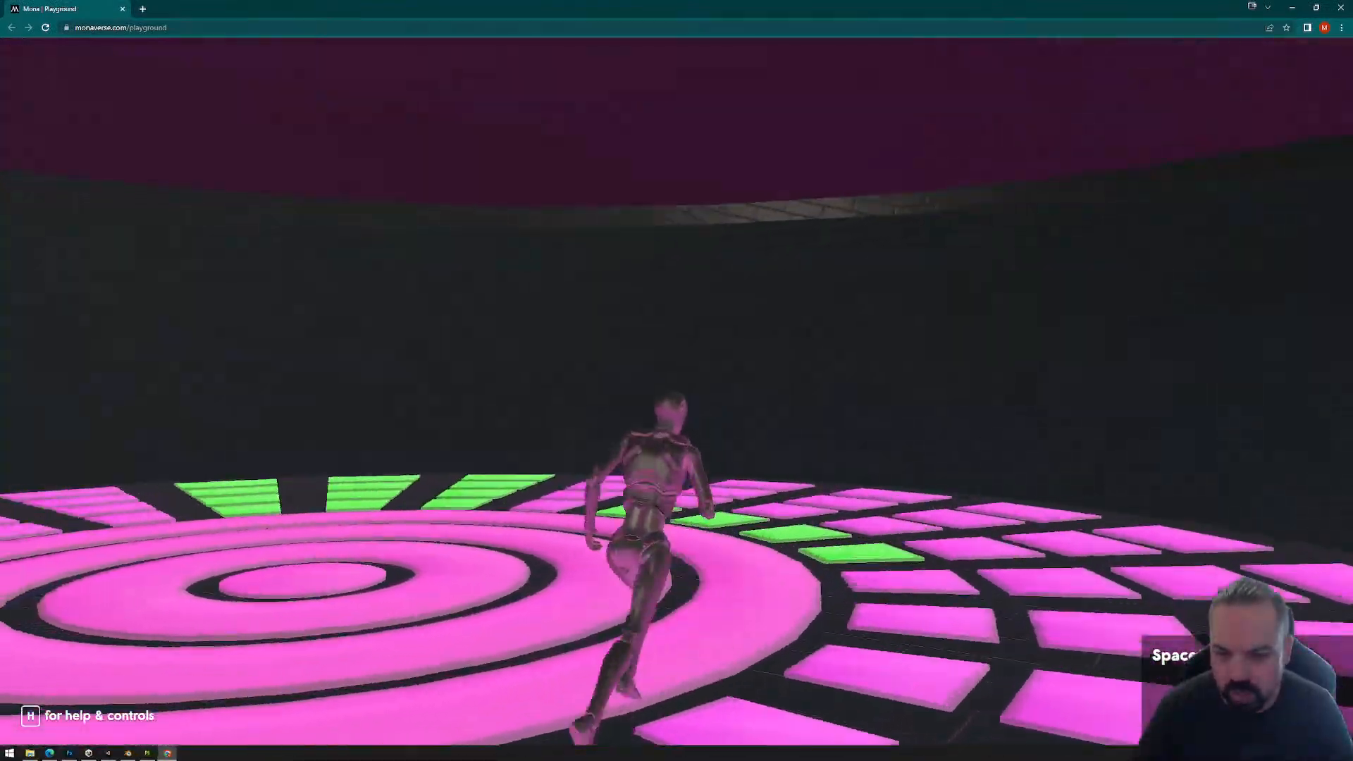
{"action": "key", "text": "w"}
{"action": "key", "text": "d"}
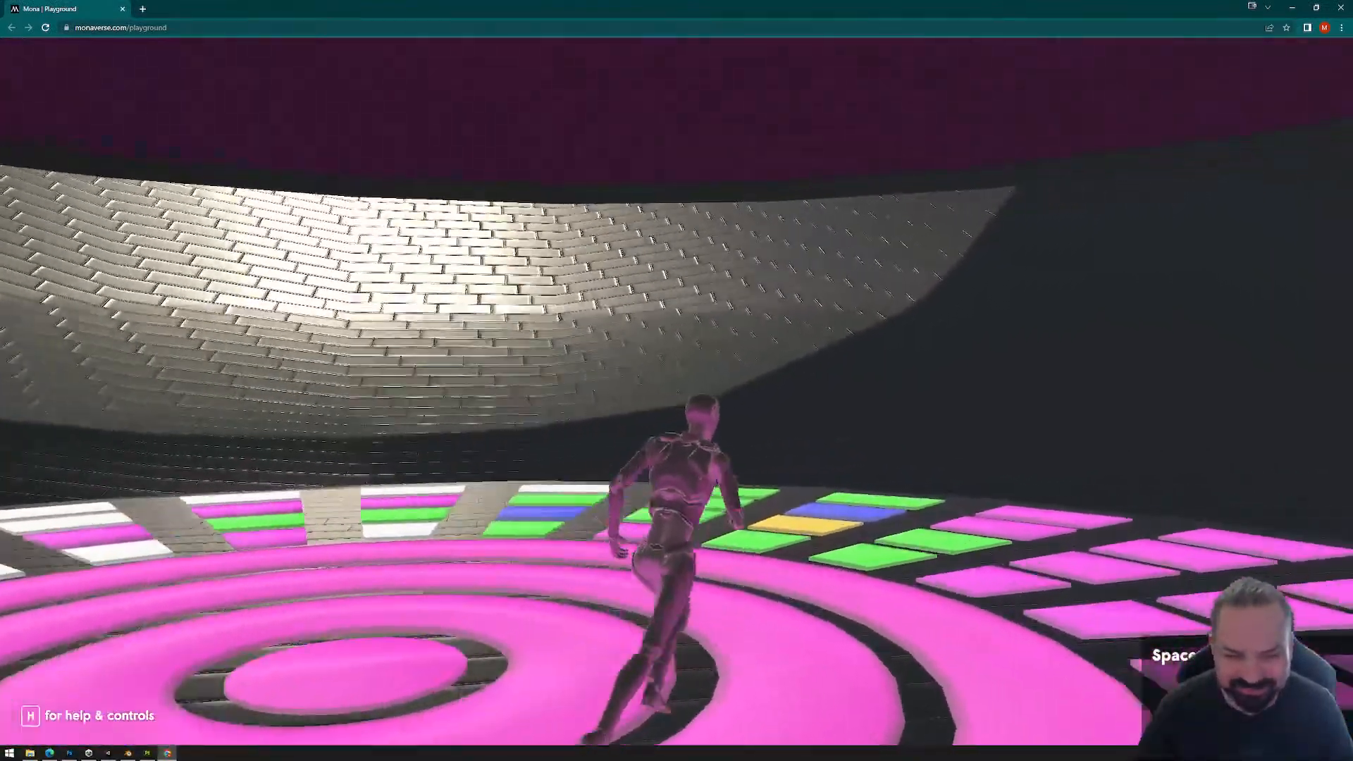
{"action": "key", "text": "w"}
{"action": "key", "text": "w"}
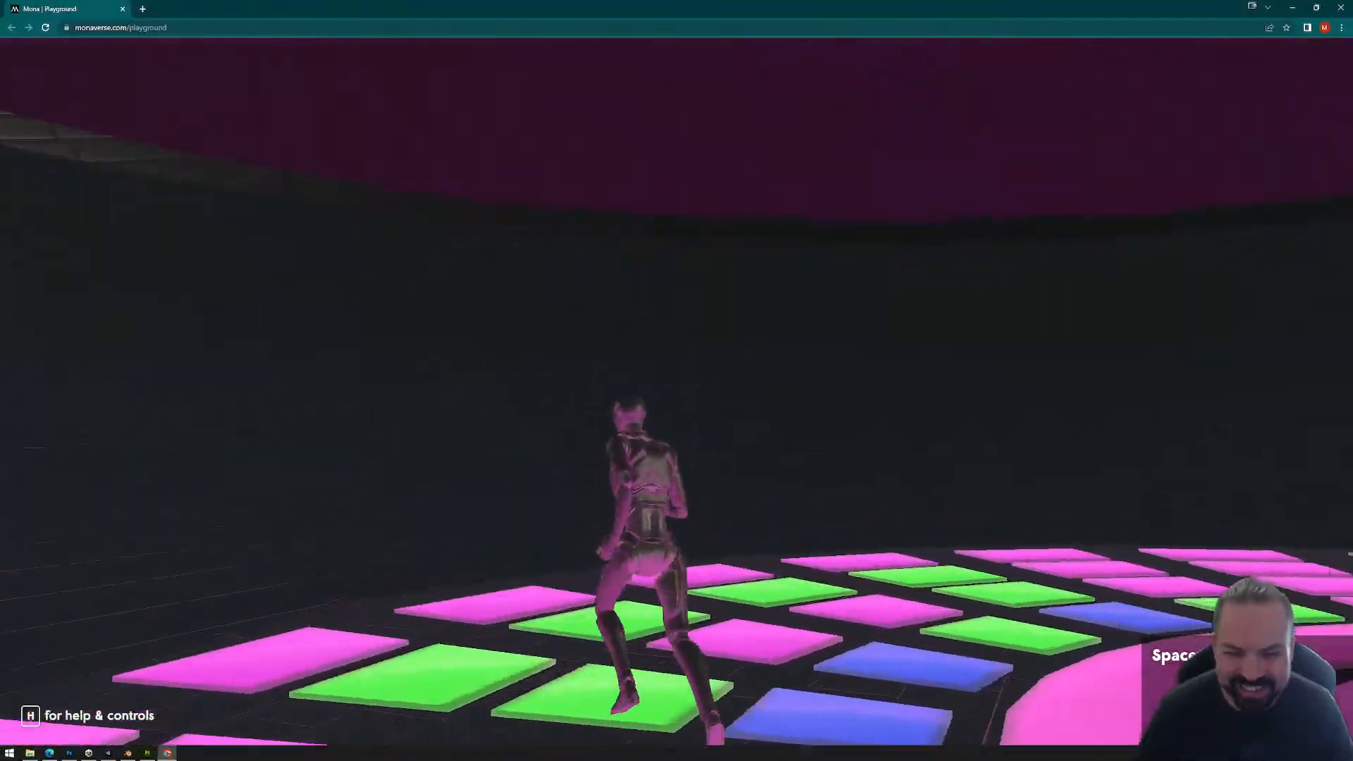
{"action": "key", "text": "w"}
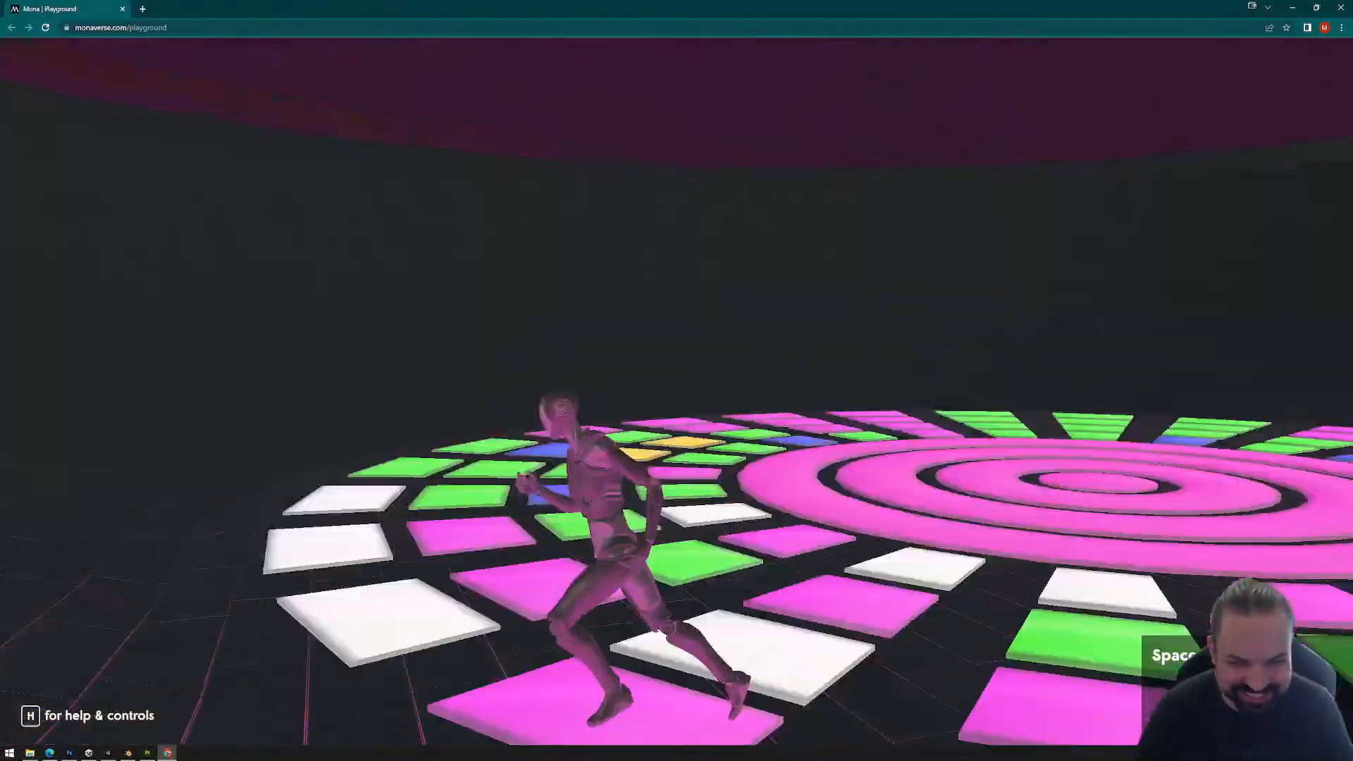
{"action": "key", "text": "a"}
{"action": "key", "text": "a"}
{"action": "key", "text": "w"}
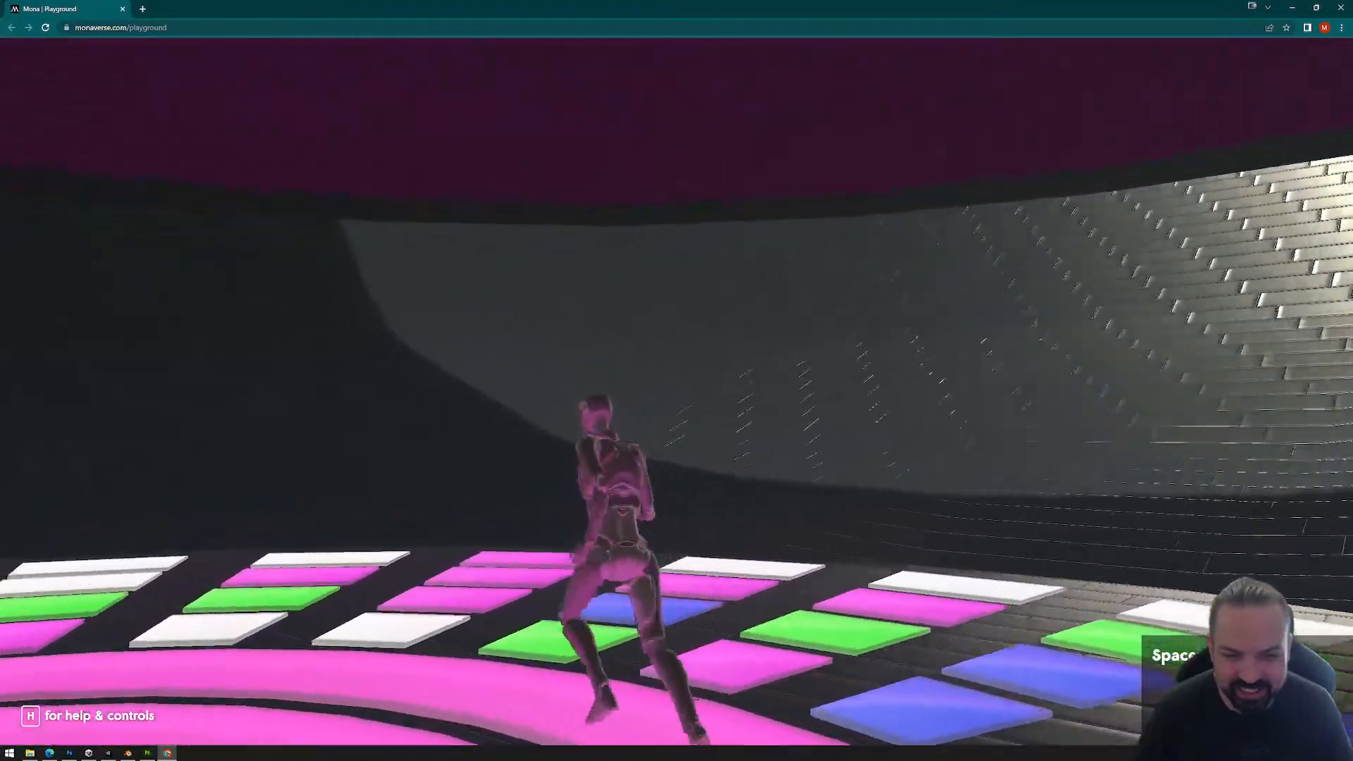
{"action": "key", "text": "d"}
{"action": "key", "text": "w"}
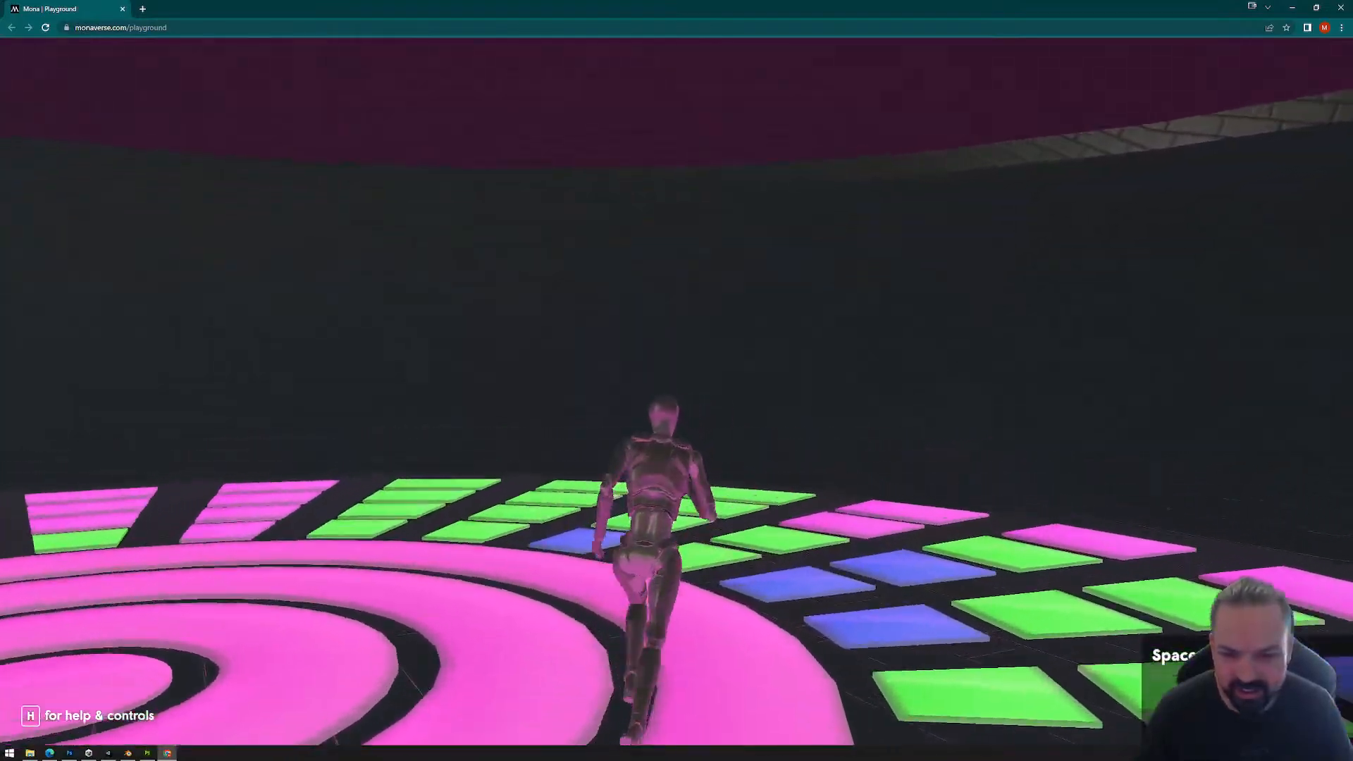
{"action": "key", "text": "d"}
{"action": "key", "text": "d"}
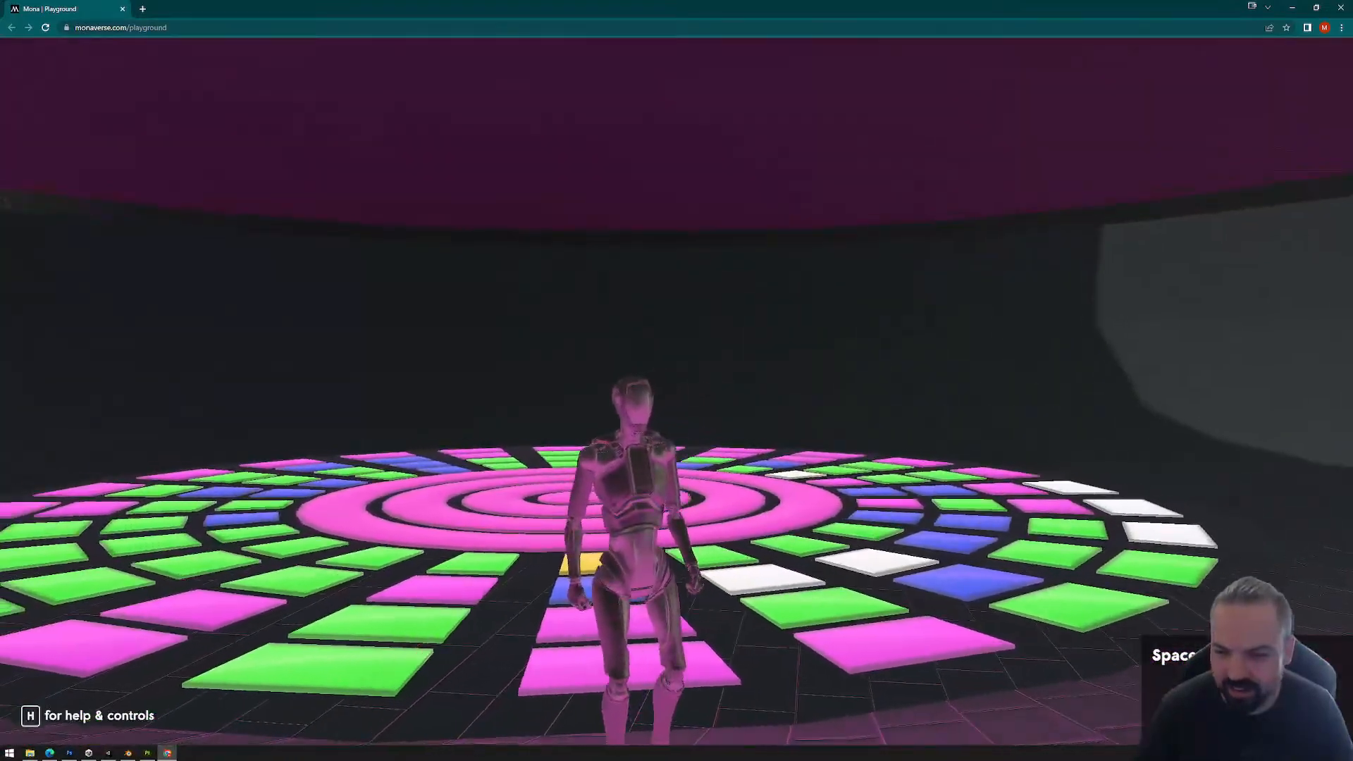
{"action": "key", "text": "Escape"}
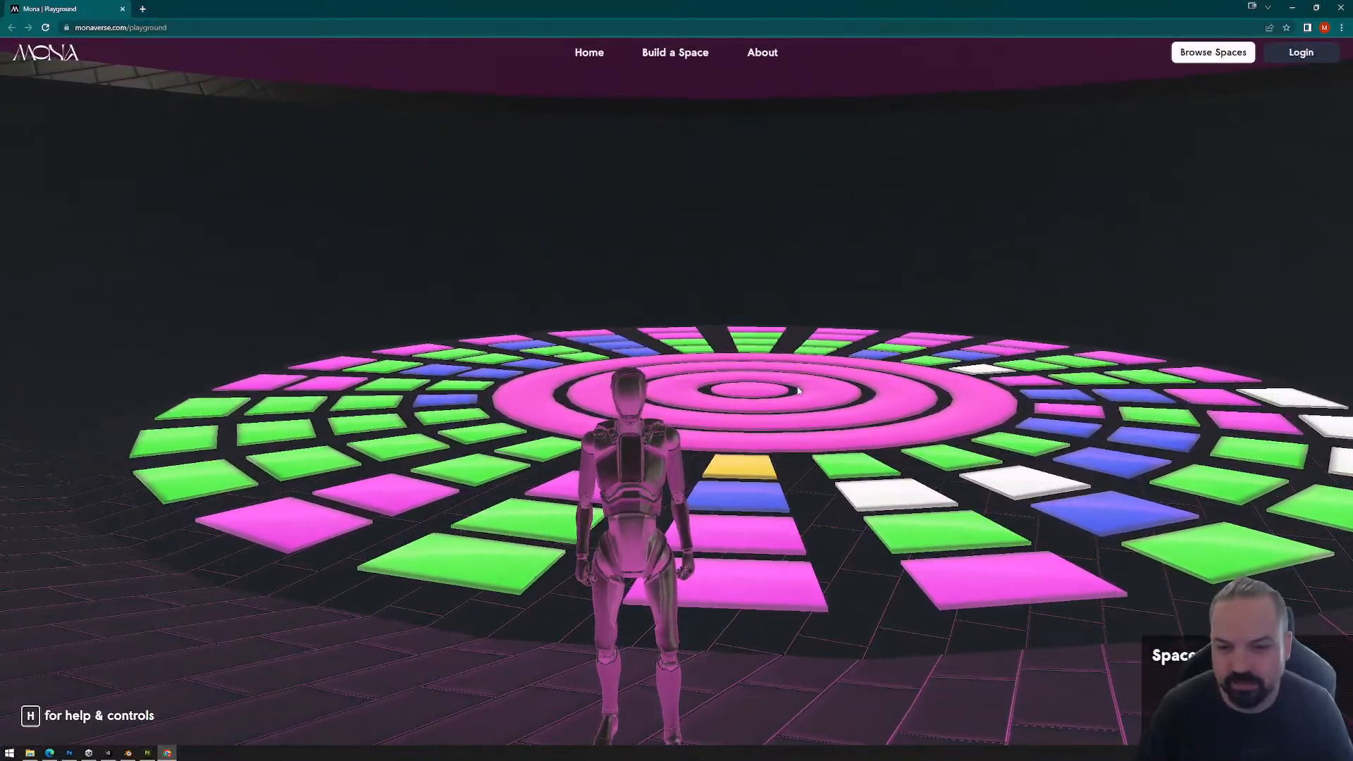
Step: Walk across more tiles at the edge of the circle and examine their colors and the floor reflections
{"action": "left_click", "coordinate": [694, 460]}
{"action": "key", "text": "a"}
{"action": "key", "text": "w"}
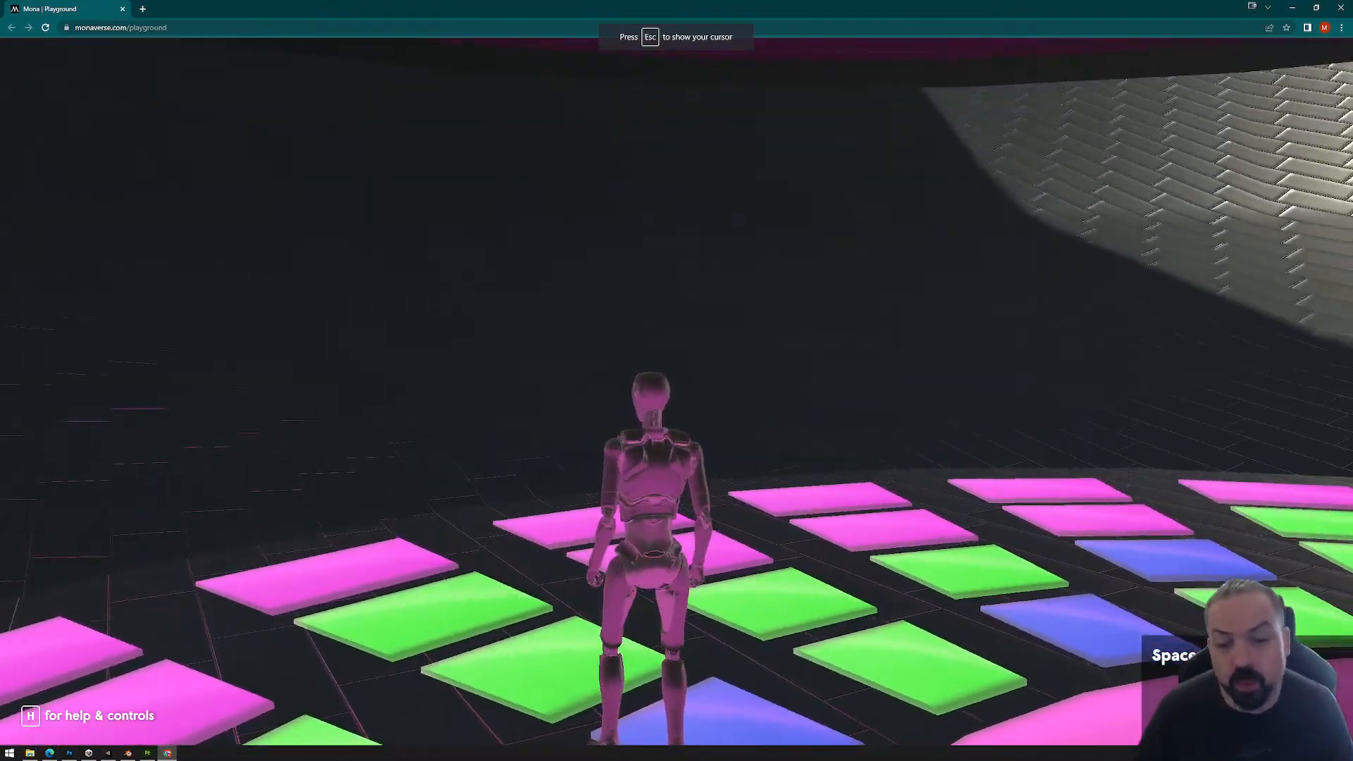
{"action": "key", "text": "w"}
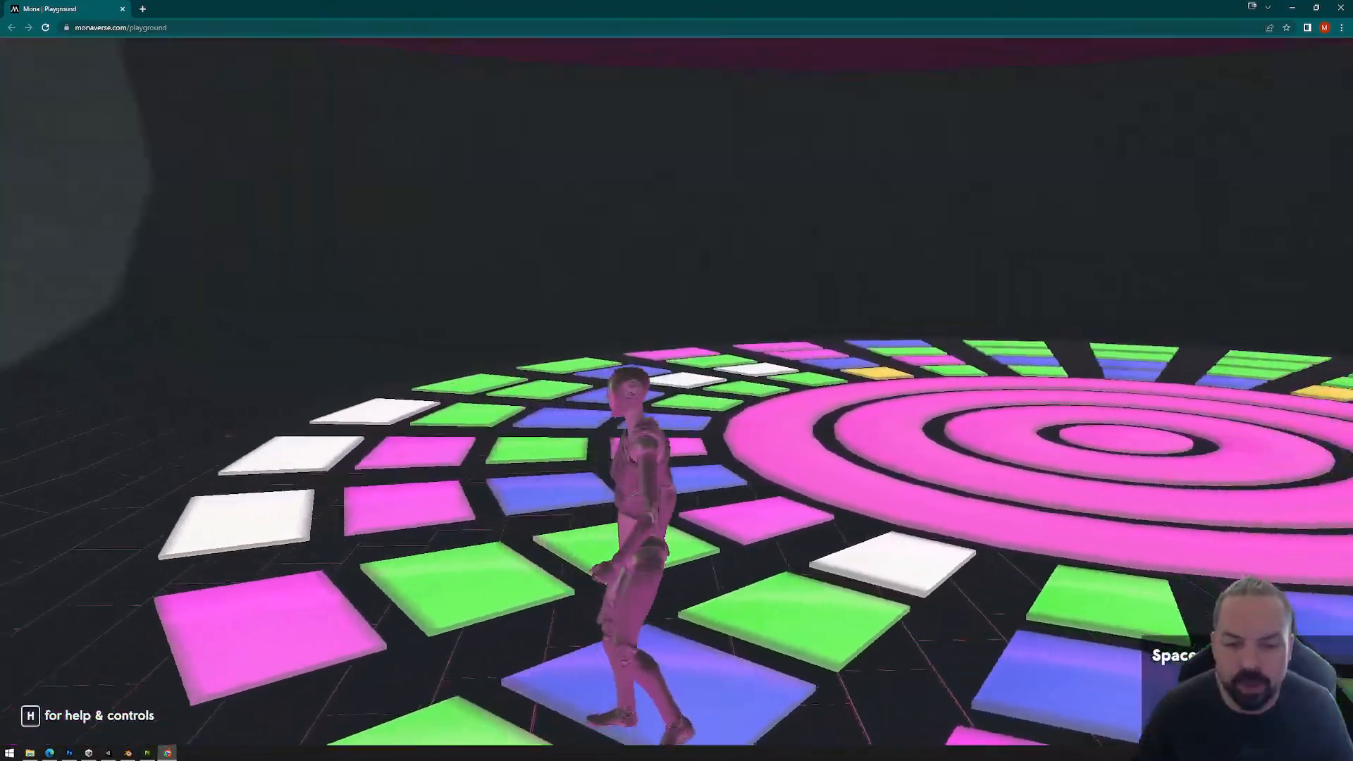
{"action": "key", "text": "w"}
{"action": "key", "text": "d"}
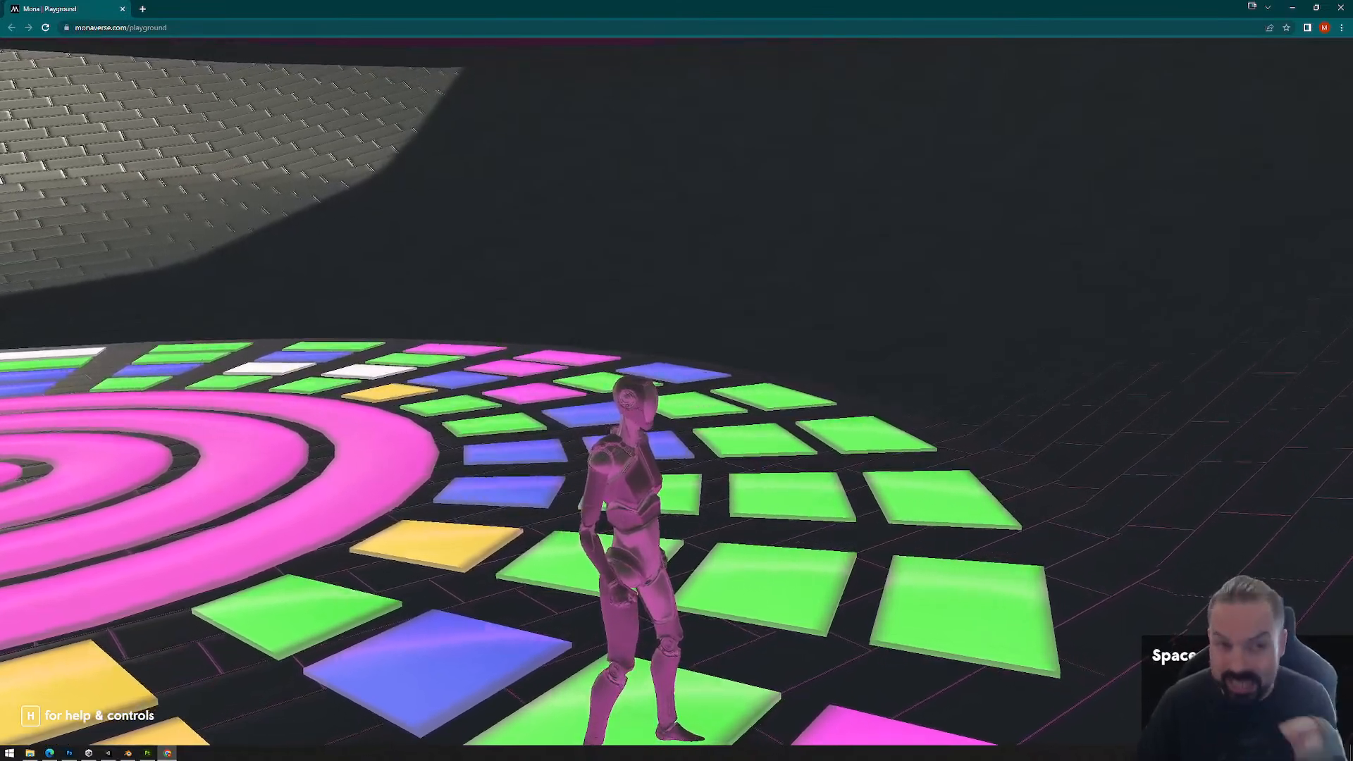
{"action": "key", "text": "Escape"}
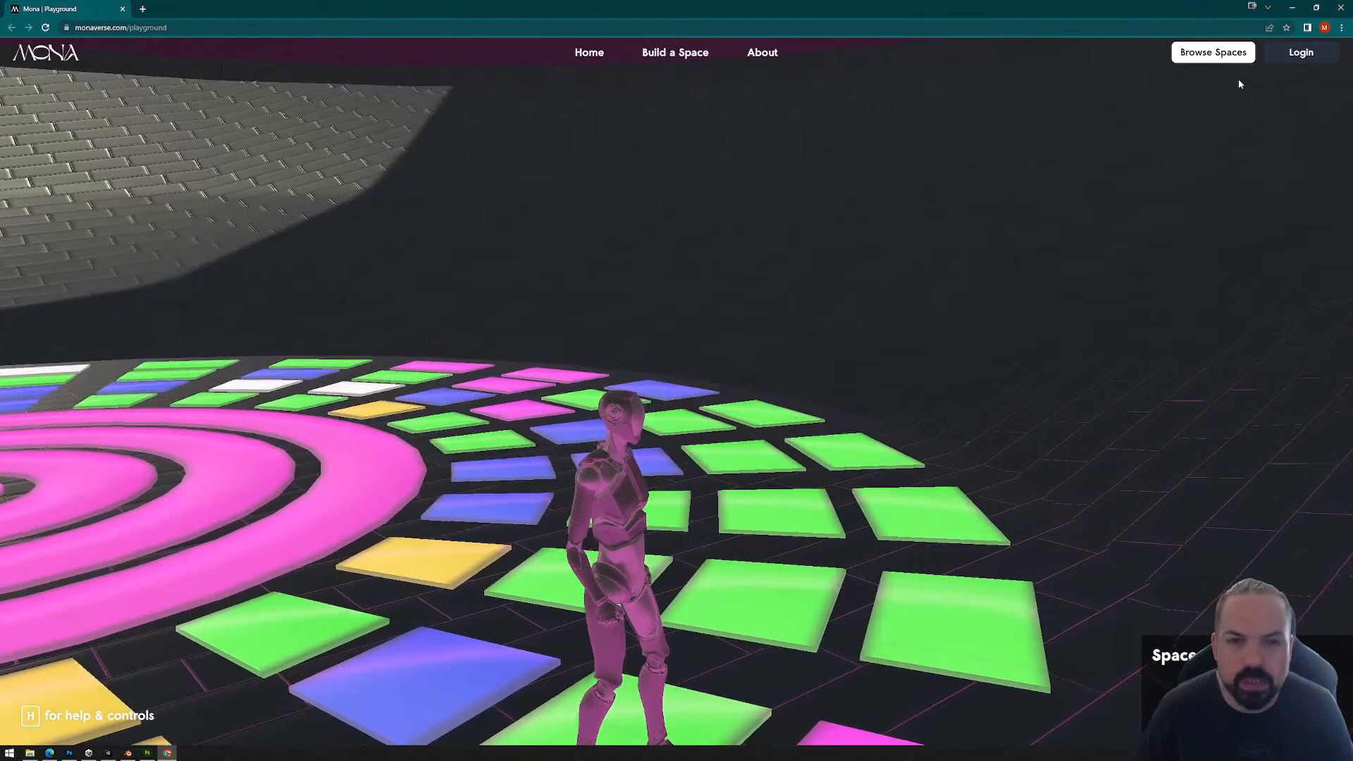
Step: Close the Playground, delete the PlaygroundFiles folder from Exports, and return to Unity
{"action": "left_click", "coordinate": [1340, 7]}
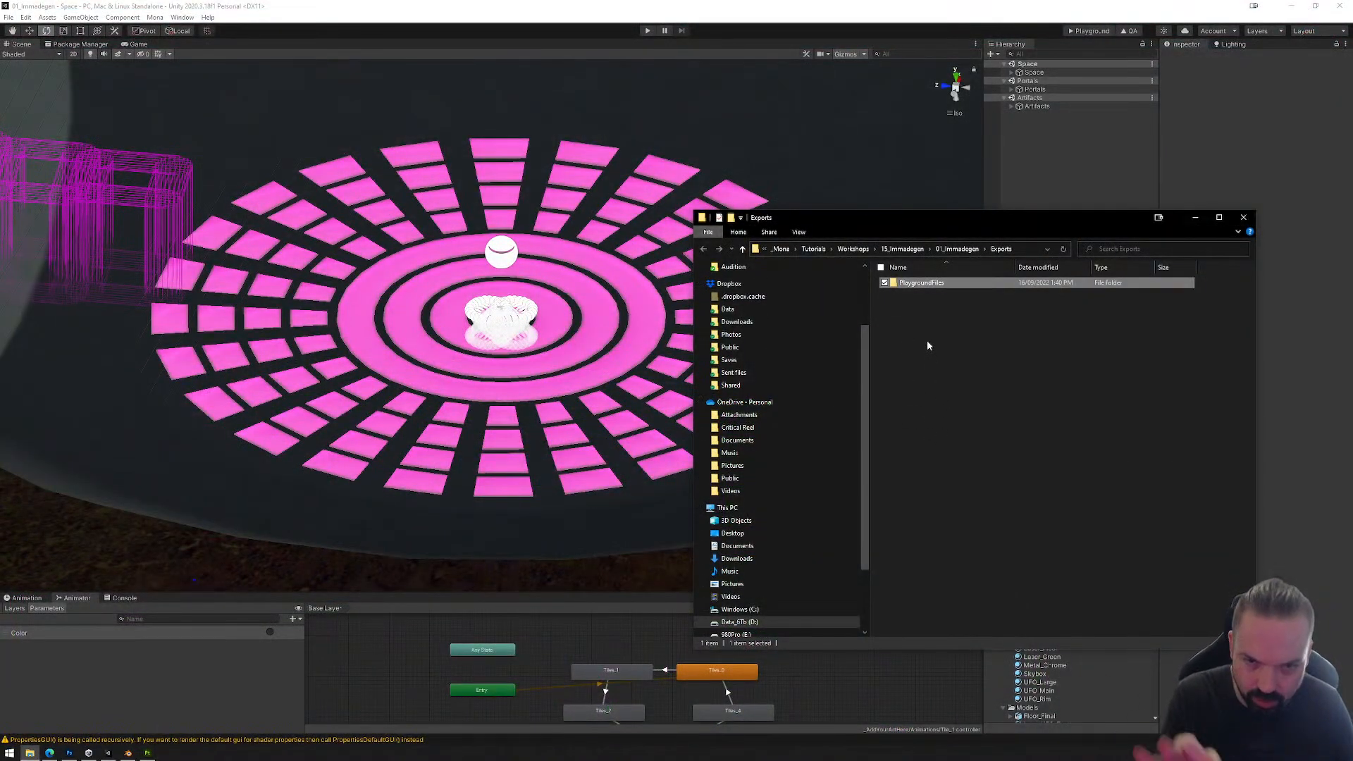
{"action": "key", "text": "Delete"}
{"action": "key", "text": "Return"}
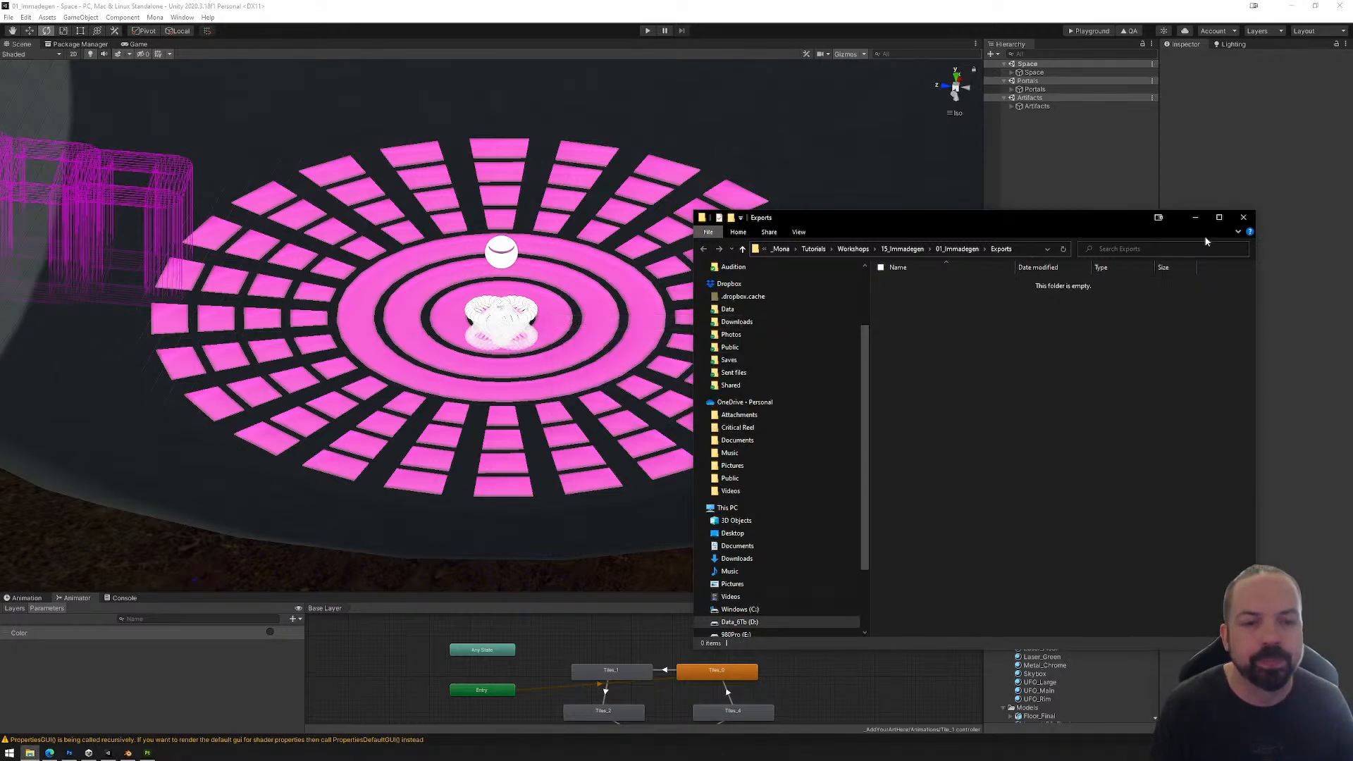
{"action": "left_click", "coordinate": [1246, 218]}
Step: Add an Animator component to Ring_1 through Ring_4 of Floor_Final and assign the Tile_1 controller to it
{"action": "left_click", "coordinate": [633, 357]}
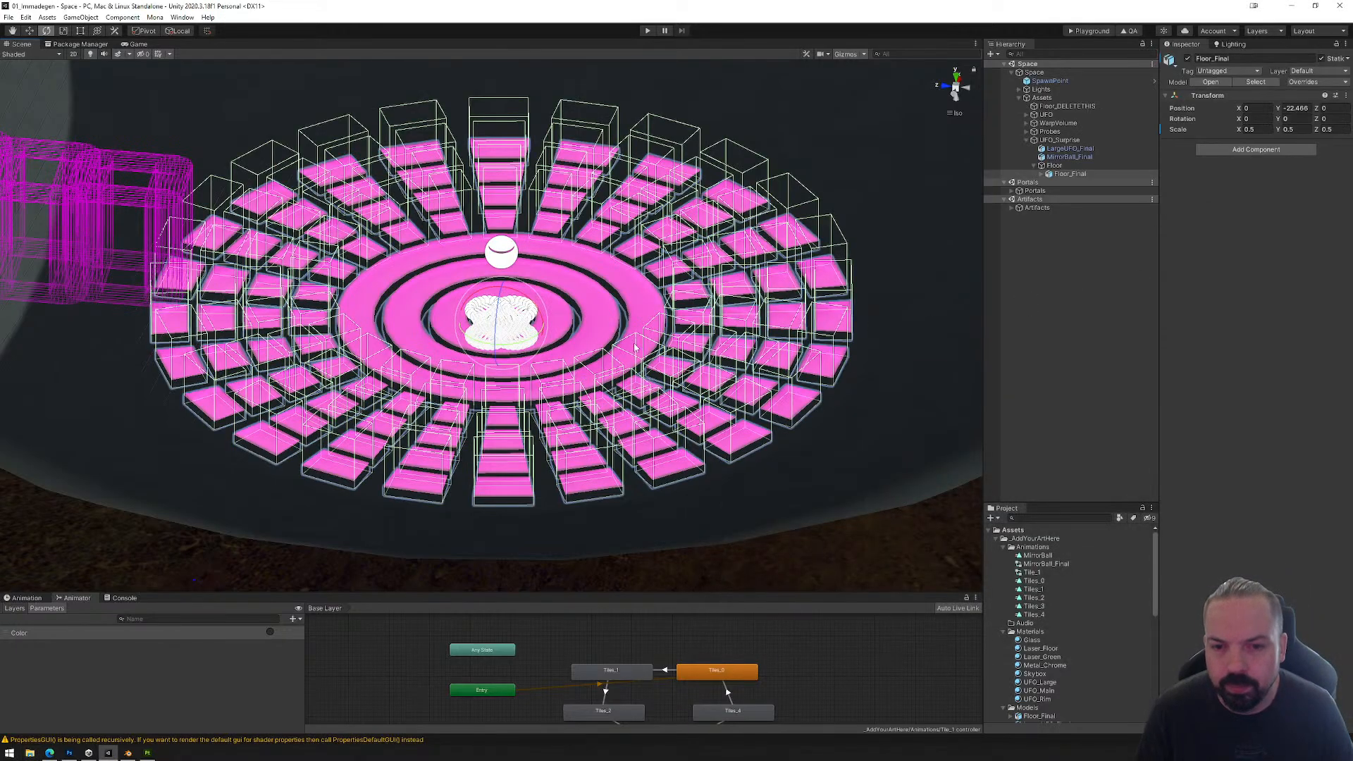
{"action": "left_click", "coordinate": [635, 301]}
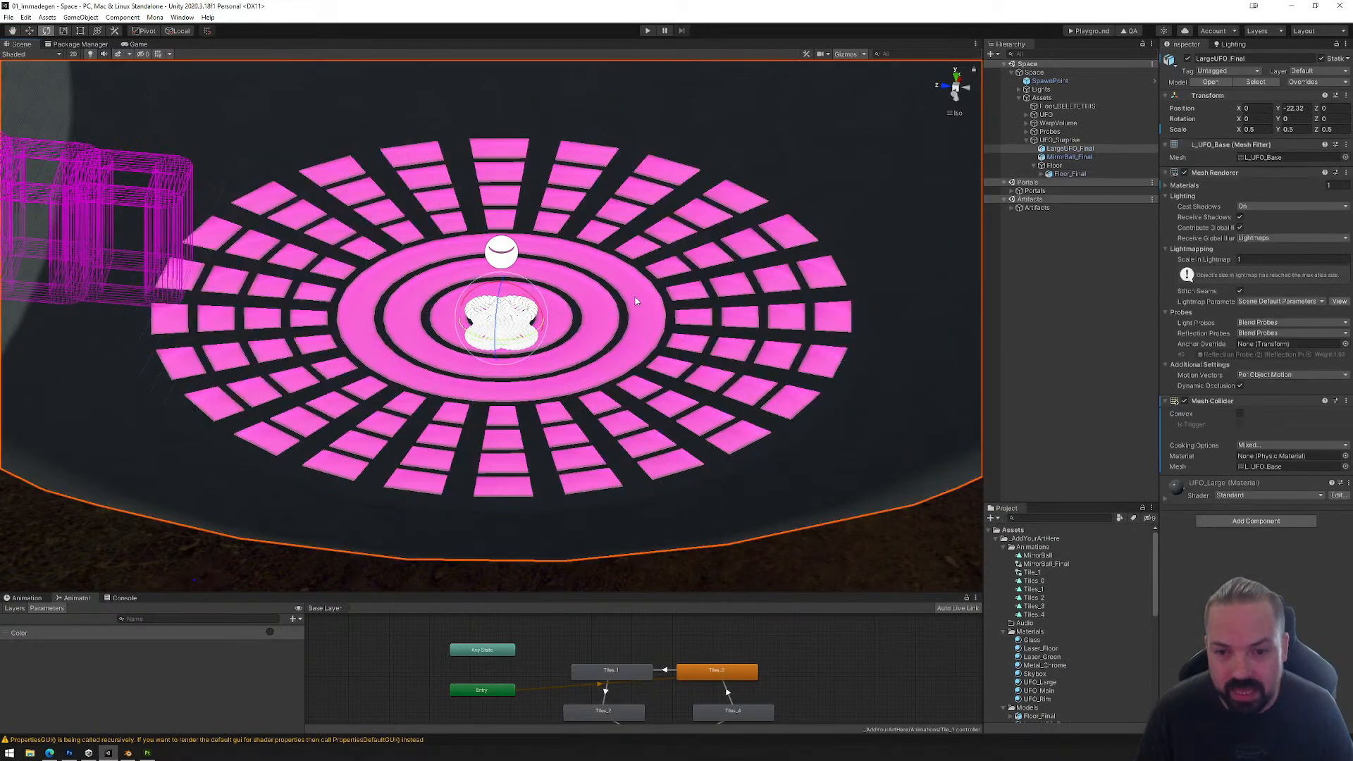
{"action": "left_click", "coordinate": [1042, 175]}
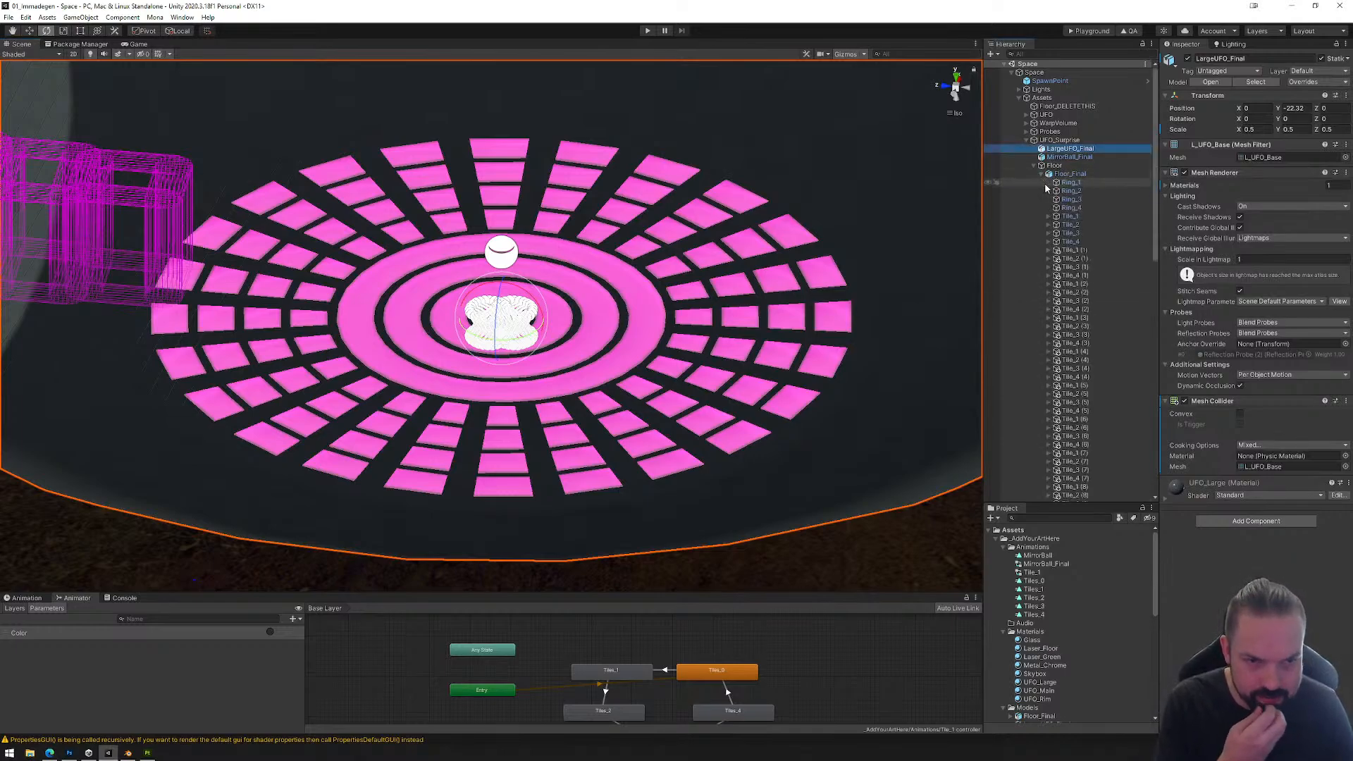
{"action": "left_click", "coordinate": [1068, 184]}
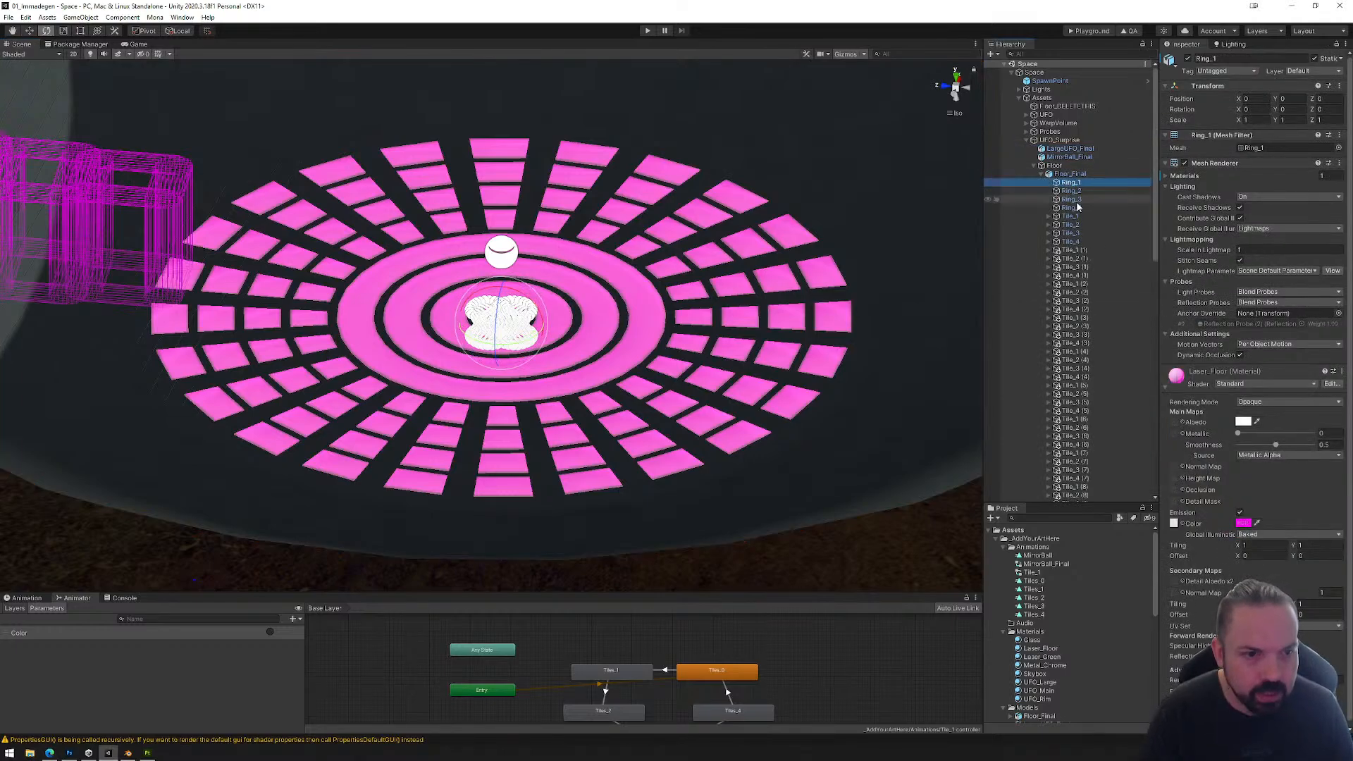
{"action": "left_click", "coordinate": [1070, 209], "text": "shift"}
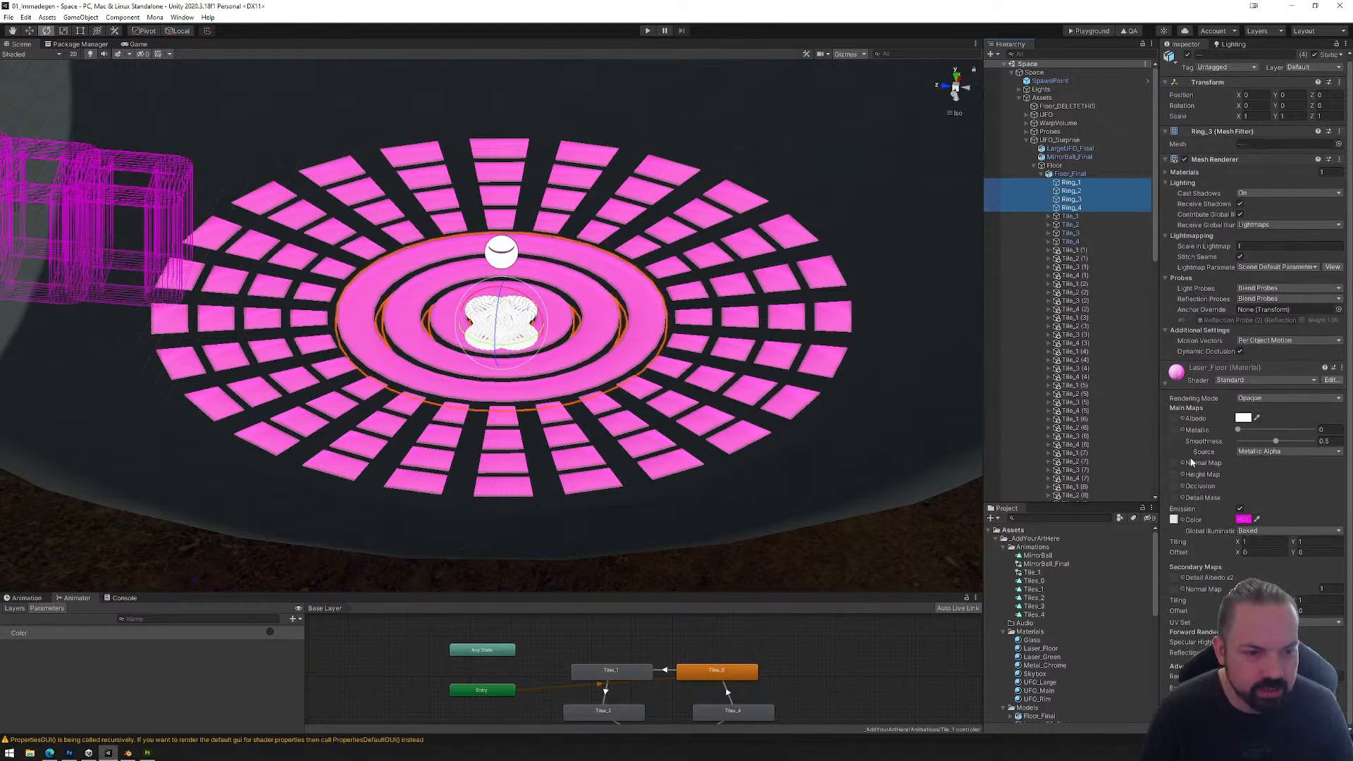
{"action": "left_click", "coordinate": [1252, 714]}
{"action": "left_click", "coordinate": [1207, 620]}
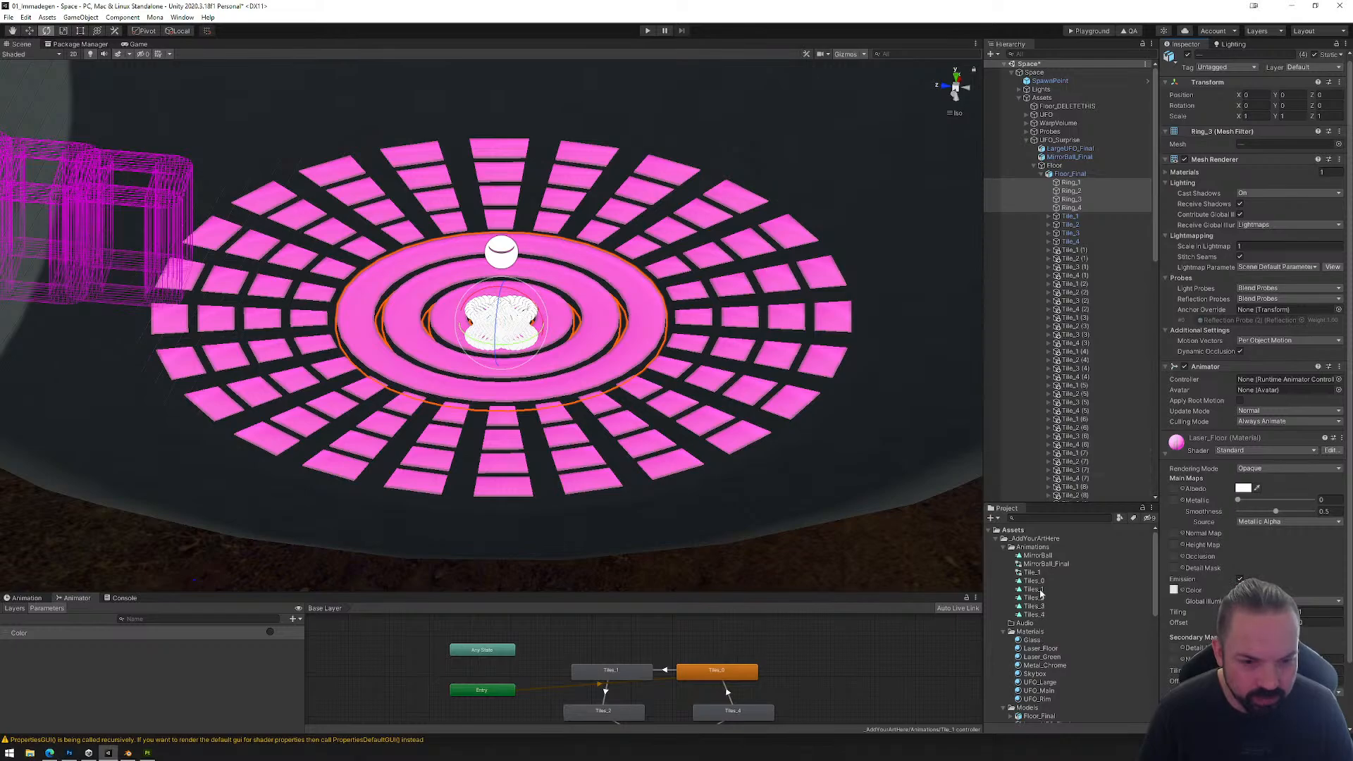
{"action": "left_click_drag", "start_coordinate": [1033, 575], "coordinate": [1267, 388]}
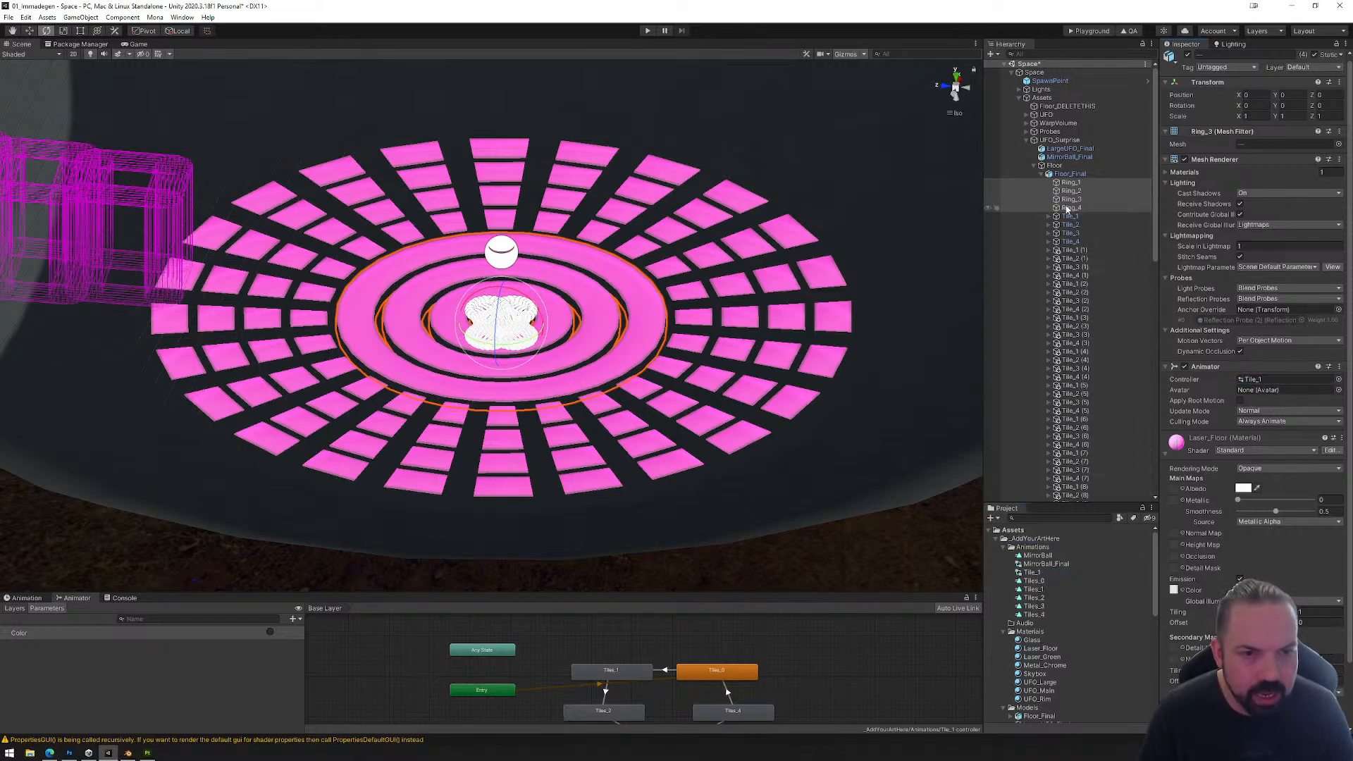
Step: Paste the copied R_Tile1 reactor into the hierarchy and make it a child of Ring_1
{"action": "left_click", "coordinate": [1068, 183]}
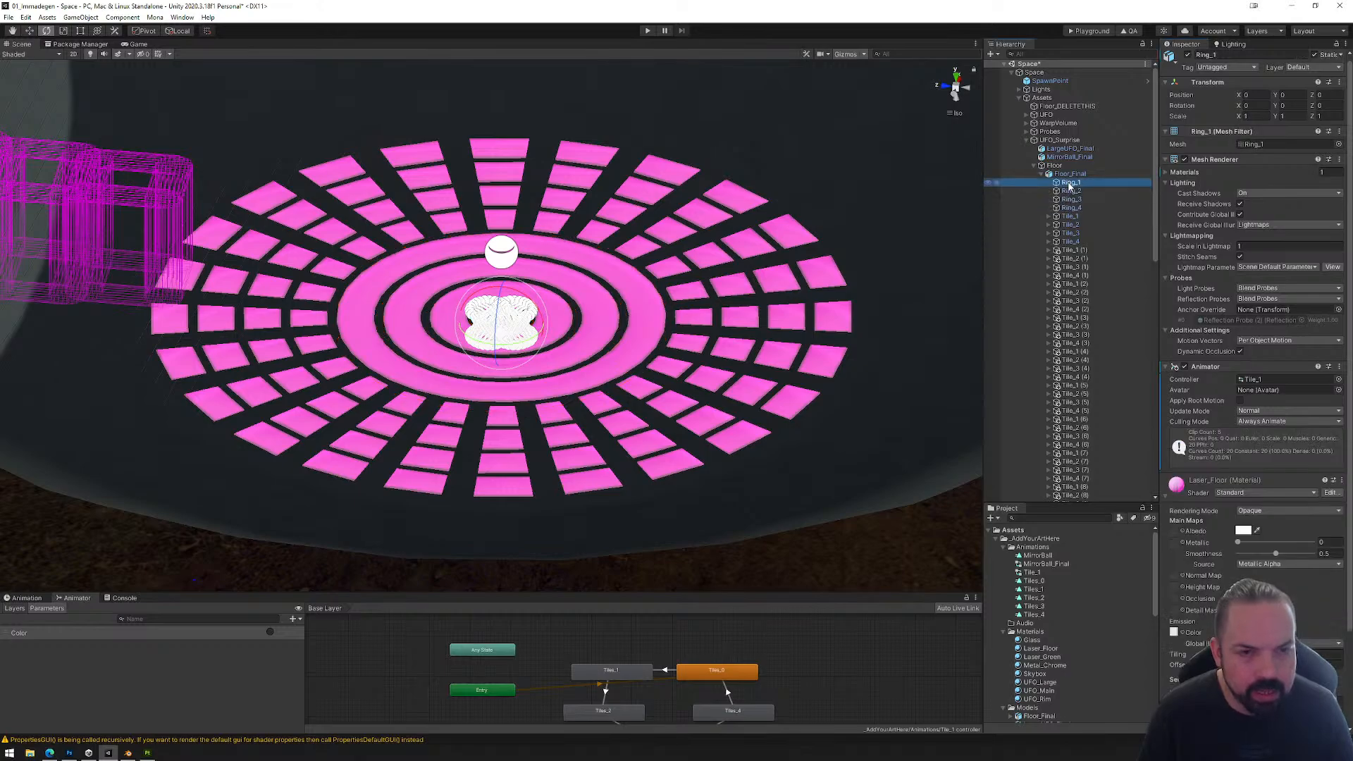
{"action": "right_click", "coordinate": [1070, 189]}
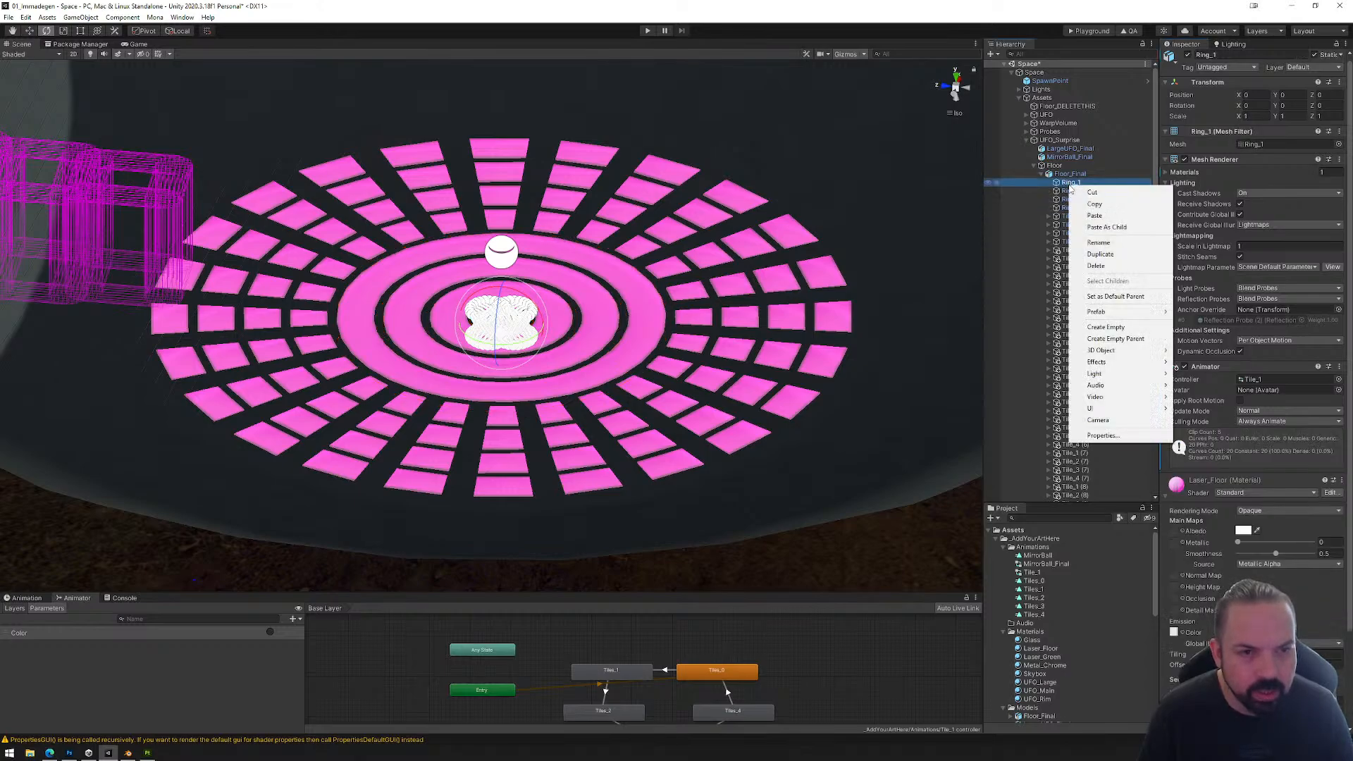
{"action": "left_click", "coordinate": [1105, 227]}
{"action": "left_click_drag", "start_coordinate": [687, 334], "coordinate": [742, 360], "text": "alt"}
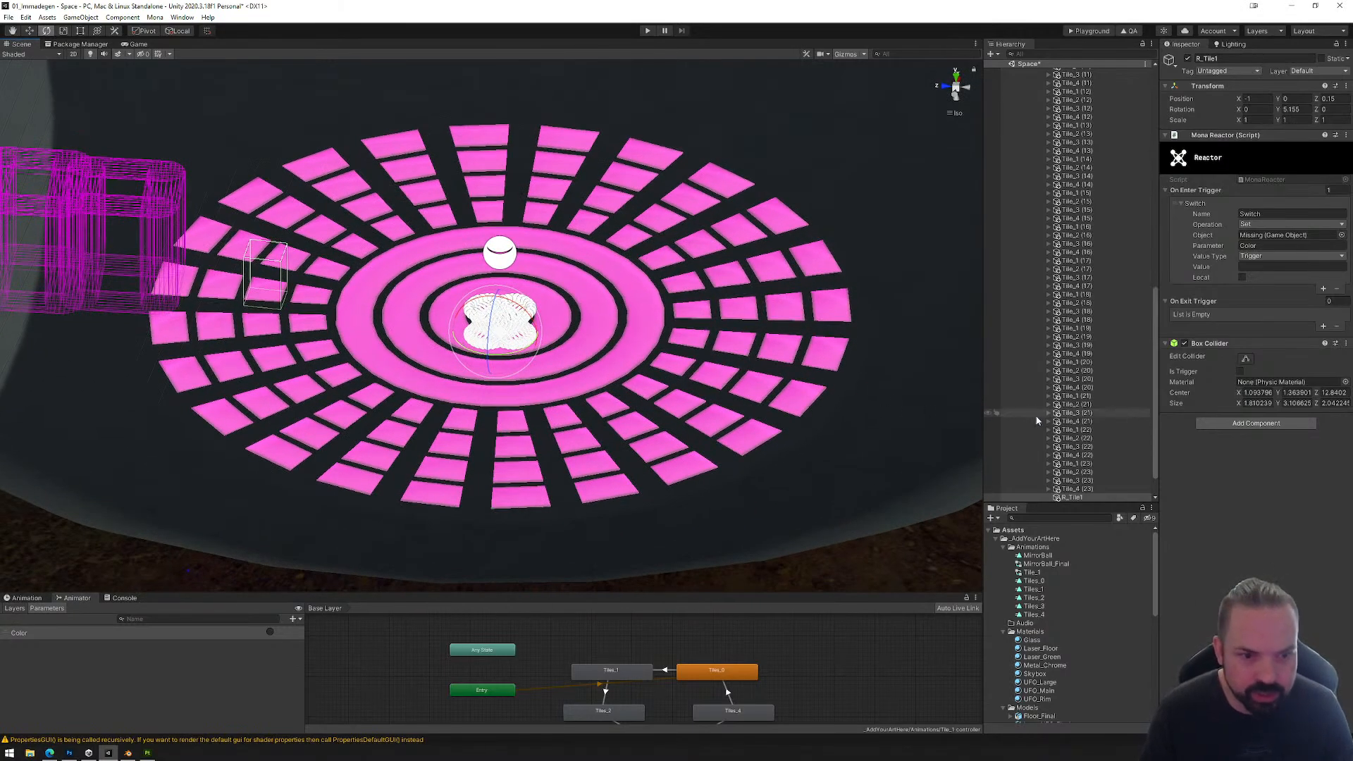
{"action": "scroll", "coordinate": [1037, 438], "scroll_direction": "down", "scroll_amount": 2}
{"action": "left_click_drag", "start_coordinate": [1071, 463], "coordinate": [1079, 182]}
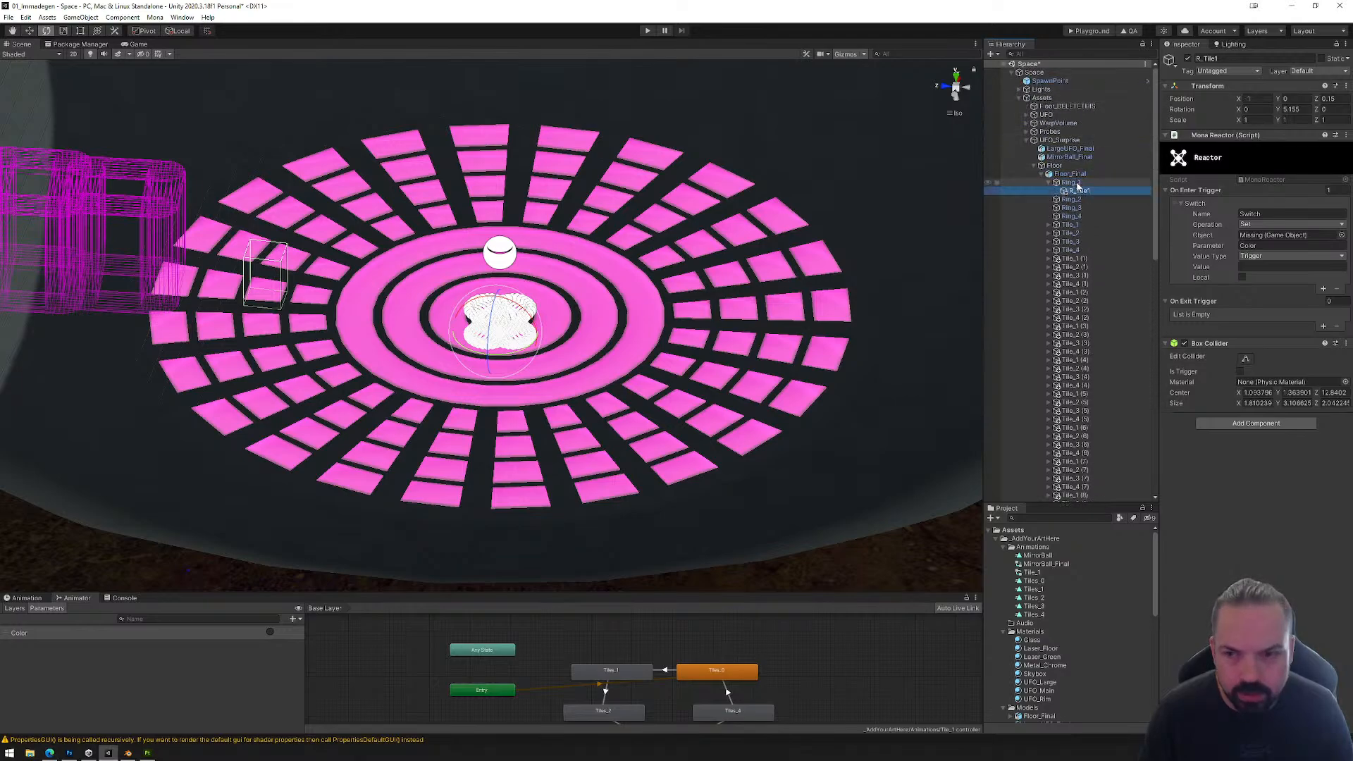
{"action": "left_click", "coordinate": [955, 76]}
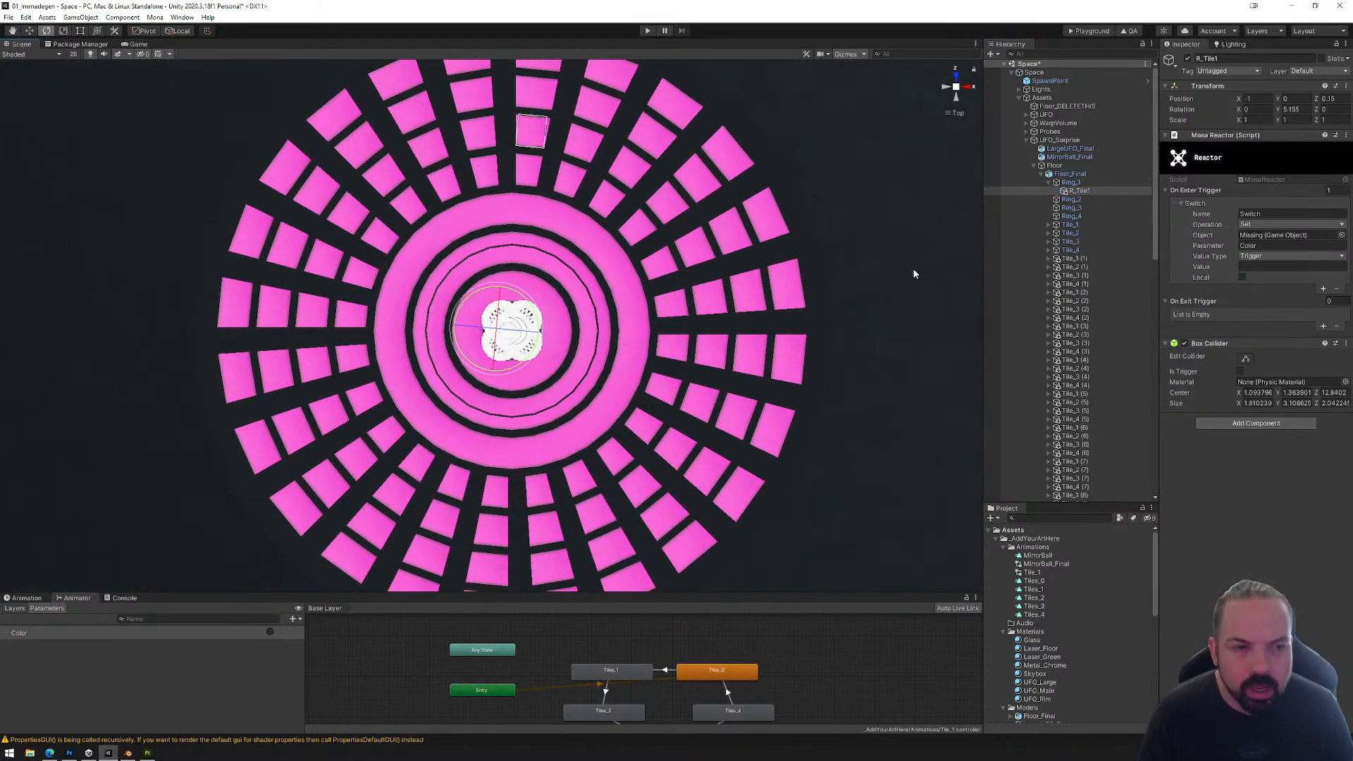
Step: Turn off the scene gizmos and reshape the Box Collider of Ring_1's R_Tile1 around the center disc, sized about 2.70 × 4.68 × 2.74
{"action": "left_click", "coordinate": [1246, 360]}
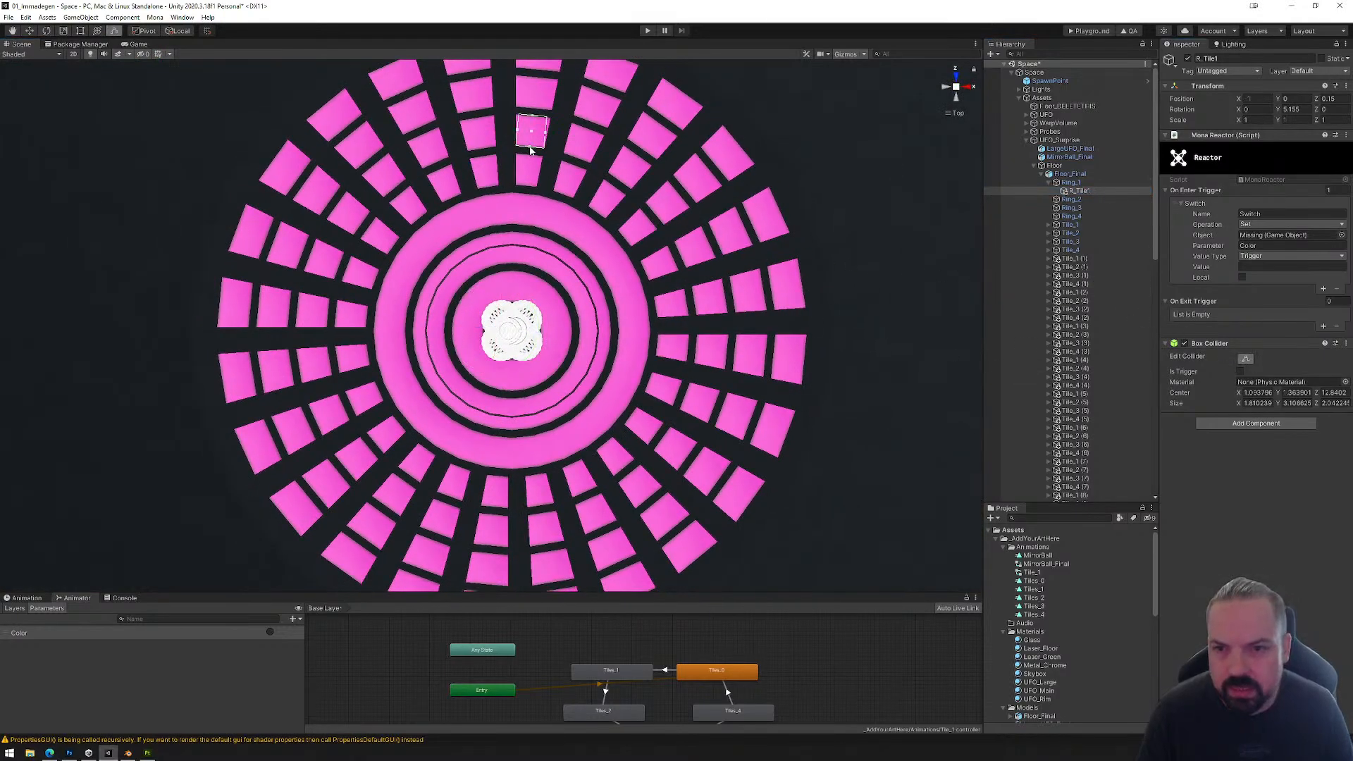
{"action": "left_click_drag", "start_coordinate": [530, 151], "coordinate": [505, 354]}
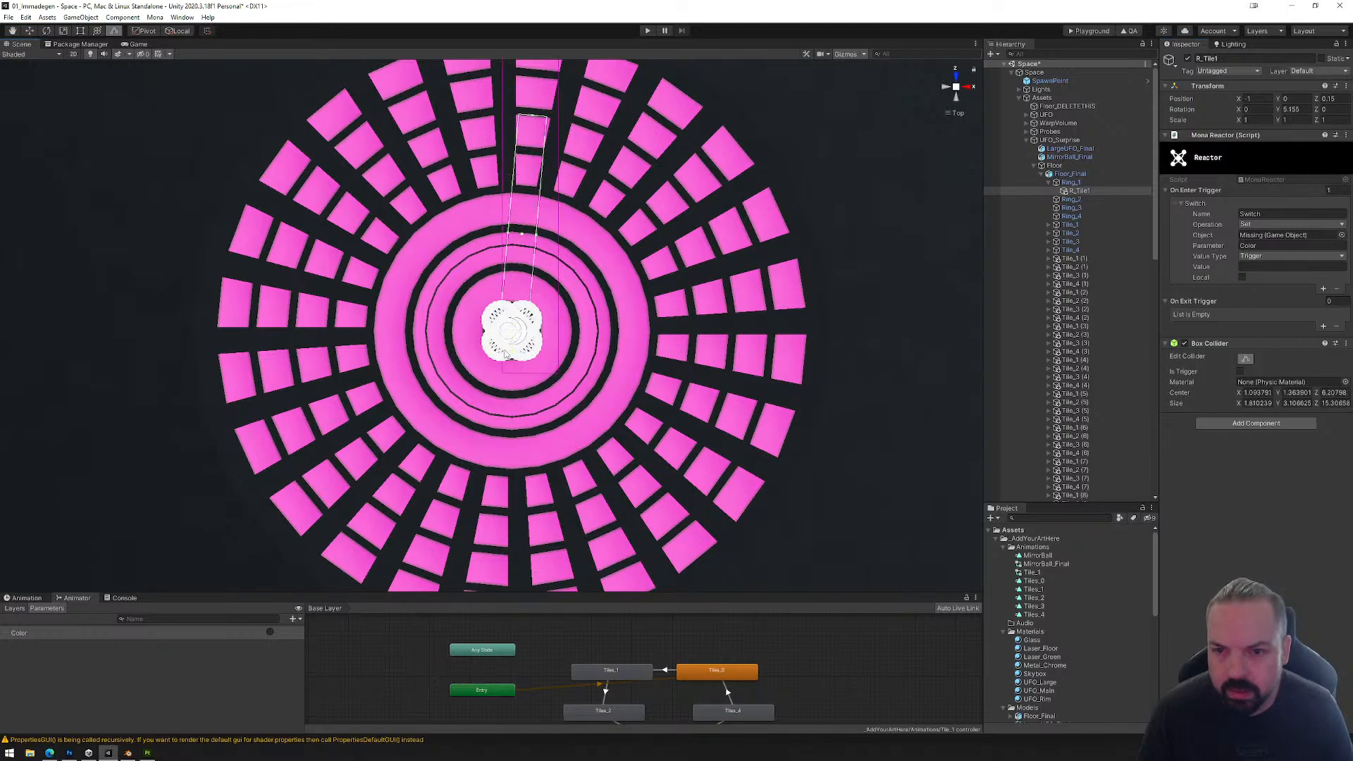
{"action": "left_click_drag", "start_coordinate": [532, 150], "coordinate": [513, 319]}
{"action": "left_click_drag", "start_coordinate": [538, 395], "coordinate": [722, 145], "text": "alt"}
{"action": "left_click", "coordinate": [841, 55]}
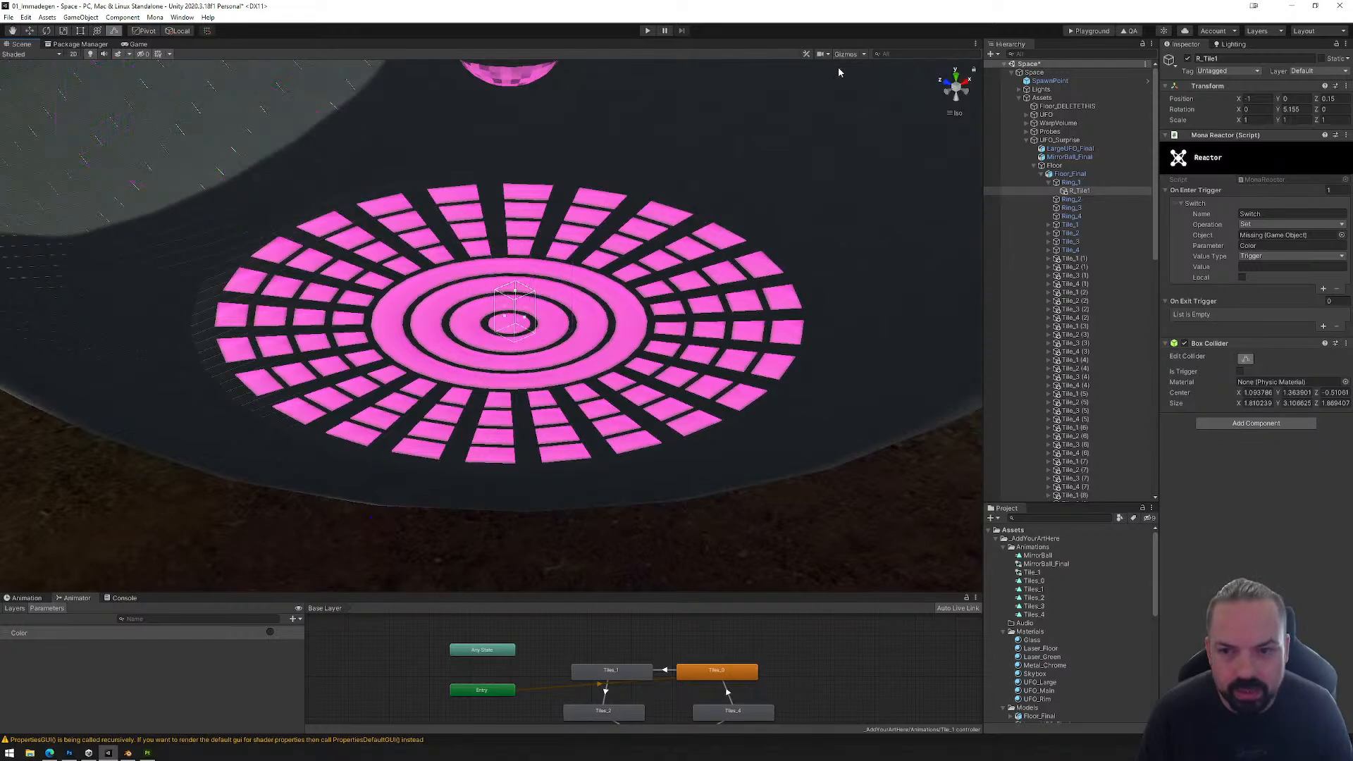
{"action": "scroll", "coordinate": [789, 141], "scroll_direction": "up", "scroll_amount": 10}
{"action": "left_click", "coordinate": [956, 76]}
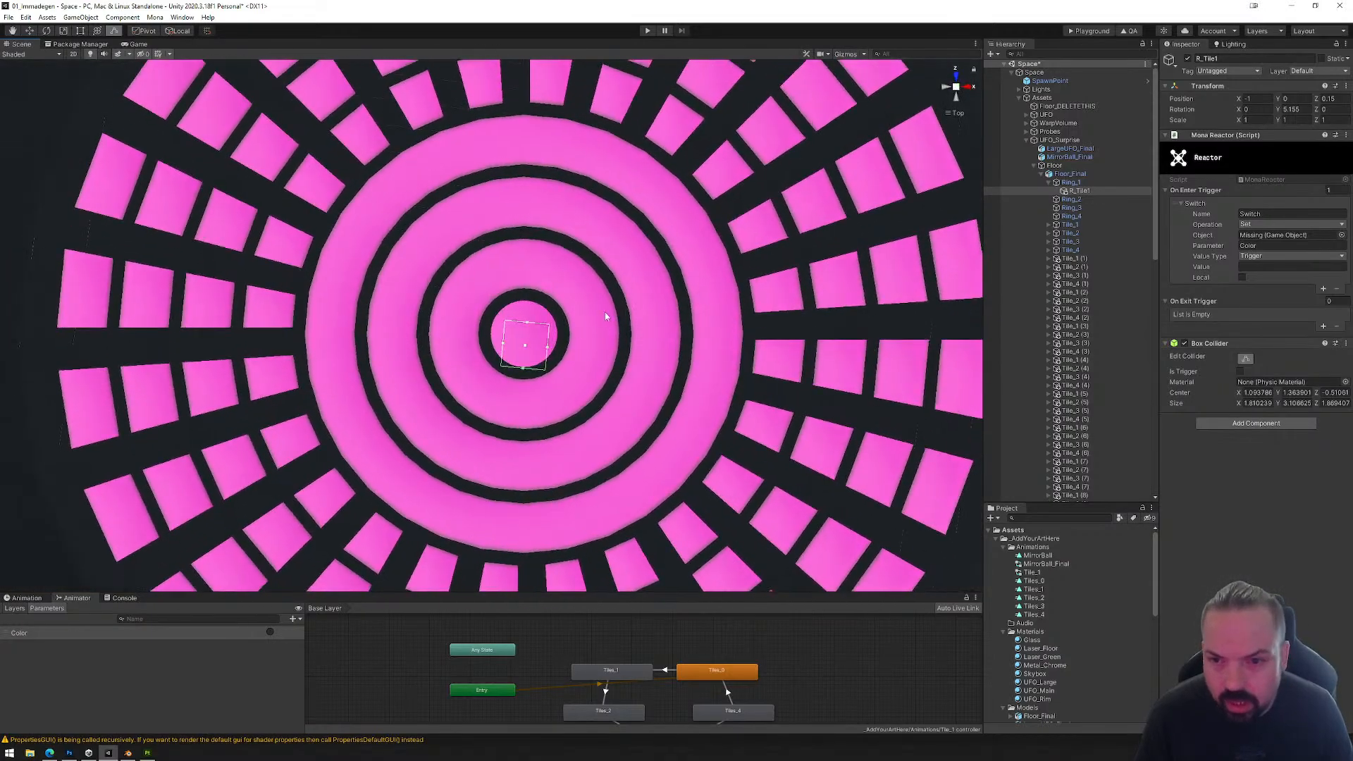
{"action": "left_click_drag", "start_coordinate": [529, 328], "coordinate": [793, 159]}
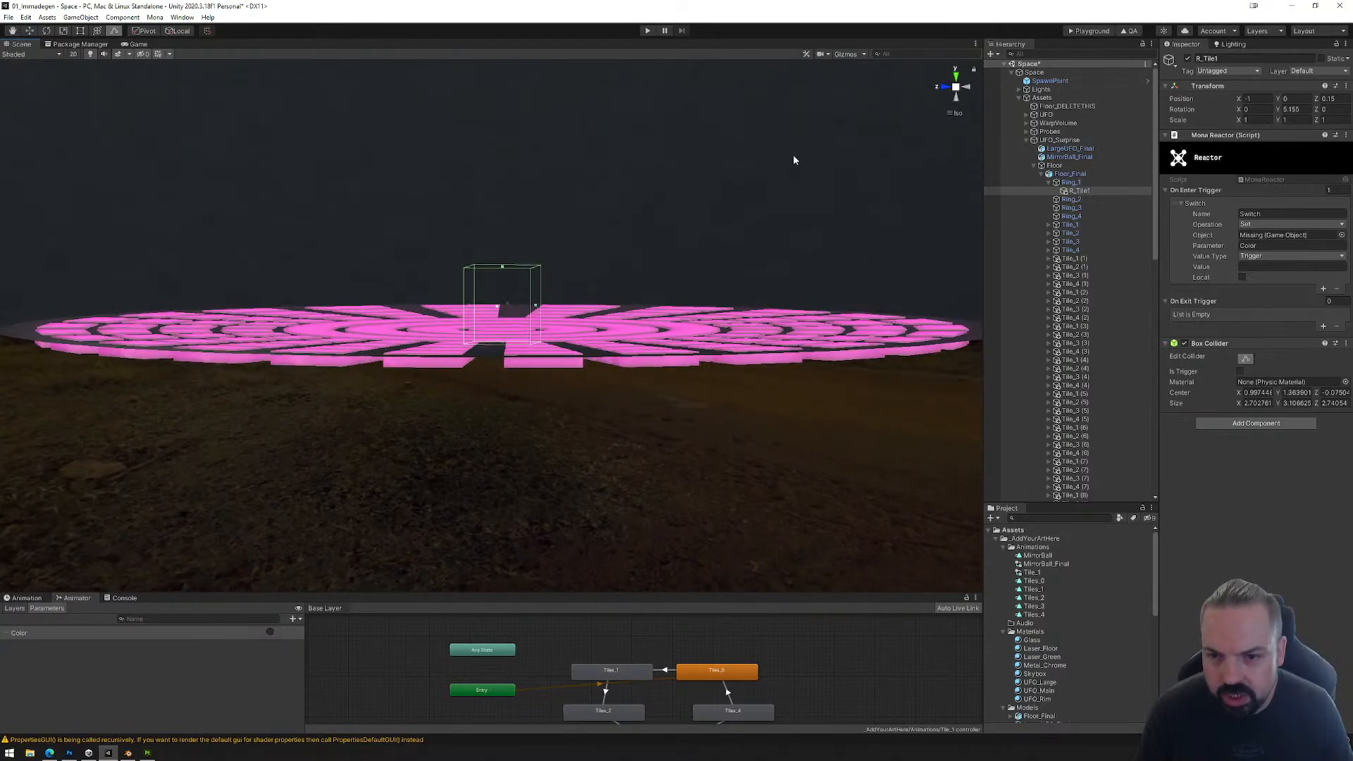
{"action": "left_click_drag", "start_coordinate": [513, 205], "coordinate": [408, 322], "text": "alt"}
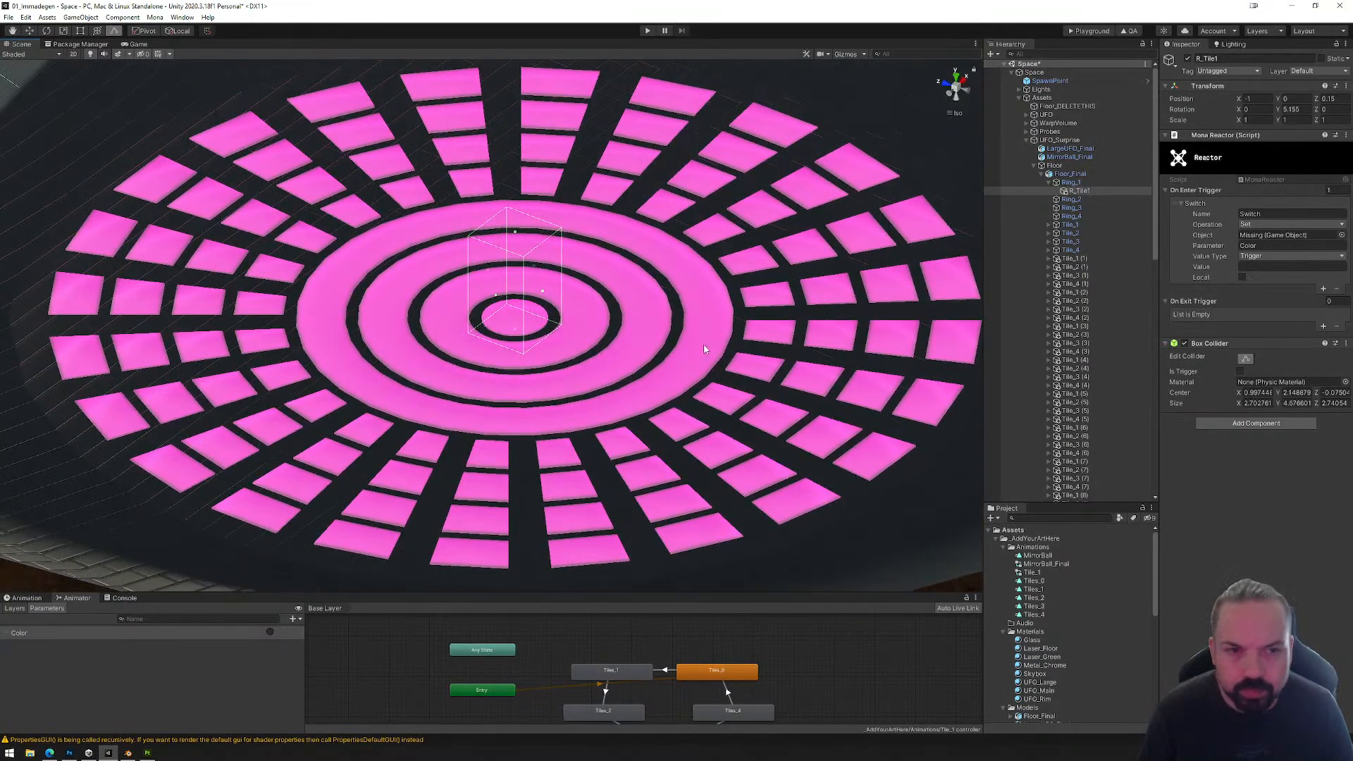
Step: Set the target object of the enter-trigger switch on Ring_1's R_Tile1 to Ring_1
{"action": "right_click", "coordinate": [1076, 192]}
{"action": "left_click", "coordinate": [1074, 192]}
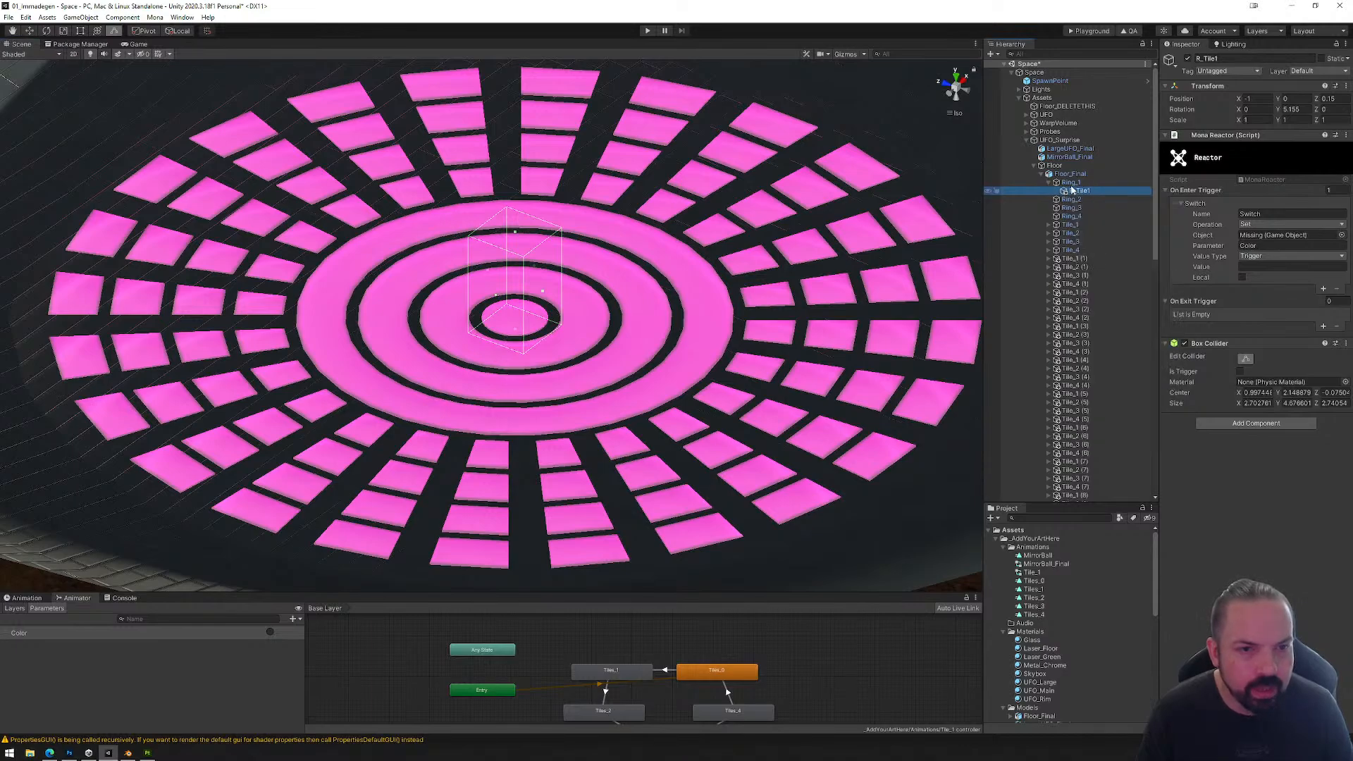
{"action": "left_click_drag", "start_coordinate": [1071, 184], "coordinate": [1268, 240]}
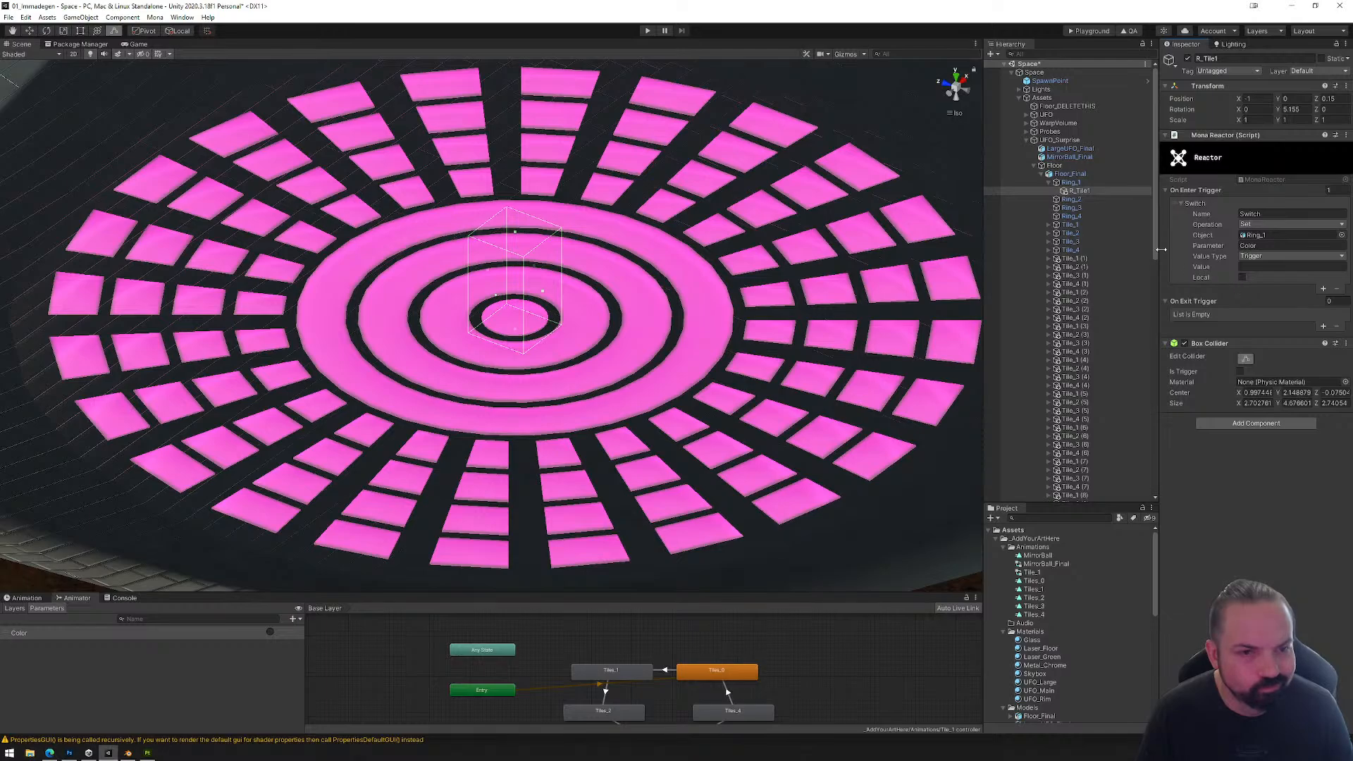
Step: Copy R_Tile1 from Ring_1, paste it as a child of Ring_2, and set its switch object to Ring_2
{"action": "right_click", "coordinate": [1075, 192]}
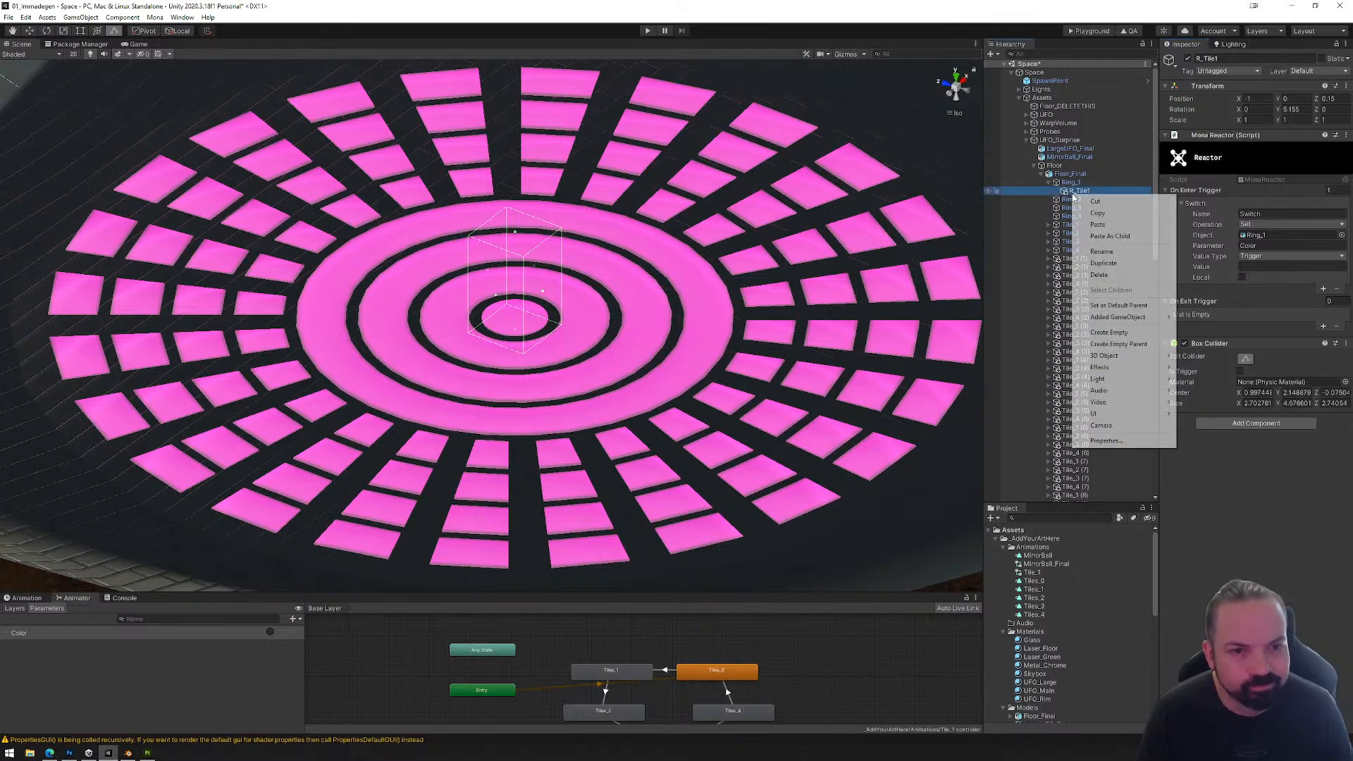
{"action": "left_click", "coordinate": [1103, 213]}
{"action": "left_click", "coordinate": [1070, 199]}
{"action": "right_click", "coordinate": [1076, 200]}
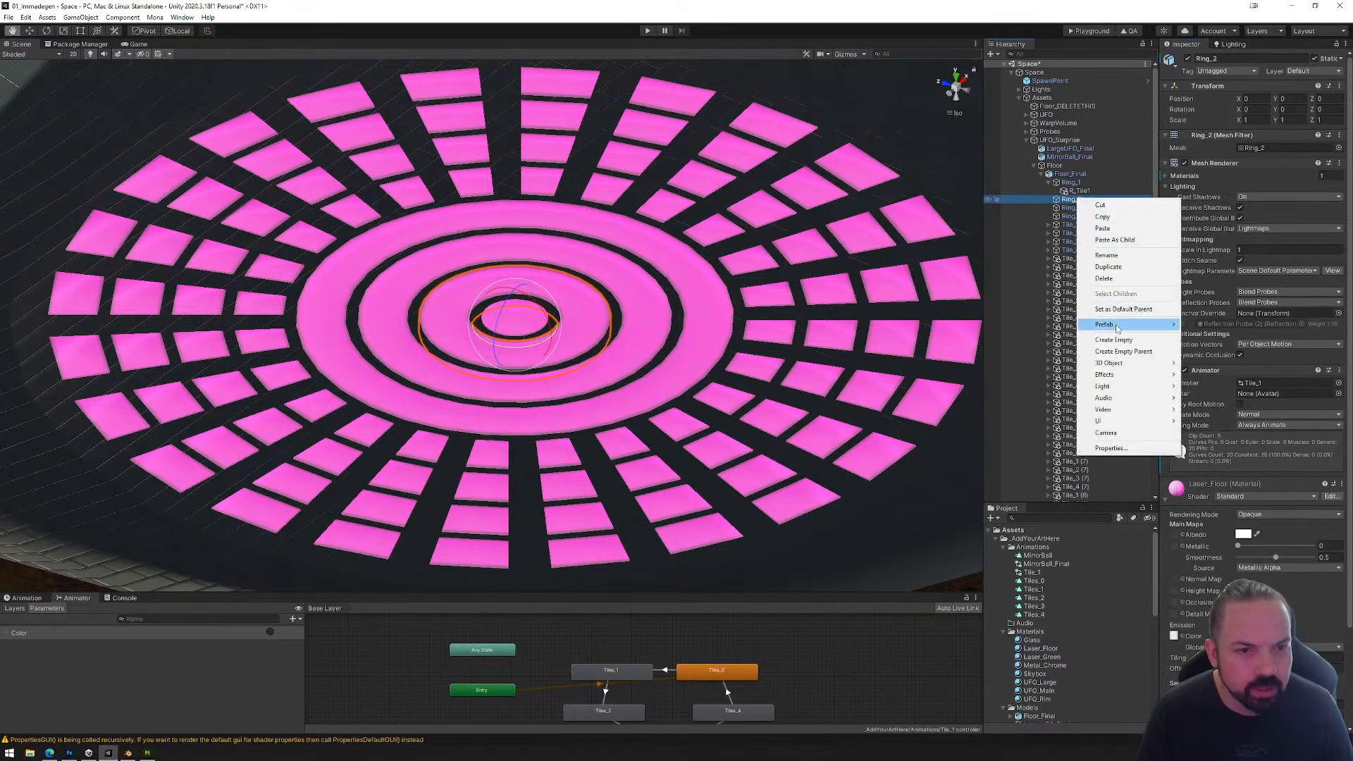
{"action": "left_click", "coordinate": [1104, 229]}
{"action": "scroll", "coordinate": [1102, 355], "scroll_direction": "down", "scroll_amount": 5}
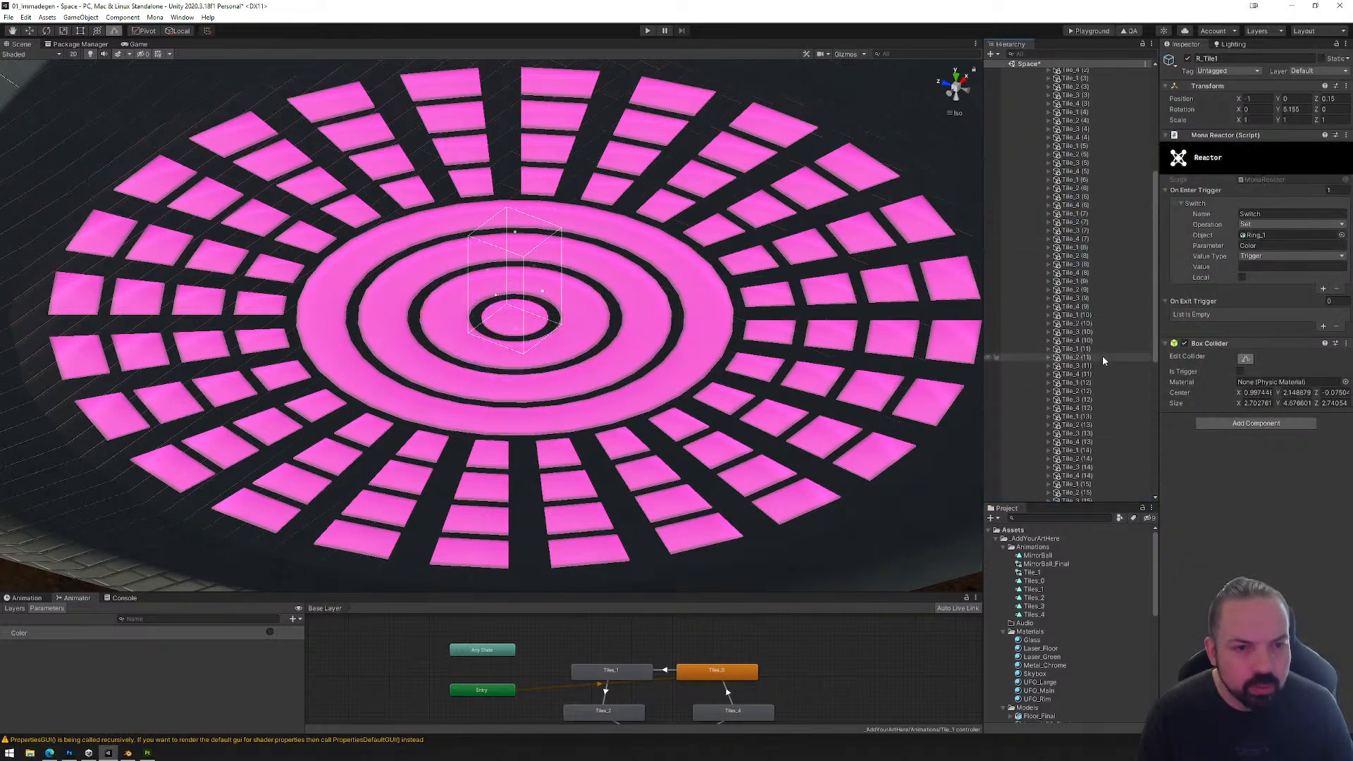
{"action": "scroll", "coordinate": [1082, 176], "scroll_direction": "up", "scroll_amount": 3}
{"action": "left_click", "coordinate": [1071, 144]}
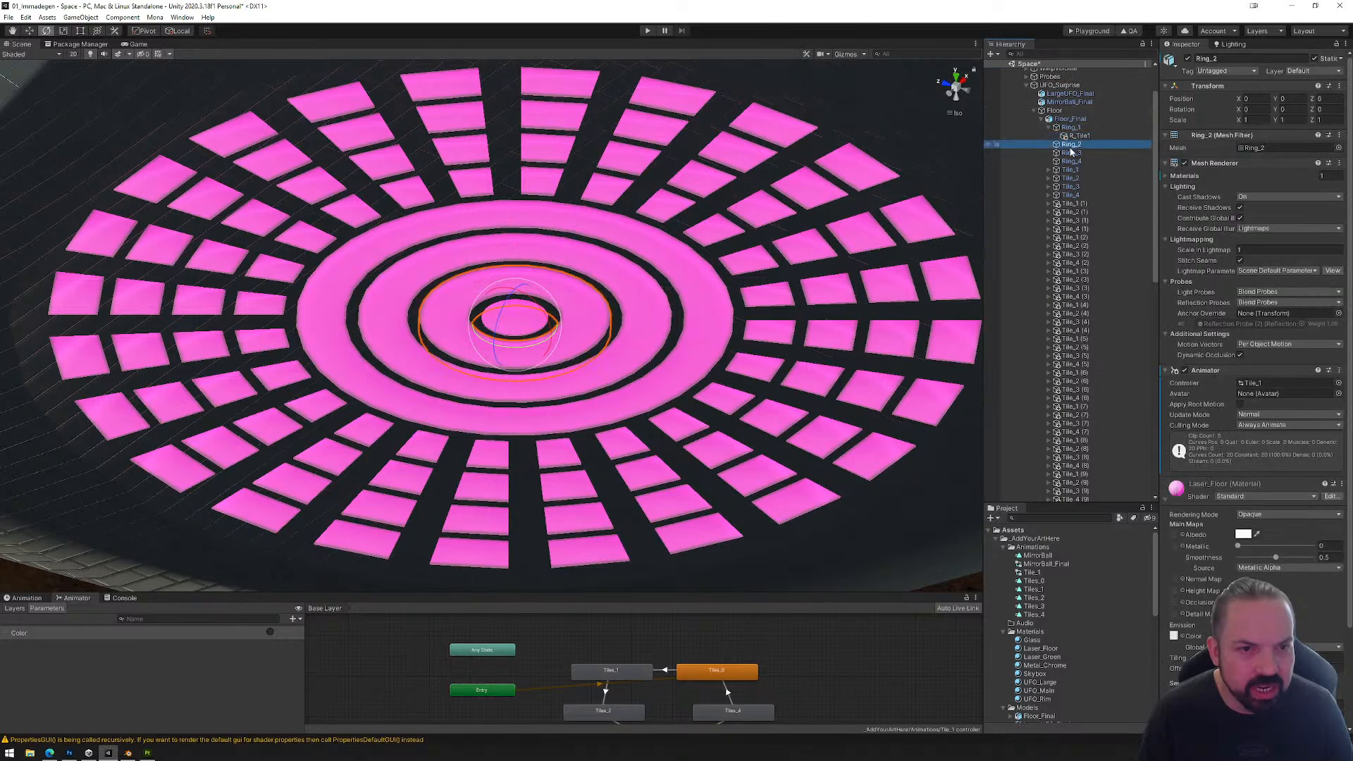
{"action": "right_click", "coordinate": [1075, 147]}
{"action": "left_click", "coordinate": [1110, 186]}
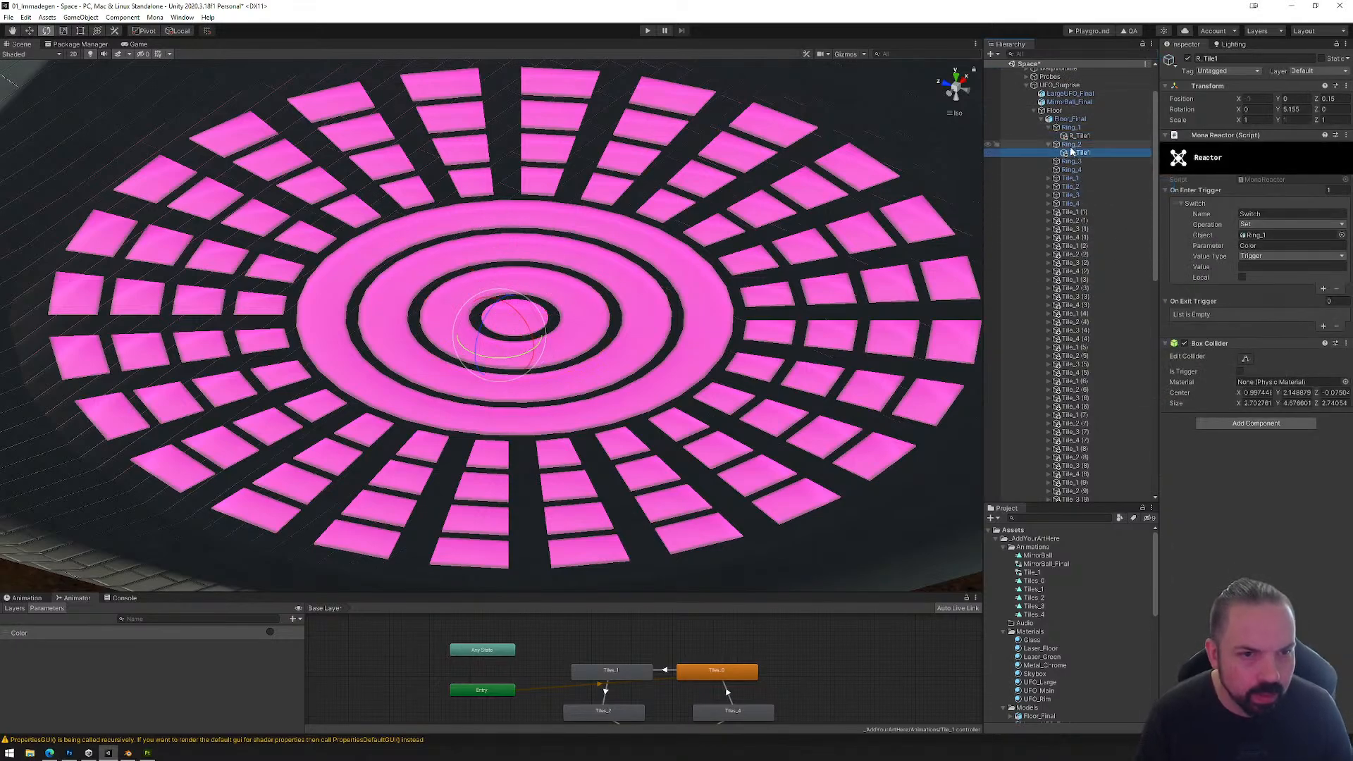
{"action": "left_click_drag", "start_coordinate": [1071, 144], "coordinate": [1276, 236]}
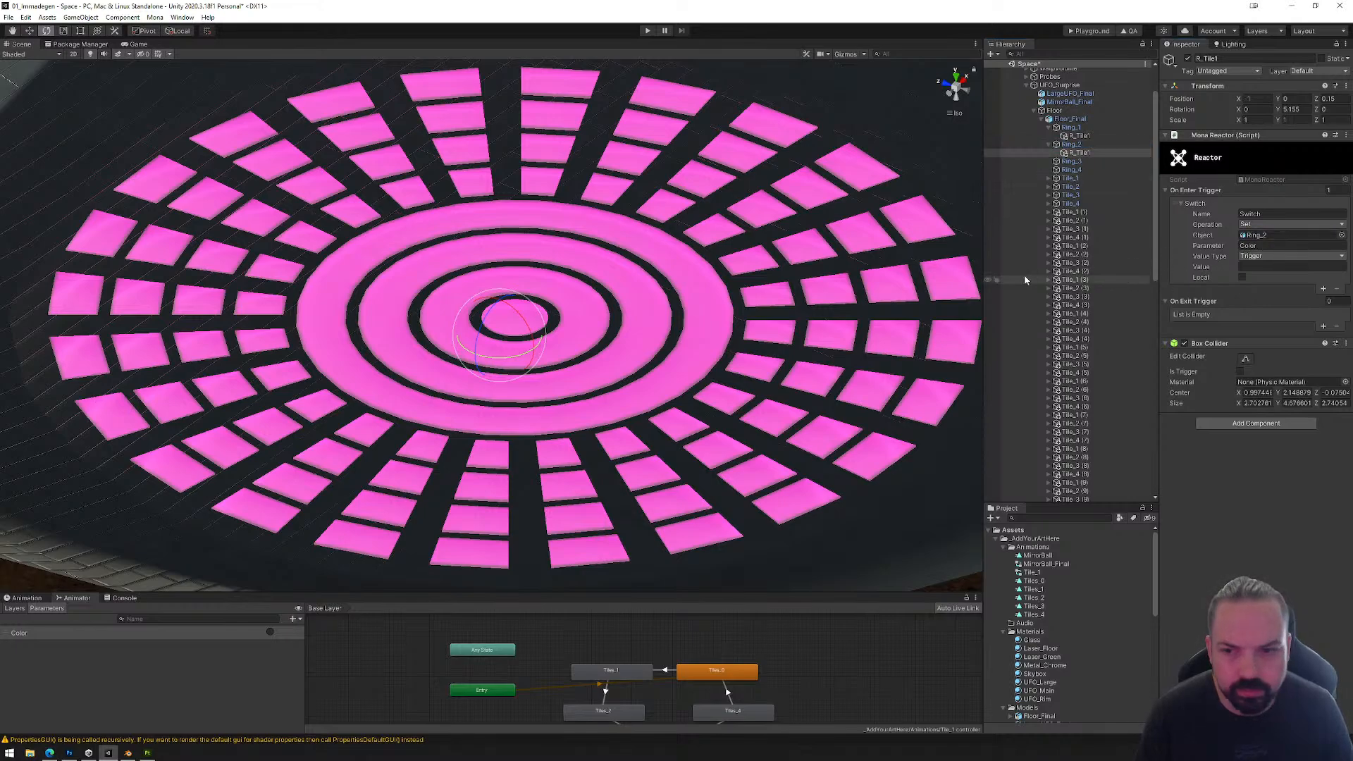
Step: Turn the scene gizmos back on and view the center rings from the top with Ring_2's R_Tile1 selected
{"action": "left_click", "coordinate": [1079, 152]}
{"action": "scroll", "coordinate": [646, 347], "scroll_direction": "down", "scroll_amount": 5}
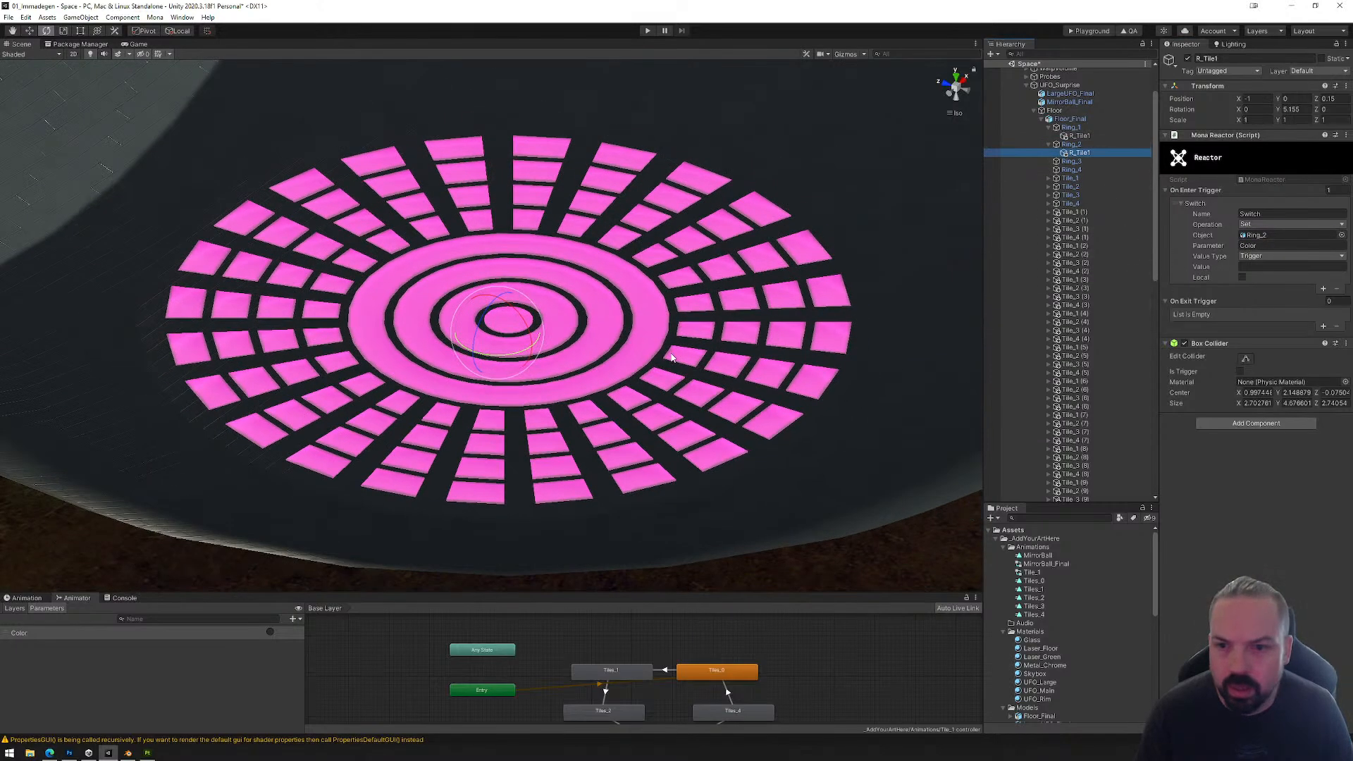
{"action": "left_click_drag", "start_coordinate": [646, 347], "coordinate": [774, 301], "text": "alt"}
{"action": "left_click", "coordinate": [847, 55]}
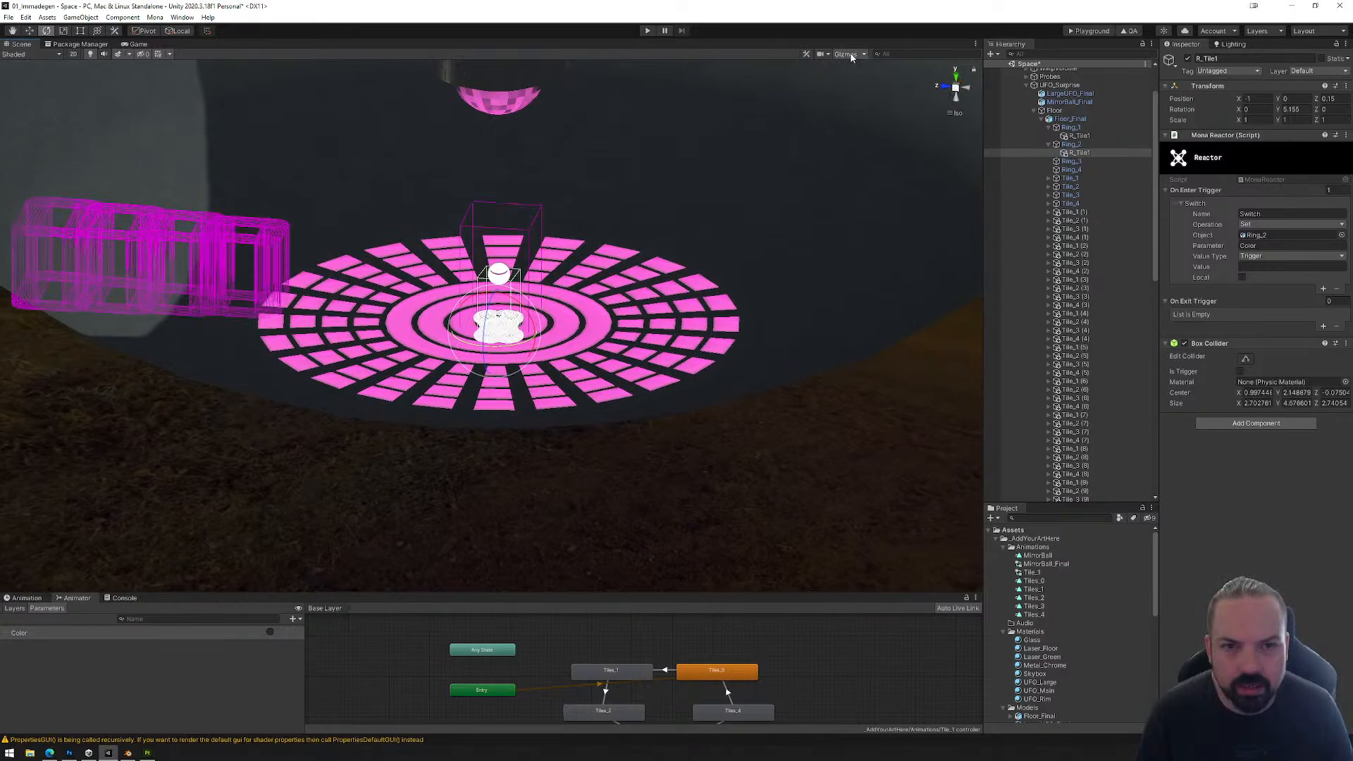
{"action": "left_click_drag", "start_coordinate": [614, 276], "coordinate": [630, 316], "text": "alt"}
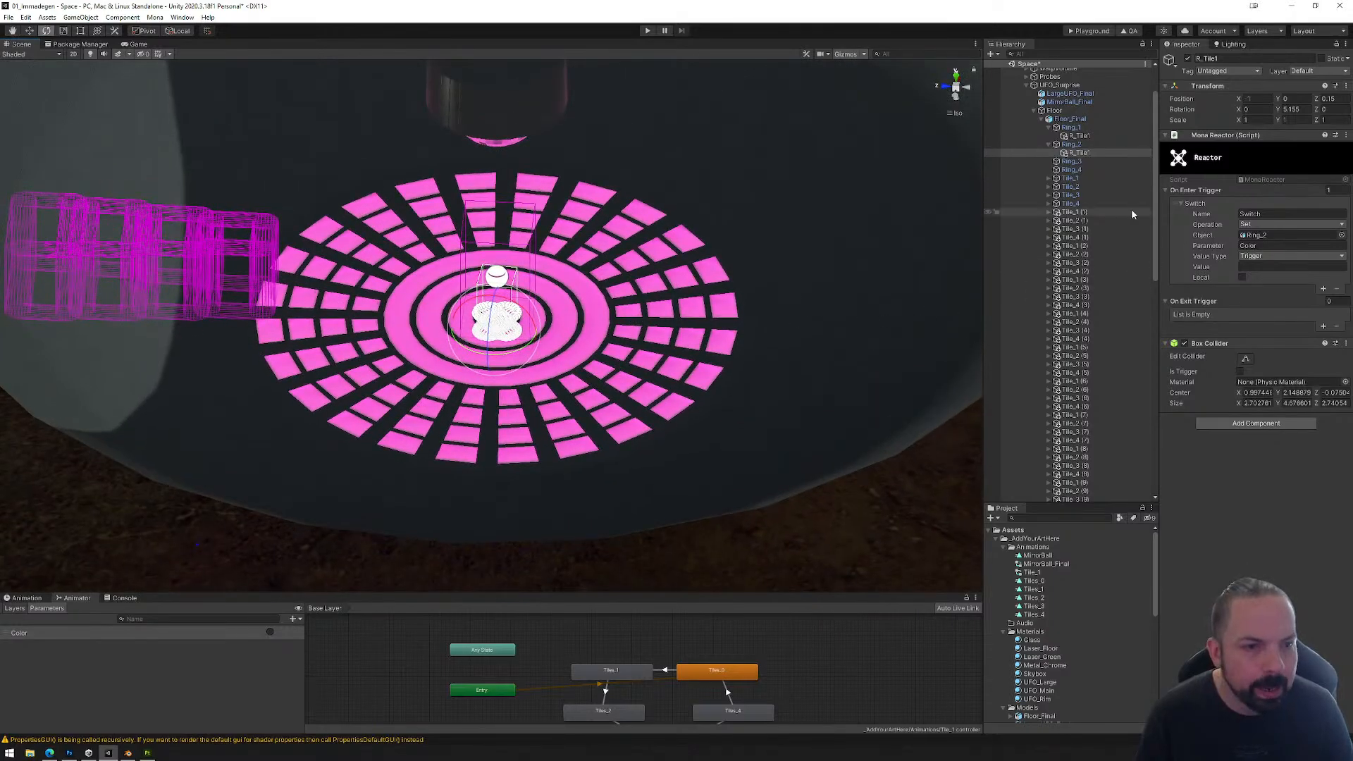
{"action": "left_click", "coordinate": [956, 77]}
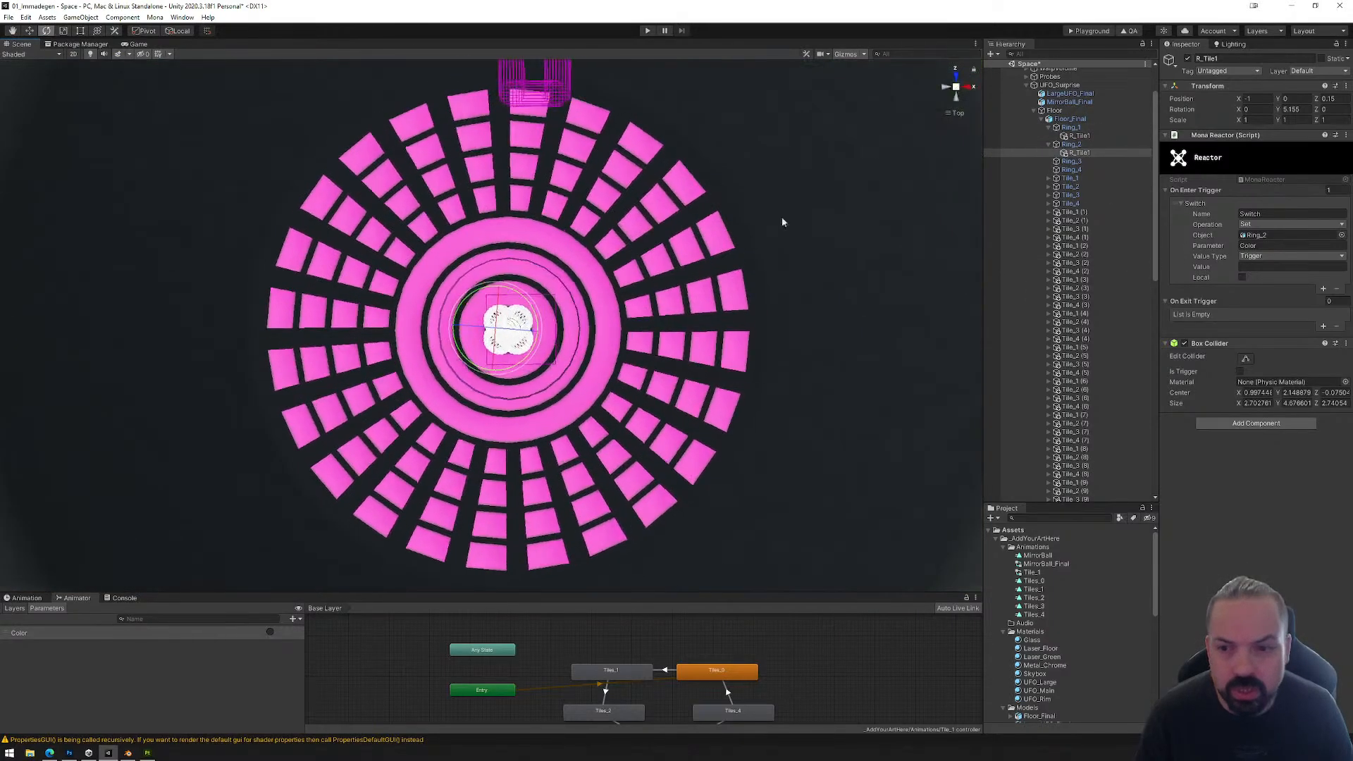
{"action": "scroll", "coordinate": [664, 298], "scroll_direction": "up", "scroll_amount": 6}
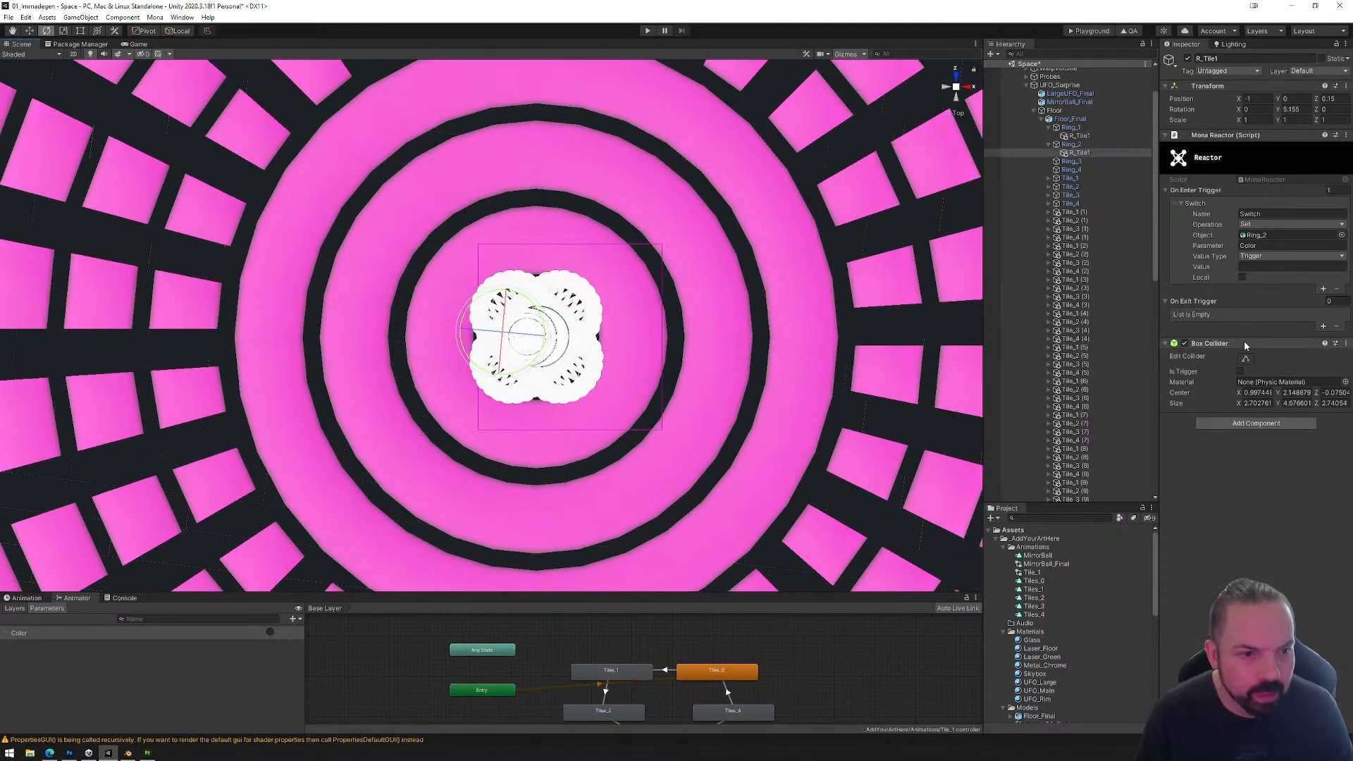
Step: Shrink the 3D gizmo icons and fit the Box Collider of Ring_2's R_Tile1 across the second ring's band, about 2.28 deep in Z
{"action": "left_click", "coordinate": [1246, 359]}
{"action": "left_click", "coordinate": [861, 56]}
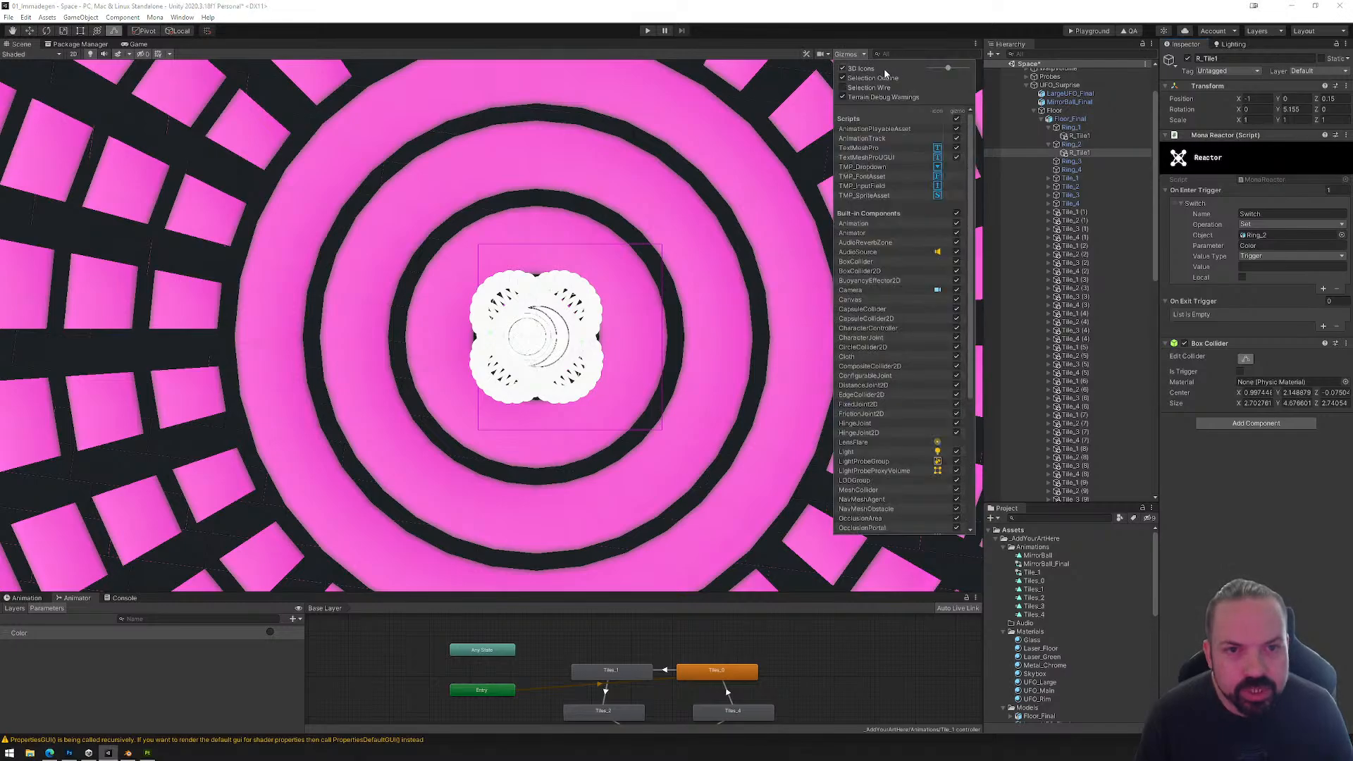
{"action": "left_click_drag", "start_coordinate": [959, 68], "coordinate": [939, 70]}
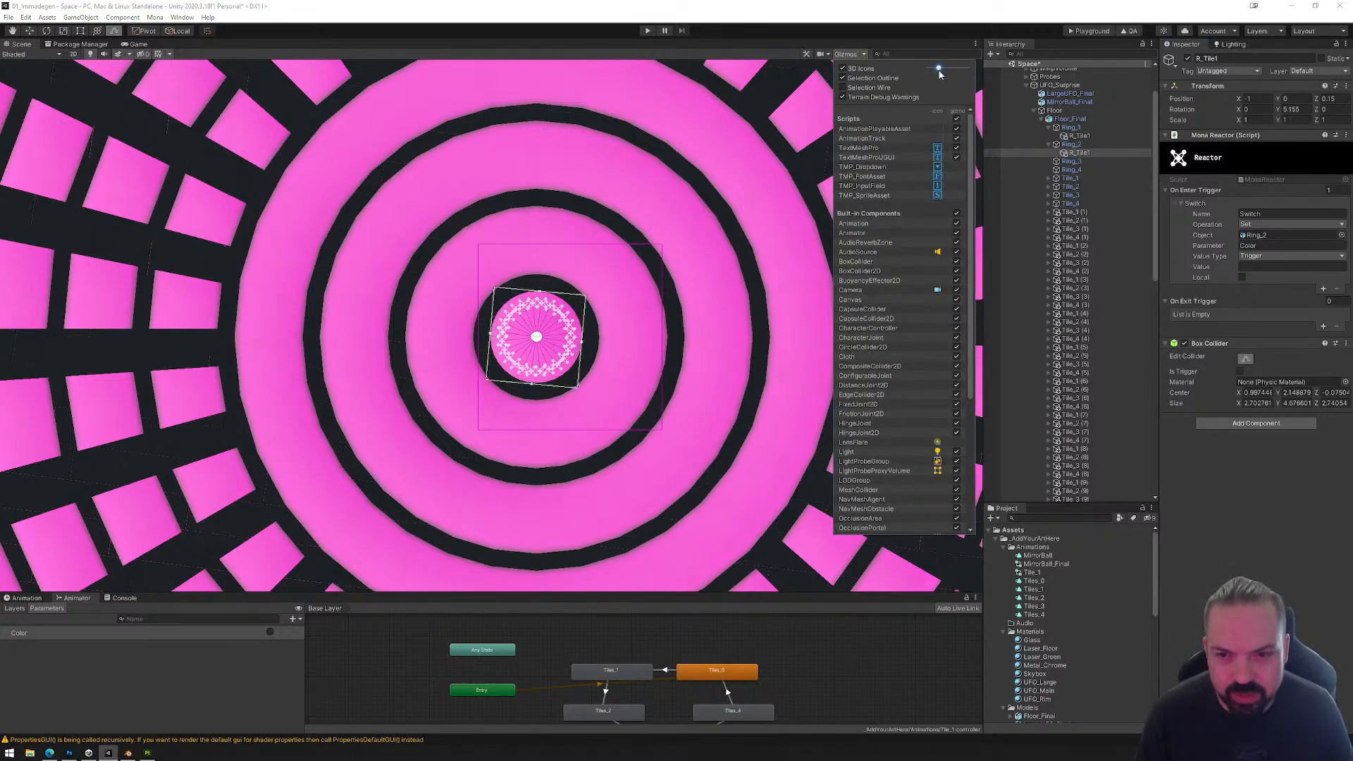
{"action": "left_click", "coordinate": [869, 40]}
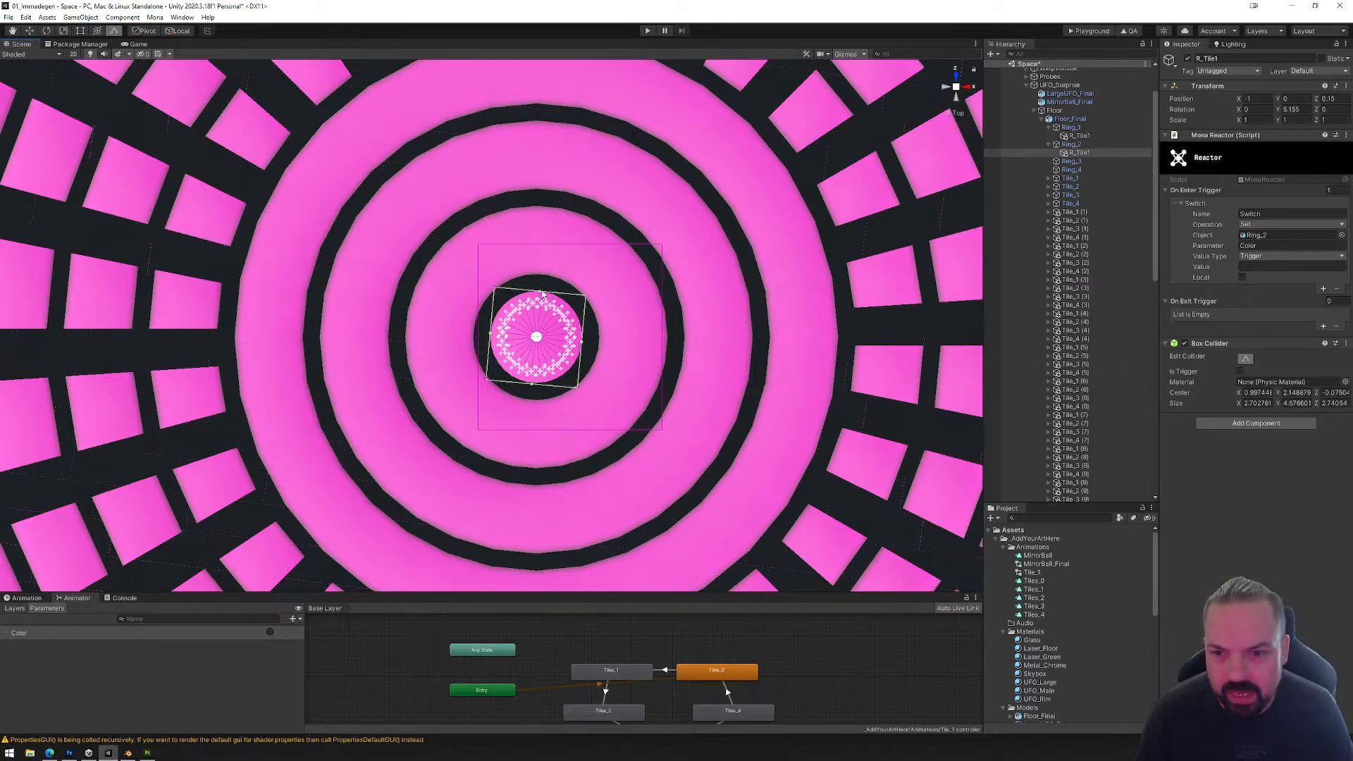
{"action": "left_click_drag", "start_coordinate": [542, 292], "coordinate": [548, 205]}
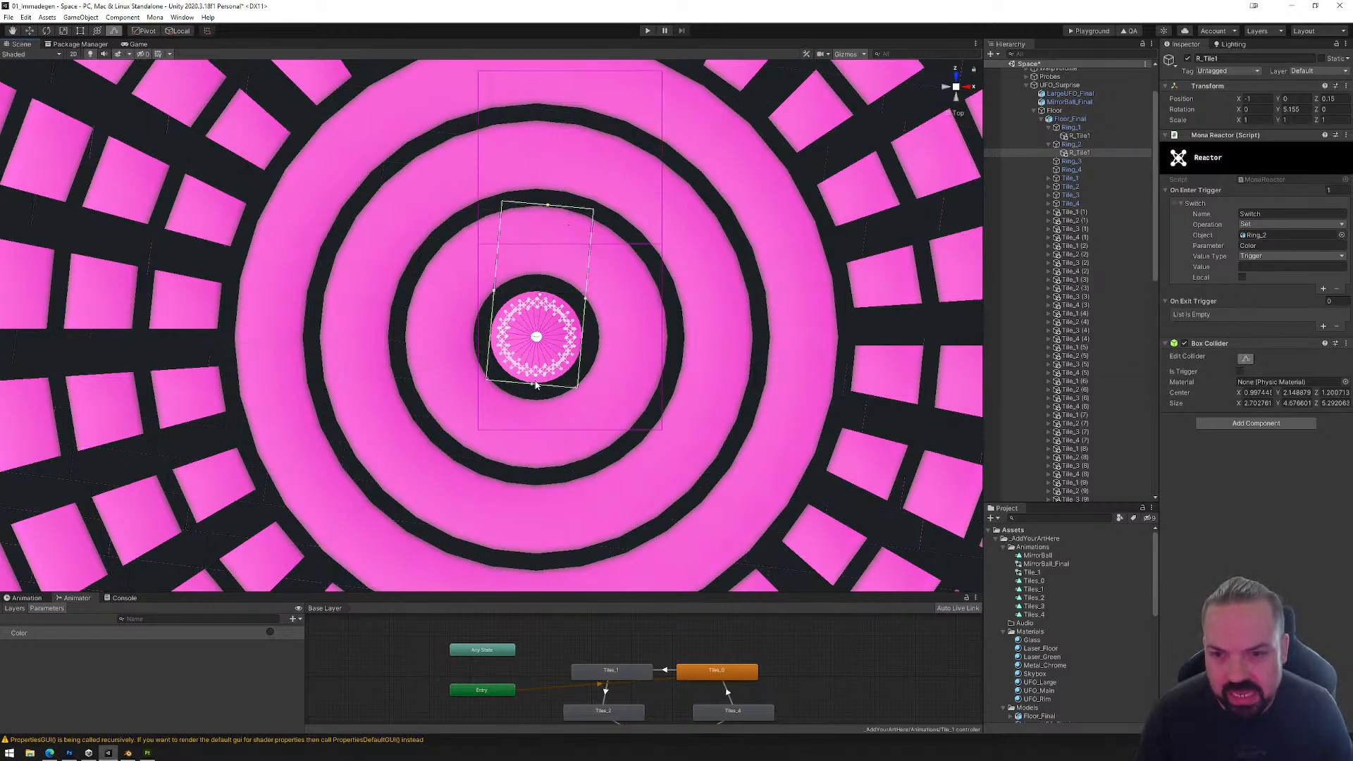
{"action": "left_click_drag", "start_coordinate": [533, 387], "coordinate": [561, 287]}
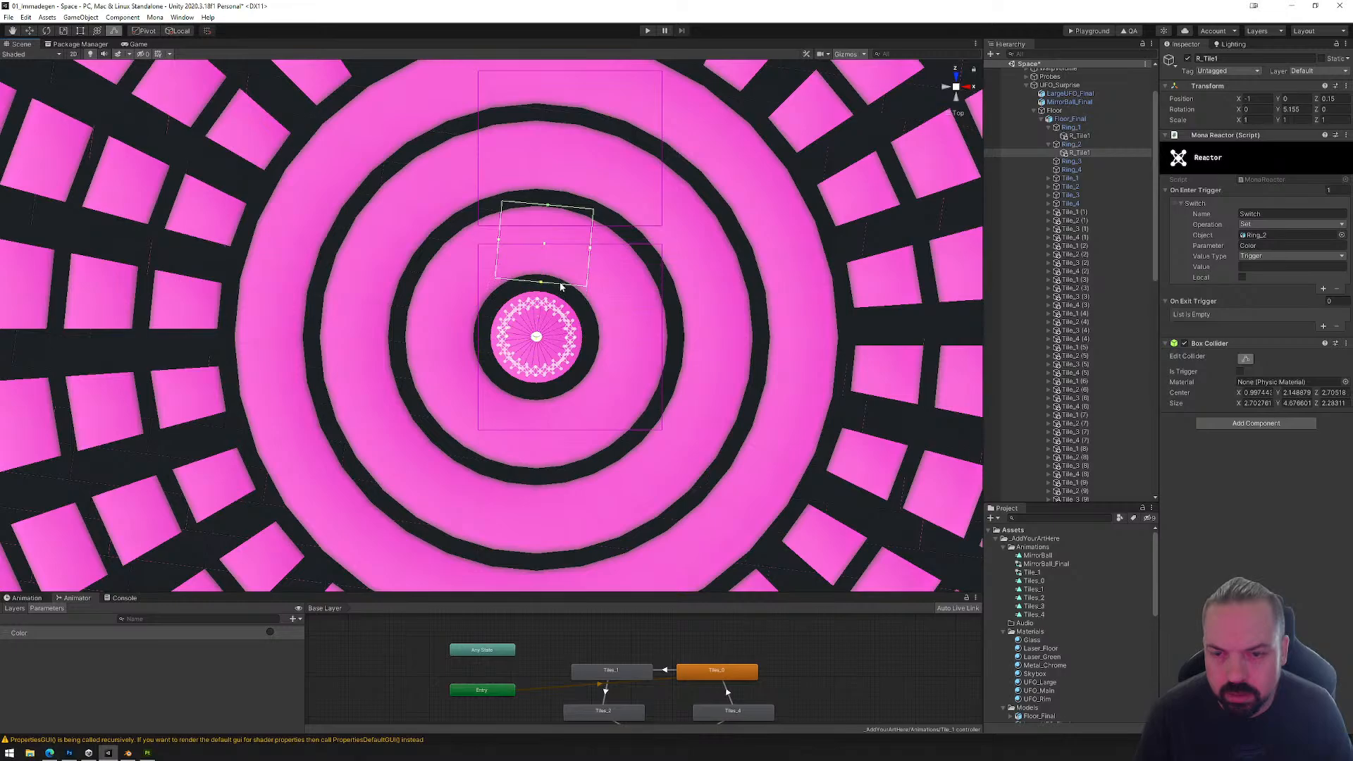
Step: Copy R_Tile1 from Ring_2, paste it as a child of Ring_3, and set its switch object to Ring_3
{"action": "right_click", "coordinate": [1085, 153]}
{"action": "left_click", "coordinate": [1099, 169]}
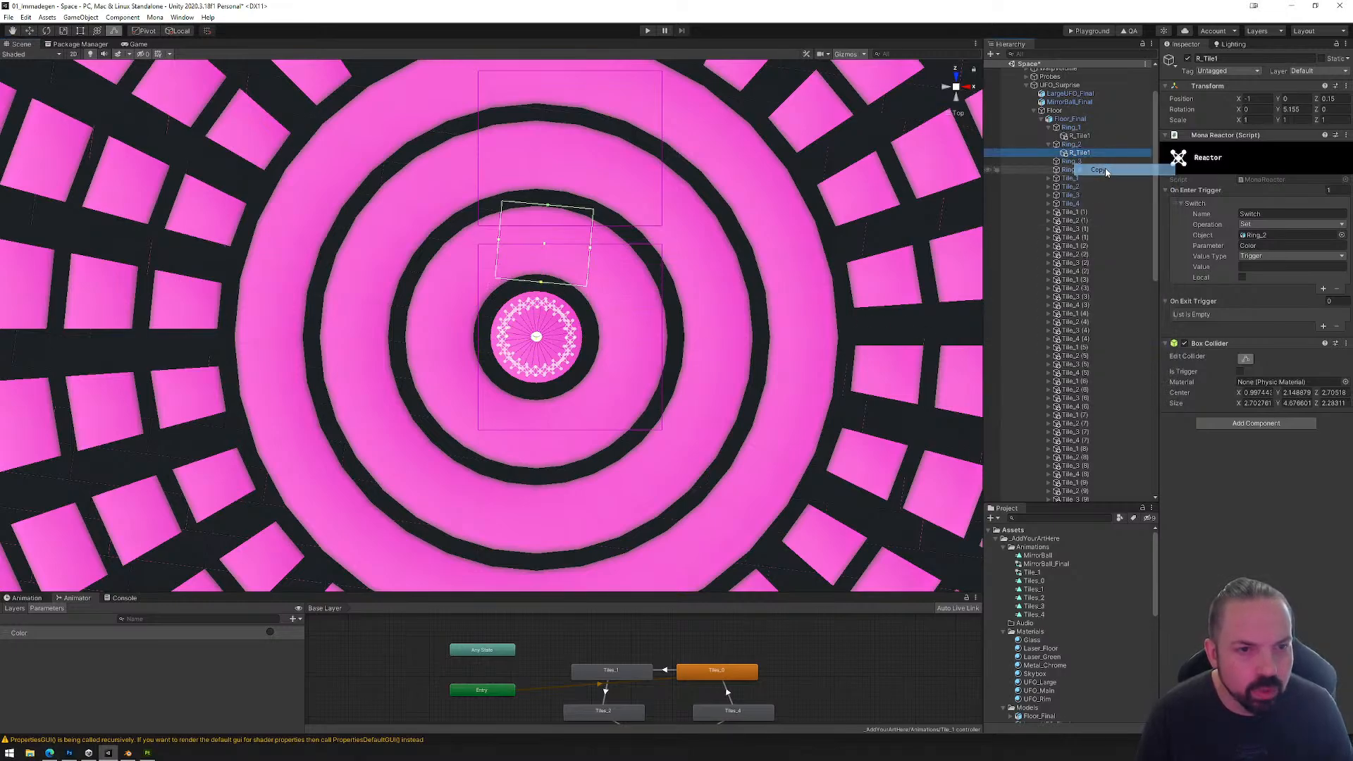
{"action": "right_click", "coordinate": [1072, 162]}
{"action": "left_click", "coordinate": [1112, 200]}
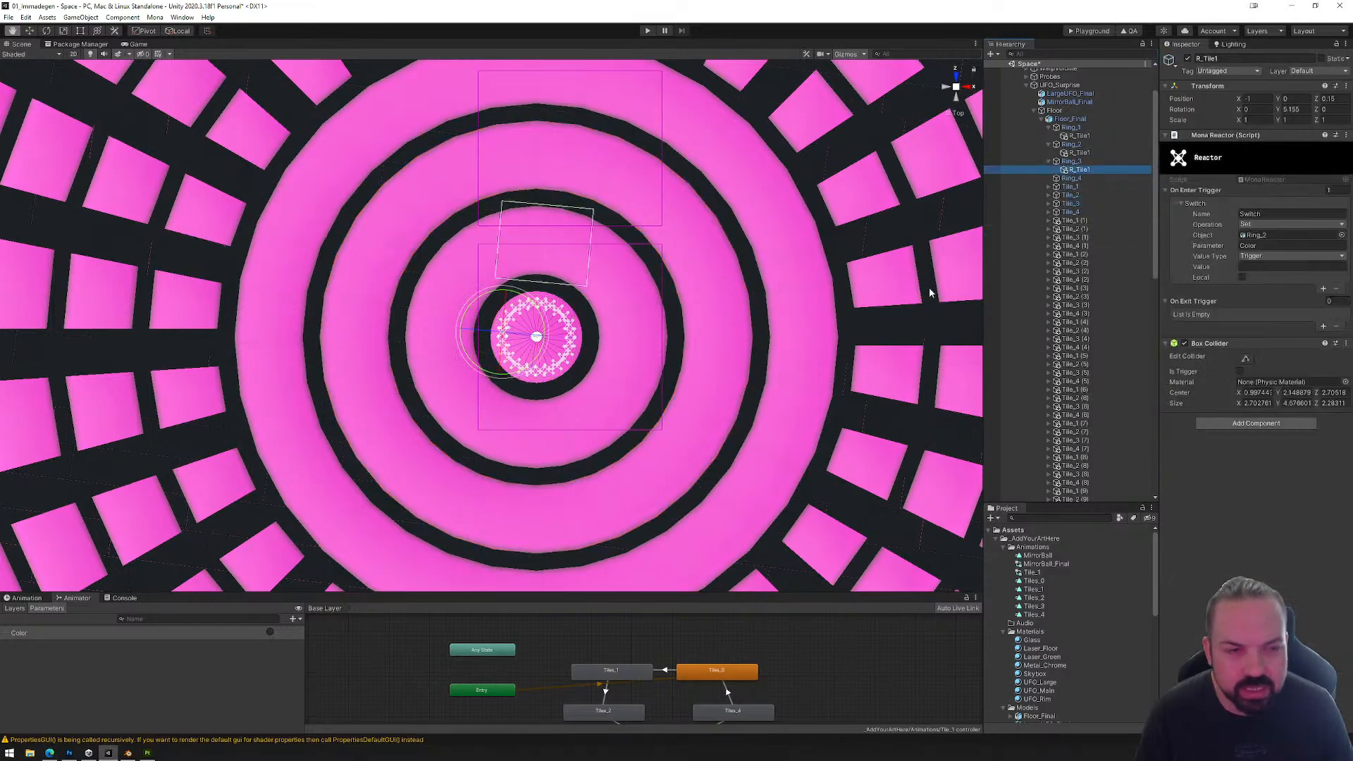
{"action": "left_click_drag", "start_coordinate": [1071, 161], "coordinate": [1261, 240]}
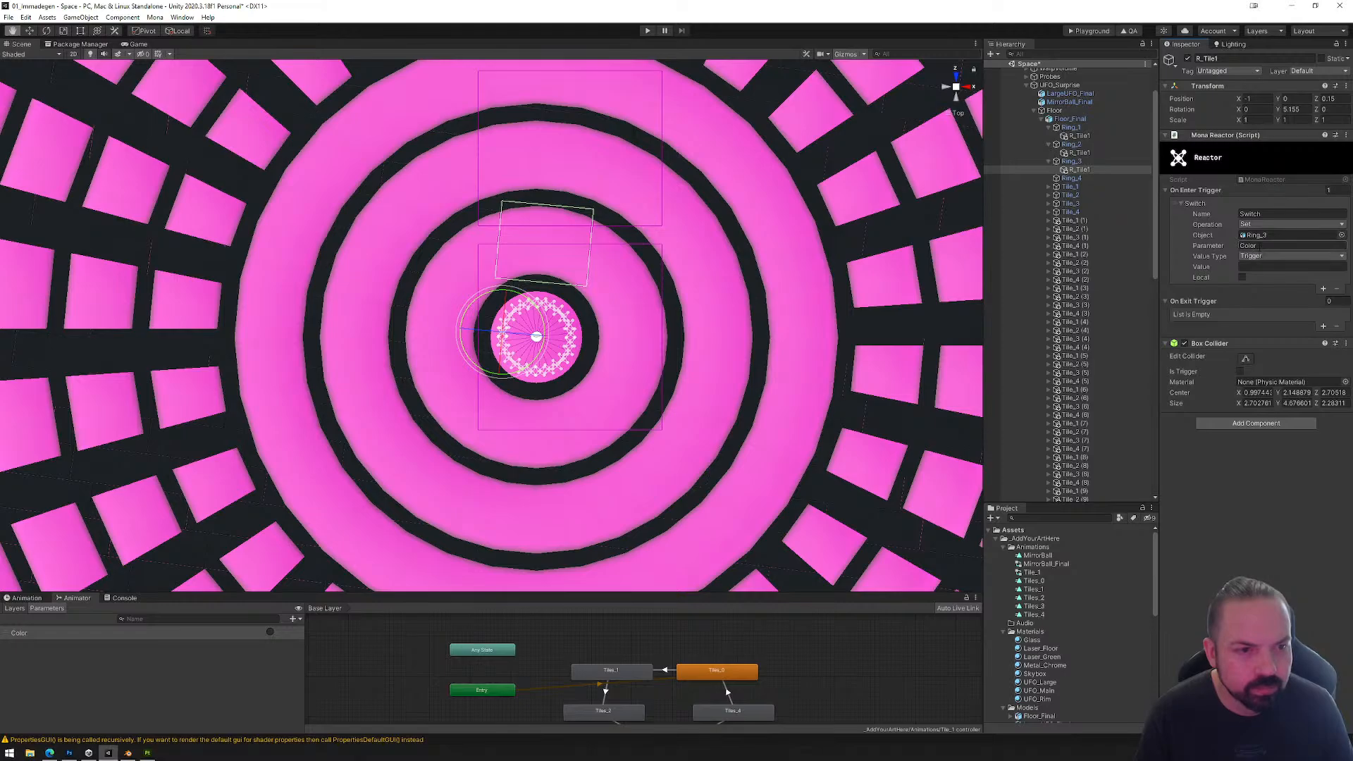
Step: Fit the Box Collider of Ring_3's R_Tile1 across the third ring's band, about 2.39 deep in Z
{"action": "left_click", "coordinate": [1246, 359]}
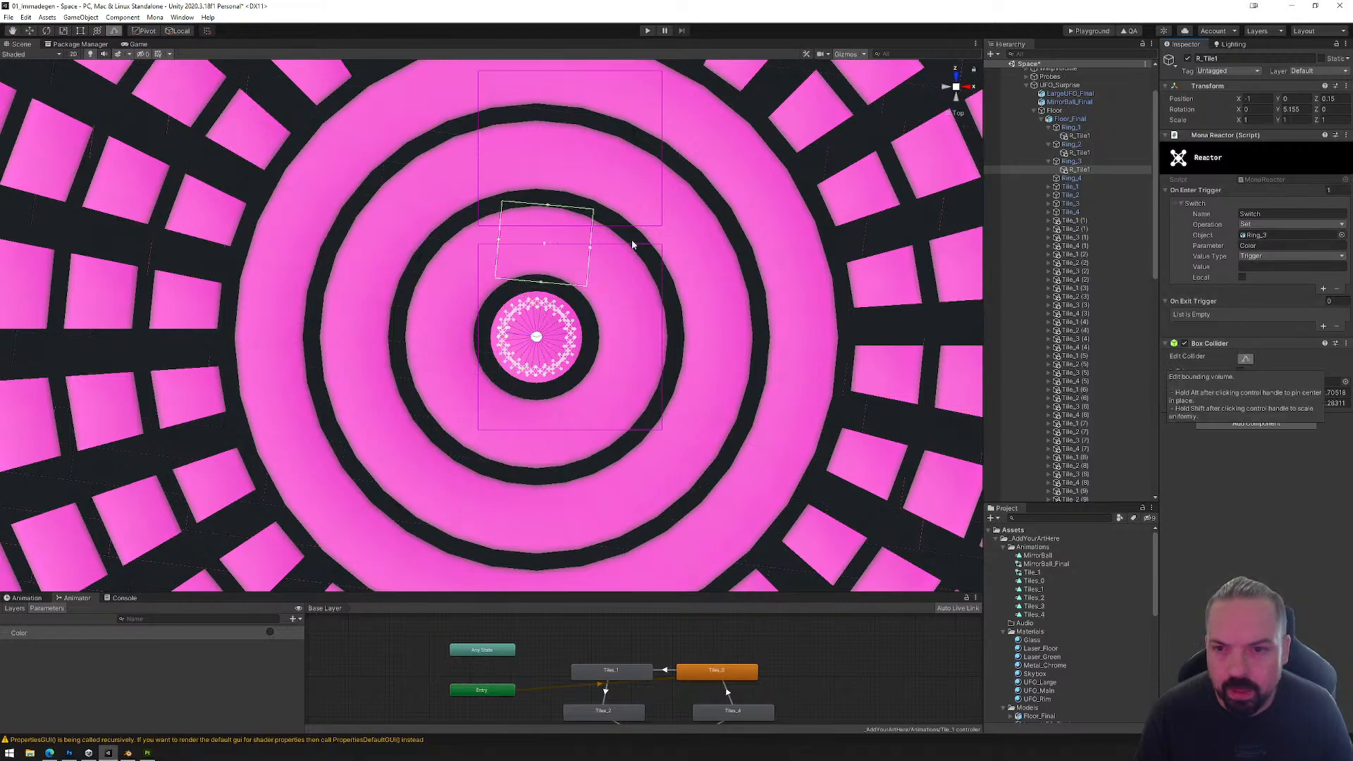
{"action": "left_click_drag", "start_coordinate": [550, 204], "coordinate": [549, 200]}
{"action": "left_click", "coordinate": [1079, 170]}
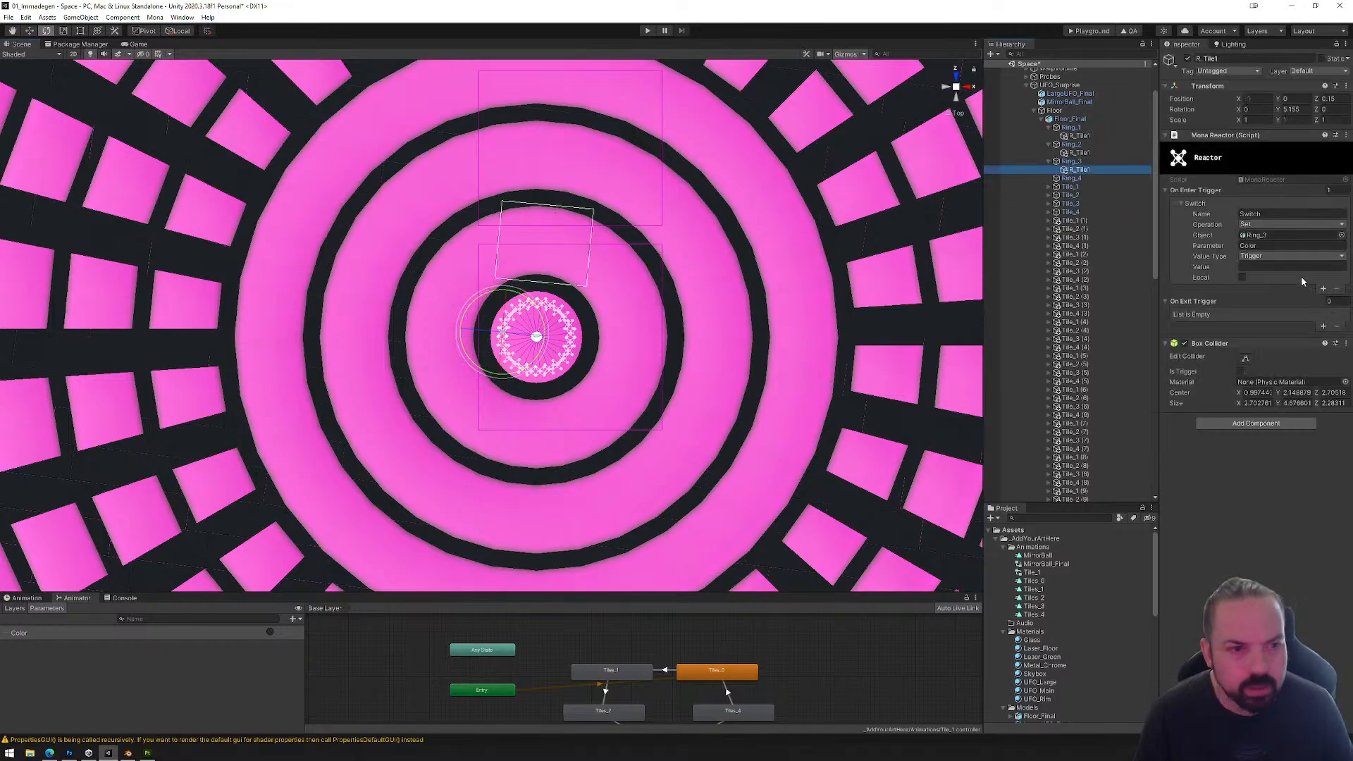
{"action": "left_click", "coordinate": [1246, 360]}
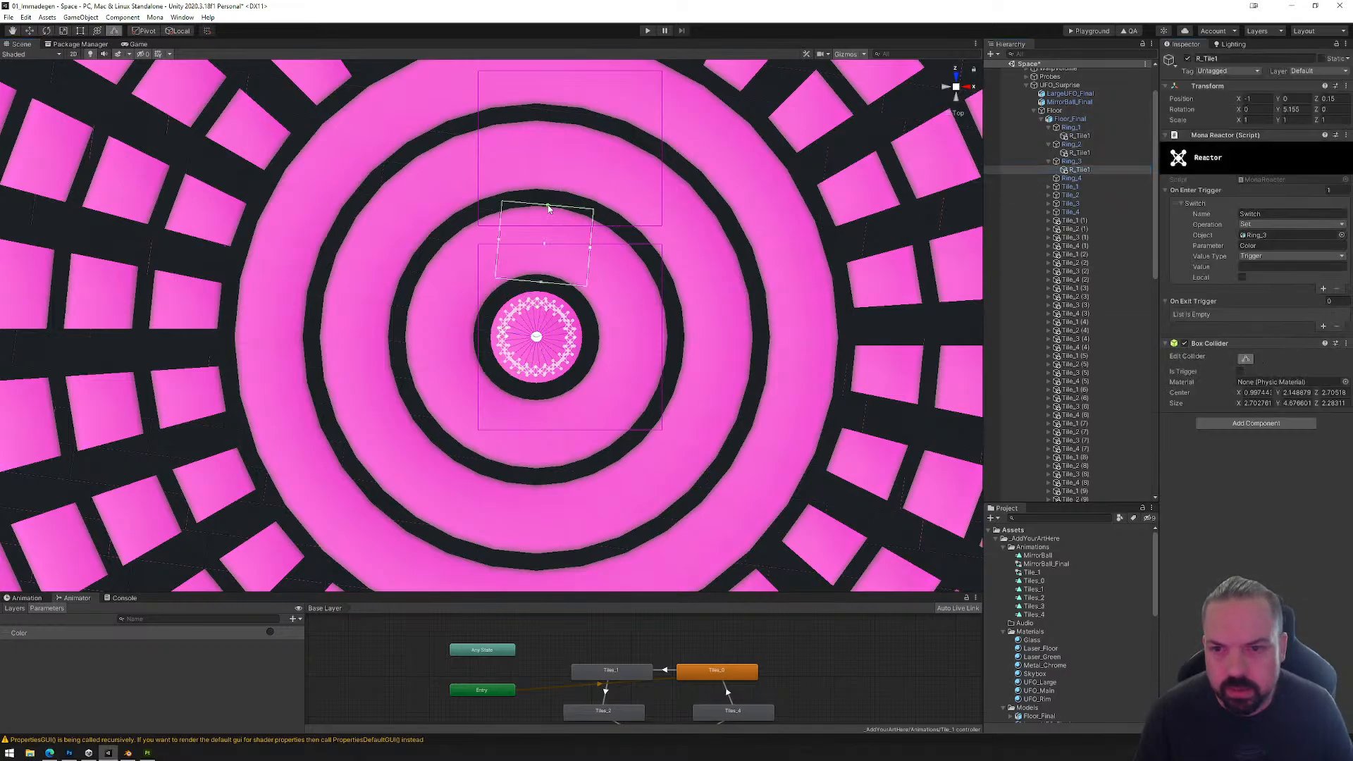
{"action": "left_click_drag", "start_coordinate": [548, 207], "coordinate": [562, 119]}
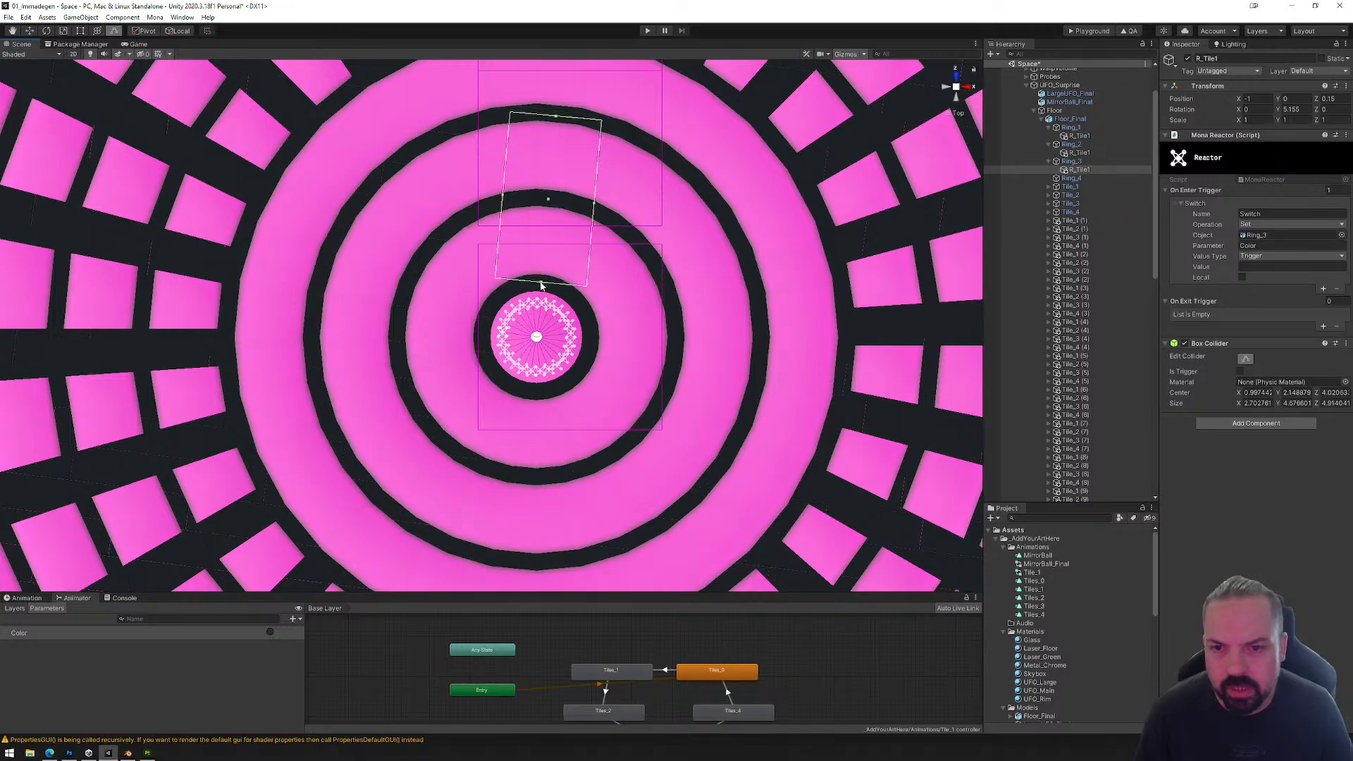
{"action": "left_click_drag", "start_coordinate": [542, 285], "coordinate": [562, 203]}
{"action": "middle_click_drag", "start_coordinate": [598, 155], "coordinate": [578, 305]}
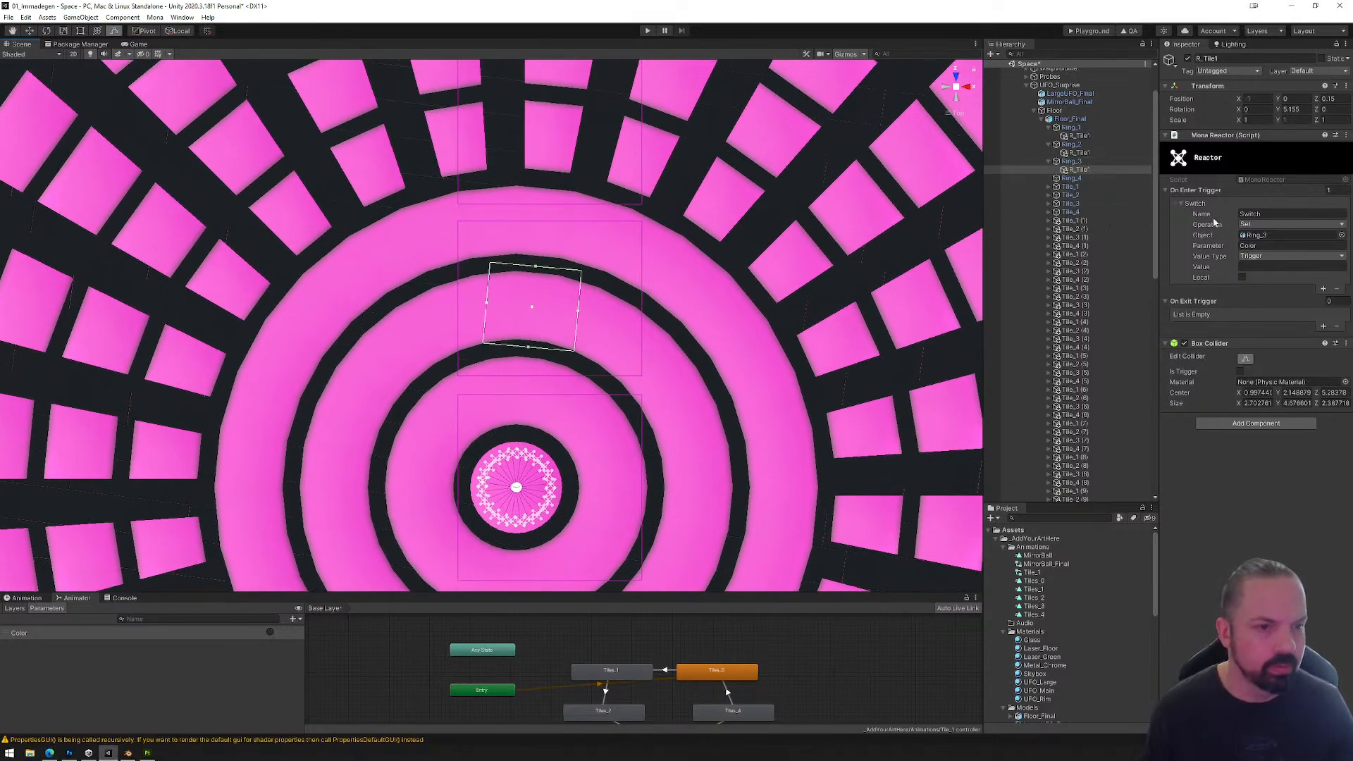
Step: Paste the copied R_Tile1 as a child of Ring_4 and set its switch object to Ring_4
{"action": "right_click", "coordinate": [1072, 183]}
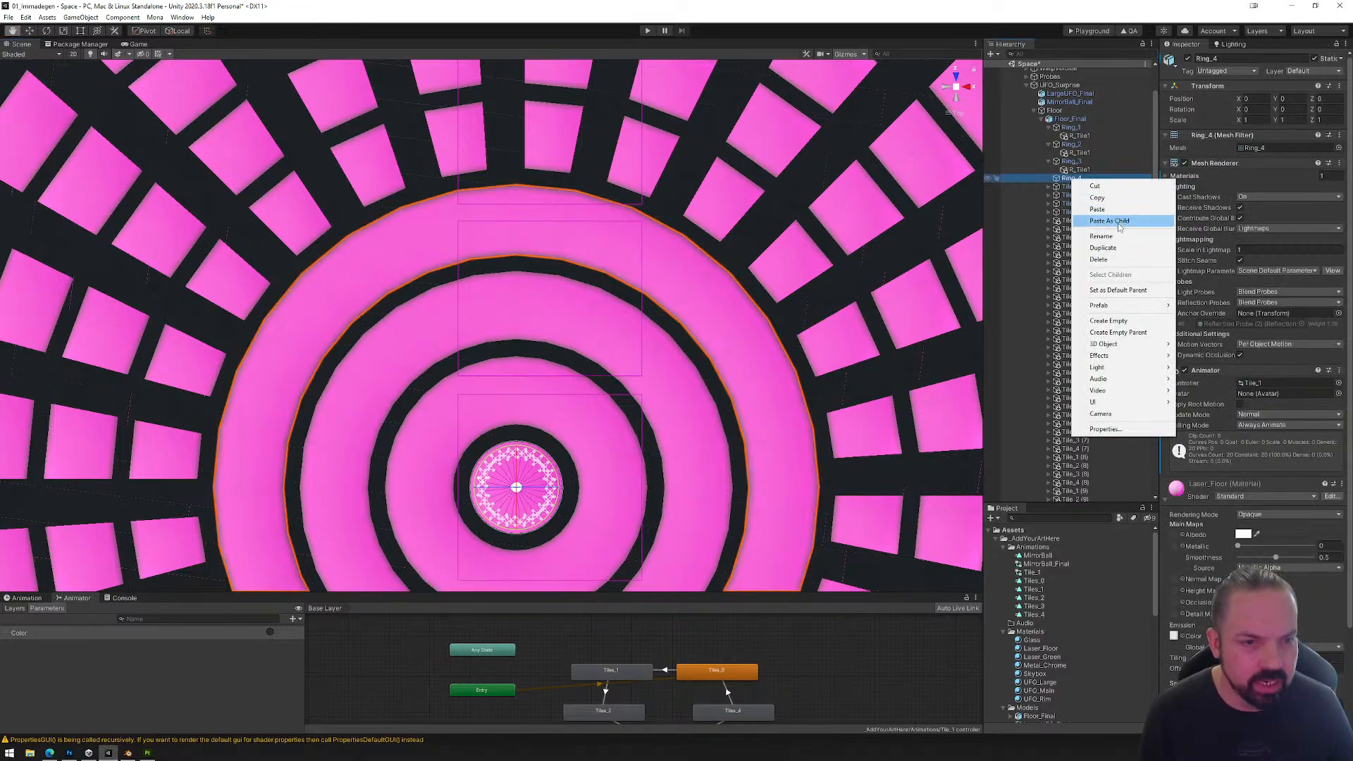
{"action": "left_click", "coordinate": [1118, 222]}
{"action": "left_click_drag", "start_coordinate": [1072, 179], "coordinate": [1258, 235]}
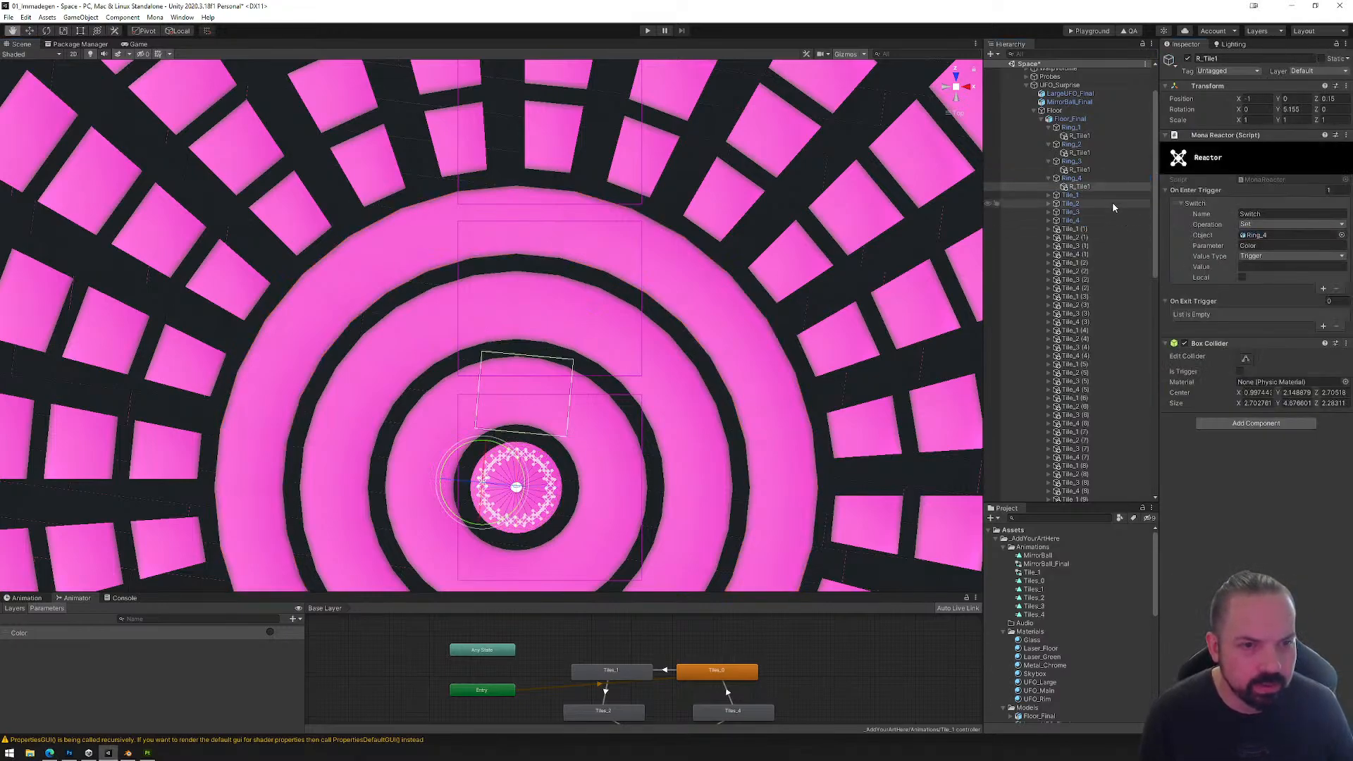
Step: Fit the Box Collider of Ring_4's R_Tile1 across the fourth ring's band, about 2.53 deep in Z
{"action": "left_click", "coordinate": [1246, 359]}
{"action": "left_click_drag", "start_coordinate": [531, 359], "coordinate": [568, 186]}
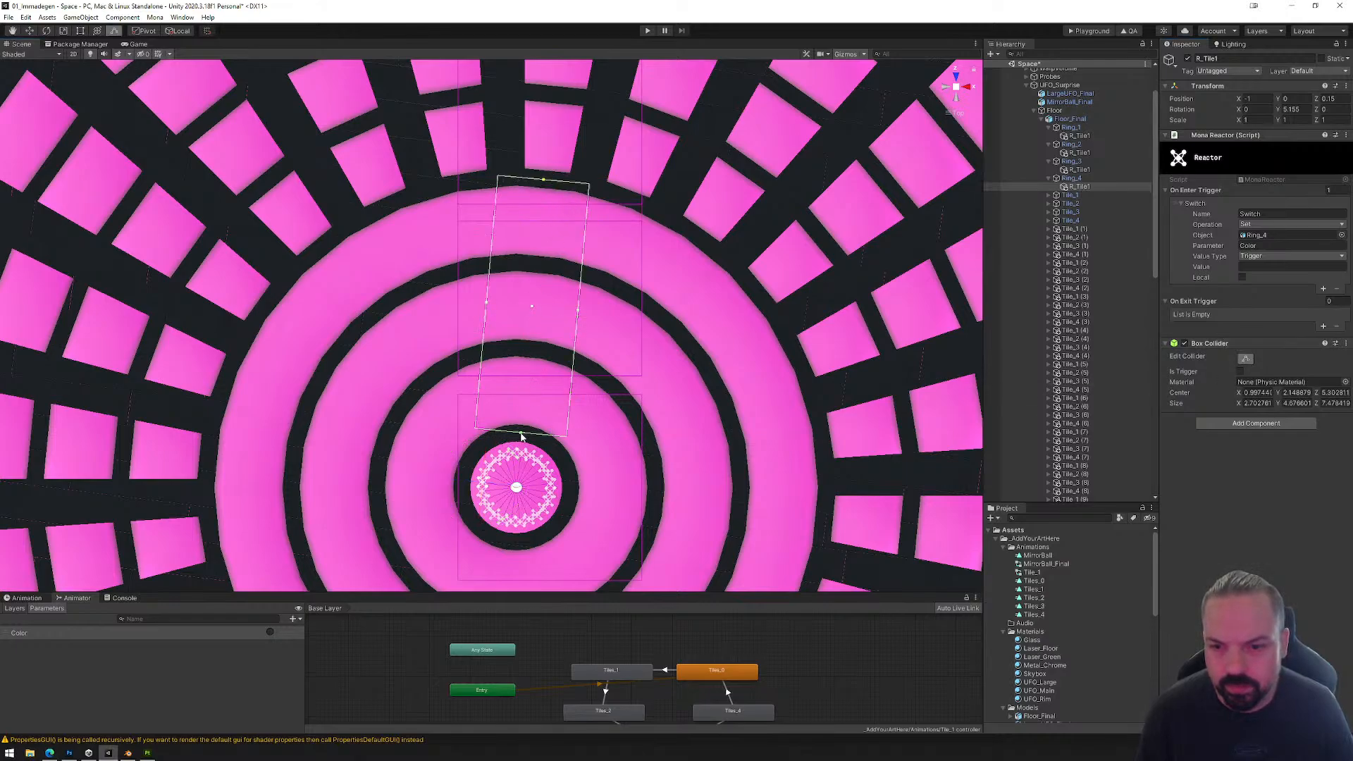
{"action": "left_click_drag", "start_coordinate": [522, 437], "coordinate": [548, 272]}
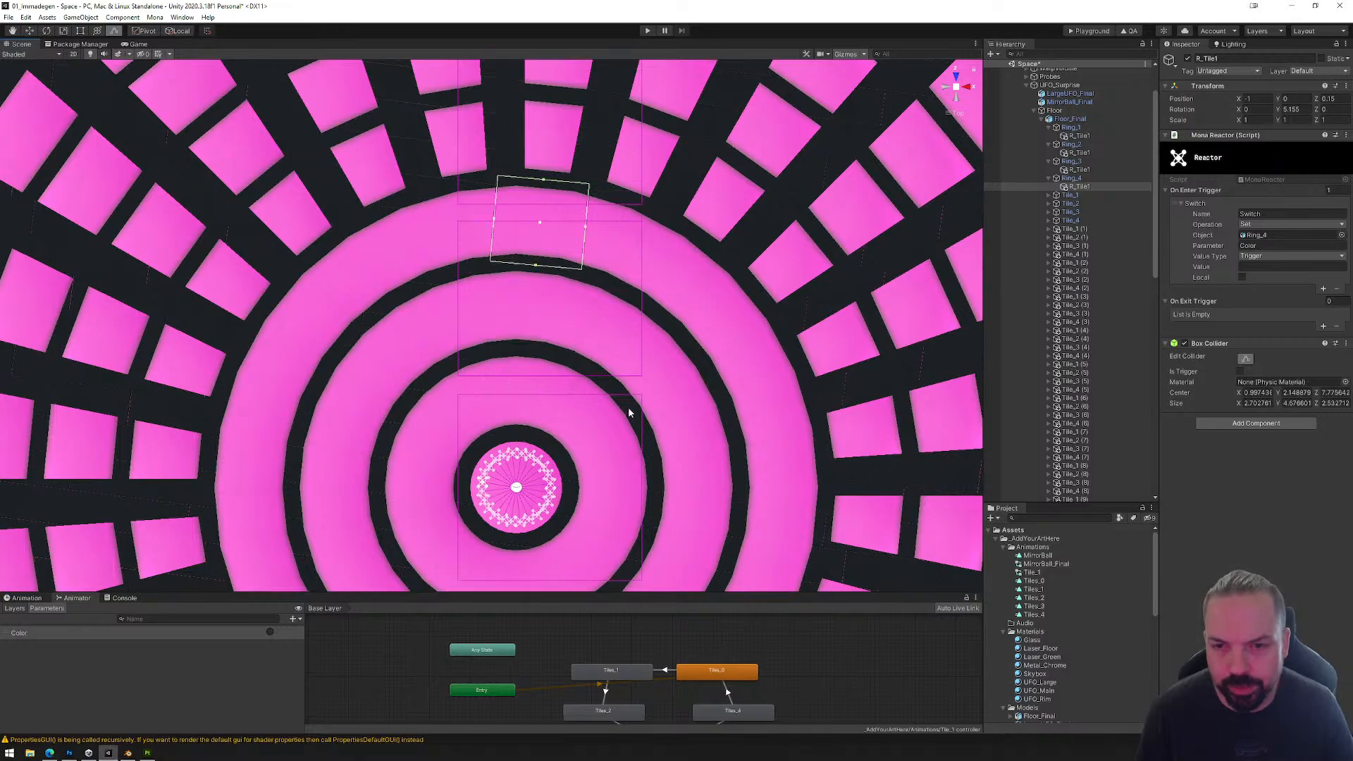
{"action": "left_click_drag", "start_coordinate": [629, 413], "coordinate": [551, 386], "text": "alt"}
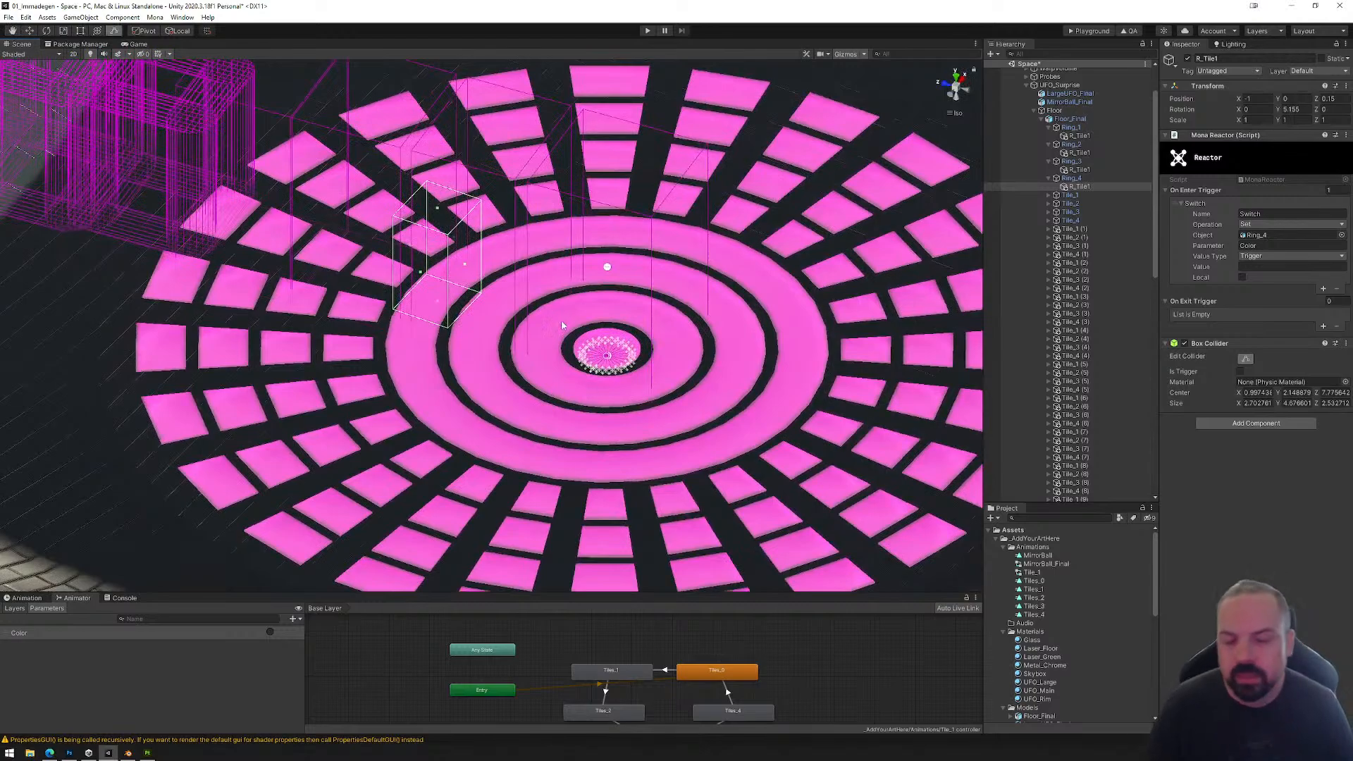
Step: Save the Space scene with the finished ring reactors
{"action": "left_click", "coordinate": [8, 17]}
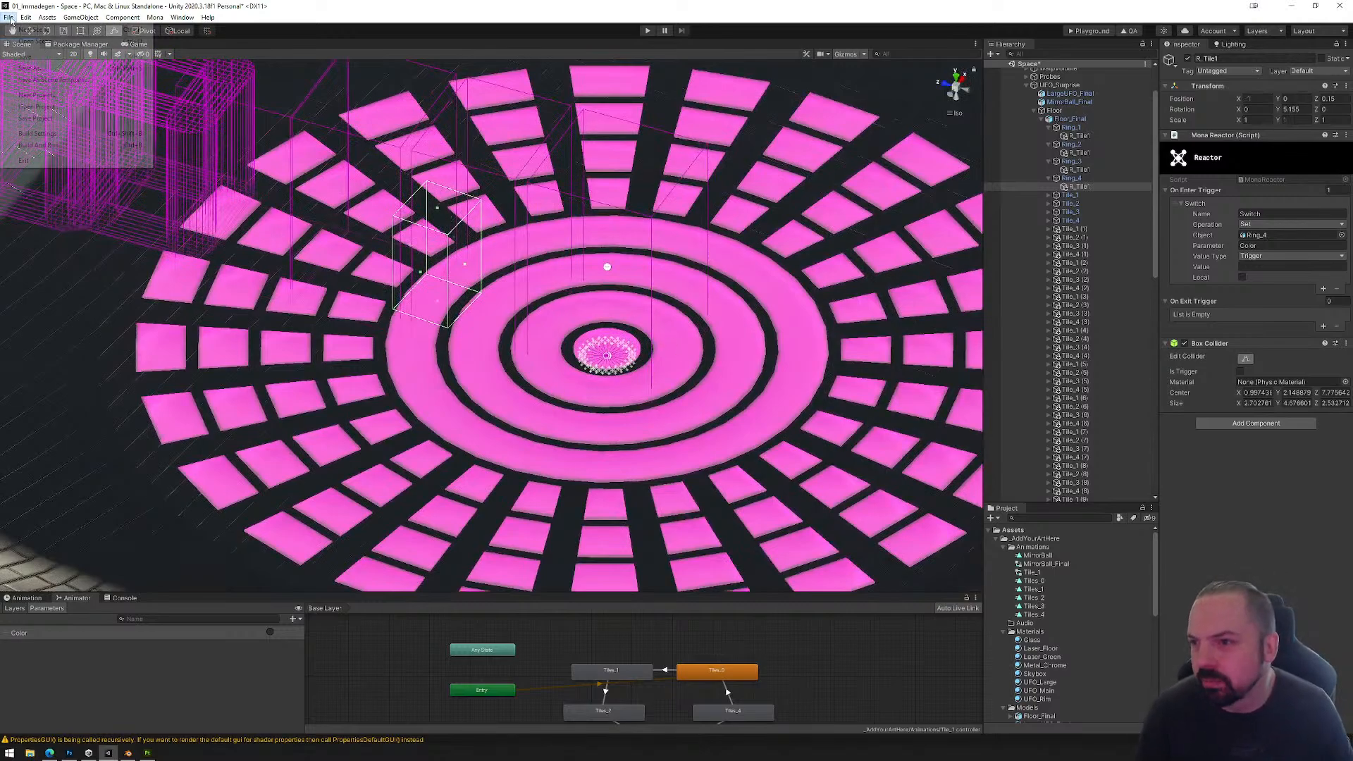
{"action": "left_click", "coordinate": [34, 57]}
{"action": "scroll", "coordinate": [650, 289], "scroll_direction": "down", "scroll_amount": 2}
{"action": "scroll", "coordinate": [649, 289], "scroll_direction": "down", "scroll_amount": 5}
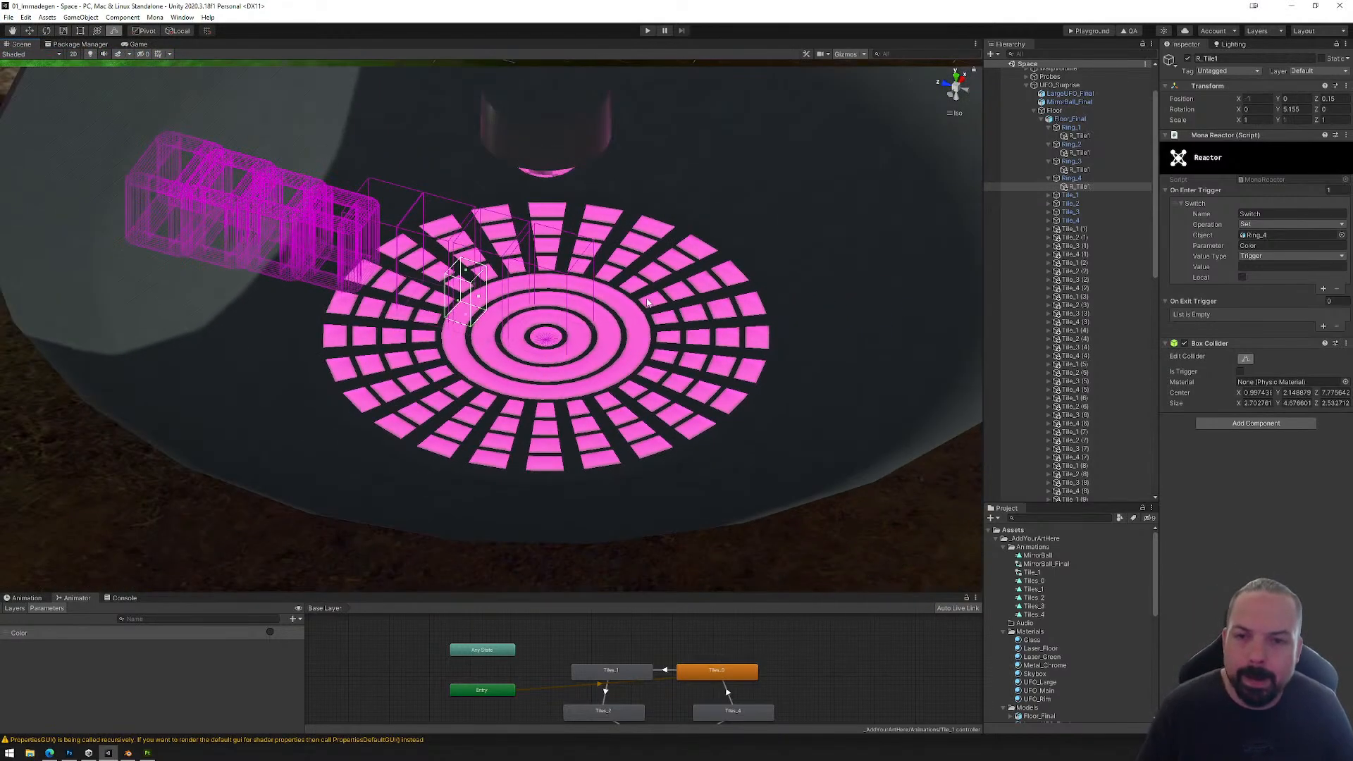
{"action": "left_click_drag", "start_coordinate": [607, 416], "coordinate": [618, 332], "text": "alt"}
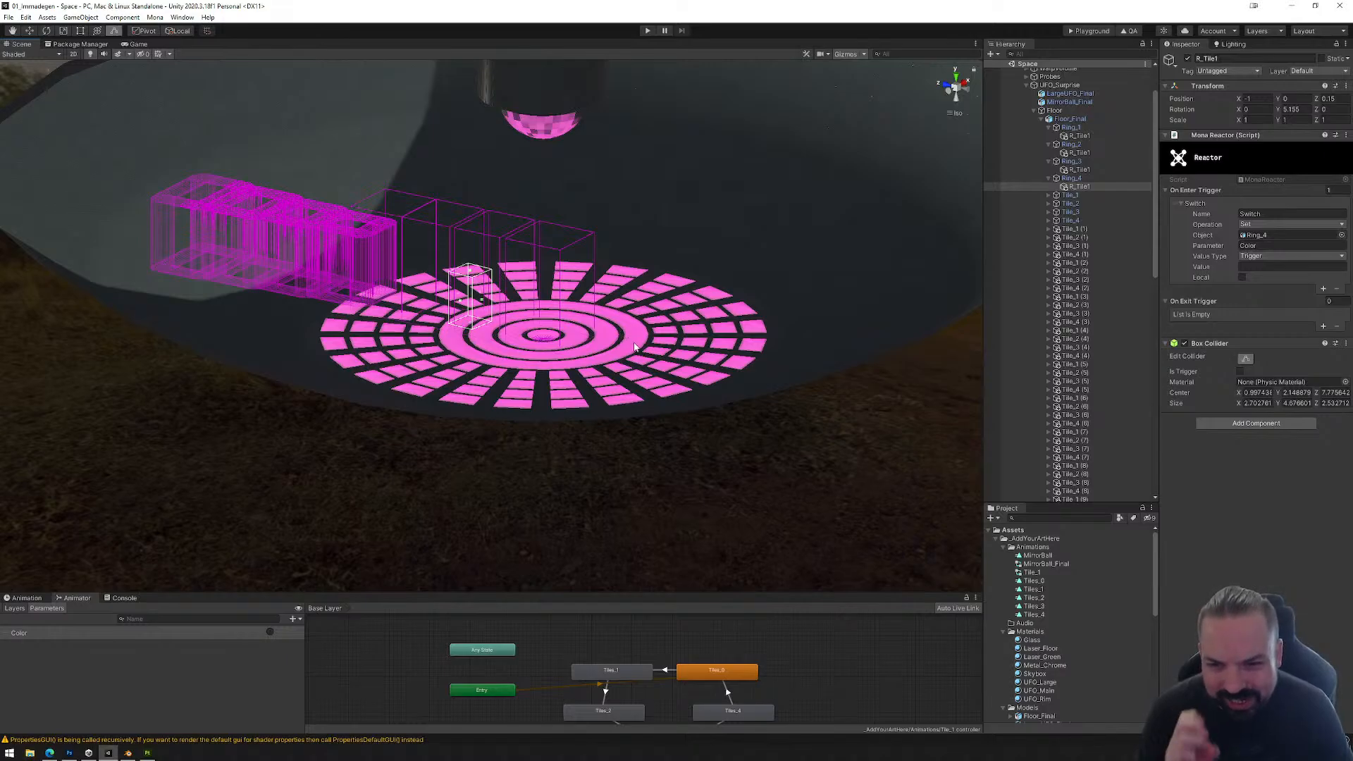
Step: Try a green HDR emission color on the floor tiles' Laser_Floor material and undo it
{"action": "left_click", "coordinate": [640, 313]}
{"action": "left_click", "coordinate": [639, 314]}
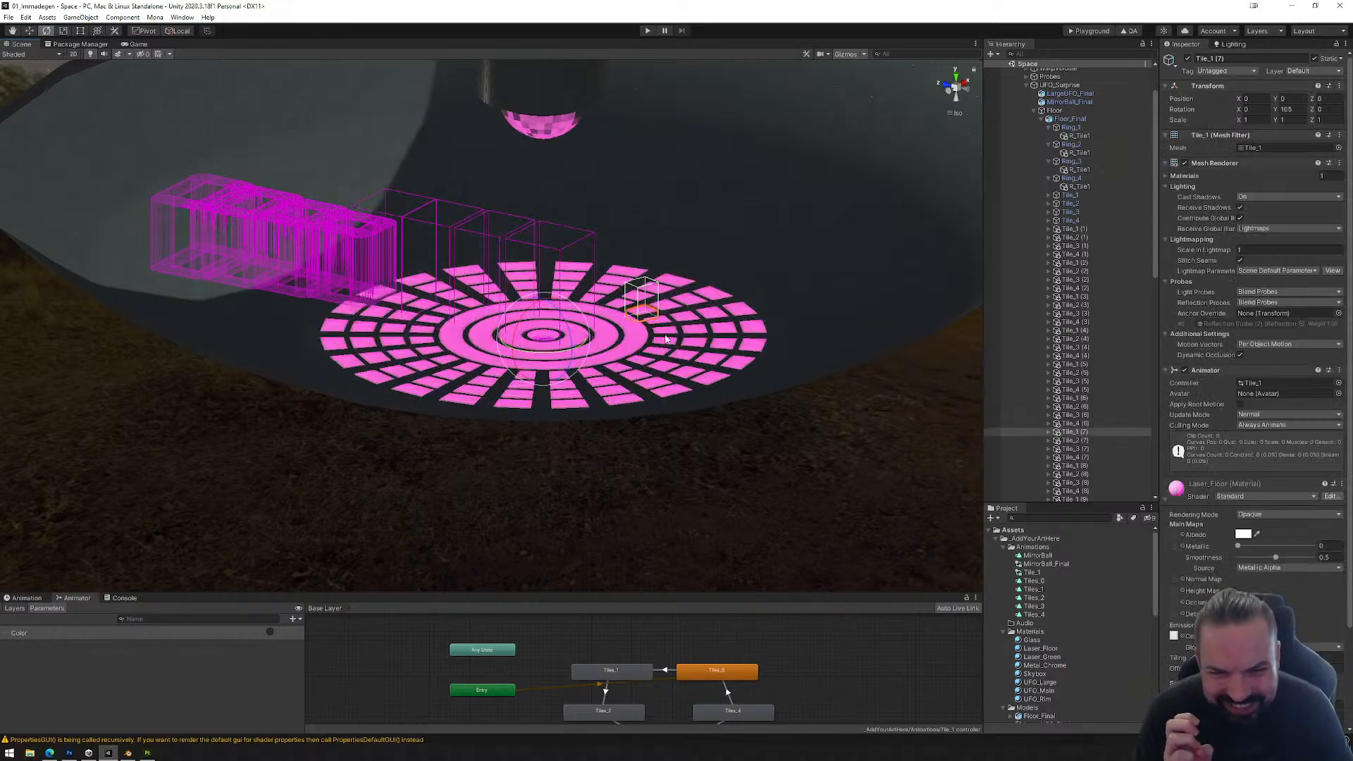
{"action": "left_click", "coordinate": [1244, 636]}
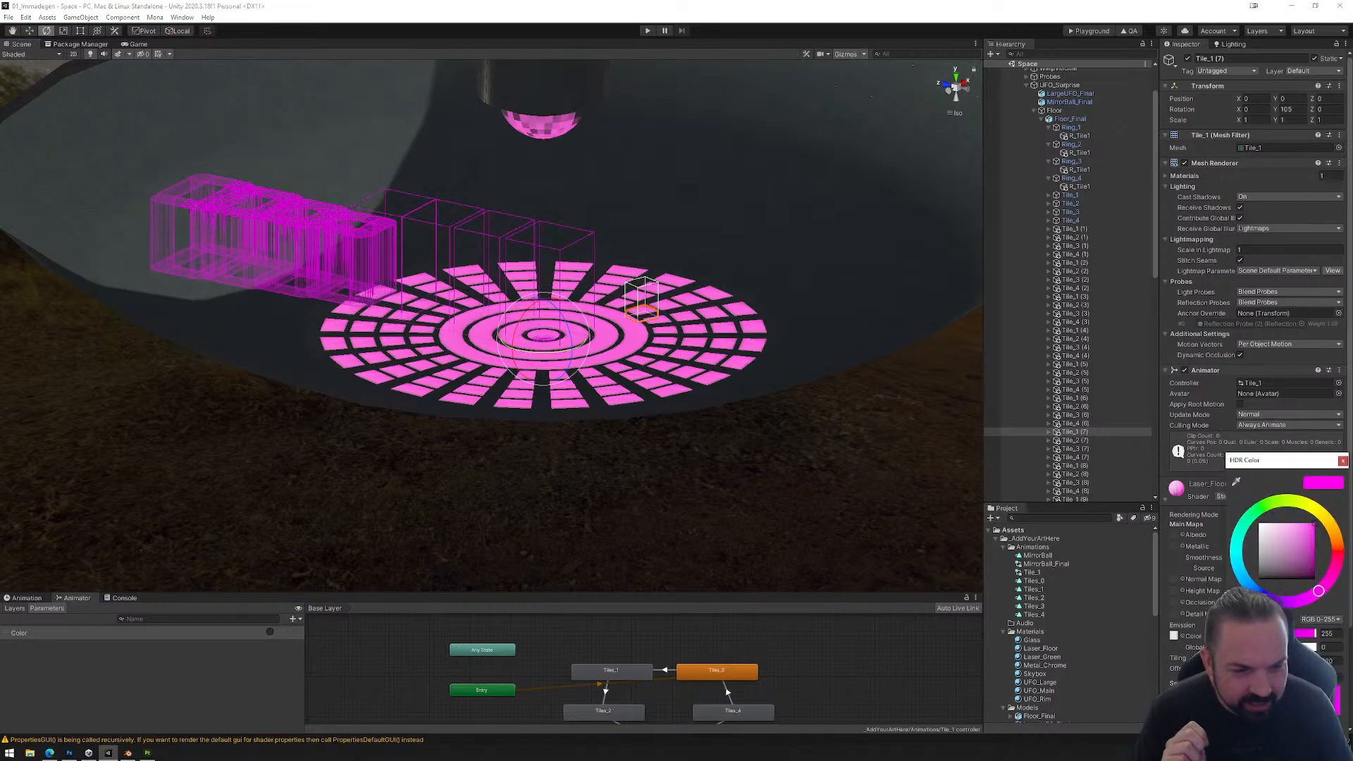
{"action": "left_click", "coordinate": [1247, 525]}
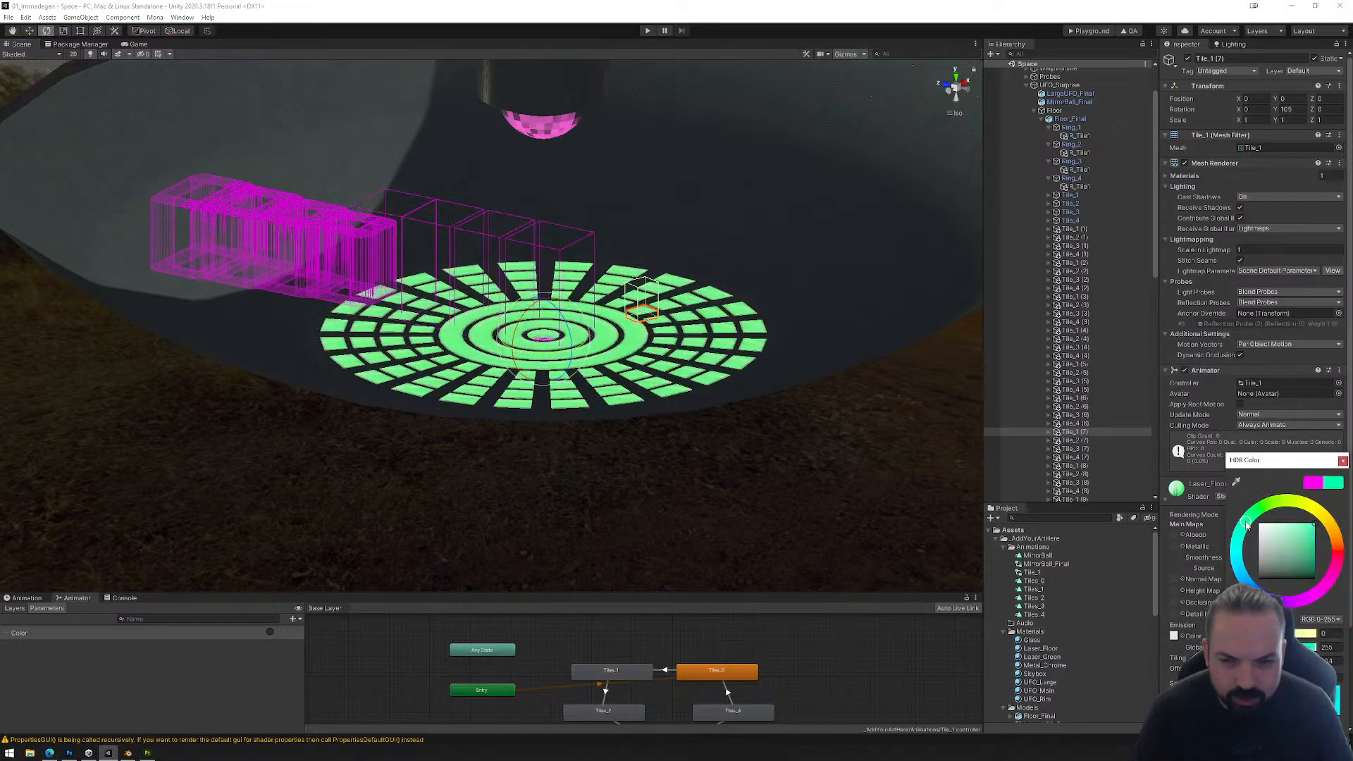
{"action": "key", "text": "ctrl+z"}
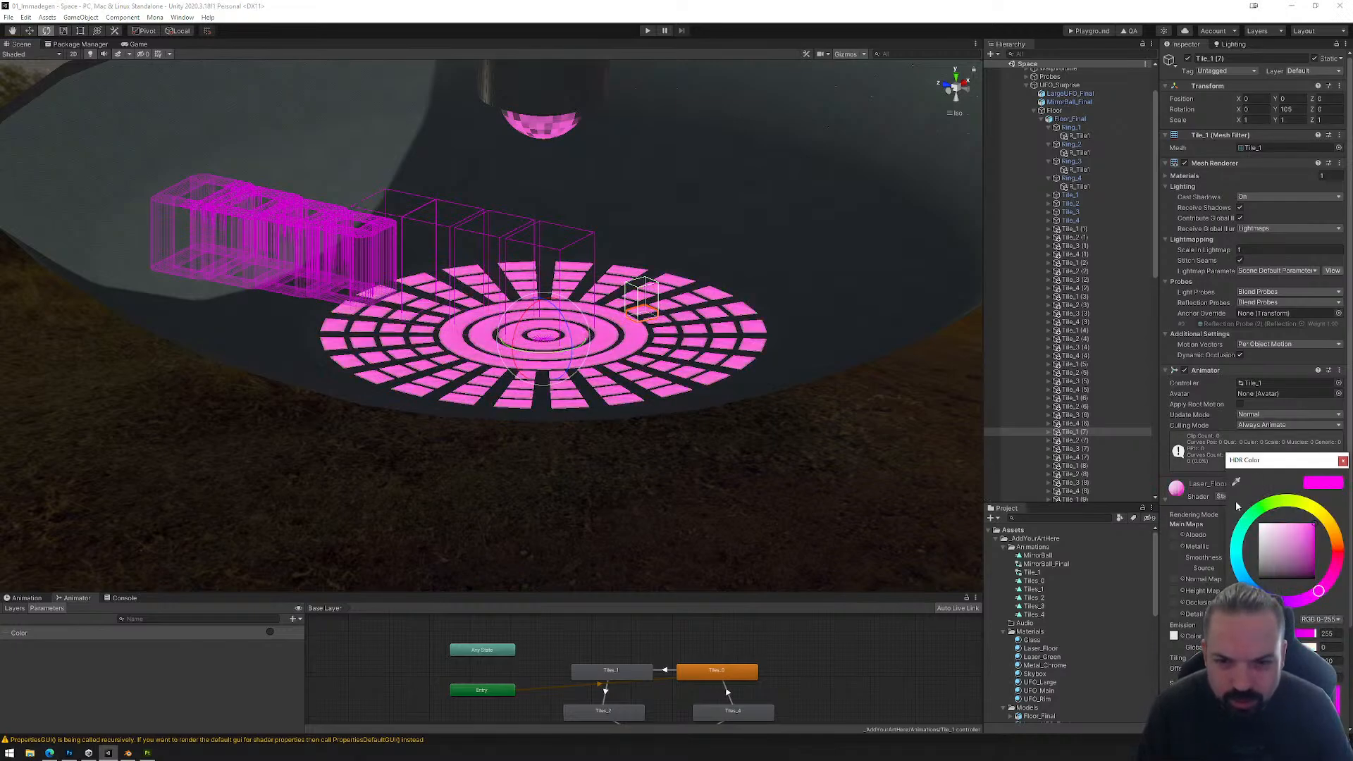
{"action": "left_click", "coordinate": [1343, 461]}
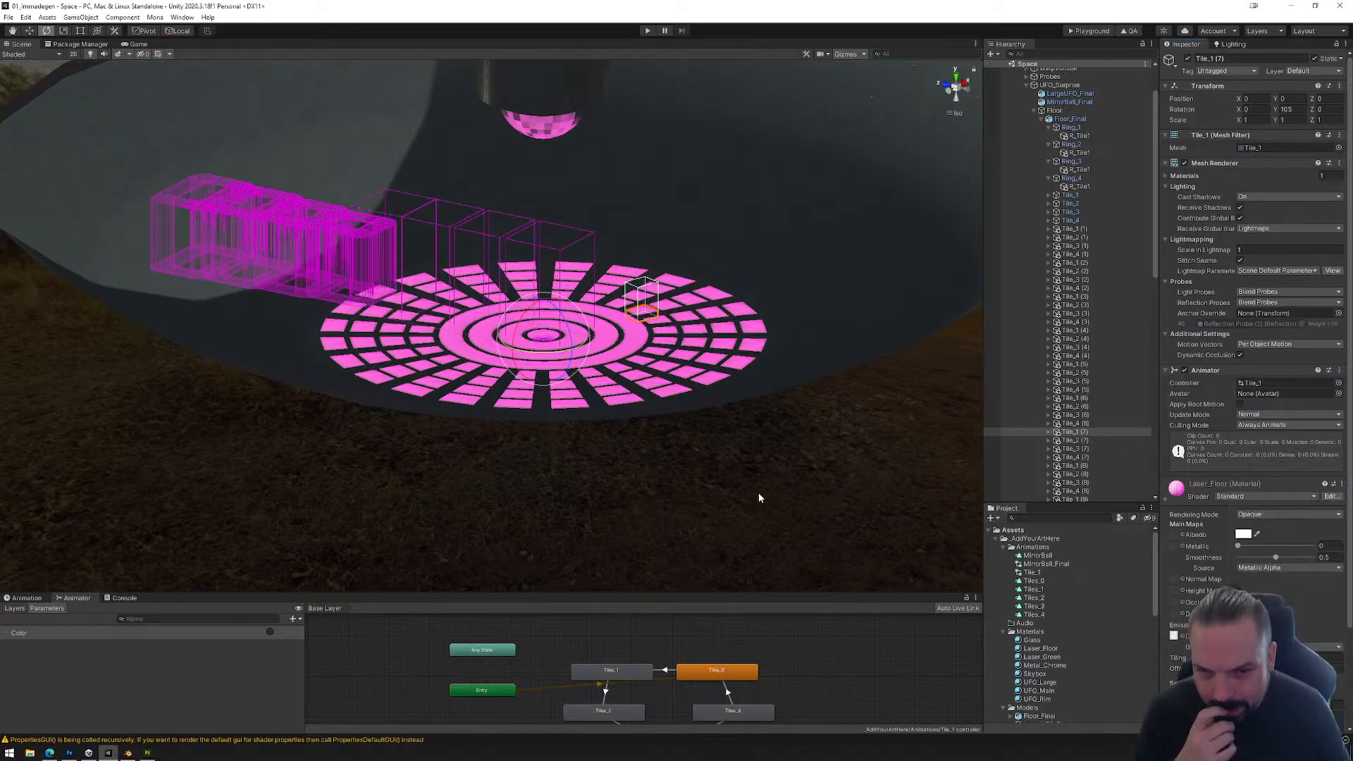
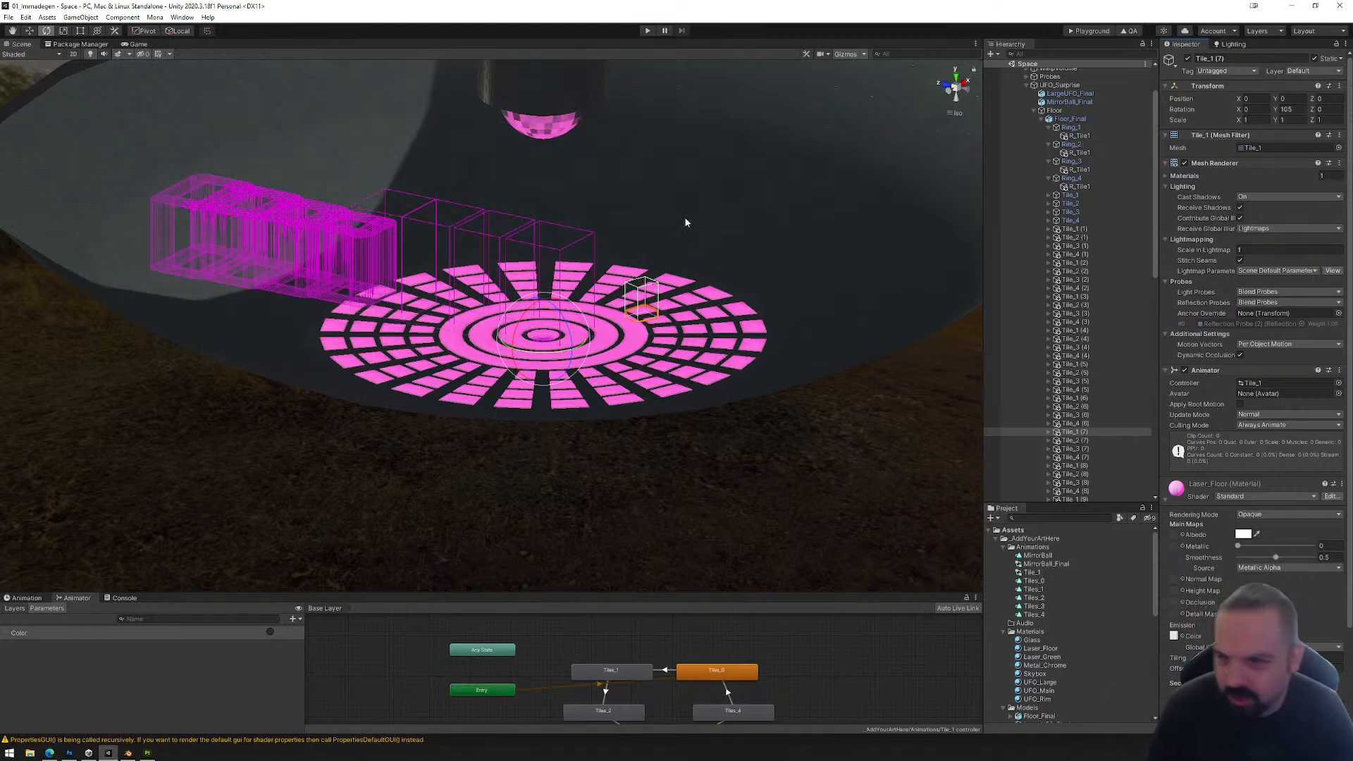
Step: Save the Space scene after checking the floor tiles and rings under the mirror ball
{"action": "middle_click_drag", "start_coordinate": [686, 223], "coordinate": [677, 247]}
{"action": "left_click_drag", "start_coordinate": [634, 305], "coordinate": [627, 348], "text": "alt"}
{"action": "scroll", "coordinate": [625, 349], "scroll_direction": "up", "scroll_amount": 4}
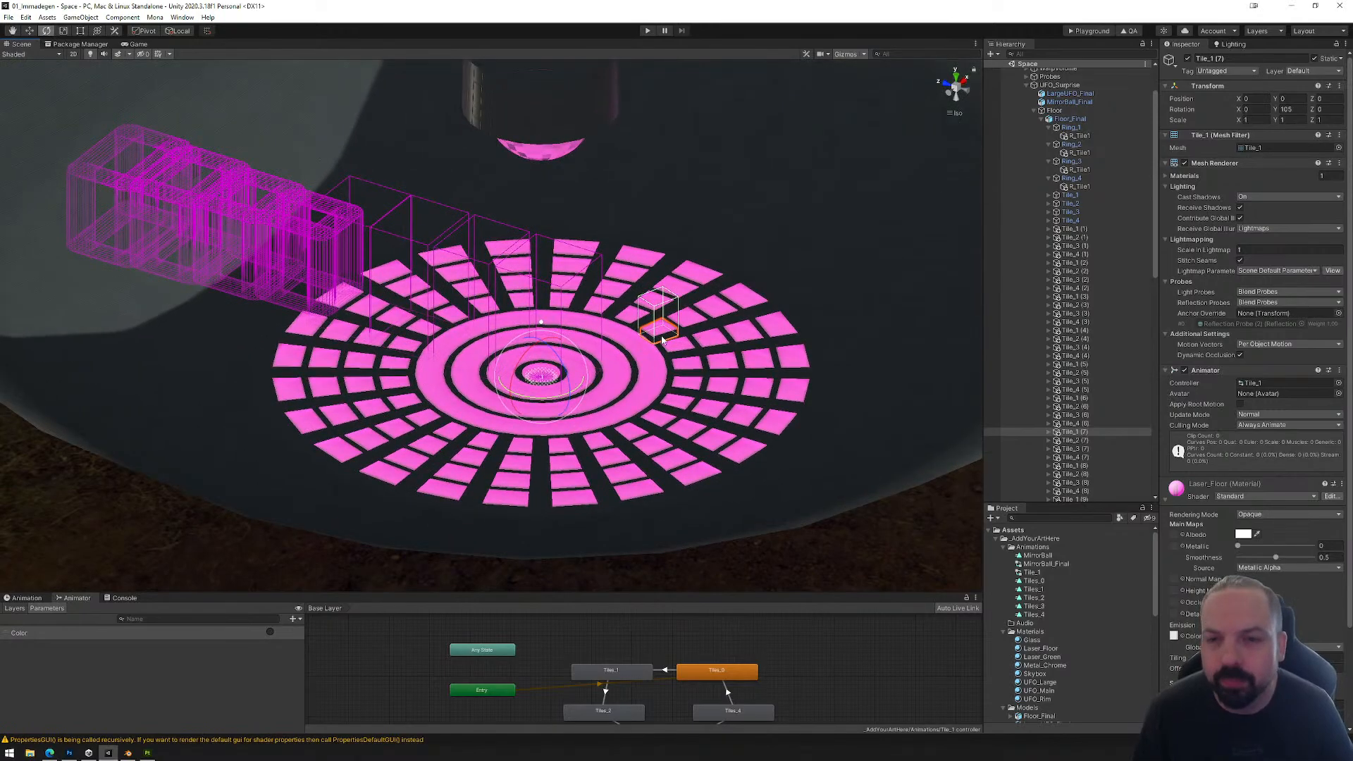
{"action": "middle_click_drag", "start_coordinate": [662, 341], "coordinate": [641, 282]}
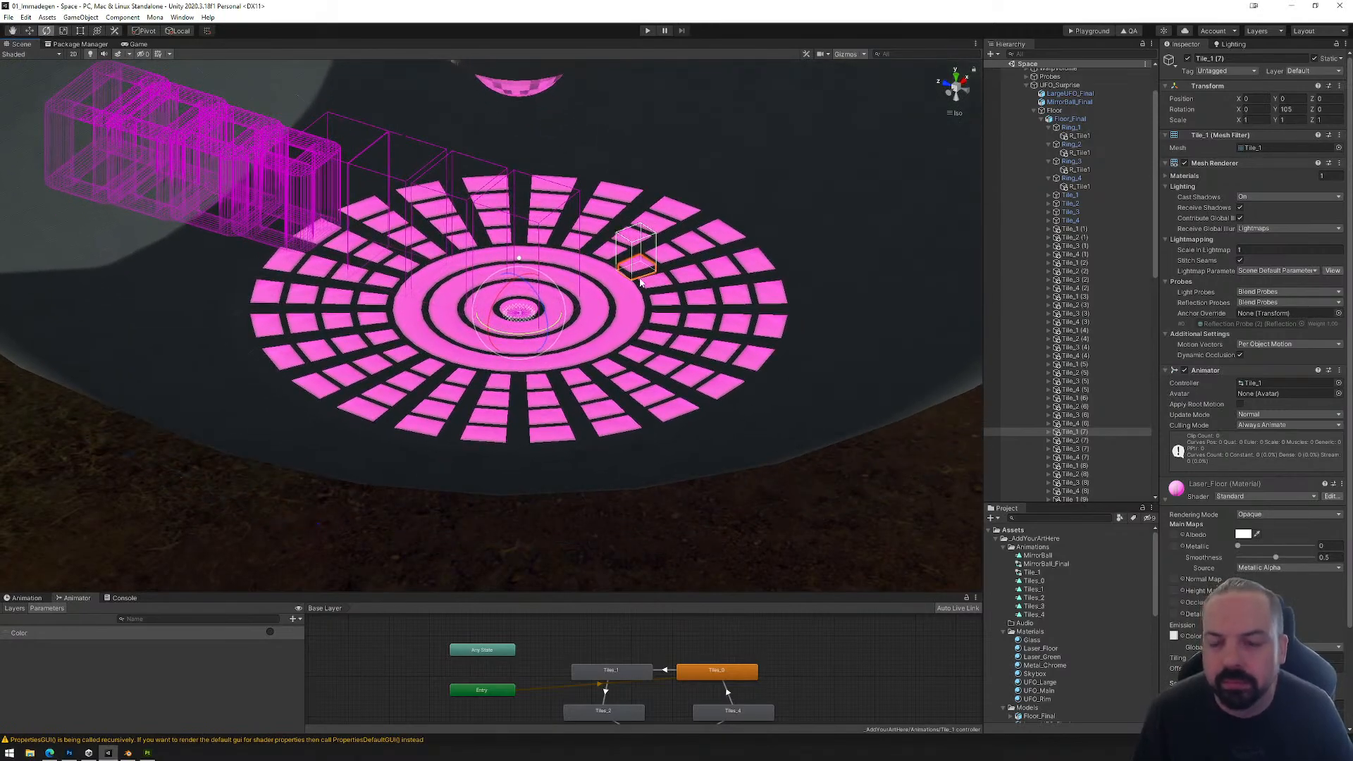
{"action": "left_click", "coordinate": [9, 17]}
{"action": "left_click", "coordinate": [42, 57]}
{"action": "scroll", "coordinate": [725, 235], "scroll_direction": "down", "scroll_amount": 5}
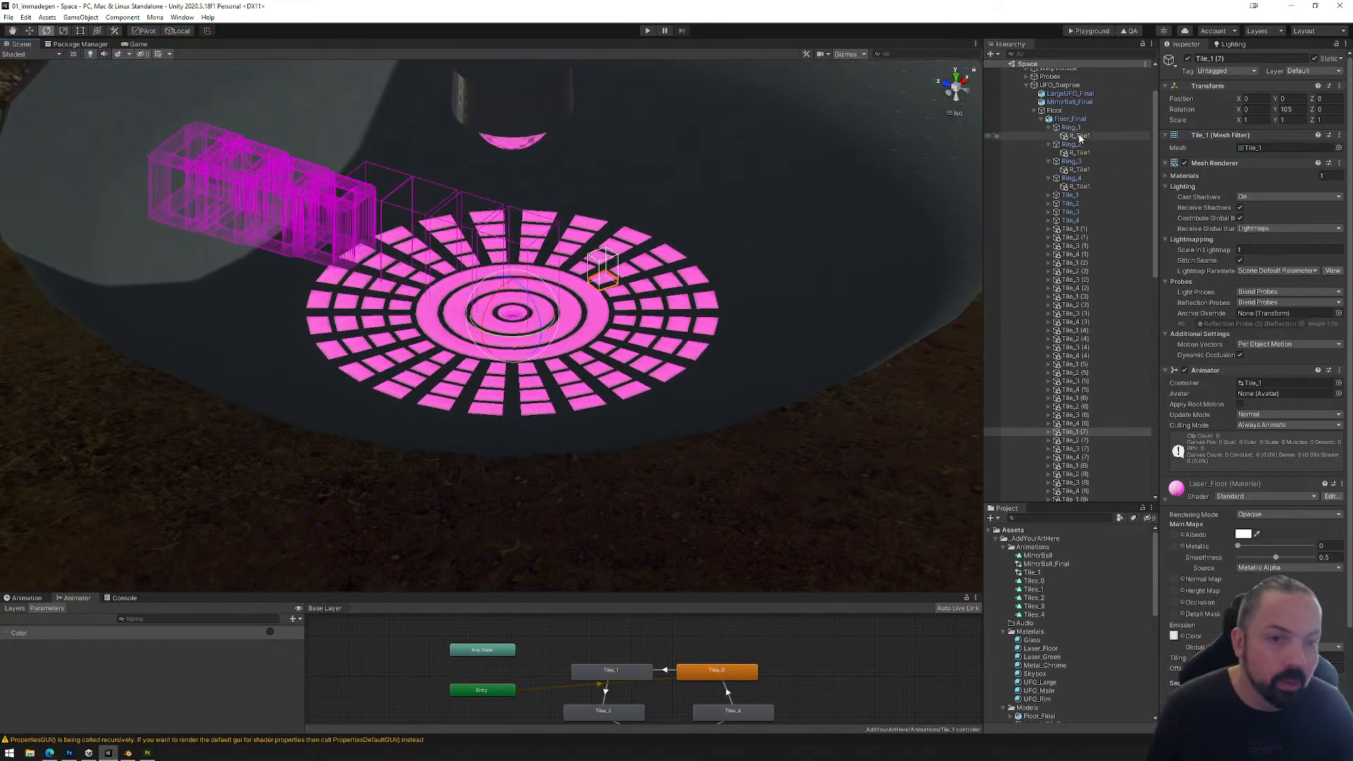
Step: Frame the Light Probe Group under Probes in a left side view and enable editing of its light probes
{"action": "left_click", "coordinate": [1041, 120]}
{"action": "left_click", "coordinate": [1043, 132]}
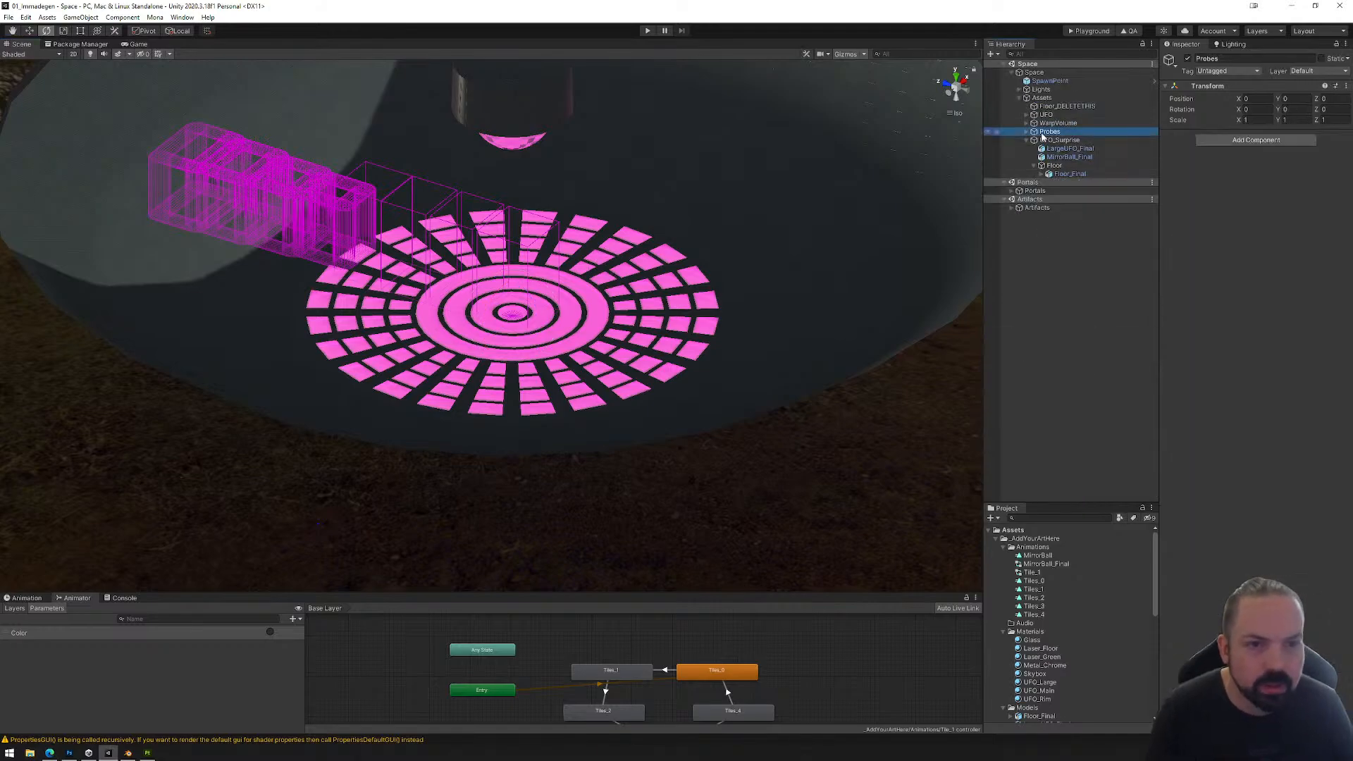
{"action": "left_click", "coordinate": [1027, 132]}
{"action": "left_click", "coordinate": [1073, 157]}
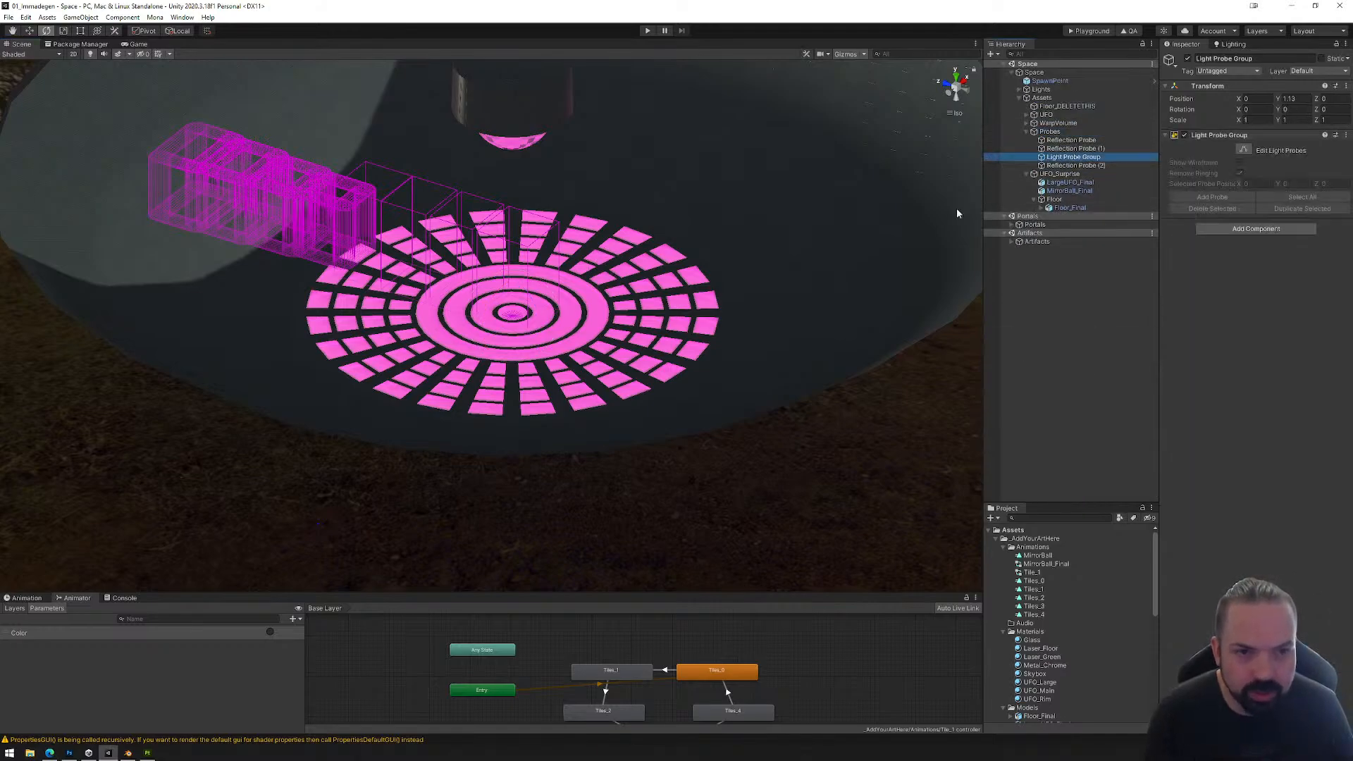
{"action": "key", "text": "f"}
{"action": "scroll", "coordinate": [675, 231], "scroll_direction": "down", "scroll_amount": 5}
{"action": "left_click", "coordinate": [951, 95]}
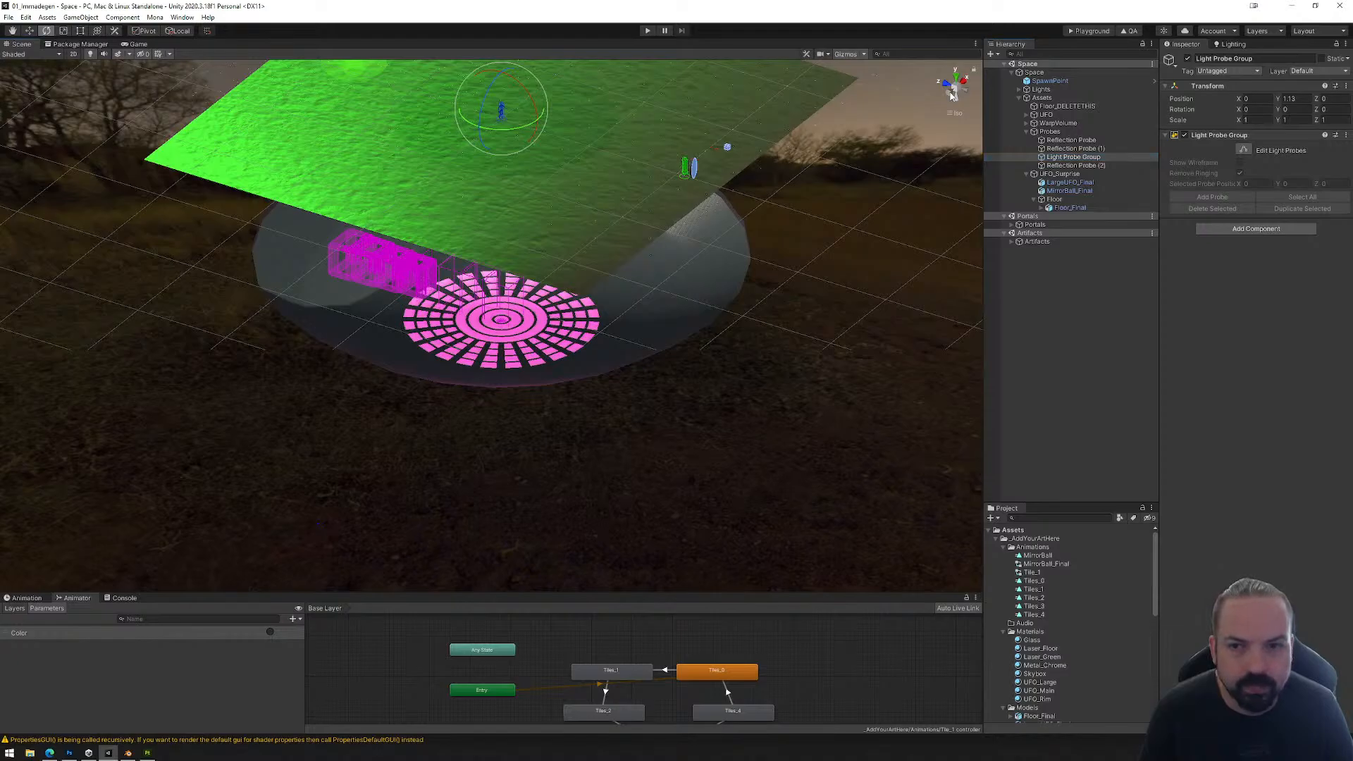
{"action": "left_click", "coordinate": [30, 31]}
{"action": "left_click", "coordinate": [1085, 158]}
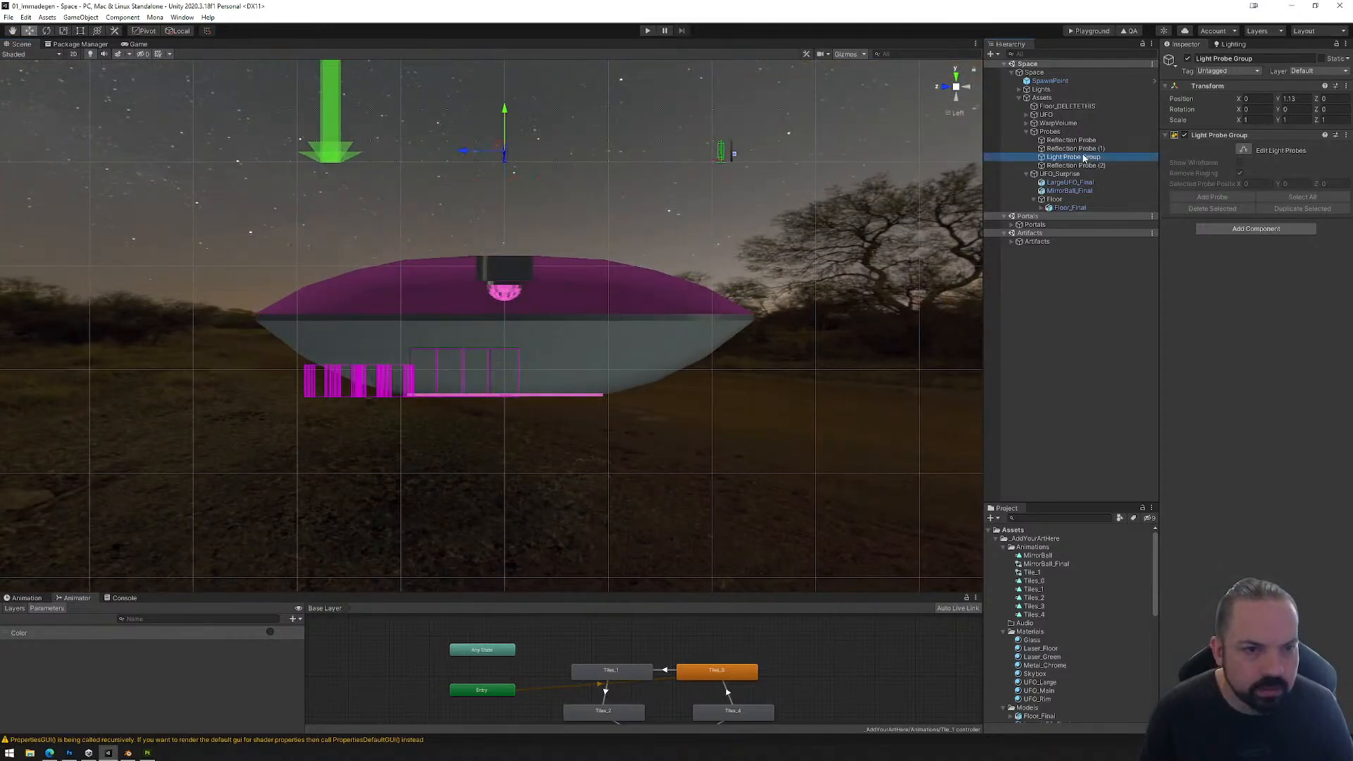
{"action": "left_click", "coordinate": [1243, 151]}
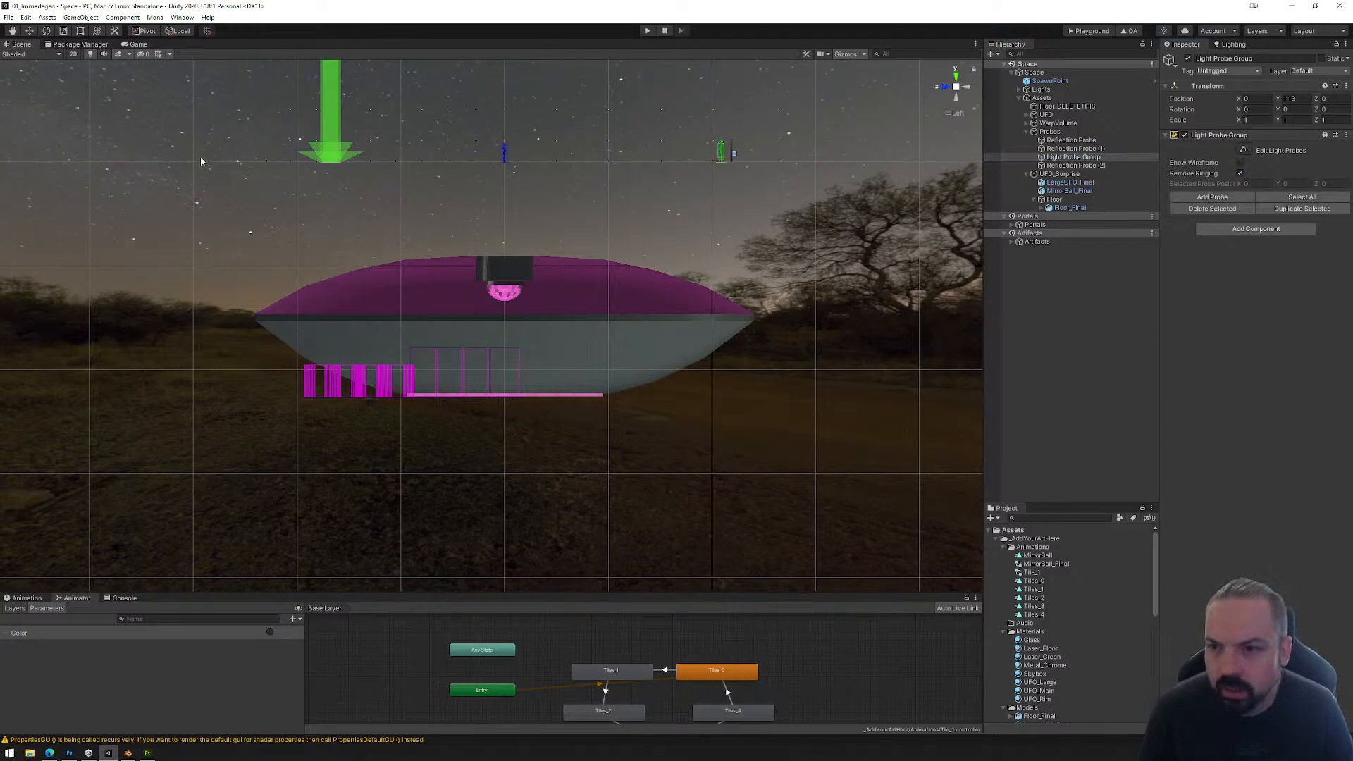
Step: Extend the light probes down through the large UFO's interior to the level of the tile floor
{"action": "left_click_drag", "start_coordinate": [200, 162], "coordinate": [895, 190]}
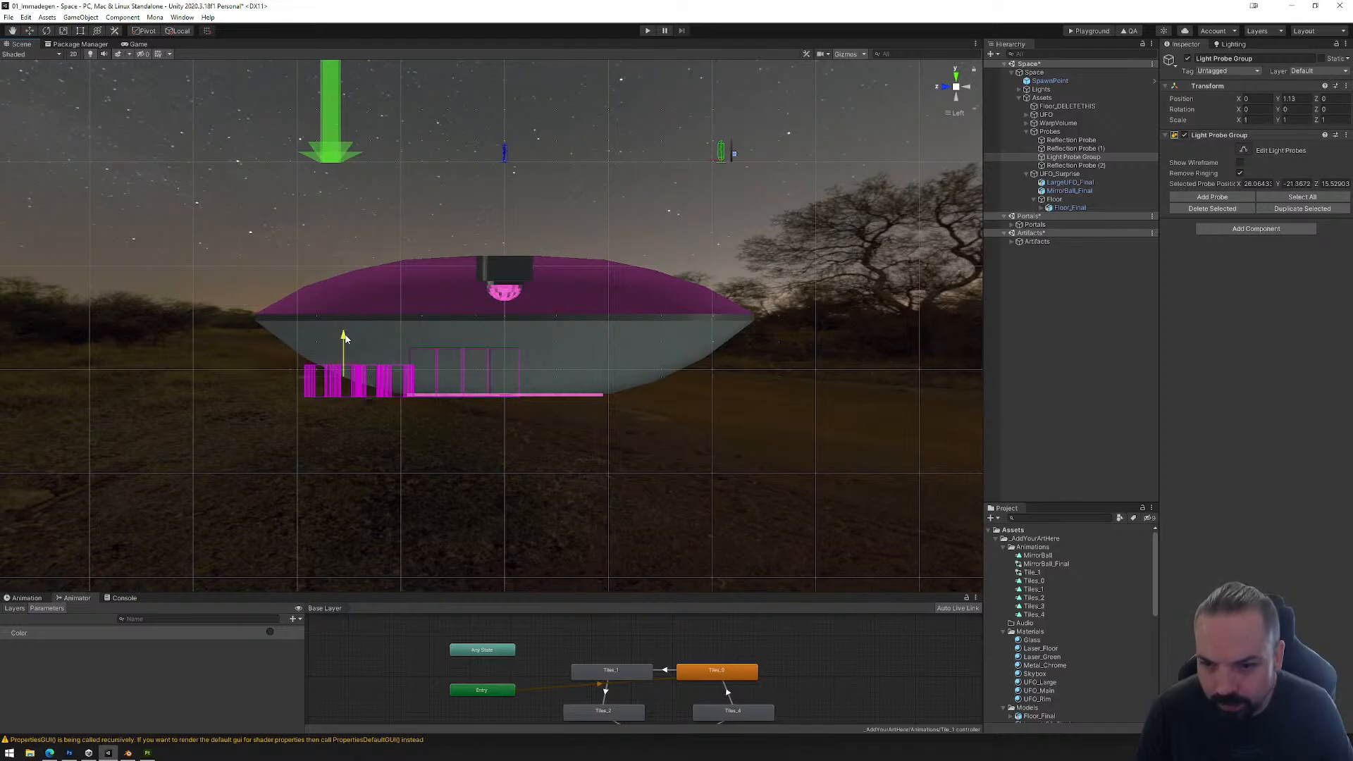
{"action": "left_click_drag", "start_coordinate": [623, 317], "coordinate": [570, 377], "text": "alt"}
{"action": "scroll", "coordinate": [570, 377], "scroll_direction": "up", "scroll_amount": 12}
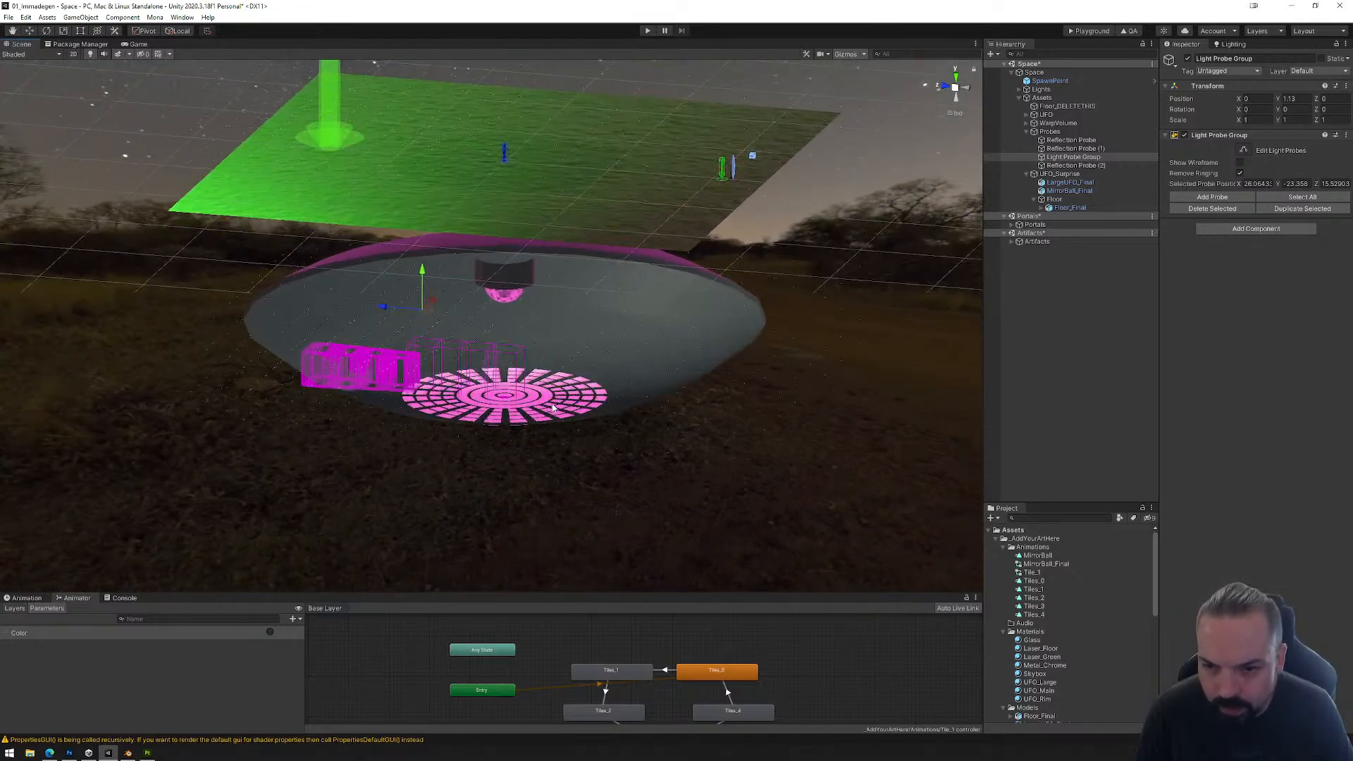
{"action": "scroll", "coordinate": [588, 362], "scroll_direction": "down", "scroll_amount": 10}
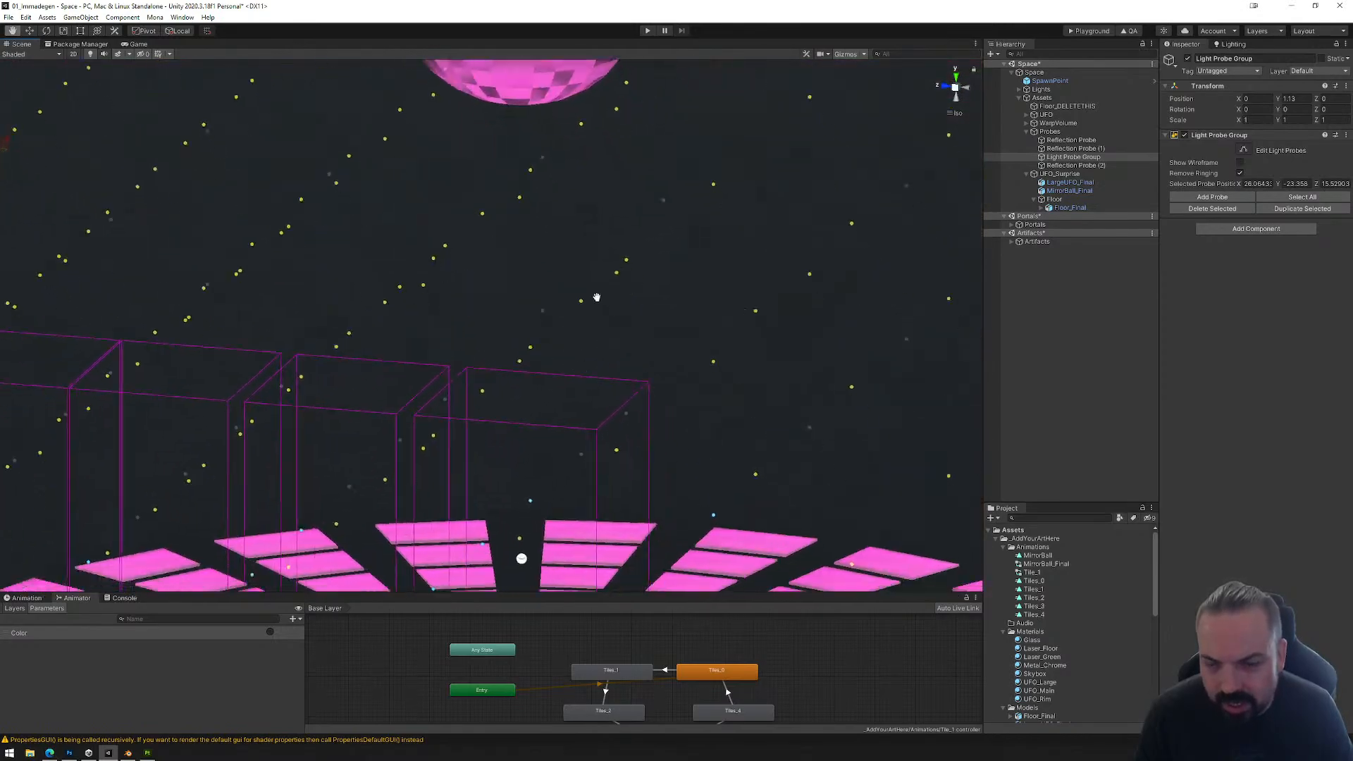
{"action": "scroll", "coordinate": [602, 330], "scroll_direction": "down", "scroll_amount": 10}
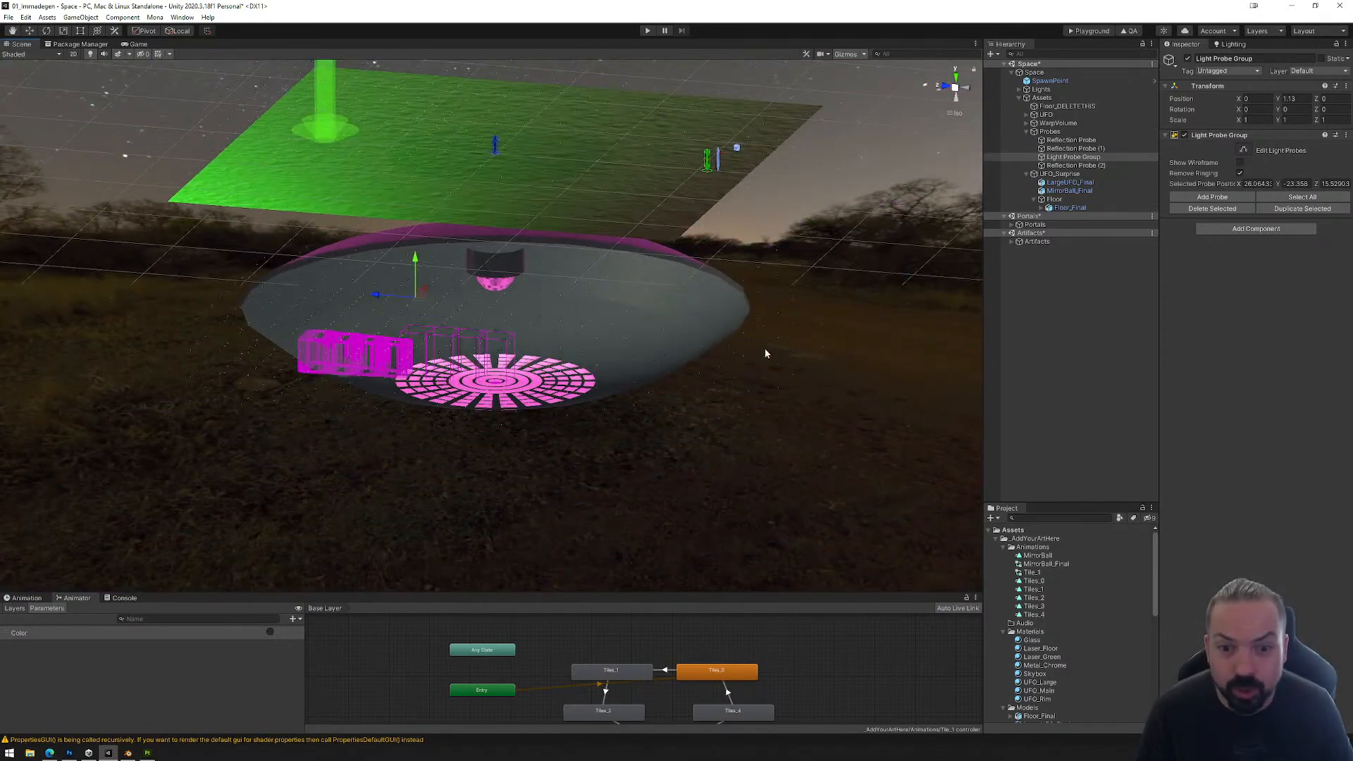
{"action": "left_click_drag", "start_coordinate": [622, 407], "coordinate": [587, 346], "text": "alt"}
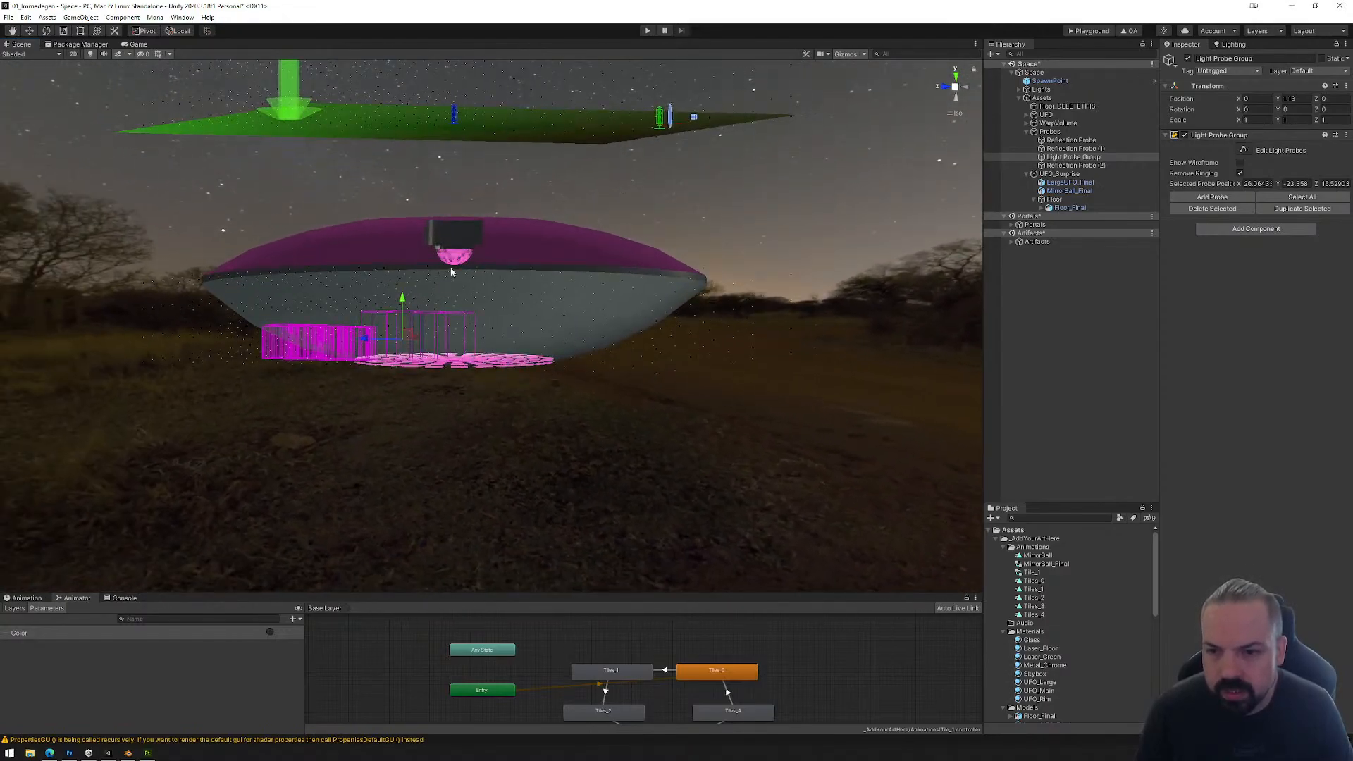
{"action": "left_click_drag", "start_coordinate": [586, 276], "coordinate": [455, 302], "text": "alt"}
Step: Save the Space scene with the extended light probes
{"action": "left_click", "coordinate": [8, 16]}
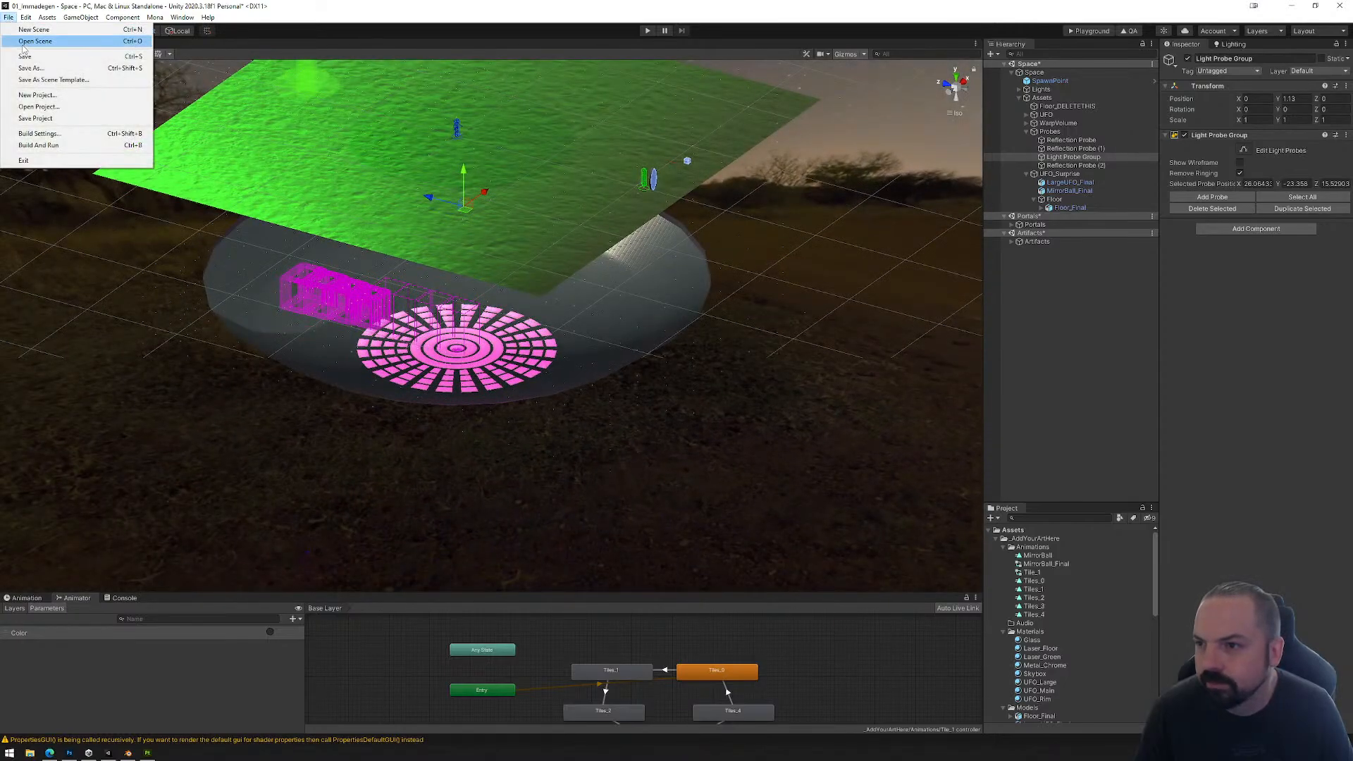
{"action": "left_click", "coordinate": [21, 89]}
{"action": "mouse_move", "coordinate": [724, 356]}
{"action": "left_mouse_down", "text": "alt"}
{"action": "mouse_move", "coordinate": [652, 341]}
{"action": "mouse_move", "coordinate": [598, 302]}
{"action": "mouse_move", "coordinate": [668, 275]}
{"action": "mouse_move", "coordinate": [670, 396]}
{"action": "mouse_move", "coordinate": [716, 339]}
{"action": "left_mouse_up", "text": "alt"}
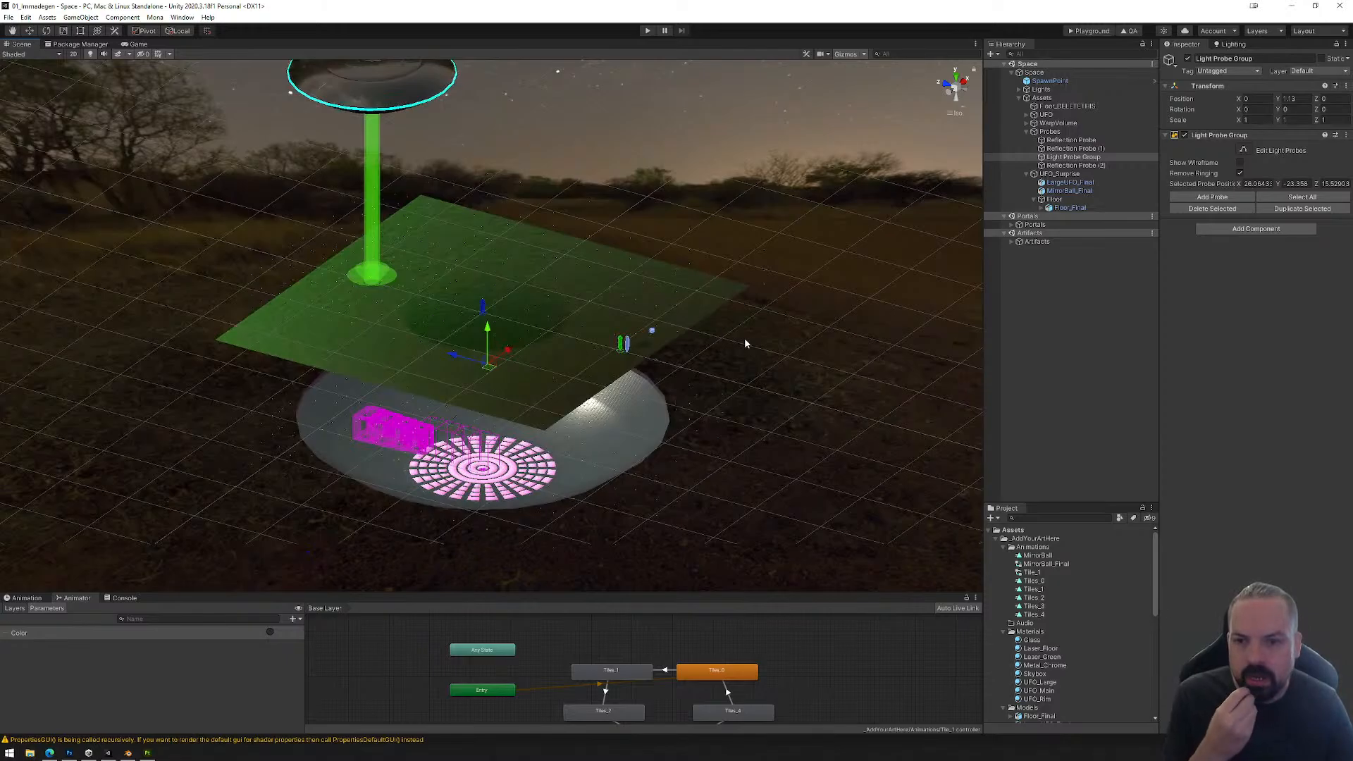
Step: Build the Playground export, upload the PlaygroundFiles folder to the Mona Playground page in the browser and enter the space
{"action": "left_click", "coordinate": [1087, 31]}
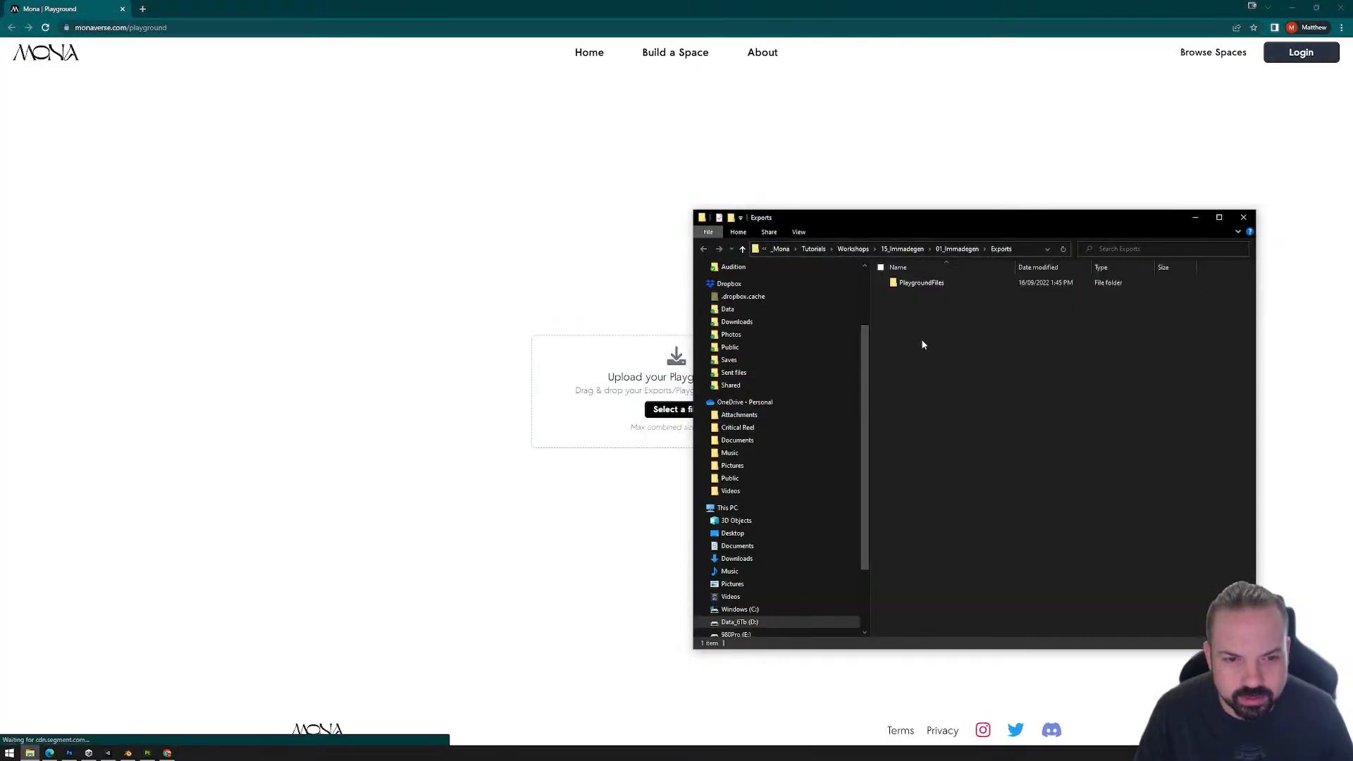
{"action": "left_click_drag", "start_coordinate": [923, 281], "coordinate": [607, 403]}
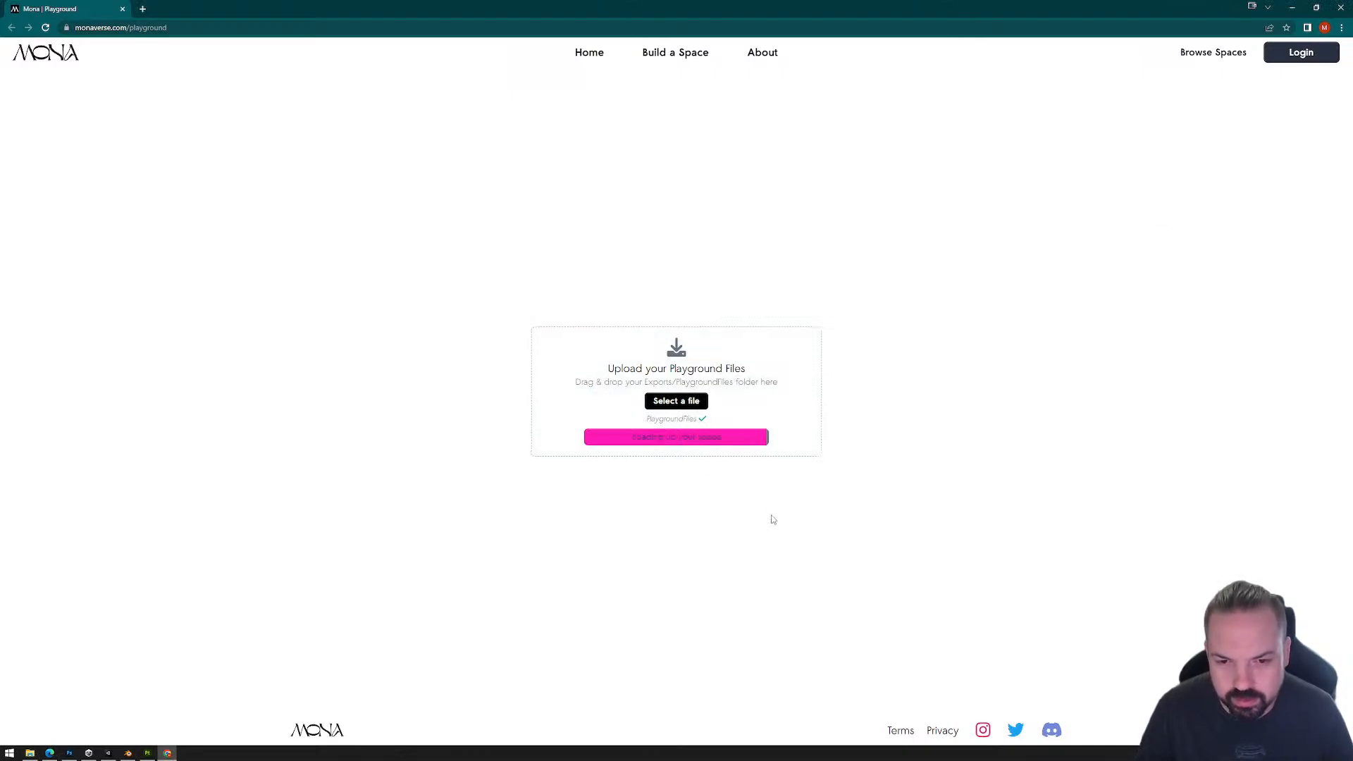
{"action": "key", "text": "space"}
{"action": "left_click", "coordinate": [774, 492]}
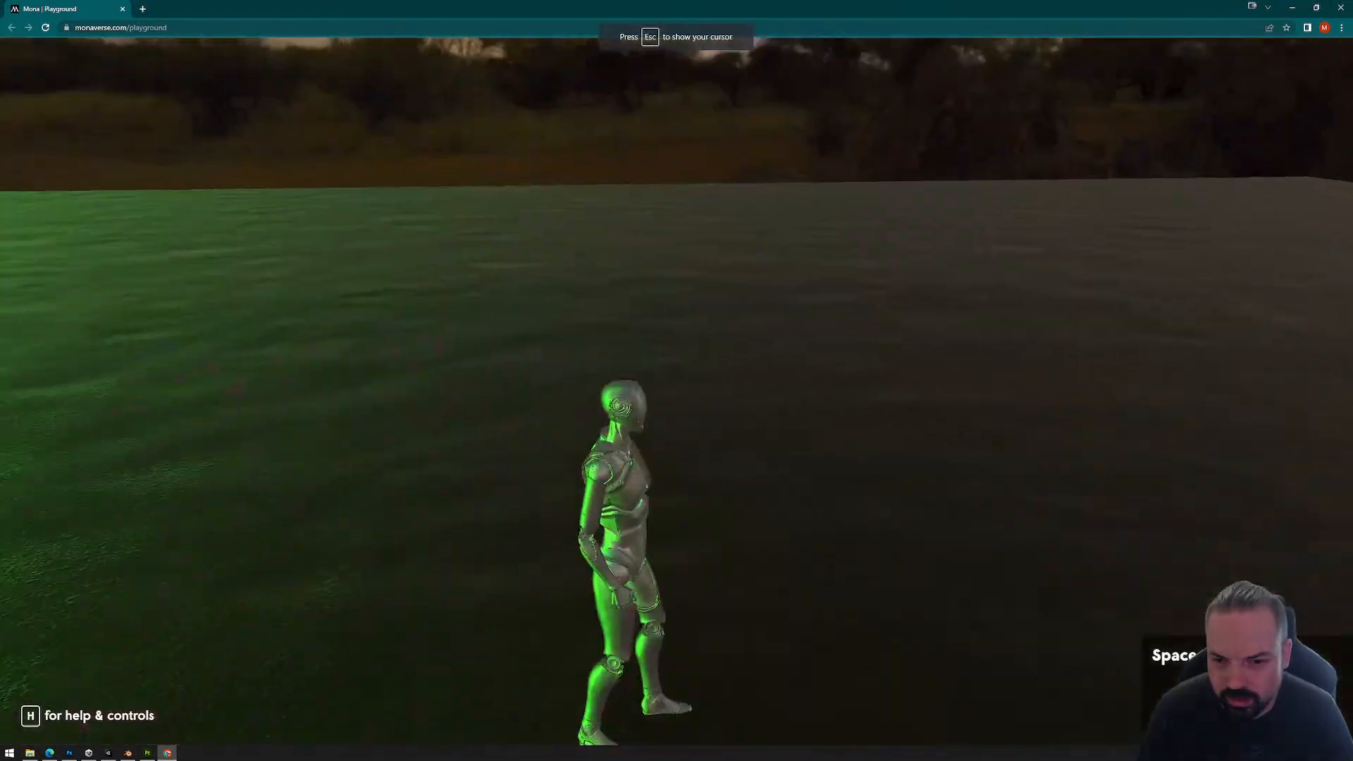
Step: Walk the avatar across the rings and tiles inside the UFO to test their color-cycling reactors
{"action": "key", "text": "w"}
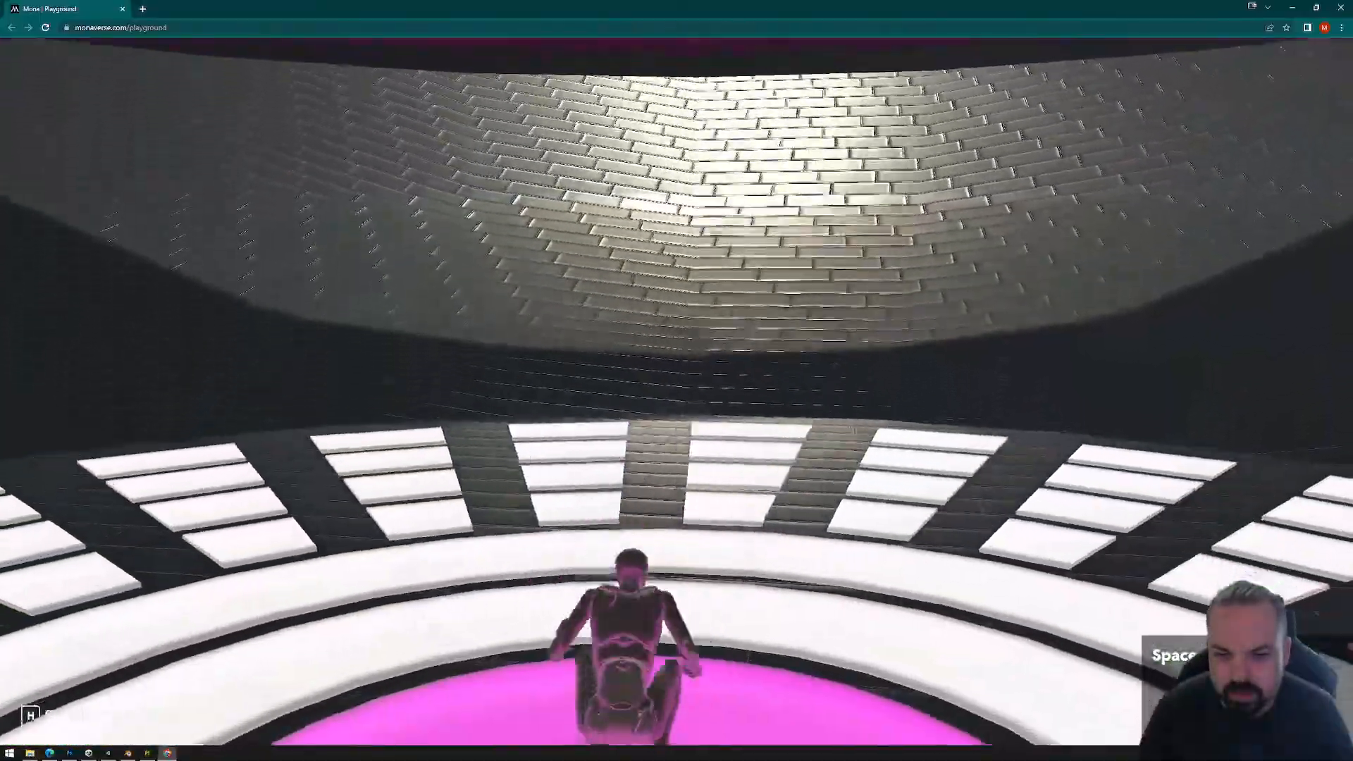
{"action": "key", "text": "w"}
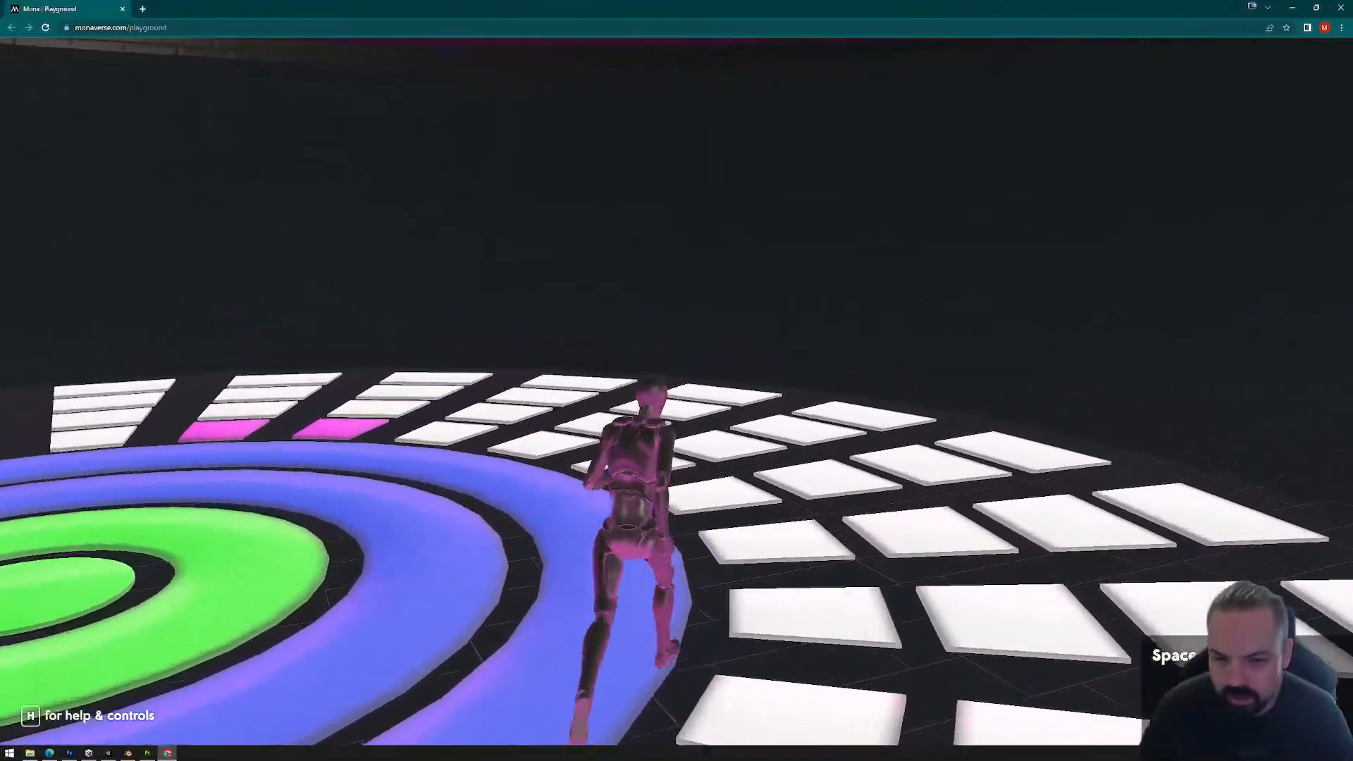
{"action": "key", "text": "s"}
{"action": "key", "text": "d"}
{"action": "key", "text": "w"}
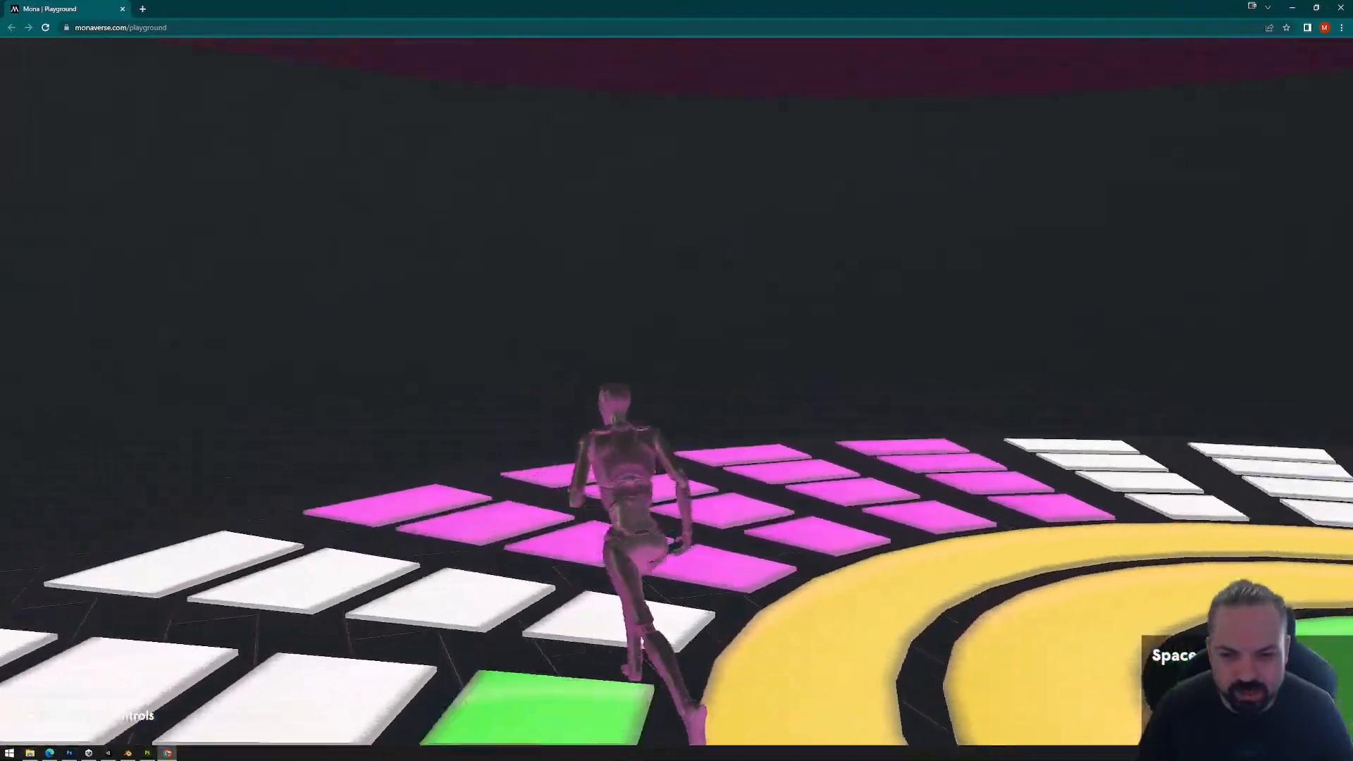
{"action": "key", "text": "a"}
{"action": "key", "text": "w"}
{"action": "key", "text": "s"}
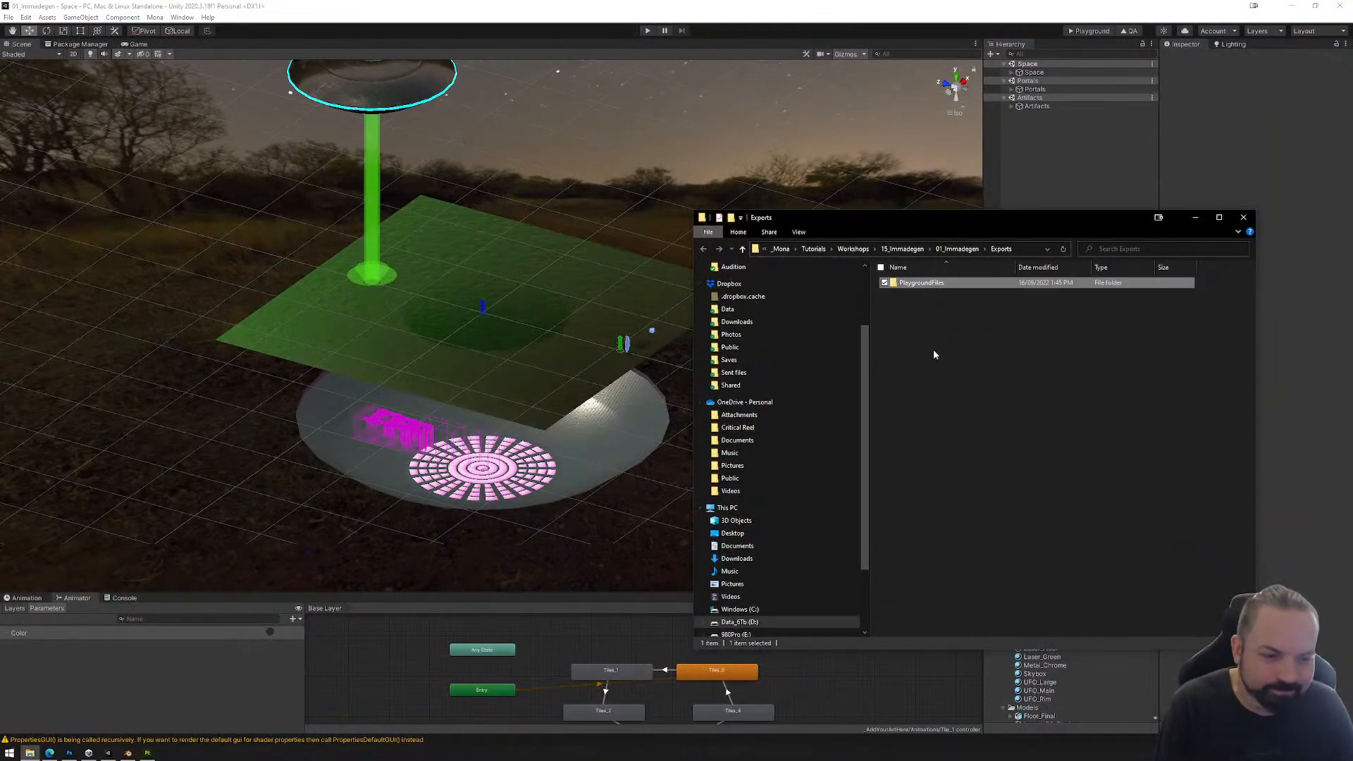
Step: Delete the PlaygroundFiles folder from the Exports folder and close the file window
{"action": "key", "text": "Delete"}
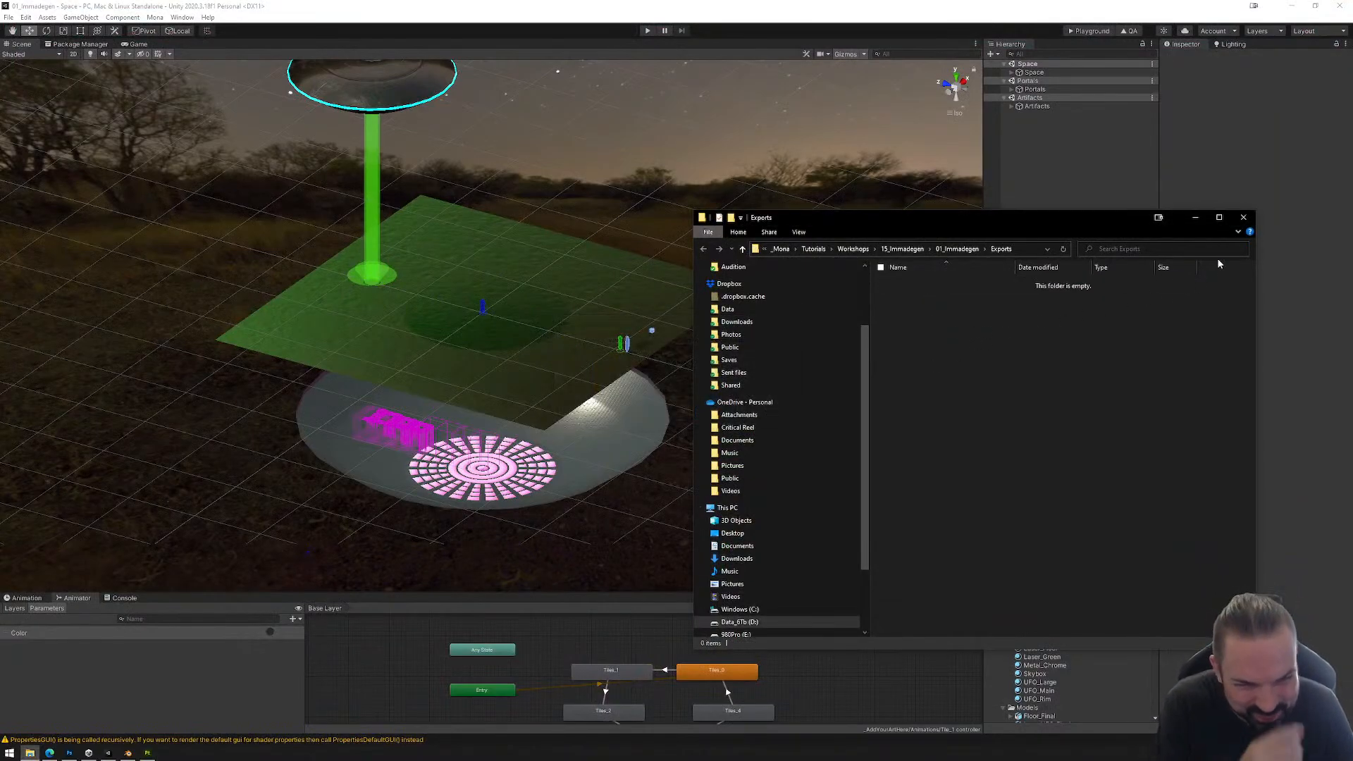
{"action": "left_click", "coordinate": [1242, 220]}
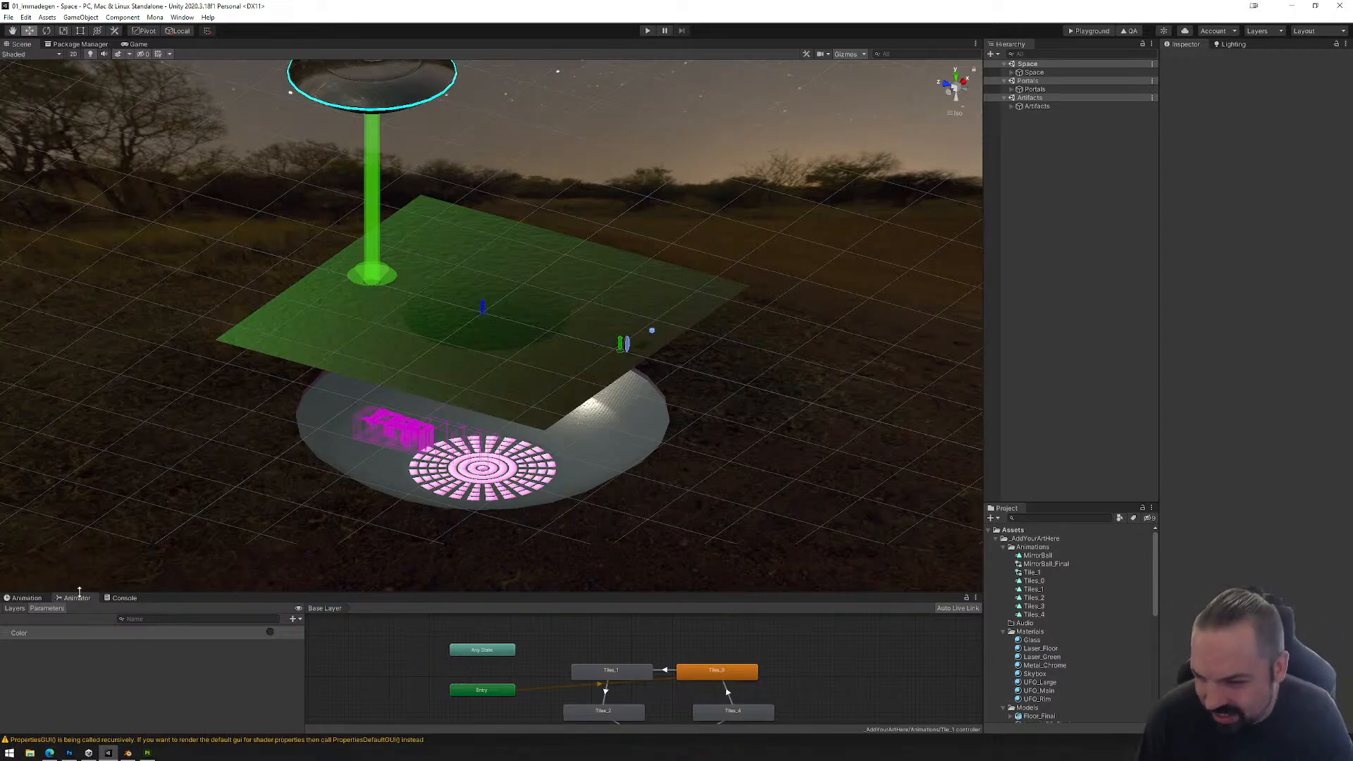
Step: Bring up the animation timeline in Unity and select Tile_1 inside Floor_Final under UFO_Surprise
{"action": "left_click", "coordinate": [27, 598]}
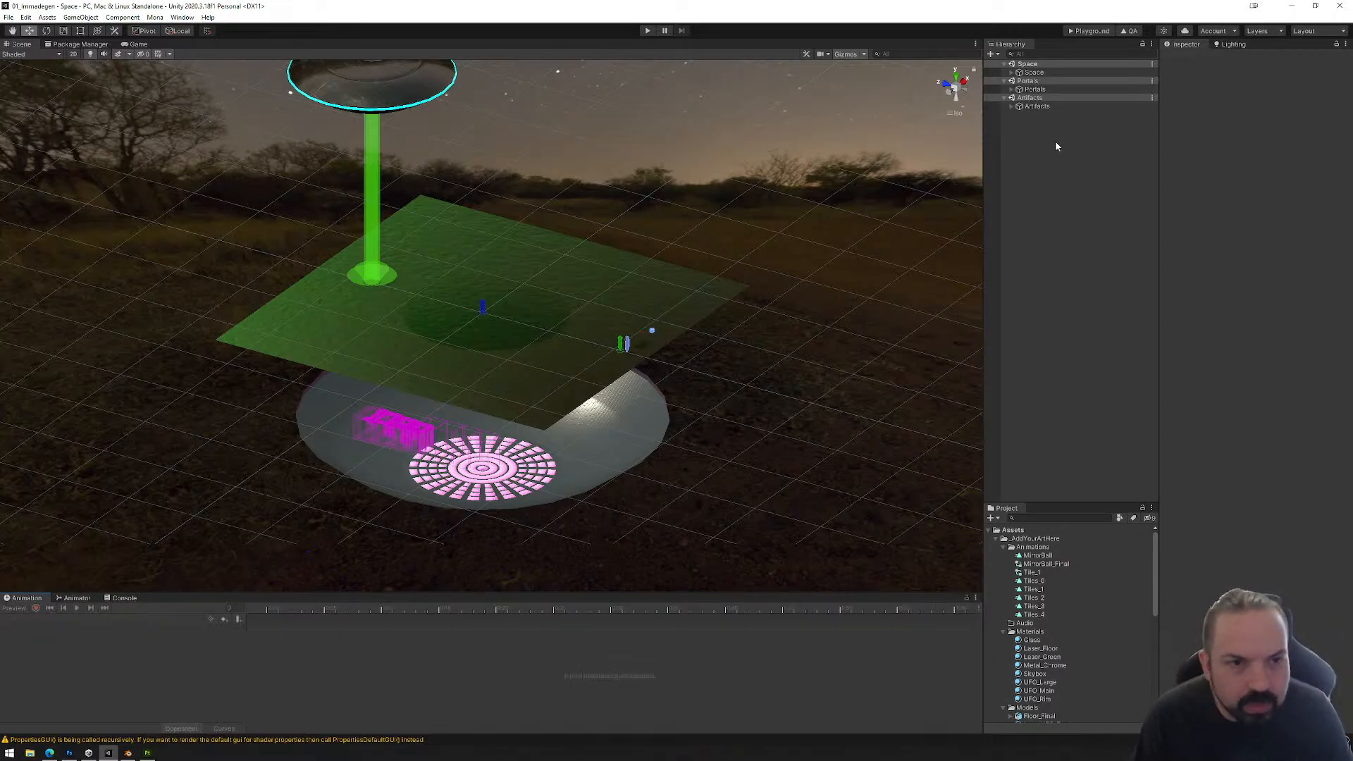
{"action": "left_click", "coordinate": [1011, 72]}
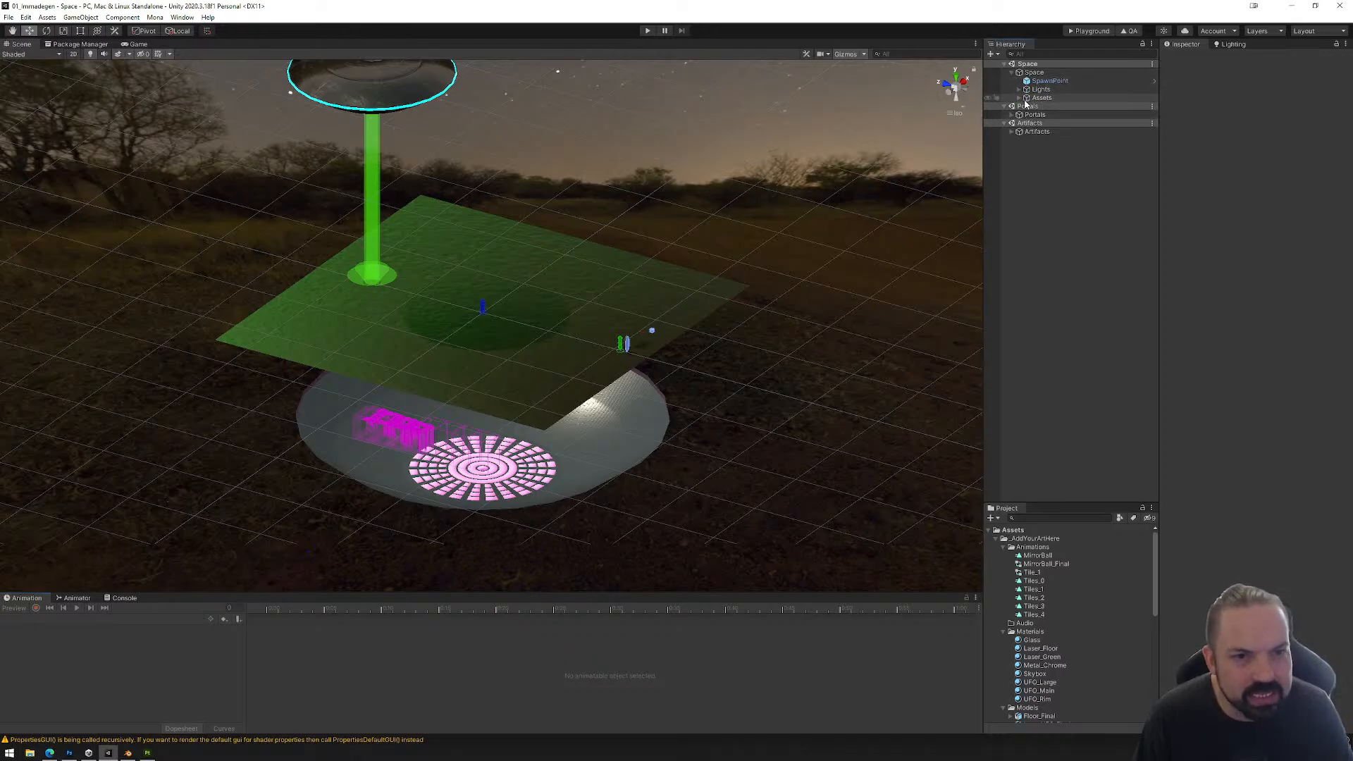
{"action": "left_click", "coordinate": [1020, 98]}
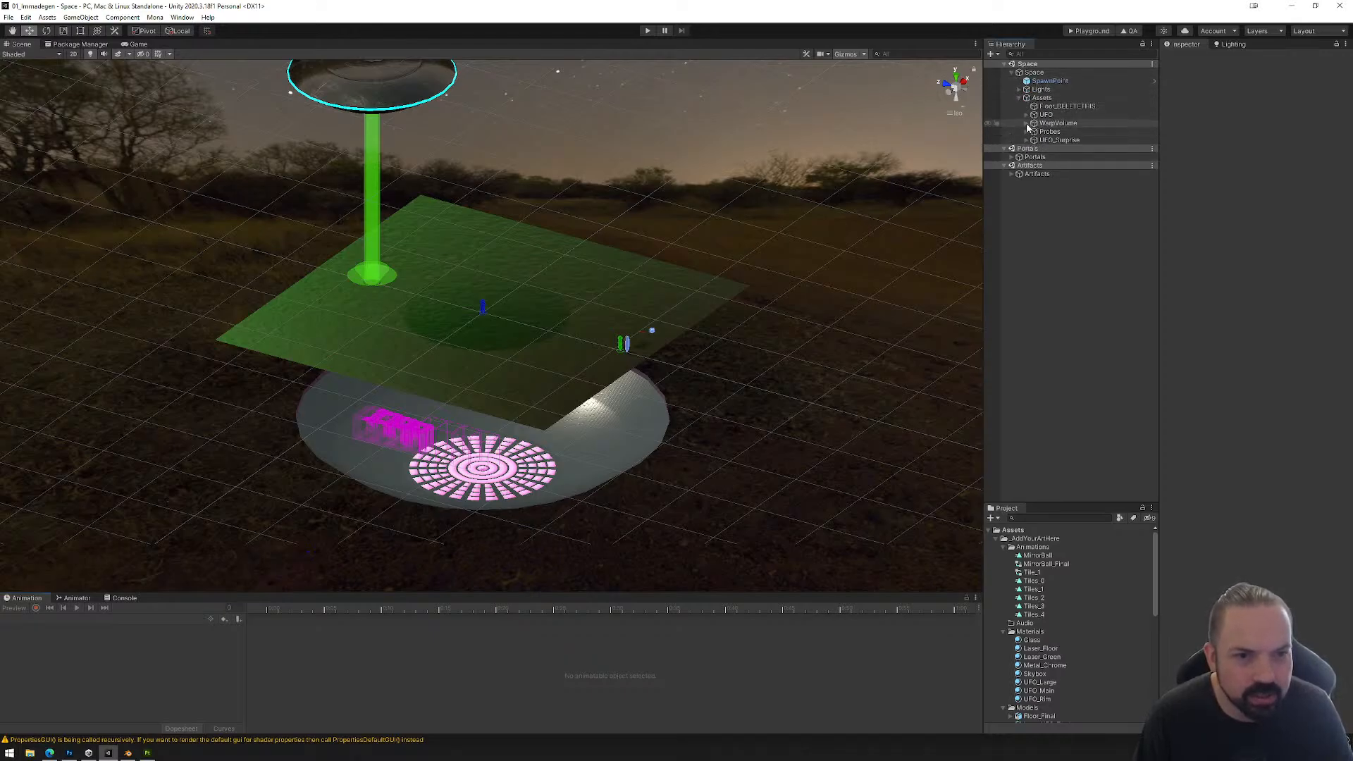
{"action": "left_click", "coordinate": [1027, 140]}
{"action": "left_click", "coordinate": [1055, 166]}
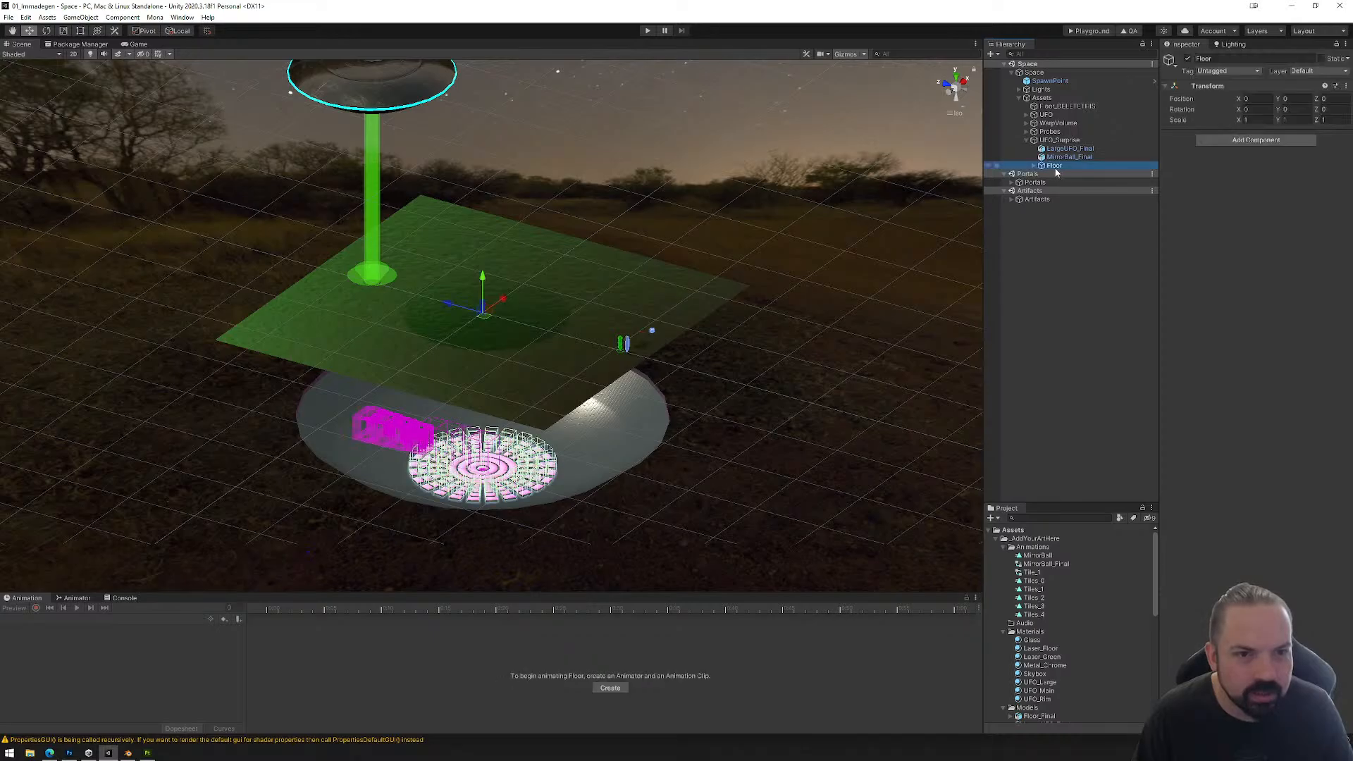
{"action": "left_click", "coordinate": [1033, 165]}
{"action": "left_click", "coordinate": [1067, 174]}
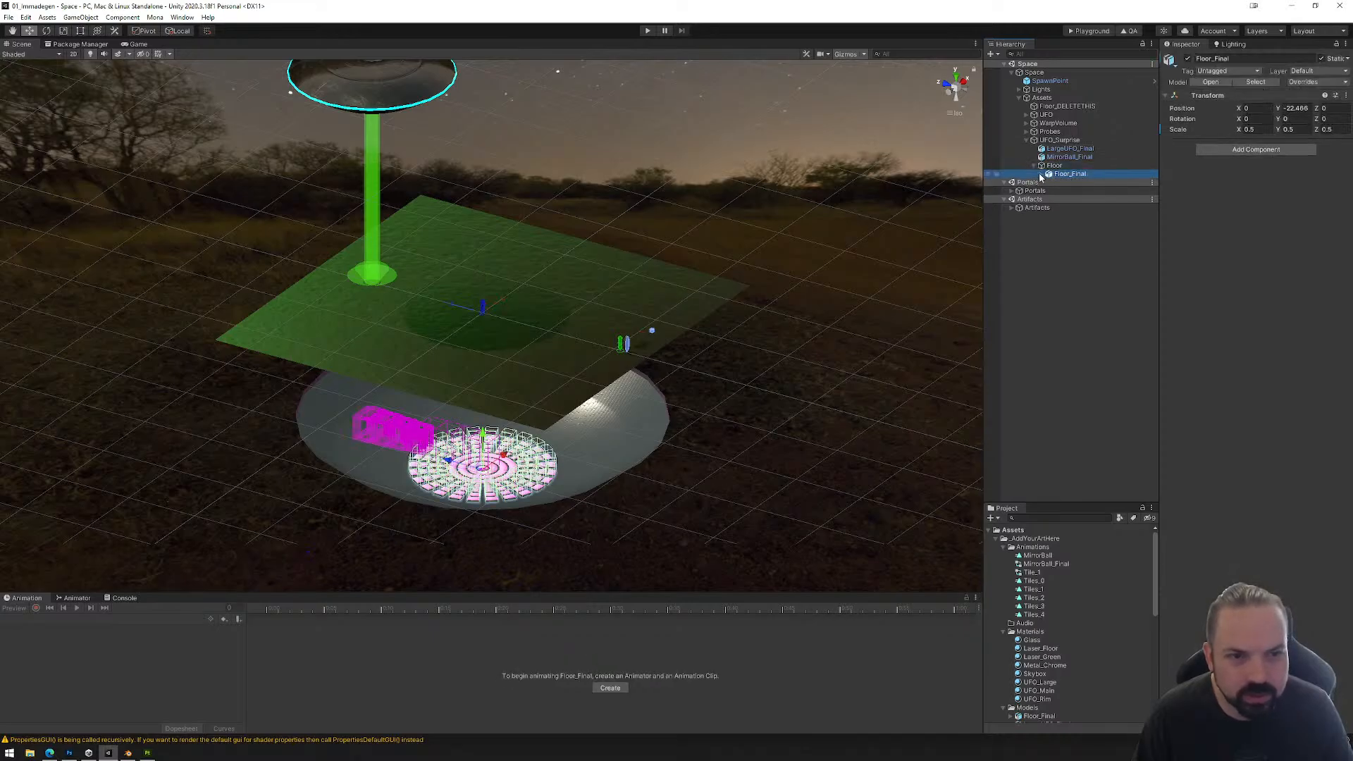
{"action": "left_click", "coordinate": [1042, 174]}
{"action": "left_click", "coordinate": [1071, 241]}
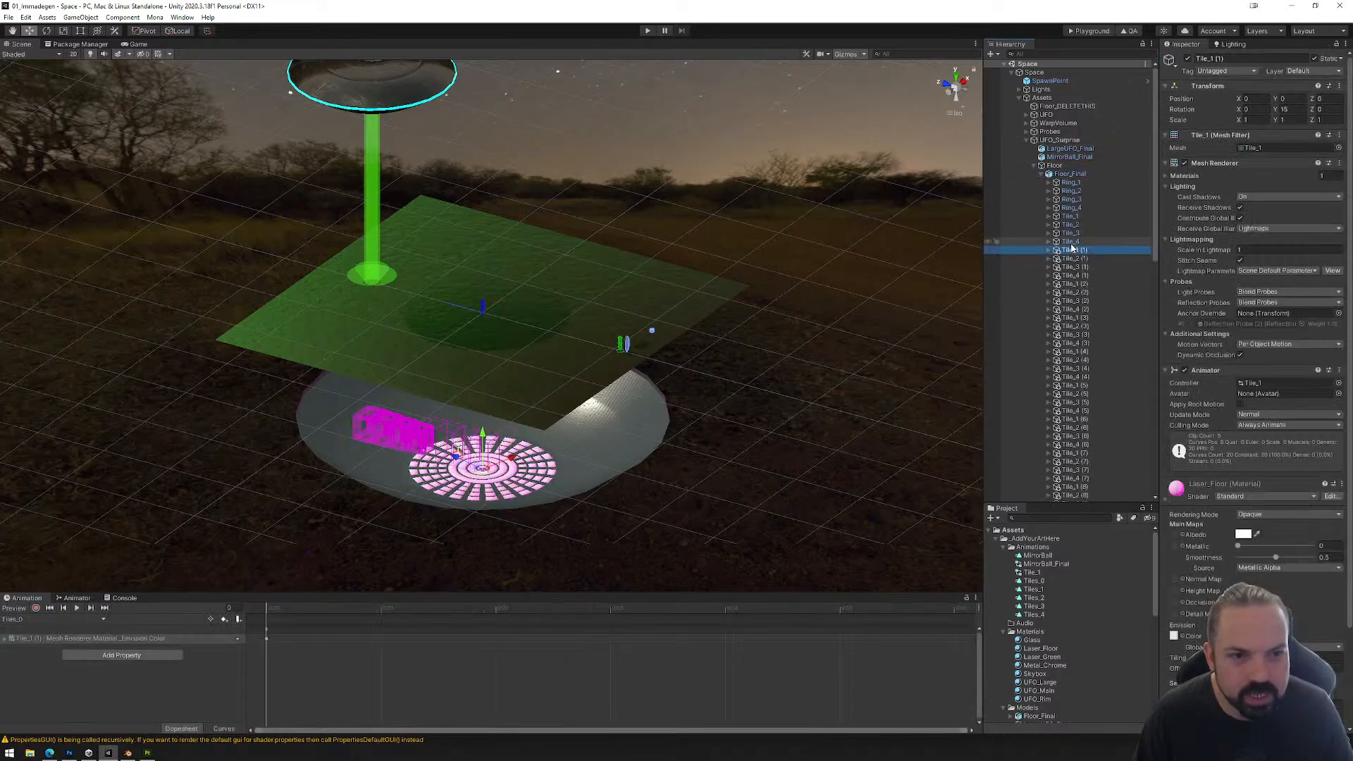
{"action": "left_click", "coordinate": [1070, 215]}
Step: Enlarge the animation timeline, frame Tile_1 and preview the first frame of its Tiles_0 clip
{"action": "left_click_drag", "start_coordinate": [396, 590], "coordinate": [419, 358]}
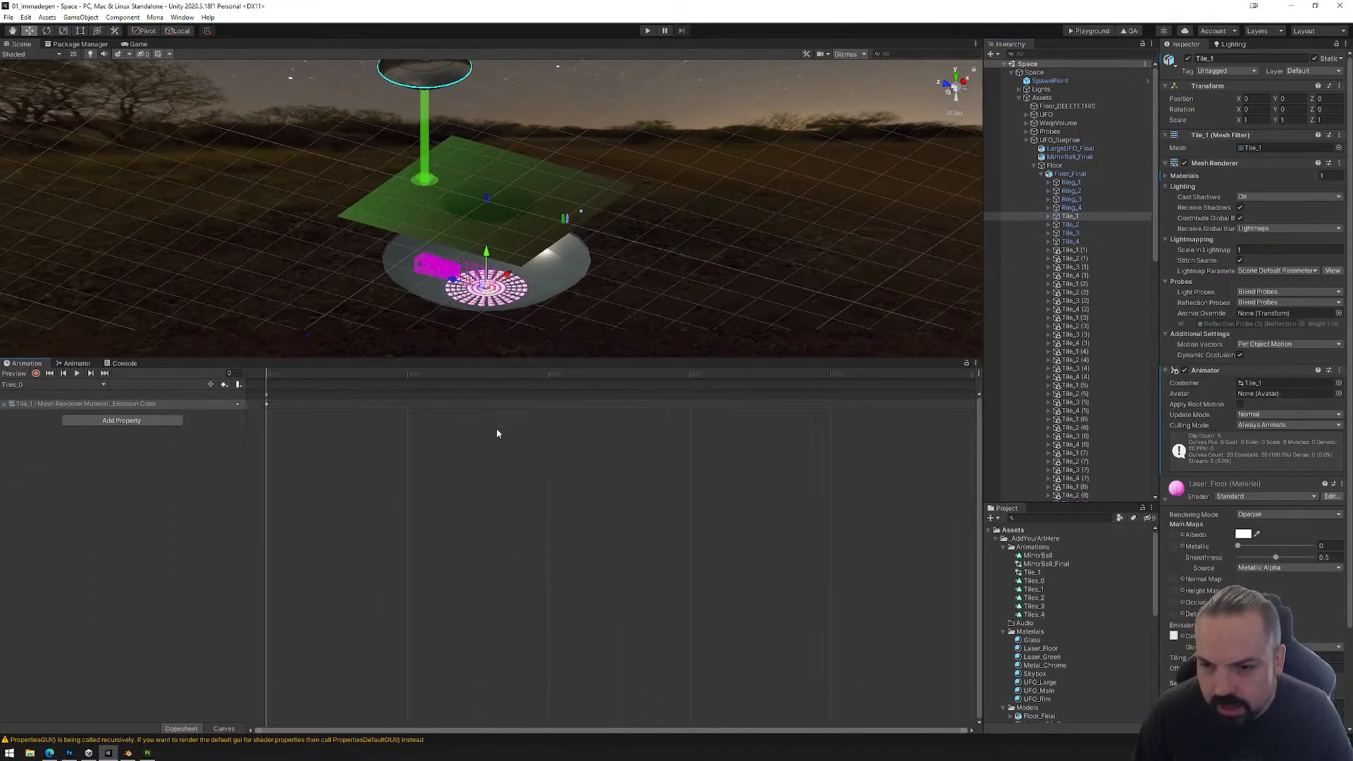
{"action": "scroll", "coordinate": [575, 515], "scroll_direction": "down", "scroll_amount": 1}
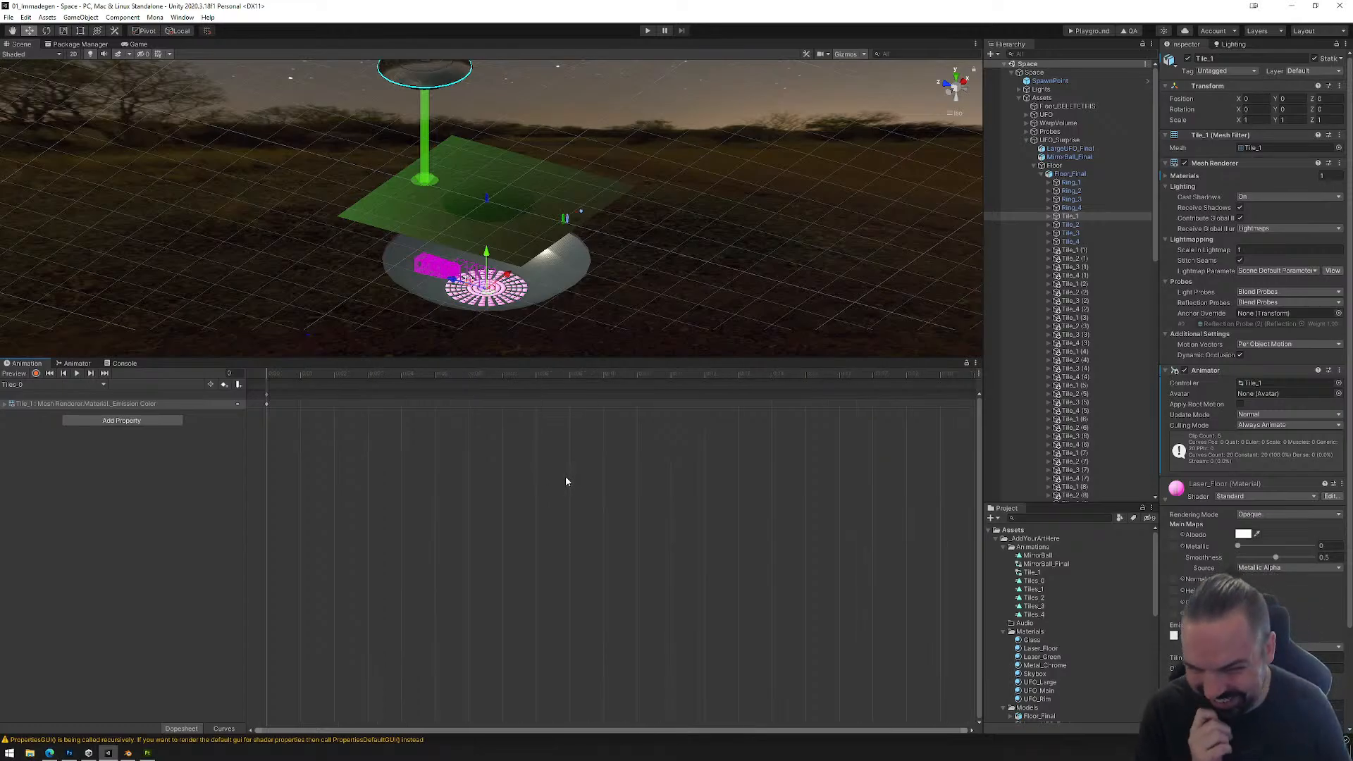
{"action": "scroll", "coordinate": [532, 283], "scroll_direction": "up", "scroll_amount": 2}
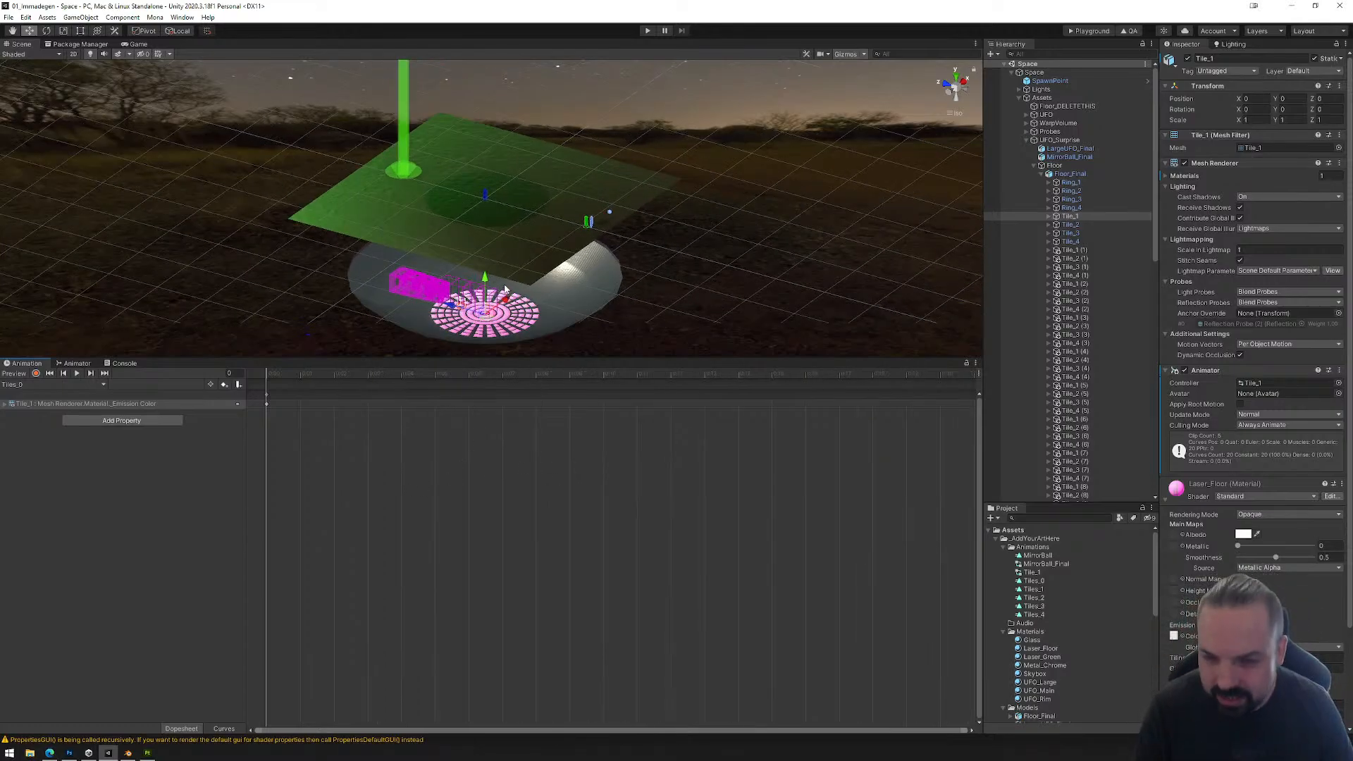
{"action": "key", "text": "f"}
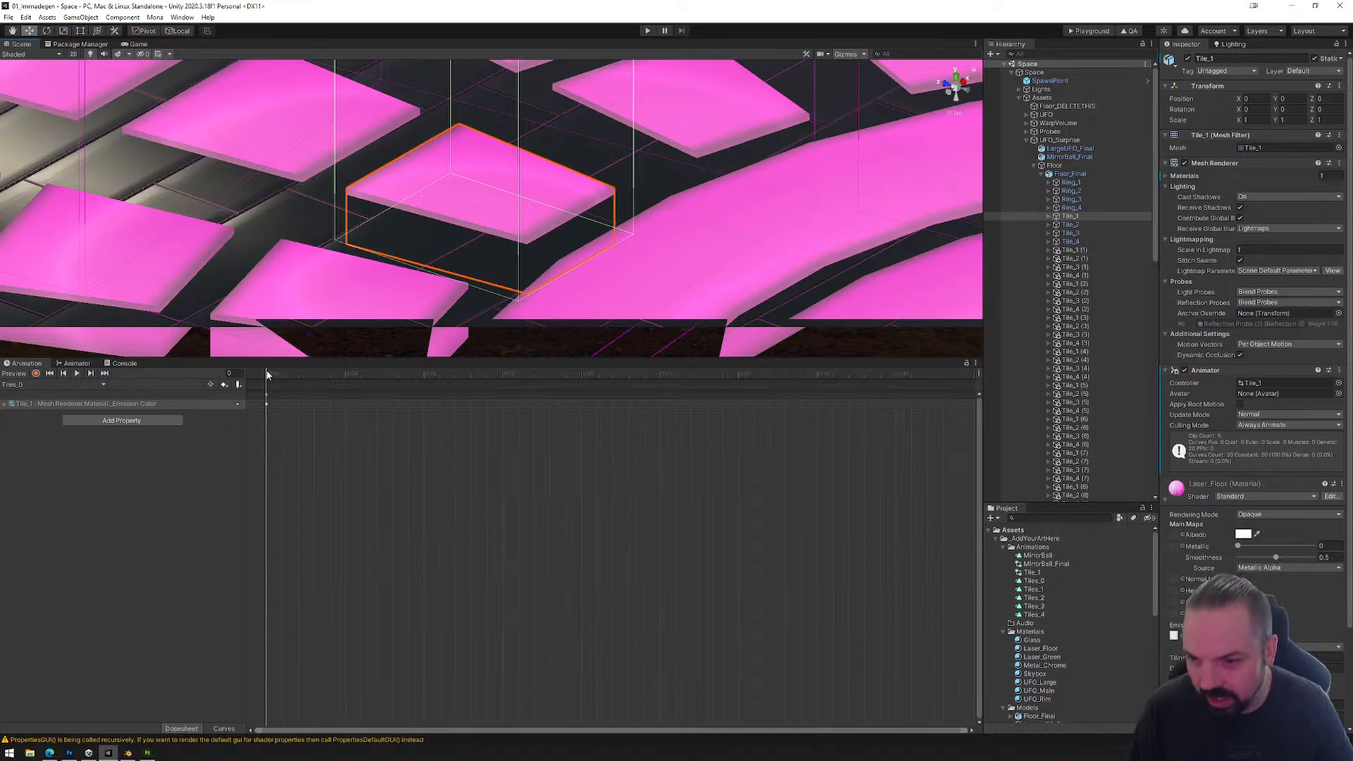
{"action": "left_click_drag", "start_coordinate": [282, 374], "coordinate": [251, 389]}
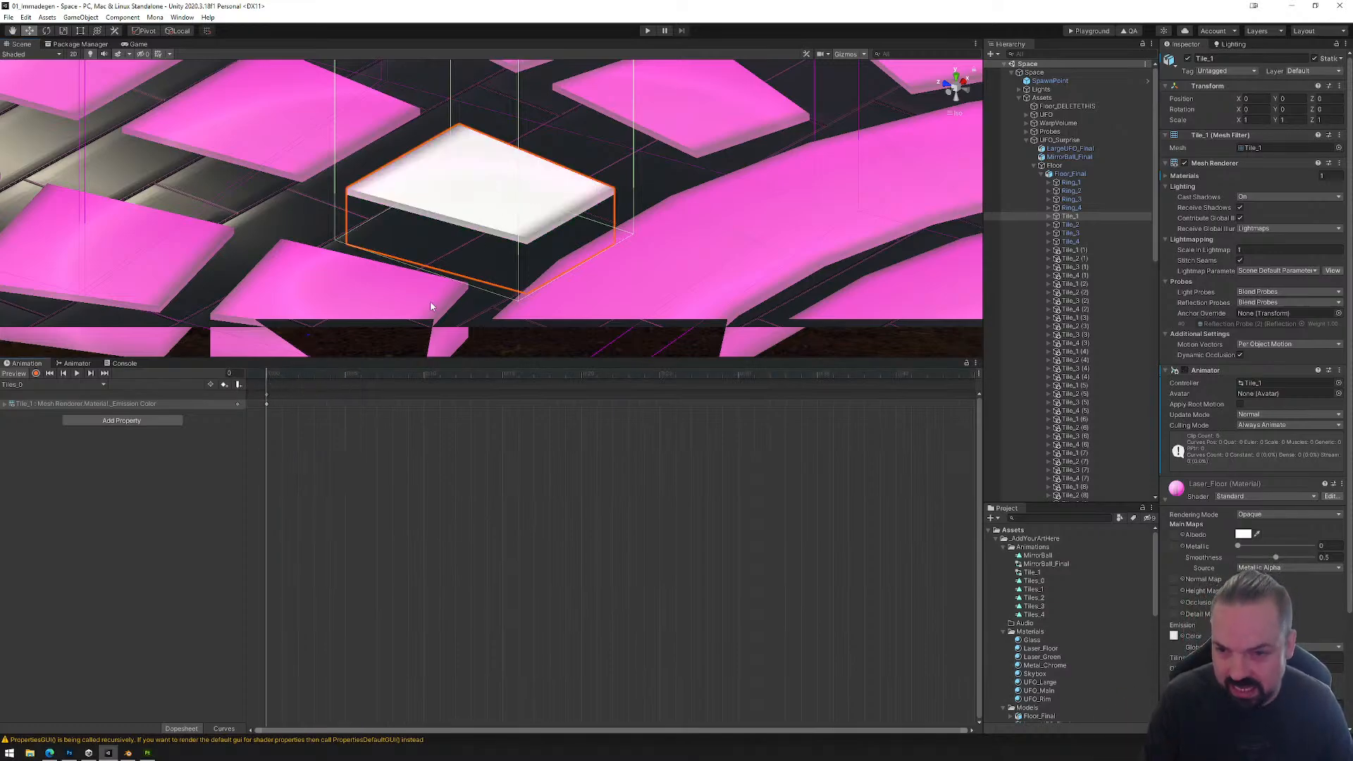
Step: Record a keyframe at frame 60 of Tile_1's Tiles_0 clip with the emission colour's HDR intensity set to 0.5
{"action": "scroll", "coordinate": [546, 472], "scroll_direction": "down", "scroll_amount": 15}
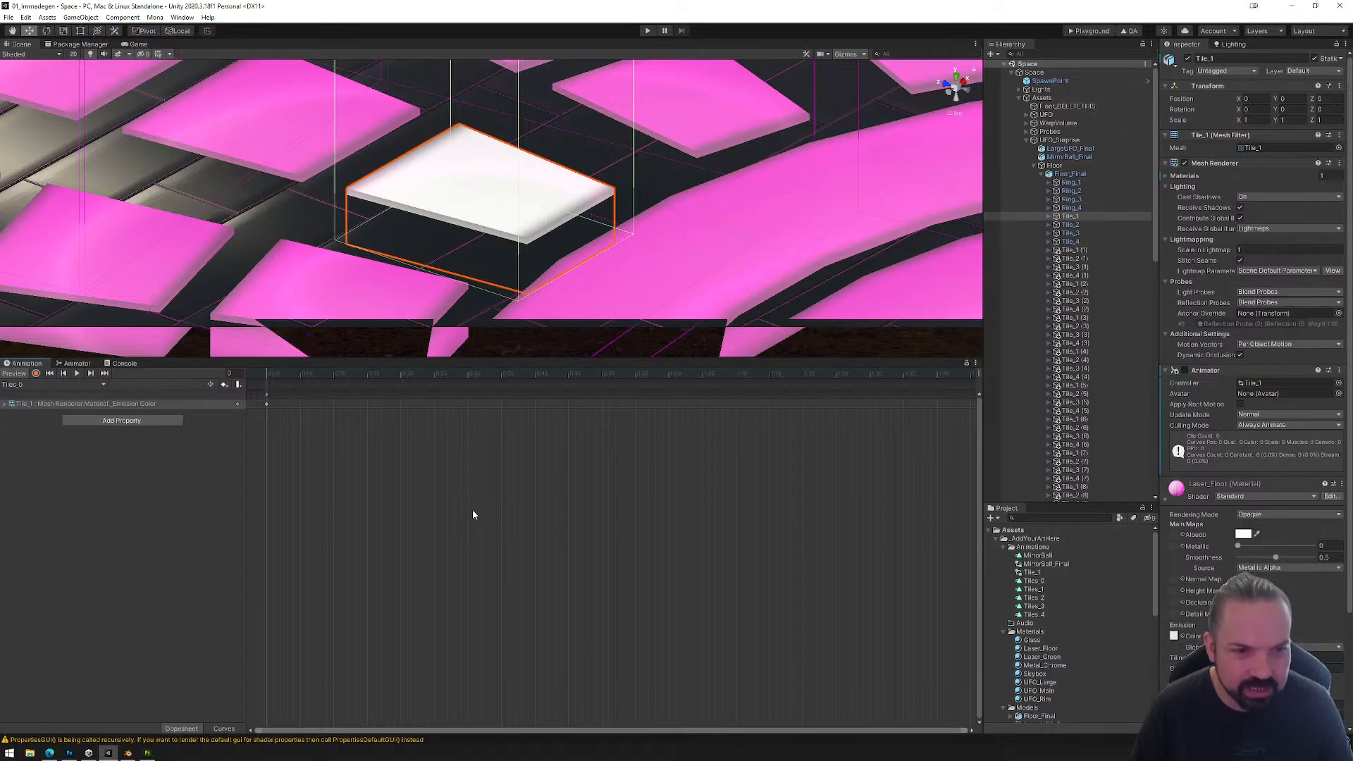
{"action": "scroll", "coordinate": [480, 514], "scroll_direction": "down", "scroll_amount": 4}
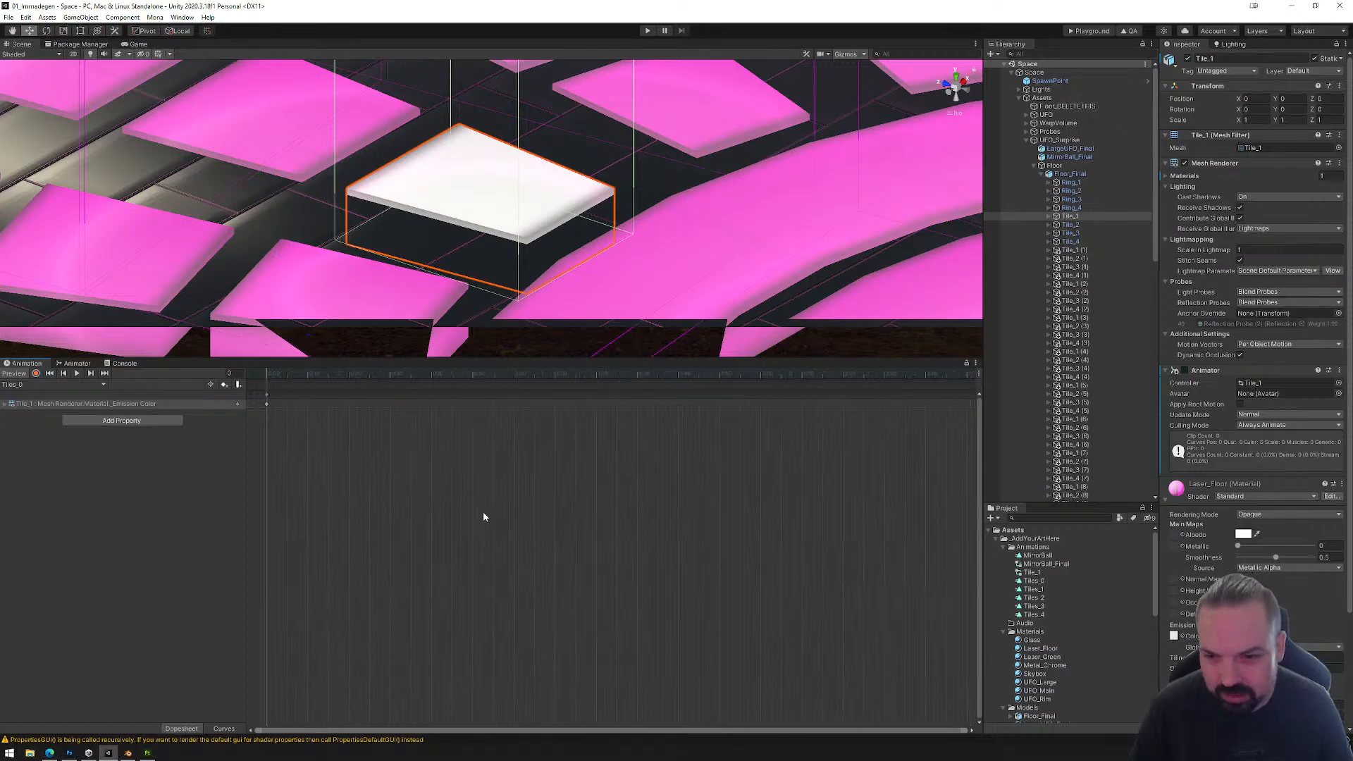
{"action": "left_click_drag", "start_coordinate": [270, 373], "coordinate": [515, 391]}
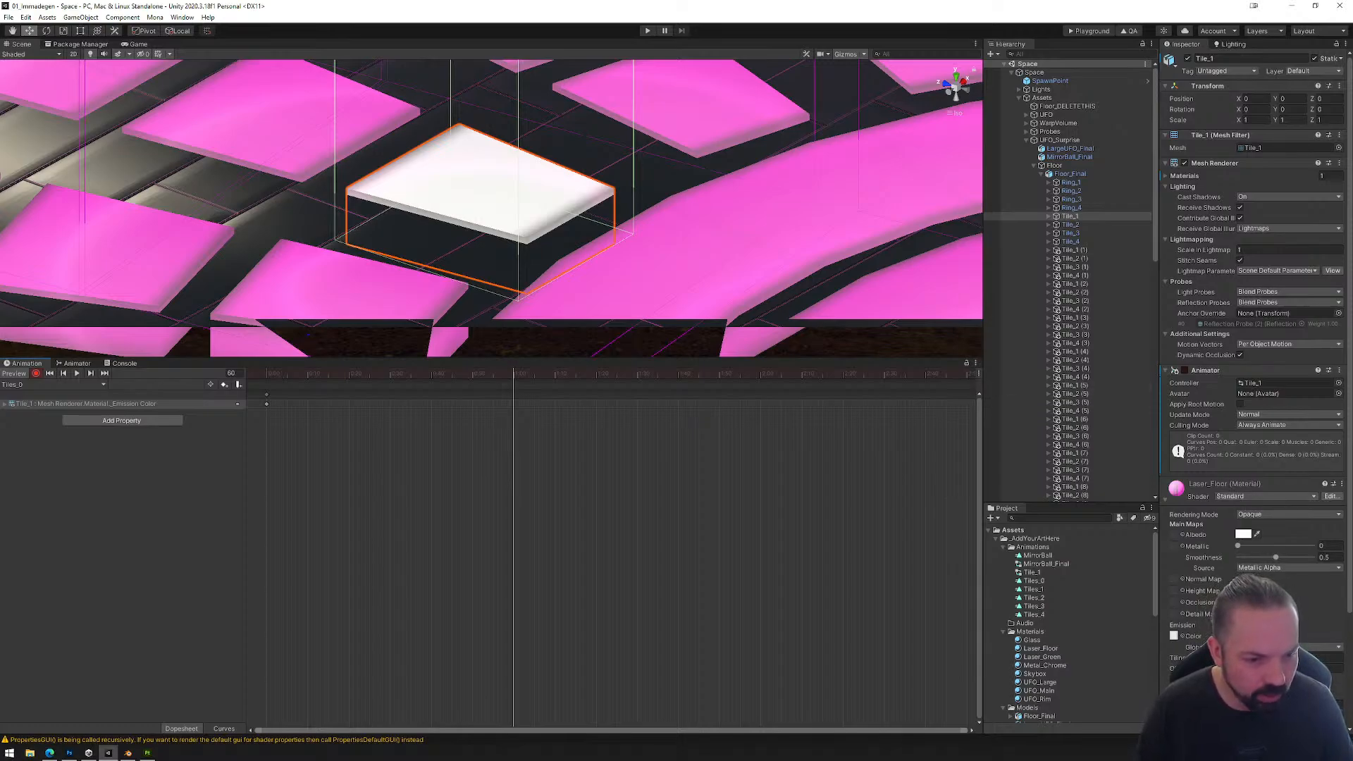
{"action": "left_click", "coordinate": [1245, 636]}
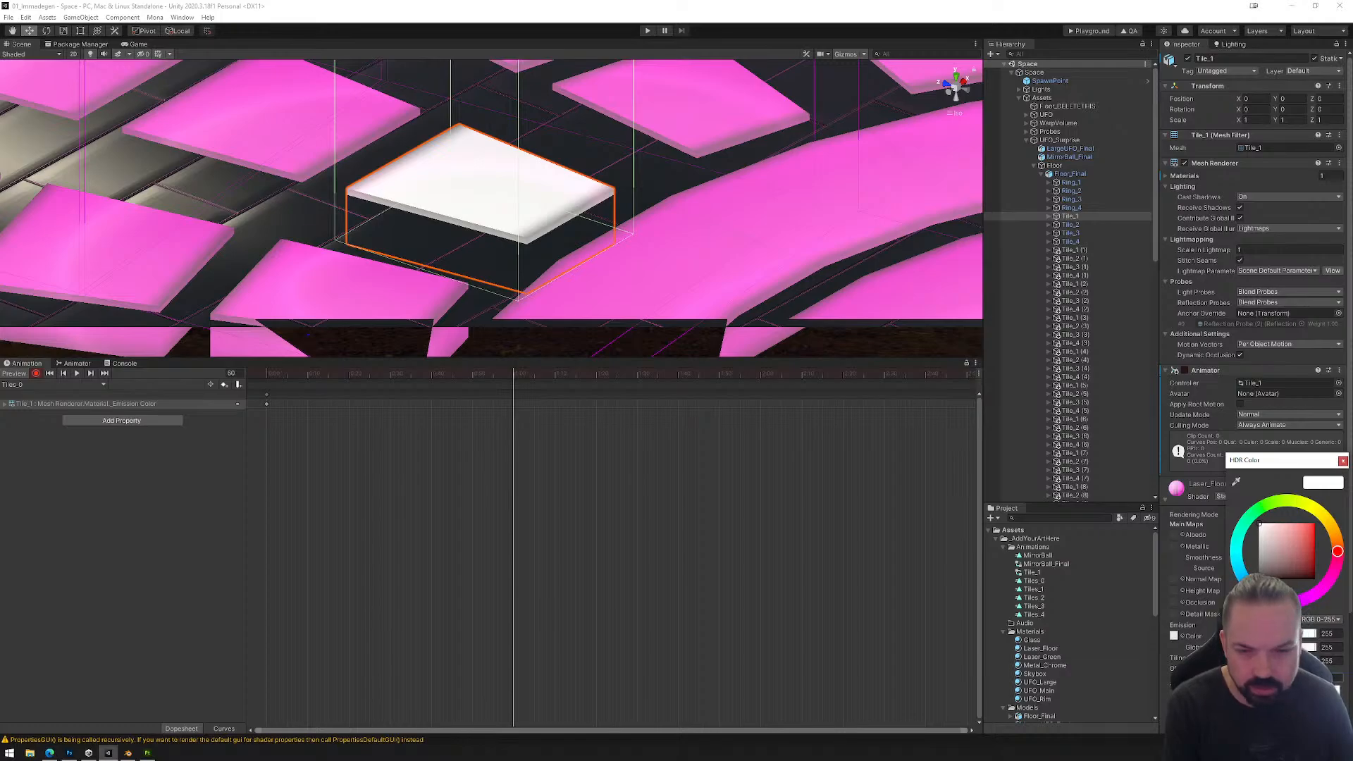
{"action": "left_click", "coordinate": [521, 375]}
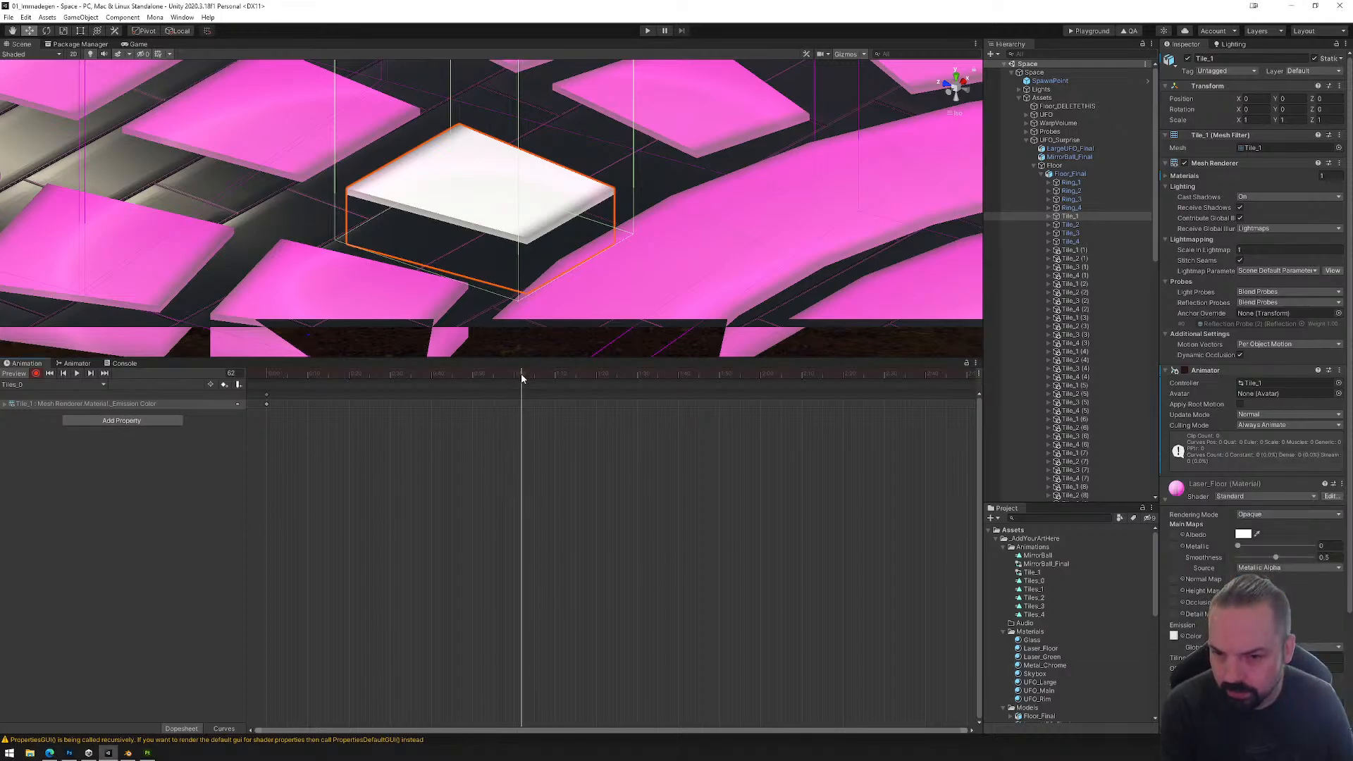
{"action": "left_click_drag", "start_coordinate": [522, 375], "coordinate": [514, 375]}
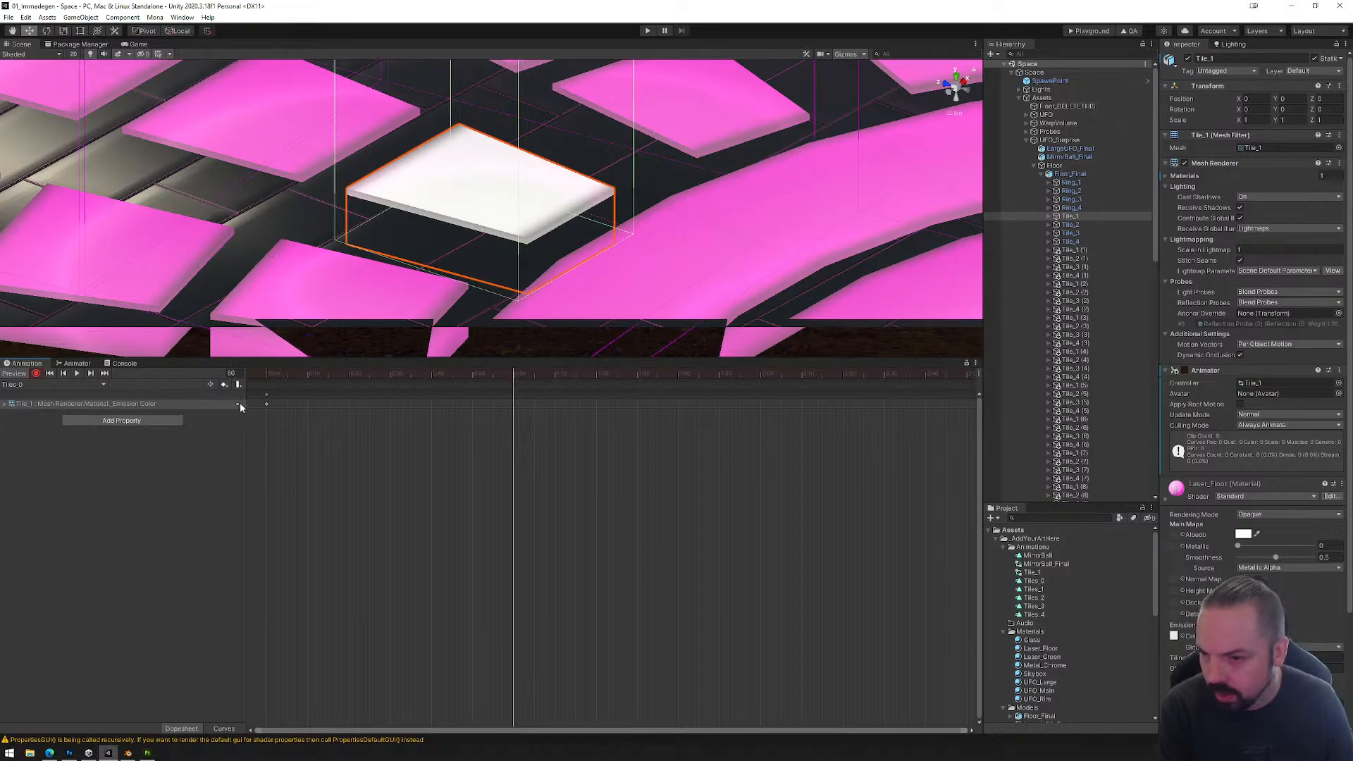
{"action": "left_click", "coordinate": [5, 405]}
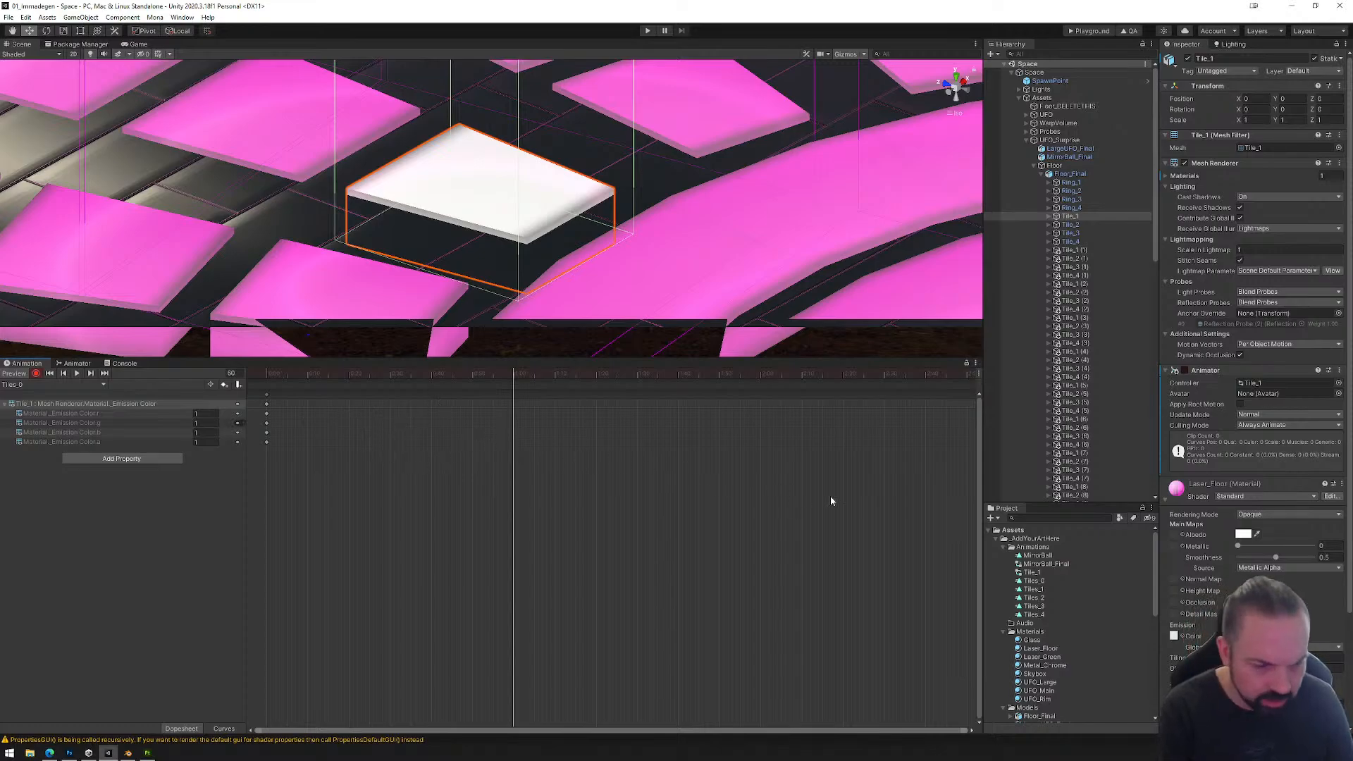
{"action": "left_click", "coordinate": [1244, 635]}
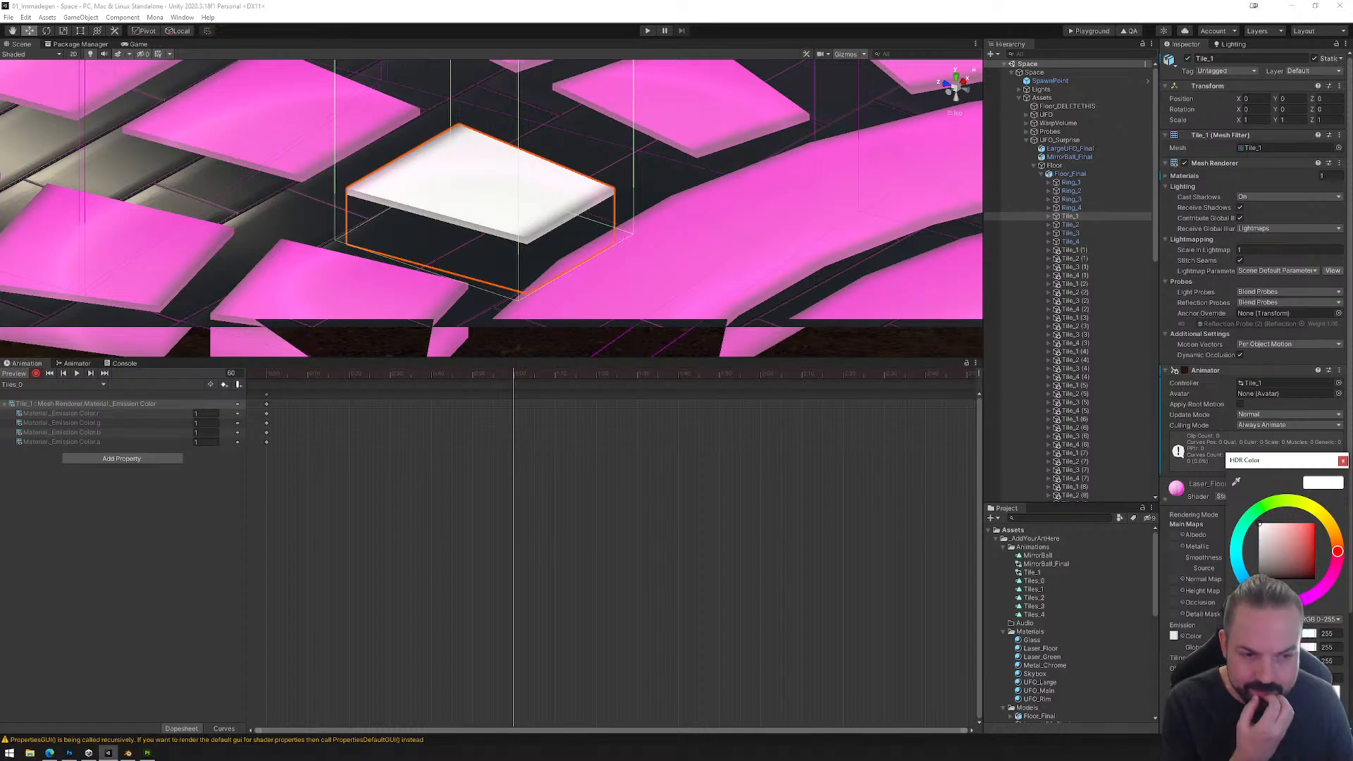
{"action": "left_click", "coordinate": [1309, 693]}
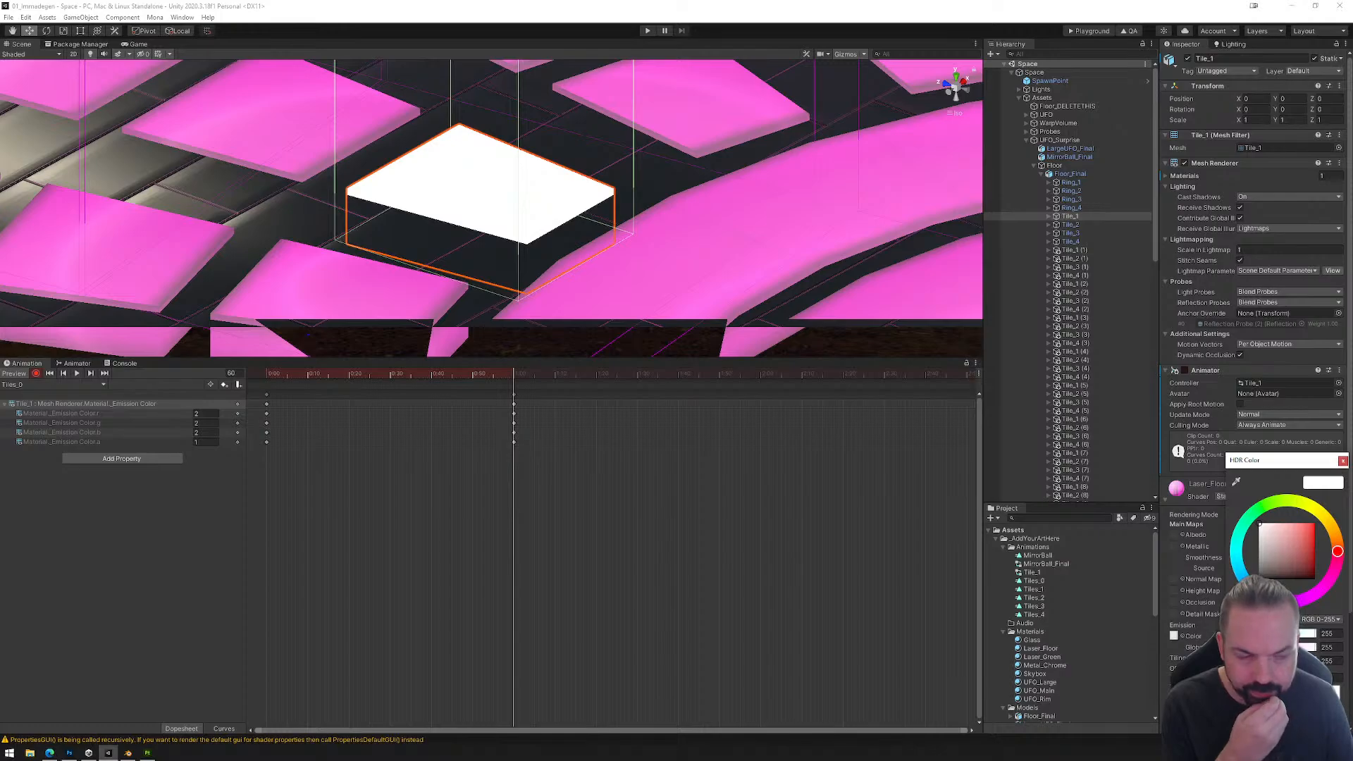
{"action": "type", "text": "0.5"}
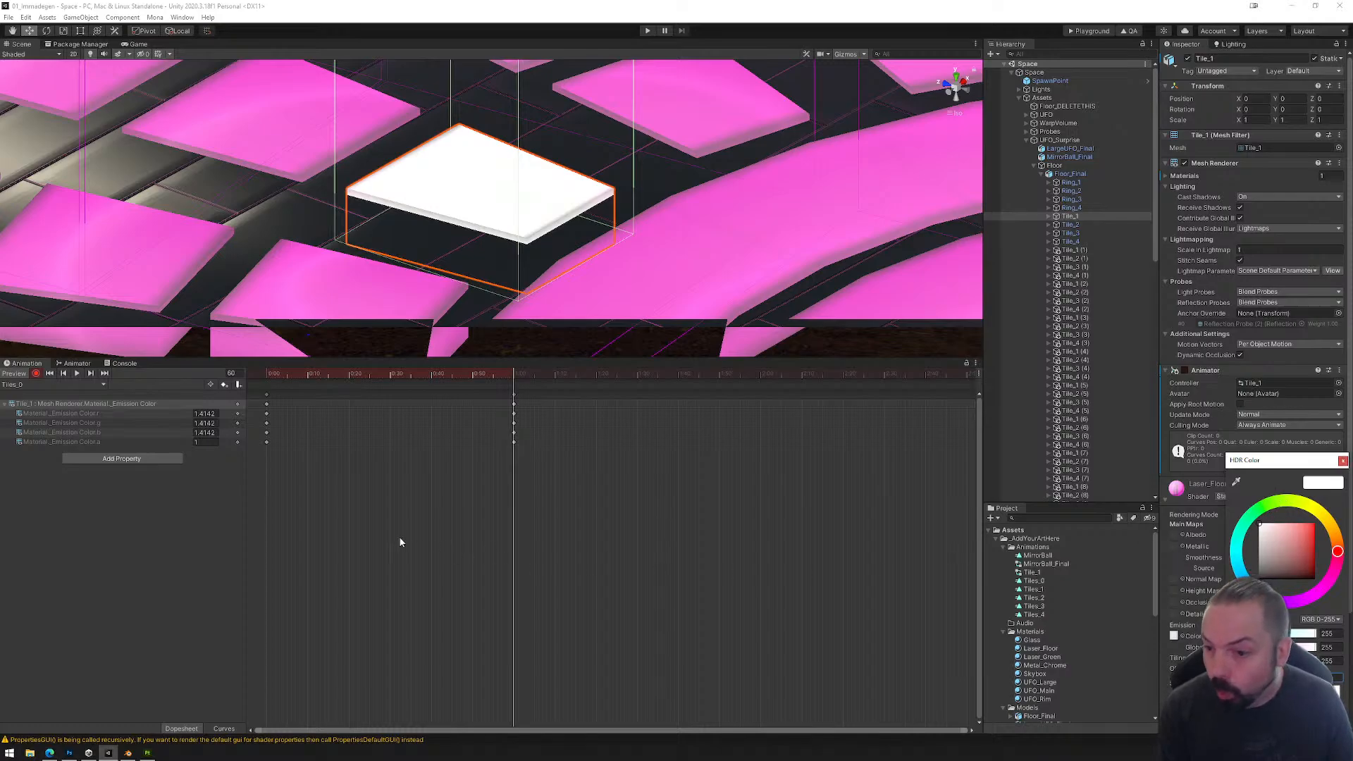
Step: Look through Tile_1's animatable Mesh Renderer properties for an emission-related one, without adding any to the clip
{"action": "left_click", "coordinate": [128, 462]}
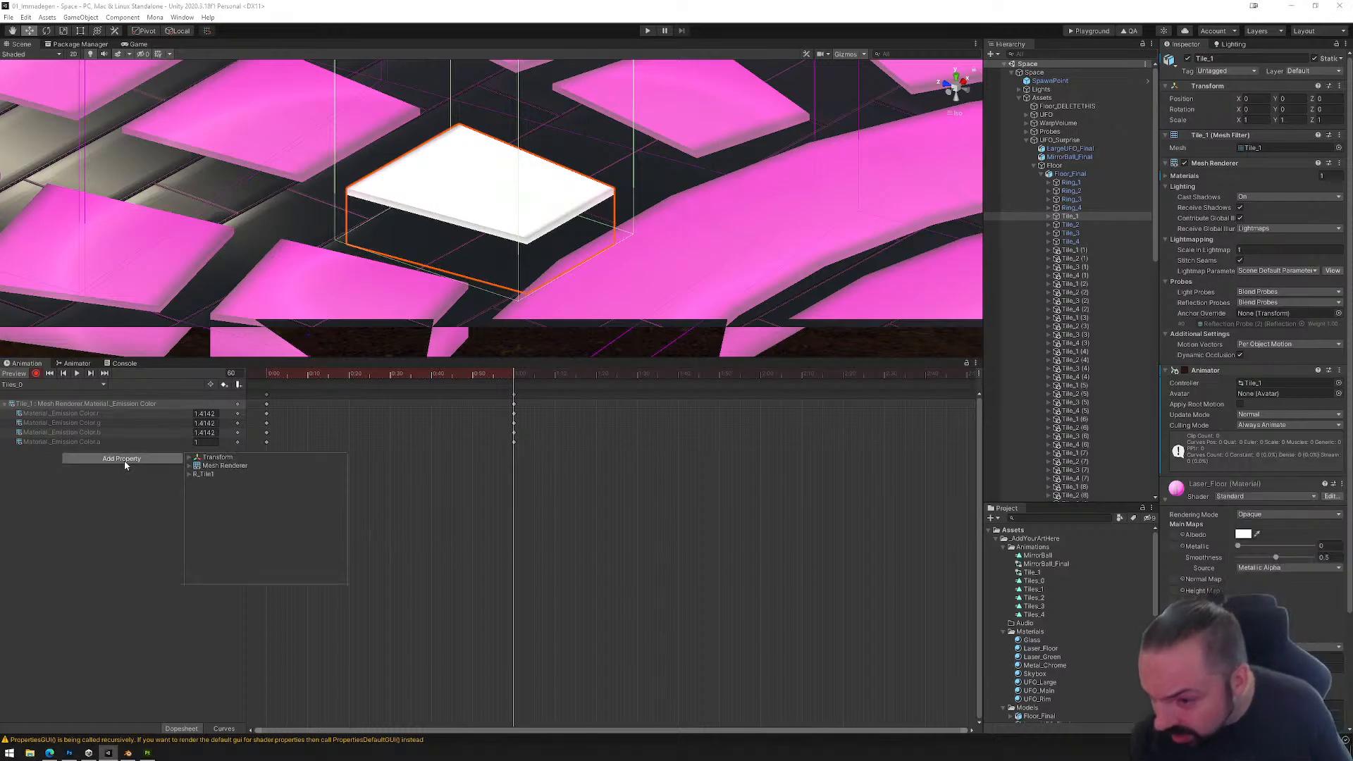
{"action": "left_click", "coordinate": [192, 466]}
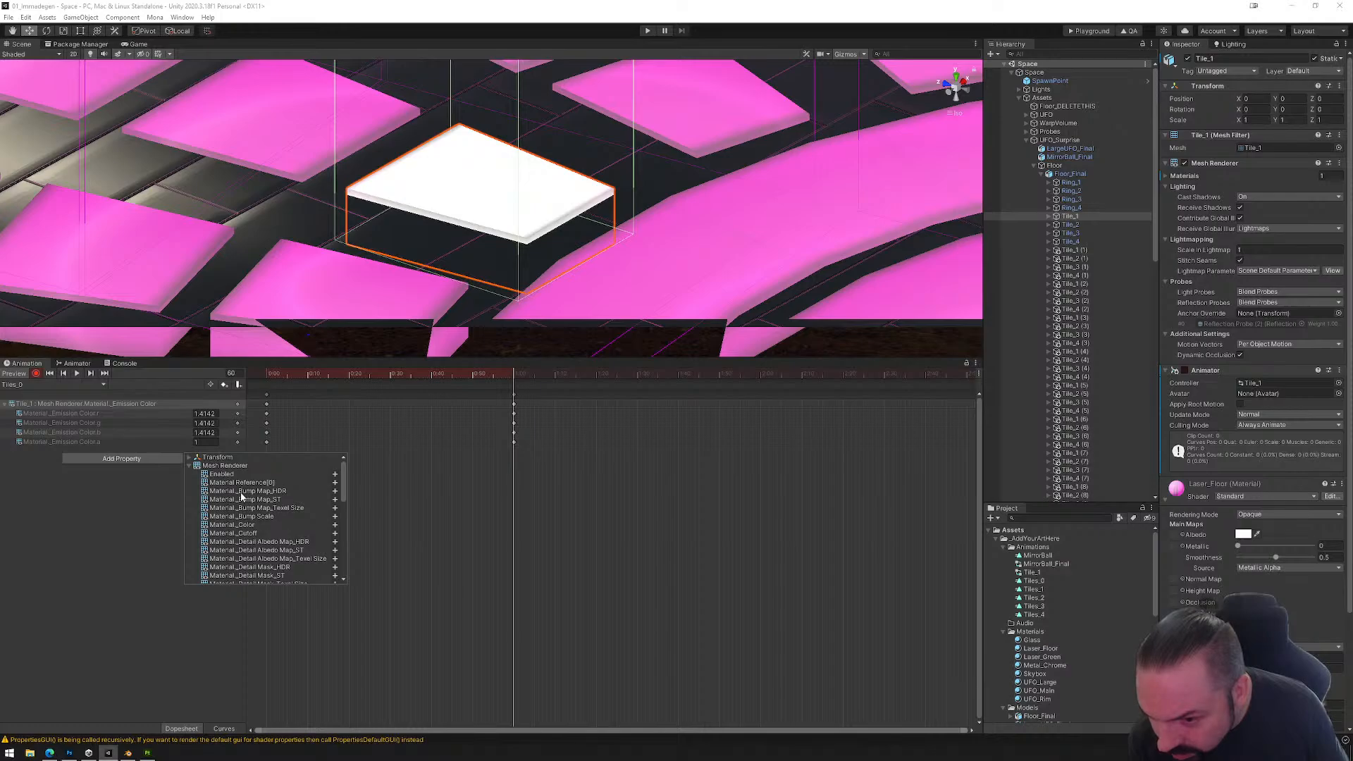
{"action": "scroll", "coordinate": [236, 533], "scroll_direction": "down", "scroll_amount": 4}
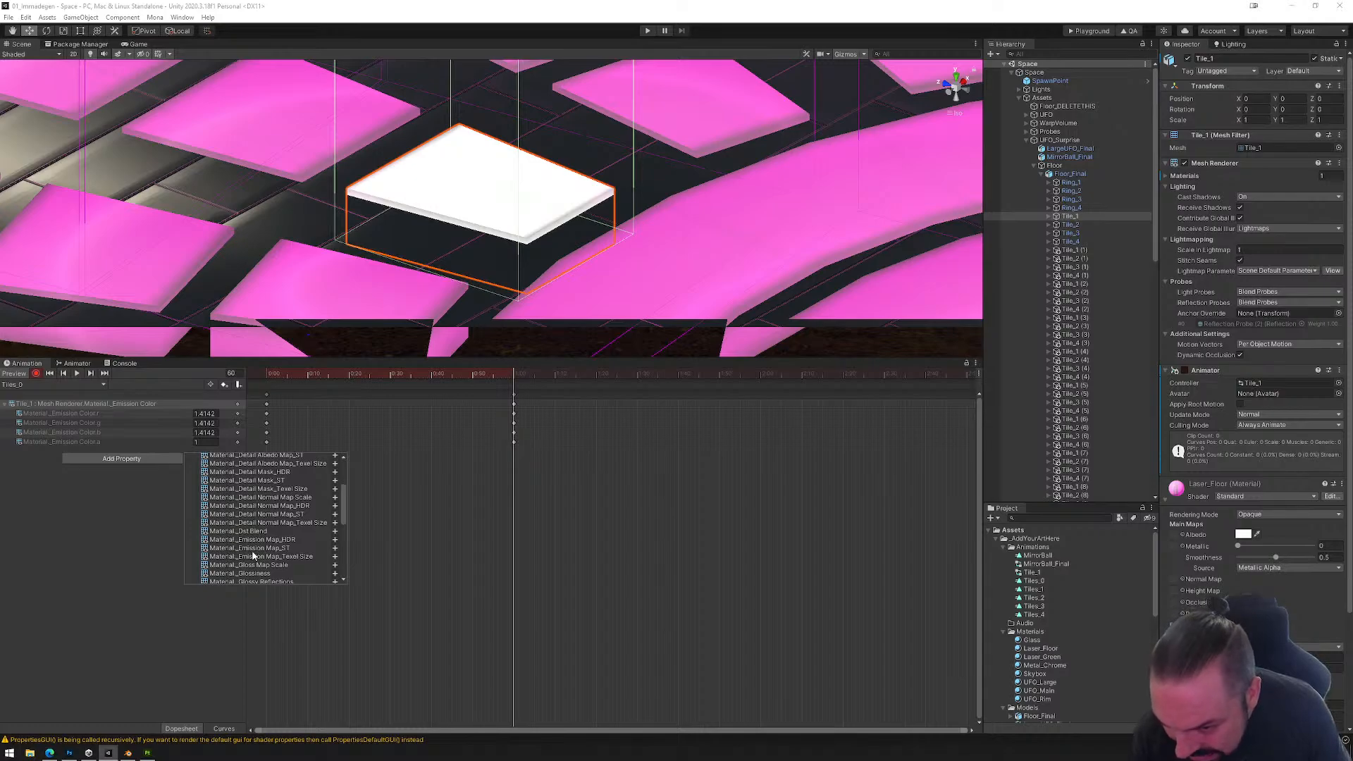
{"action": "scroll", "coordinate": [252, 556], "scroll_direction": "down", "scroll_amount": 1}
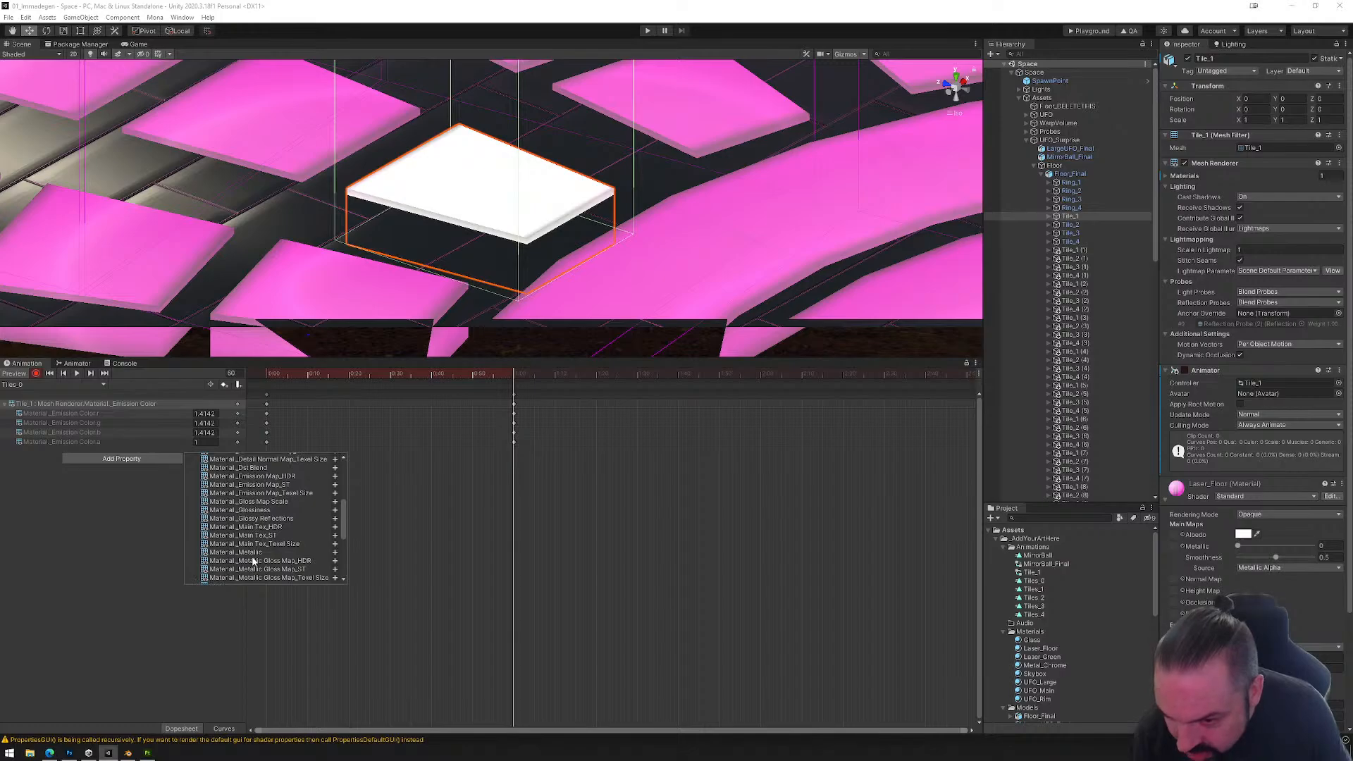
{"action": "scroll", "coordinate": [255, 564], "scroll_direction": "down", "scroll_amount": 6}
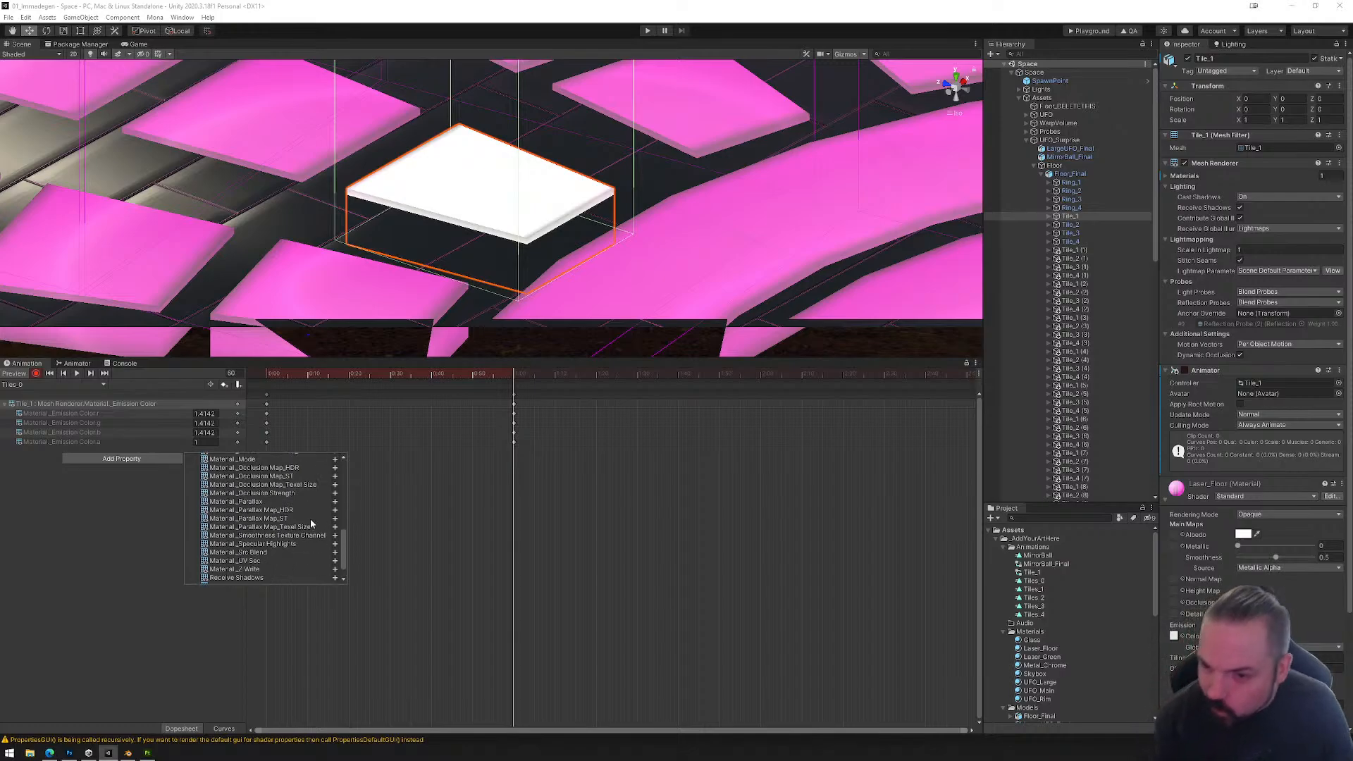
{"action": "scroll", "coordinate": [310, 519], "scroll_direction": "down", "scroll_amount": 2}
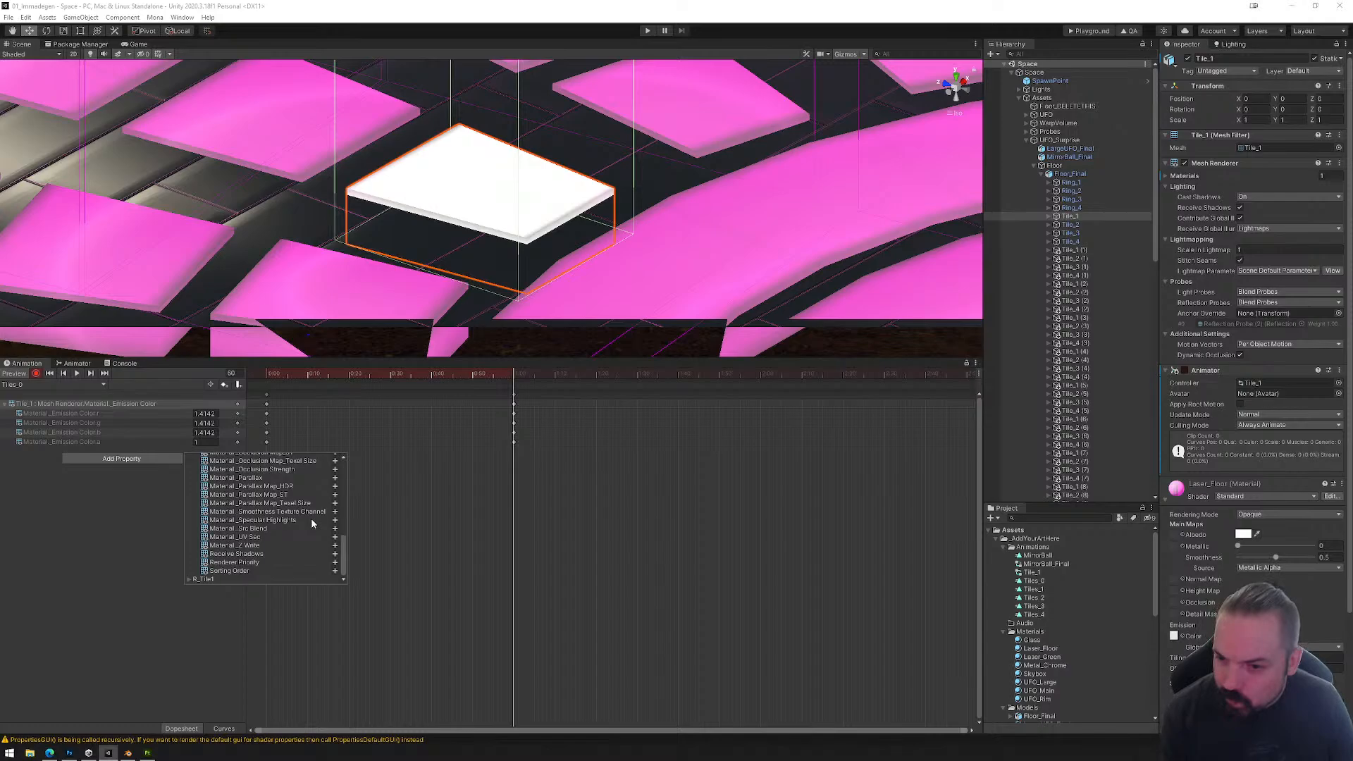
{"action": "left_click", "coordinate": [401, 471]}
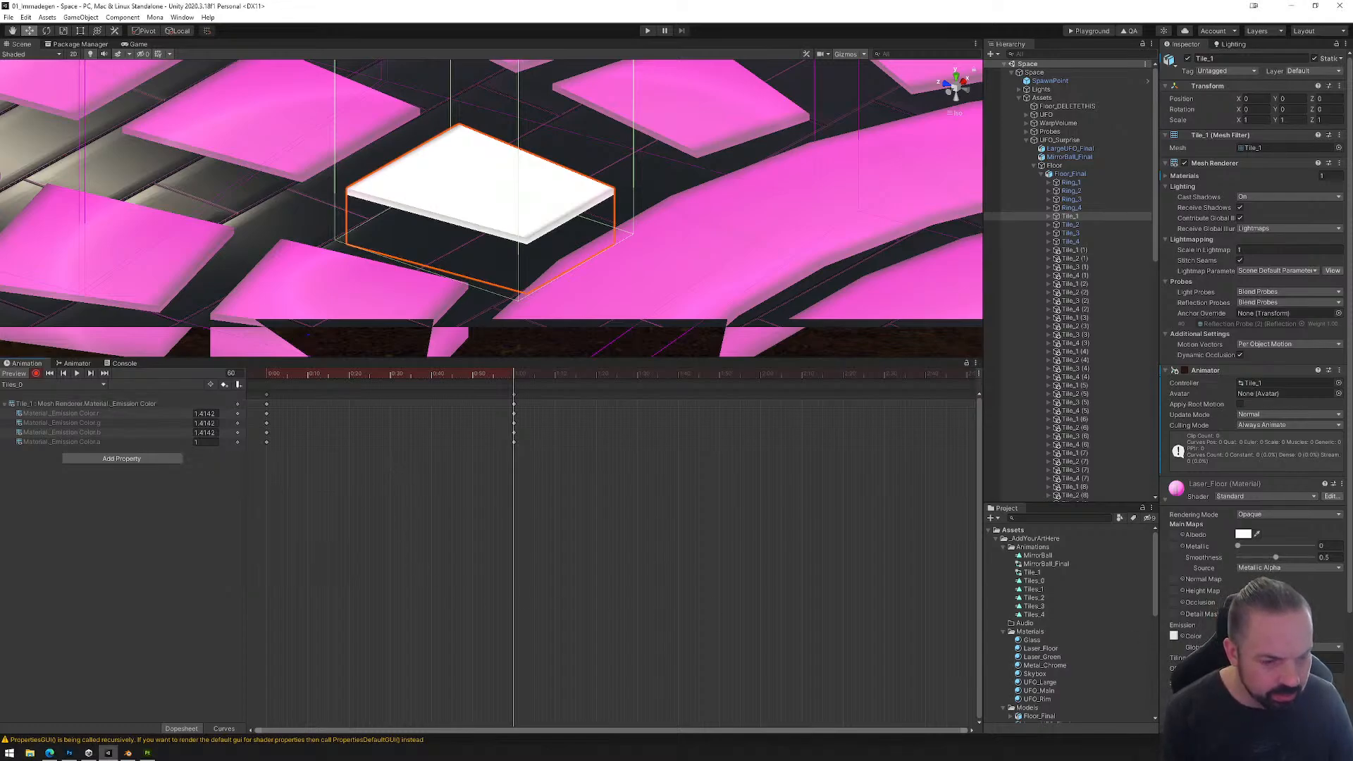
{"action": "left_click", "coordinate": [1244, 636]}
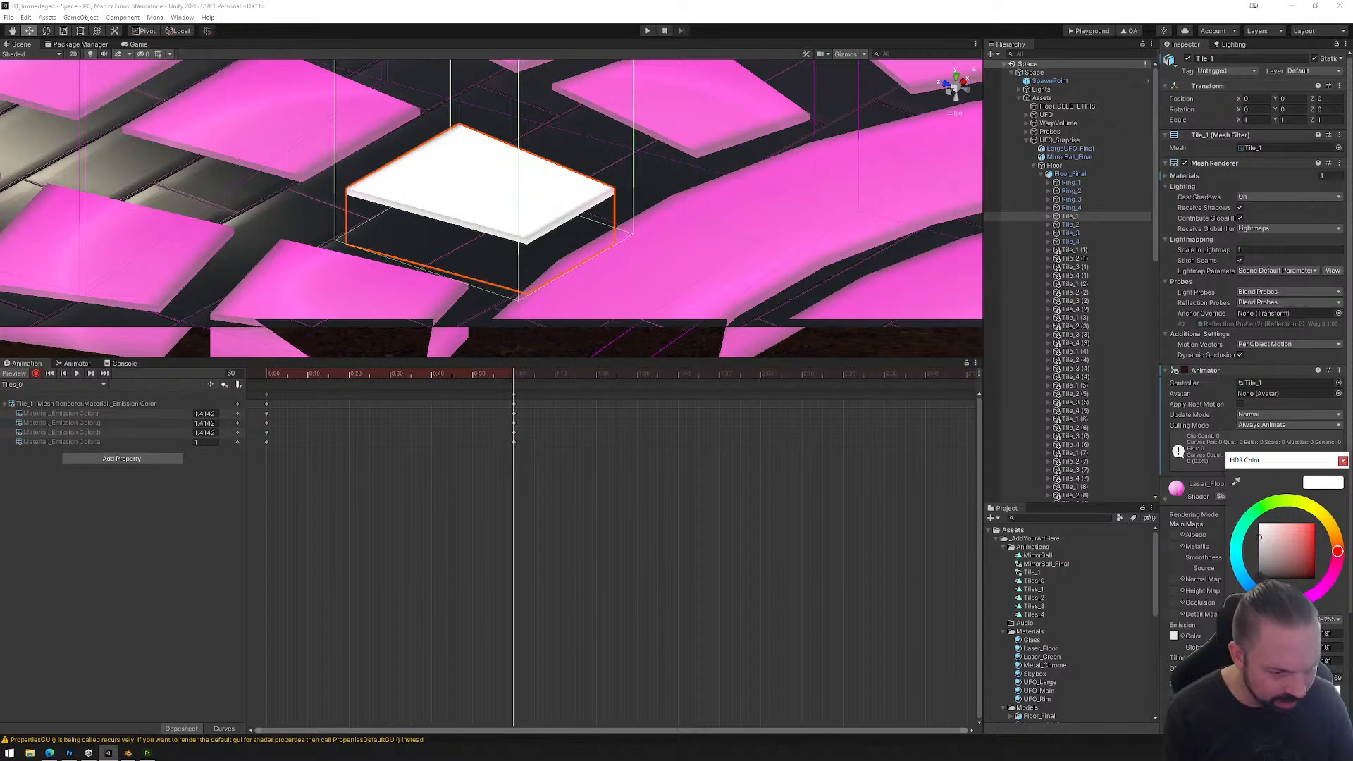
{"action": "left_click", "coordinate": [1334, 678]}
{"action": "type", "text": "-2.7"}
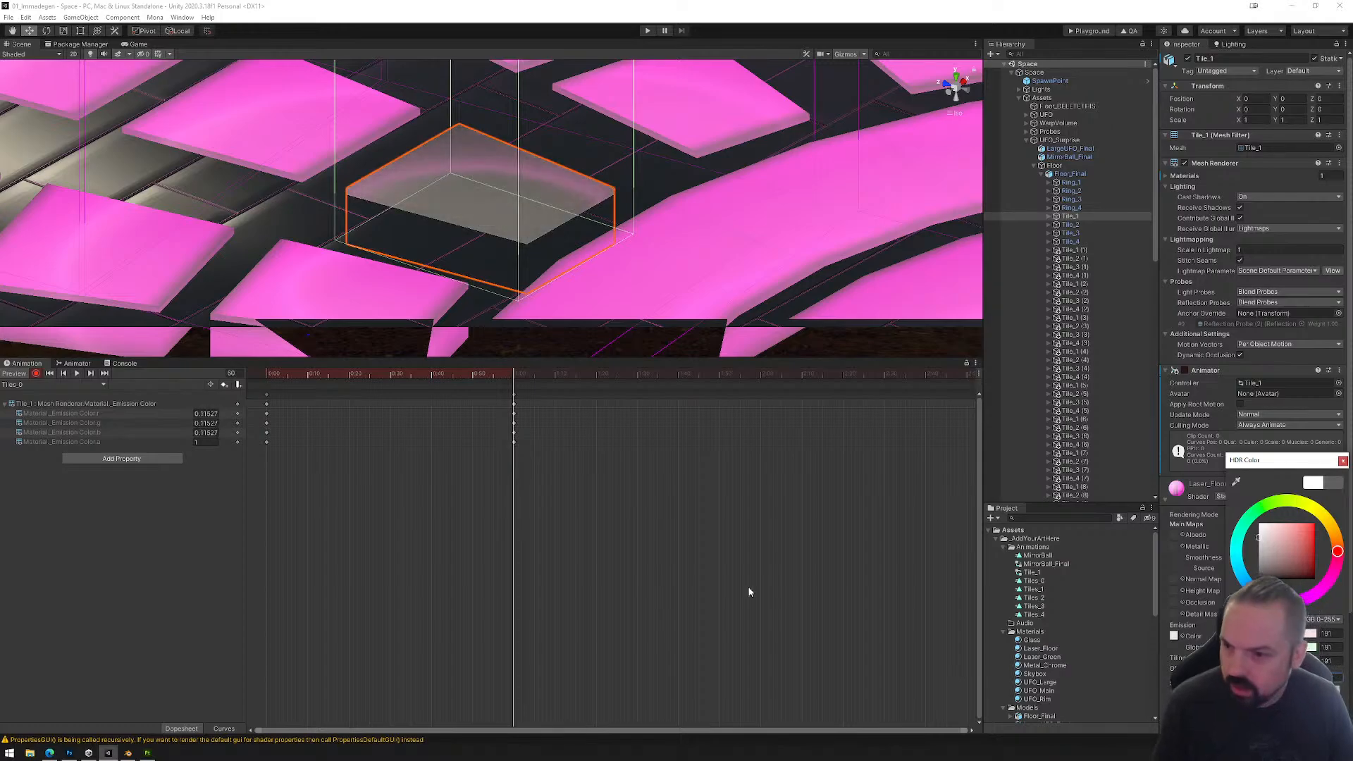
{"action": "key", "text": "Escape"}
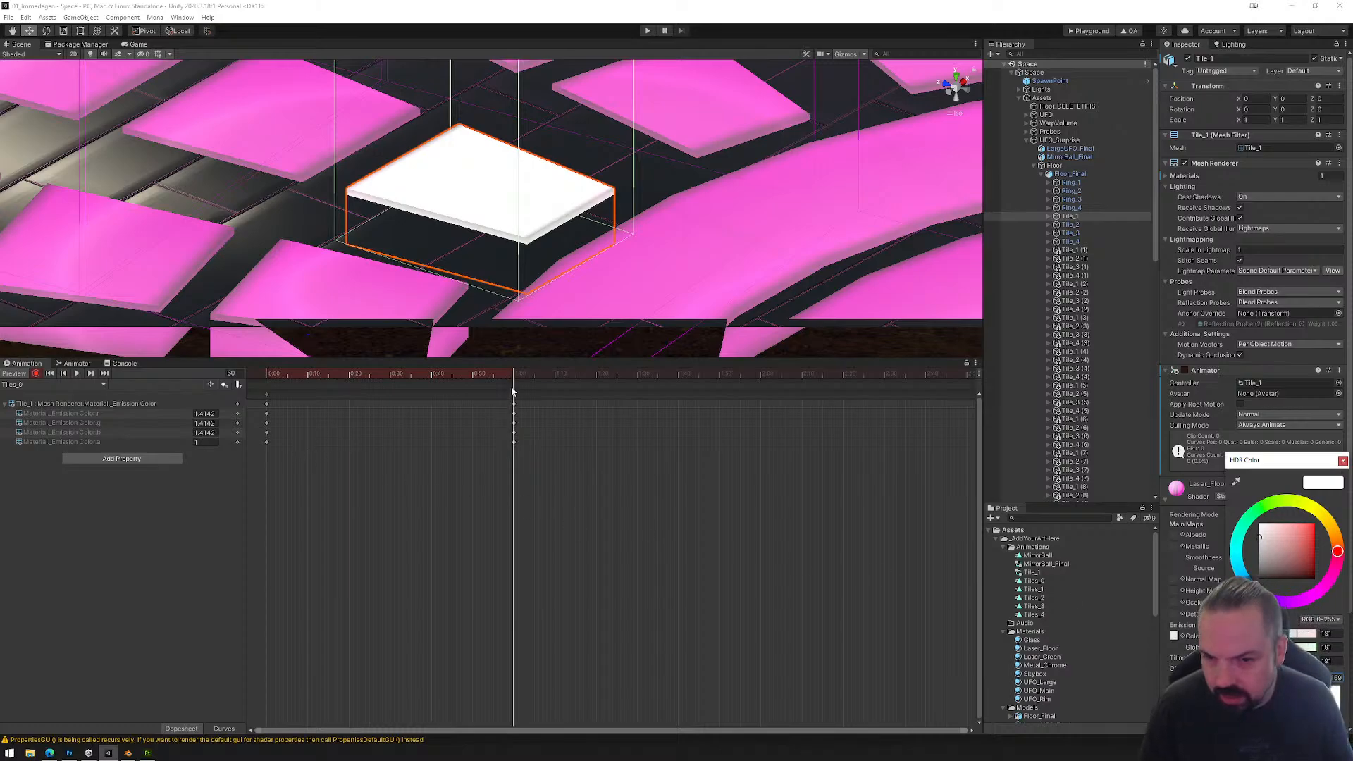
Step: Record a keyframe at frame 120 of the Tiles_0 clip with the emission intensity set to 0
{"action": "left_click_drag", "start_coordinate": [511, 387], "coordinate": [265, 379]}
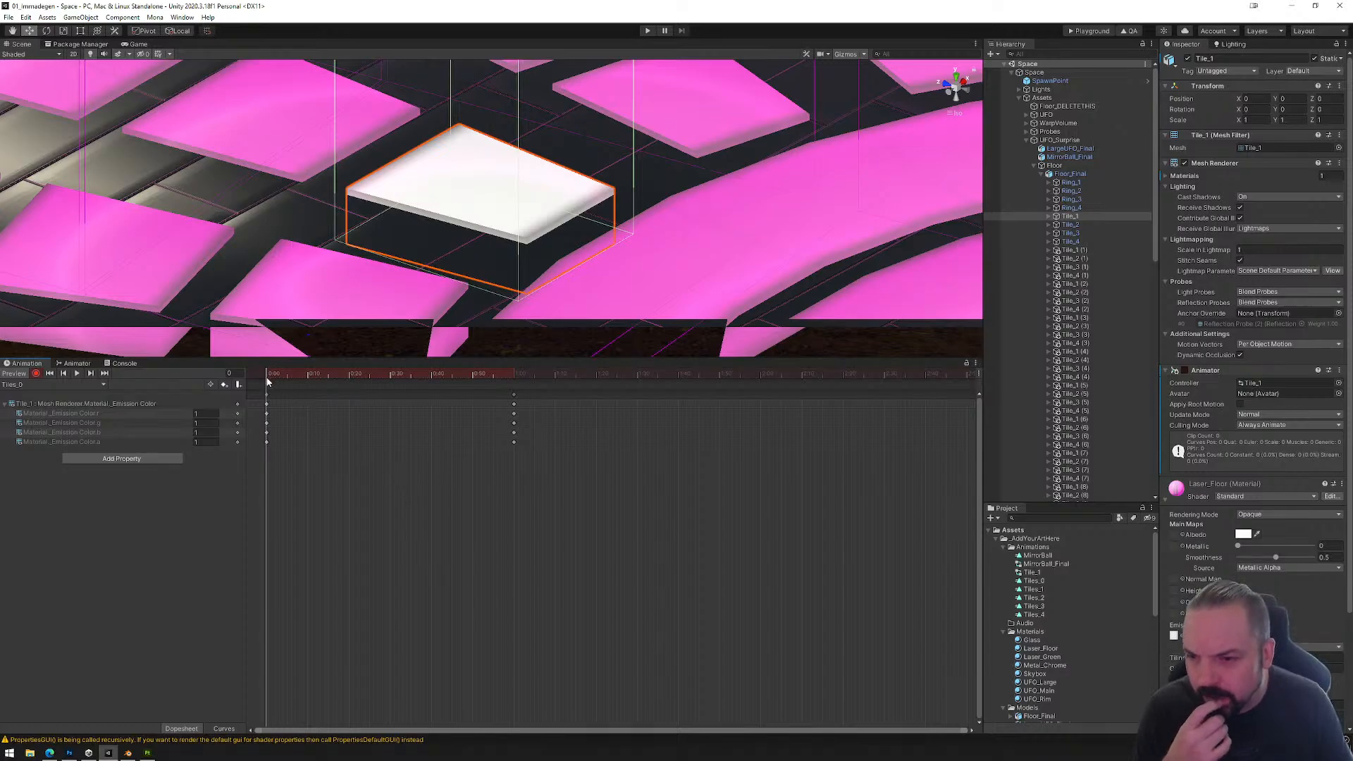
{"action": "left_click_drag", "start_coordinate": [267, 381], "coordinate": [761, 382]}
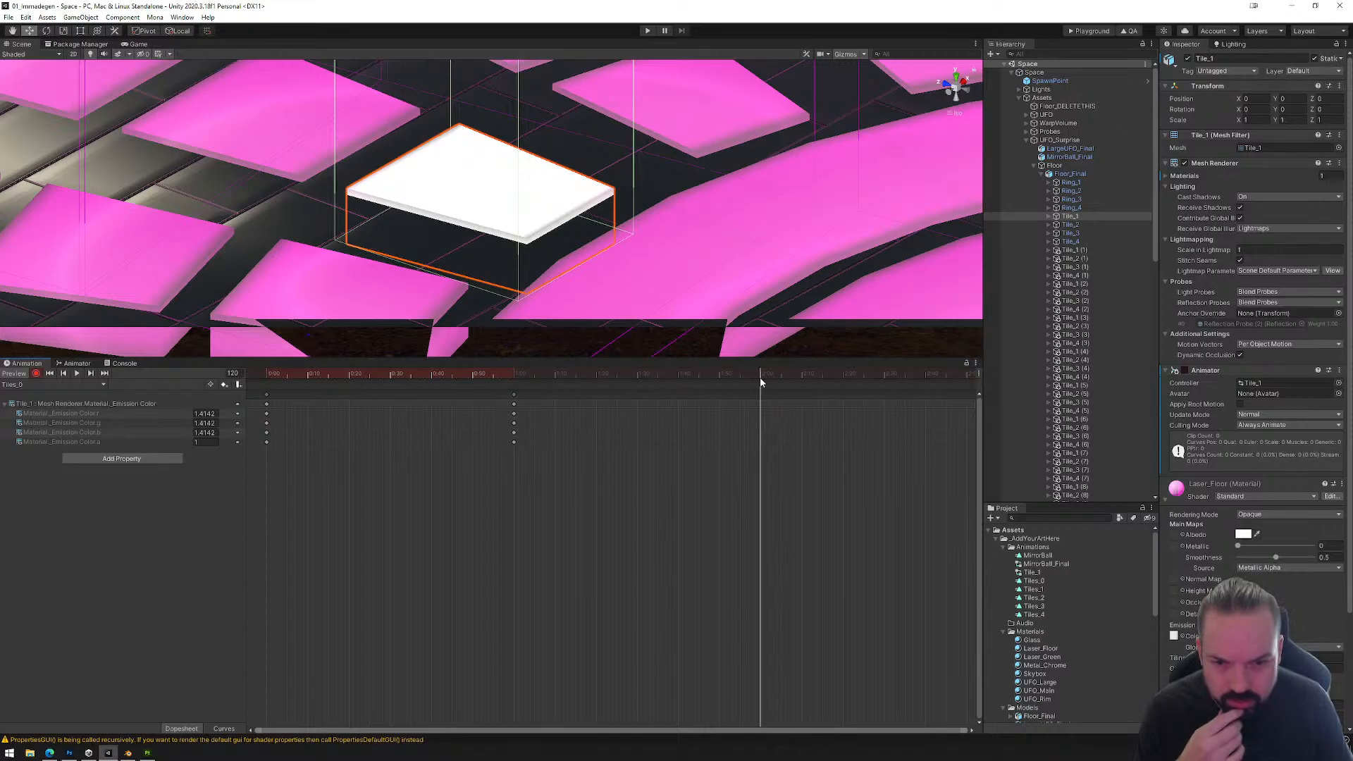
{"action": "left_click", "coordinate": [1261, 635]}
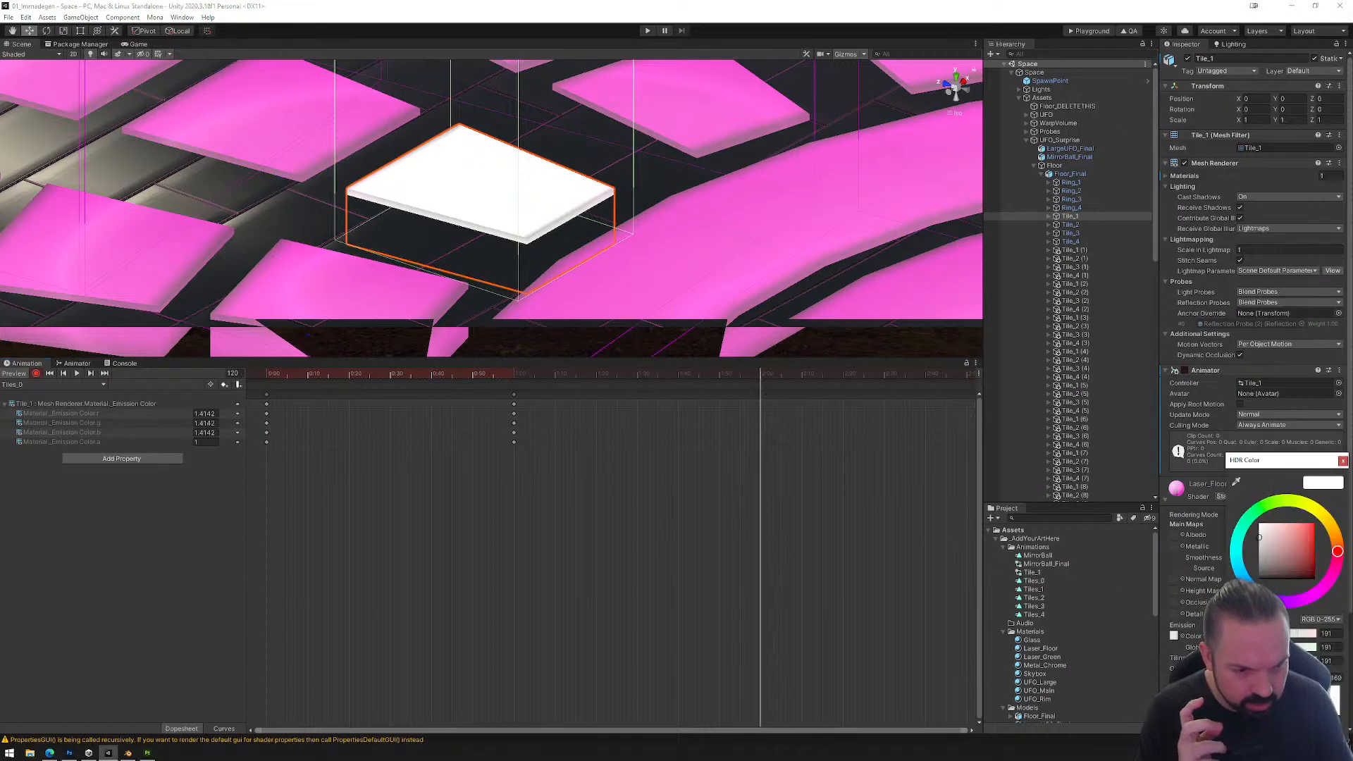
{"action": "left_click", "coordinate": [1332, 678]}
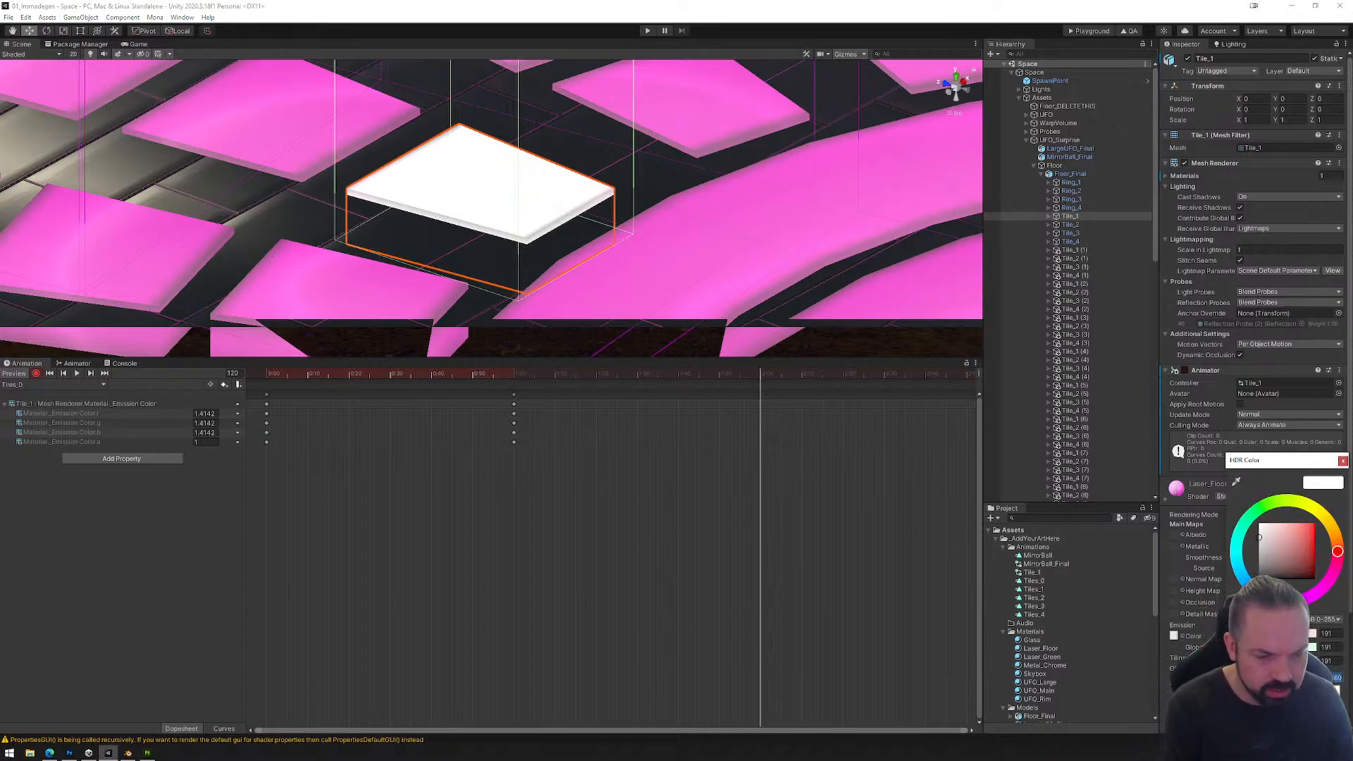
{"action": "type", "text": "0"}
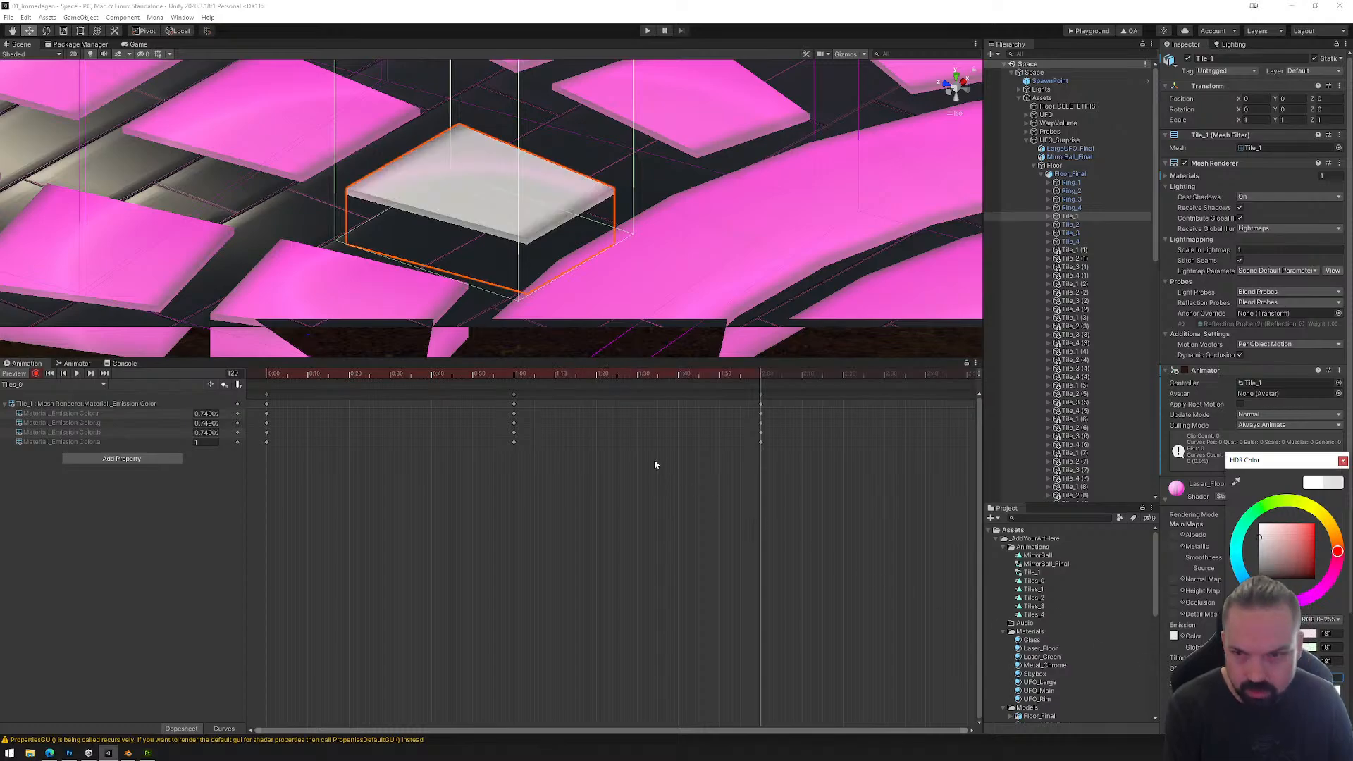
Step: Set the emission intensity to 0.5 at frame 0 and to 1 at frame 60 of the Tiles_0 clip
{"action": "left_click_drag", "start_coordinate": [749, 385], "coordinate": [265, 374]}
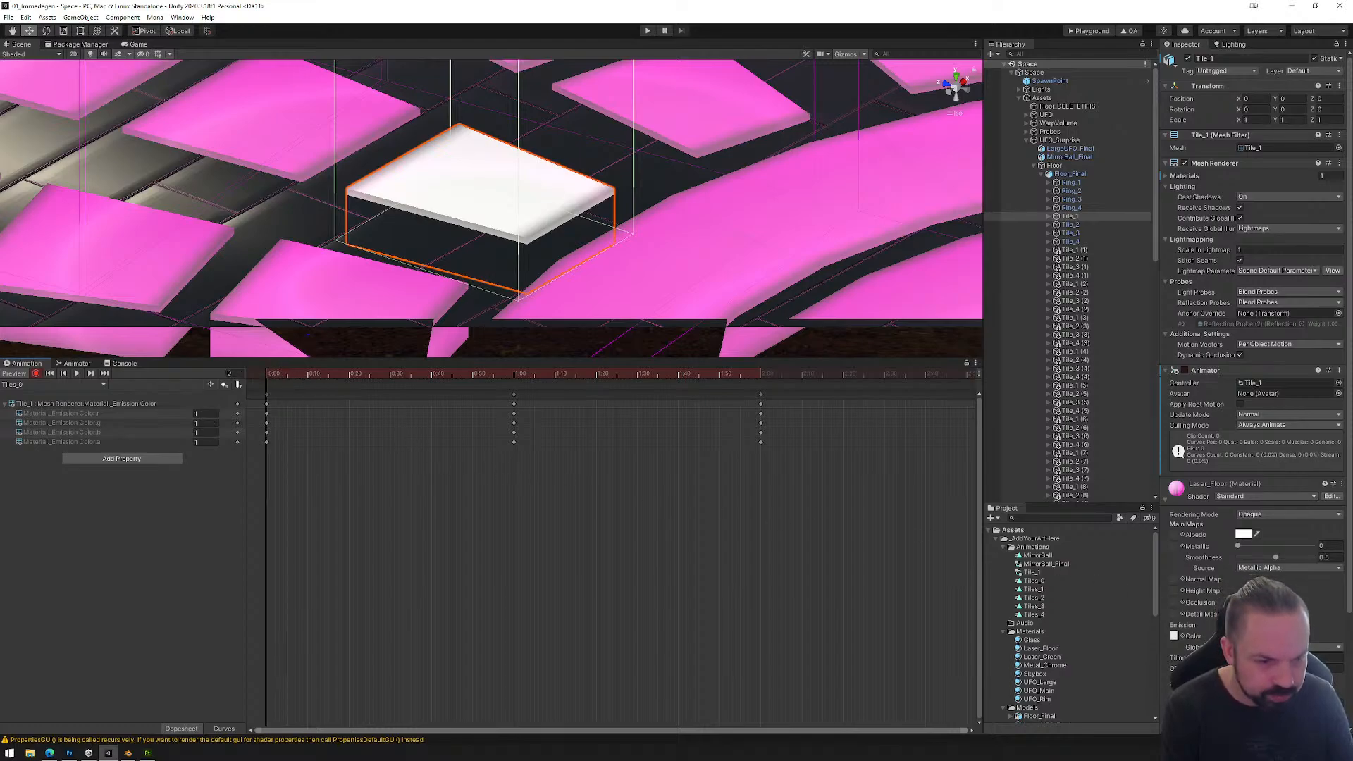
{"action": "left_click", "coordinate": [1244, 636]}
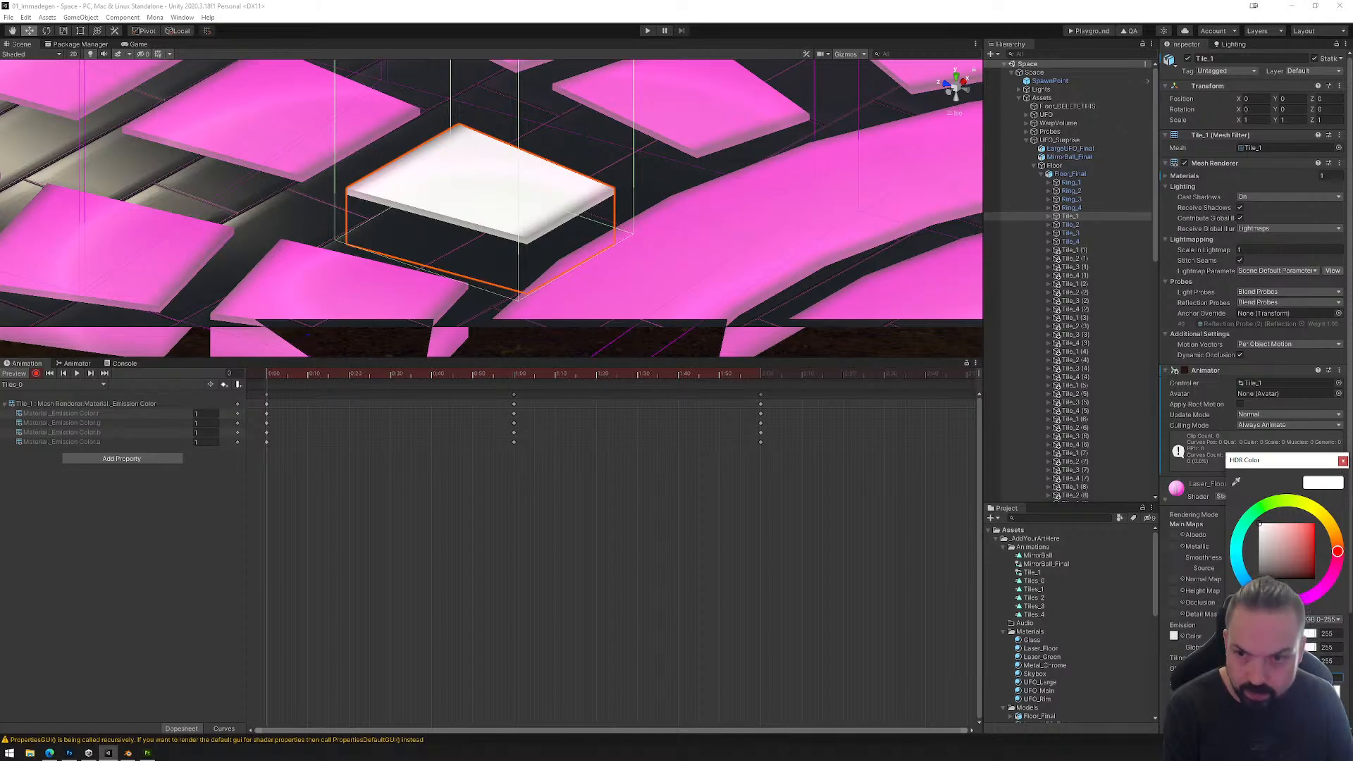
{"action": "type", "text": "0.5"}
{"action": "left_click_drag", "start_coordinate": [274, 381], "coordinate": [513, 377]}
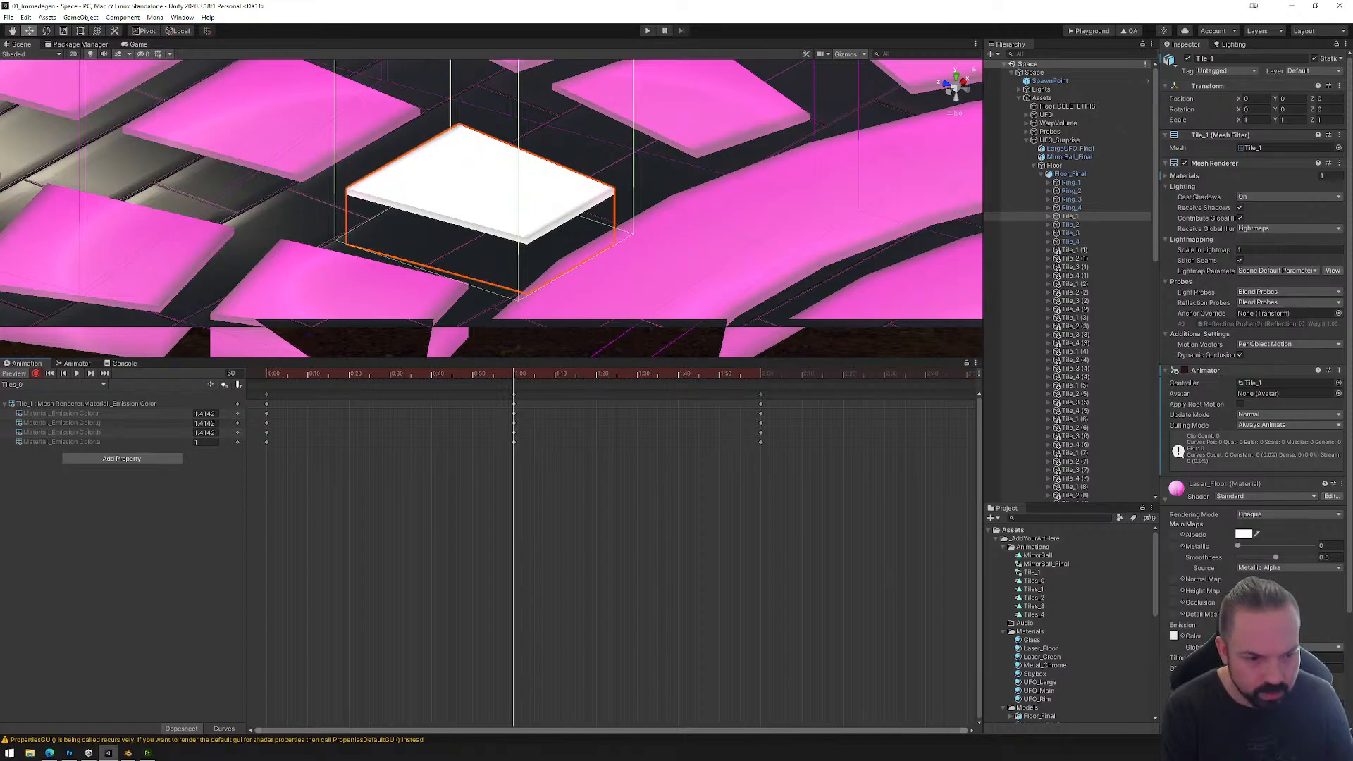
{"action": "left_click", "coordinate": [1174, 636]}
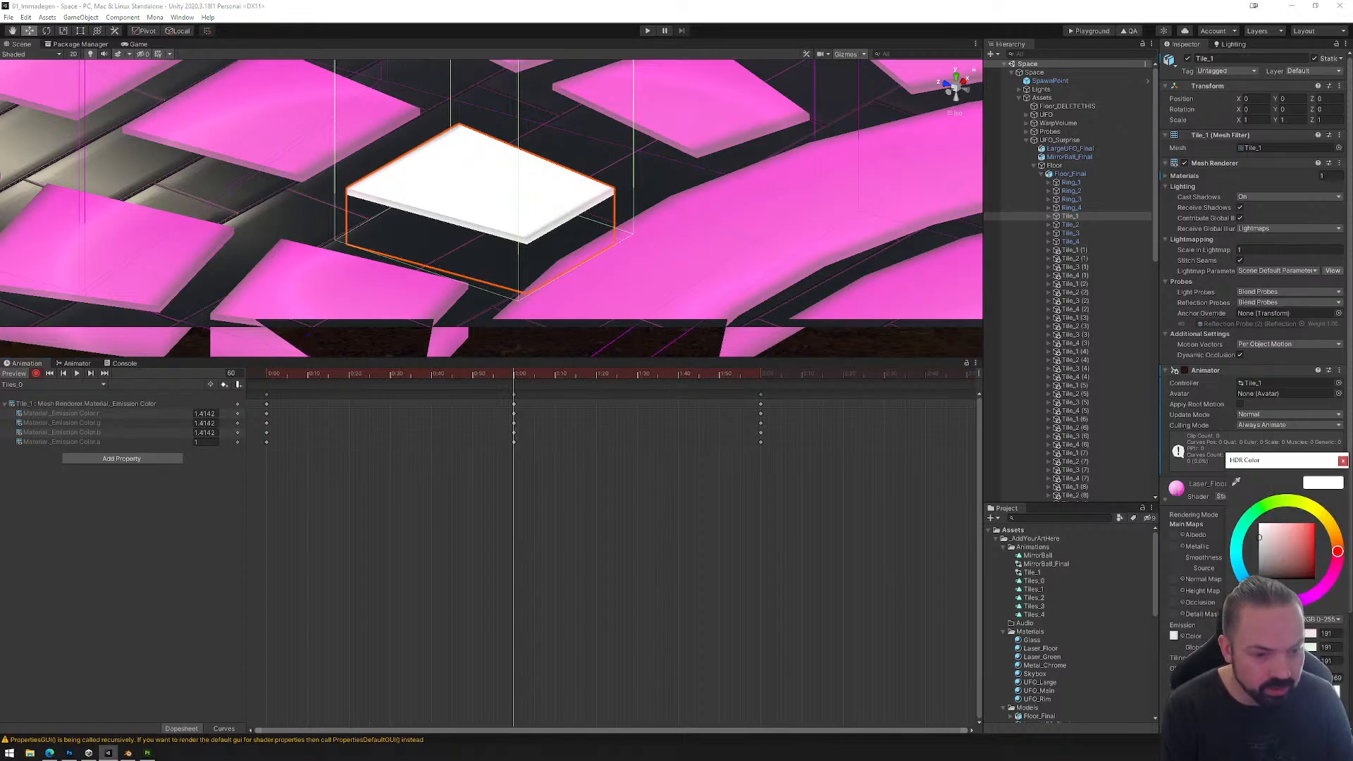
{"action": "type", "text": "1"}
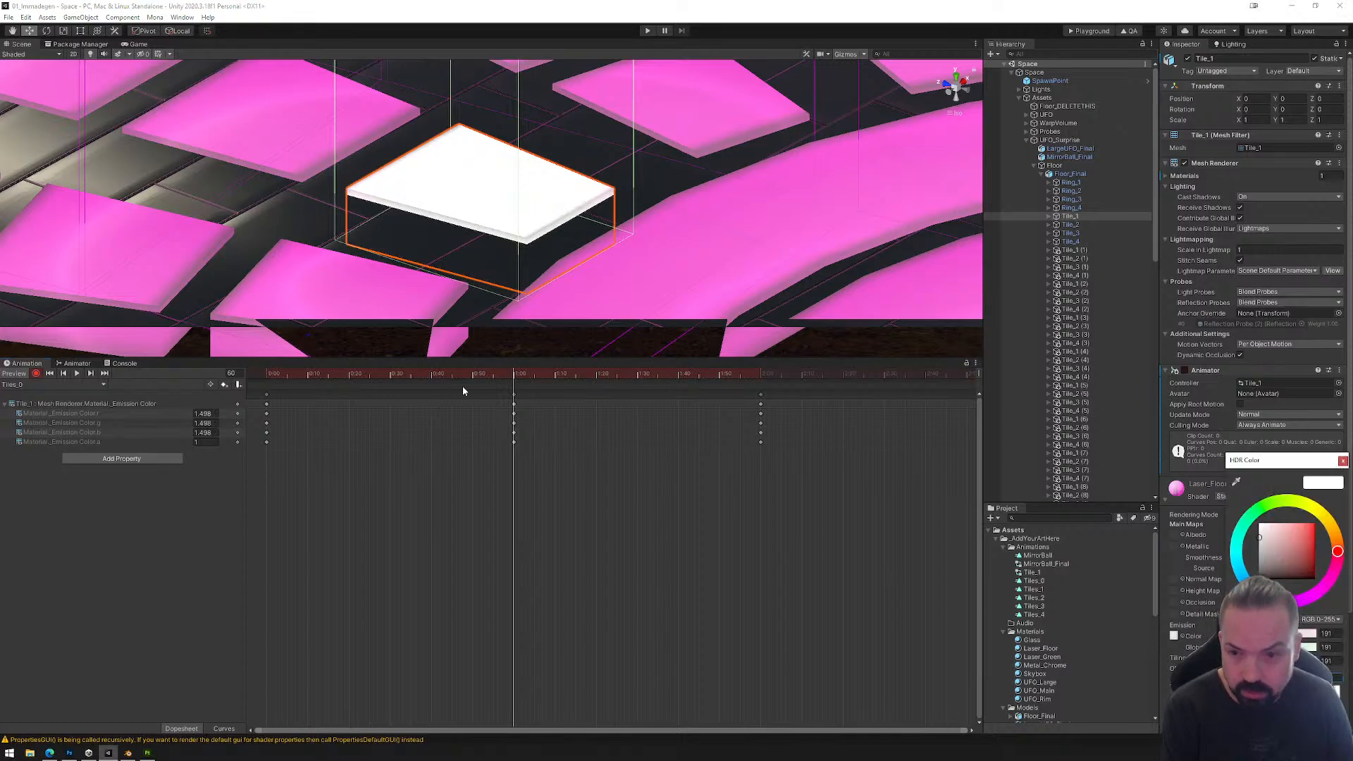
Step: Record a Smoothness of 0.2 at frame 0 and an emission intensity of 0.2 at frame 120 of the Tiles_0 clip
{"action": "left_click_drag", "start_coordinate": [514, 378], "coordinate": [213, 377]}
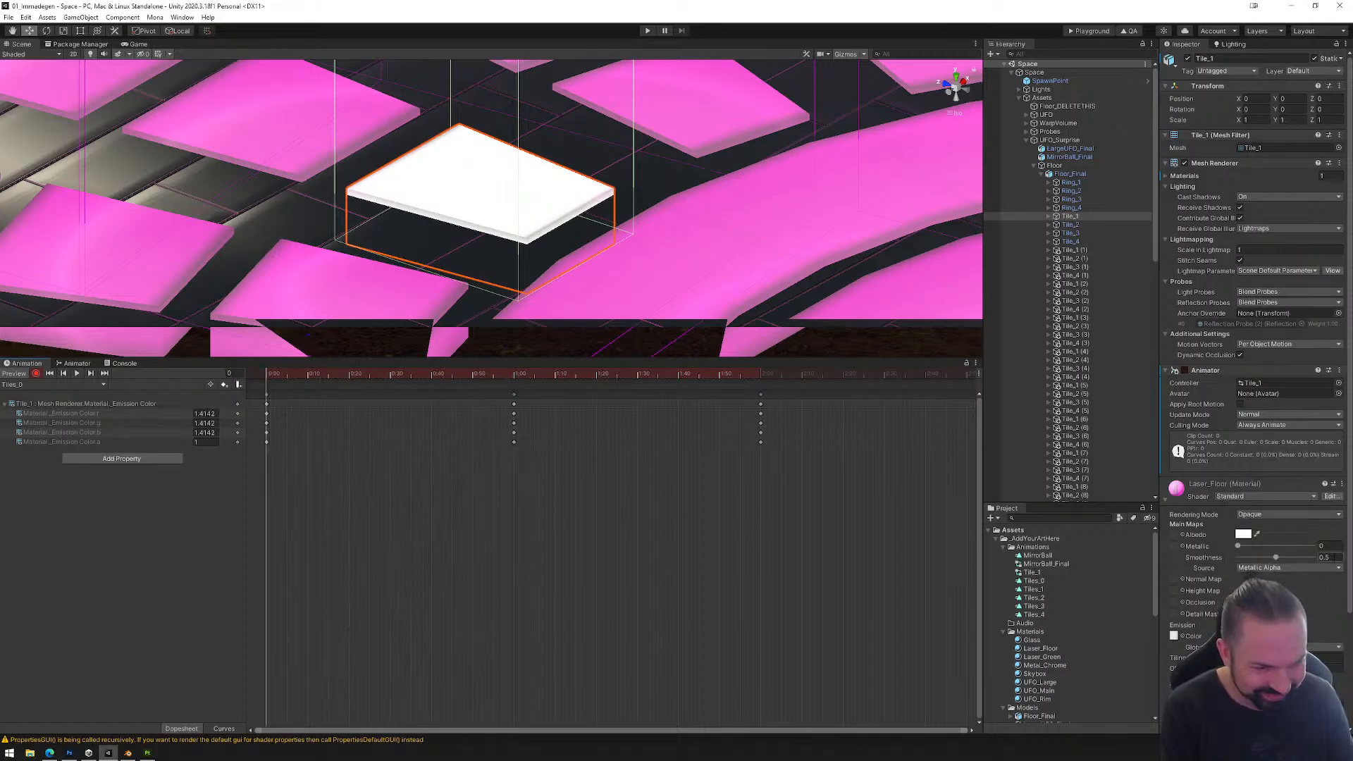
{"action": "type", "text": "0"}
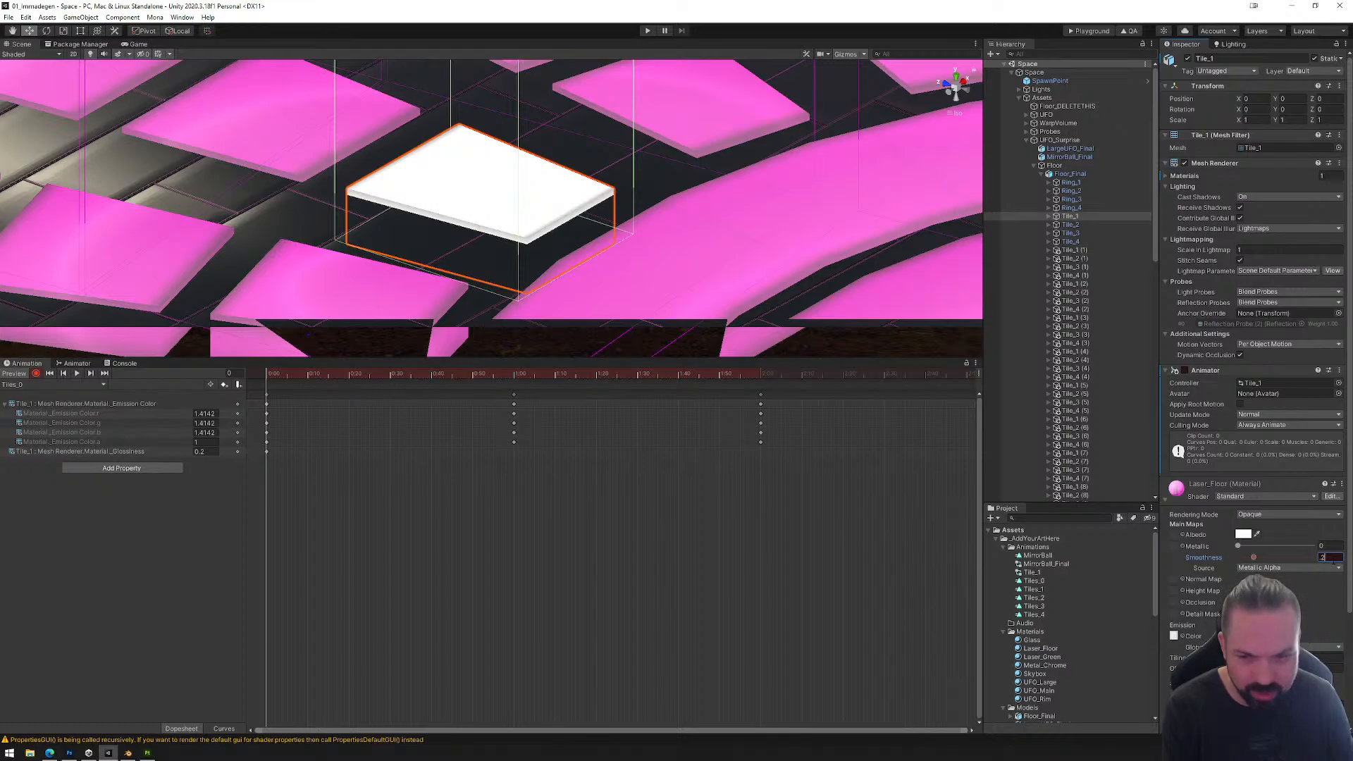
{"action": "left_click_drag", "start_coordinate": [274, 375], "coordinate": [763, 378]}
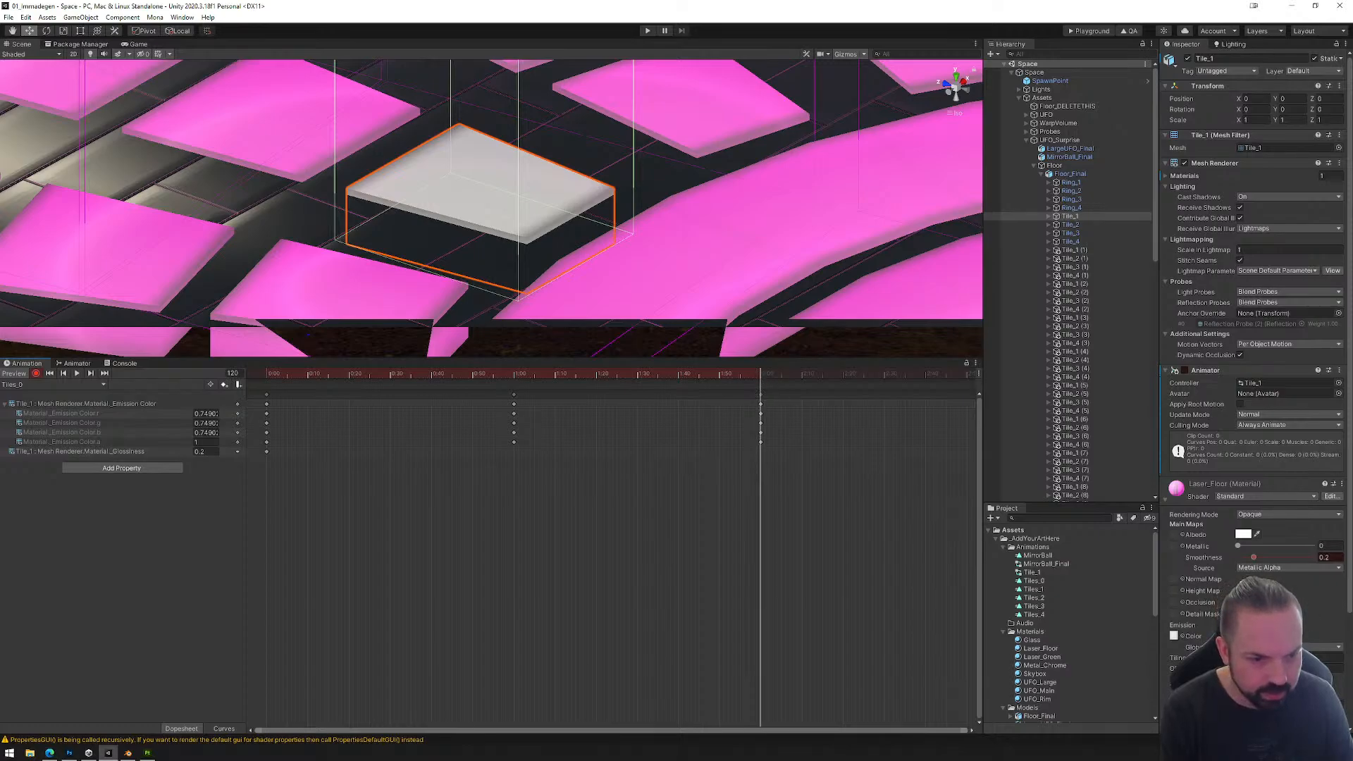
{"action": "left_click", "coordinate": [1245, 636]}
{"action": "type", "text": "0.2"}
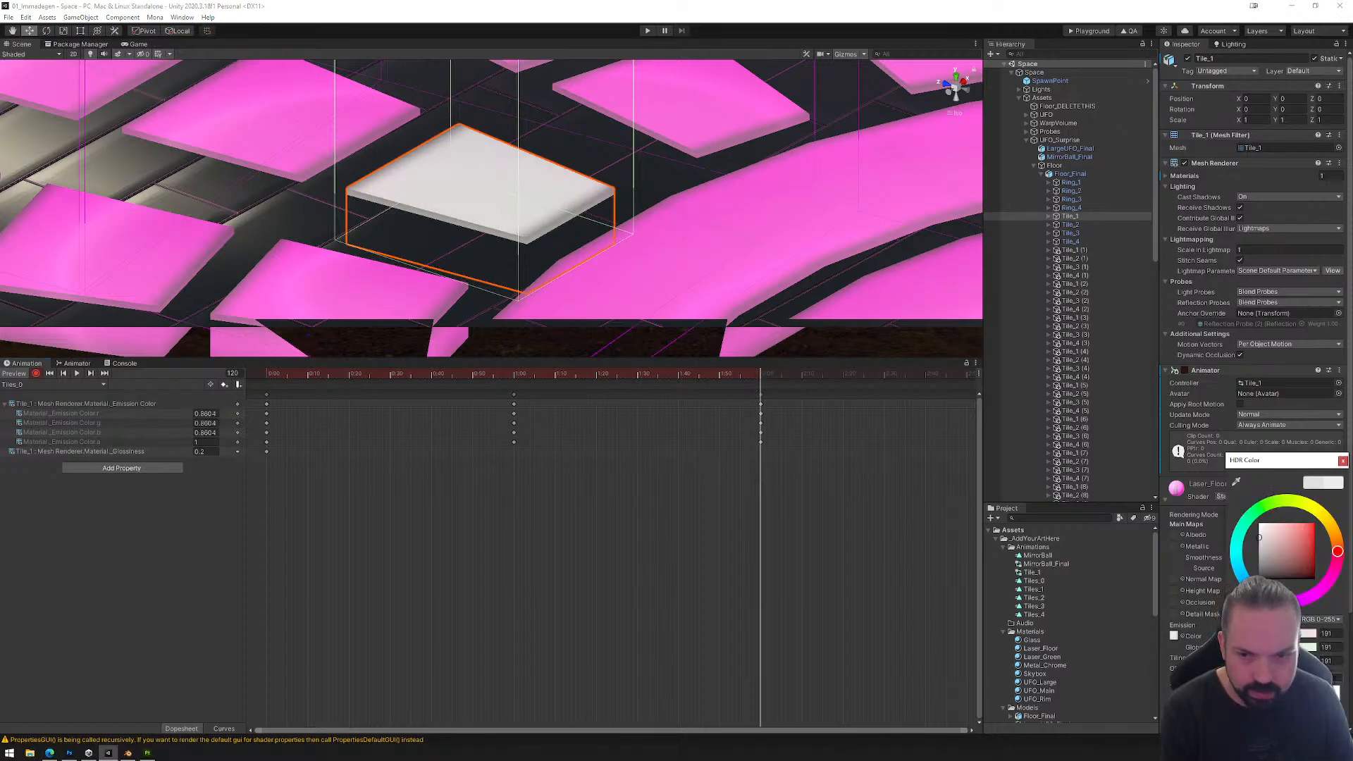
{"action": "left_click_drag", "start_coordinate": [762, 377], "coordinate": [267, 379]}
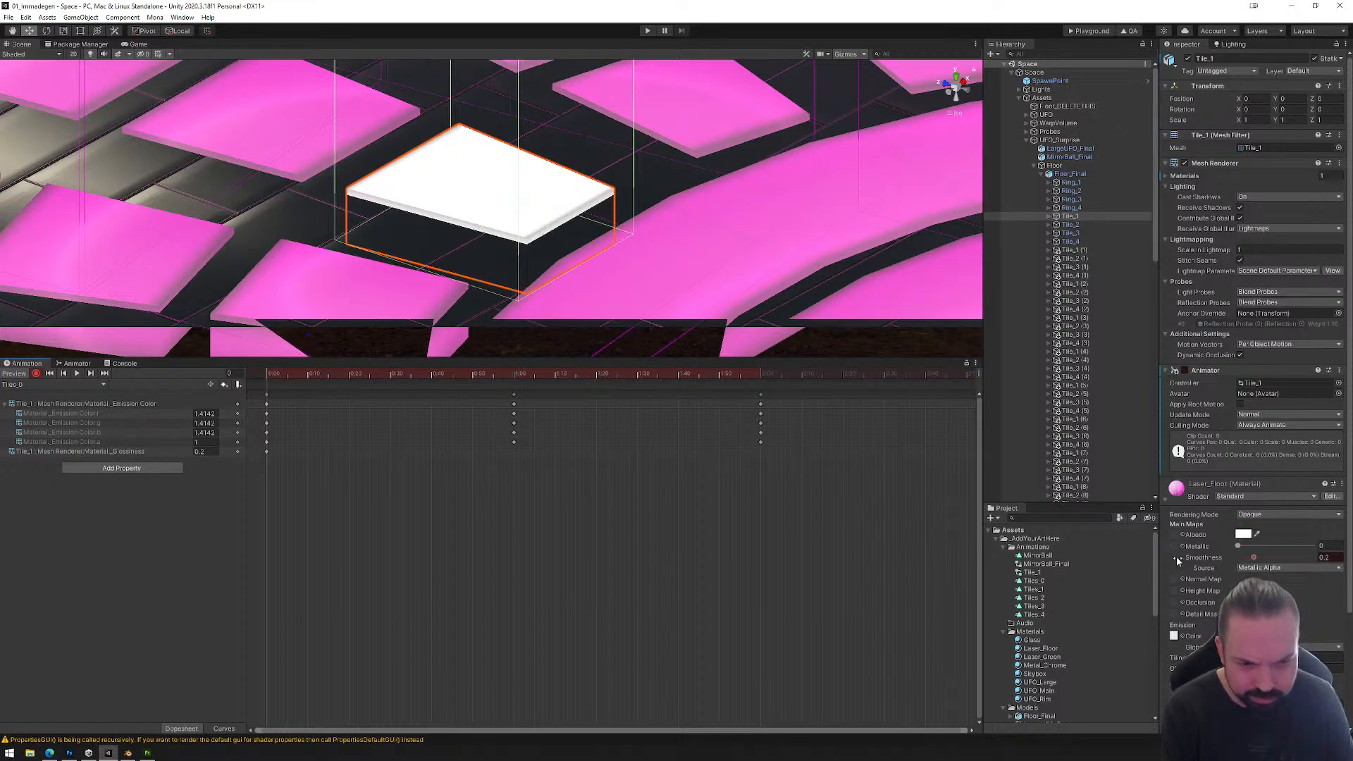
Step: Remove the Smoothness property from the Tiles_0 clip
{"action": "left_click", "coordinate": [106, 451]}
{"action": "right_click", "coordinate": [108, 452]}
{"action": "left_click", "coordinate": [142, 458]}
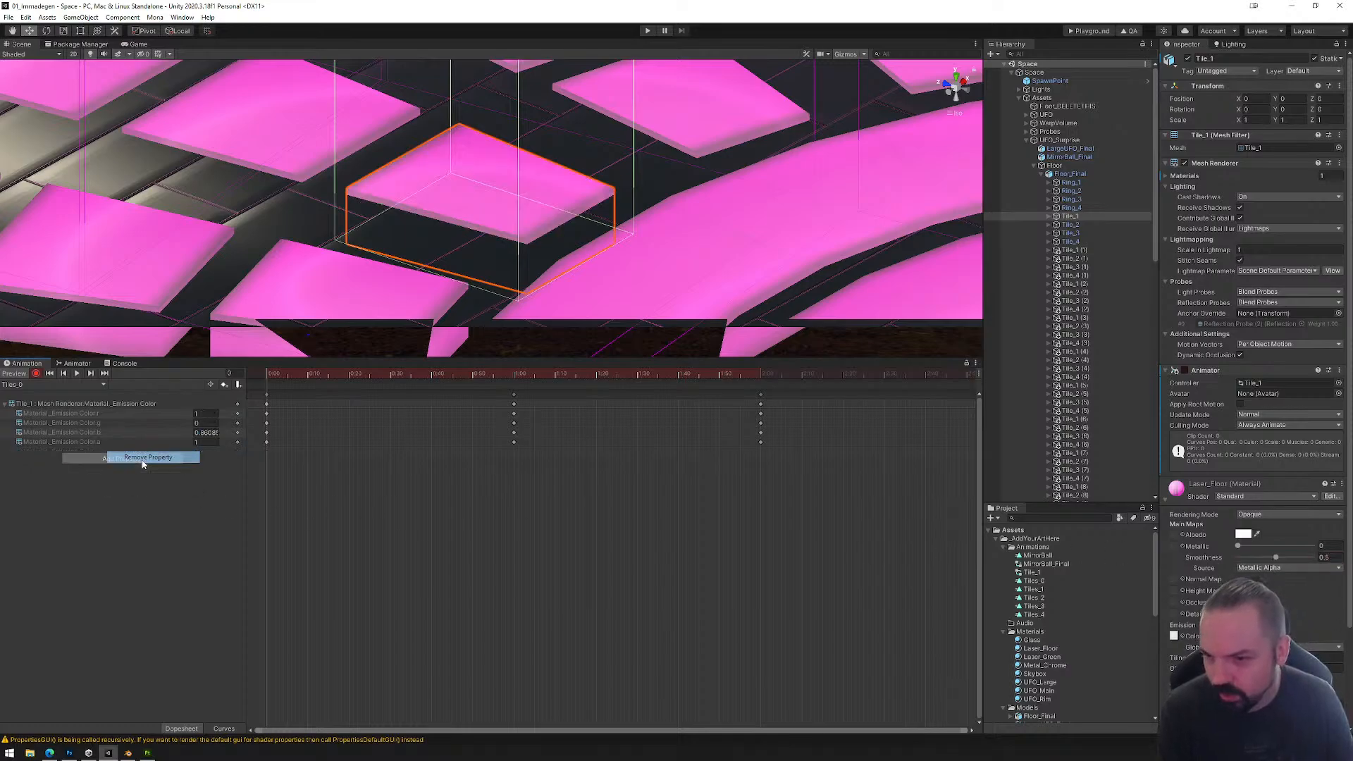
Step: Set the emission intensity to 0.2 at frame 0 of the Tiles_0 clip and scrub to frame 120 to compare
{"action": "left_click_drag", "start_coordinate": [269, 375], "coordinate": [237, 391]}
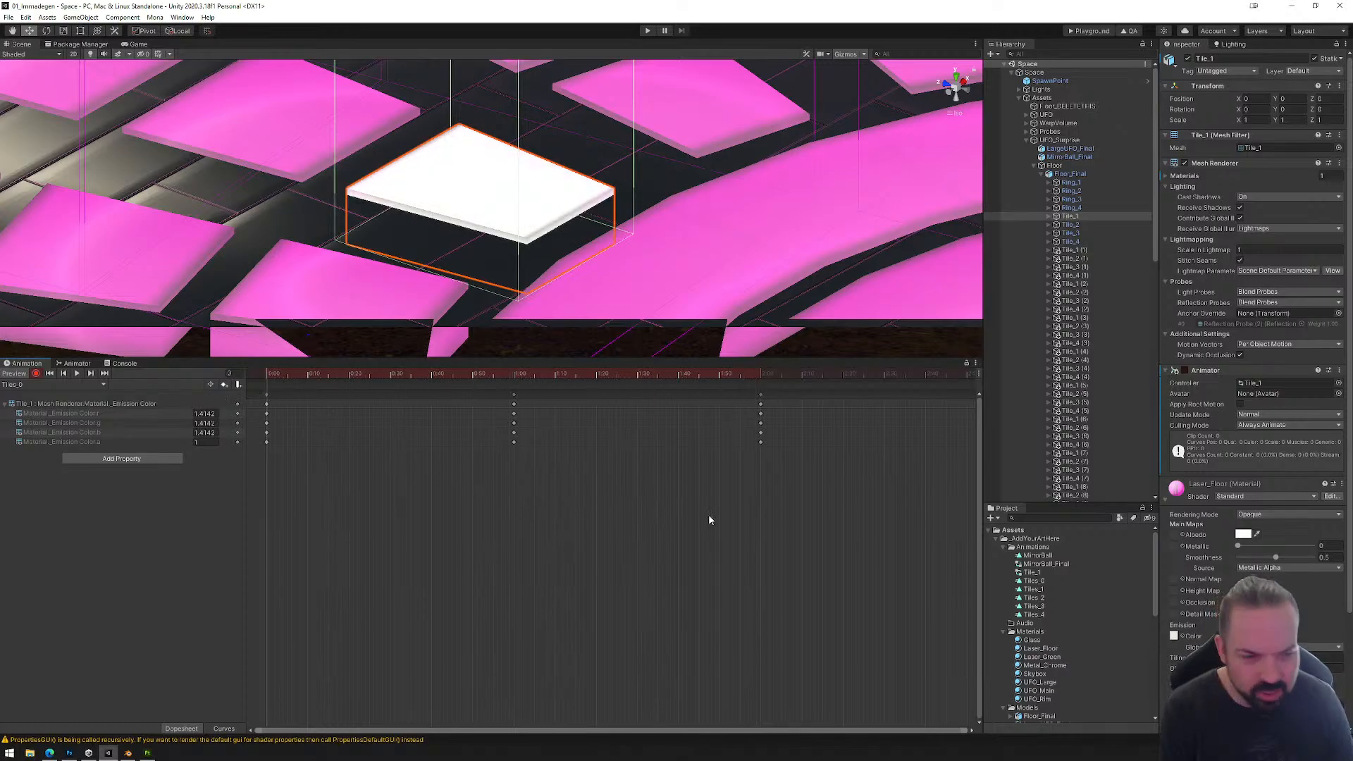
{"action": "left_click", "coordinate": [1173, 636]}
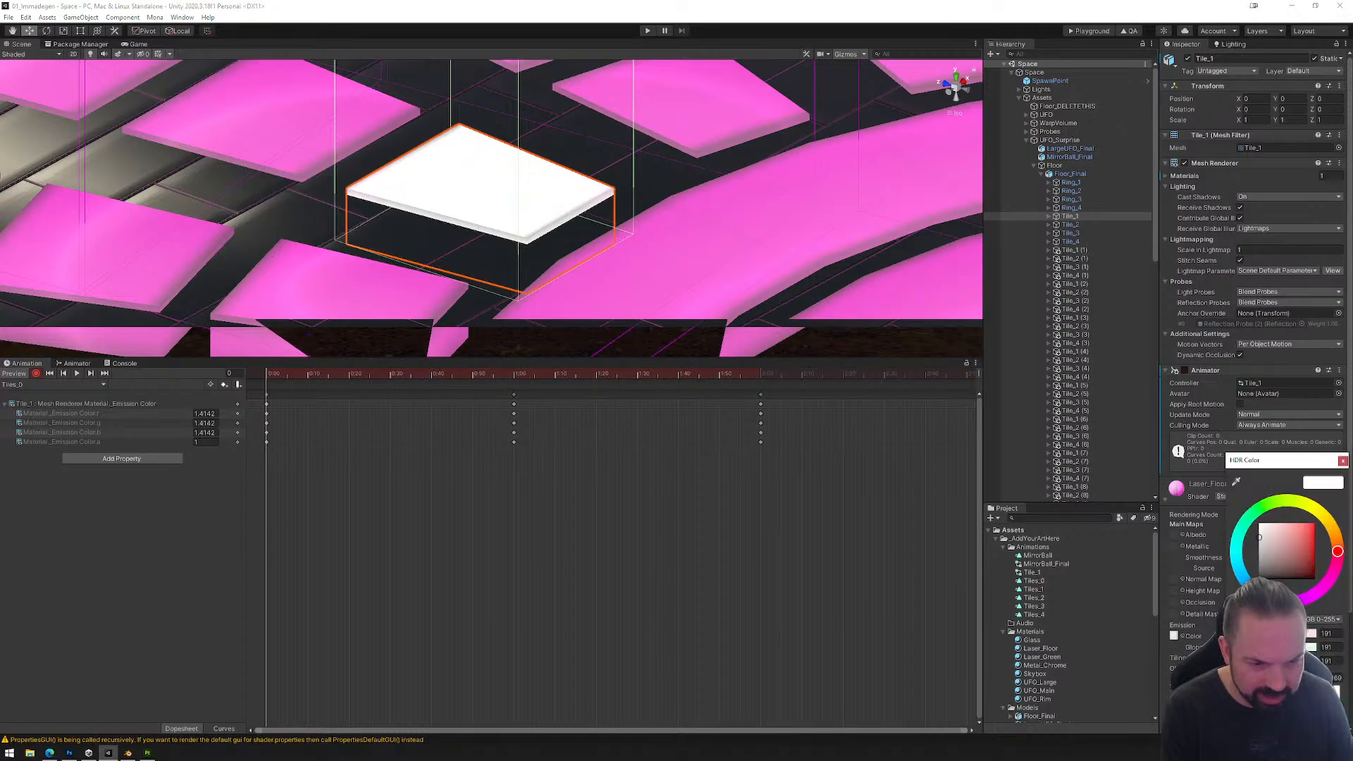
{"action": "left_click", "coordinate": [1334, 678]}
{"action": "type", "text": "0.5"}
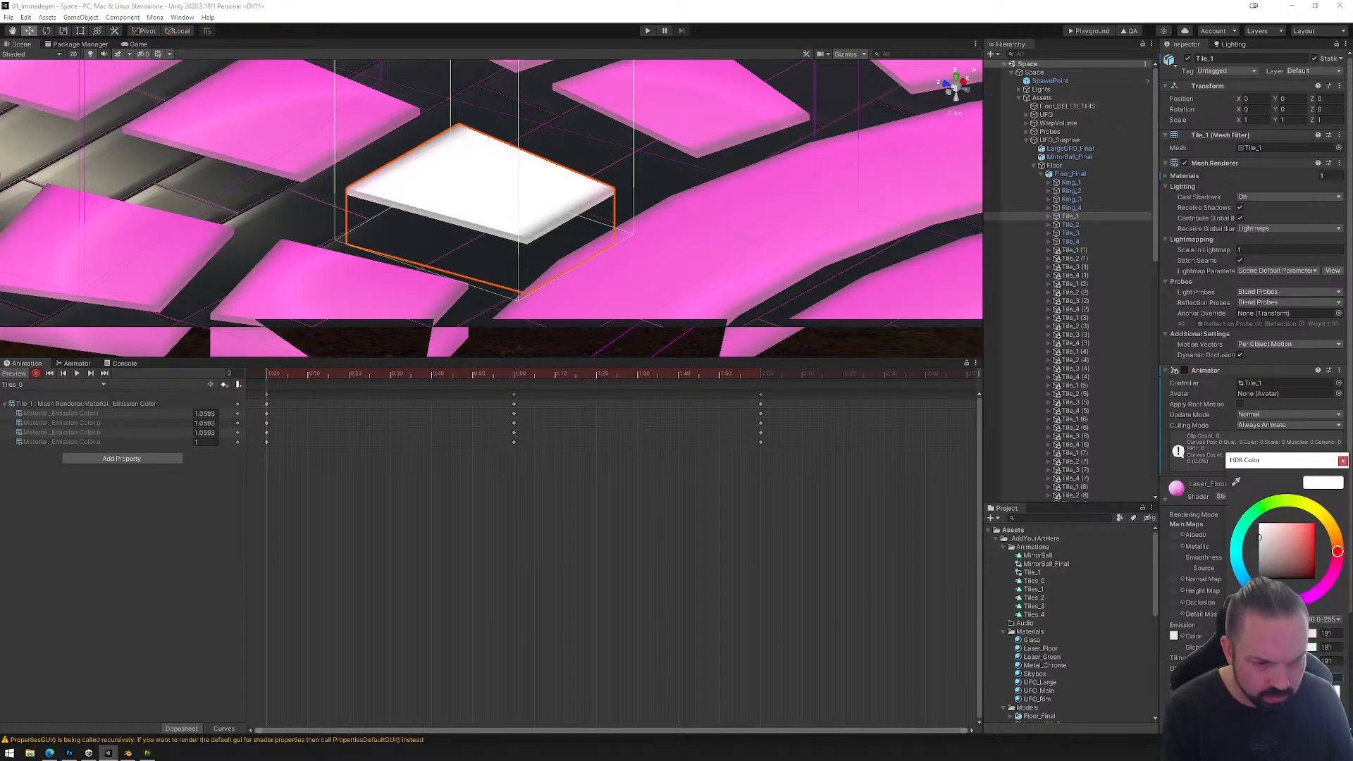
{"action": "key", "text": "BackSpace"}
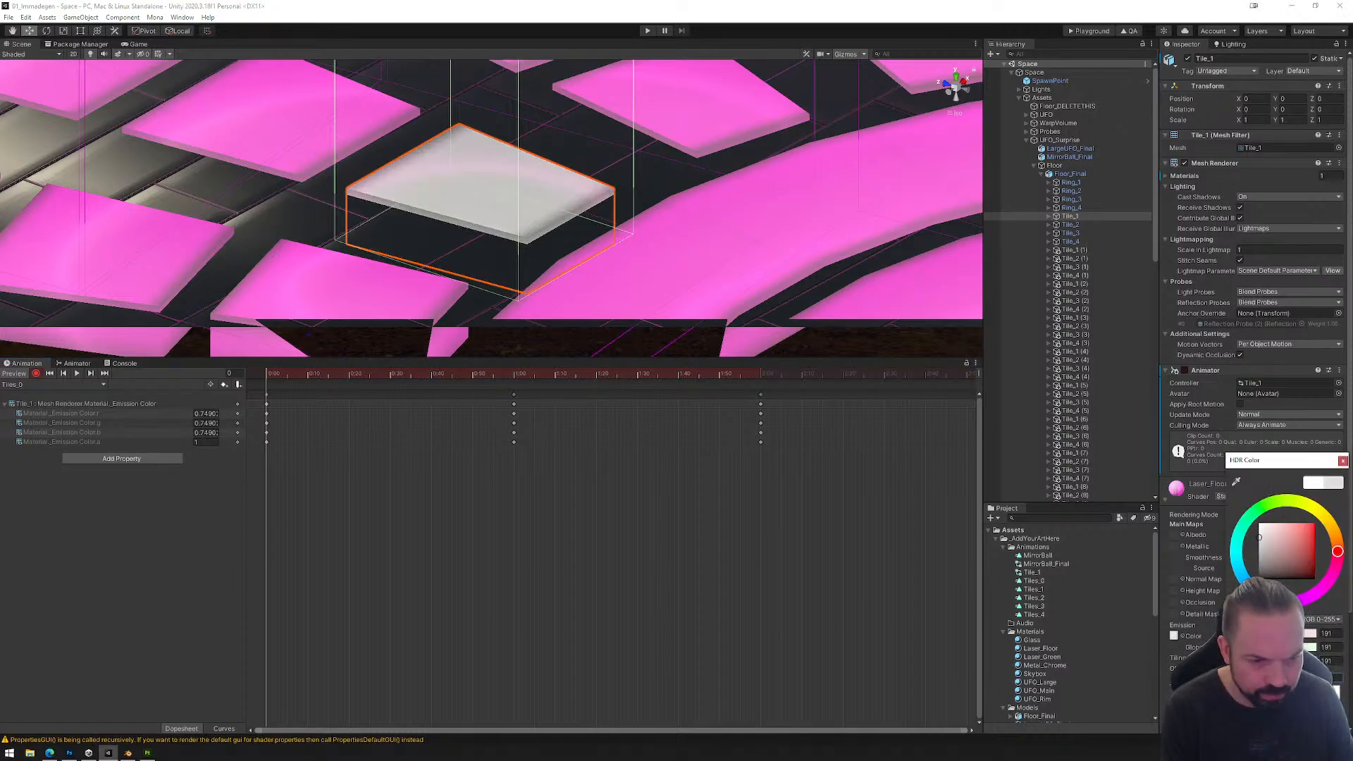
{"action": "type", "text": "2"}
{"action": "mouse_move", "coordinate": [268, 375]}
{"action": "left_mouse_down"}
{"action": "mouse_move", "coordinate": [730, 379]}
{"action": "mouse_move", "coordinate": [268, 381]}
{"action": "left_mouse_up"}
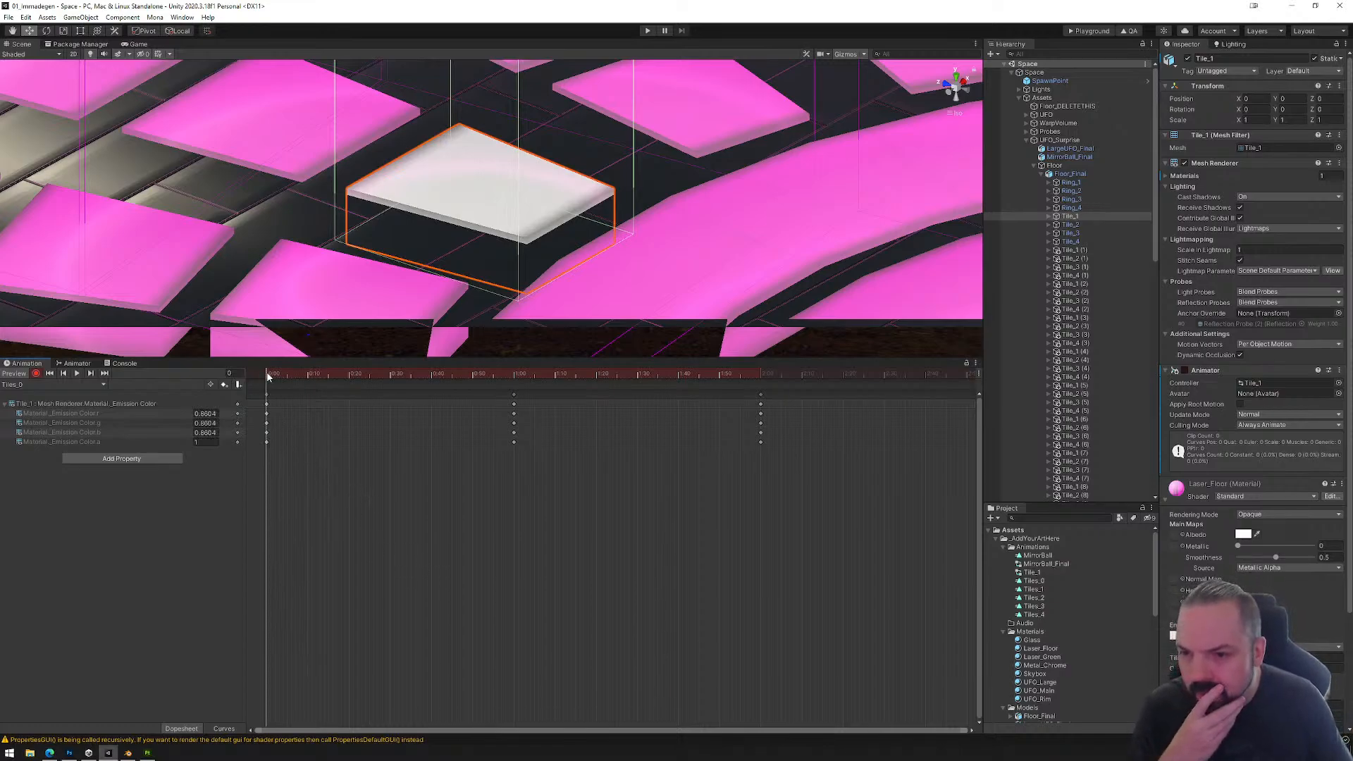
{"action": "left_click_drag", "start_coordinate": [268, 377], "coordinate": [761, 390]}
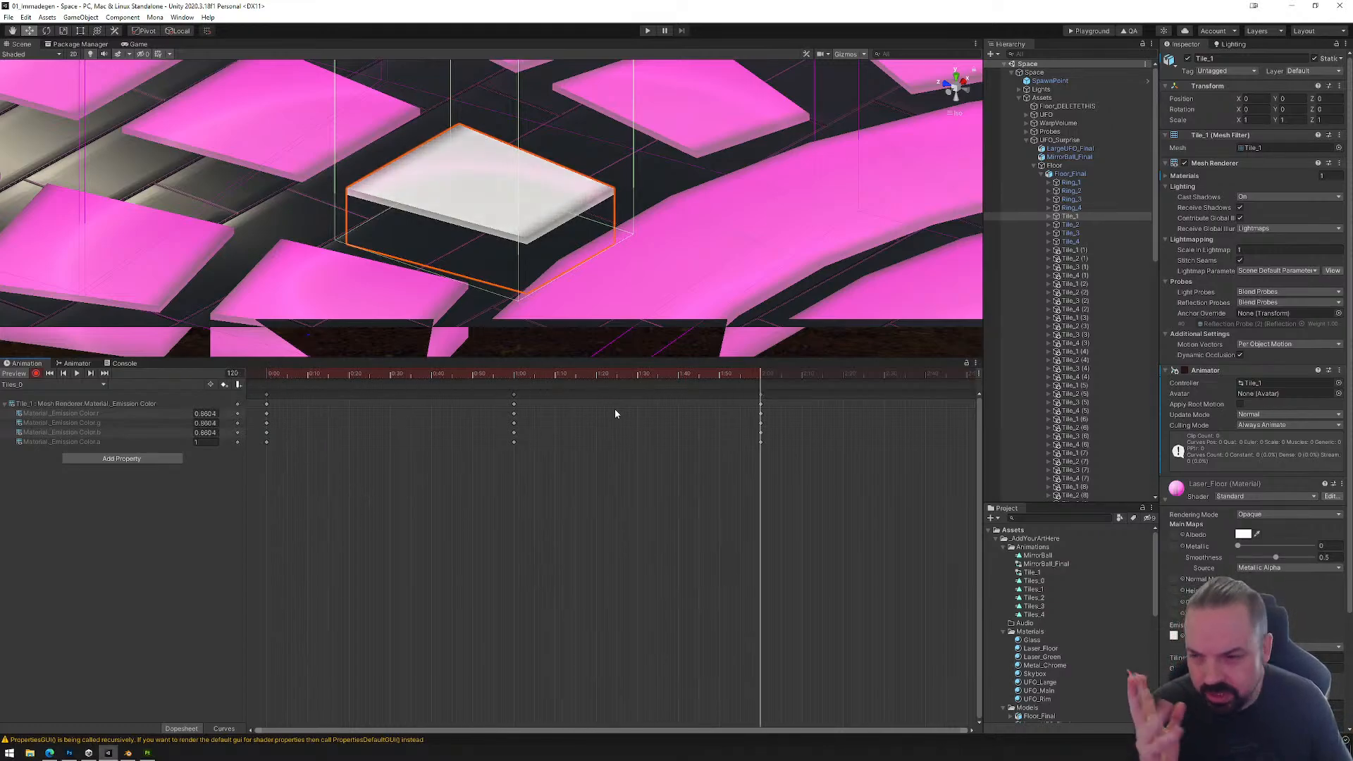
Step: Switch to the Tiles_1 clip and record an emission intensity of 0.2 at frame 0
{"action": "left_click", "coordinate": [87, 385]}
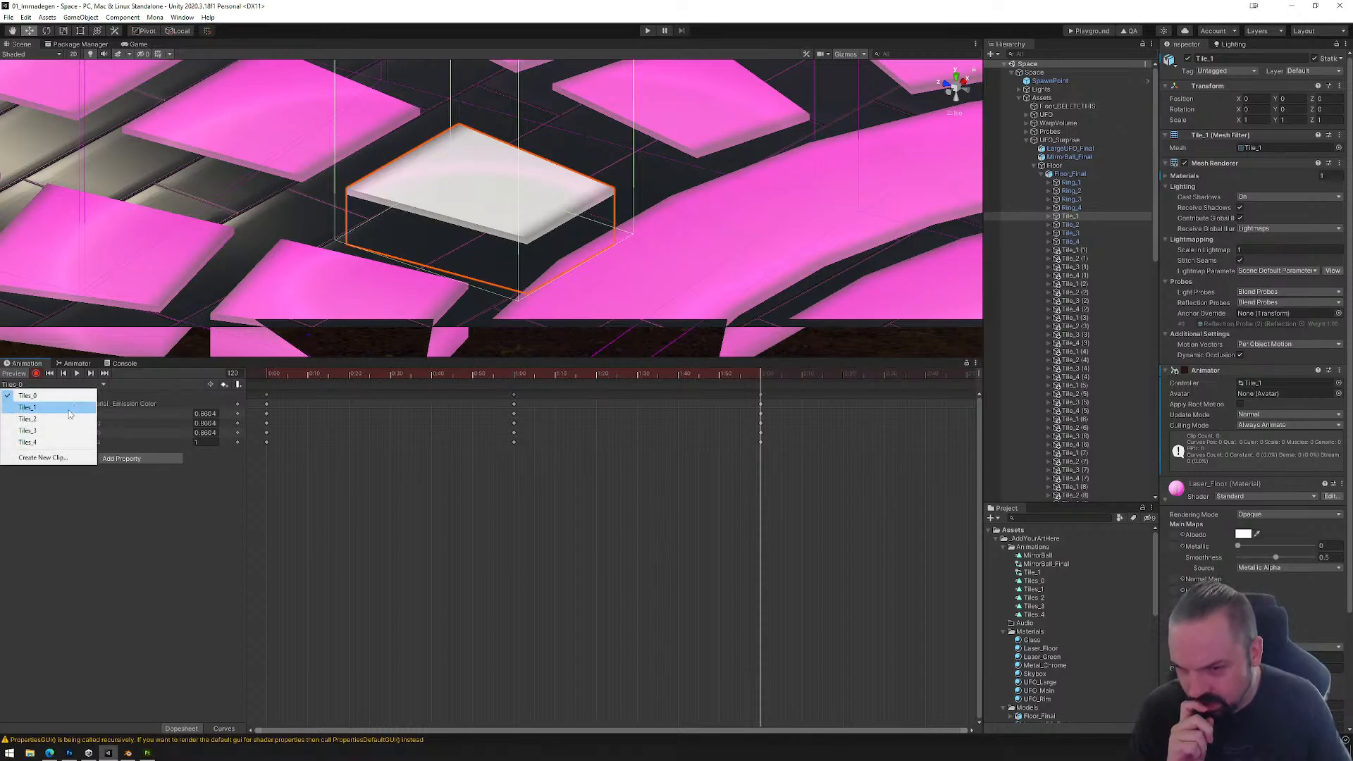
{"action": "left_click", "coordinate": [71, 408]}
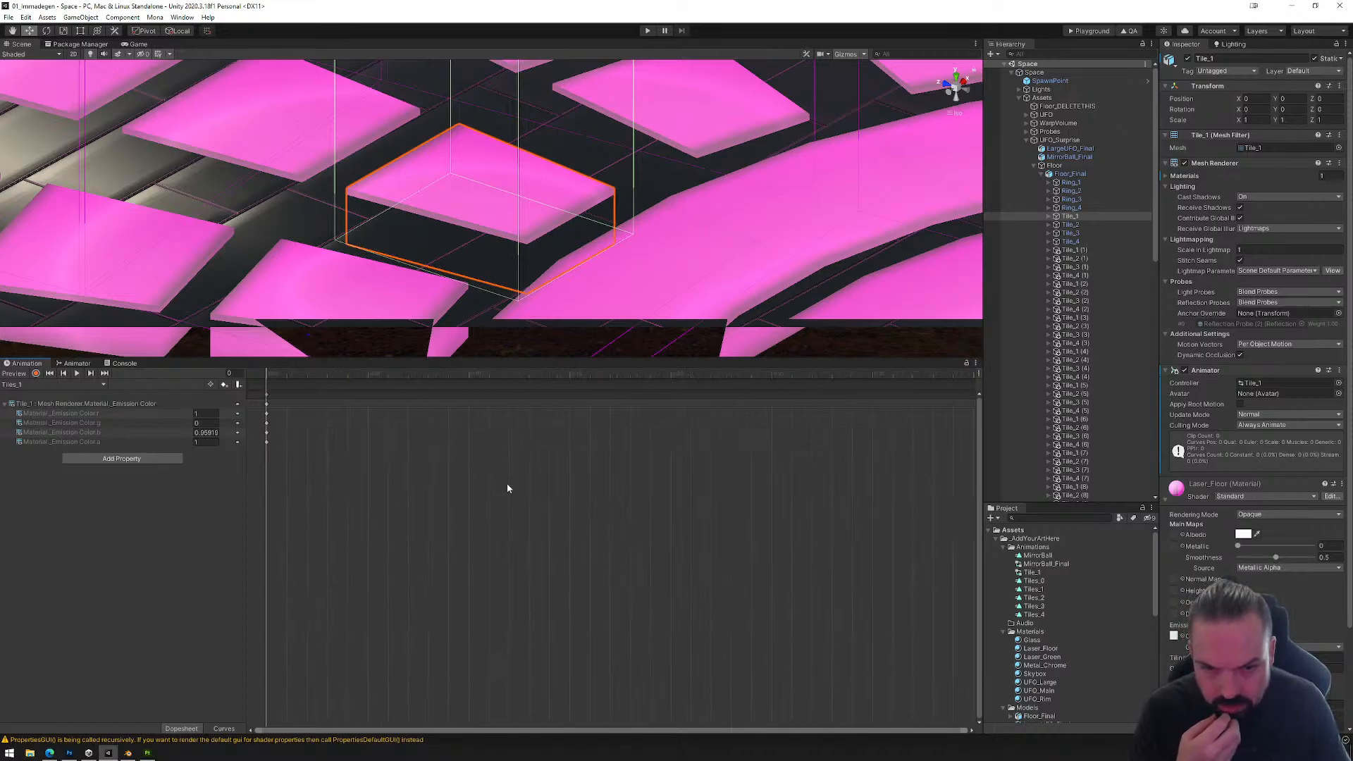
{"action": "scroll", "coordinate": [506, 489], "scroll_direction": "up", "scroll_amount": 2}
{"action": "scroll", "coordinate": [323, 478], "scroll_direction": "up", "scroll_amount": 2}
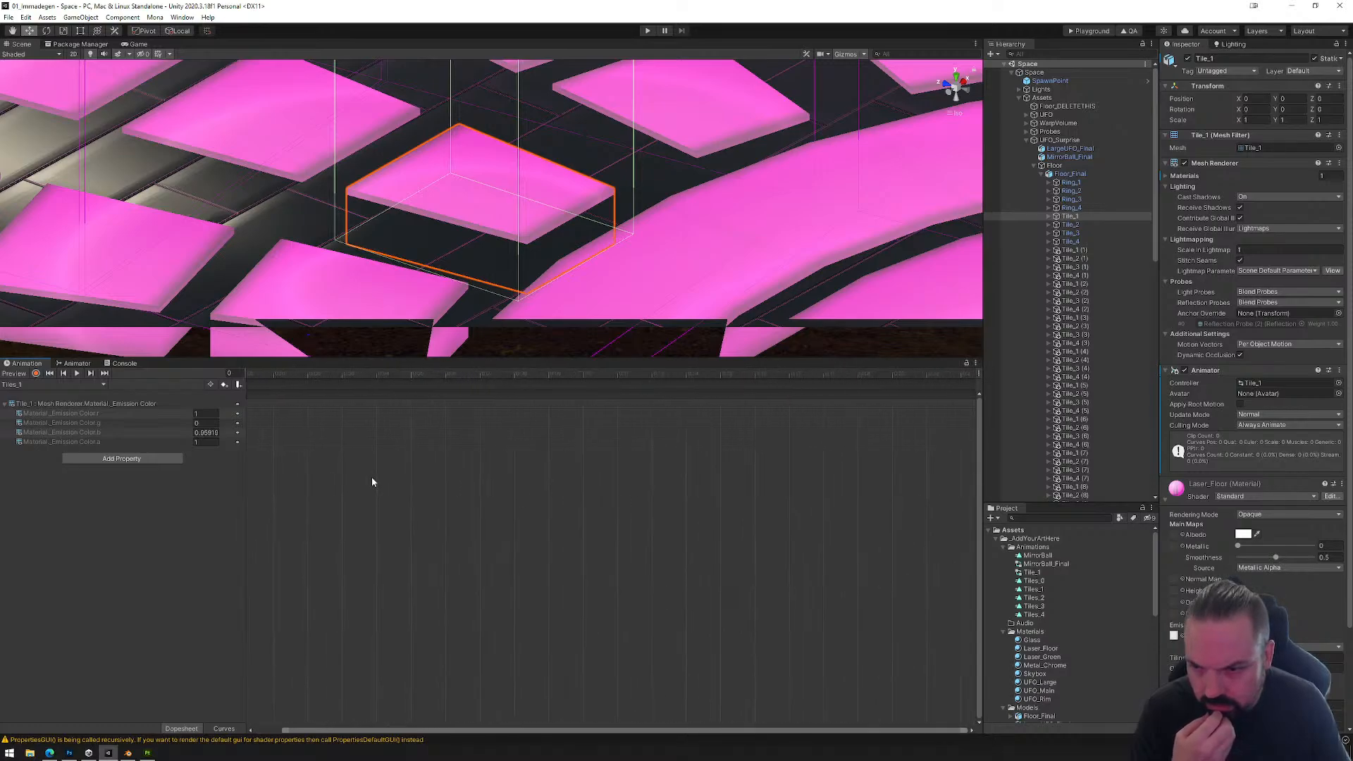
{"action": "scroll", "coordinate": [282, 416], "scroll_direction": "down", "scroll_amount": 2}
{"action": "left_click_drag", "start_coordinate": [250, 375], "coordinate": [279, 376]}
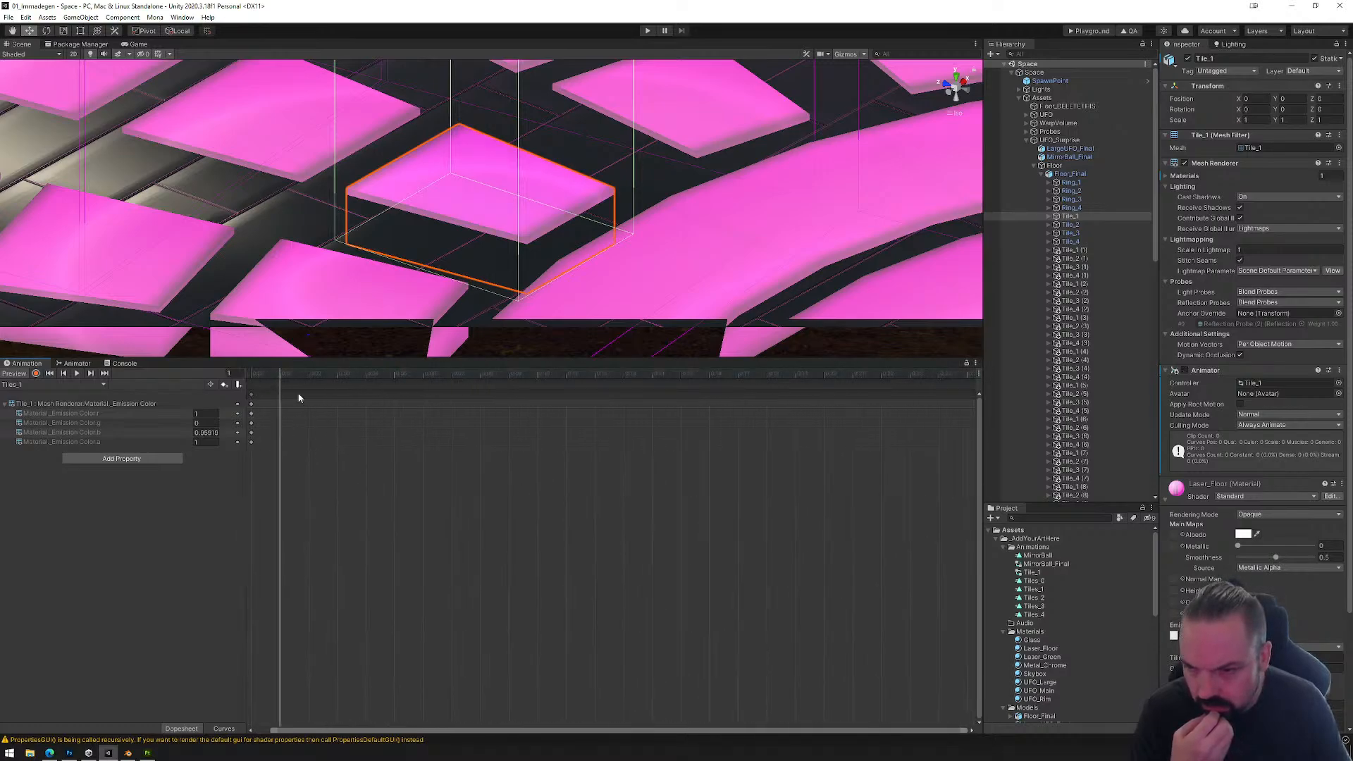
{"action": "scroll", "coordinate": [606, 522], "scroll_direction": "down", "scroll_amount": 8}
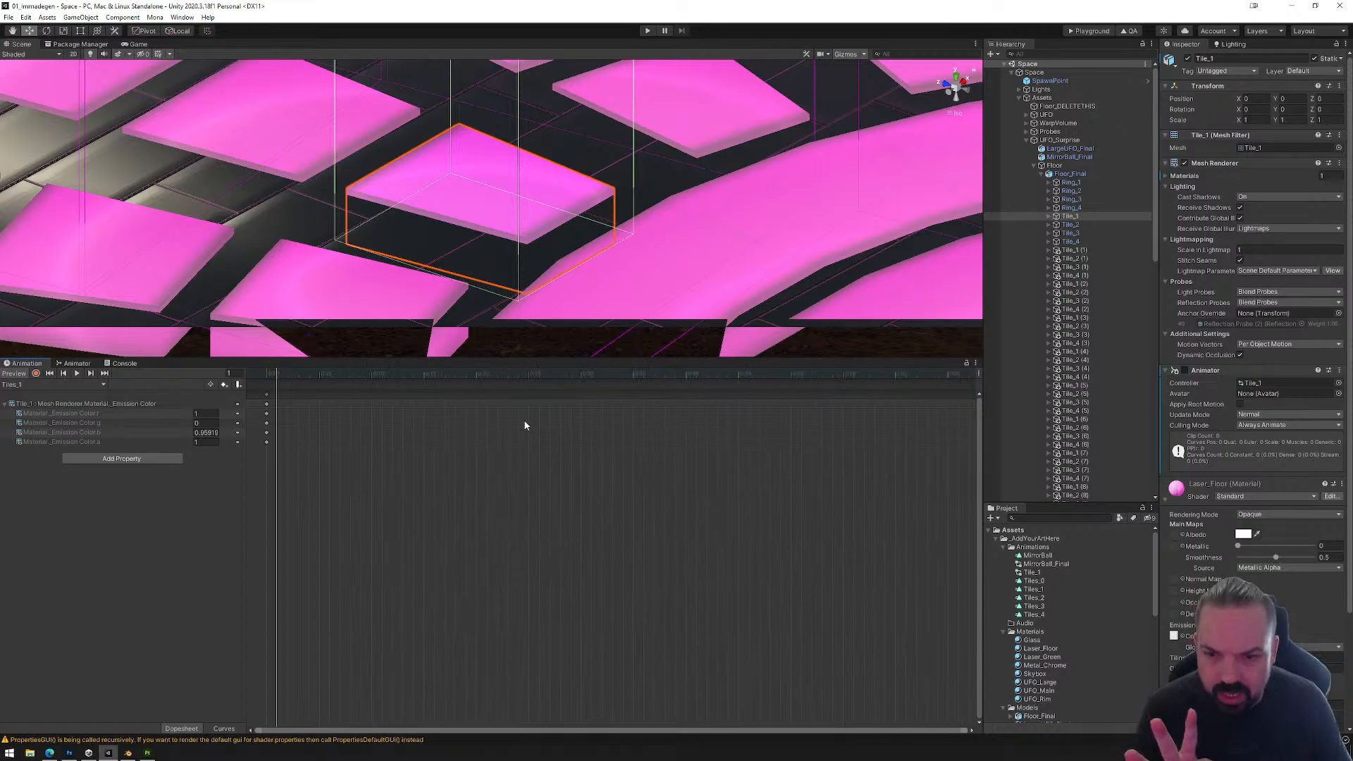
{"action": "scroll", "coordinate": [557, 465], "scroll_direction": "down", "scroll_amount": 4}
{"action": "scroll", "coordinate": [521, 476], "scroll_direction": "down", "scroll_amount": 3}
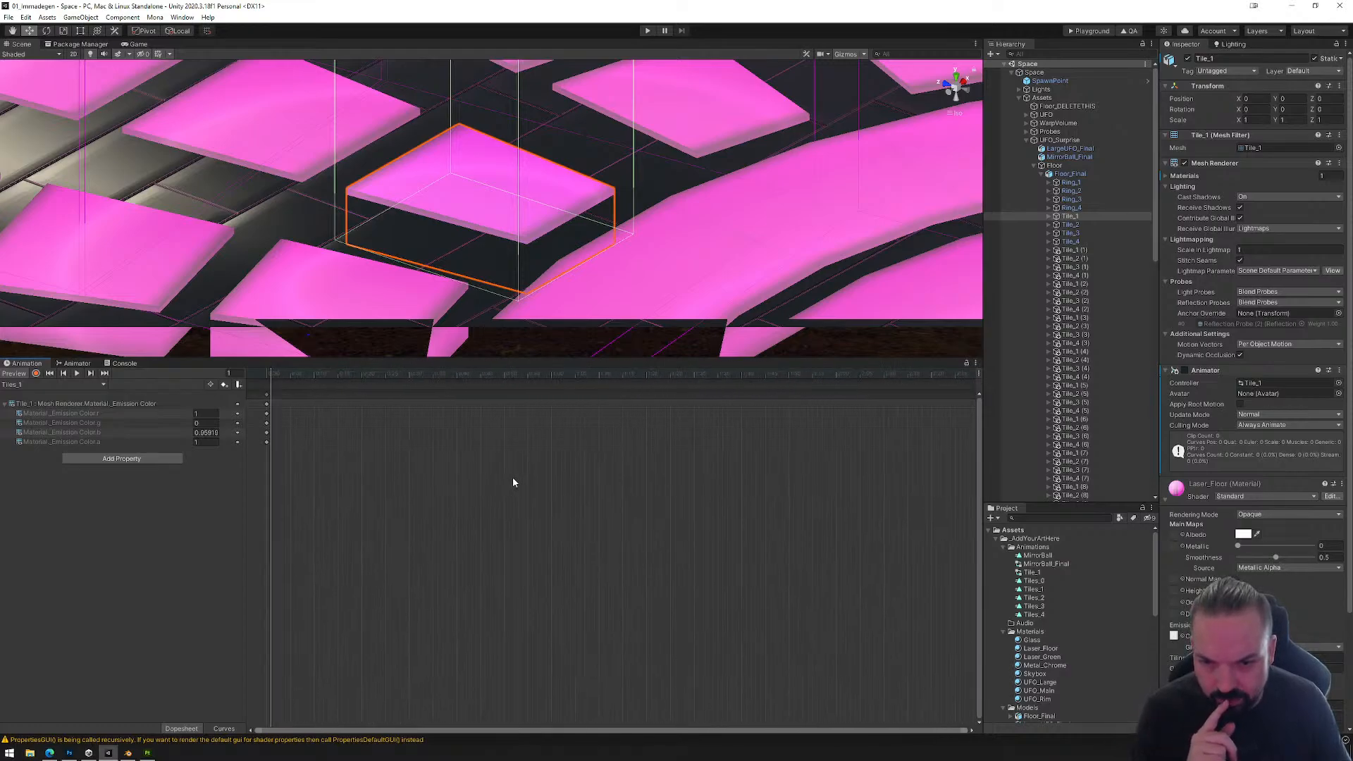
{"action": "left_click_drag", "start_coordinate": [272, 379], "coordinate": [528, 377]}
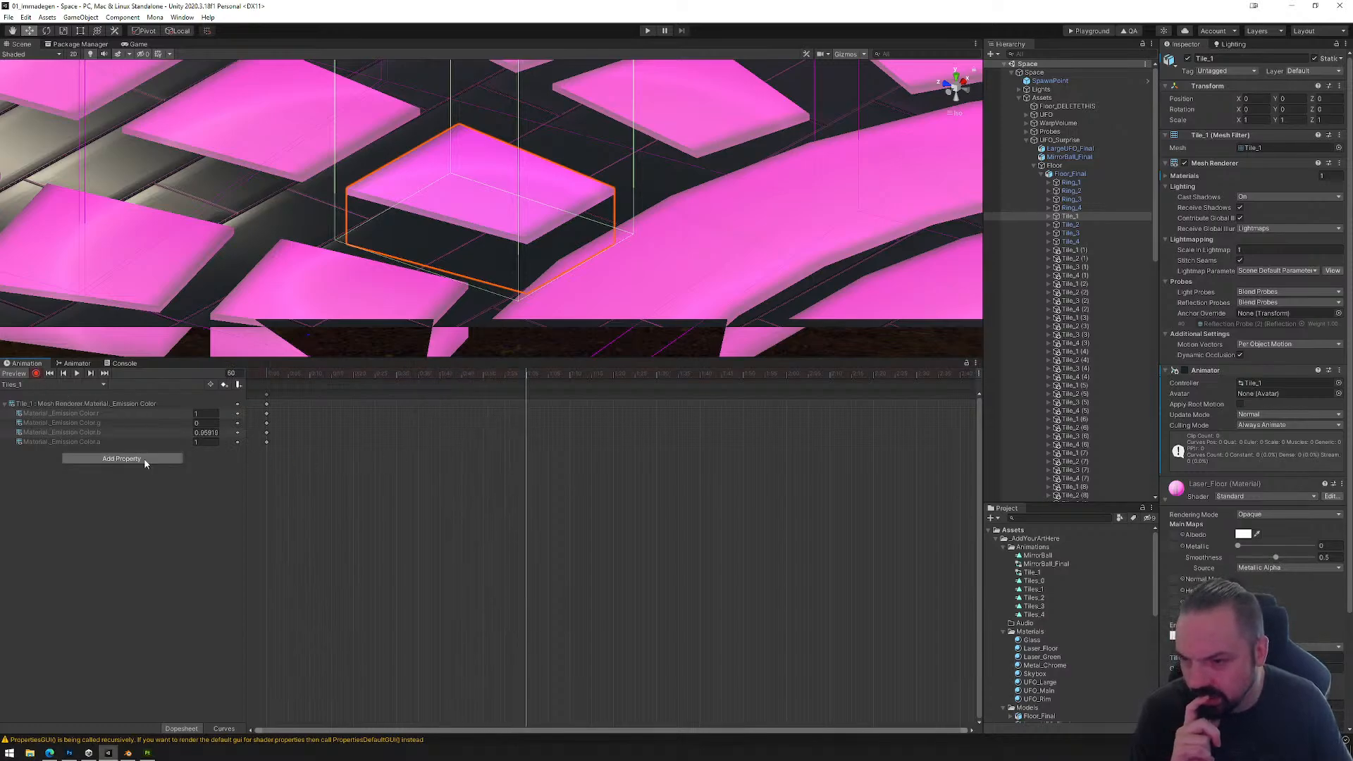
{"action": "left_click_drag", "start_coordinate": [486, 374], "coordinate": [266, 376]}
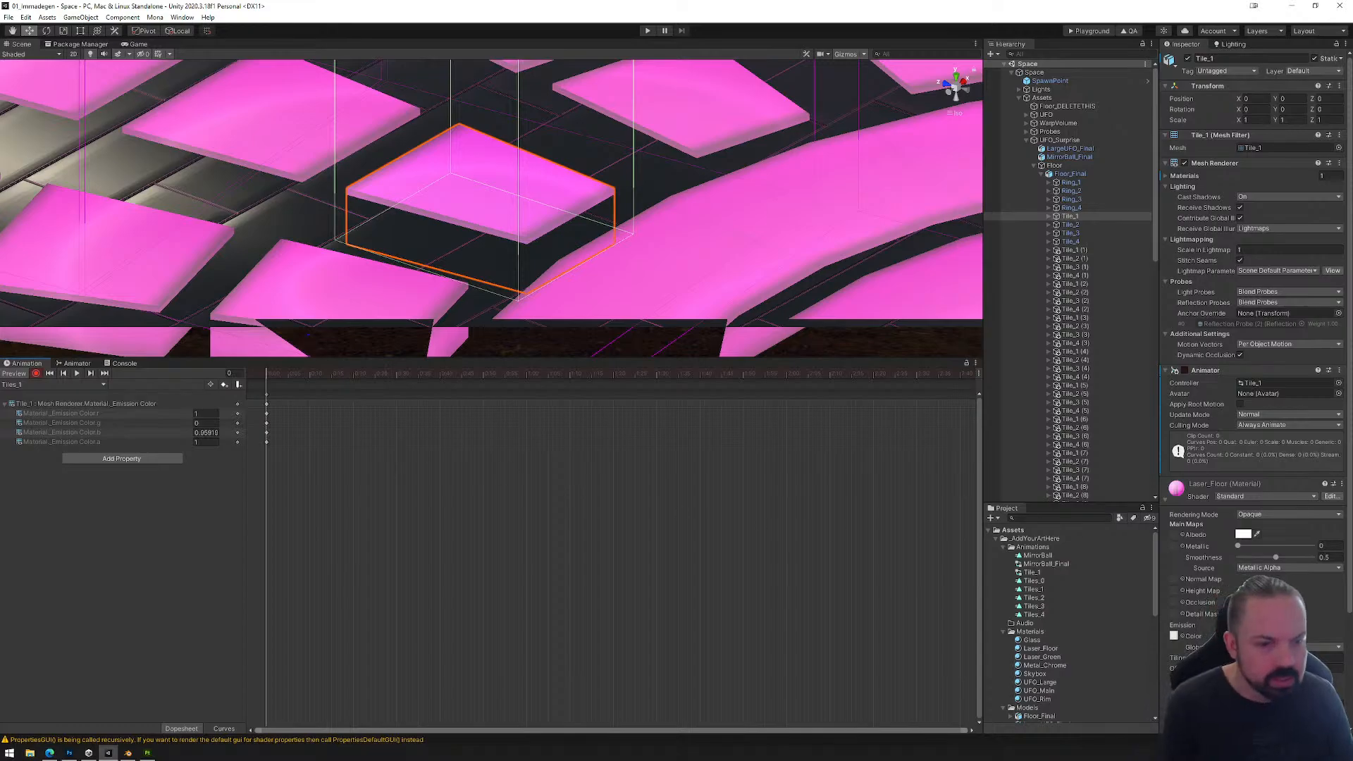
{"action": "left_click", "coordinate": [1282, 636]}
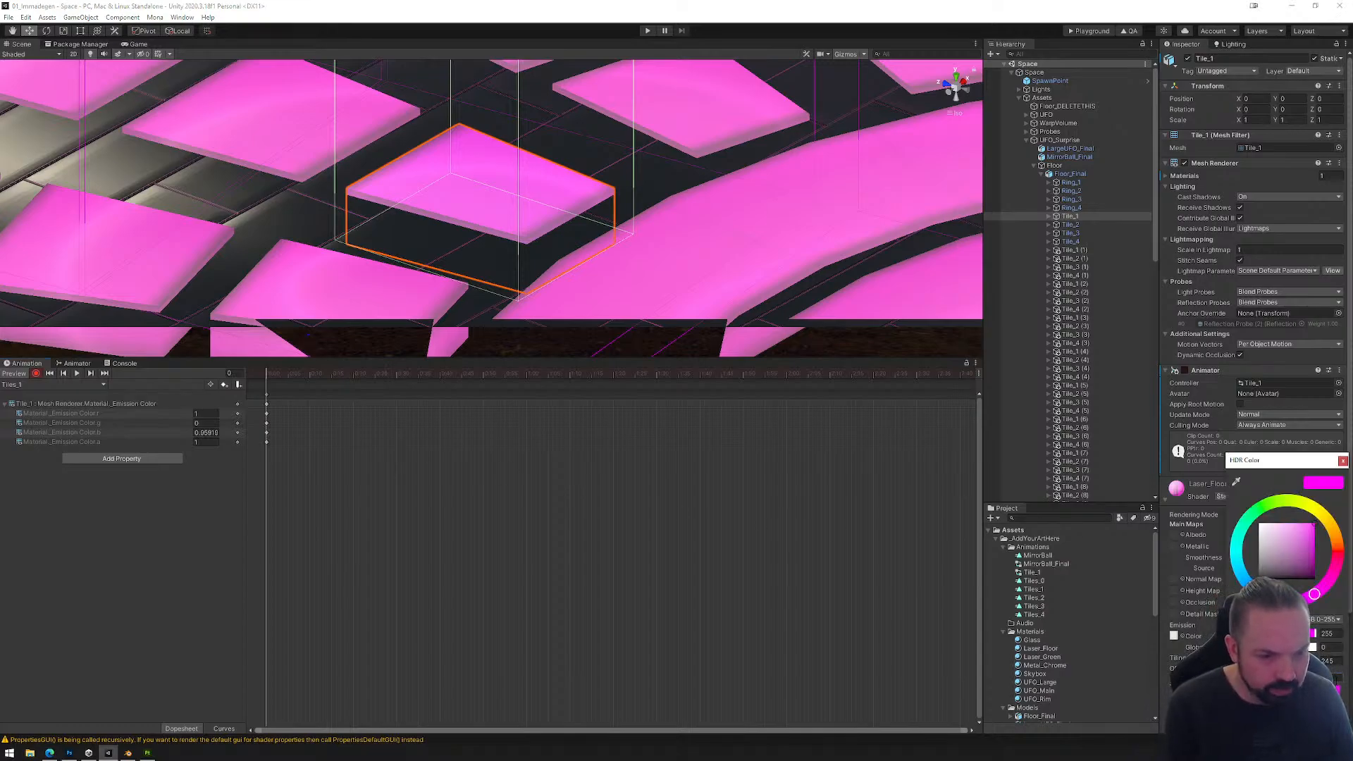
Step: Record an emission intensity of 1 at frame 60 and a lower emission intensity at frame 120 of the Tiles_1 clip
{"action": "left_click_drag", "start_coordinate": [268, 381], "coordinate": [526, 382]}
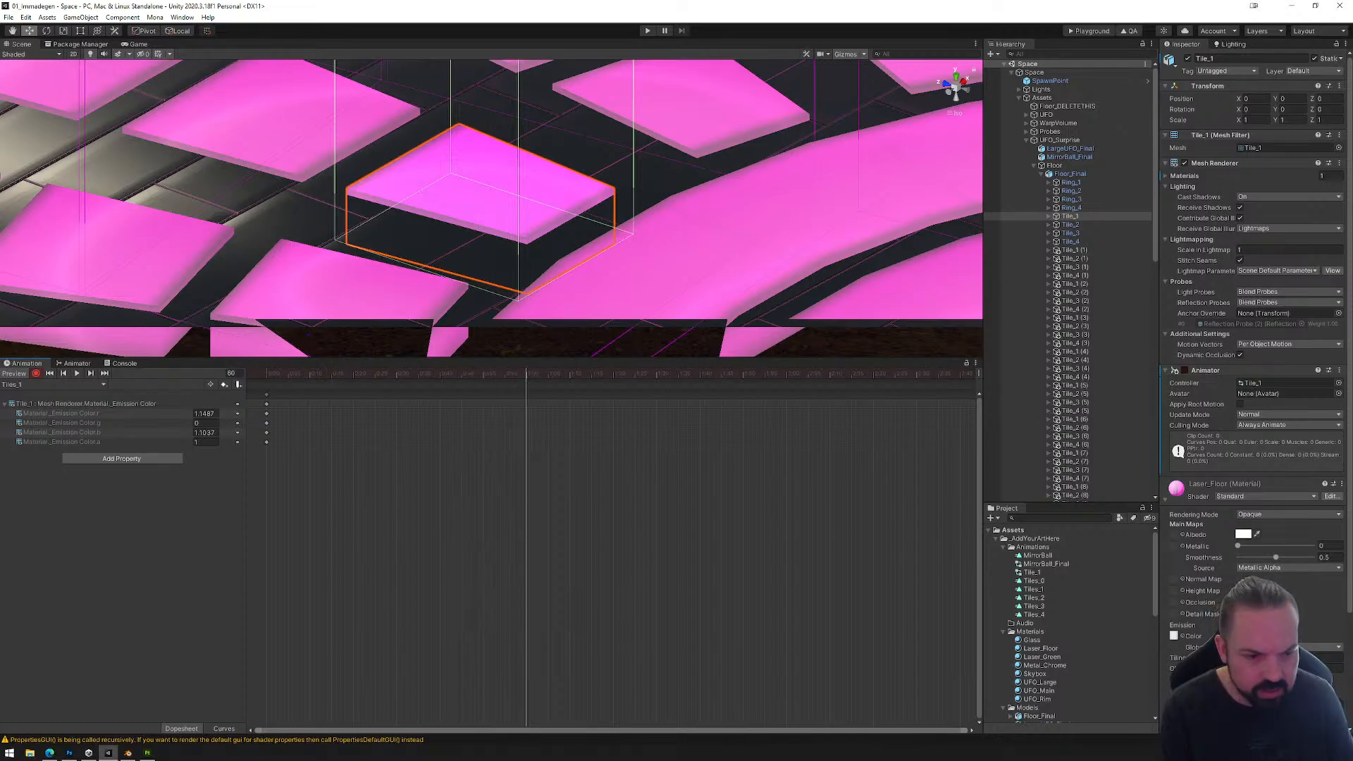
{"action": "left_click", "coordinate": [1282, 636]}
{"action": "left_click", "coordinate": [1334, 678]}
{"action": "type", "text": "191"}
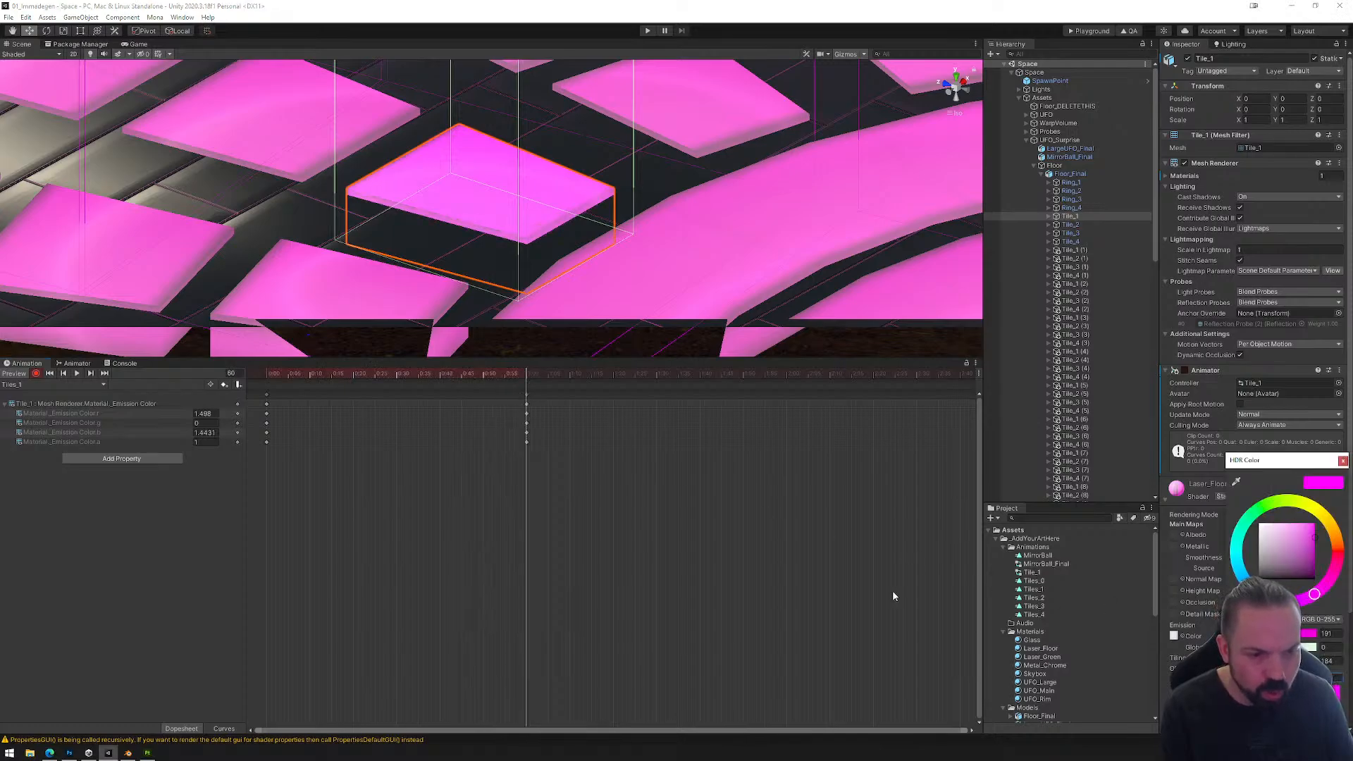
{"action": "left_click_drag", "start_coordinate": [535, 389], "coordinate": [789, 378]}
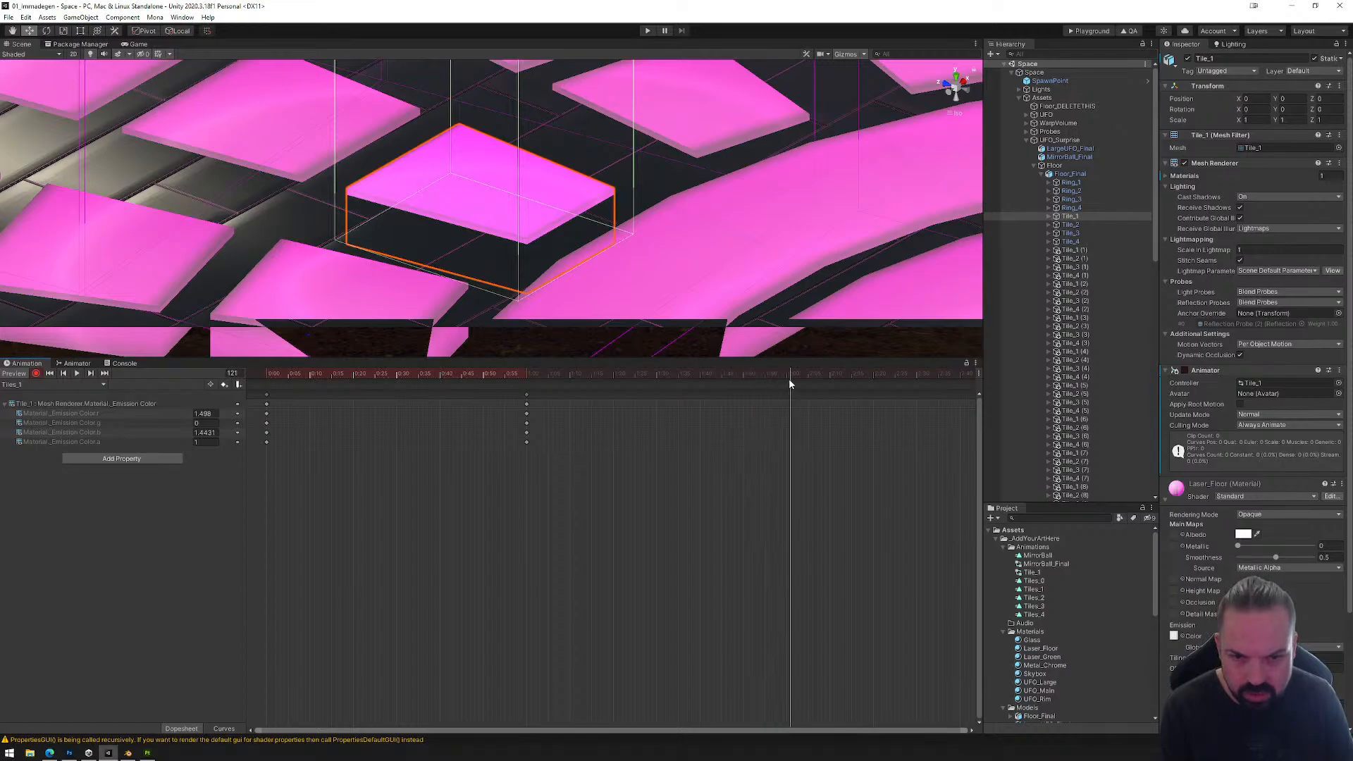
{"action": "left_click", "coordinate": [1282, 636]}
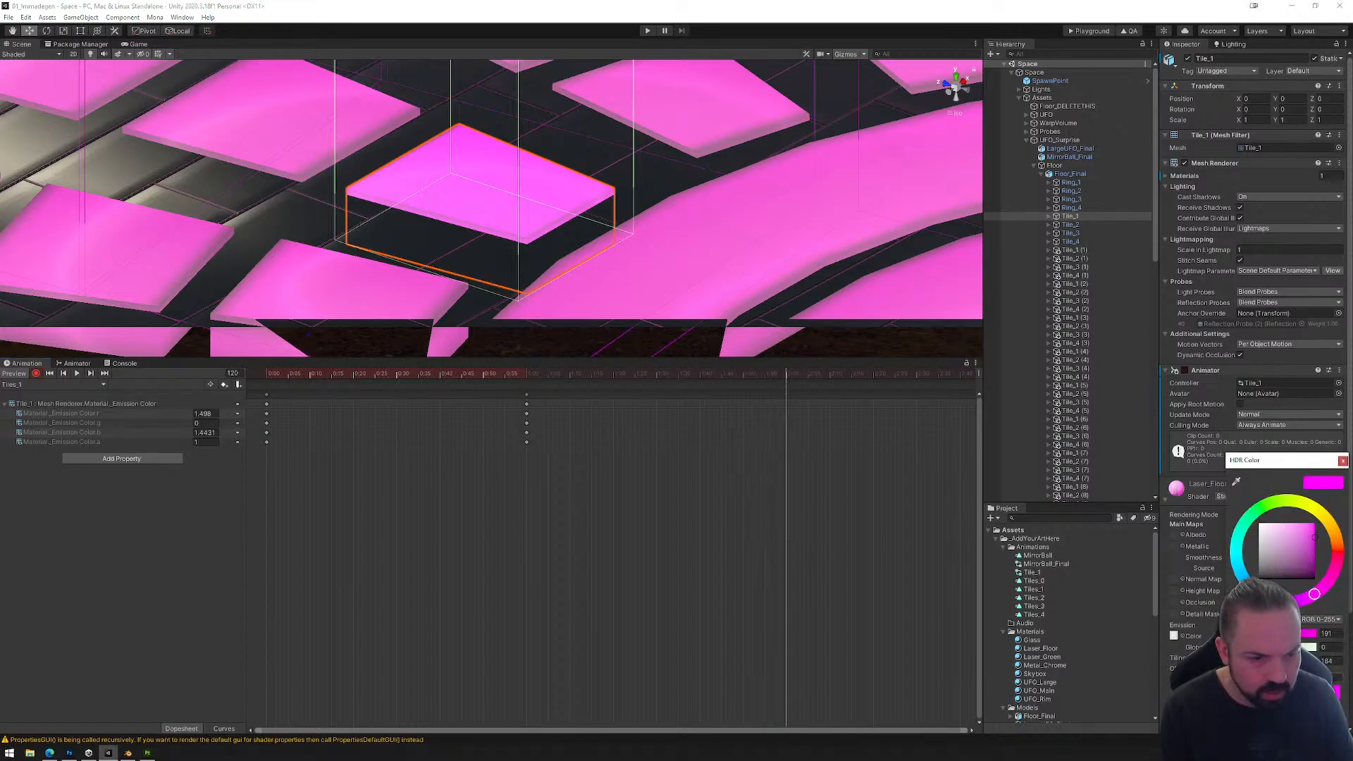
{"action": "type", "text": "0"}
{"action": "left_click_drag", "start_coordinate": [790, 386], "coordinate": [267, 377]}
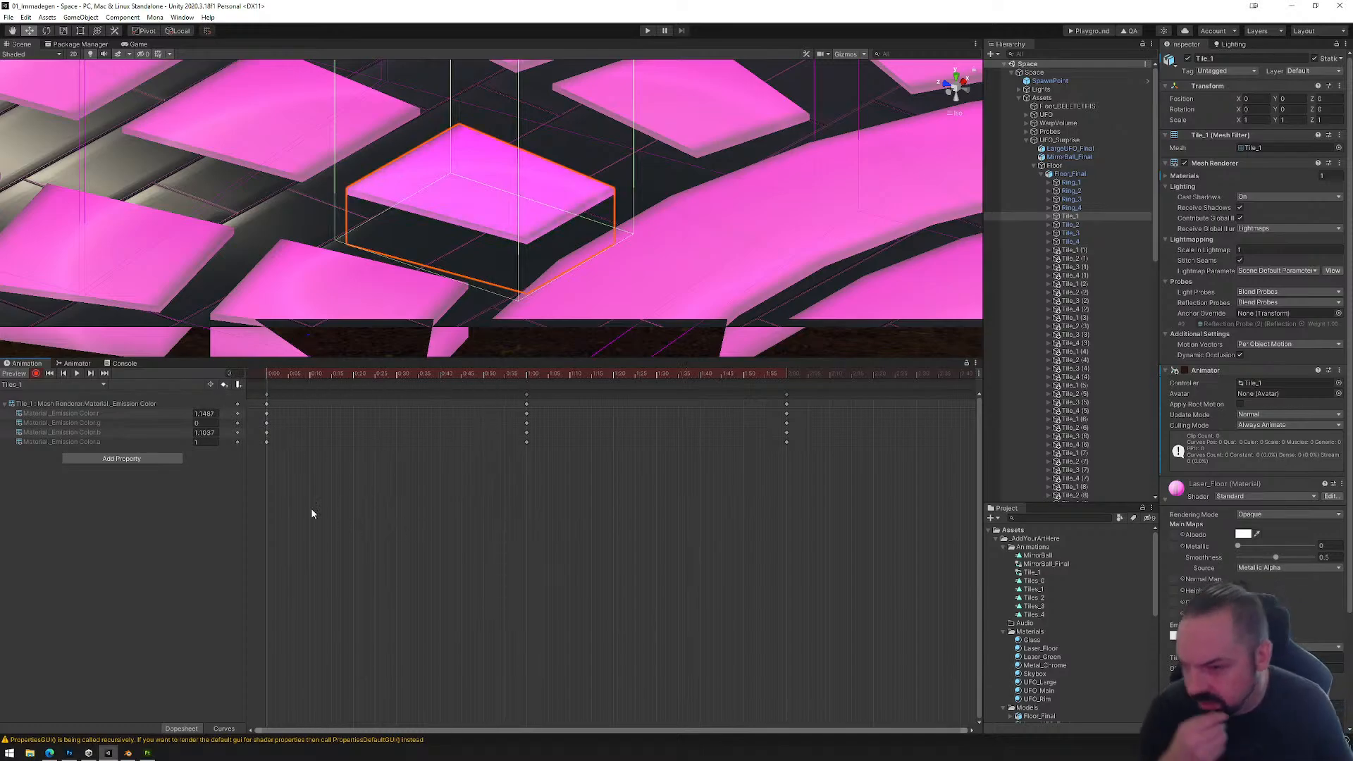
Step: Switch to the Tiles_2 clip, enable keyframe recording and set the emission intensity to 0.2 at frame 0
{"action": "left_click", "coordinate": [98, 384]}
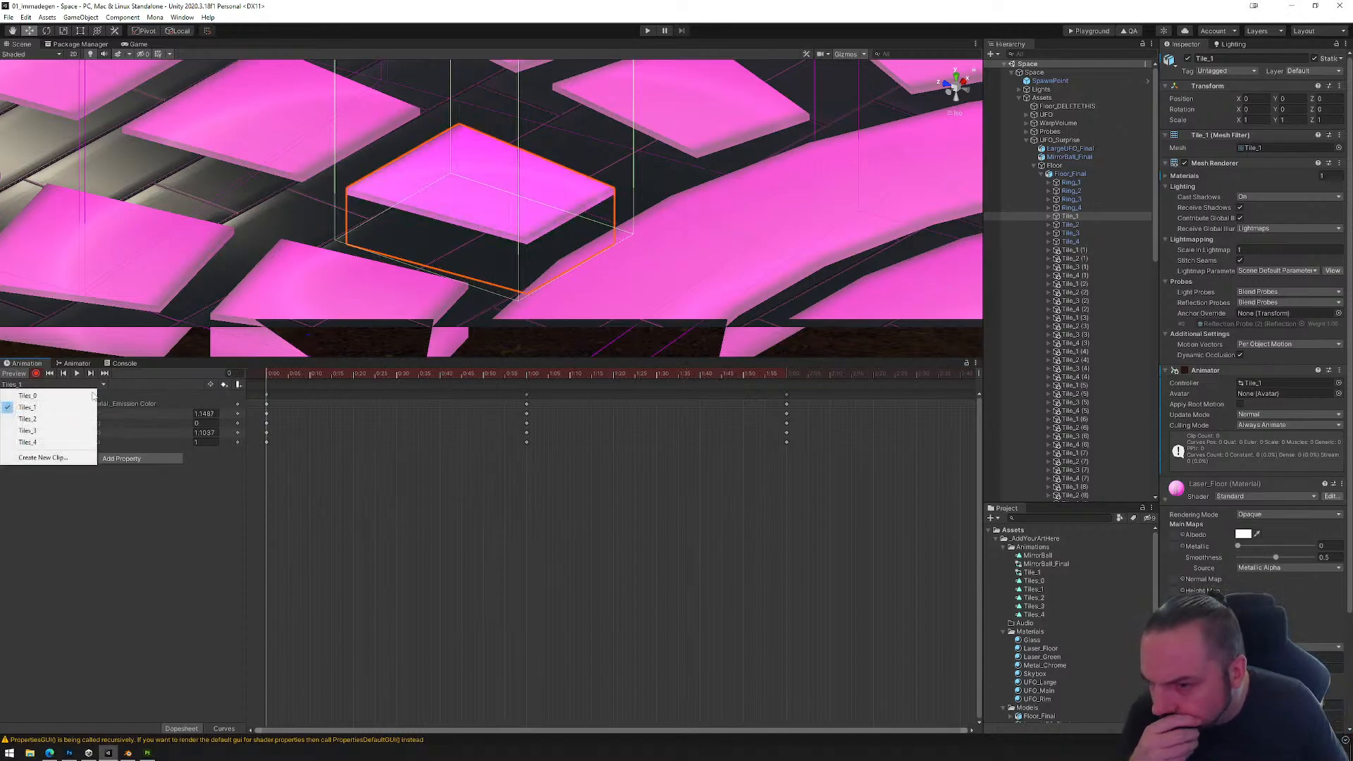
{"action": "left_click", "coordinate": [65, 419]}
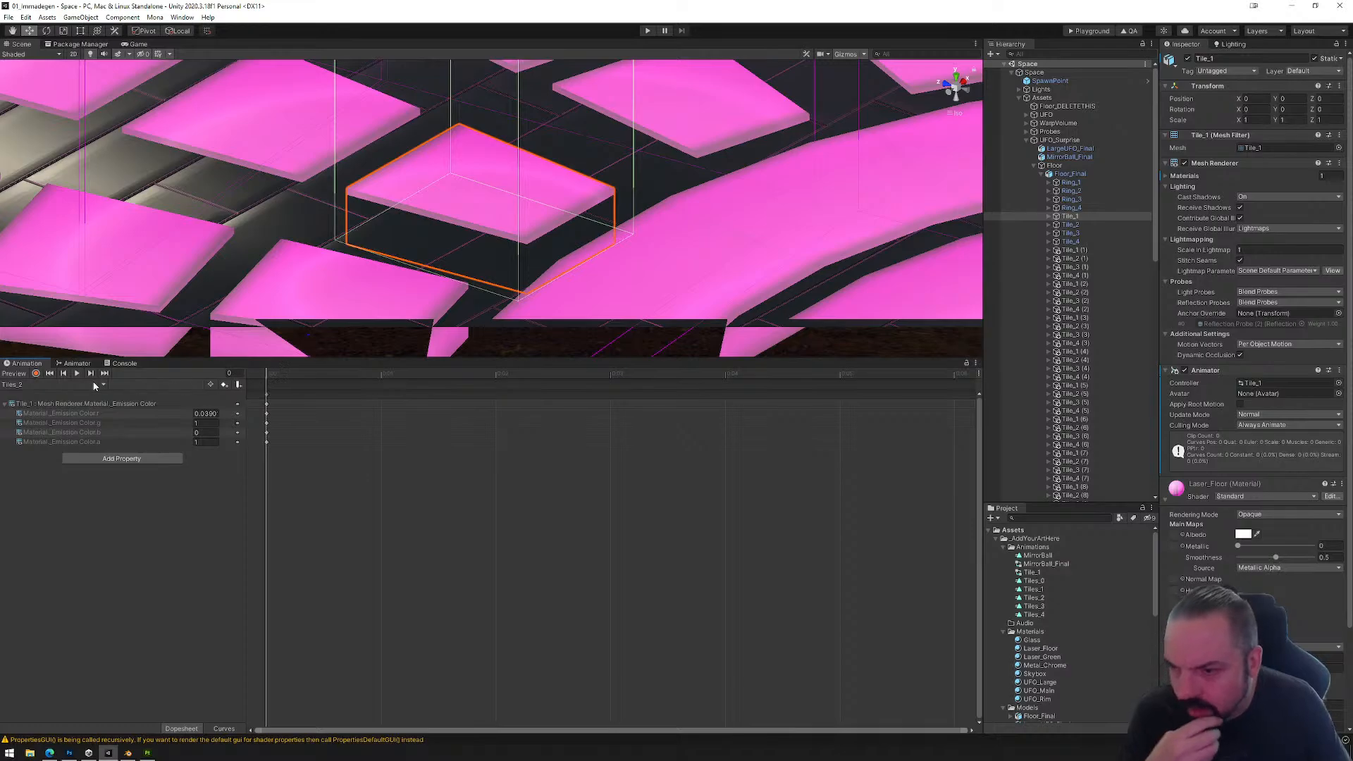
{"action": "left_click", "coordinate": [36, 374]}
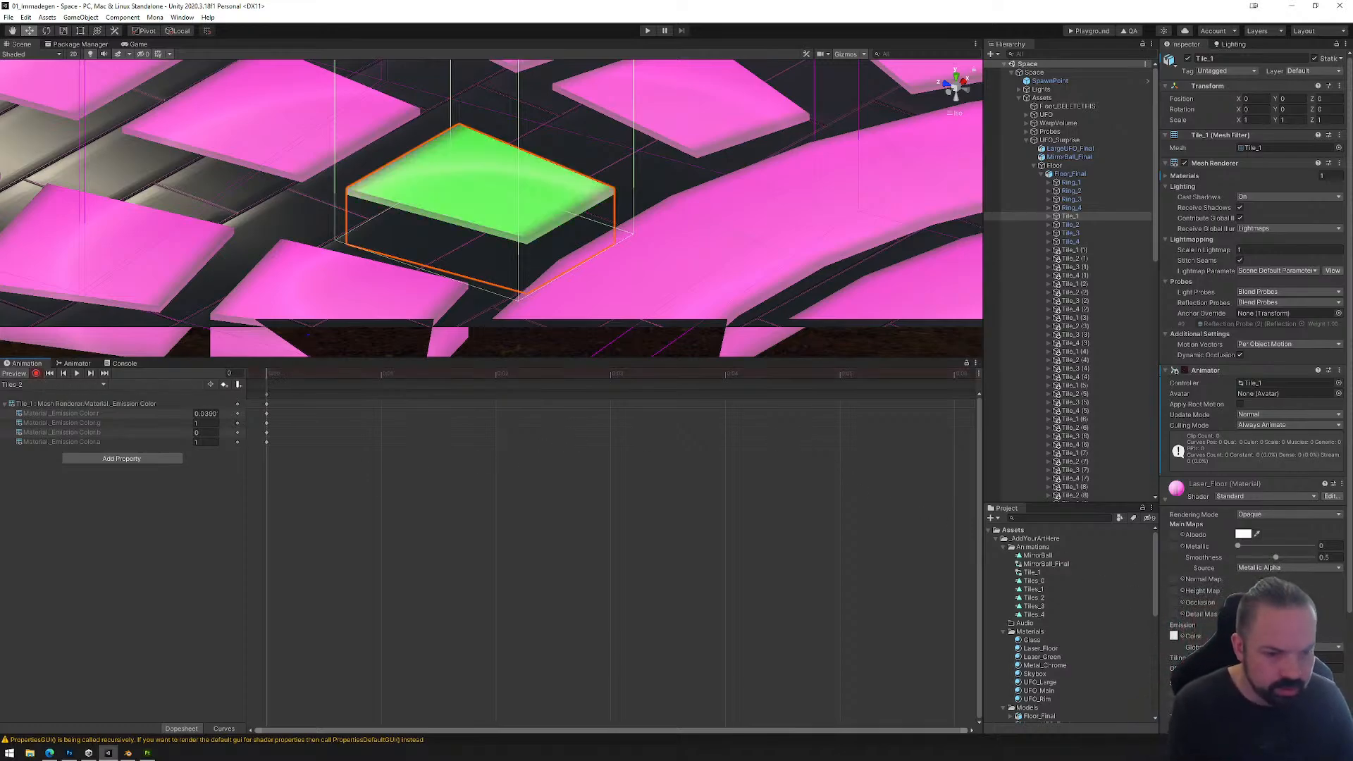
{"action": "left_click", "coordinate": [1284, 636]}
{"action": "left_click_drag", "start_coordinate": [1292, 678], "coordinate": [1294, 677]}
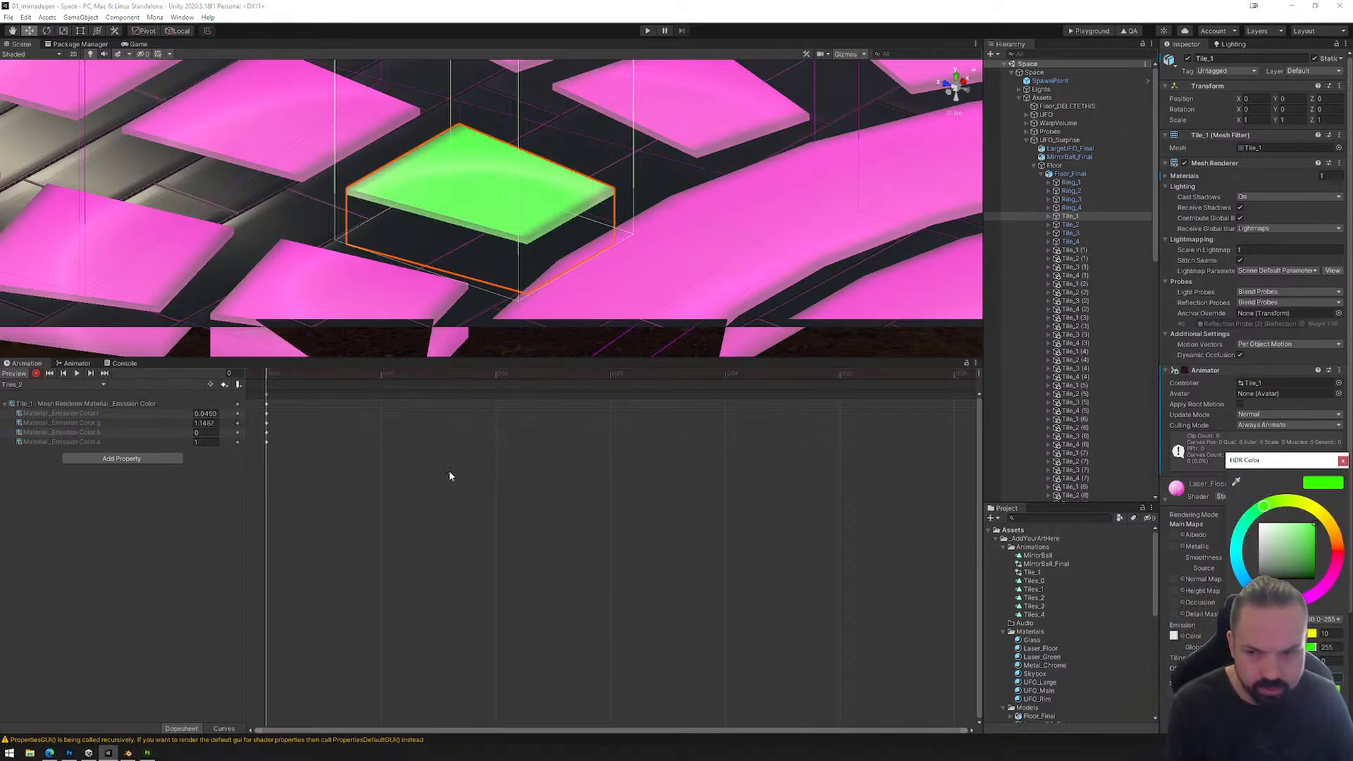
{"action": "left_click", "coordinate": [606, 566]}
Step: Record an emission intensity of 1 at frame 60 and 0.2 at frame 120 of the Tiles_2 clip
{"action": "scroll", "coordinate": [597, 551], "scroll_direction": "down", "scroll_amount": 10}
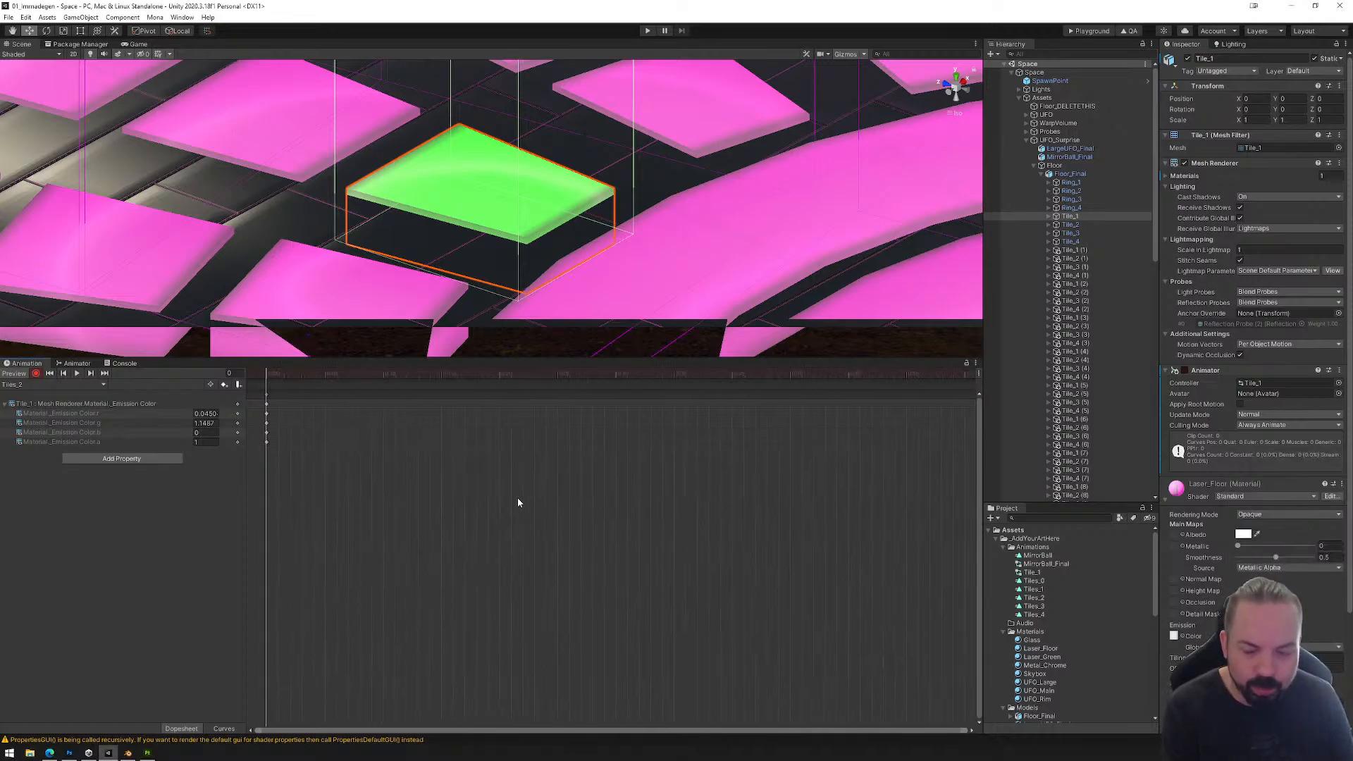
{"action": "scroll", "coordinate": [439, 458], "scroll_direction": "down", "scroll_amount": 4}
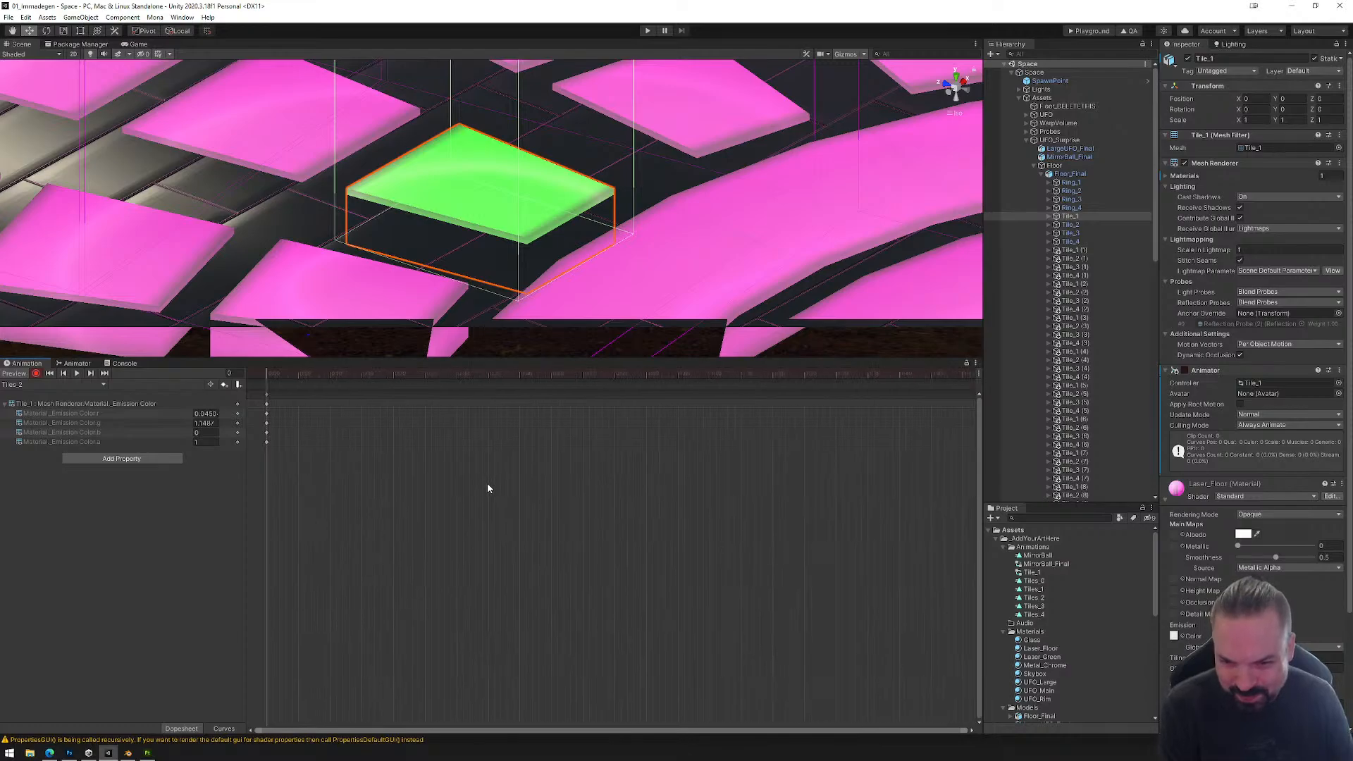
{"action": "scroll", "coordinate": [486, 488], "scroll_direction": "down", "scroll_amount": 3}
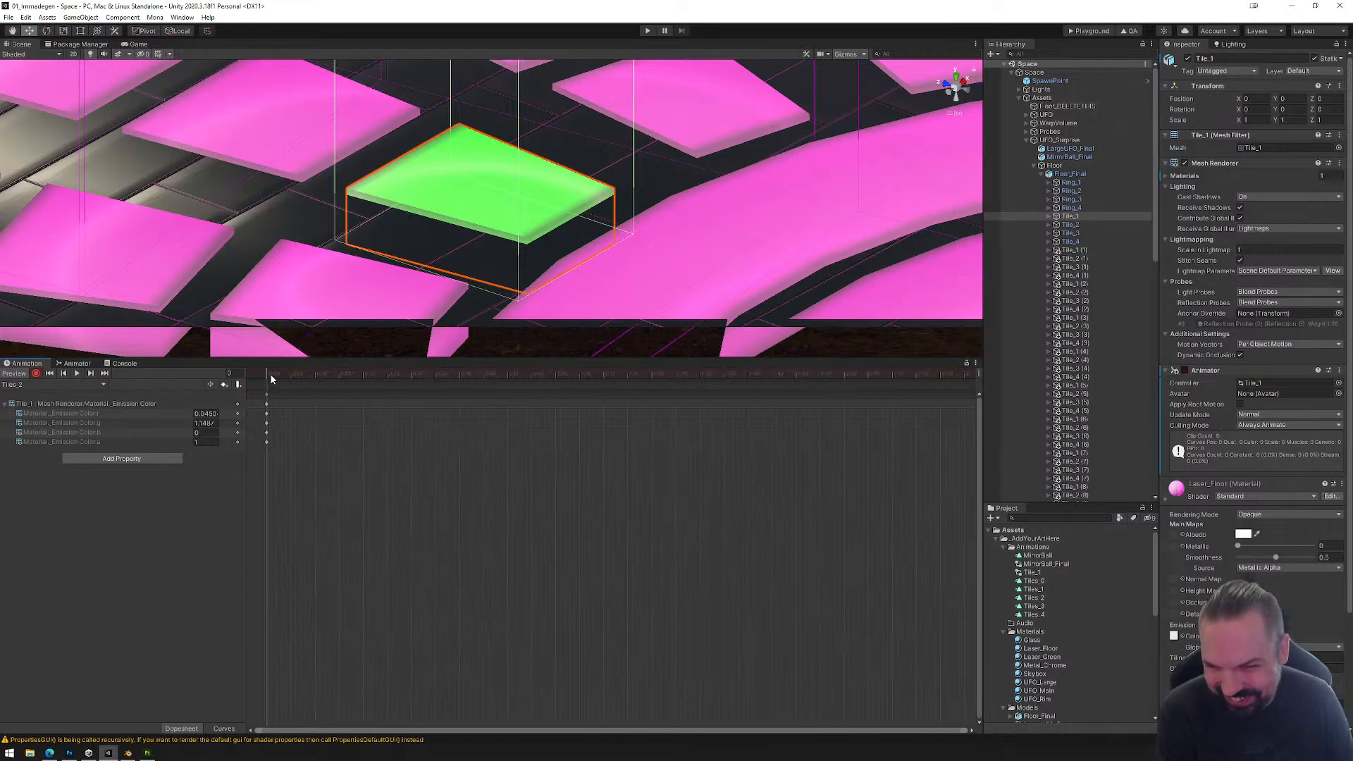
{"action": "left_click_drag", "start_coordinate": [269, 373], "coordinate": [556, 379]}
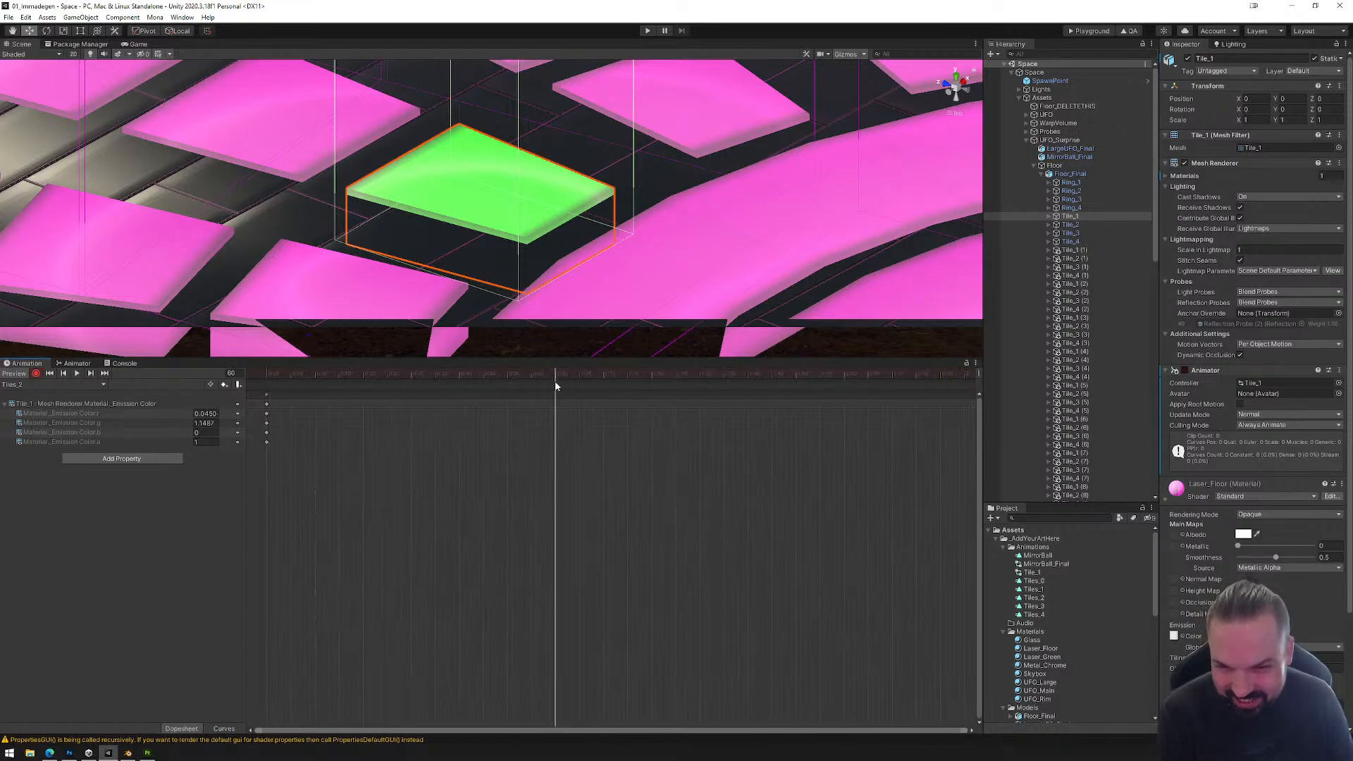
{"action": "left_click", "coordinate": [1279, 635]}
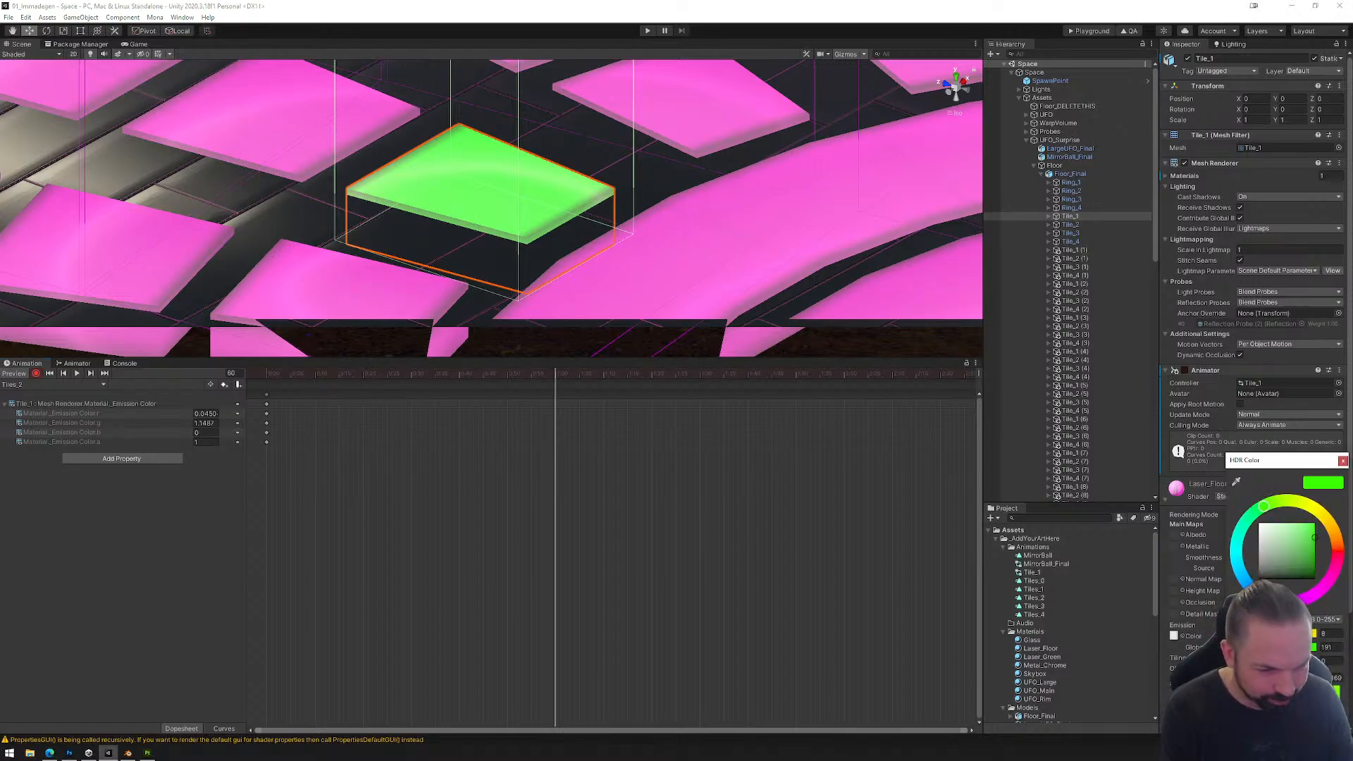
{"action": "type", "text": "1"}
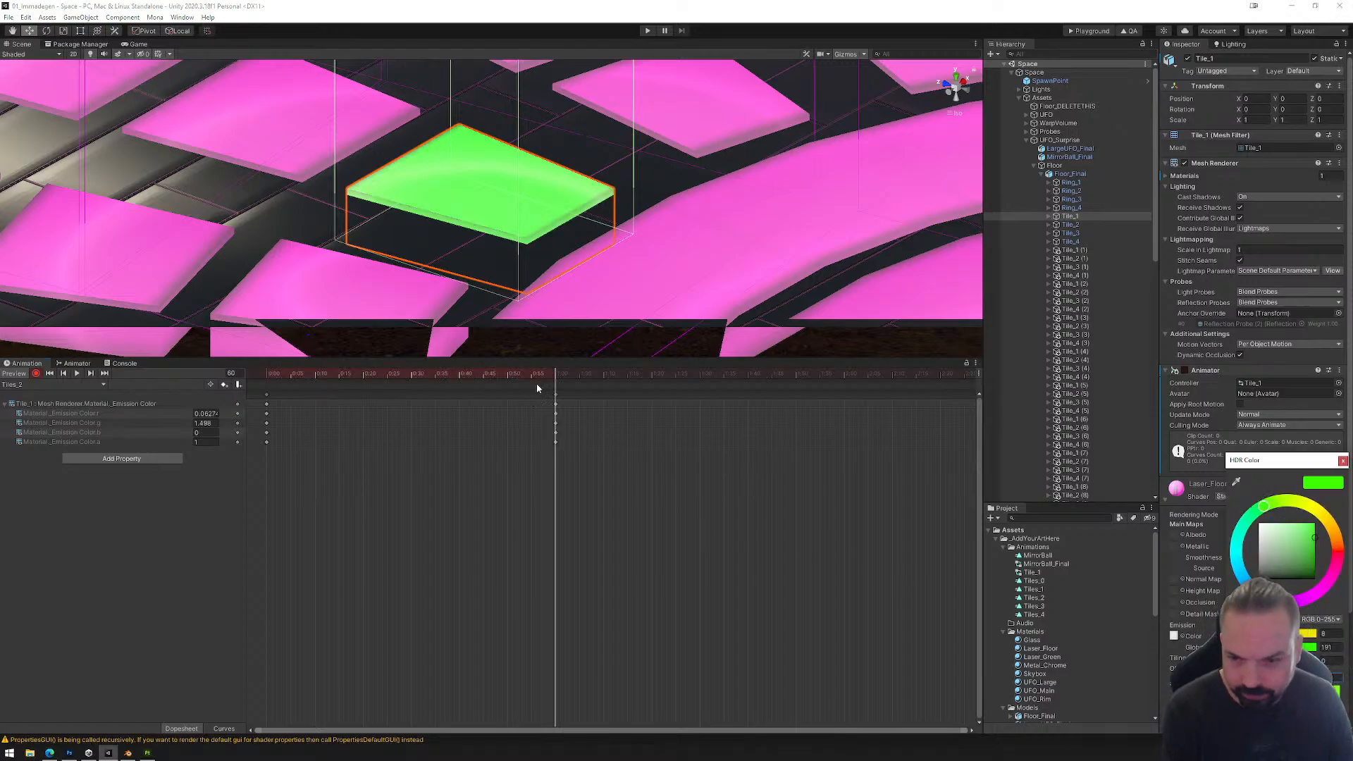
{"action": "left_click", "coordinate": [561, 369]}
{"action": "left_click_drag", "start_coordinate": [559, 378], "coordinate": [845, 380]}
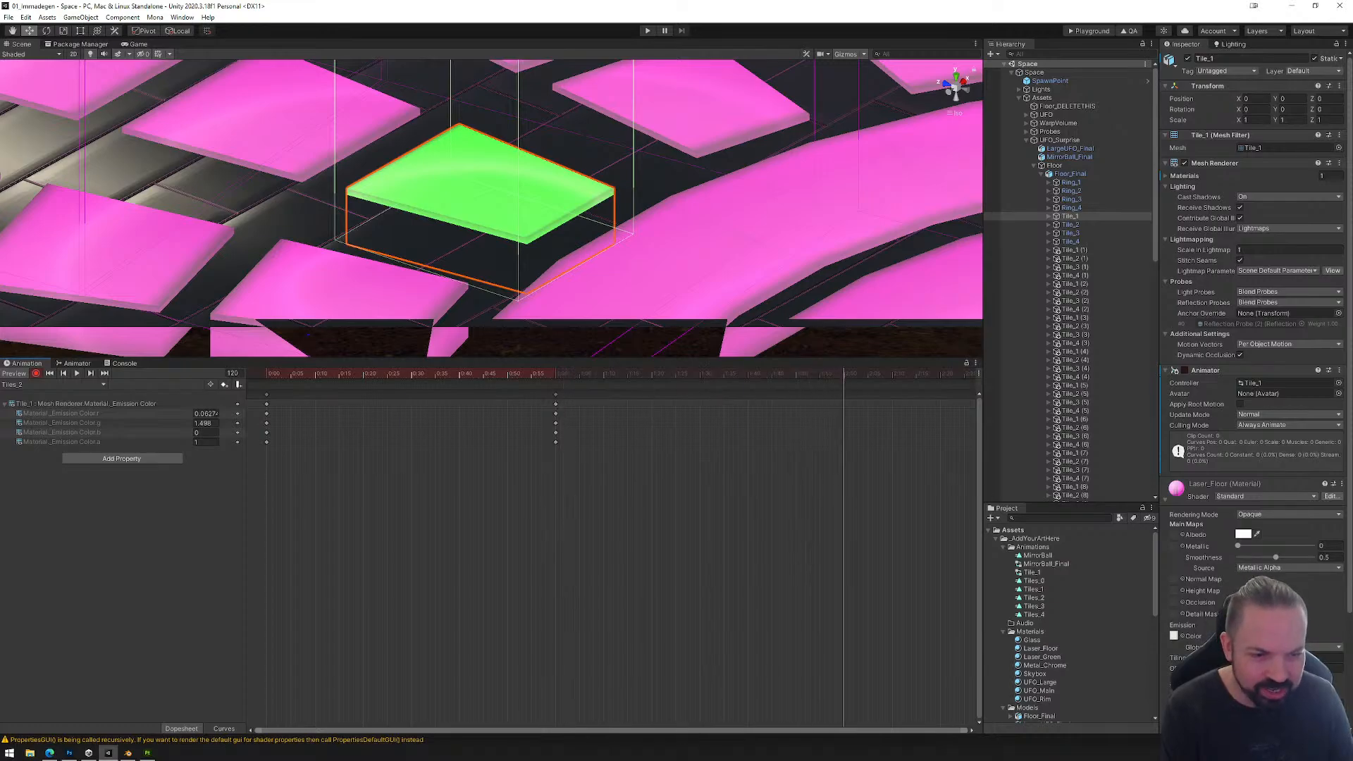
{"action": "left_click", "coordinate": [1279, 635]}
{"action": "type", "text": "0.2"}
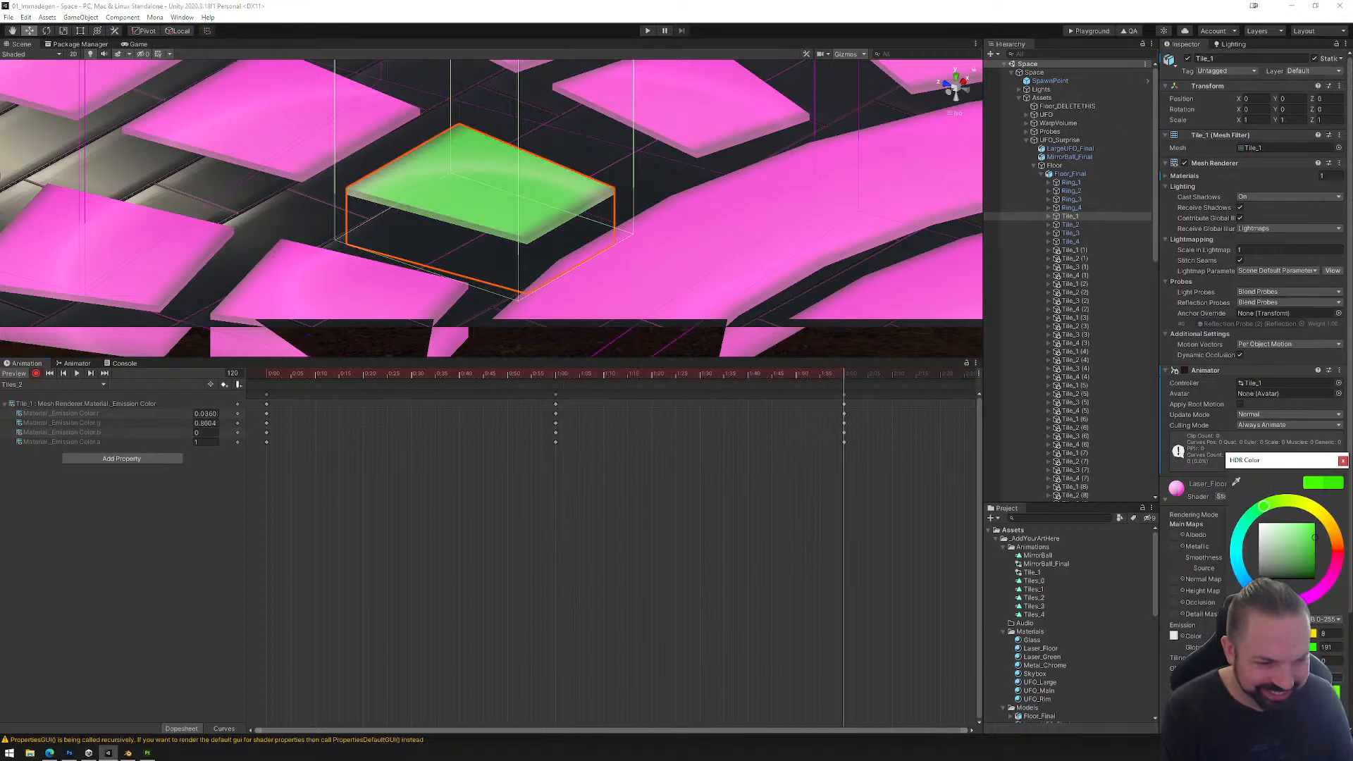
Step: Switch to the Tiles_3 clip, enable keyframe recording and set the emission intensity to 0.2 at frame 0
{"action": "left_click", "coordinate": [53, 384]}
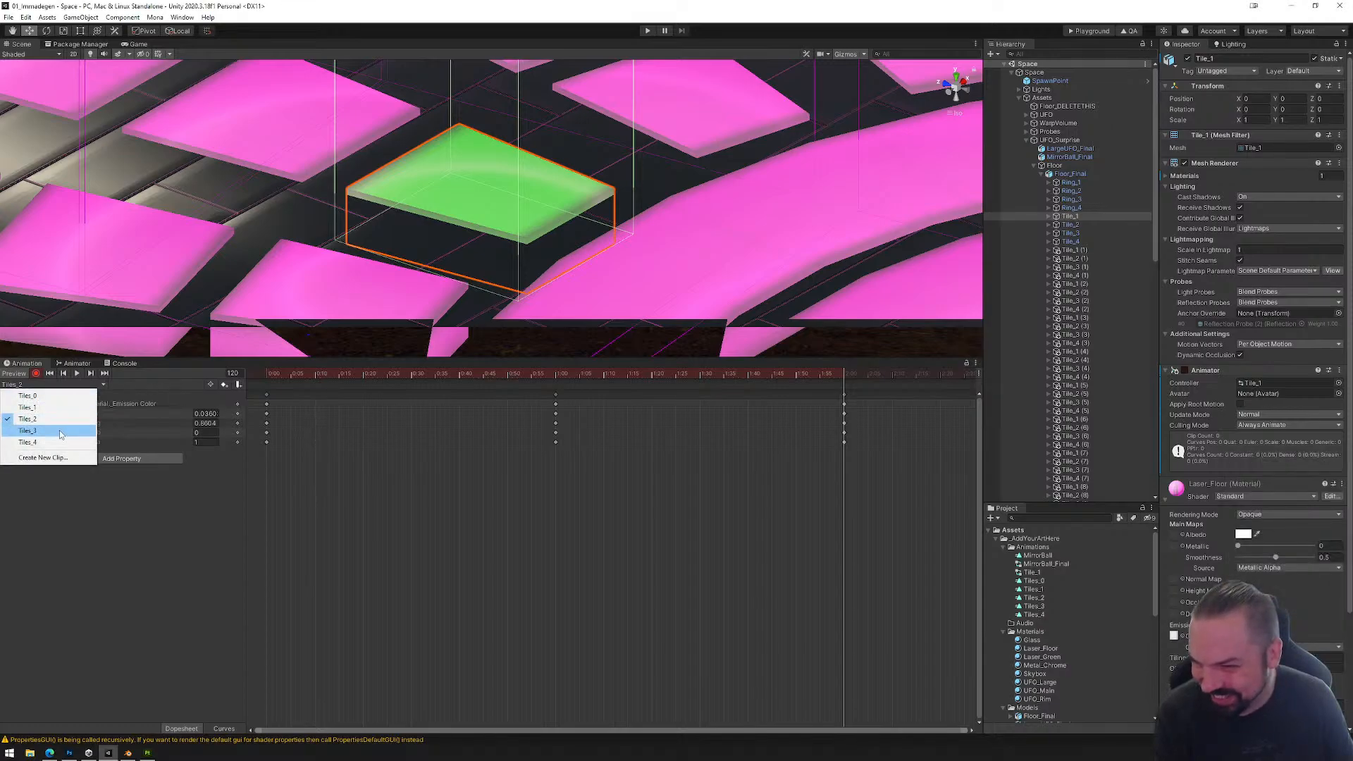
{"action": "left_click", "coordinate": [21, 437]}
{"action": "left_click", "coordinate": [36, 373]}
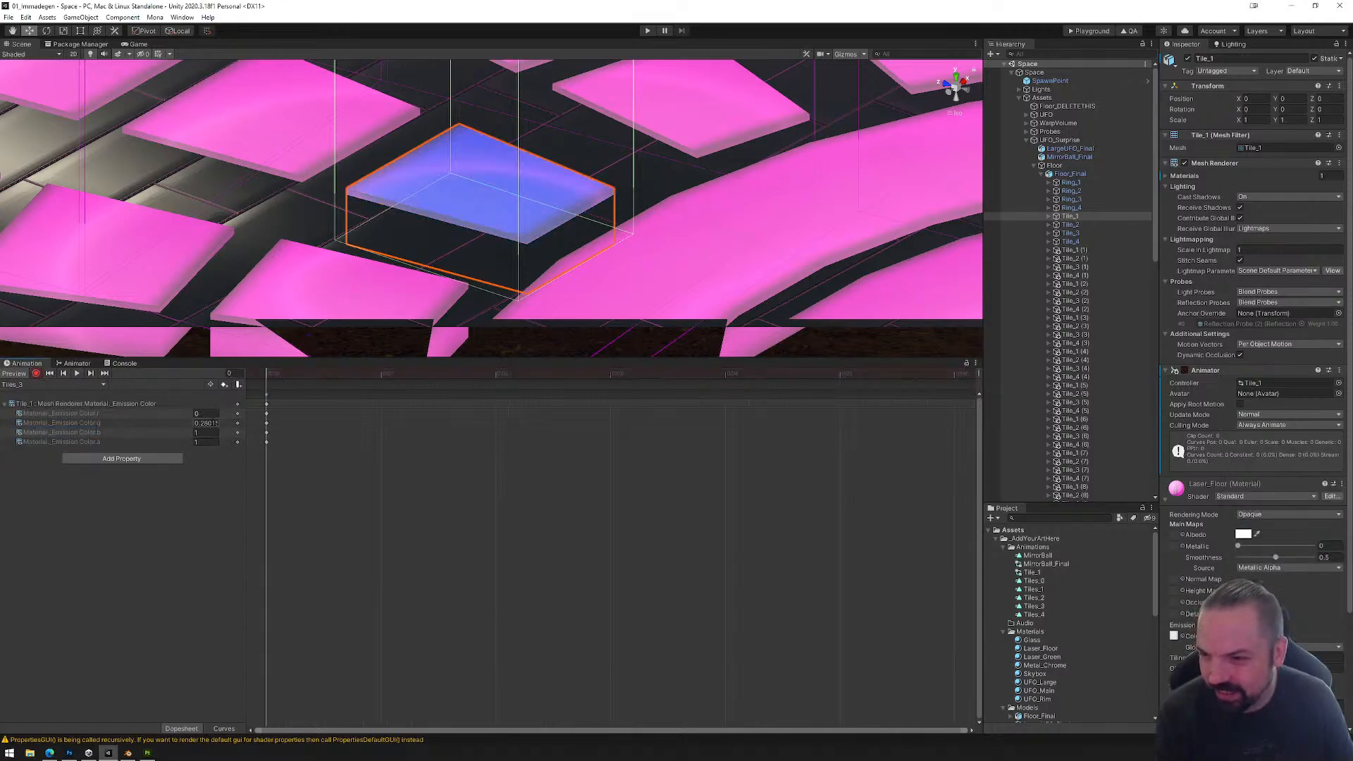
{"action": "left_click", "coordinate": [1283, 635]}
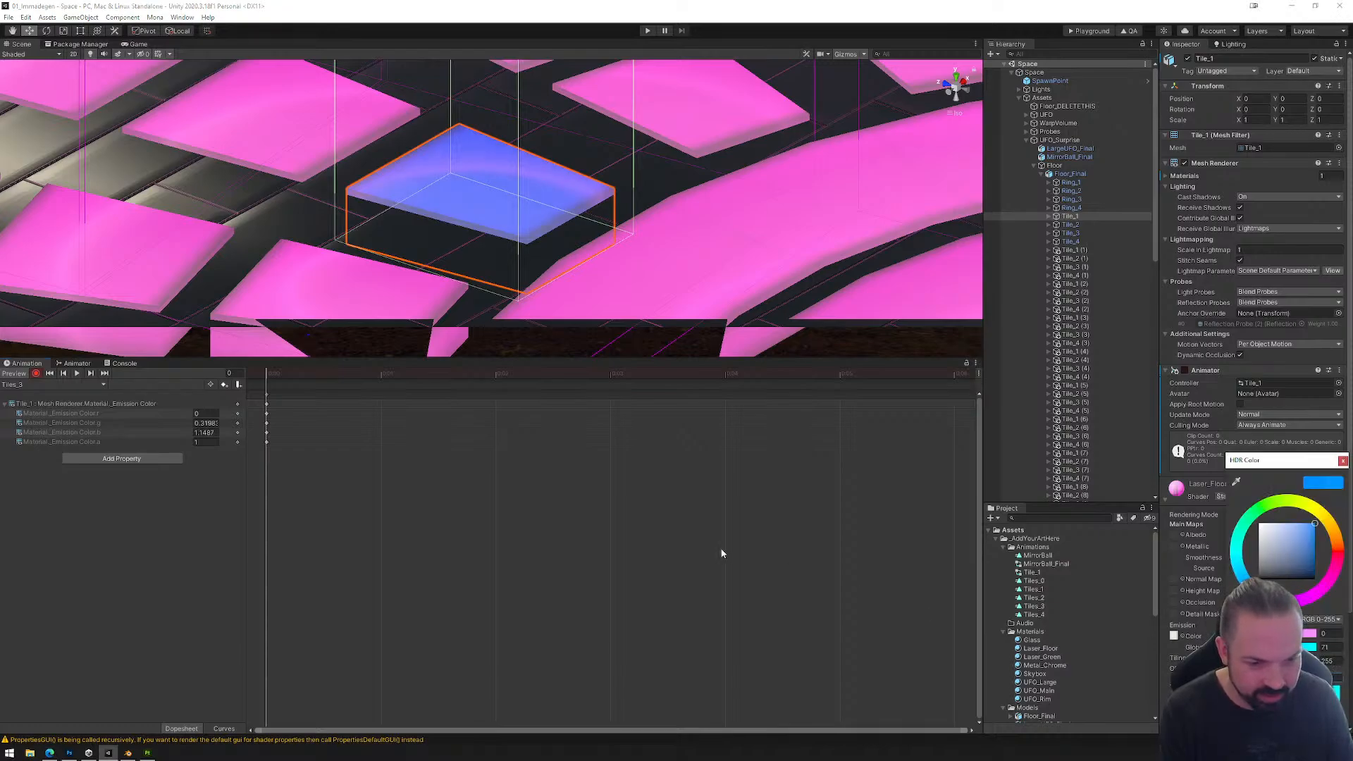
Step: Record an emission intensity of 1 at frame 60 of the Tiles_3 clip
{"action": "left_click", "coordinate": [536, 504]}
{"action": "scroll", "coordinate": [533, 517], "scroll_direction": "down", "scroll_amount": 7}
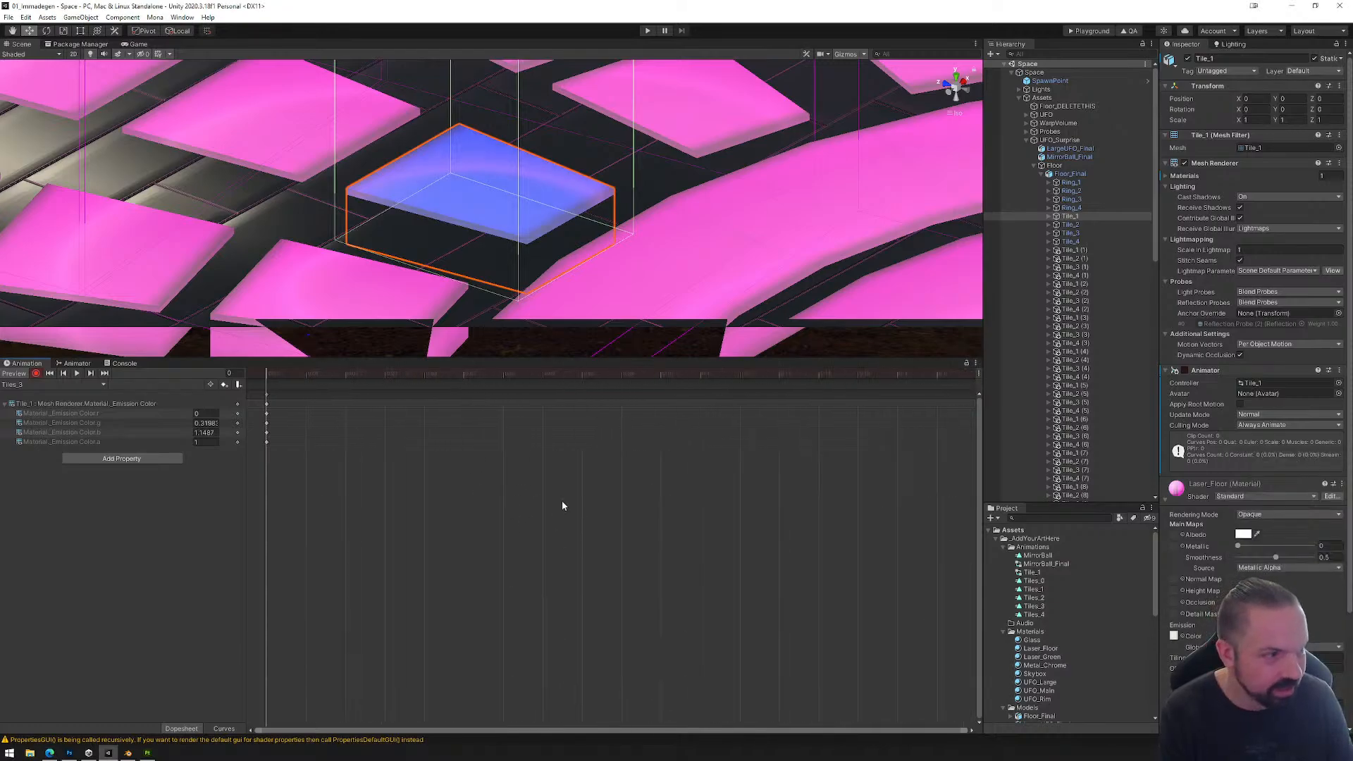
{"action": "scroll", "coordinate": [561, 502], "scroll_direction": "down", "scroll_amount": 5}
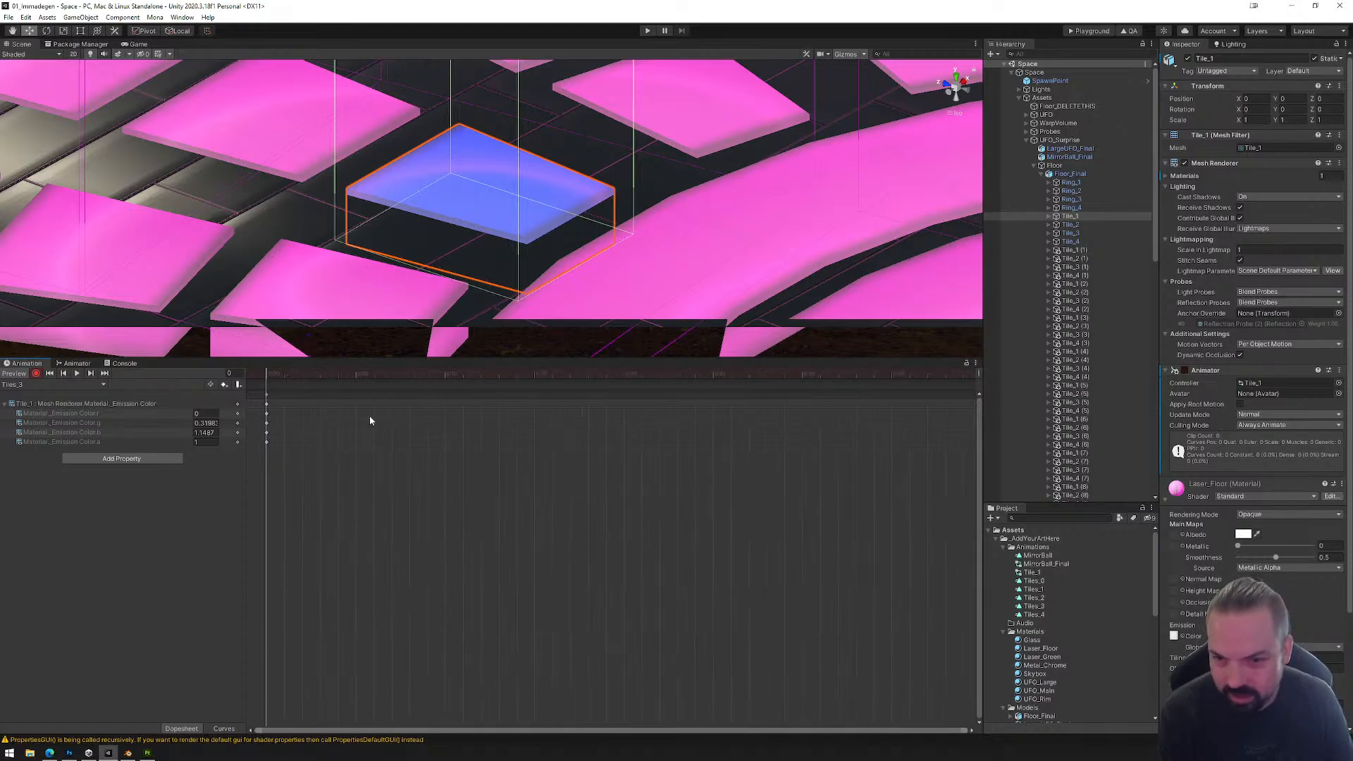
{"action": "scroll", "coordinate": [373, 426], "scroll_direction": "down", "scroll_amount": 3}
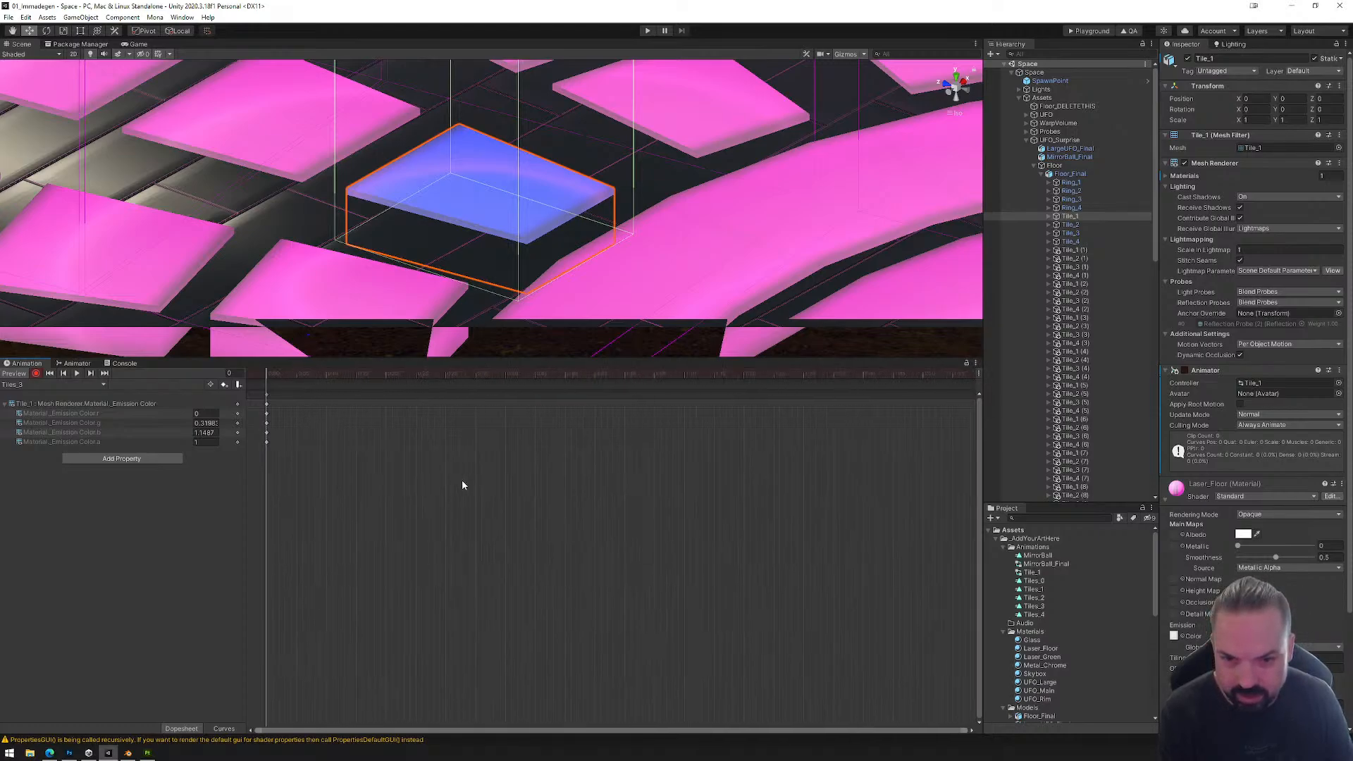
{"action": "left_click_drag", "start_coordinate": [267, 378], "coordinate": [574, 386]}
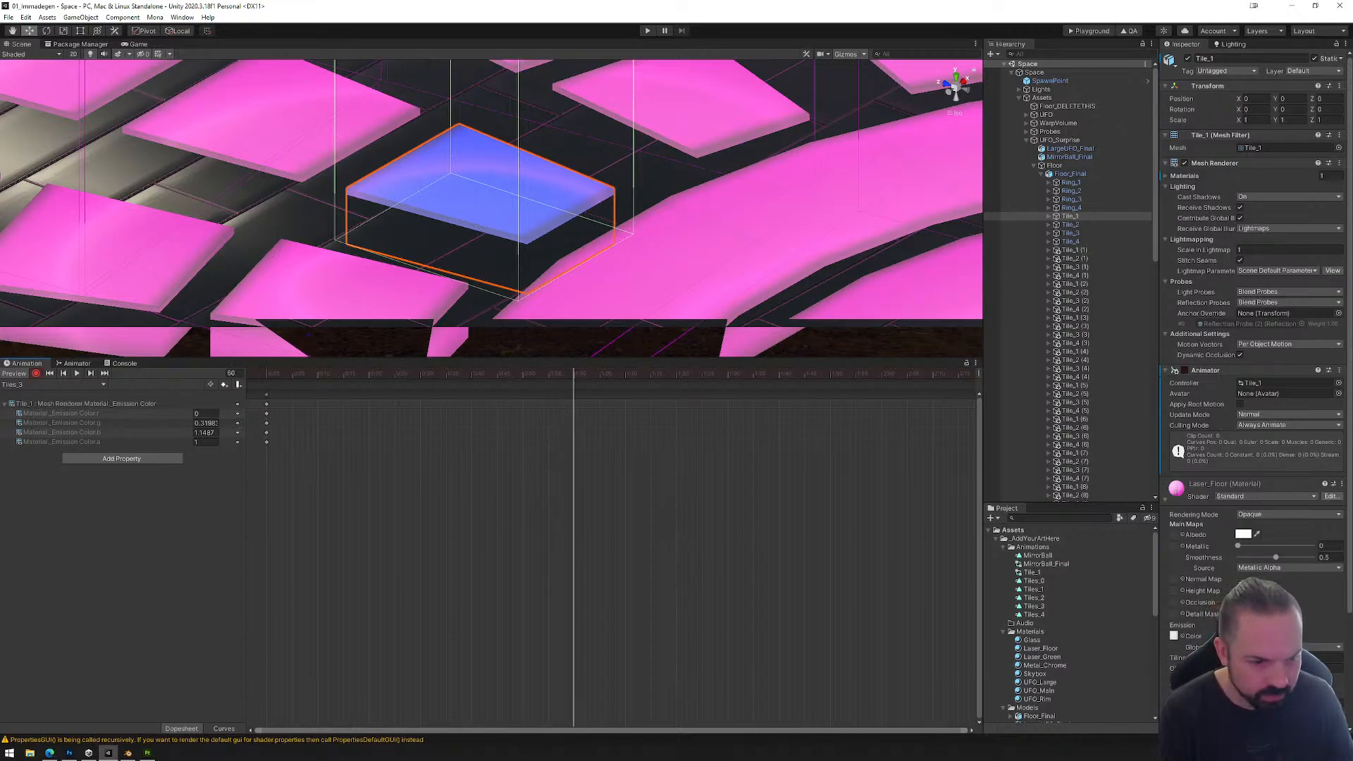
{"action": "left_click", "coordinate": [1174, 635]}
{"action": "left_click_drag", "start_coordinate": [1315, 537], "coordinate": [1324, 556]}
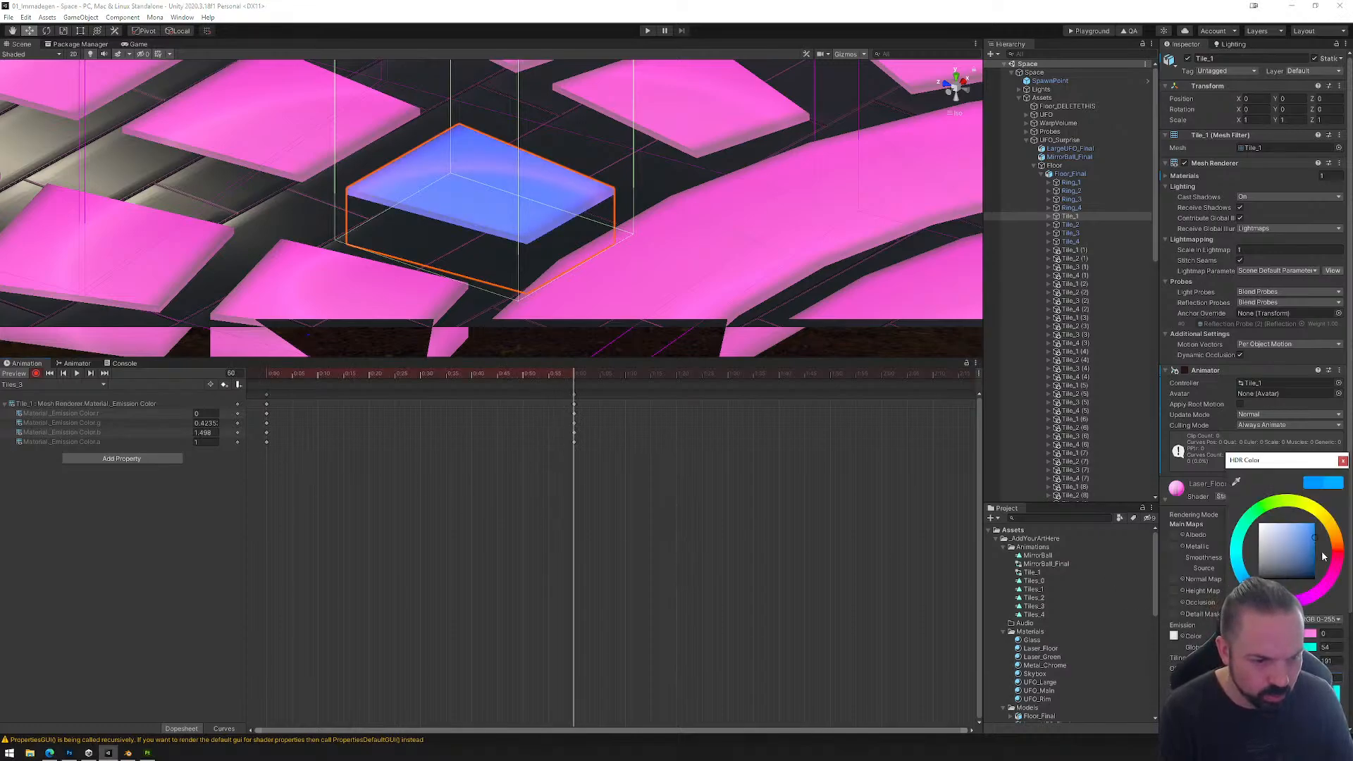
{"action": "left_click", "coordinate": [1342, 461]}
Step: Record an emission intensity of 0.2 at frame 120 of the Tiles_3 clip
{"action": "left_click_drag", "start_coordinate": [574, 378], "coordinate": [880, 382]}
{"action": "left_click", "coordinate": [1246, 636]}
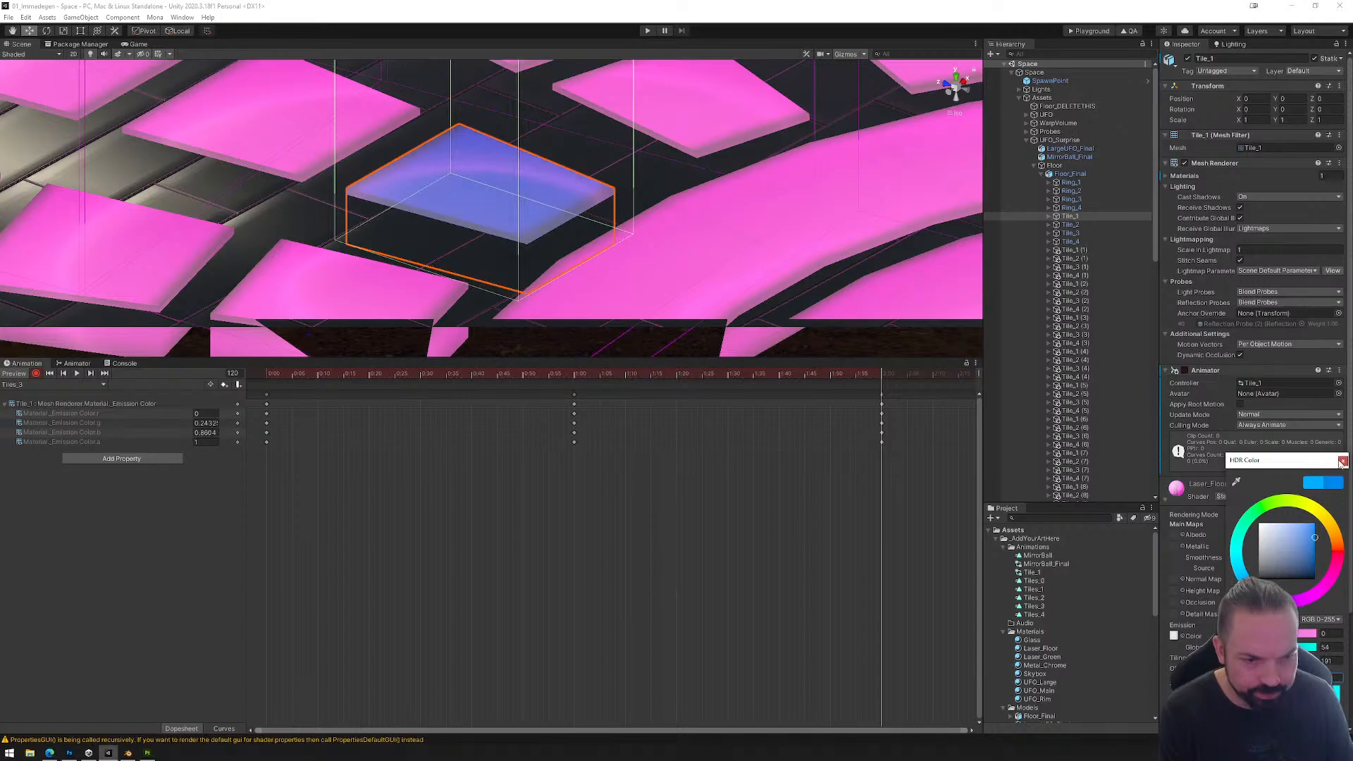
{"action": "left_click", "coordinate": [1341, 461]}
Step: Switch to the Tiles_4 clip and record an emission intensity of 0.2 at frame 0
{"action": "left_click", "coordinate": [75, 384]}
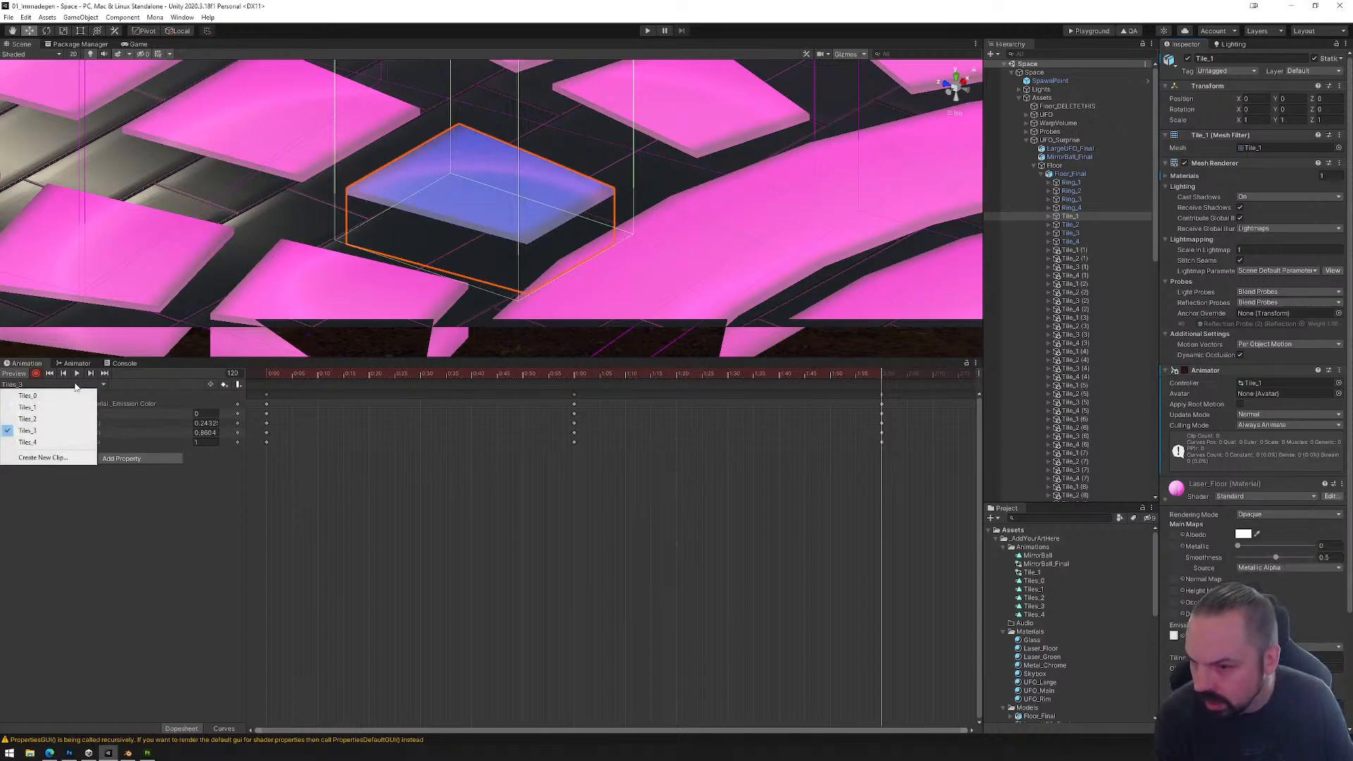
{"action": "left_click", "coordinate": [49, 442]}
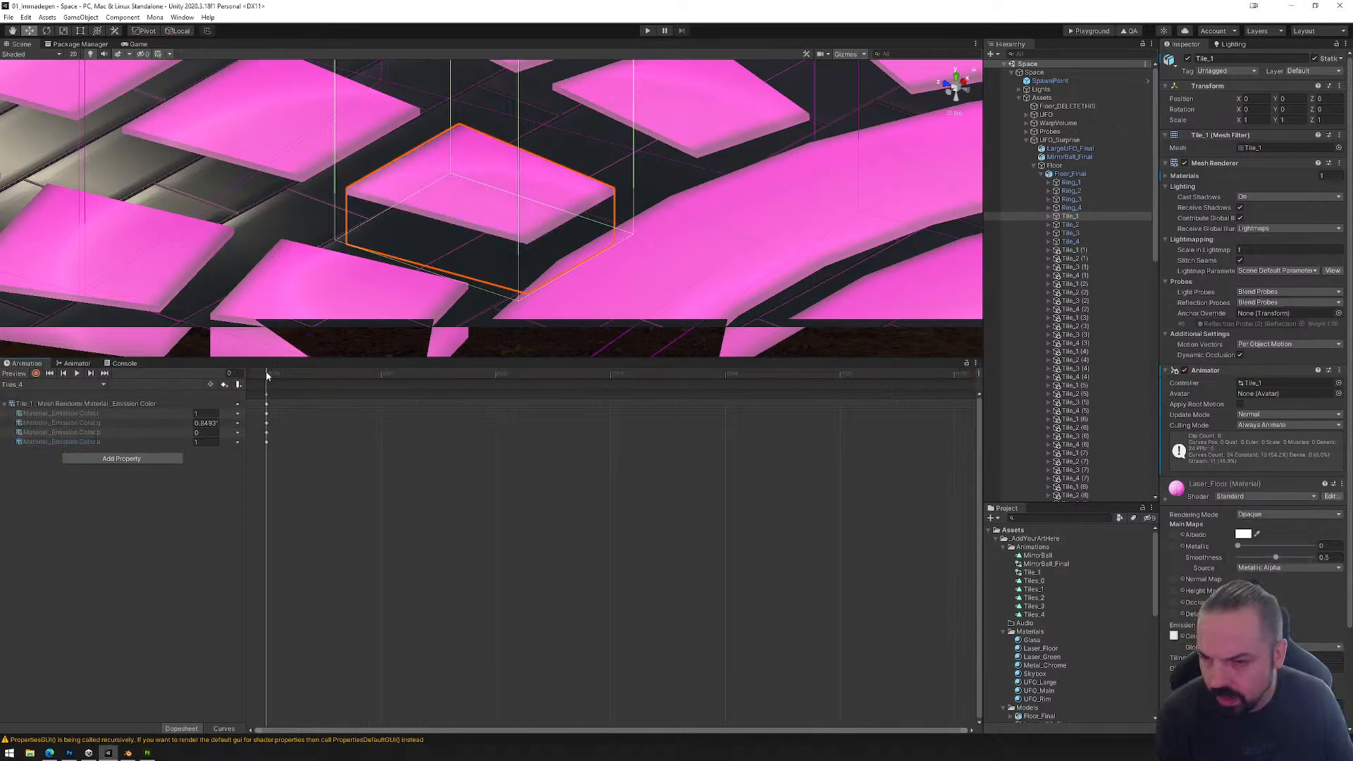
{"action": "mouse_move", "coordinate": [280, 377]}
{"action": "left_mouse_down"}
{"action": "mouse_move", "coordinate": [349, 379]}
{"action": "mouse_move", "coordinate": [266, 395]}
{"action": "left_mouse_up"}
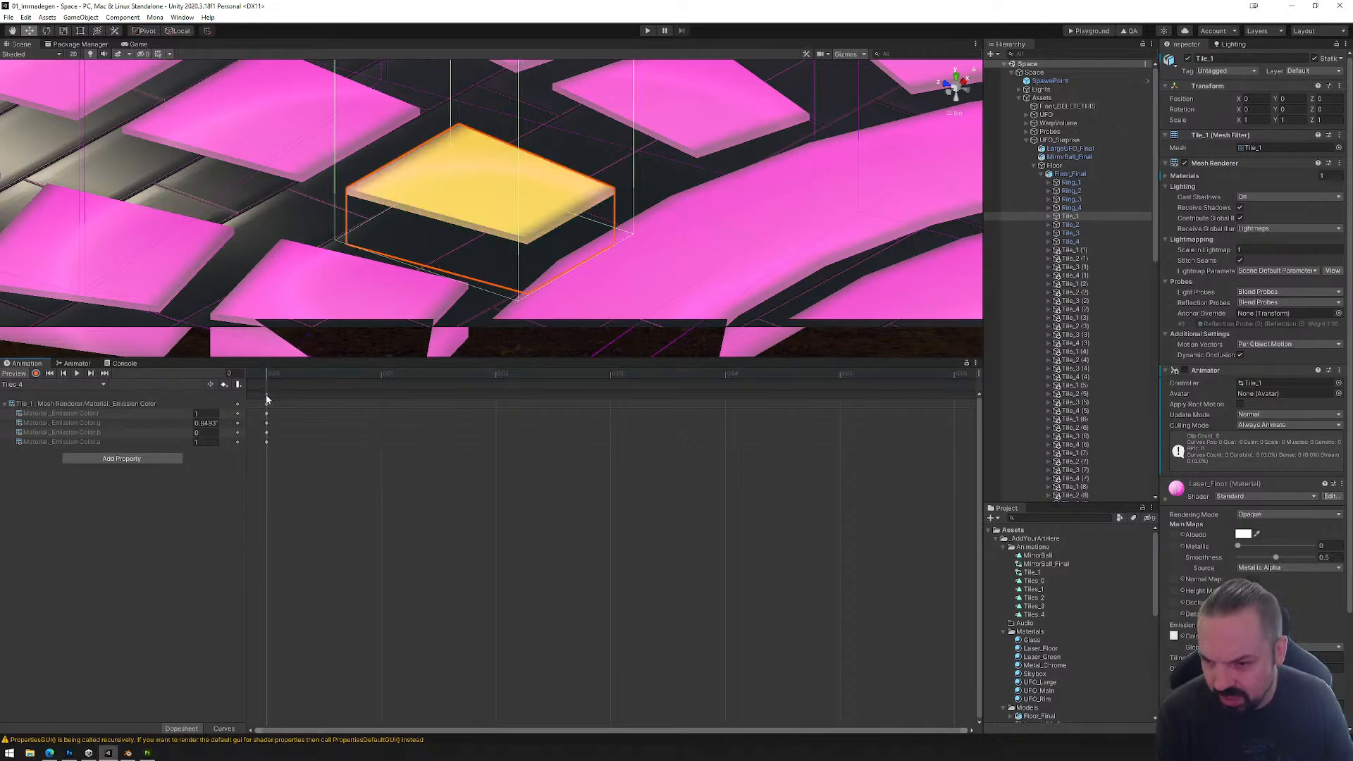
{"action": "left_click", "coordinate": [267, 399]}
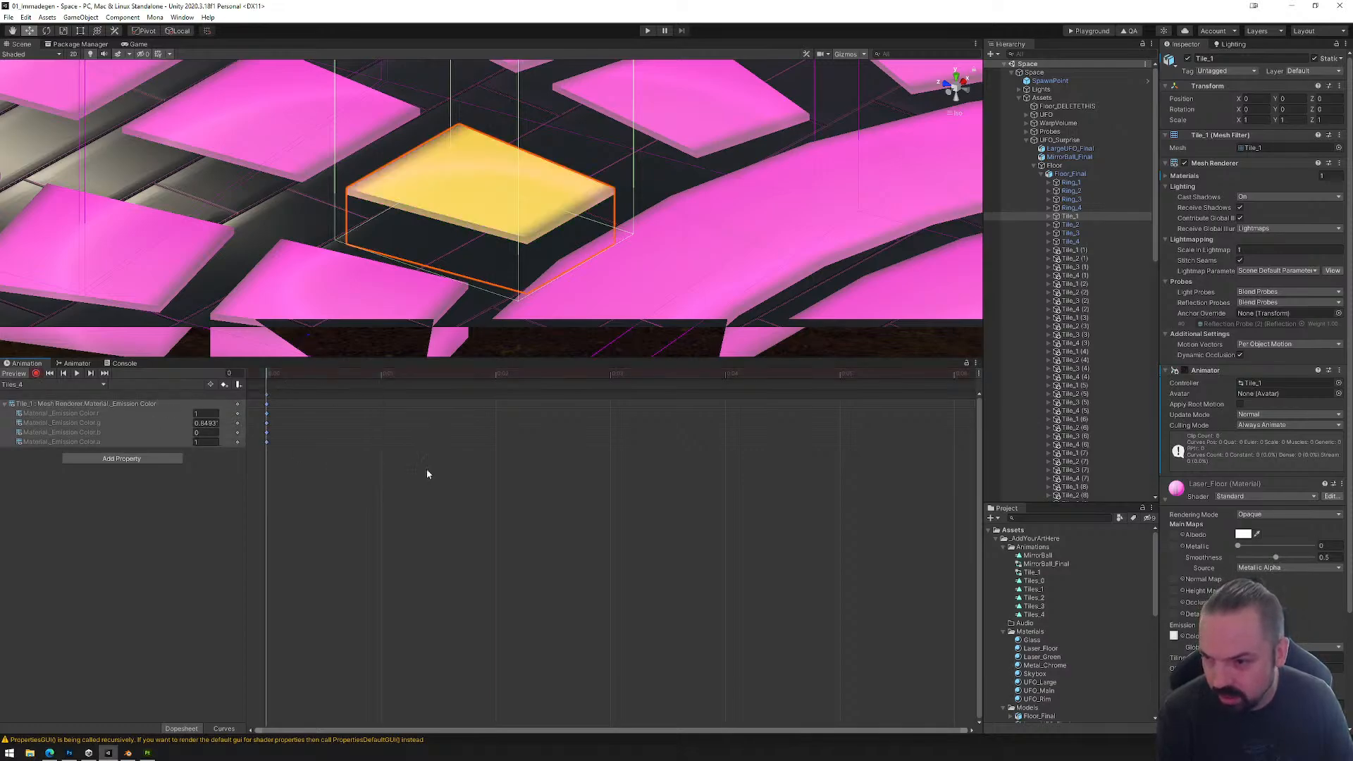
{"action": "left_click", "coordinate": [1244, 636]}
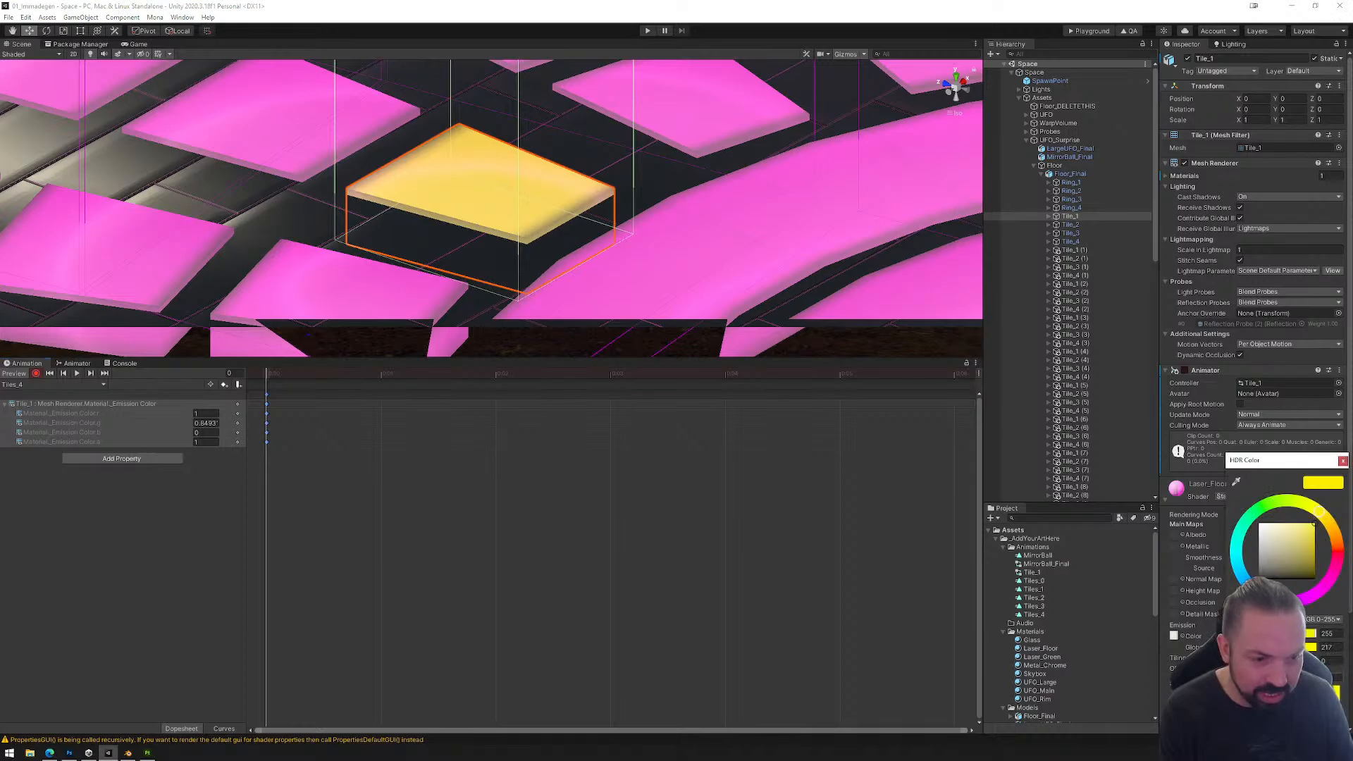
{"action": "left_click_drag", "start_coordinate": [1290, 677], "coordinate": [1291, 678]}
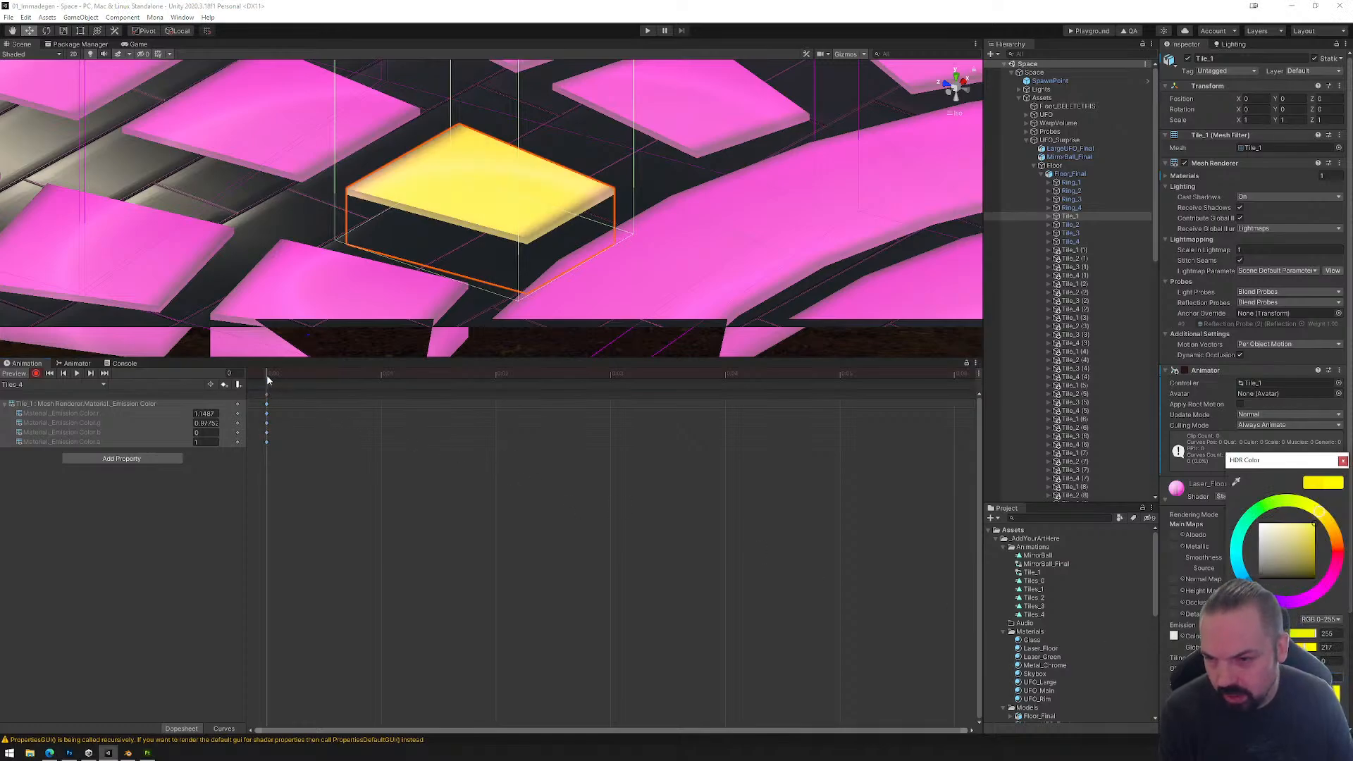
Step: Record an emission intensity of 1 at frame 60 of the Tiles_4 clip
{"action": "scroll", "coordinate": [549, 546], "scroll_direction": "up", "scroll_amount": 3}
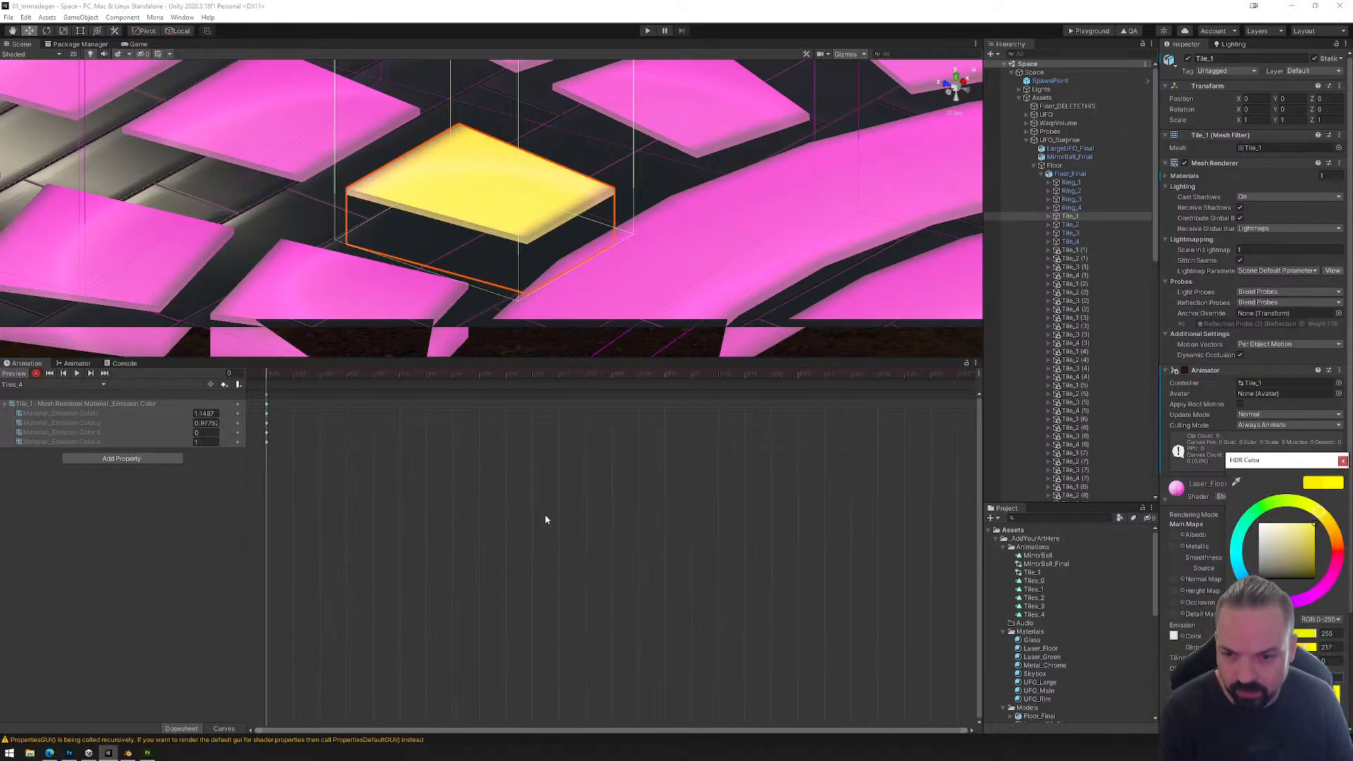
{"action": "scroll", "coordinate": [529, 520], "scroll_direction": "down", "scroll_amount": 2}
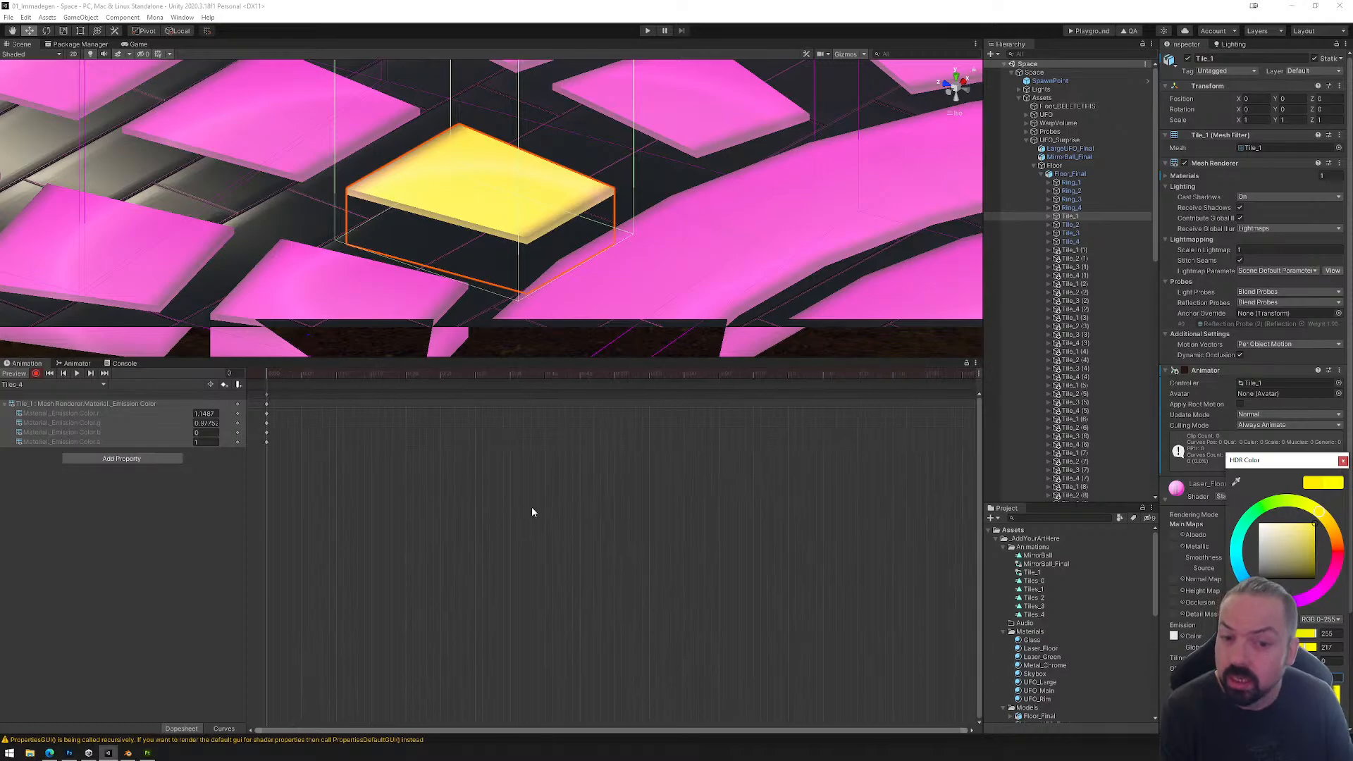
{"action": "scroll", "coordinate": [536, 508], "scroll_direction": "down", "scroll_amount": 3}
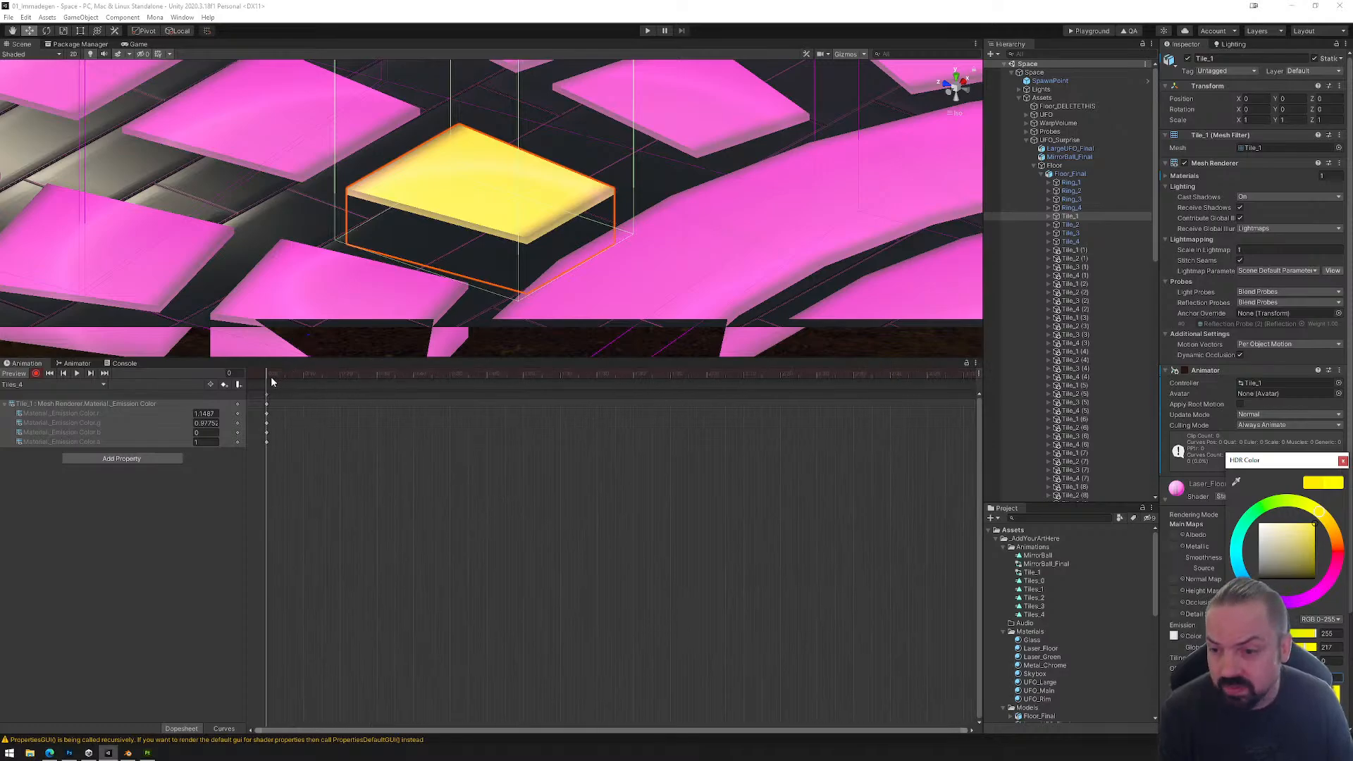
{"action": "left_click_drag", "start_coordinate": [271, 381], "coordinate": [488, 385]}
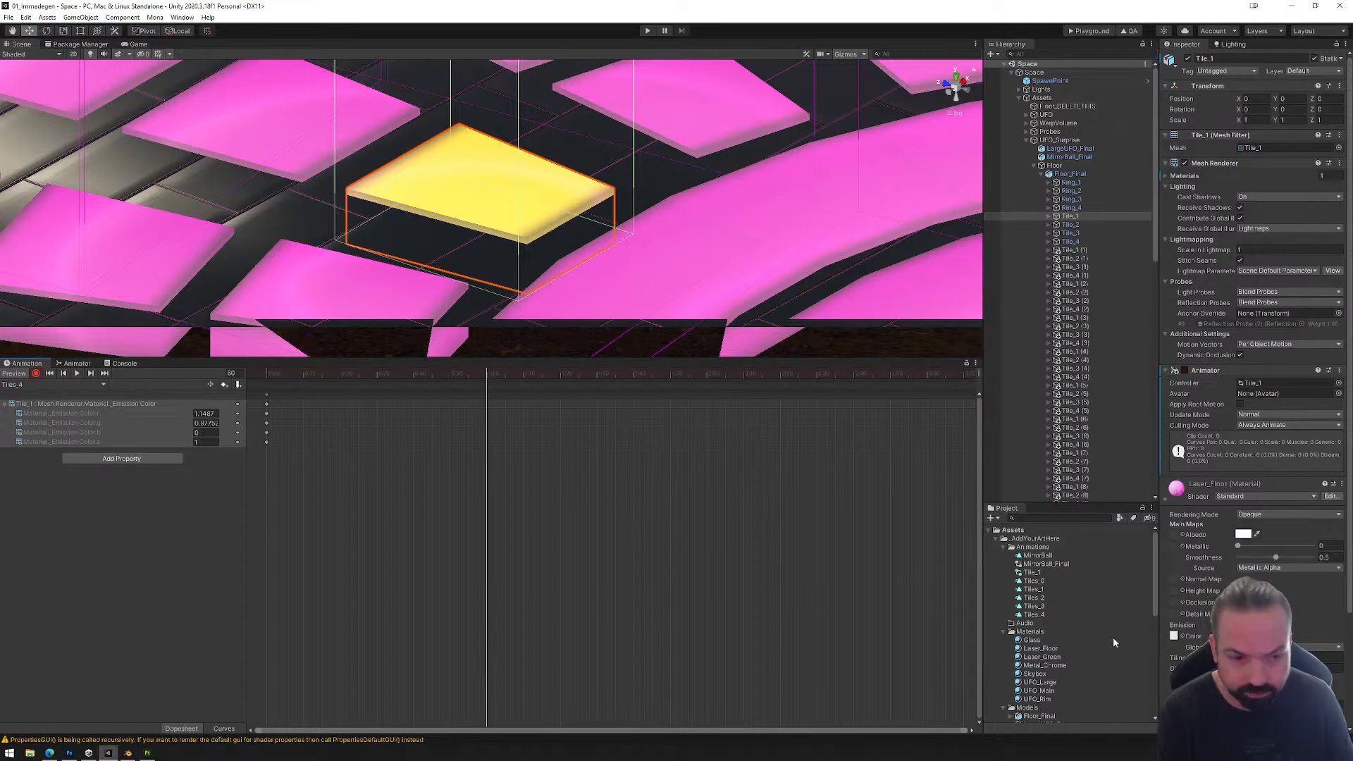
{"action": "left_click", "coordinate": [1279, 636]}
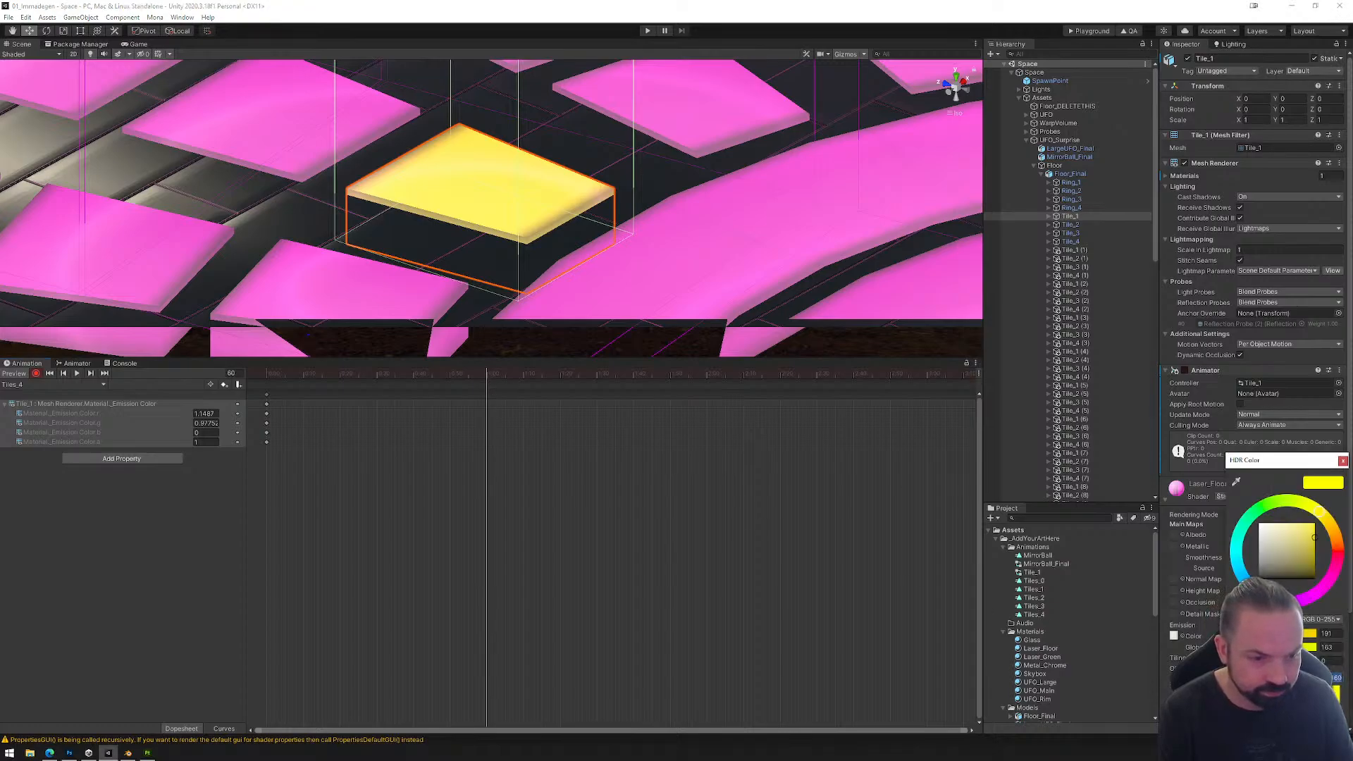
{"action": "type", "text": "01"}
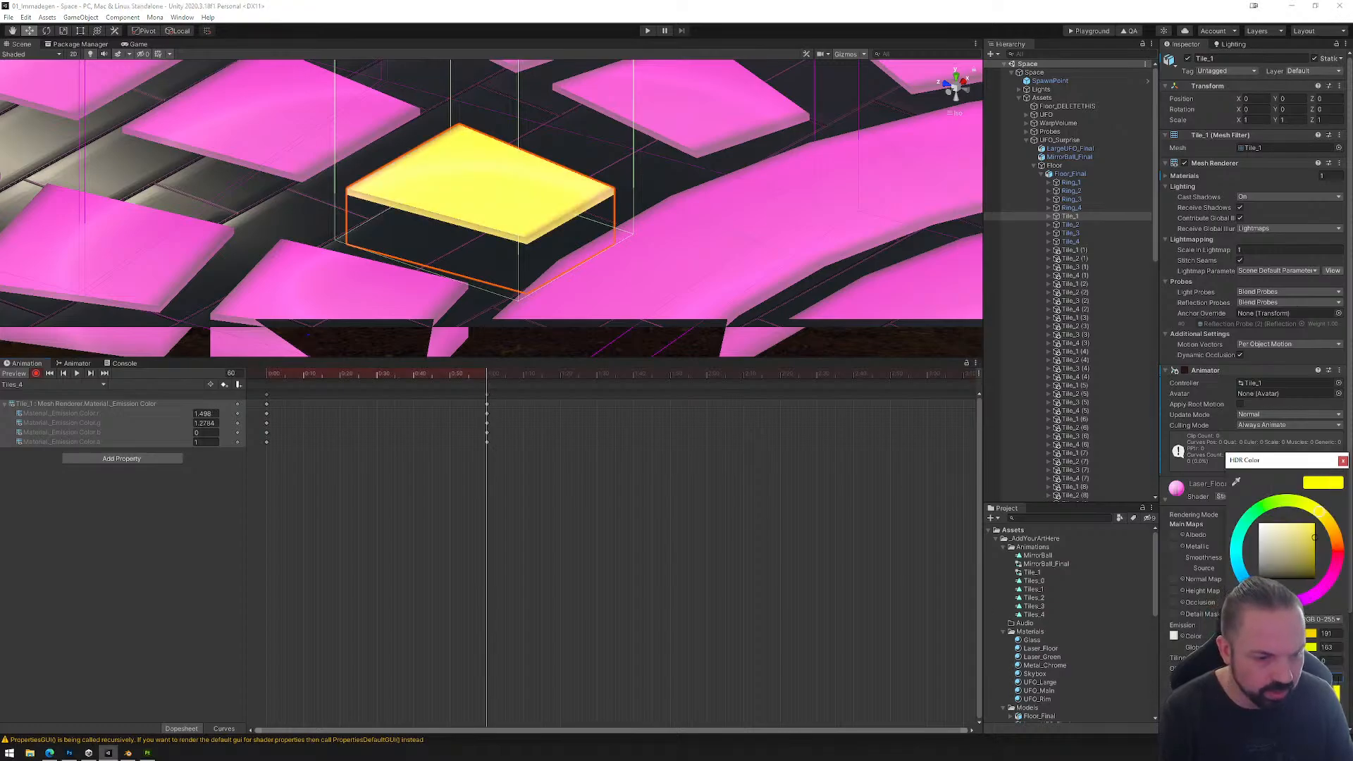
Step: Record an emission intensity of 0.2 at frame 120 of the Tiles_4 clip
{"action": "left_click_drag", "start_coordinate": [491, 384], "coordinate": [706, 387]}
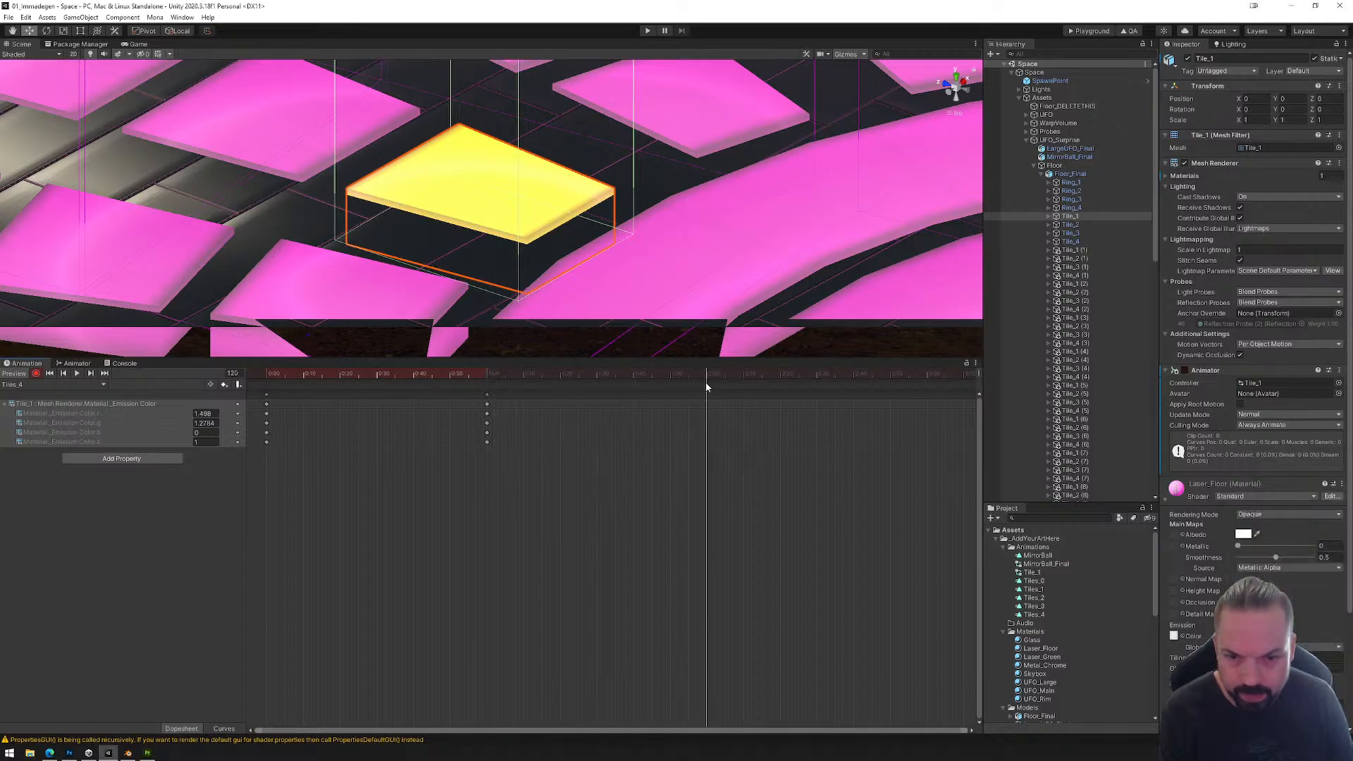
{"action": "left_click", "coordinate": [1244, 636]}
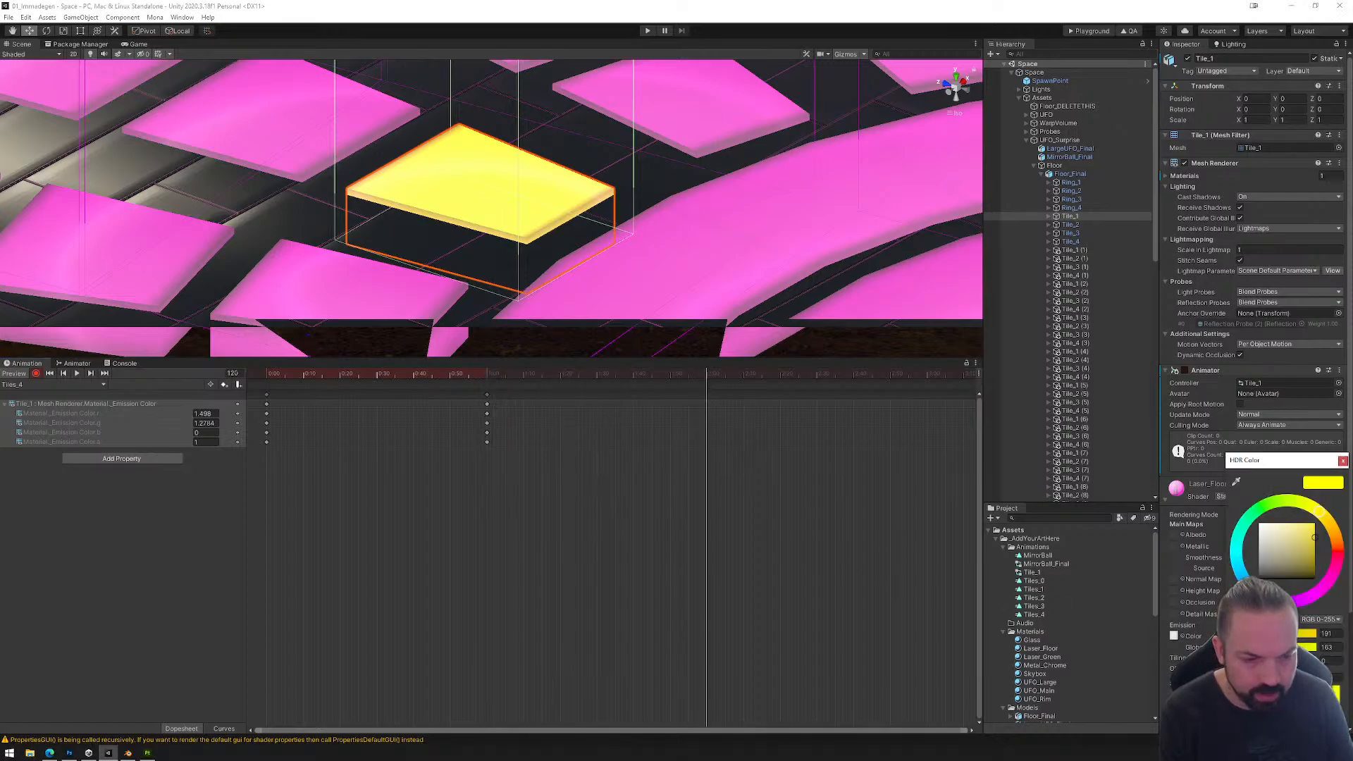
{"action": "left_click", "coordinate": [1333, 677]}
{"action": "type", "text": "0.2"}
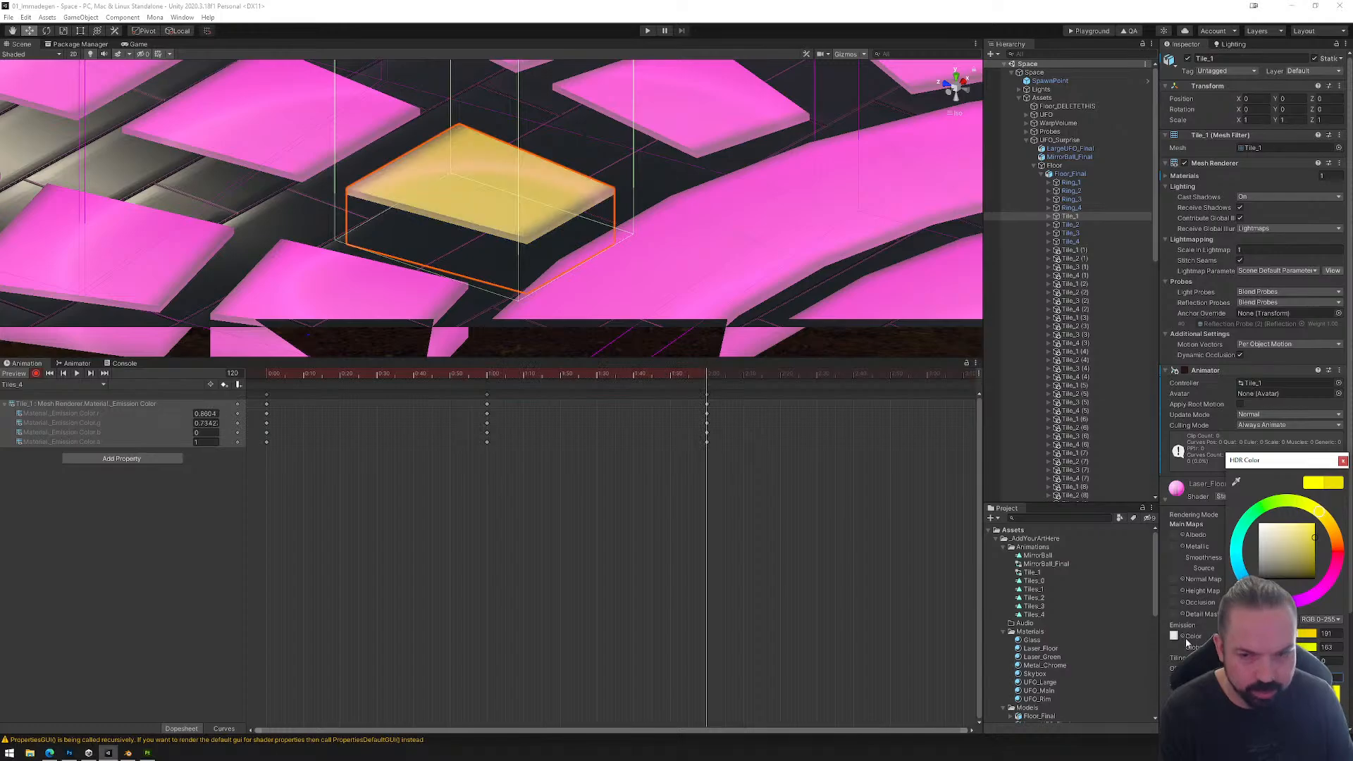
Step: Stop keyframe recording and save the scene
{"action": "left_click", "coordinate": [37, 373]}
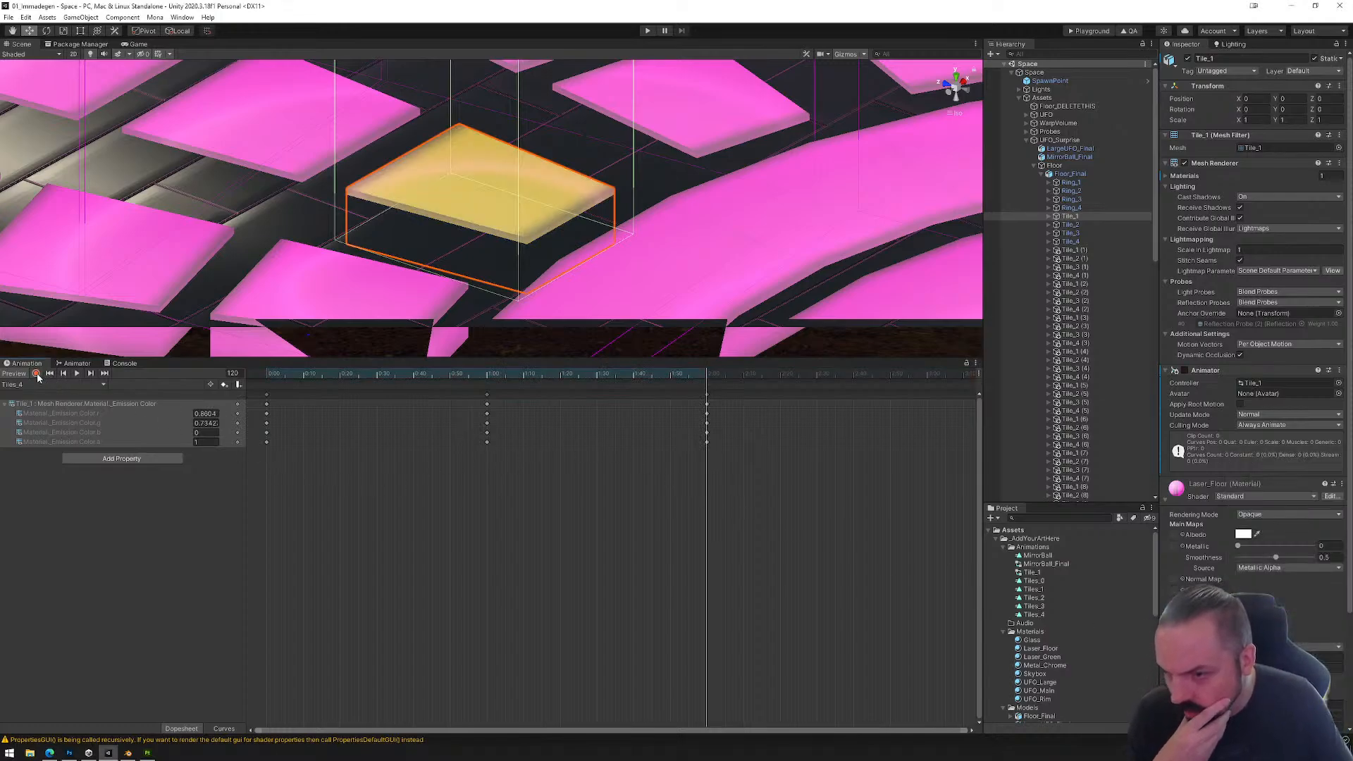
{"action": "left_click", "coordinate": [8, 17]}
{"action": "left_click", "coordinate": [30, 56]}
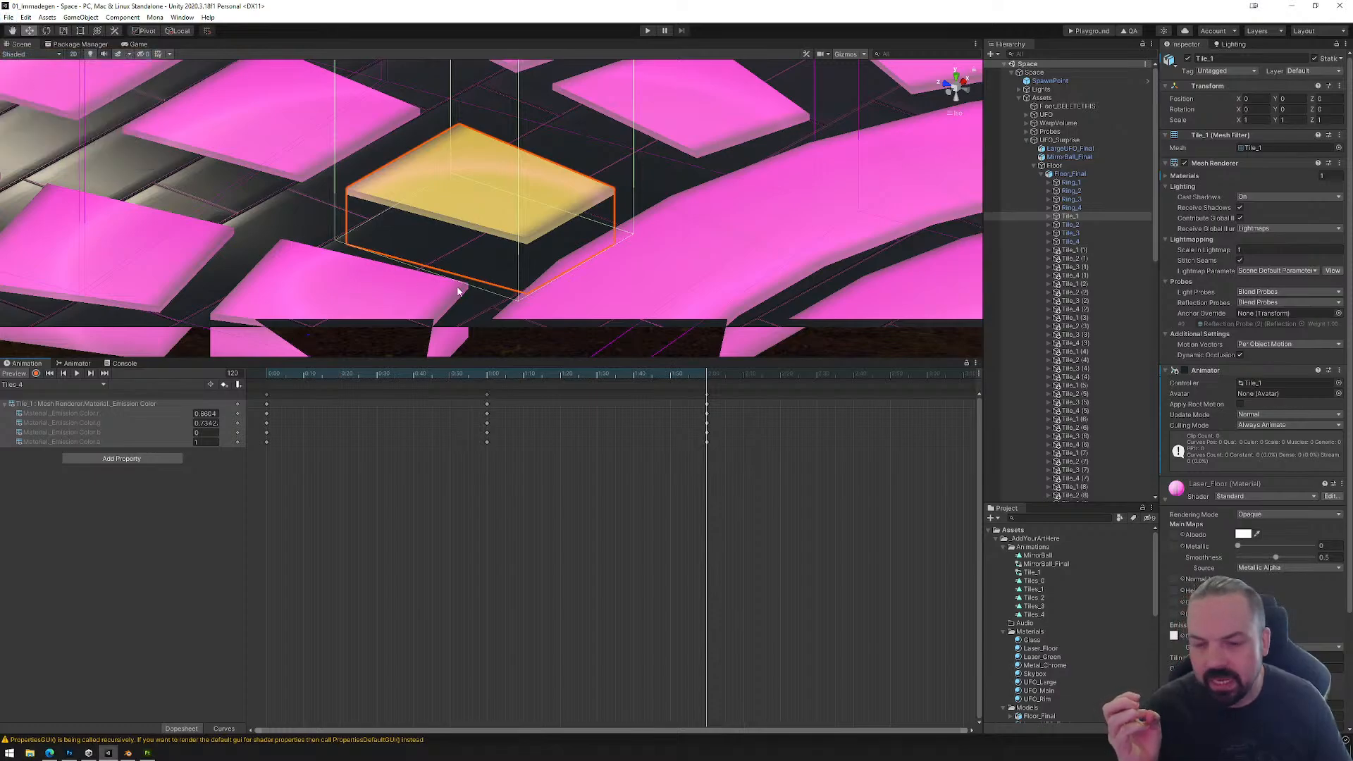
Step: Copy the Box Collider of the R_Tile1 reactor under Ring_1 and paste it as a new component on the same object
{"action": "scroll", "coordinate": [585, 247], "scroll_direction": "down", "scroll_amount": 4}
{"action": "scroll", "coordinate": [603, 230], "scroll_direction": "down", "scroll_amount": 10}
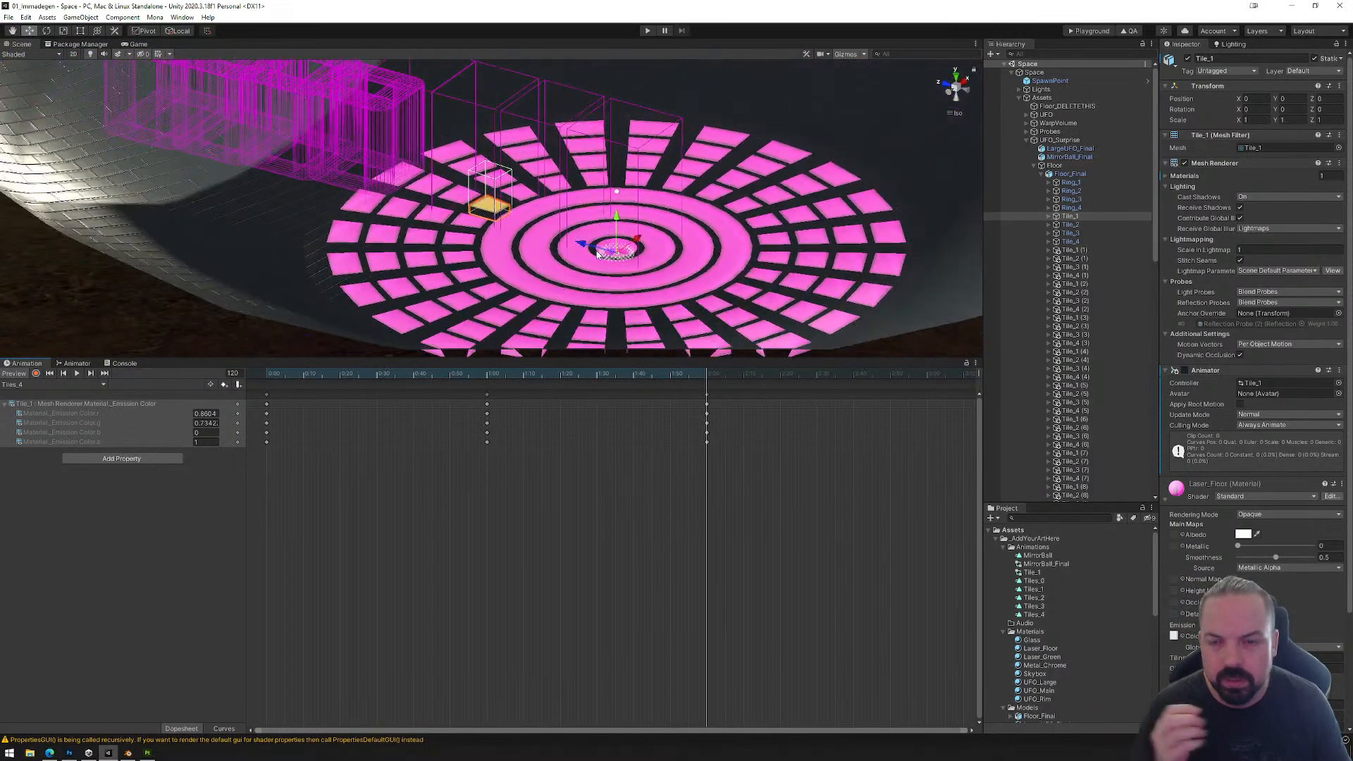
{"action": "right_click_drag", "start_coordinate": [518, 229], "coordinate": [496, 280]}
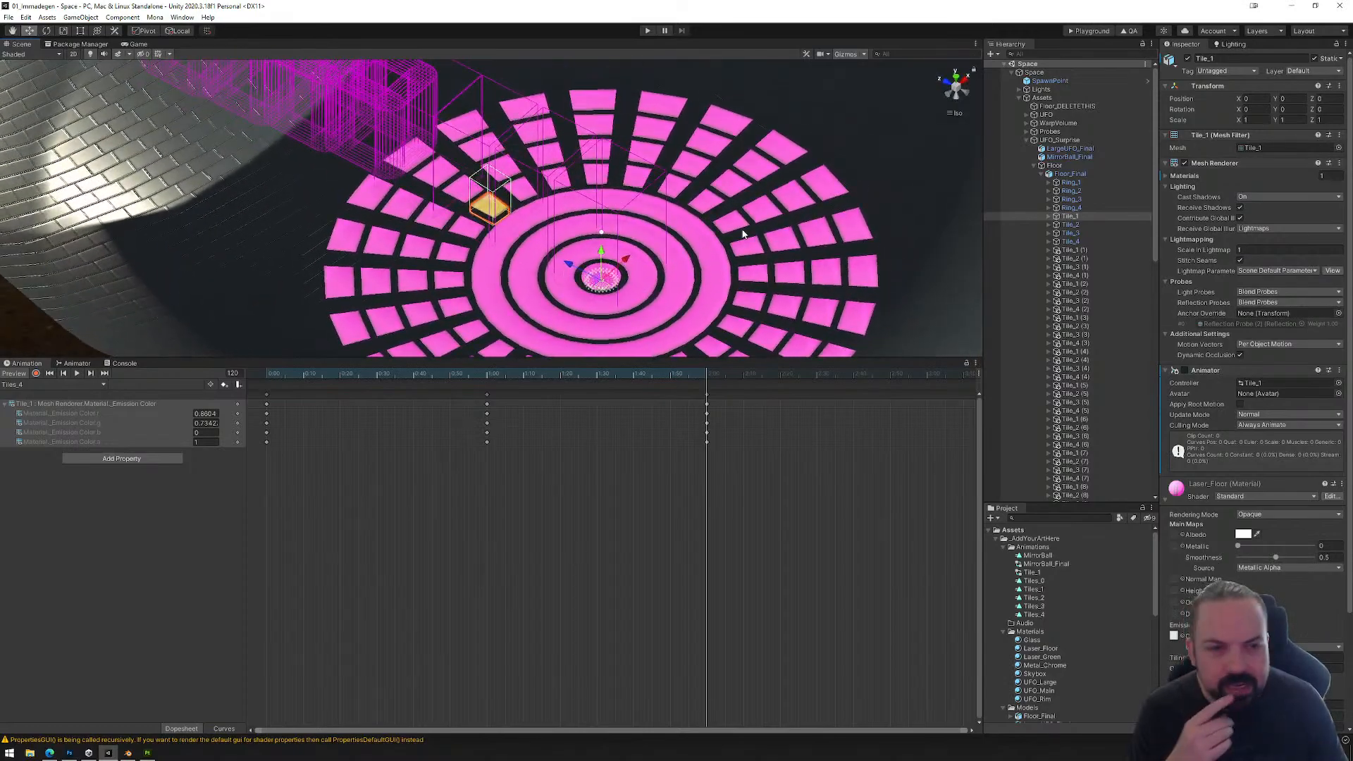
{"action": "left_click", "coordinate": [1069, 183]}
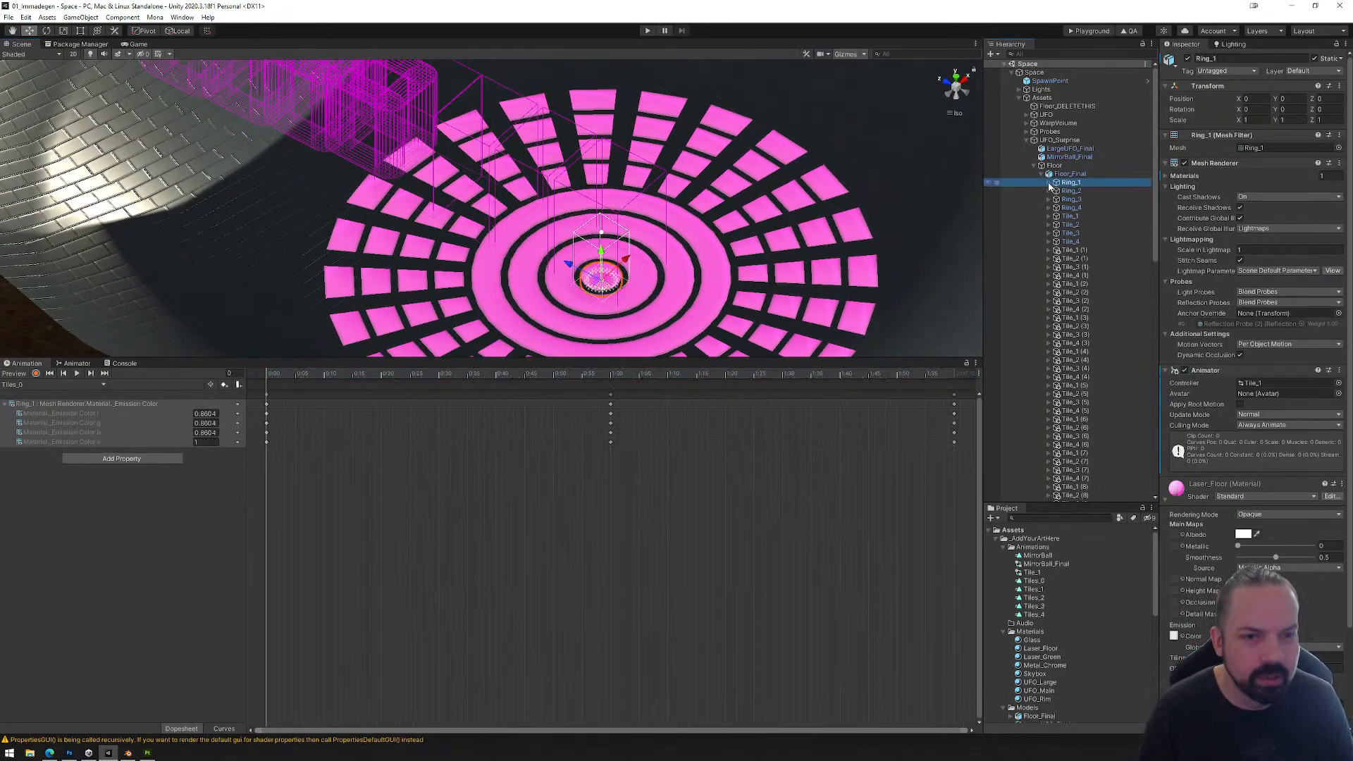
{"action": "left_click", "coordinate": [1049, 183]}
{"action": "left_click", "coordinate": [1078, 191]}
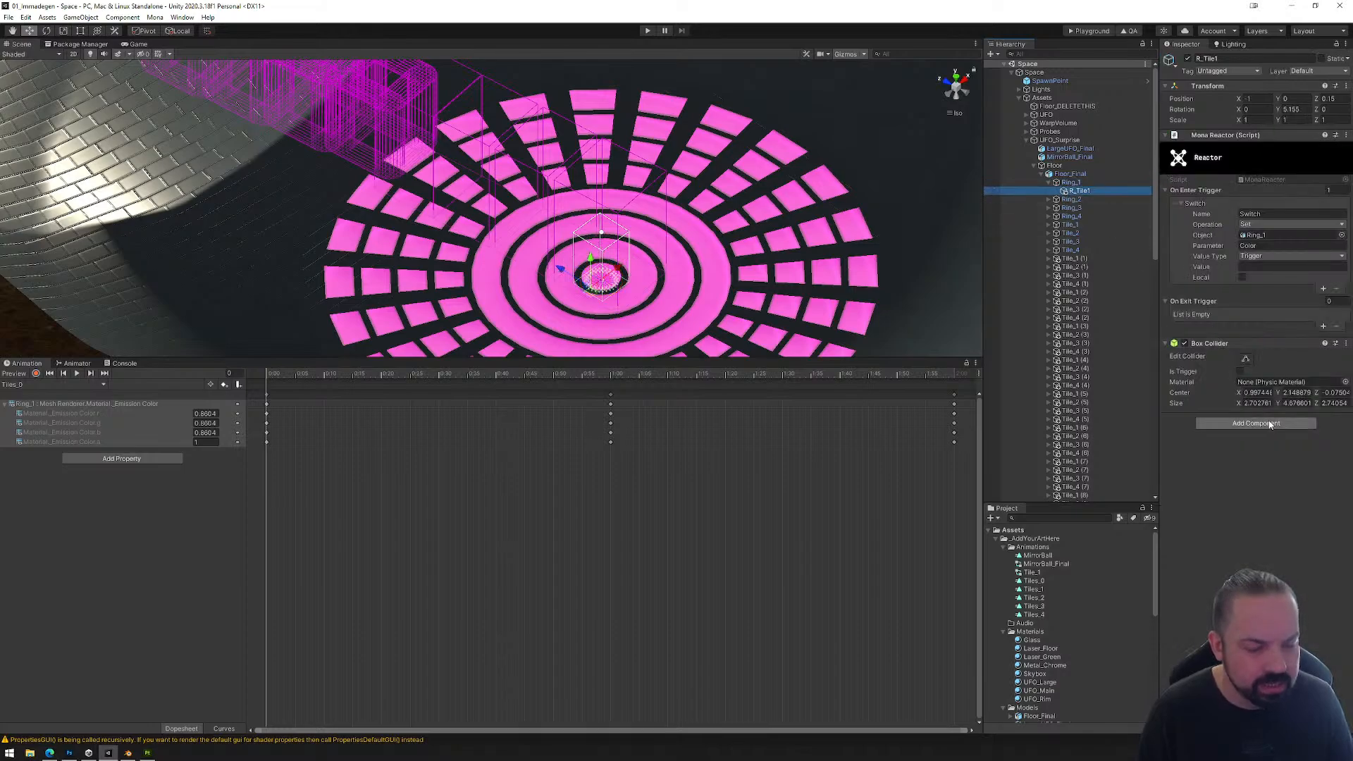
{"action": "right_click", "coordinate": [1234, 346]}
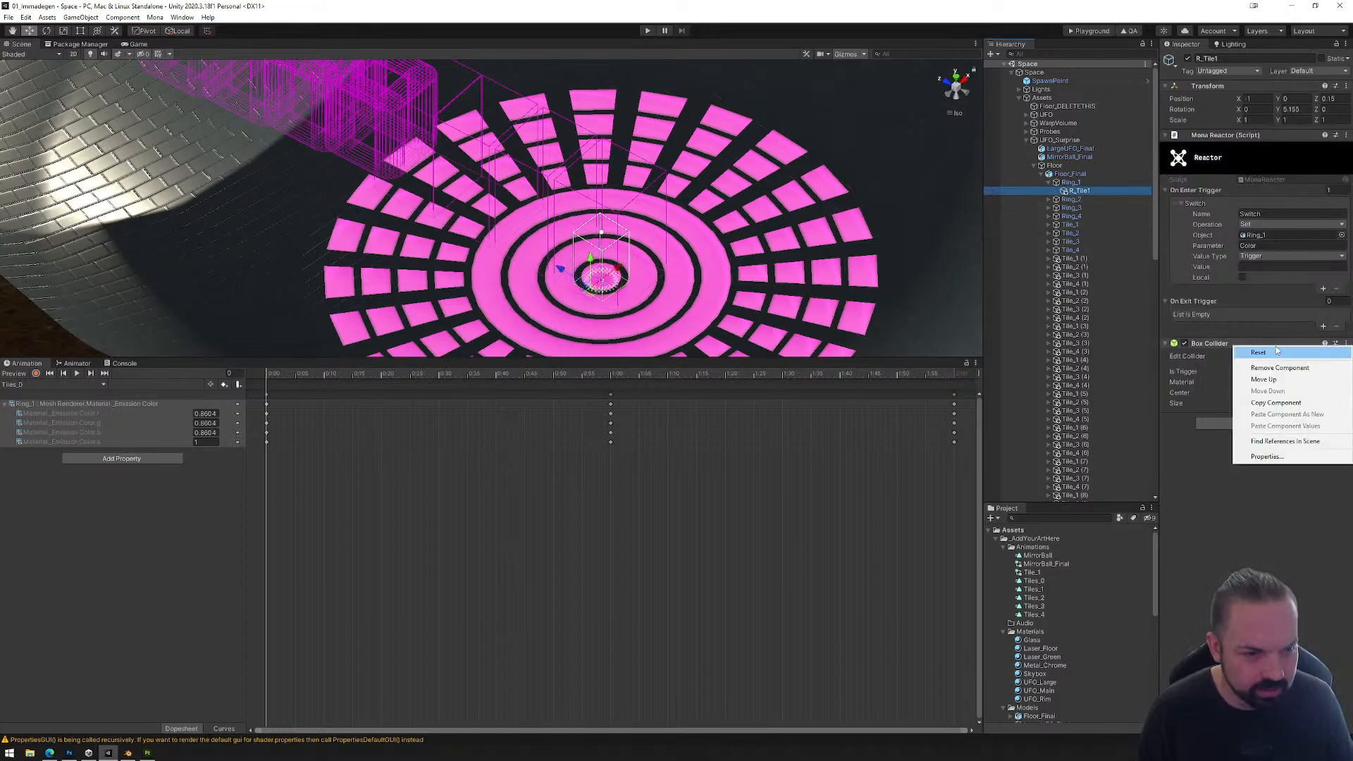
{"action": "key", "text": "Escape"}
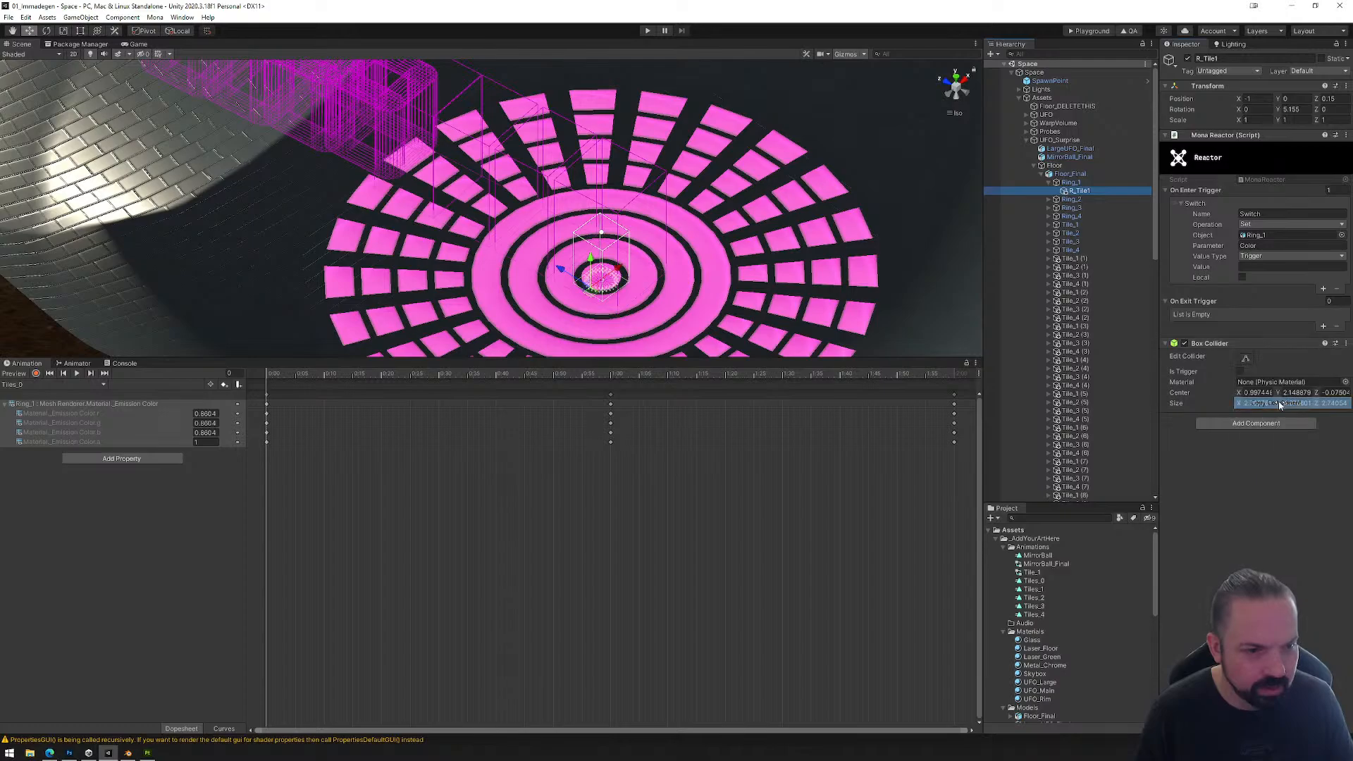
{"action": "left_click", "coordinate": [1253, 422]}
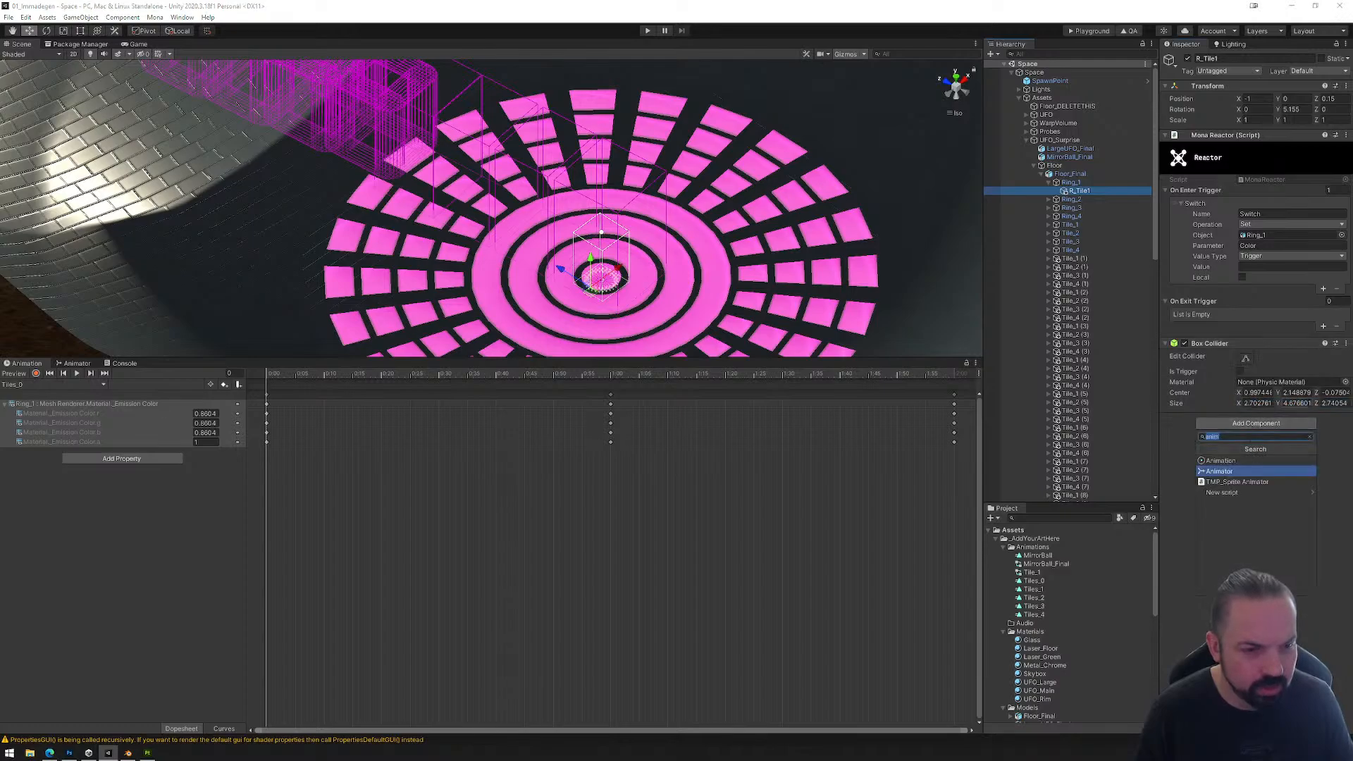
{"action": "right_click", "coordinate": [1234, 346]}
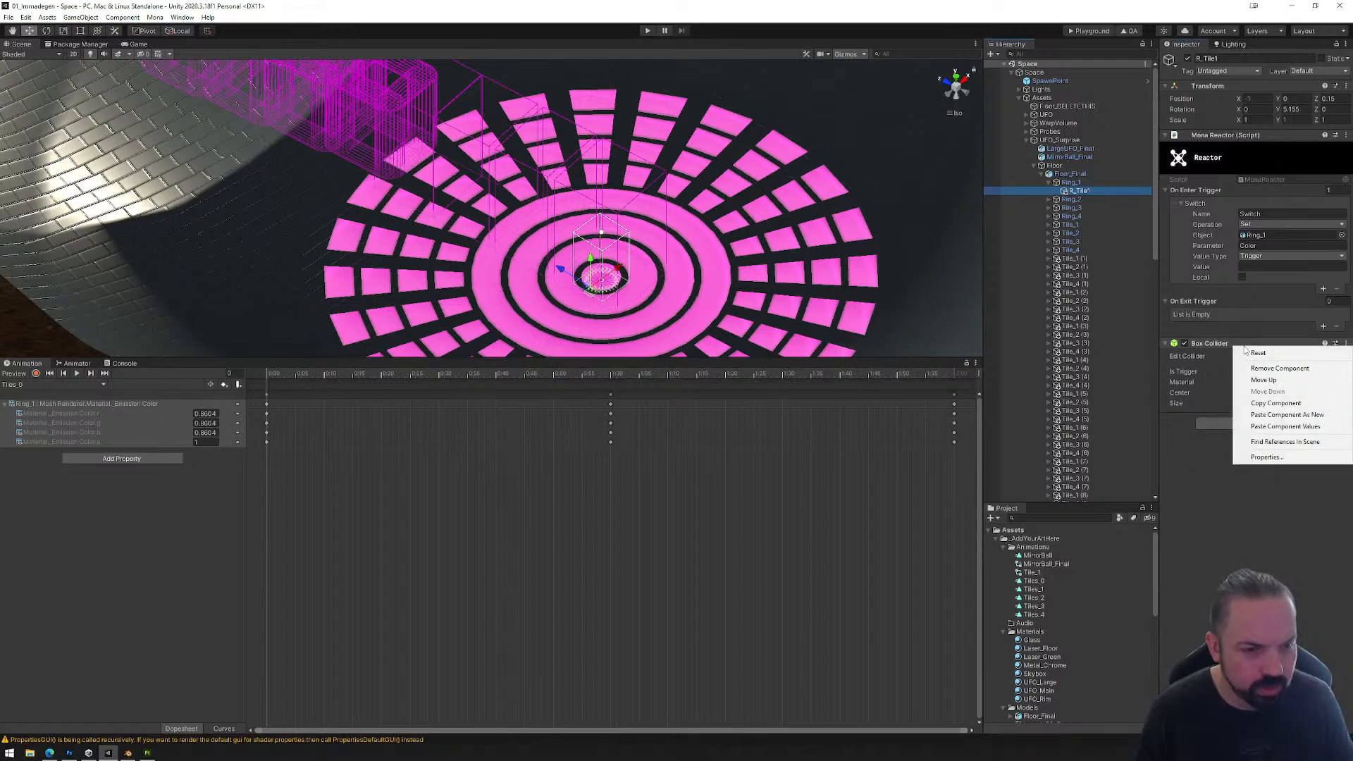
{"action": "left_click", "coordinate": [1286, 416]}
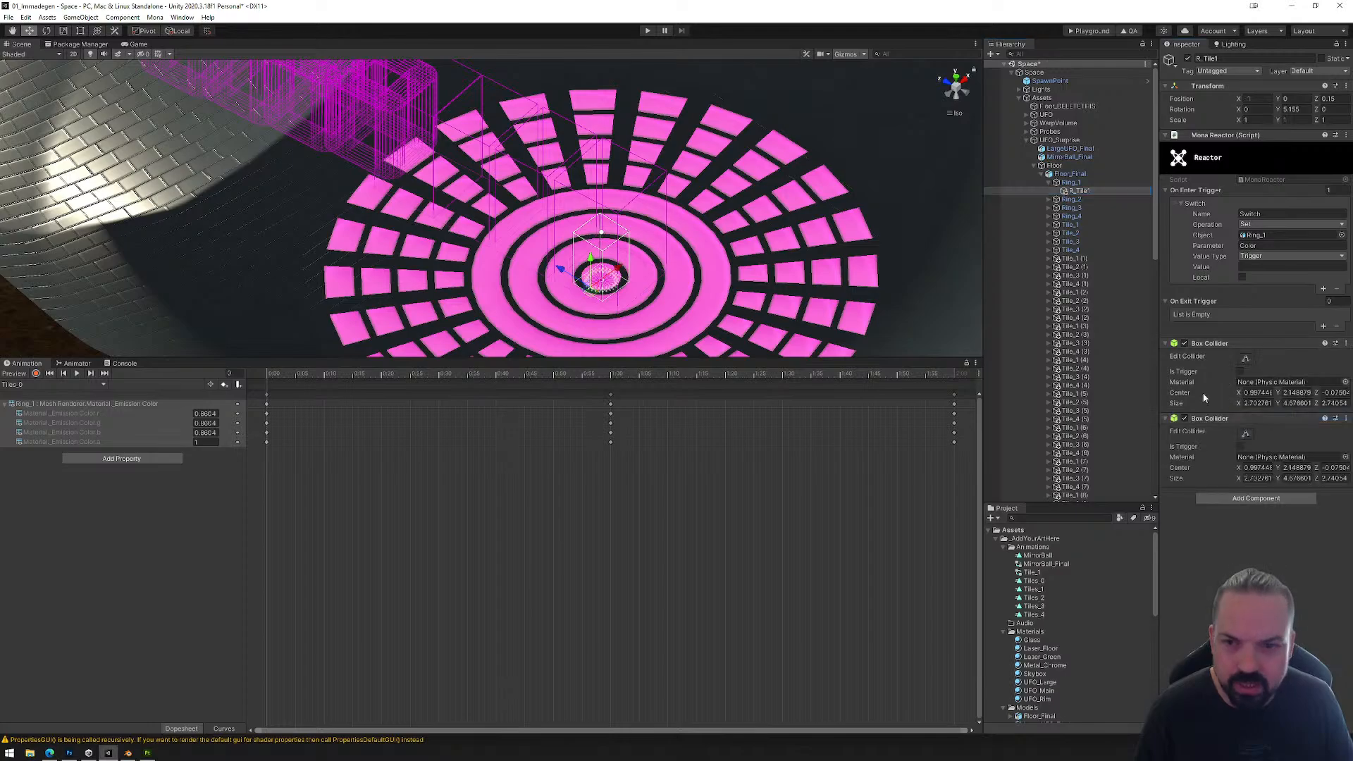
Step: Remove the duplicate Box Collider from the R_Tile1 reactor under Ring_1
{"action": "left_click", "coordinate": [1245, 435]}
{"action": "left_click_drag", "start_coordinate": [663, 293], "coordinate": [803, 239], "text": "alt"}
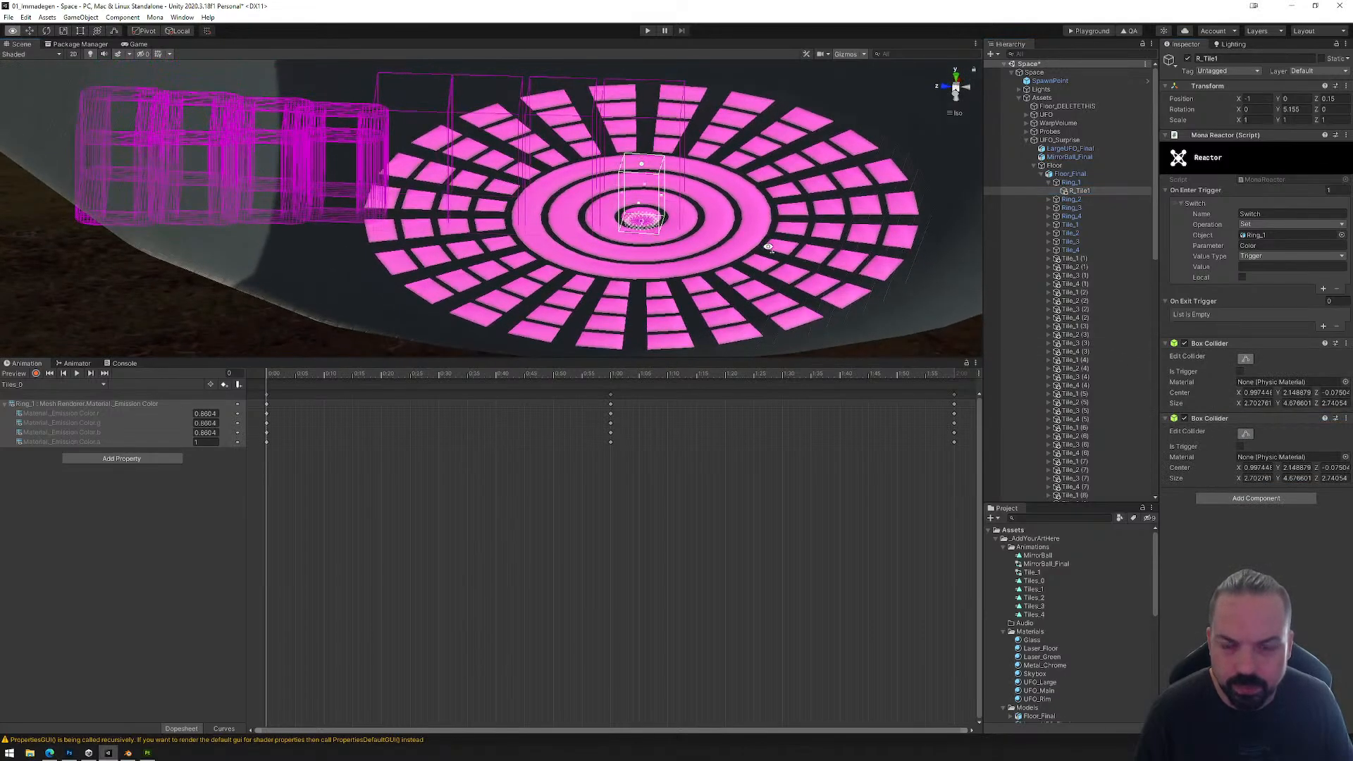
{"action": "left_click", "coordinate": [1346, 418]}
{"action": "left_click", "coordinate": [1265, 437]}
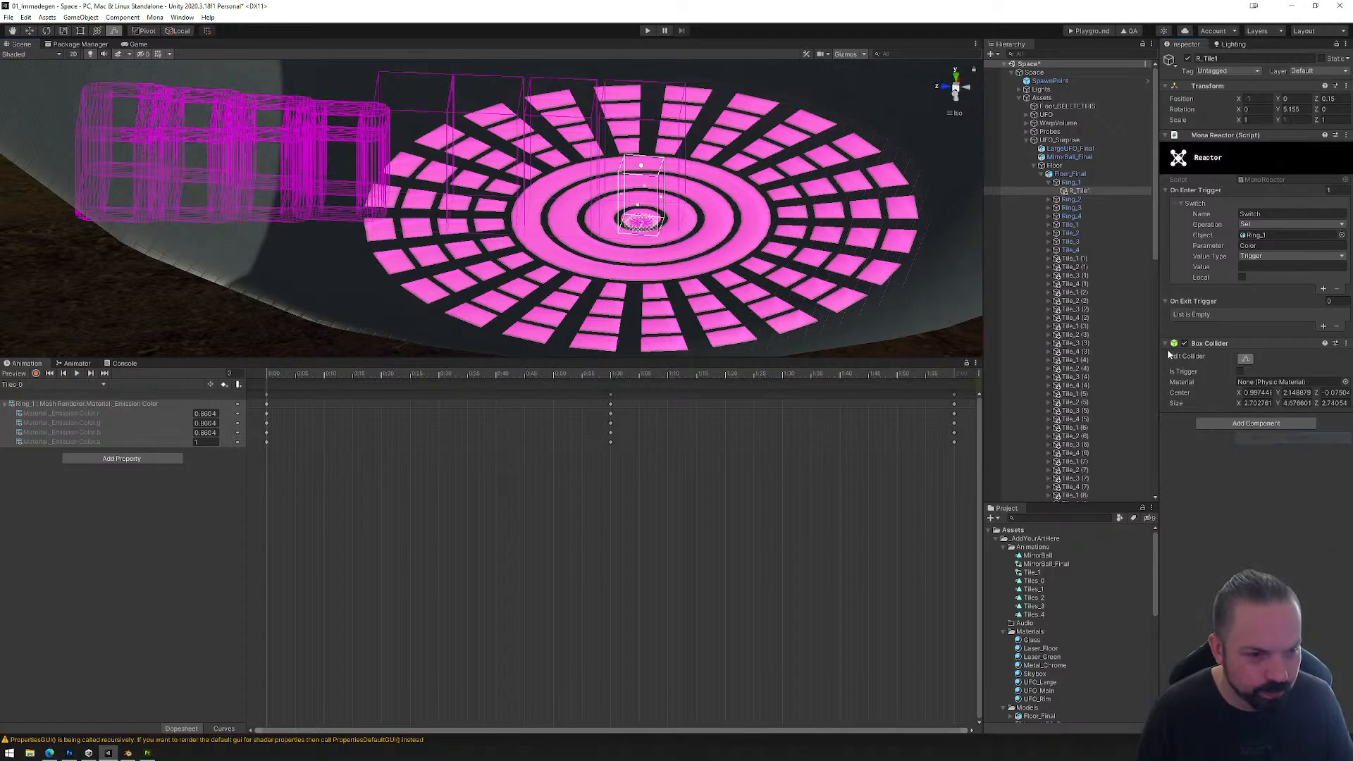
Step: Copy the Box Collider of the R_Tile1 reactor under Ring_2 and paste it as a new component on the same object
{"action": "left_click", "coordinate": [1049, 200]}
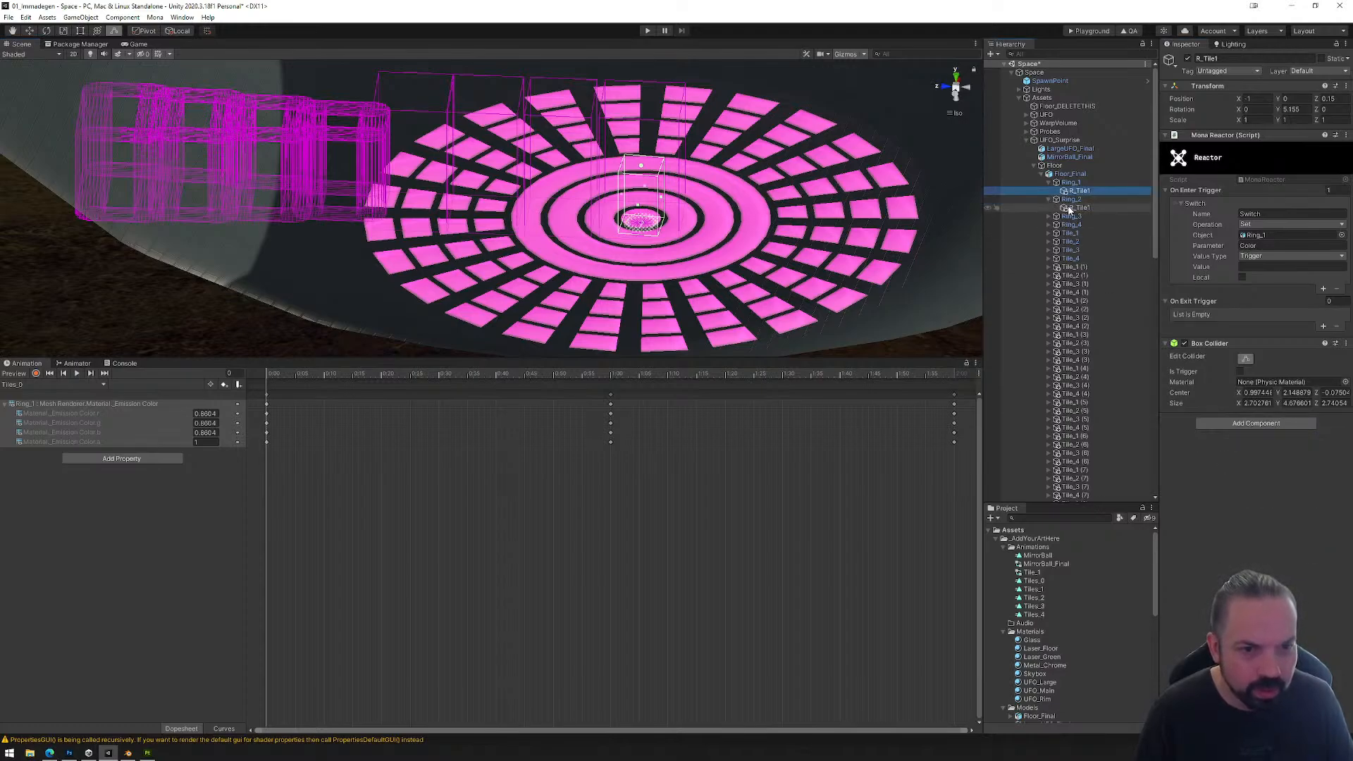
{"action": "left_click", "coordinate": [1078, 208]}
{"action": "right_click", "coordinate": [1260, 346]}
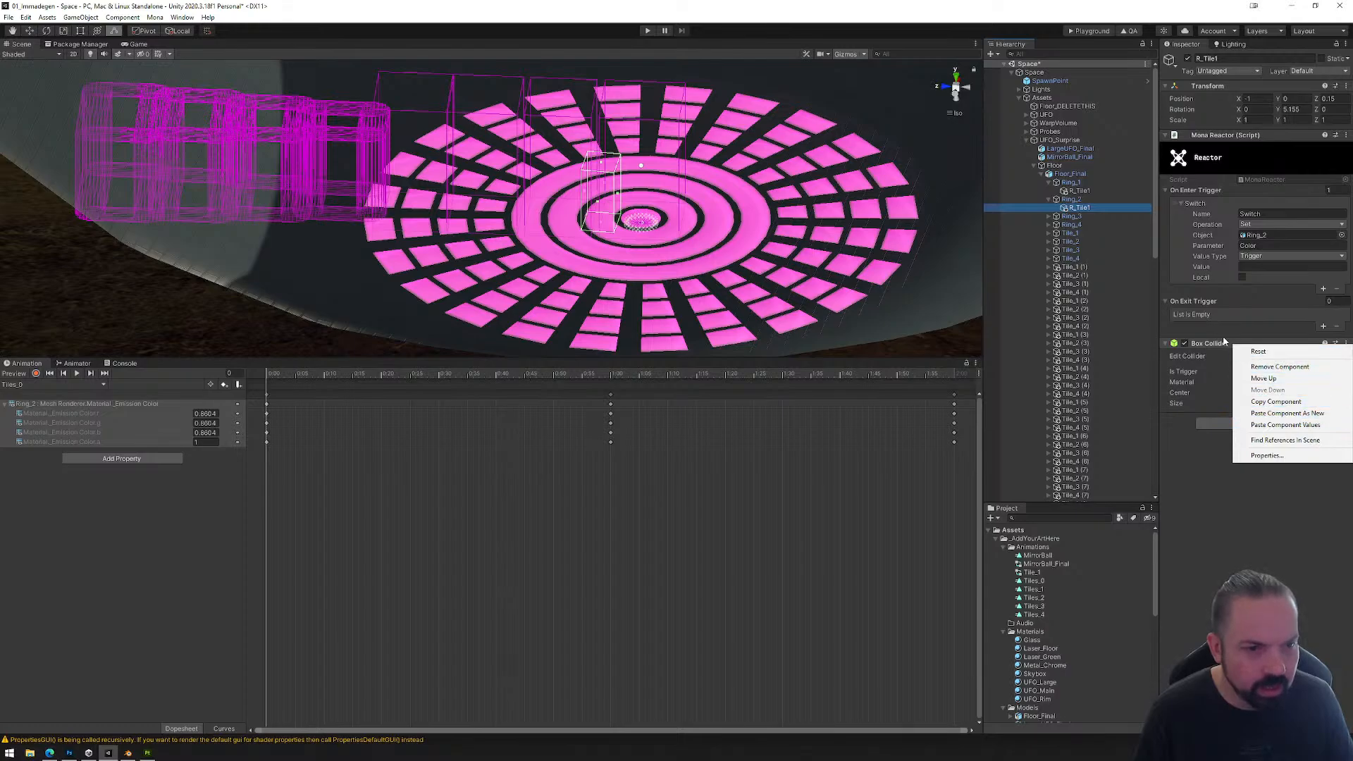
{"action": "left_click", "coordinate": [1258, 367]}
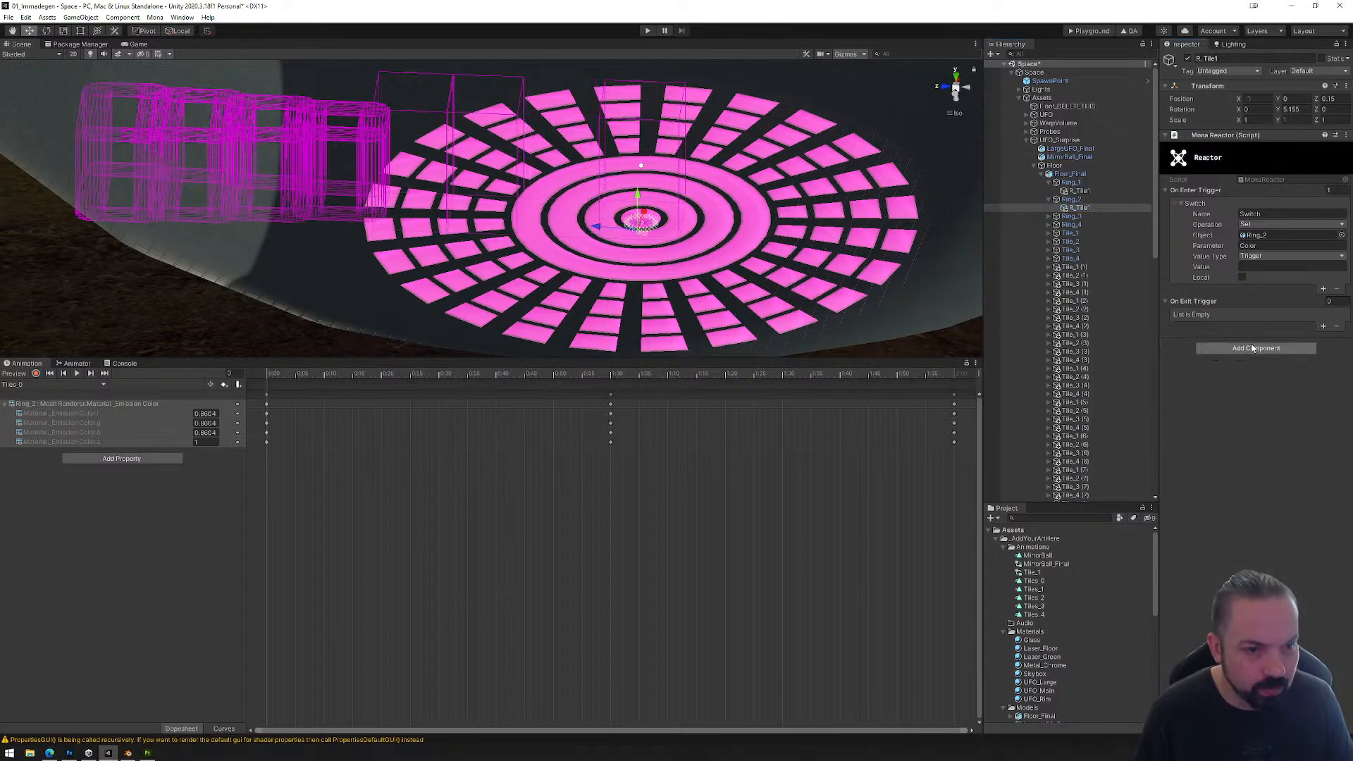
{"action": "key", "text": "ctrl+z"}
{"action": "right_click", "coordinate": [1254, 342]}
{"action": "left_click", "coordinate": [1263, 400]}
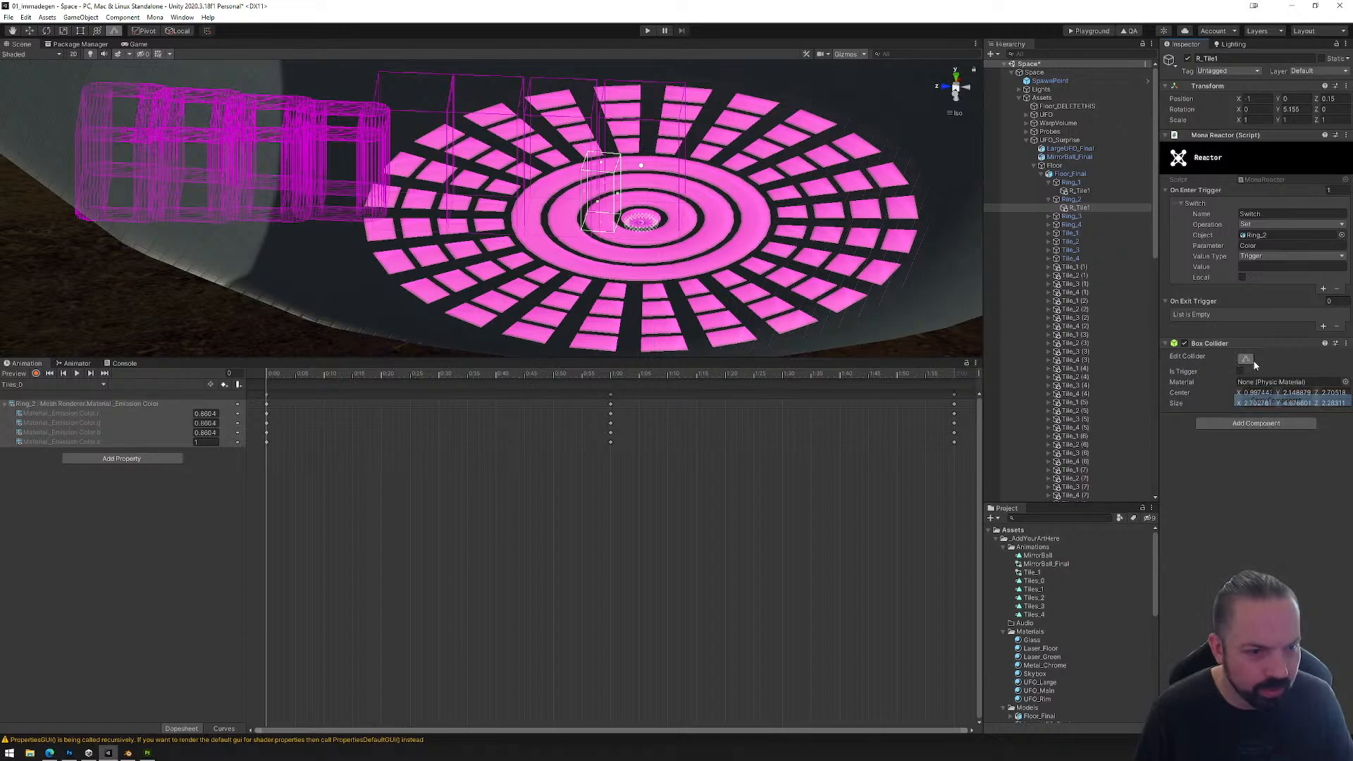
{"action": "right_click", "coordinate": [1254, 343]}
{"action": "left_click", "coordinate": [1265, 411]}
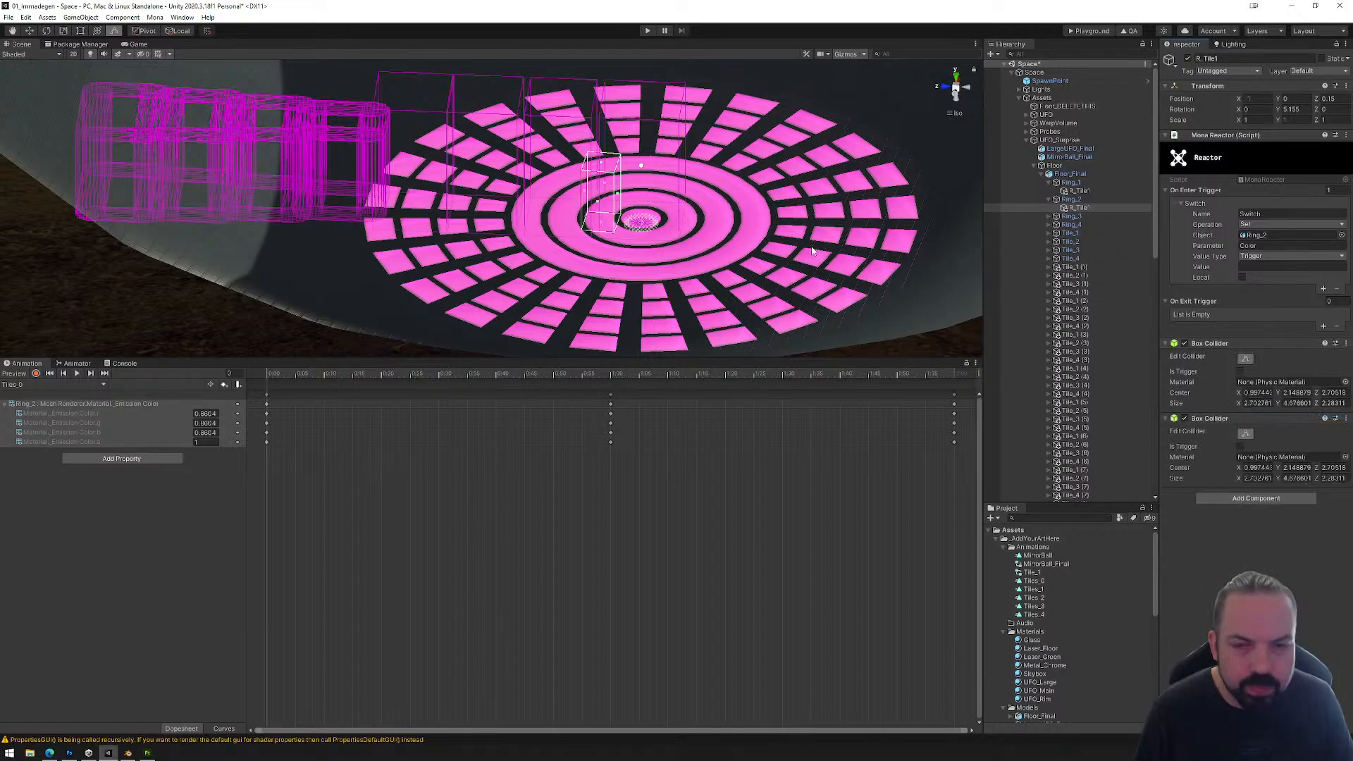
Step: Reshape the second Box Collider onto the opposite side of Ring_2, with center Z about -2.71 and size Z about 2.62
{"action": "left_click_drag", "start_coordinate": [620, 200], "coordinate": [720, 209]}
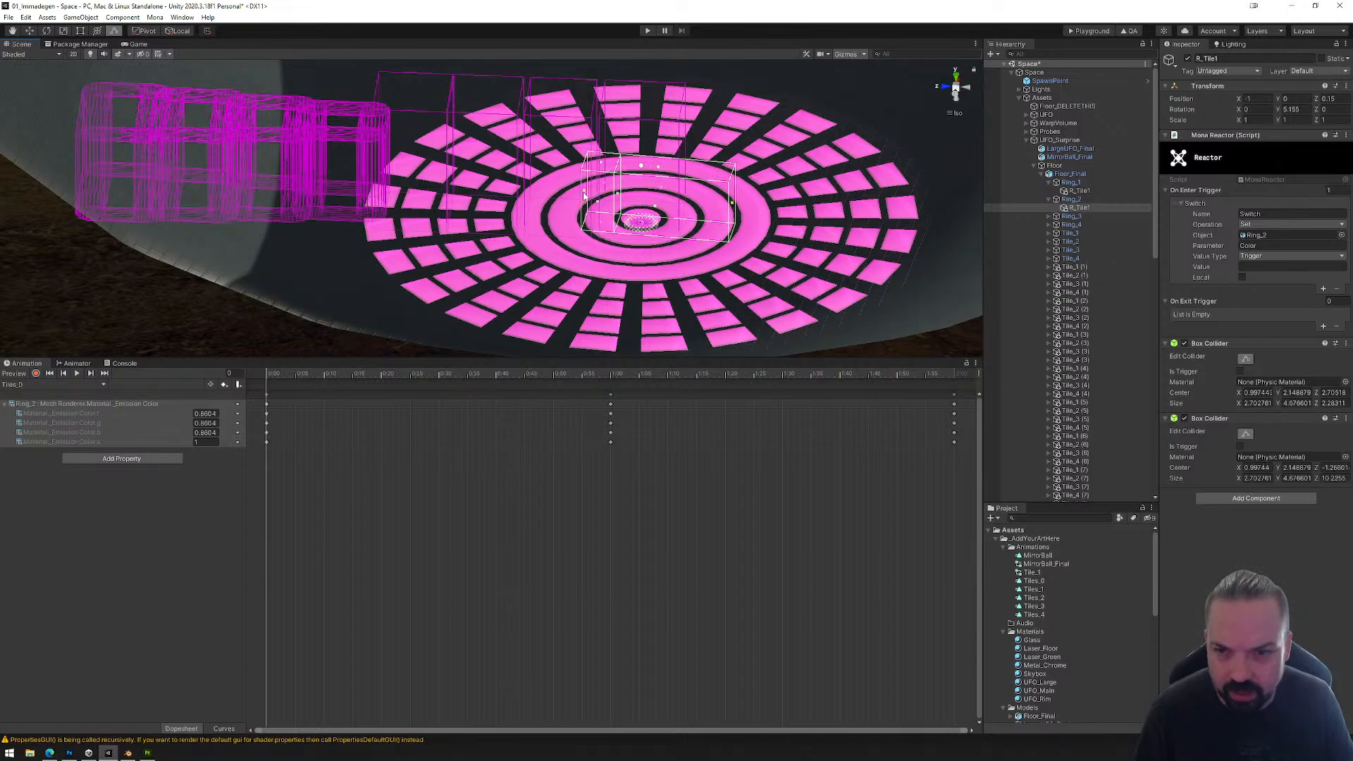
{"action": "left_click_drag", "start_coordinate": [641, 198], "coordinate": [697, 204]}
{"action": "left_click_drag", "start_coordinate": [768, 273], "coordinate": [577, 200], "text": "alt"}
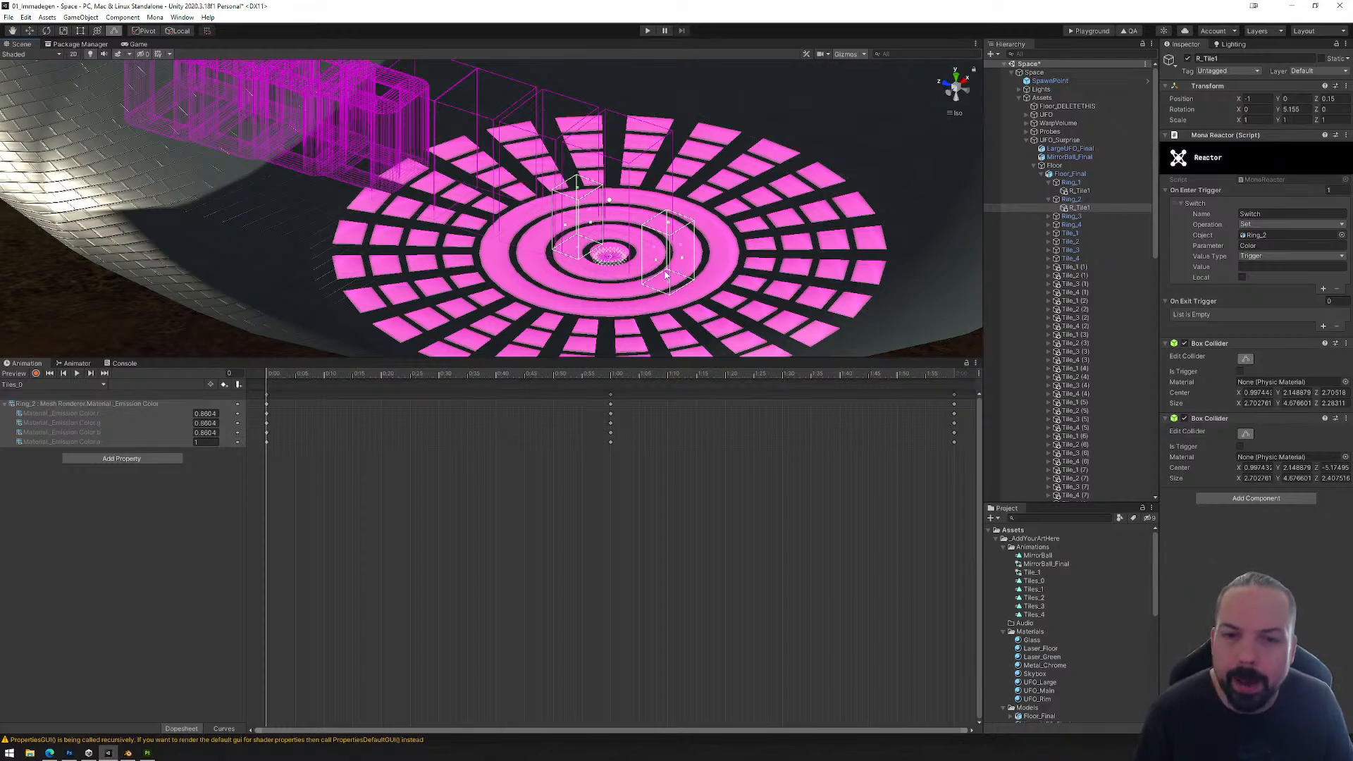
{"action": "left_click_drag", "start_coordinate": [666, 275], "coordinate": [727, 236], "text": "alt"}
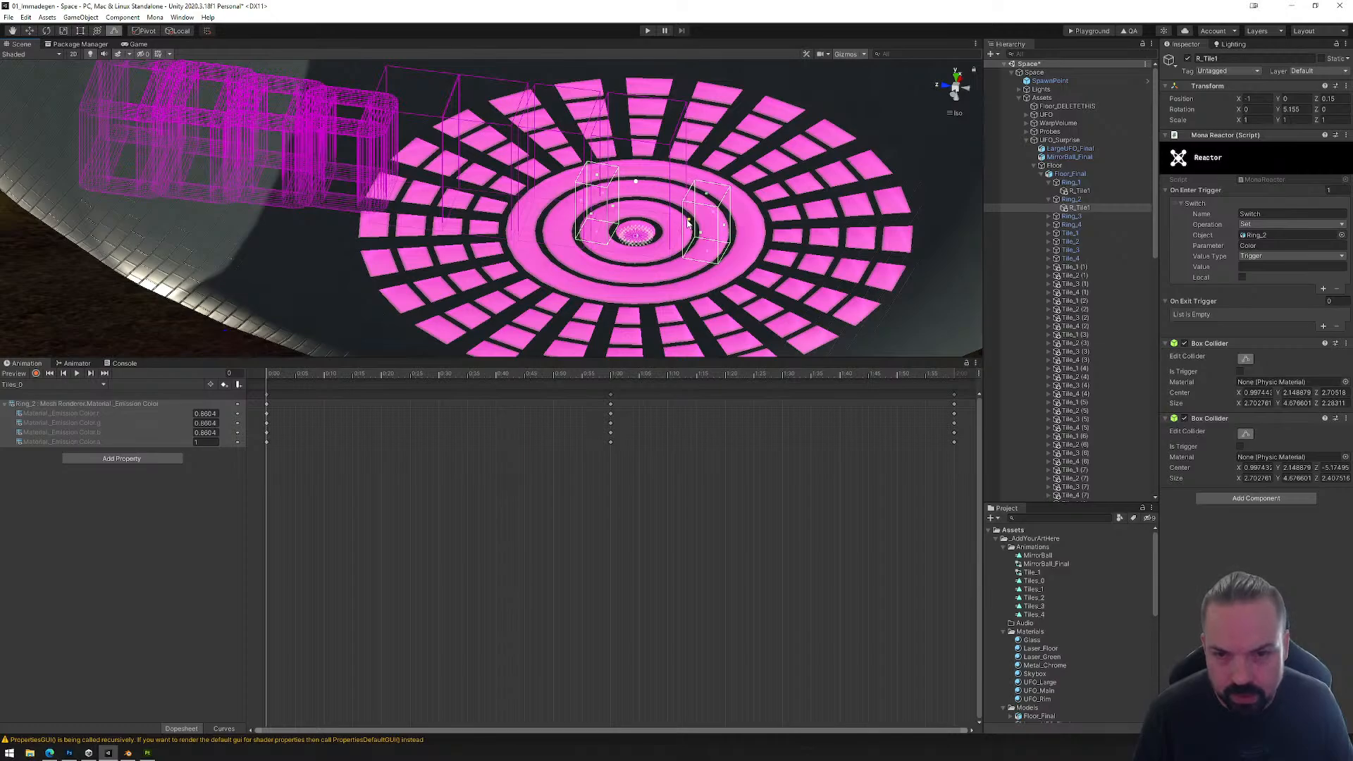
{"action": "left_click_drag", "start_coordinate": [689, 223], "coordinate": [654, 220]}
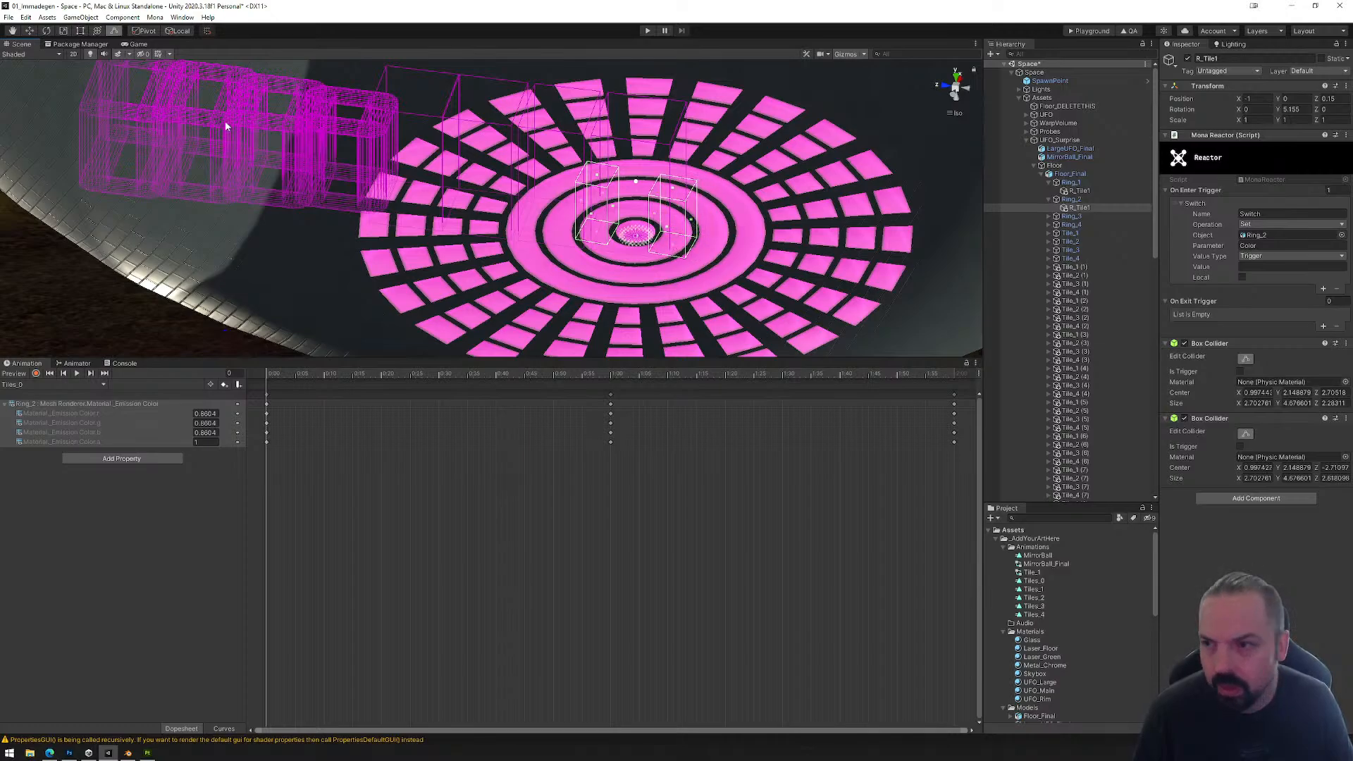
Step: Save the scene and load its Playground export, the PlaygroundFiles folder, into the Mona Playground page in the browser
{"action": "left_click", "coordinate": [9, 17]}
{"action": "left_click", "coordinate": [26, 59]}
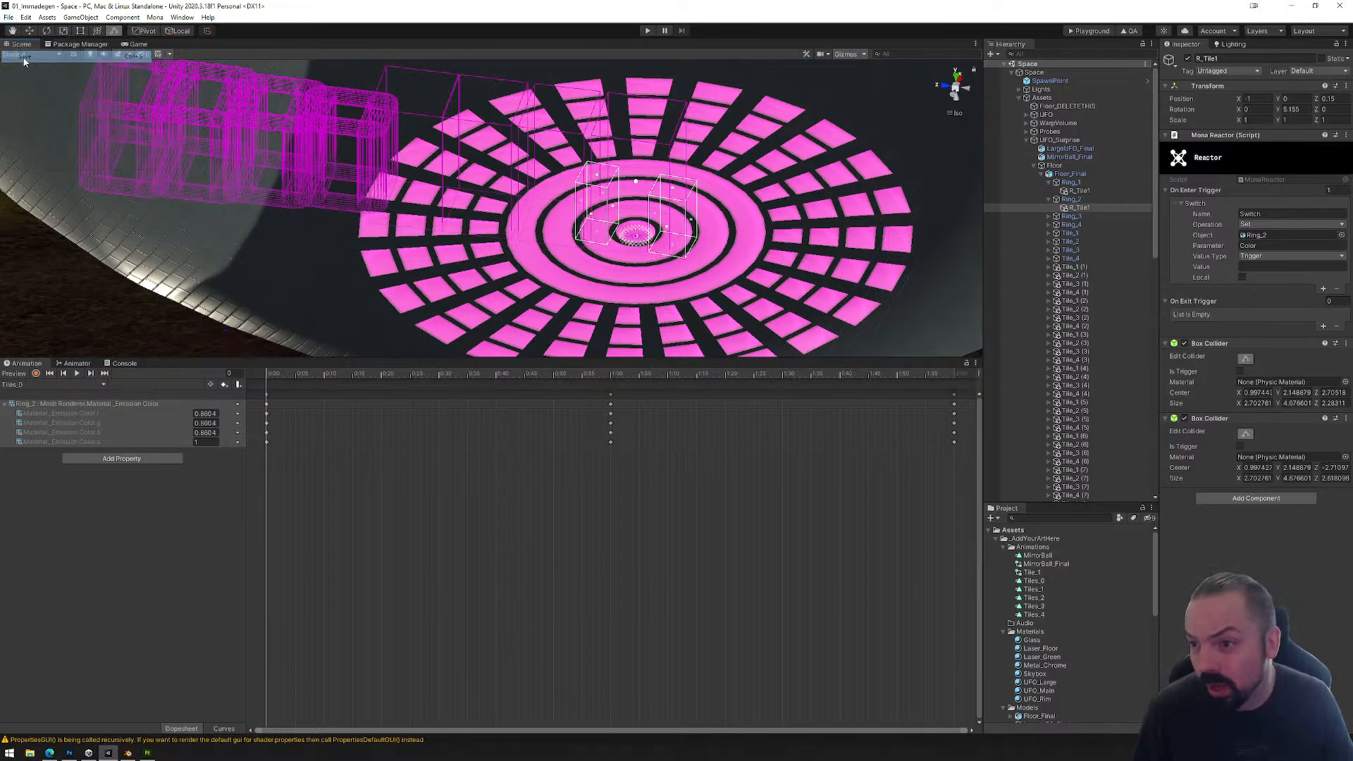
{"action": "left_click", "coordinate": [1082, 33]}
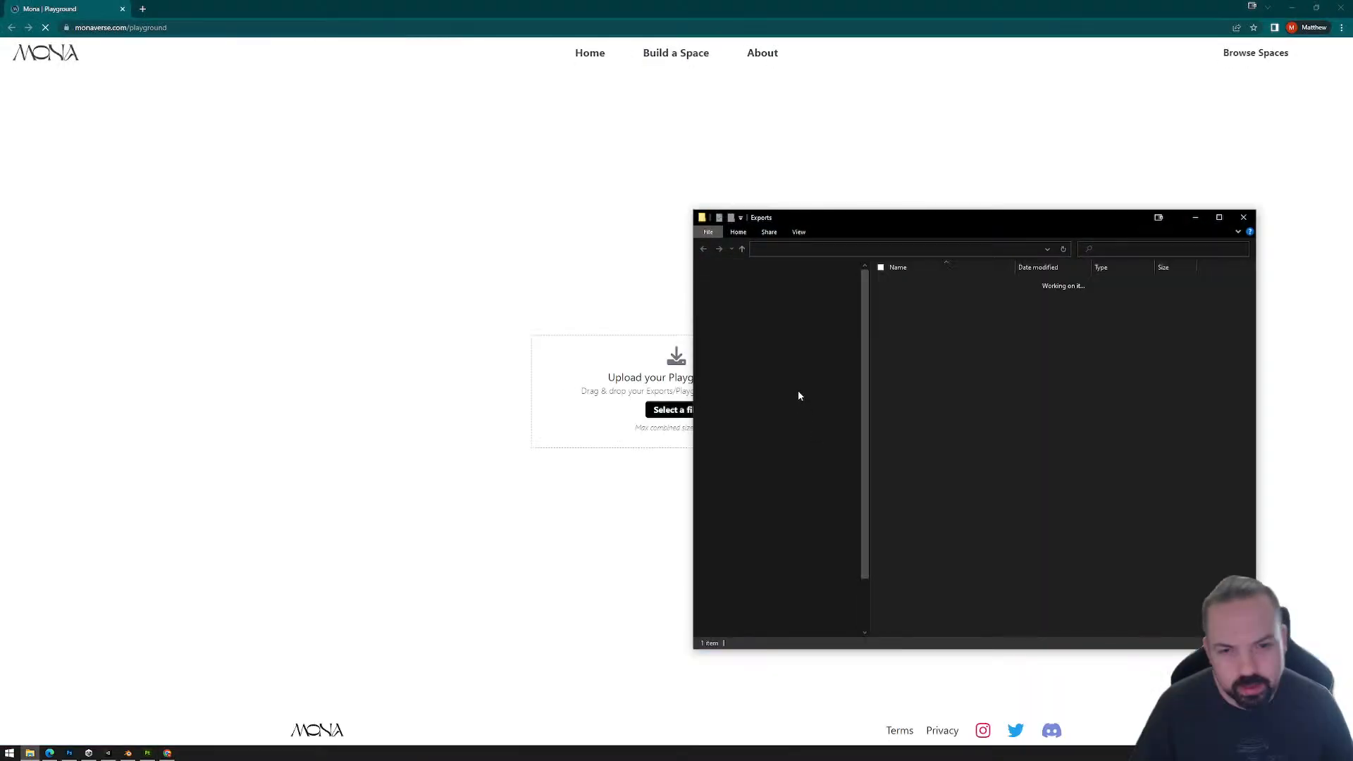
{"action": "left_click_drag", "start_coordinate": [917, 284], "coordinate": [645, 394]}
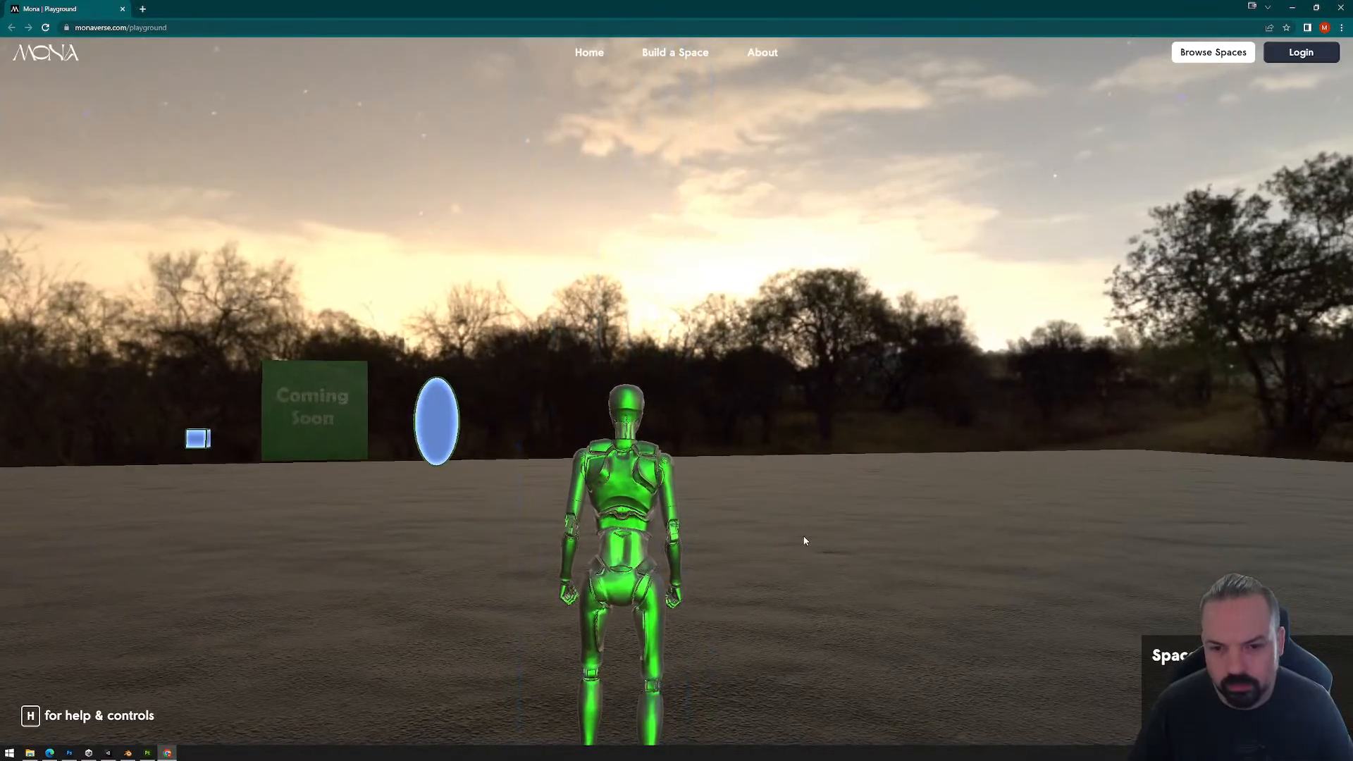
Step: Enter the loaded space and walk the avatar through the green UFO beam onto the dance floor
{"action": "left_click", "coordinate": [803, 536]}
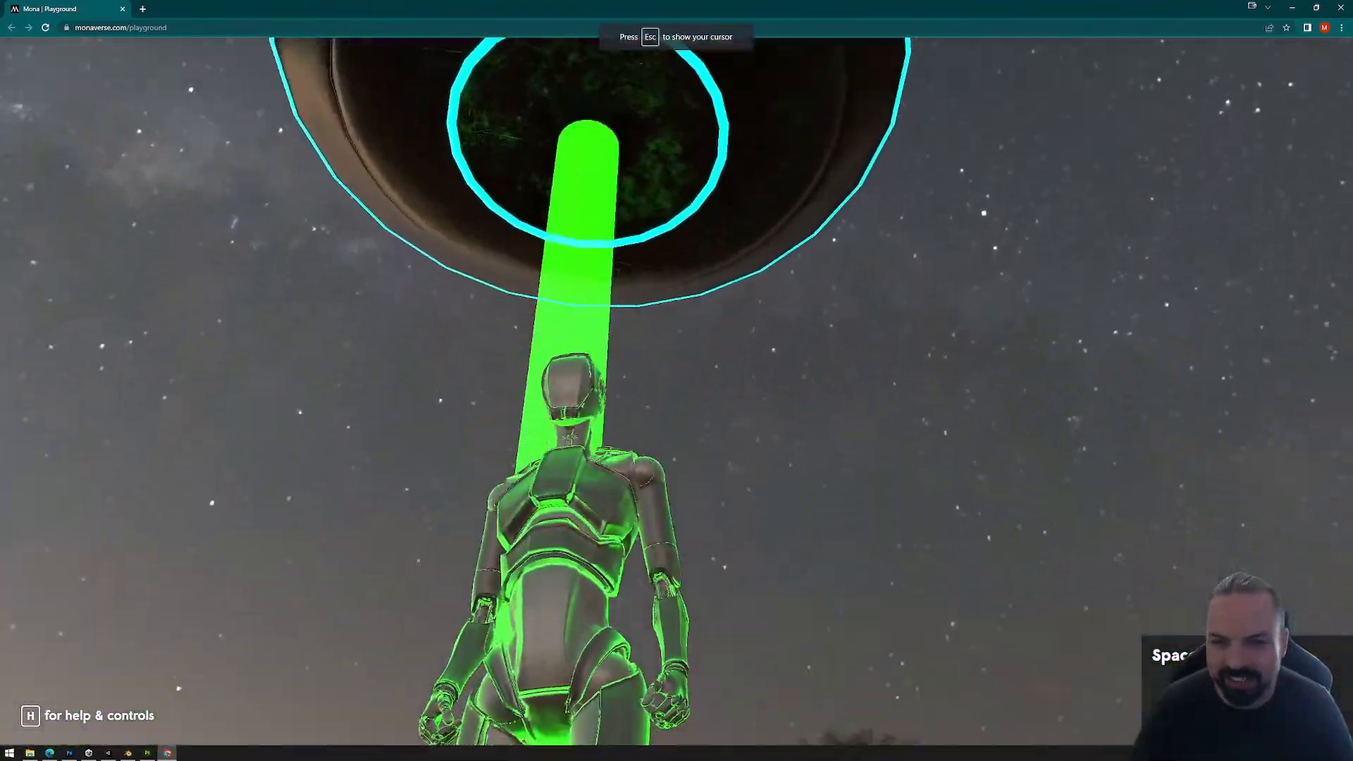
{"action": "key", "text": "w"}
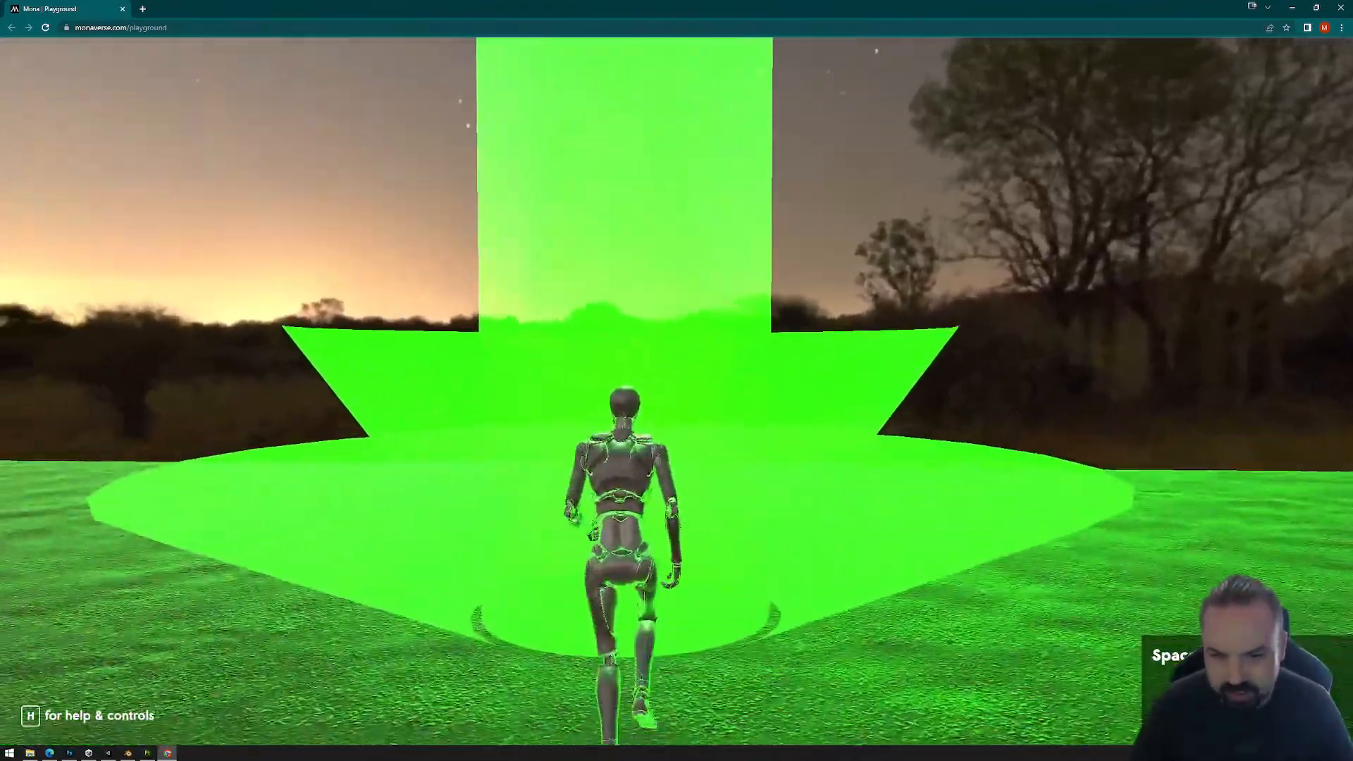
{"action": "key", "text": "w"}
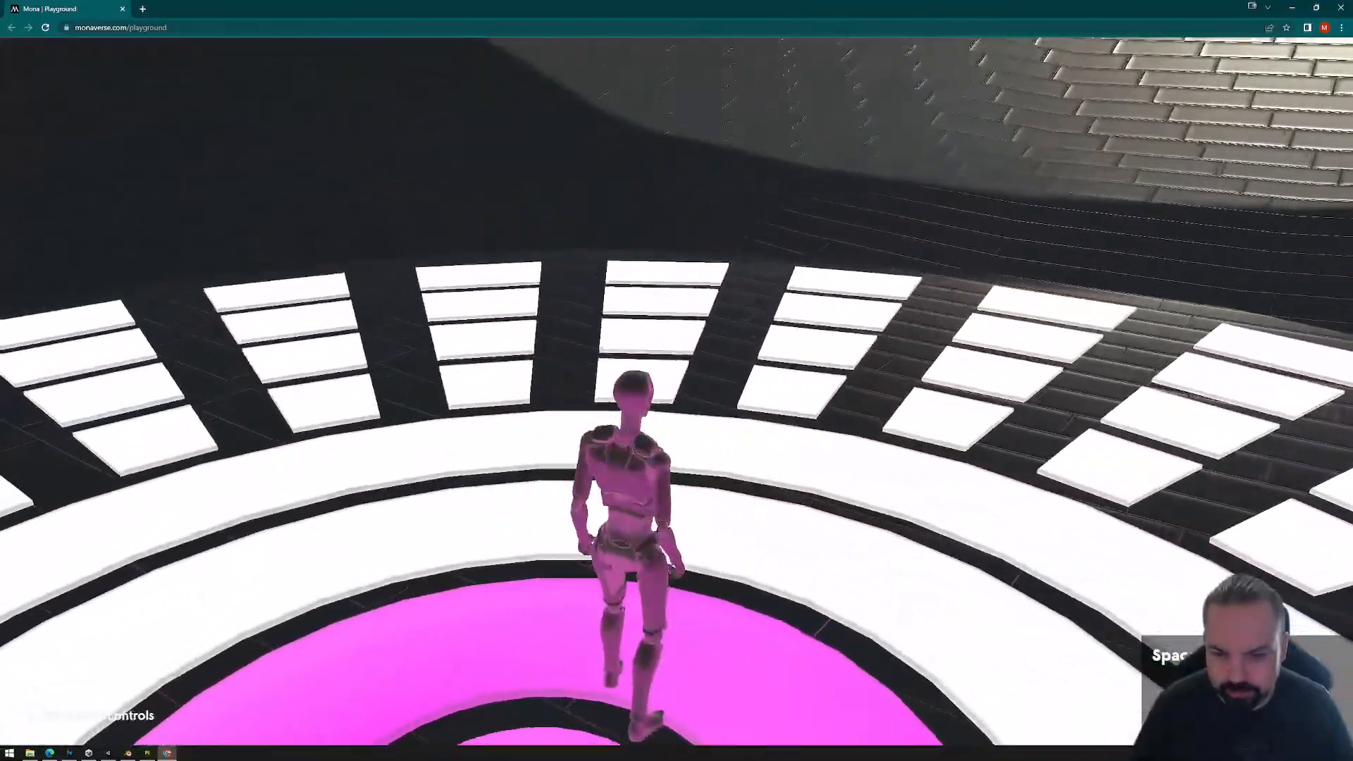
Step: Walk and run the avatar over the rings and outer tiles to check how the tile reactors switch colors
{"action": "key", "text": "a"}
{"action": "key", "text": "w"}
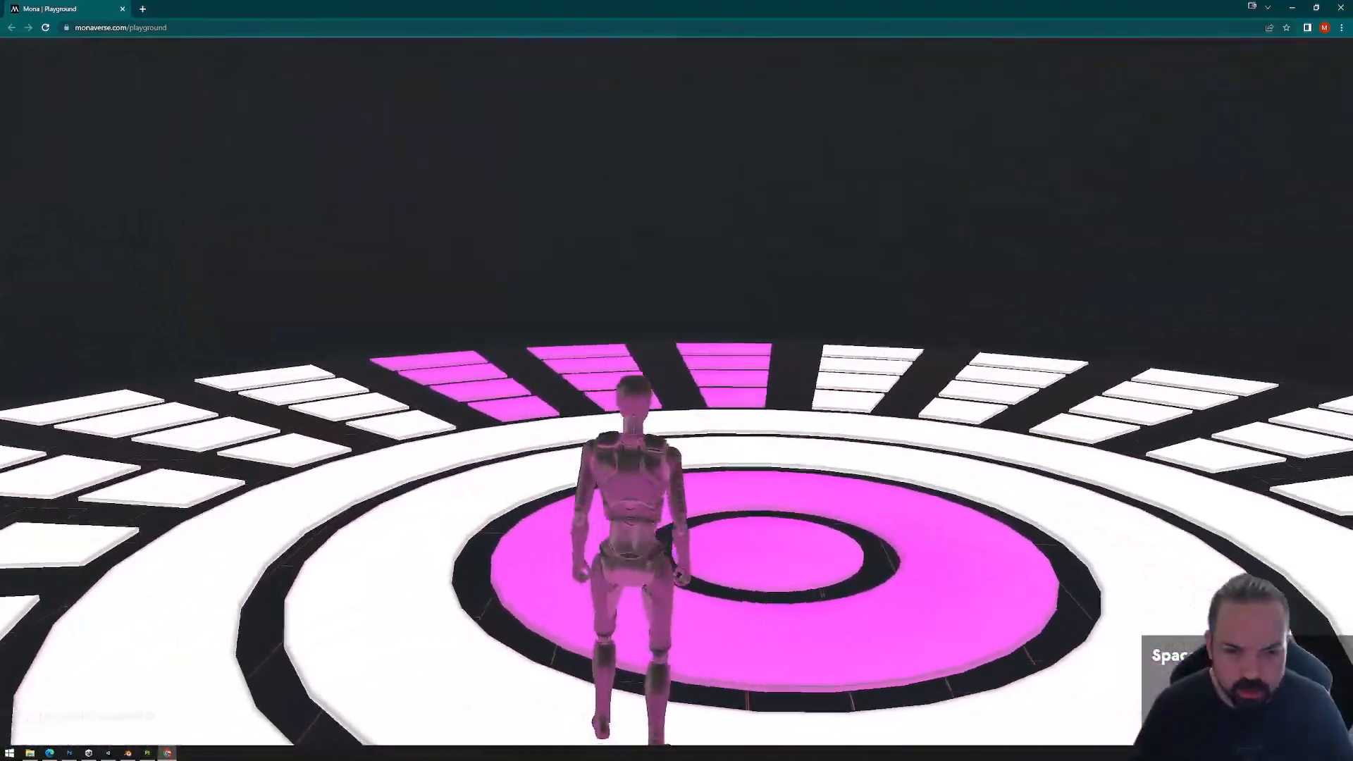
{"action": "key", "text": "w"}
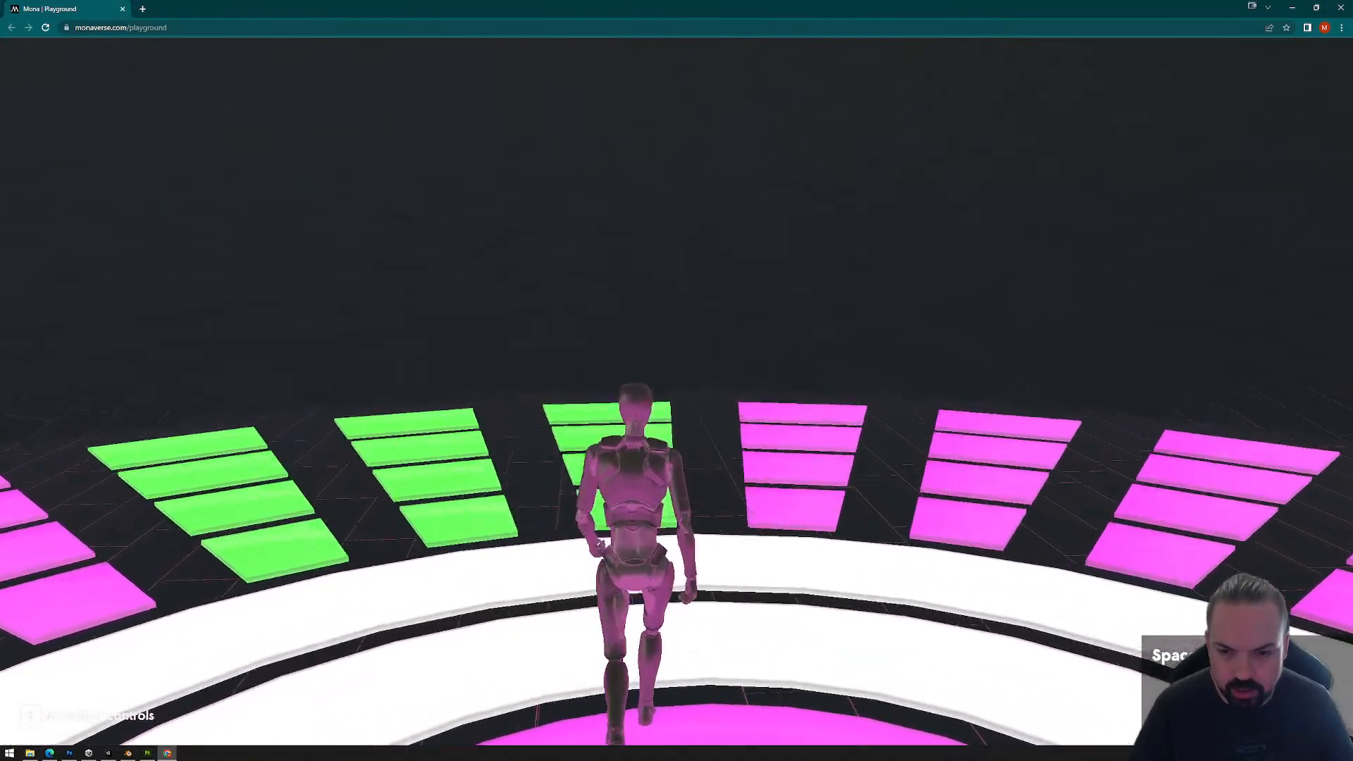
{"action": "scroll", "coordinate": [677, 392], "scroll_direction": "up", "scroll_amount": 5}
{"action": "key", "text": "a"}
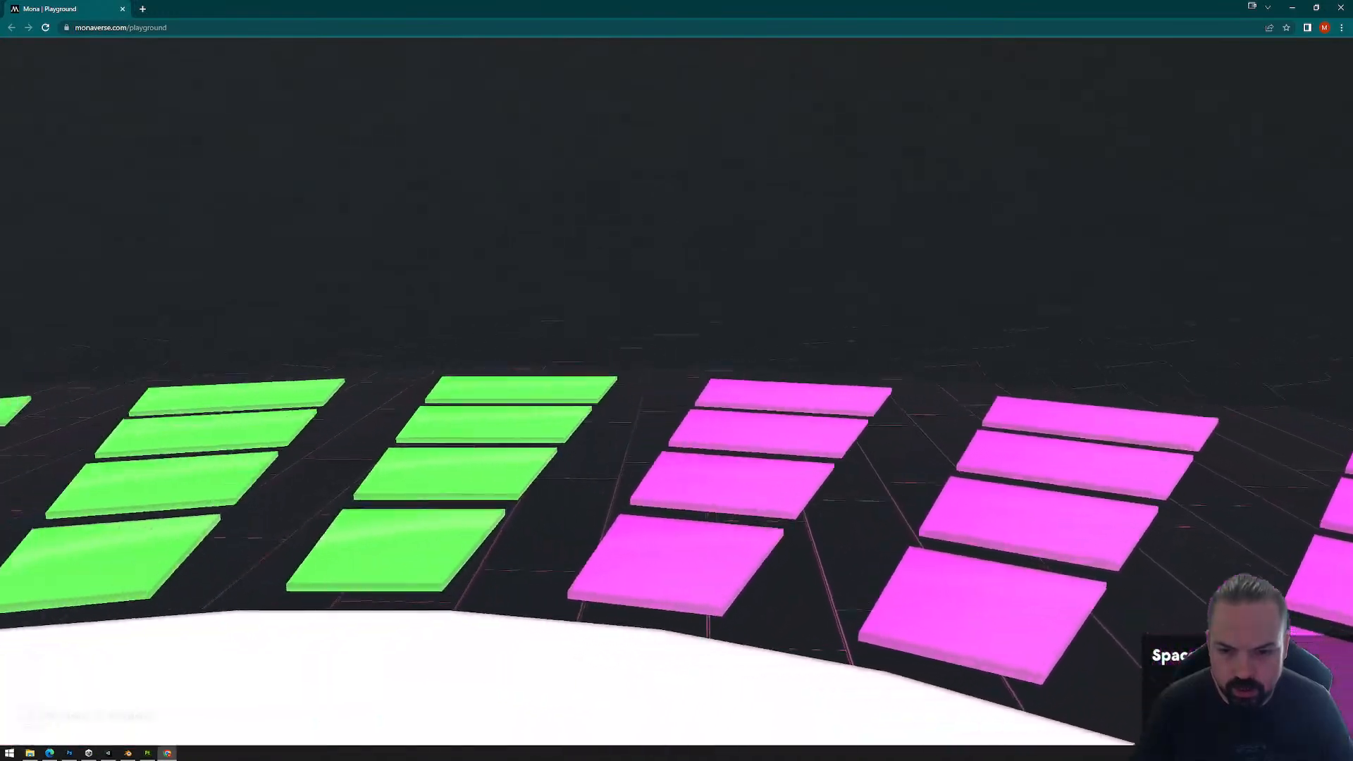
{"action": "scroll", "coordinate": [676, 391], "scroll_direction": "down", "scroll_amount": 5}
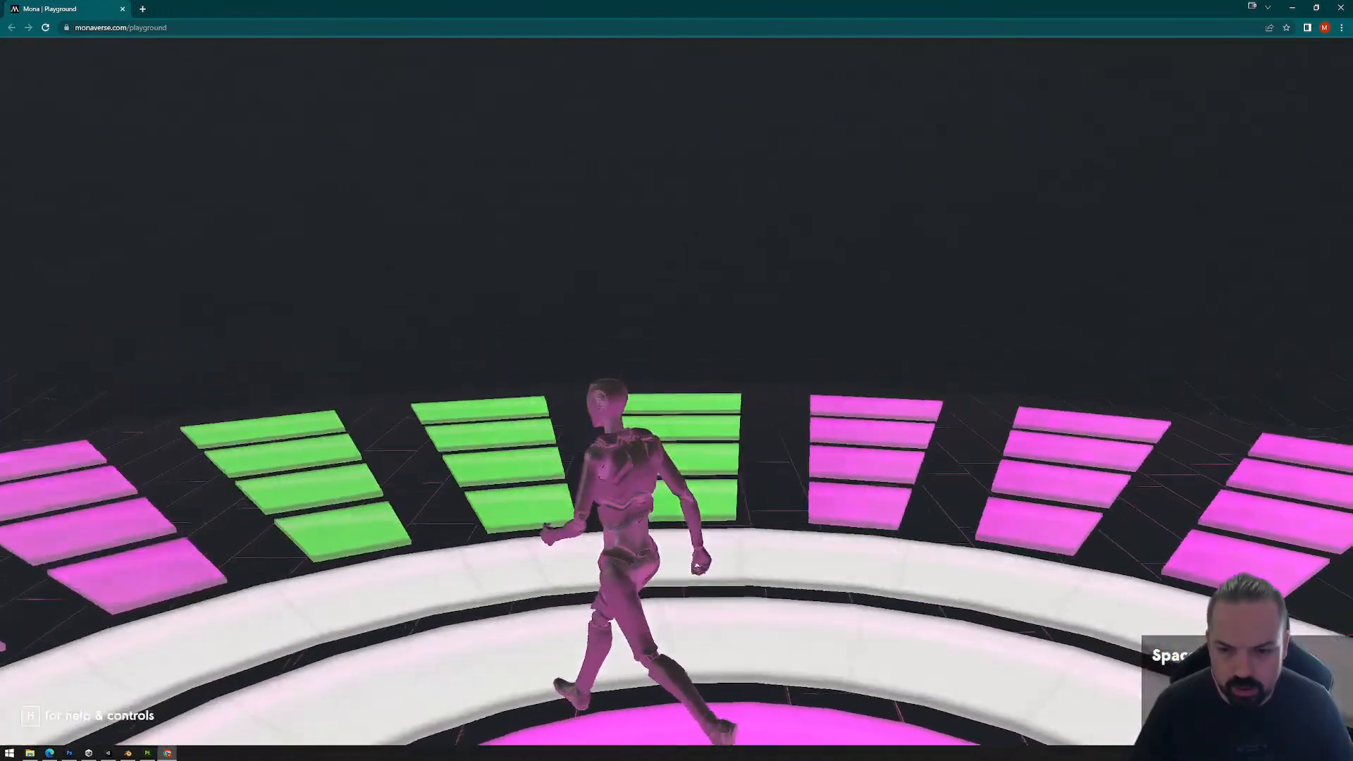
{"action": "key", "text": "a"}
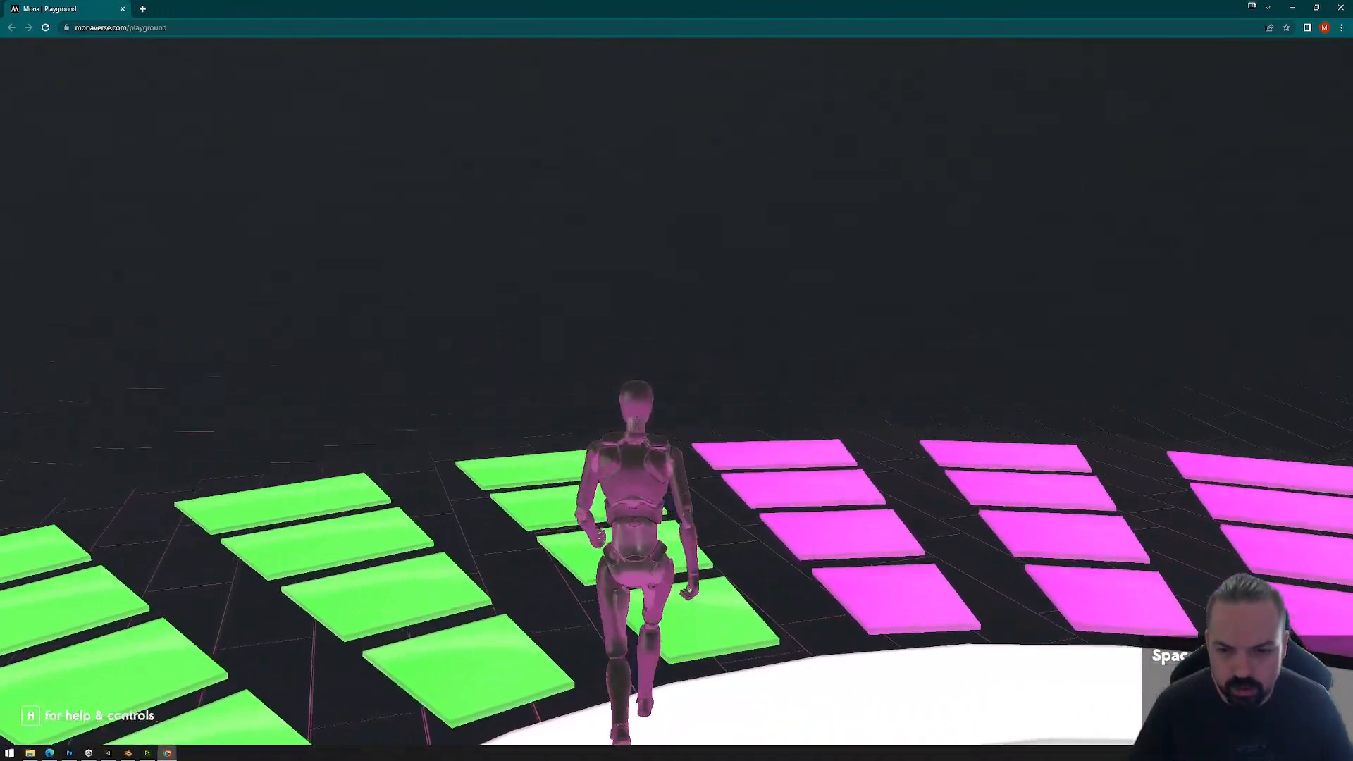
{"action": "key", "text": "w"}
{"action": "key", "text": "shift+w"}
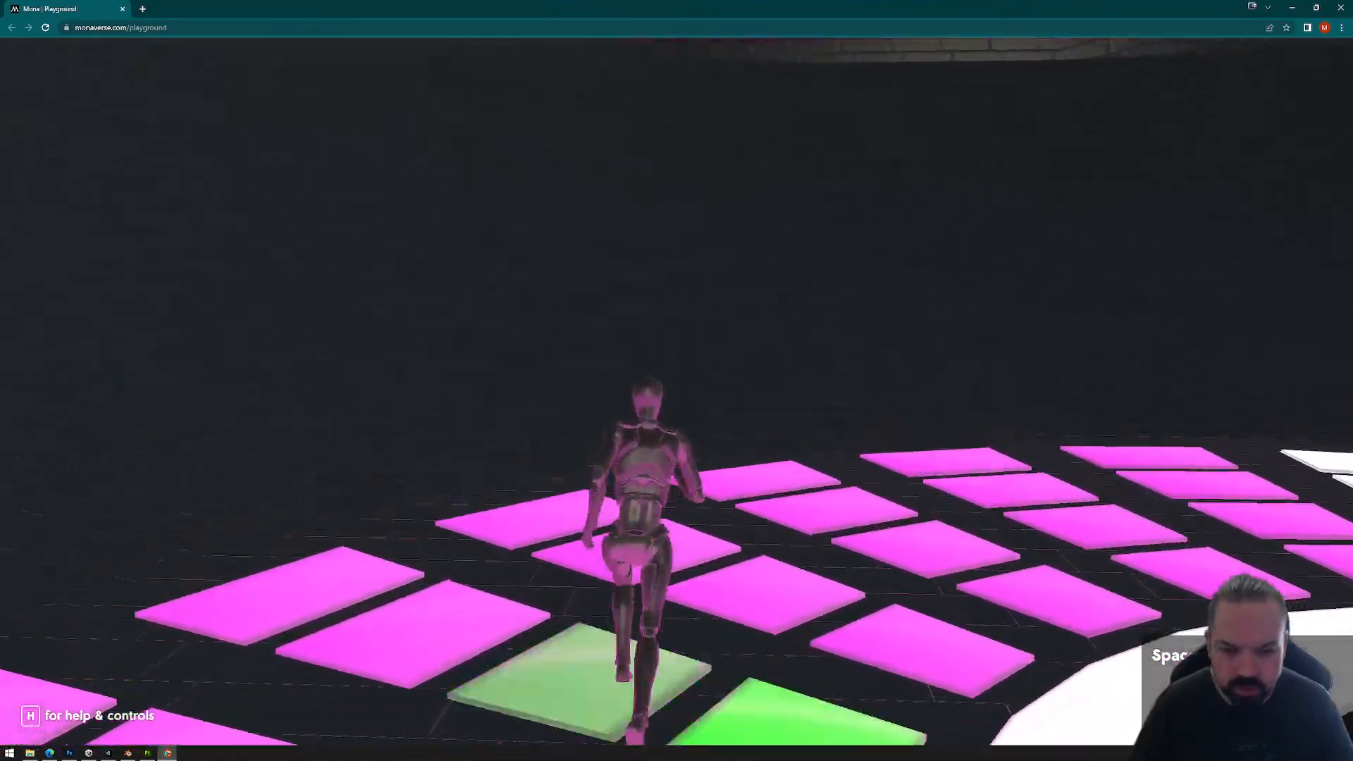
{"action": "key", "text": "shift+a"}
{"action": "key", "text": "shift+w"}
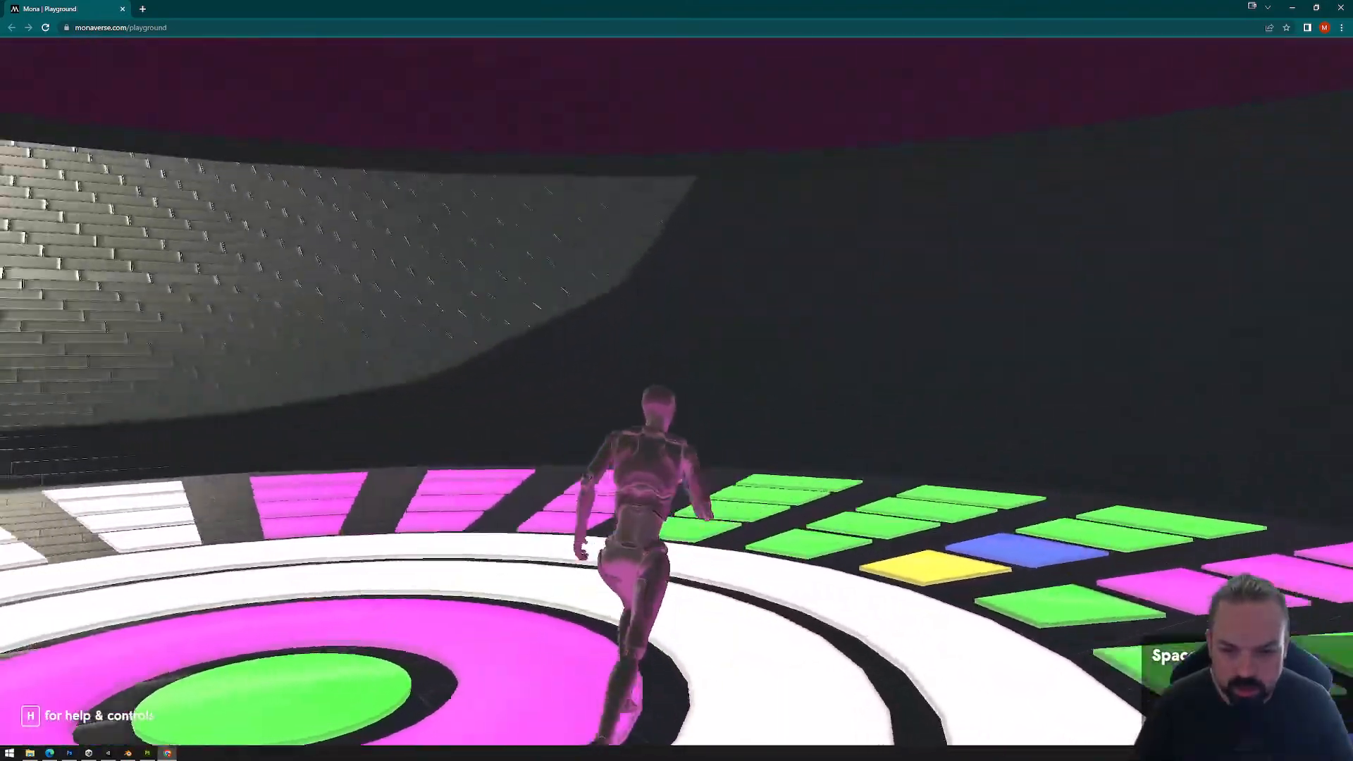
Step: Run the avatar across the outer tiles and back to the center to test further color switches
{"action": "key", "text": "shift+d"}
{"action": "key", "text": "shift+w"}
{"action": "key", "text": "shift+s"}
{"action": "key", "text": "shift+d"}
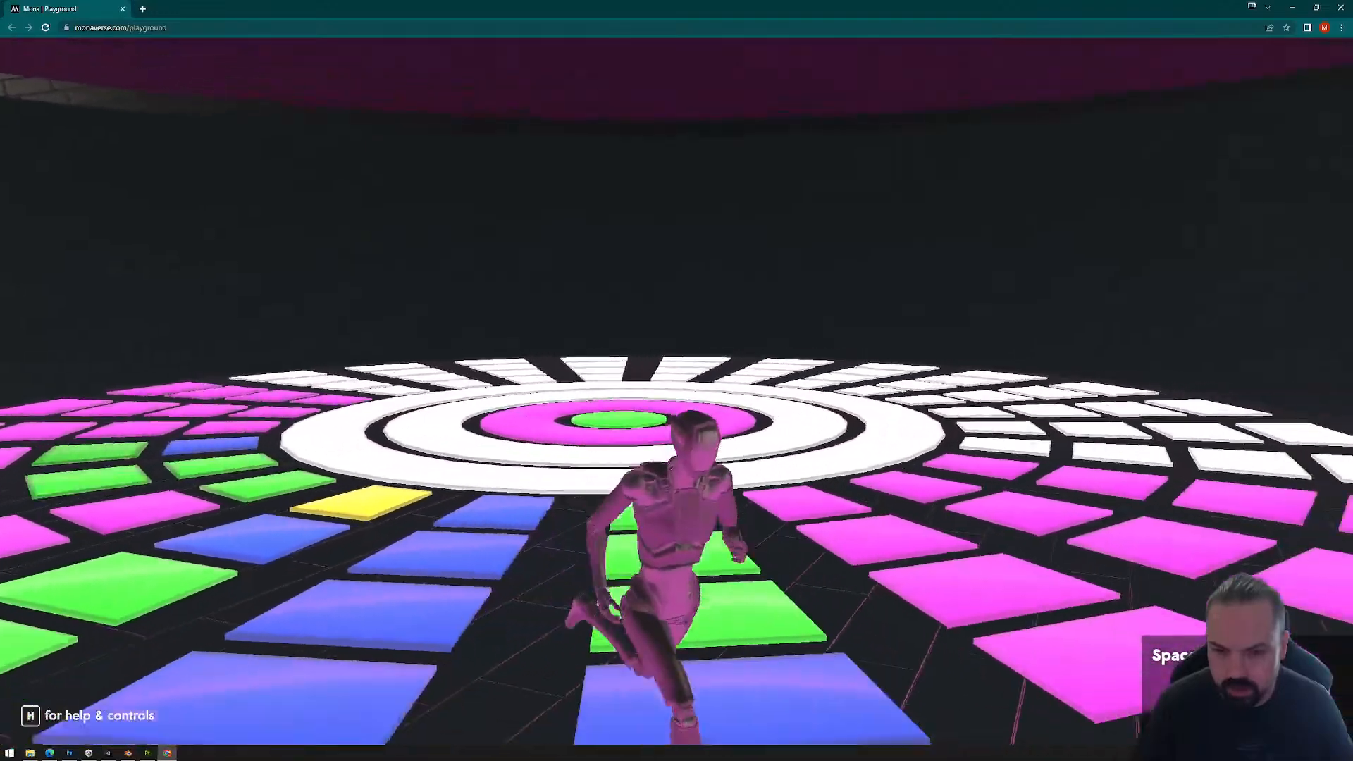
{"action": "key", "text": "shift+w"}
{"action": "key", "text": "shift+a"}
{"action": "key", "text": "shift+s"}
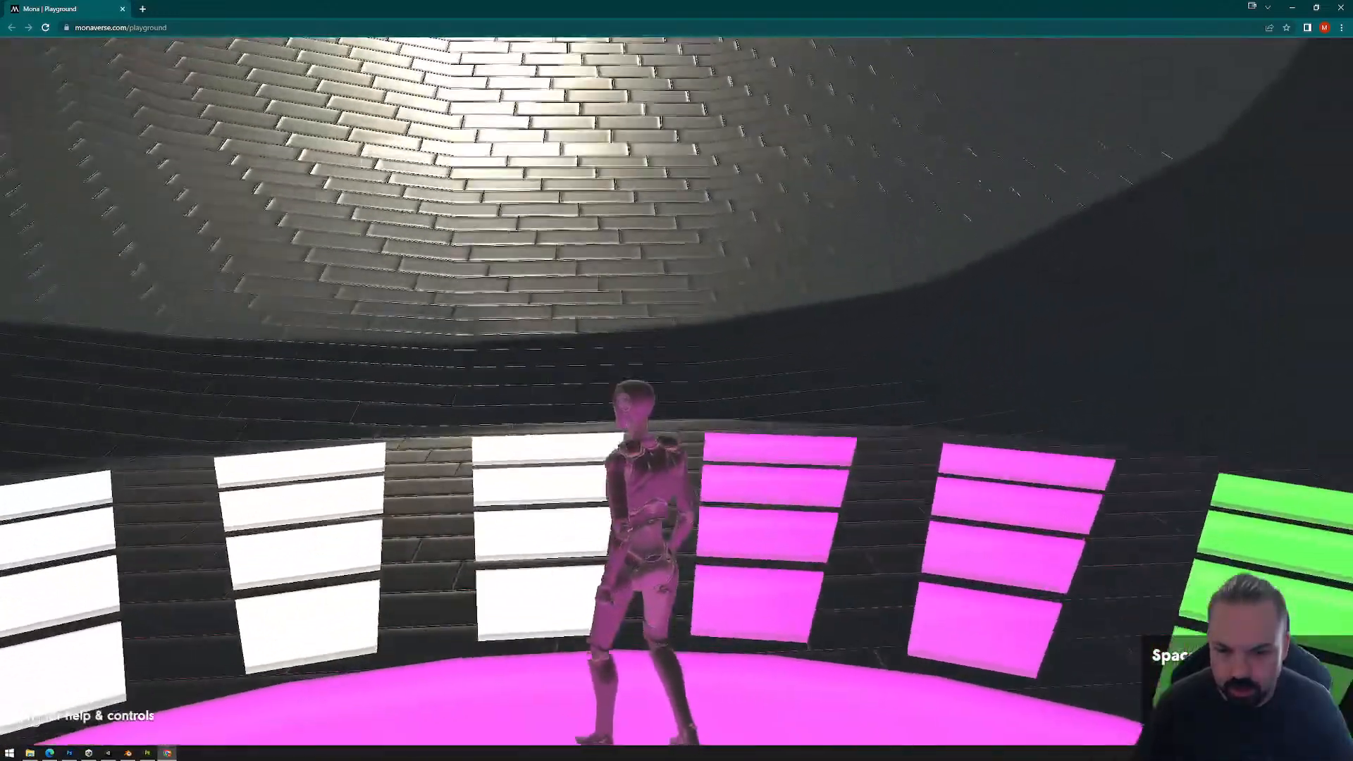
{"action": "key", "text": "shift+d"}
{"action": "key", "text": "shift+w"}
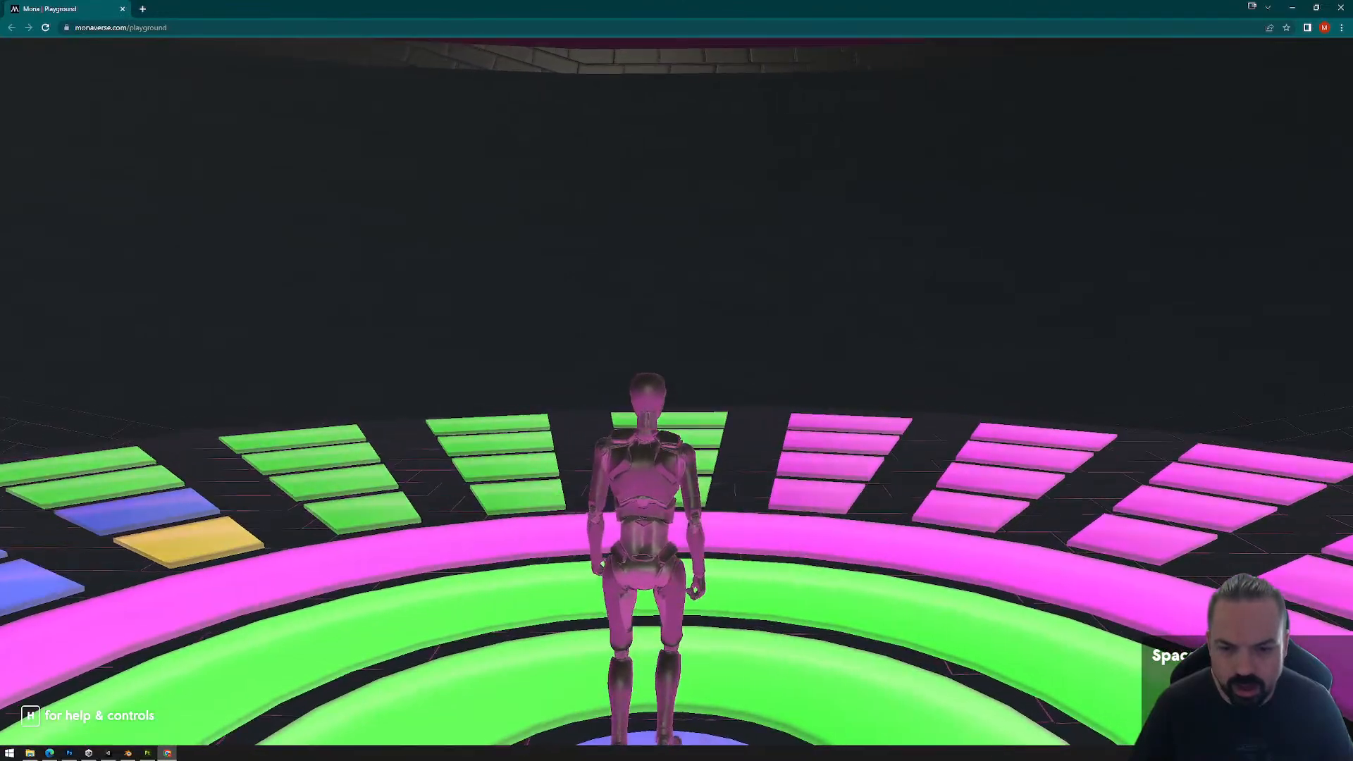
Step: Move the avatar back and forth across the concentric rings to test their color reactors, and release the cursor
{"action": "key", "text": "s"}
{"action": "key", "text": "s"}
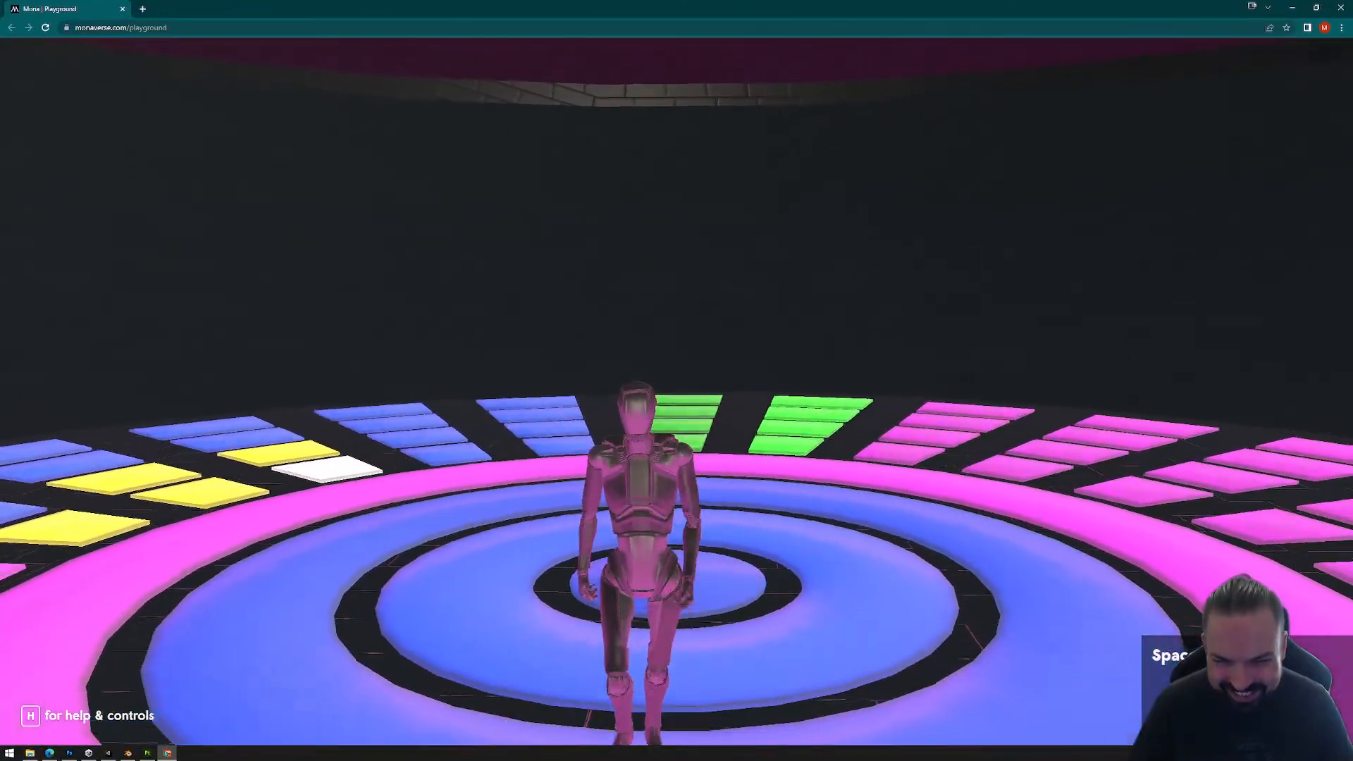
{"action": "key", "text": "a"}
{"action": "key", "text": "w"}
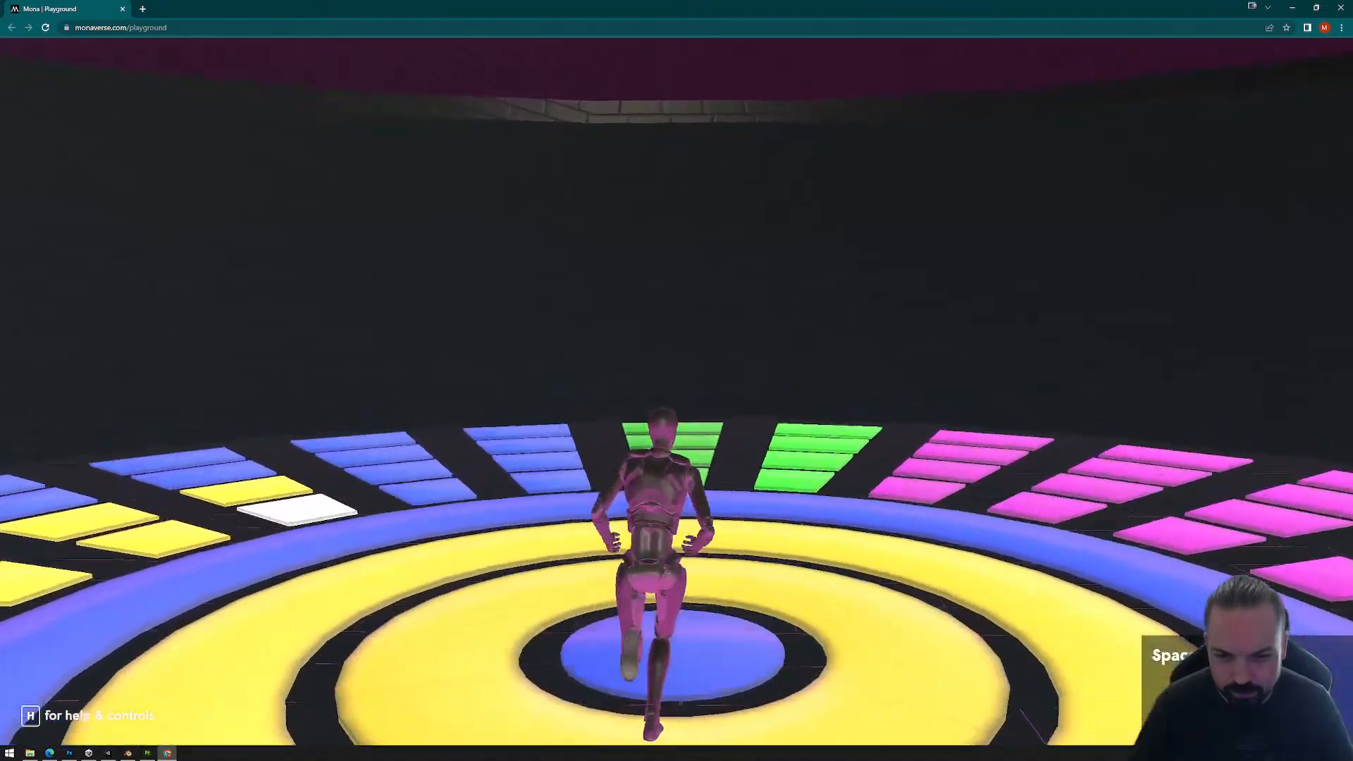
{"action": "key", "text": "s"}
{"action": "key", "text": "s"}
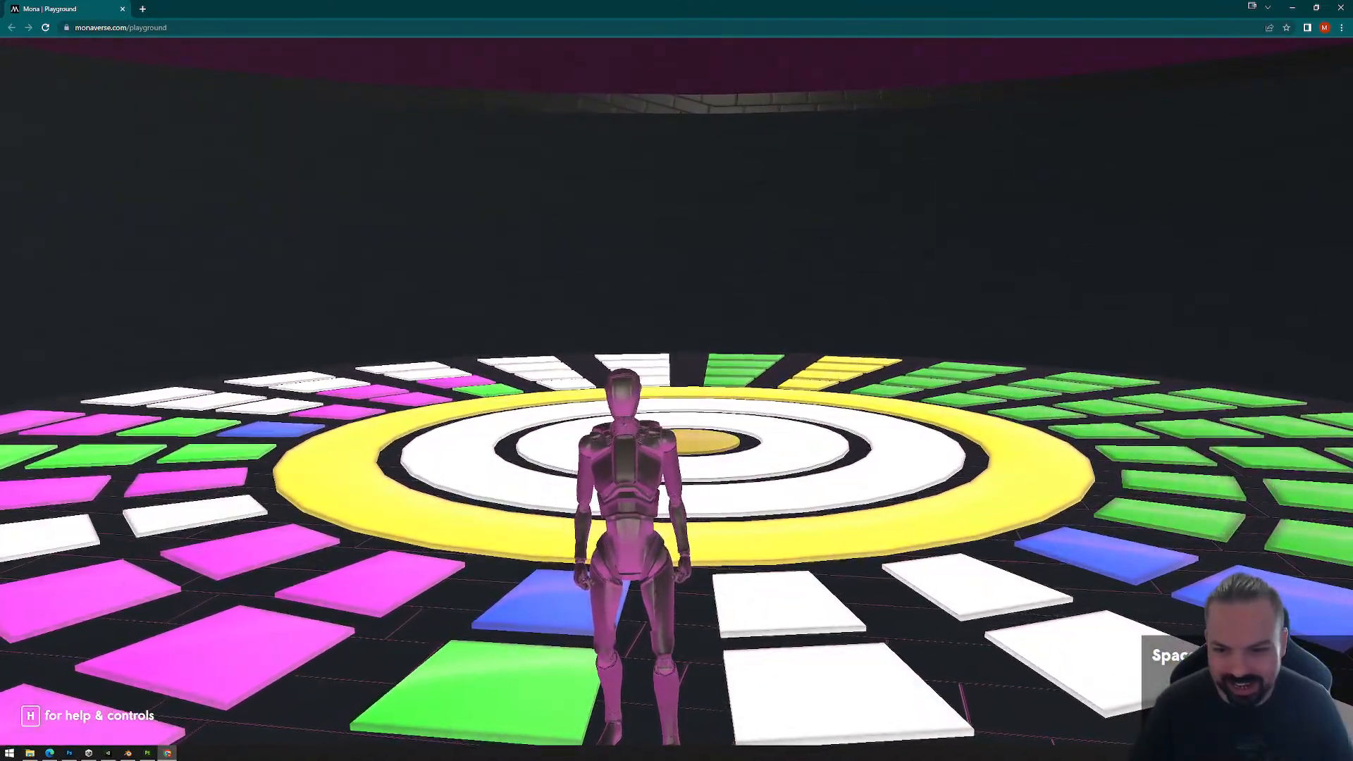
{"action": "key", "text": "w"}
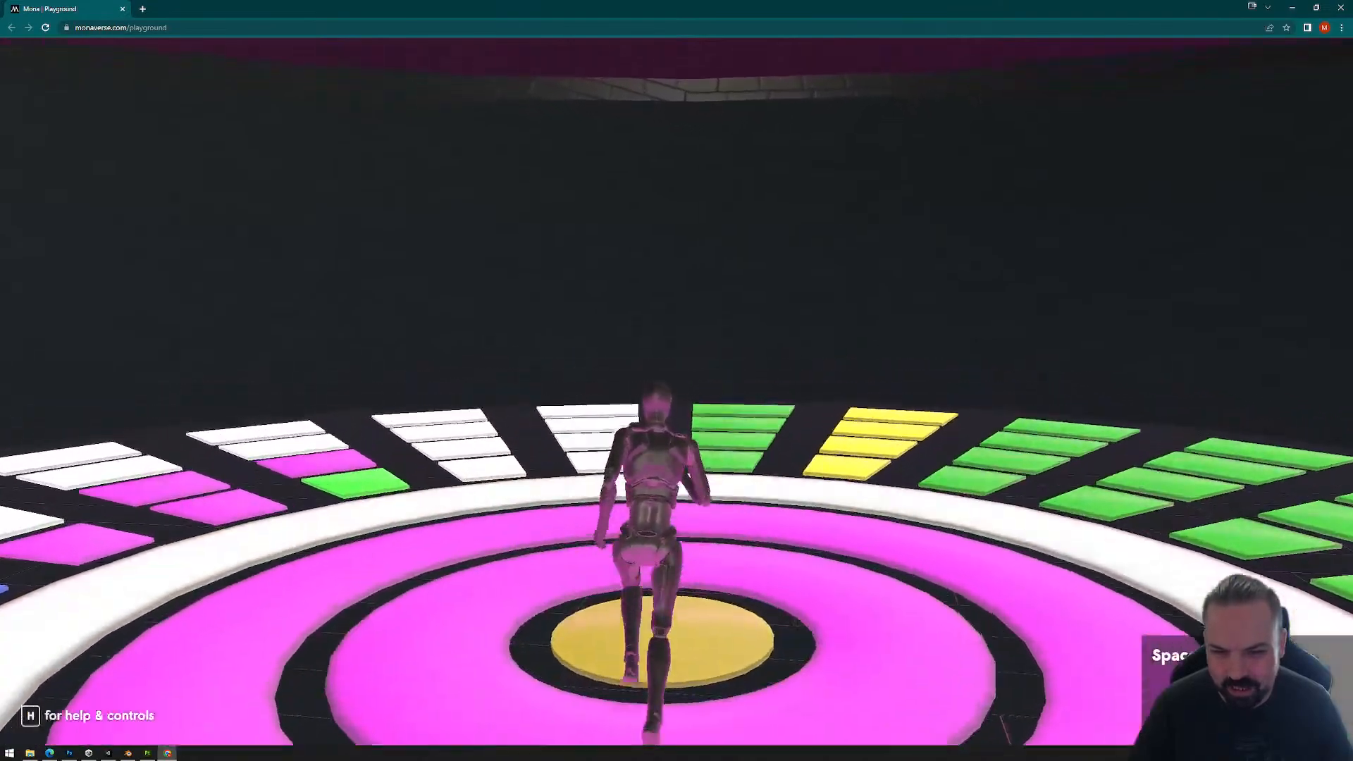
{"action": "key", "text": "Escape"}
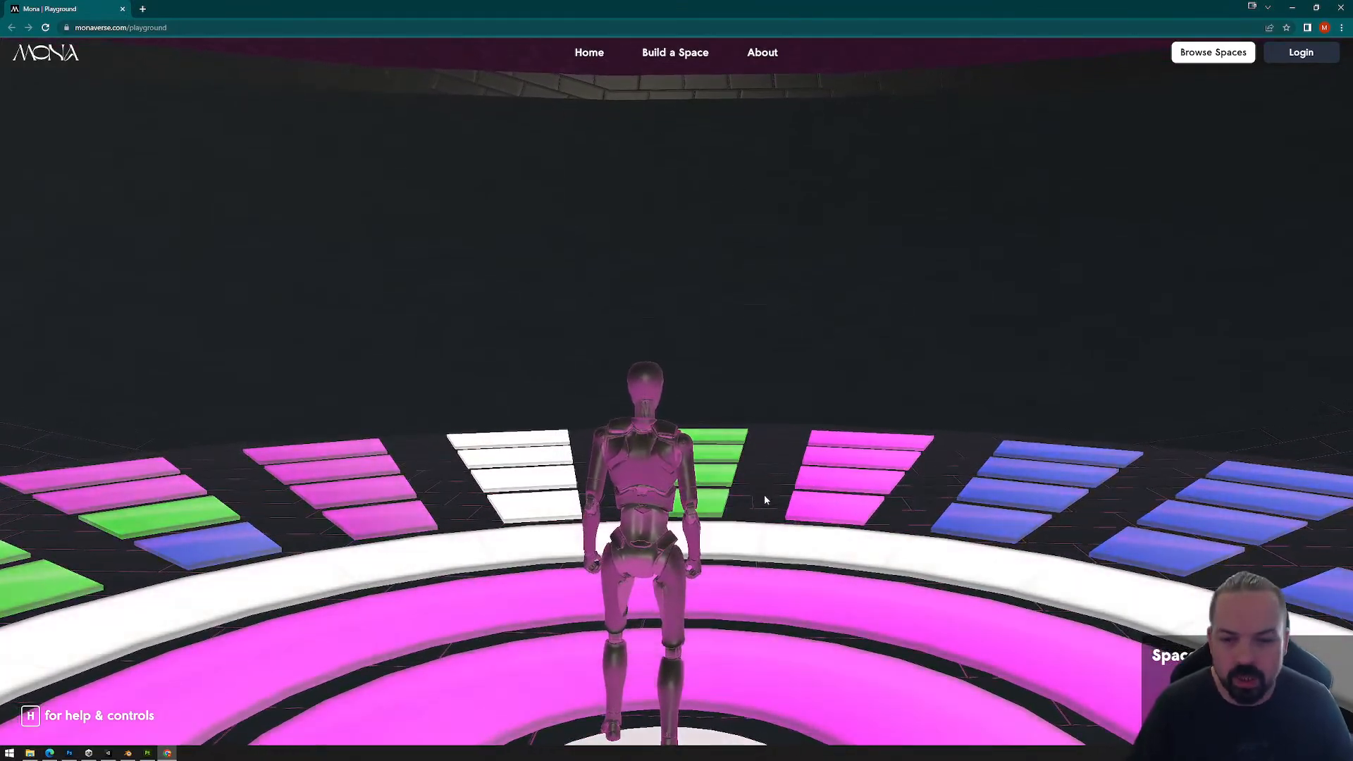
{"action": "left_click", "coordinate": [764, 493]}
{"action": "key", "text": "w"}
{"action": "key", "text": "Escape"}
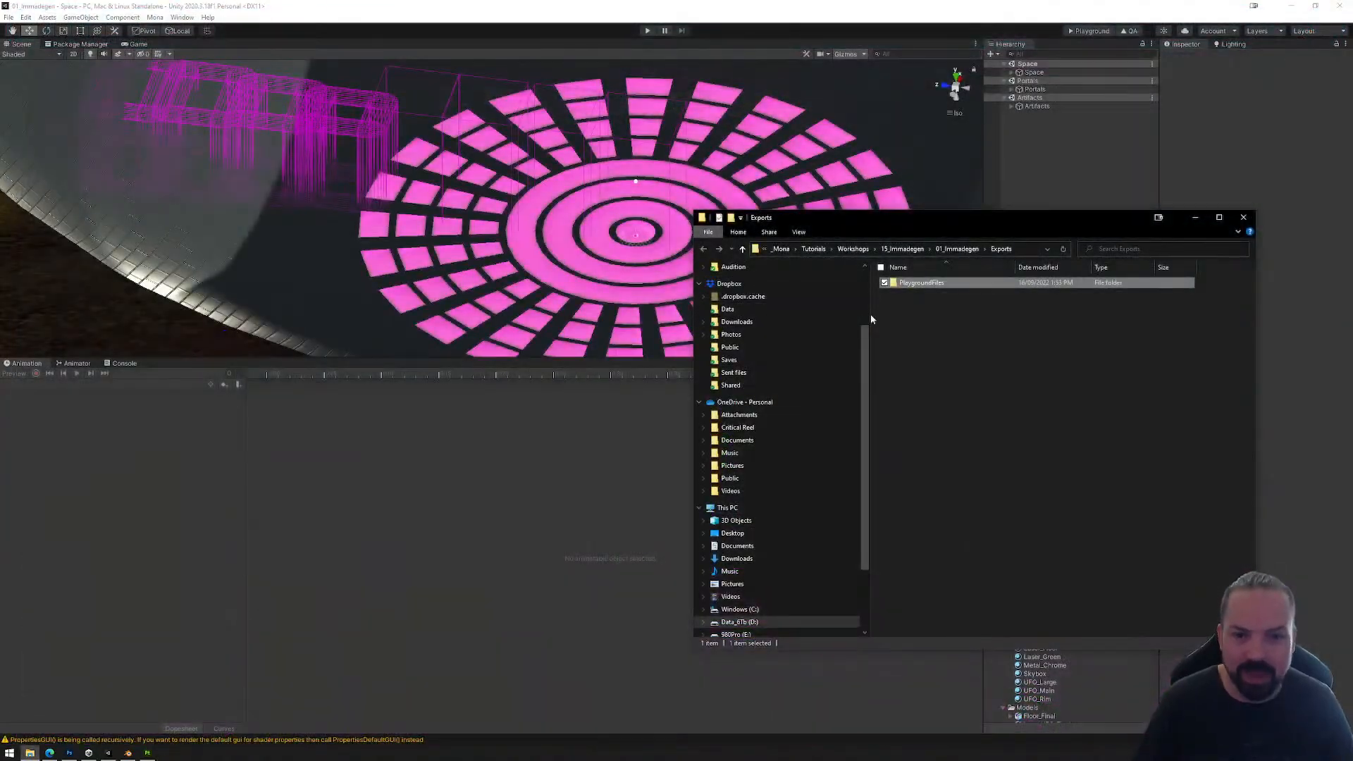
Step: Permanently delete the PlaygroundFiles folder from the Exports folder and close that folder window
{"action": "left_click", "coordinate": [916, 282]}
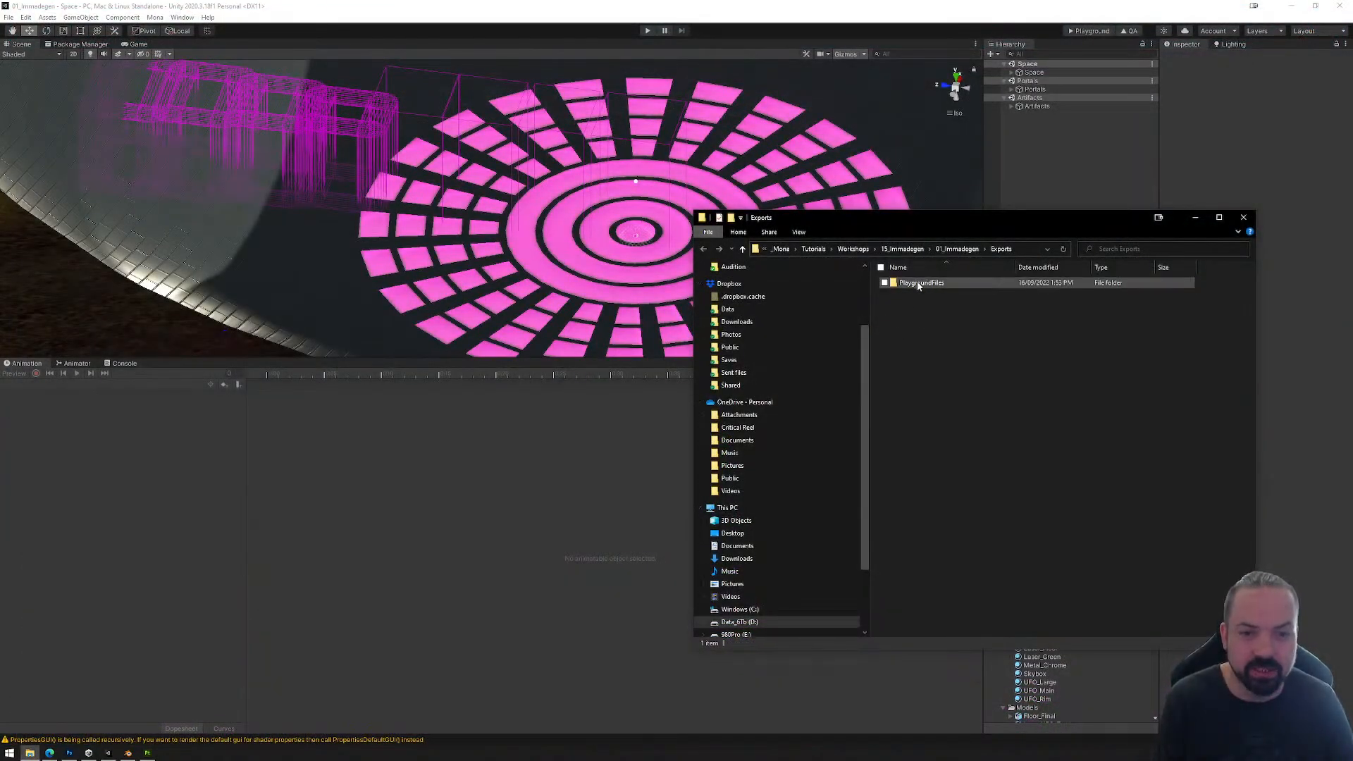
{"action": "key", "text": "shift+Delete"}
{"action": "key", "text": "Return"}
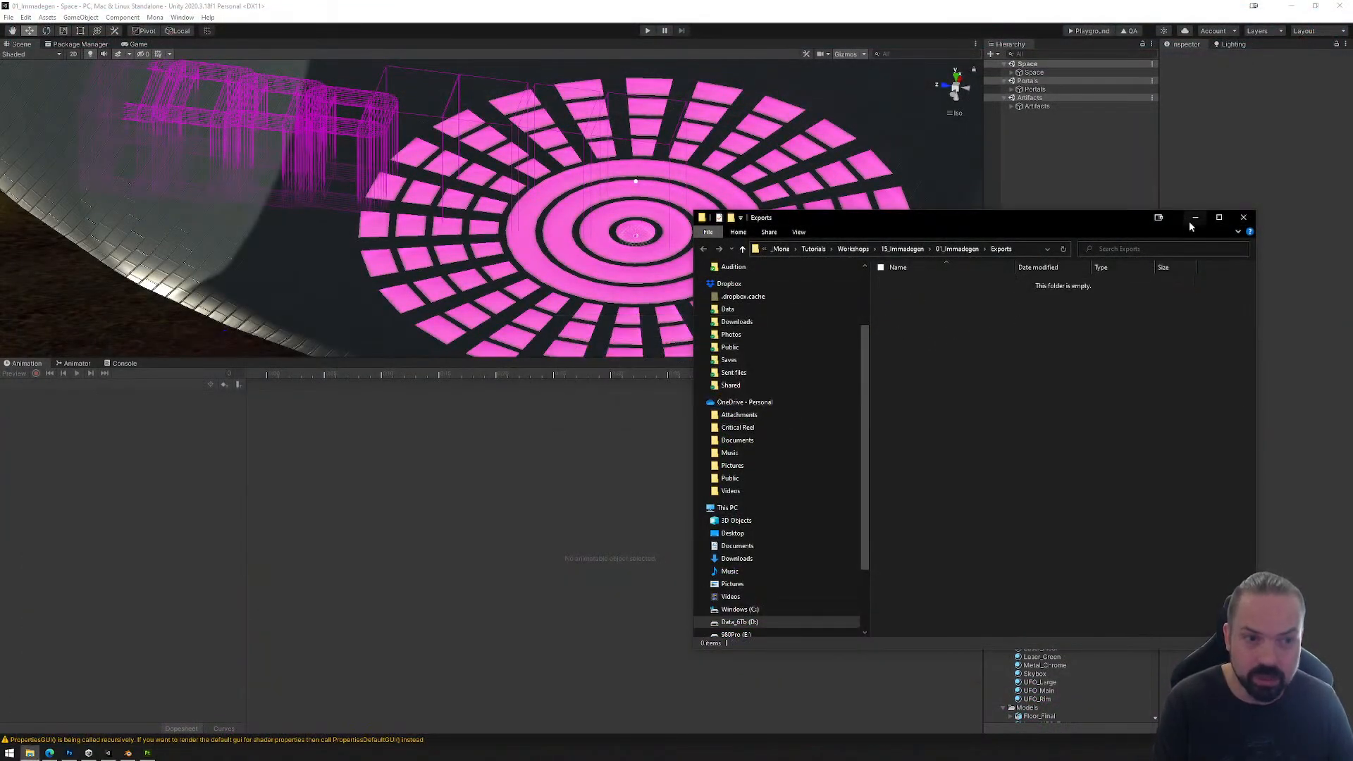
{"action": "left_click", "coordinate": [1243, 219]}
Step: Remove the second Box Collider from the R_Tile1 reactor nested under Ring_2 in Floor_Final, and save the scene
{"action": "left_click", "coordinate": [1022, 72]}
{"action": "left_click", "coordinate": [1011, 72]}
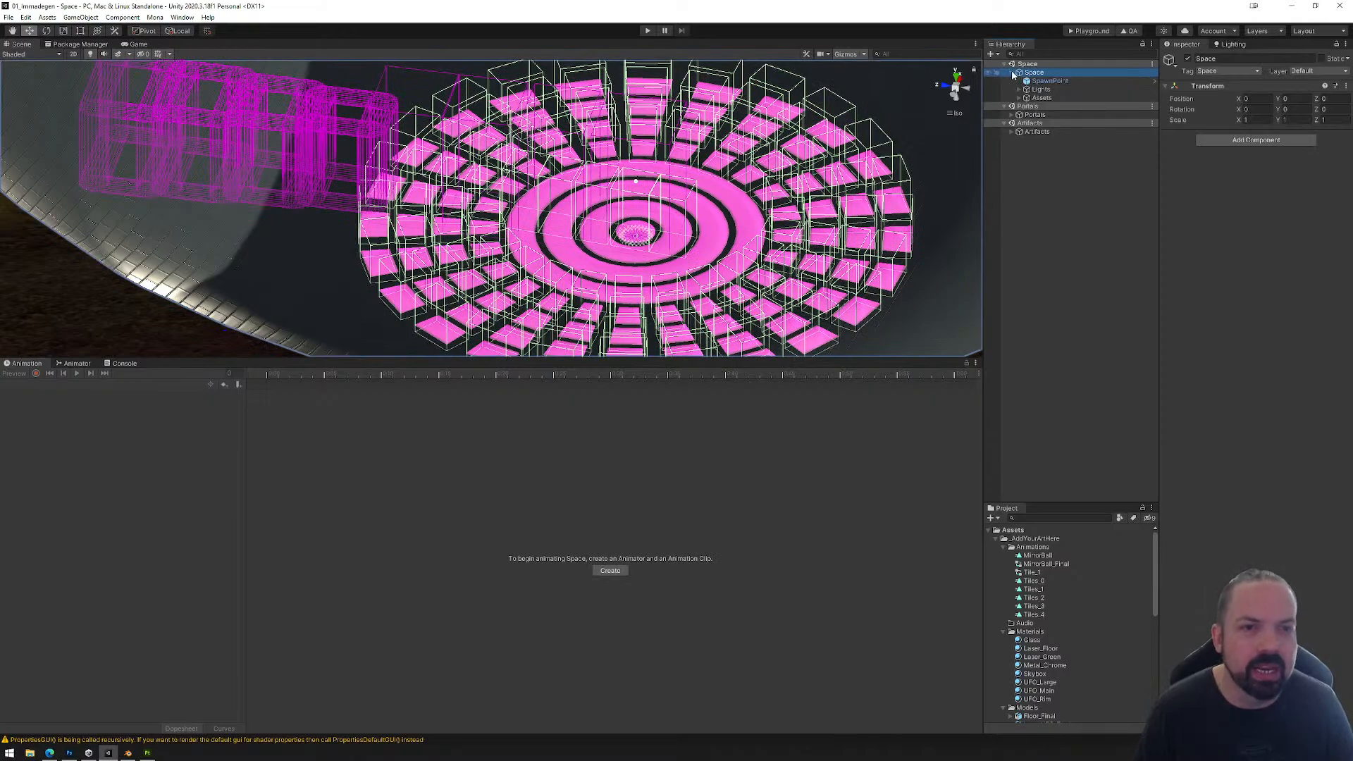
{"action": "left_click", "coordinate": [1019, 98]}
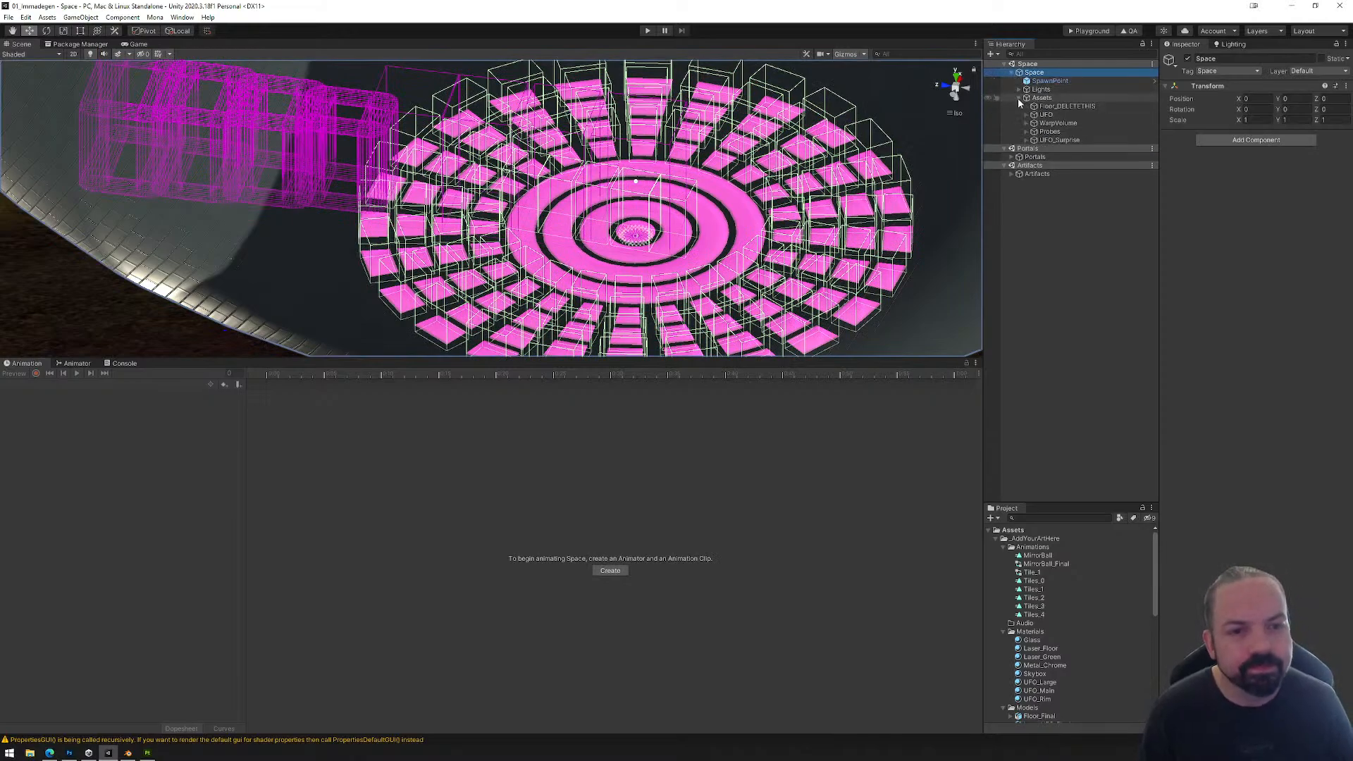
{"action": "left_click", "coordinate": [1027, 140]}
{"action": "left_click", "coordinate": [1033, 166]}
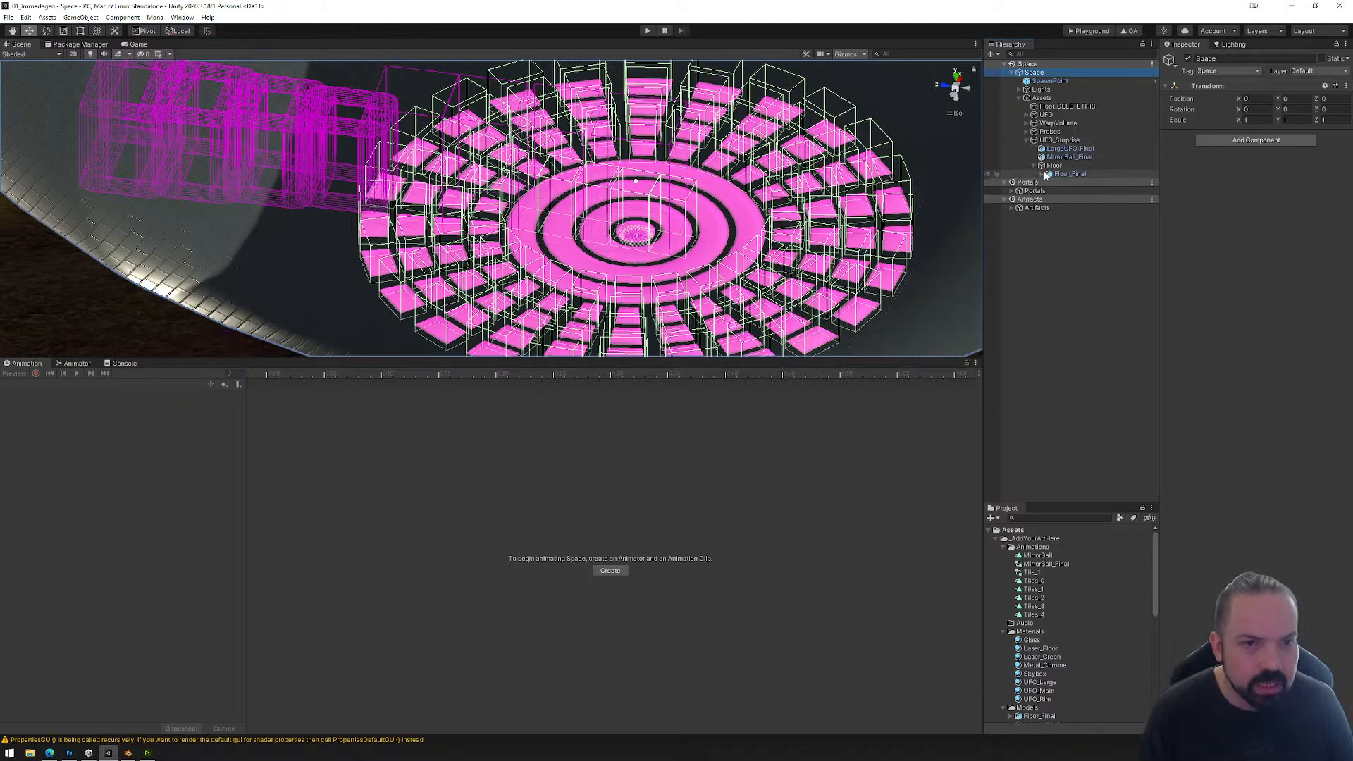
{"action": "left_click", "coordinate": [1043, 174]}
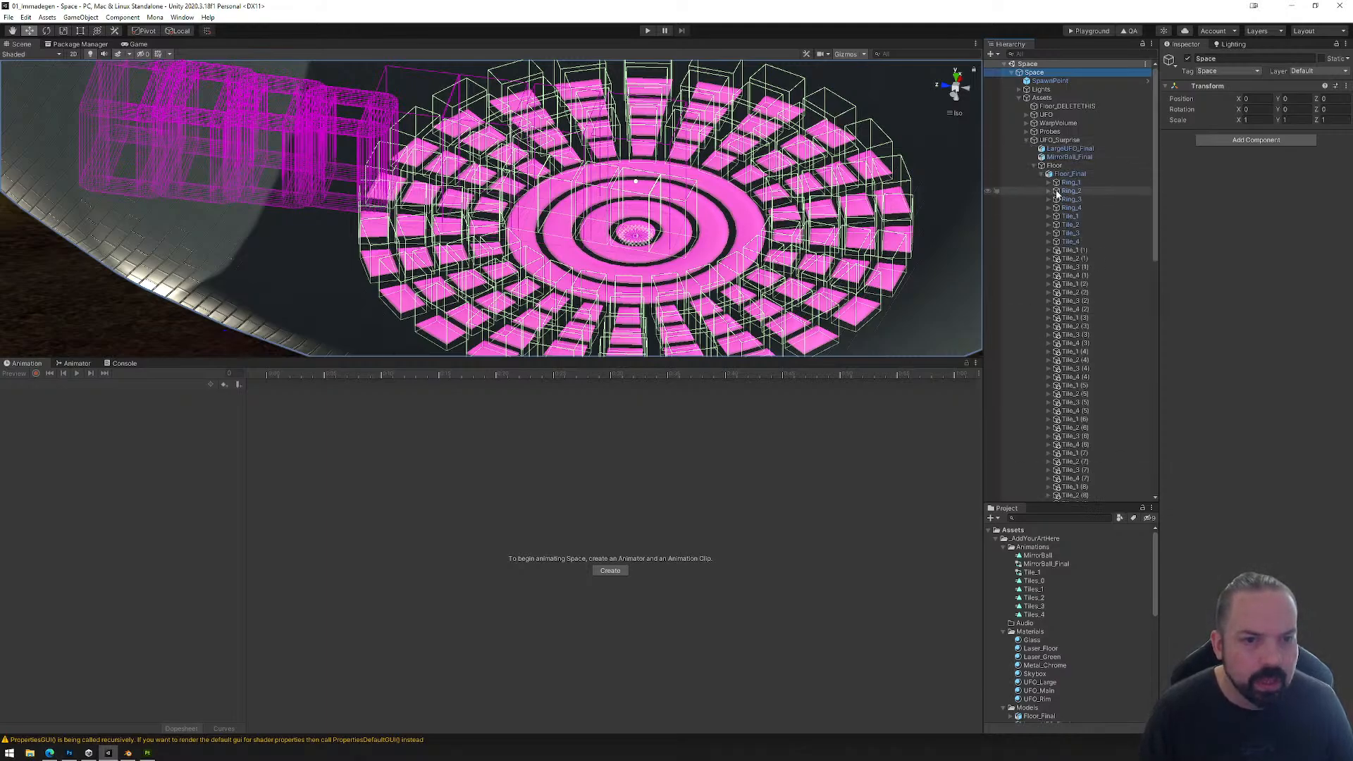
{"action": "left_click", "coordinate": [1048, 182]}
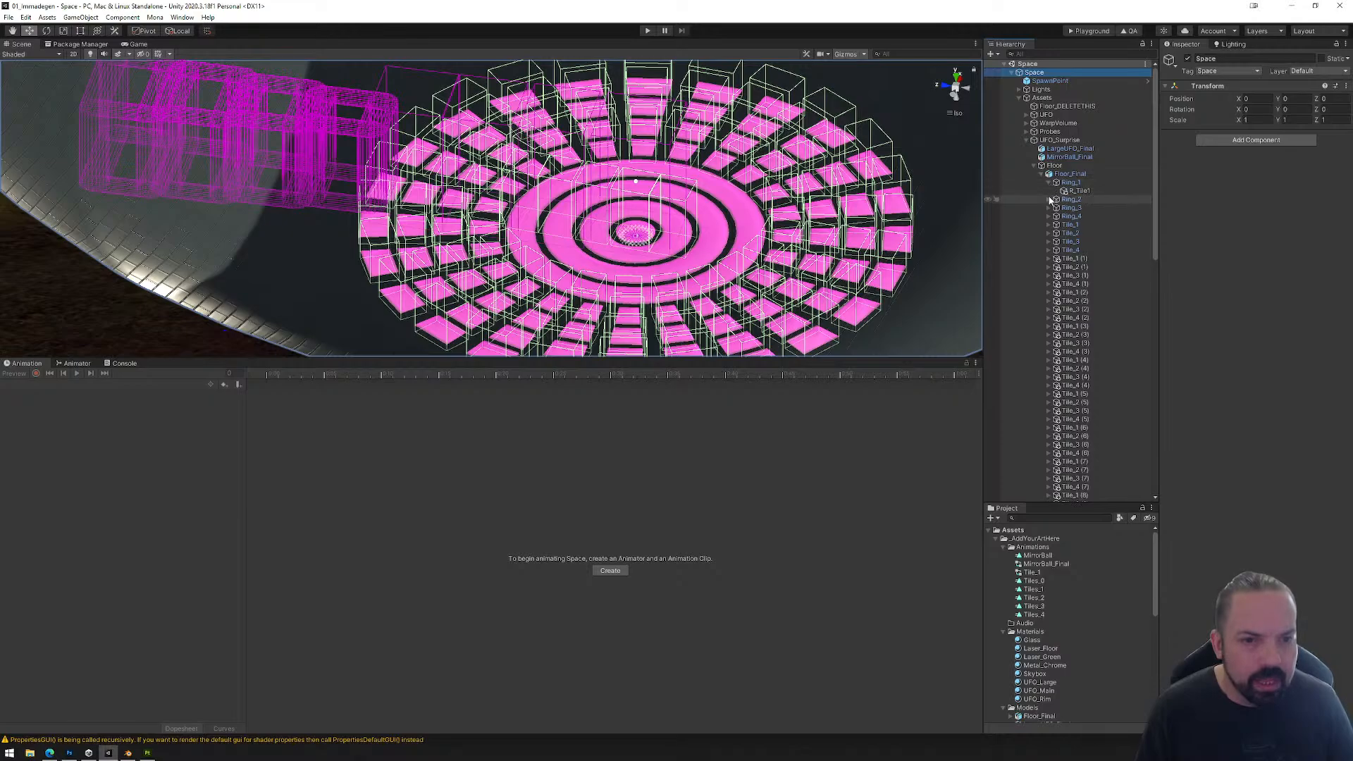
{"action": "left_click", "coordinate": [1049, 200]}
{"action": "left_click", "coordinate": [1077, 208]}
{"action": "right_click", "coordinate": [1282, 420]}
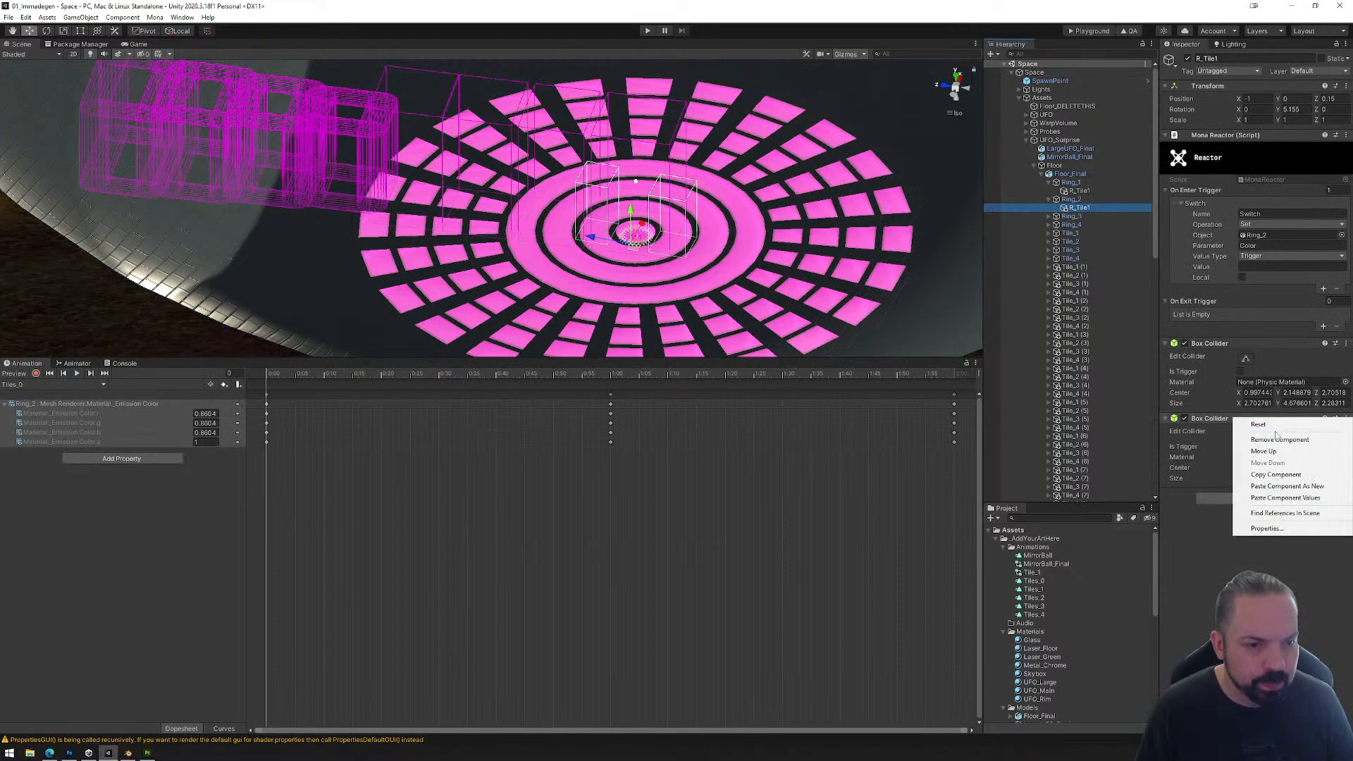
{"action": "left_click", "coordinate": [1279, 439]}
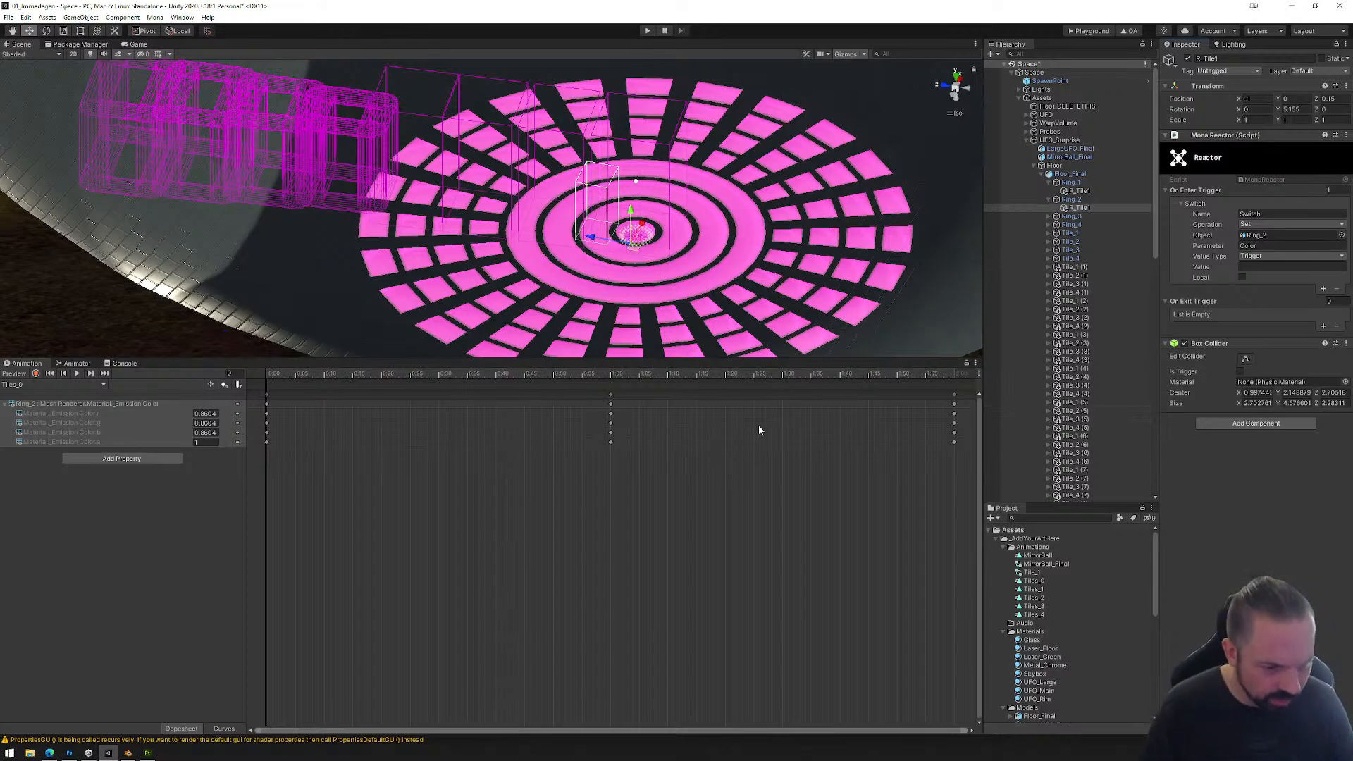
{"action": "left_click", "coordinate": [8, 17]}
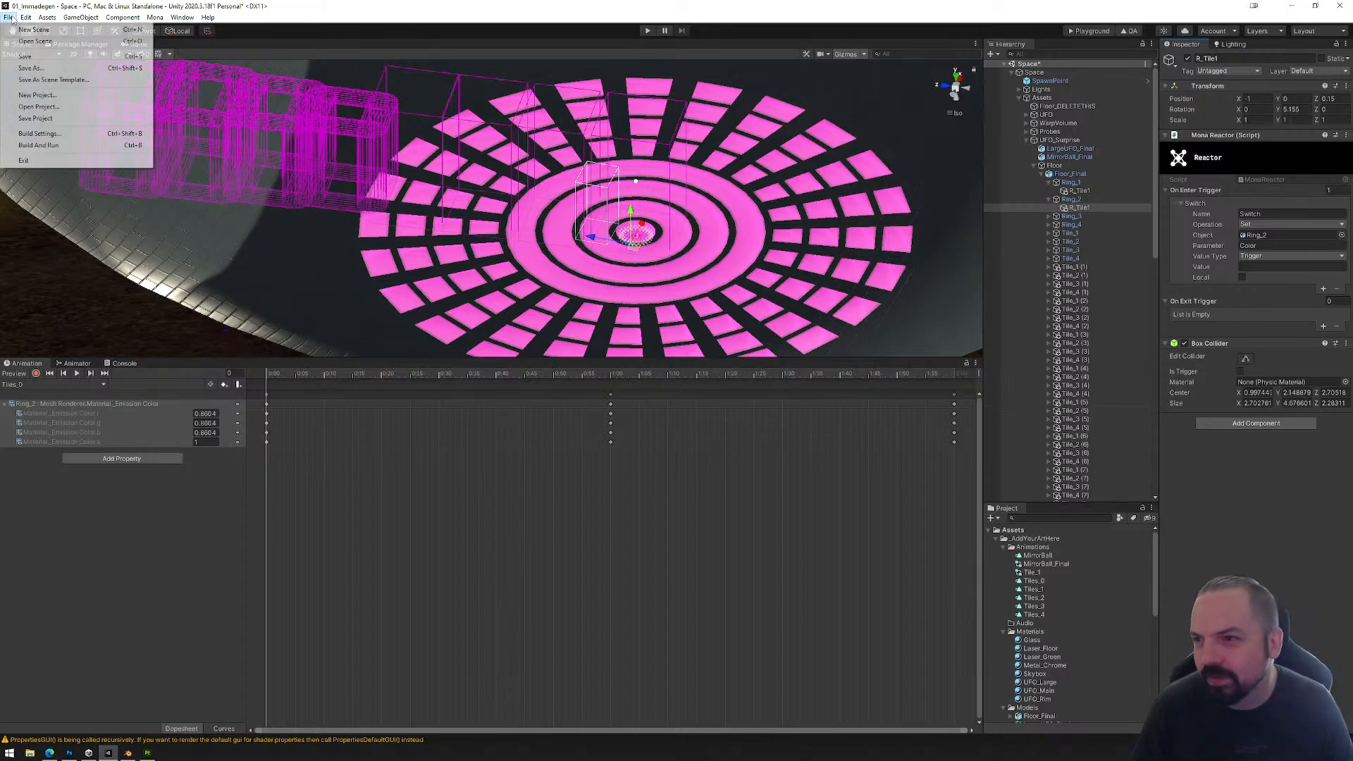
{"action": "left_click", "coordinate": [31, 58]}
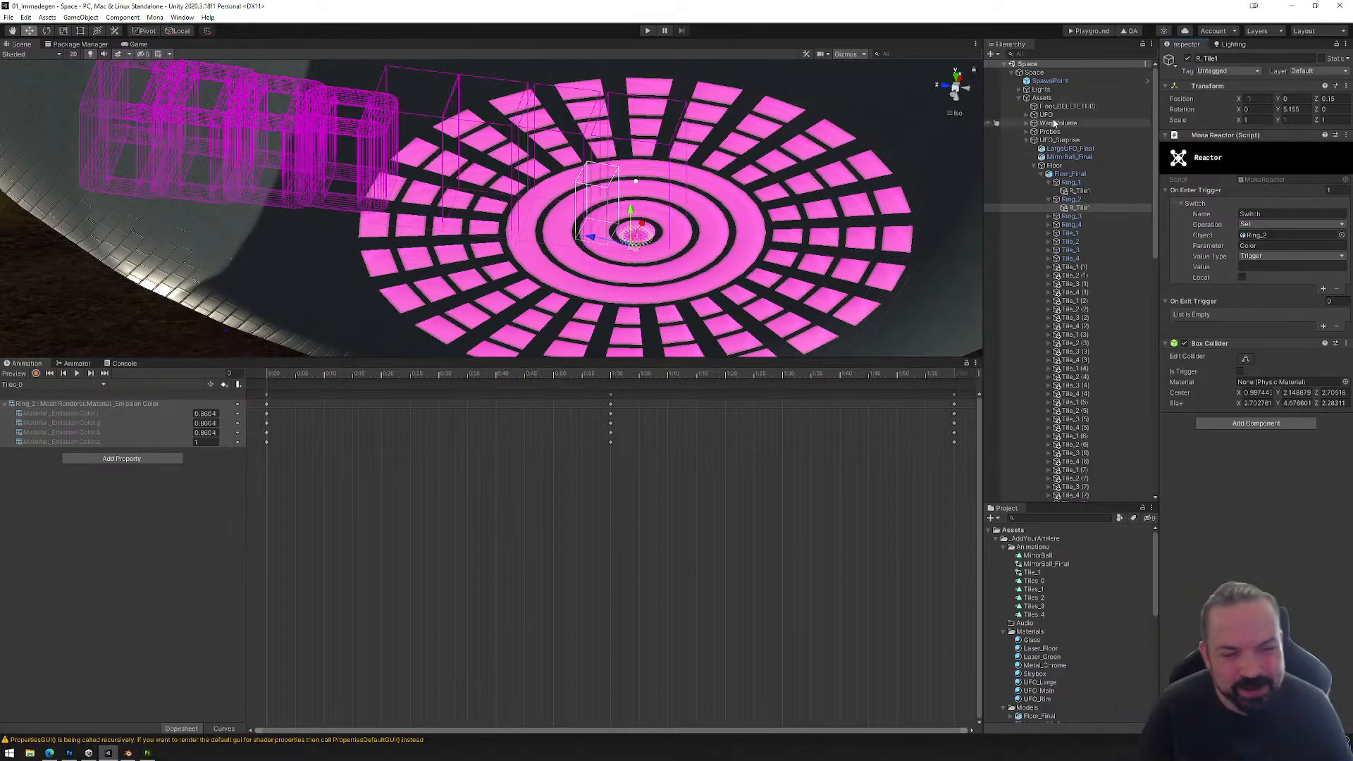
Step: Save the scene again and generate its baked lighting from the scene lighting settings
{"action": "left_click", "coordinate": [1227, 44]}
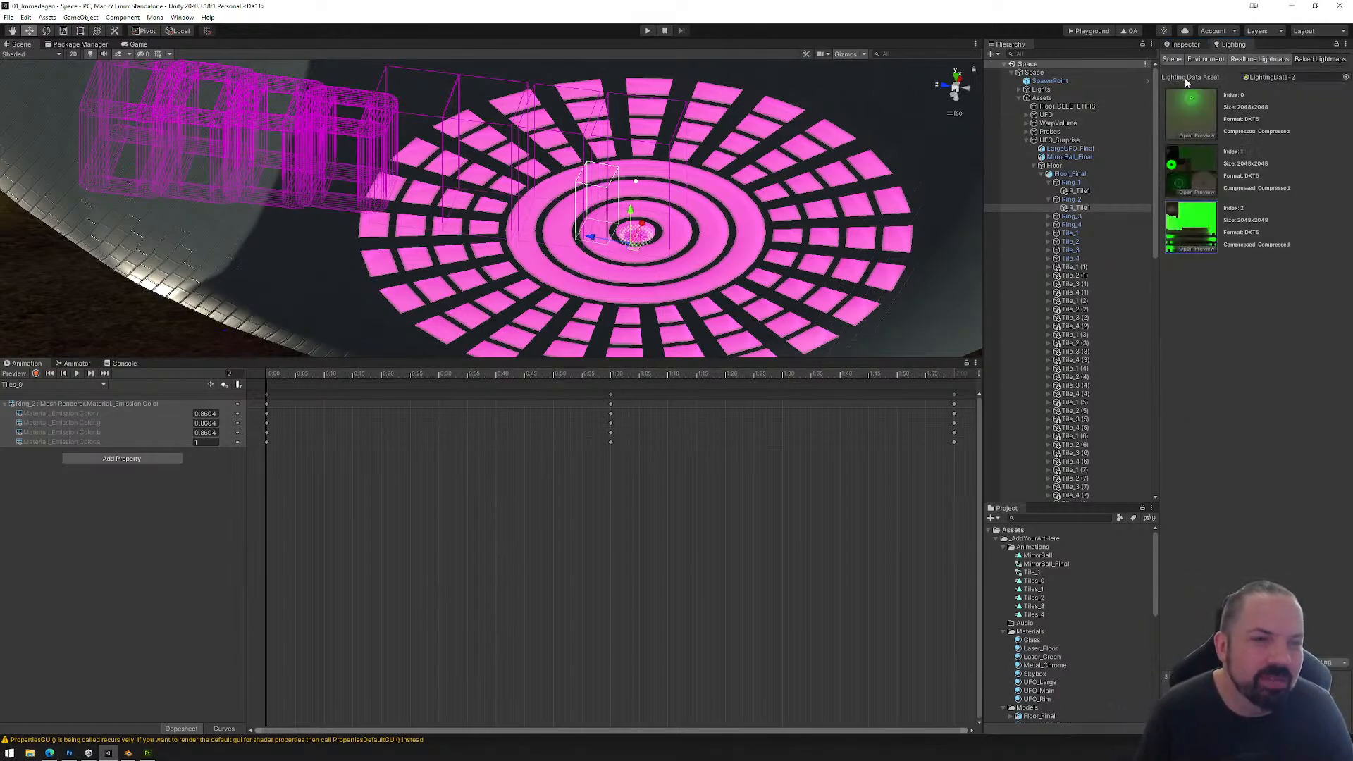
{"action": "left_click", "coordinate": [1172, 58]}
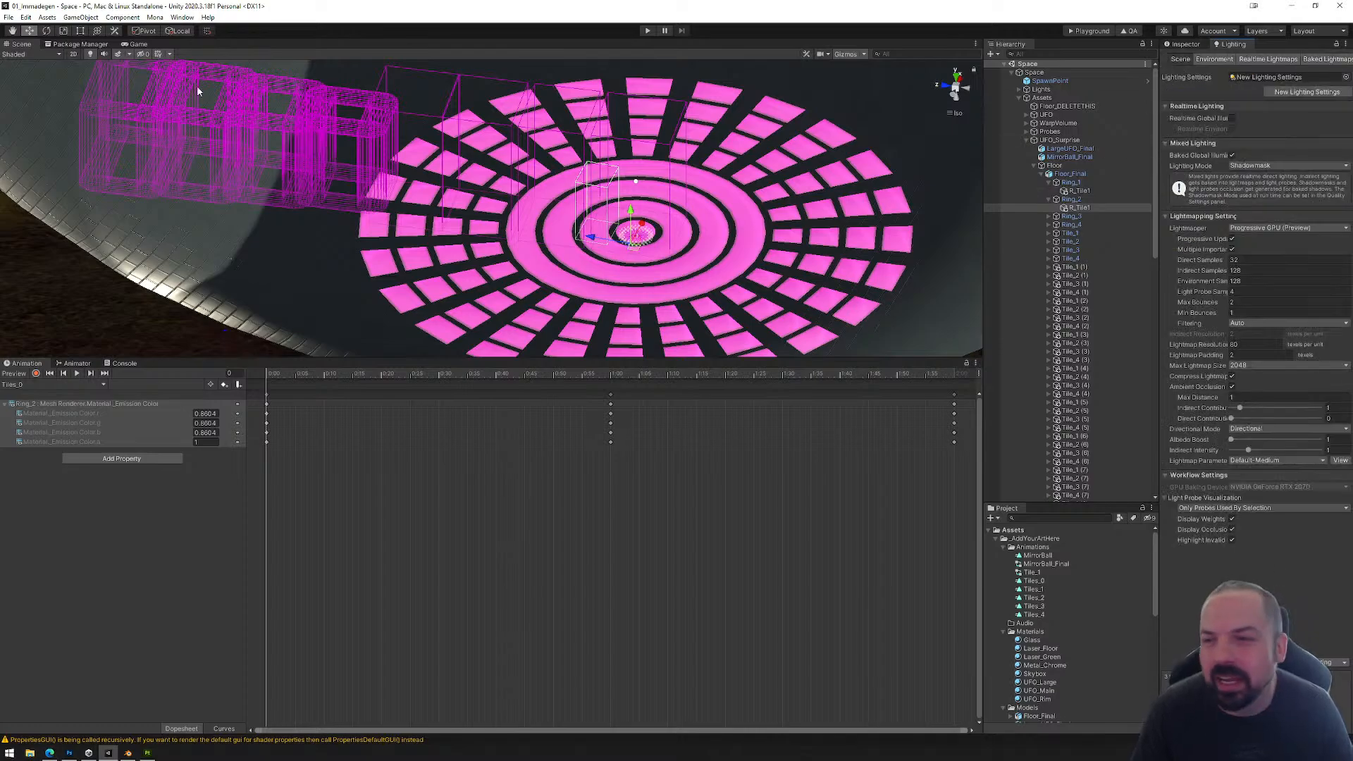
{"action": "left_click", "coordinate": [9, 17]}
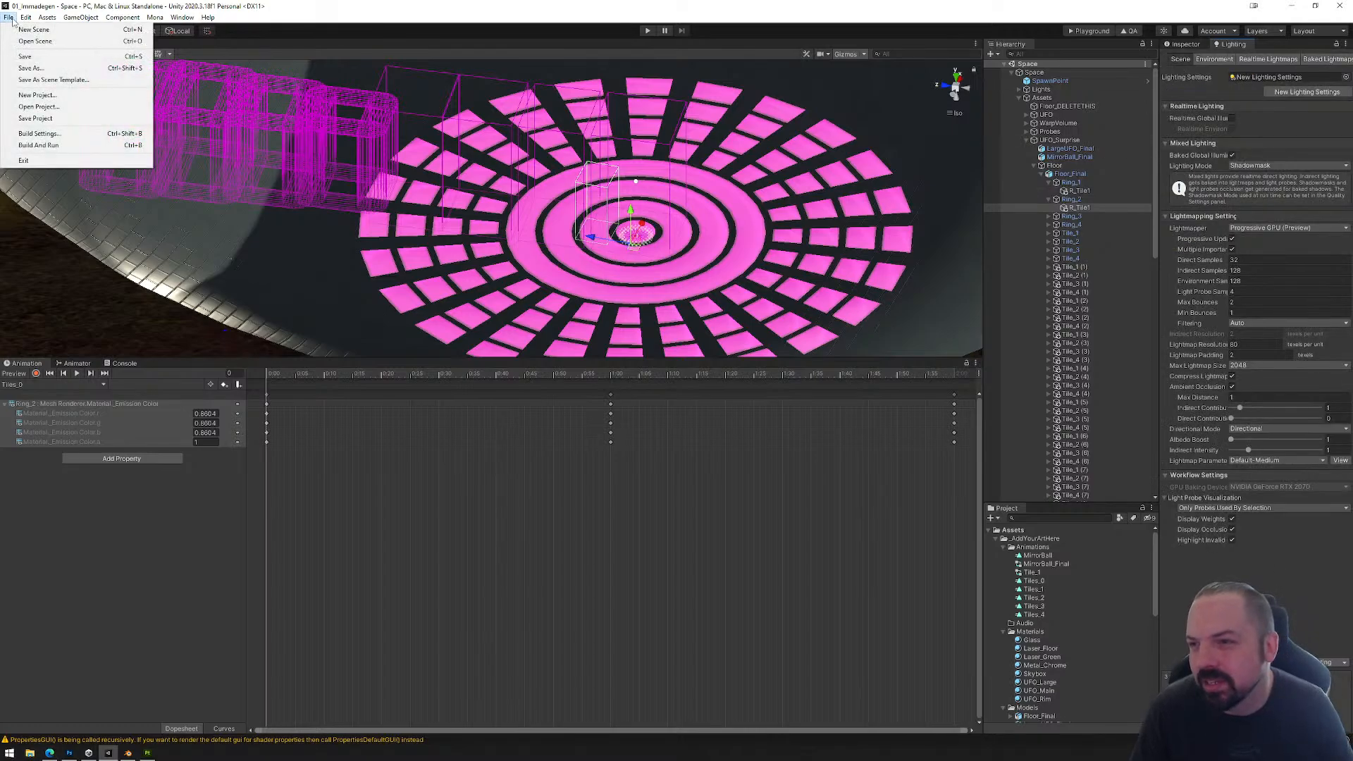
{"action": "left_click", "coordinate": [38, 59]}
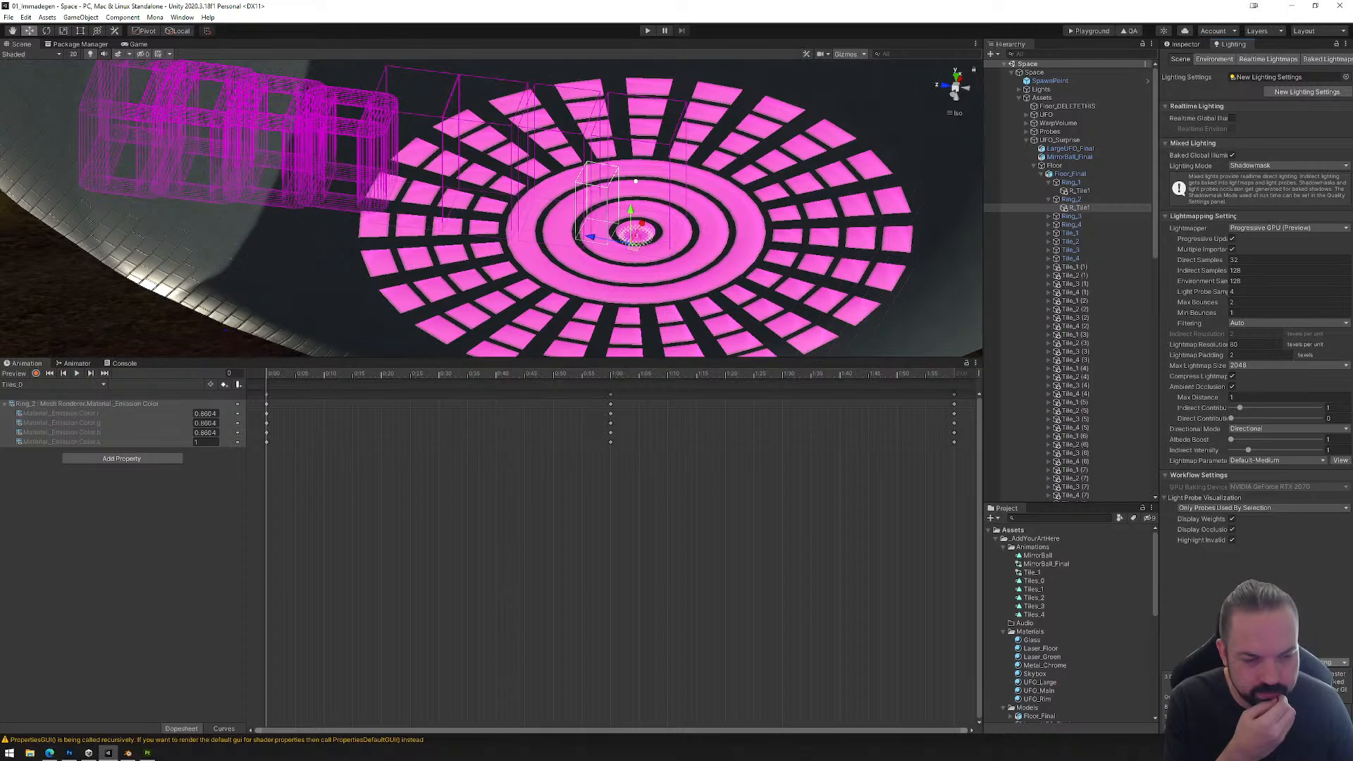
{"action": "left_click", "coordinate": [1301, 663]}
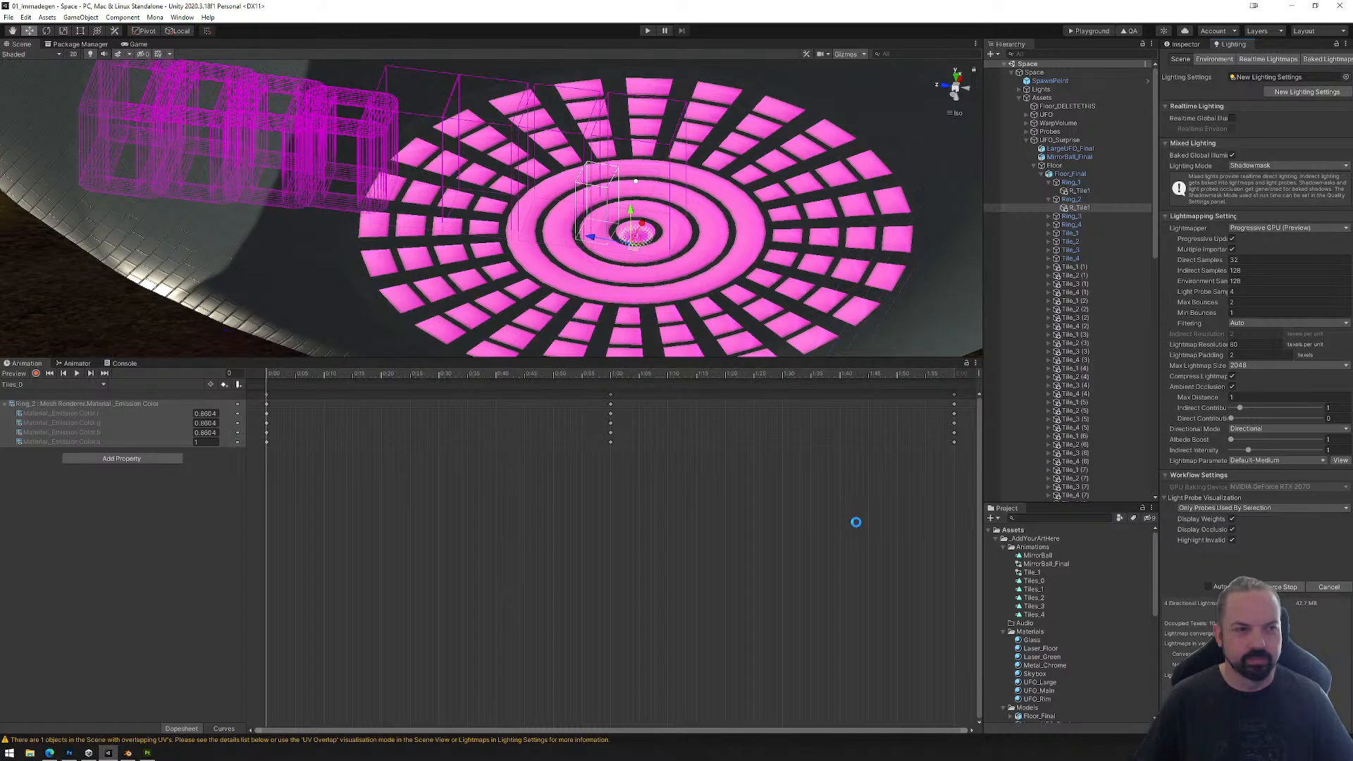
Step: Examine the previews of baked lightmaps 2, 3, 1 and 0 to check how the scene's surfaces were baked
{"action": "right_click_drag", "start_coordinate": [647, 234], "coordinate": [695, 248]}
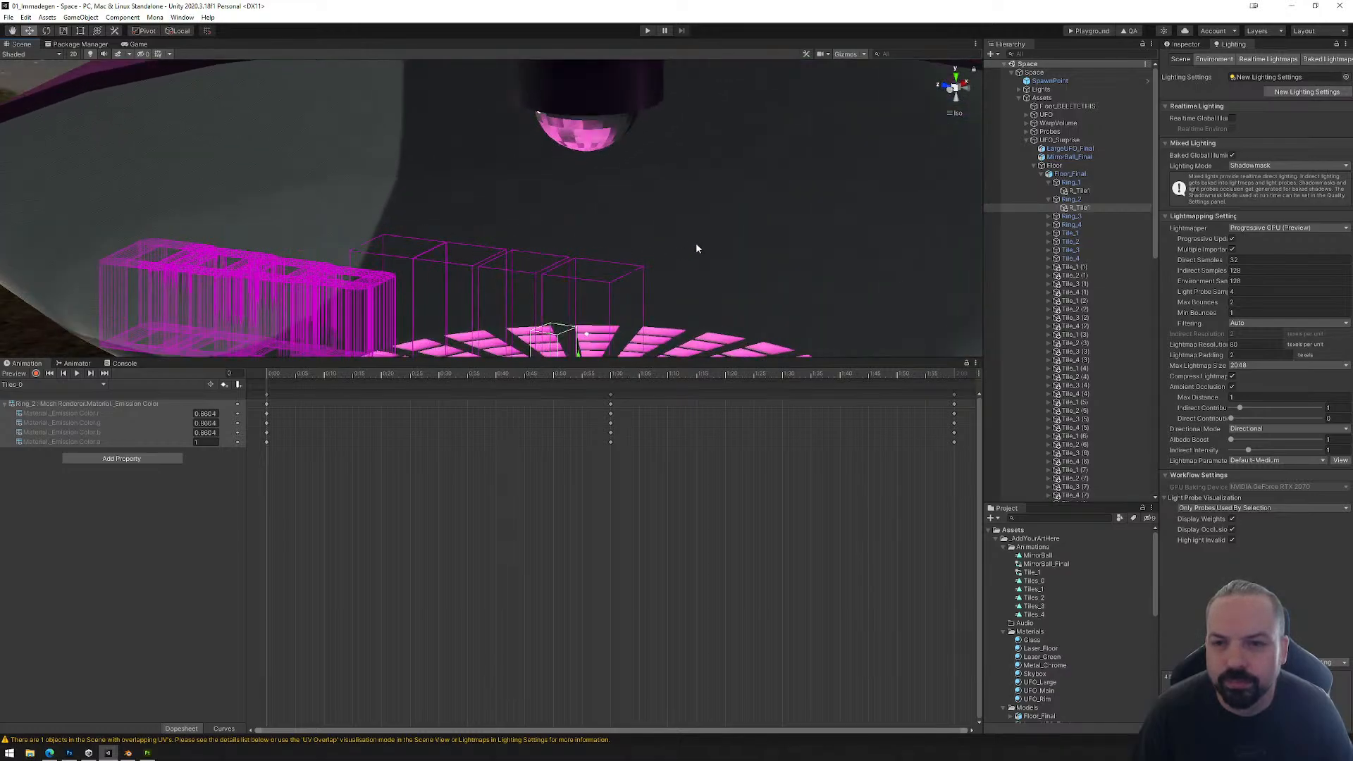
{"action": "left_click", "coordinate": [1329, 59]}
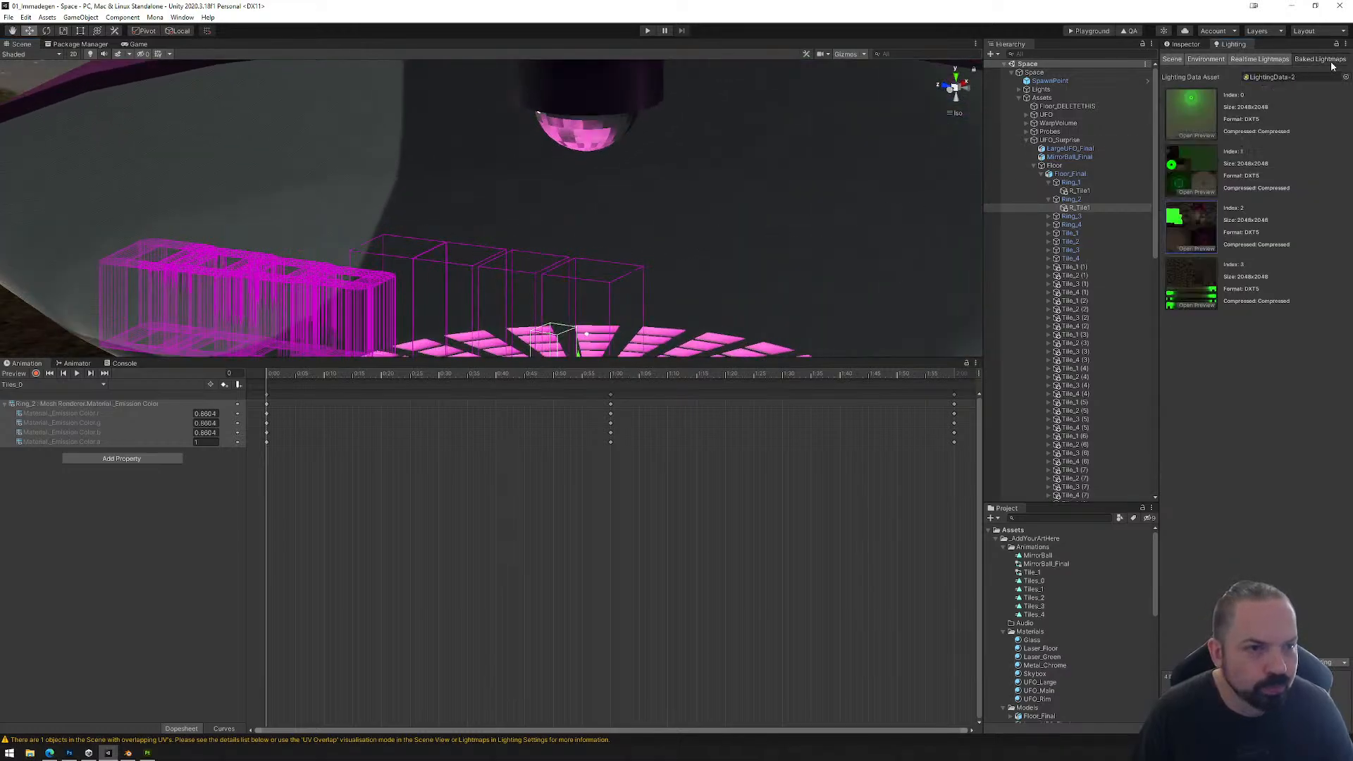
{"action": "left_click", "coordinate": [1198, 249]}
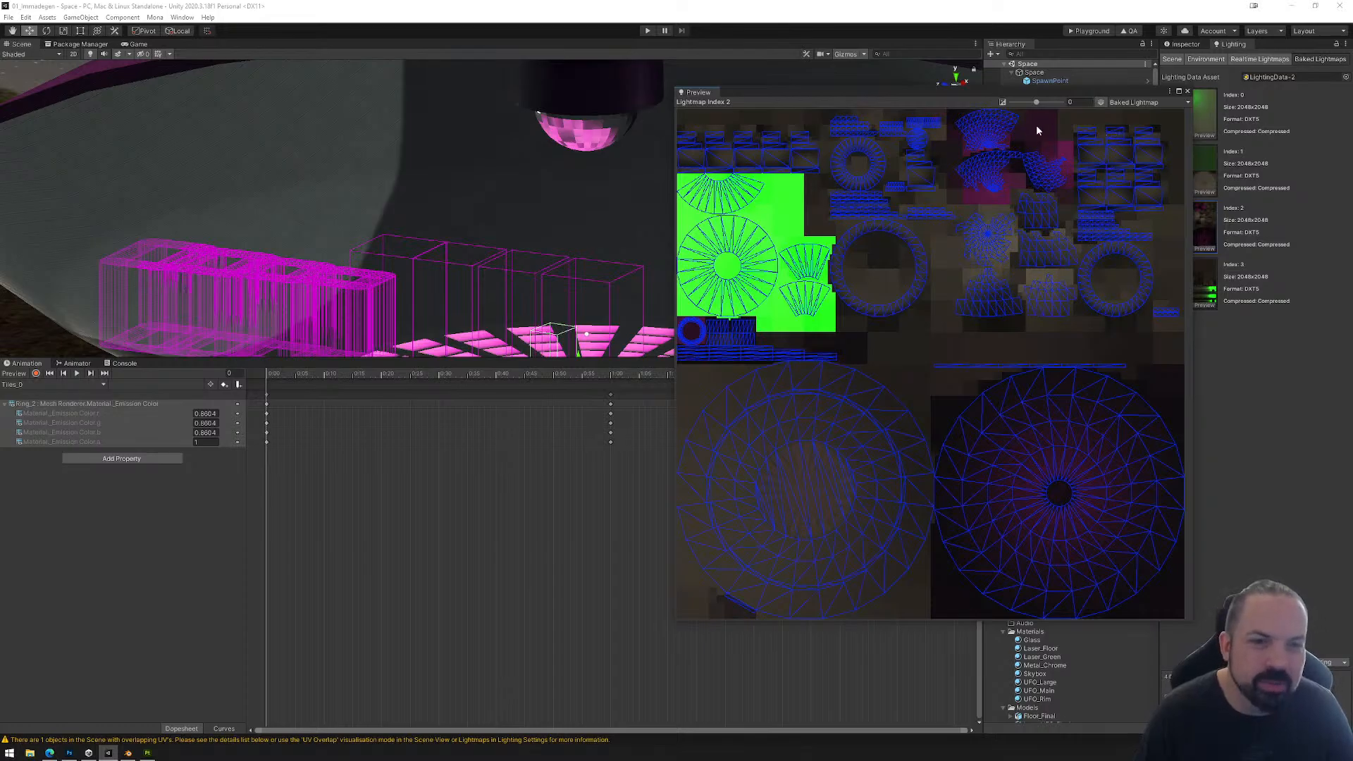
{"action": "left_click", "coordinate": [1188, 91]}
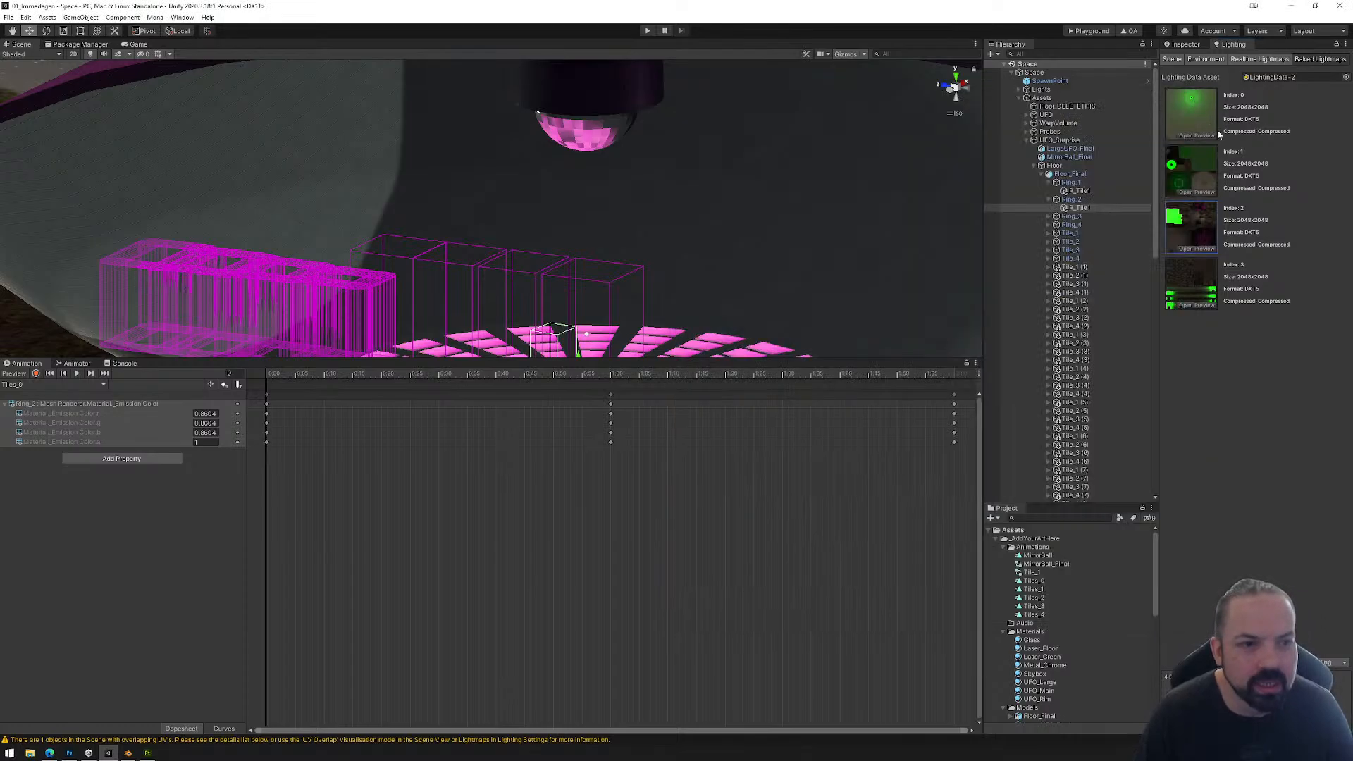
{"action": "left_click", "coordinate": [1203, 309]}
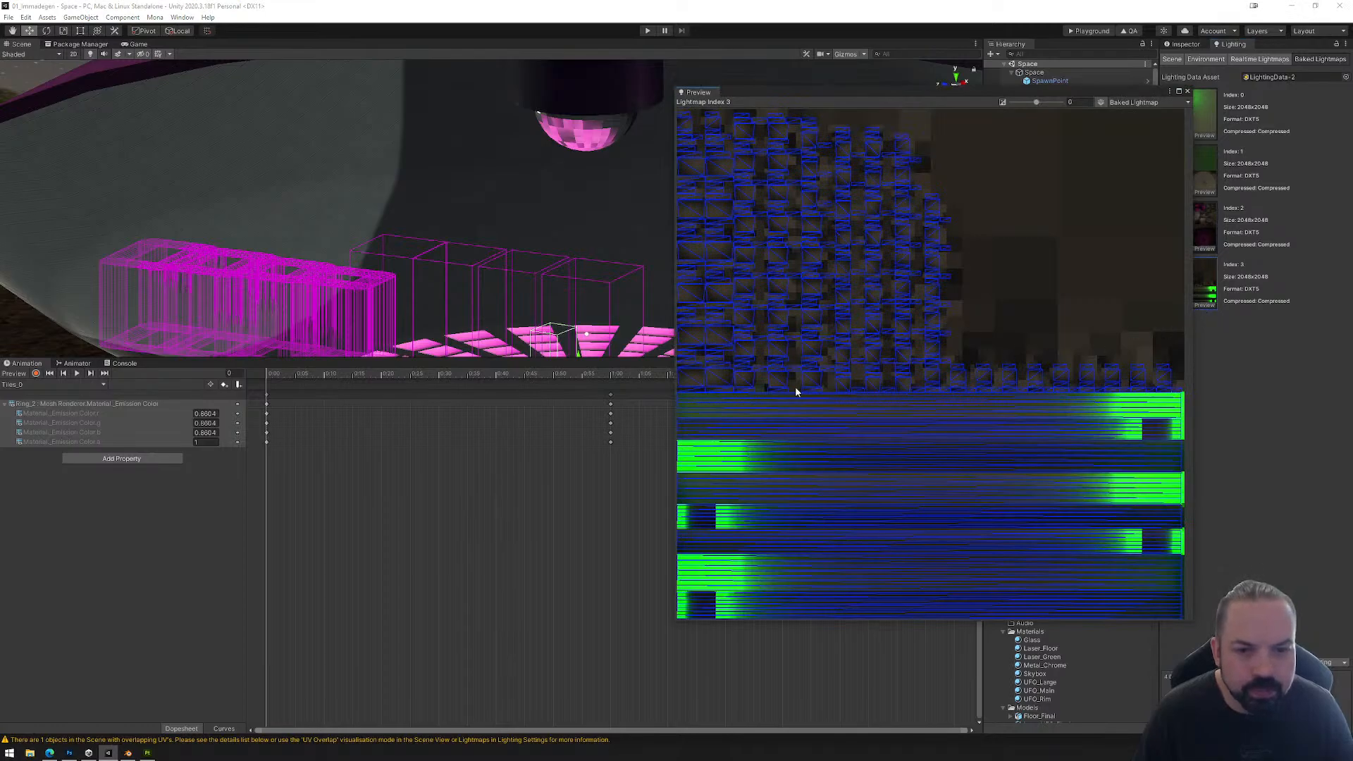
{"action": "left_click", "coordinate": [1187, 92]}
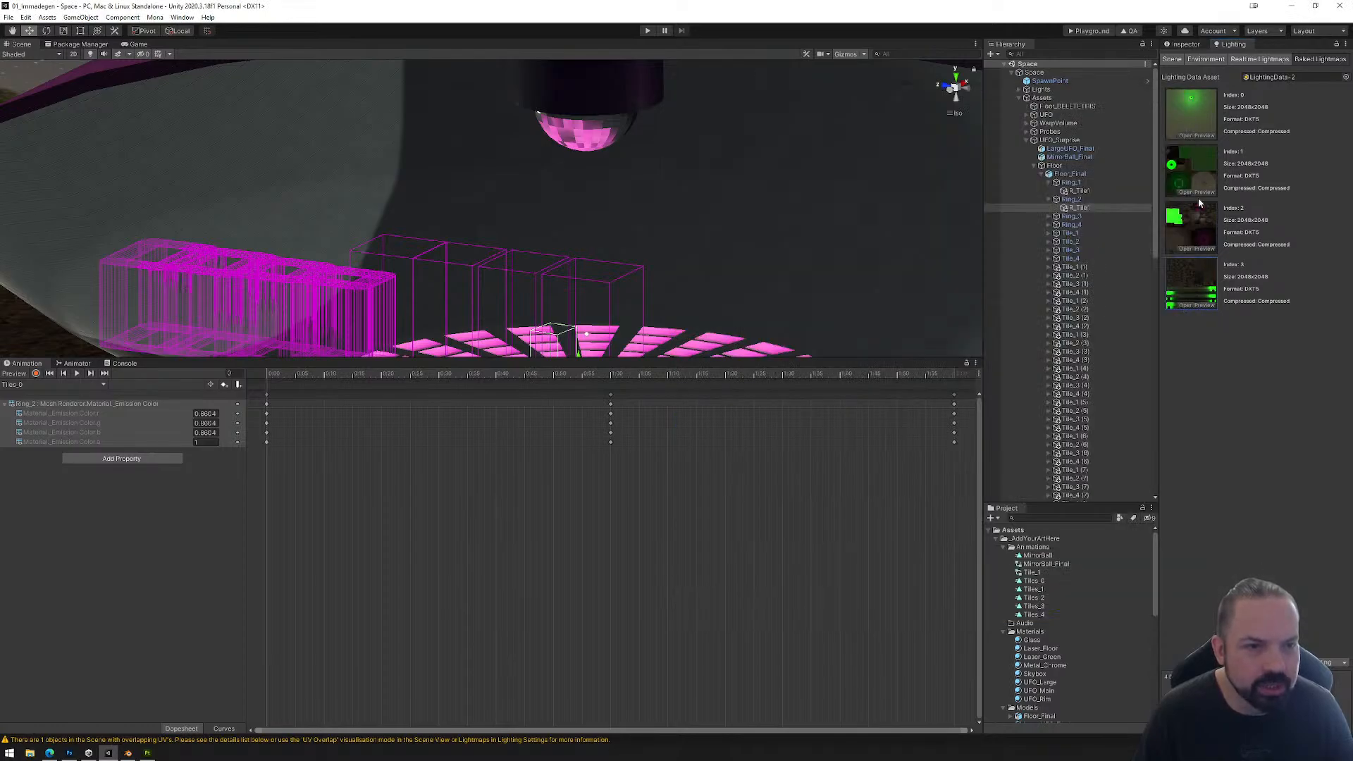
{"action": "left_click", "coordinate": [1196, 193]}
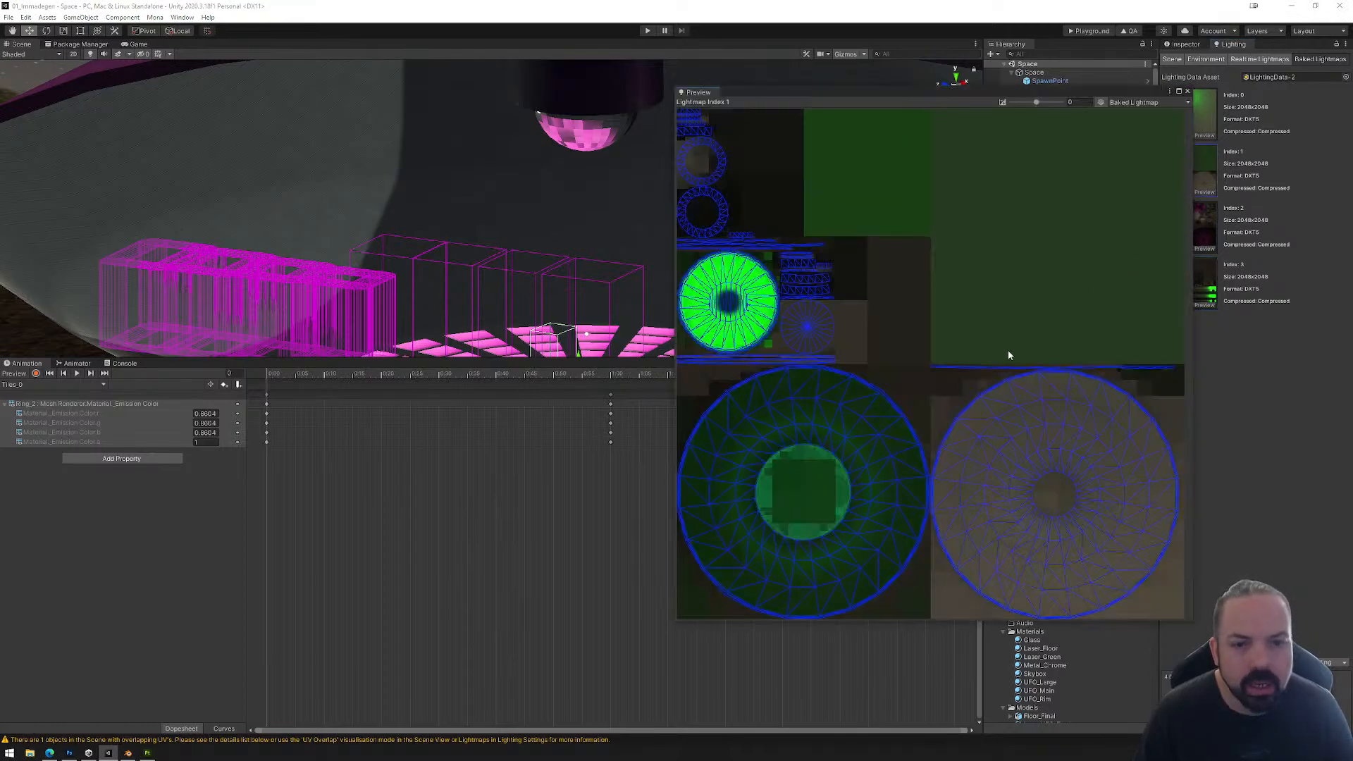
{"action": "left_click", "coordinate": [1188, 92]}
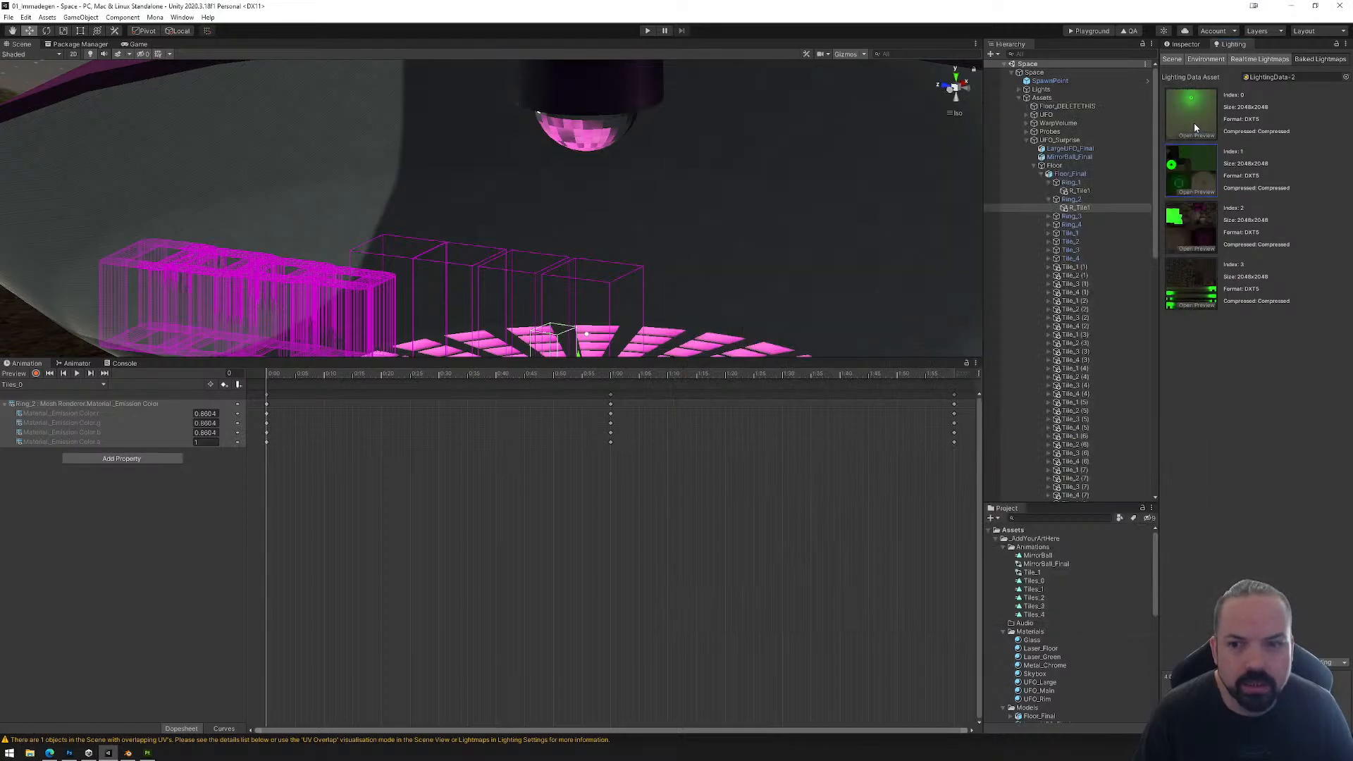
{"action": "left_click", "coordinate": [1194, 131]}
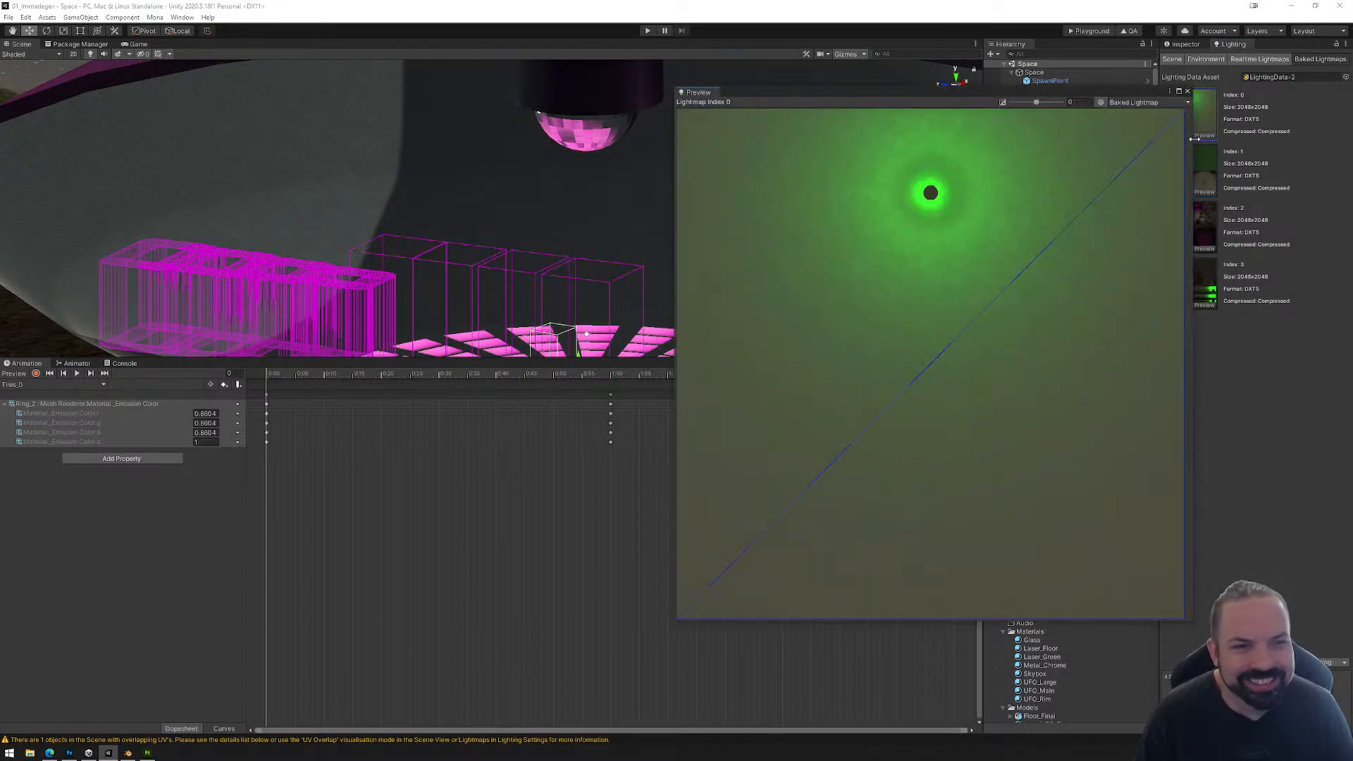
{"action": "left_click", "coordinate": [1187, 92]}
Step: Enlarge the scene view and examine the baked lighting on the dance floor, the UFO interior and the ground plane above
{"action": "scroll", "coordinate": [719, 332], "scroll_direction": "up", "scroll_amount": 5}
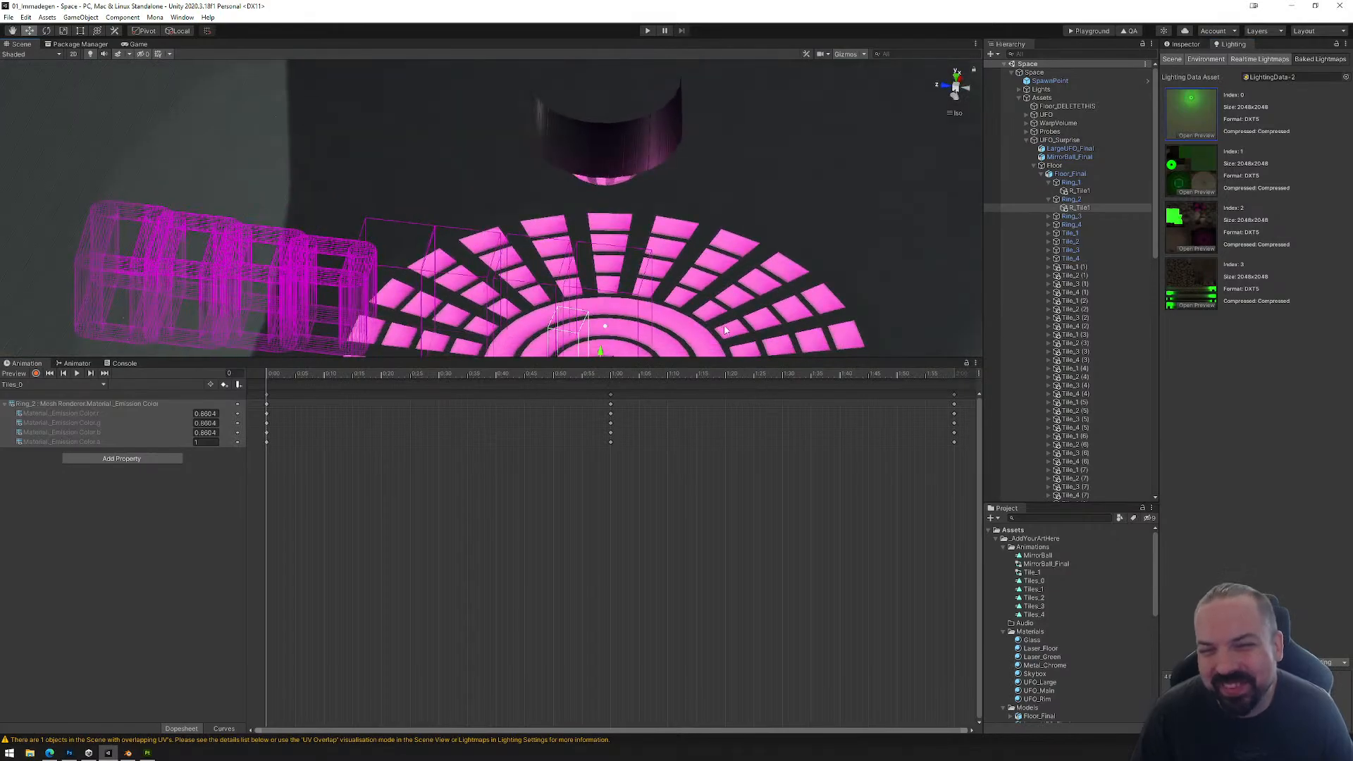
{"action": "left_click_drag", "start_coordinate": [721, 358], "coordinate": [720, 549]}
{"action": "middle_click_drag", "start_coordinate": [737, 407], "coordinate": [595, 271]}
{"action": "scroll", "coordinate": [618, 318], "scroll_direction": "down", "scroll_amount": 5}
{"action": "scroll", "coordinate": [617, 324], "scroll_direction": "down", "scroll_amount": 4}
{"action": "left_click_drag", "start_coordinate": [603, 361], "coordinate": [645, 290], "text": "alt"}
{"action": "left_click_drag", "start_coordinate": [612, 387], "coordinate": [594, 315], "text": "alt"}
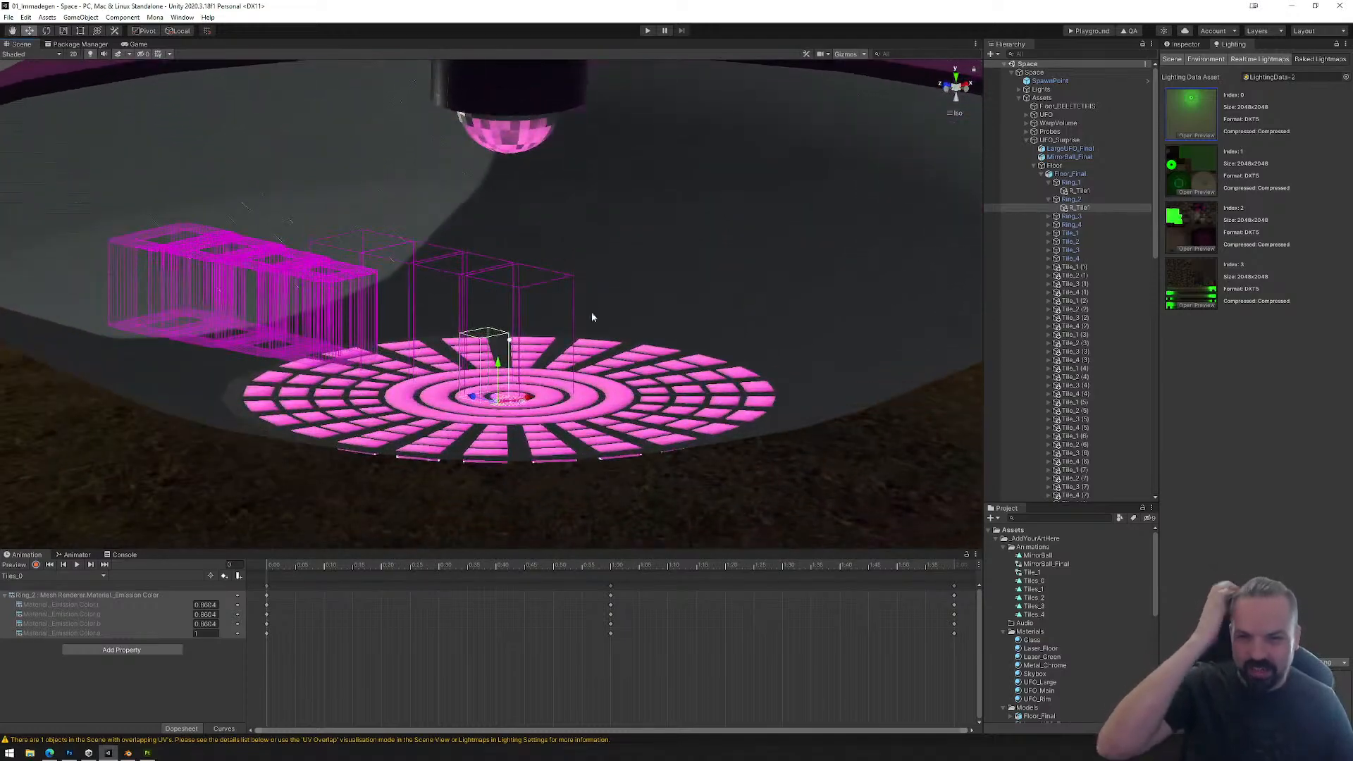
{"action": "scroll", "coordinate": [593, 315], "scroll_direction": "down", "scroll_amount": 5}
{"action": "scroll", "coordinate": [592, 322], "scroll_direction": "down", "scroll_amount": 6}
{"action": "middle_click_drag", "start_coordinate": [598, 250], "coordinate": [593, 355]}
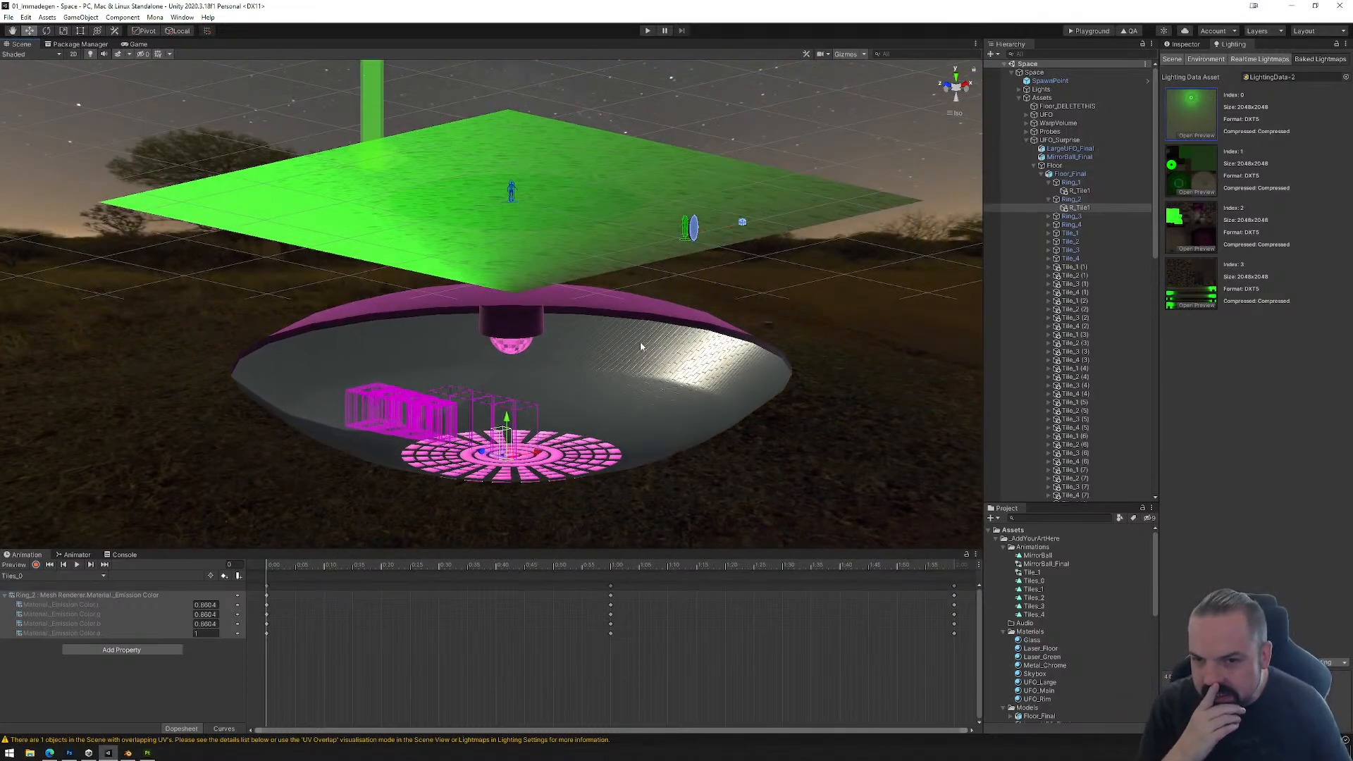
{"action": "left_click_drag", "start_coordinate": [640, 341], "coordinate": [659, 372], "text": "alt"}
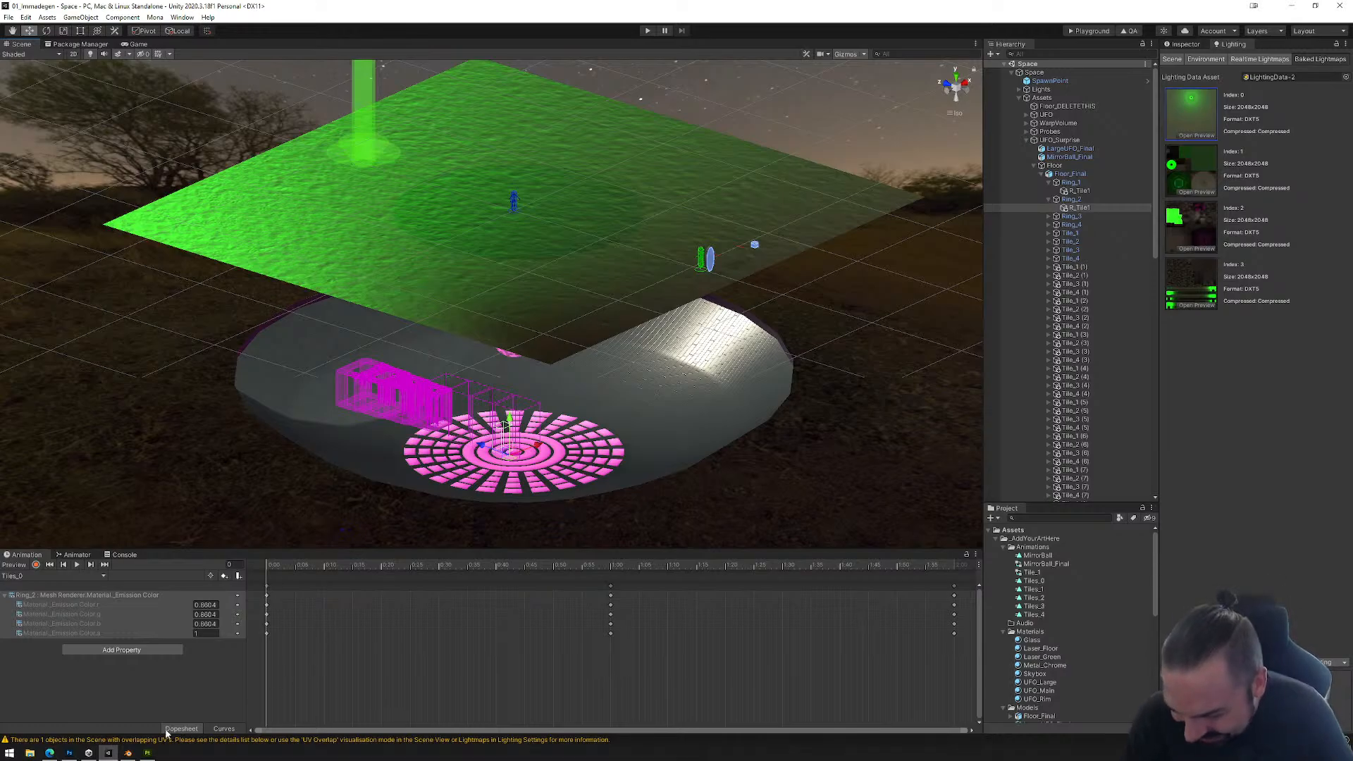
Step: Switch to Blender and duplicate Ring_2, Ring_3 and Ring_4 together in place
{"action": "left_click", "coordinate": [127, 753]}
{"action": "middle_click_drag", "start_coordinate": [561, 483], "coordinate": [709, 393]}
{"action": "left_click", "coordinate": [939, 164]}
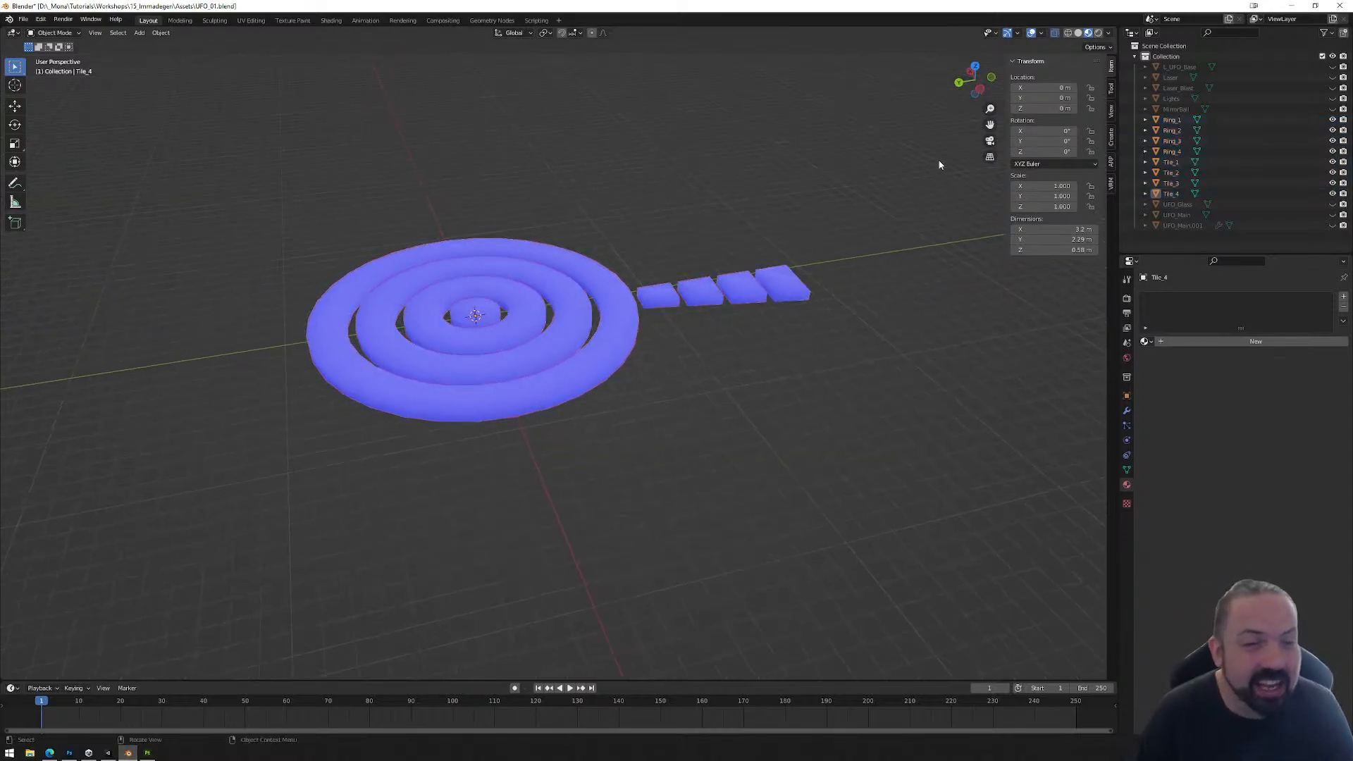
{"action": "left_click", "coordinate": [554, 283]}
{"action": "middle_click_drag", "start_coordinate": [555, 286], "coordinate": [769, 373]}
{"action": "scroll", "coordinate": [772, 356], "scroll_direction": "up", "scroll_amount": 4}
{"action": "left_click", "coordinate": [840, 426]}
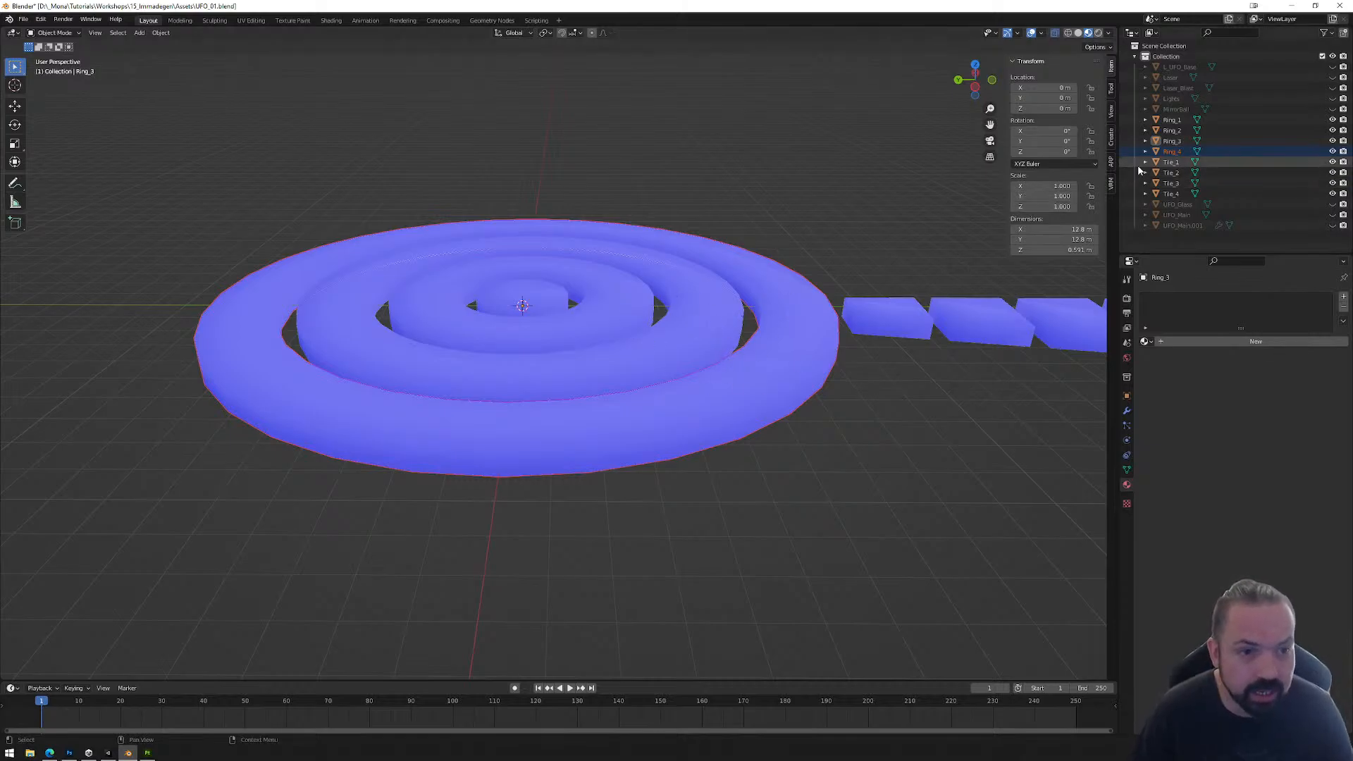
{"action": "left_click", "coordinate": [544, 301]}
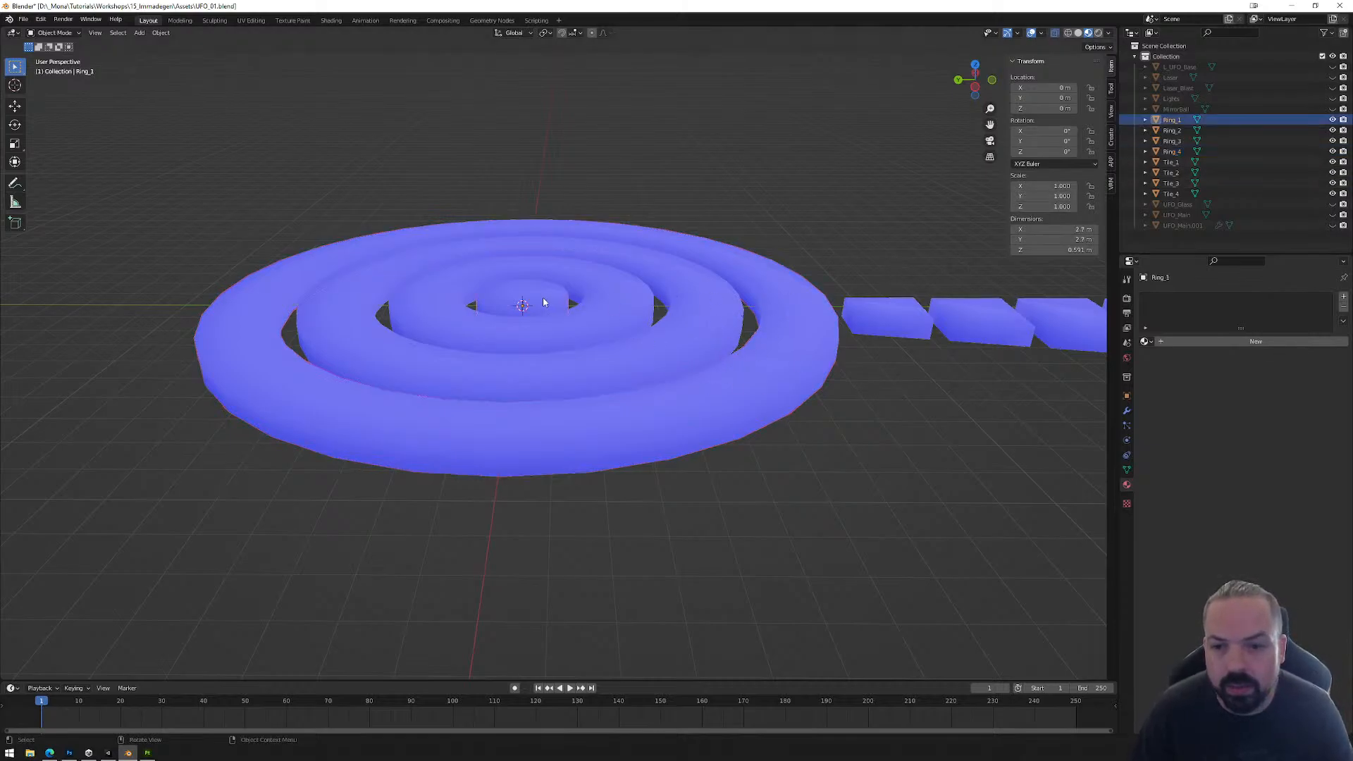
{"action": "left_click", "coordinate": [617, 311]}
{"action": "left_click", "coordinate": [696, 318], "text": "shift"}
{"action": "left_click", "coordinate": [795, 318], "text": "shift"}
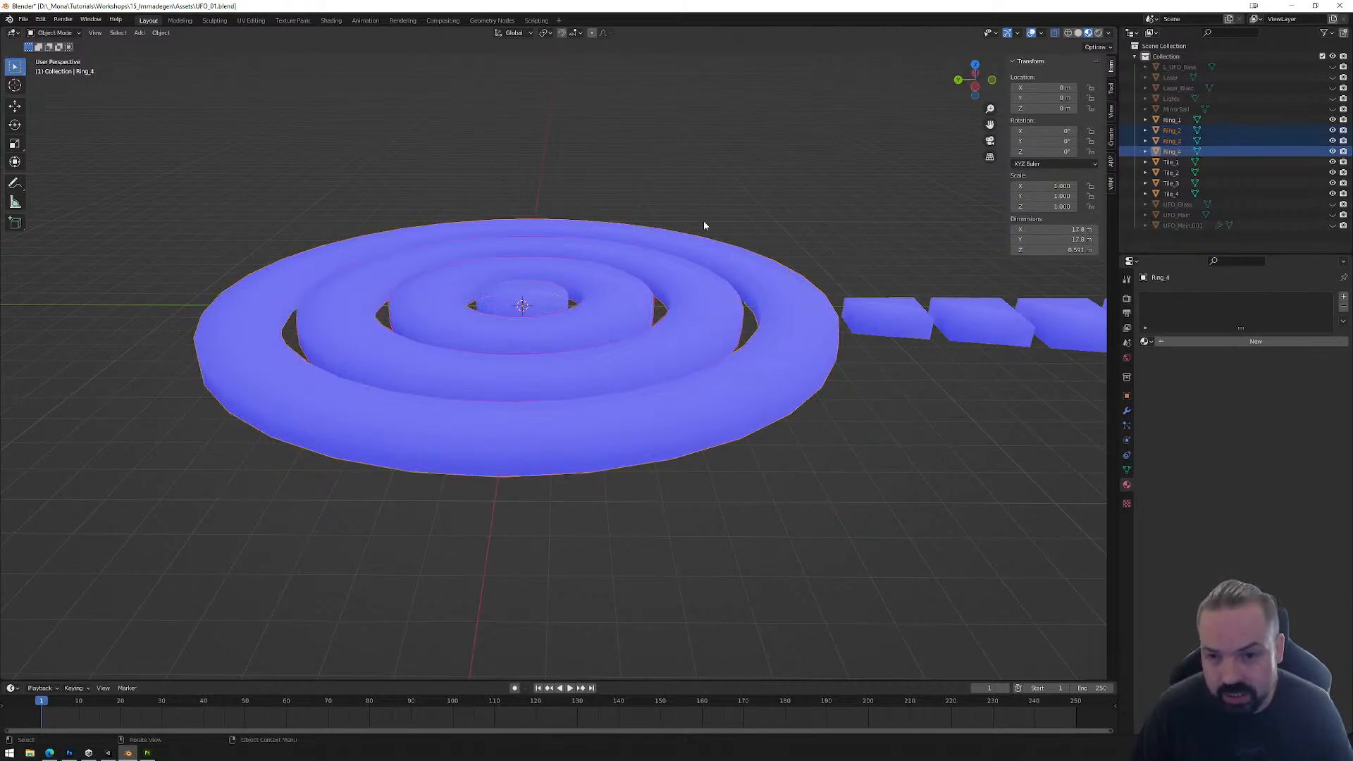
{"action": "key", "text": "shift+d"}
{"action": "right_click", "coordinate": [791, 231]}
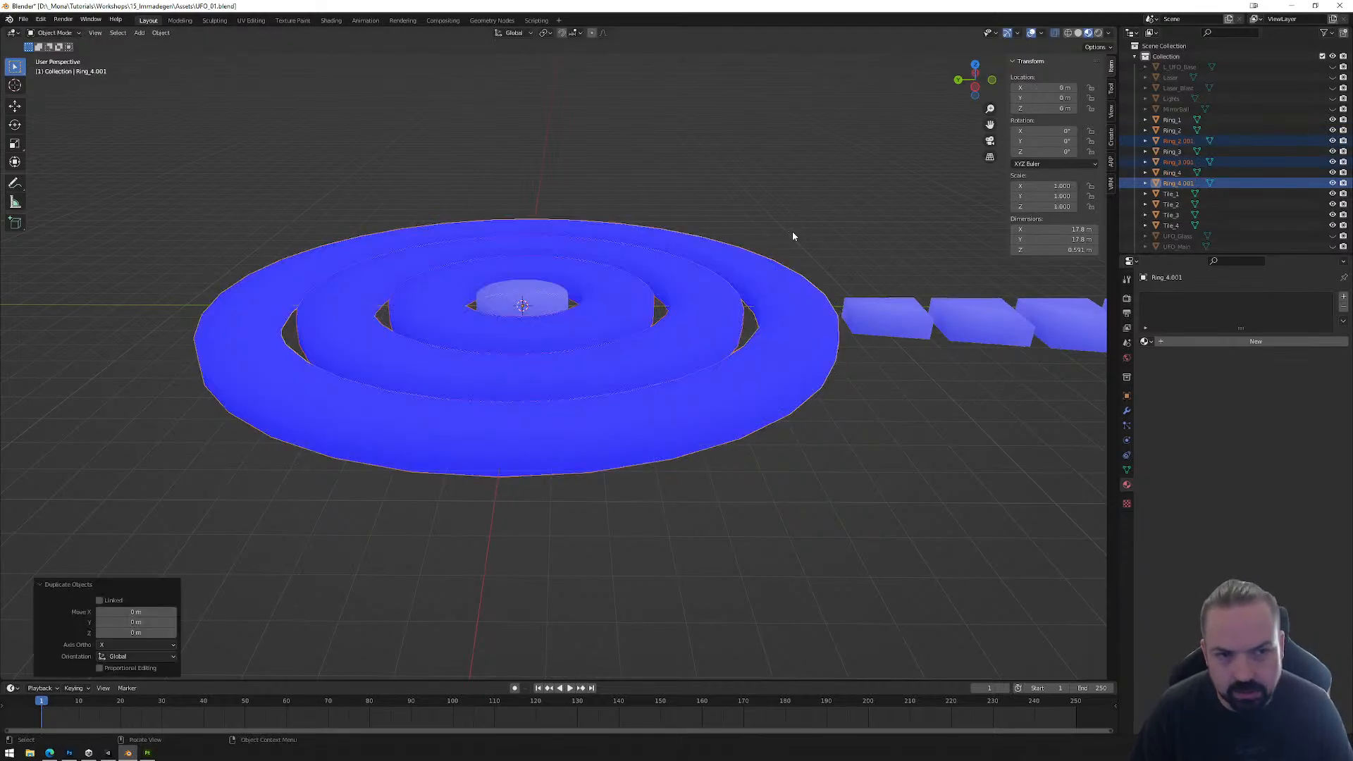
Step: Rename the duplicate of Ring_2 as Ring_2_Collider
{"action": "double_click", "coordinate": [1181, 142]}
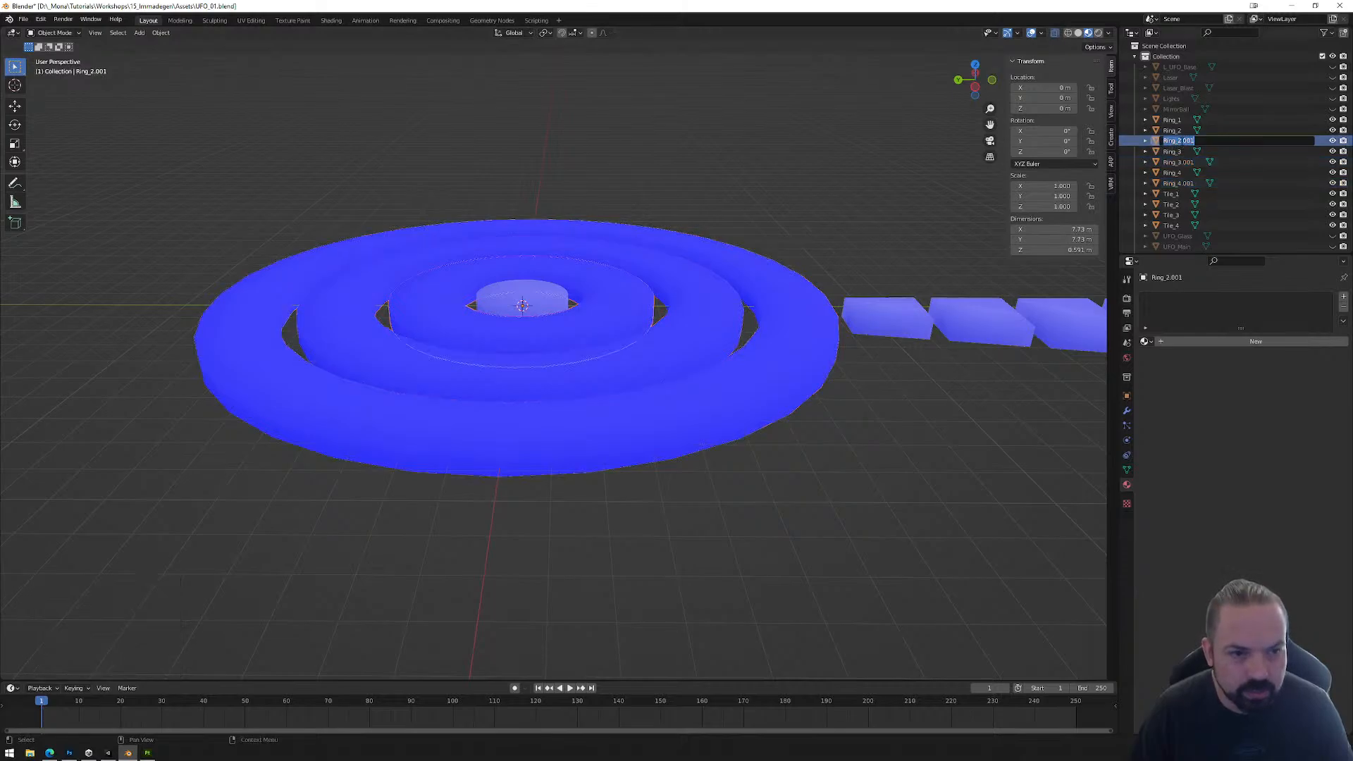
{"action": "left_click_drag", "start_coordinate": [1181, 140], "coordinate": [1217, 140]}
{"action": "type", "text": "_Collider"}
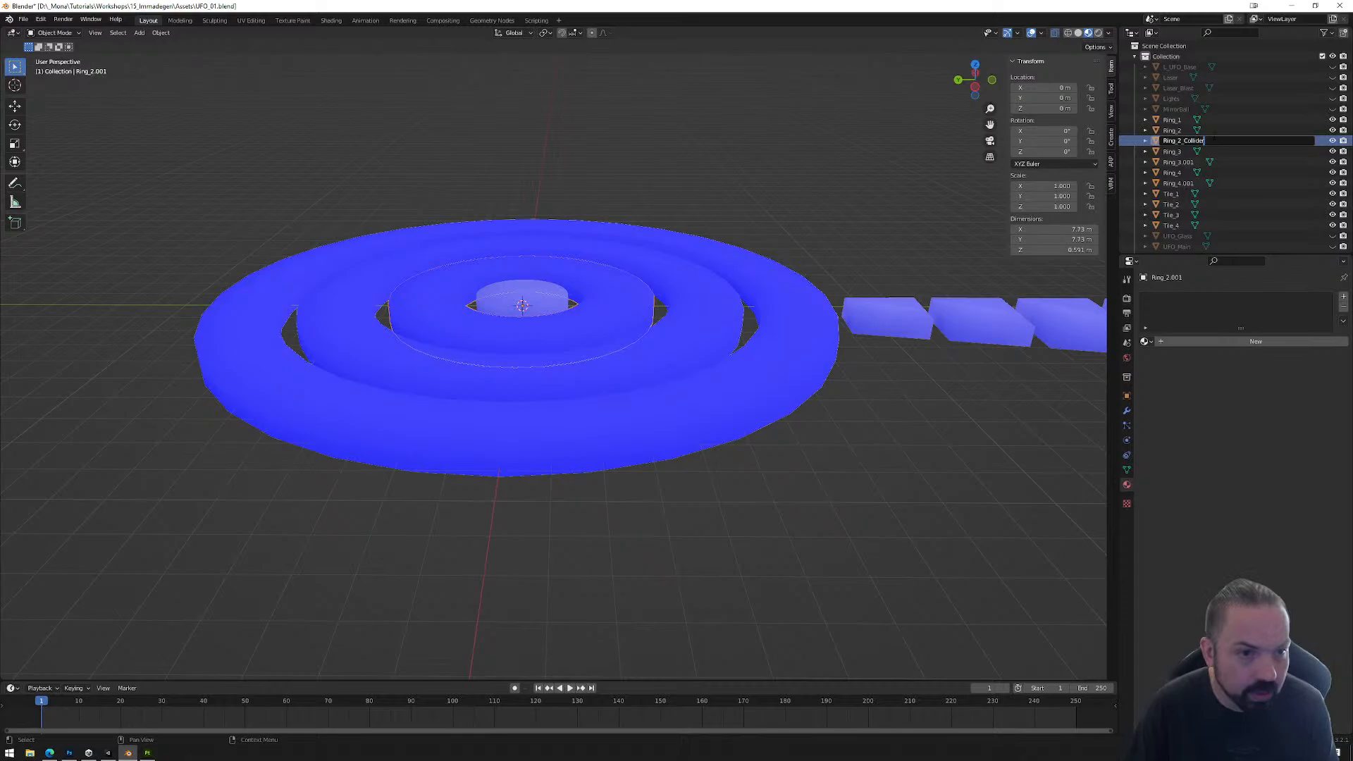
{"action": "key", "text": "Return"}
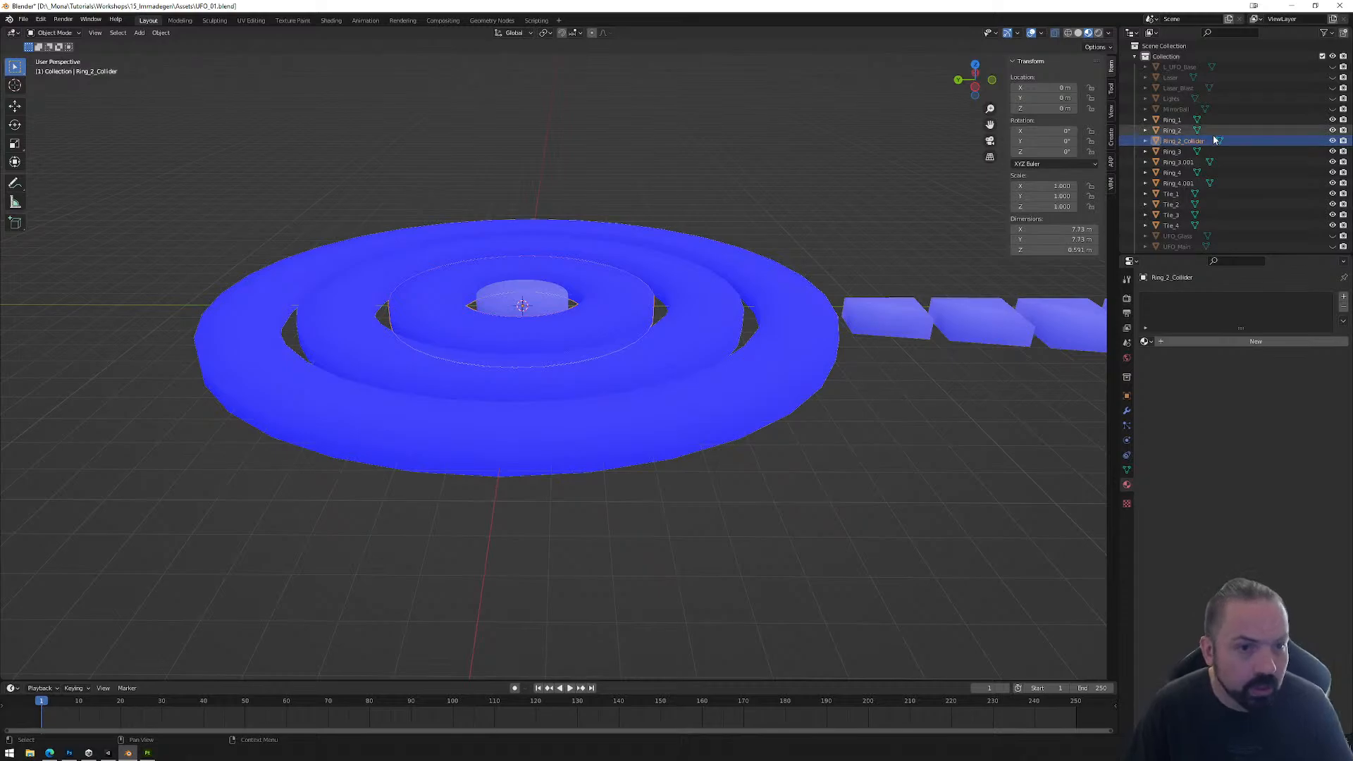
Step: Rename the duplicate of Ring_3 as Ring_3_Collider
{"action": "double_click", "coordinate": [1178, 162]}
{"action": "scroll", "coordinate": [1206, 162], "scroll_direction": "down", "scroll_amount": 1}
{"action": "left_click_drag", "start_coordinate": [1181, 154], "coordinate": [1219, 153]}
{"action": "type", "text": "_Collider"}
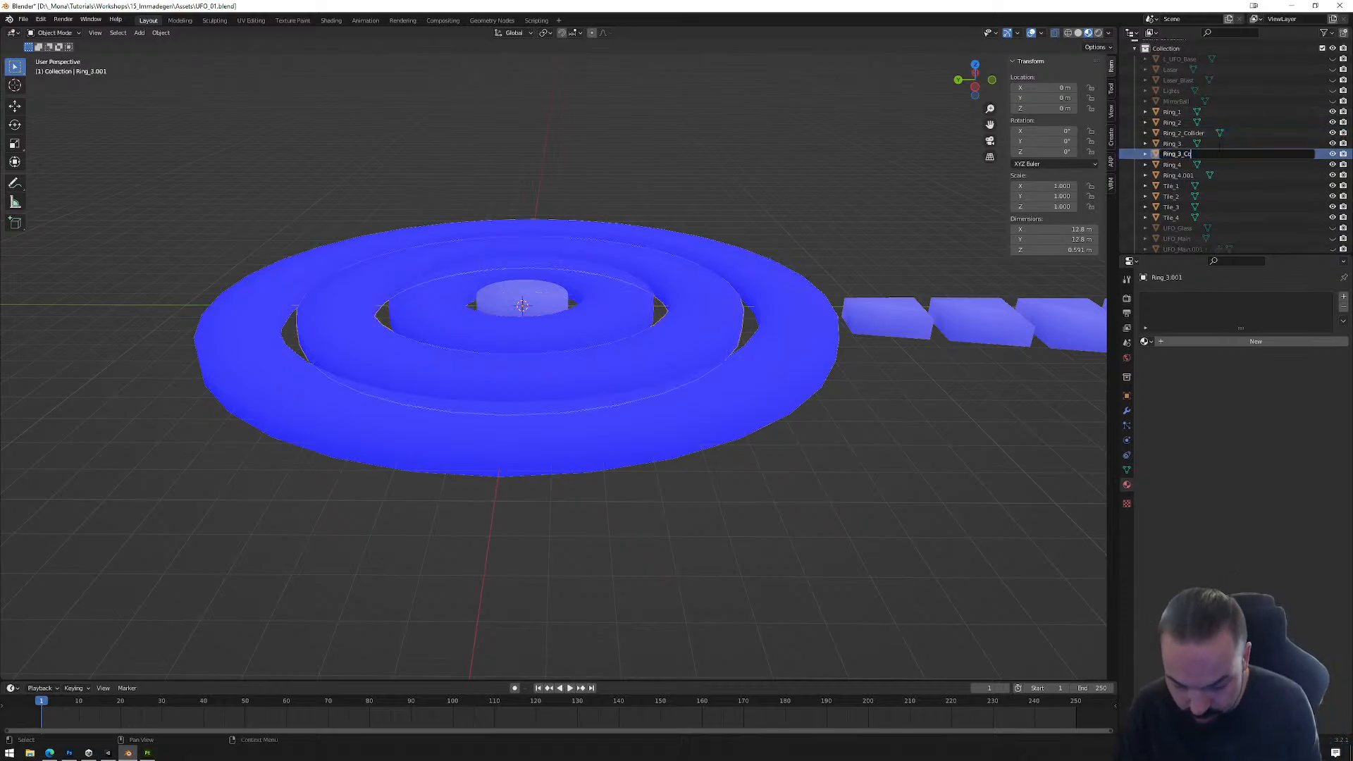
{"action": "key", "text": "Return"}
Step: Rename the duplicate of Ring_4 as Ring_4_Collider
{"action": "double_click", "coordinate": [1178, 174]}
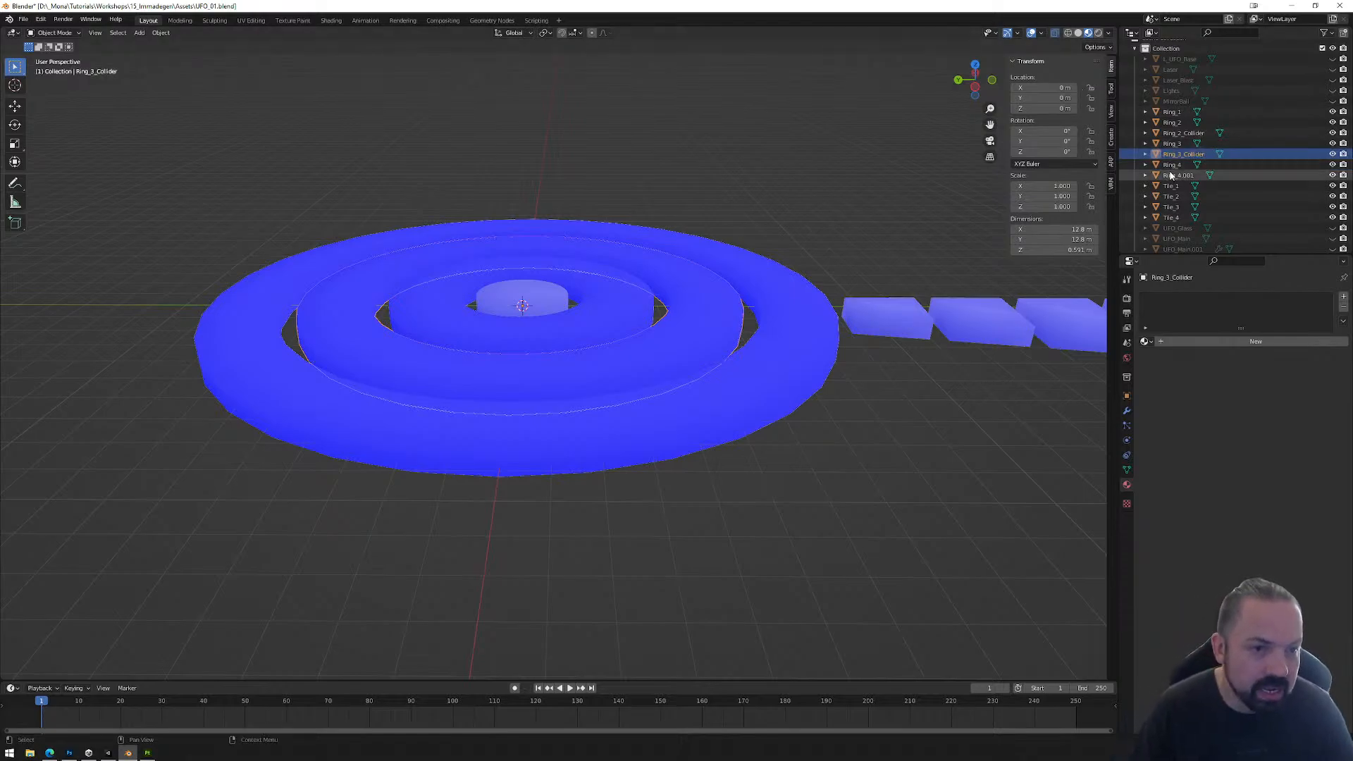
{"action": "left_click_drag", "start_coordinate": [1182, 175], "coordinate": [1197, 175]}
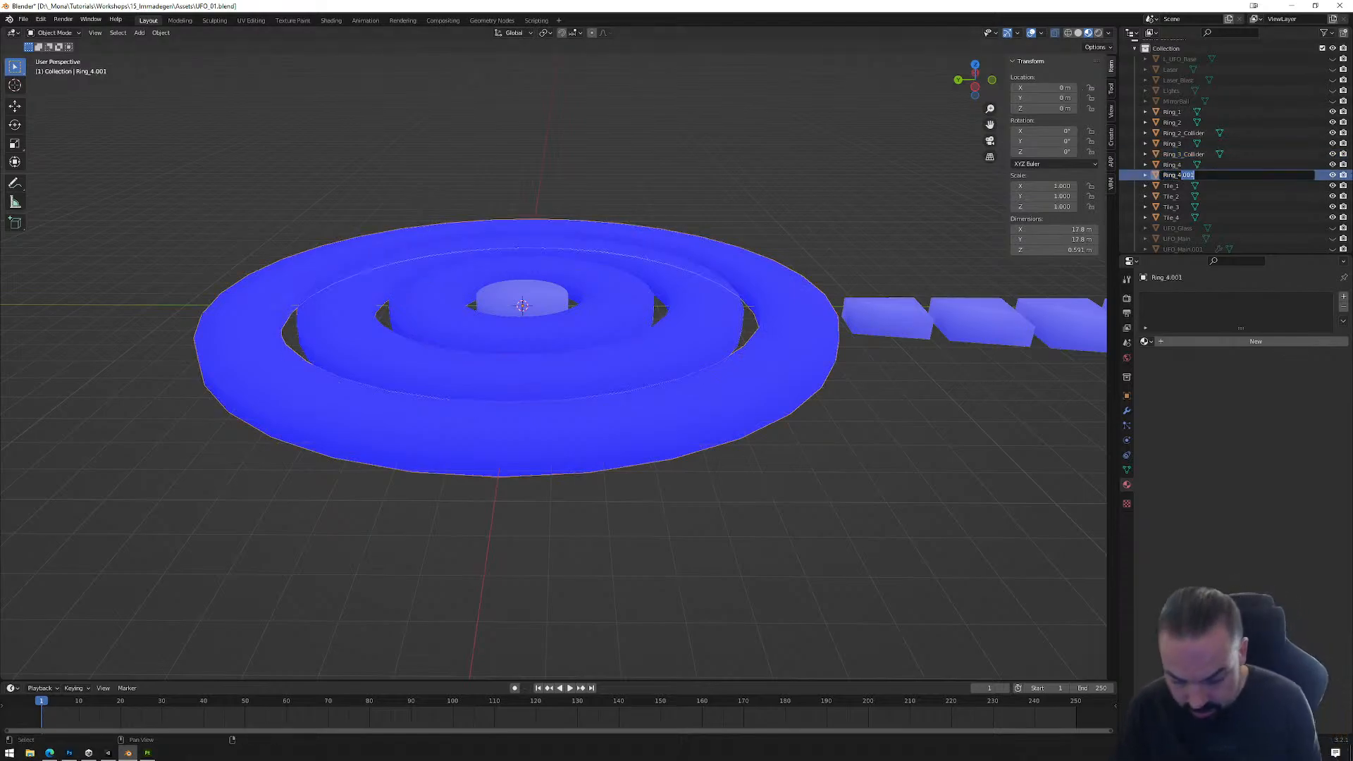
{"action": "type", "text": "_"}
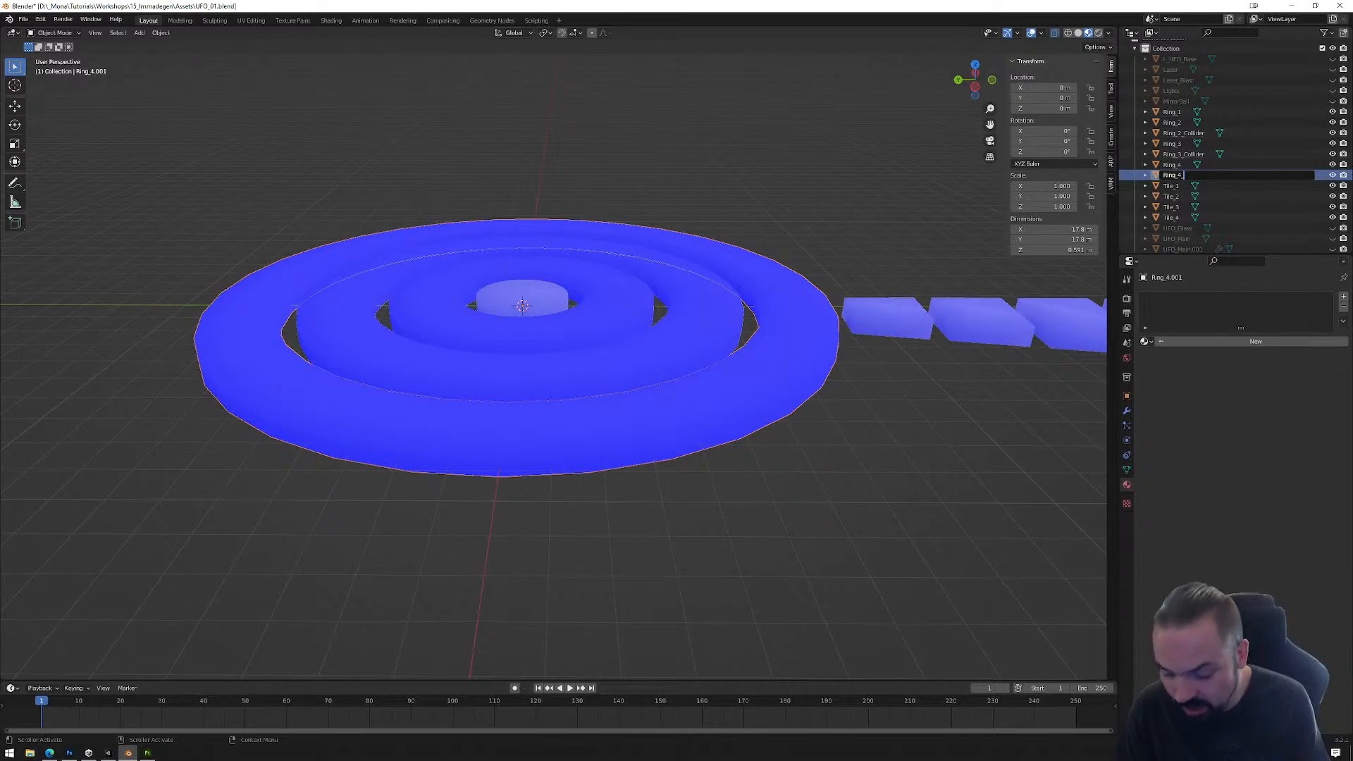
{"action": "type", "text": "Collider"}
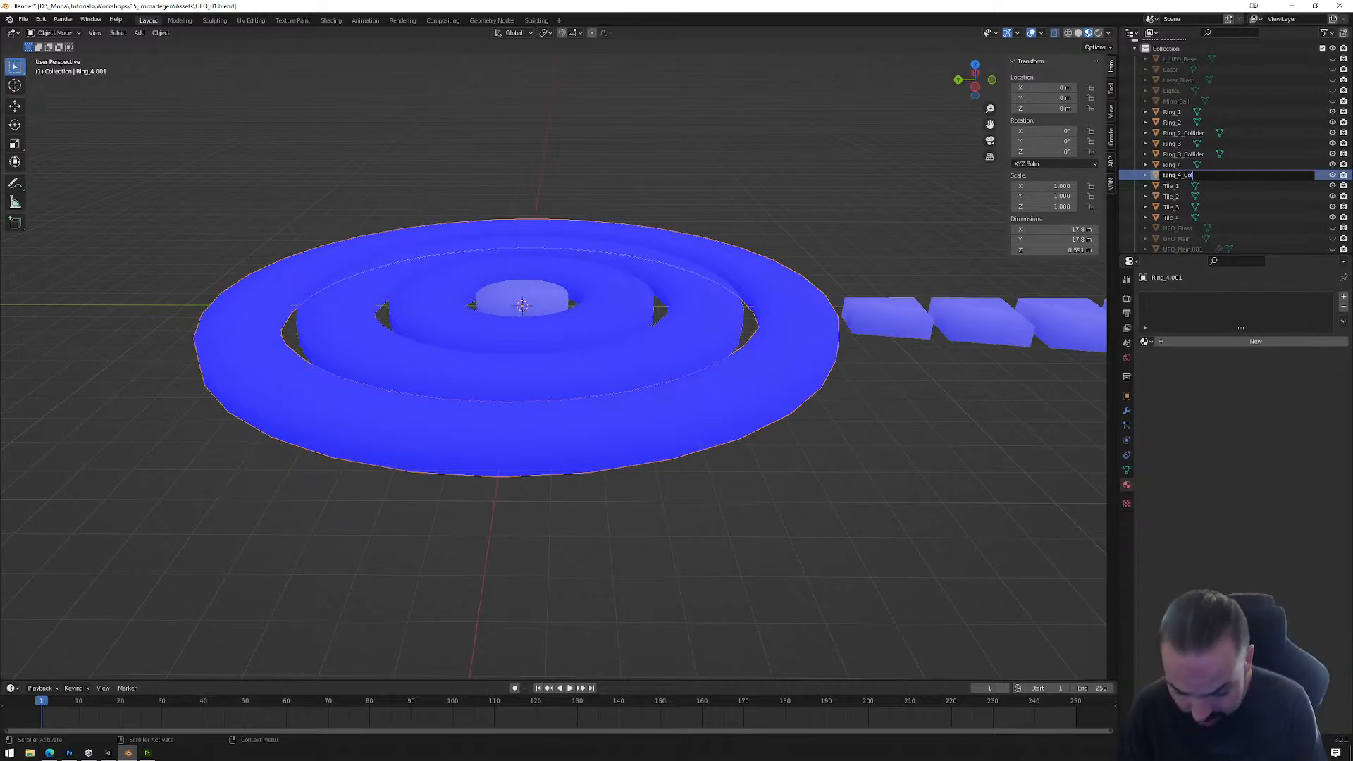
{"action": "key", "text": "Return"}
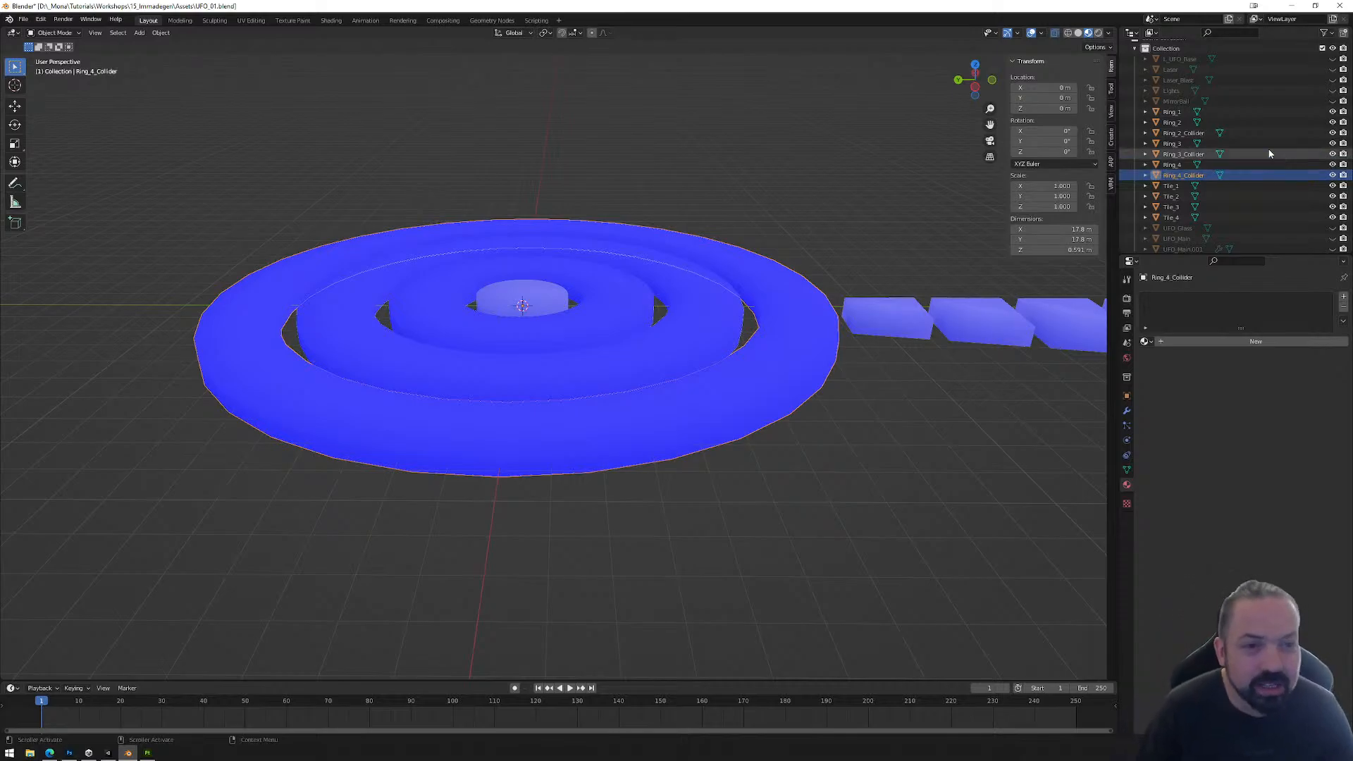
Step: Select Ring_2_Collider, Ring_3_Collider and Ring_4_Collider together and move them up along Z by about 3.6 m
{"action": "left_click", "coordinate": [1198, 134]}
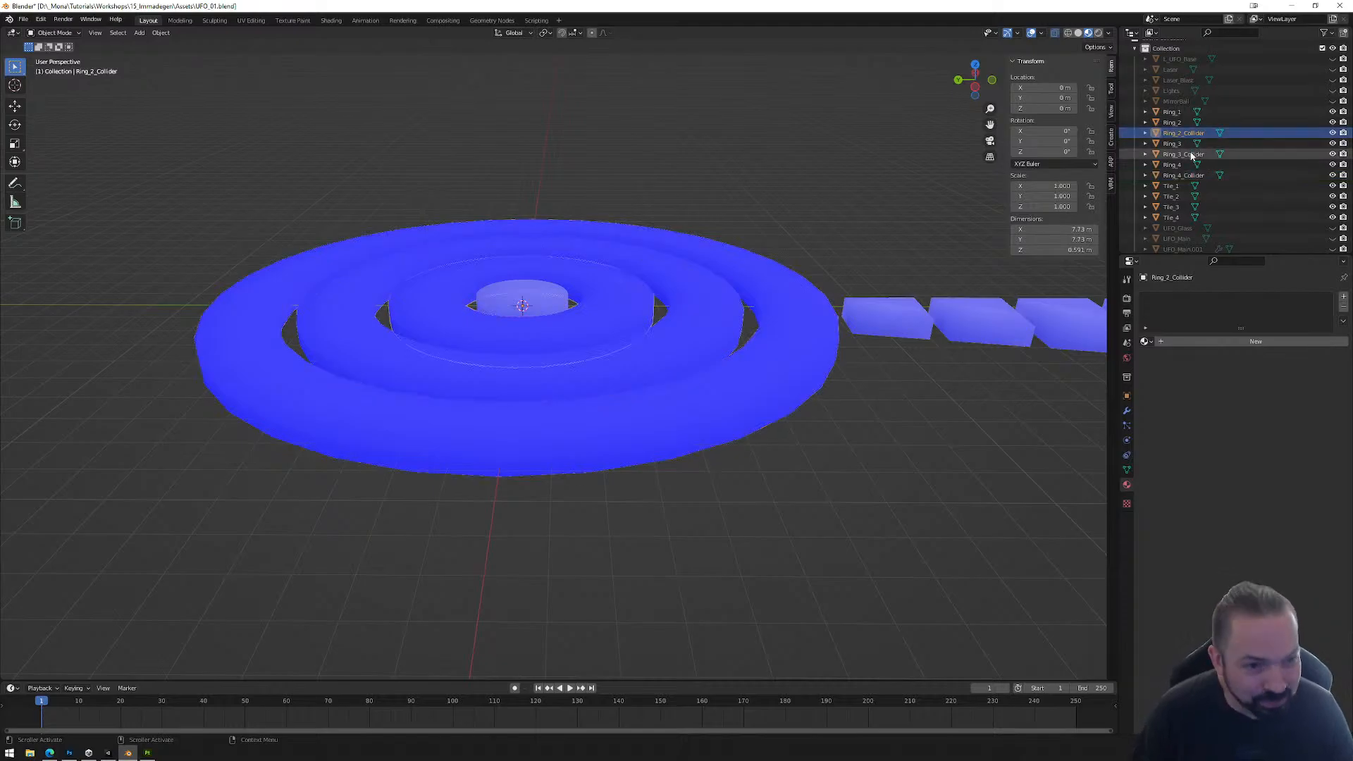
{"action": "left_click", "coordinate": [1191, 154], "text": "ctrl"}
{"action": "left_click", "coordinate": [1191, 175], "text": "ctrl"}
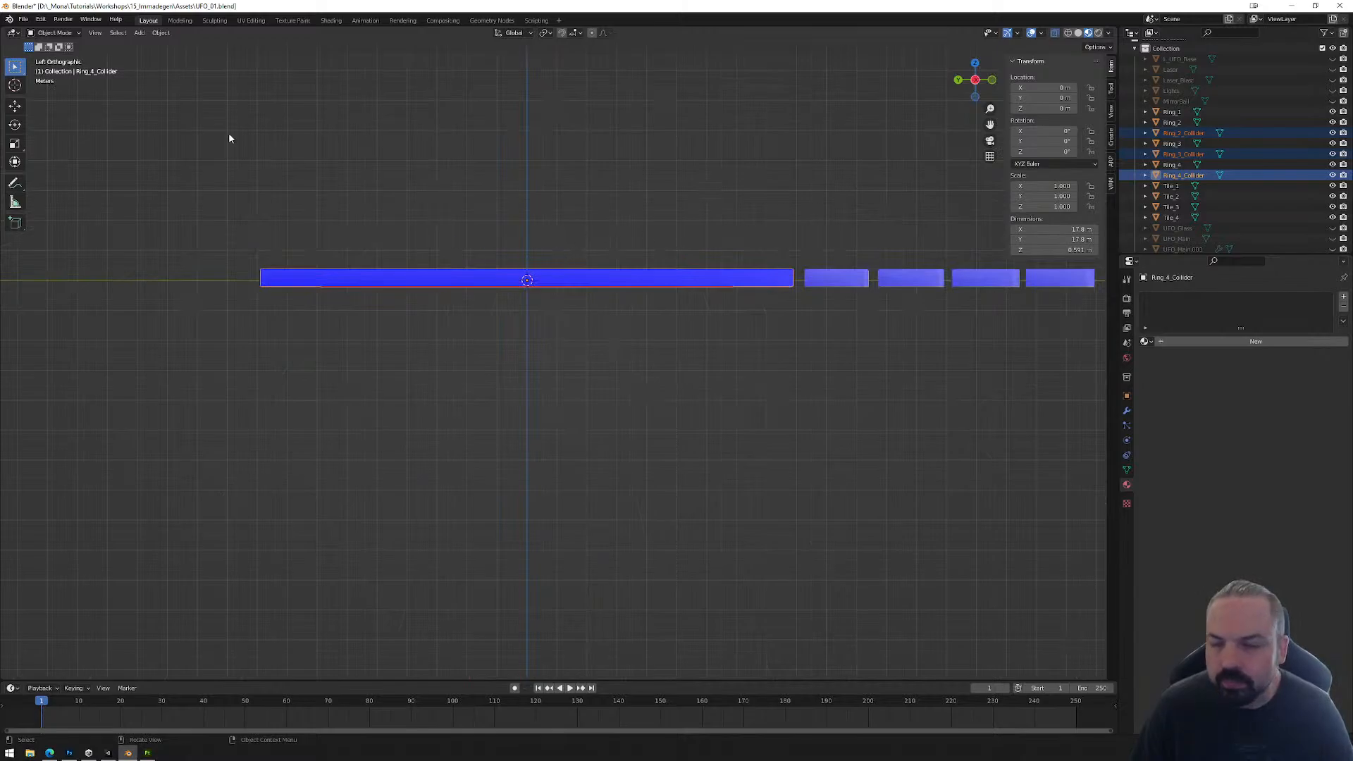
{"action": "key", "text": "shift+d"}
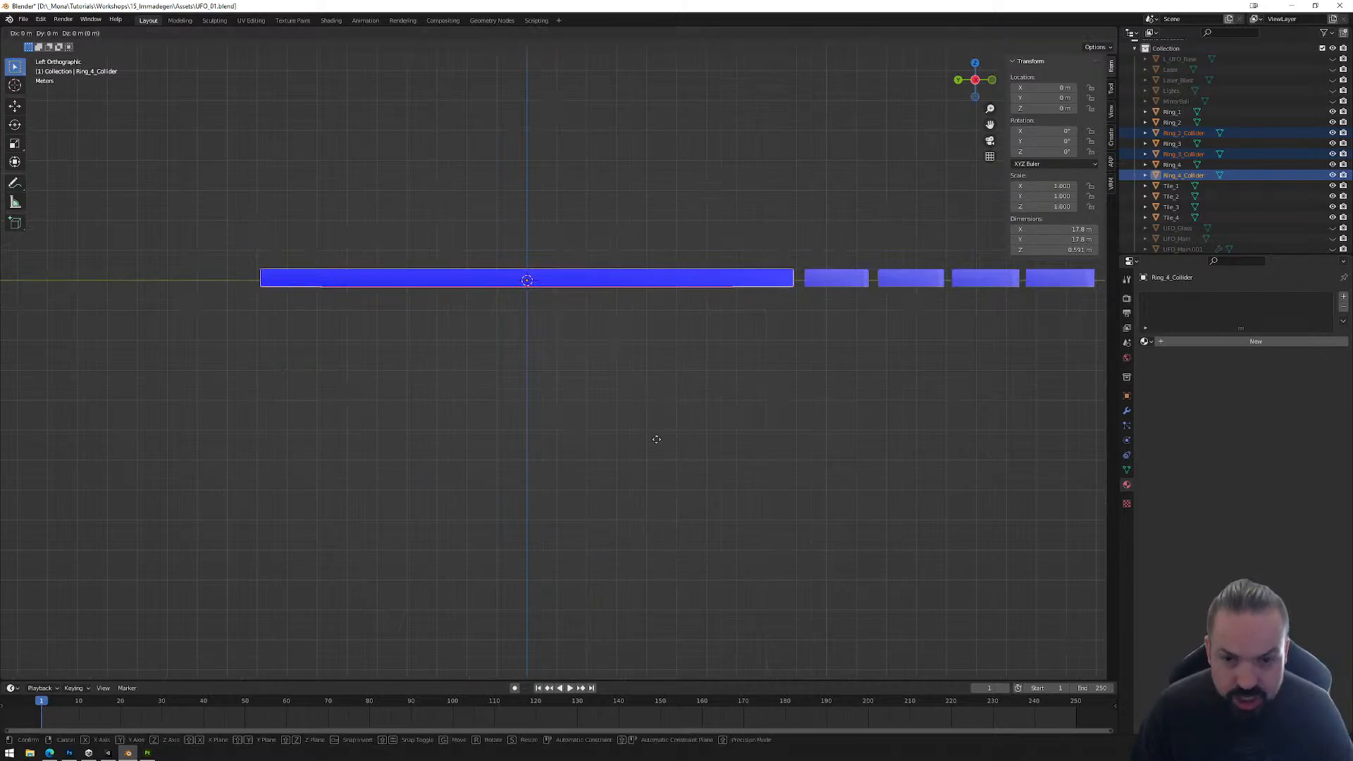
{"action": "key", "text": "z"}
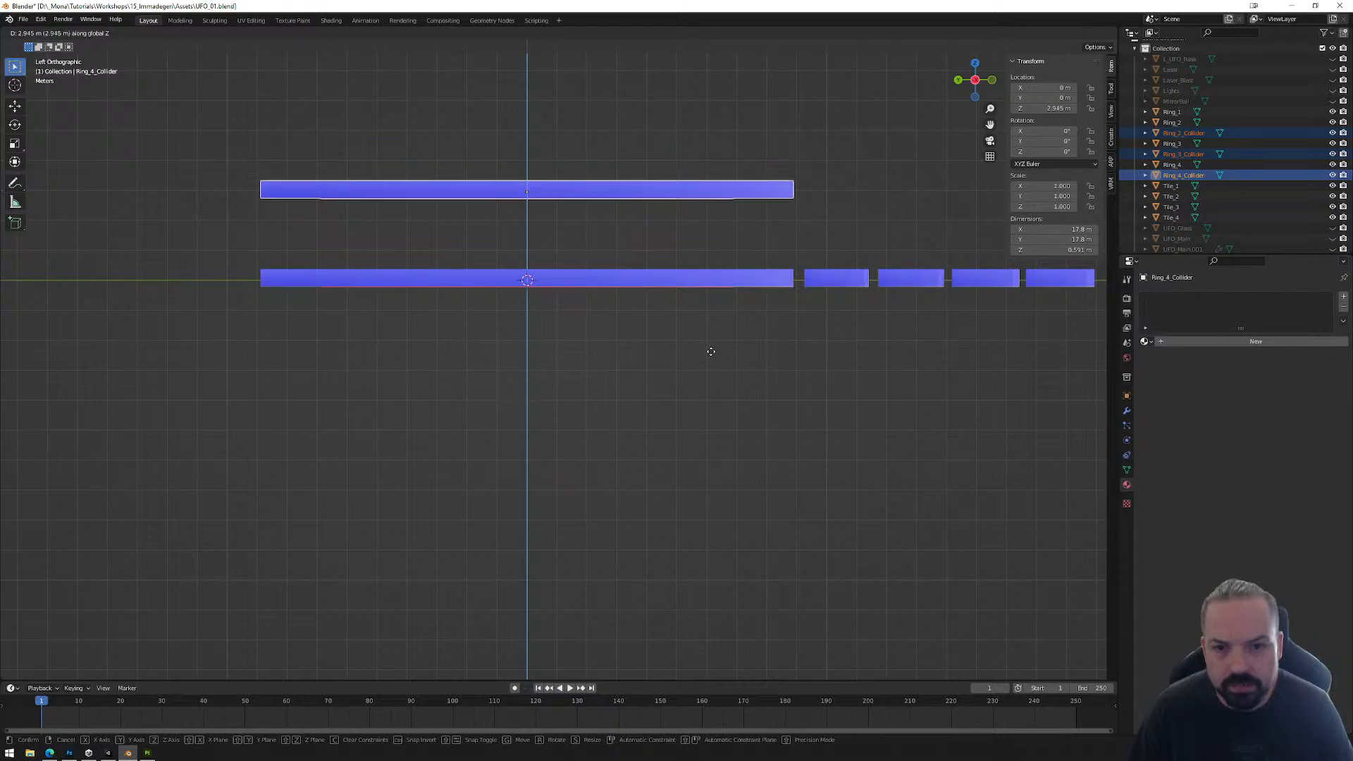
{"action": "left_click", "coordinate": [694, 300]}
{"action": "right_click", "coordinate": [694, 300]}
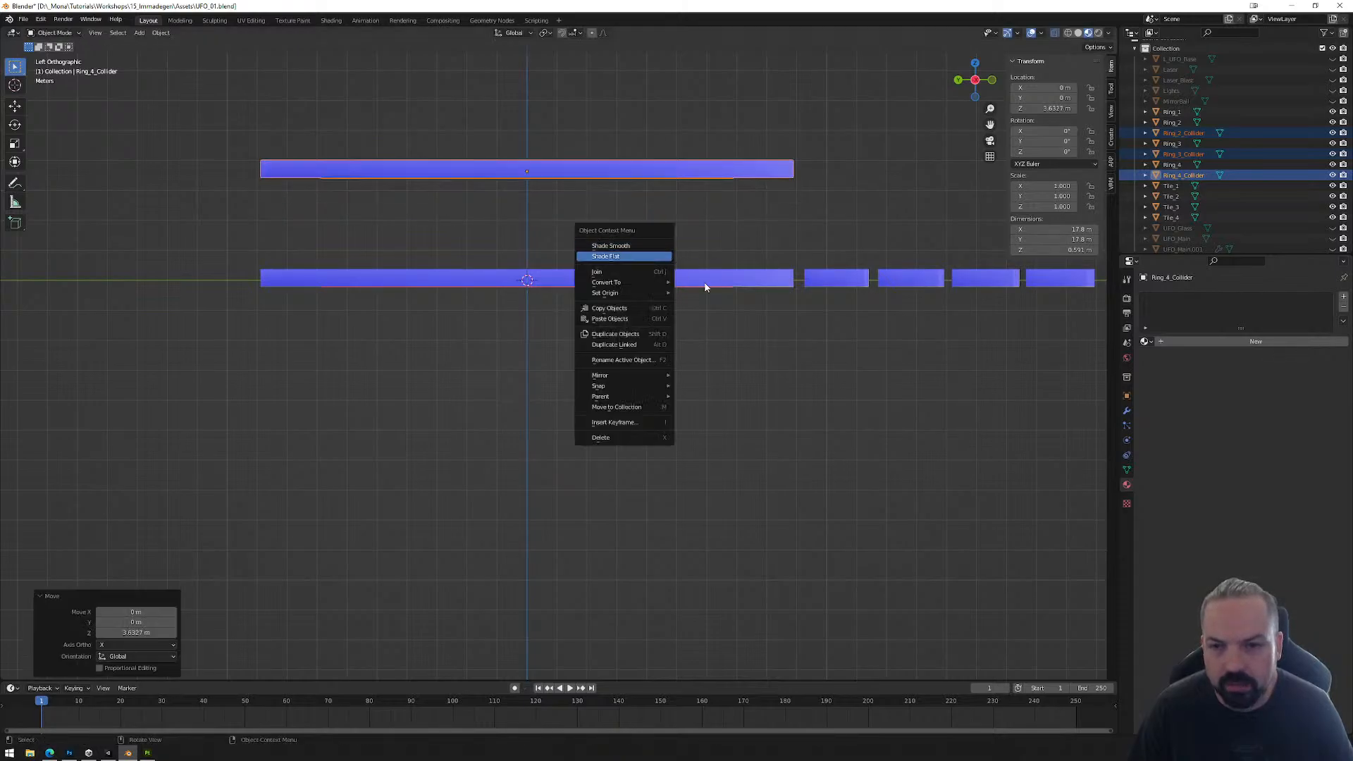
{"action": "key", "text": "Escape"}
Step: Hide the original rings Ring_1 to Ring_4 and the tiles Tile_1 to Tile_4, leaving only the collider rings visible
{"action": "middle_click_drag", "start_coordinate": [623, 215], "coordinate": [655, 229]}
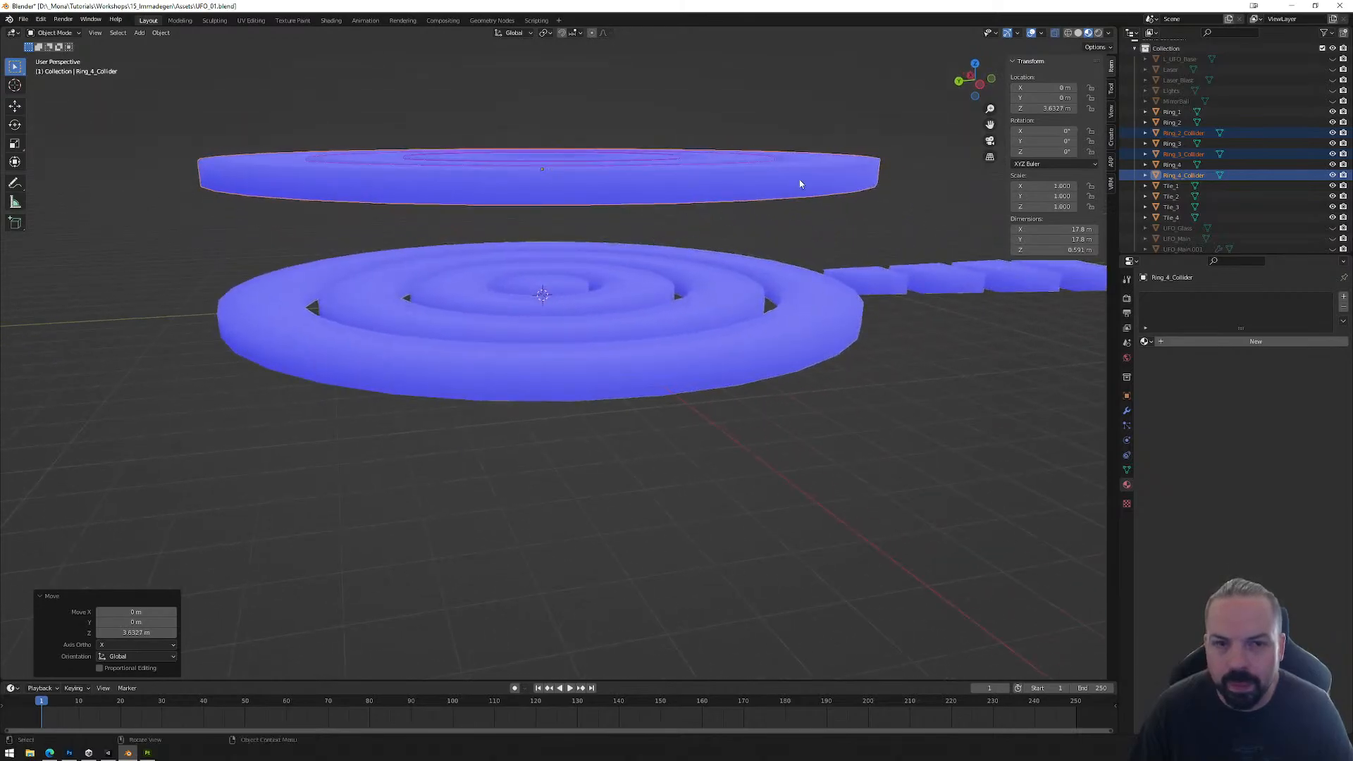
{"action": "middle_click_drag", "start_coordinate": [840, 209], "coordinate": [813, 170]}
{"action": "middle_click_drag", "start_coordinate": [890, 193], "coordinate": [891, 188]}
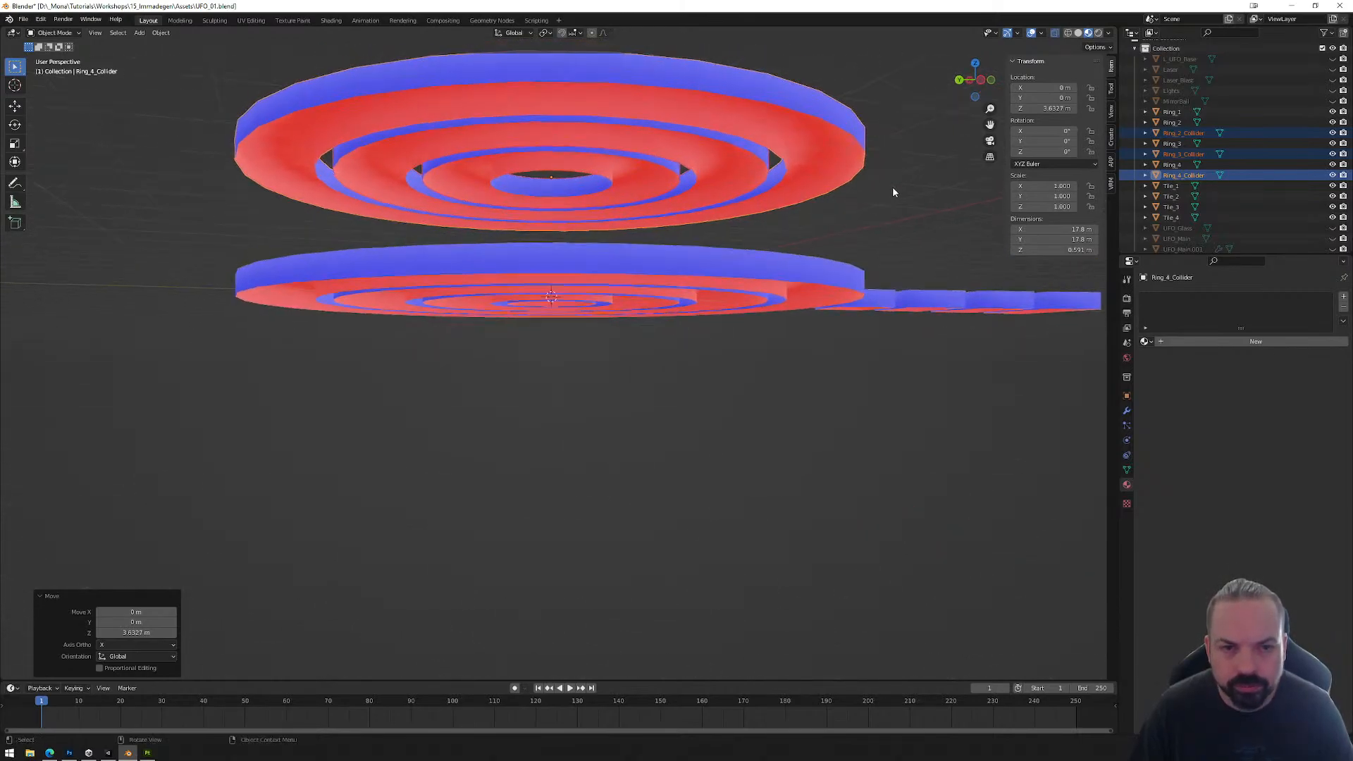
{"action": "left_click", "coordinate": [1332, 111]}
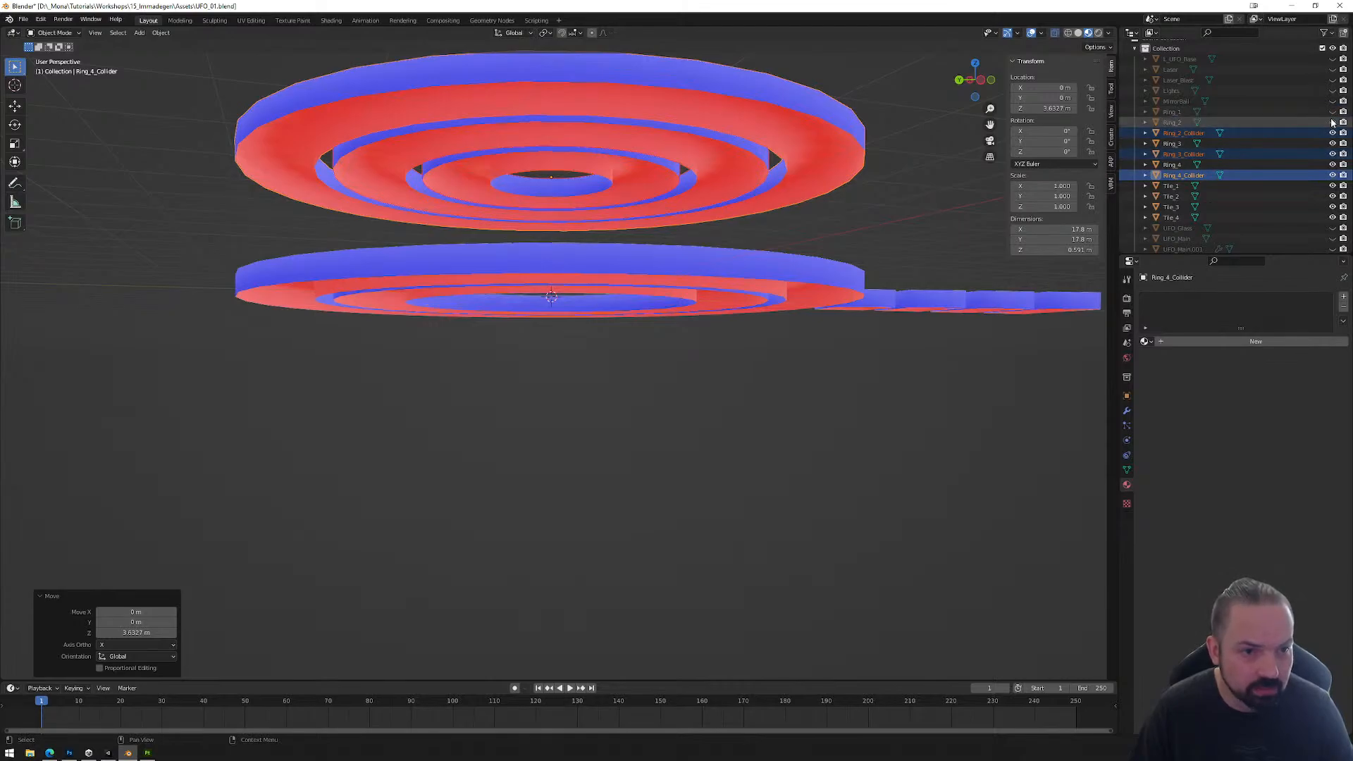
{"action": "left_click", "coordinate": [1332, 122]}
{"action": "left_click", "coordinate": [1332, 144]}
{"action": "left_click", "coordinate": [1331, 165]}
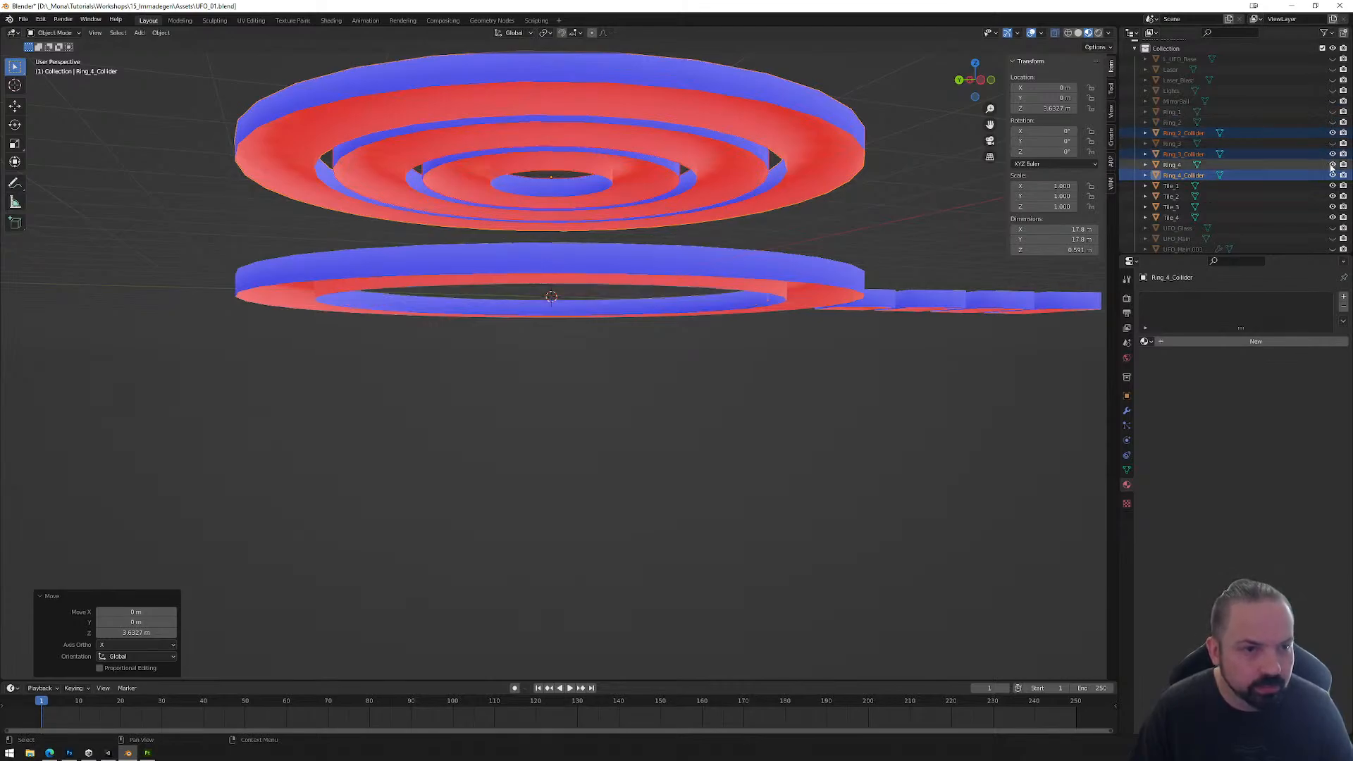
{"action": "left_click", "coordinate": [1332, 165]}
{"action": "left_click_drag", "start_coordinate": [1331, 185], "coordinate": [1331, 219]}
Step: Close the open underside of Ring_4_Collider by bridging its inner and outer bottom edge loops
{"action": "middle_click_drag", "start_coordinate": [874, 257], "coordinate": [835, 259]}
{"action": "left_click", "coordinate": [836, 254]}
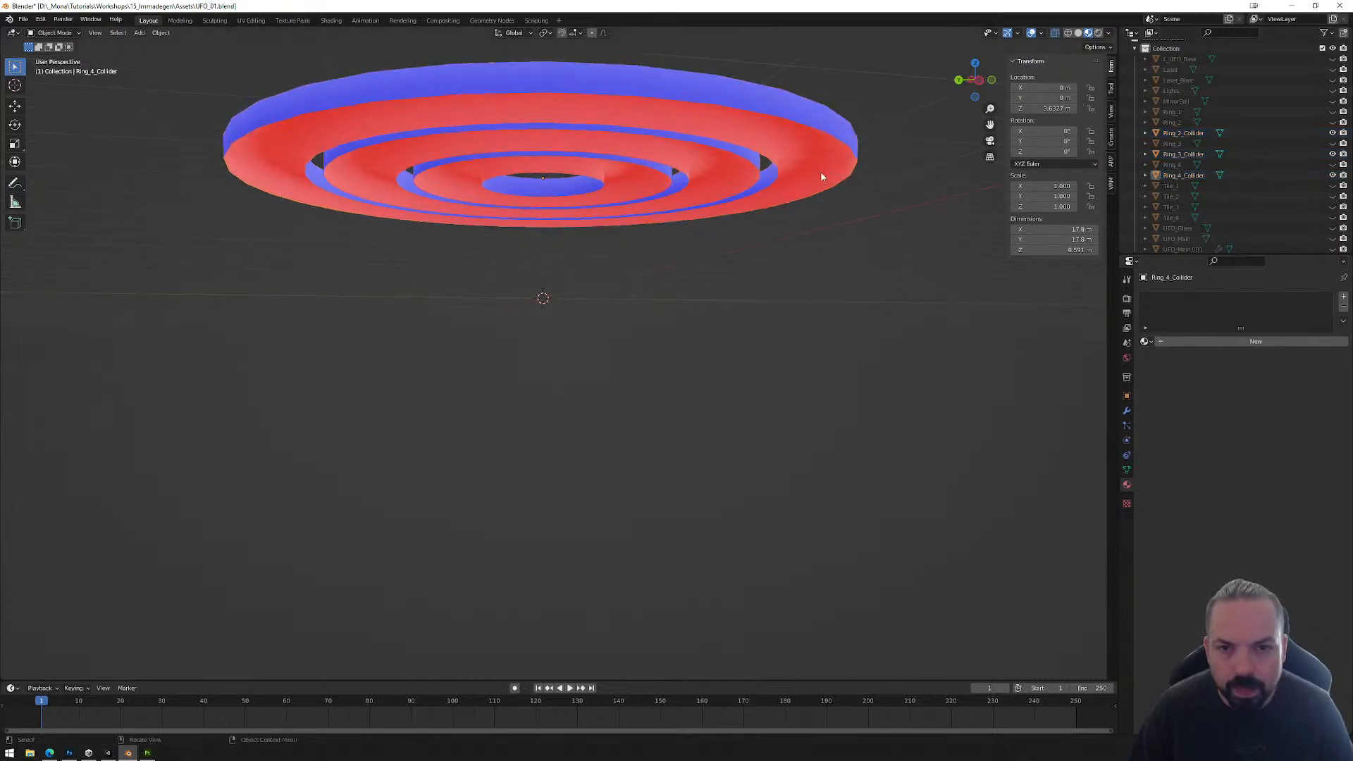
{"action": "left_click", "coordinate": [770, 115]}
{"action": "key", "text": "Tab"}
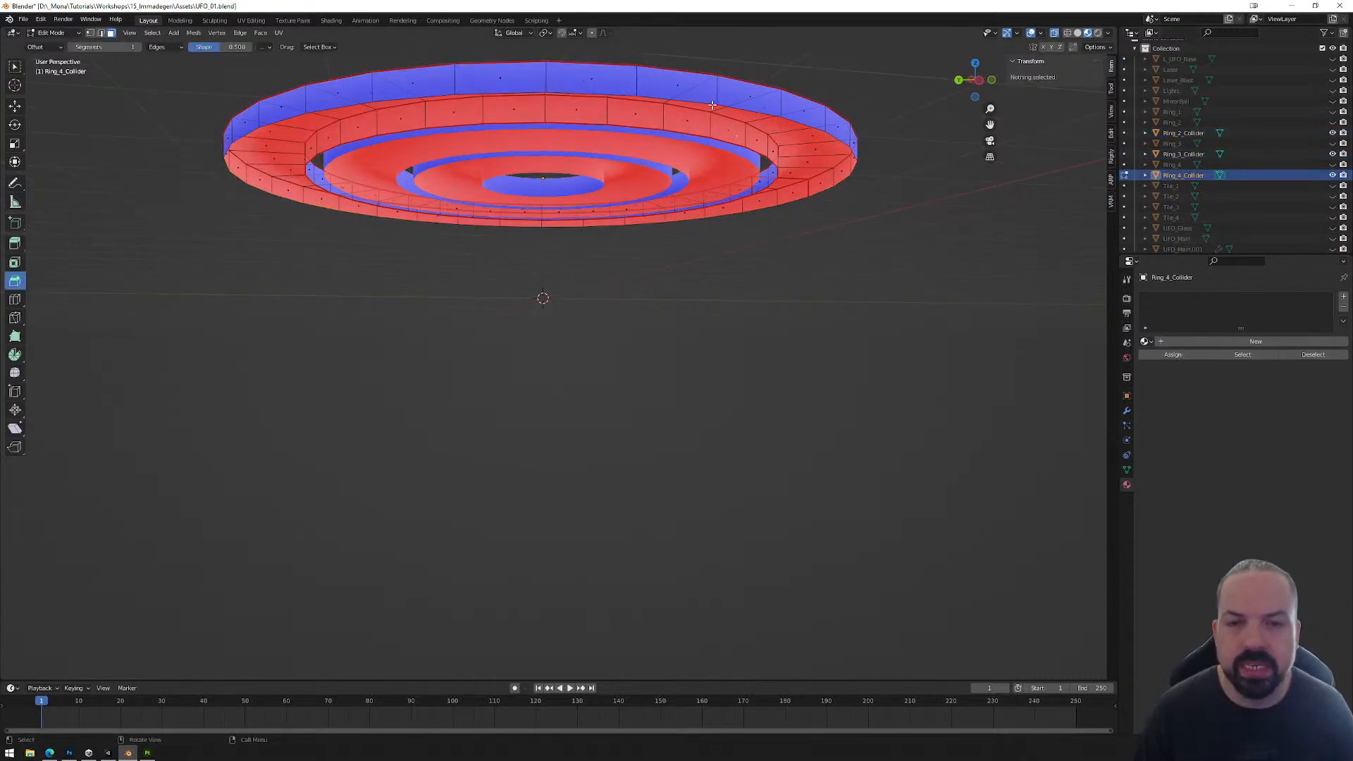
{"action": "key", "text": "2"}
{"action": "left_click", "coordinate": [682, 119], "text": "alt"}
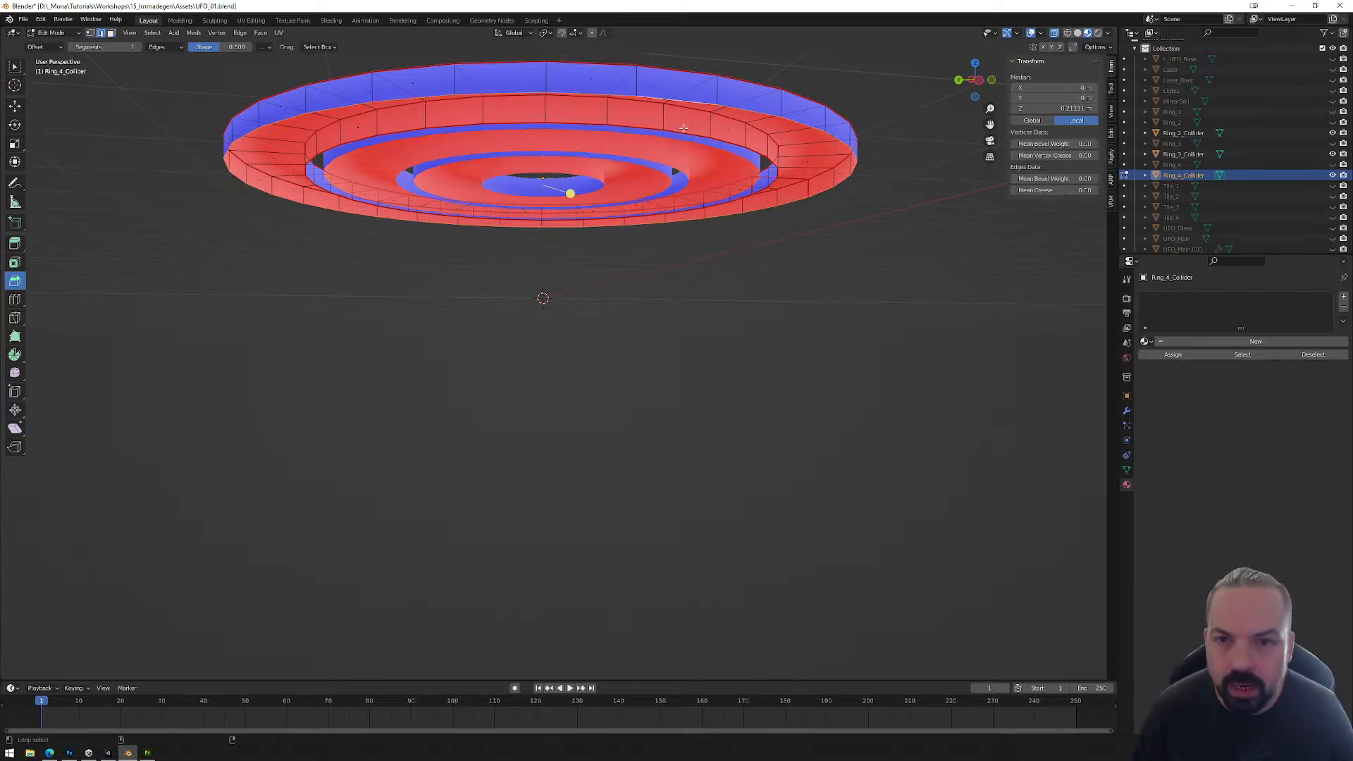
{"action": "left_click", "coordinate": [684, 130], "text": "alt+shift"}
{"action": "right_click", "coordinate": [740, 291]}
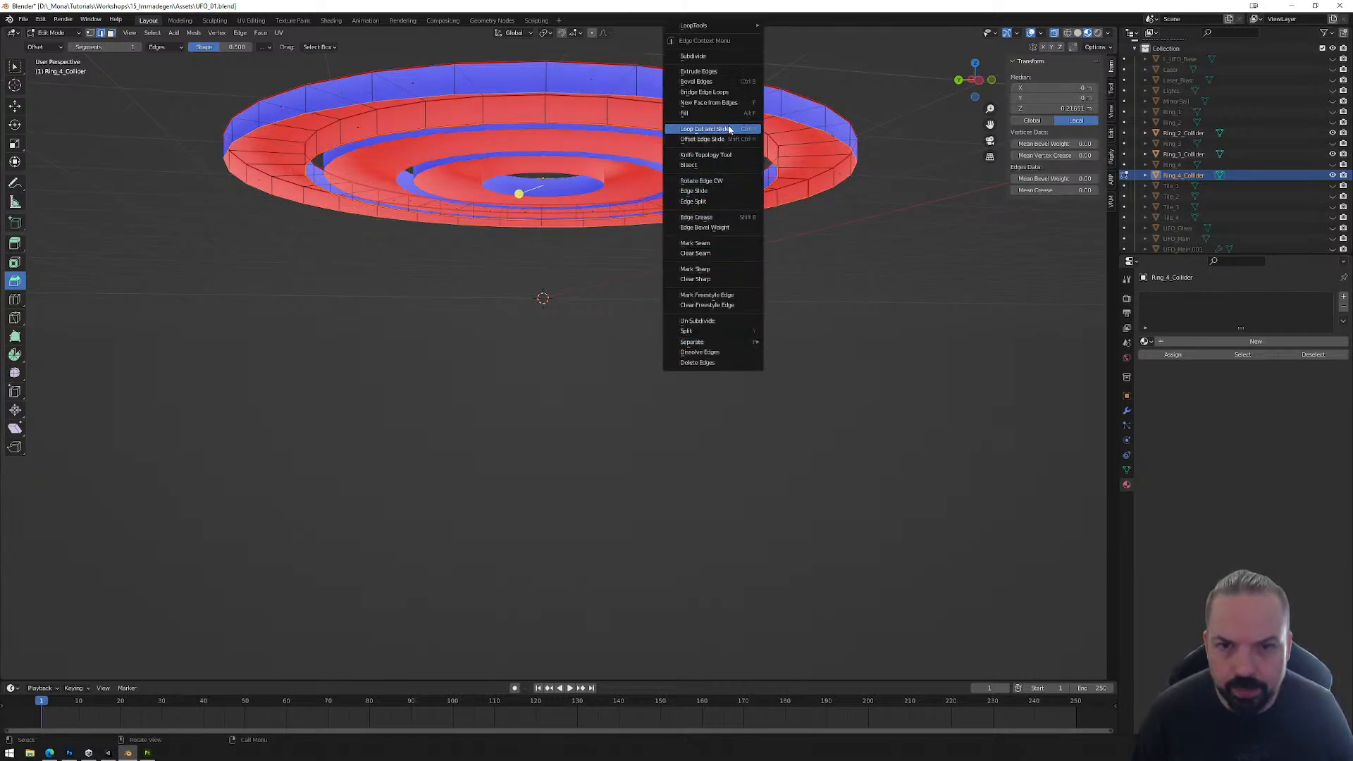
{"action": "left_click", "coordinate": [727, 92]}
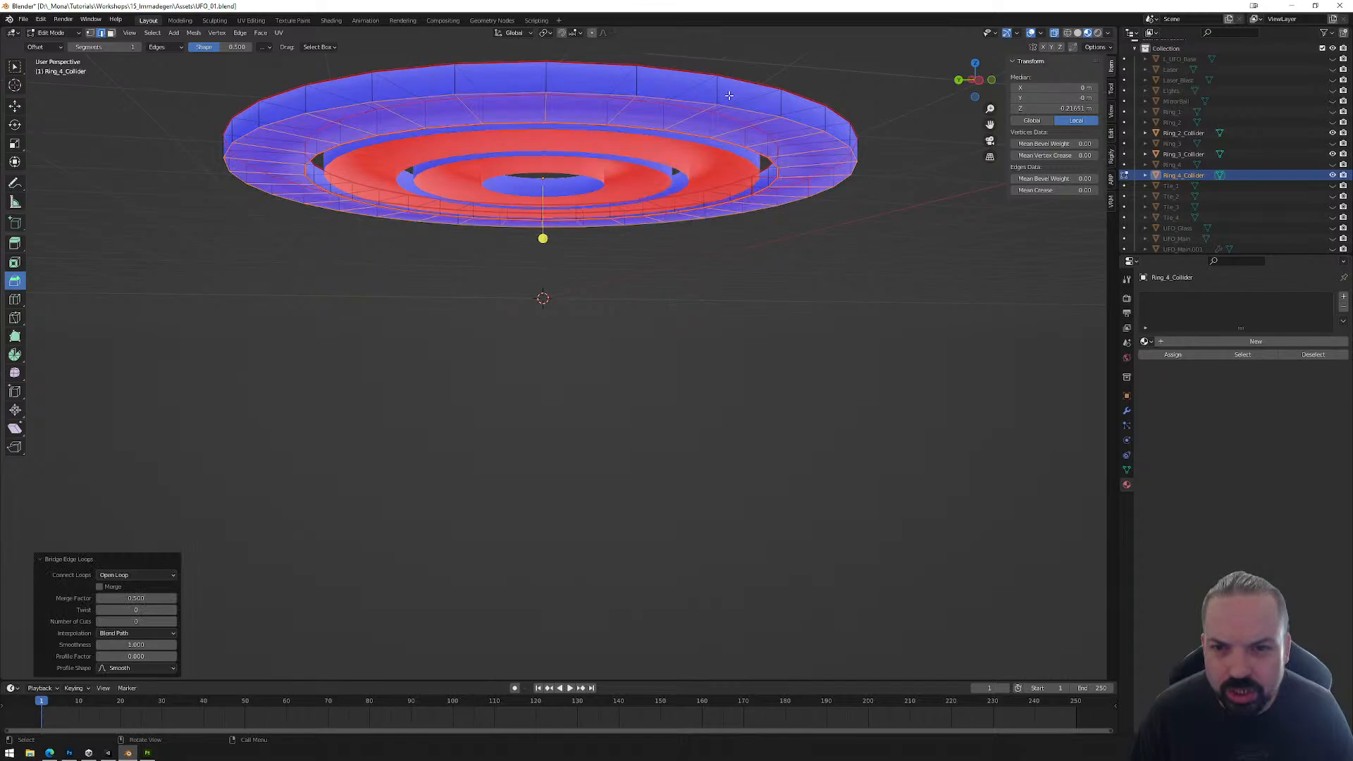
{"action": "key", "text": "alt+a"}
{"action": "key", "text": "Tab"}
Step: Bridge the inner and outer bottom edge loops of Ring_3_Collider to close its underside
{"action": "left_click", "coordinate": [653, 142]}
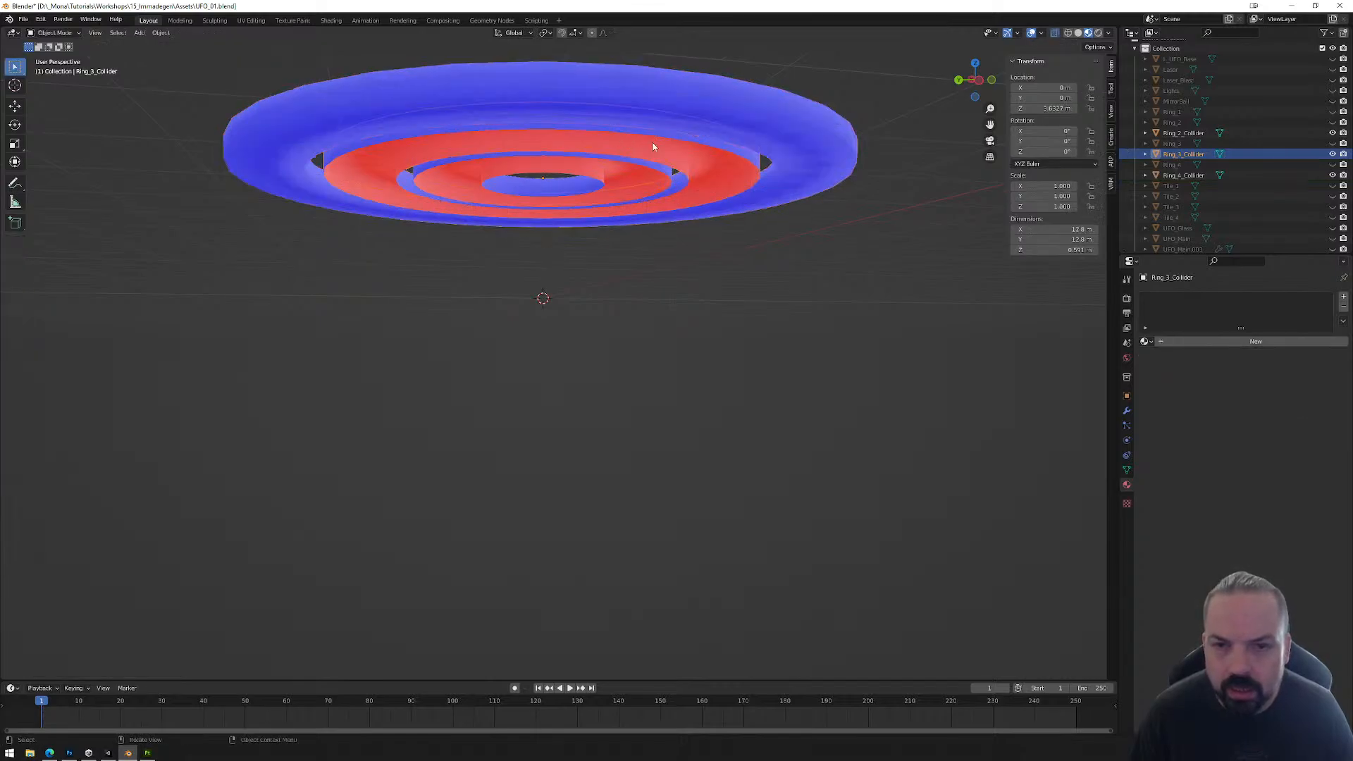
{"action": "key", "text": "Tab"}
{"action": "left_click", "coordinate": [652, 137], "text": "alt"}
{"action": "left_click", "coordinate": [633, 157], "text": "alt+shift"}
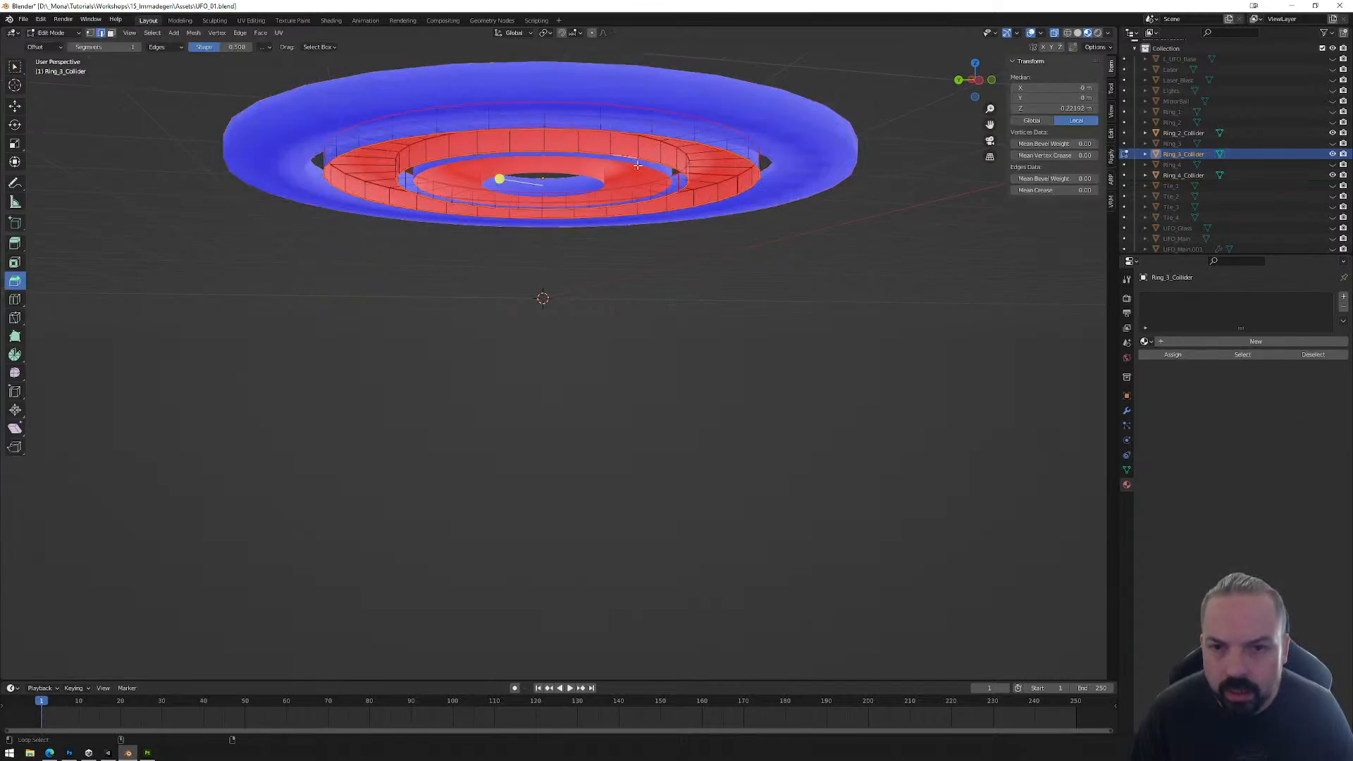
{"action": "right_click", "coordinate": [673, 202]}
{"action": "left_click", "coordinate": [671, 202]}
{"action": "key", "text": "Tab"}
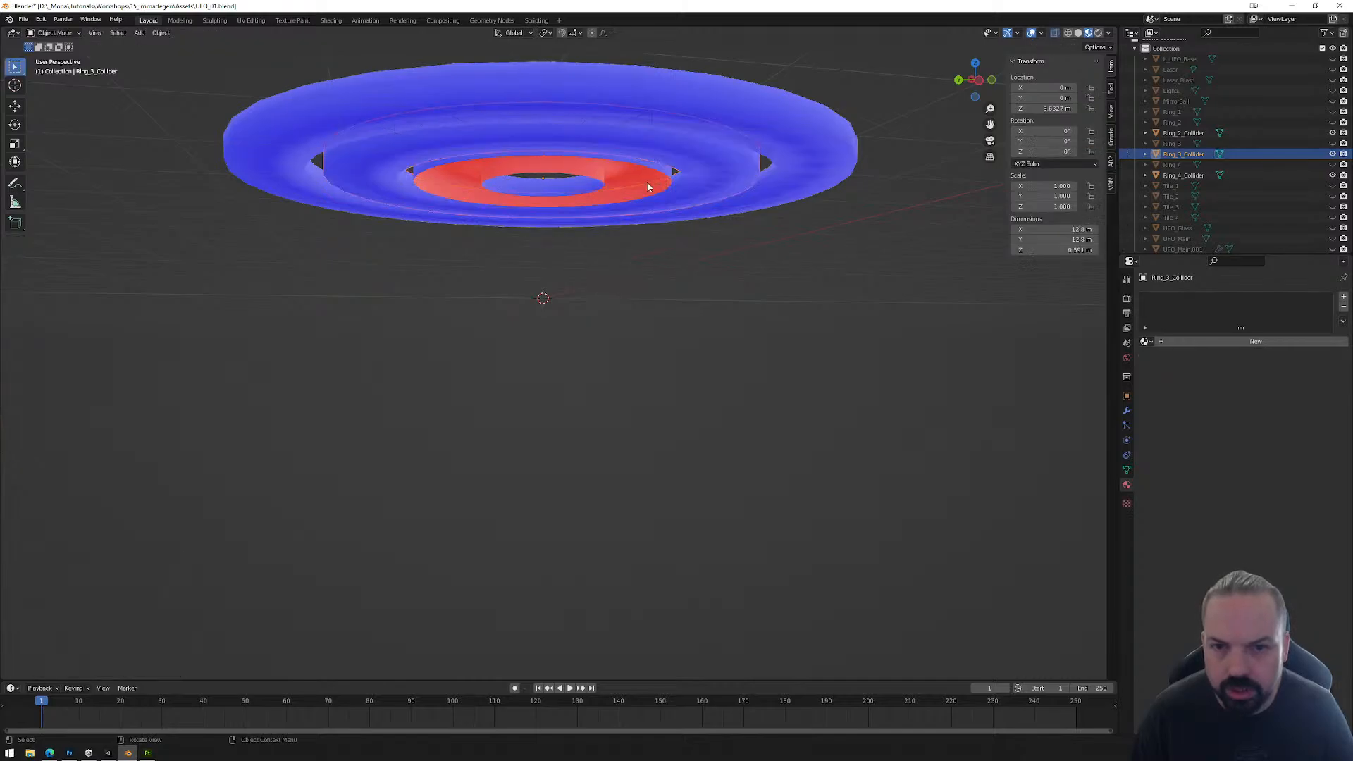
Step: Bridge the two bottom edge loops of Ring_2_Collider to close its underside, and check the three colliders from the side
{"action": "left_click", "coordinate": [630, 173]}
{"action": "key", "text": "Tab"}
{"action": "left_click", "coordinate": [620, 162], "text": "alt"}
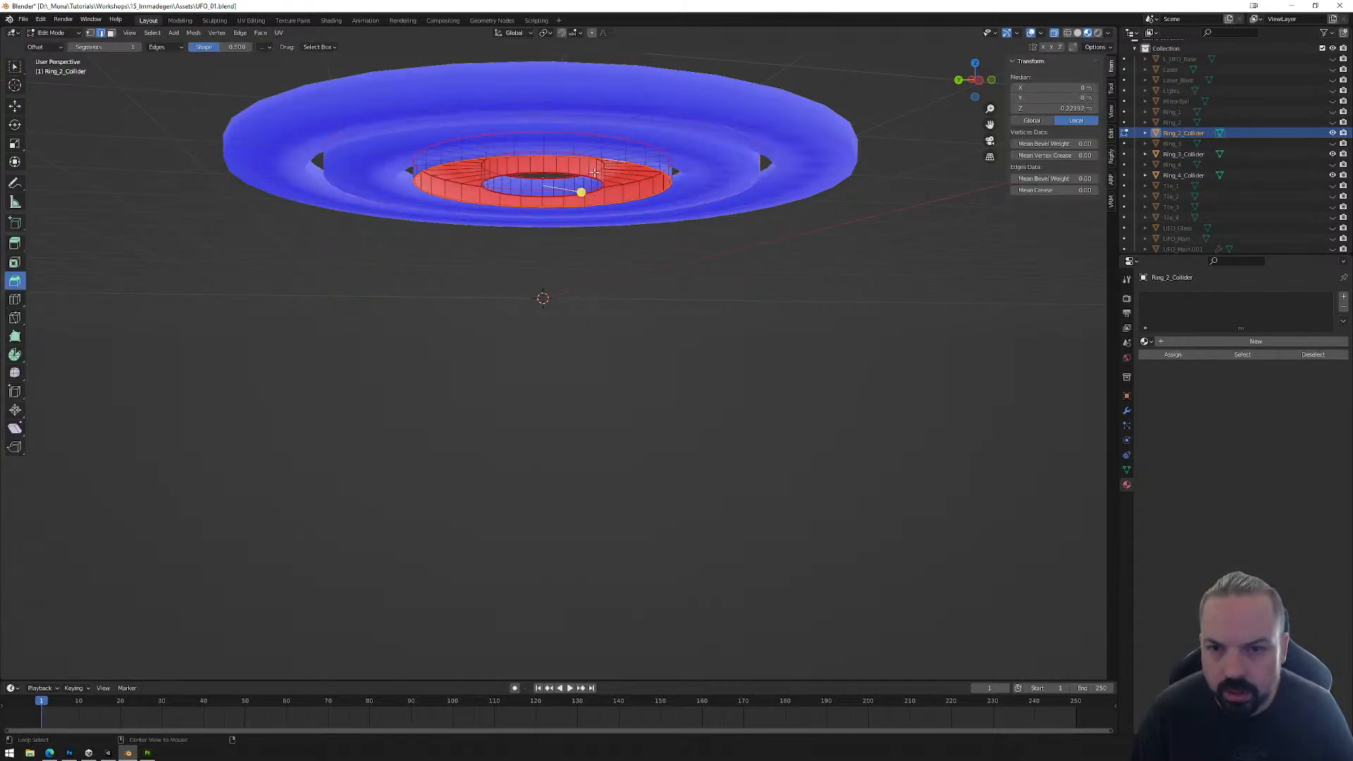
{"action": "left_click", "coordinate": [584, 174], "text": "alt"}
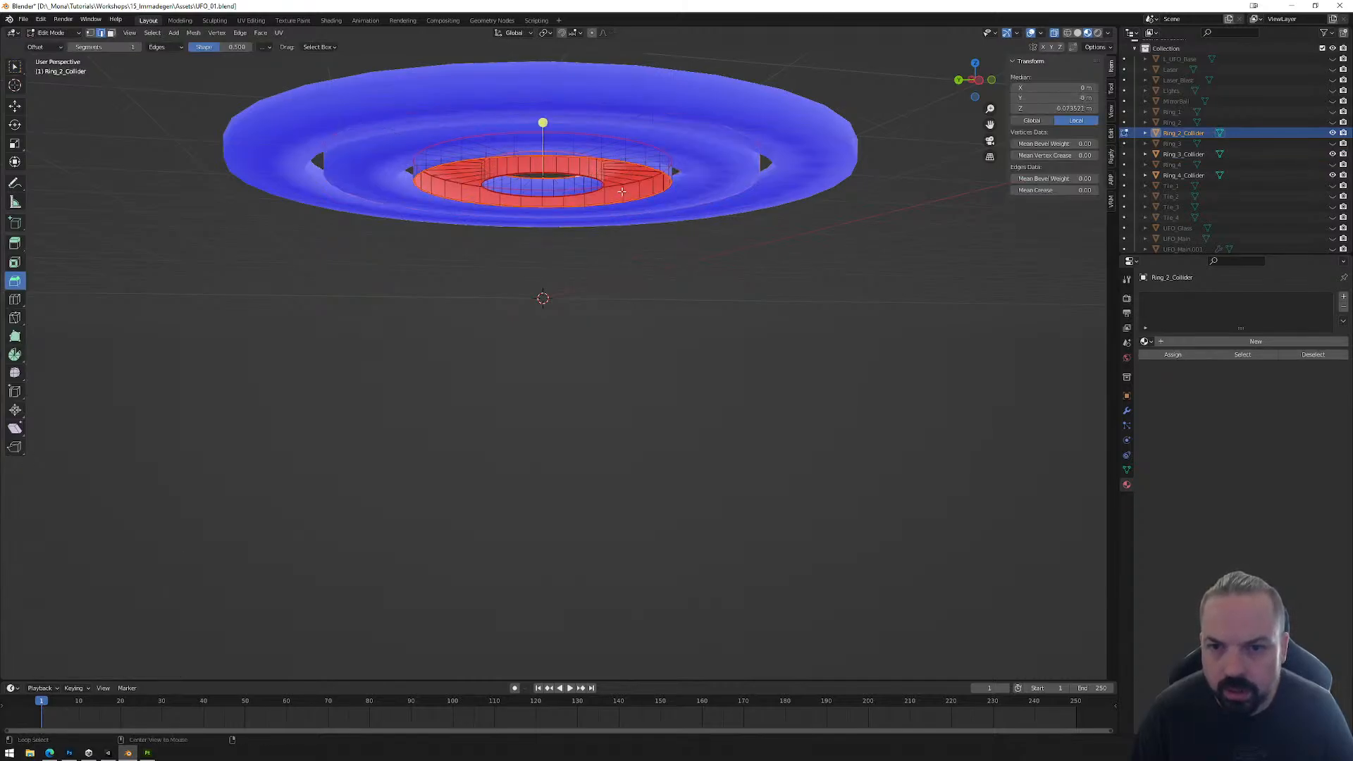
{"action": "left_click", "coordinate": [584, 189], "text": "alt"}
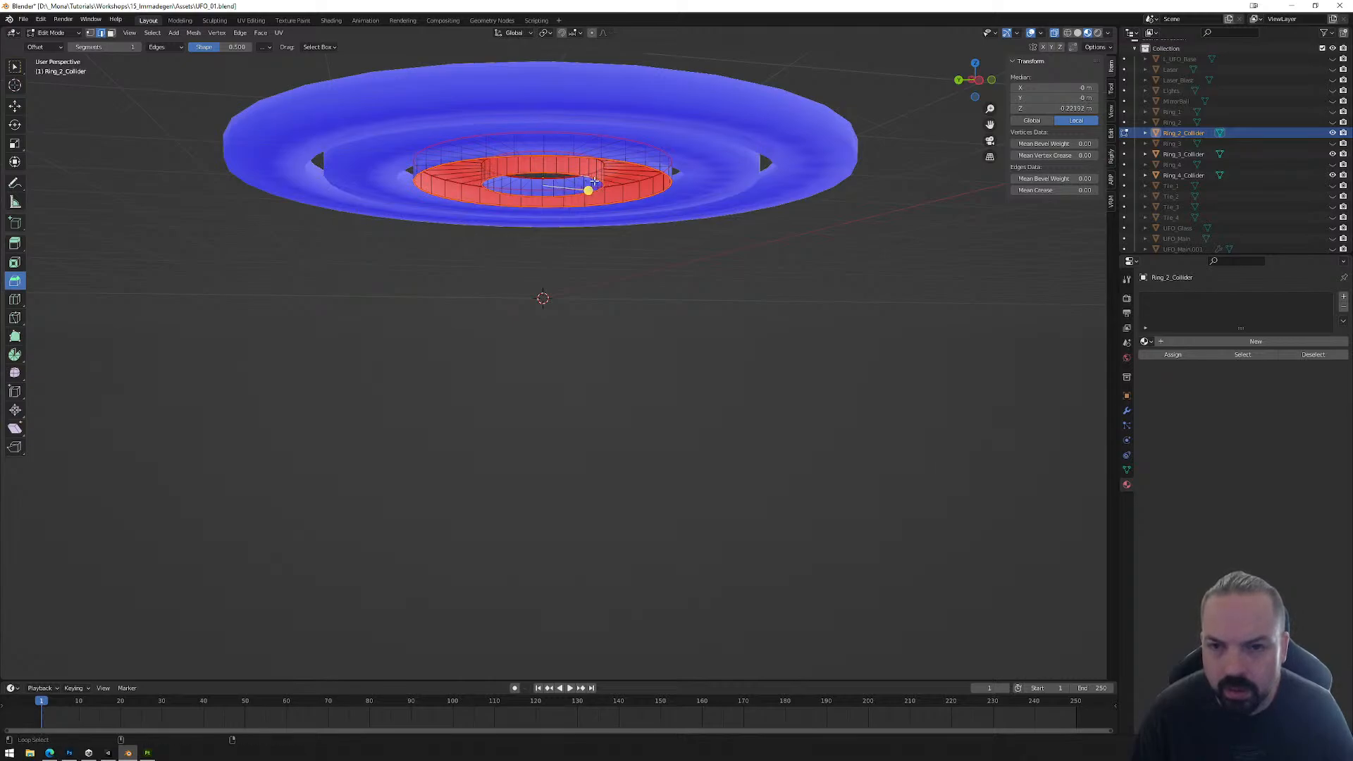
{"action": "right_click", "coordinate": [625, 199]}
{"action": "left_click", "coordinate": [624, 201]}
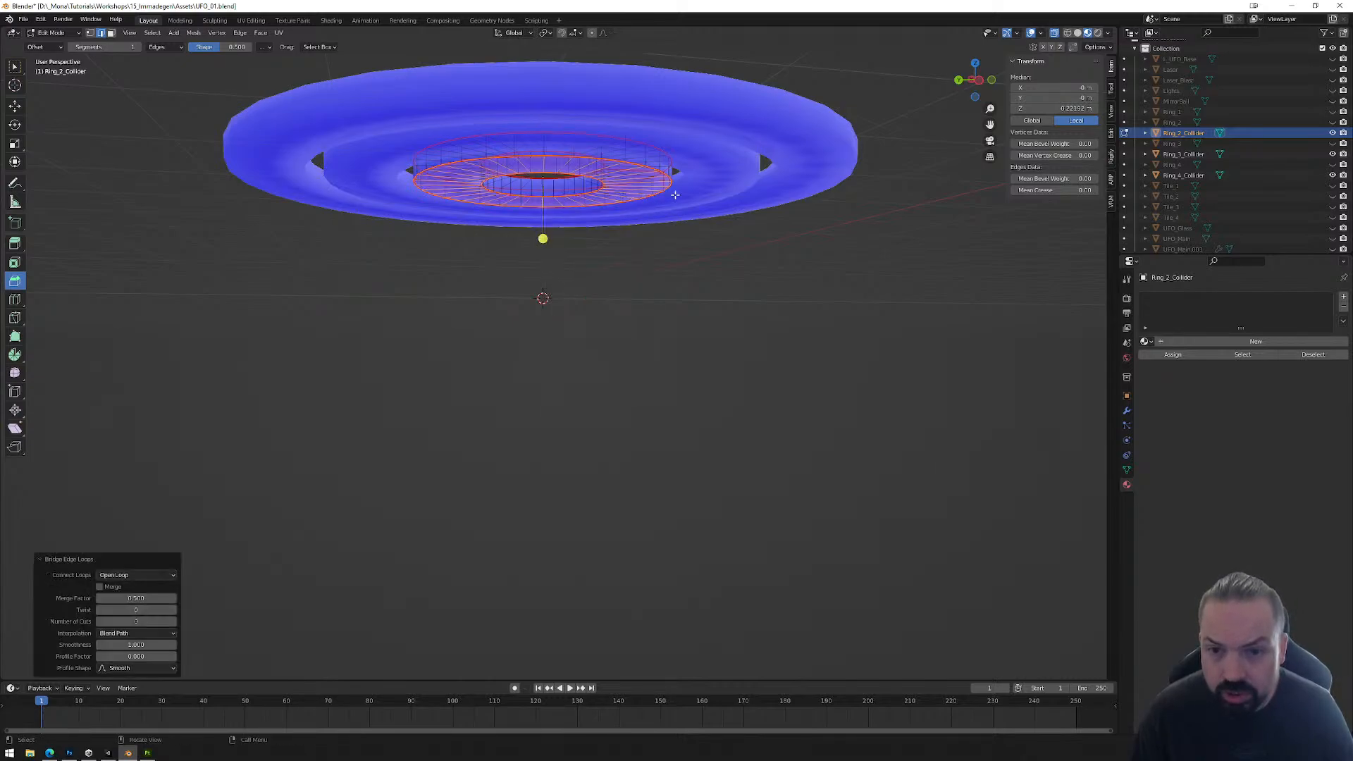
{"action": "key", "text": "Tab"}
{"action": "middle_click_drag", "start_coordinate": [674, 195], "coordinate": [938, 110]}
{"action": "scroll", "coordinate": [939, 109], "scroll_direction": "down", "scroll_amount": 2}
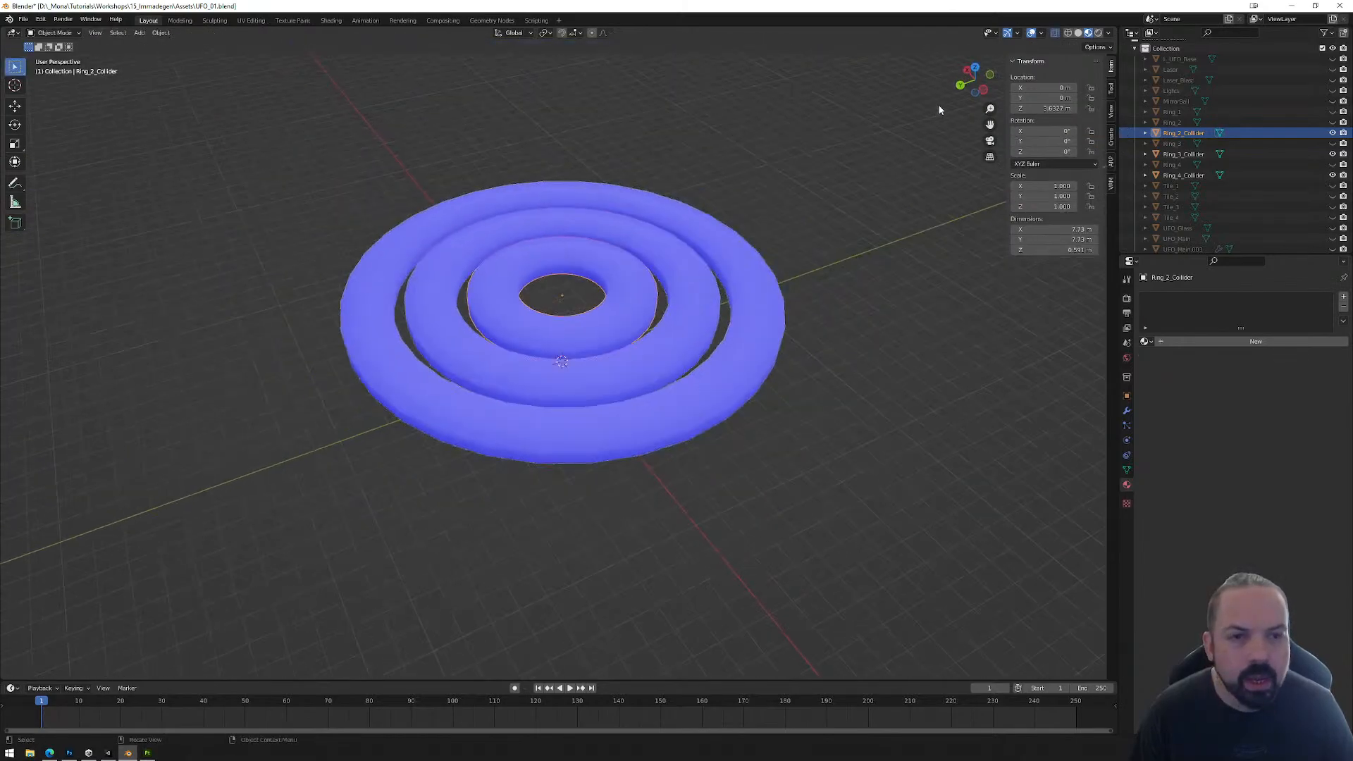
{"action": "left_click", "coordinate": [985, 90]}
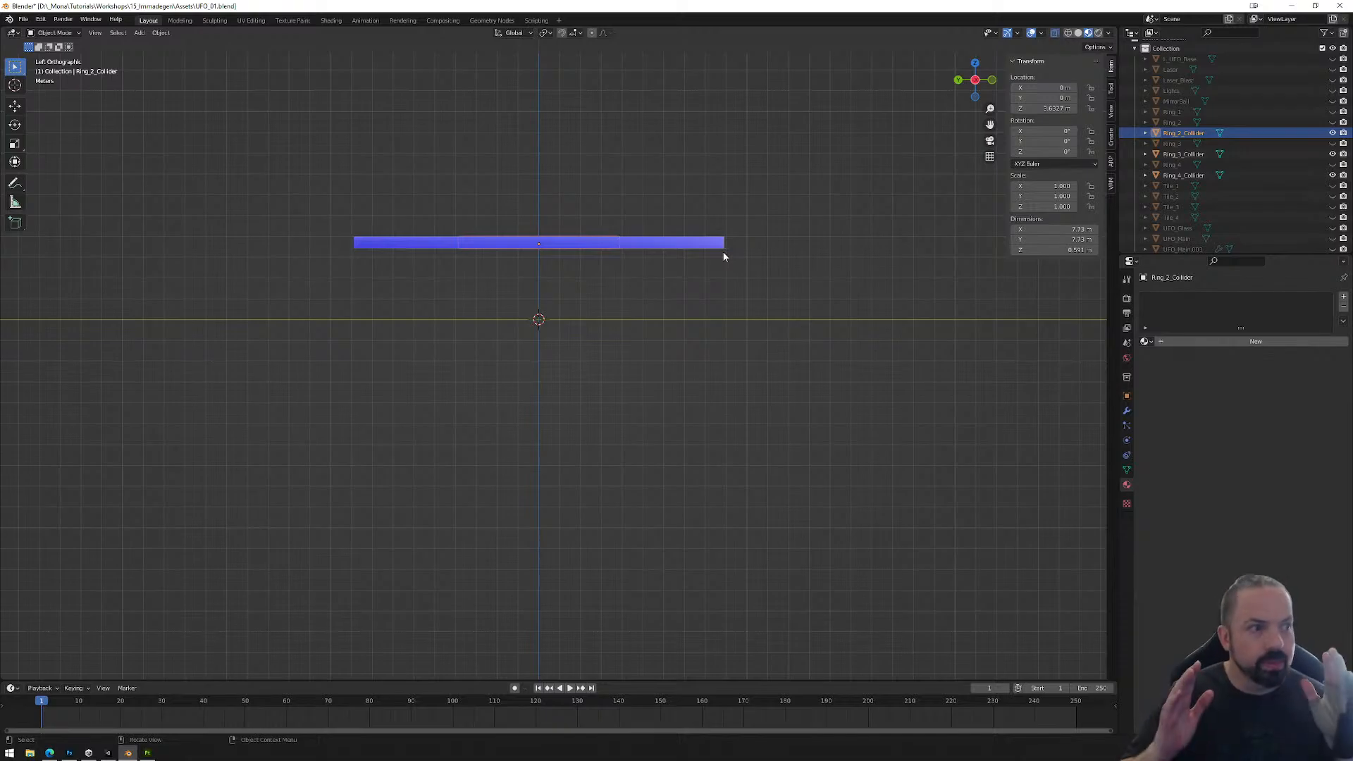
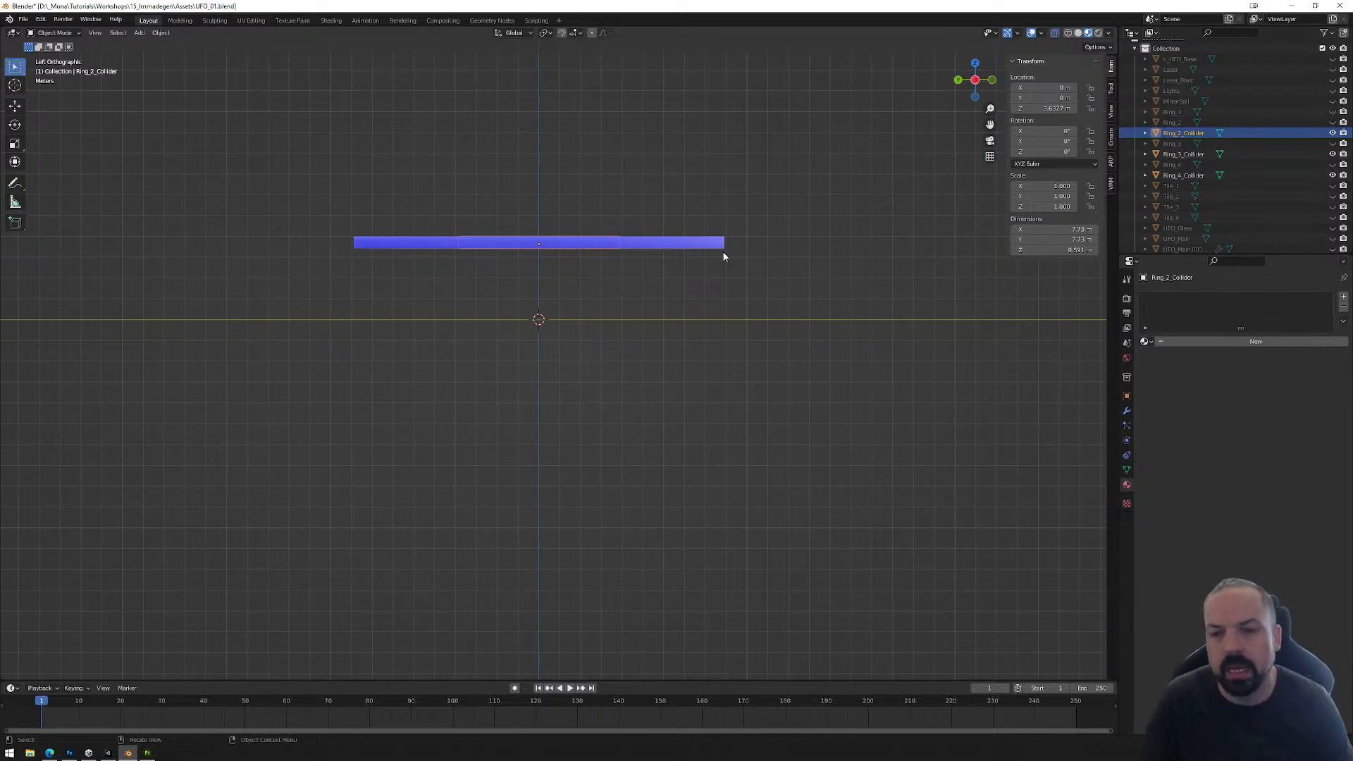
Step: Lower the bottom vertices of Ring_2_Collider, Ring_3_Collider and Ring_4_Collider together along Z by about 3.45 m, down to the ground line
{"action": "scroll", "coordinate": [606, 265], "scroll_direction": "up", "scroll_amount": 3}
{"action": "key", "text": "Tab"}
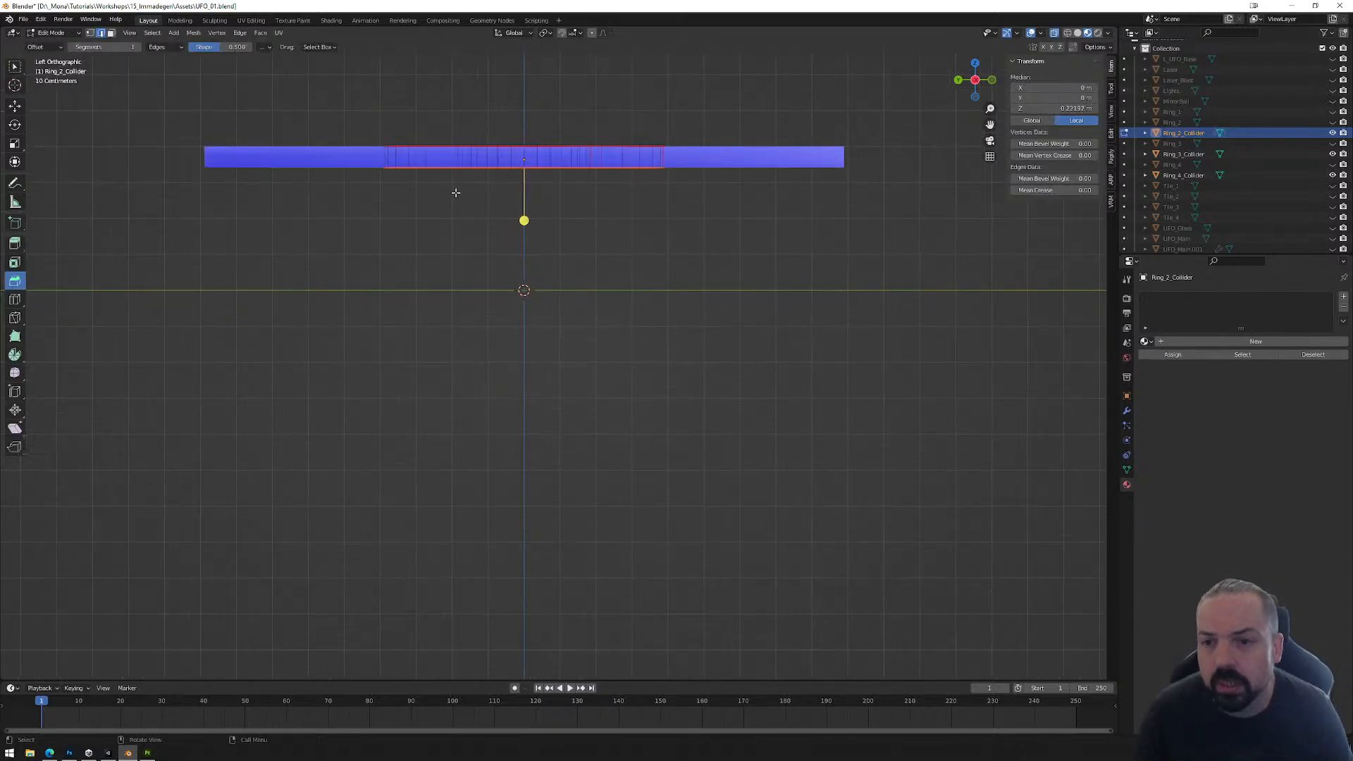
{"action": "key", "text": "Tab"}
{"action": "left_click_drag", "start_coordinate": [539, 91], "coordinate": [900, 239]}
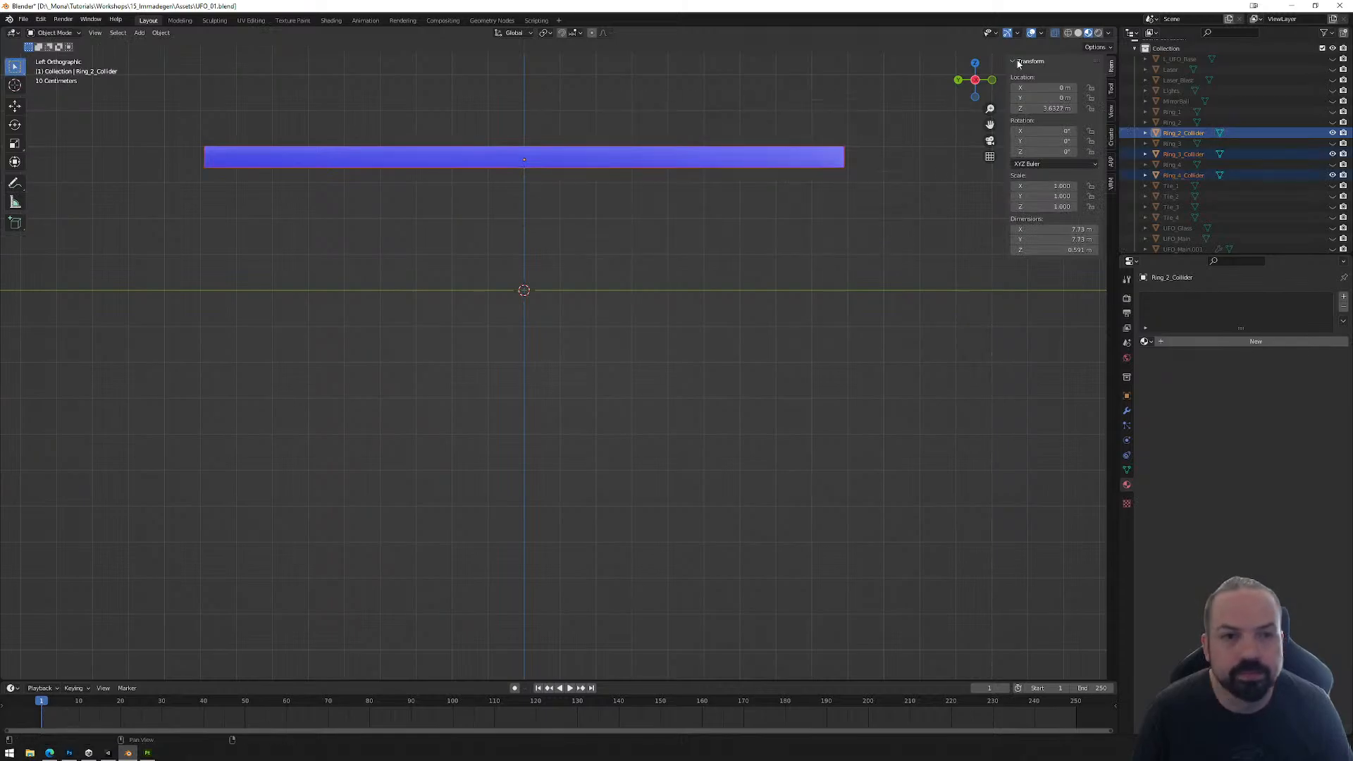
{"action": "middle_click_drag", "start_coordinate": [691, 129], "coordinate": [694, 208]}
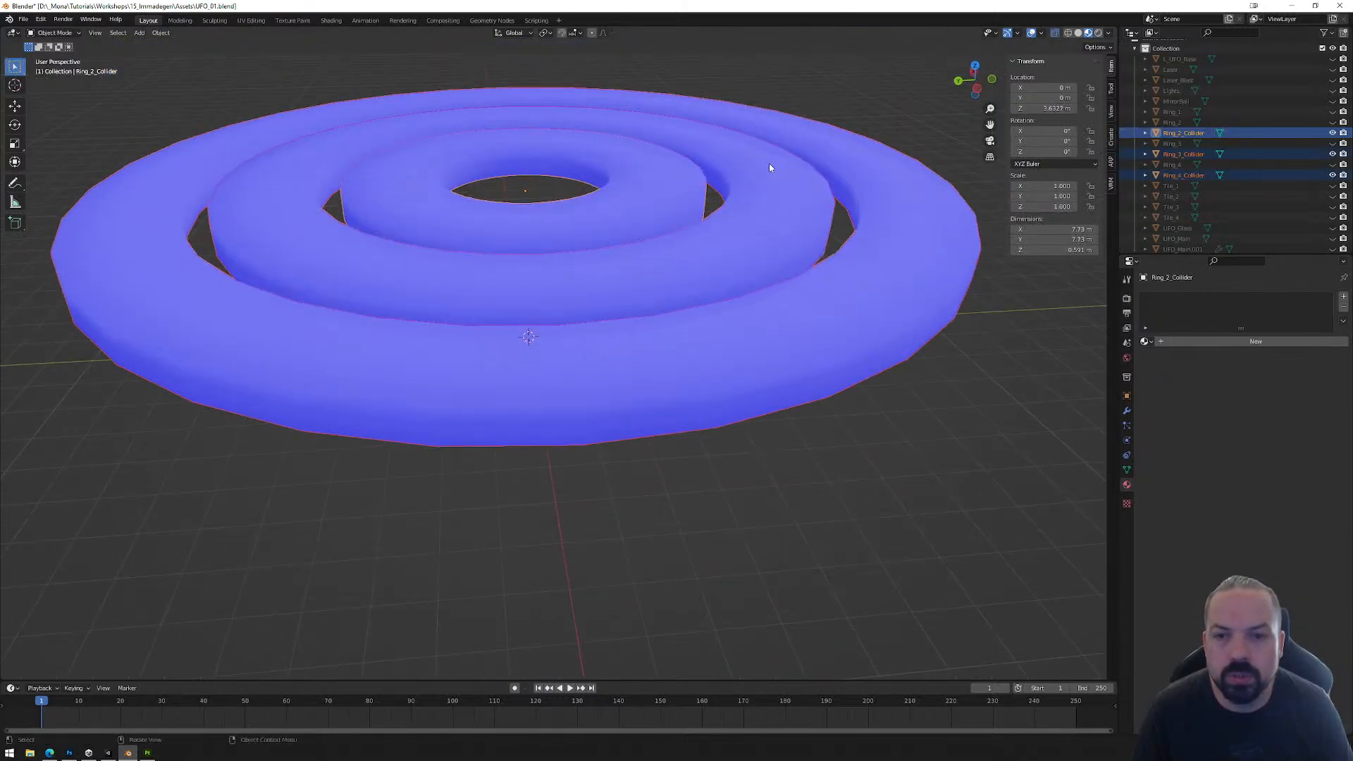
{"action": "left_click", "coordinate": [977, 88]}
{"action": "key", "text": "Tab"}
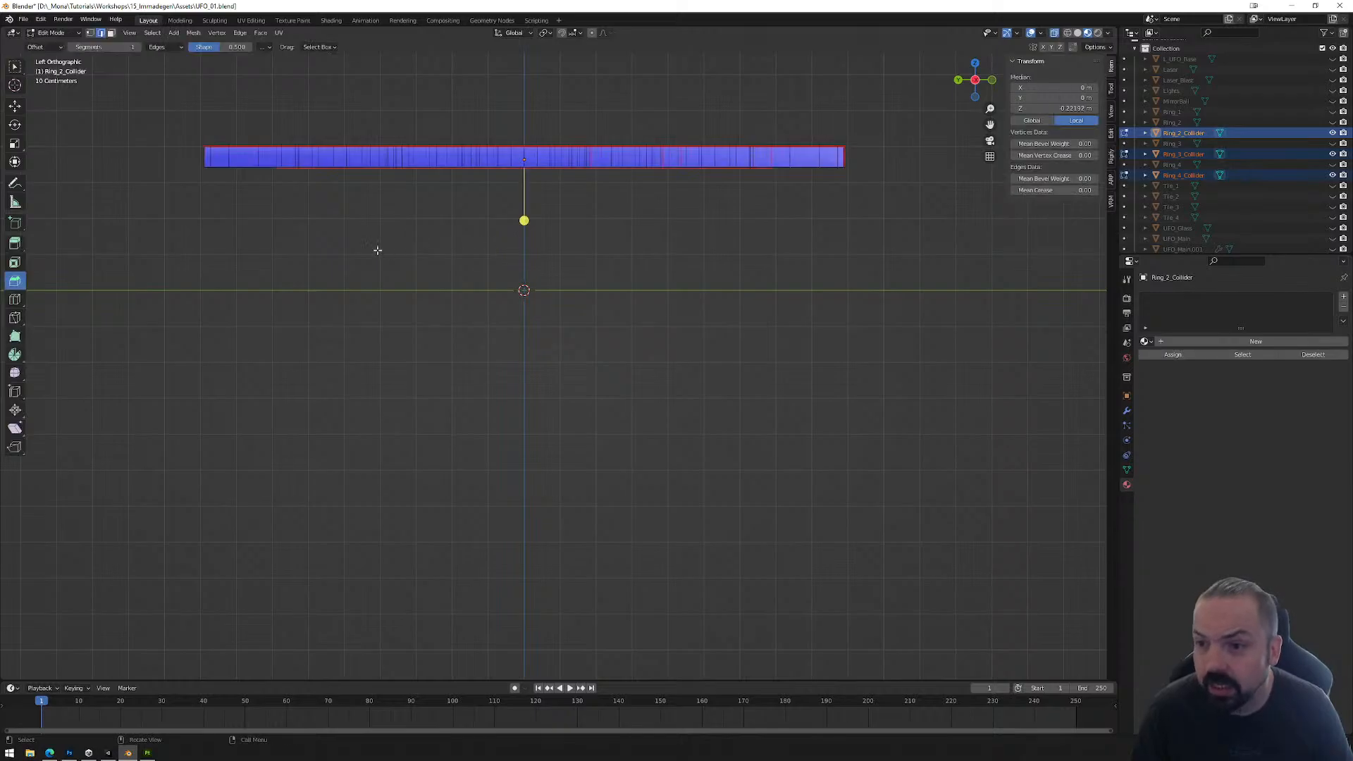
{"action": "left_click_drag", "start_coordinate": [182, 155], "coordinate": [958, 199]}
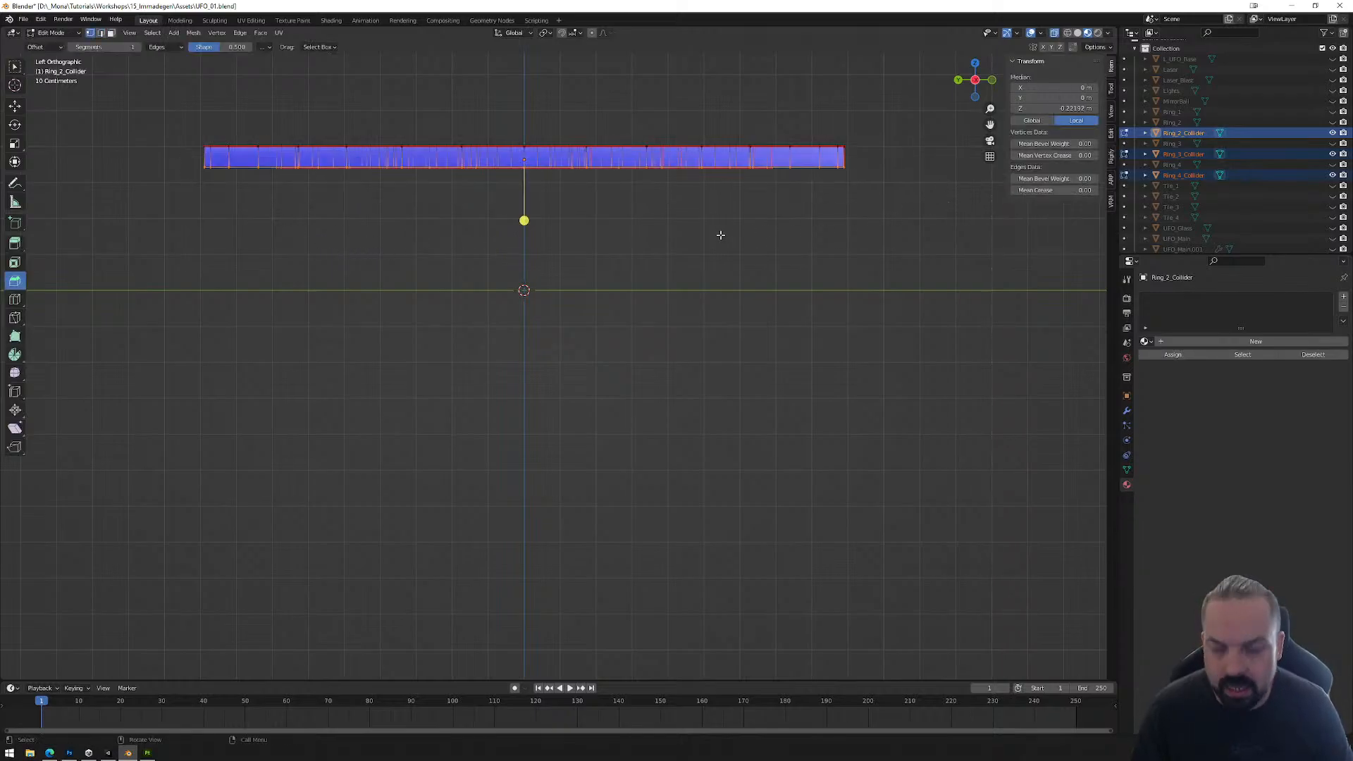
{"action": "key", "text": "e"}
{"action": "key", "text": "z"}
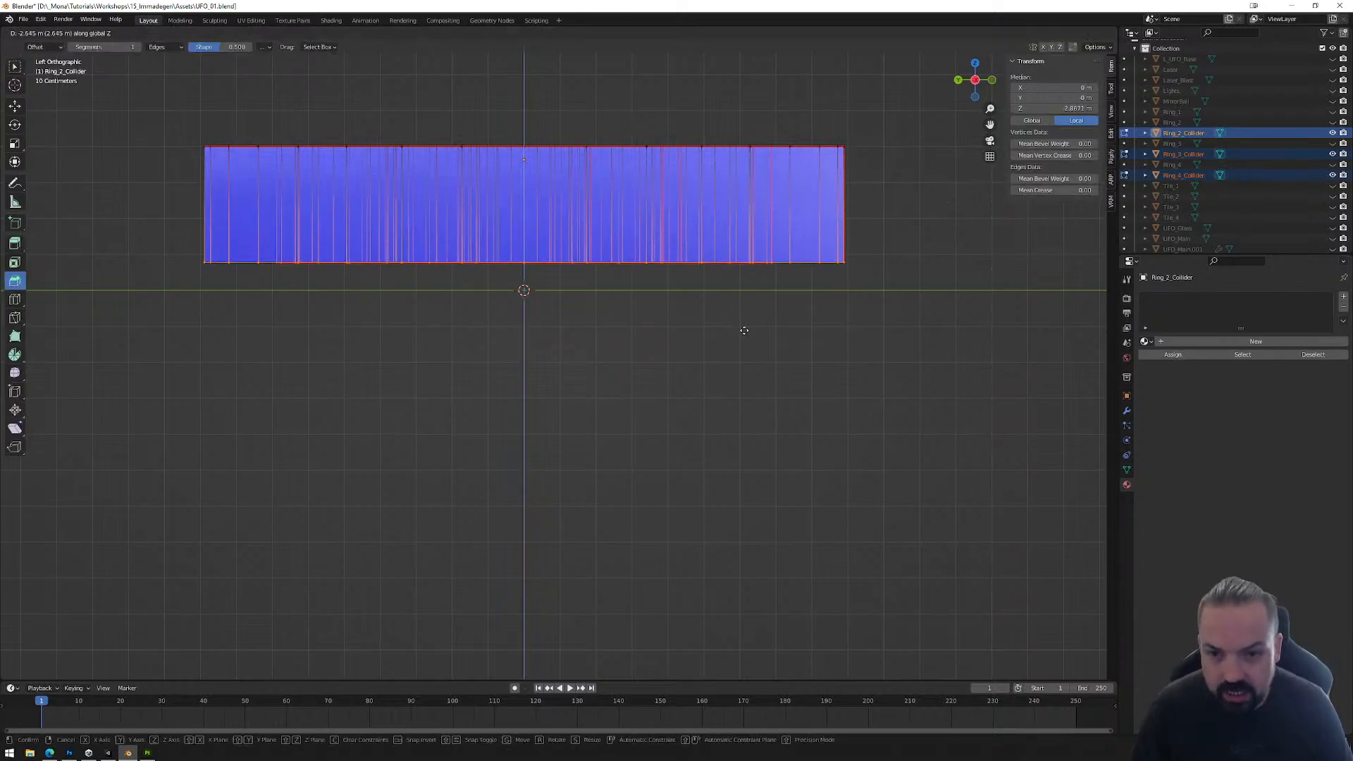
{"action": "left_click", "coordinate": [757, 357]}
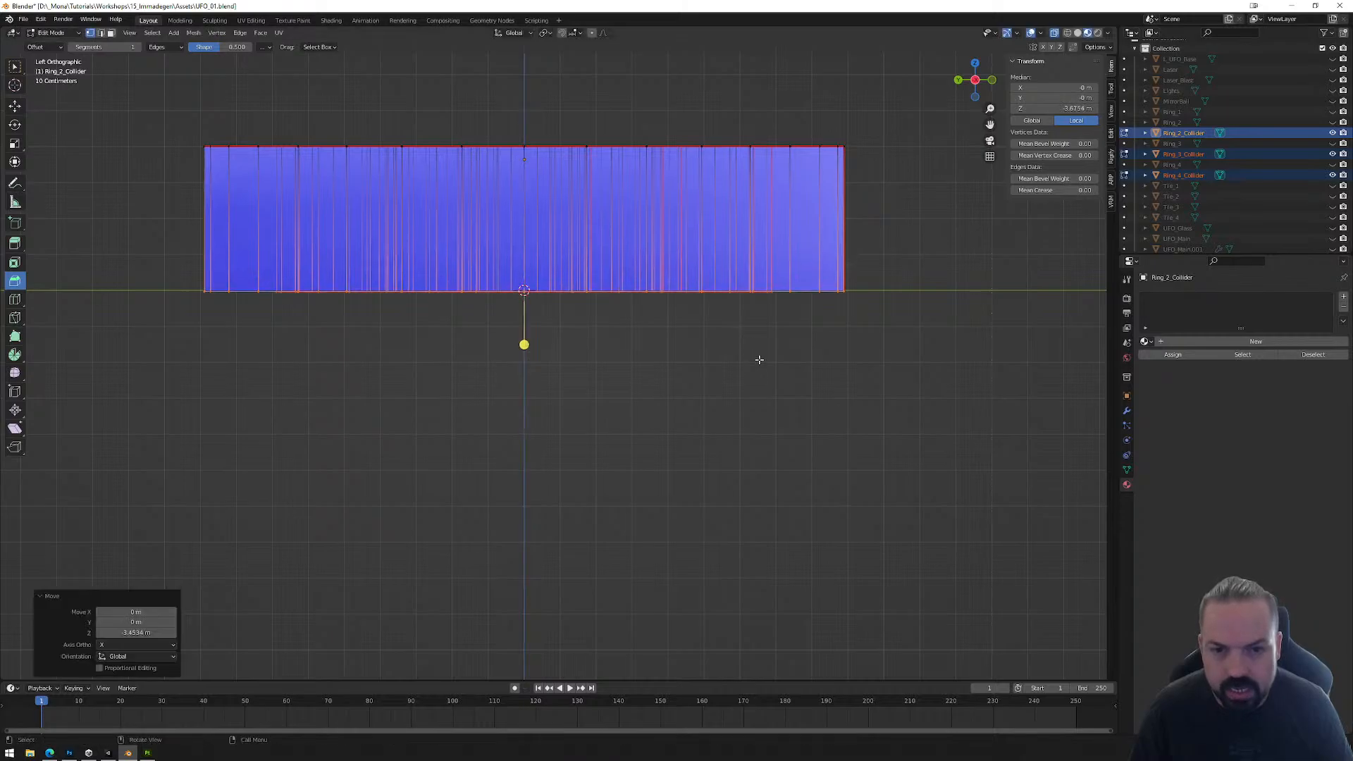
{"action": "key", "text": "Tab"}
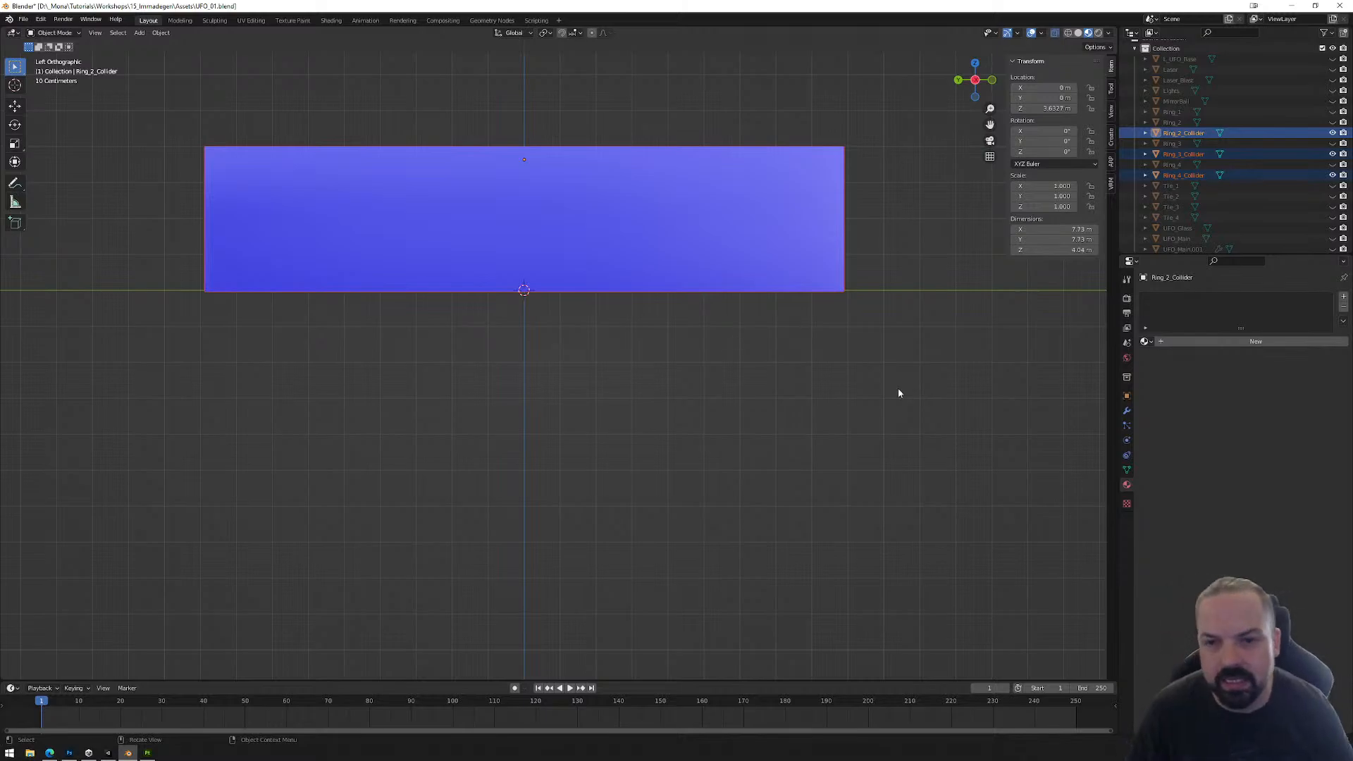
{"action": "middle_click_drag", "start_coordinate": [658, 332], "coordinate": [704, 378]}
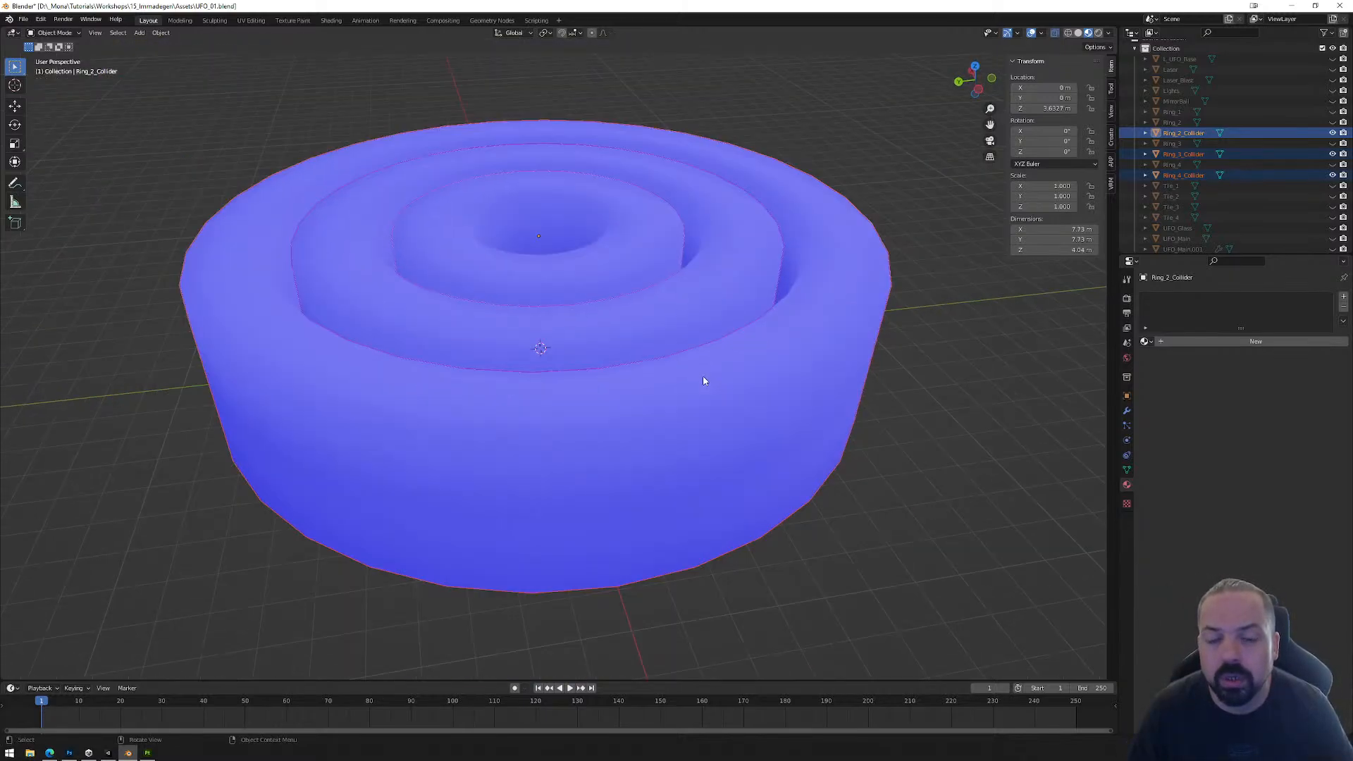
{"action": "left_click", "coordinate": [832, 351]}
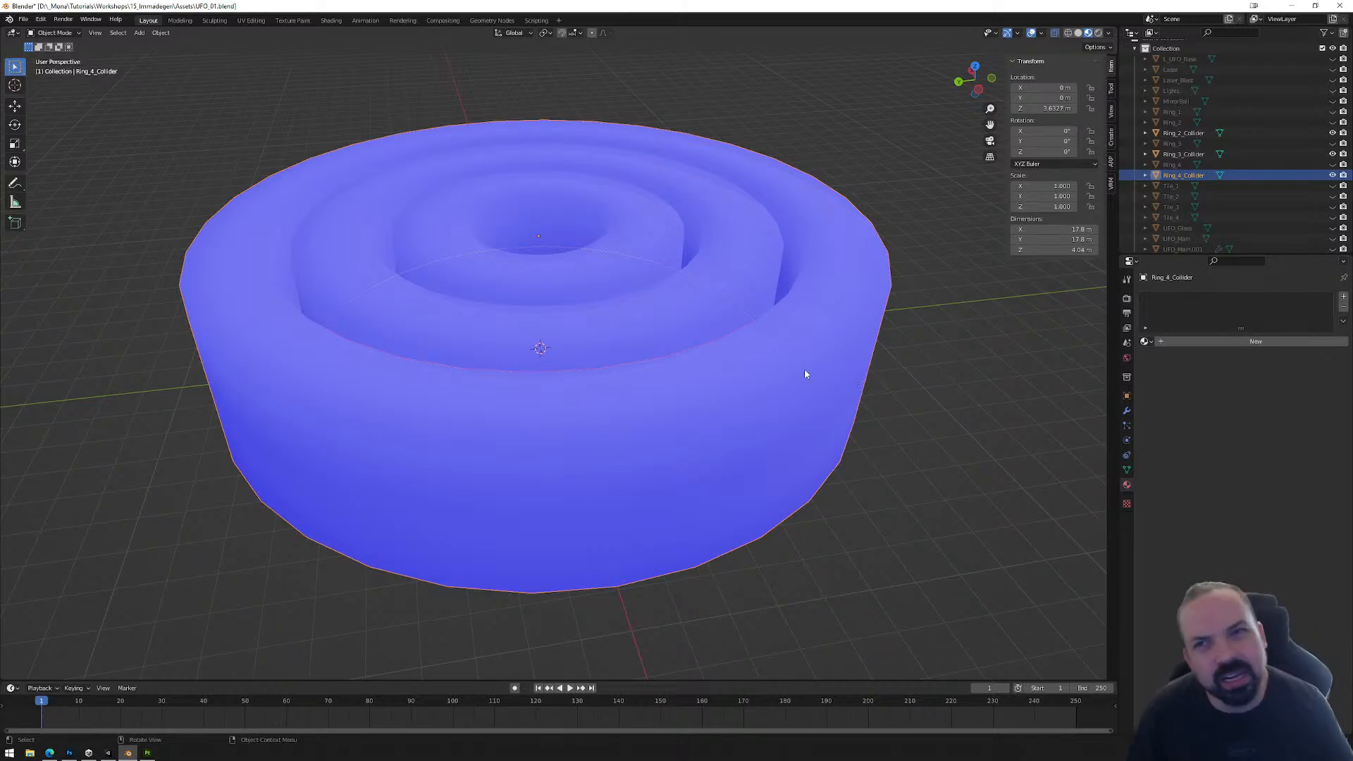
{"action": "key", "text": "Tab"}
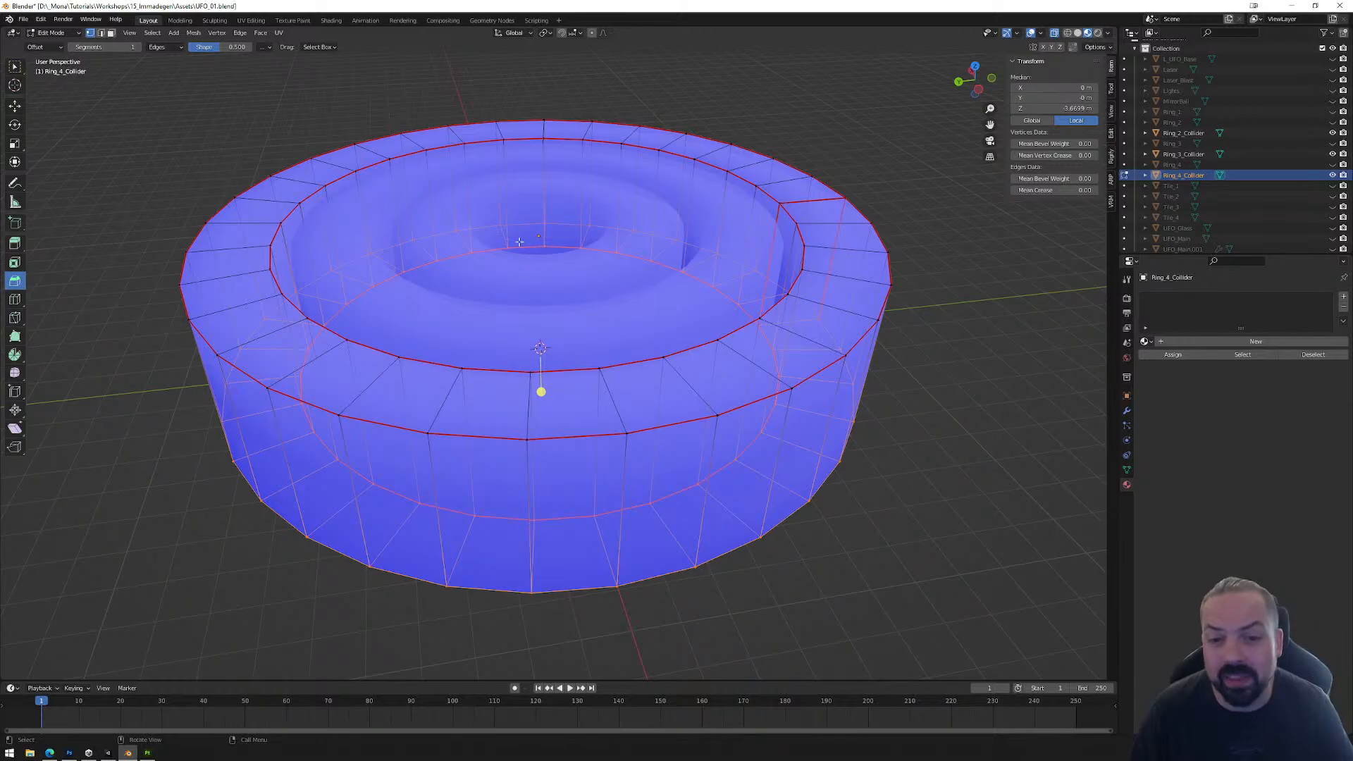
{"action": "middle_click_drag", "start_coordinate": [519, 242], "coordinate": [747, 325]}
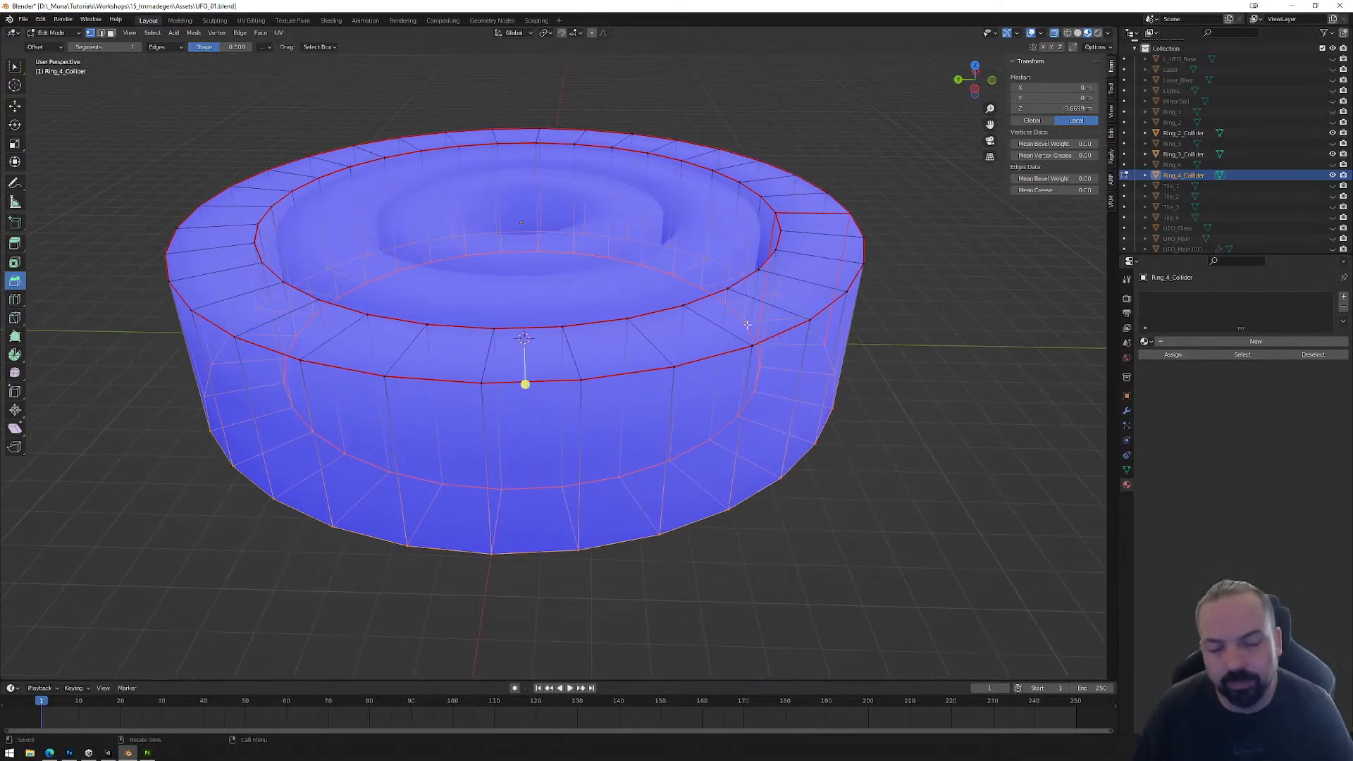
{"action": "key", "text": "Tab"}
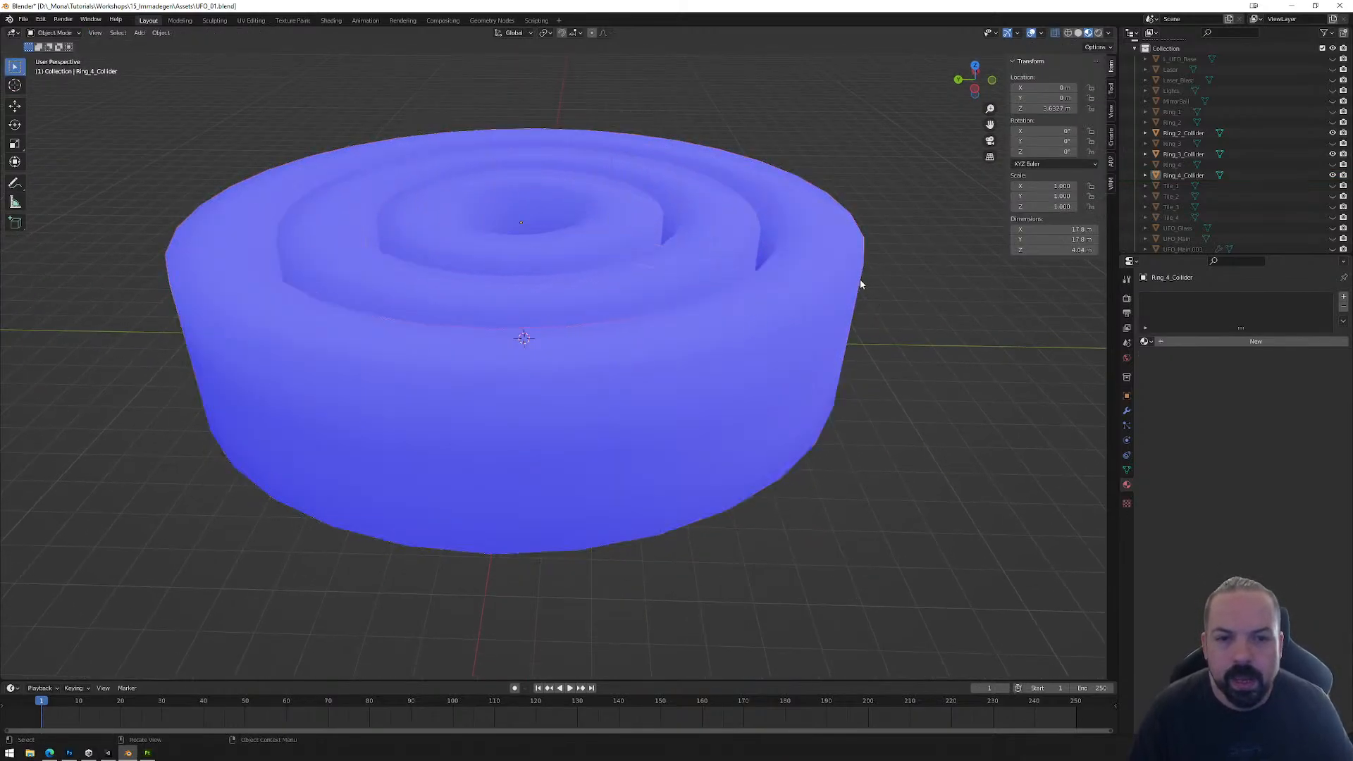
{"action": "left_click", "coordinate": [859, 282]}
{"action": "key", "text": "ctrl+a"}
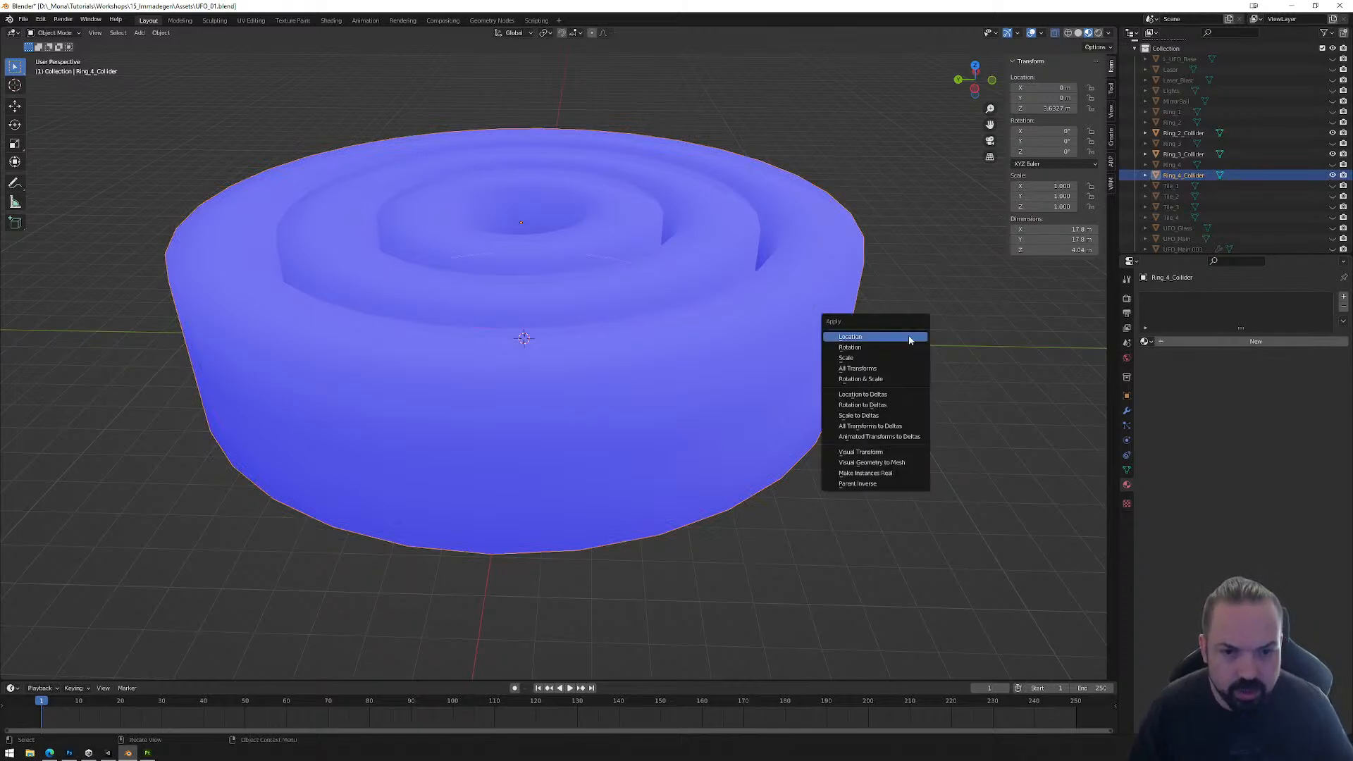
{"action": "left_click", "coordinate": [919, 233]}
{"action": "left_click", "coordinate": [54, 32]}
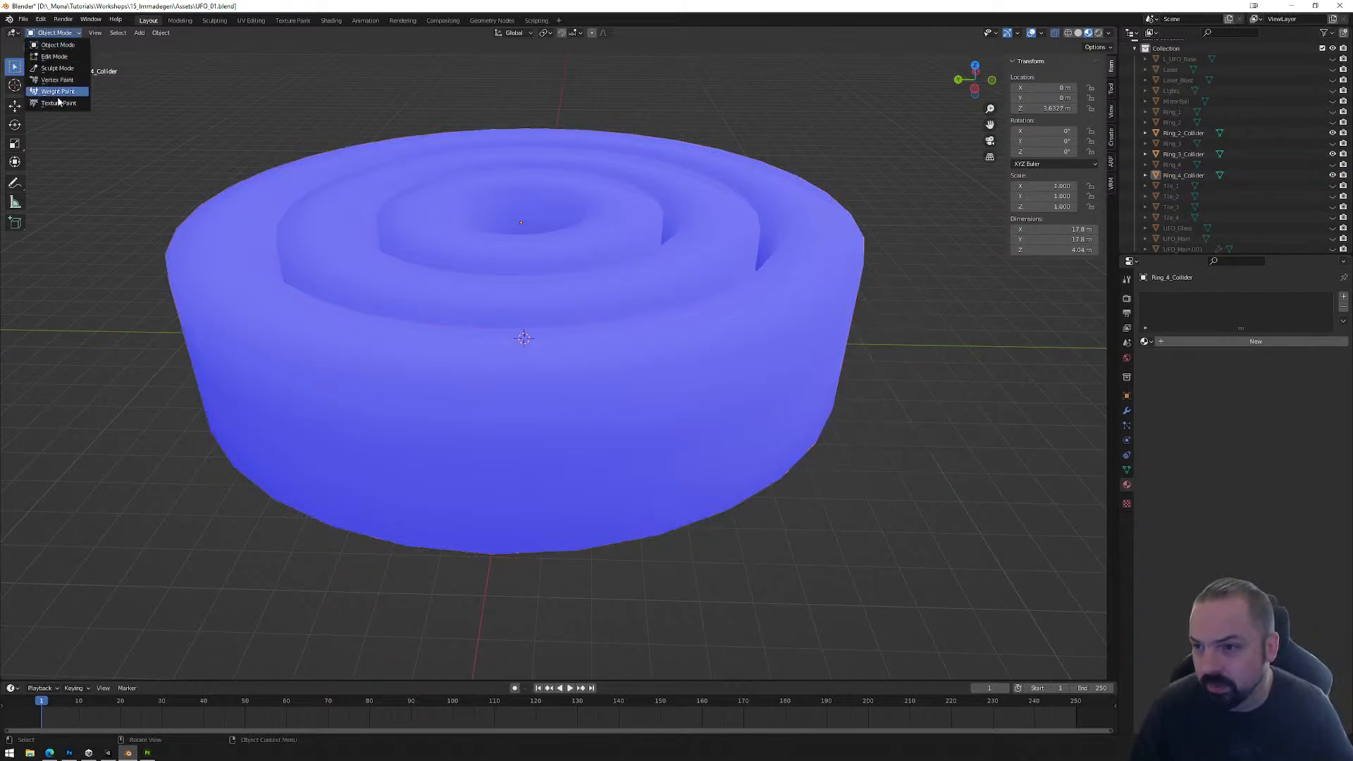
{"action": "left_click", "coordinate": [57, 37]}
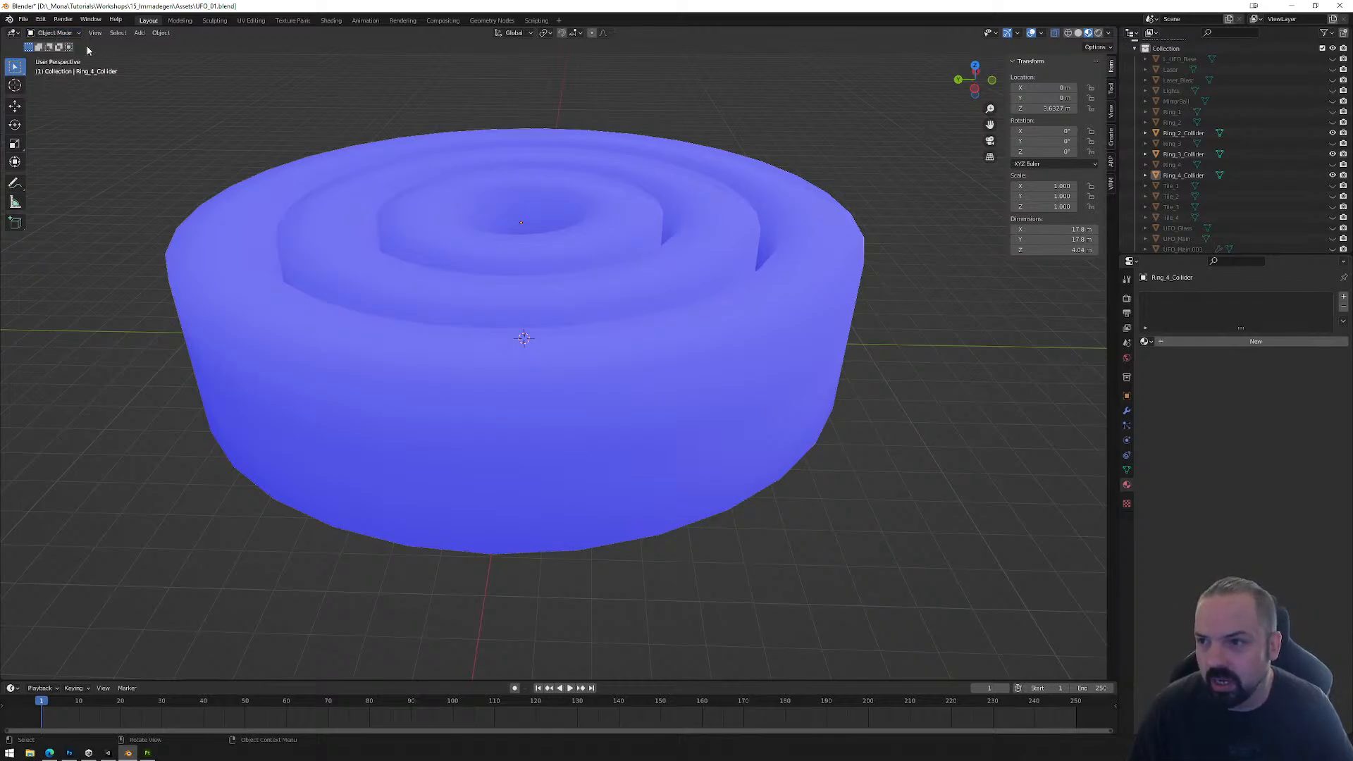
{"action": "left_click", "coordinate": [441, 149]}
{"action": "left_click", "coordinate": [430, 137]}
{"action": "key", "text": "Tab"}
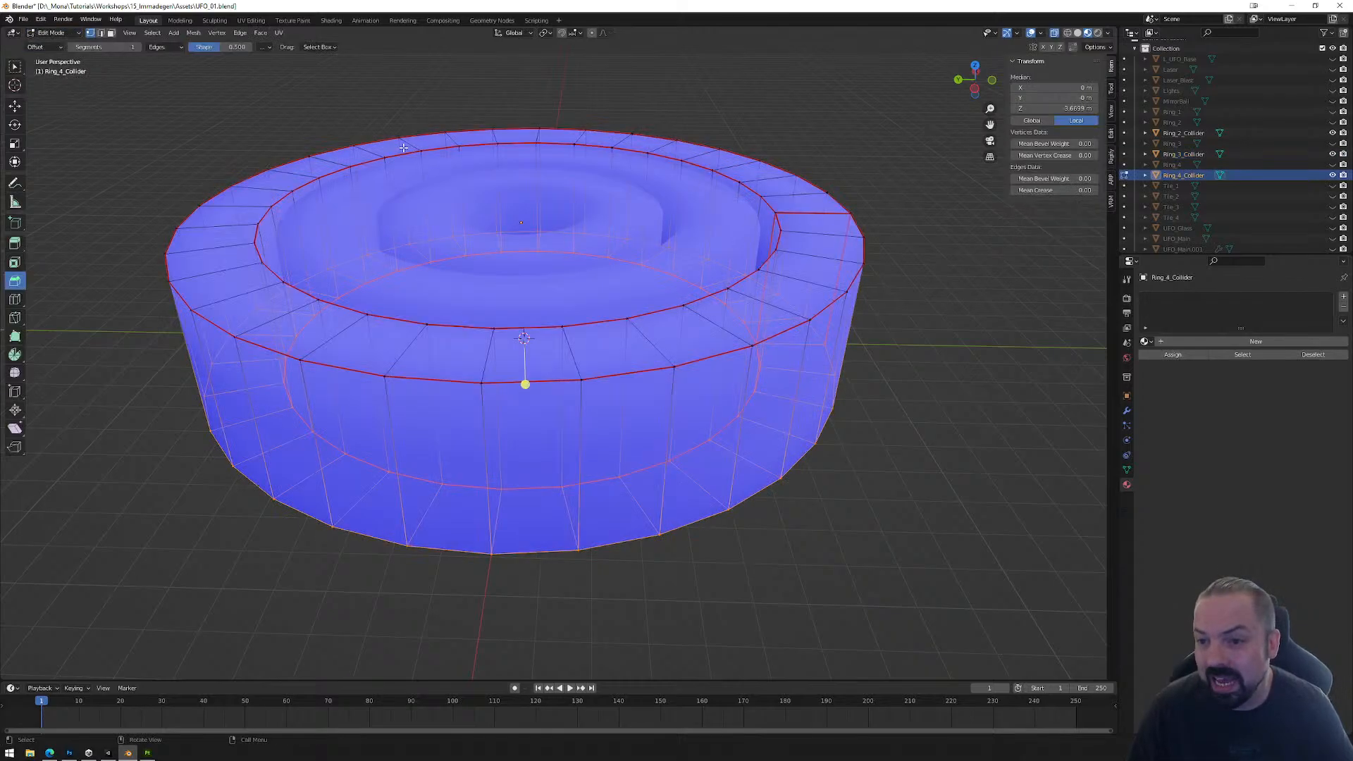
{"action": "left_click", "coordinate": [52, 33]}
{"action": "left_click", "coordinate": [52, 46]}
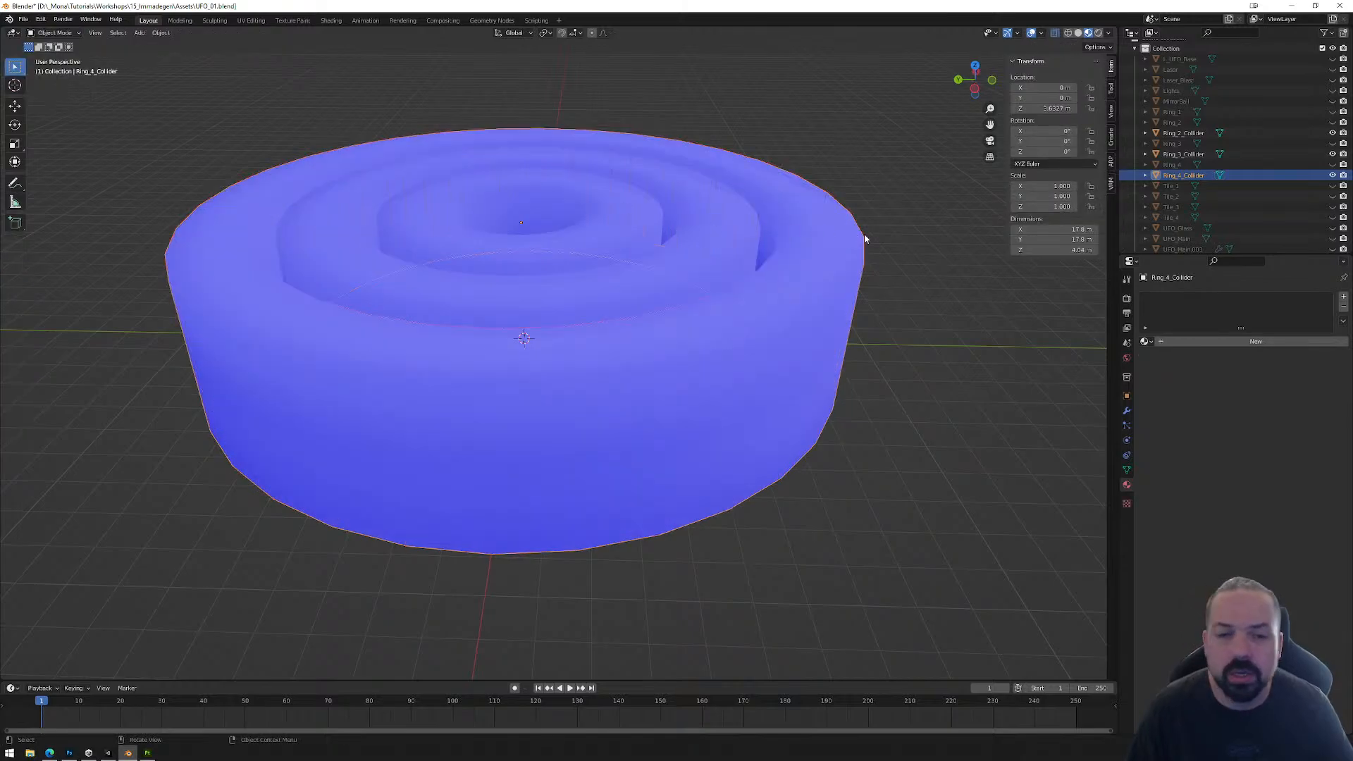
{"action": "left_click", "coordinate": [54, 33]}
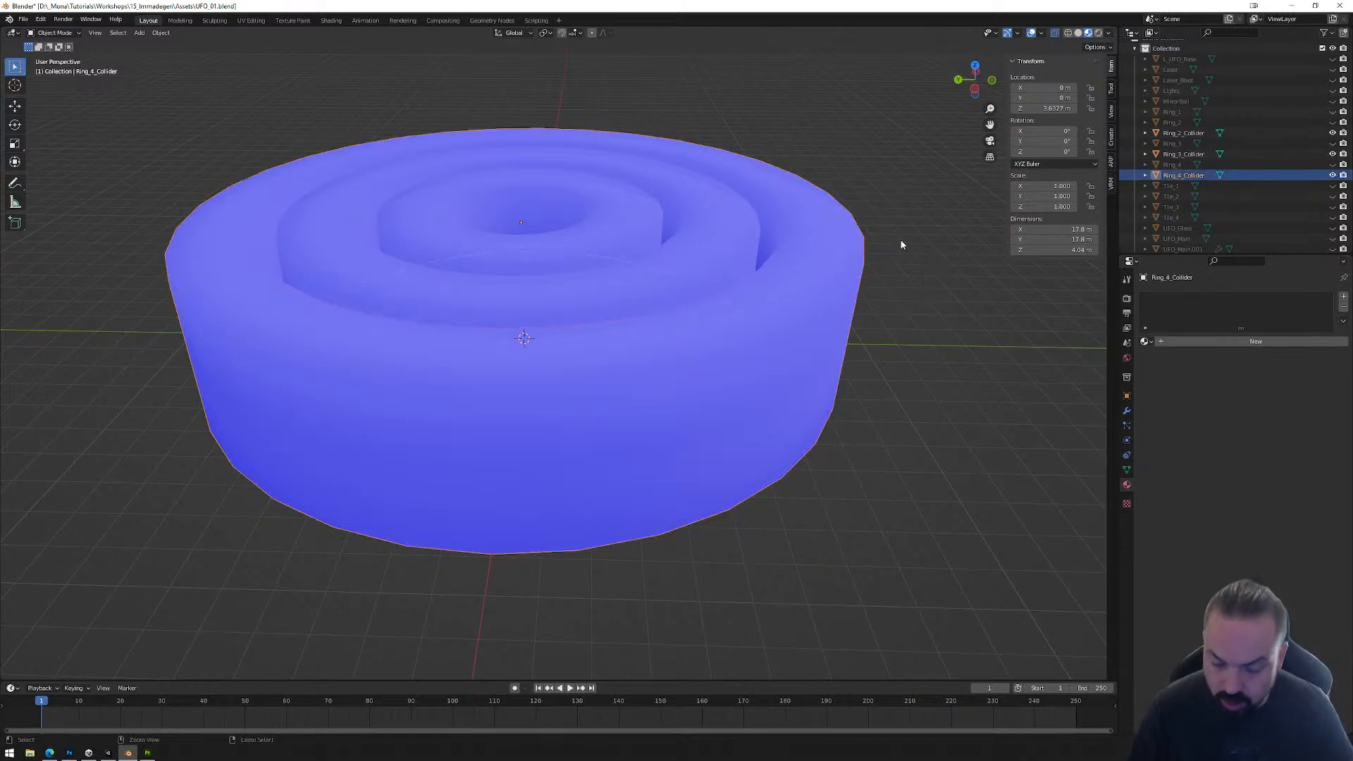
Step: Apply all transforms to Ring_4_Collider, Ring_3_Collider and Ring_2_Collider, one after another
{"action": "key", "text": "ctrl+a"}
{"action": "left_click", "coordinate": [891, 272]}
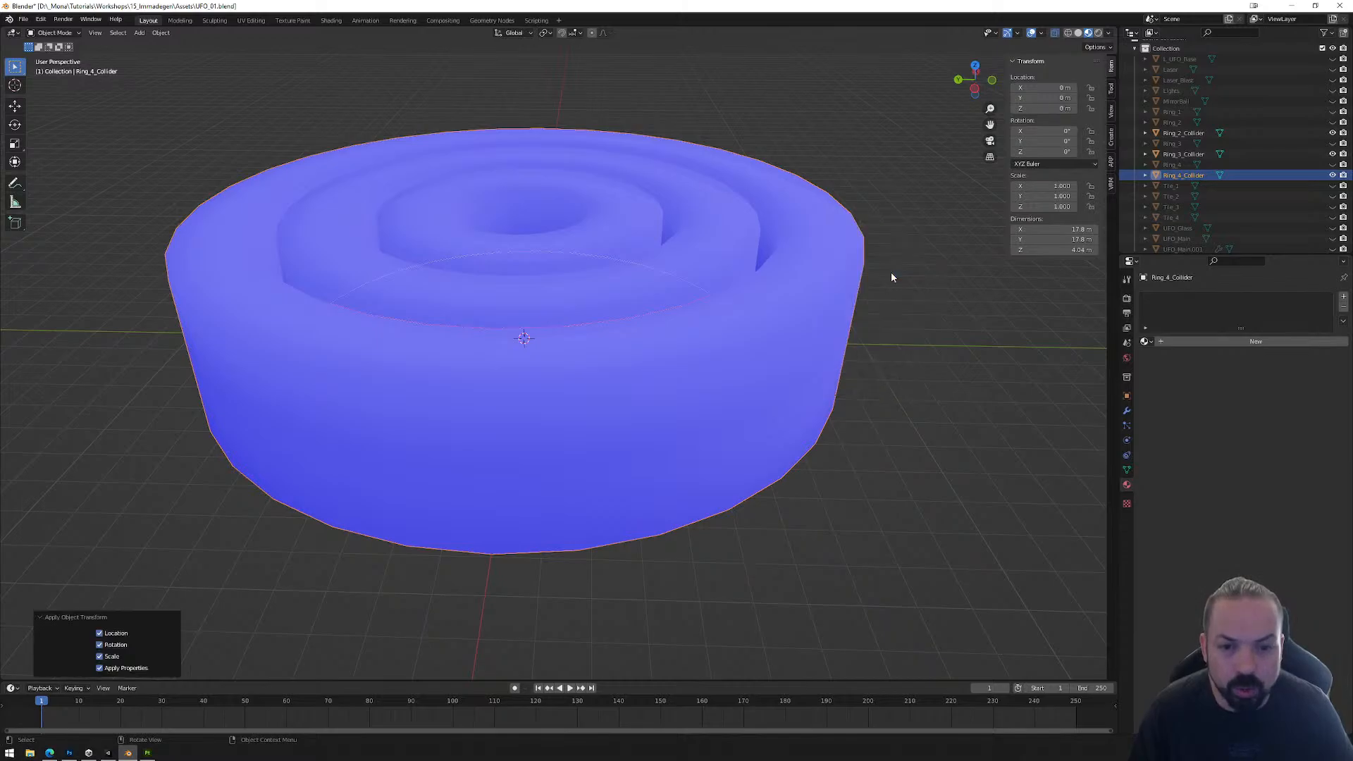
{"action": "left_click", "coordinate": [751, 243]}
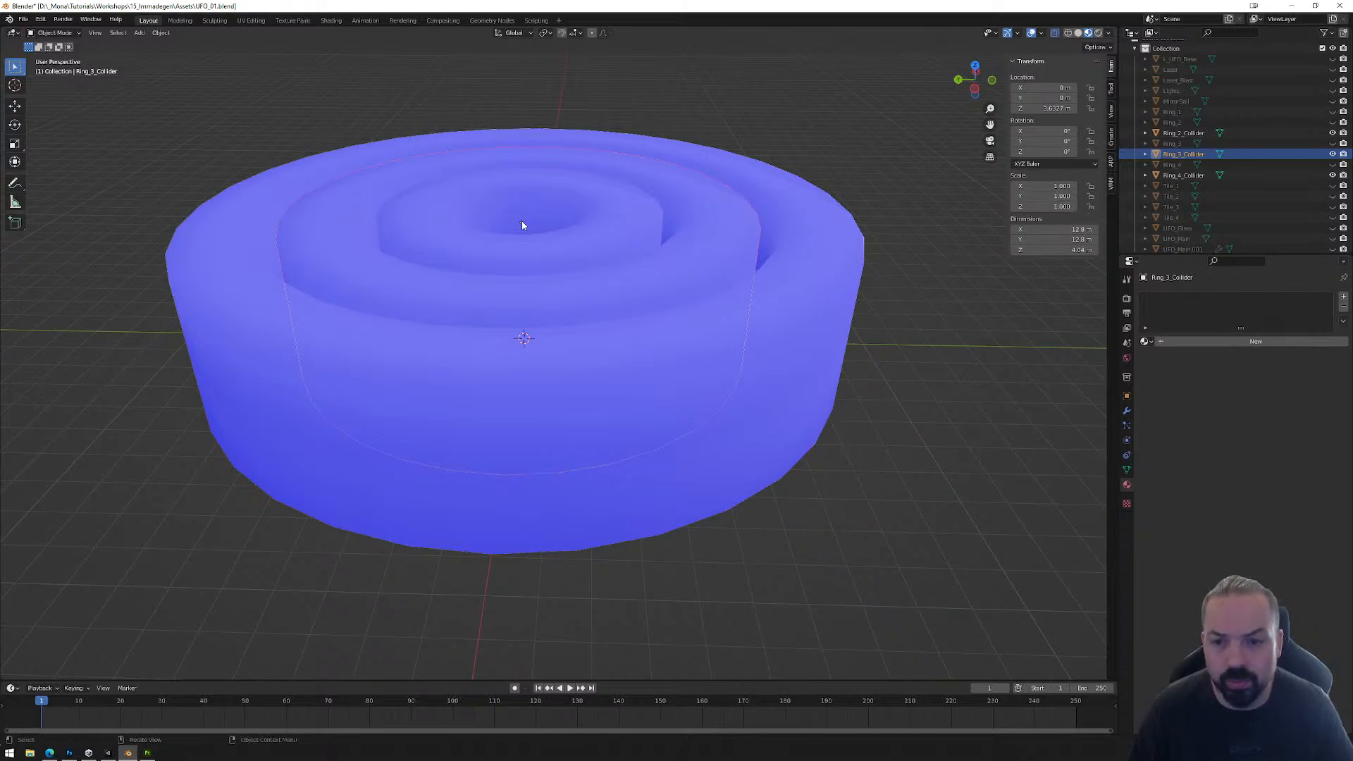
{"action": "key", "text": "ctrl+a"}
{"action": "left_click", "coordinate": [899, 263]}
{"action": "left_click", "coordinate": [863, 258]}
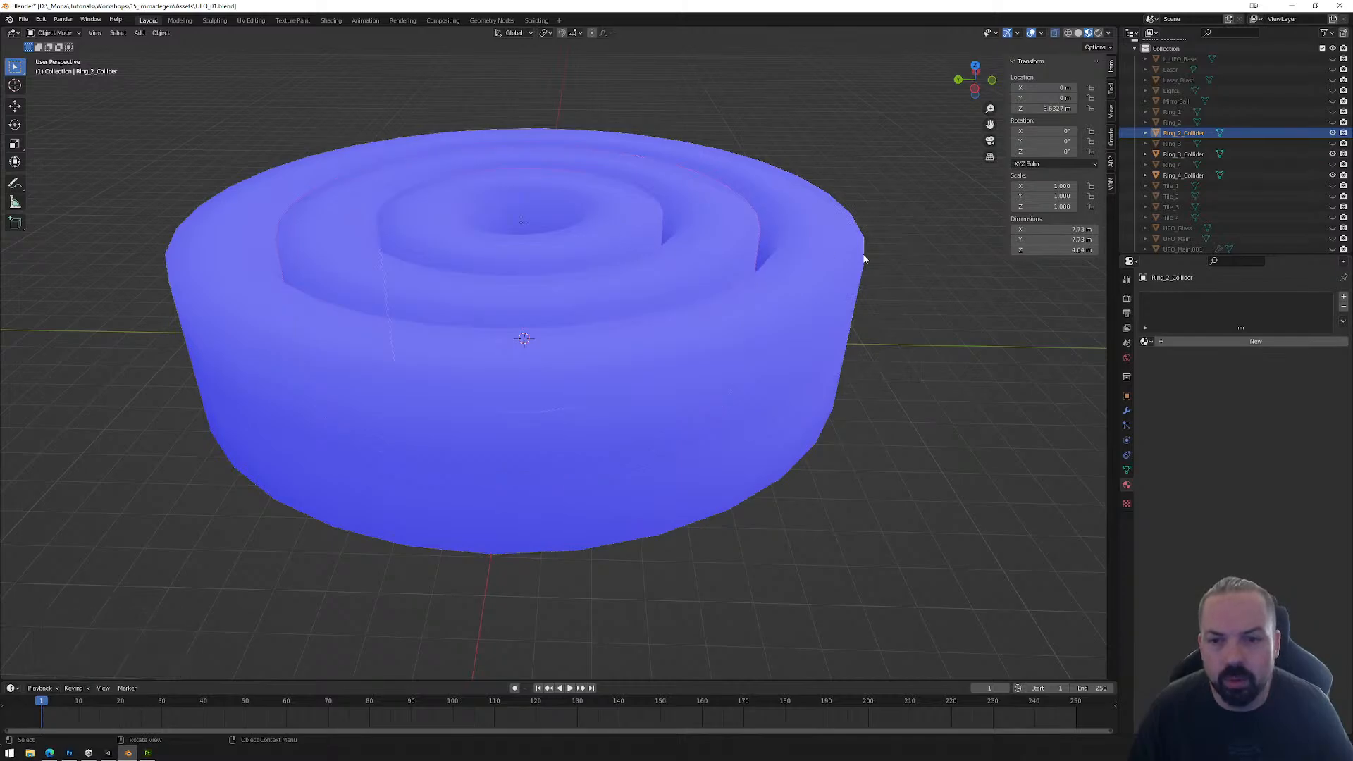
{"action": "key", "text": "ctrl+a"}
{"action": "left_click", "coordinate": [900, 263]}
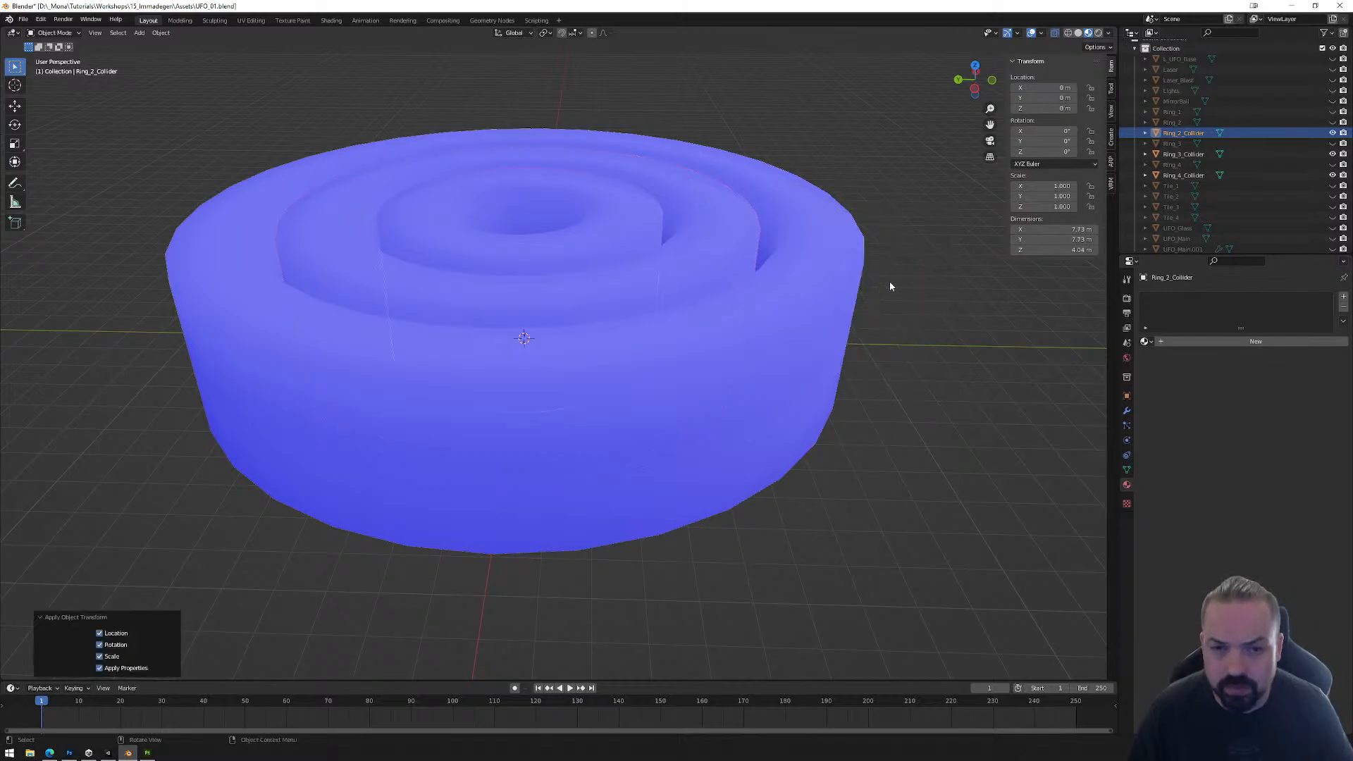
Step: Select Ring_4_Collider and examine its mesh from several angles in edit mode
{"action": "left_click", "coordinate": [871, 272]}
{"action": "left_click", "coordinate": [811, 269]}
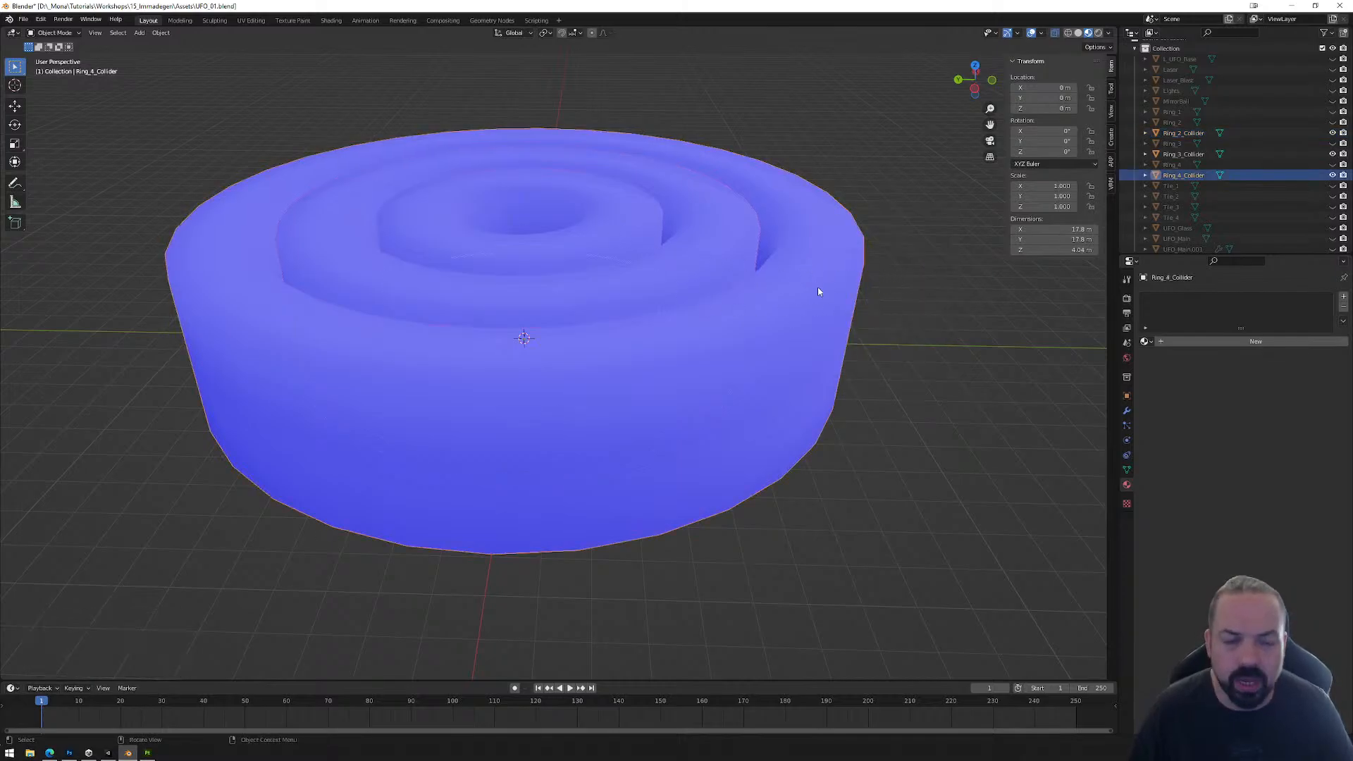
{"action": "middle_click_drag", "start_coordinate": [916, 287], "coordinate": [886, 325]}
{"action": "scroll", "coordinate": [922, 306], "scroll_direction": "down", "scroll_amount": 2}
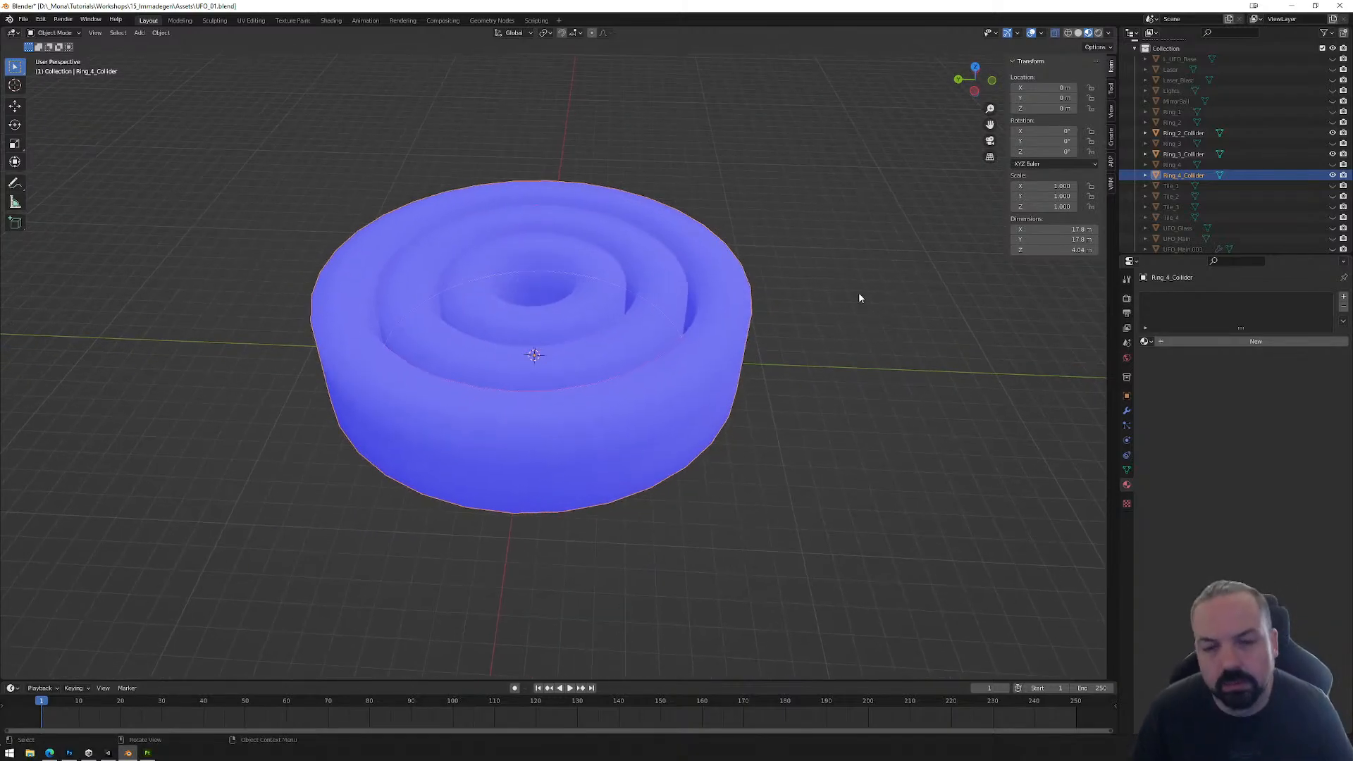
{"action": "key", "text": "Tab"}
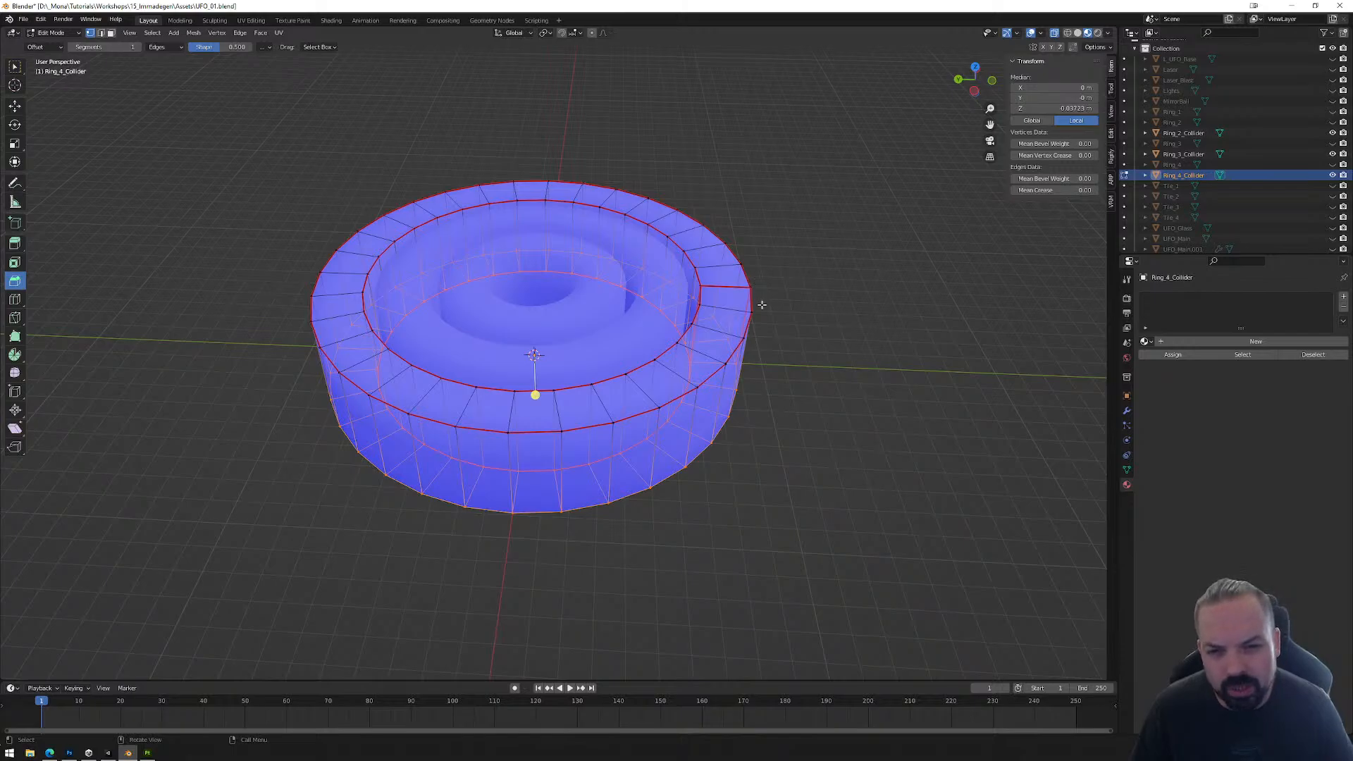
{"action": "middle_click_drag", "start_coordinate": [762, 304], "coordinate": [739, 310]}
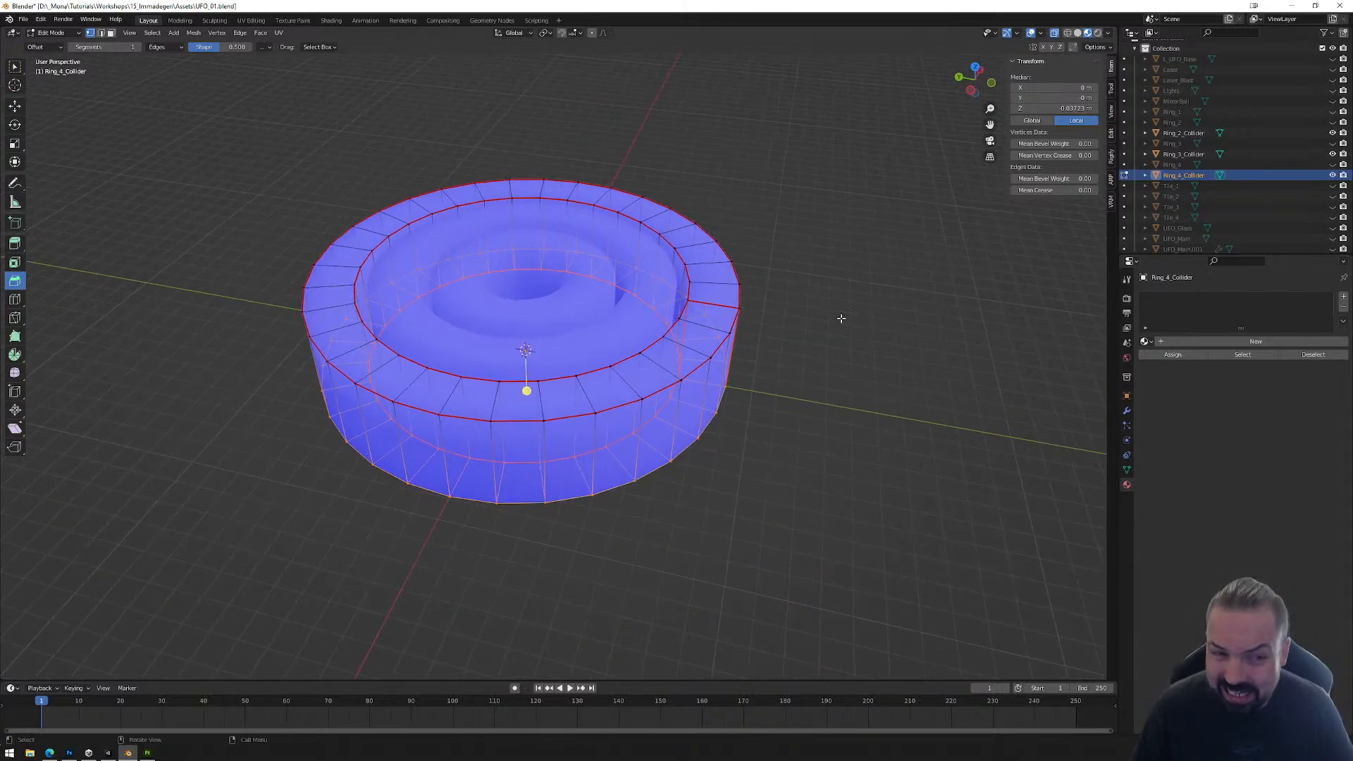
{"action": "middle_click_drag", "start_coordinate": [841, 319], "coordinate": [831, 317]}
{"action": "key", "text": "Tab"}
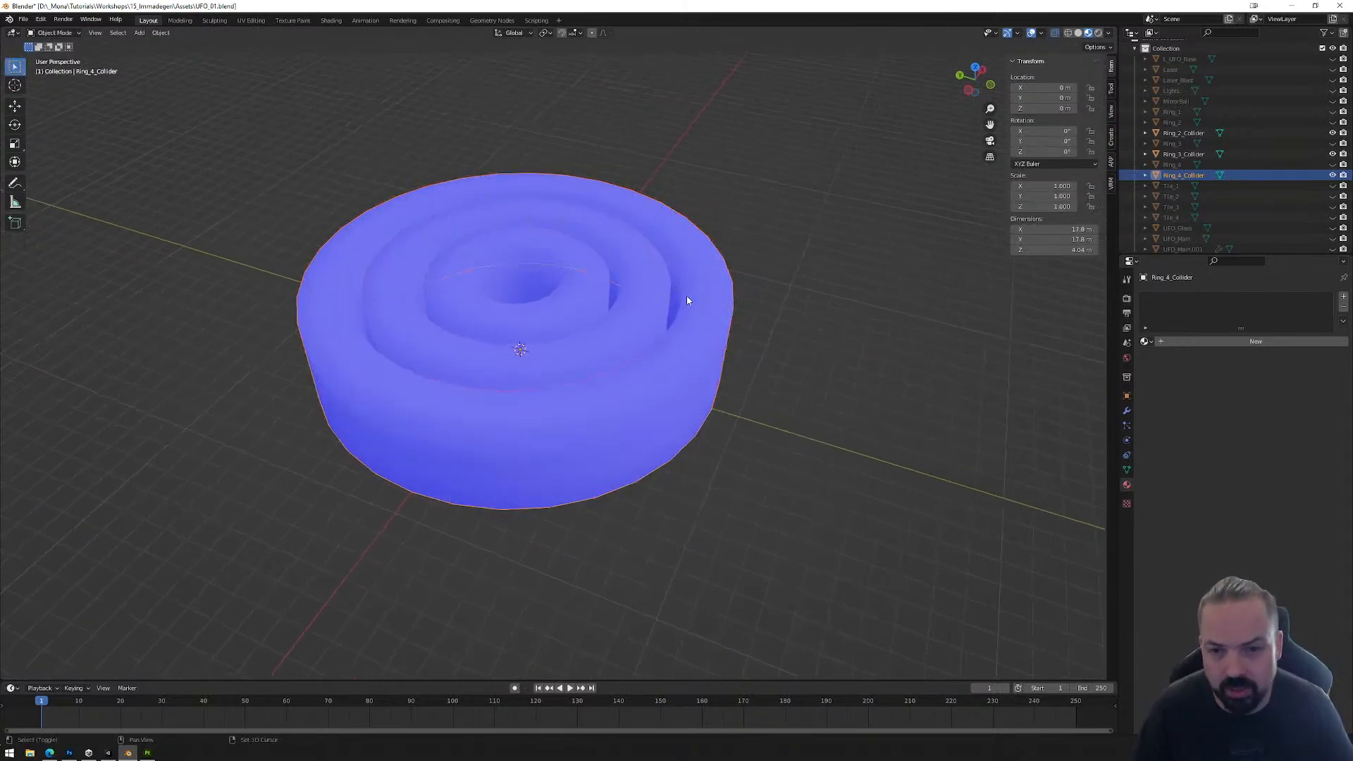
Step: Open all three ring colliders together for mesh editing in edge selection mode and clear the selection
{"action": "left_click", "coordinate": [606, 284], "text": "shift"}
{"action": "left_click", "coordinate": [632, 282], "text": "shift"}
{"action": "key", "text": "Tab"}
{"action": "middle_click_drag", "start_coordinate": [755, 317], "coordinate": [510, 362]}
{"action": "key", "text": "2"}
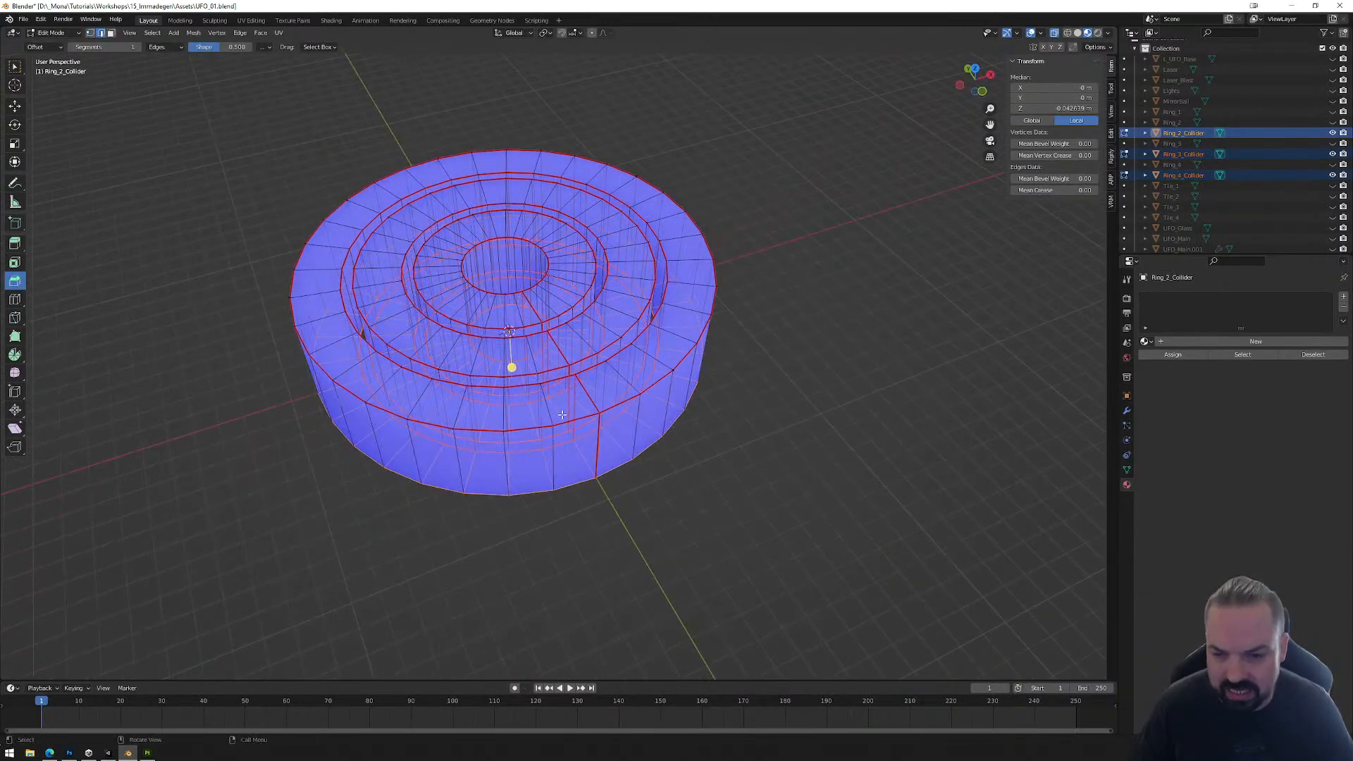
{"action": "key", "text": "alt+a"}
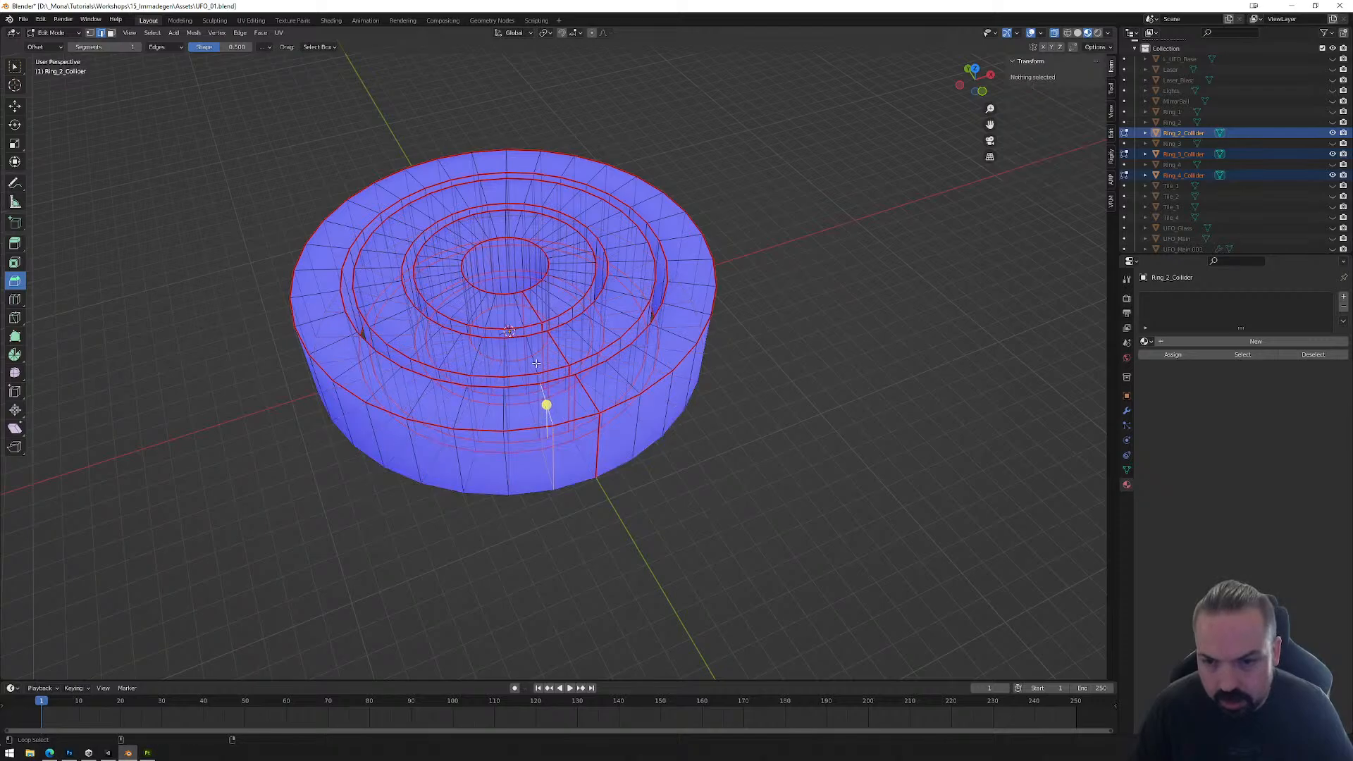
Step: Dissolve the radial edge loops between the corners of two neighbouring sections across the three ring colliders, flattening those sections
{"action": "left_click", "coordinate": [537, 363], "text": "alt+shift"}
{"action": "key", "text": "ctrl+z"}
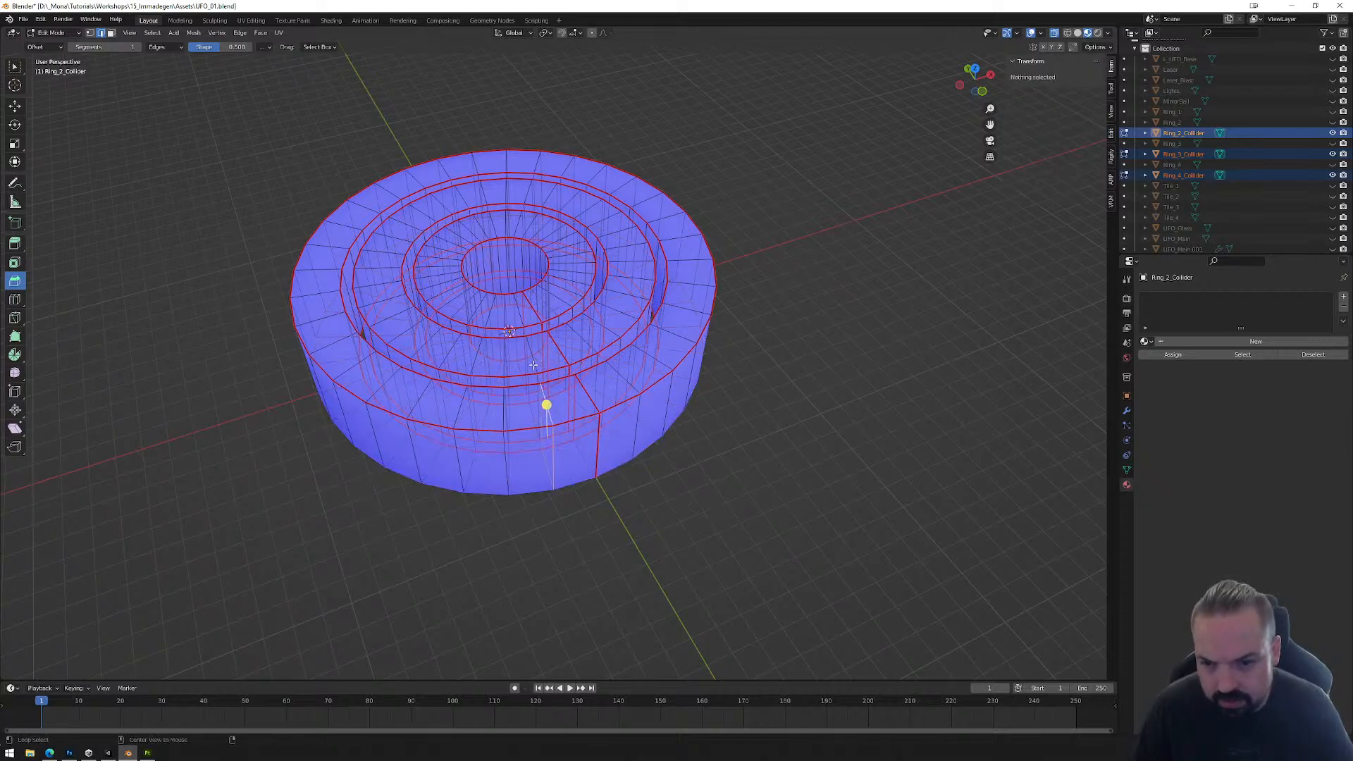
{"action": "left_click", "coordinate": [533, 365], "text": "alt"}
{"action": "left_click", "coordinate": [519, 316], "text": "alt+shift"}
{"action": "middle_click_drag", "start_coordinate": [538, 391], "coordinate": [559, 391]}
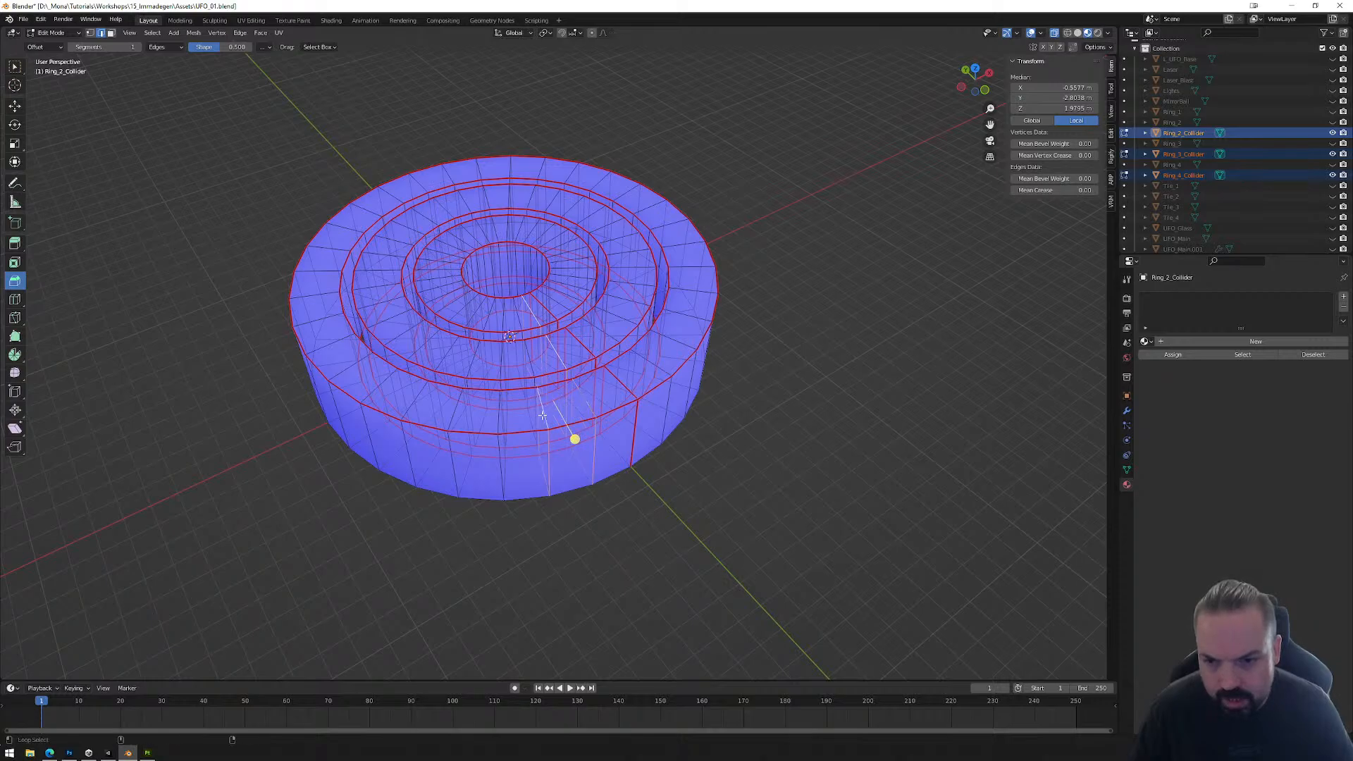
{"action": "left_click", "coordinate": [526, 344], "text": "alt+shift"}
{"action": "left_click", "coordinate": [519, 322], "text": "alt+shift"}
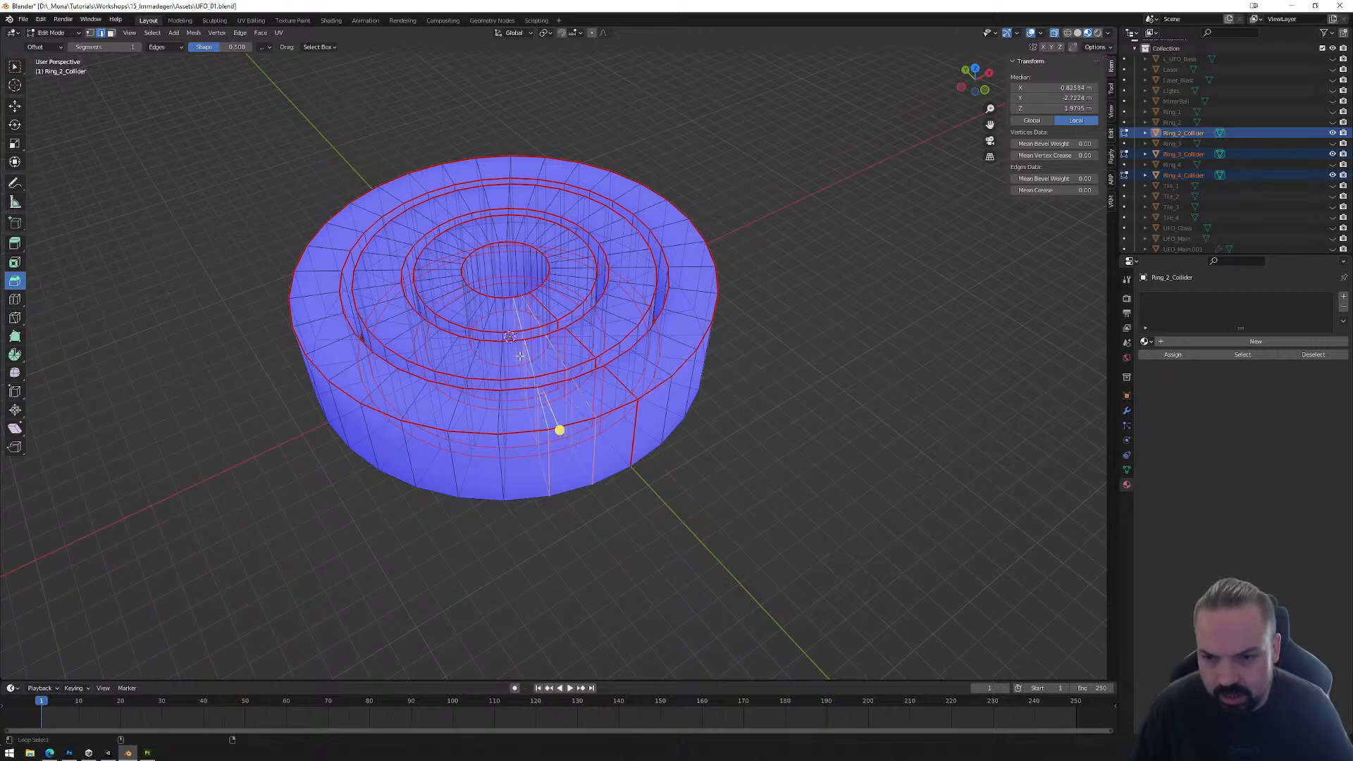
{"action": "middle_click_drag", "start_coordinate": [514, 422], "coordinate": [544, 429]}
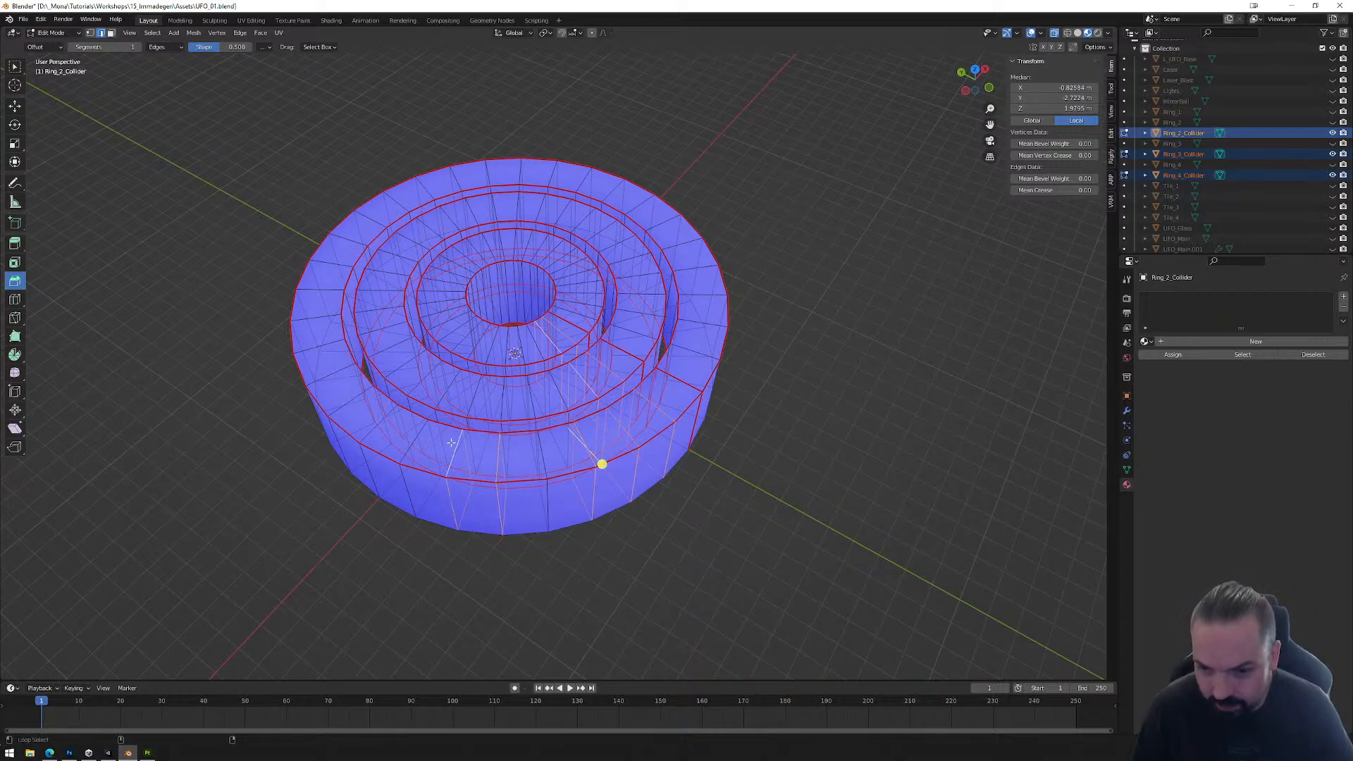
{"action": "middle_click_drag", "start_coordinate": [422, 431], "coordinate": [533, 436]}
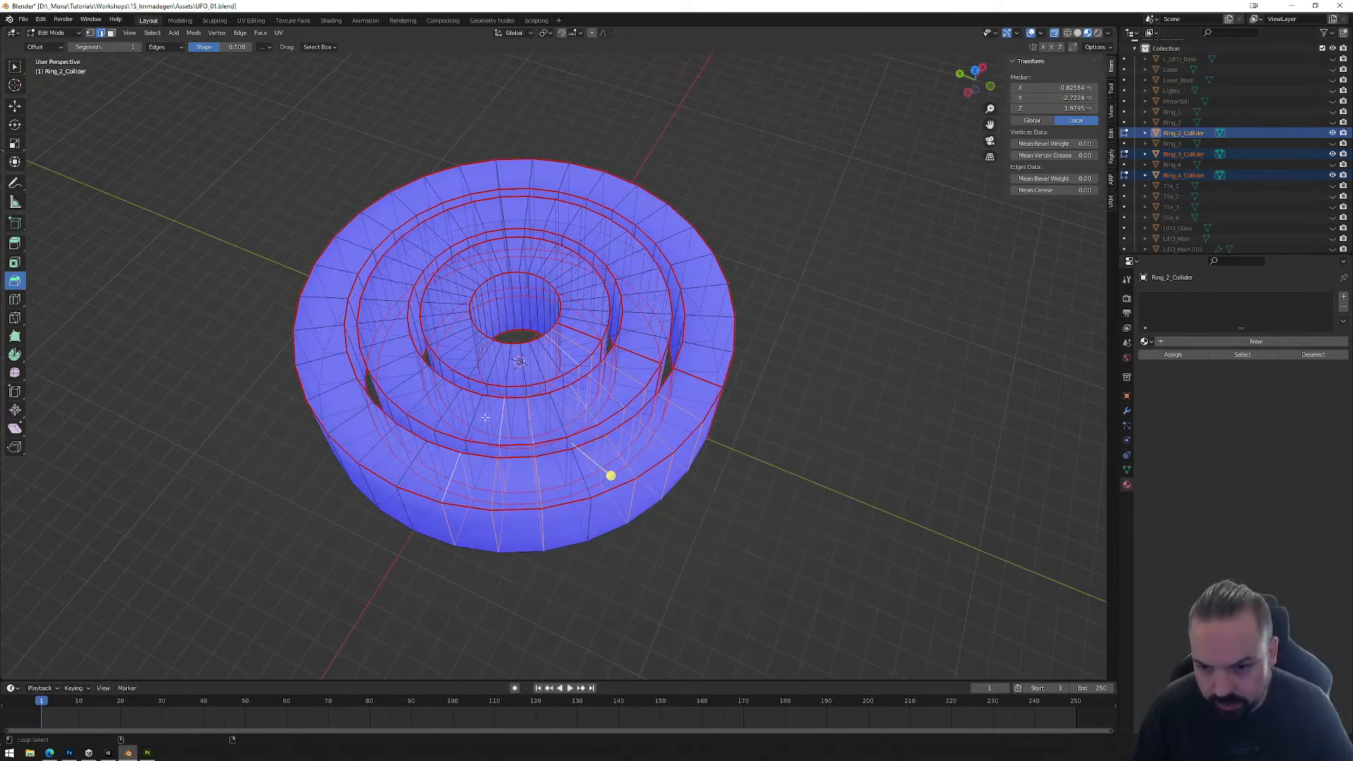
{"action": "key", "text": "x"}
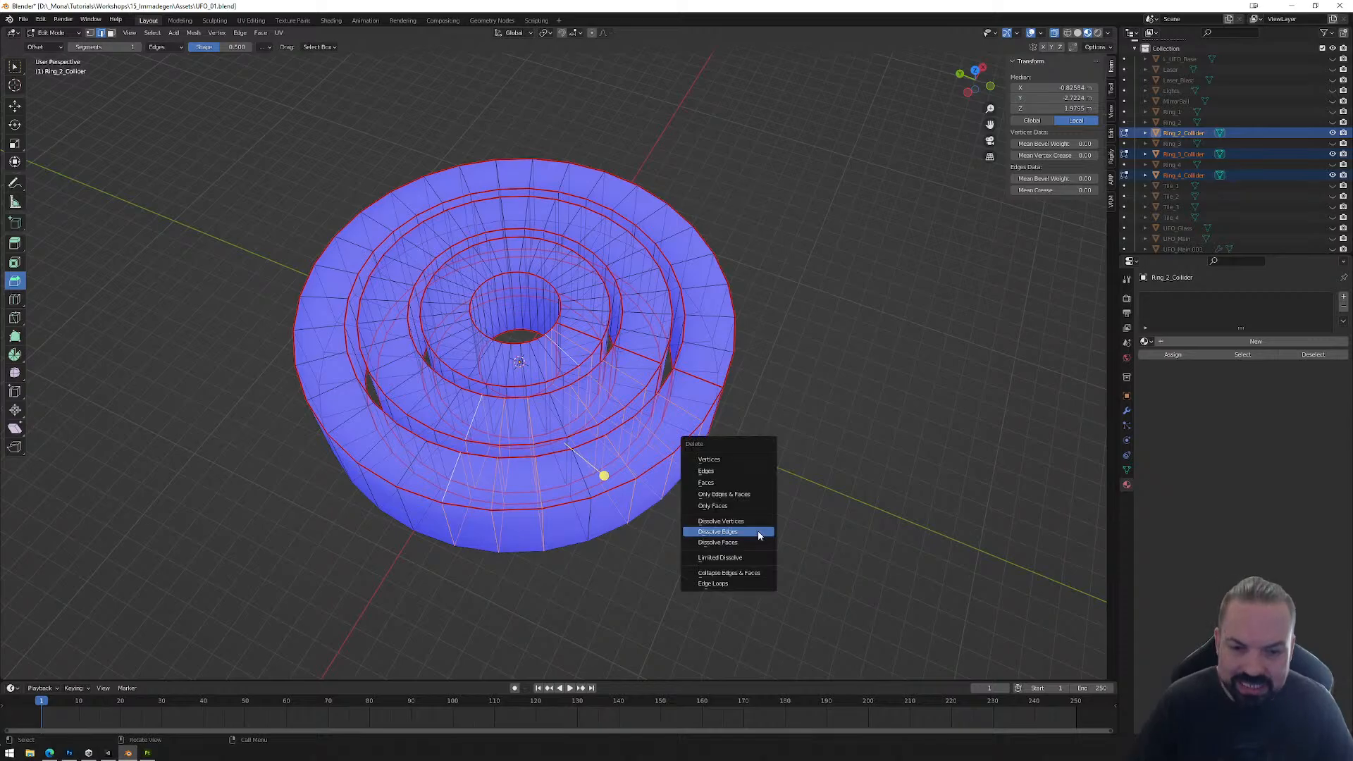
{"action": "left_click", "coordinate": [755, 530]}
{"action": "middle_click_drag", "start_coordinate": [746, 529], "coordinate": [762, 377]}
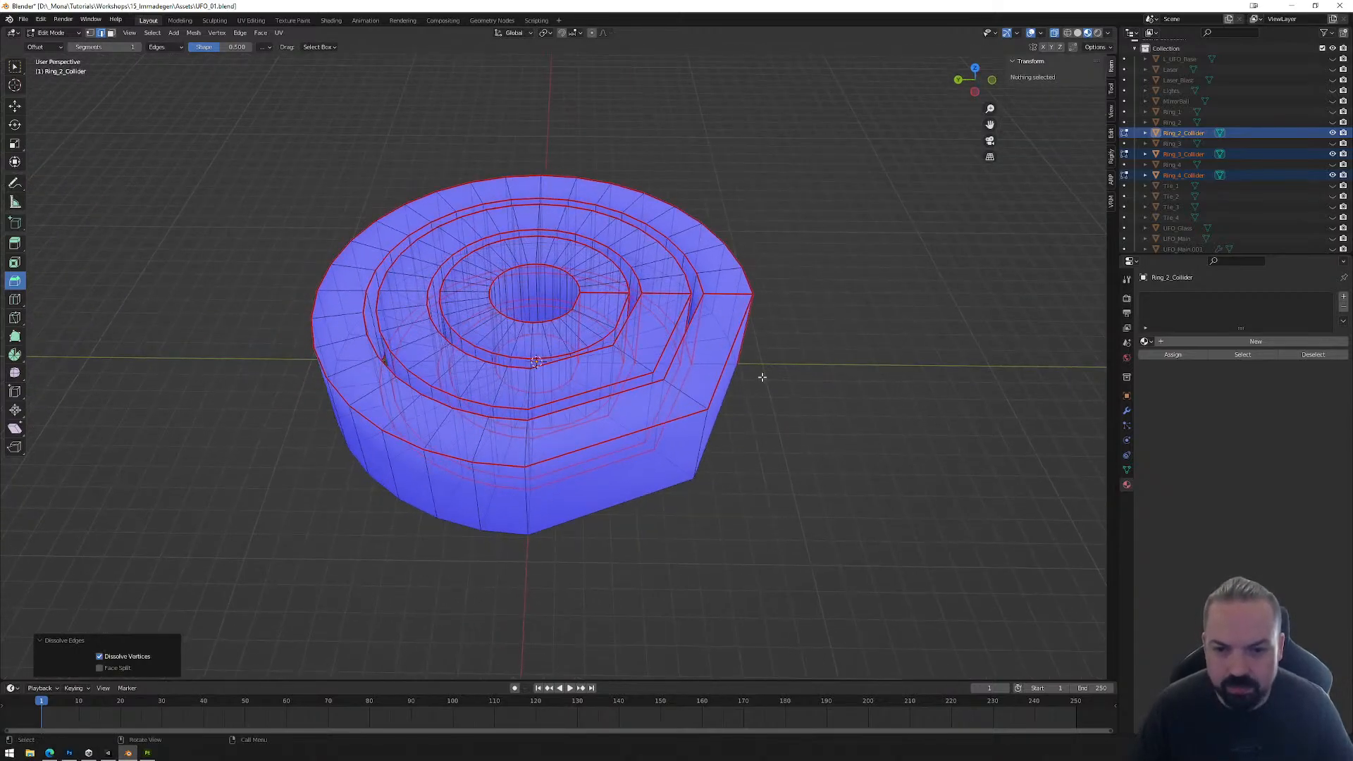
Step: Dissolve three radial edge loops in each of the following two sections of the outer ring, Ring_4_Collider, keeping the corner loop between them
{"action": "middle_click_drag", "start_coordinate": [559, 439], "coordinate": [595, 484]}
{"action": "left_click", "coordinate": [581, 489], "text": "alt"}
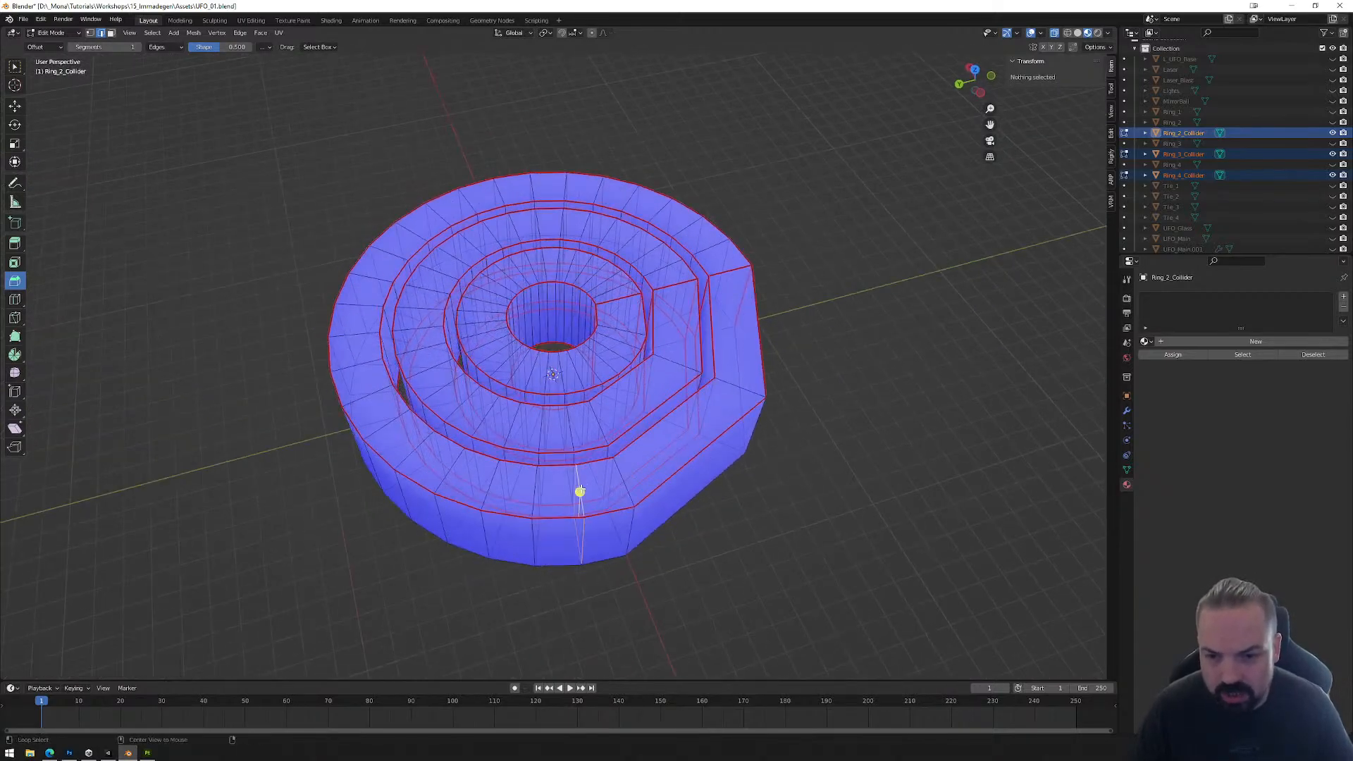
{"action": "left_click", "coordinate": [536, 487], "text": "alt"}
{"action": "left_click", "coordinate": [486, 479], "text": "alt+shift"}
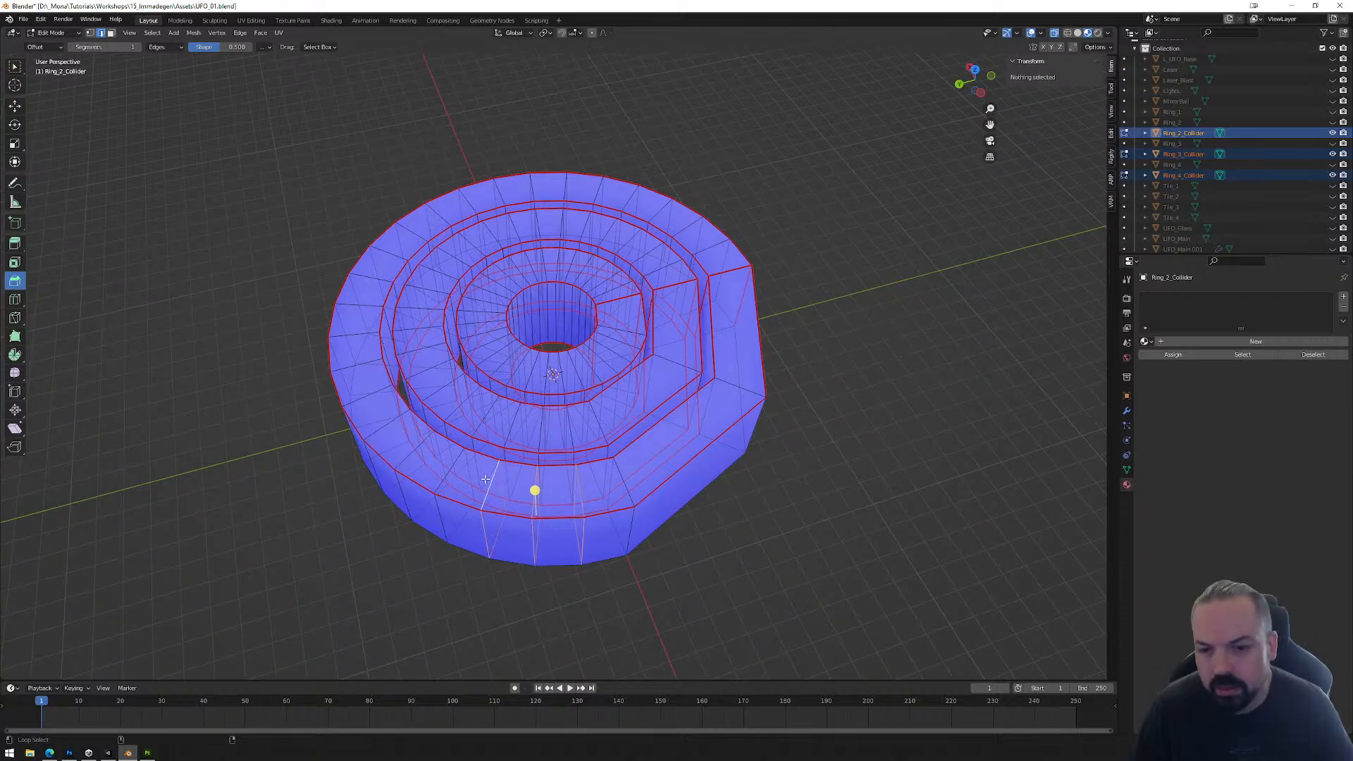
{"action": "left_click", "coordinate": [410, 451], "text": "alt+shift"}
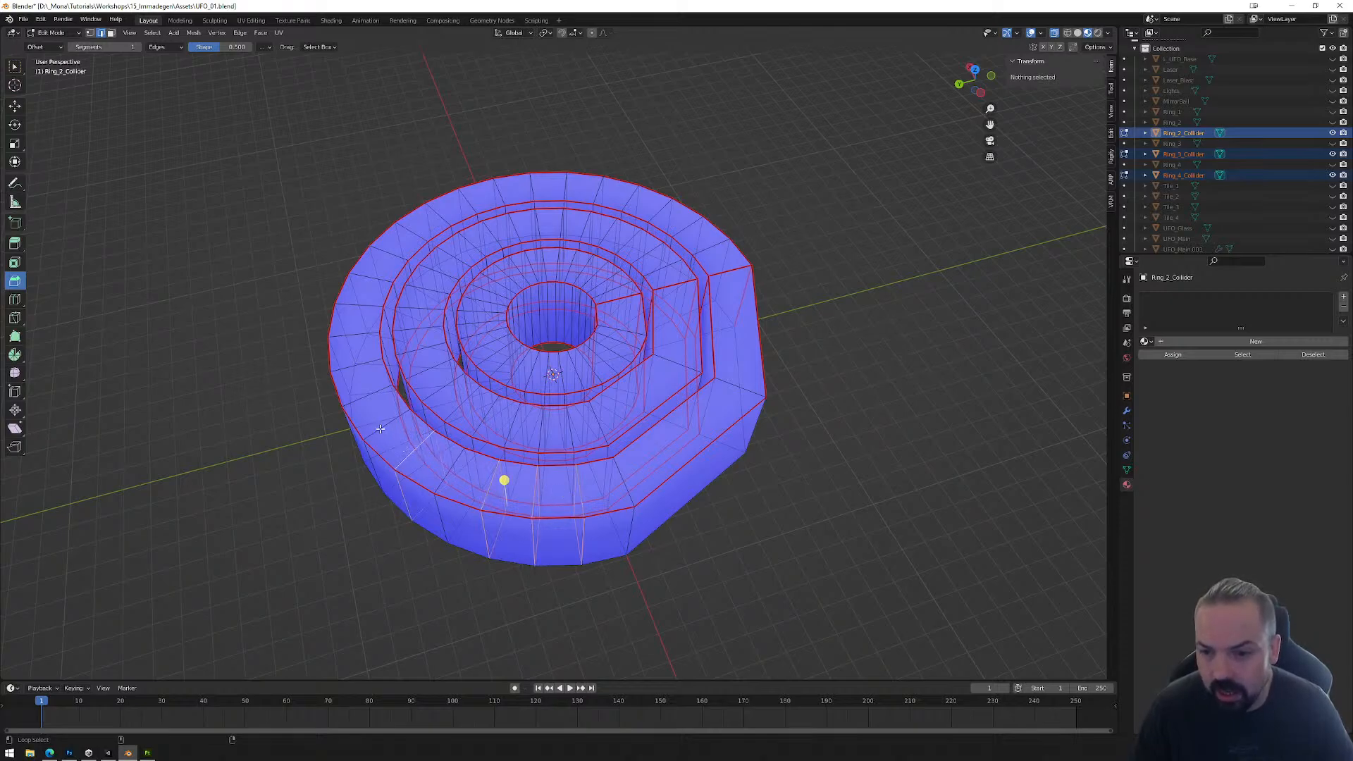
{"action": "left_click", "coordinate": [372, 402], "text": "alt+shift"}
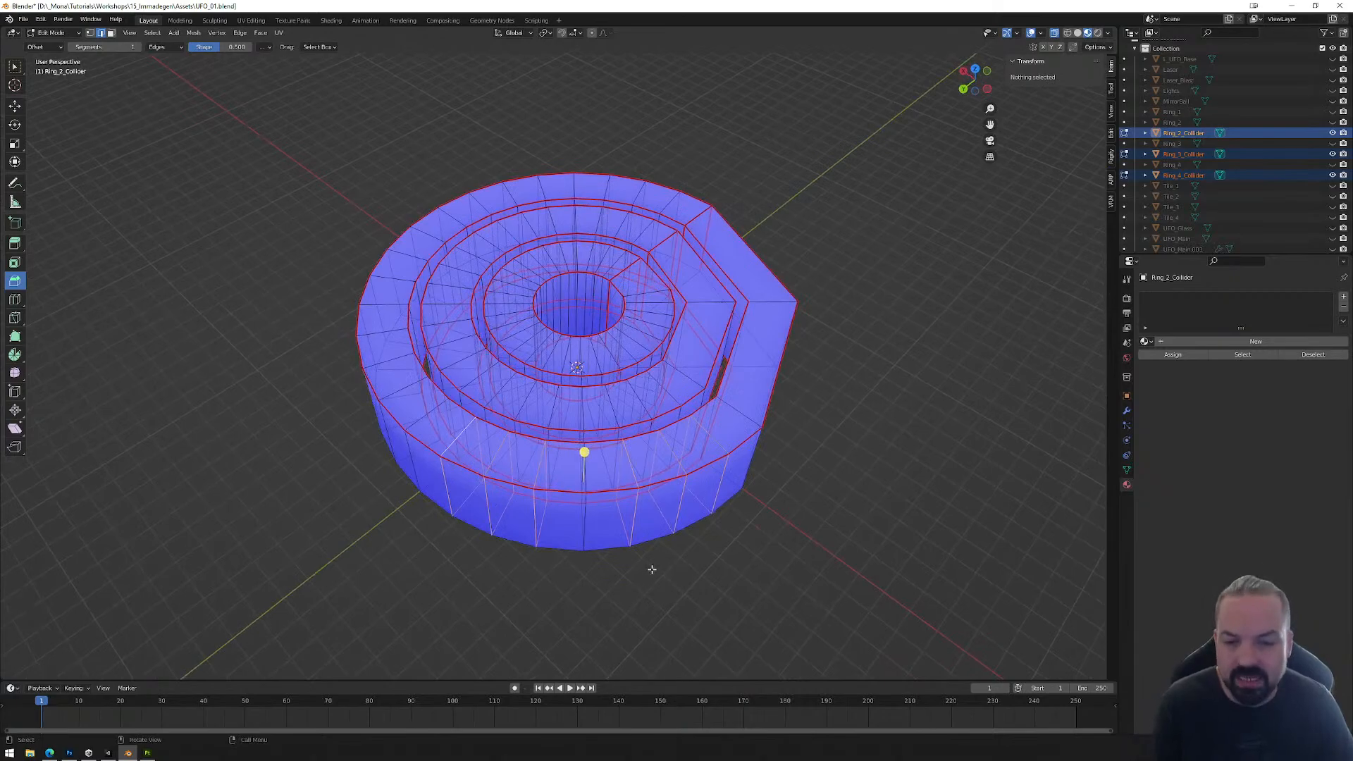
{"action": "key", "text": "x"}
{"action": "left_click", "coordinate": [620, 566]}
Step: Dissolve six more radial edge loops on Ring_4_Collider, three on each side of a retained corner loop, flattening another two sections
{"action": "middle_click_drag", "start_coordinate": [507, 486], "coordinate": [550, 468]}
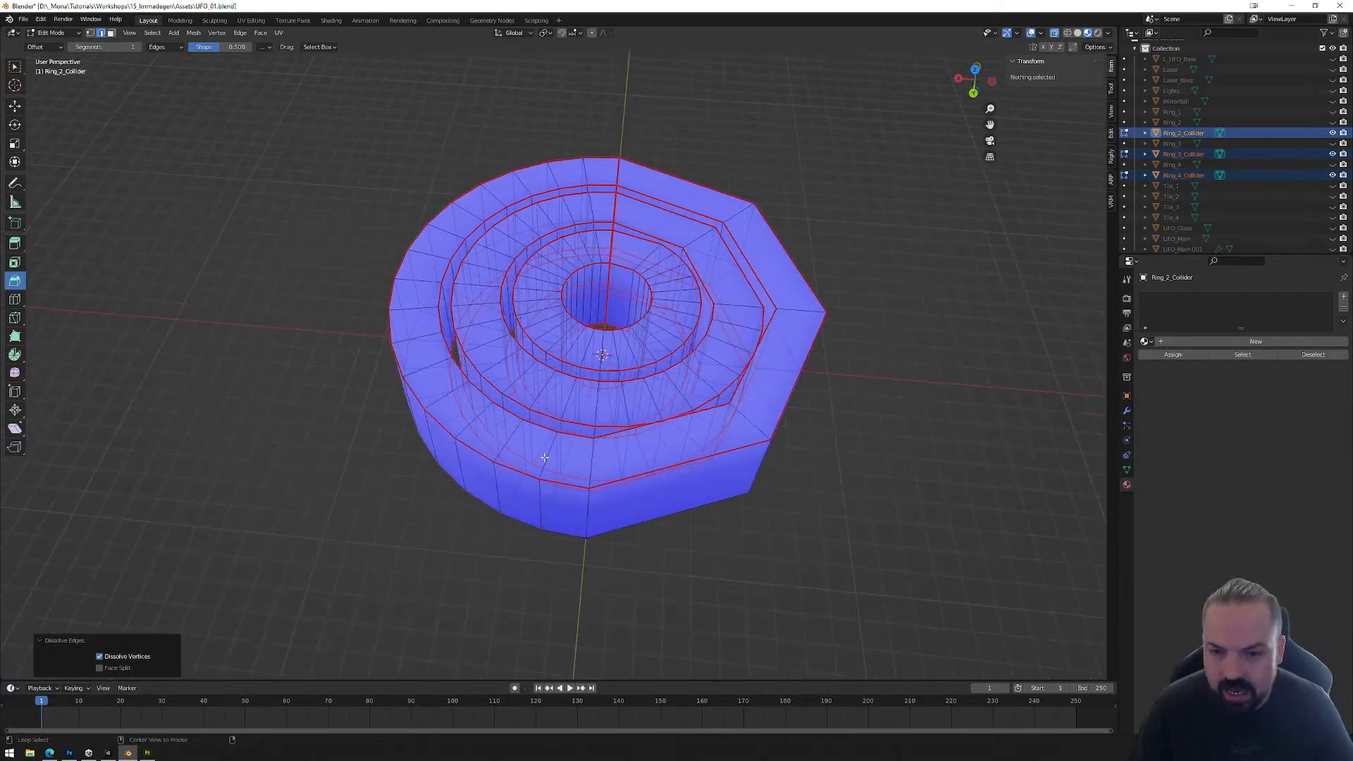
{"action": "left_click", "coordinate": [545, 457], "text": "alt"}
{"action": "left_click", "coordinate": [512, 439], "text": "alt+shift"}
{"action": "left_click", "coordinate": [474, 422], "text": "alt+shift"}
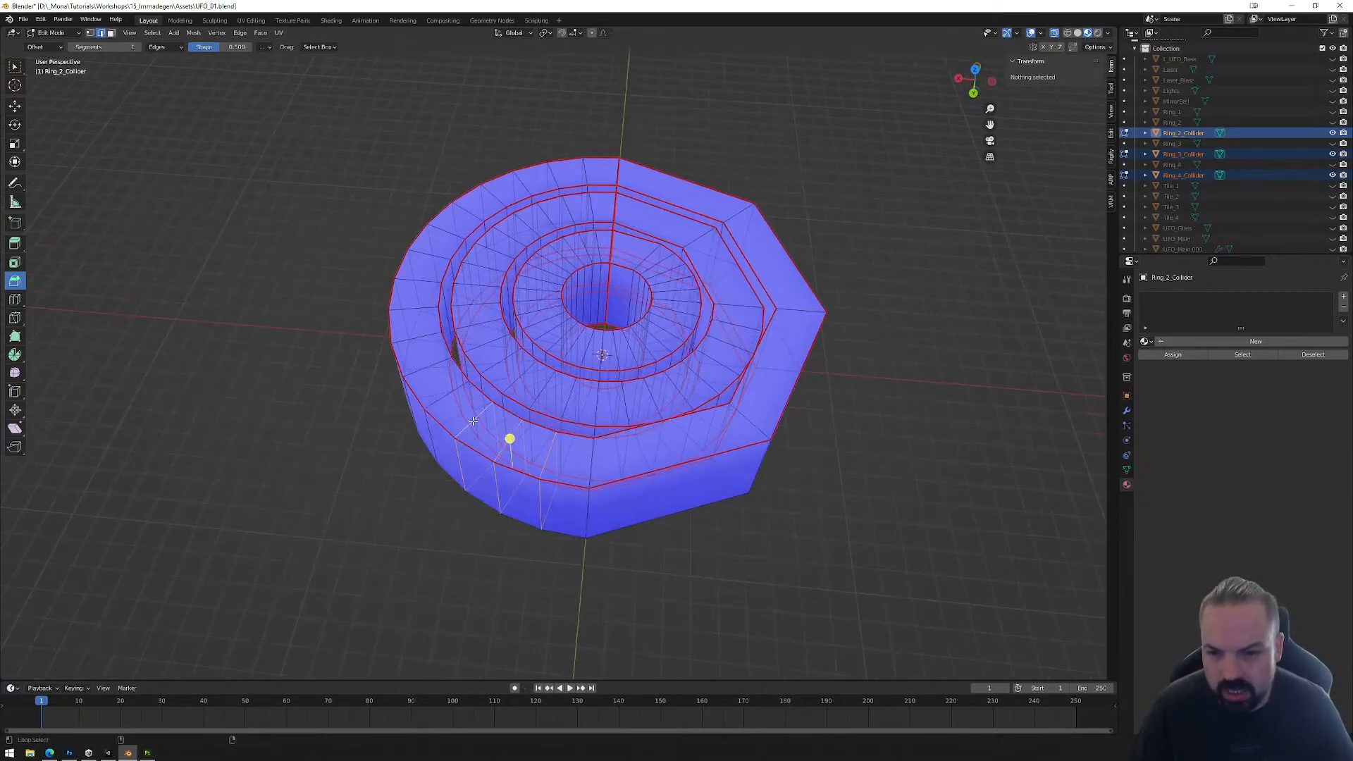
{"action": "middle_click_drag", "start_coordinate": [473, 421], "coordinate": [522, 395]}
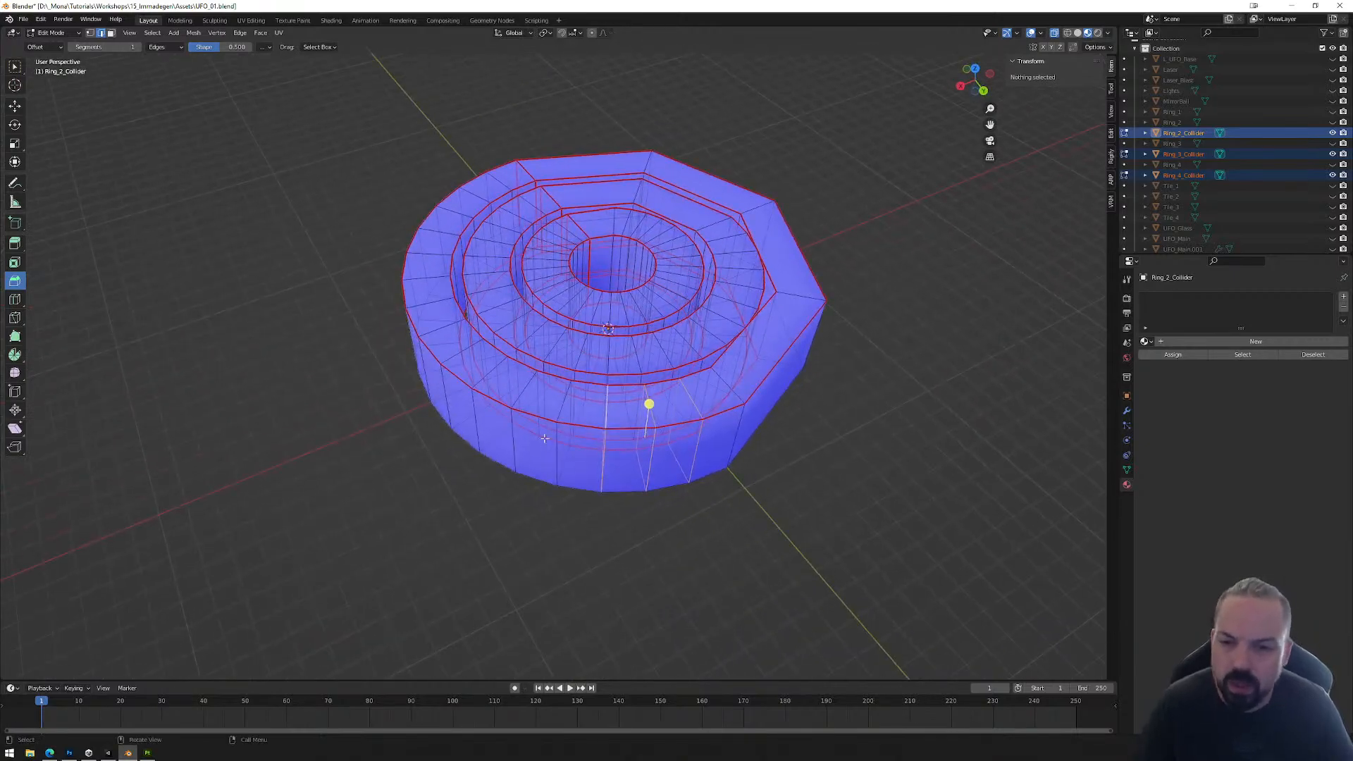
{"action": "left_click", "coordinate": [521, 393], "text": "alt+shift"}
{"action": "left_click", "coordinate": [489, 372], "text": "alt+shift"}
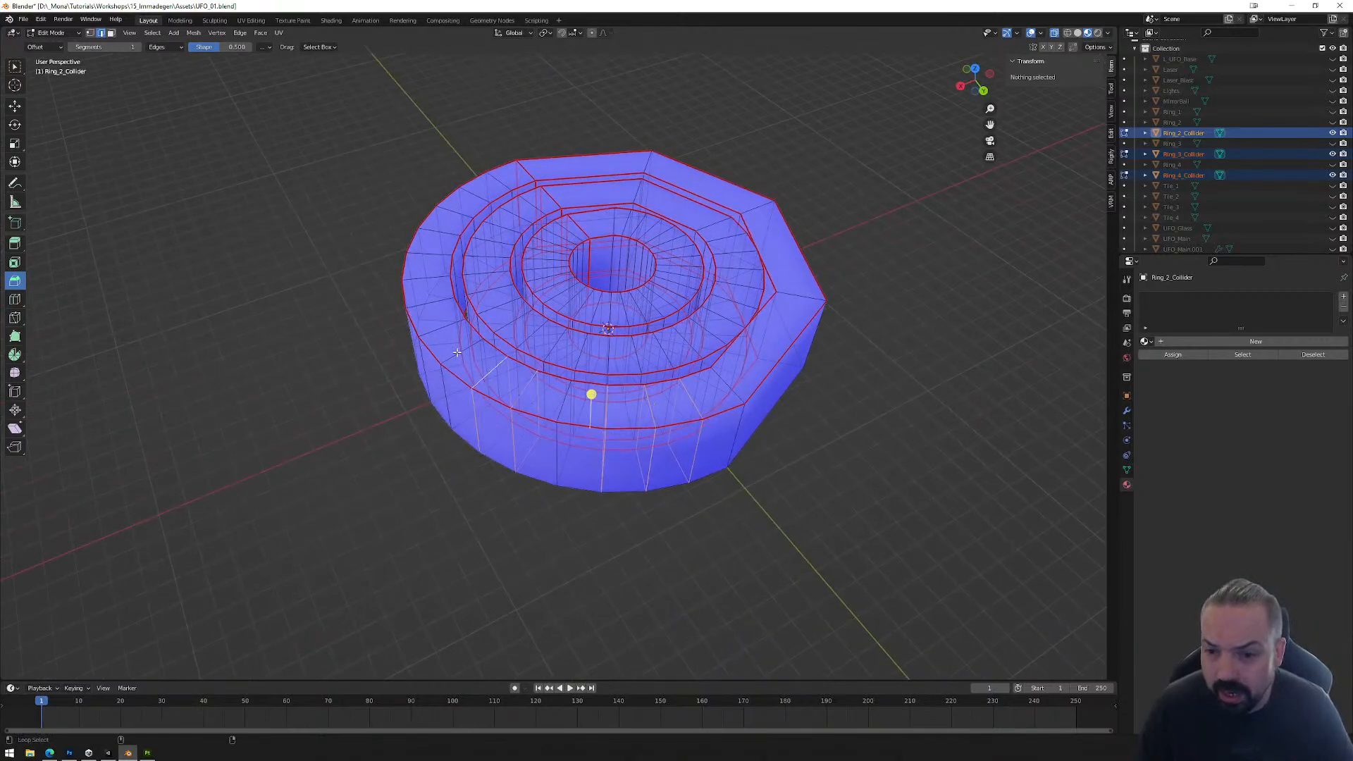
{"action": "left_click", "coordinate": [457, 351], "text": "alt+shift"}
{"action": "key", "text": "x"}
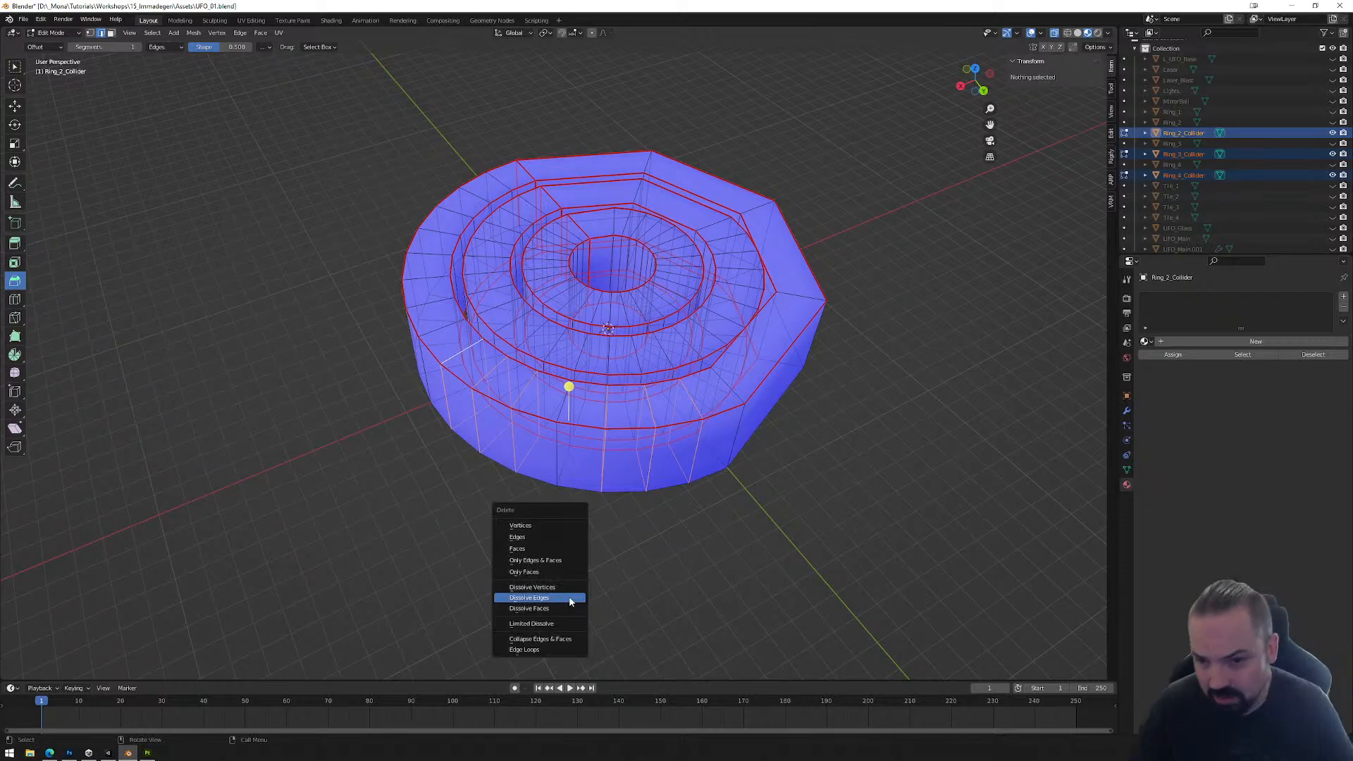
{"action": "left_click", "coordinate": [571, 597]}
Step: Dissolve the intermediate radial edge loops in the last two curved sections of Ring_4_Collider, keeping one corner loop between them
{"action": "middle_click_drag", "start_coordinate": [565, 580], "coordinate": [487, 399]}
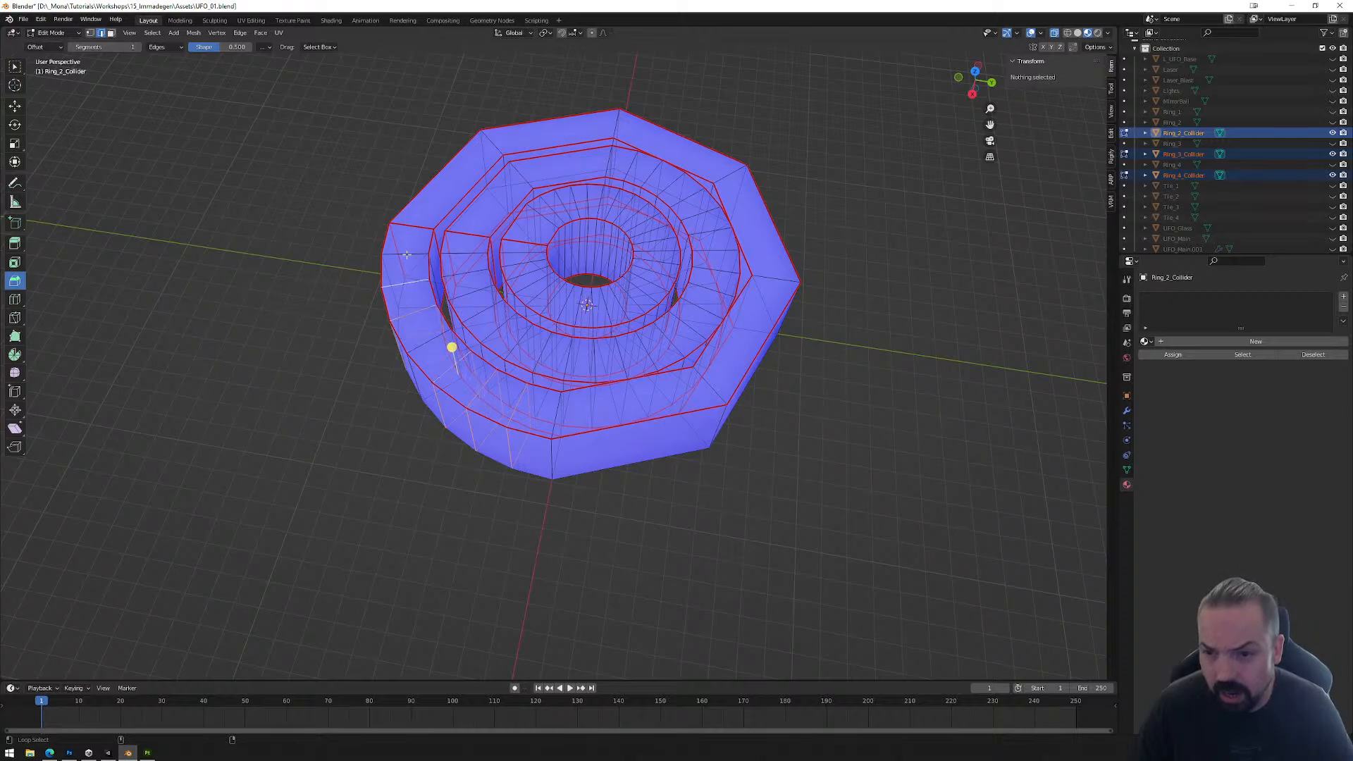
{"action": "key", "text": "x"}
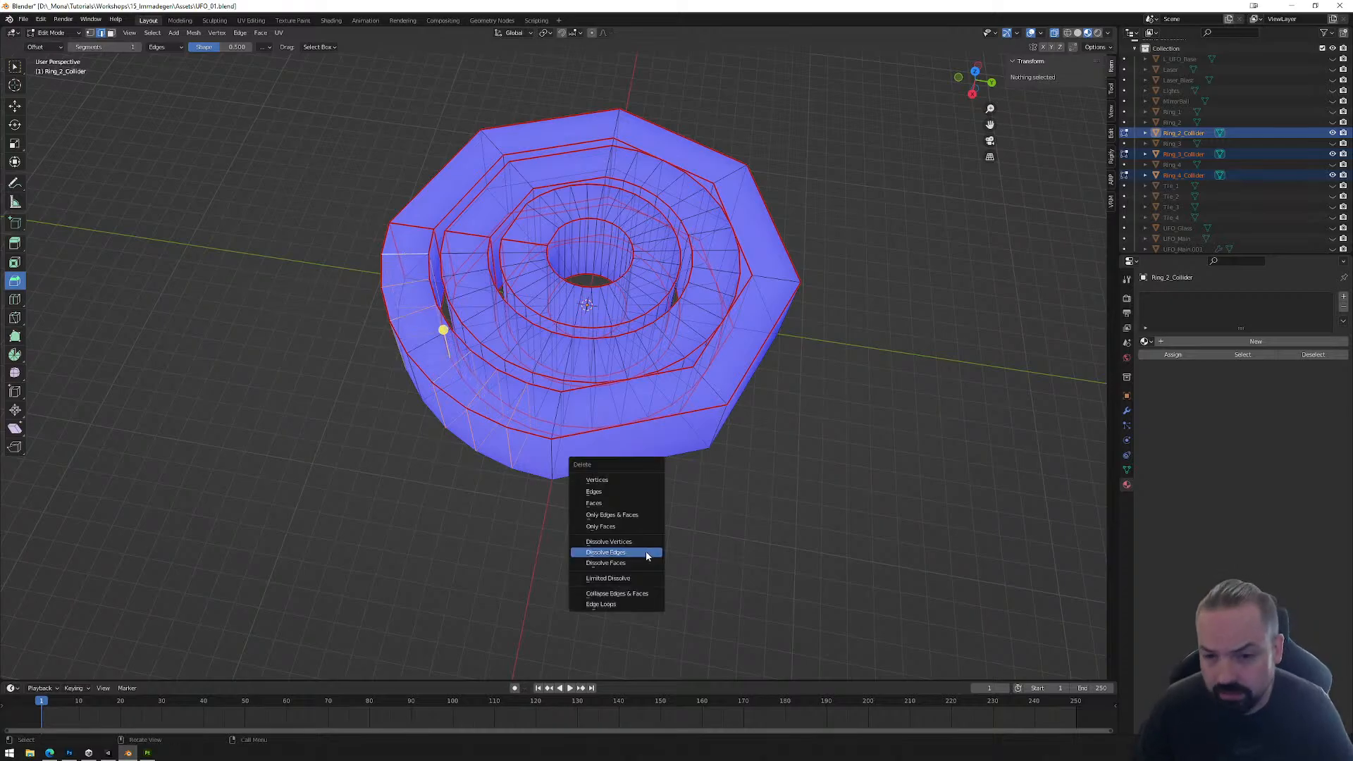
{"action": "left_click", "coordinate": [646, 556]}
Step: Select groups of three radial edge loops around the remaining curved sections of Ring_3_Collider and dissolve them, leaving the corner loops
{"action": "middle_click_drag", "start_coordinate": [601, 486], "coordinate": [618, 354]}
{"action": "left_click", "coordinate": [618, 354]}
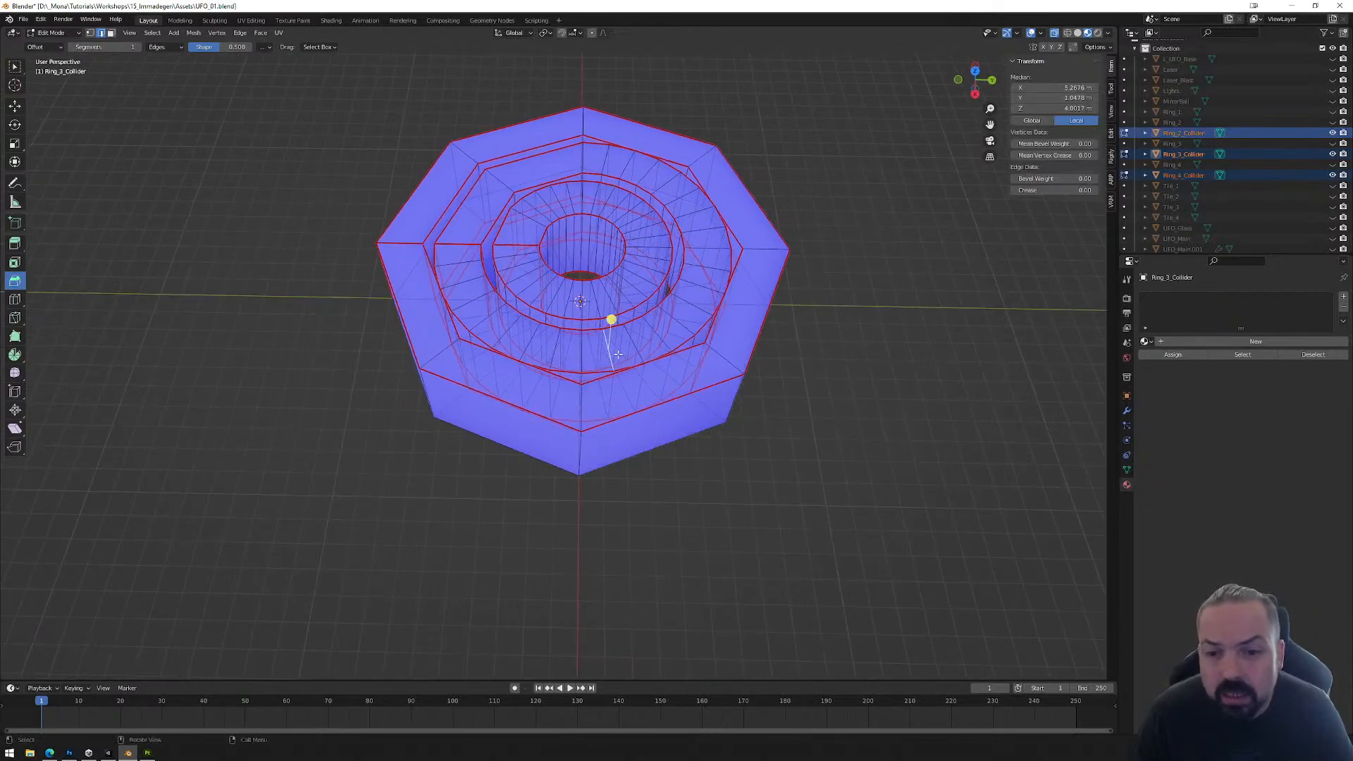
{"action": "scroll", "coordinate": [618, 355], "scroll_direction": "up", "scroll_amount": 2}
{"action": "left_click", "coordinate": [649, 339], "text": "alt"}
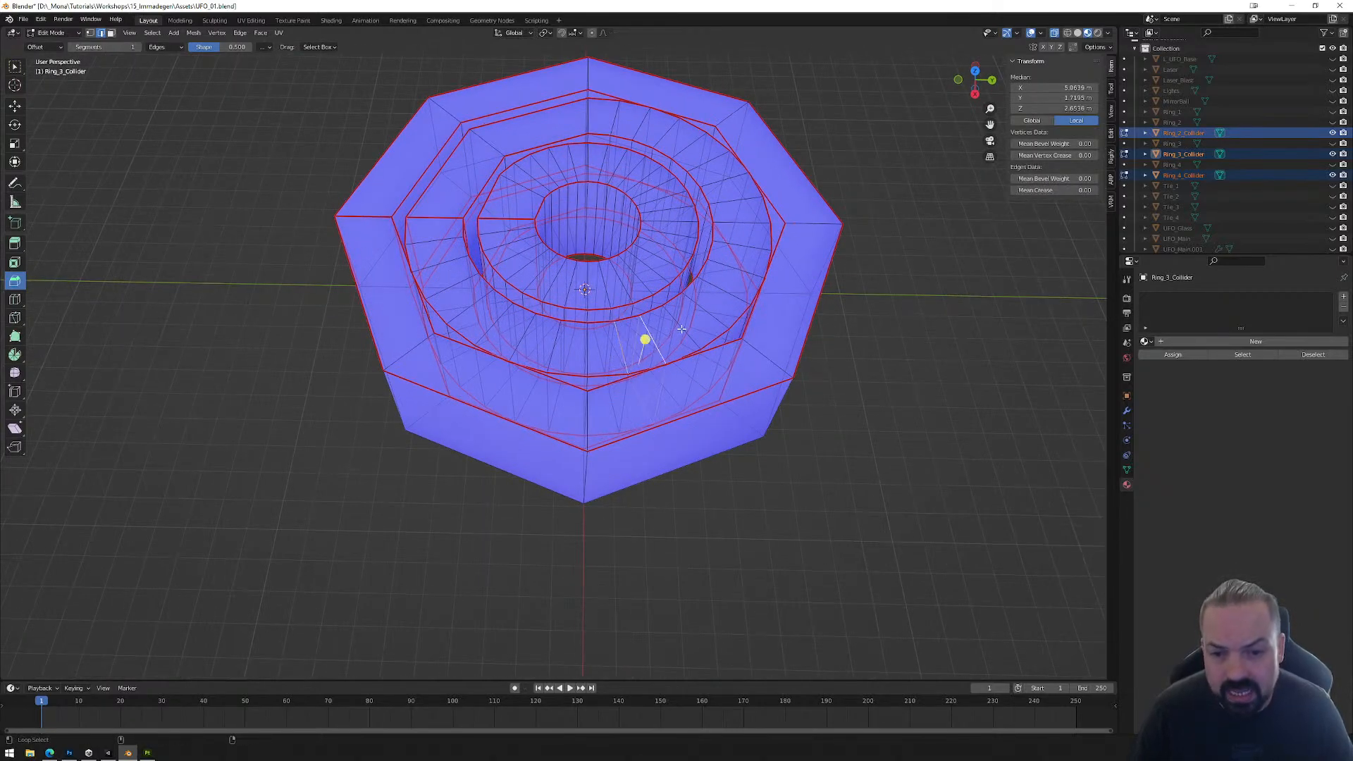
{"action": "left_click", "coordinate": [688, 328], "text": "alt"}
{"action": "left_click", "coordinate": [708, 318], "text": "alt"}
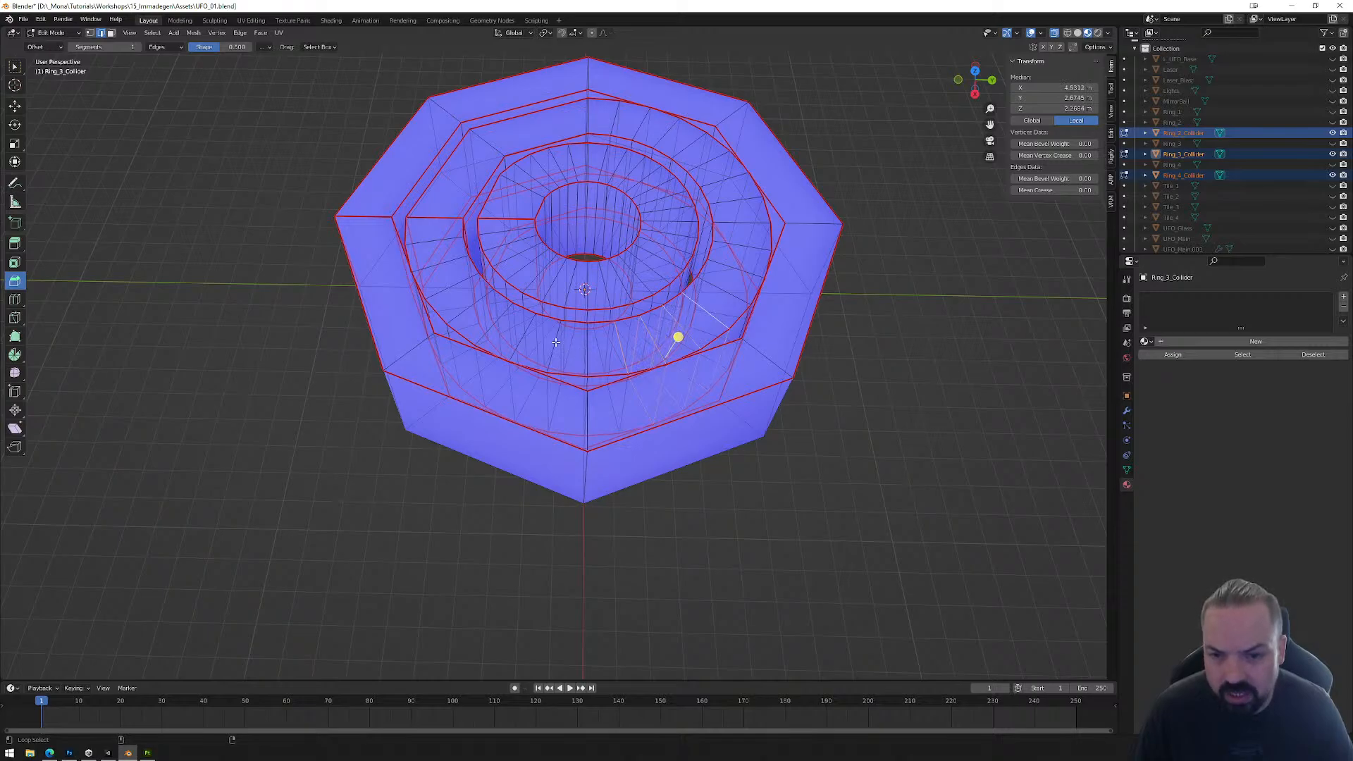
{"action": "left_click", "coordinate": [525, 332], "text": "alt"}
{"action": "left_click", "coordinate": [502, 320], "text": "alt"}
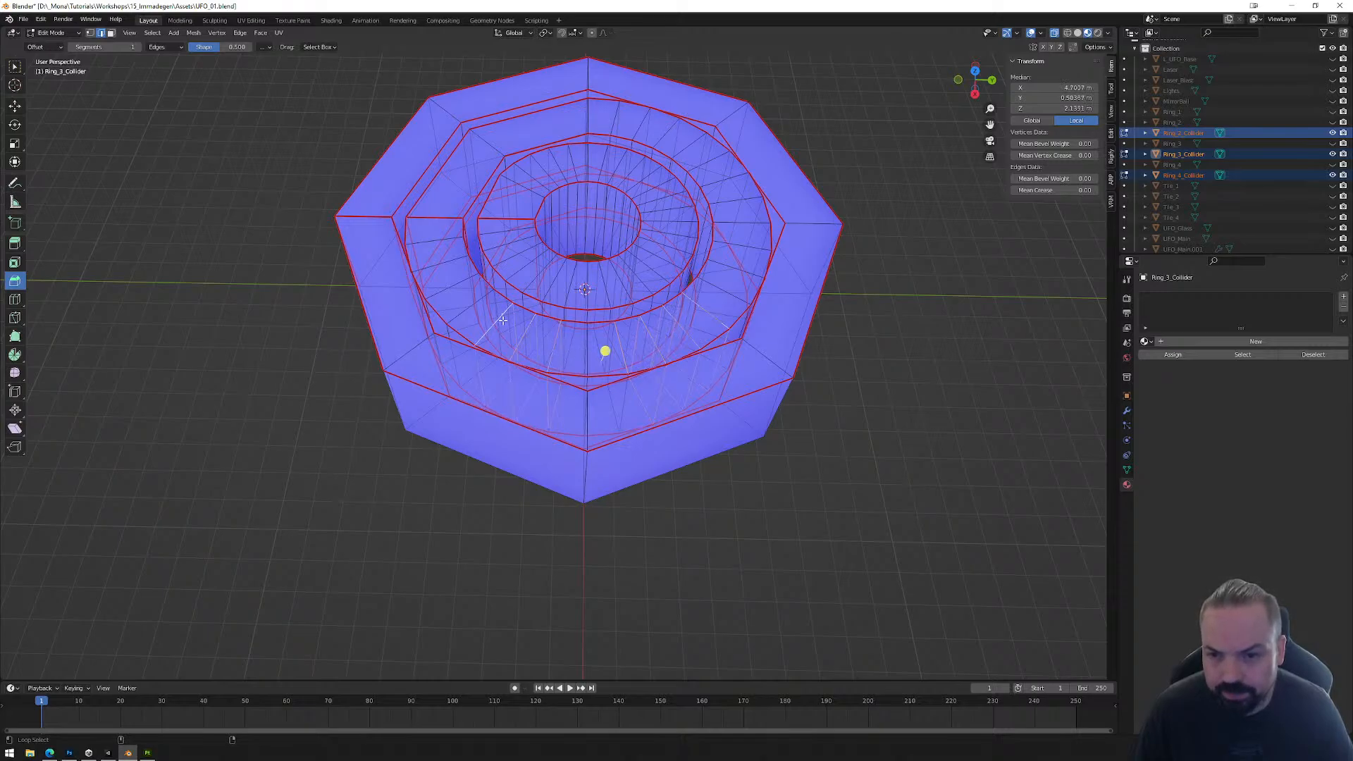
{"action": "left_click", "coordinate": [456, 283], "text": "alt"}
{"action": "left_click", "coordinate": [450, 263], "text": "alt"}
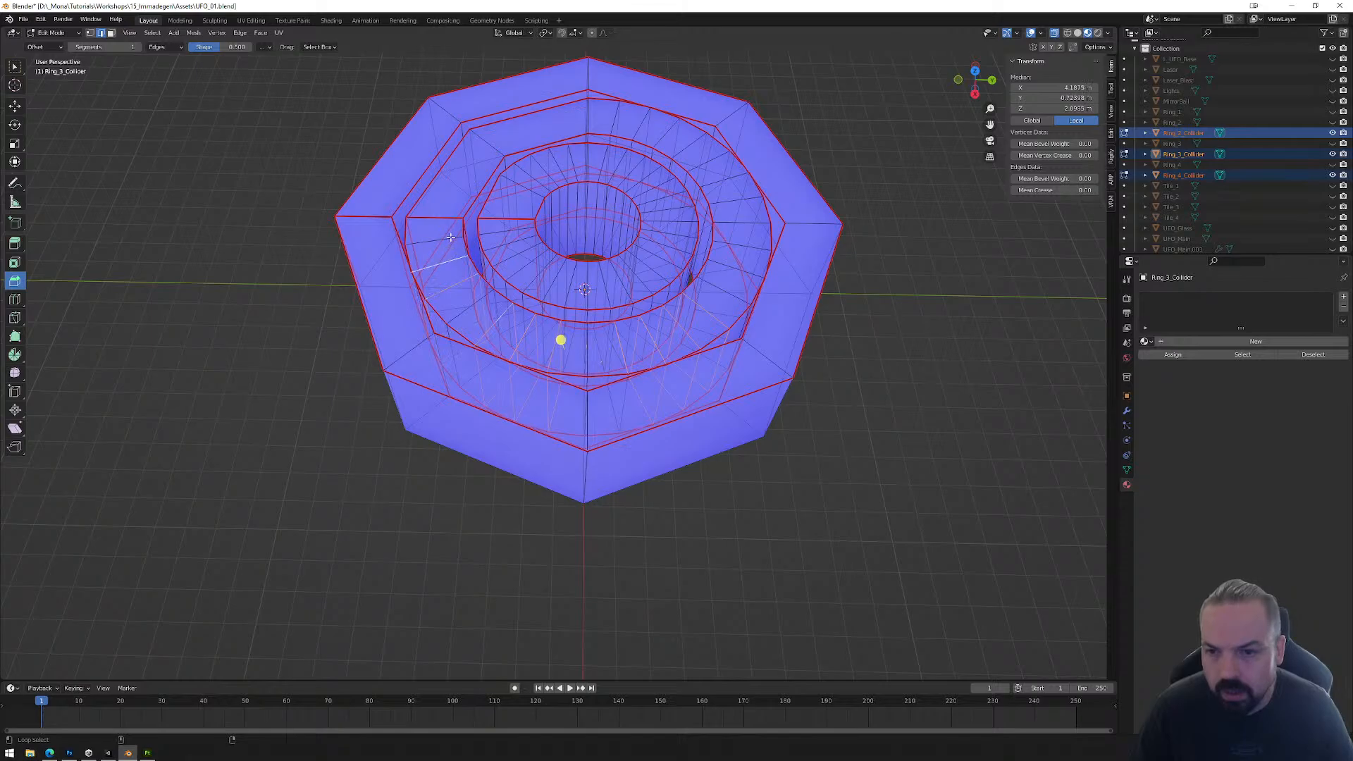
{"action": "left_click", "coordinate": [451, 238], "text": "alt"}
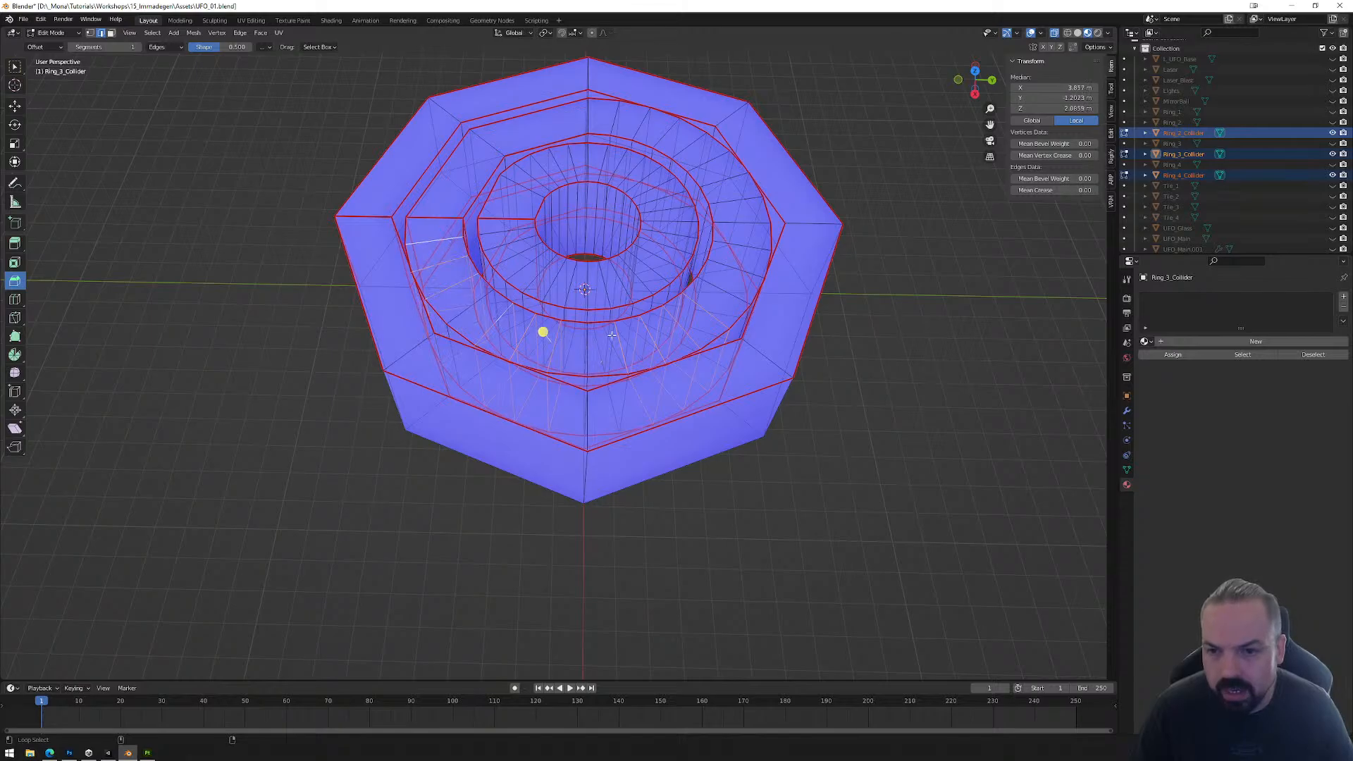
{"action": "left_click", "coordinate": [727, 265], "text": "alt"}
{"action": "left_click", "coordinate": [743, 226], "text": "alt"}
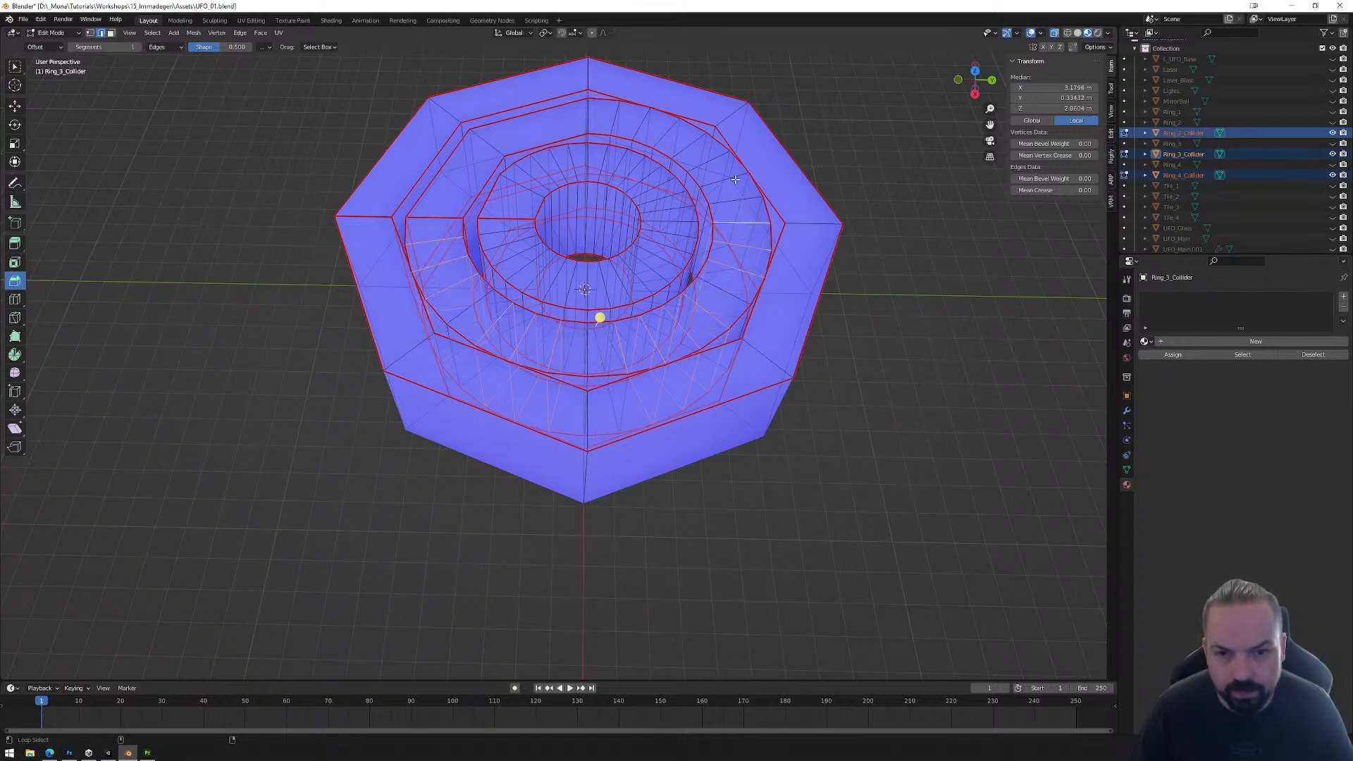
{"action": "left_click", "coordinate": [735, 179], "text": "alt"}
{"action": "left_click", "coordinate": [715, 158], "text": "alt"}
{"action": "left_click", "coordinate": [696, 139], "text": "alt"}
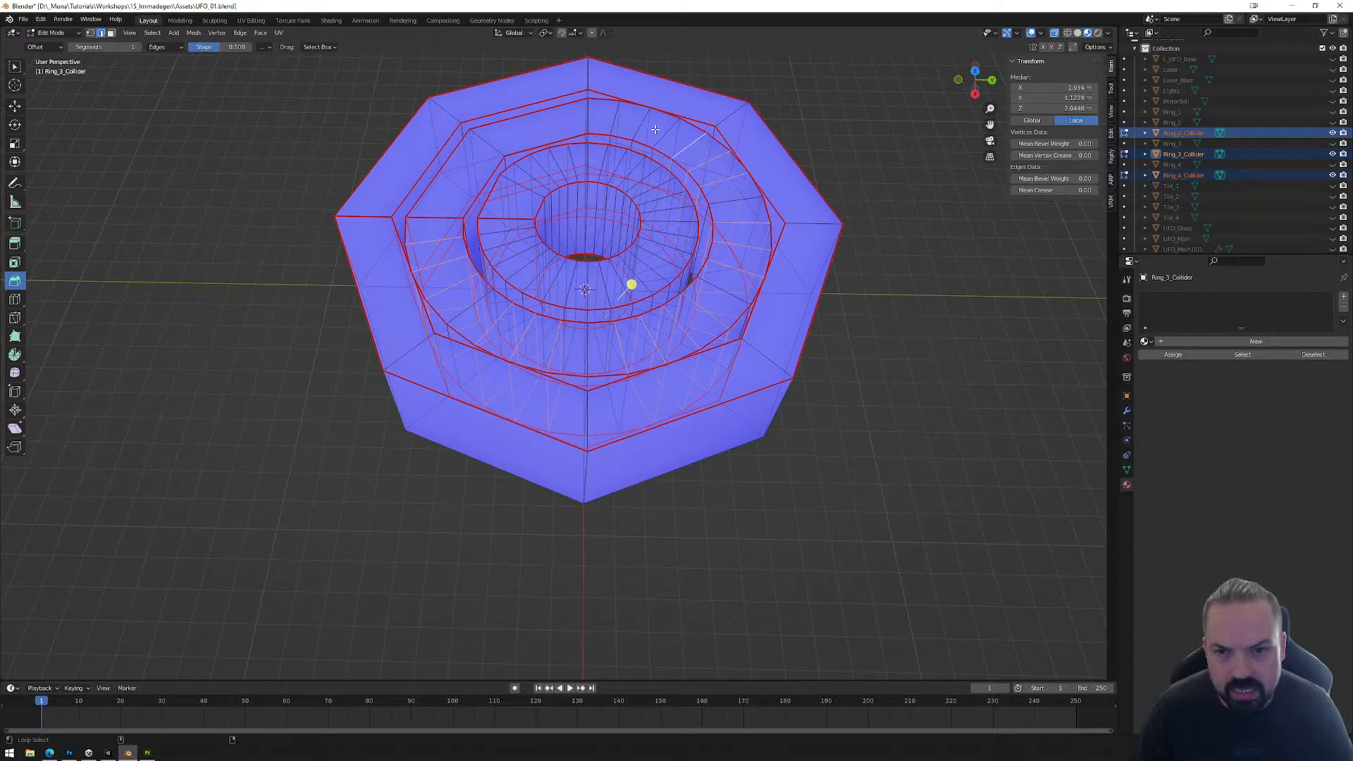
{"action": "left_click", "coordinate": [635, 123], "text": "alt"}
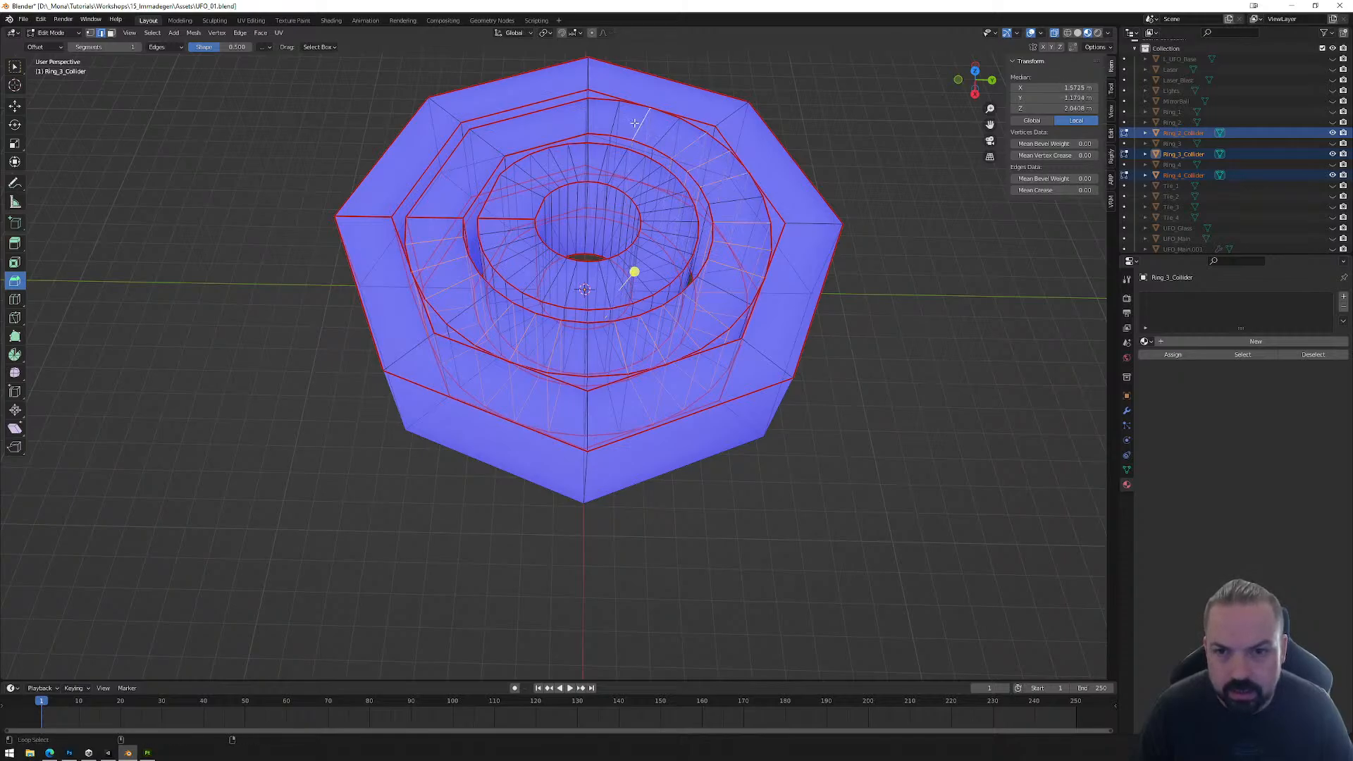
{"action": "left_click", "coordinate": [617, 116], "text": "alt"}
{"action": "left_click", "coordinate": [666, 133], "text": "alt"}
{"action": "left_click", "coordinate": [692, 142], "text": "alt"}
{"action": "left_click", "coordinate": [745, 206], "text": "alt"}
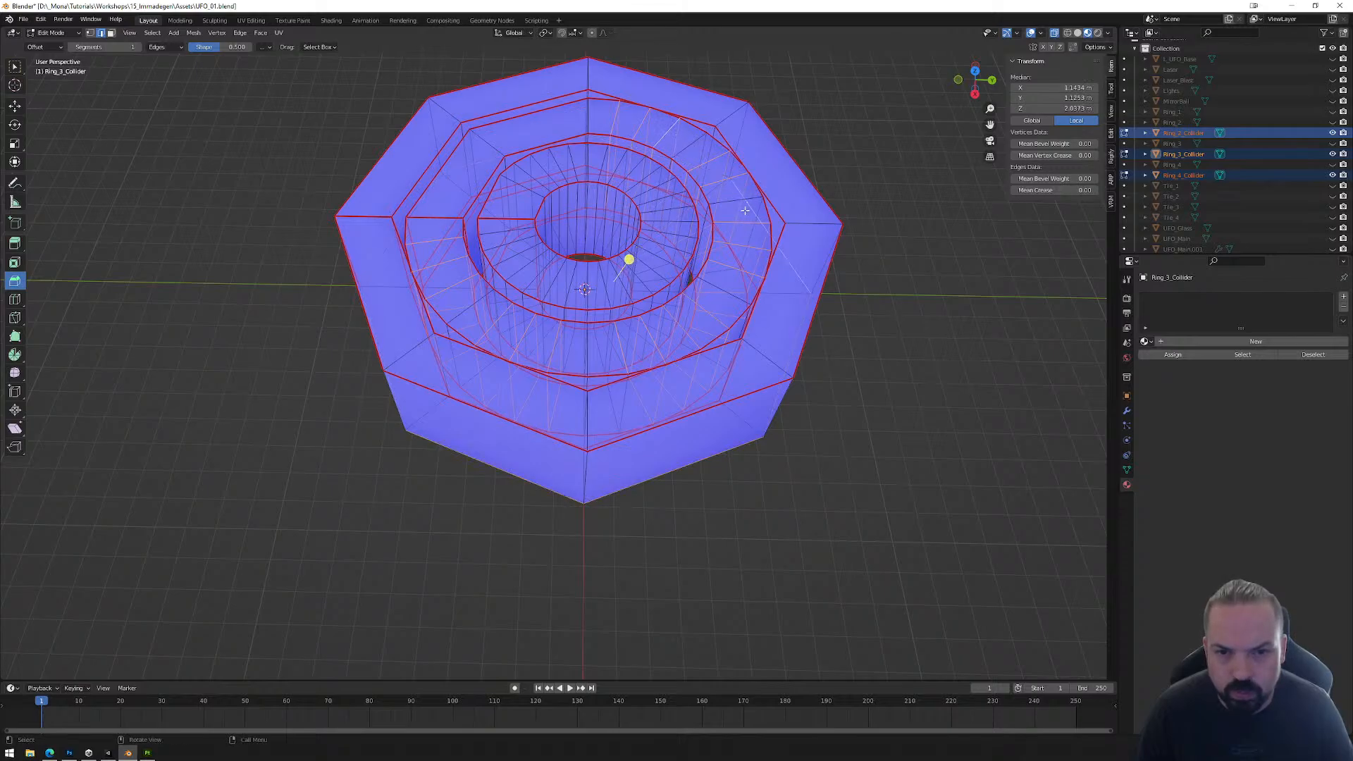
{"action": "key", "text": "ctrl+z"}
{"action": "left_click", "coordinate": [747, 205], "text": "alt"}
{"action": "left_click", "coordinate": [749, 222], "text": "alt"}
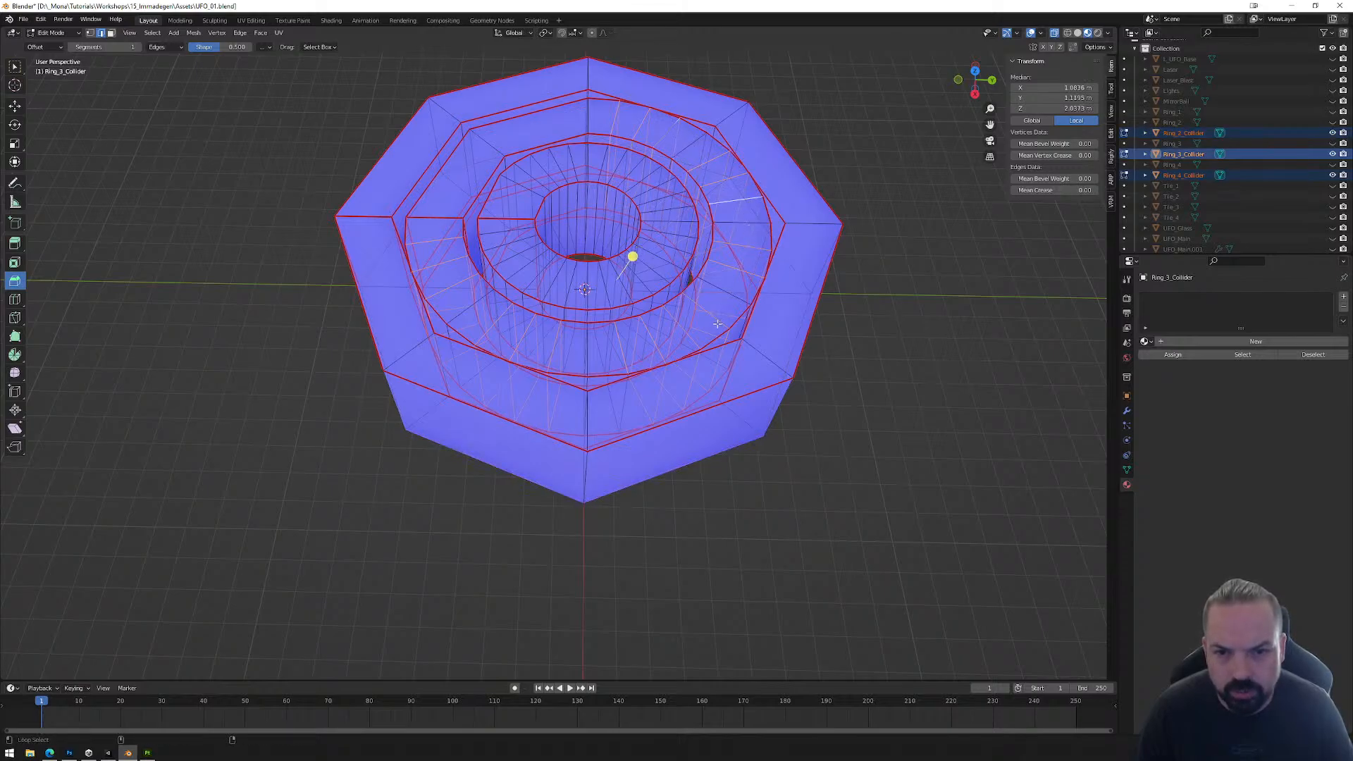
{"action": "key", "text": "x"}
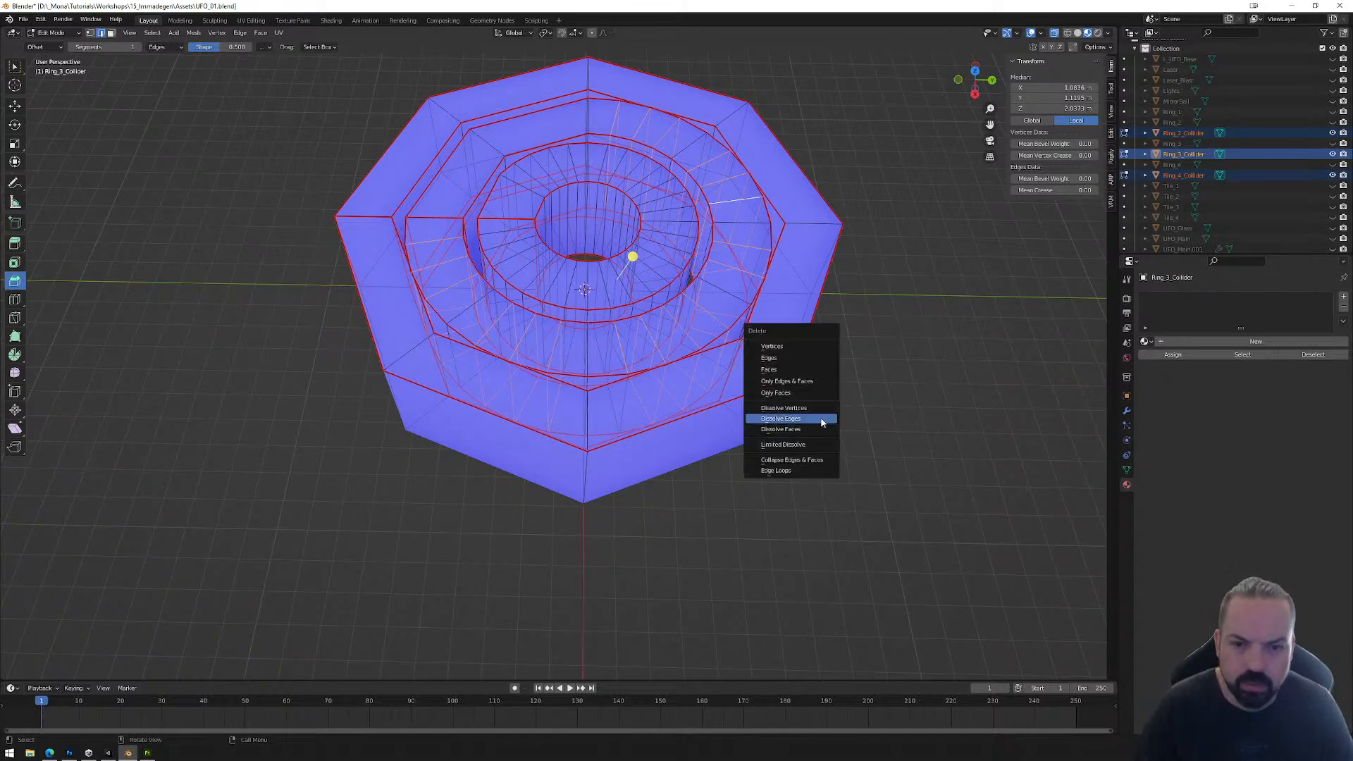
{"action": "left_click", "coordinate": [821, 421]}
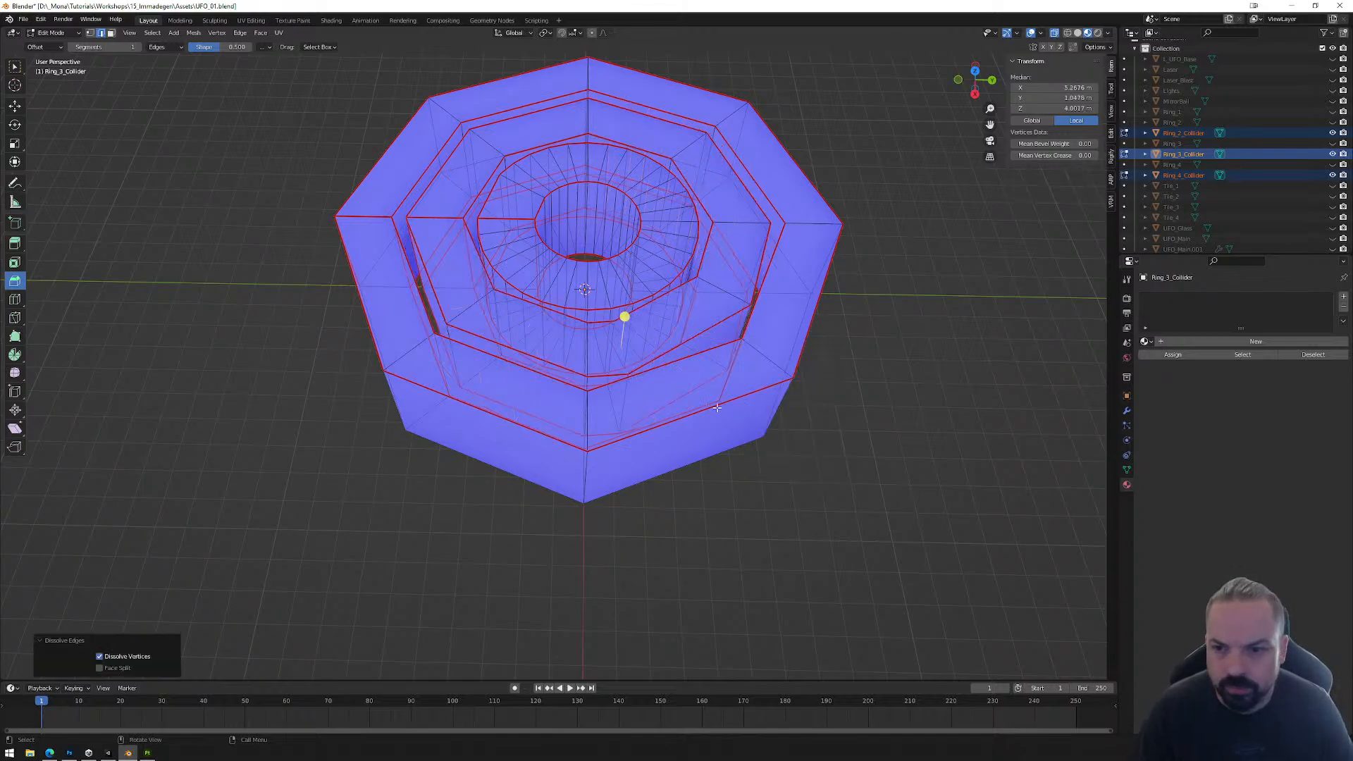
Step: Clear the selection and select several radial edge loops along the curved sections of the innermost ring, Ring_2_Collider
{"action": "middle_click_drag", "start_coordinate": [713, 270], "coordinate": [737, 402]}
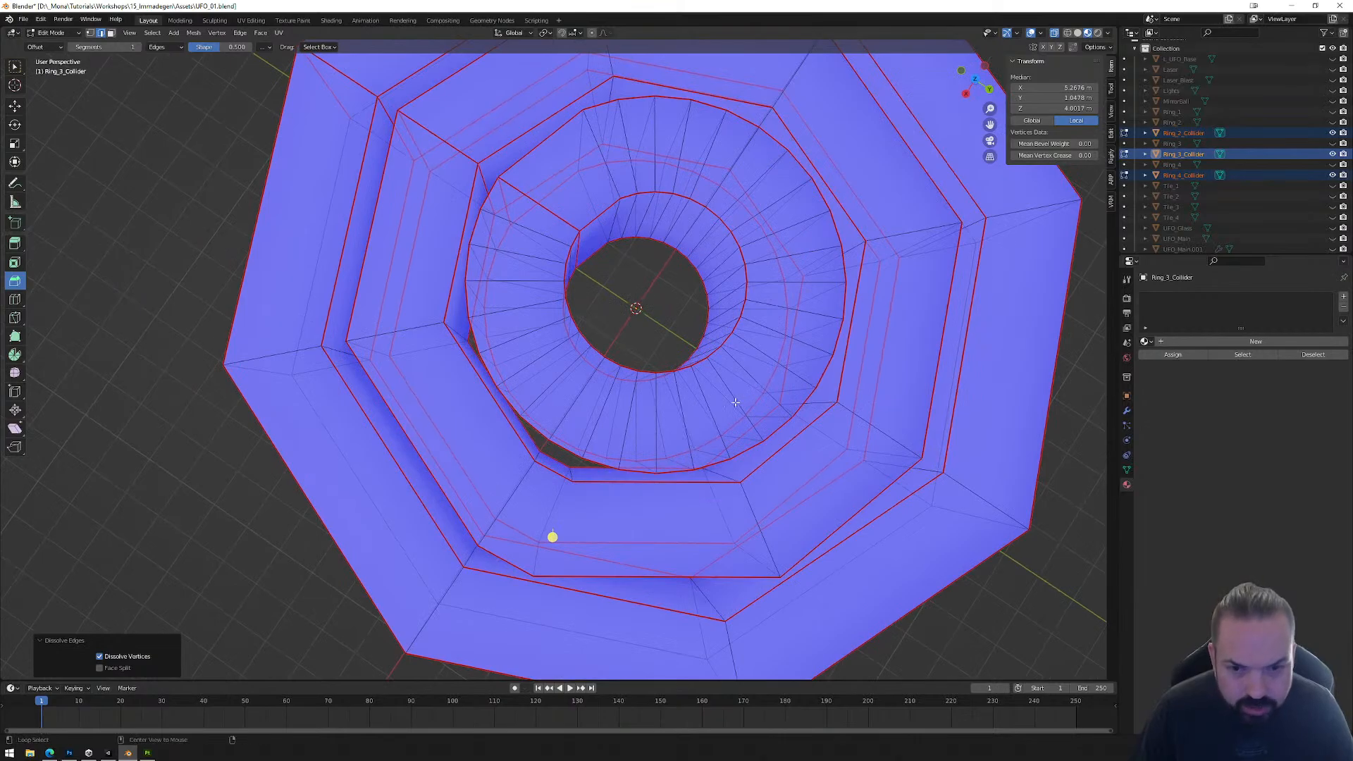
{"action": "key", "text": "alt+a"}
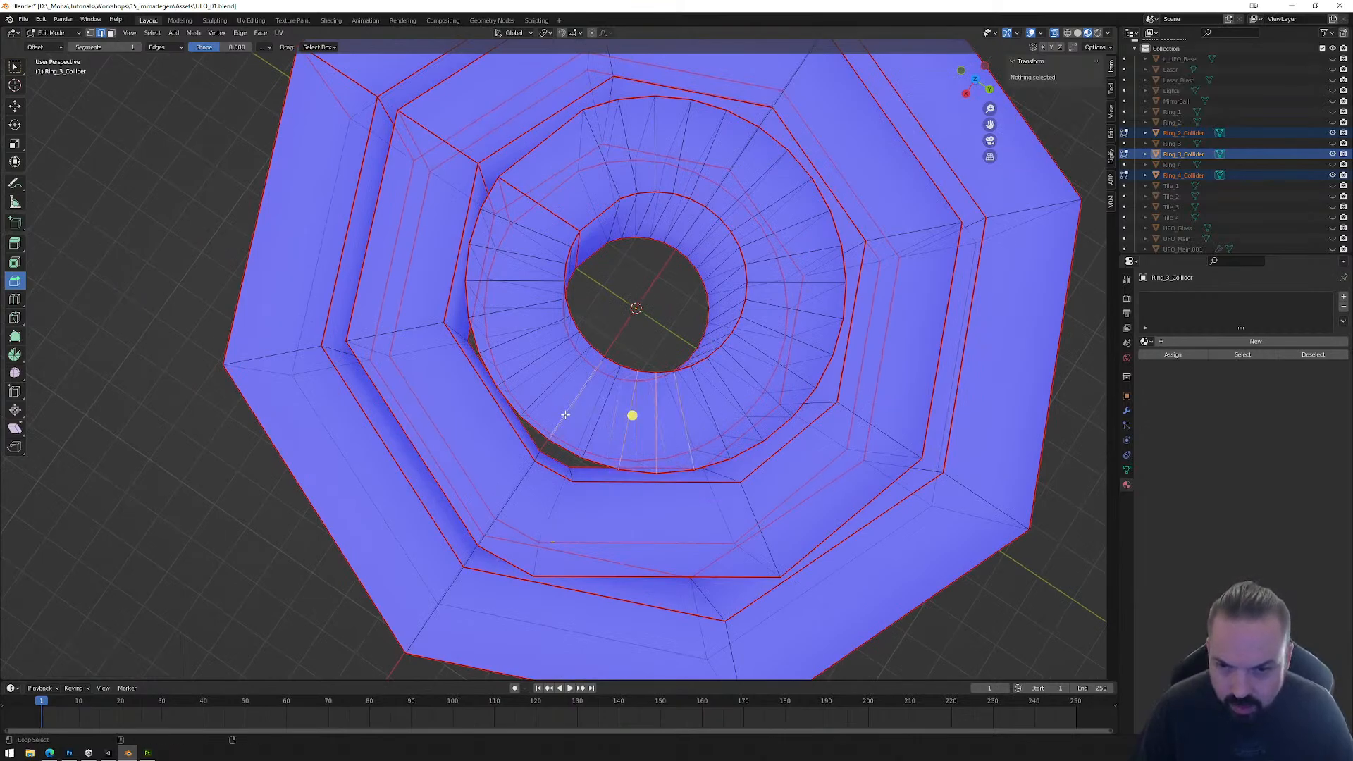
{"action": "middle_click_drag", "start_coordinate": [547, 387], "coordinate": [598, 338]}
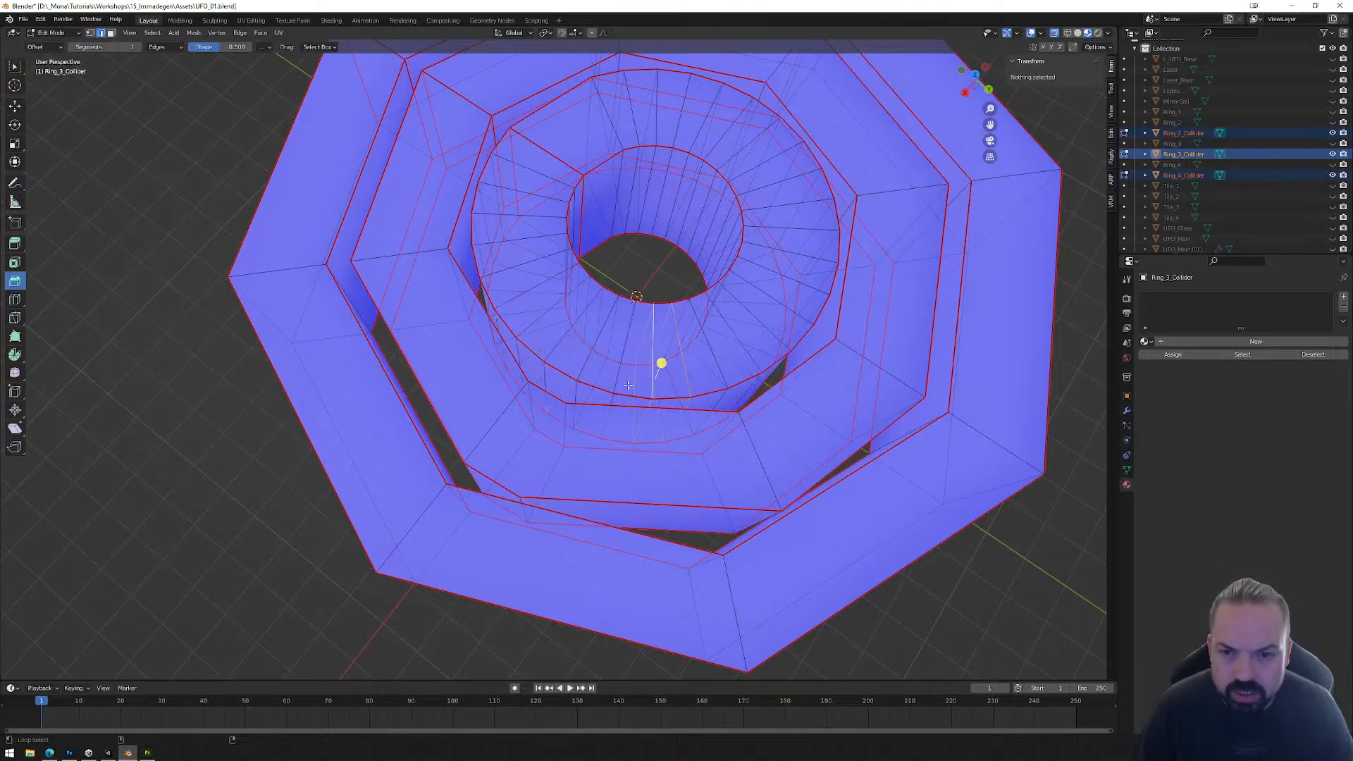
{"action": "middle_click_drag", "start_coordinate": [583, 369], "coordinate": [558, 310]}
{"action": "middle_click_drag", "start_coordinate": [712, 387], "coordinate": [674, 426]}
{"action": "scroll", "coordinate": [694, 451], "scroll_direction": "down", "scroll_amount": 4}
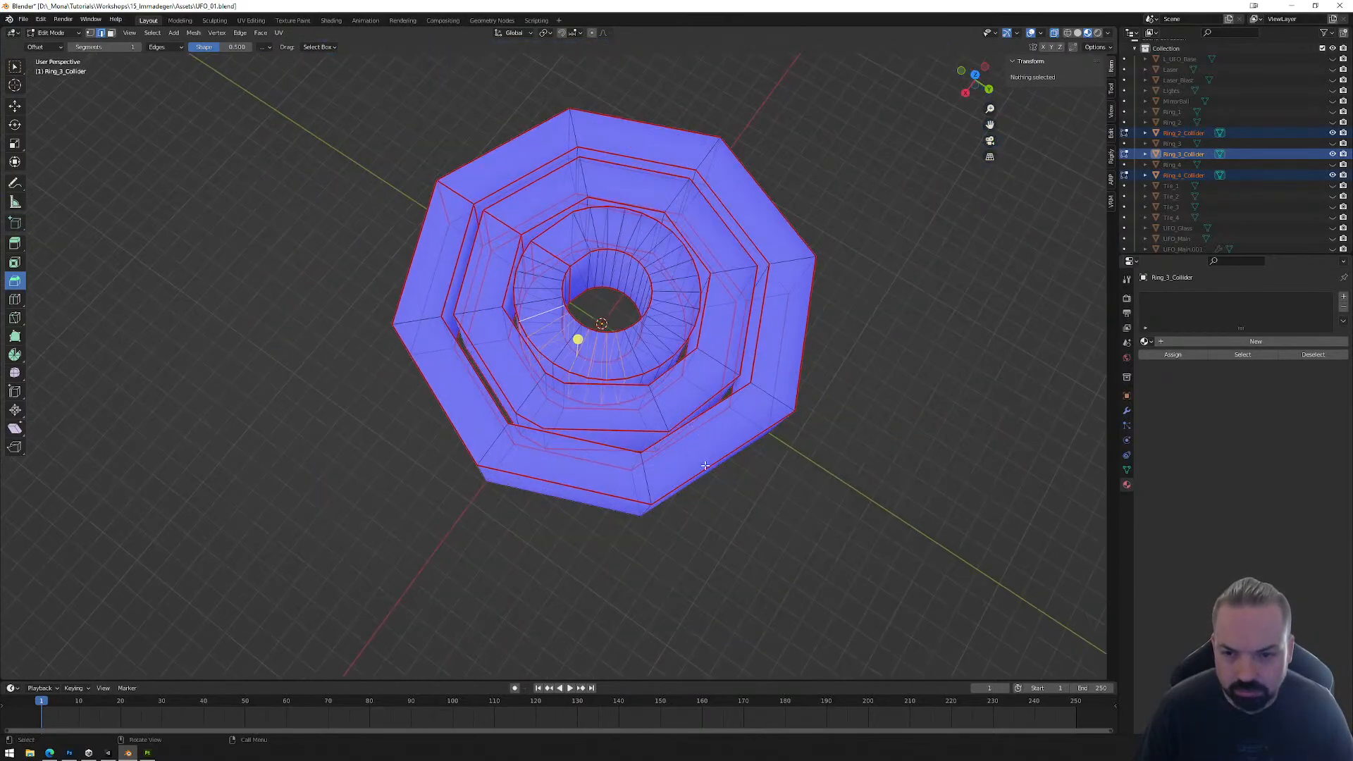
Step: Try to dissolve a single leftover radial edge loop on Ring_3_Collider
{"action": "middle_click_drag", "start_coordinate": [759, 493], "coordinate": [748, 486]}
{"action": "middle_click_drag", "start_coordinate": [616, 449], "coordinate": [726, 520]}
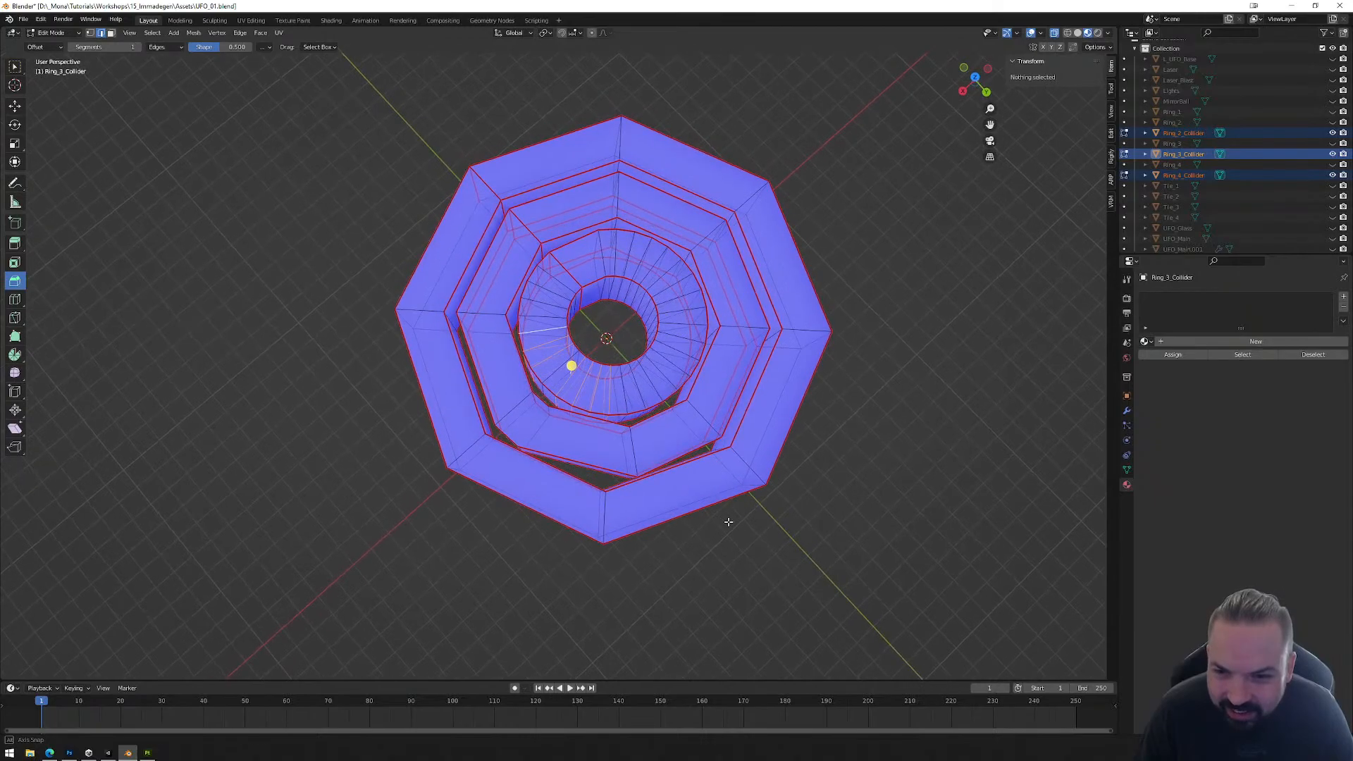
{"action": "left_click", "coordinate": [540, 427], "text": "alt"}
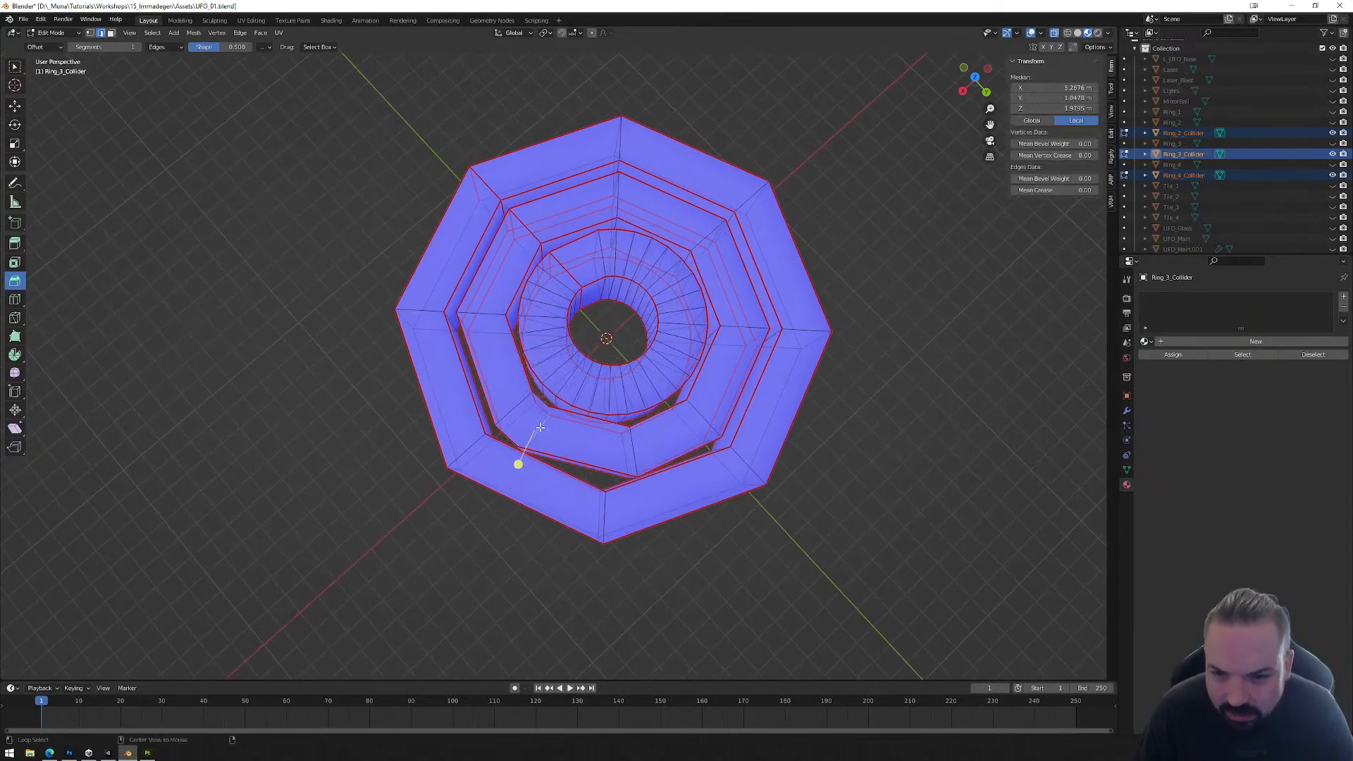
{"action": "key", "text": "x"}
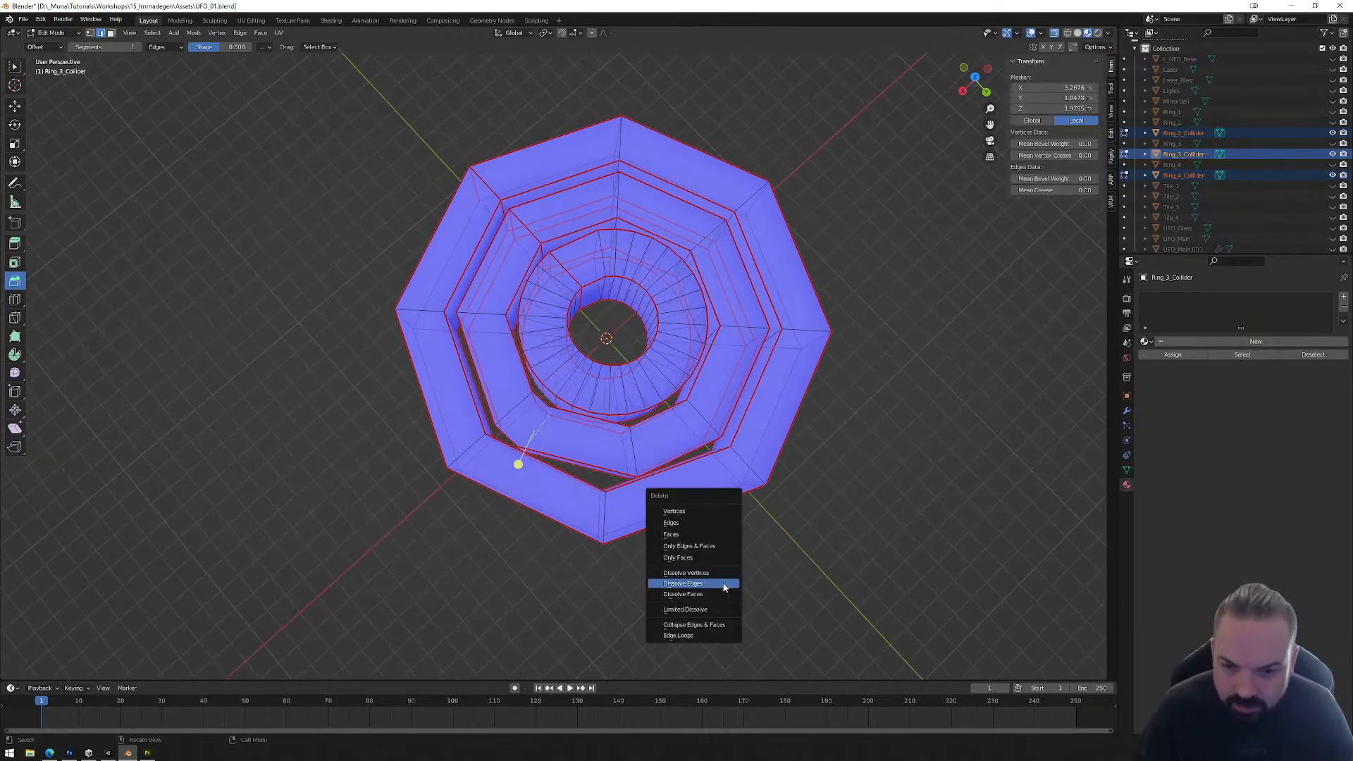
{"action": "left_click", "coordinate": [724, 587]}
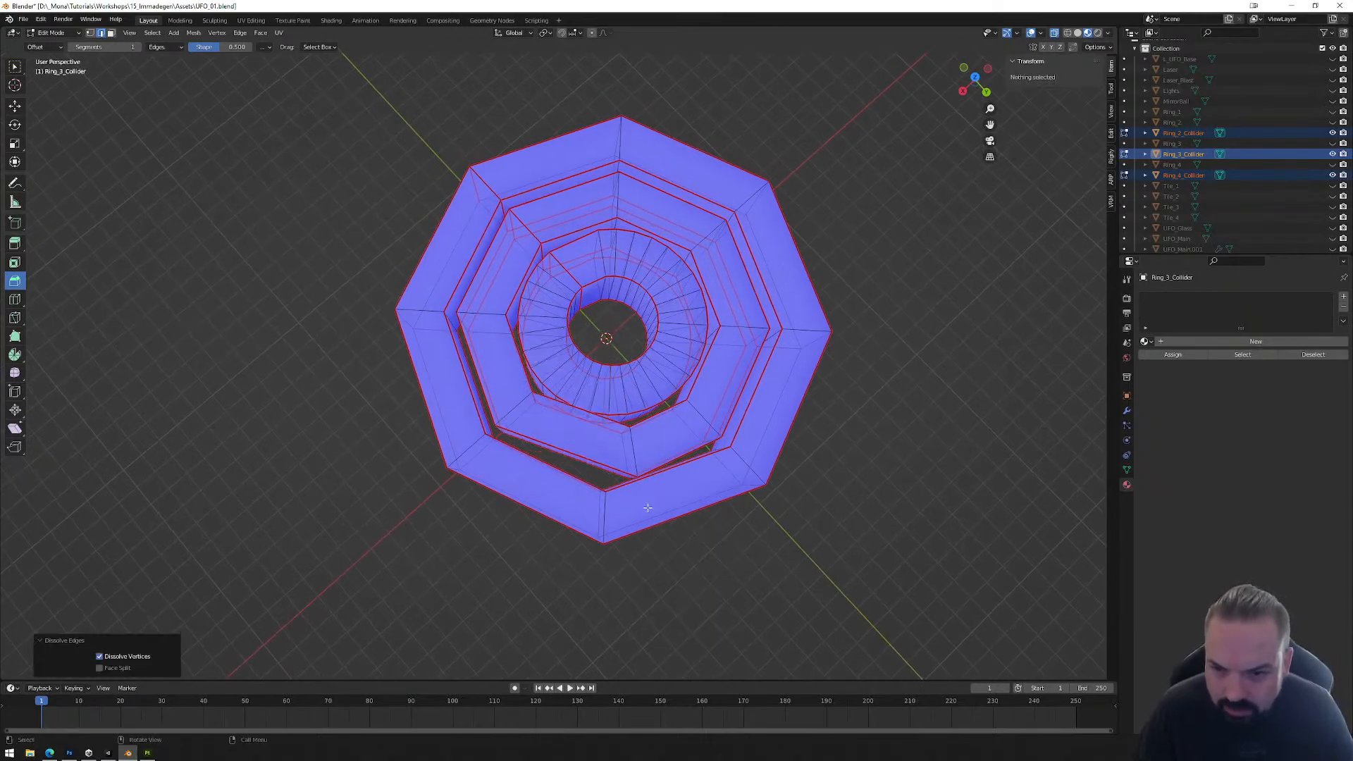
Step: Undo the edge dissolves on Ring_3_Collider, going back to the state with its radial edge loops still selected
{"action": "middle_click_drag", "start_coordinate": [640, 456], "coordinate": [706, 440]}
{"action": "scroll", "coordinate": [656, 427], "scroll_direction": "up", "scroll_amount": 3}
{"action": "key", "text": "ctrl+z"}
{"action": "key", "text": "ctrl+z"}
{"action": "key", "text": "ctrl+z"}
{"action": "key", "text": "ctrl+z"}
{"action": "key", "text": "ctrl+z"}
{"action": "key", "text": "ctrl+z"}
{"action": "key", "text": "ctrl+z"}
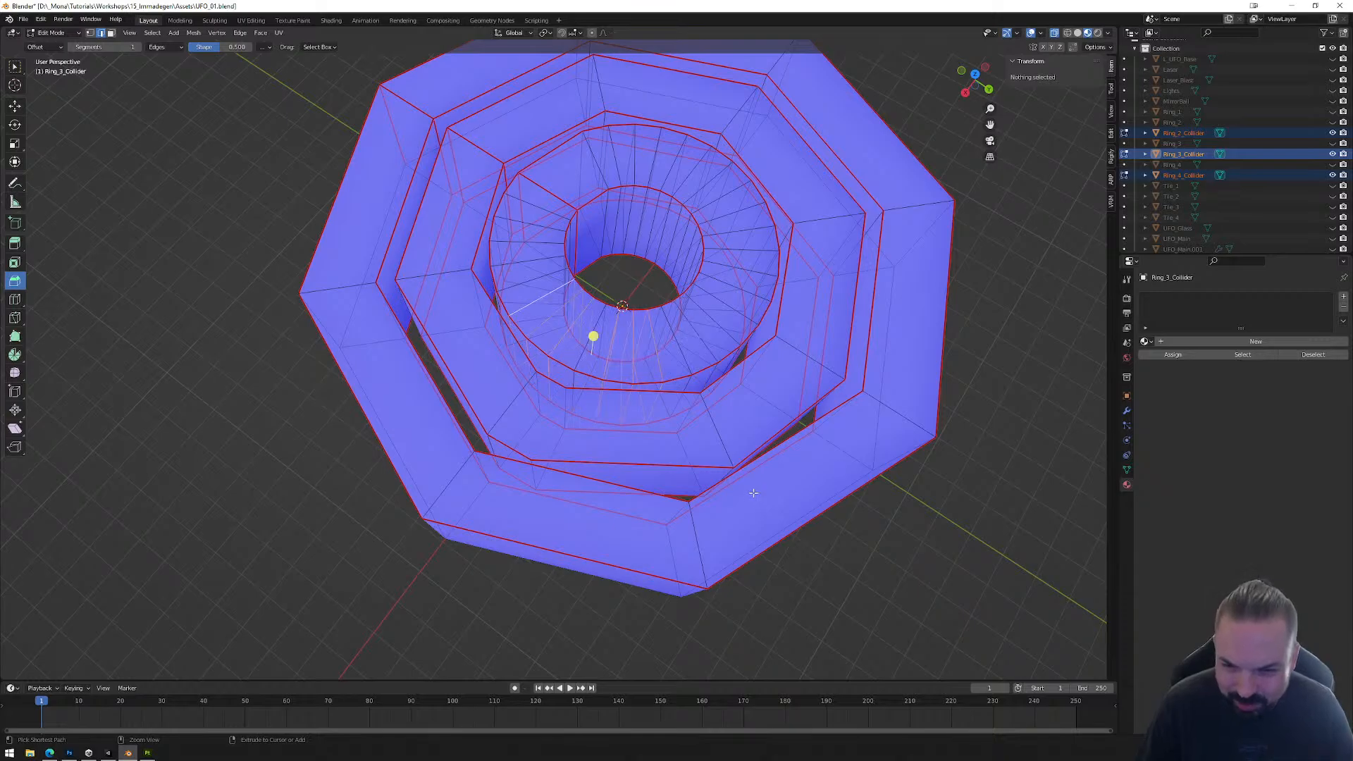
{"action": "key", "text": "ctrl+z"}
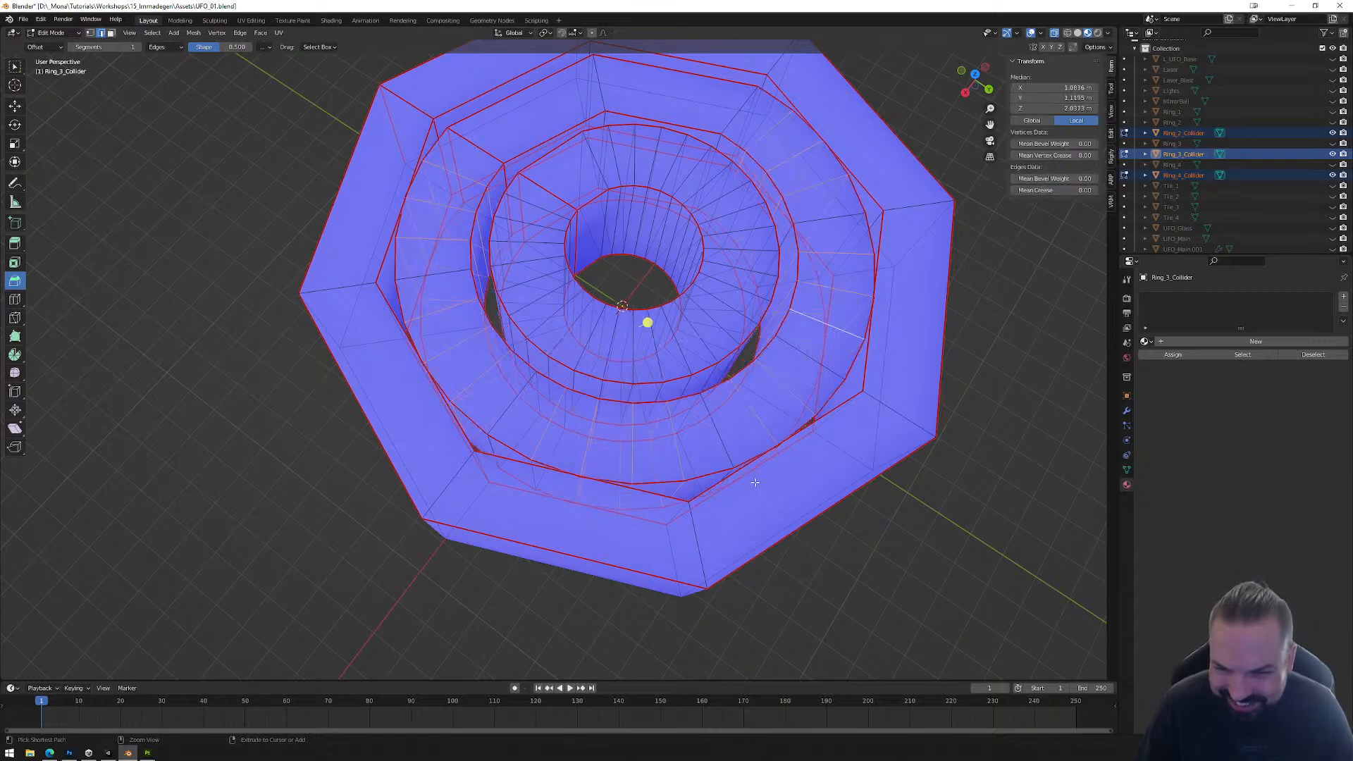
Step: Correct the radial edge loop selection on Ring_3_Collider so only the corner loops are spared, and dissolve the selected edges
{"action": "middle_click_drag", "start_coordinate": [754, 482], "coordinate": [775, 482]}
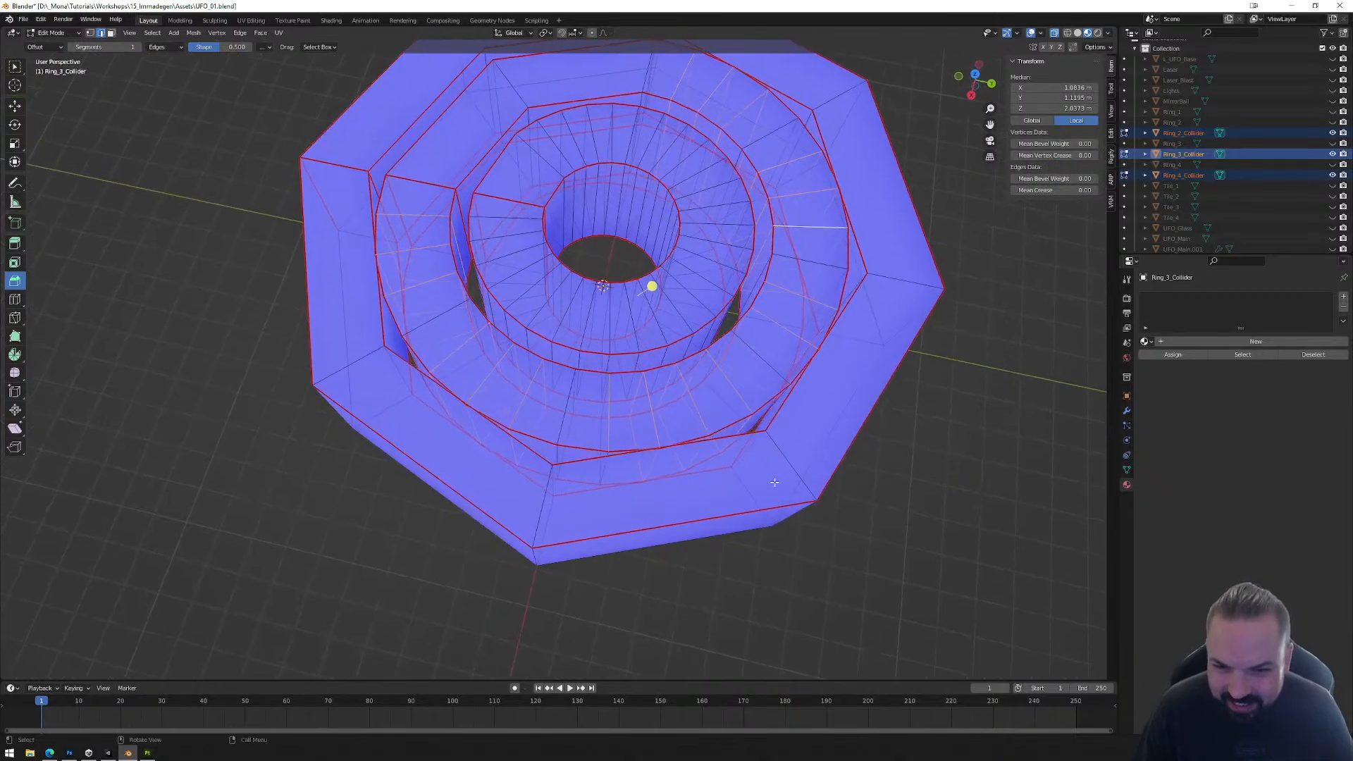
{"action": "left_click", "coordinate": [606, 467], "text": "alt+shift"}
{"action": "middle_click_drag", "start_coordinate": [681, 466], "coordinate": [824, 522]}
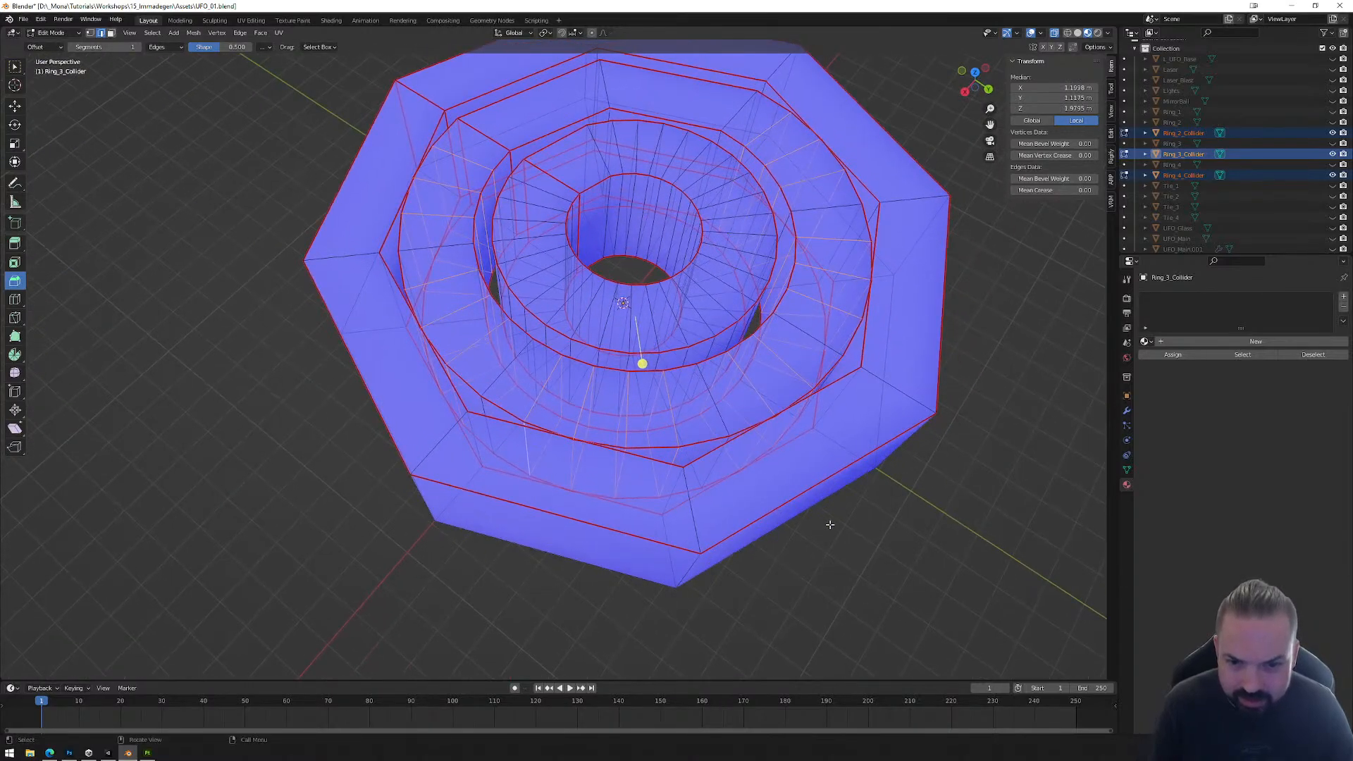
{"action": "left_click", "coordinate": [718, 415], "text": "alt+shift"}
{"action": "left_click", "coordinate": [674, 433], "text": "alt+shift"}
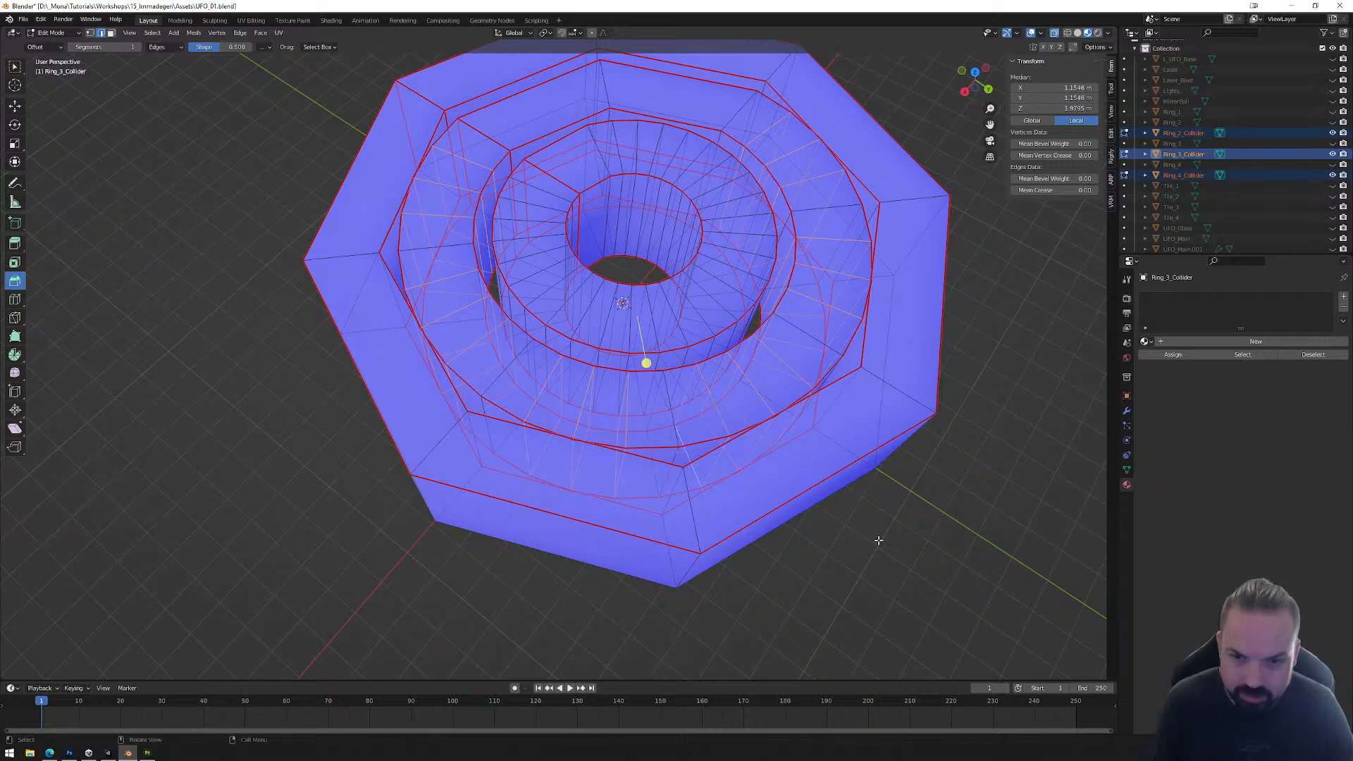
{"action": "middle_click_drag", "start_coordinate": [879, 540], "coordinate": [855, 525]}
{"action": "key", "text": "x"}
{"action": "left_click", "coordinate": [856, 524]}
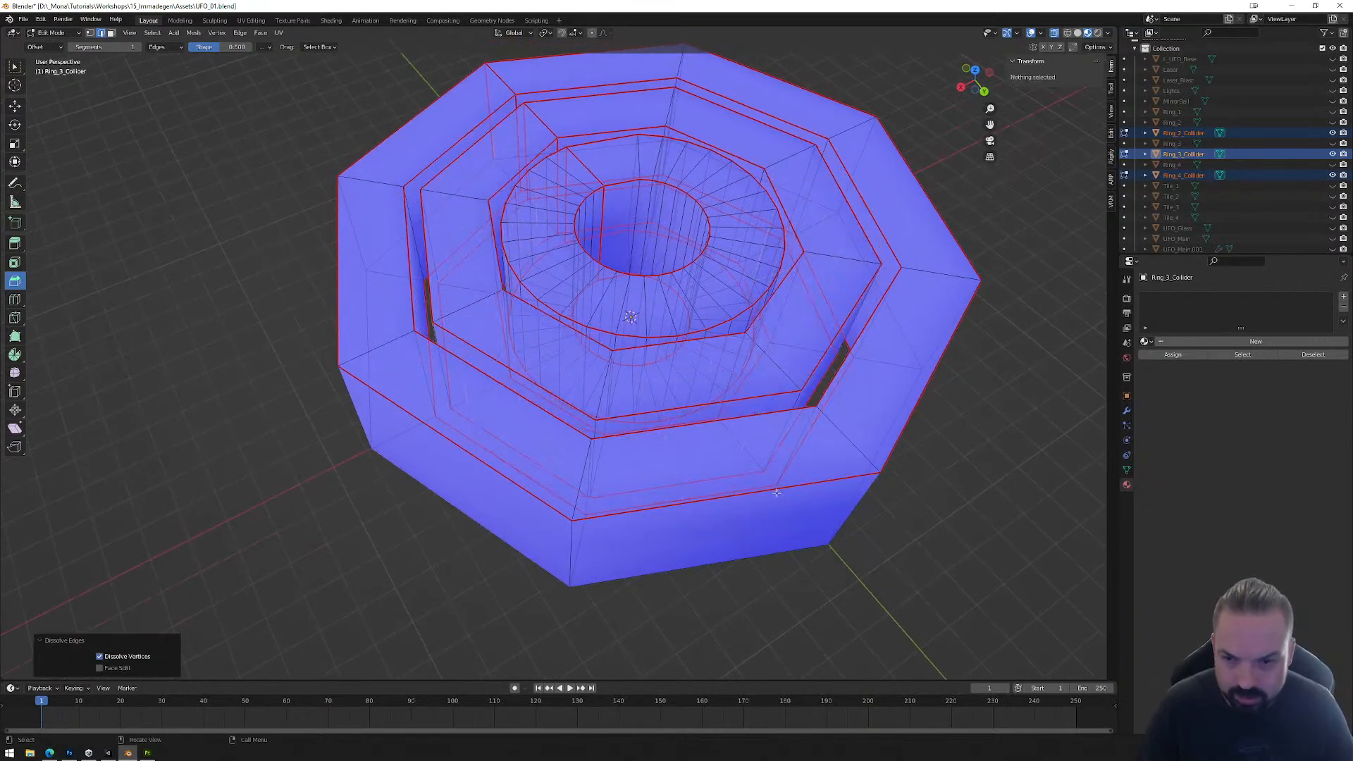
Step: Select the radial edge loops of the first curved sections of Ring_2_Collider in groups of three, skipping each corner loop
{"action": "middle_click_drag", "start_coordinate": [777, 492], "coordinate": [701, 442]}
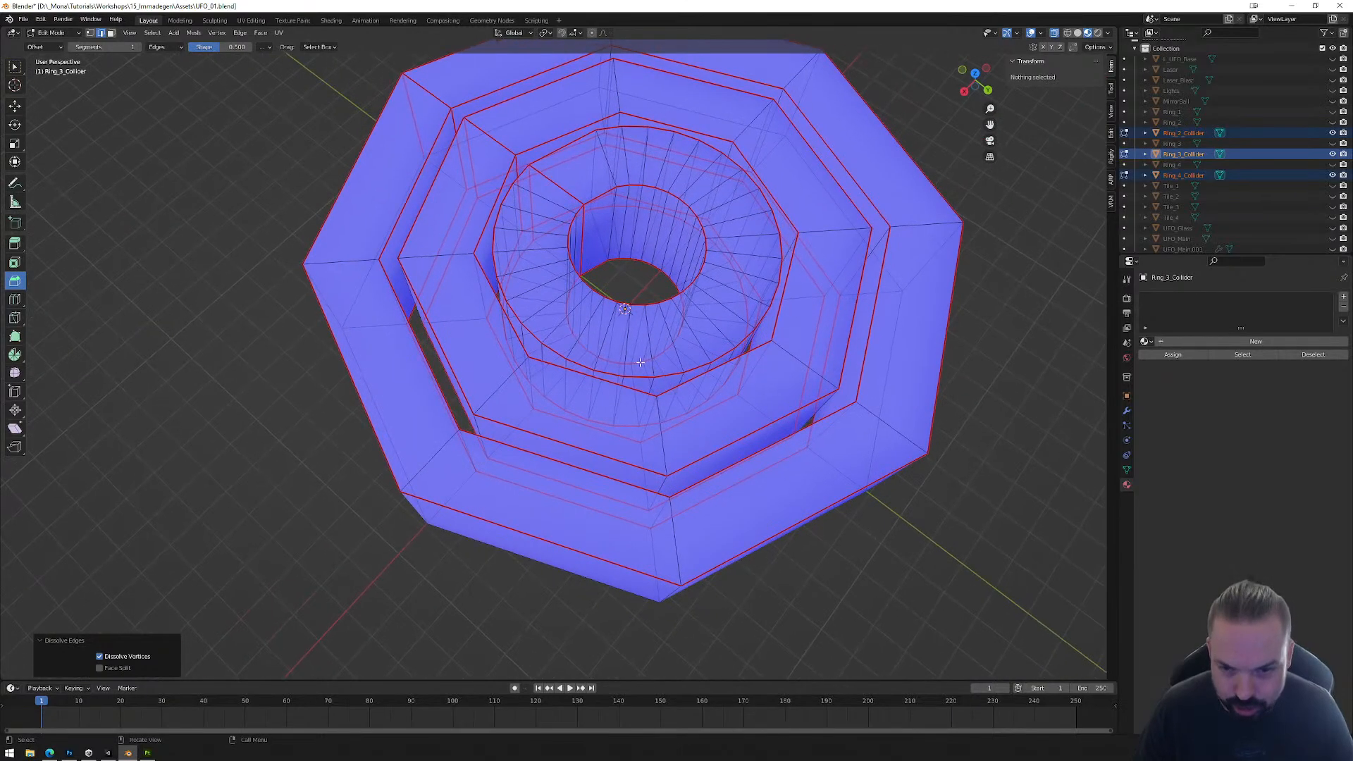
{"action": "left_click", "coordinate": [626, 355], "text": "alt"}
{"action": "left_click", "coordinate": [606, 344], "text": "alt+shift"}
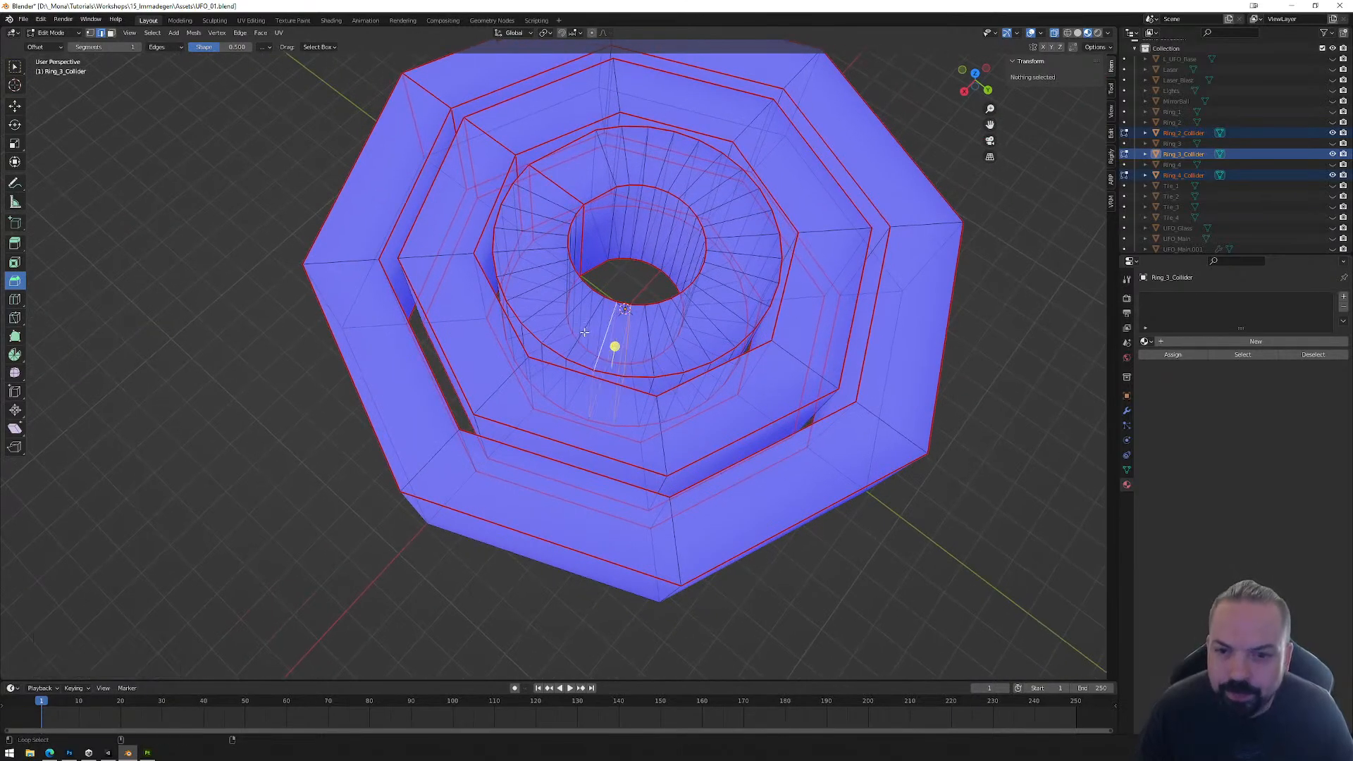
{"action": "middle_click_drag", "start_coordinate": [584, 332], "coordinate": [566, 310]}
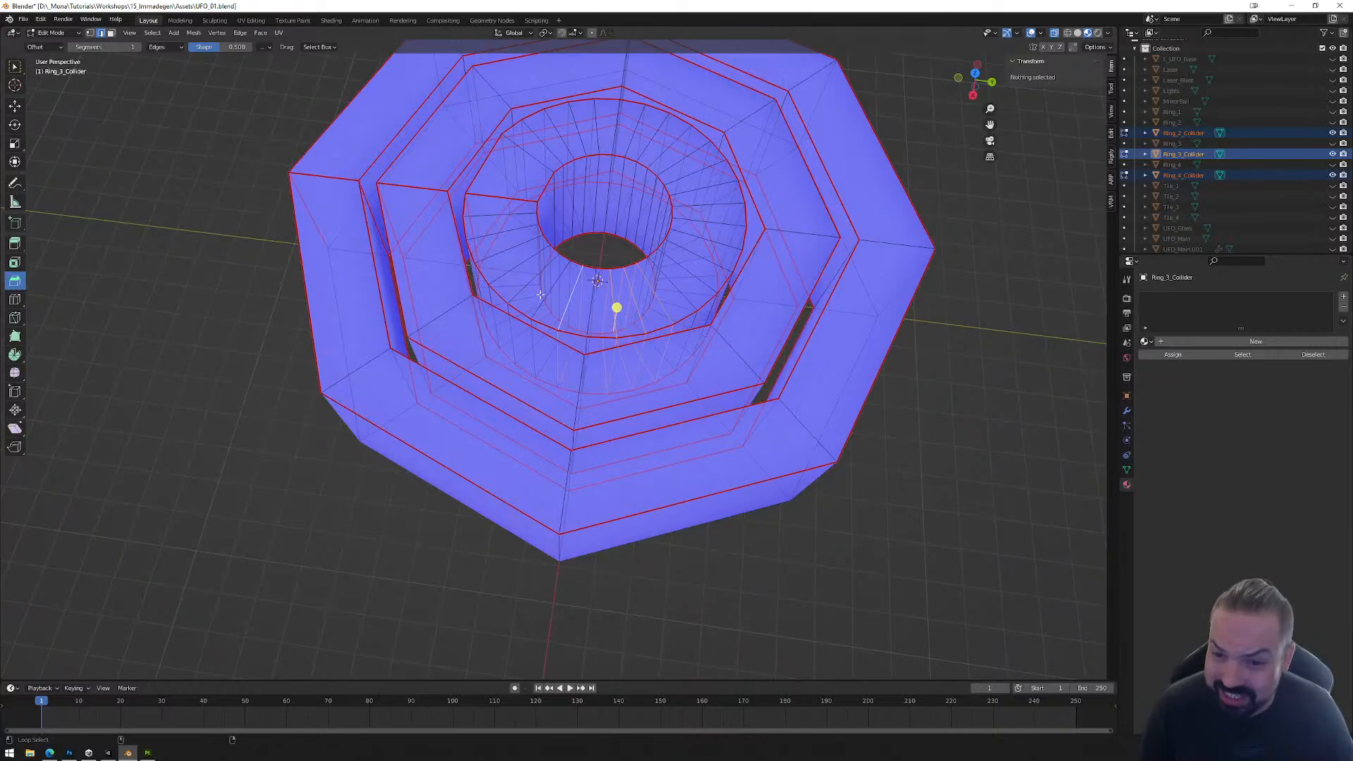
{"action": "left_click", "coordinate": [548, 294], "text": "alt"}
{"action": "left_click", "coordinate": [520, 292], "text": "alt+shift"}
{"action": "middle_click_drag", "start_coordinate": [519, 292], "coordinate": [589, 282]}
{"action": "left_click", "coordinate": [489, 288], "text": "alt+shift"}
{"action": "left_click", "coordinate": [473, 276], "text": "alt+shift"}
{"action": "left_click", "coordinate": [459, 264], "text": "alt+shift"}
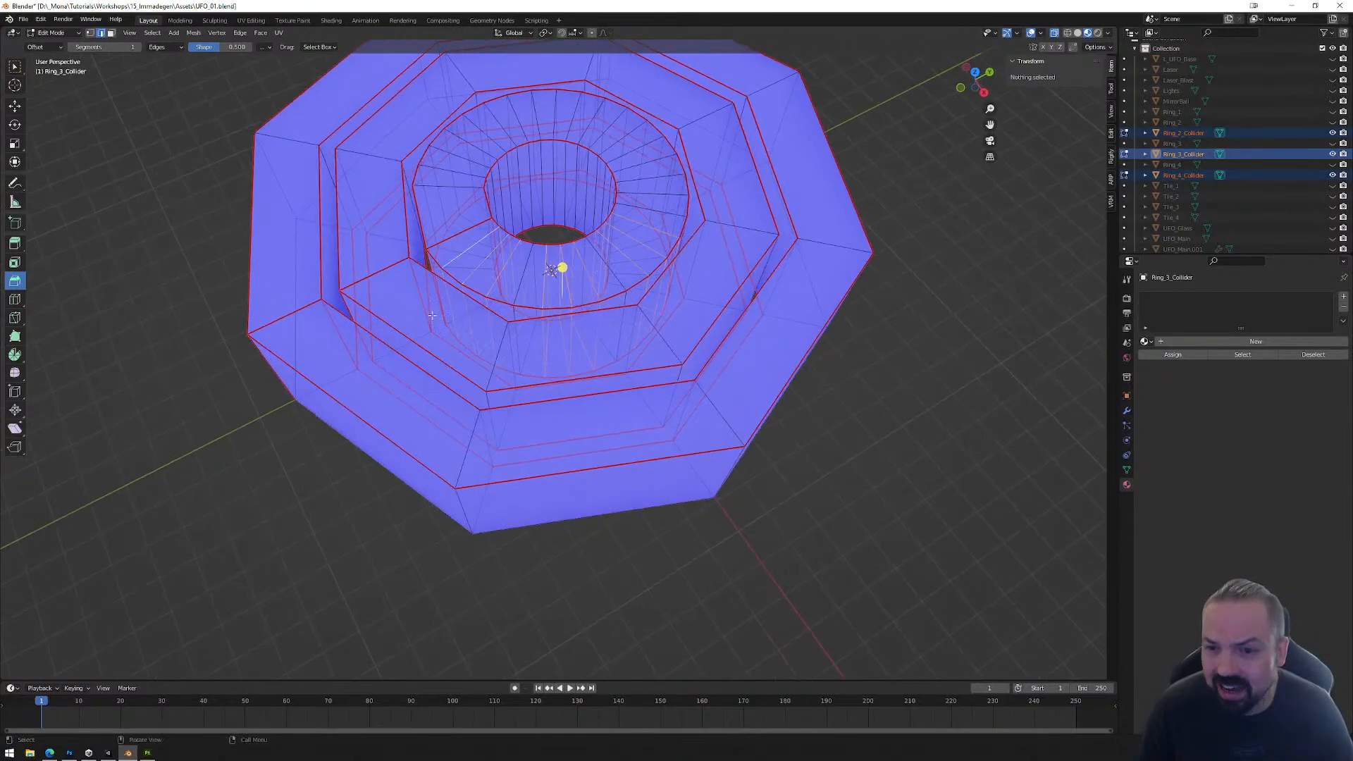
Step: Add the intermediate radial edge loops of the next sections around Ring_2_Collider to the selection, leaving out the corner loops
{"action": "middle_click_drag", "start_coordinate": [460, 264], "coordinate": [492, 329]}
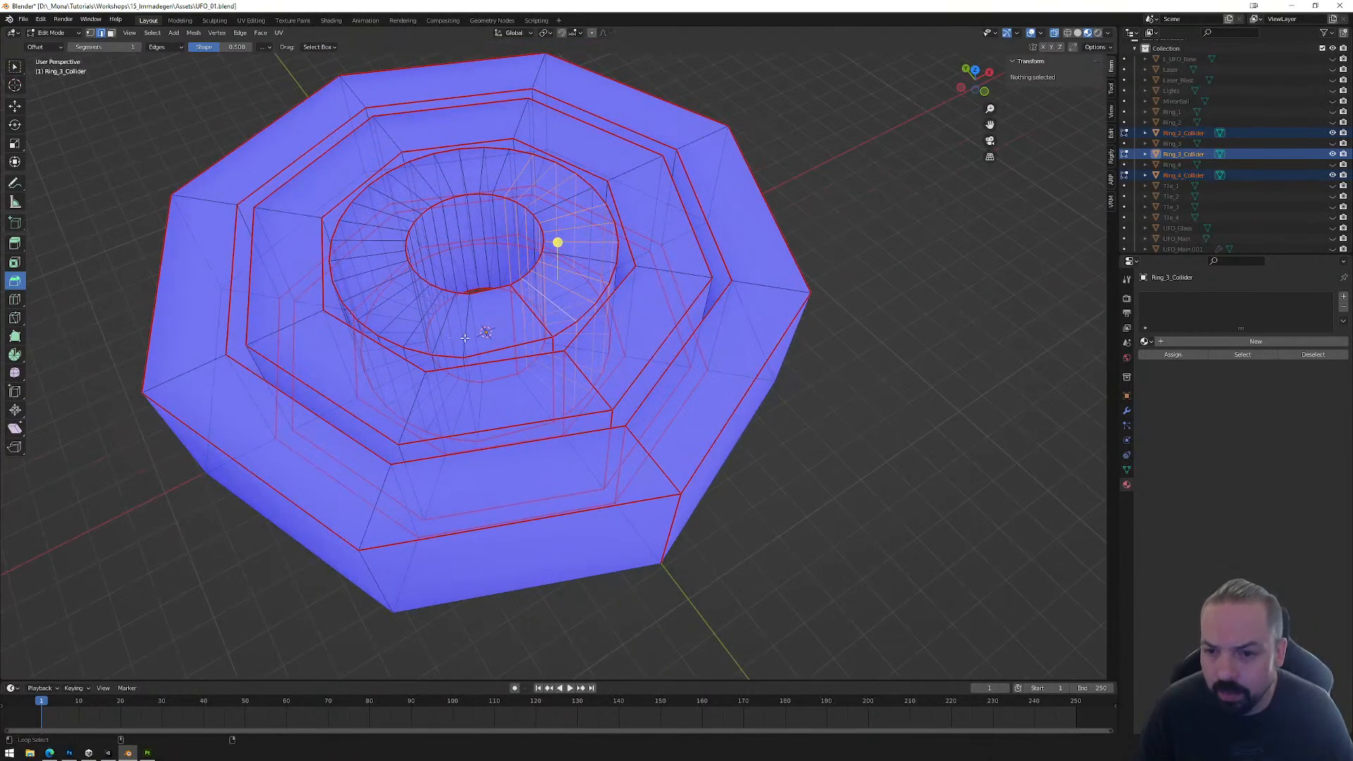
{"action": "left_click", "coordinate": [465, 338], "text": "shift"}
{"action": "middle_click_drag", "start_coordinate": [417, 328], "coordinate": [471, 386]}
{"action": "left_click", "coordinate": [471, 386], "text": "shift"}
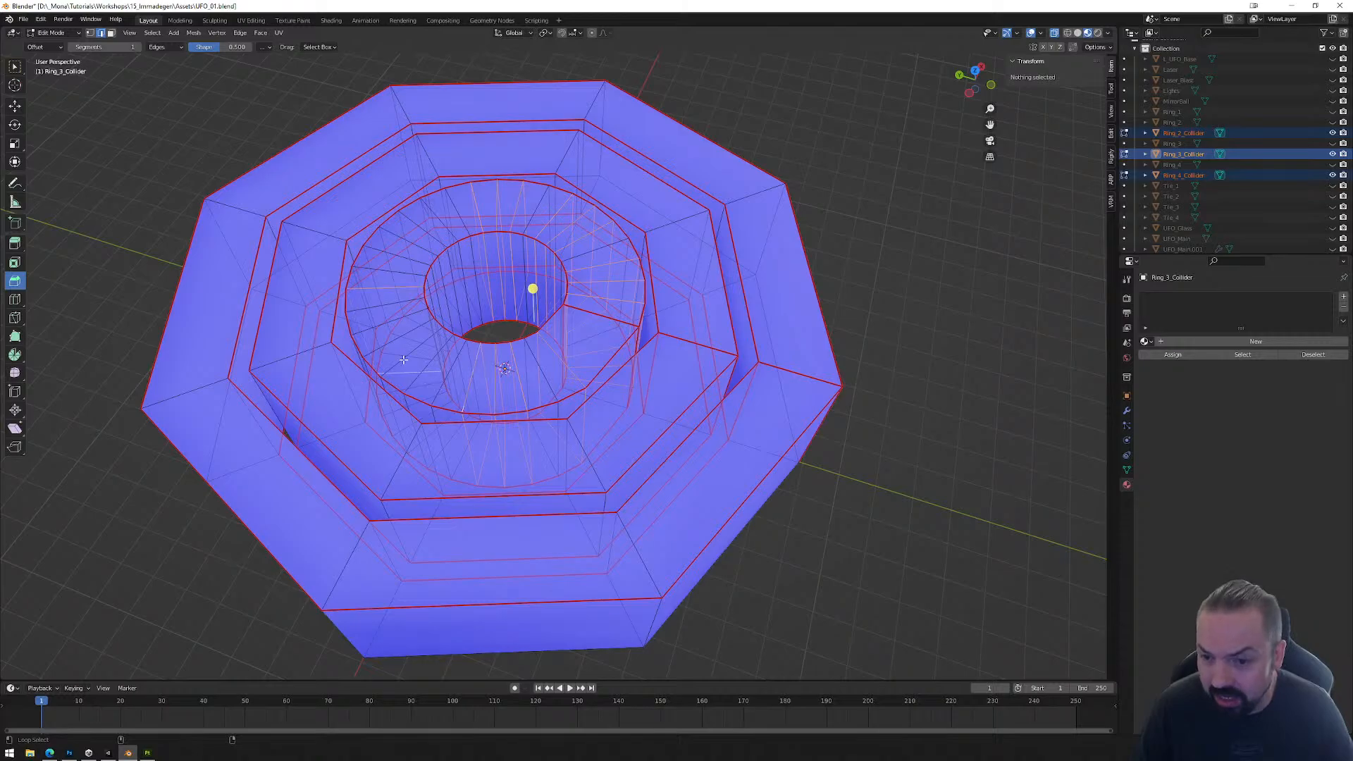
{"action": "left_click", "coordinate": [437, 391], "text": "shift"}
{"action": "middle_click_drag", "start_coordinate": [437, 391], "coordinate": [486, 419]}
{"action": "left_click", "coordinate": [479, 412], "text": "shift"}
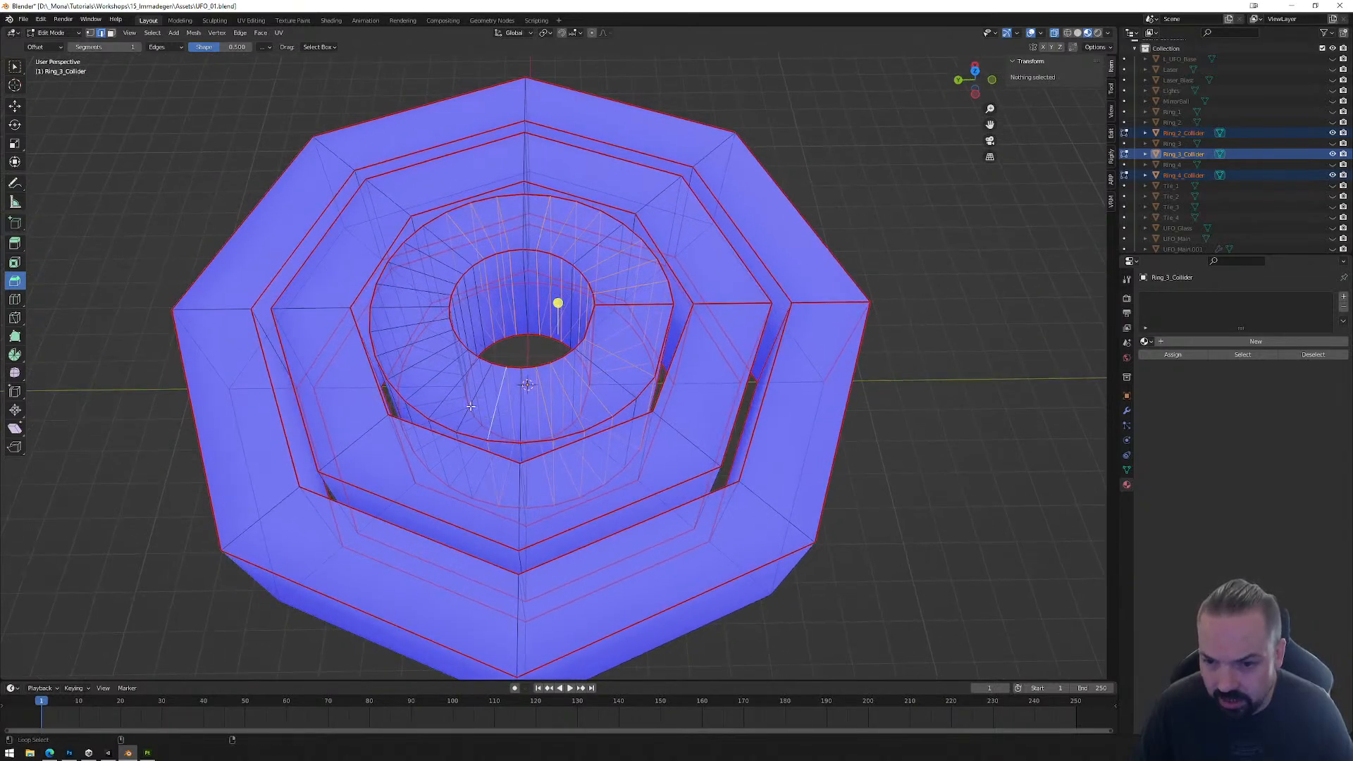
{"action": "left_click", "coordinate": [471, 406], "text": "alt+shift"}
{"action": "left_click", "coordinate": [444, 400], "text": "alt+shift"}
{"action": "middle_click_drag", "start_coordinate": [444, 400], "coordinate": [529, 415]}
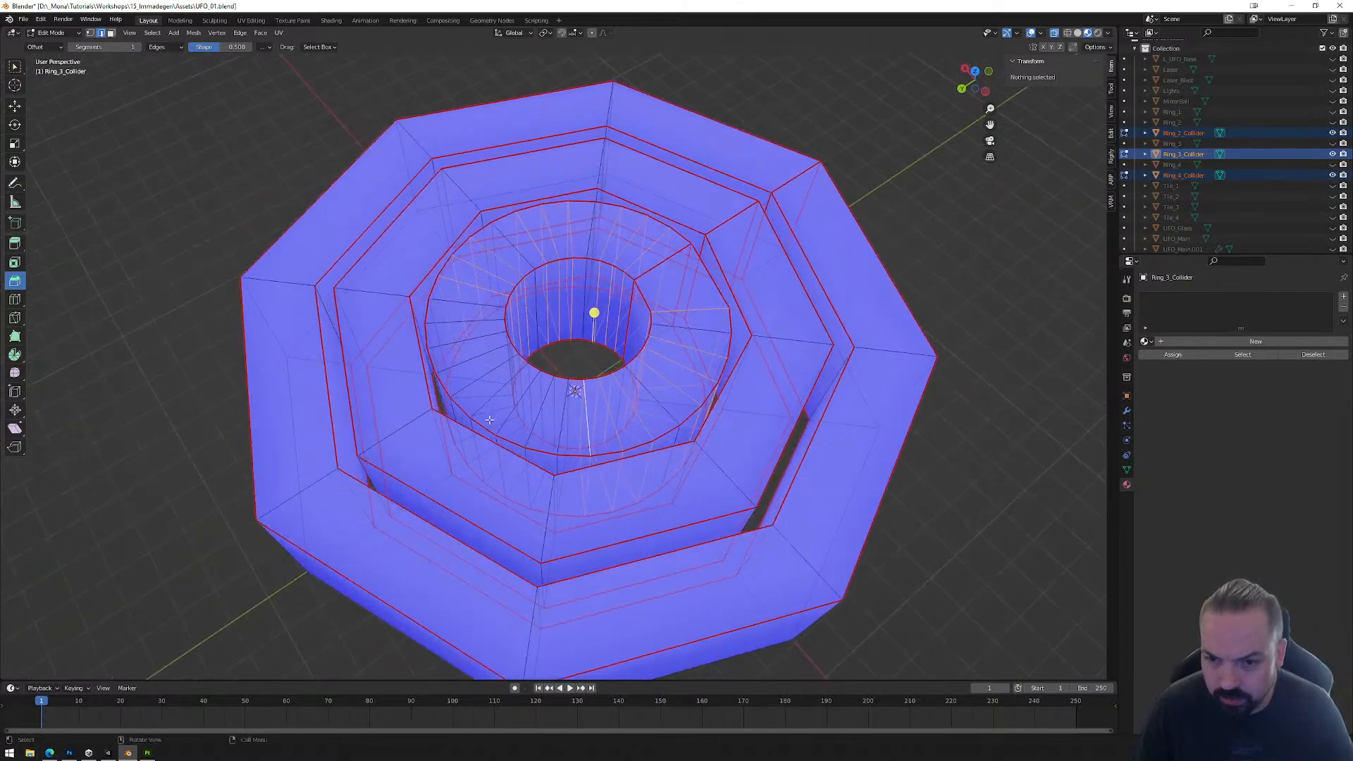
Step: Complete the Ring_2_Collider loop selection without the corner loops, dissolve the selected edges and return to Object Mode
{"action": "left_click", "coordinate": [539, 411], "text": "alt+shift"}
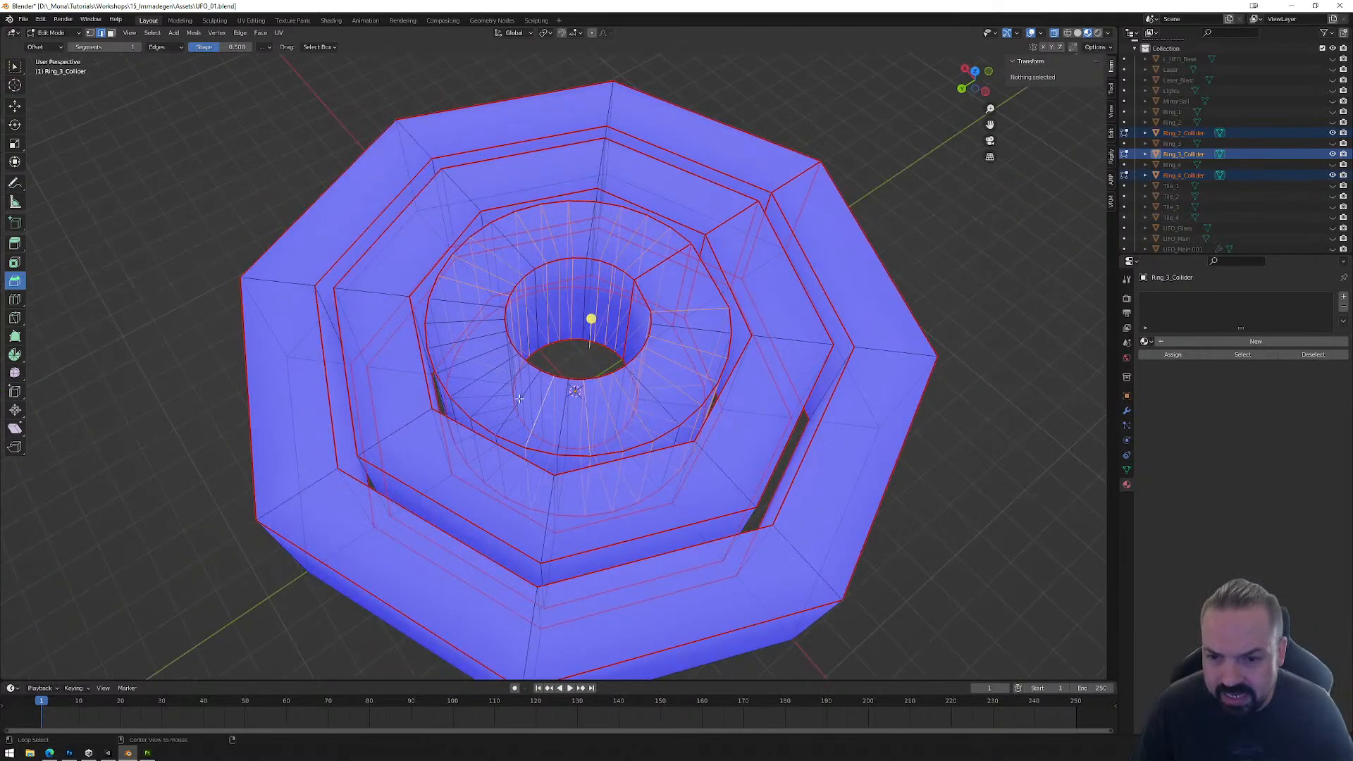
{"action": "left_click", "coordinate": [514, 403], "text": "alt+shift"}
{"action": "left_click", "coordinate": [490, 398], "text": "alt+shift"}
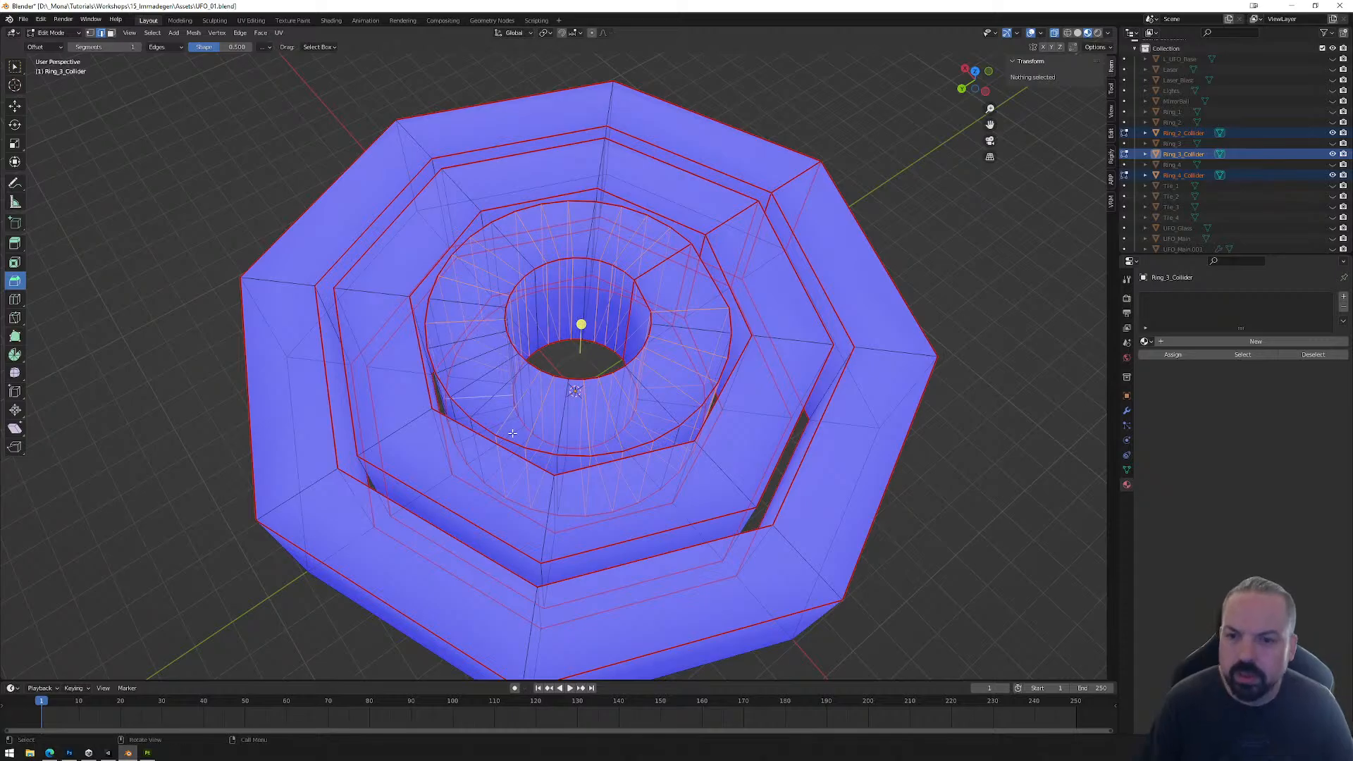
{"action": "key", "text": "ctrl+z"}
{"action": "middle_click_drag", "start_coordinate": [486, 403], "coordinate": [517, 403]}
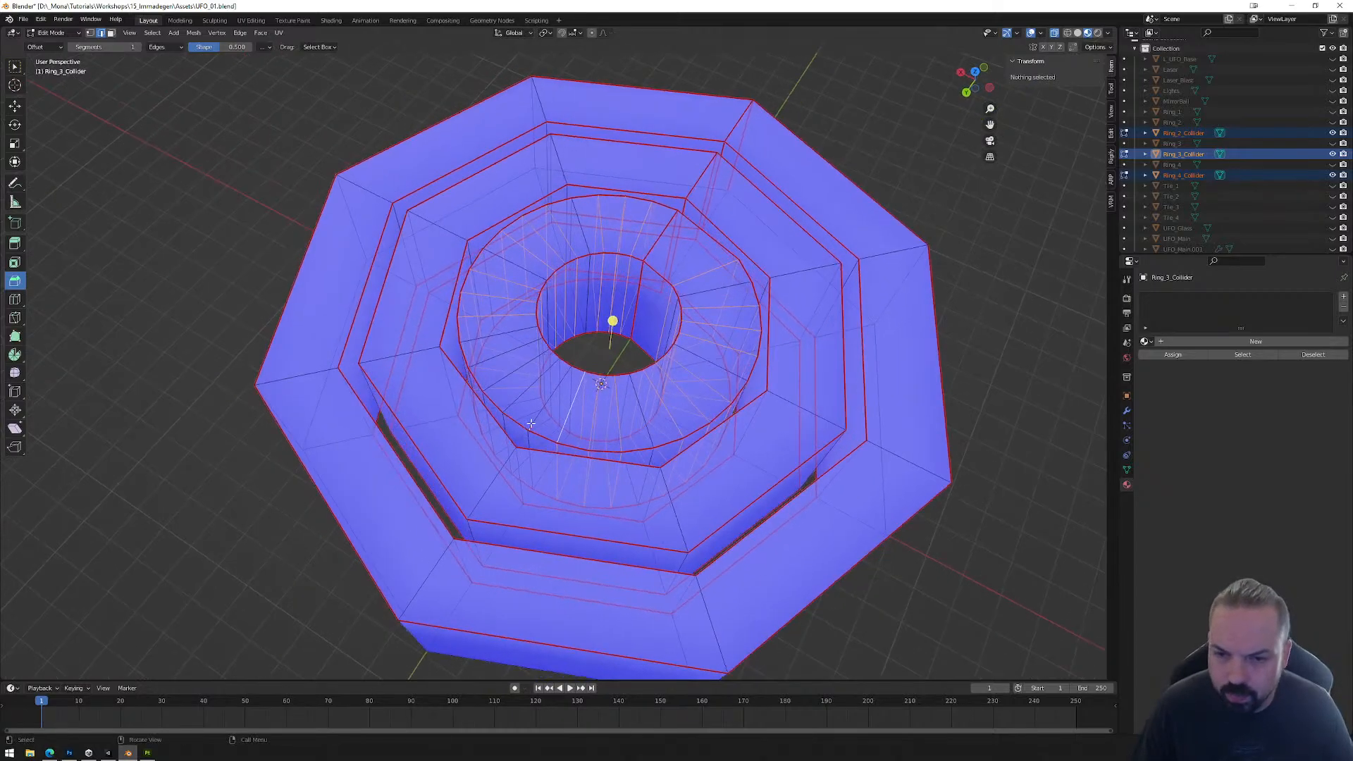
{"action": "left_click", "coordinate": [514, 399], "text": "alt+shift"}
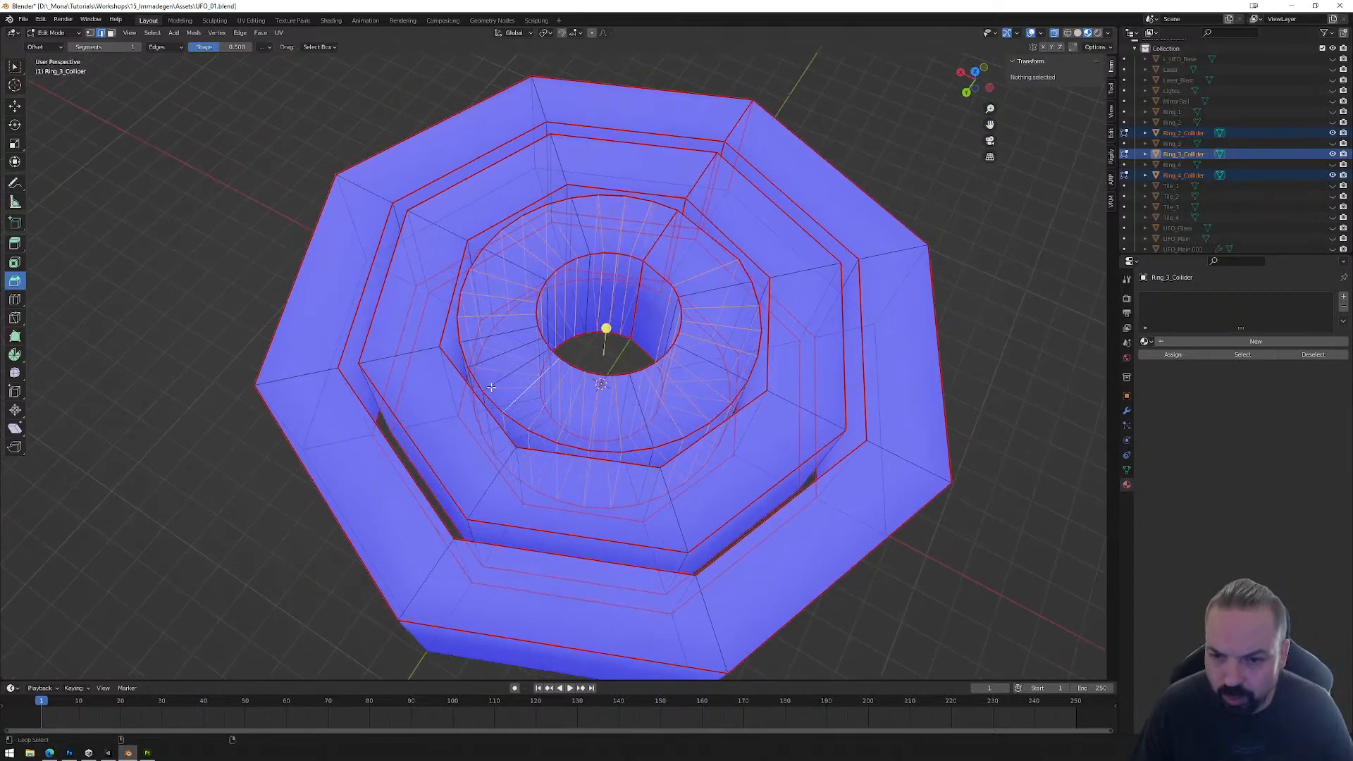
{"action": "left_click", "coordinate": [491, 387], "text": "alt+shift"}
{"action": "left_click", "coordinate": [539, 415], "text": "ctrl+shift"}
{"action": "key", "text": "ctrl+z"}
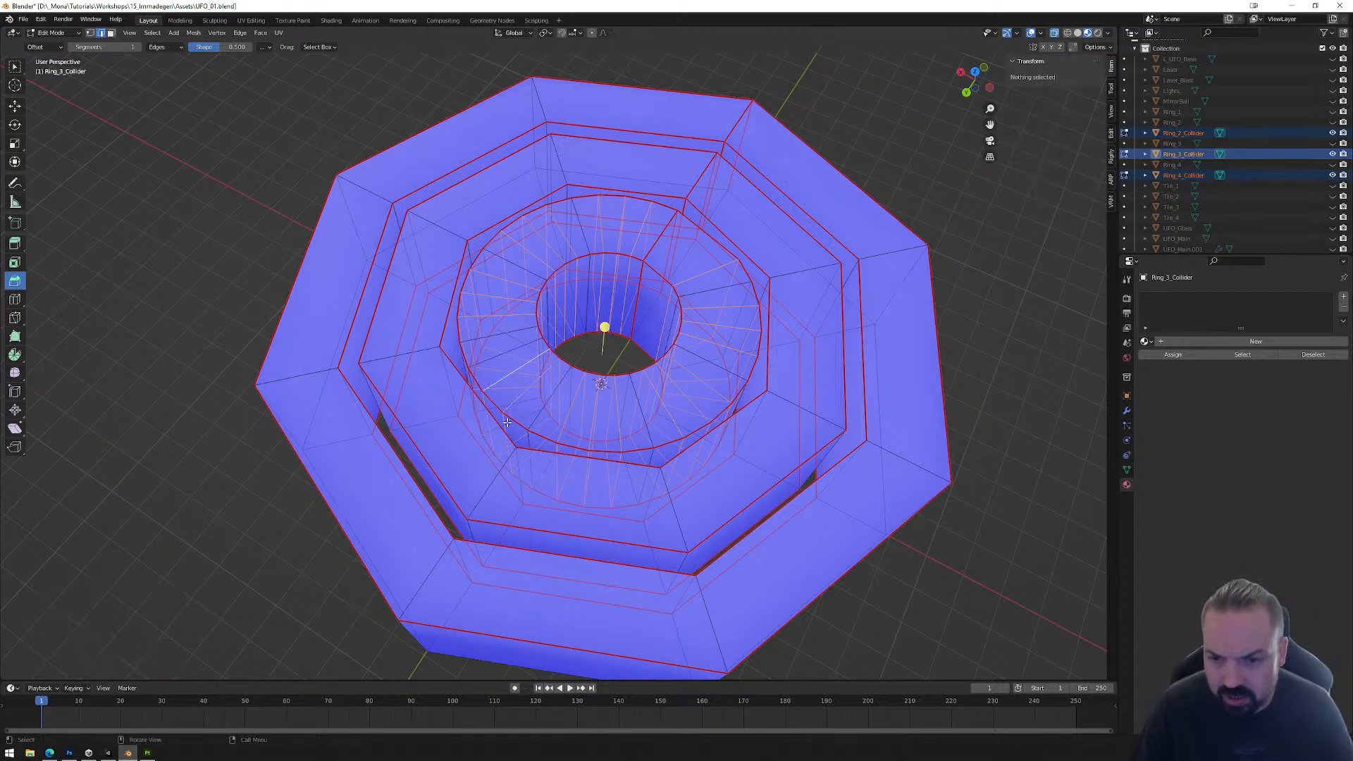
{"action": "middle_click_drag", "start_coordinate": [541, 414], "coordinate": [692, 460]}
{"action": "key", "text": "x"}
{"action": "left_click", "coordinate": [612, 487]}
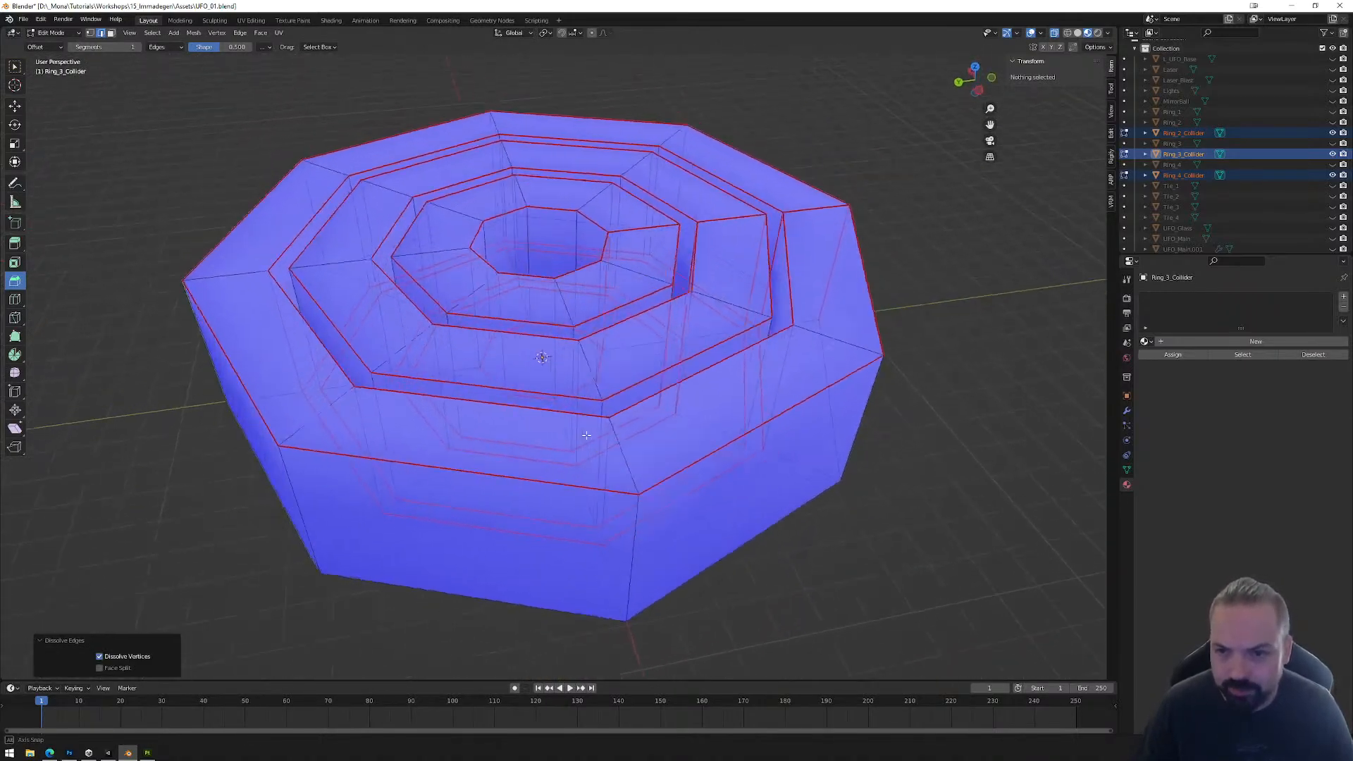
{"action": "key", "text": "Tab"}
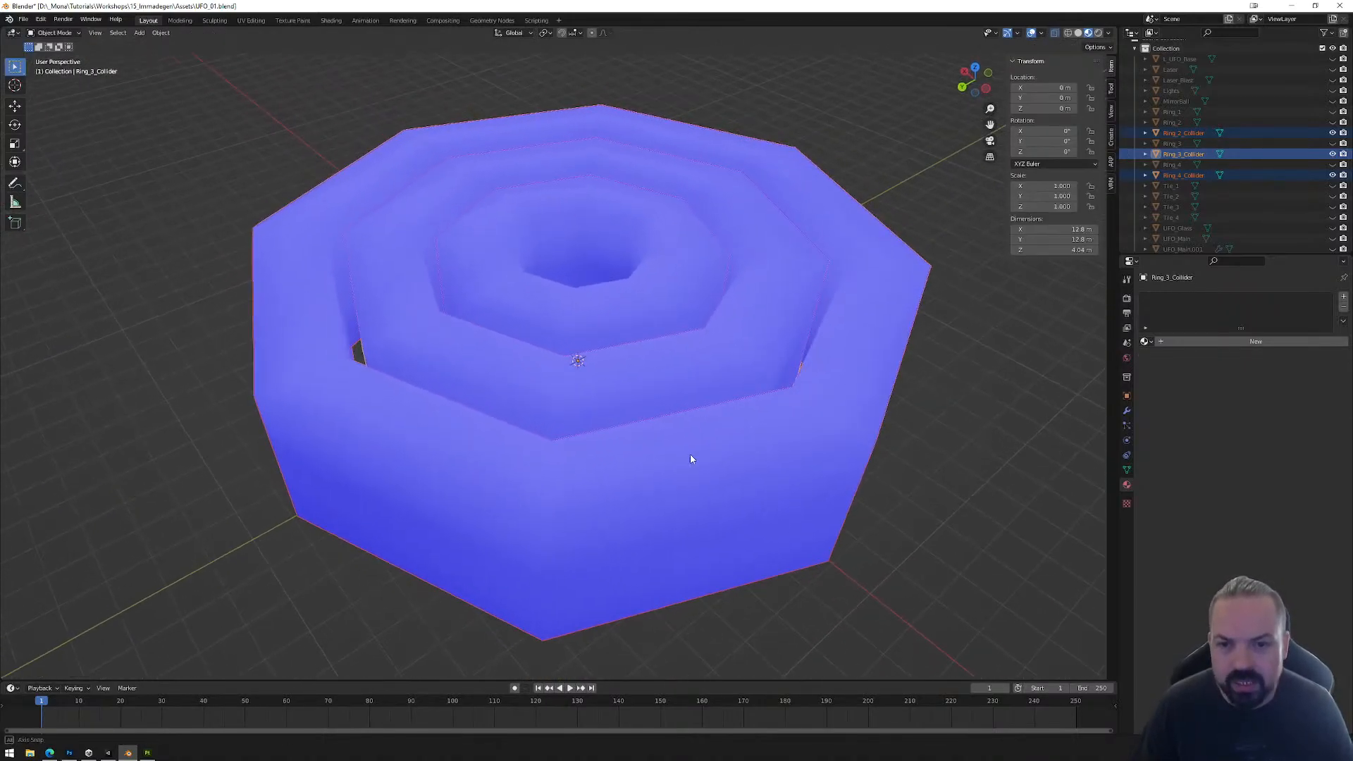
Step: With all three ring colliders selected and Ring_2_Collider active, apply their location, rotation and scale
{"action": "scroll", "coordinate": [713, 472], "scroll_direction": "down", "scroll_amount": 5}
{"action": "left_click", "coordinate": [698, 337]}
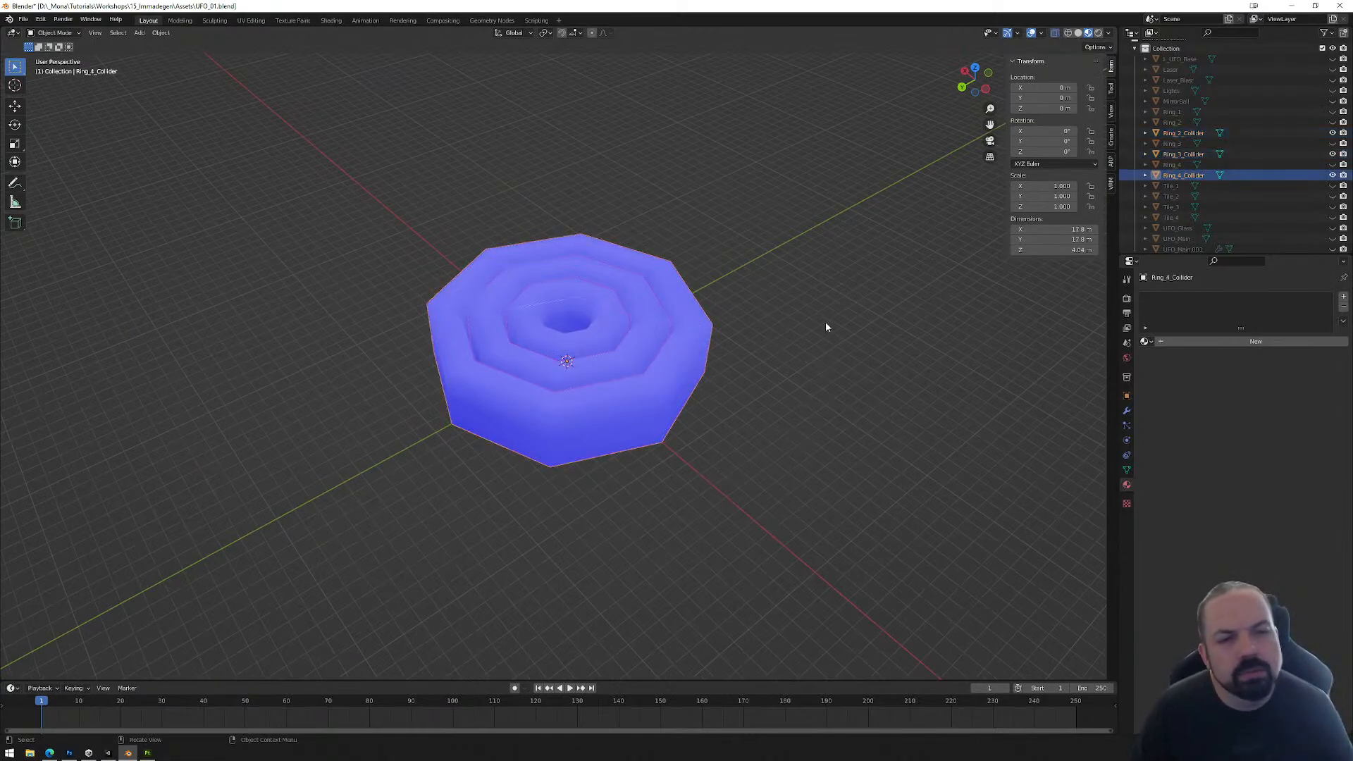
{"action": "left_click", "coordinate": [618, 315], "text": "shift"}
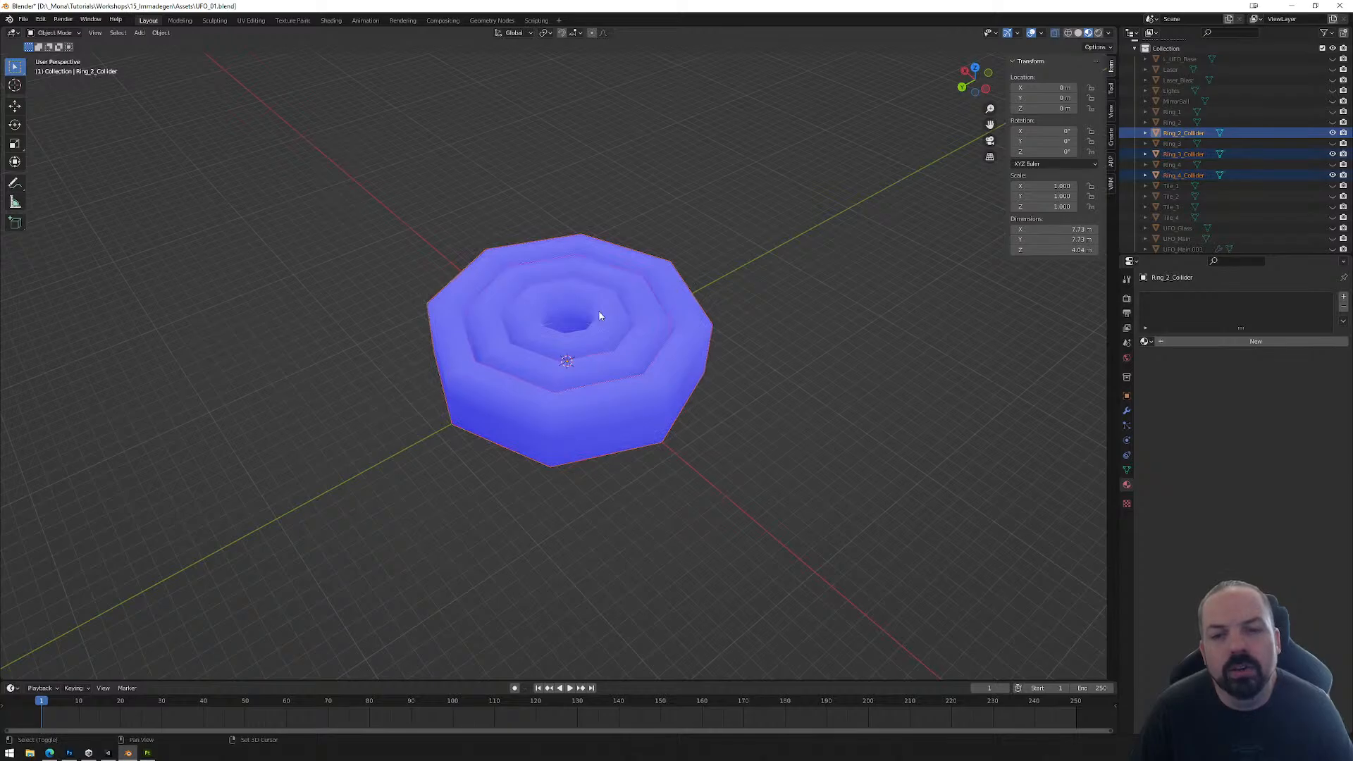
{"action": "left_click", "coordinate": [603, 314], "text": "shift"}
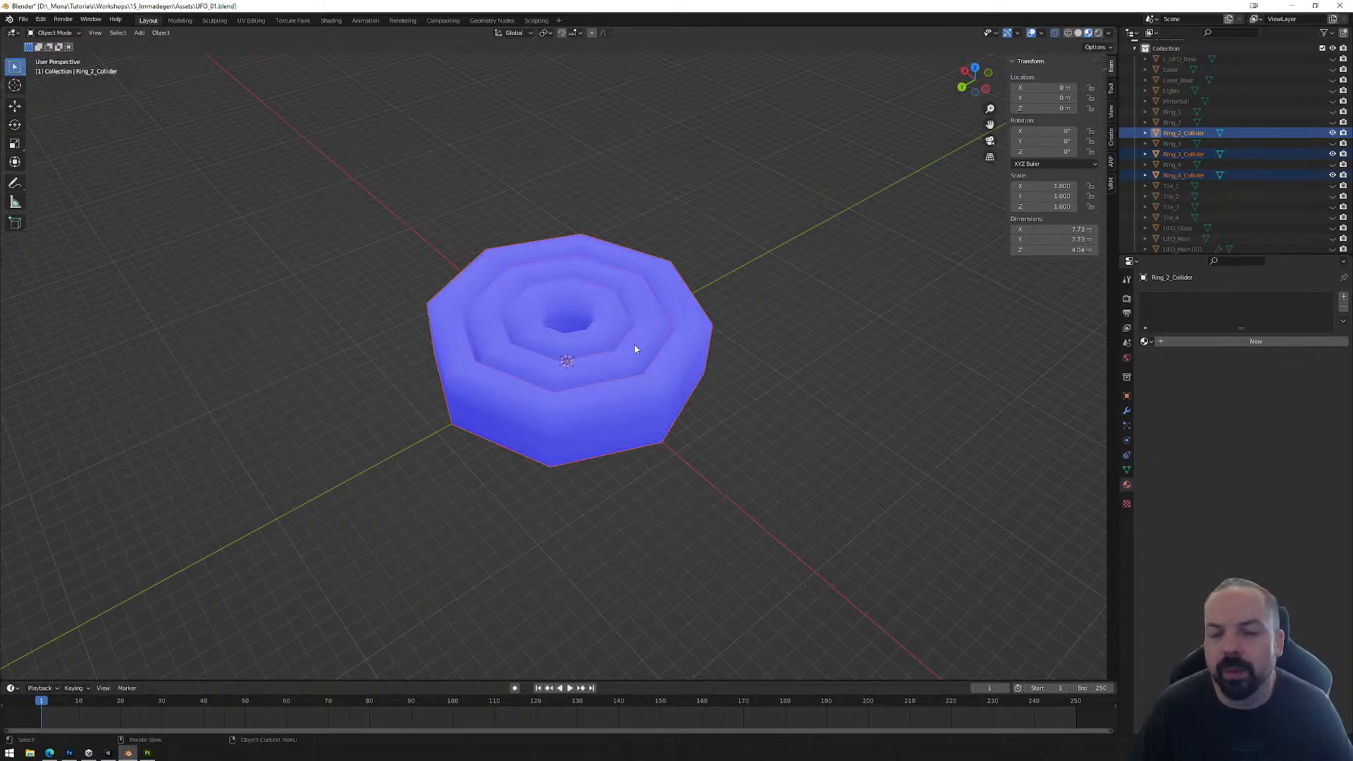
{"action": "key", "text": "ctrl+a"}
{"action": "left_click", "coordinate": [737, 318]}
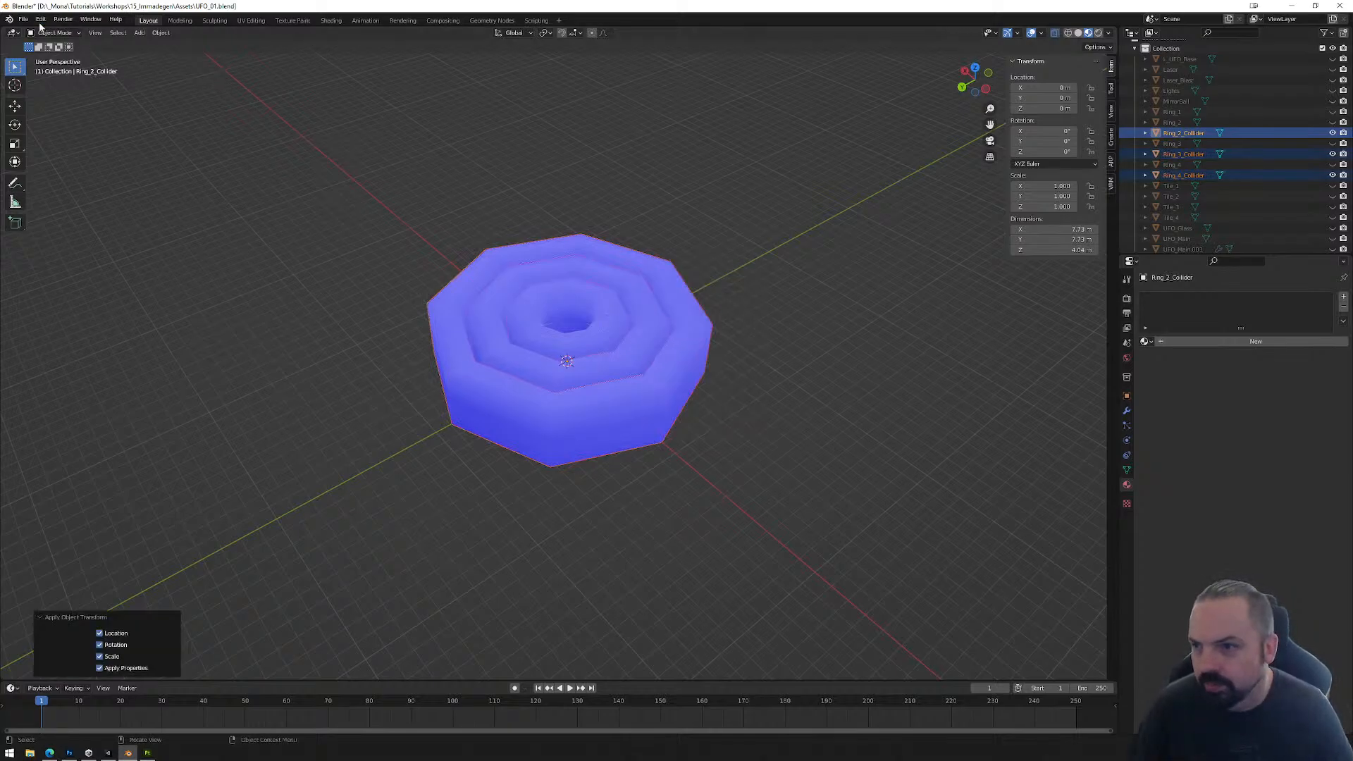
Step: Export the selected ring colliders as an FBX named Floor_Colliders.fbx in the Models folder, alongside Floor_Final.fbx
{"action": "left_click", "coordinate": [23, 19]}
{"action": "mouse_move", "coordinate": [50, 173]}
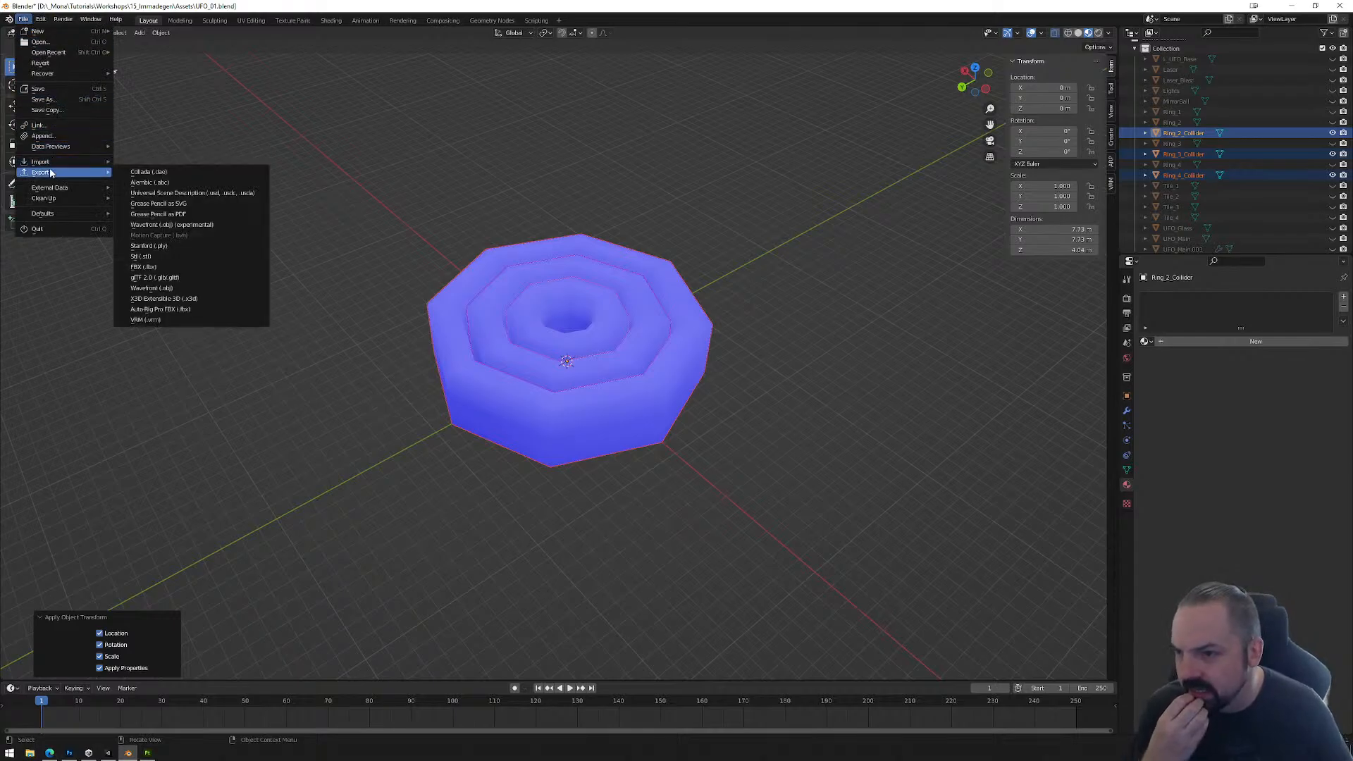
{"action": "left_click", "coordinate": [162, 267]}
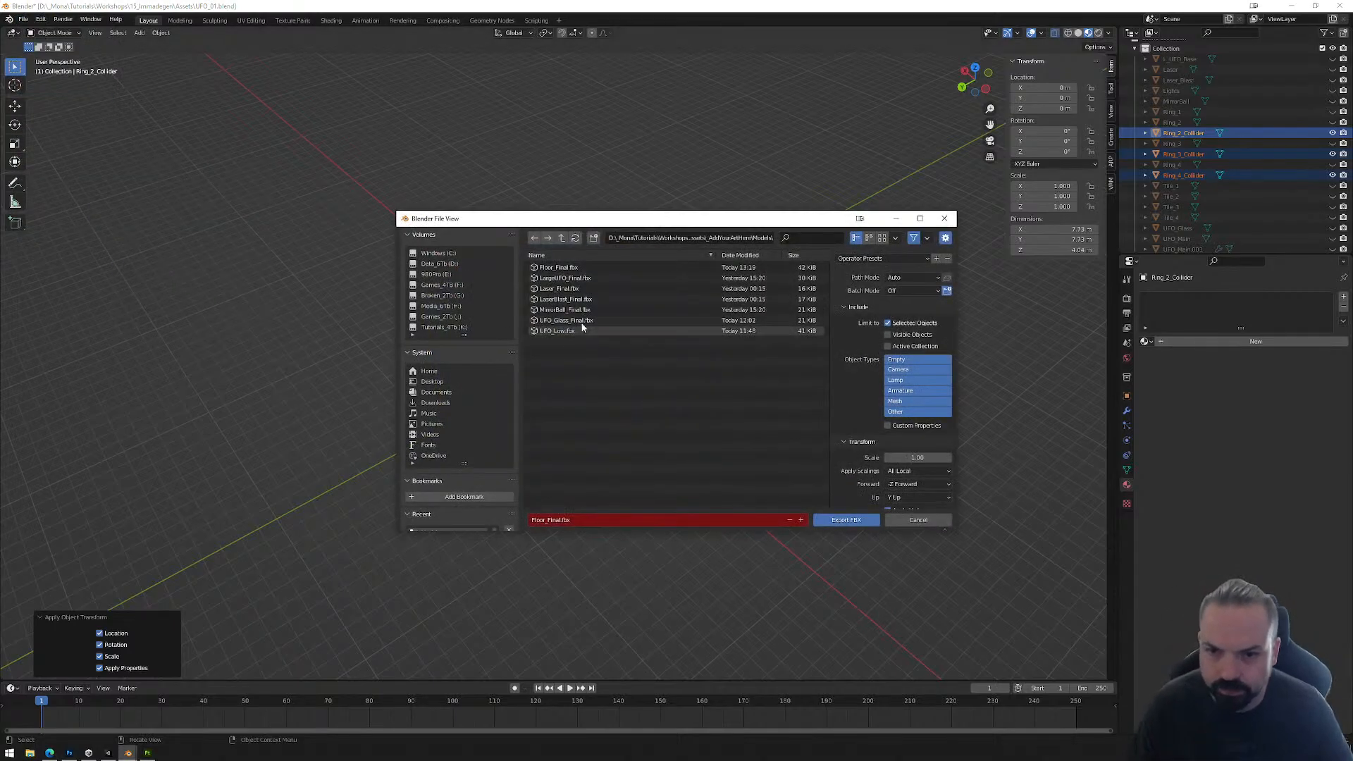
{"action": "left_click", "coordinate": [556, 269]}
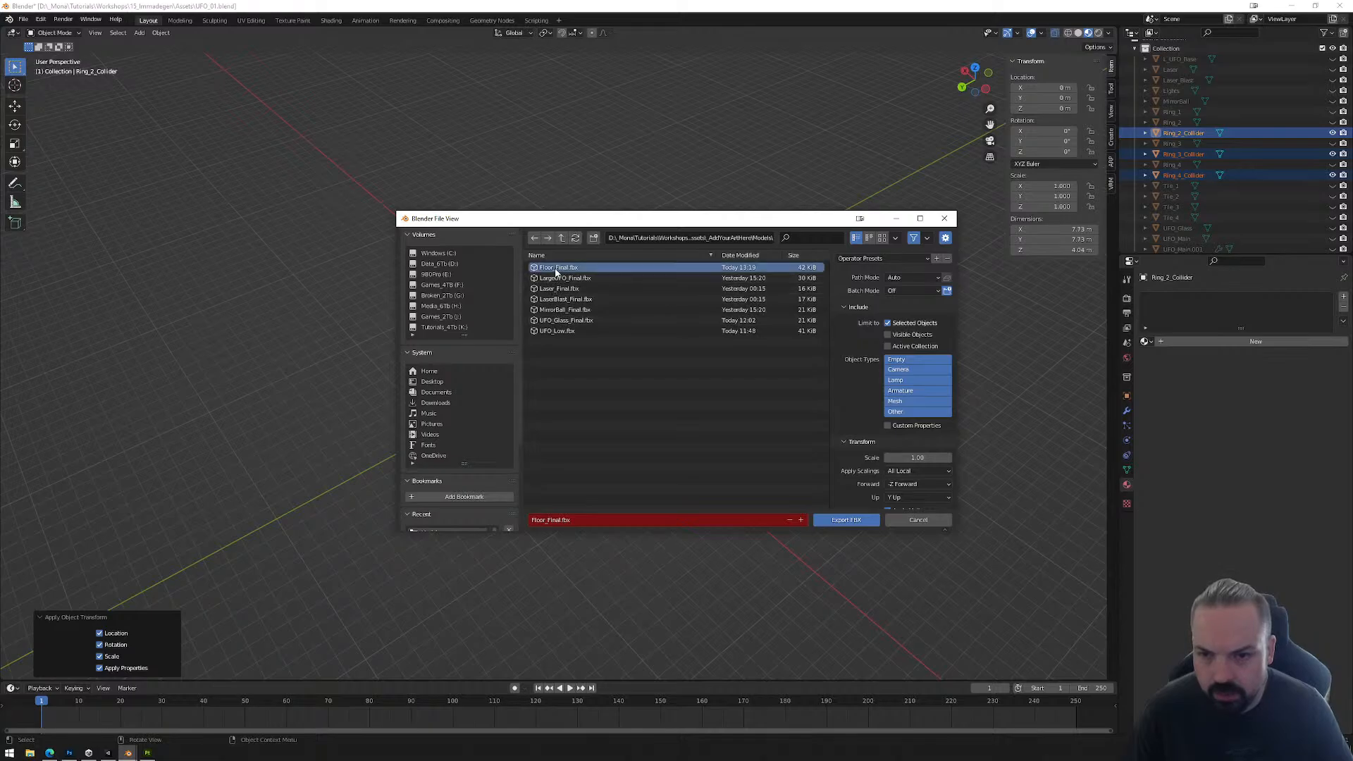
{"action": "left_click", "coordinate": [557, 520]}
{"action": "left_click", "coordinate": [545, 520]}
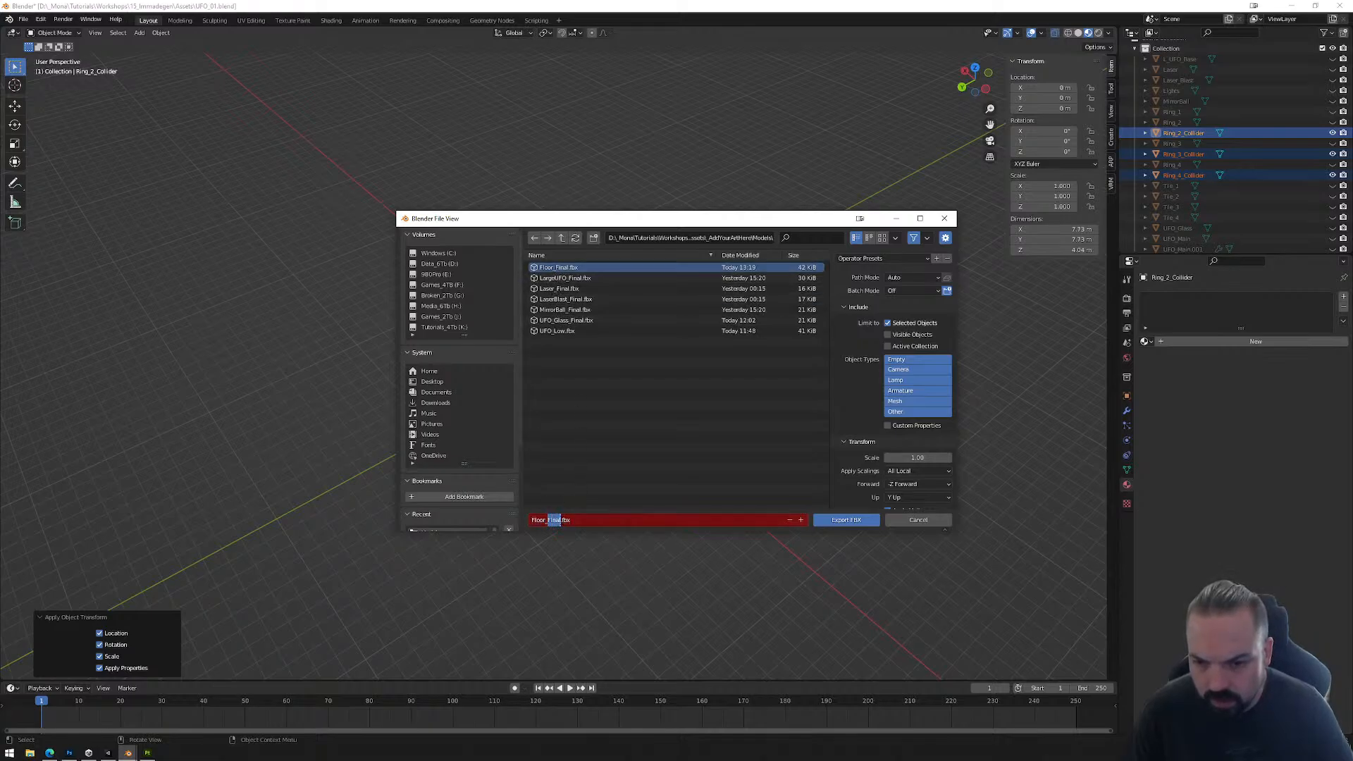
{"action": "type", "text": "_Colliders"}
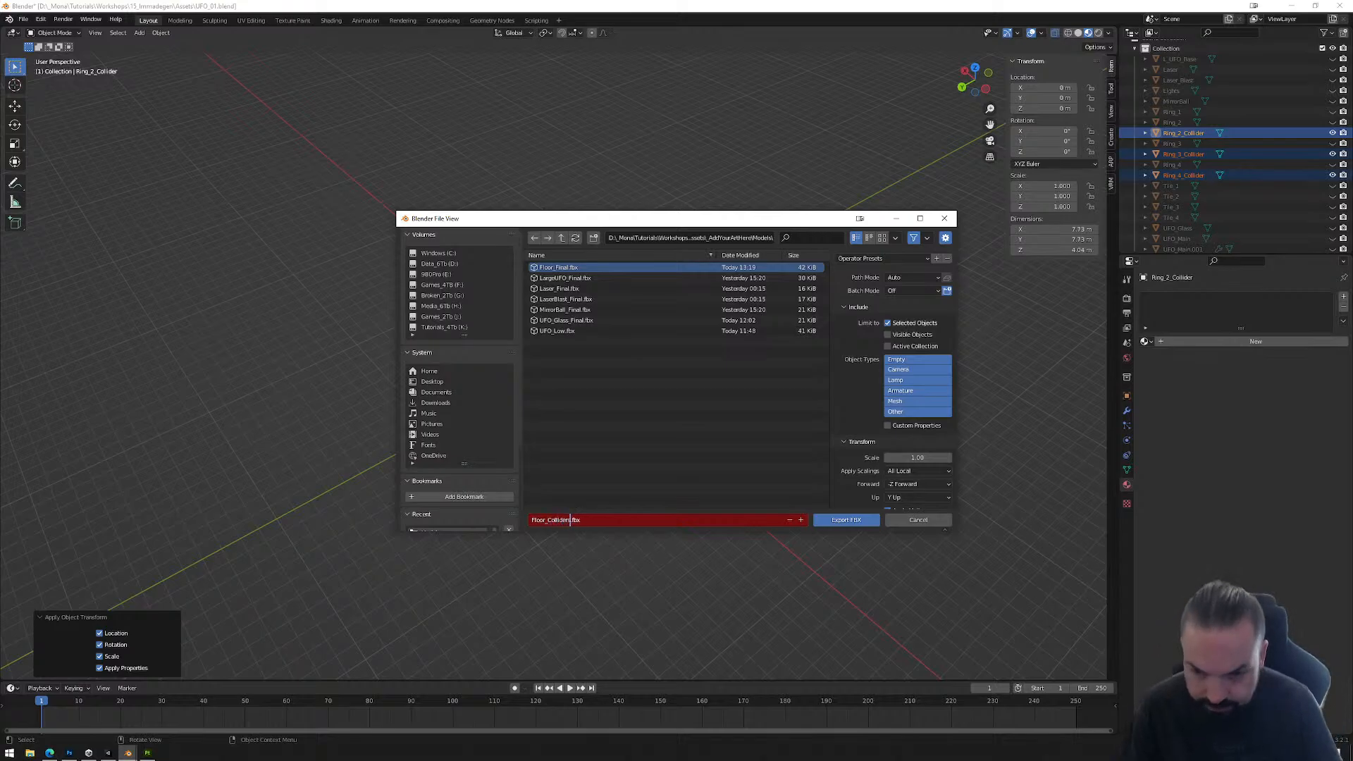
{"action": "left_click", "coordinate": [846, 520]}
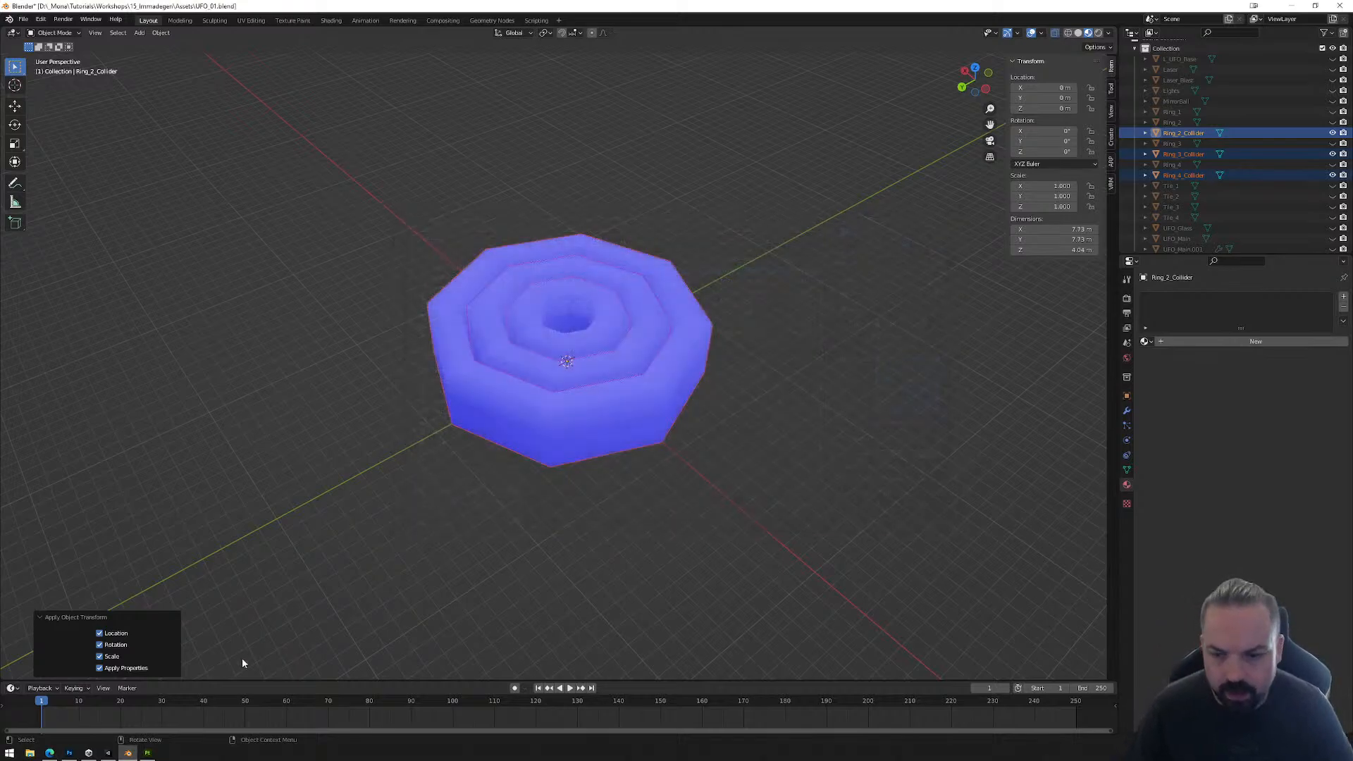
Step: Switch to Unity and inspect the components of Ring_1 and the Reactor and Box Collider on its R_Tile1 child
{"action": "left_click", "coordinate": [110, 754]}
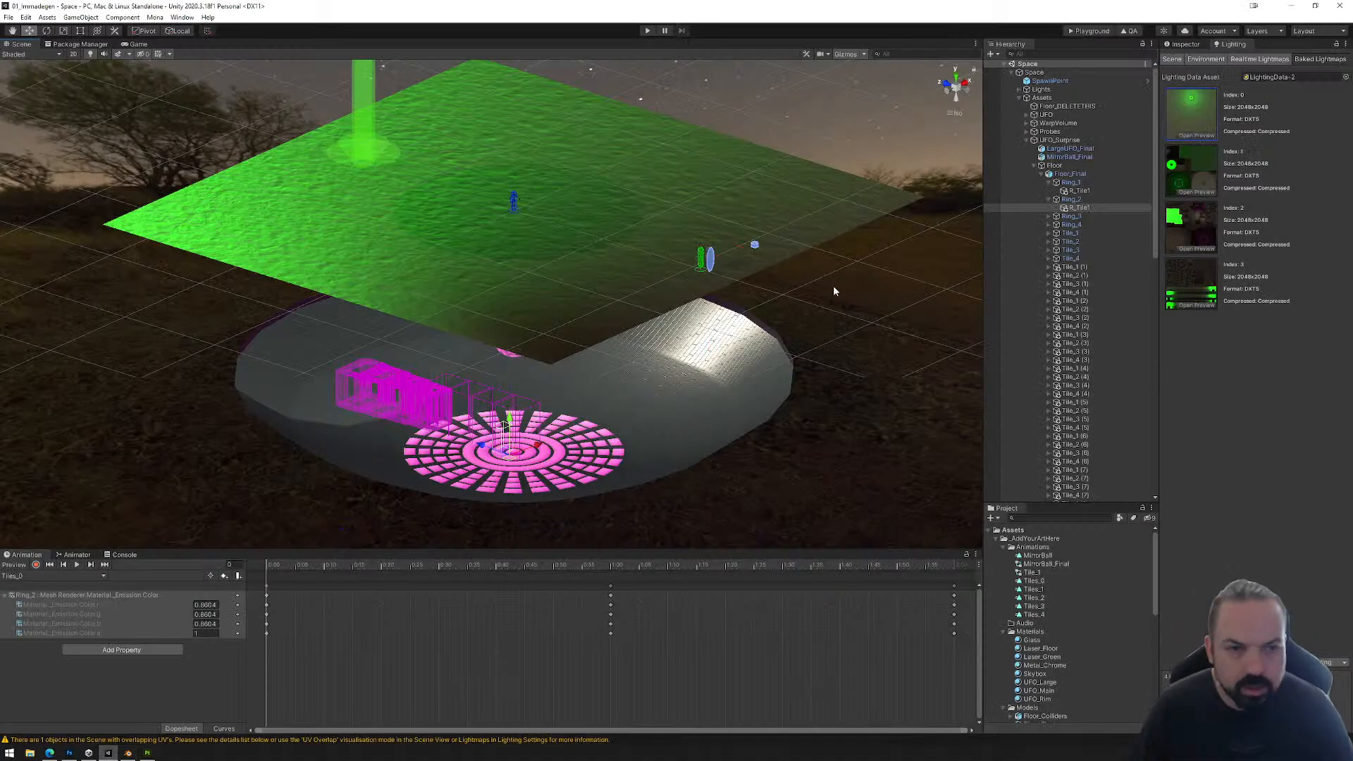
{"action": "left_click", "coordinate": [1068, 182]}
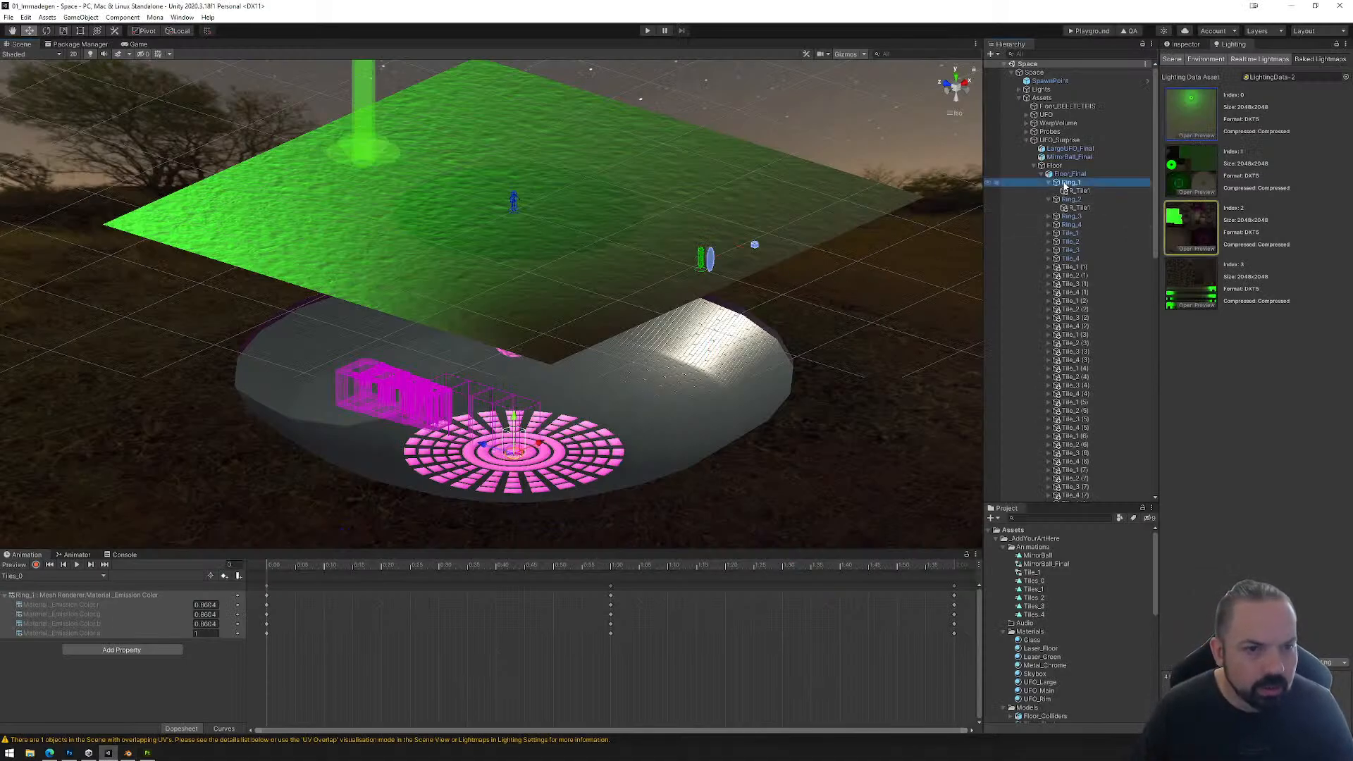
{"action": "left_click", "coordinate": [1184, 45]}
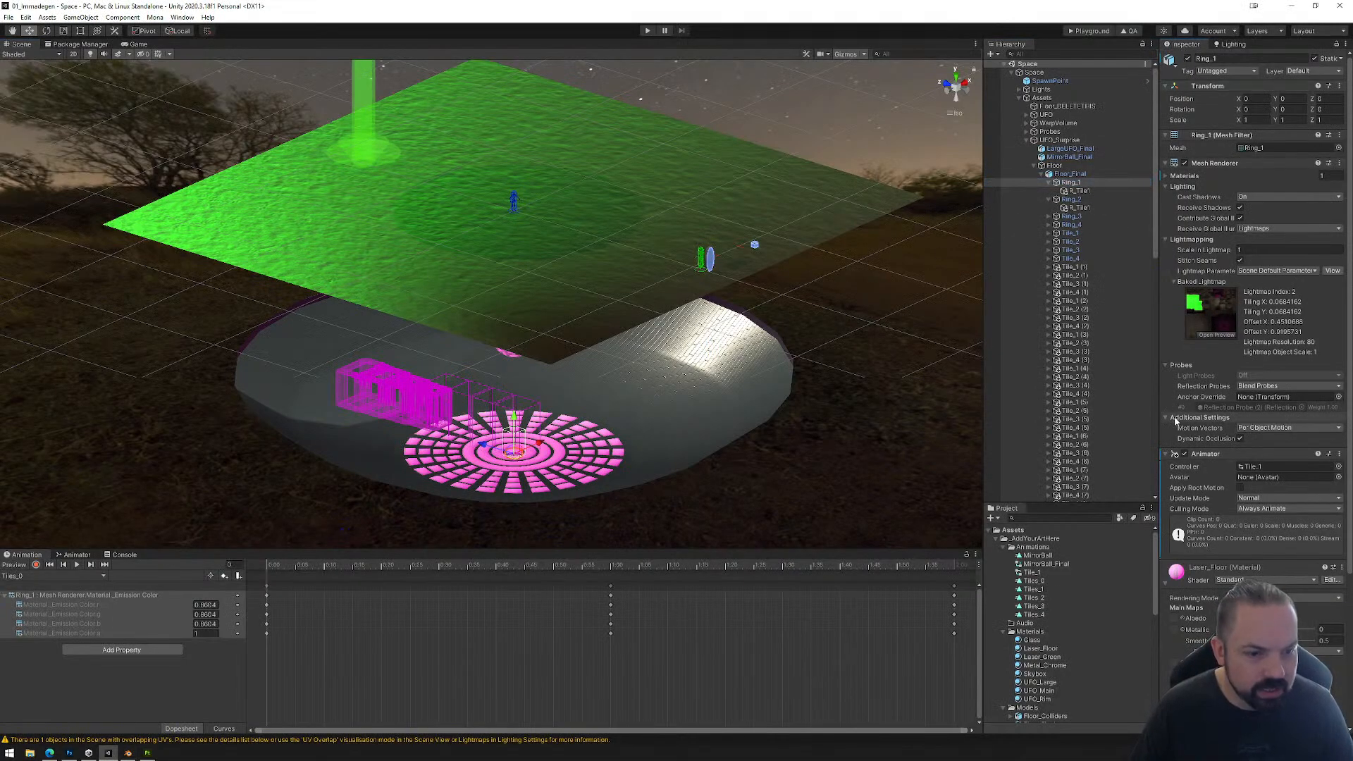
{"action": "scroll", "coordinate": [1198, 437], "scroll_direction": "down", "scroll_amount": 5}
{"action": "scroll", "coordinate": [1169, 384], "scroll_direction": "up", "scroll_amount": 5}
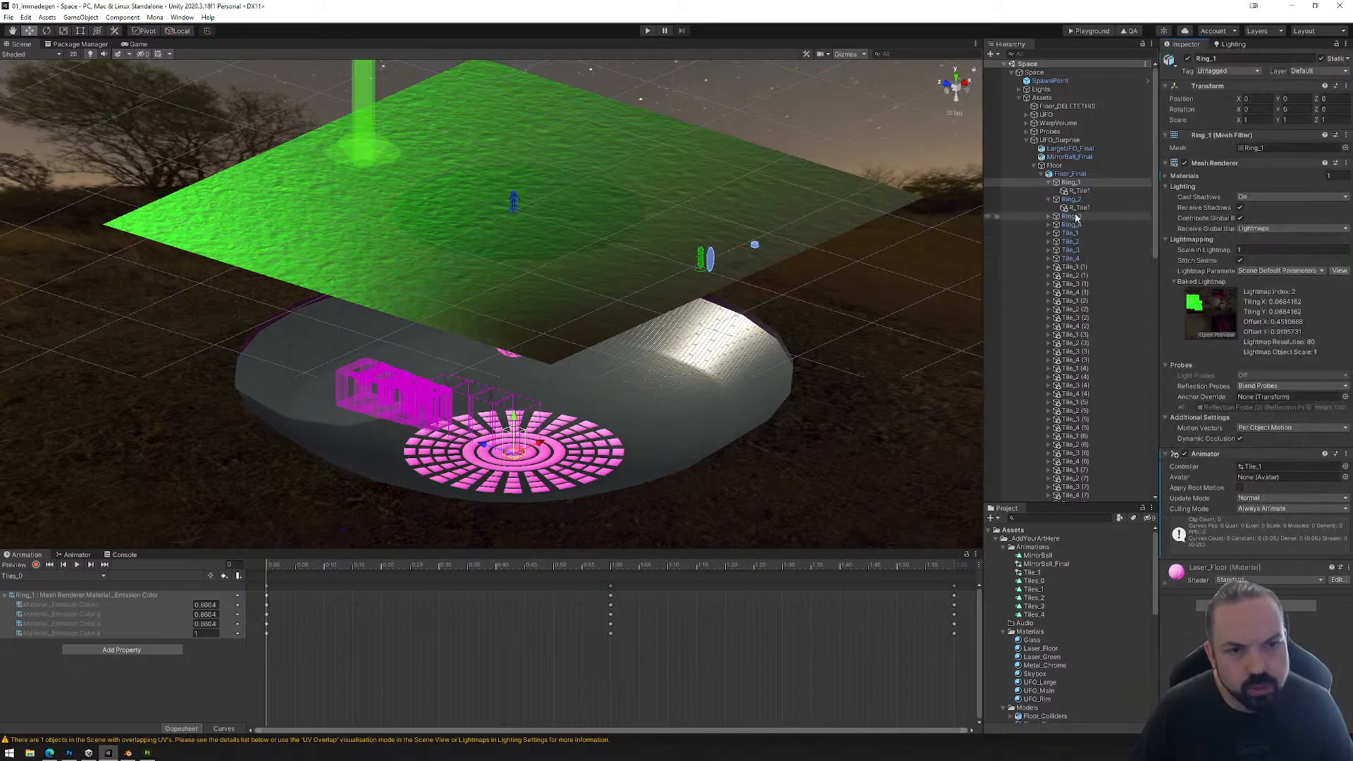
{"action": "left_click", "coordinate": [1078, 191]}
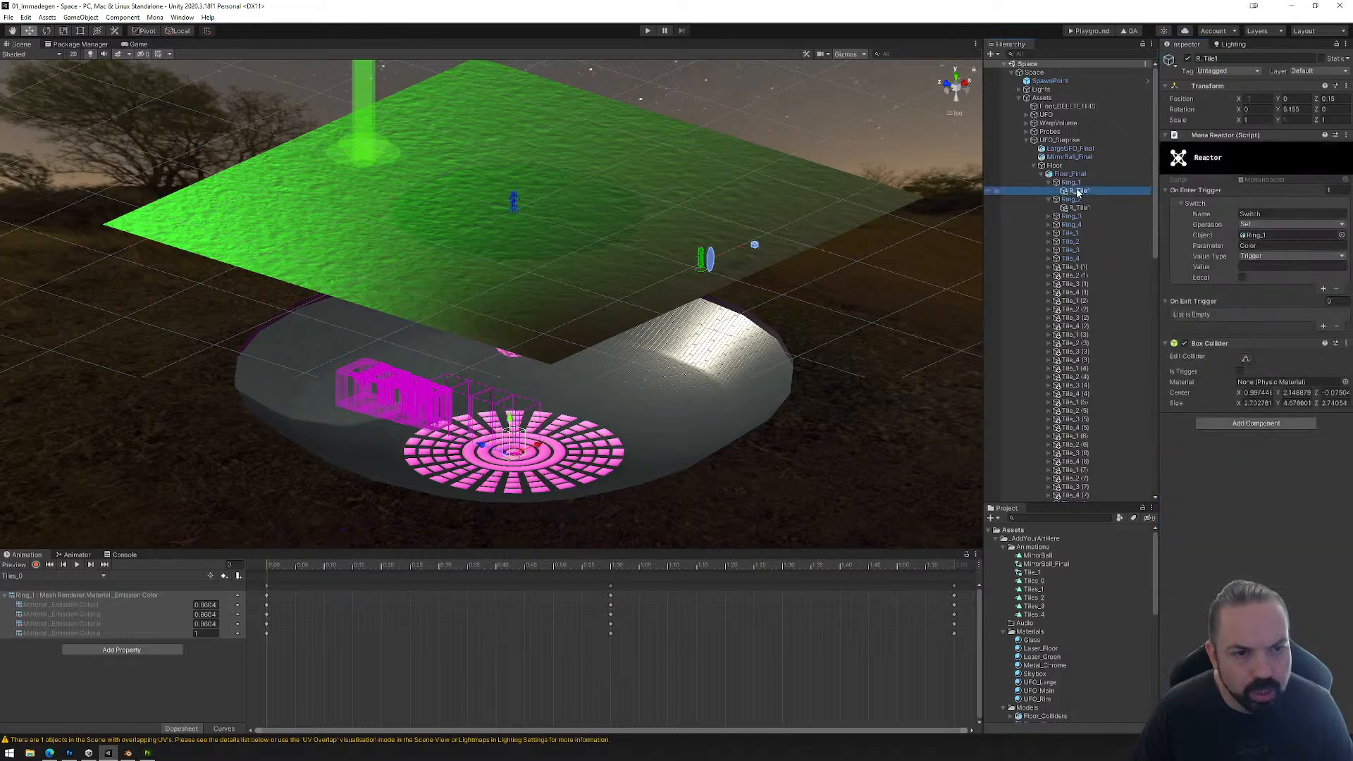
{"action": "right_click", "coordinate": [1246, 343]}
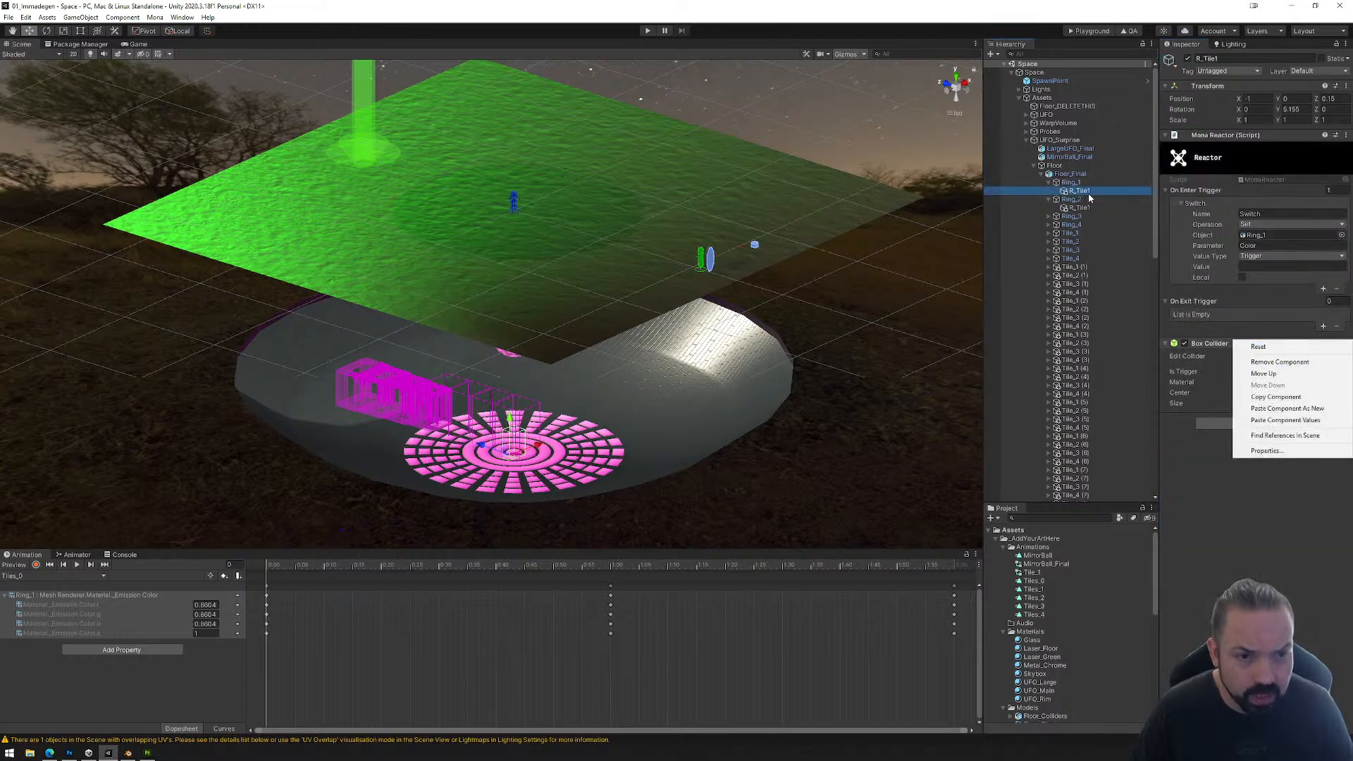
Step: Replace the Box Collider on Ring_2's R_Tile1 child with a Mesh Collider
{"action": "double_click", "coordinate": [1079, 201]}
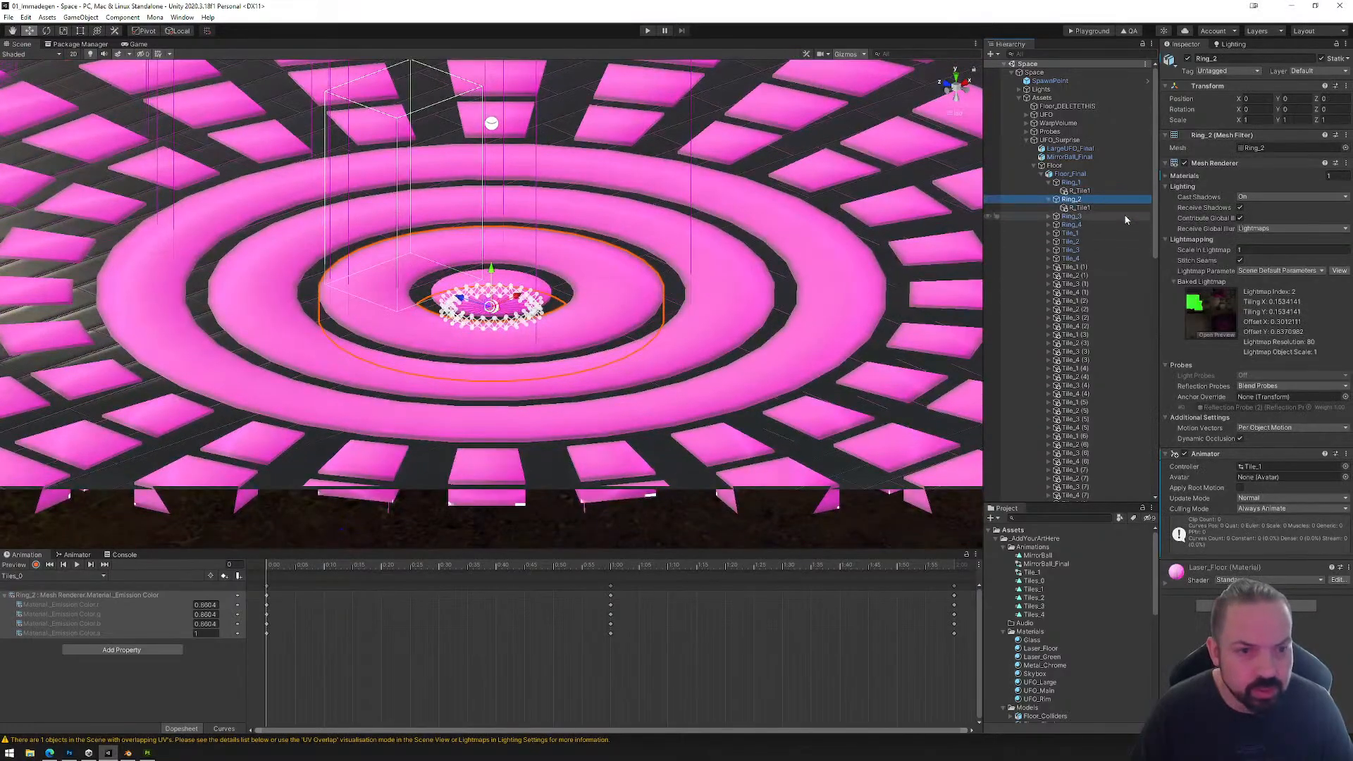
{"action": "left_click", "coordinate": [1079, 208]}
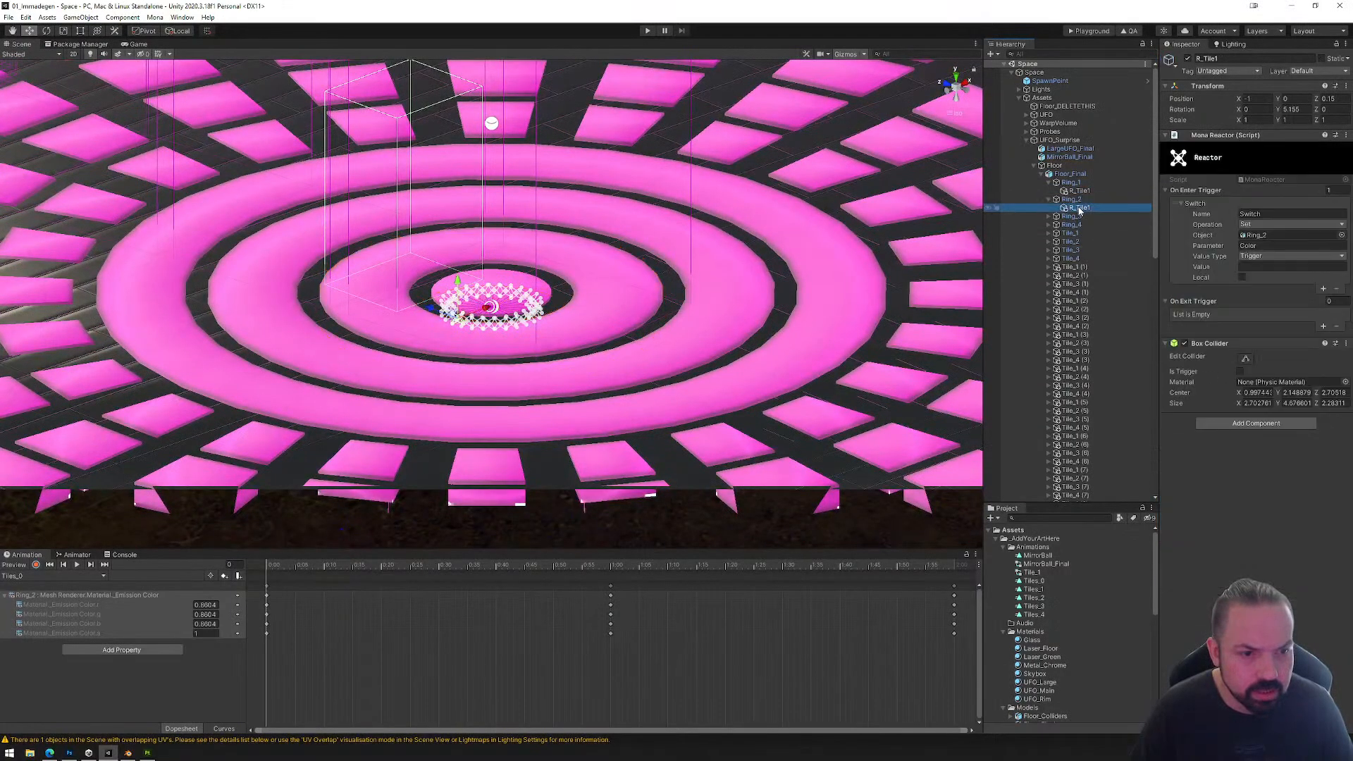
{"action": "right_click", "coordinate": [1237, 343]}
{"action": "left_click", "coordinate": [1259, 354]}
{"action": "left_click", "coordinate": [1257, 350]}
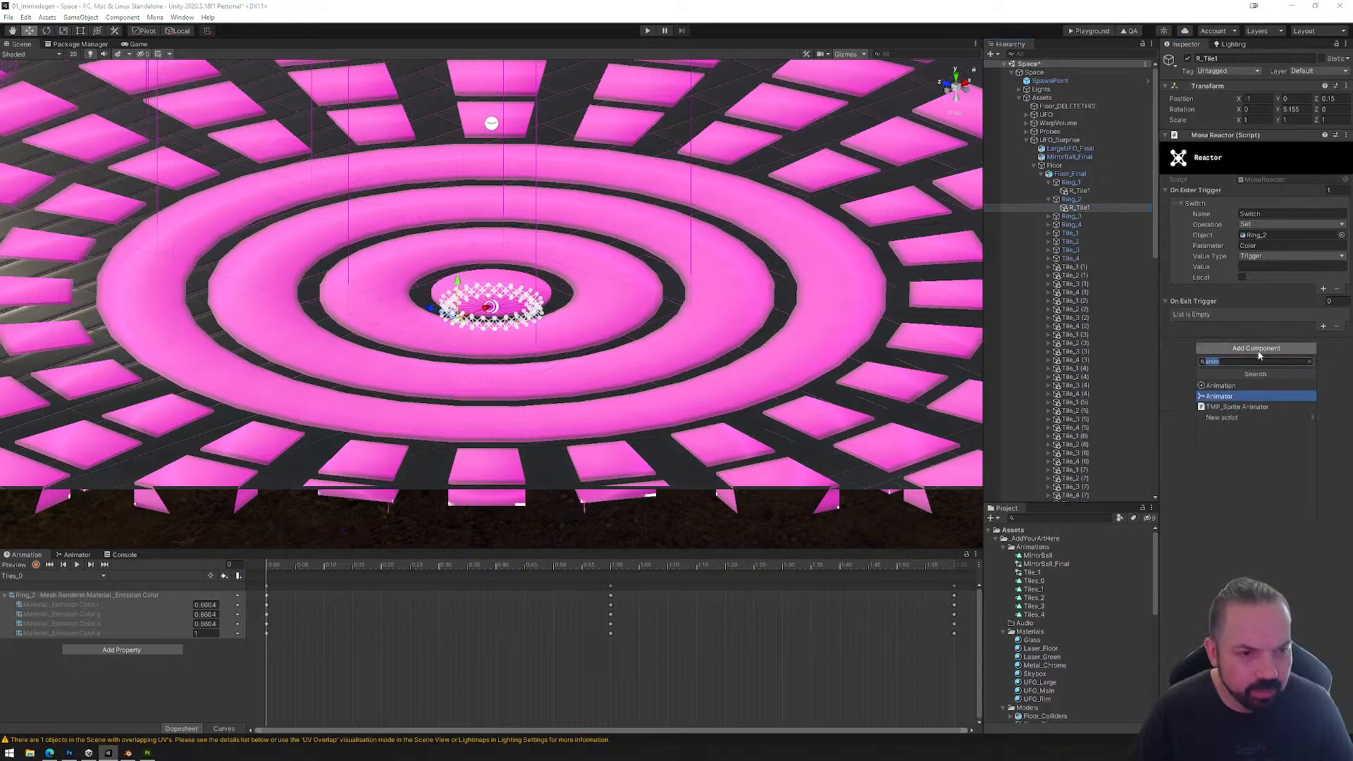
{"action": "type", "text": "mesh"}
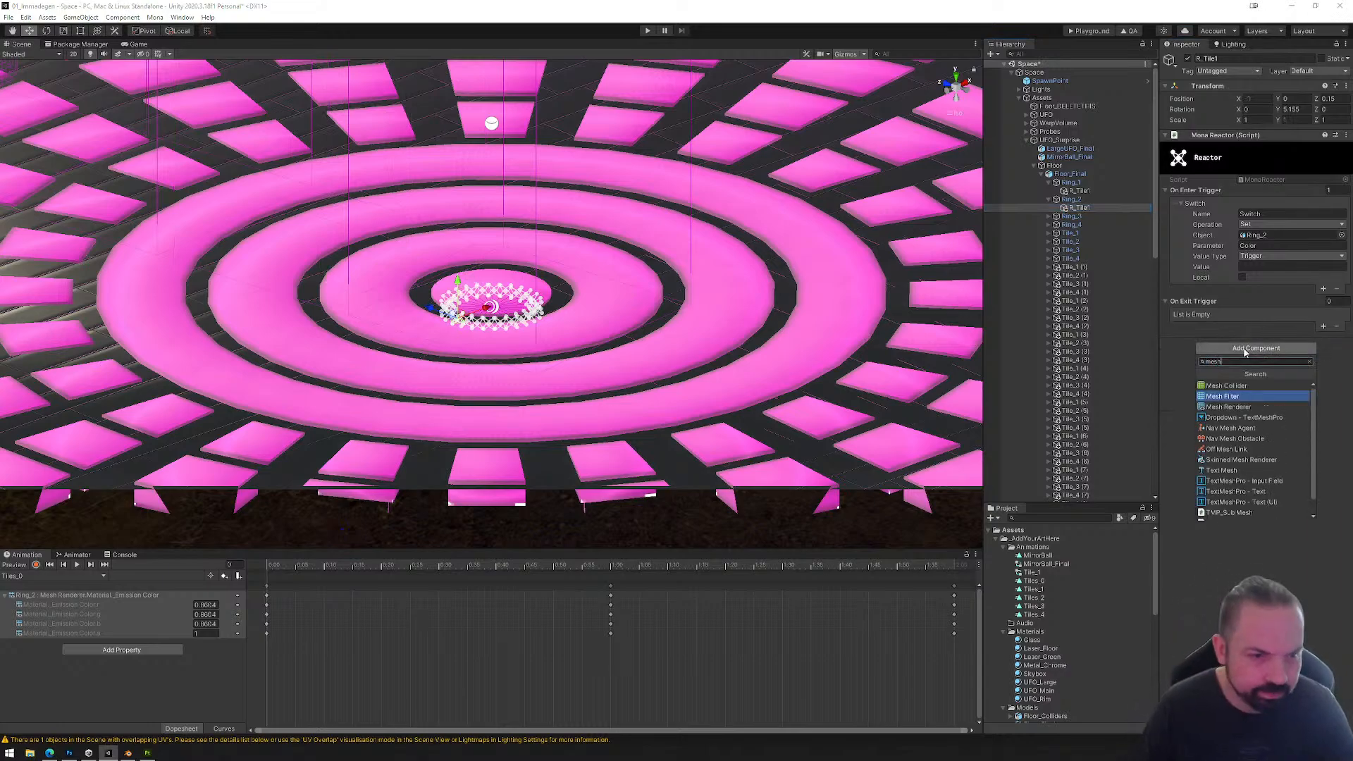
{"action": "left_click", "coordinate": [1251, 387]}
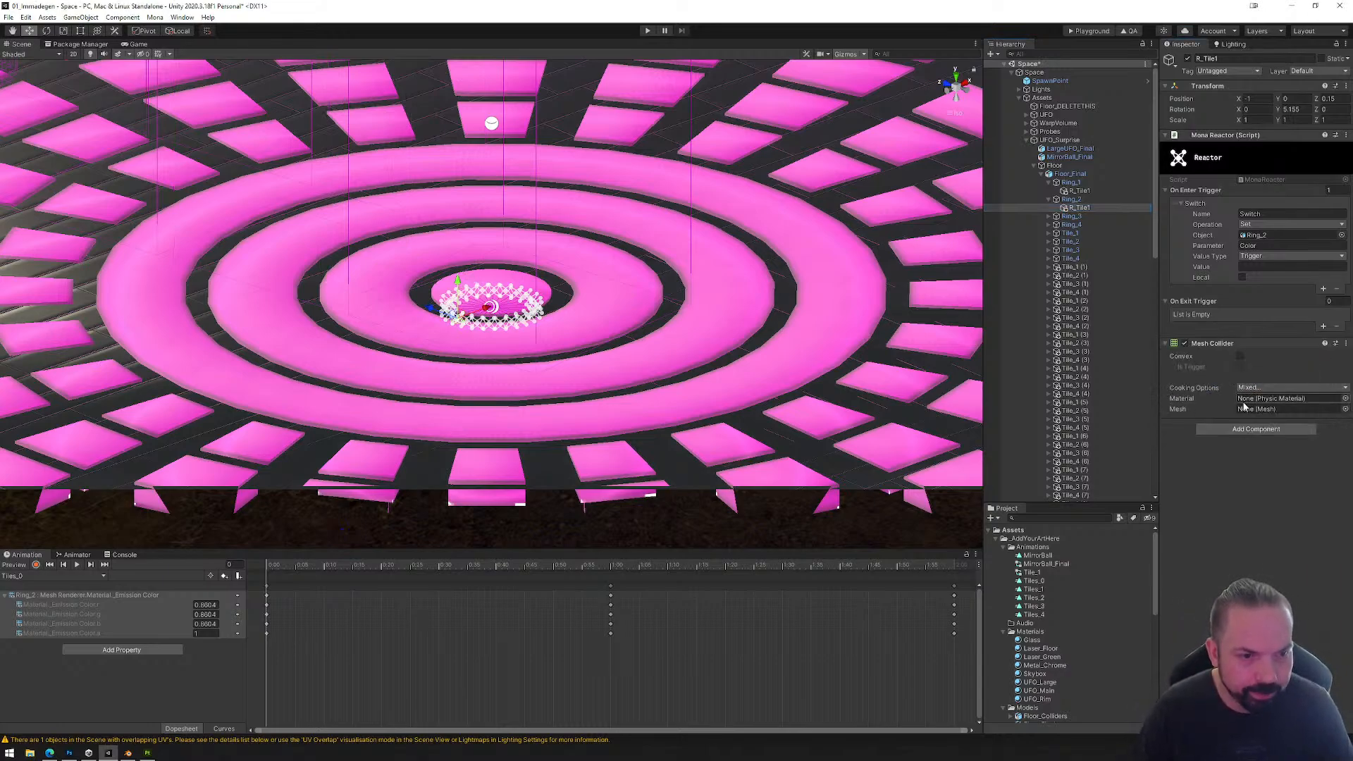
Step: Expand the imported Floor_Colliders model and compare its Ring_2, Ring_3 and Ring_4 collider objects with their mesh assets
{"action": "scroll", "coordinate": [1050, 619], "scroll_direction": "down", "scroll_amount": 5}
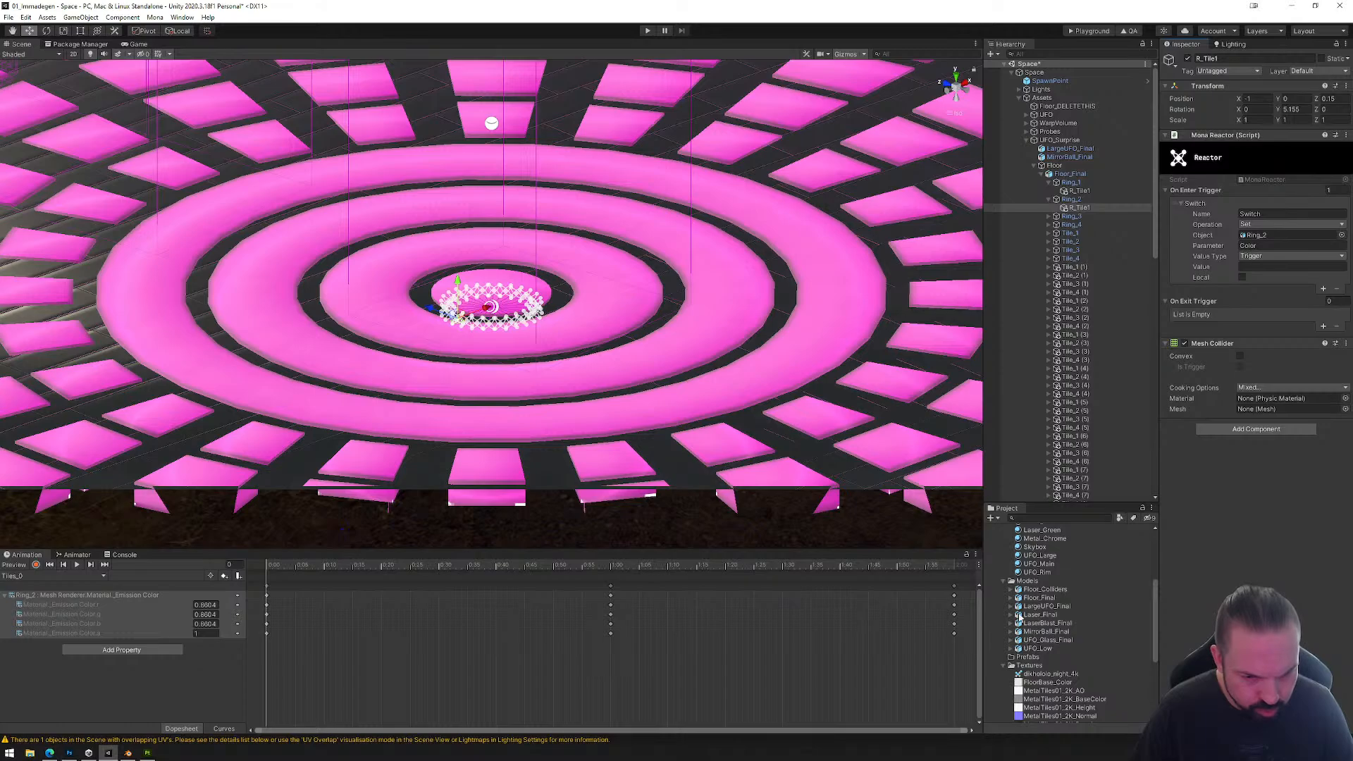
{"action": "left_click", "coordinate": [1014, 592]}
{"action": "left_click", "coordinate": [1011, 591]}
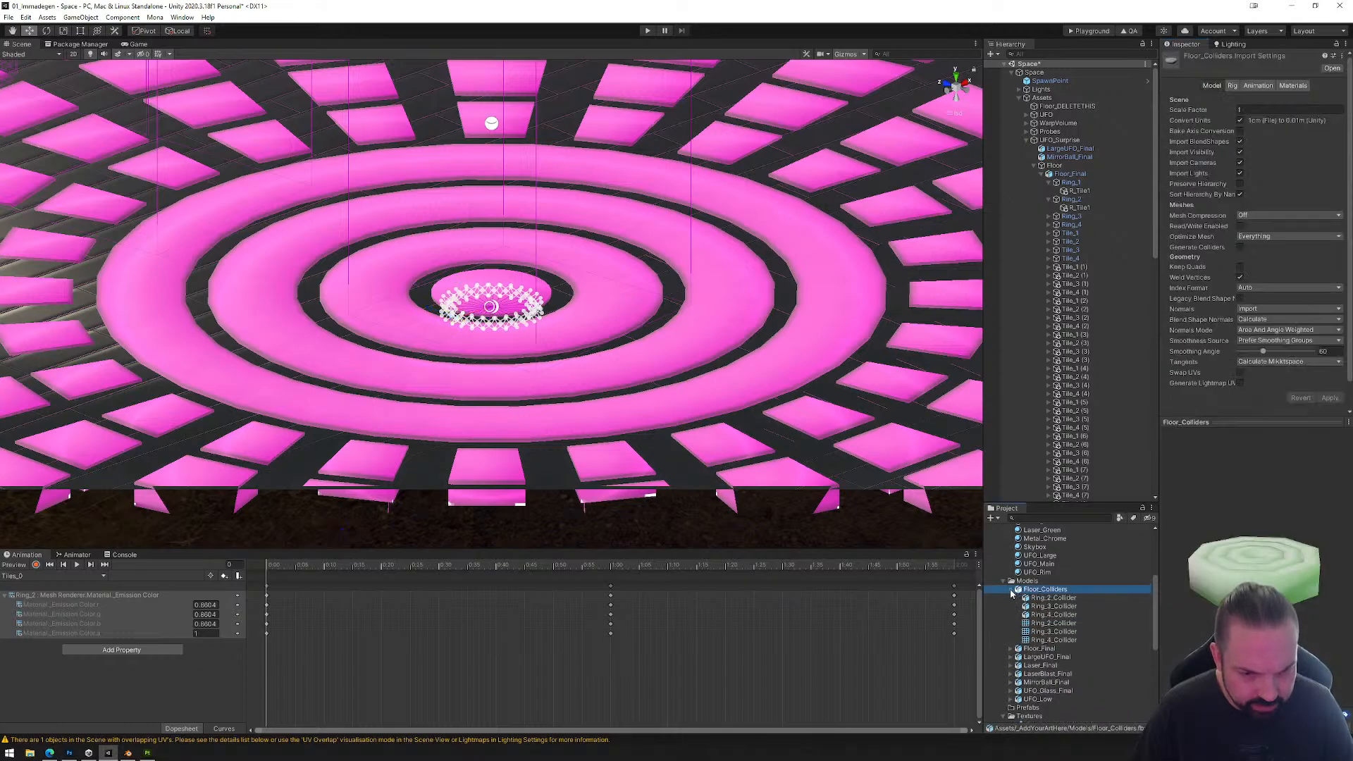
{"action": "left_click", "coordinate": [1039, 623]}
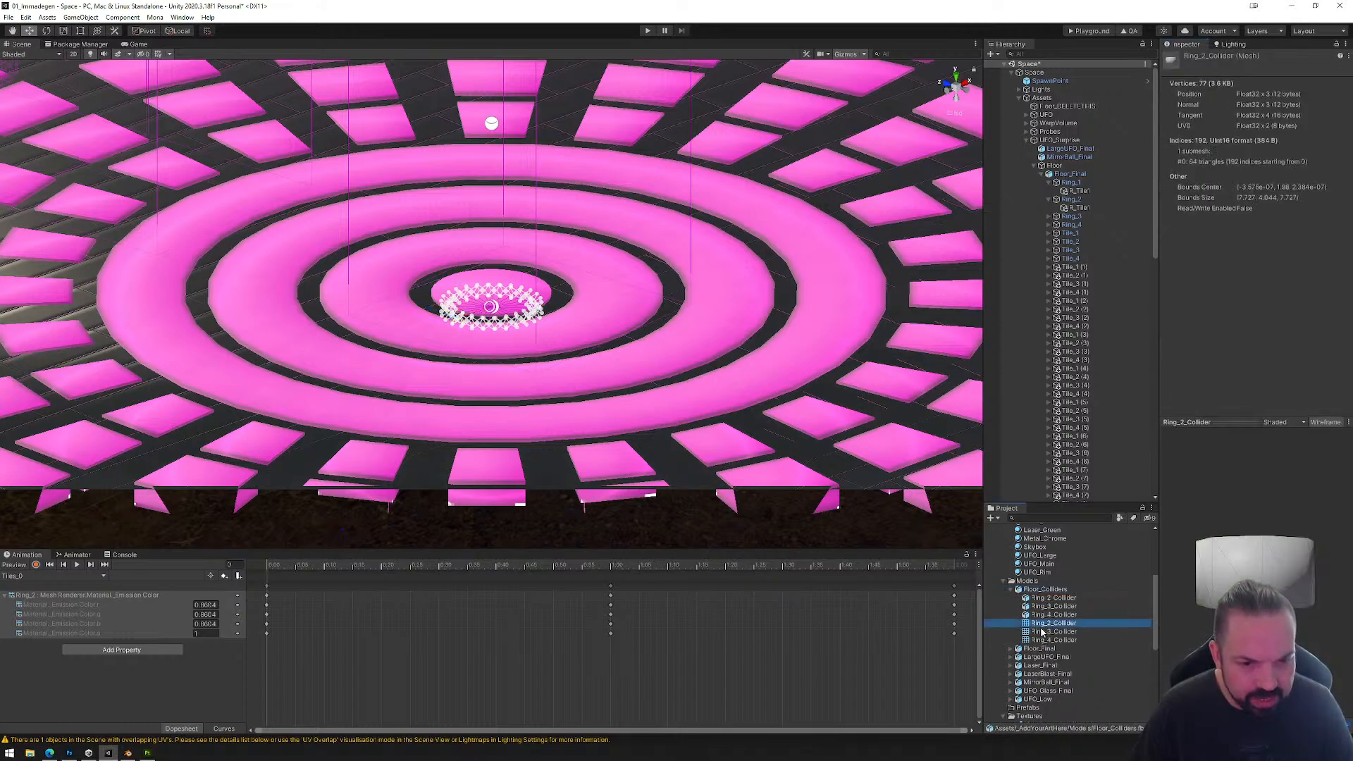
{"action": "left_click", "coordinate": [1042, 633]}
{"action": "left_click", "coordinate": [1045, 639]}
{"action": "left_click", "coordinate": [1045, 623]}
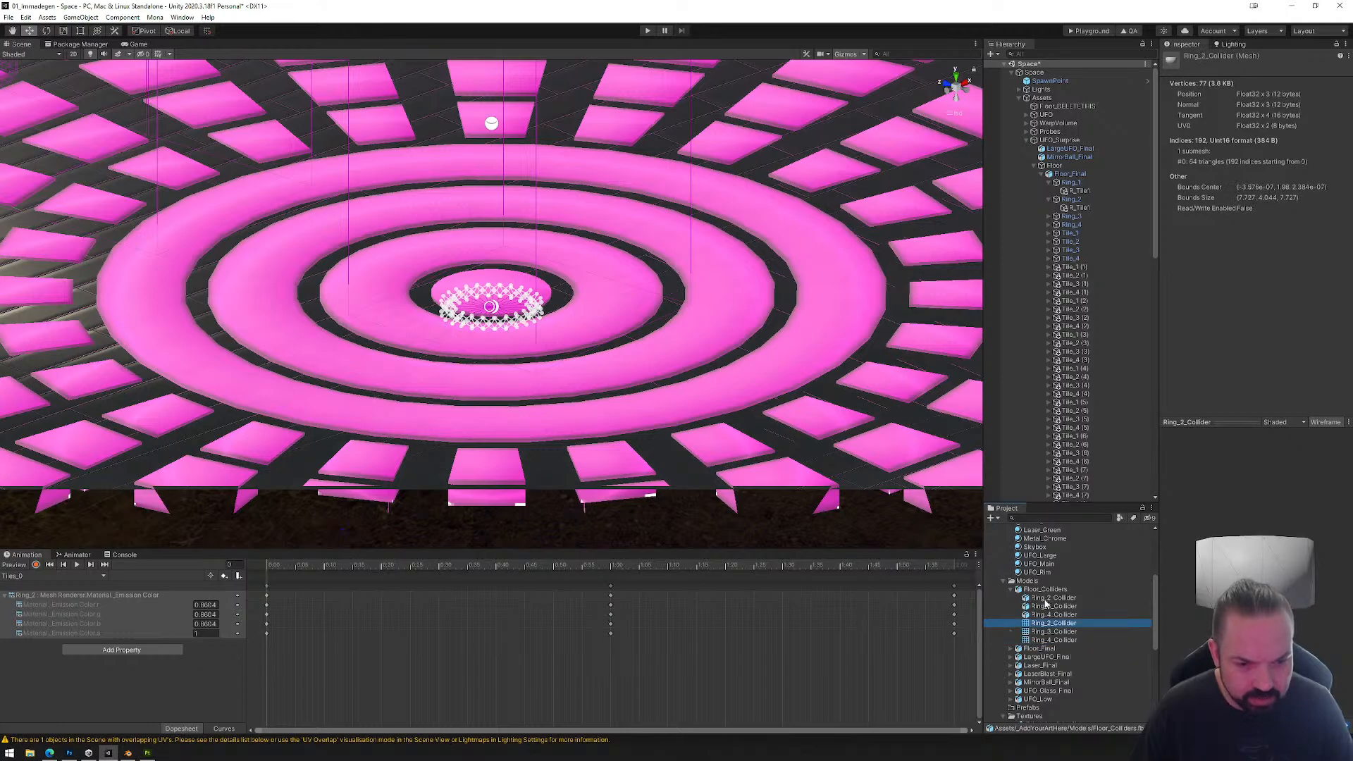
{"action": "left_click", "coordinate": [1045, 599]}
{"action": "left_click", "coordinate": [1045, 606]}
{"action": "left_click", "coordinate": [1045, 616]}
{"action": "left_click", "coordinate": [1045, 625]}
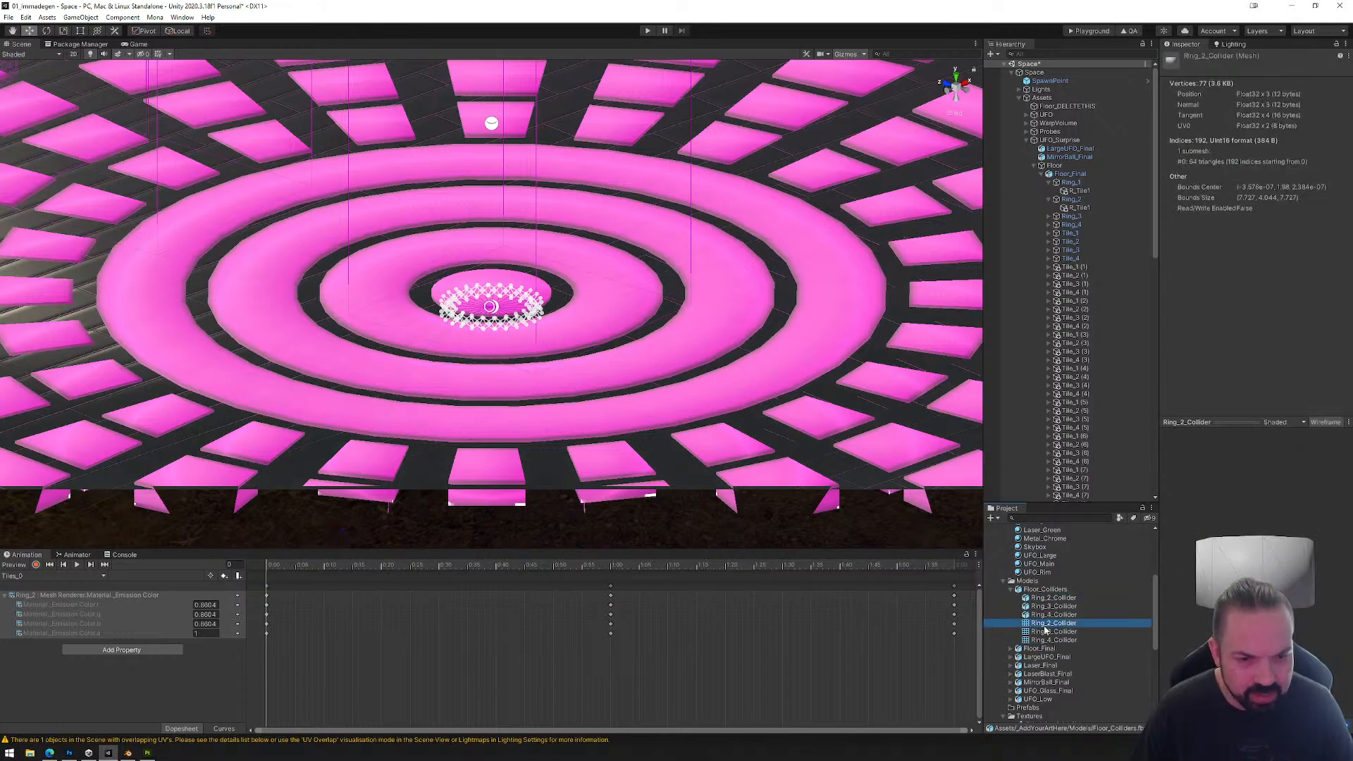
{"action": "left_click", "coordinate": [1046, 599]}
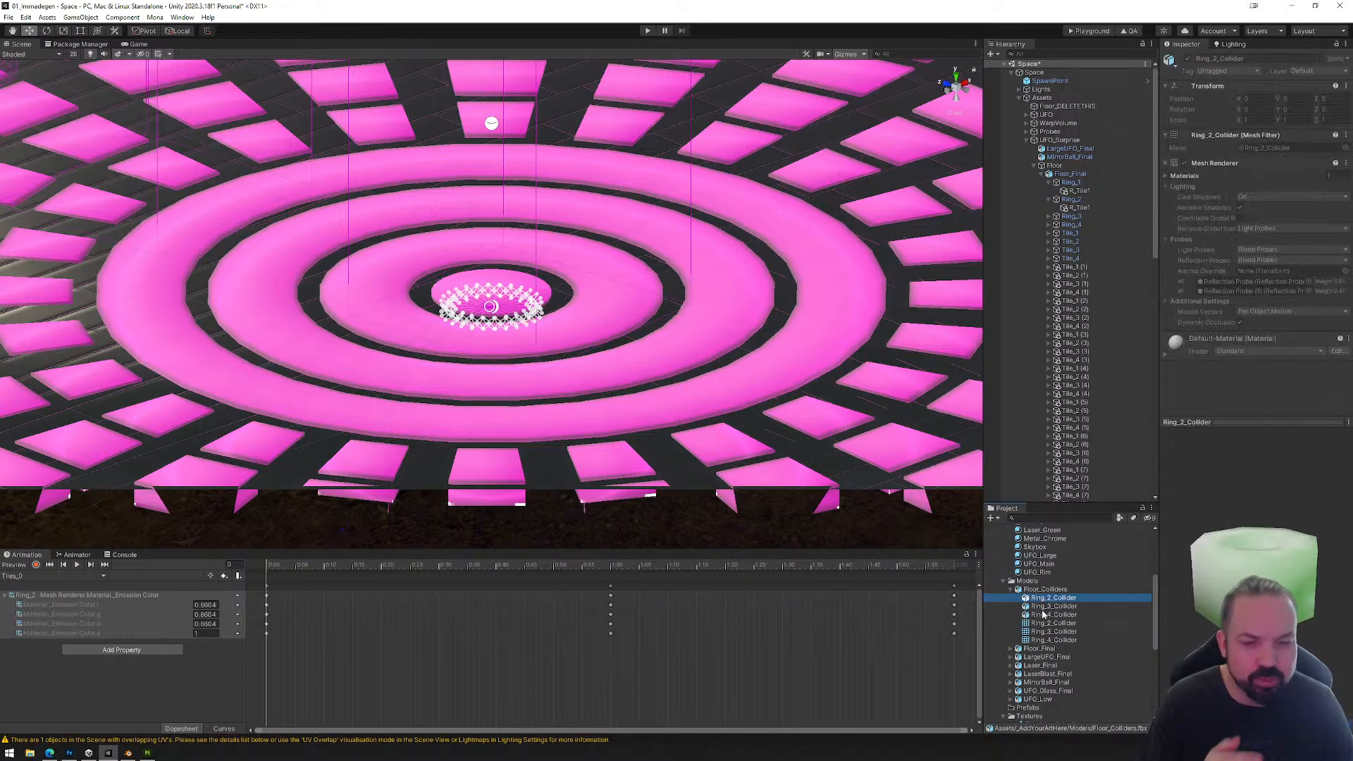
{"action": "left_click", "coordinate": [1044, 623]}
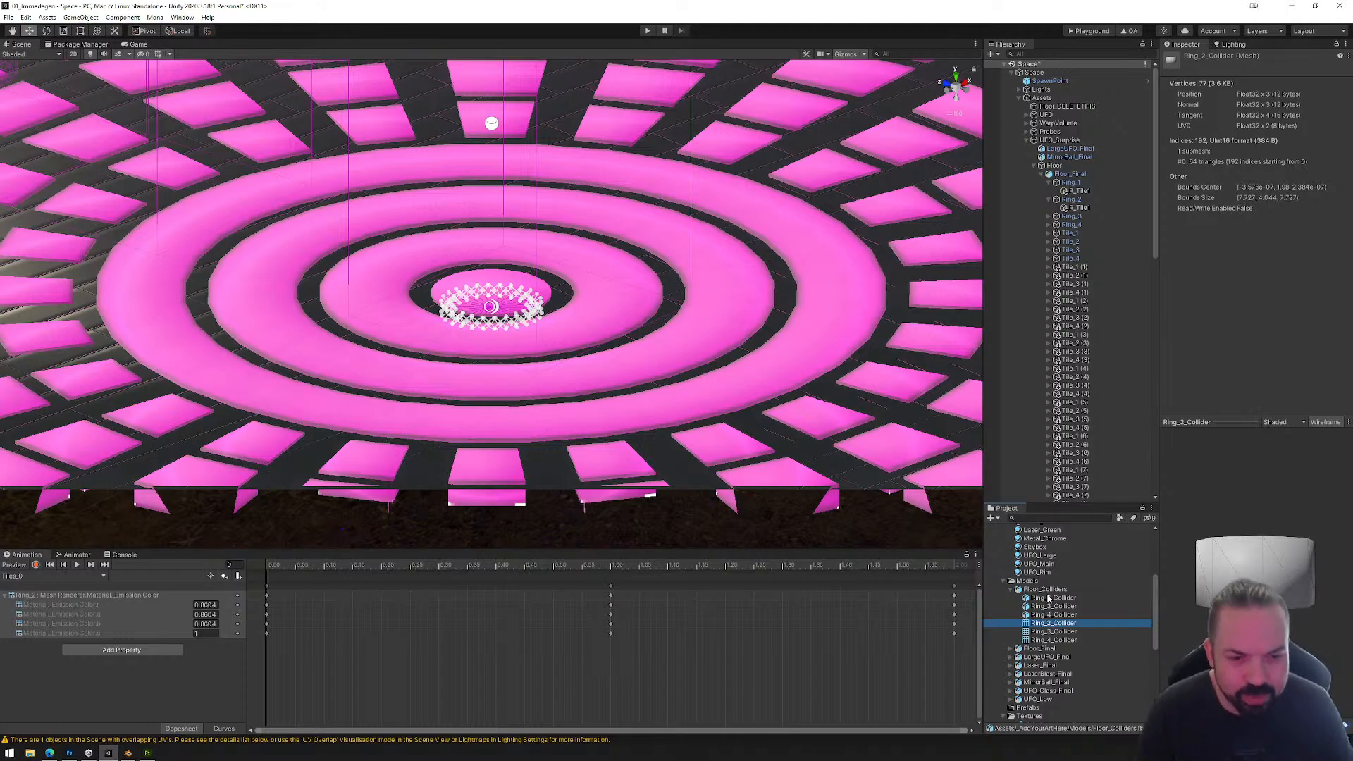
Step: Assign the Ring_2_Collider mesh to the Mesh Collider on Ring_2's R_Tile1 and centre it on the ring at about X 0.01, Z 0.06
{"action": "left_click", "coordinate": [1081, 208]}
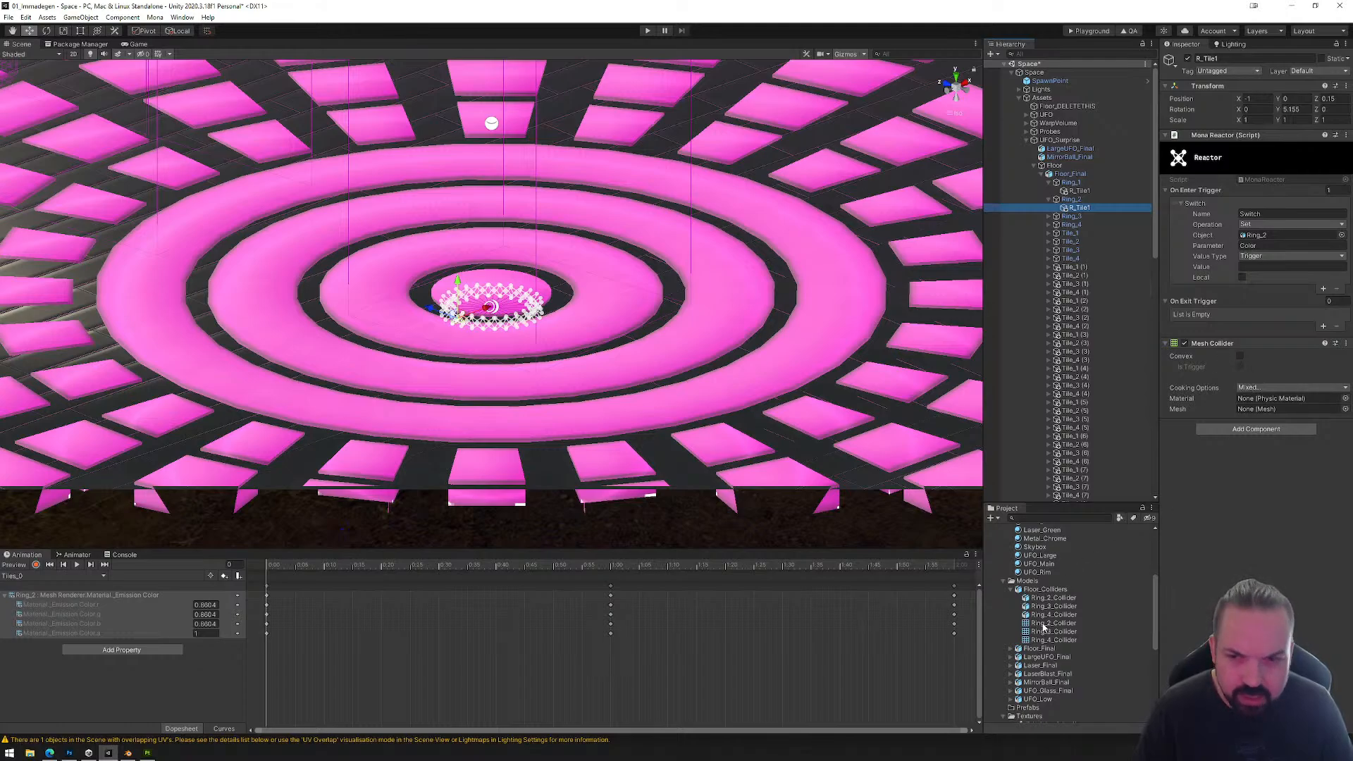
{"action": "left_click_drag", "start_coordinate": [1044, 627], "coordinate": [1266, 416]}
{"action": "scroll", "coordinate": [626, 422], "scroll_direction": "up", "scroll_amount": 5}
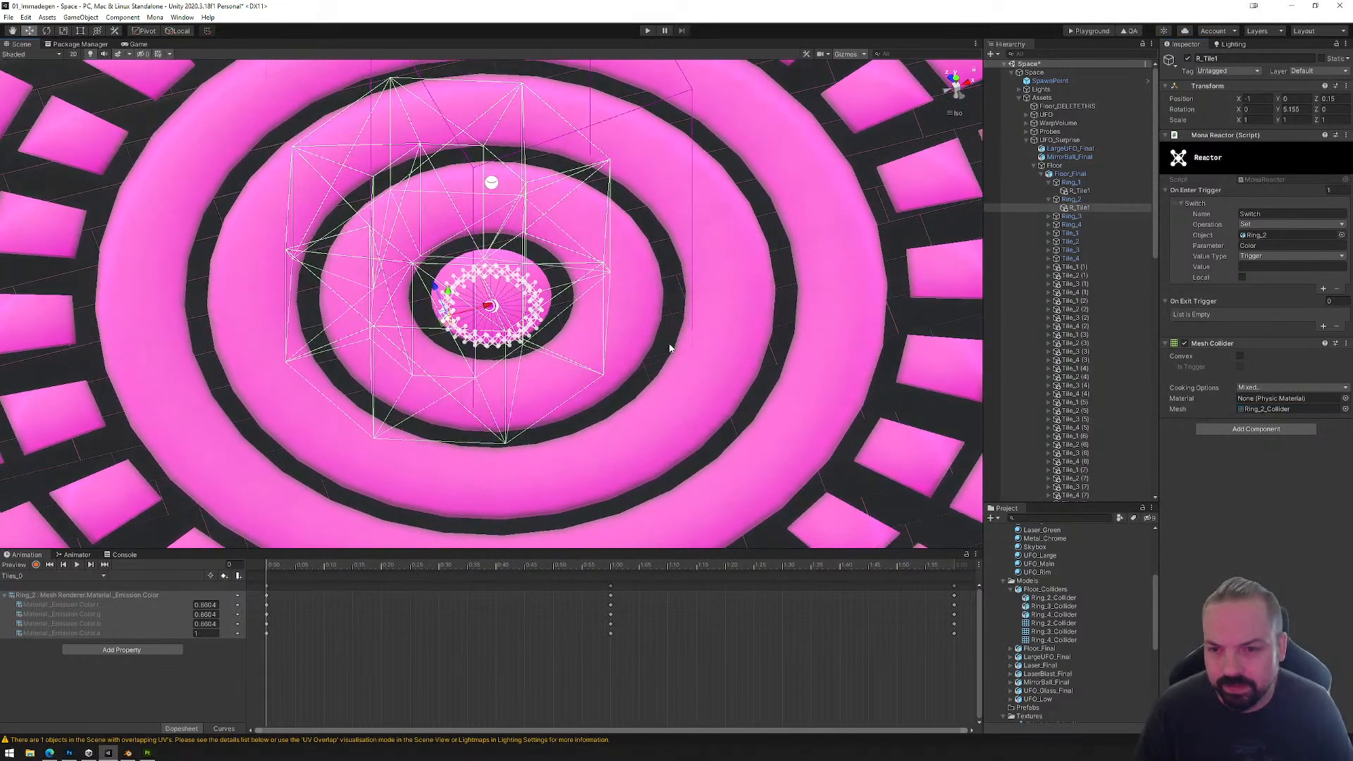
{"action": "middle_click_drag", "start_coordinate": [671, 342], "coordinate": [649, 368]}
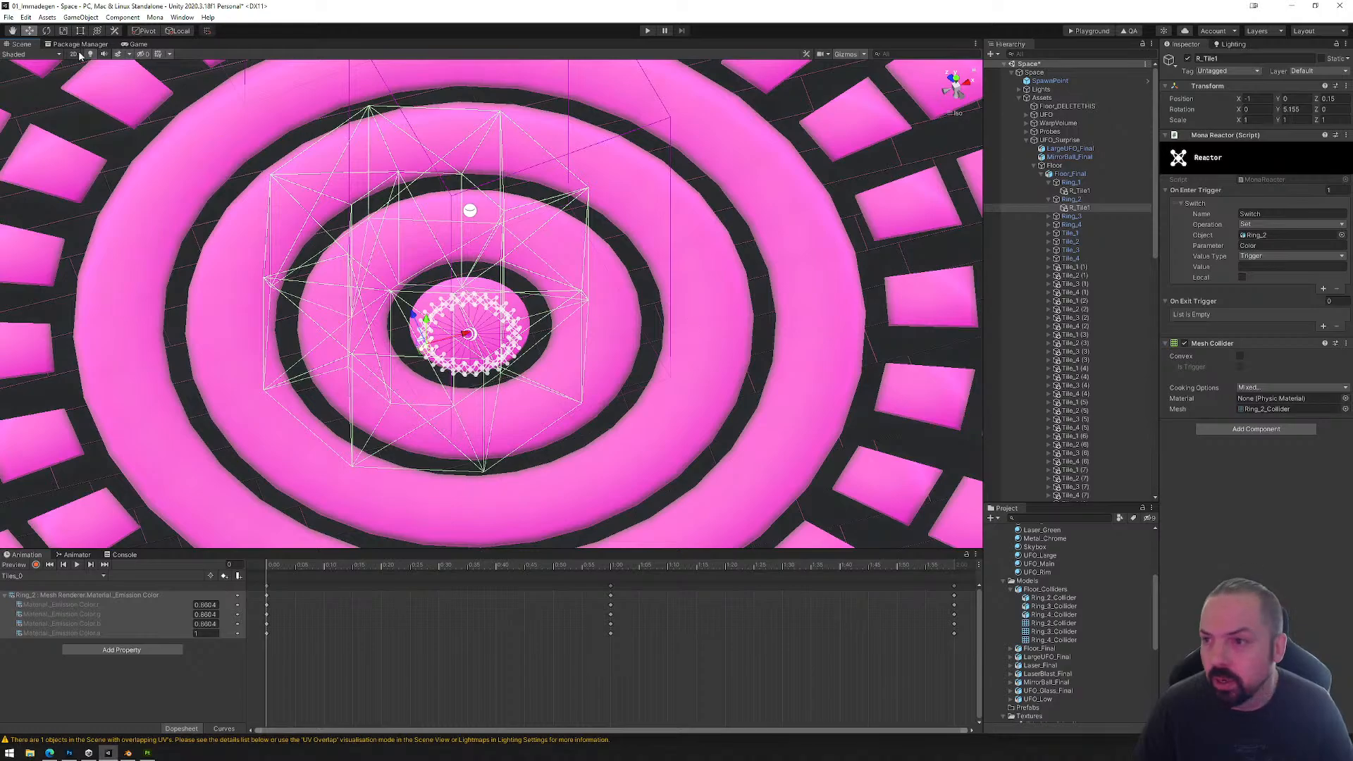
{"action": "left_click", "coordinate": [955, 79]}
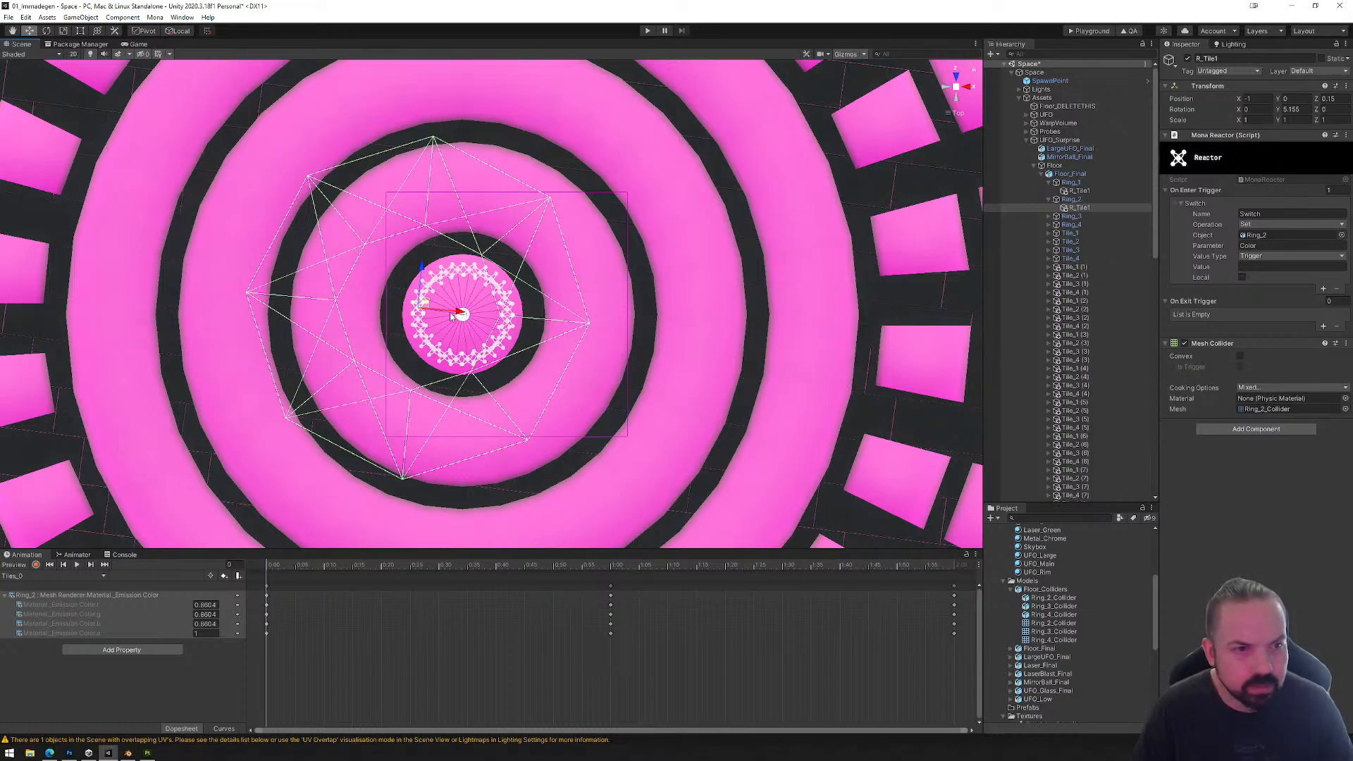
{"action": "left_click_drag", "start_coordinate": [451, 317], "coordinate": [496, 328]}
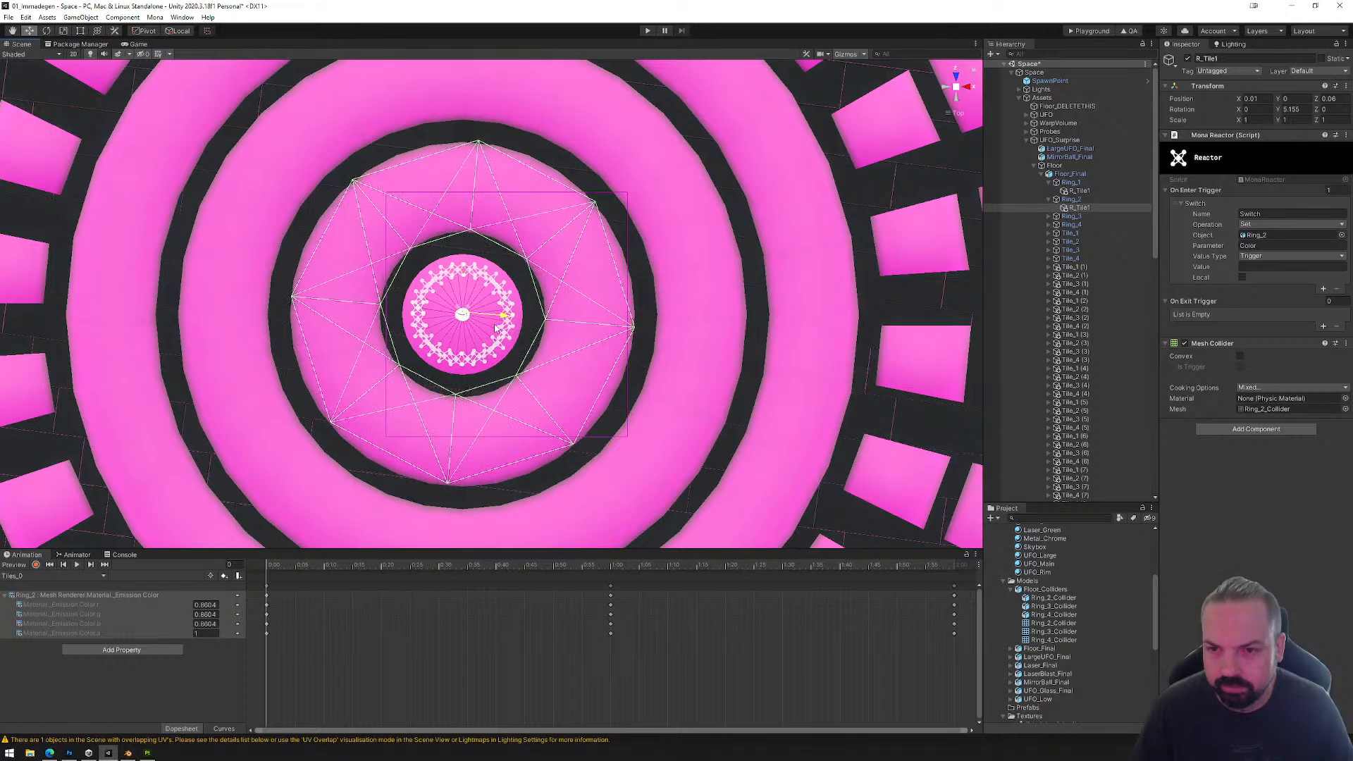
Step: Replace the Box Collider on Ring_3's R_Tile1 with a Mesh Collider using Ring_3_Collider, centred on the ring at about X -0.01, Z 0.06
{"action": "left_click", "coordinate": [1049, 215]}
{"action": "left_click", "coordinate": [1074, 224]}
{"action": "right_click", "coordinate": [1236, 343]}
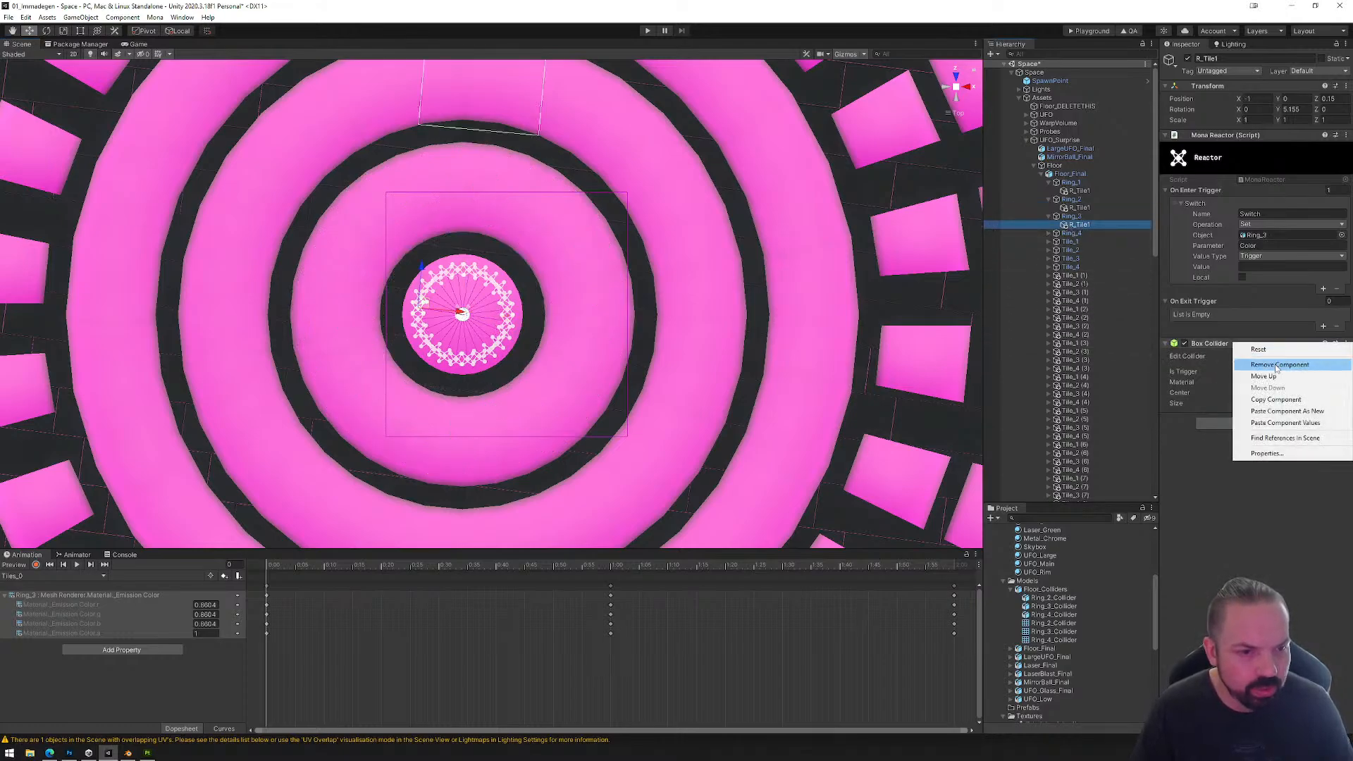
{"action": "left_click", "coordinate": [1272, 364]}
{"action": "left_click", "coordinate": [1255, 350]}
{"action": "left_click", "coordinate": [1235, 383]}
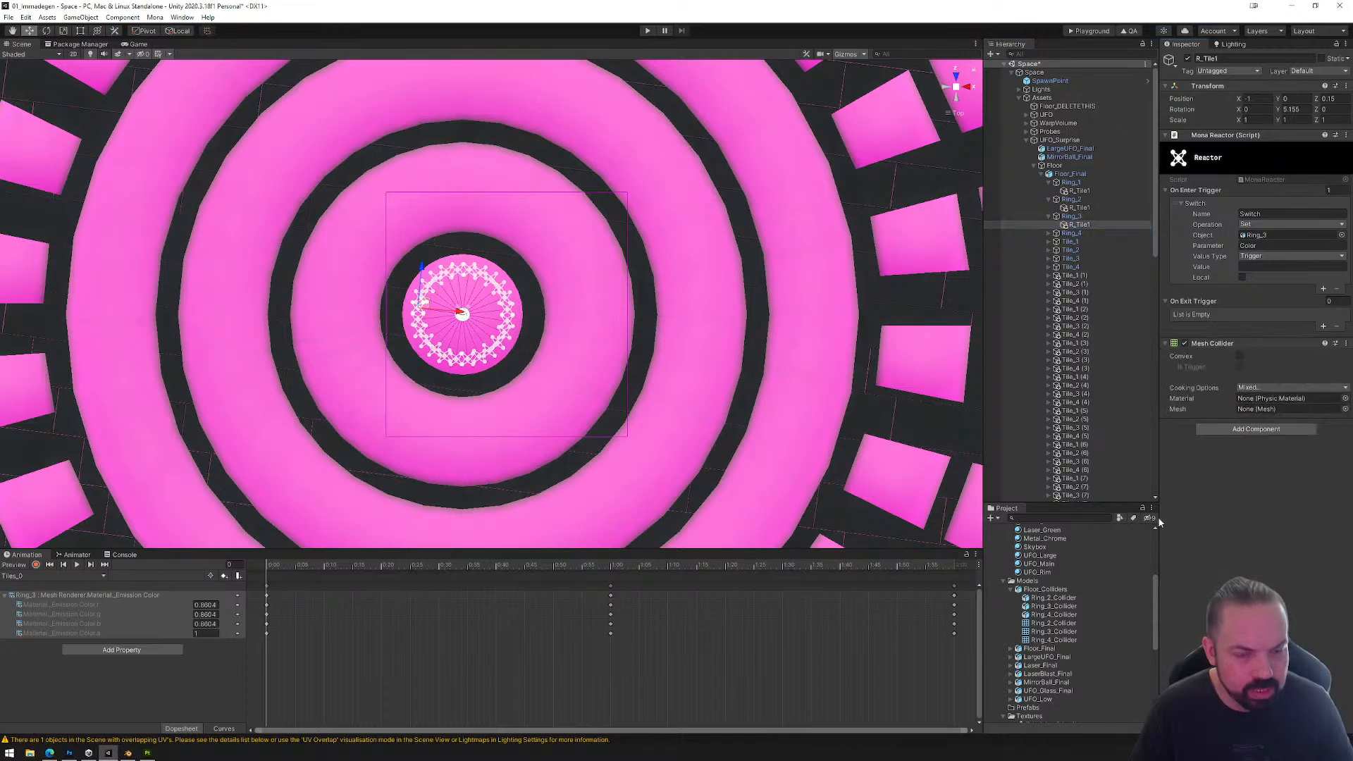
{"action": "left_click_drag", "start_coordinate": [1059, 640], "coordinate": [1272, 411]}
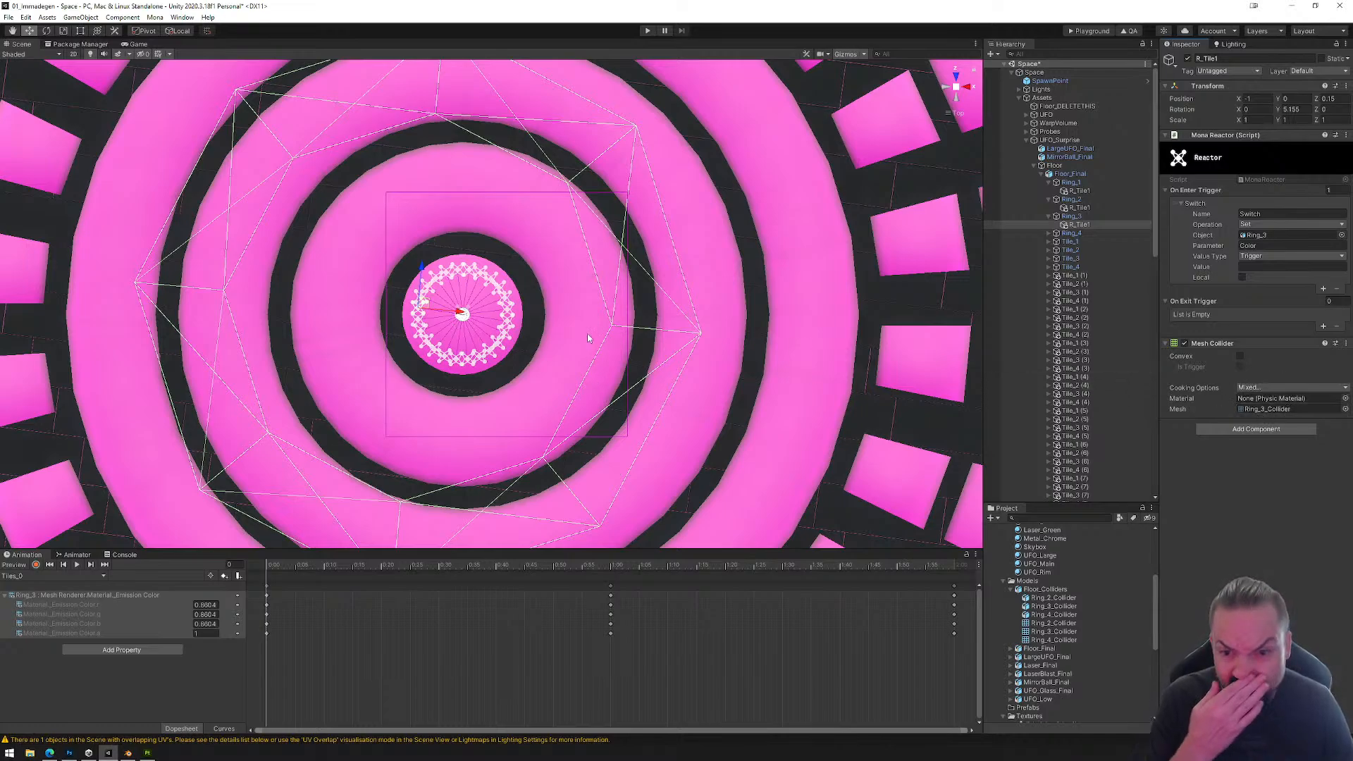
{"action": "left_click_drag", "start_coordinate": [459, 312], "coordinate": [499, 332]}
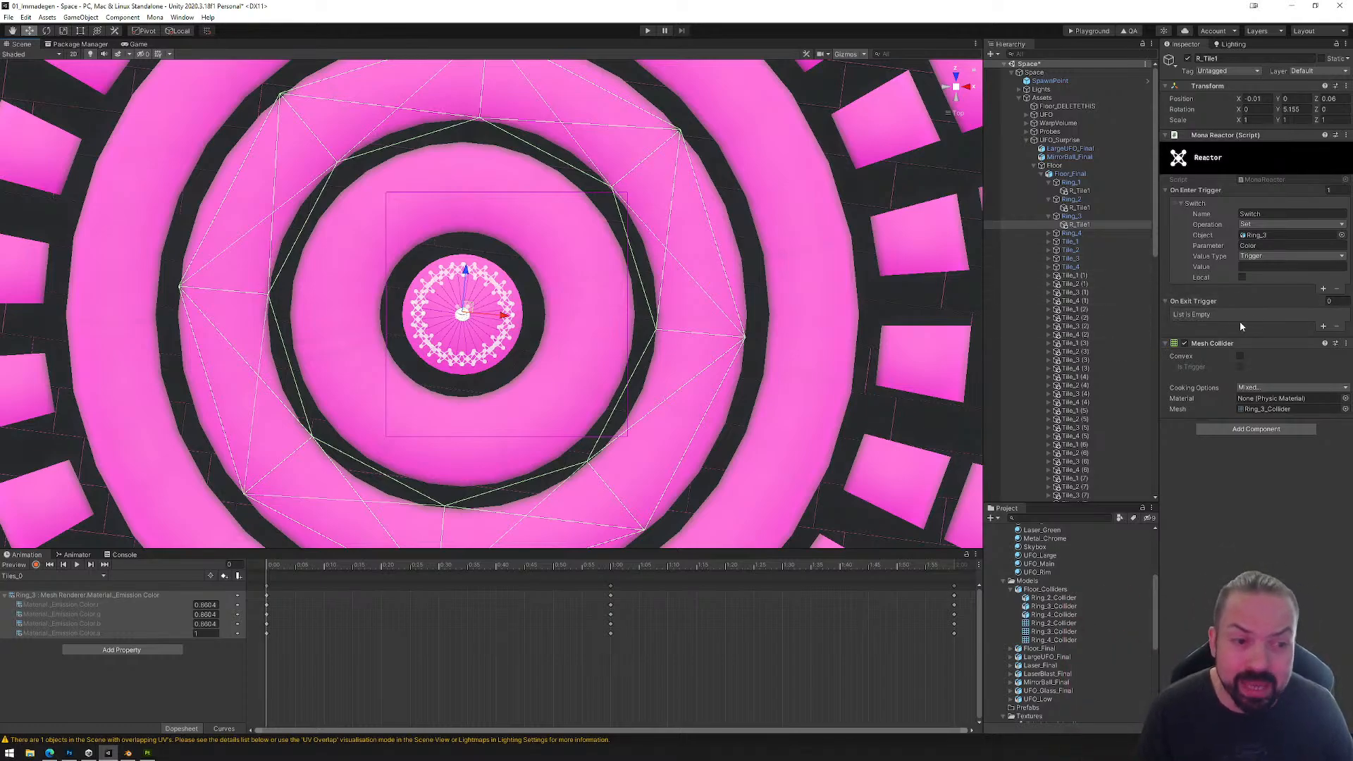
Step: Replace the Box Collider on Ring_4's R_Tile1 with a Mesh Collider using Ring_4_Collider, centred on the ring at about X 0.04, Z 0.06
{"action": "left_click", "coordinate": [1048, 233]}
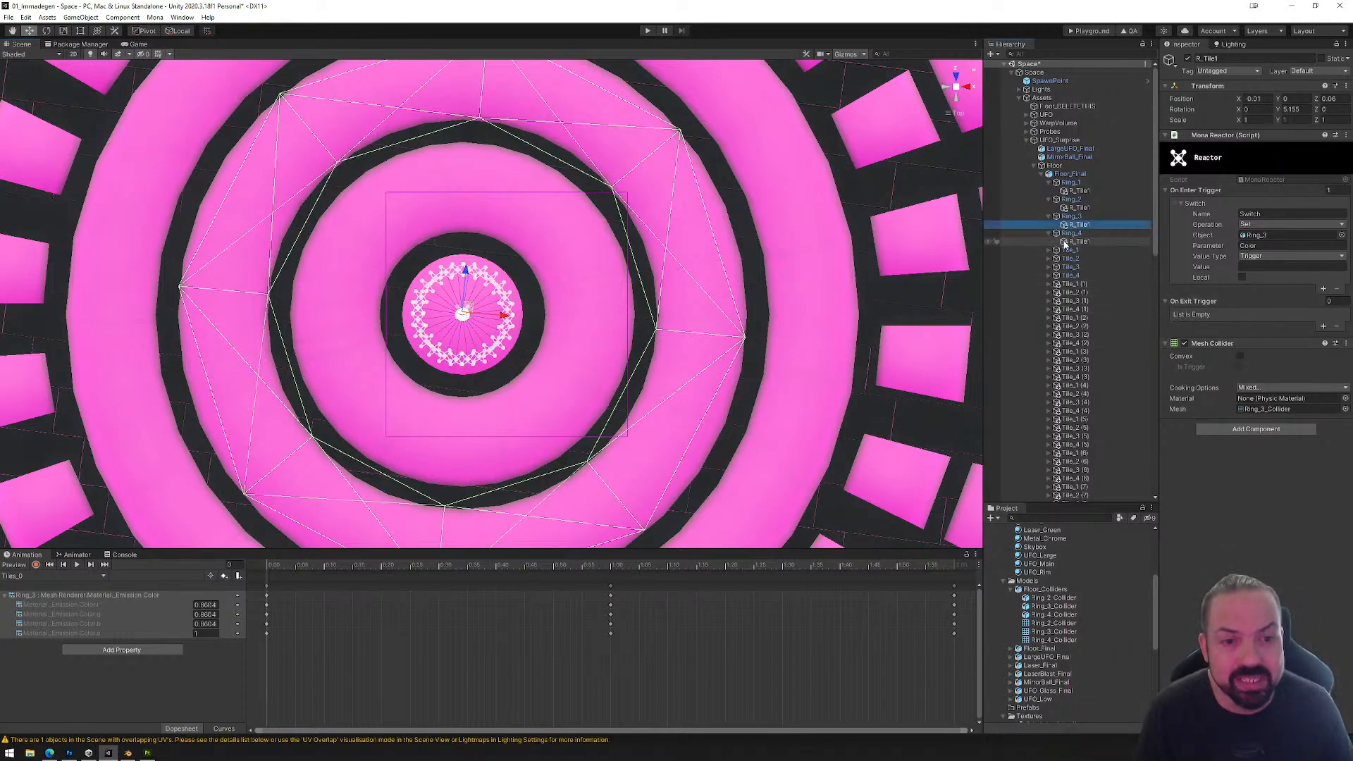
{"action": "left_click", "coordinate": [1065, 242]}
{"action": "right_click", "coordinate": [1231, 344]}
{"action": "left_click", "coordinate": [1255, 362]}
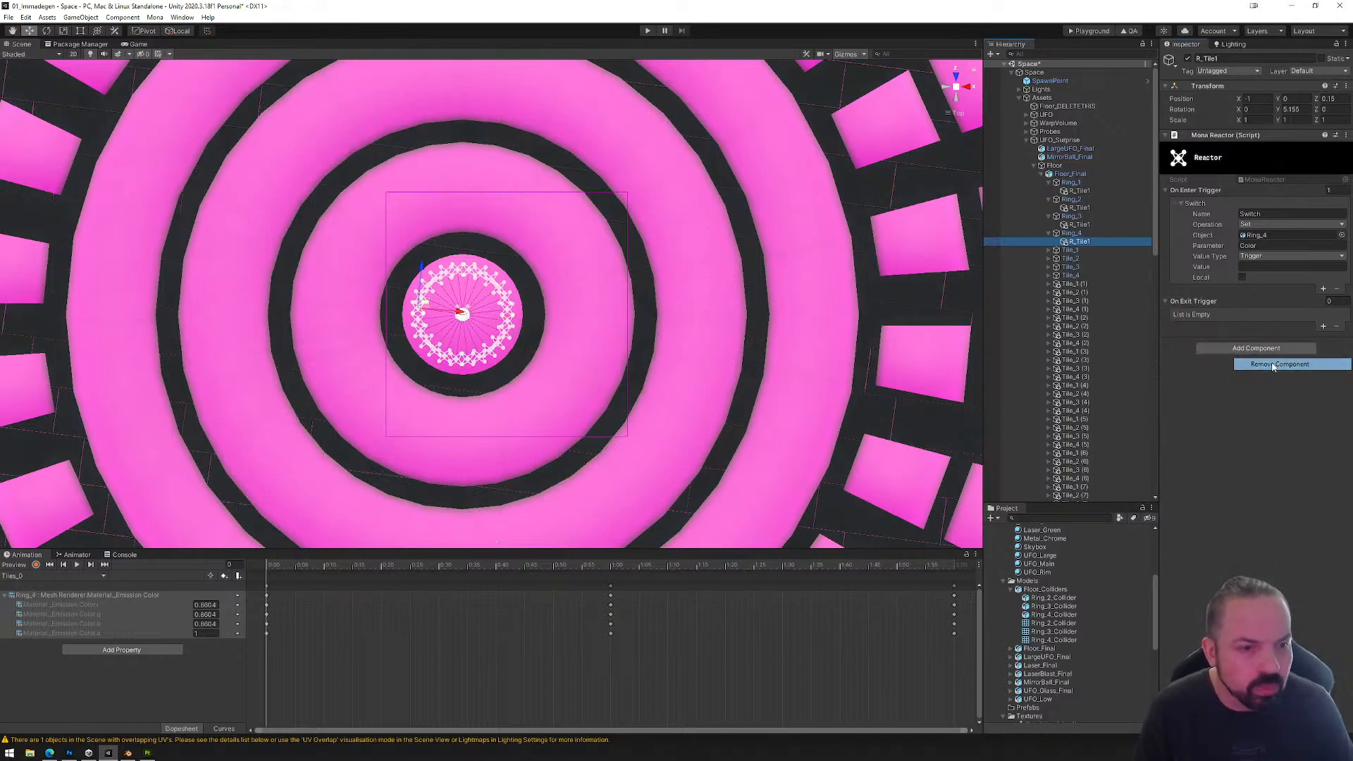
{"action": "left_click", "coordinate": [1248, 348]}
{"action": "key", "text": "Return"}
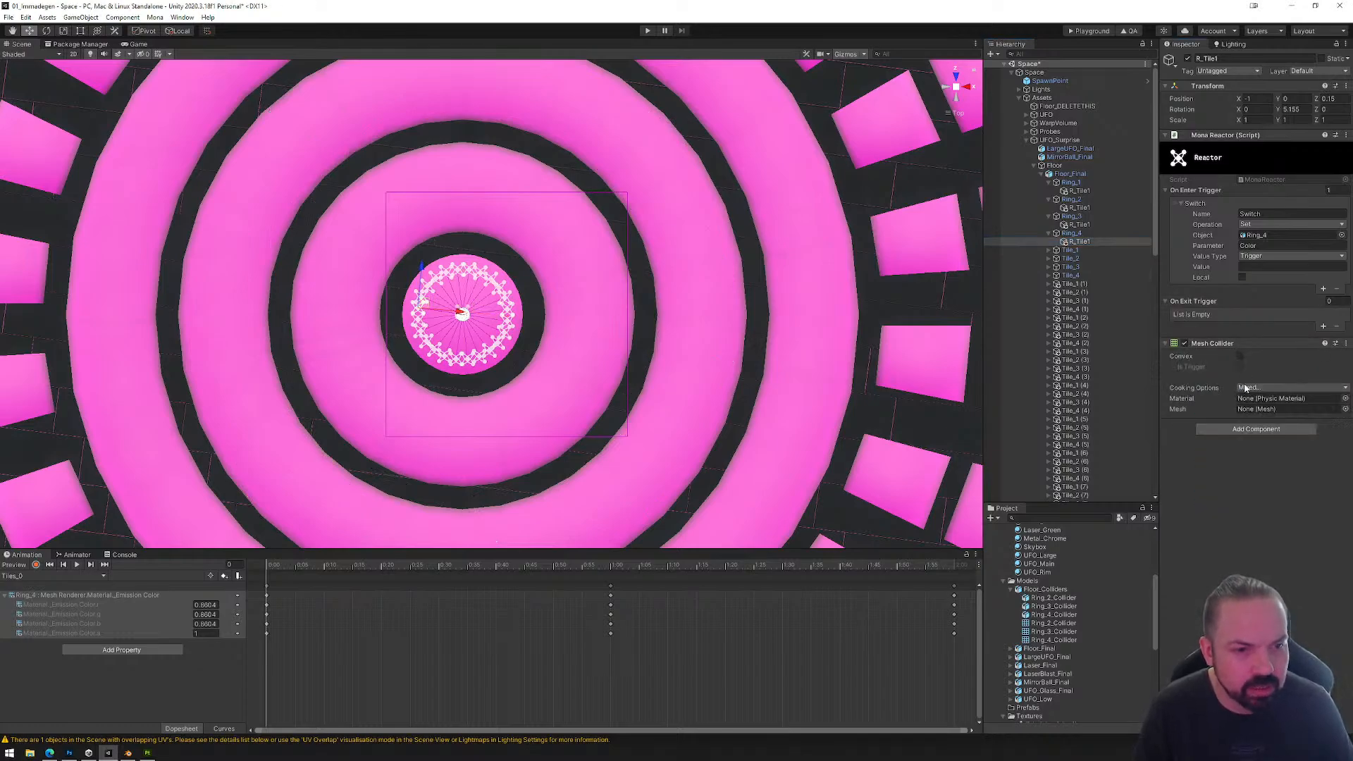
{"action": "left_click_drag", "start_coordinate": [1046, 641], "coordinate": [1286, 409]}
{"action": "scroll", "coordinate": [616, 371], "scroll_direction": "down", "scroll_amount": 1}
{"action": "scroll", "coordinate": [616, 371], "scroll_direction": "down", "scroll_amount": 1}
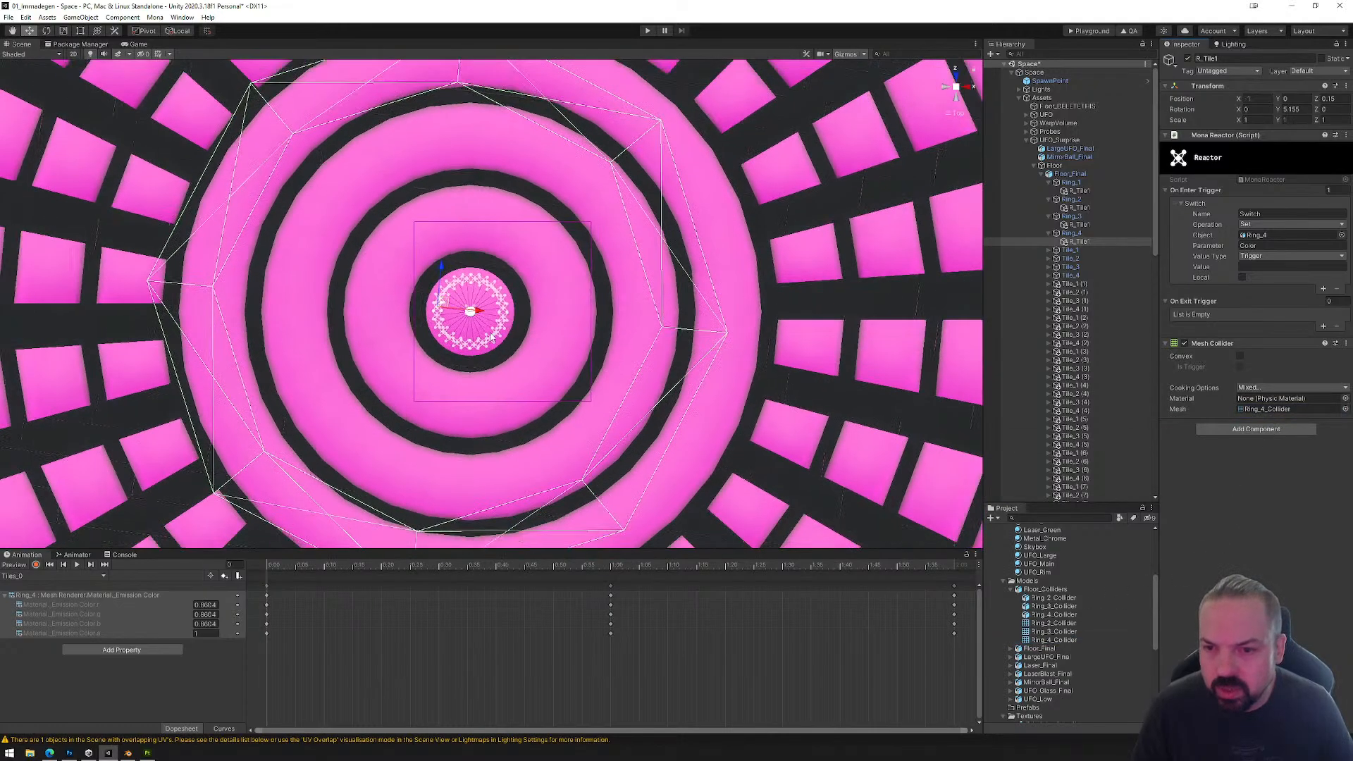
{"action": "left_click_drag", "start_coordinate": [469, 308], "coordinate": [503, 321]}
Step: Examine how the Ring_4 mesh collider fits the dance floor and the surrounding UFO from several angles
{"action": "mouse_move", "coordinate": [673, 398]}
{"action": "right_mouse_down"}
{"action": "mouse_move", "coordinate": [692, 290]}
{"action": "mouse_move", "coordinate": [686, 389]}
{"action": "right_mouse_up"}
{"action": "scroll", "coordinate": [692, 290], "scroll_direction": "down", "scroll_amount": 9}
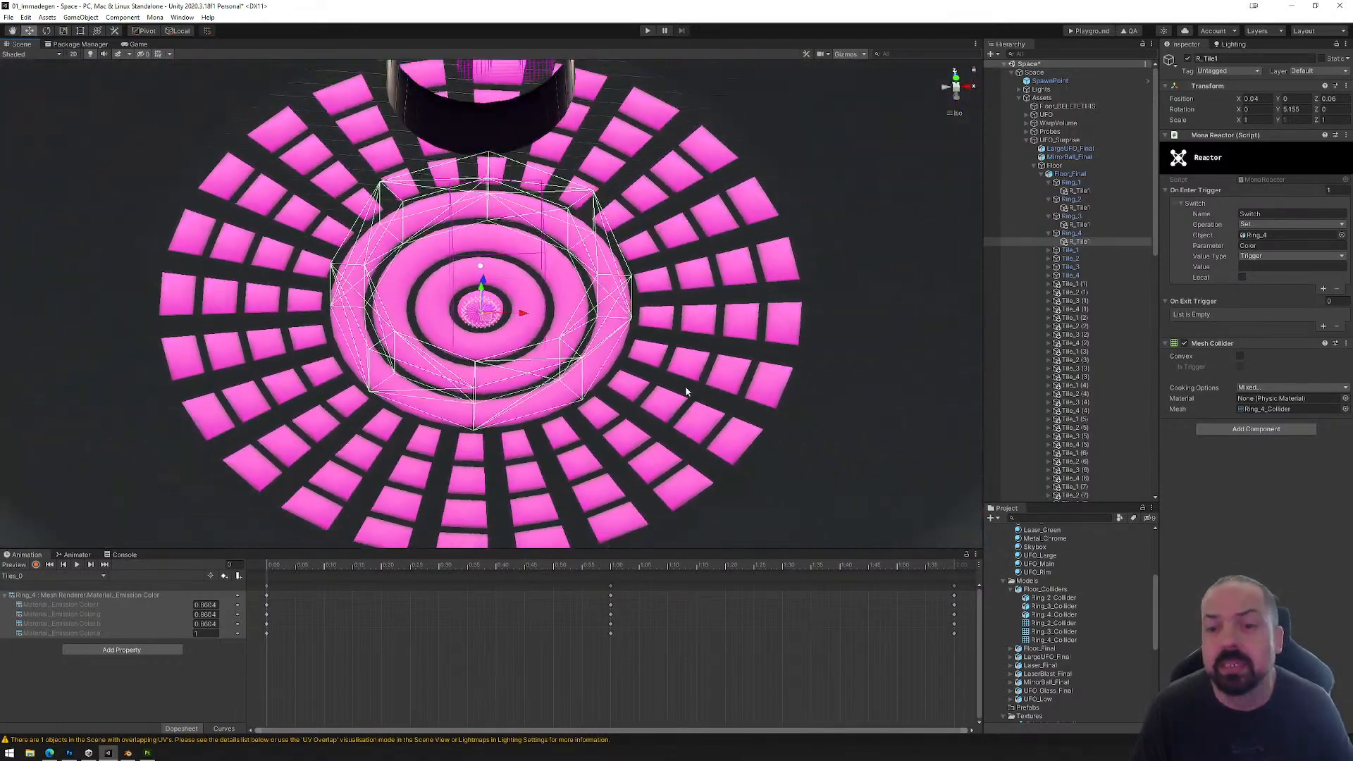
{"action": "middle_click_drag", "start_coordinate": [670, 341], "coordinate": [668, 398]}
{"action": "right_click_drag", "start_coordinate": [667, 395], "coordinate": [680, 233]}
{"action": "scroll", "coordinate": [680, 221], "scroll_direction": "down", "scroll_amount": 4}
{"action": "middle_click_drag", "start_coordinate": [680, 223], "coordinate": [677, 450]}
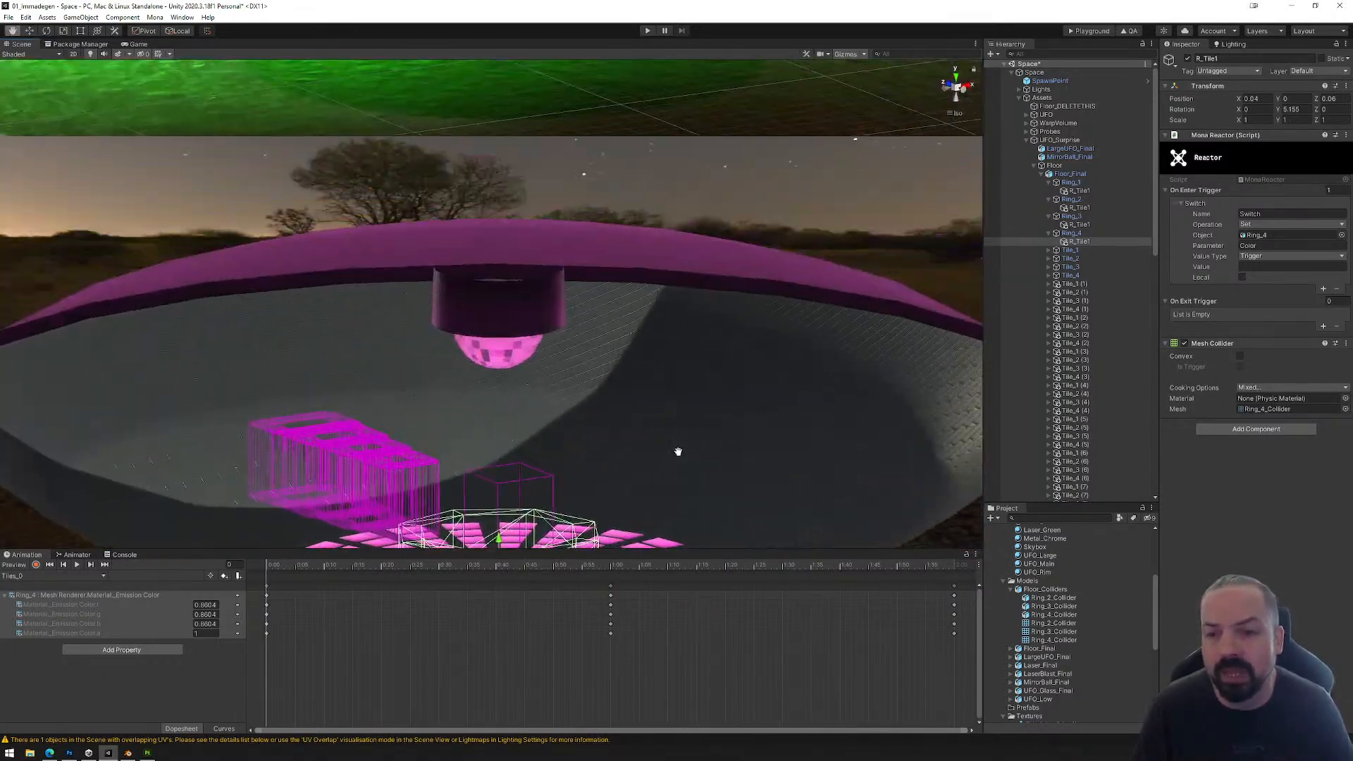
{"action": "scroll", "coordinate": [674, 317], "scroll_direction": "down", "scroll_amount": 2}
{"action": "scroll", "coordinate": [689, 313], "scroll_direction": "down", "scroll_amount": 3}
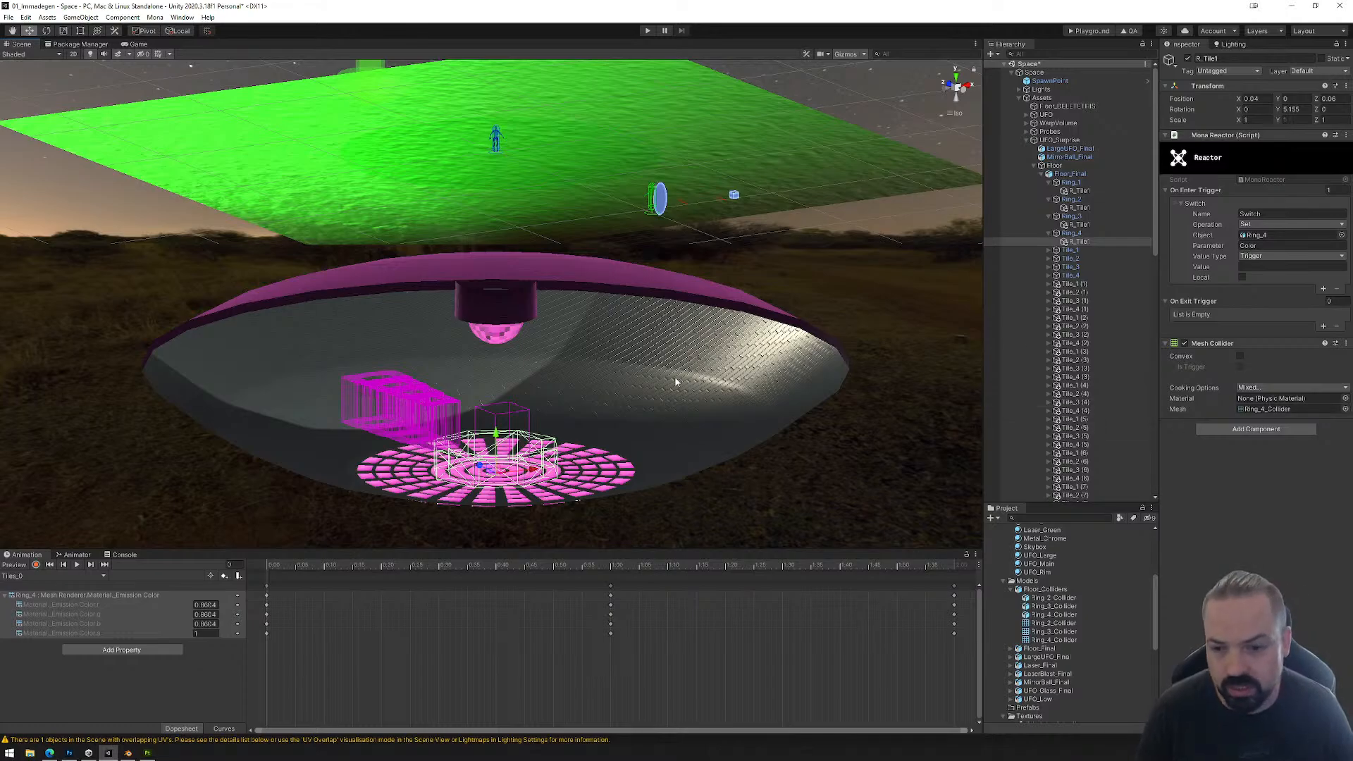
{"action": "left_click_drag", "start_coordinate": [675, 382], "coordinate": [652, 423], "text": "alt"}
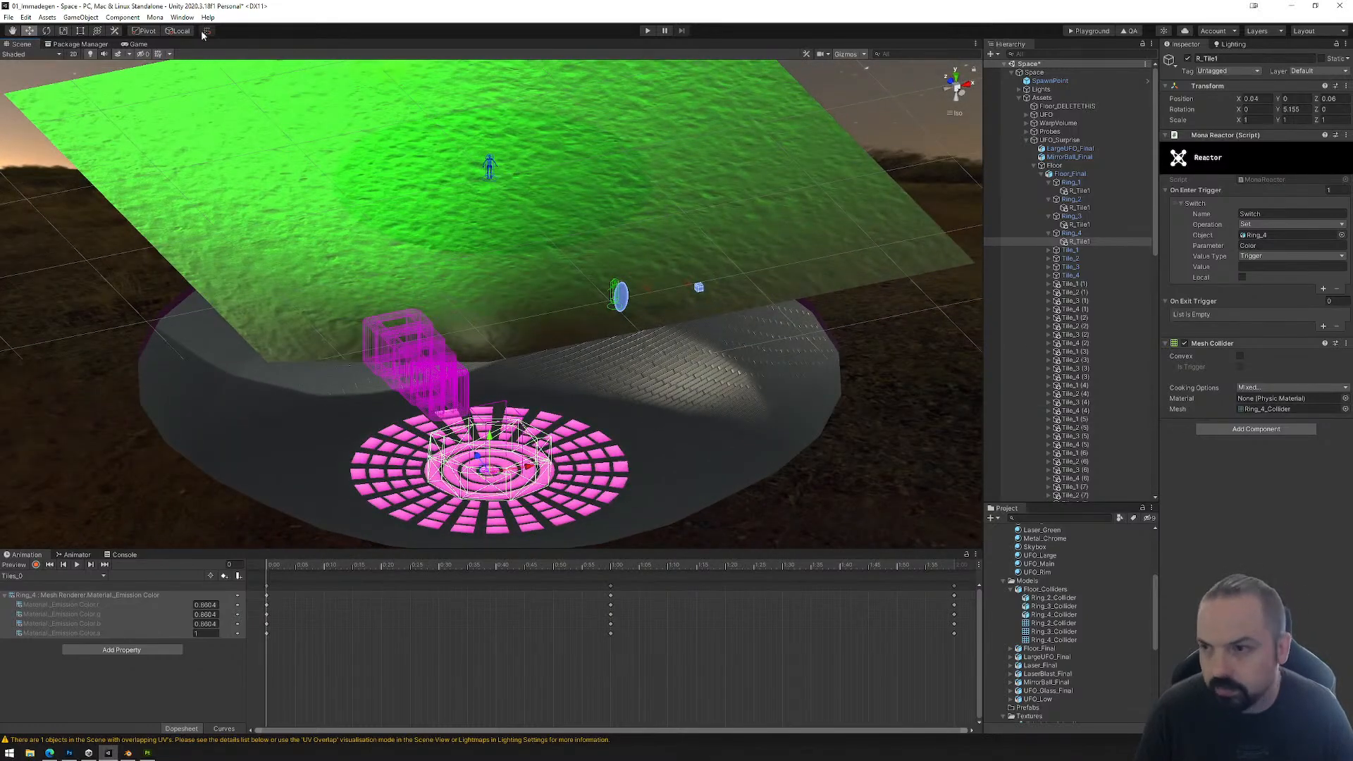
Step: Save the scene, build it for the Playground and load the exported PlaygroundFiles folder into the Mona playground in the browser
{"action": "left_click", "coordinate": [9, 19]}
{"action": "left_click", "coordinate": [28, 56]}
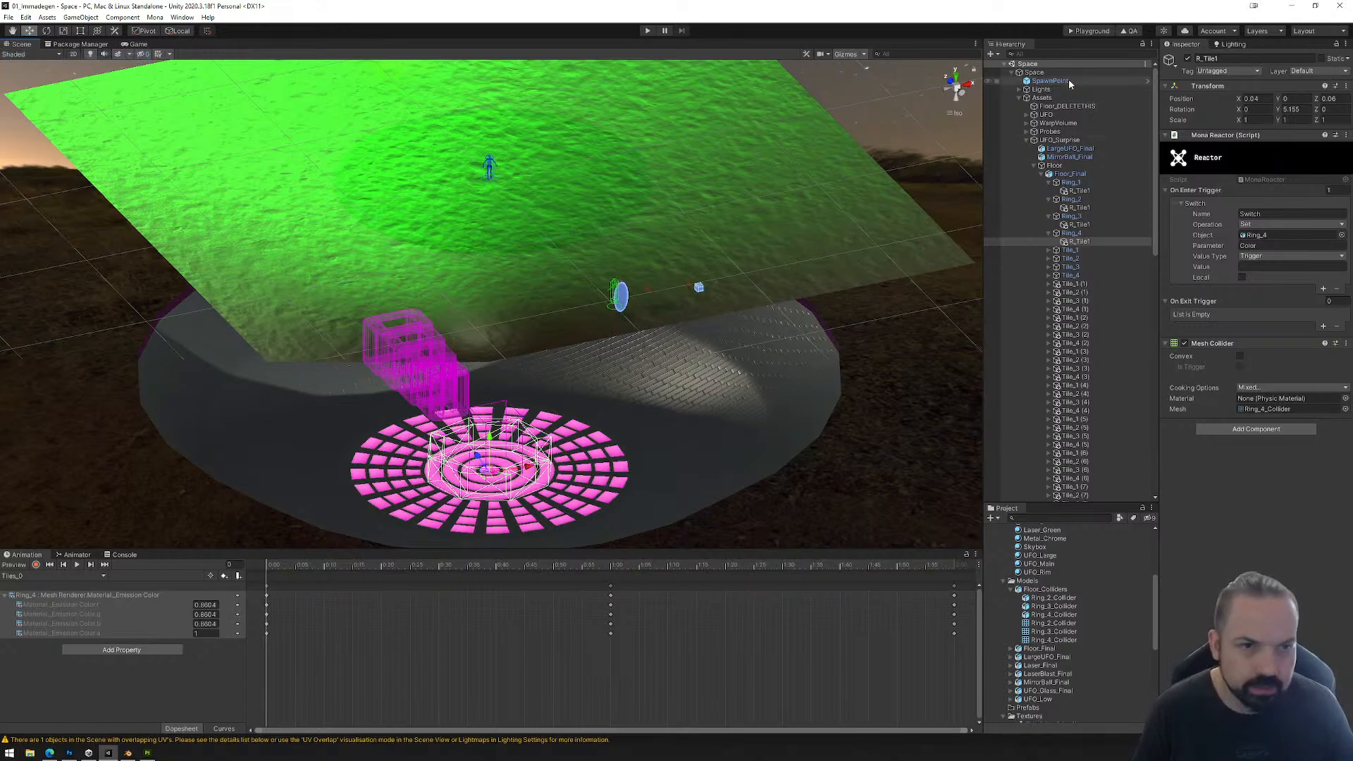
{"action": "left_click", "coordinate": [1085, 33]}
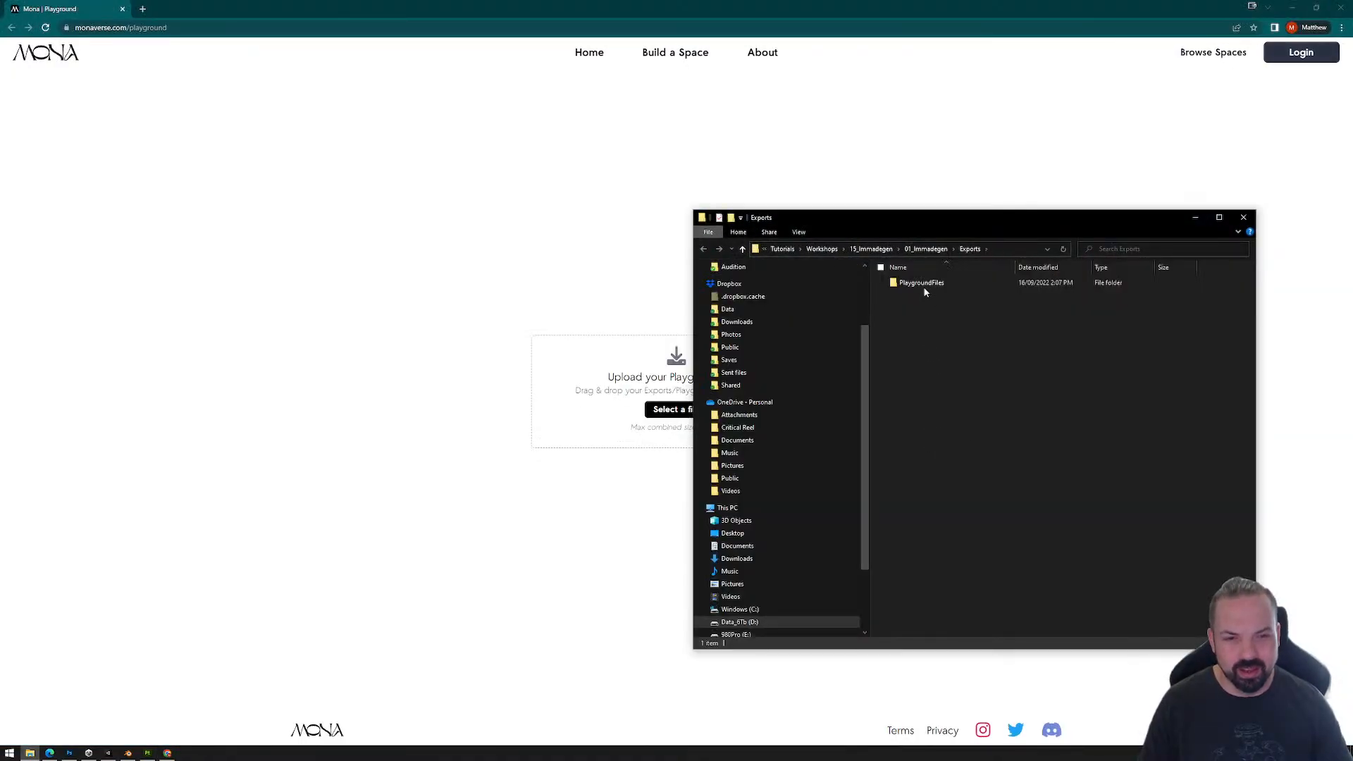
{"action": "left_click_drag", "start_coordinate": [922, 284], "coordinate": [611, 408]}
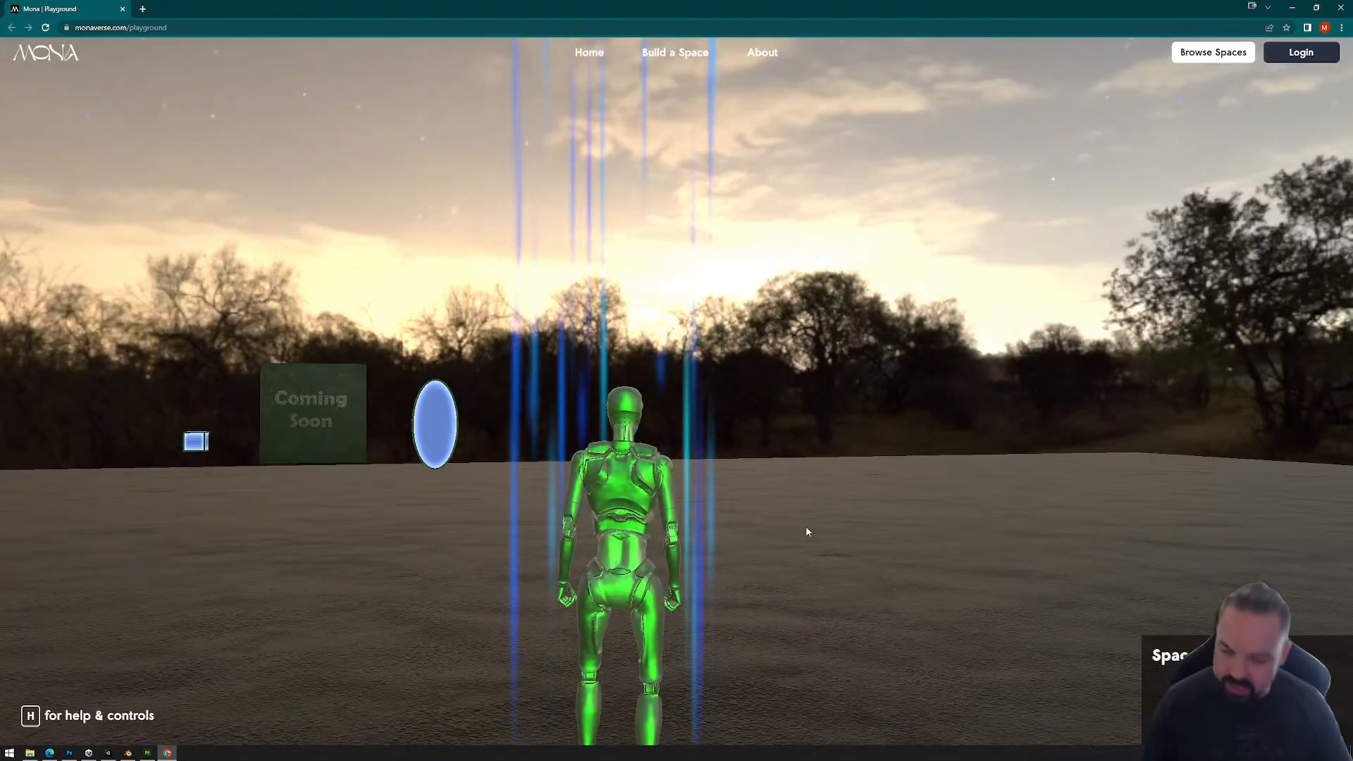
Step: Walk the avatar down onto the dance floor and across its rings and tiles to test their color triggers
{"action": "left_click", "coordinate": [790, 535]}
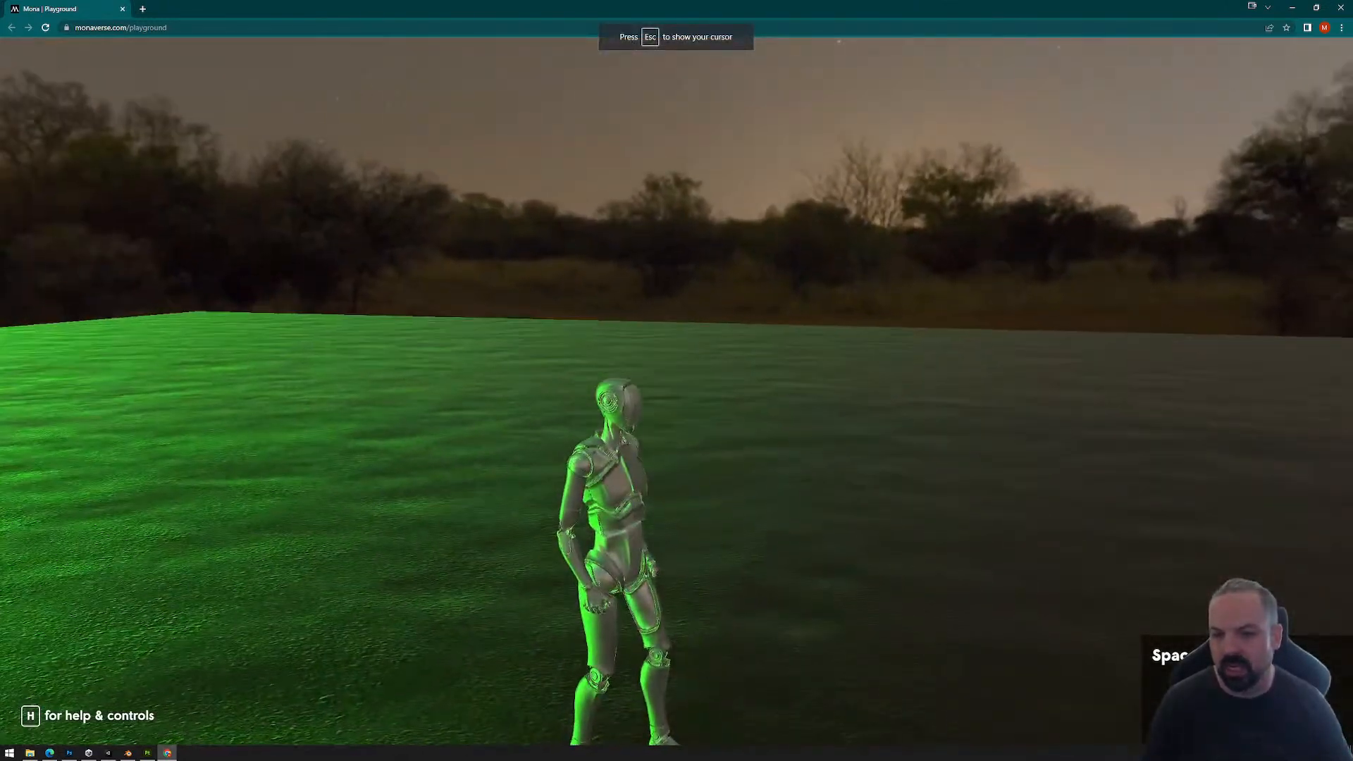
{"action": "key", "text": "w"}
{"action": "key", "text": "w"}
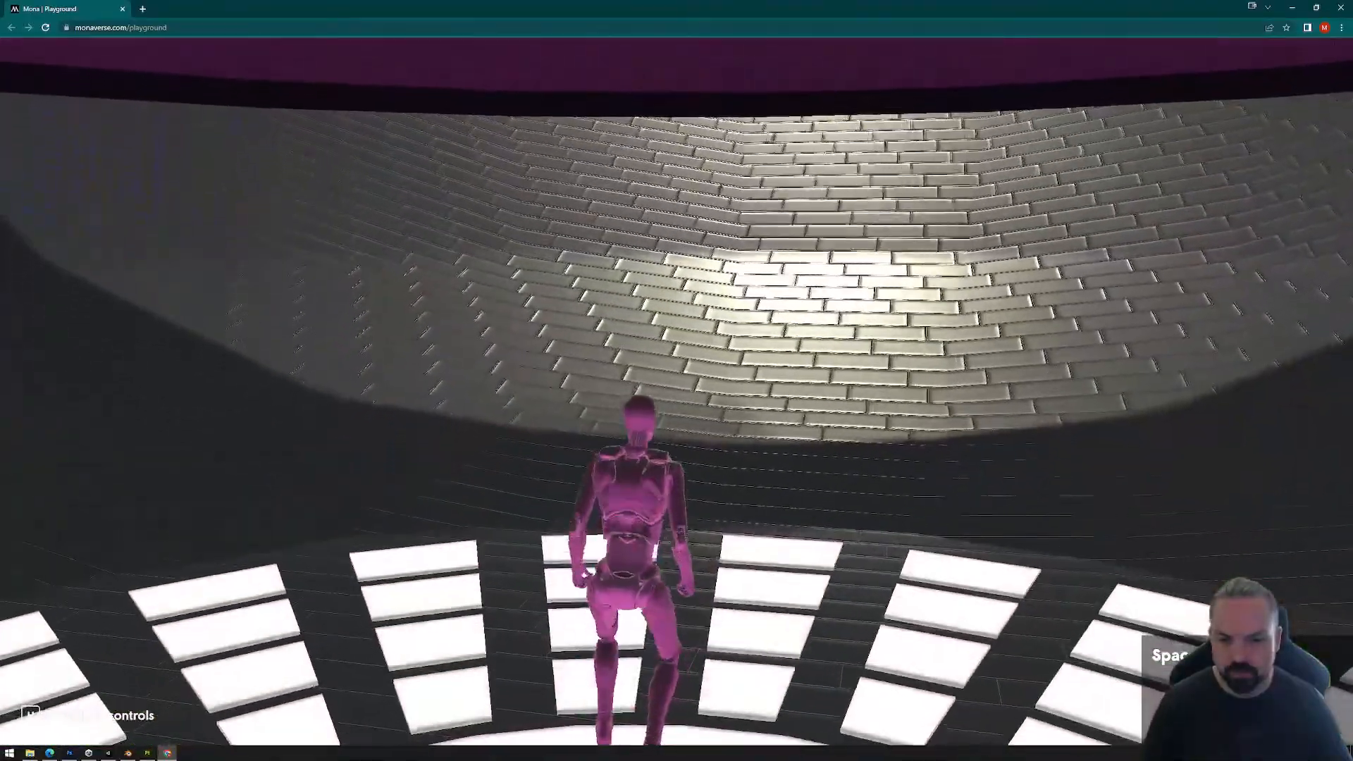
{"action": "key", "text": "w"}
{"action": "key", "text": "w"}
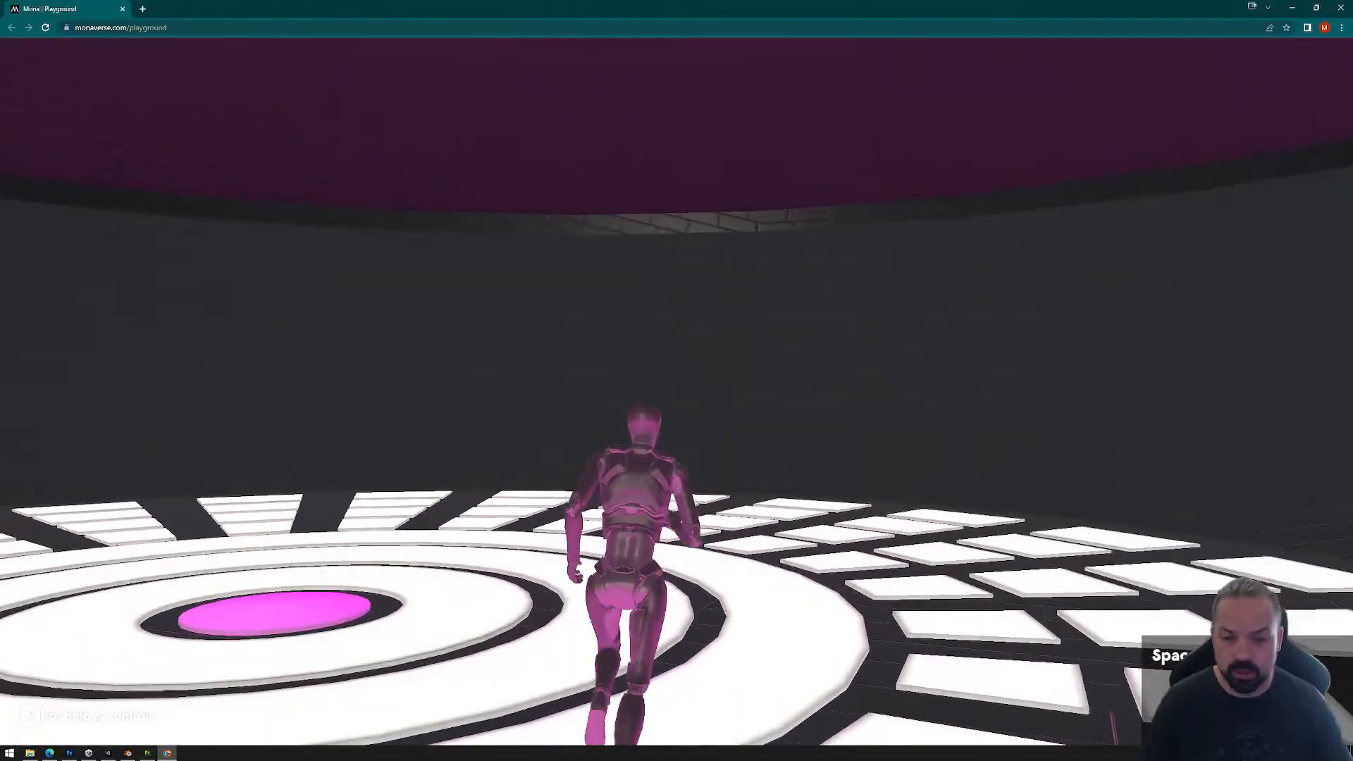
{"action": "key", "text": "w"}
{"action": "key", "text": "d"}
{"action": "key", "text": "w"}
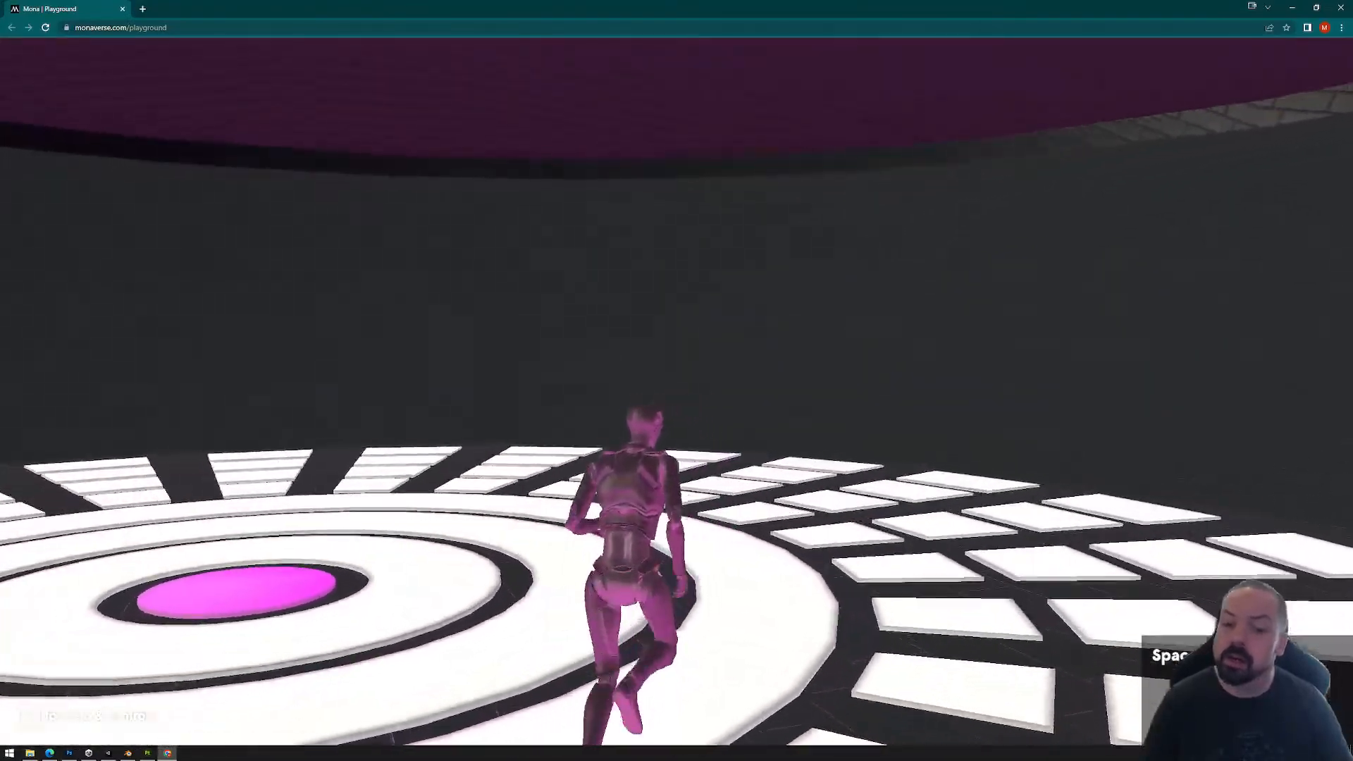
{"action": "key", "text": "d"}
{"action": "key", "text": "w"}
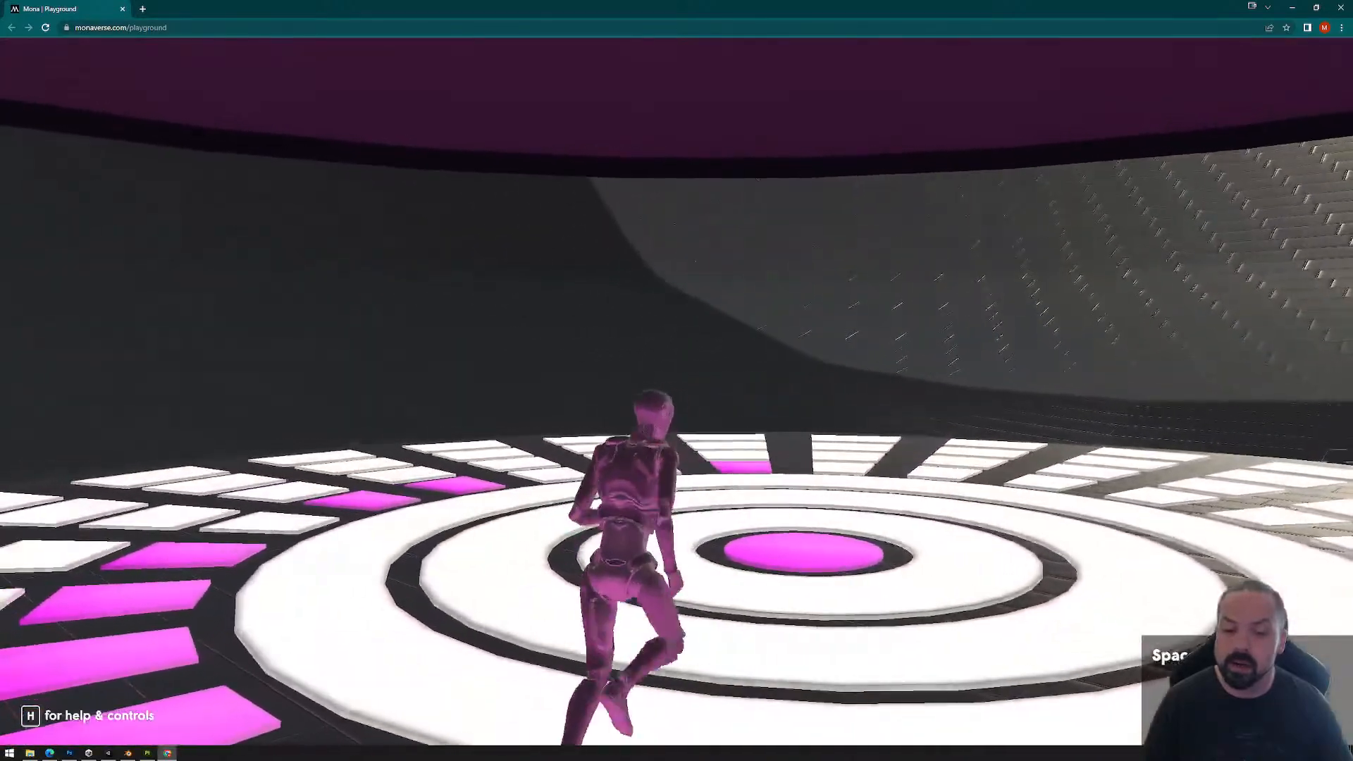
{"action": "key", "text": "Escape"}
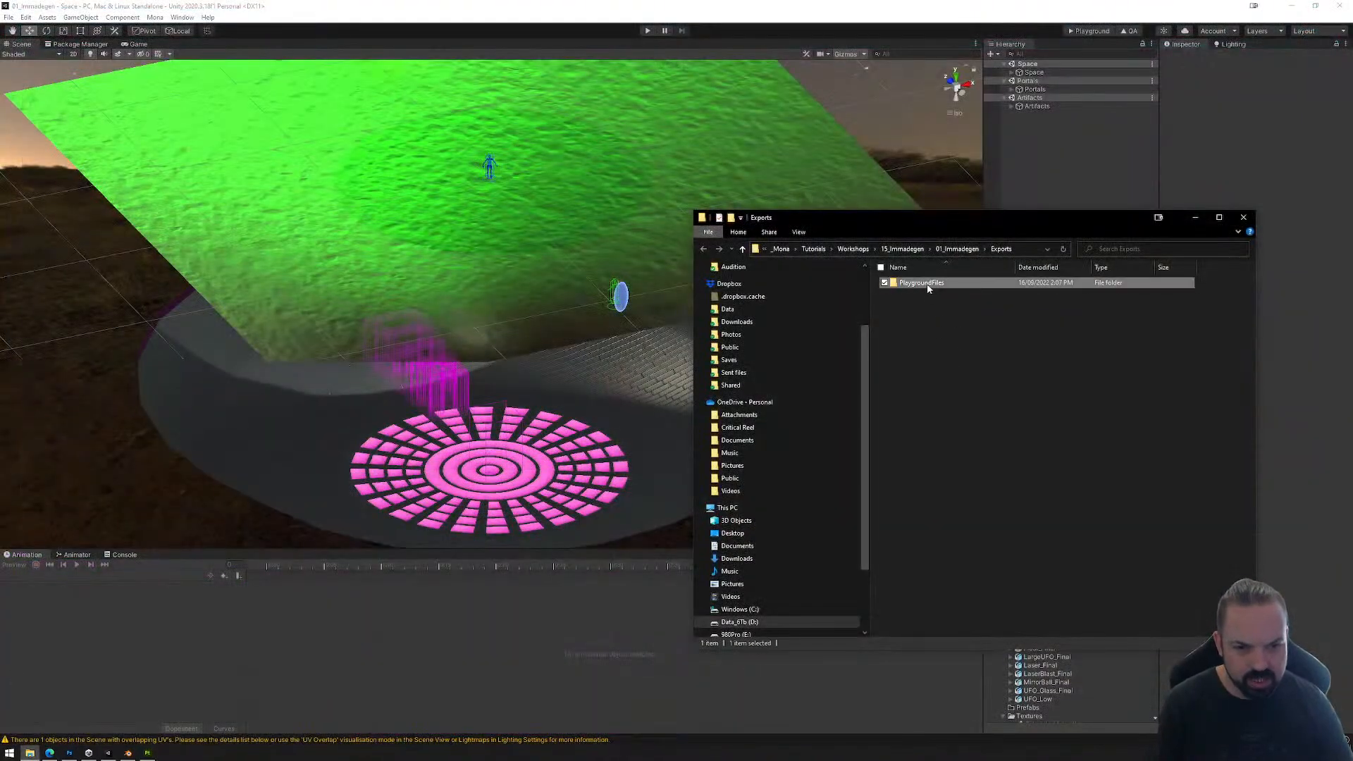
Step: Permanently delete the PlaygroundFiles folder from Exports and close the File Explorer window
{"action": "key", "text": "shift+Delete"}
{"action": "key", "text": "Return"}
{"action": "left_click", "coordinate": [1242, 218]}
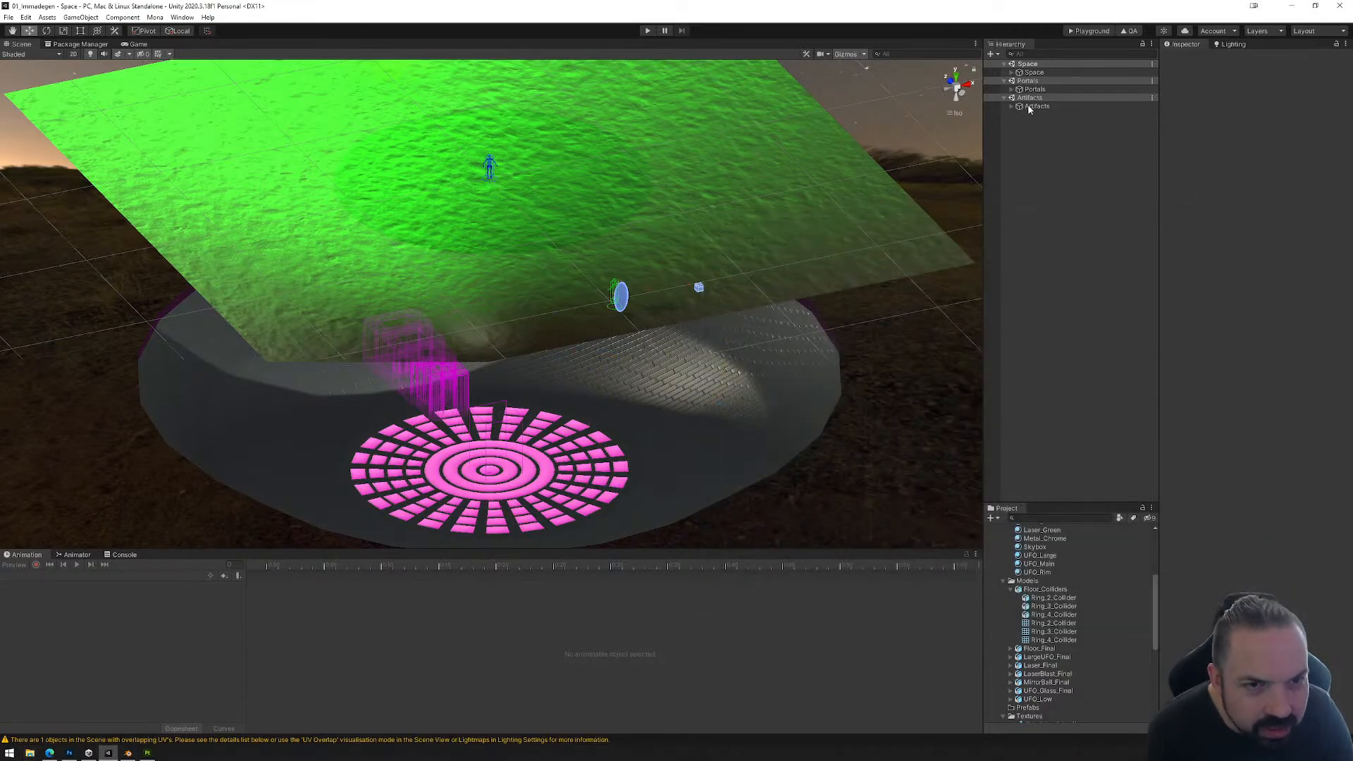
Step: Expand the Space hierarchy through Assets, UFO_Surprise, Floor and Floor_Final to the R_Tile1 objects of Ring_2, Ring_3 and Ring_4
{"action": "left_click", "coordinate": [1013, 72]}
{"action": "left_click", "coordinate": [1020, 98]}
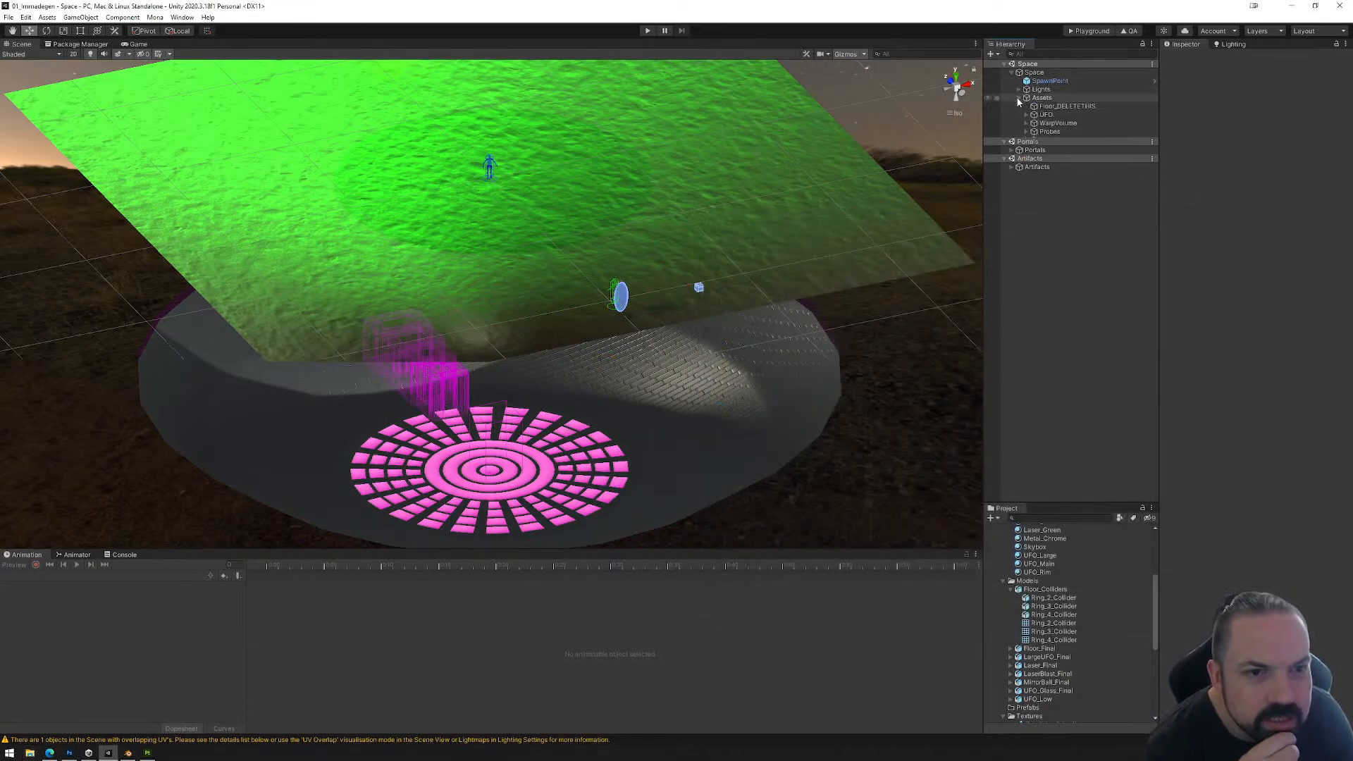
{"action": "left_click", "coordinate": [1027, 139]}
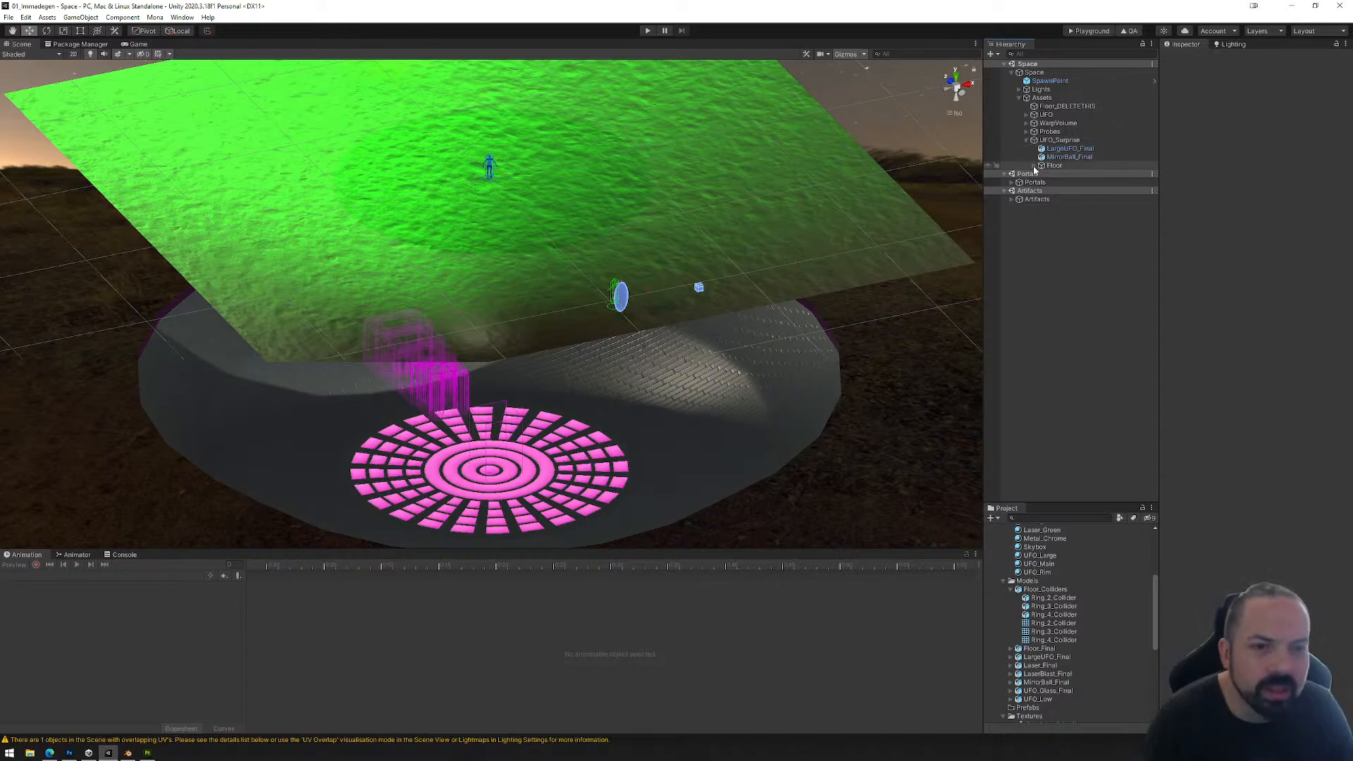
{"action": "left_click", "coordinate": [1034, 164]}
{"action": "left_click", "coordinate": [1041, 173]}
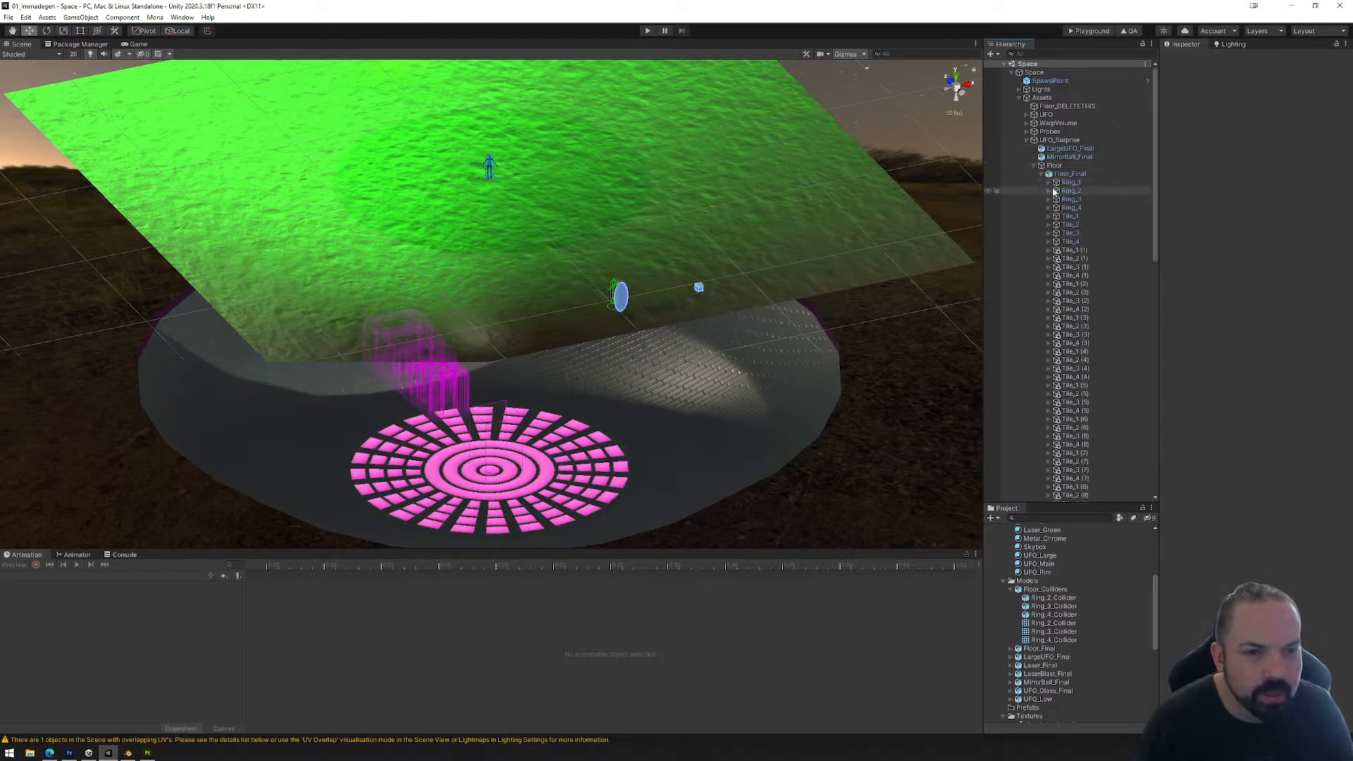
{"action": "left_click", "coordinate": [1048, 191]}
{"action": "left_click", "coordinate": [1048, 207]}
{"action": "left_click", "coordinate": [1049, 224]}
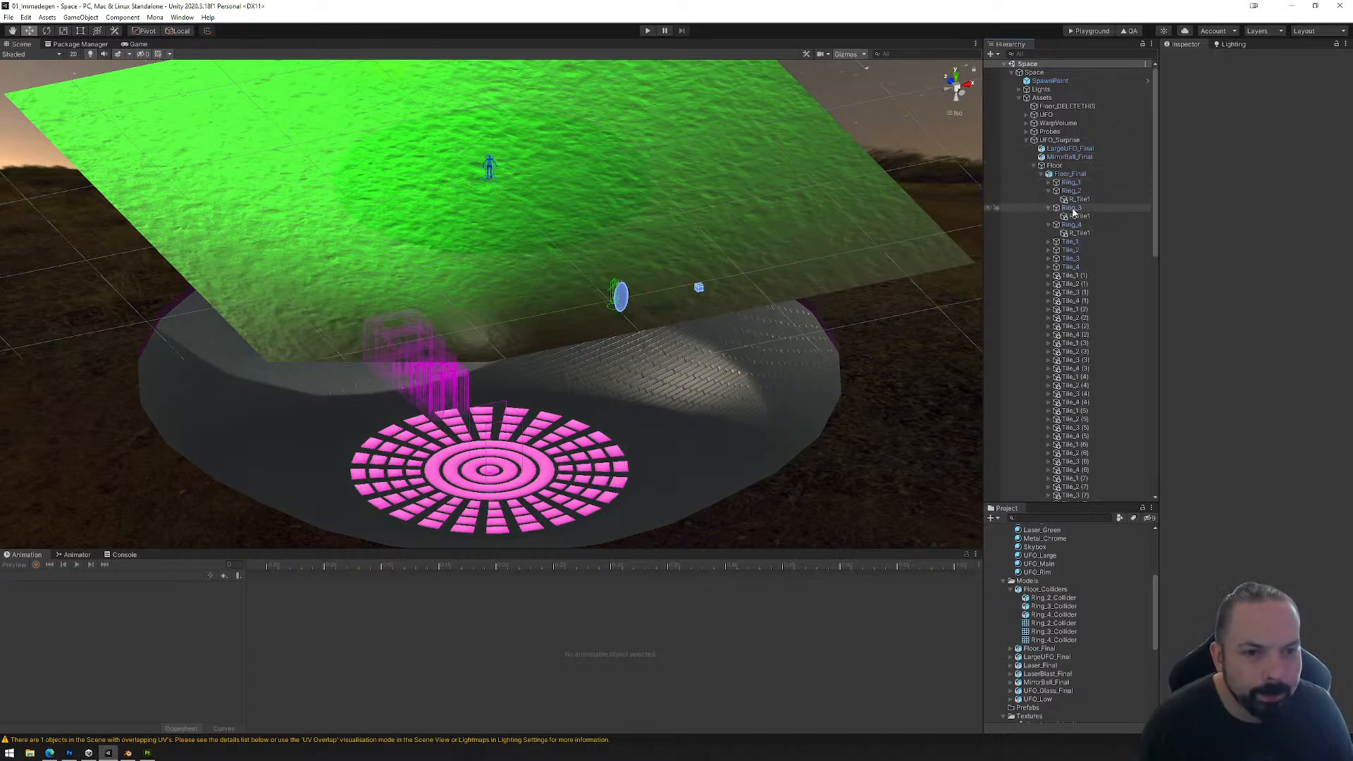
Step: Make the Mesh Collider on Ring_2's R_Tile1 convex and set it as a trigger
{"action": "left_click", "coordinate": [1079, 199]}
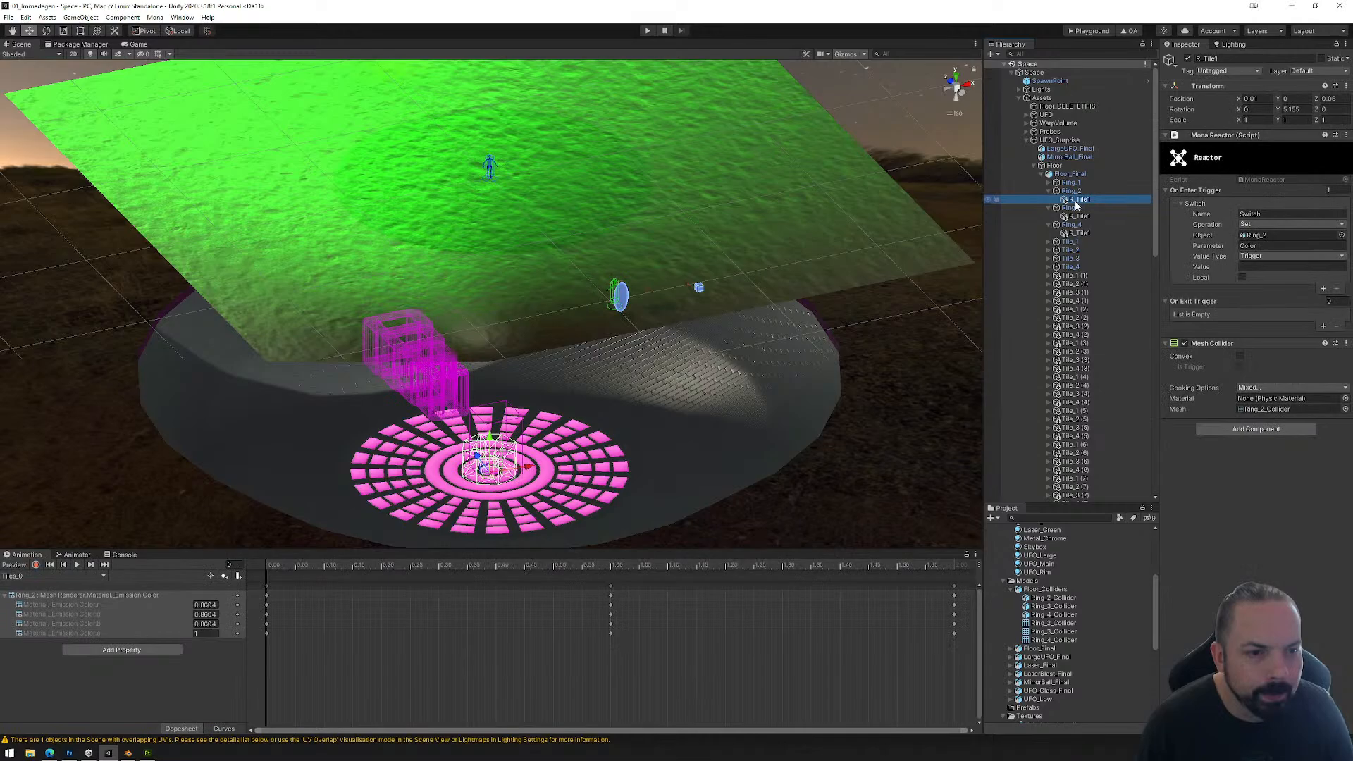
{"action": "left_click", "coordinate": [1240, 368]}
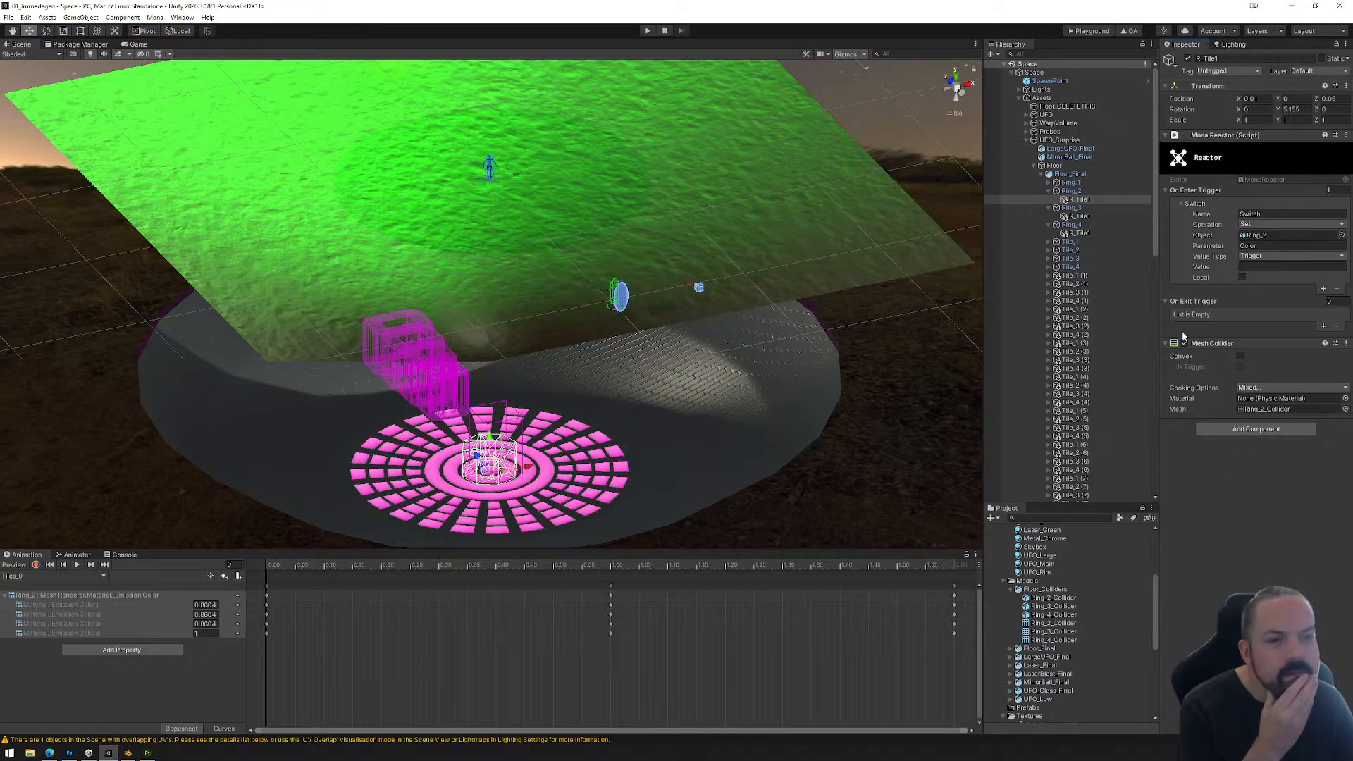
{"action": "left_click", "coordinate": [1071, 207]}
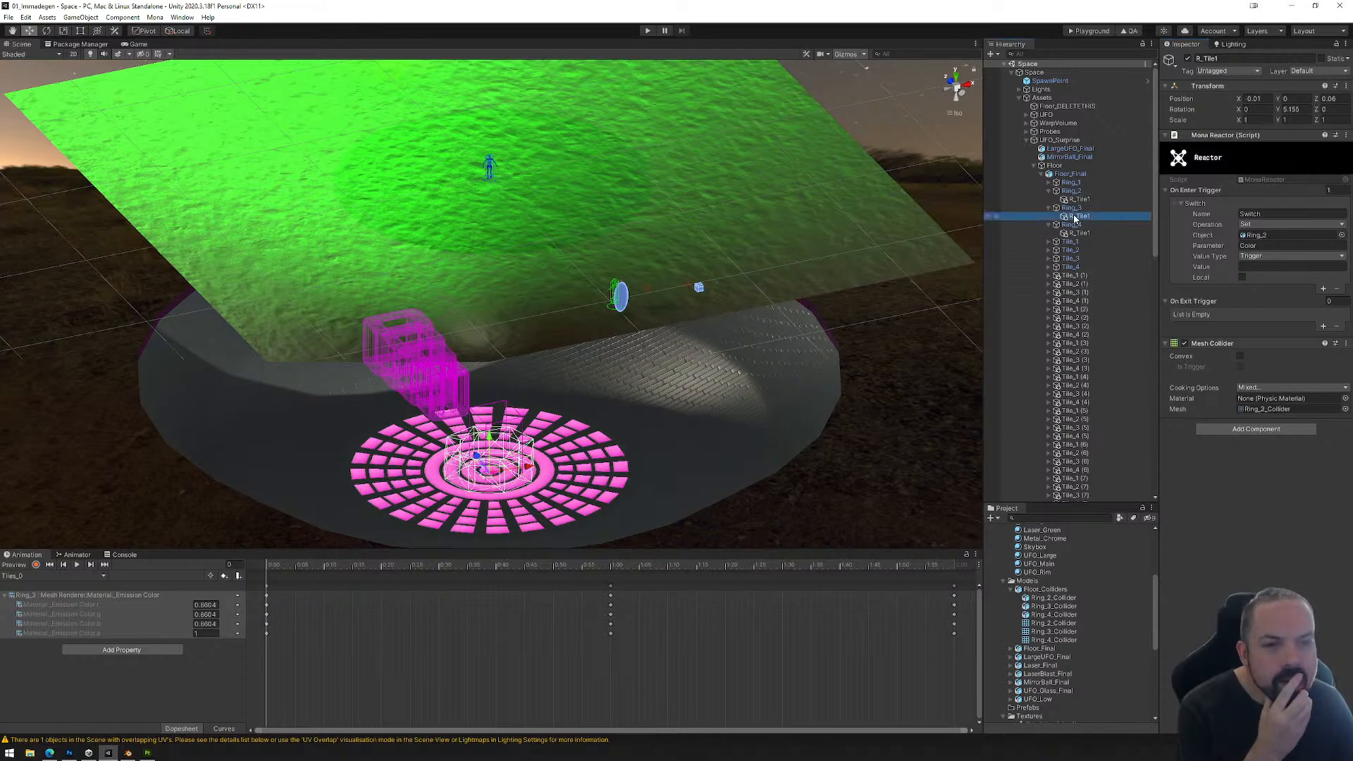
{"action": "left_click", "coordinate": [1078, 199]}
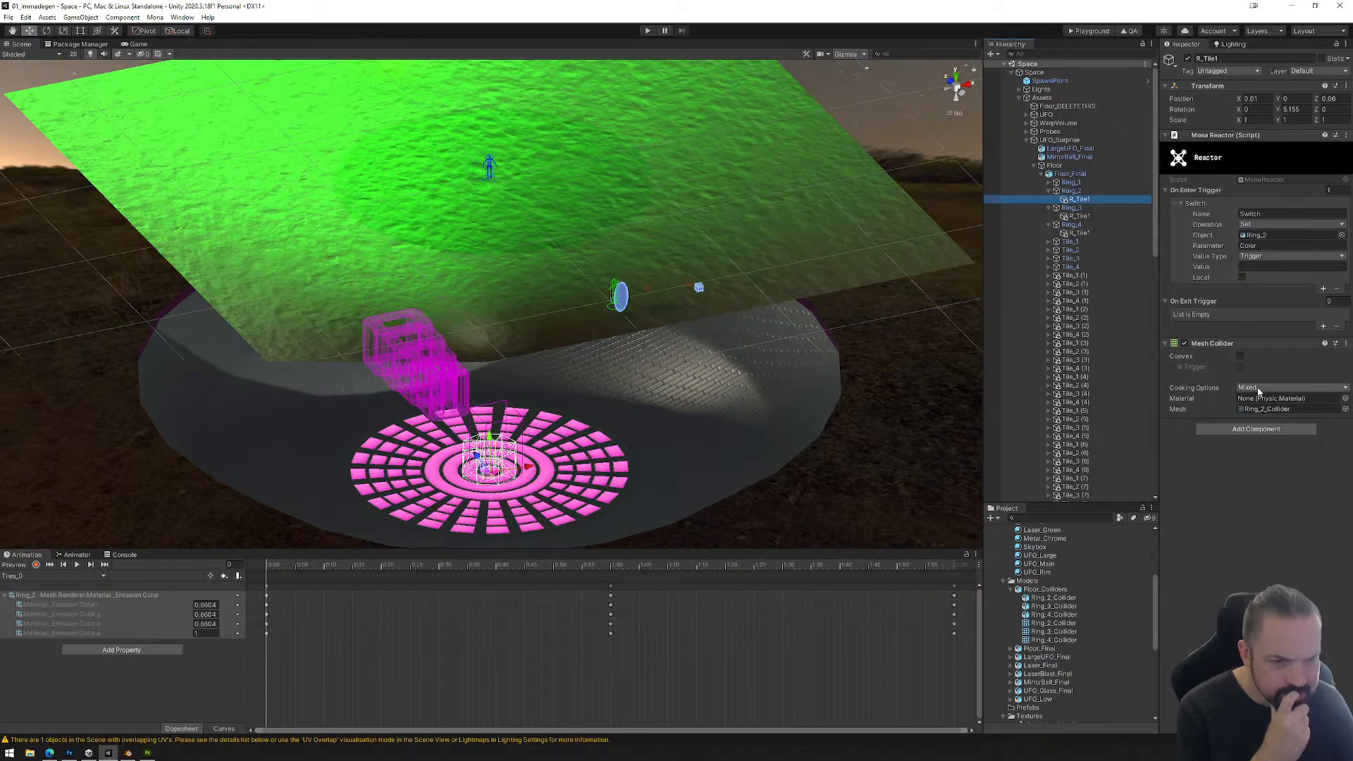
{"action": "left_click", "coordinate": [1240, 366]}
{"action": "left_click", "coordinate": [1240, 356]}
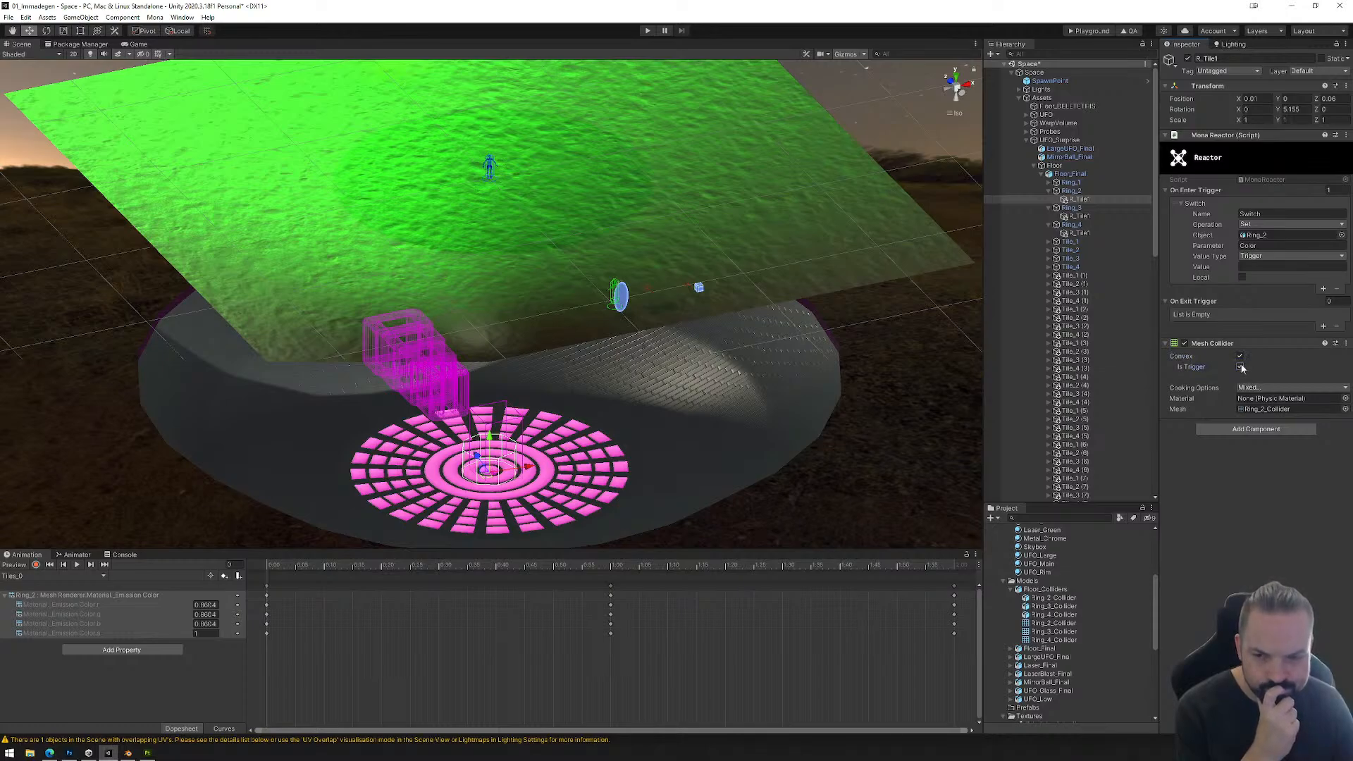
{"action": "left_click", "coordinate": [1241, 366]}
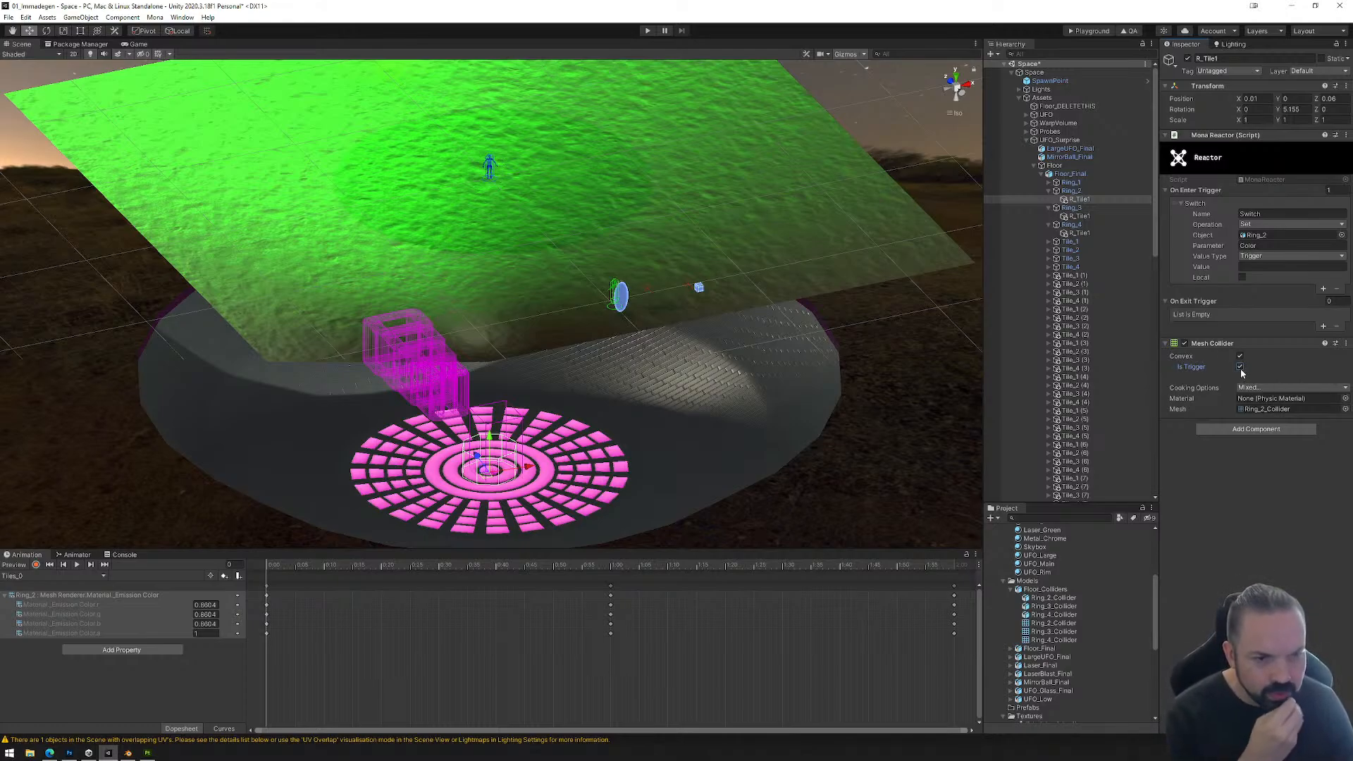
{"action": "left_click", "coordinate": [1241, 367]}
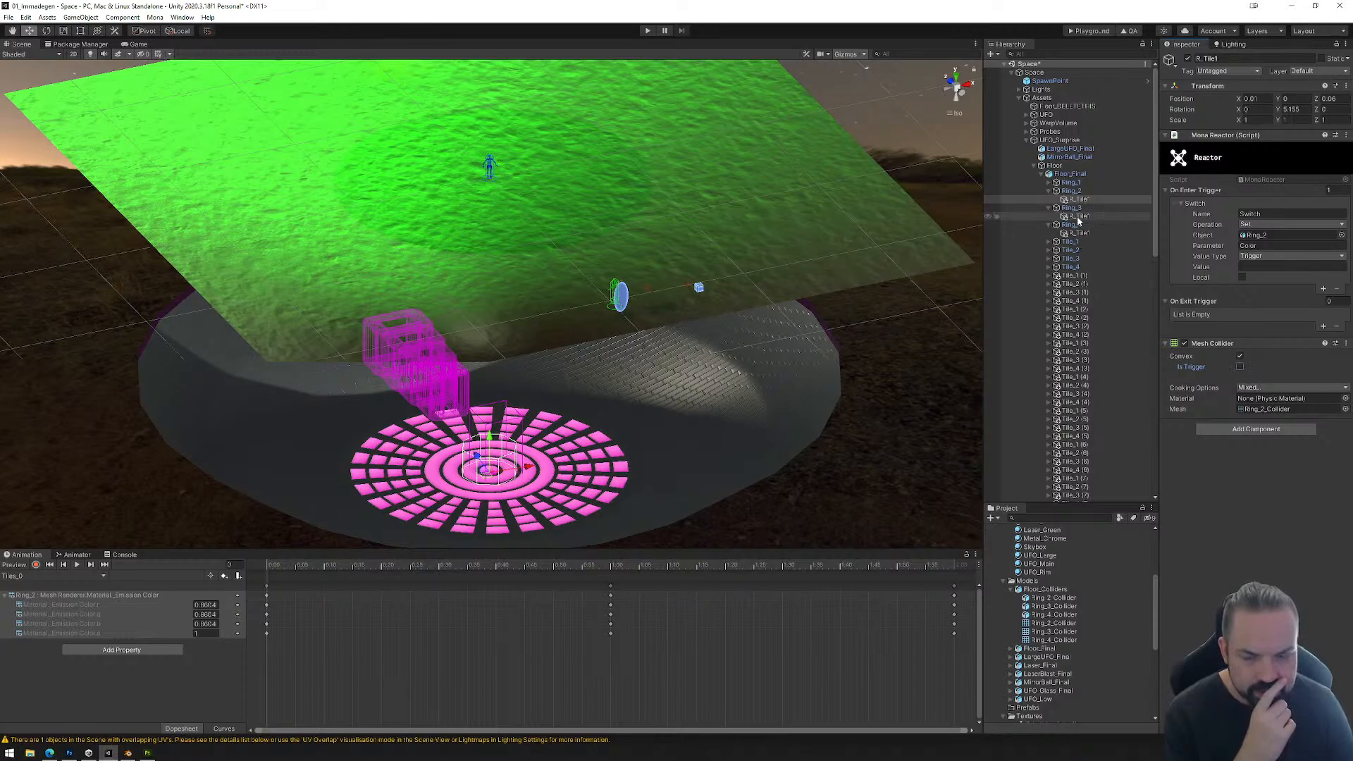
{"action": "left_click", "coordinate": [1240, 367]}
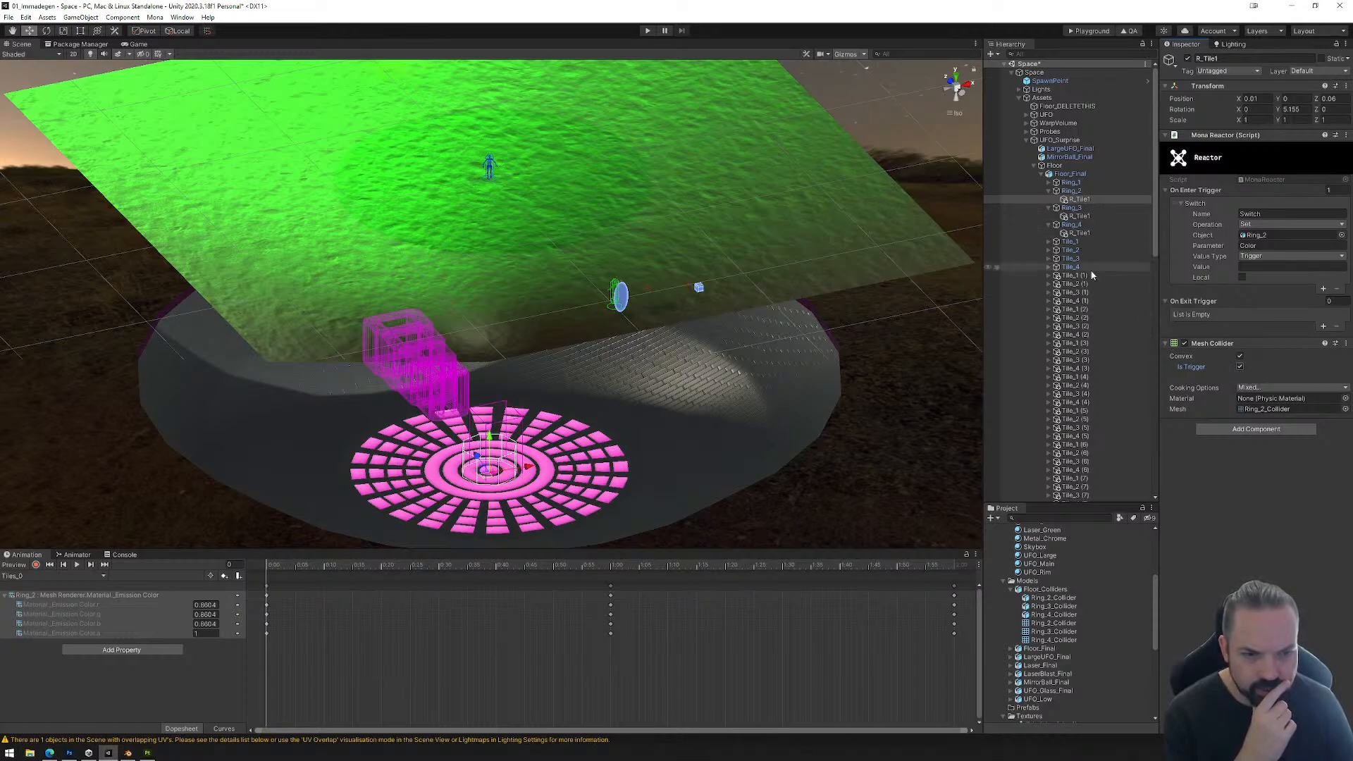
Step: Make the Mesh Colliders on Ring_3's and Ring_4's R_Tile1 convex triggers and save the scene
{"action": "left_click", "coordinate": [1240, 356]}
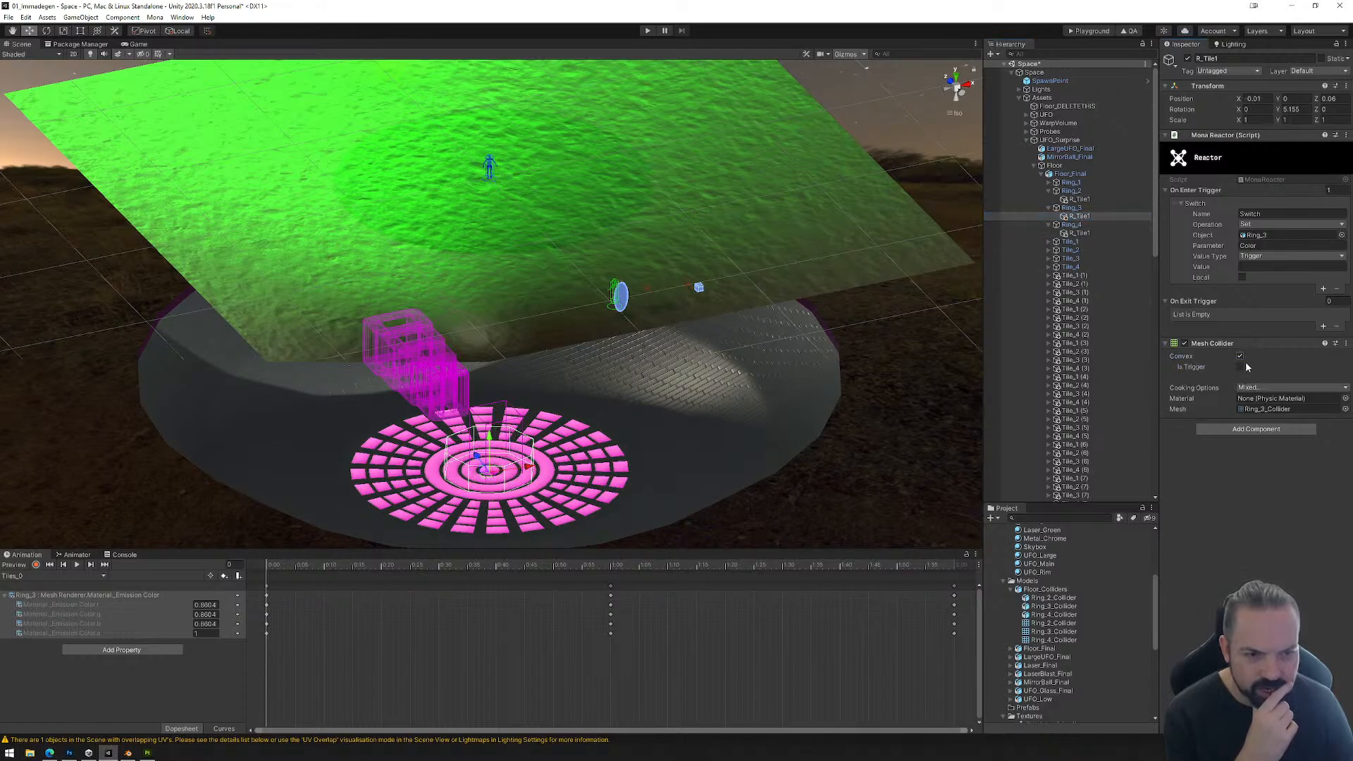
{"action": "left_click", "coordinate": [1078, 233]}
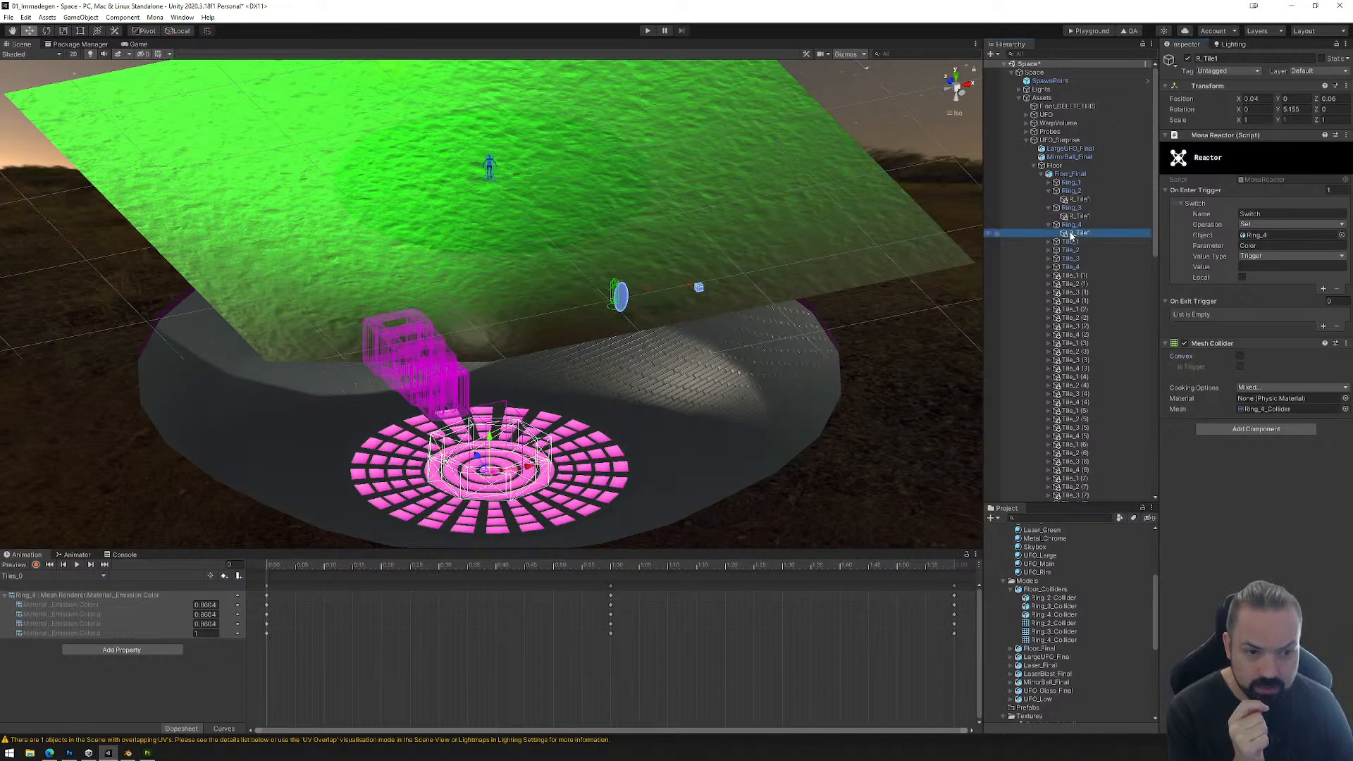
{"action": "left_click", "coordinate": [1240, 367]}
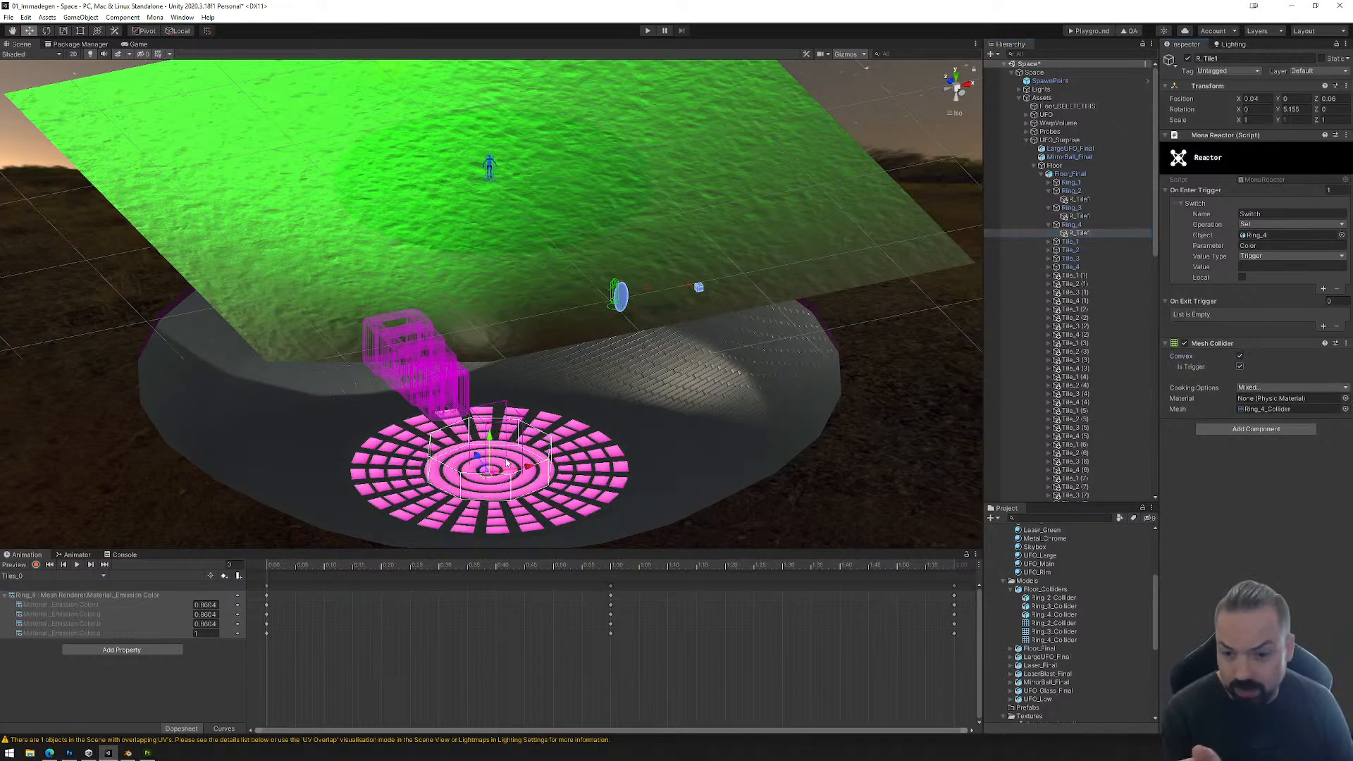
{"action": "left_click", "coordinate": [9, 17]}
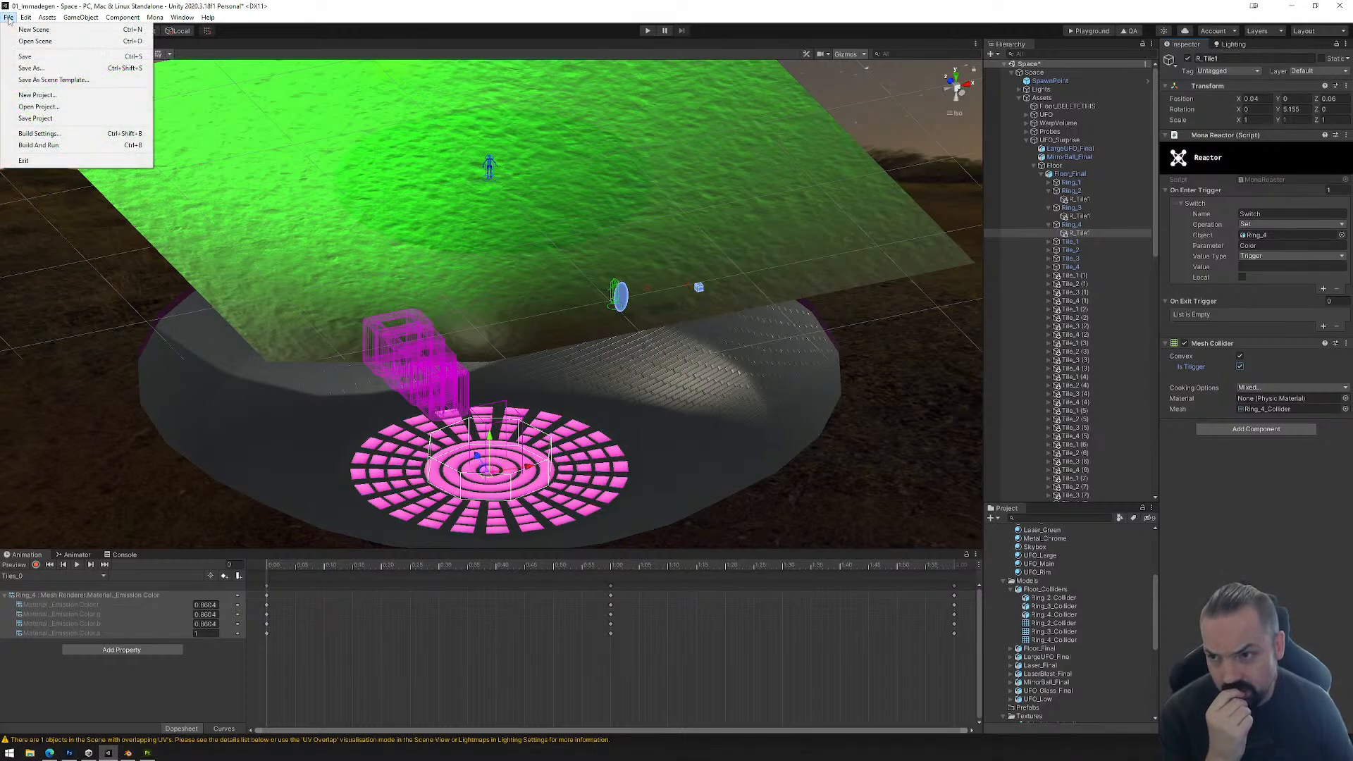
{"action": "left_click", "coordinate": [28, 63]}
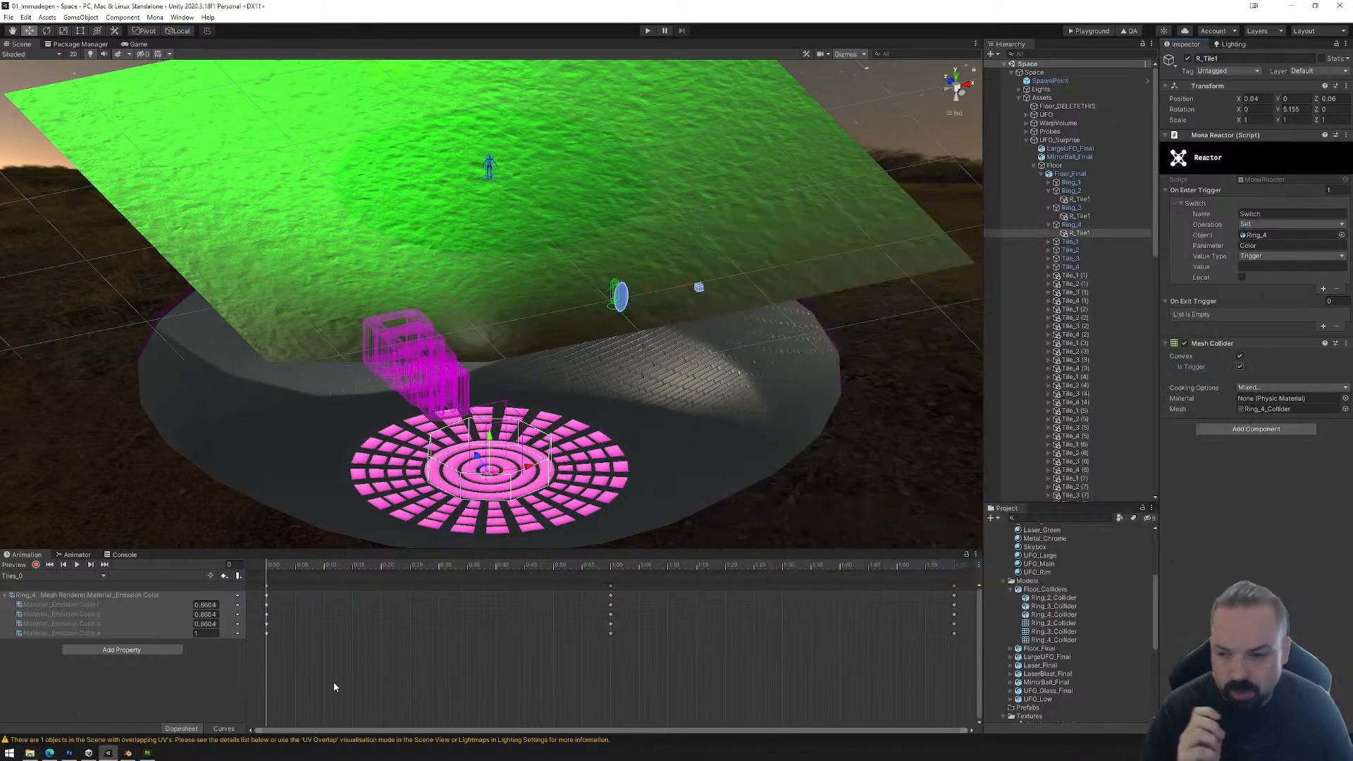
Step: Check in File Explorer whether the Exports folder of the 01_Immadegen project, under _Mona, Tutorials, Workshops, 15_Immadegen, holds any leftover files
{"action": "left_click", "coordinate": [30, 754]}
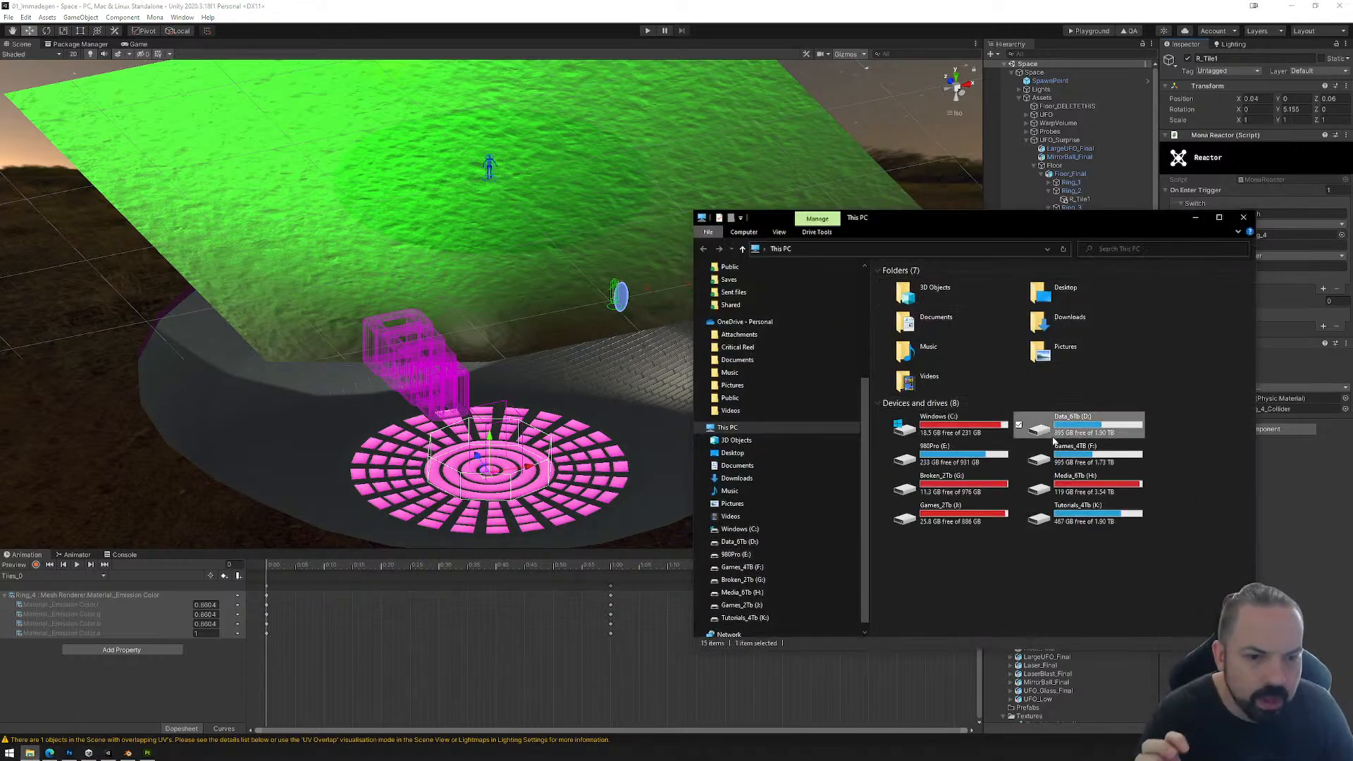
{"action": "double_click", "coordinate": [1027, 422]}
{"action": "left_click", "coordinate": [927, 295]}
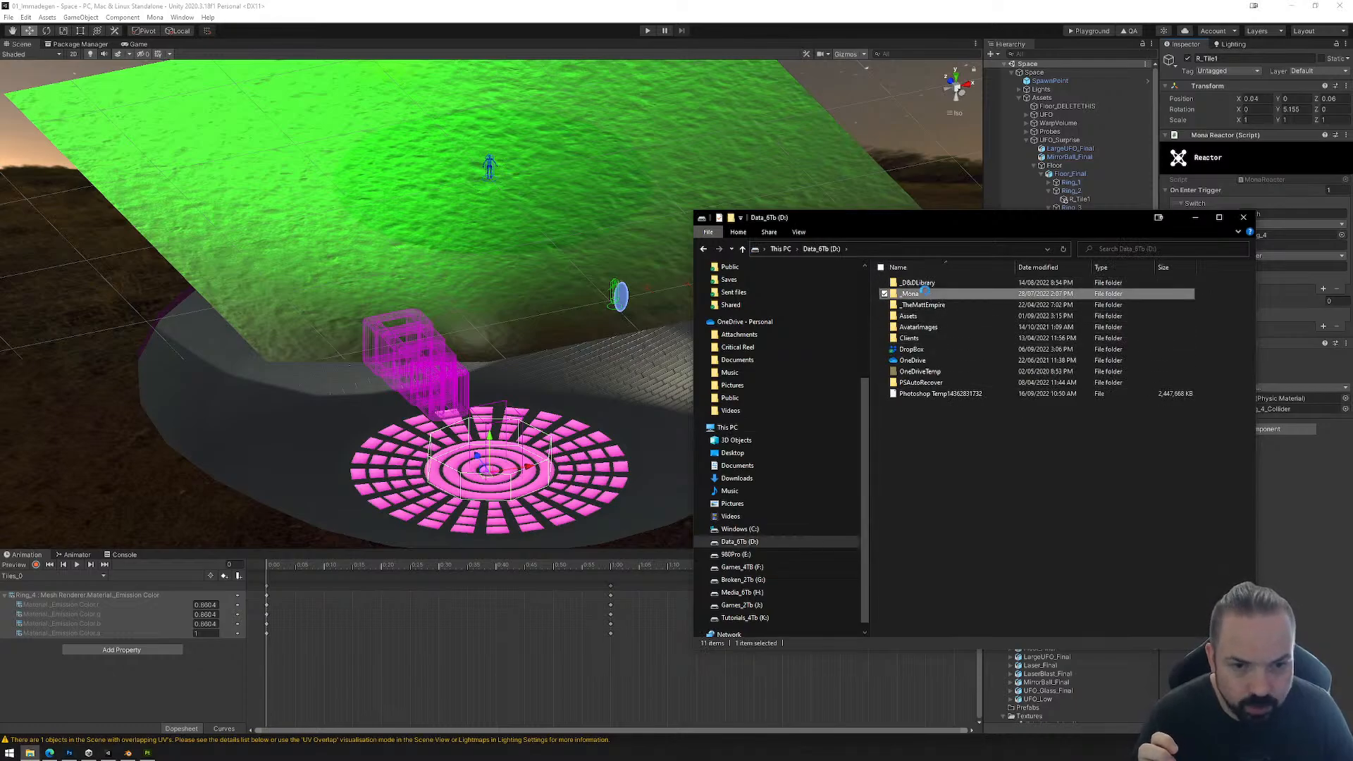
{"action": "double_click", "coordinate": [936, 291]}
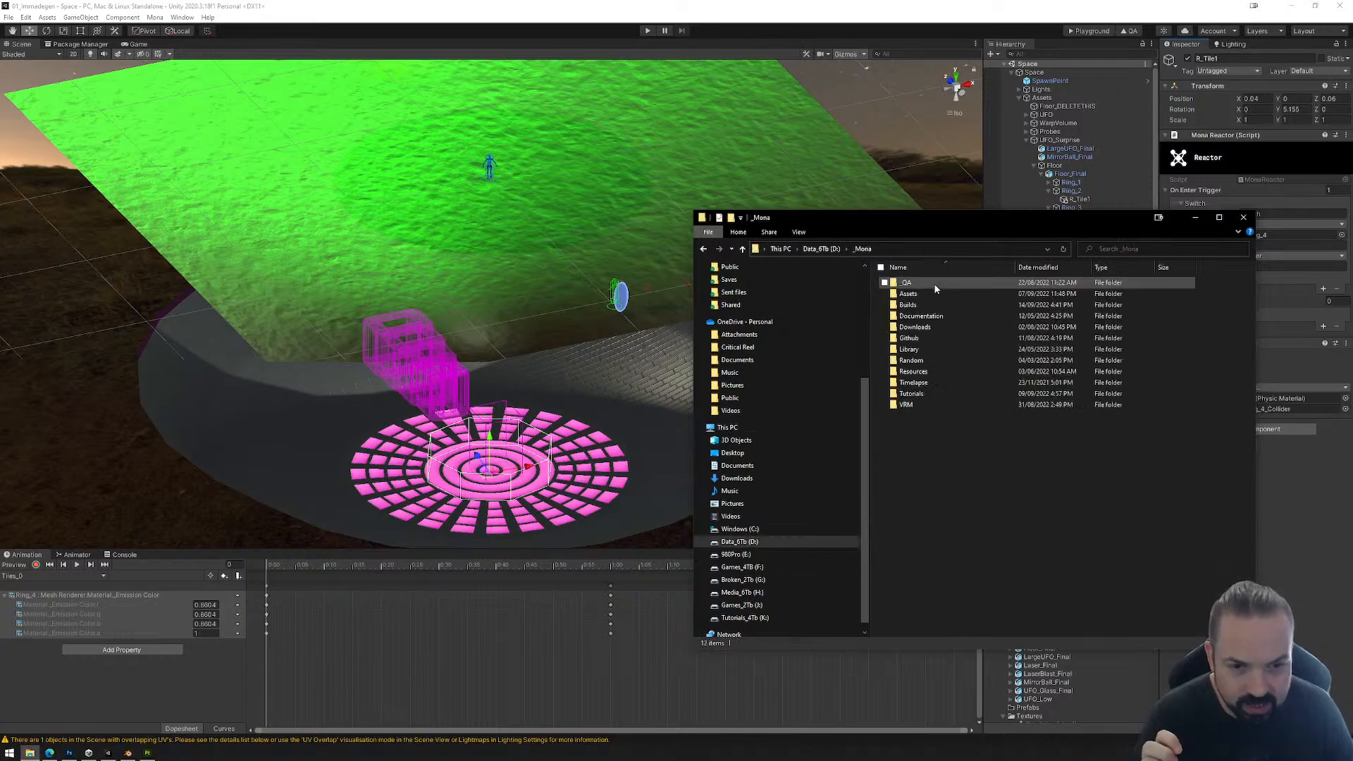
{"action": "double_click", "coordinate": [911, 393]}
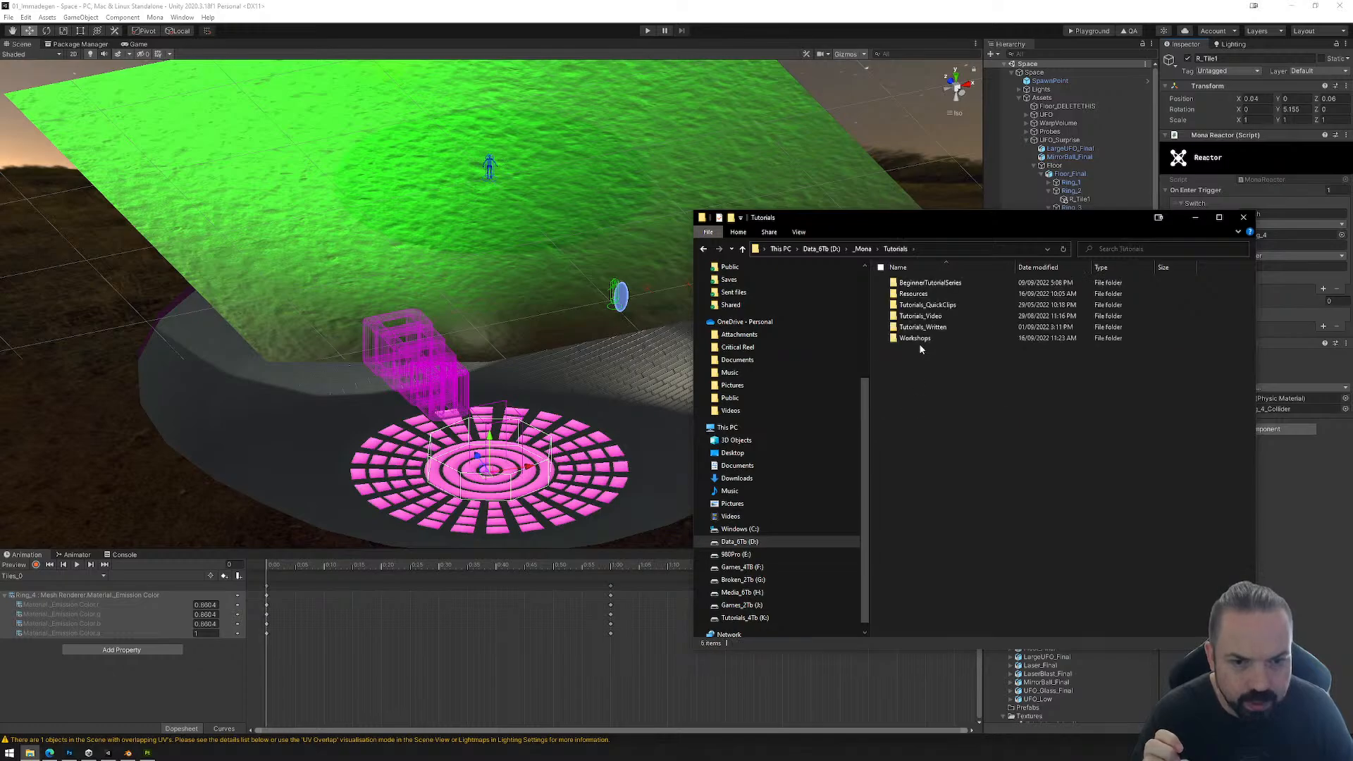
{"action": "double_click", "coordinate": [919, 344]}
{"action": "double_click", "coordinate": [921, 382]}
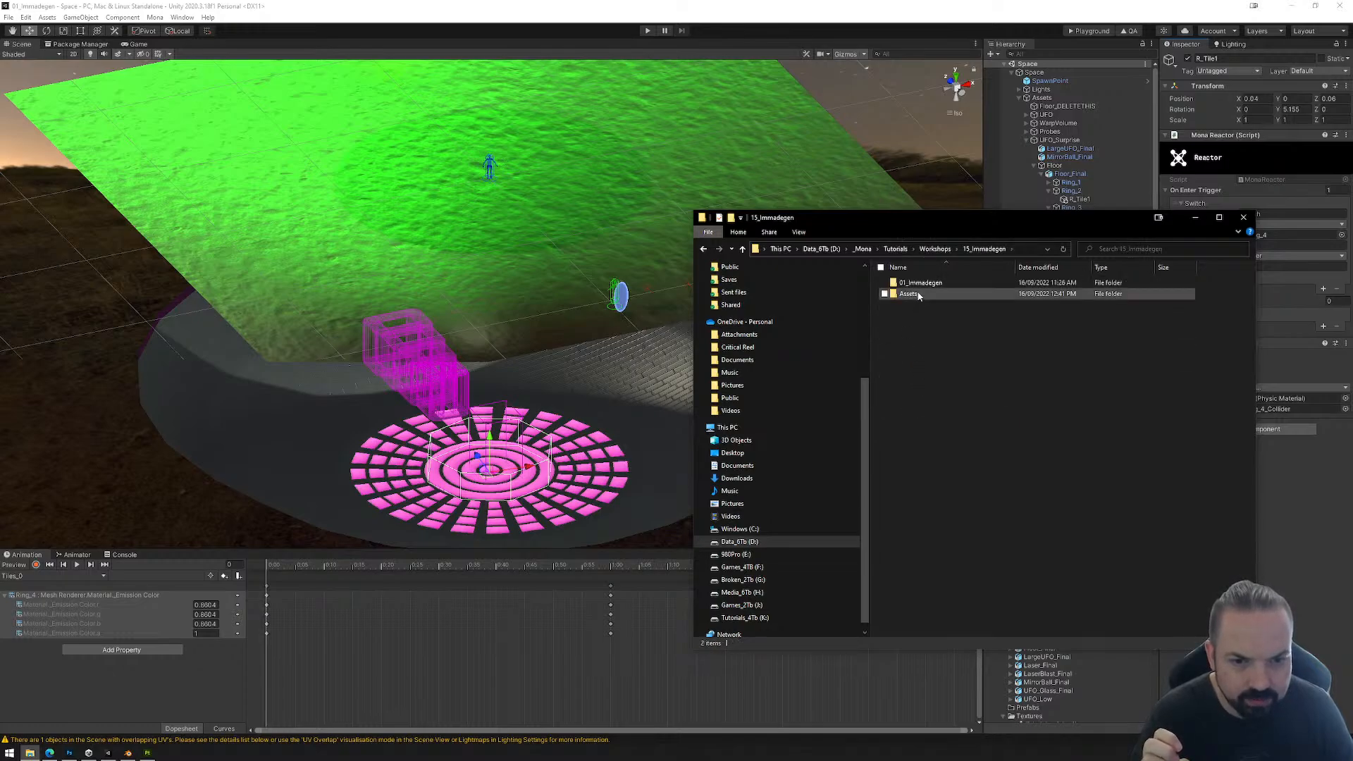
{"action": "double_click", "coordinate": [916, 293]}
{"action": "left_click", "coordinate": [919, 305]}
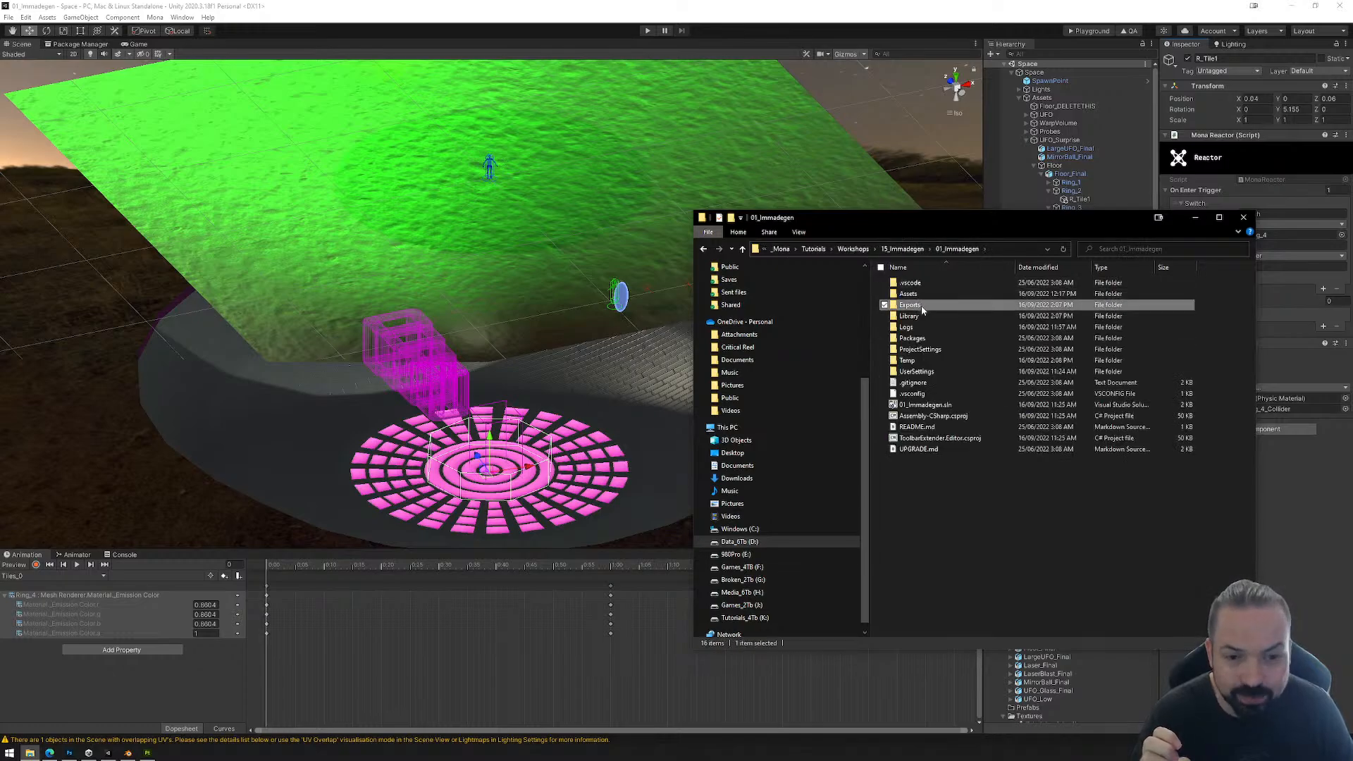
{"action": "double_click", "coordinate": [913, 307]}
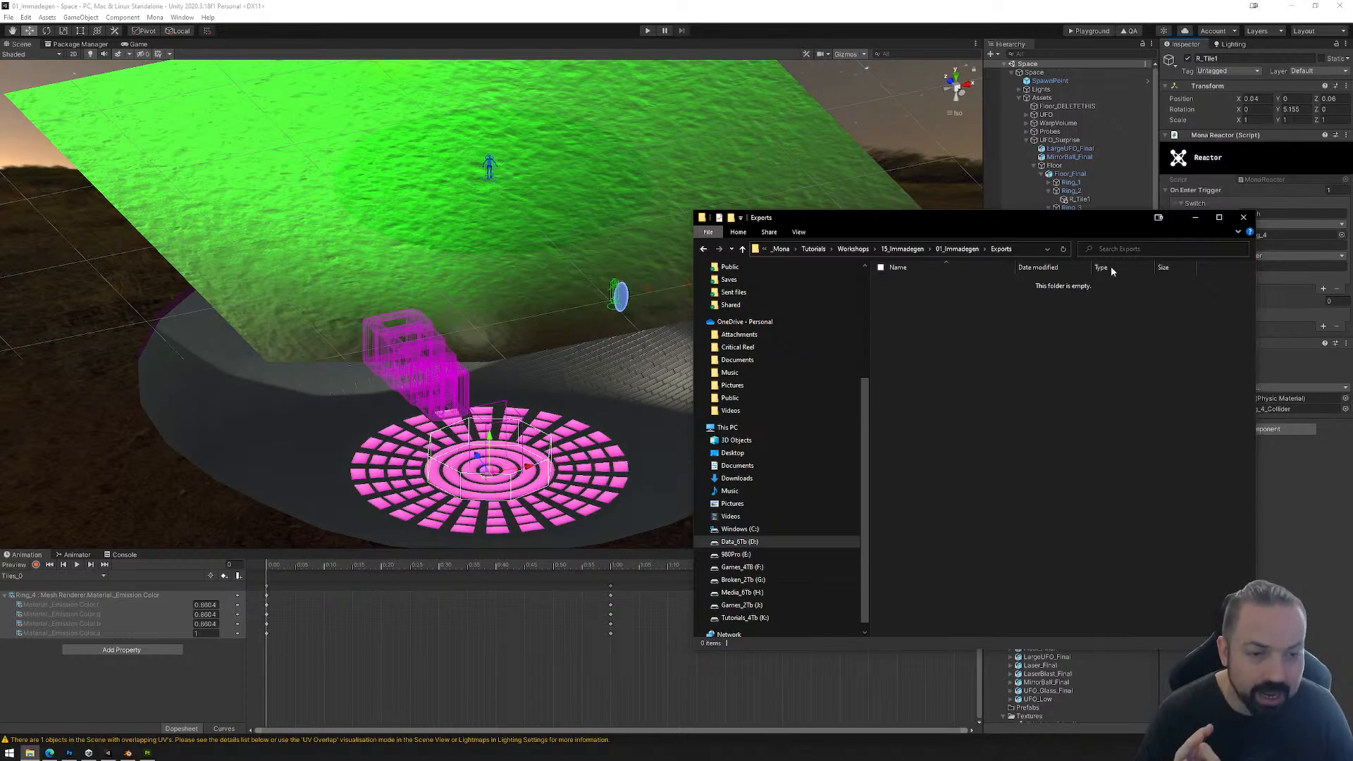
{"action": "left_click", "coordinate": [1243, 217]}
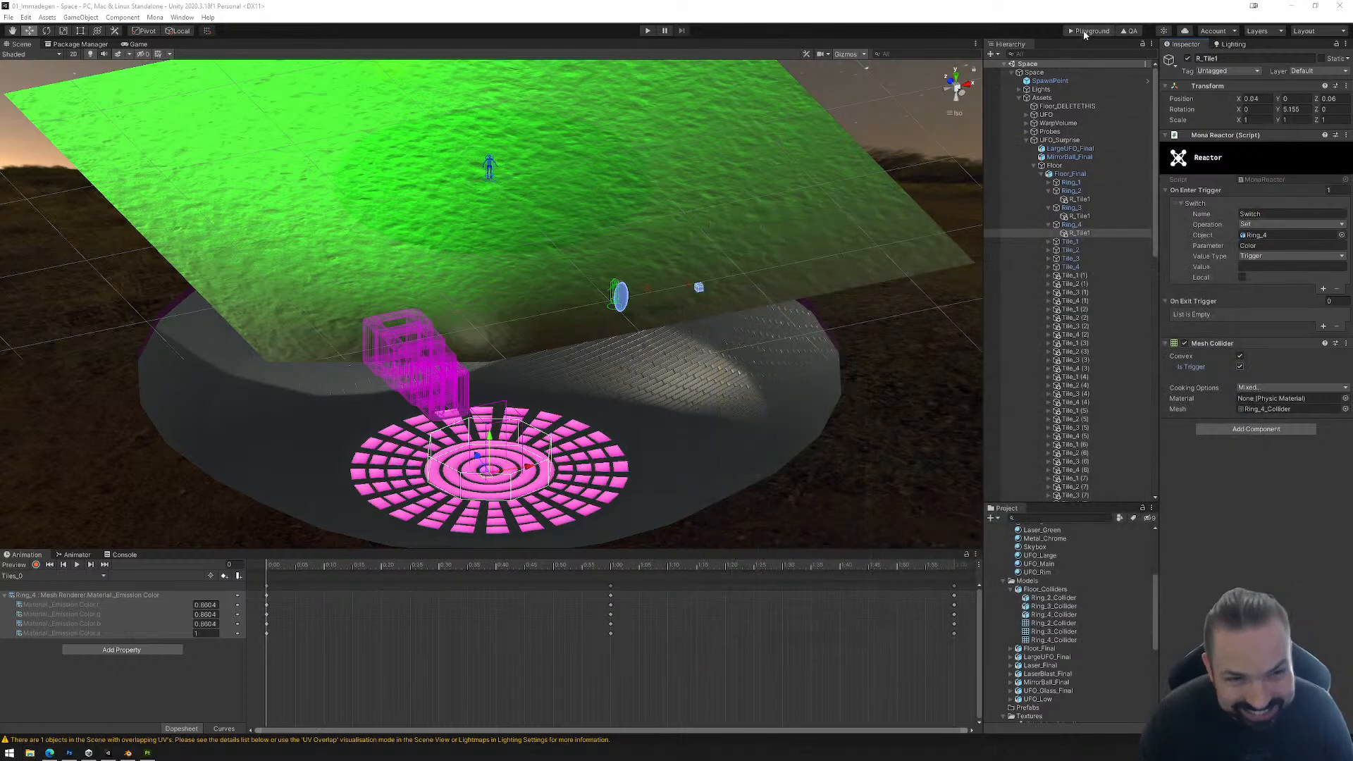
Step: Build the space for the Mona playground, upload the exported PlaygroundFiles folder to the playground page and enter the space
{"action": "left_click", "coordinate": [1087, 32]}
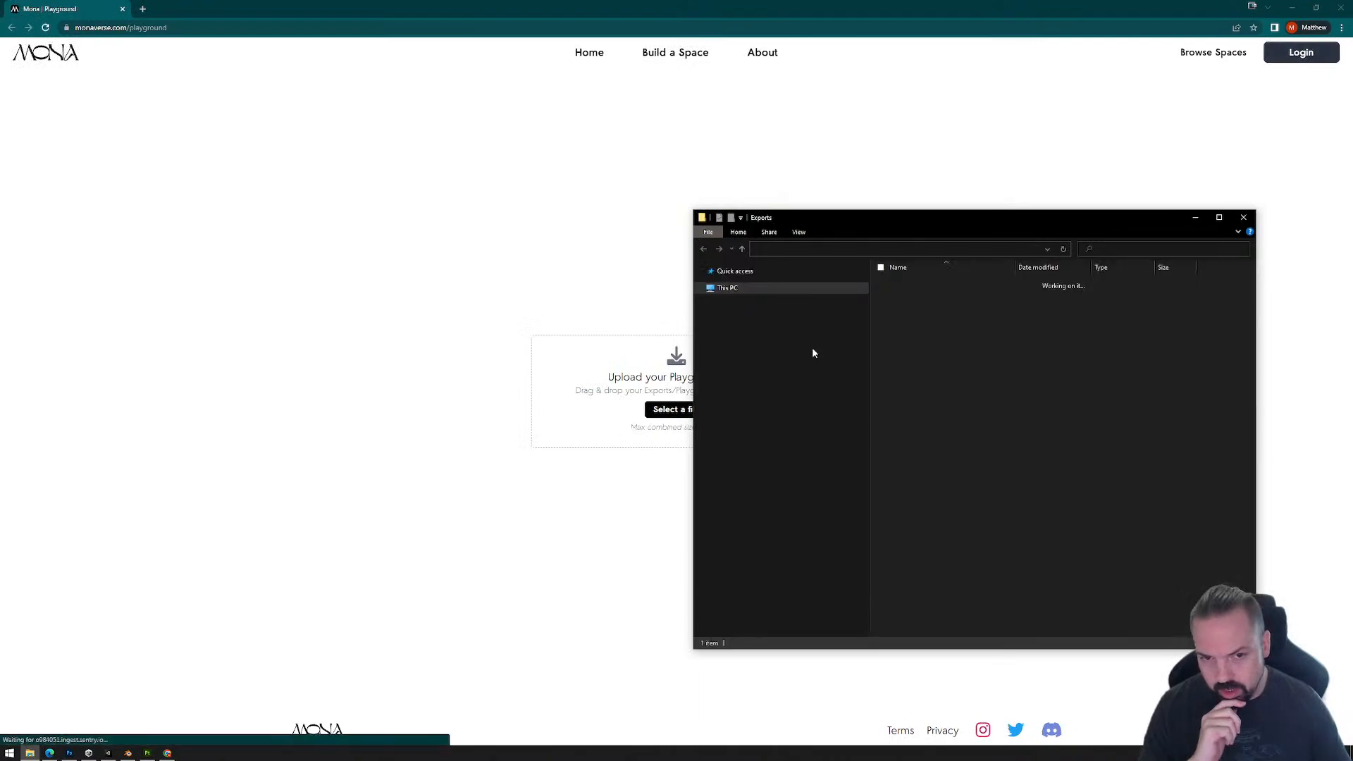
{"action": "left_click_drag", "start_coordinate": [917, 284], "coordinate": [592, 413]}
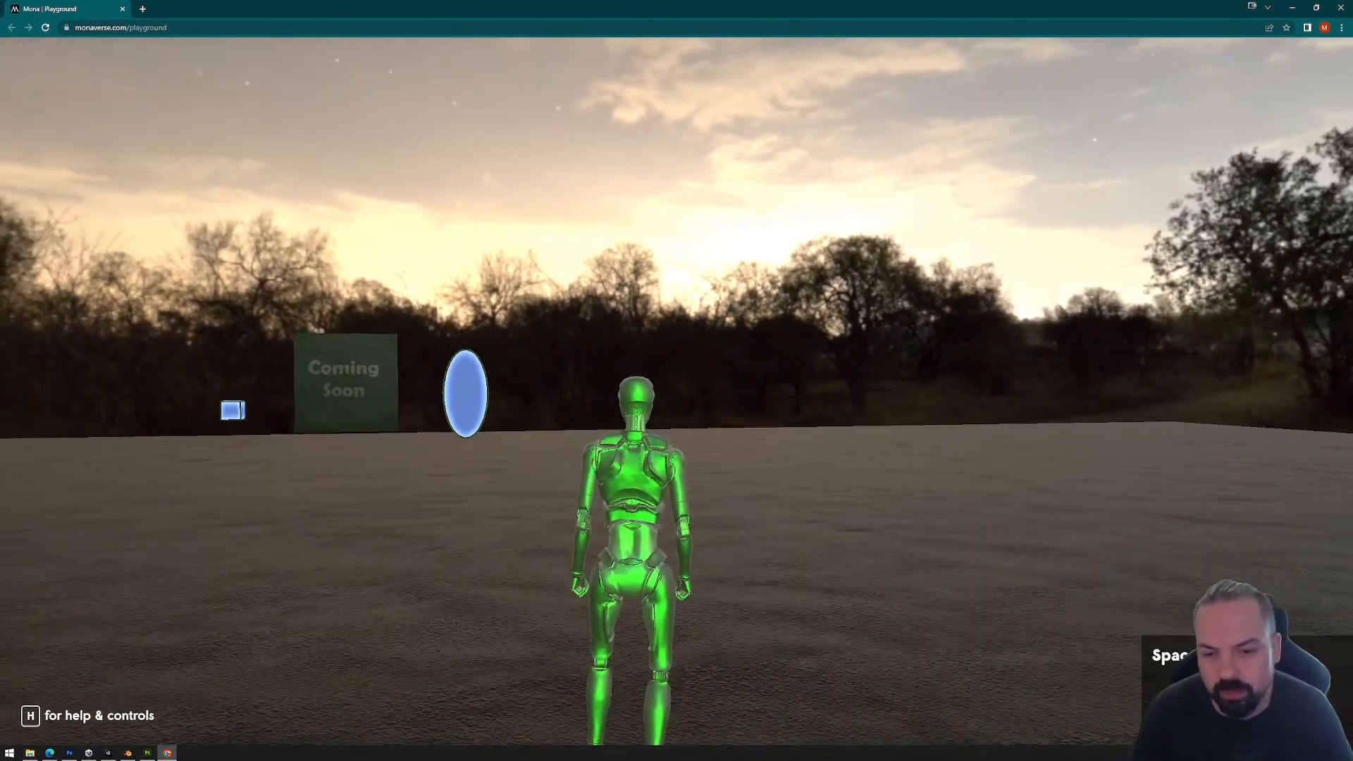
{"action": "left_click", "coordinate": [624, 344]}
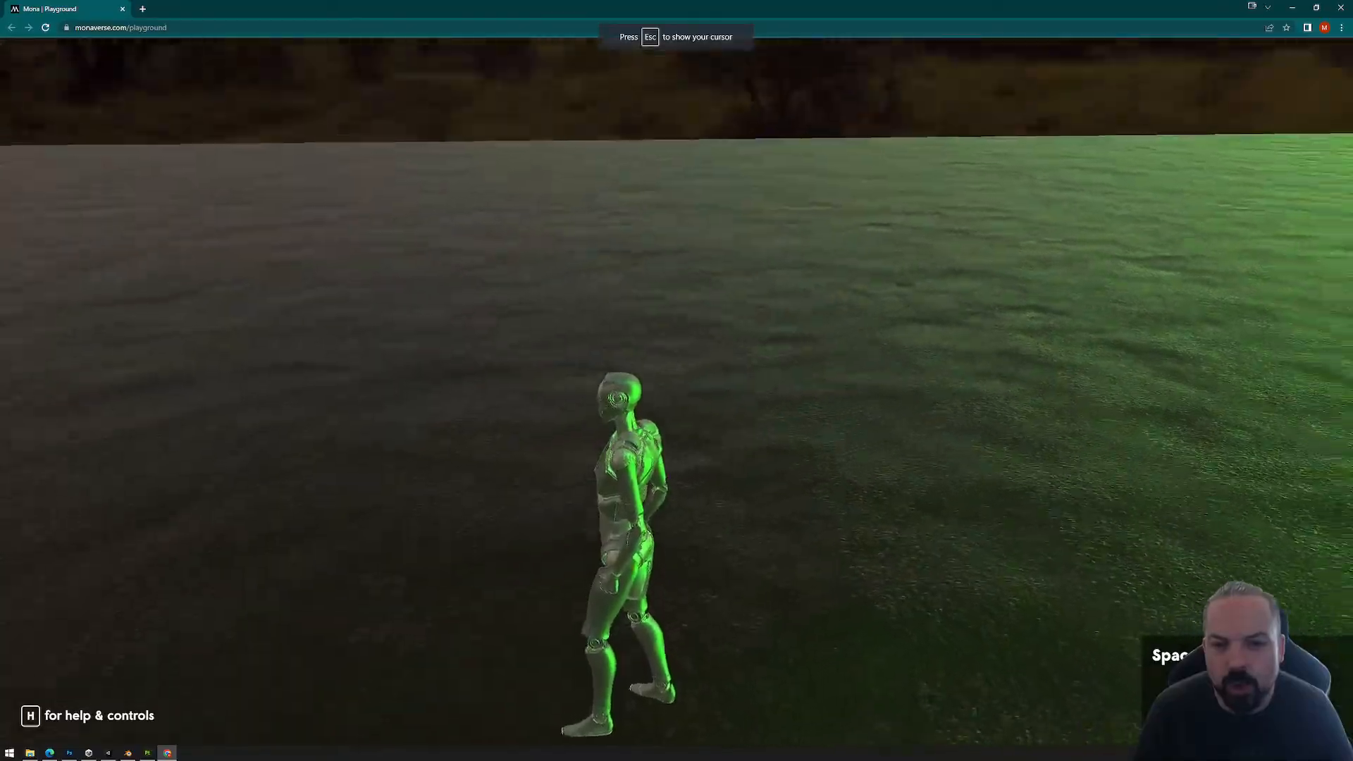
Step: Move the avatar down to the dance floor and run and jump across the rings to test their color triggers
{"action": "key", "text": "w"}
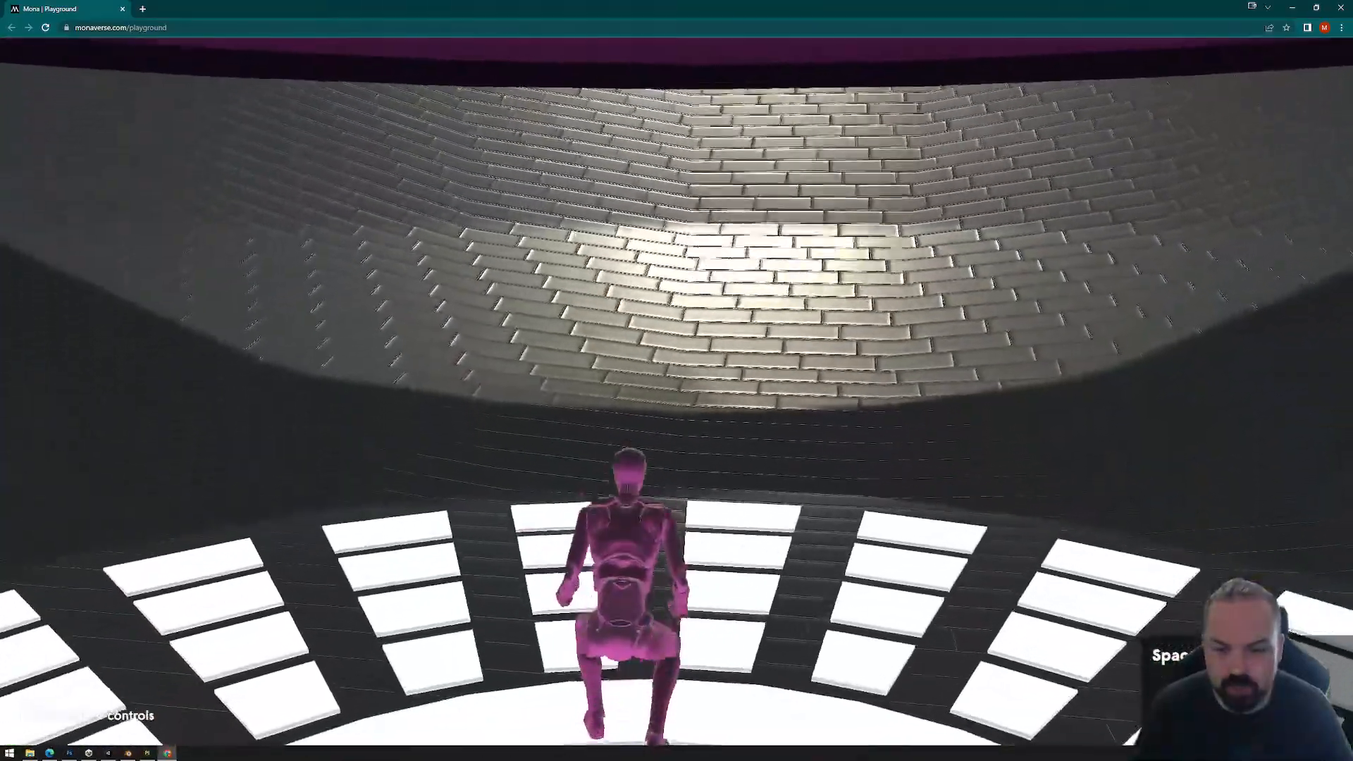
{"action": "key", "text": "a"}
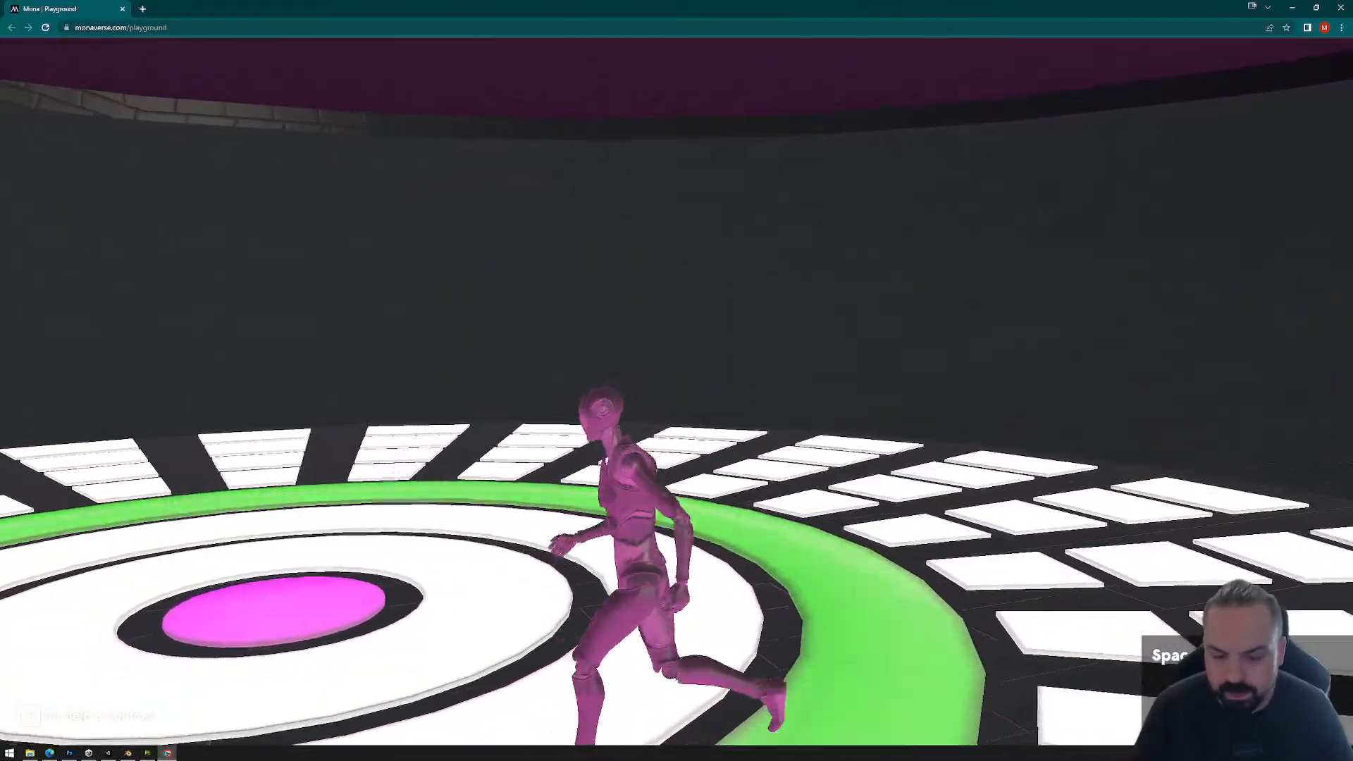
{"action": "key", "text": "s"}
{"action": "key", "text": "a"}
{"action": "key", "text": "w"}
{"action": "key", "text": "d"}
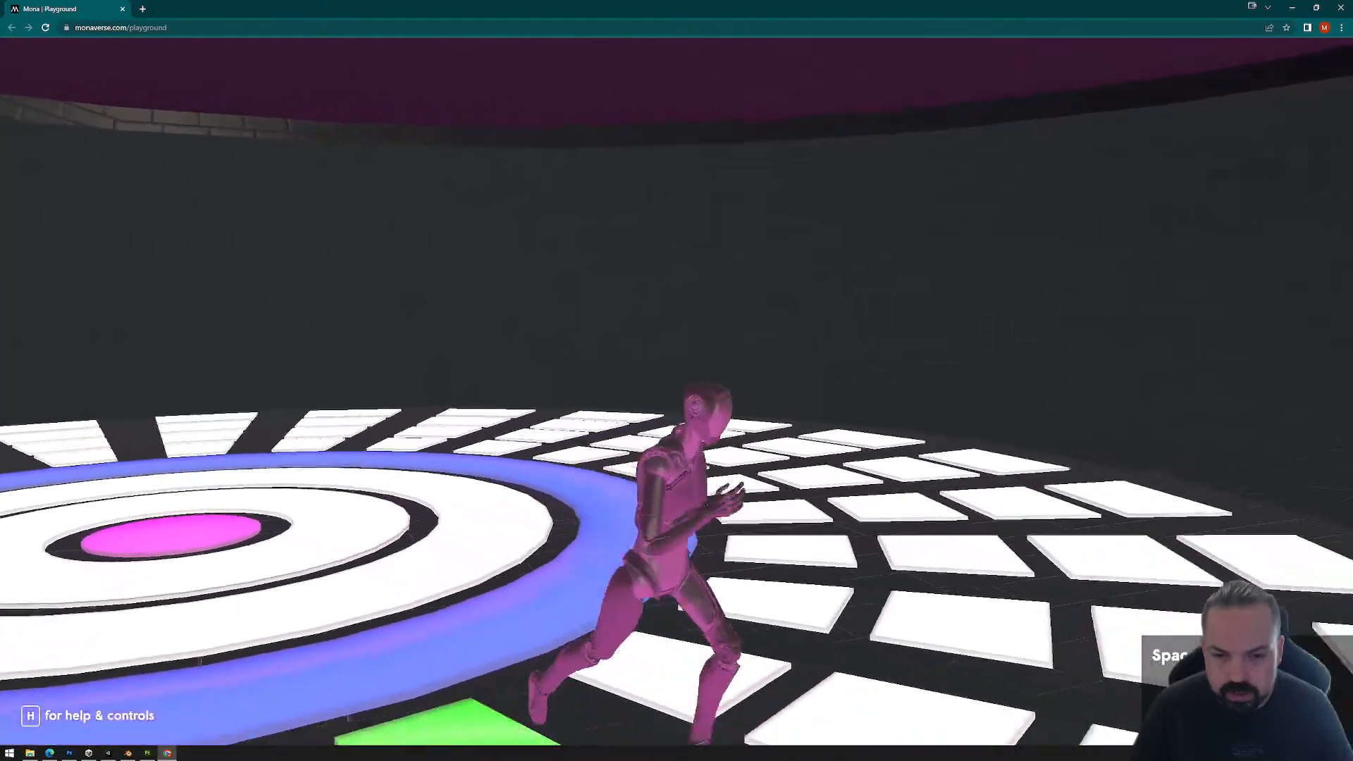
{"action": "key", "text": "a"}
{"action": "key", "text": "w"}
{"action": "key", "text": "d"}
{"action": "key", "text": "w"}
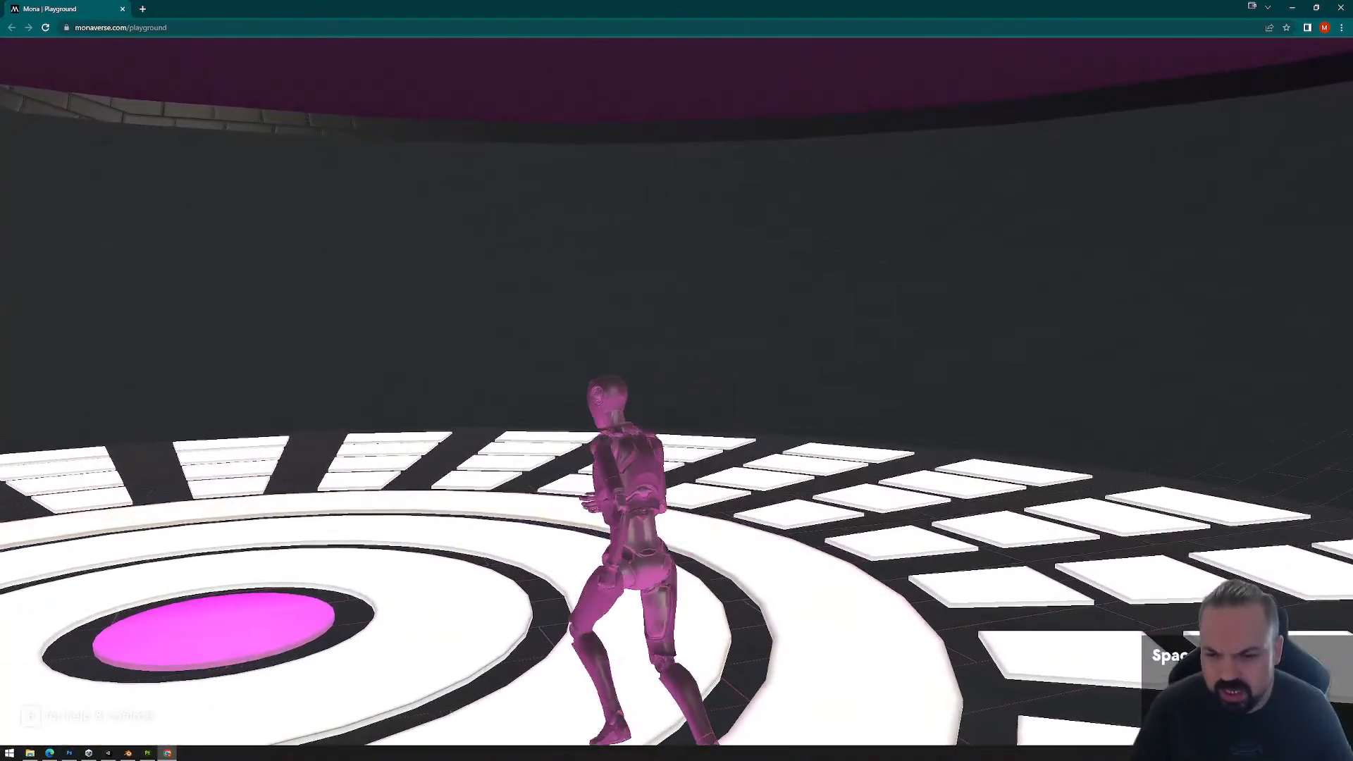
{"action": "key", "text": "a"}
{"action": "key", "text": "space"}
{"action": "key", "text": "s"}
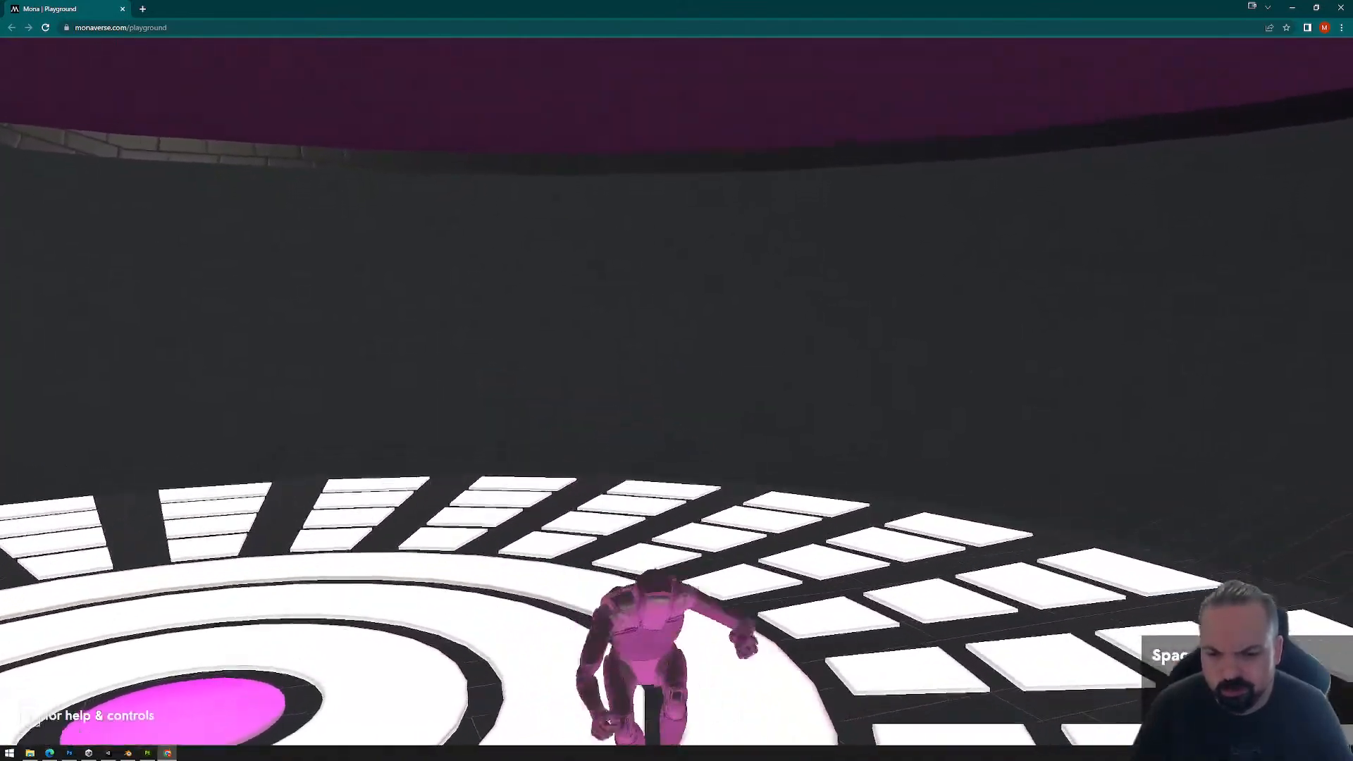
{"action": "key", "text": "space"}
{"action": "key", "text": "a"}
{"action": "key", "text": "w"}
{"action": "key", "text": "Escape"}
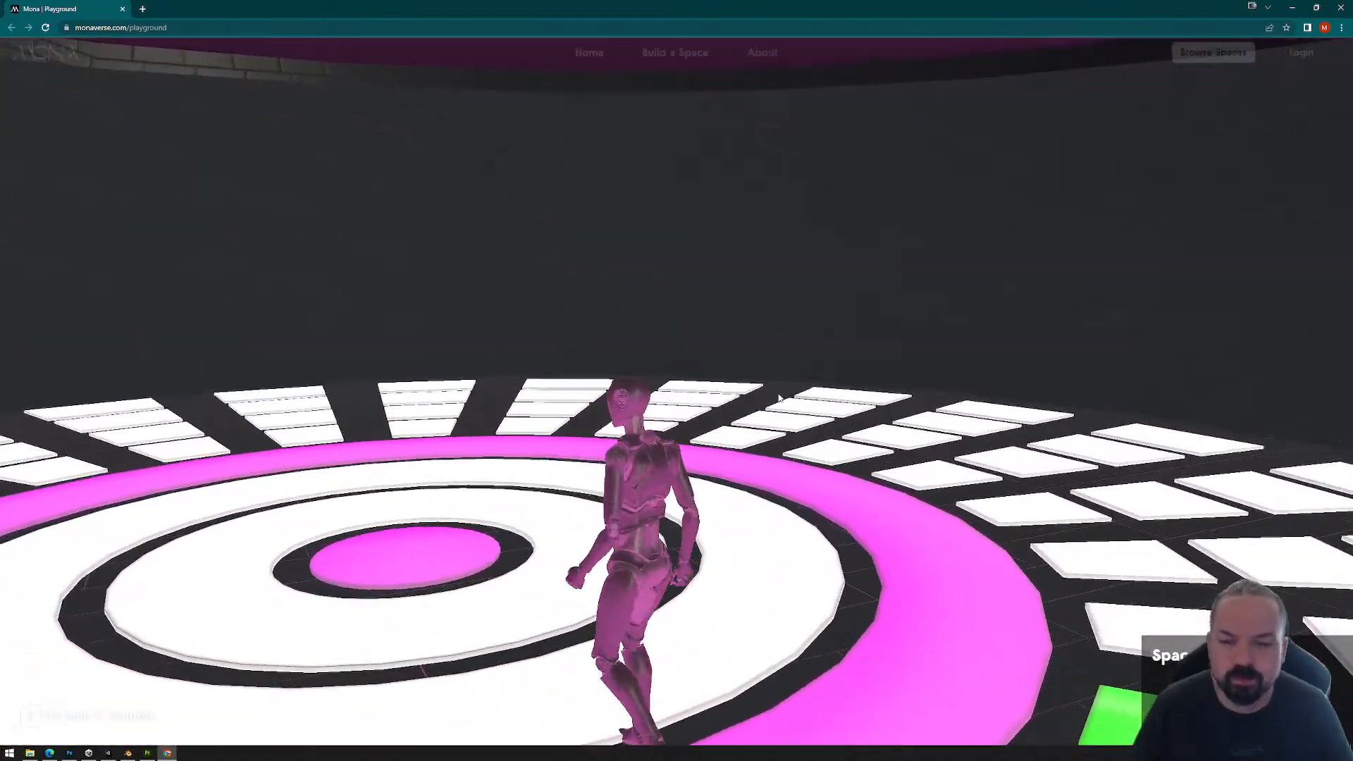
Step: Close the playground browser, permanently delete the PlaygroundFiles folder from Exports and close File Explorer
{"action": "left_click", "coordinate": [1341, 5]}
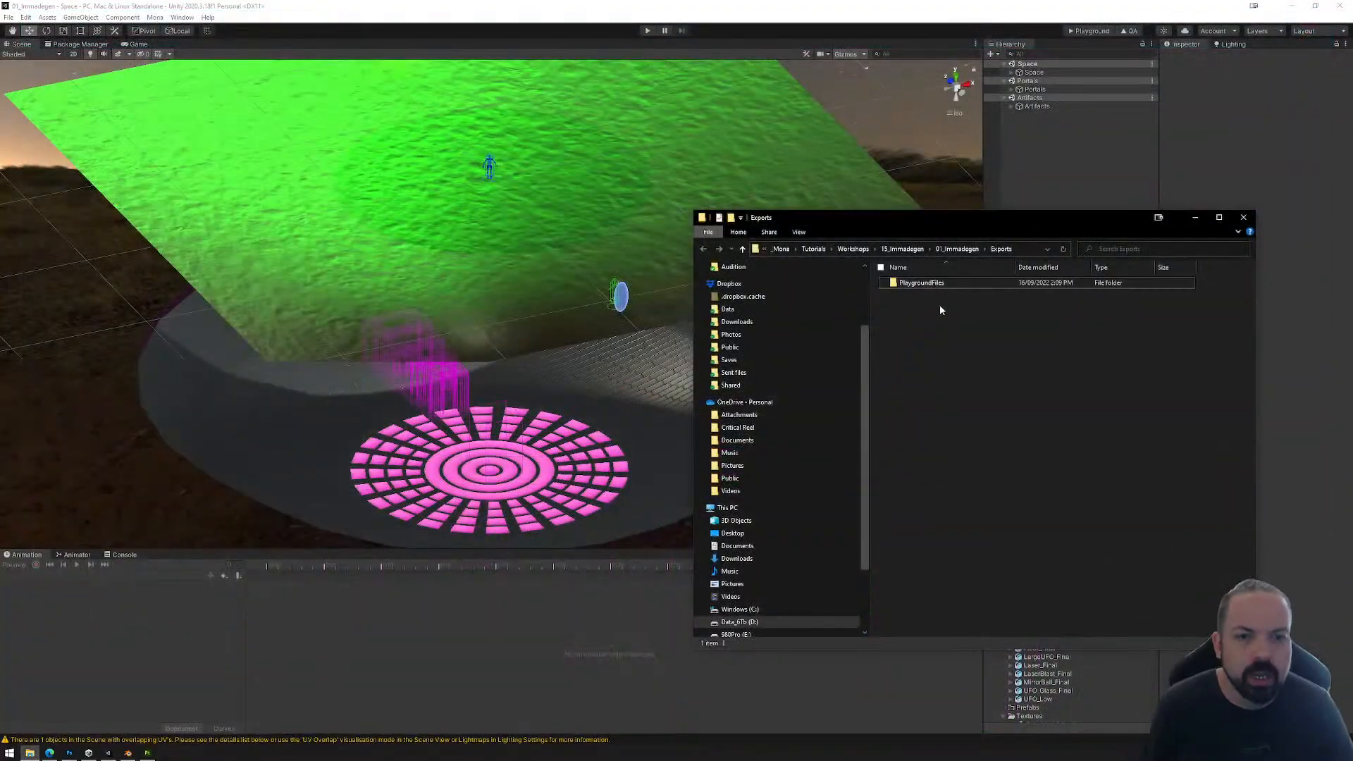
{"action": "key", "text": "shift+Delete"}
{"action": "key", "text": "Return"}
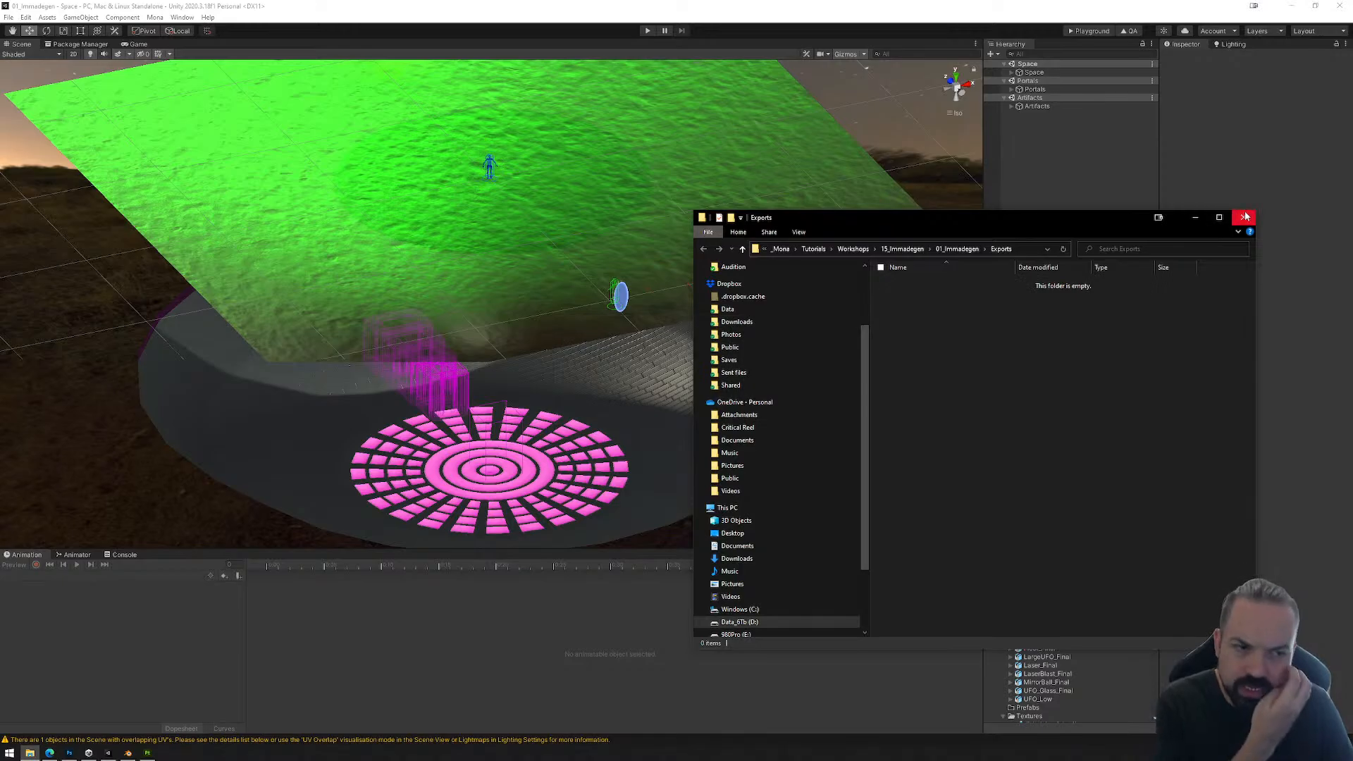
{"action": "left_click", "coordinate": [1244, 217]}
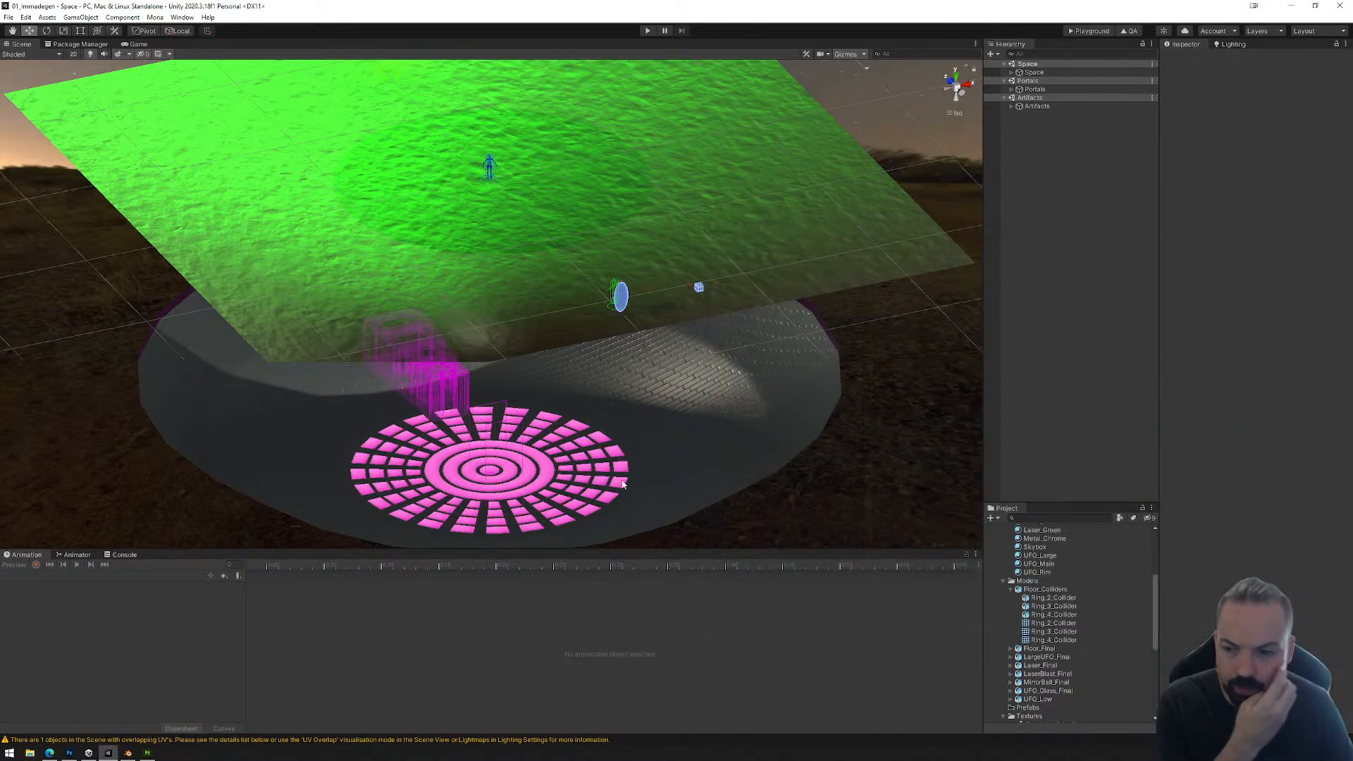
Step: Select Ring_3 of the dance floor in the scene and examine its Animator state graph
{"action": "left_click", "coordinate": [522, 459]}
{"action": "left_click", "coordinate": [522, 459]}
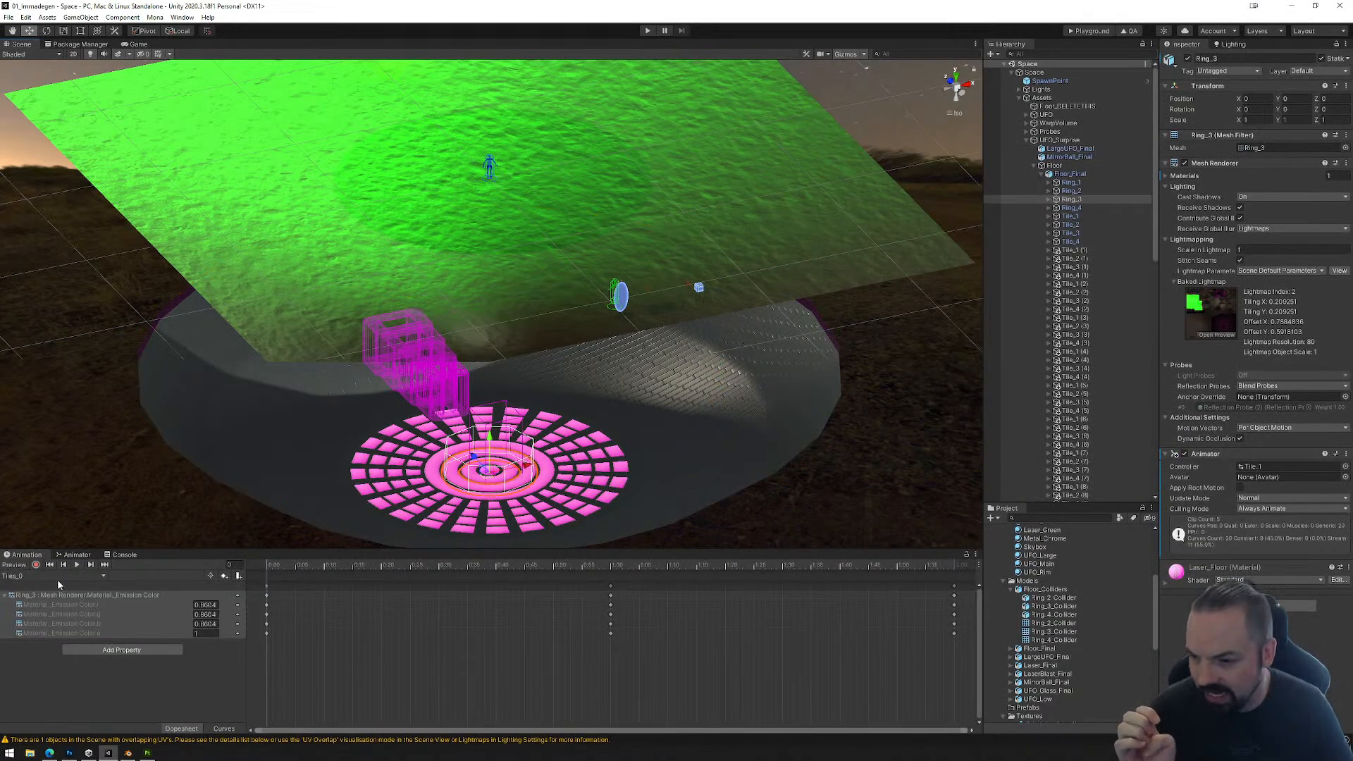
{"action": "left_click", "coordinate": [74, 555]}
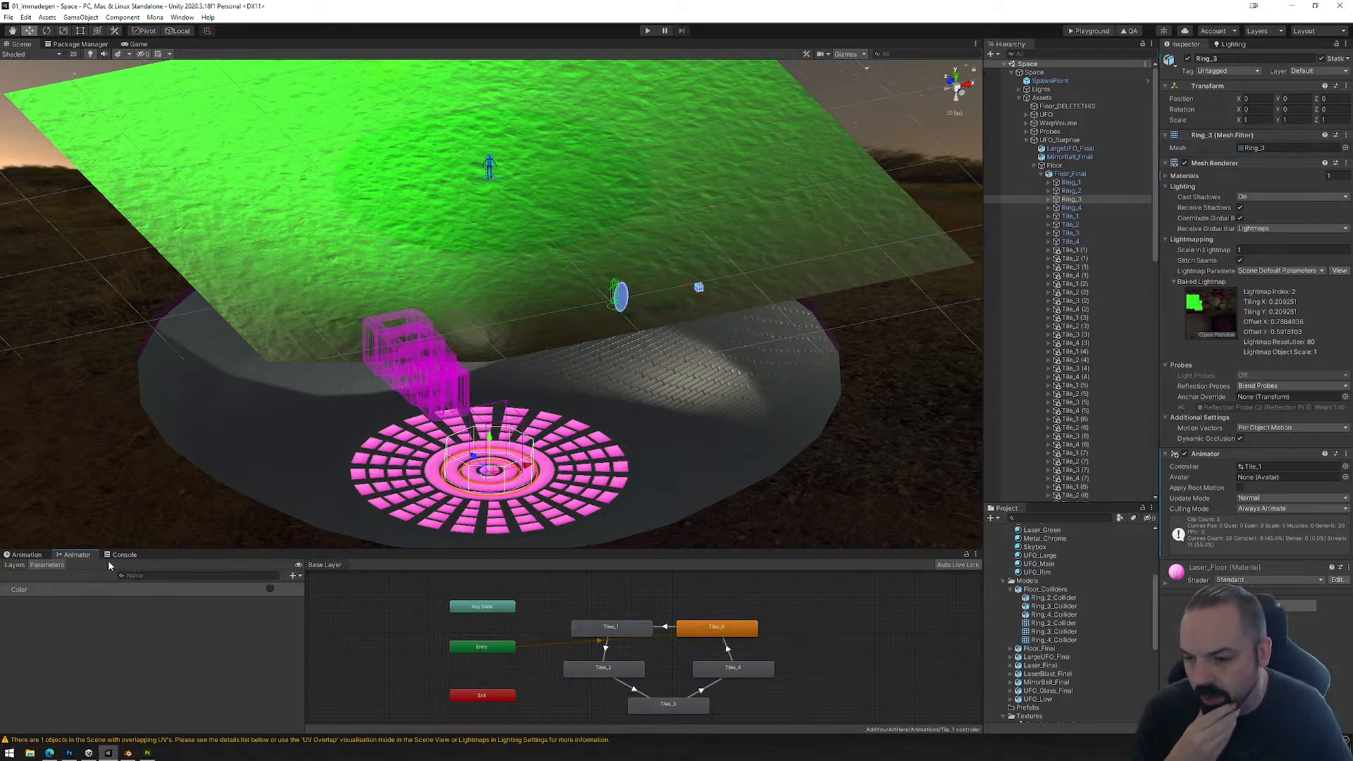
Step: Compare the R_Tile1 colliders under Ring_3 and Ring_2, and set Ring_3's R_Tile1 Mesh Collider as a trigger
{"action": "left_click", "coordinate": [1049, 199]}
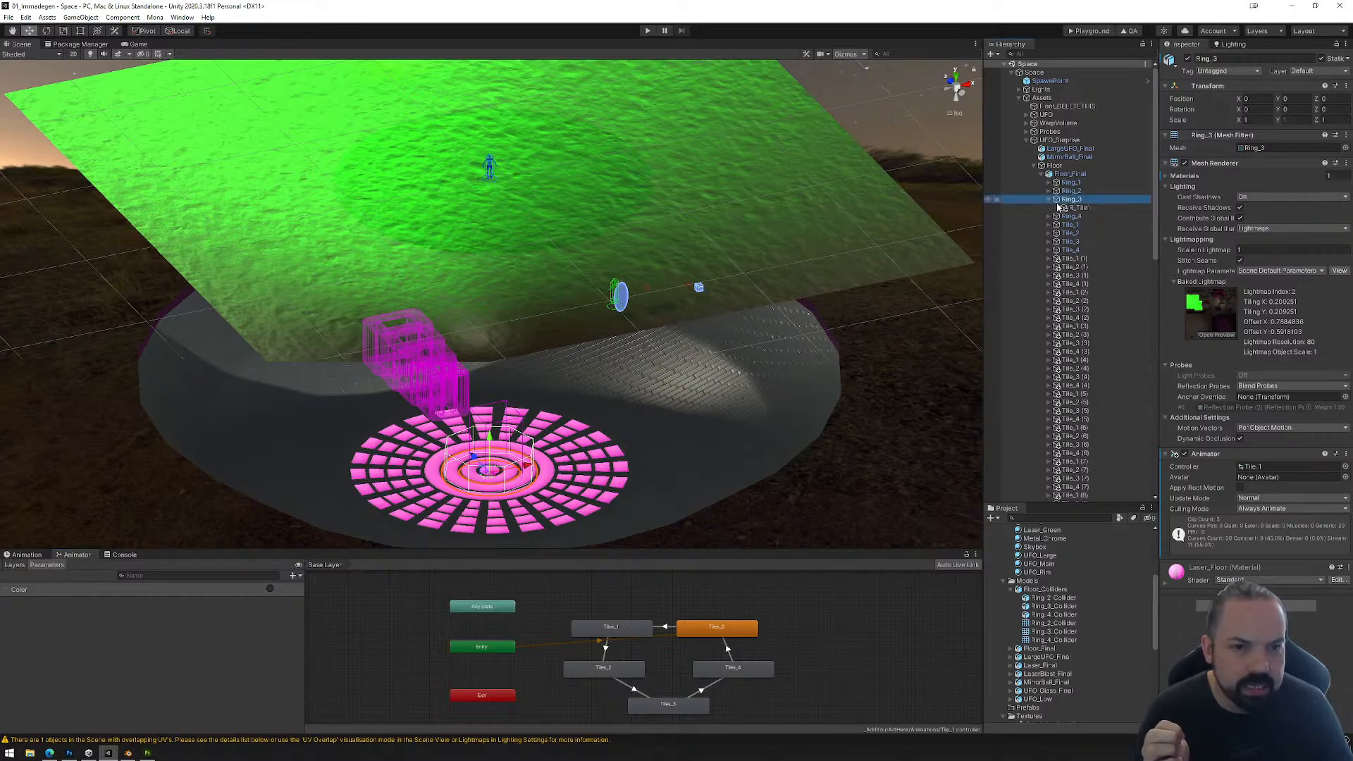
{"action": "left_click", "coordinate": [1075, 208]}
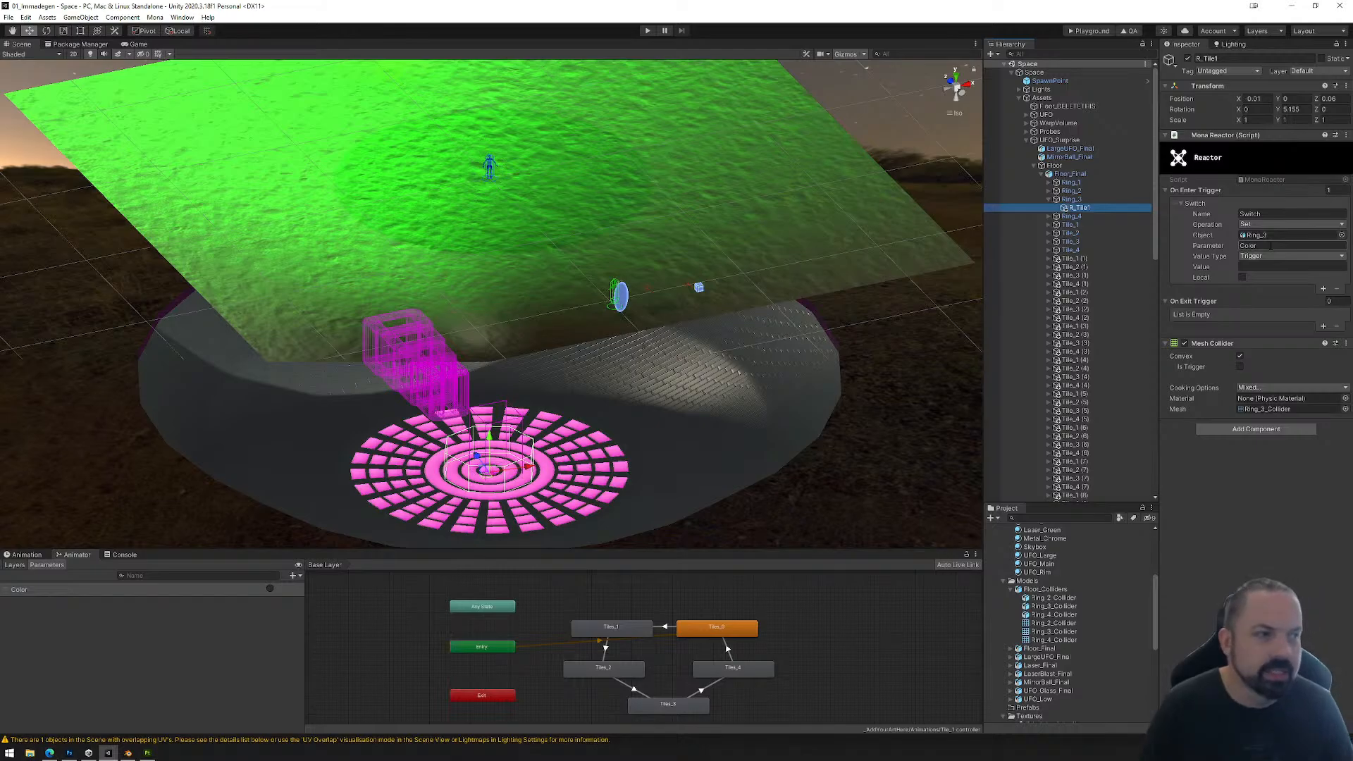
{"action": "left_click", "coordinate": [1049, 191]}
{"action": "left_click", "coordinate": [1075, 200]}
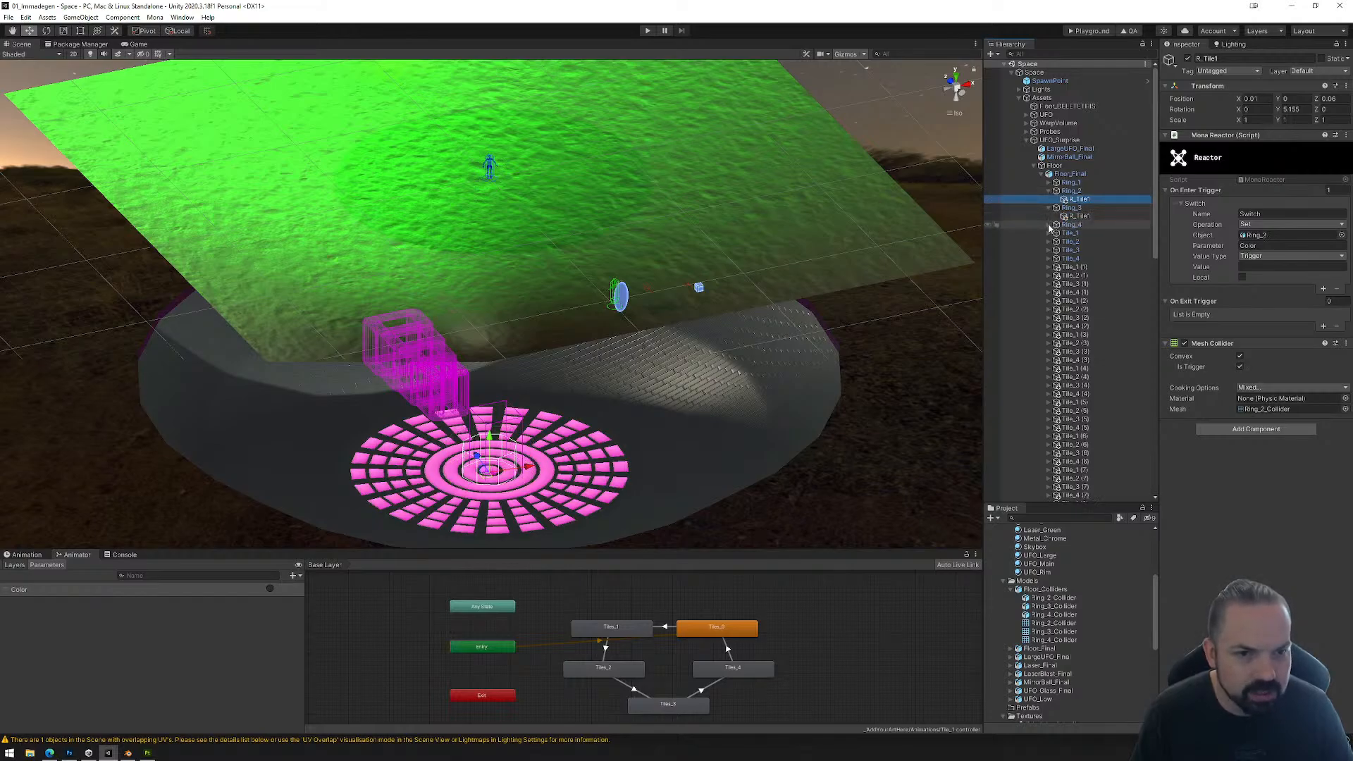
{"action": "left_click", "coordinate": [1048, 224]}
{"action": "left_click", "coordinate": [1077, 216]}
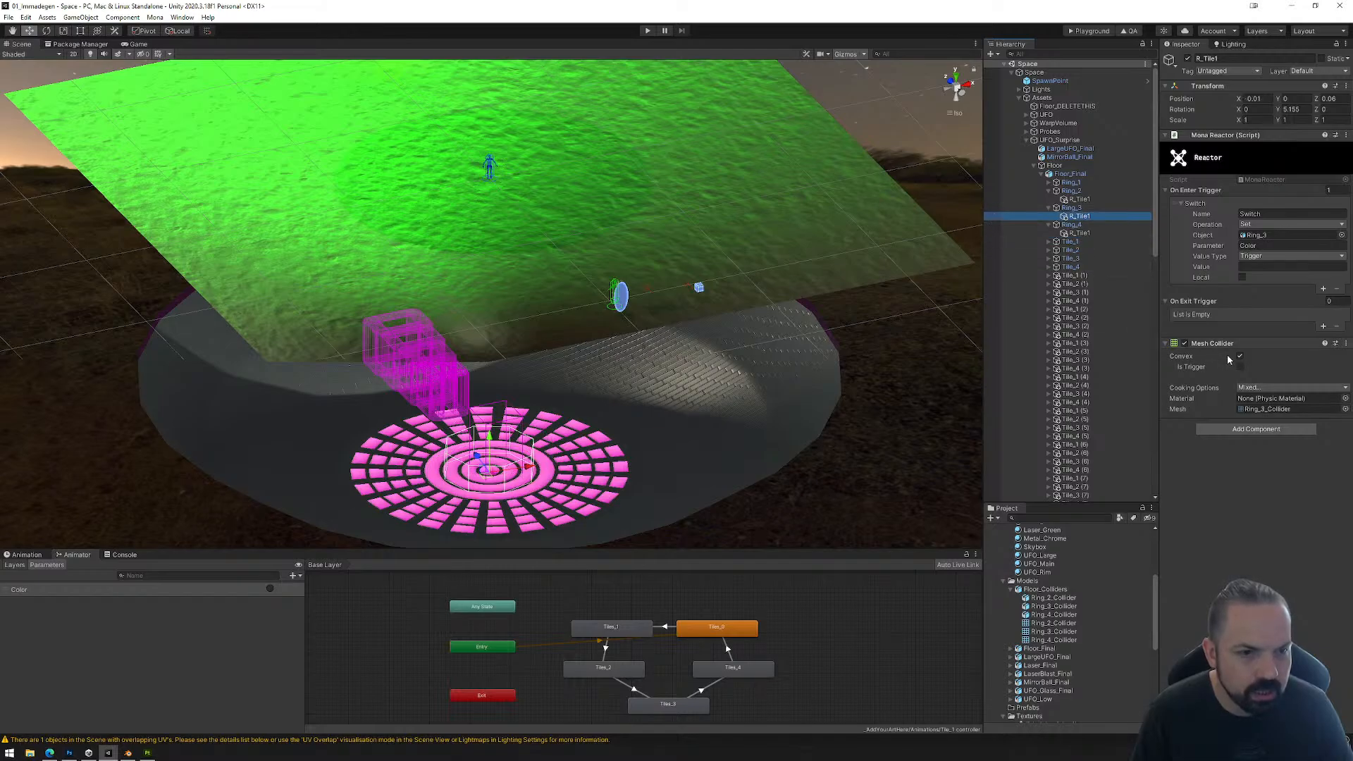
{"action": "left_click", "coordinate": [1240, 367]}
Step: Check the Reactor and collider settings of R_Tile1 under Ring_2, Ring_3 and Ring_4, and save the scene
{"action": "left_click", "coordinate": [1079, 200]}
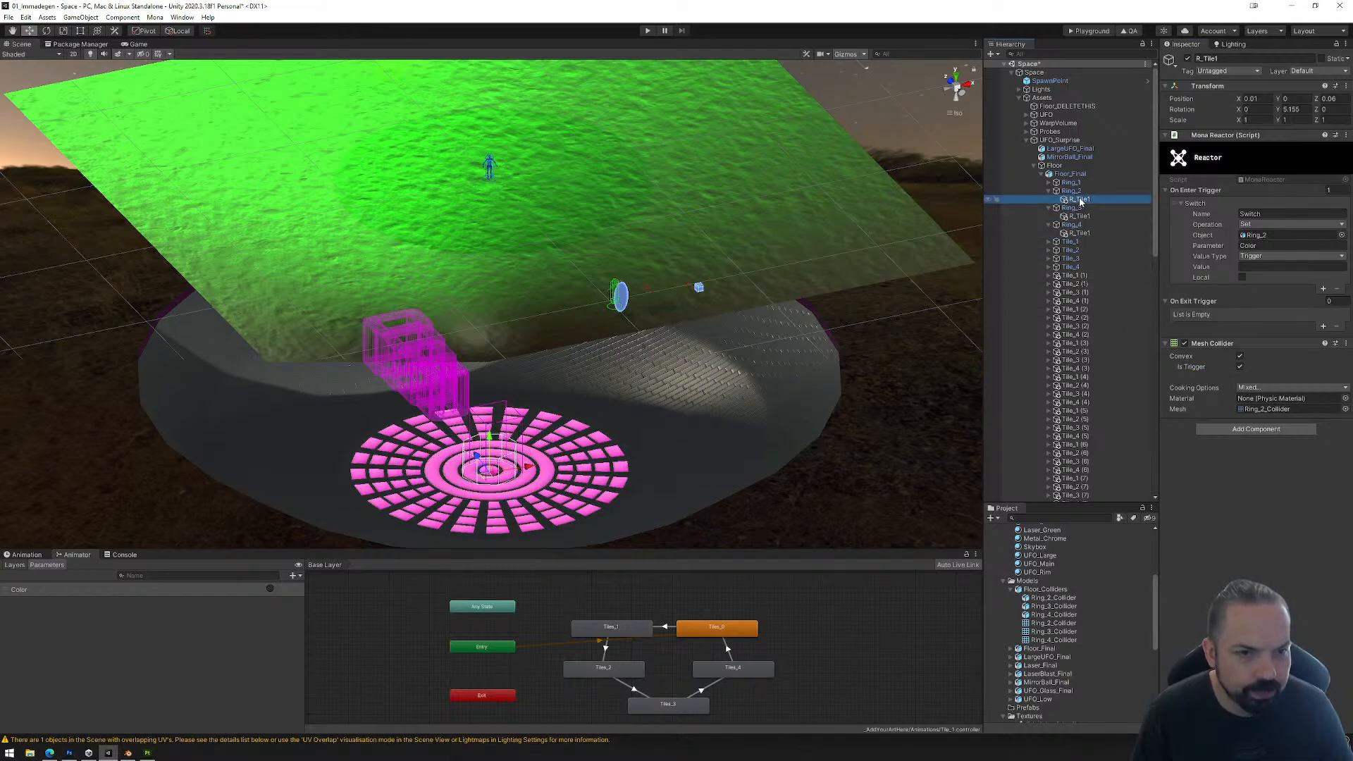
{"action": "left_click", "coordinate": [1079, 217]}
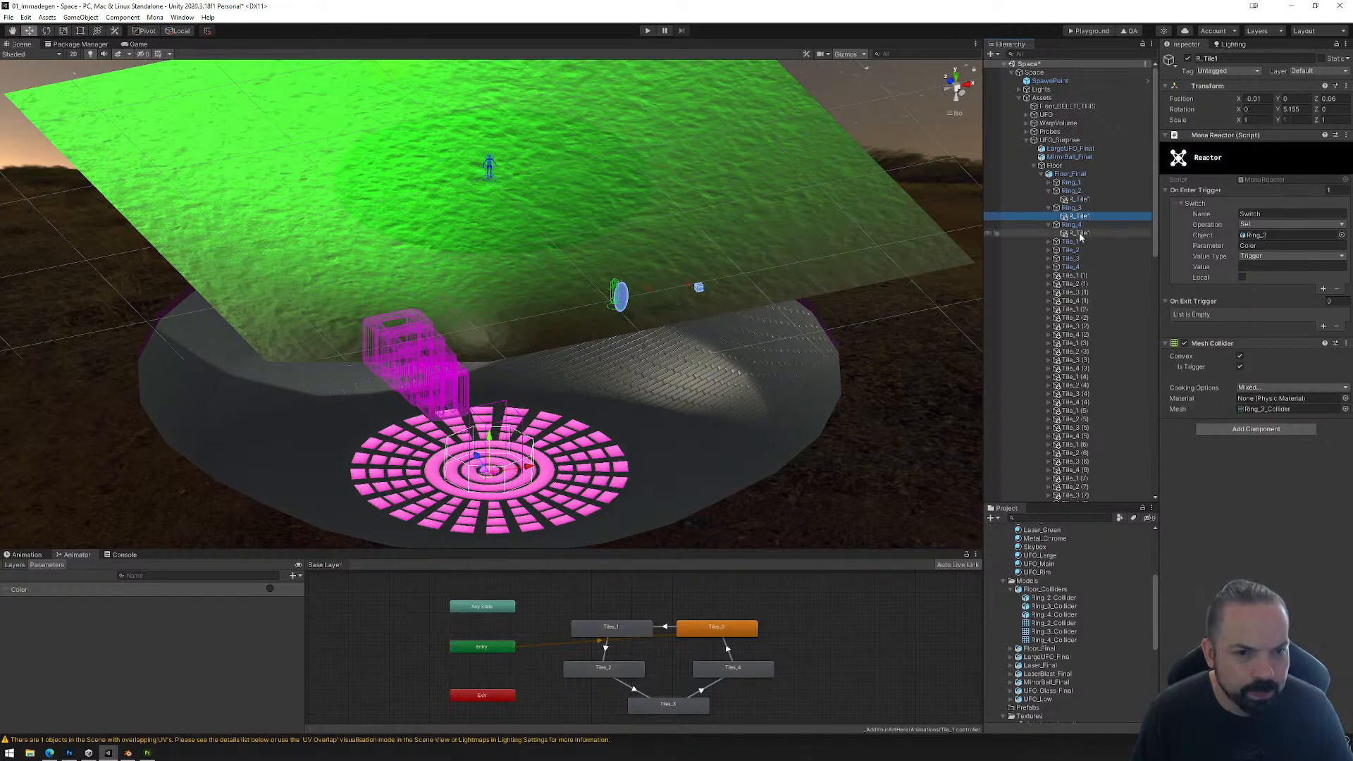
{"action": "left_click", "coordinate": [1078, 234]}
{"action": "left_click", "coordinate": [8, 17]}
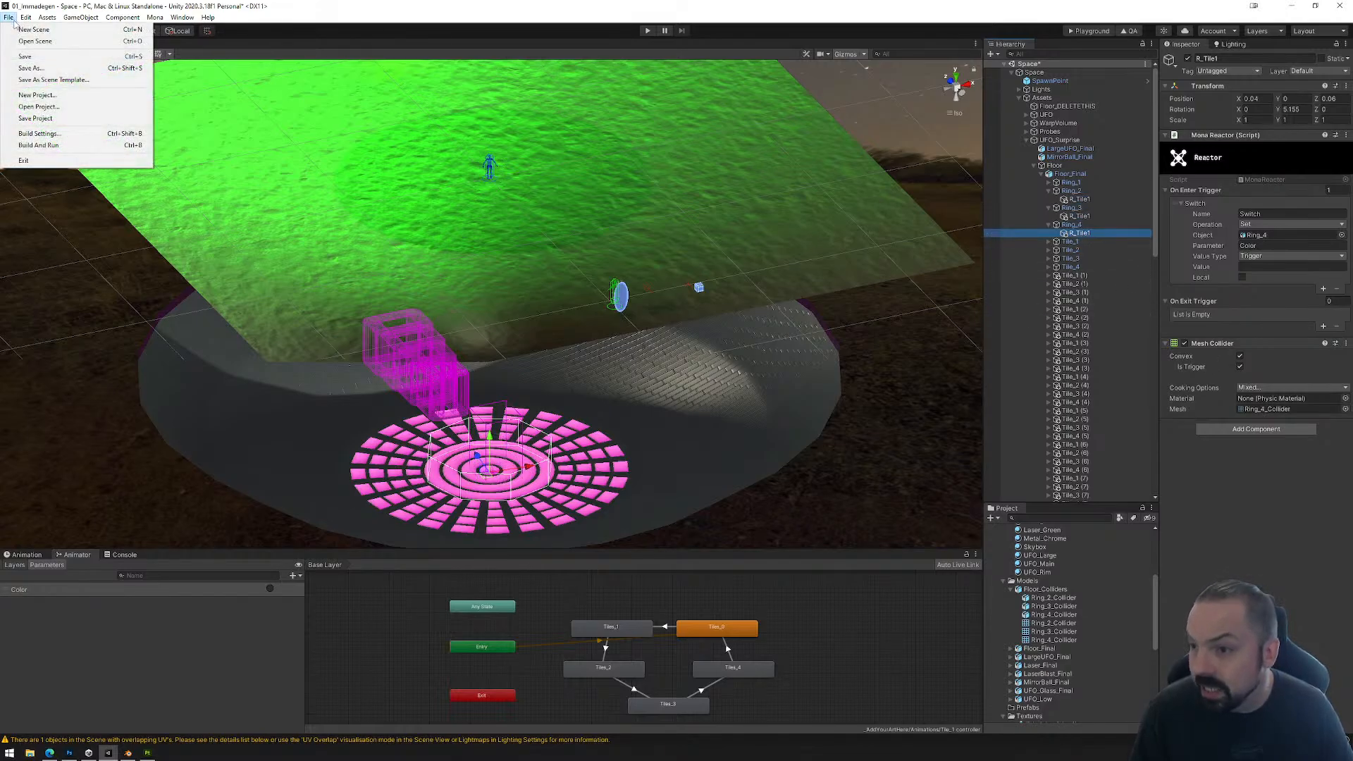
{"action": "left_click", "coordinate": [29, 57]}
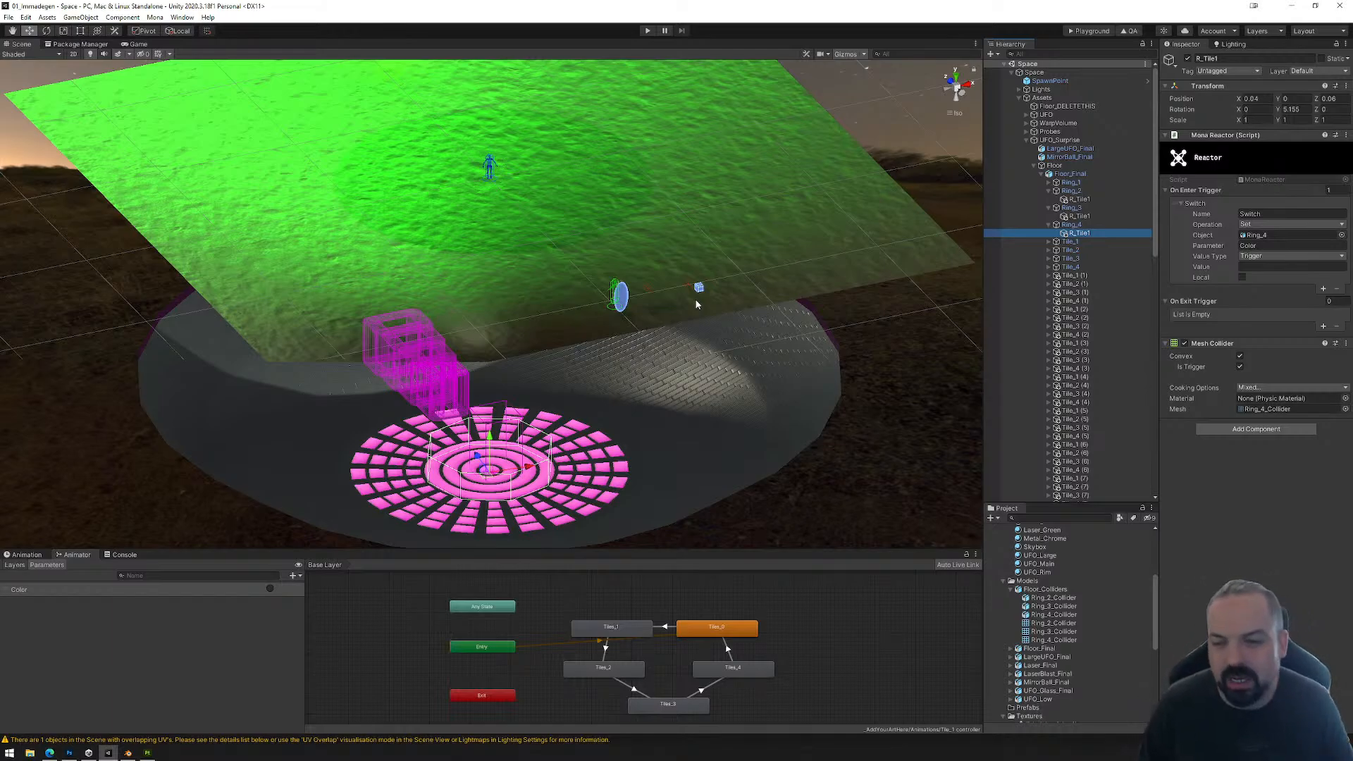
Step: Save the scene again and build it for the Mona playground
{"action": "left_click", "coordinate": [13, 19]}
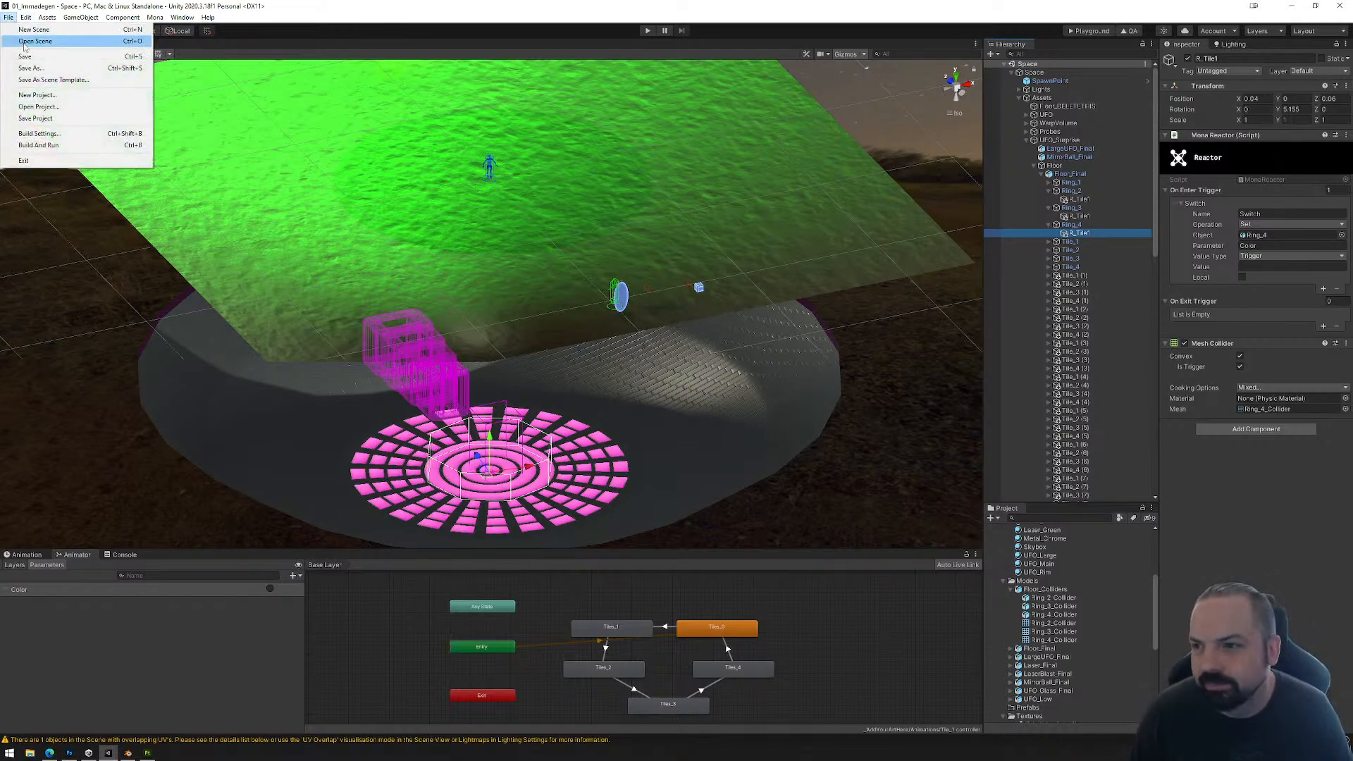
{"action": "left_click", "coordinate": [27, 57]}
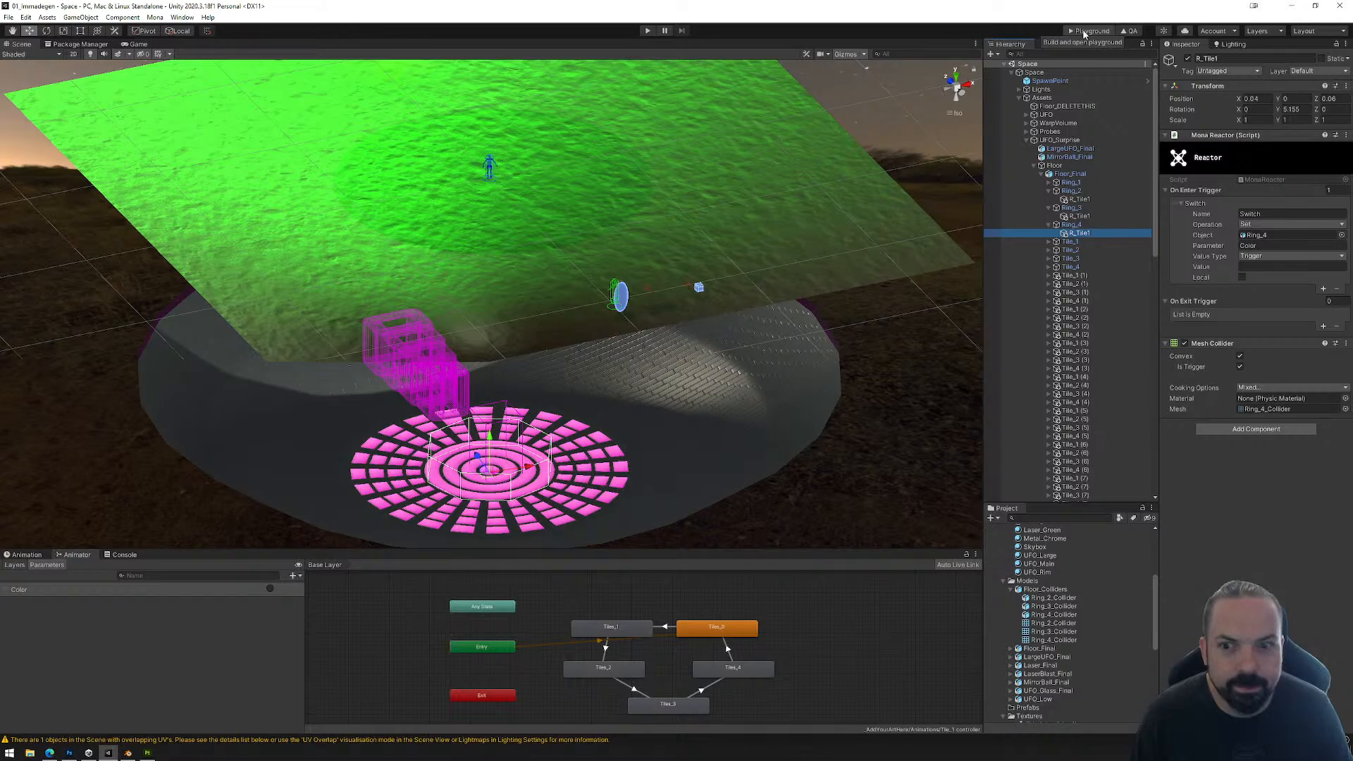
{"action": "left_click", "coordinate": [1085, 31]}
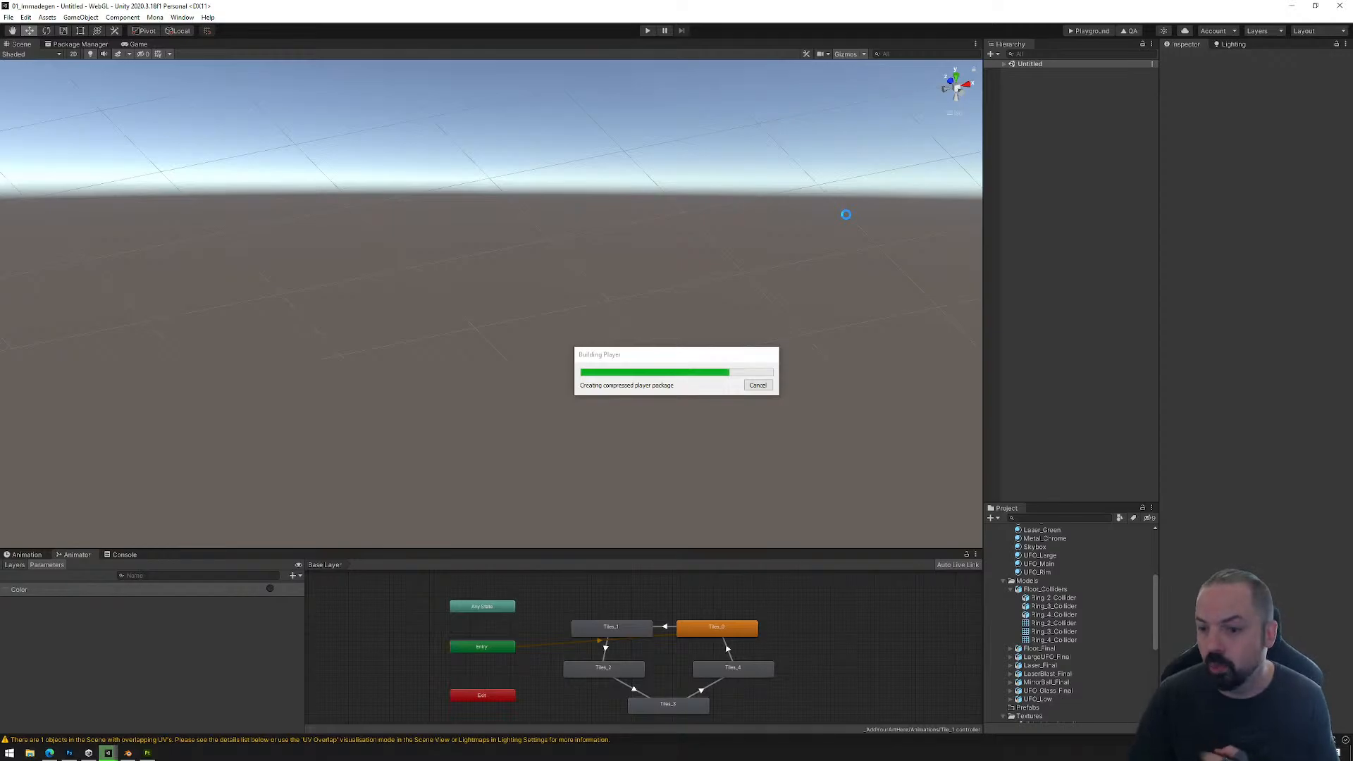
Step: Switch to the Edge browser and open the Reactor (Experimental) page of the Mona documentation
{"action": "left_click", "coordinate": [50, 752]}
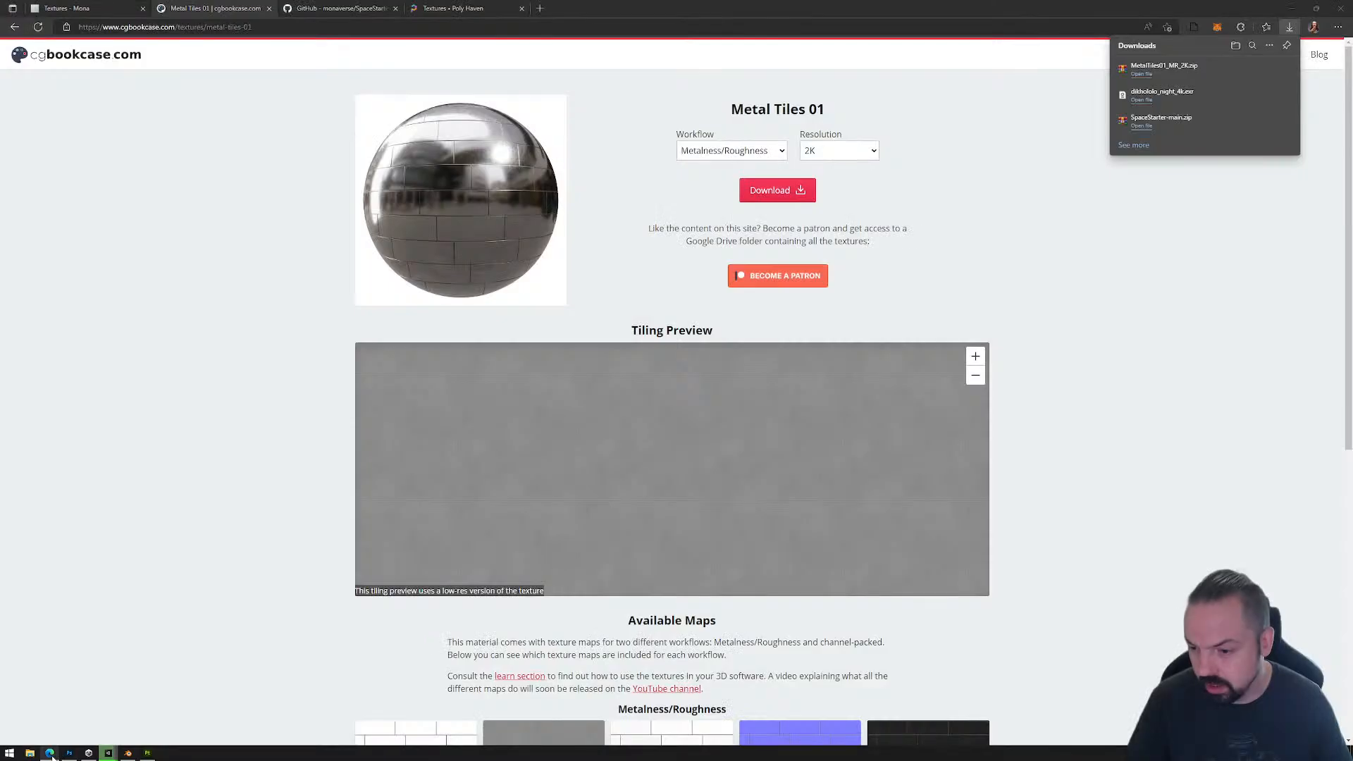
{"action": "left_click", "coordinate": [70, 7]}
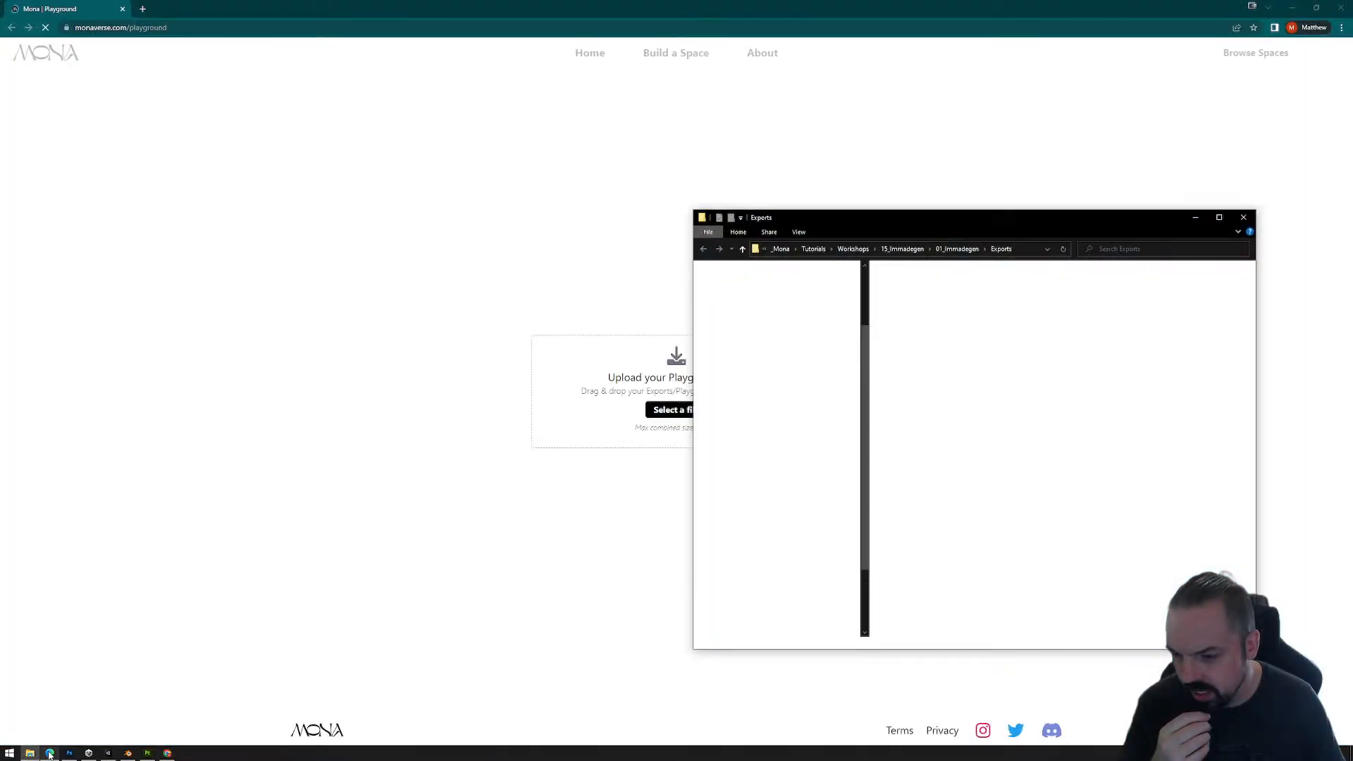
{"action": "left_click", "coordinate": [49, 754]}
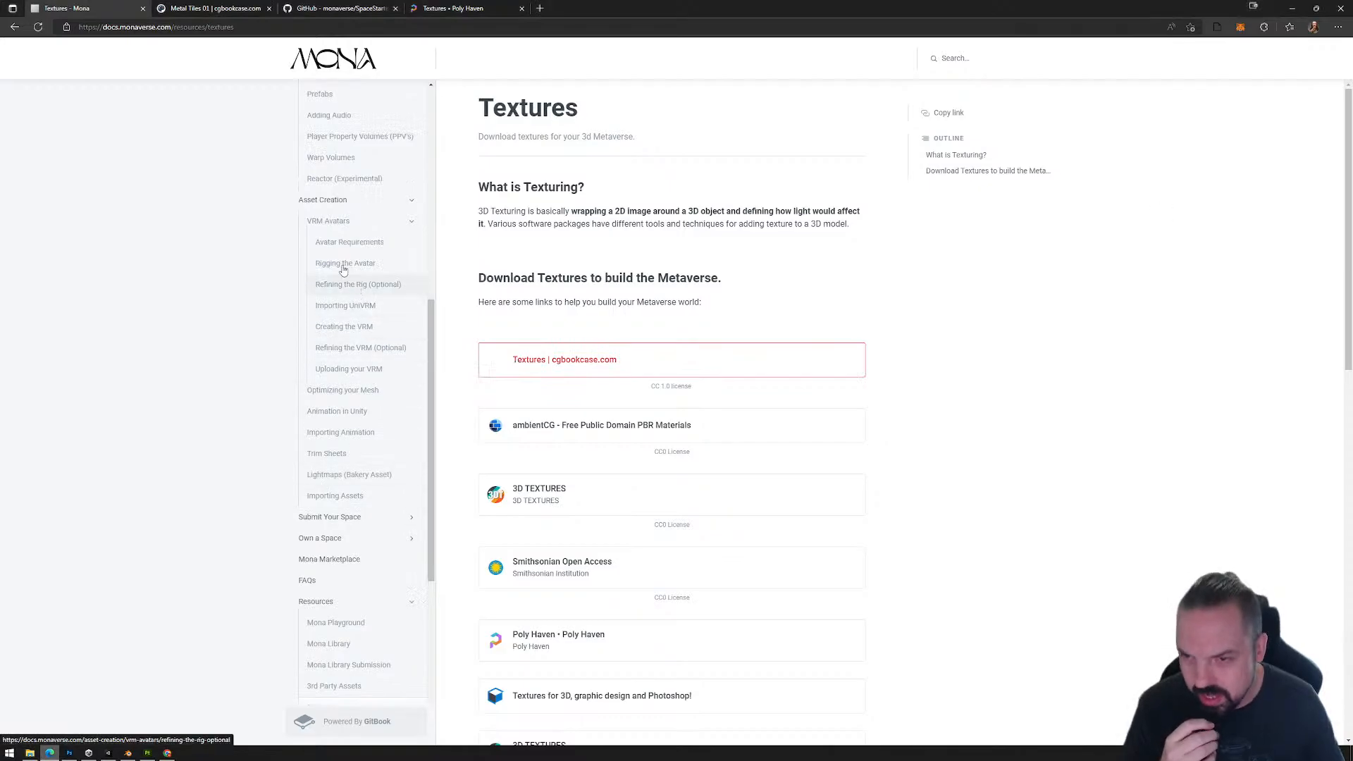
{"action": "scroll", "coordinate": [349, 224], "scroll_direction": "up", "scroll_amount": 3}
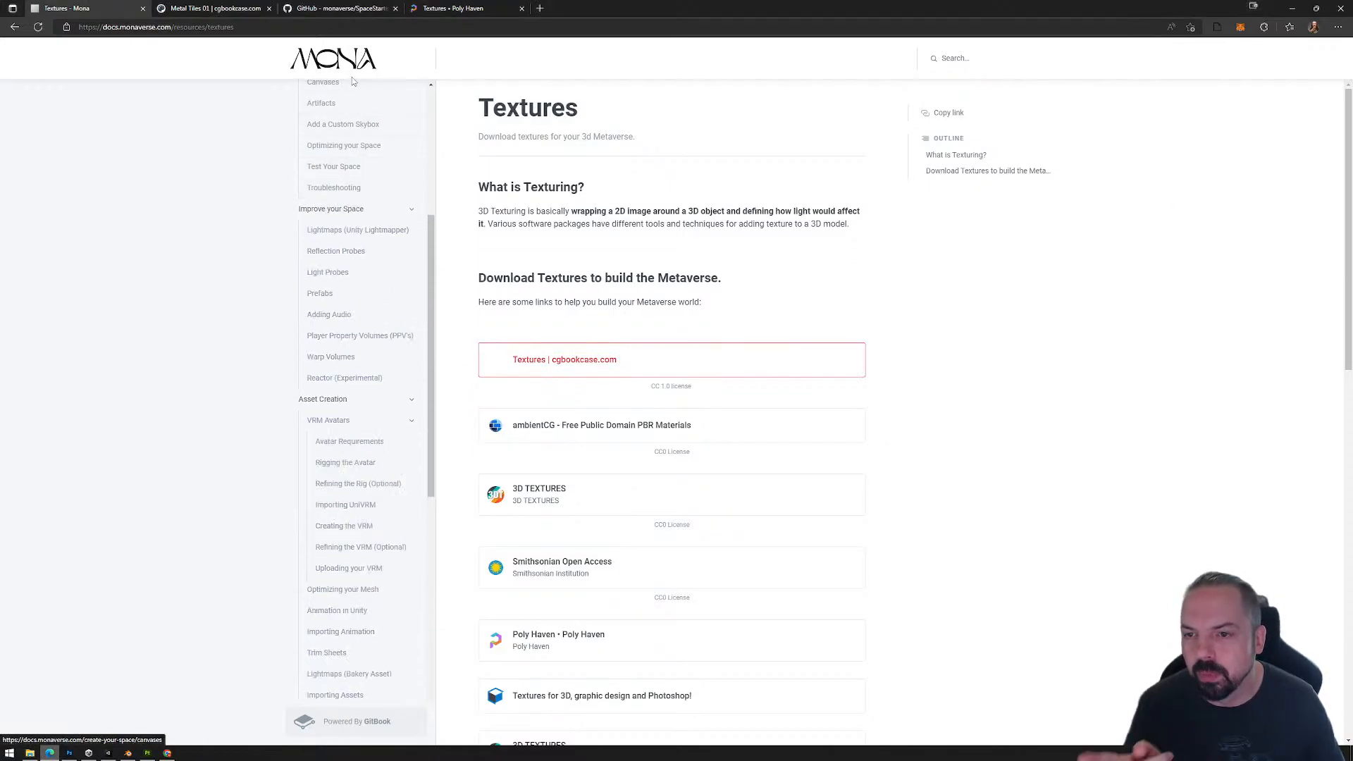
{"action": "left_click", "coordinate": [333, 380]}
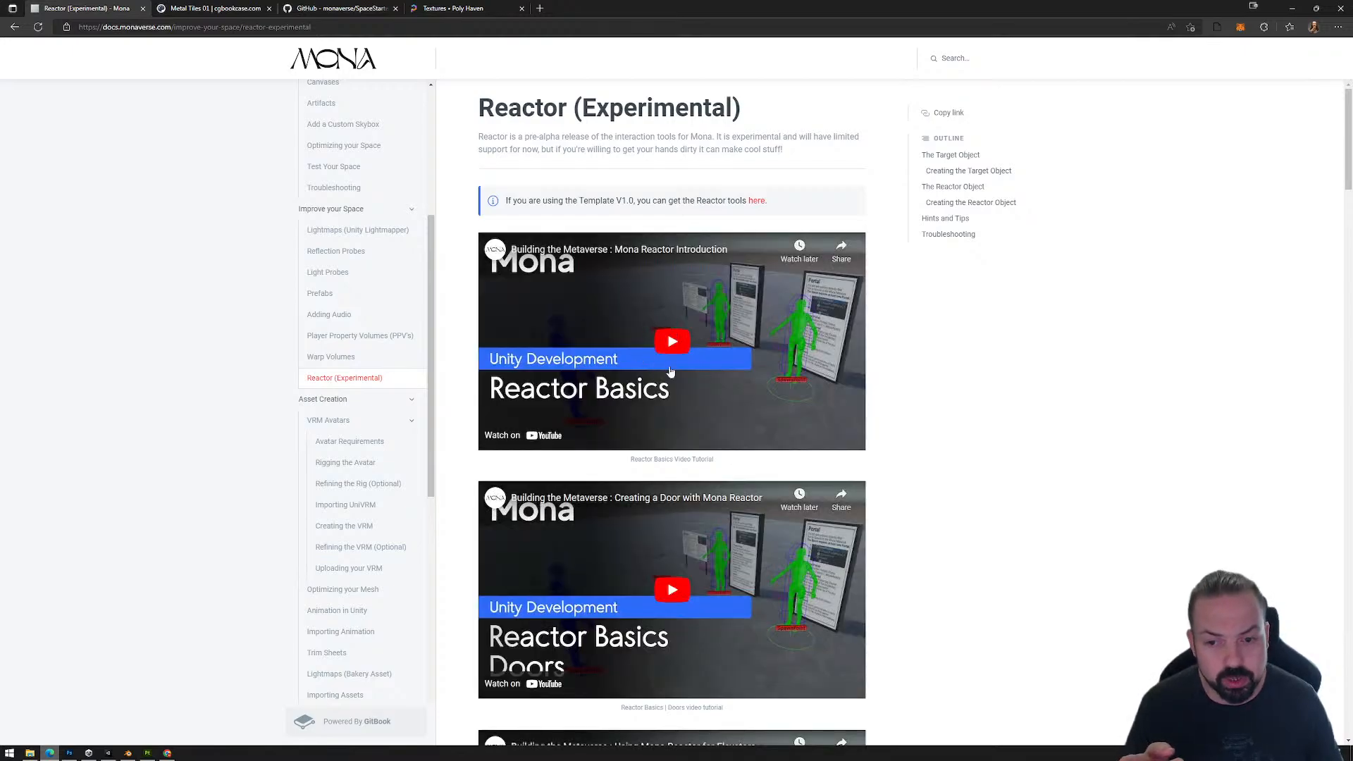
Step: Look through the Reactor page's tutorial videos, Reactor Object section and setup example, and bring up the Poly Haven textures page
{"action": "scroll", "coordinate": [730, 345], "scroll_direction": "down", "scroll_amount": 3}
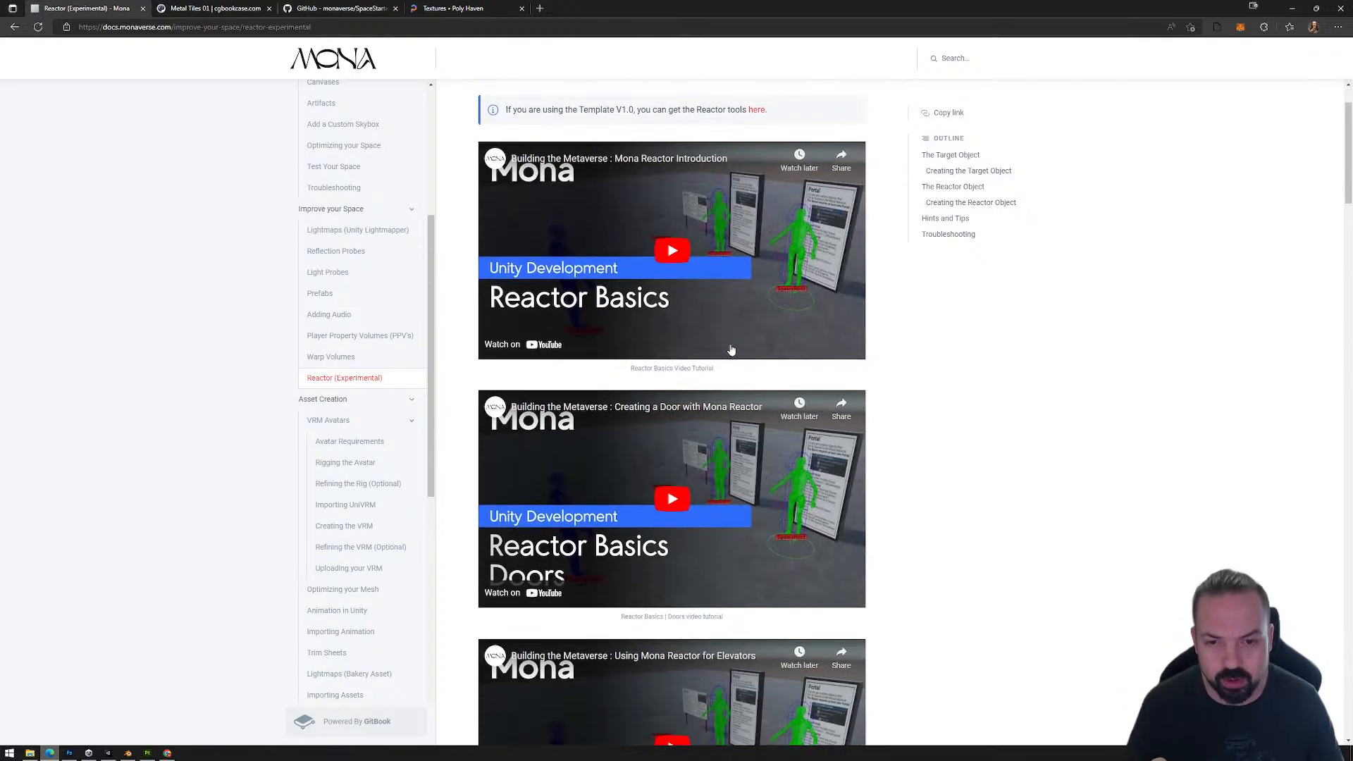
{"action": "scroll", "coordinate": [684, 421], "scroll_direction": "down", "scroll_amount": 12}
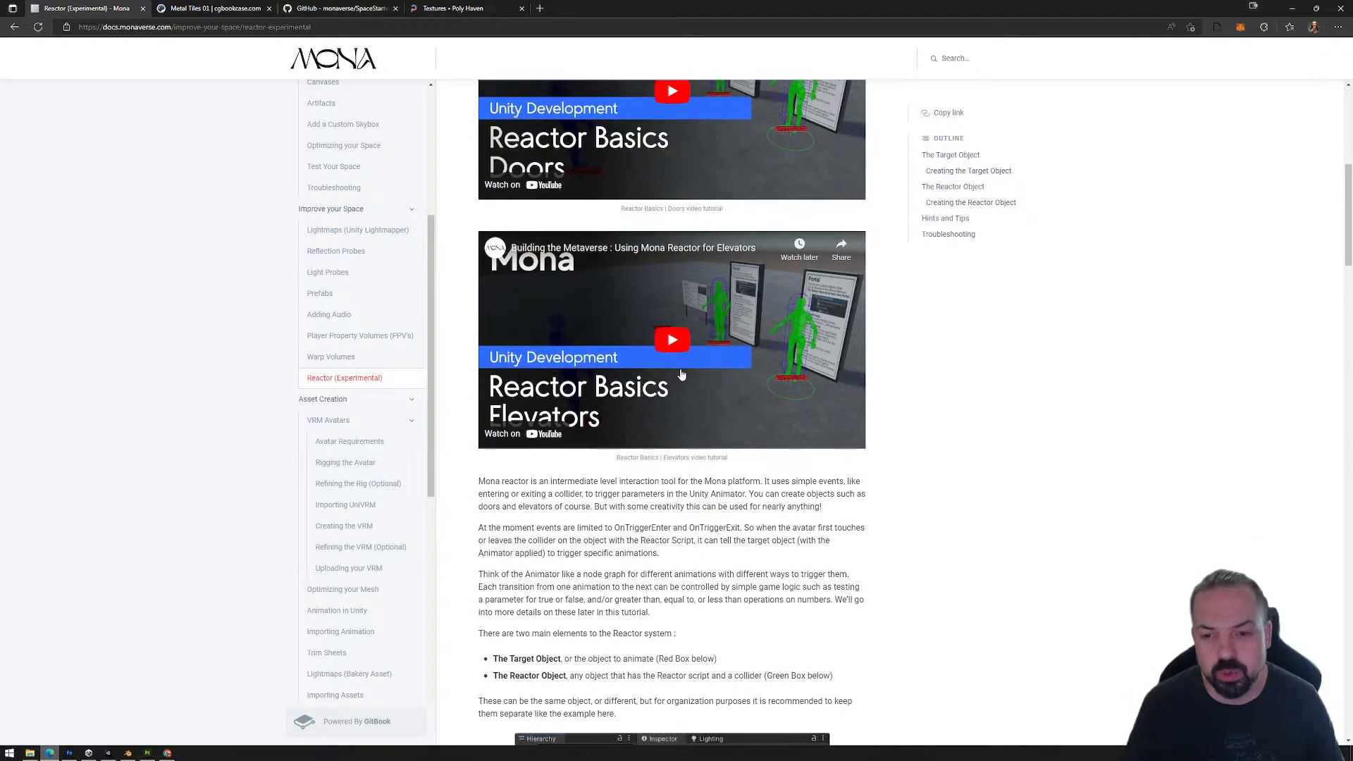
{"action": "scroll", "coordinate": [663, 391], "scroll_direction": "down", "scroll_amount": 20}
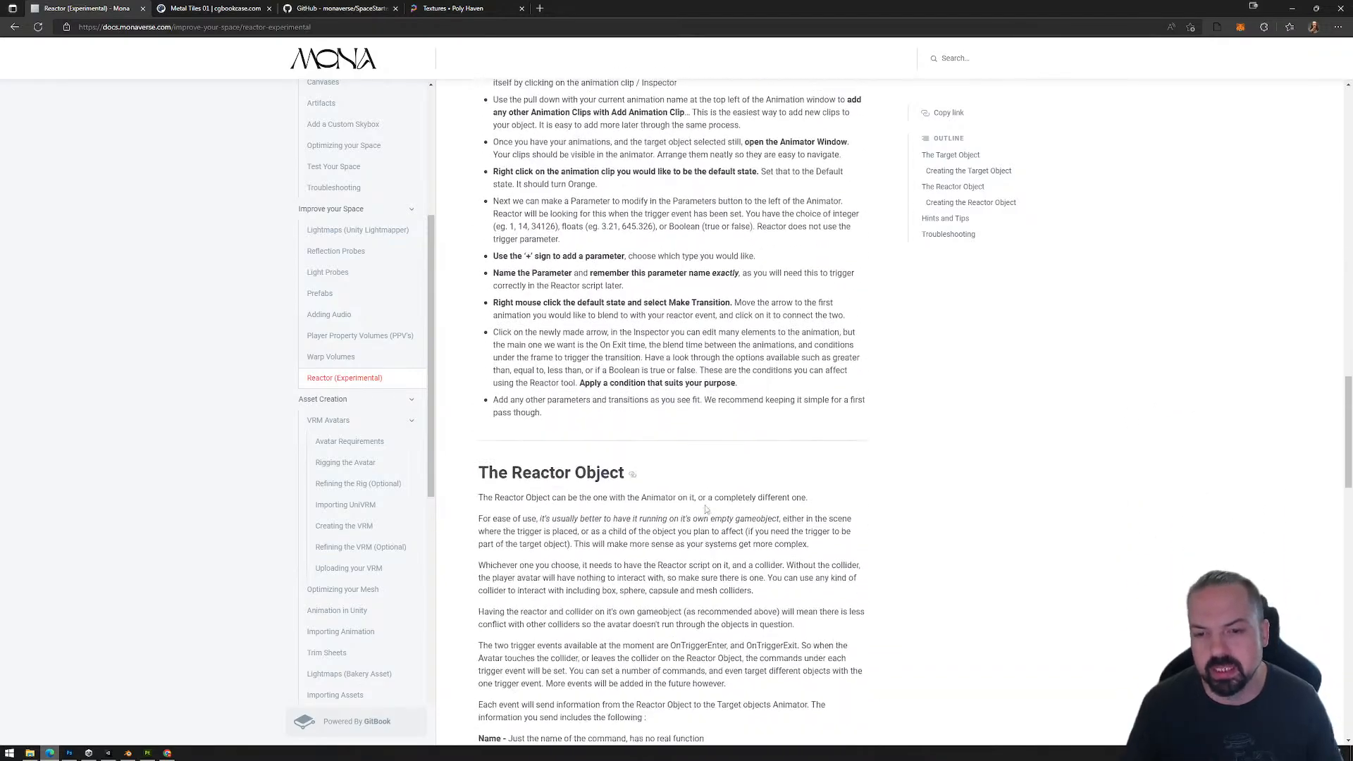
{"action": "scroll", "coordinate": [663, 403], "scroll_direction": "up", "scroll_amount": 20}
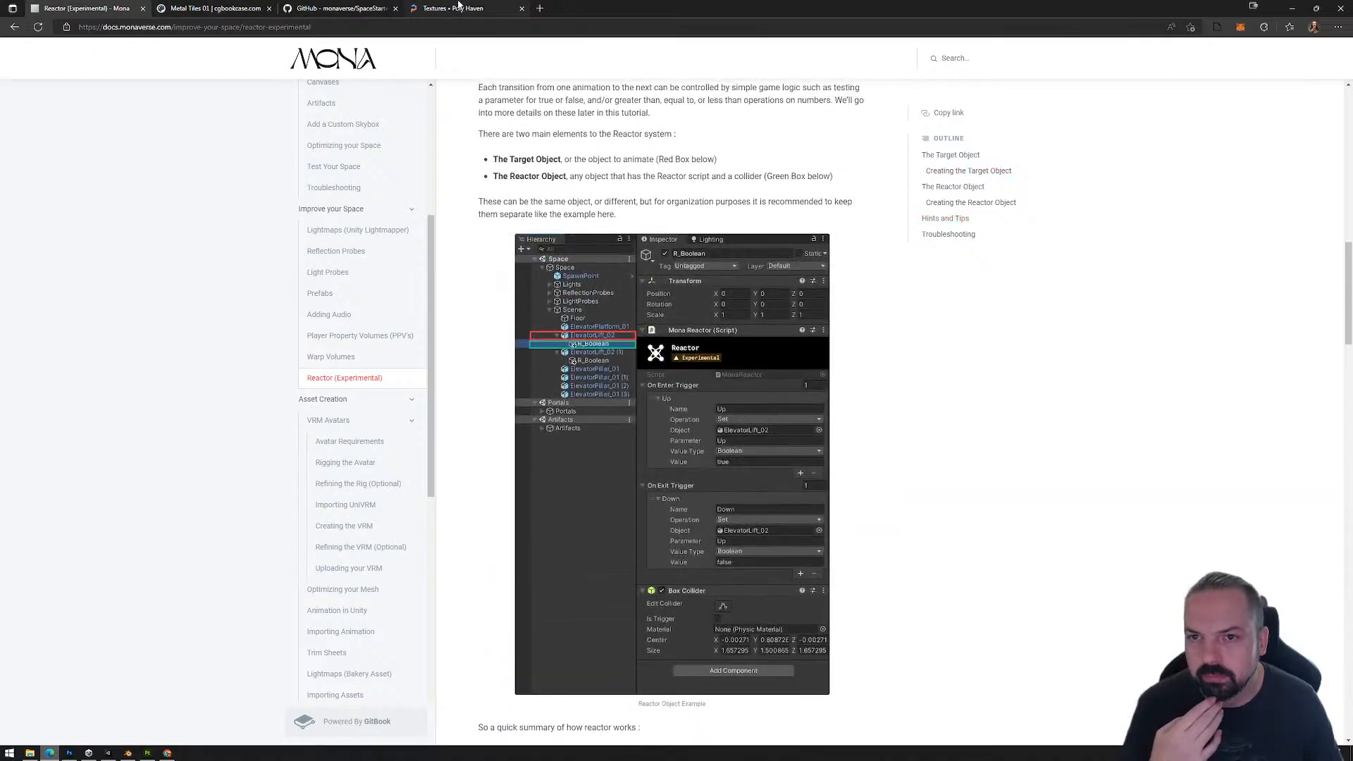
{"action": "left_click", "coordinate": [454, 8]}
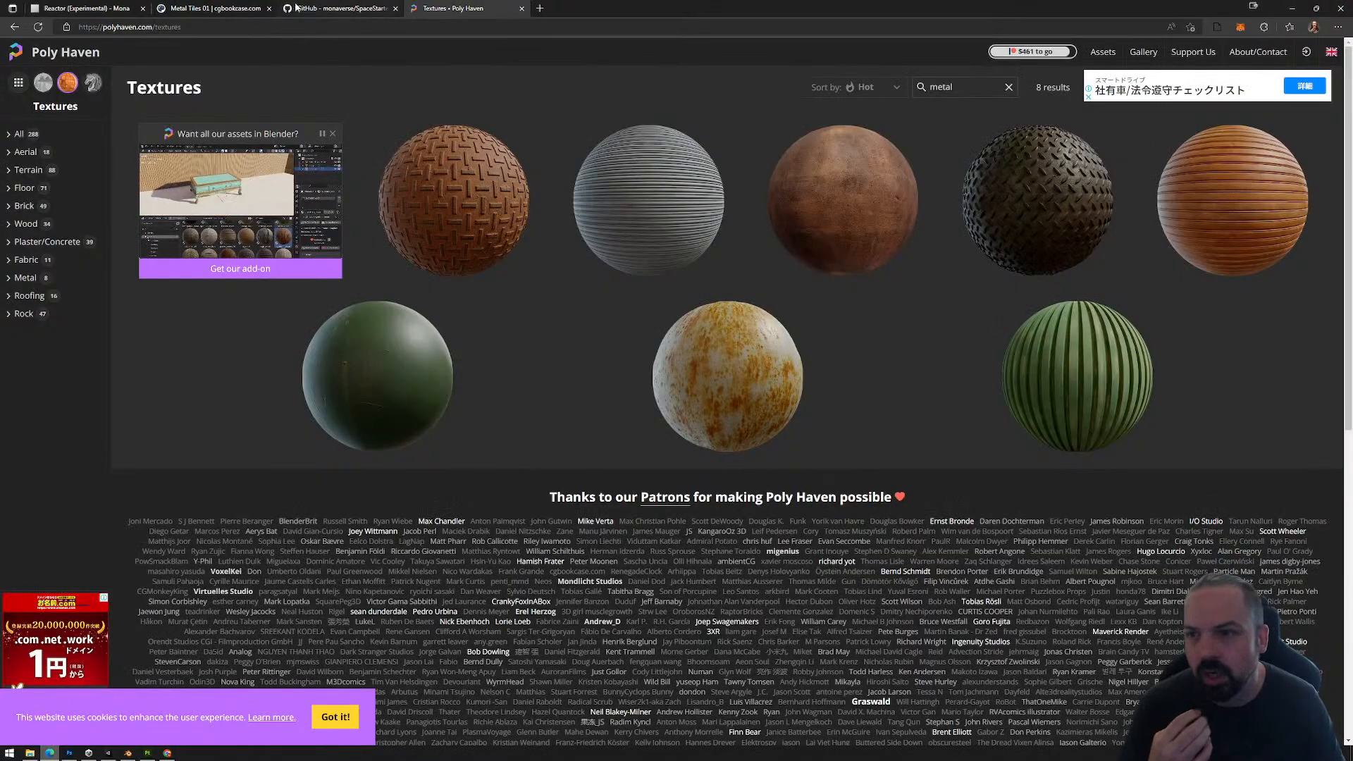
Step: Load the exported PlaygroundFiles folder into the Mona playground in the Chrome browser and enter the space
{"action": "left_click", "coordinate": [338, 7]}
{"action": "left_click", "coordinate": [196, 8]}
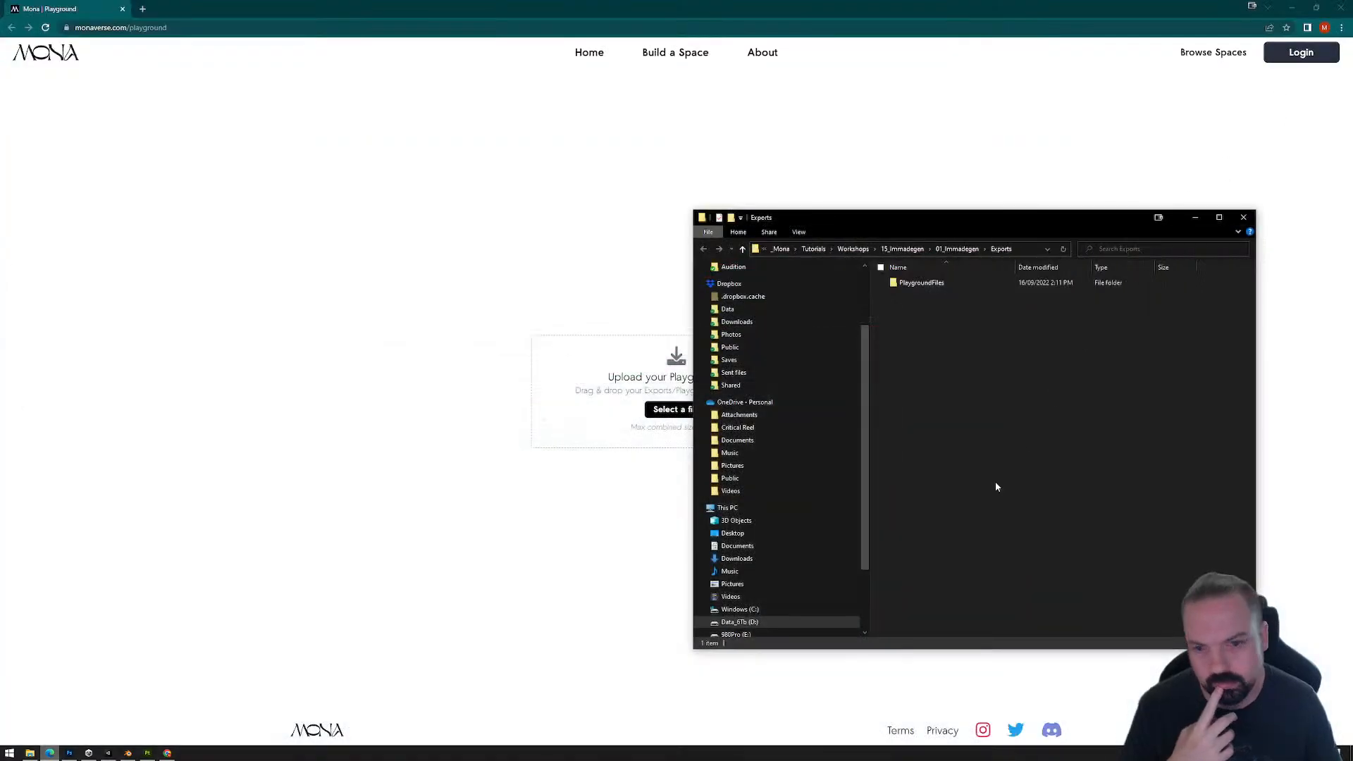
{"action": "left_click_drag", "start_coordinate": [921, 283], "coordinate": [599, 388]}
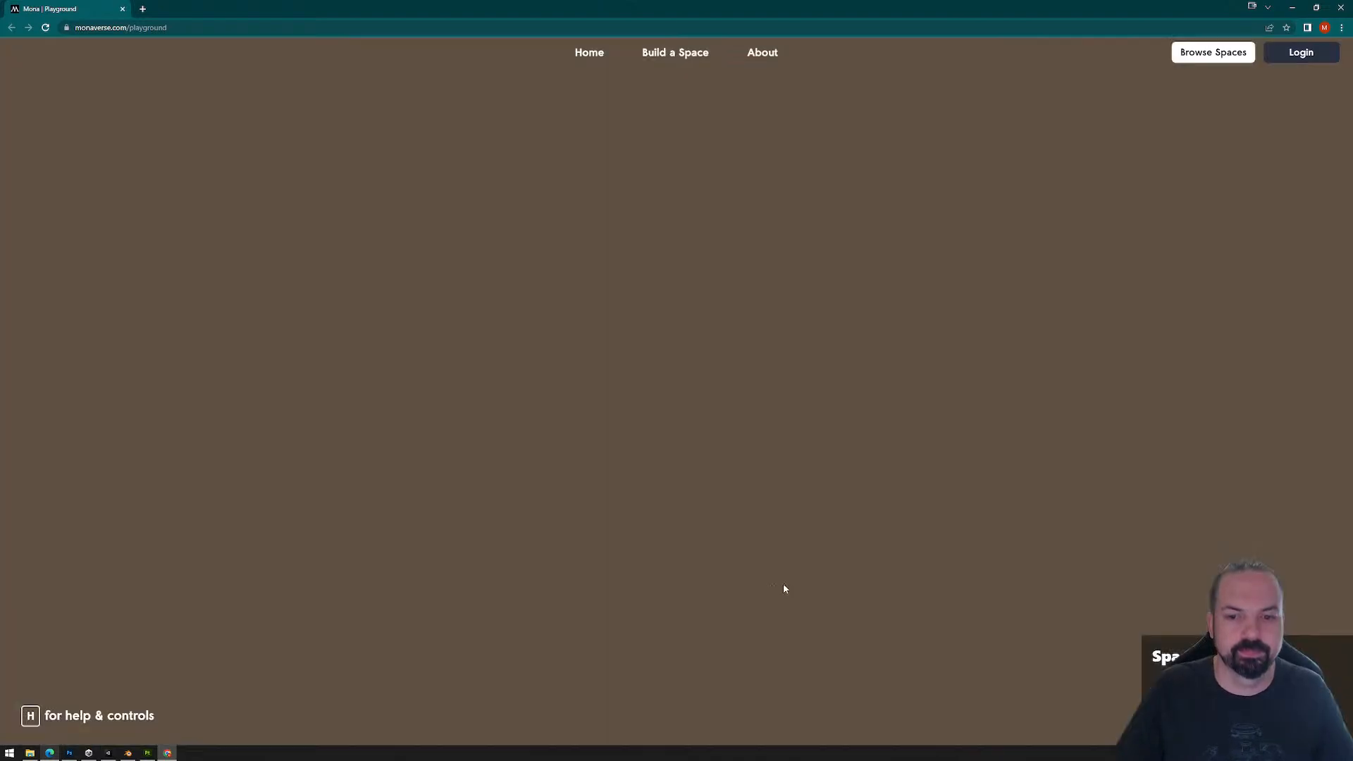
{"action": "left_click", "coordinate": [809, 559]}
Step: Walk the avatar to the dance floor and across its rings and tiles to test the reactor color changes, and release the cursor
{"action": "key", "text": "w"}
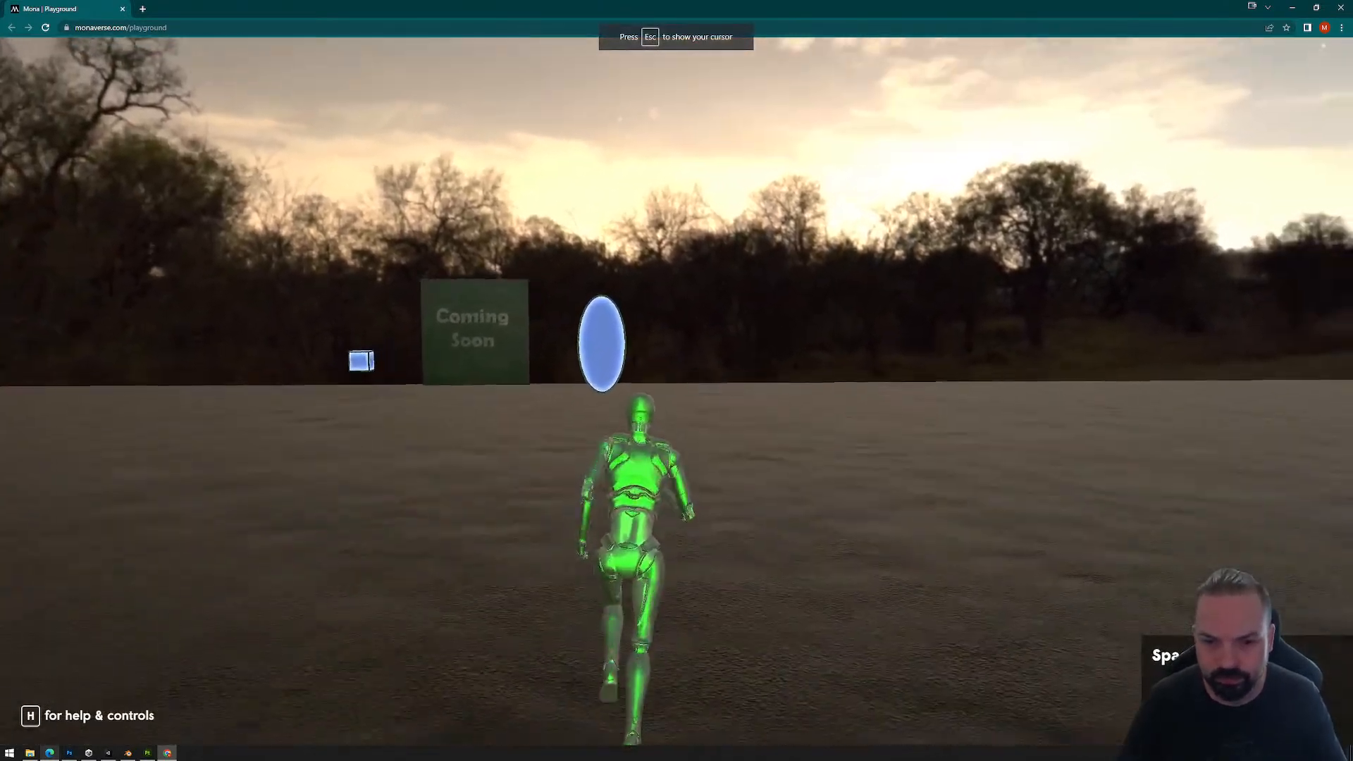
{"action": "key", "text": "w"}
{"action": "key", "text": "w"}
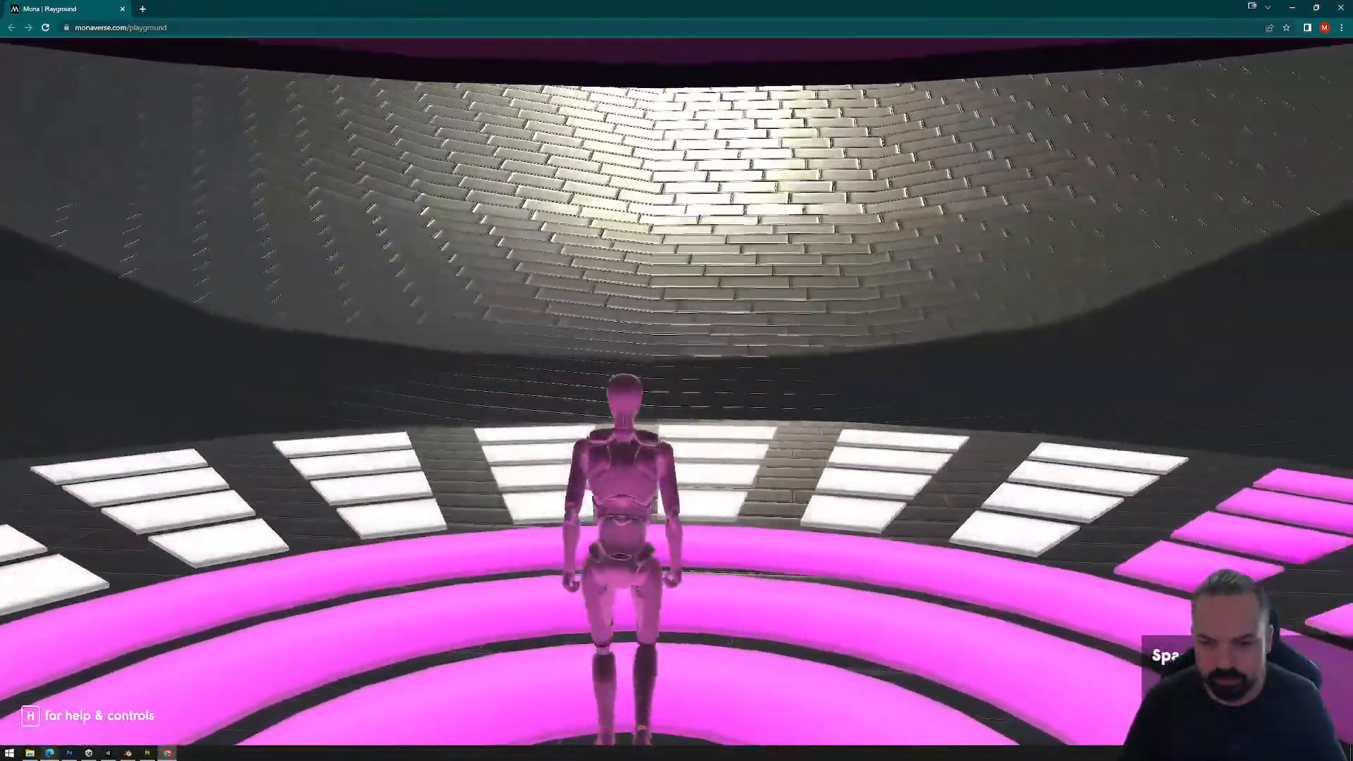
{"action": "key", "text": "w"}
{"action": "key", "text": "w"}
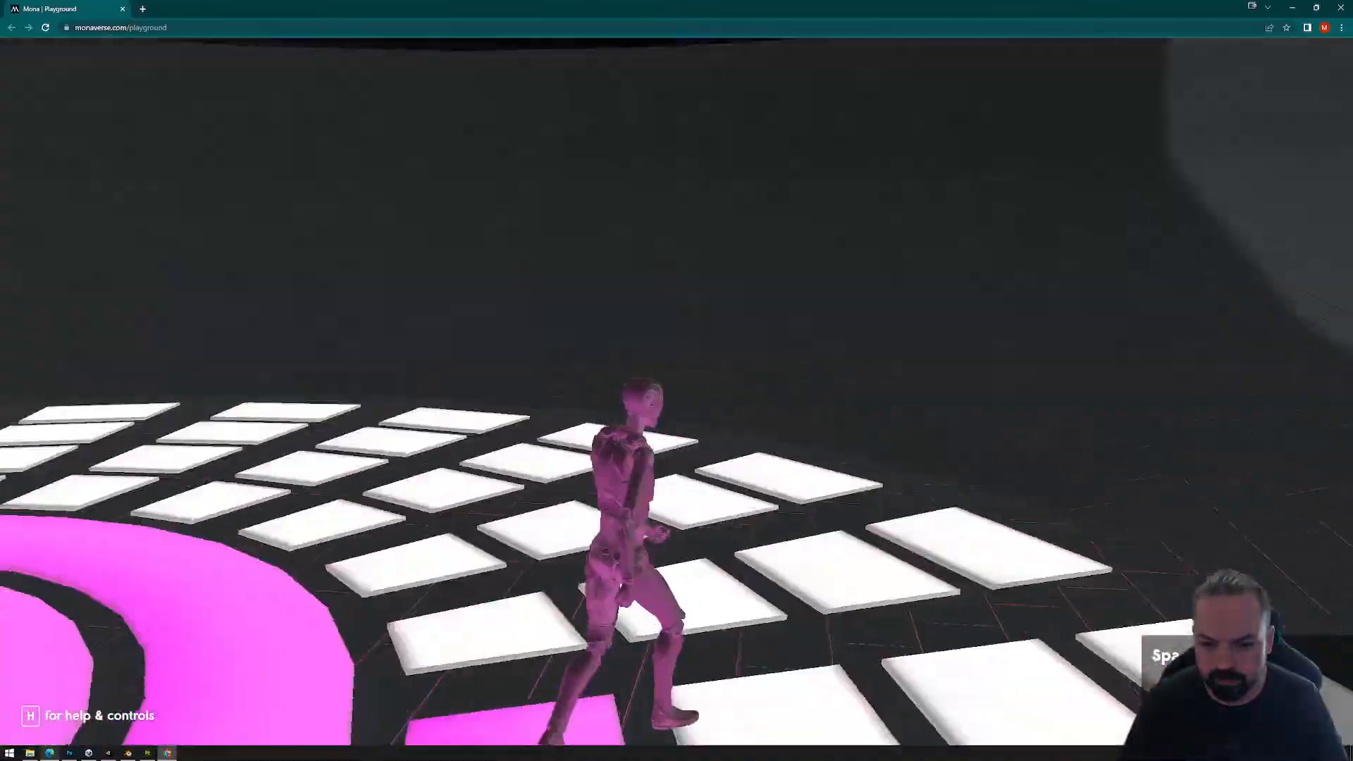
{"action": "key", "text": "w"}
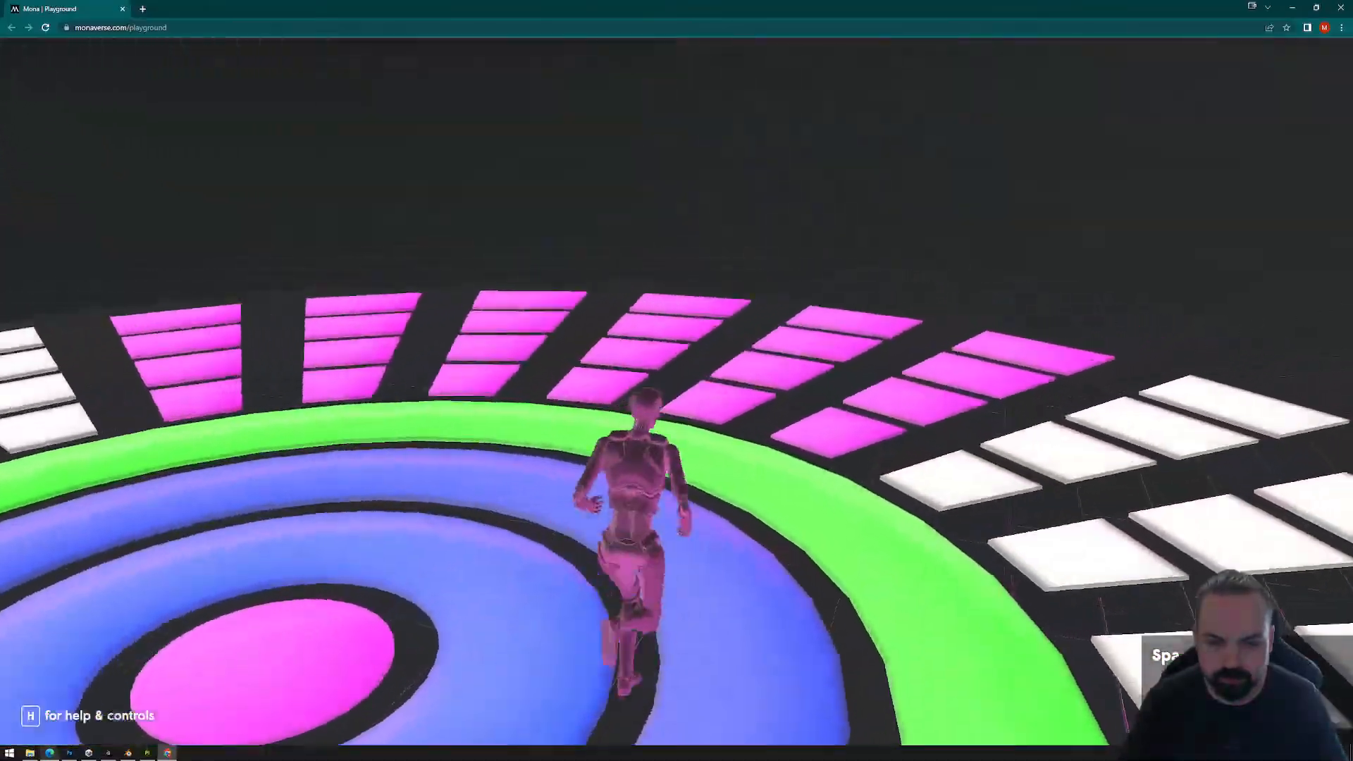
{"action": "key", "text": "w"}
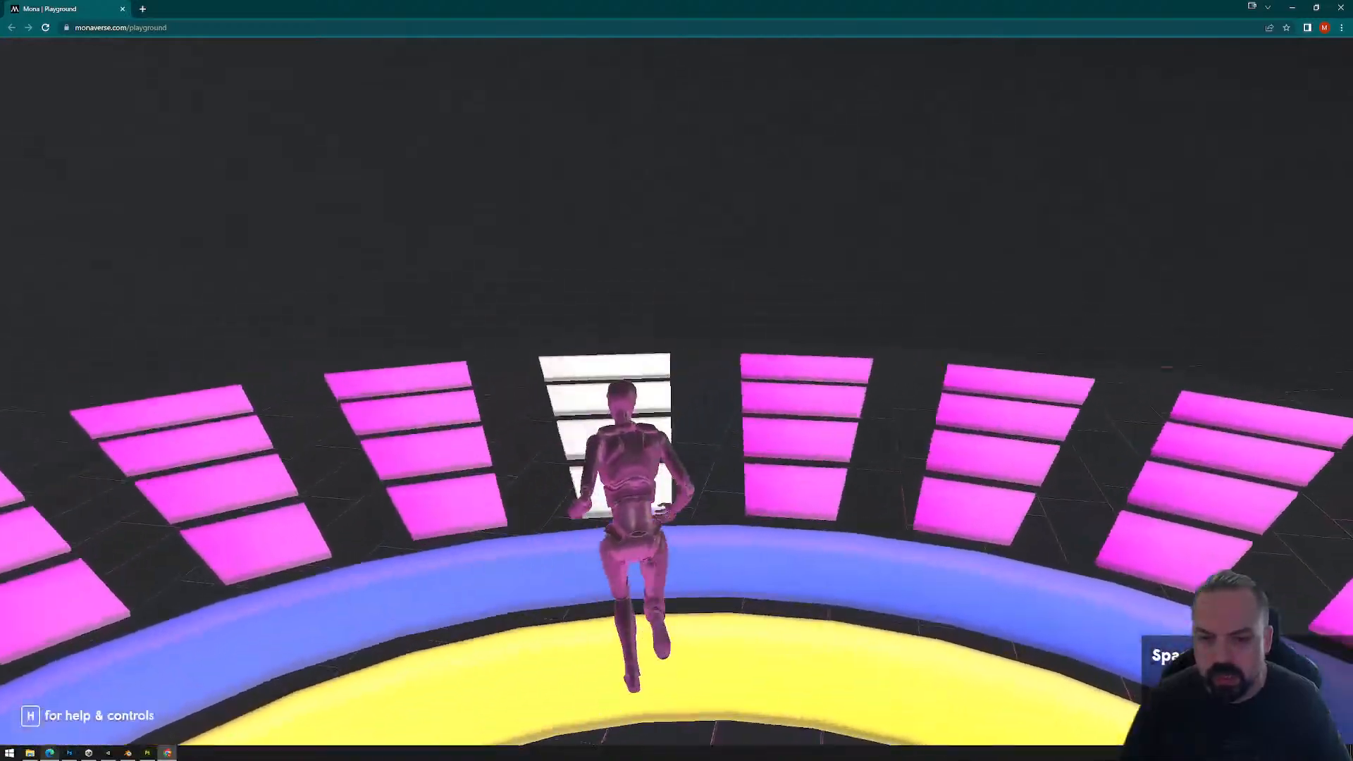
{"action": "key", "text": "w"}
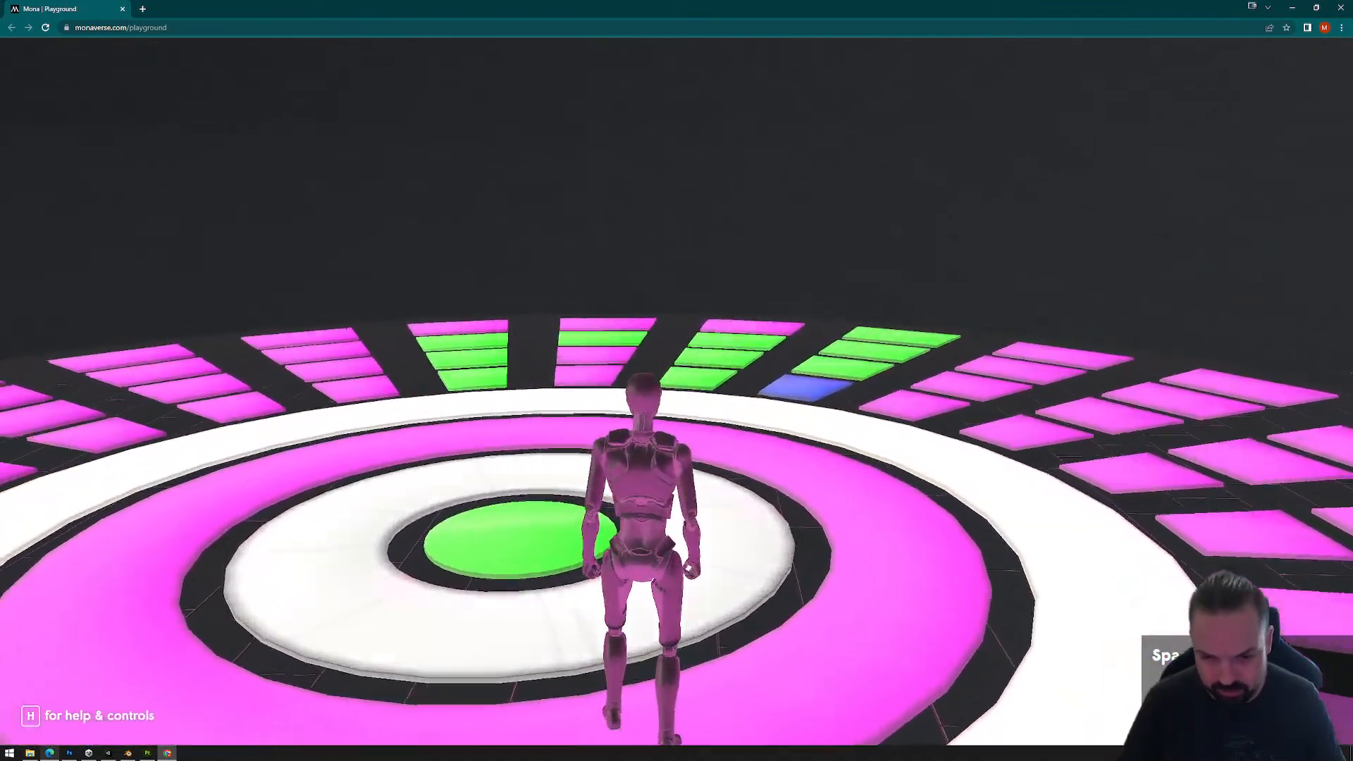
{"action": "key", "text": "w"}
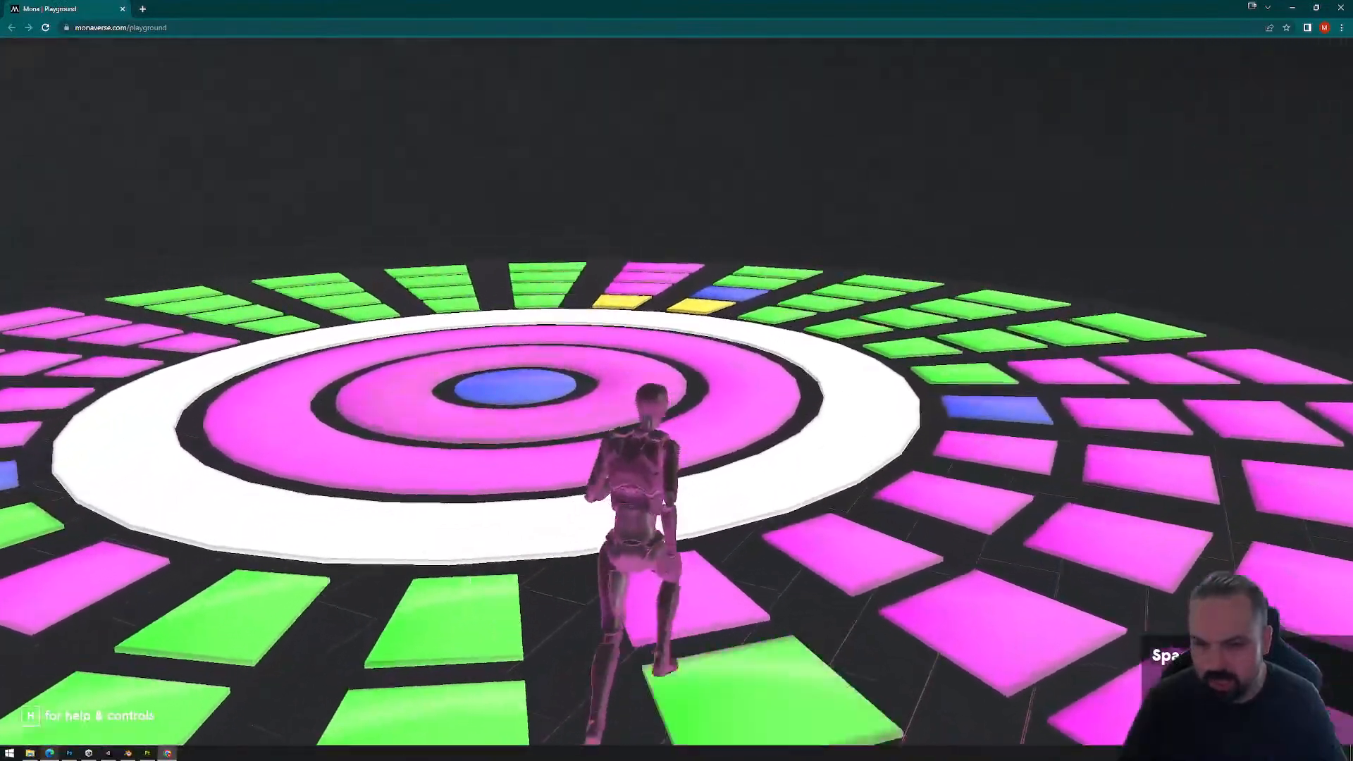
{"action": "key", "text": "w"}
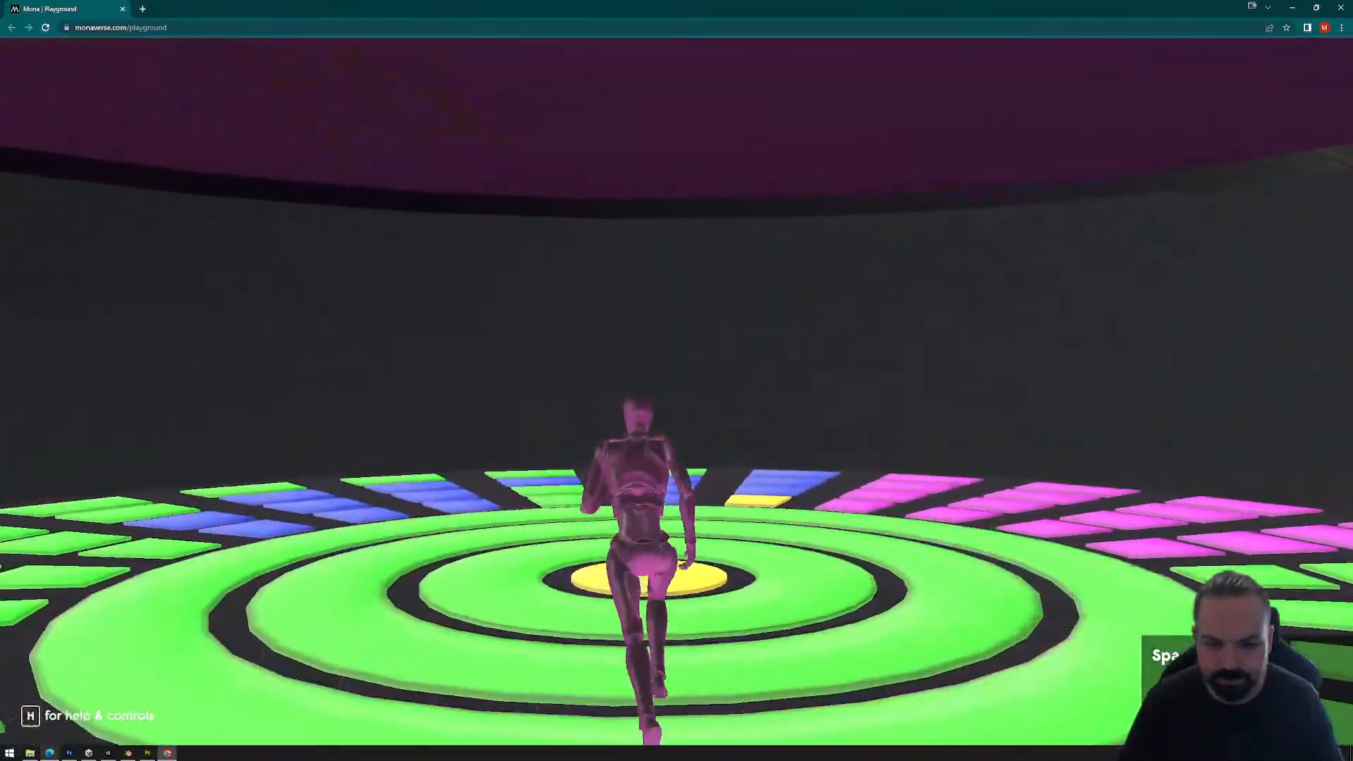
{"action": "key", "text": "w"}
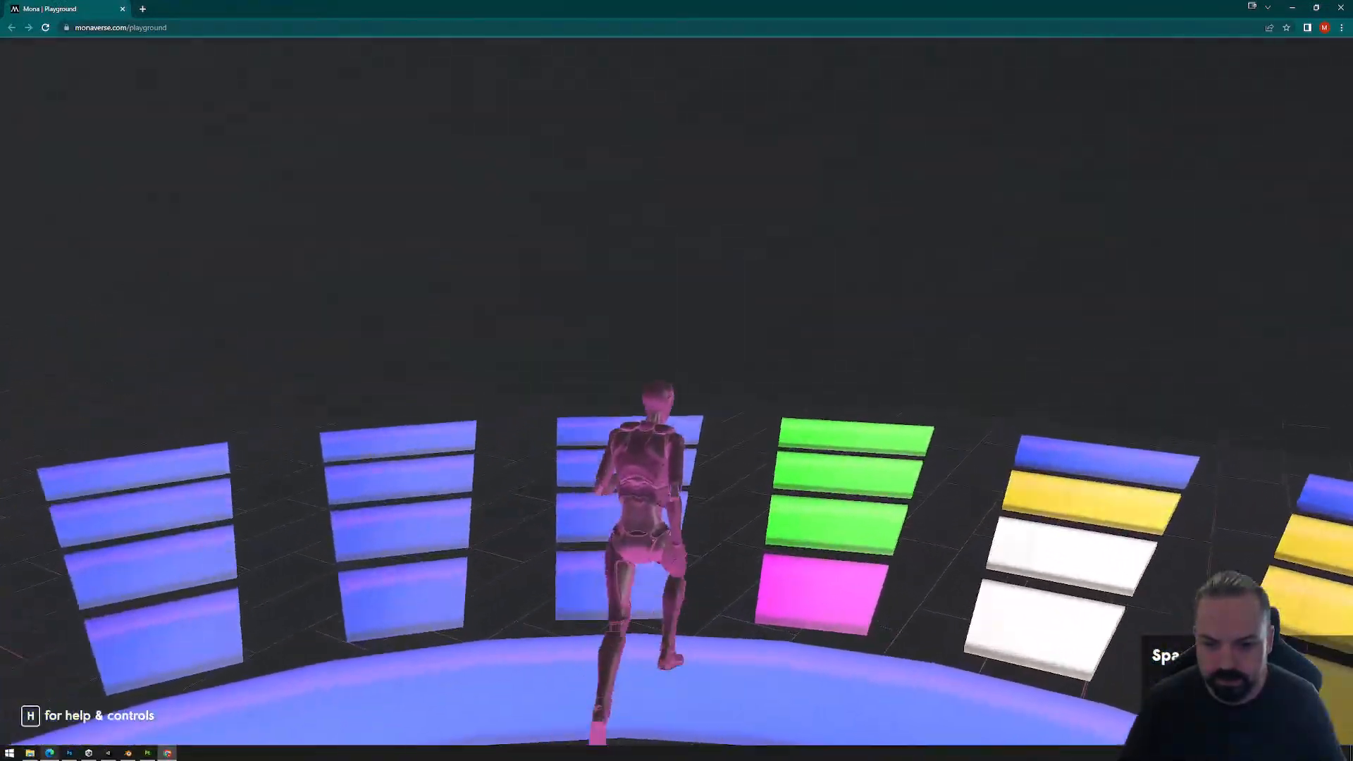
{"action": "key", "text": "w"}
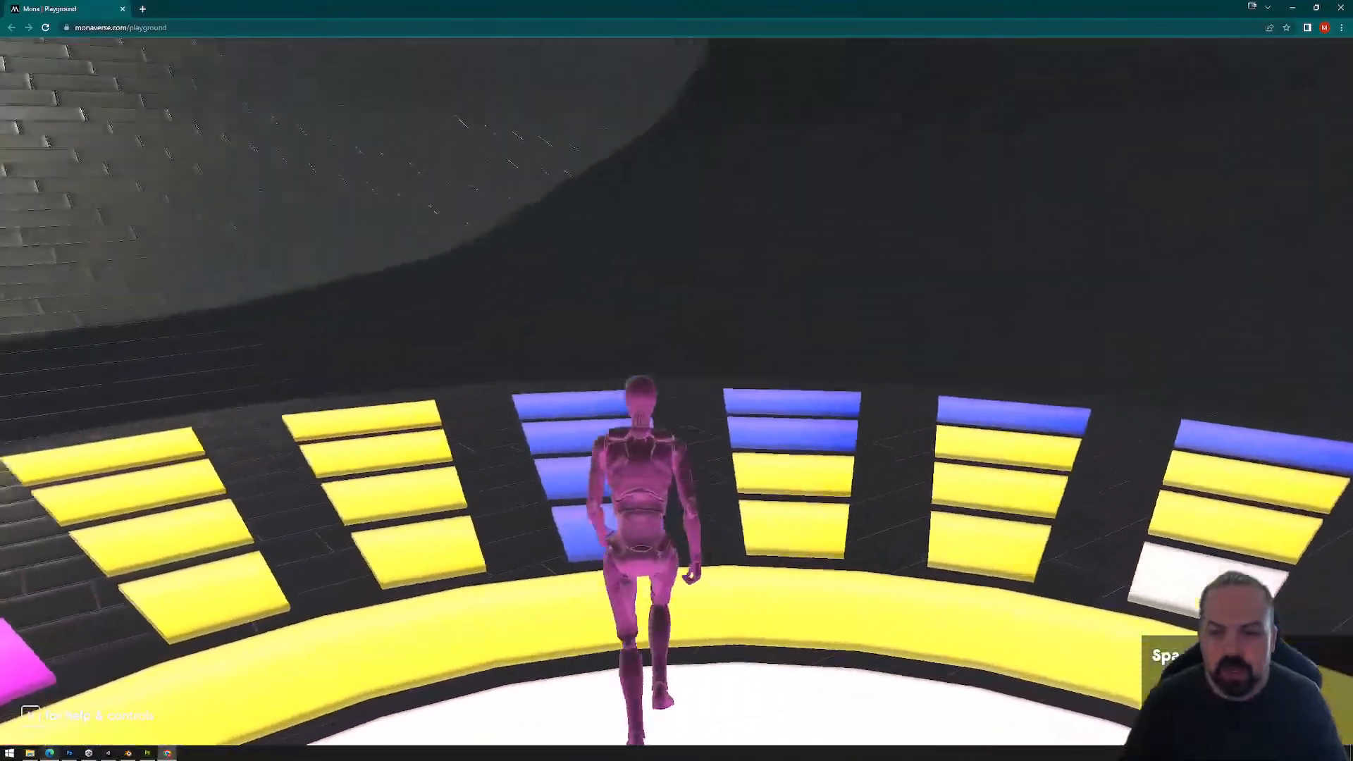
{"action": "key", "text": "w"}
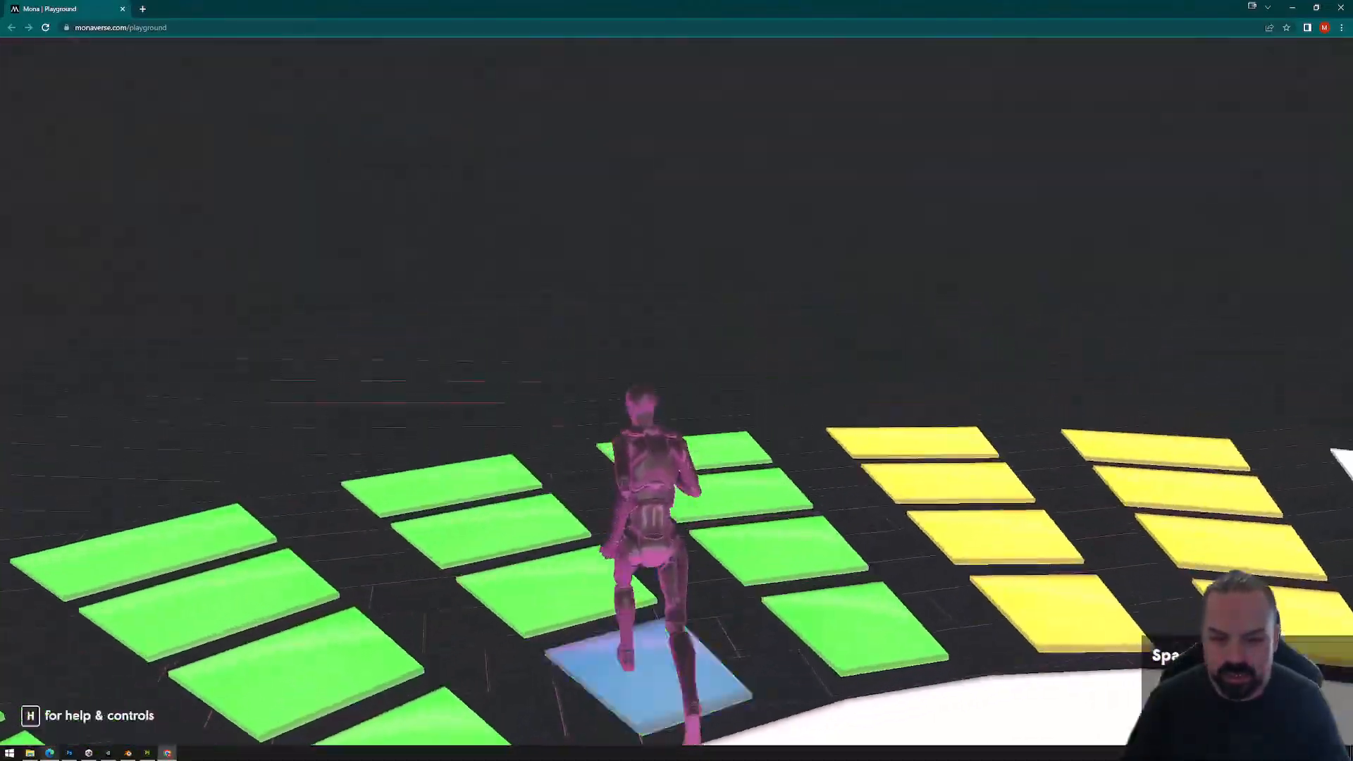
{"action": "key", "text": "w"}
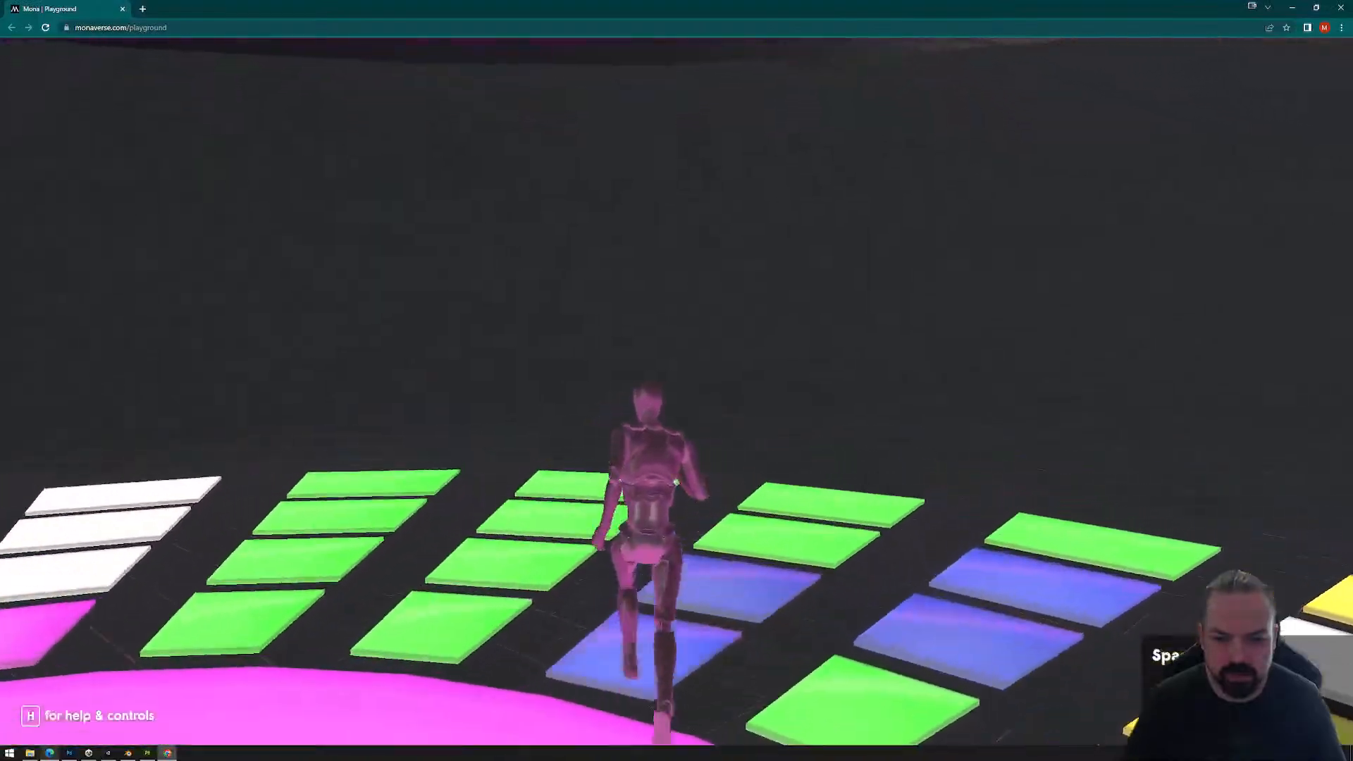
{"action": "key", "text": "w"}
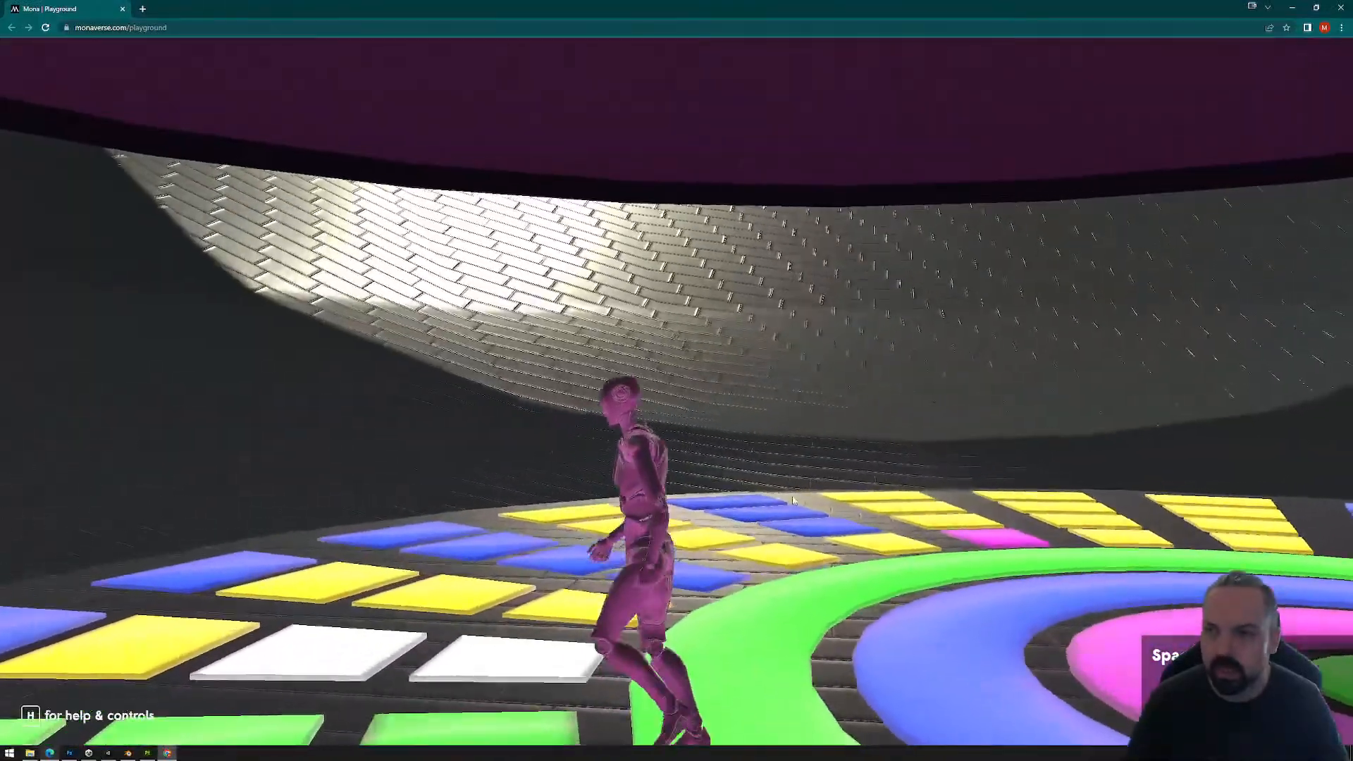
{"action": "key", "text": "Escape"}
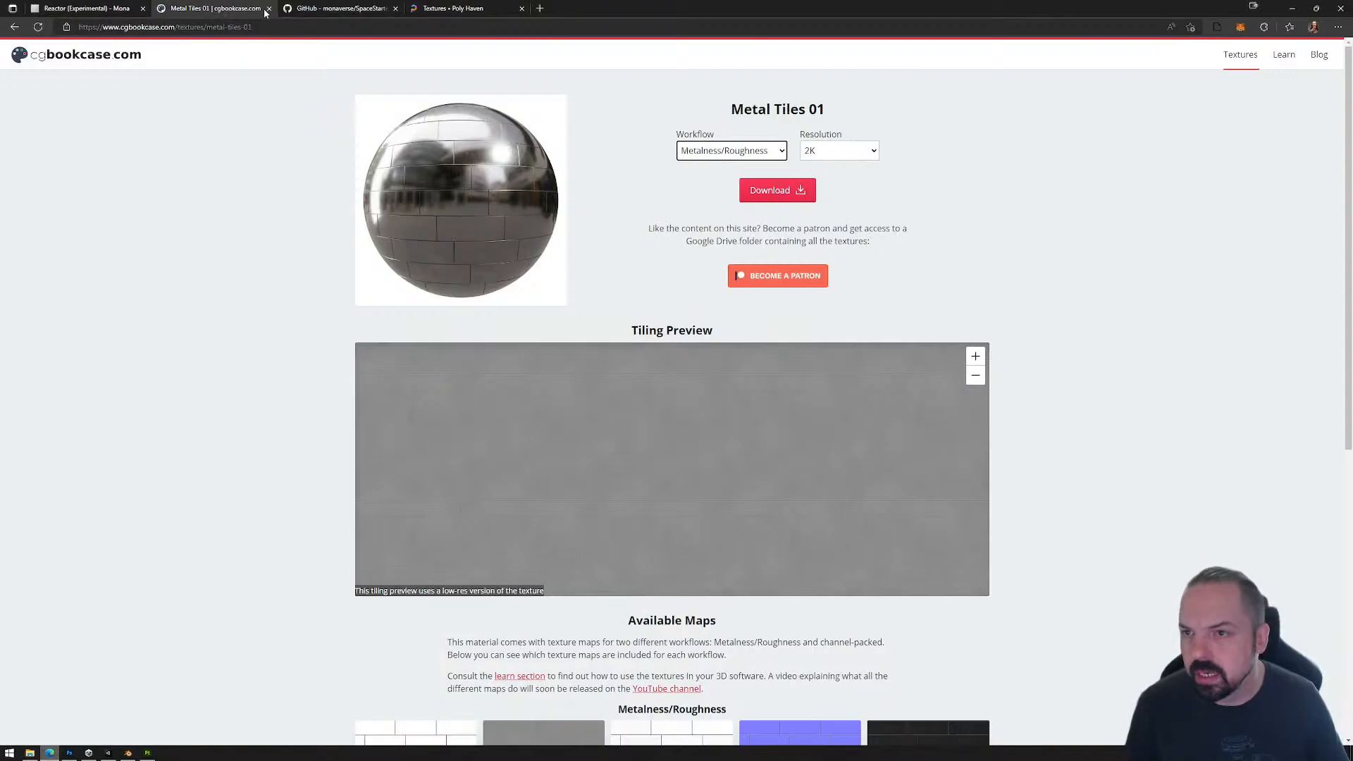
Step: Switch to the Edge browser and close the Metal Tiles 01, GitHub and Poly Haven pages
{"action": "left_click", "coordinate": [268, 8]}
{"action": "left_click", "coordinate": [268, 8]}
{"action": "left_click", "coordinate": [268, 9]}
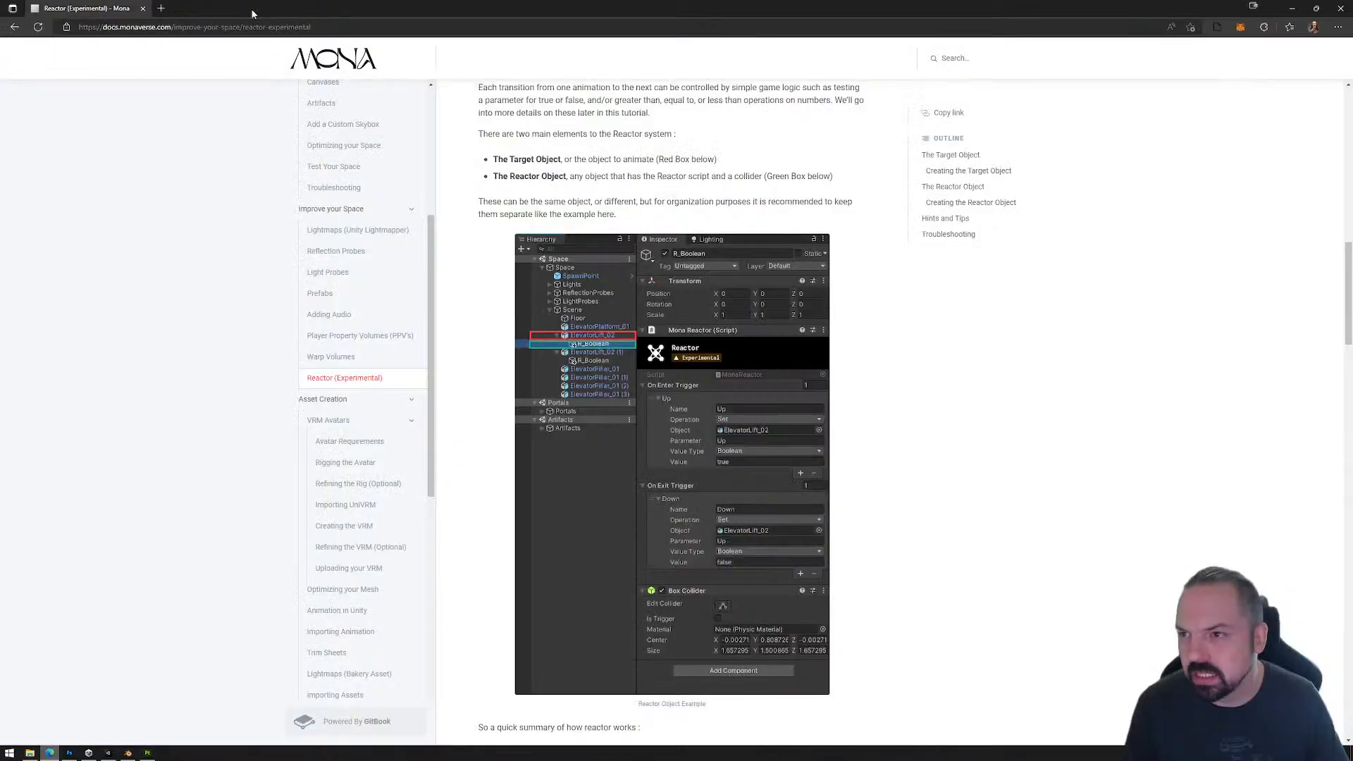
Step: Open the monaverse.com home page in a new browser tab alongside the Reactor documentation
{"action": "left_click", "coordinate": [160, 8]}
{"action": "left_click", "coordinate": [244, 26]}
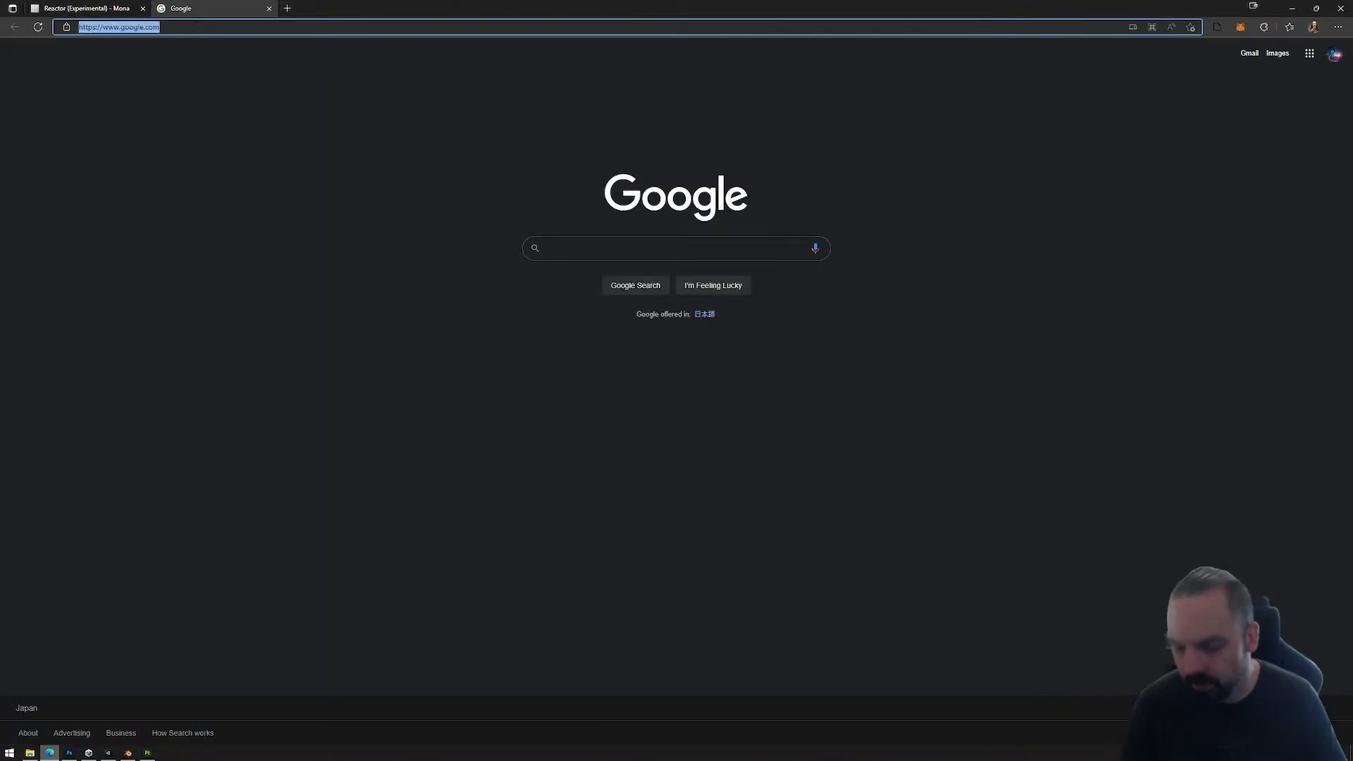
{"action": "type", "text": "monaverse"}
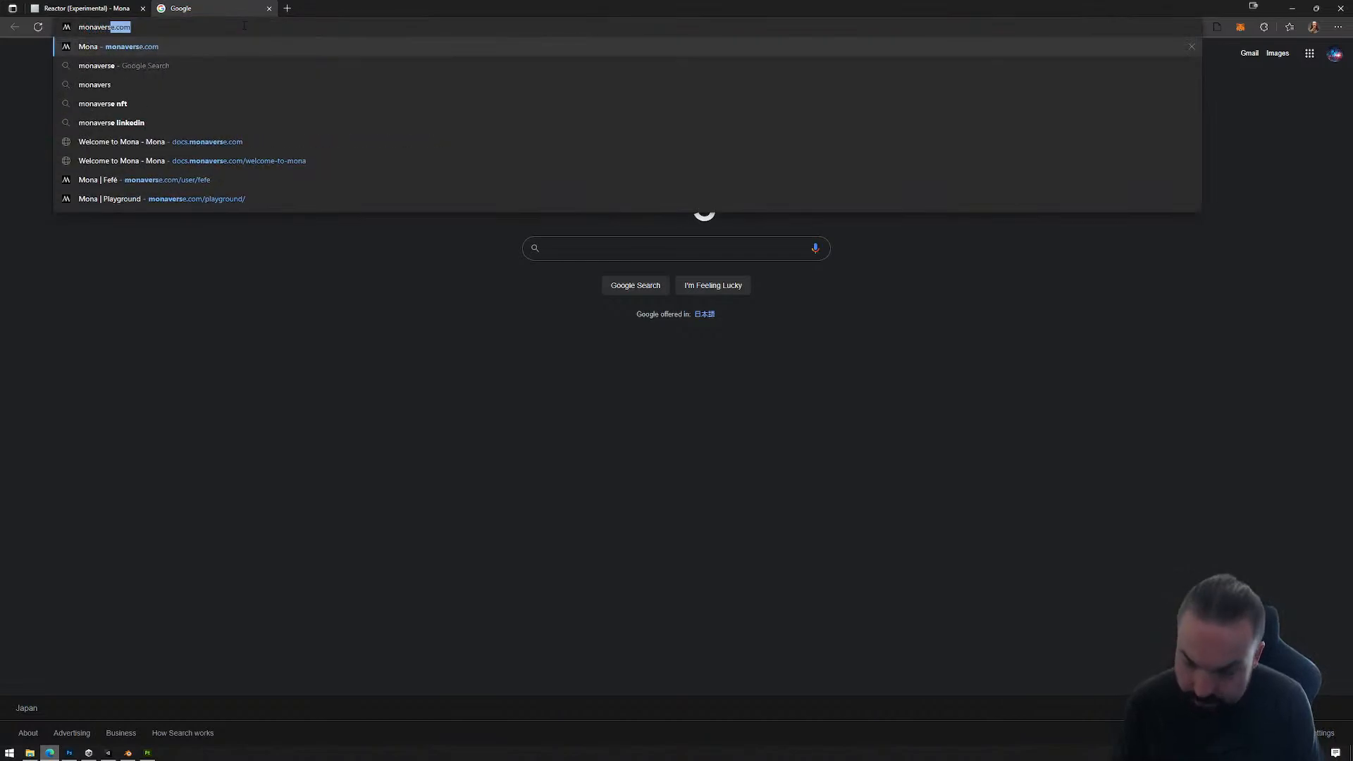
{"action": "key", "text": "Return"}
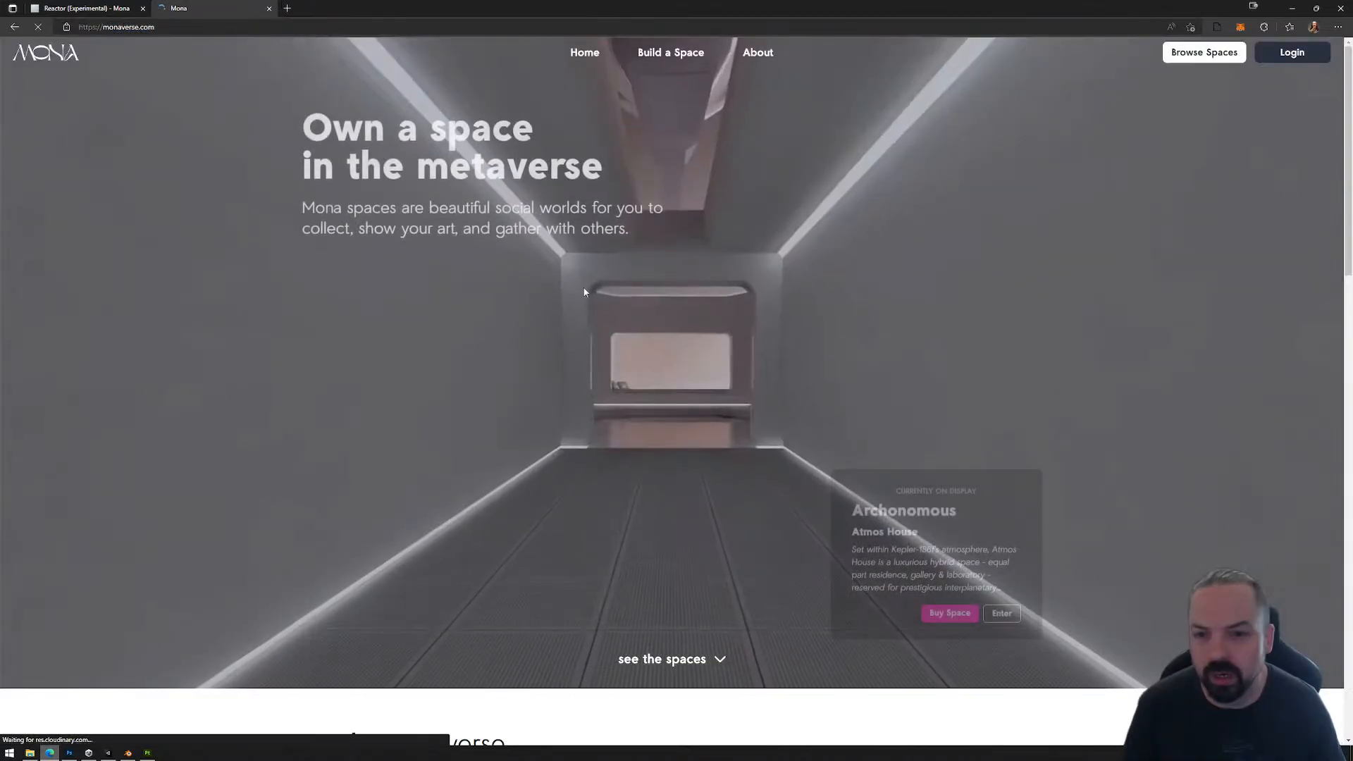
Step: Start the login on the Mona site and move the browser window aside to reveal the Unity editor and the Exports folder
{"action": "scroll", "coordinate": [687, 388], "scroll_direction": "down", "scroll_amount": 6}
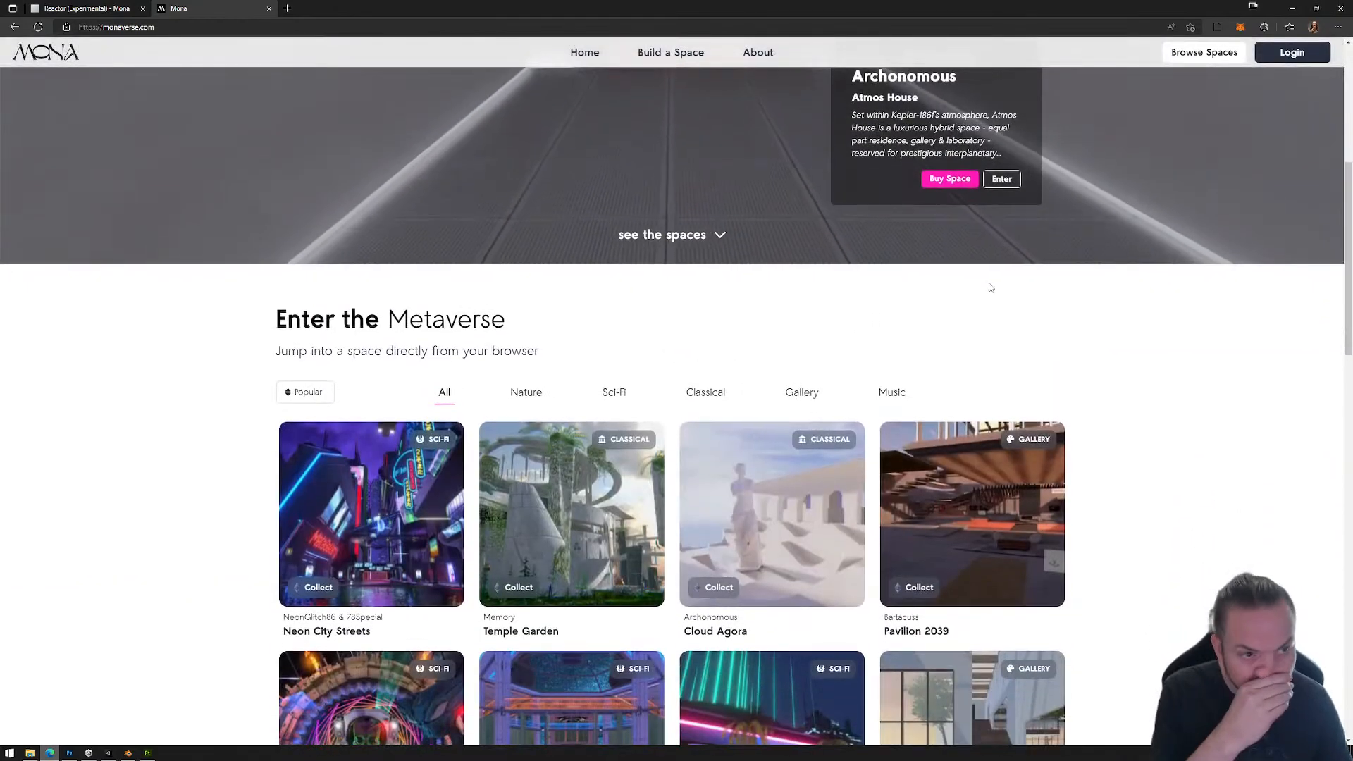
{"action": "left_click", "coordinate": [1291, 53]}
{"action": "left_click_drag", "start_coordinate": [603, 17], "coordinate": [0, 12]}
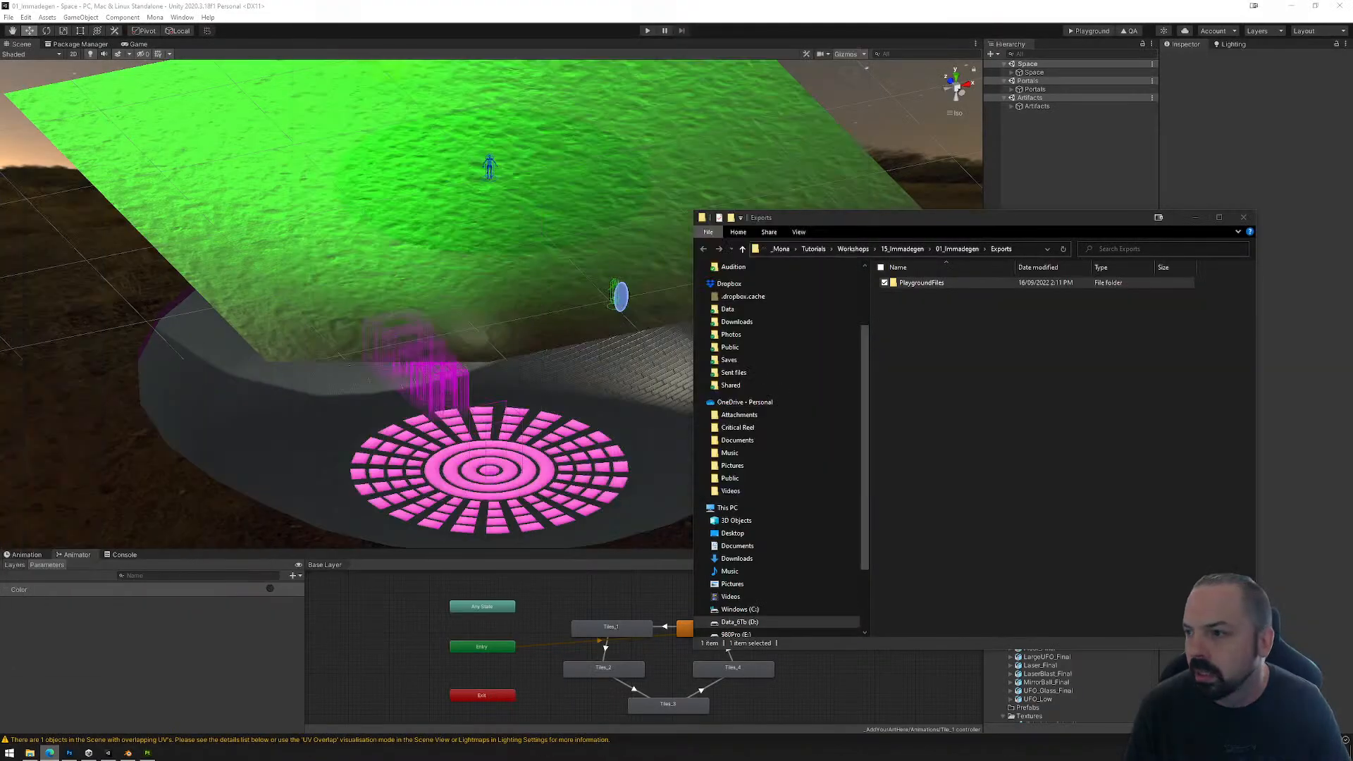
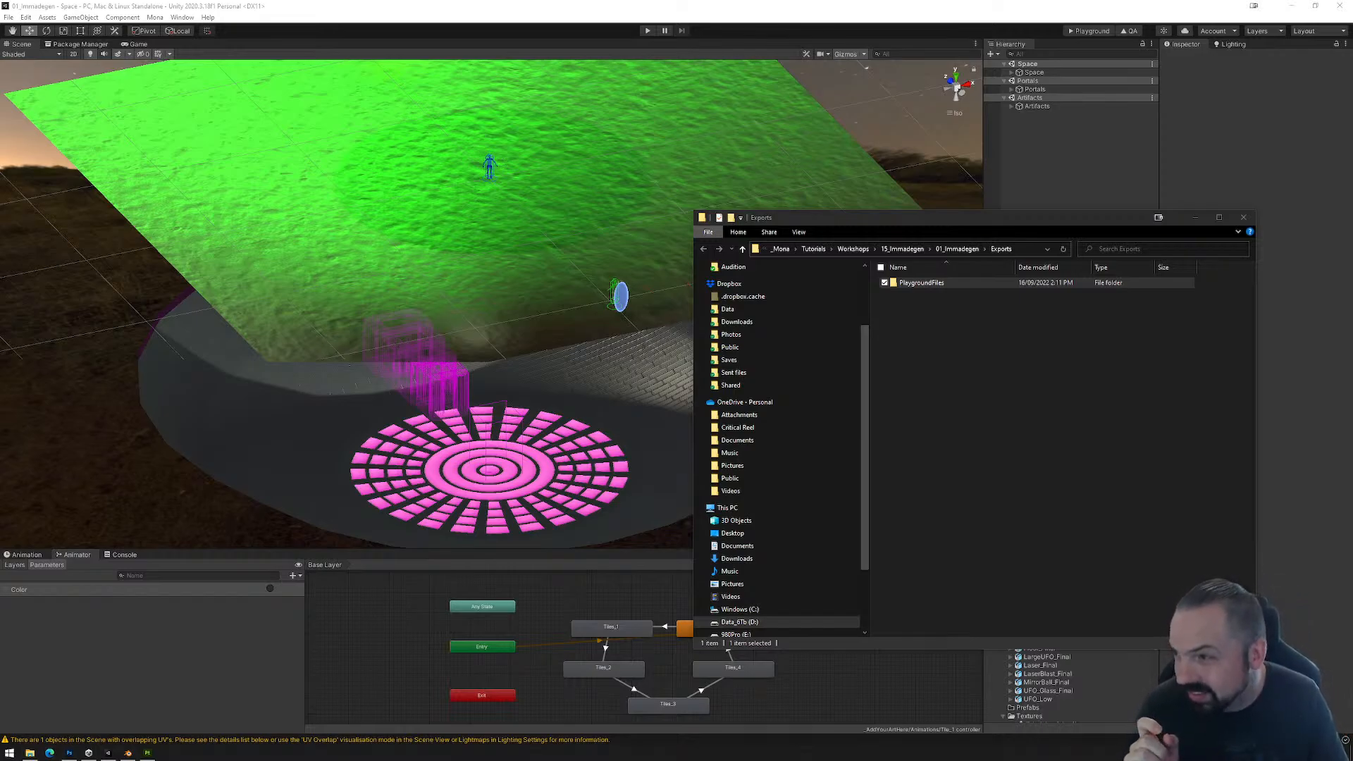
Step: Bring the Mona browser window back, maximize it, and start creating a new space from the wallet's space drafts
{"action": "left_click_drag", "start_coordinate": [0, 77], "coordinate": [685, 122]}
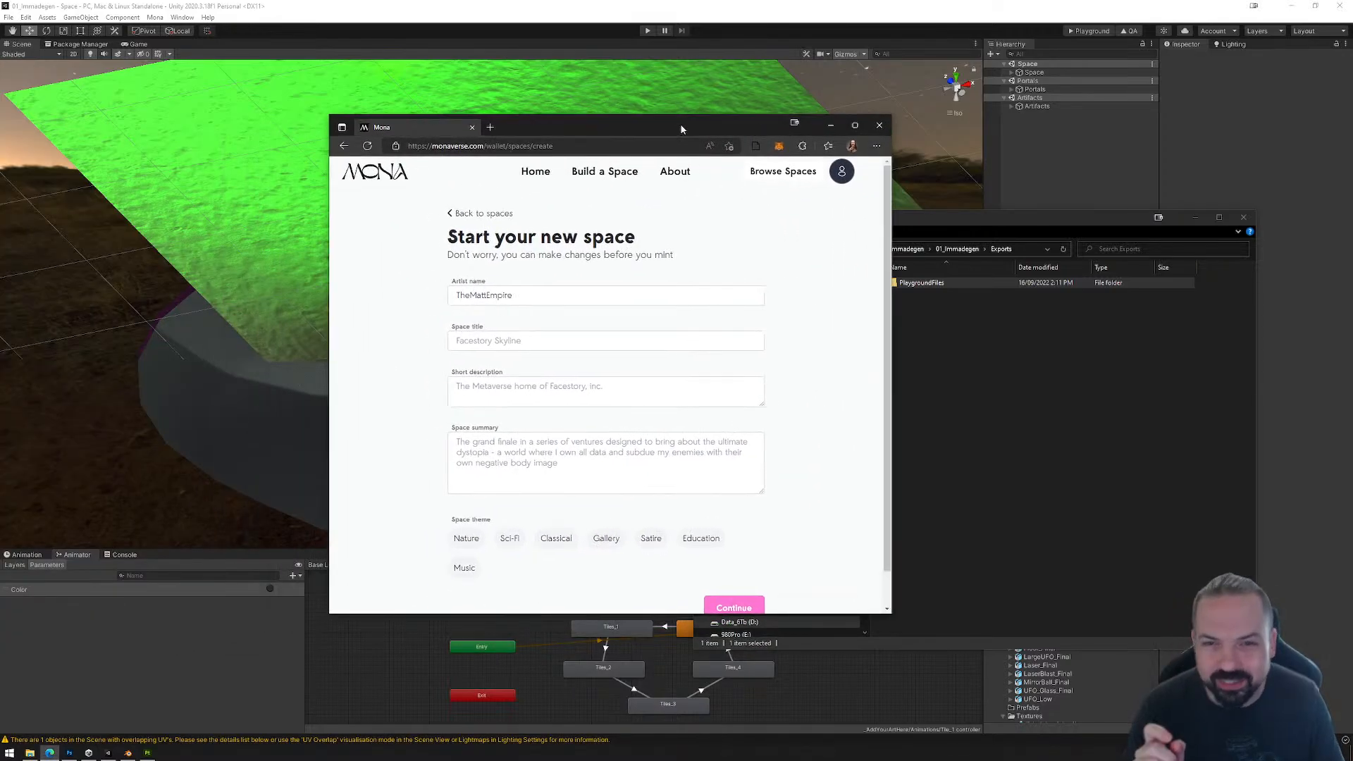
{"action": "double_click", "coordinate": [687, 122]}
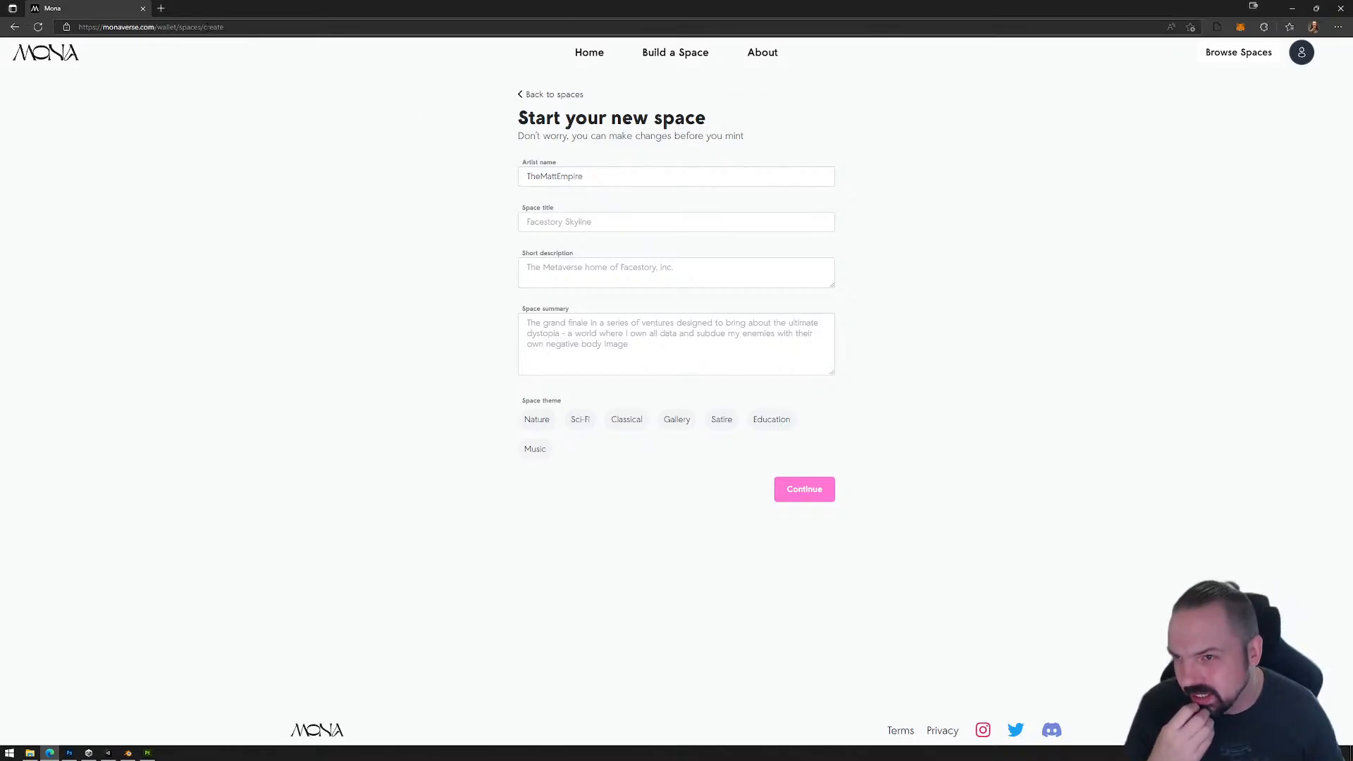
{"action": "left_click", "coordinate": [1301, 52]}
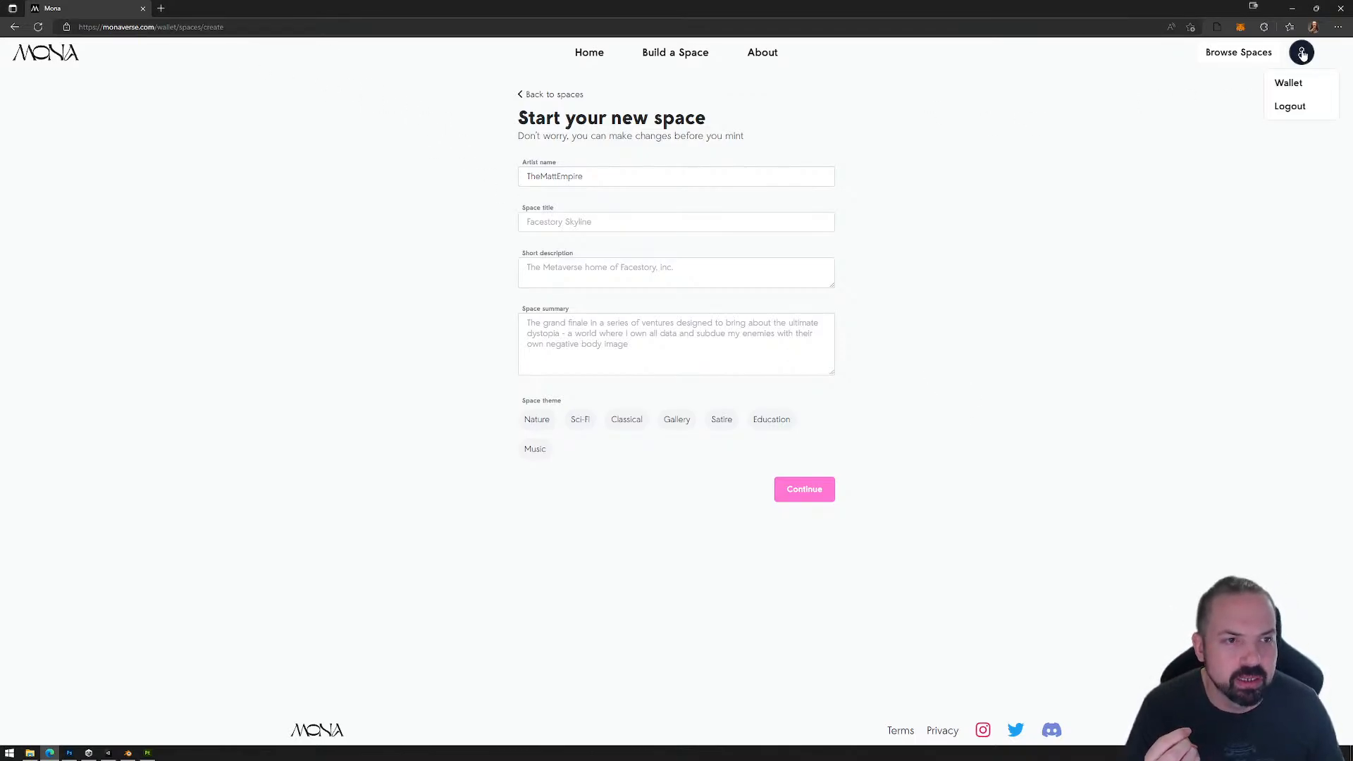
{"action": "left_click", "coordinate": [1299, 84]}
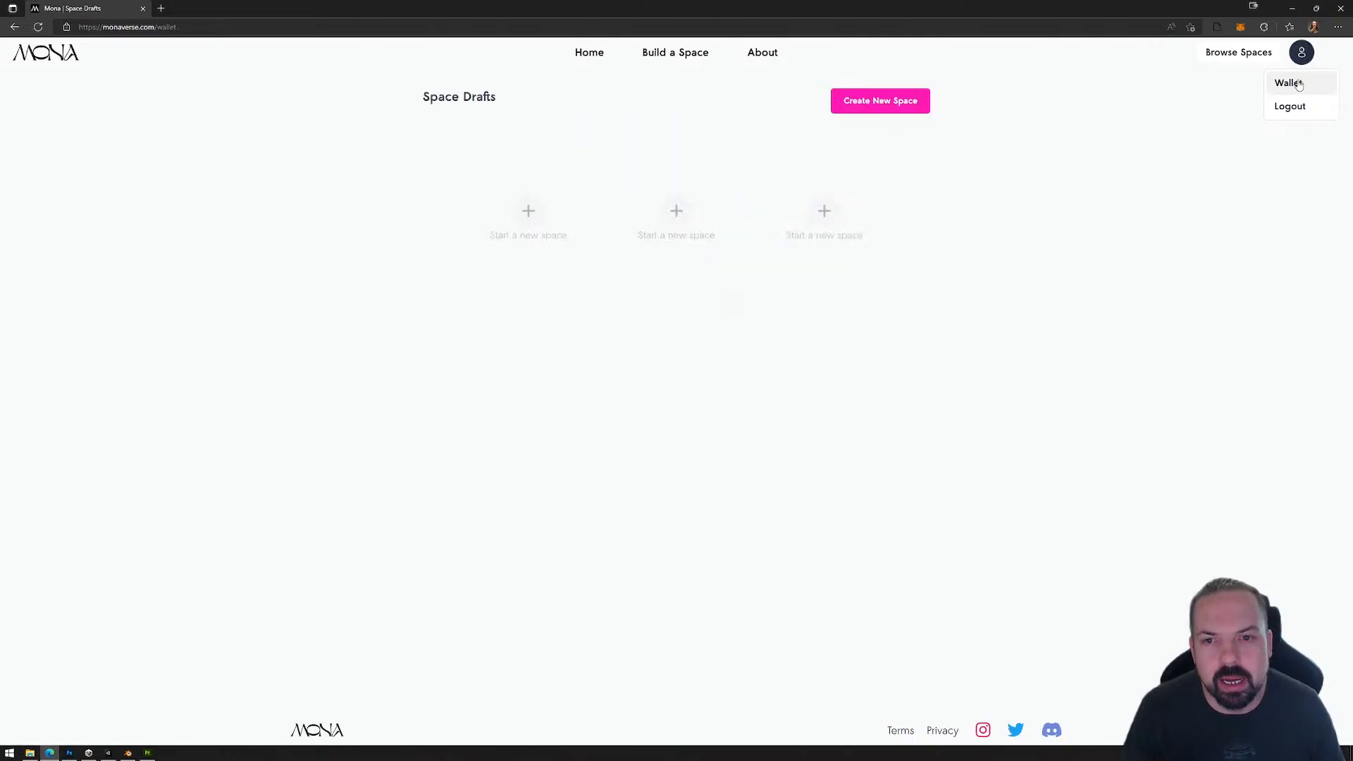
{"action": "left_click", "coordinate": [881, 100]}
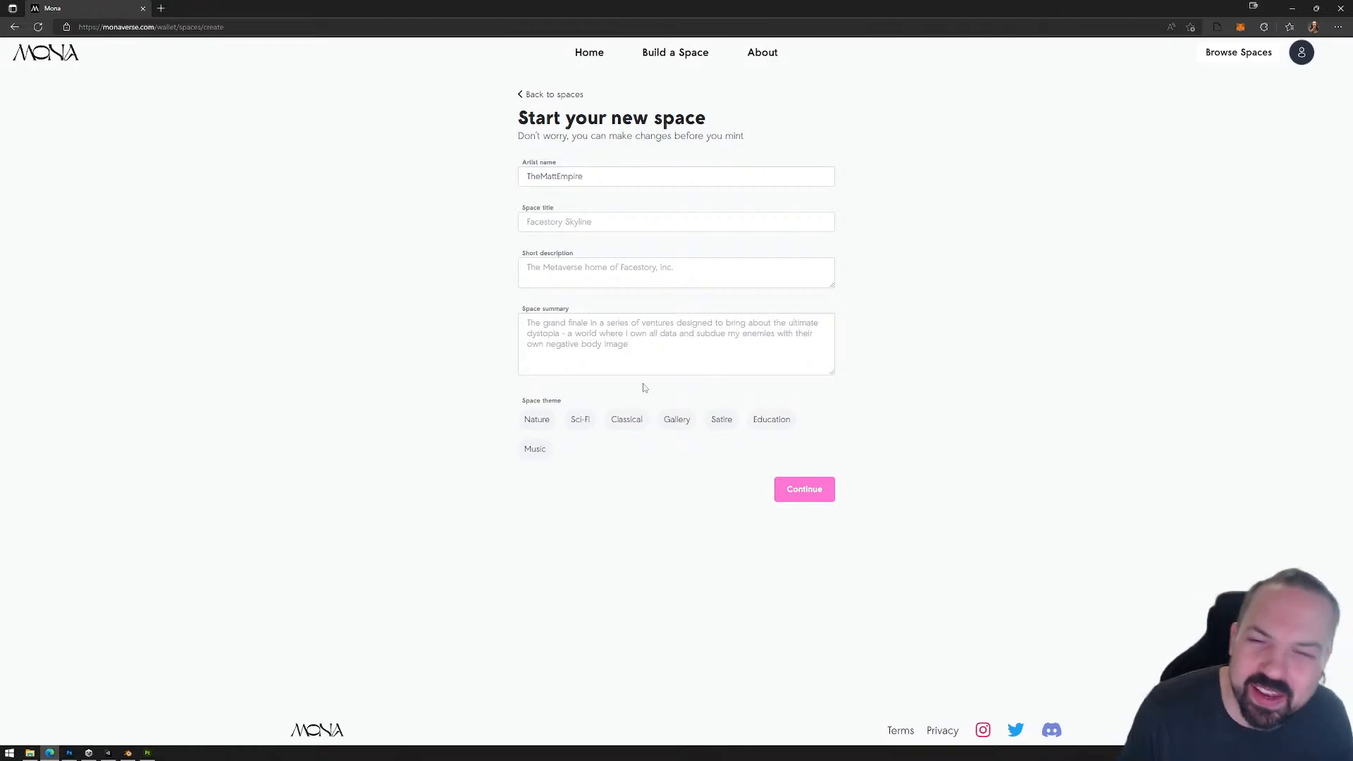
Step: Enter "Immadegen Space of Awesomeness" as the title of the new space
{"action": "left_click", "coordinate": [621, 176]}
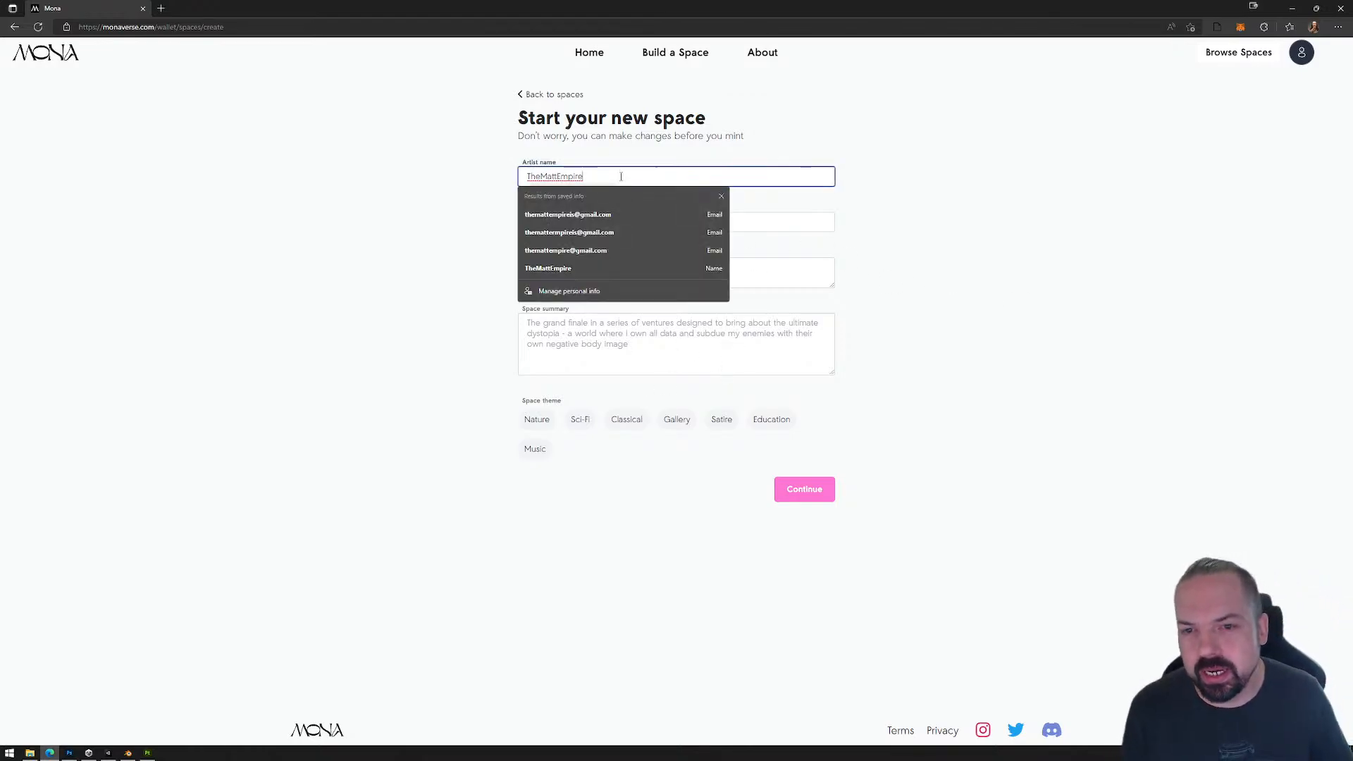
{"action": "left_click", "coordinate": [619, 221]}
{"action": "type", "text": "Immadege"}
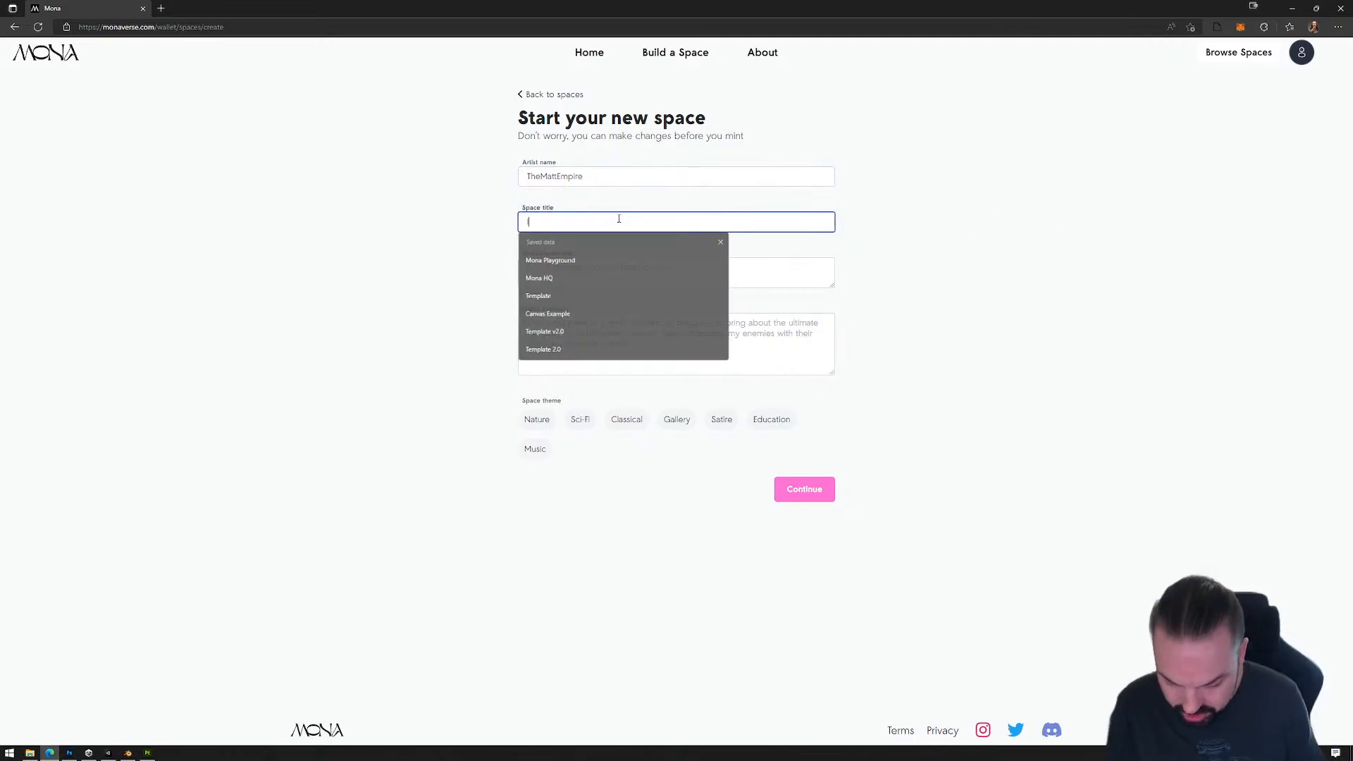
{"action": "type", "text": "n"}
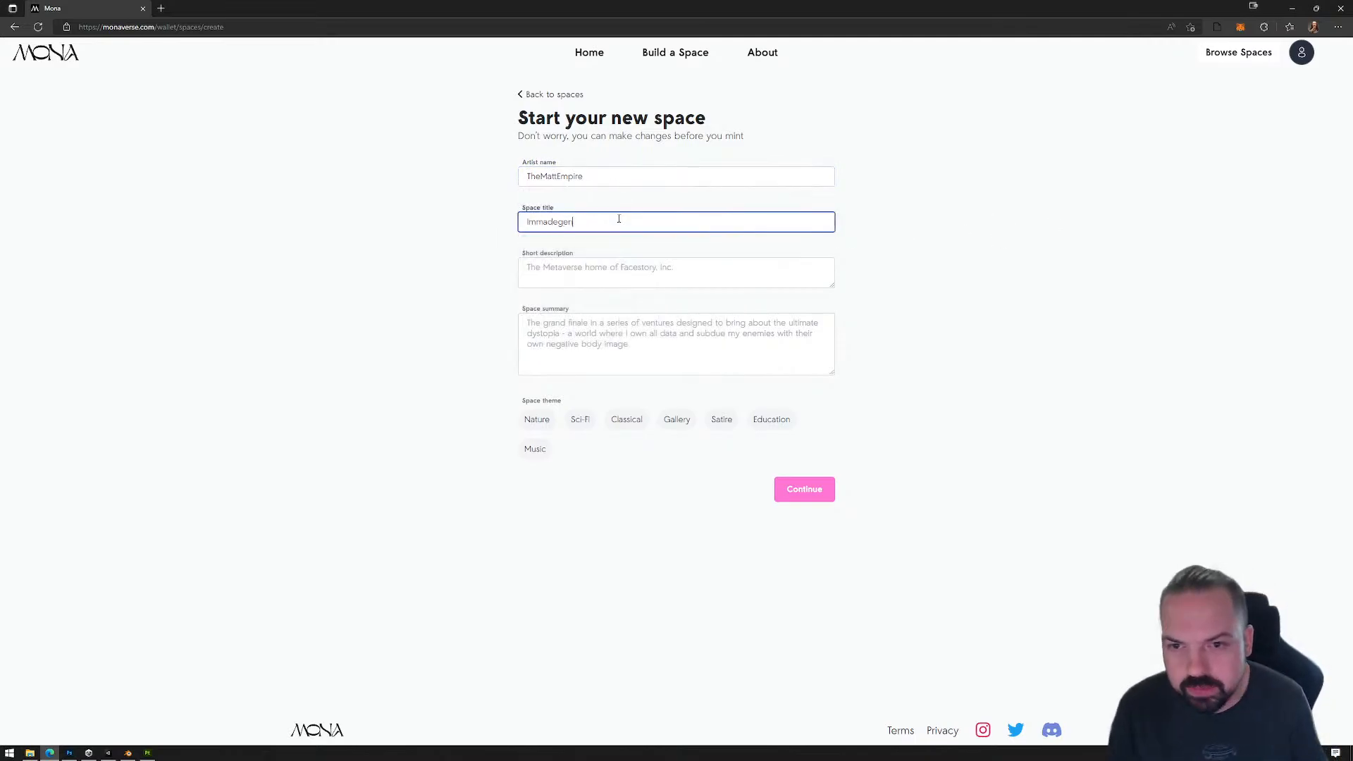
{"action": "type", "text": " Space"}
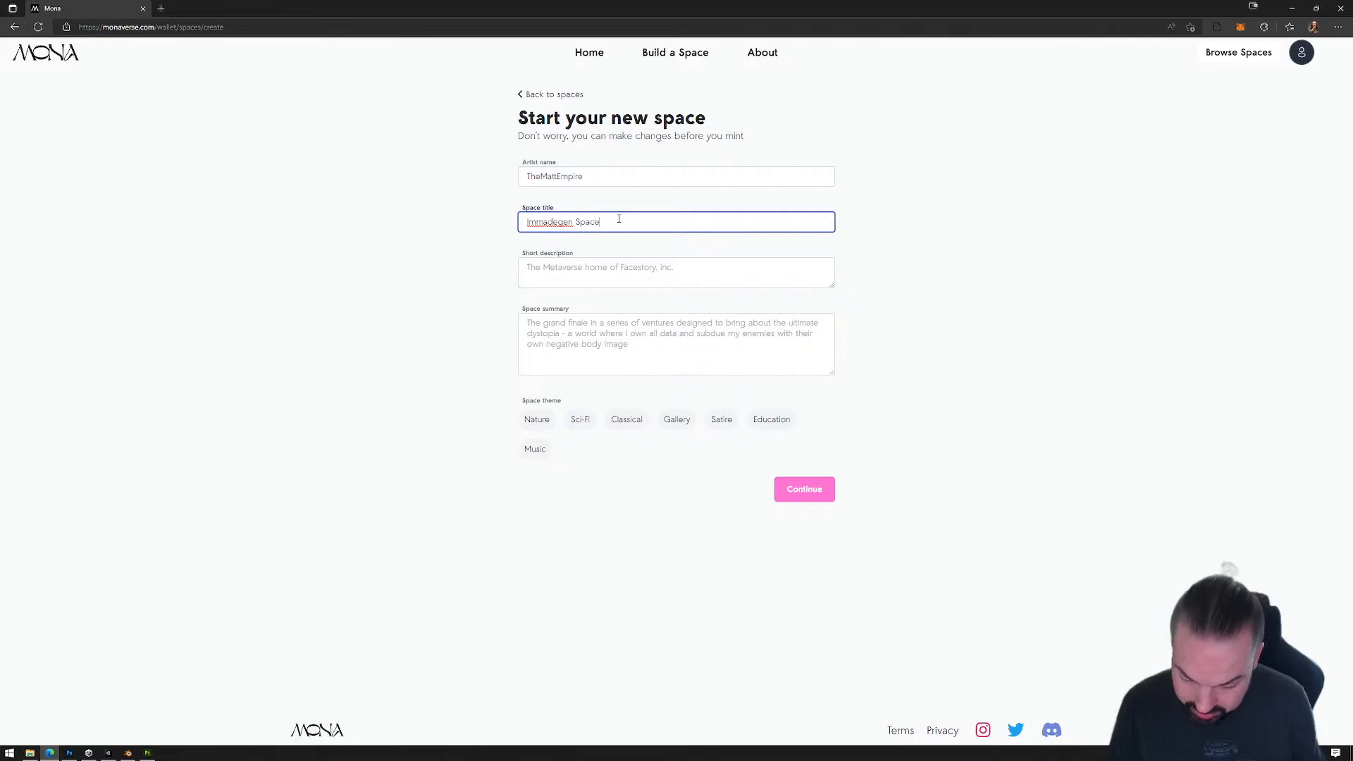
{"action": "key", "text": "BackSpace"}
{"action": "key", "text": "BackSpace"}
{"action": "key", "text": "BackSpace"}
{"action": "key", "text": "BackSpace"}
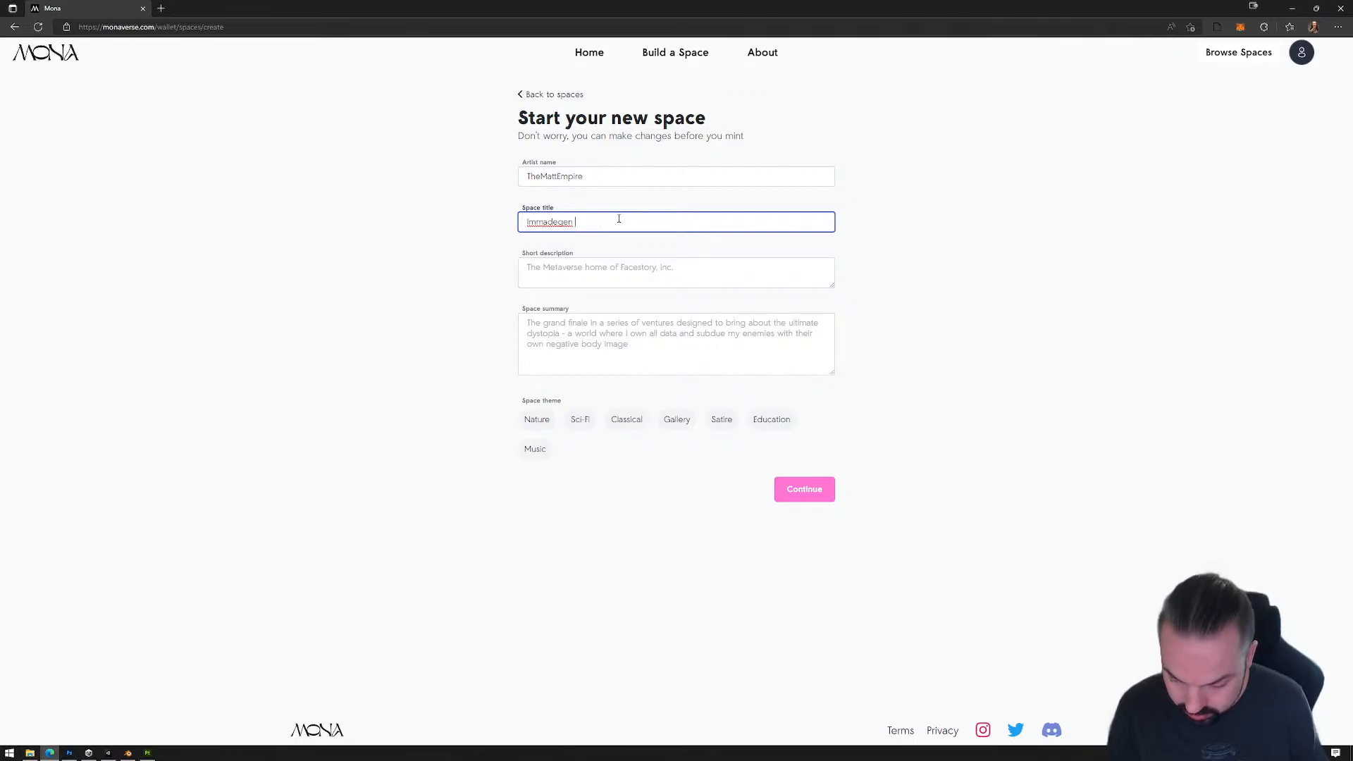
{"action": "type", "text": "Space of "}
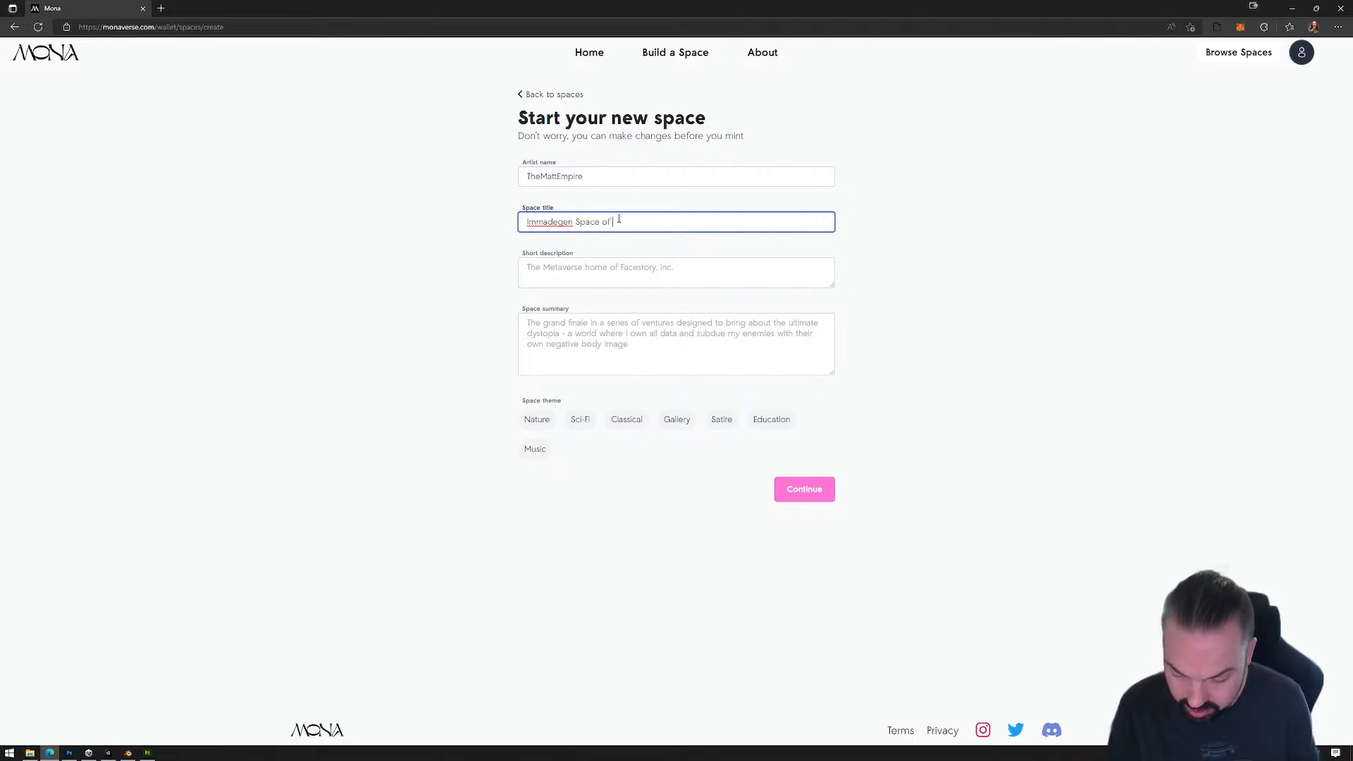
{"action": "type", "text": "Awesomeness"}
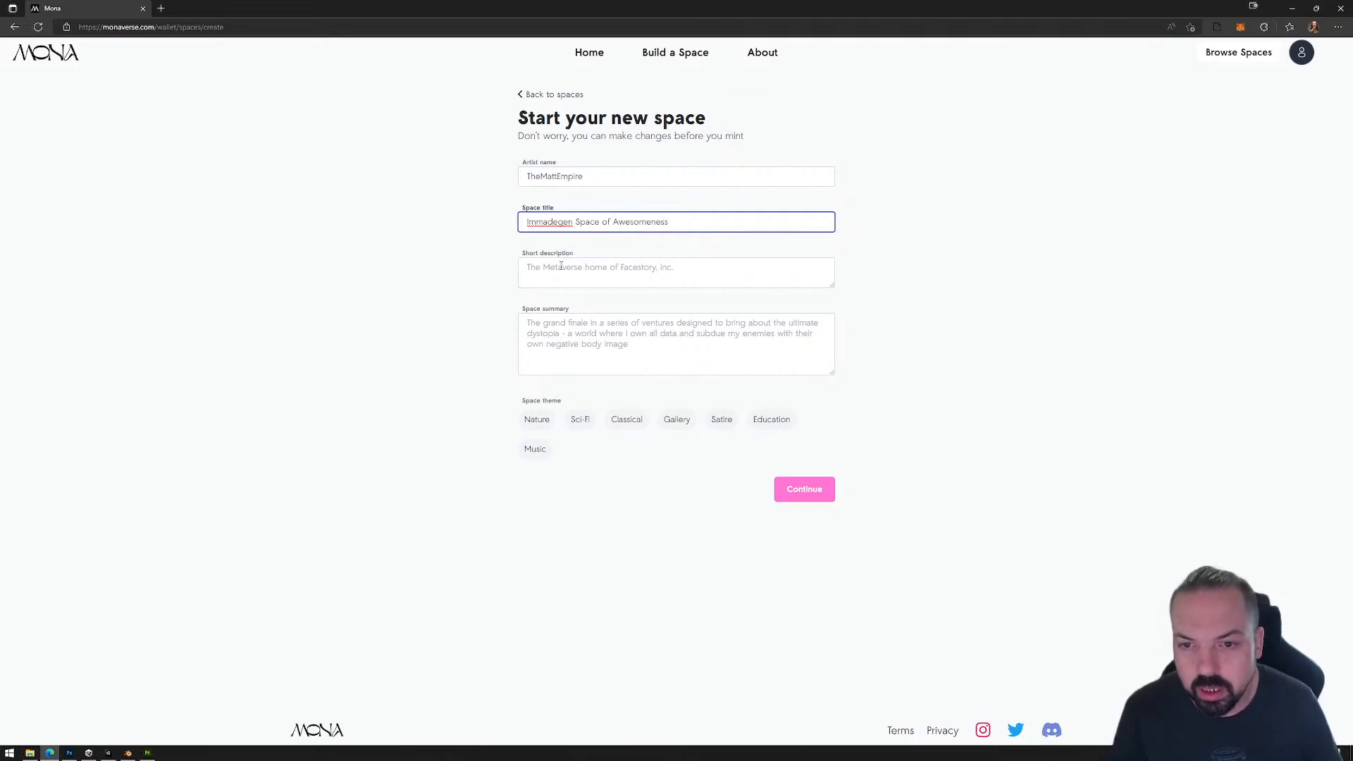
Step: Enter the short description "The coolest dancefloor in the Universe!" and submit the new space with the Education theme
{"action": "left_click", "coordinate": [666, 267]}
{"action": "type", "text": "Th"}
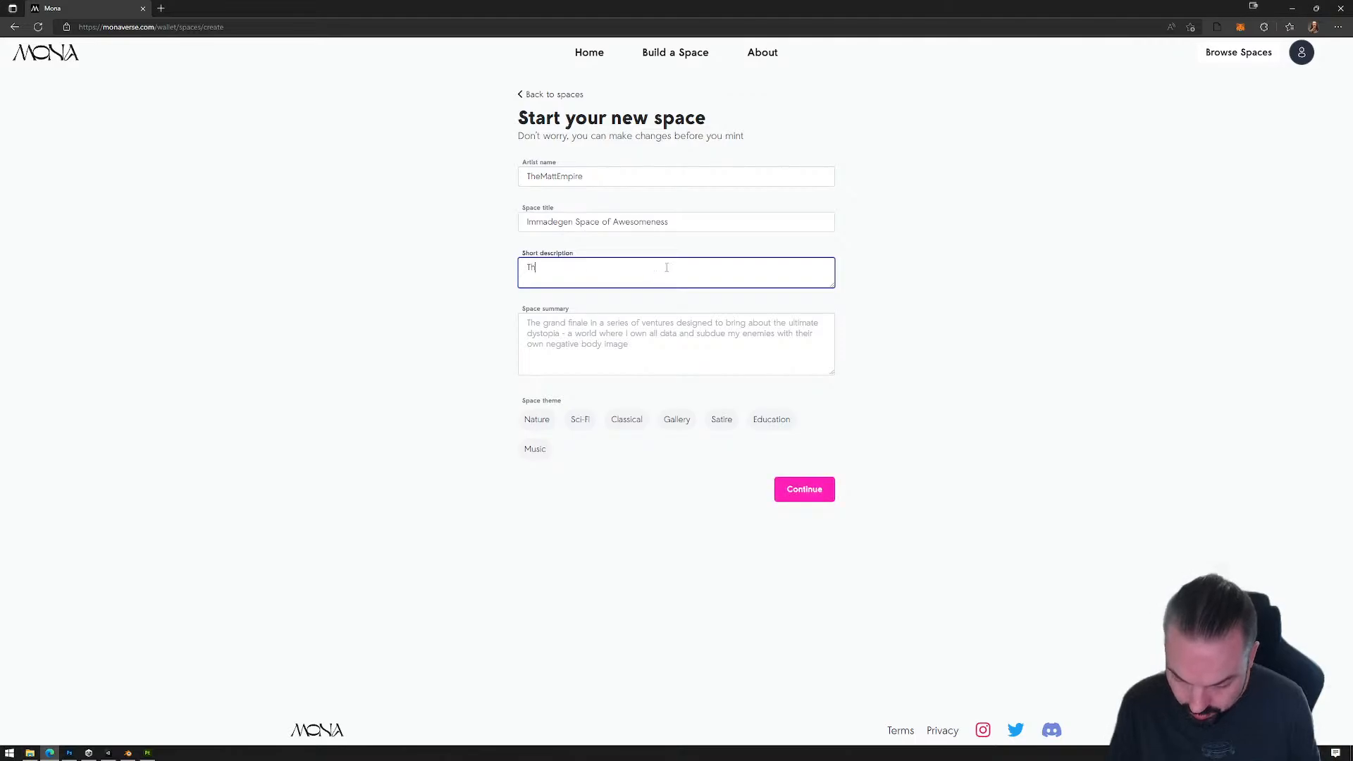
{"action": "type", "text": "e cooliest dance"}
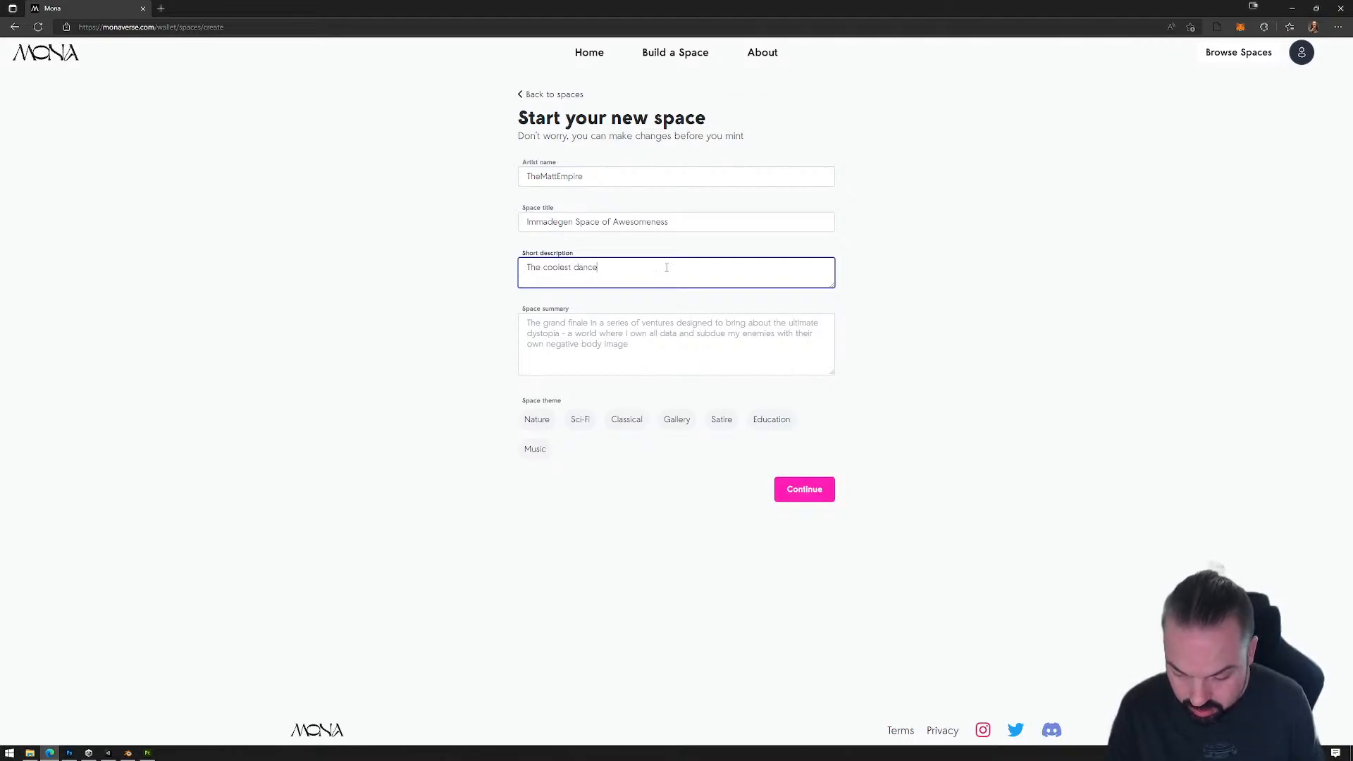
{"action": "type", "text": "floor in the"}
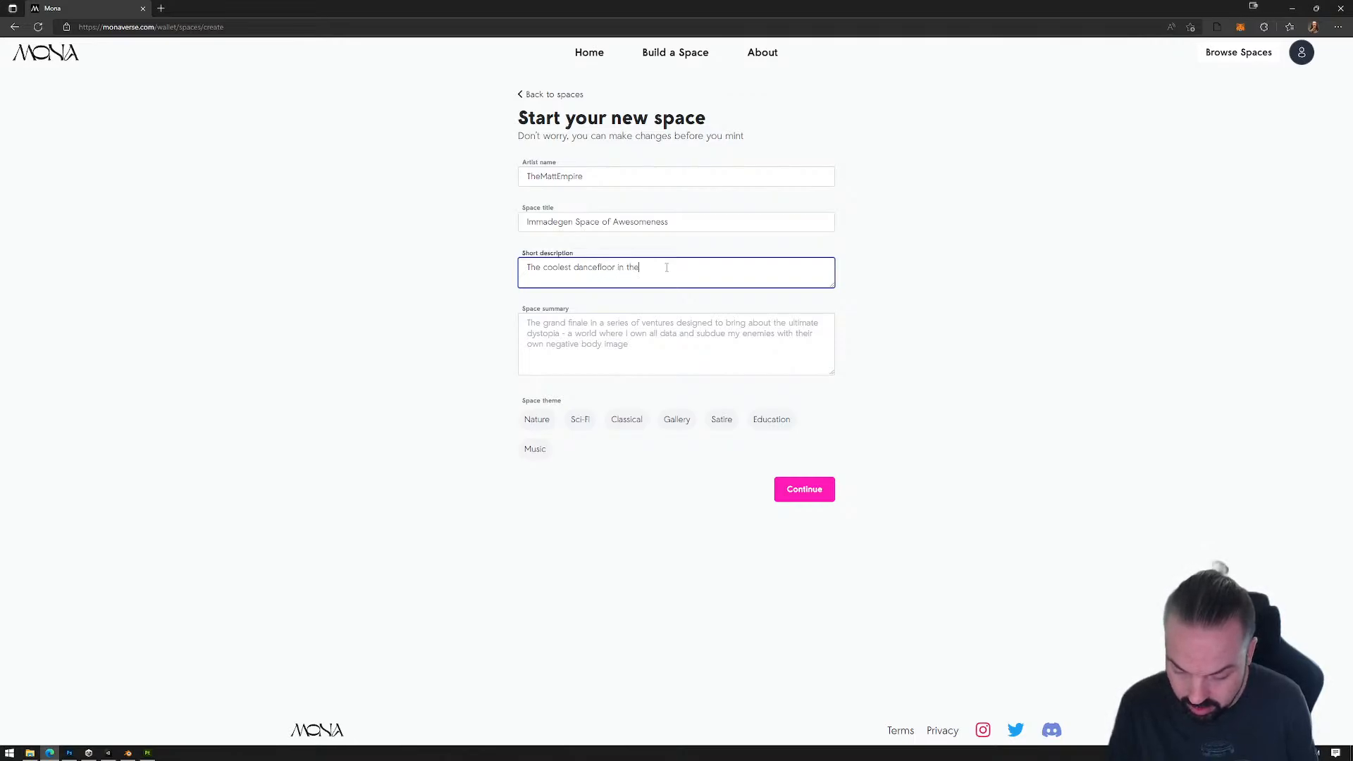
{"action": "type", "text": " uUn"}
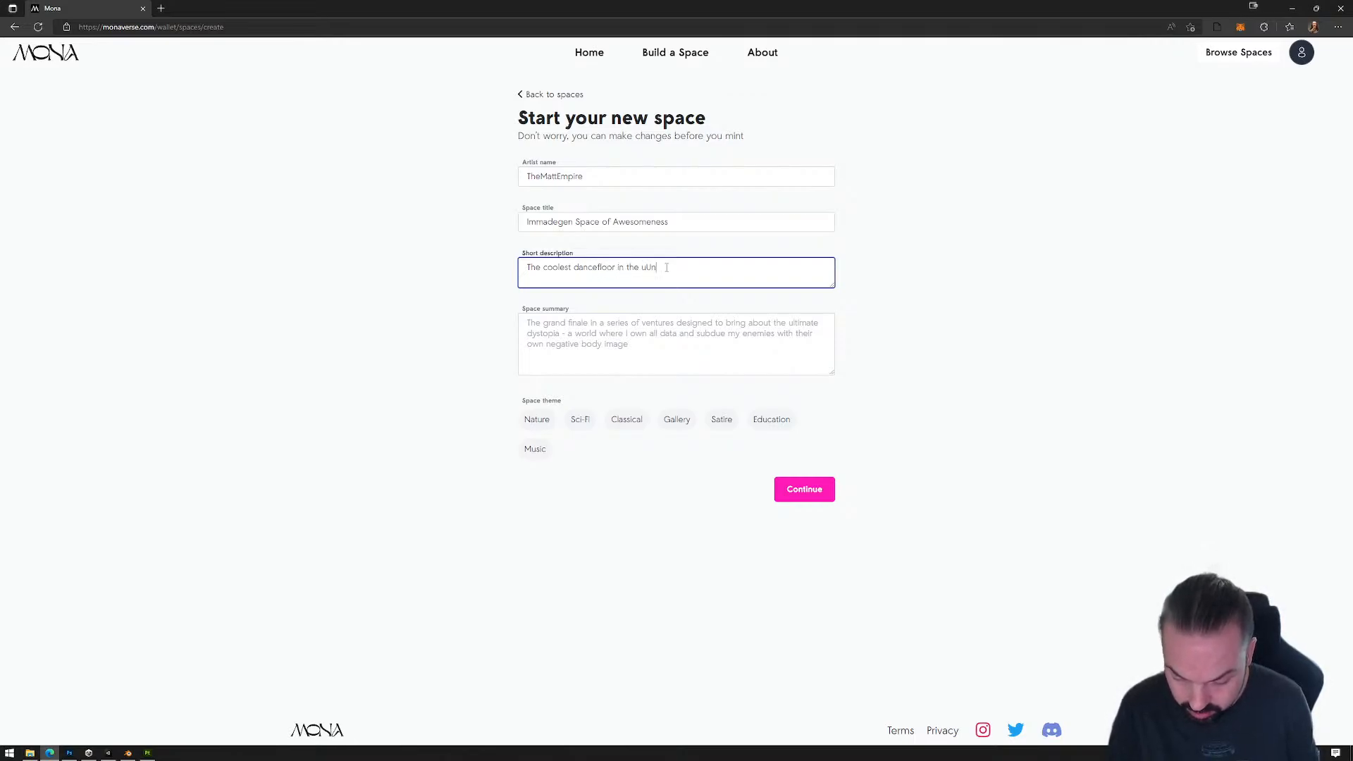
{"action": "type", "text": "iverse"}
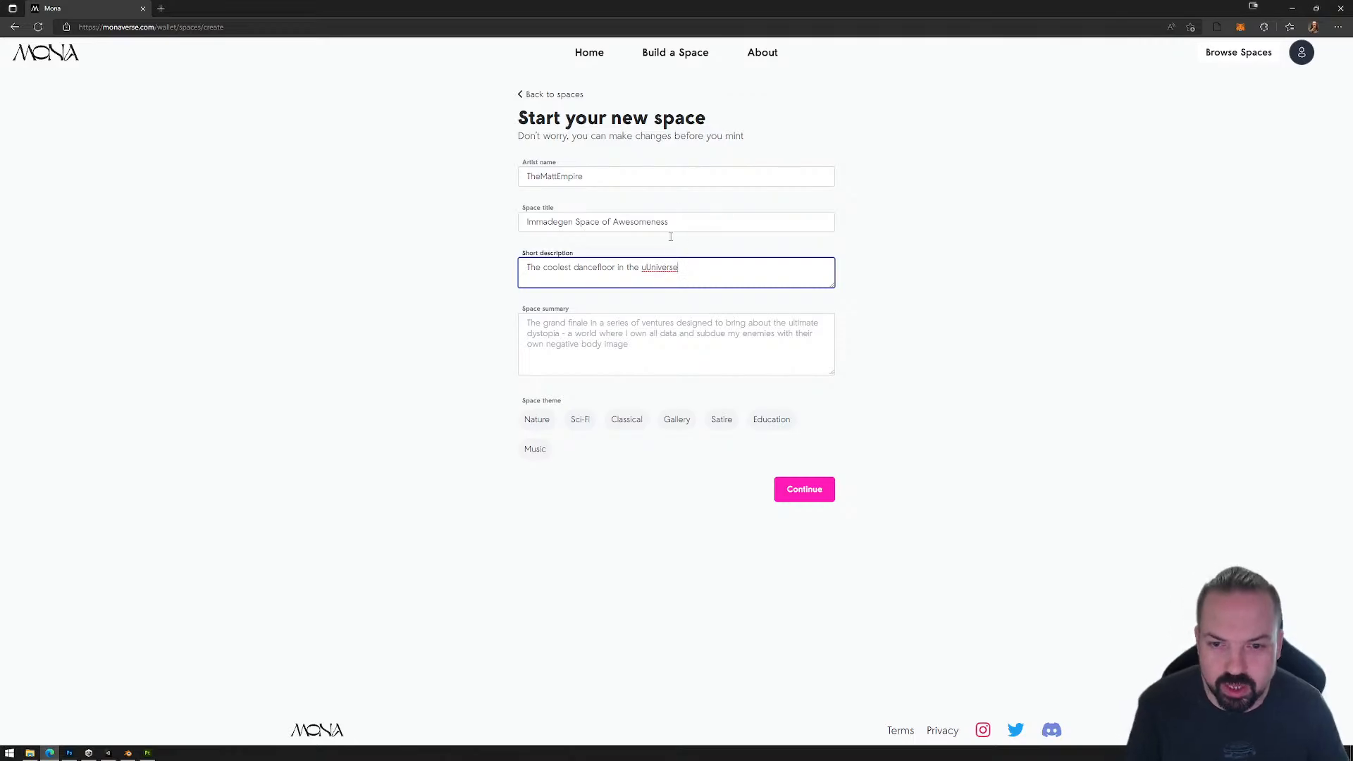
{"action": "right_click", "coordinate": [643, 275]}
{"action": "left_click", "coordinate": [694, 279]}
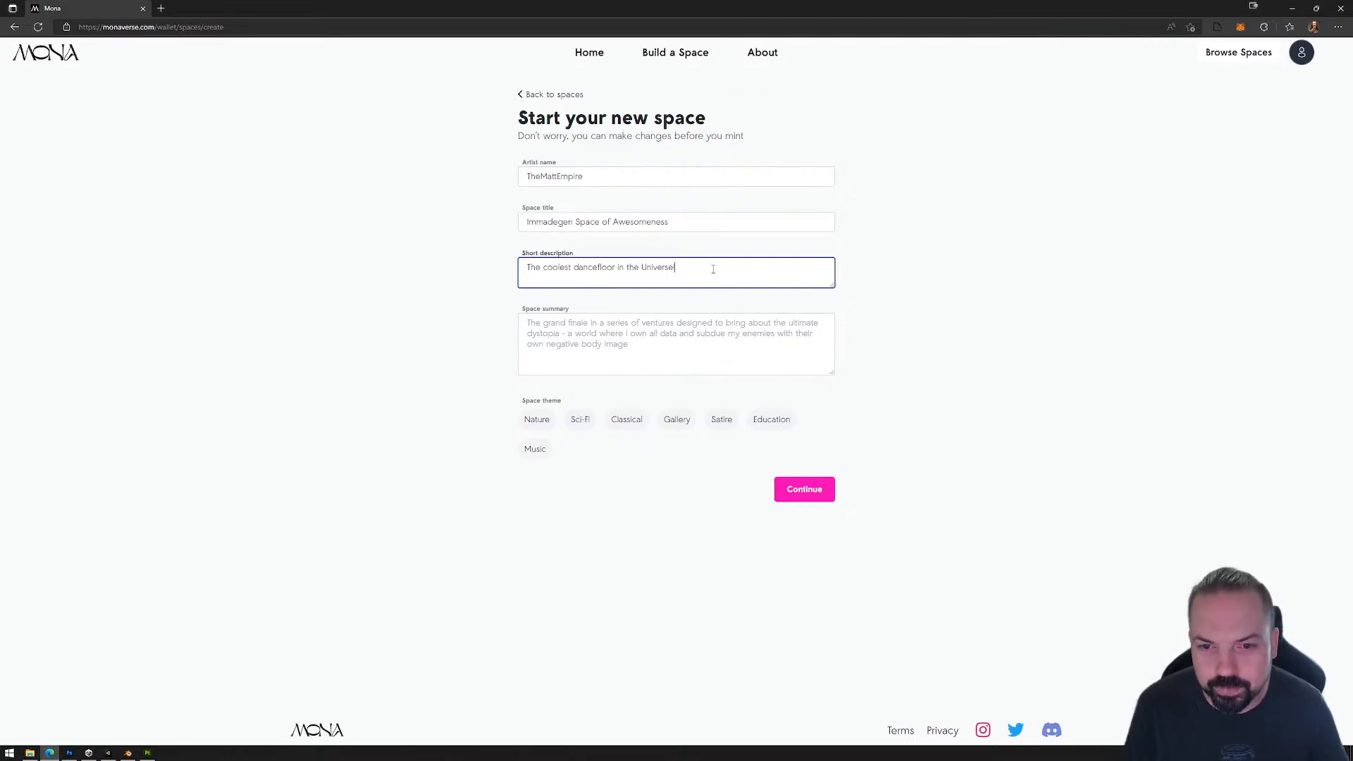
{"action": "left_click", "coordinate": [772, 422]}
{"action": "left_click", "coordinate": [809, 492]}
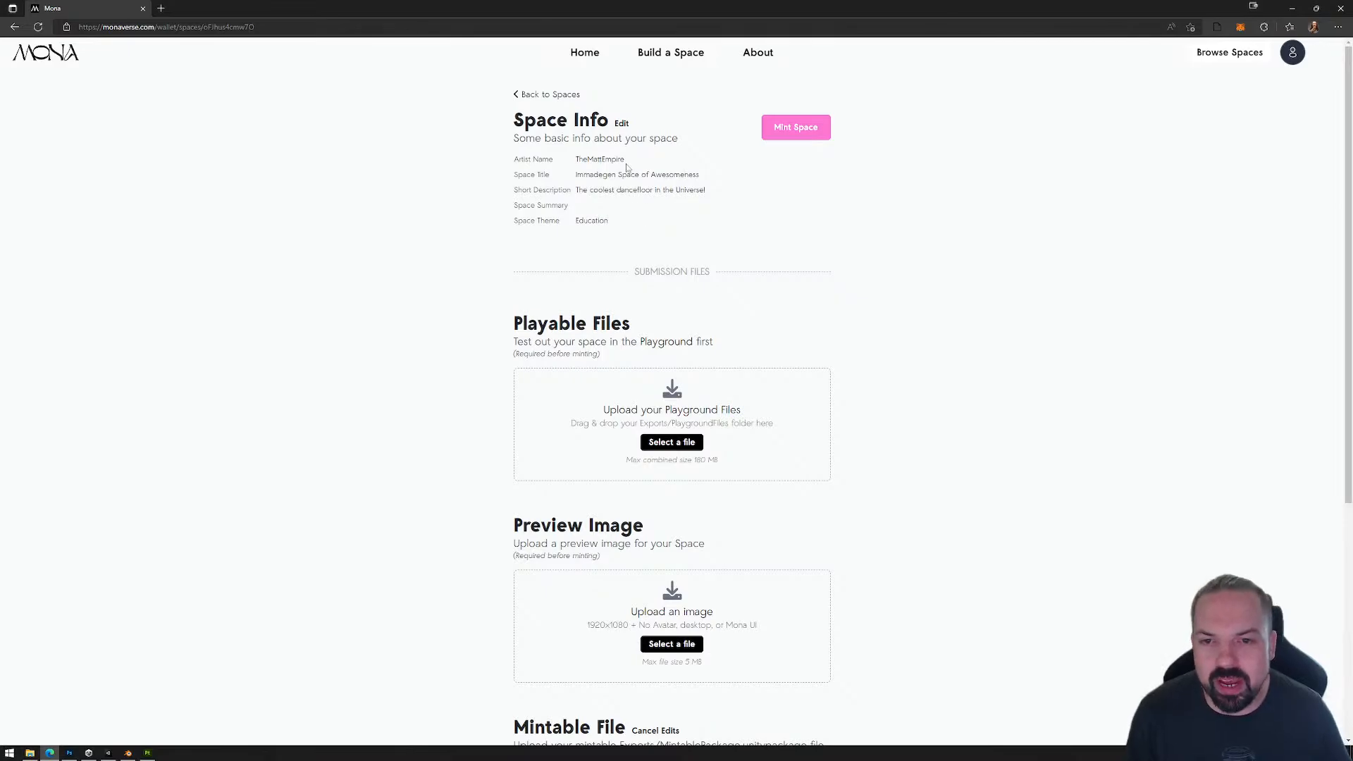
Step: Add the PlaygroundFiles folder from Exports to the space's Playable Files and upload it
{"action": "scroll", "coordinate": [643, 313], "scroll_direction": "down", "scroll_amount": 2}
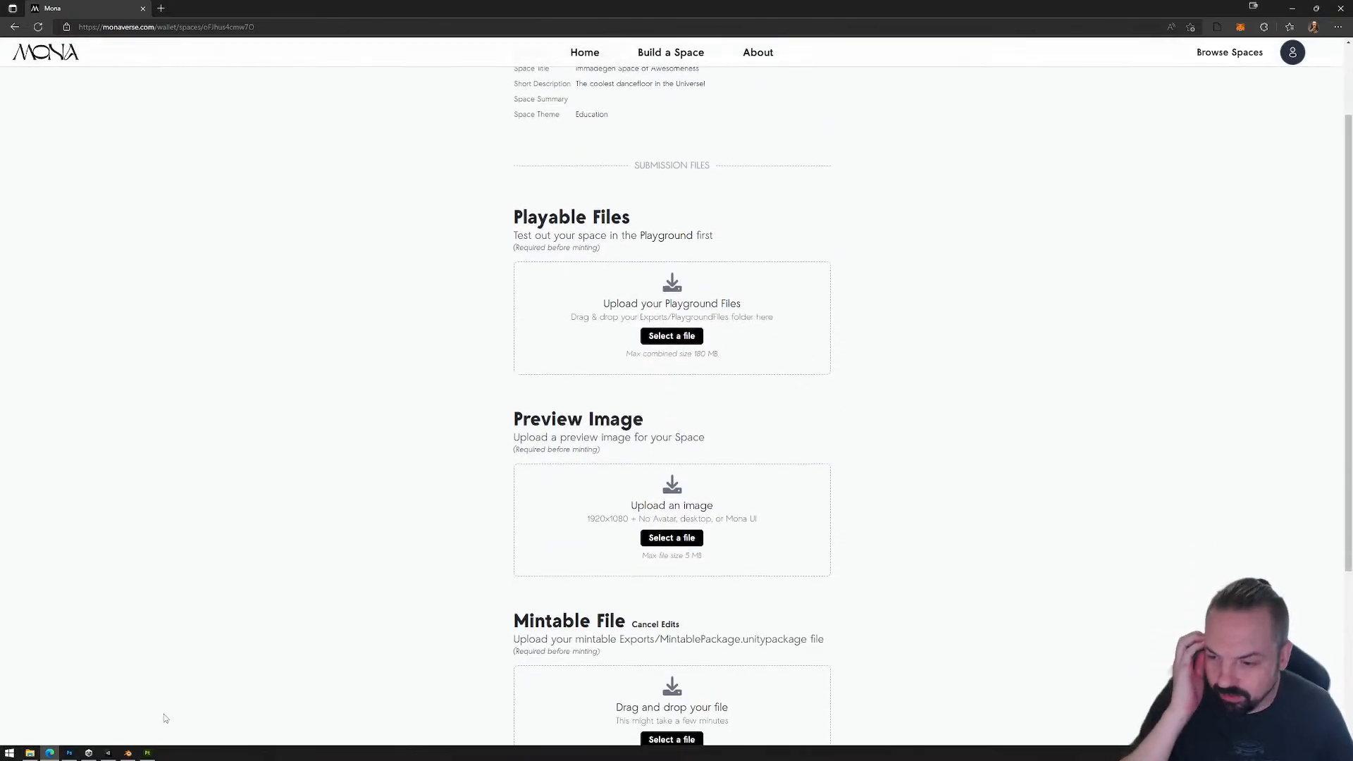
{"action": "left_click", "coordinate": [28, 753]}
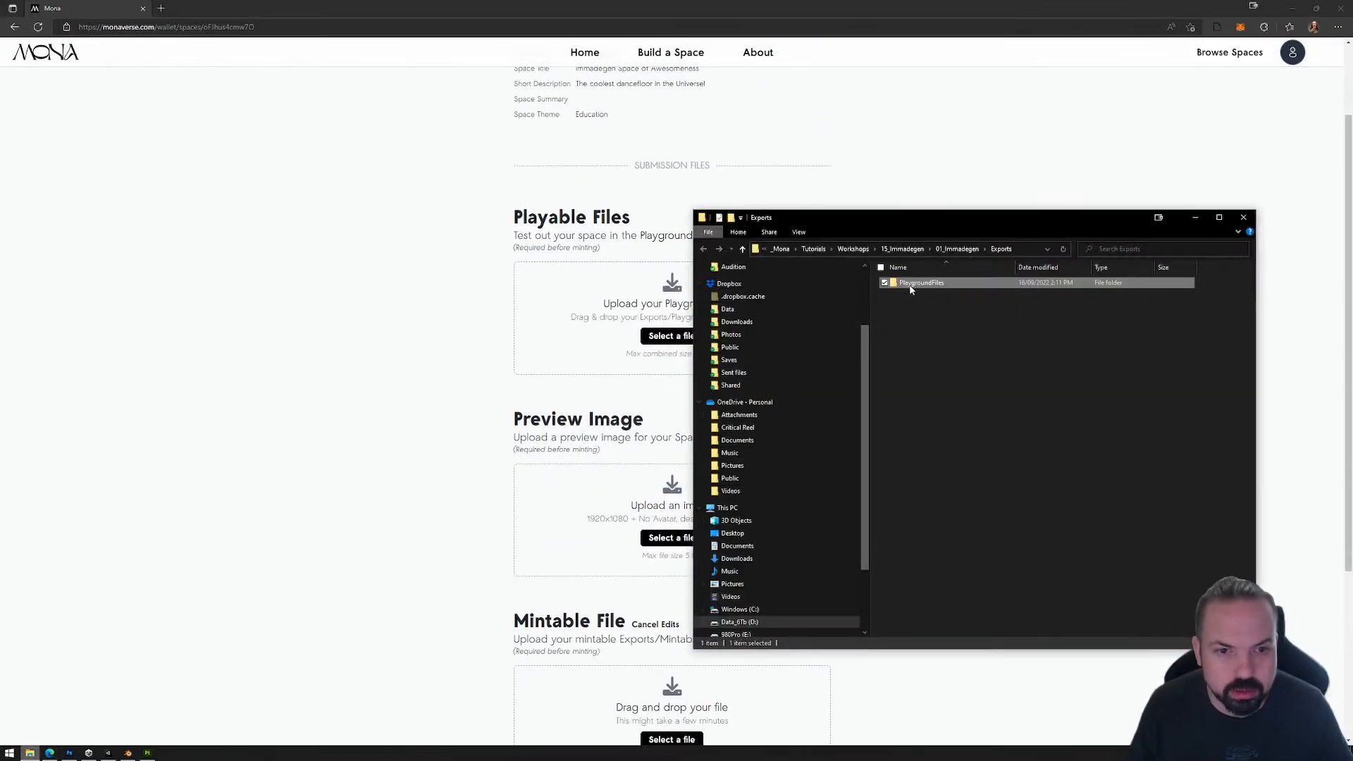
{"action": "left_click_drag", "start_coordinate": [930, 284], "coordinate": [577, 339]}
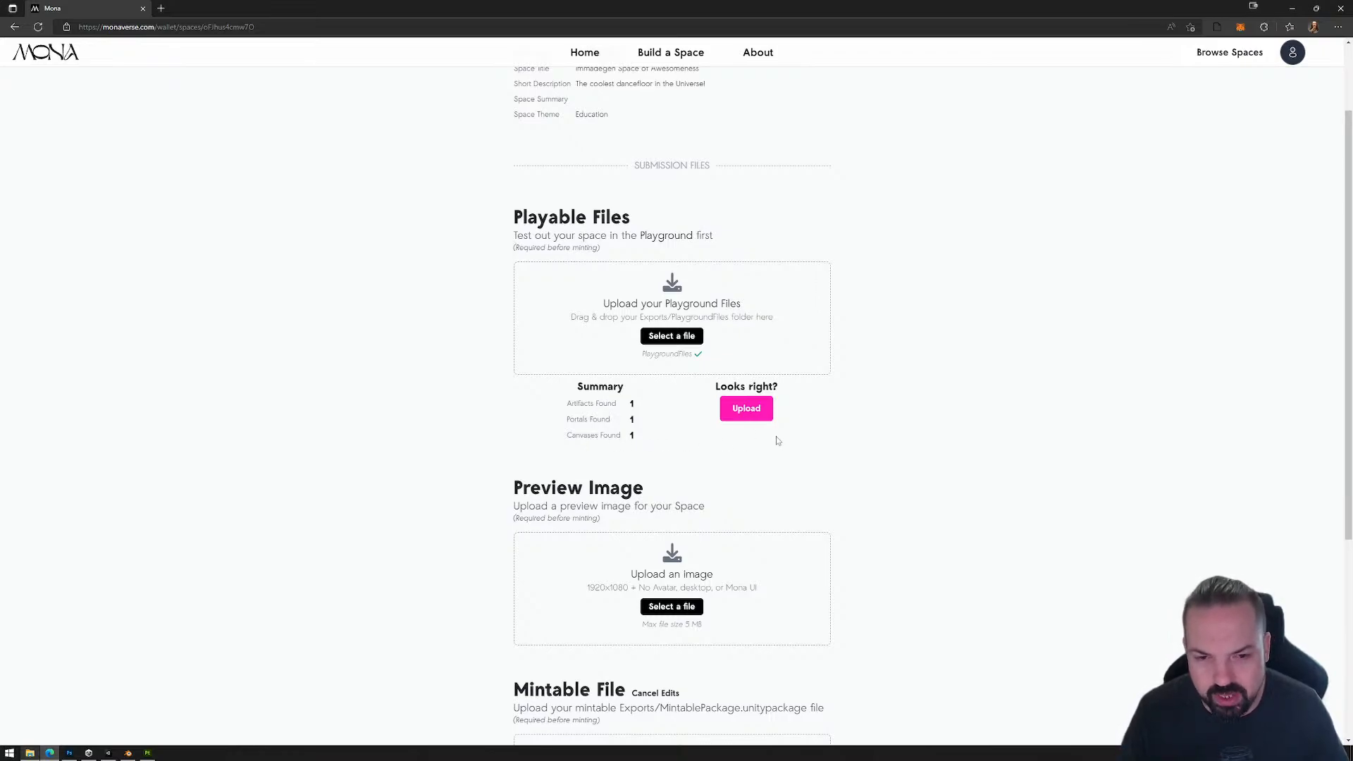
{"action": "left_click", "coordinate": [745, 409]}
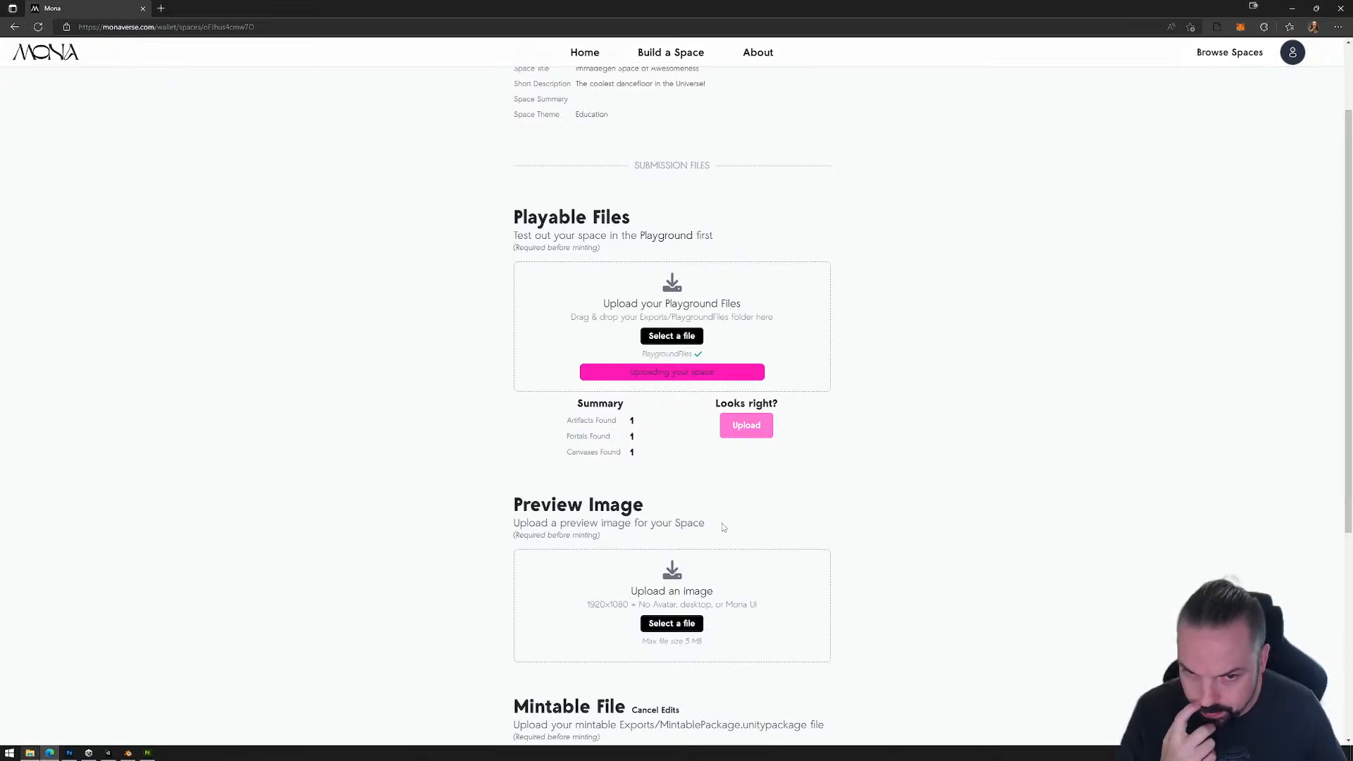
Step: Check the console output in the browser's developer tools during the space upload, and close the tools
{"action": "left_click", "coordinate": [1338, 28]}
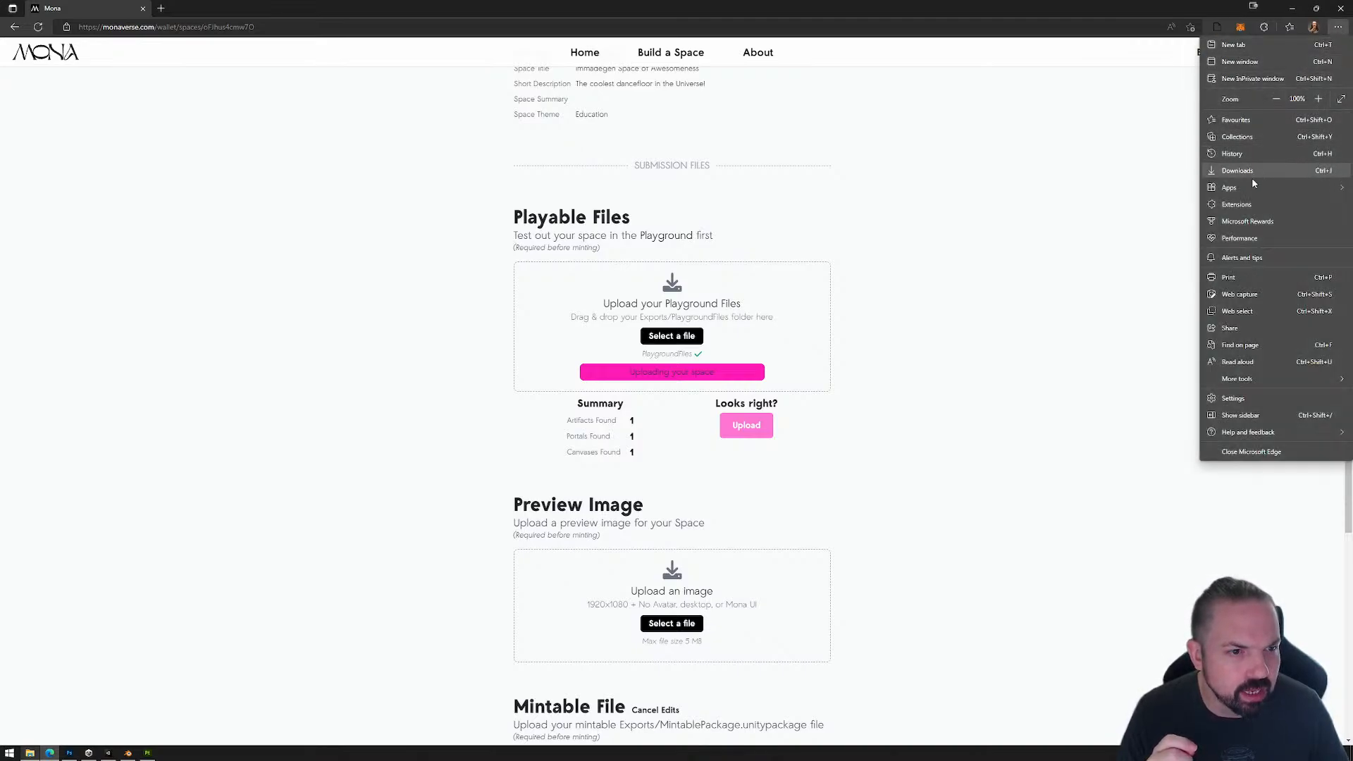
{"action": "mouse_move", "coordinate": [1238, 381]}
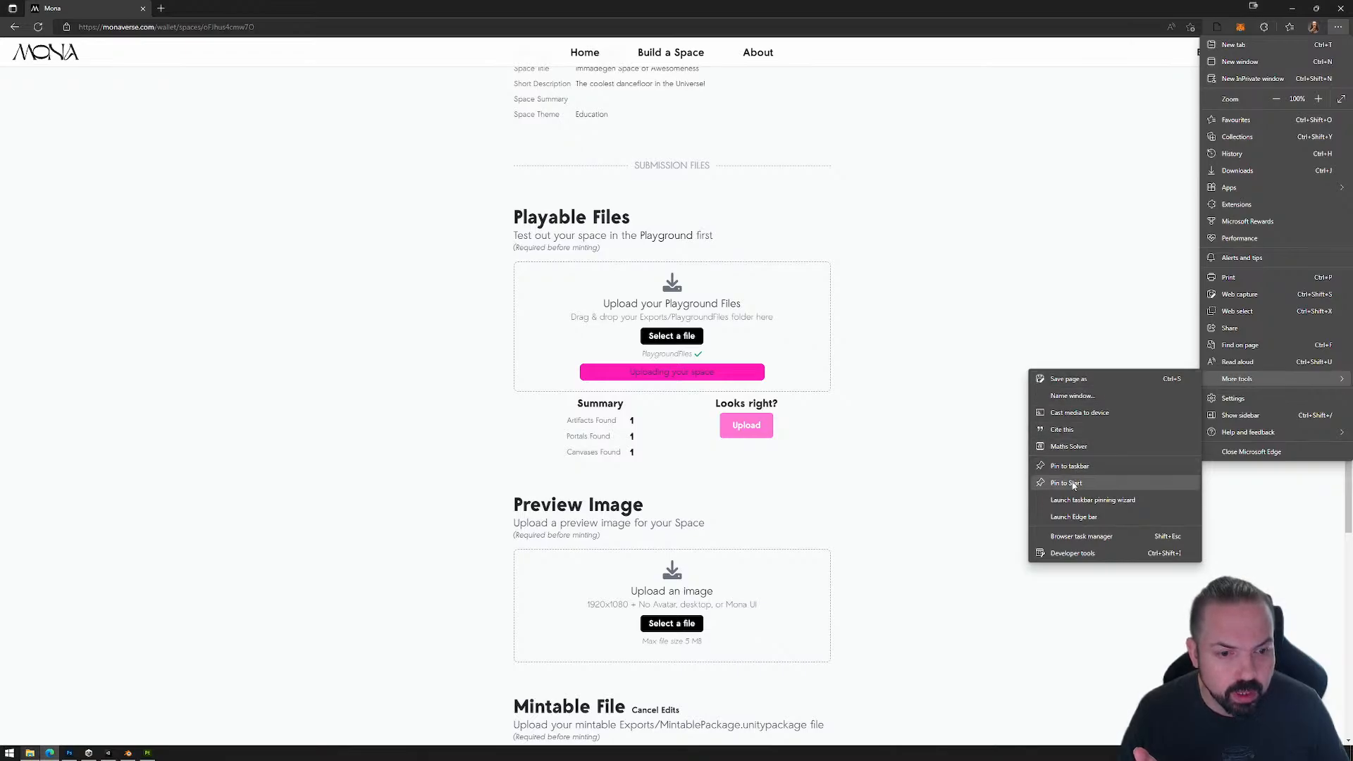
{"action": "left_click", "coordinate": [1078, 554]}
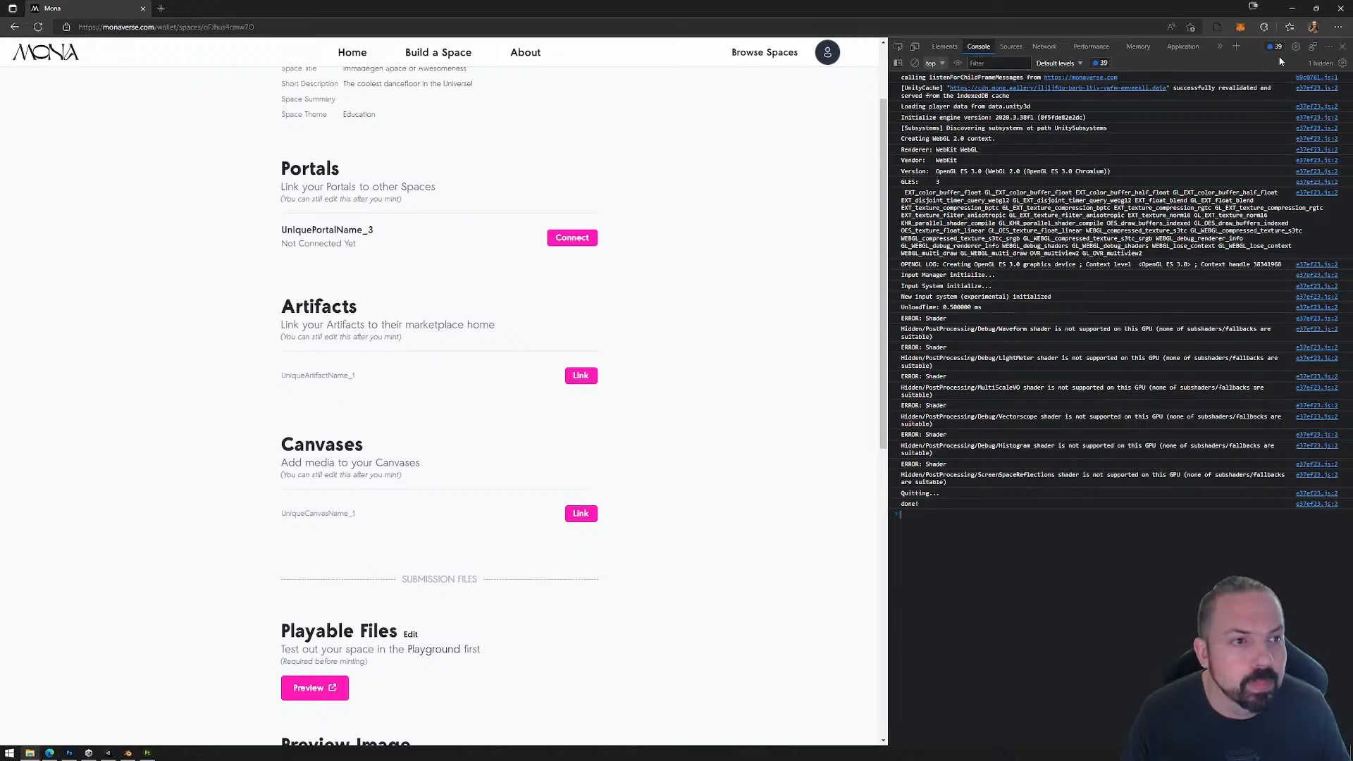
{"action": "left_click", "coordinate": [1343, 46]}
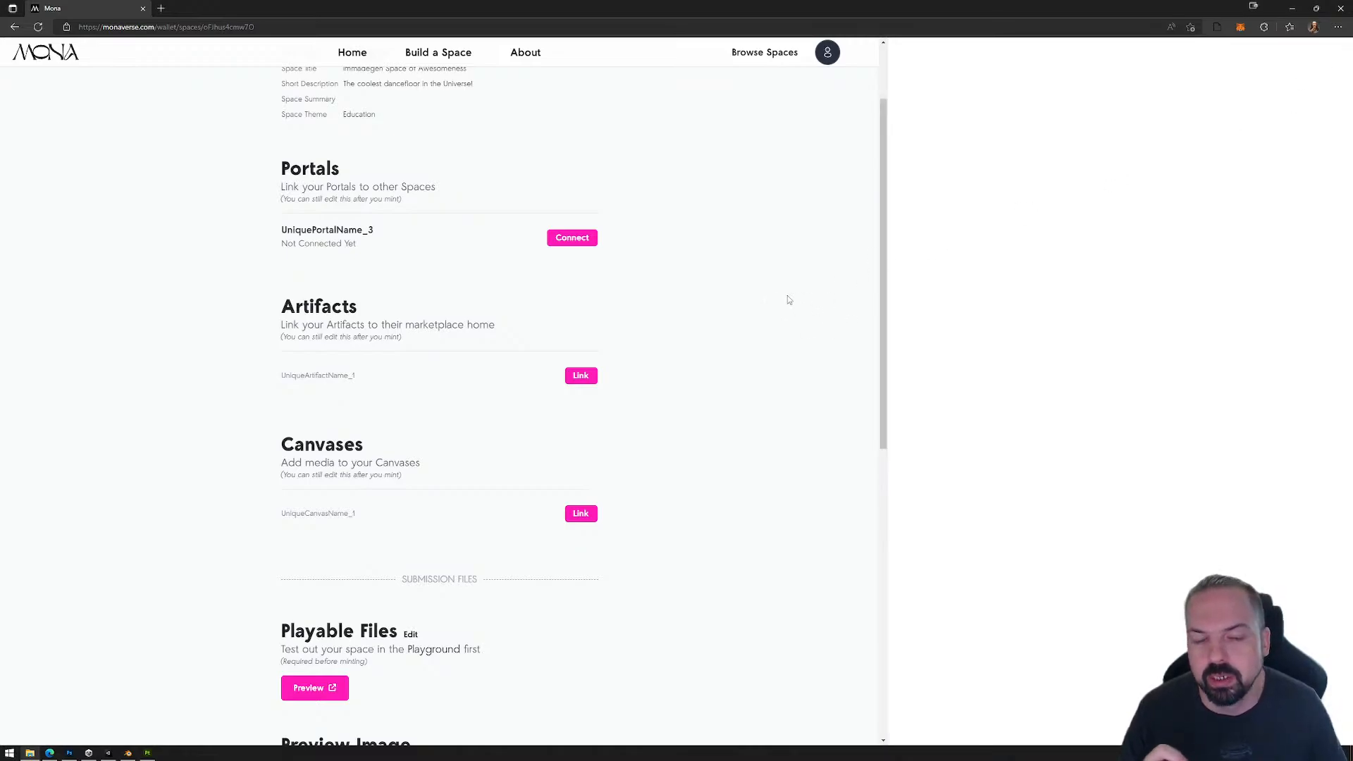
Step: Connect the portal UniquePortalName_3 to Portal1 of the Platform 78 space
{"action": "scroll", "coordinate": [782, 310], "scroll_direction": "down", "scroll_amount": 4}
{"action": "scroll", "coordinate": [725, 324], "scroll_direction": "up", "scroll_amount": 1}
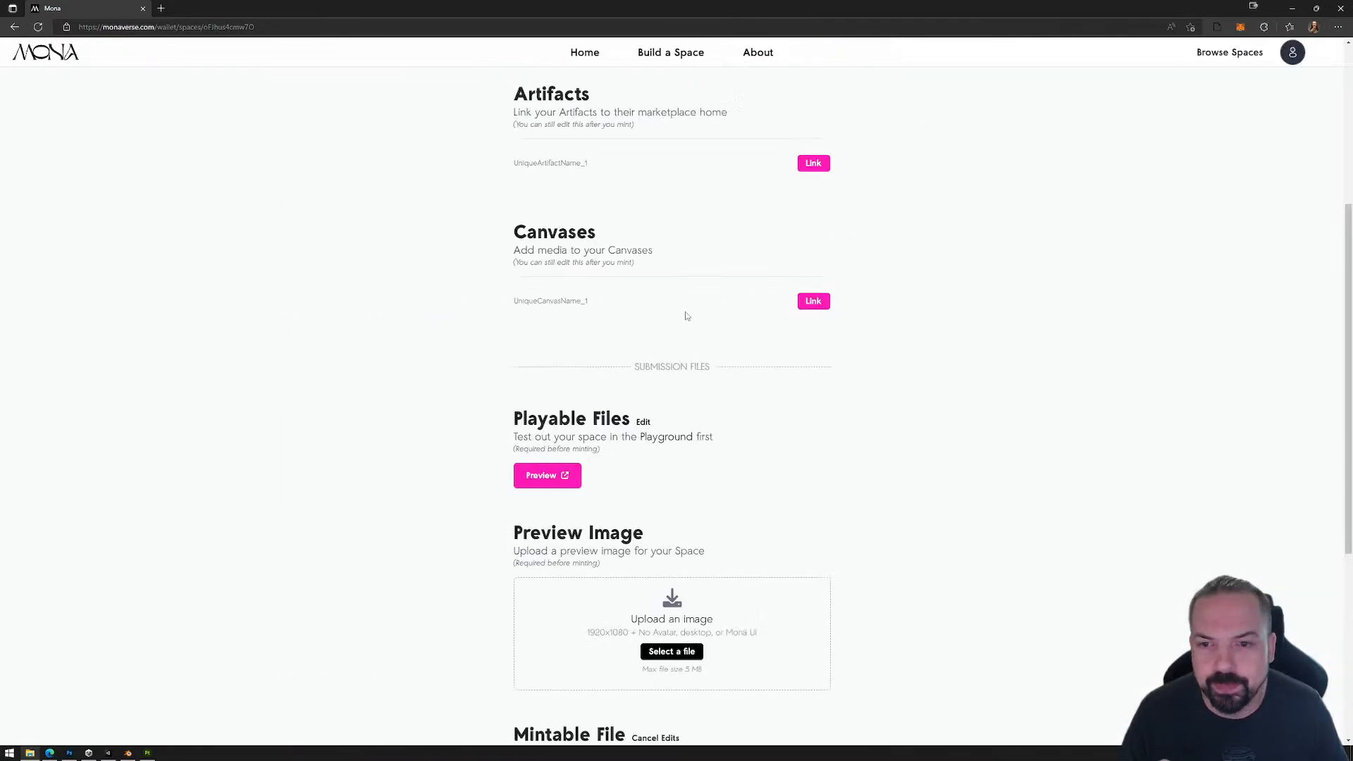
{"action": "scroll", "coordinate": [687, 305], "scroll_direction": "up", "scroll_amount": 3}
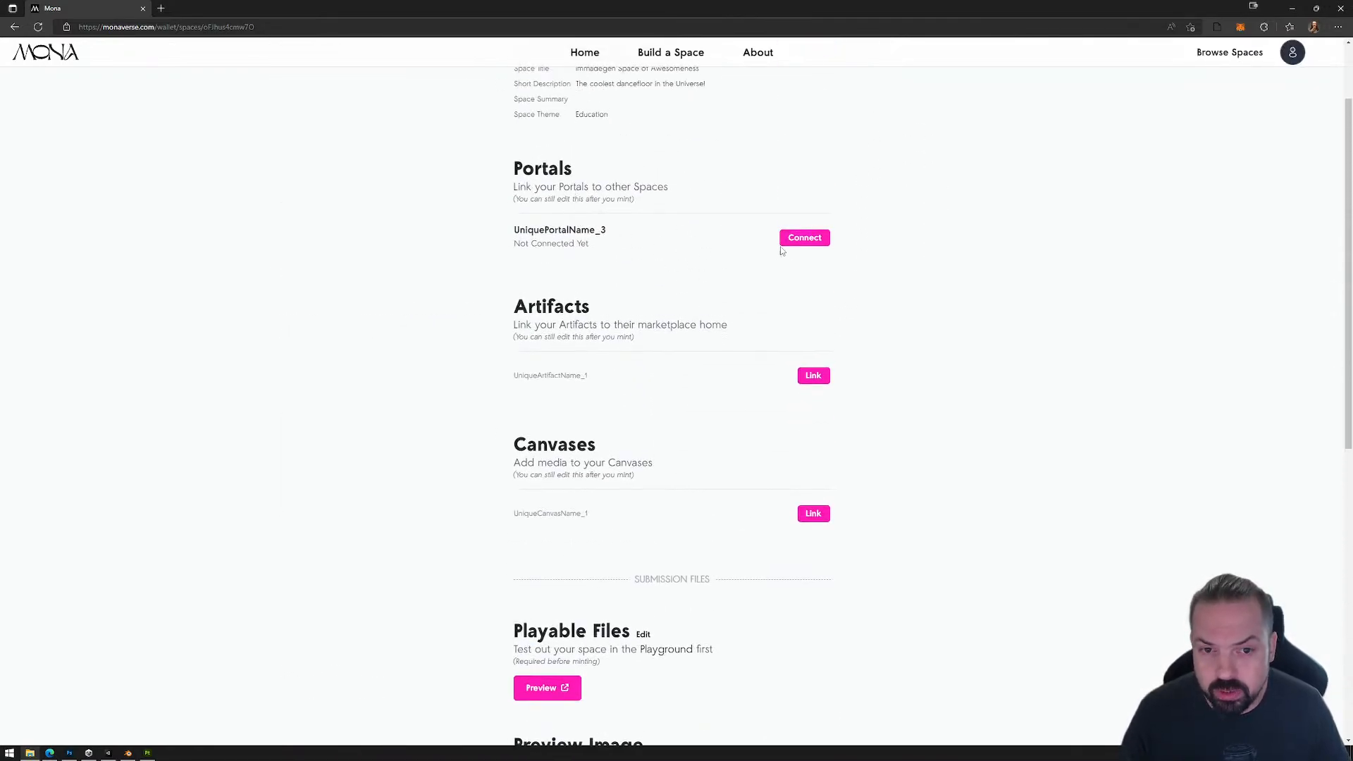
{"action": "left_click", "coordinate": [803, 241]}
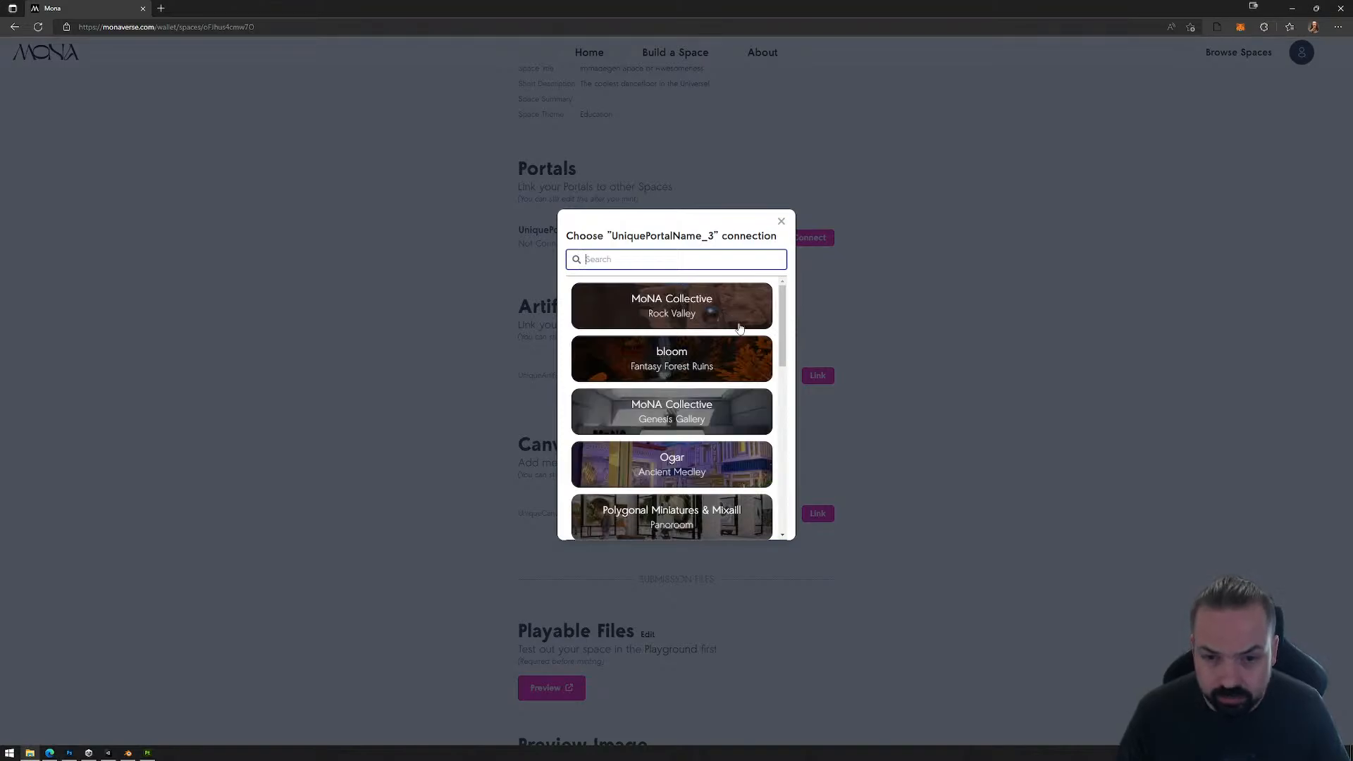
{"action": "scroll", "coordinate": [705, 425], "scroll_direction": "down", "scroll_amount": 5}
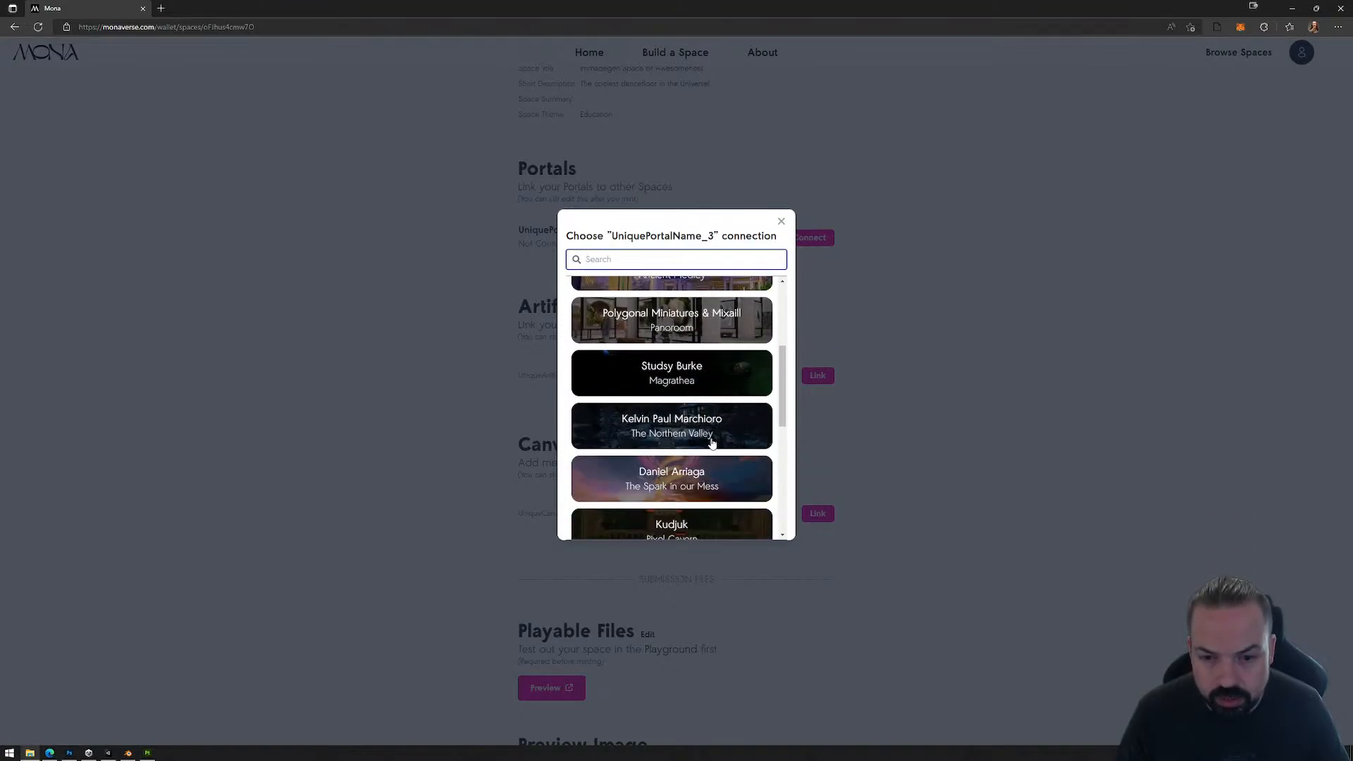
{"action": "scroll", "coordinate": [712, 445], "scroll_direction": "down", "scroll_amount": 4}
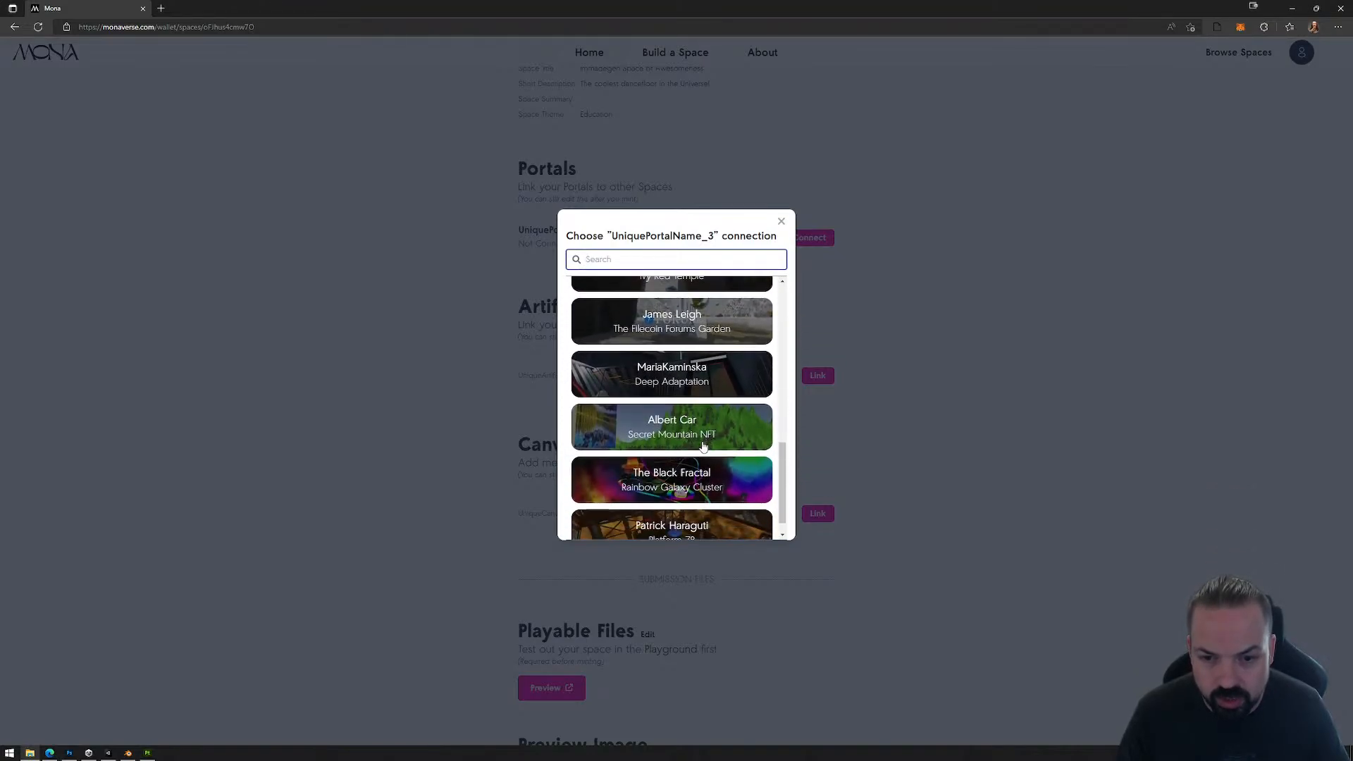
{"action": "scroll", "coordinate": [719, 437], "scroll_direction": "down", "scroll_amount": 3}
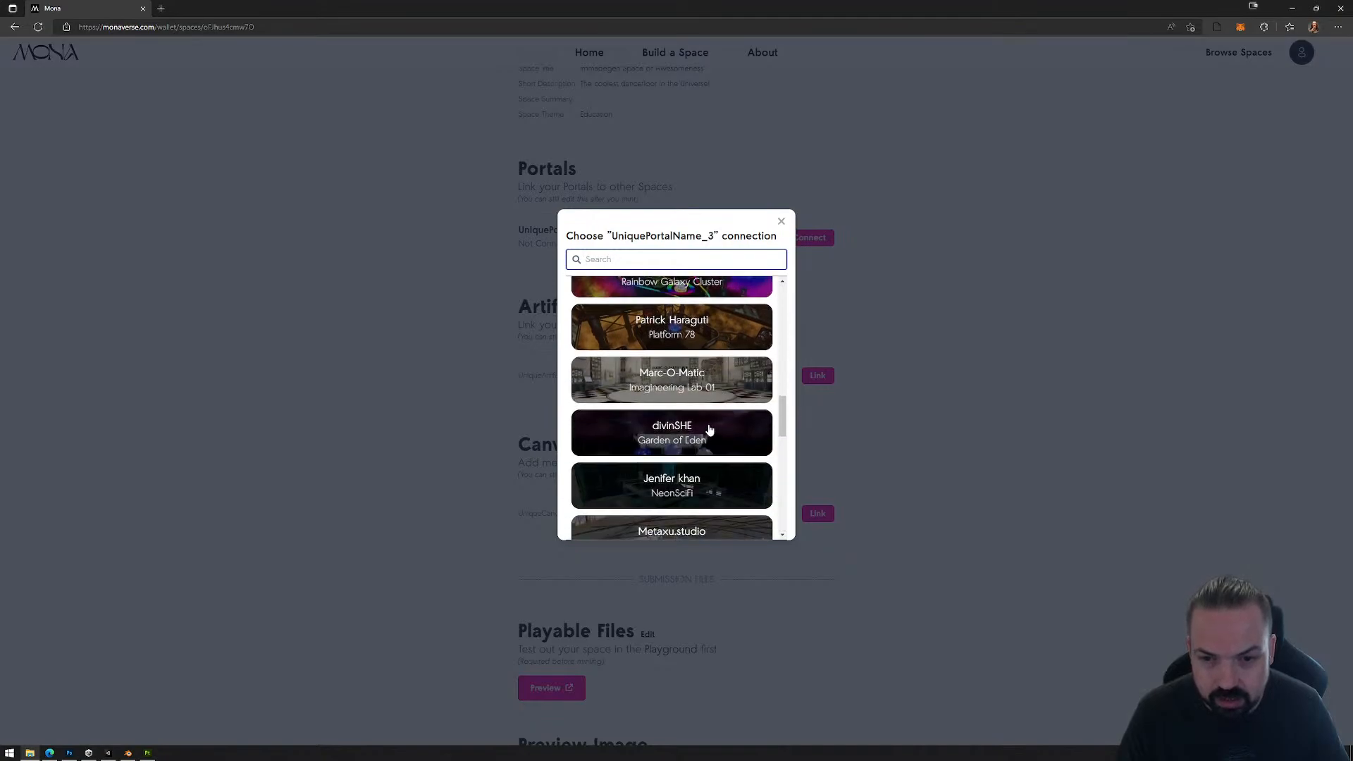
{"action": "scroll", "coordinate": [709, 426], "scroll_direction": "up", "scroll_amount": 1}
{"action": "scroll", "coordinate": [709, 426], "scroll_direction": "up", "scroll_amount": 2}
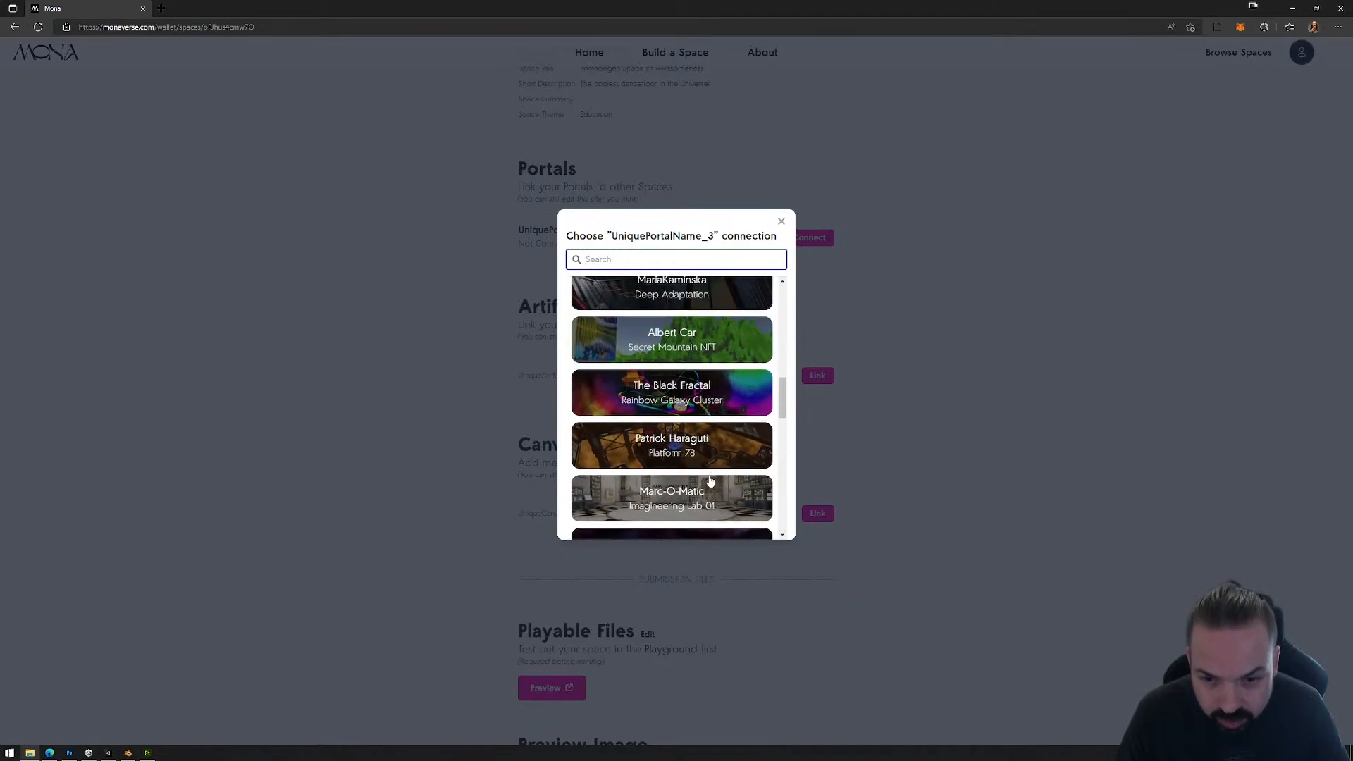
{"action": "left_click", "coordinate": [671, 450]}
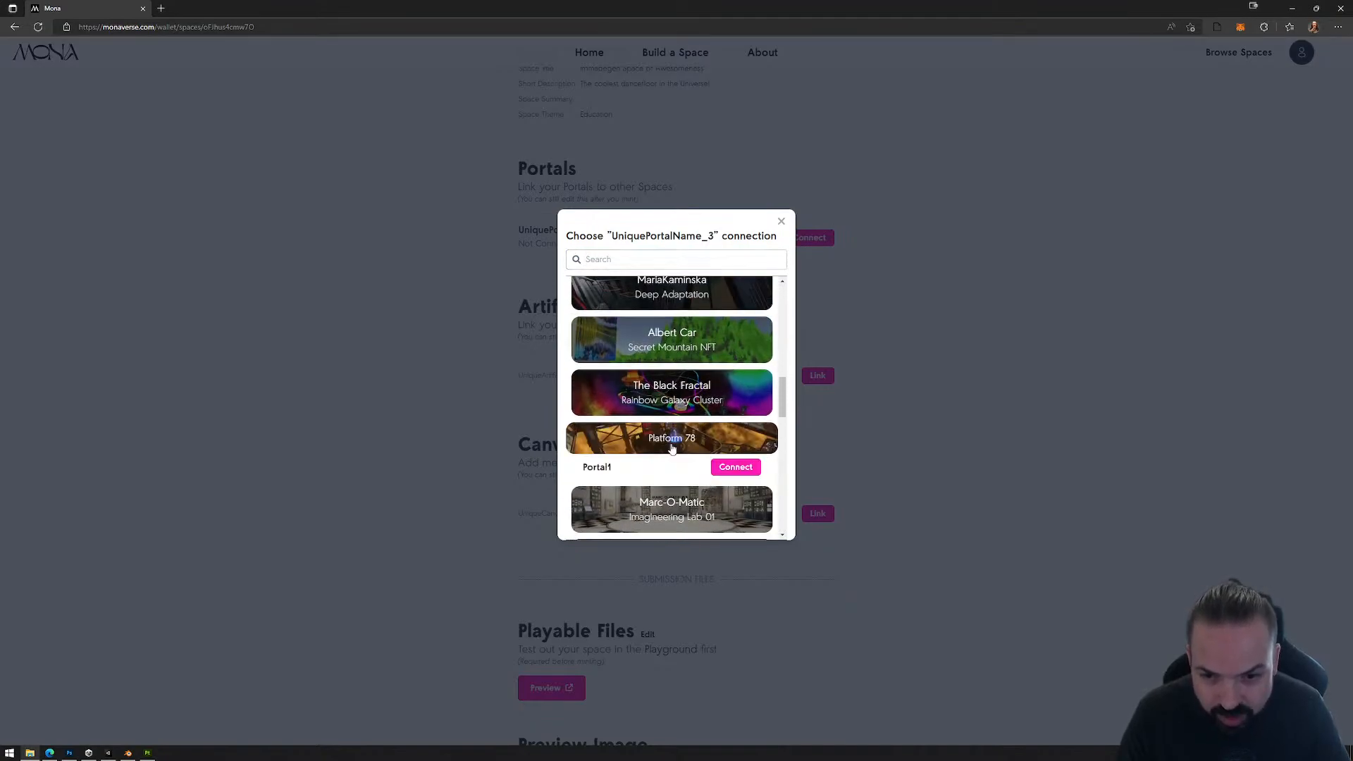
{"action": "left_click", "coordinate": [734, 468]}
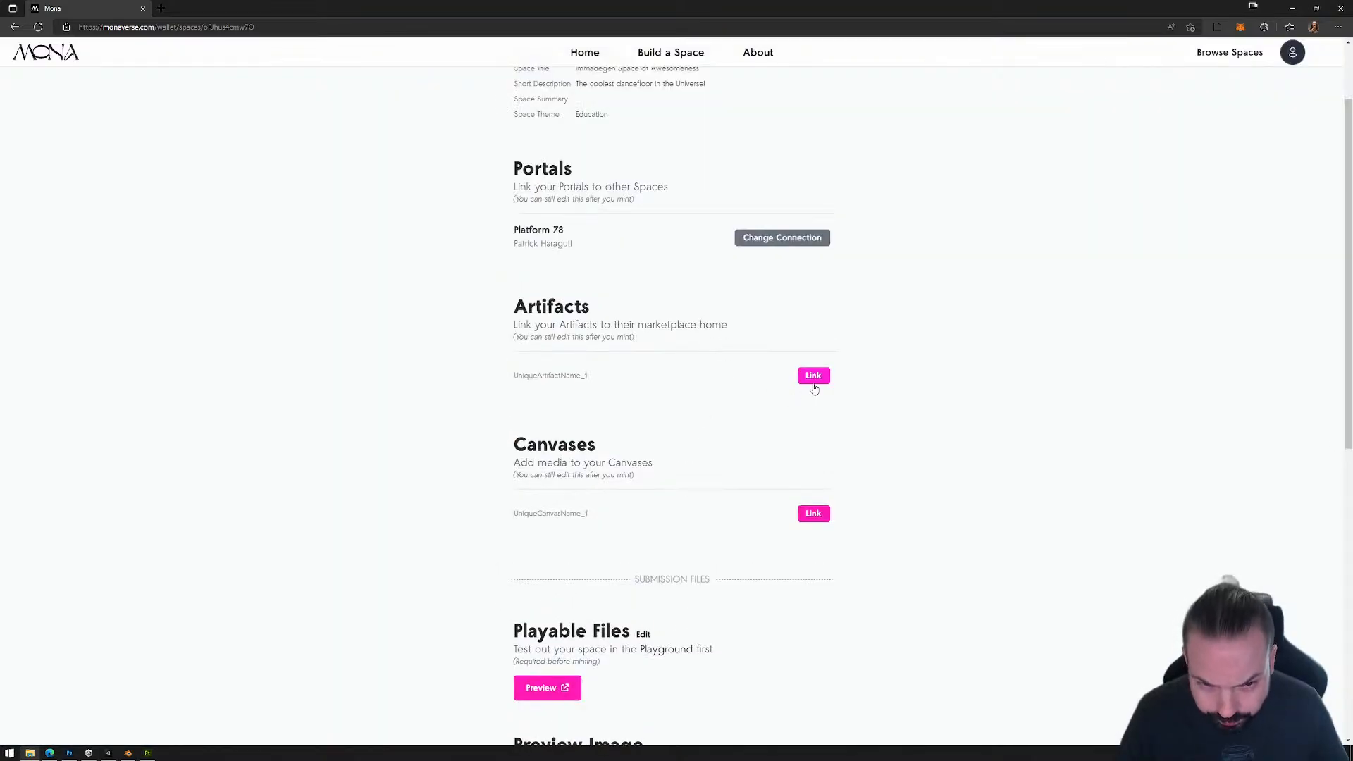
Step: Look through the link form of UniqueArtifactName_1, including its list of places to buy, and close it without linking anything
{"action": "left_click", "coordinate": [814, 379]}
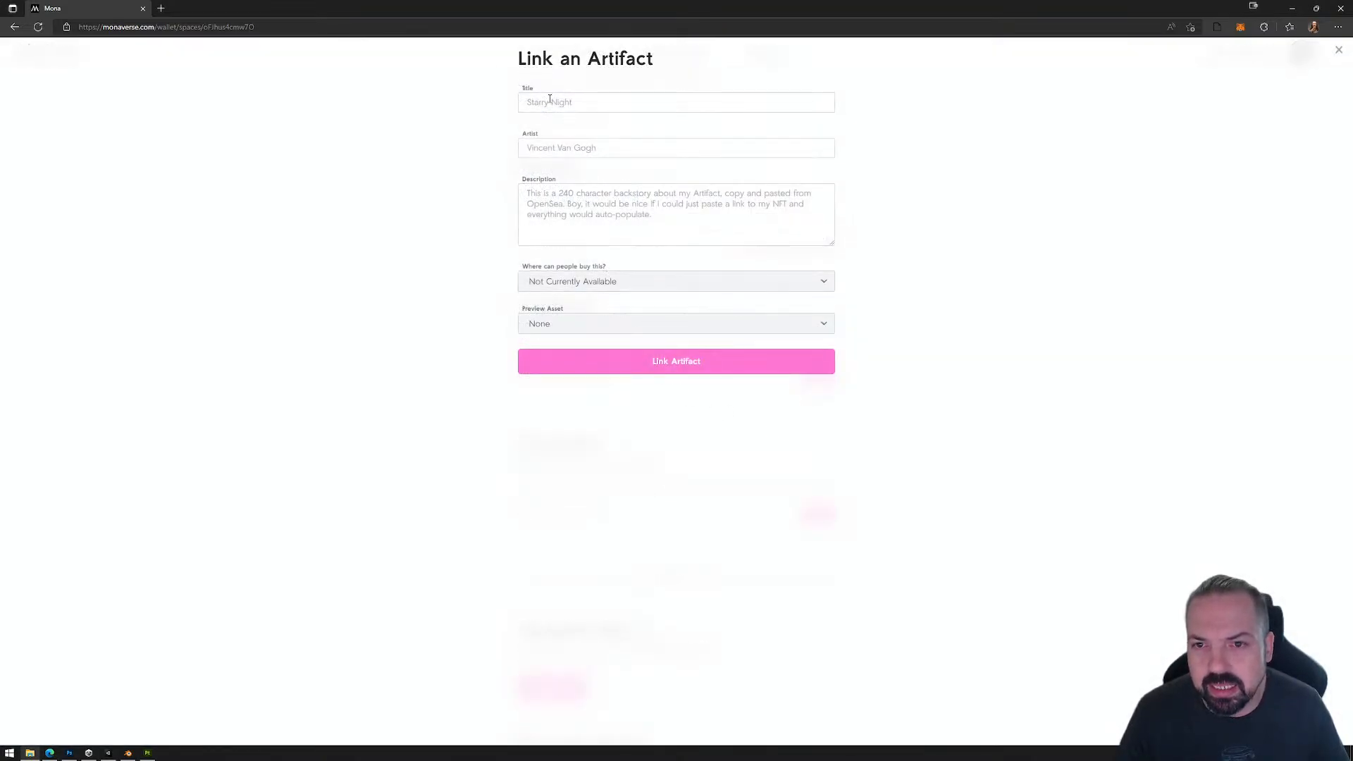
{"action": "left_click", "coordinate": [576, 281]}
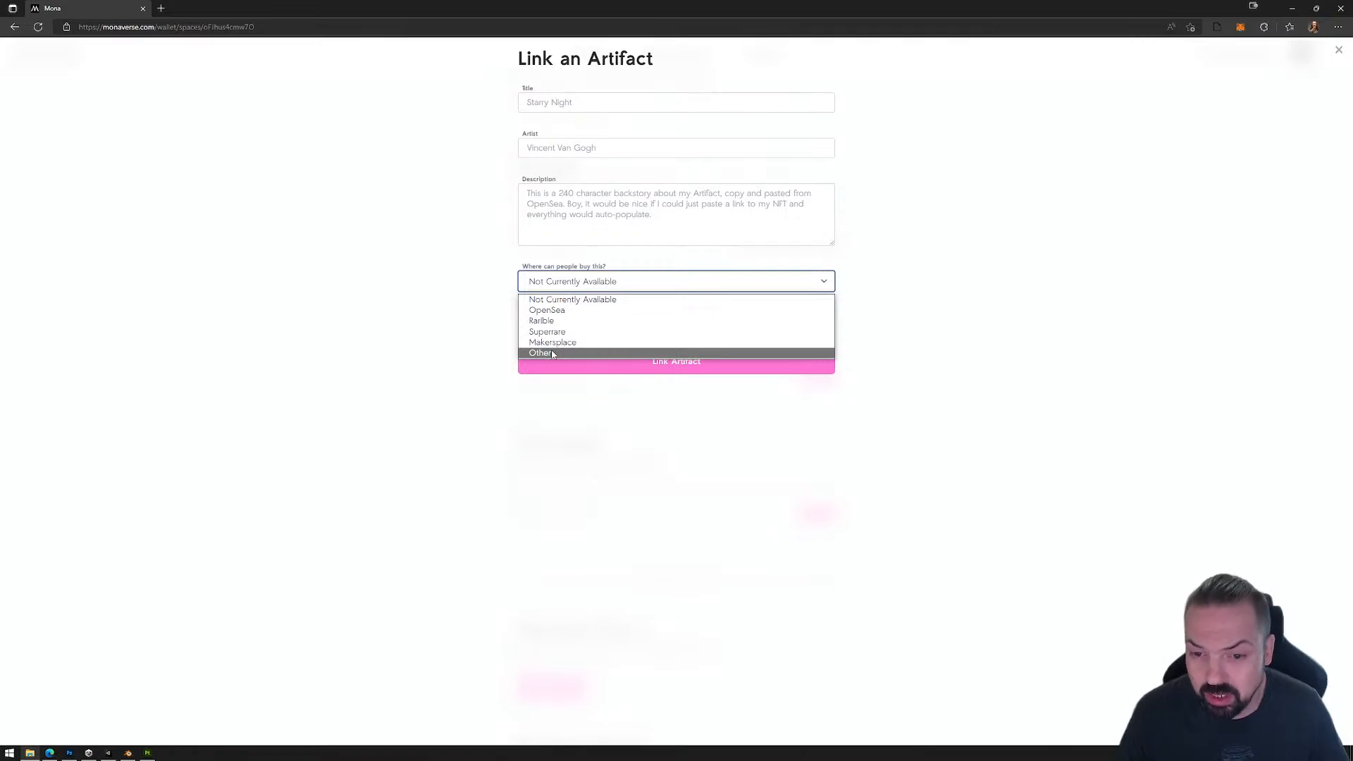
{"action": "left_click", "coordinate": [363, 252]}
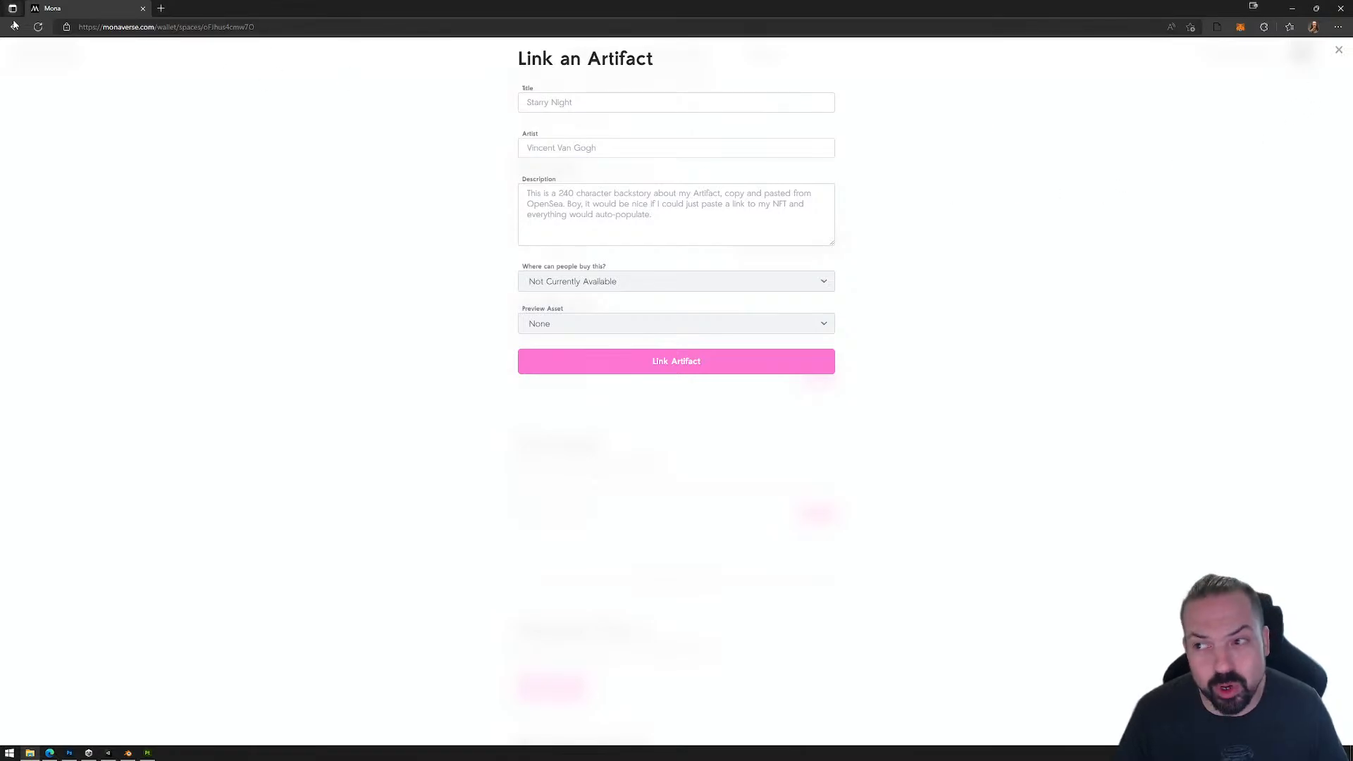
{"action": "left_click", "coordinate": [1339, 50]}
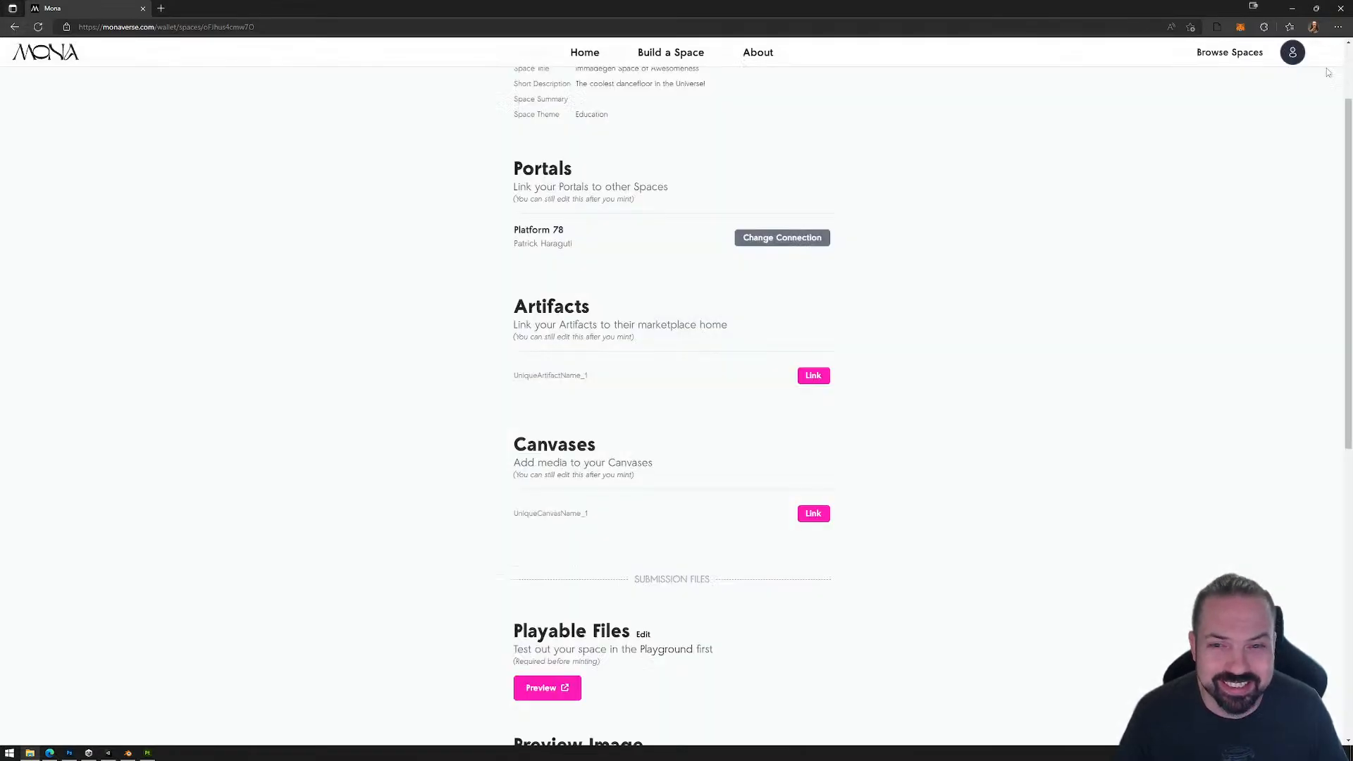
Step: Start linking UniqueCanvasName_1 with the title "Reactor Example" and the artist "Mona"
{"action": "left_click", "coordinate": [814, 513]}
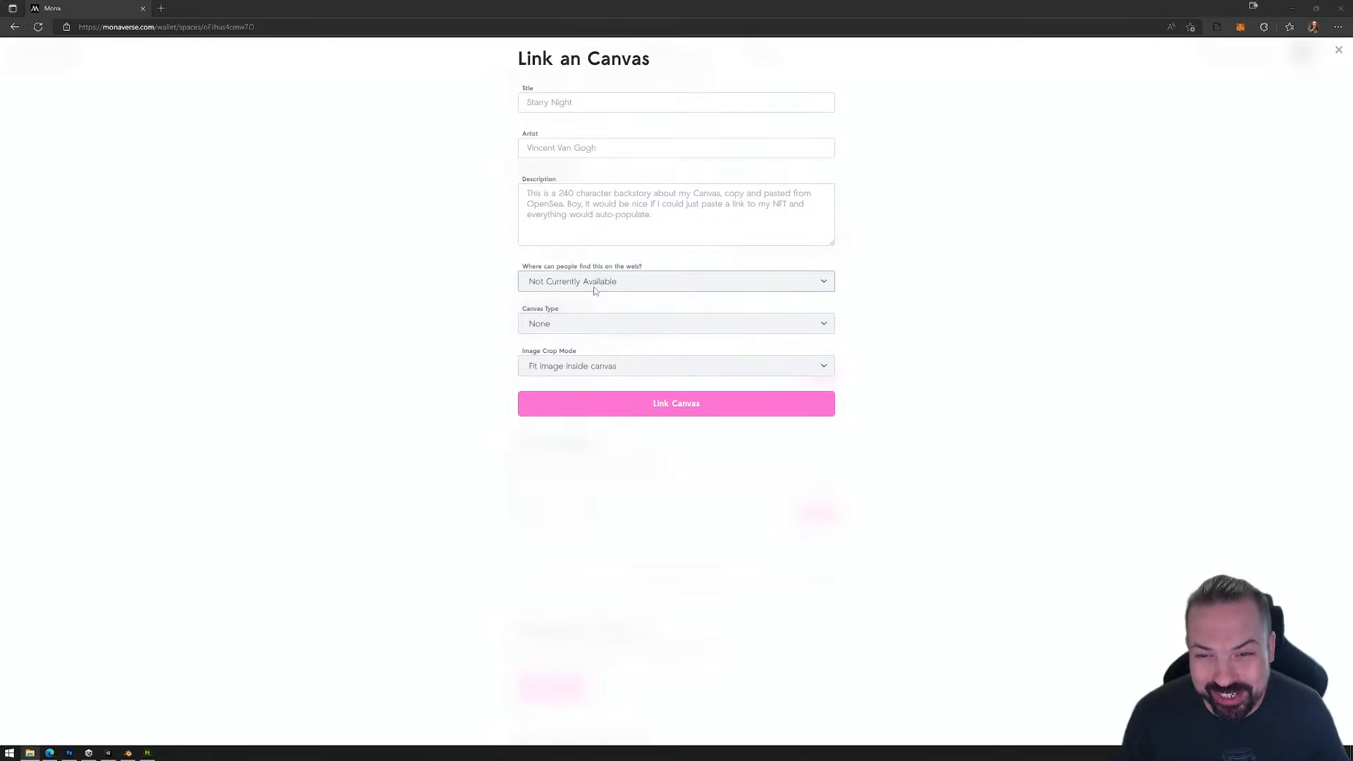
{"action": "left_click", "coordinate": [562, 106]}
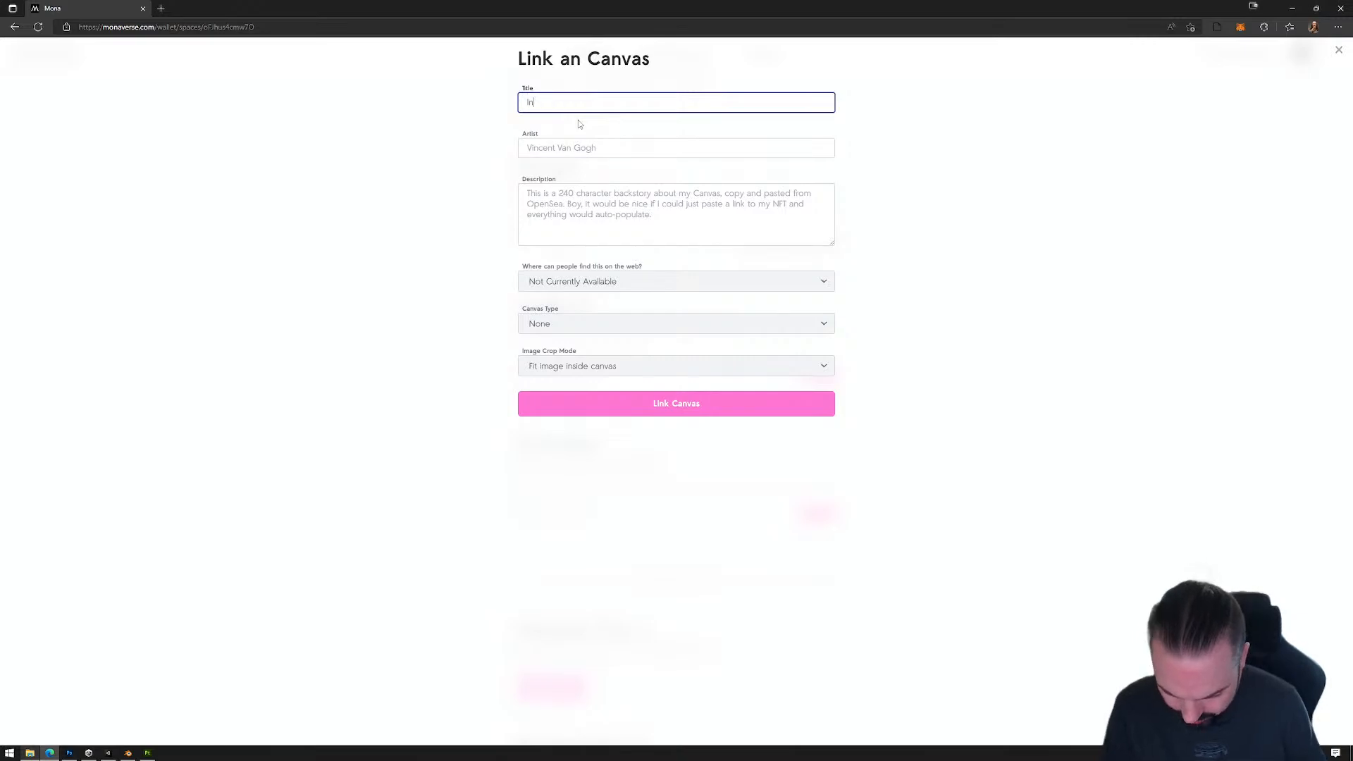
{"action": "type", "text": "Intr"}
{"action": "key", "text": "BackSpace"}
{"action": "key", "text": "BackSpace"}
{"action": "key", "text": "BackSpace"}
{"action": "key", "text": "BackSpace"}
{"action": "type", "text": "Reactor Example"}
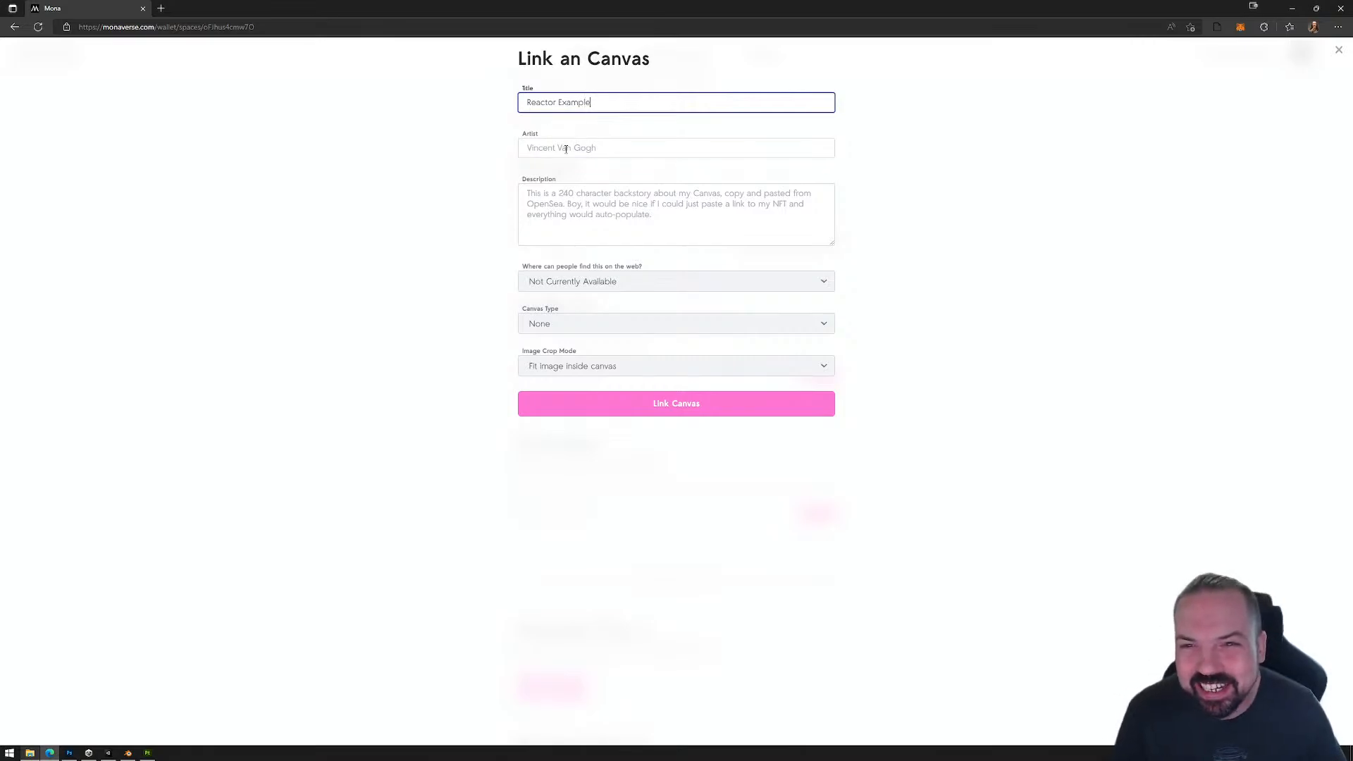
{"action": "left_click", "coordinate": [590, 153]}
{"action": "type", "text": "Mion"}
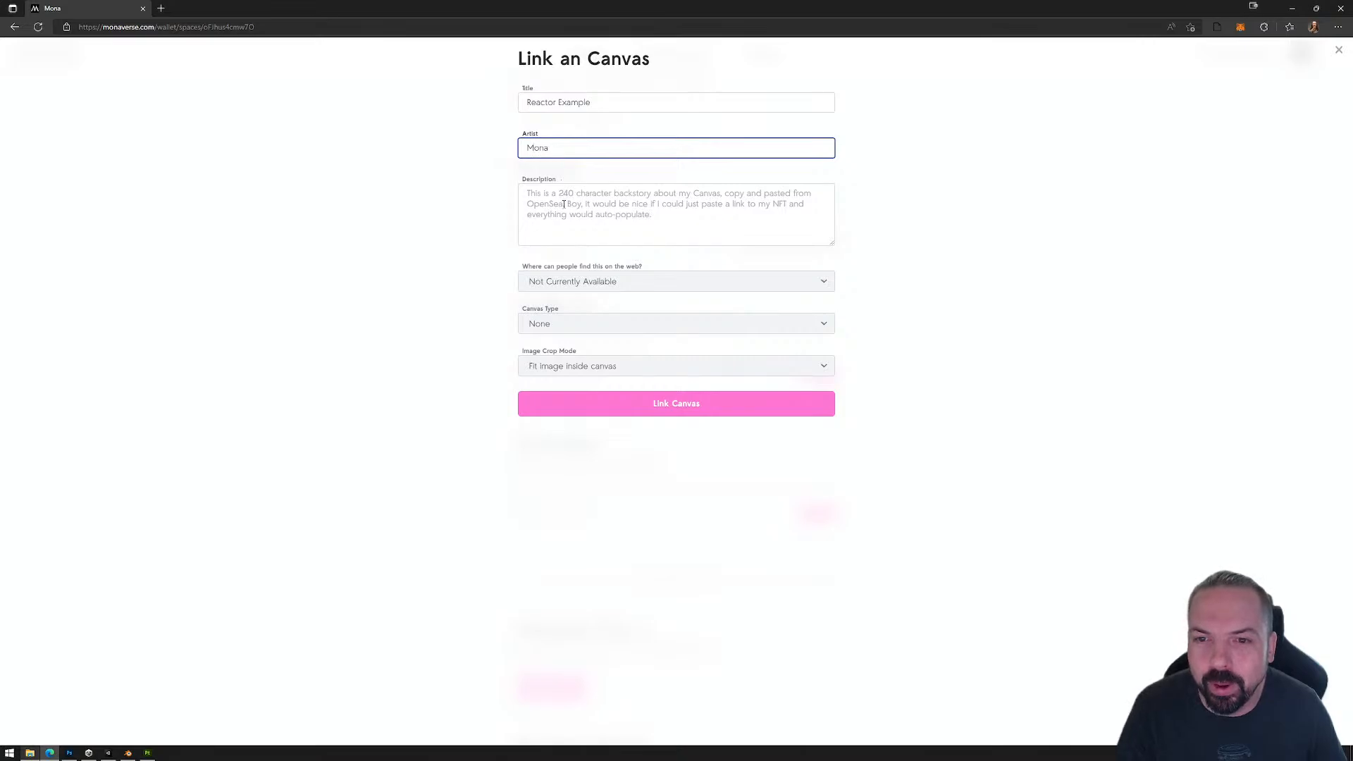
Step: Enter "This is a graphic online" as the canvas description
{"action": "left_click", "coordinate": [584, 209]}
{"action": "type", "text": "This is a "}
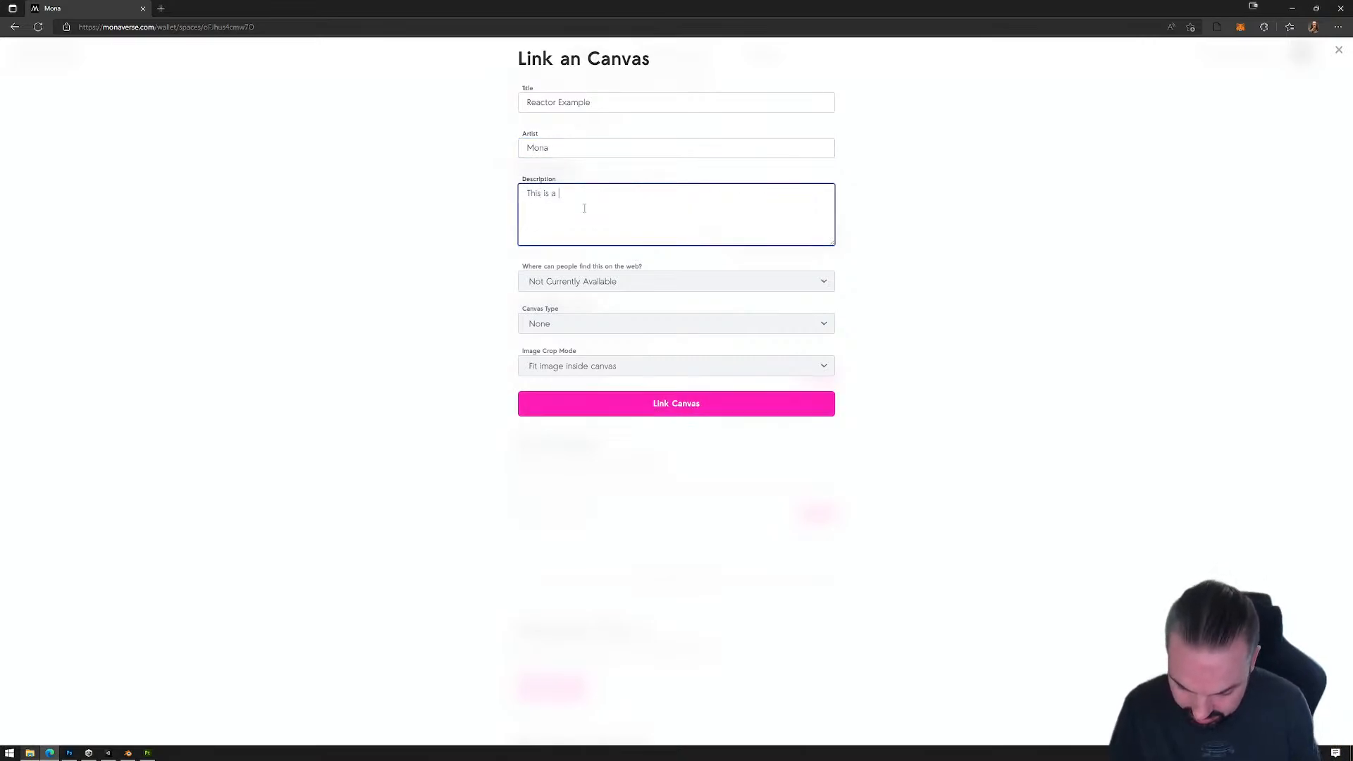
{"action": "type", "text": "graphic onl"}
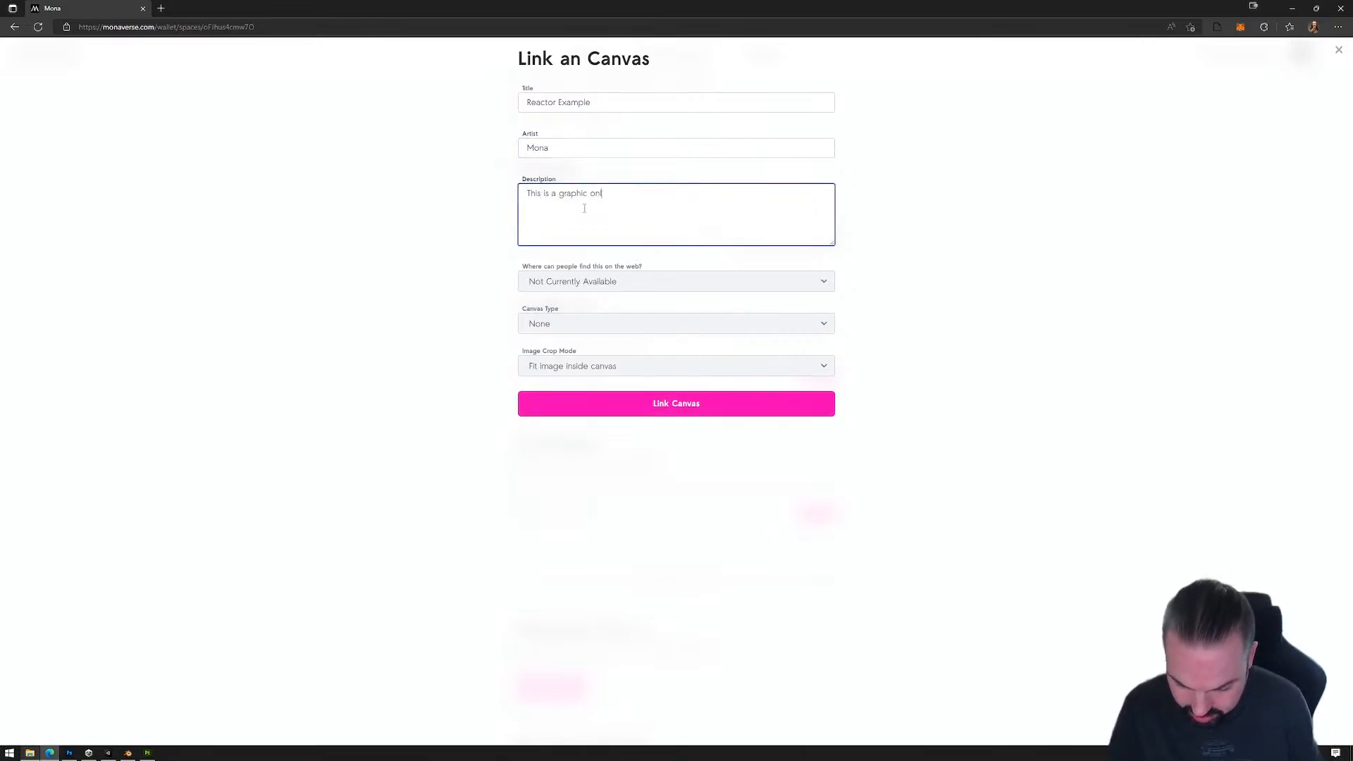
{"action": "type", "text": "ine"}
{"action": "left_click", "coordinate": [610, 281]}
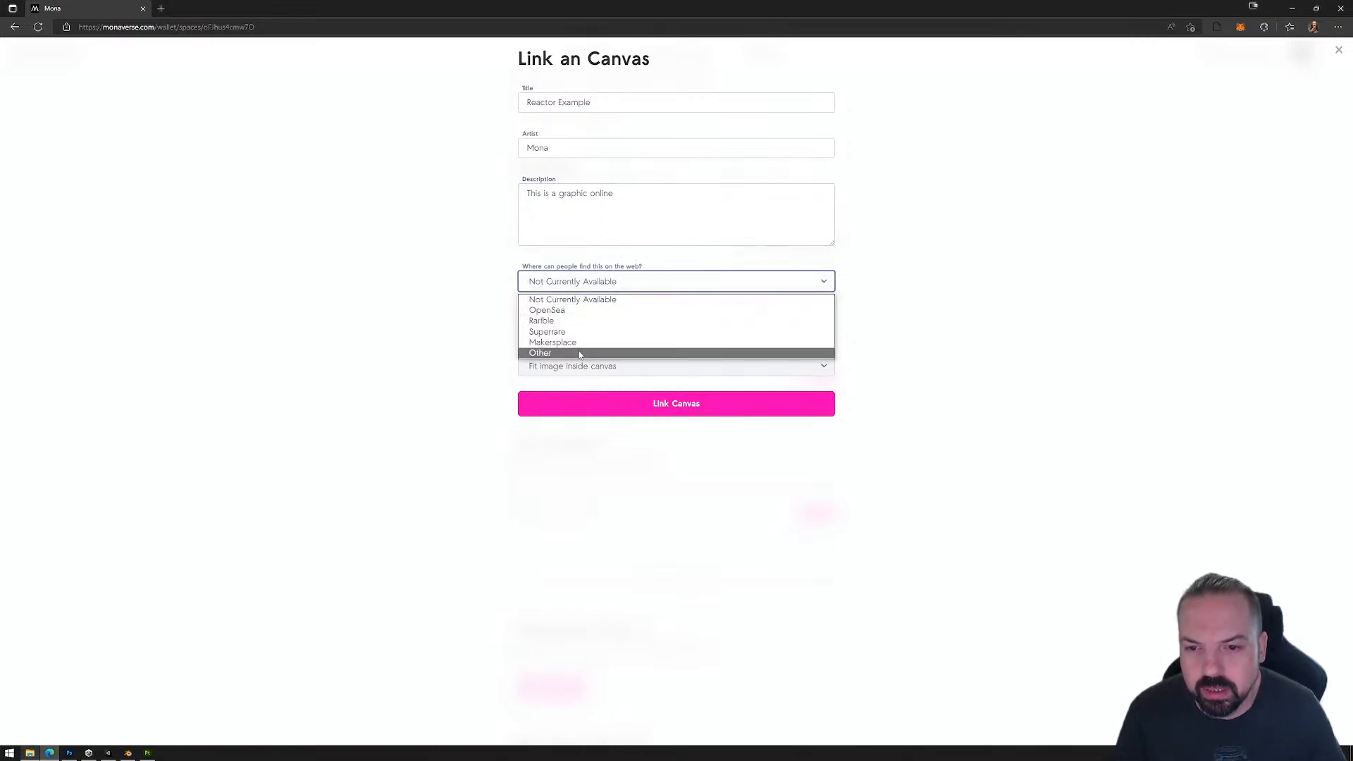
{"action": "left_click", "coordinate": [613, 353]}
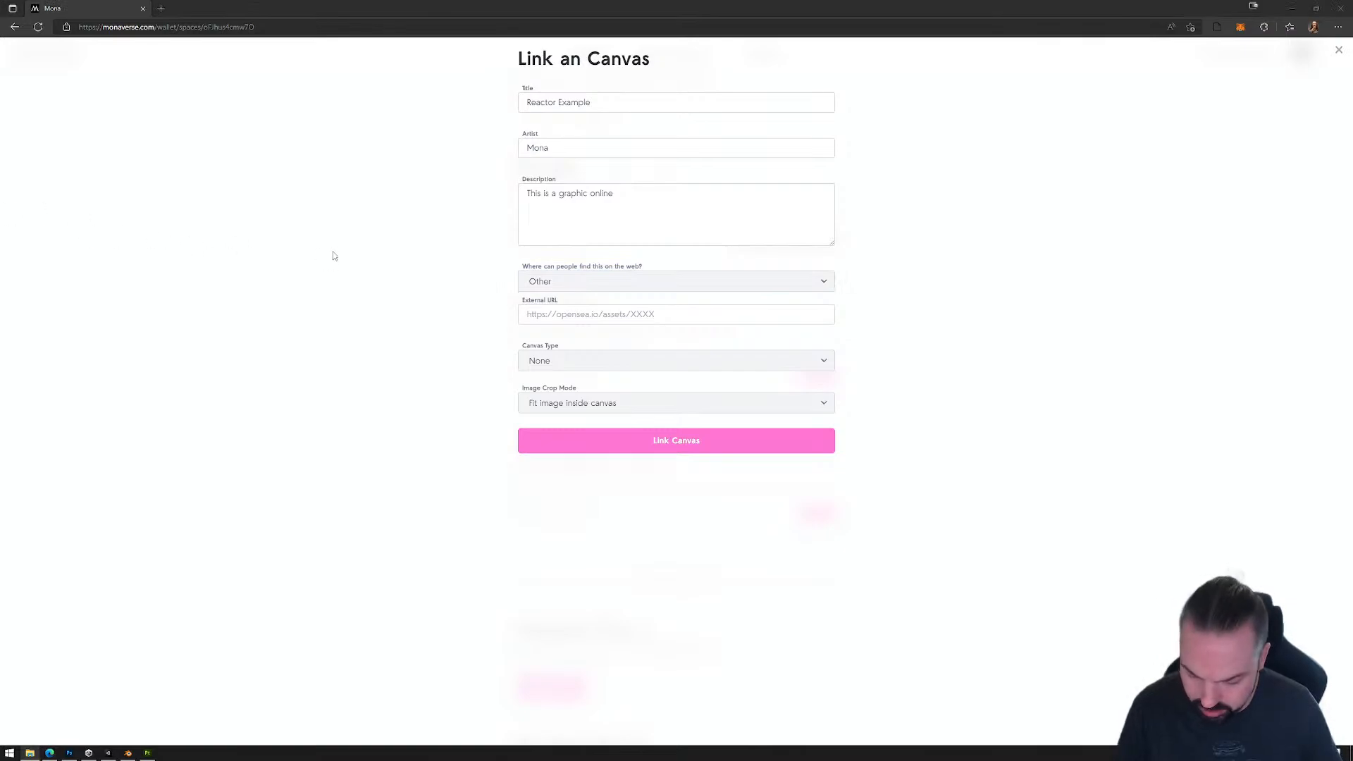
{"action": "left_click", "coordinate": [561, 317]}
{"action": "type", "text": "https://docs.monaverse.com/improve-your-space/reactor-experimental"}
{"action": "left_click", "coordinate": [568, 362]}
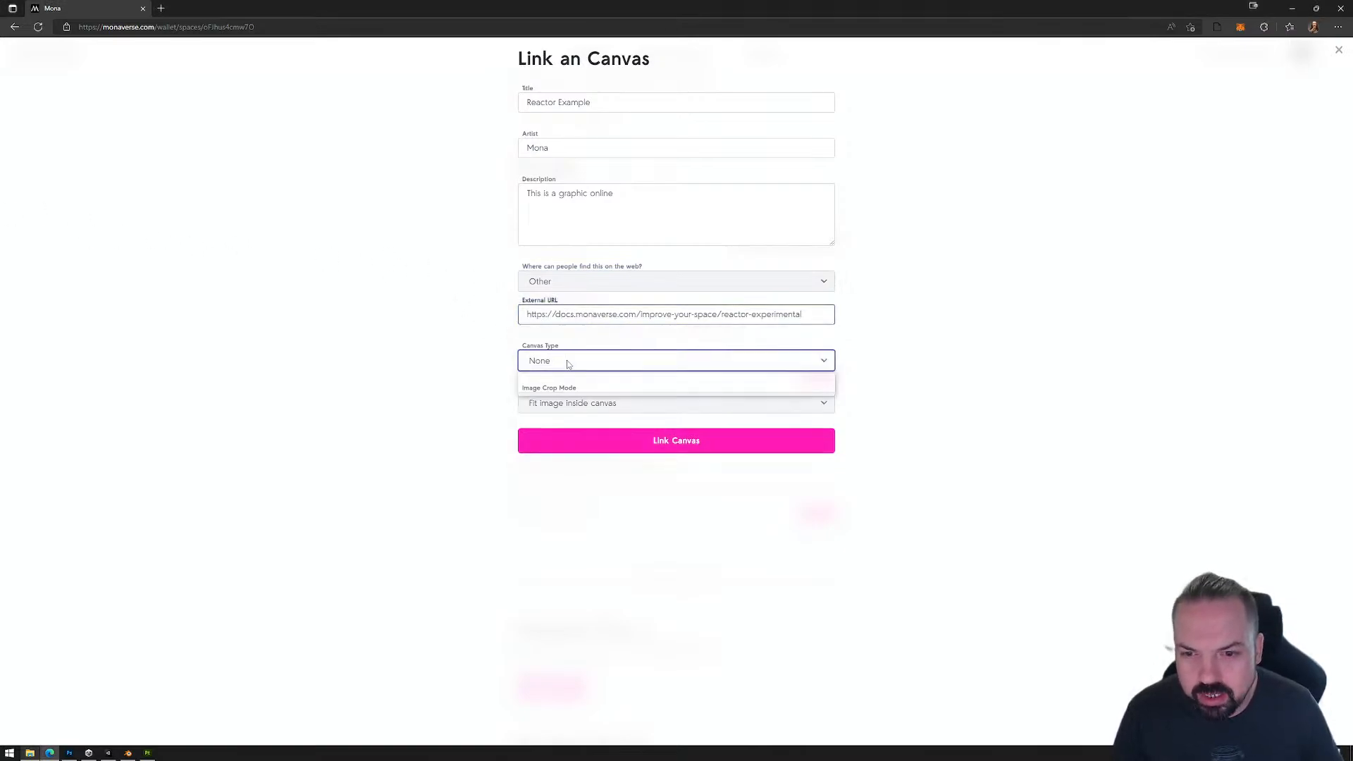
{"action": "left_click", "coordinate": [567, 388]}
{"action": "left_click", "coordinate": [559, 393]}
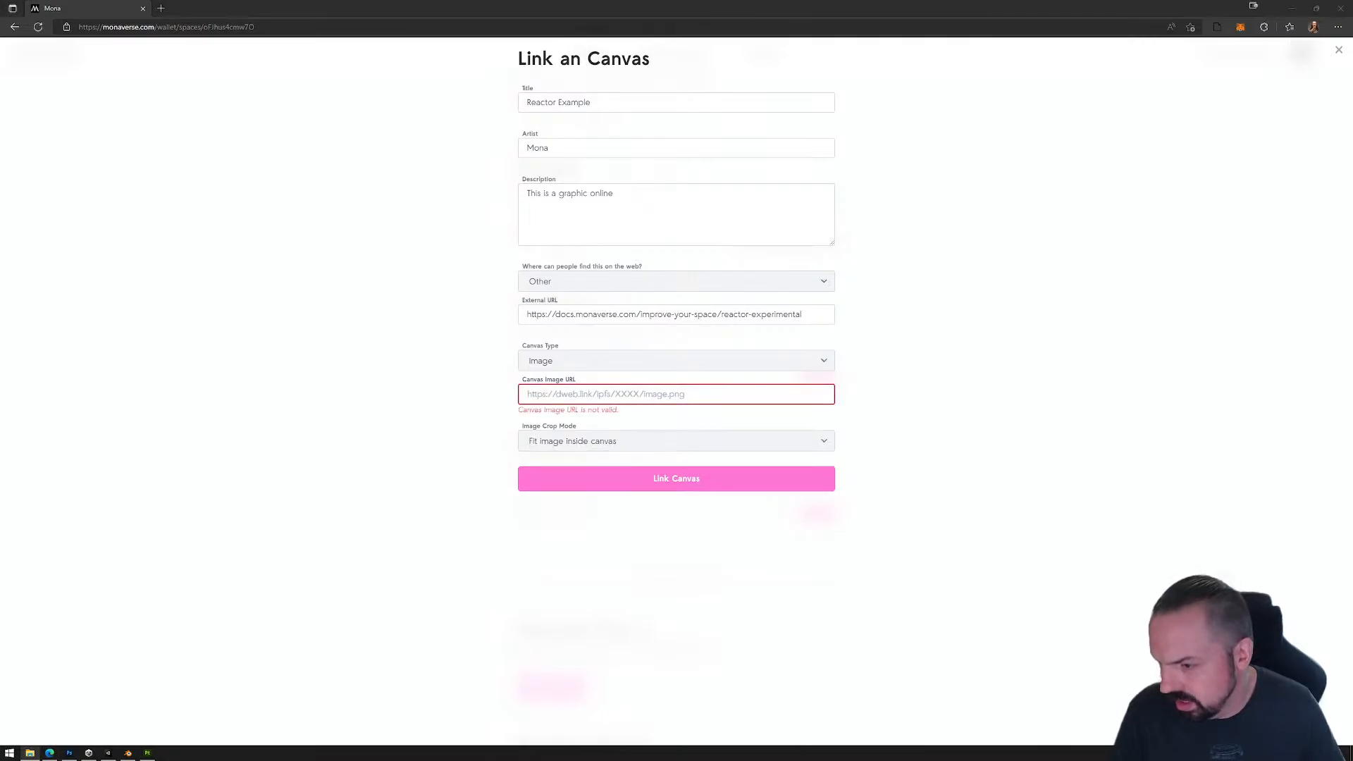
Step: Try the GitBook-hosted image link, including its token, as the Canvas Image URL and inspect the pasted address
{"action": "left_click", "coordinate": [552, 443]}
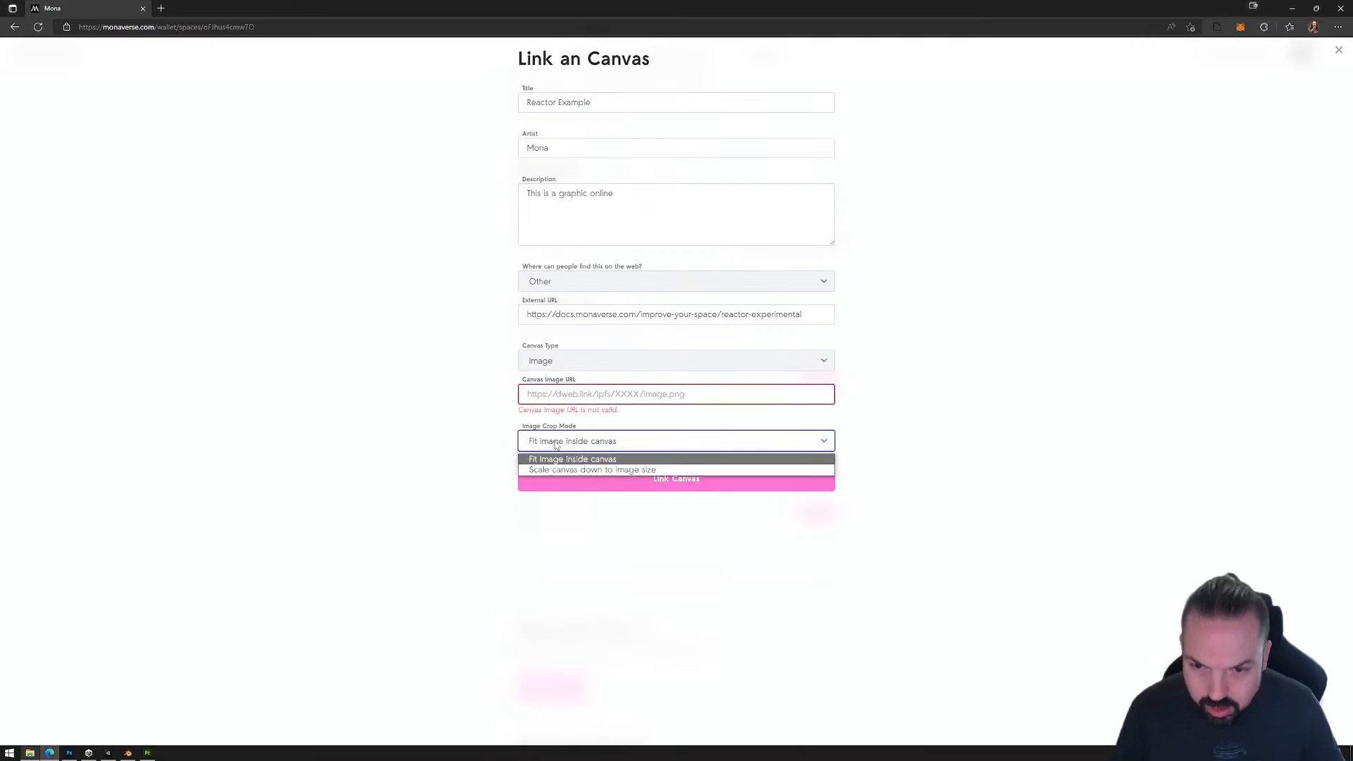
{"action": "left_click", "coordinate": [570, 387]}
{"action": "key", "text": "ctrl+v"}
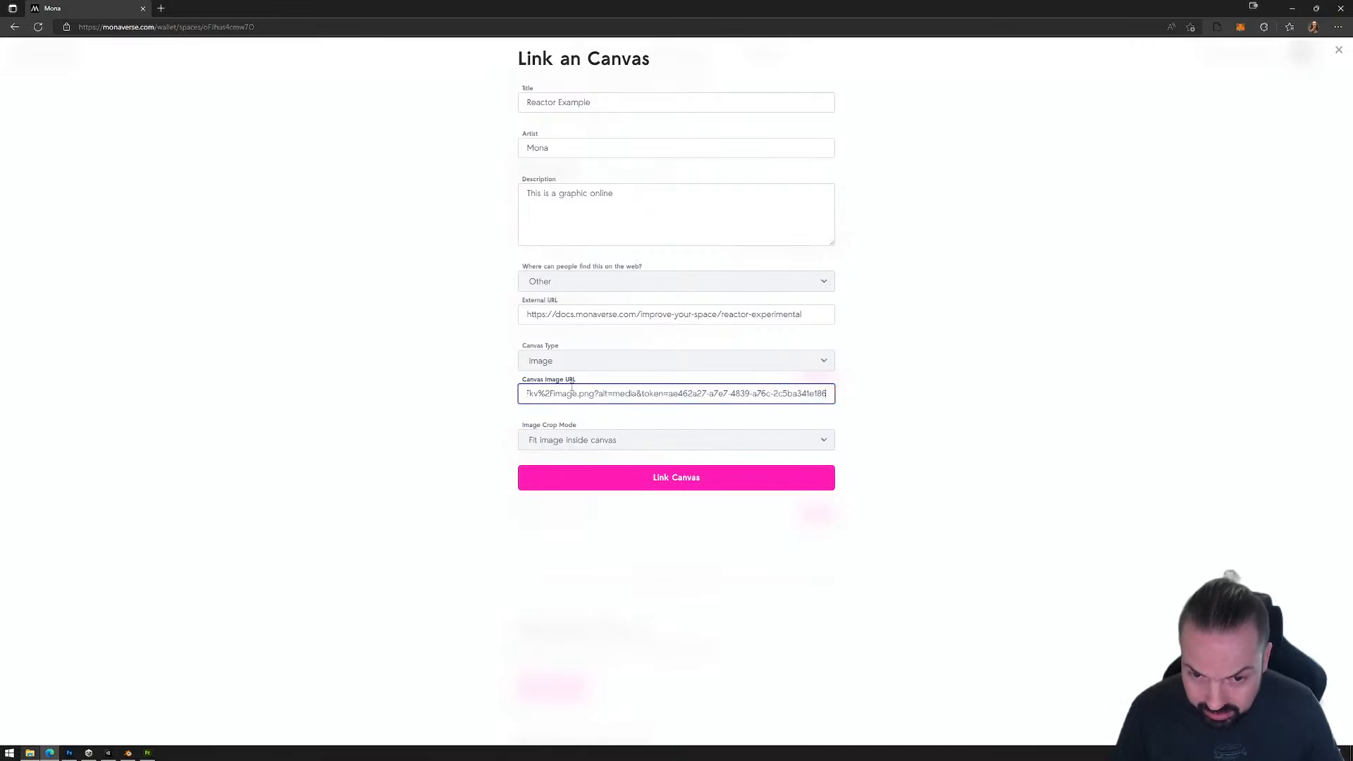
{"action": "left_click_drag", "start_coordinate": [757, 394], "coordinate": [888, 399]}
{"action": "left_click_drag", "start_coordinate": [783, 397], "coordinate": [895, 394]}
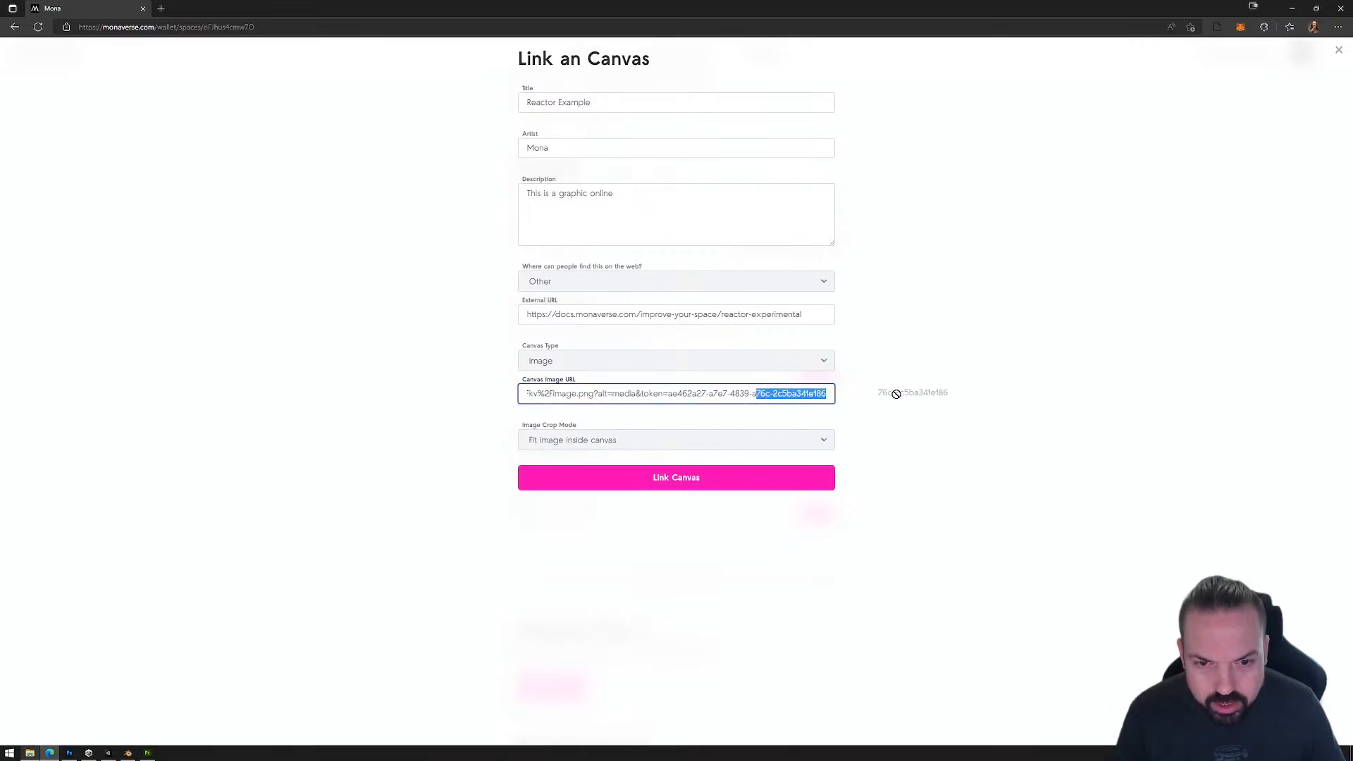
{"action": "left_click", "coordinate": [895, 394]}
{"action": "left_click_drag", "start_coordinate": [808, 394], "coordinate": [906, 396]}
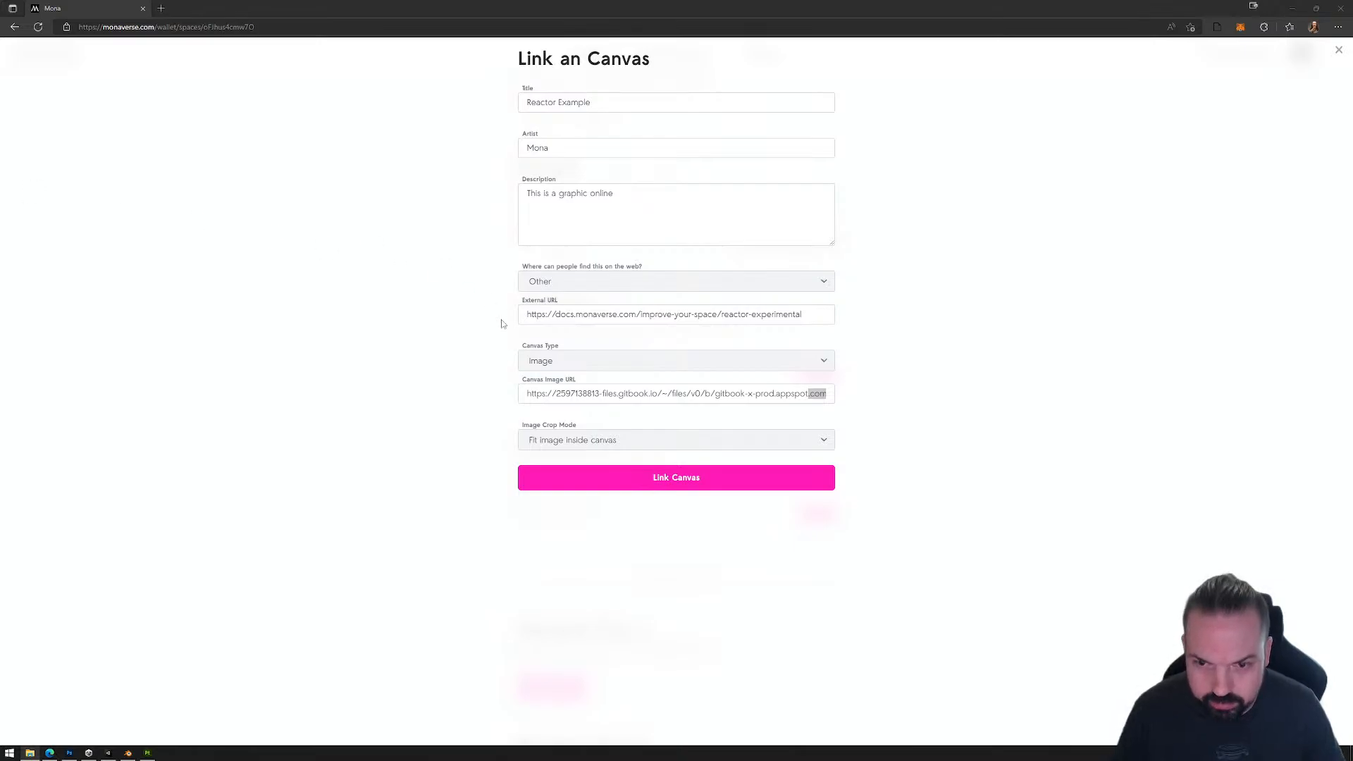
{"action": "left_click", "coordinate": [583, 394]}
{"action": "key", "text": "ctrl+a"}
{"action": "type", "text": "https://i.pinimg.com/564x/68/d6/c5/68d6c5aa915e75052e398285842b4197.jpg"}
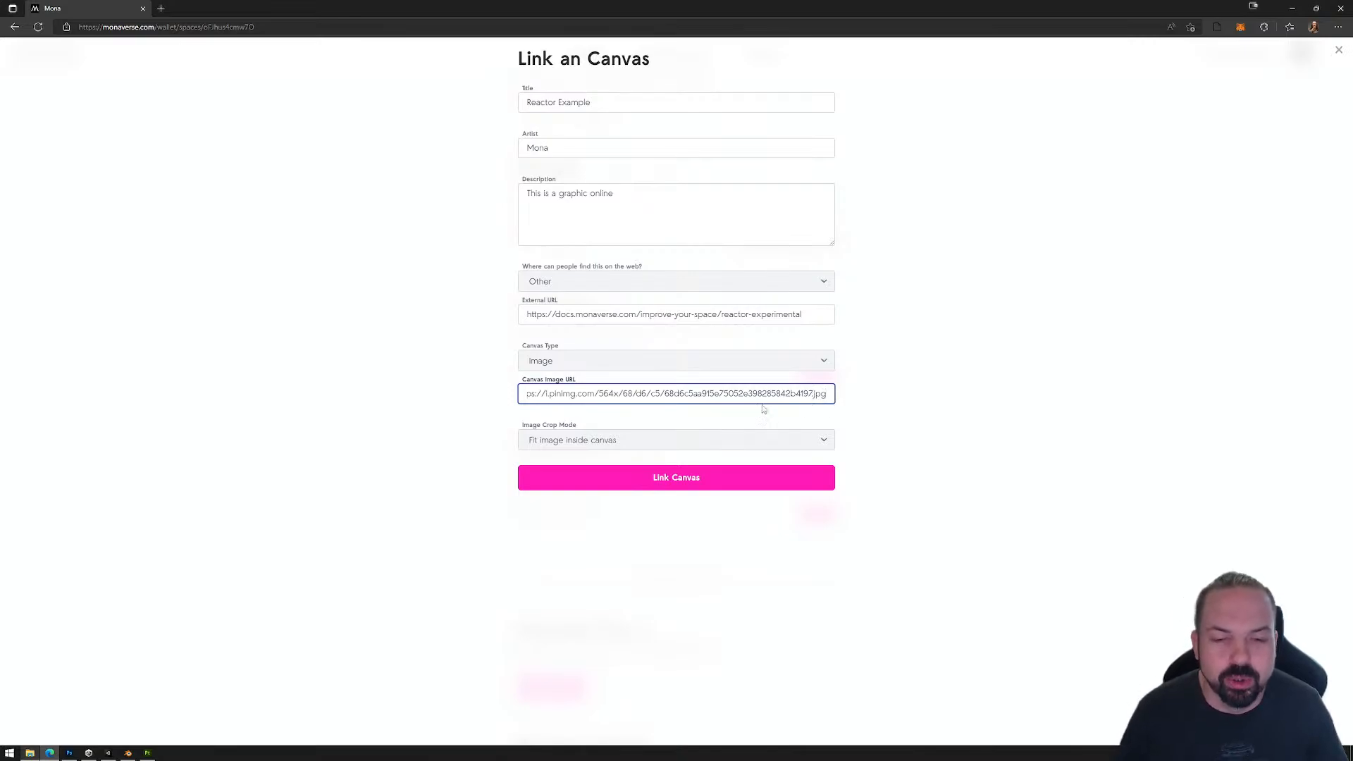
{"action": "left_click", "coordinate": [823, 441]}
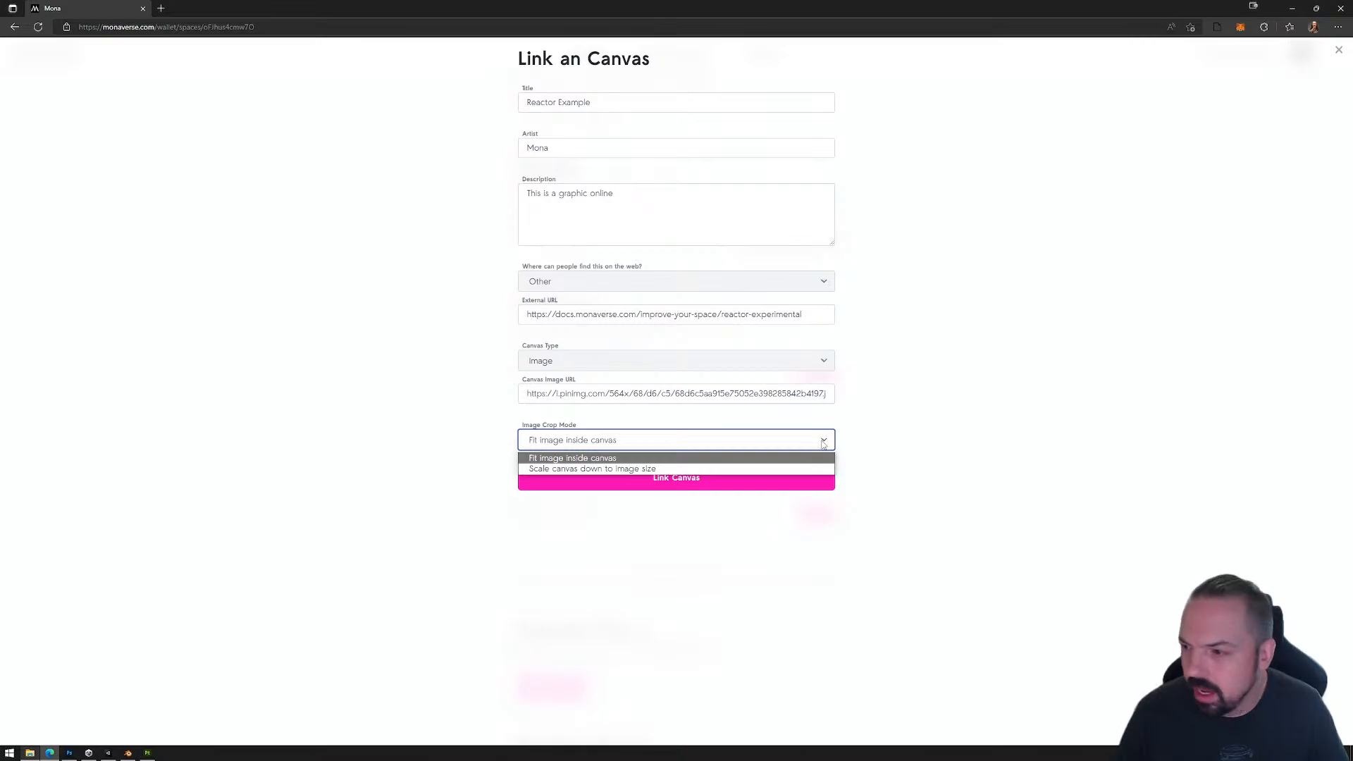
{"action": "left_click", "coordinate": [606, 469]}
{"action": "left_click", "coordinate": [678, 480]}
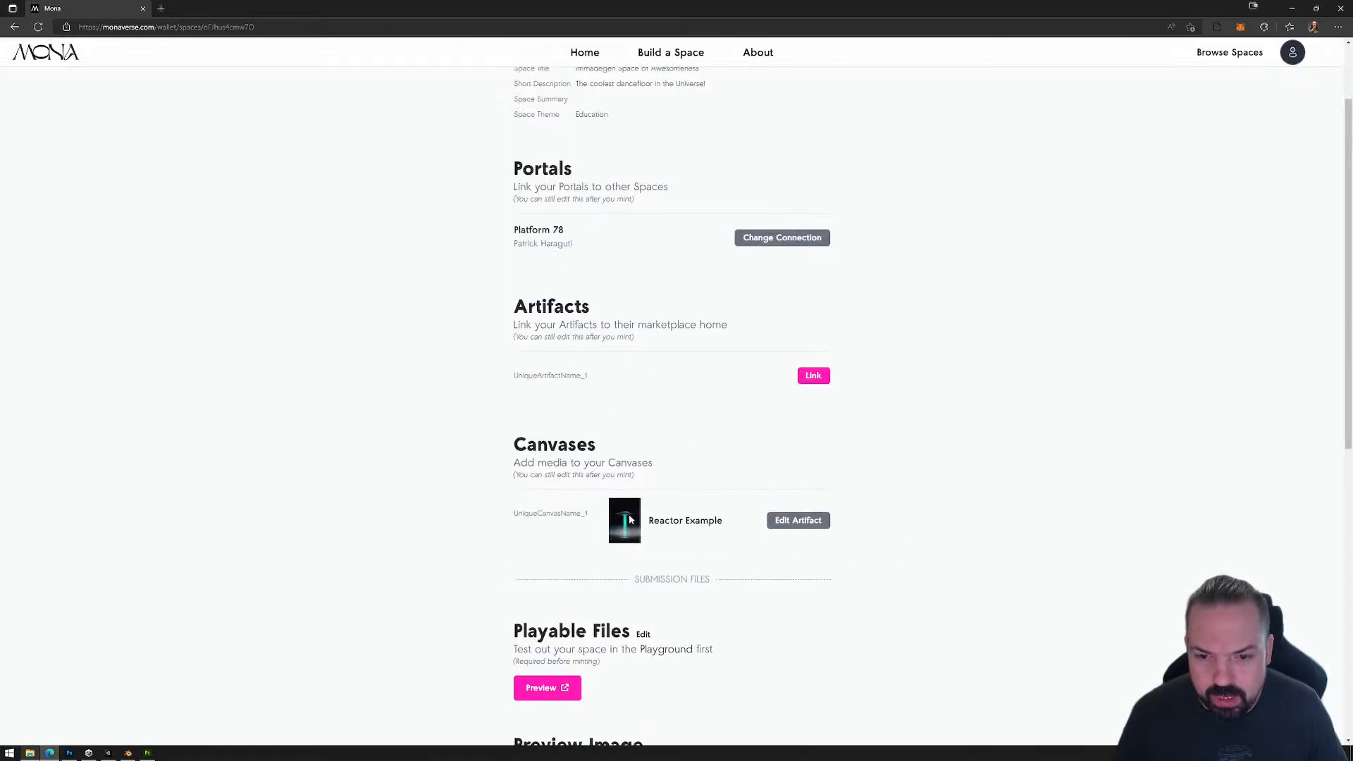
Step: Open the playable preview of the space, enter it, and move the avatar across the floor in a closer view
{"action": "scroll", "coordinate": [822, 562], "scroll_direction": "down", "scroll_amount": 3}
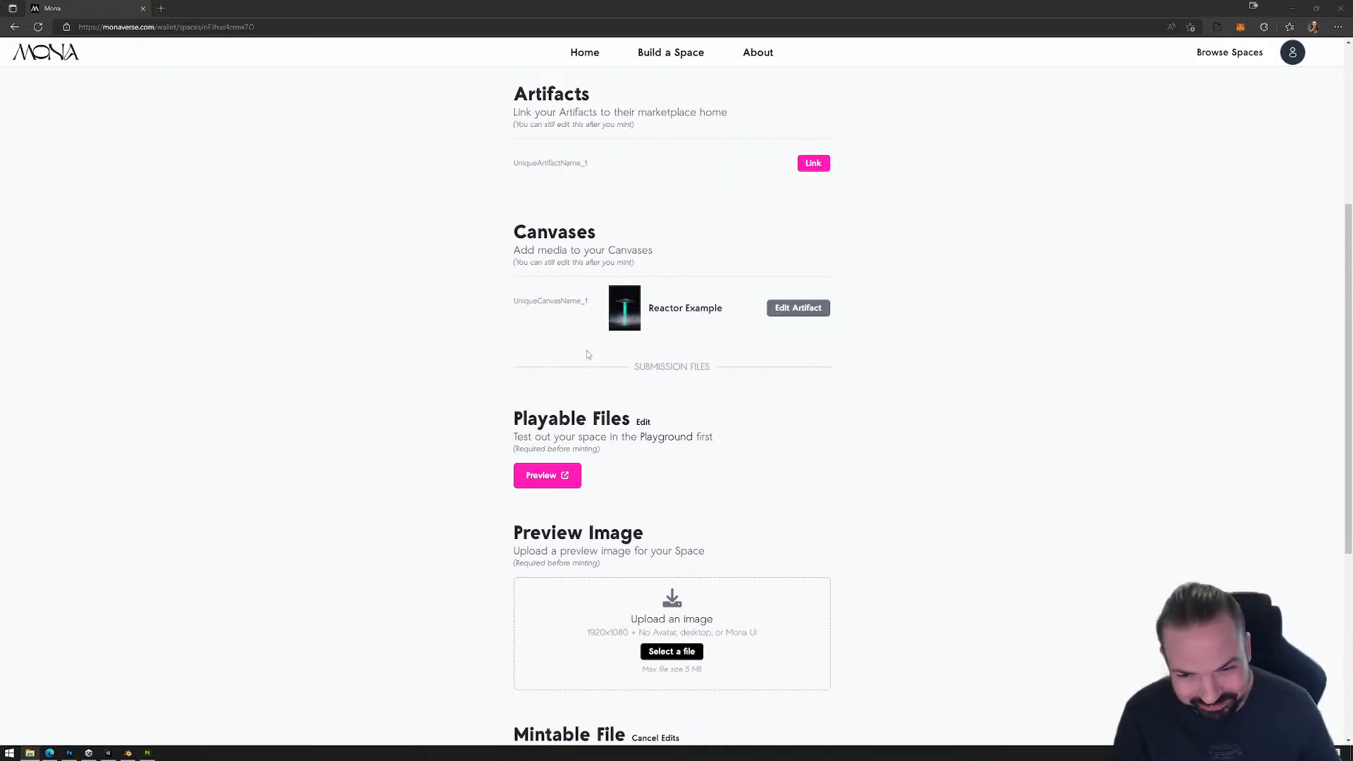
{"action": "scroll", "coordinate": [566, 465], "scroll_direction": "down", "scroll_amount": 4}
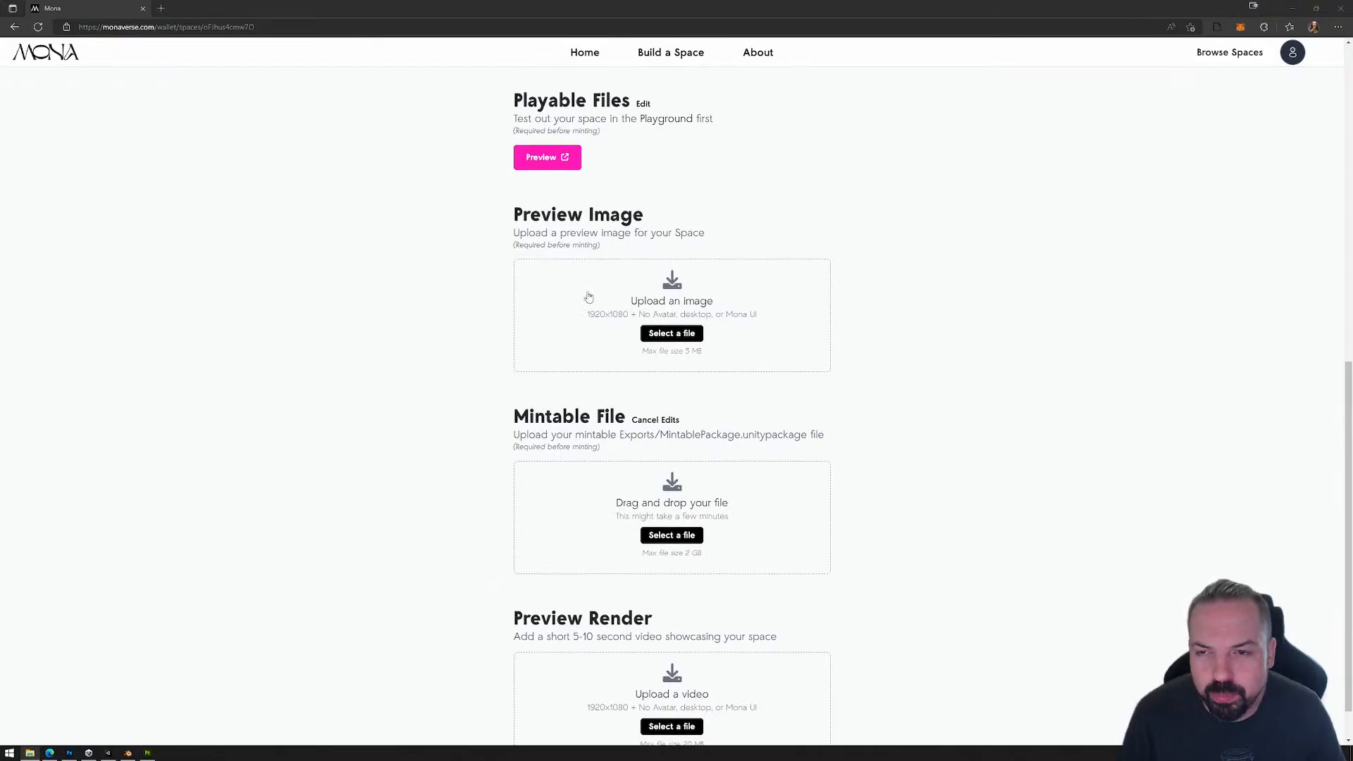
{"action": "left_click", "coordinate": [543, 159]}
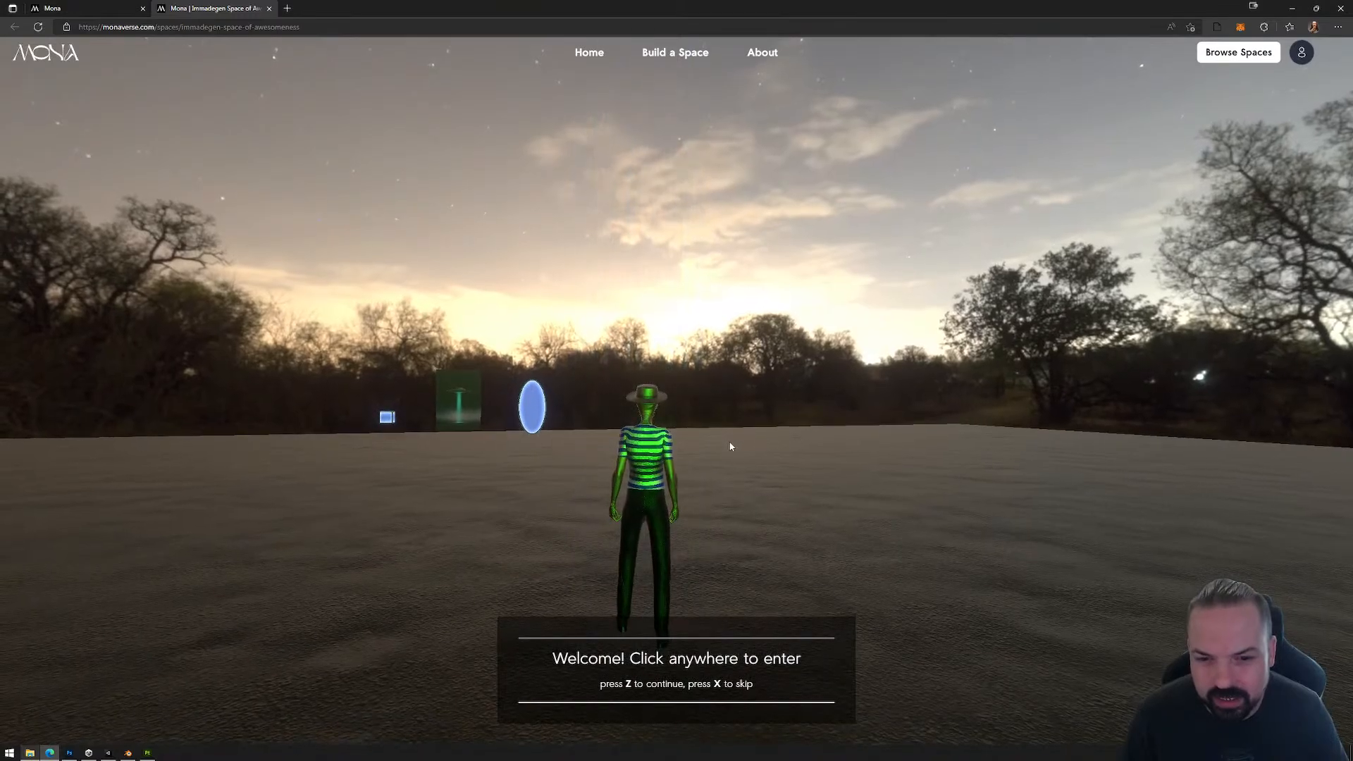
{"action": "left_click", "coordinate": [728, 441]}
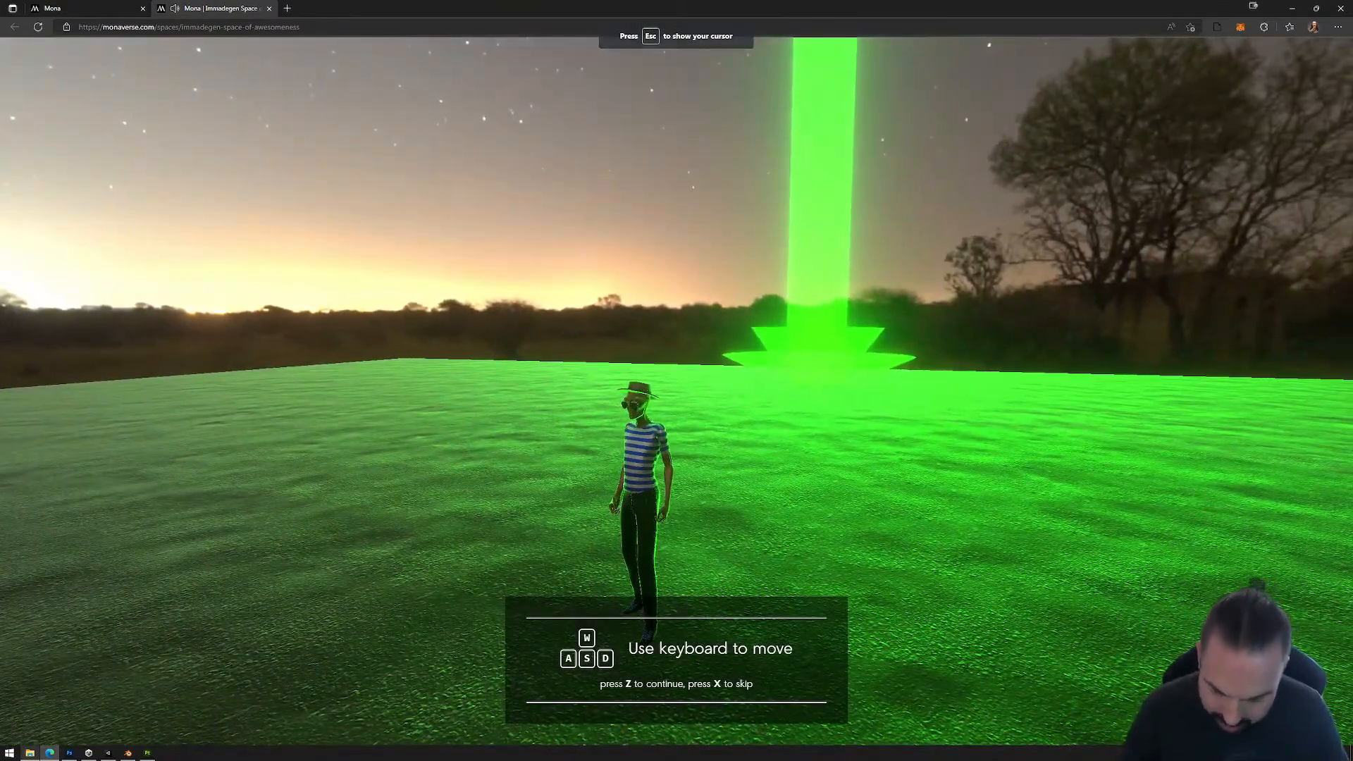
{"action": "key", "text": "w"}
{"action": "scroll", "coordinate": [676, 391], "scroll_direction": "up", "scroll_amount": 3}
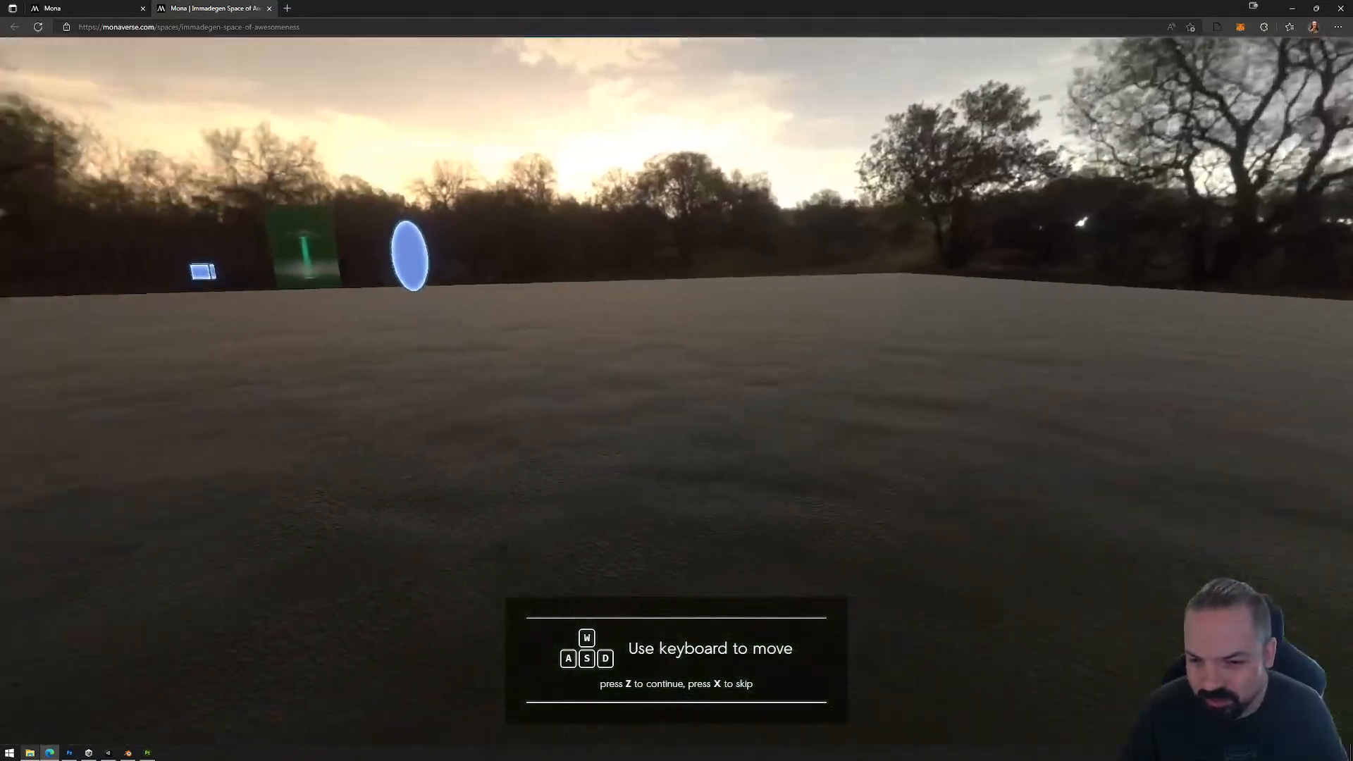
Step: Skip the movement tutorial, walk the avatar past the UFO canvas to the blue portal, and enter its linked space
{"action": "key", "text": "z"}
{"action": "key", "text": "w"}
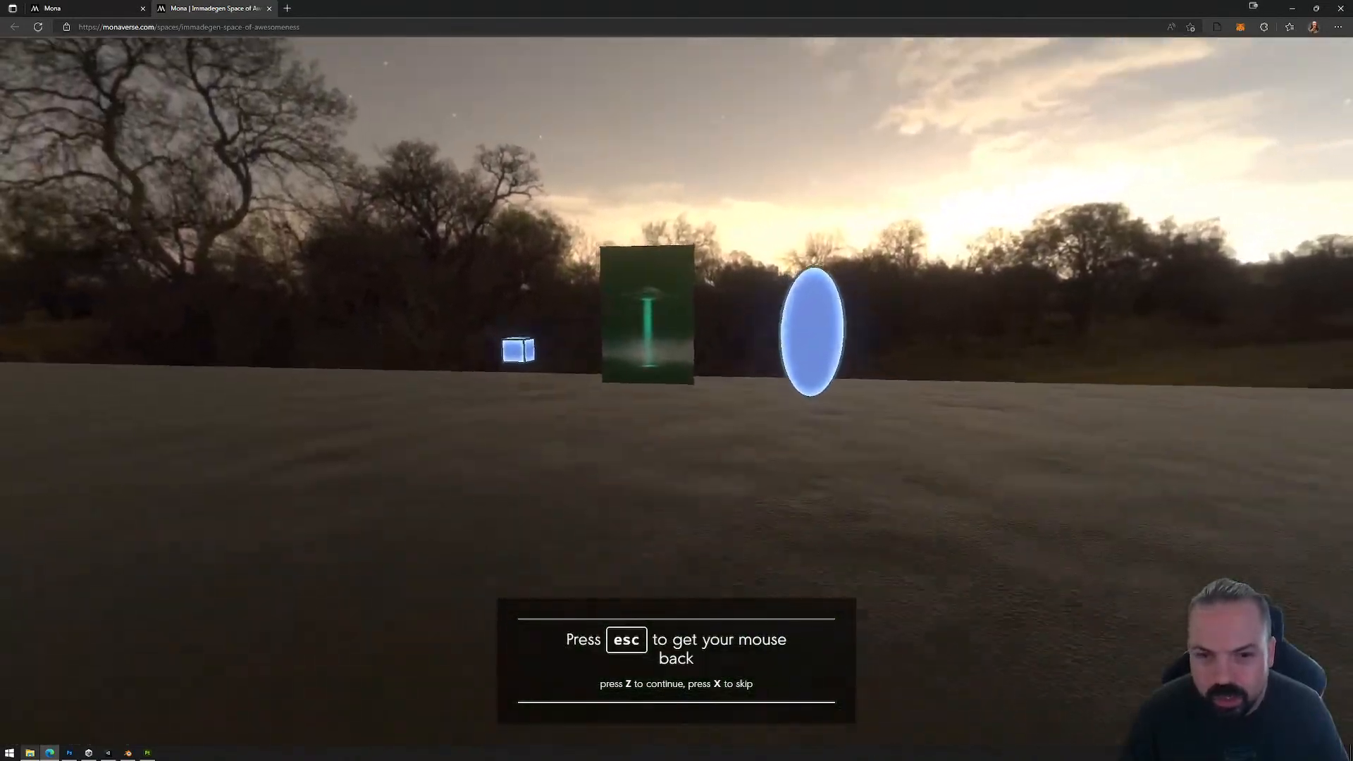
{"action": "key", "text": "s"}
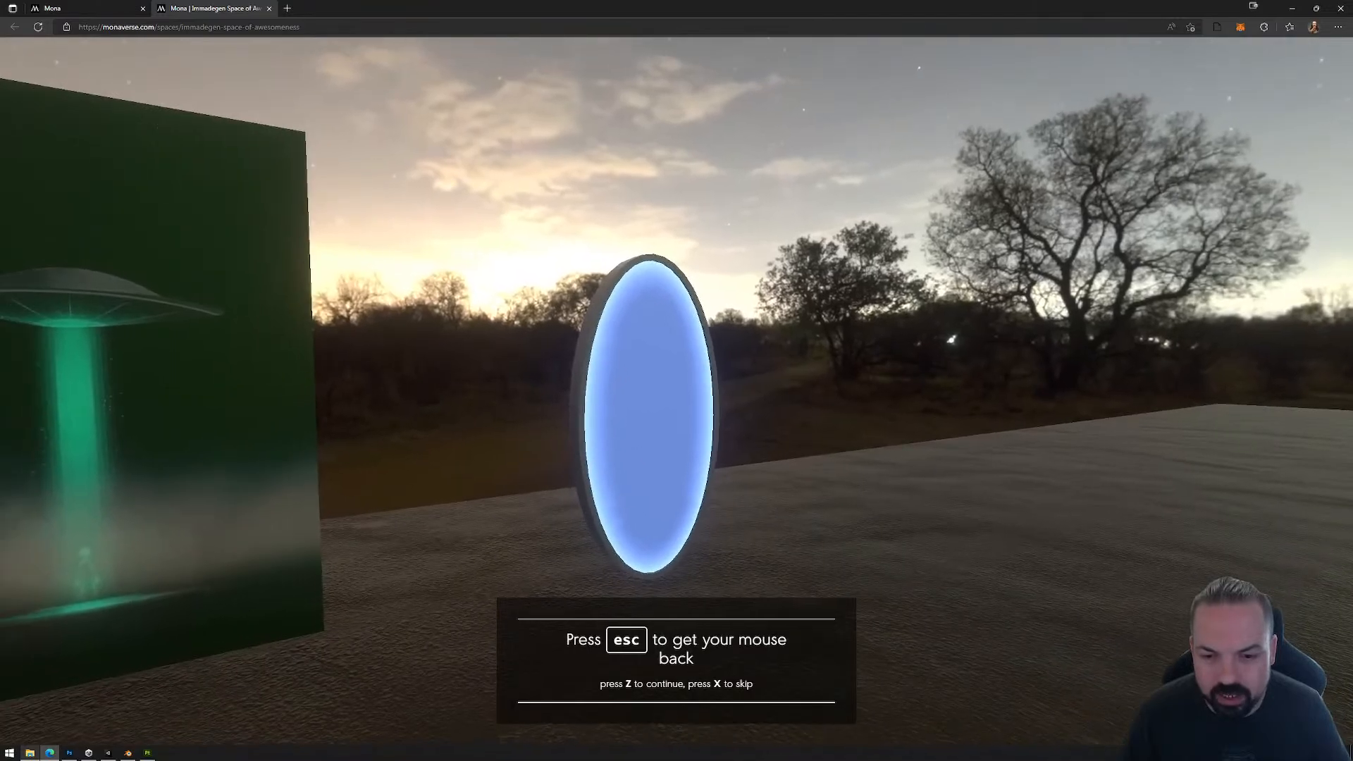
{"action": "key", "text": "x"}
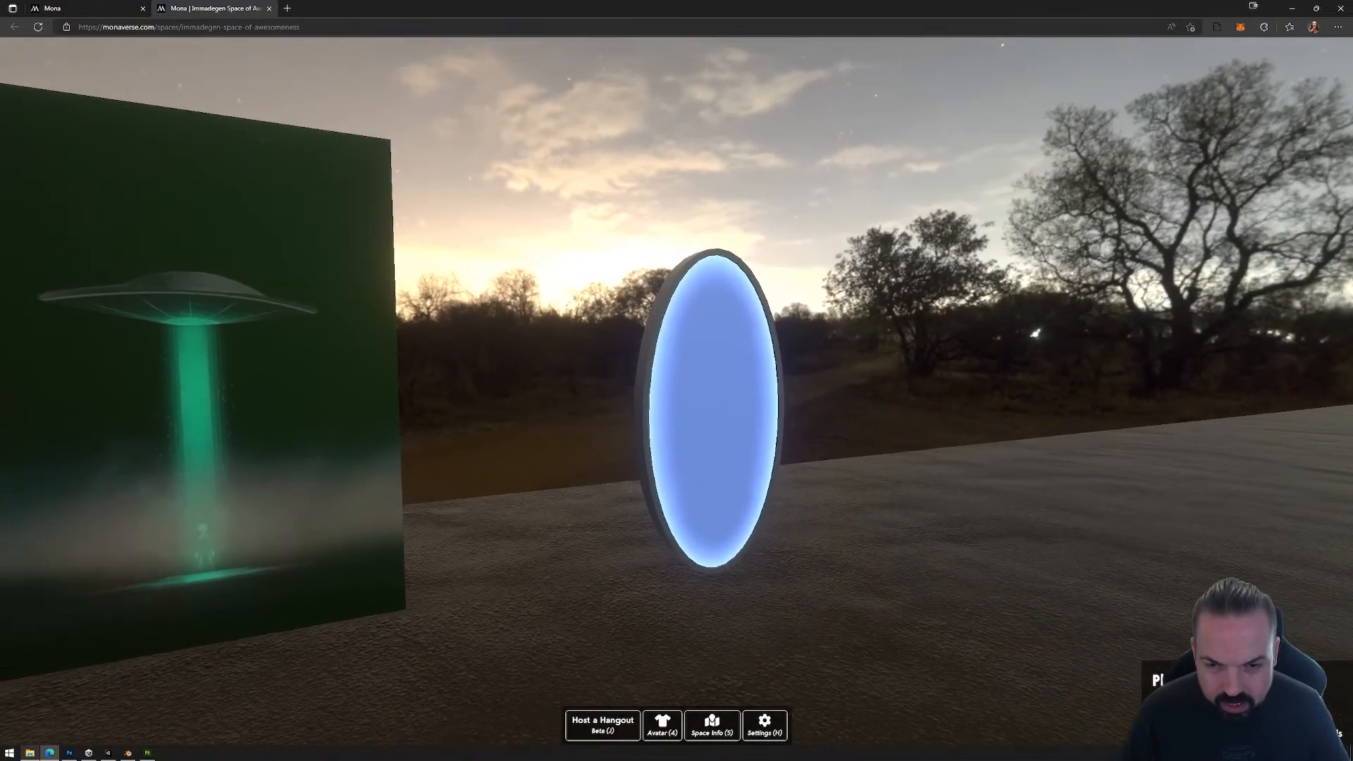
{"action": "left_click", "coordinate": [677, 392]}
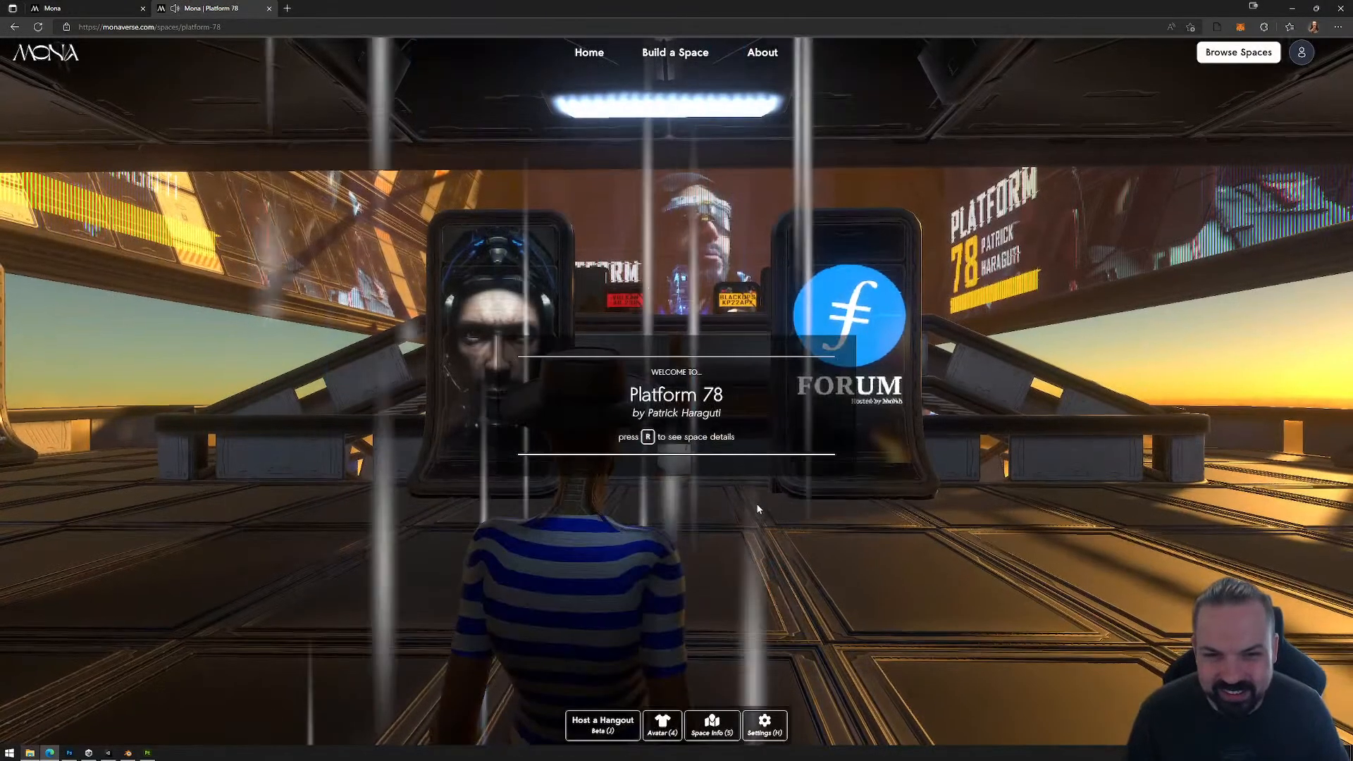
Step: Explore the Platform 78 space with the avatar, going past the hologram pedestals and up the stairs to the upper deck
{"action": "left_click", "coordinate": [759, 506]}
{"action": "key", "text": "w"}
{"action": "key", "text": "w"}
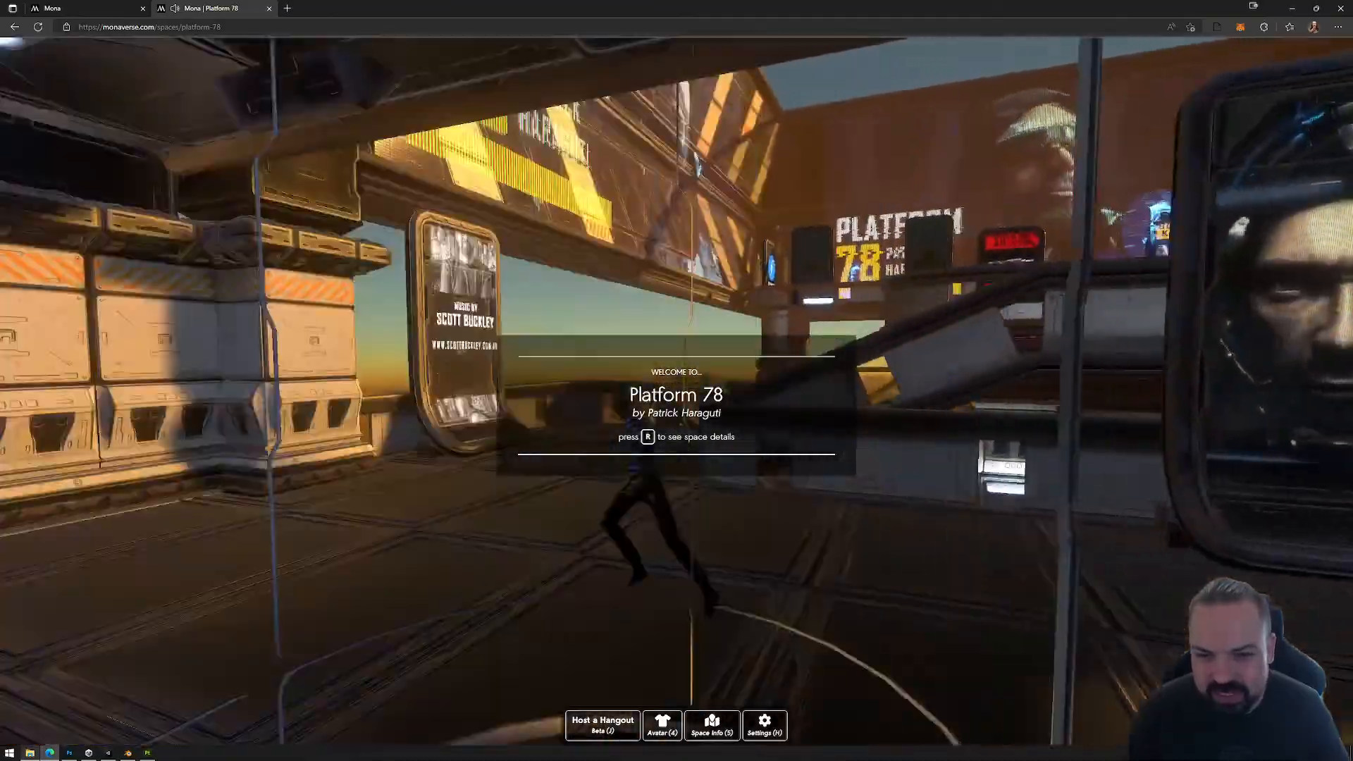
{"action": "key", "text": "w"}
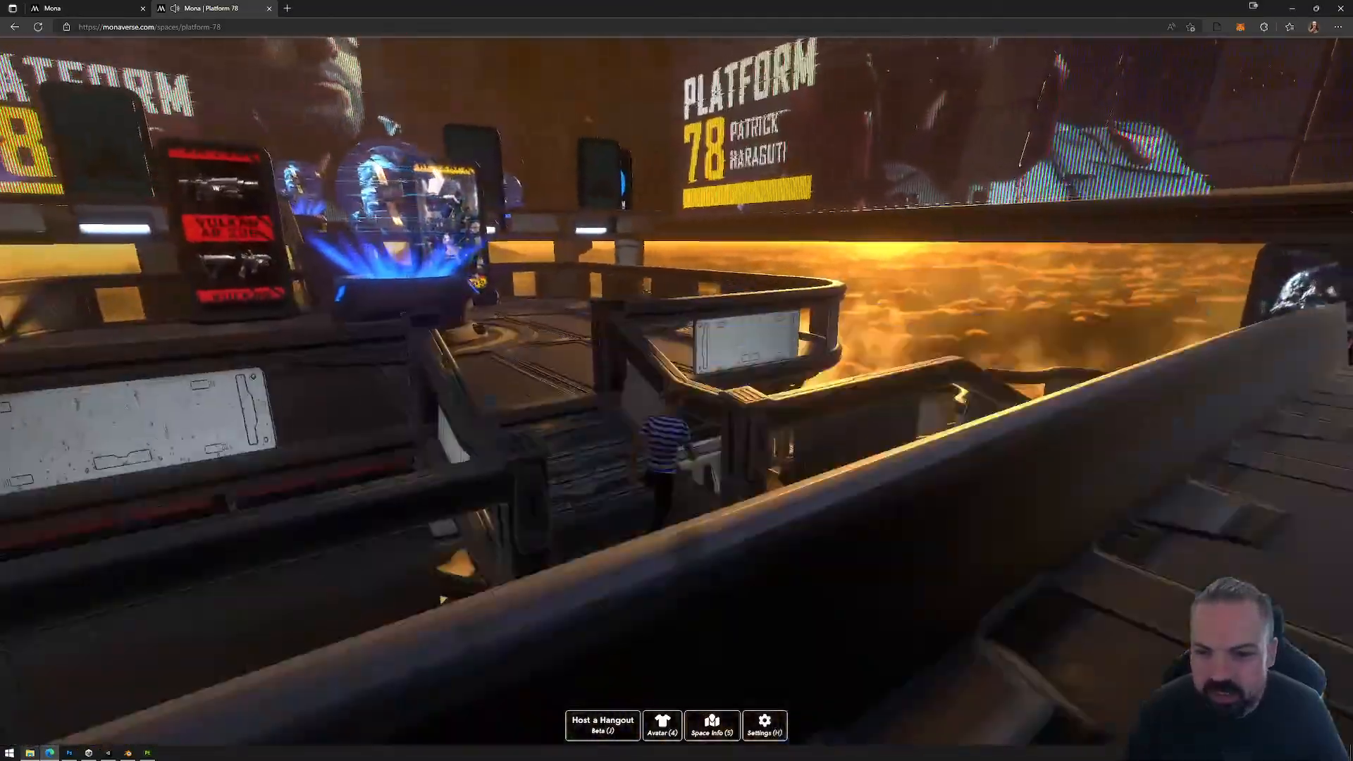
{"action": "key", "text": "w"}
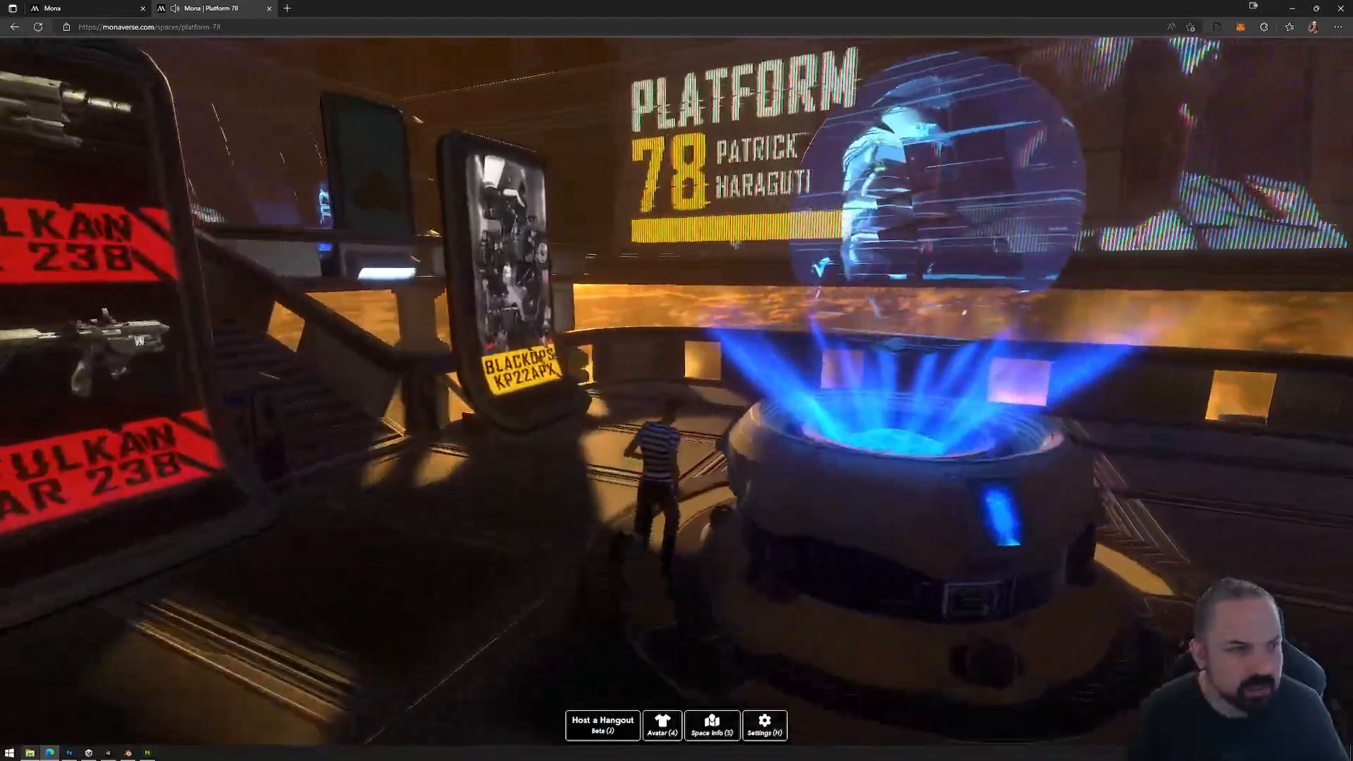
{"action": "key", "text": "w"}
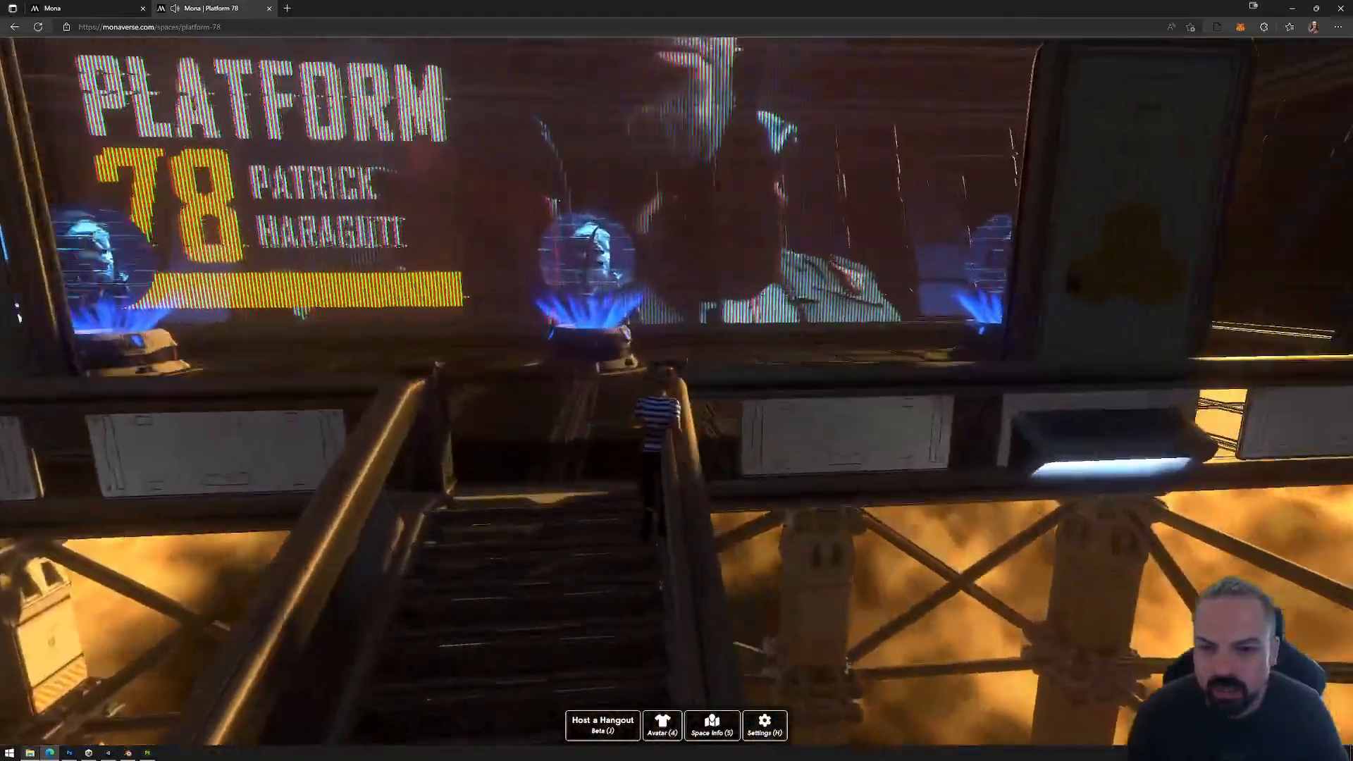
{"action": "key", "text": "w"}
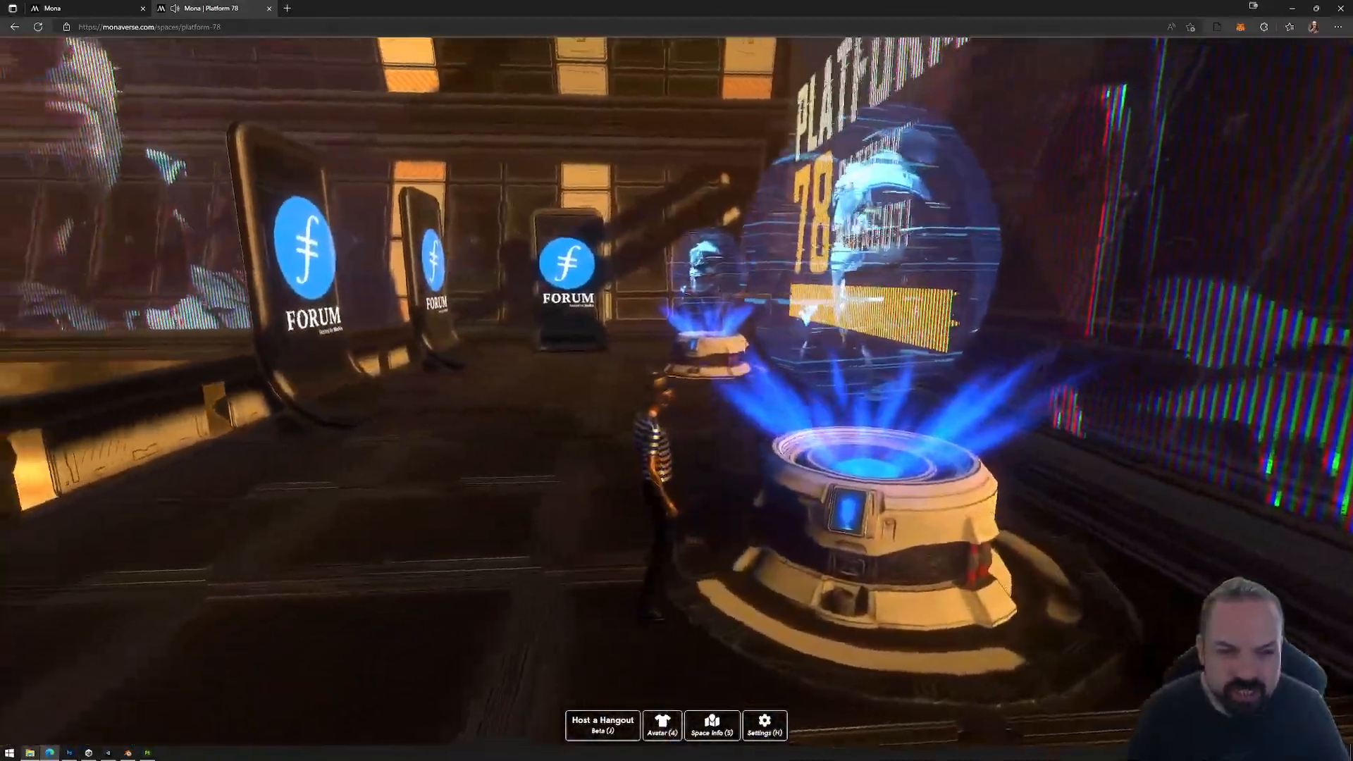
{"action": "key", "text": "w"}
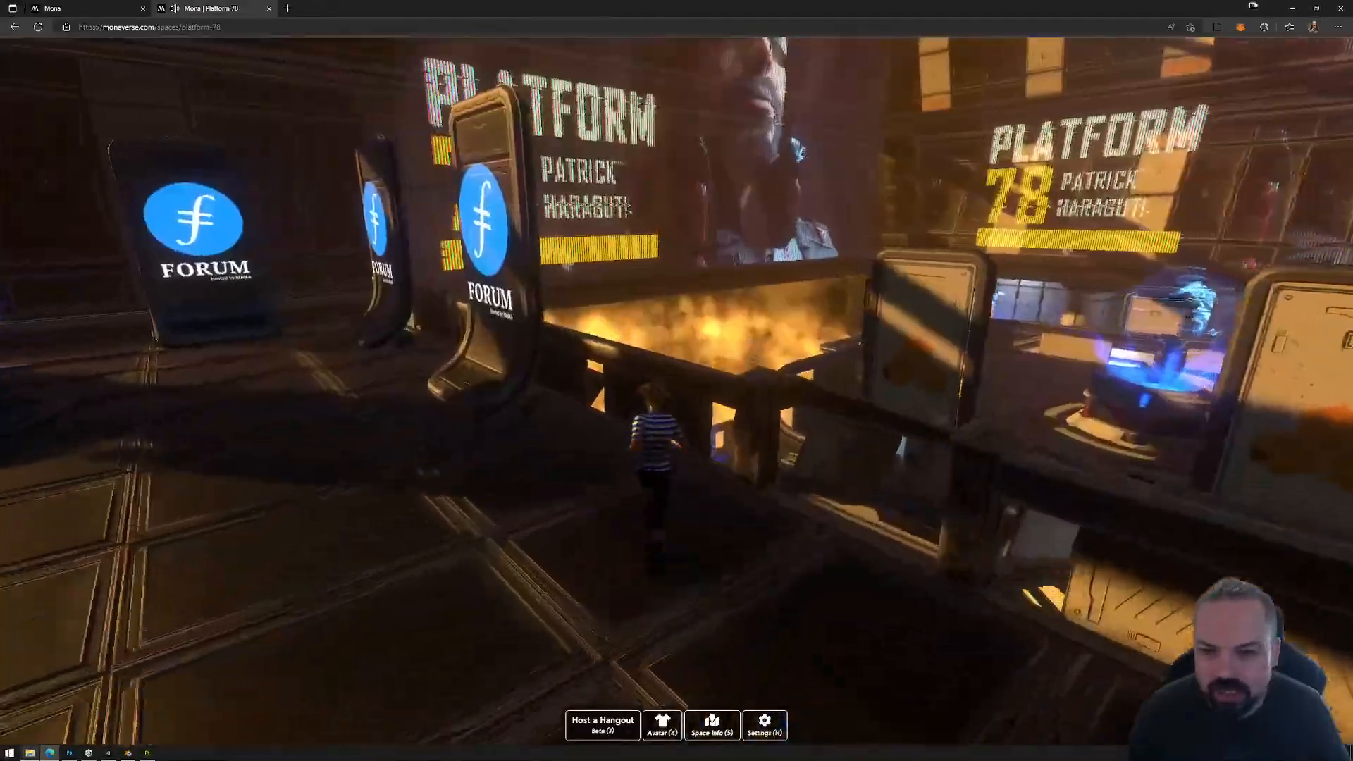
{"action": "key", "text": "w"}
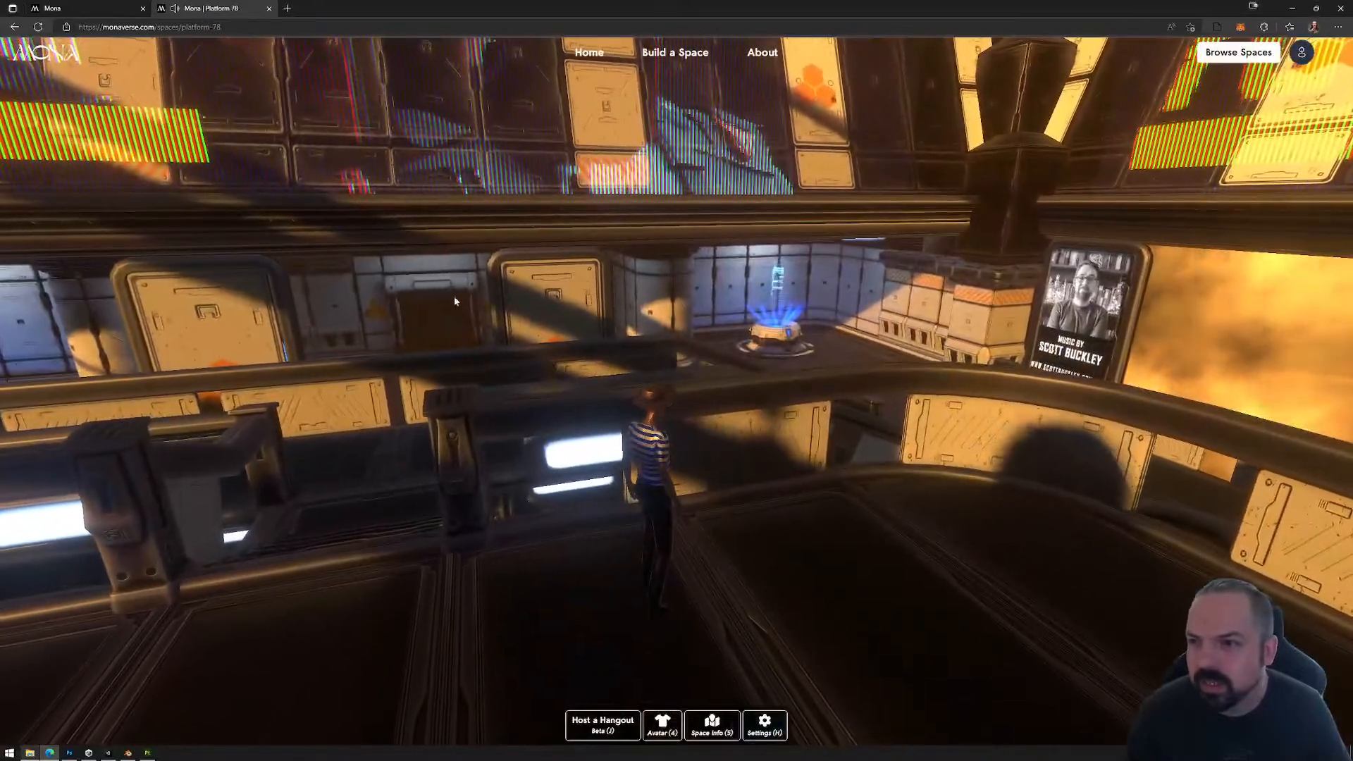
Step: Leave Platform 78, close its browser tab, and reopen and enter the playable preview of the Immadegen space
{"action": "key", "text": "alt+Left"}
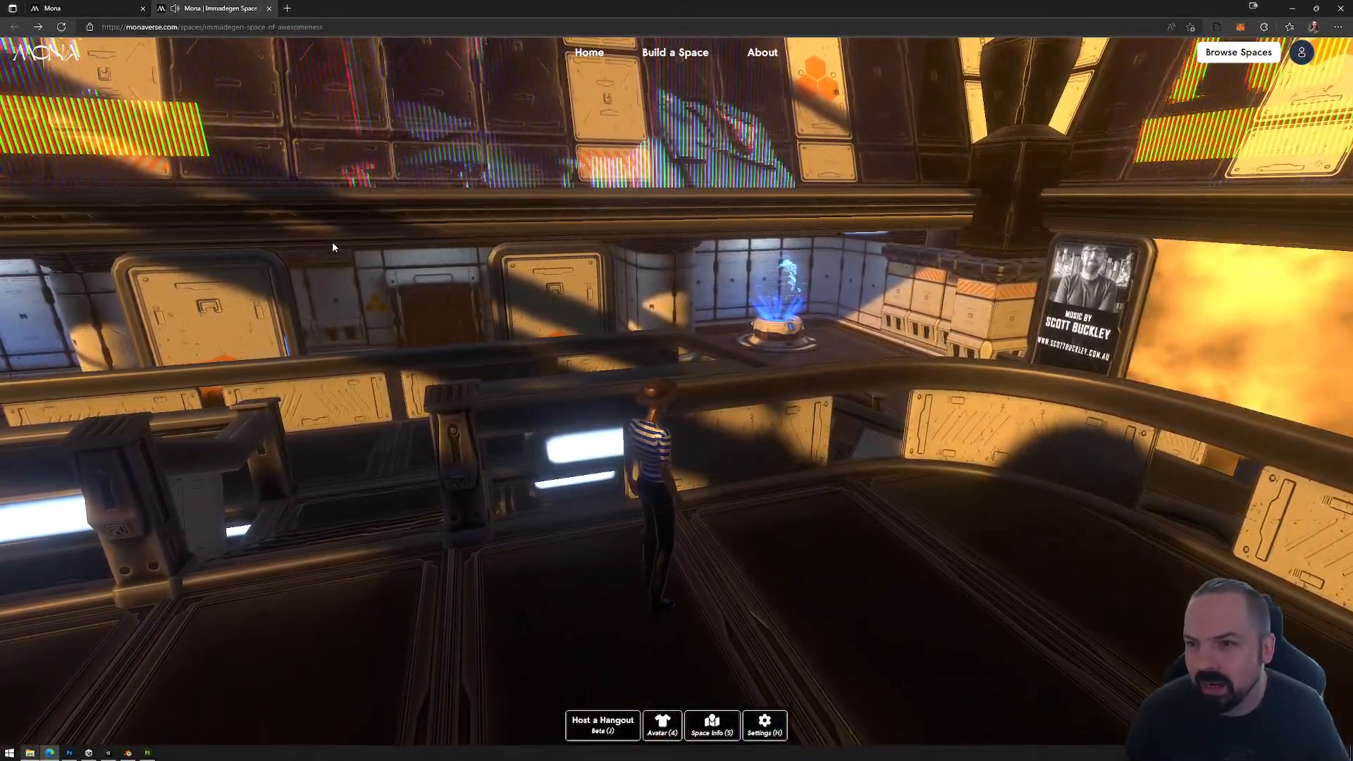
{"action": "left_click", "coordinate": [268, 9]}
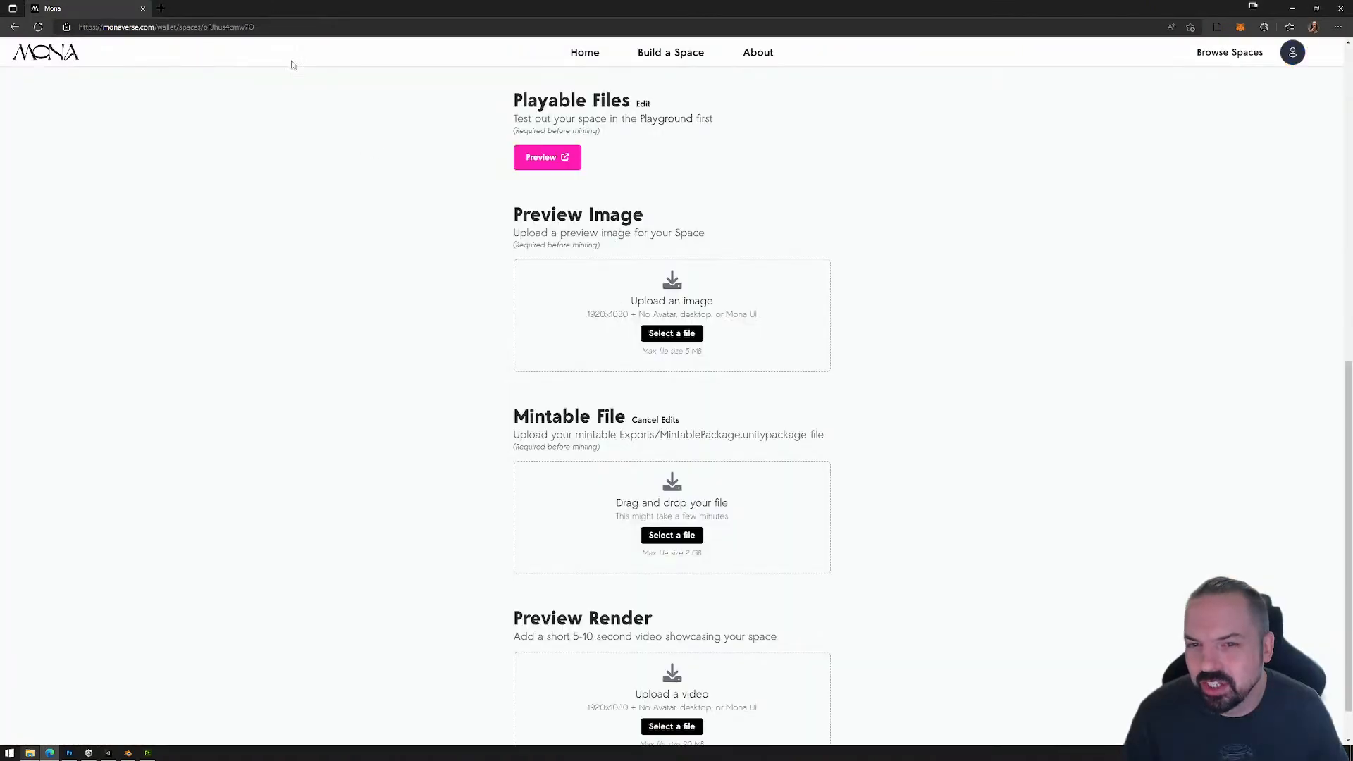
{"action": "left_click", "coordinate": [553, 162]}
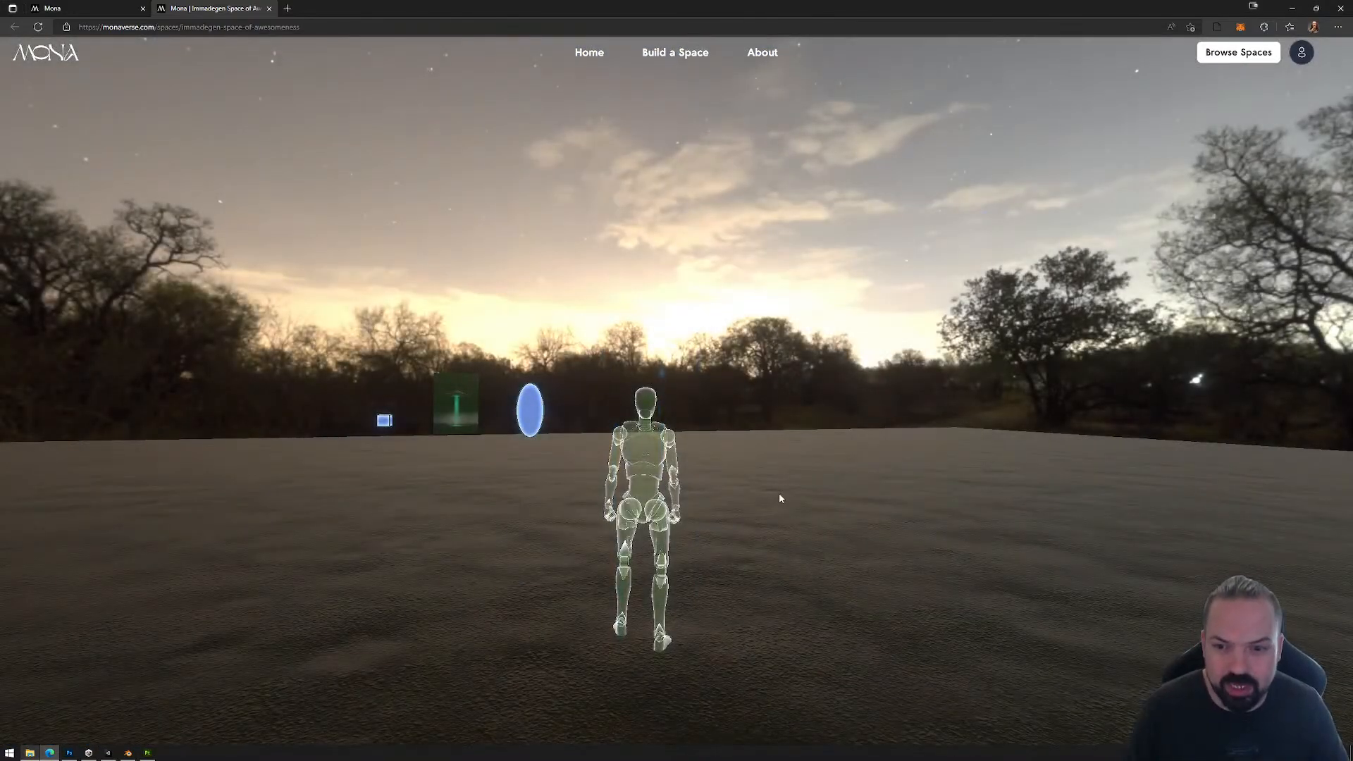
{"action": "left_click", "coordinate": [720, 516]}
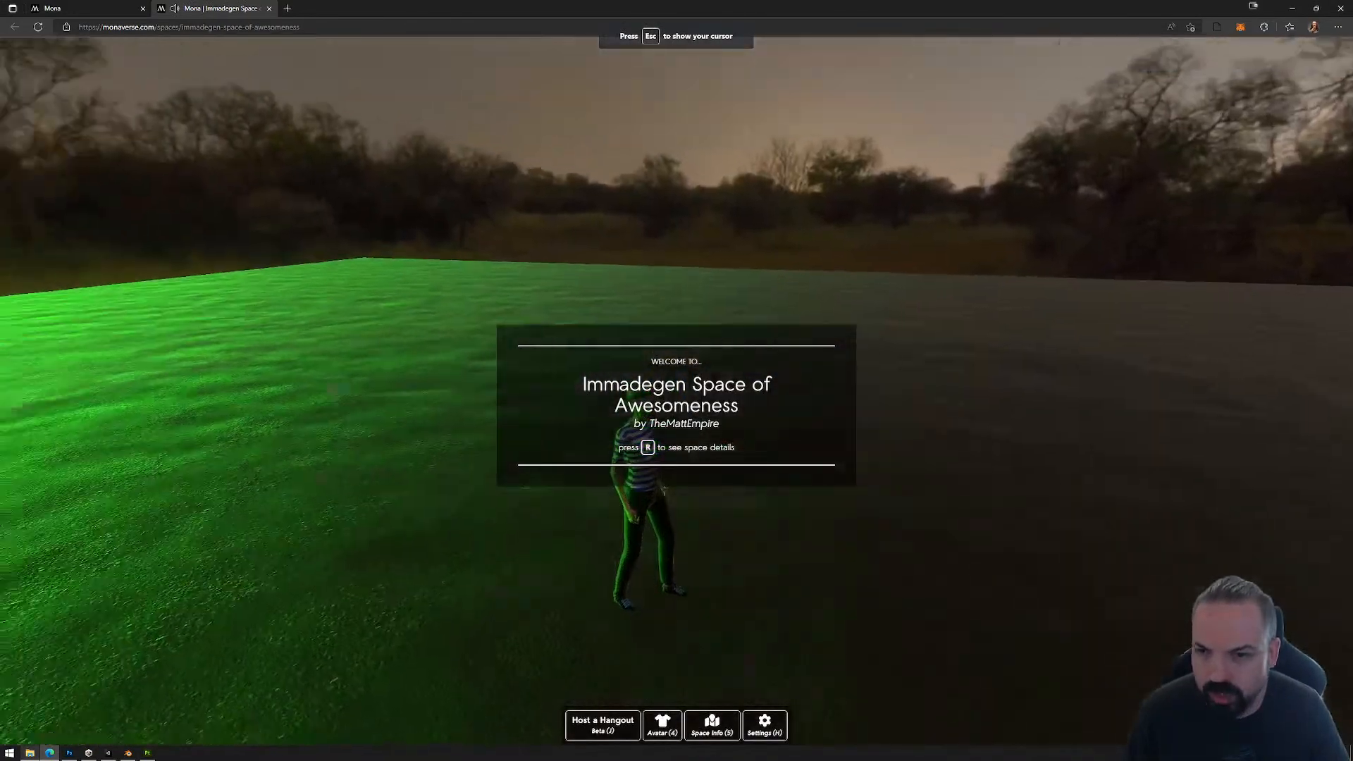
Step: Back the avatar away from the UFO and its green beam, and zoom into first-person view to hide the avatar
{"action": "key", "text": "s"}
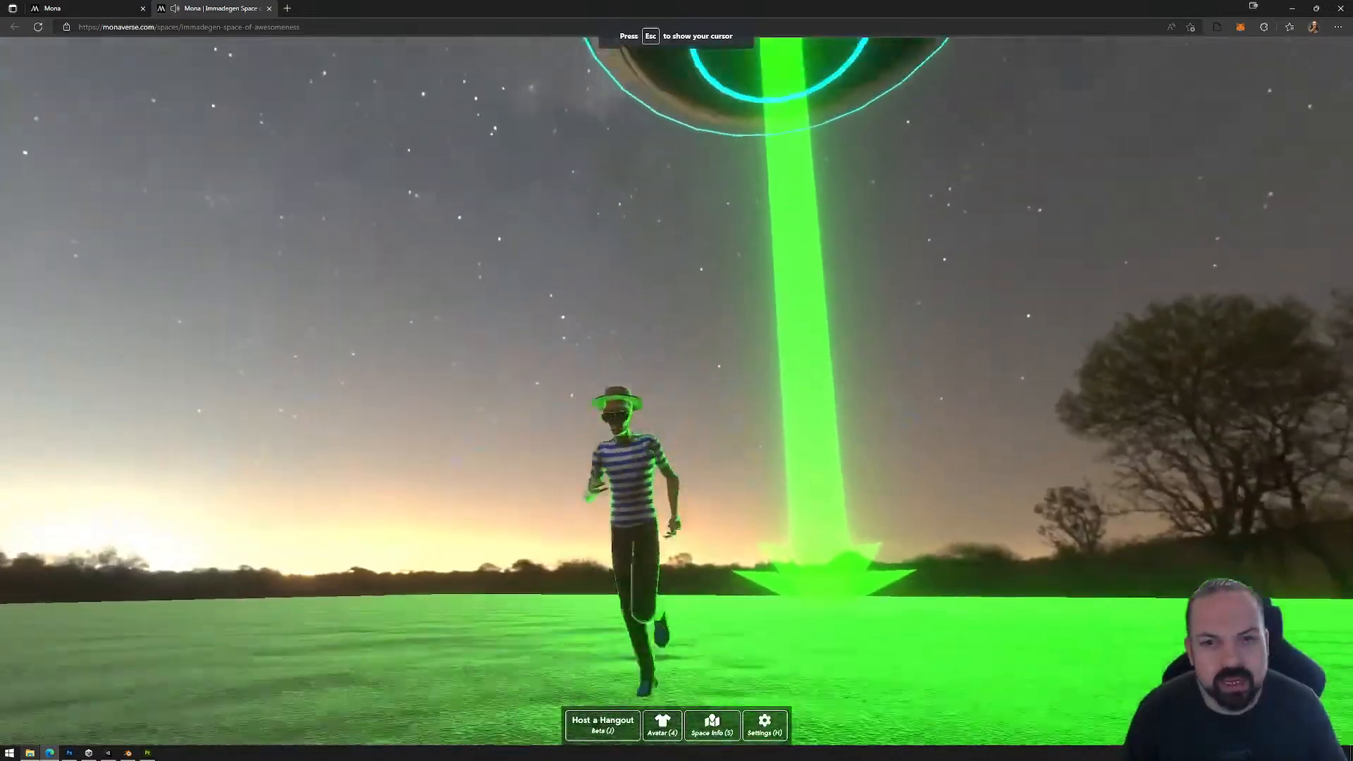
{"action": "key", "text": "d"}
{"action": "key", "text": "s"}
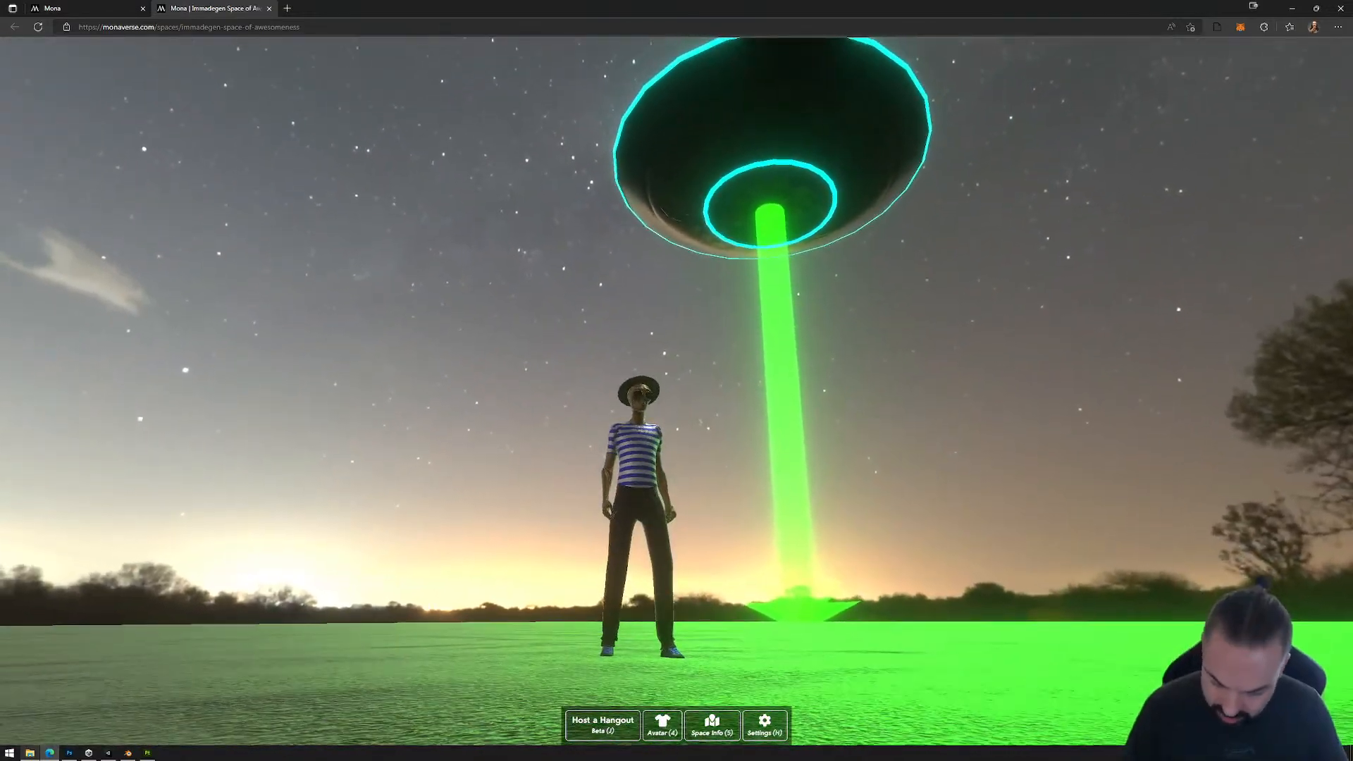
{"action": "scroll", "coordinate": [676, 390], "scroll_direction": "up", "scroll_amount": 5}
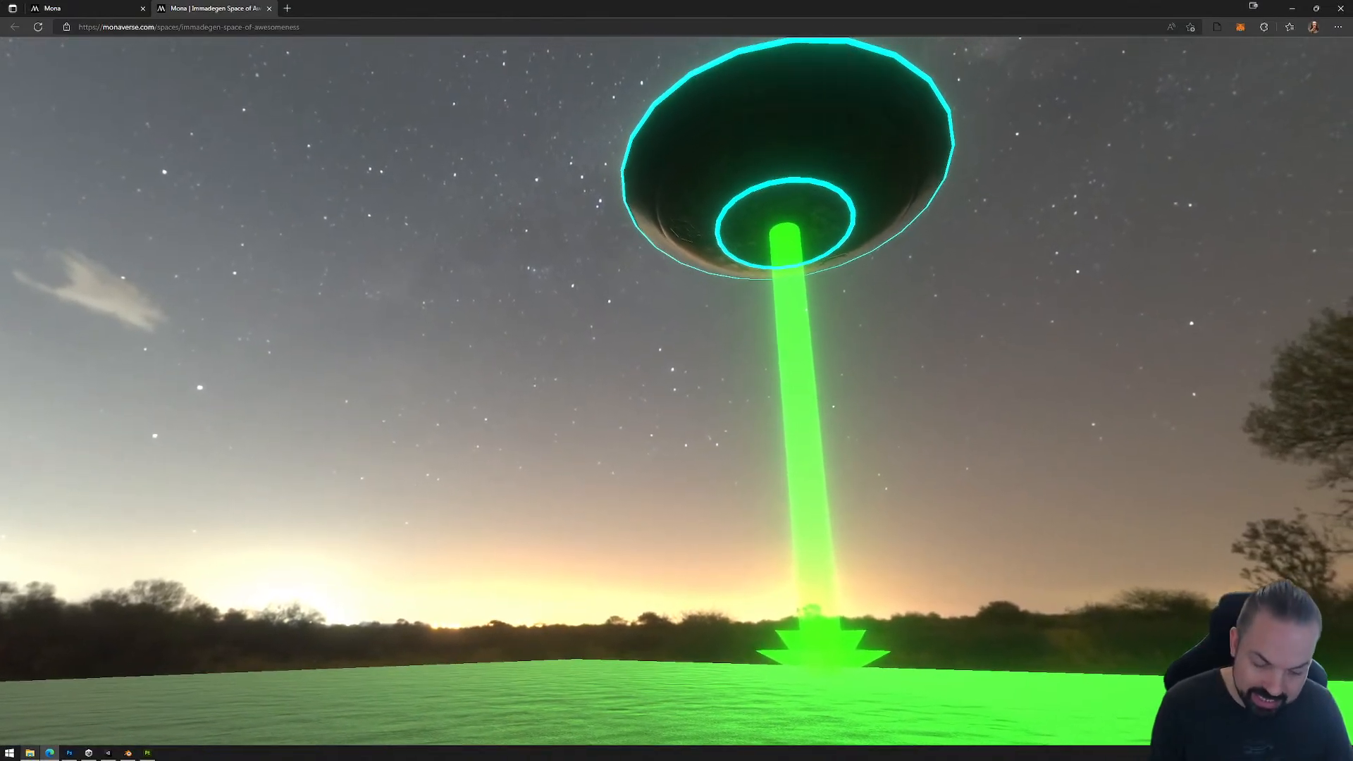
Step: Show the preview full screen and frame the whole UFO and green beam in first-person view, without avatar or interface, for a capture
{"action": "key", "text": "F11"}
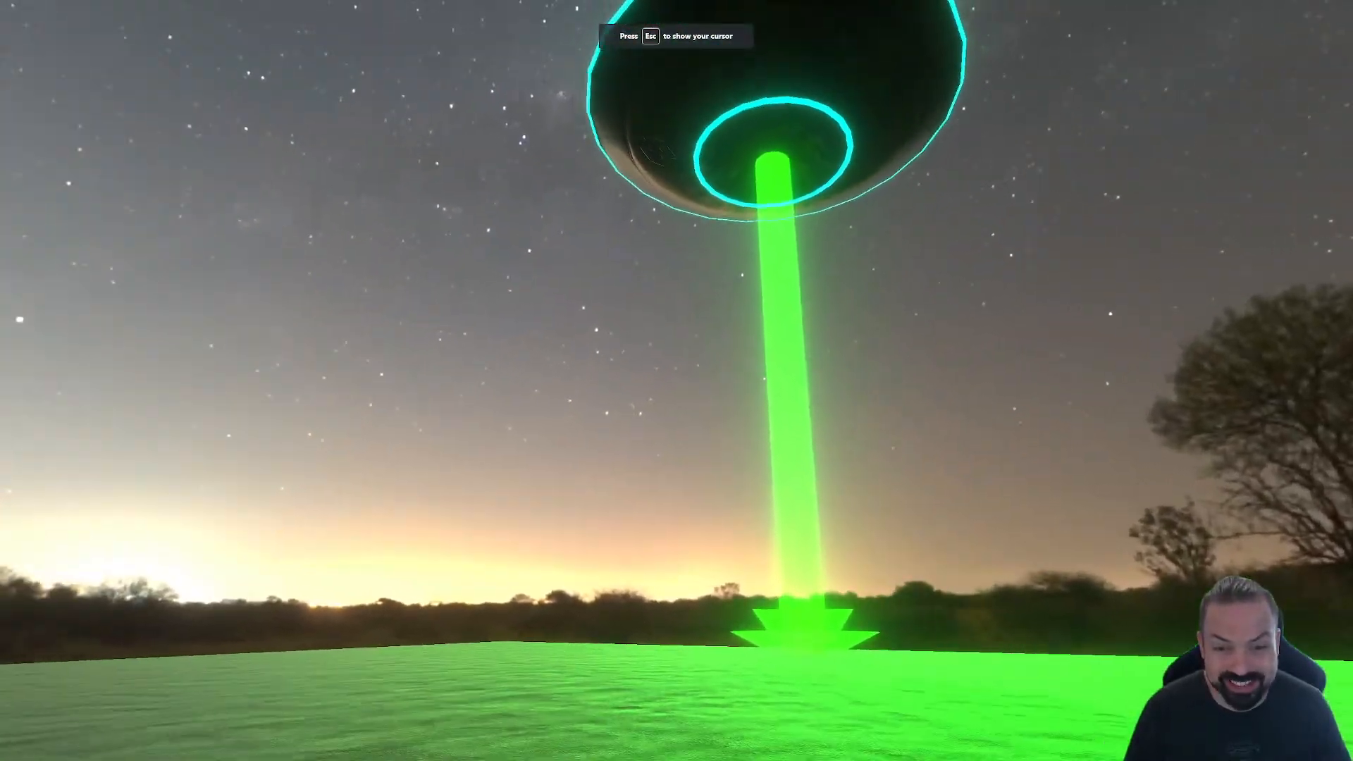
{"action": "key", "text": "v"}
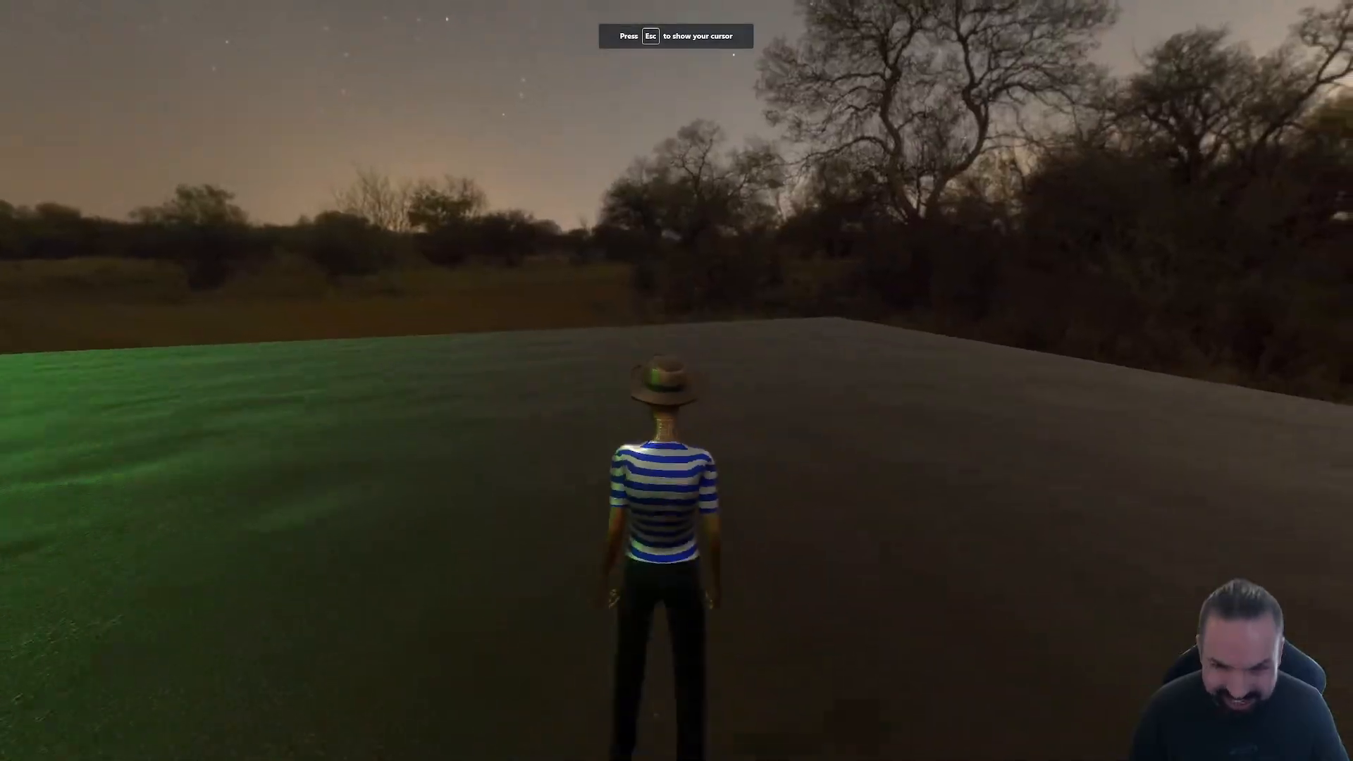
{"action": "key", "text": "w"}
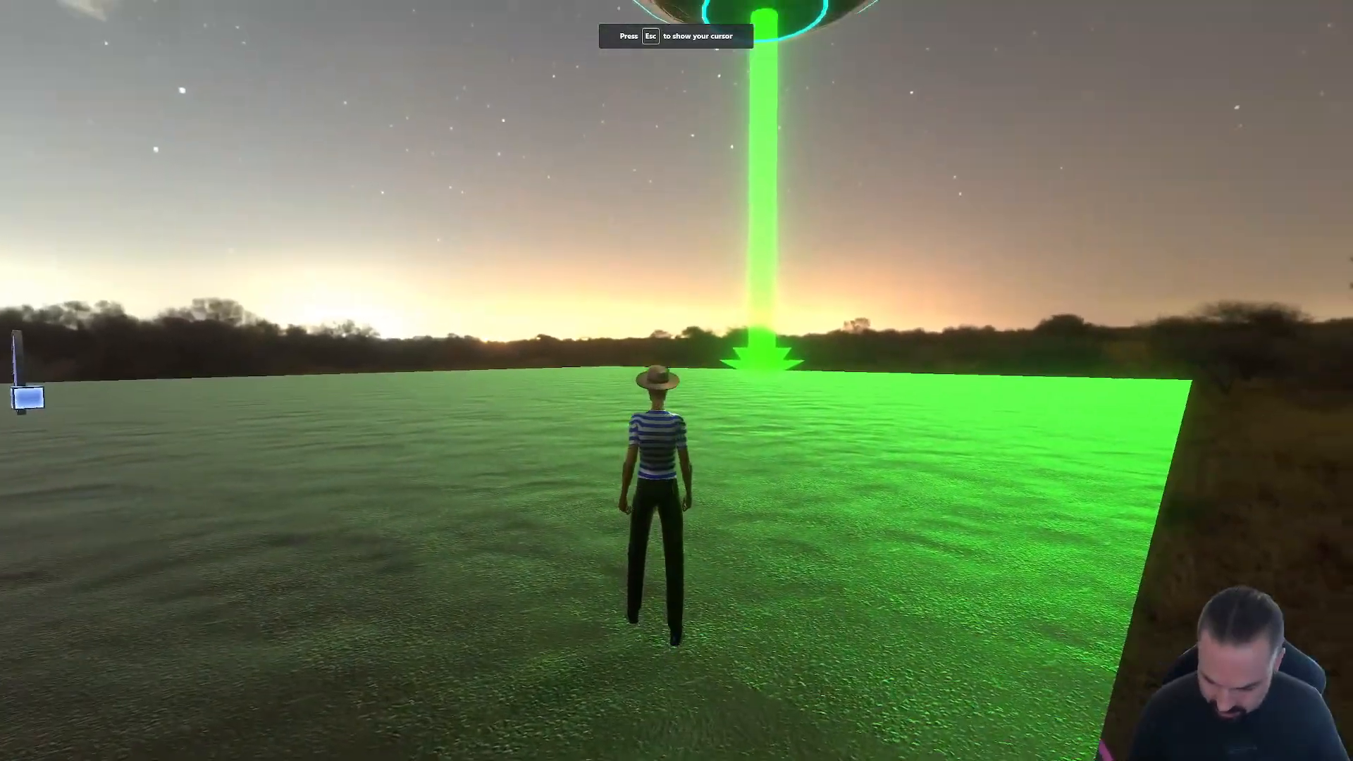
{"action": "scroll", "coordinate": [677, 381], "scroll_direction": "up", "scroll_amount": 5}
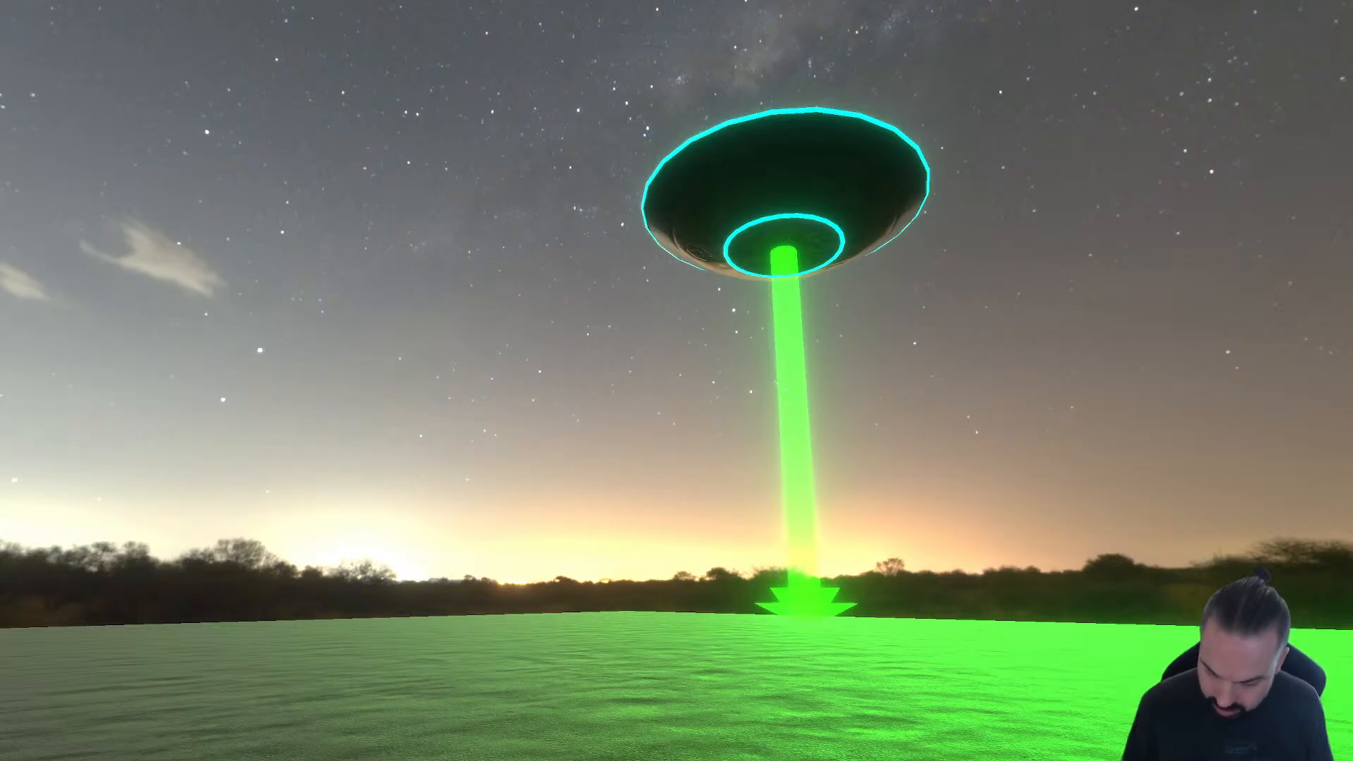
{"action": "key", "text": "Escape"}
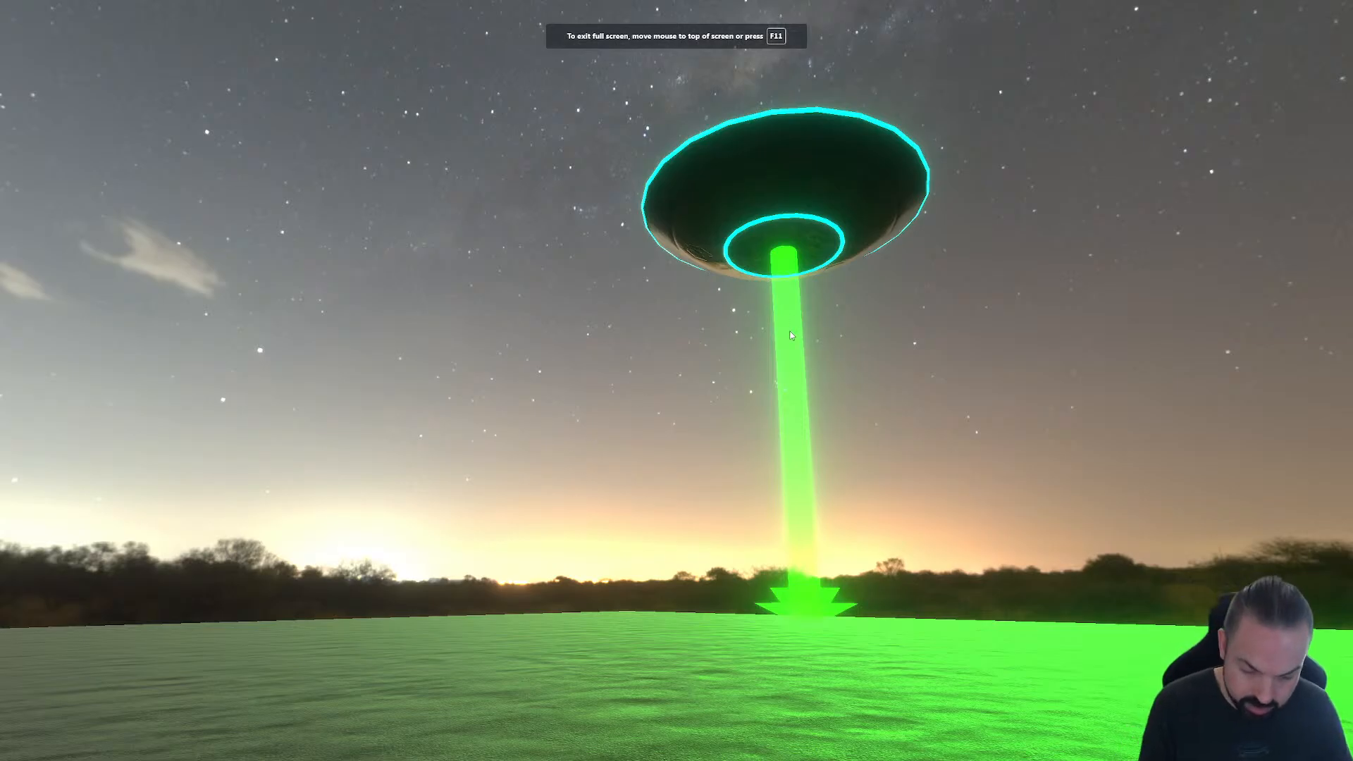
Step: Leave full screen, switch to Photoshop, and create a new 2560 x 1440 px document containing the captured UFO view
{"action": "key", "text": "F11"}
{"action": "left_click", "coordinate": [69, 753]}
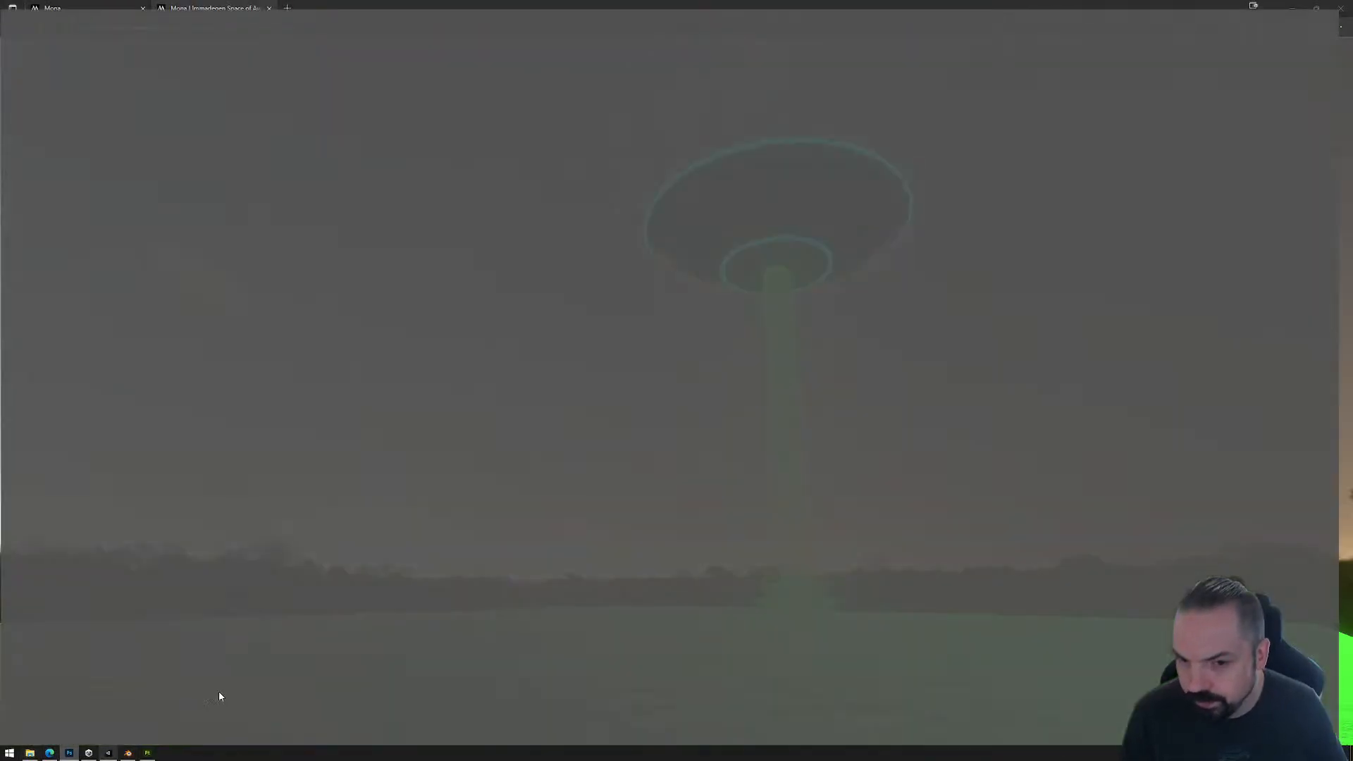
{"action": "left_click", "coordinate": [32, 74]}
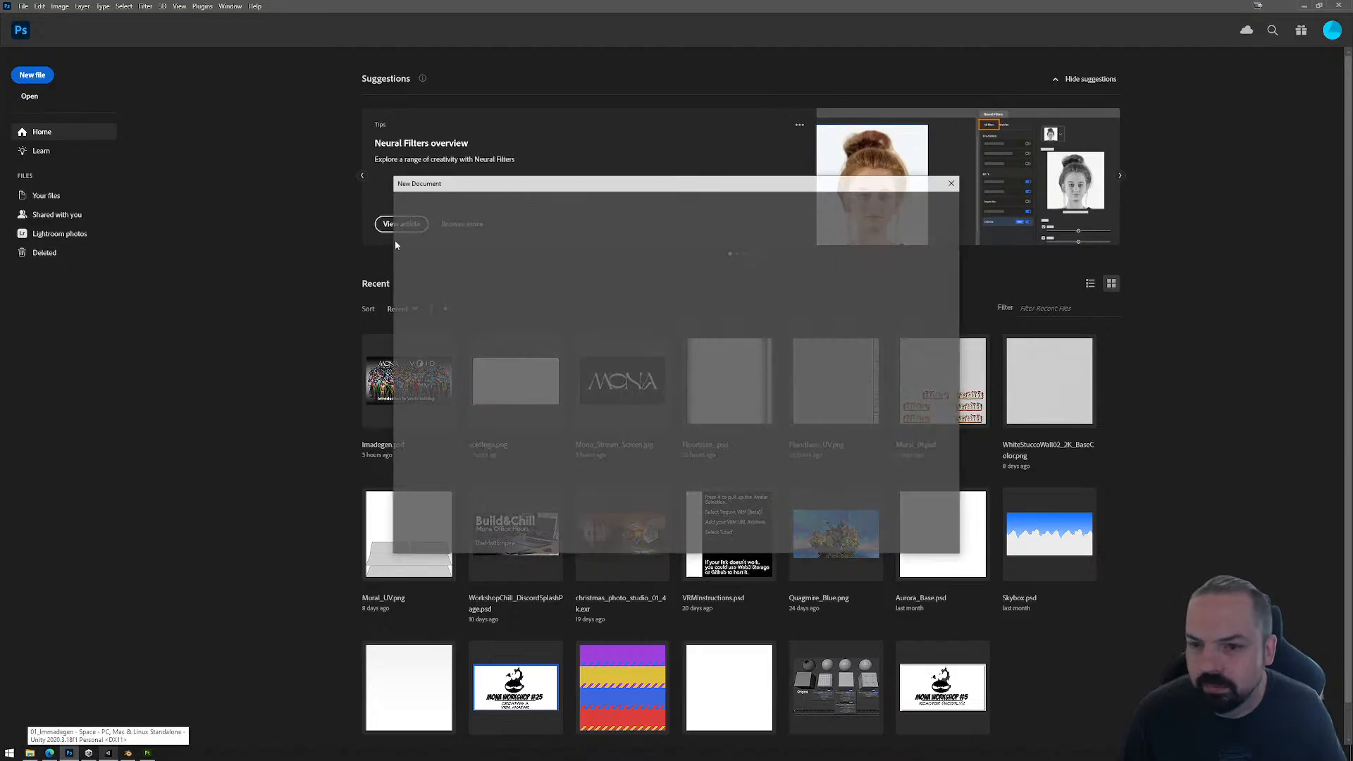
{"action": "left_click", "coordinate": [886, 531]}
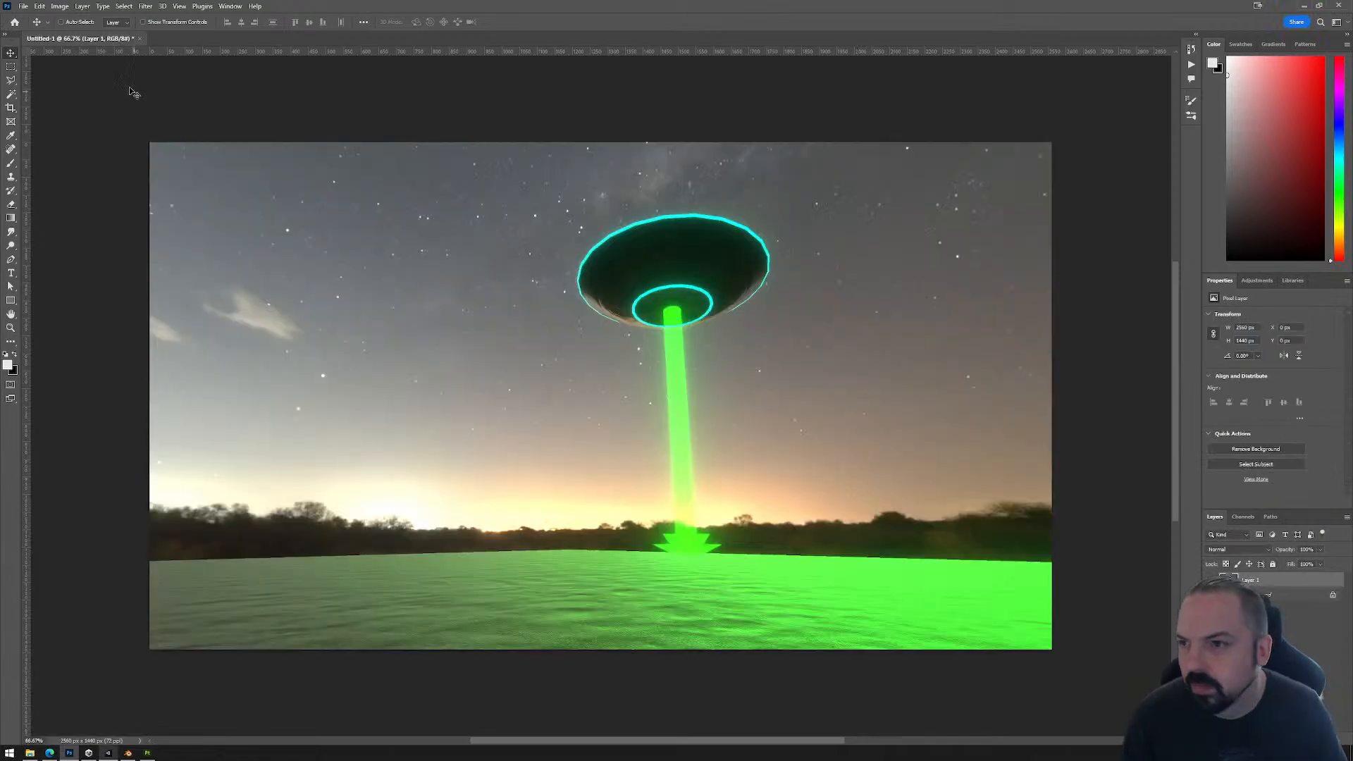
Step: Resize the captured image to 1920 x 1080 pixels with Preserve Details 2.0 resampling
{"action": "left_click", "coordinate": [22, 6]}
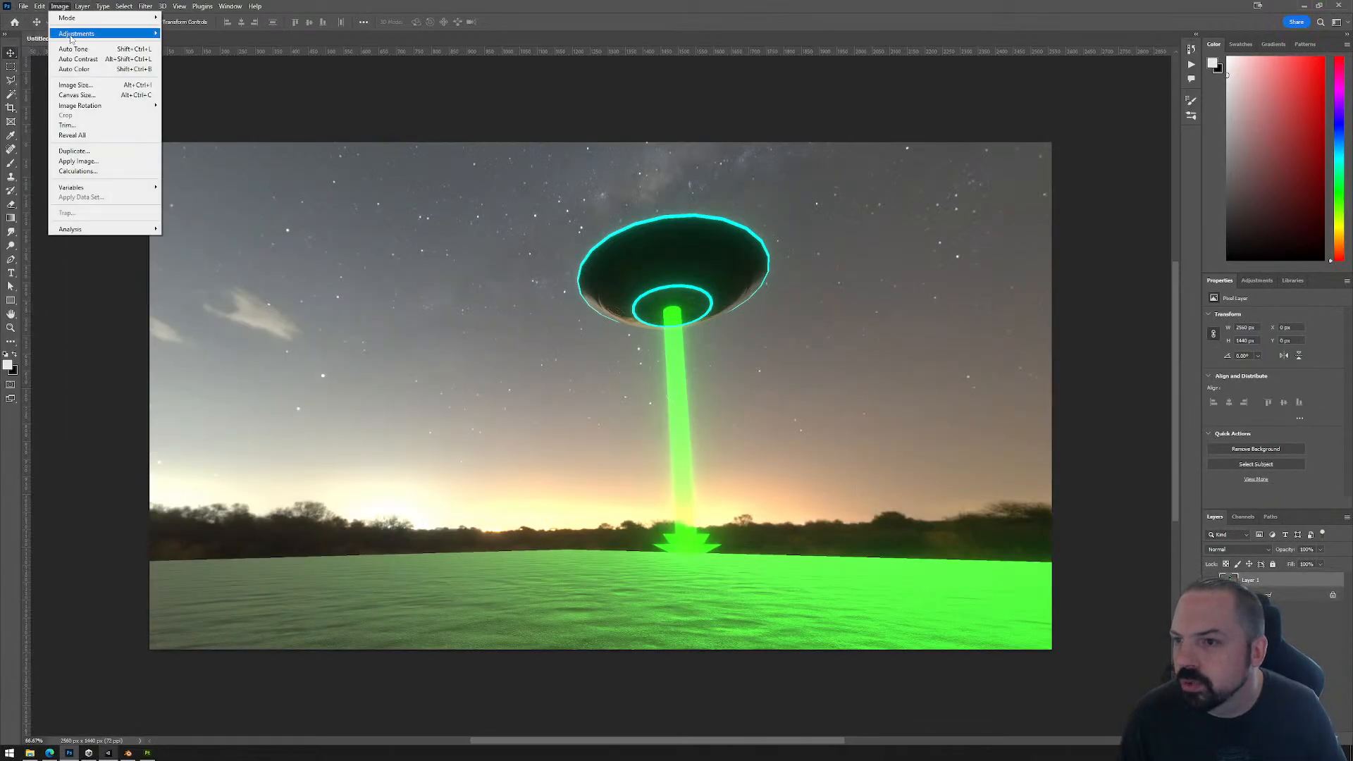
{"action": "left_click", "coordinate": [84, 84]}
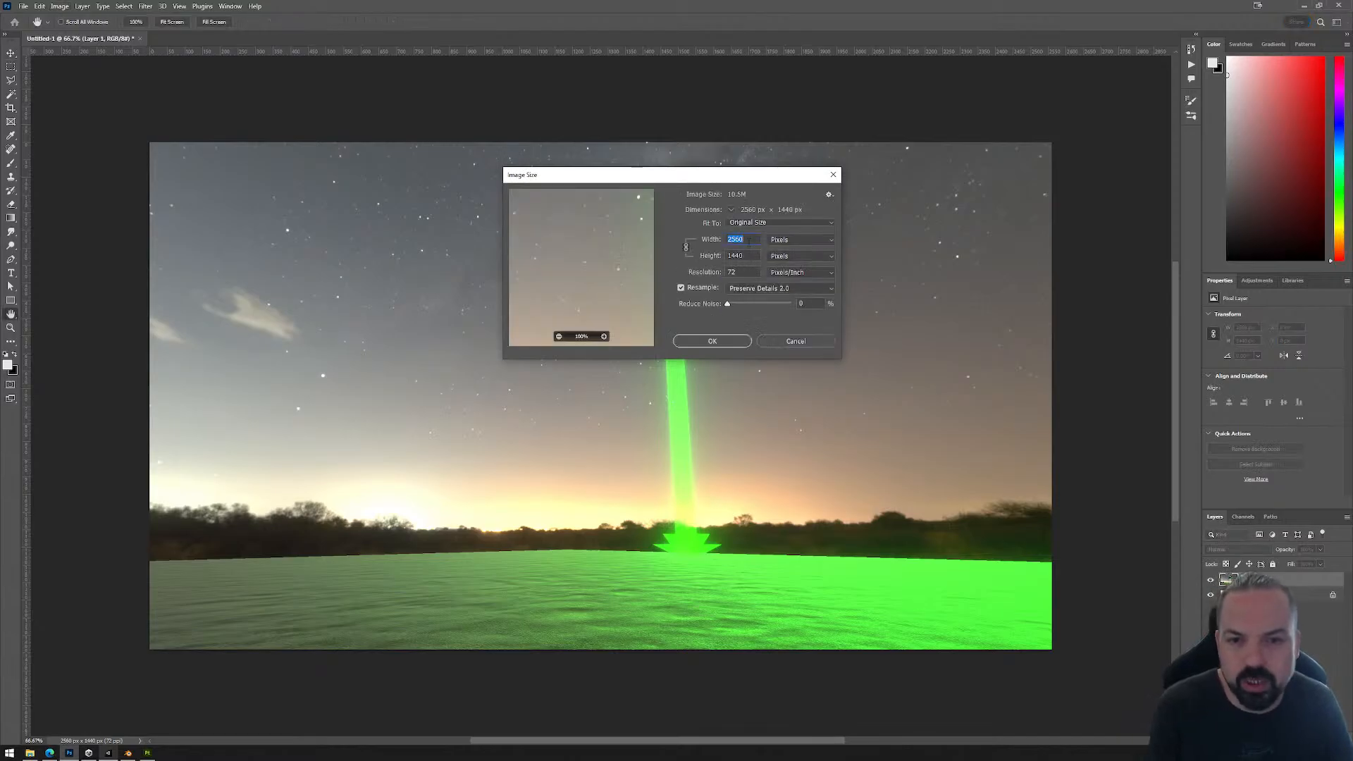
{"action": "type", "text": "1920"}
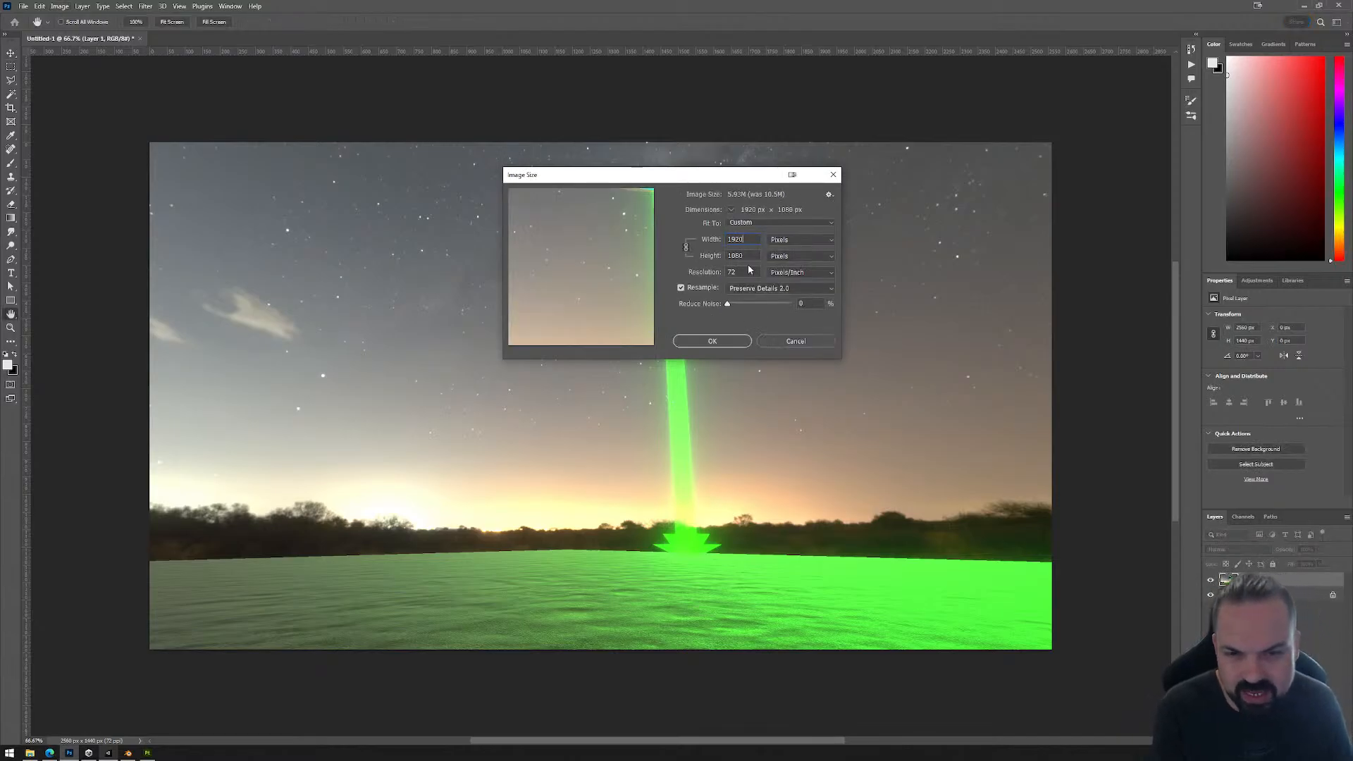
{"action": "left_click", "coordinate": [725, 342]}
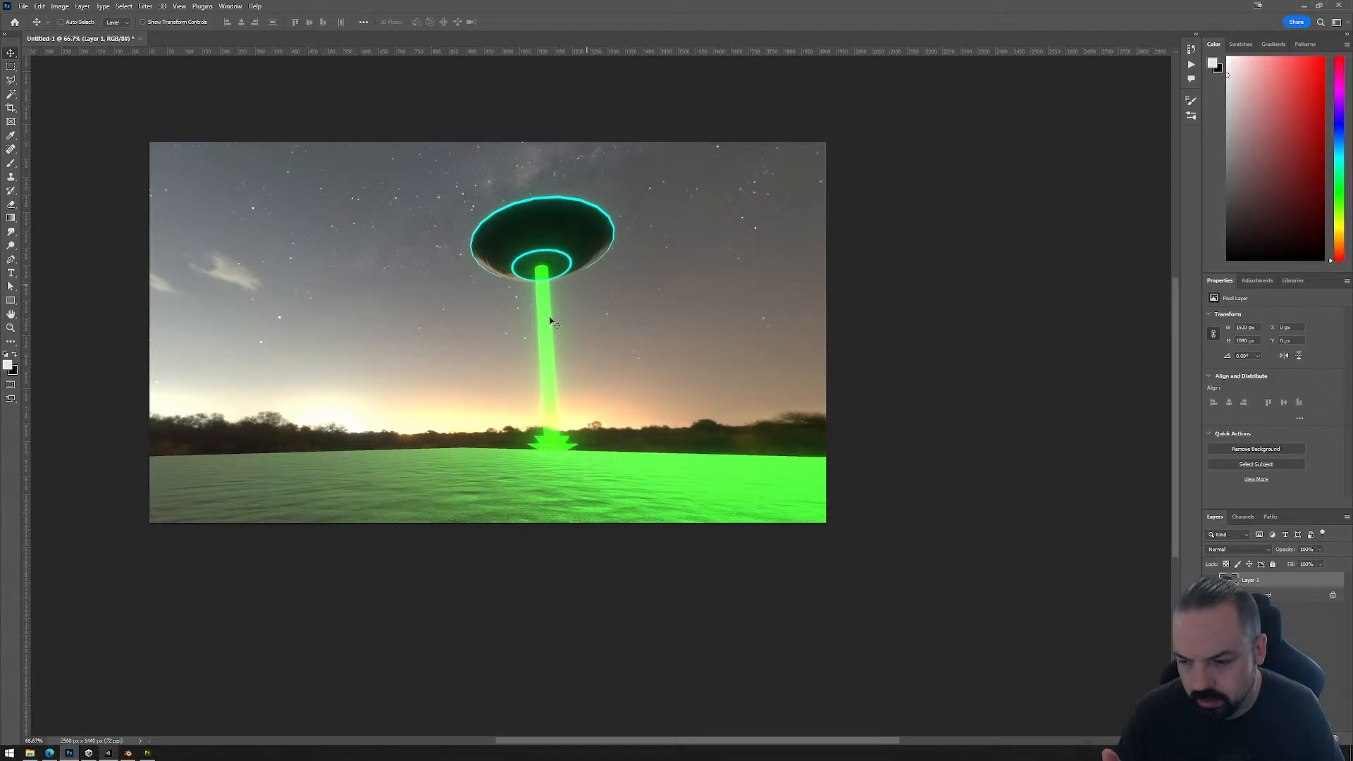
Step: Export the resized image as a PNG, choosing the 01_Immadegen project's Exports folder and replacing the default file name
{"action": "left_click", "coordinate": [24, 6]}
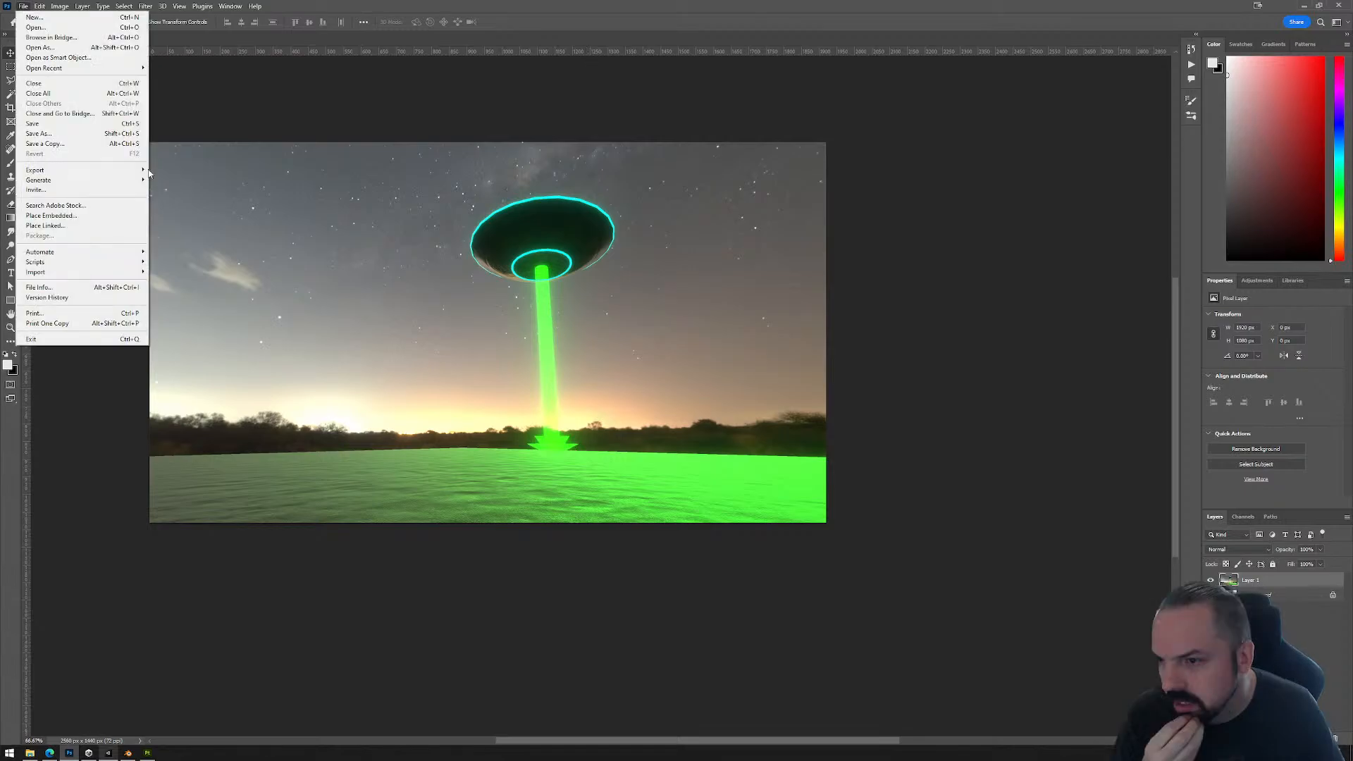
{"action": "left_click", "coordinate": [441, 299]}
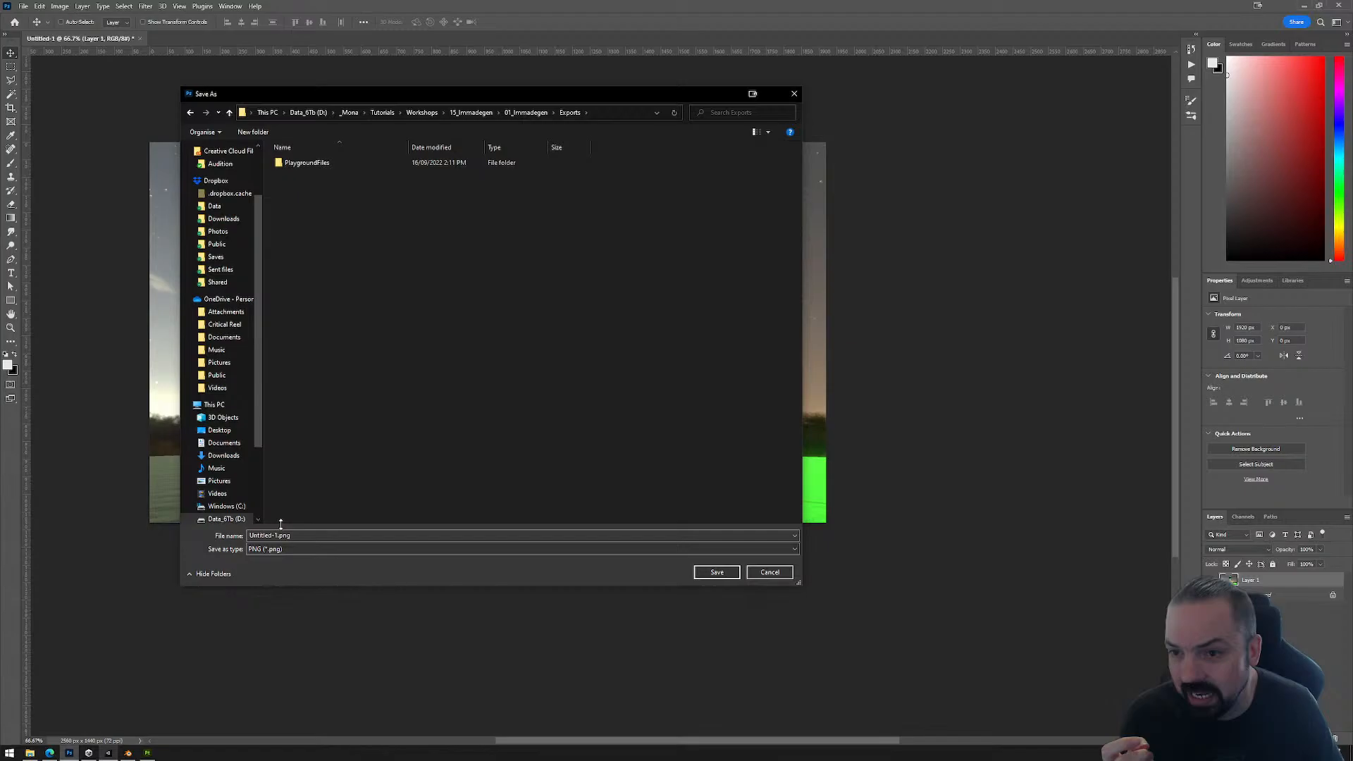
{"action": "left_click", "coordinate": [279, 535]}
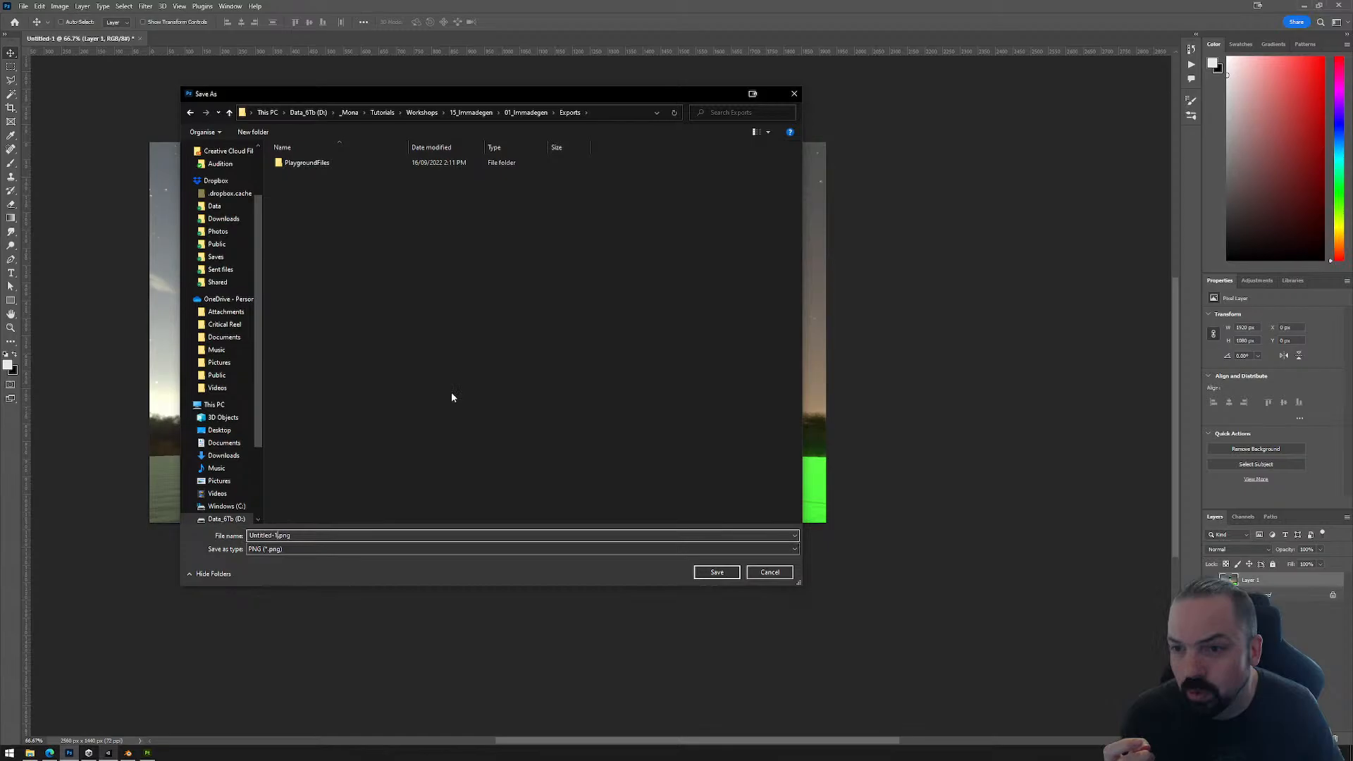
{"action": "key", "text": "shift+Home"}
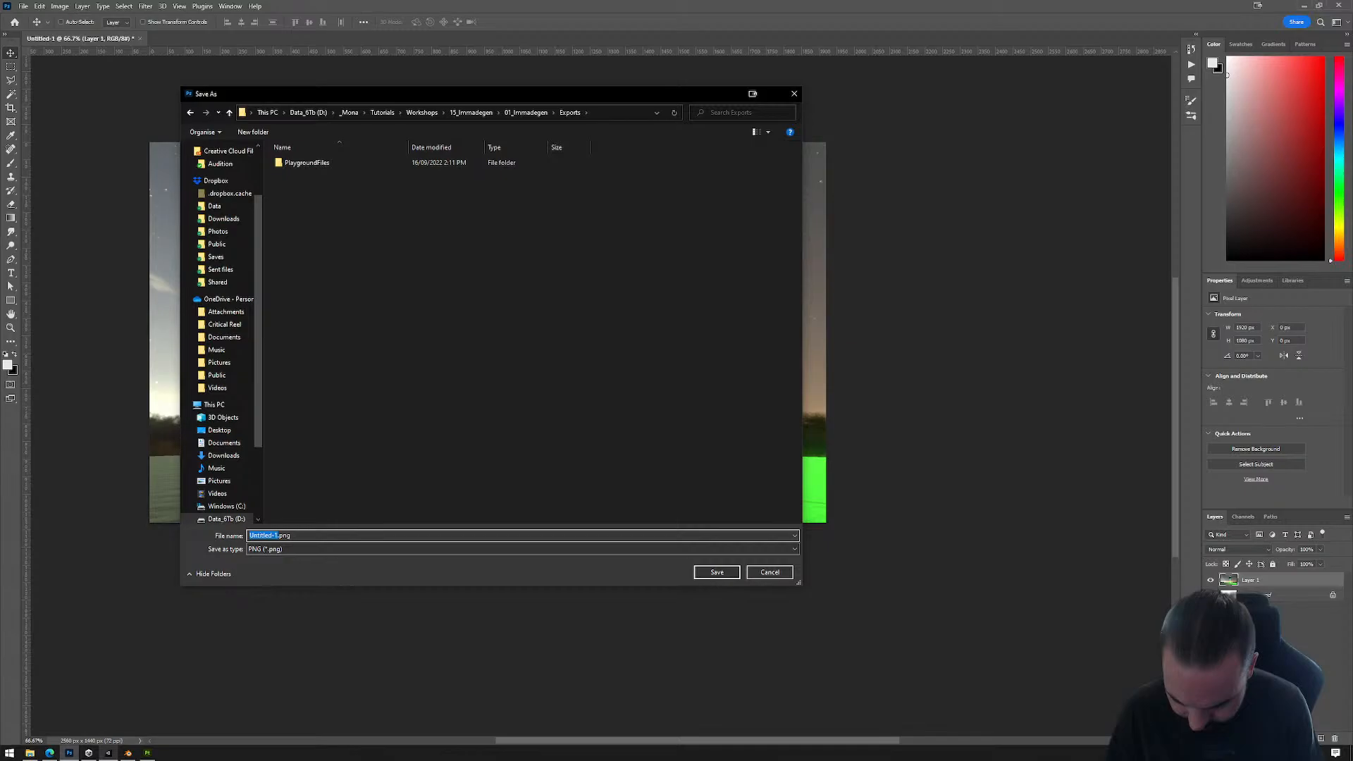
{"action": "key", "text": "Escape"}
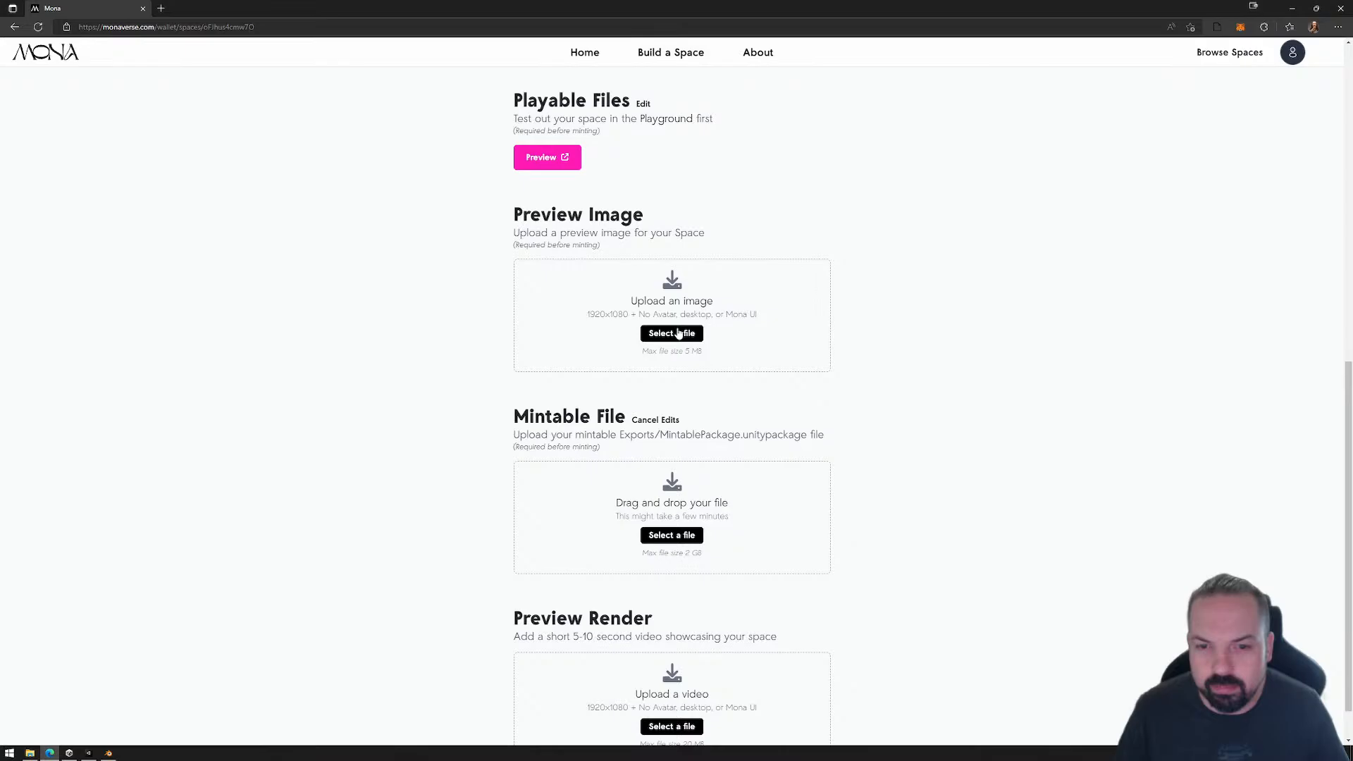
Step: Upload the exported UFO image as the space's preview image
{"action": "left_click", "coordinate": [678, 333]}
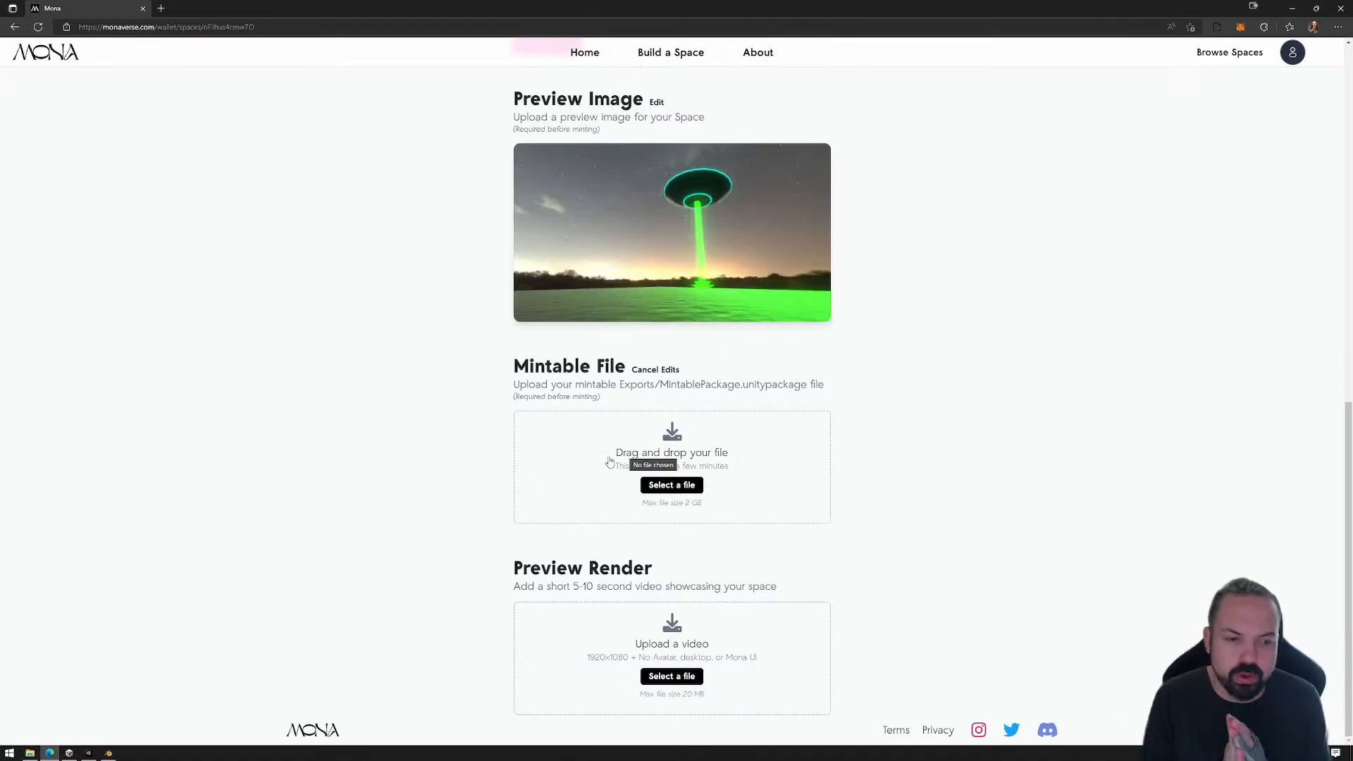
Step: Switch to Unity and build the Mona mintable files for the space
{"action": "left_click", "coordinate": [88, 753]}
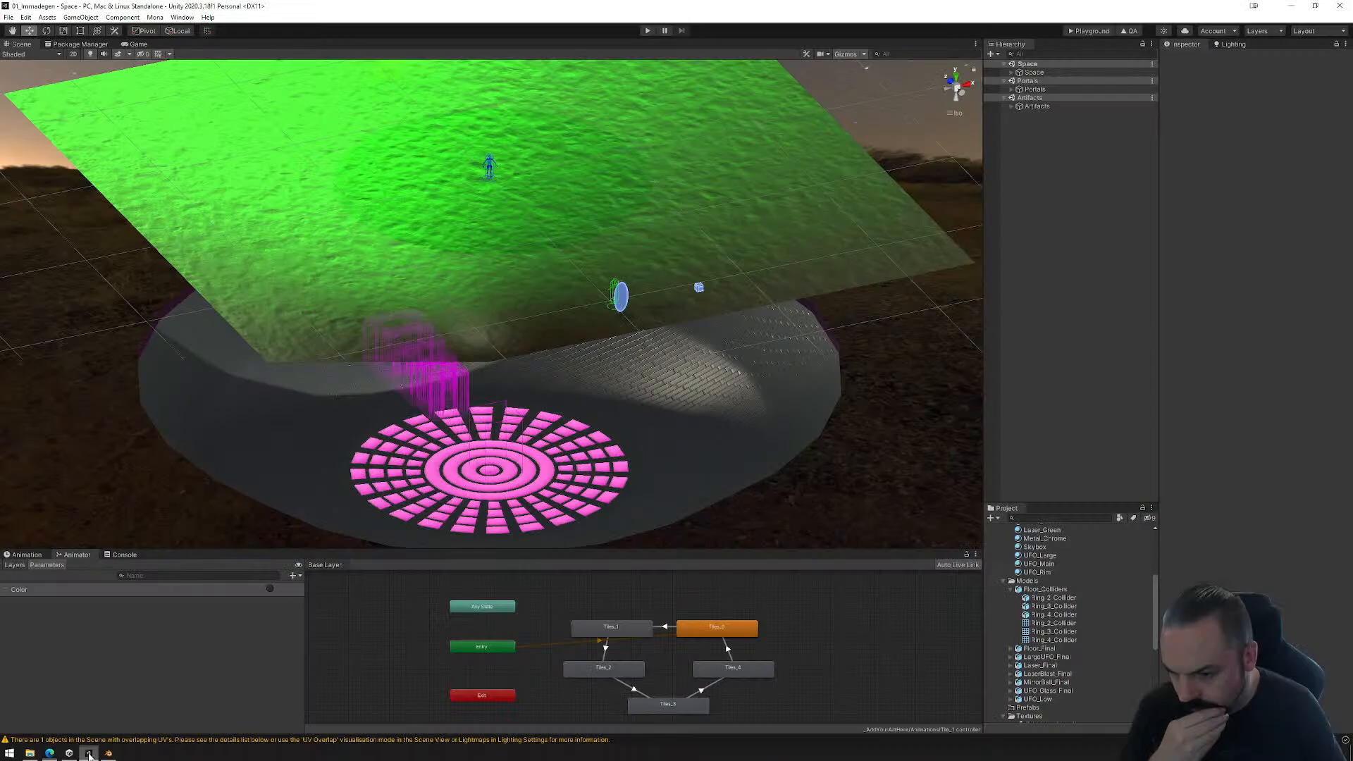
{"action": "left_click", "coordinate": [155, 17]}
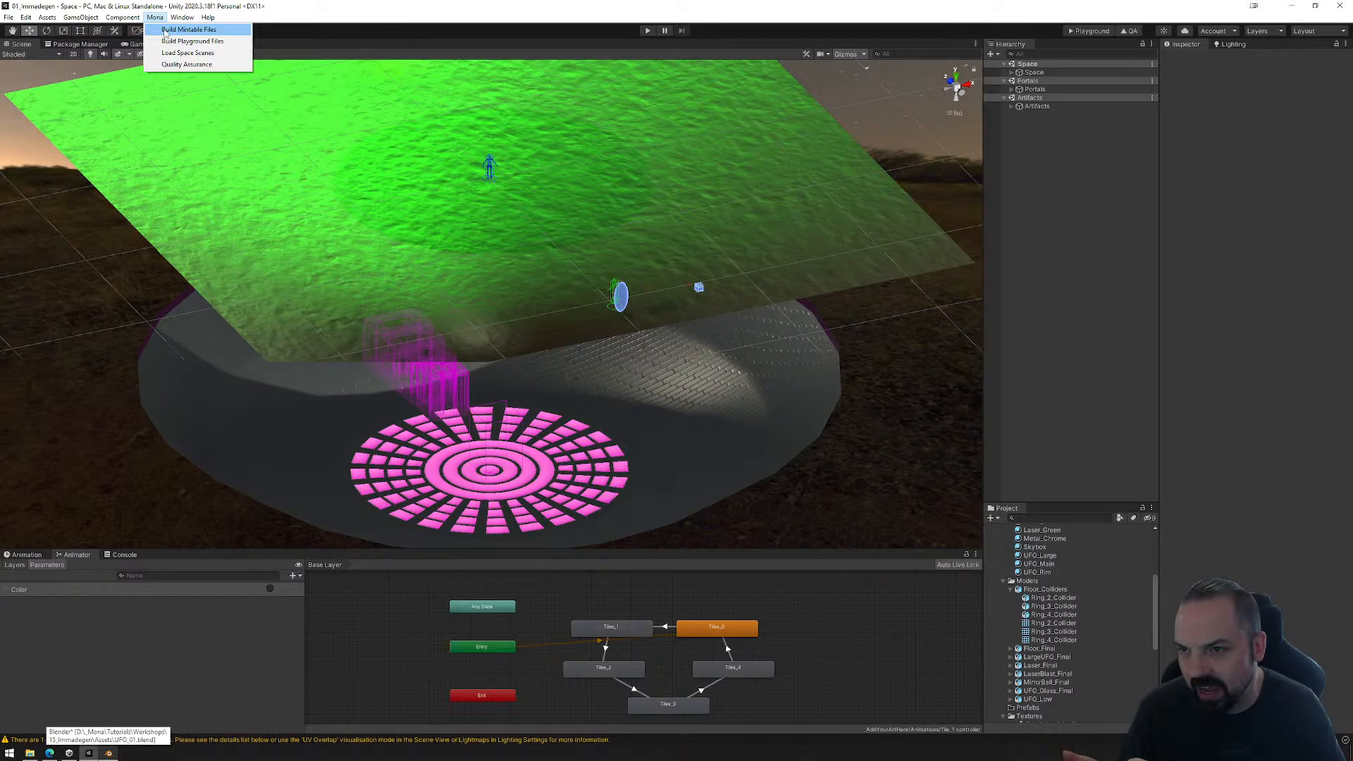
{"action": "left_click", "coordinate": [176, 29]}
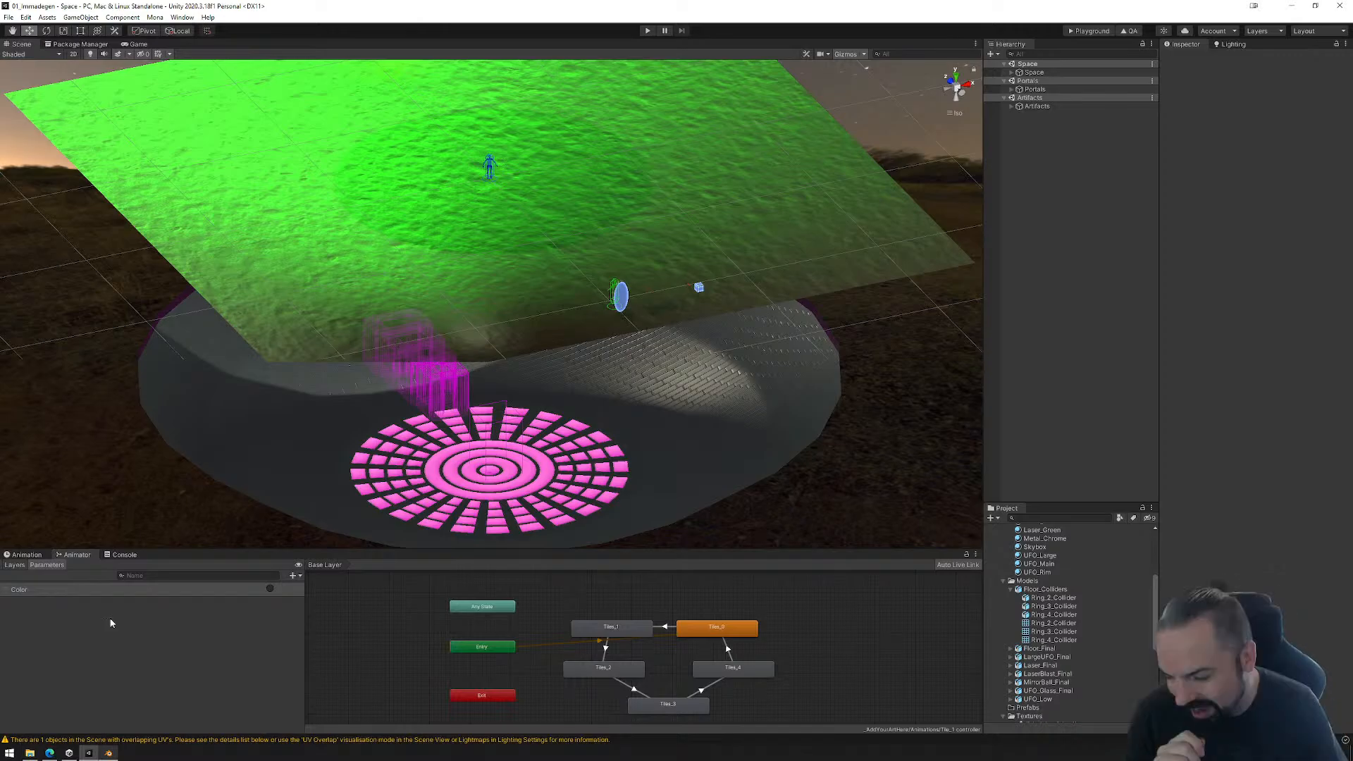
Step: Return to the browser and review the space page, from the space info, portals and artifacts to the submission files
{"action": "left_click", "coordinate": [50, 753]}
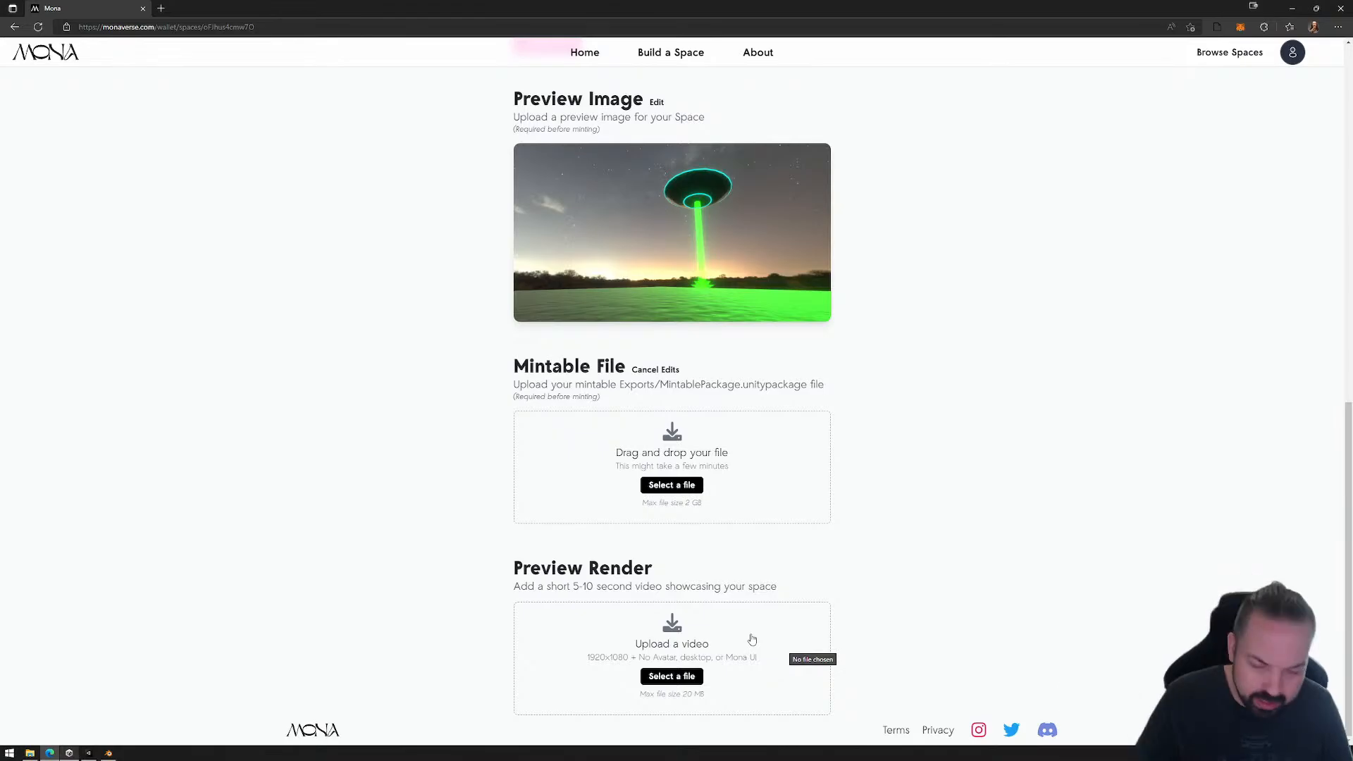
{"action": "scroll", "coordinate": [804, 585], "scroll_direction": "up", "scroll_amount": 7}
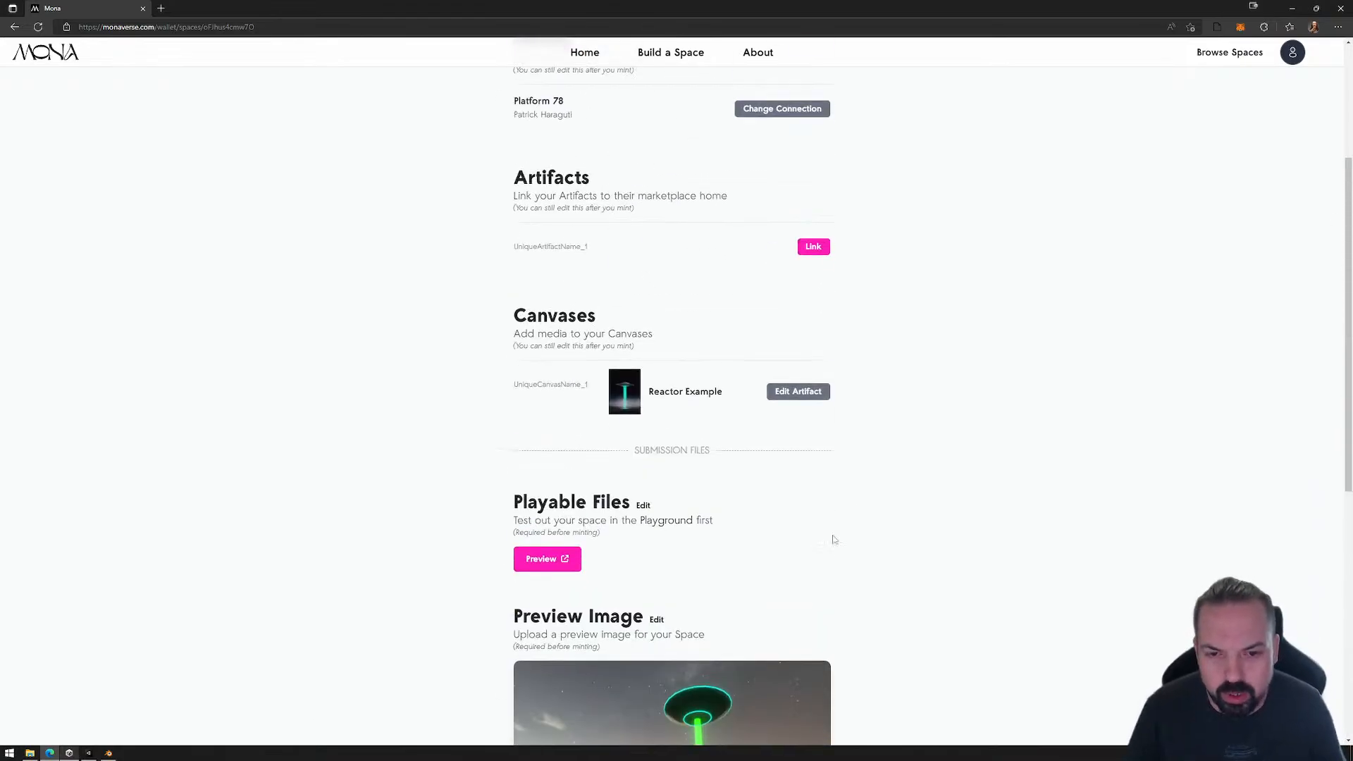
{"action": "scroll", "coordinate": [848, 468], "scroll_direction": "up", "scroll_amount": 3}
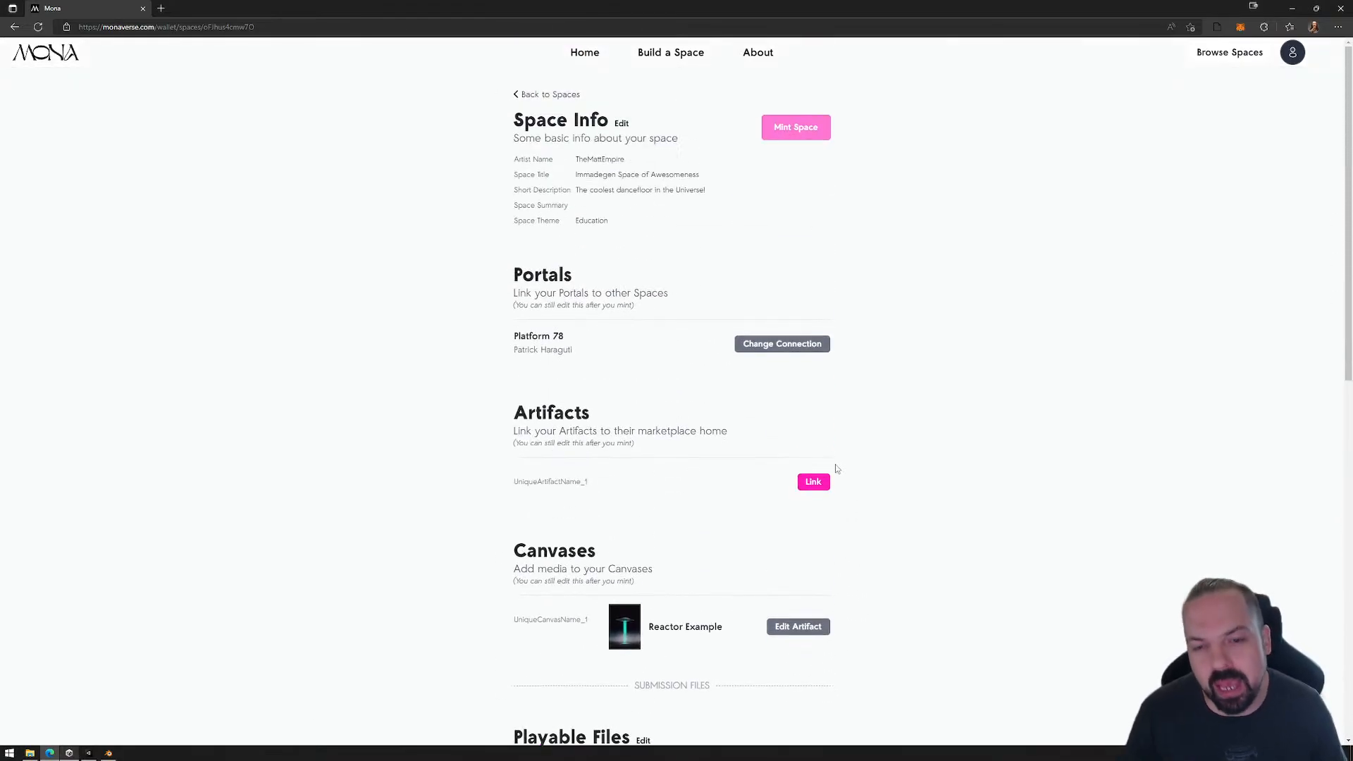
{"action": "scroll", "coordinate": [835, 421], "scroll_direction": "down", "scroll_amount": 10}
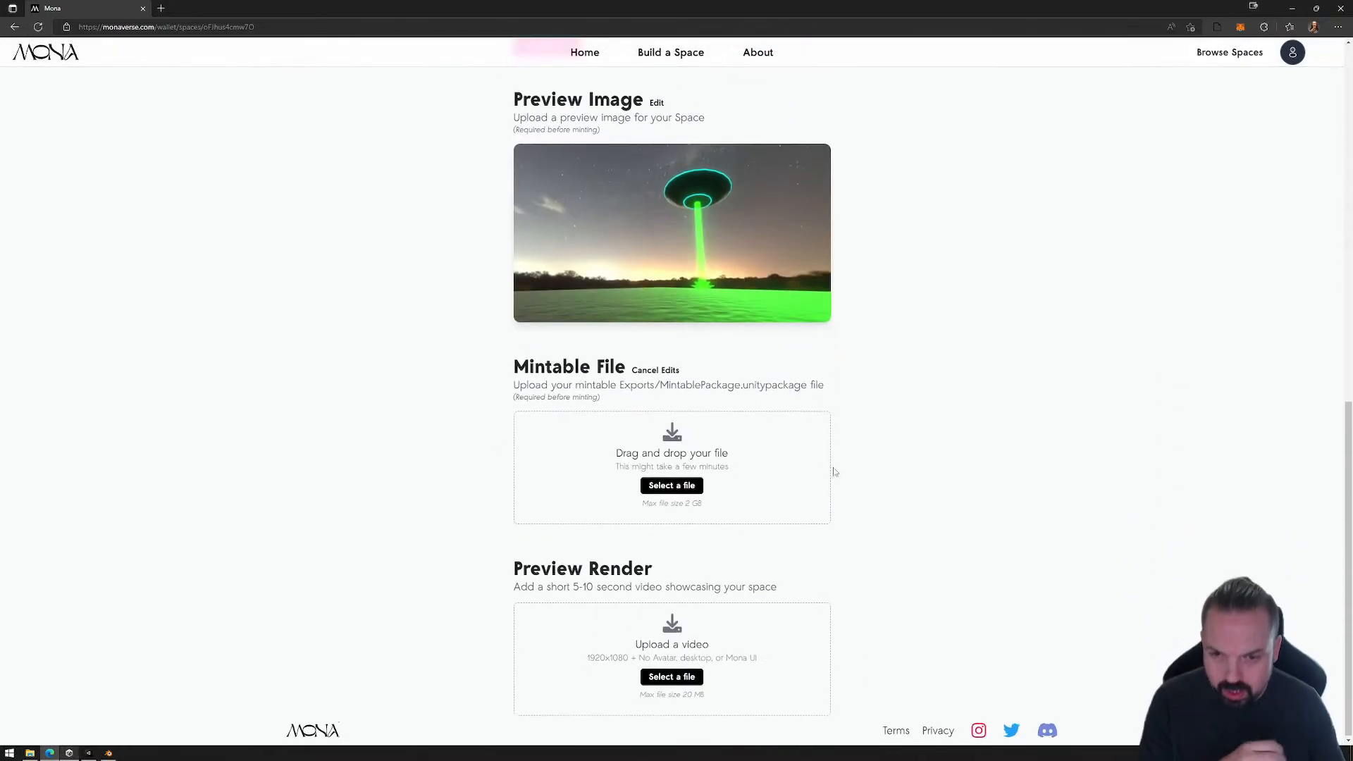
{"action": "scroll", "coordinate": [770, 577], "scroll_direction": "up", "scroll_amount": 10}
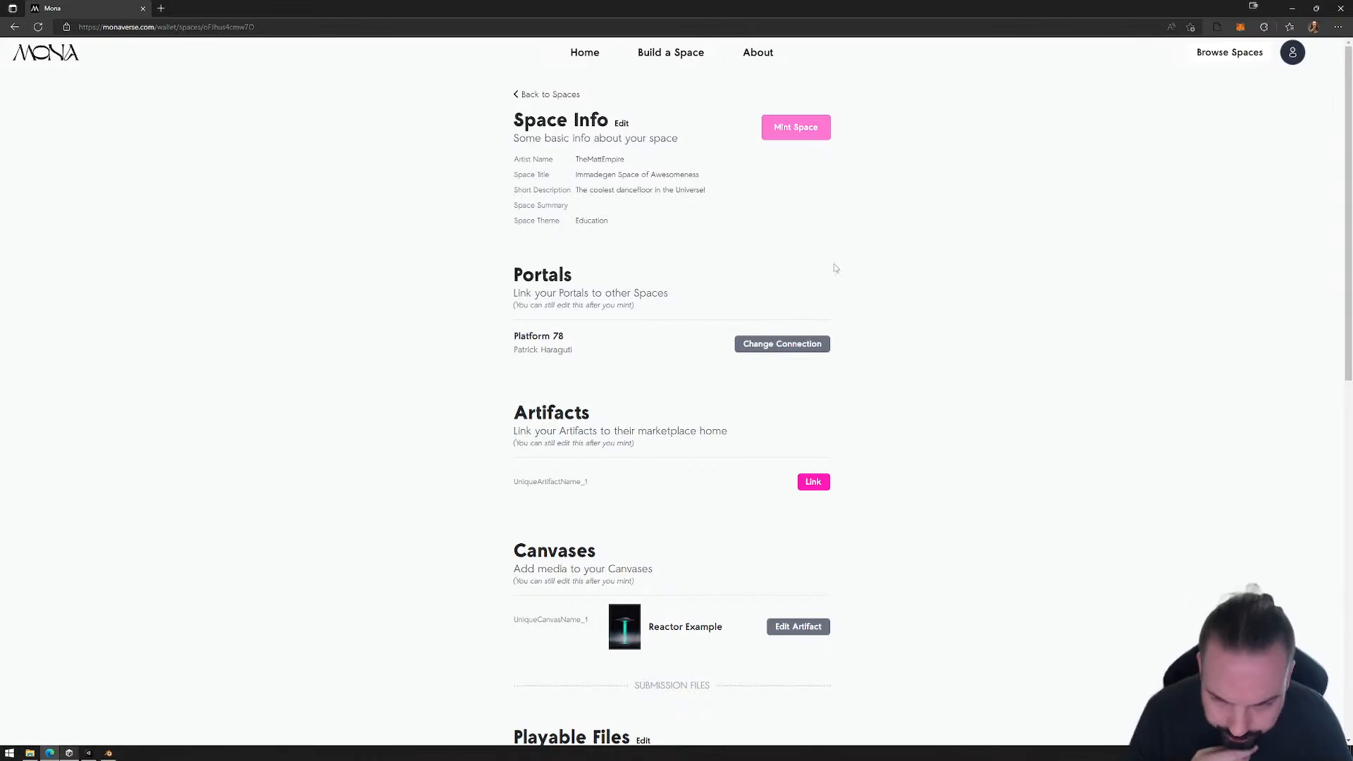
{"action": "scroll", "coordinate": [719, 505], "scroll_direction": "down", "scroll_amount": 5}
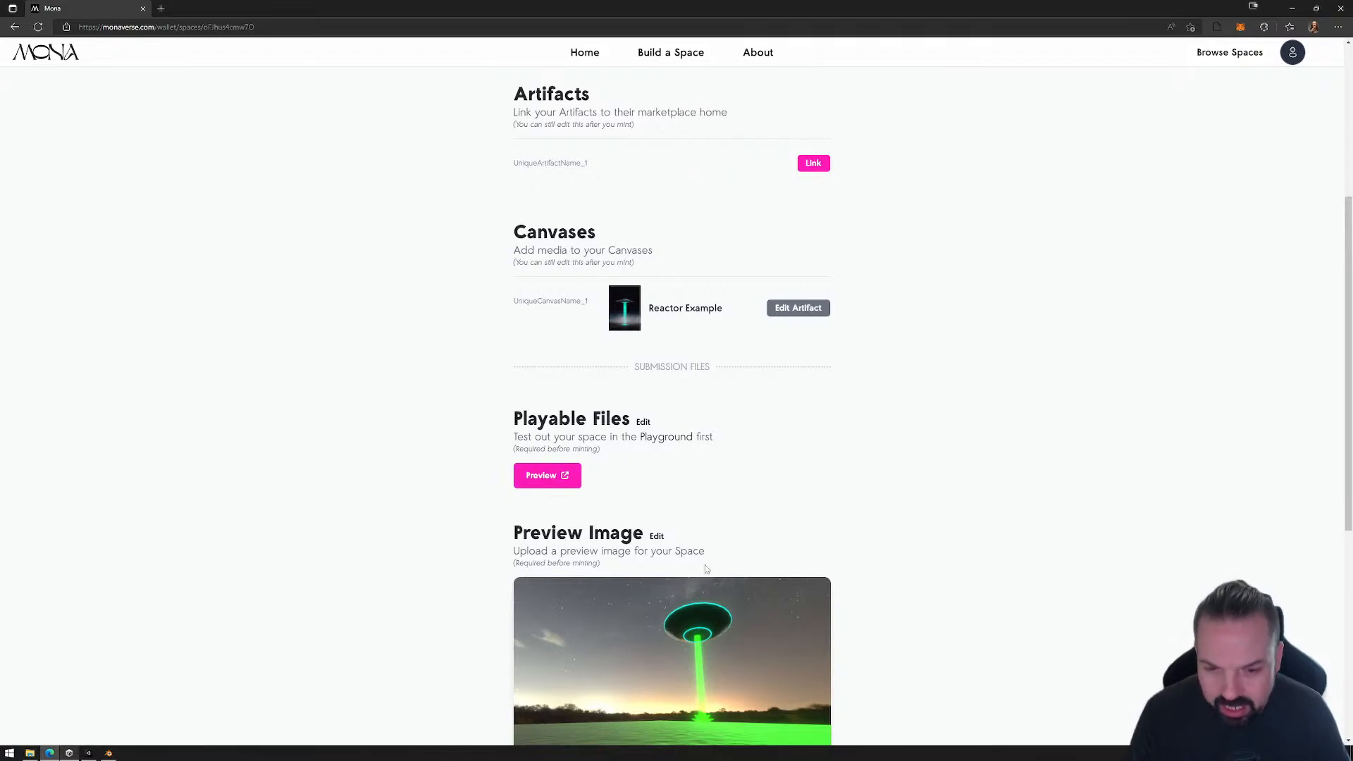
{"action": "scroll", "coordinate": [706, 568], "scroll_direction": "down", "scroll_amount": 2}
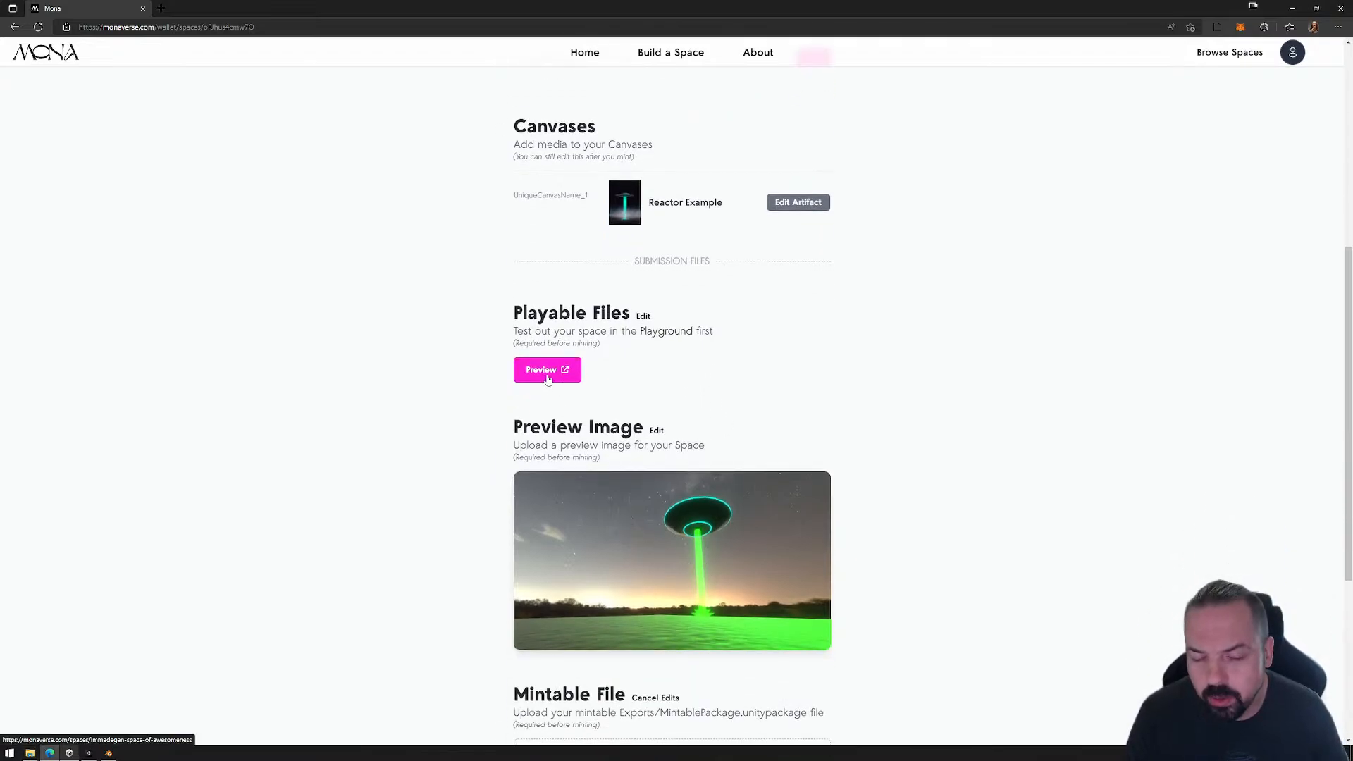
Step: Open the playable preview of the space, host a hangout in it and copy the hangout invite
{"action": "left_click", "coordinate": [548, 374]}
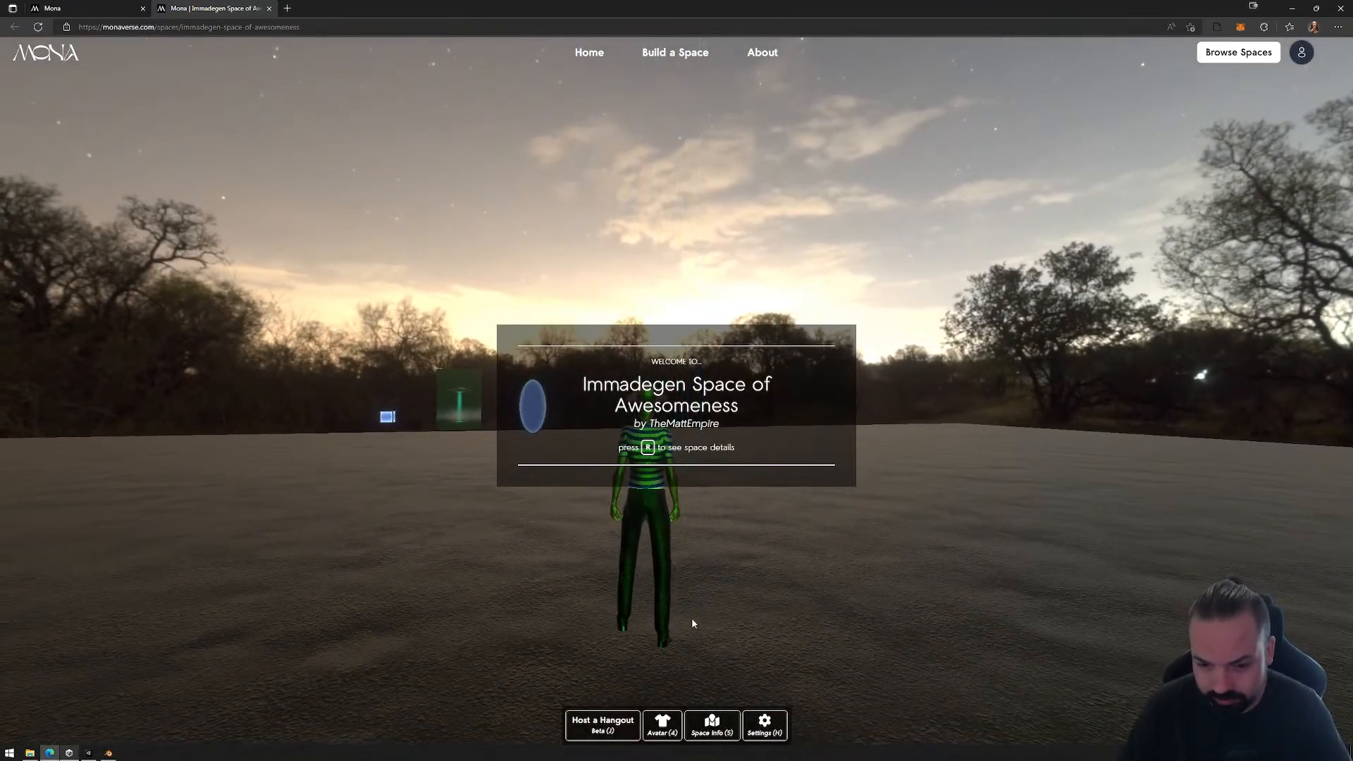
{"action": "left_click", "coordinate": [599, 726]}
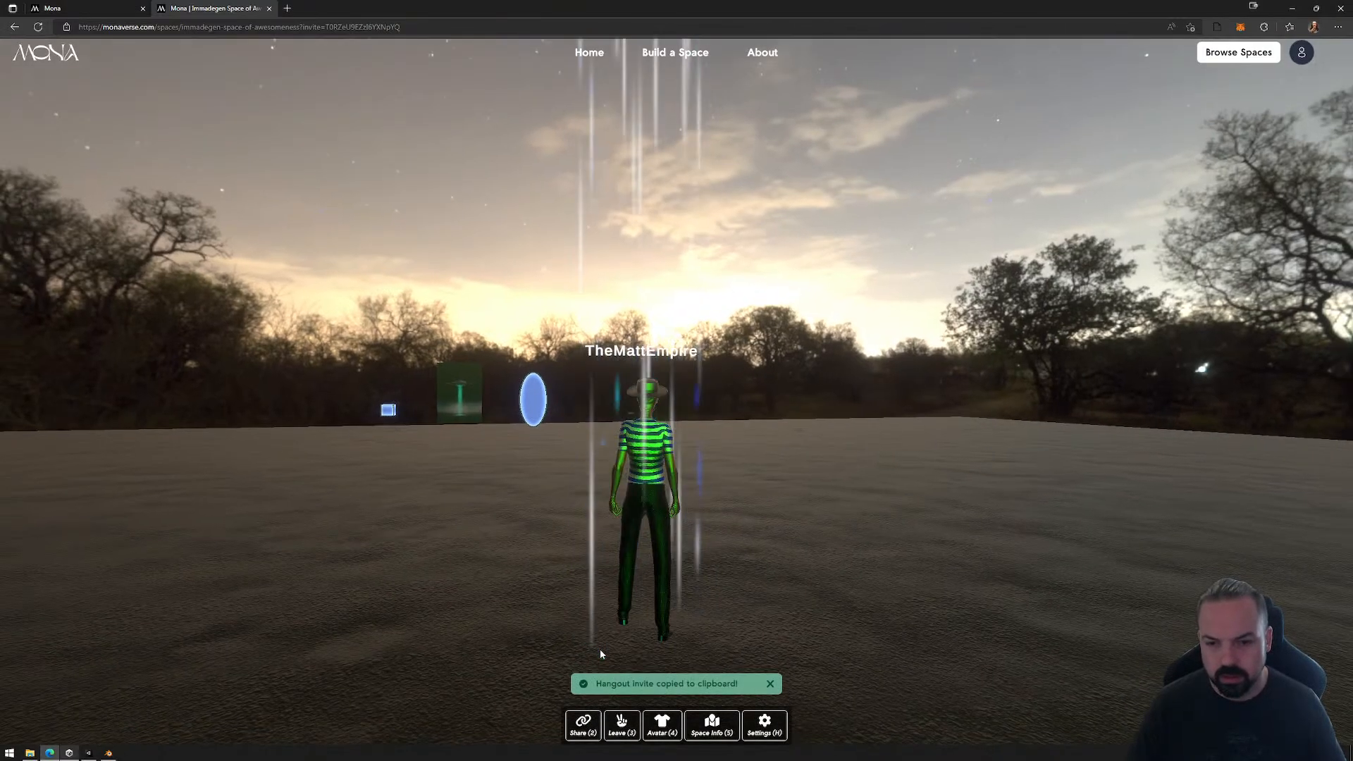
{"action": "left_click", "coordinate": [604, 724]}
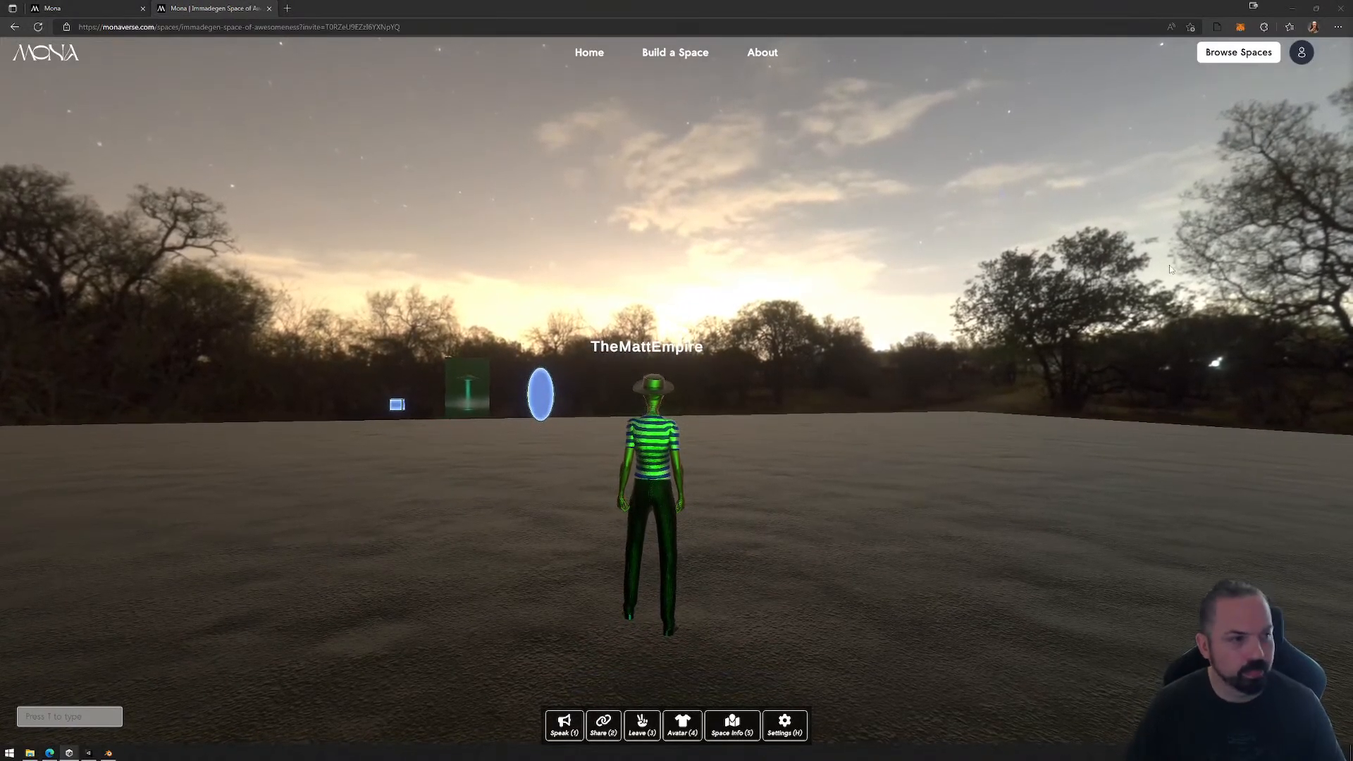
Step: Walk the avatar from the spawn area onto the green-lit ground and turn it to face the beam
{"action": "left_click", "coordinate": [839, 504]}
{"action": "key", "text": "w"}
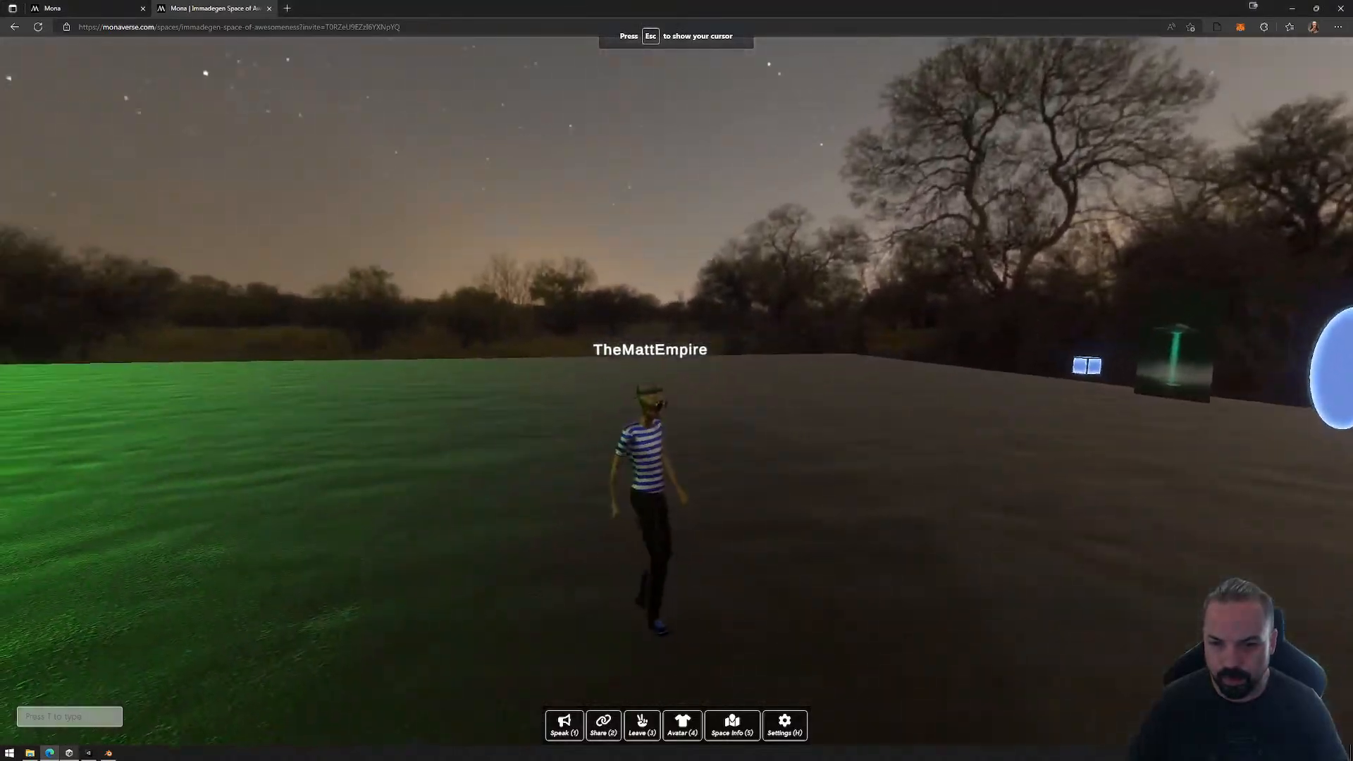
{"action": "key", "text": "a"}
{"action": "key", "text": "a"}
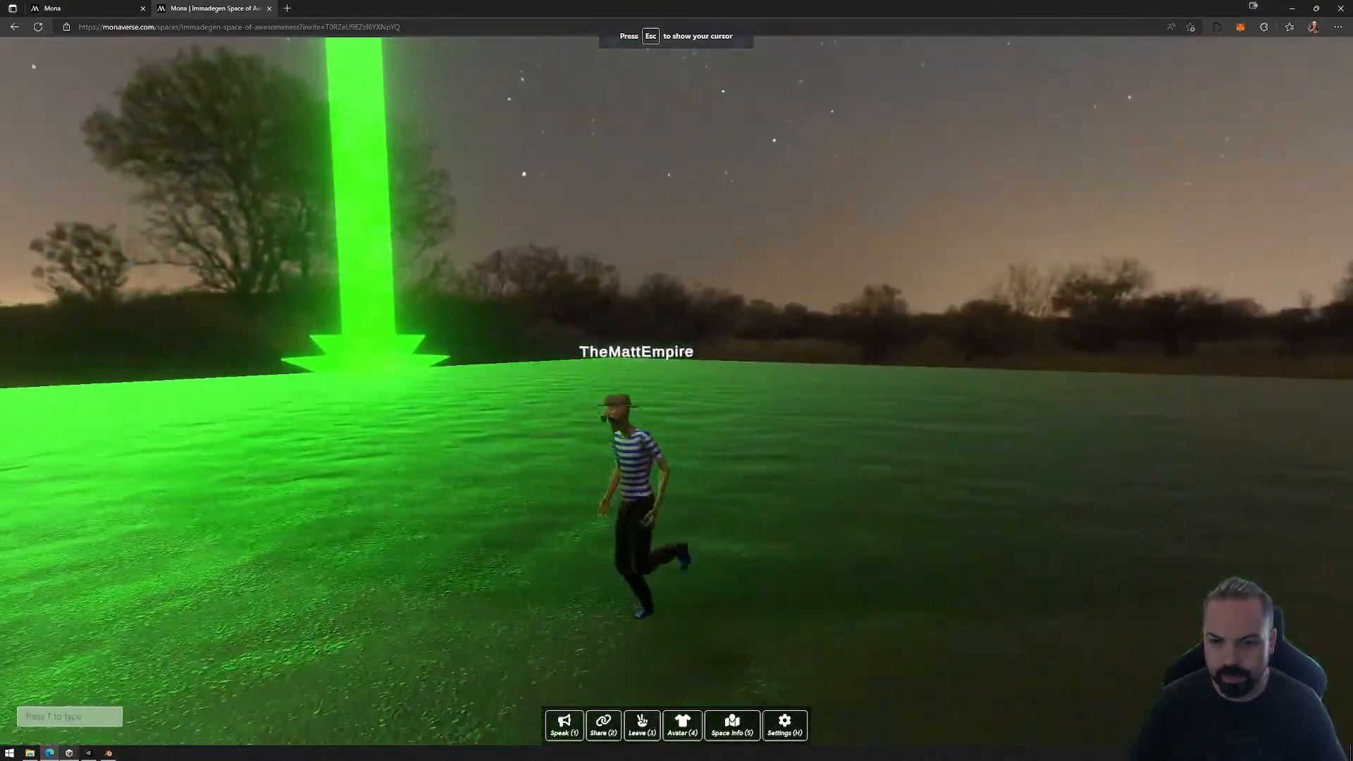
{"action": "key", "text": "s"}
{"action": "key", "text": "d"}
{"action": "key", "text": "s"}
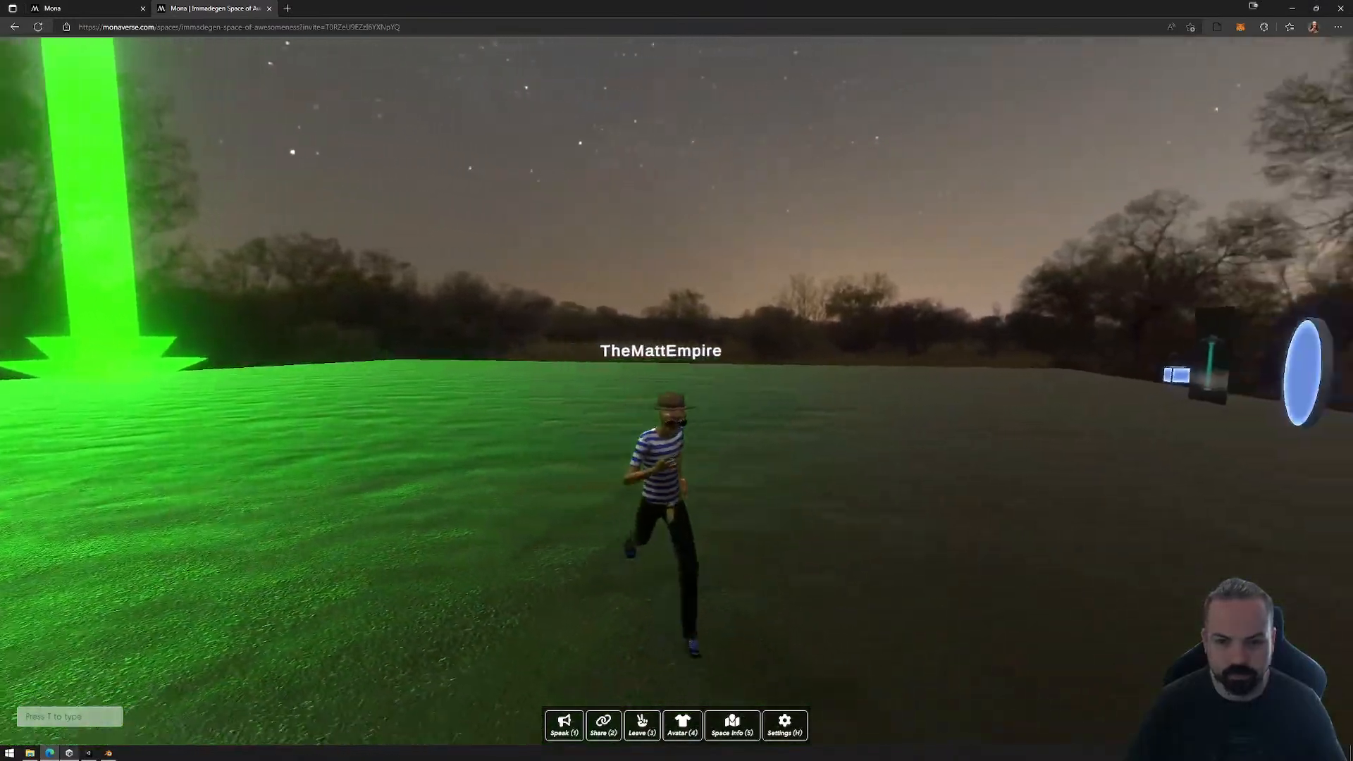
{"action": "key", "text": "w"}
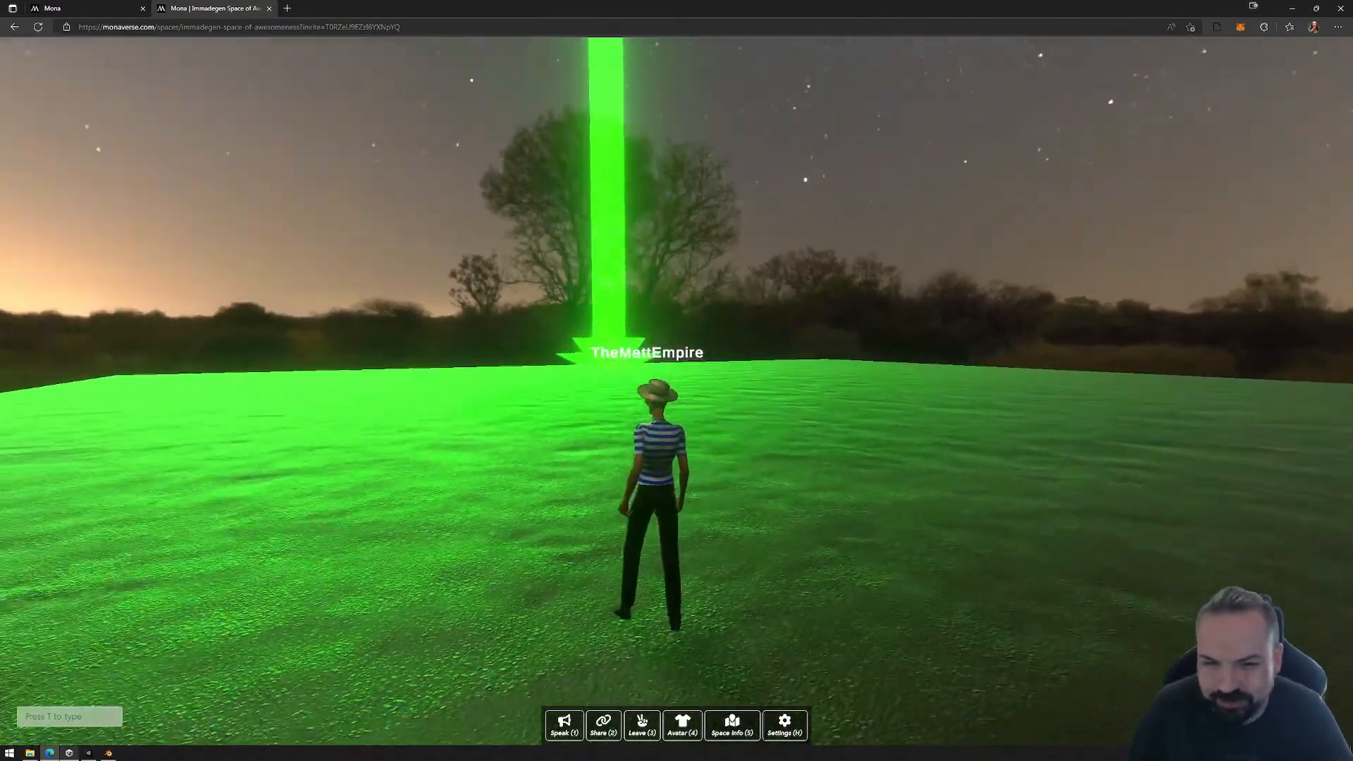
{"action": "key", "text": "a"}
{"action": "key", "text": "w"}
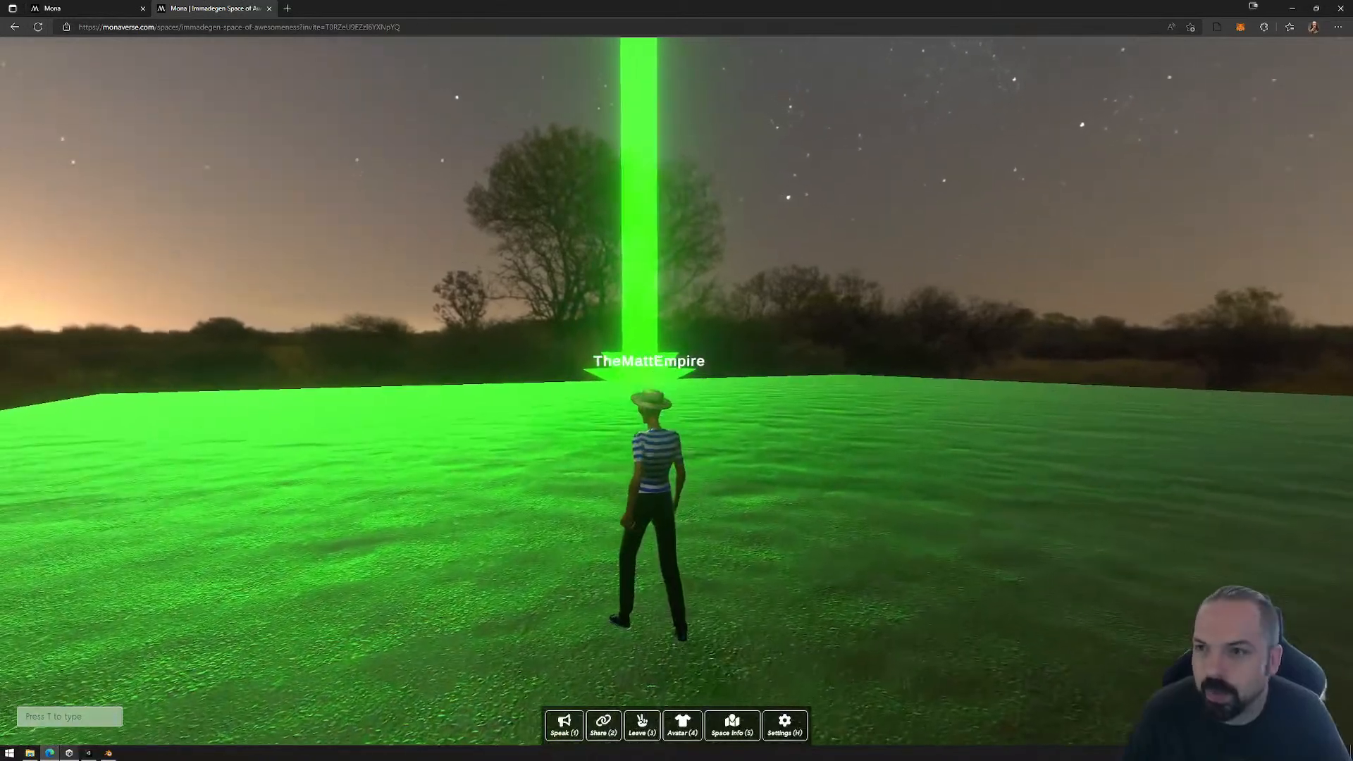
Step: Release the cursor from the space and select the hangout's web address
{"action": "key", "text": "Escape"}
{"action": "left_click", "coordinate": [443, 27]}
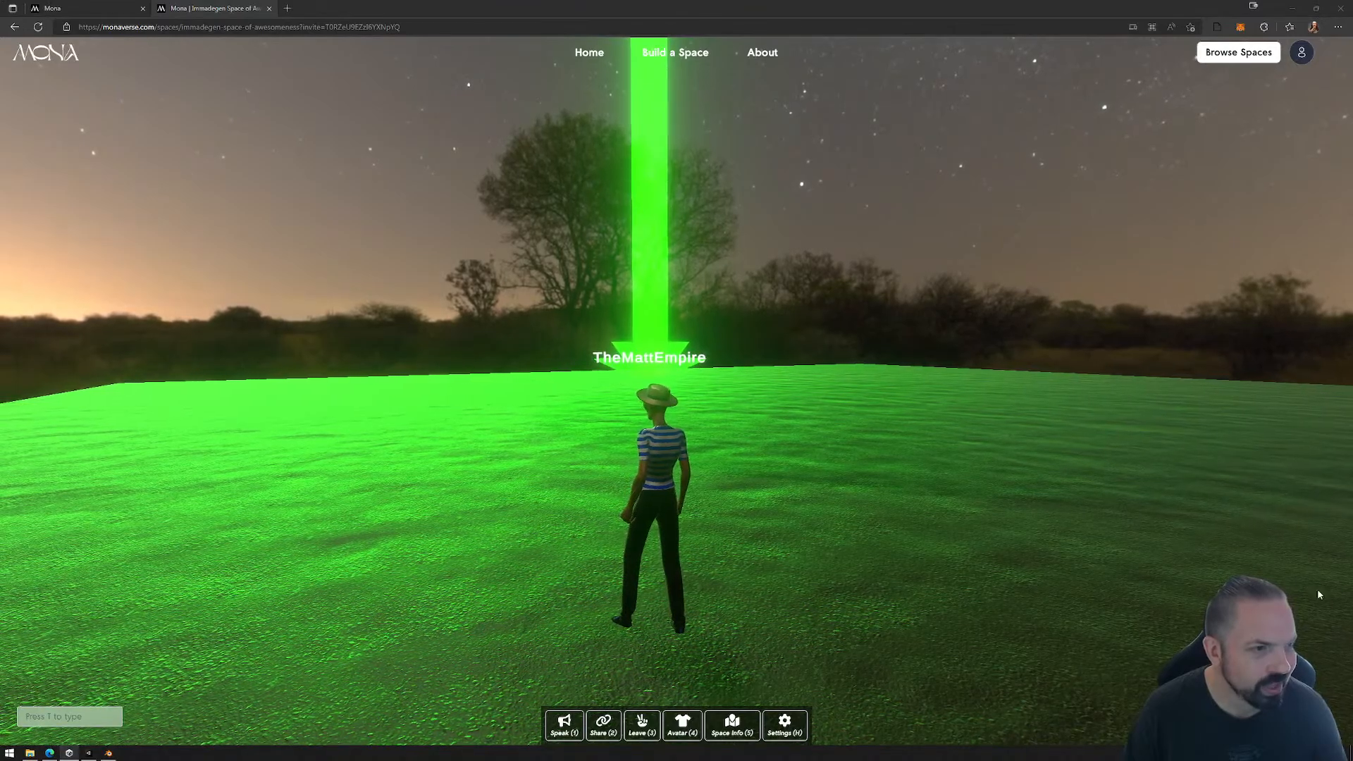
Step: Resume control of the avatar and run it back and forth across the ground in front of the beam
{"action": "left_click", "coordinate": [809, 565]}
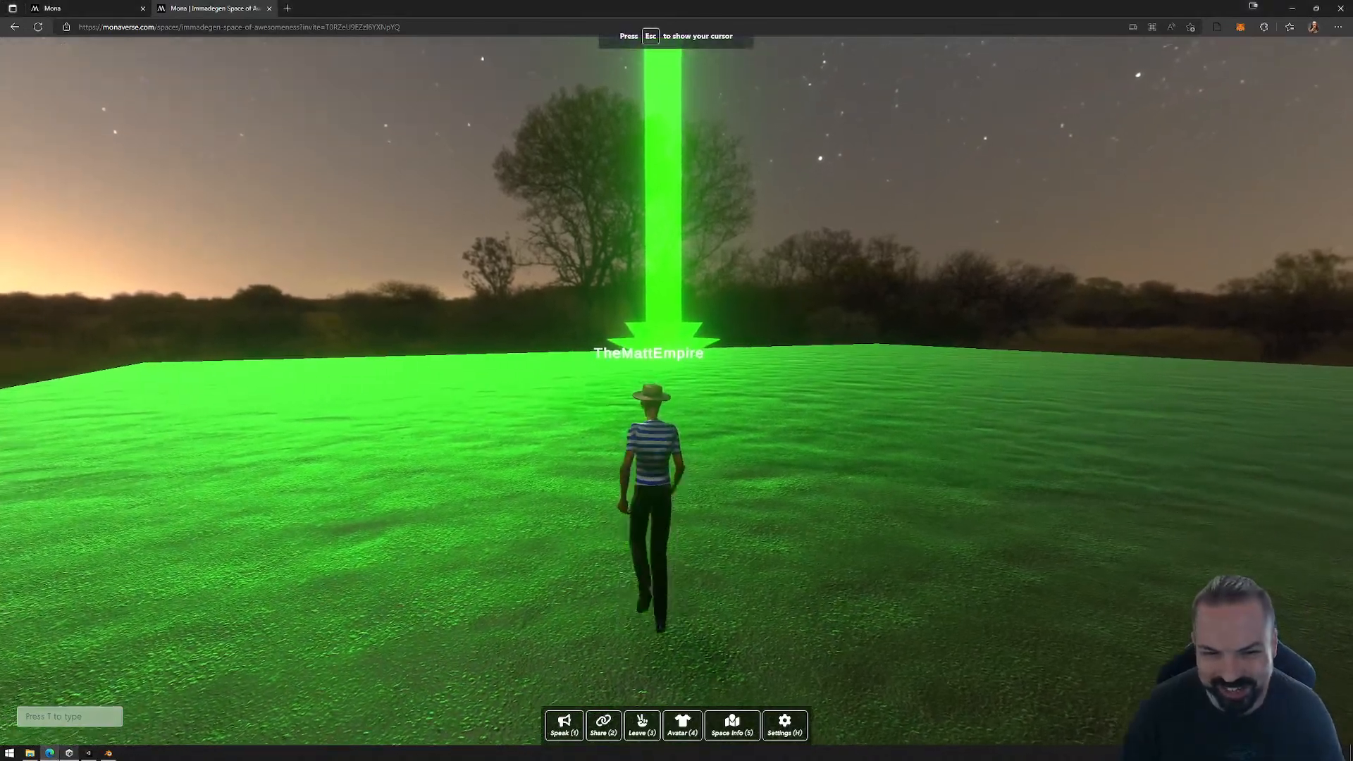
{"action": "key", "text": "w"}
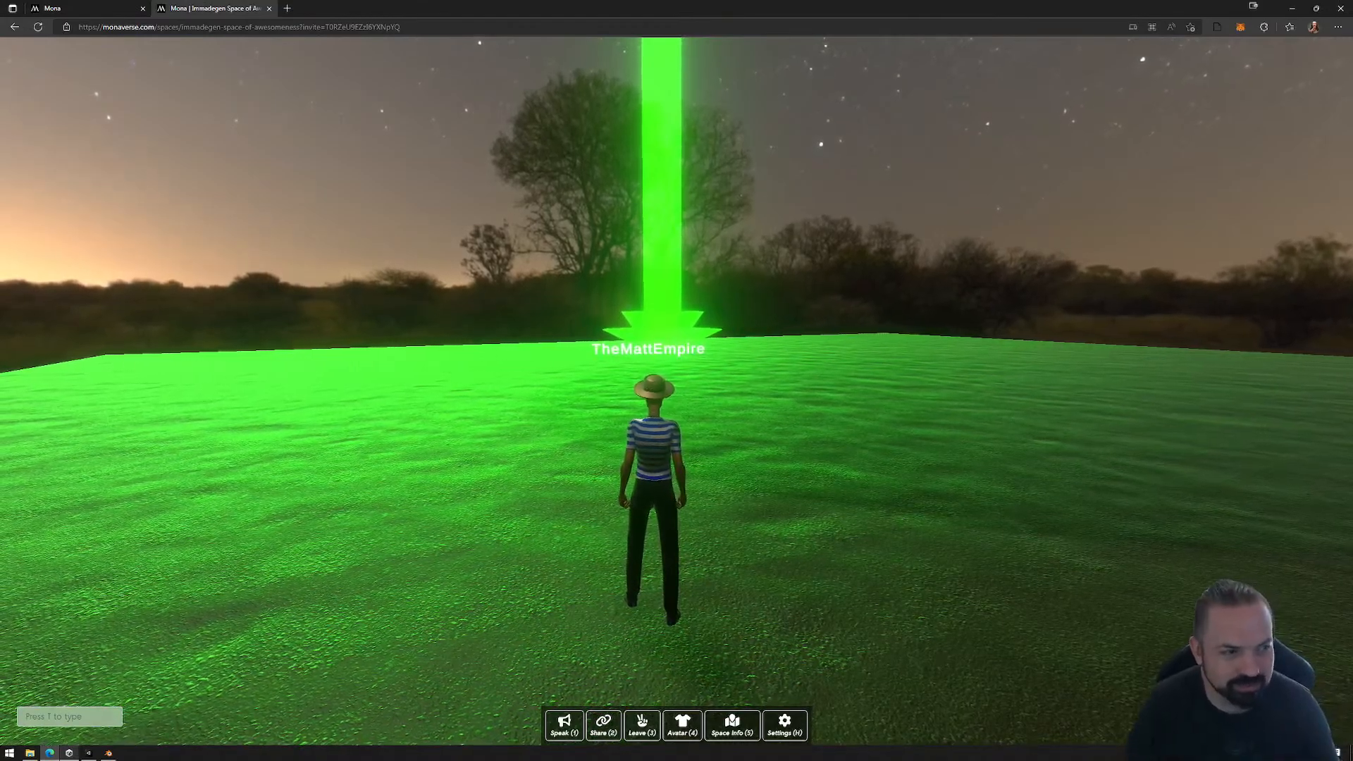
{"action": "key", "text": "a"}
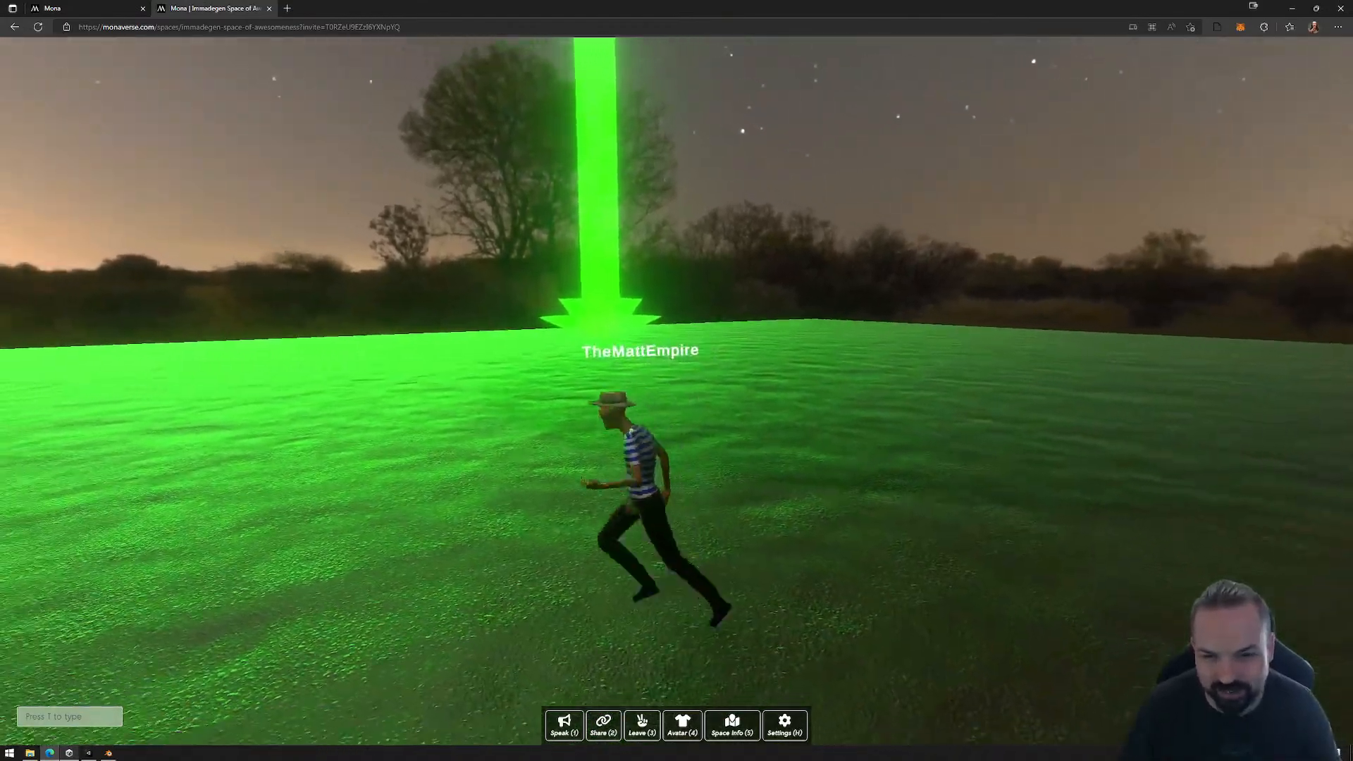
{"action": "key", "text": "d"}
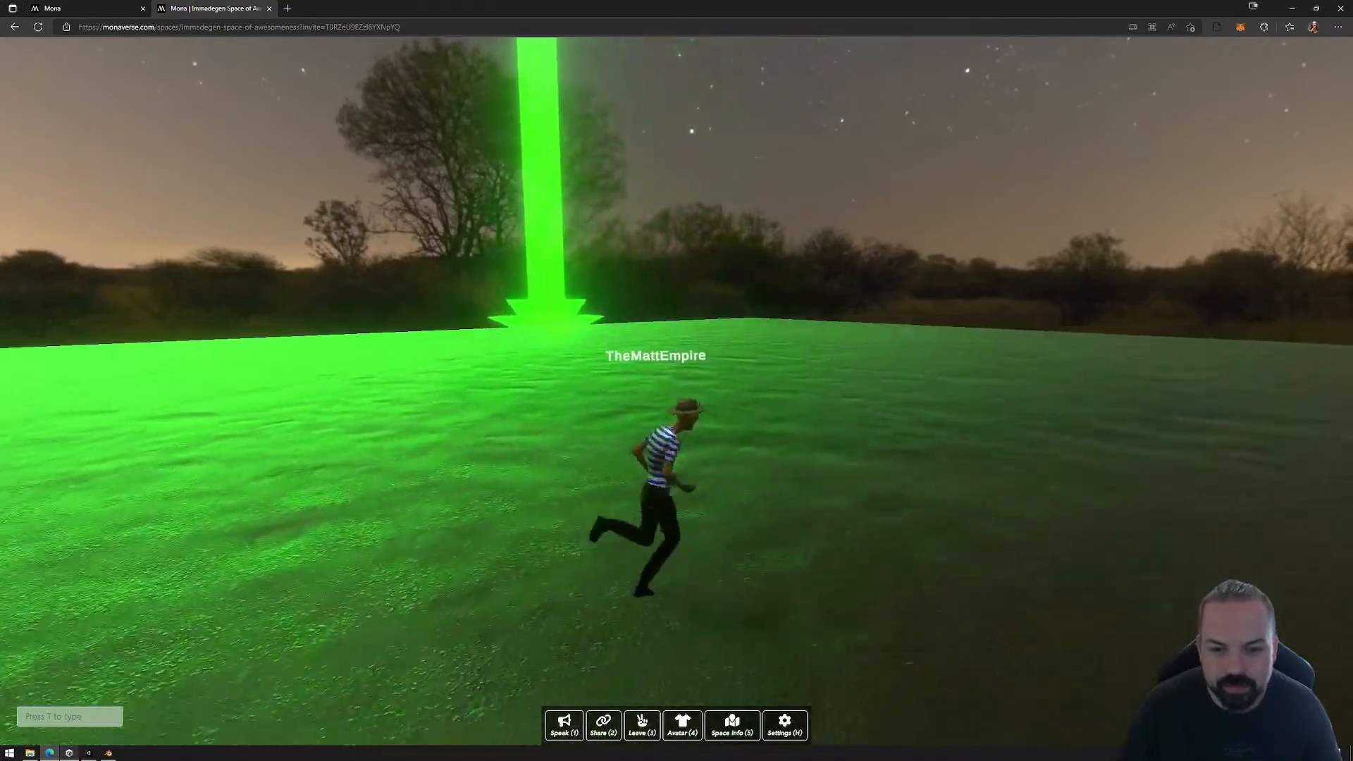
{"action": "key", "text": "s"}
{"action": "key", "text": "a"}
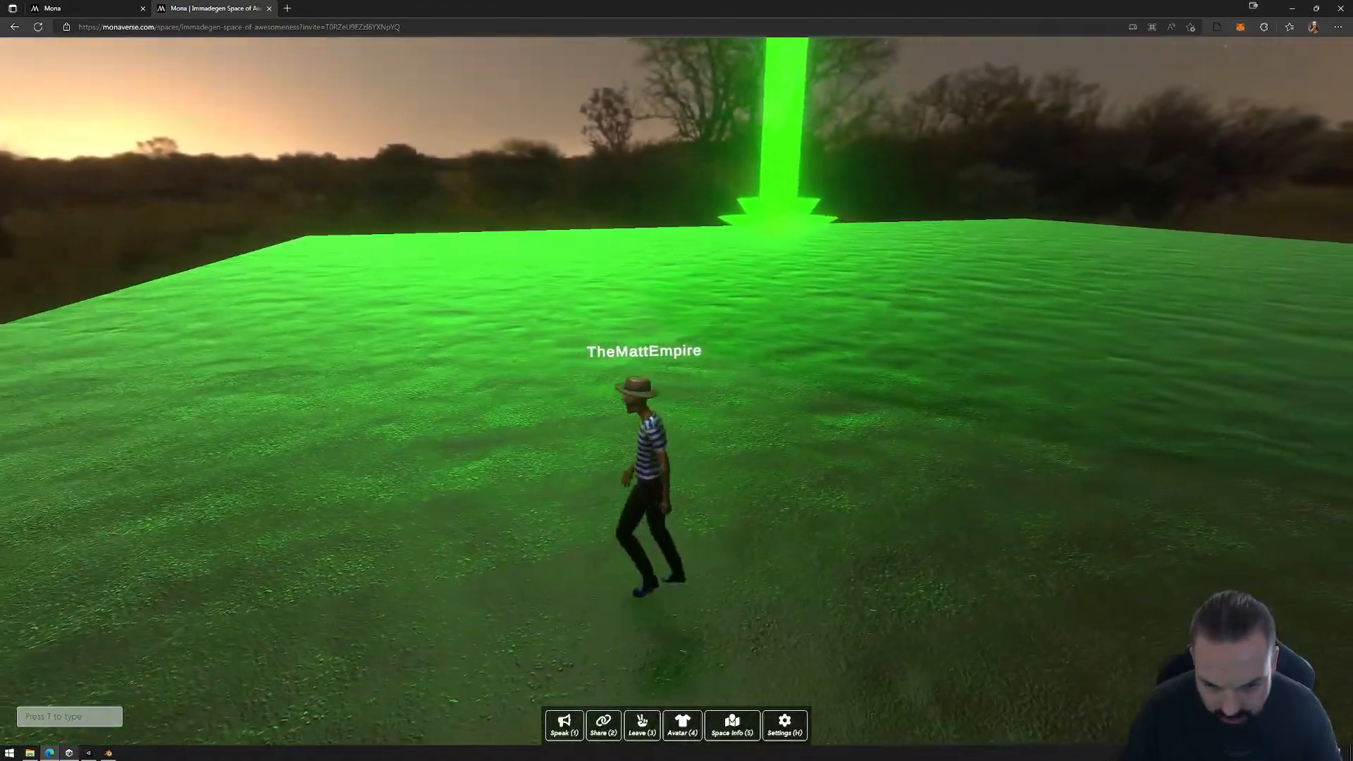
{"action": "key", "text": "d"}
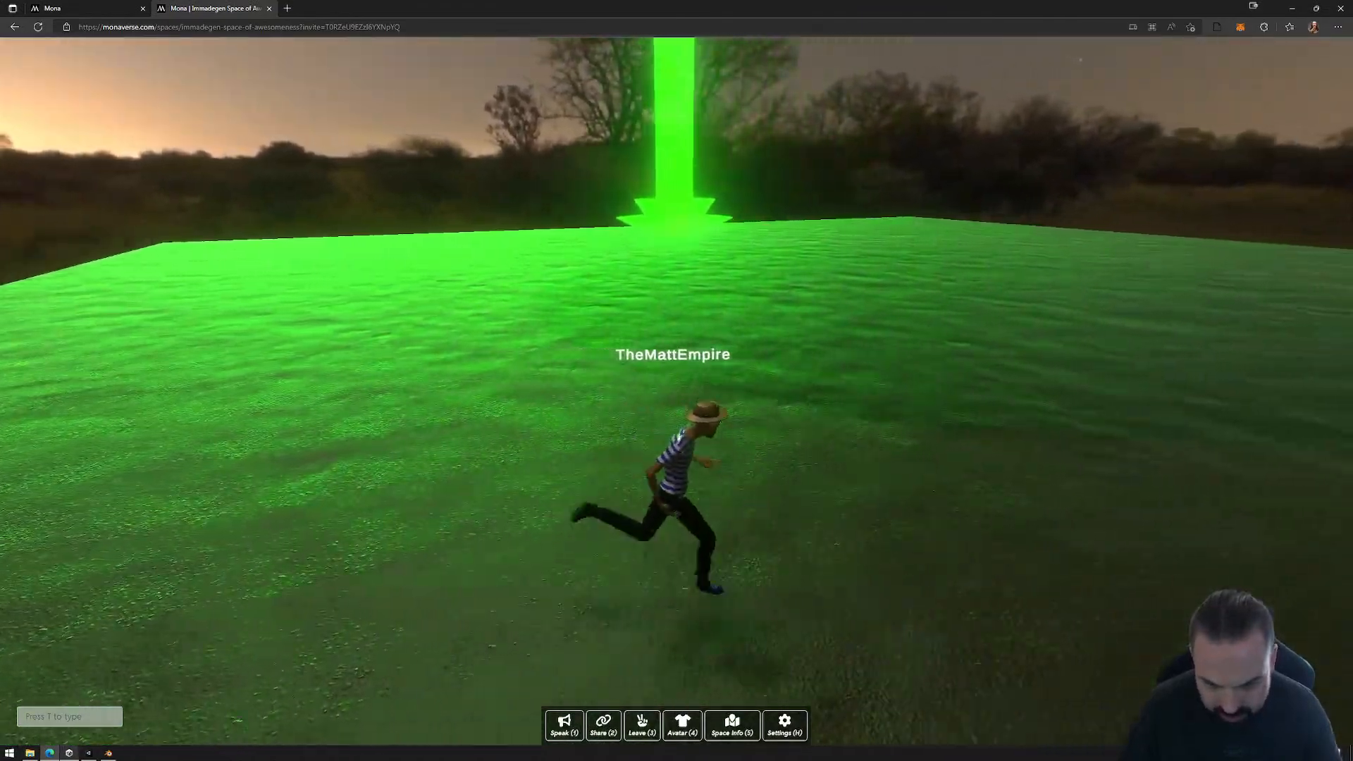
{"action": "key", "text": "a"}
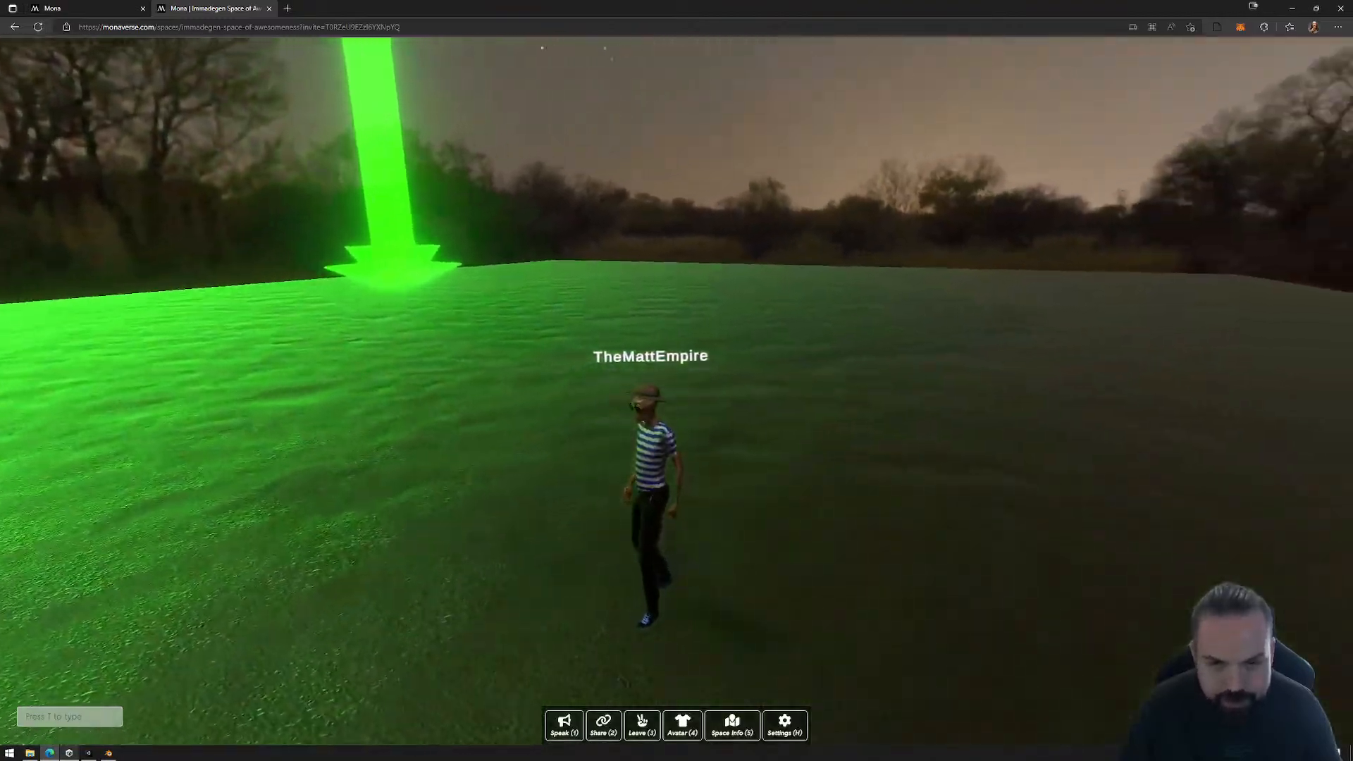
Step: Run the avatar past the portal and along the edge of the ground to inspect the space from there
{"action": "key", "text": "d"}
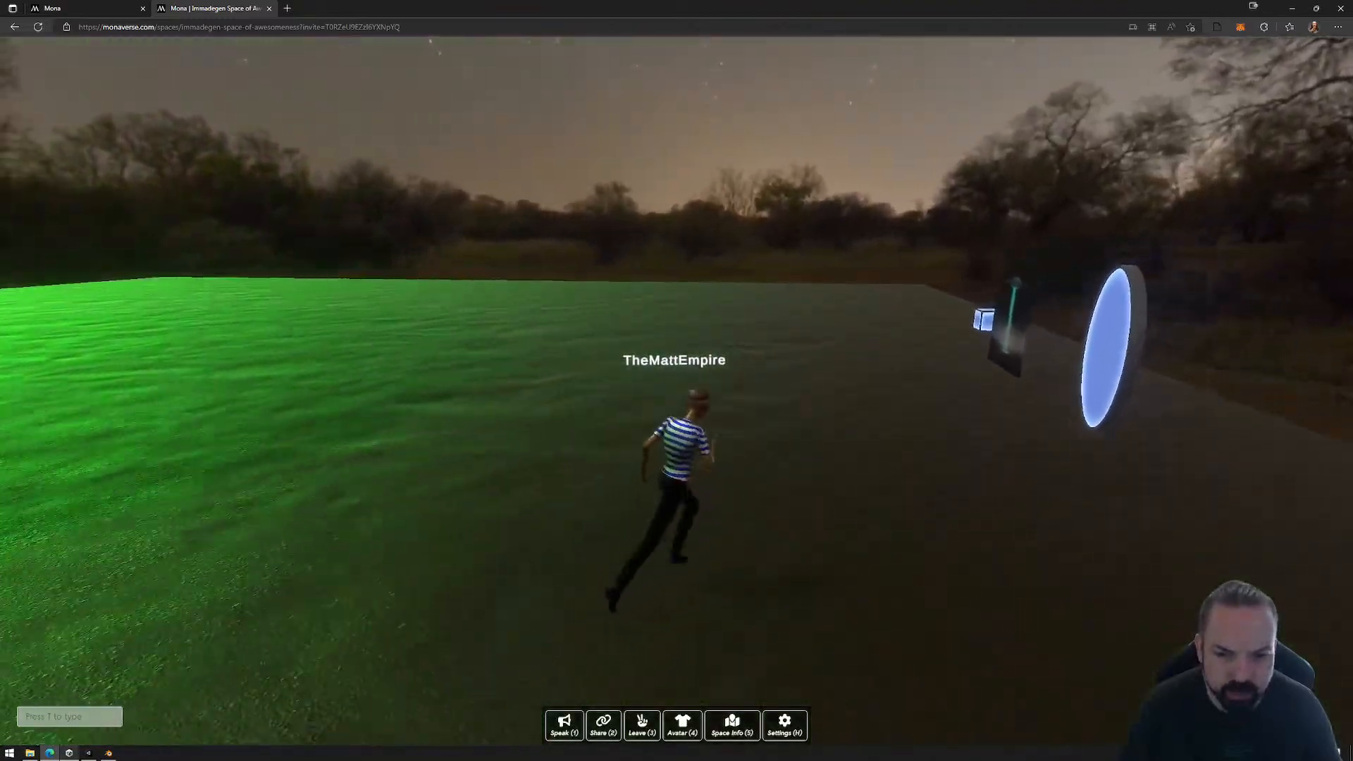
{"action": "key", "text": "w"}
{"action": "key", "text": "d"}
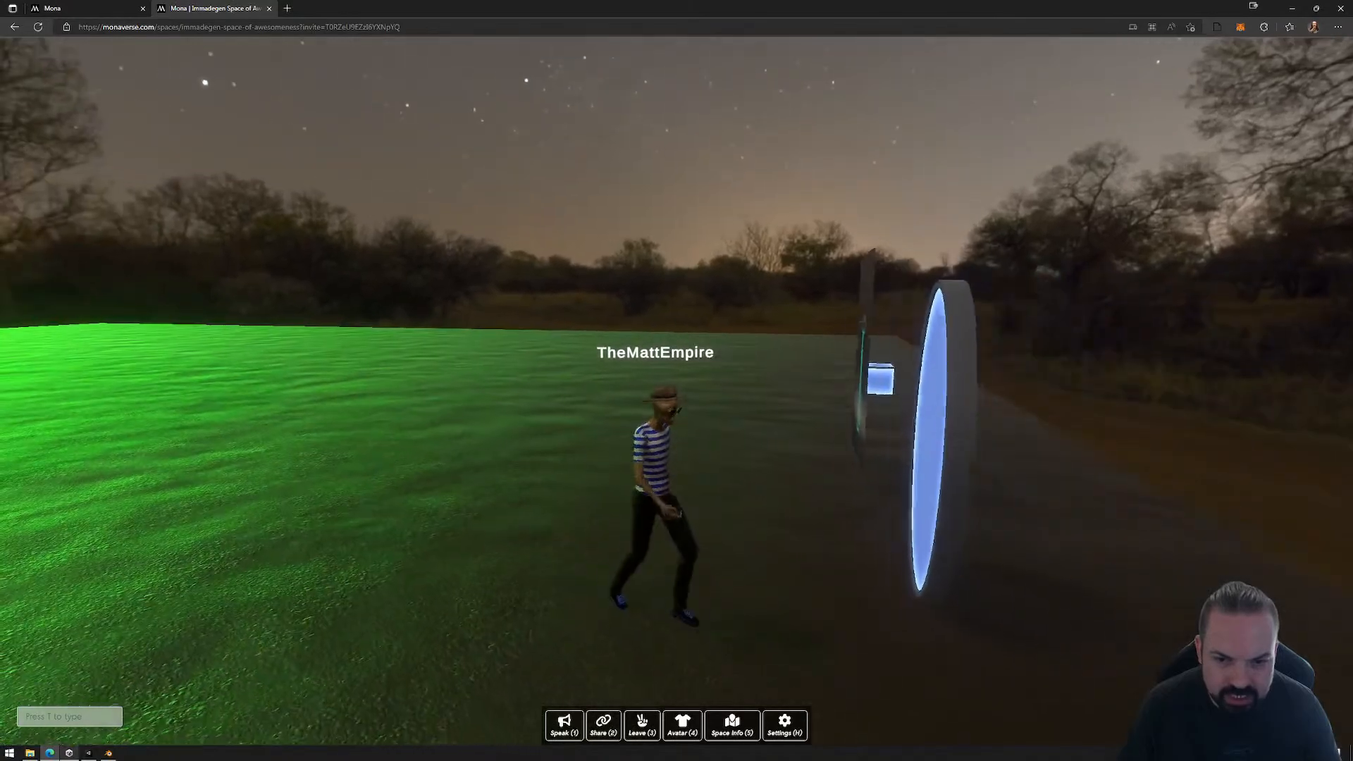
{"action": "key", "text": "d"}
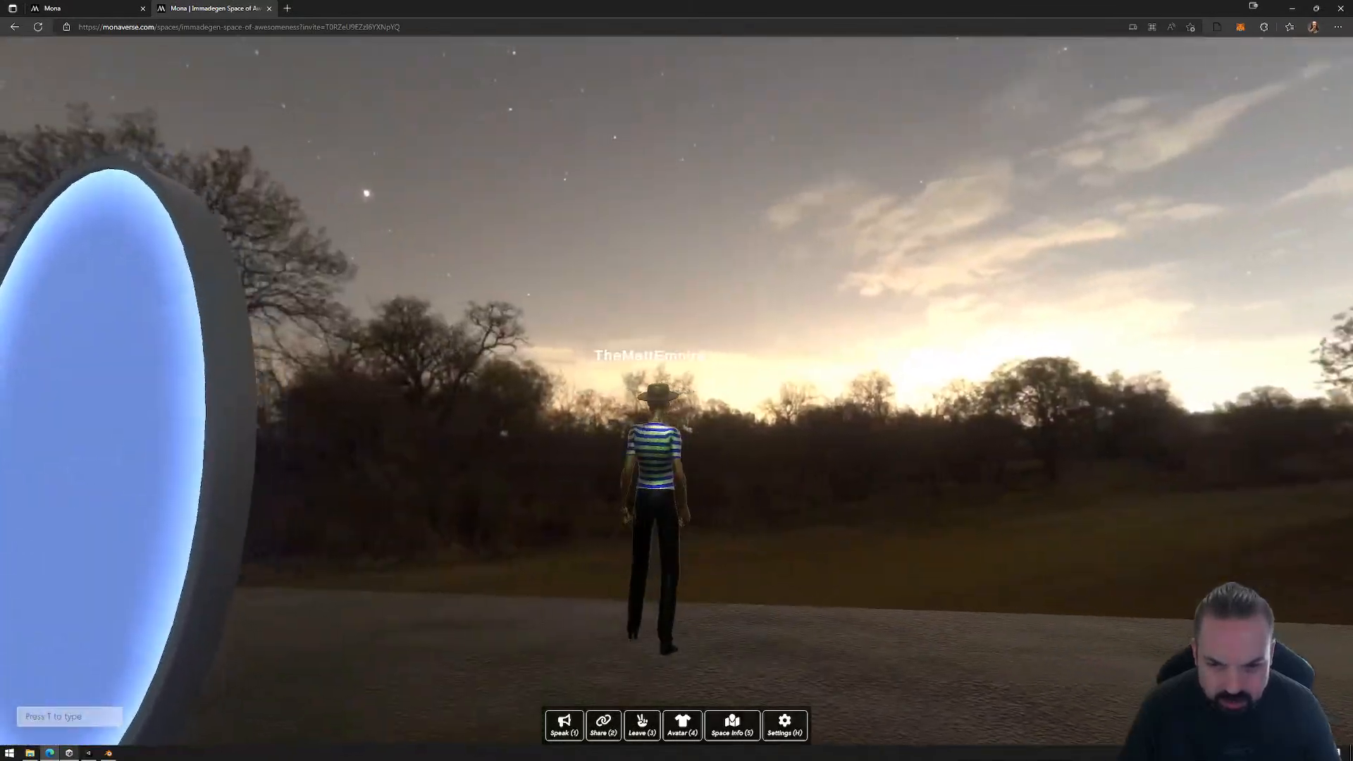
{"action": "key", "text": "a"}
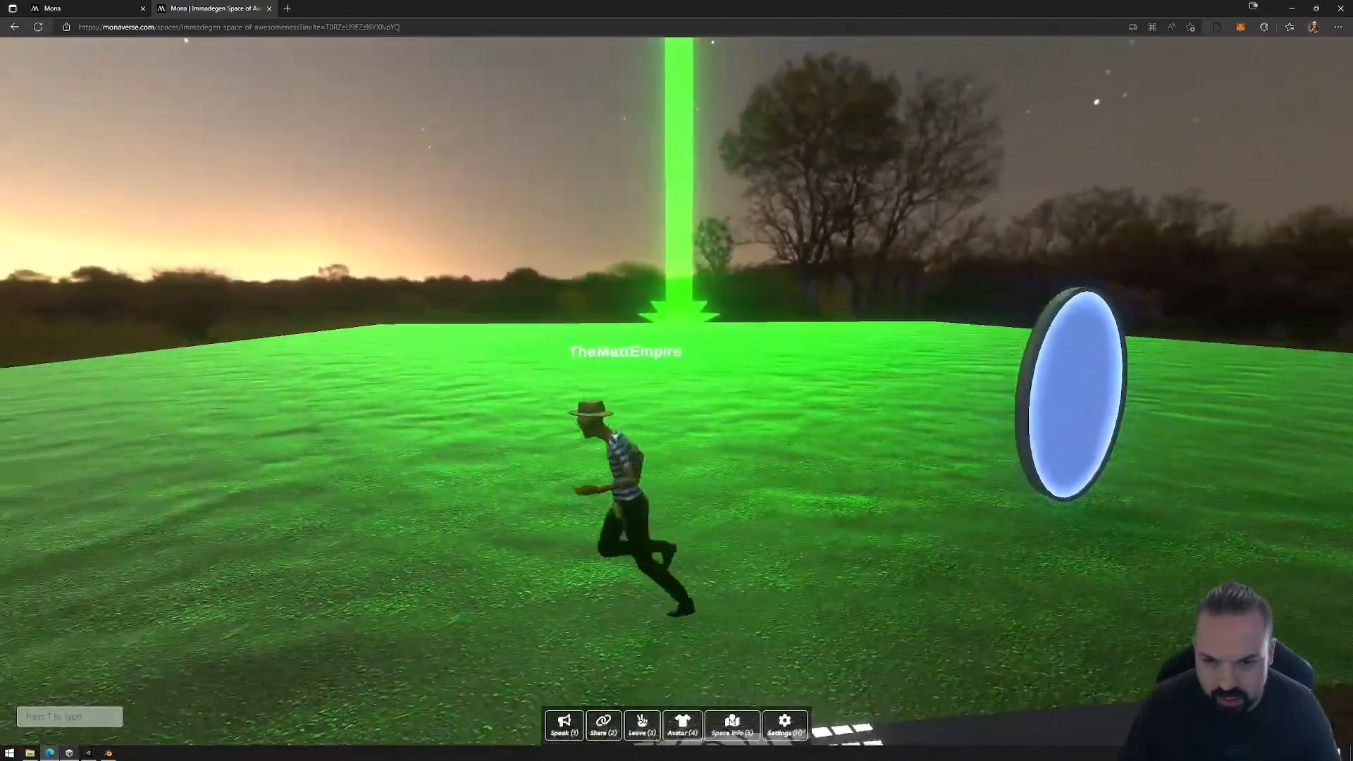
{"action": "key", "text": "a"}
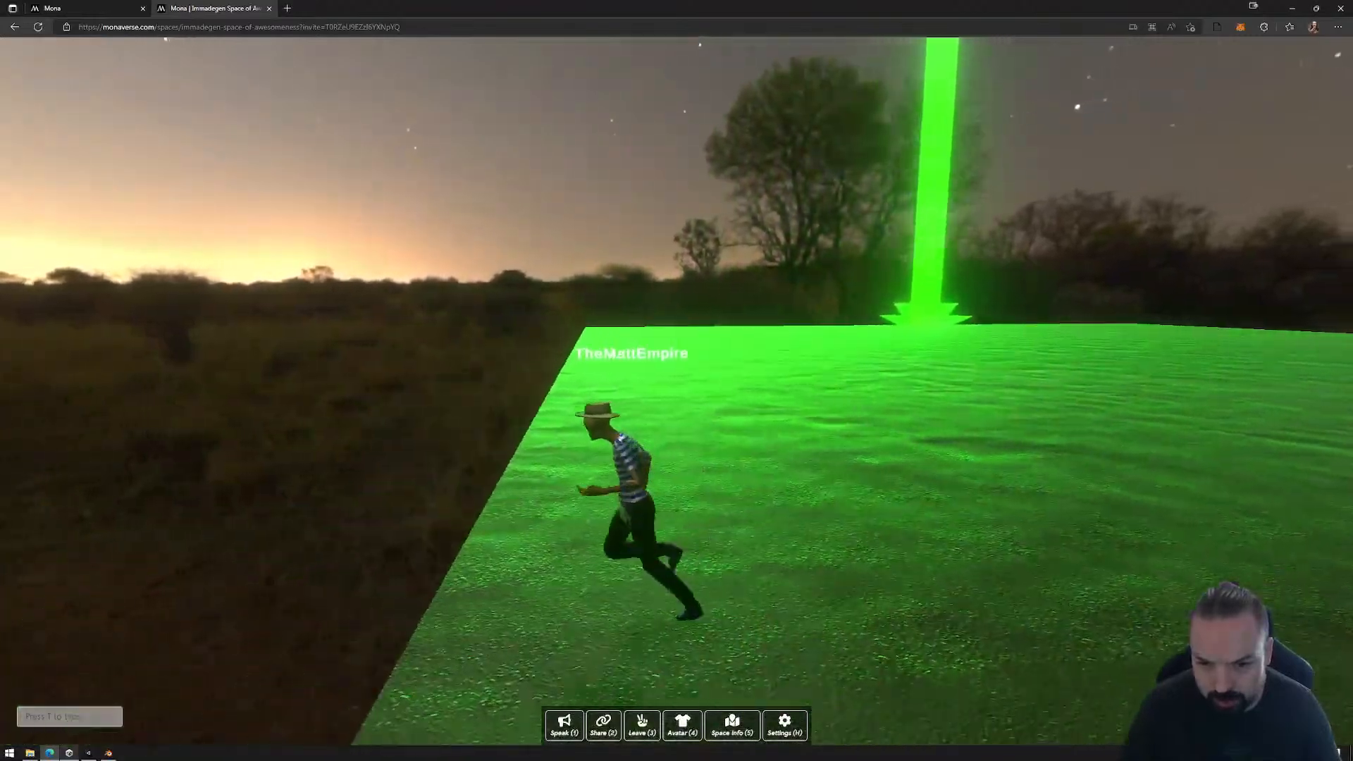
{"action": "key", "text": "w"}
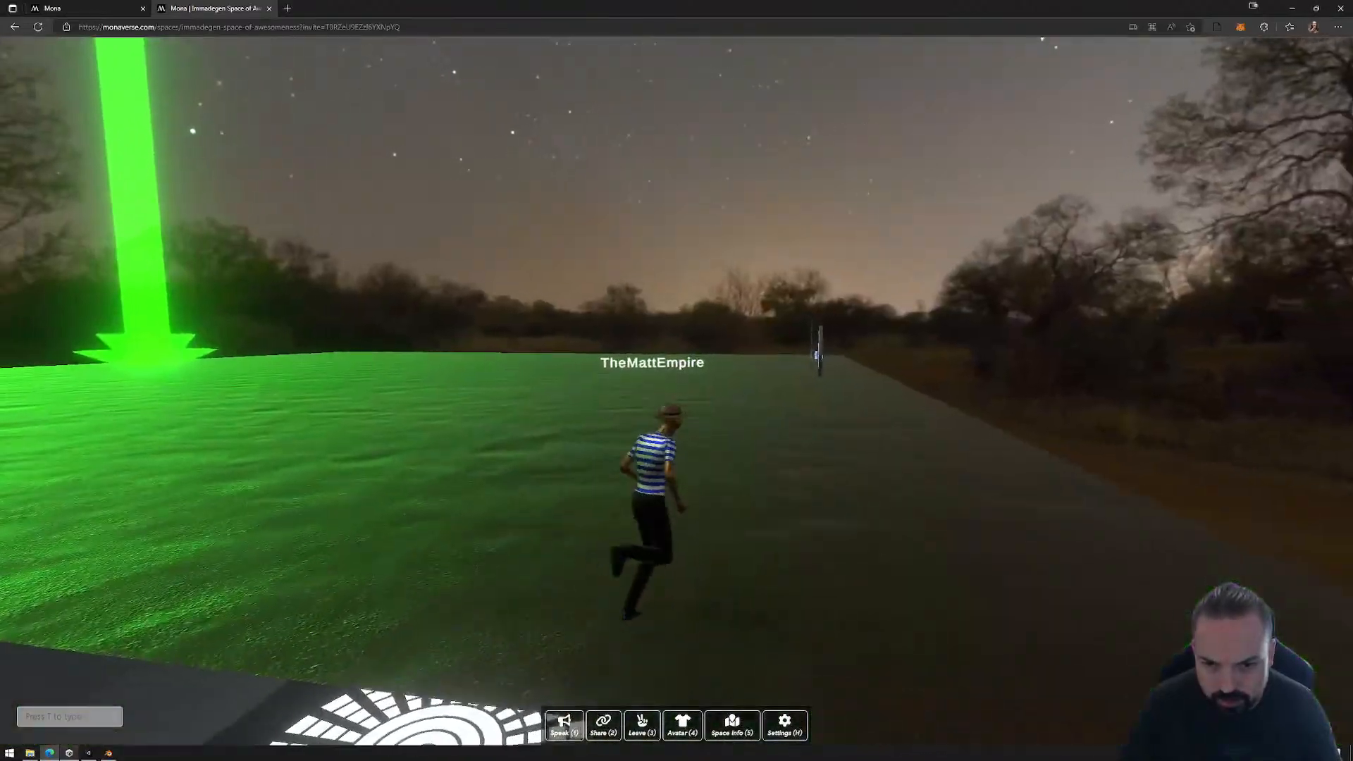
Step: Walk the avatar up to the base of the green beam and around its side
{"action": "key", "text": "w"}
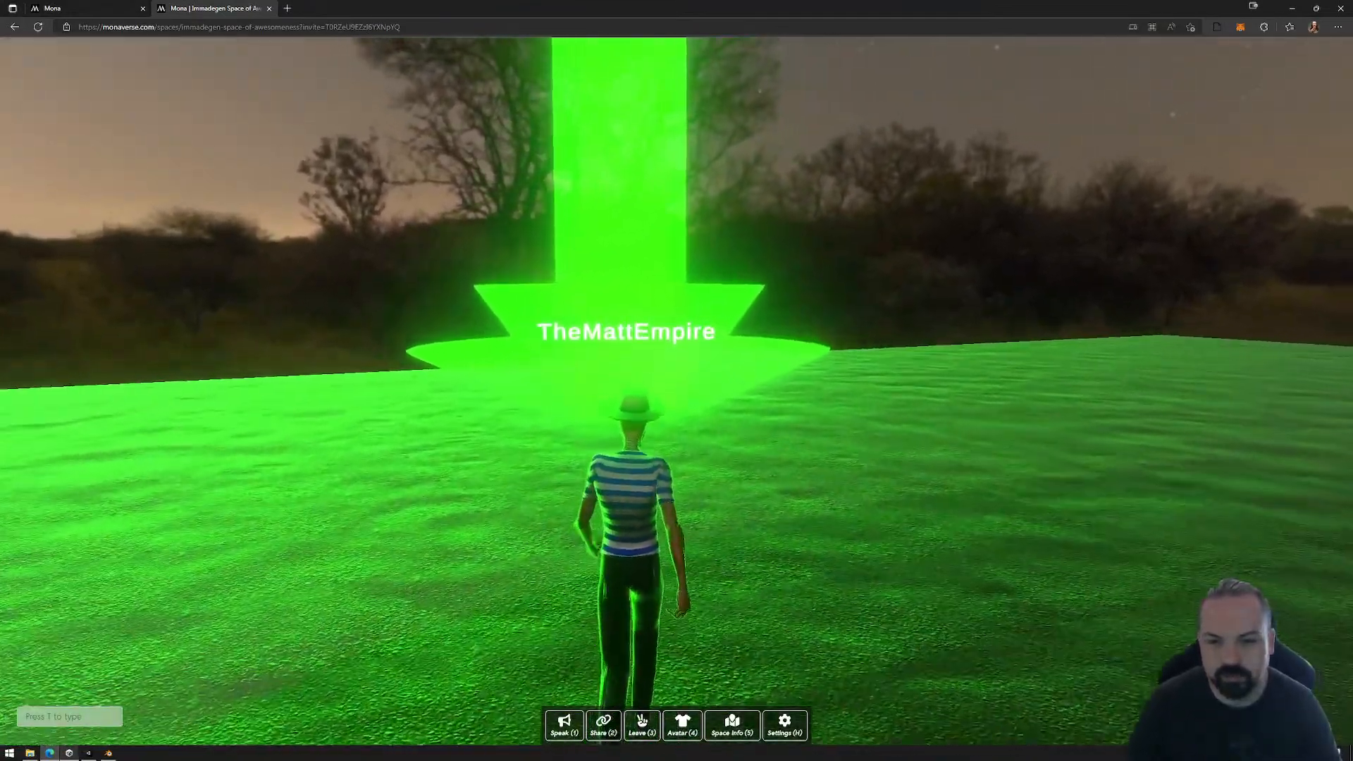
{"action": "key", "text": "a"}
{"action": "key", "text": "w"}
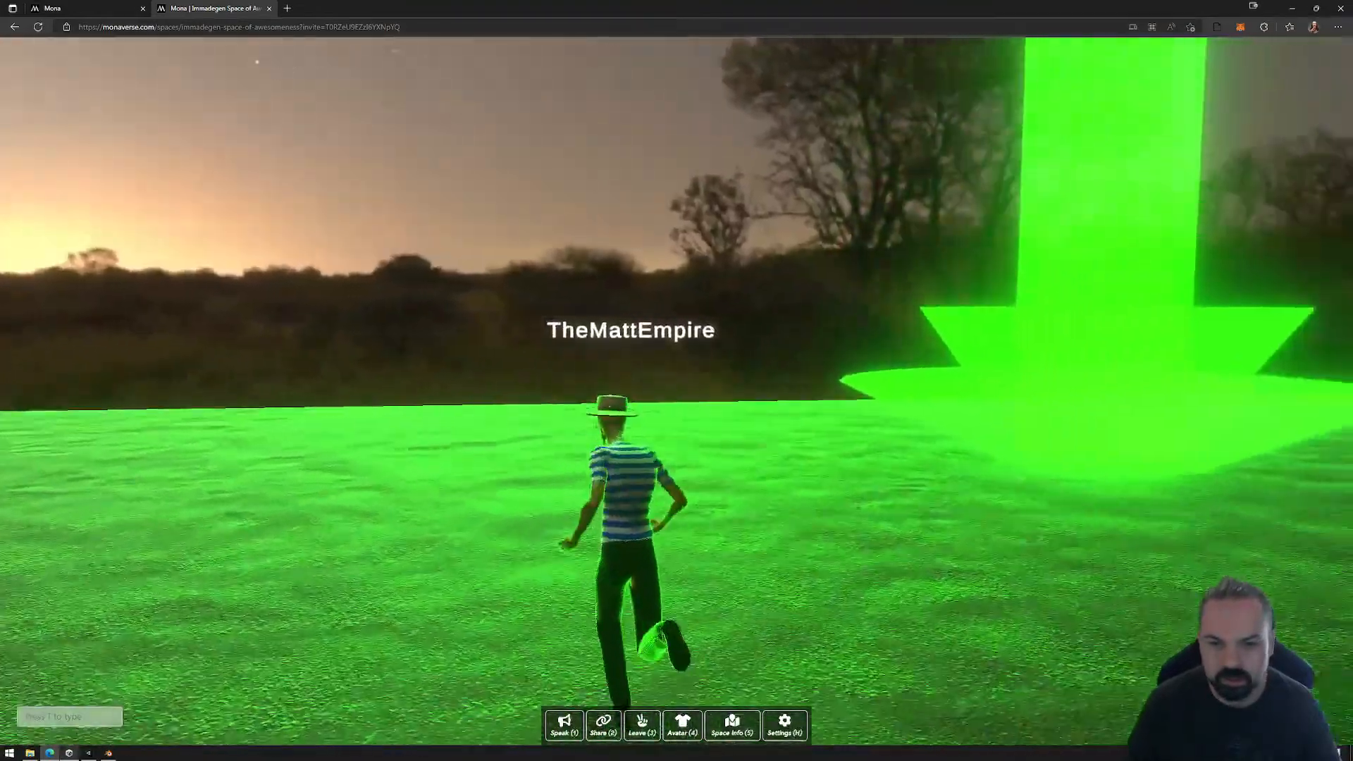
Step: Run the avatar into the green beam to travel inside the reactor to the dance floor
{"action": "key", "text": "w"}
{"action": "key", "text": "w"}
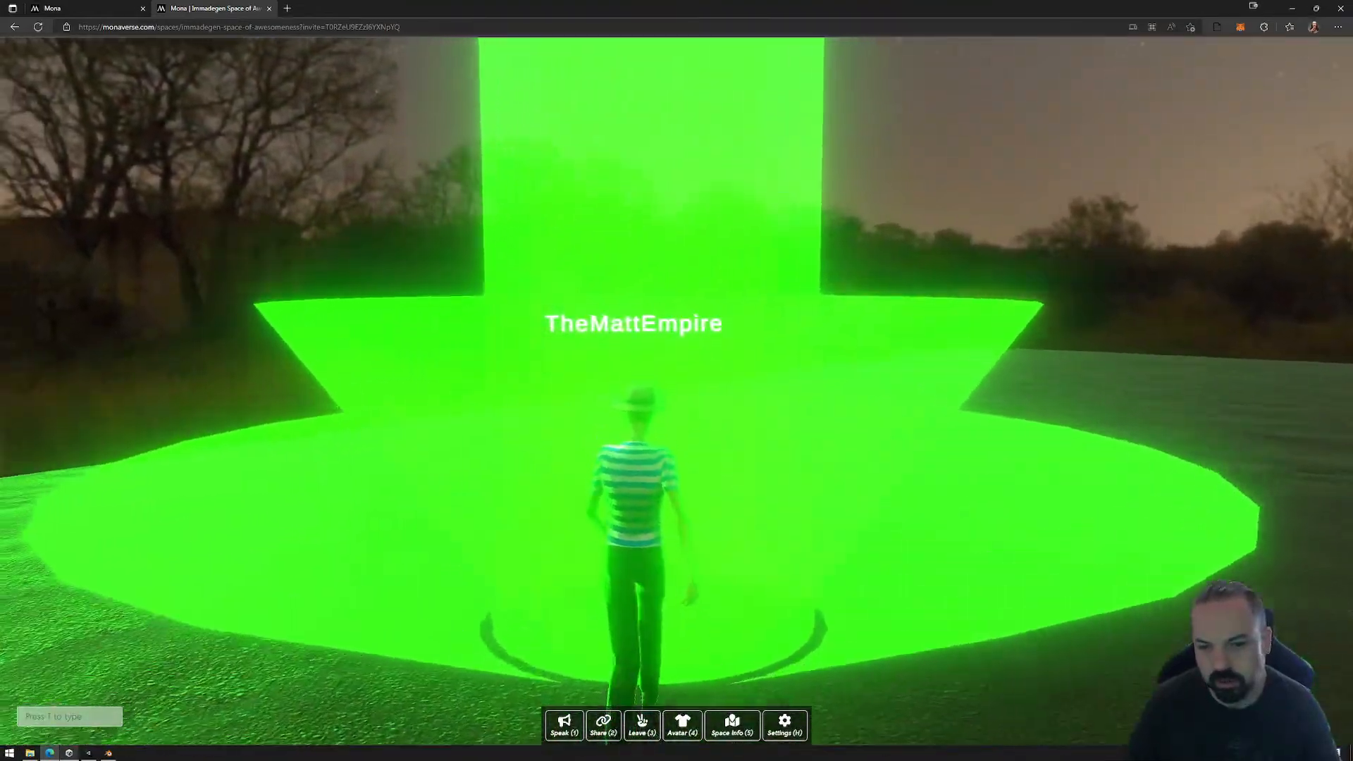
Step: Run the avatar in laps around the outer white tiles to test their colour changes
{"action": "key", "text": "w"}
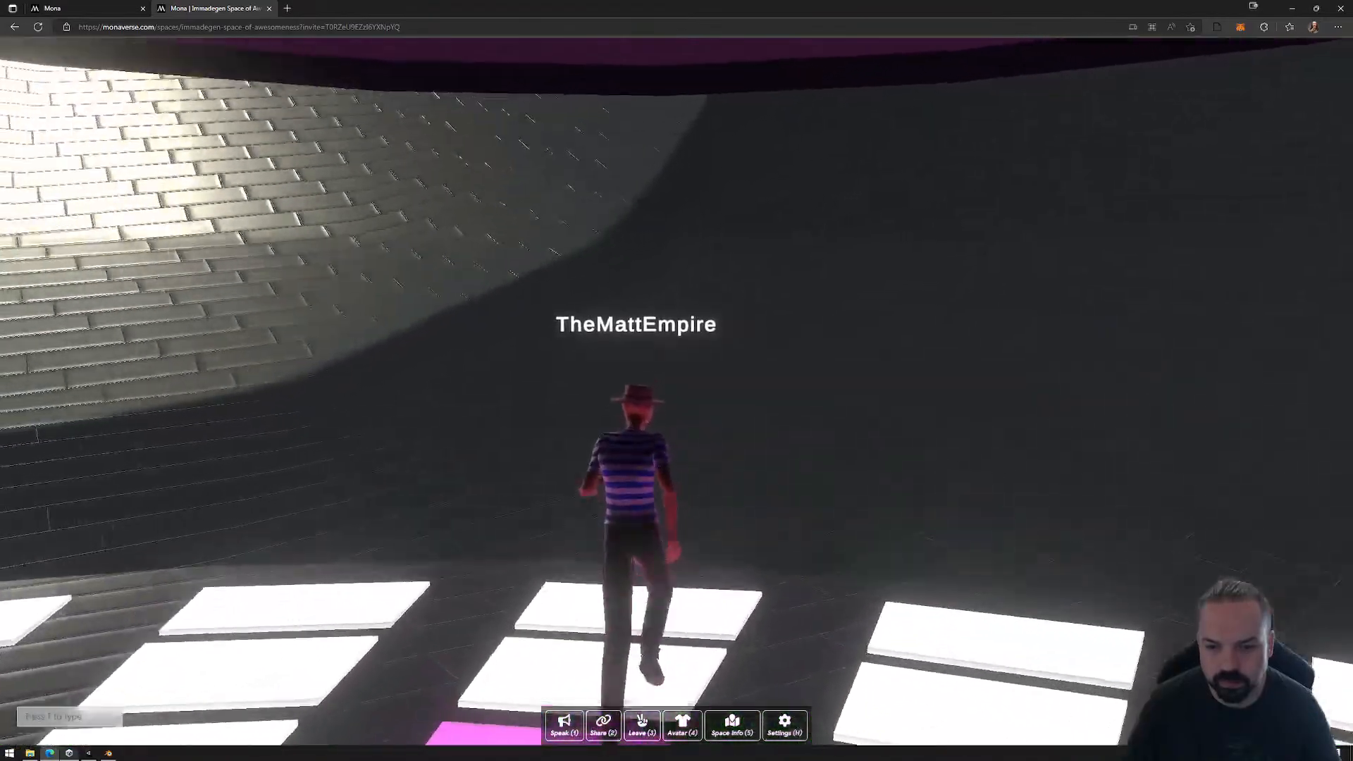
{"action": "key", "text": "w"}
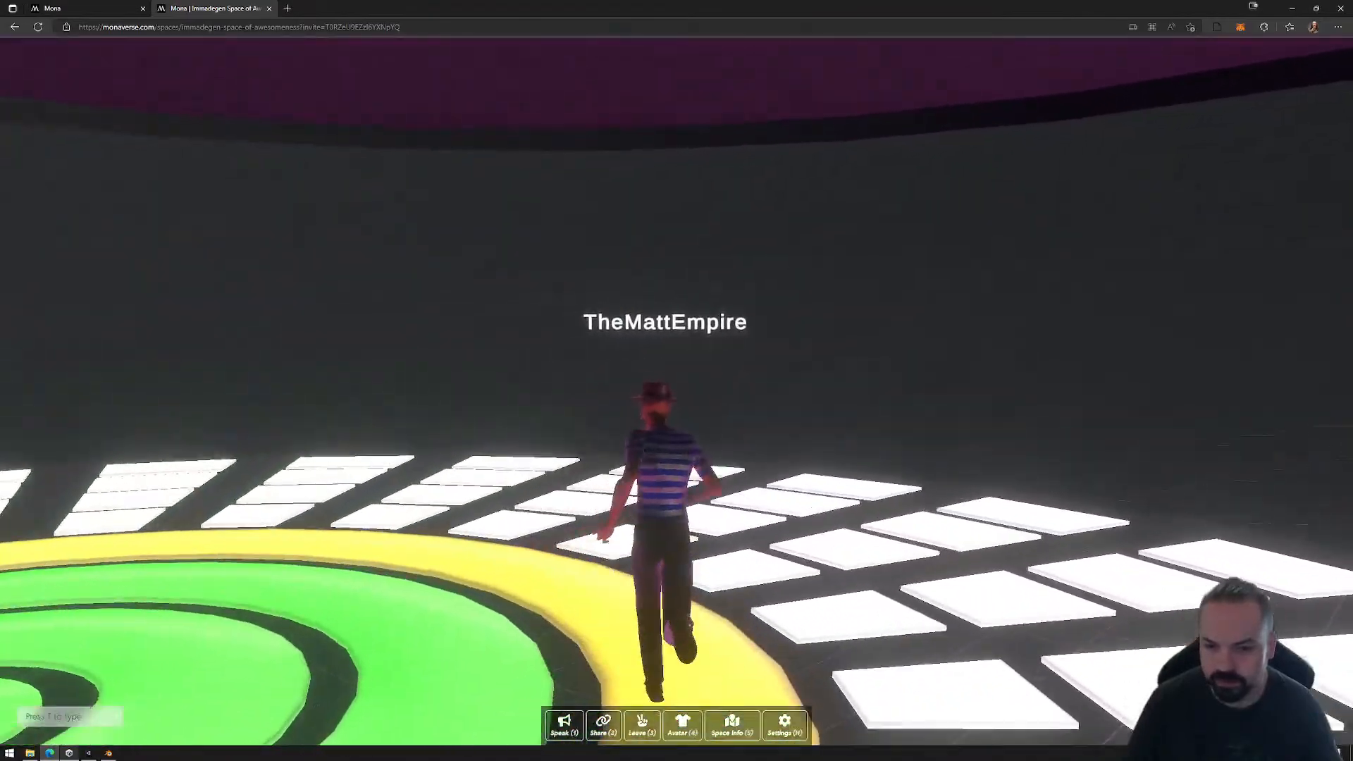
{"action": "key", "text": "w"}
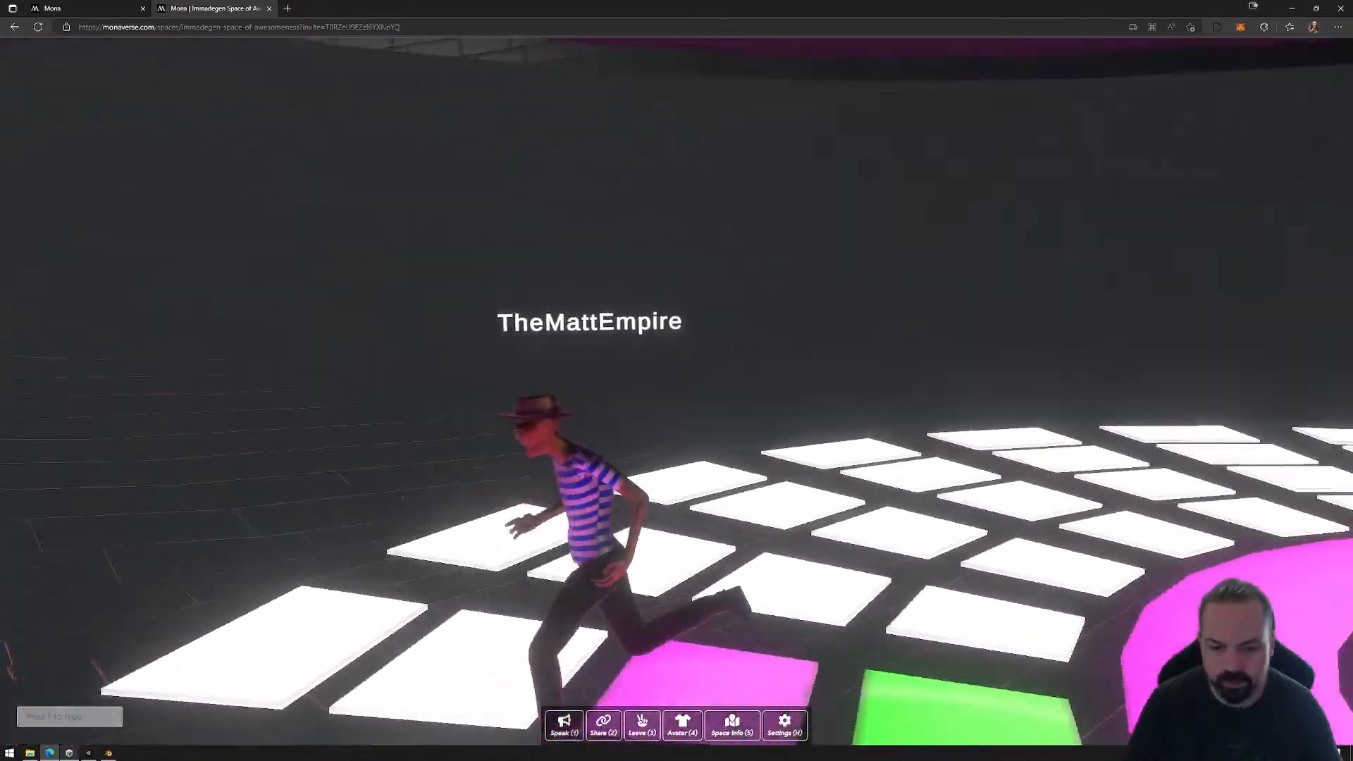
{"action": "key", "text": "w"}
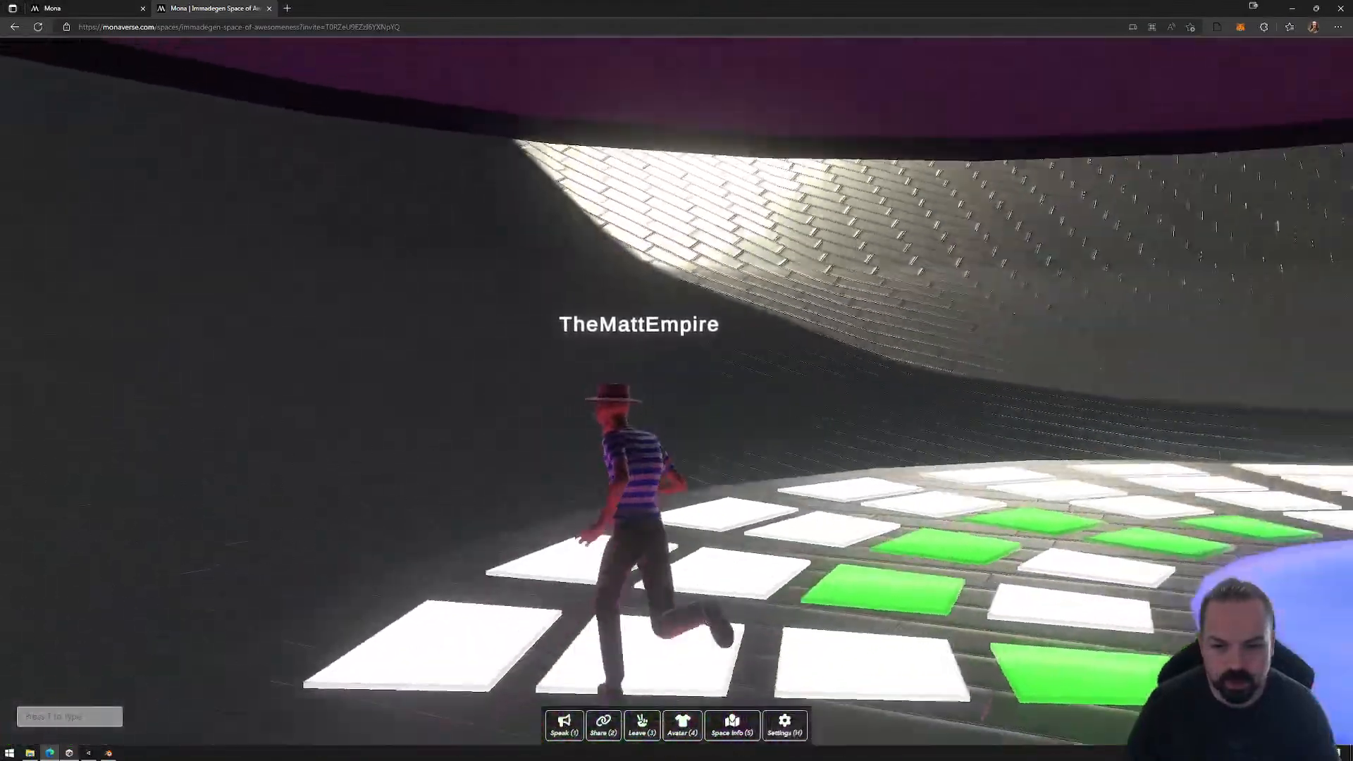
{"action": "key", "text": "w"}
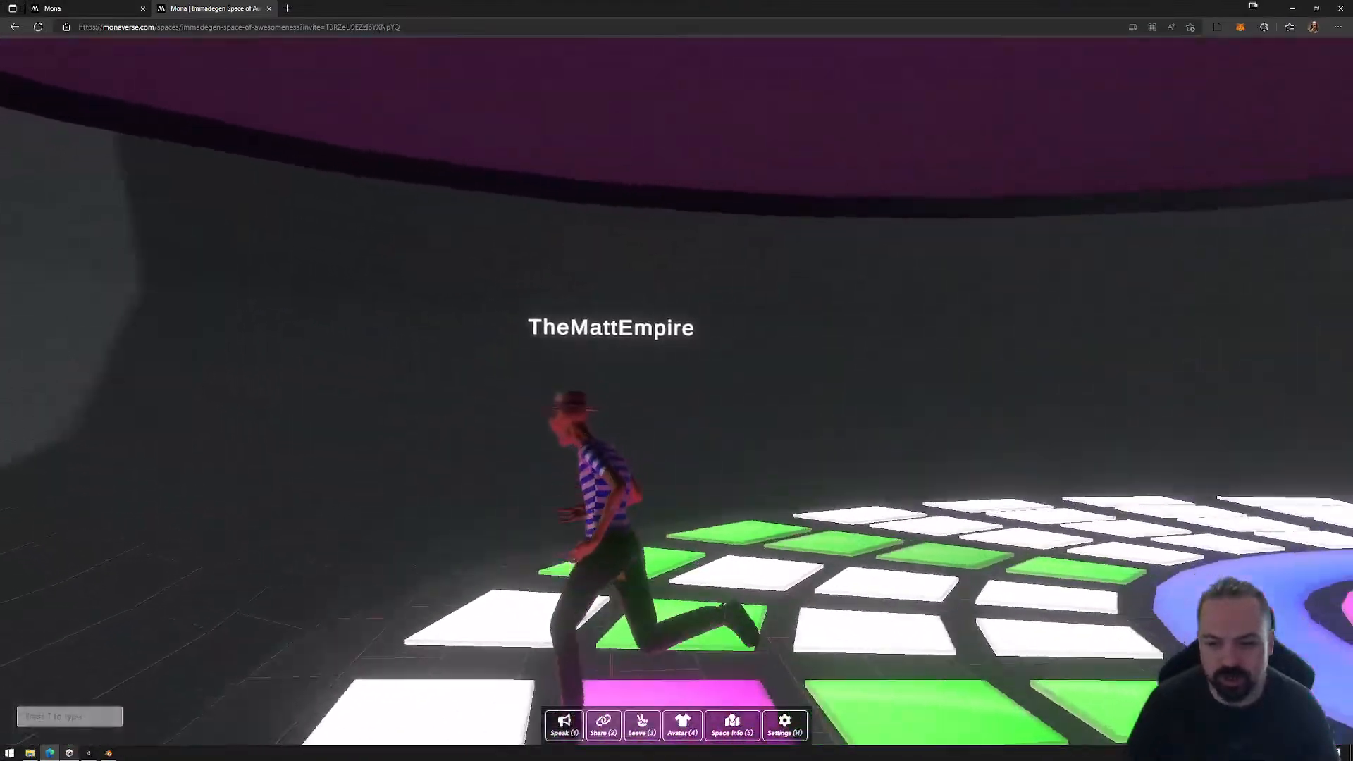
{"action": "key", "text": "w"}
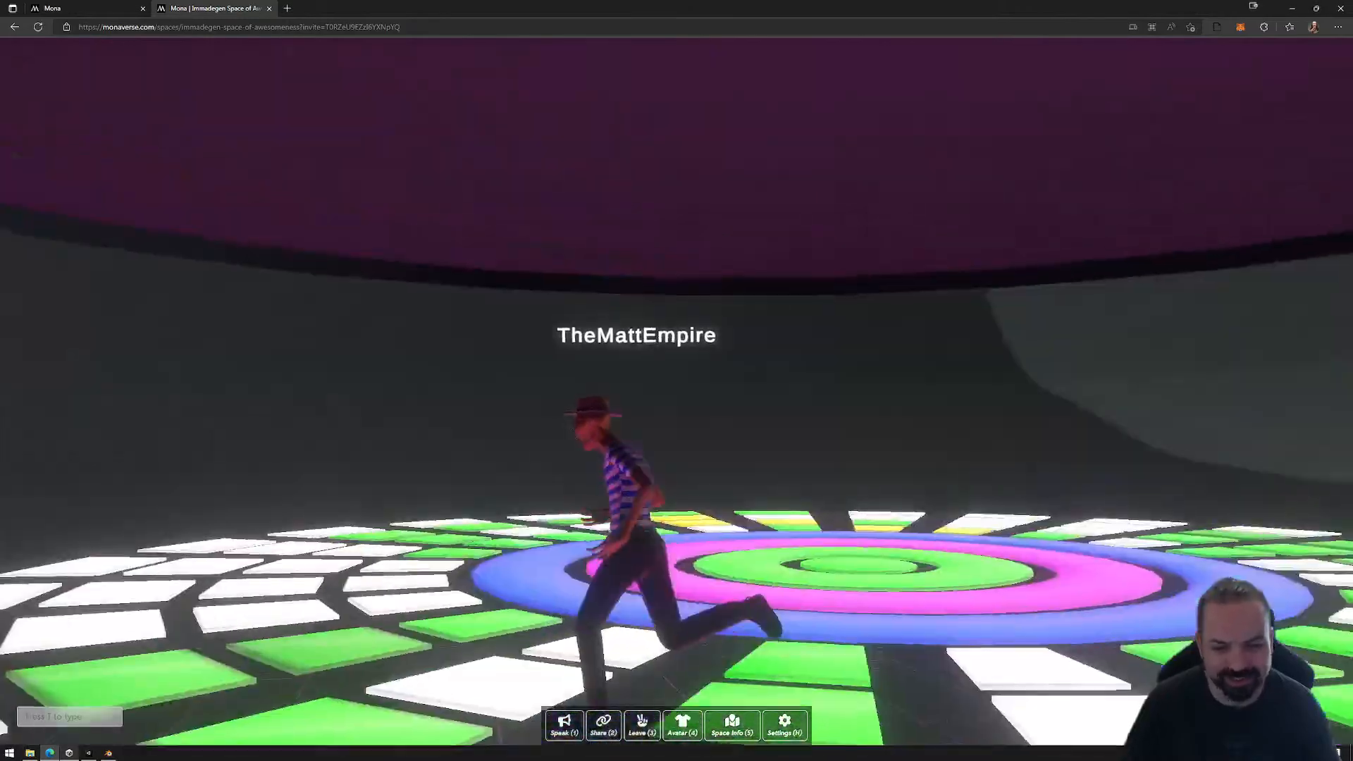
{"action": "key", "text": "w"}
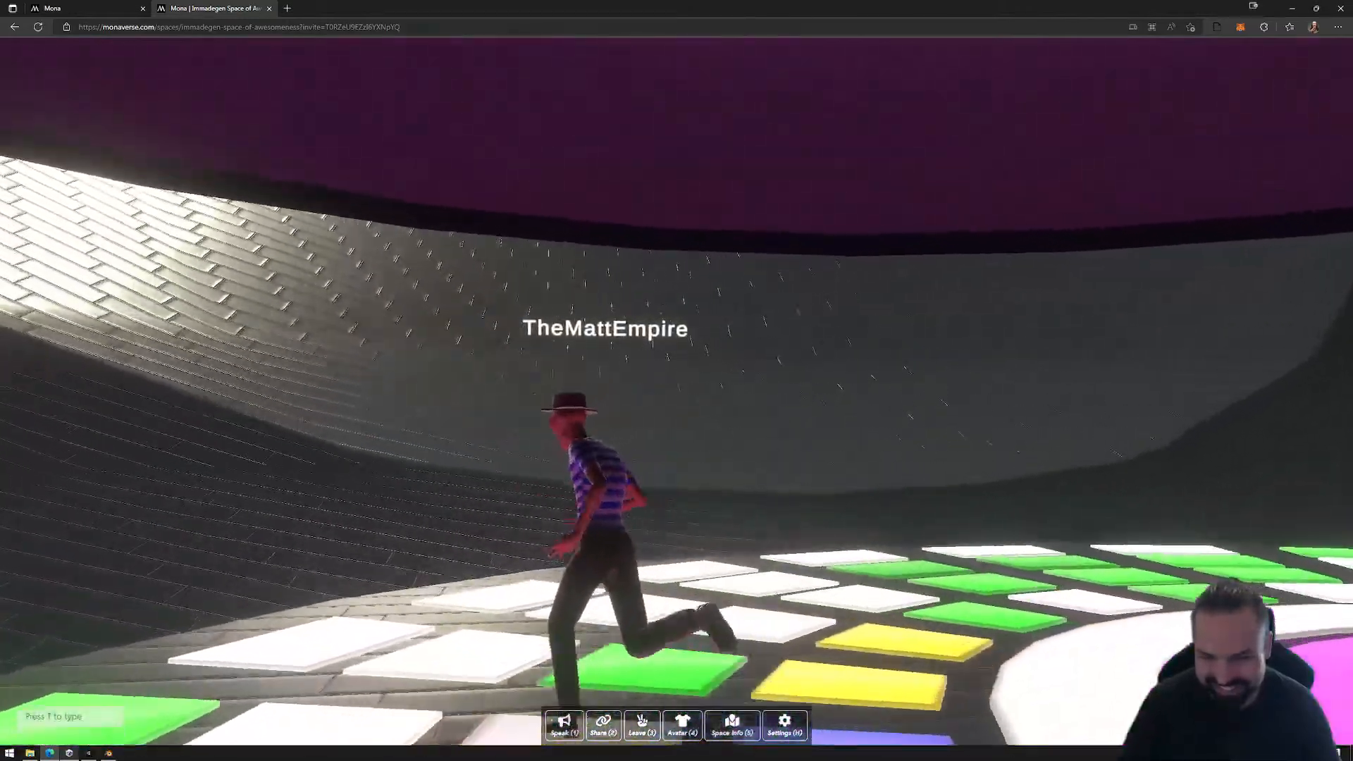
{"action": "key", "text": "w"}
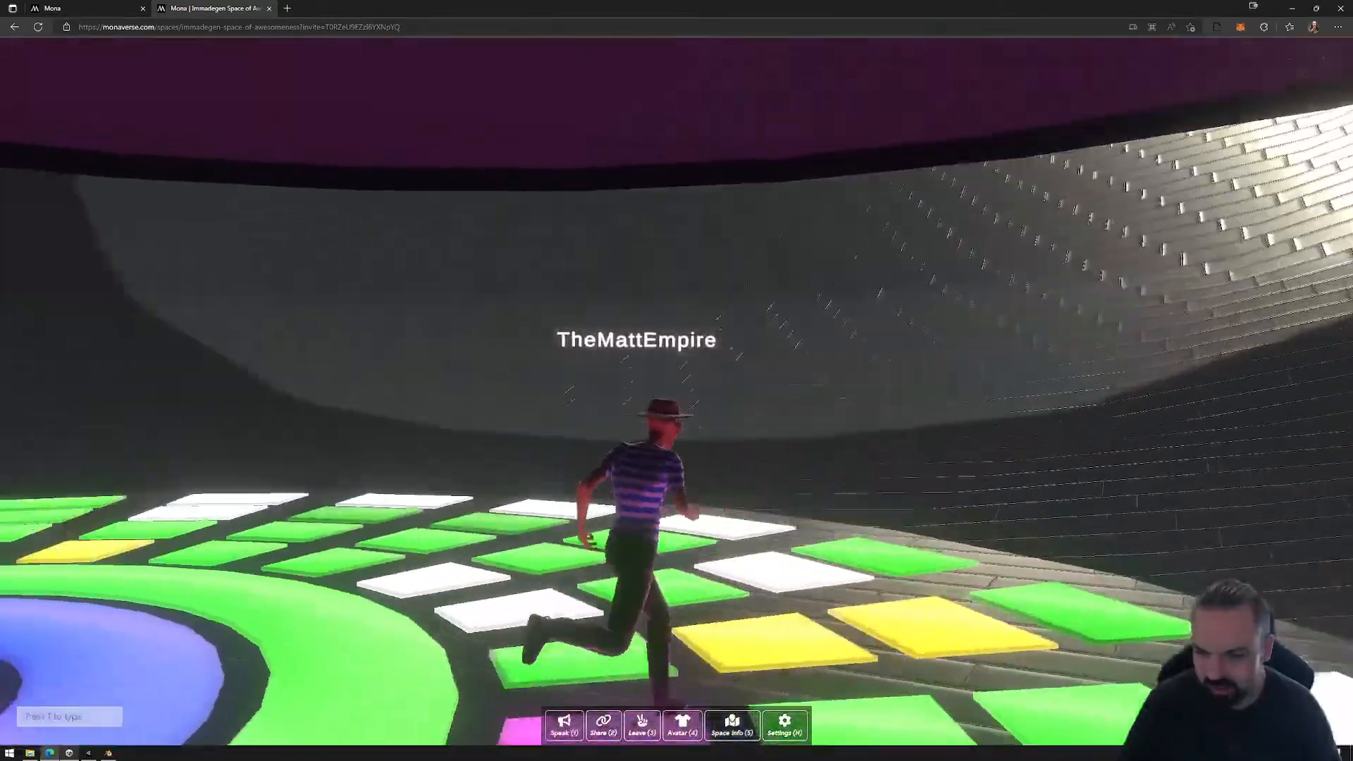
{"action": "key", "text": "w"}
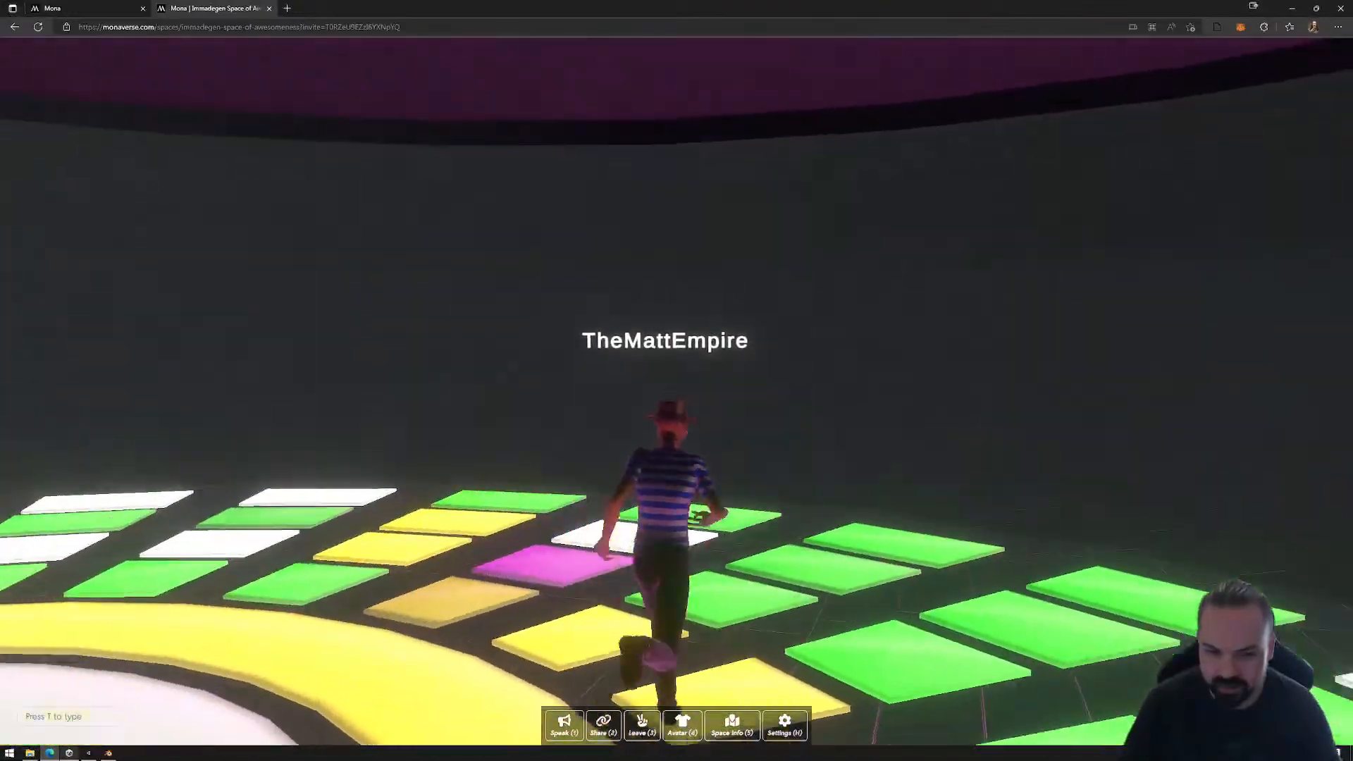
Step: Run more laps over the coloured tiles, then bring the avatar to a stop beside the central rings
{"action": "key", "text": "w"}
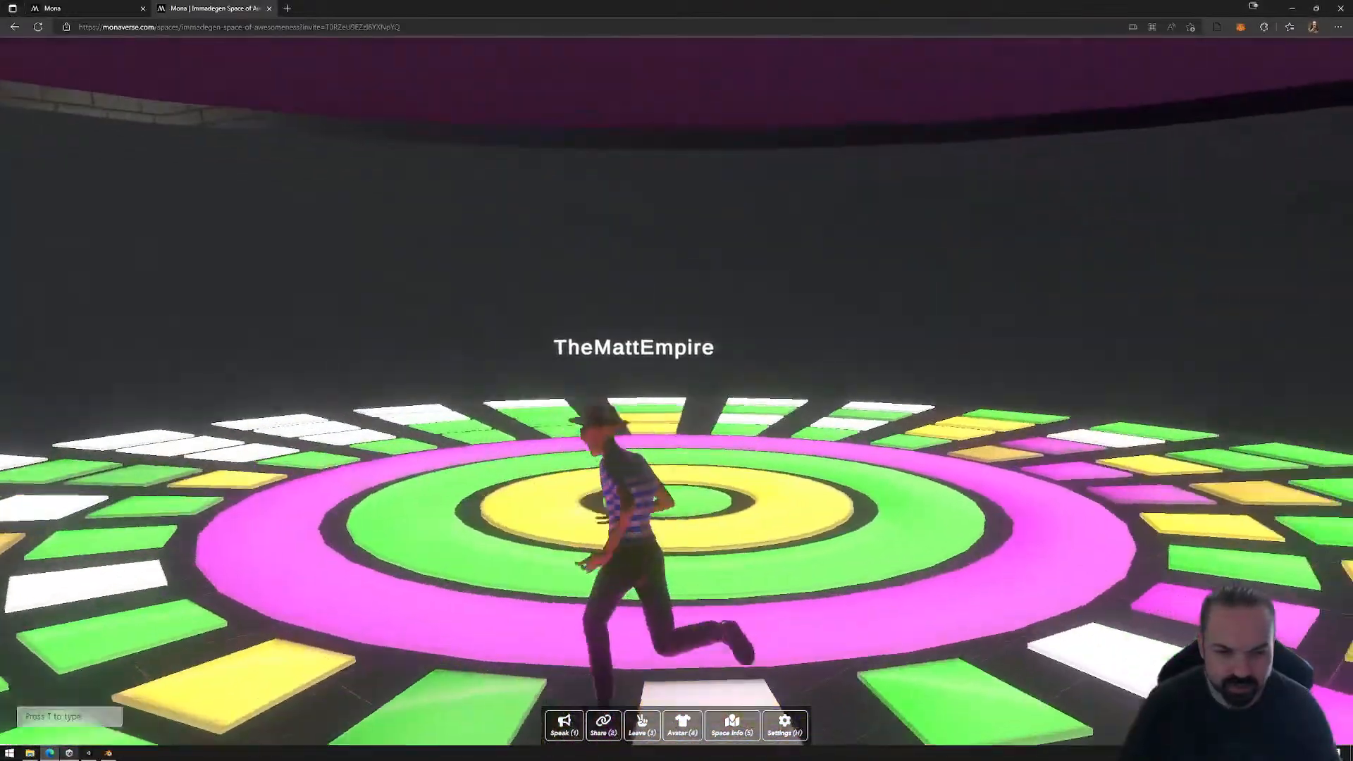
{"action": "key", "text": "w"}
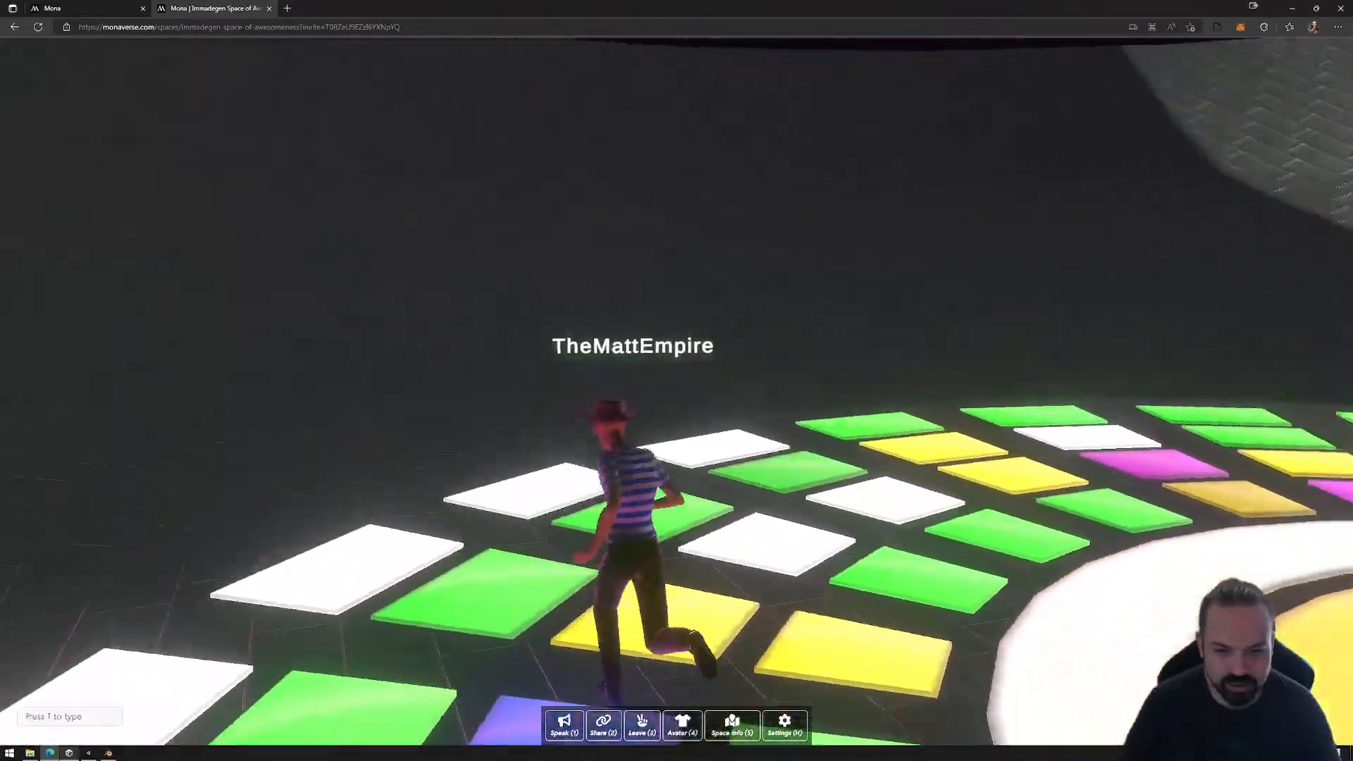
{"action": "key", "text": "w"}
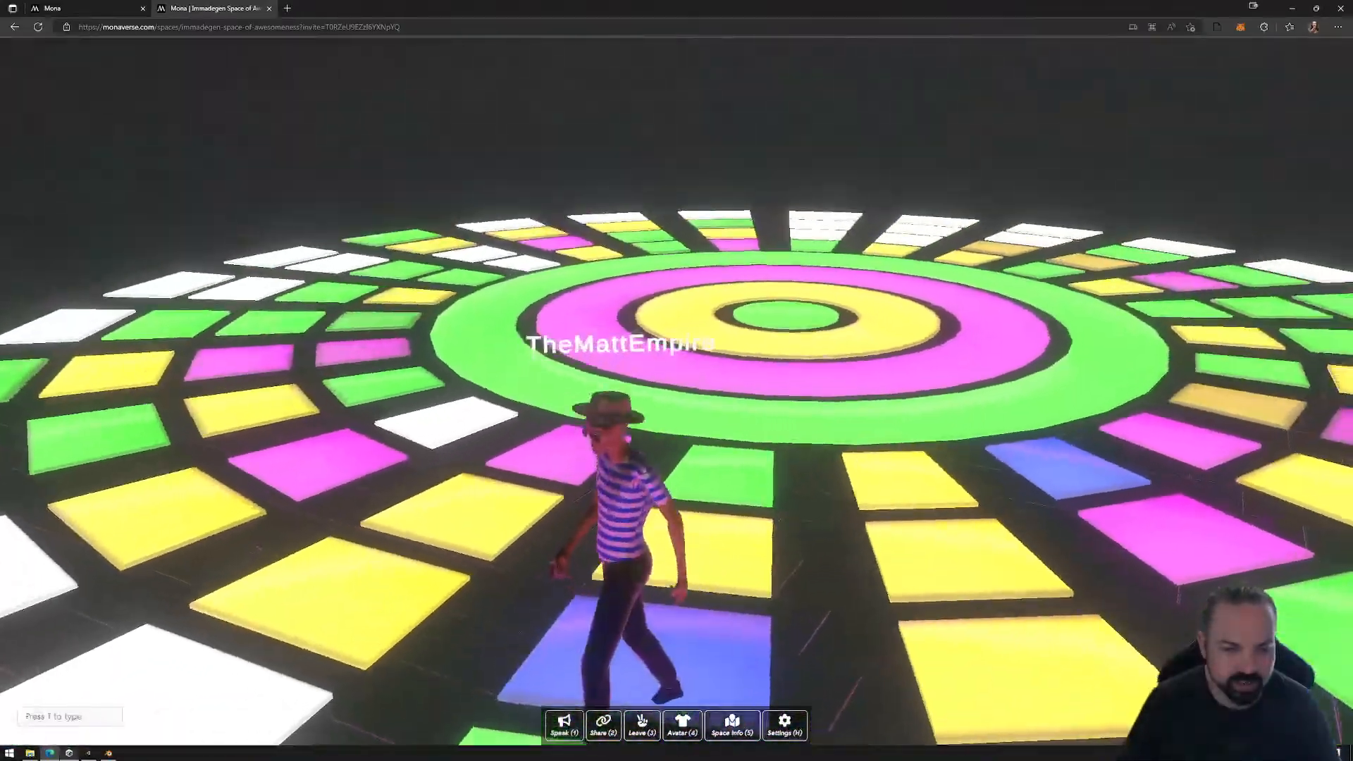
{"action": "key", "text": "w"}
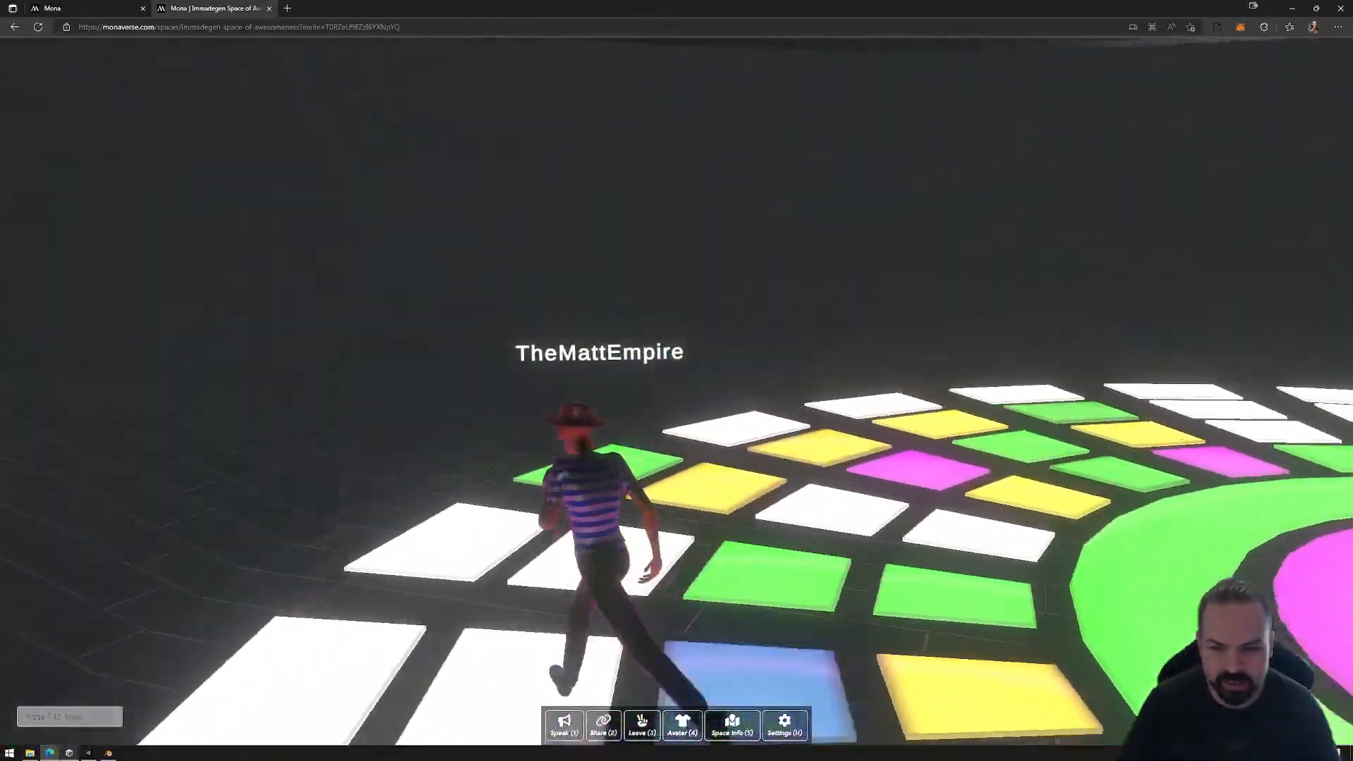
{"action": "key", "text": "w"}
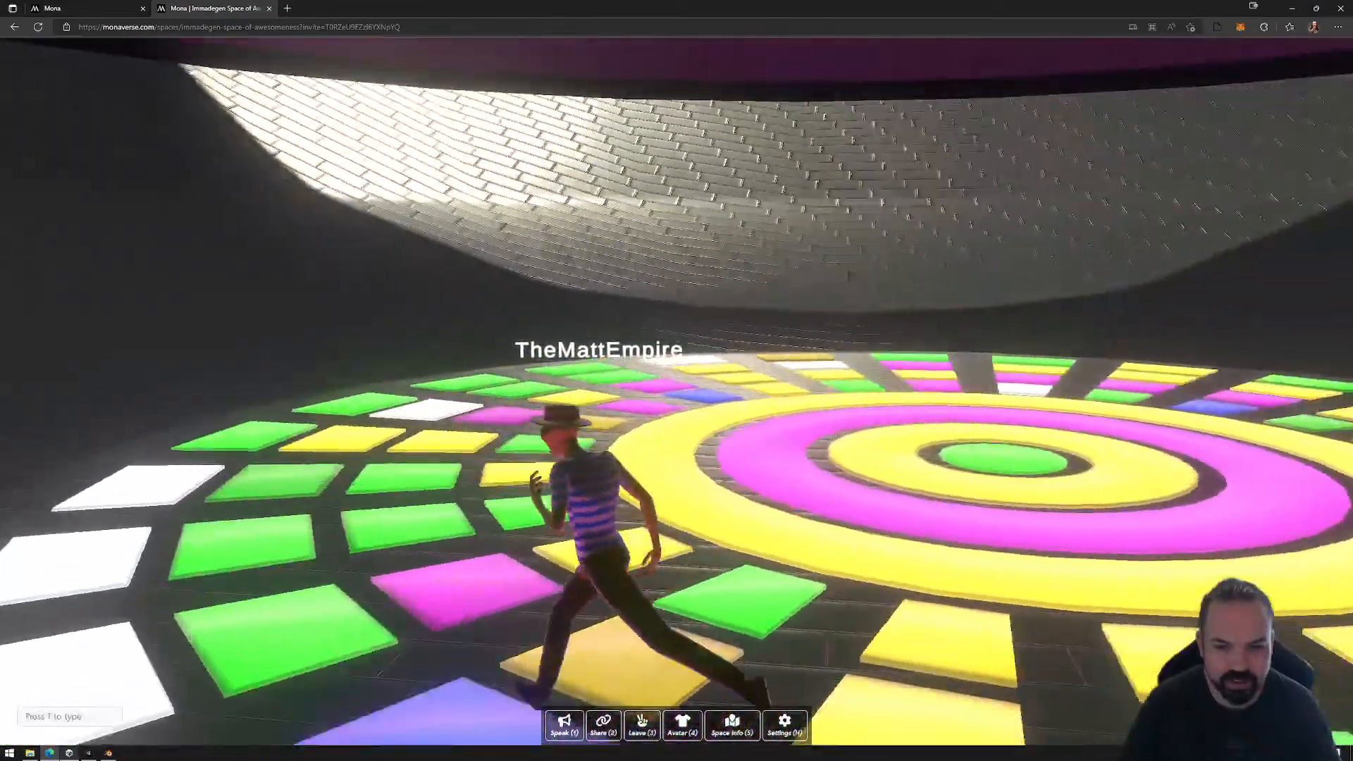
{"action": "key", "text": "w"}
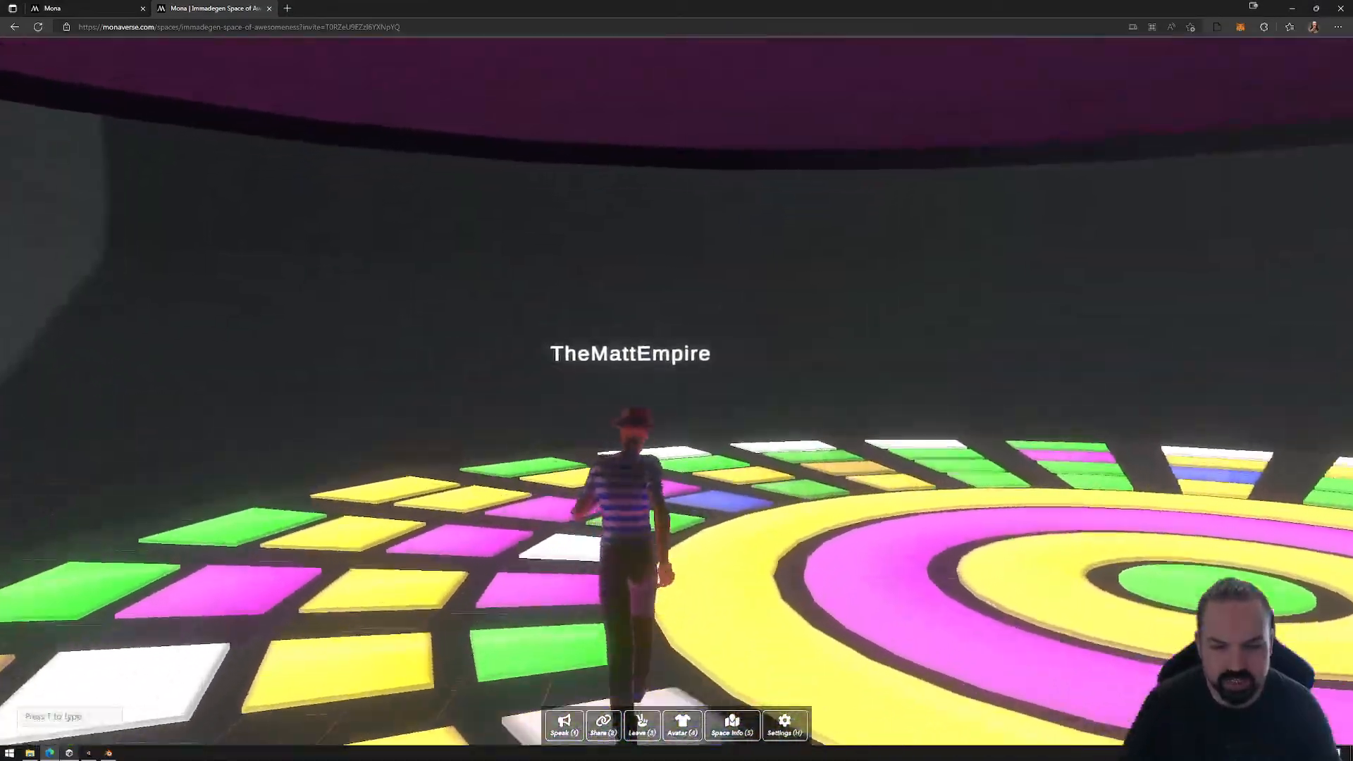
{"action": "key", "text": "w"}
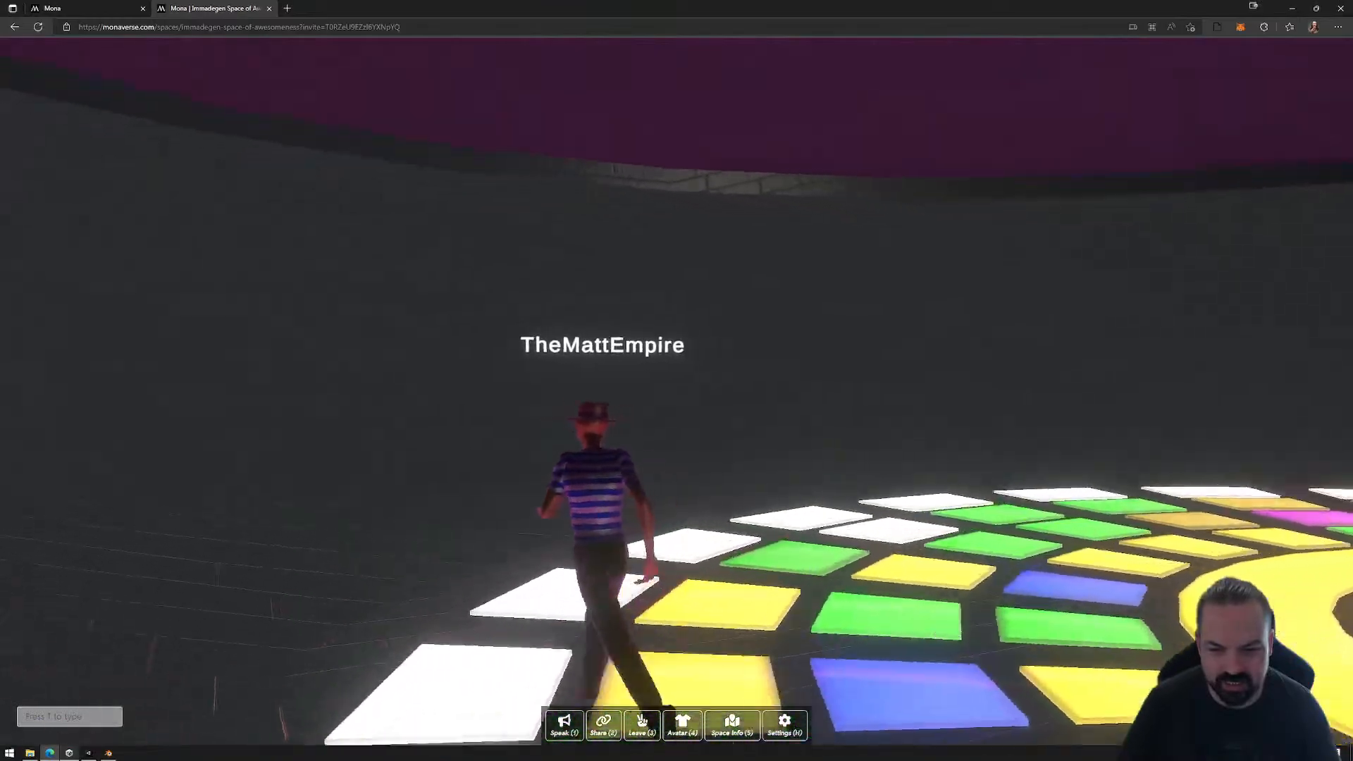
{"action": "key", "text": "w"}
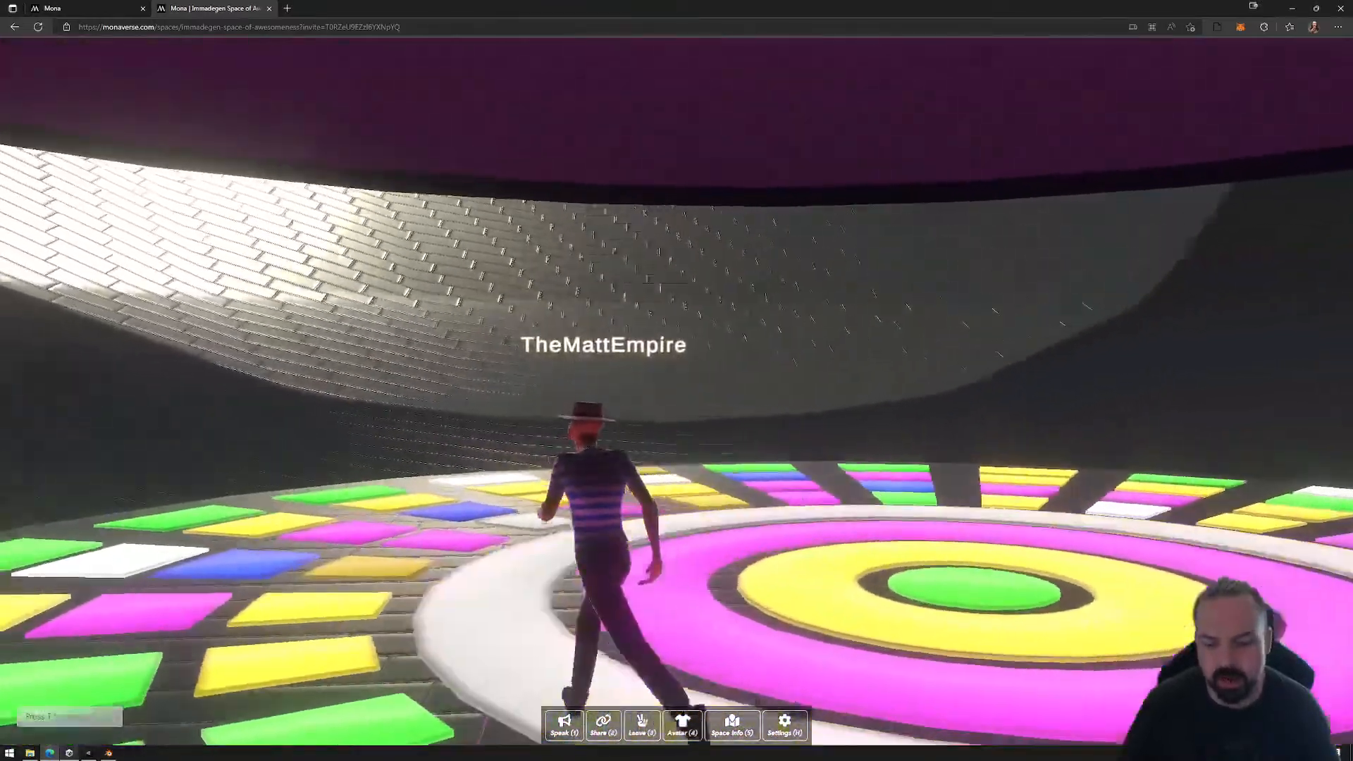
{"action": "key", "text": "w"}
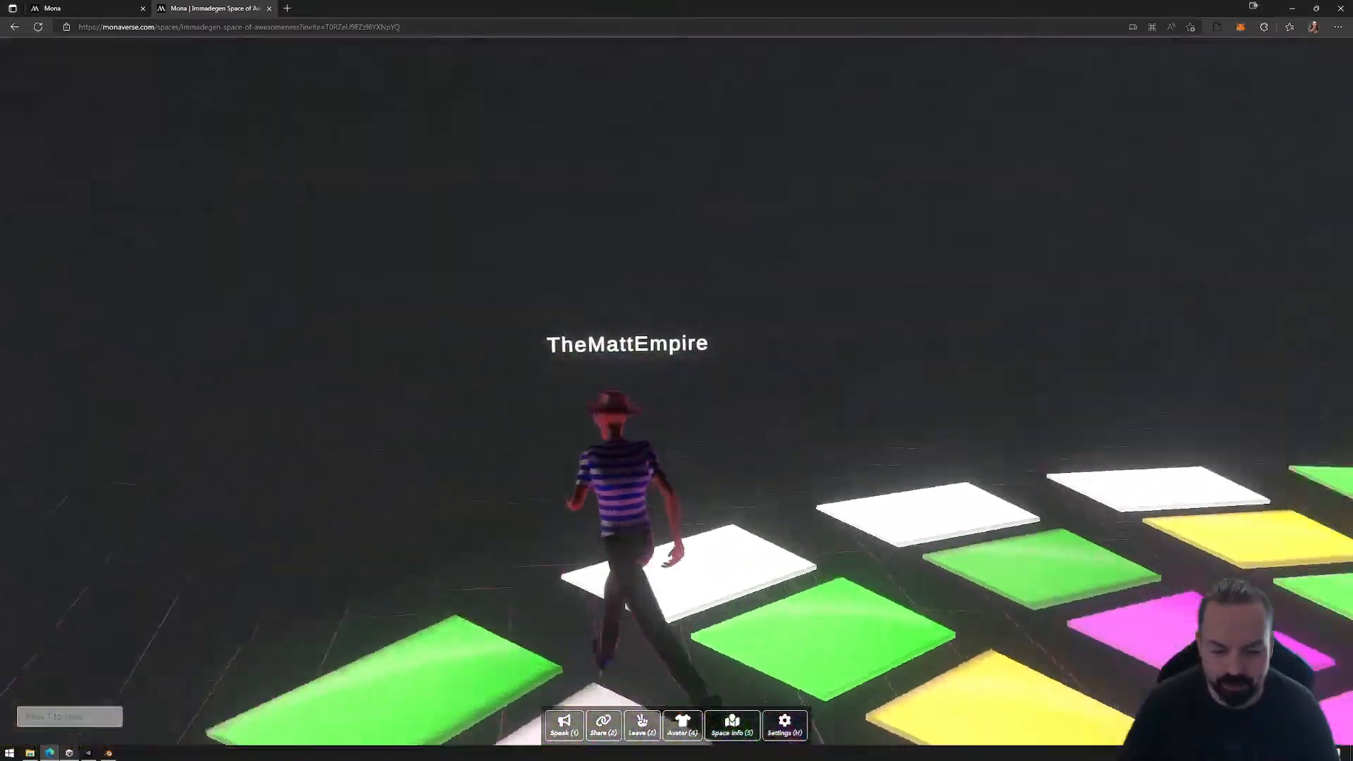
{"action": "key", "text": "w"}
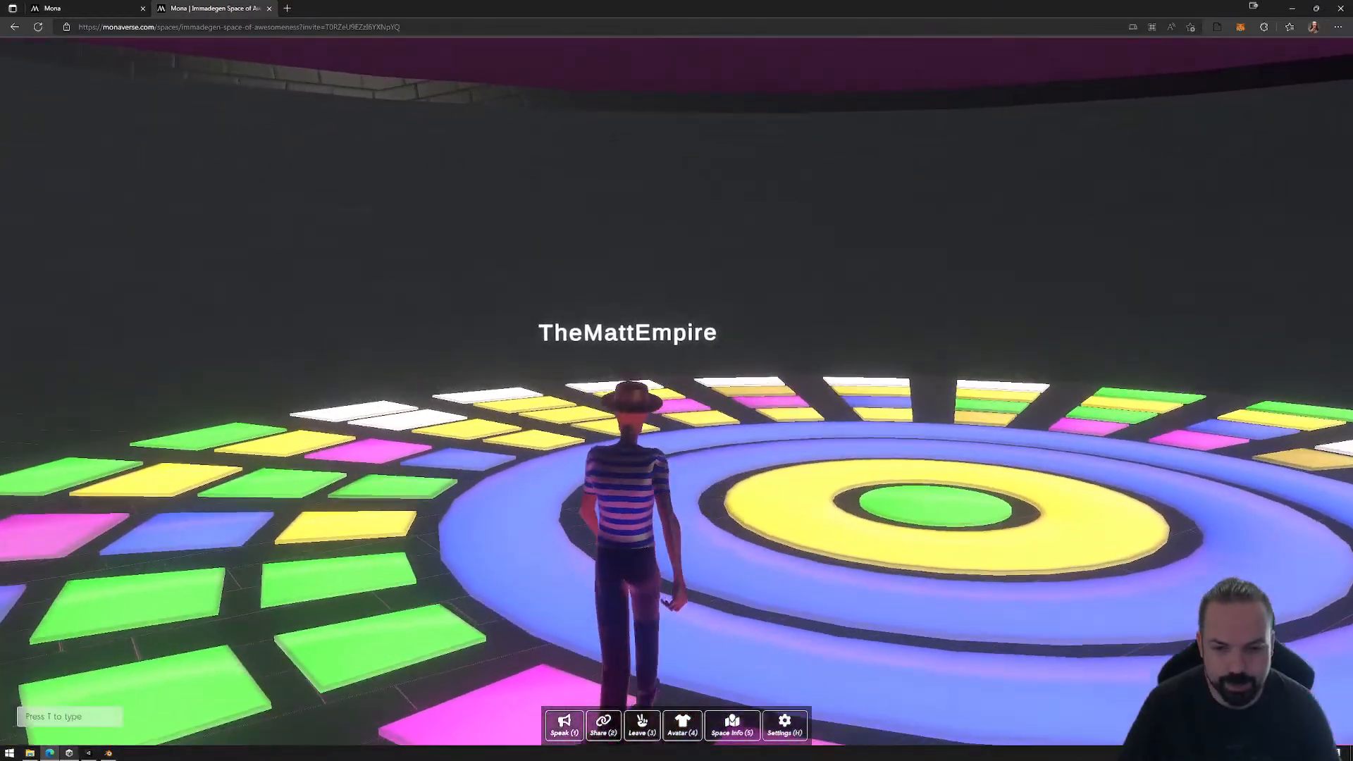
{"action": "key", "text": "w"}
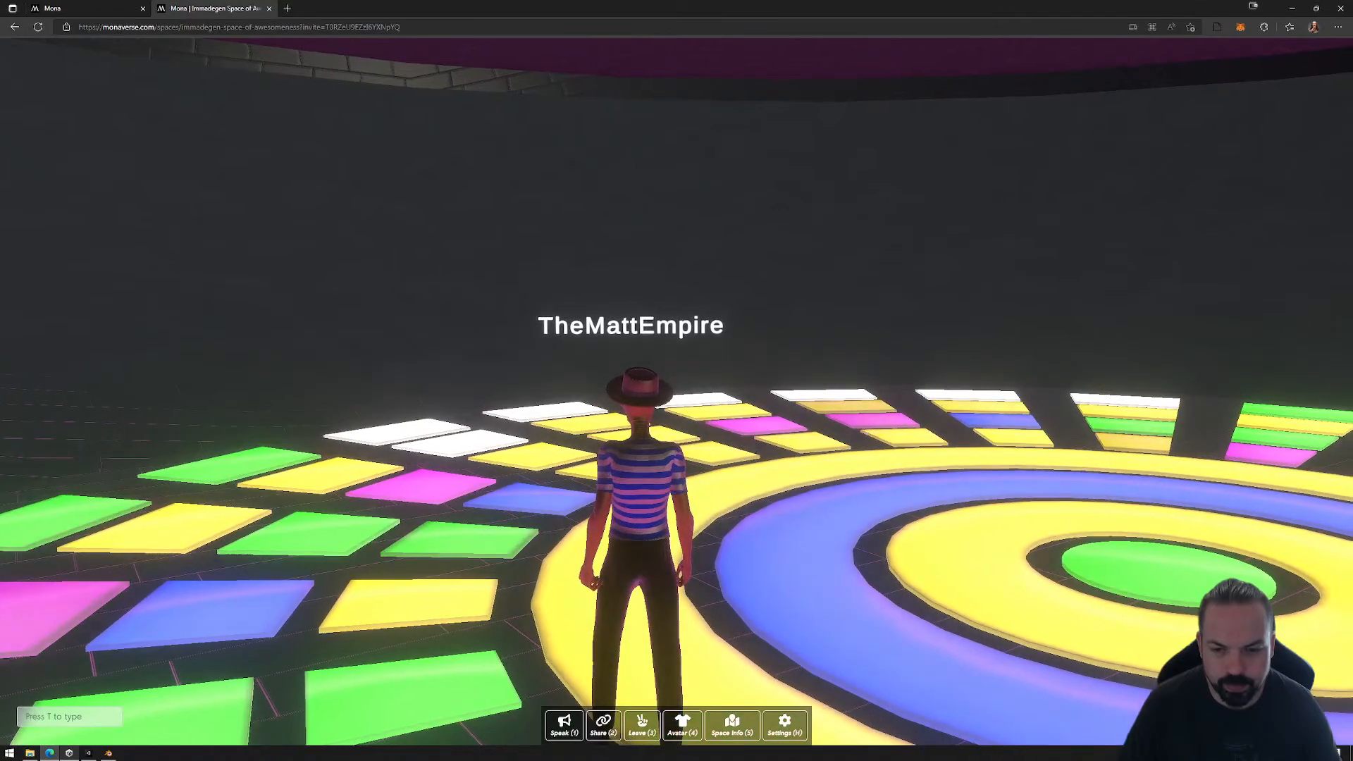
{"action": "key", "text": "w"}
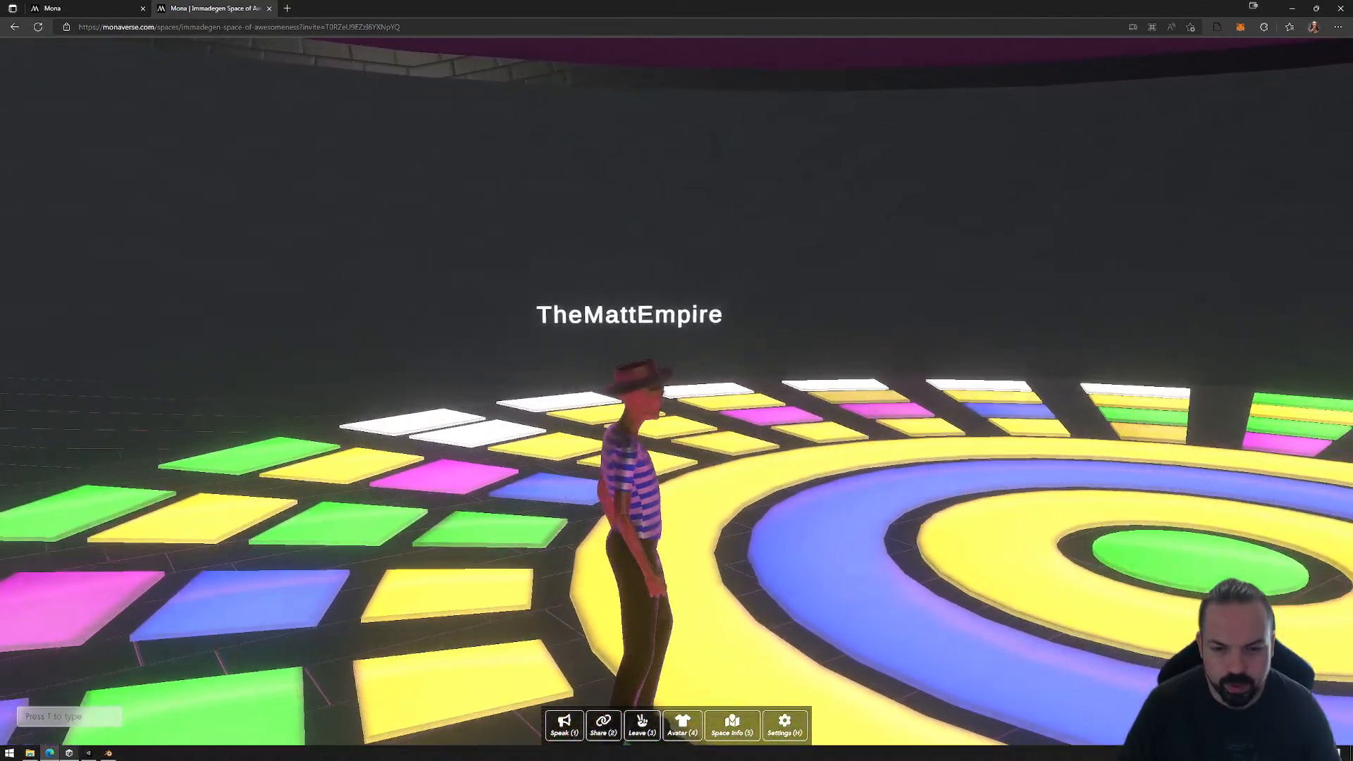
Step: Run the avatar back out to the outer tiles and circle the dance floor in the opposite direction
{"action": "key", "text": "a"}
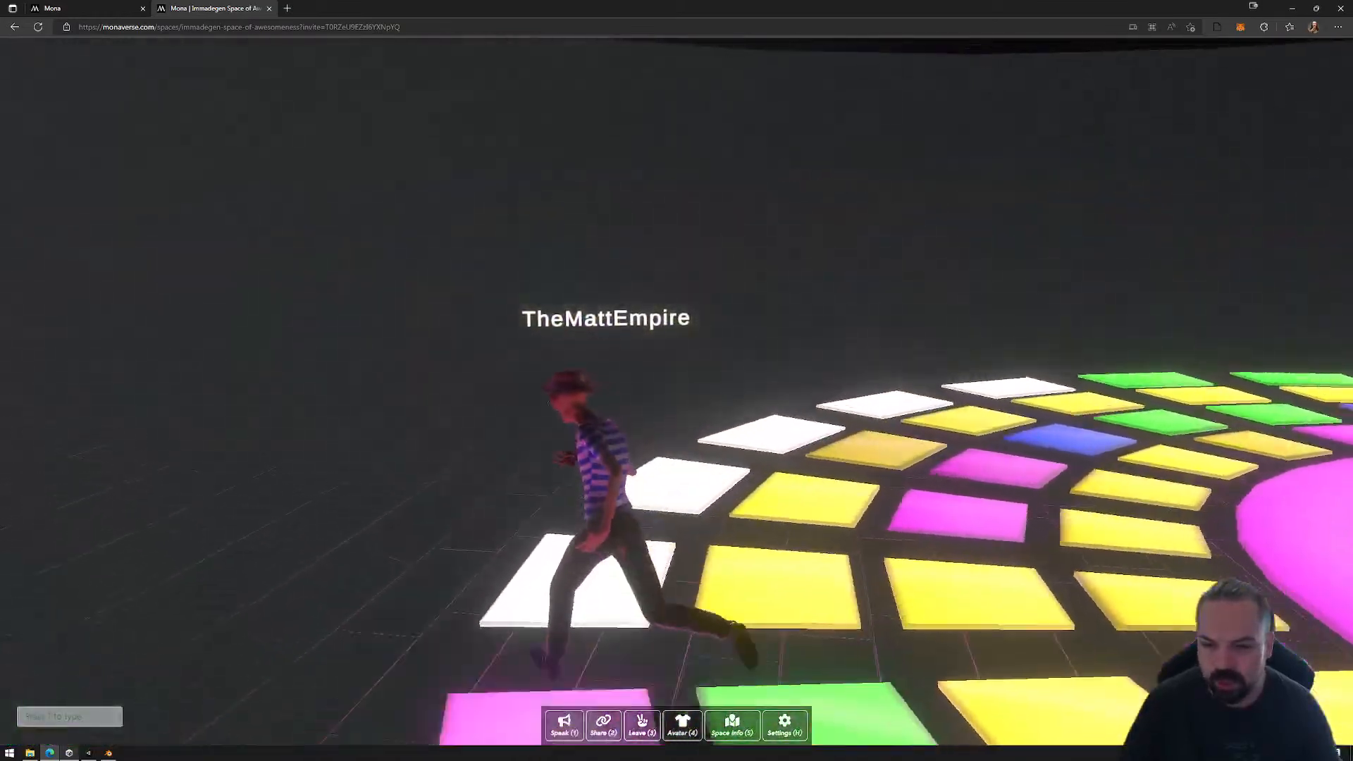
{"action": "key", "text": "w"}
{"action": "key", "text": "w"}
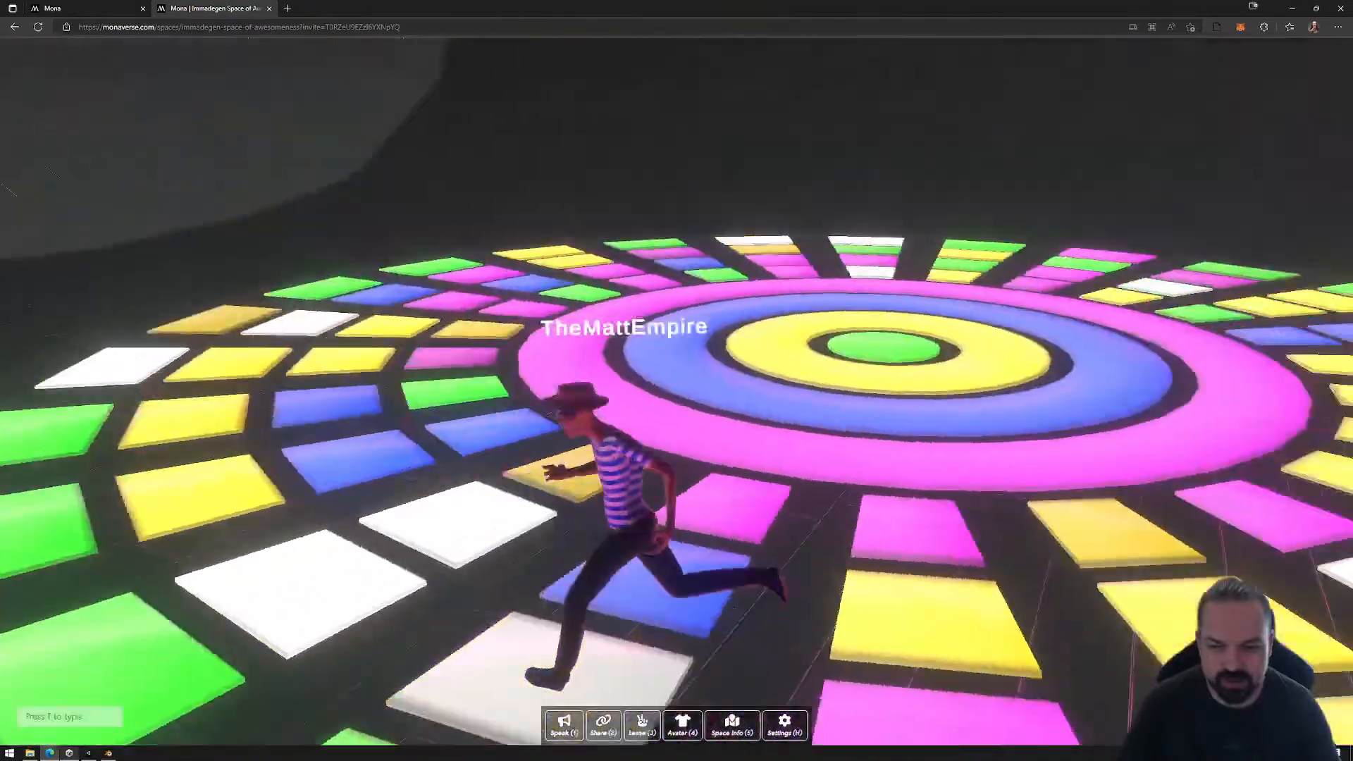
{"action": "key", "text": "d"}
{"action": "key", "text": "w"}
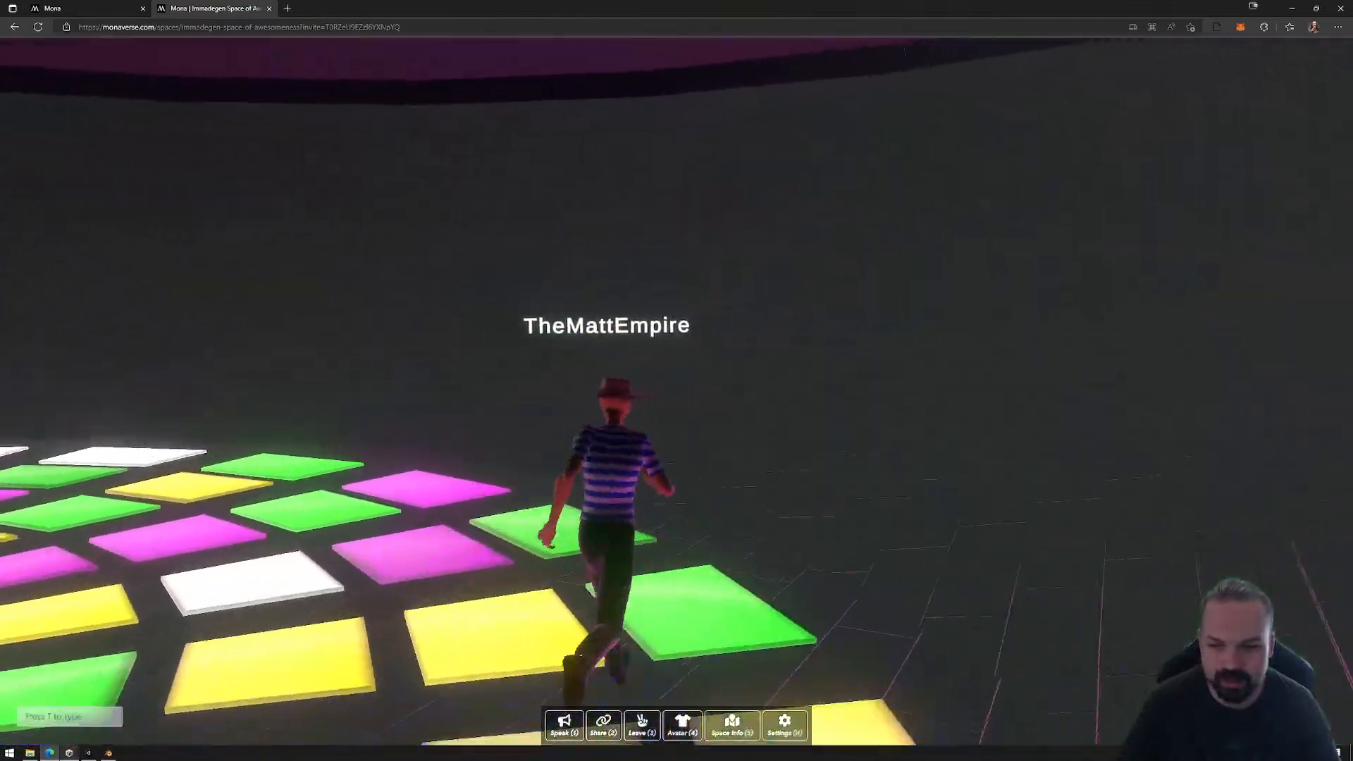
{"action": "key", "text": "d"}
{"action": "key", "text": "w"}
{"action": "key", "text": "d"}
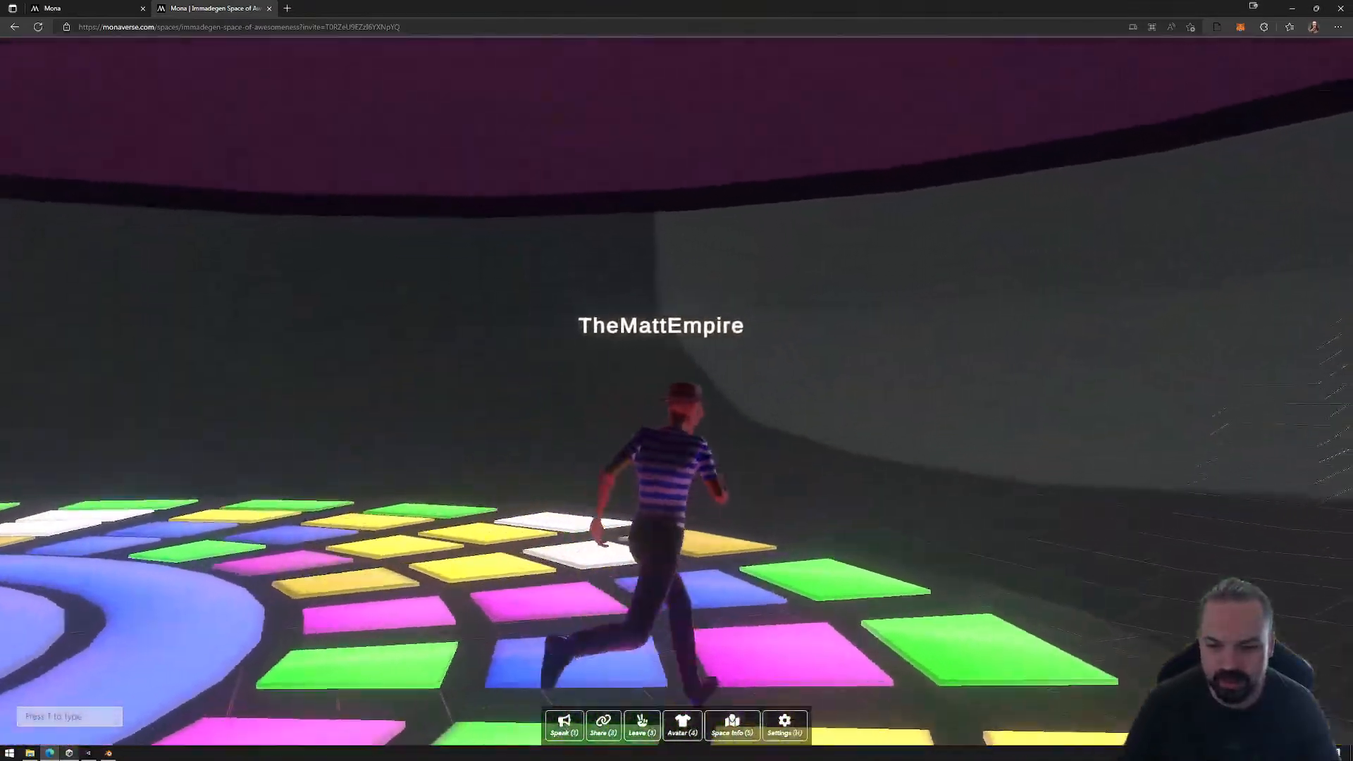
Step: Run the avatar off the tiles onto the surrounding brick floor and turn it to face the camera
{"action": "key", "text": "w"}
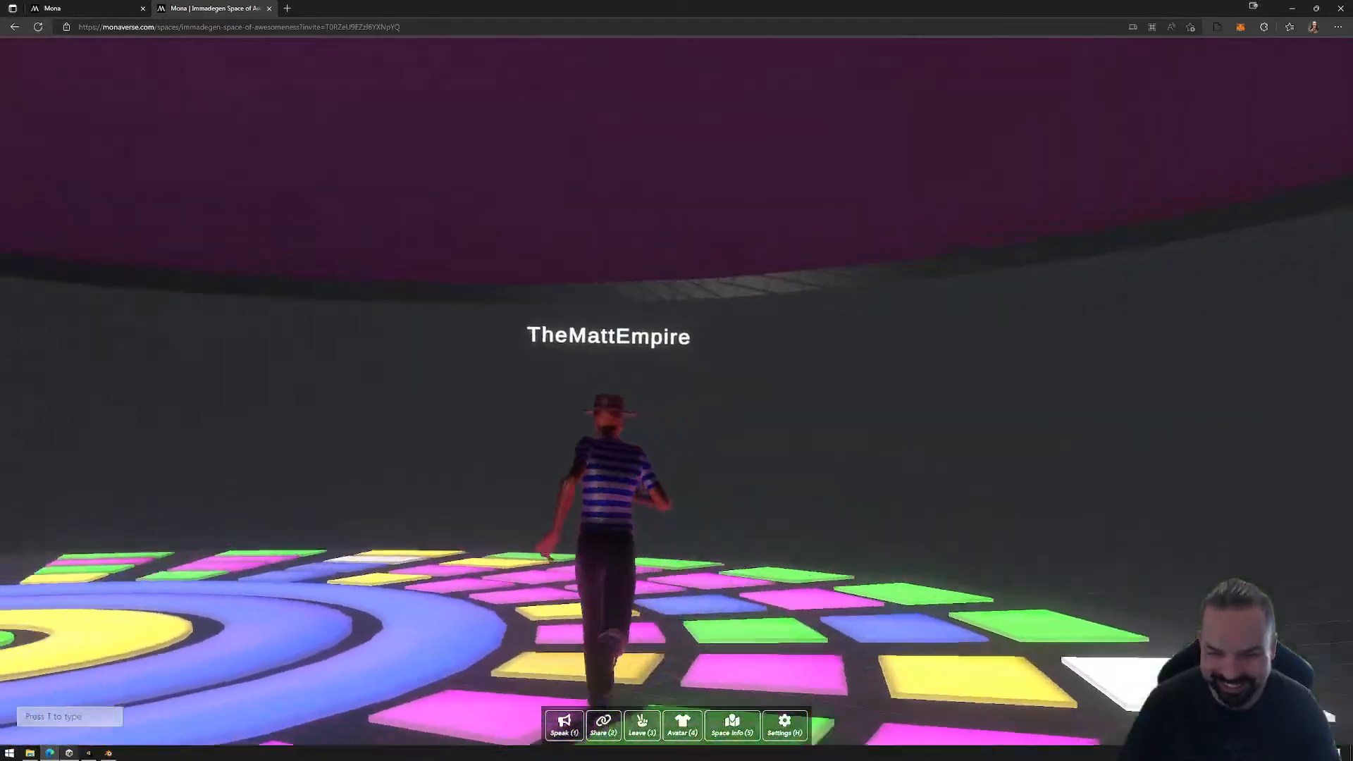
{"action": "key", "text": "d"}
{"action": "key", "text": "w"}
{"action": "key", "text": "d"}
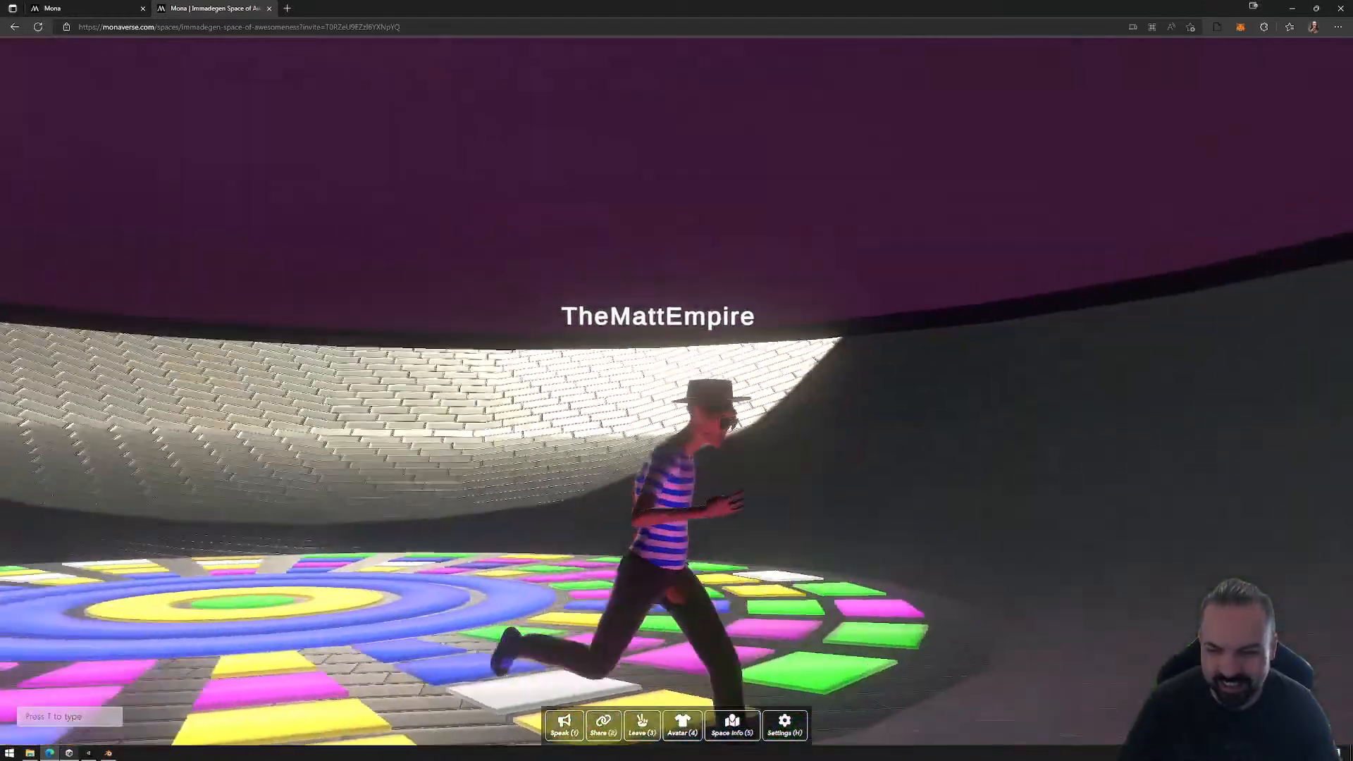
{"action": "key", "text": "s"}
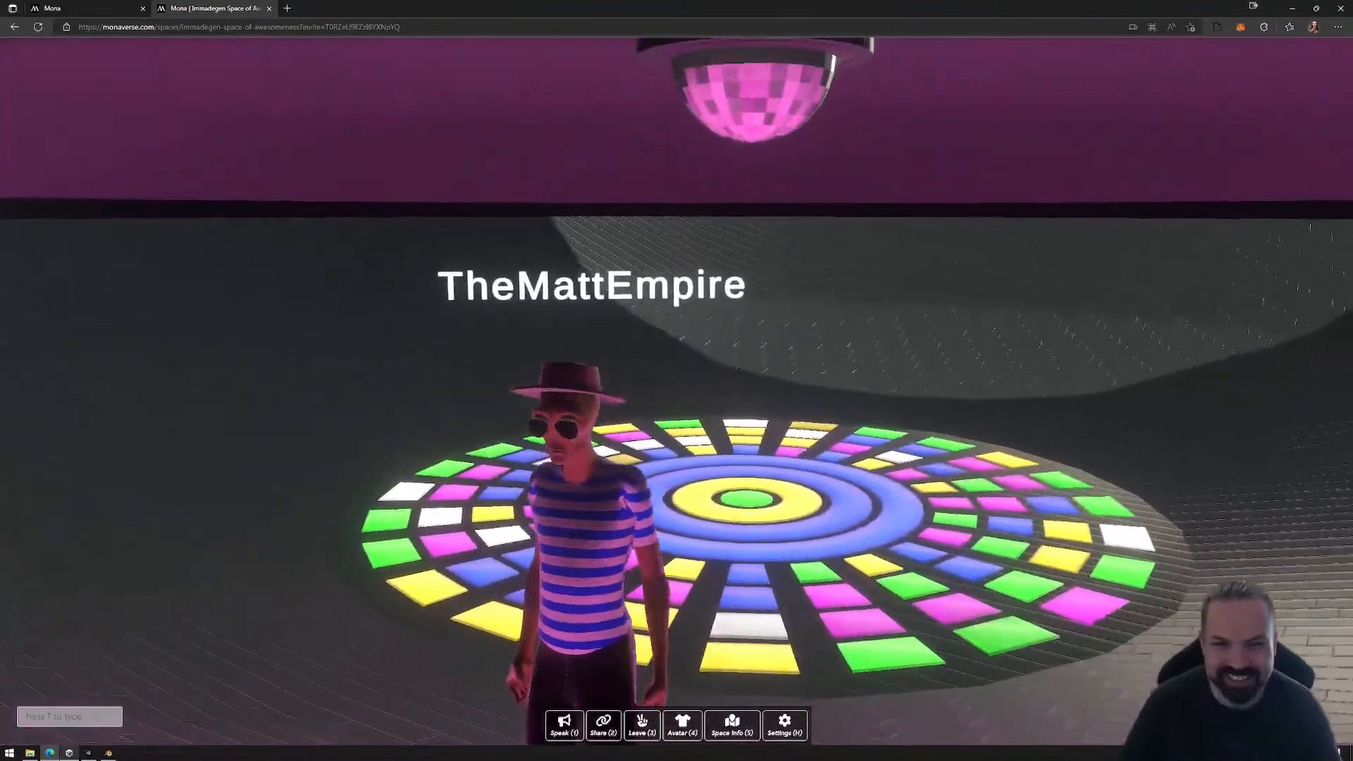
Step: Move the avatar along the brick surround to inspect the disco ball and the whole lit dance floor
{"action": "key", "text": "d"}
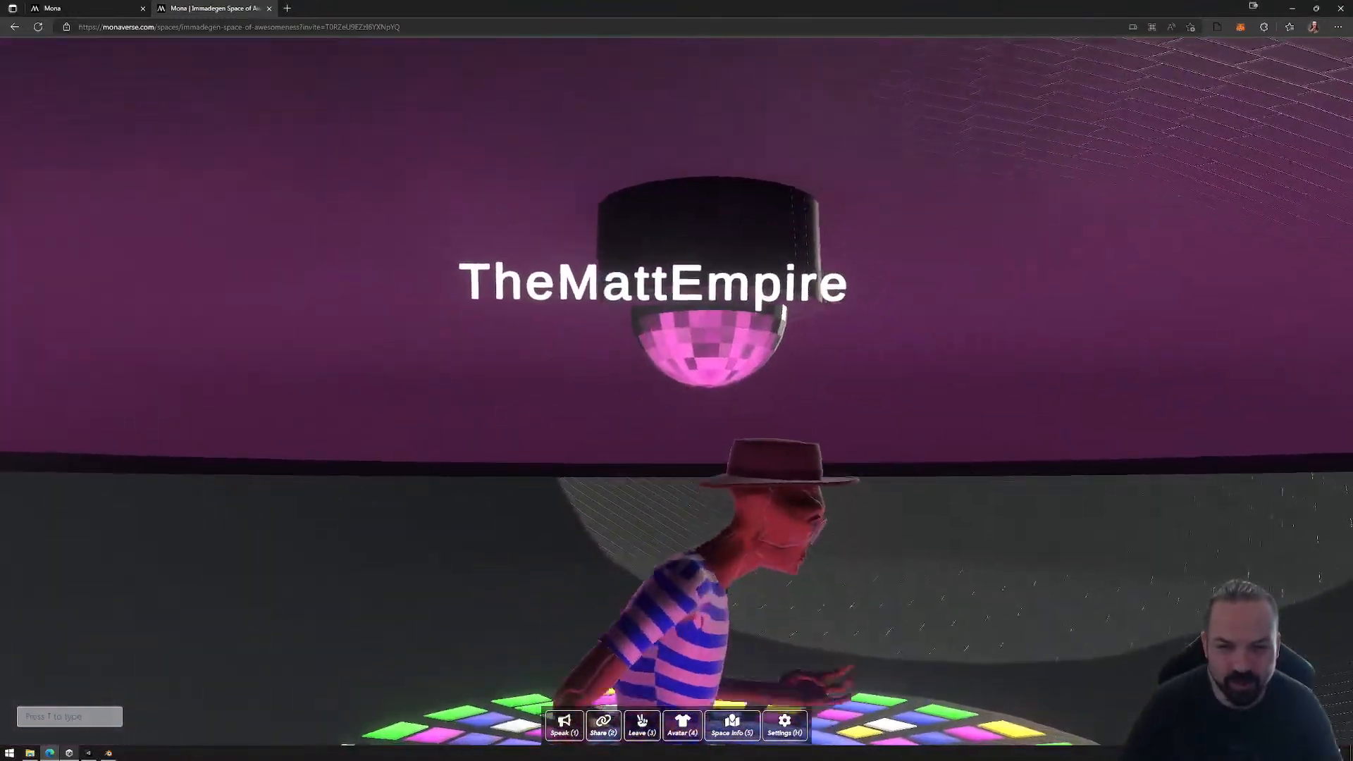
{"action": "key", "text": "w"}
{"action": "key", "text": "d"}
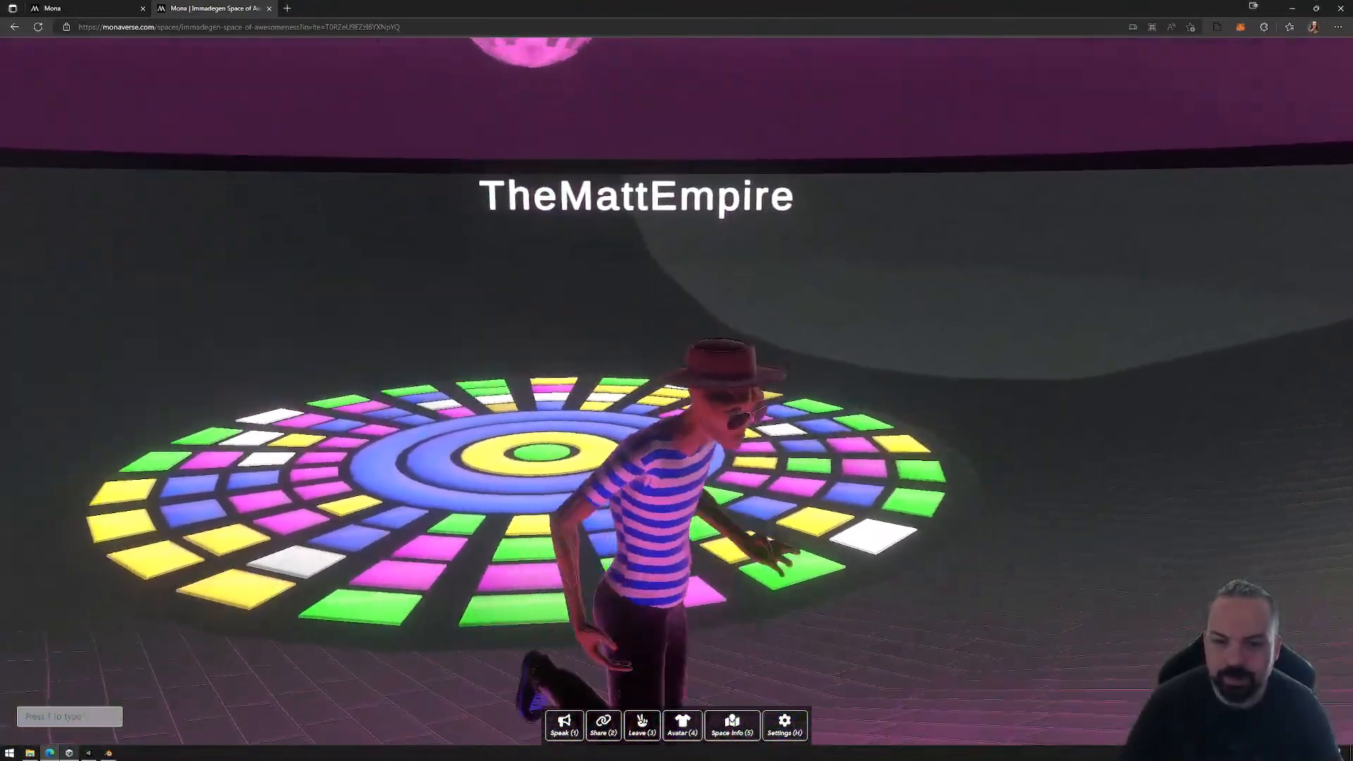
{"action": "key", "text": "d"}
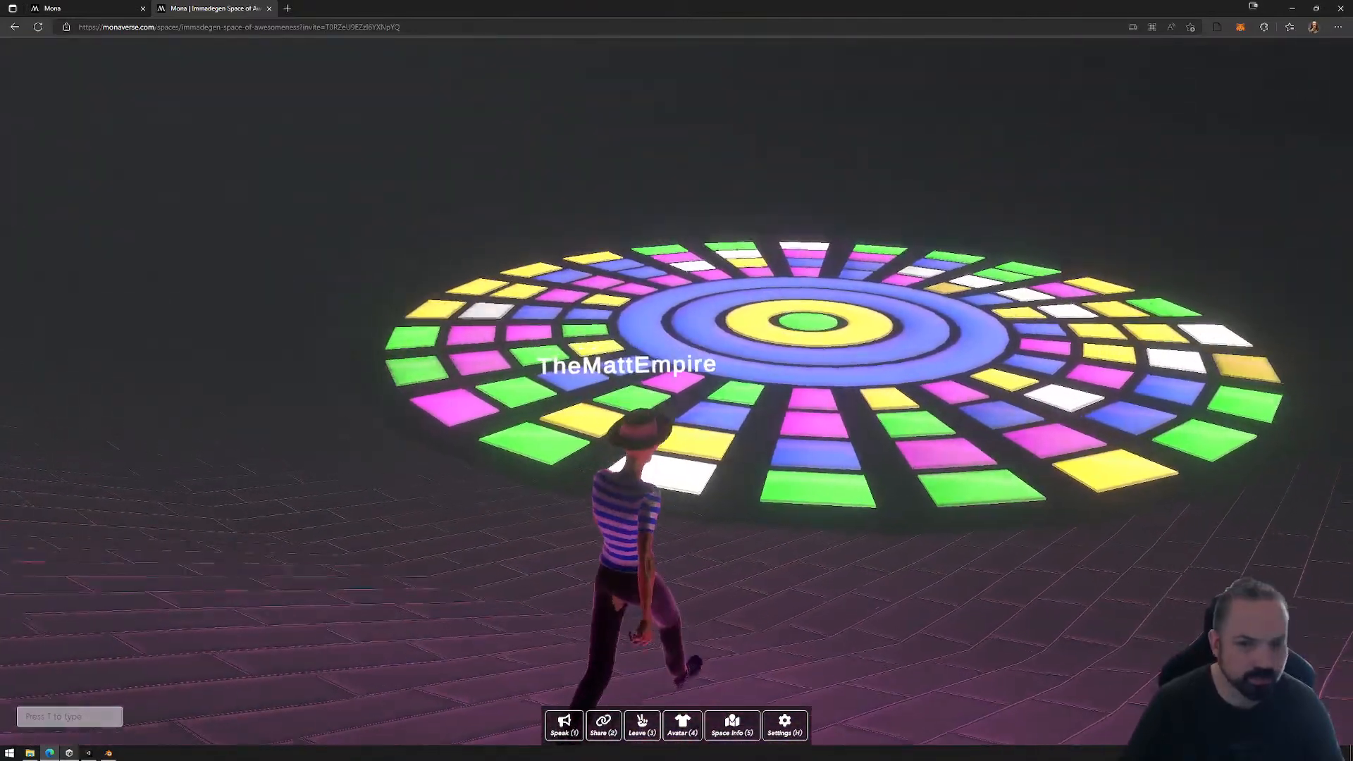
Step: Release the cursor from the space, then resume control and turn the avatar sideways at the dance floor's edge
{"action": "key", "text": "Escape"}
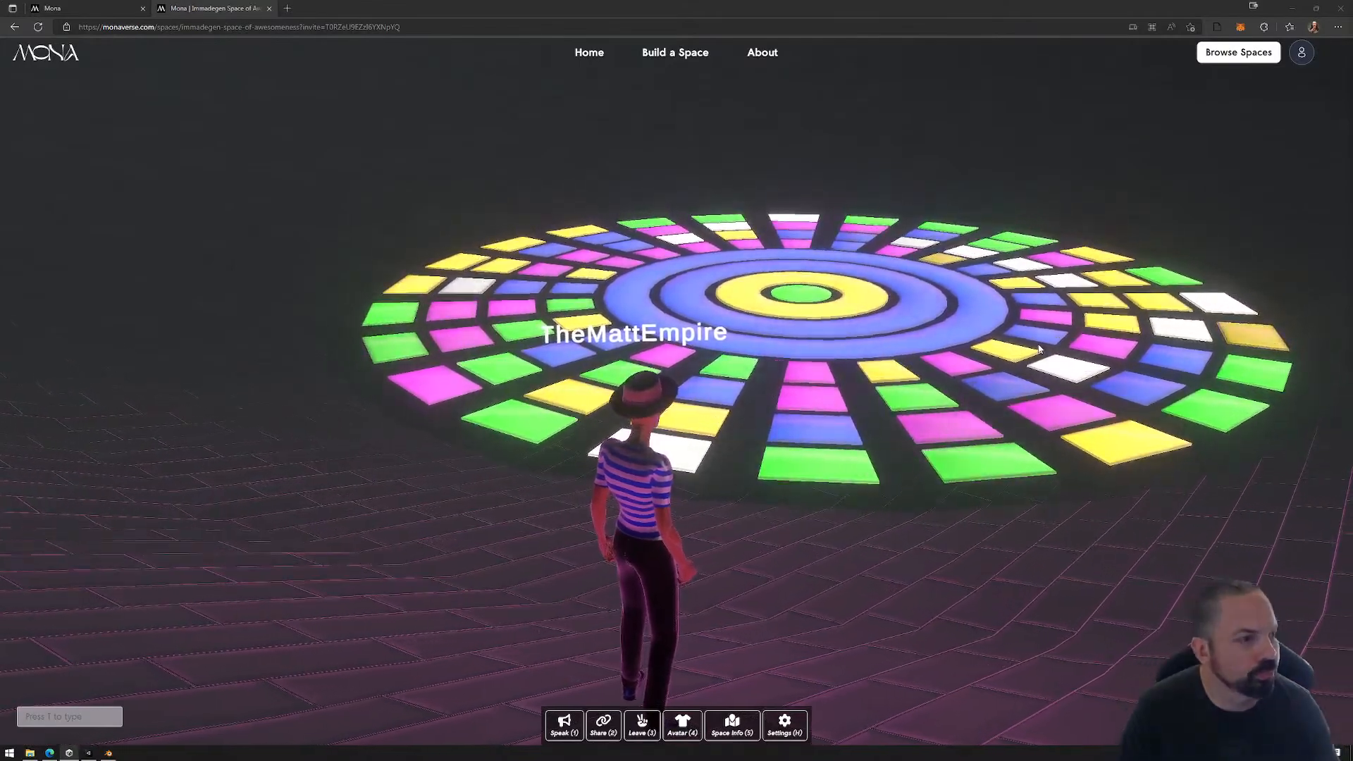
{"action": "left_click", "coordinate": [924, 355]}
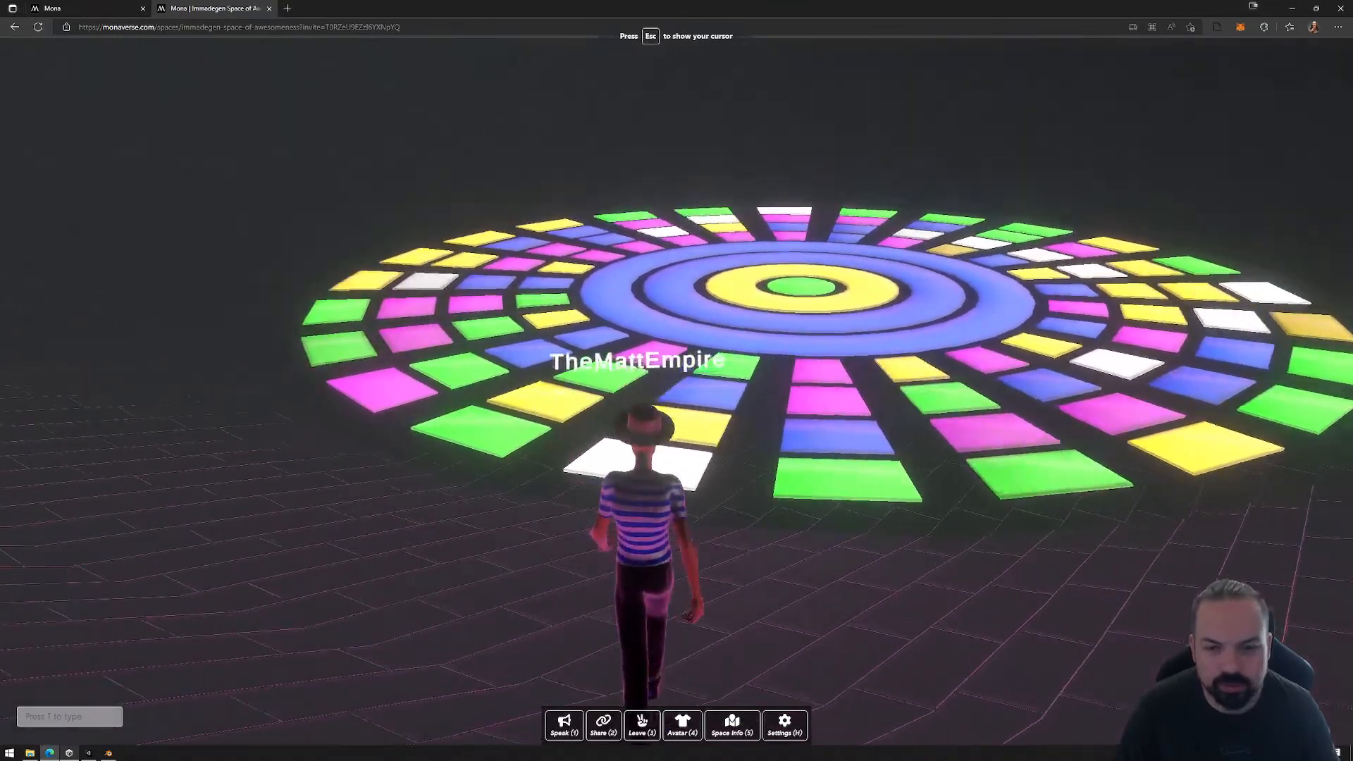
{"action": "key", "text": "d"}
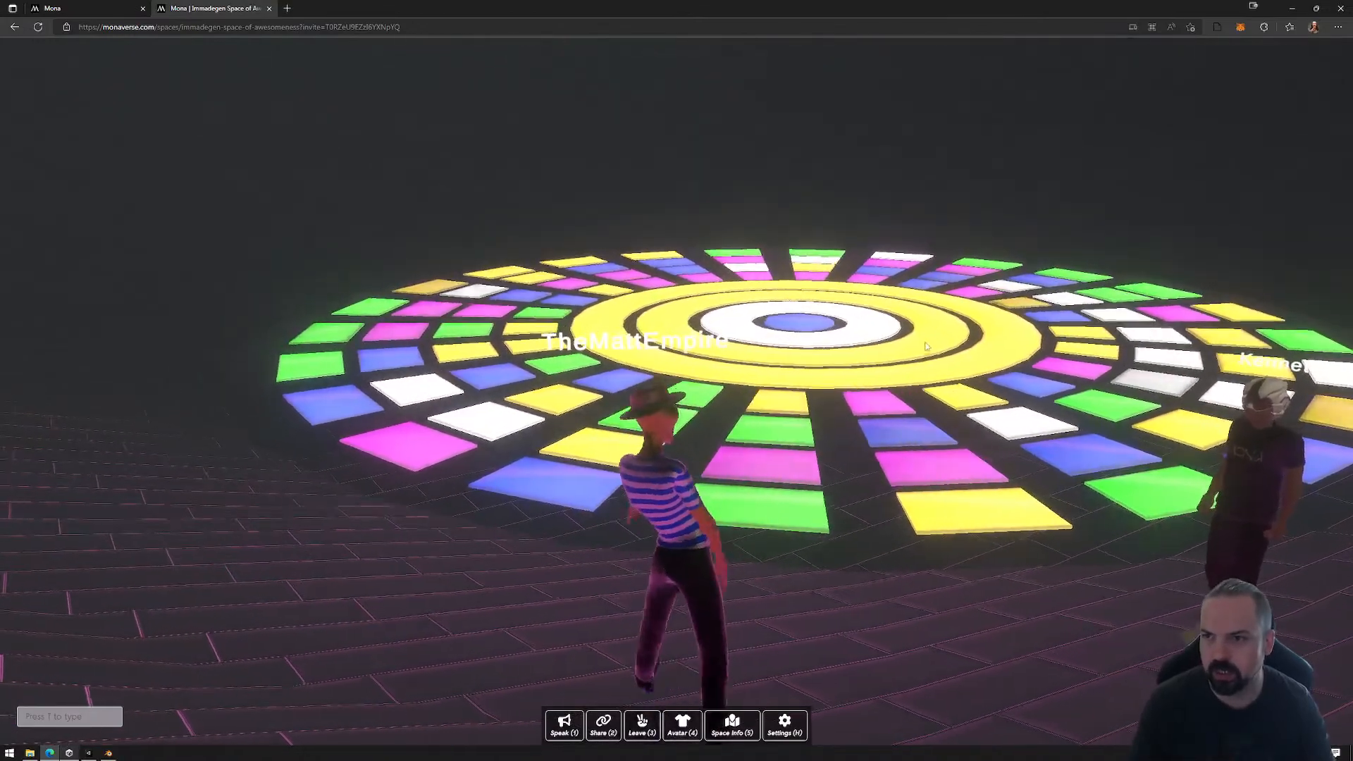
Step: Mute the browser tab that is running the dance floor space
{"action": "right_click", "coordinate": [221, 10]}
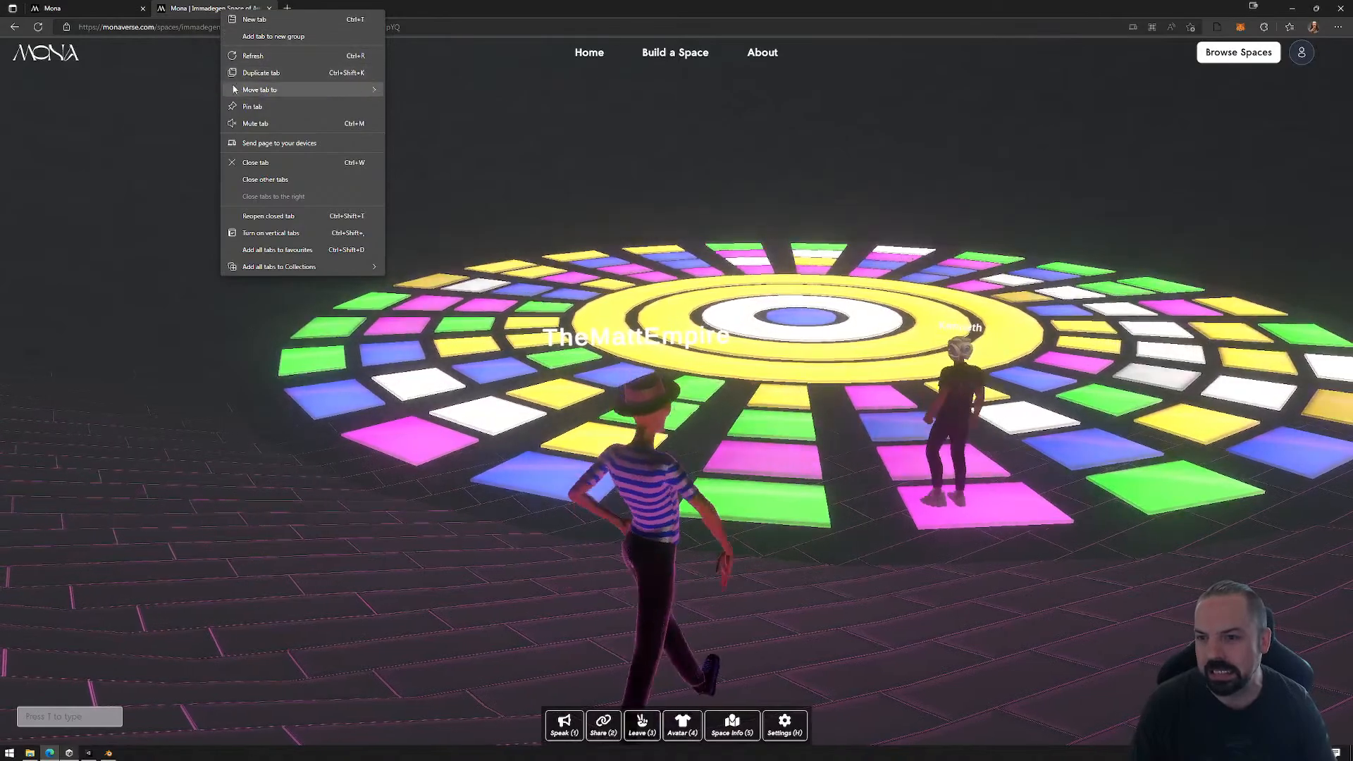
{"action": "mouse_move", "coordinate": [246, 89]}
{"action": "left_click", "coordinate": [186, 13]}
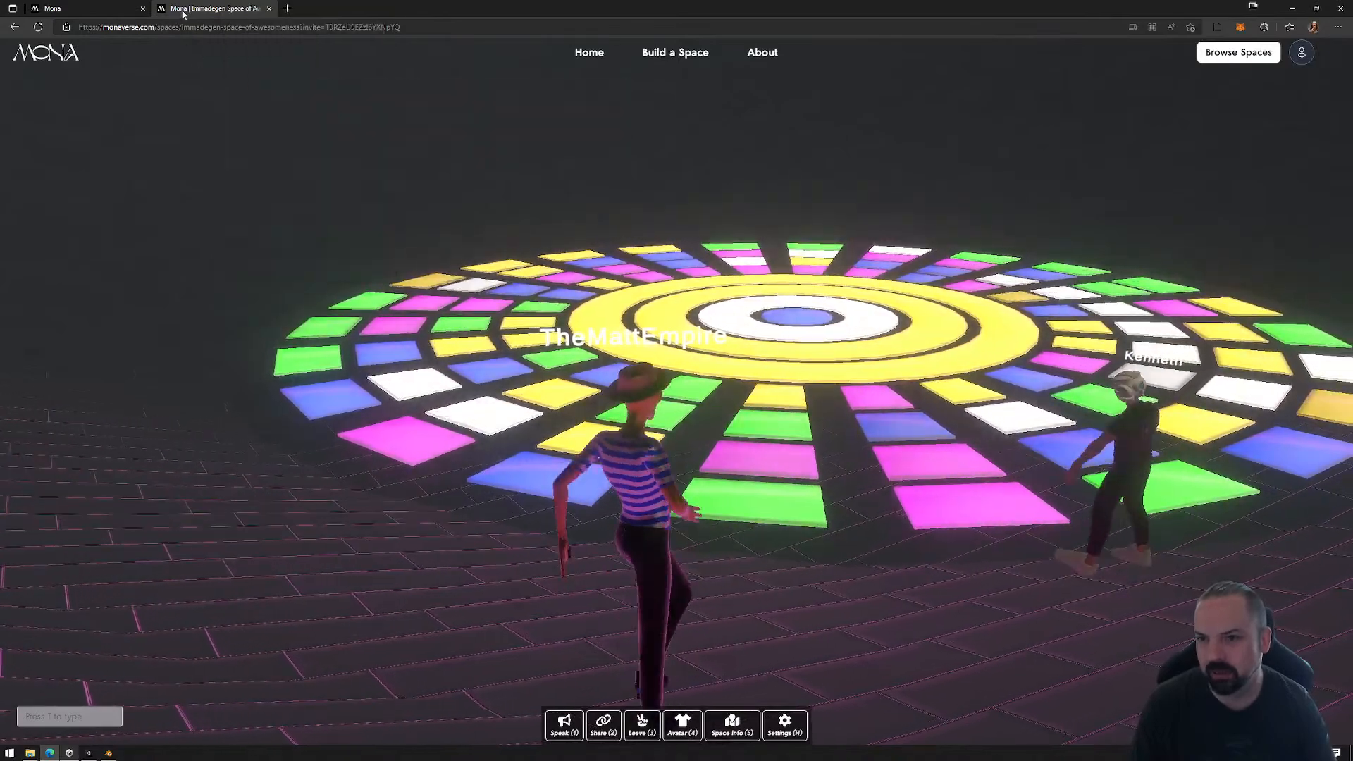
{"action": "right_click", "coordinate": [170, 11]}
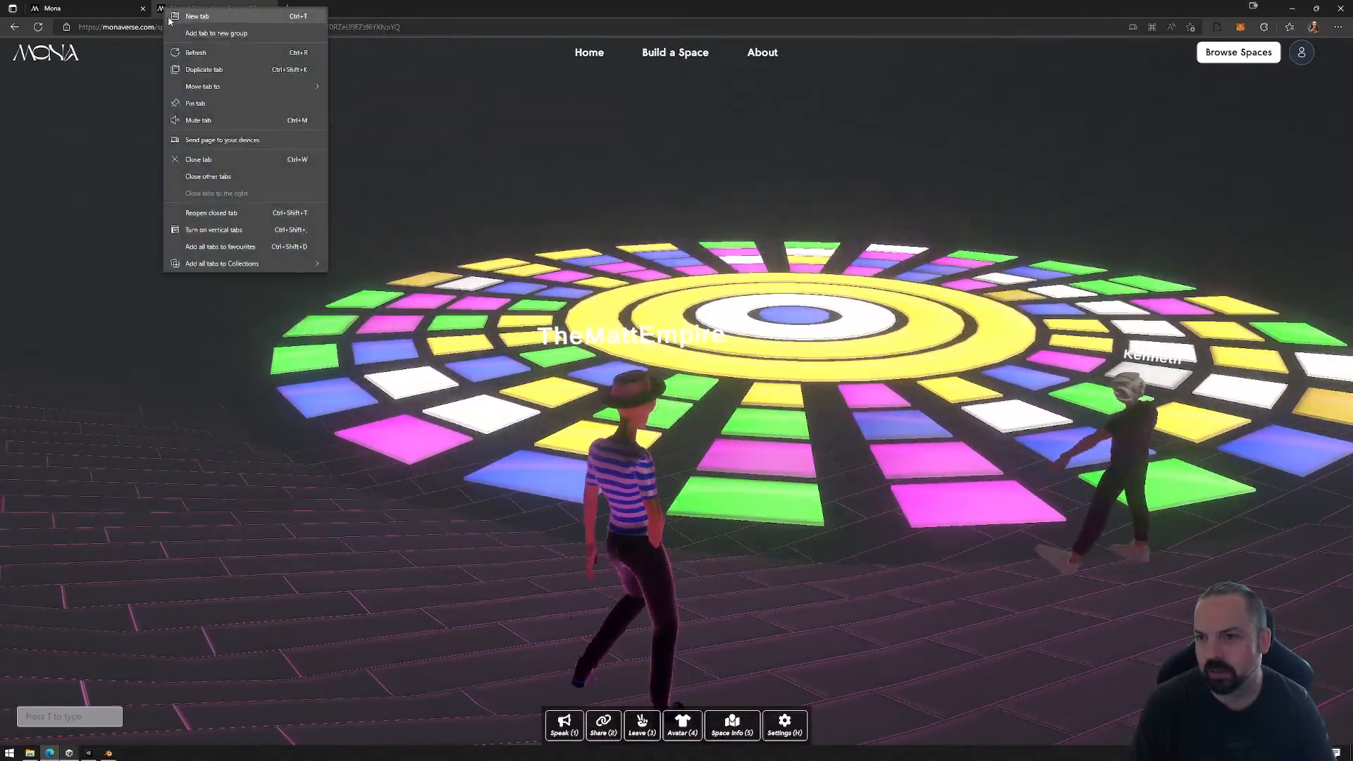
{"action": "left_click", "coordinate": [218, 120]}
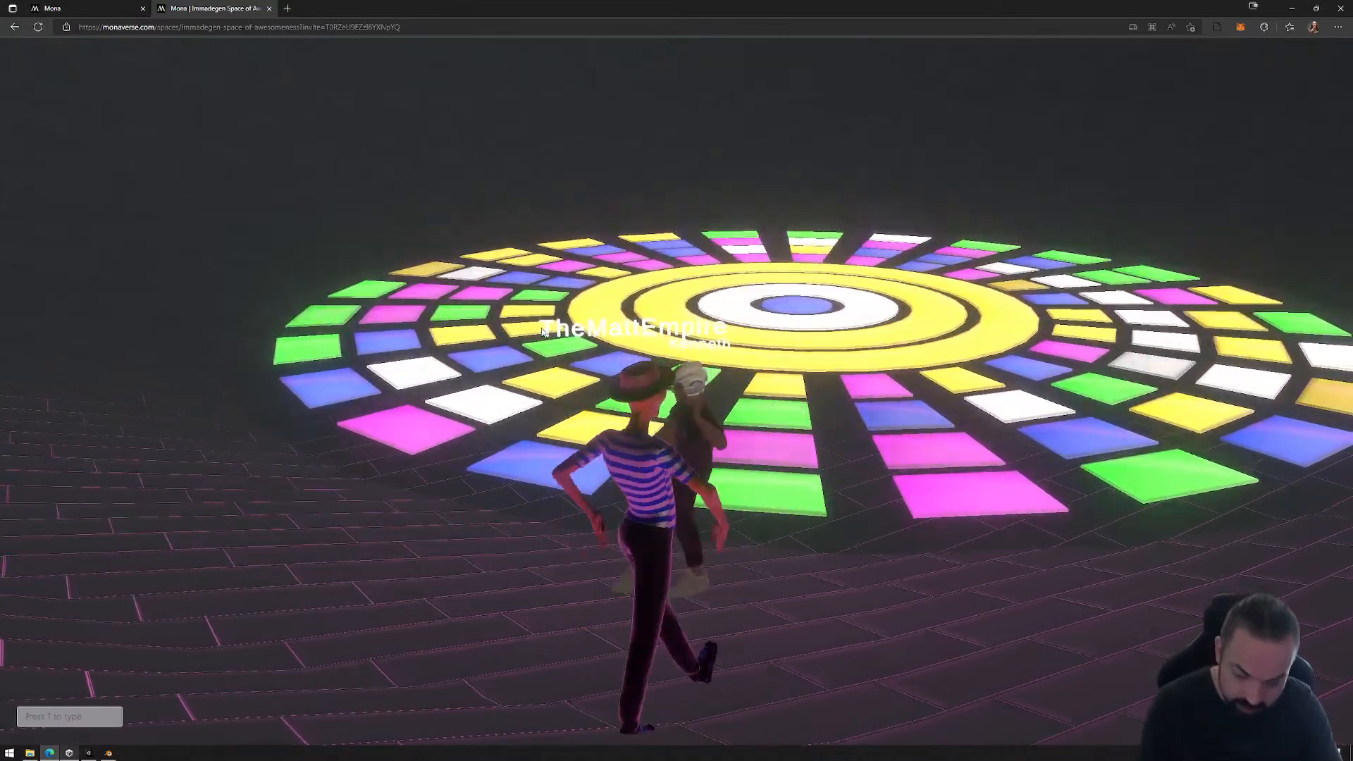
Step: Show the dance floor space in full screen and activate its chat field
{"action": "key", "text": "F11"}
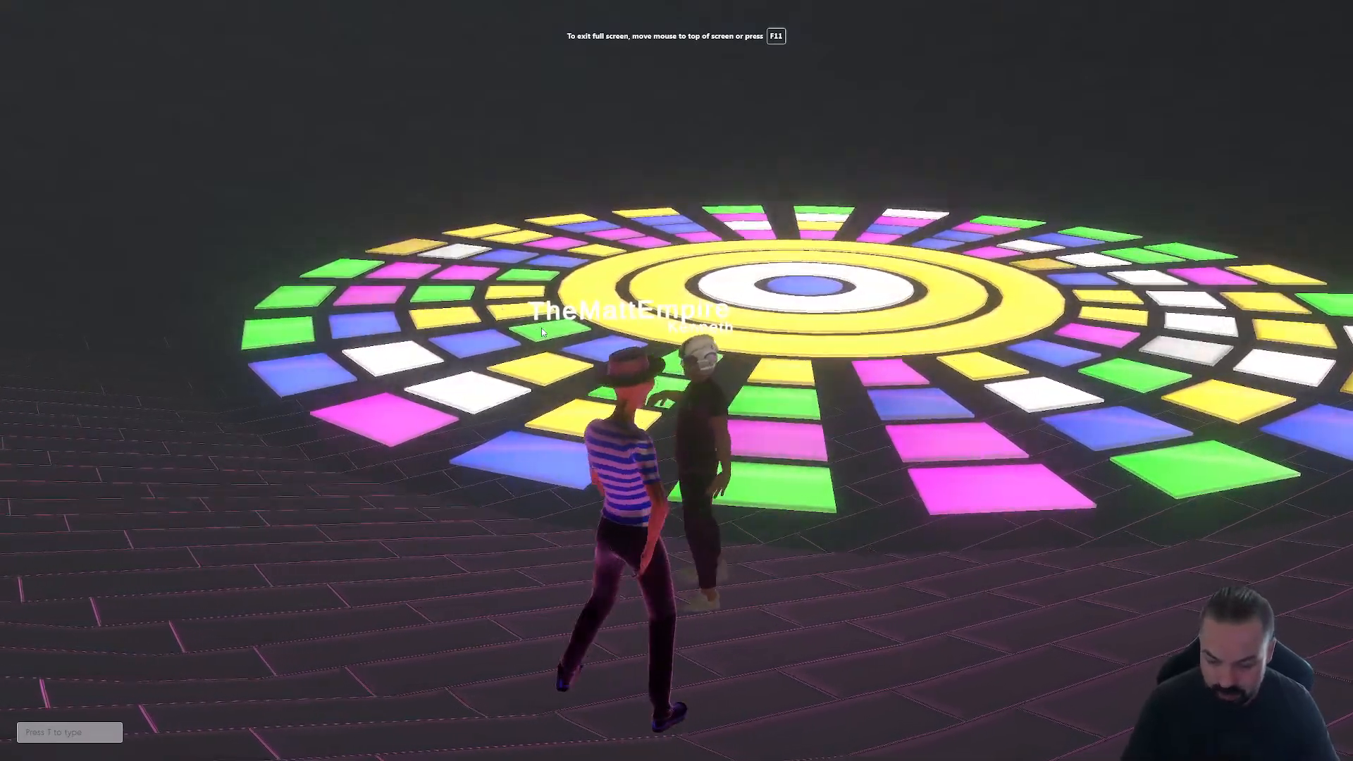
{"action": "key", "text": "t"}
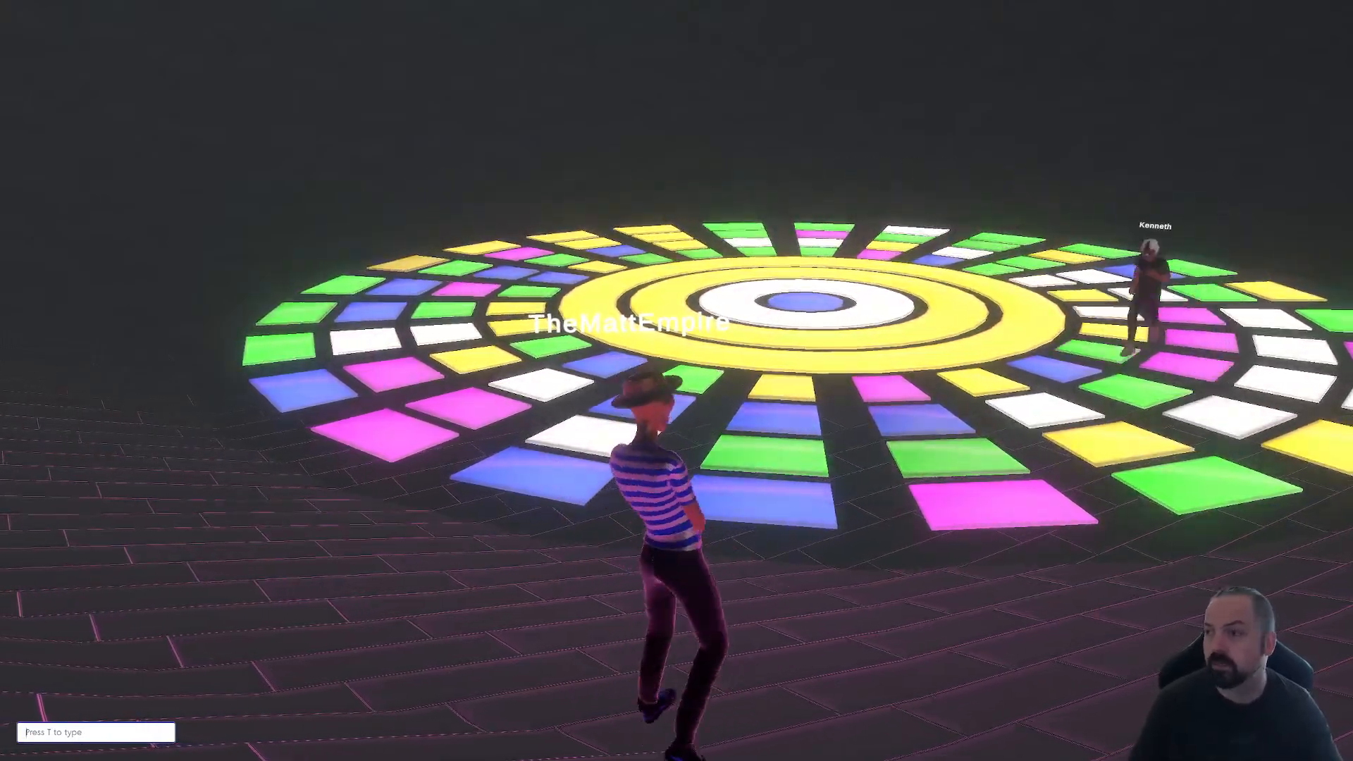
{"action": "left_click_drag", "start_coordinate": [0, 84], "coordinate": [613, 91]}
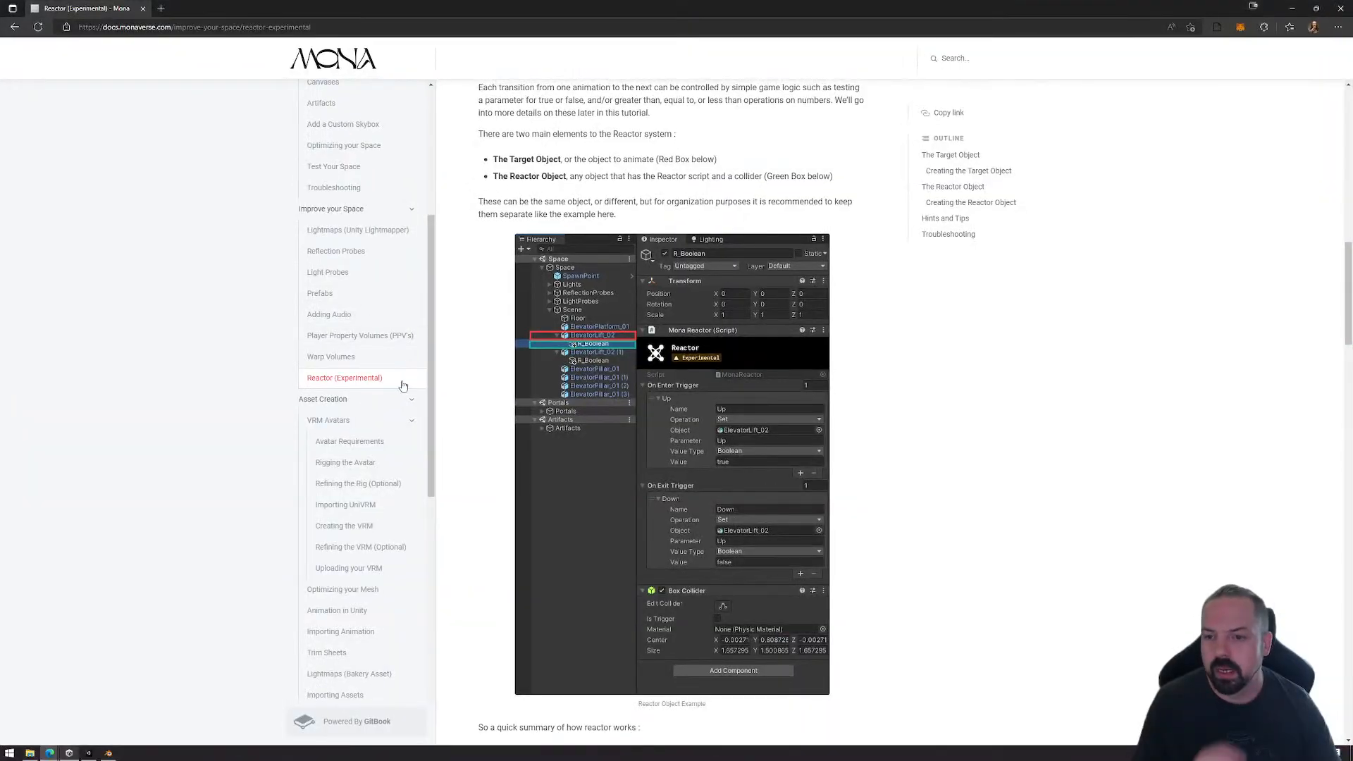
Step: Open the Reactor (Experimental) page in the Mona documentation and look over its basics, doors and elevators video tutorials
{"action": "left_click", "coordinate": [352, 379]}
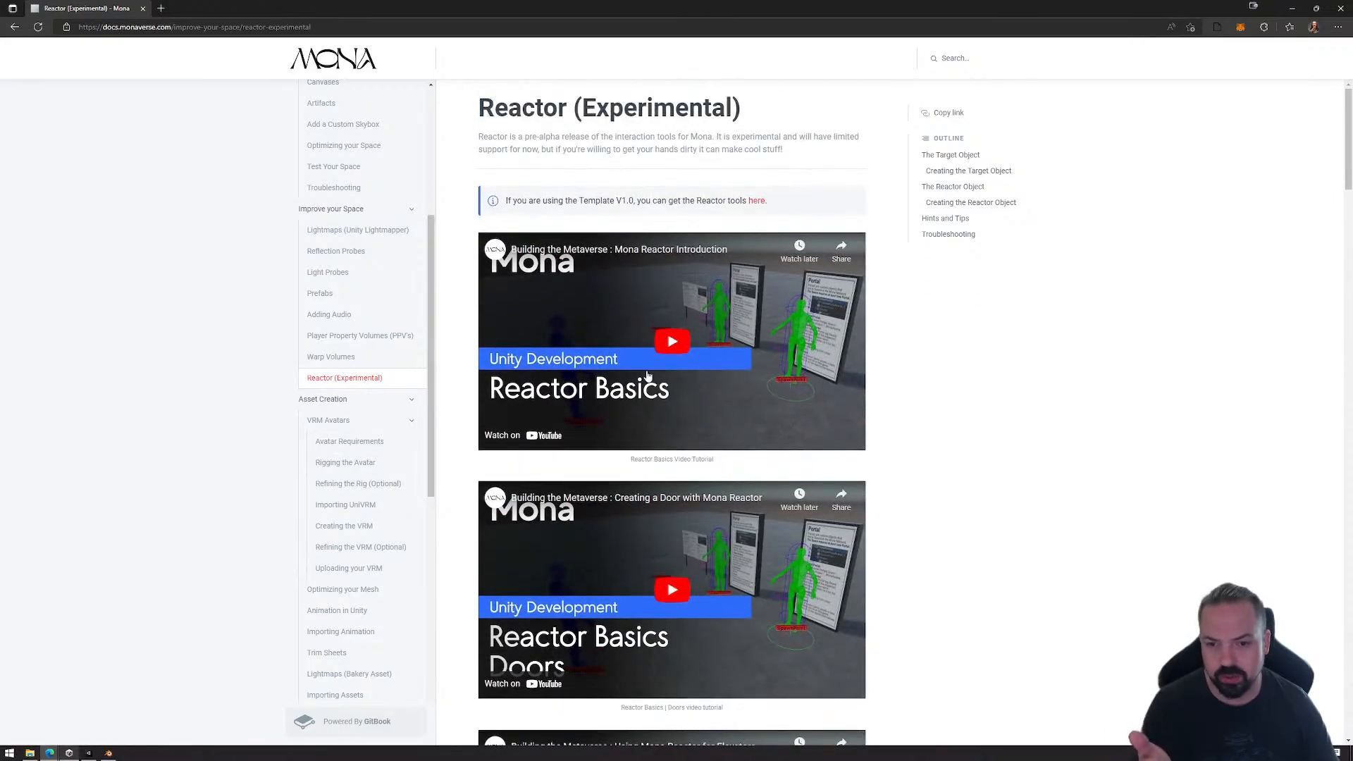
{"action": "scroll", "coordinate": [626, 476], "scroll_direction": "down", "scroll_amount": 7}
{"action": "scroll", "coordinate": [356, 254], "scroll_direction": "up", "scroll_amount": 3}
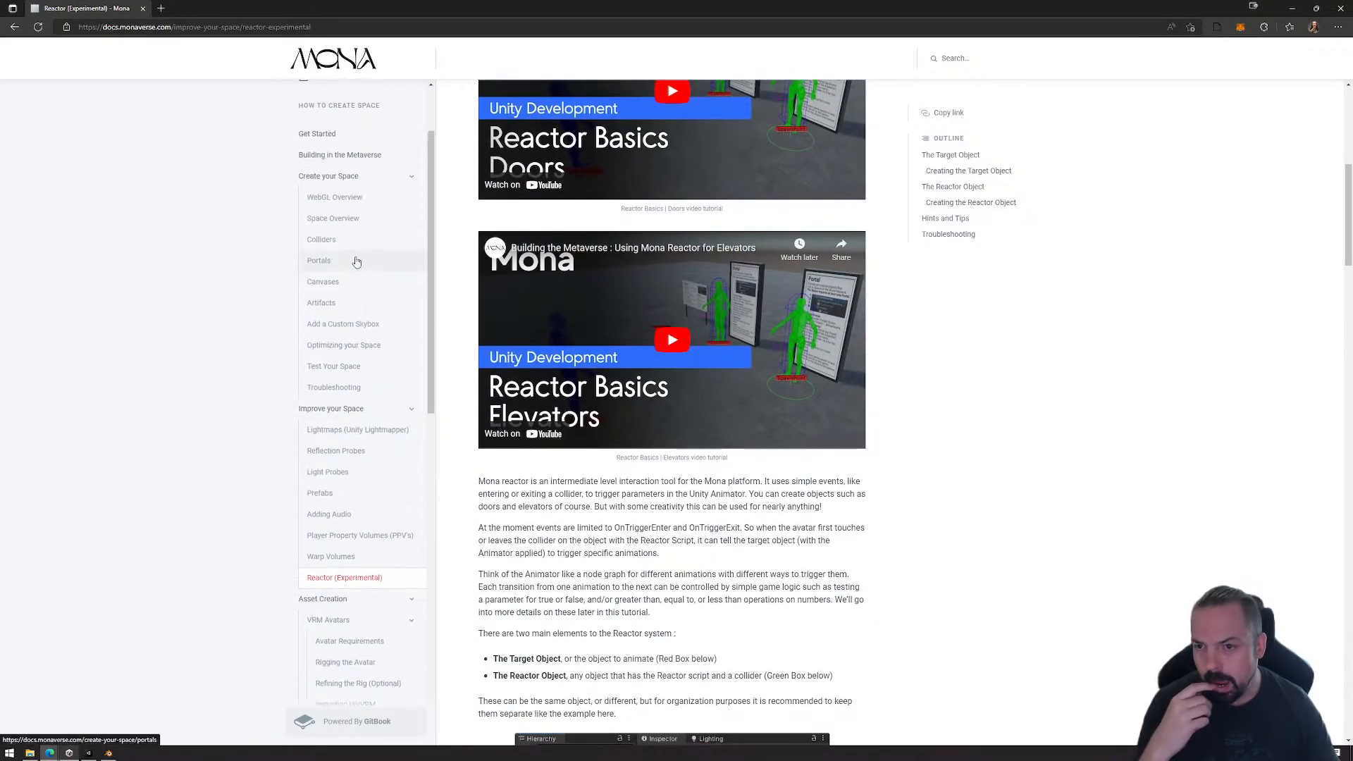
Step: Go through the Colliders, Portals, Canvases, Artifacts and Add a Custom Skybox documentation pages
{"action": "left_click", "coordinate": [351, 241]}
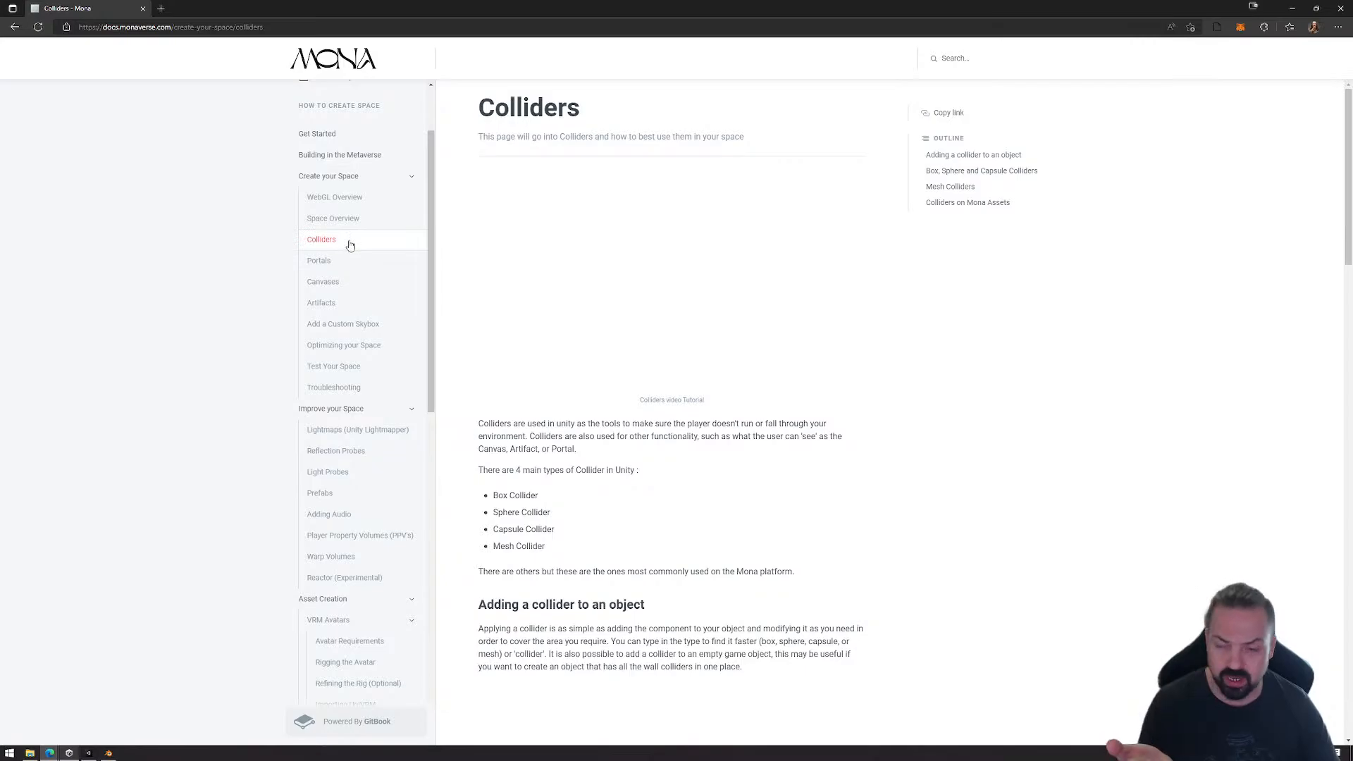
{"action": "left_click", "coordinate": [334, 264]}
{"action": "left_click", "coordinate": [342, 286]}
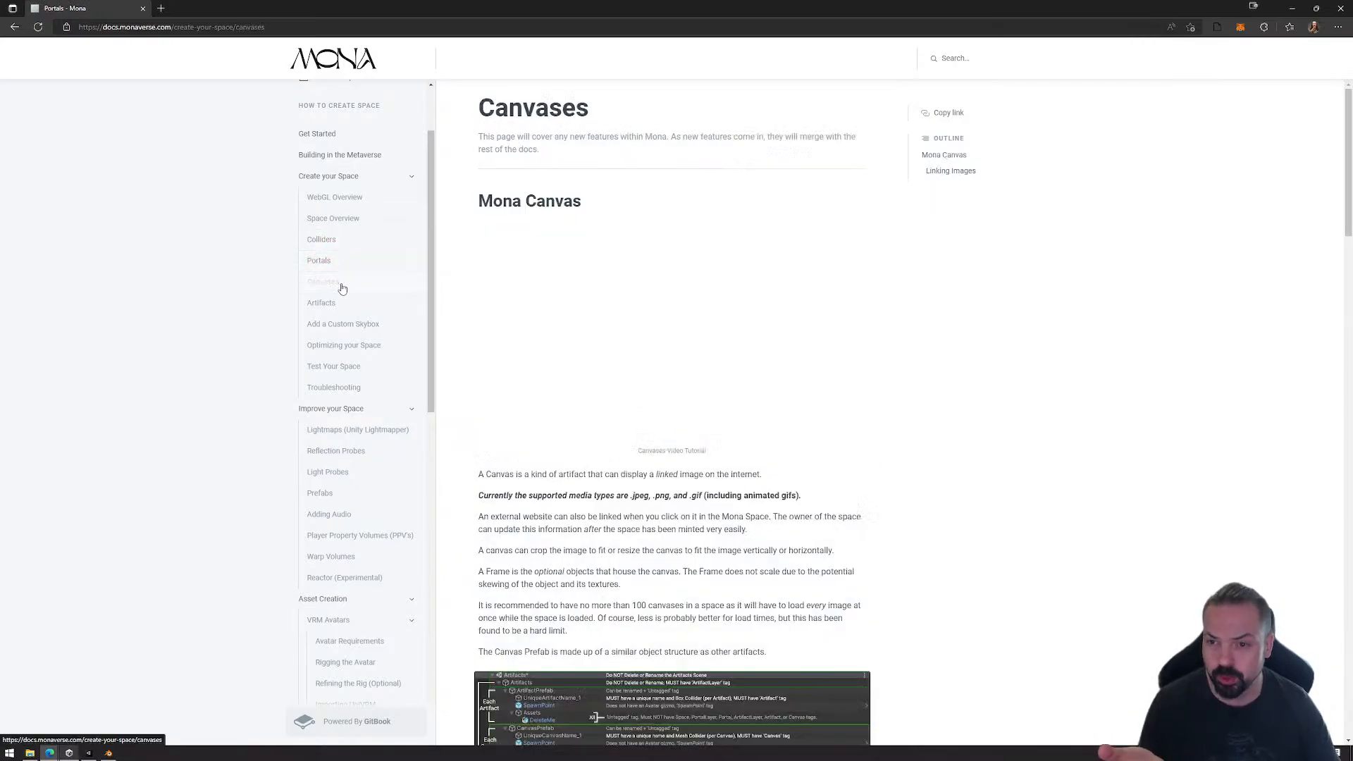
{"action": "left_click", "coordinate": [331, 303]}
{"action": "left_click", "coordinate": [339, 325]}
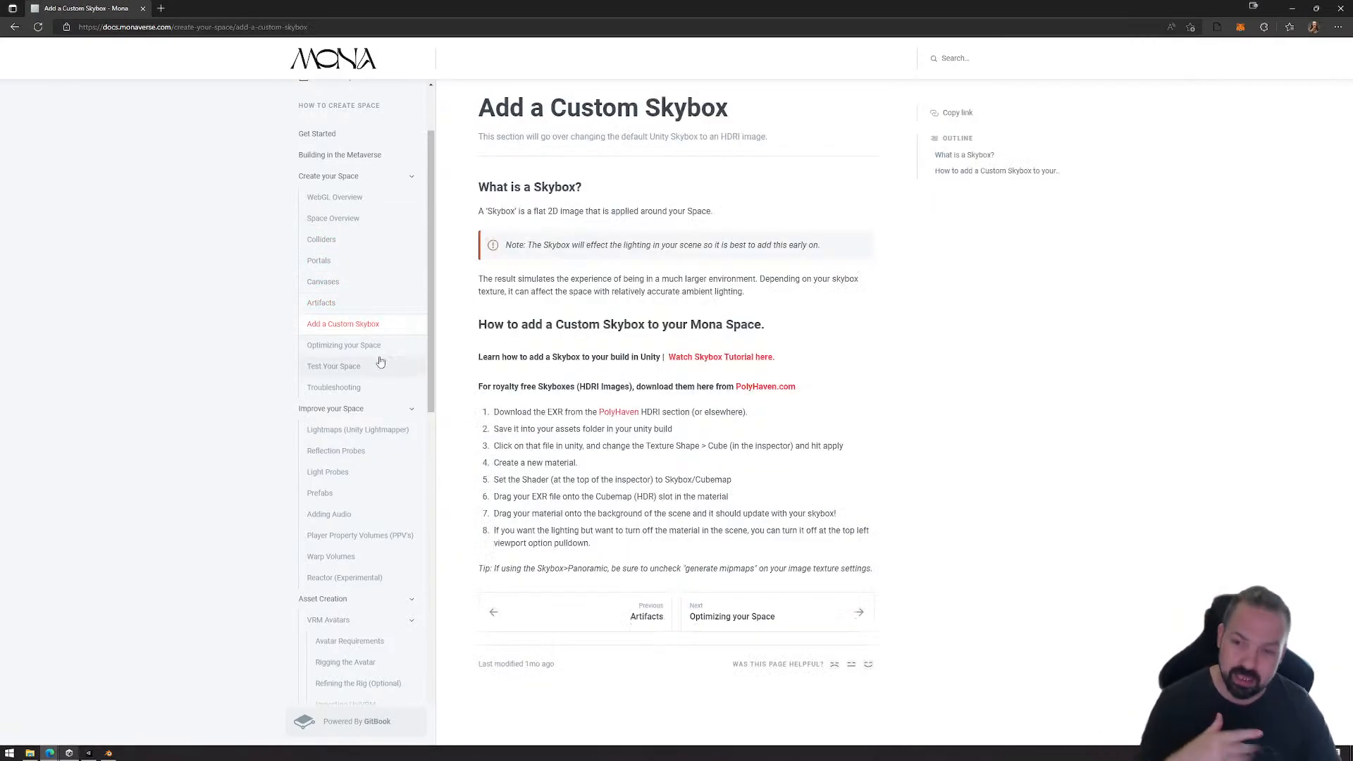
Step: Open the Optimizing your Space page and read its sections on level of detail, drawcalls and texture compression
{"action": "left_click", "coordinate": [361, 345]}
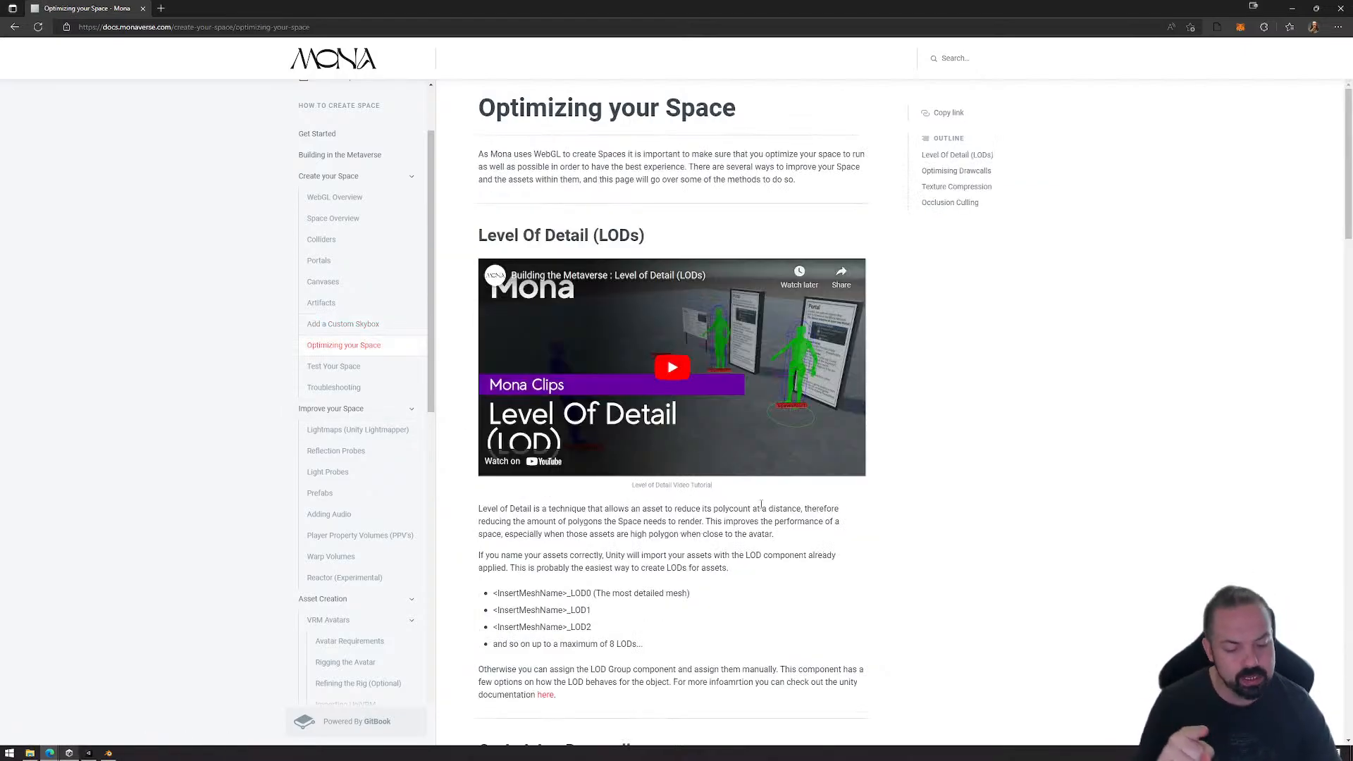
{"action": "scroll", "coordinate": [728, 525], "scroll_direction": "down", "scroll_amount": 1}
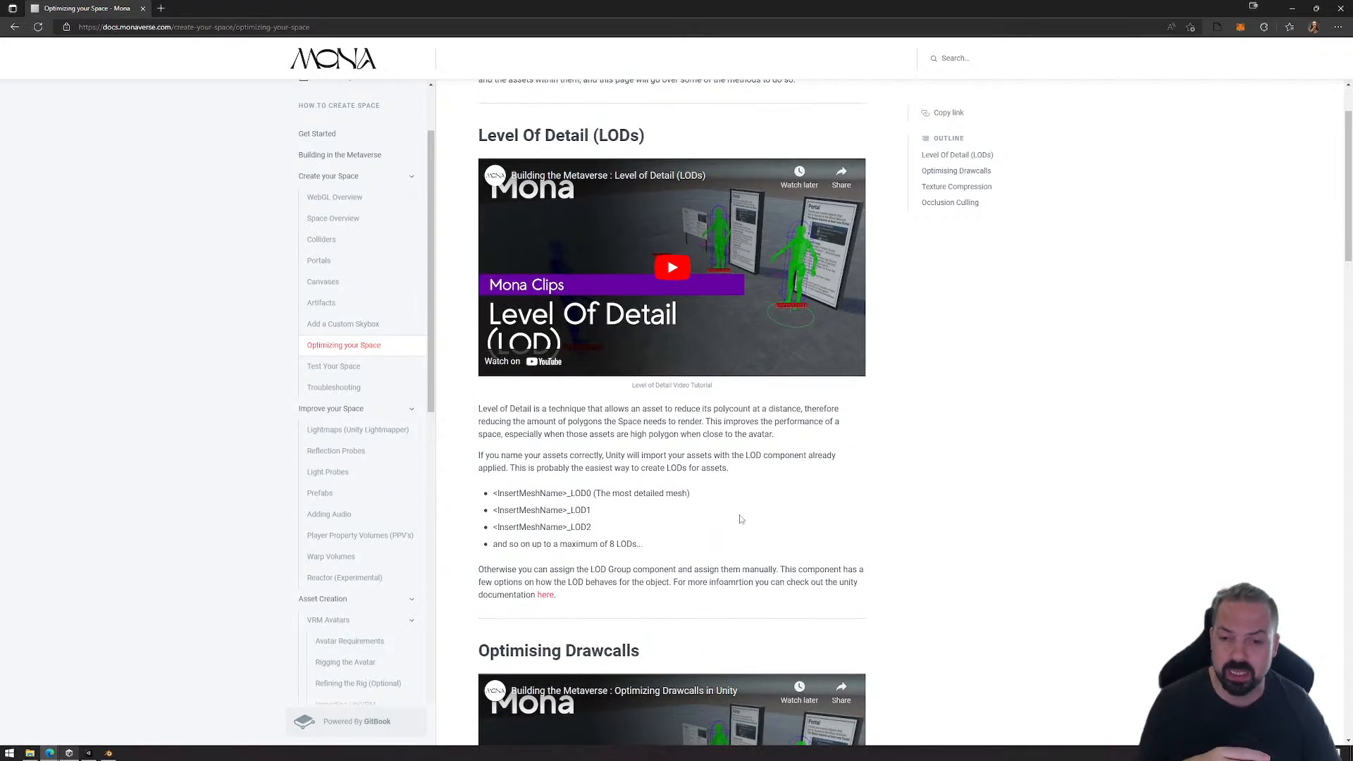
{"action": "scroll", "coordinate": [719, 340], "scroll_direction": "down", "scroll_amount": 1}
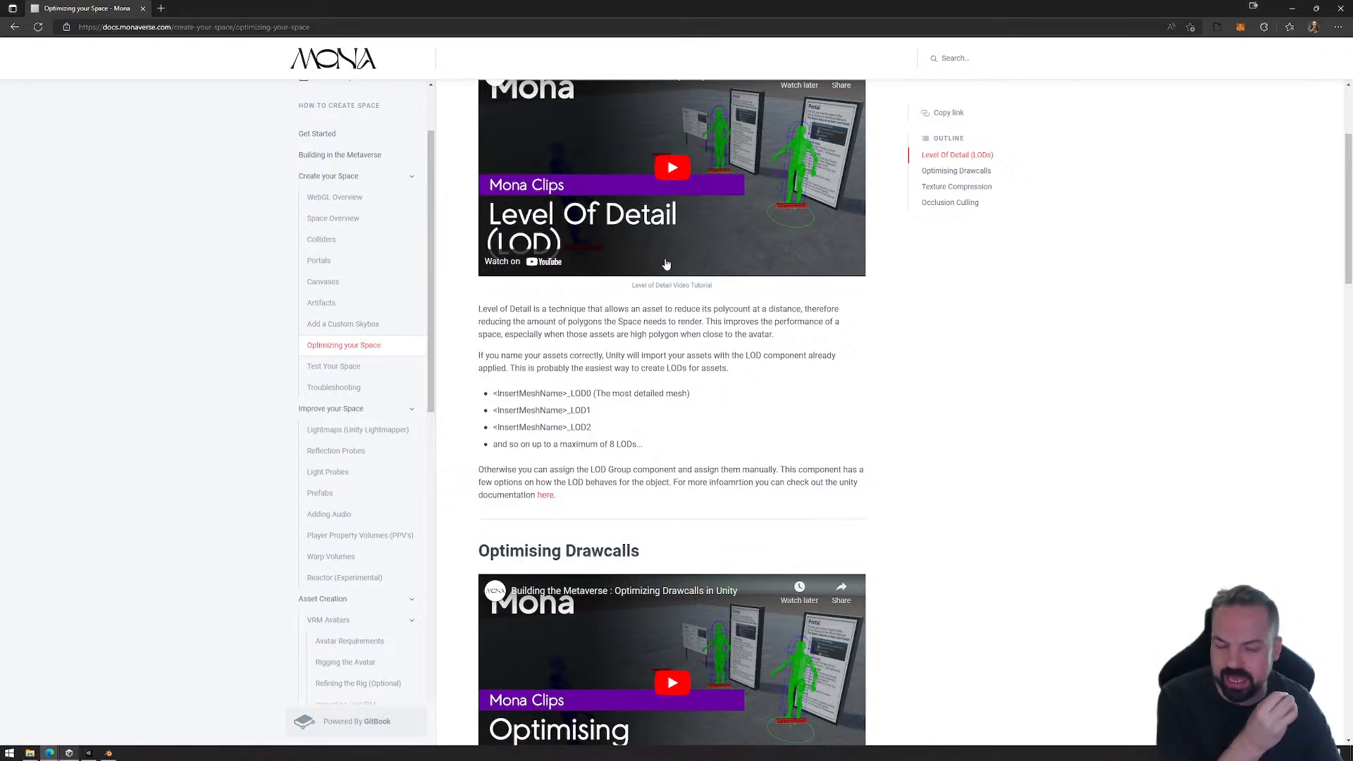
{"action": "scroll", "coordinate": [715, 395], "scroll_direction": "down", "scroll_amount": 2}
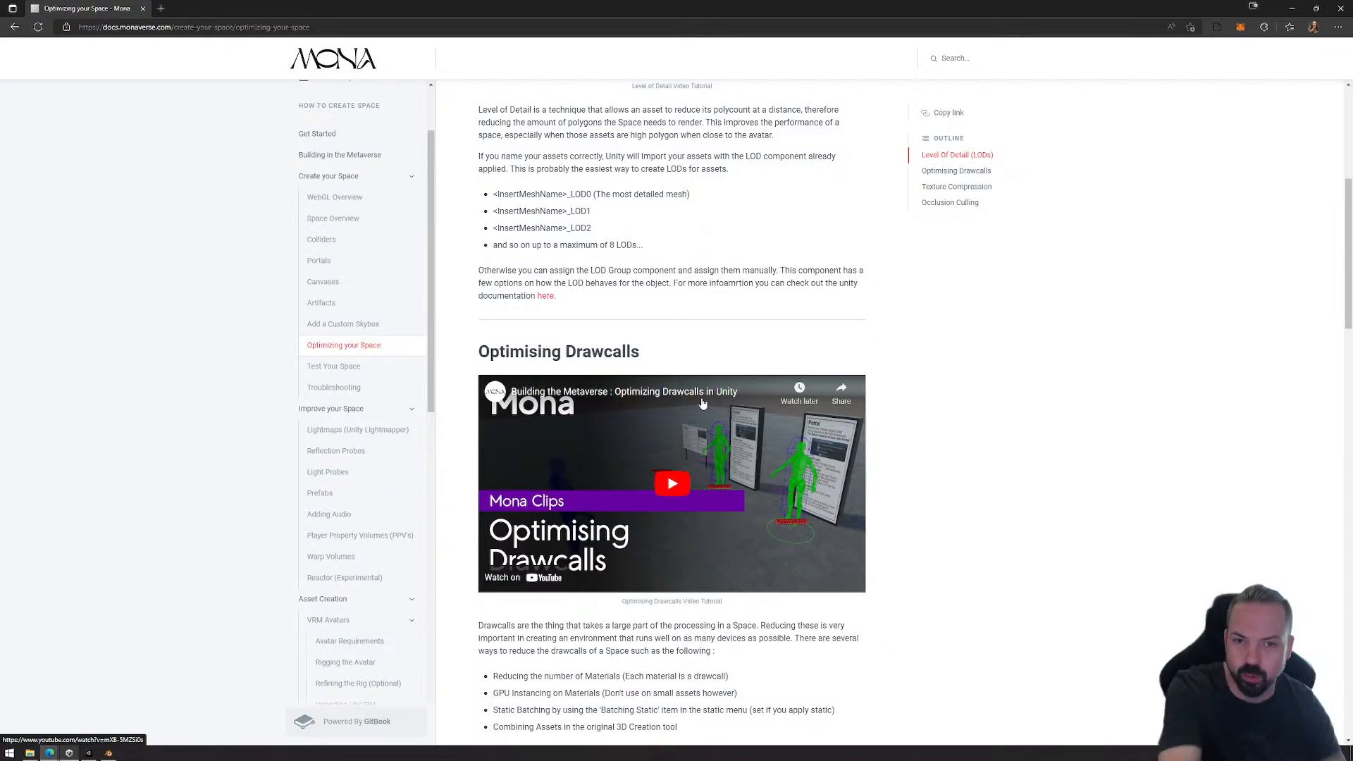
{"action": "scroll", "coordinate": [662, 416], "scroll_direction": "down", "scroll_amount": 1}
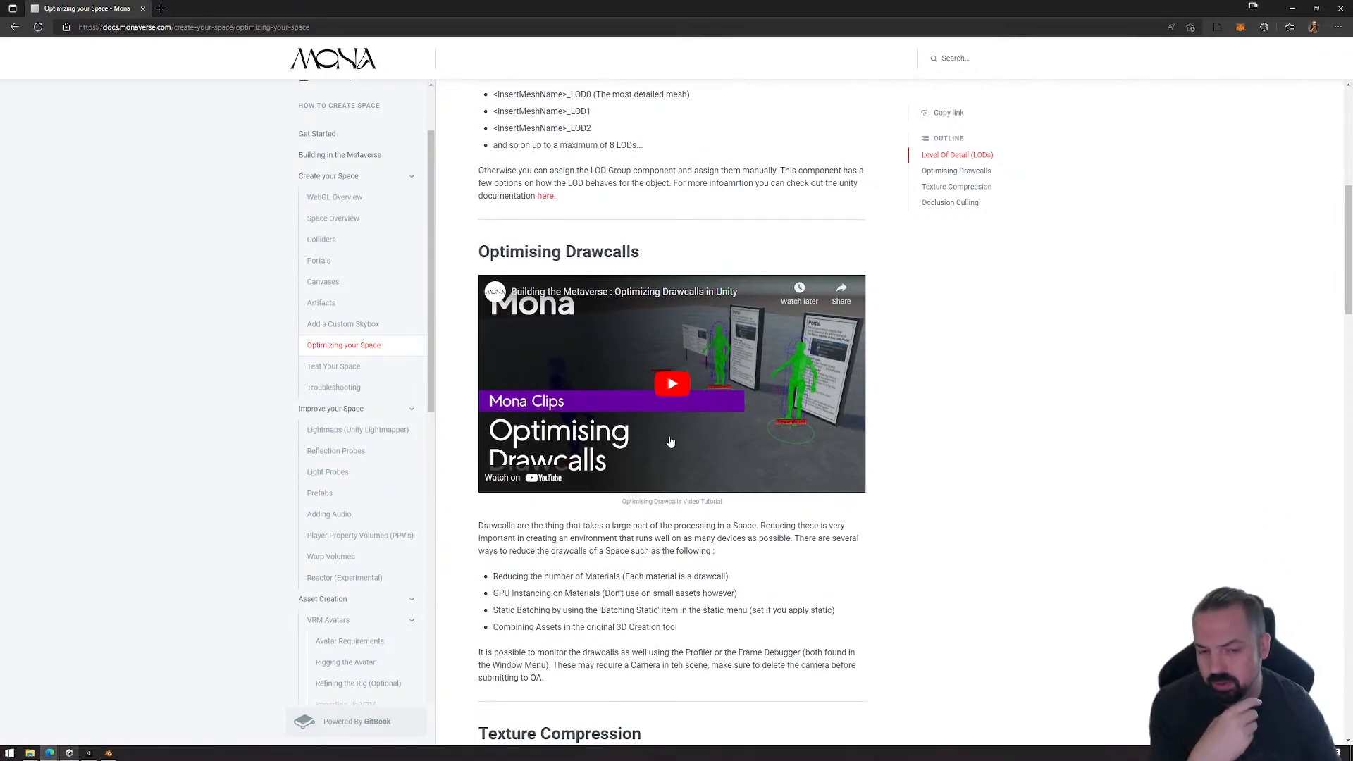
{"action": "scroll", "coordinate": [671, 442], "scroll_direction": "down", "scroll_amount": 2}
{"action": "scroll", "coordinate": [666, 479], "scroll_direction": "down", "scroll_amount": 2}
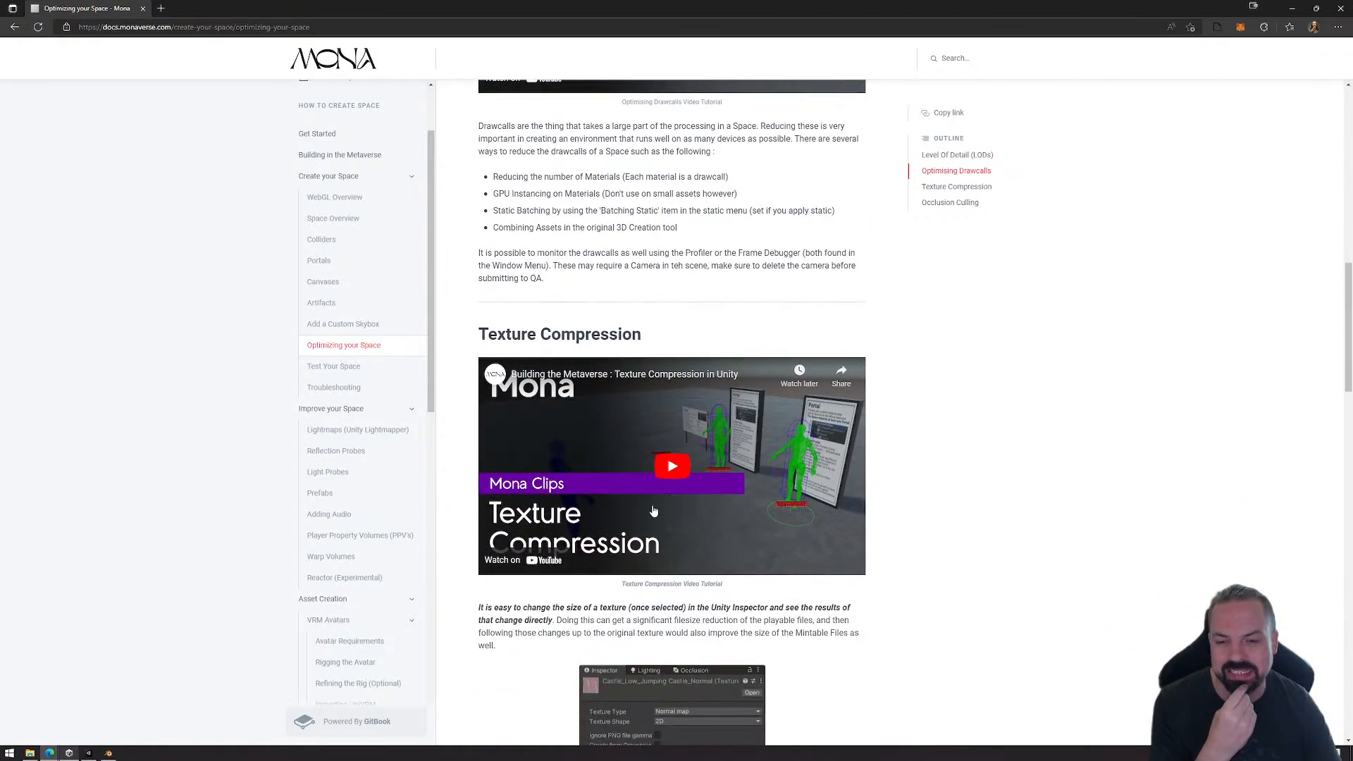
{"action": "scroll", "coordinate": [662, 535], "scroll_direction": "down", "scroll_amount": 1}
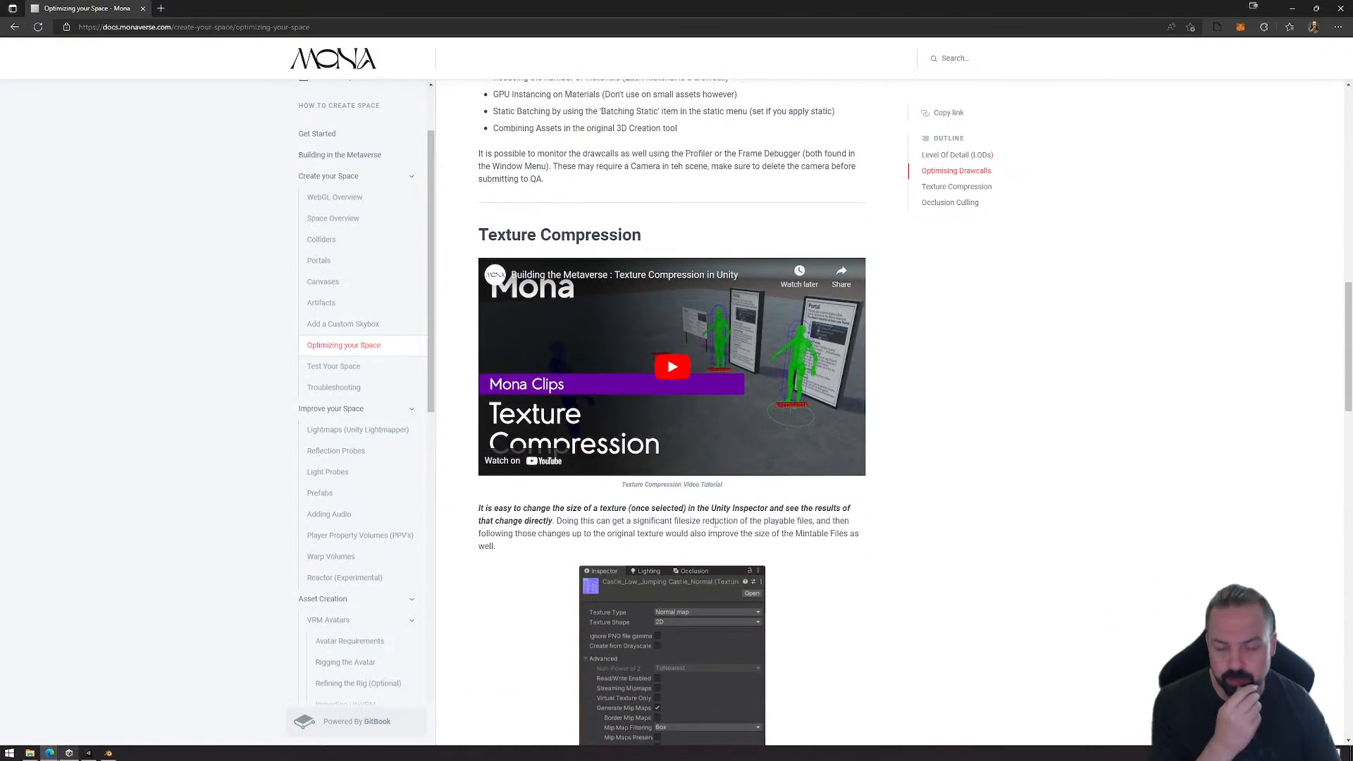
Step: View the Test Your Space, Lightmaps (Unity Lightmapper) and Light Probes documentation pages
{"action": "left_click", "coordinate": [346, 374]}
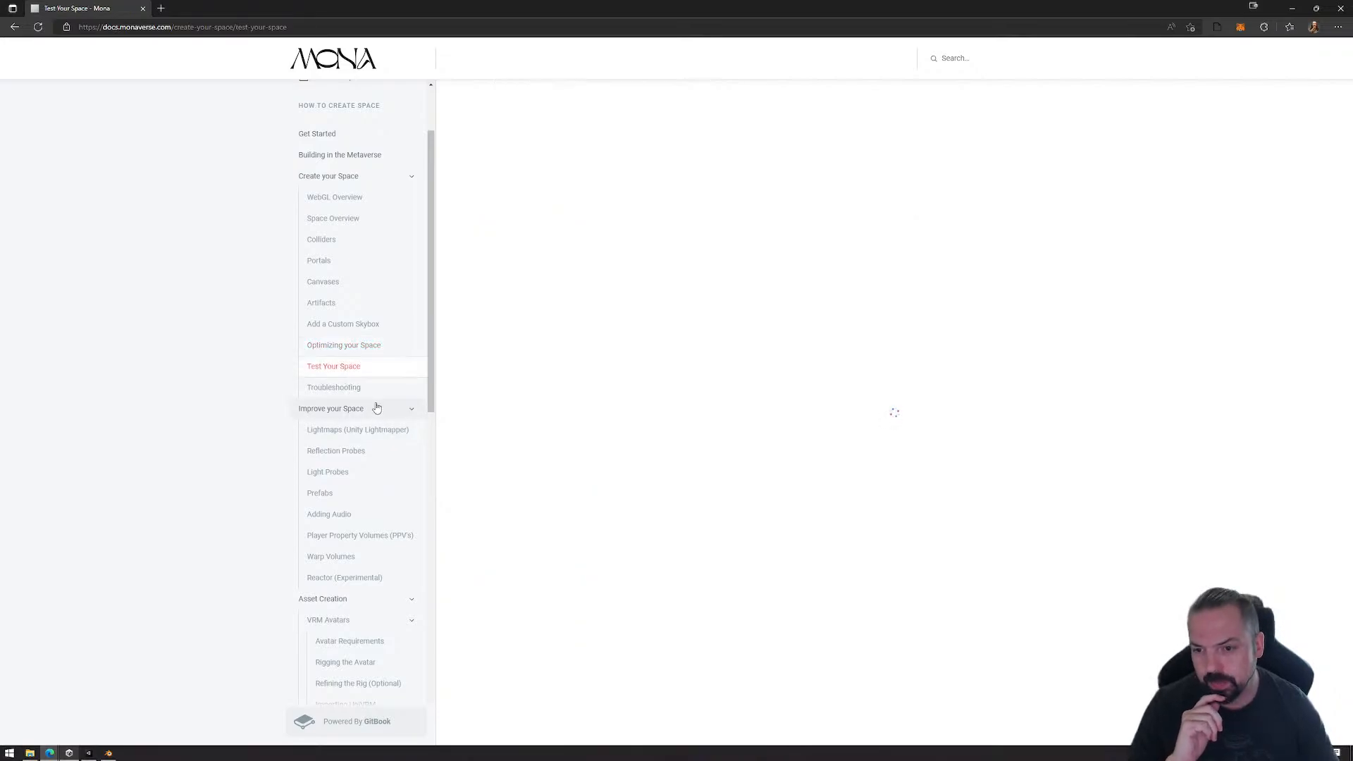
{"action": "left_click", "coordinate": [348, 434]}
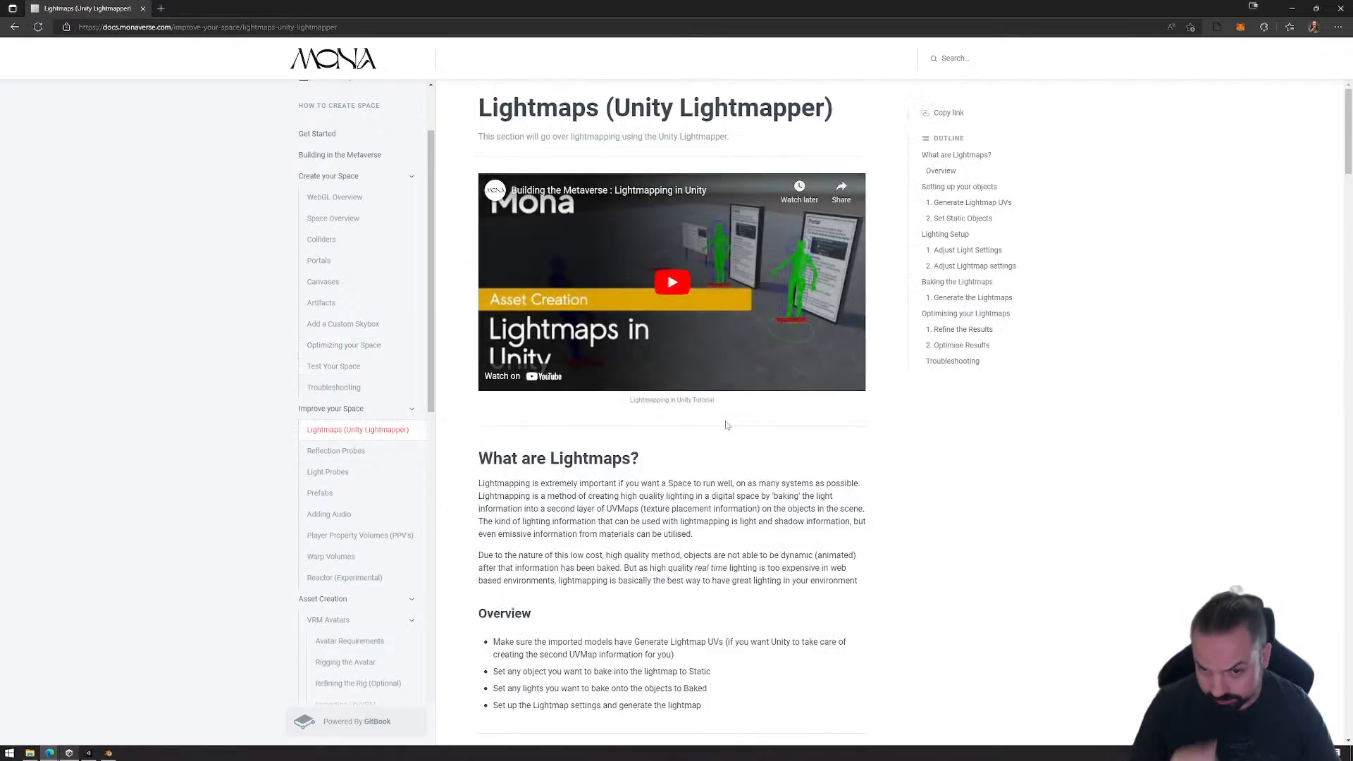
{"action": "left_click", "coordinate": [340, 468]}
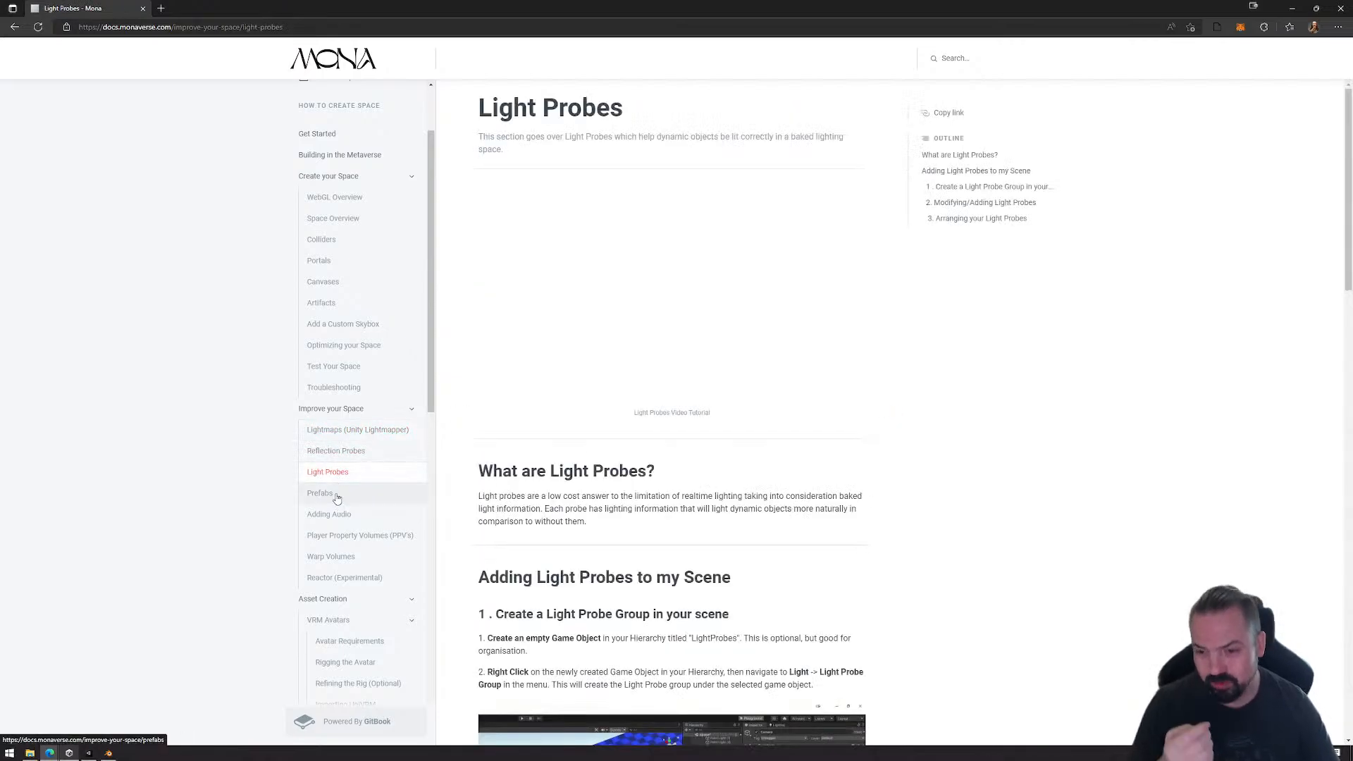
Step: Open the Prefabs page and read how to set up a prefab and the methods for updating it
{"action": "left_click", "coordinate": [336, 495]}
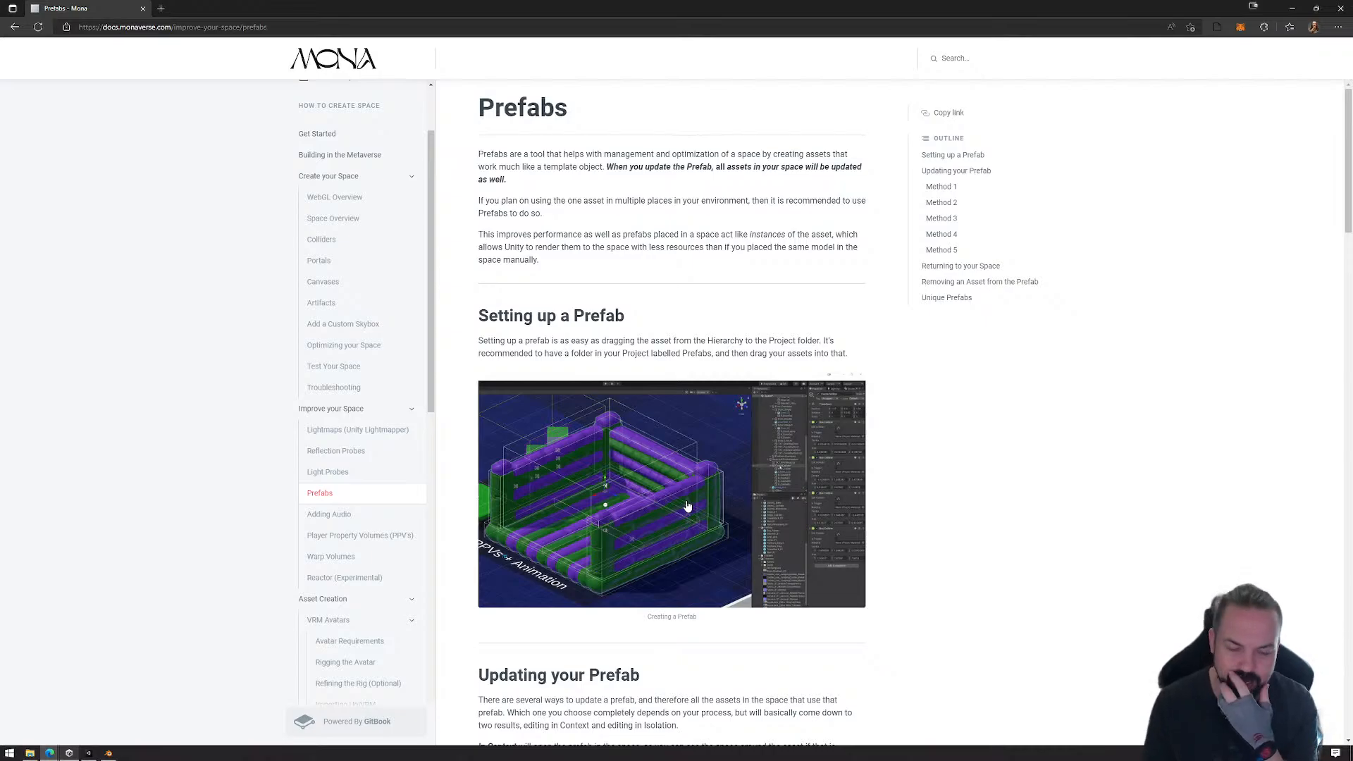
{"action": "scroll", "coordinate": [687, 506], "scroll_direction": "down", "scroll_amount": 10}
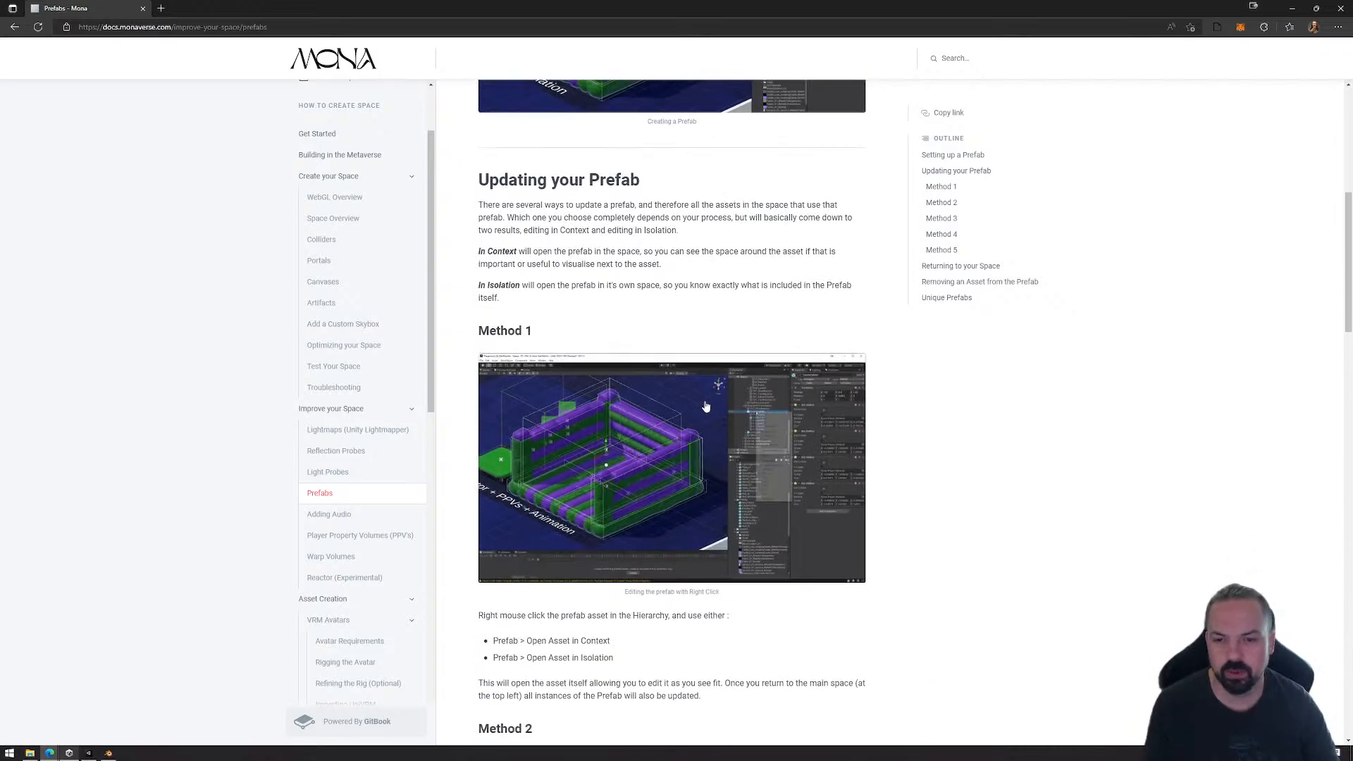
{"action": "scroll", "coordinate": [692, 433], "scroll_direction": "down", "scroll_amount": 5}
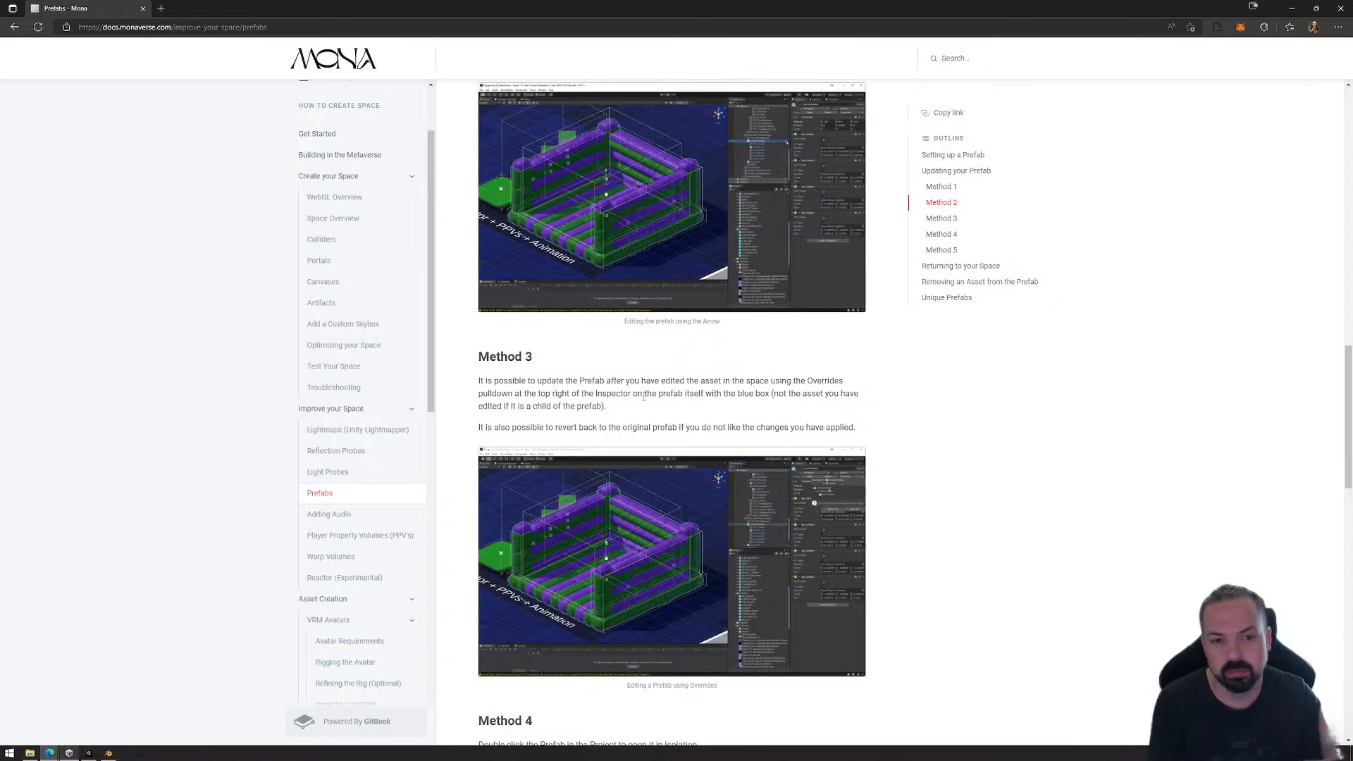
Step: Look up audio guidance on the Adding Audio page and on the Live Music Feed page under Own a Space
{"action": "left_click", "coordinate": [343, 517]}
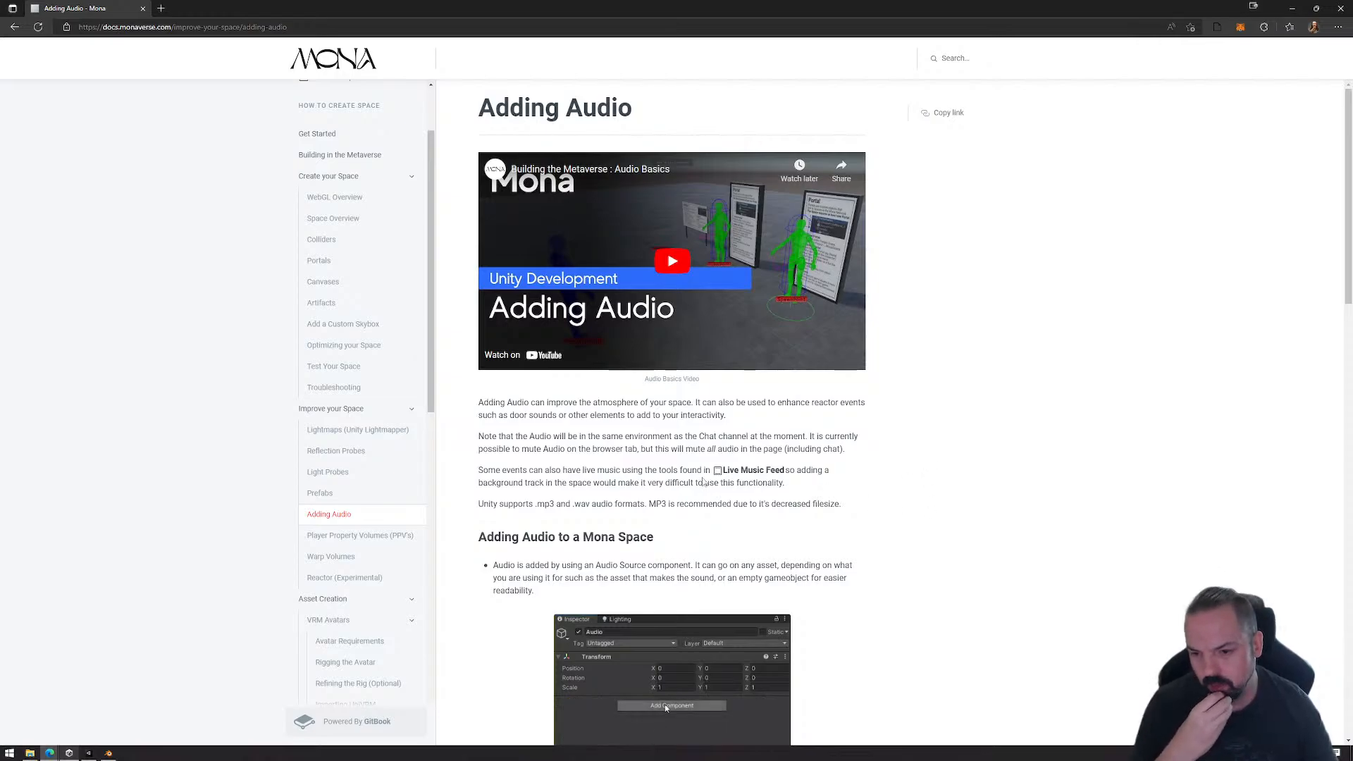
{"action": "scroll", "coordinate": [361, 594], "scroll_direction": "down", "scroll_amount": 4}
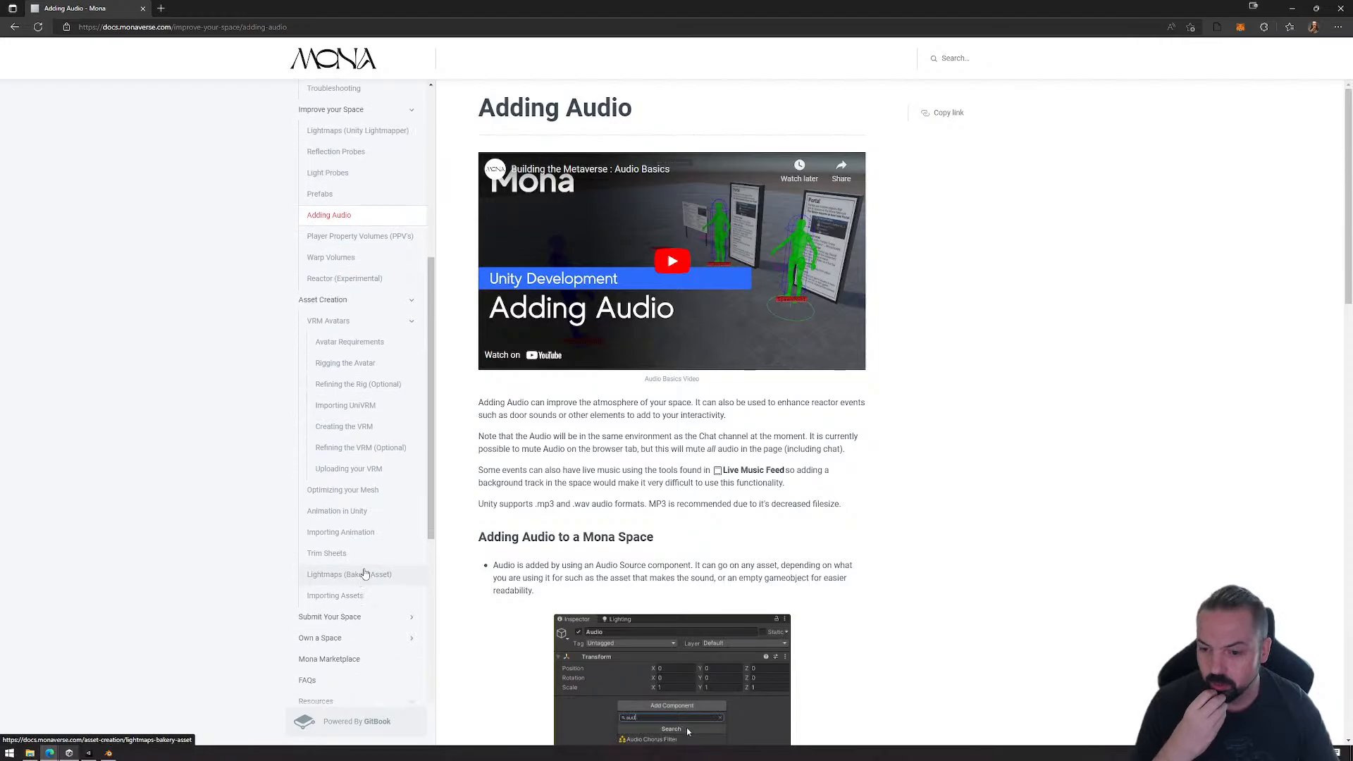
{"action": "left_click", "coordinate": [354, 638]}
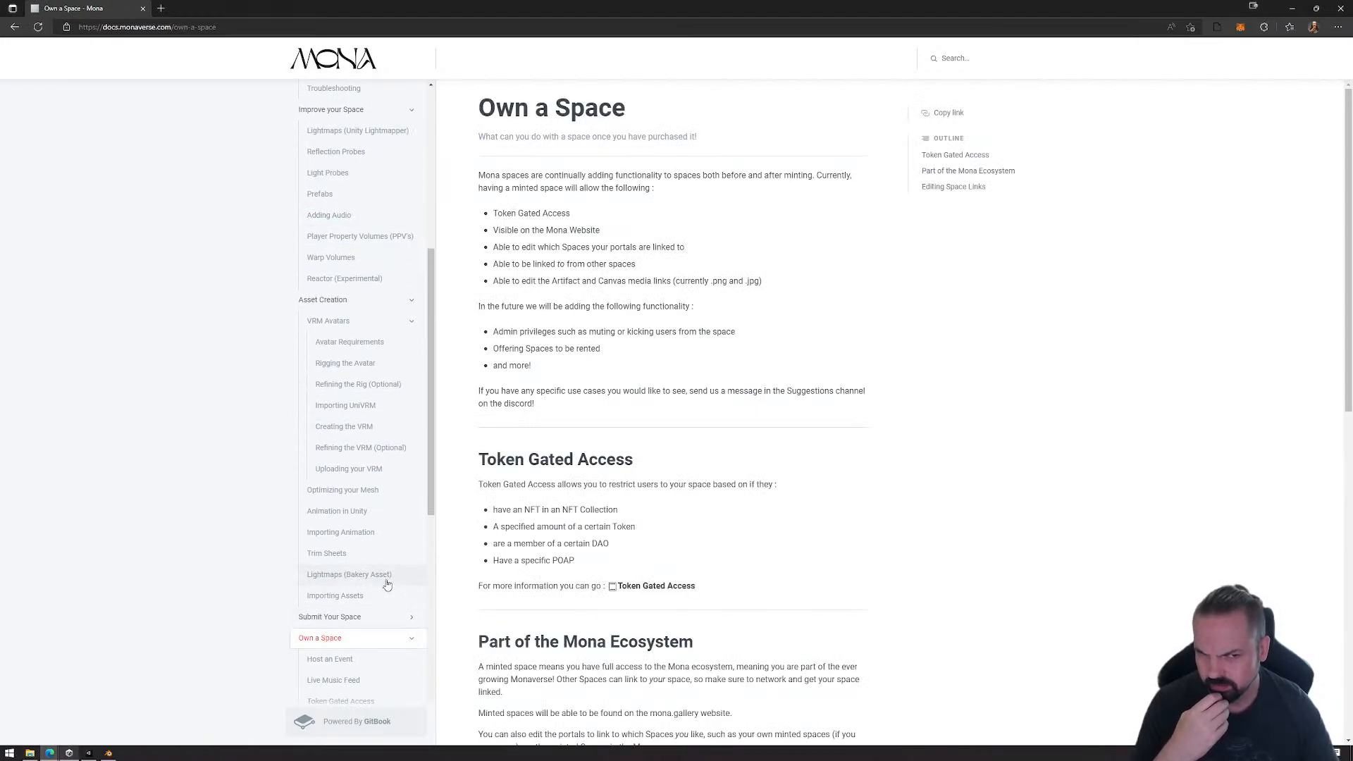
{"action": "scroll", "coordinate": [378, 609], "scroll_direction": "down", "scroll_amount": 1}
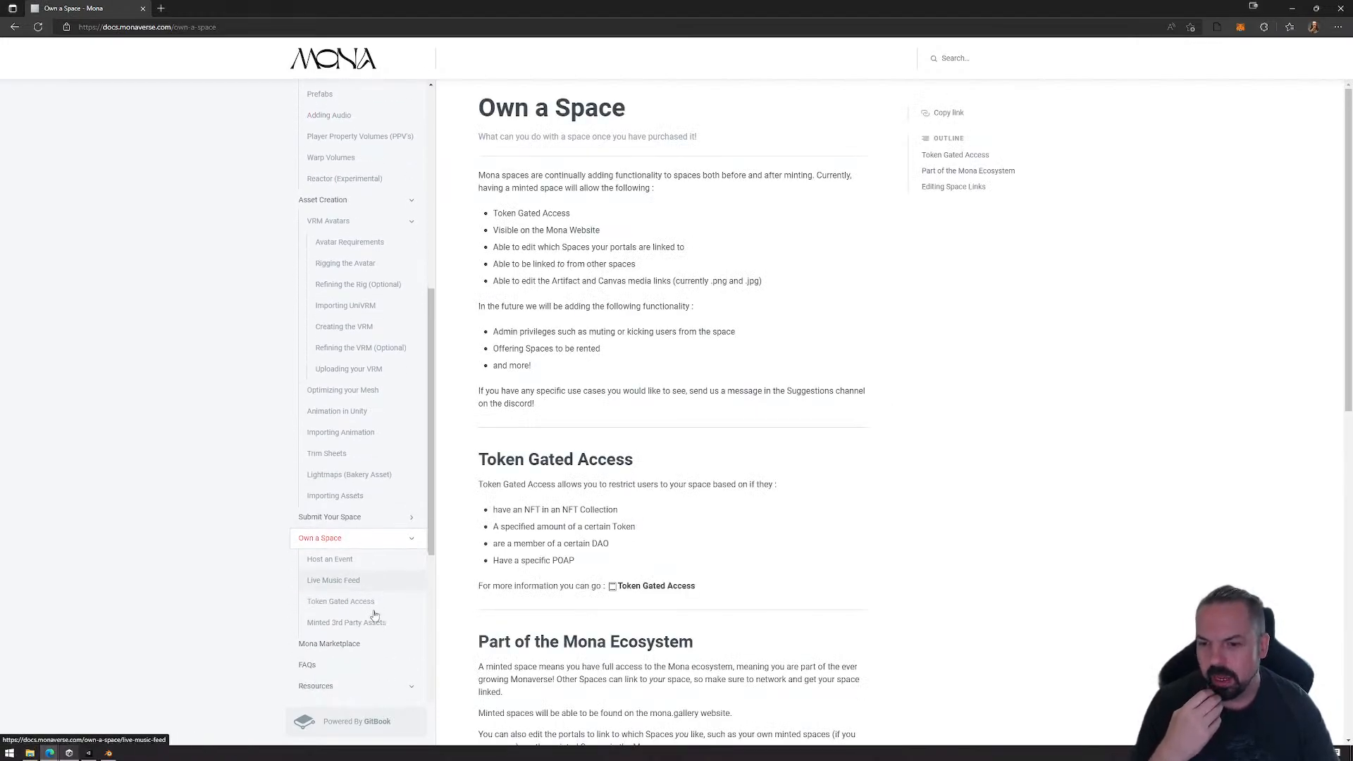
{"action": "left_click", "coordinate": [352, 581]}
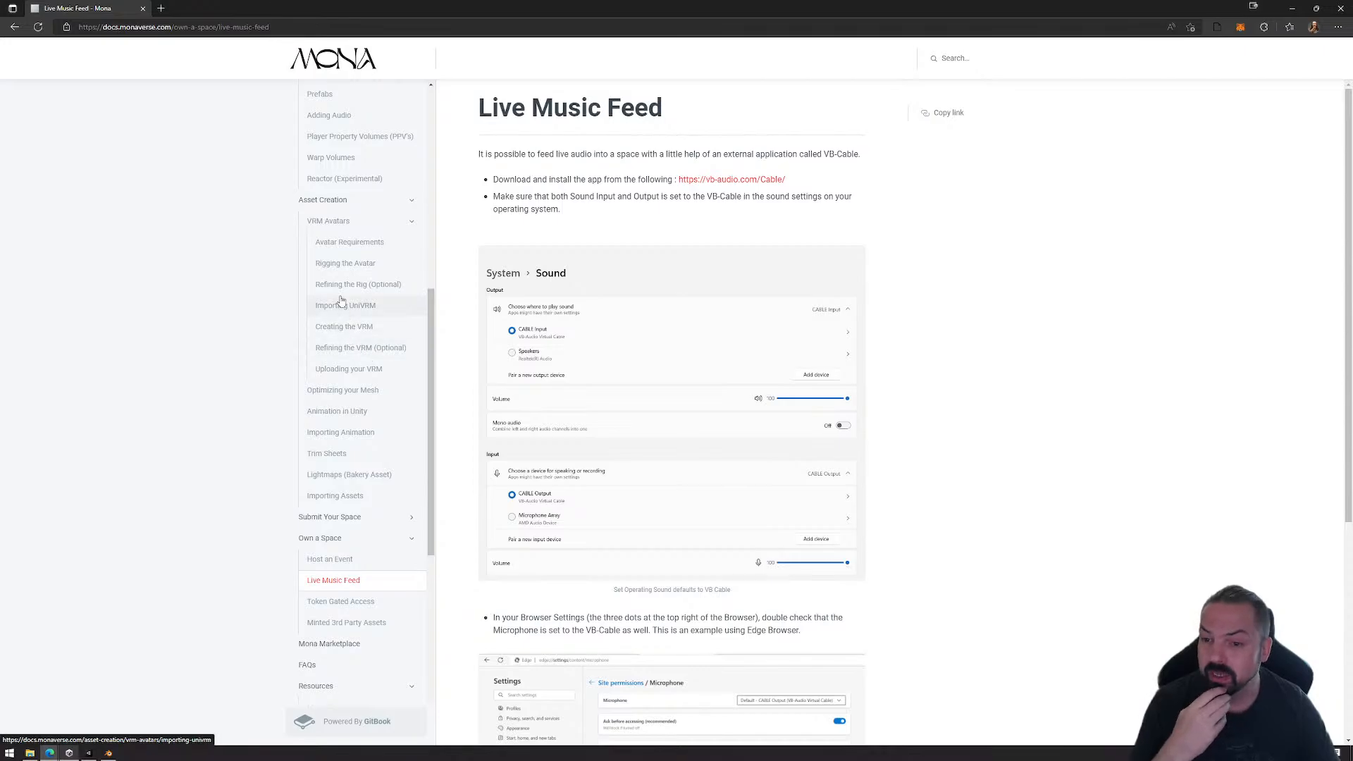
Step: Review the Player Property Volumes (PPV's) and Warp Volumes pages, finishing on the Reactor (Experimental) page
{"action": "scroll", "coordinate": [349, 303], "scroll_direction": "up", "scroll_amount": 2}
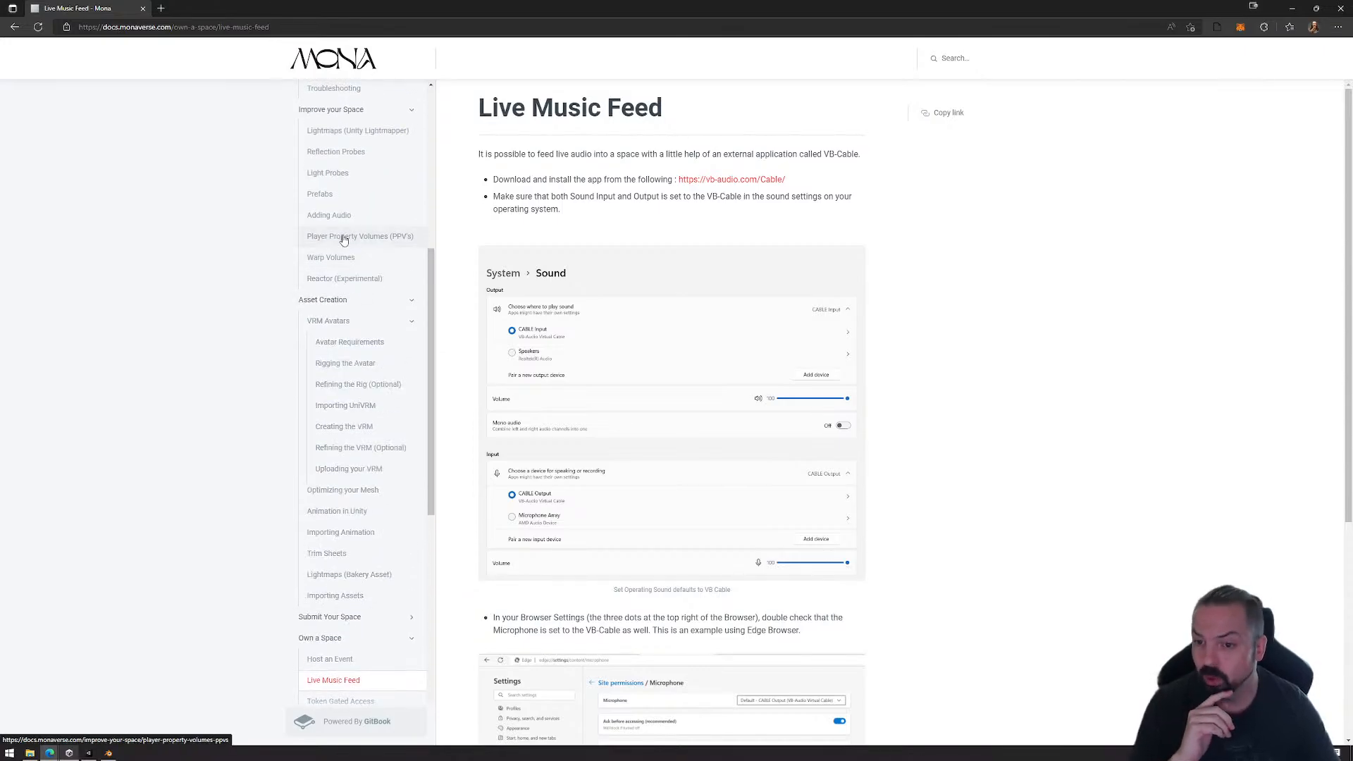
{"action": "left_click", "coordinate": [342, 237]}
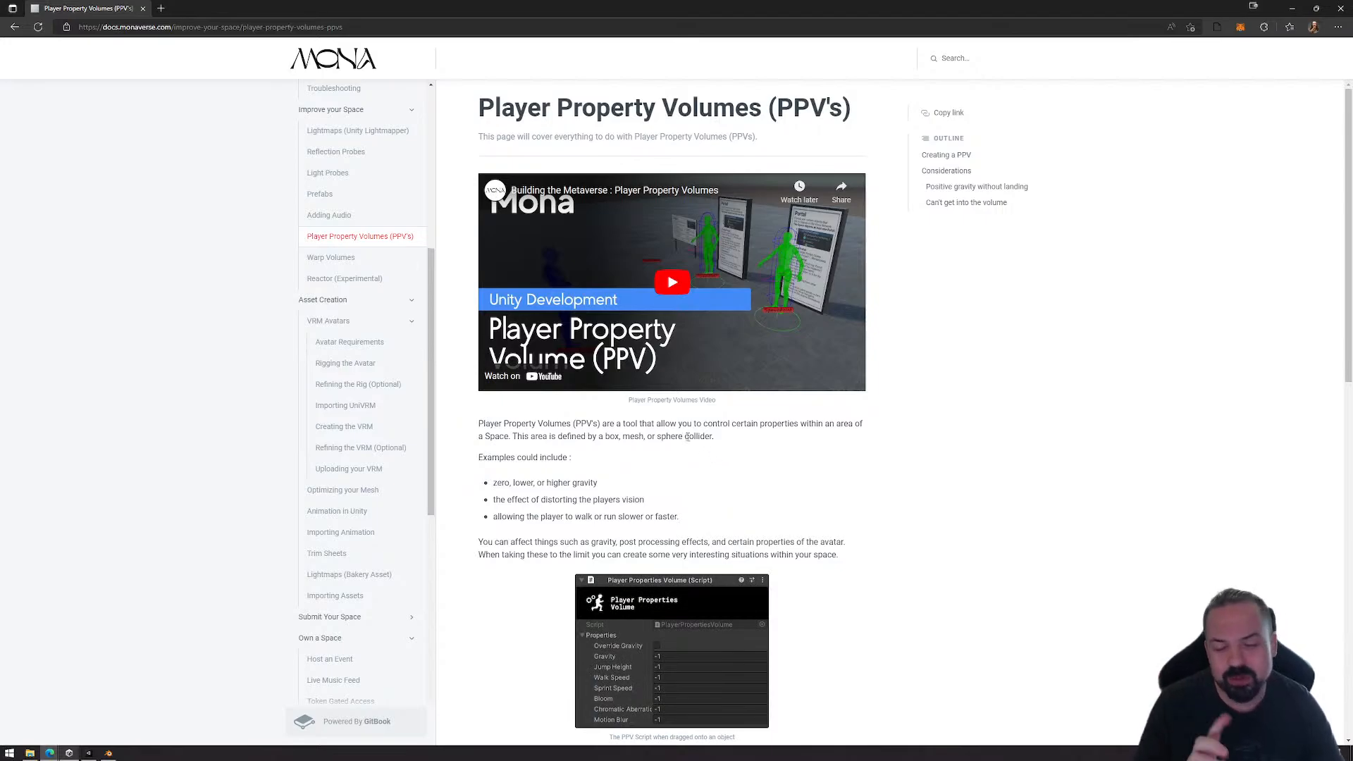
{"action": "scroll", "coordinate": [687, 437], "scroll_direction": "down", "scroll_amount": 2}
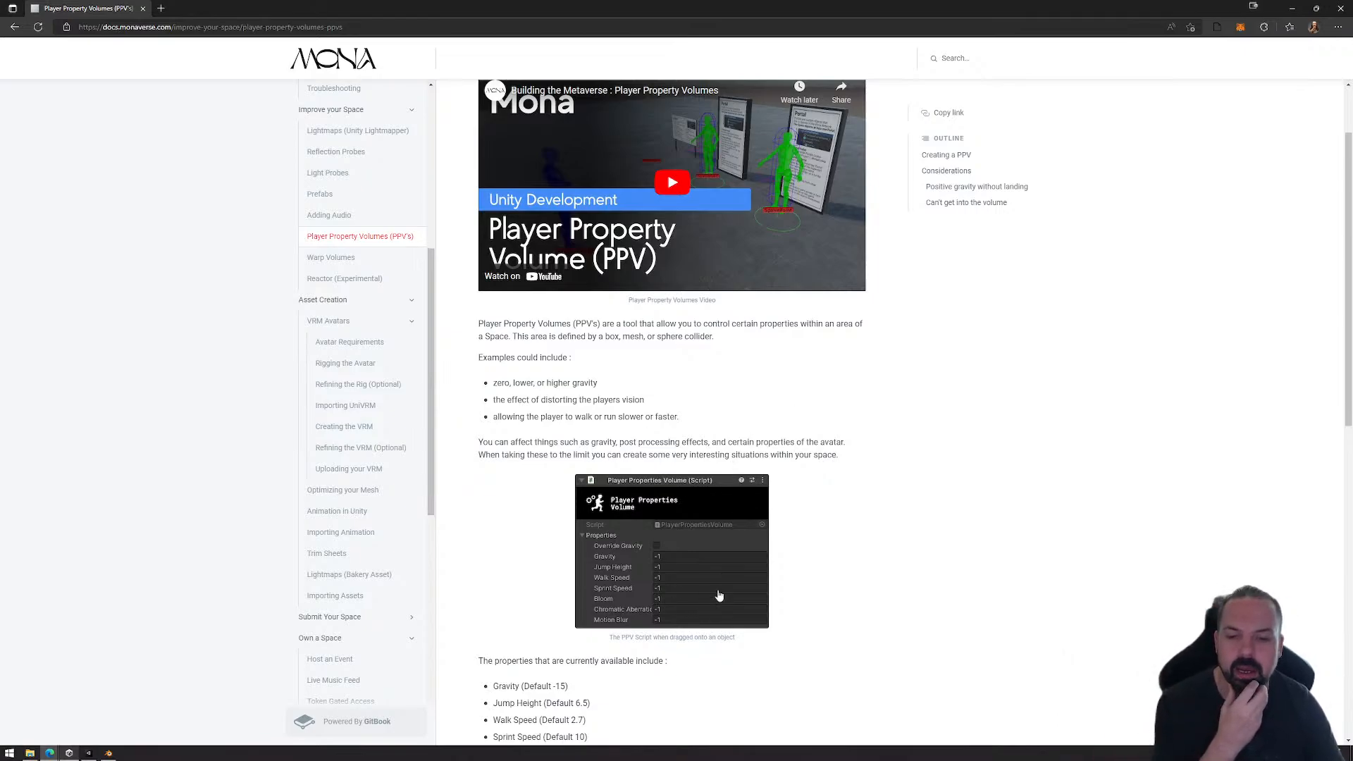
{"action": "left_click", "coordinate": [360, 266]}
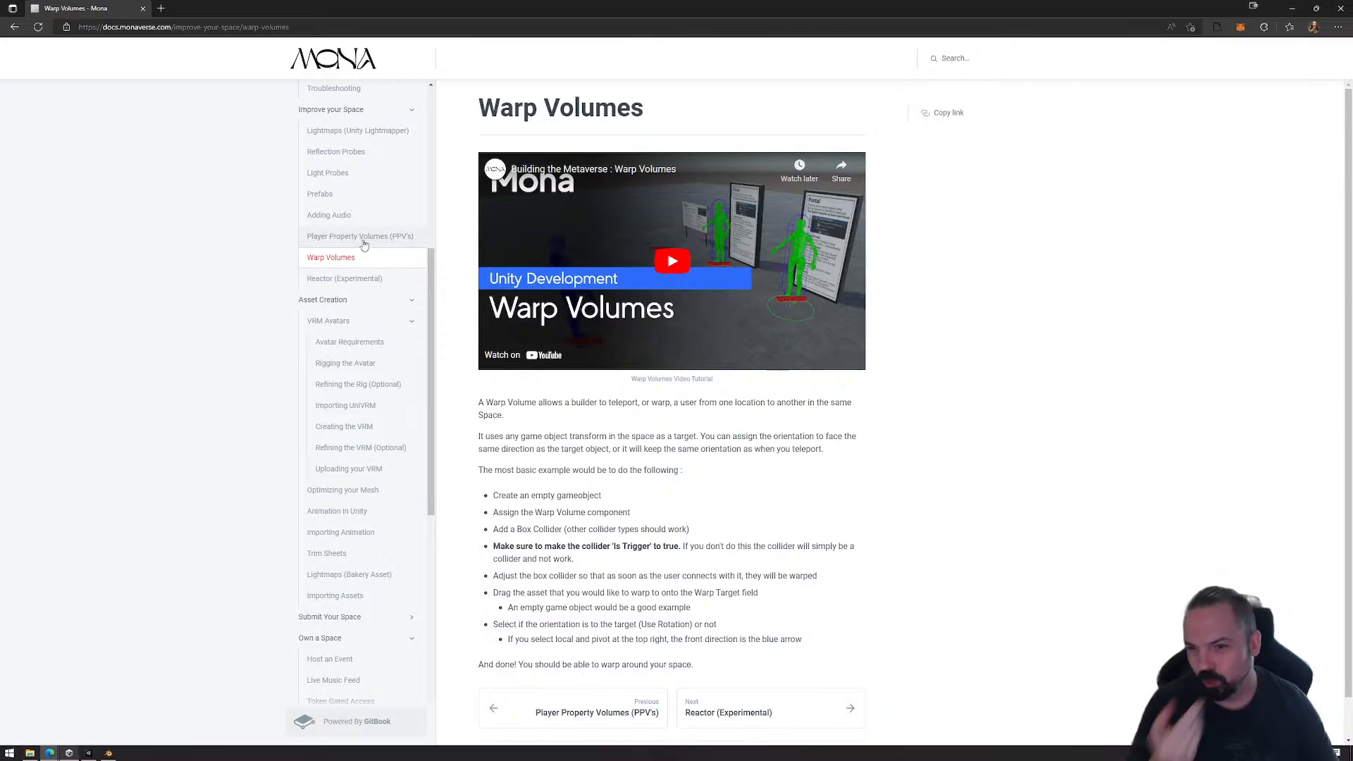
{"action": "left_click", "coordinate": [350, 279]}
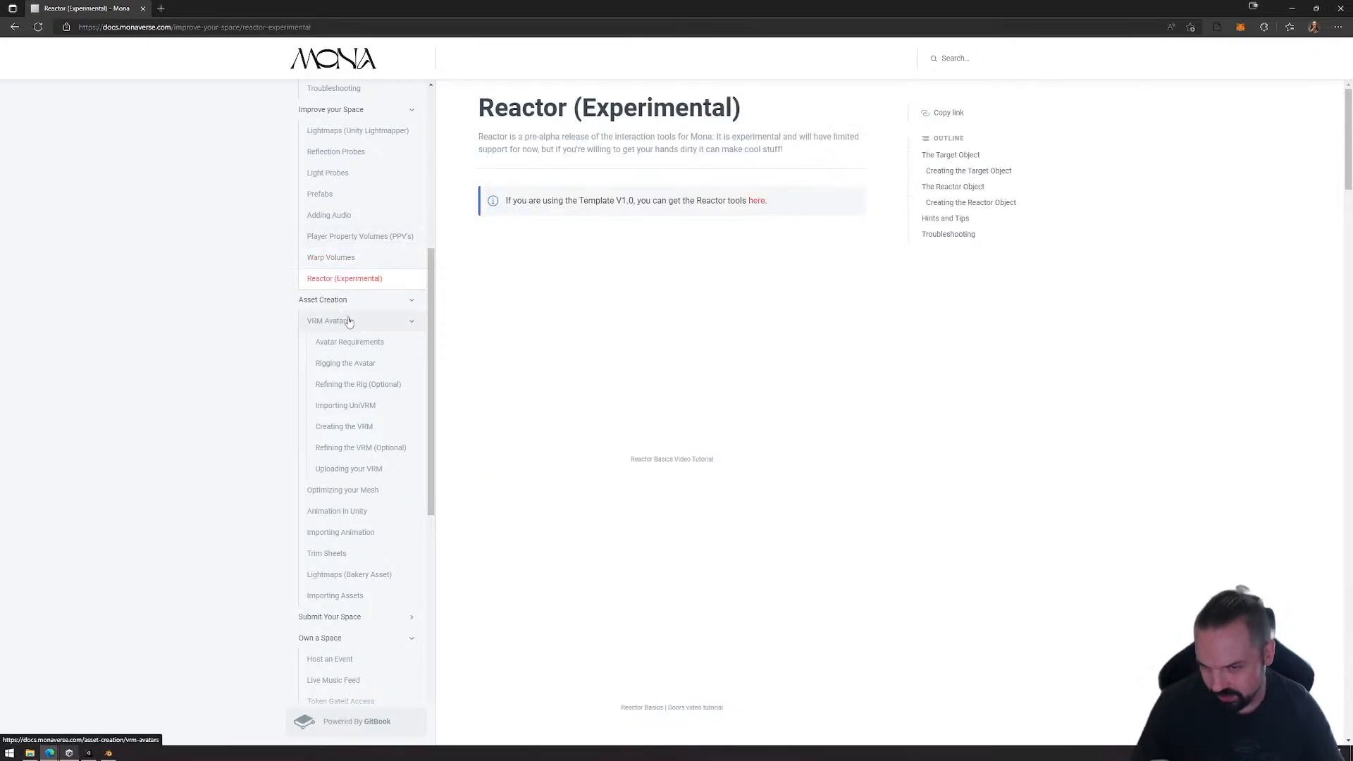
Step: Open the VRM Avatars page, and read through the Decimate and Remesh modifier examples on the Optimizing your Mesh page
{"action": "left_click", "coordinate": [338, 321]}
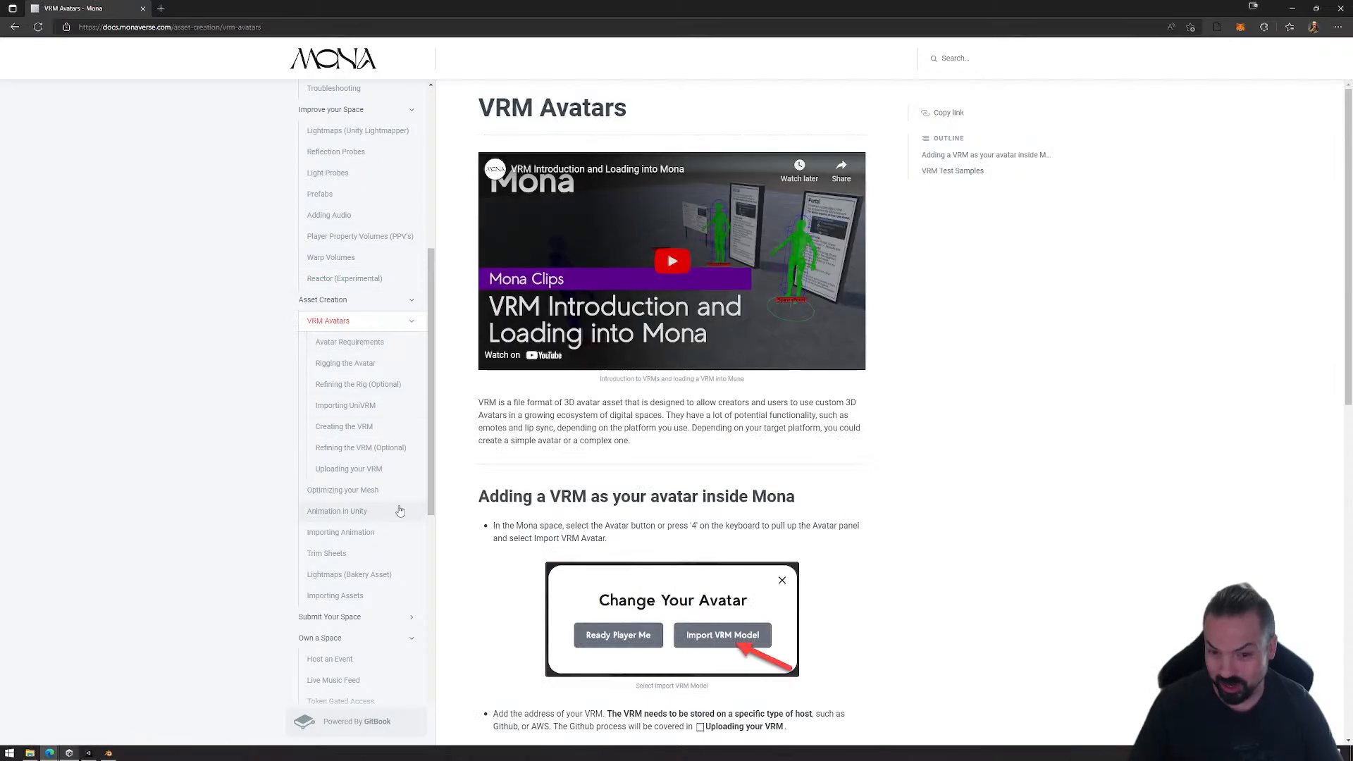
{"action": "left_click", "coordinate": [349, 492]}
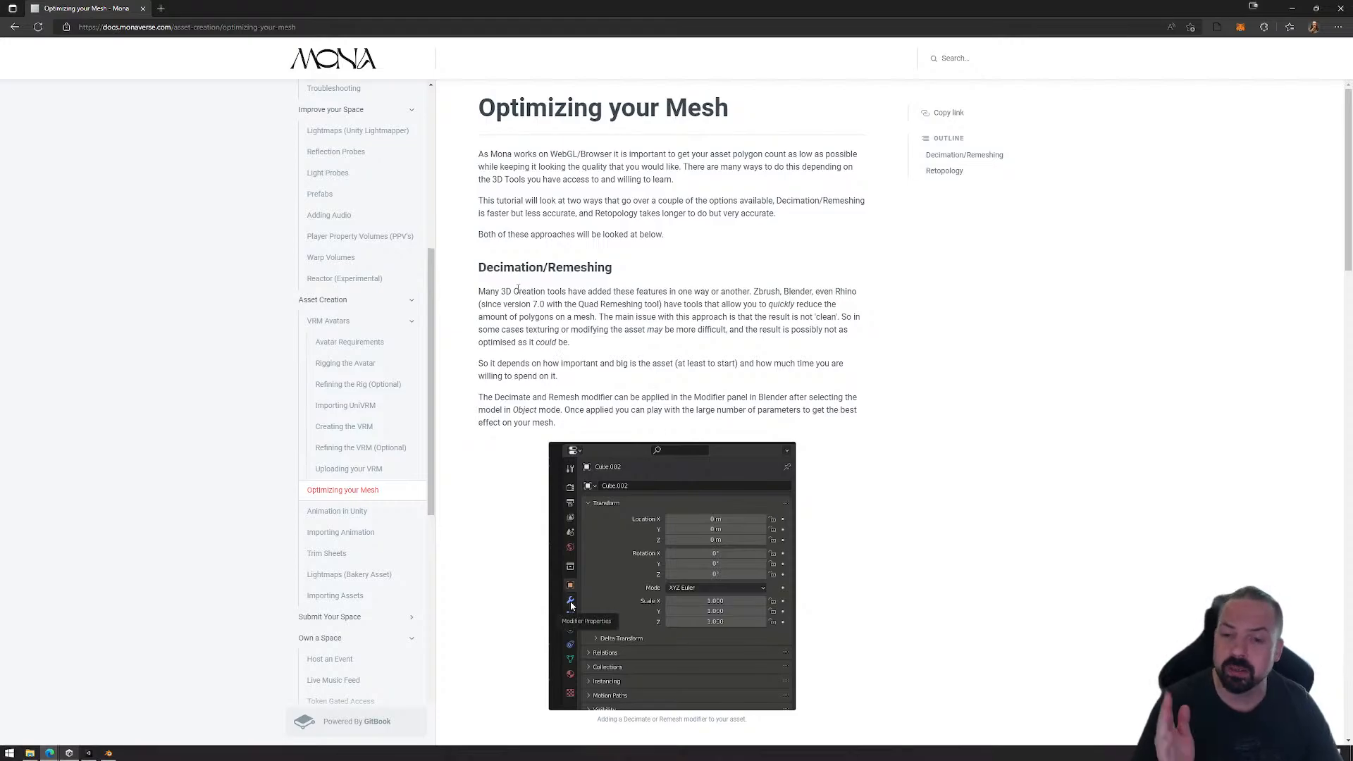
{"action": "scroll", "coordinate": [670, 395], "scroll_direction": "down", "scroll_amount": 8}
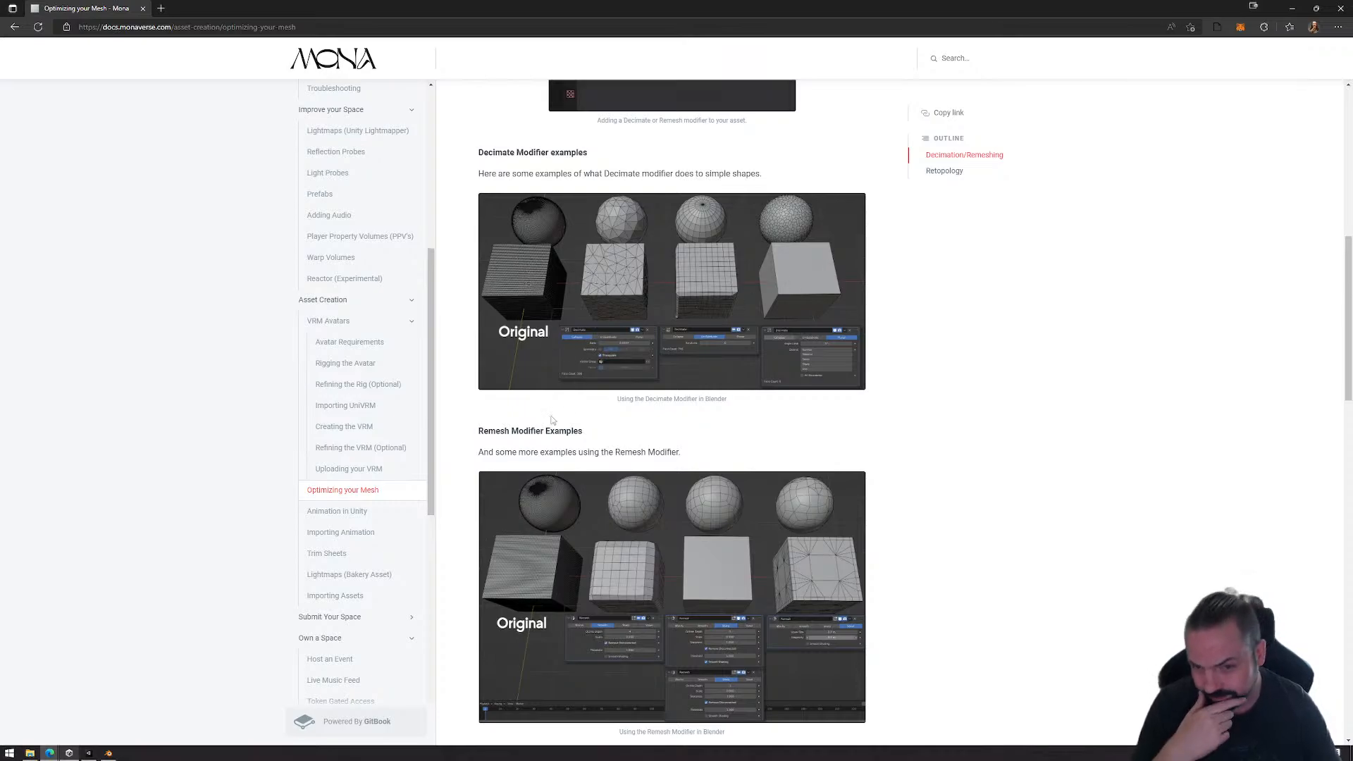
Step: Browse the Animation in Unity, Importing Animation, Trim Sheets and Lightmaps (Bakery Asset) documentation pages
{"action": "left_click", "coordinate": [348, 517]}
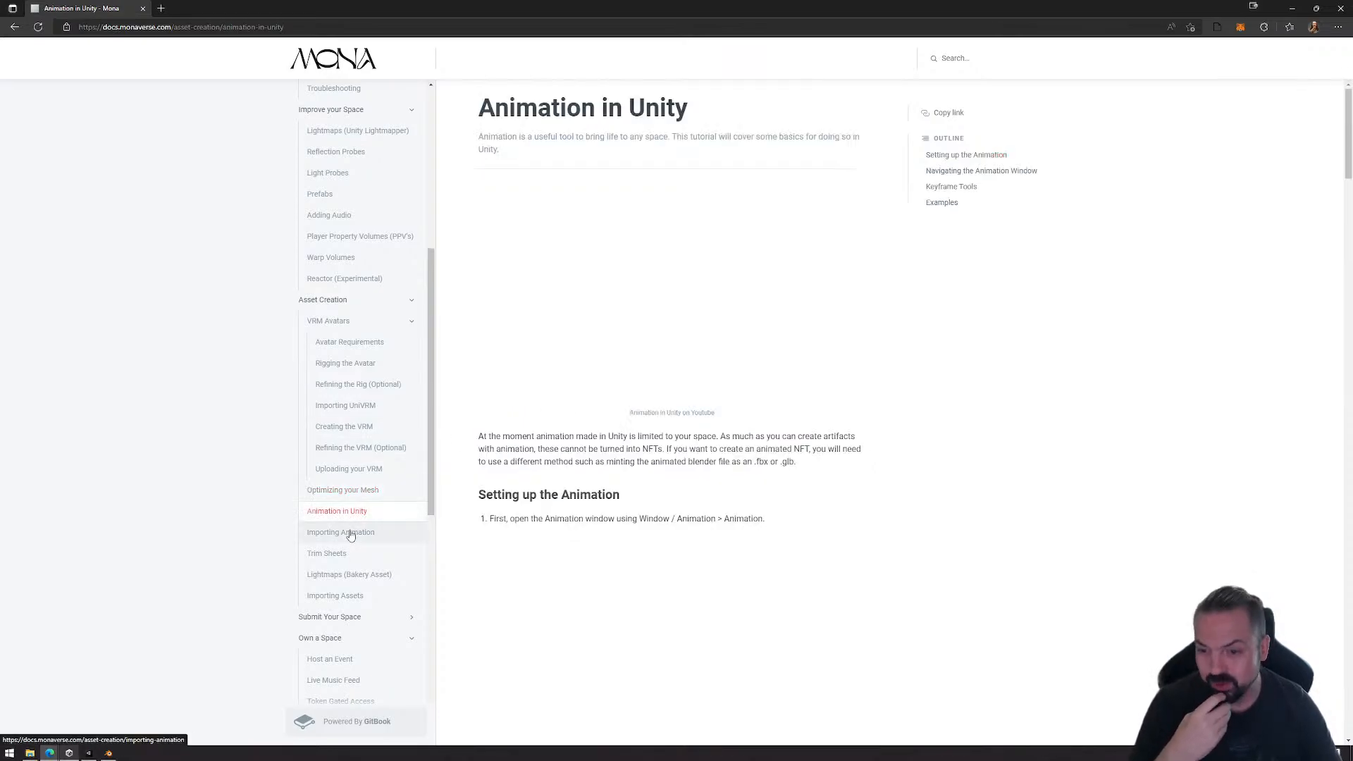
{"action": "left_click", "coordinate": [349, 533]}
{"action": "left_click", "coordinate": [340, 555]}
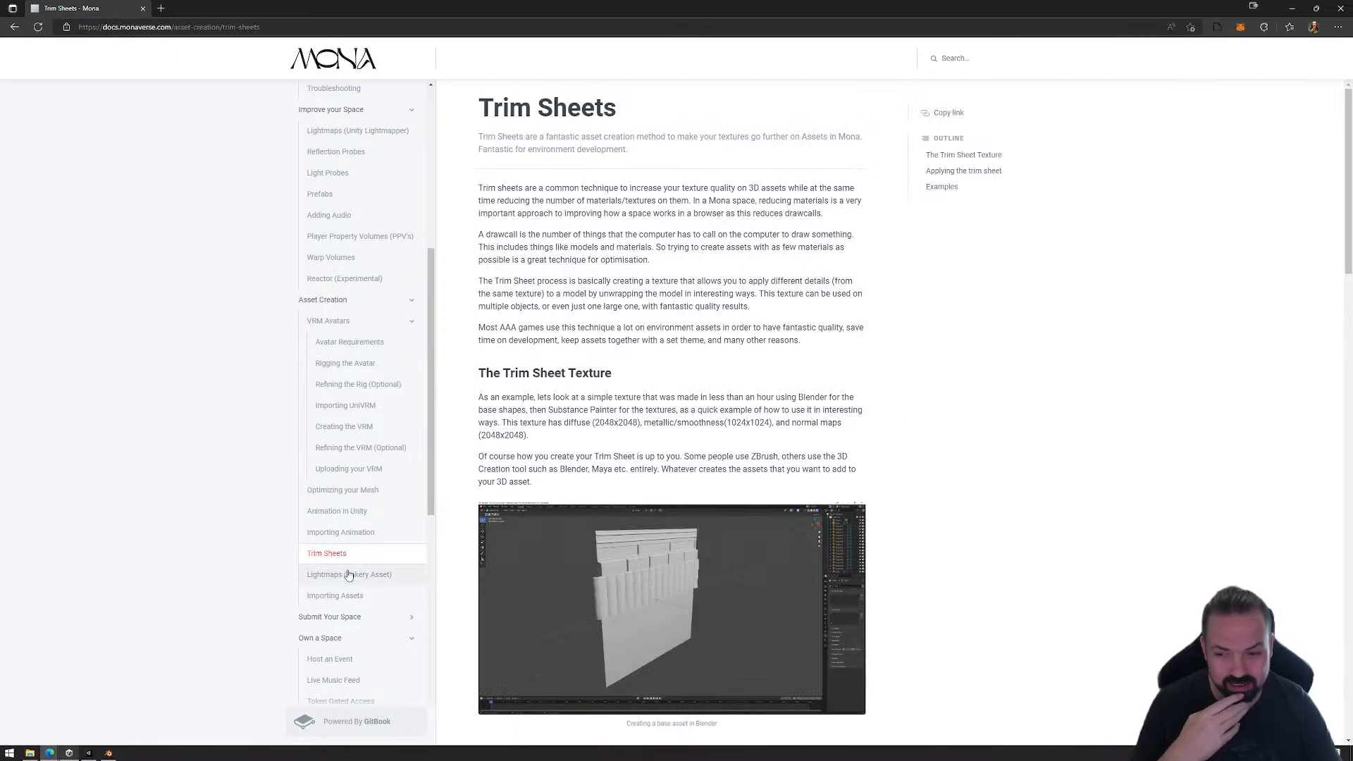
{"action": "left_click", "coordinate": [348, 575]}
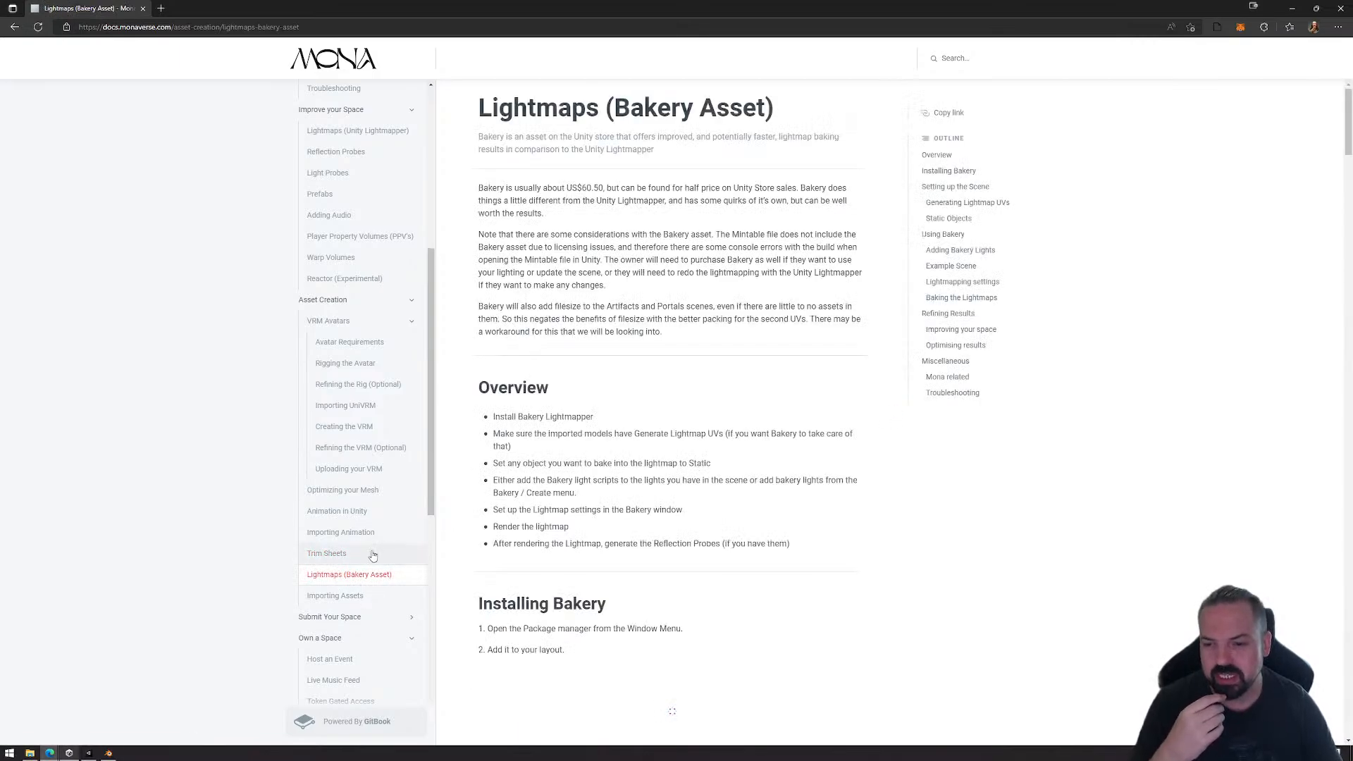
Step: Return to the Trim Sheets page, read how trim sheets are made and applied, and play part of the example video before pausing it
{"action": "left_click", "coordinate": [368, 553]}
{"action": "scroll", "coordinate": [673, 533], "scroll_direction": "down", "scroll_amount": 10}
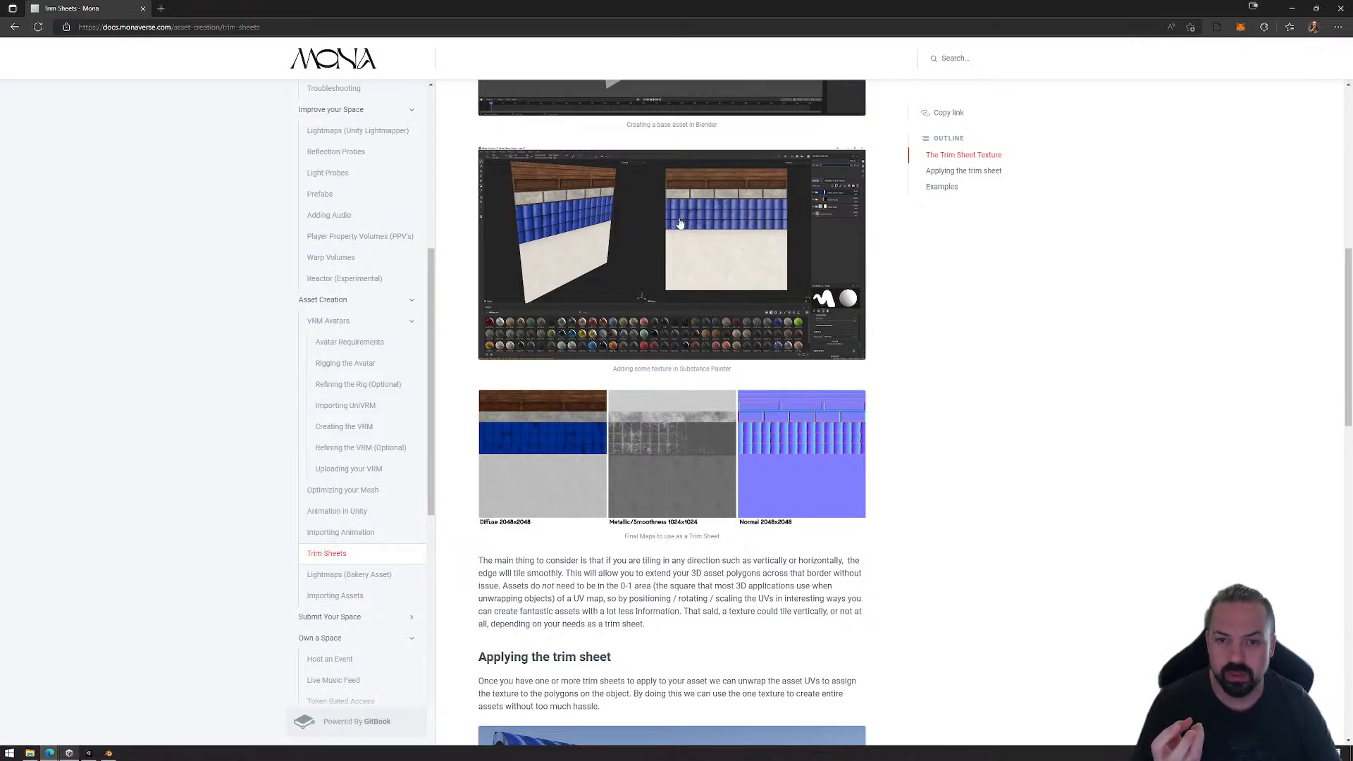
{"action": "scroll", "coordinate": [686, 275], "scroll_direction": "down", "scroll_amount": 7}
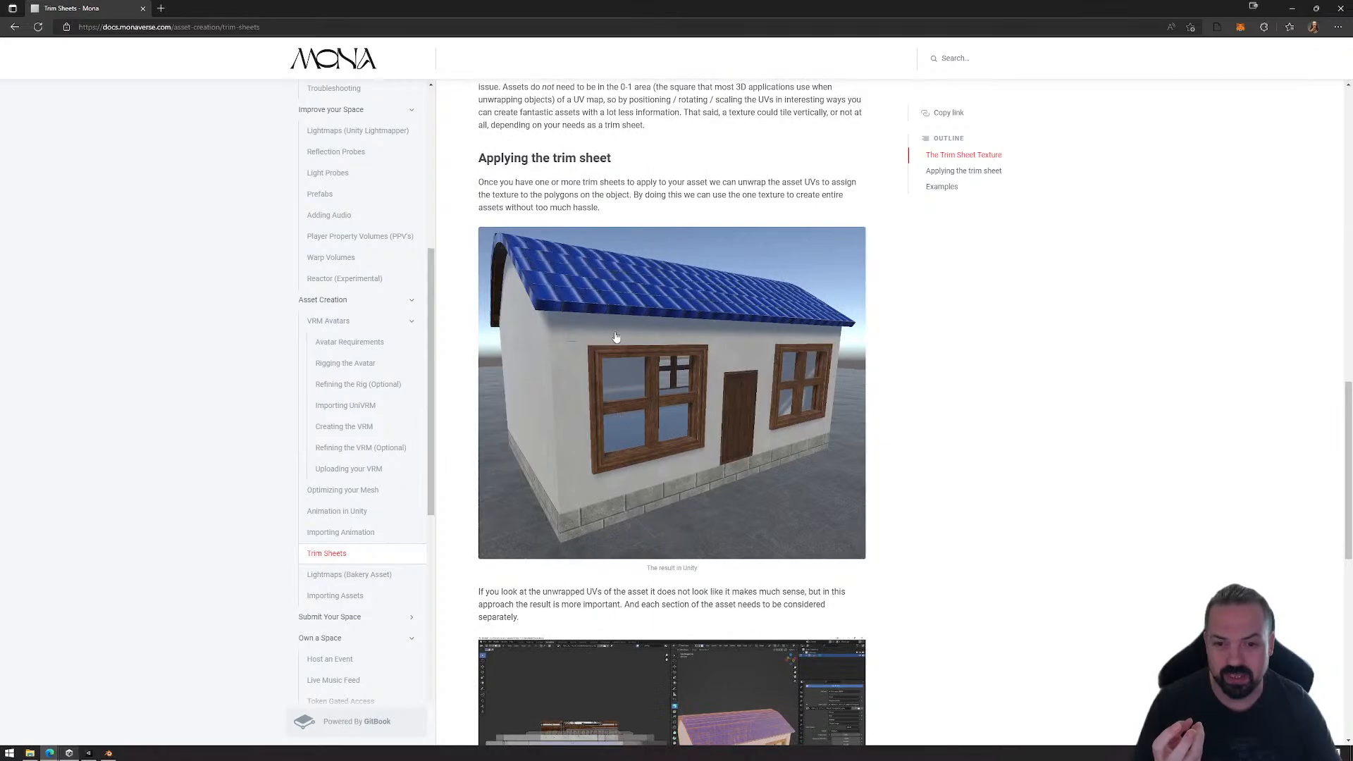
{"action": "scroll", "coordinate": [697, 430], "scroll_direction": "up", "scroll_amount": 1}
{"action": "scroll", "coordinate": [634, 353], "scroll_direction": "down", "scroll_amount": 7}
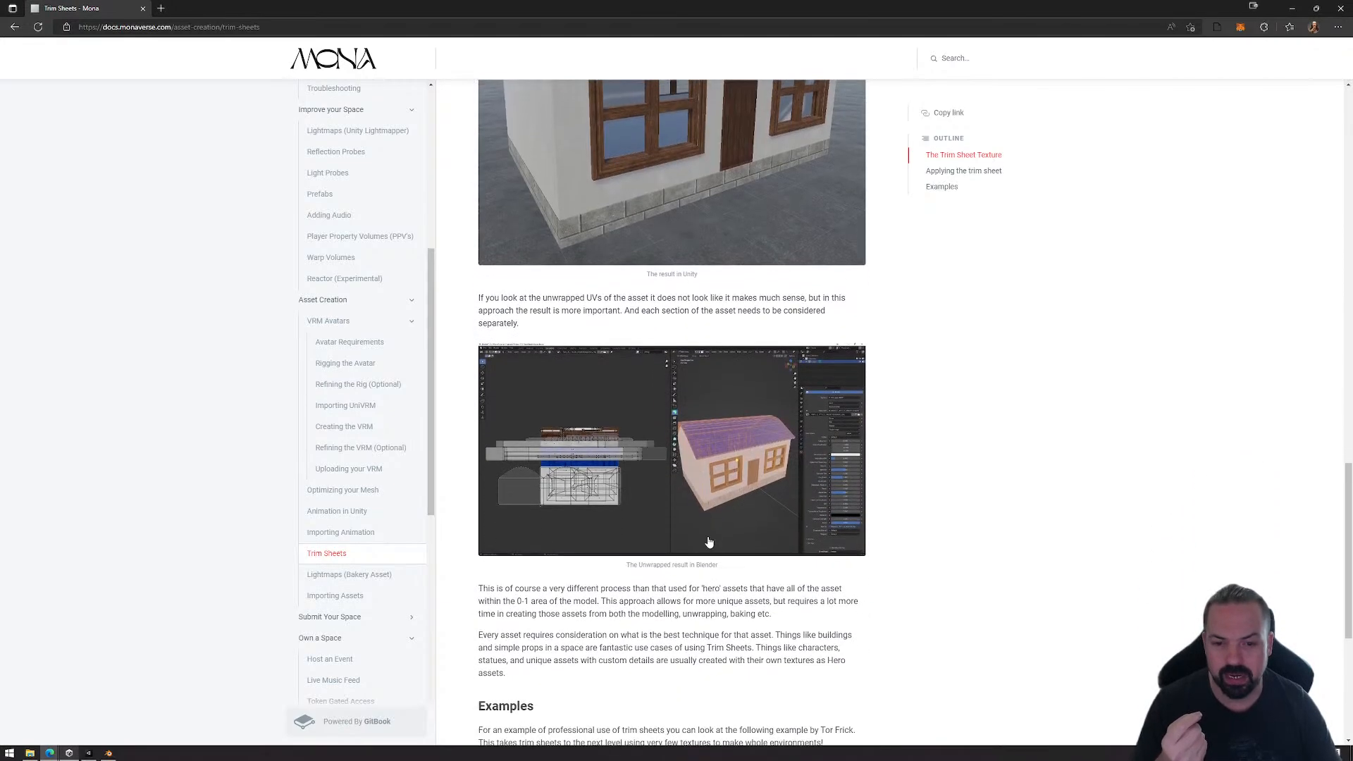
{"action": "scroll", "coordinate": [624, 373], "scroll_direction": "down", "scroll_amount": 3}
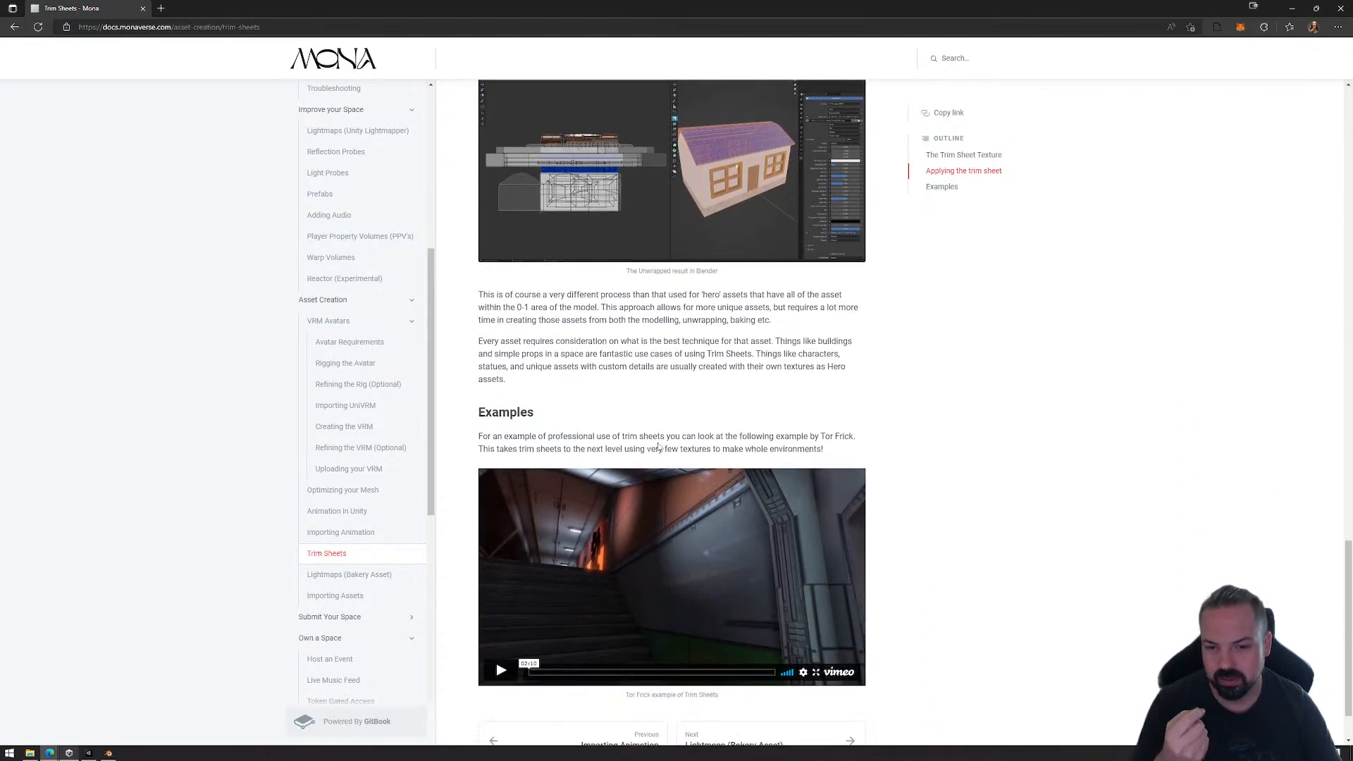
{"action": "left_click", "coordinate": [501, 595]}
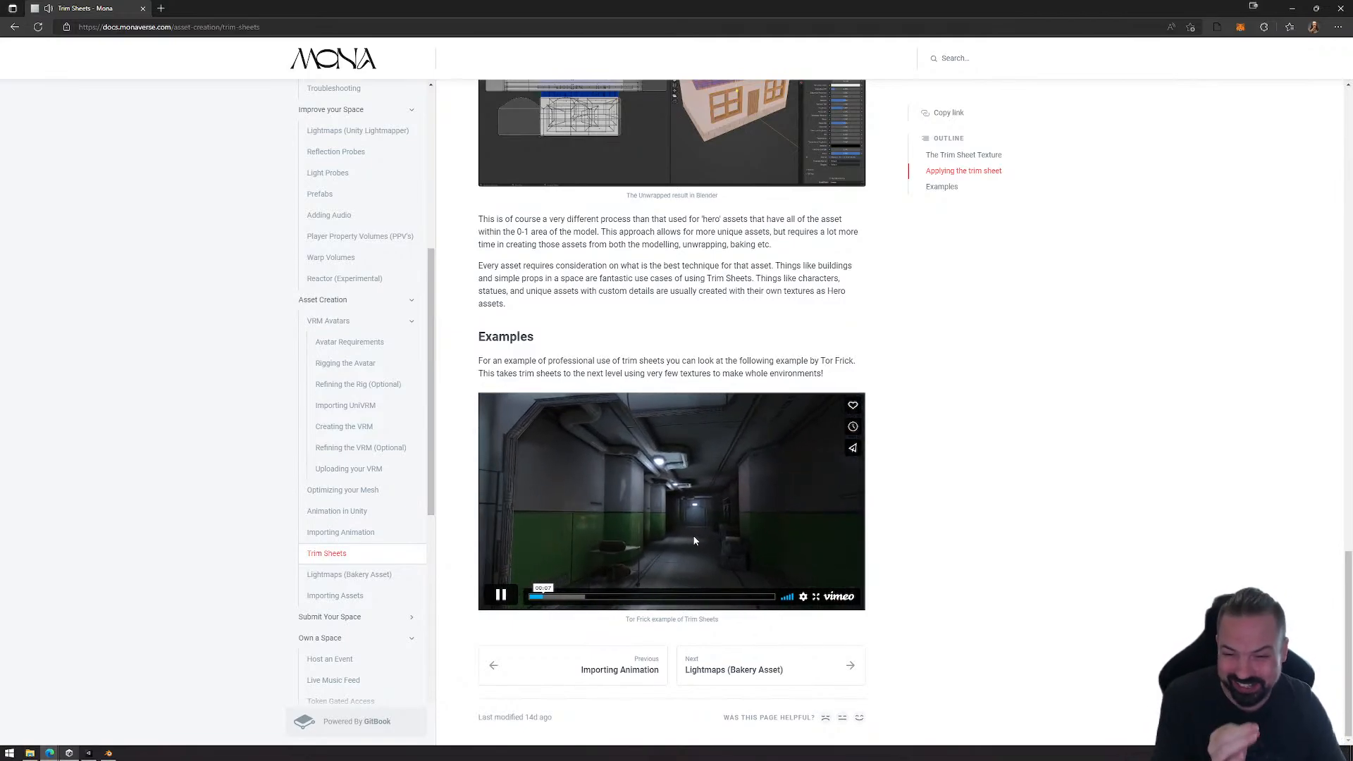
{"action": "left_click", "coordinate": [501, 597]}
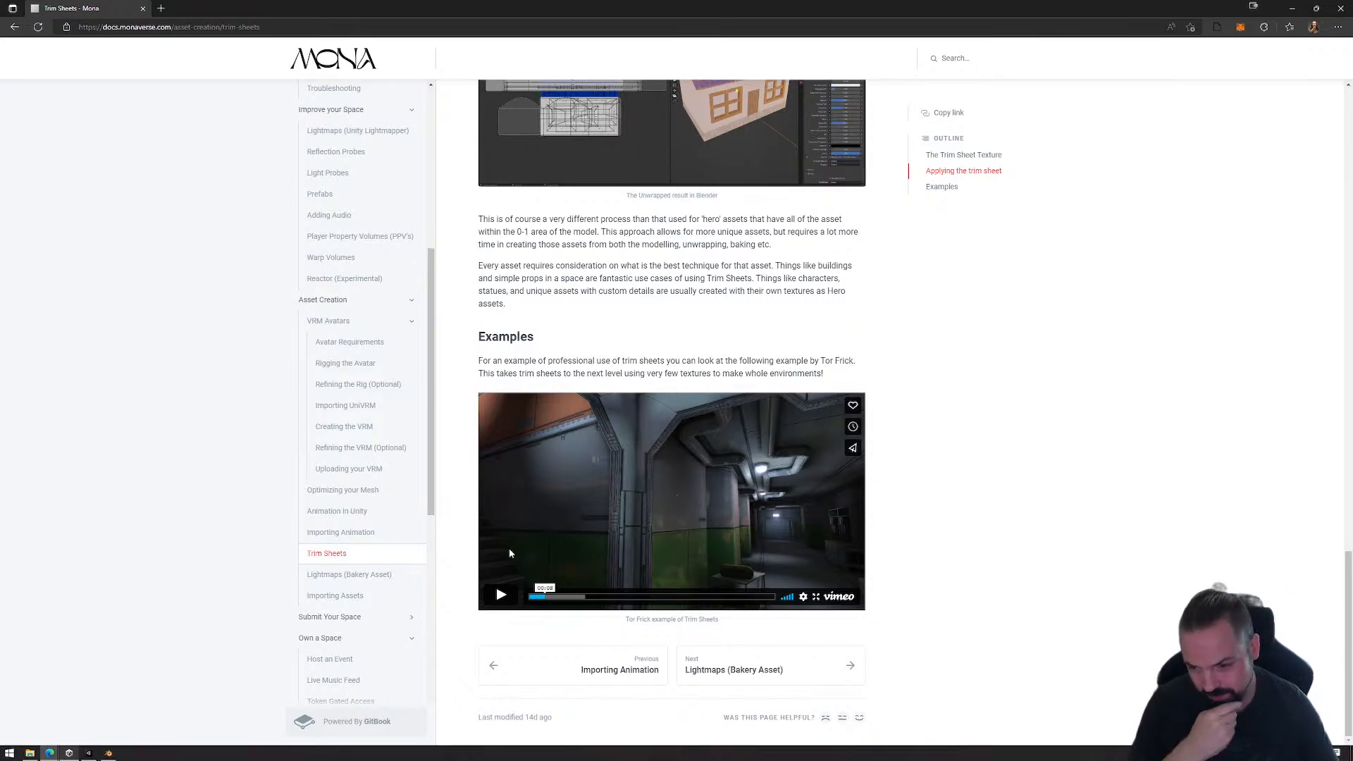
Step: View the Lightmaps (Bakery Asset) page again and read the Open Brush and Rhino/Revit guidance on the Importing Assets page
{"action": "left_click", "coordinate": [350, 576]}
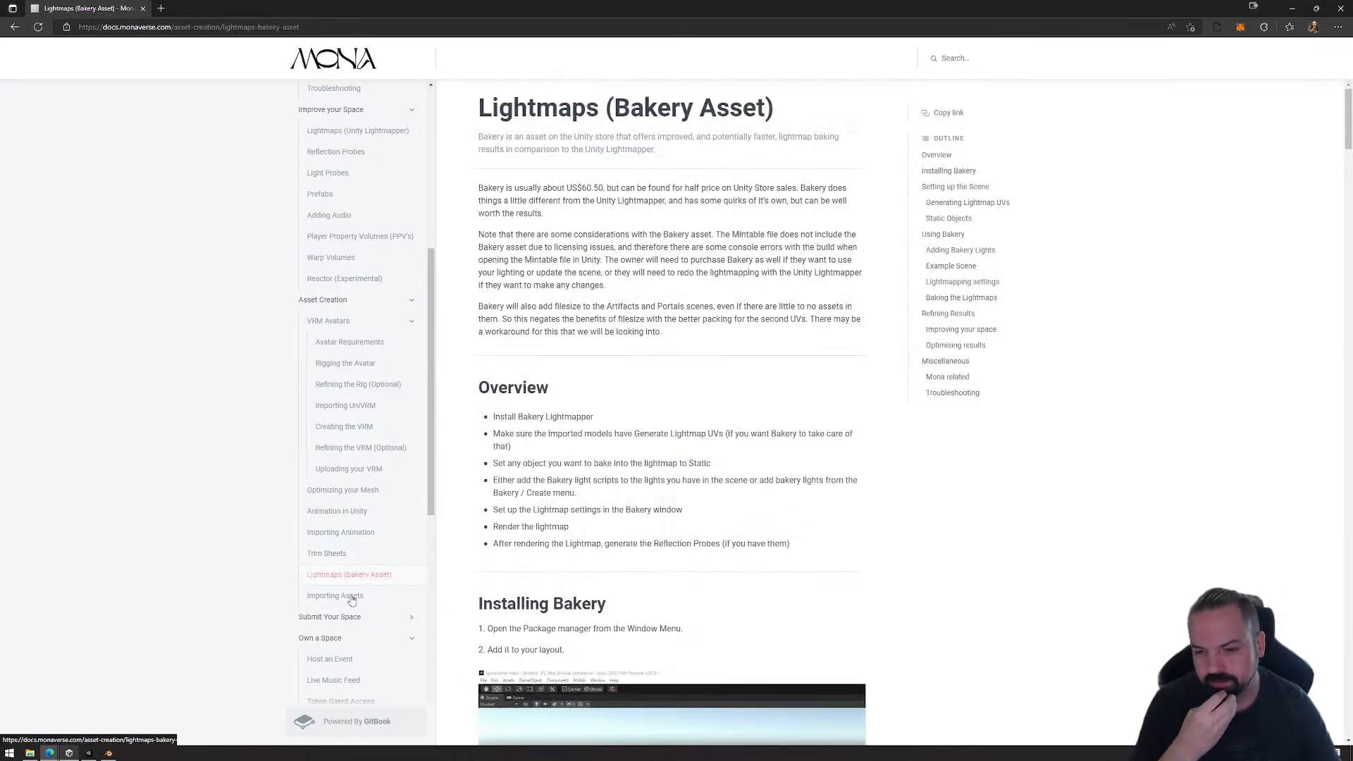
{"action": "left_click", "coordinate": [338, 595]}
{"action": "scroll", "coordinate": [549, 586], "scroll_direction": "down", "scroll_amount": 4}
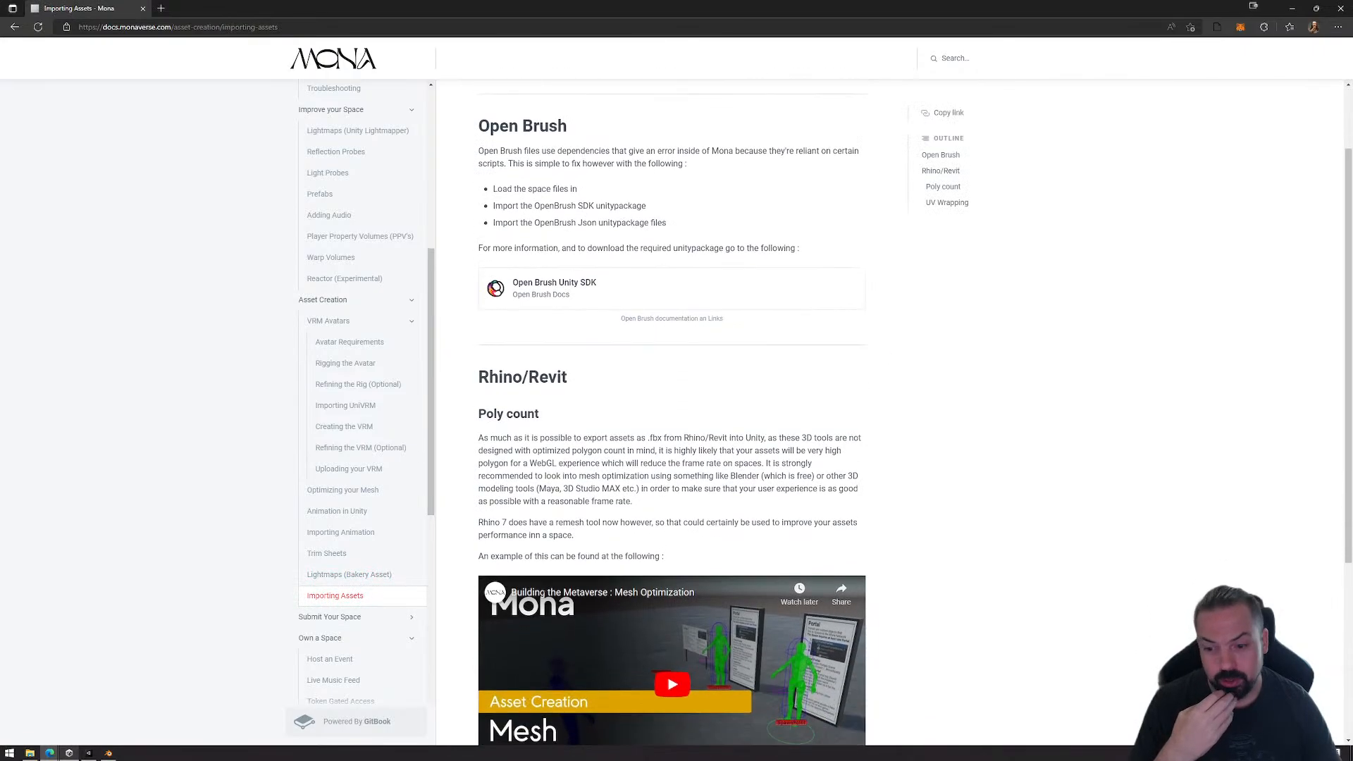
Step: Review the Submit Your Space section, including the Submitting your Space page and the examples on Creating an Image & Video Preview
{"action": "left_click", "coordinate": [330, 616]}
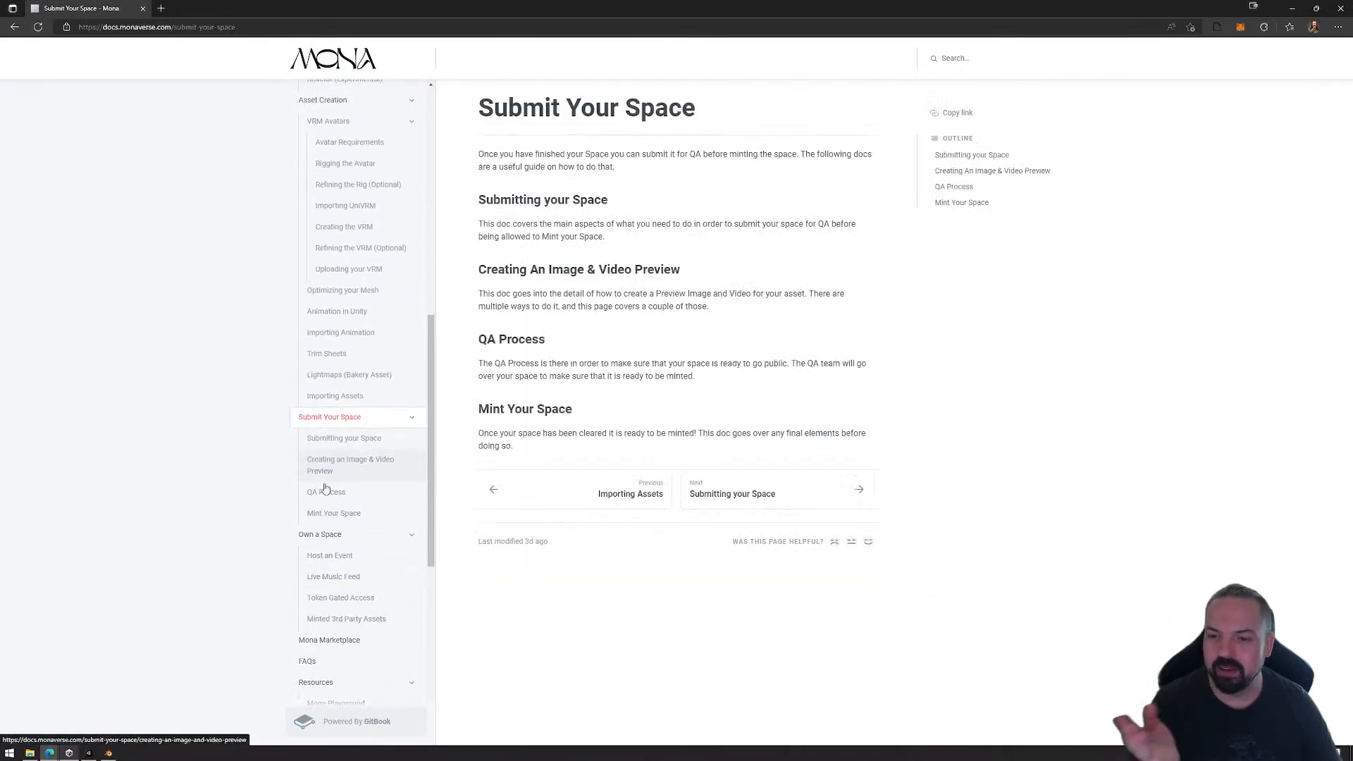
{"action": "left_click", "coordinate": [353, 445]}
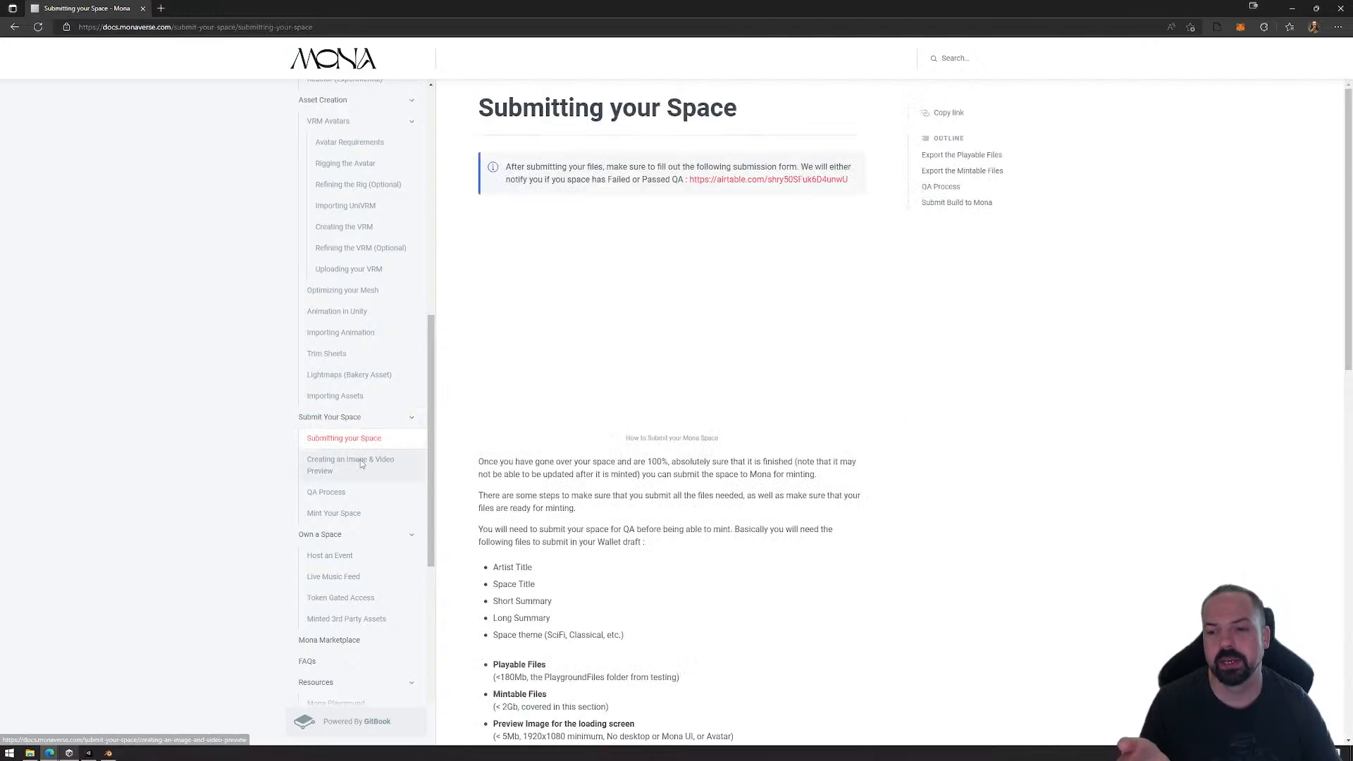
{"action": "left_click", "coordinate": [362, 464]}
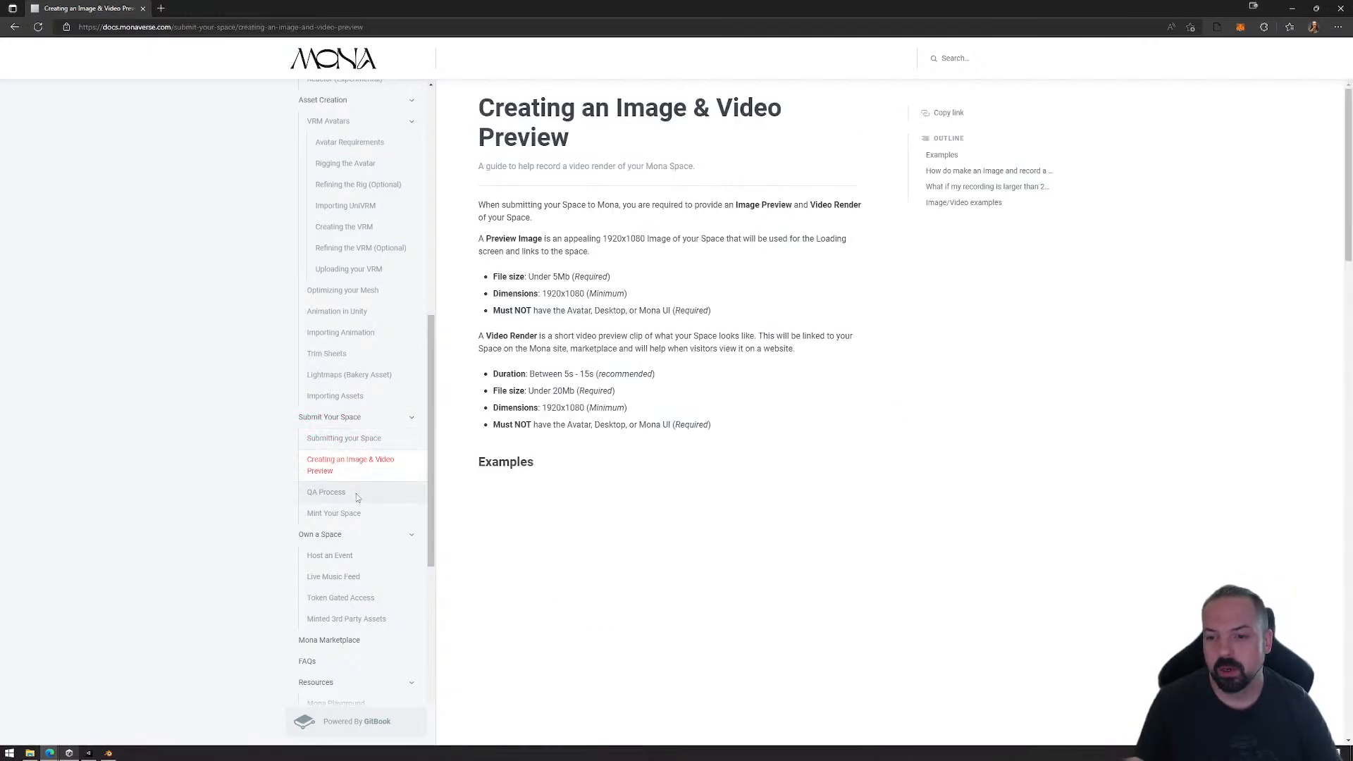
{"action": "scroll", "coordinate": [592, 528], "scroll_direction": "down", "scroll_amount": 3}
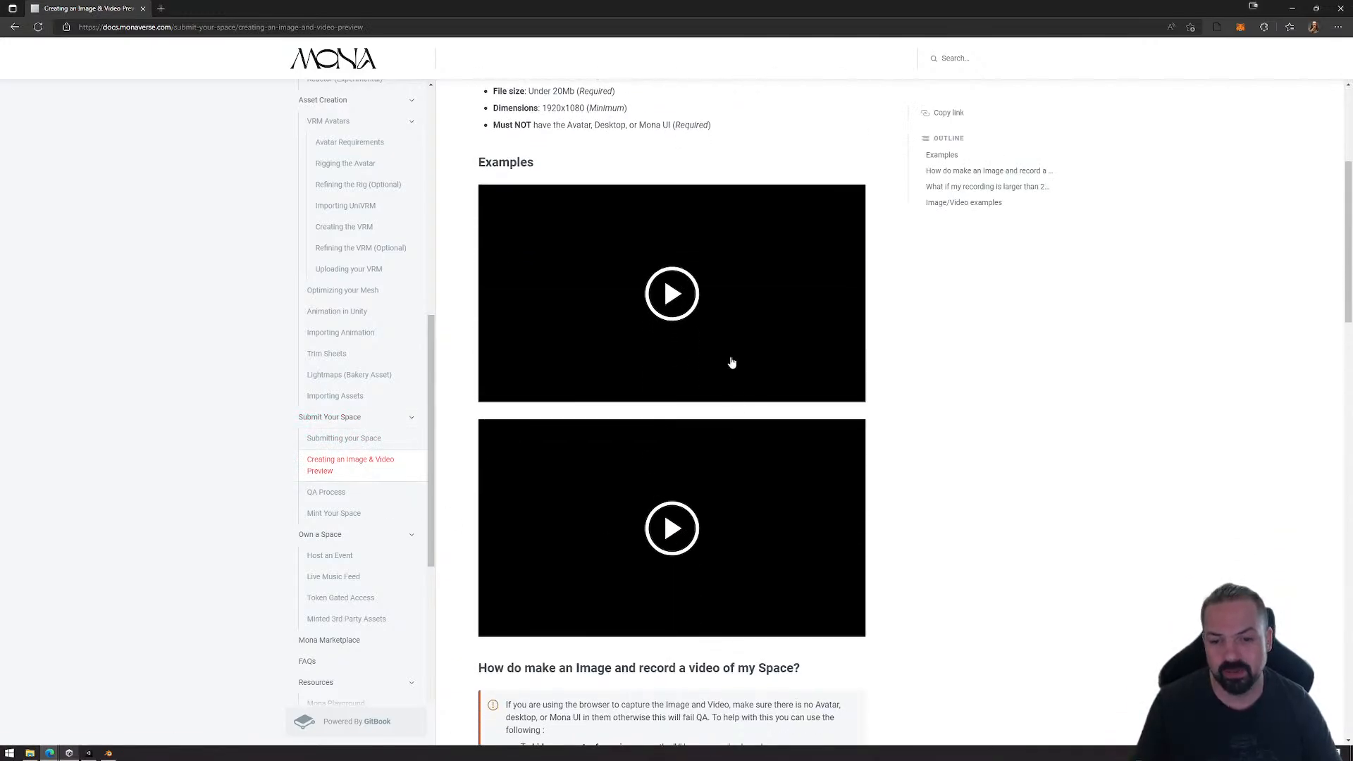
Step: Read the QA Process requirements and the Mint Your Space page, and return to the Get Started page of the documentation
{"action": "left_click", "coordinate": [341, 495]}
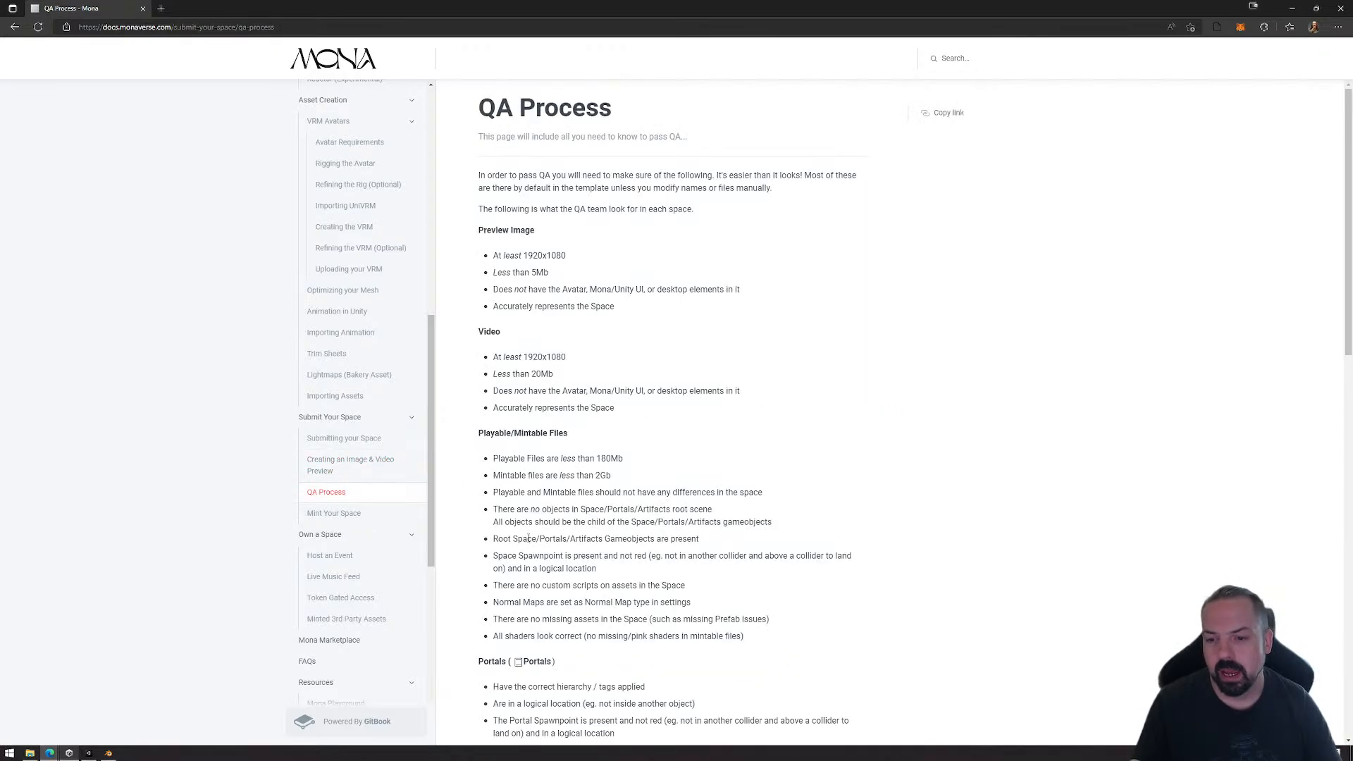
{"action": "scroll", "coordinate": [566, 471], "scroll_direction": "down", "scroll_amount": 5}
{"action": "scroll", "coordinate": [566, 471], "scroll_direction": "down", "scroll_amount": 4}
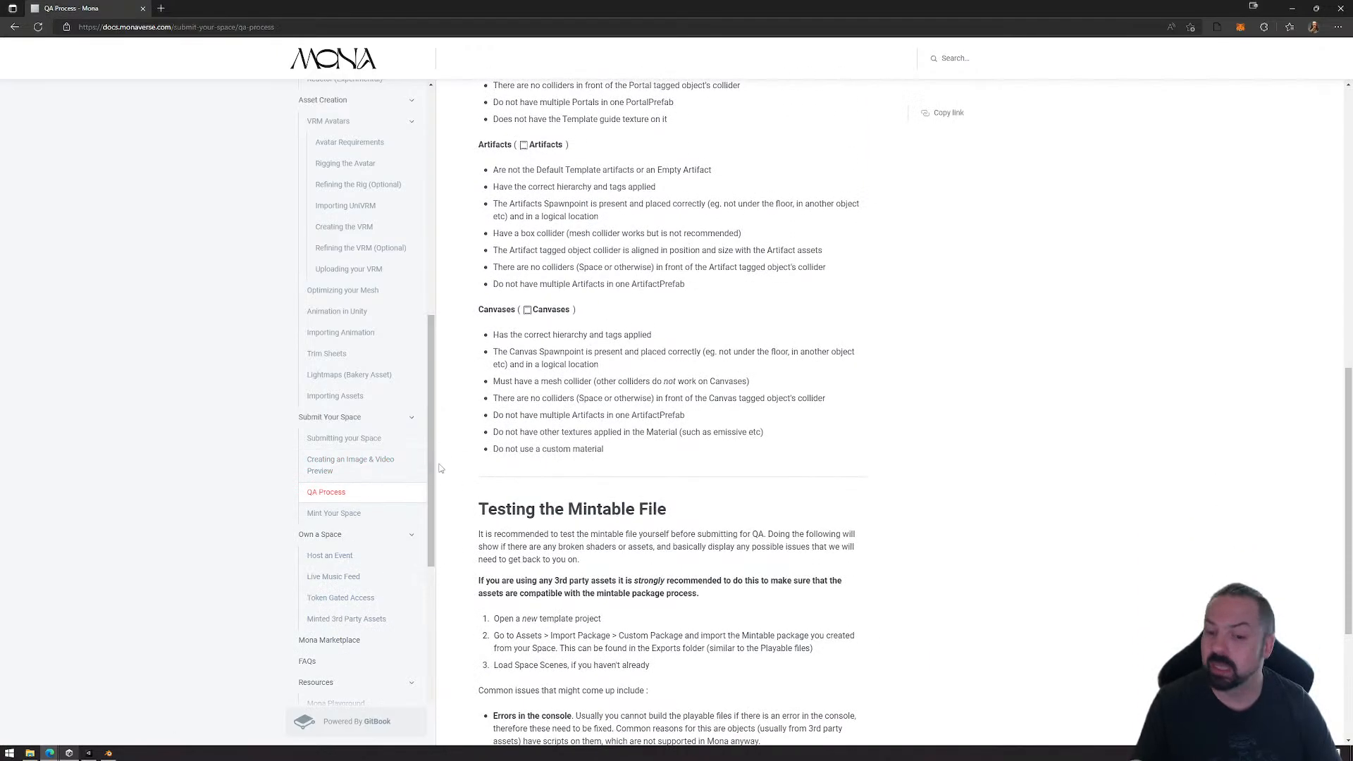
{"action": "left_click", "coordinate": [344, 514]}
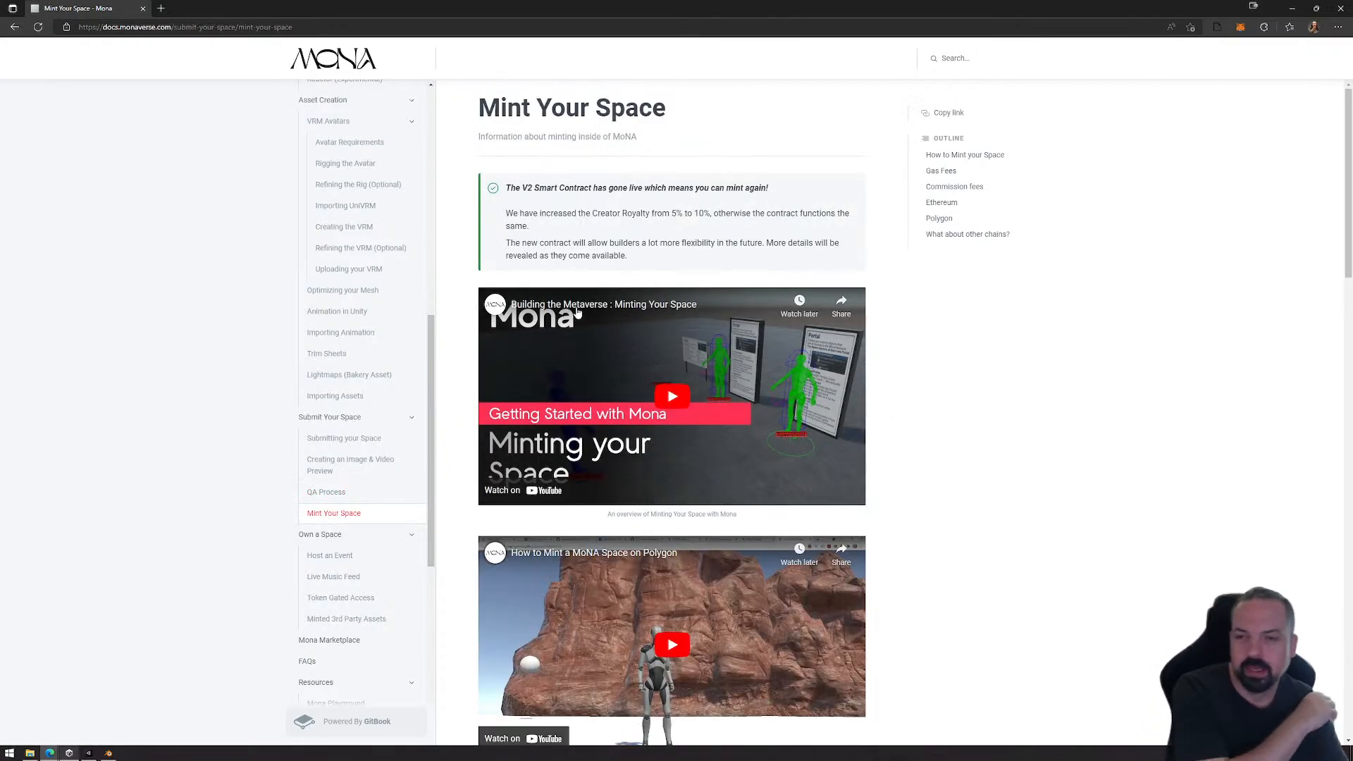
{"action": "scroll", "coordinate": [330, 266], "scroll_direction": "up", "scroll_amount": 8}
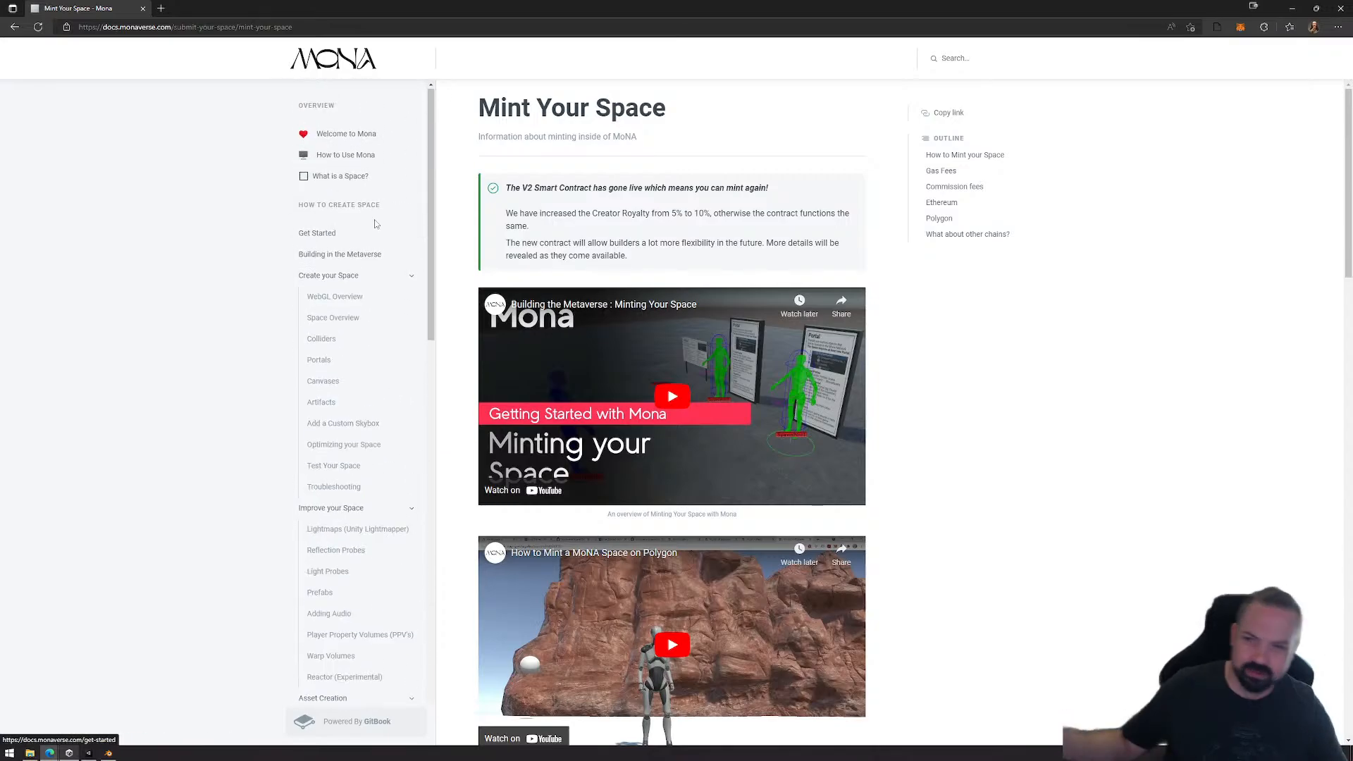
{"action": "left_click", "coordinate": [318, 235]}
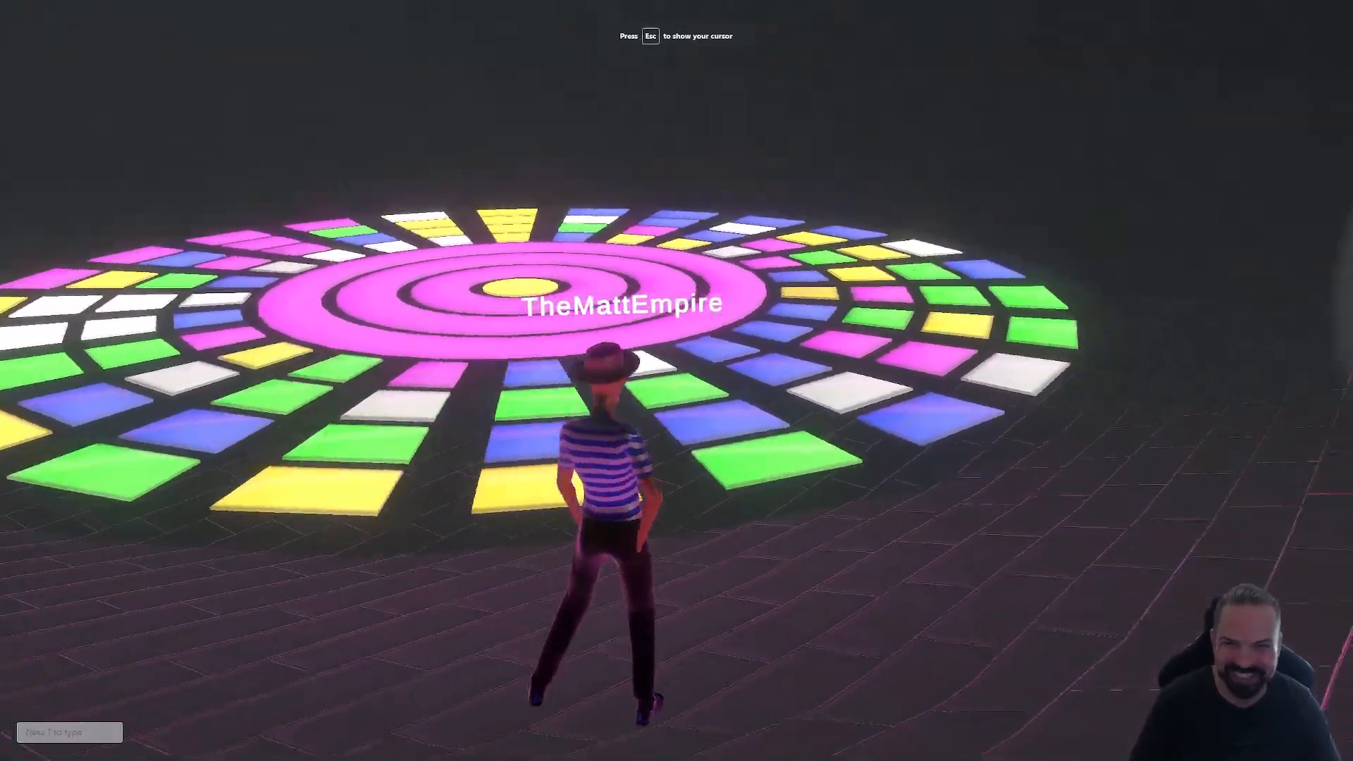
Step: Switch to the Mona space and move the avatar around beside the reactive dance floor to view it
{"action": "key", "text": "w"}
{"action": "key", "text": "d"}
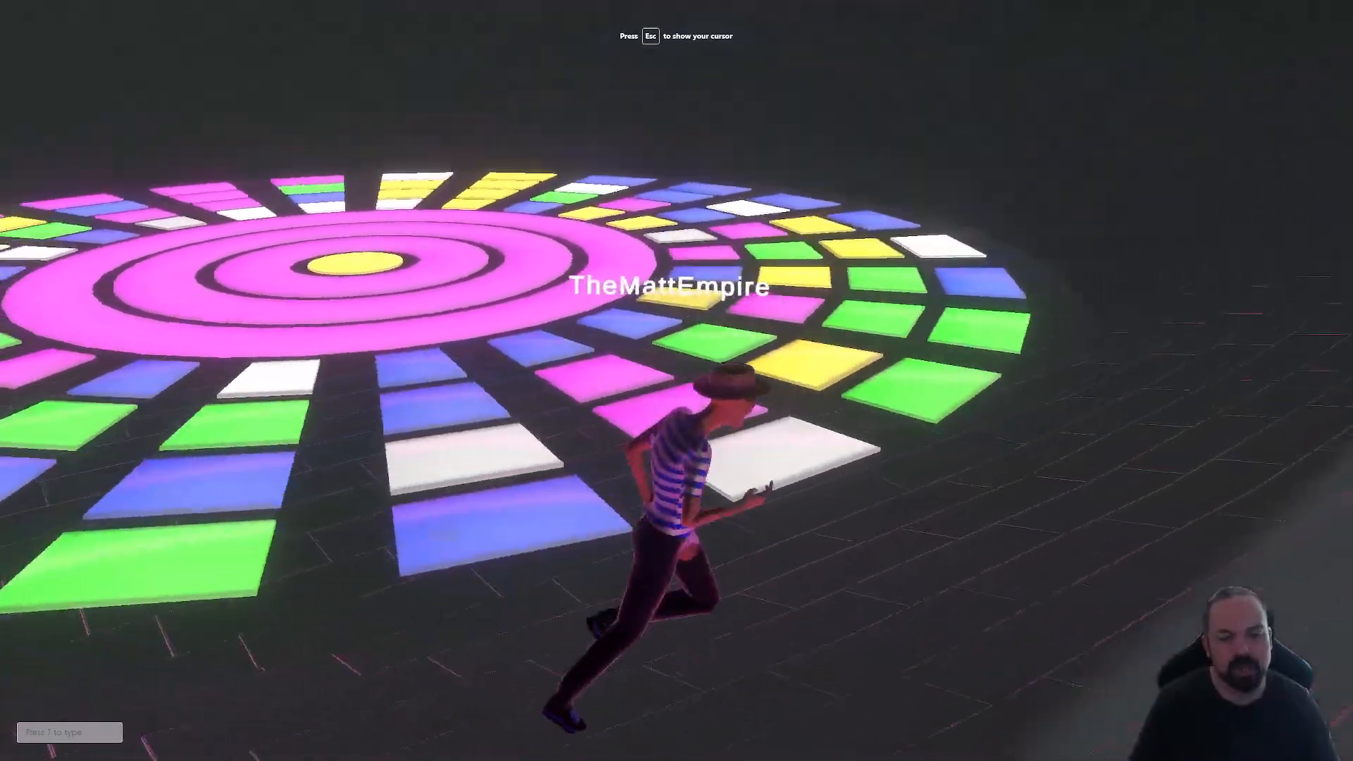
{"action": "key", "text": "s"}
{"action": "key", "text": "w"}
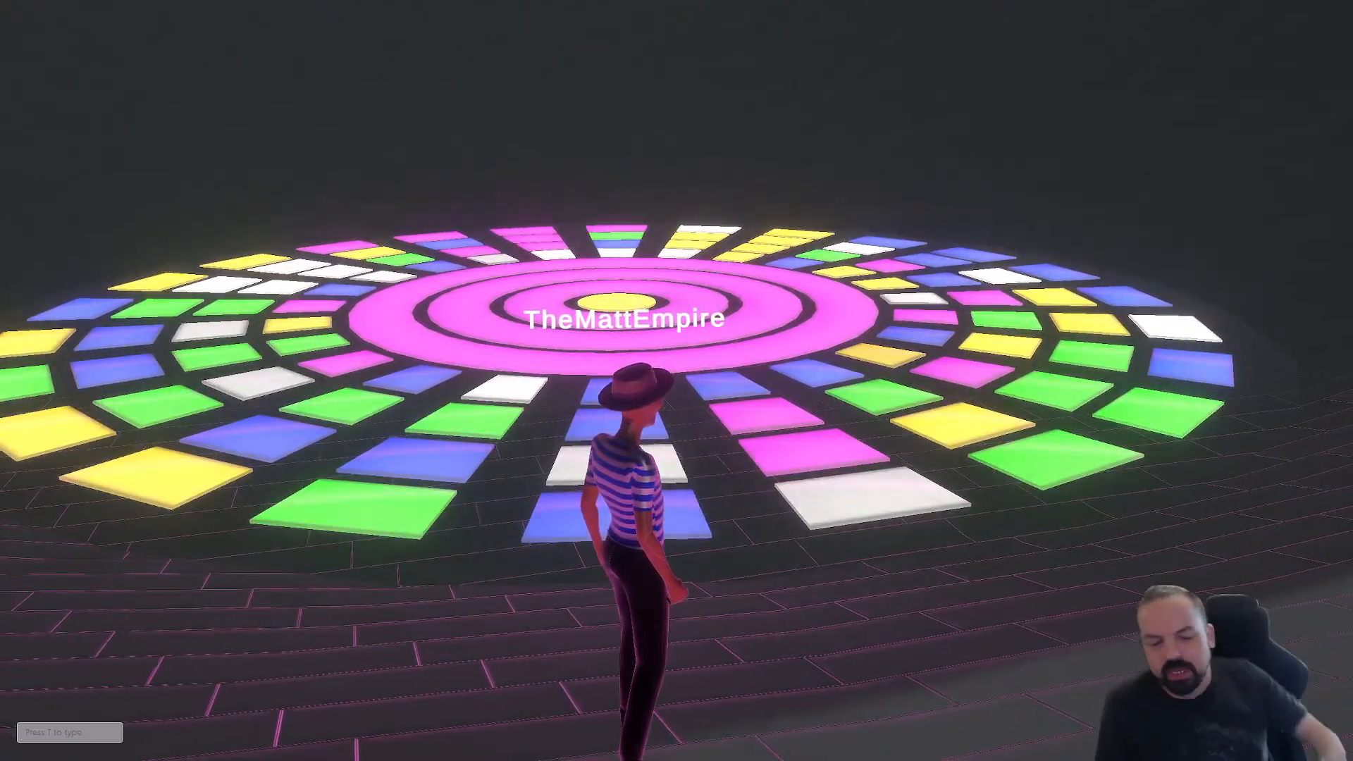
{"action": "key", "text": "F11"}
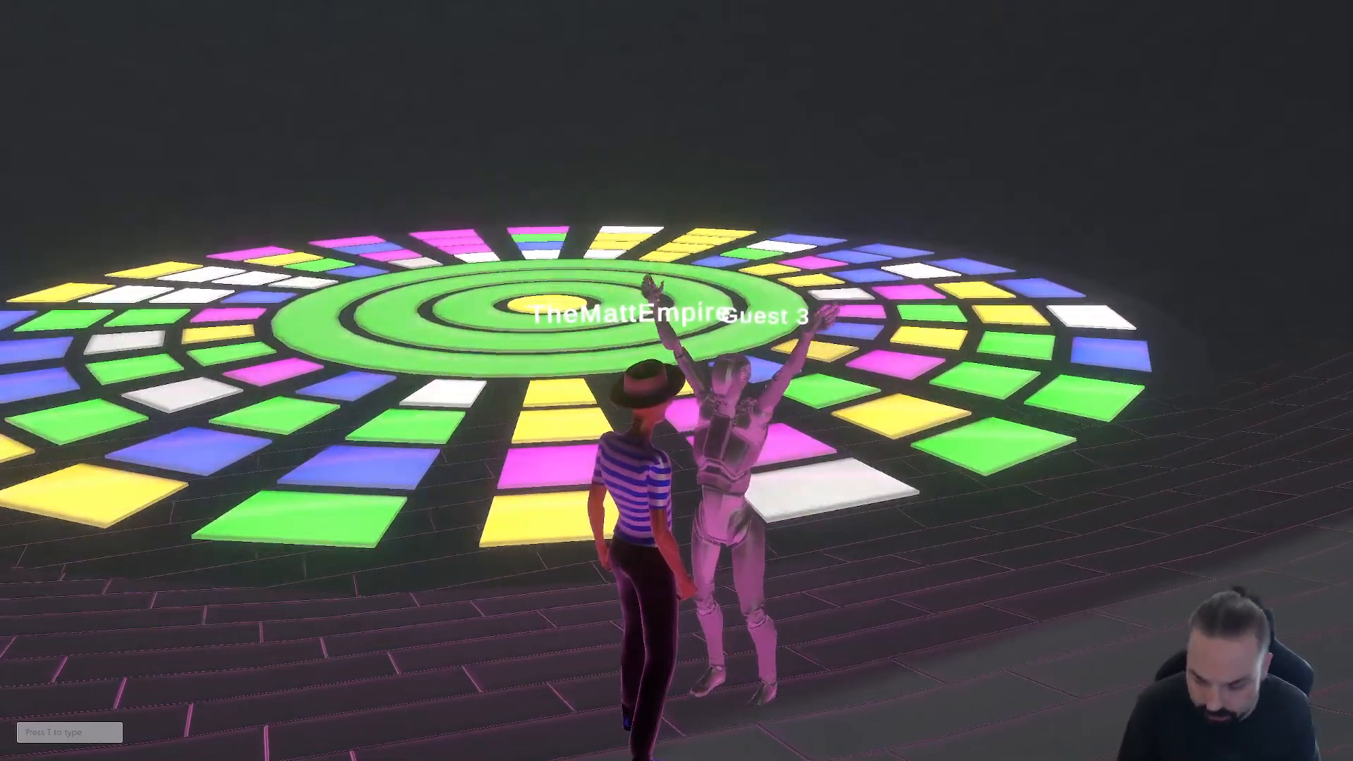
{"action": "left_click", "coordinate": [730, 230]}
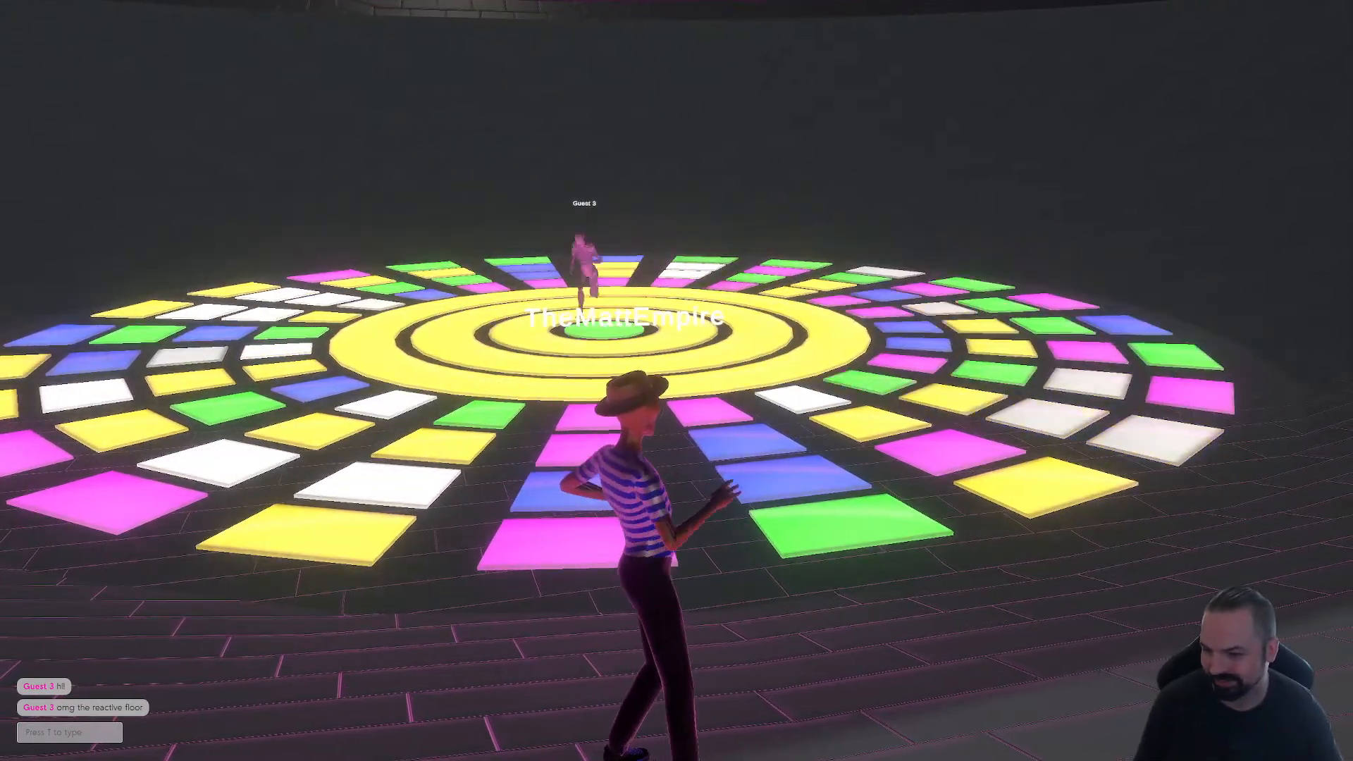
Step: Send the chat message "Fun huh!" to the guest in the space
{"action": "type", "text": "t"}
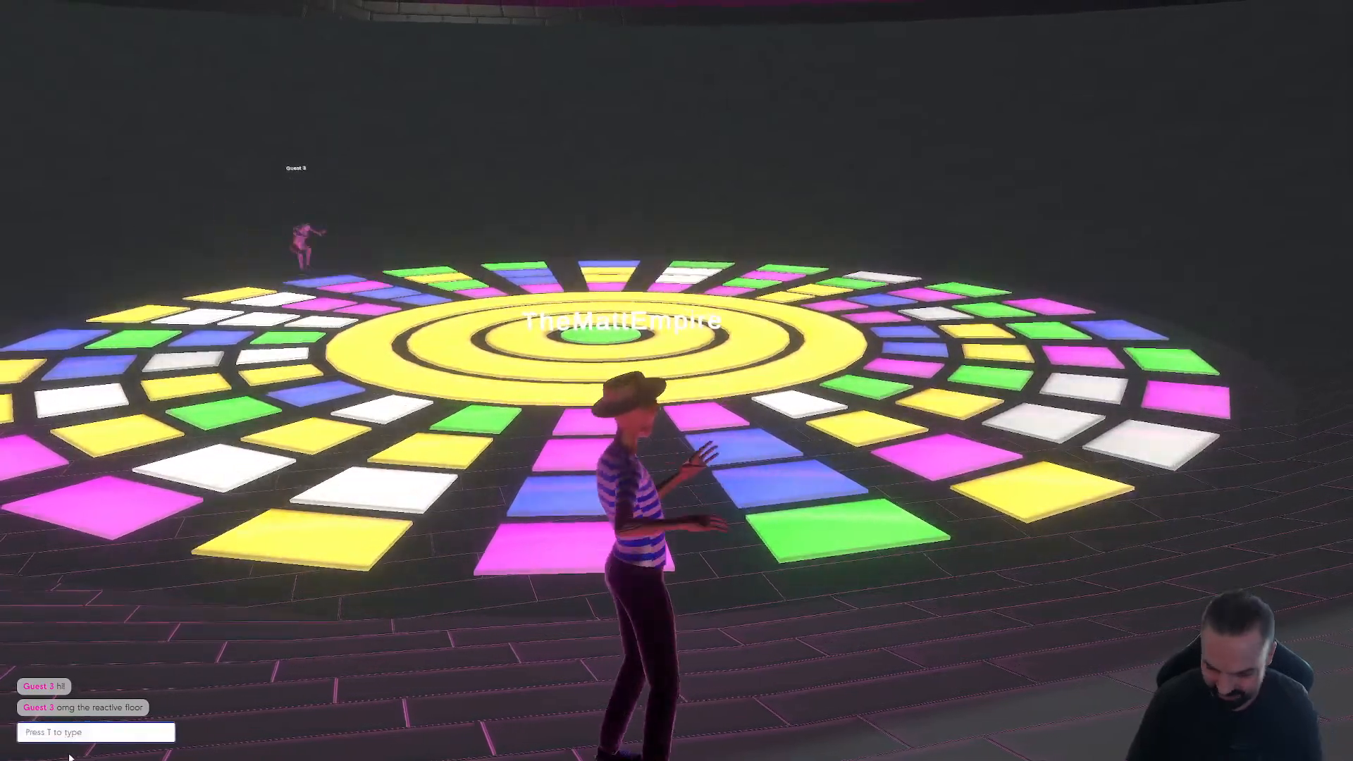
{"action": "type", "text": "Fun h"}
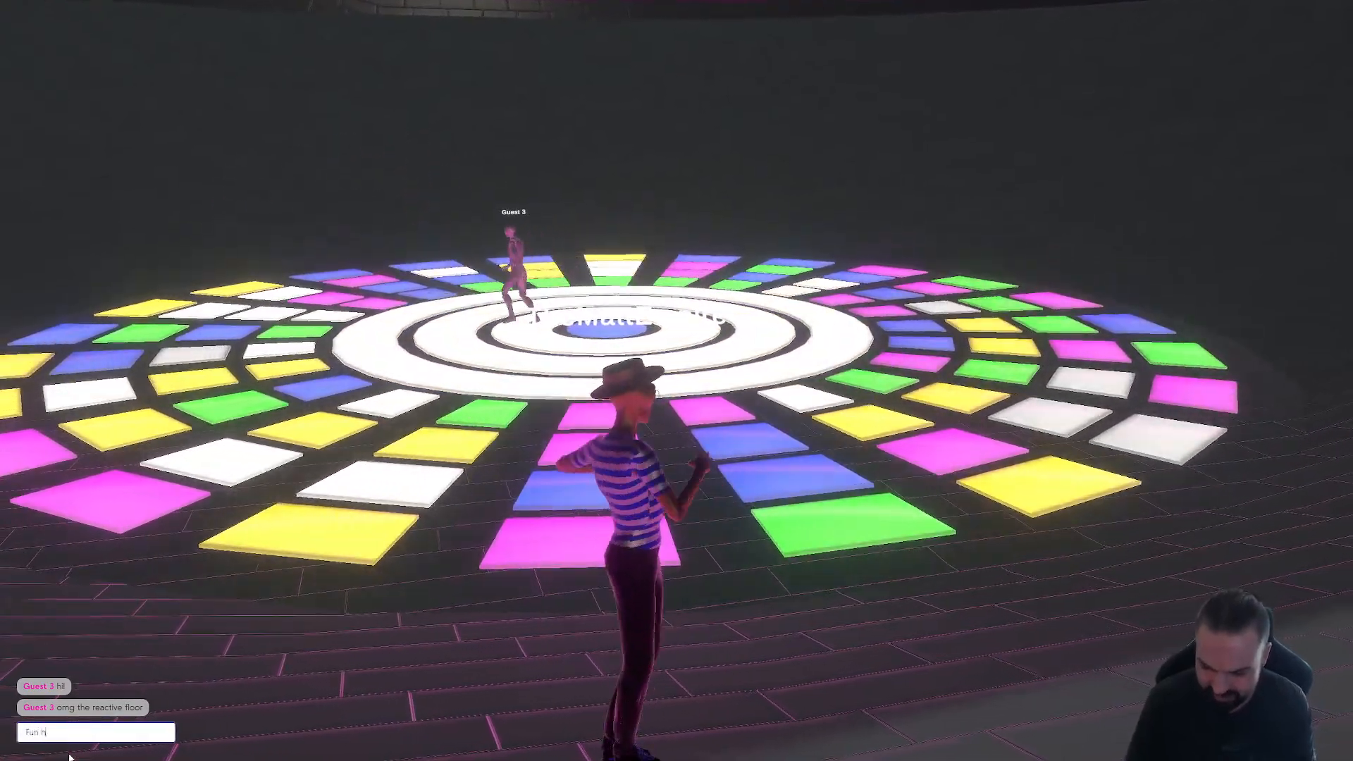
{"action": "type", "text": "uh!"}
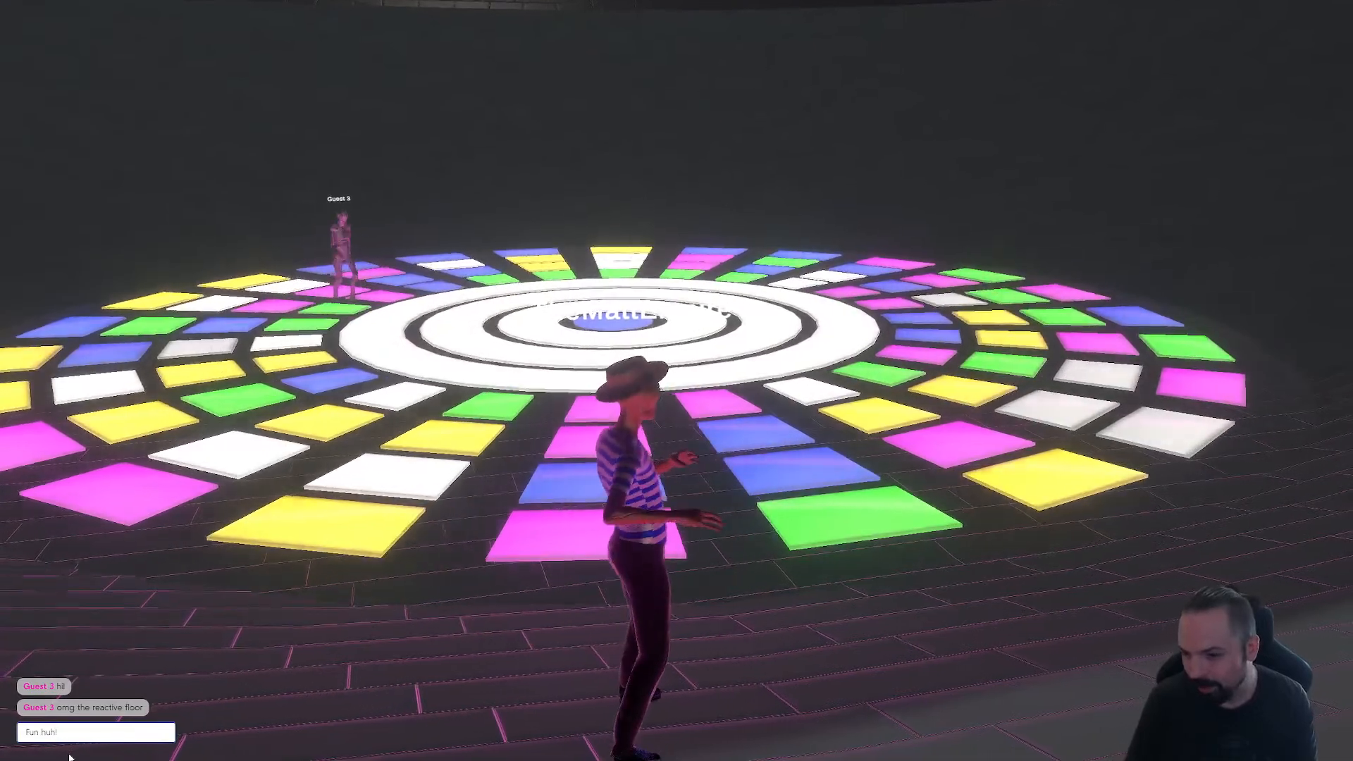
{"action": "key", "text": "Return"}
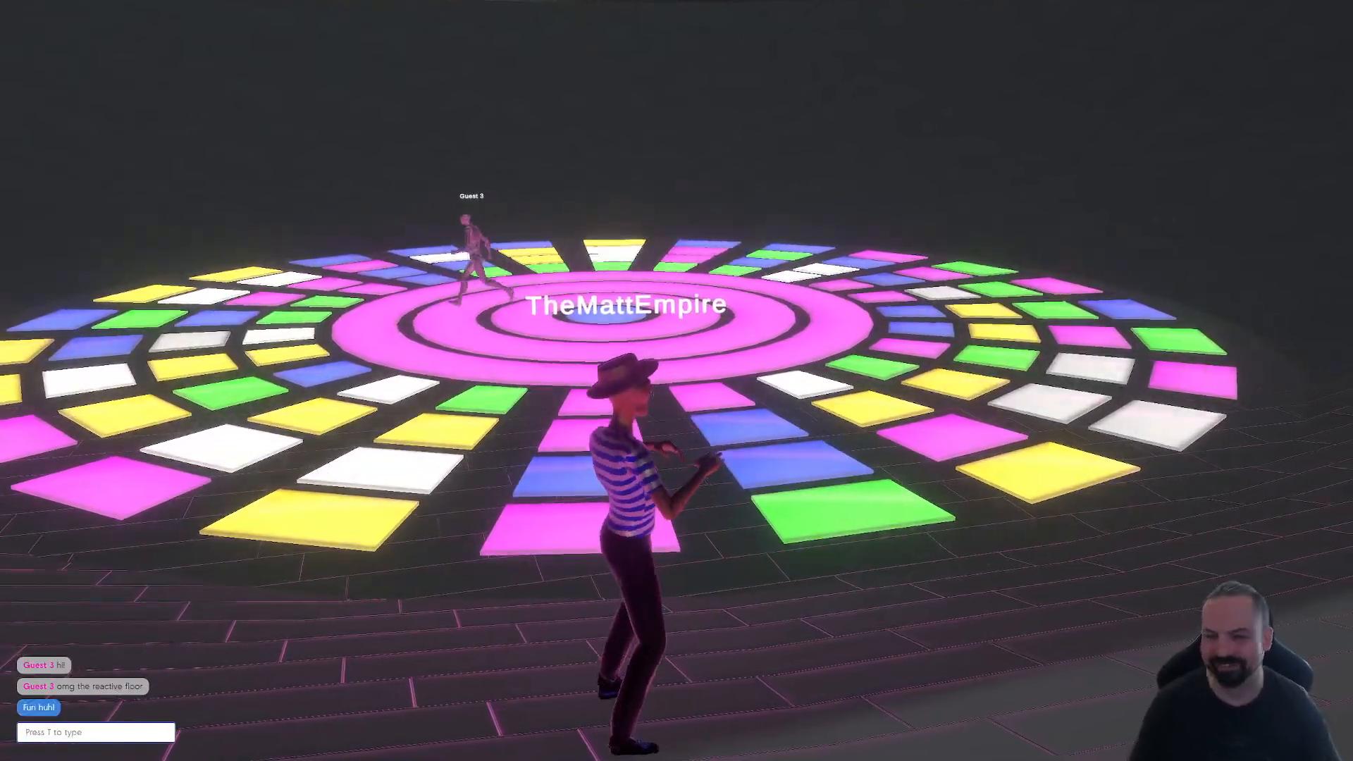